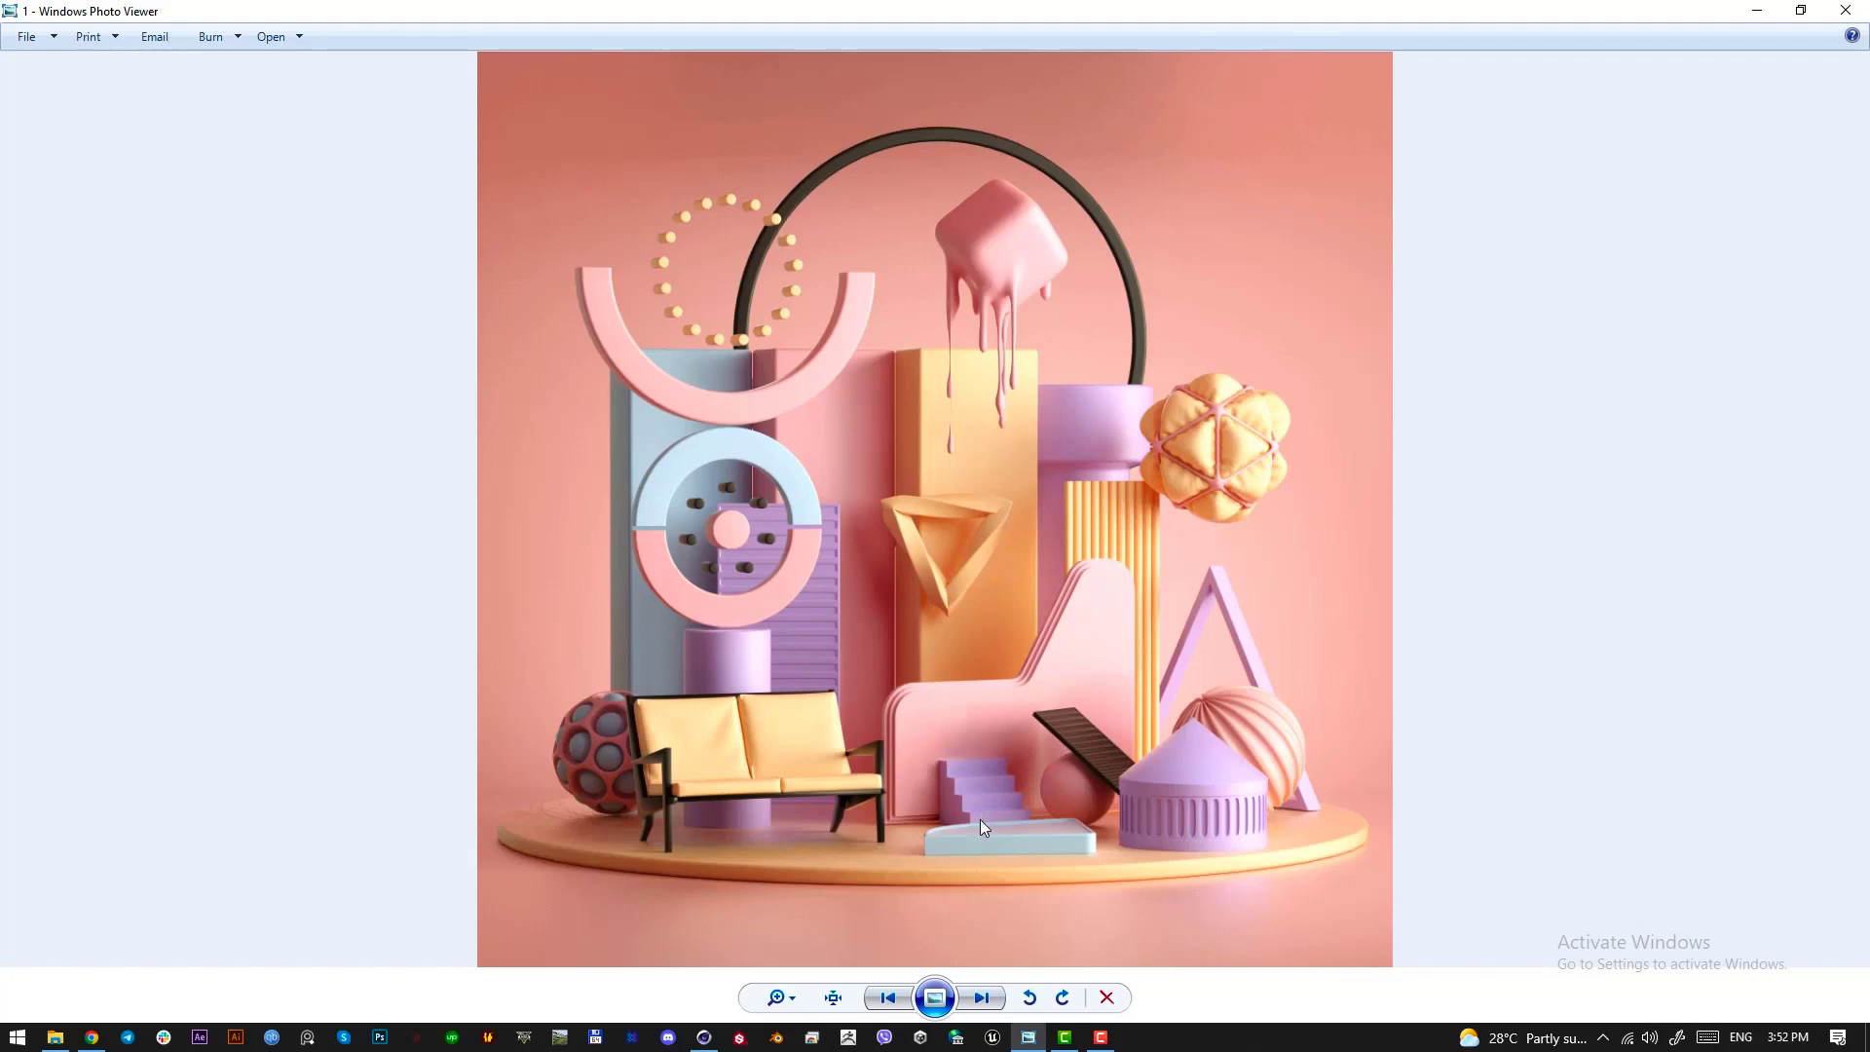
# Look through the abstract 3D composition reference images one after another
pyautogui.click(966, 997)
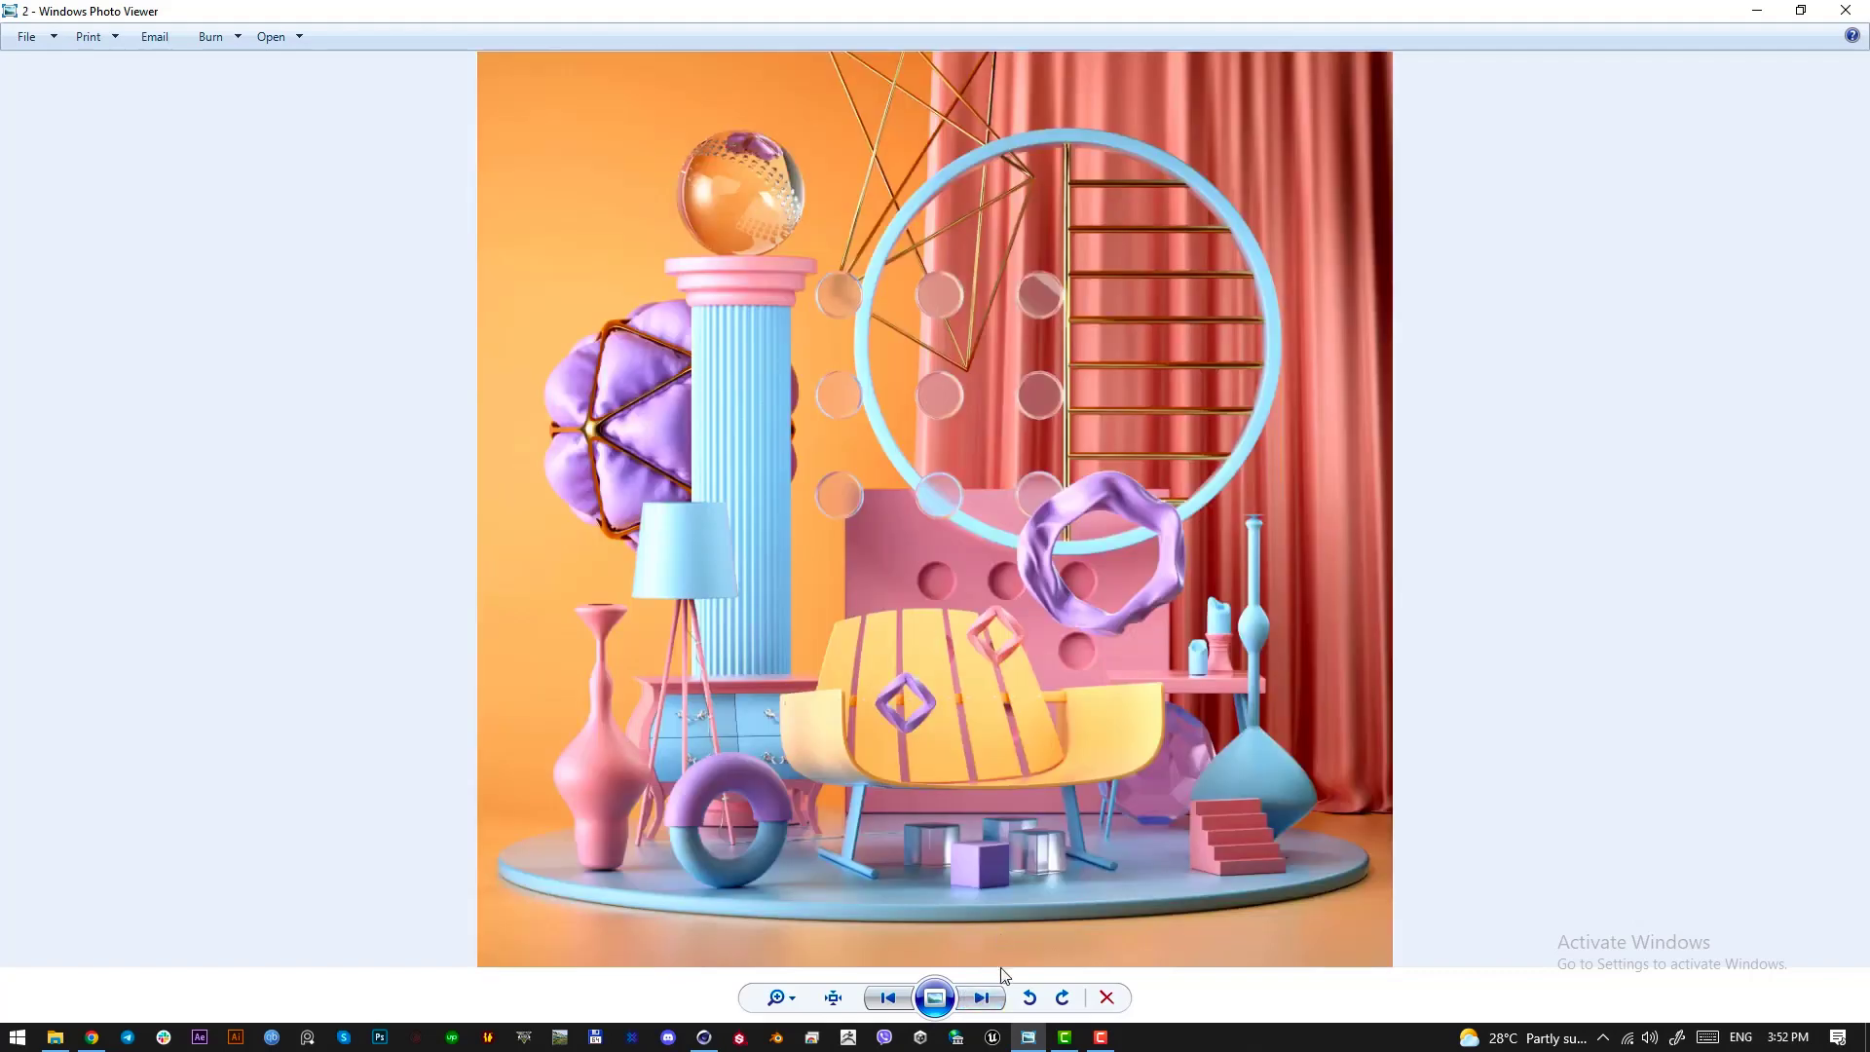
pyautogui.click(975, 998)
pyautogui.click(977, 999)
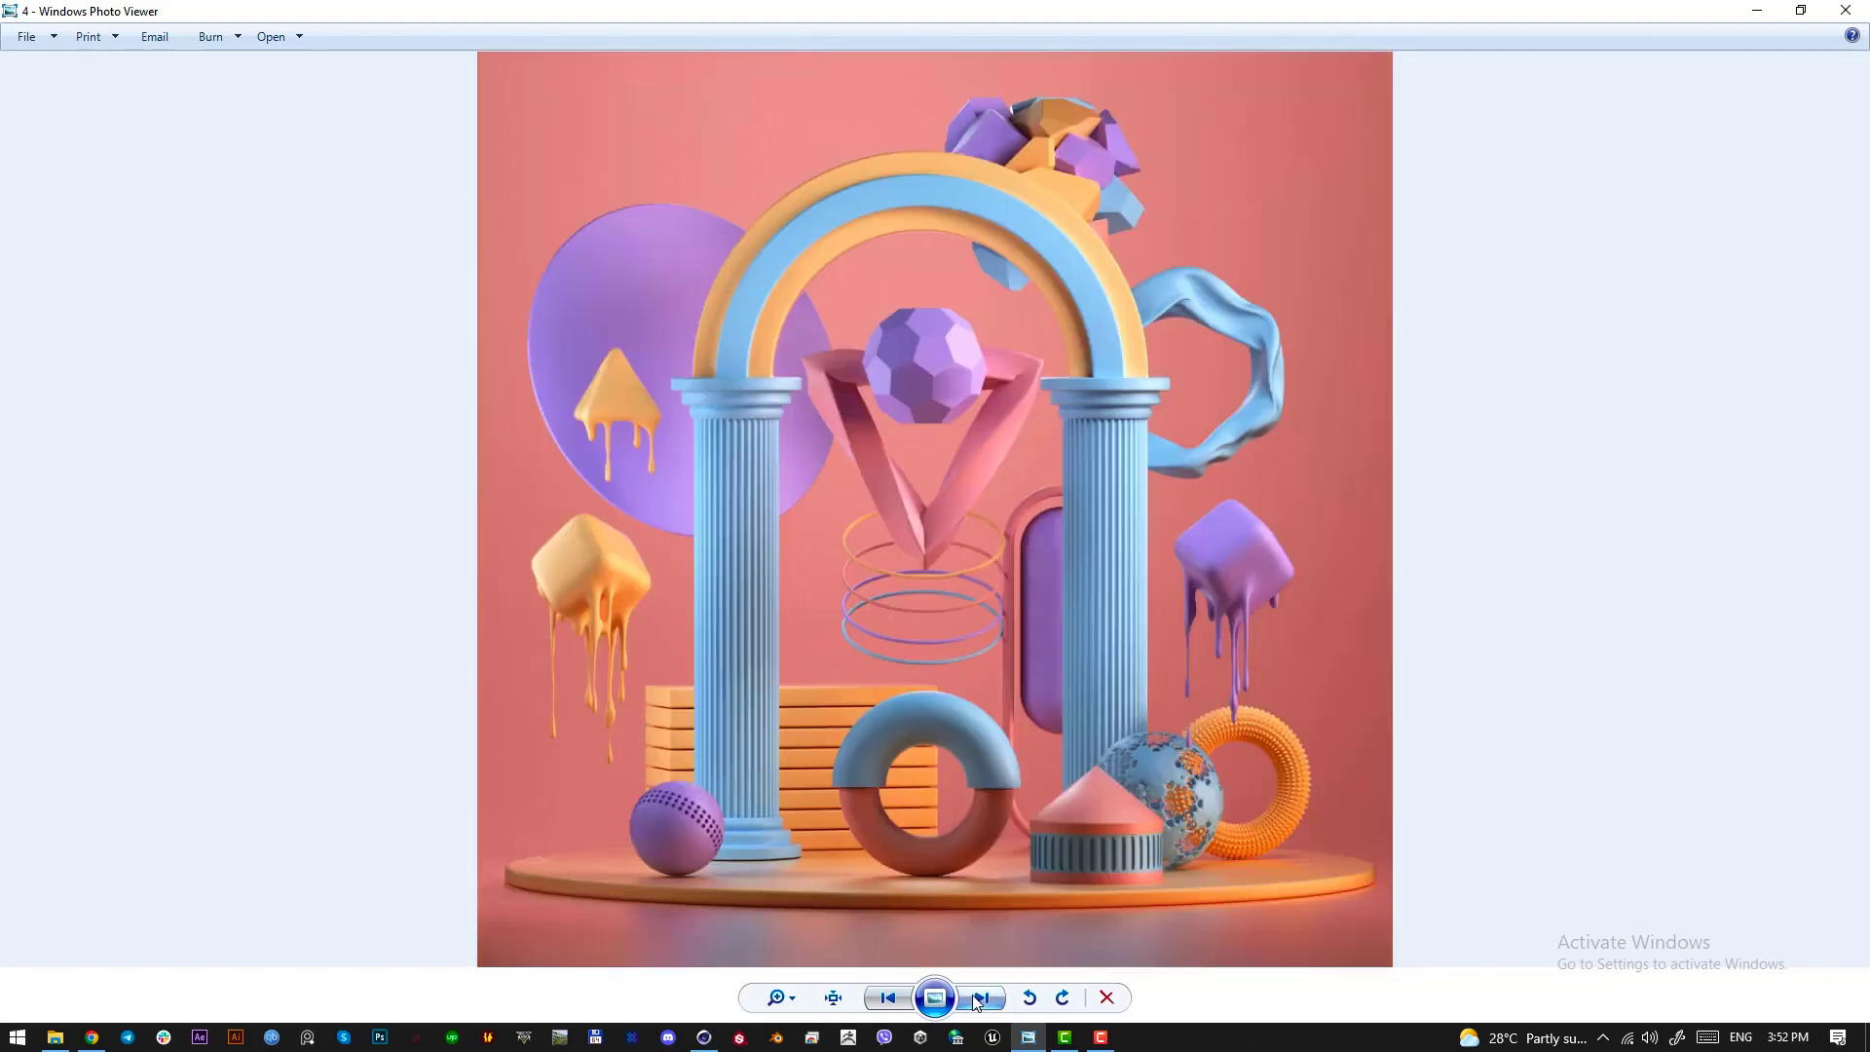
pyautogui.click(978, 998)
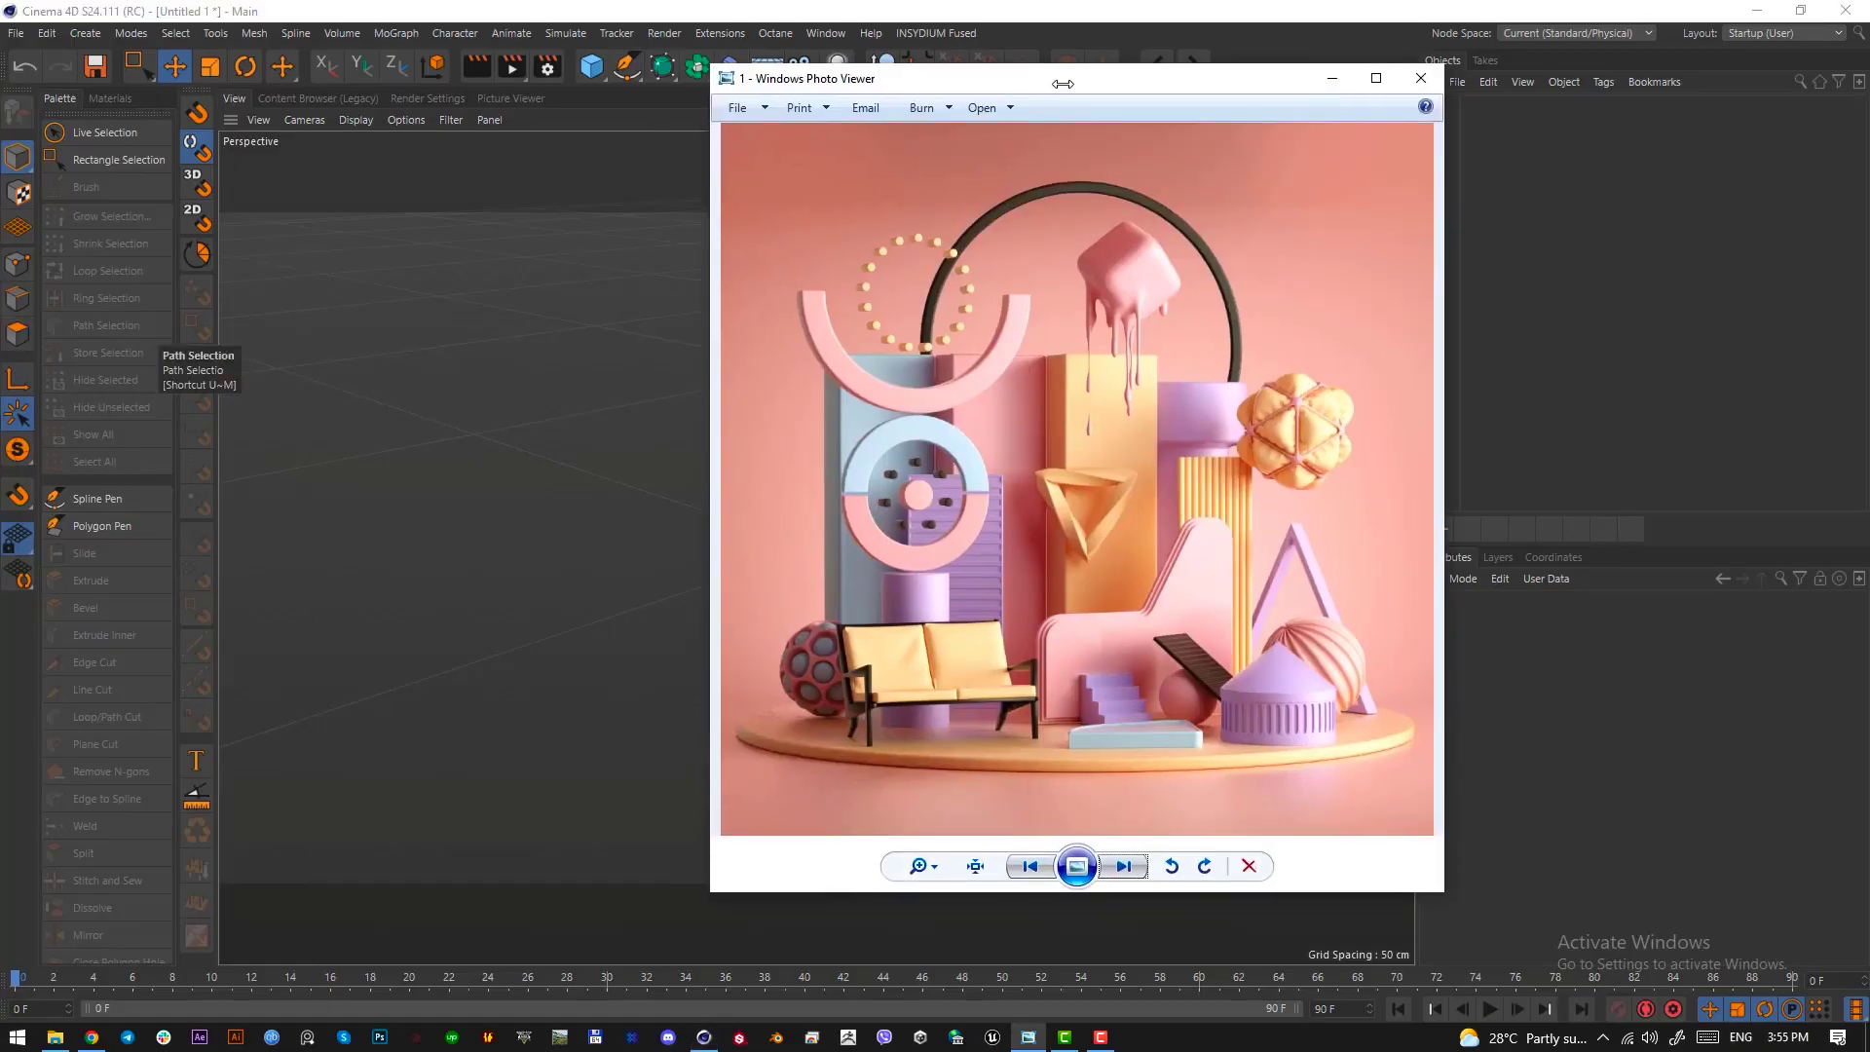
# Capture the whole pink reference image with the sofa as a screenshot and copy it to the clipboard
pyautogui.moveTo(1063, 84); pyautogui.dragTo(798, 69)
pyautogui.press('Print')
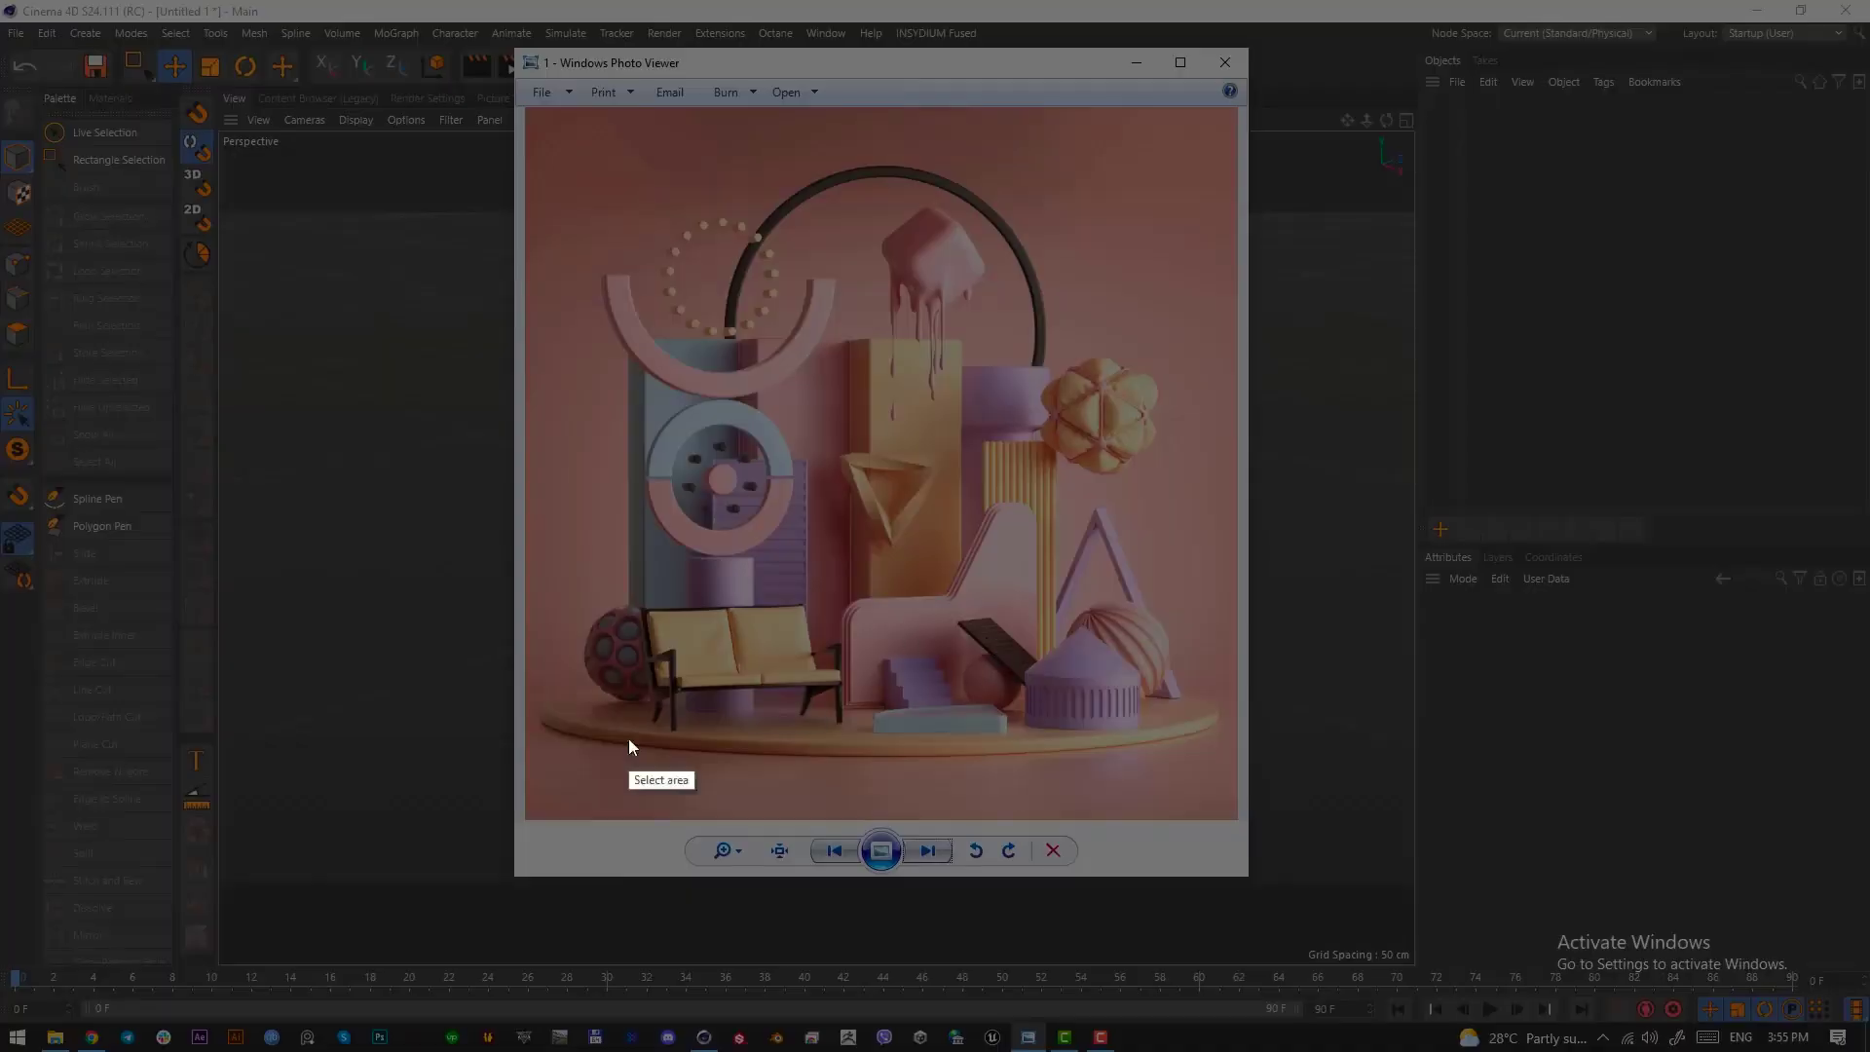
pyautogui.moveTo(525, 821); pyautogui.dragTo(1237, 110)
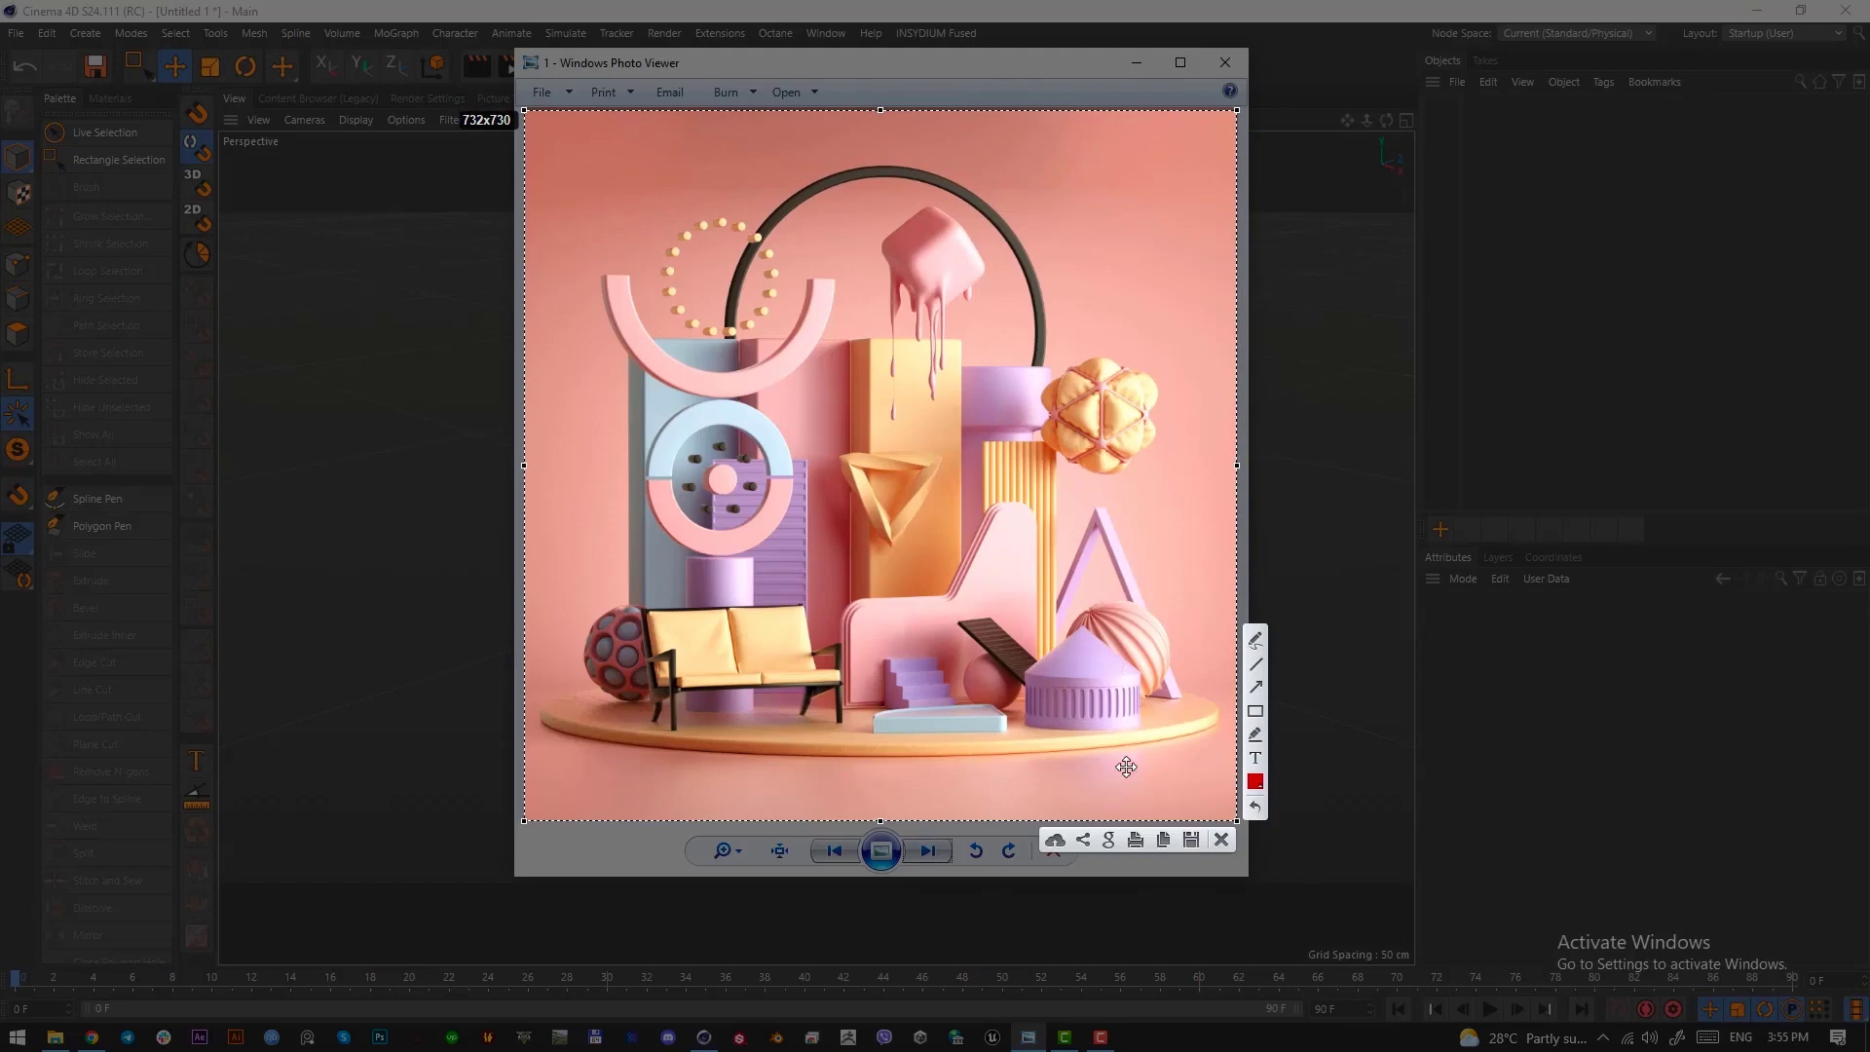
pyautogui.hotkey('ctrl', 'c')
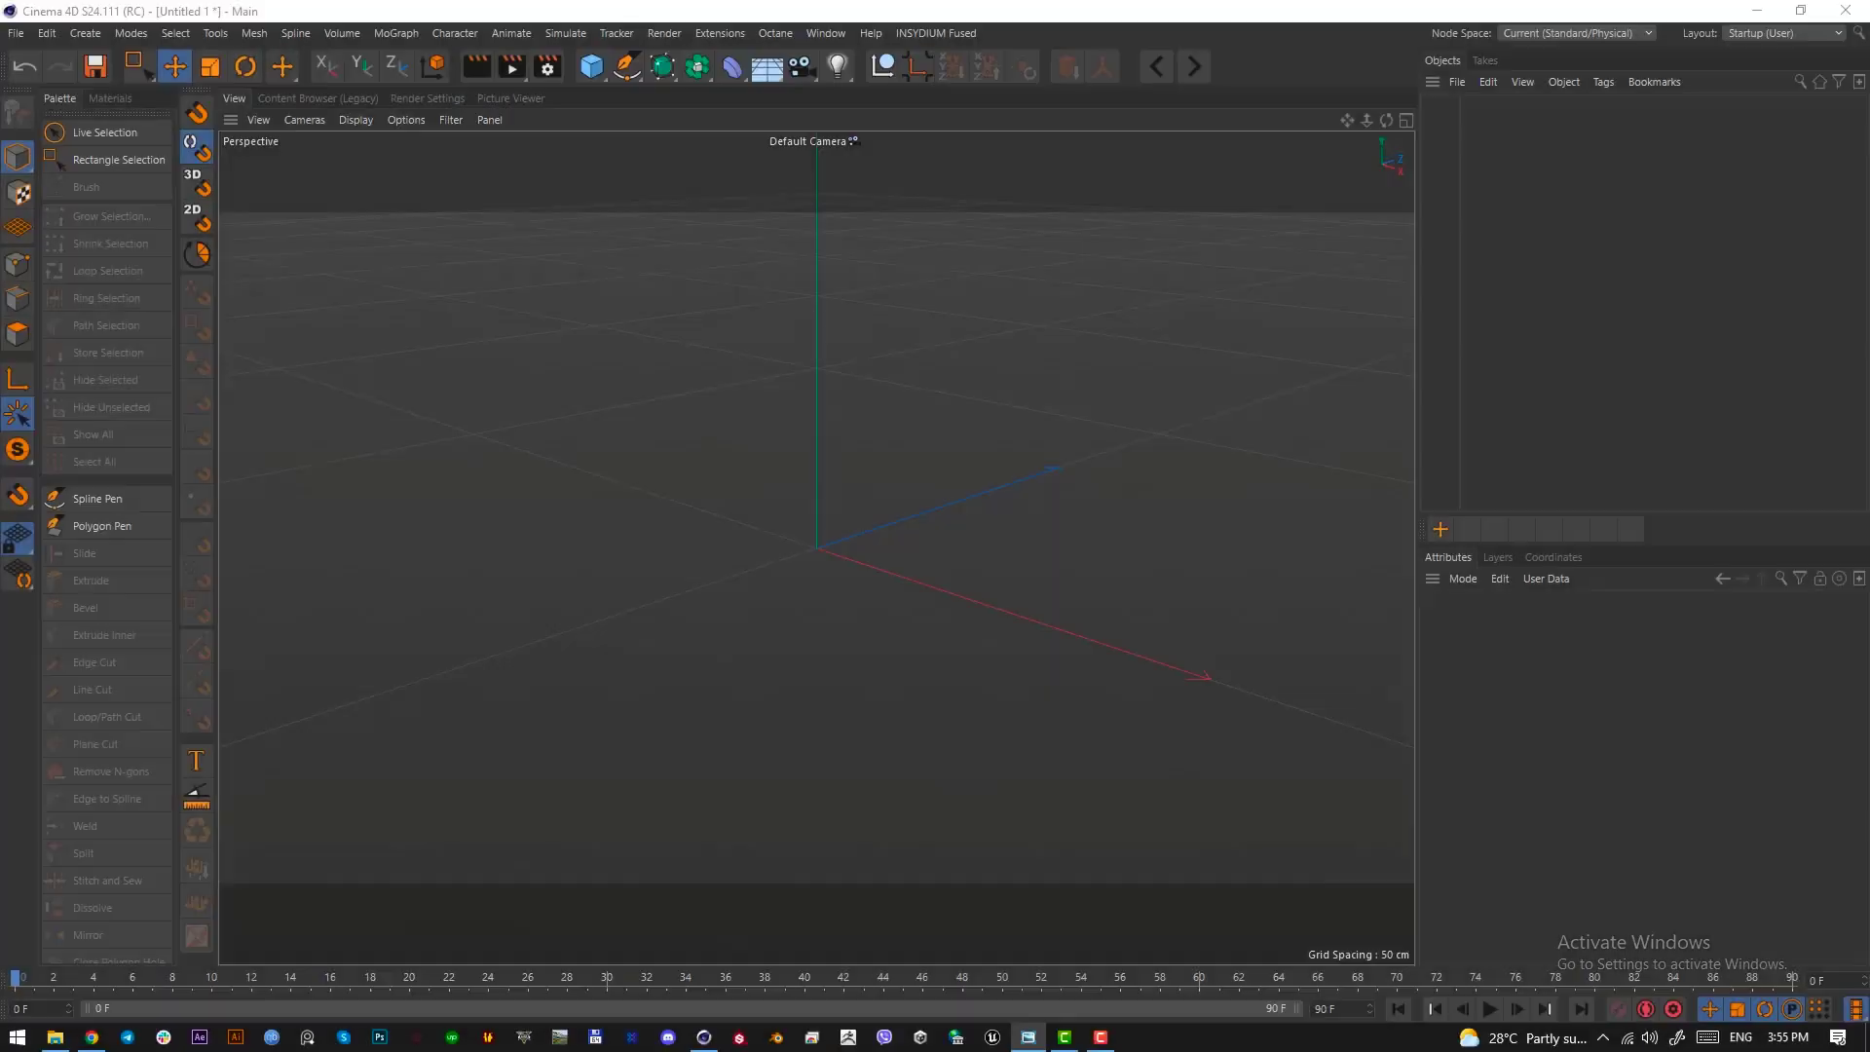
# Switch to Chrome and examine the Google image results for photographic backdrop
pyautogui.click(92, 1036)
pyautogui.click(283, 203)
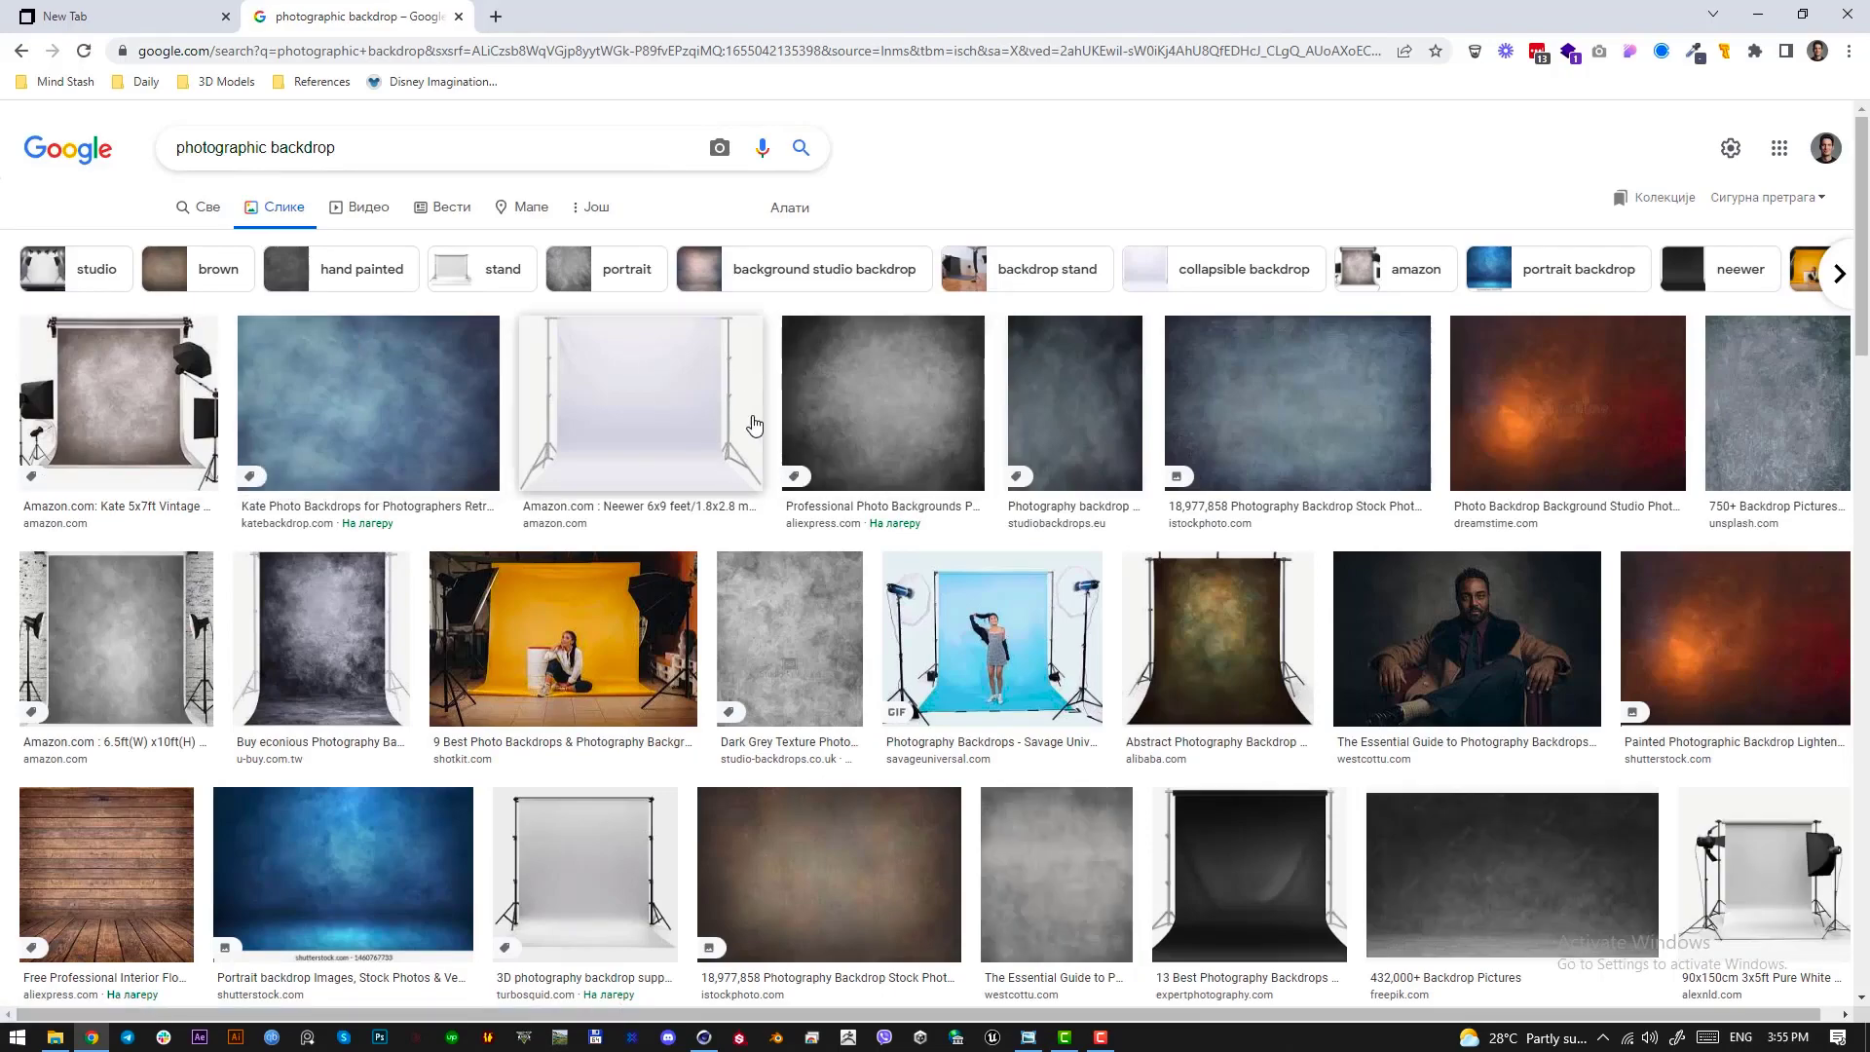
pyautogui.scroll(-1, 1023, 484)
pyautogui.scroll(-15, 997, 497)
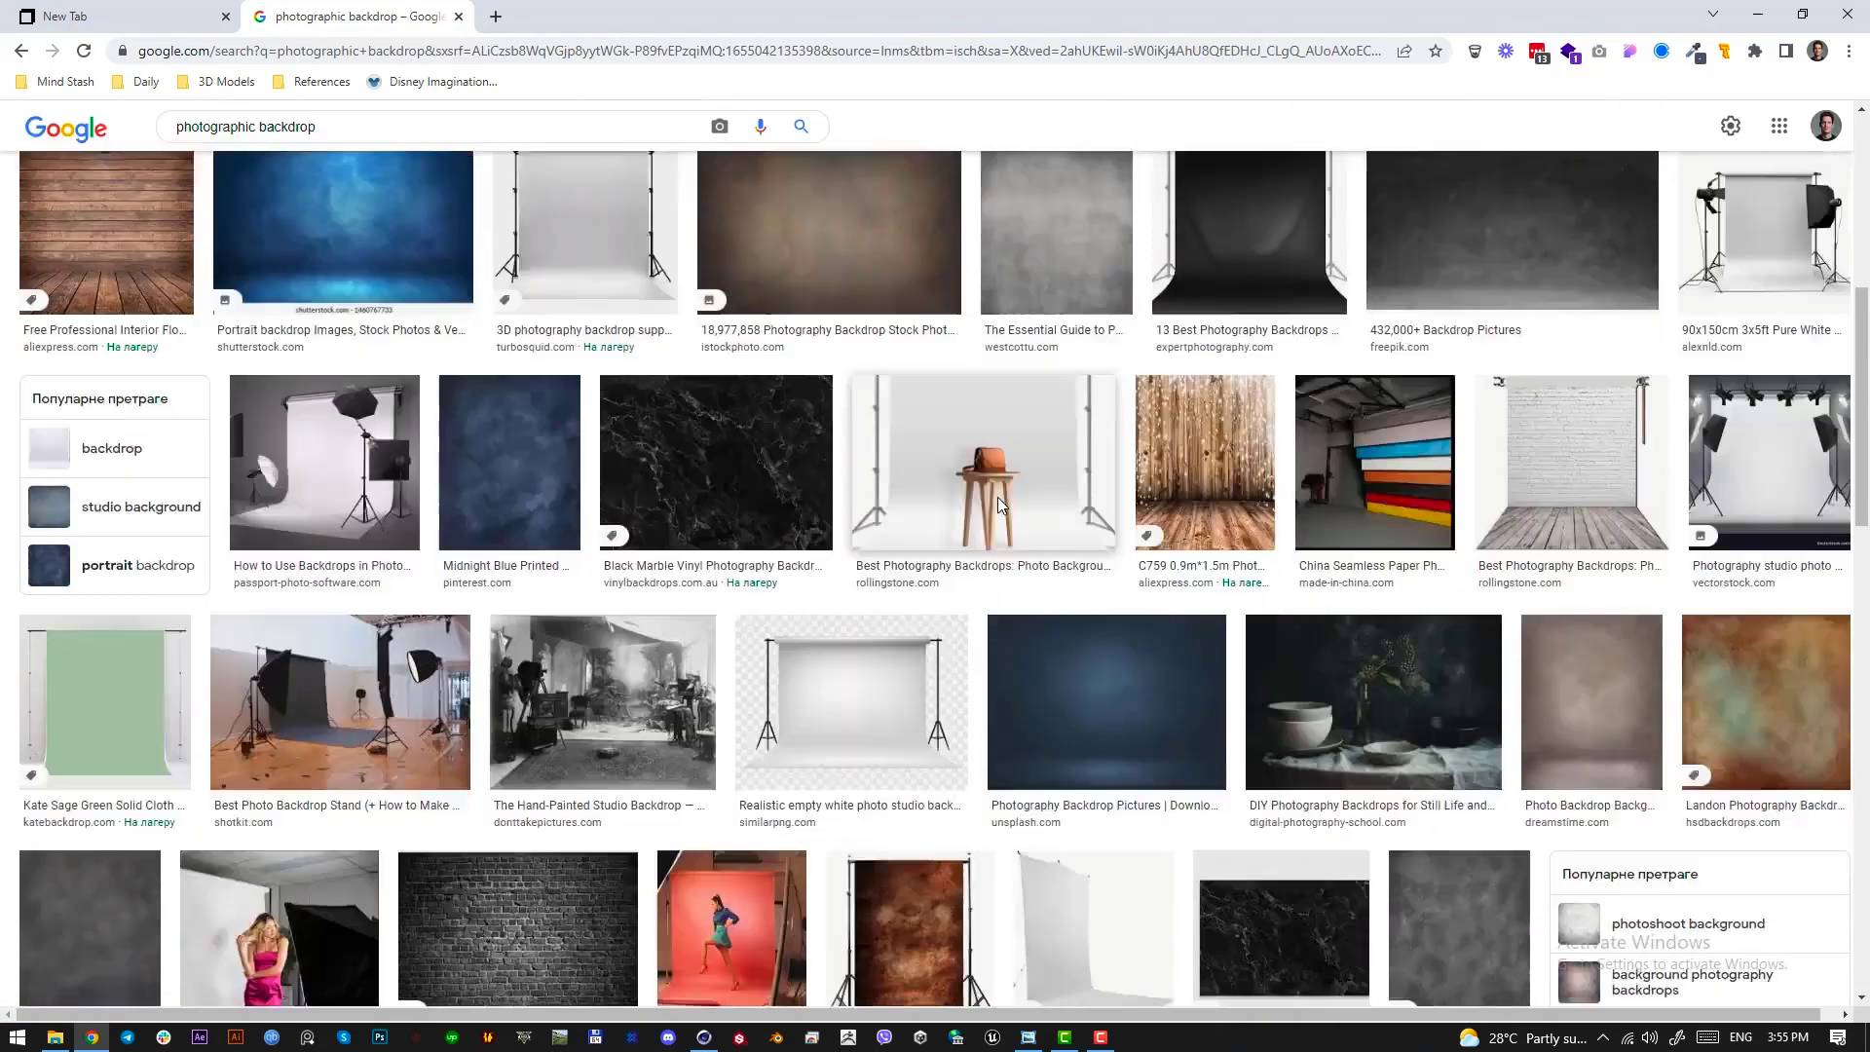
pyautogui.scroll(-12, 998, 497)
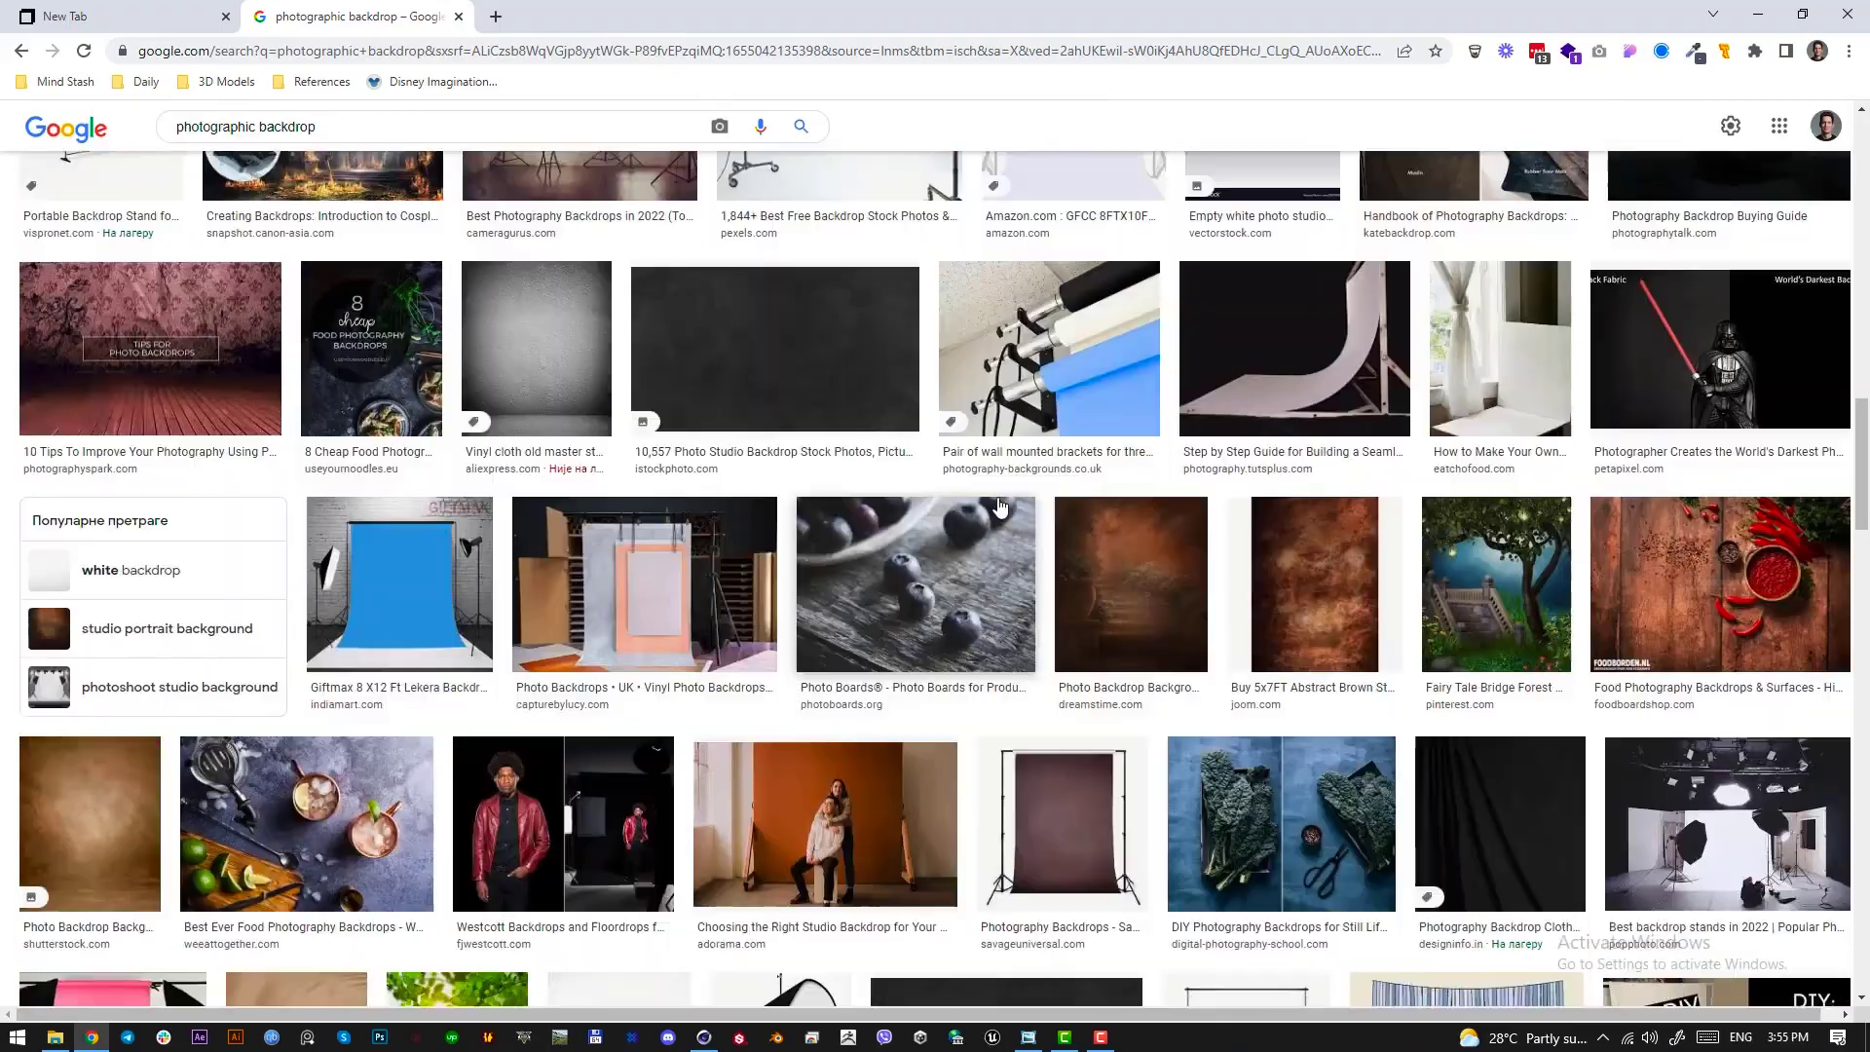
pyautogui.scroll(-2, 1023, 596)
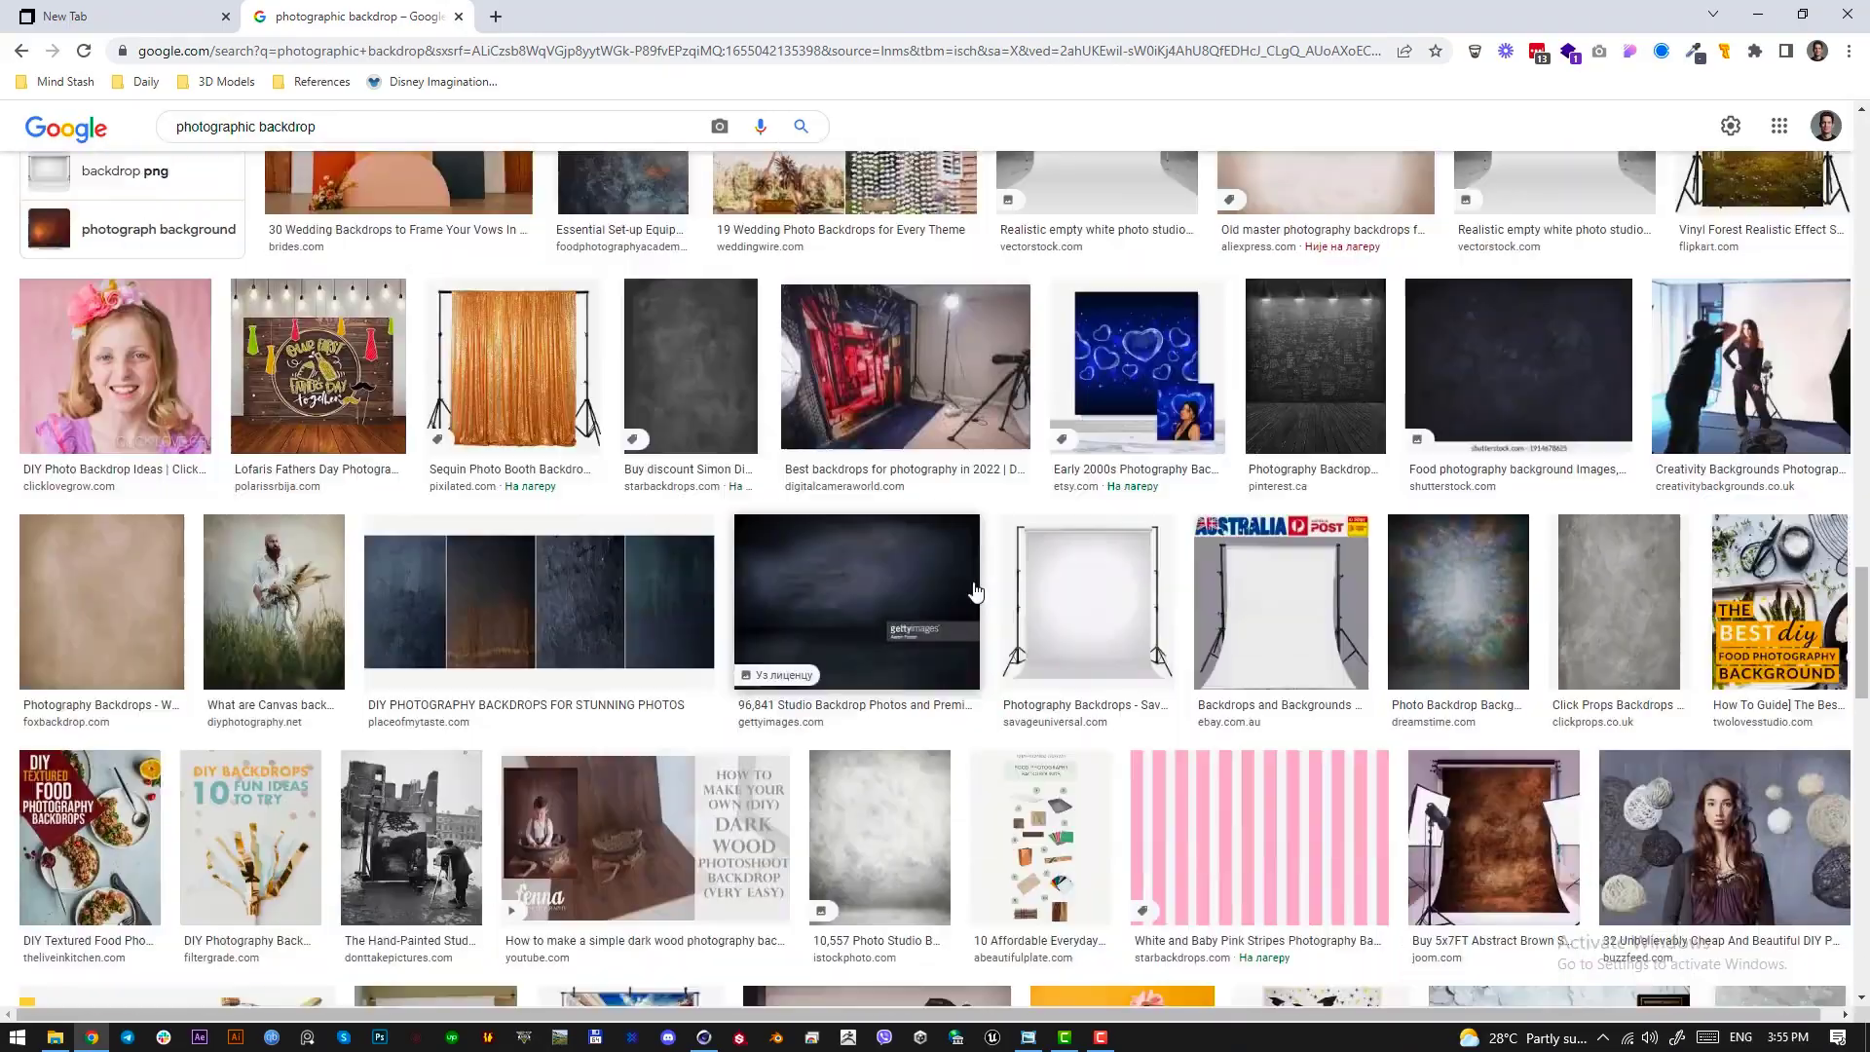
pyautogui.scroll(12, 973, 589)
pyautogui.scroll(10, 906, 586)
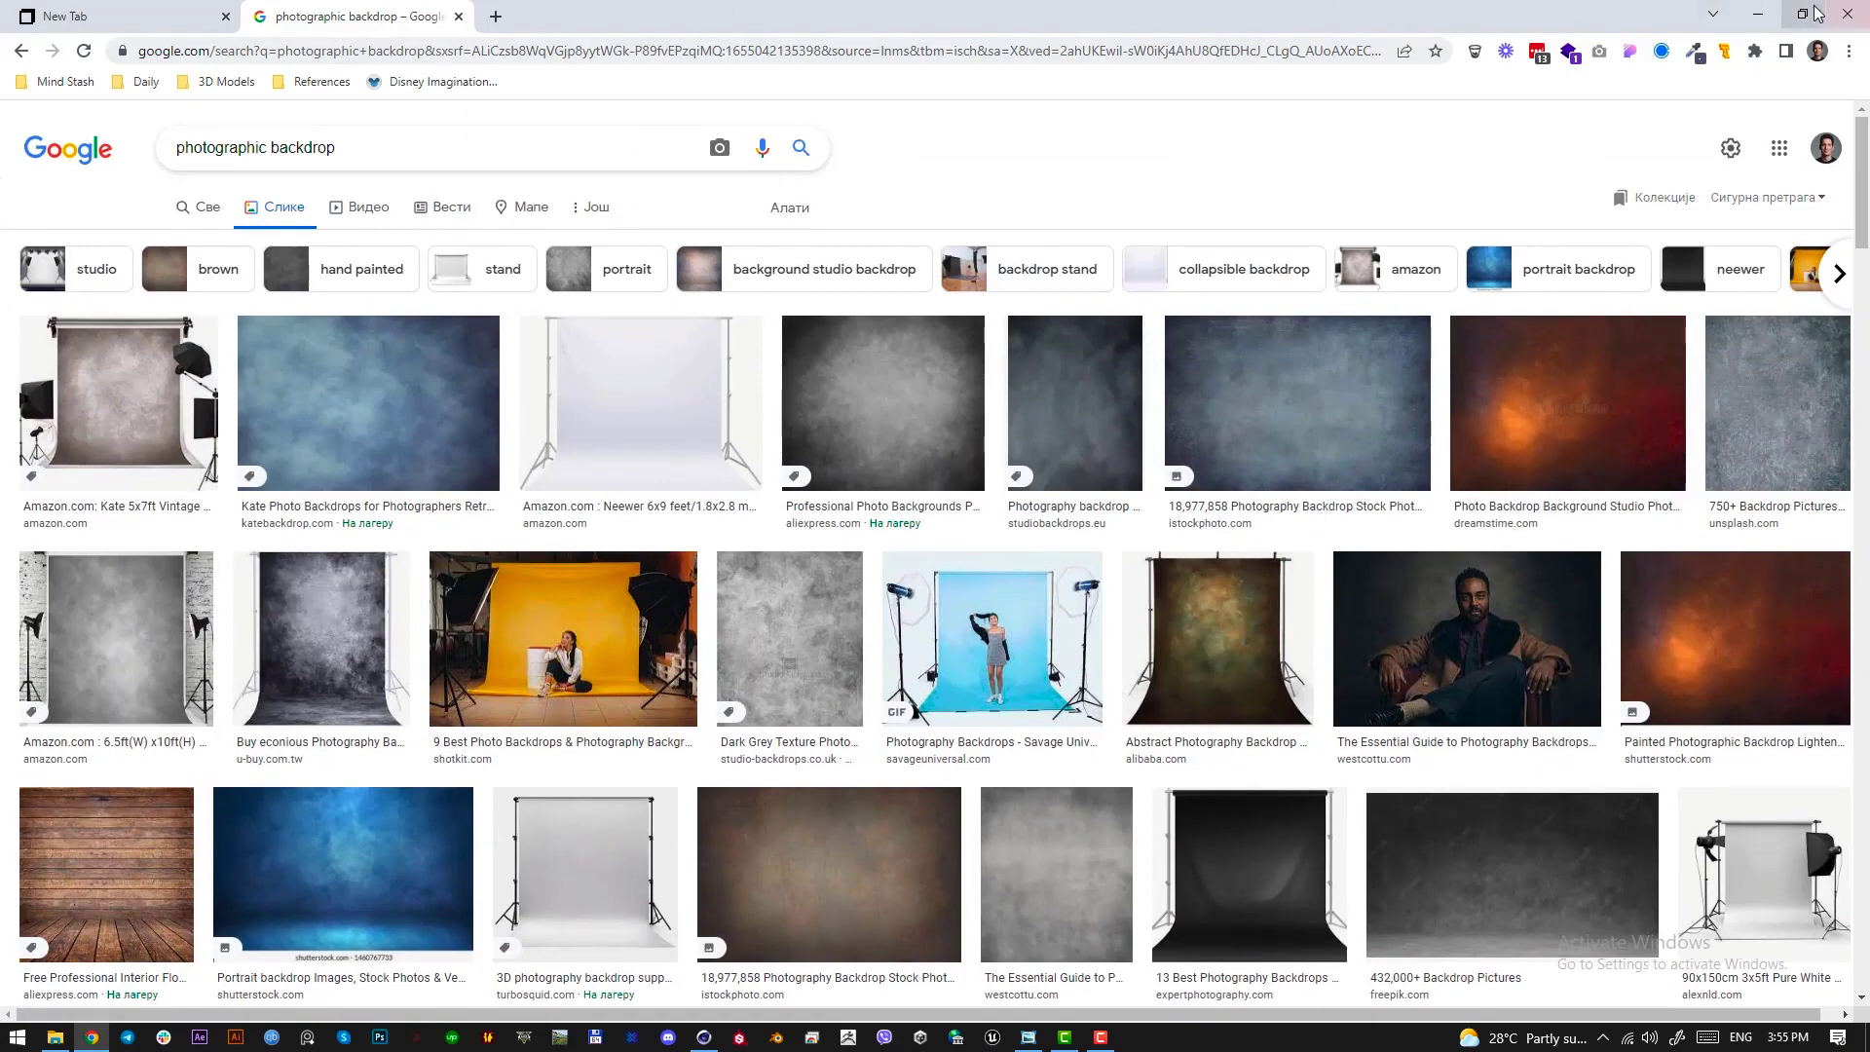
# Return to Cinema 4D, add a Plane primitive and set the viewport display to Constant Shading (Lines)
pyautogui.click(1758, 14)
pyautogui.click(584, 79)
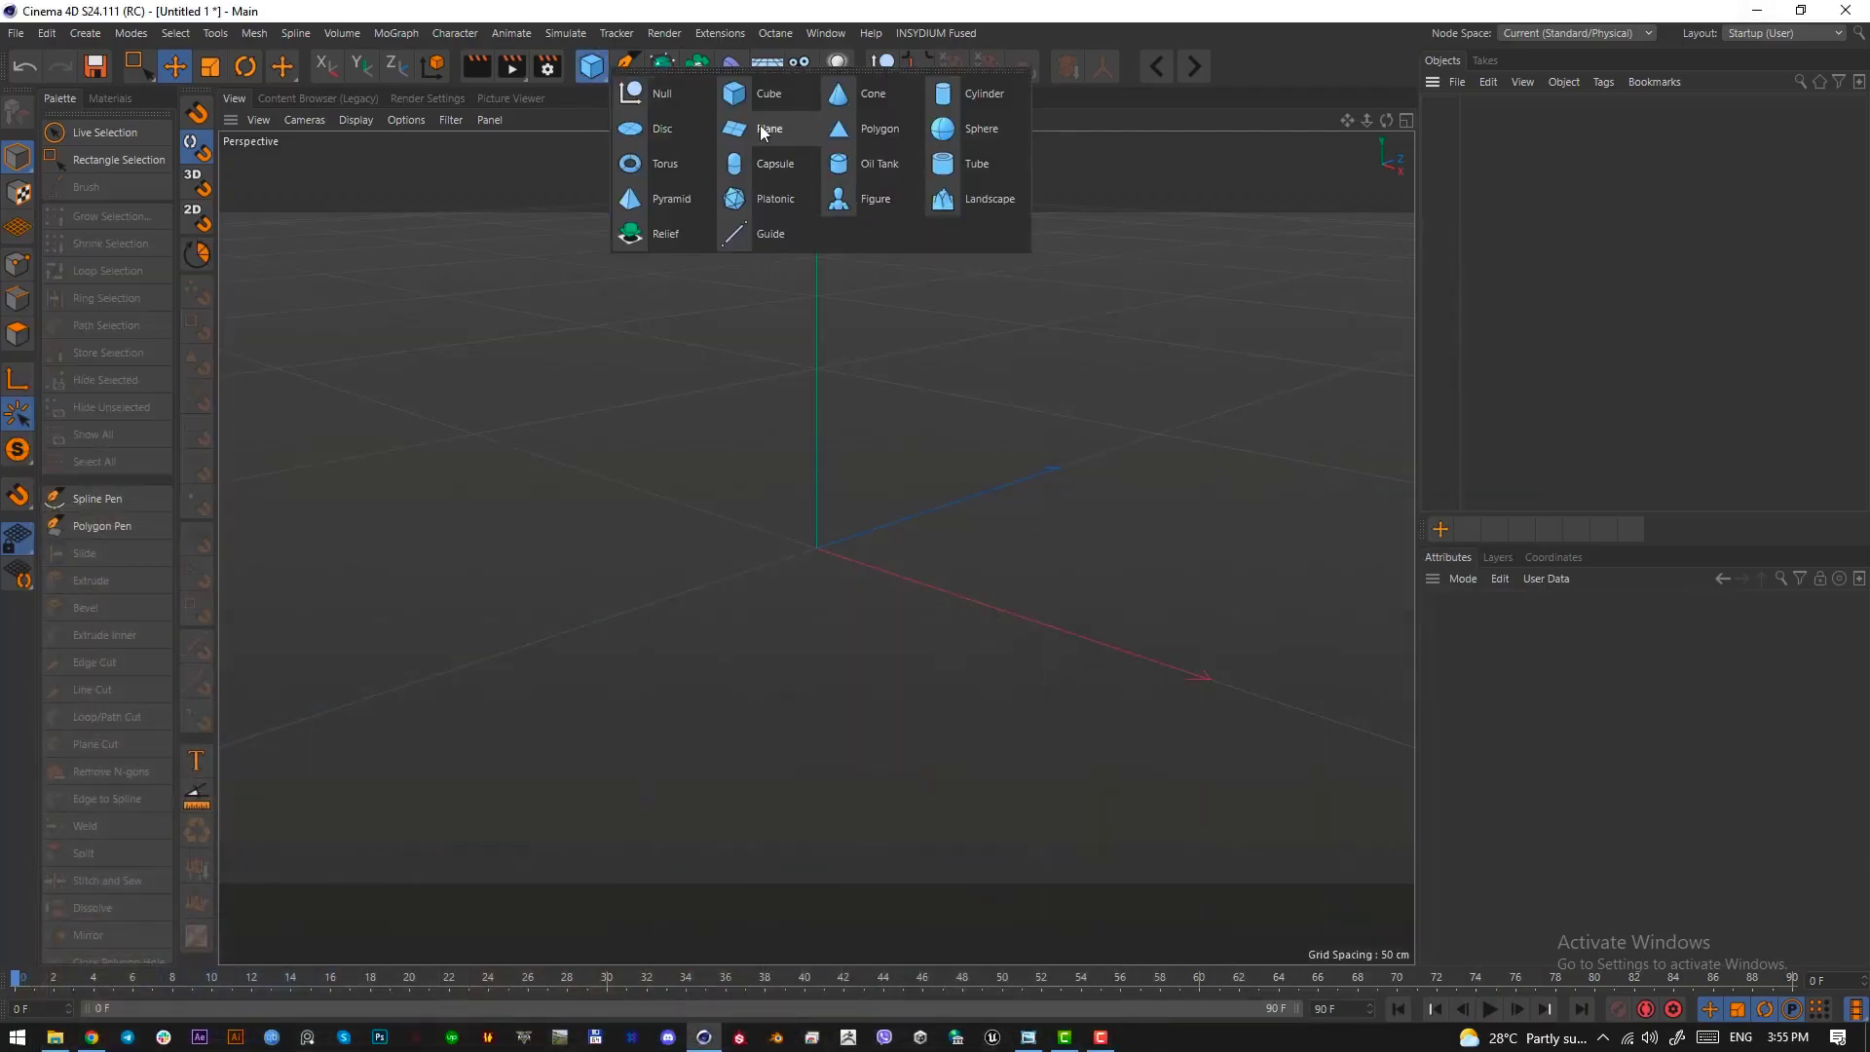
pyautogui.click(888, 198)
pyautogui.click(354, 120)
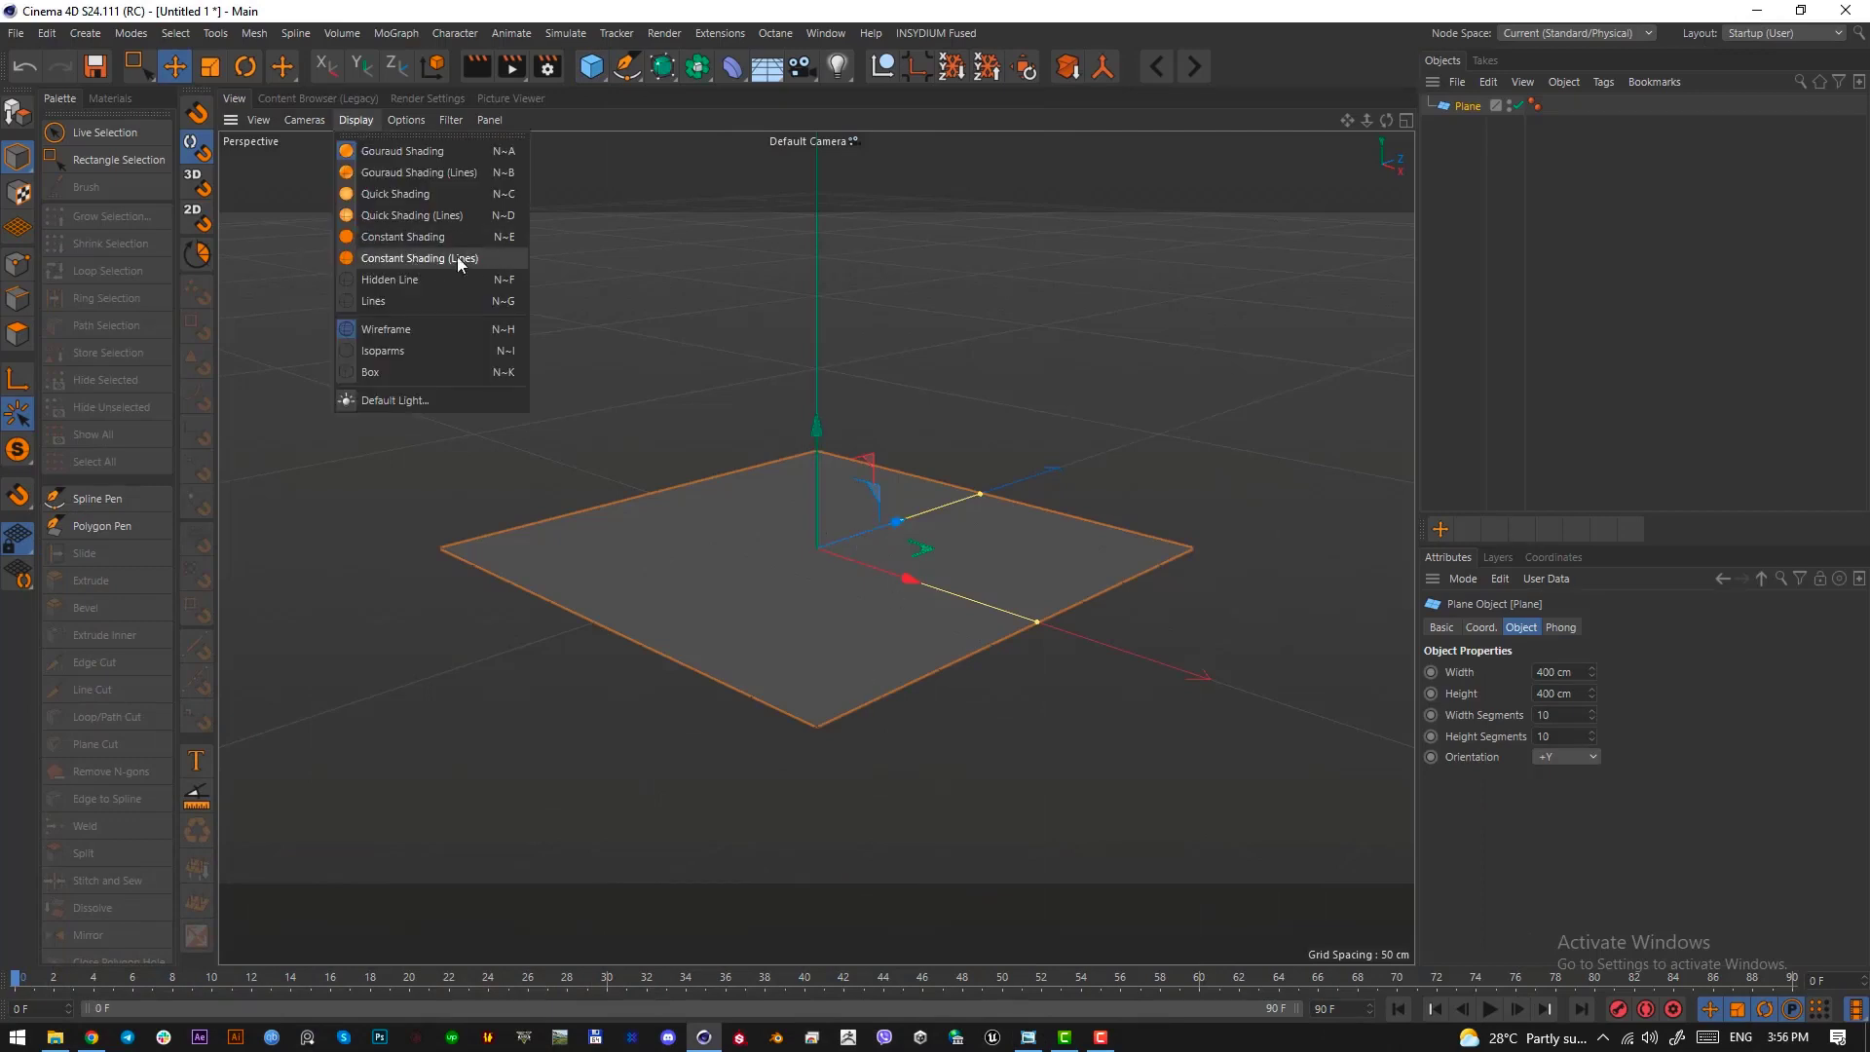
pyautogui.click(410, 259)
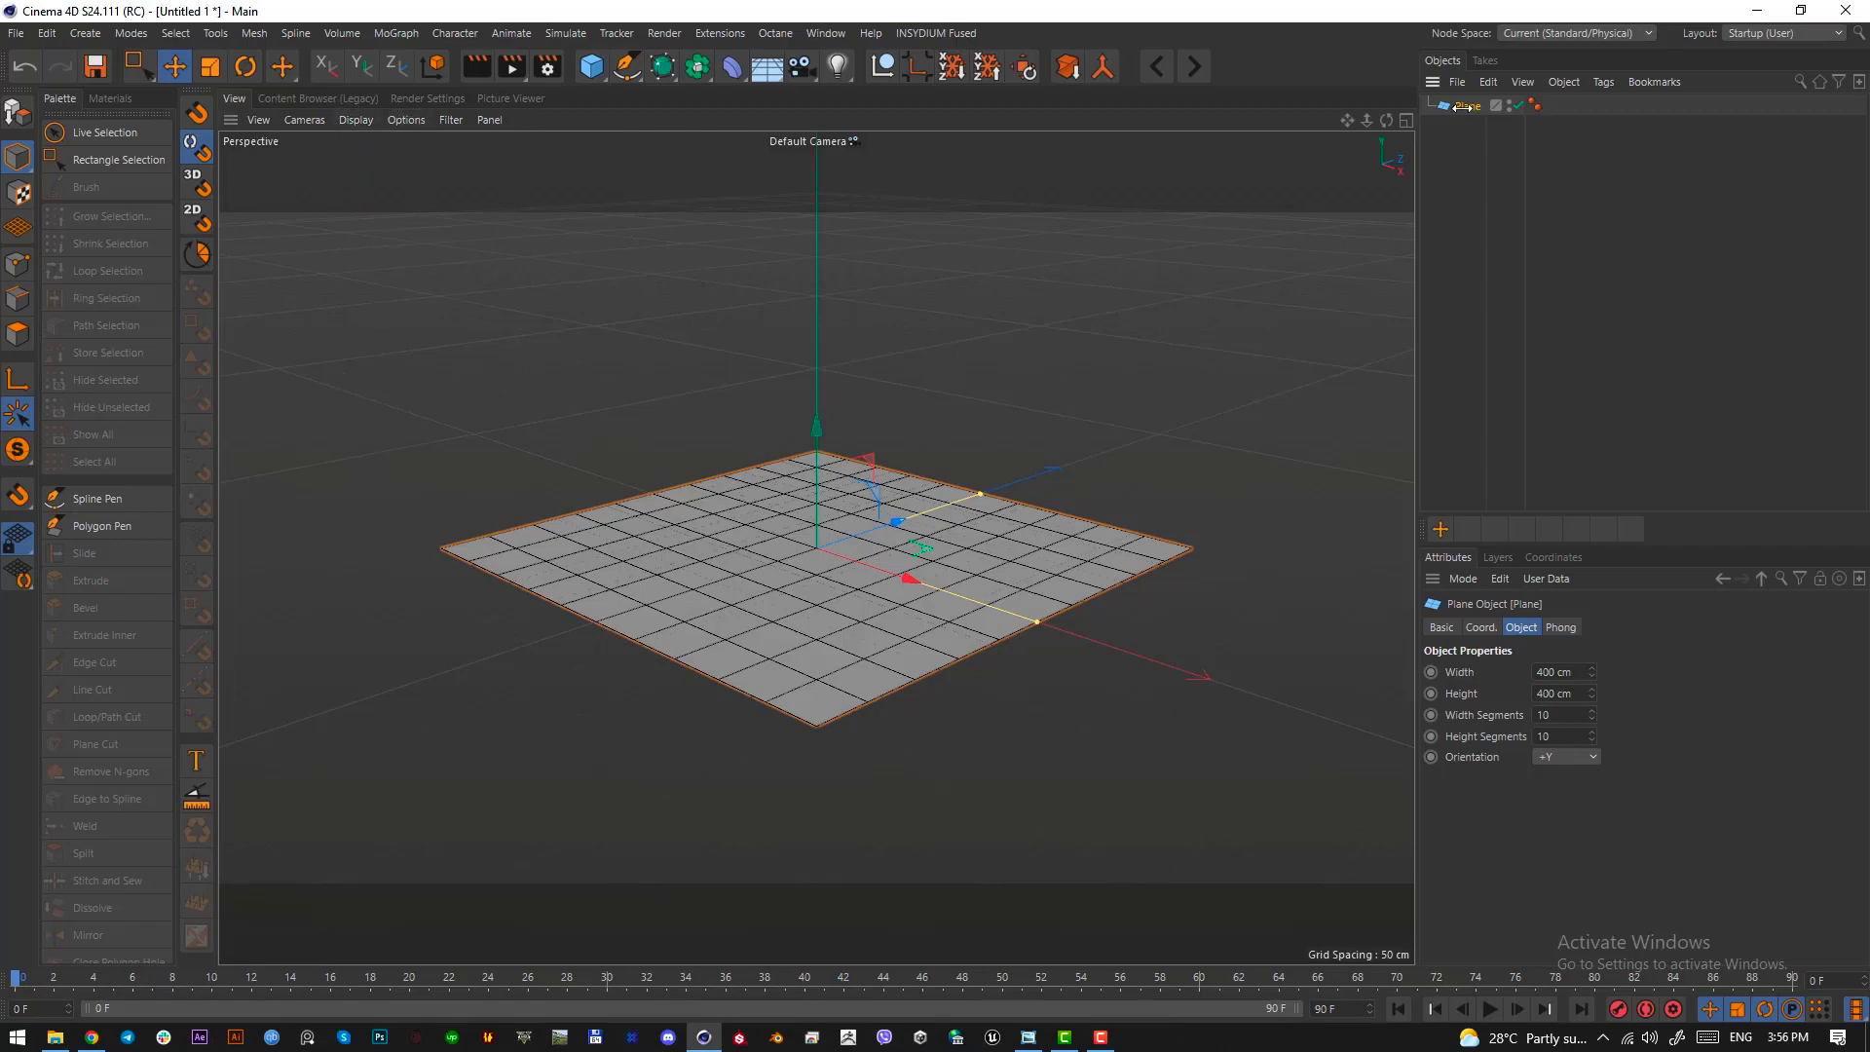
# Set the plane's width segments and height segments to 100 each
pyautogui.click(1563, 716)
pyautogui.press('Tab')
pyautogui.write('0')
pyautogui.press('Return')
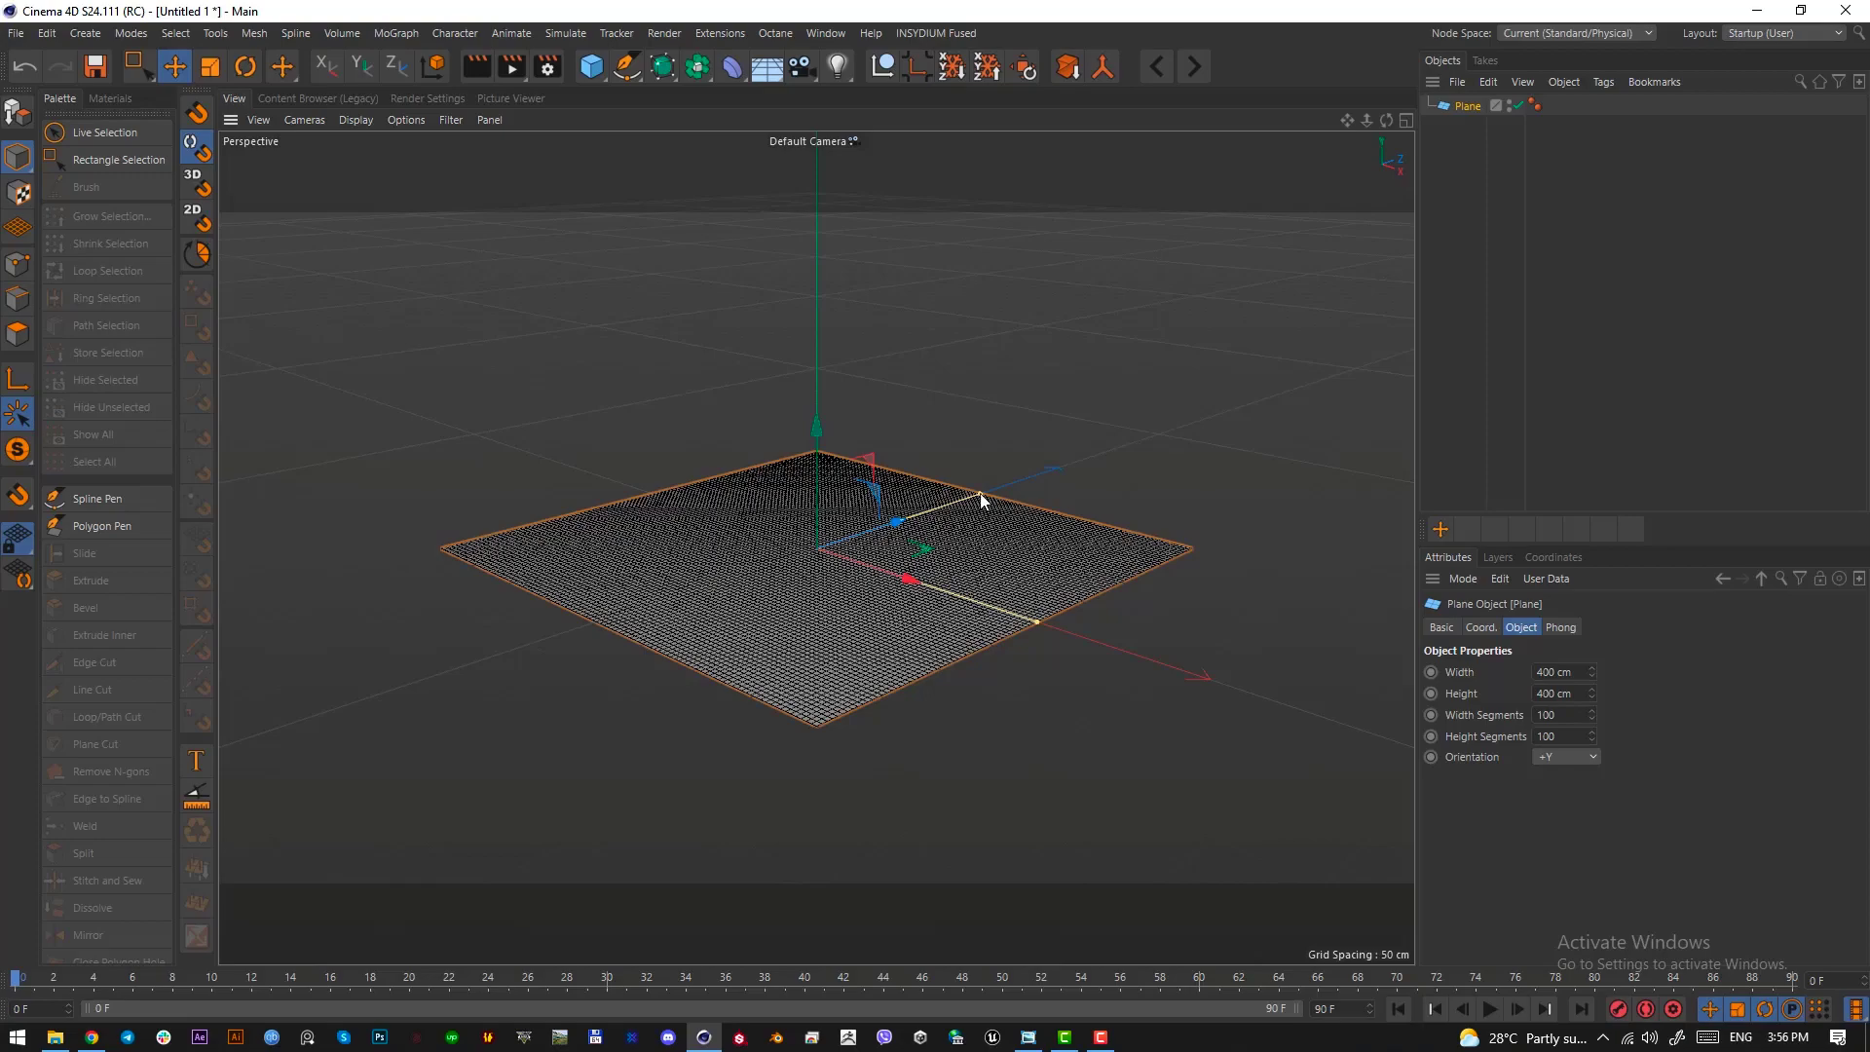
# Stretch the plane into a long strip about 587 cm wide and about 3139 cm high
pyautogui.moveTo(980, 494); pyautogui.dragTo(727, 641)
pyautogui.scroll(-5, 727, 641)
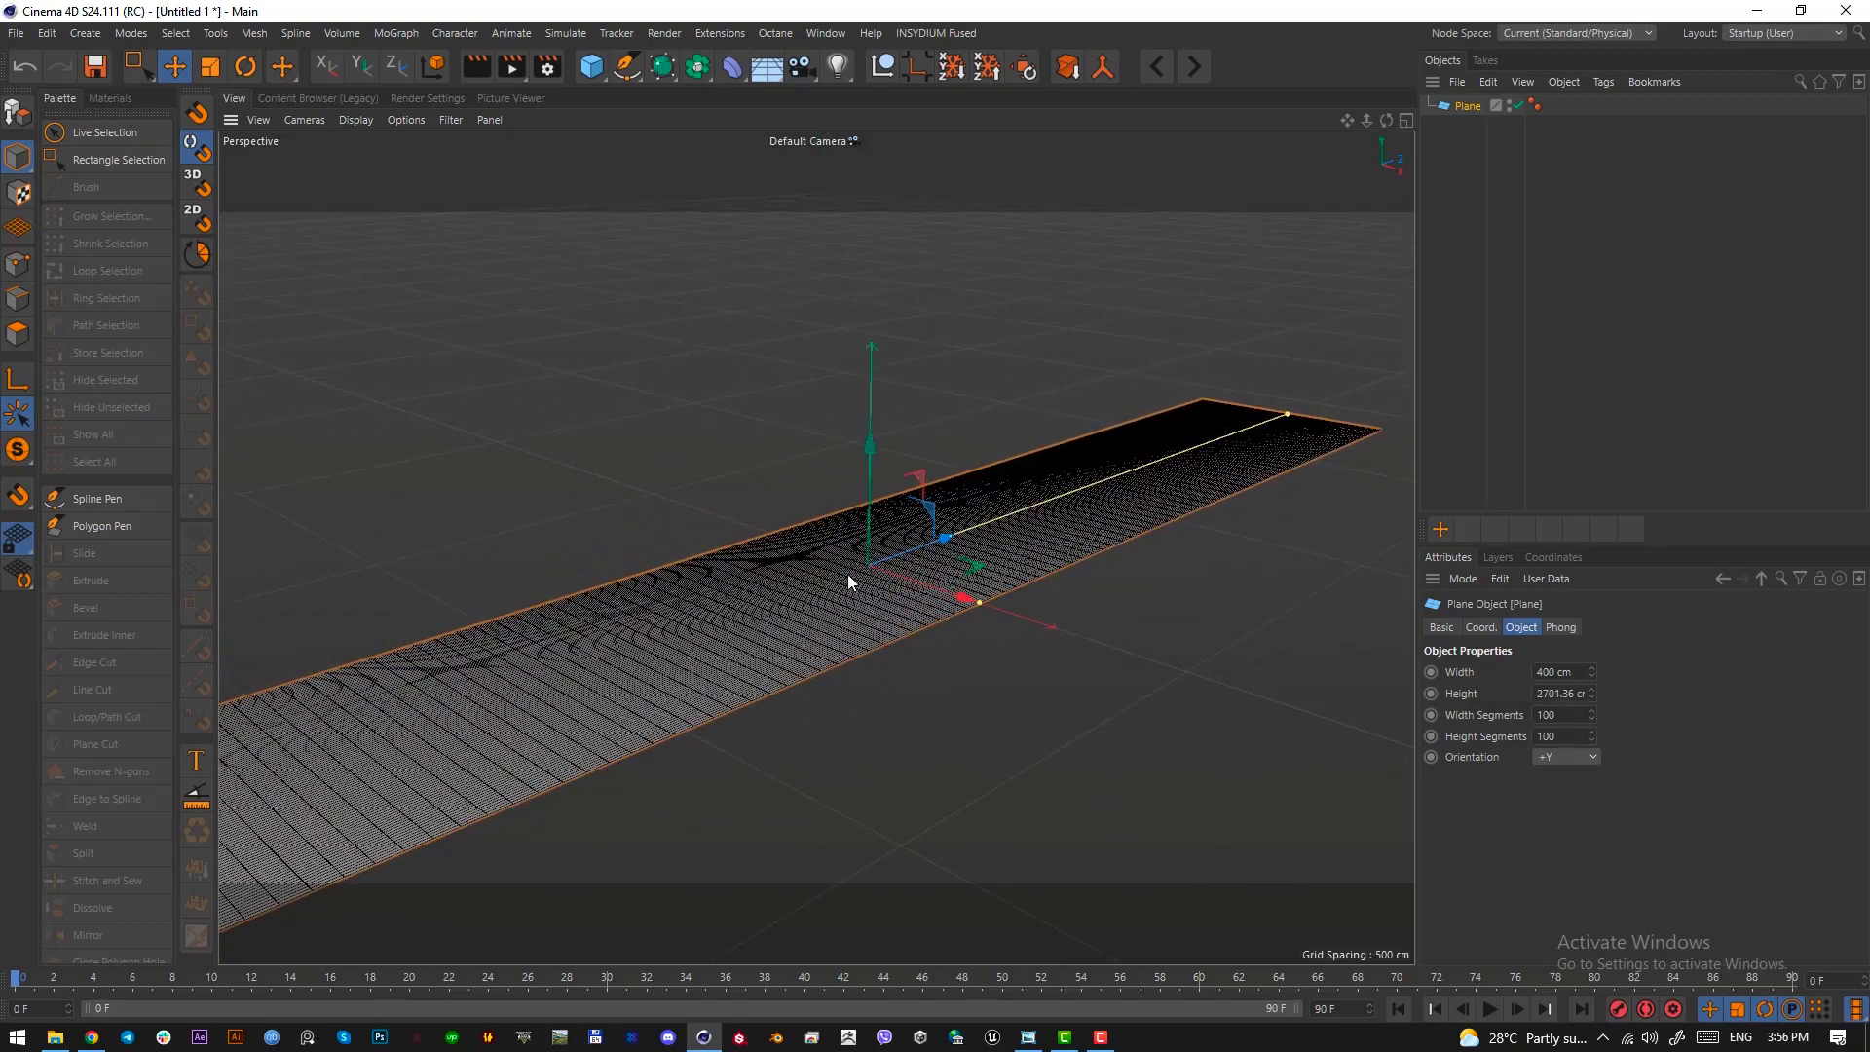
pyautogui.moveTo(1288, 414)
pyautogui.mouseDown()
pyautogui.moveTo(1211, 396)
pyautogui.moveTo(1240, 429)
pyautogui.moveTo(1290, 422)
pyautogui.moveTo(1188, 455)
pyautogui.moveTo(1277, 409)
pyautogui.mouseUp()
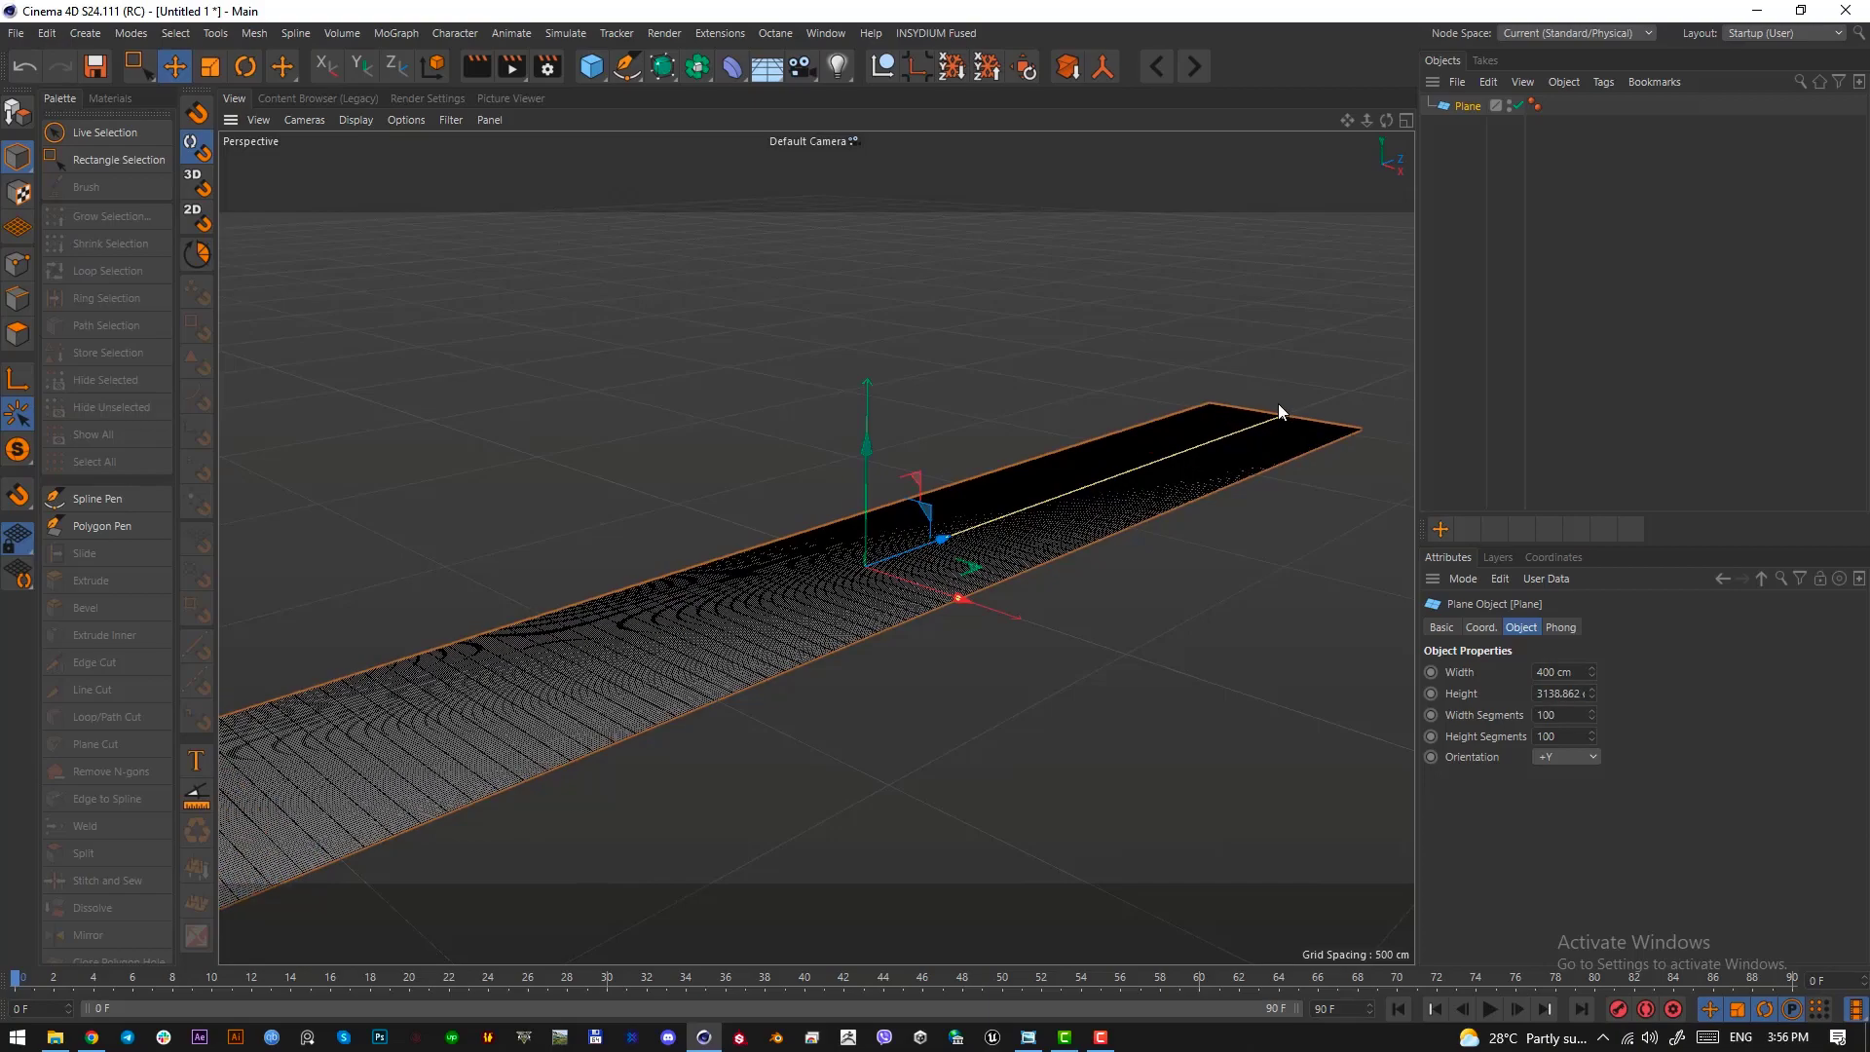
pyautogui.scroll(-1, 838, 631)
pyautogui.moveTo(950, 606); pyautogui.dragTo(990, 621)
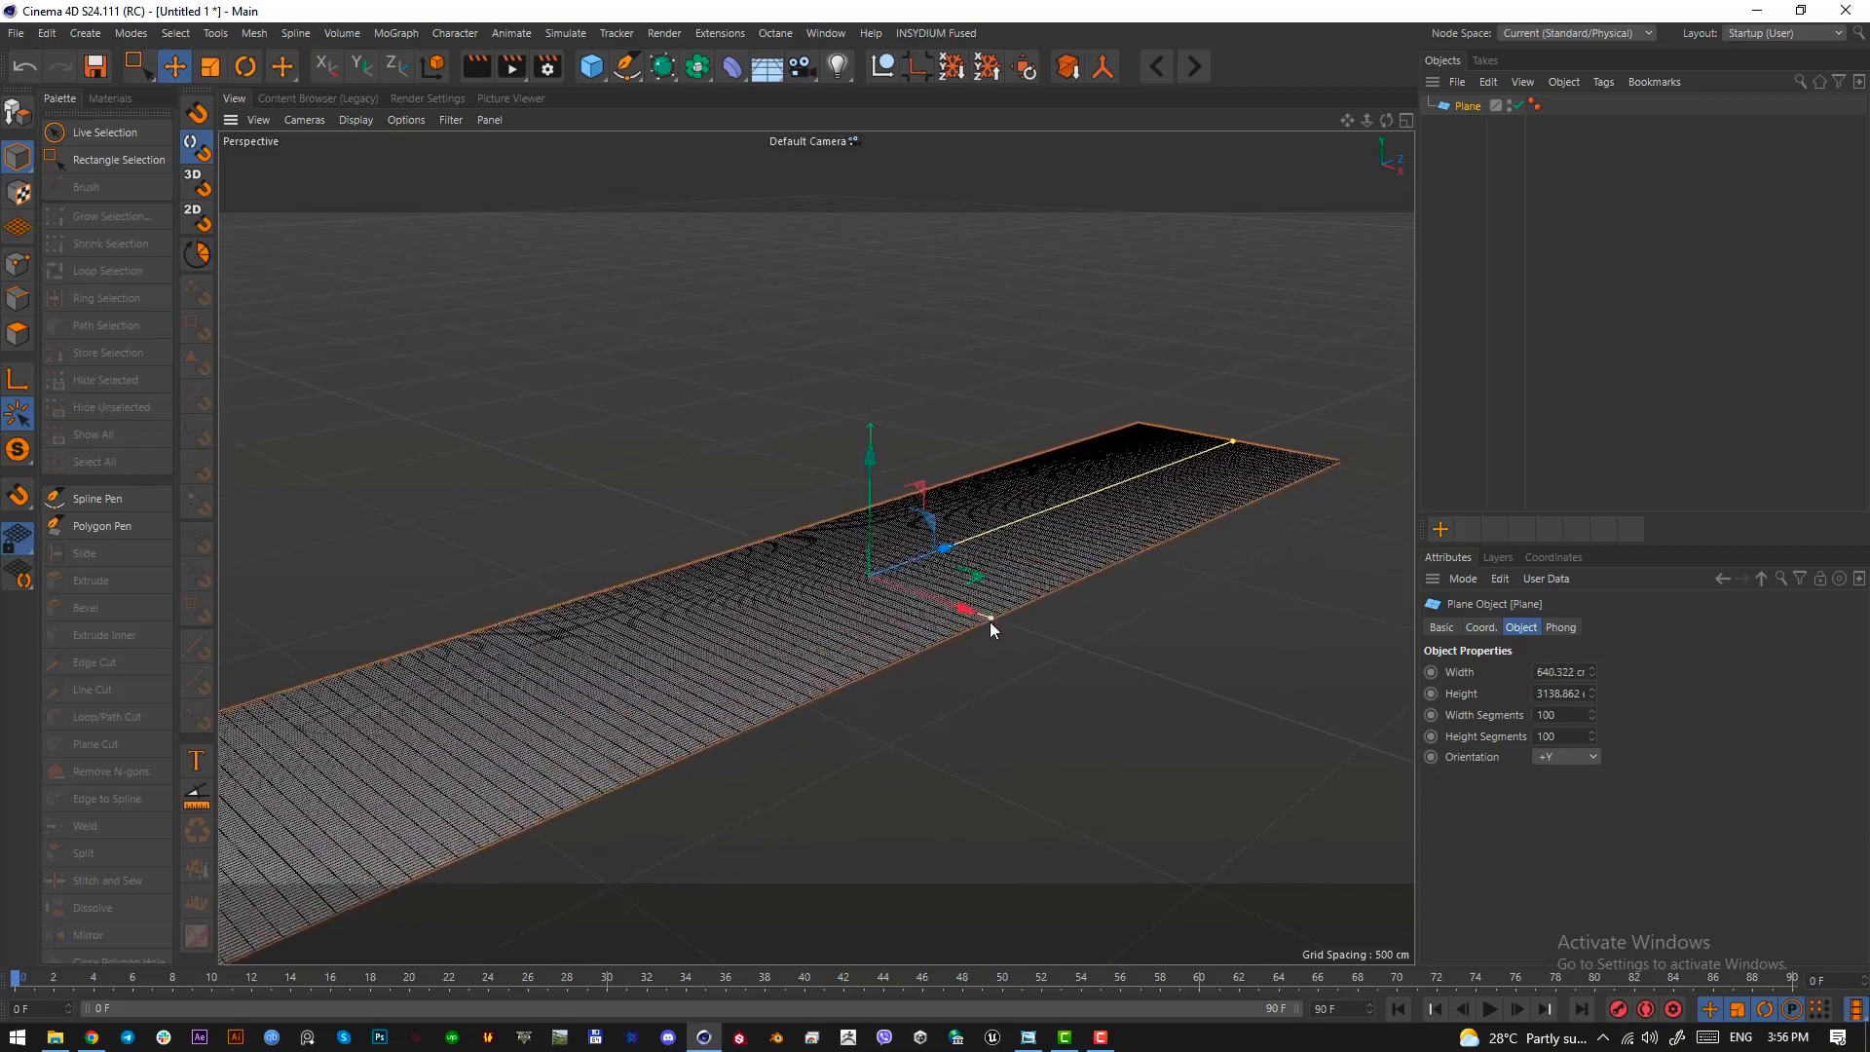
pyautogui.moveTo(857, 572)
pyautogui.keyDown('alt'); pyautogui.mouseDown()
pyautogui.moveTo(1030, 618)
pyautogui.moveTo(877, 589)
pyautogui.moveTo(852, 540)
pyautogui.moveTo(831, 555)
pyautogui.moveTo(906, 650)
pyautogui.moveTo(846, 565)
pyautogui.mouseUp(); pyautogui.keyUp('alt')
# Add a Bend deformer as a child of the plane, fitted to the plane's size
pyautogui.click(731, 68)
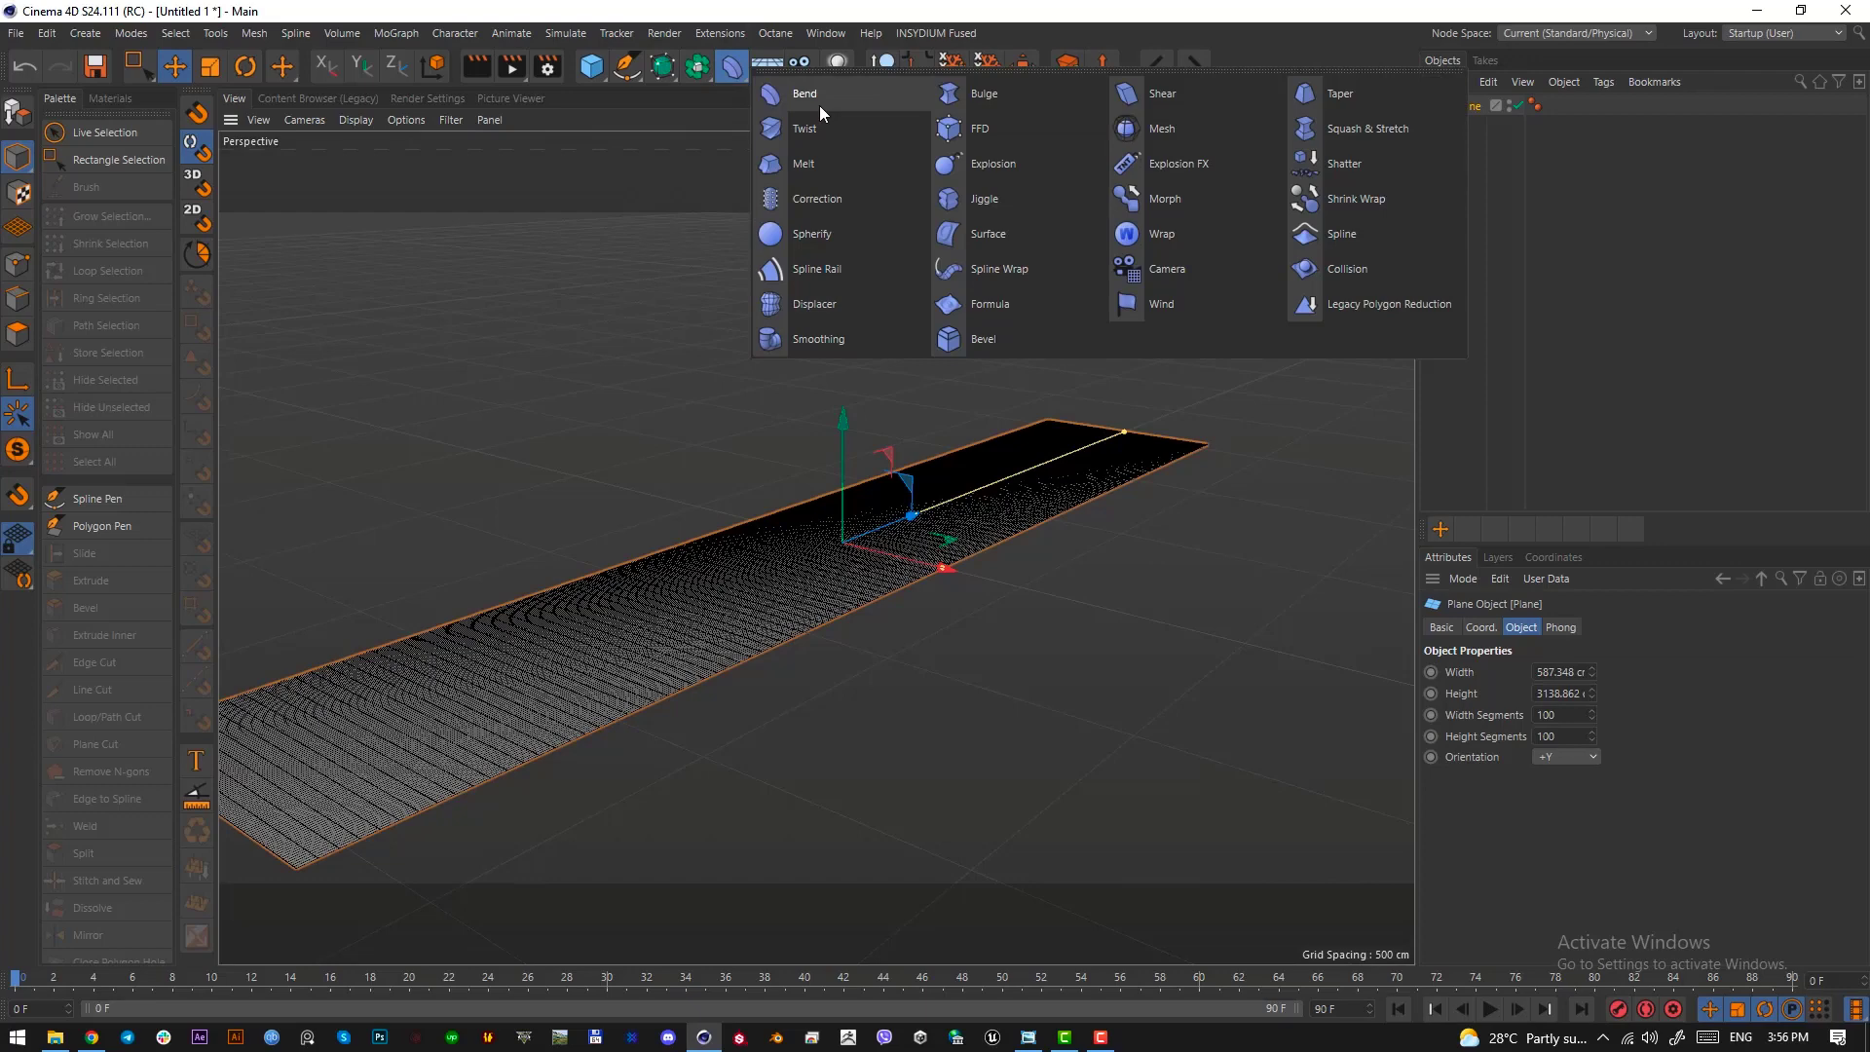
pyautogui.click(1450, 134)
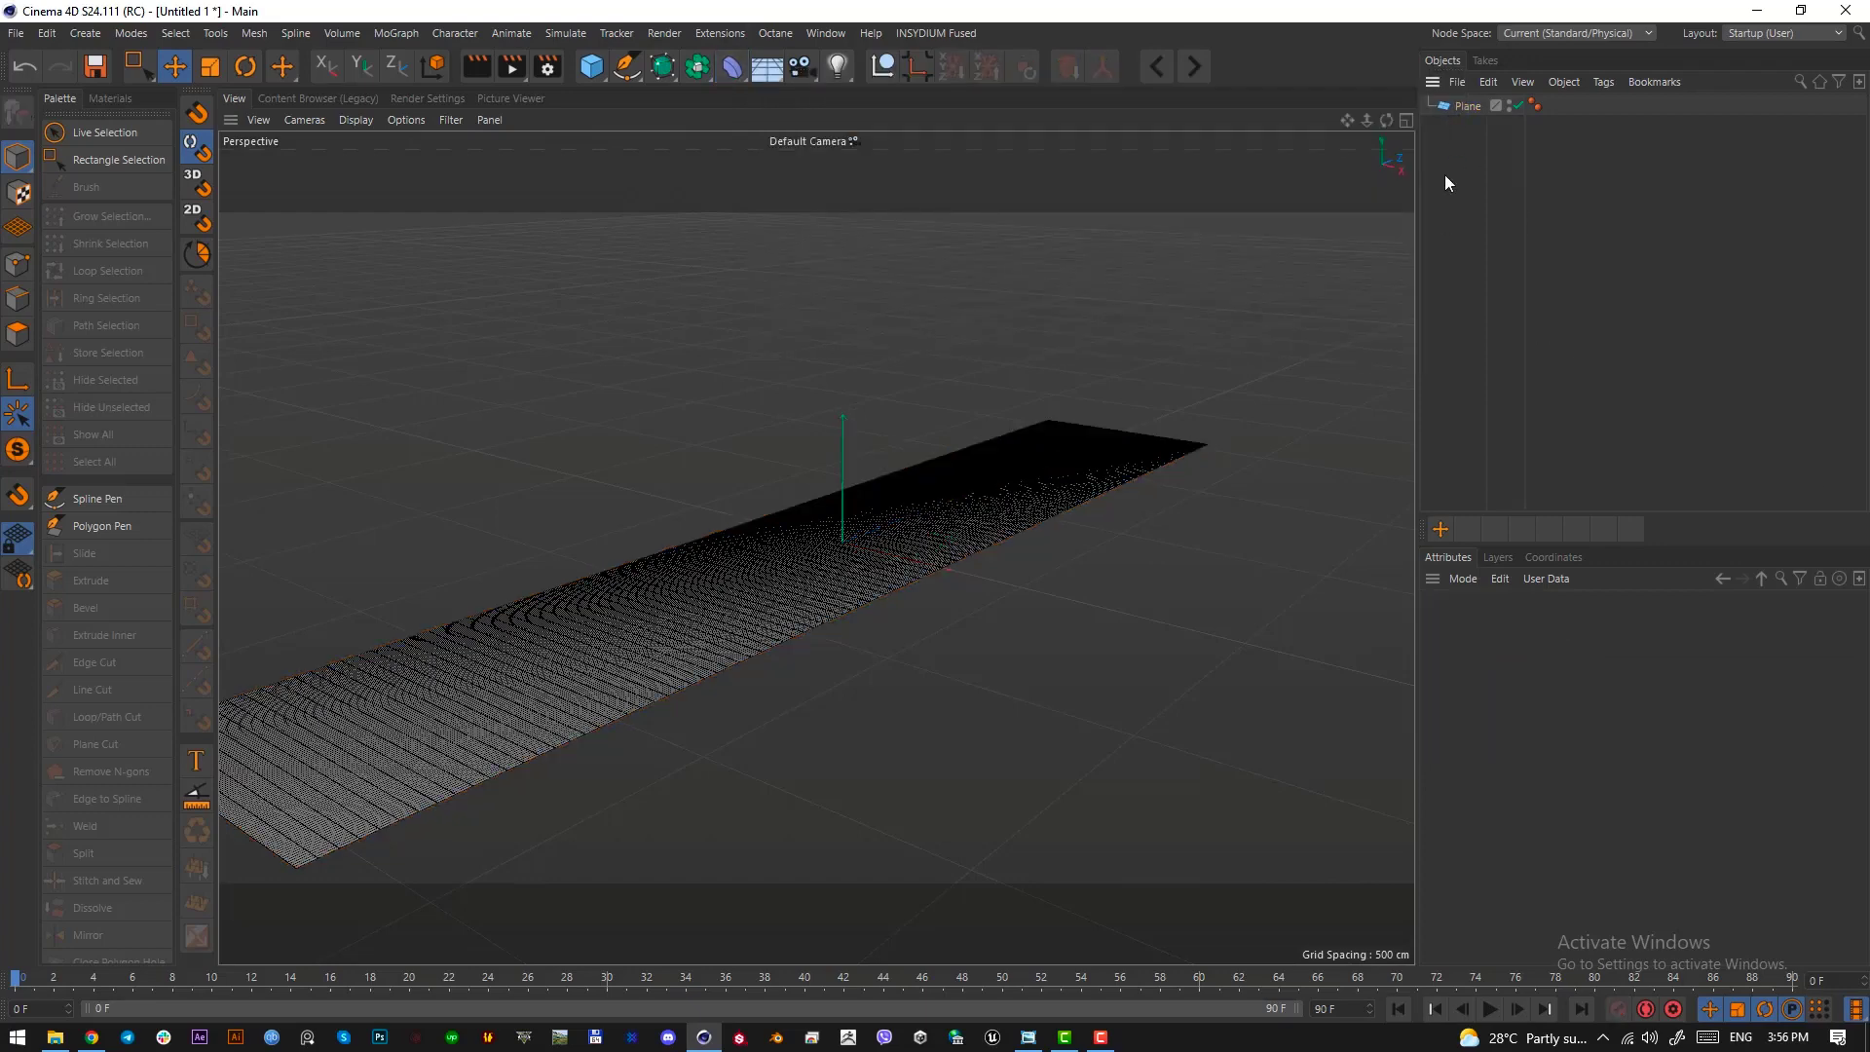
pyautogui.click(1465, 107)
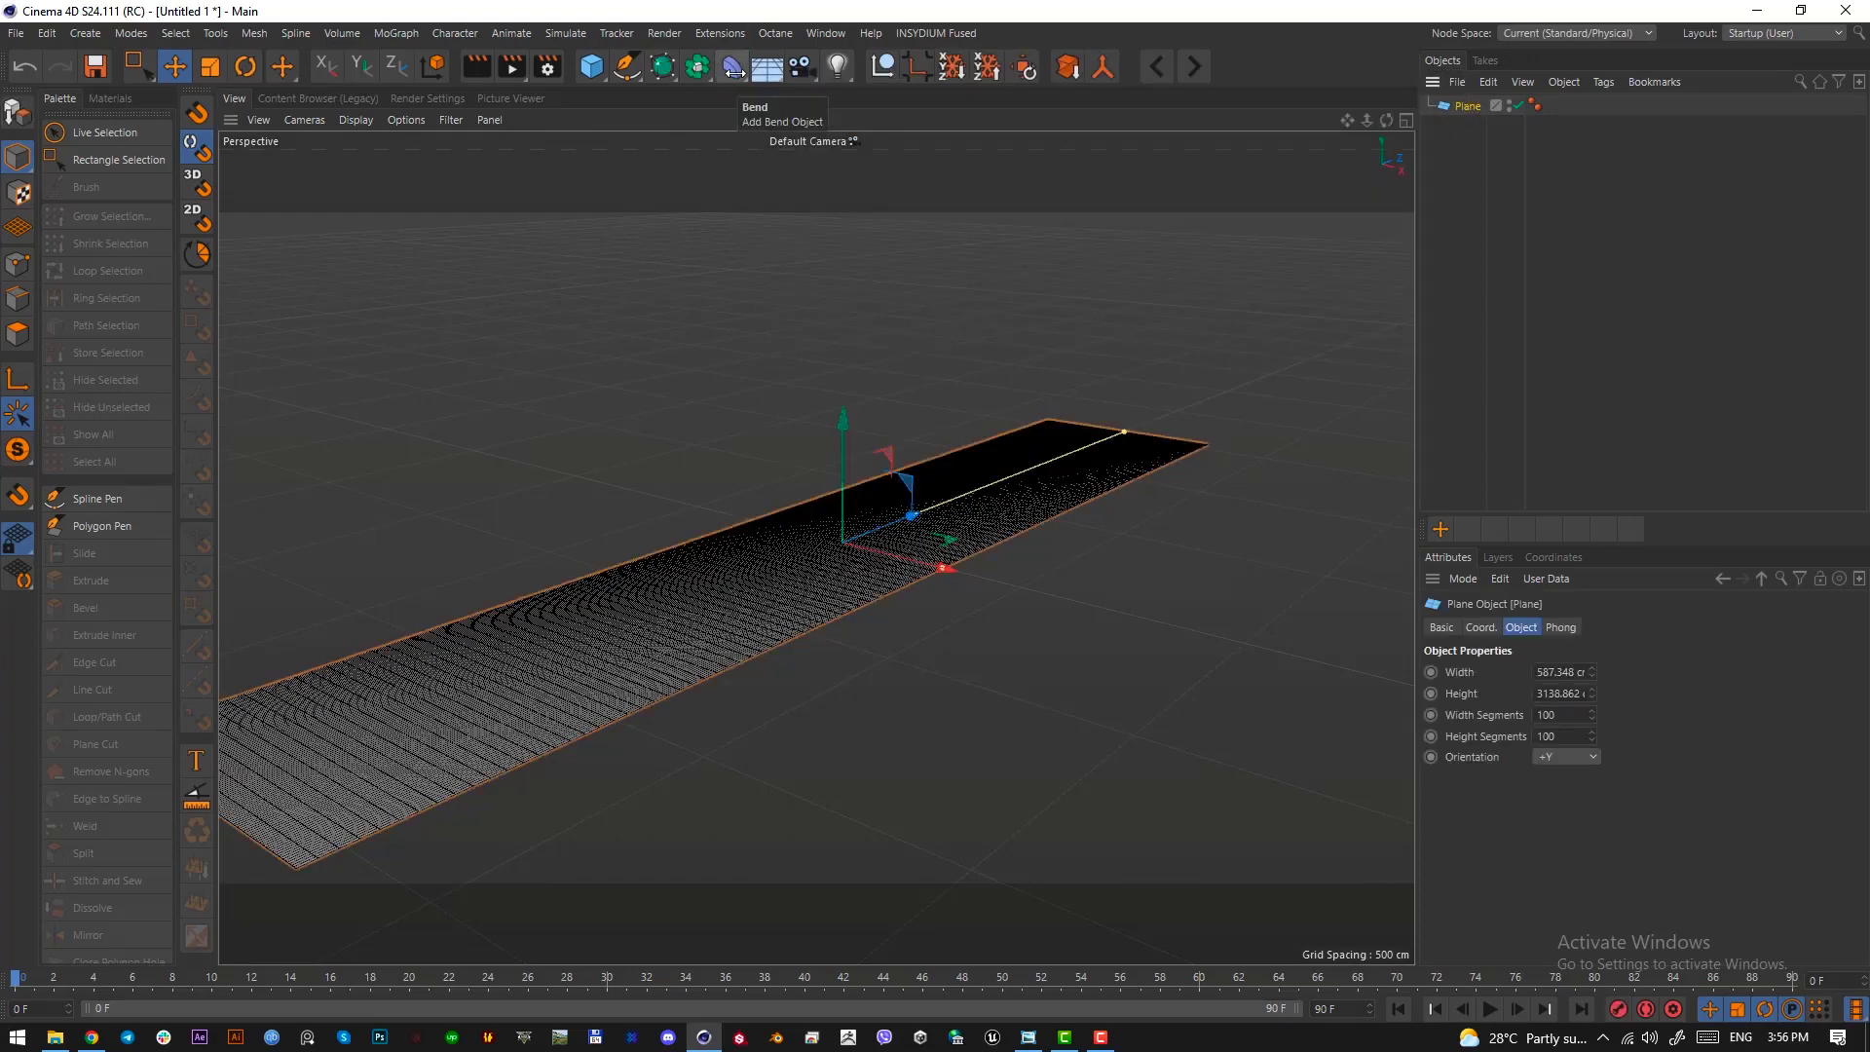
pyautogui.click(733, 69)
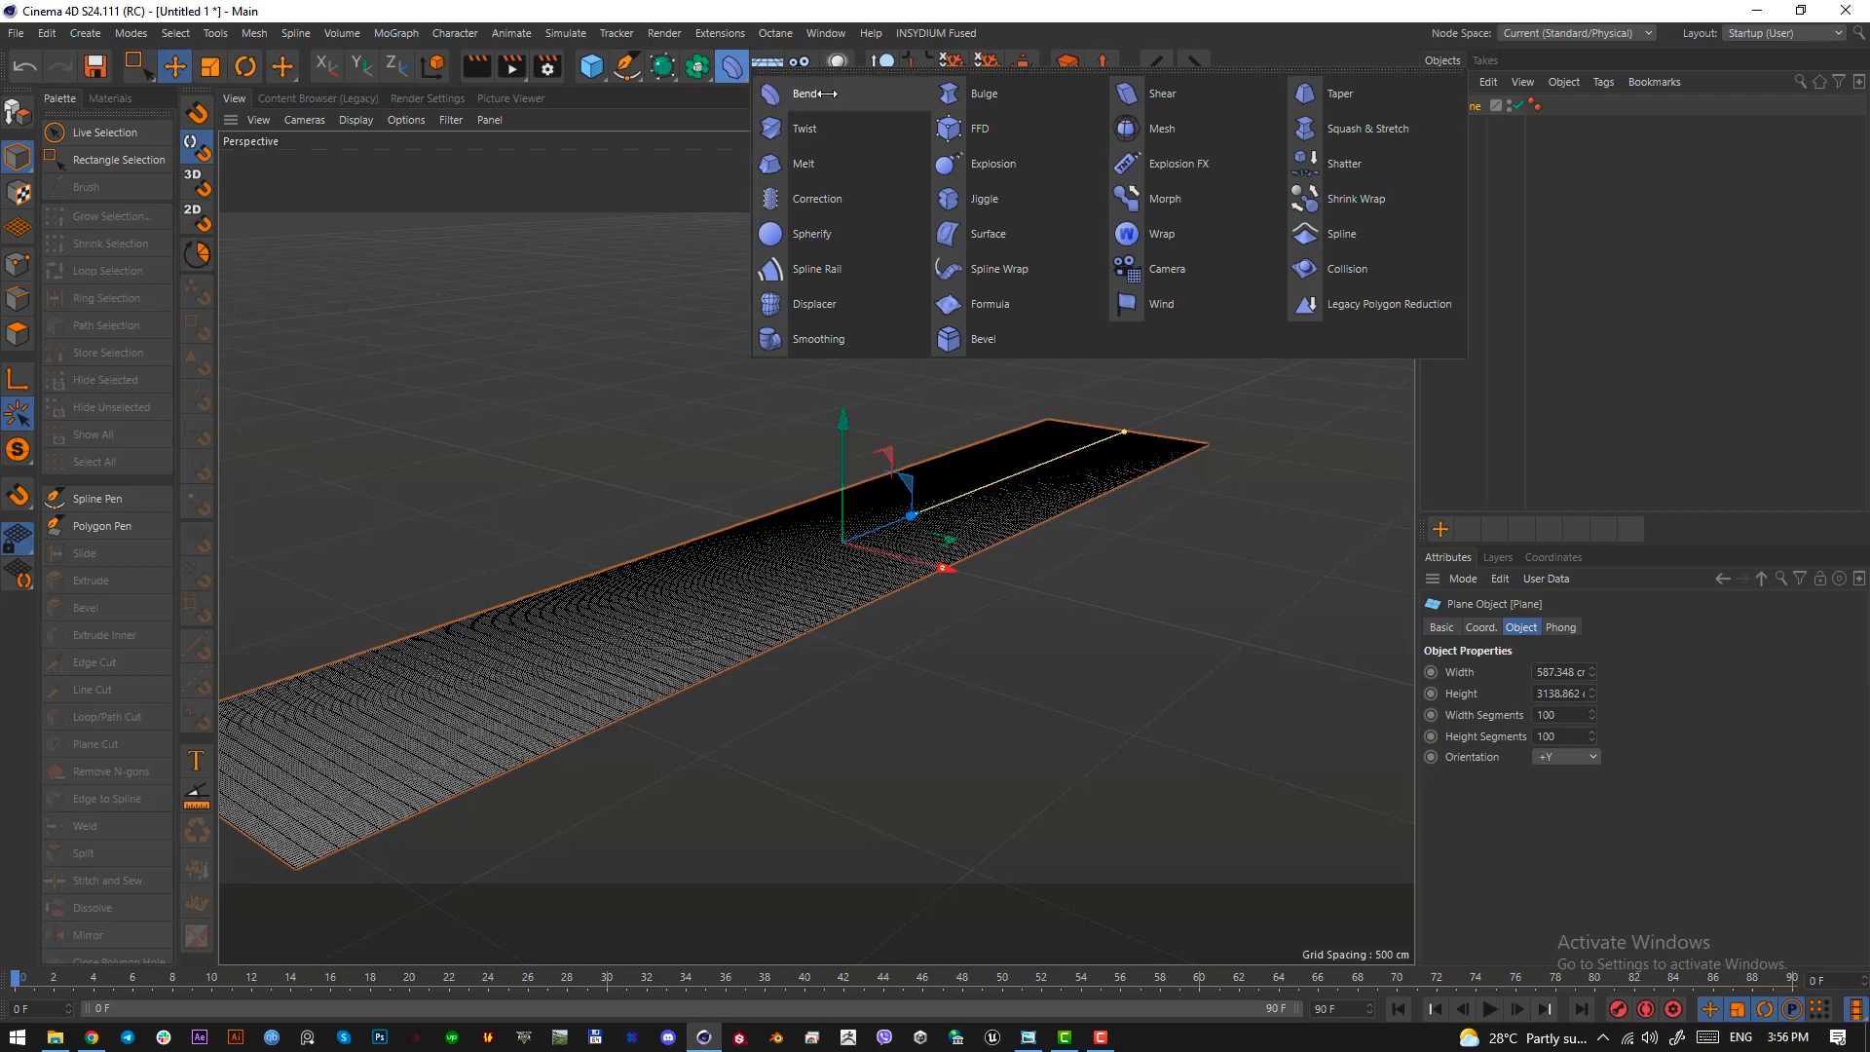
pyautogui.click(815, 94)
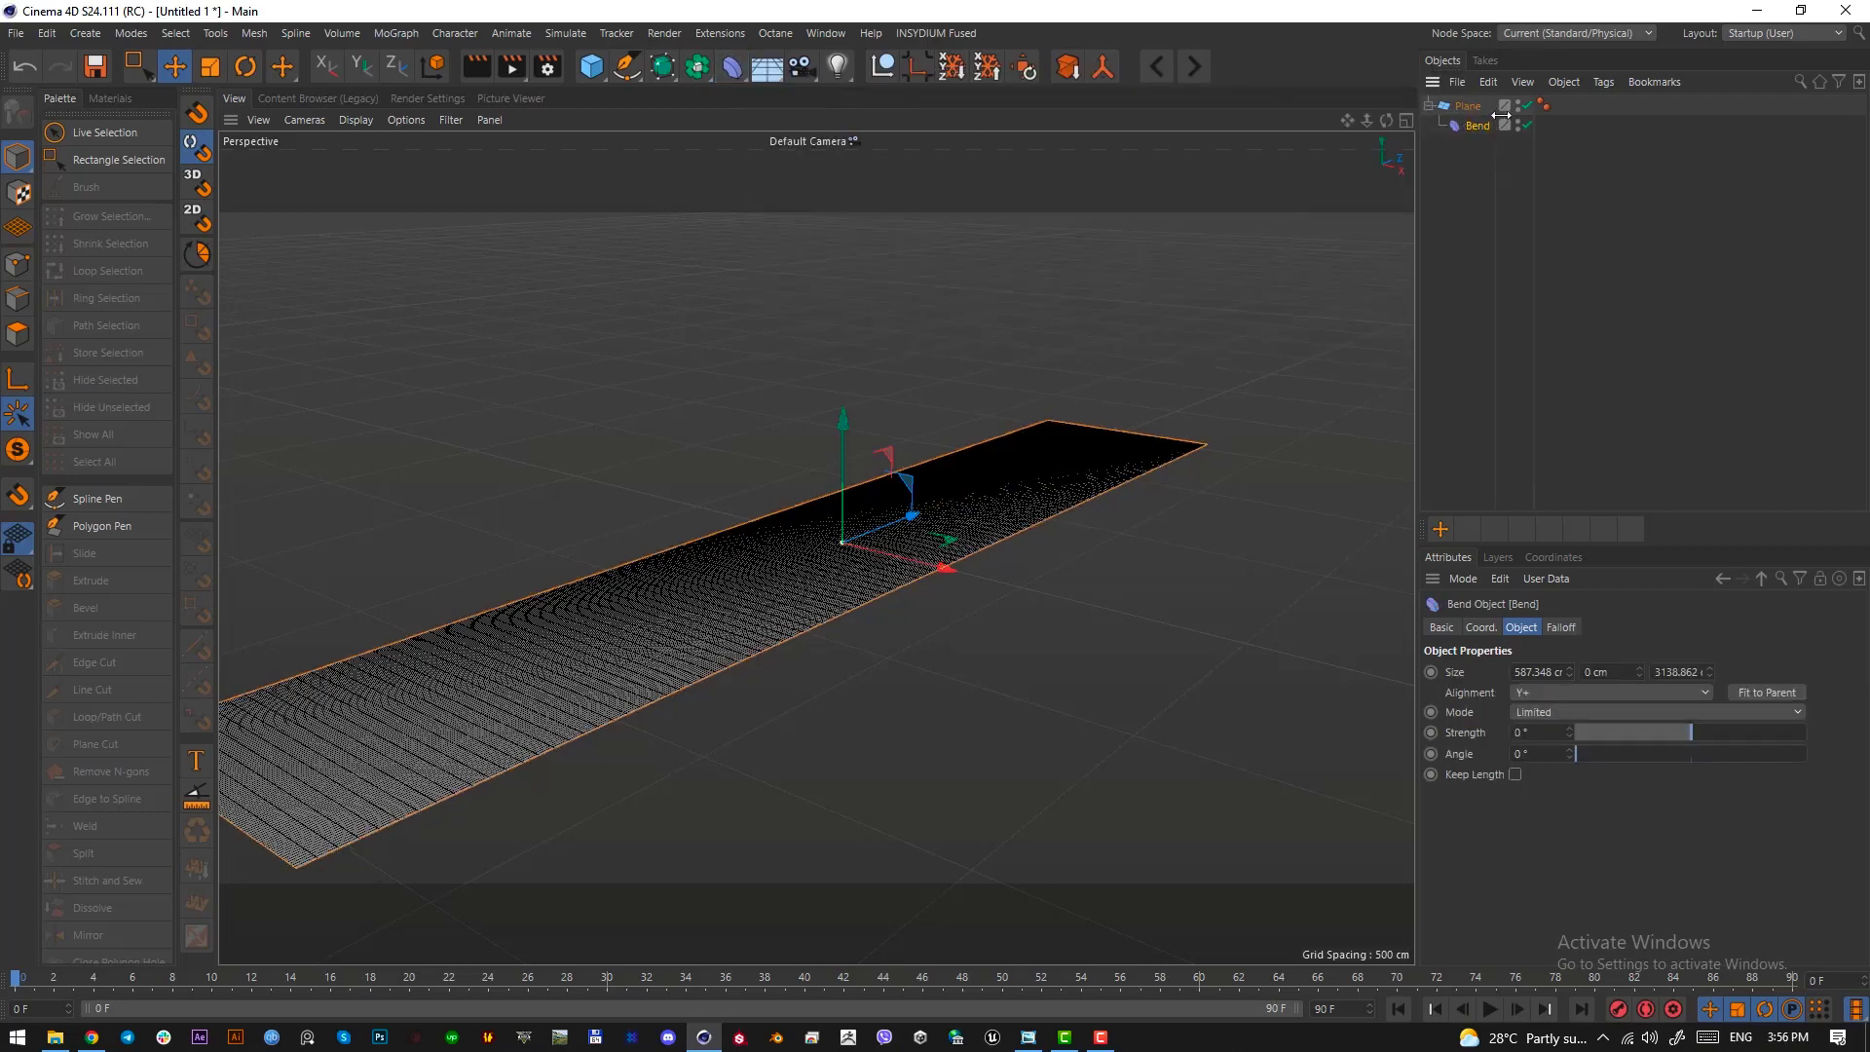
pyautogui.click(1469, 106)
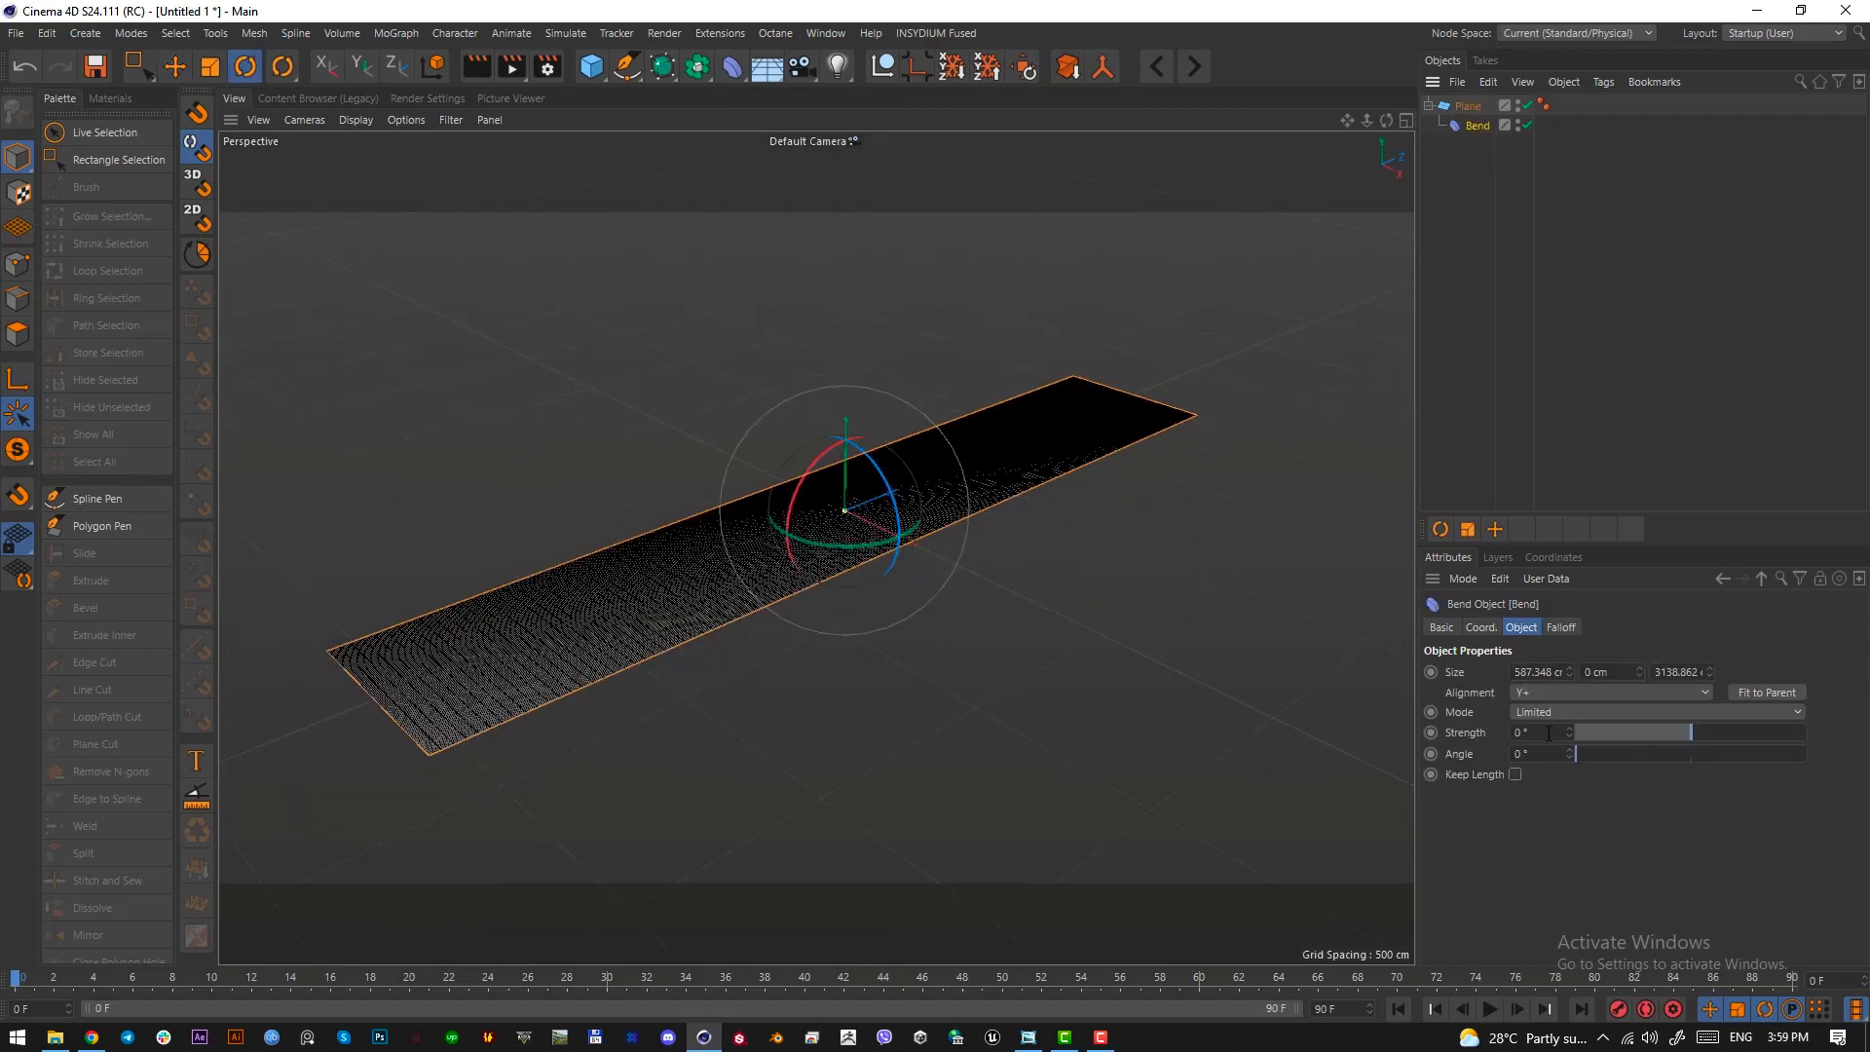
# Set the Bend deformer's strength to -180° and its size to about 696 × 1302 × 480 cm
pyautogui.click(1549, 733)
pyautogui.write('-180')
pyautogui.press('Return')
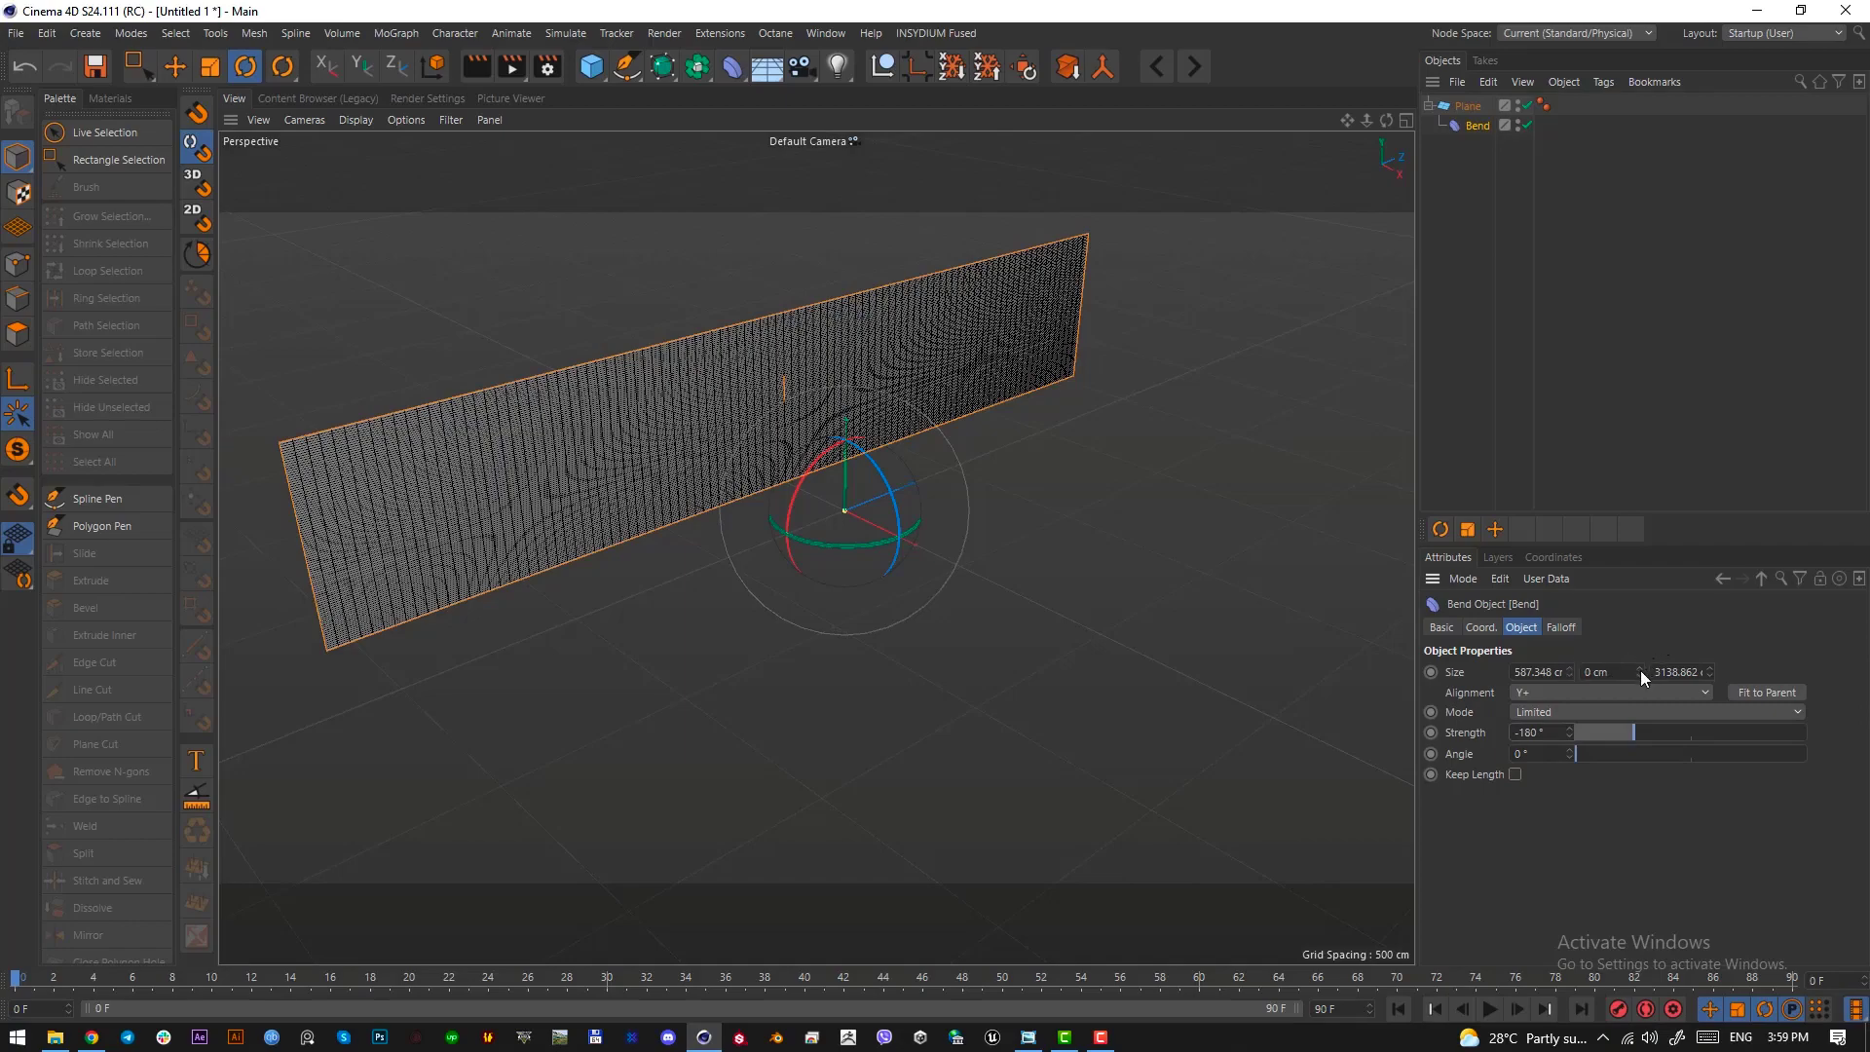
pyautogui.moveTo(1641, 670)
pyautogui.mouseDown()
pyautogui.moveTo(1640, 534)
pyautogui.moveTo(1621, 670)
pyautogui.moveTo(1566, 661)
pyautogui.moveTo(1566, 632)
pyautogui.moveTo(1611, 652)
pyautogui.mouseUp()
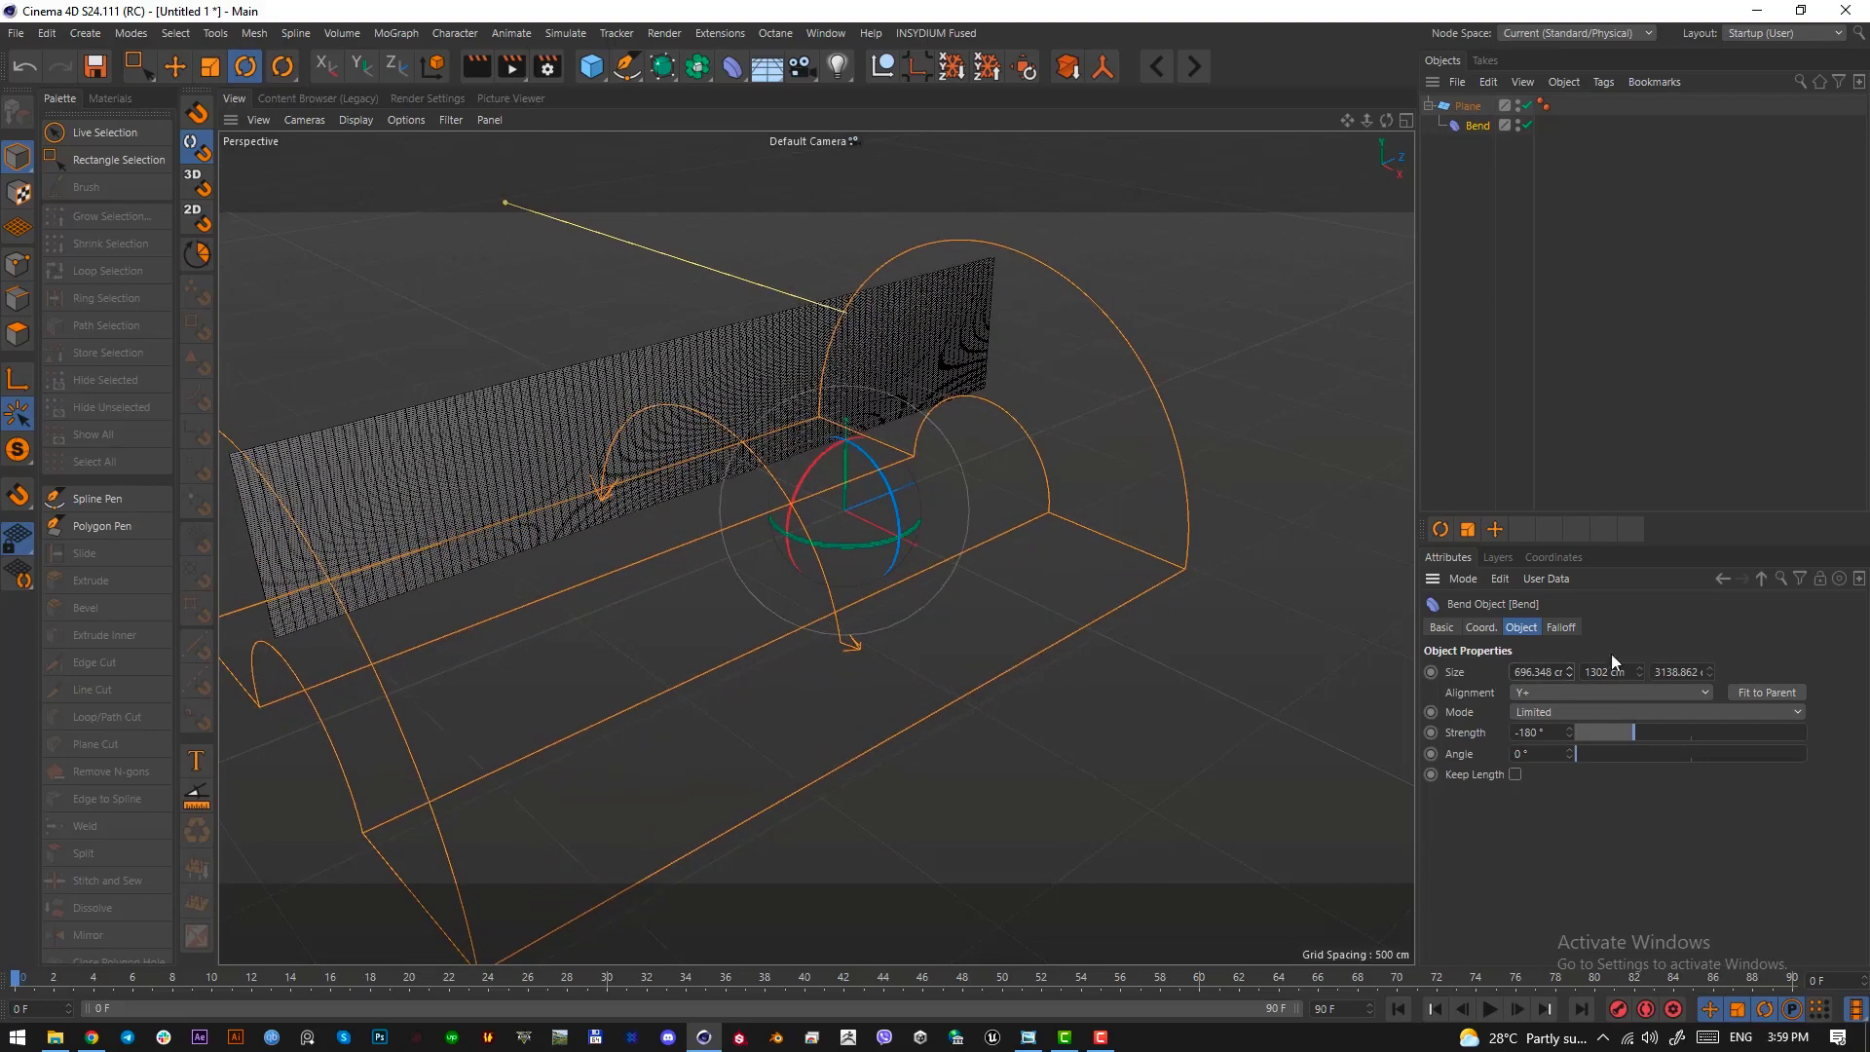
pyautogui.click(1530, 670)
pyautogui.moveTo(1709, 671); pyautogui.dragTo(1710, 780)
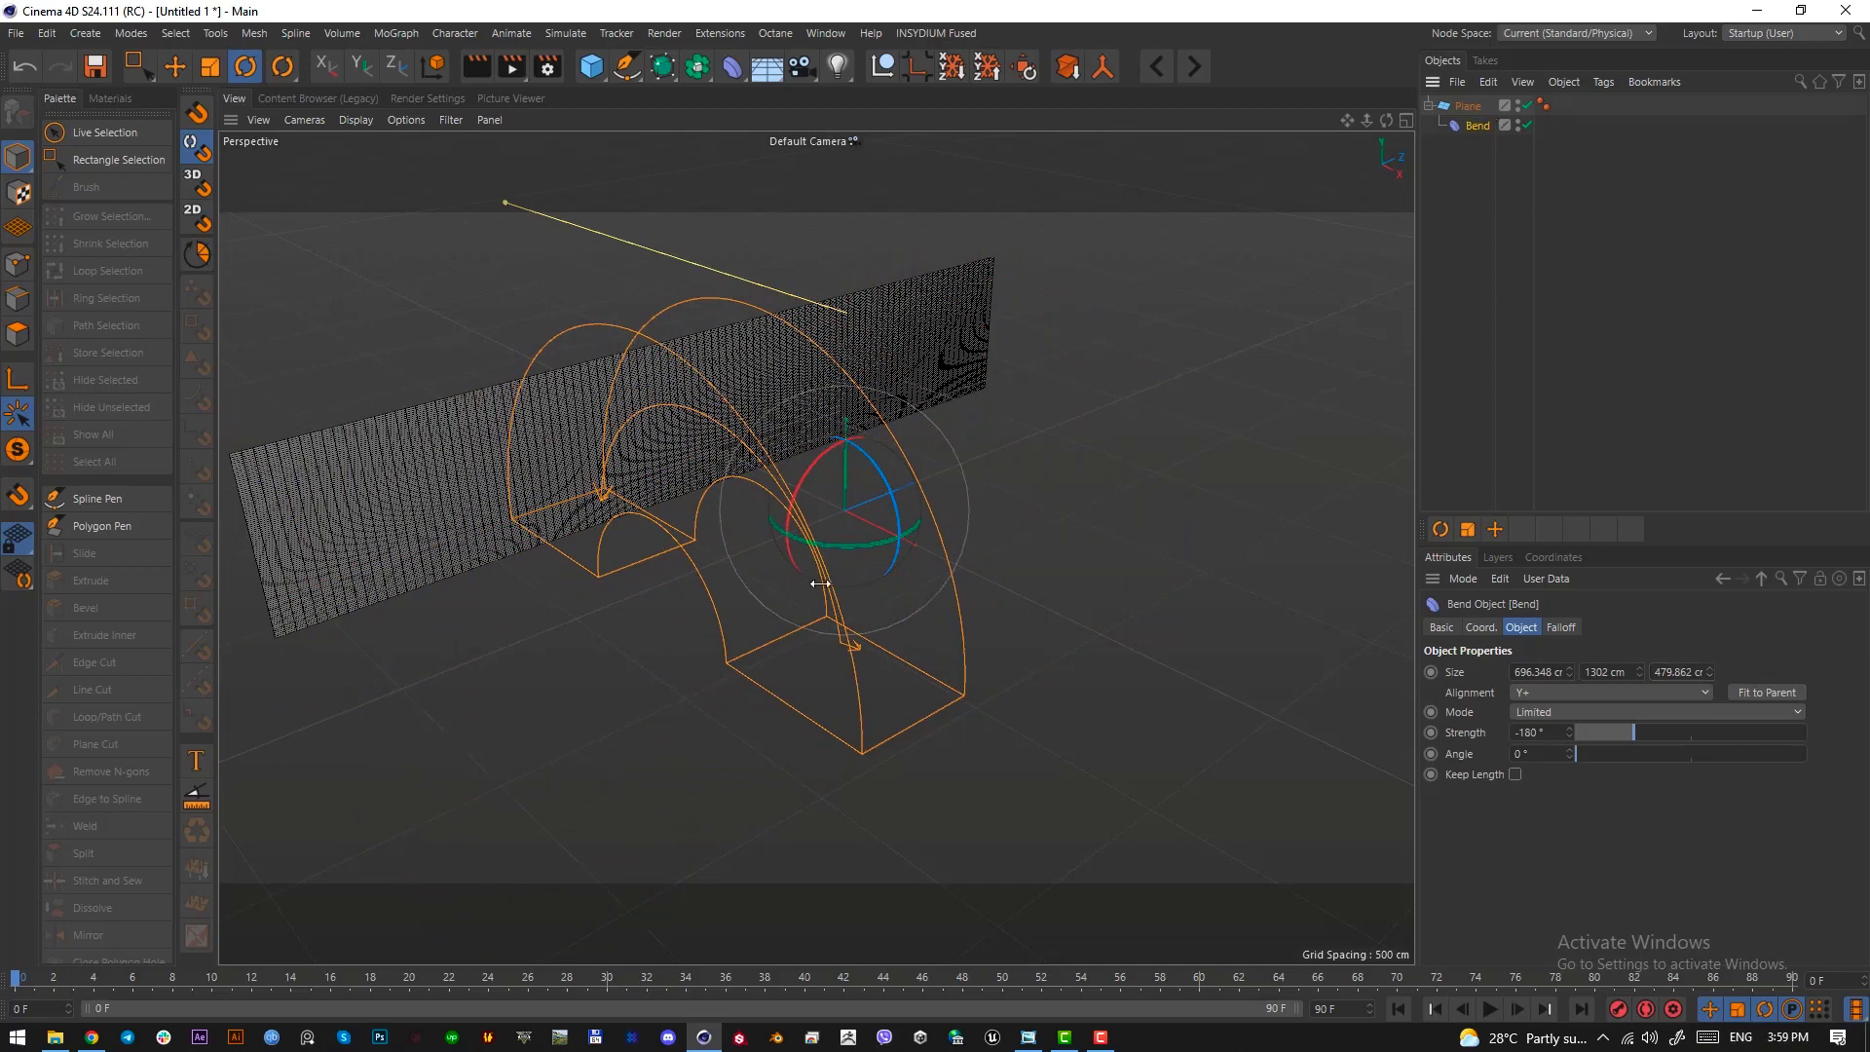
# Rotate the Bend deformer so the plane curls along its length into an upright U-shaped curve
pyautogui.moveTo(843, 541); pyautogui.dragTo(1027, 523)
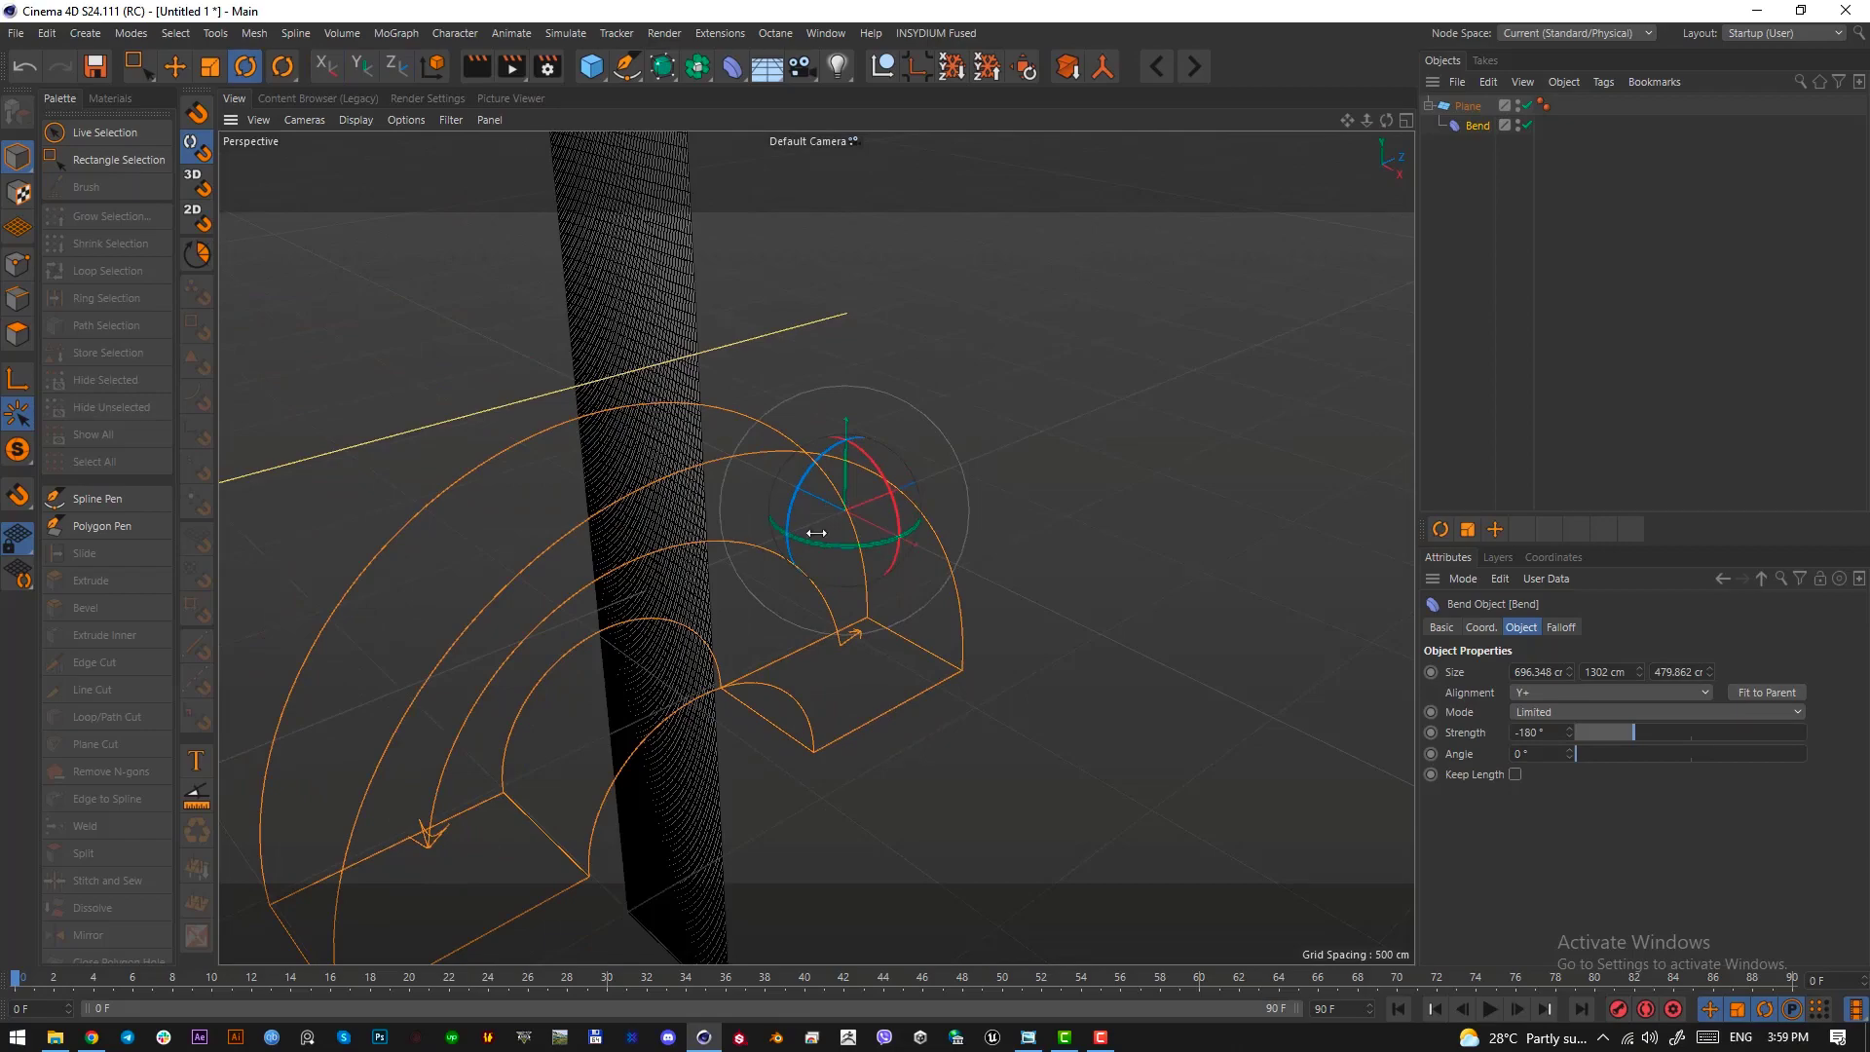
pyautogui.moveTo(792, 501); pyautogui.dragTo(858, 457)
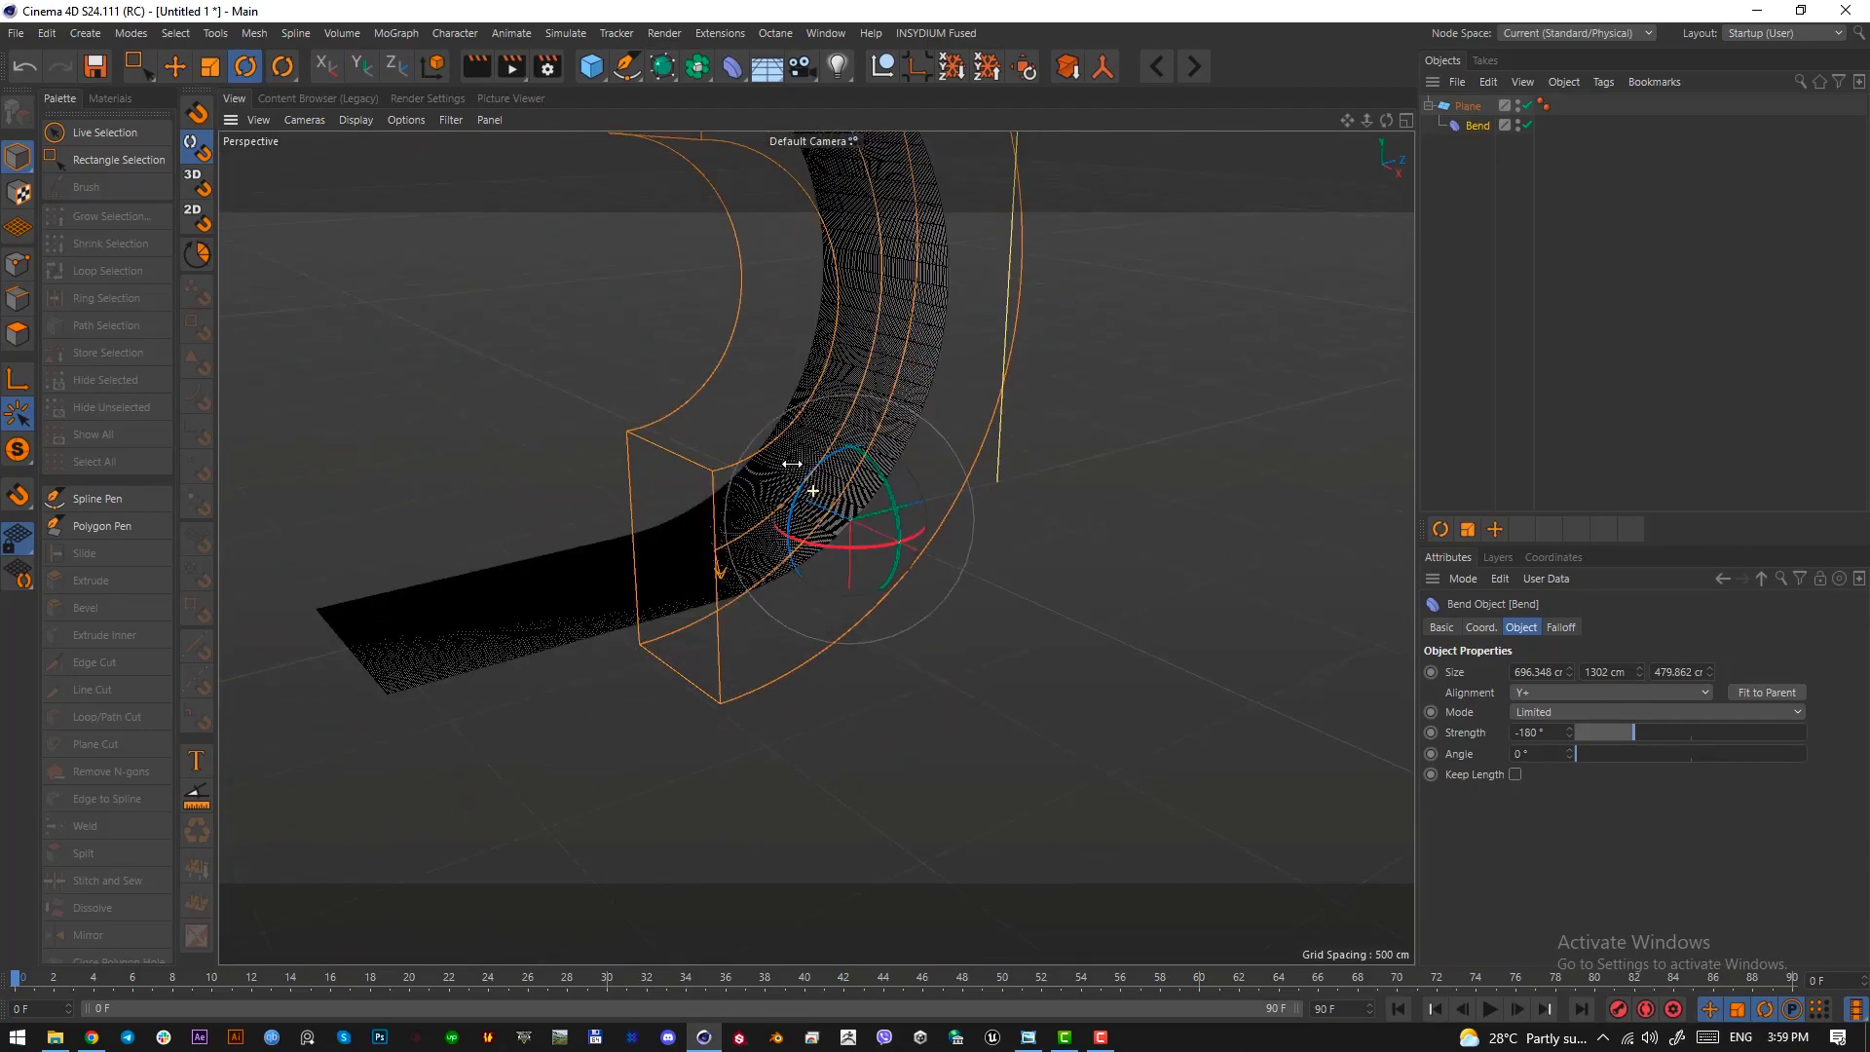
pyautogui.keyDown('alt'); pyautogui.moveTo(792, 463); pyautogui.dragTo(754, 433, button='right'); pyautogui.keyUp('alt')
pyautogui.keyDown('alt'); pyautogui.moveTo(814, 547); pyautogui.dragTo(935, 672, button='middle'); pyautogui.keyUp('alt')
pyautogui.moveTo(935, 672)
pyautogui.keyDown('alt'); pyautogui.mouseDown()
pyautogui.moveTo(961, 647)
pyautogui.moveTo(908, 647)
pyautogui.mouseUp(); pyautogui.keyUp('alt')
pyautogui.keyDown('alt'); pyautogui.moveTo(908, 647); pyautogui.dragTo(813, 621, button='middle'); pyautogui.keyUp('alt')
pyautogui.keyDown('alt'); pyautogui.moveTo(813, 621); pyautogui.dragTo(1125, 633, button='right'); pyautogui.keyUp('alt')
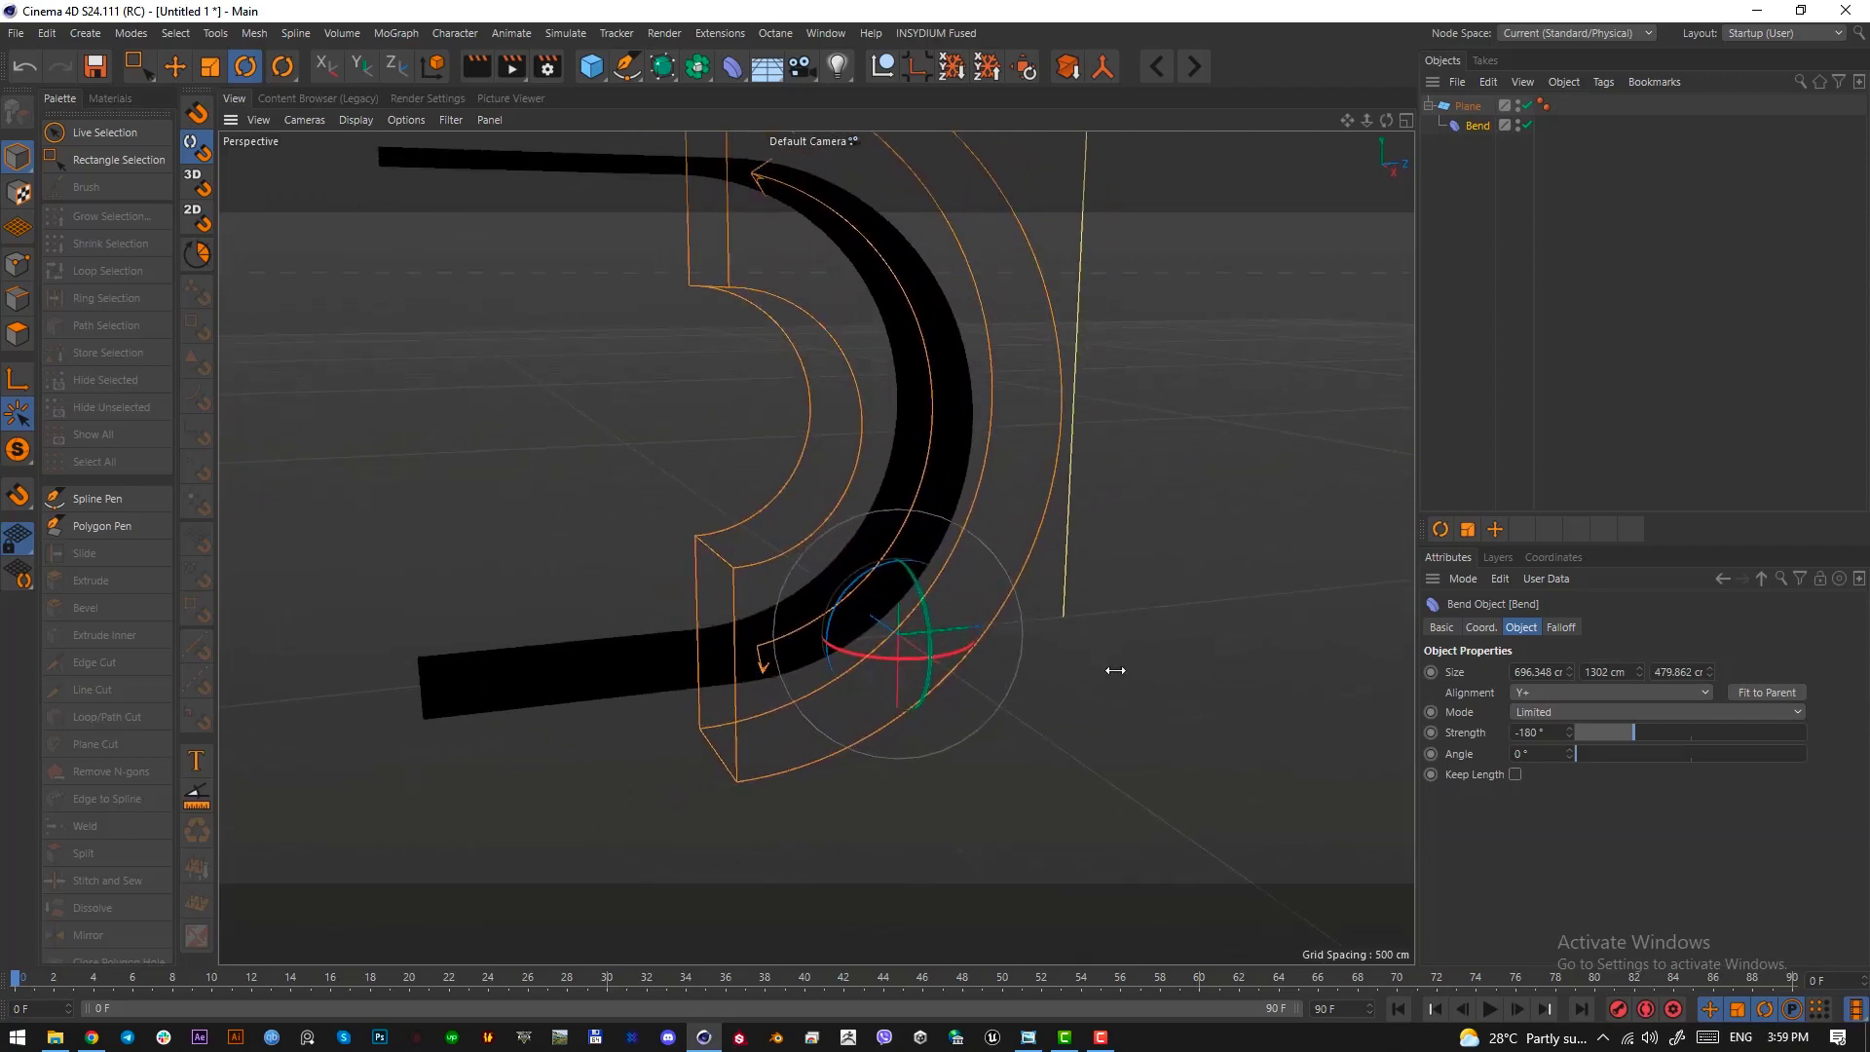
# Scale down the Bend deformer to tighten the plane's curve and save the project as 1.c4d
pyautogui.press('t')
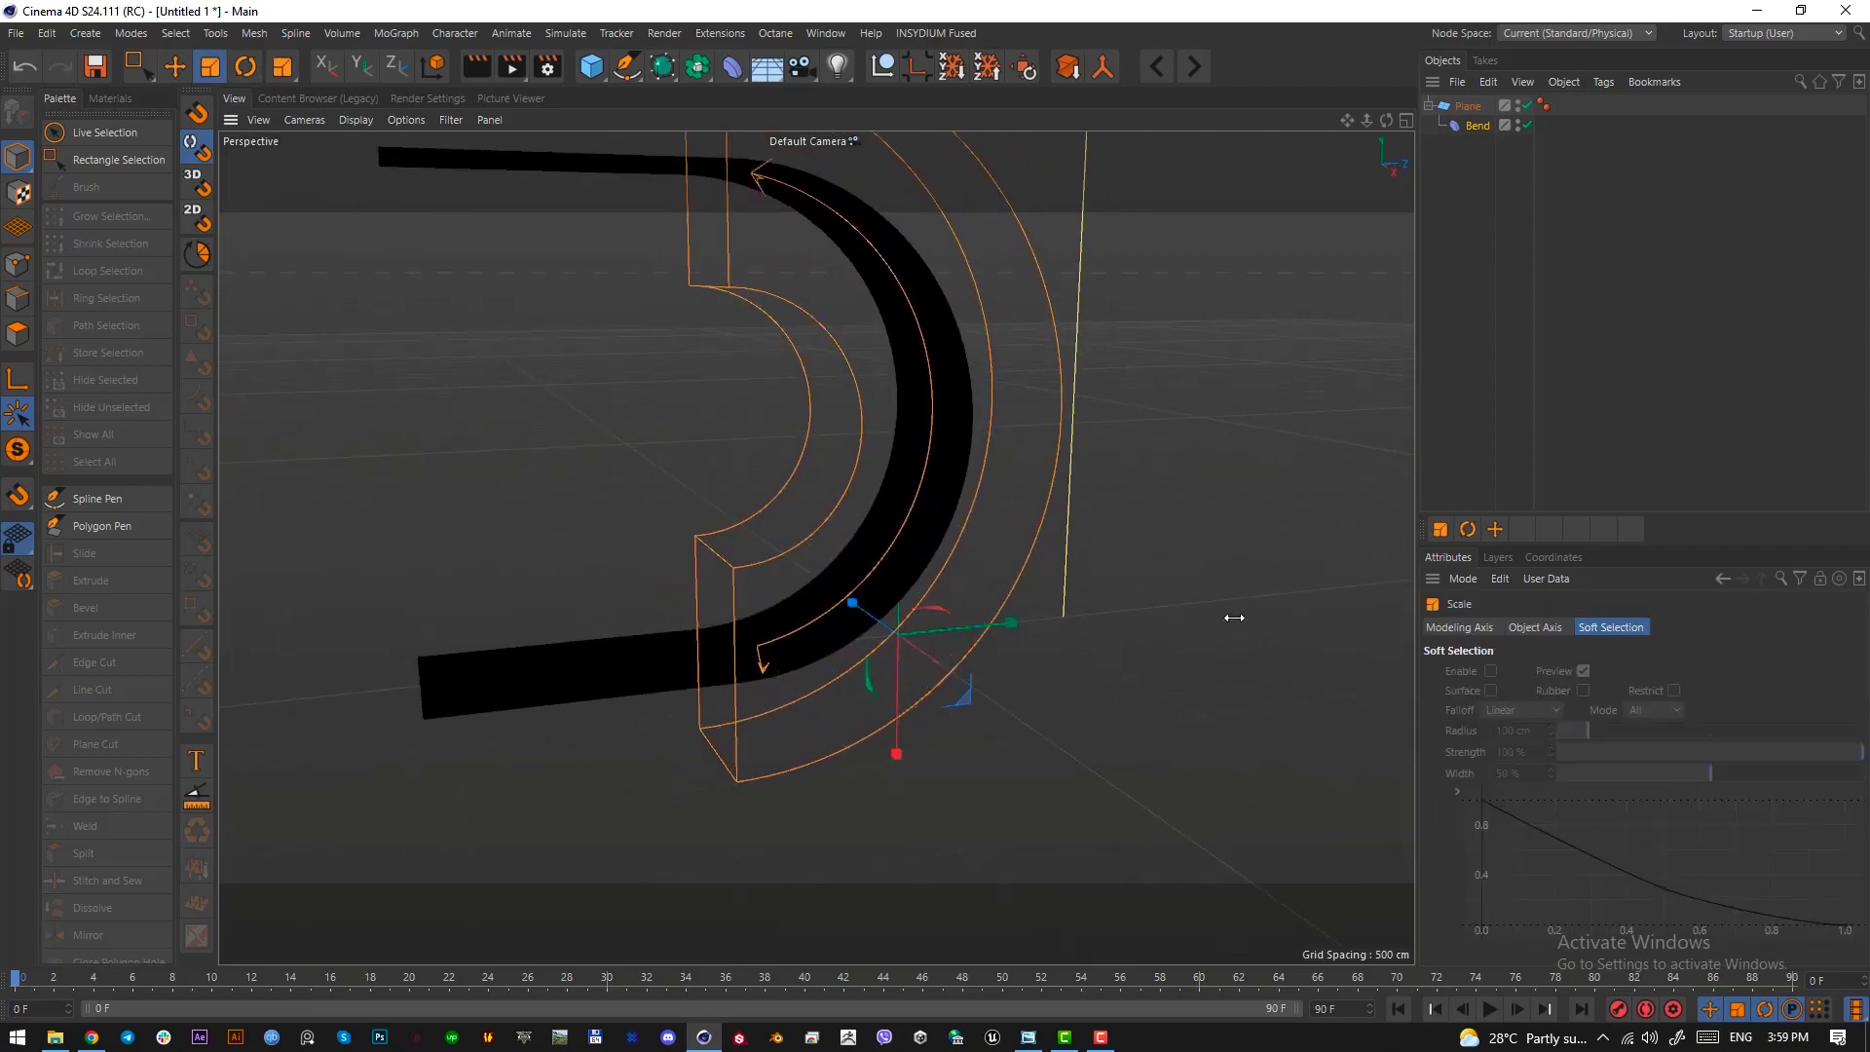
pyautogui.moveTo(1253, 647); pyautogui.dragTo(875, 487)
pyautogui.hotkey('ctrl', 's')
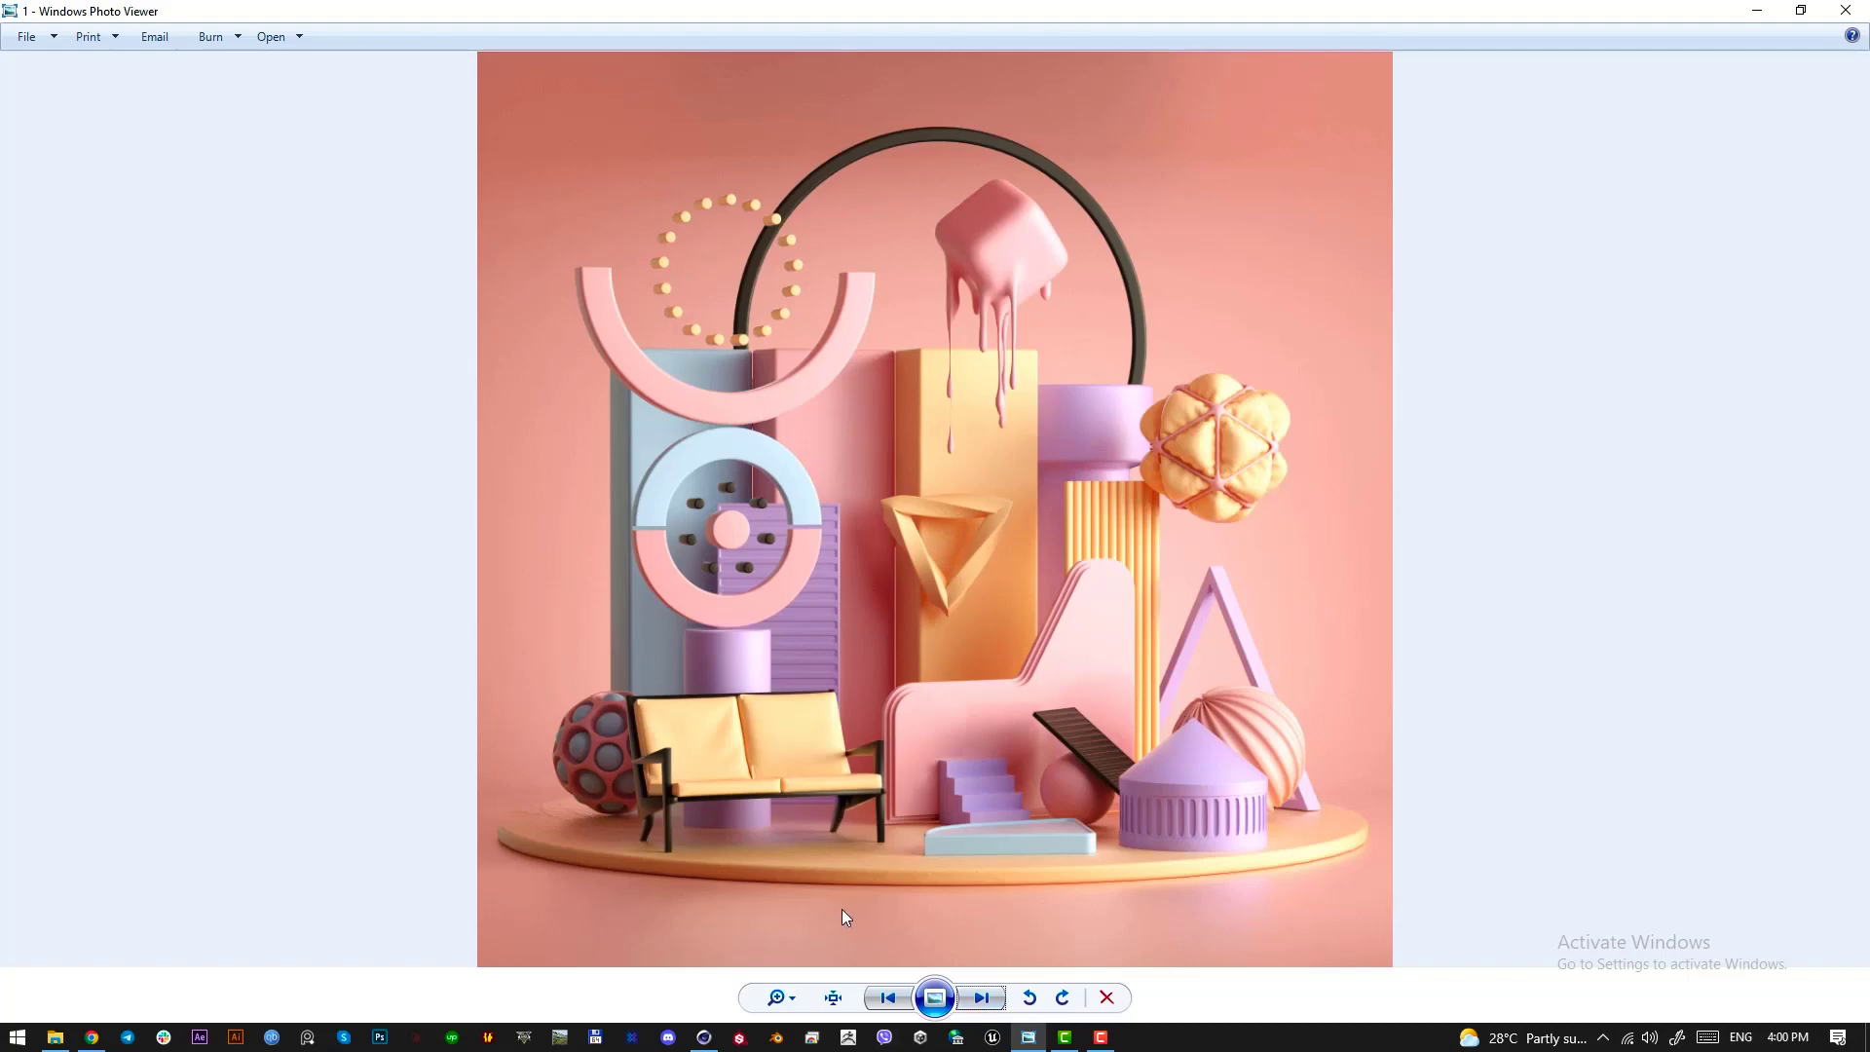
# Switch from the reference image back to Cinema 4D and examine the curved plane in the perspective view
pyautogui.click(704, 1038)
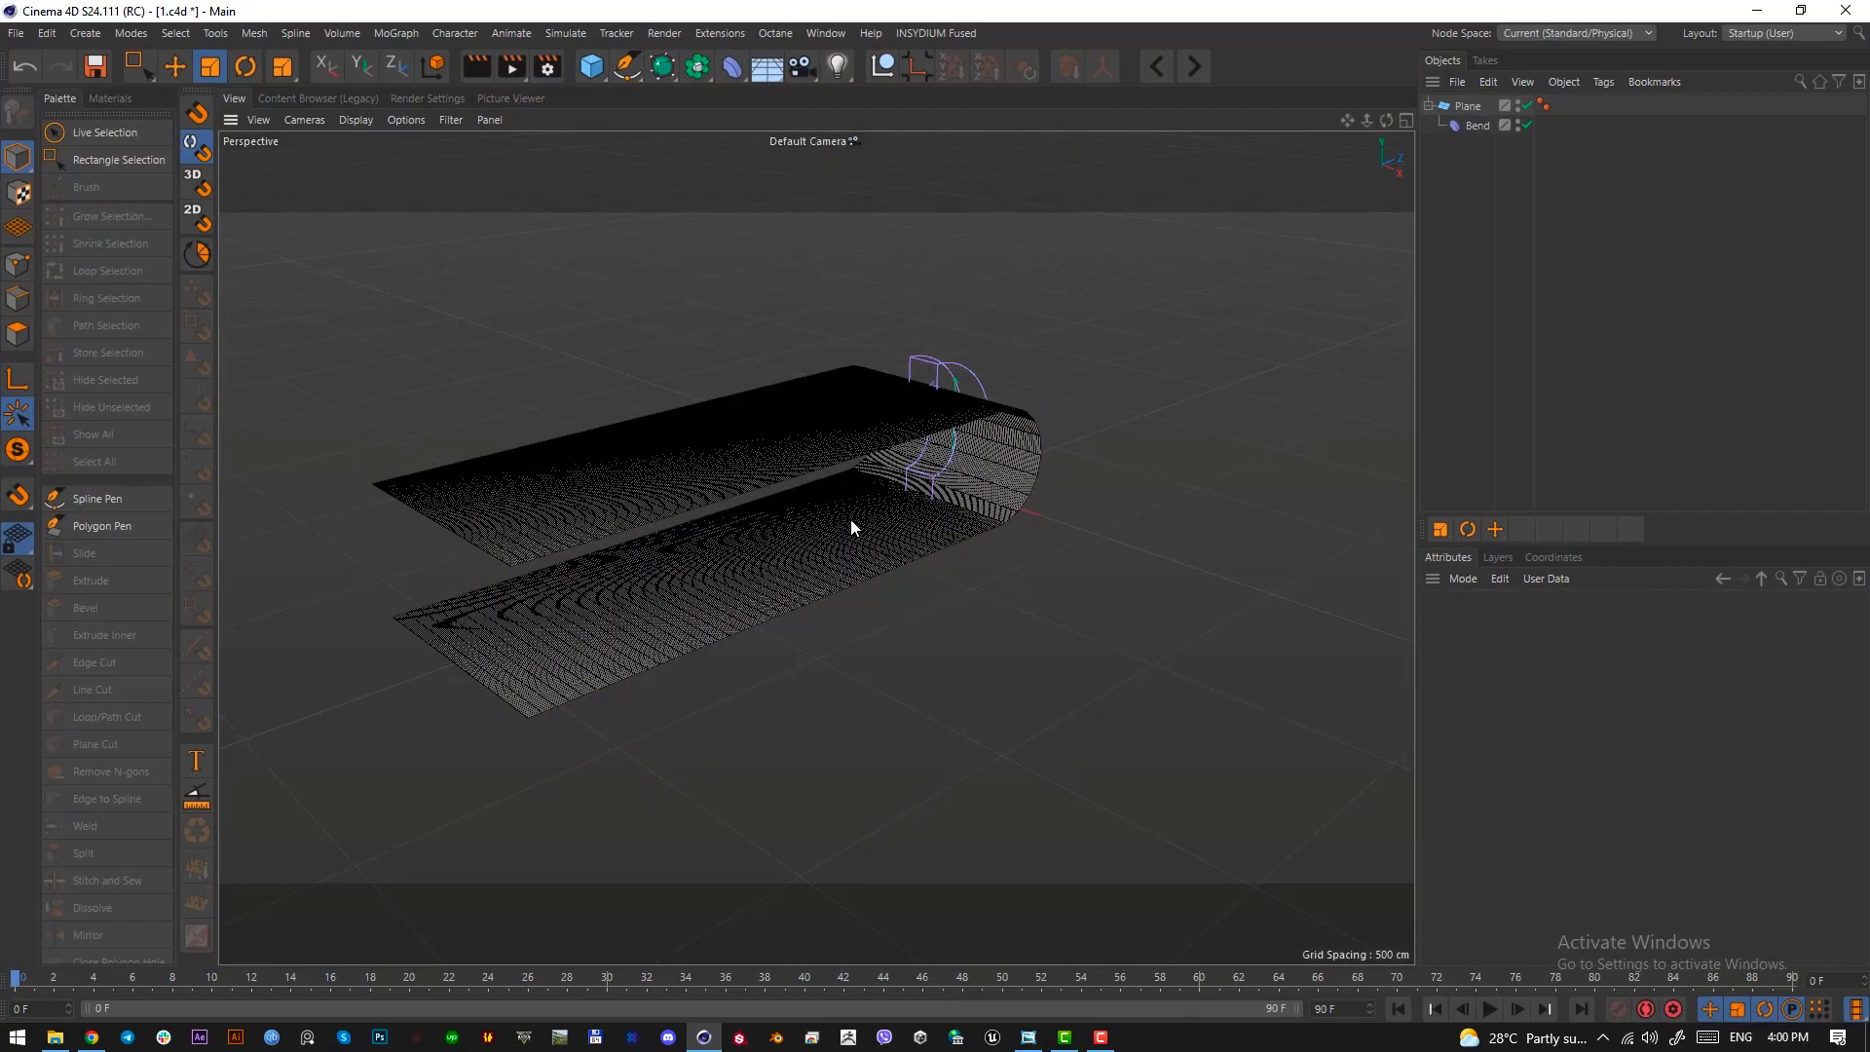
pyautogui.keyDown('alt'); pyautogui.moveTo(850, 527); pyautogui.dragTo(897, 538); pyautogui.keyUp('alt')
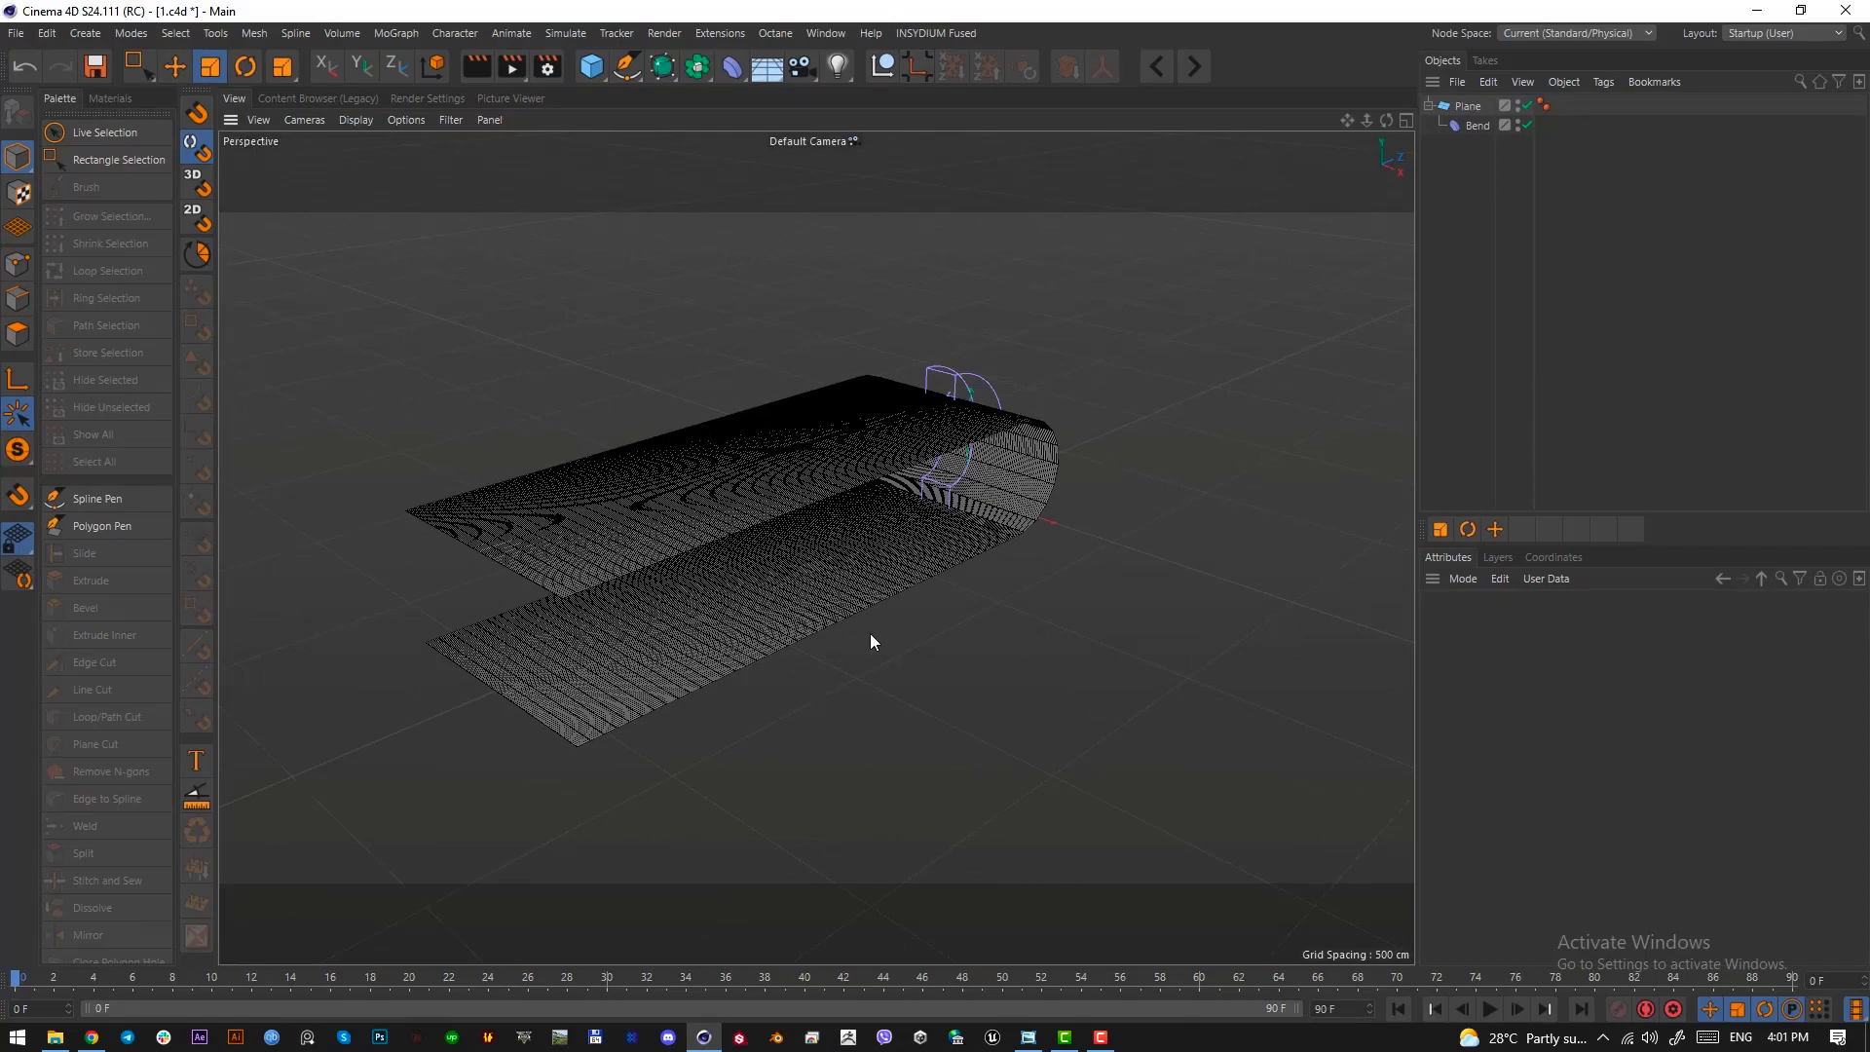
pyautogui.click(875, 576)
pyautogui.click(911, 555)
pyautogui.moveTo(911, 556)
pyautogui.keyDown('alt'); pyautogui.mouseDown()
pyautogui.moveTo(897, 512)
pyautogui.moveTo(910, 520)
pyautogui.mouseUp(); pyautogui.keyUp('alt')
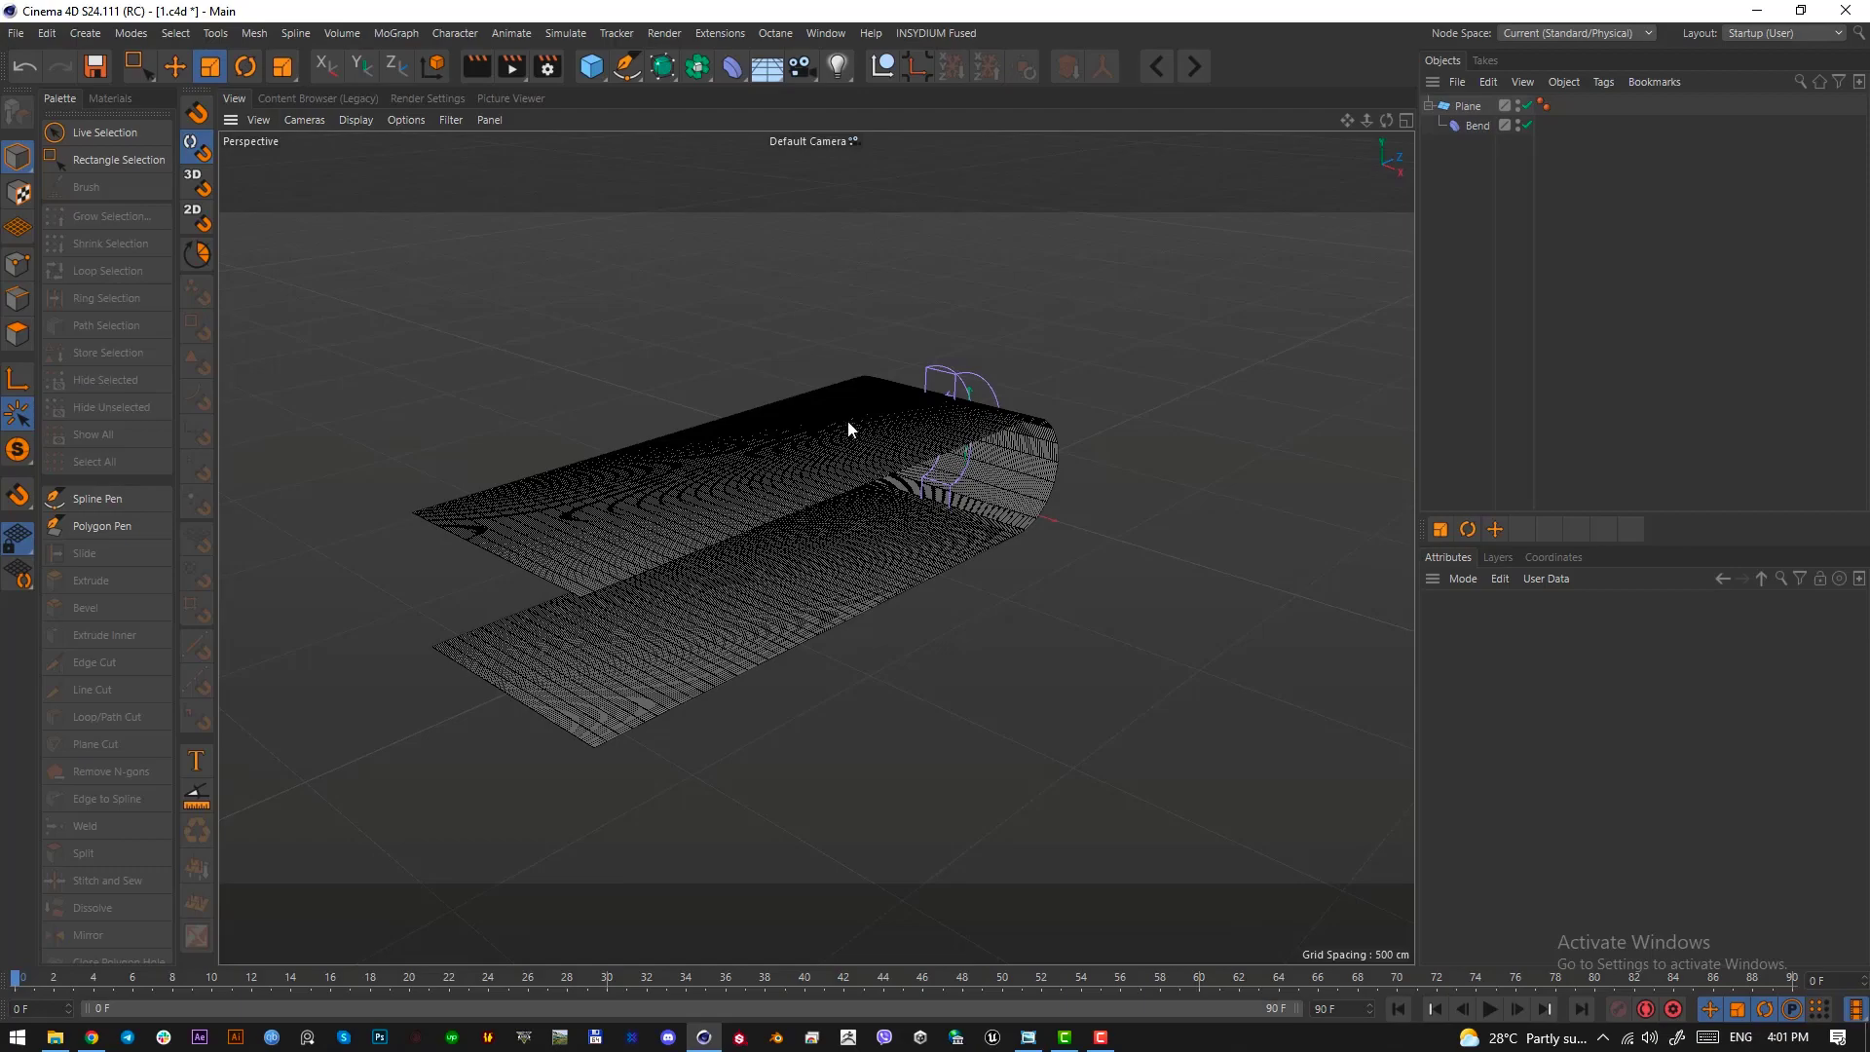
# Examine the curved plane and its Bend deformer from above and in the perspective view
pyautogui.keyDown('alt'); pyautogui.moveTo(848, 421); pyautogui.dragTo(935, 493); pyautogui.keyUp('alt')
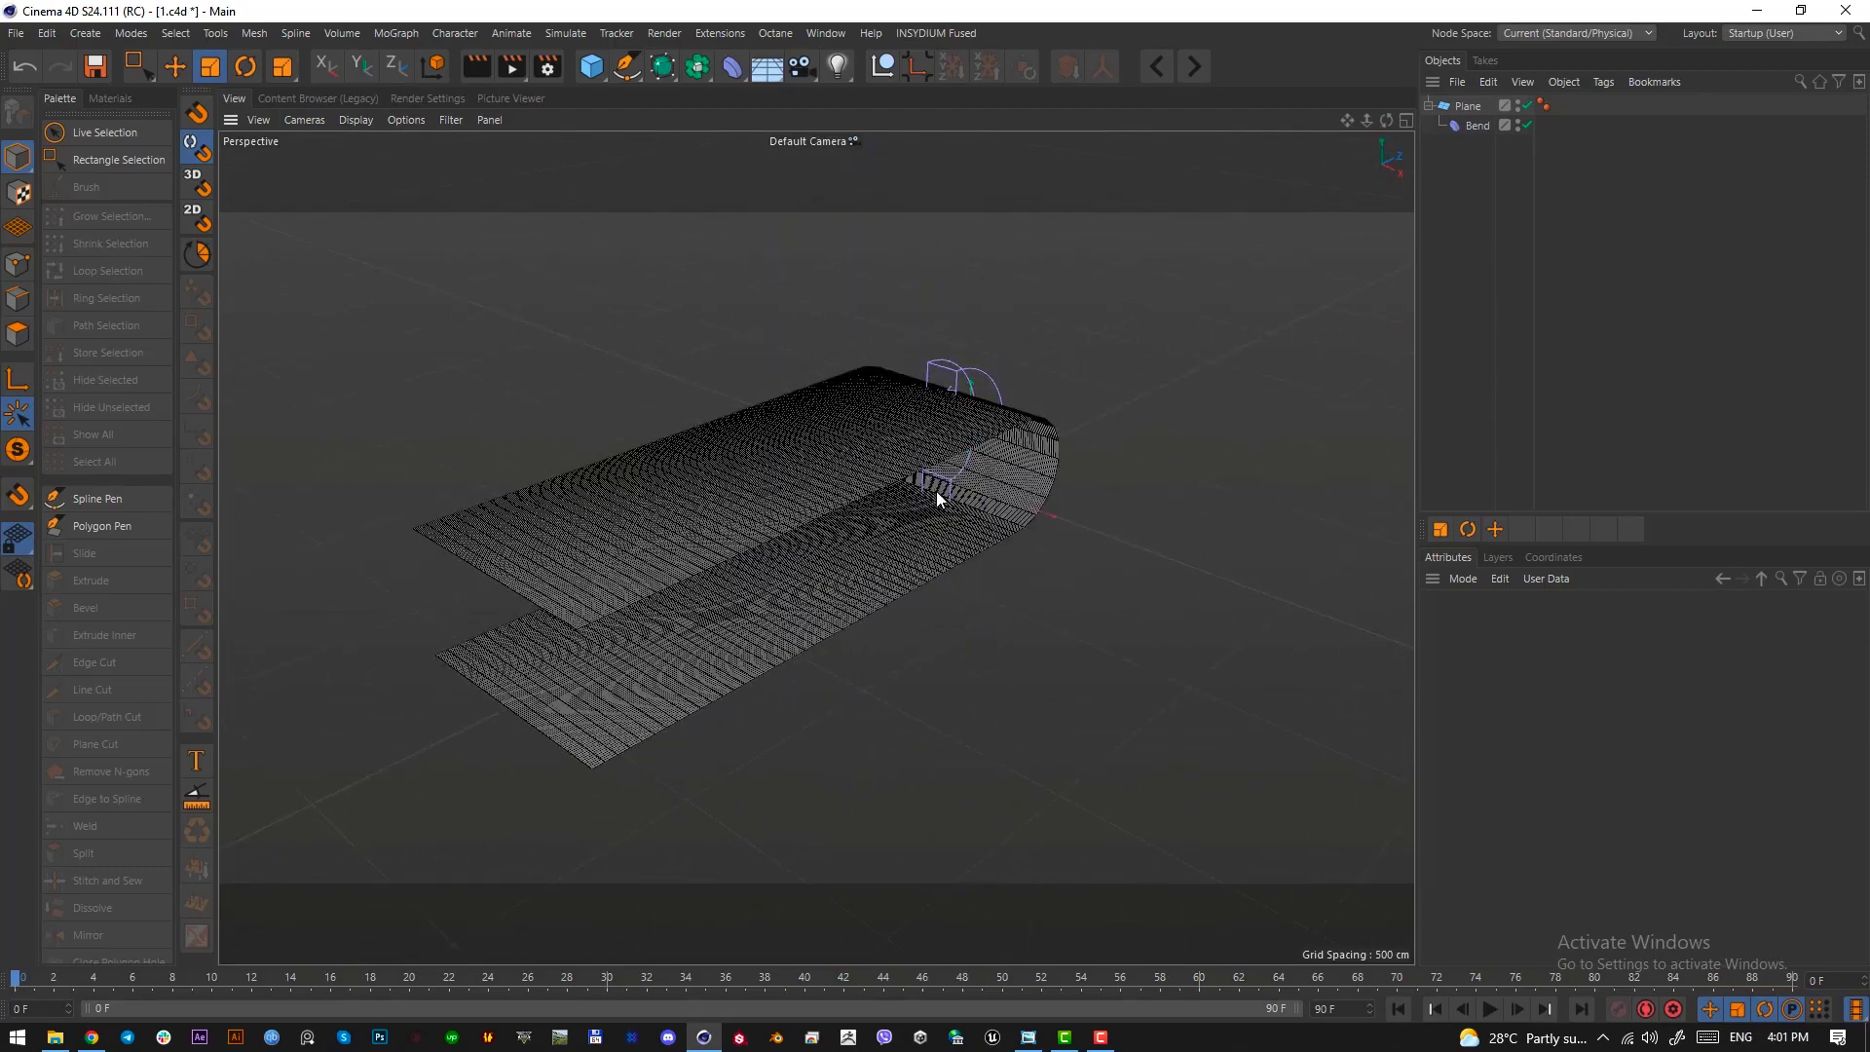
pyautogui.press('F2')
pyautogui.scroll(-4, 923, 687)
pyautogui.scroll(1, 898, 734)
pyautogui.keyDown('alt'); pyautogui.moveTo(898, 734); pyautogui.dragTo(807, 500, button='middle'); pyautogui.keyUp('alt')
pyautogui.click(1466, 125)
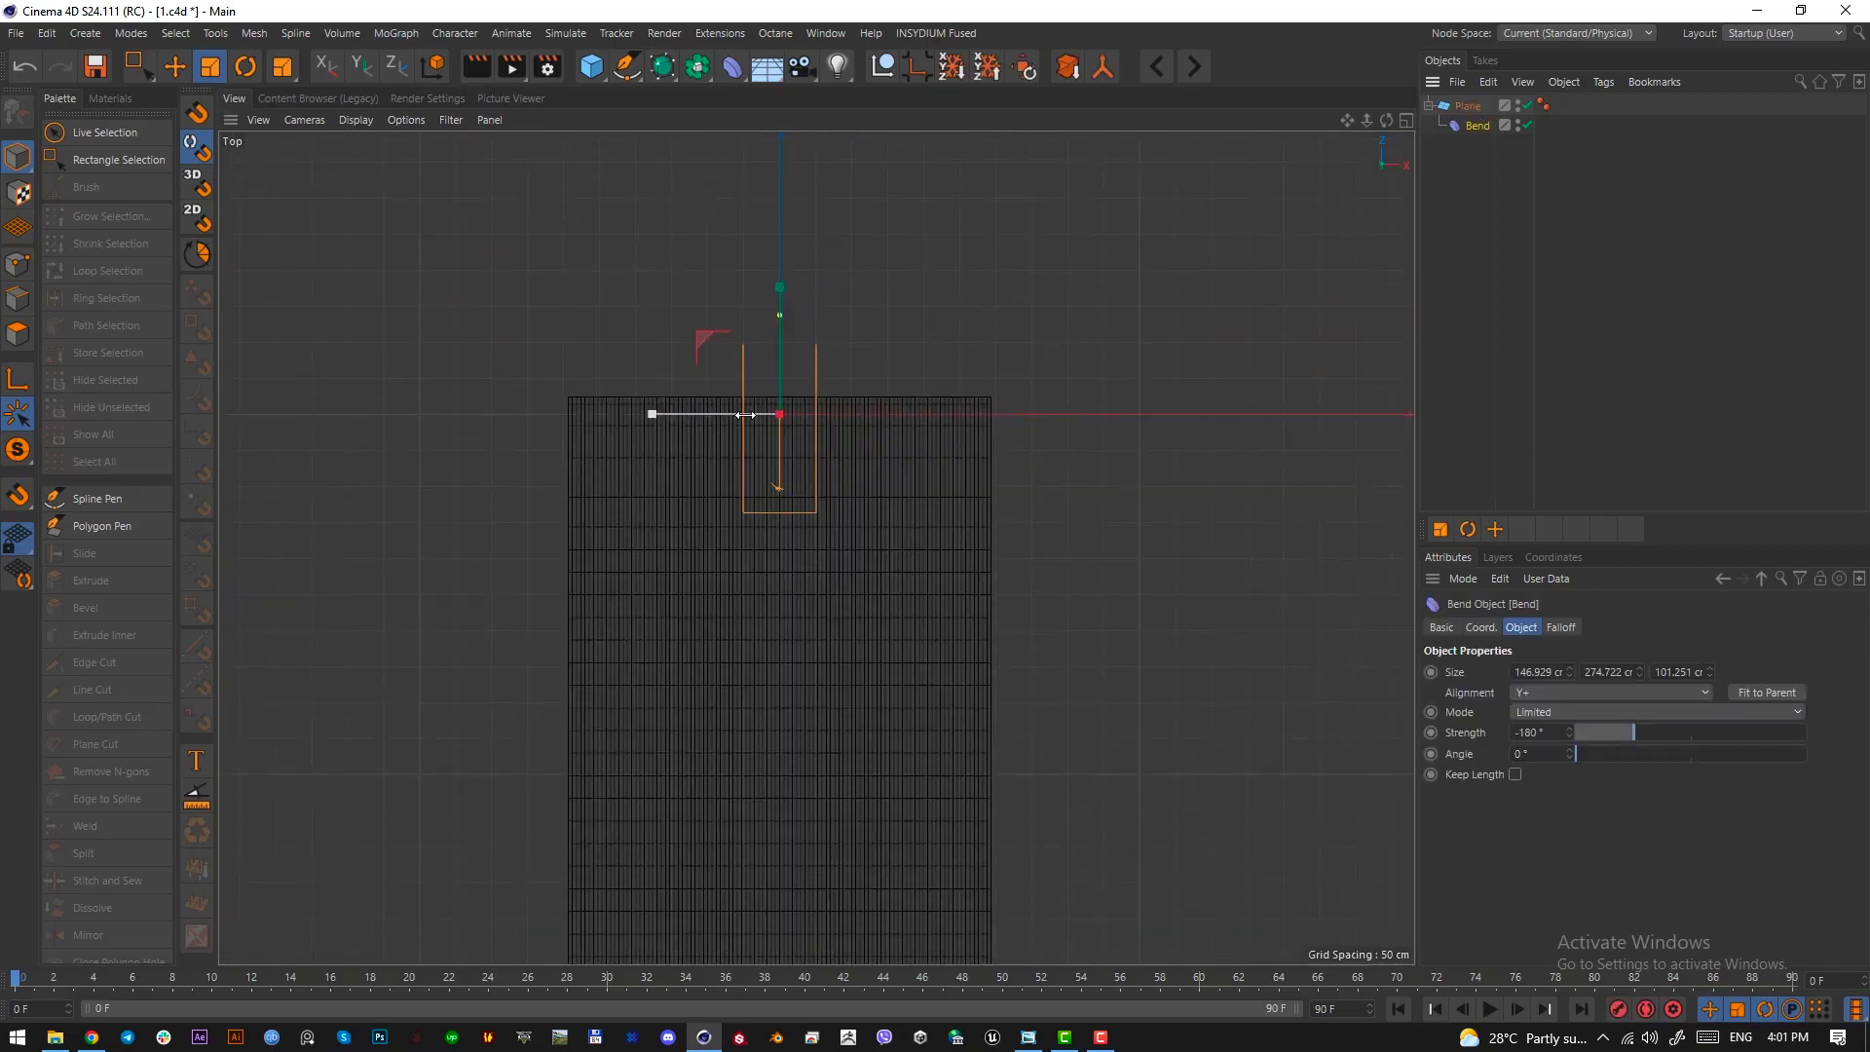
pyautogui.click(1331, 407)
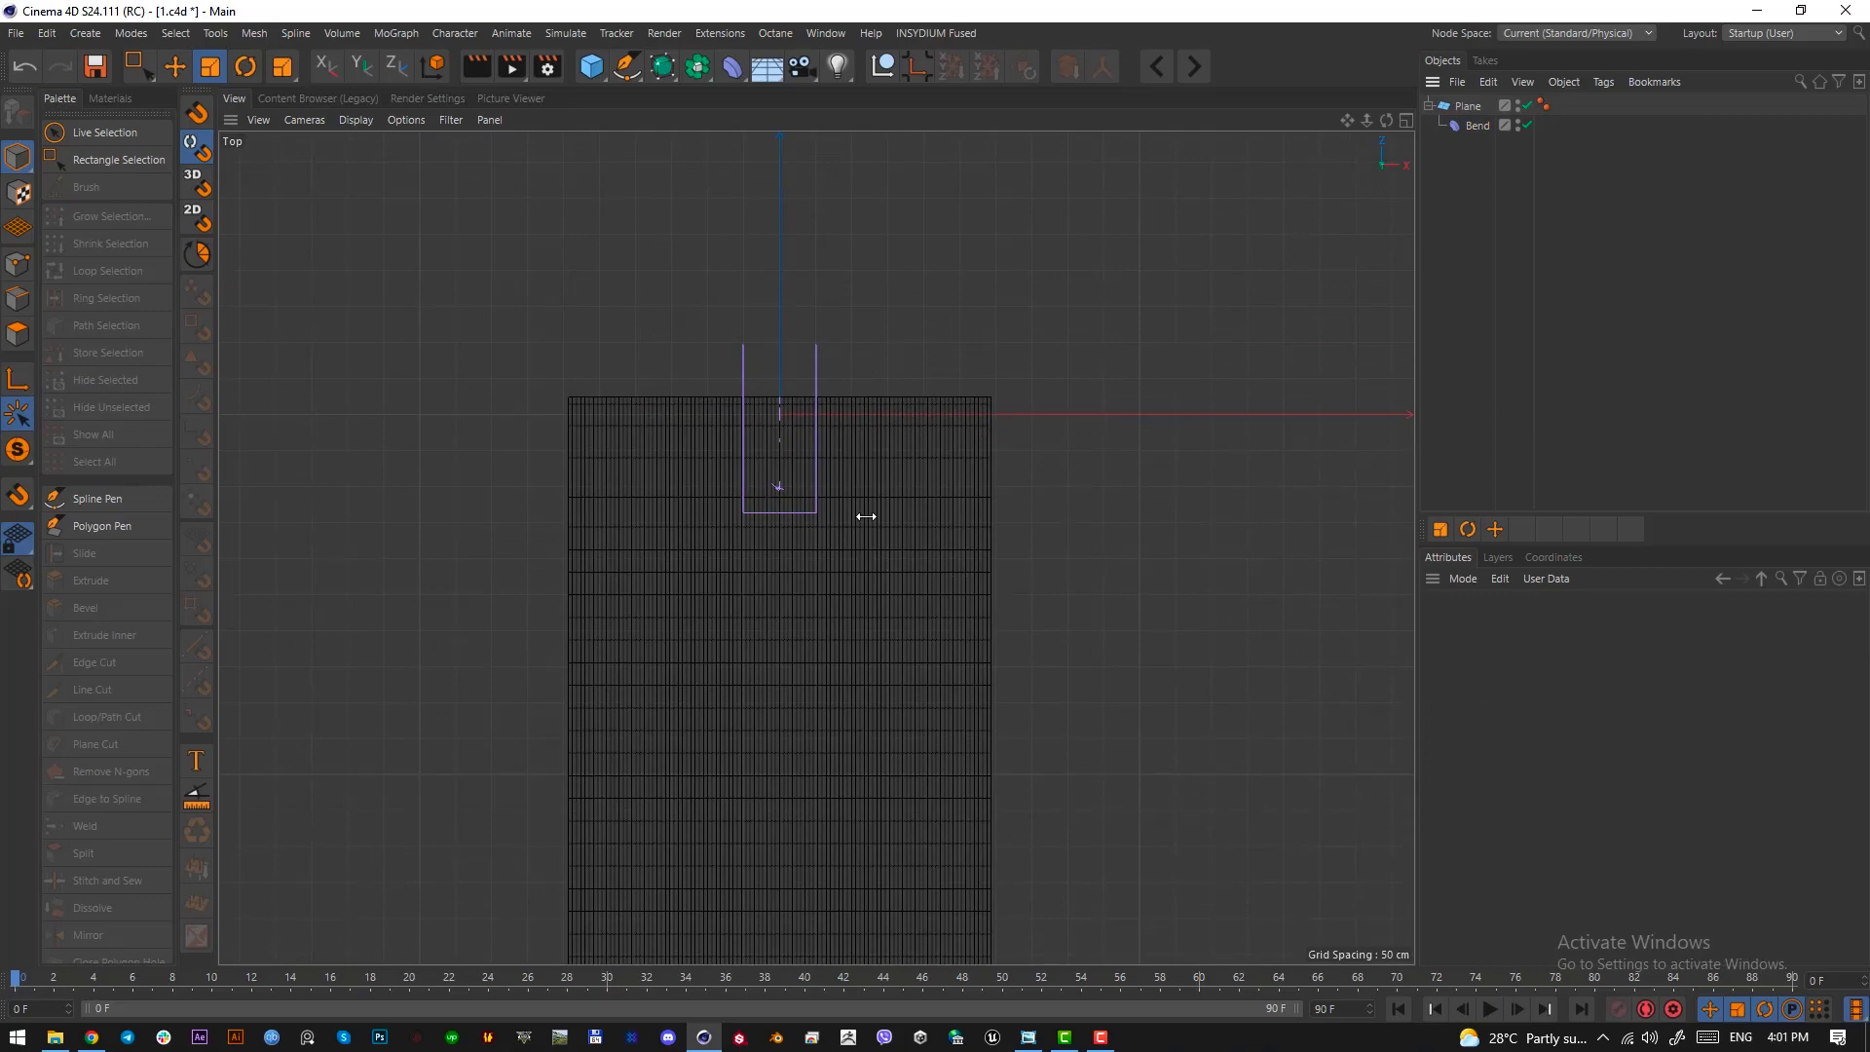
pyautogui.press('F1')
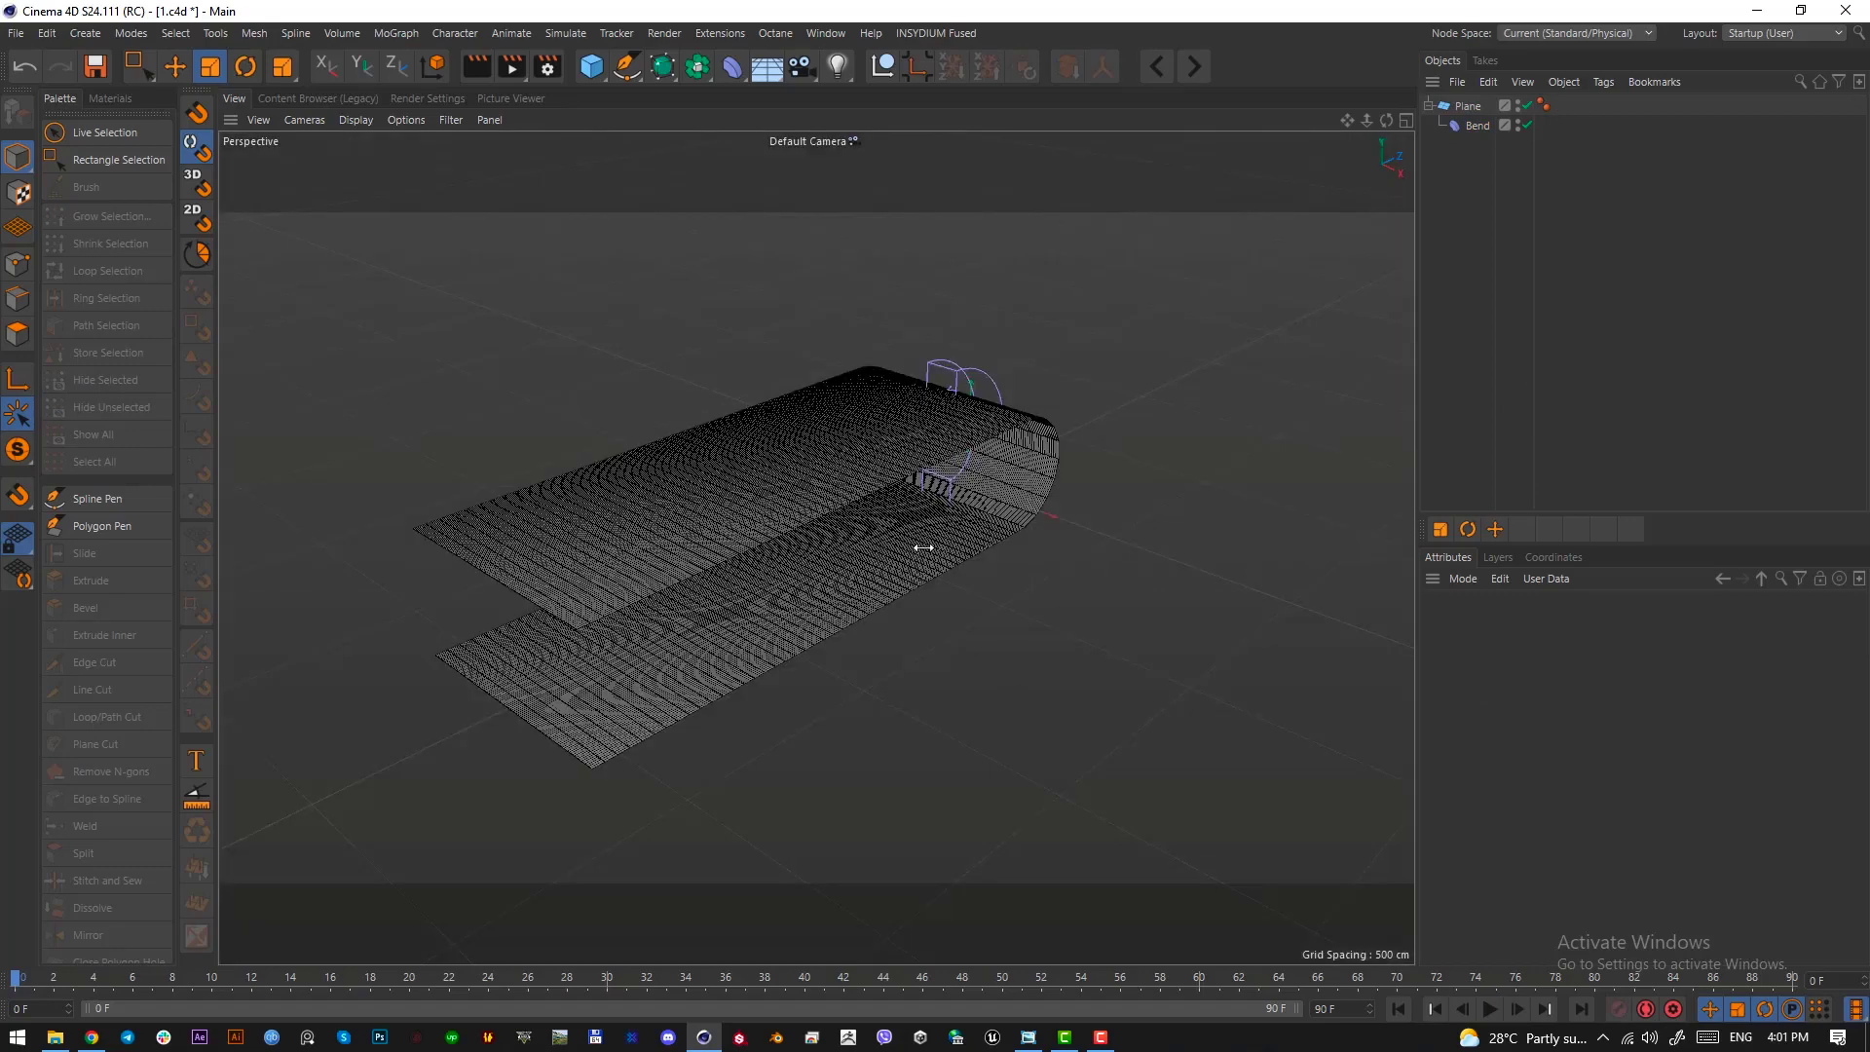
pyautogui.keyDown('alt'); pyautogui.moveTo(863, 528); pyautogui.dragTo(935, 522); pyautogui.keyUp('alt')
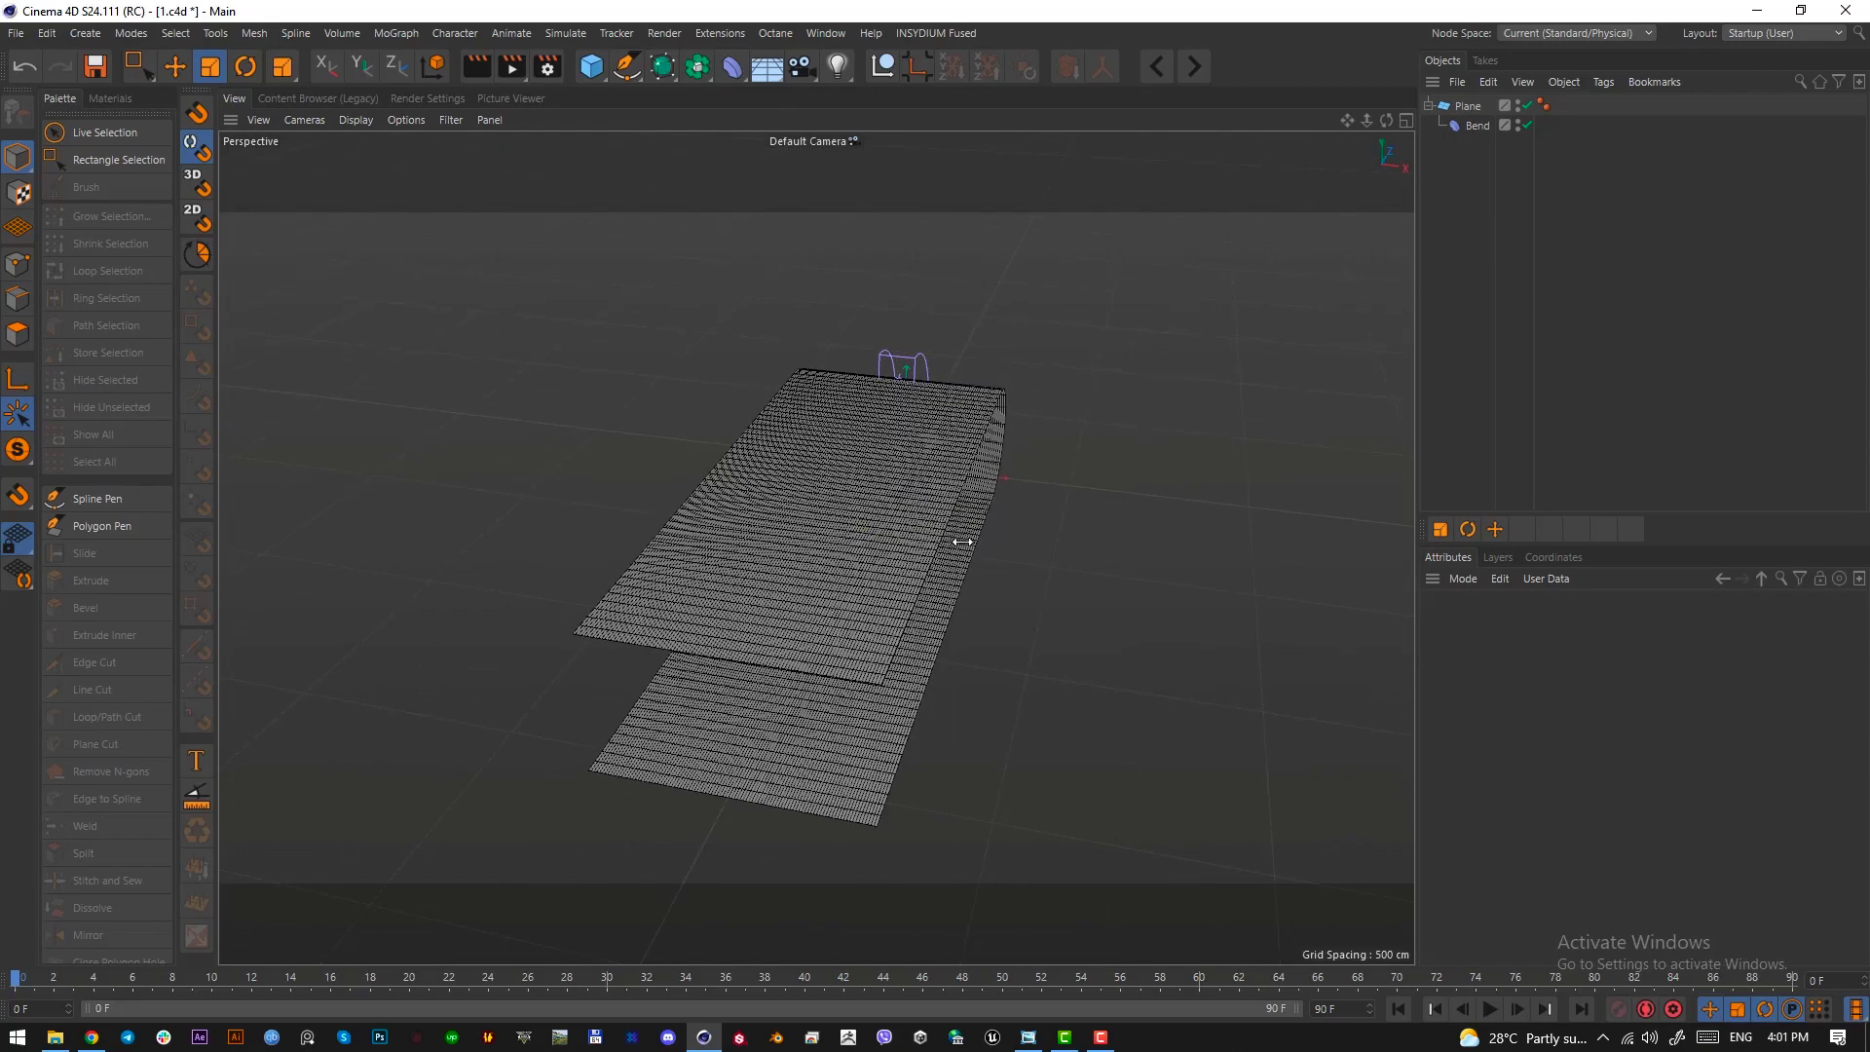
# Inspect the curve's profile from the right, its width from the front, and its open side in perspective
pyautogui.press('F3')
pyautogui.keyDown('alt'); pyautogui.moveTo(933, 498); pyautogui.dragTo(833, 550, button='right'); pyautogui.keyUp('alt')
pyautogui.keyDown('alt'); pyautogui.moveTo(833, 550); pyautogui.dragTo(1149, 702, button='middle'); pyautogui.keyUp('alt')
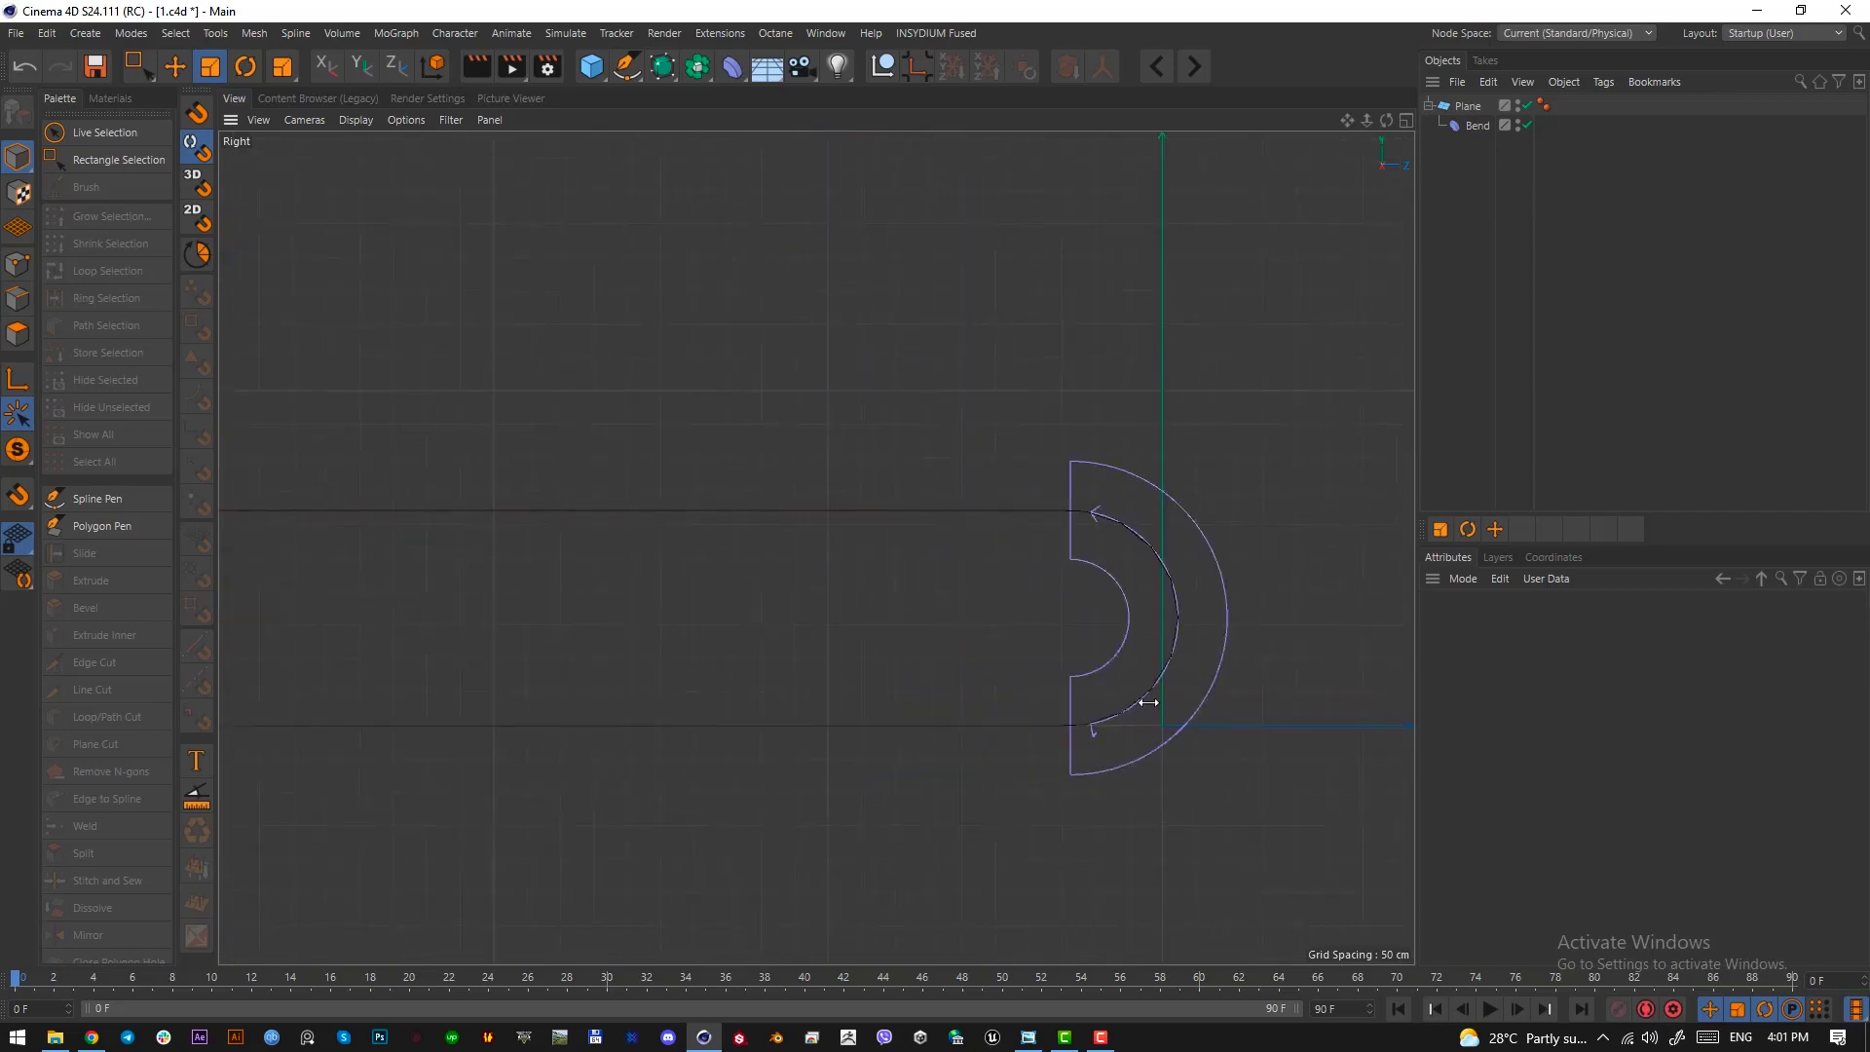
pyautogui.keyDown('alt'); pyautogui.moveTo(1149, 702); pyautogui.dragTo(1084, 698, button='right'); pyautogui.keyUp('alt')
pyautogui.press('F4')
pyautogui.scroll(-2, 936, 650)
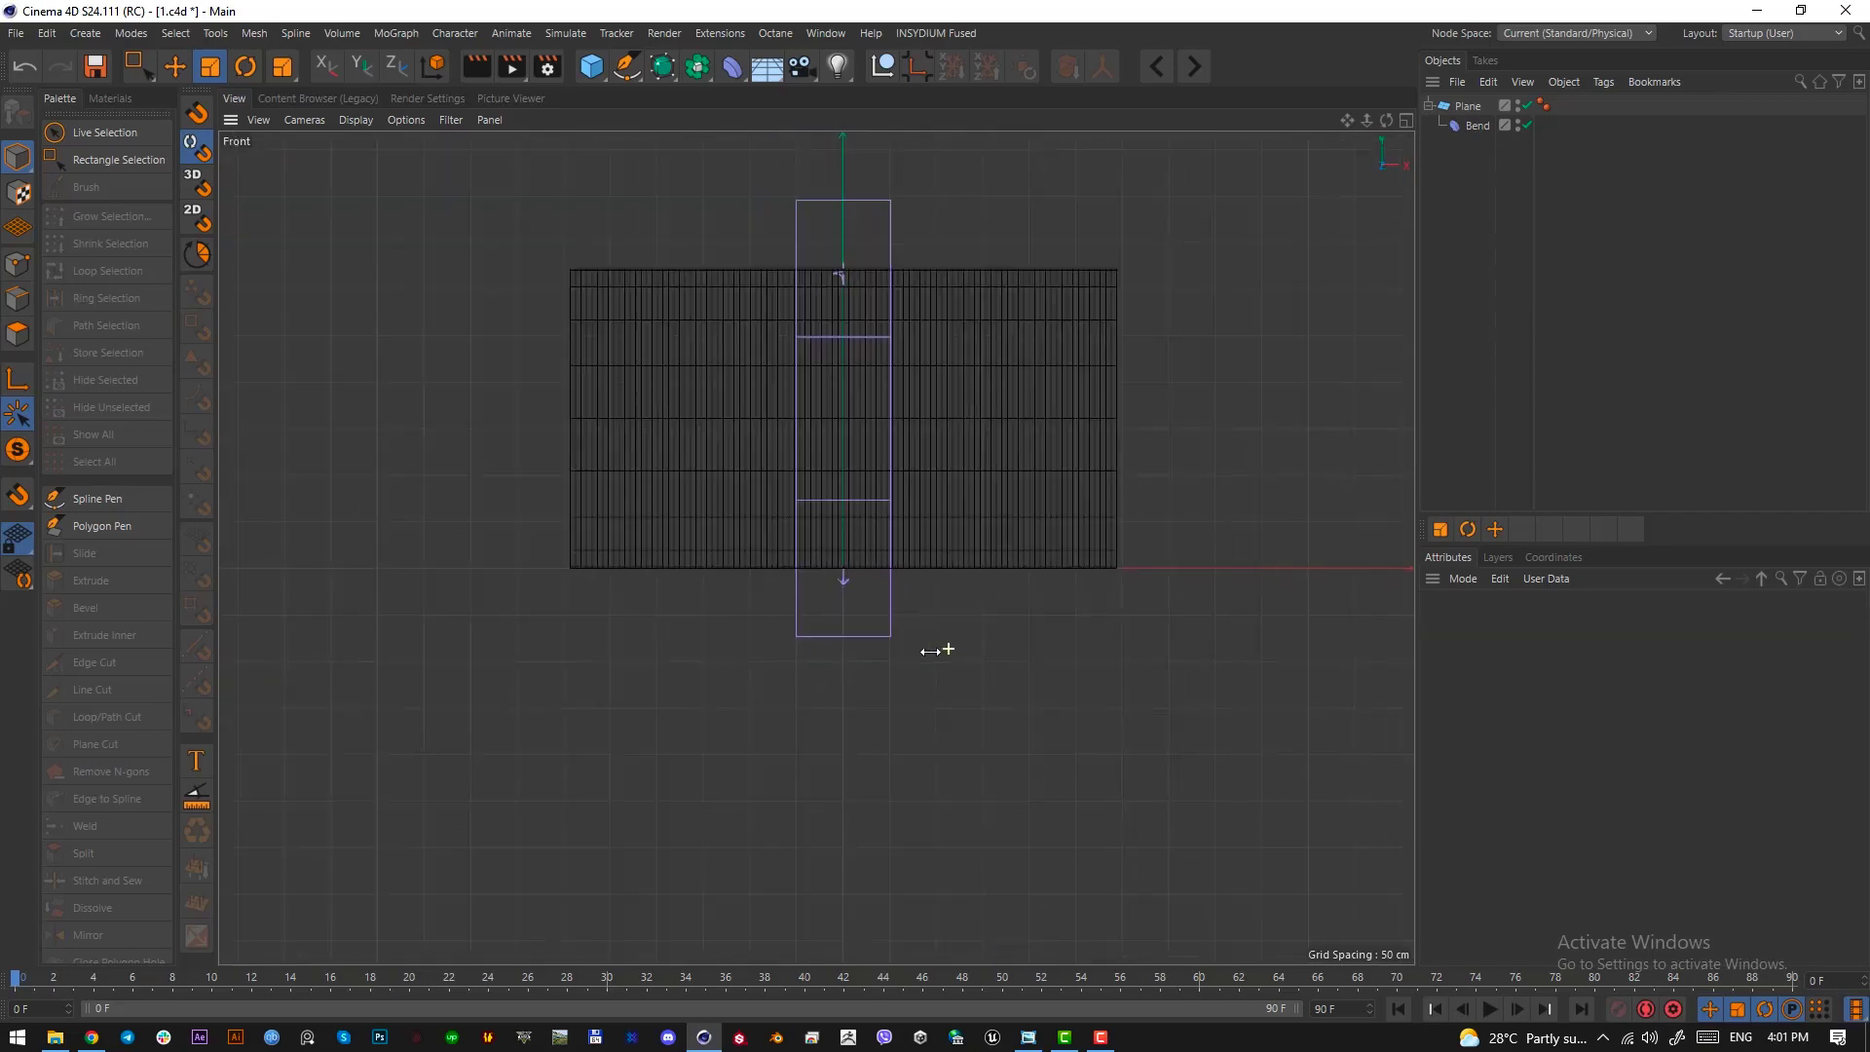
pyautogui.keyDown('alt'); pyautogui.moveTo(925, 573); pyautogui.dragTo(901, 632, button='middle'); pyautogui.keyUp('alt')
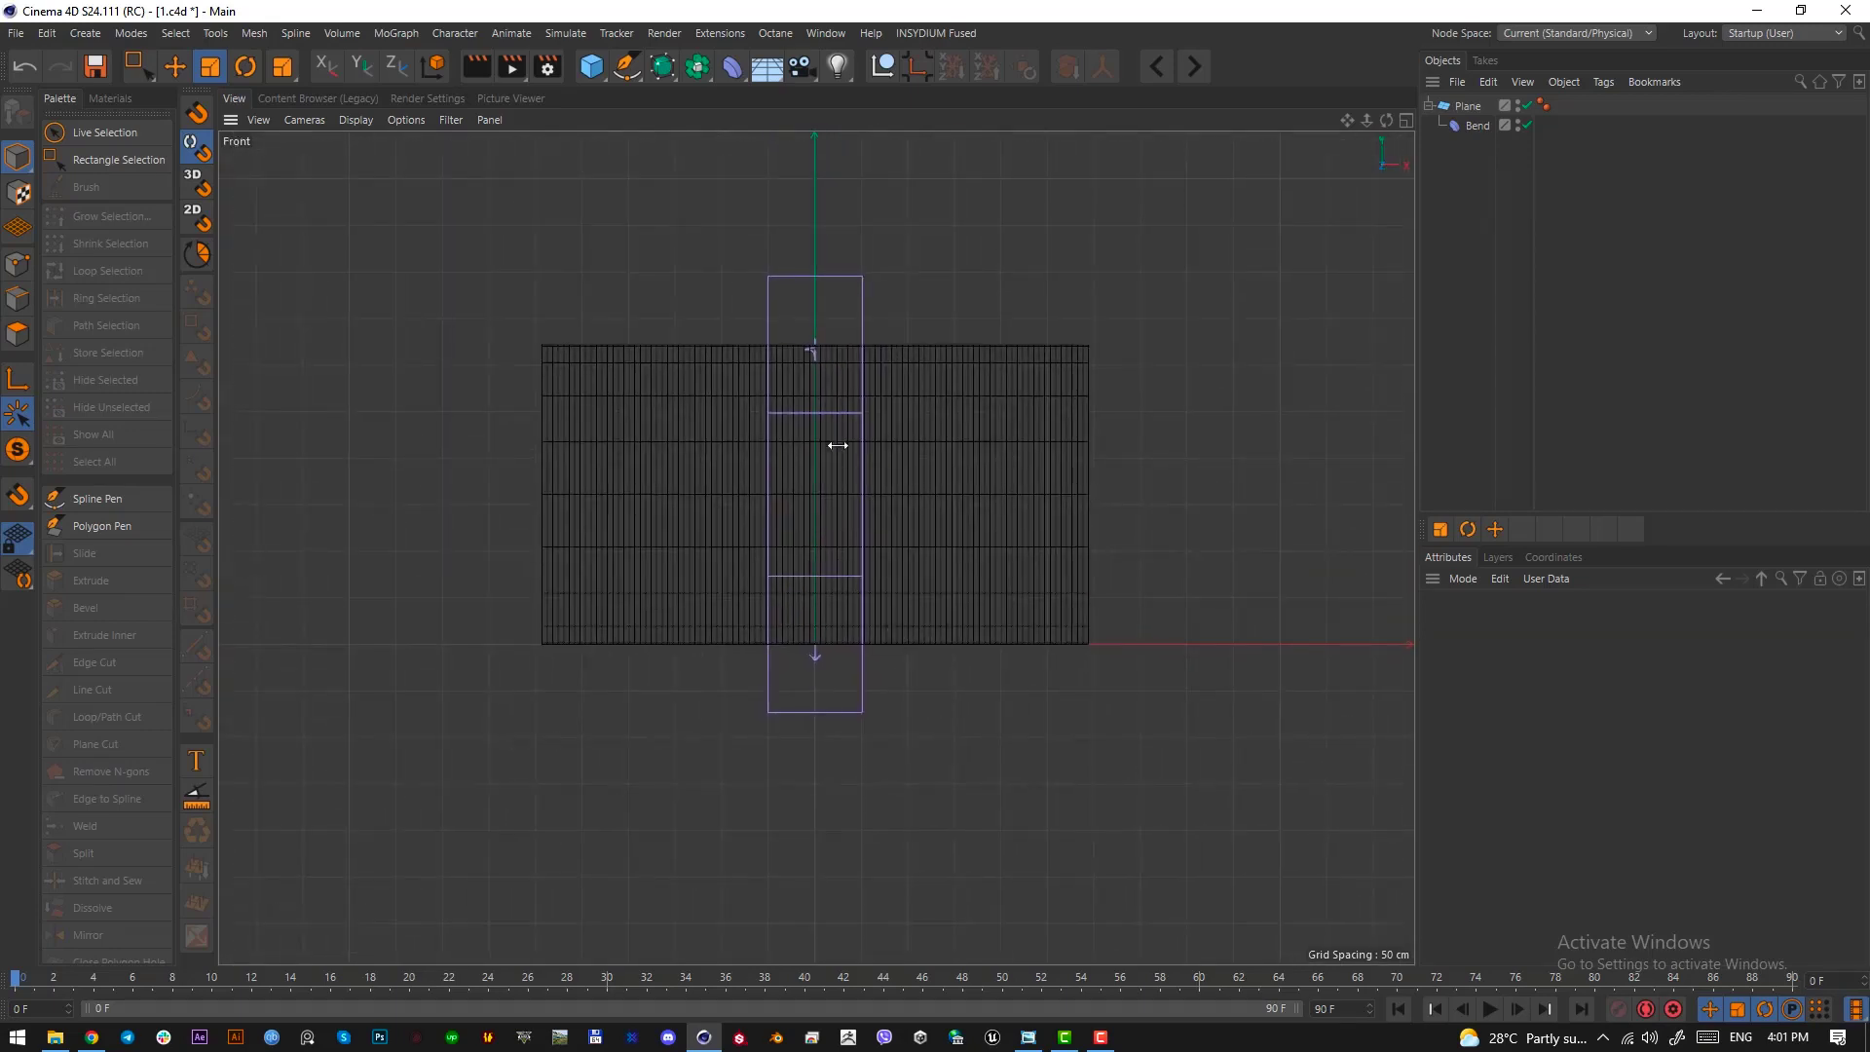
pyautogui.press('F1')
pyautogui.keyDown('alt'); pyautogui.moveTo(836, 646); pyautogui.dragTo(916, 514); pyautogui.keyUp('alt')
pyautogui.keyDown('alt'); pyautogui.moveTo(740, 780); pyautogui.dragTo(819, 593); pyautogui.keyUp('alt')
pyautogui.scroll(3, 828, 628)
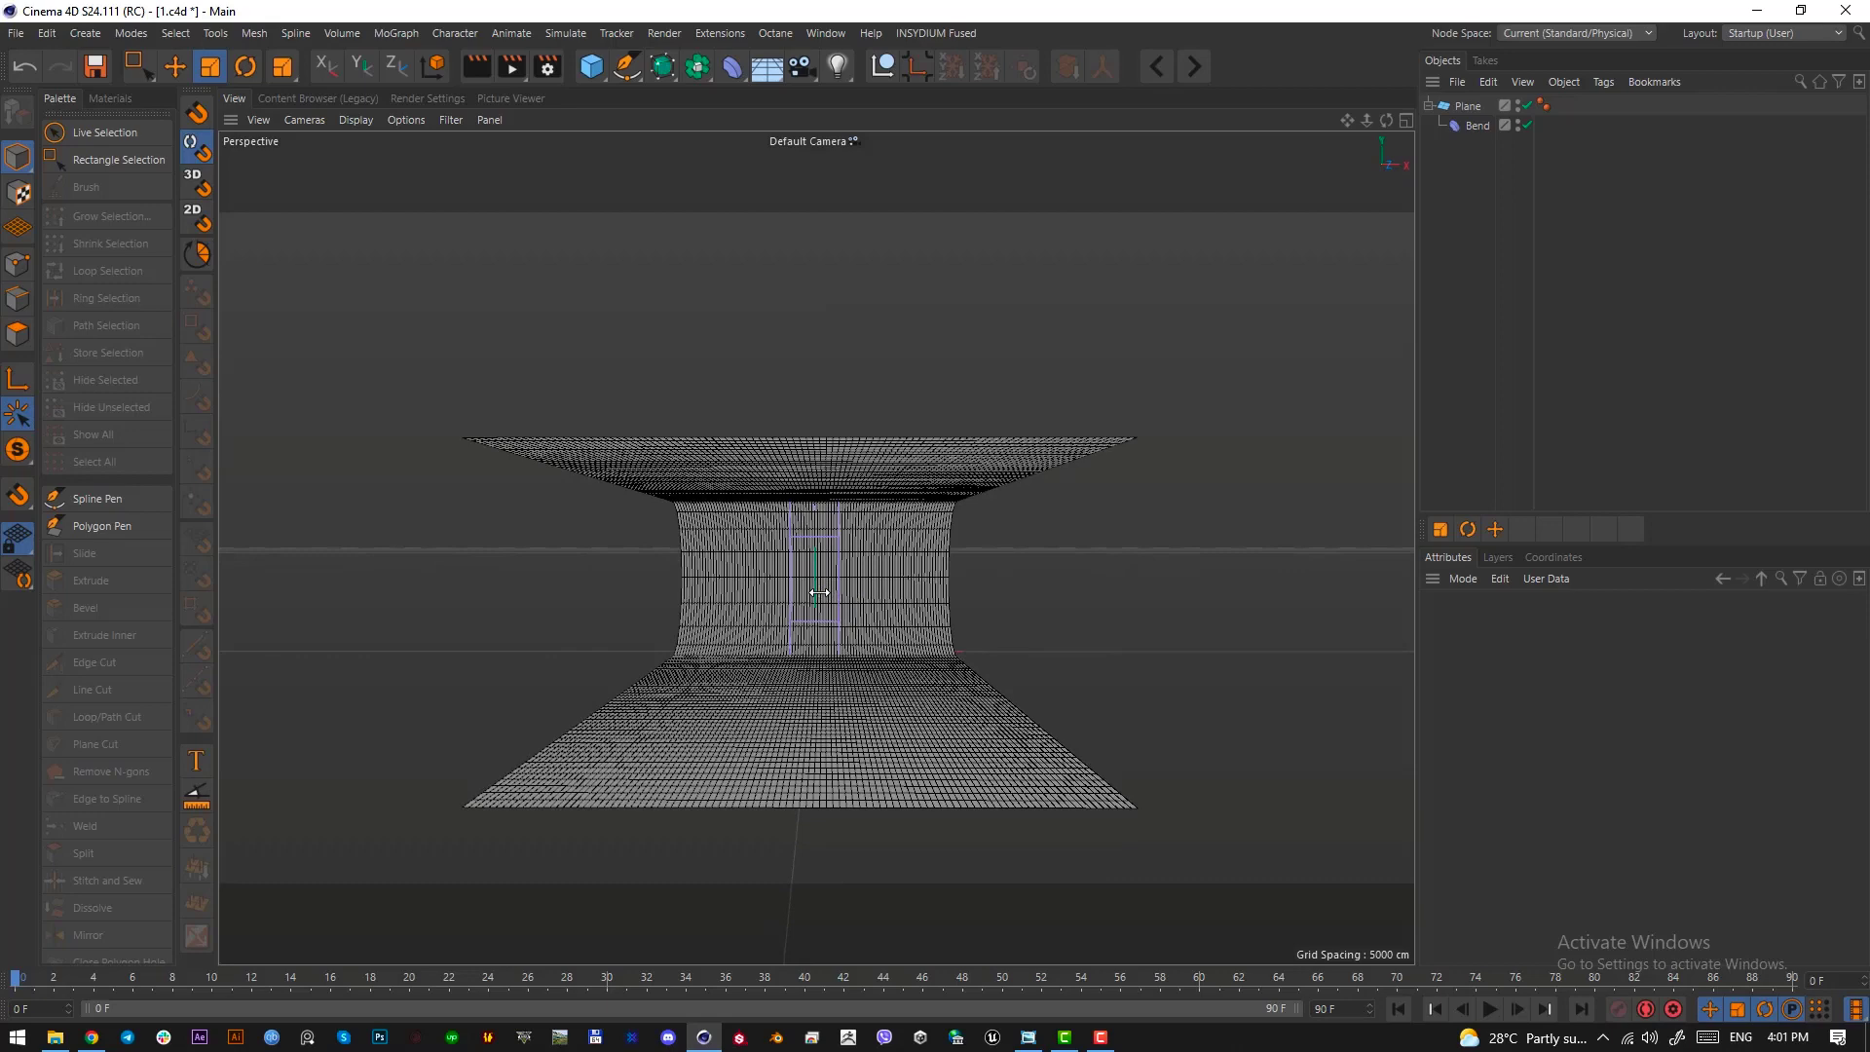
# Compare the curved plane across the four-view layout and check it again in perspective at an angle
pyautogui.press('F4')
pyautogui.press('F5')
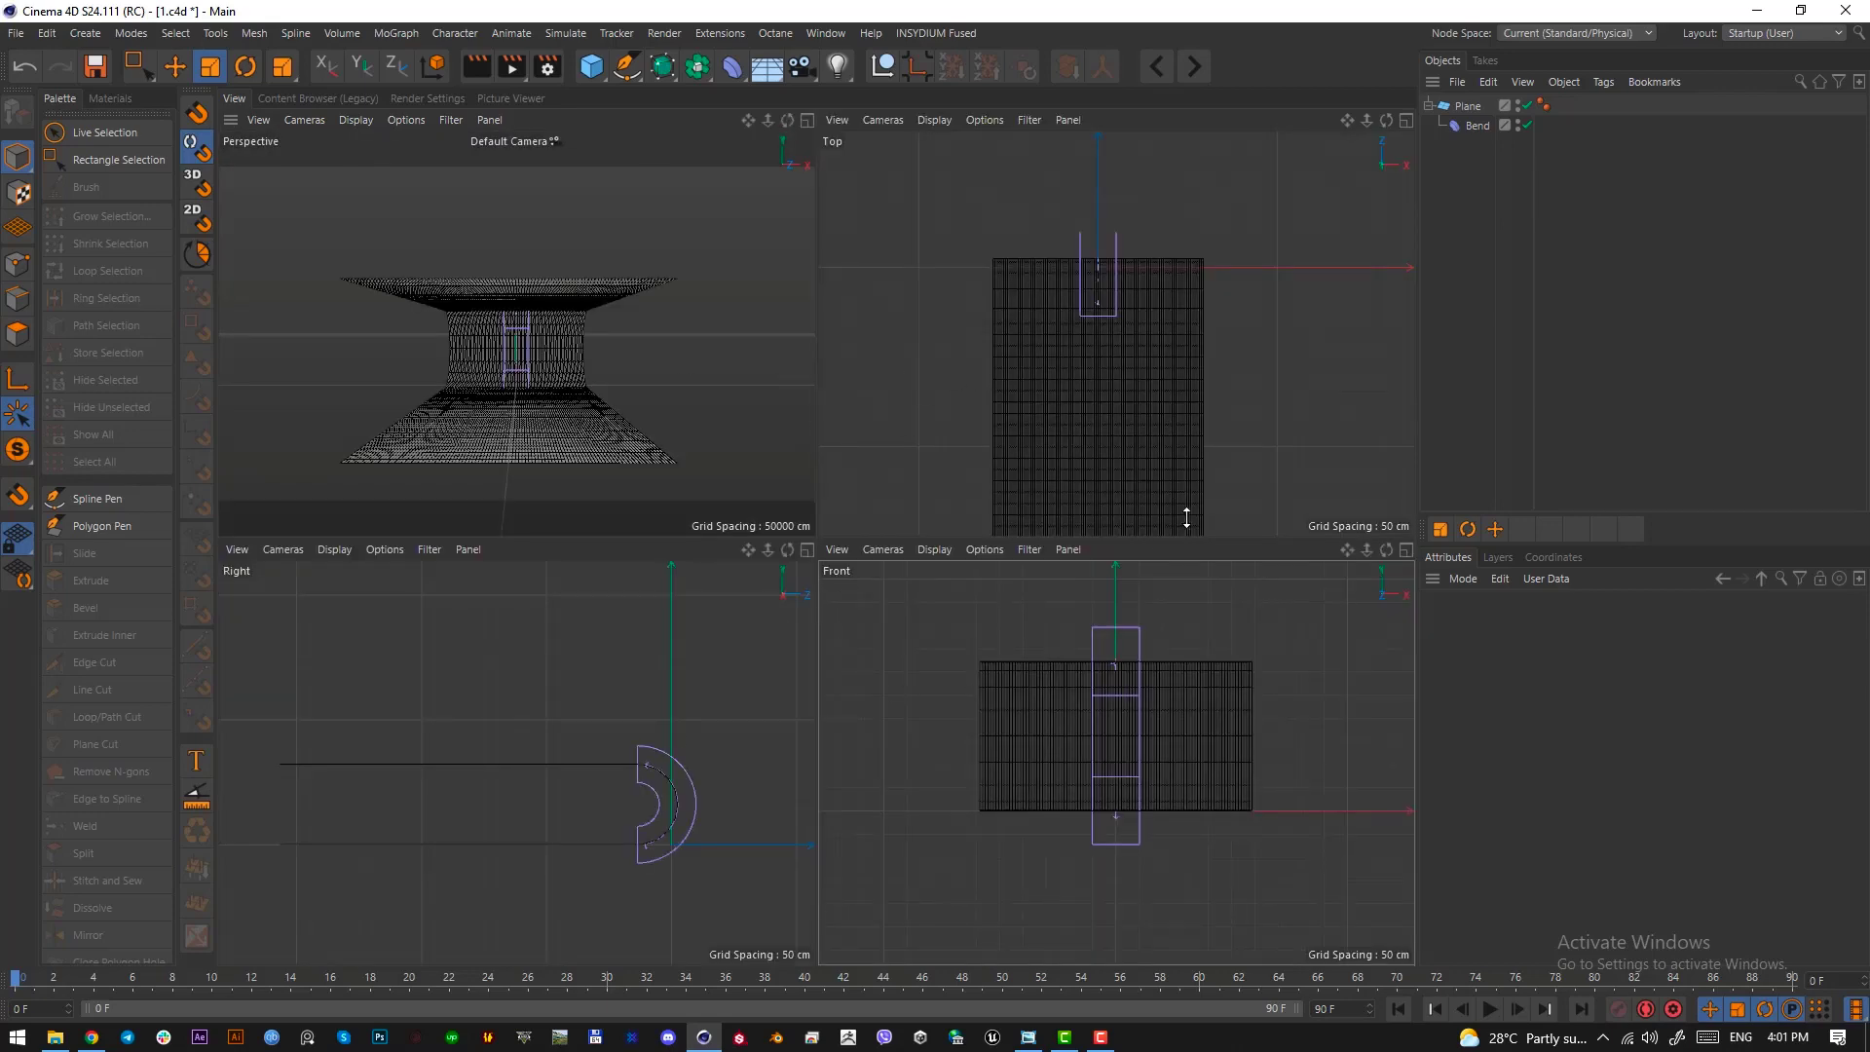
pyautogui.click(937, 120)
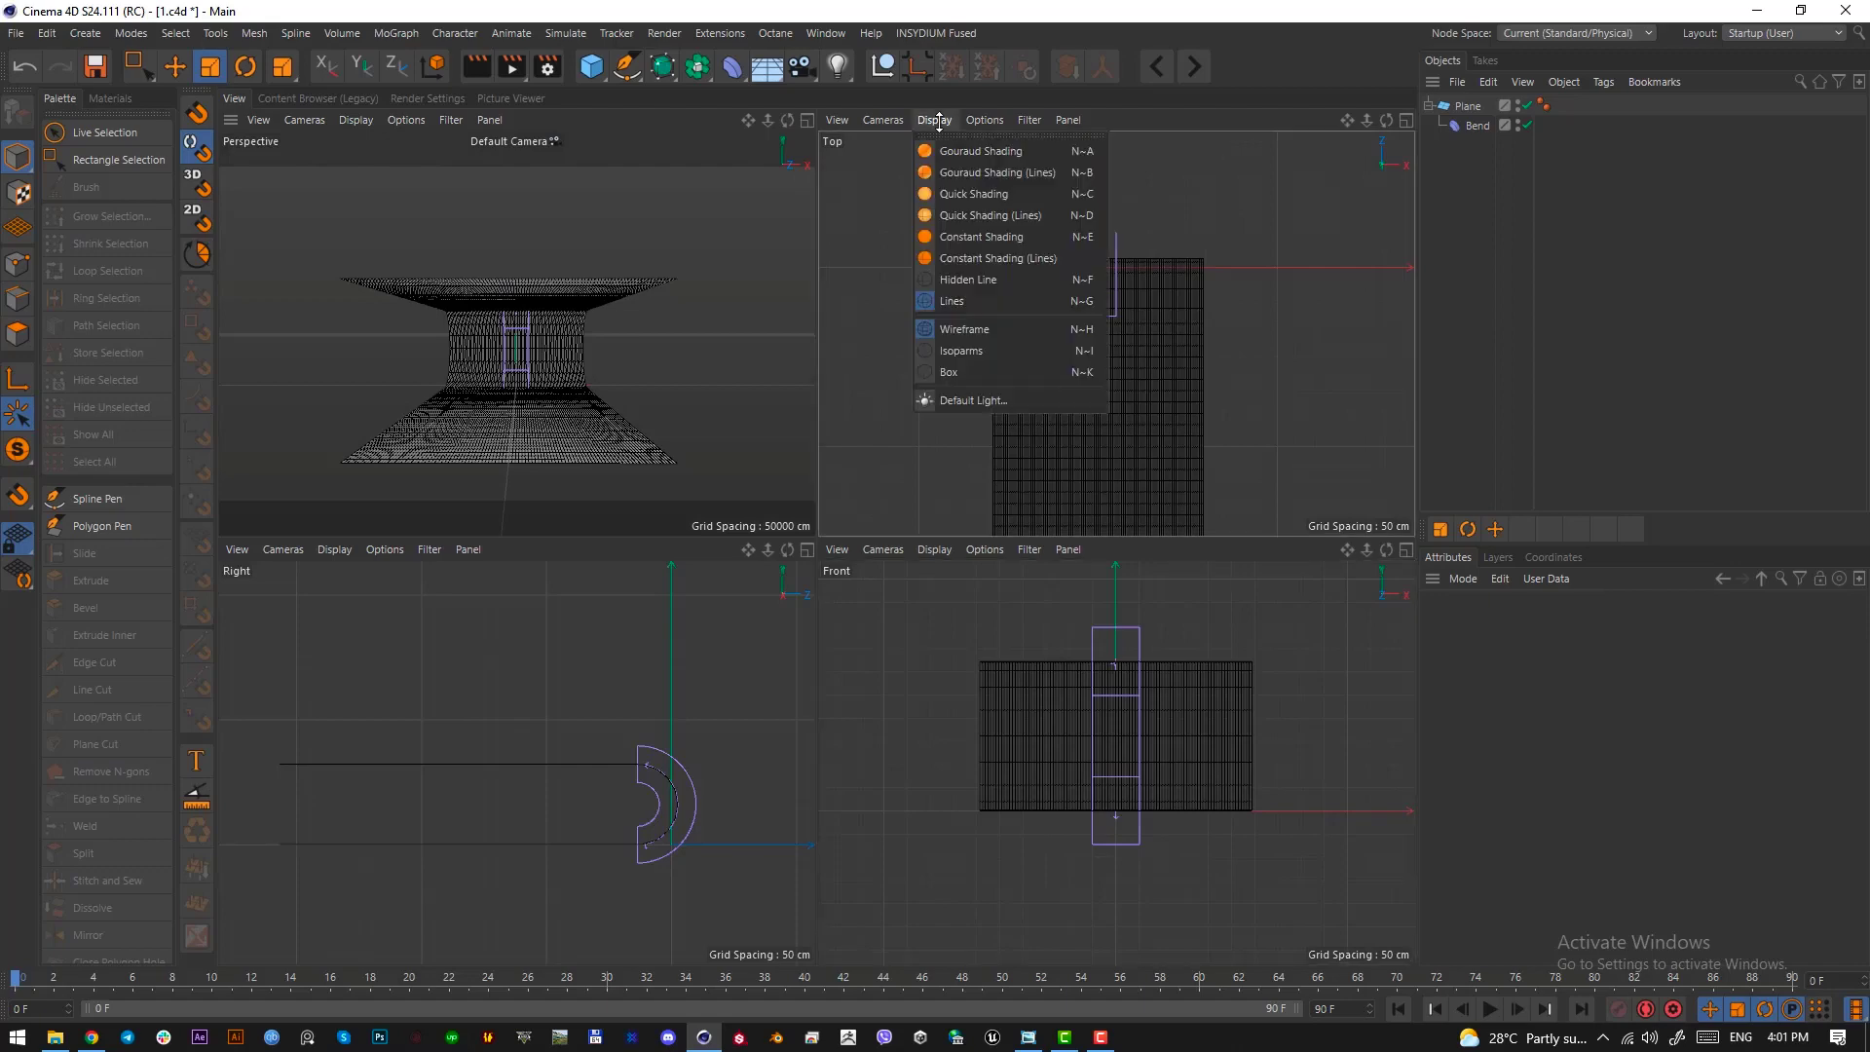
pyautogui.click(888, 120)
pyautogui.press('F1')
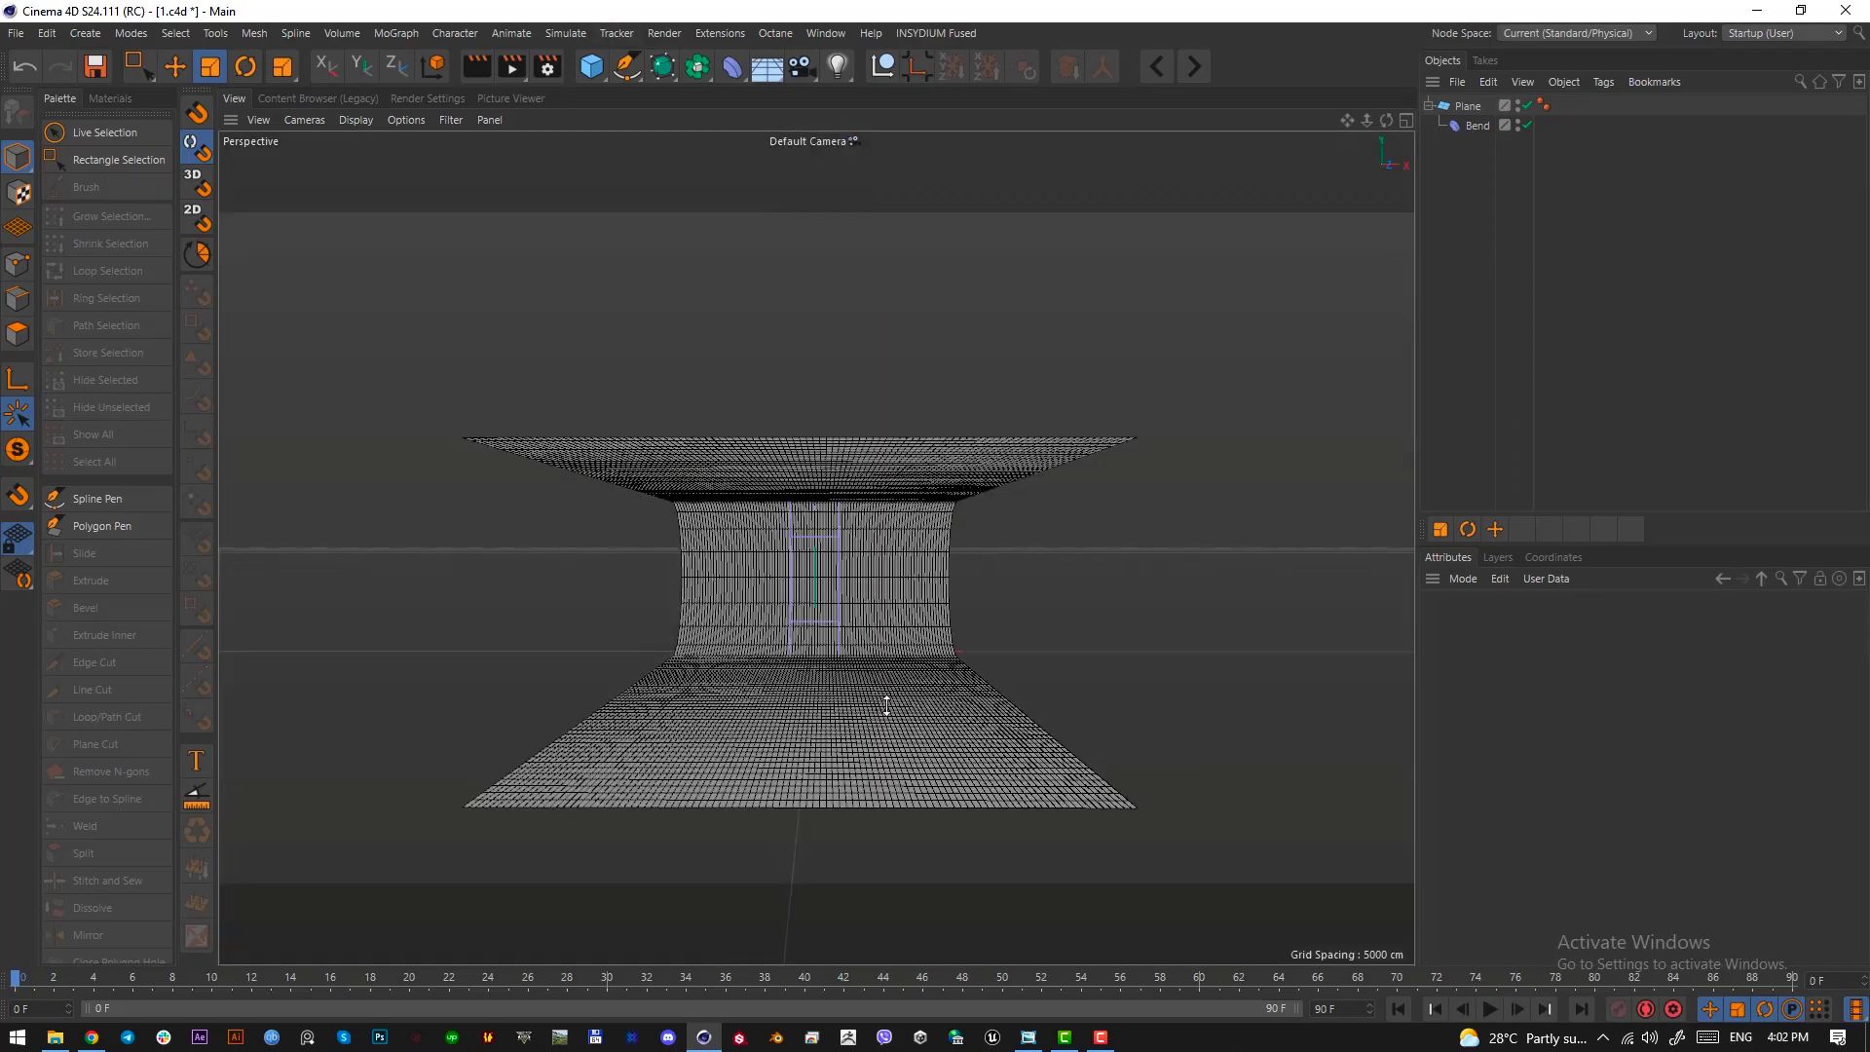
pyautogui.keyDown('alt'); pyautogui.moveTo(886, 704); pyautogui.dragTo(797, 547); pyautogui.keyUp('alt')
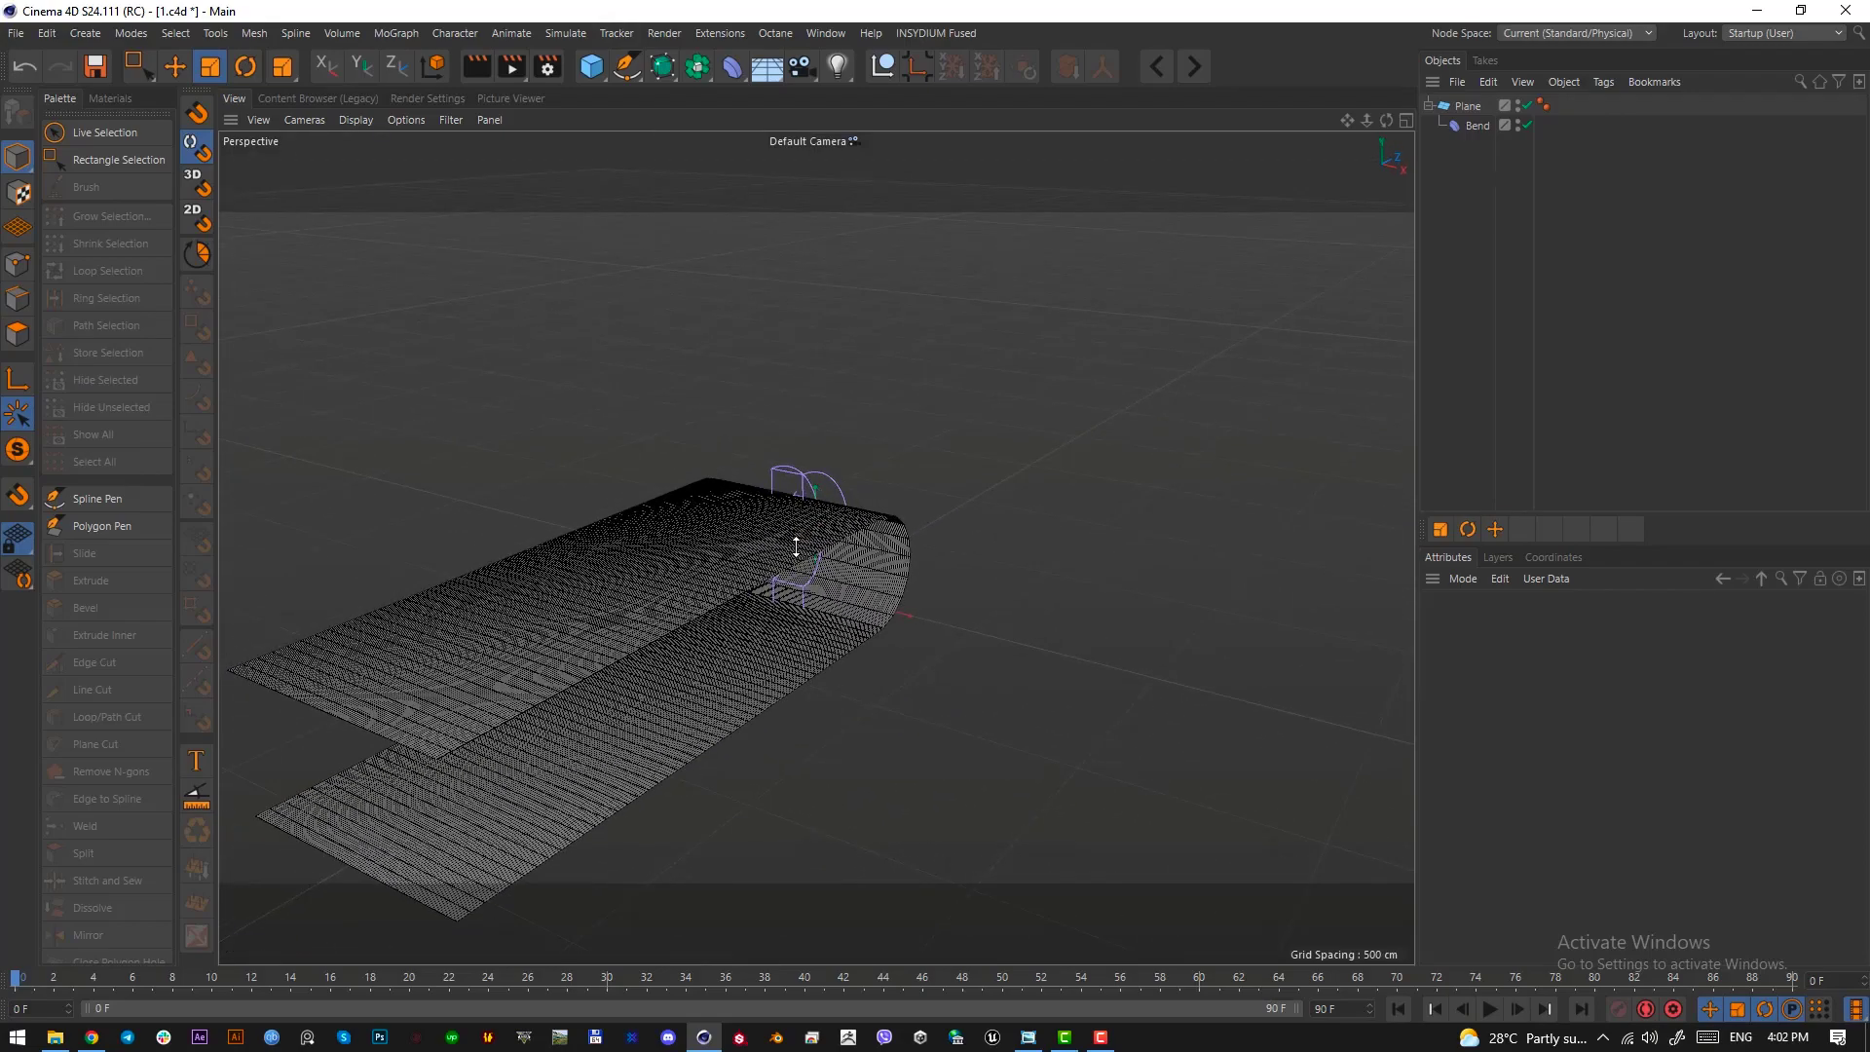
# Add a 200 cm cube at the scene origin inside the curved plane
pyautogui.click(590, 64)
pyautogui.scroll(4, 705, 484)
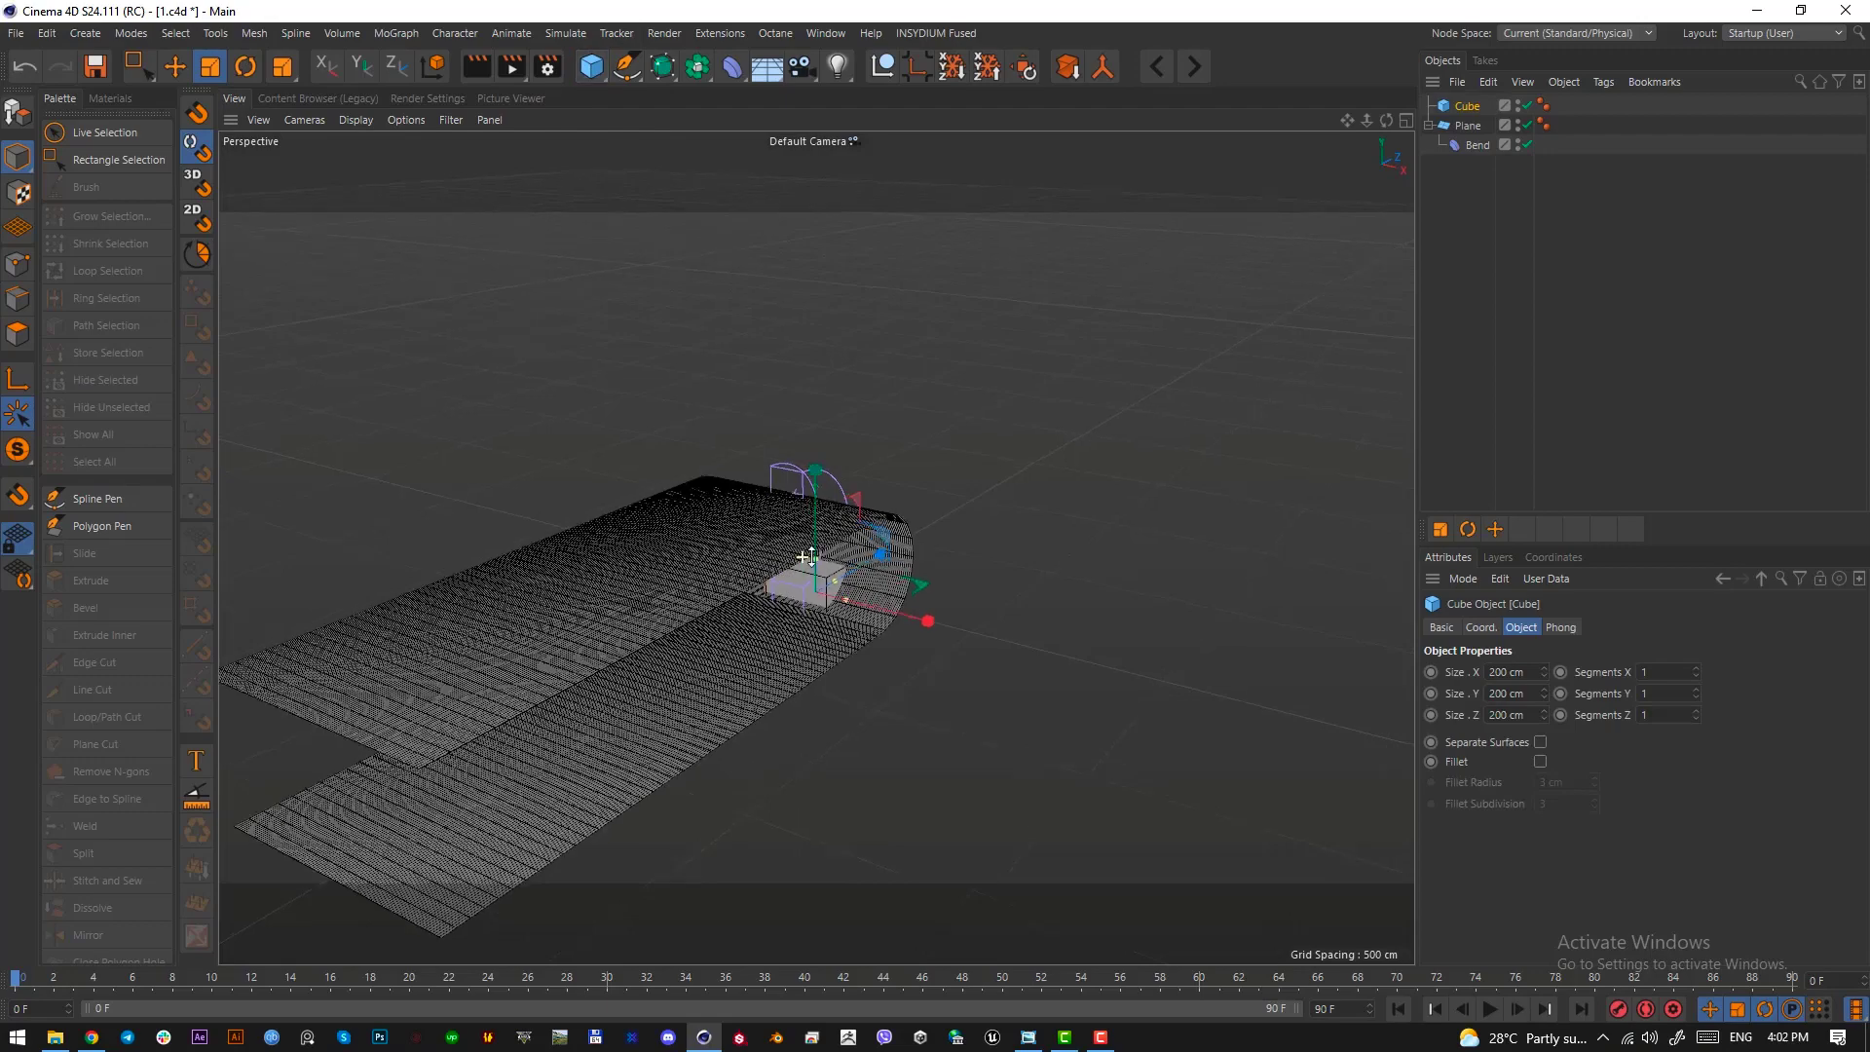
pyautogui.keyDown('alt'); pyautogui.moveTo(705, 484); pyautogui.dragTo(755, 557); pyautogui.keyUp('alt')
# Move the curved plane back and down so the cube rests on its floor in front of the curve
pyautogui.click(1469, 126)
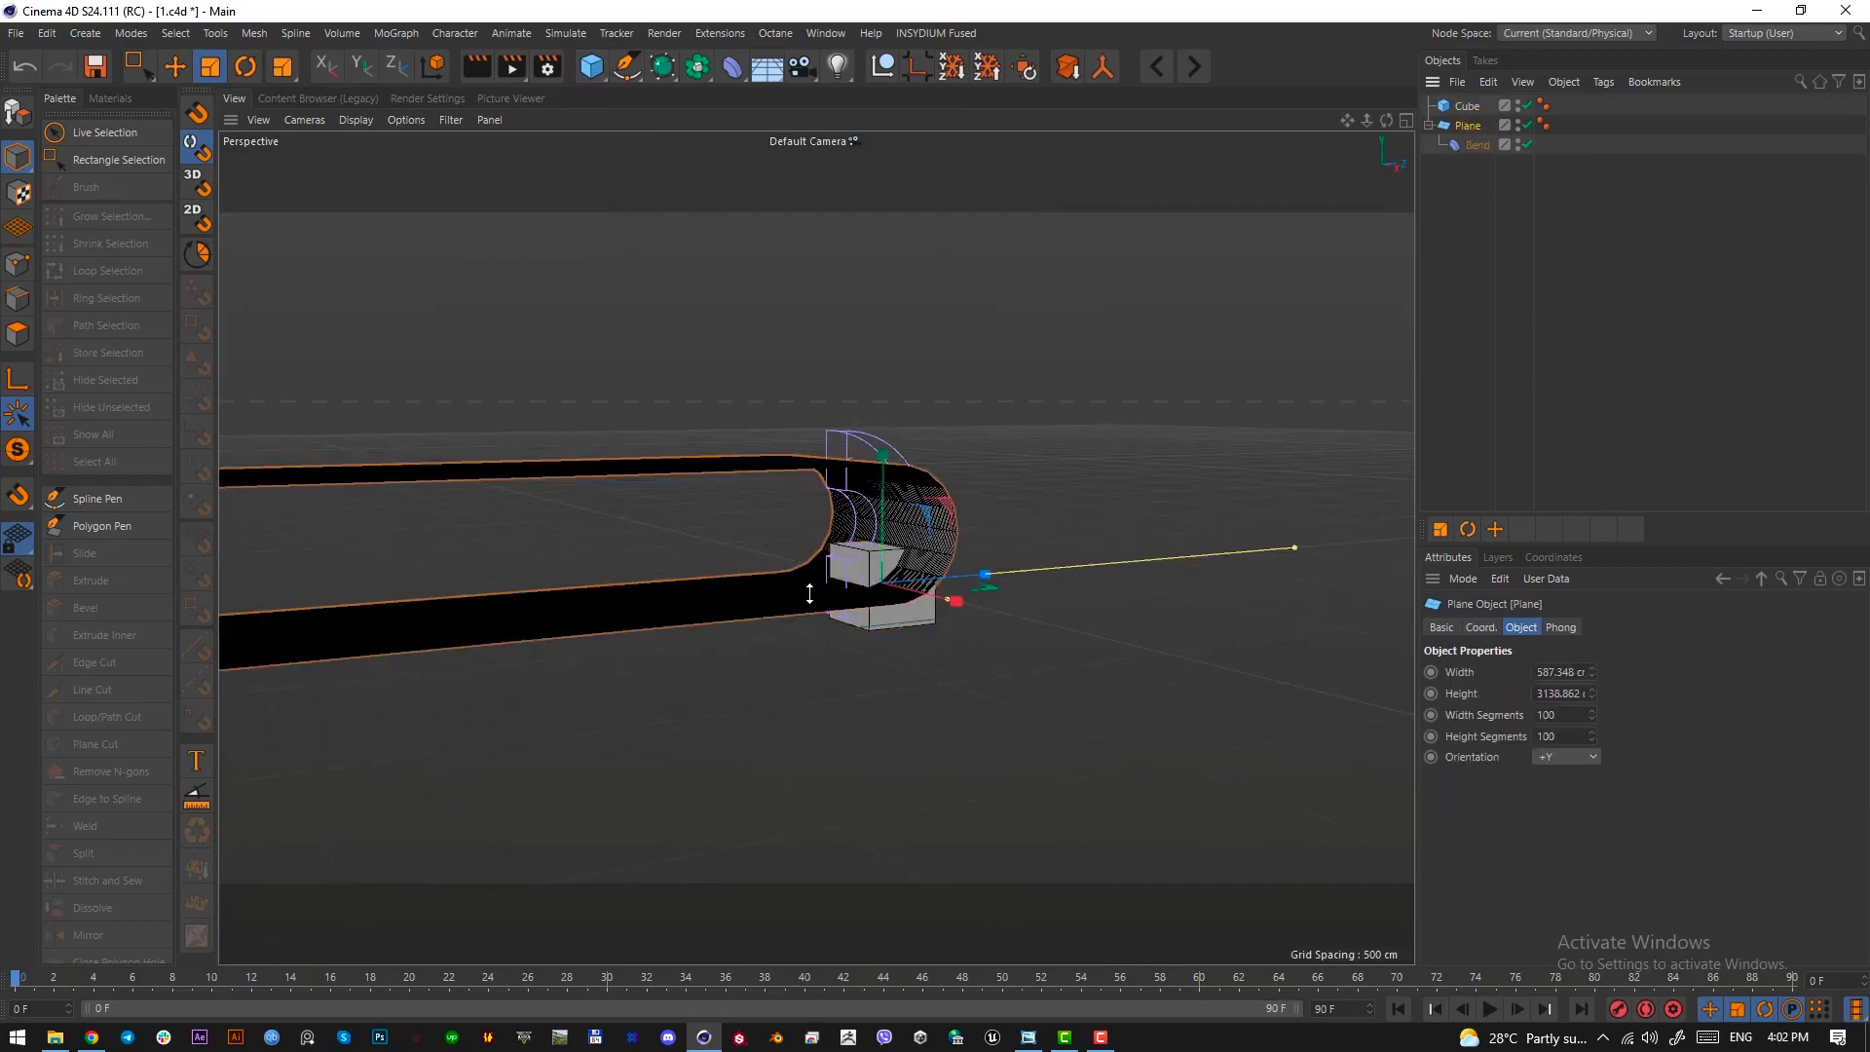
pyautogui.press('e')
pyautogui.moveTo(942, 572); pyautogui.dragTo(1055, 563)
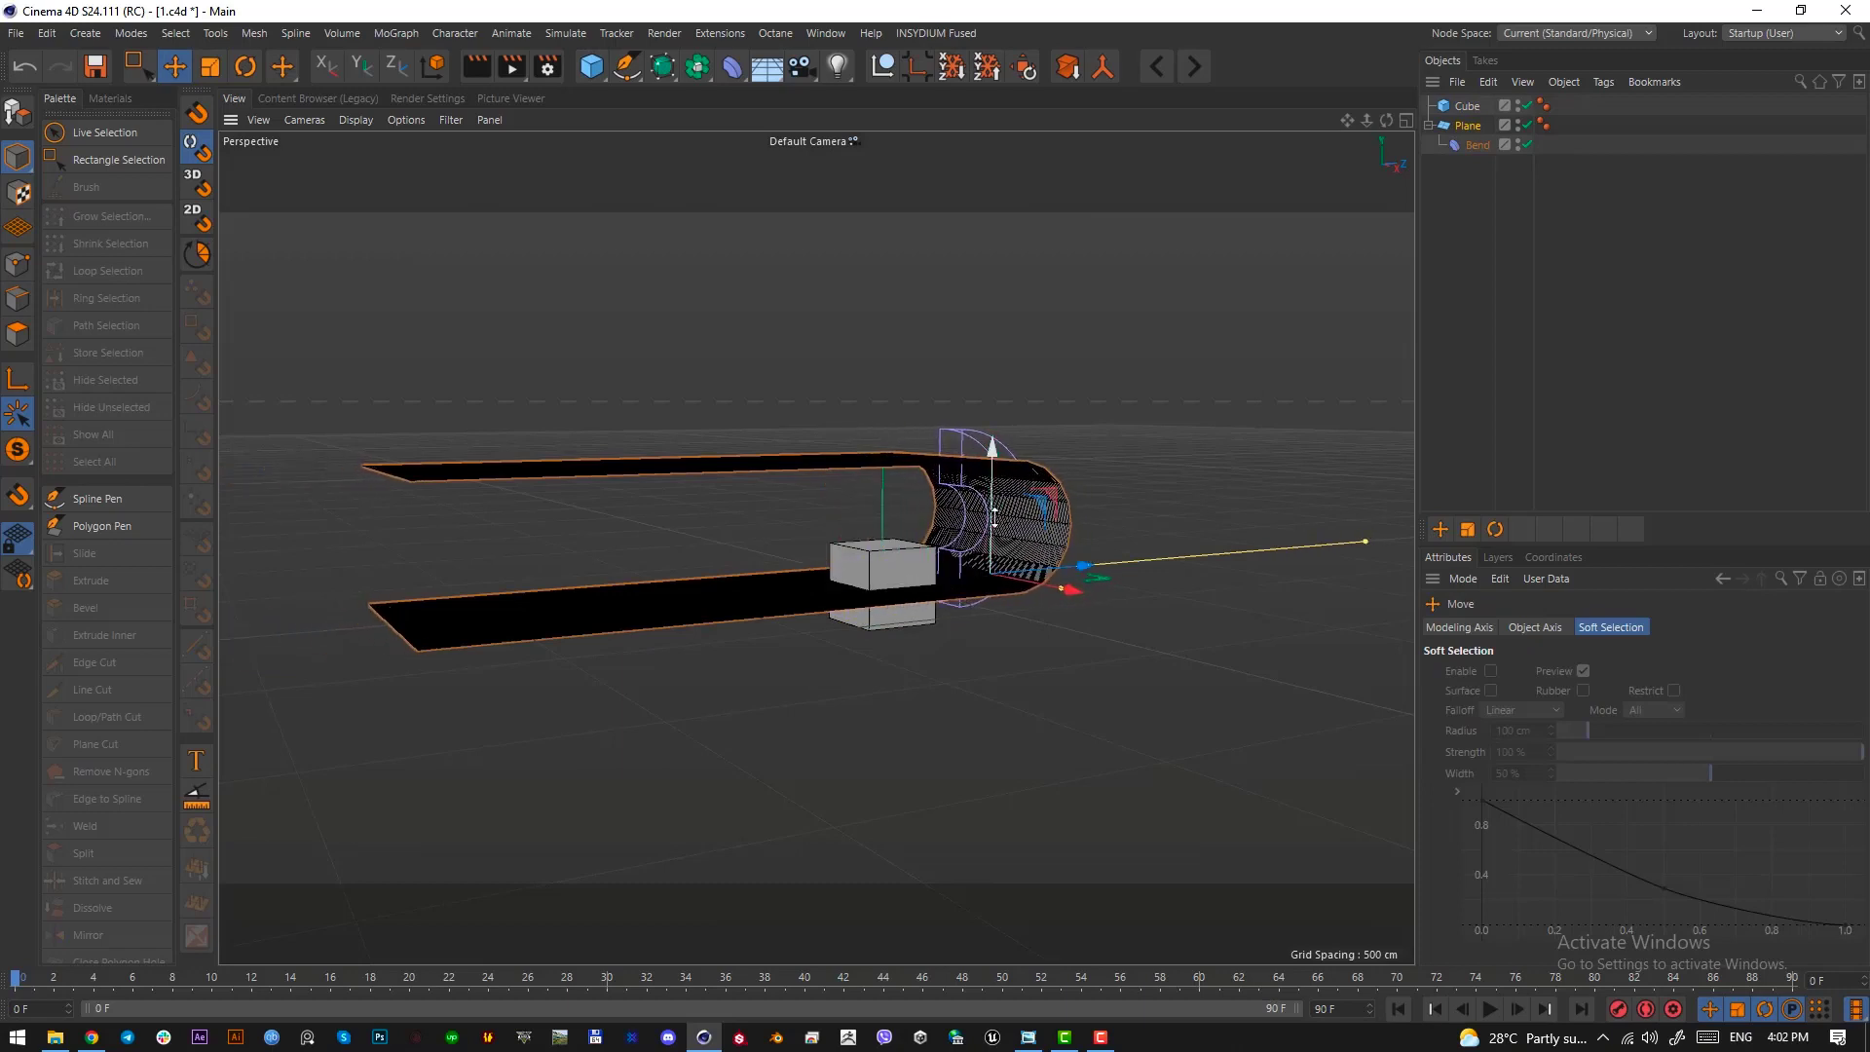
pyautogui.moveTo(993, 498); pyautogui.dragTo(884, 610)
pyautogui.scroll(3, 884, 610)
pyautogui.keyDown('alt'); pyautogui.moveTo(885, 610); pyautogui.dragTo(694, 538, button='middle'); pyautogui.keyUp('alt')
pyautogui.keyDown('alt'); pyautogui.moveTo(694, 537); pyautogui.dragTo(858, 625); pyautogui.keyUp('alt')
pyautogui.click(858, 625)
pyautogui.scroll(2, 857, 623)
pyautogui.keyDown('alt'); pyautogui.moveTo(857, 624); pyautogui.dragTo(853, 553, button='middle'); pyautogui.keyUp('alt')
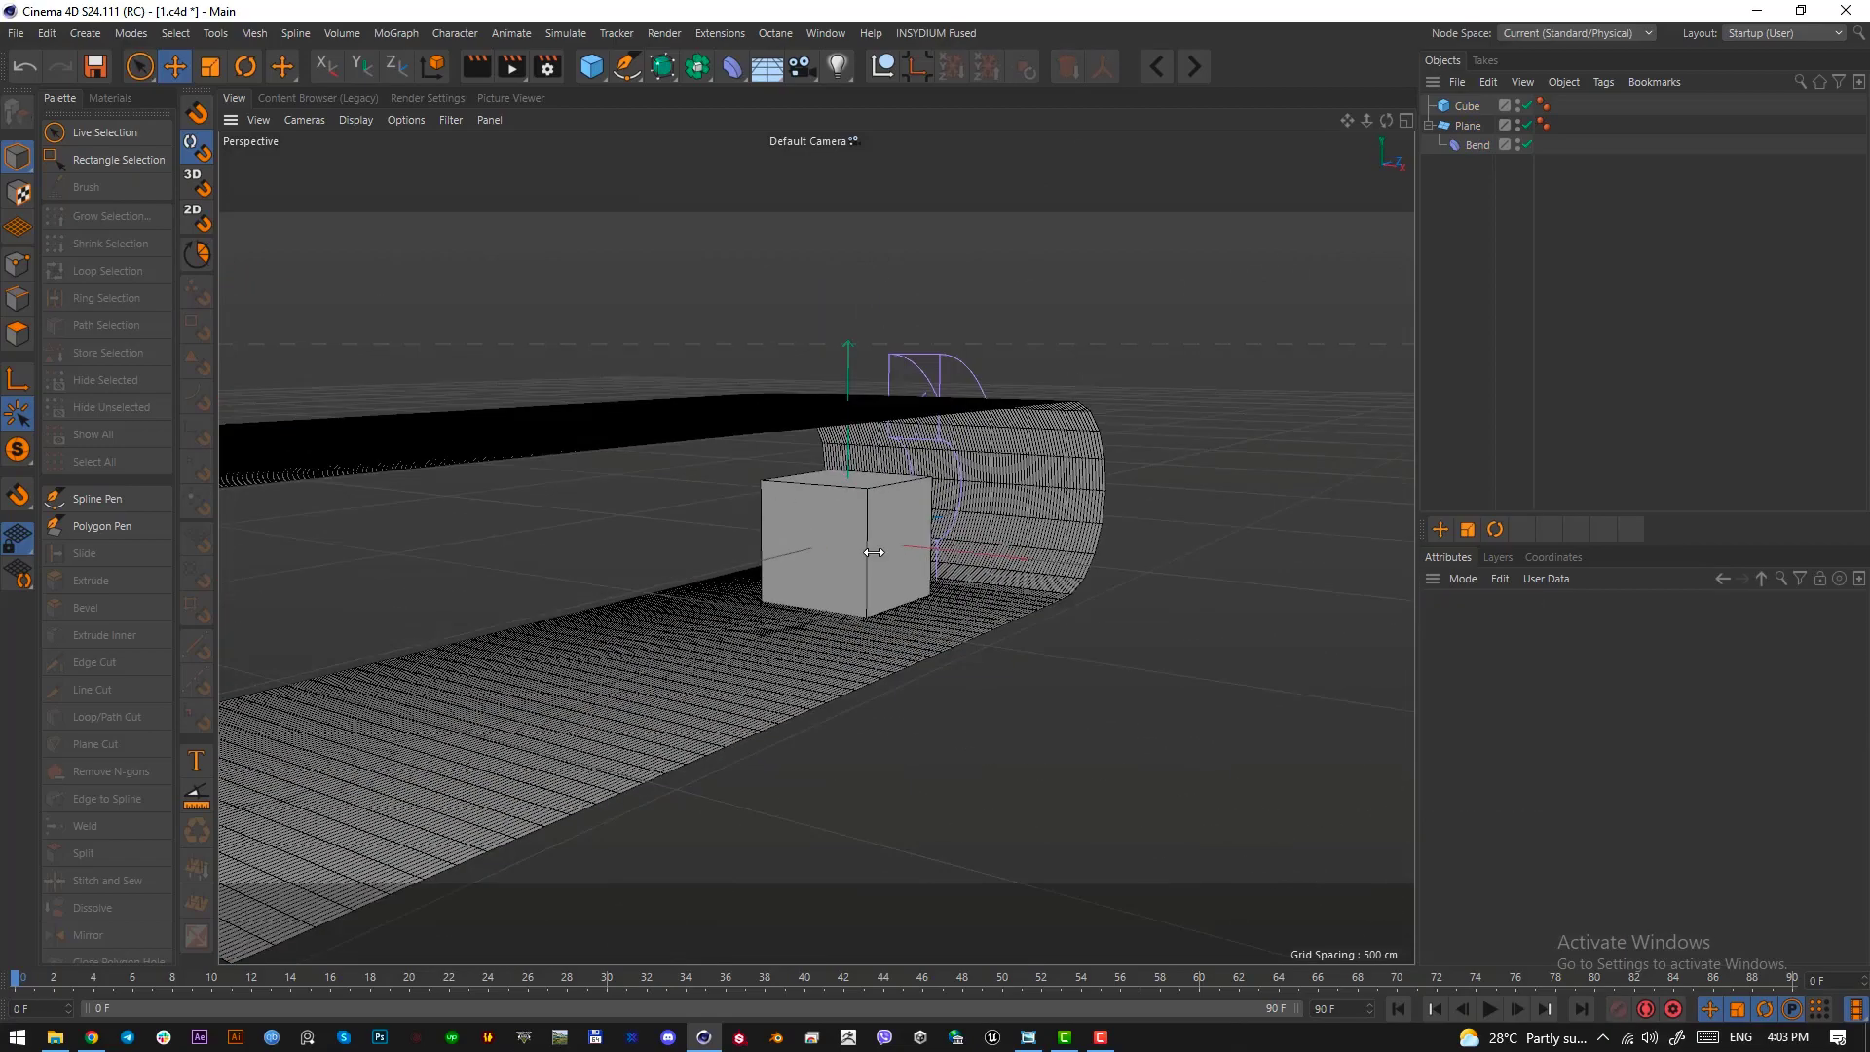
pyautogui.keyDown('alt'); pyautogui.moveTo(853, 553); pyautogui.dragTo(870, 560); pyautogui.keyUp('alt')
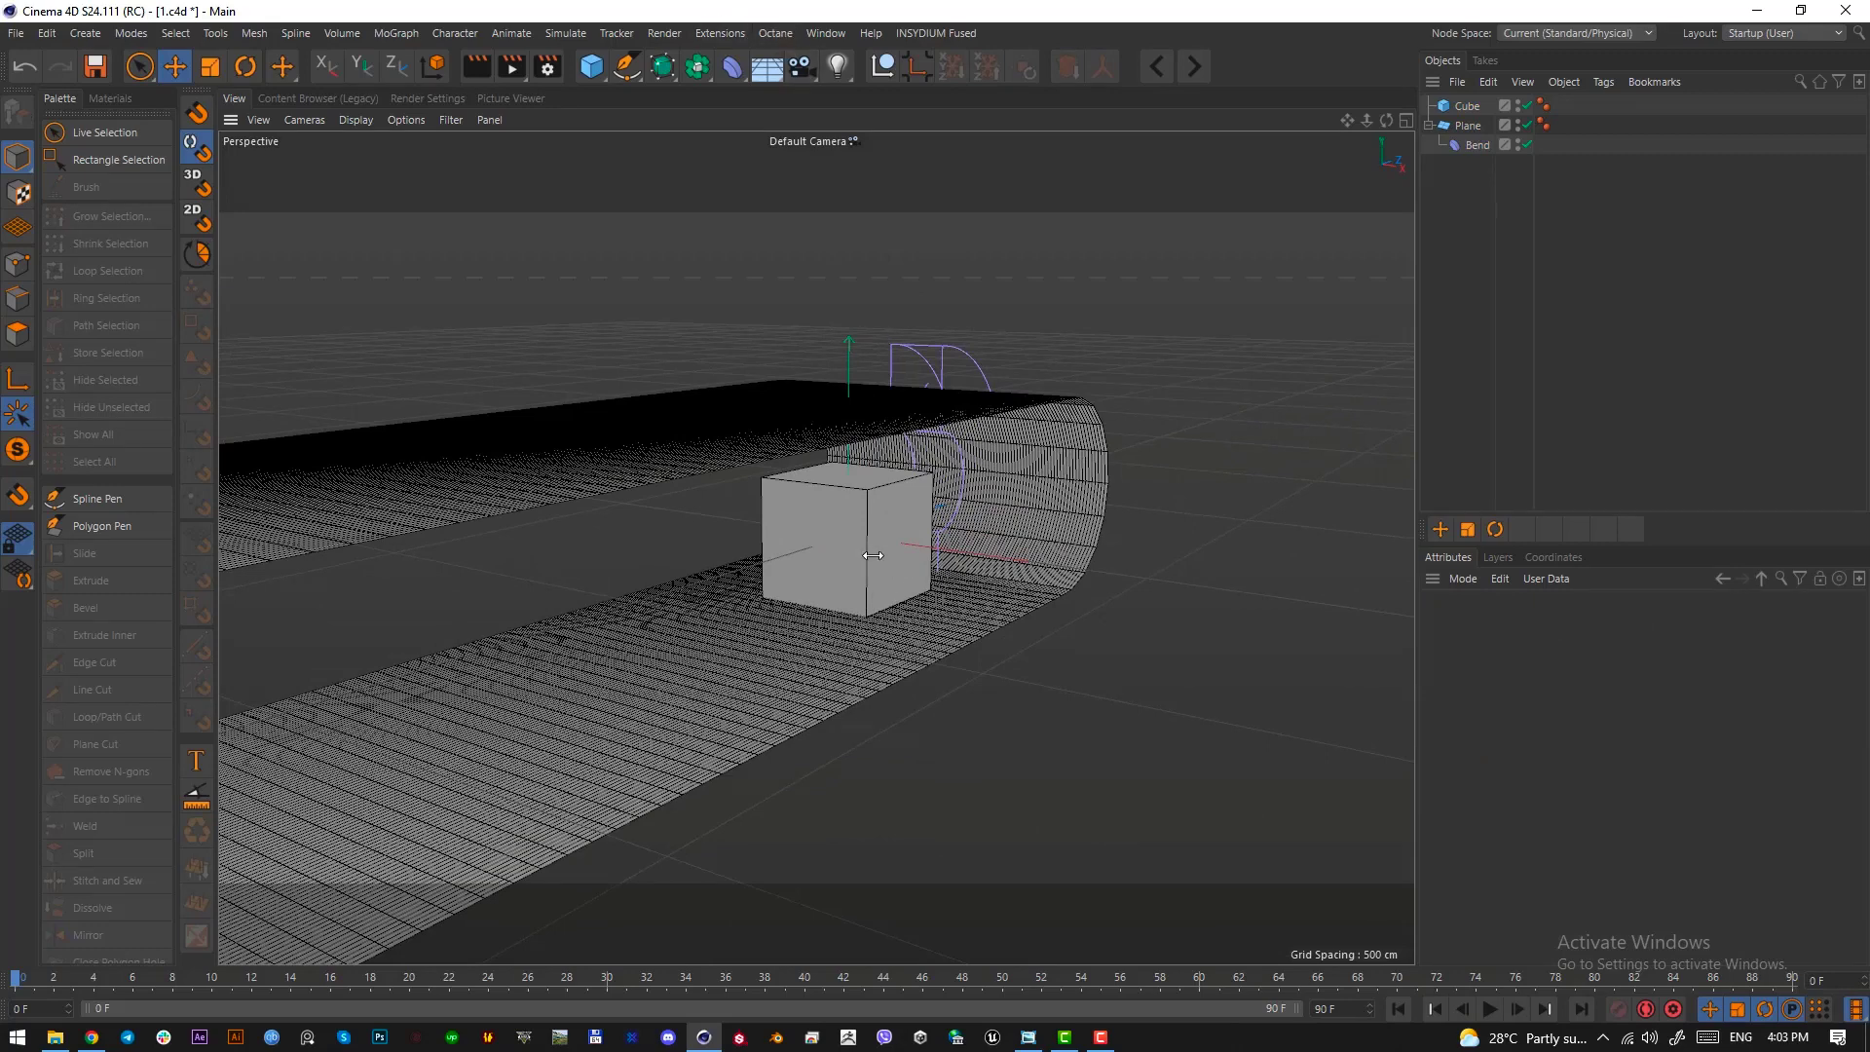
pyautogui.keyDown('alt'); pyautogui.moveTo(871, 574); pyautogui.dragTo(862, 564); pyautogui.keyUp('alt')
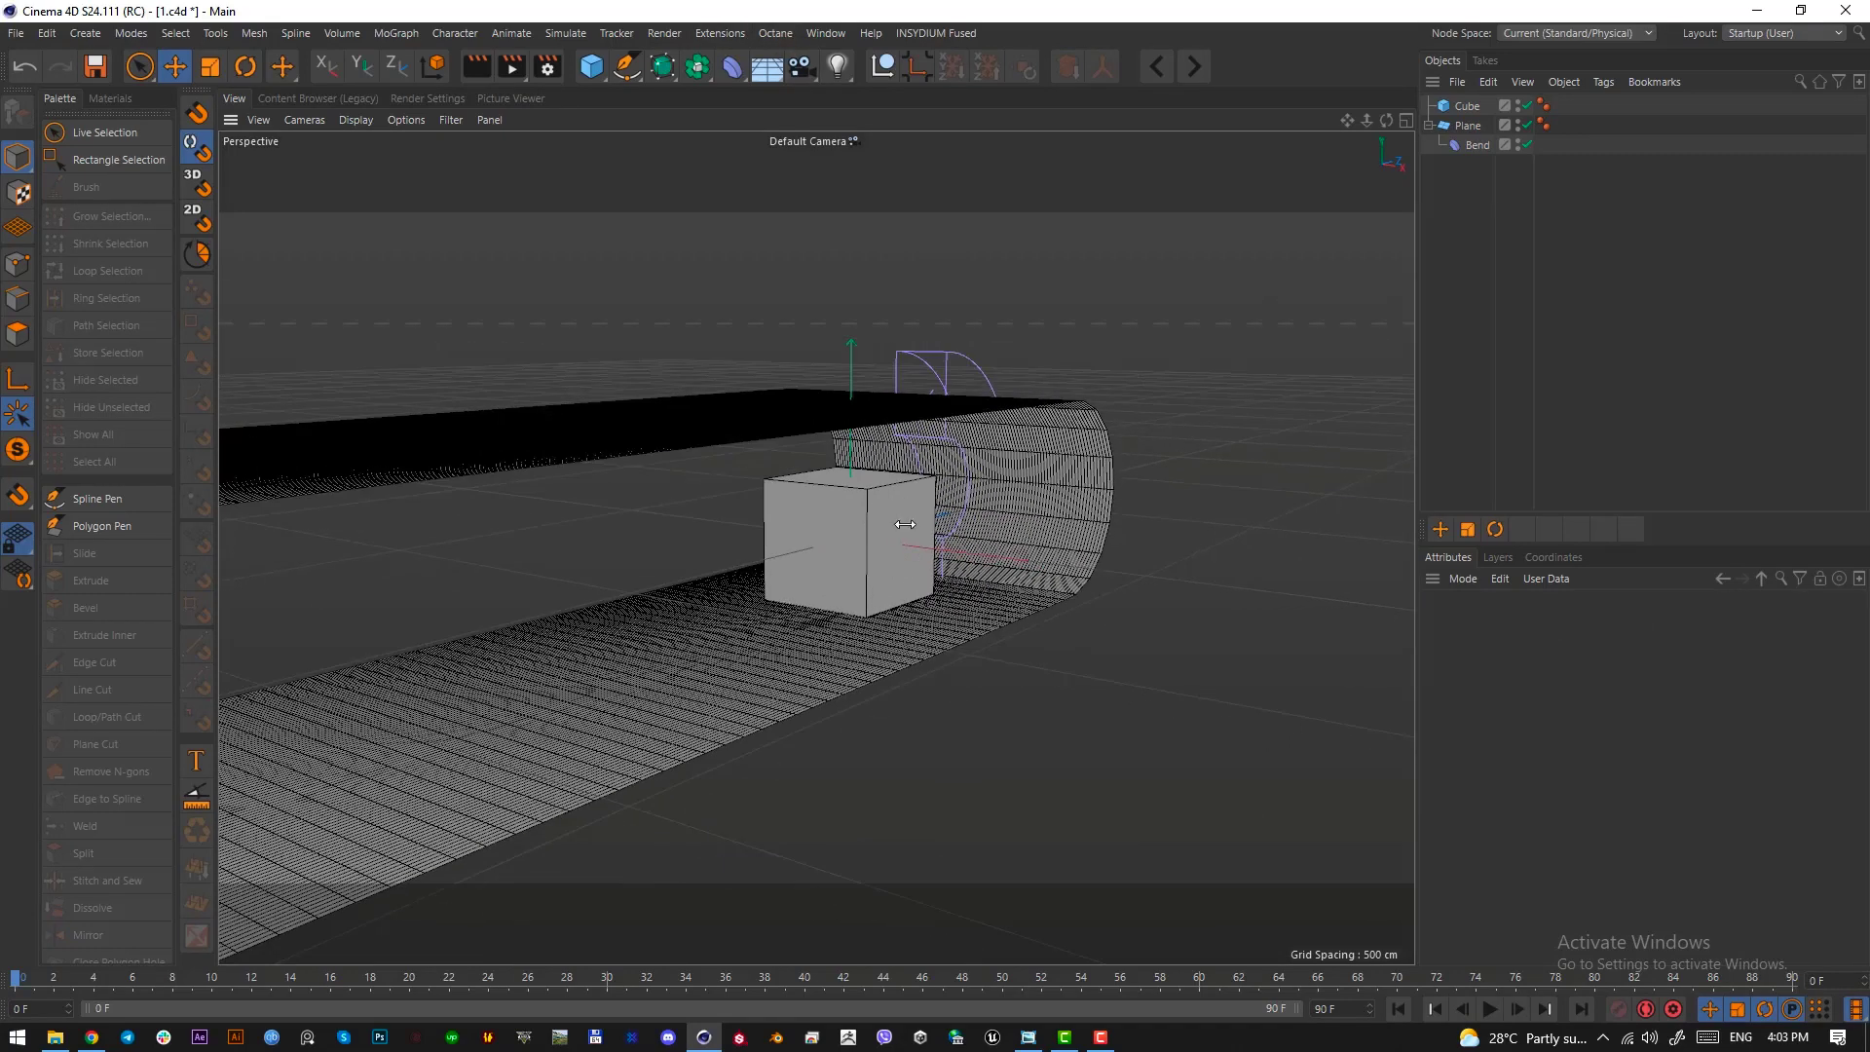
# Add an Octane camera from the Live Viewer and set its focal length to Tele (135 mm)
pyautogui.click(775, 33)
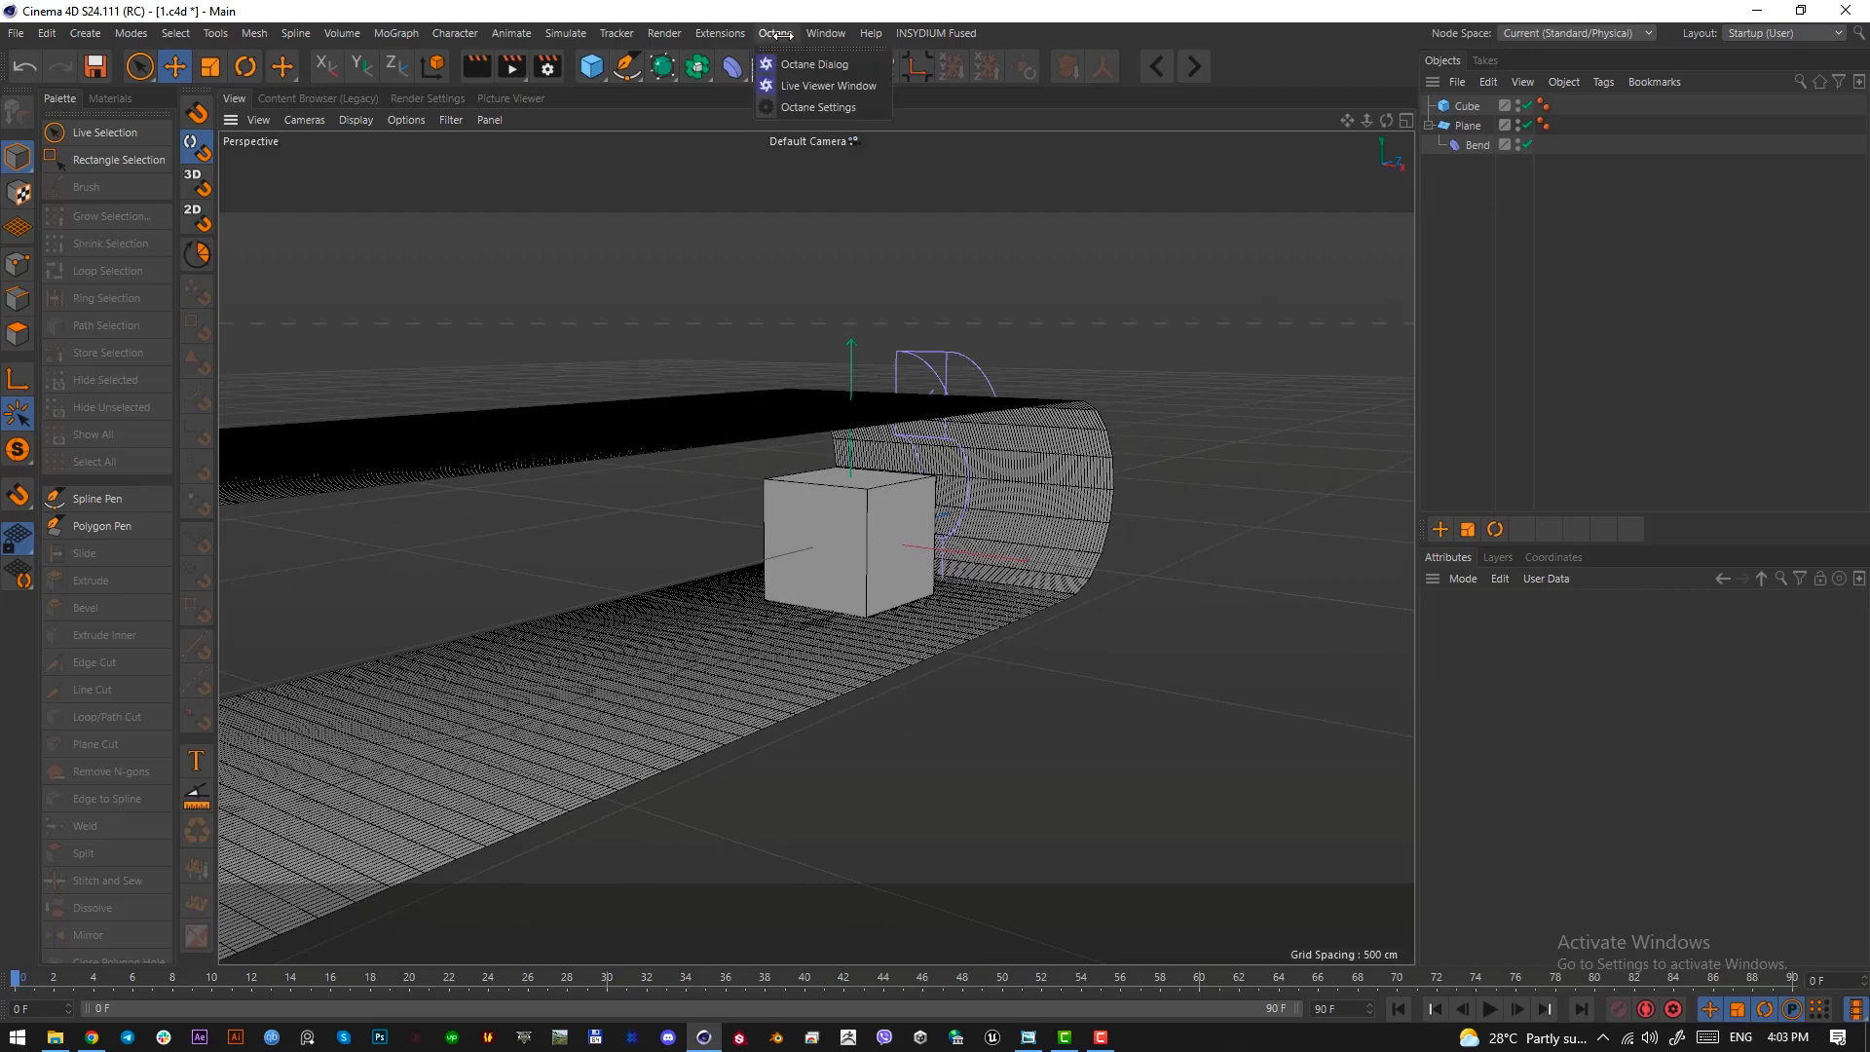
pyautogui.click(801, 85)
pyautogui.click(1140, 37)
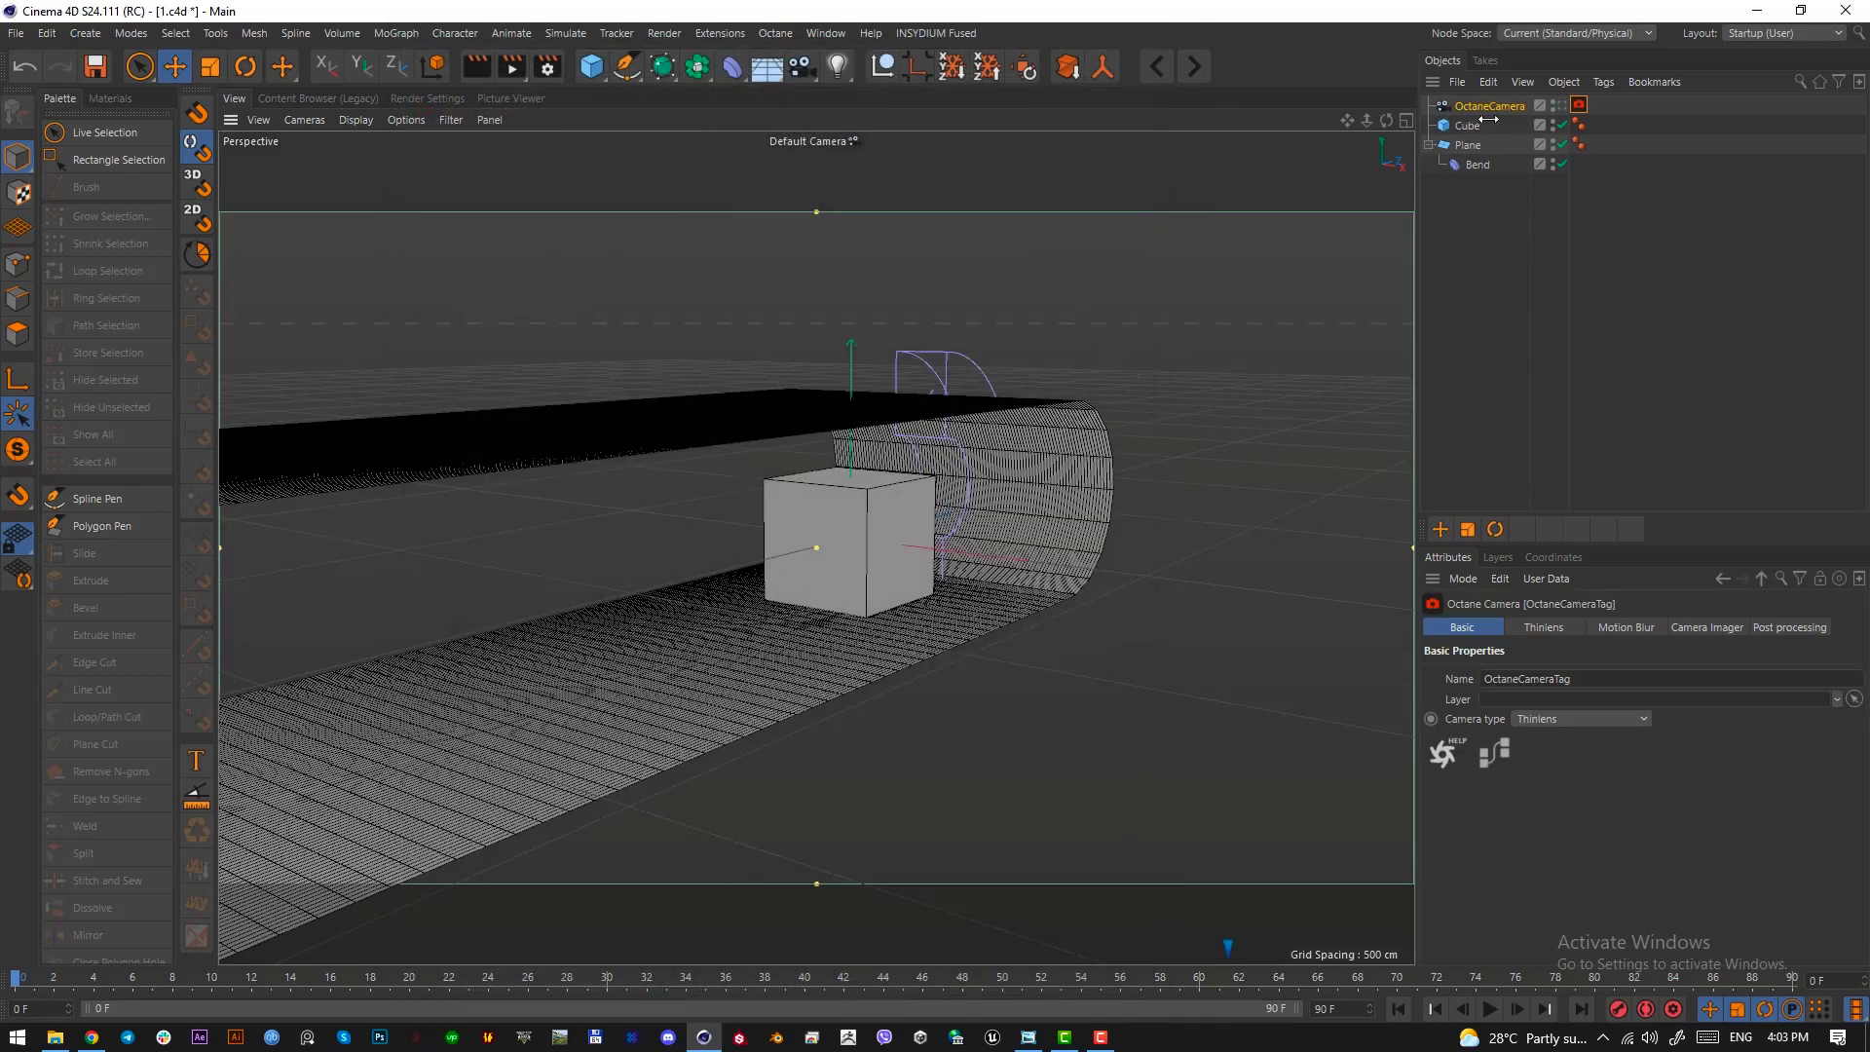
pyautogui.click(1481, 113)
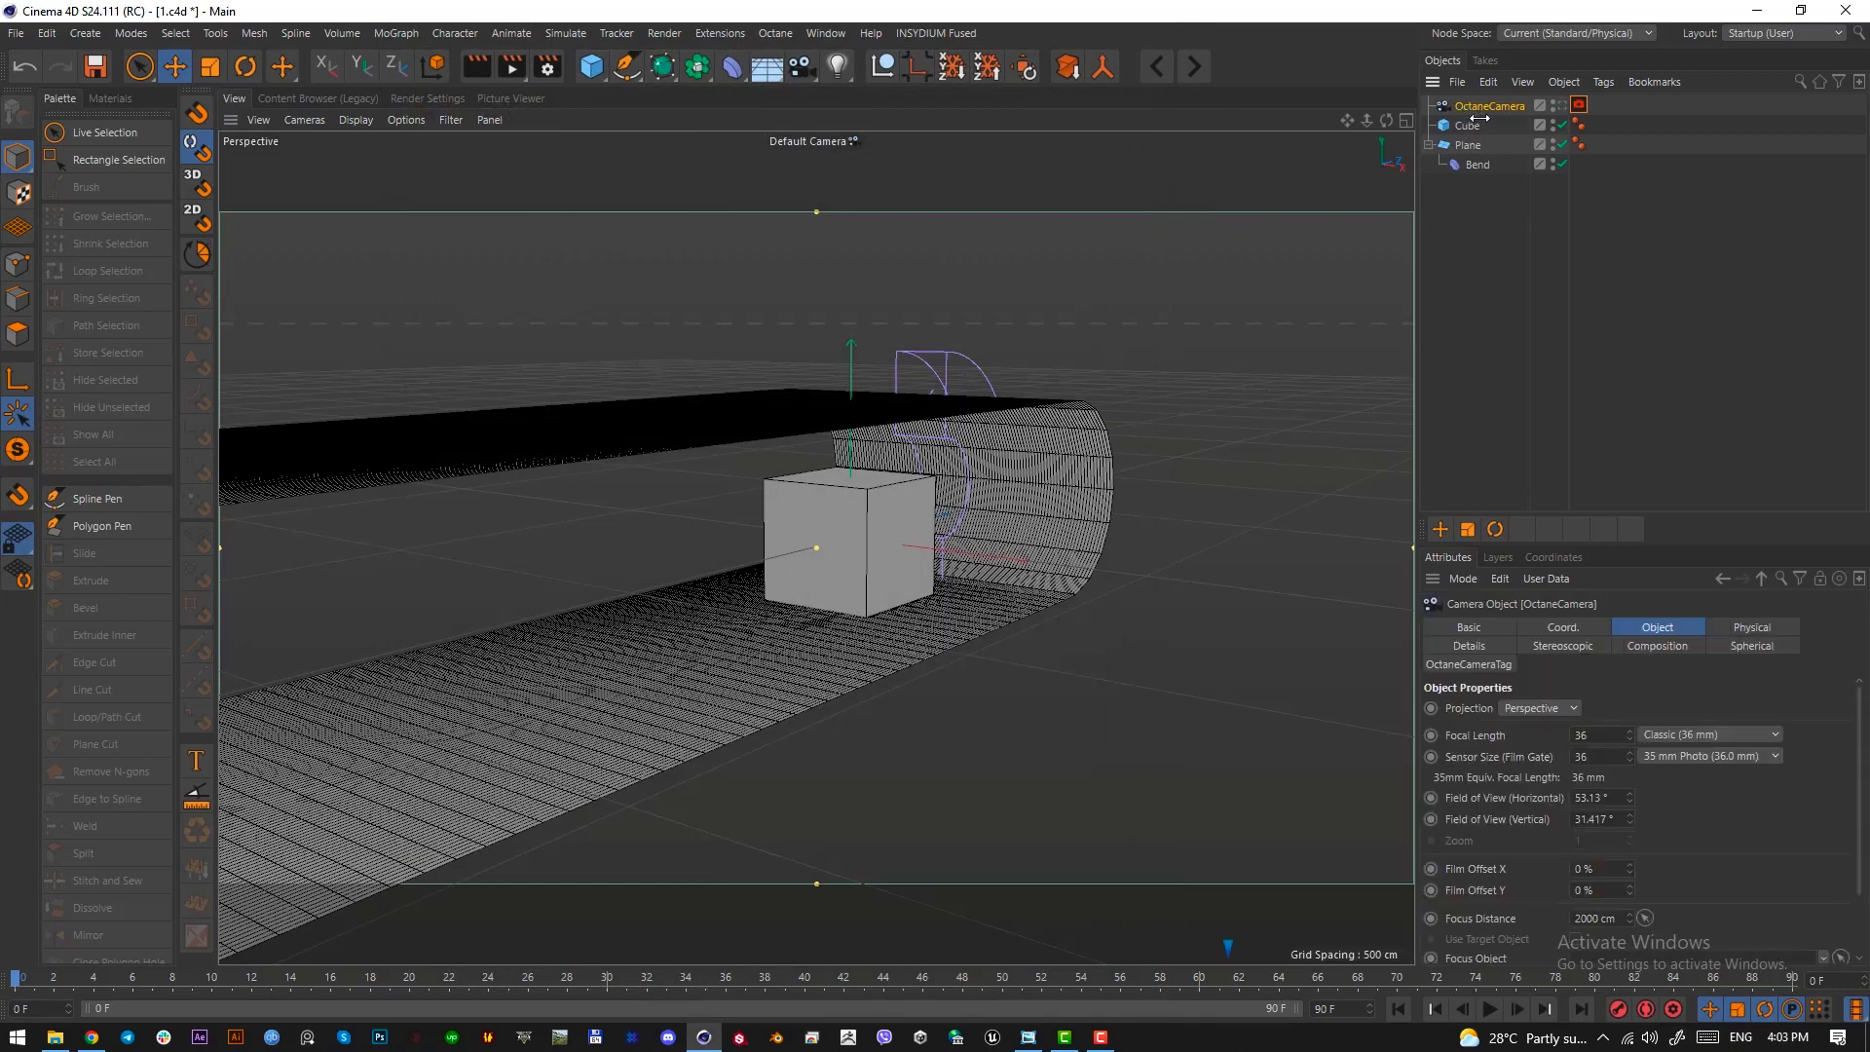
pyautogui.click(1707, 734)
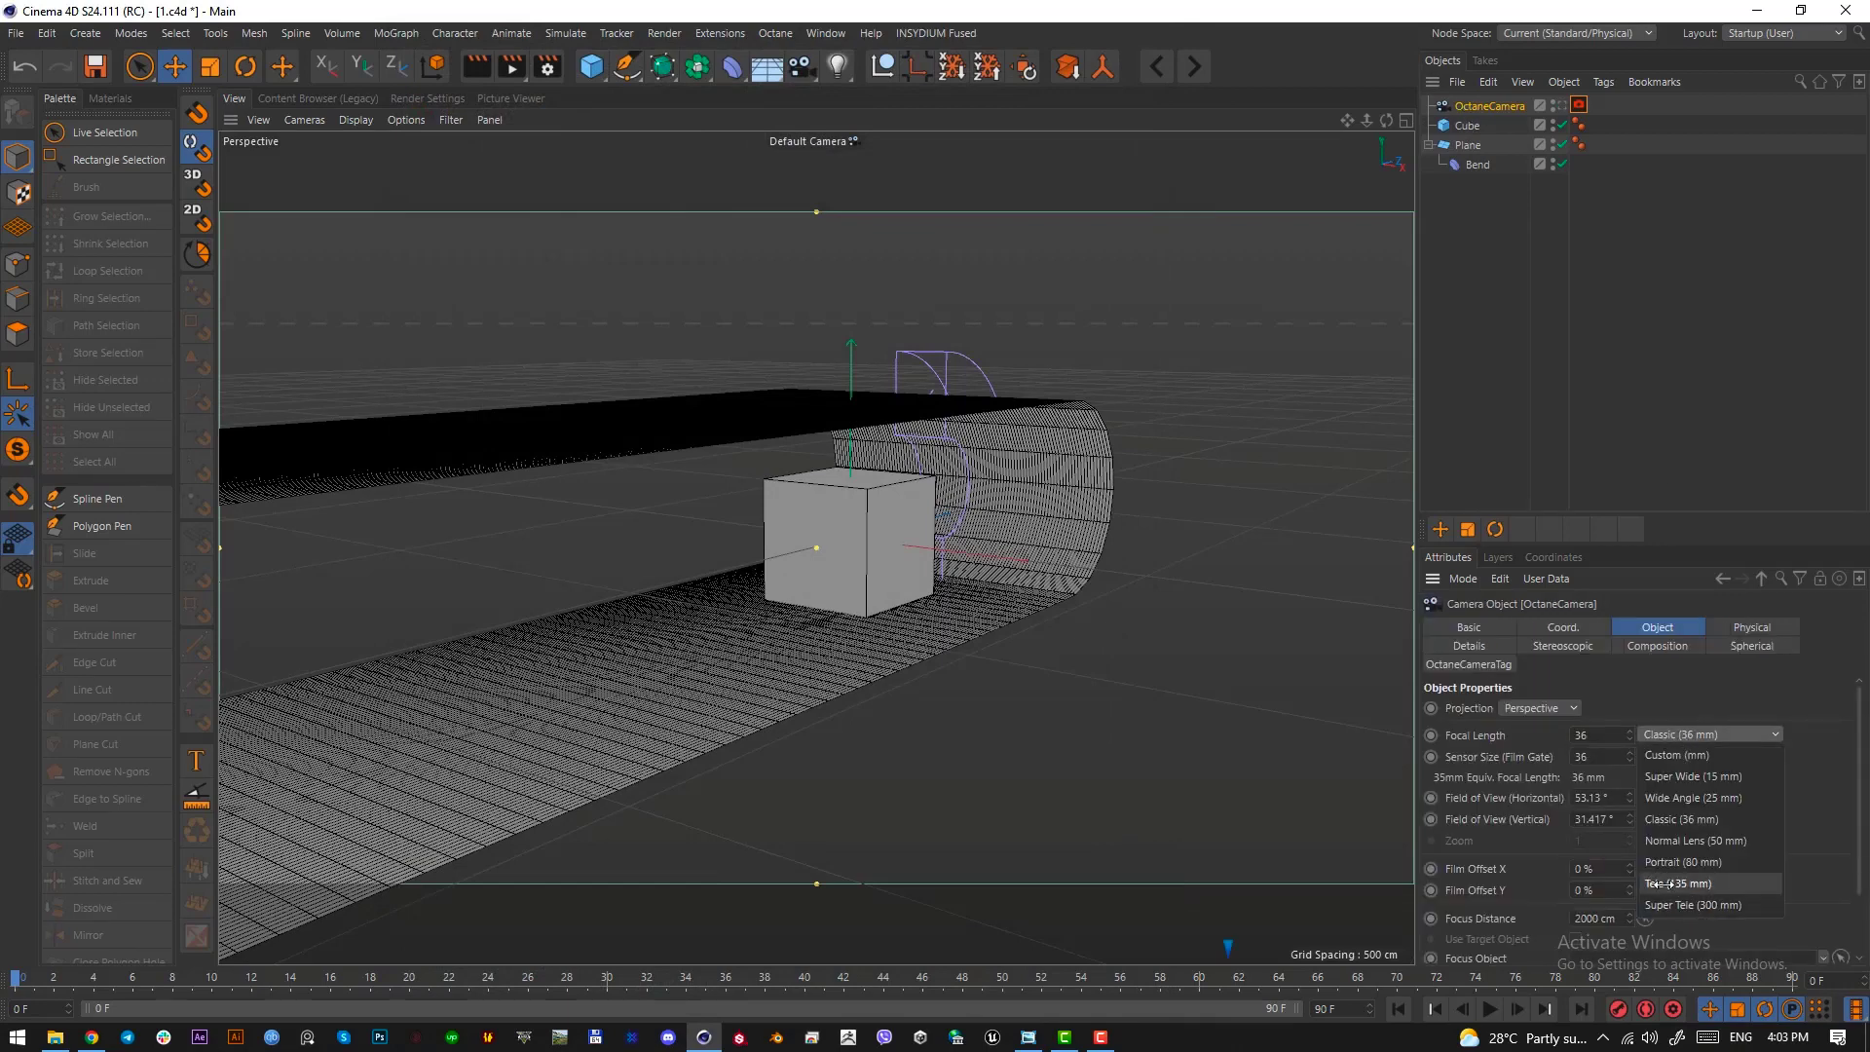
pyautogui.click(1704, 883)
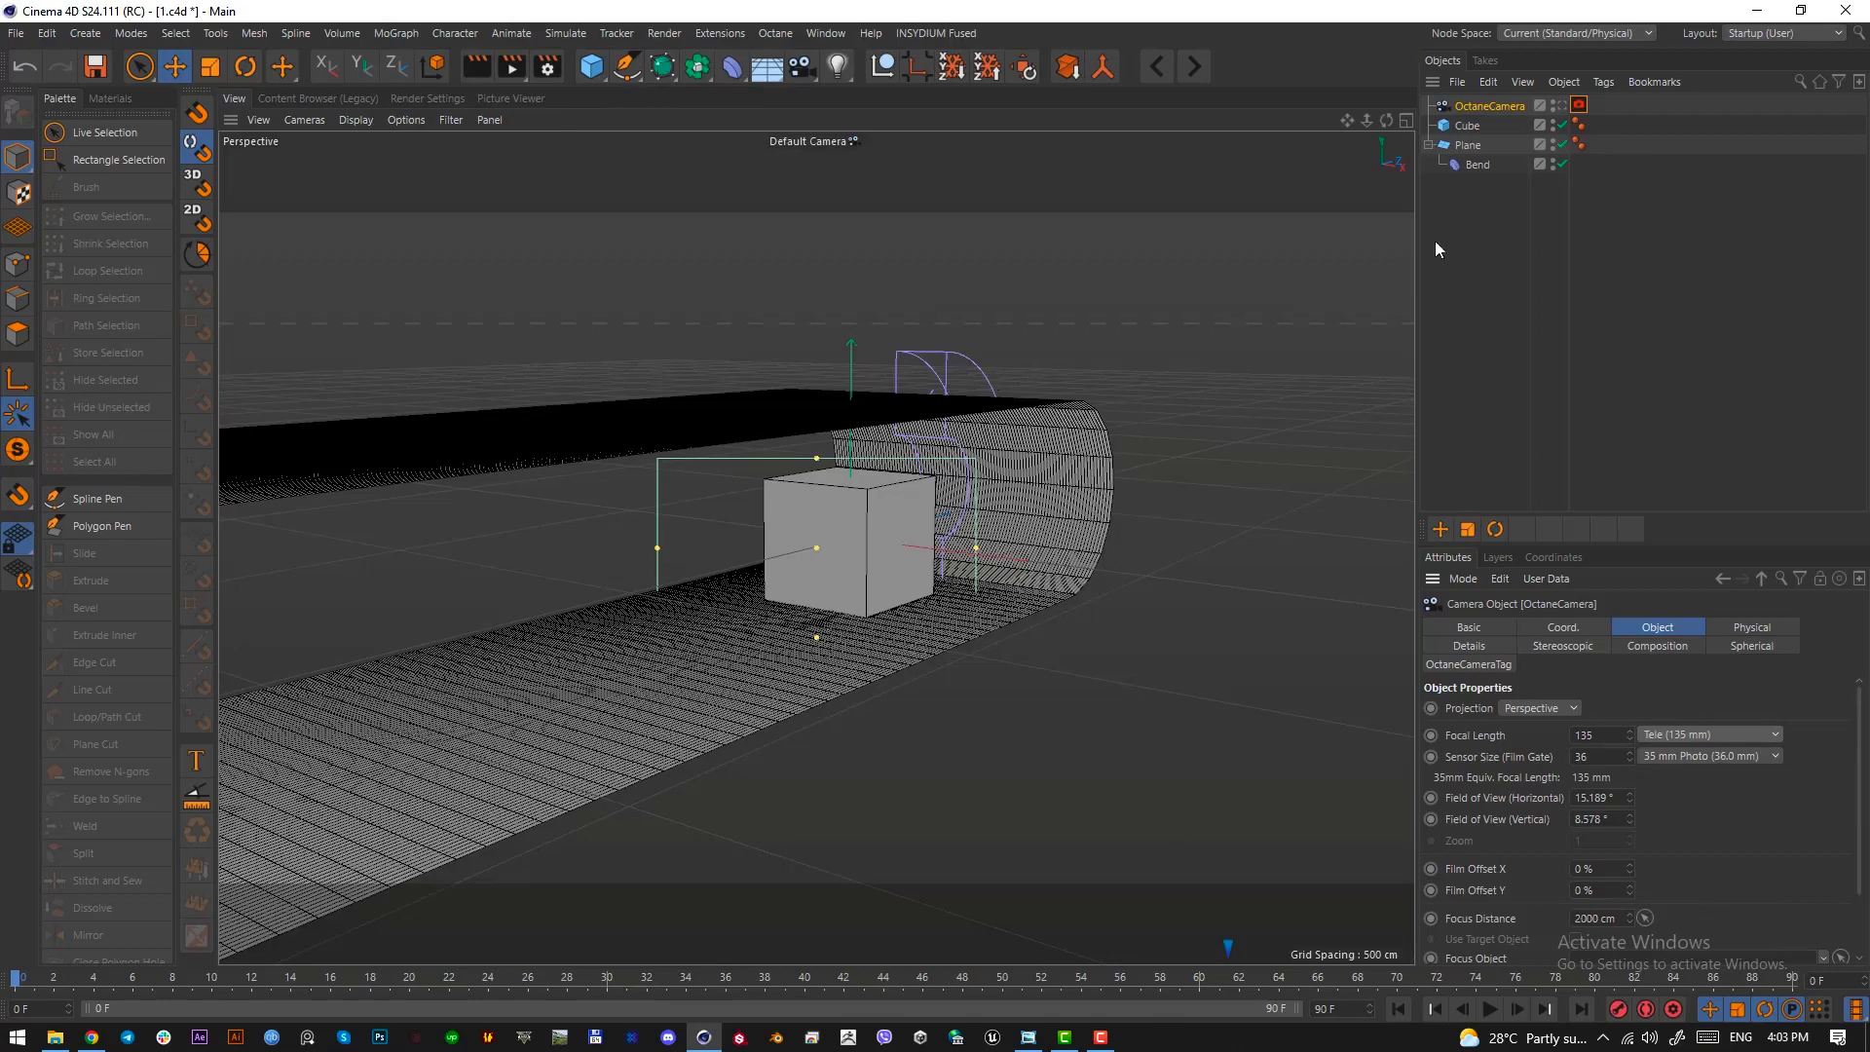
# Set the render output to a square 720 × 720 pixels and return to the viewport
pyautogui.click(547, 67)
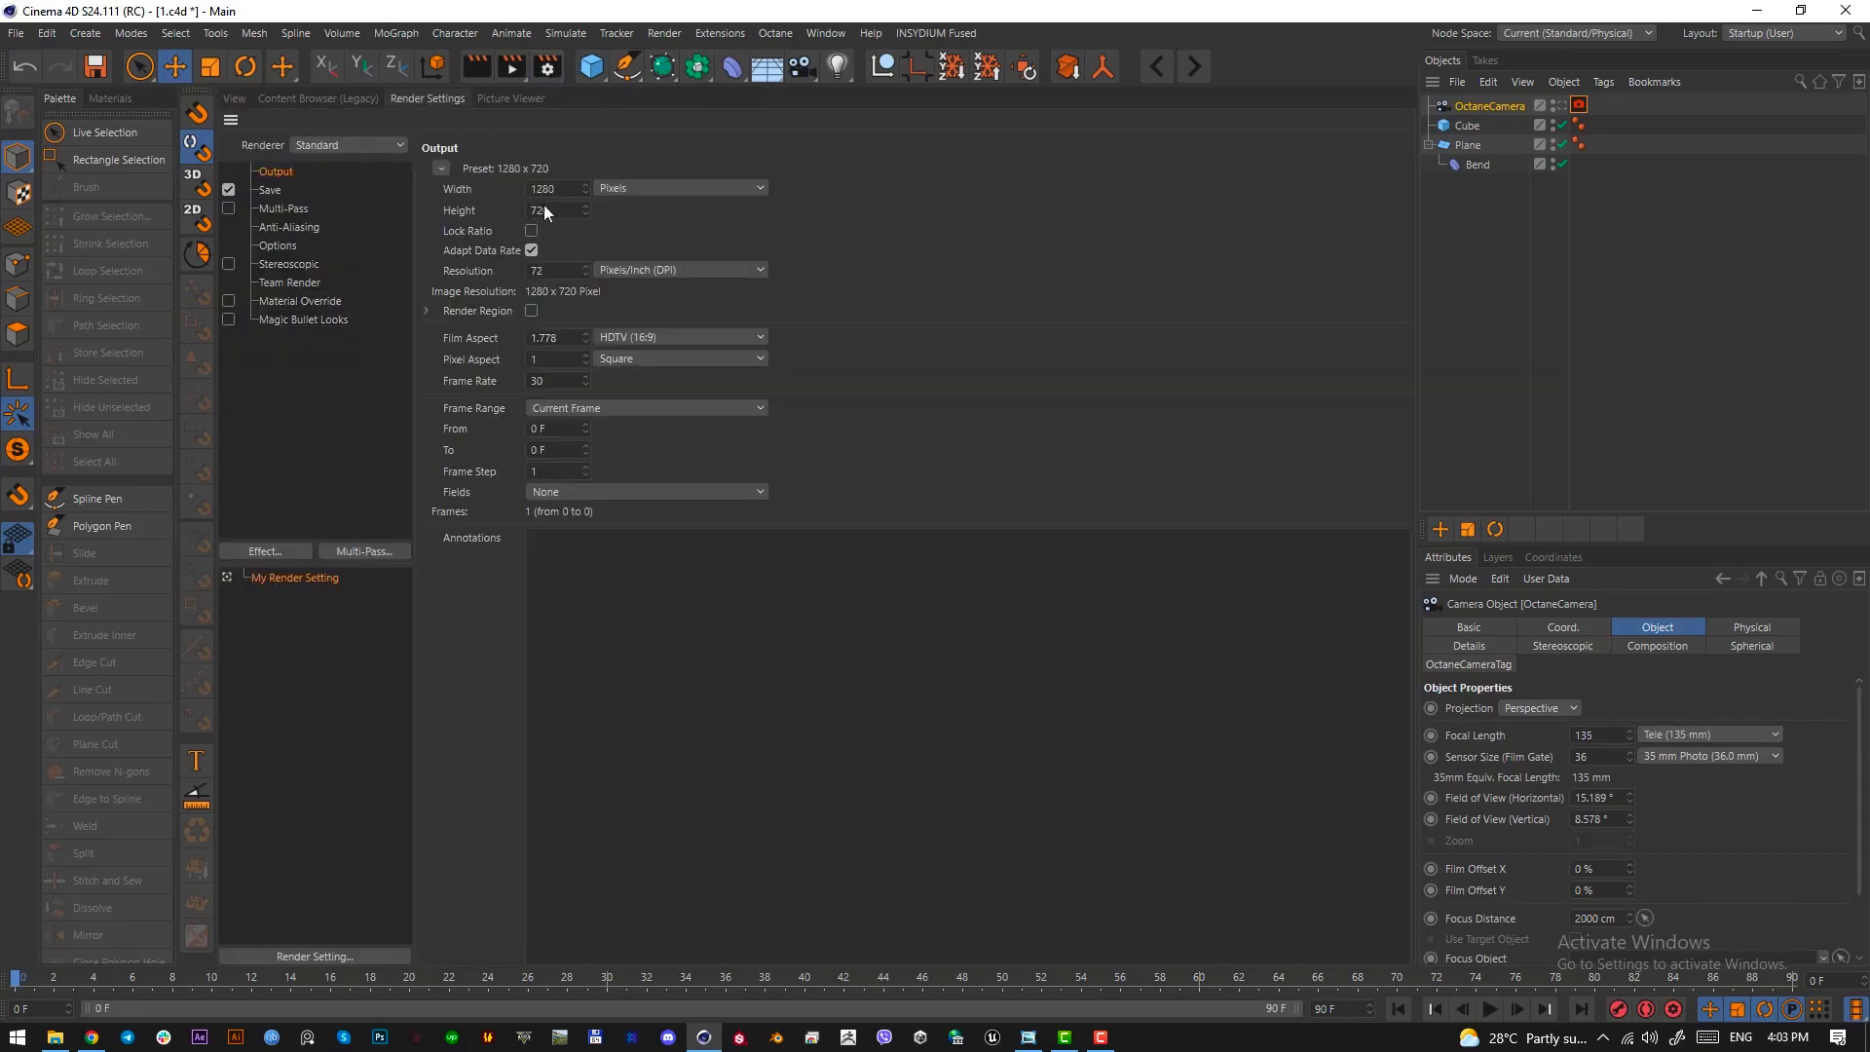
pyautogui.moveTo(555, 211); pyautogui.dragTo(472, 210)
pyautogui.press('Return')
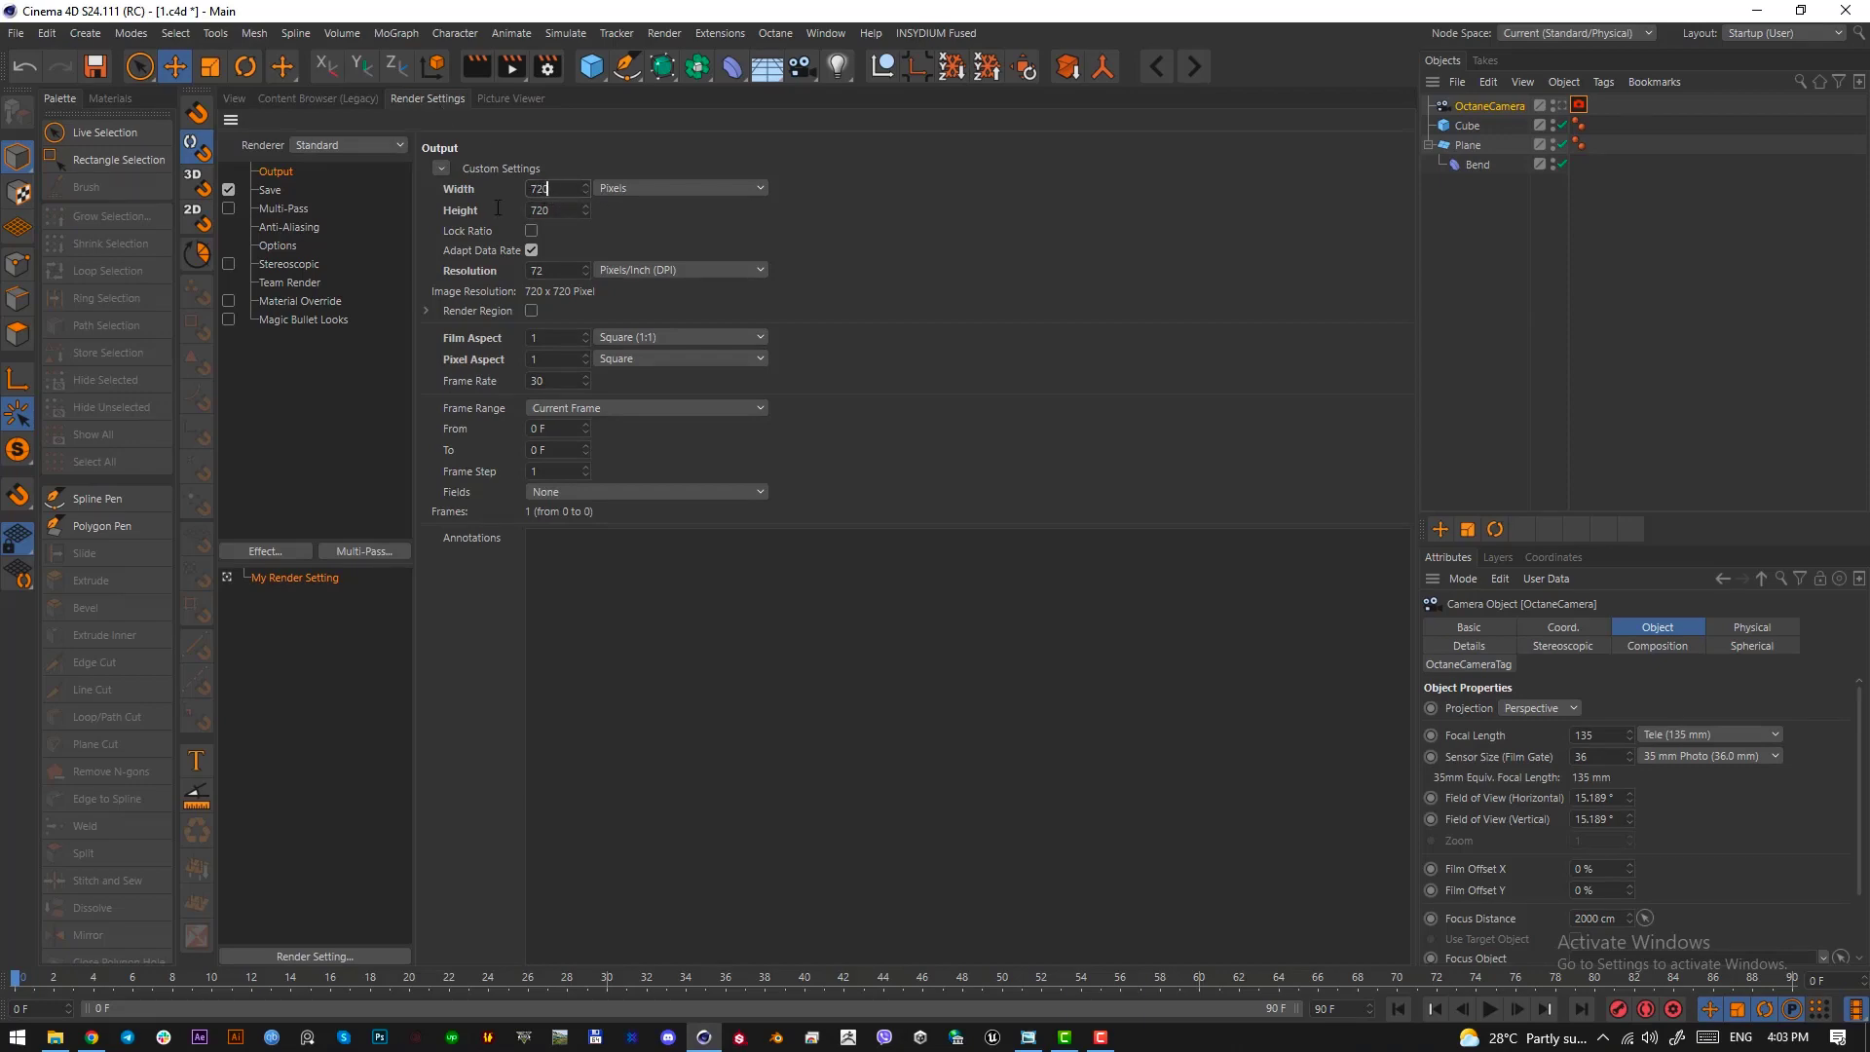
pyautogui.click(235, 99)
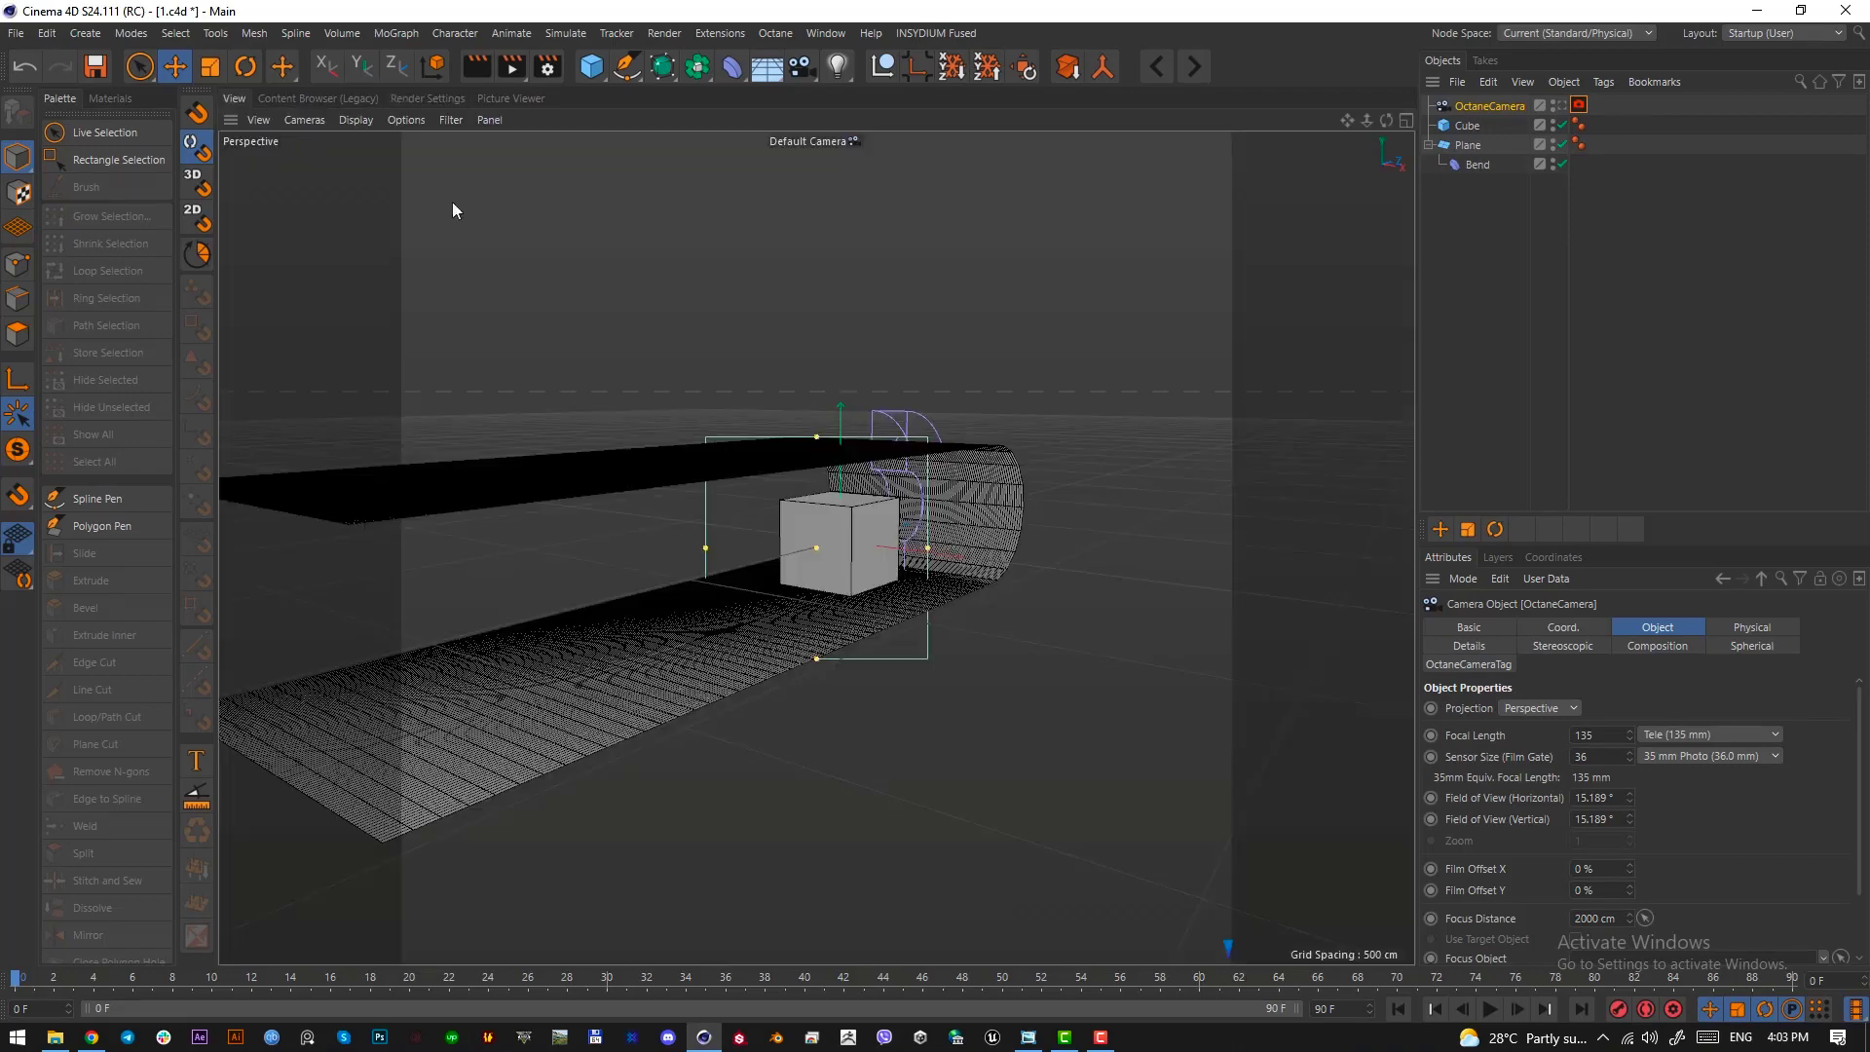
# Look through the OctaneCamera and reset its X, Y and Z position and all its rotation angles to 0
pyautogui.click(1564, 105)
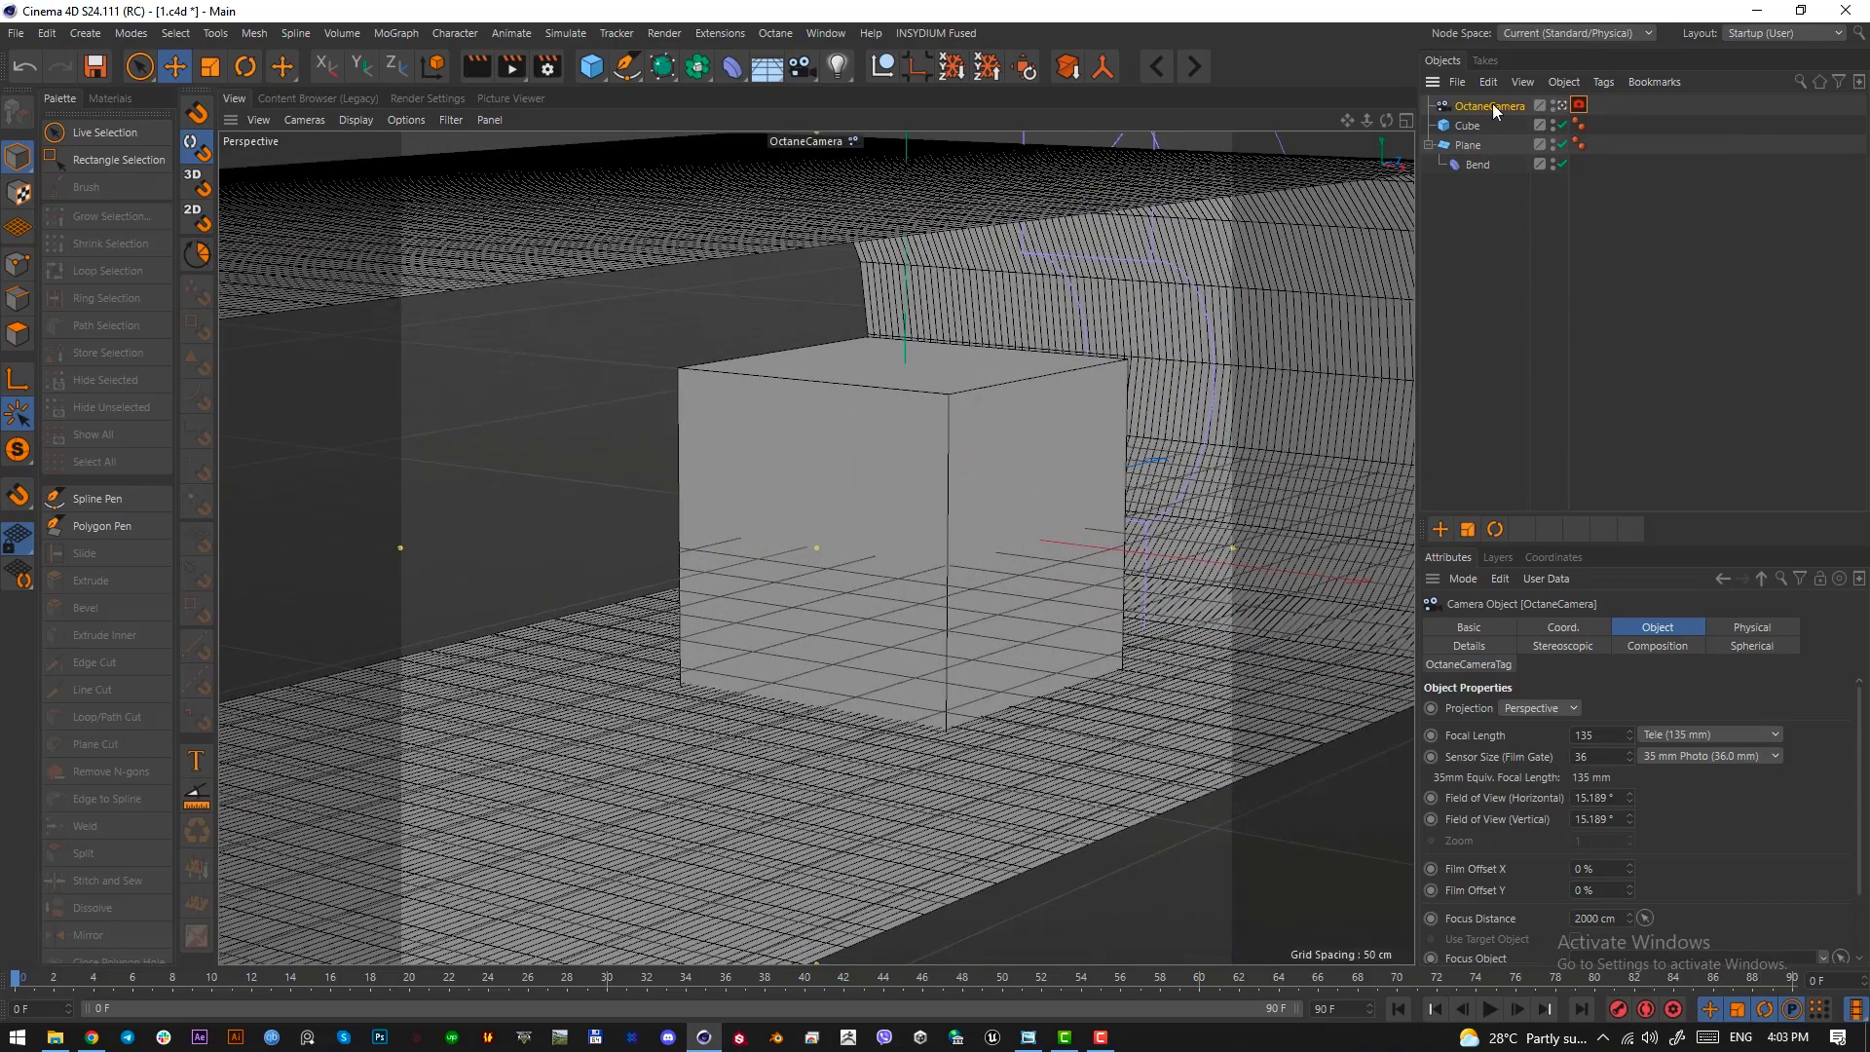
pyautogui.click(1560, 627)
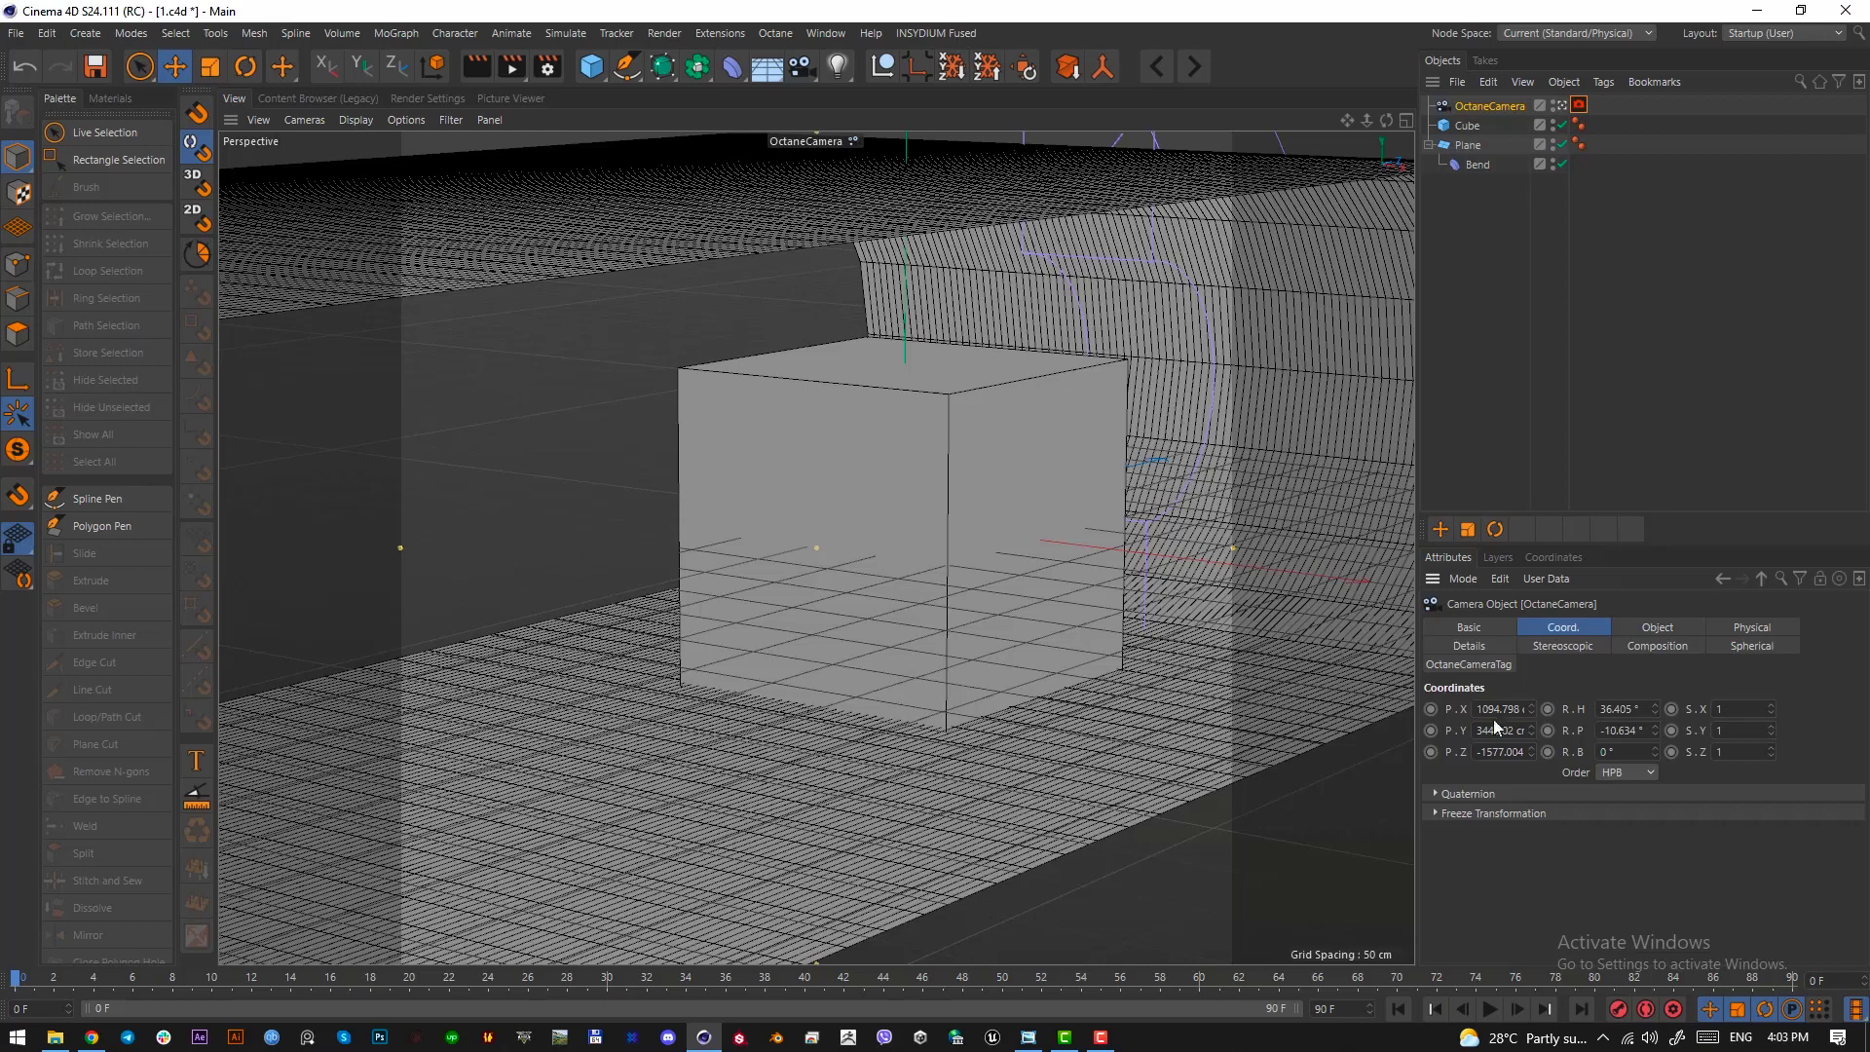
pyautogui.rightClick(1534, 711)
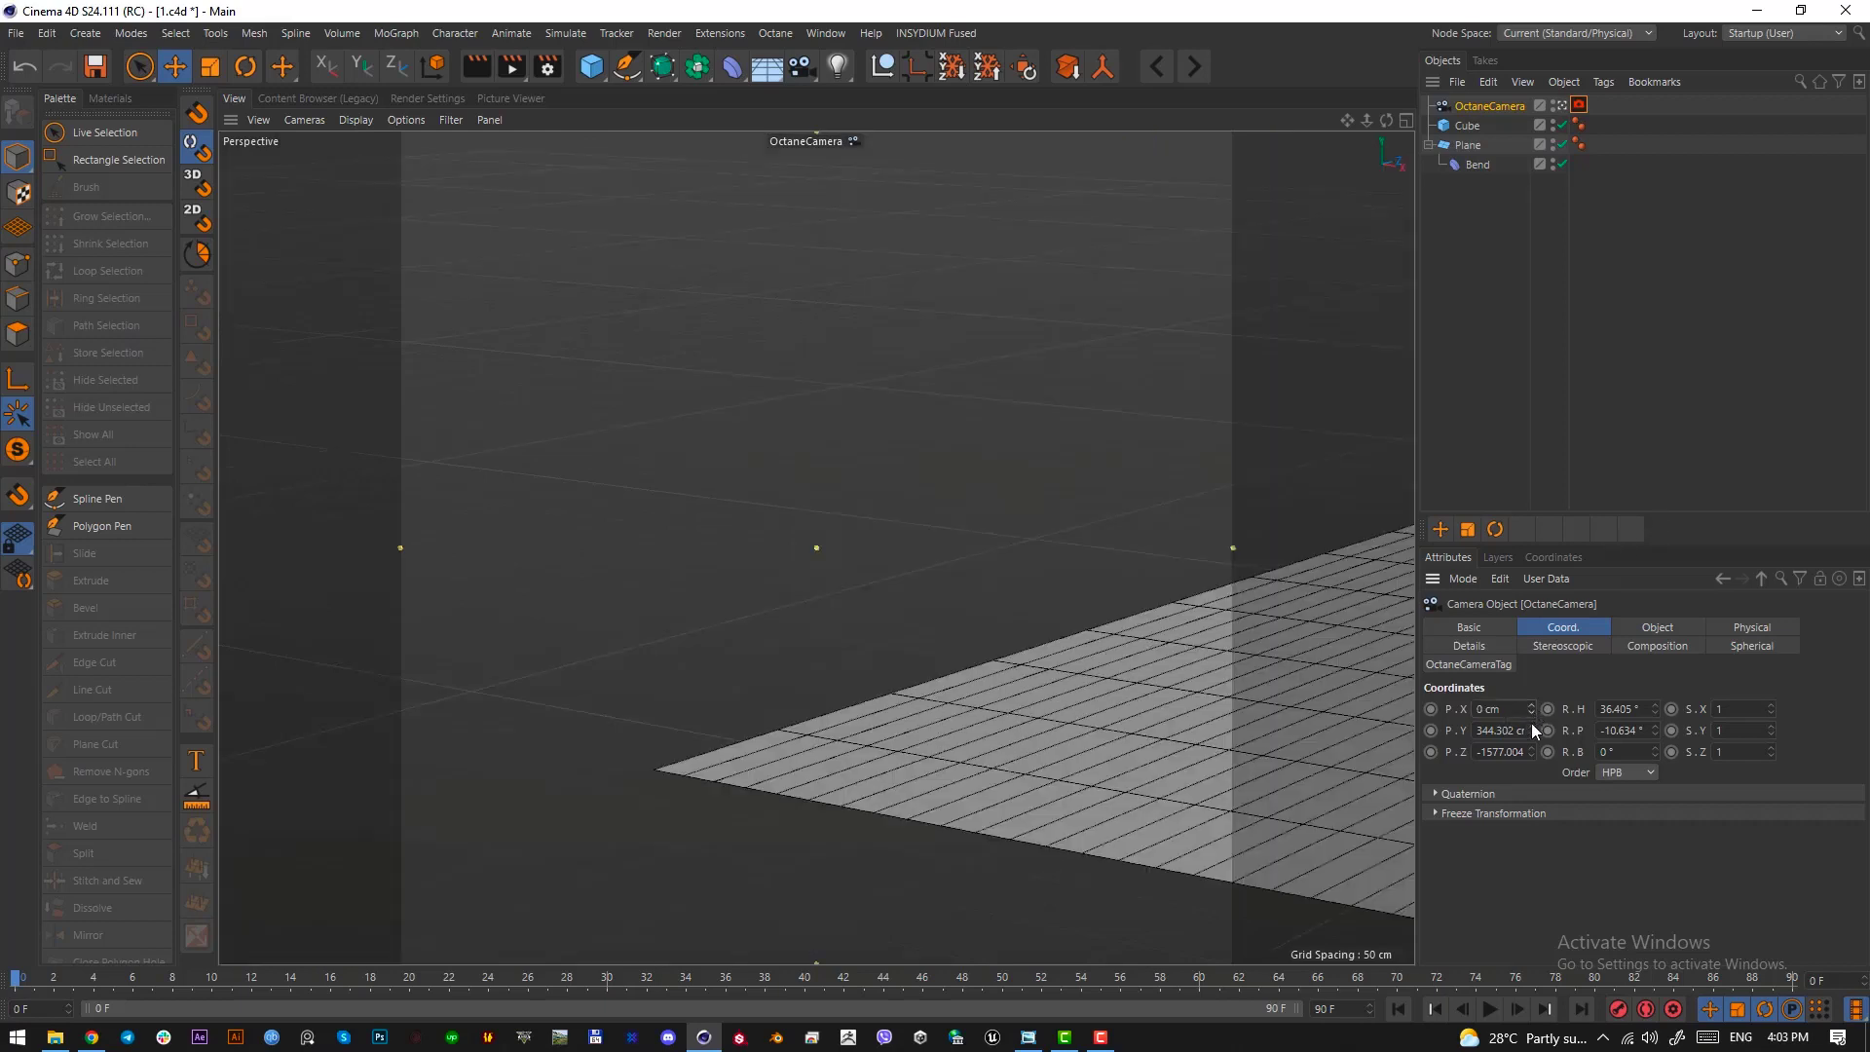
pyautogui.rightClick(1532, 729)
pyautogui.rightClick(1532, 751)
pyautogui.rightClick(1655, 730)
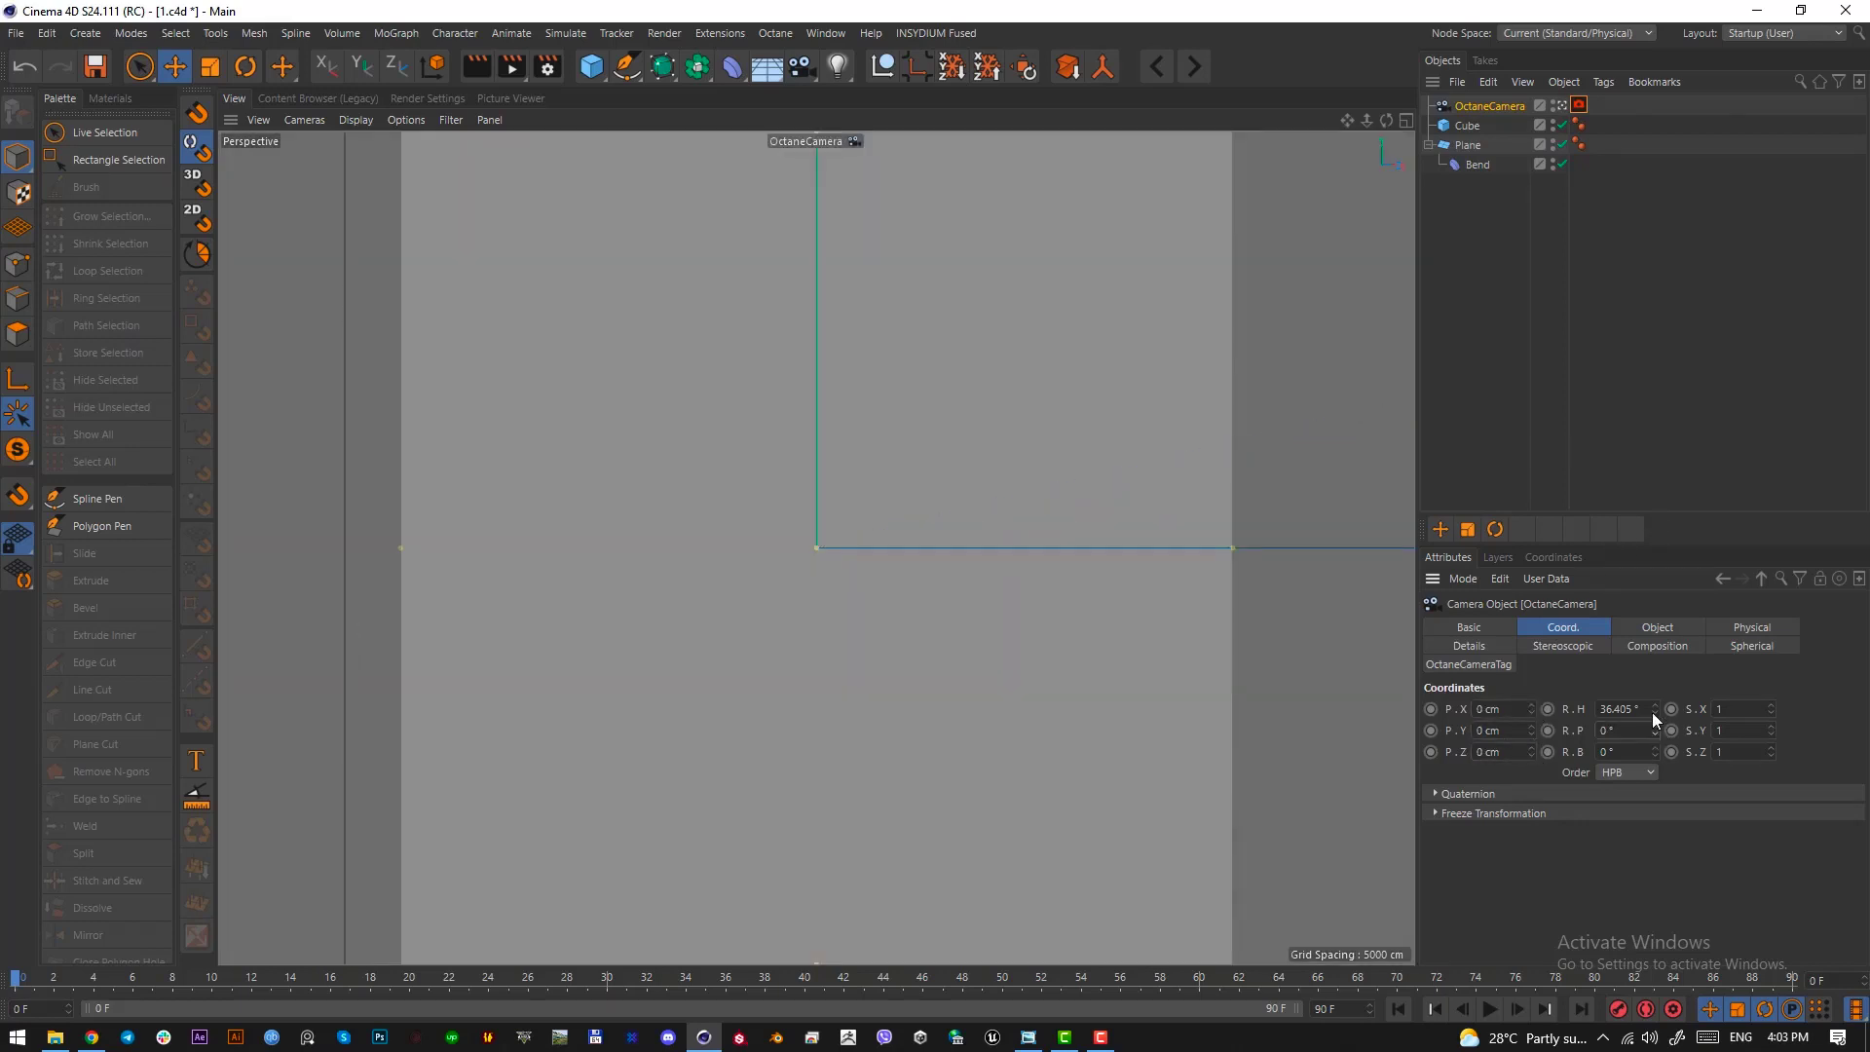
pyautogui.rightClick(1653, 709)
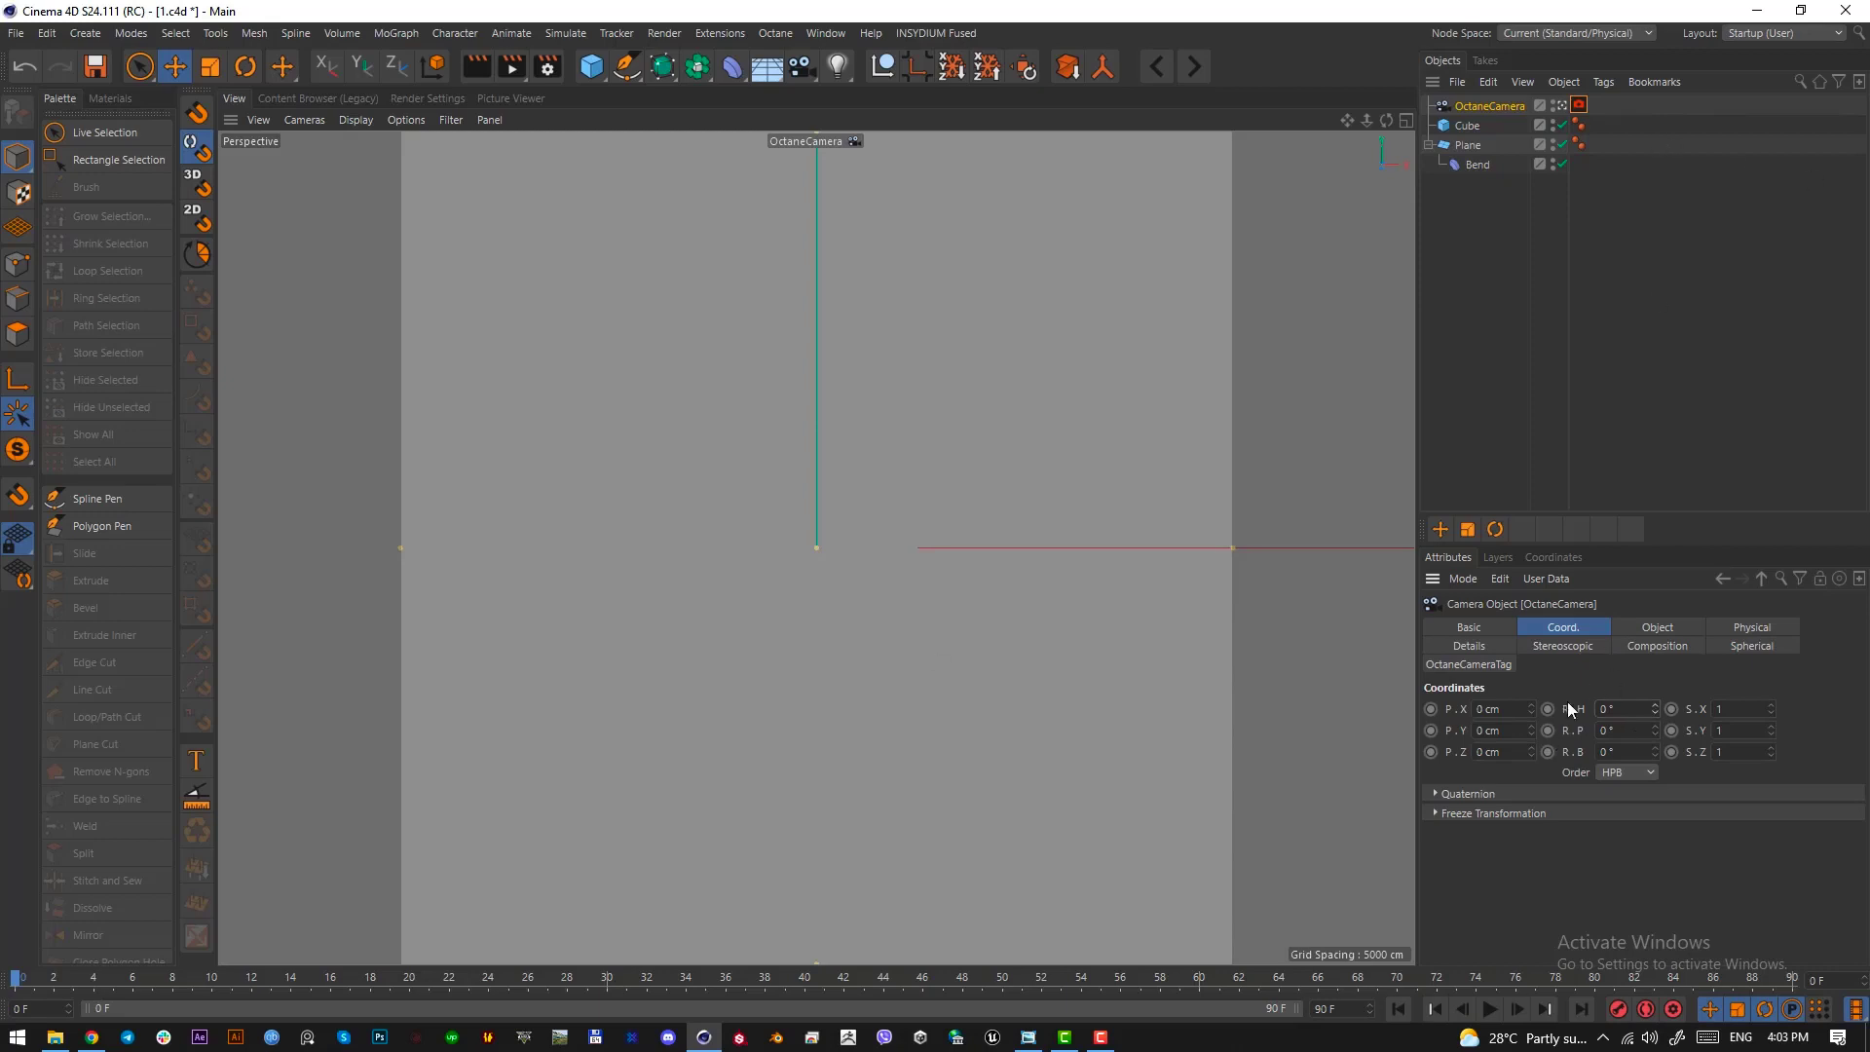
pyautogui.click(1623, 277)
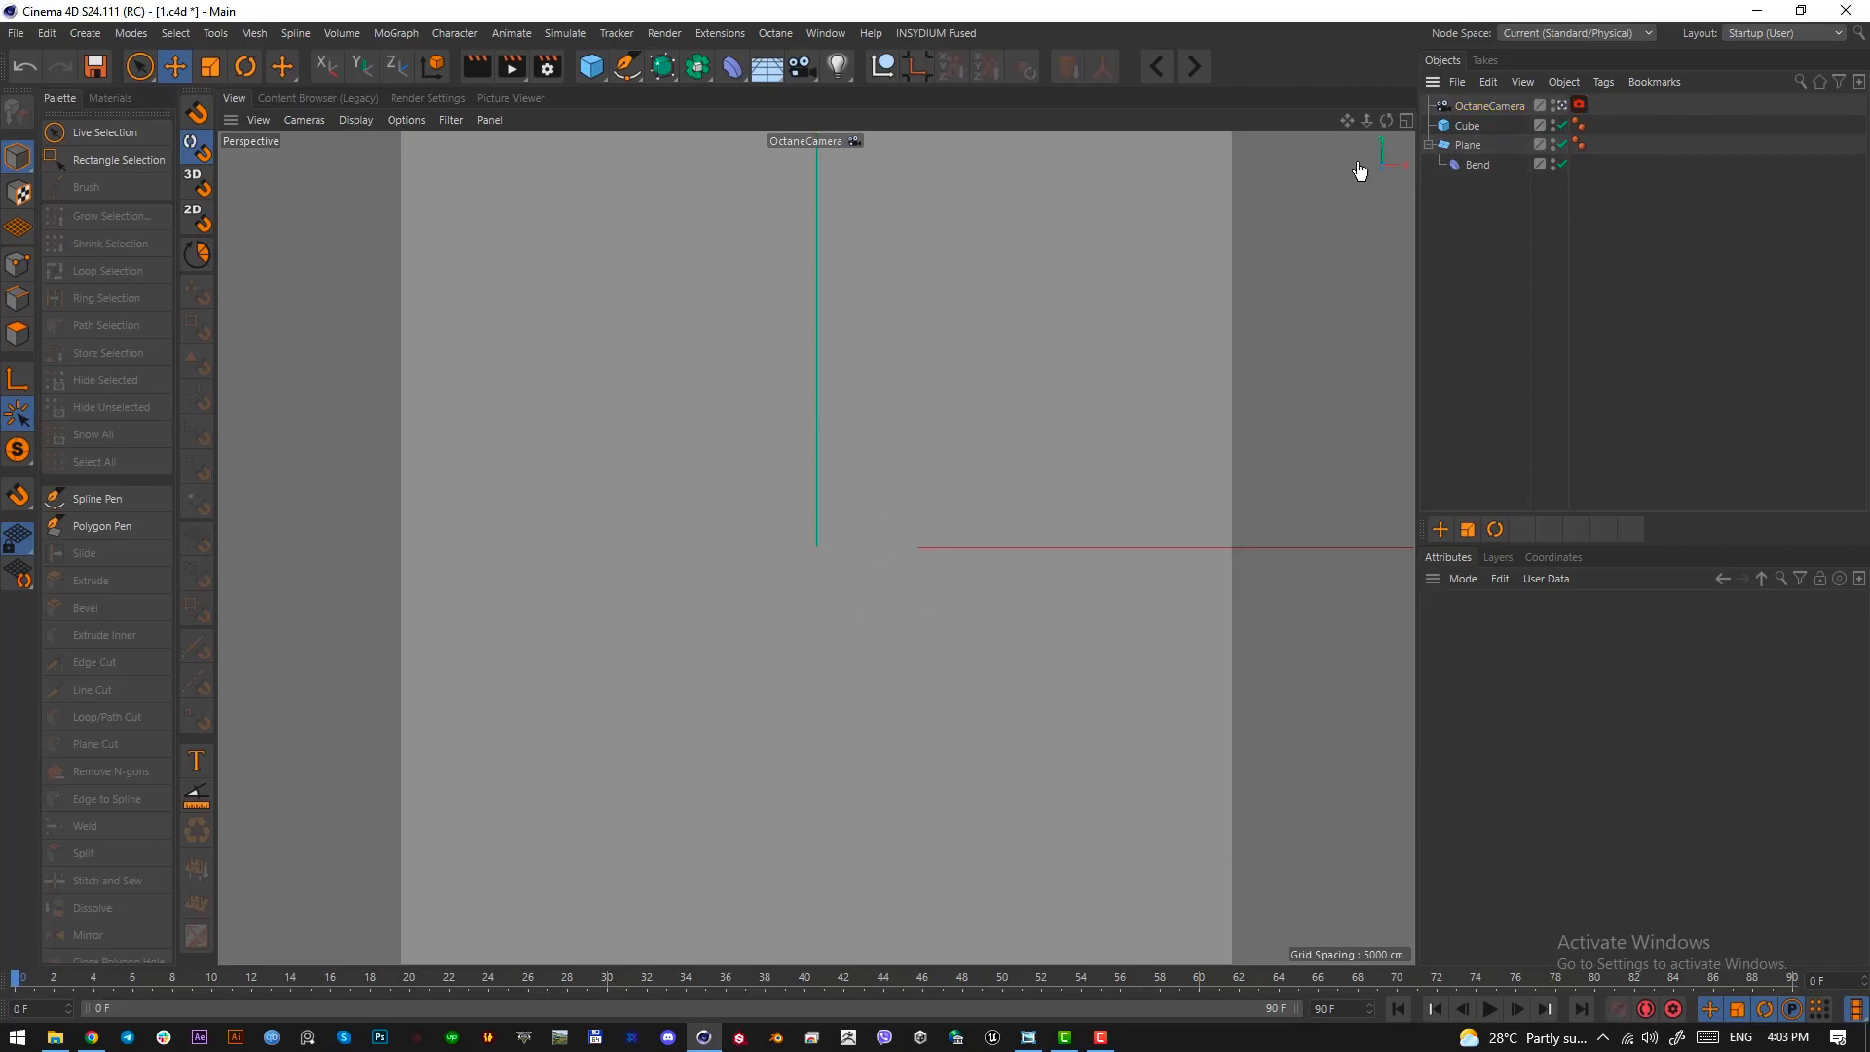
# Move the OctaneCamera straight back along Z from the top view to about -1777 cm, in front of the backdrop
pyautogui.click(1491, 107)
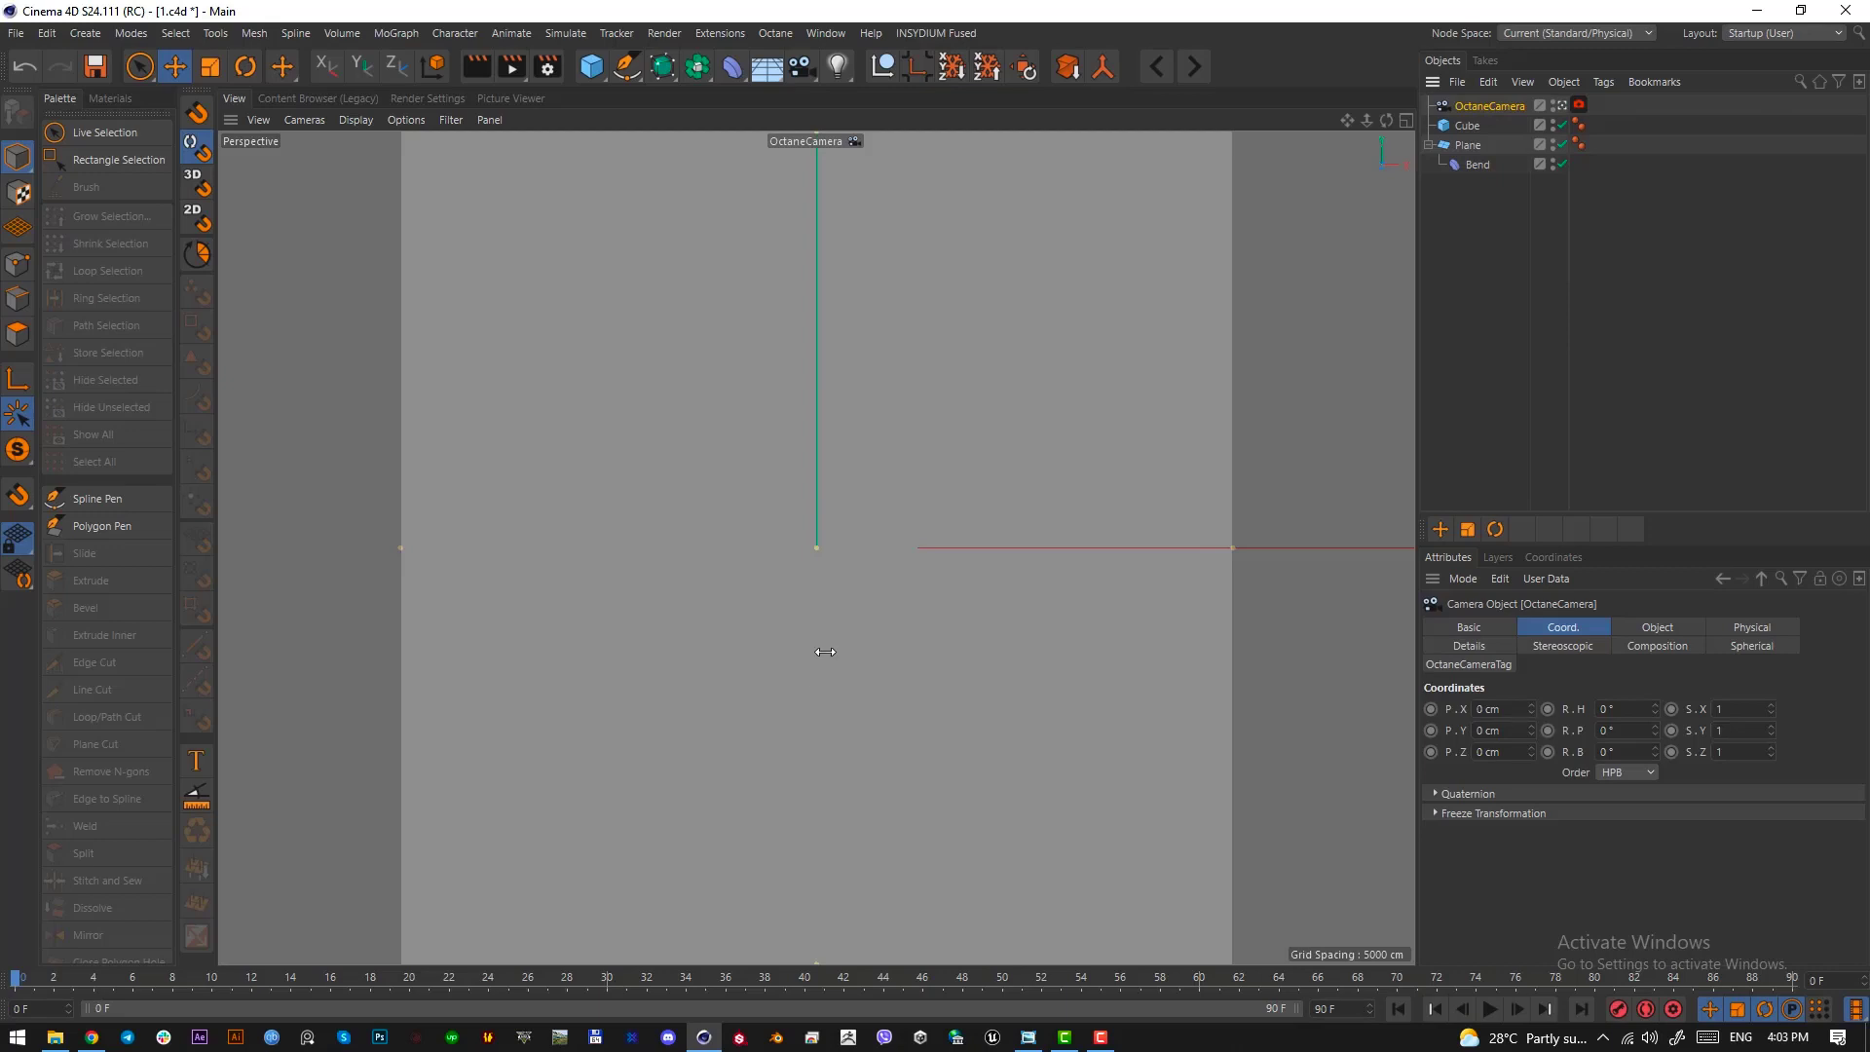
pyautogui.press('F2')
pyautogui.keyDown('alt'); pyautogui.moveTo(869, 676); pyautogui.dragTo(710, 588, button='middle'); pyautogui.keyUp('alt')
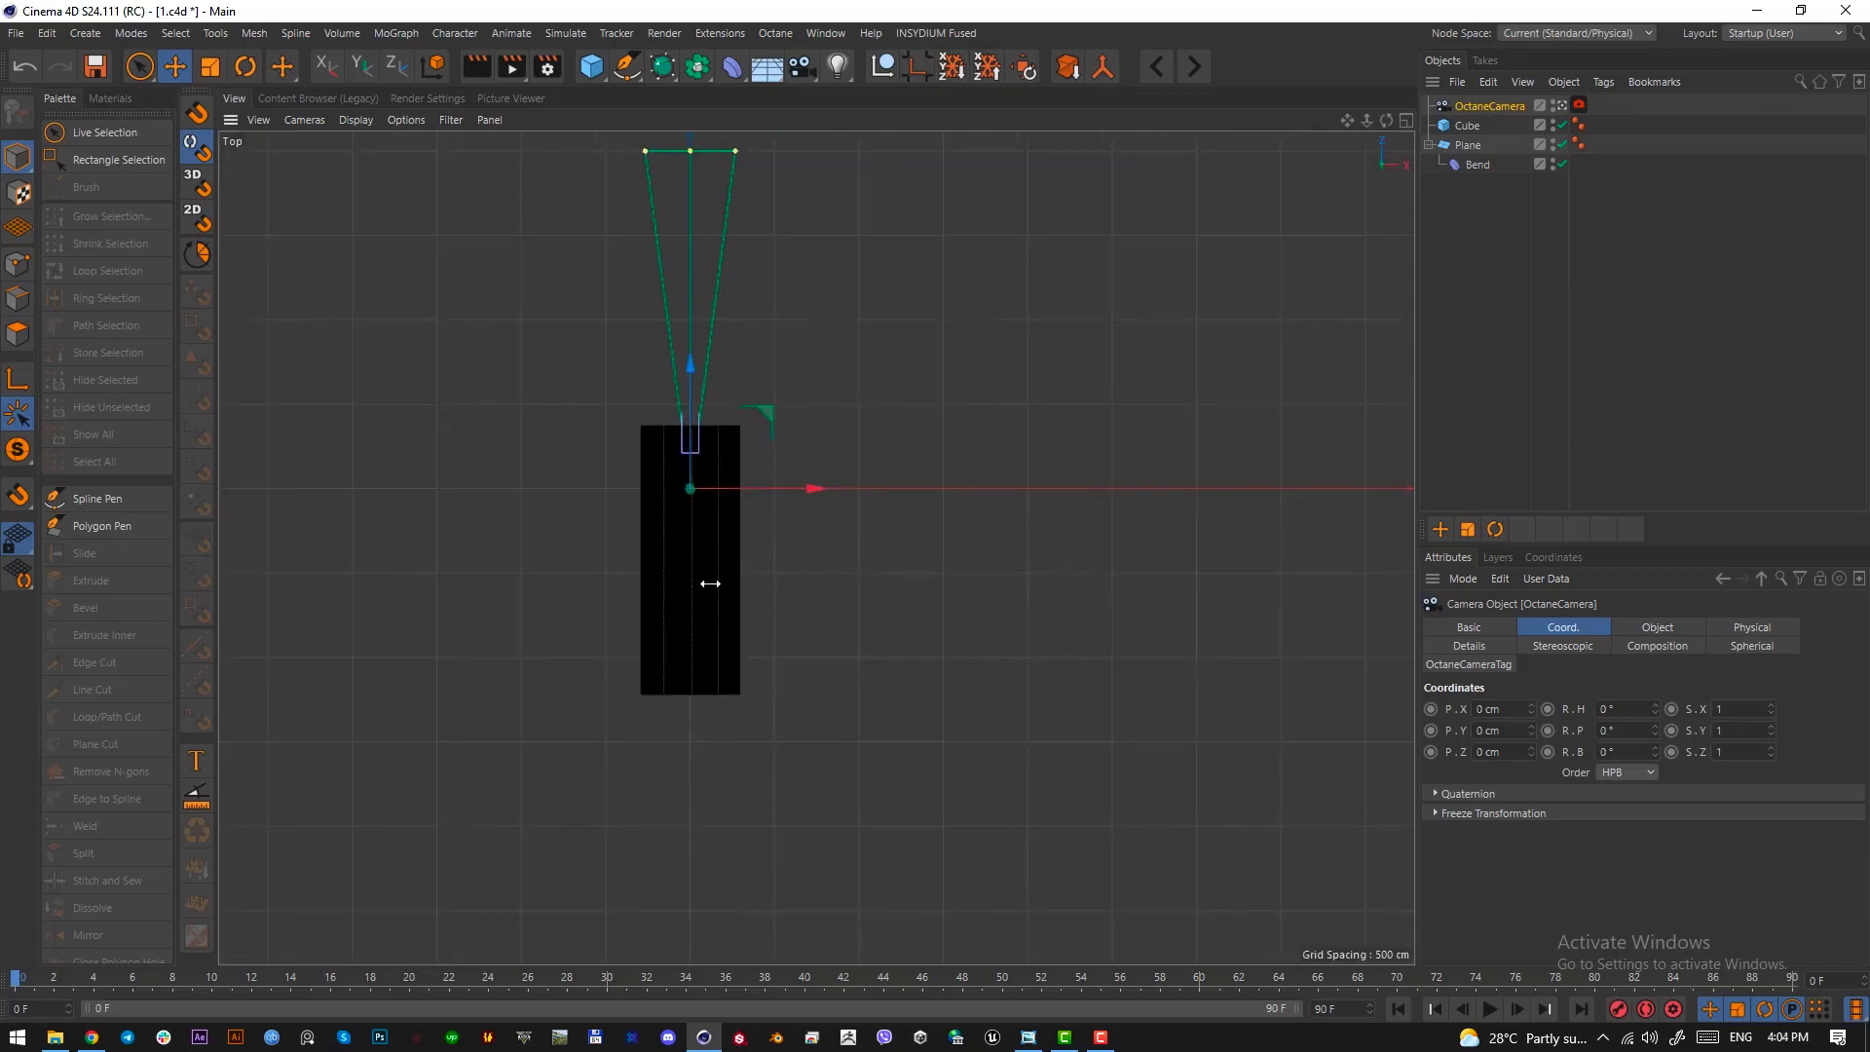
pyautogui.moveTo(689, 376); pyautogui.dragTo(710, 702)
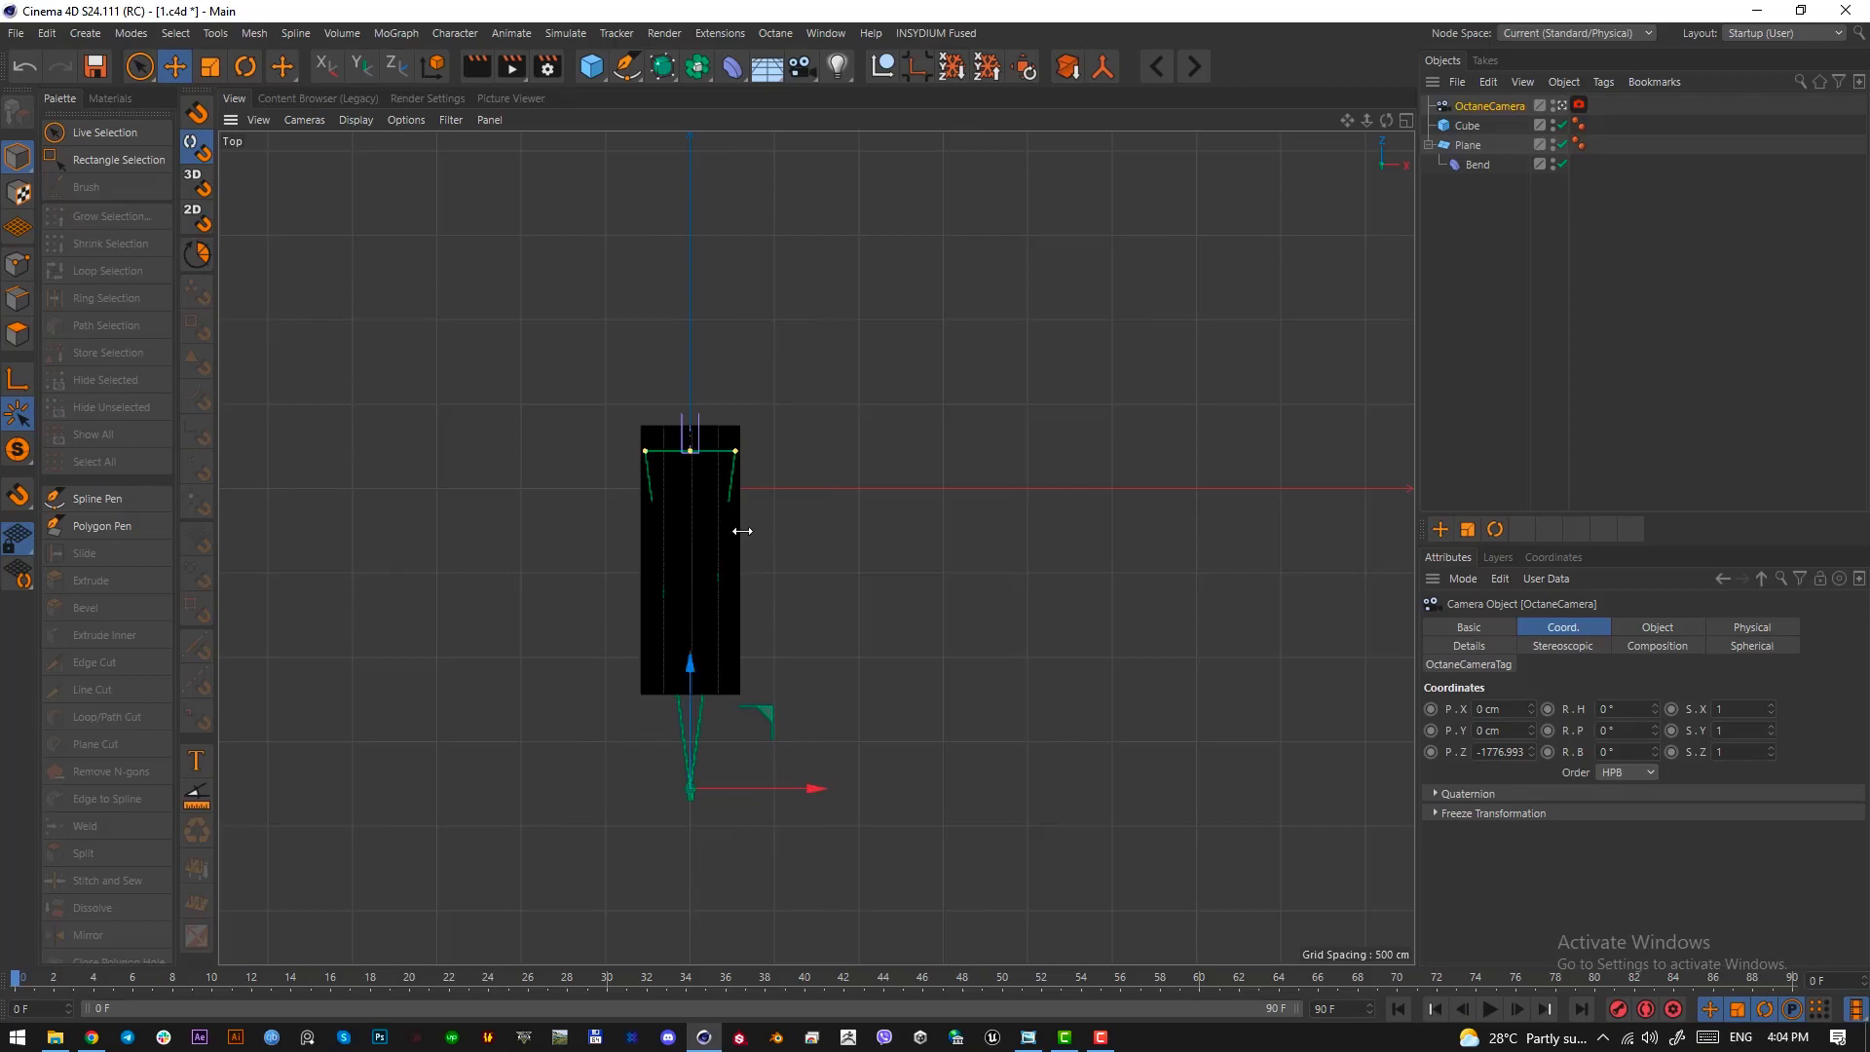
# Fine-tune the camera from the side view to about -1743 cm in Z and raise it to about 9 cm in Y
pyautogui.press('F3')
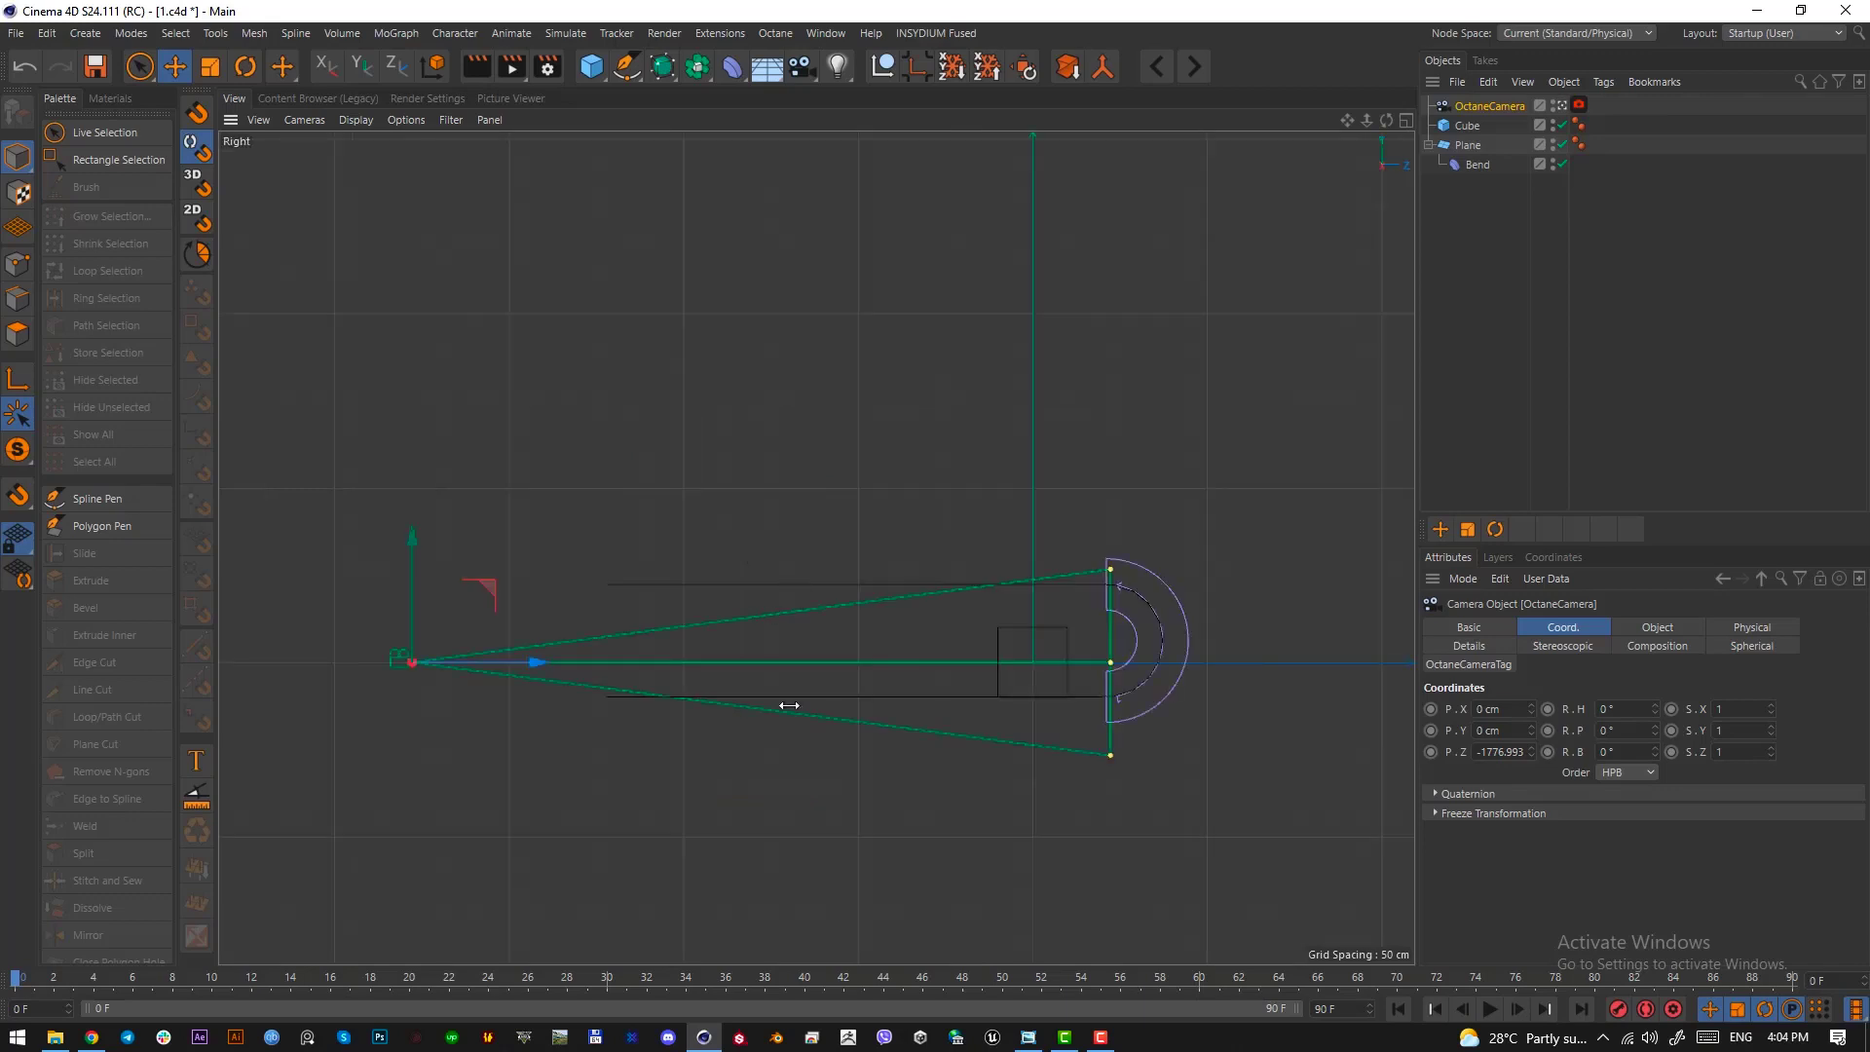
pyautogui.scroll(2, 784, 696)
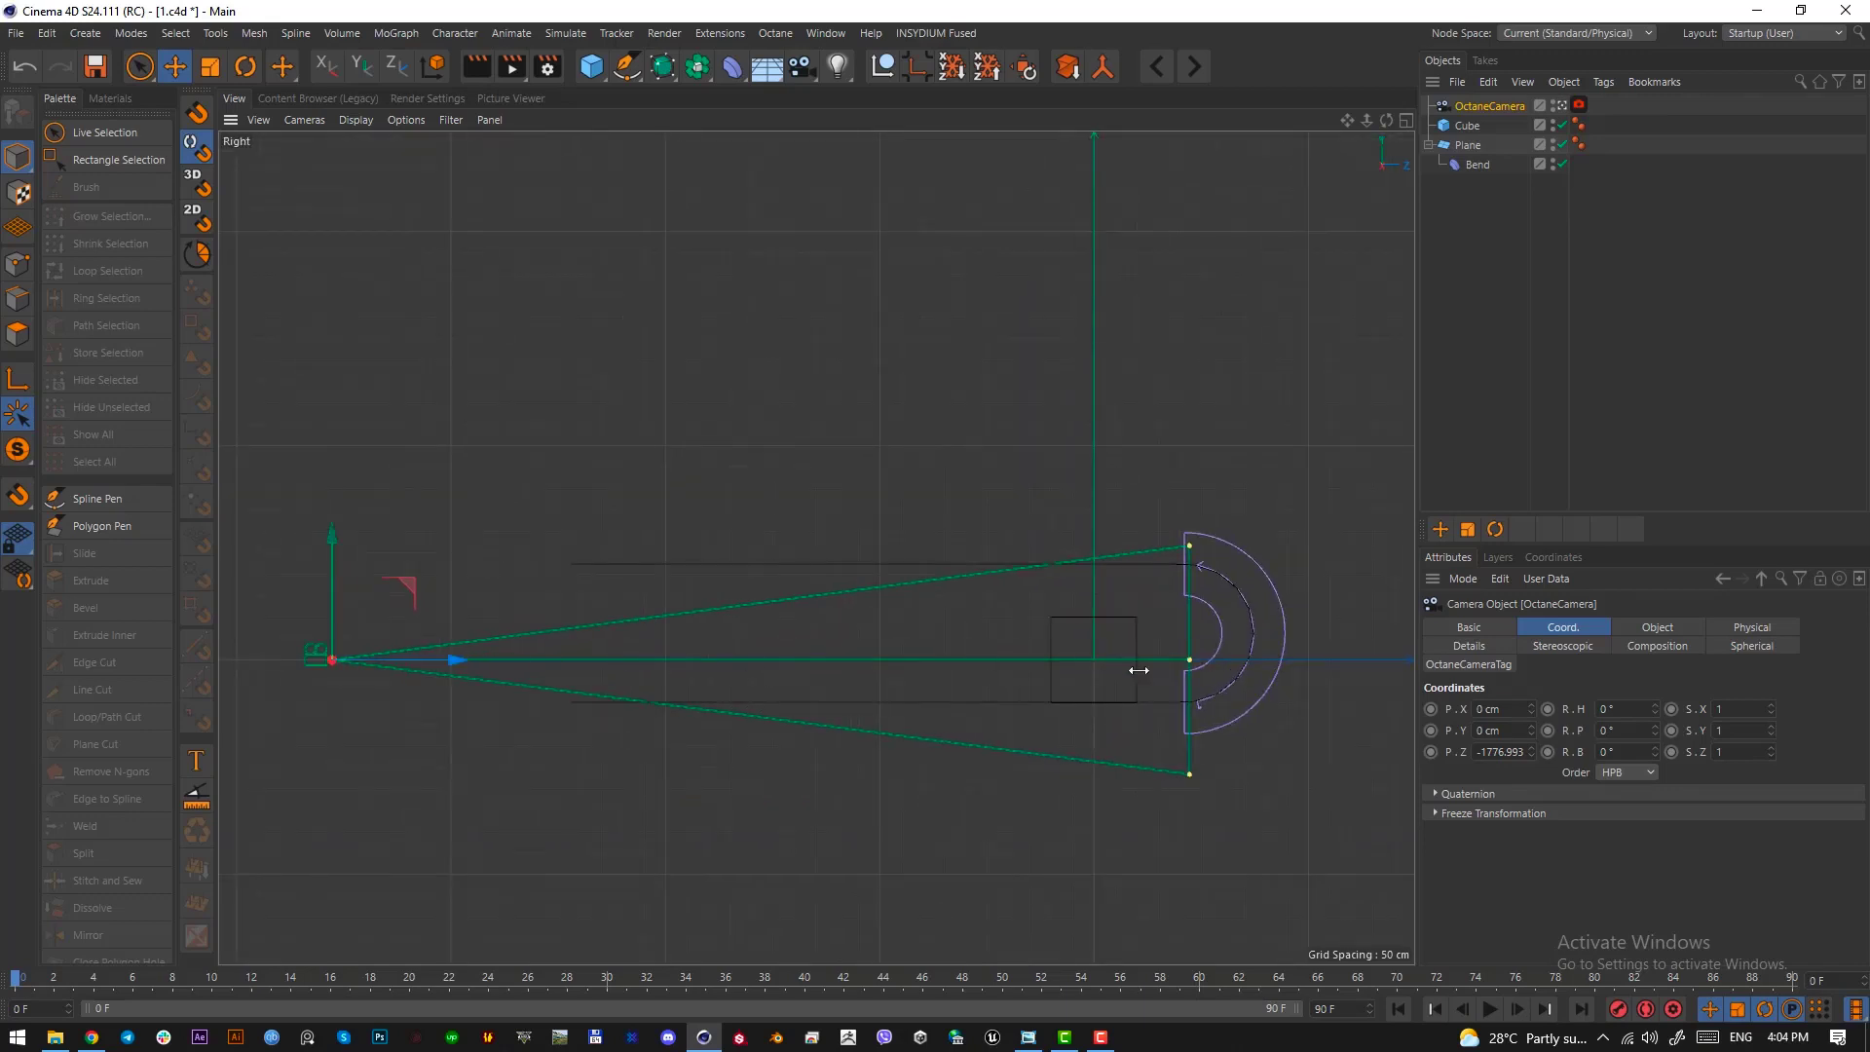
pyautogui.moveTo(1196, 660); pyautogui.dragTo(1093, 663)
pyautogui.moveTo(438, 662); pyautogui.dragTo(453, 661)
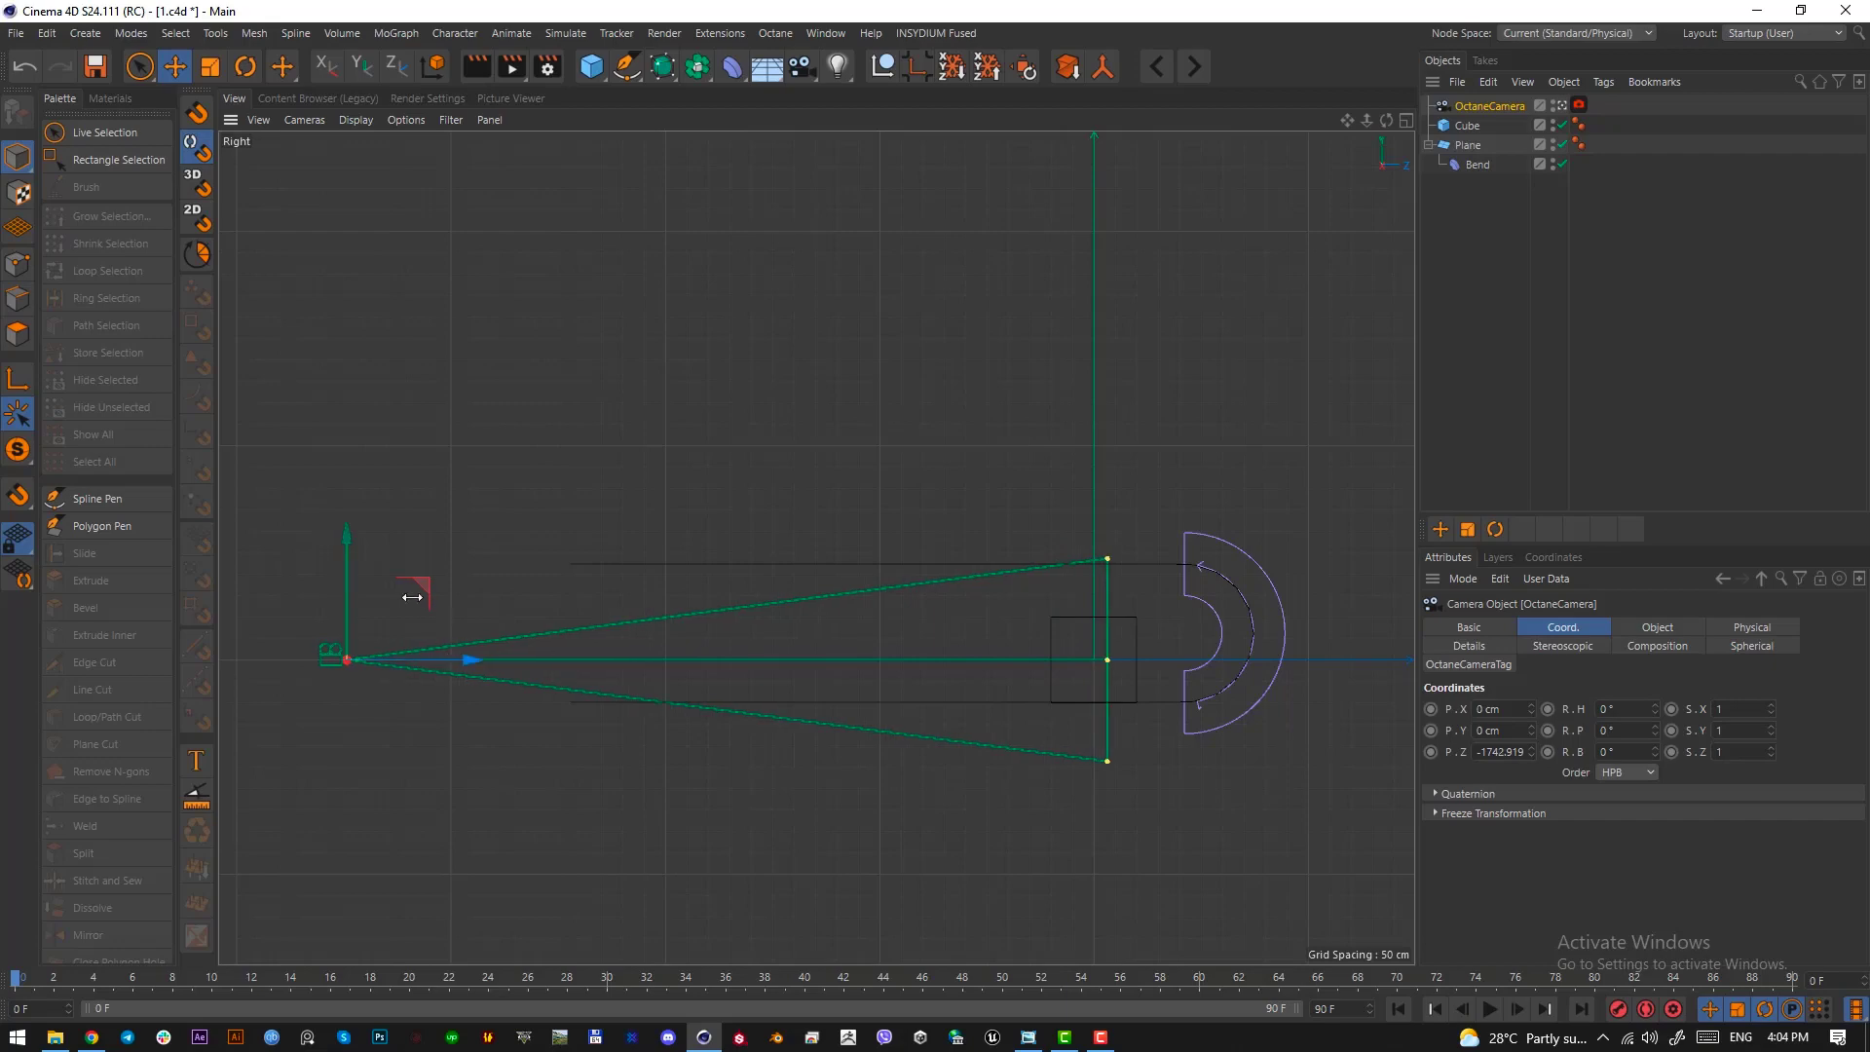
pyautogui.moveTo(347, 583); pyautogui.dragTo(347, 589)
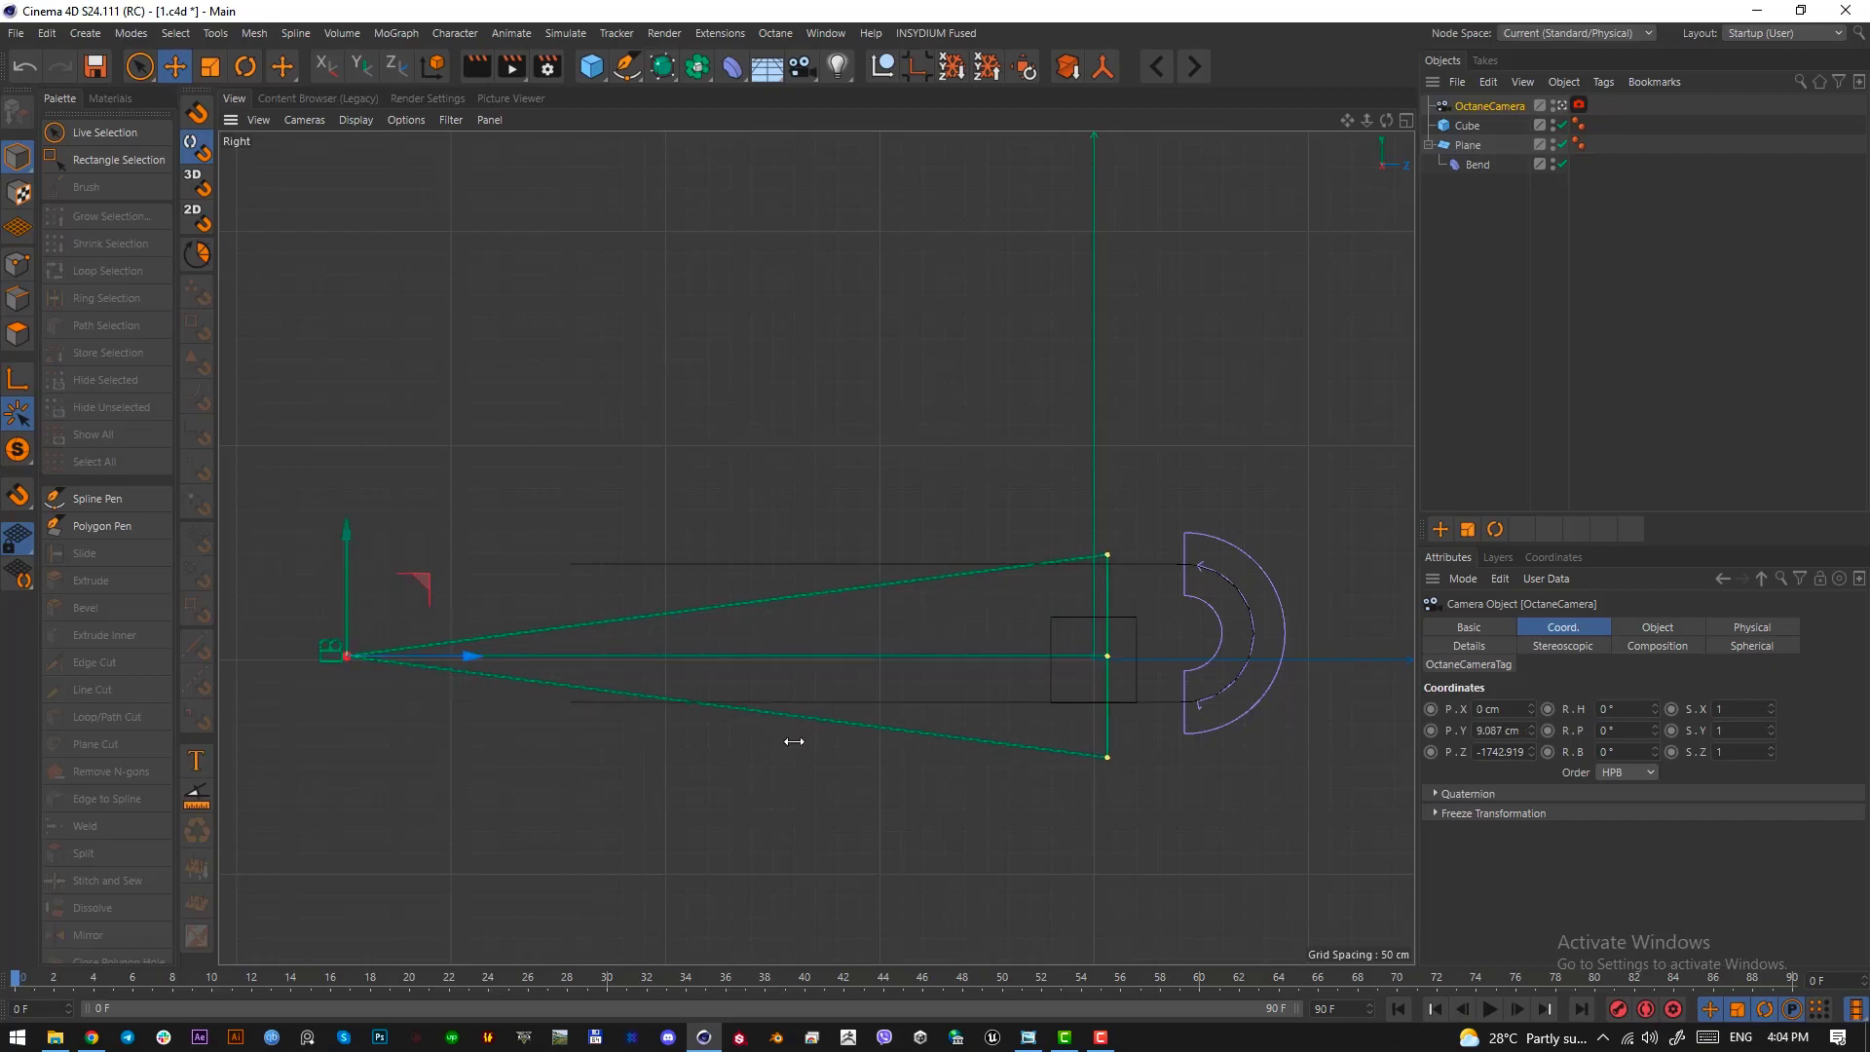
pyautogui.press('F1')
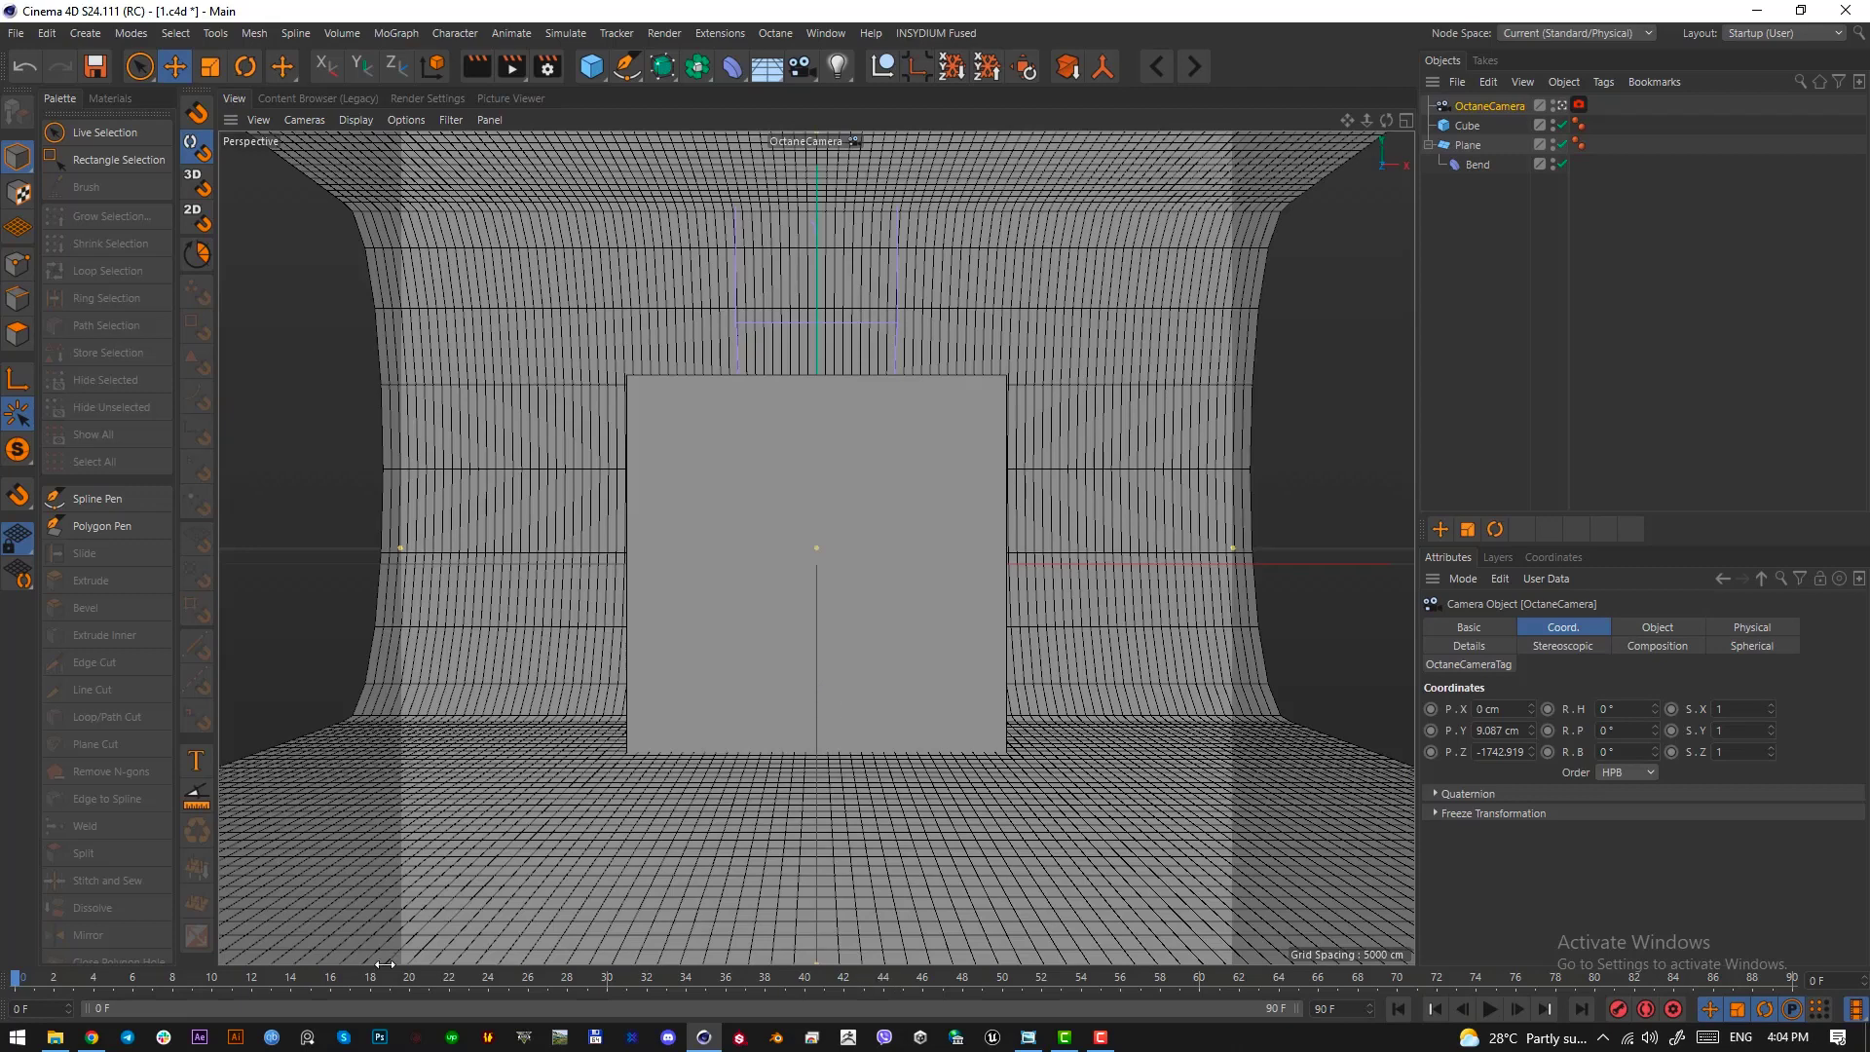
# Shrink the reference image window, compare the image with the scene and examine the round platform at its base
pyautogui.click(1023, 1037)
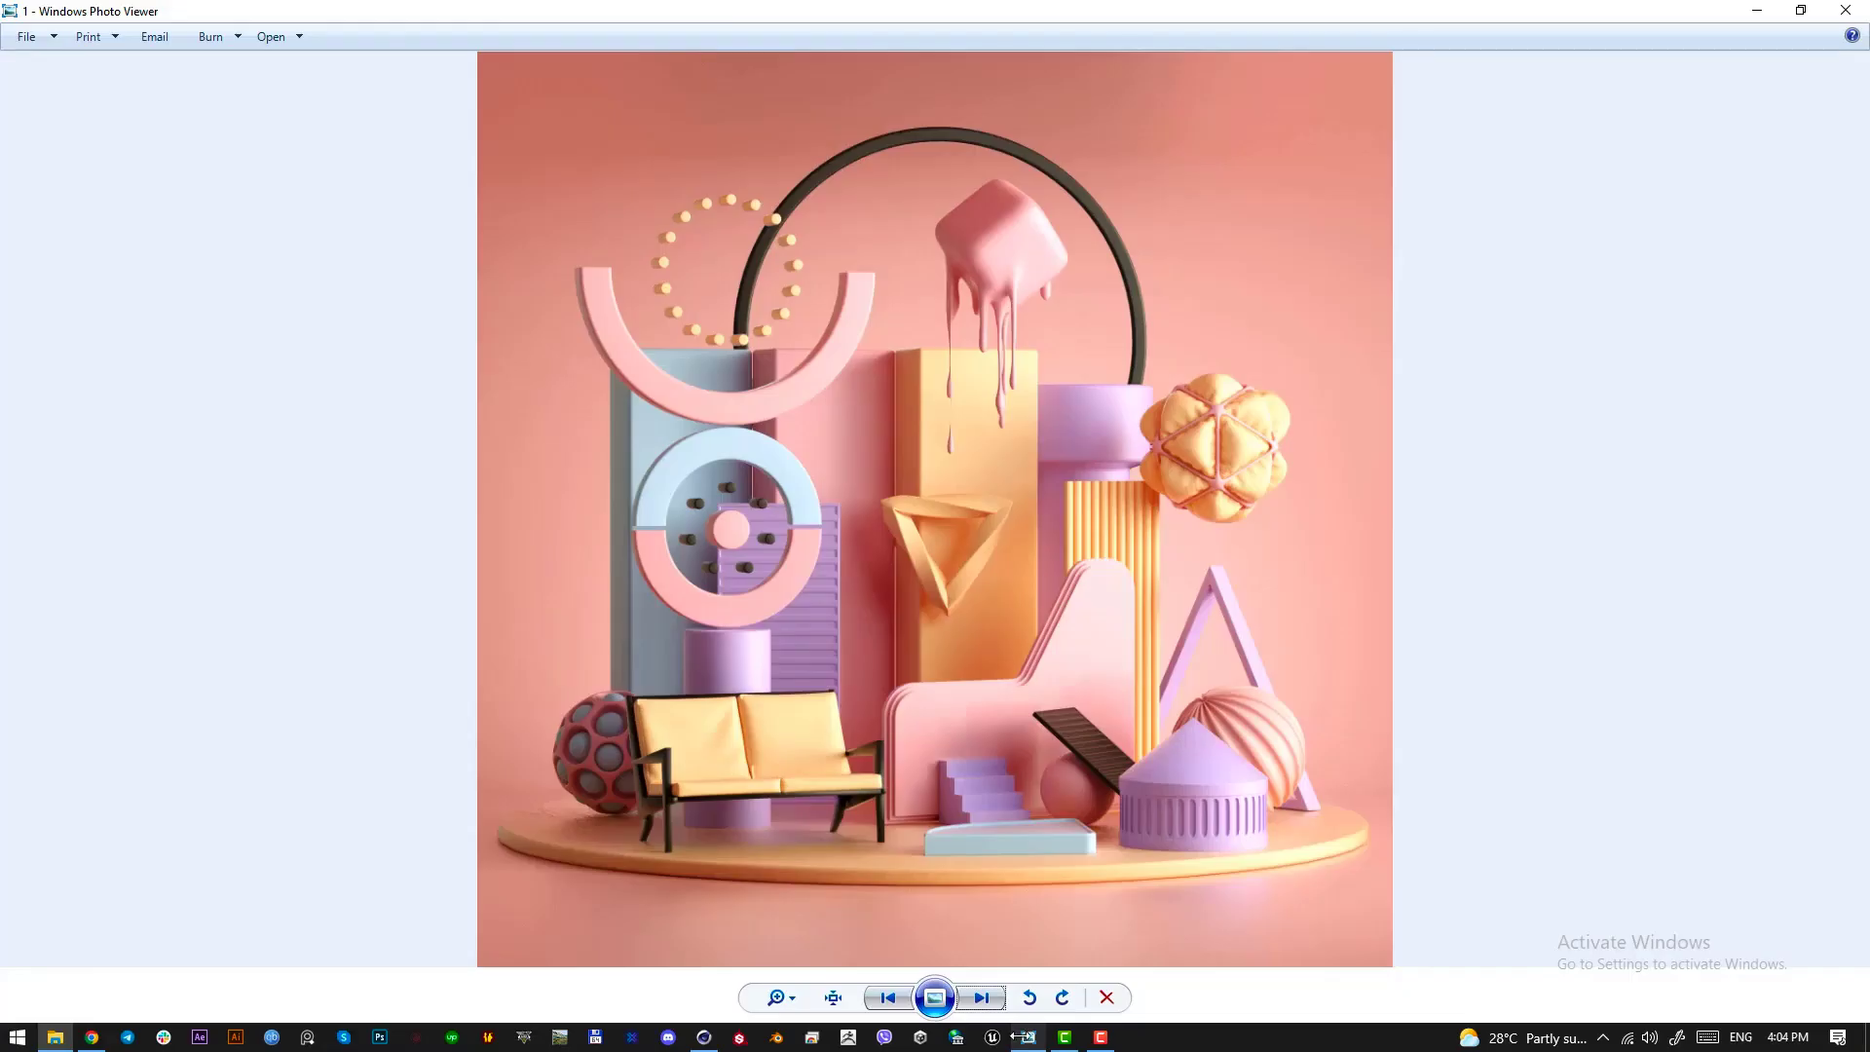
pyautogui.moveTo(1052, 8); pyautogui.dragTo(1291, 150)
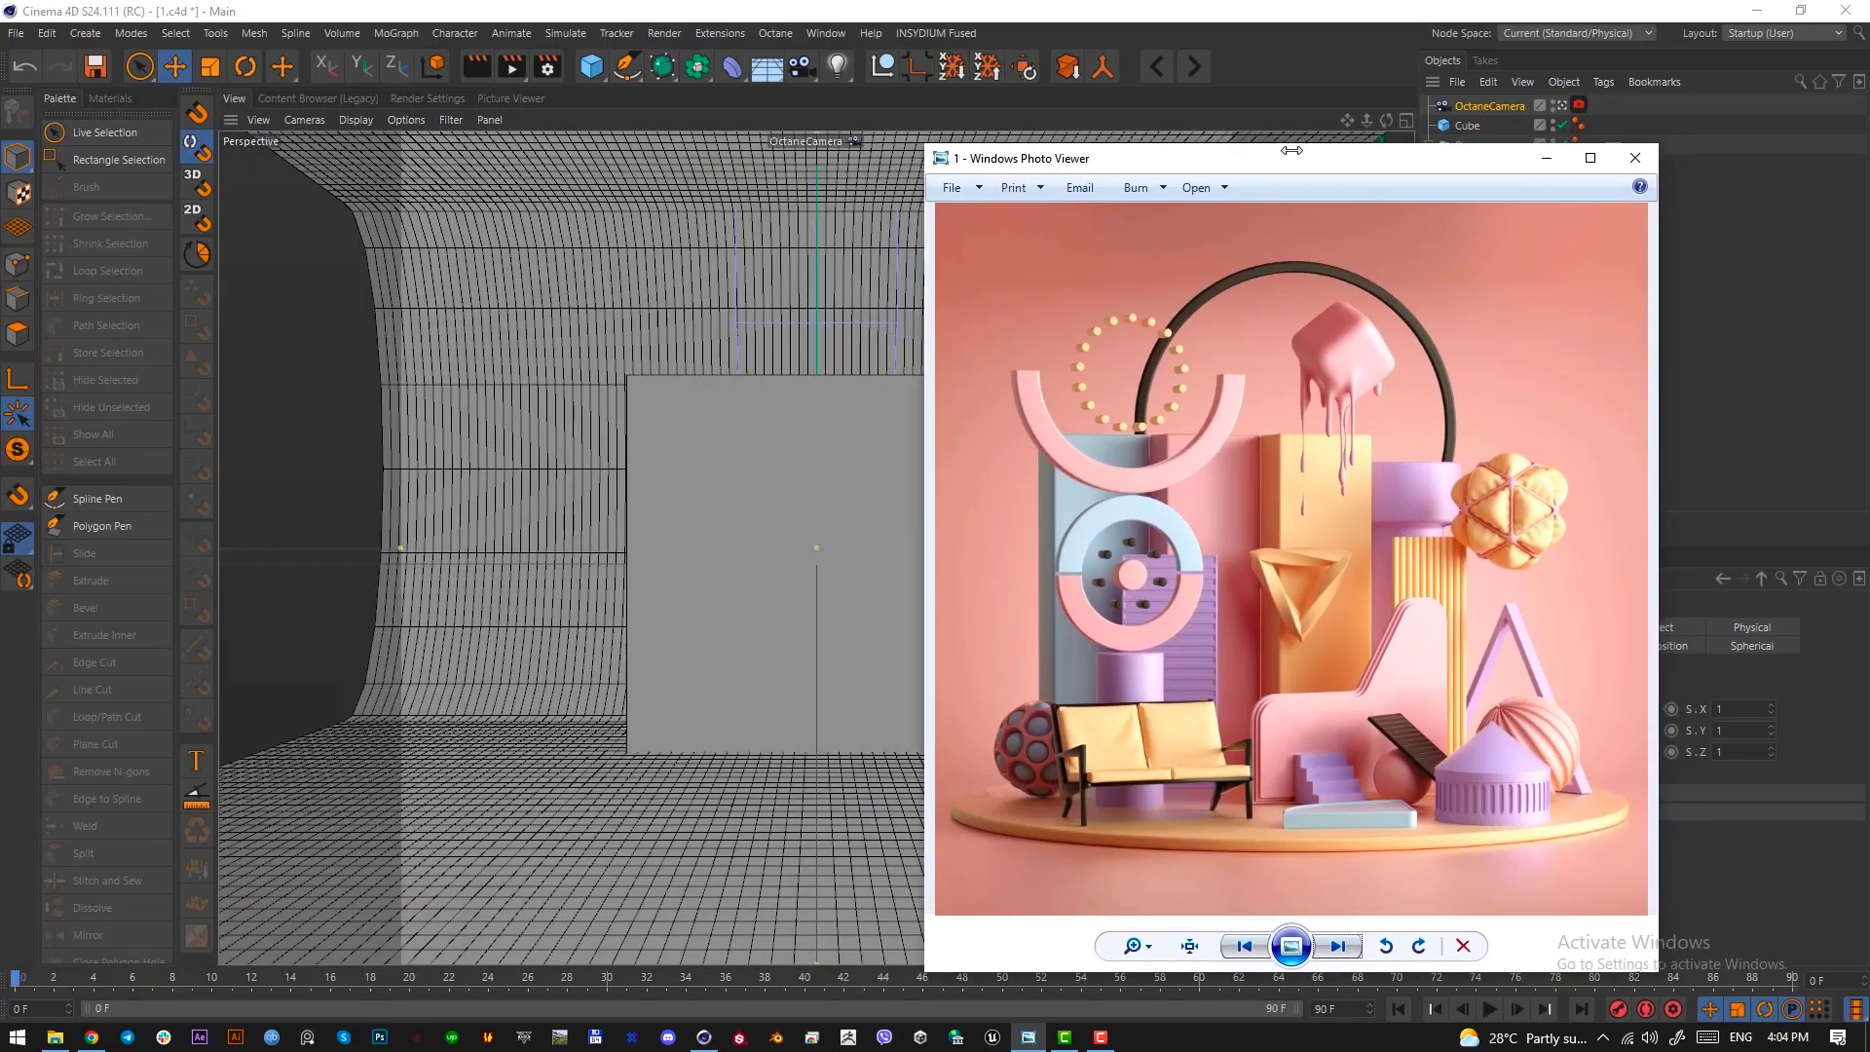
pyautogui.click(1545, 157)
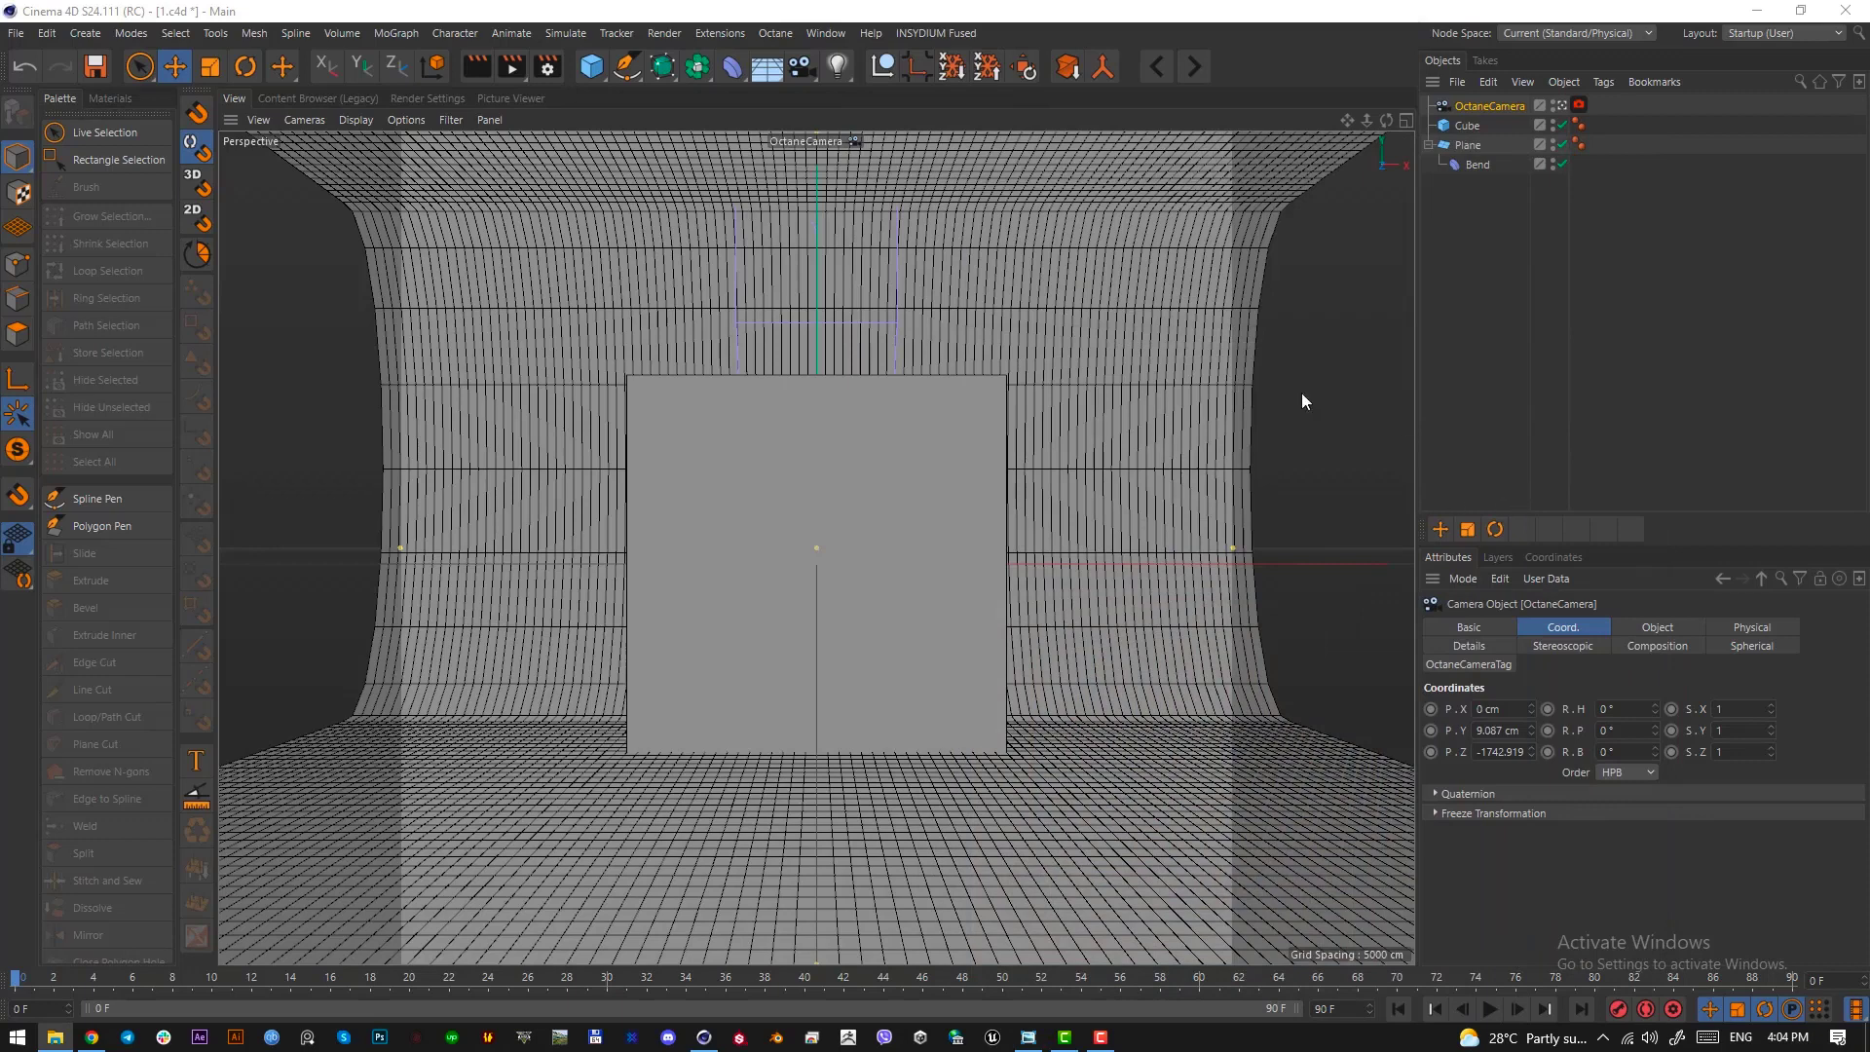
pyautogui.click(1106, 292)
pyautogui.click(1028, 1038)
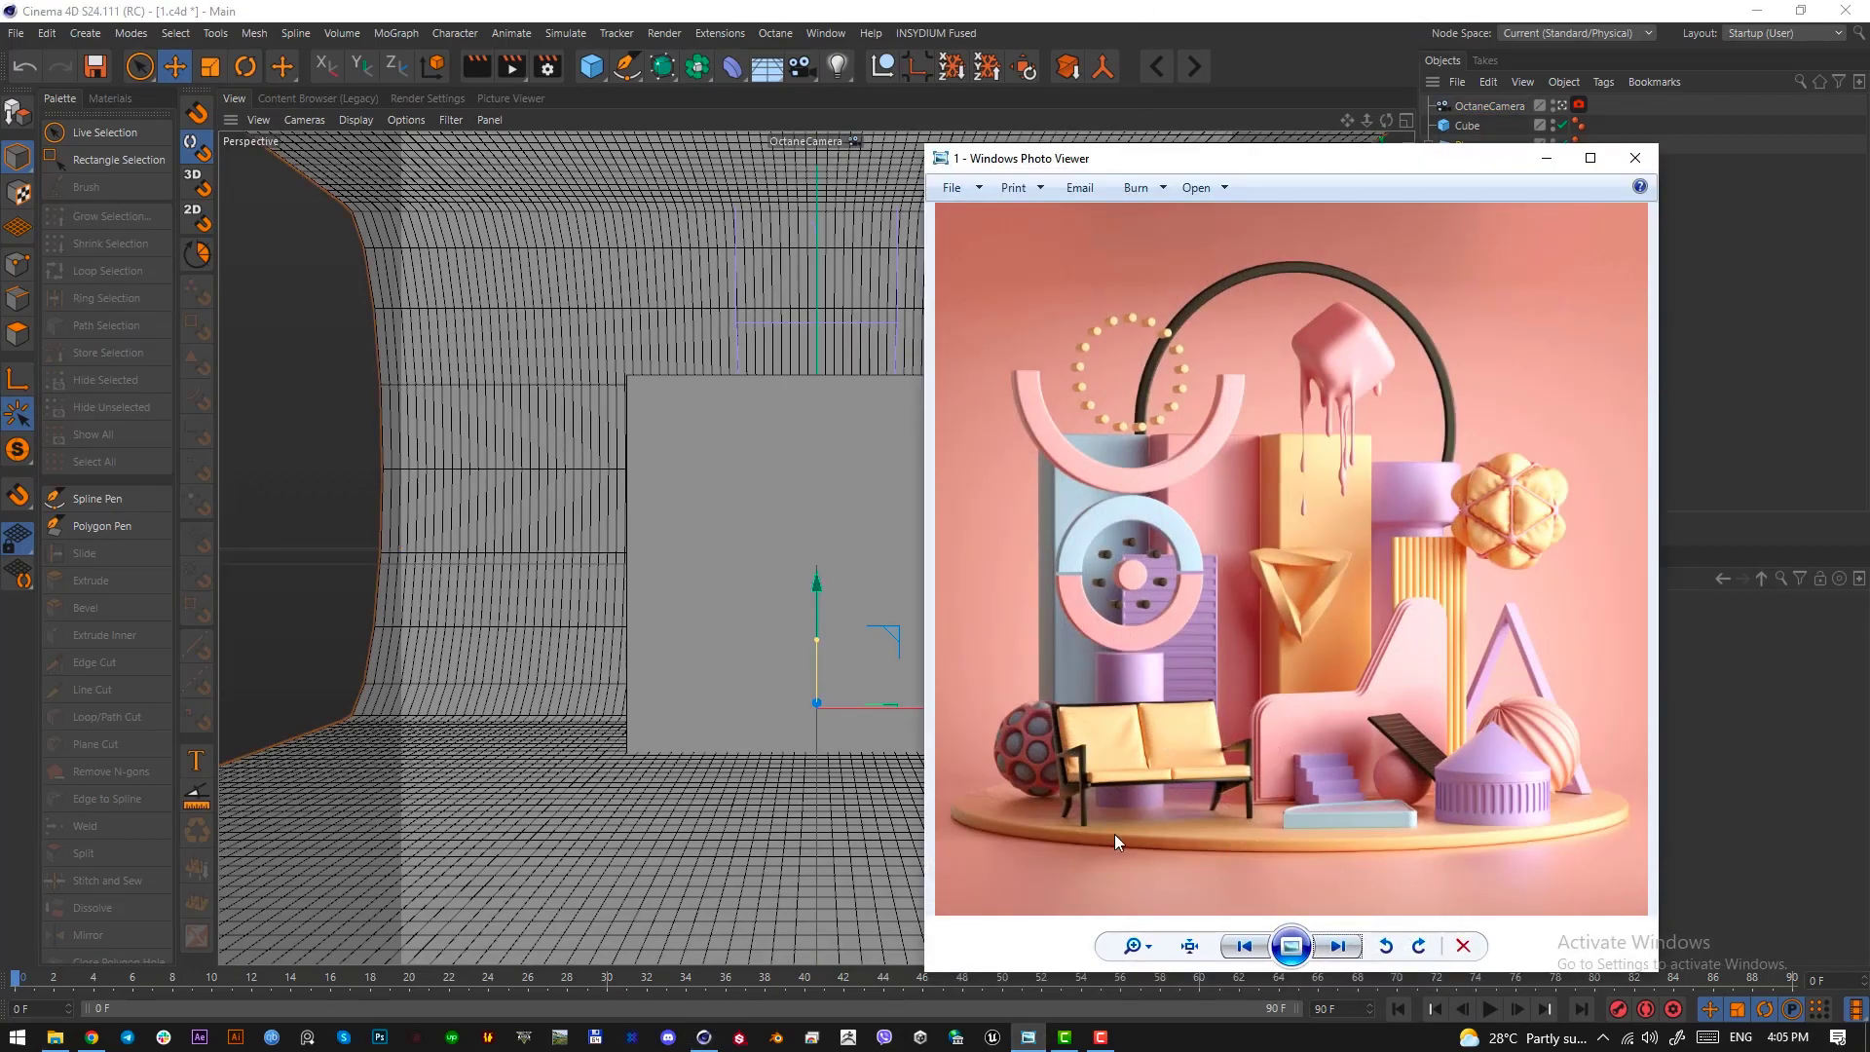
pyautogui.press('shift+super+s')
pyautogui.moveTo(943, 750); pyautogui.dragTo(1632, 844)
pyautogui.moveTo(1494, 788); pyautogui.dragTo(1495, 796)
pyautogui.click(1618, 871)
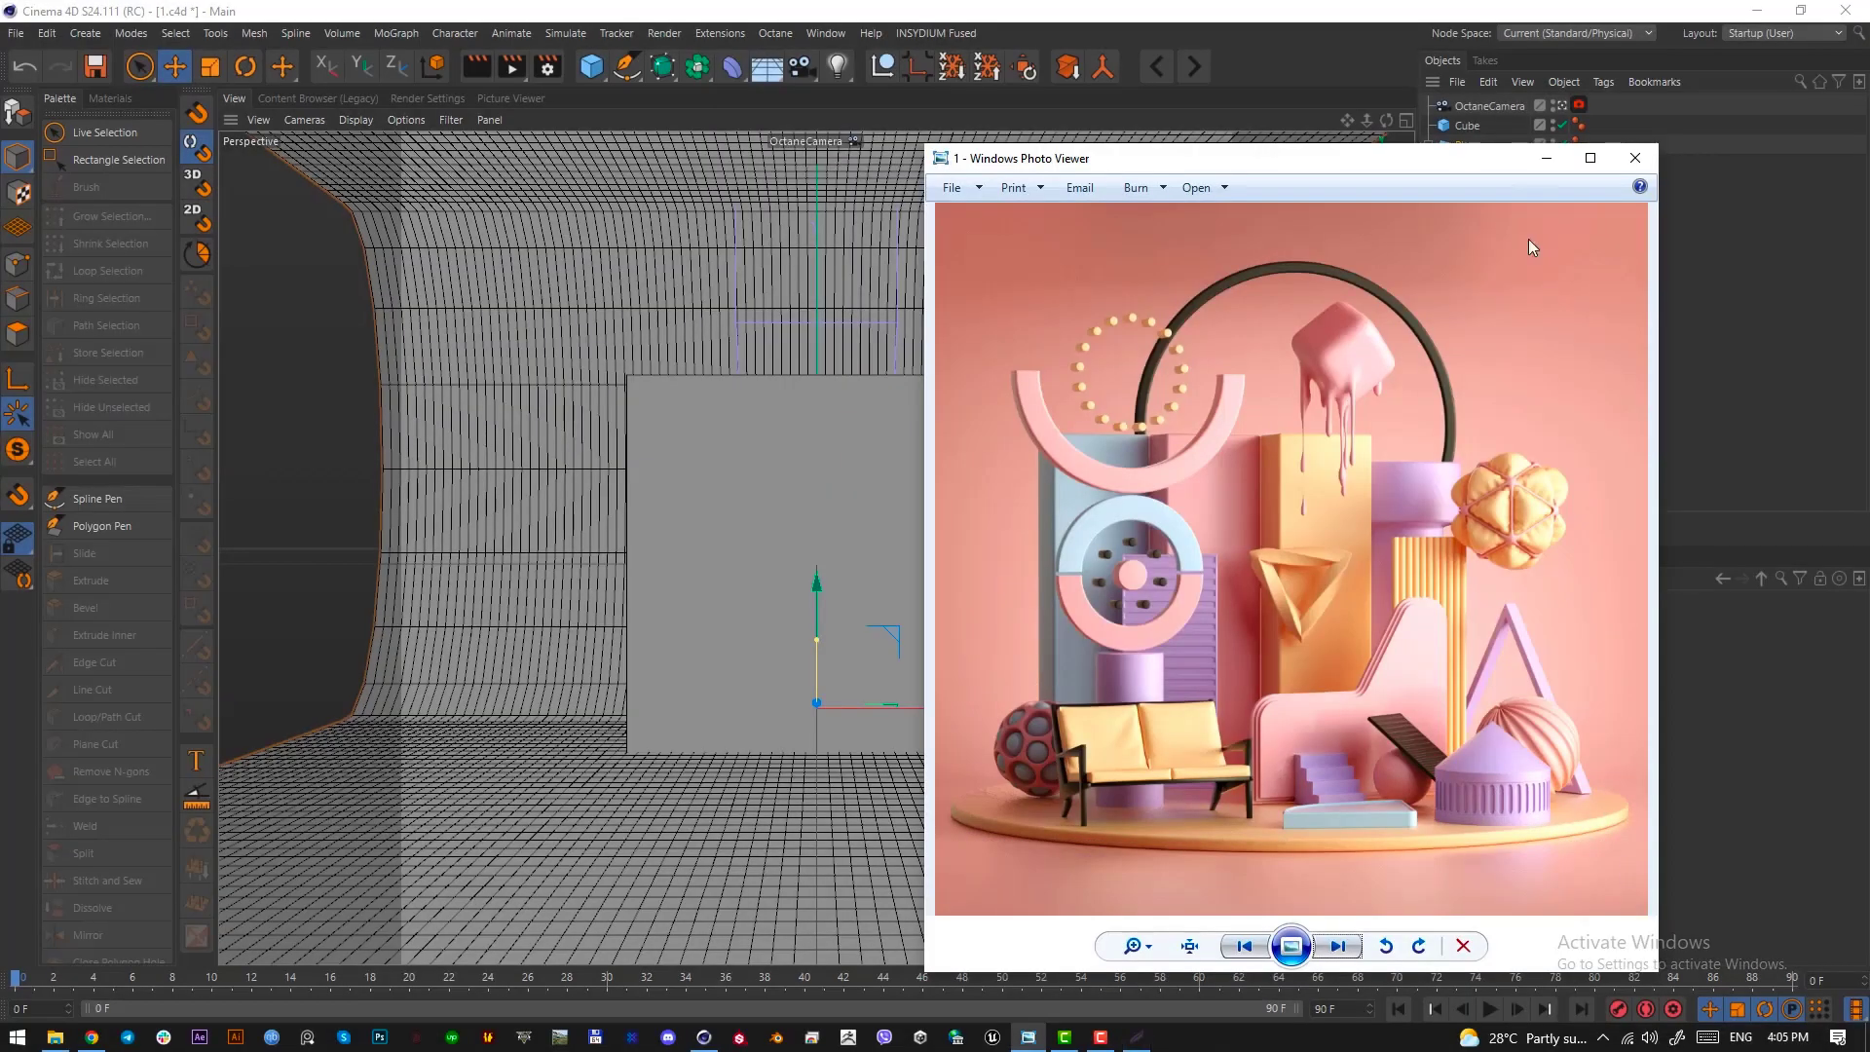
pyautogui.click(1549, 158)
# Delete the cube and add a cylinder primitive in its place
pyautogui.click(1460, 128)
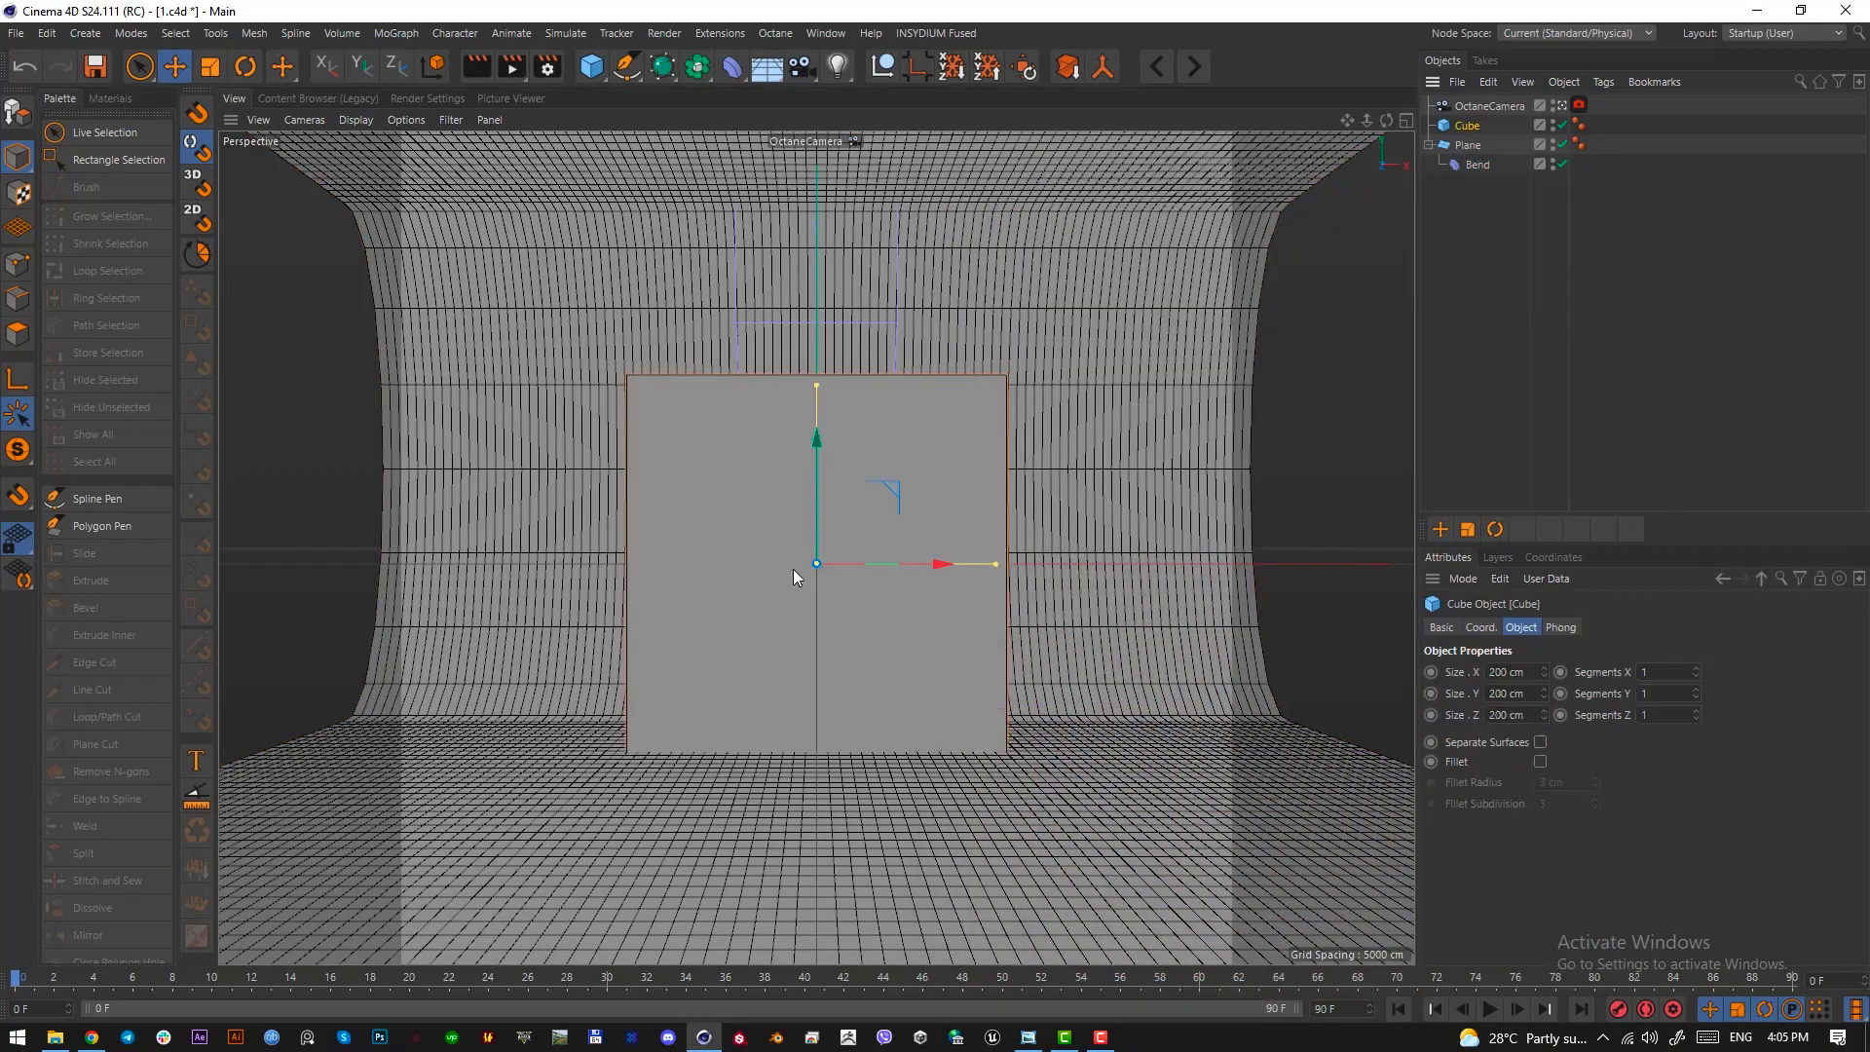
pyautogui.press('Delete')
pyautogui.click(594, 68)
pyautogui.click(961, 101)
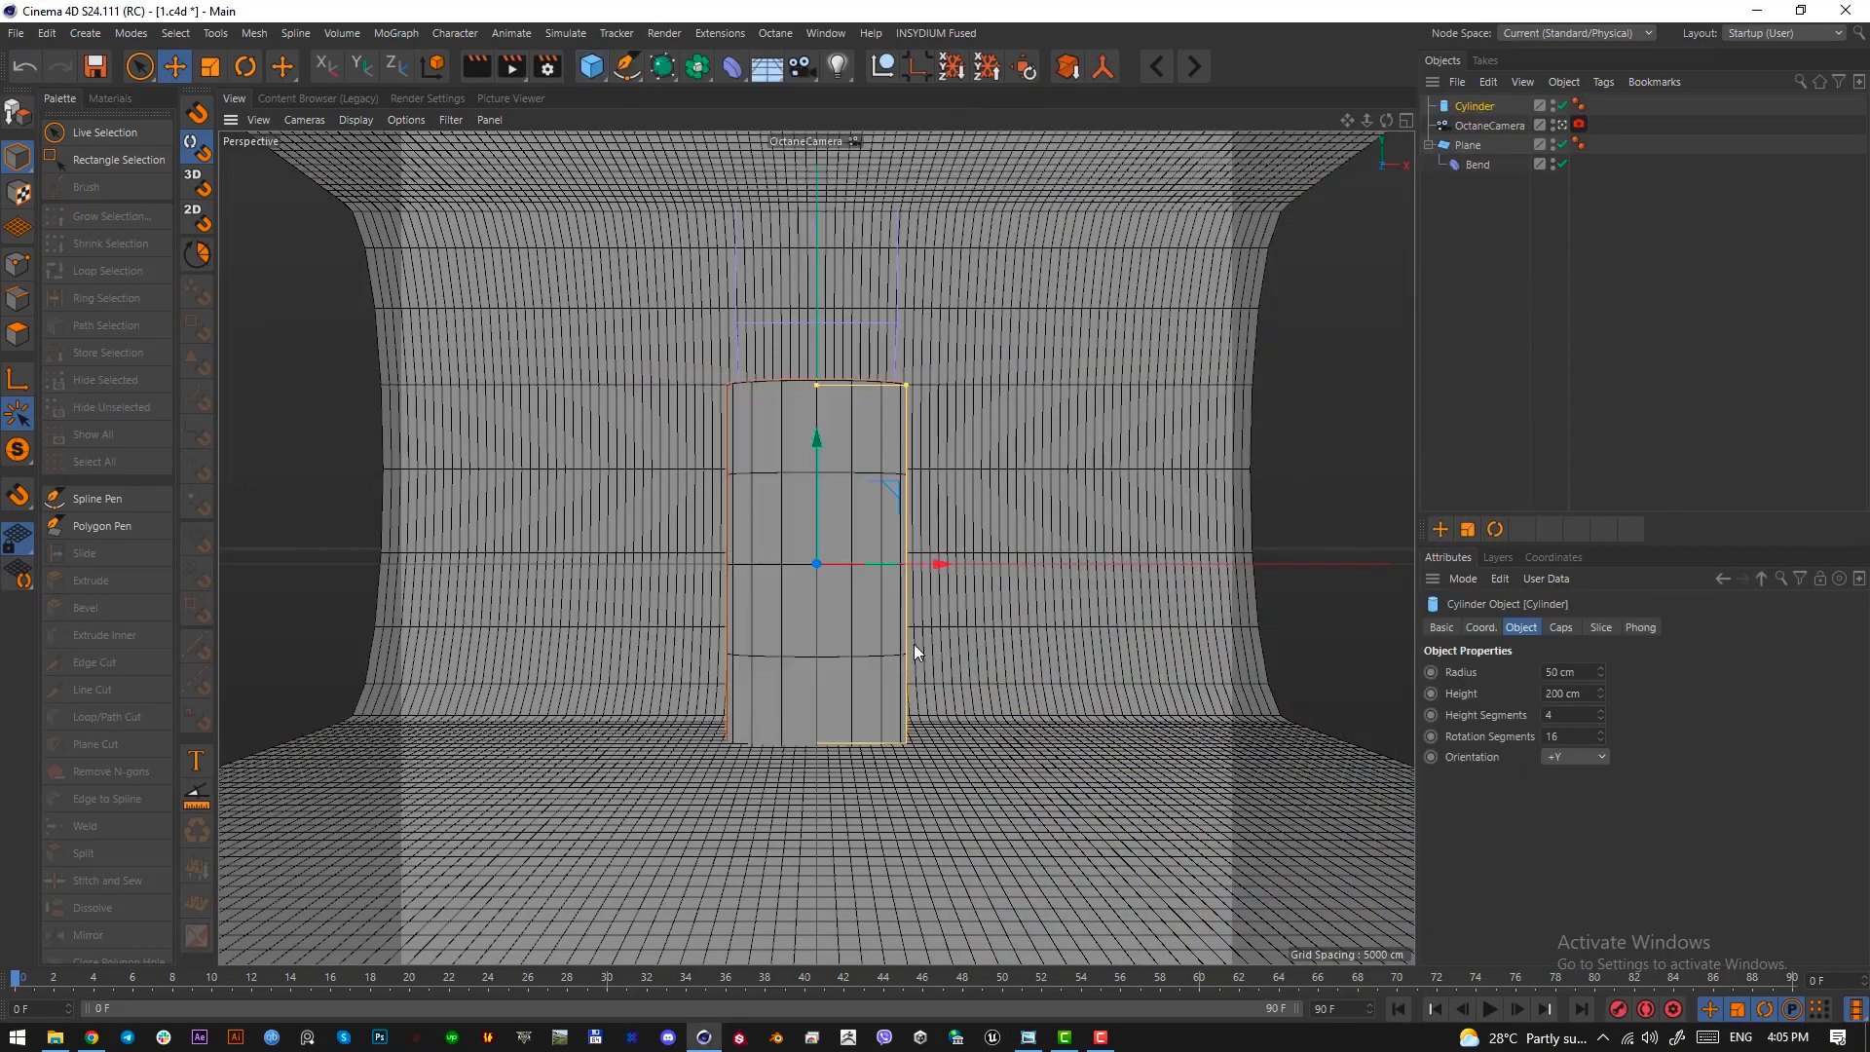
# Flatten the cylinder into a disc about 14.4 cm high on the floor and set its height segments to 1
pyautogui.moveTo(818, 383); pyautogui.dragTo(823, 651)
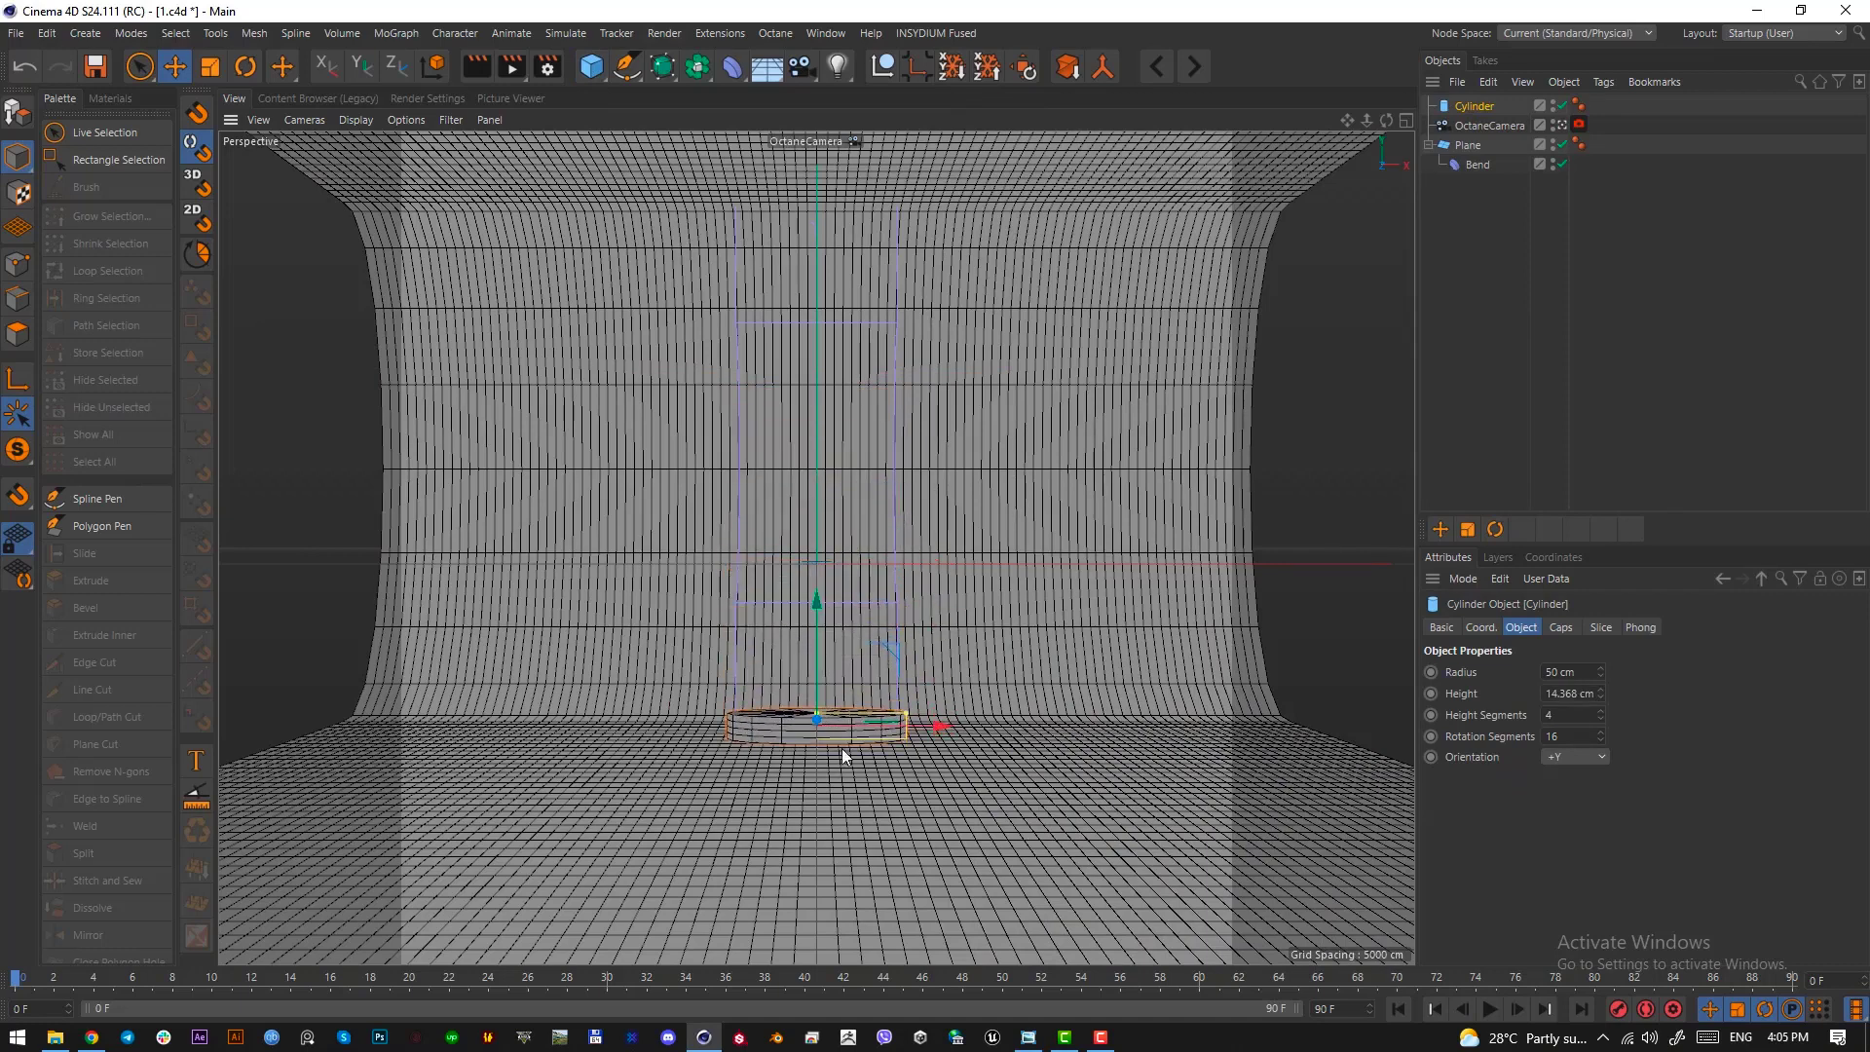
pyautogui.click(1601, 717)
pyautogui.click(1601, 718)
pyautogui.click(1602, 718)
pyautogui.click(1660, 135)
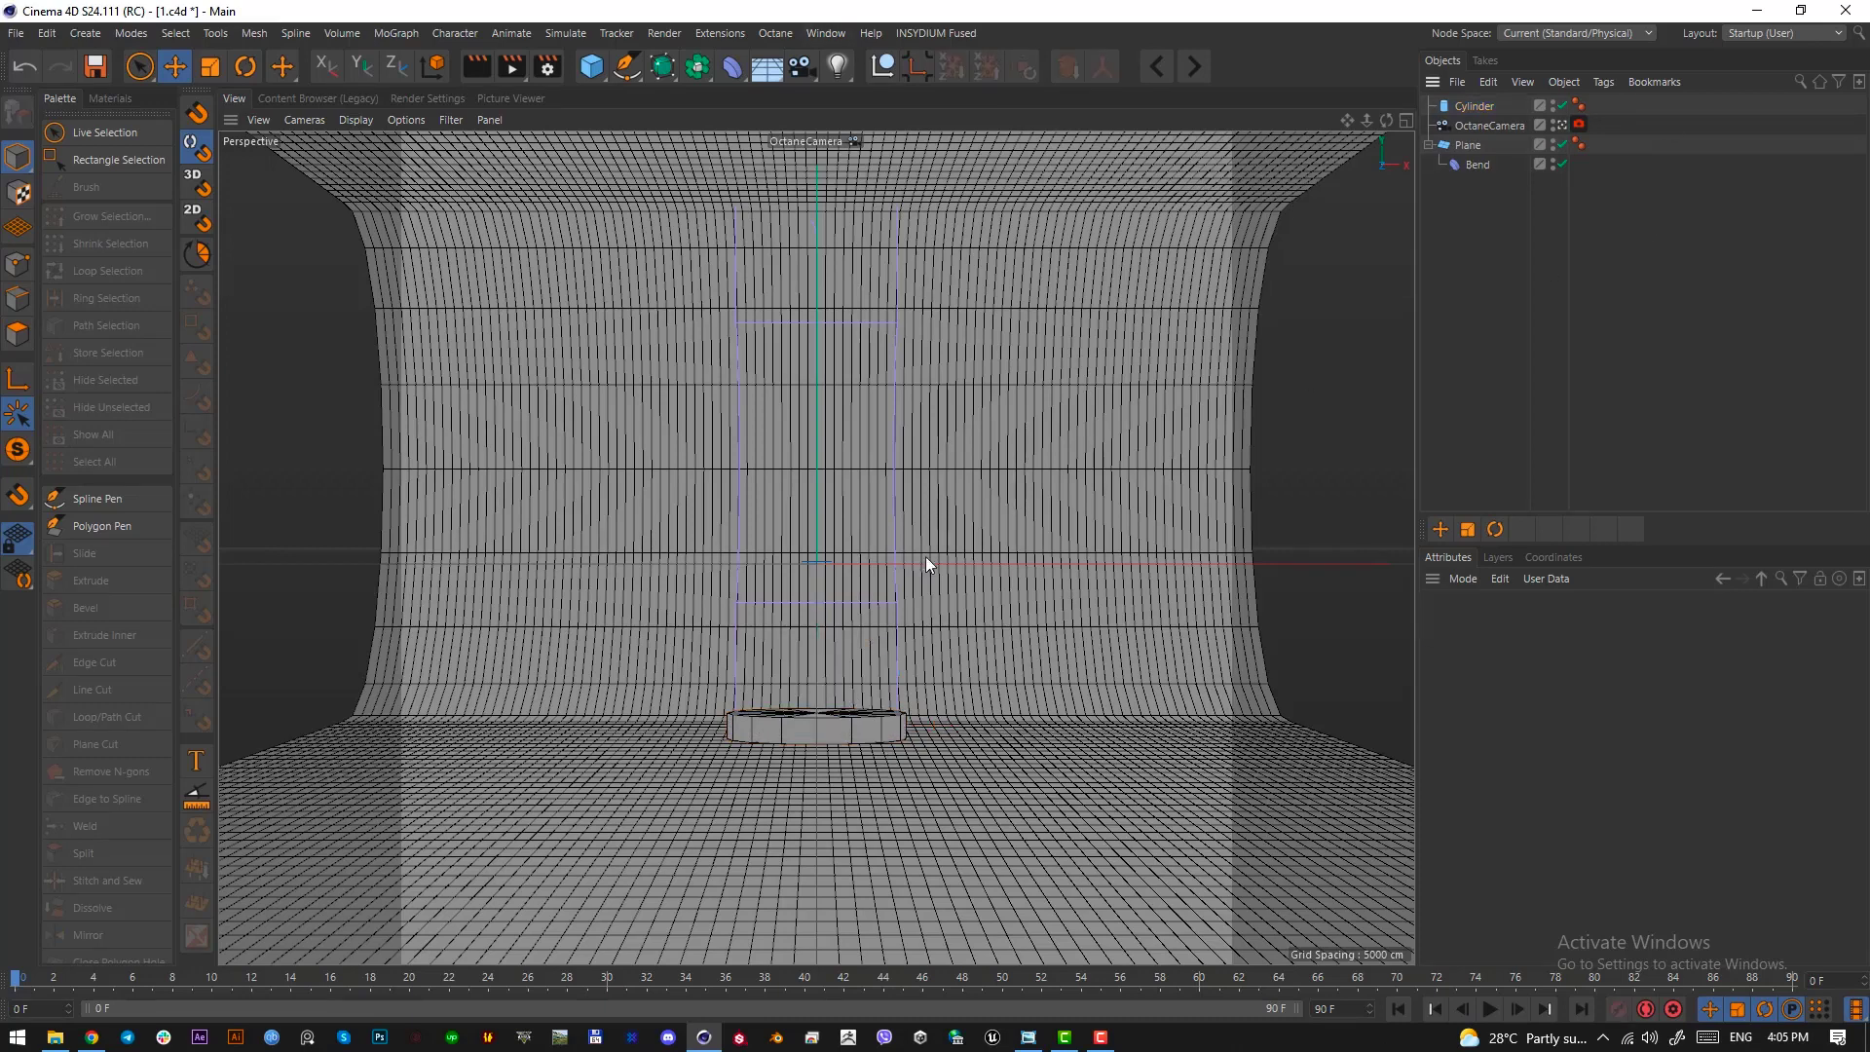
# Examine the disc's placement relative to the backdrop and the camera frame from above
pyautogui.press('F2')
pyautogui.scroll(6, 670, 522)
pyautogui.scroll(4, 718, 296)
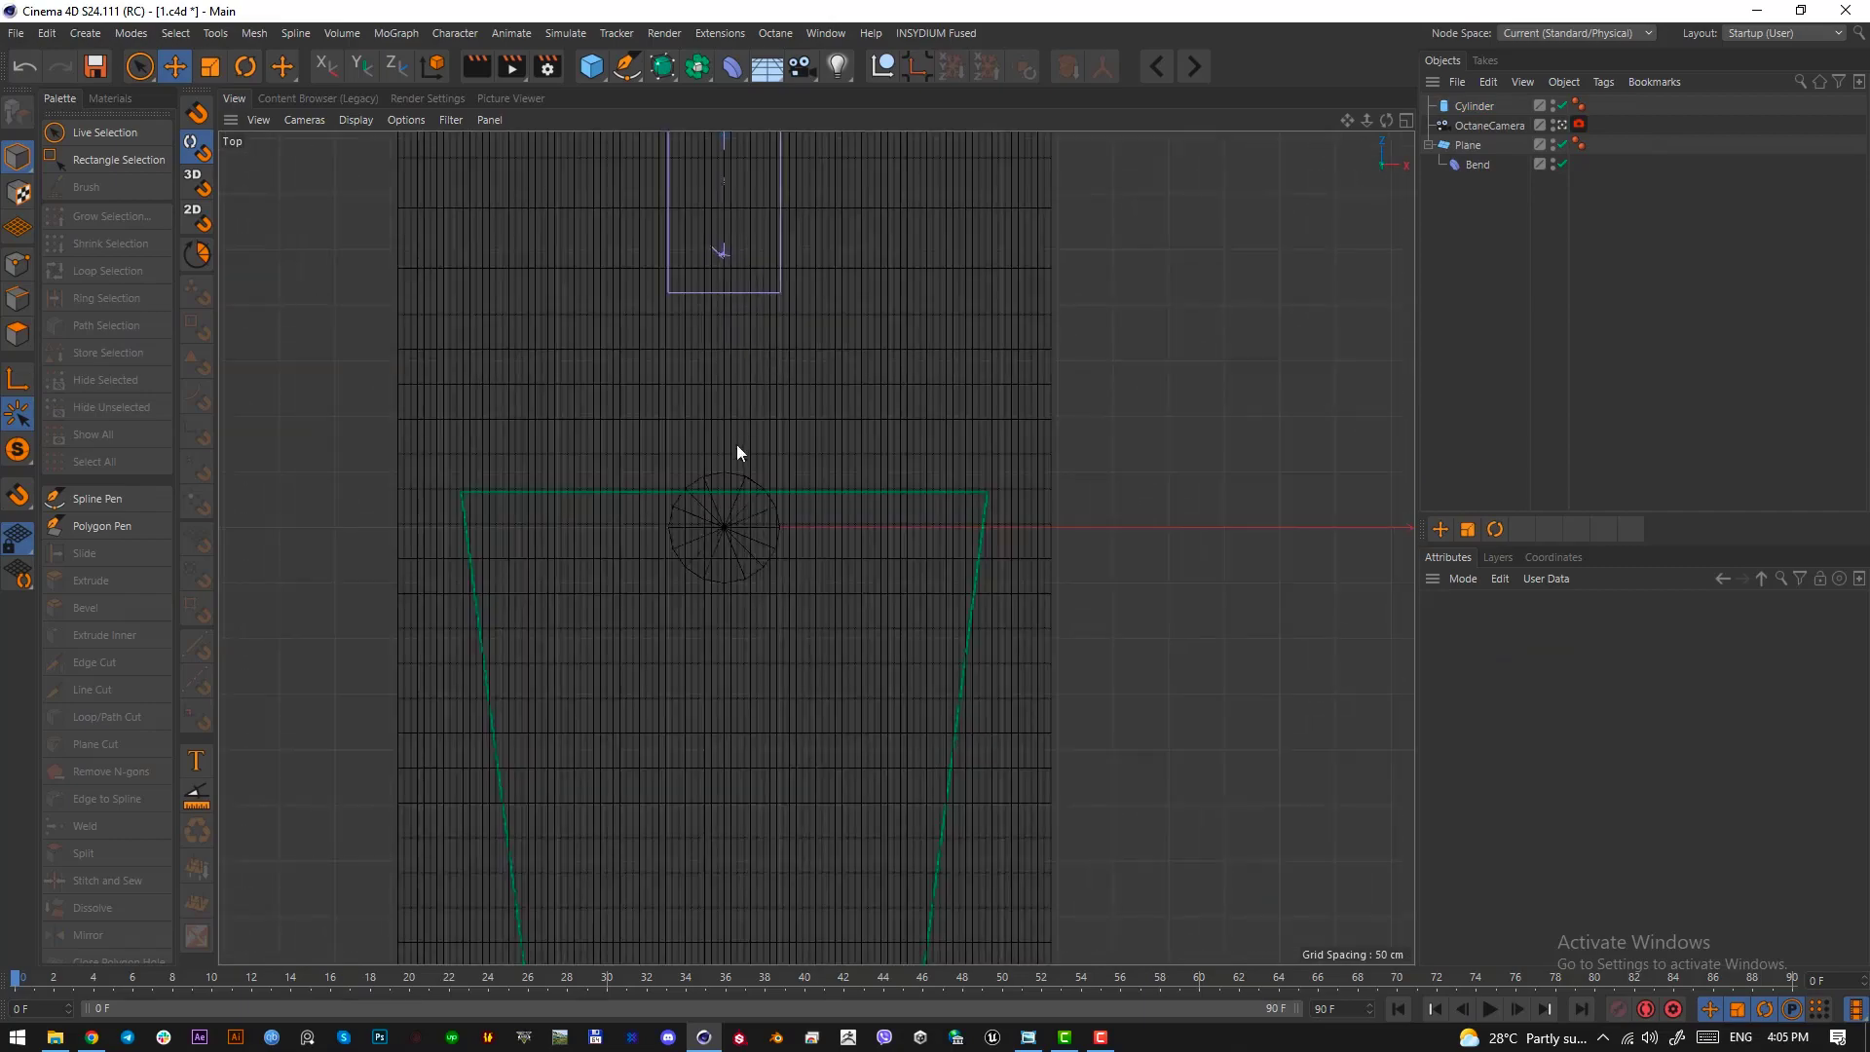
pyautogui.scroll(-5, 722, 552)
pyautogui.scroll(6, 678, 588)
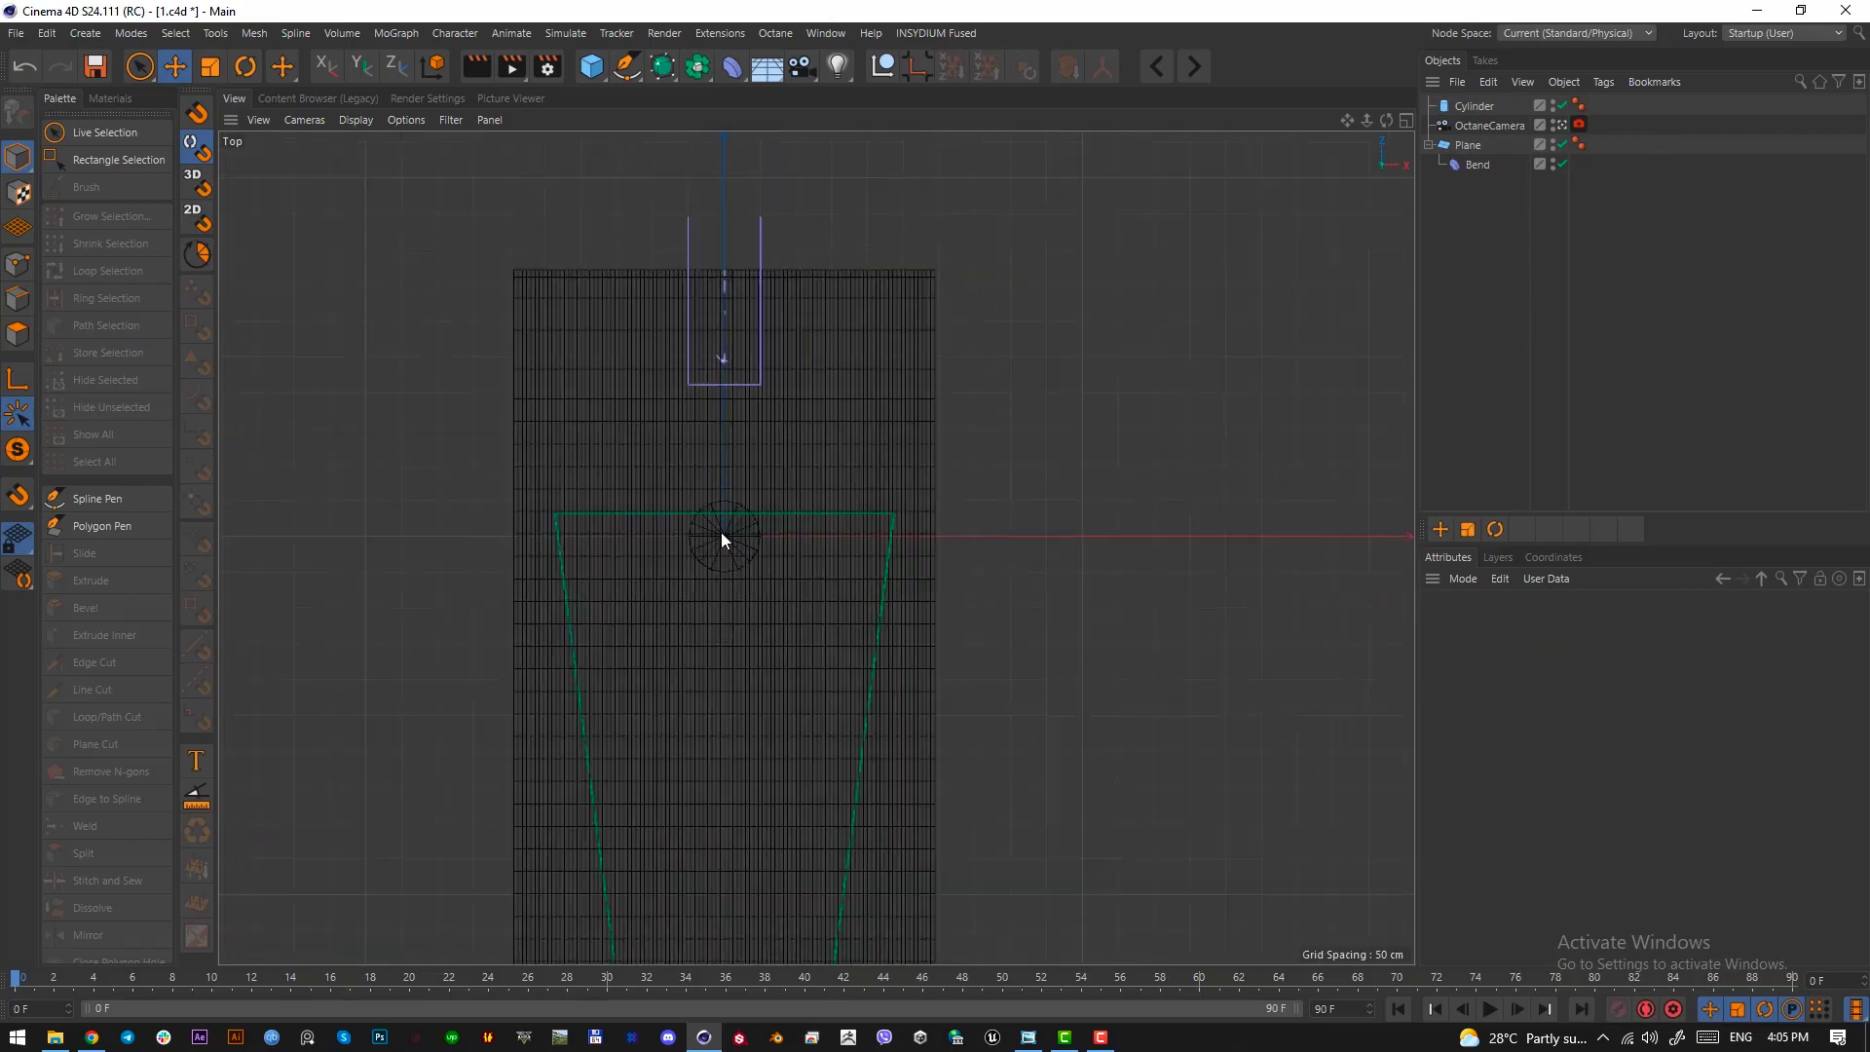
pyautogui.scroll(-1, 760, 547)
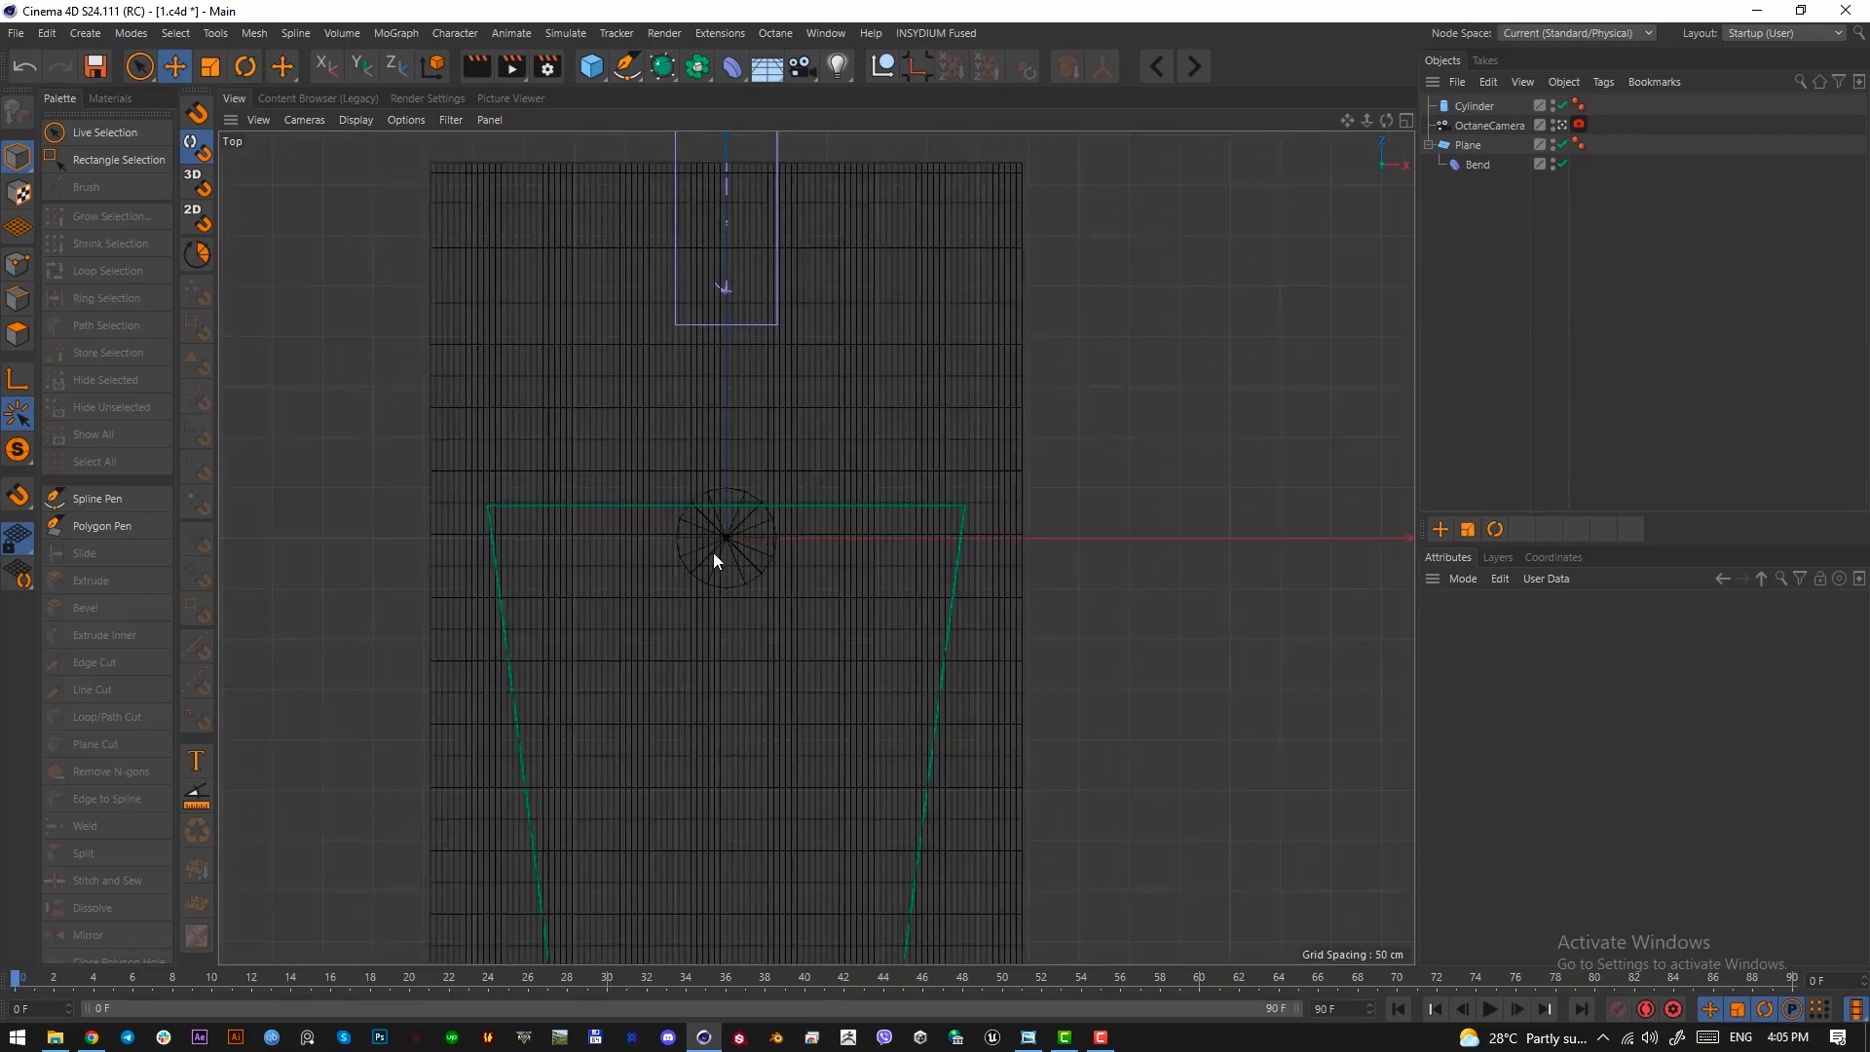
pyautogui.scroll(4, 713, 553)
pyautogui.scroll(-5, 707, 570)
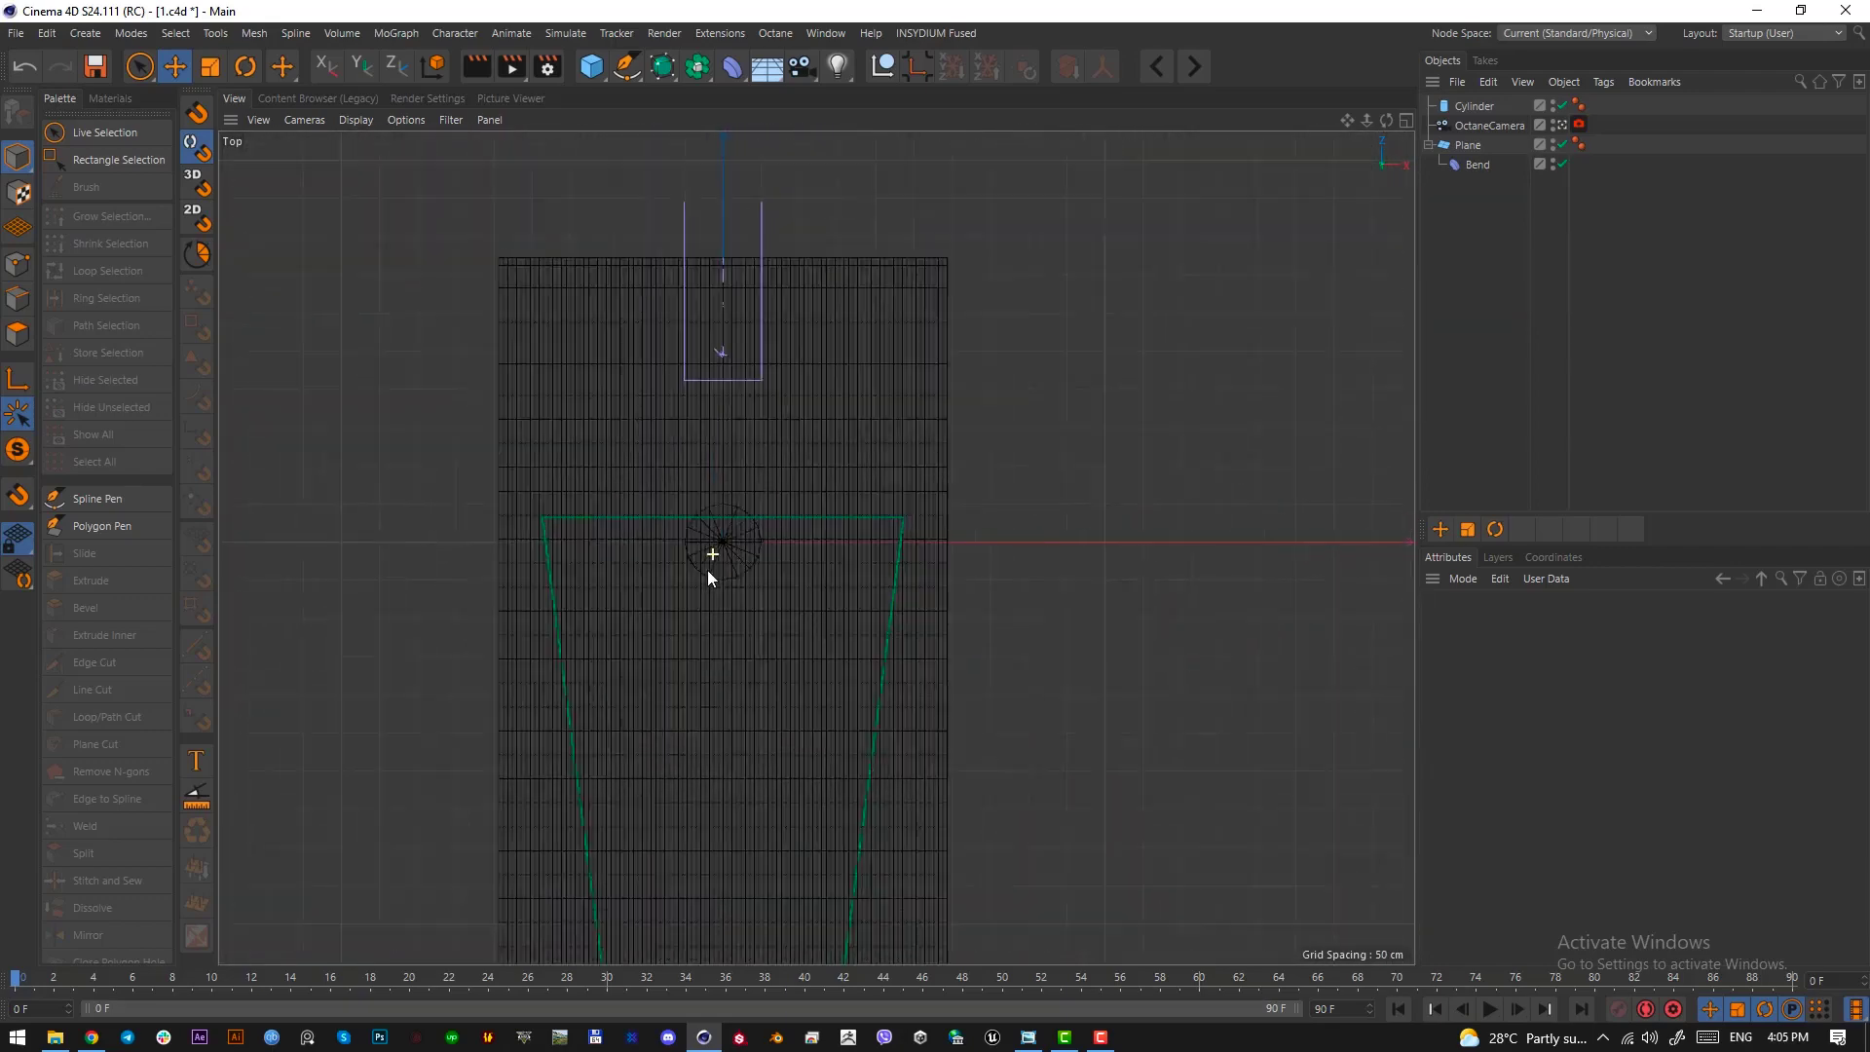
pyautogui.scroll(5, 709, 577)
pyautogui.moveTo(751, 531); pyautogui.dragTo(811, 593, button='middle')
pyautogui.scroll(2, 786, 570)
pyautogui.moveTo(806, 598)
pyautogui.keyDown('alt'); pyautogui.mouseDown()
pyautogui.moveTo(775, 600)
pyautogui.moveTo(843, 598)
pyautogui.moveTo(779, 592)
pyautogui.mouseUp(); pyautogui.keyUp('alt')
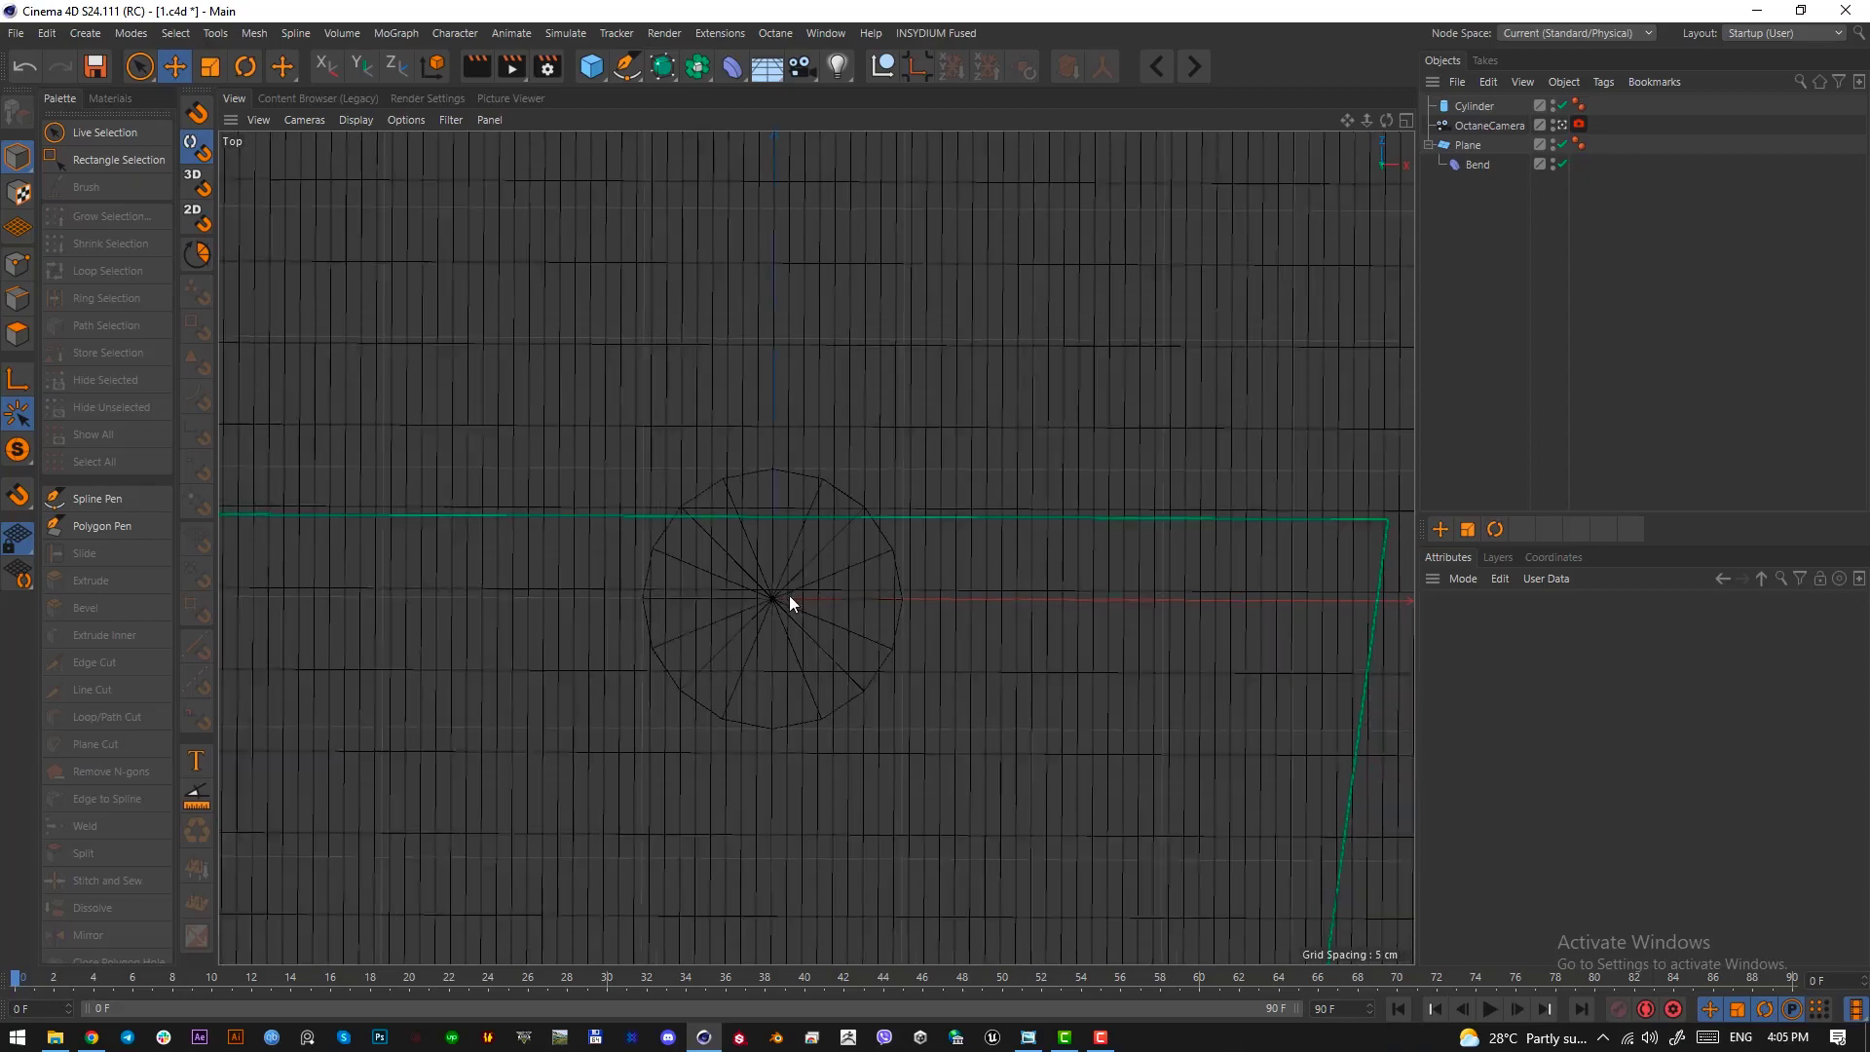
pyautogui.press('F1')
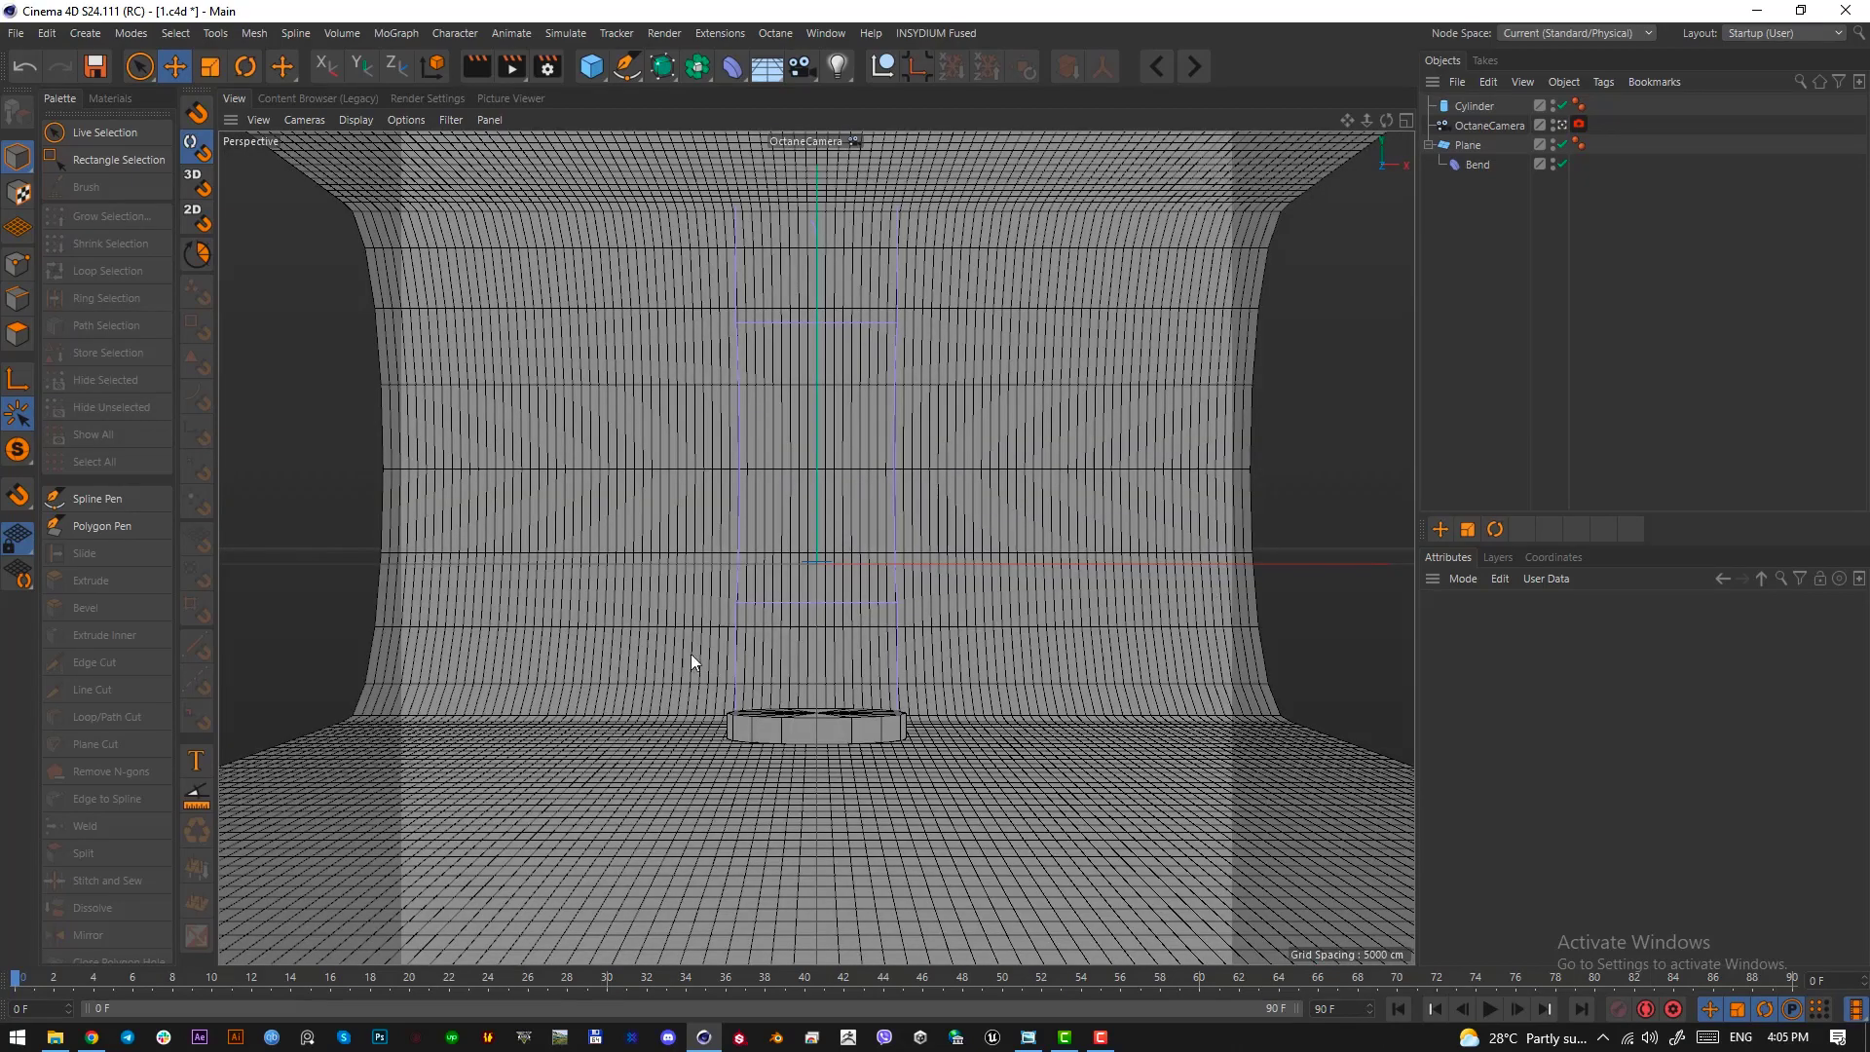
# Enlarge the disc to a radius of about 206 cm from the top view and shift it slightly toward the frame's centre
pyautogui.keyDown('alt'); pyautogui.moveTo(781, 536); pyautogui.dragTo(790, 566, button='middle'); pyautogui.keyUp('alt')
pyautogui.moveTo(826, 569)
pyautogui.keyDown('alt'); pyautogui.mouseDown(button='right')
pyautogui.moveTo(844, 569)
pyautogui.moveTo(797, 573)
pyautogui.mouseUp(button='right'); pyautogui.keyUp('alt')
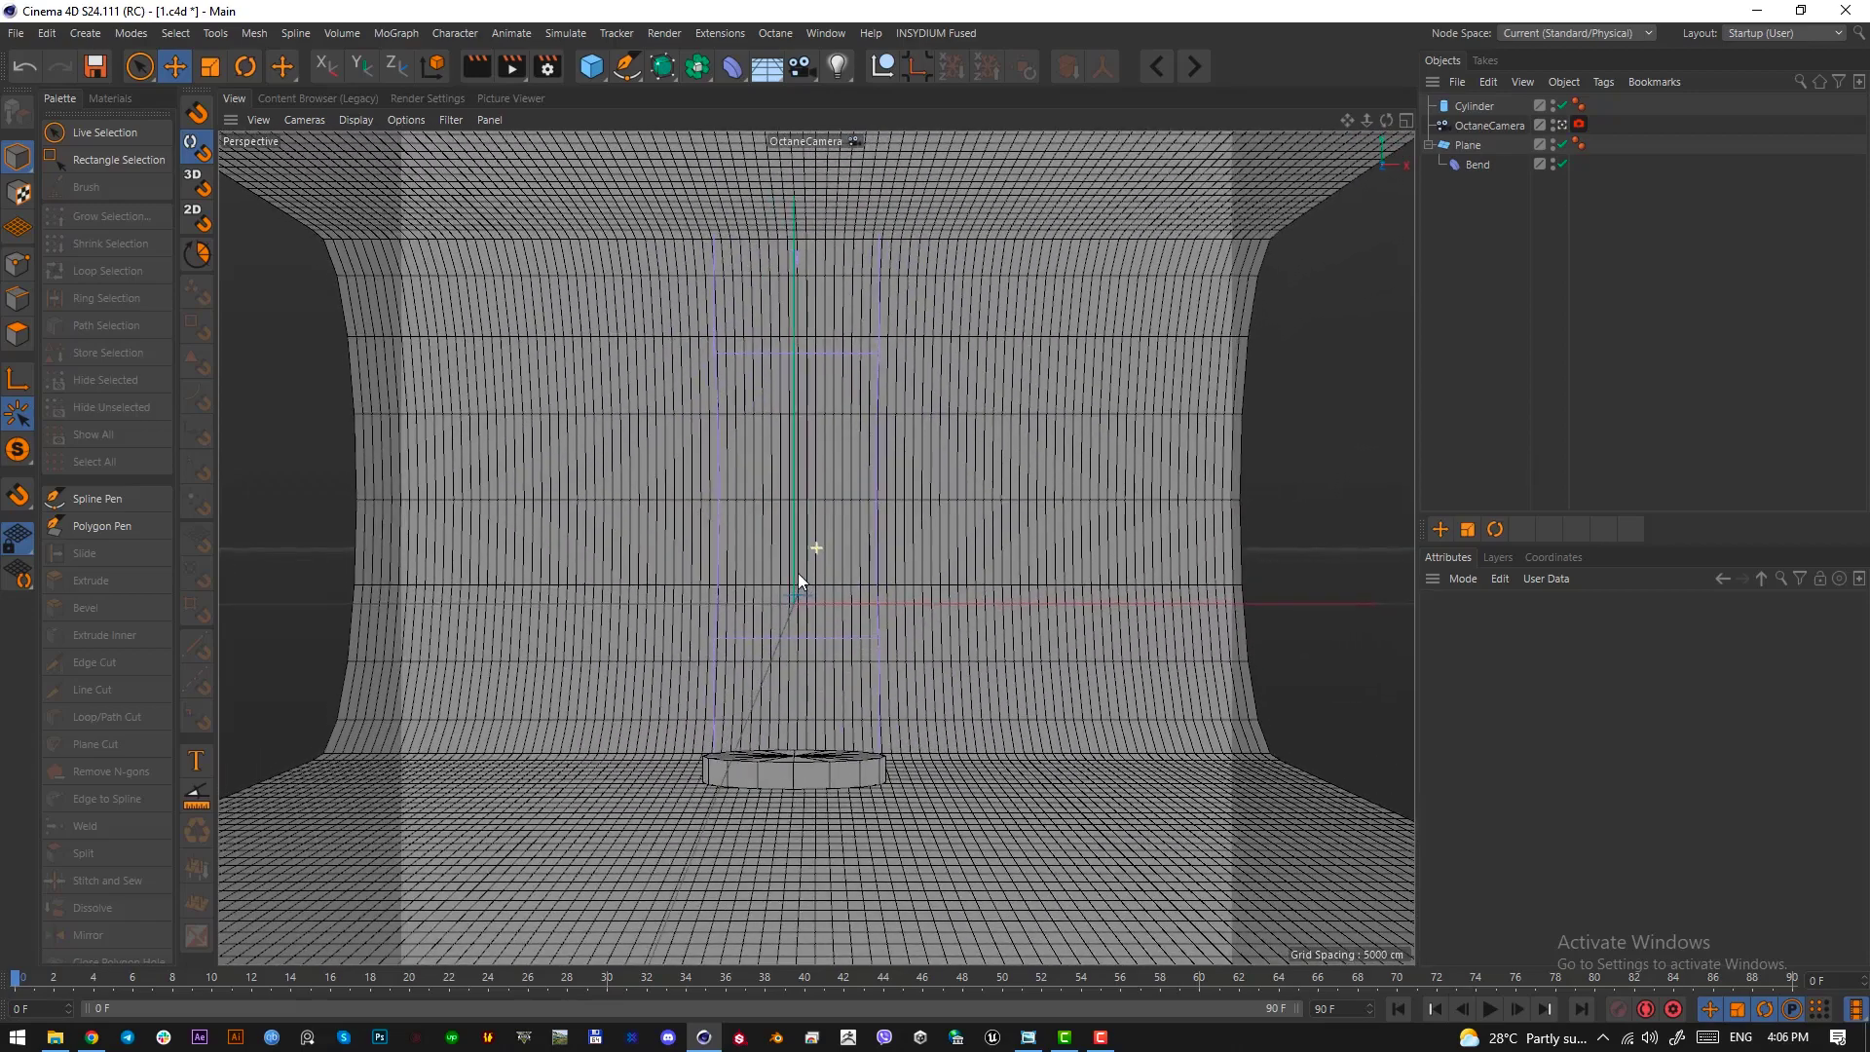
pyautogui.click(787, 762)
pyautogui.press('F2')
pyautogui.scroll(-5, 793, 672)
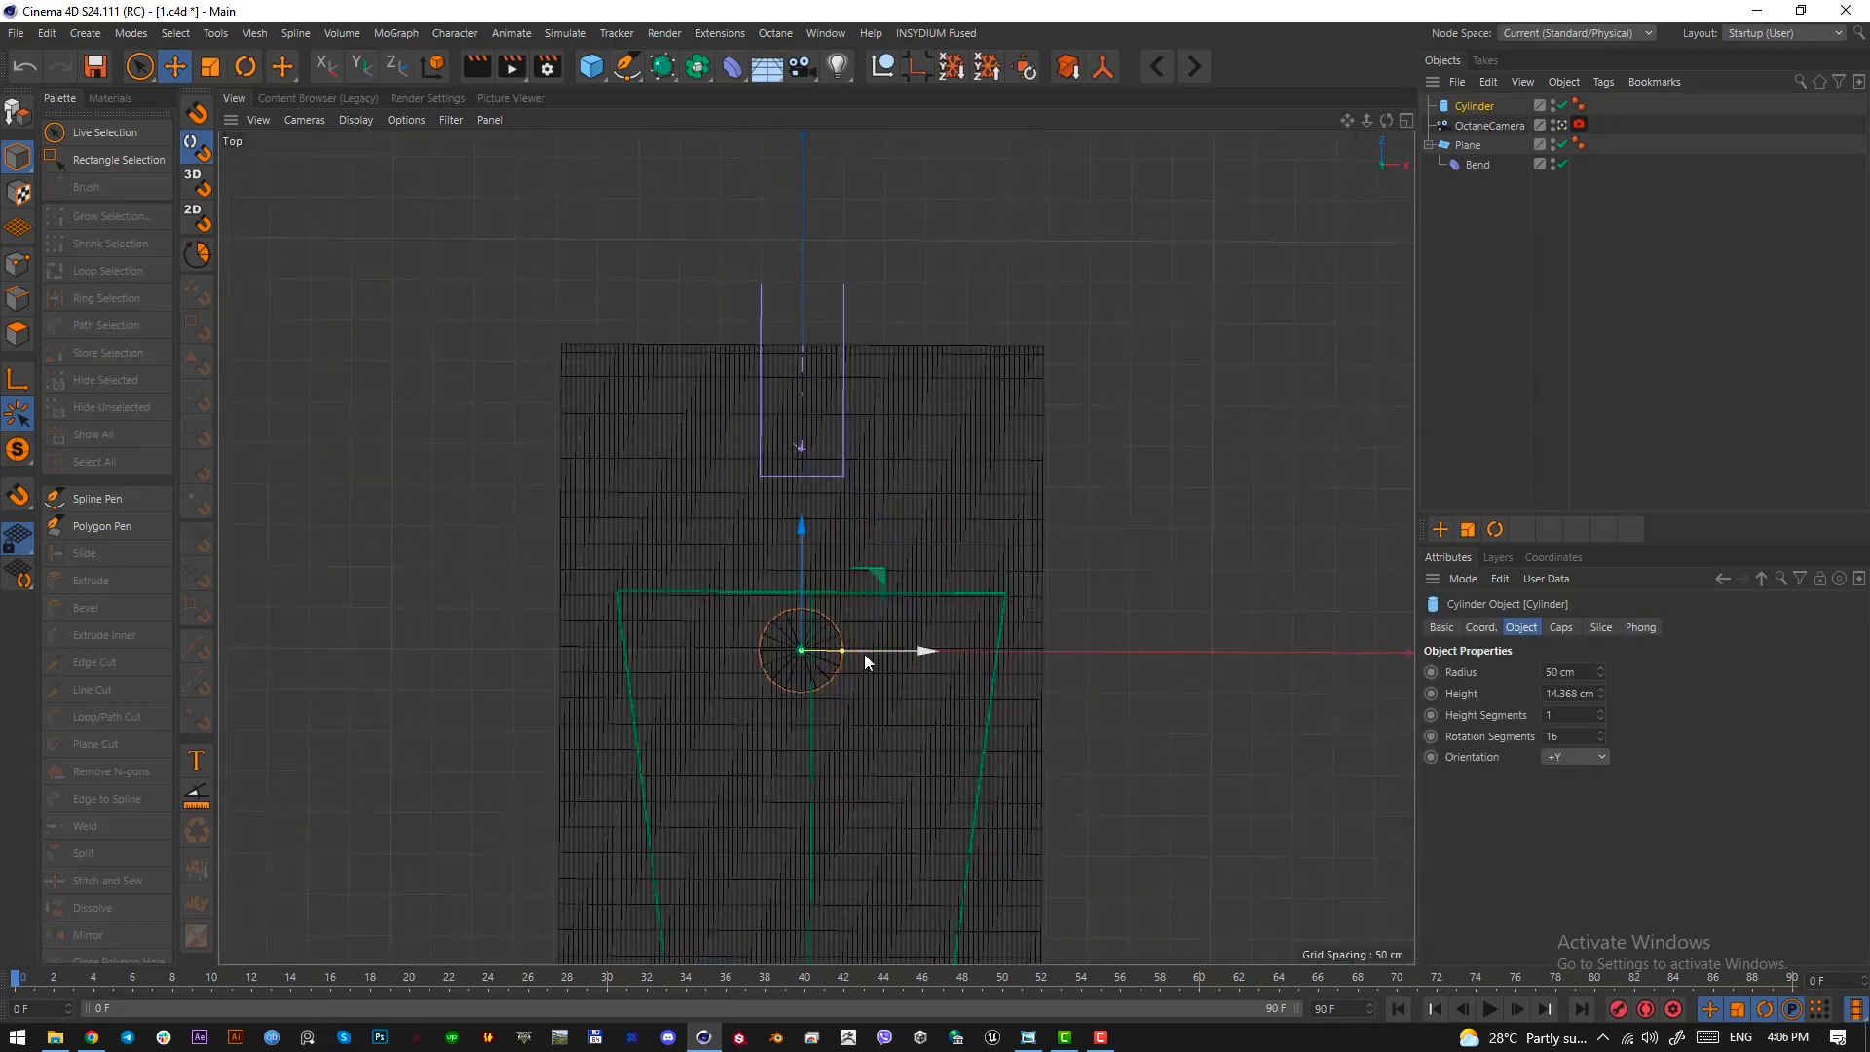
pyautogui.moveTo(863, 653); pyautogui.dragTo(984, 652)
pyautogui.press('e')
pyautogui.moveTo(818, 616); pyautogui.dragTo(818, 609)
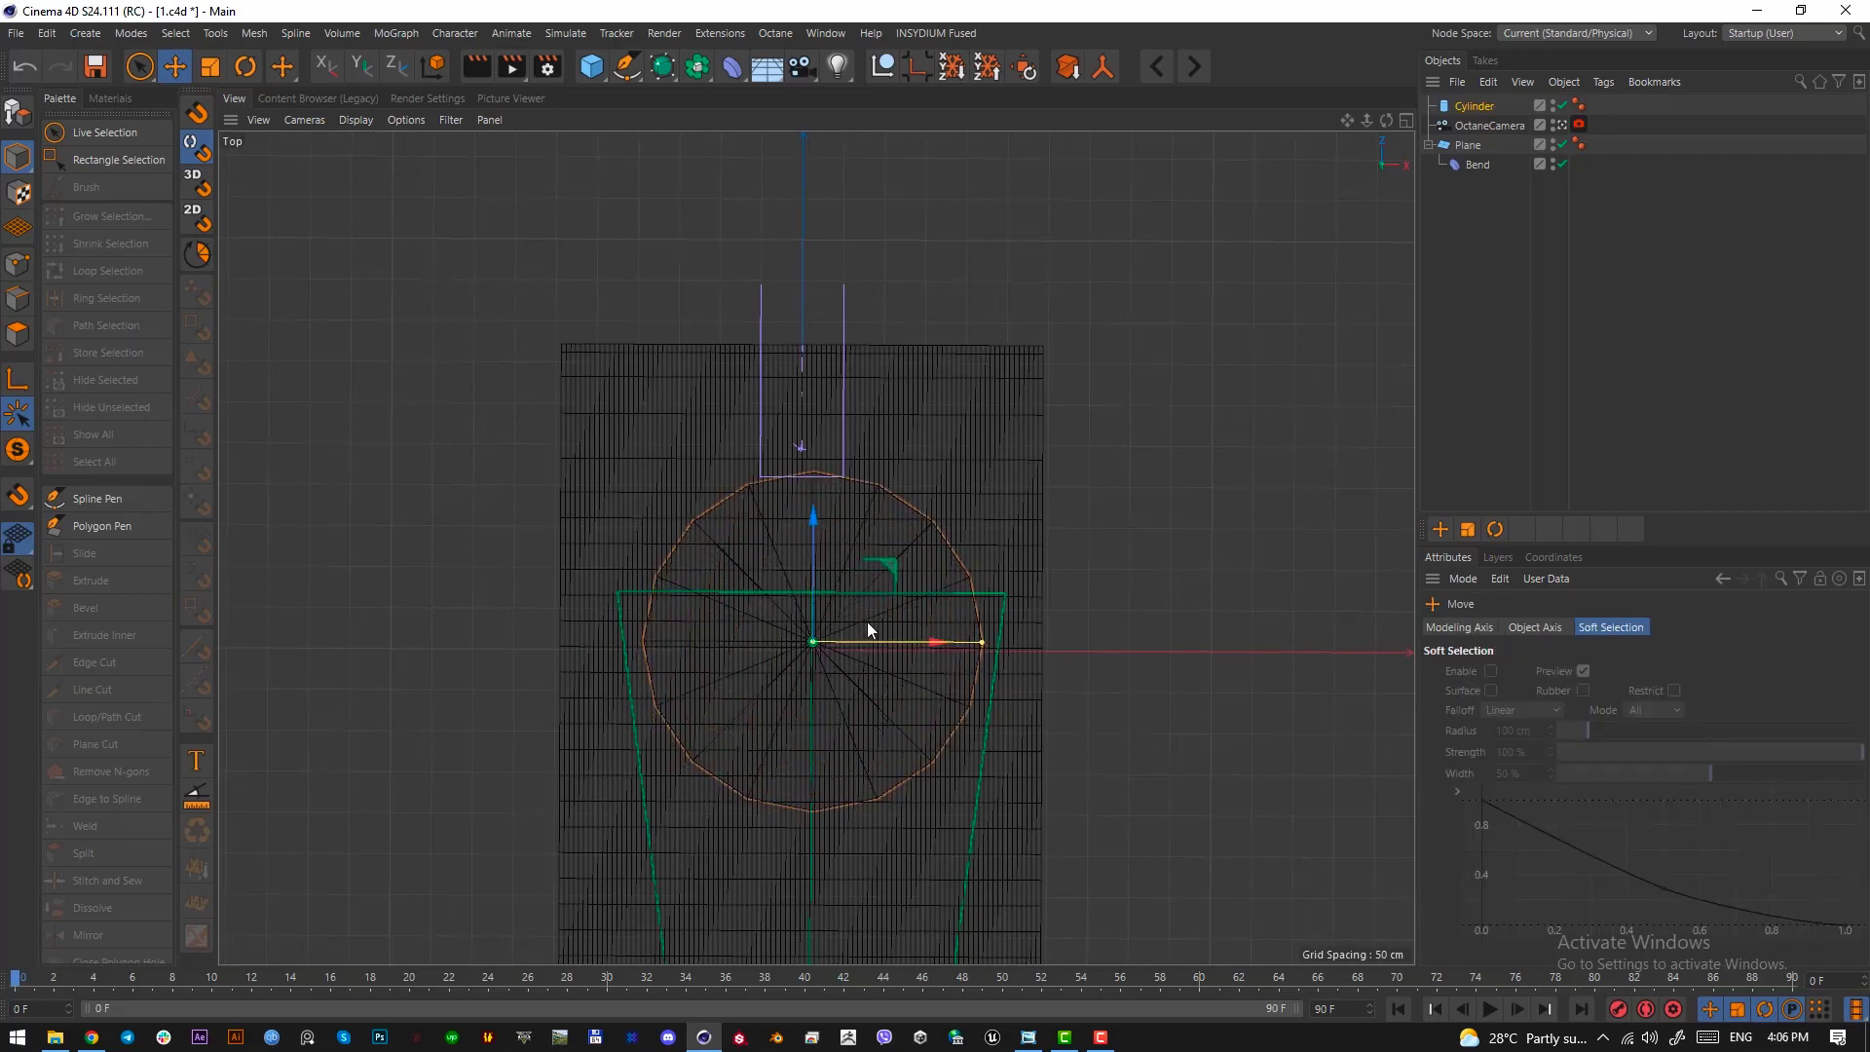
pyautogui.press('F1')
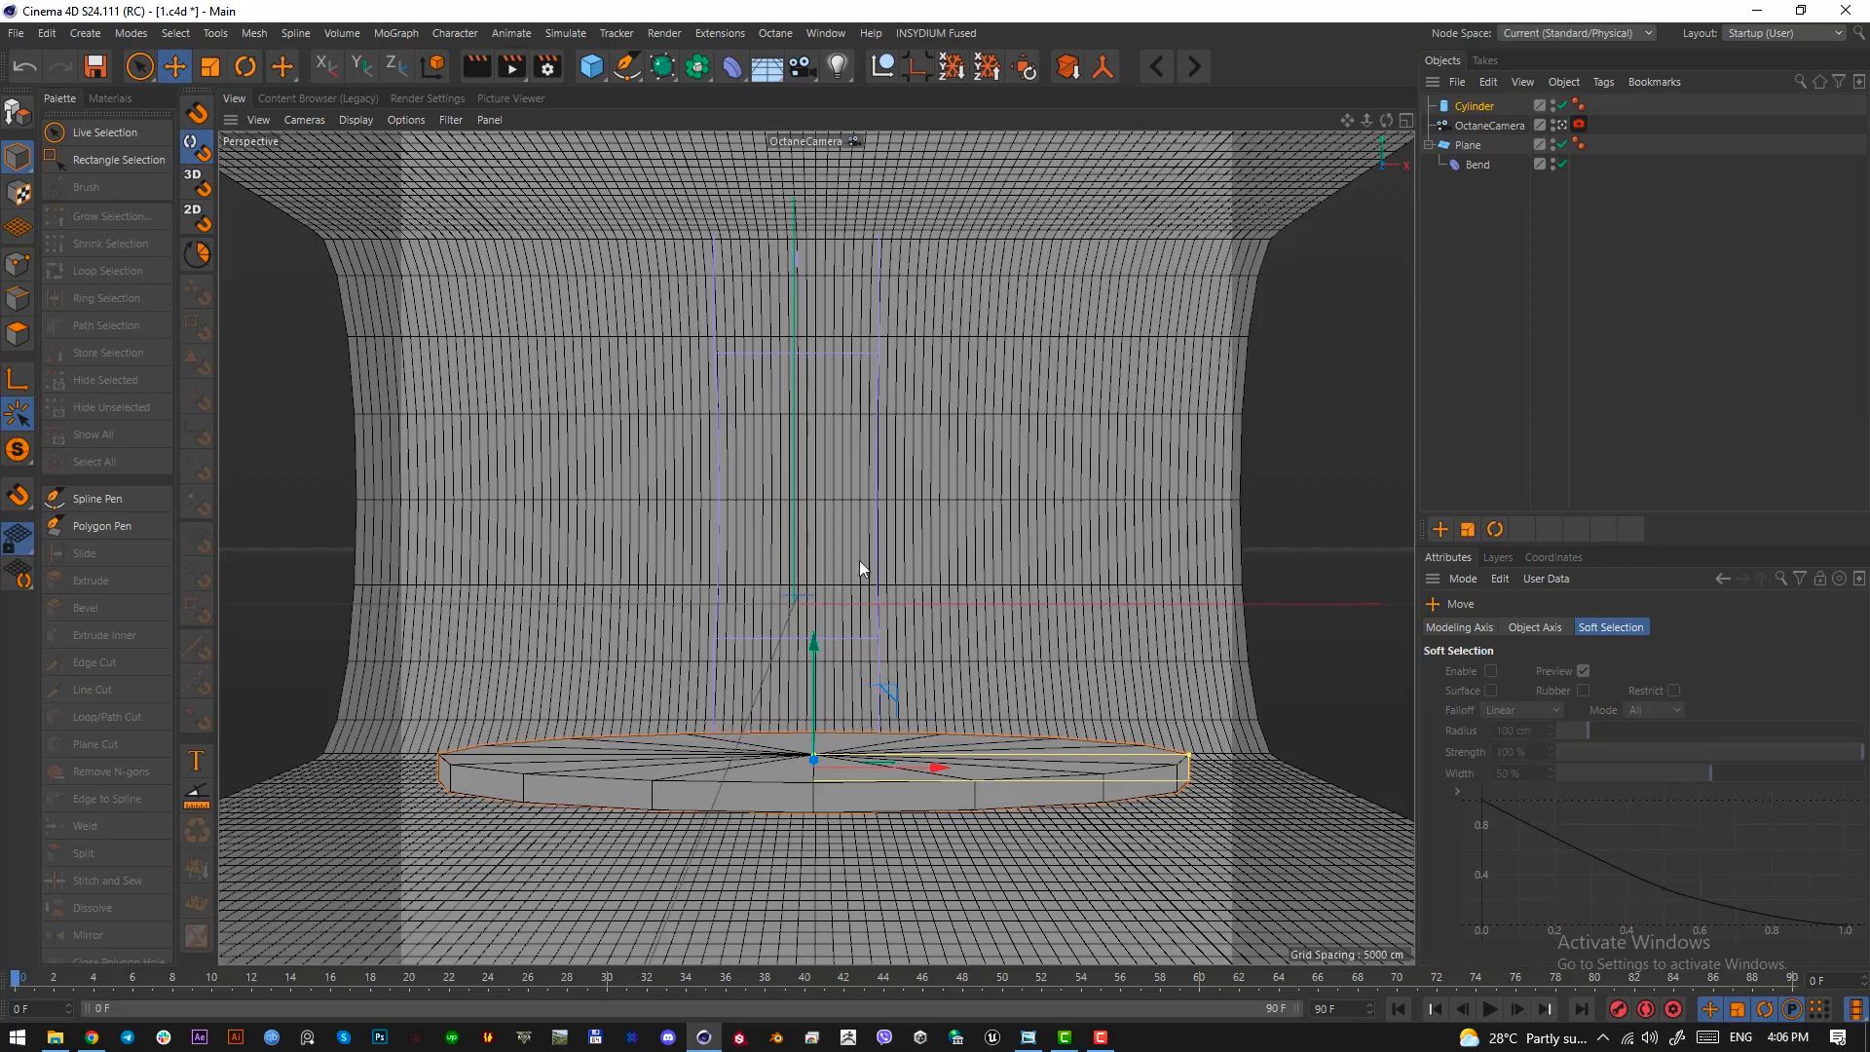
# Orbit the camera to look down on the disc more steeply and compare the view with the reference image
pyautogui.keyDown('alt'); pyautogui.moveTo(844, 452); pyautogui.dragTo(846, 500); pyautogui.keyUp('alt')
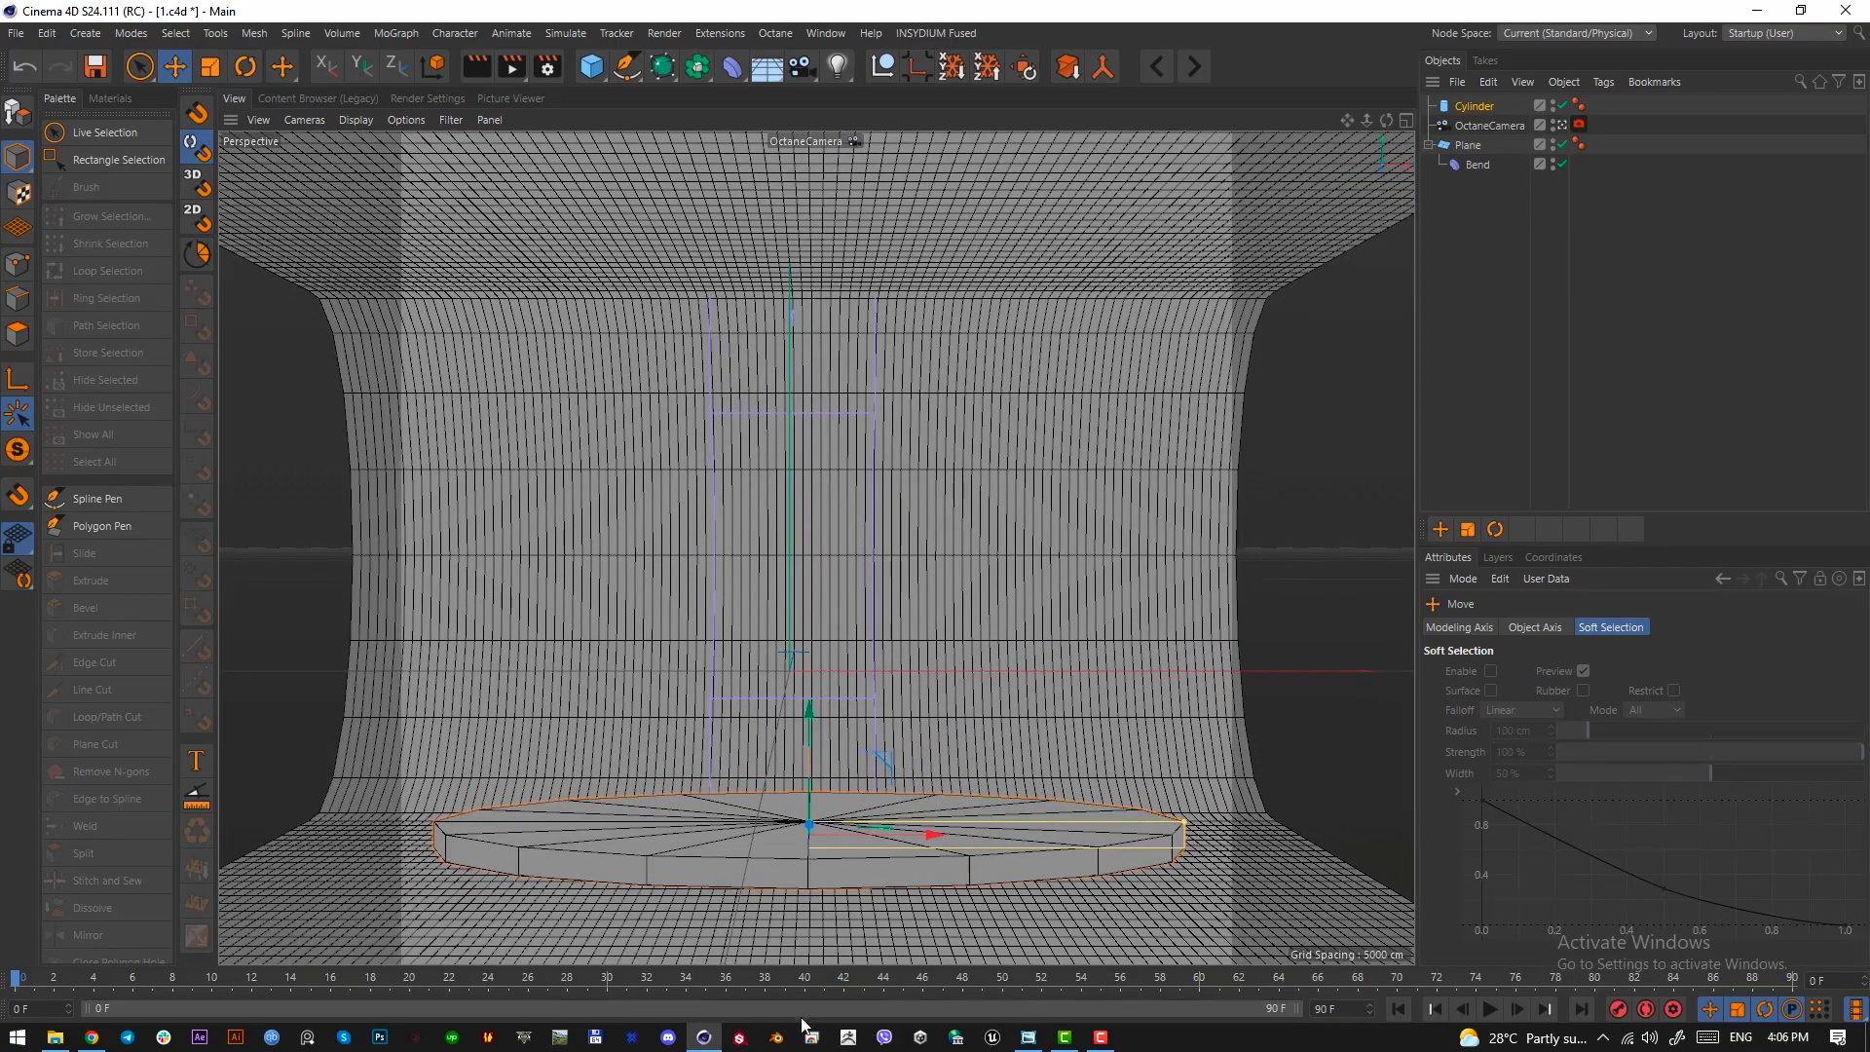
pyautogui.click(1029, 1037)
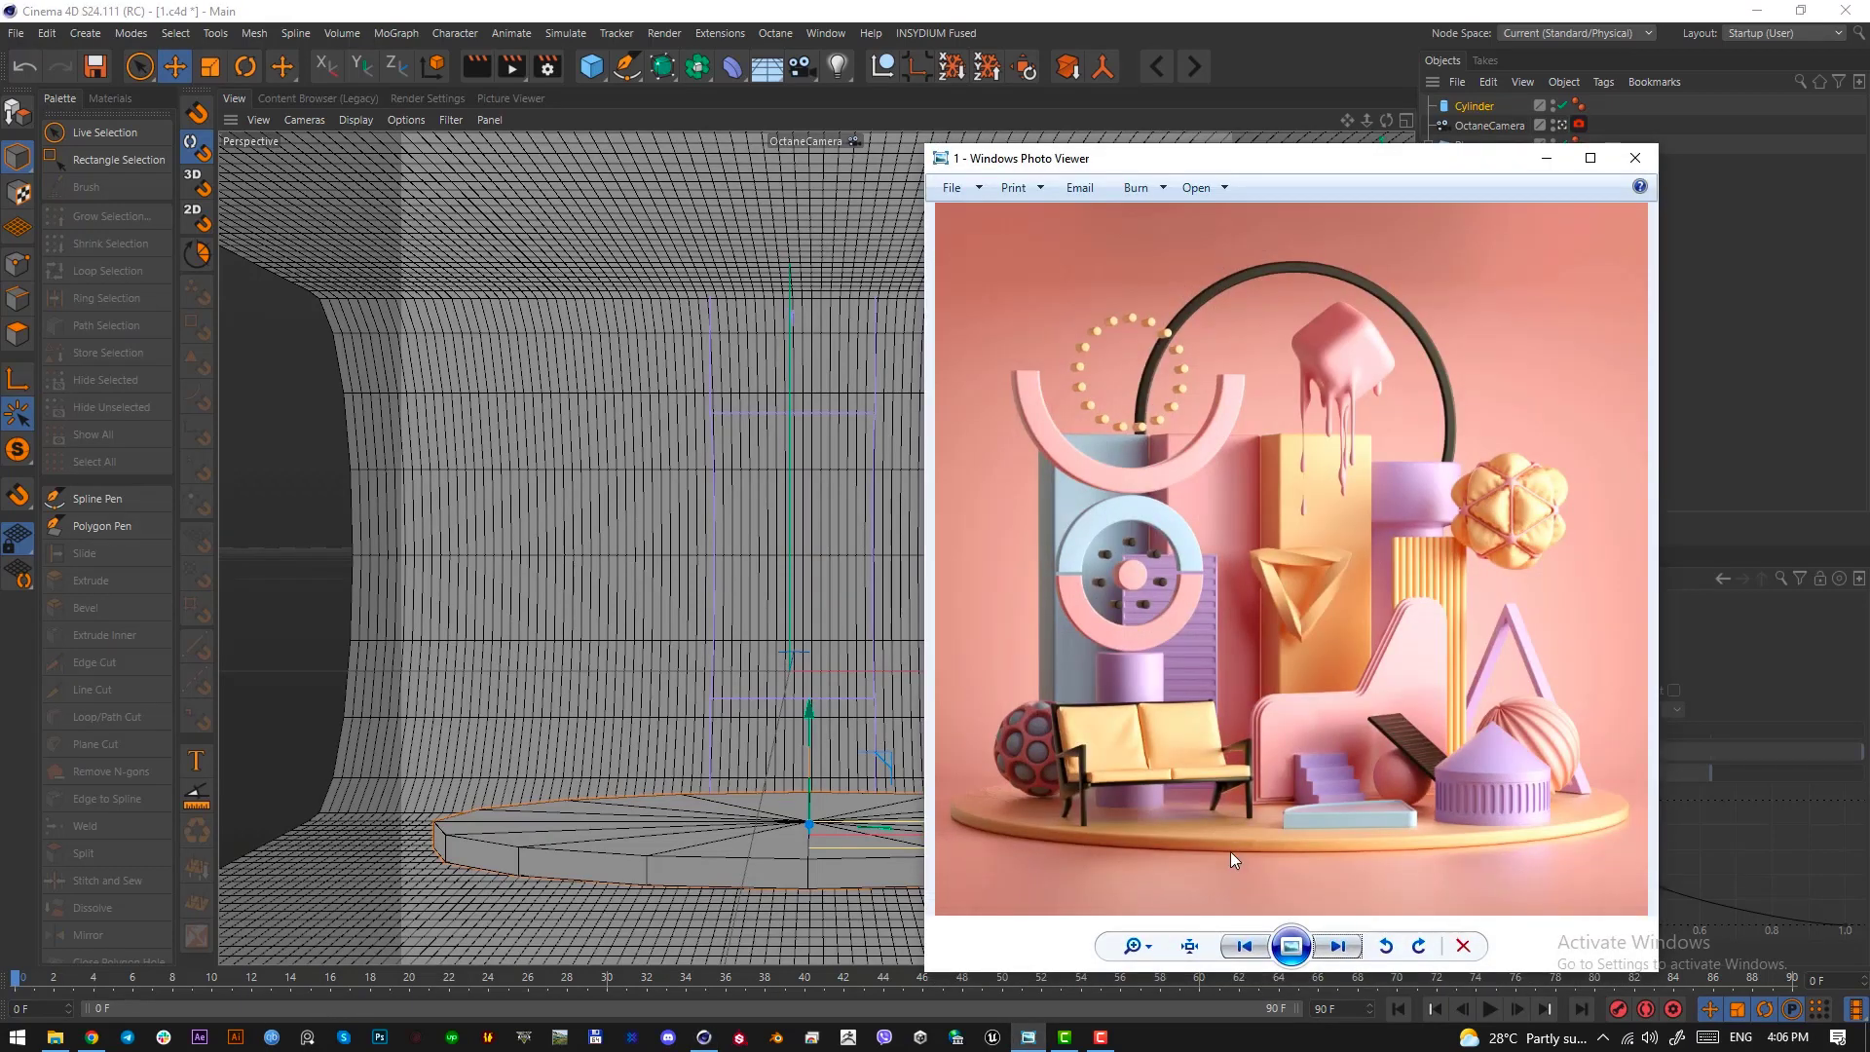
pyautogui.click(1547, 159)
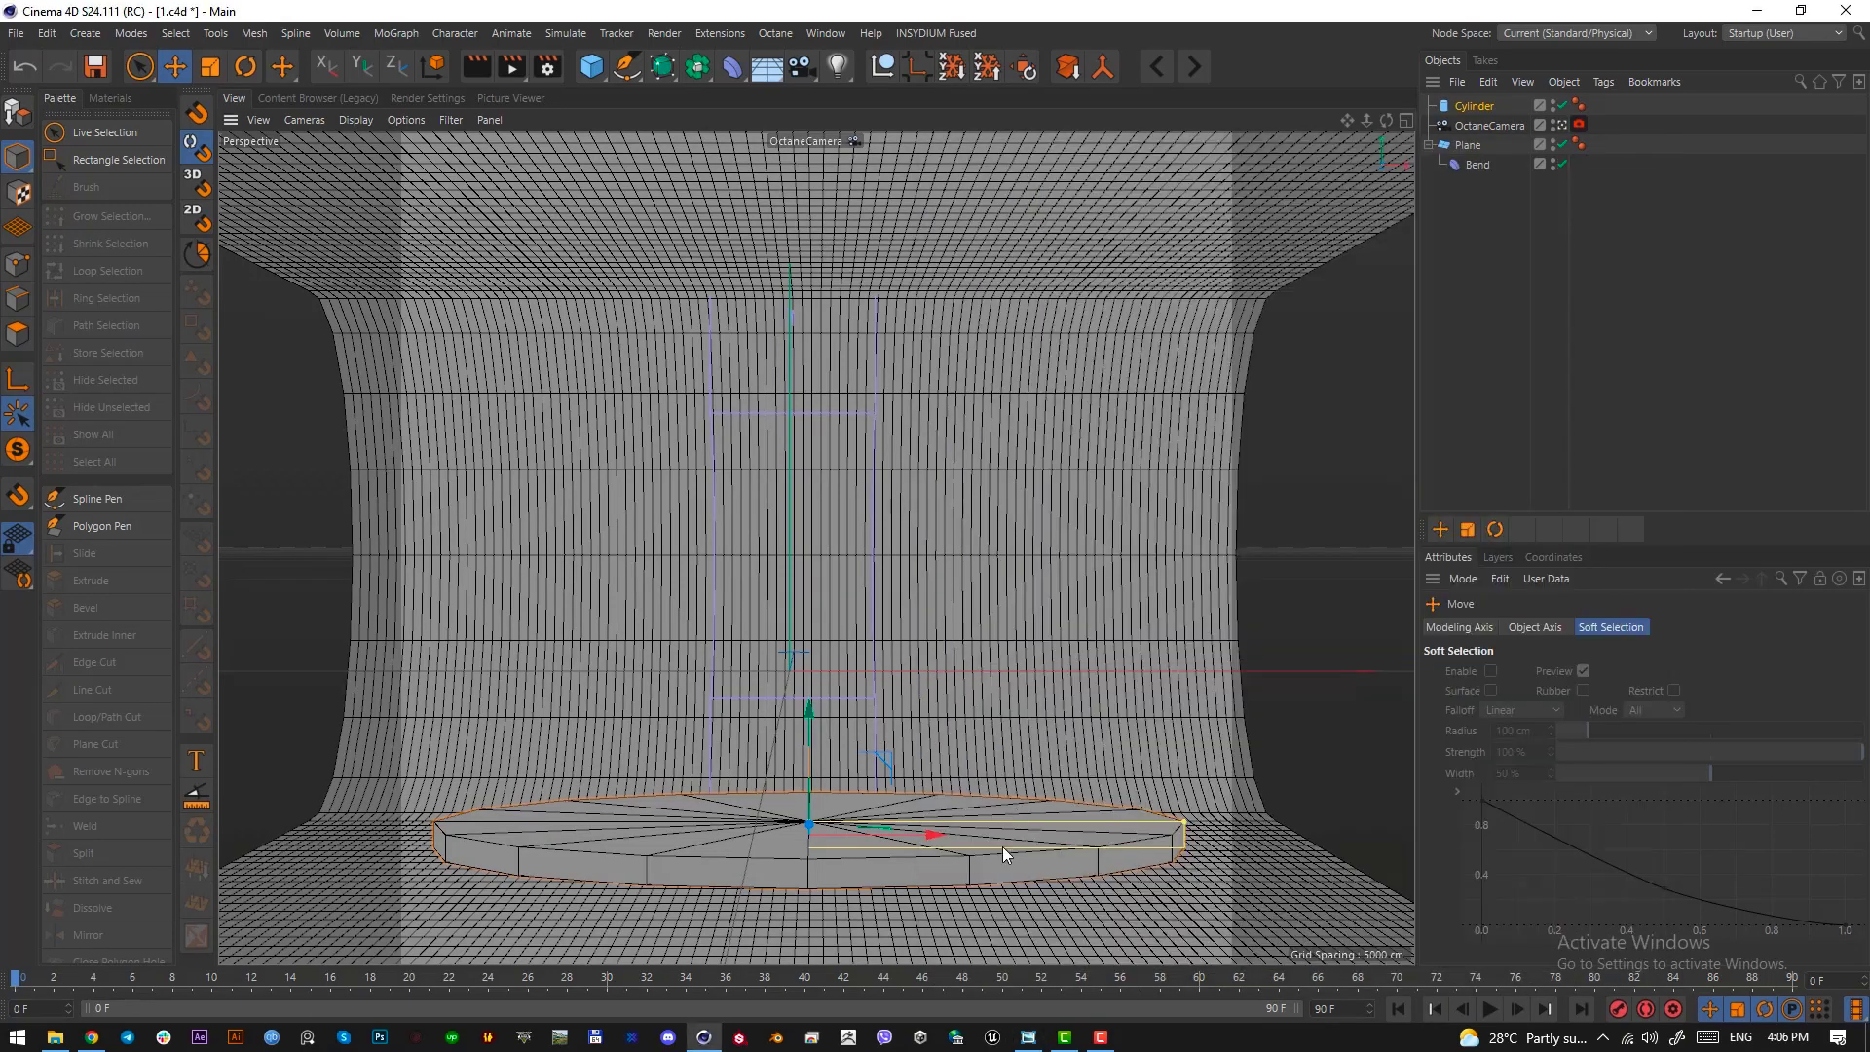
# Collapse the plane's hierarchy and reduce the cylinder's height to 8.368 cm
pyautogui.click(1514, 103)
pyautogui.click(1430, 144)
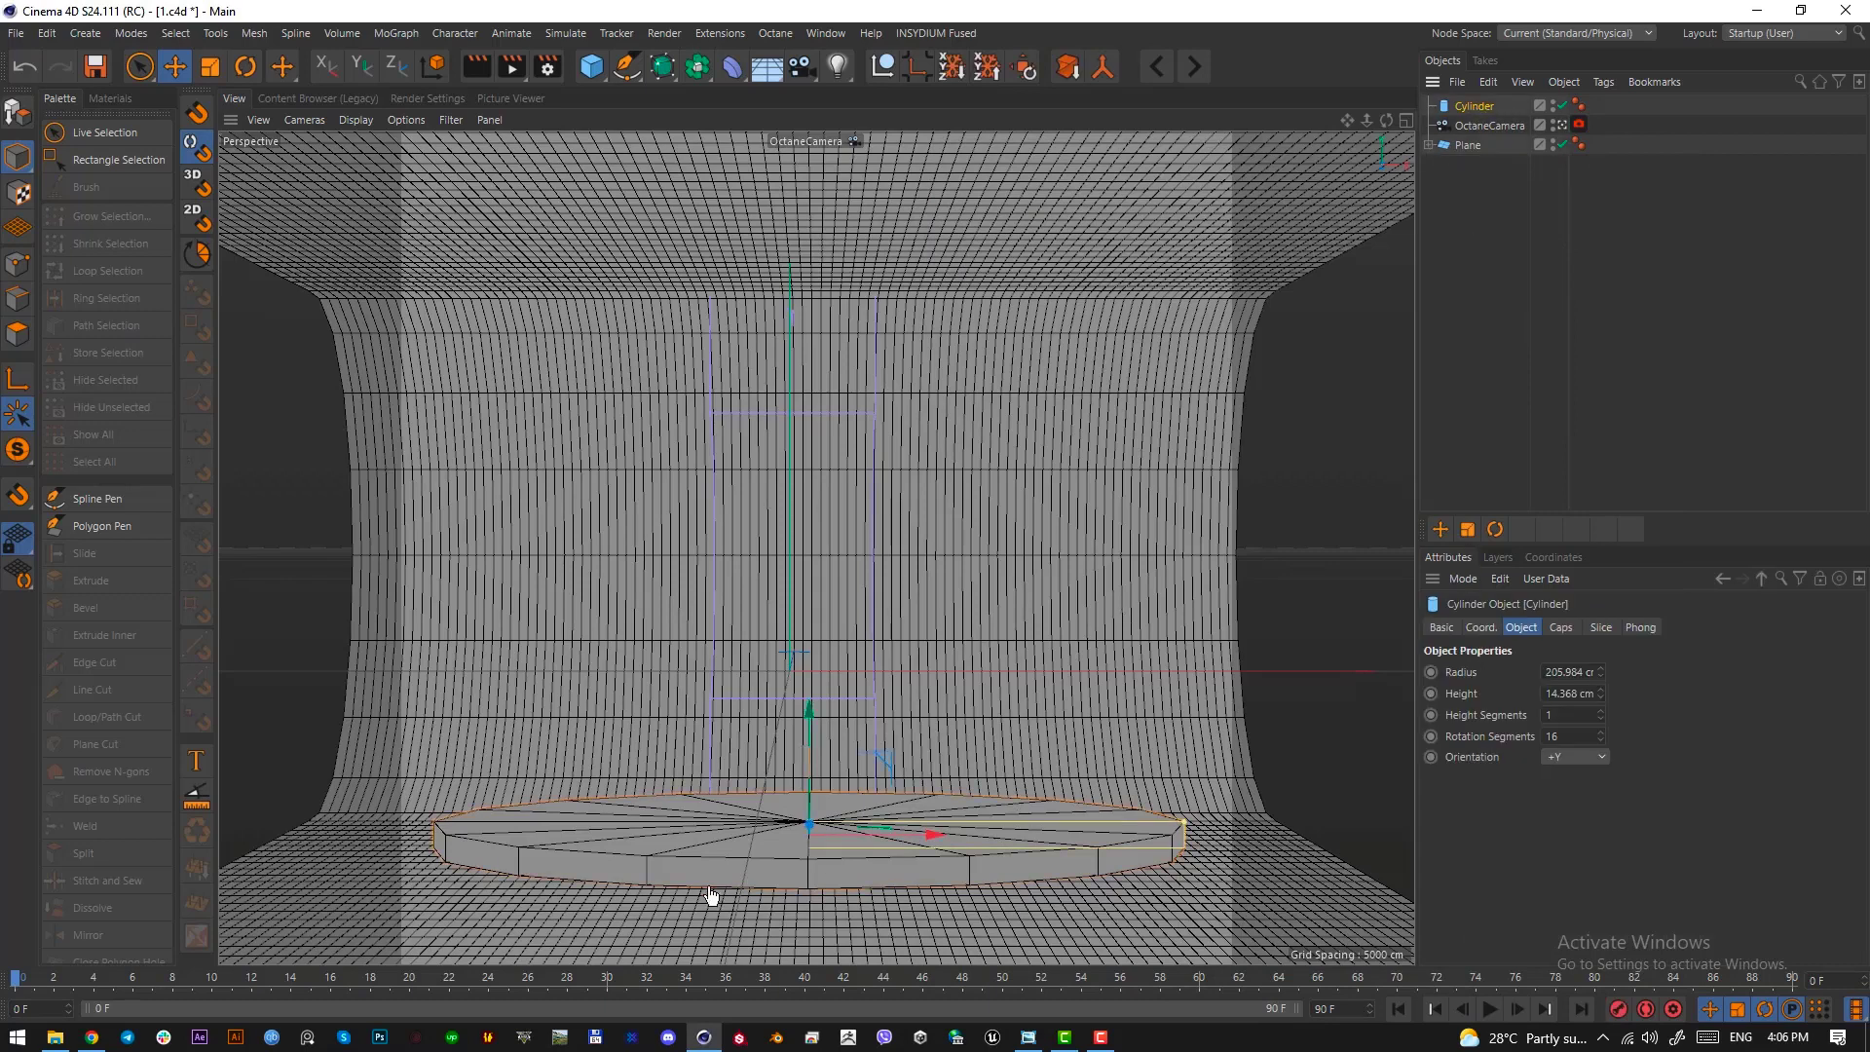
pyautogui.click(1567, 694)
pyautogui.scroll(-7, 1569, 694)
pyautogui.scroll(1, 1569, 691)
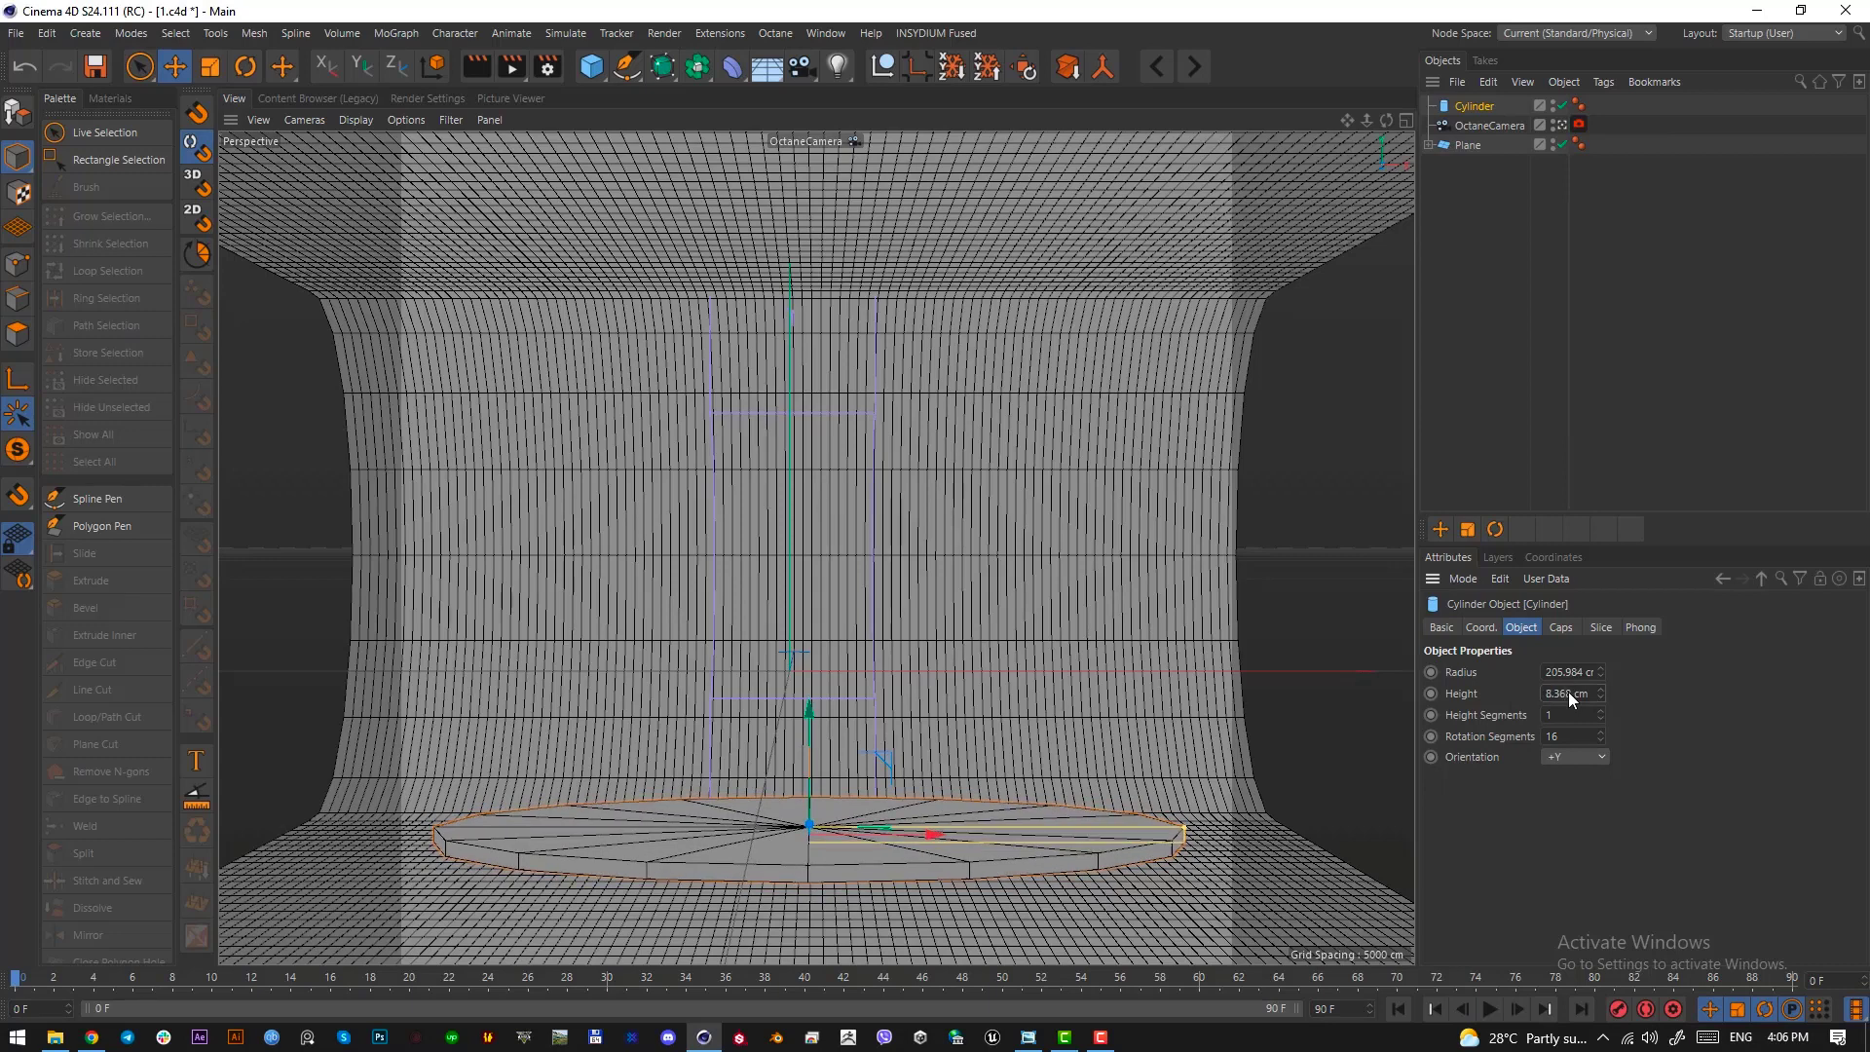
# Lower the disc in the side view until its underside sits exactly on the backdrop's floor, and return to the camera view
pyautogui.press('F3')
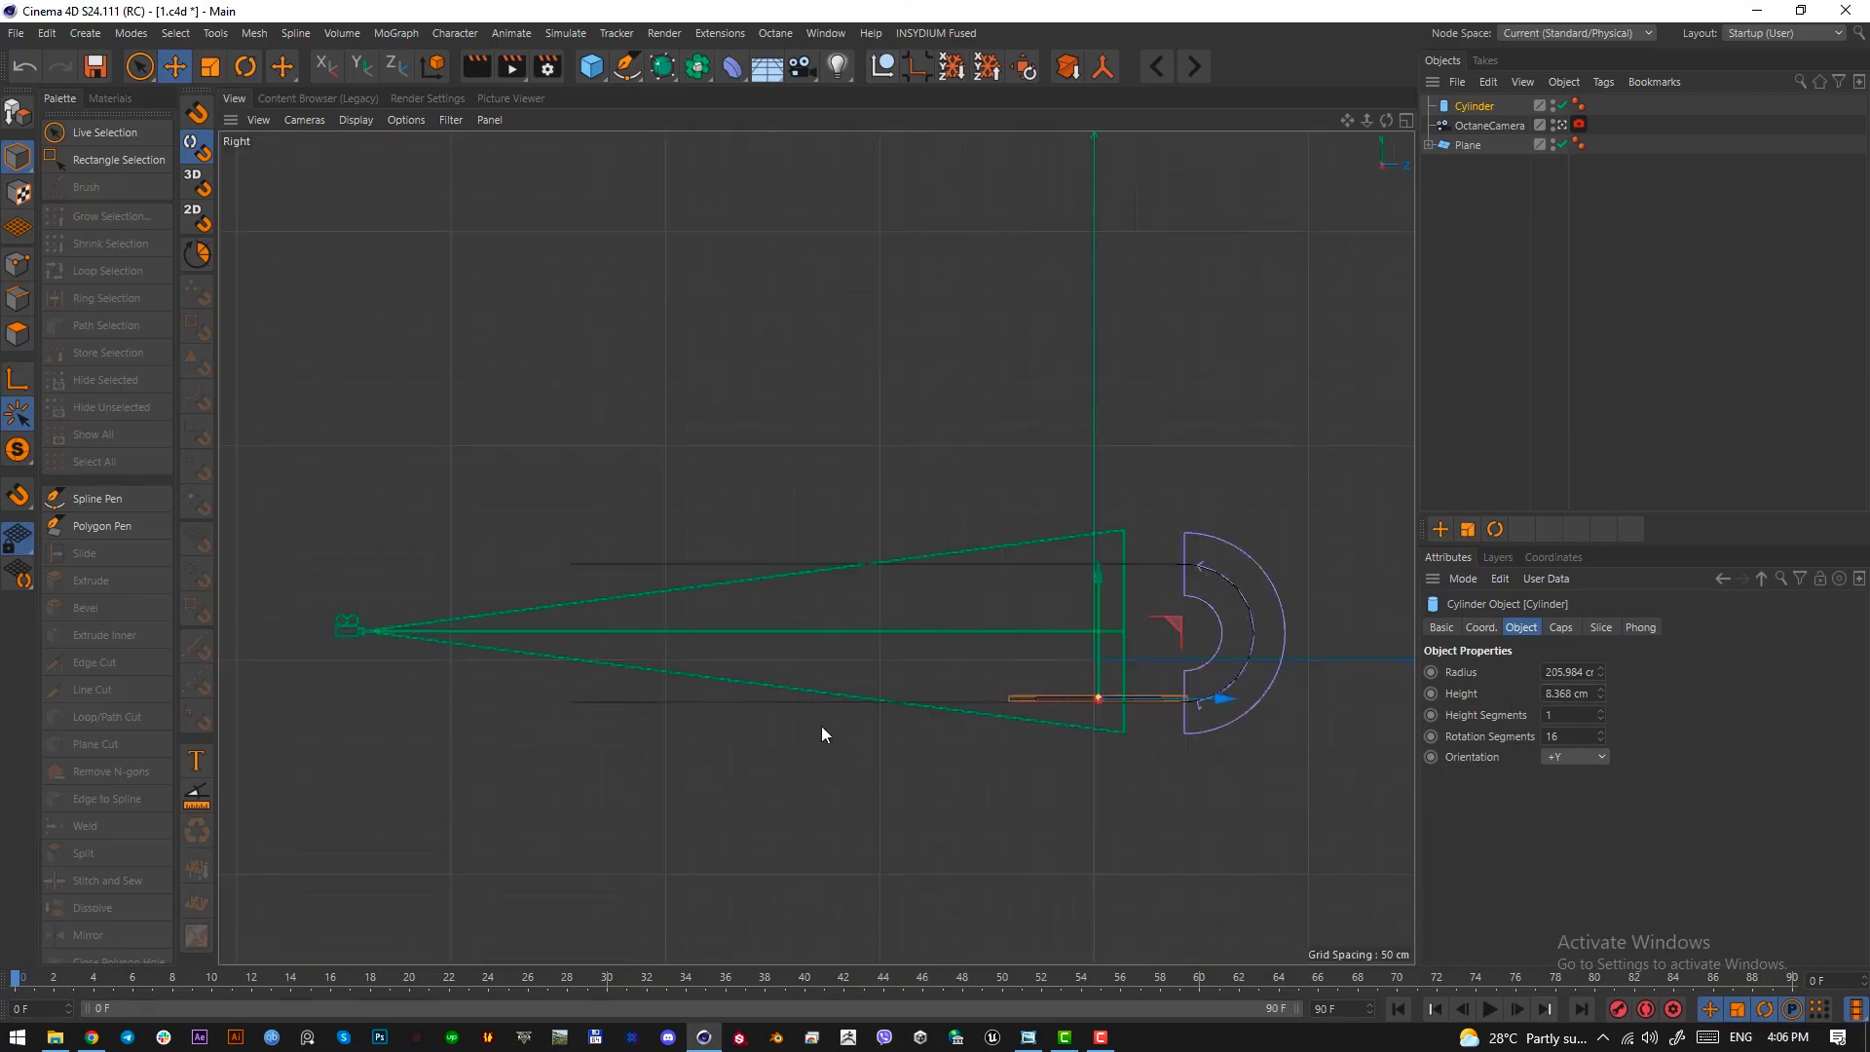
pyautogui.scroll(8, 1186, 705)
pyautogui.scroll(5, 961, 682)
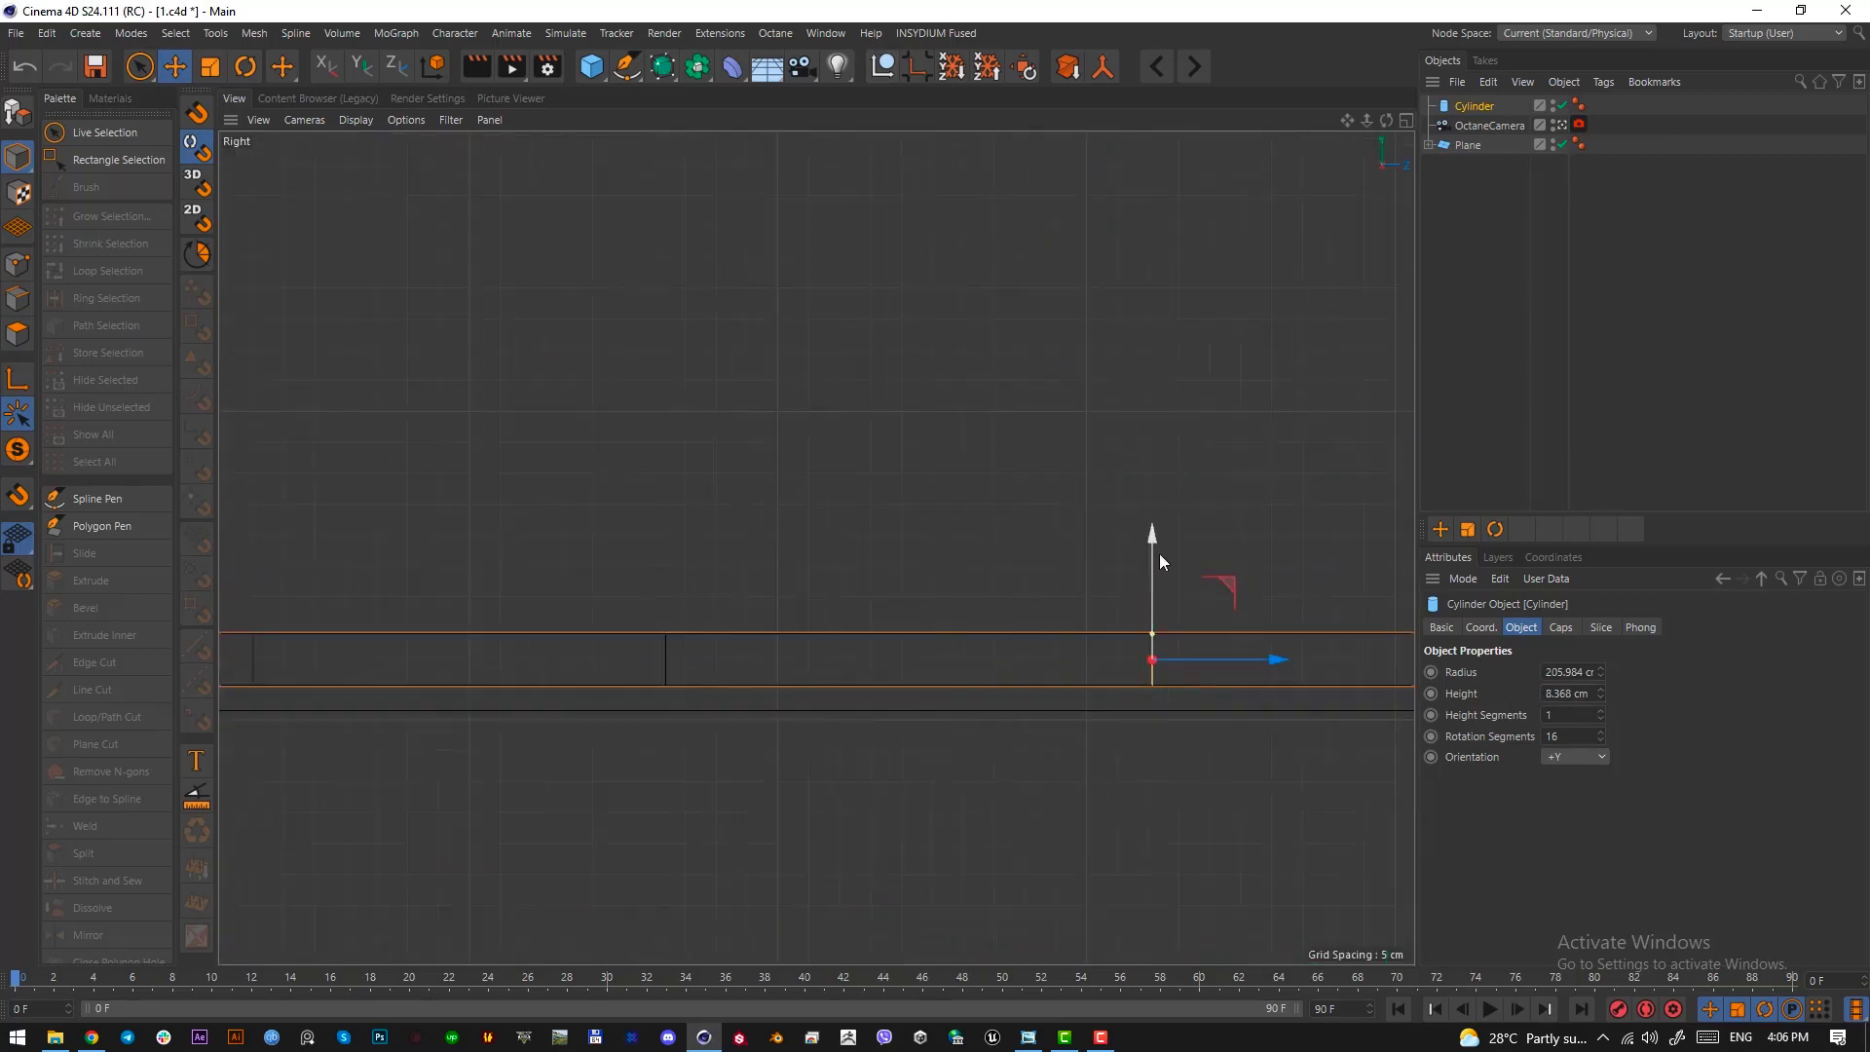
pyautogui.moveTo(1154, 574); pyautogui.dragTo(1159, 577)
pyautogui.scroll(10, 1169, 680)
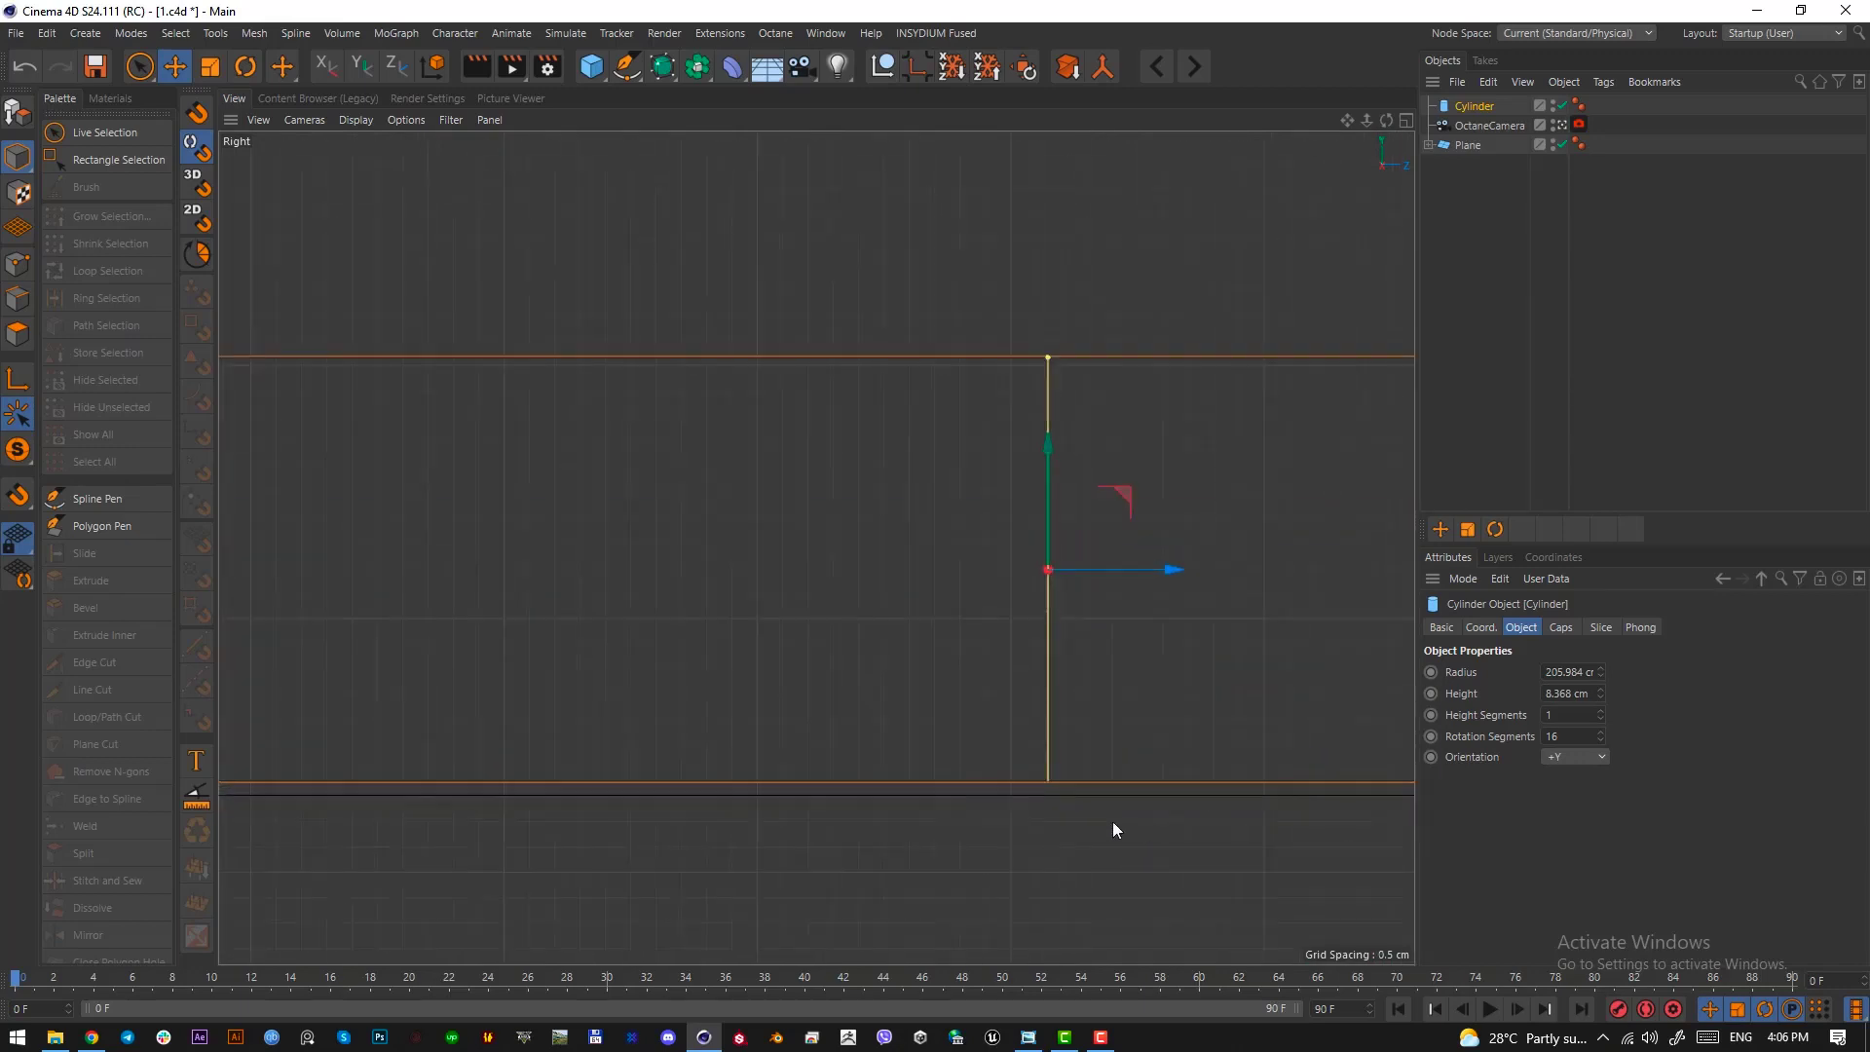
pyautogui.moveTo(1015, 345)
pyautogui.mouseDown()
pyautogui.moveTo(1014, 315)
pyautogui.moveTo(1021, 360)
pyautogui.mouseUp()
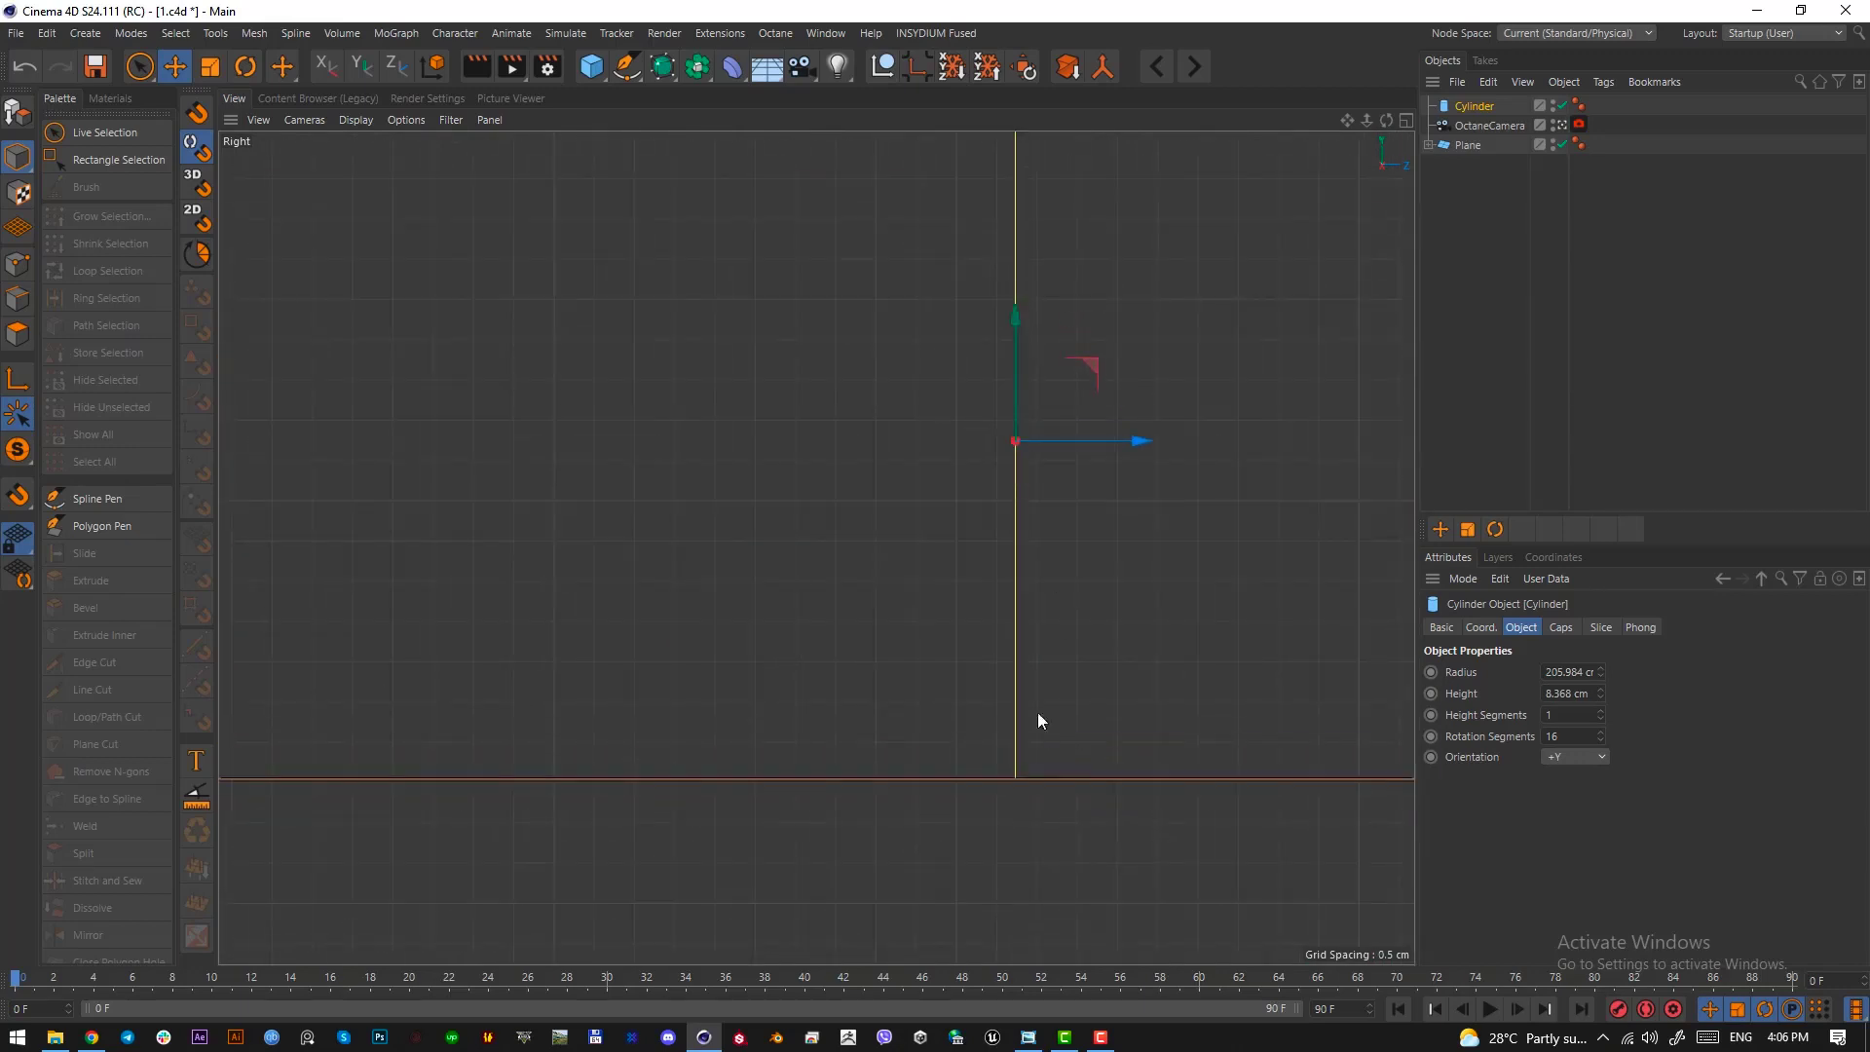
pyautogui.scroll(2, 1037, 711)
pyautogui.moveTo(993, 263); pyautogui.dragTo(1009, 263)
pyautogui.press('F1')
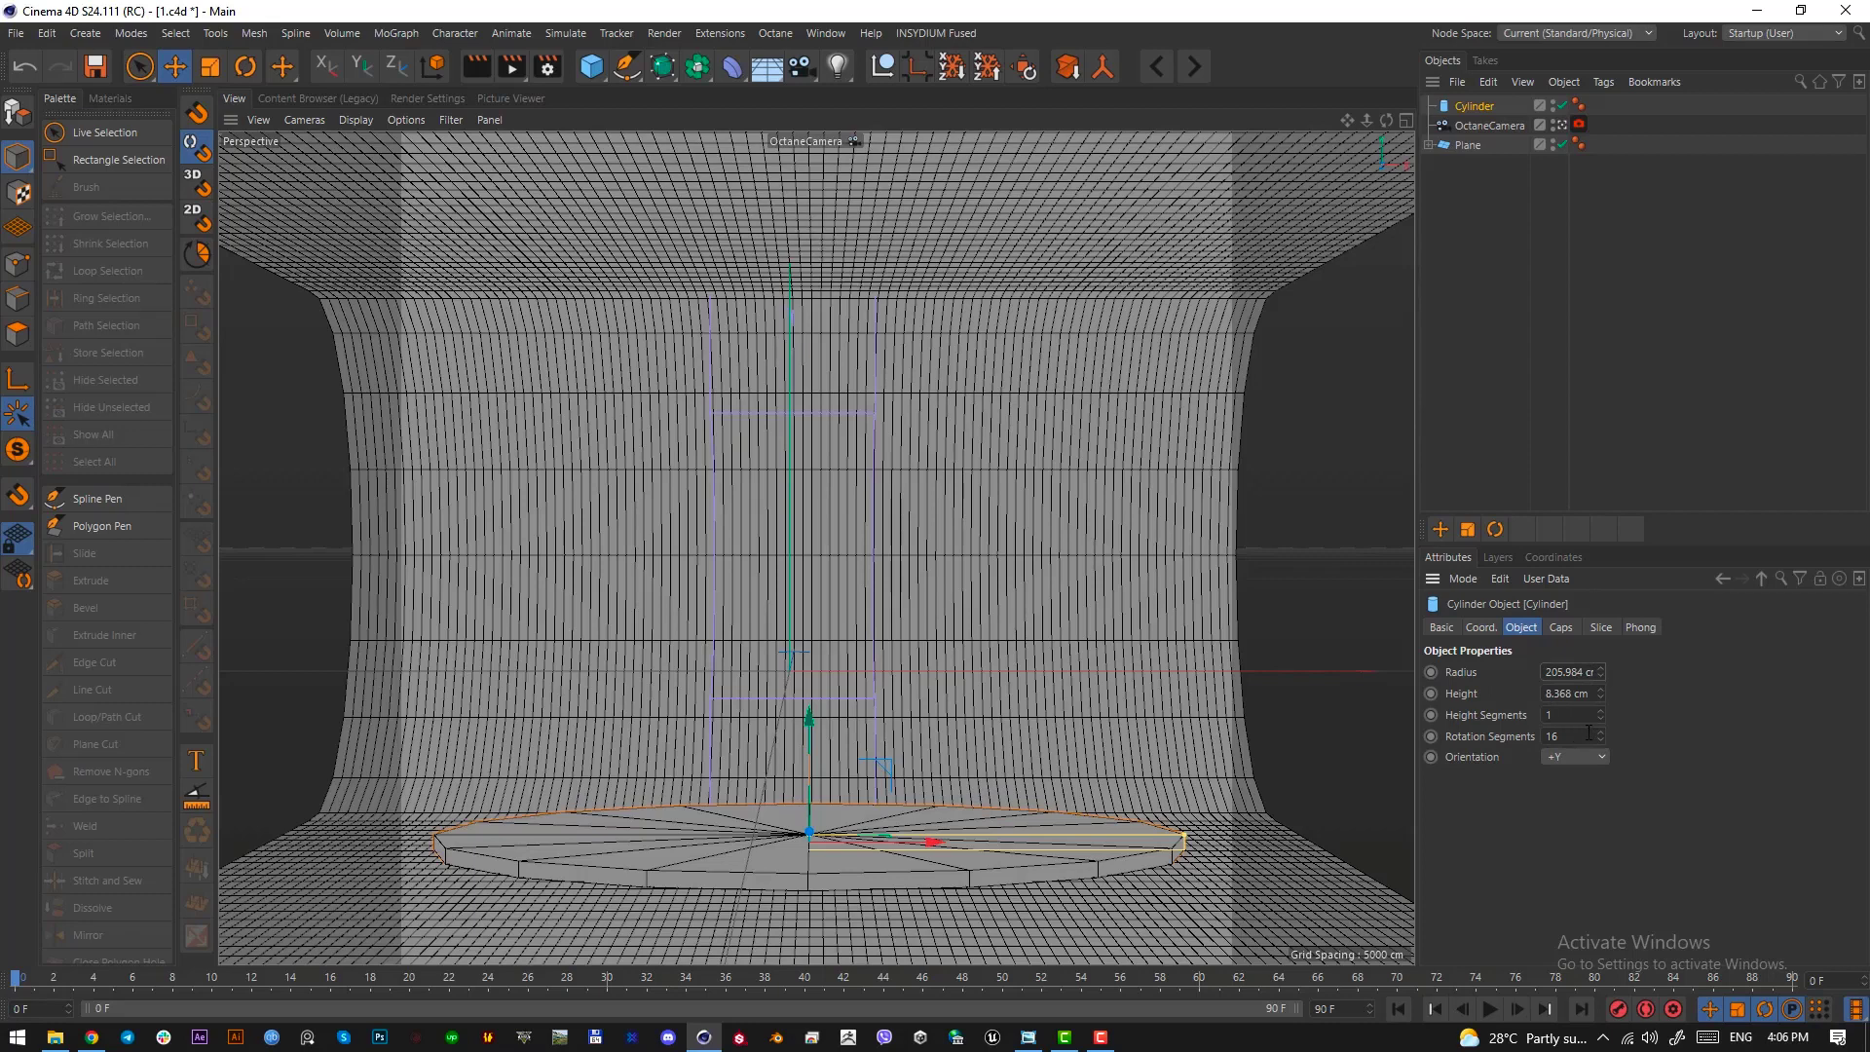
# Increase the disc cylinder's rotation segments to 100 to smooth its outline
pyautogui.write('50')
pyautogui.press('Return')
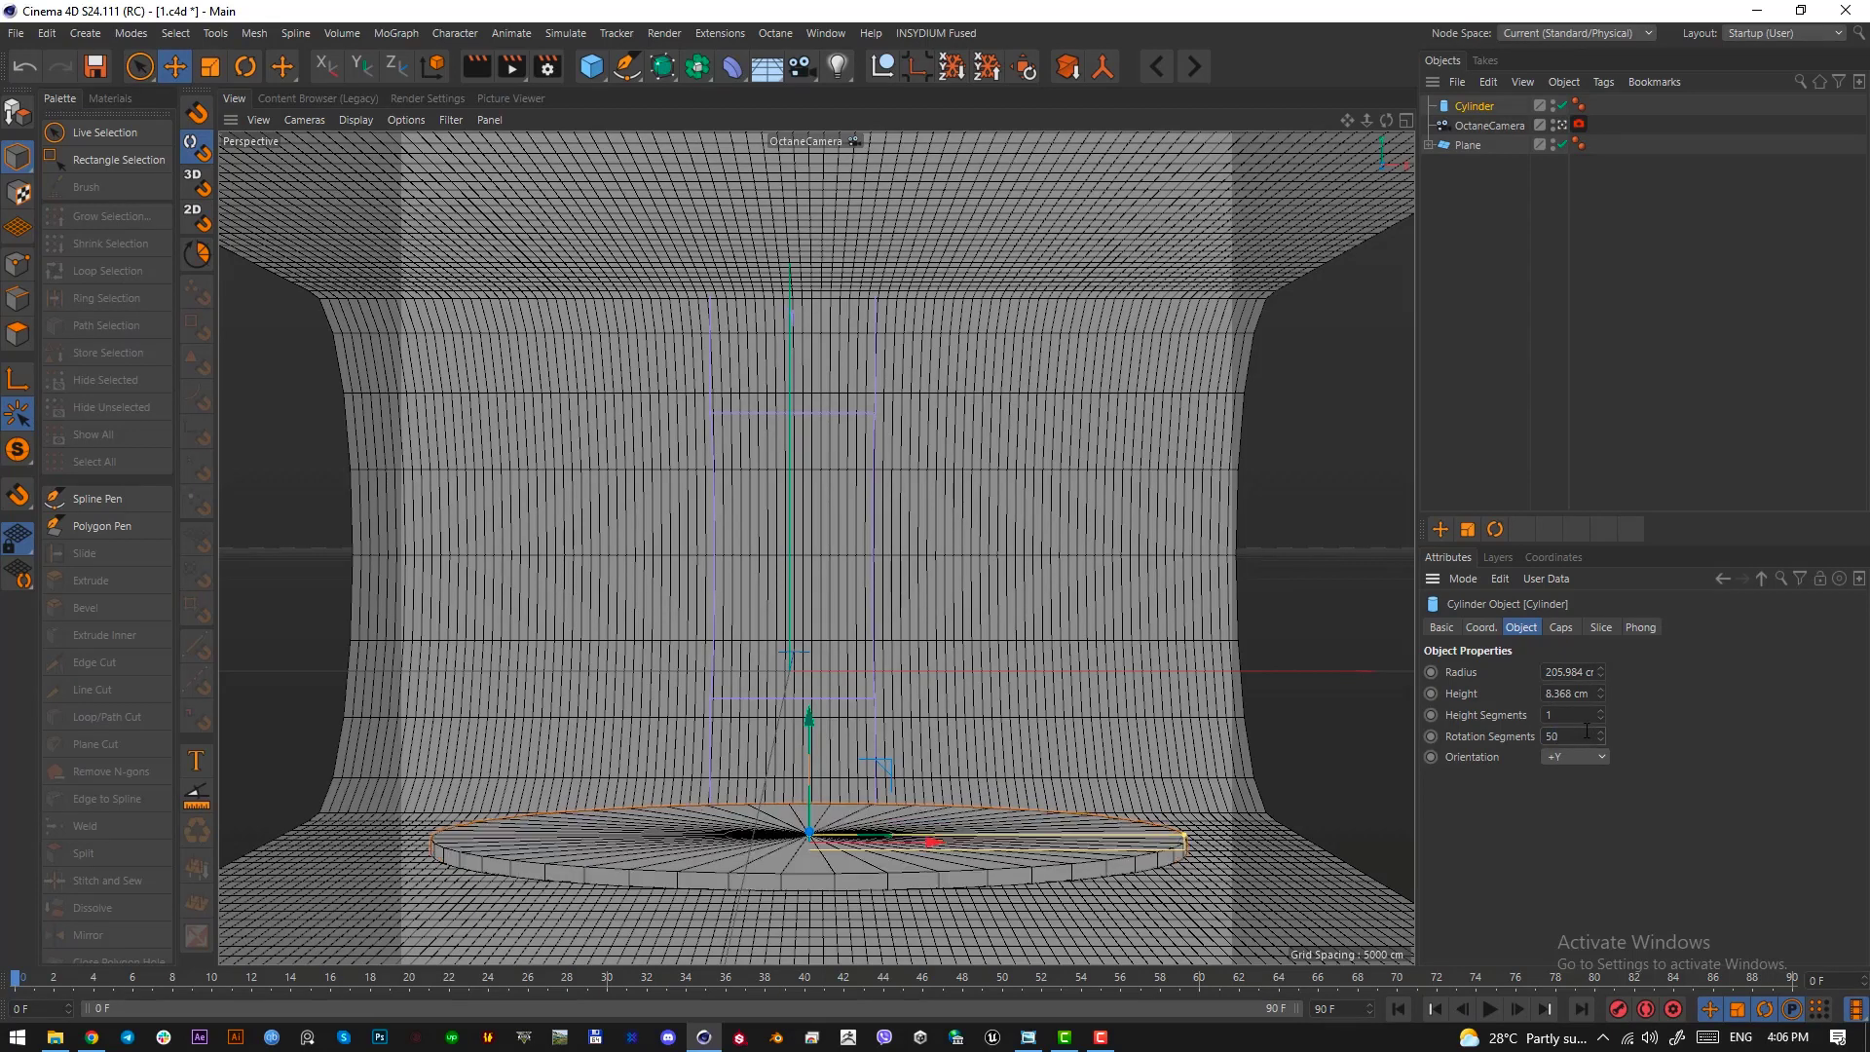
pyautogui.write('100')
pyautogui.press('Return')
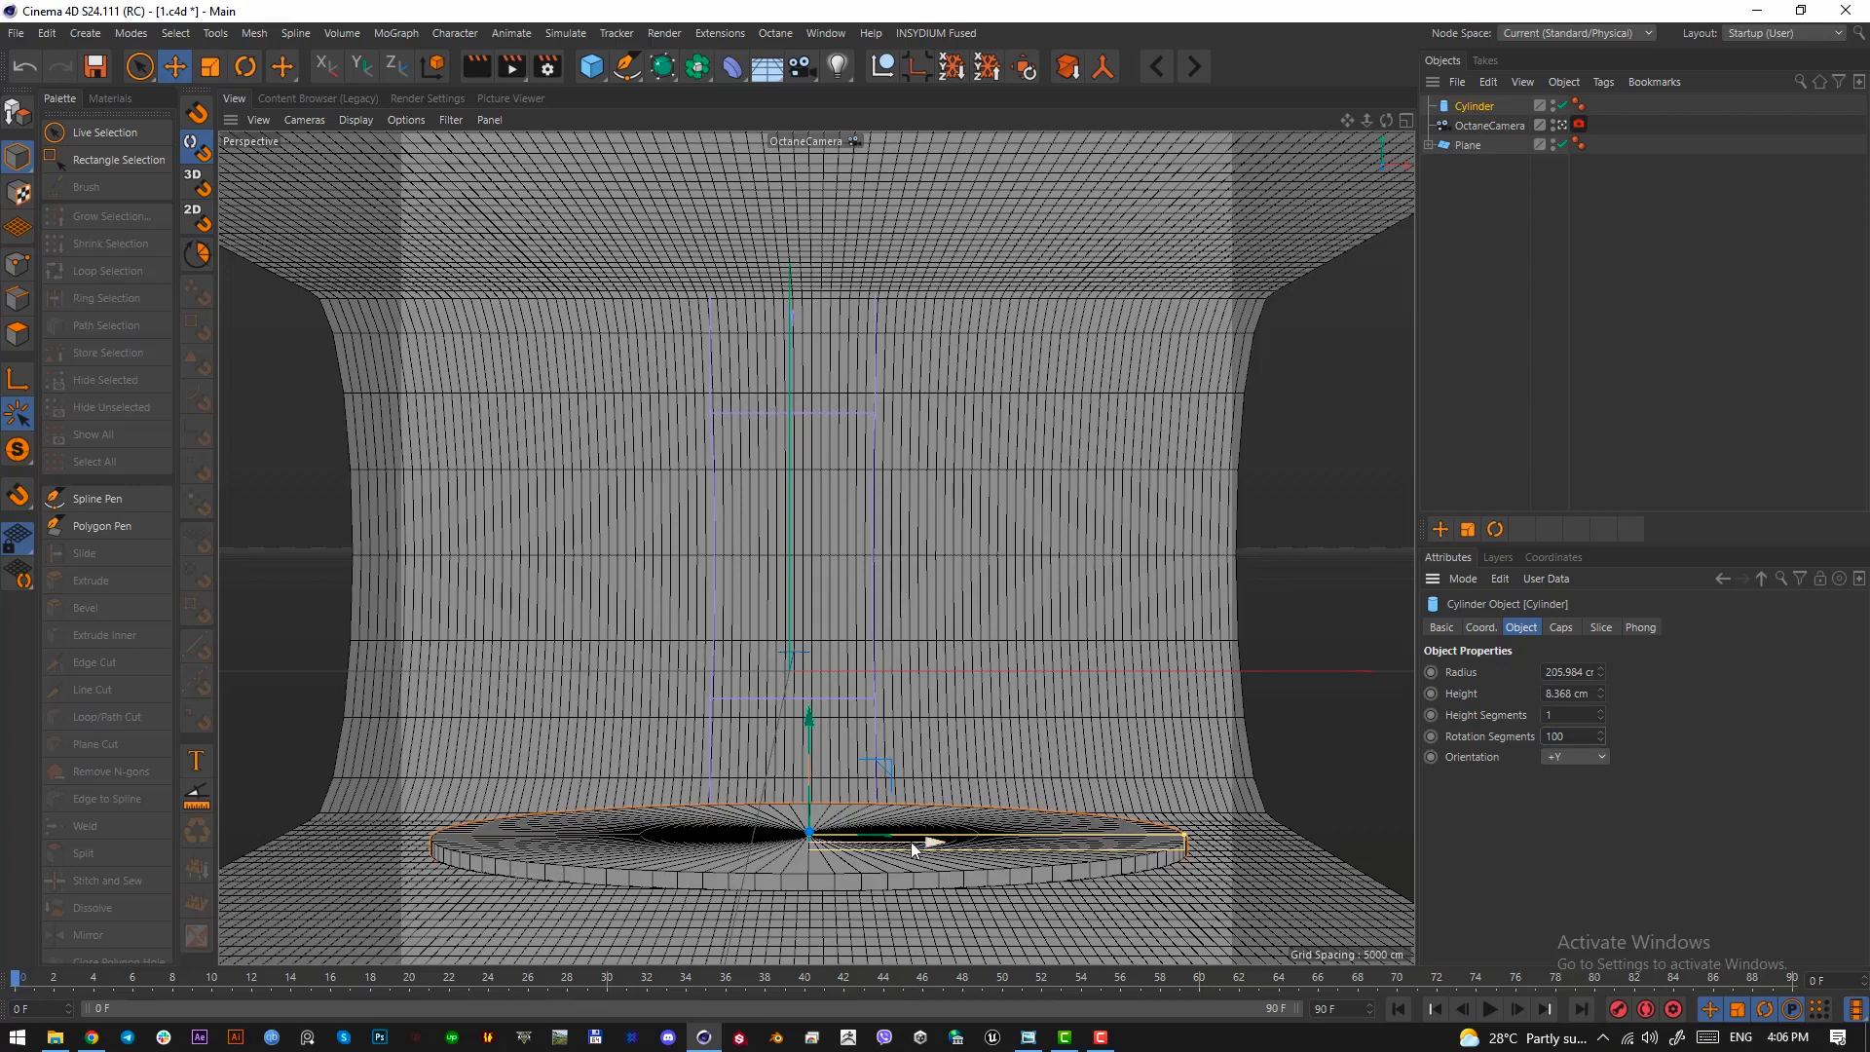
# Enable a fillet on the disc's caps with a 2 cm radius and deselect the disc
pyautogui.click(1561, 628)
pyautogui.click(1503, 719)
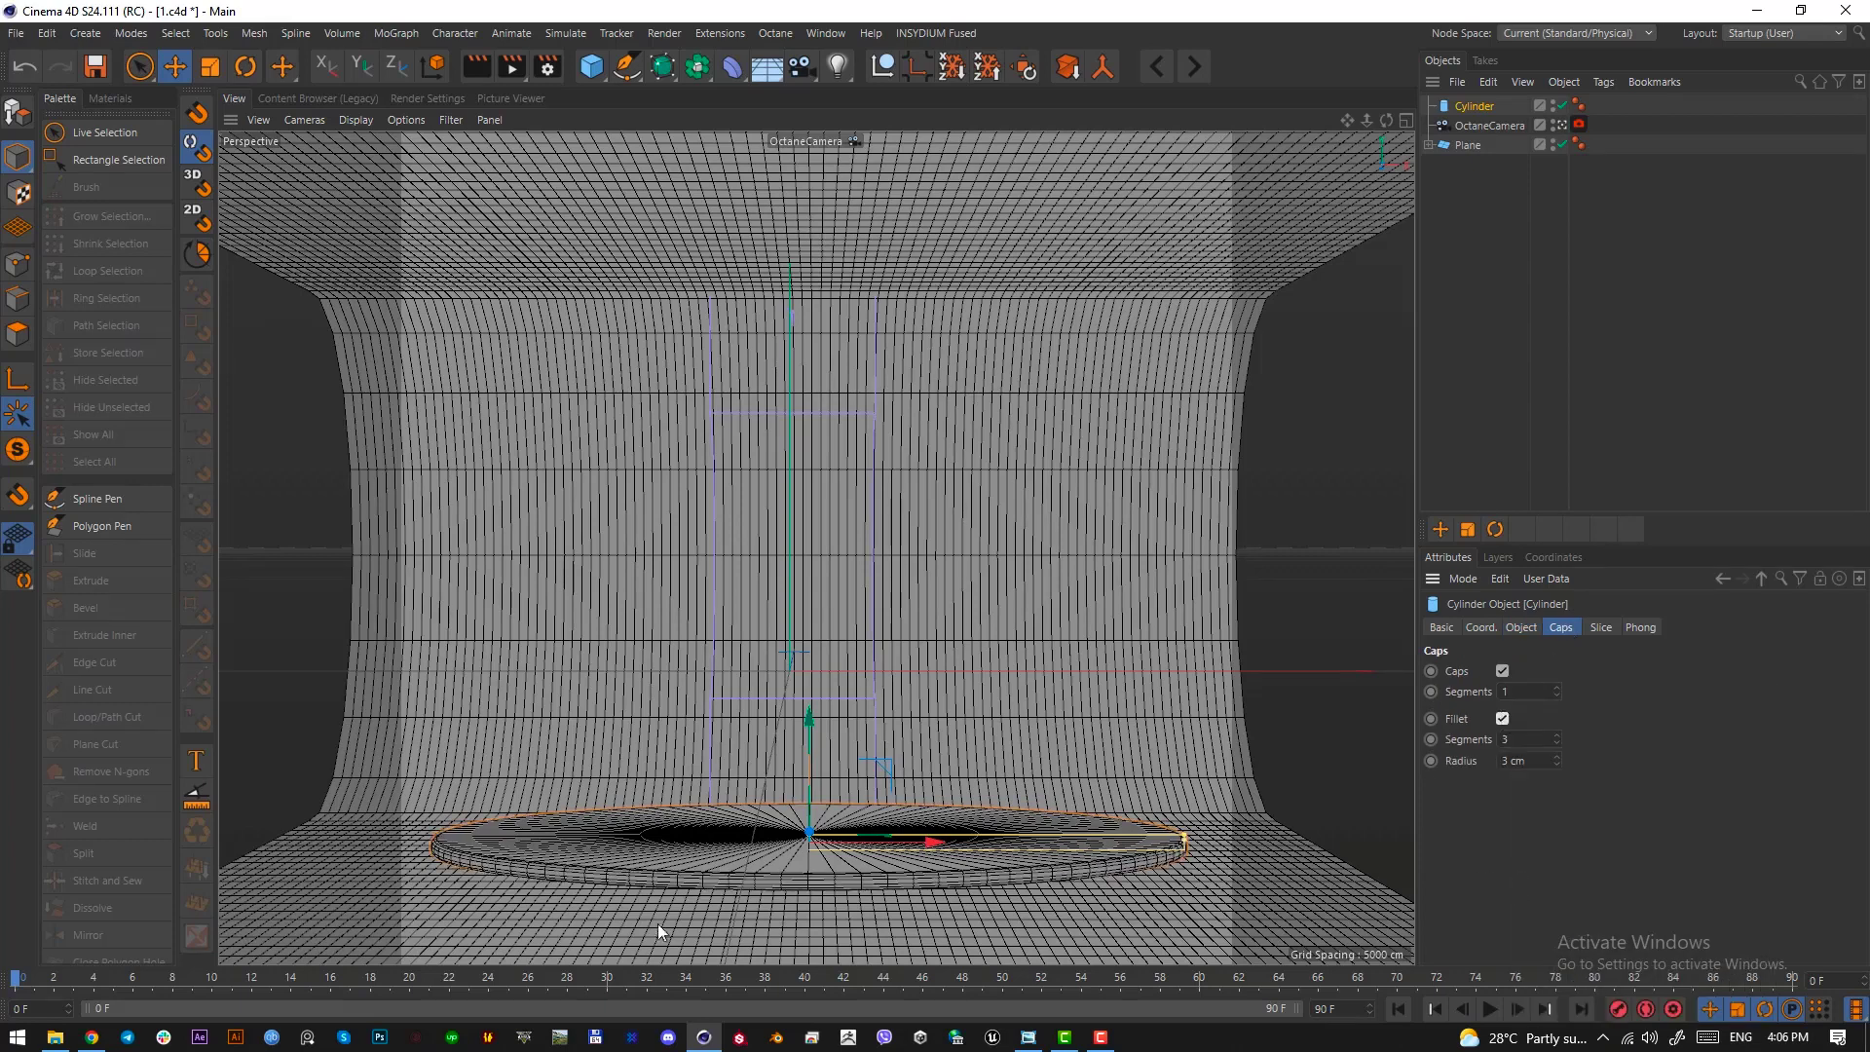
pyautogui.click(1540, 763)
pyautogui.write('2')
pyautogui.press('Return')
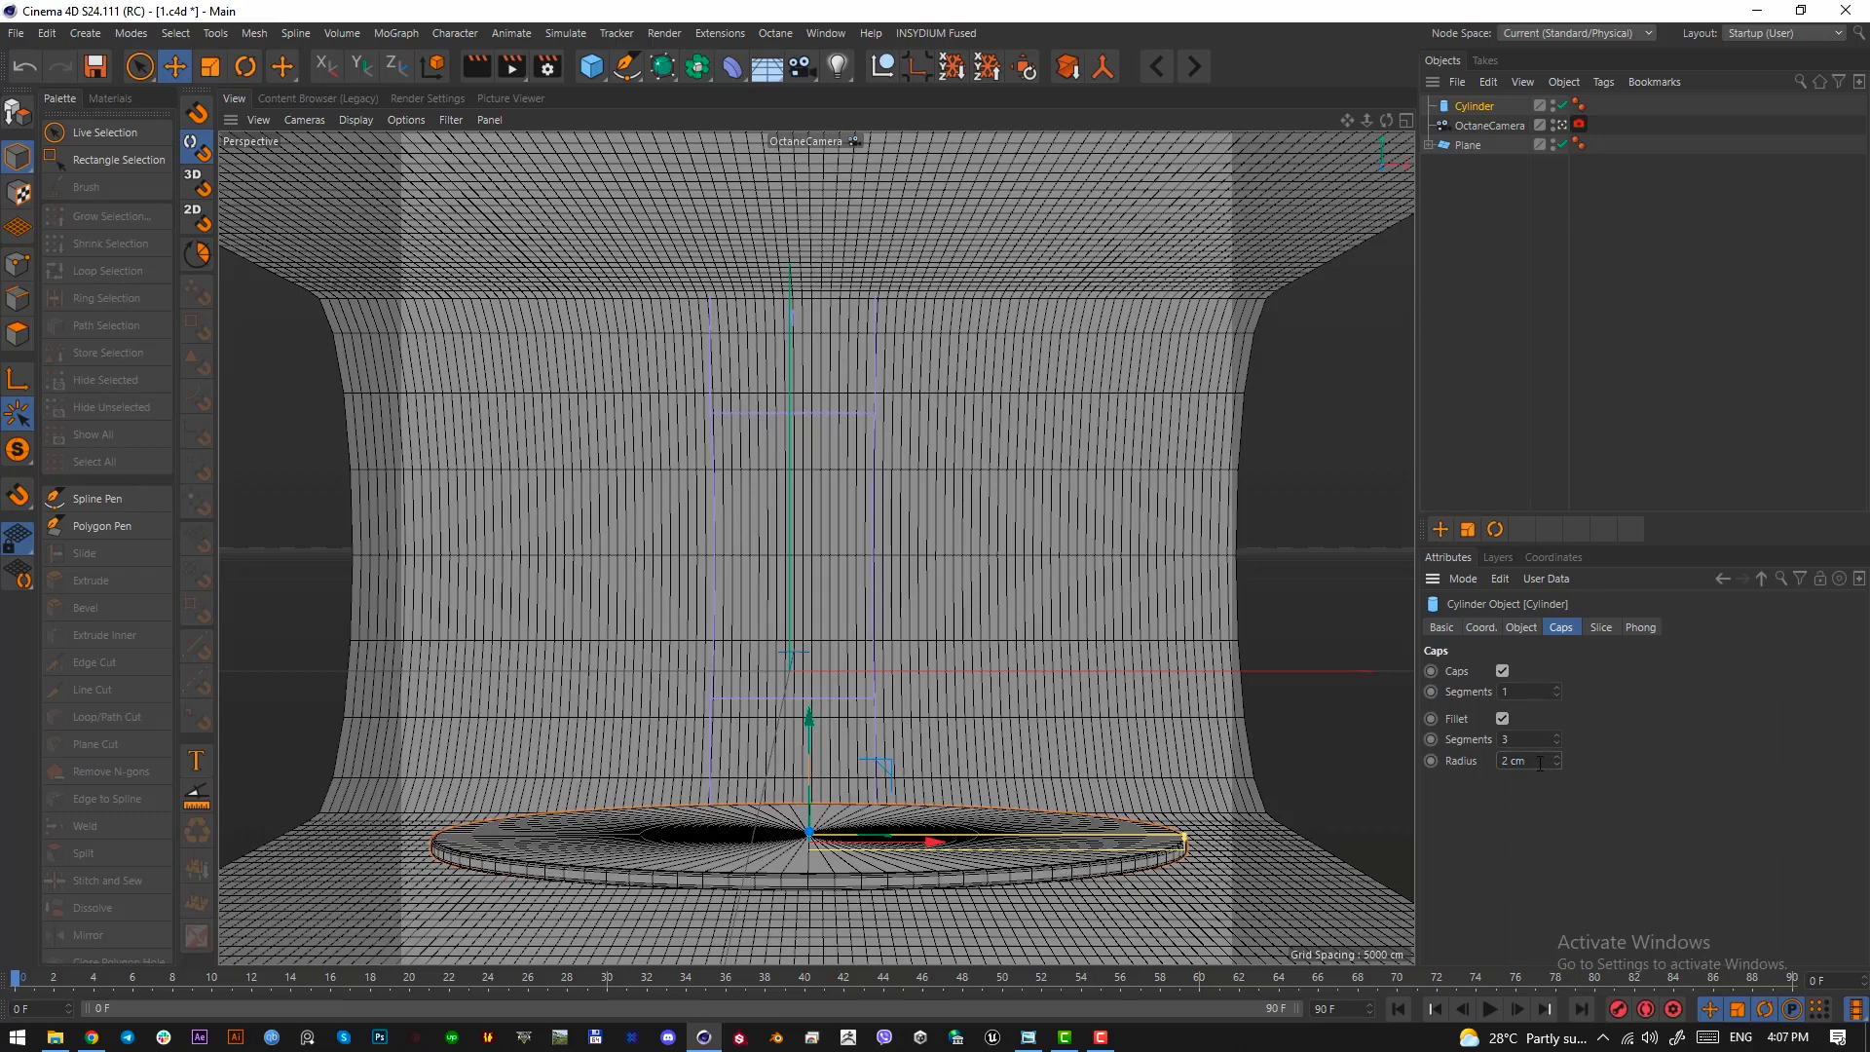
pyautogui.click(1278, 586)
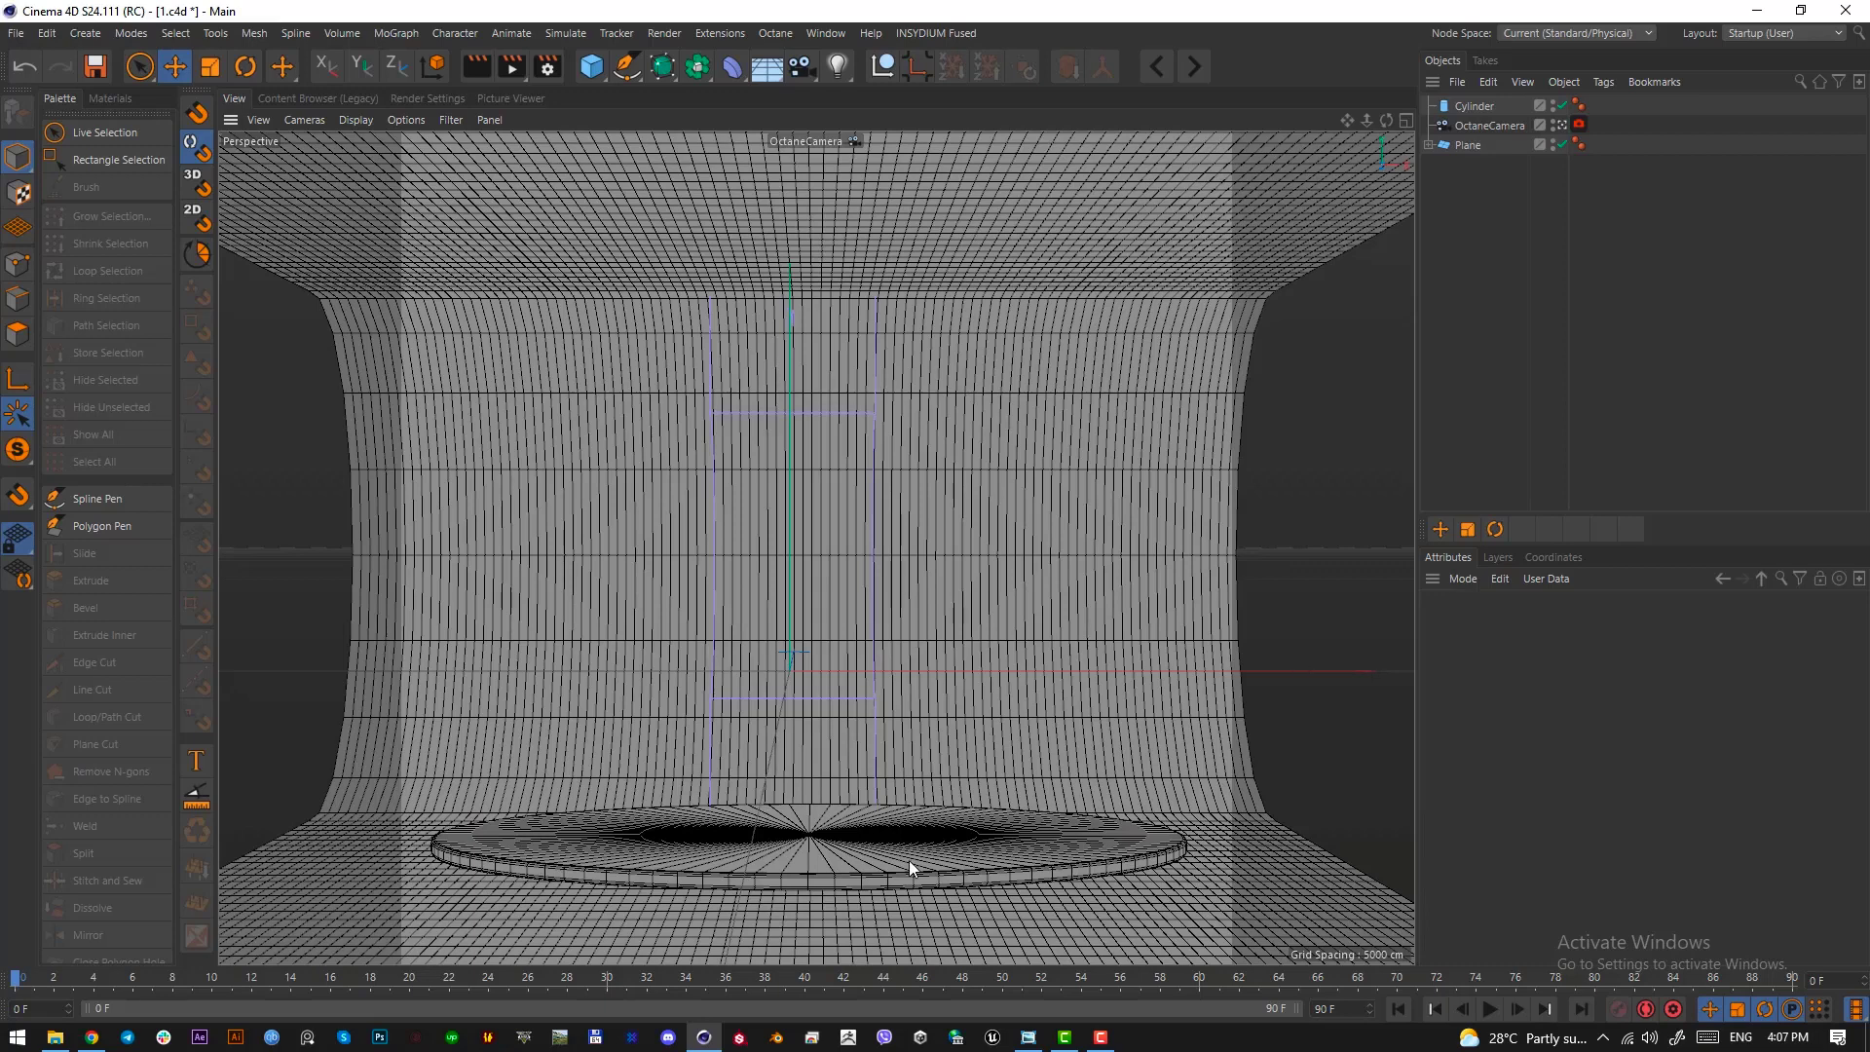
# Compare the disc with the reference image, reposition the image window, and save the scene
pyautogui.click(1027, 1038)
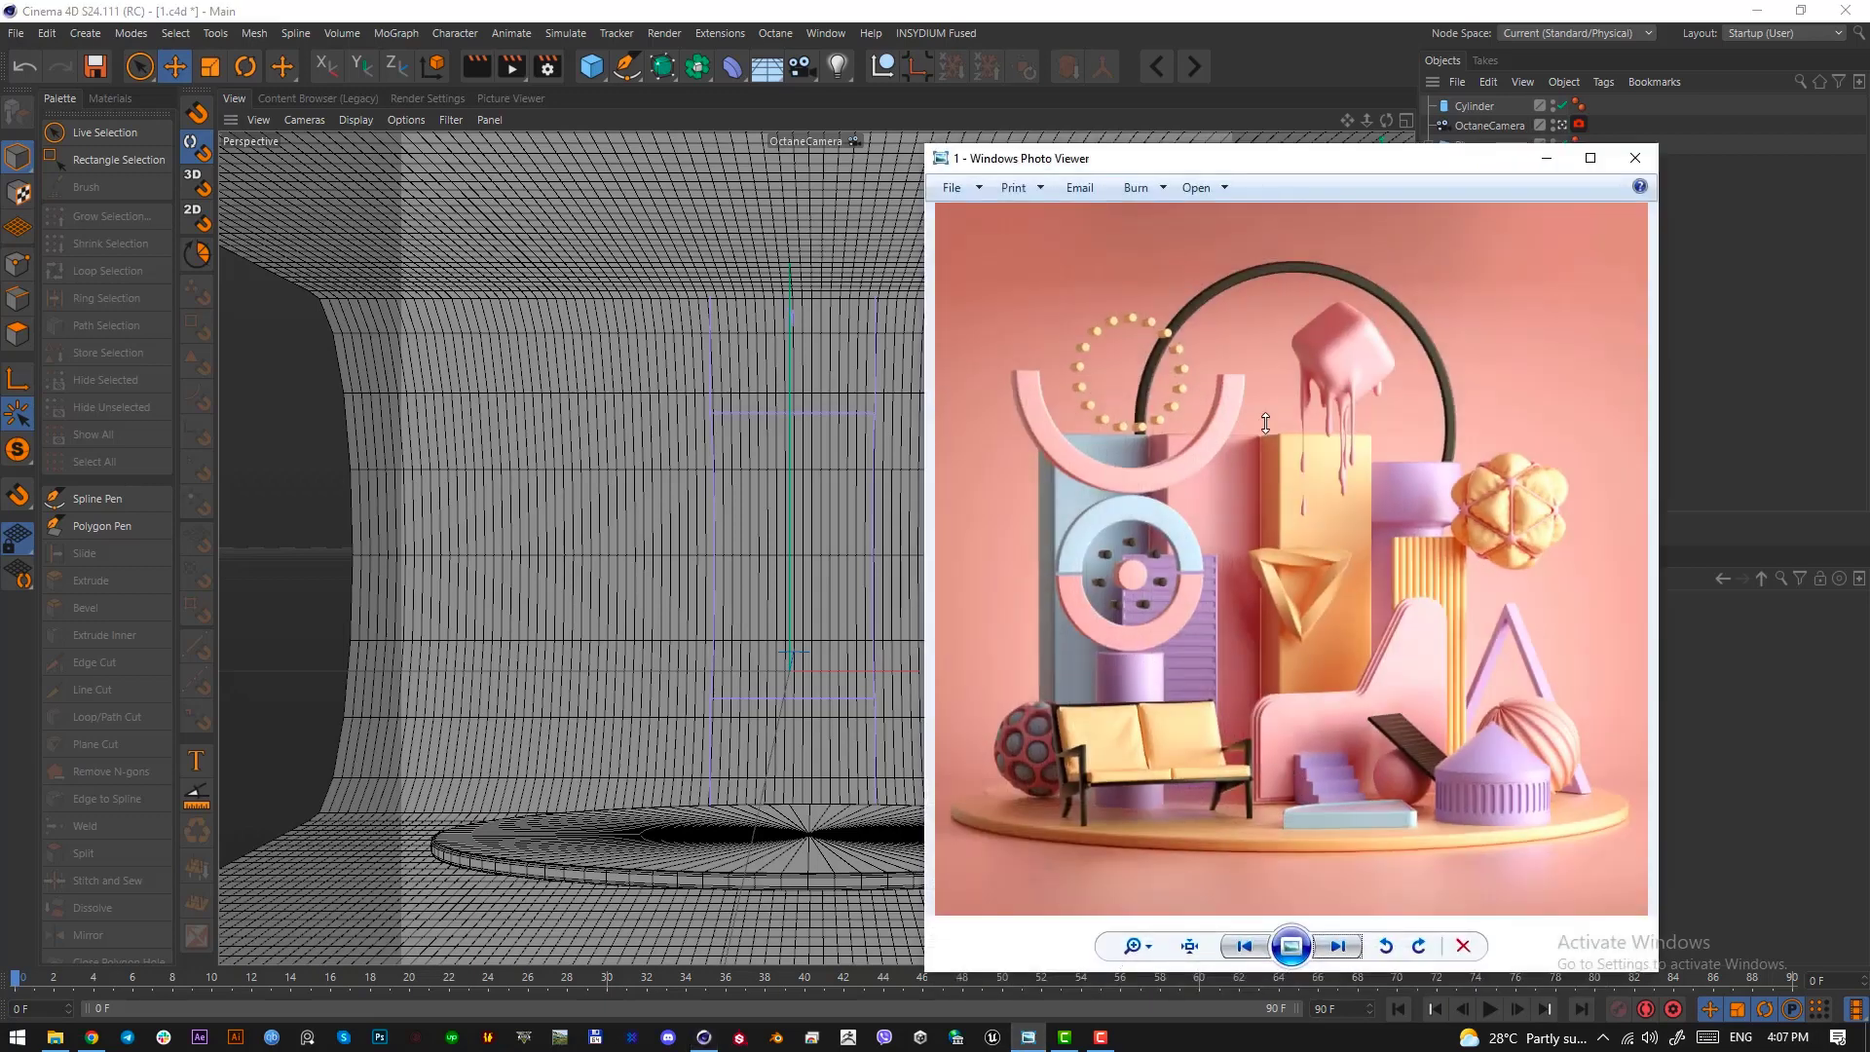
pyautogui.moveTo(1238, 173); pyautogui.dragTo(1298, 222)
pyautogui.click(408, 9)
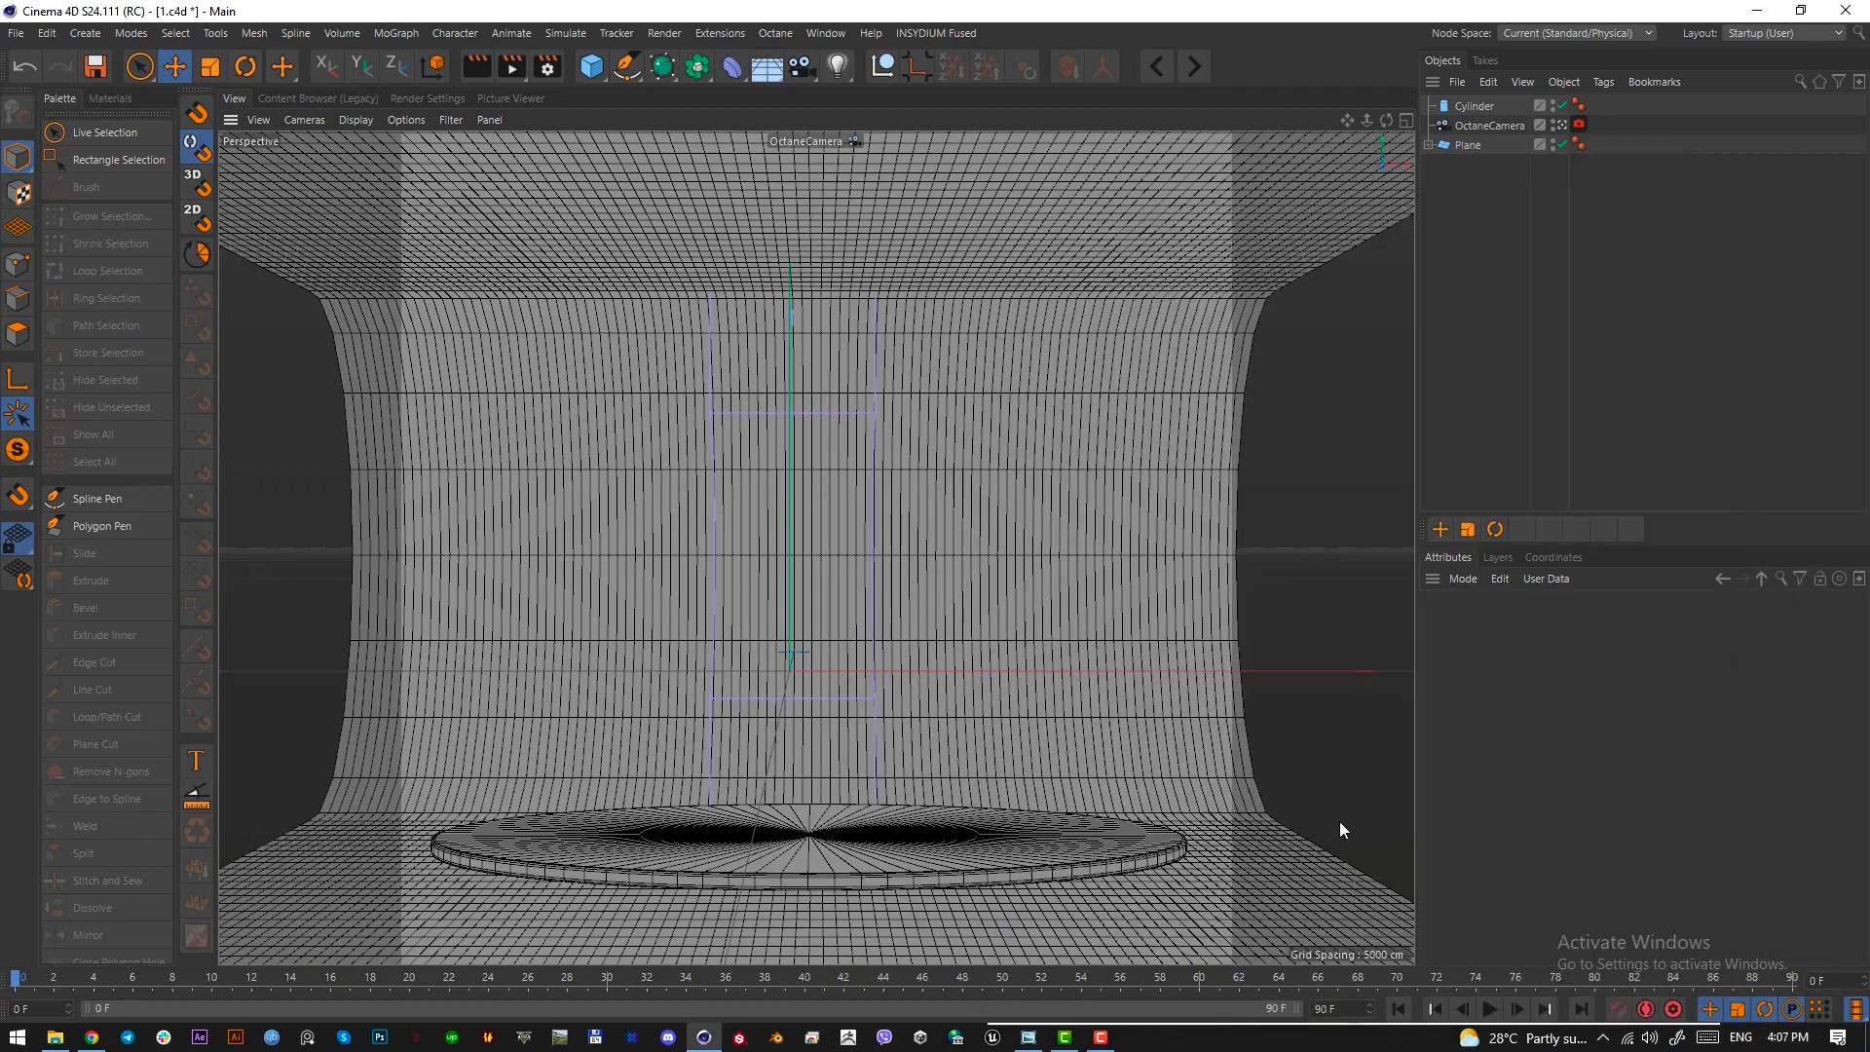
pyautogui.hotkey('ctrl', 's')
# Examine the tall blue, pink and yellow blocks in the reference image up close, including their edges, and hide the image again
pyautogui.click(1028, 1037)
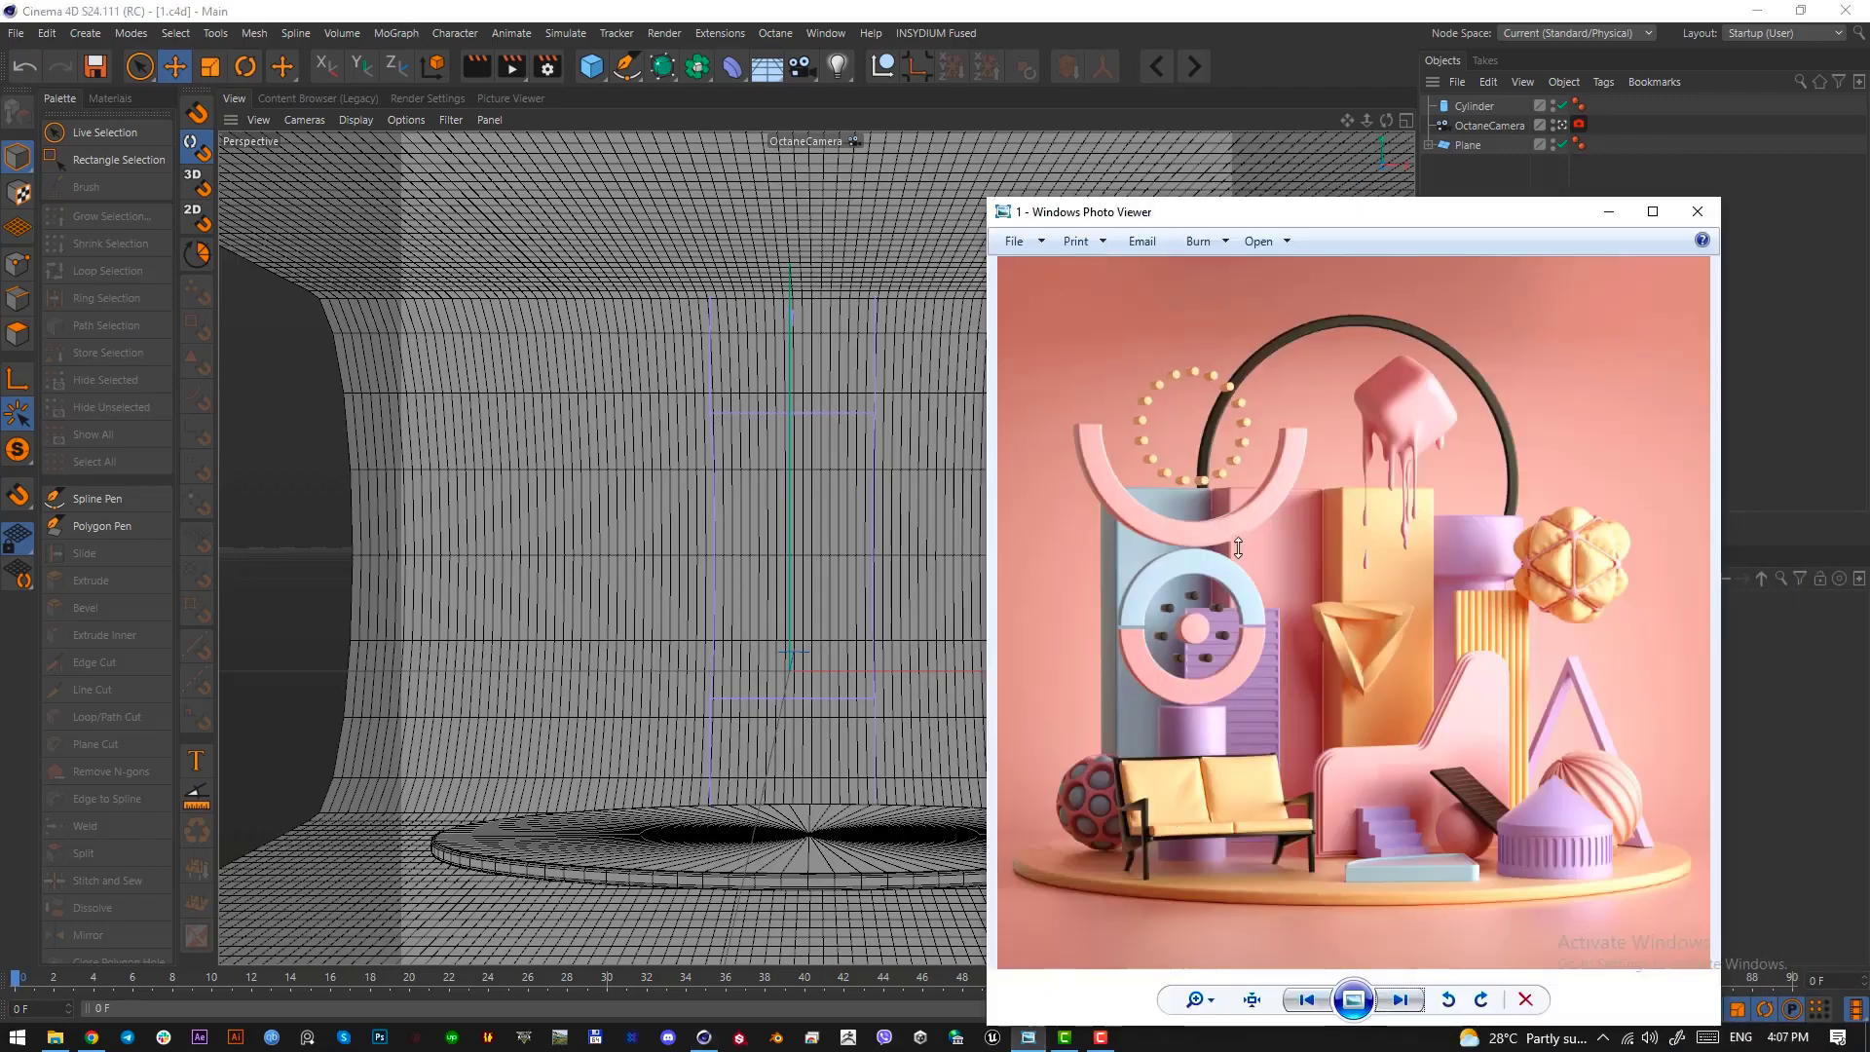
pyautogui.press('Print')
pyautogui.moveTo(1107, 477); pyautogui.dragTo(1213, 859)
pyautogui.moveTo(1155, 699)
pyautogui.mouseDown()
pyautogui.moveTo(1375, 708)
pyautogui.moveTo(1151, 700)
pyautogui.mouseUp()
pyautogui.click(1190, 880)
pyautogui.press('Print')
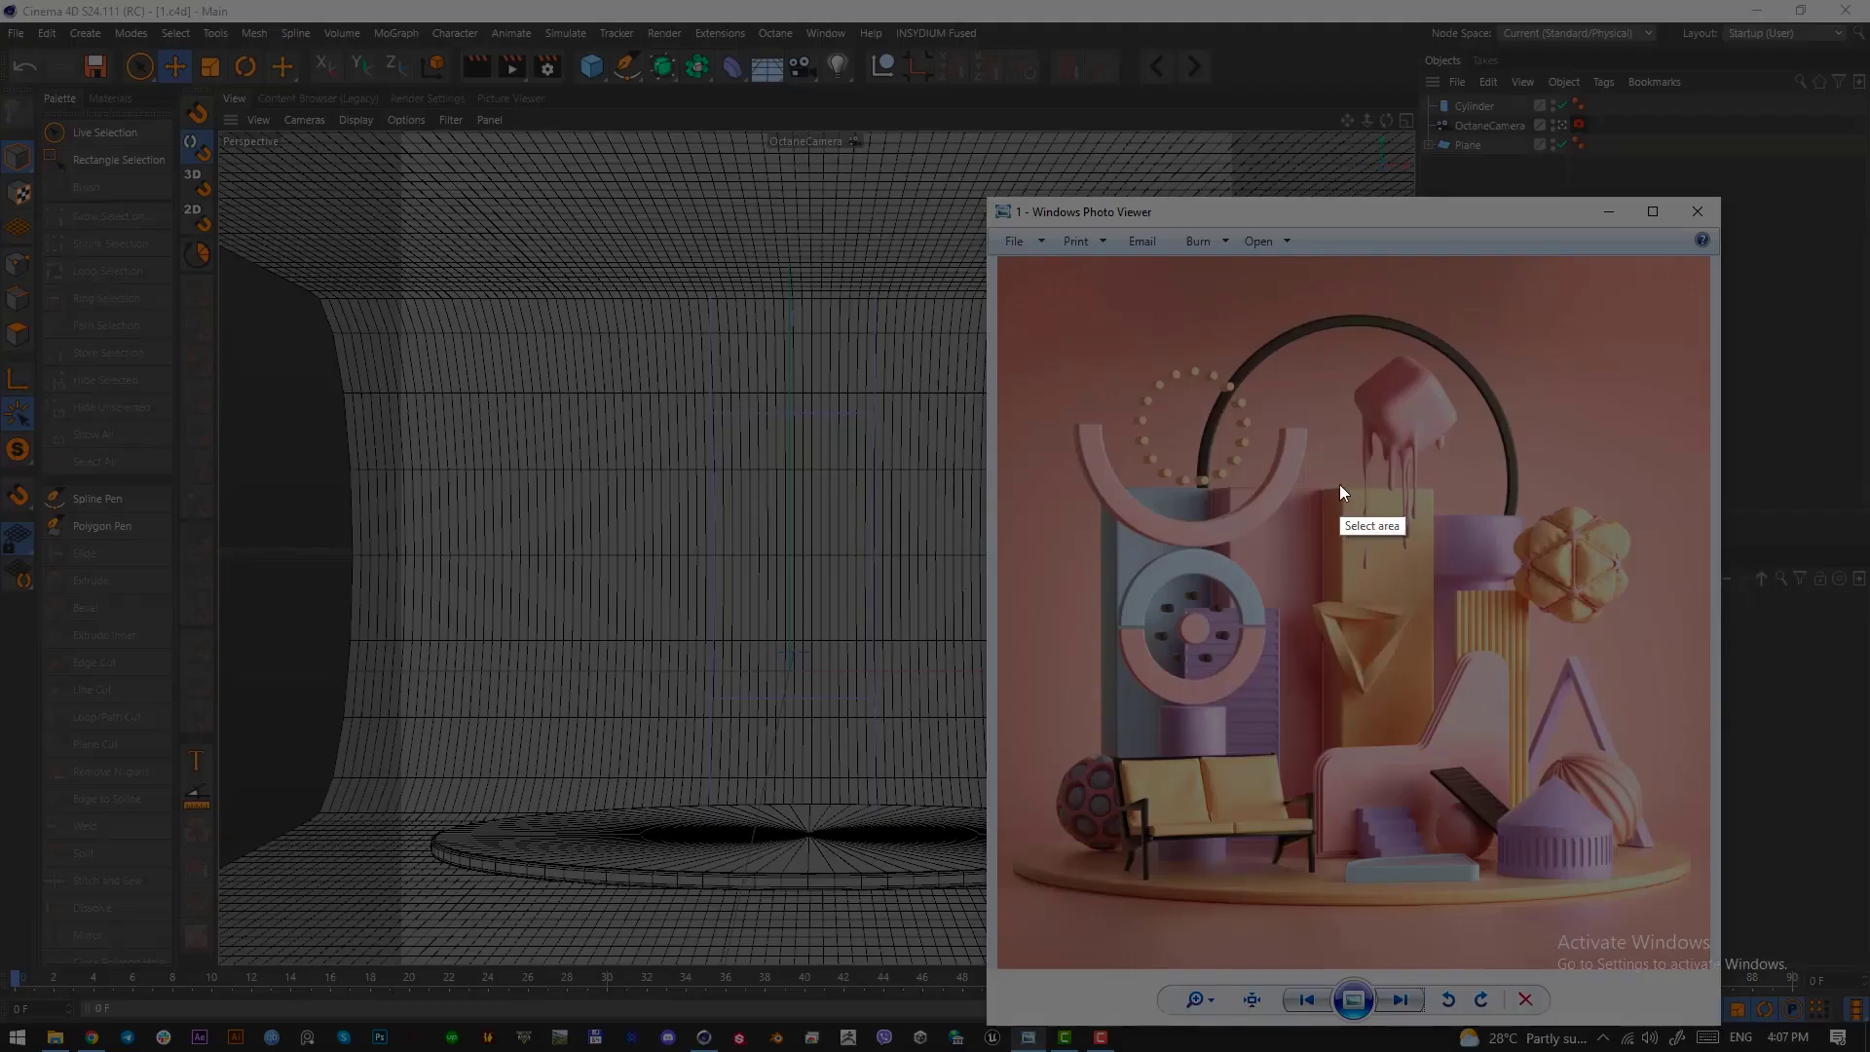
pyautogui.rightClick(1340, 483)
pyautogui.click(1382, 639)
pyautogui.scroll(5, 1357, 556)
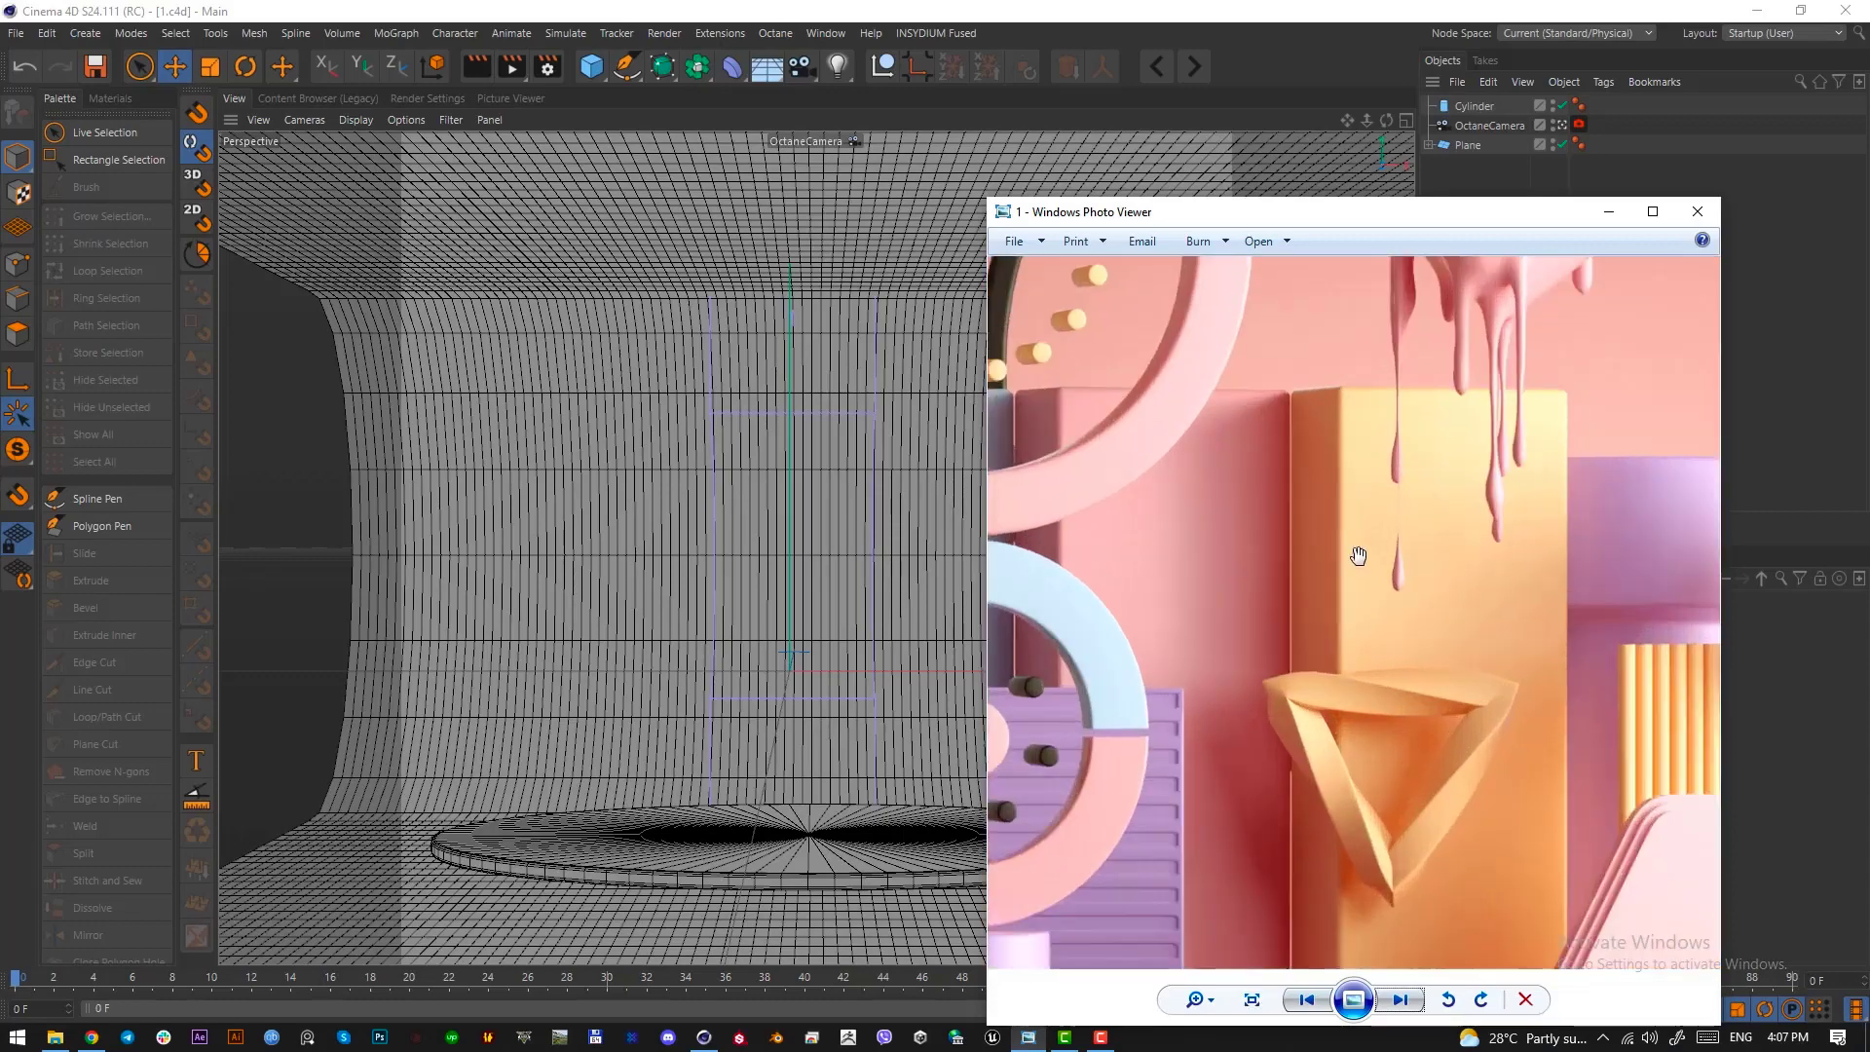
pyautogui.scroll(-3, 1357, 514)
pyautogui.scroll(6, 1358, 530)
pyautogui.scroll(-5, 1320, 608)
pyautogui.scroll(-3, 1320, 608)
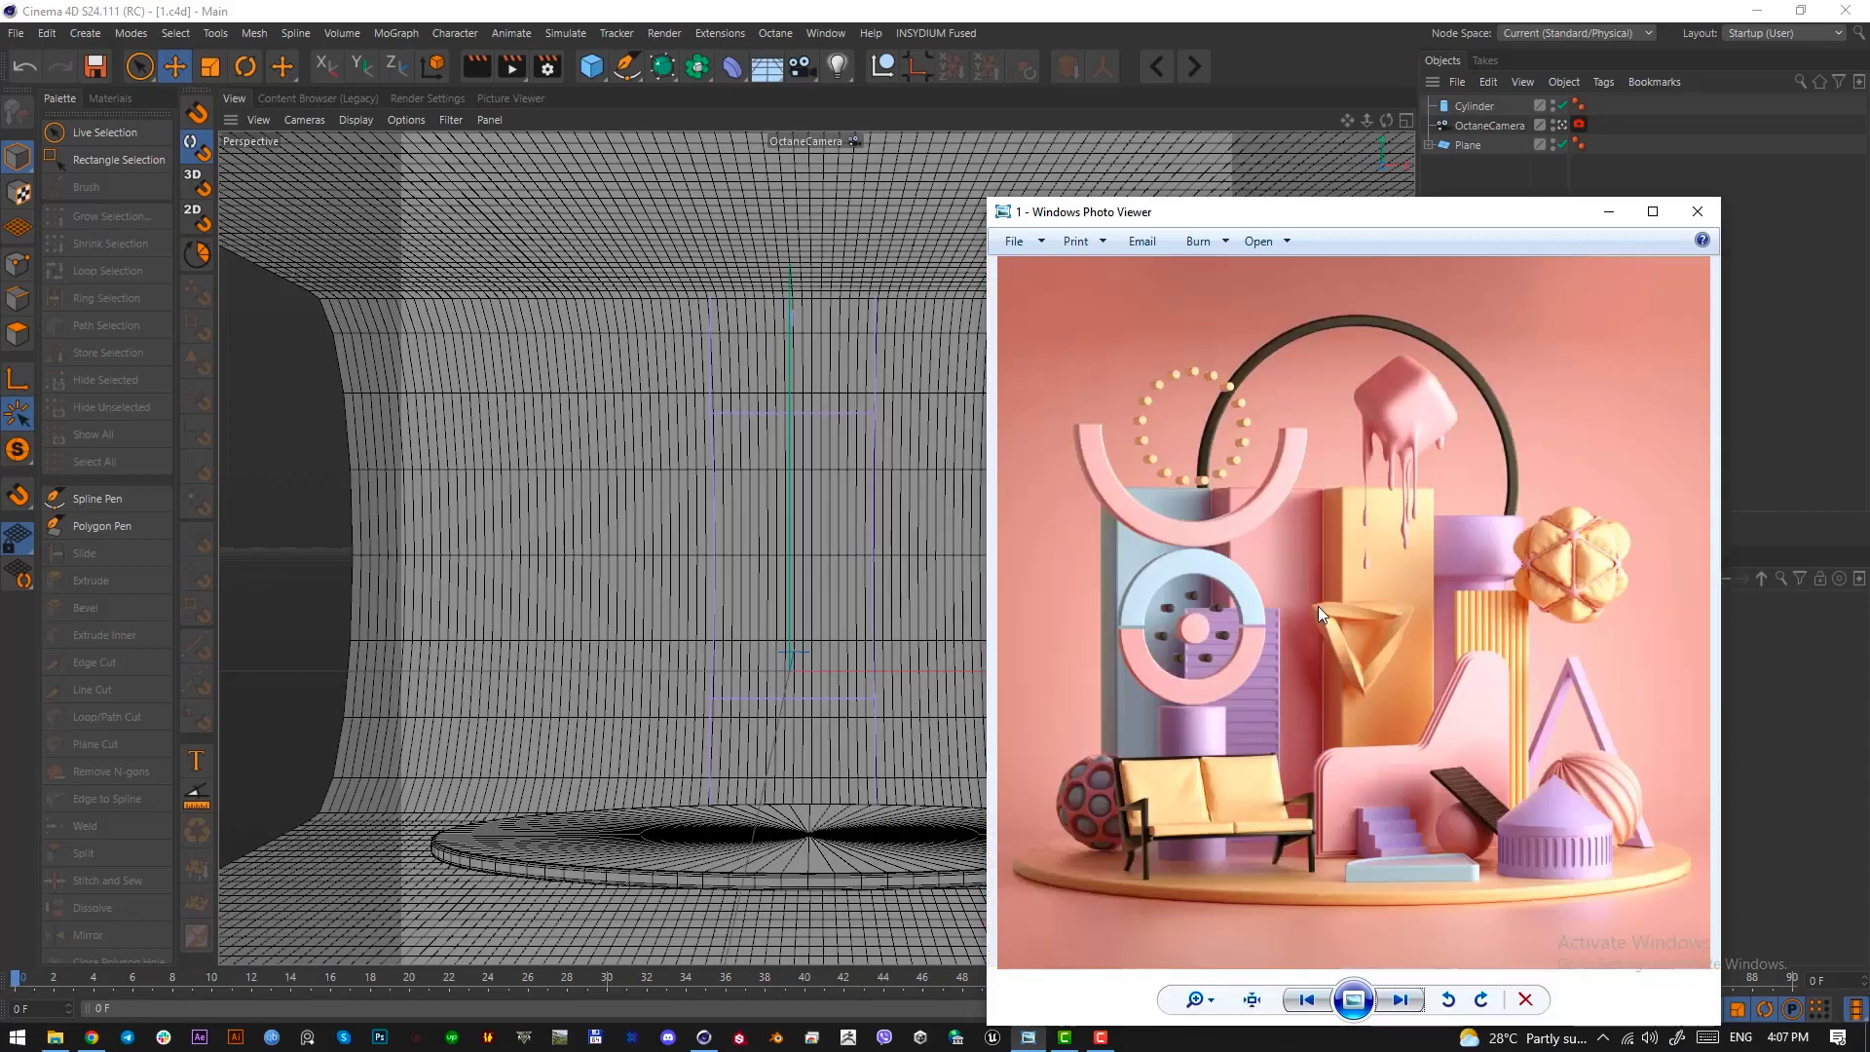
pyautogui.click(1598, 210)
# Add a cube to the scene and reduce its depth to about 33 cm from the top view
pyautogui.click(606, 73)
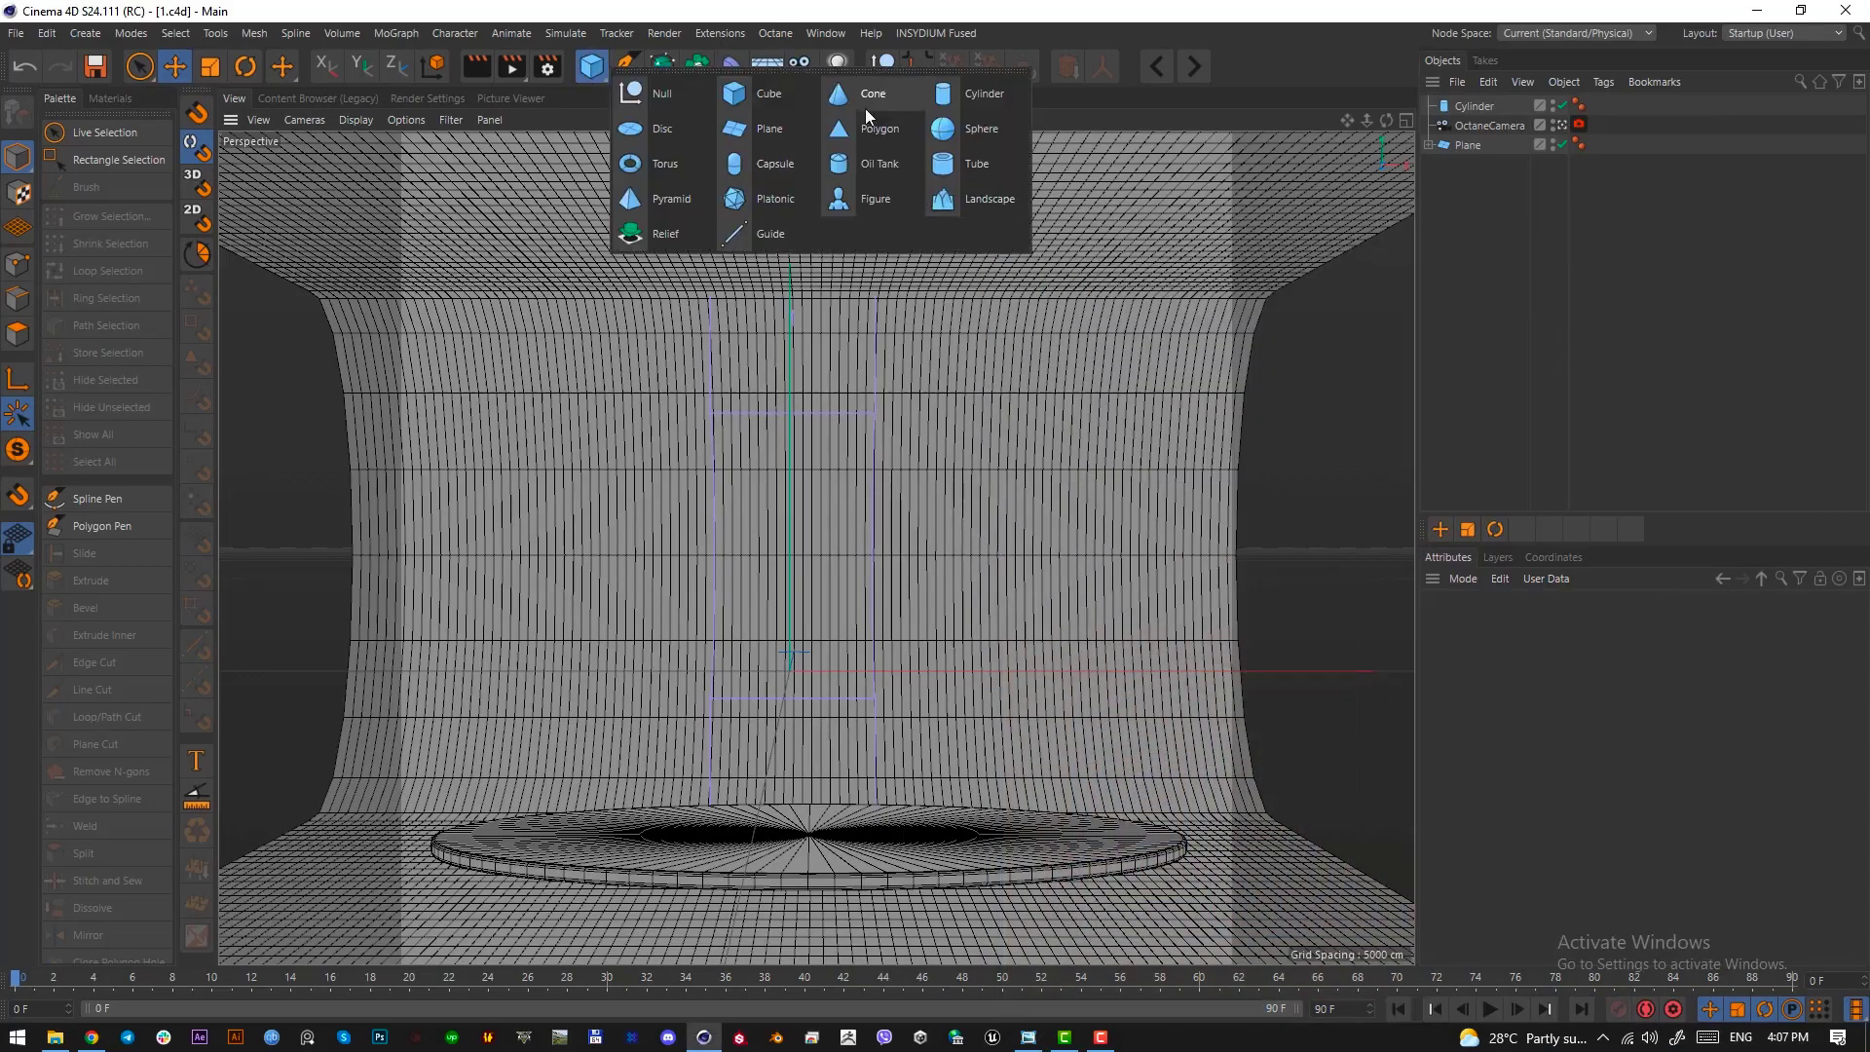
pyautogui.click(770, 95)
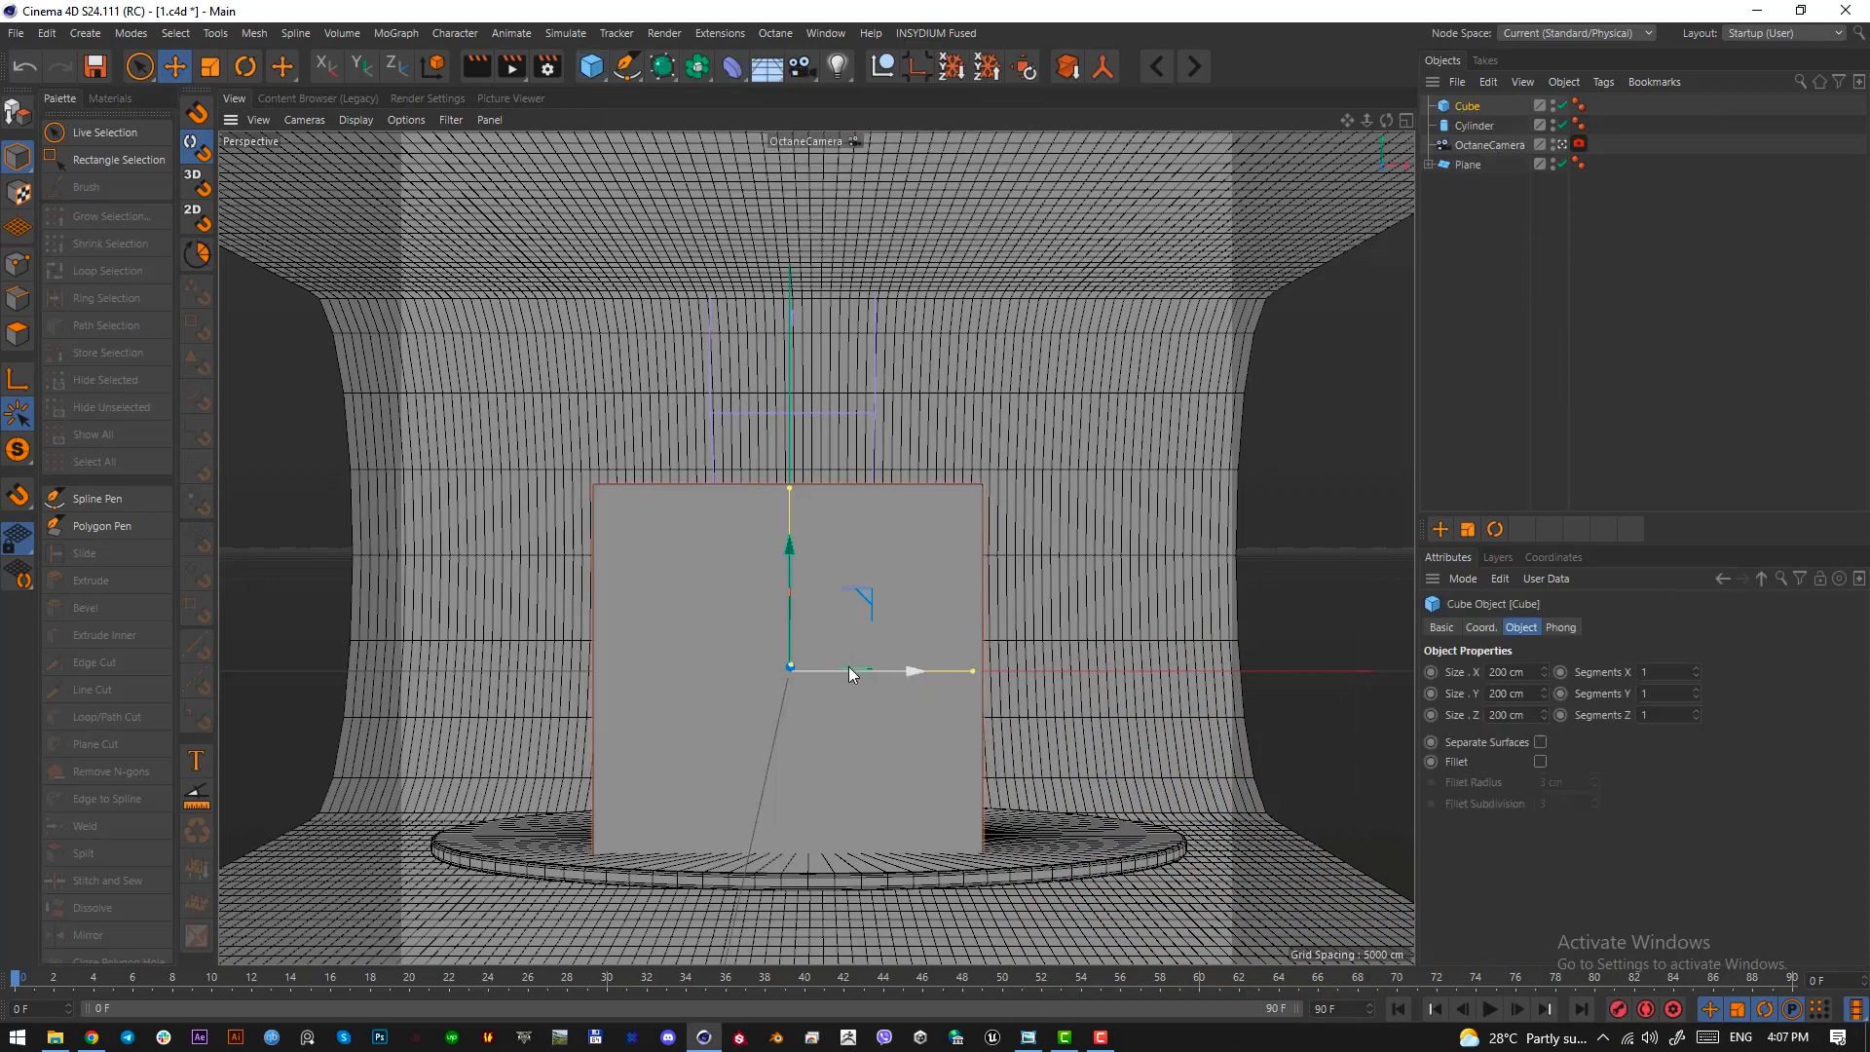
pyautogui.press('F2')
pyautogui.moveTo(798, 558); pyautogui.dragTo(800, 644)
# Move the thin cube toward the back left of the disc in the top view
pyautogui.press('e')
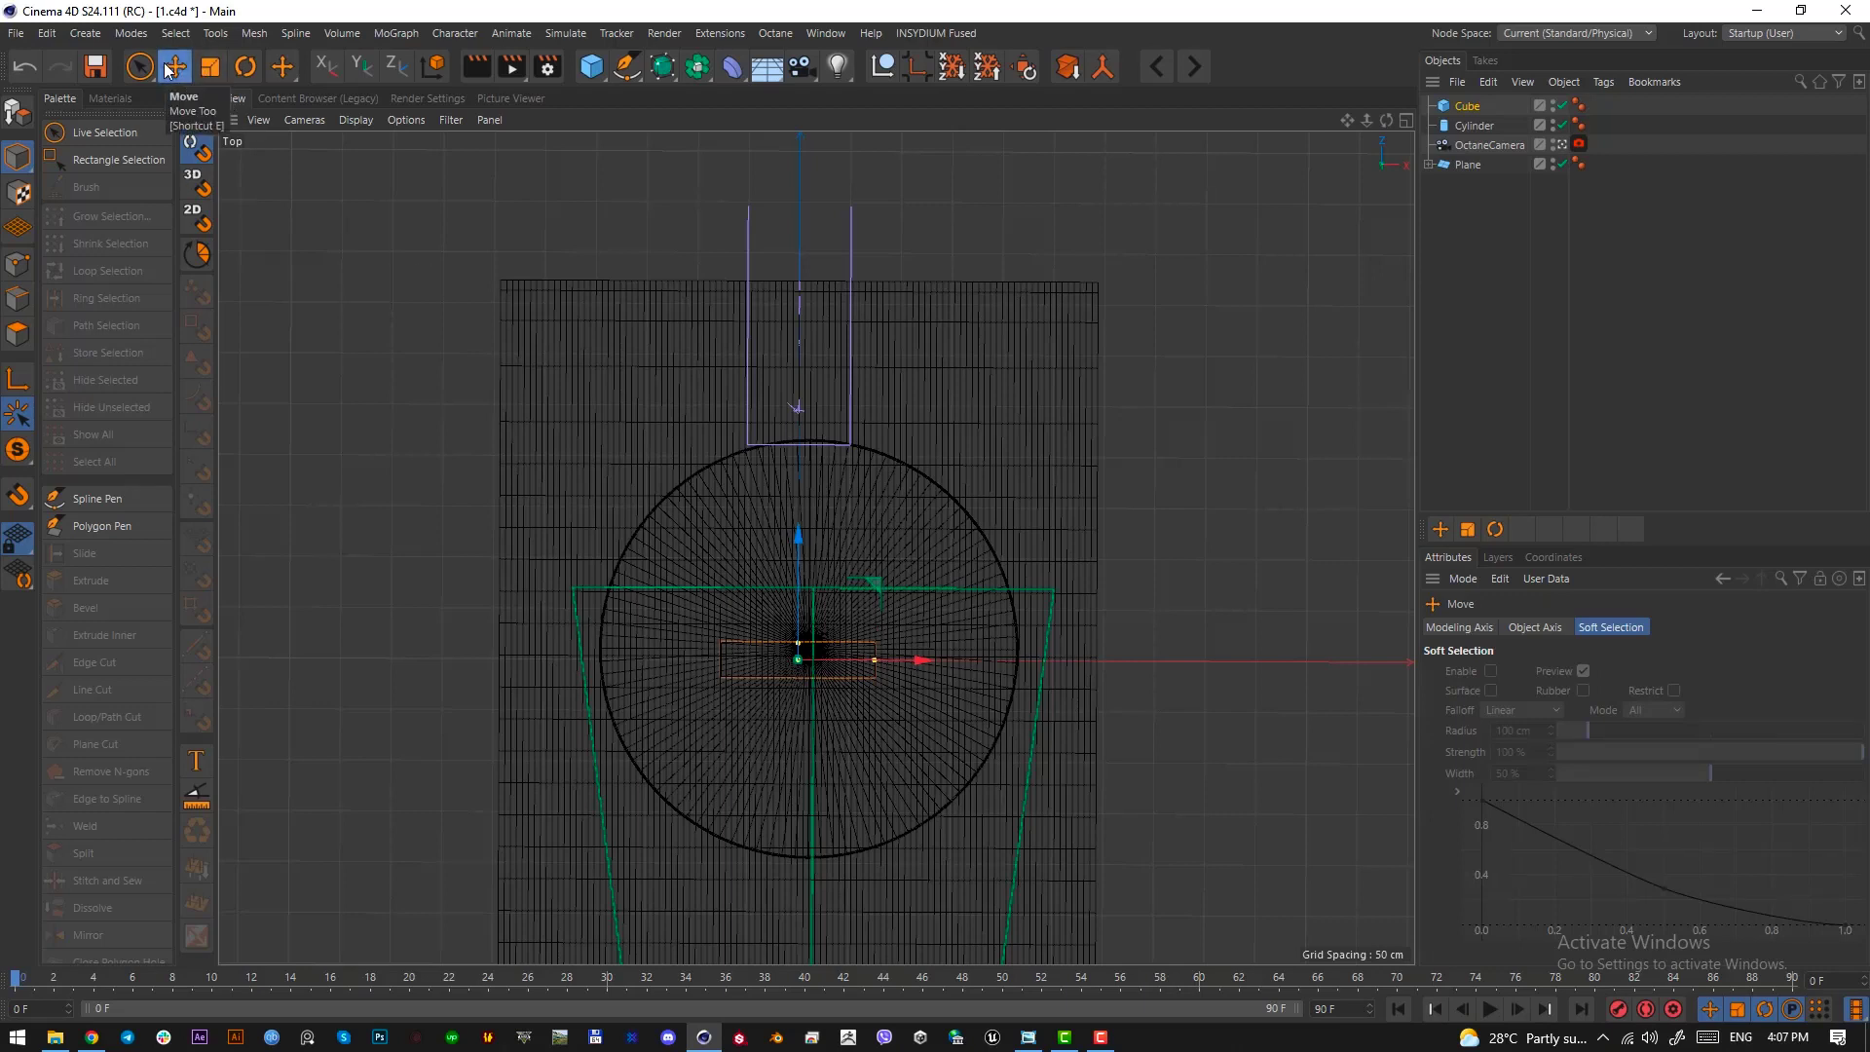
pyautogui.moveTo(873, 585); pyautogui.dragTo(805, 489)
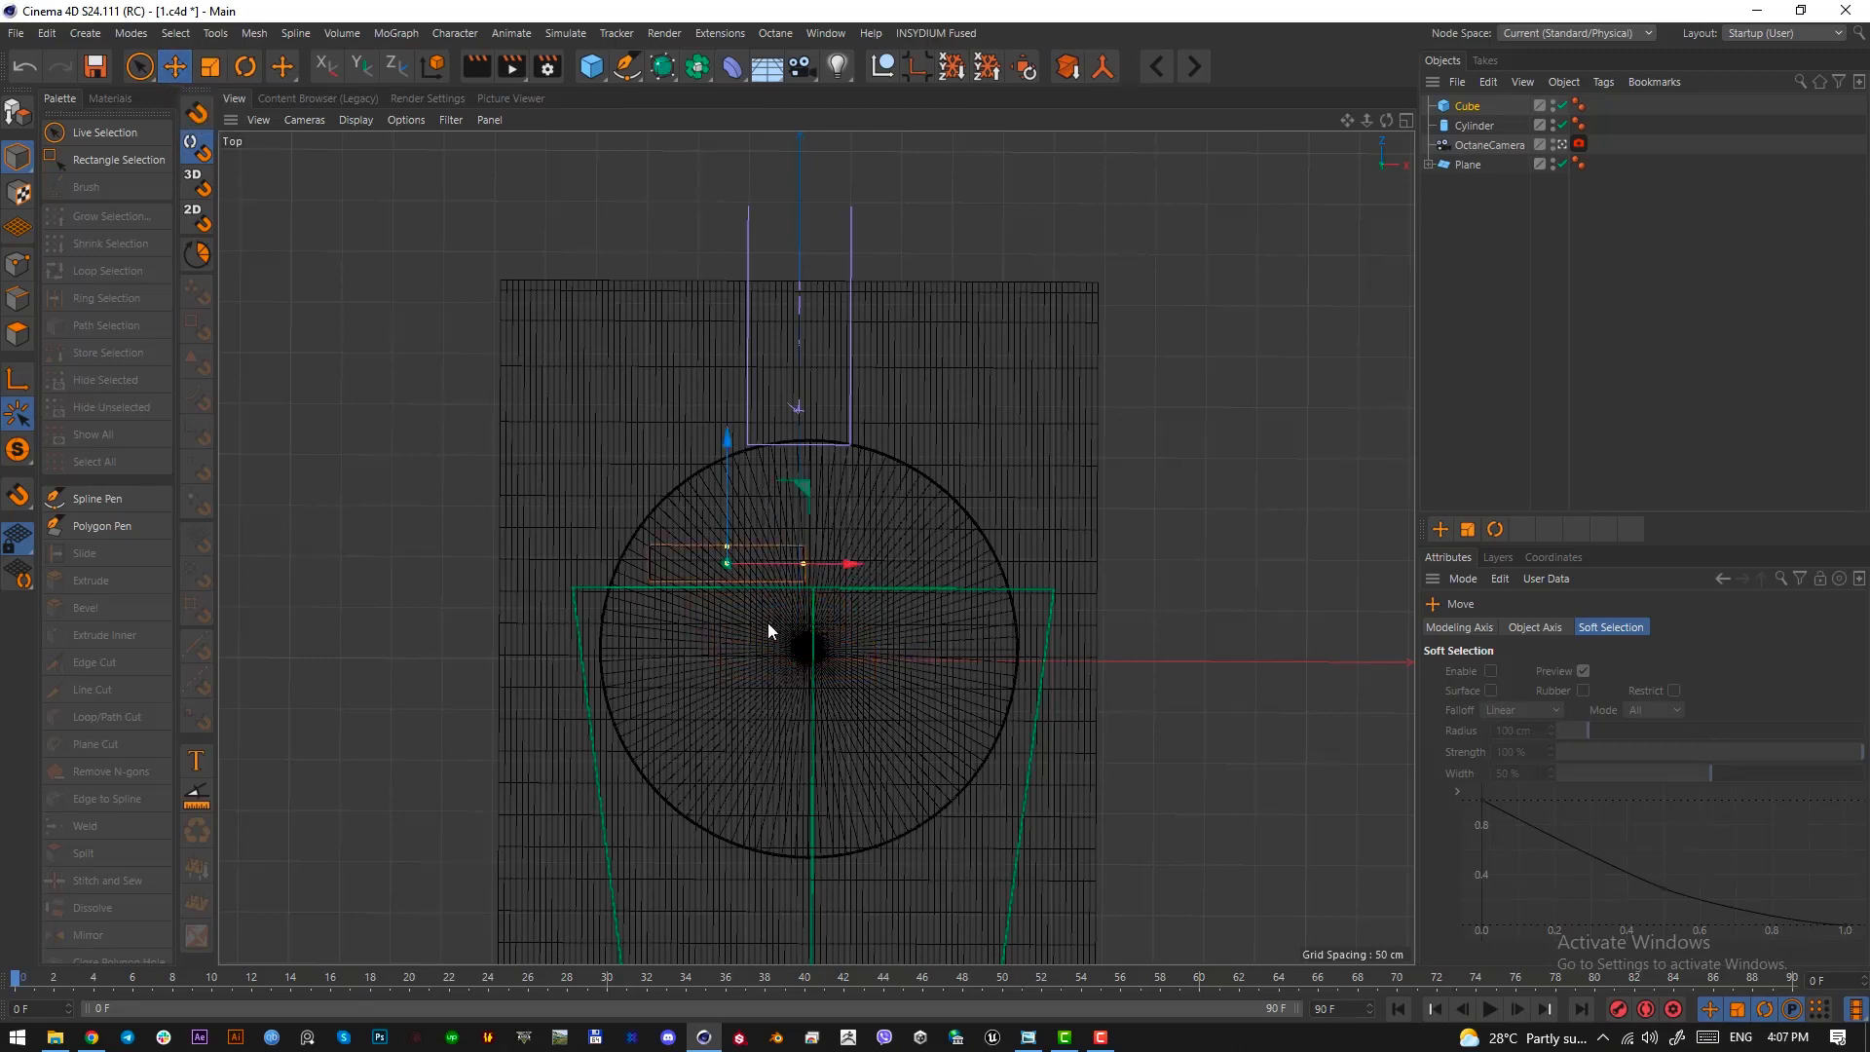
# Try rotating the cube about its vertical axis in the top view, and undo the rotation
pyautogui.press('r')
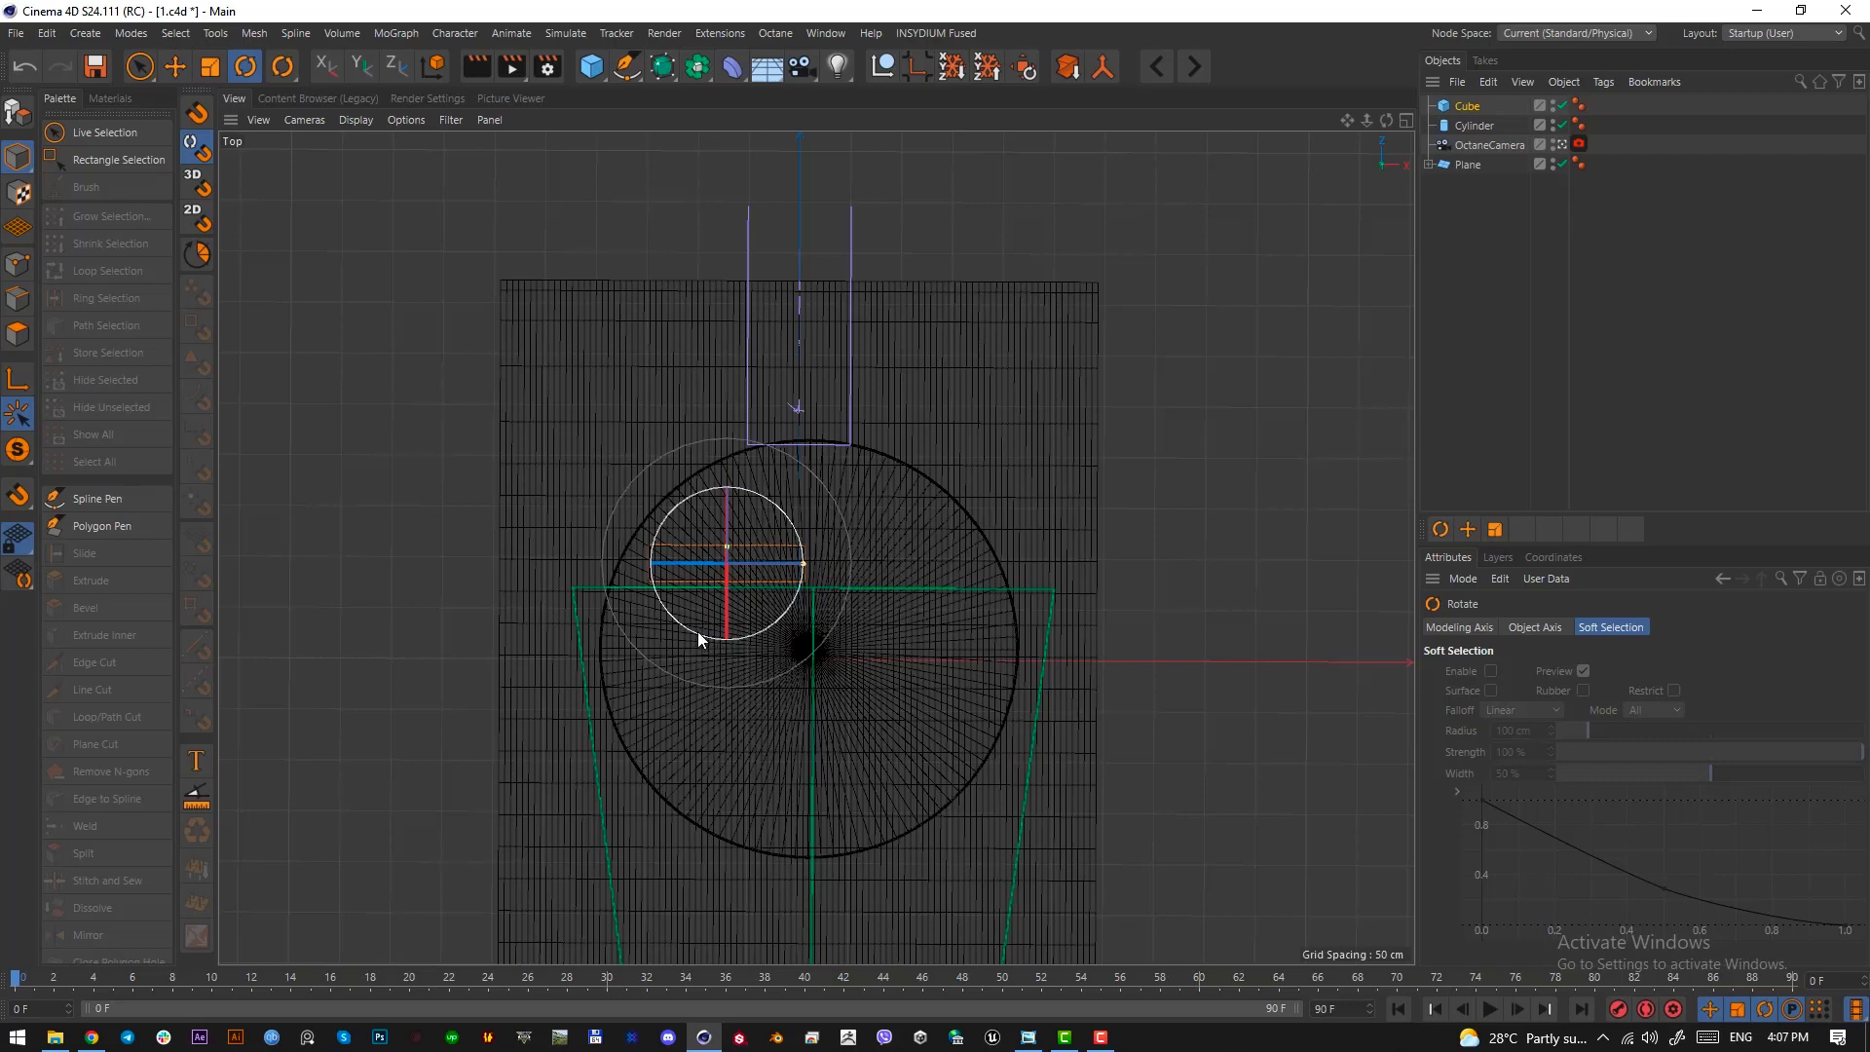
pyautogui.moveTo(698, 632); pyautogui.dragTo(735, 646)
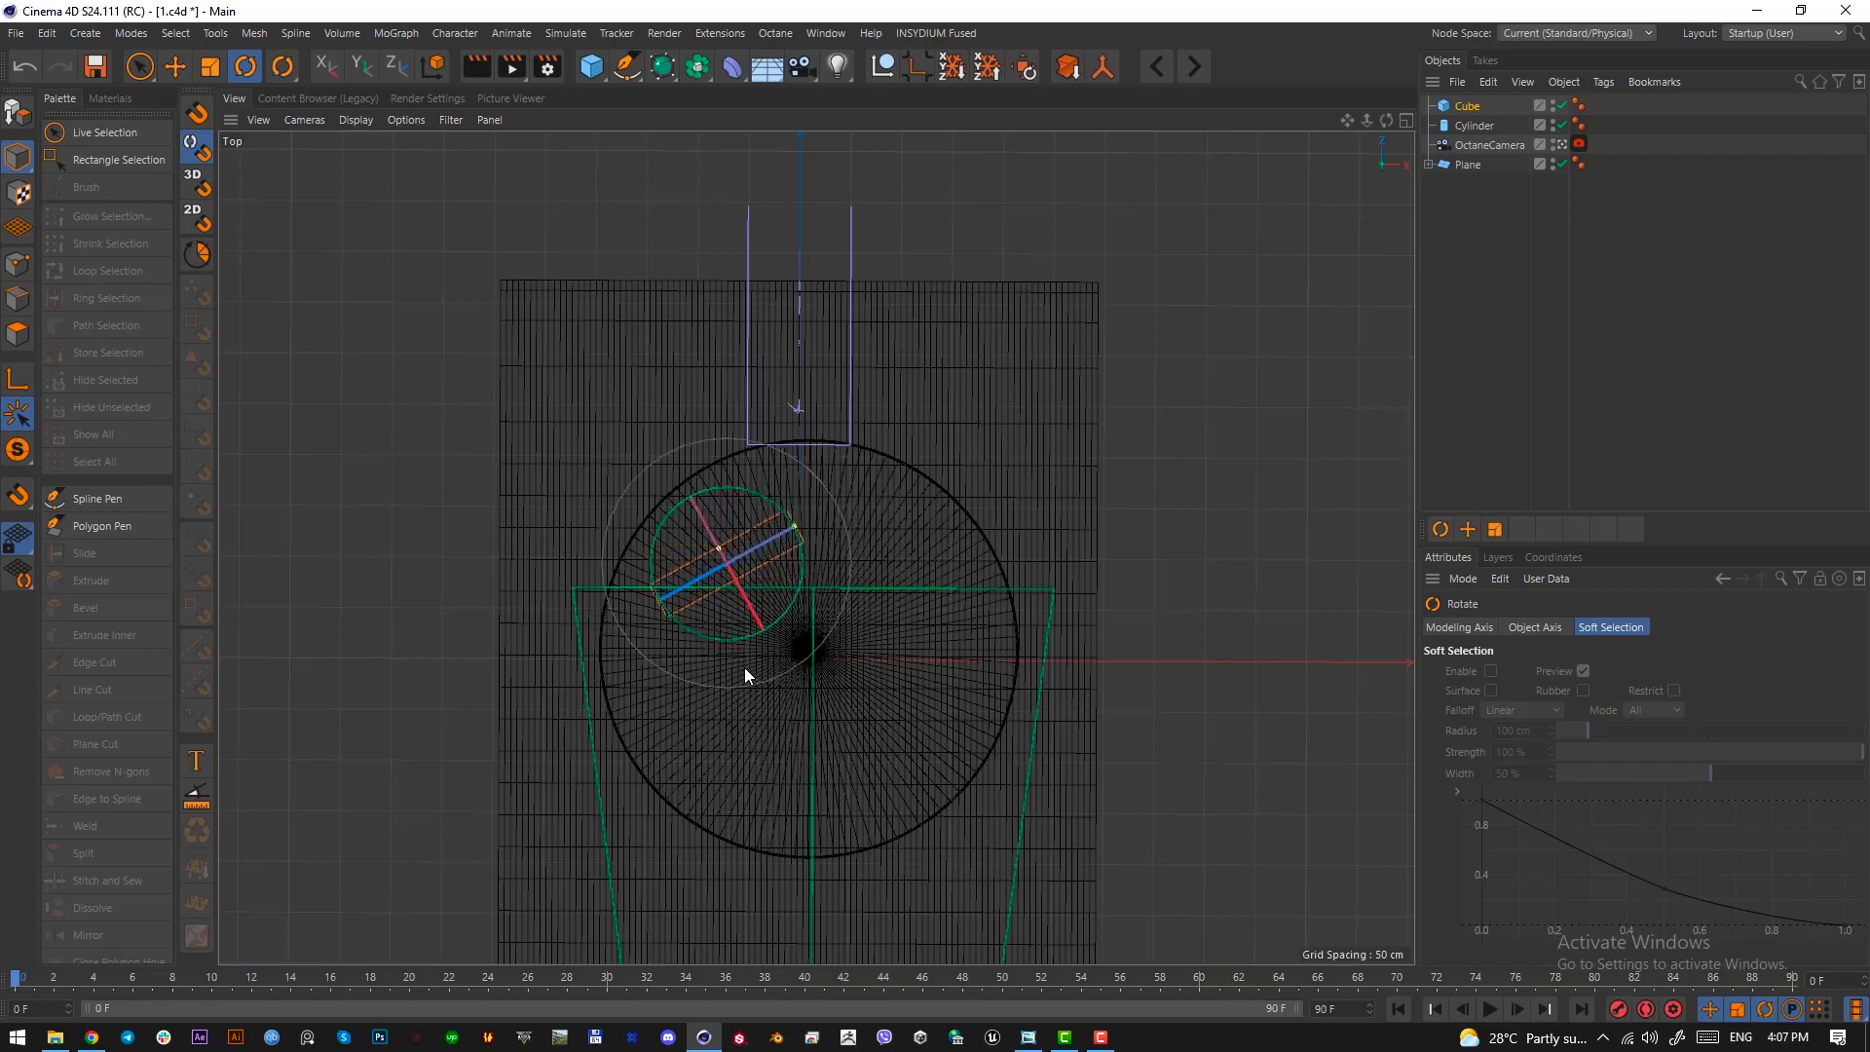
pyautogui.hotkey('ctrl', 'z')
# In the camera view, raise the cube above the disc, narrow it, and increase its height to about 211 cm
pyautogui.press('F1')
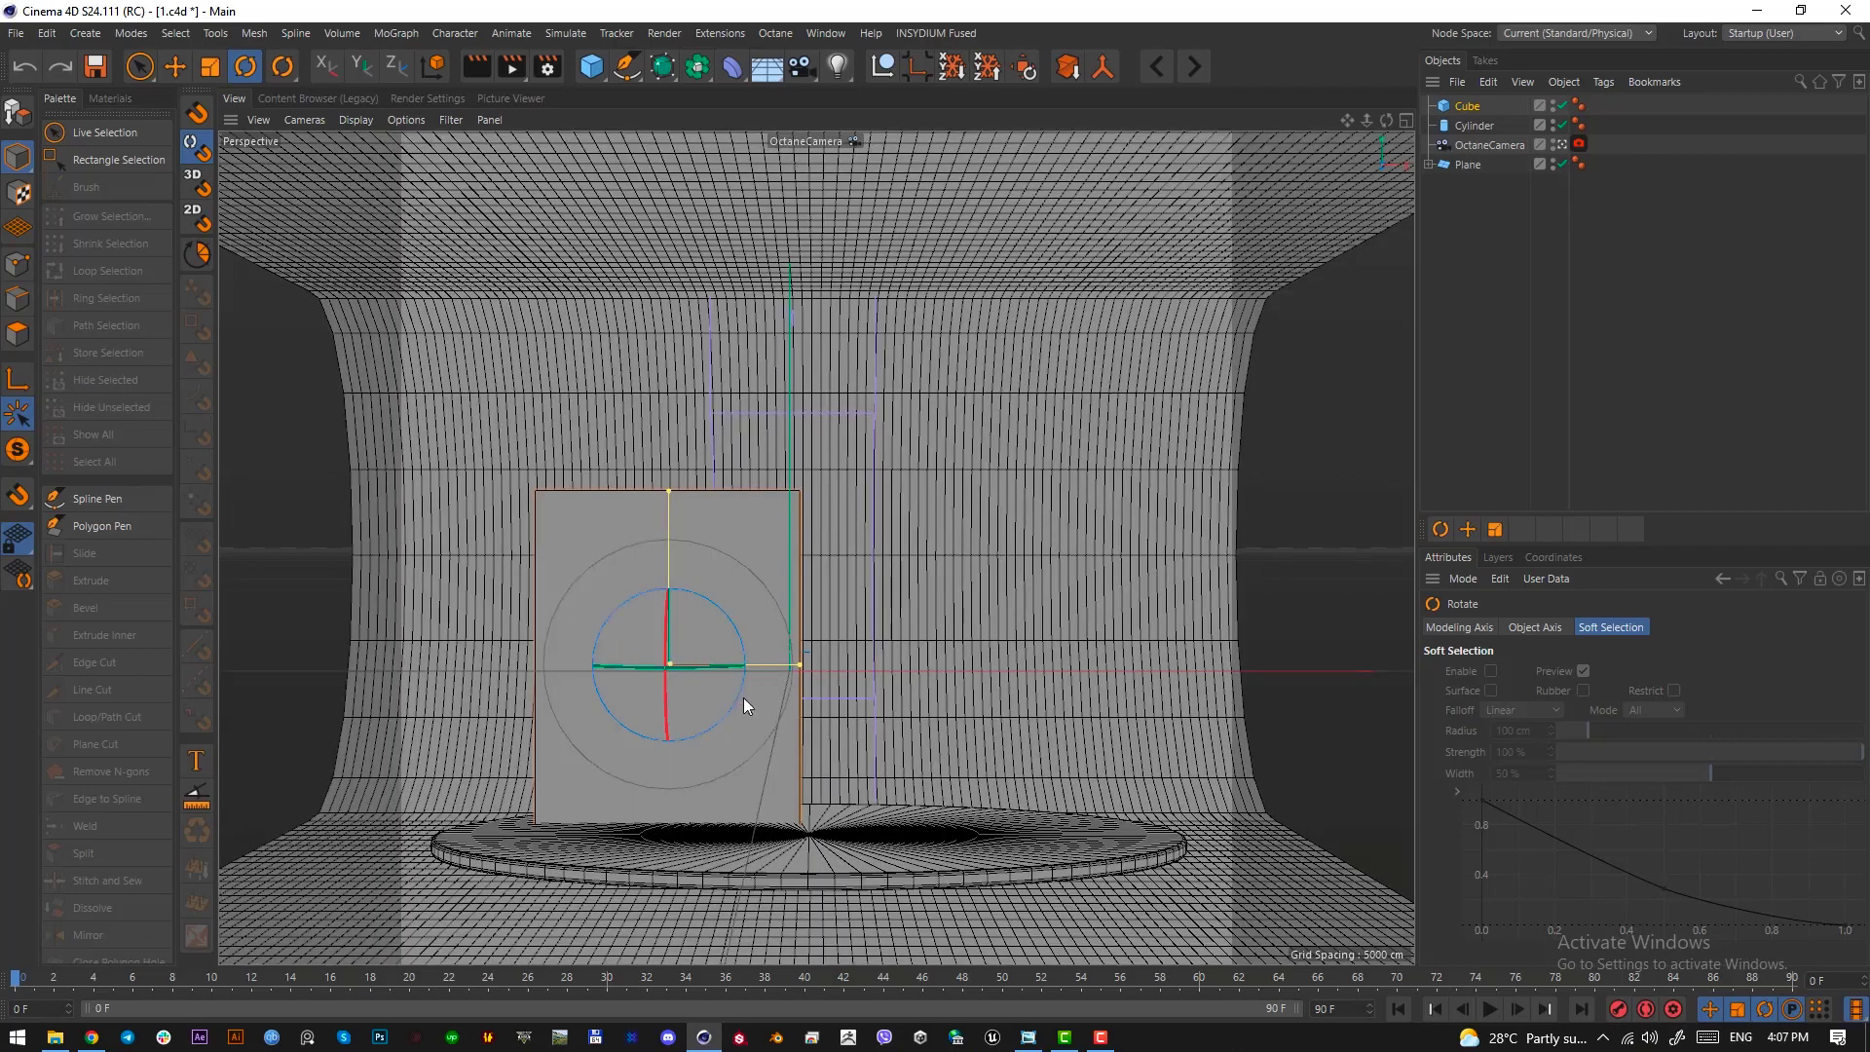
pyautogui.press('e')
pyautogui.moveTo(669, 583); pyautogui.dragTo(669, 532)
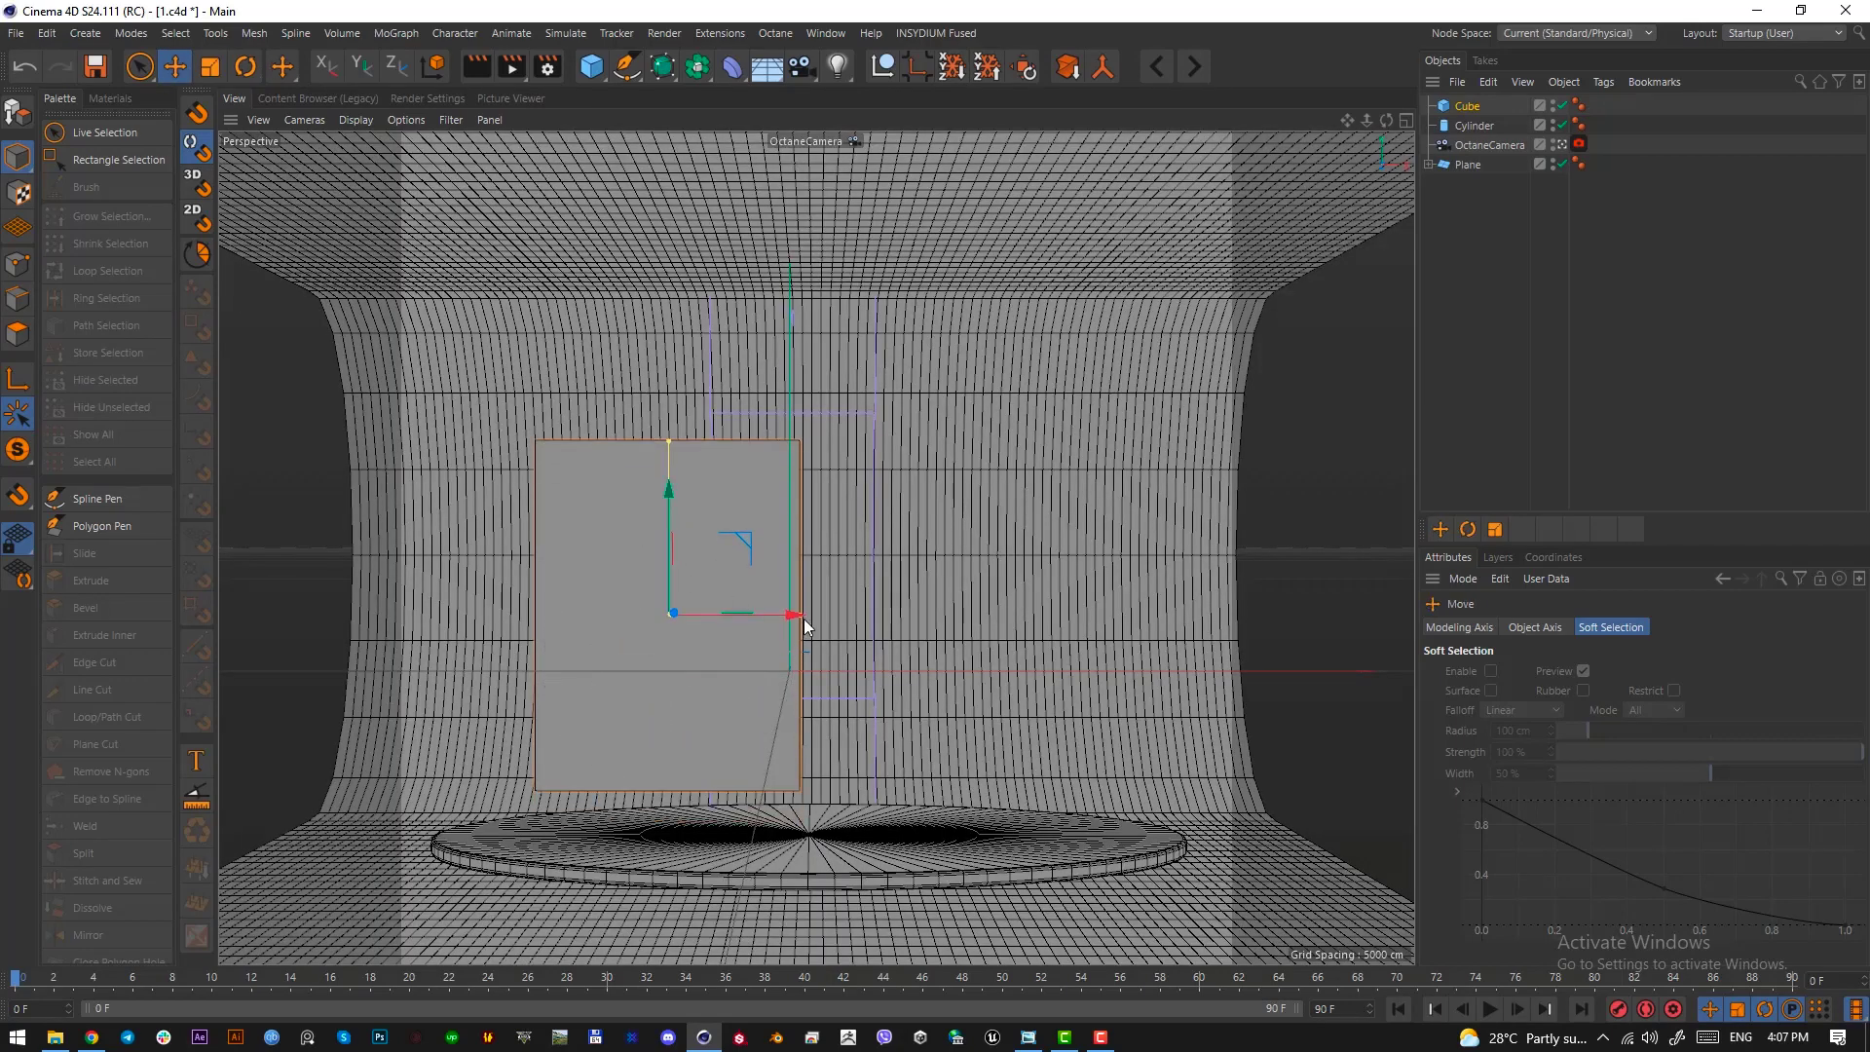
pyautogui.moveTo(801, 611); pyautogui.dragTo(762, 613)
pyautogui.moveTo(670, 440); pyautogui.dragTo(674, 431)
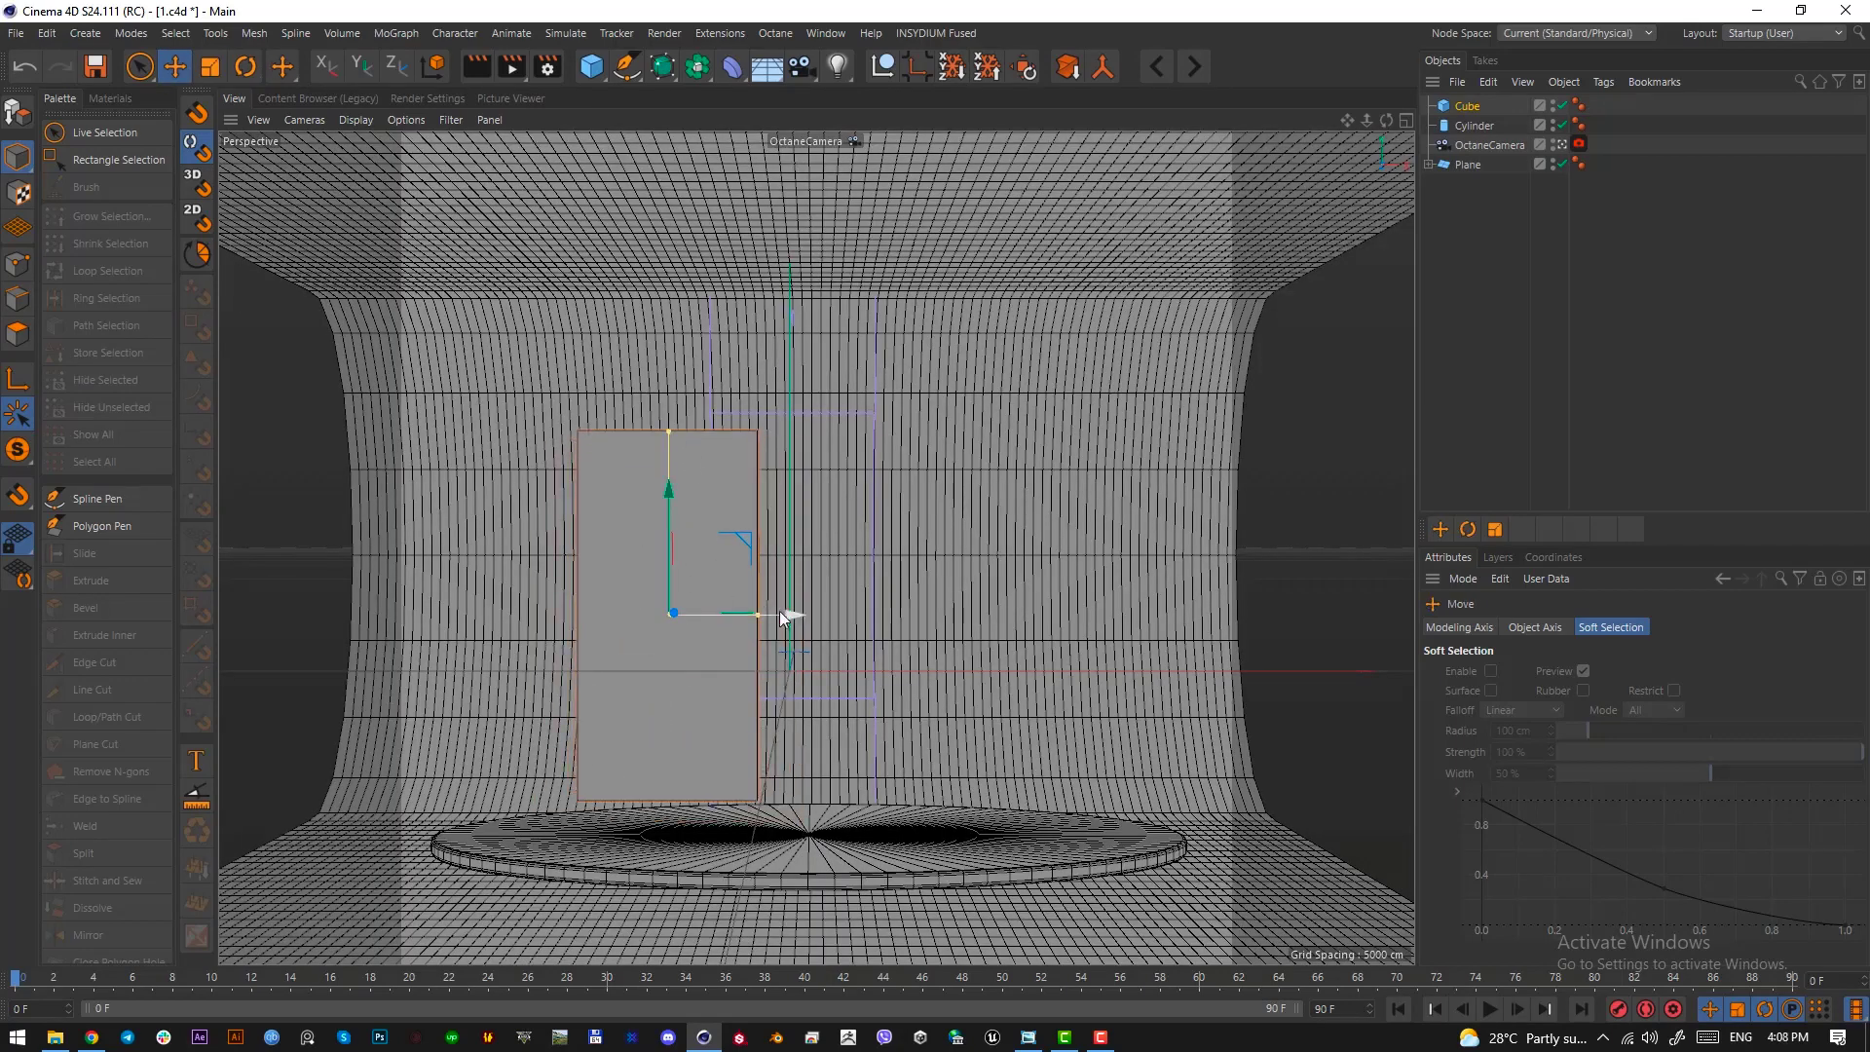
pyautogui.moveTo(779, 611); pyautogui.dragTo(759, 614)
pyautogui.moveTo(672, 506); pyautogui.dragTo(674, 494)
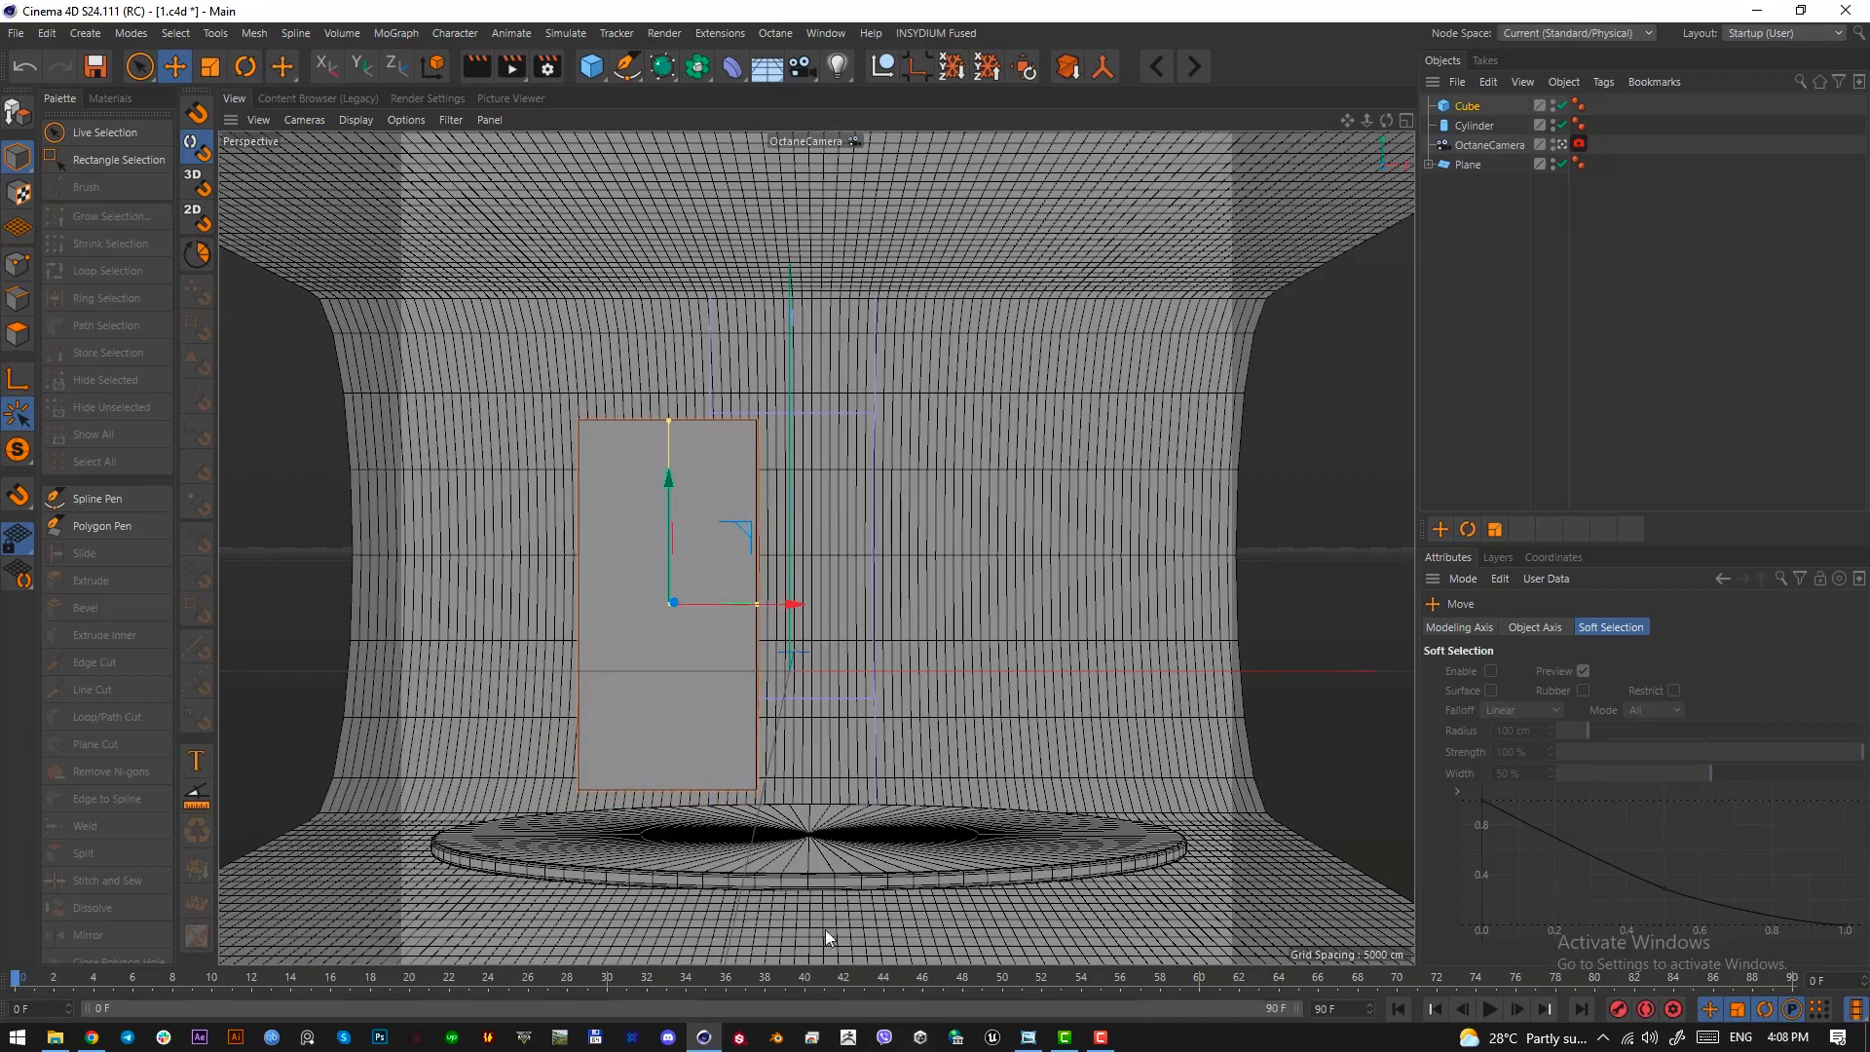
# Match the reference image by narrowing the slab to about 88 cm and moving it left and down toward the disc
pyautogui.click(1030, 1038)
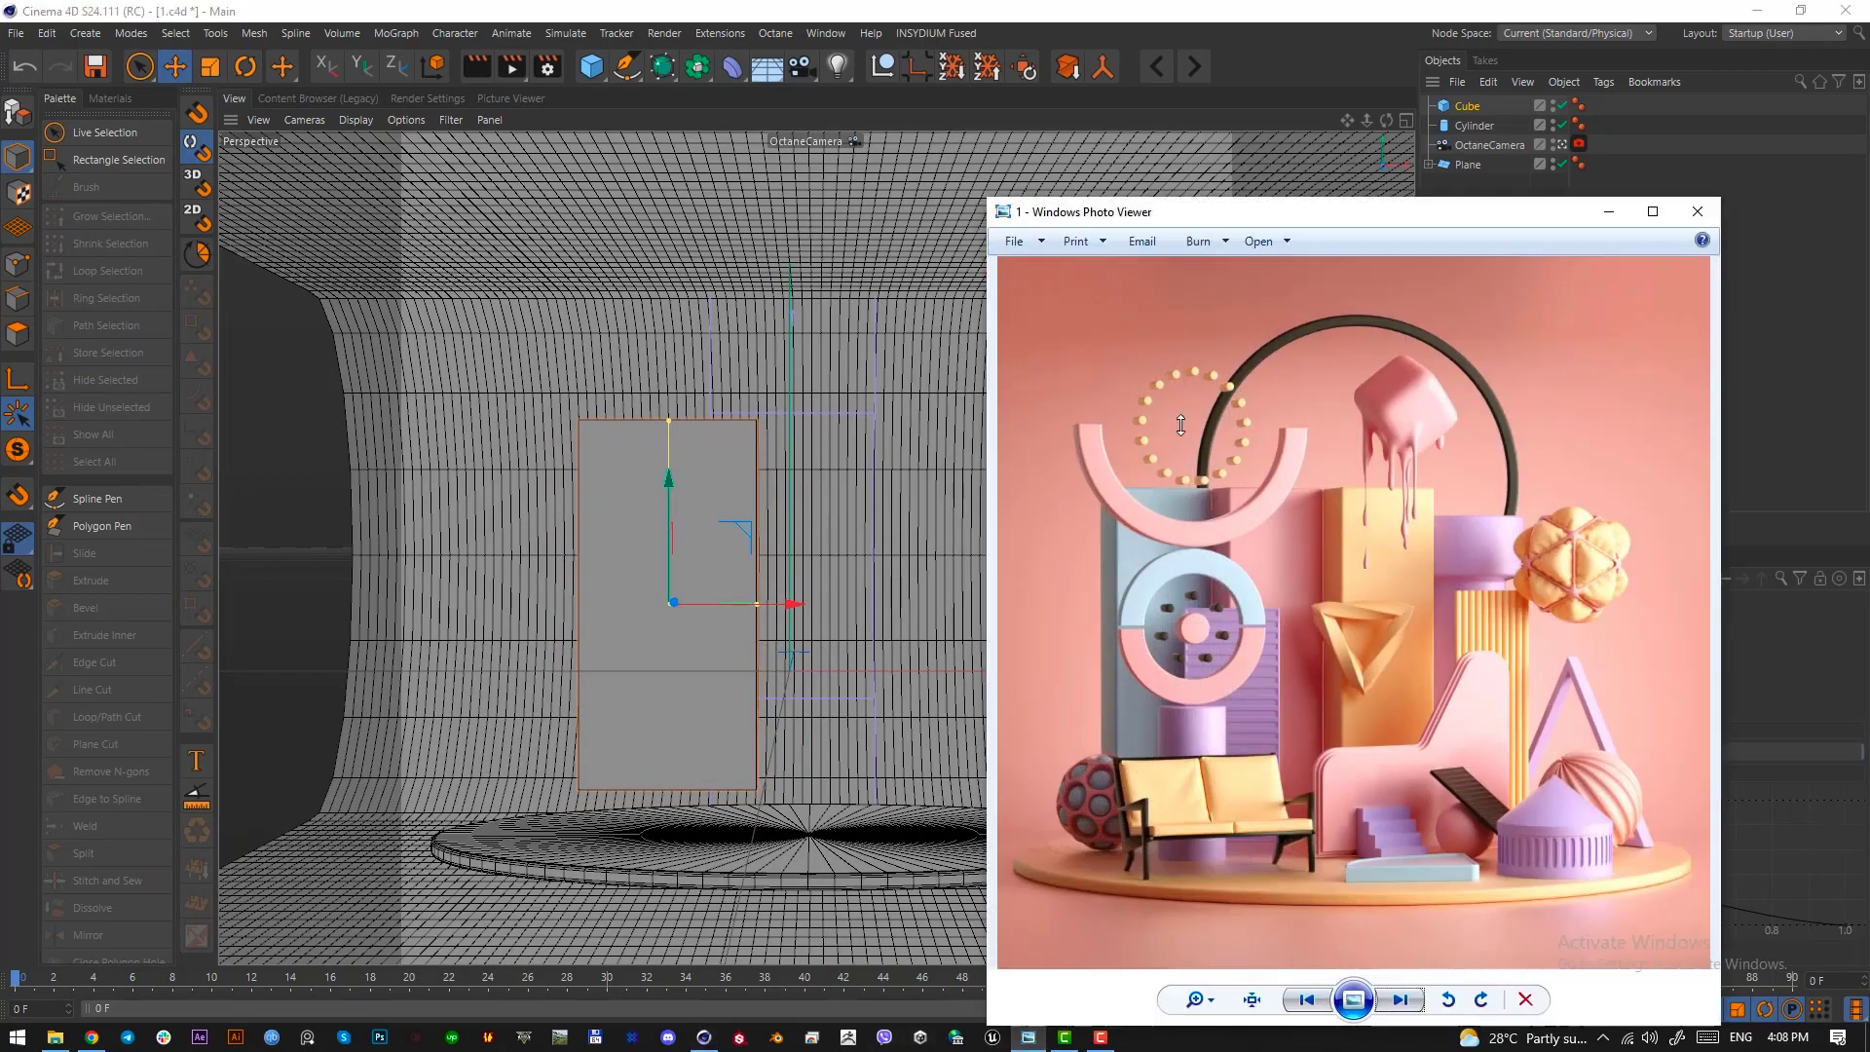
pyautogui.click(1608, 212)
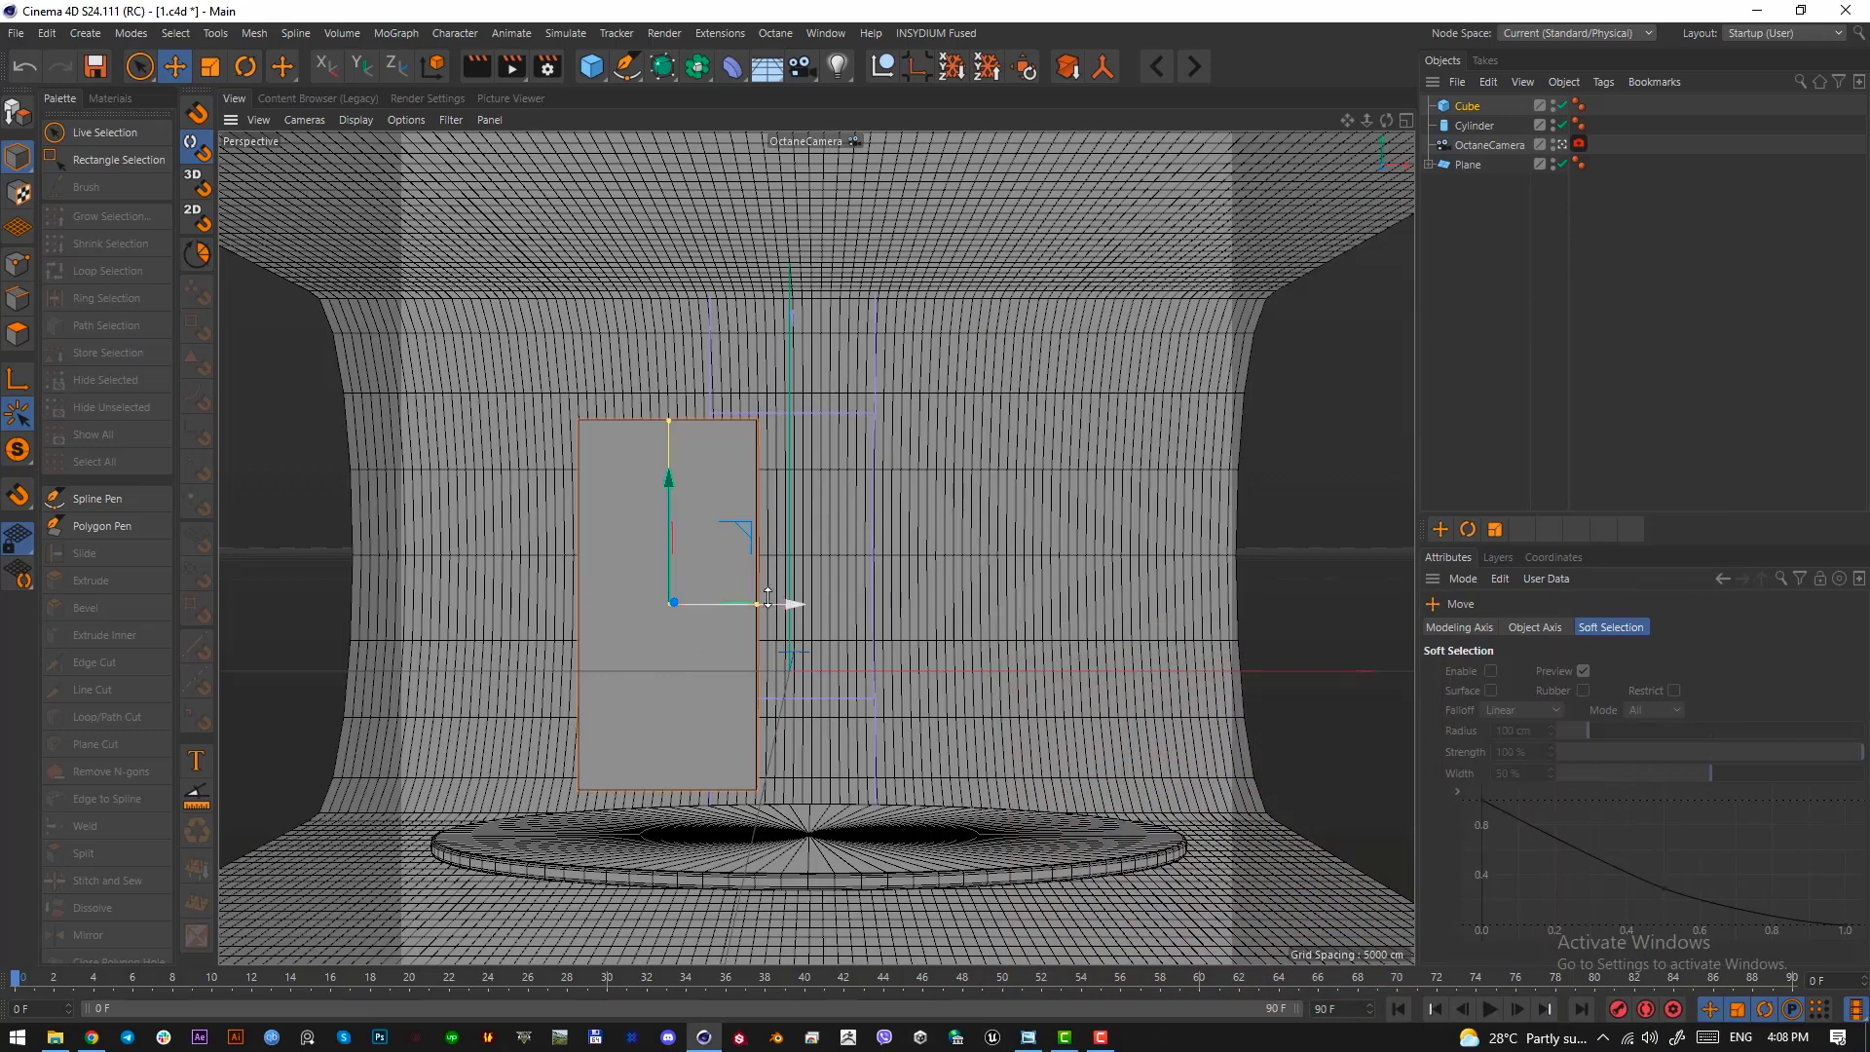
pyautogui.moveTo(757, 605); pyautogui.dragTo(746, 605)
pyautogui.moveTo(625, 514); pyautogui.dragTo(631, 549)
# Round the slab's edges by enabling a fillet with a 3 cm radius
pyautogui.click(1465, 106)
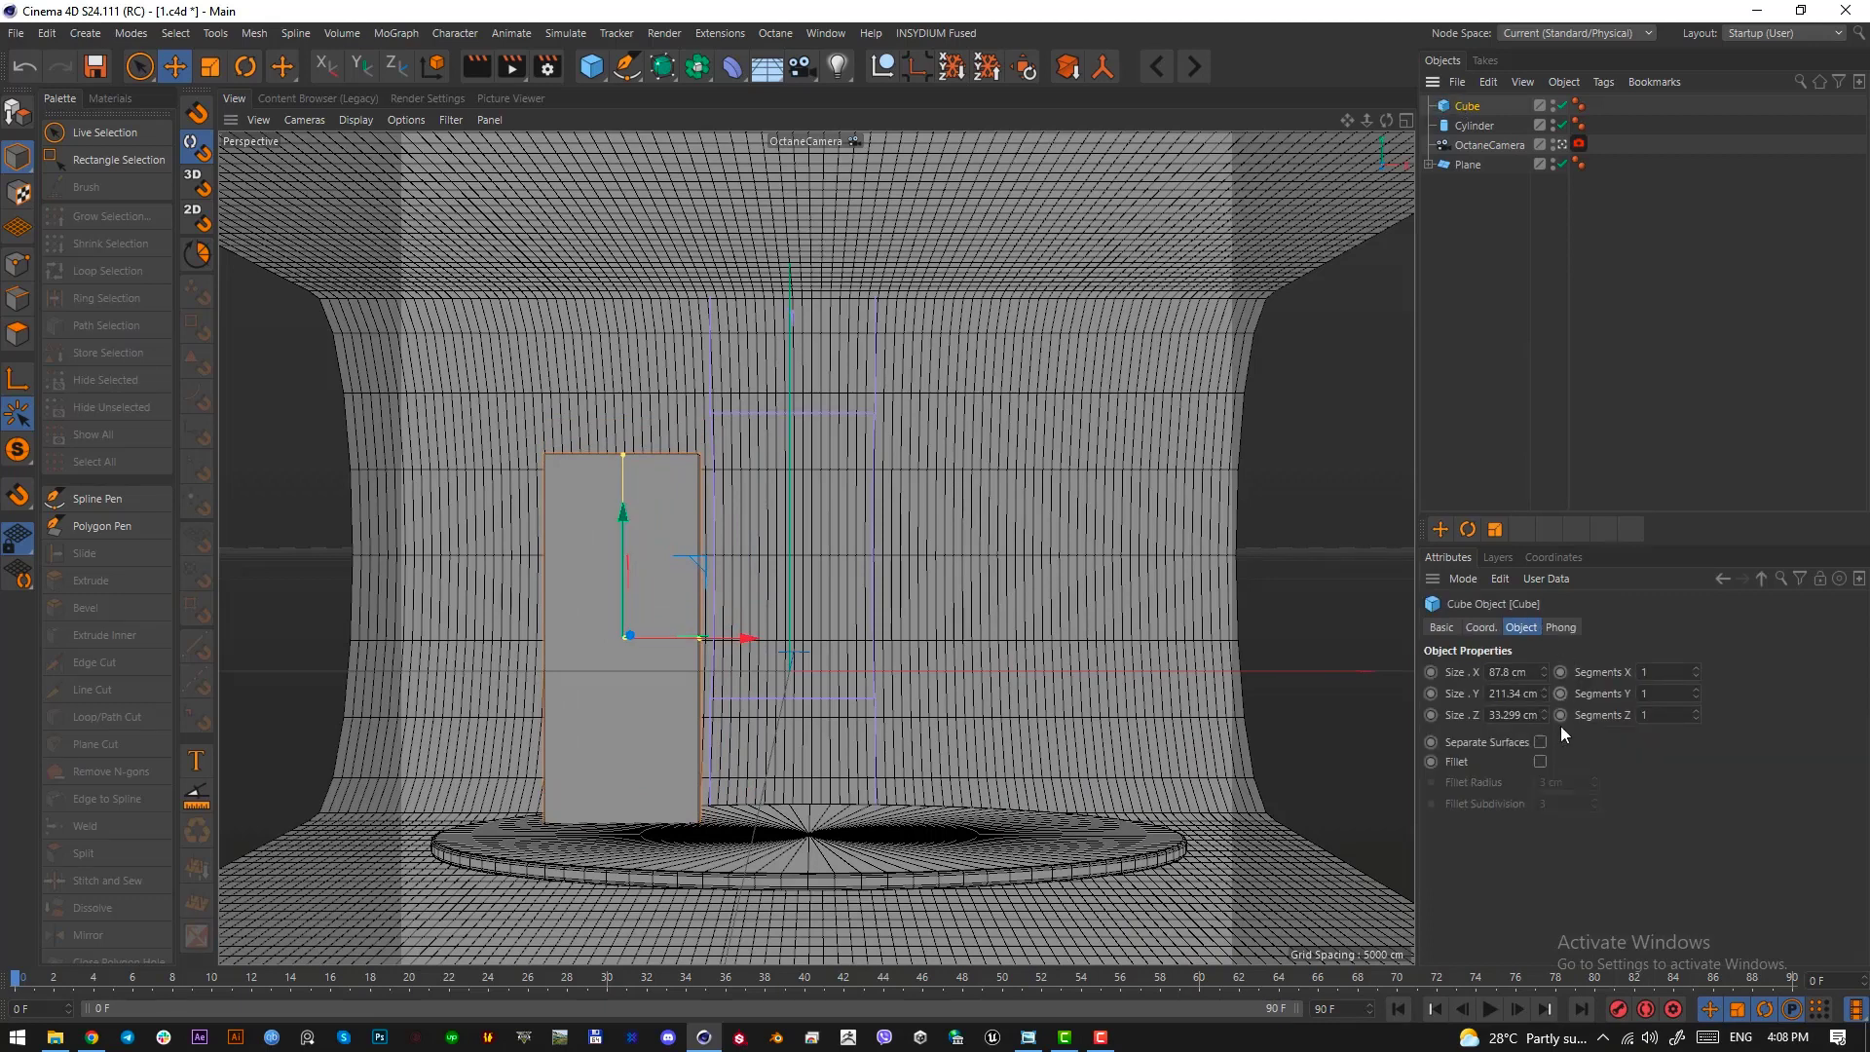
pyautogui.click(1540, 762)
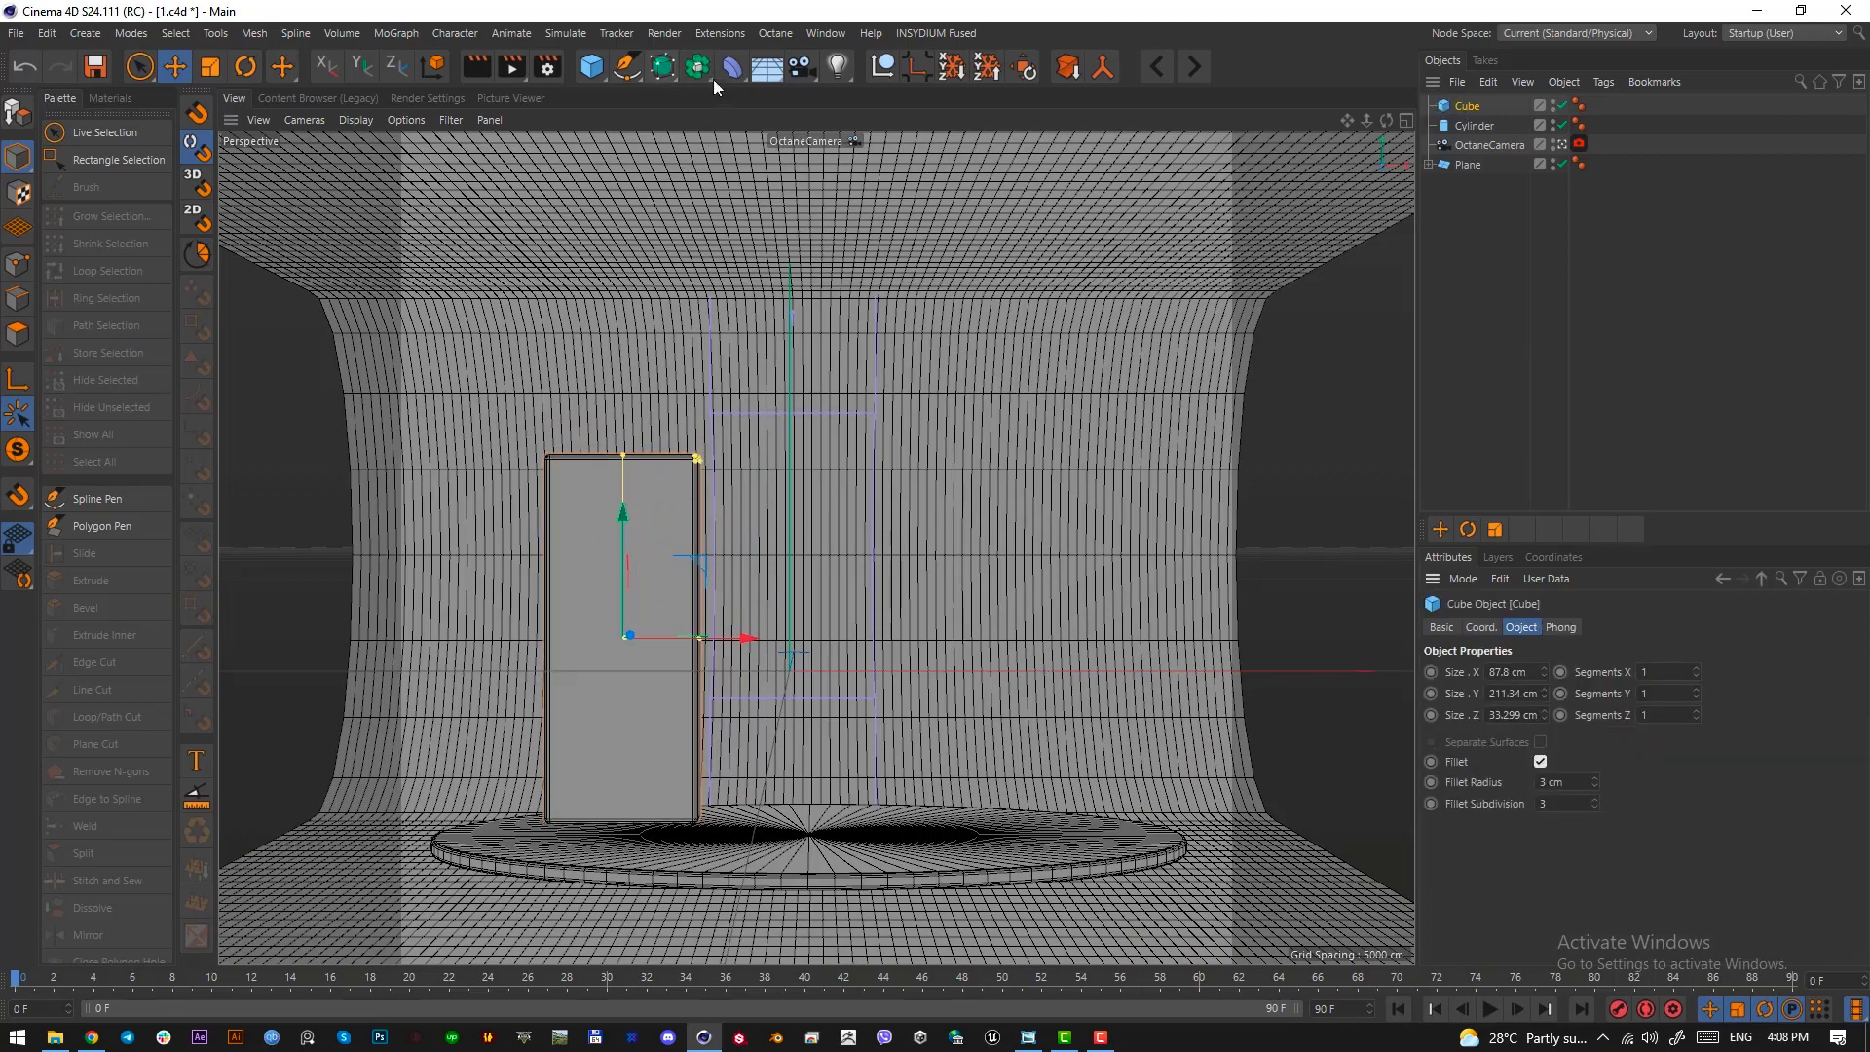
pyautogui.click(1533, 171)
# Place the filleted slab inside a MoGraph Cloner and switch the cloner to Linear mode
pyautogui.click(1461, 105)
pyautogui.click(397, 32)
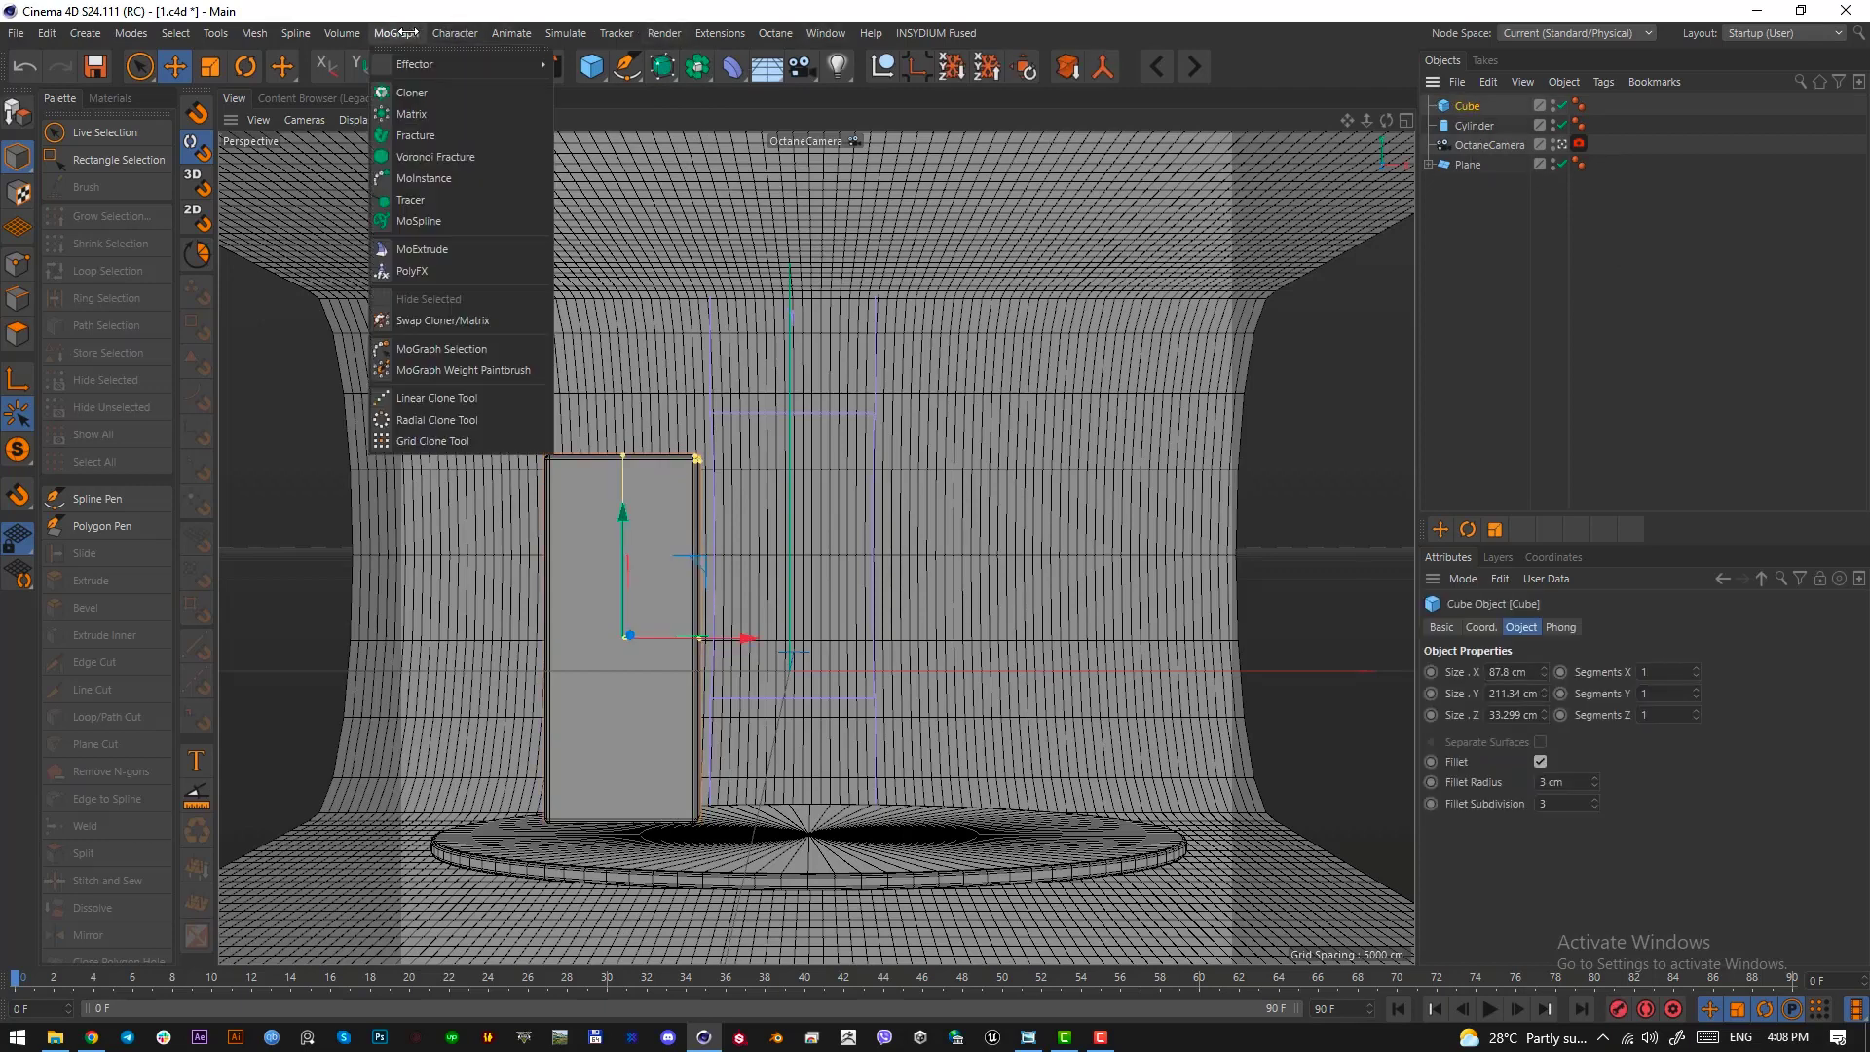
pyautogui.keyDown('alt'); pyautogui.click(418, 93); pyautogui.keyUp('alt')
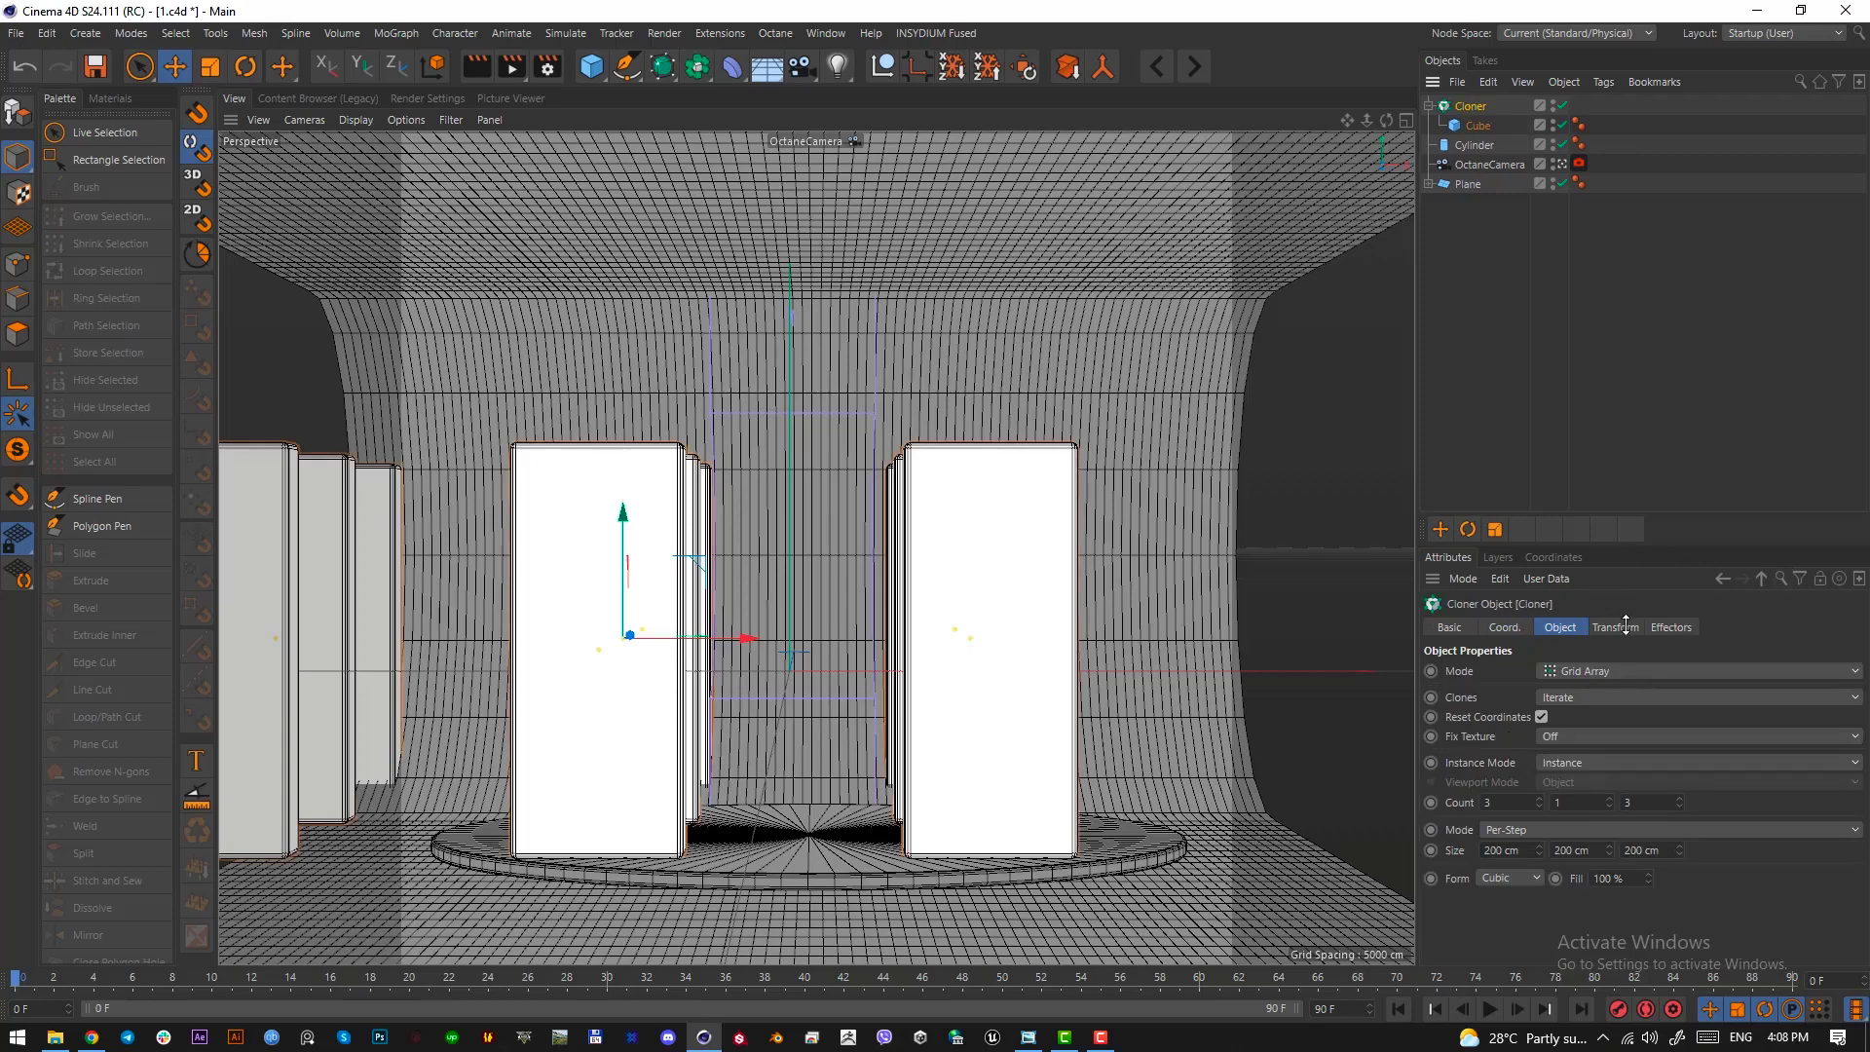
pyautogui.click(1603, 671)
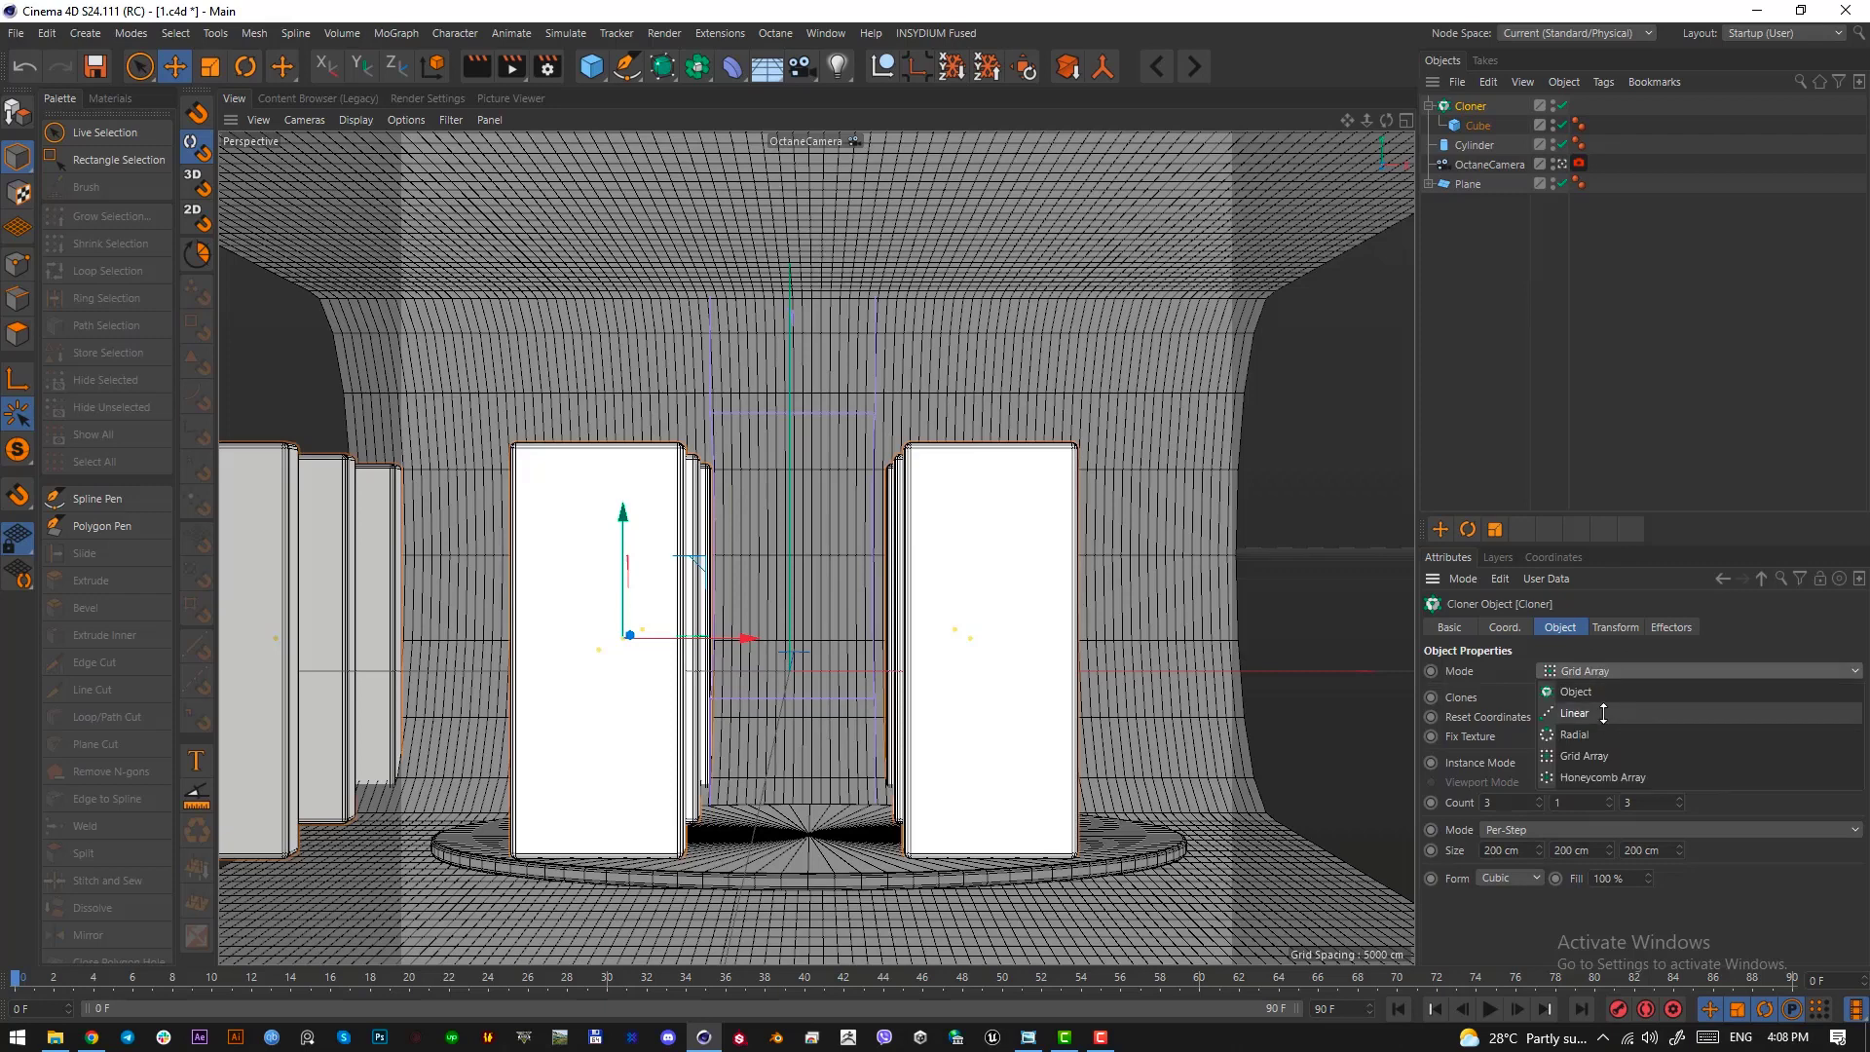
pyautogui.click(1602, 714)
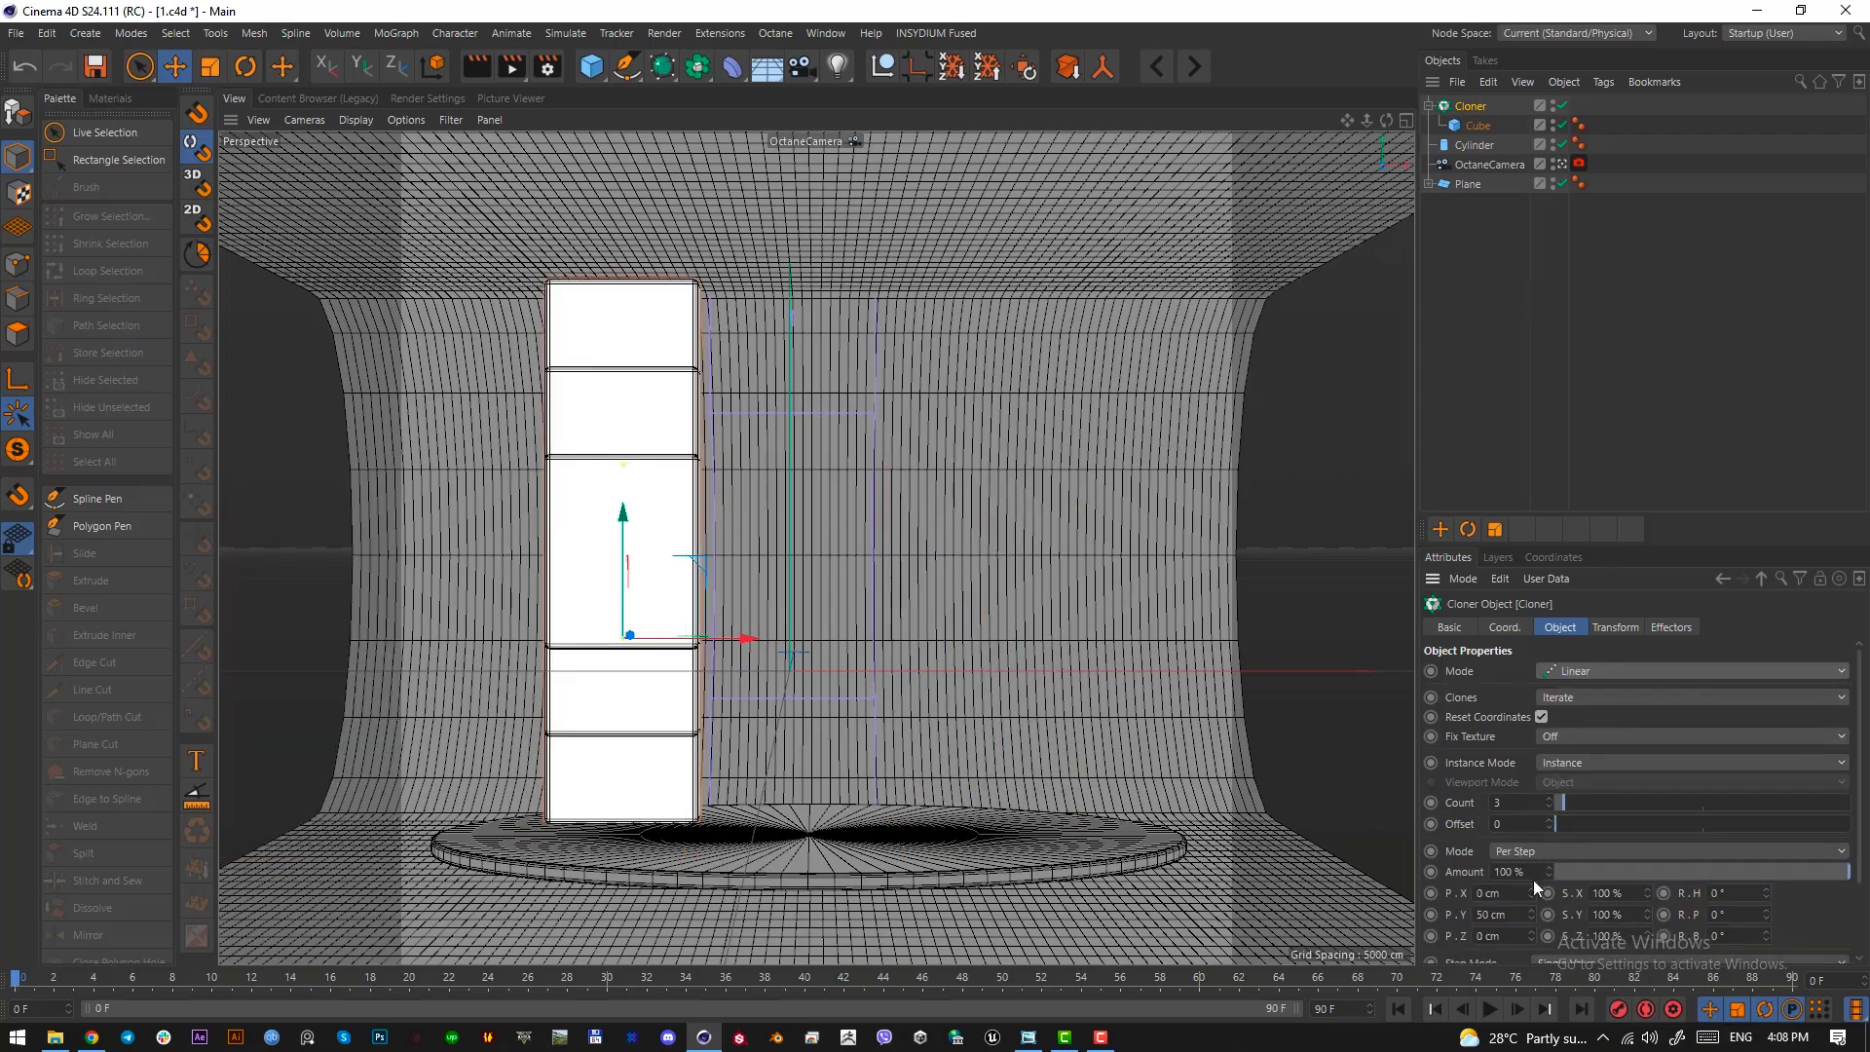
# Line up the clones side by side with a per-step offset of 97 cm in X and 0 cm in Y, and show the cloner's transform settings
pyautogui.moveTo(1657, 522); pyautogui.dragTo(1662, 403)
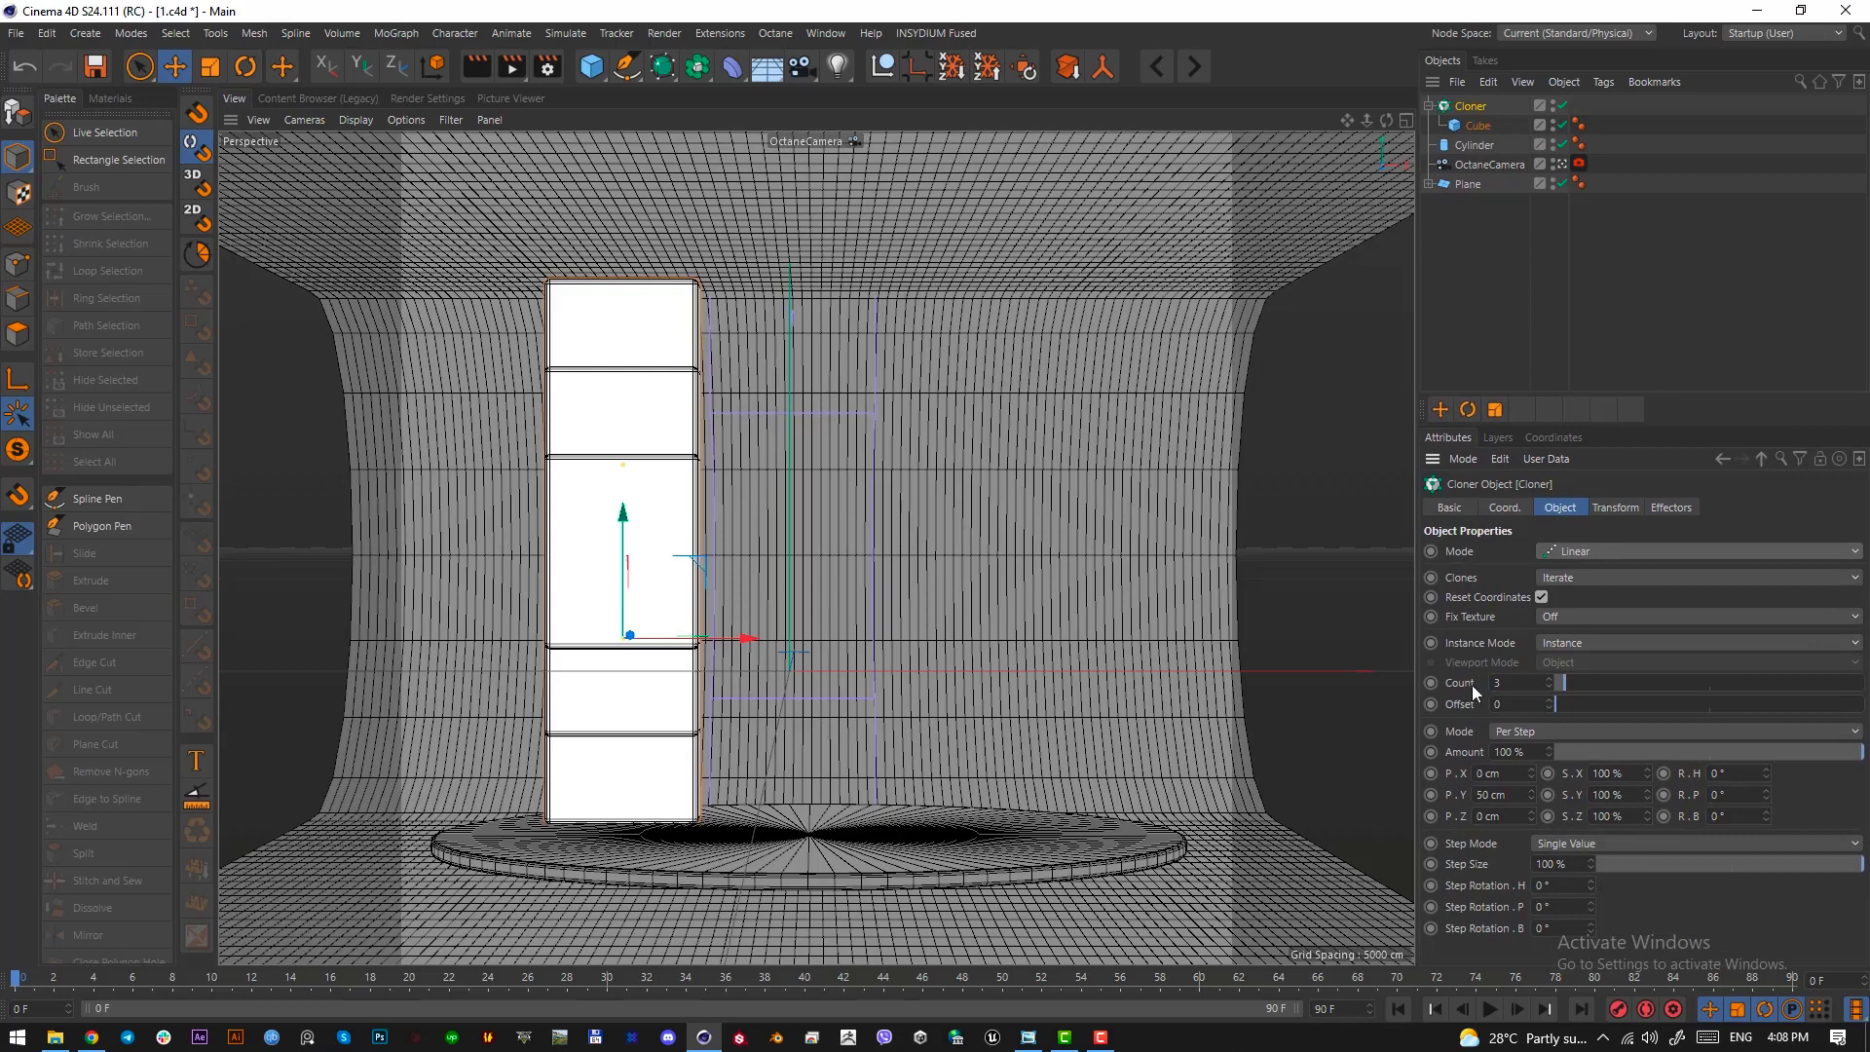
pyautogui.moveTo(1533, 795); pyautogui.dragTo(1532, 824)
pyautogui.doubleClick(1522, 801)
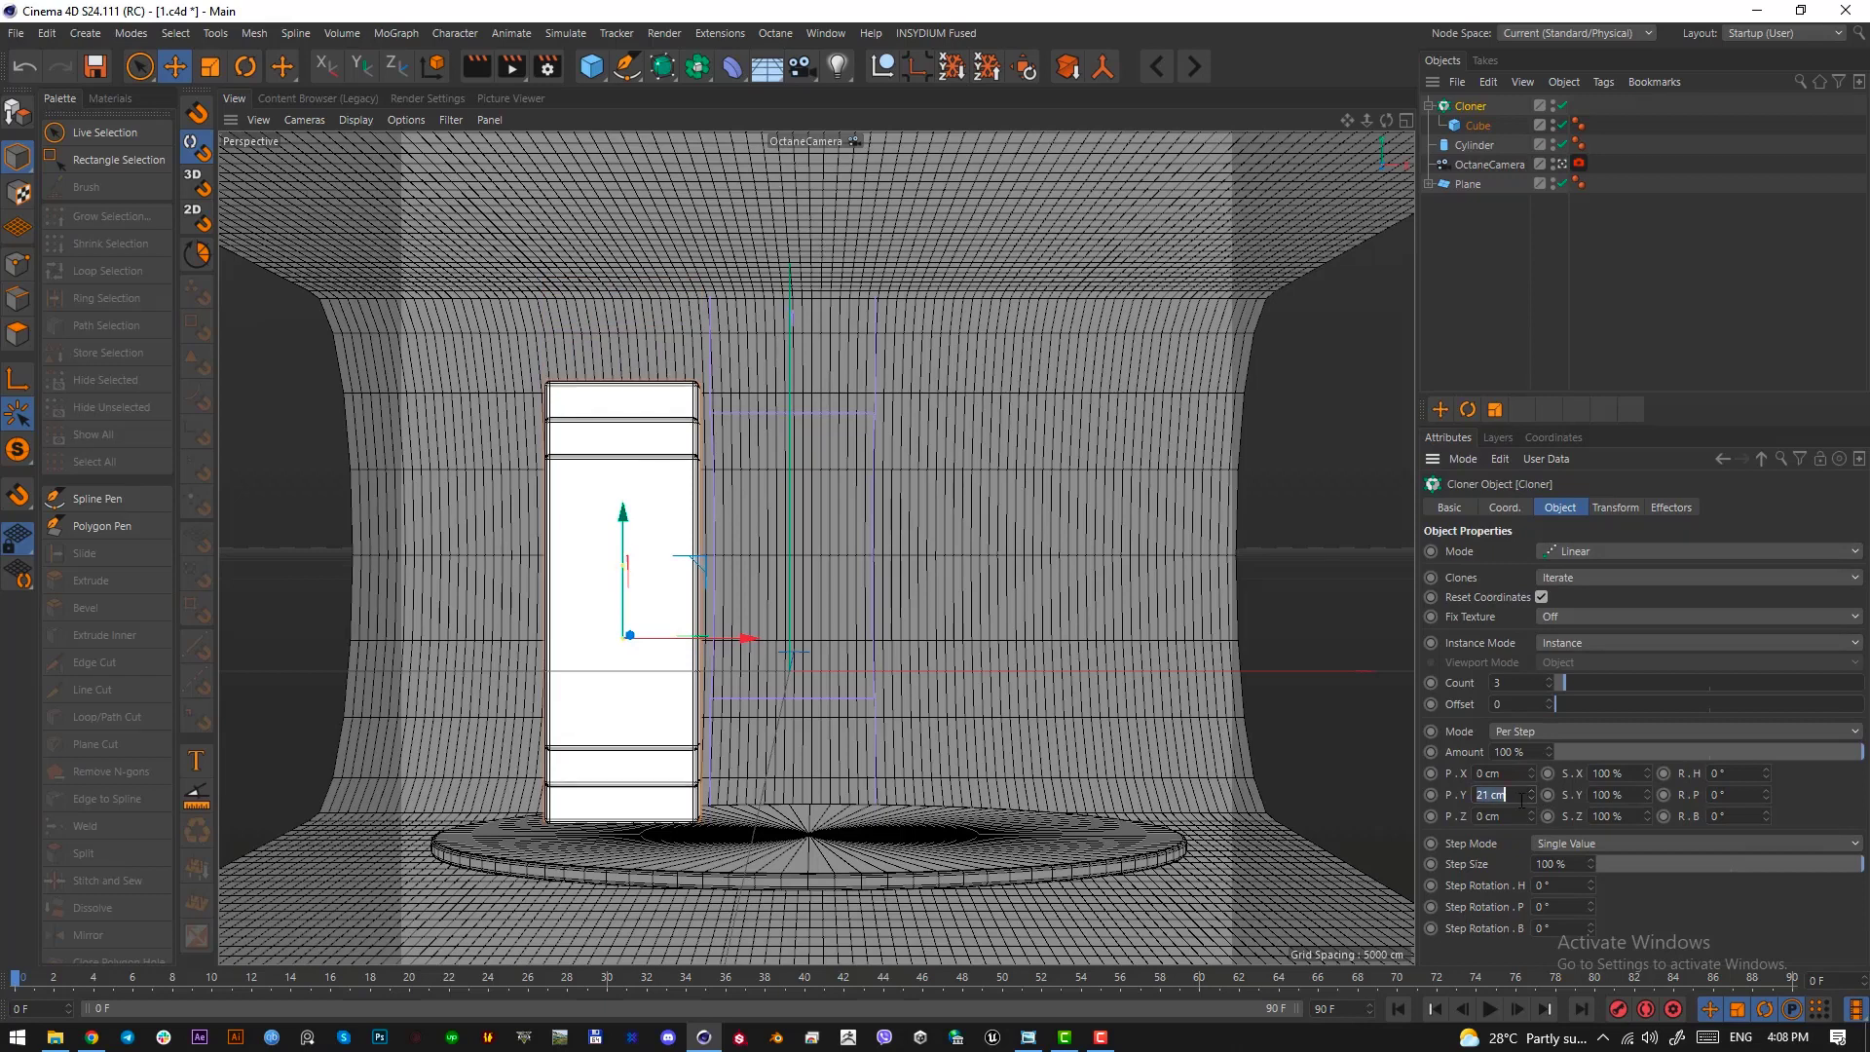
pyautogui.write('0')
pyautogui.click(1510, 774)
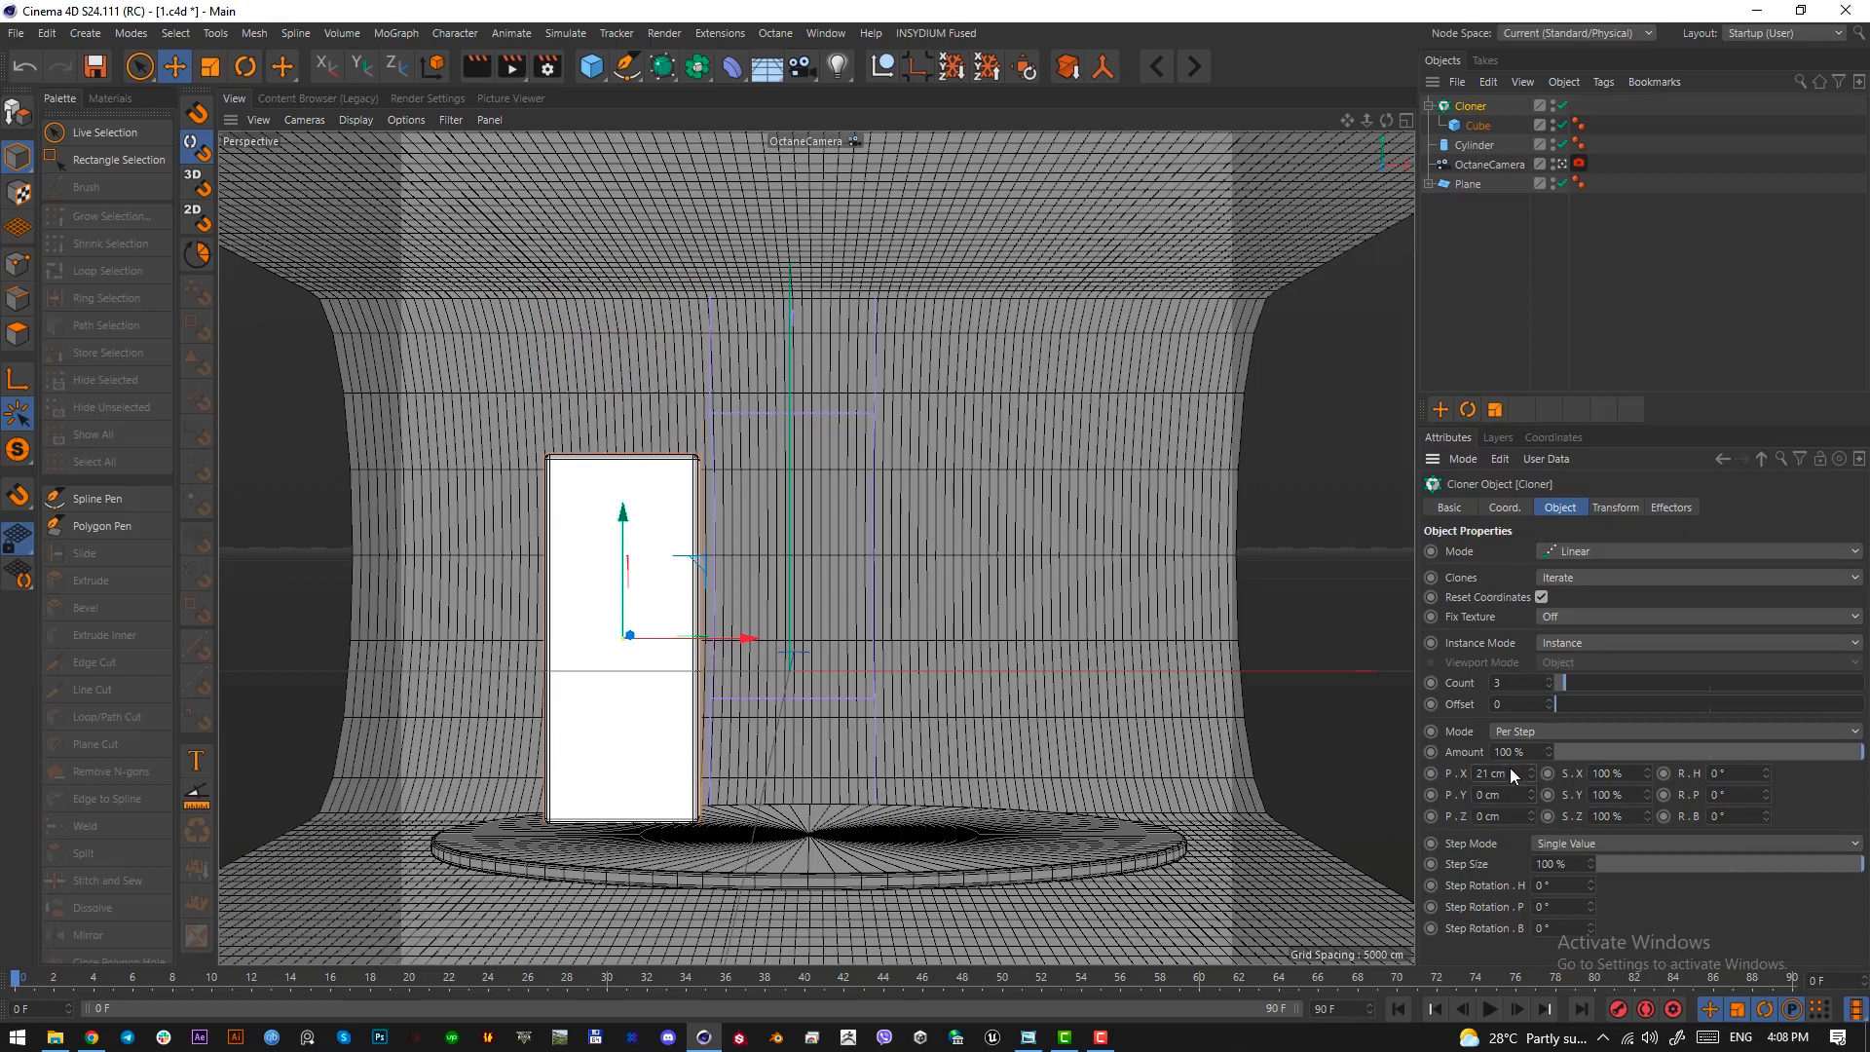
pyautogui.press('Return')
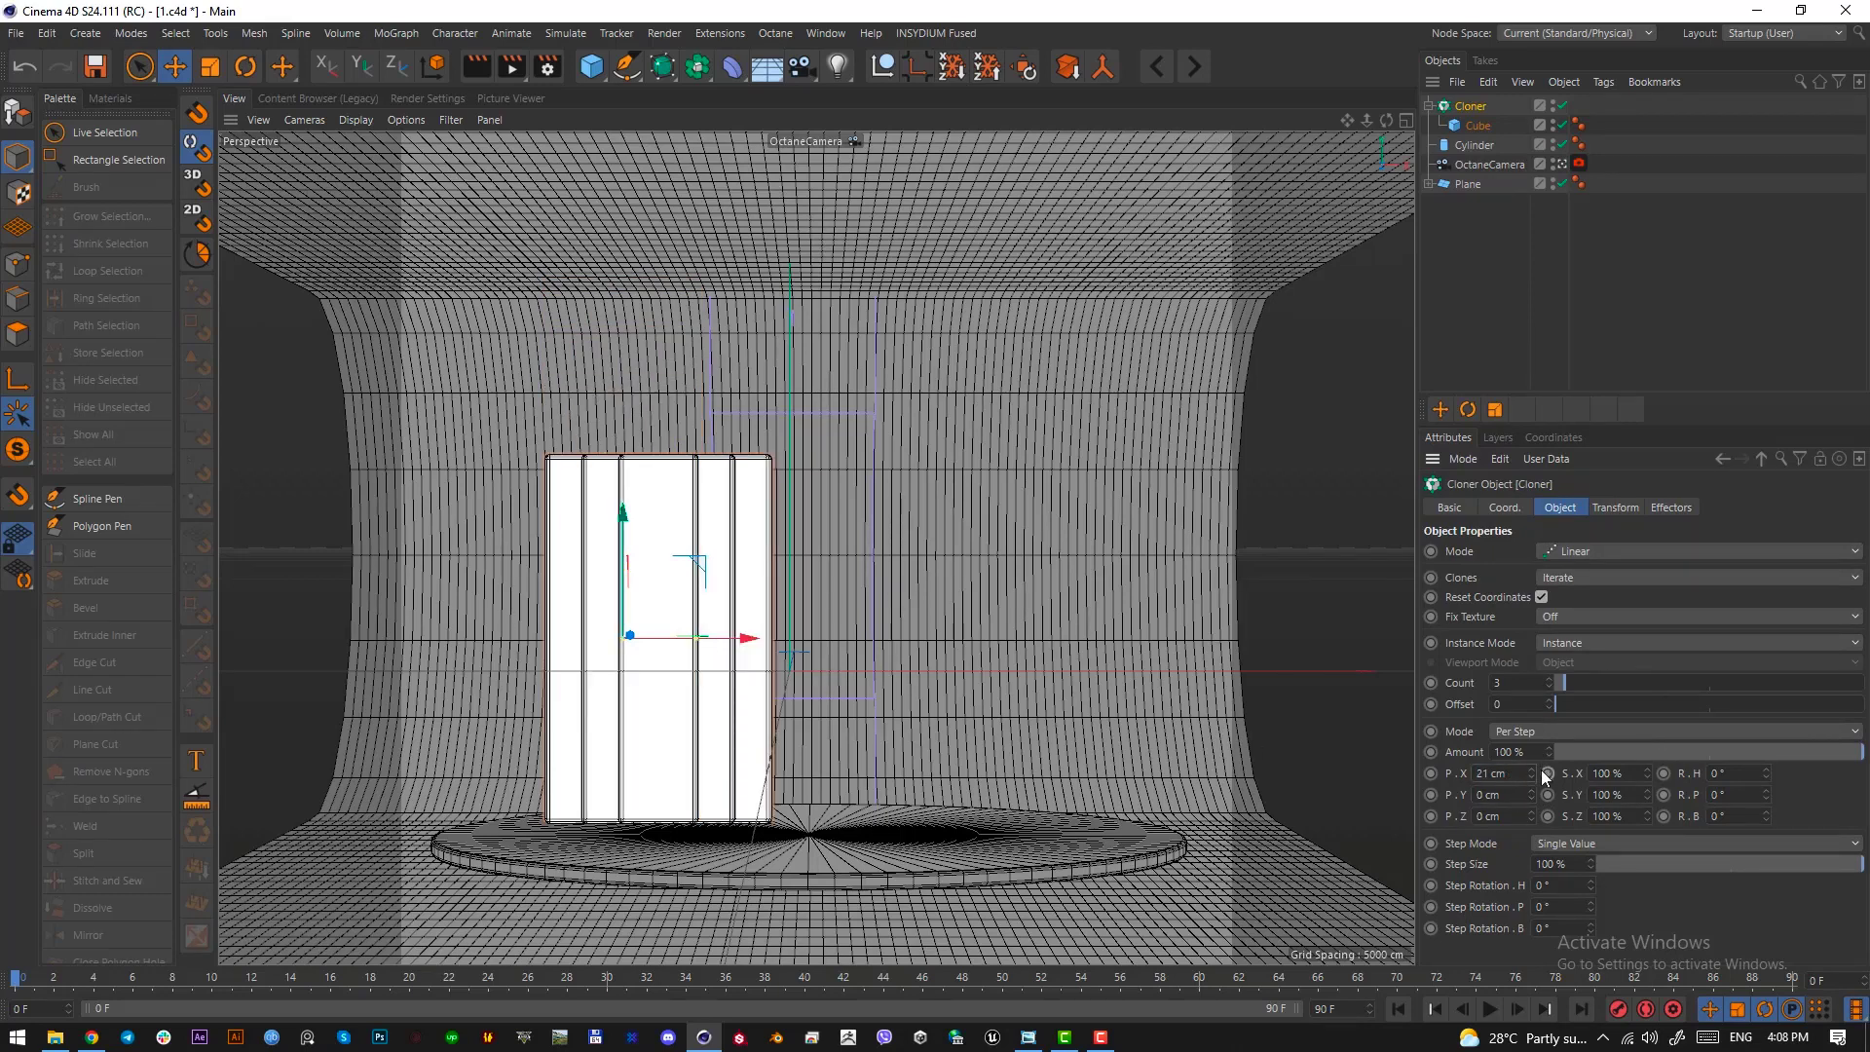
pyautogui.moveTo(1531, 776); pyautogui.dragTo(1531, 703)
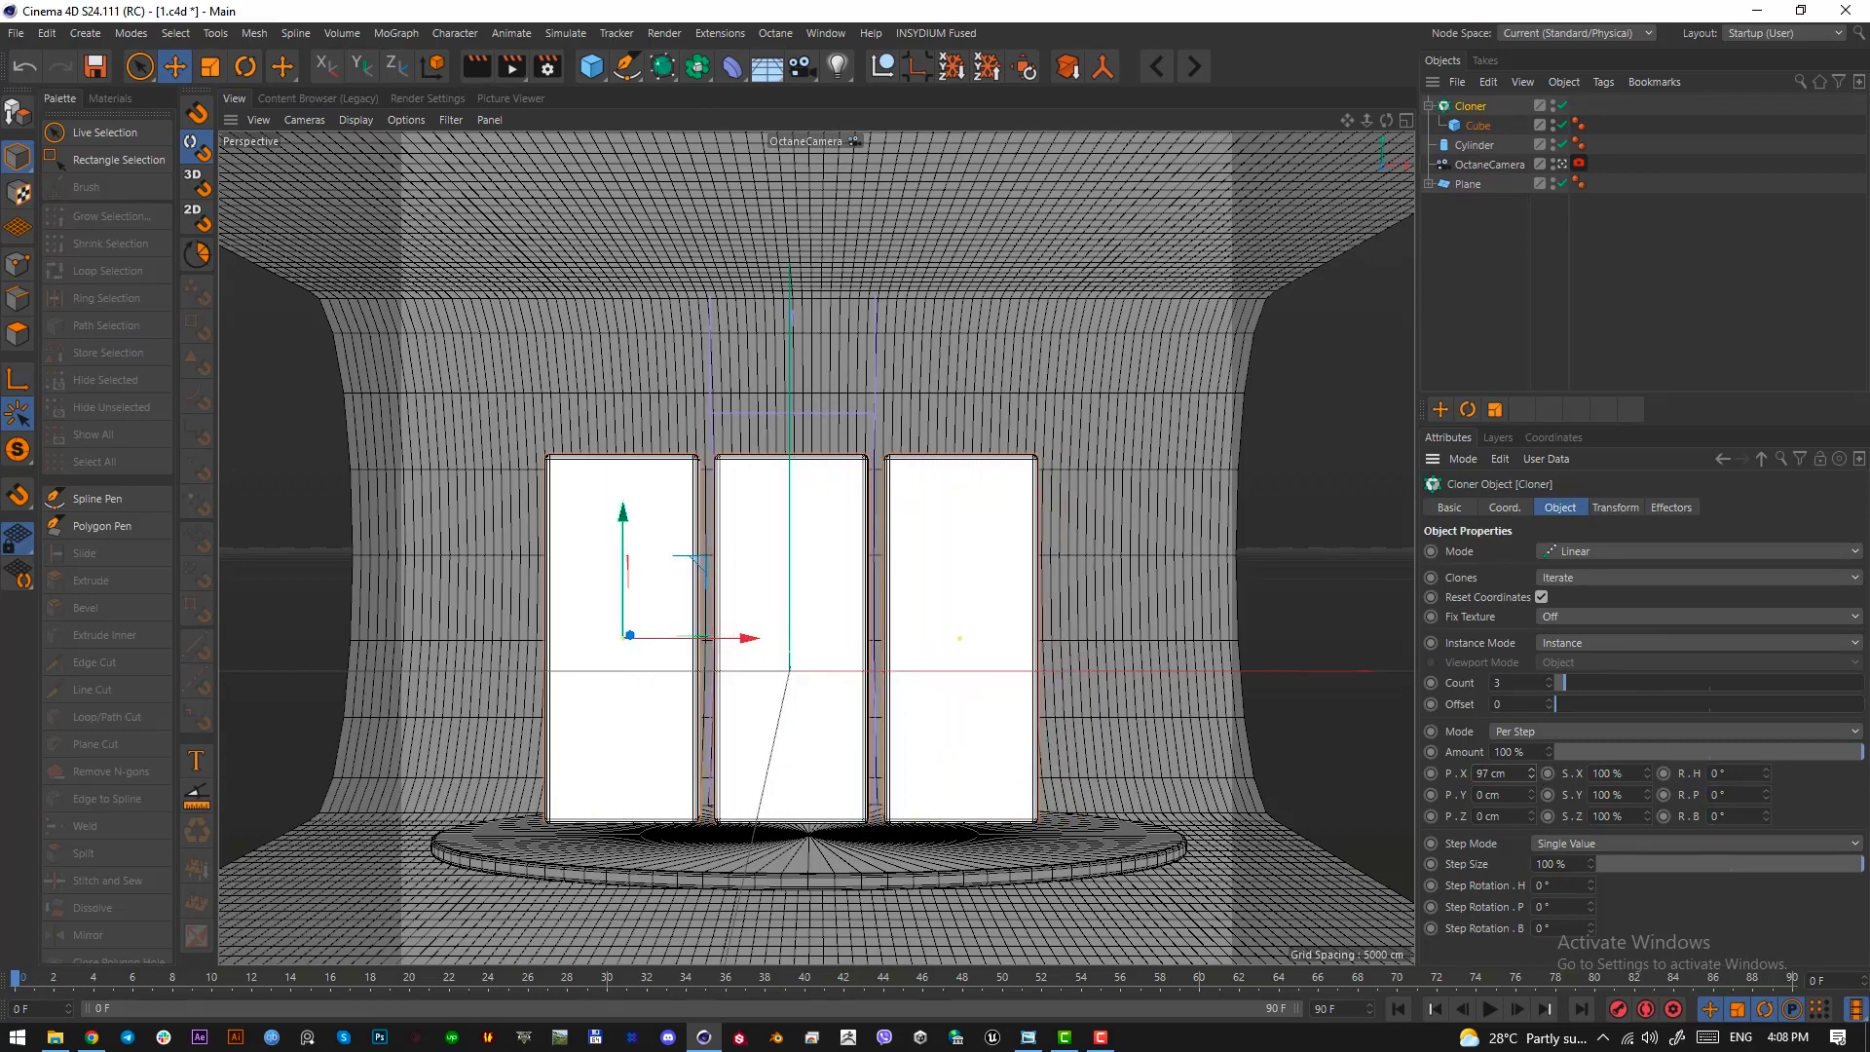
pyautogui.click(1612, 511)
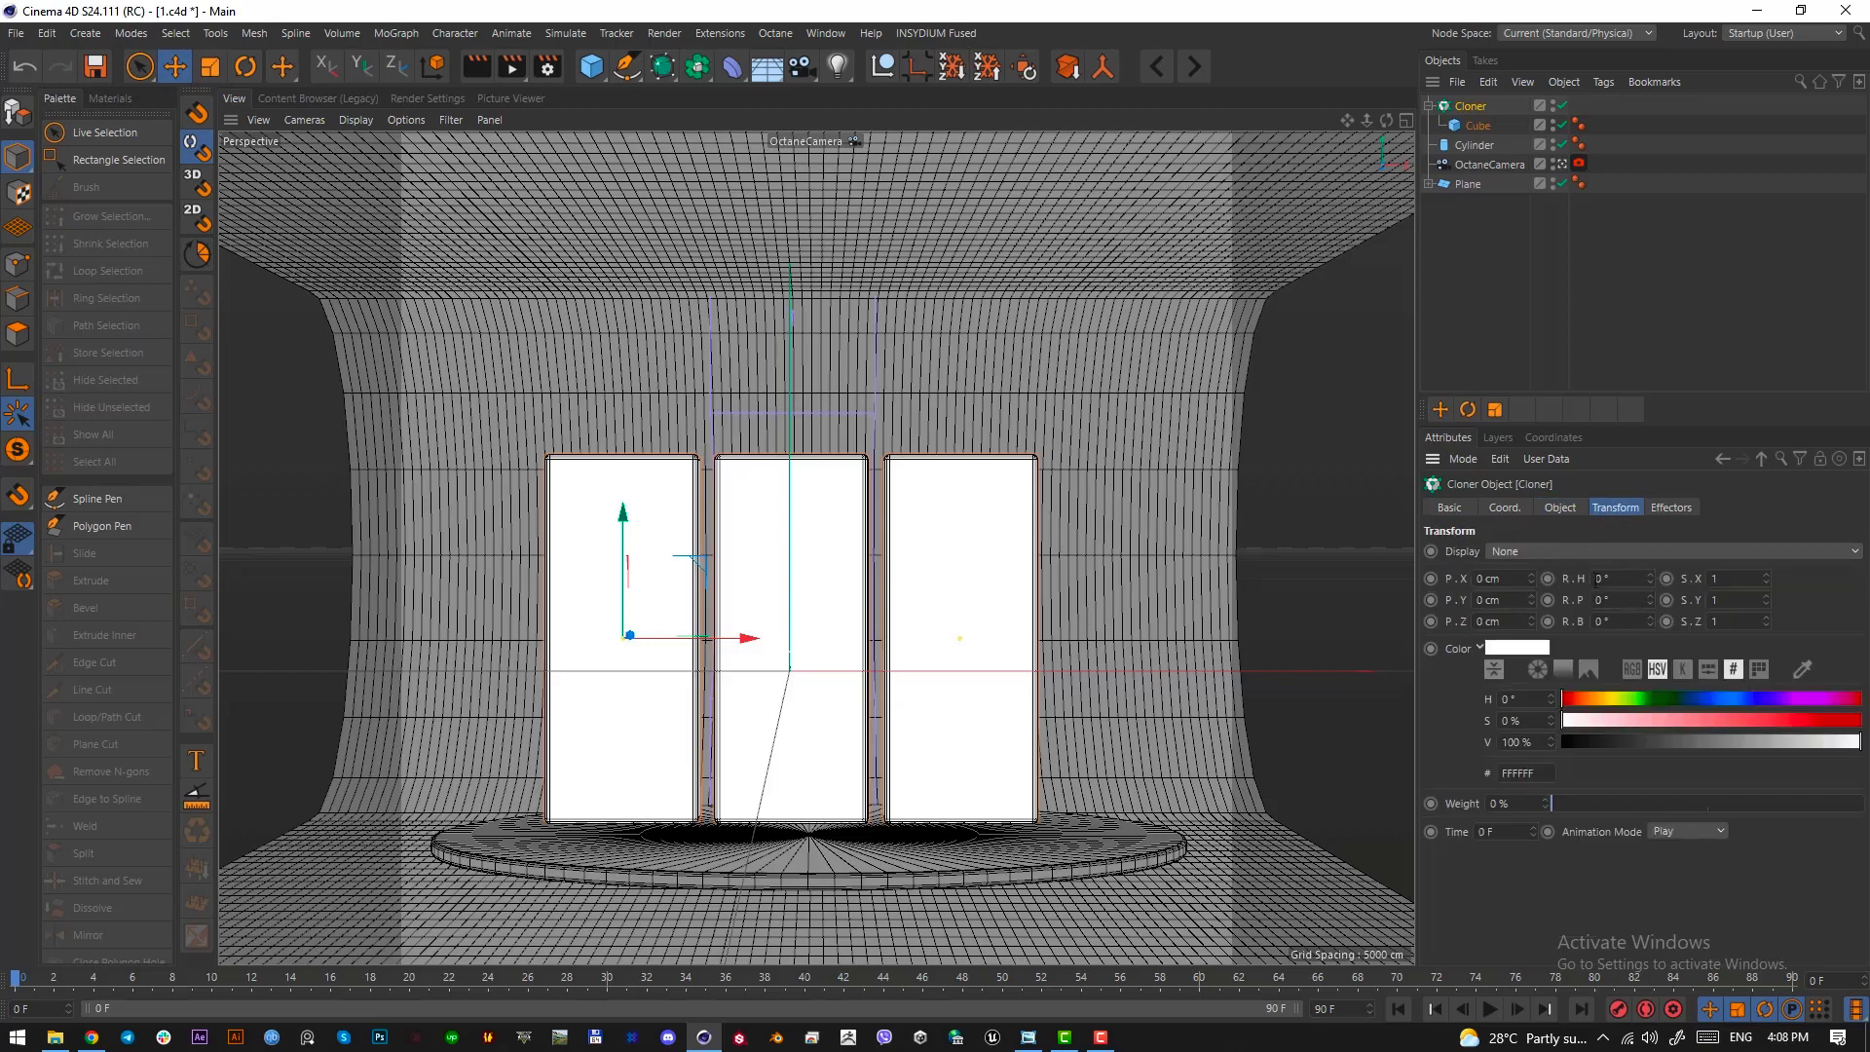
# Set the clones' heading rotation to 35° and compare the slabs with the reference image
pyautogui.moveTo(1649, 579); pyautogui.dragTo(1650, 546)
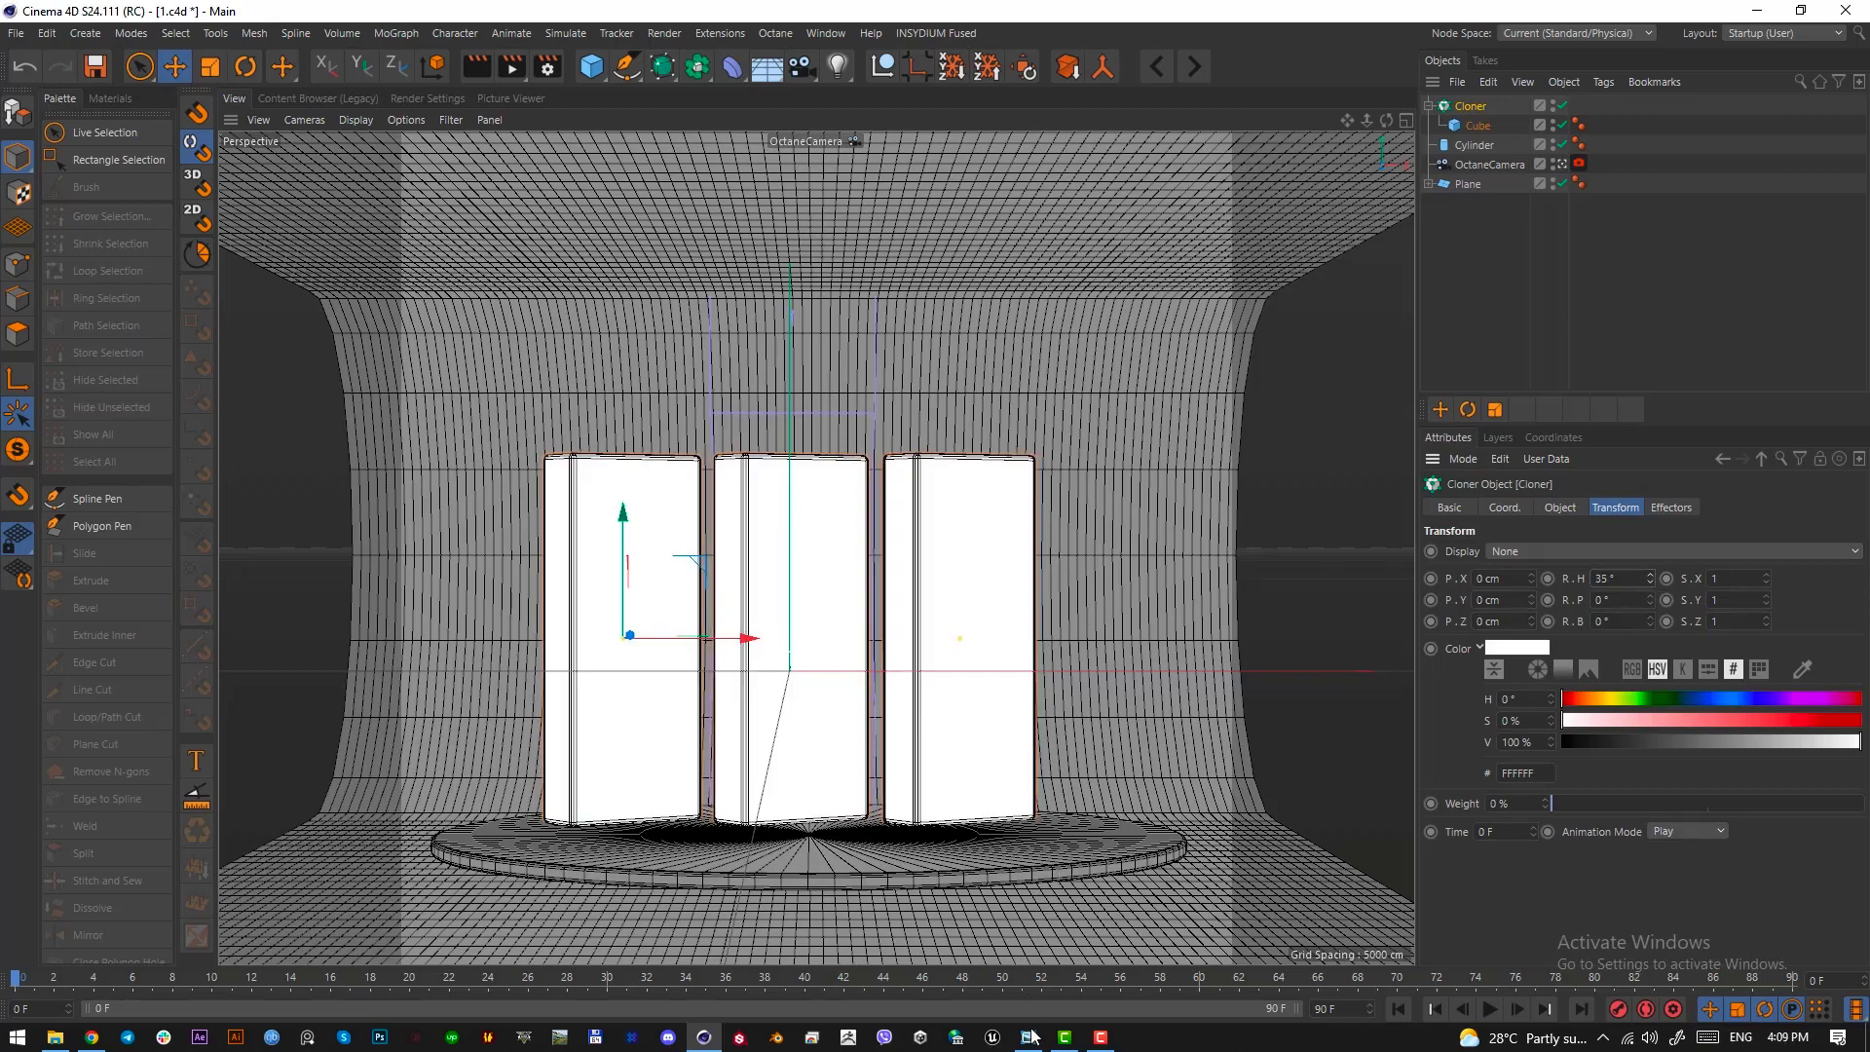
pyautogui.click(1031, 1037)
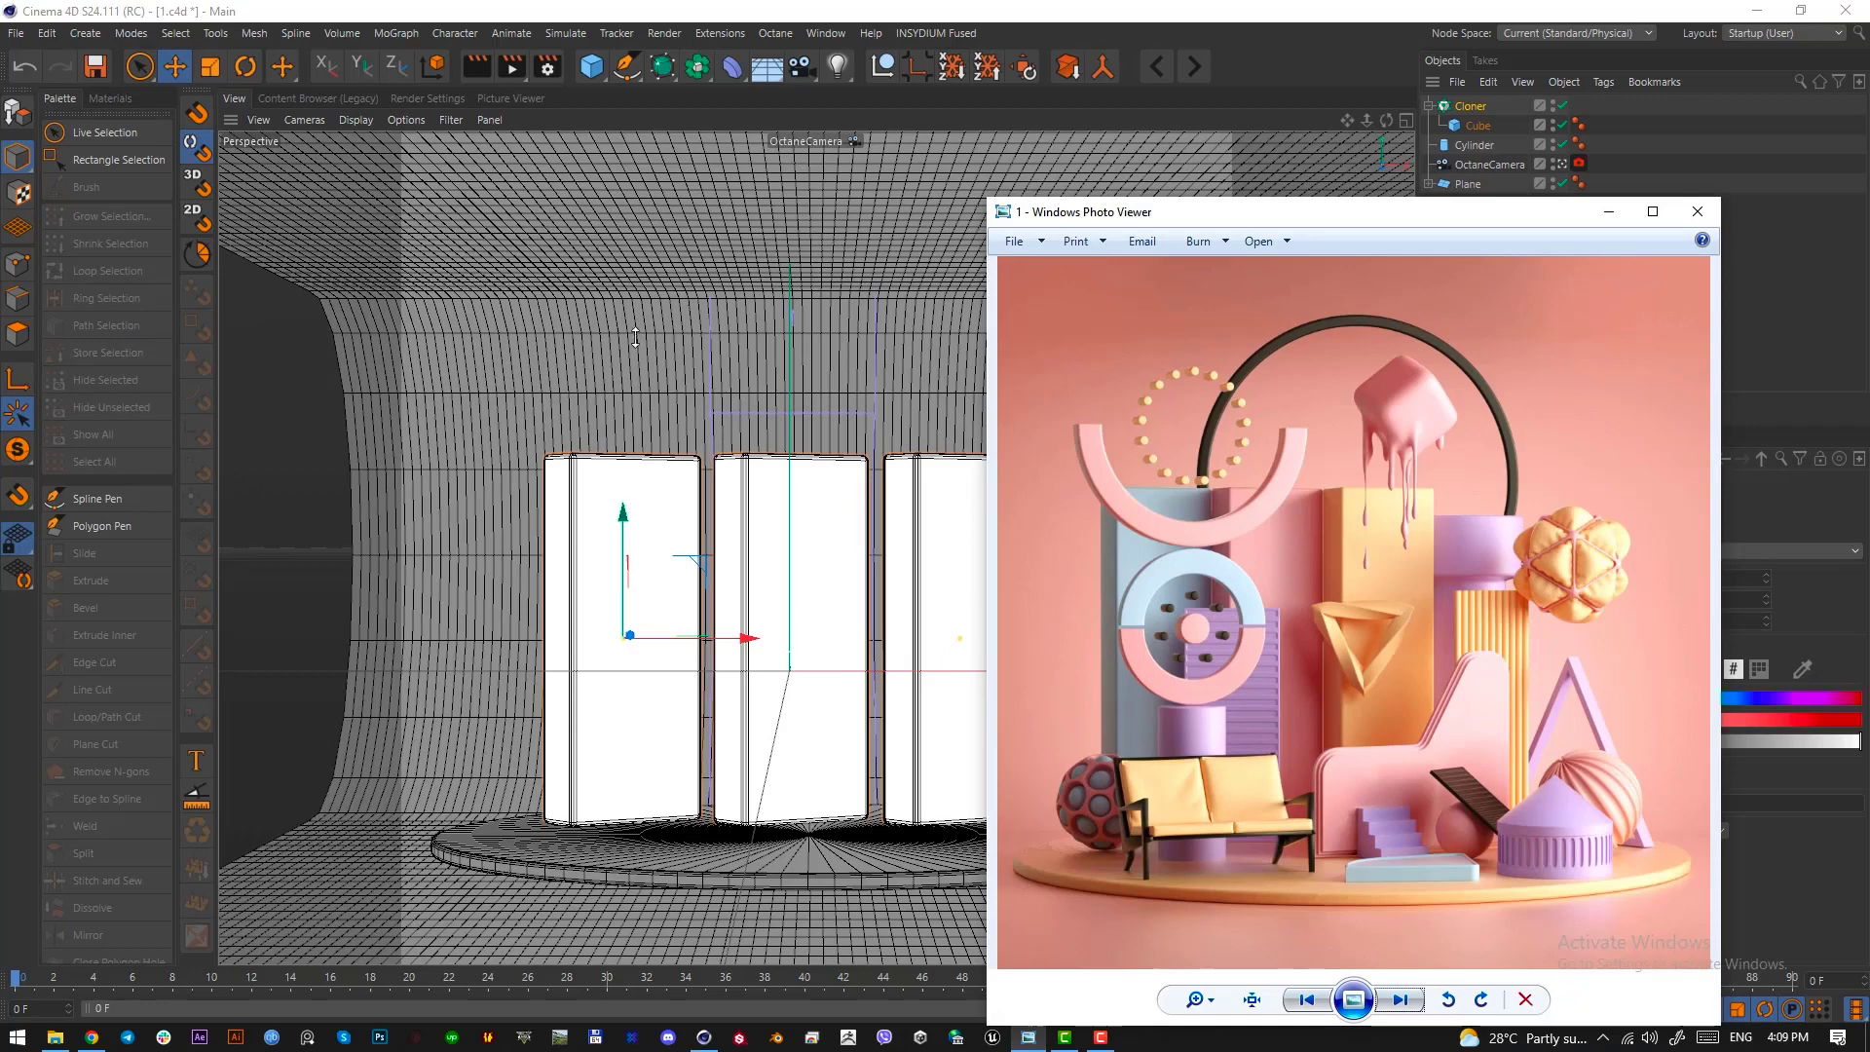
pyautogui.click(1610, 211)
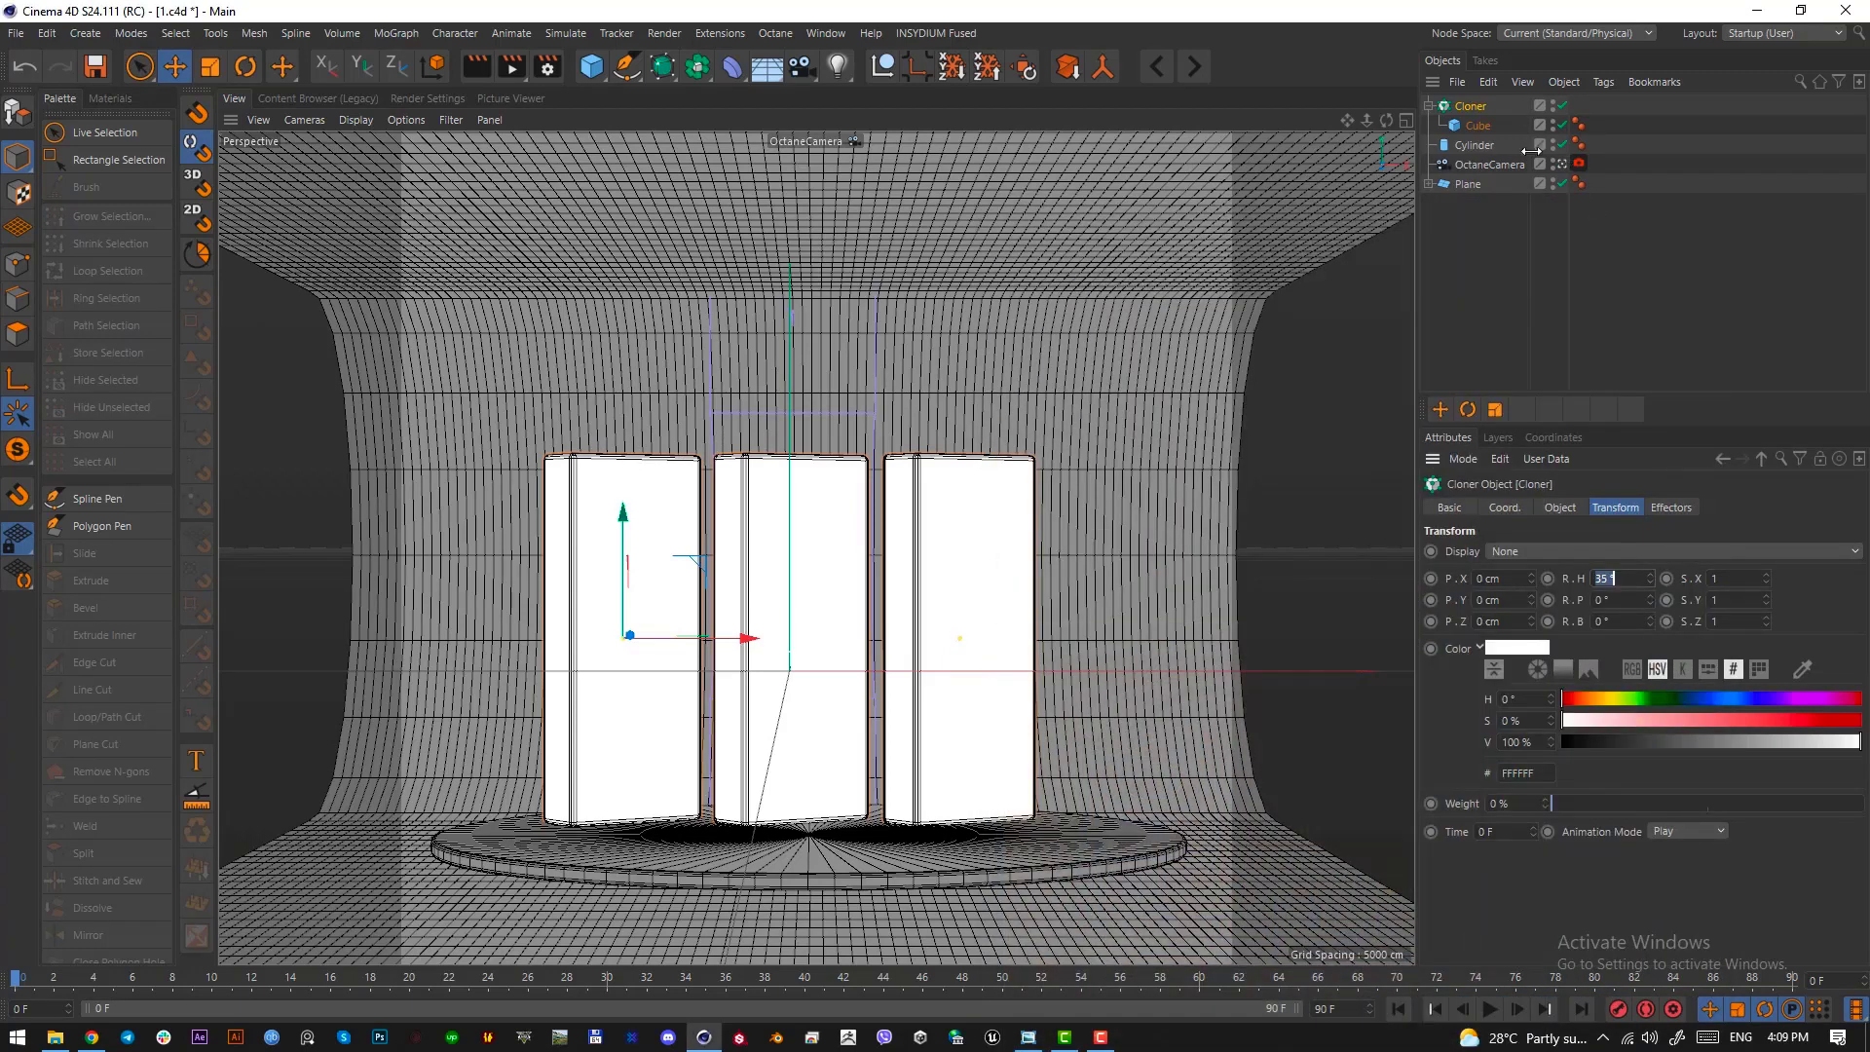
# Increase the height of the cube inside the cloner to make the slabs taller
pyautogui.click(1491, 126)
pyautogui.moveTo(1543, 571); pyautogui.dragTo(1544, 524)
pyautogui.click(1471, 106)
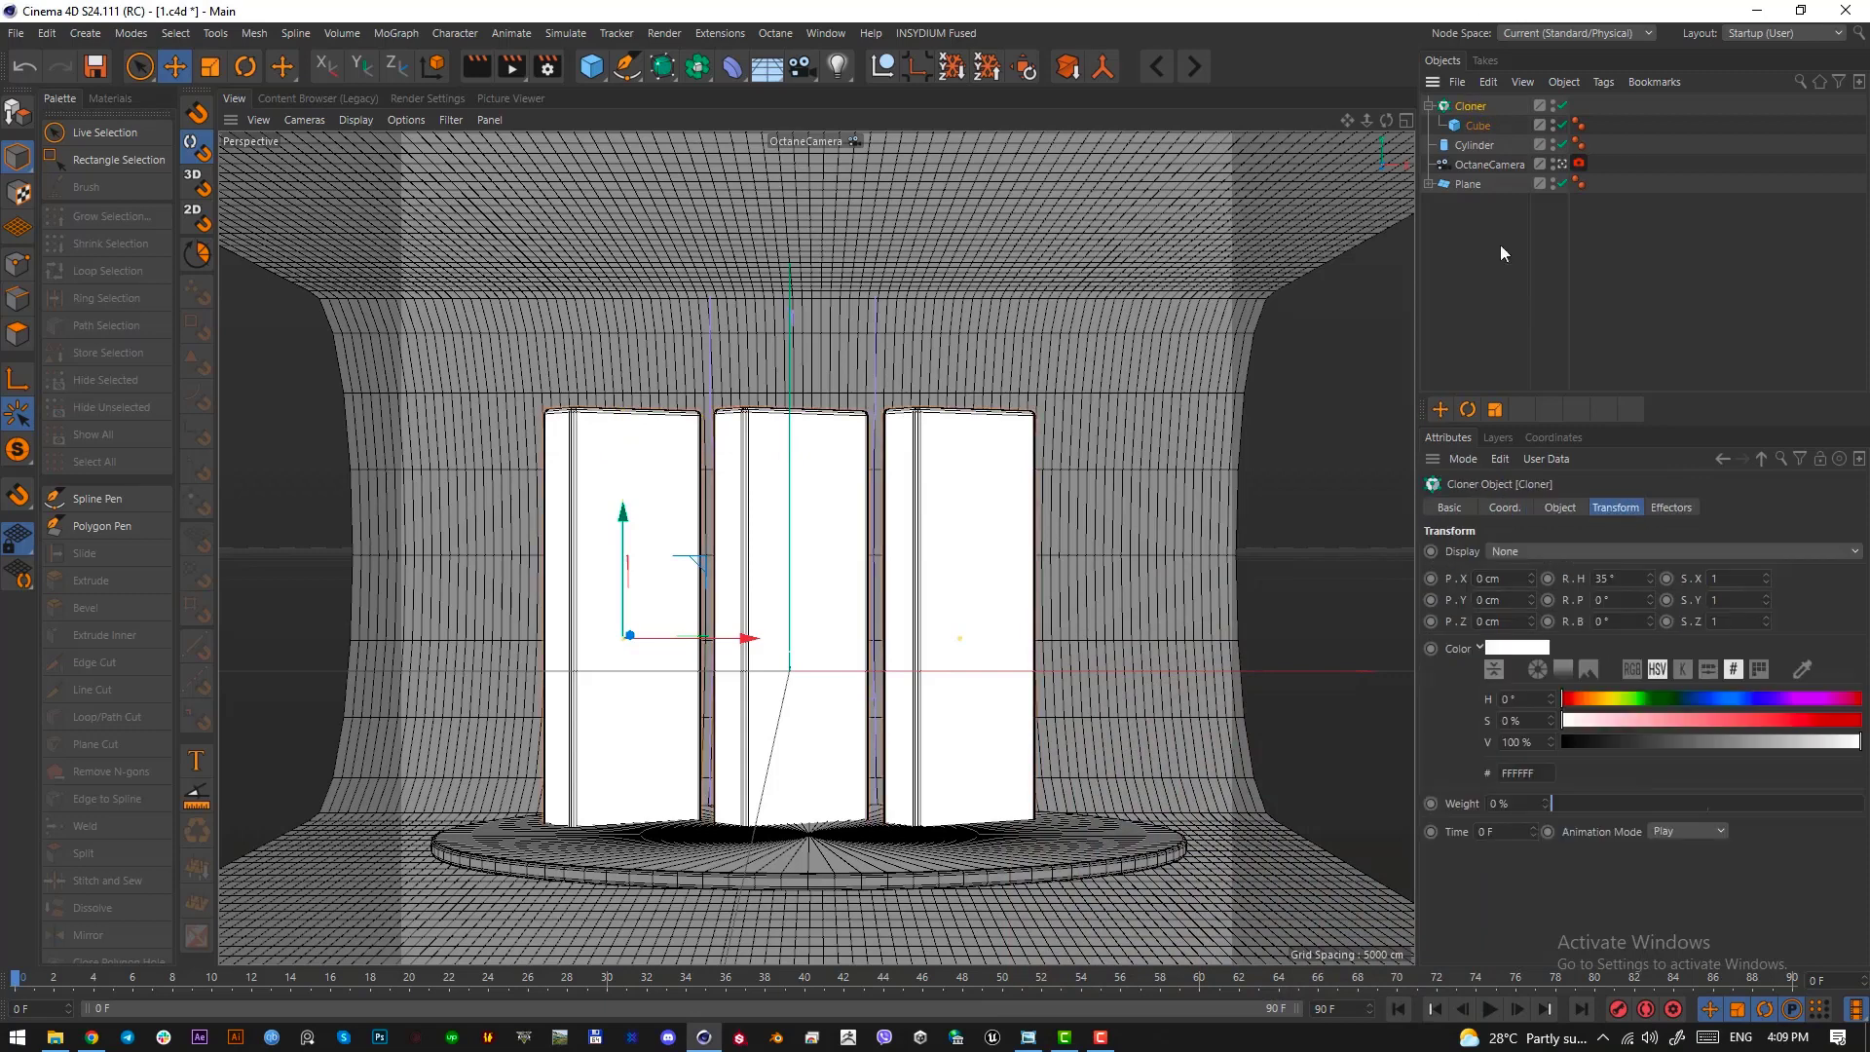
# Close the gaps between the slabs by setting the cloner's per-step X offset to 88 cm
pyautogui.click(1561, 508)
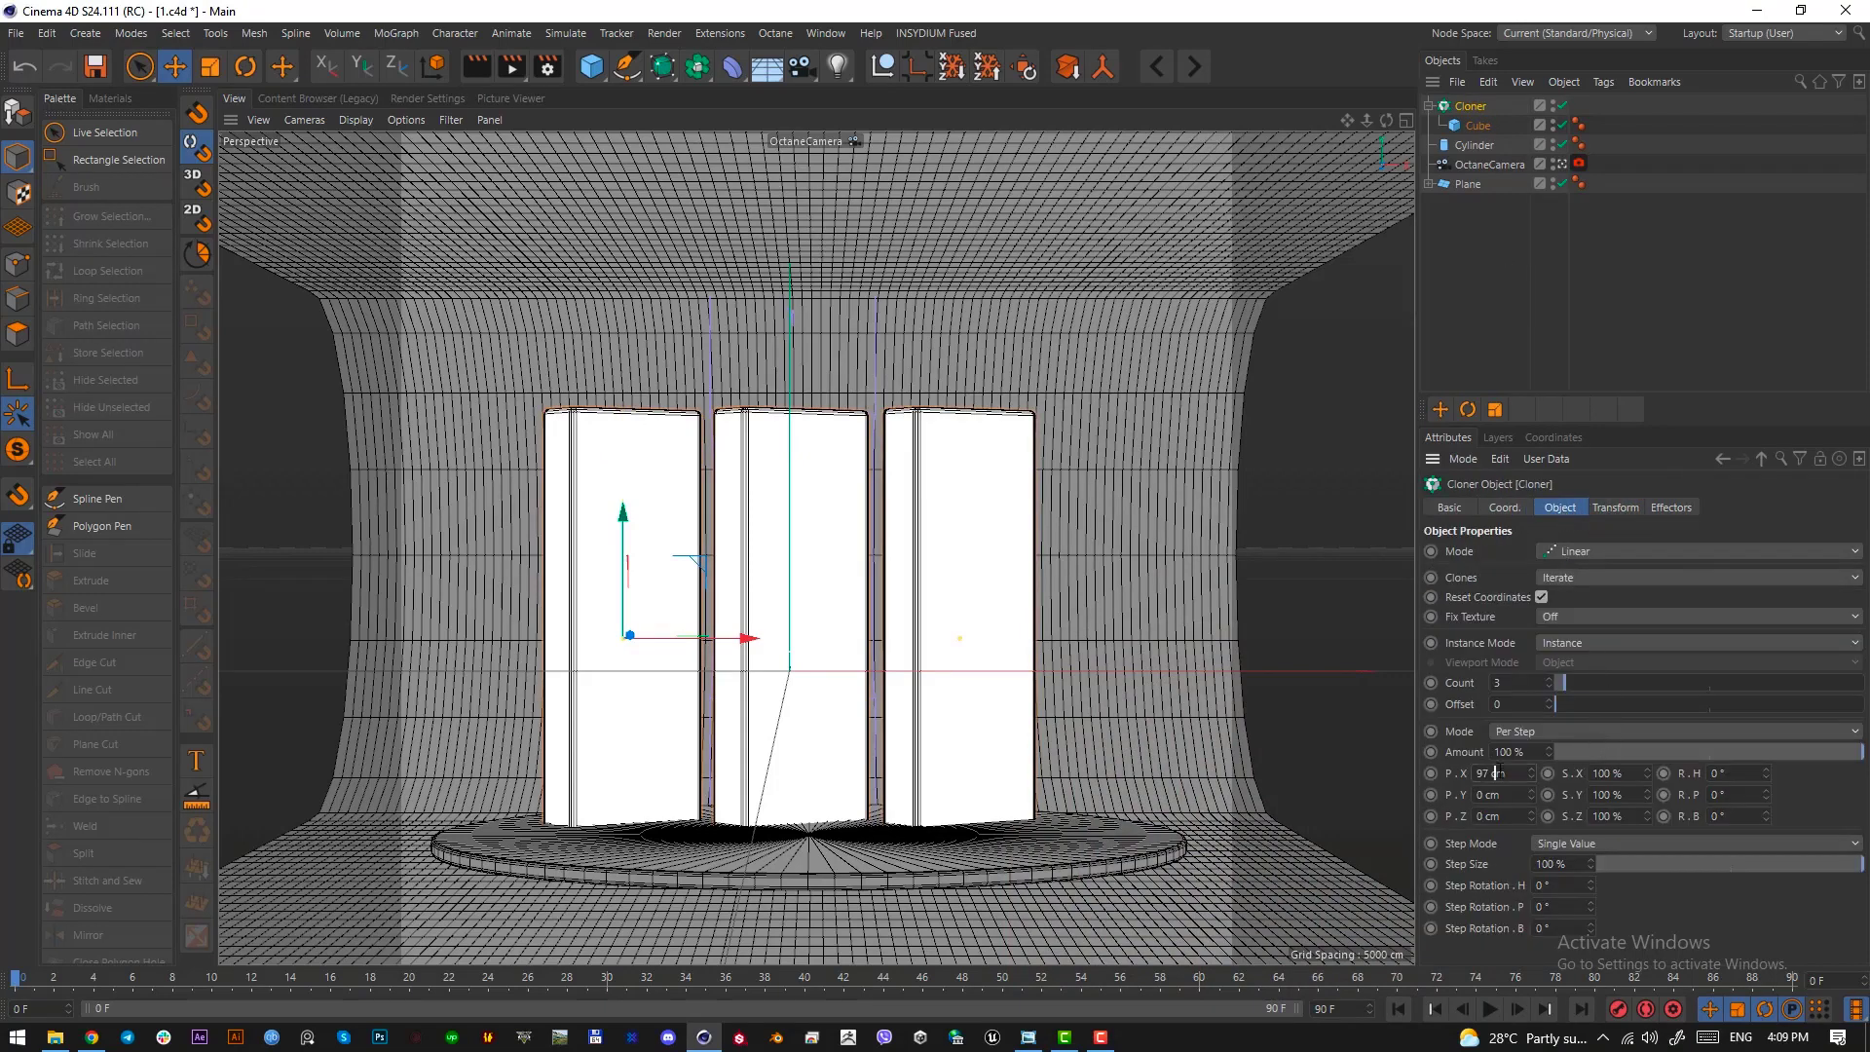
pyautogui.scroll(-10, 1497, 772)
pyautogui.scroll(2, 1501, 772)
pyautogui.scroll(-1, 1503, 771)
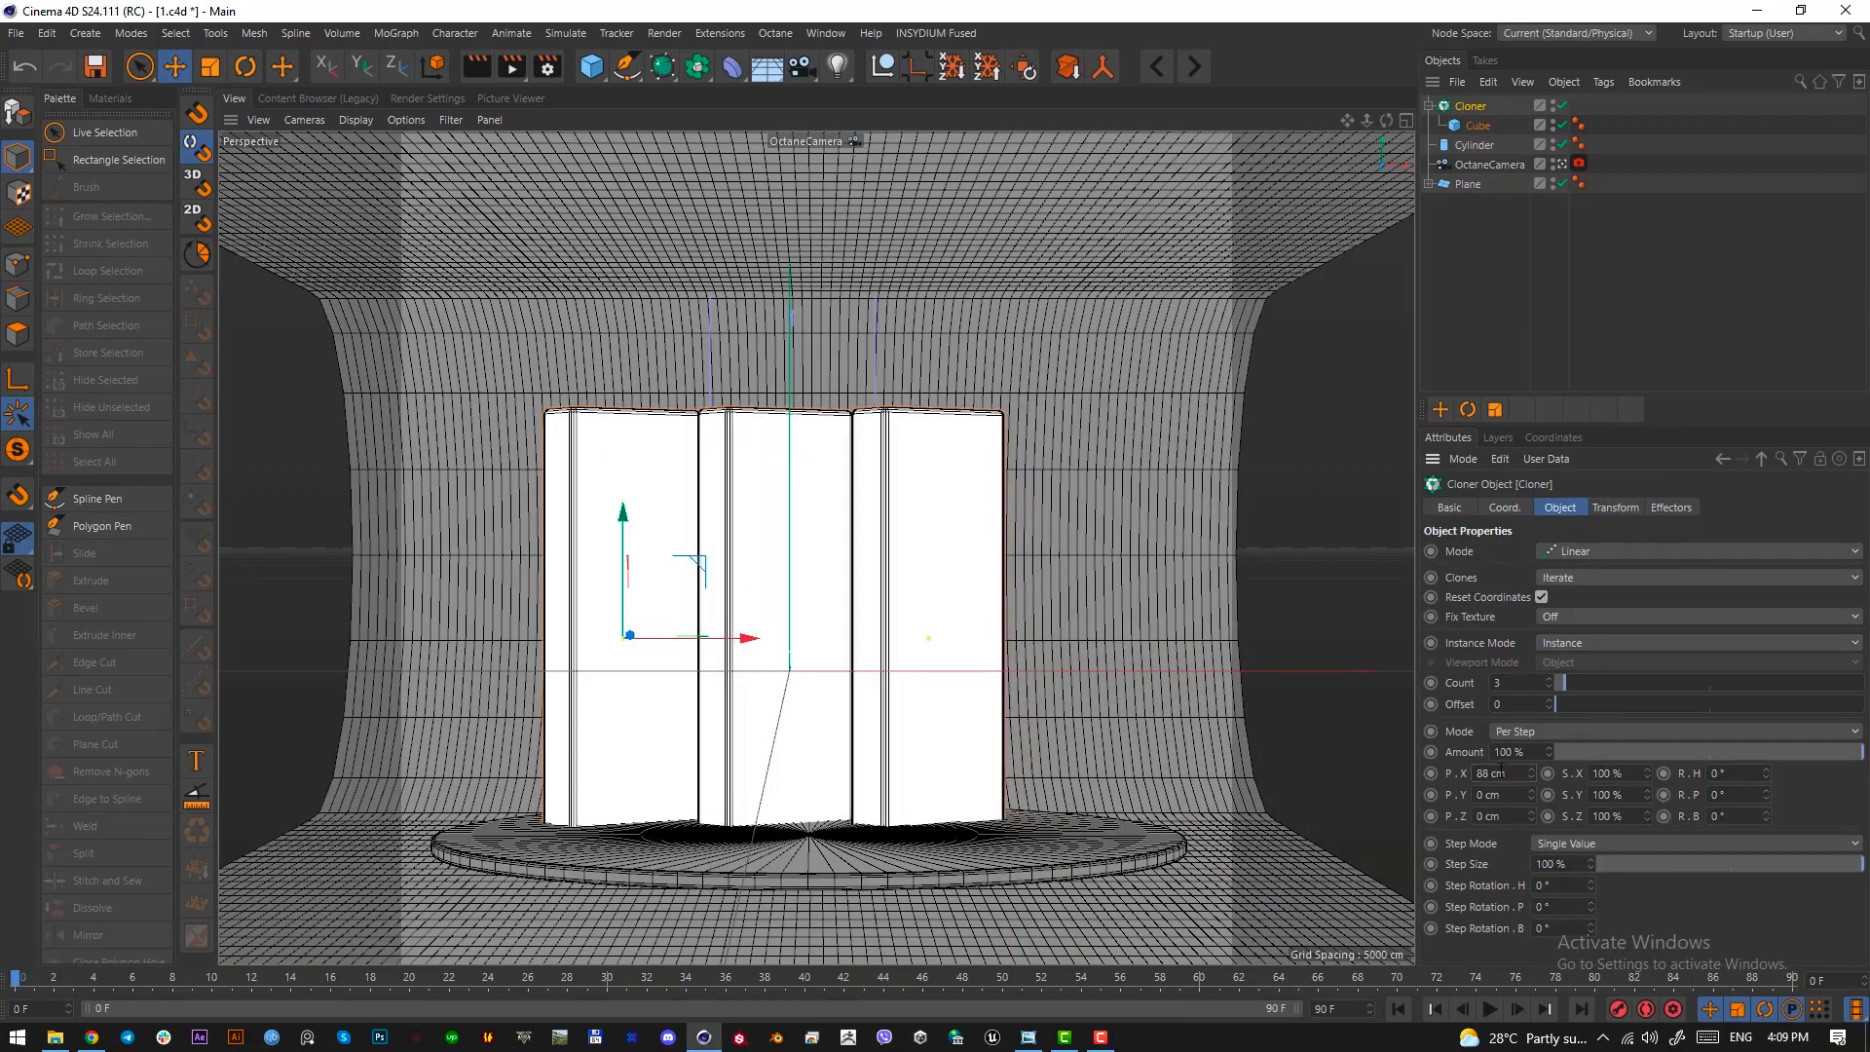
# Raise the cloner, set the cube's height to 254.34 cm, and lower the slab row back onto the disc
pyautogui.moveTo(627, 530)
pyautogui.mouseDown()
pyautogui.moveTo(626, 472)
pyautogui.moveTo(626, 494)
pyautogui.mouseUp()
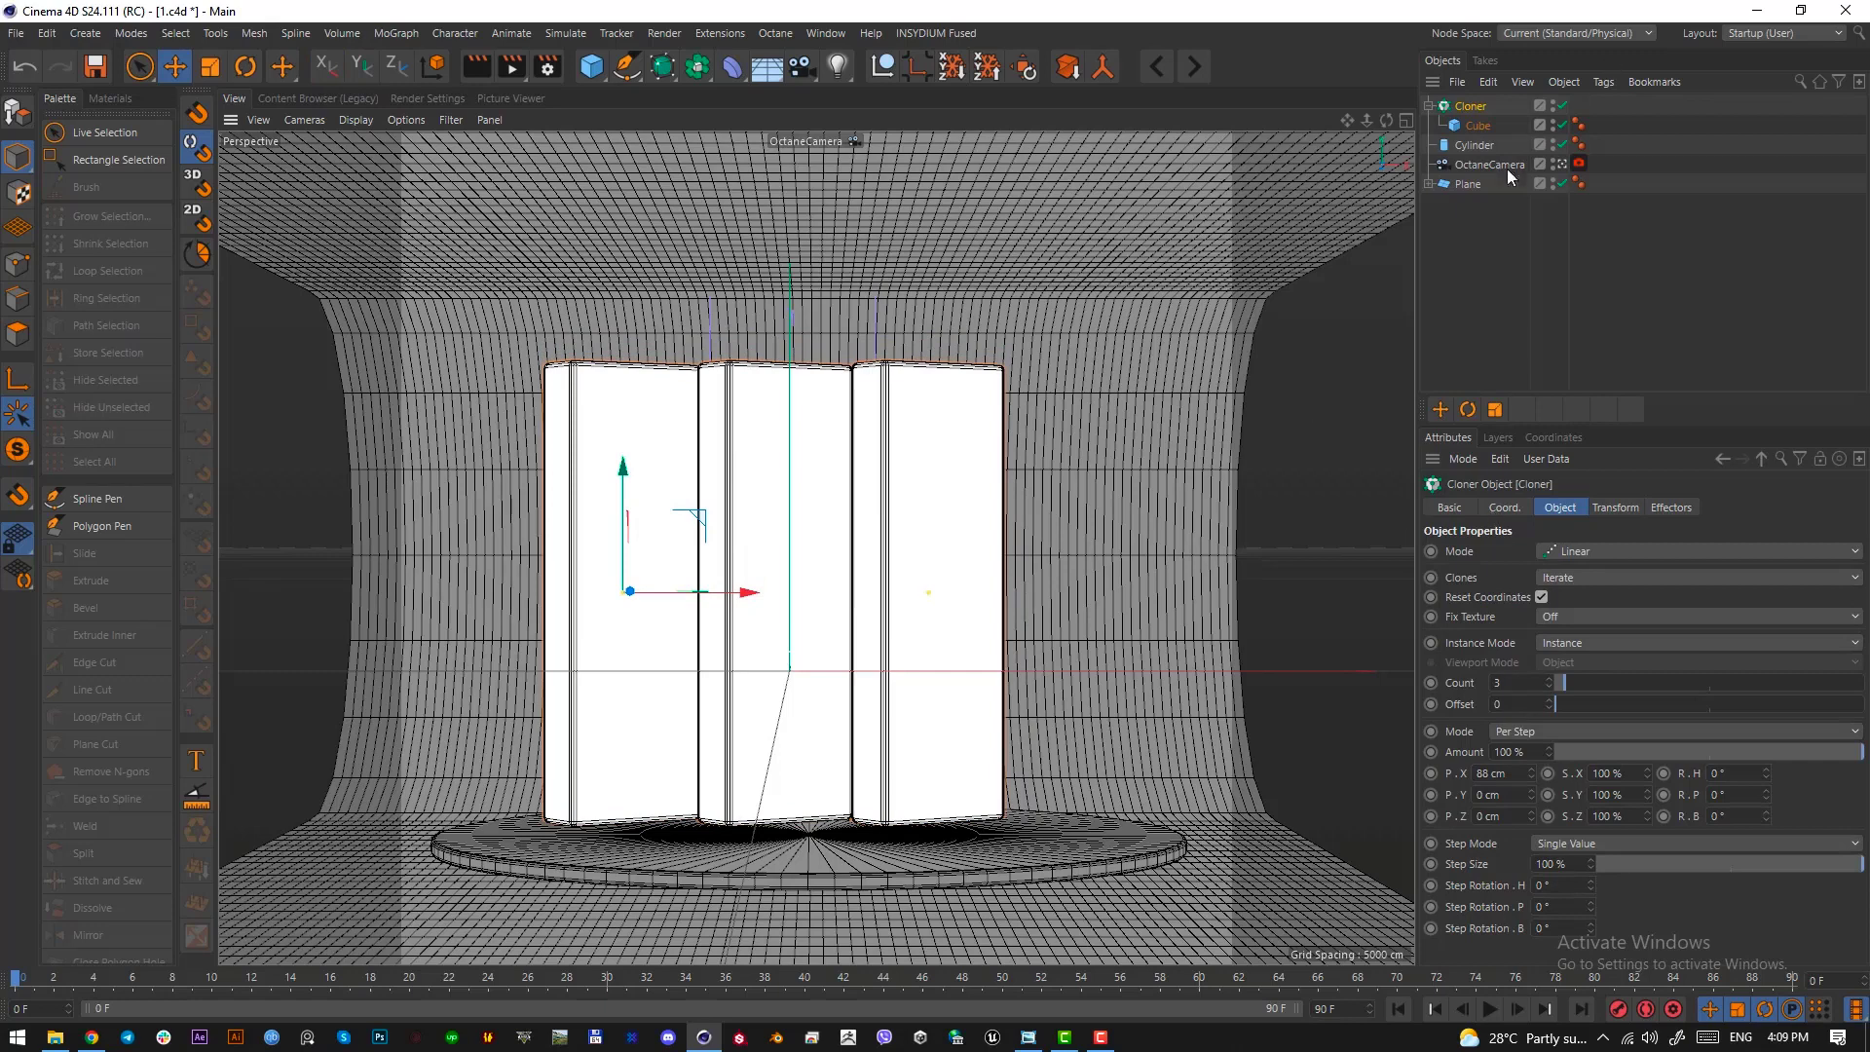
pyautogui.click(1479, 126)
pyautogui.scroll(-9, 1515, 573)
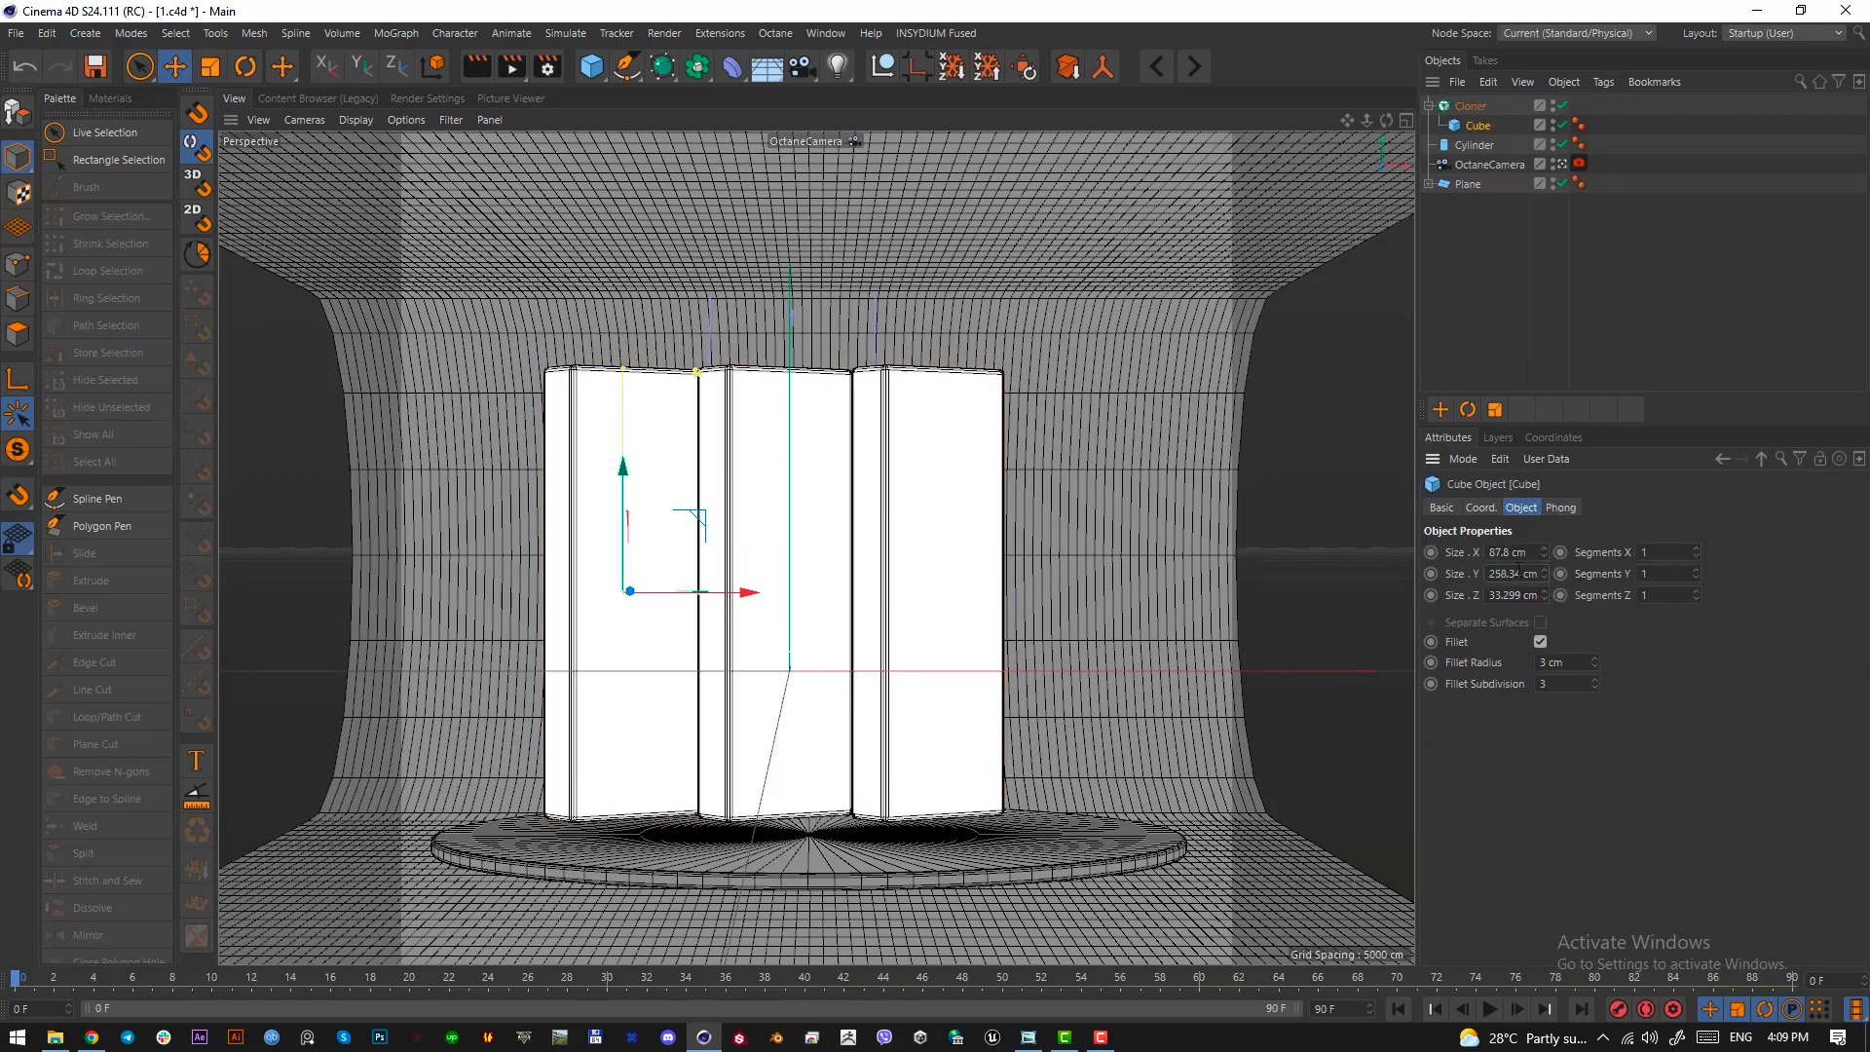
pyautogui.click(1471, 106)
pyautogui.moveTo(623, 490); pyautogui.dragTo(623, 500)
# Examine the proportions of the slab group in the reference image by framing it with a screen selection
pyautogui.click(1028, 1039)
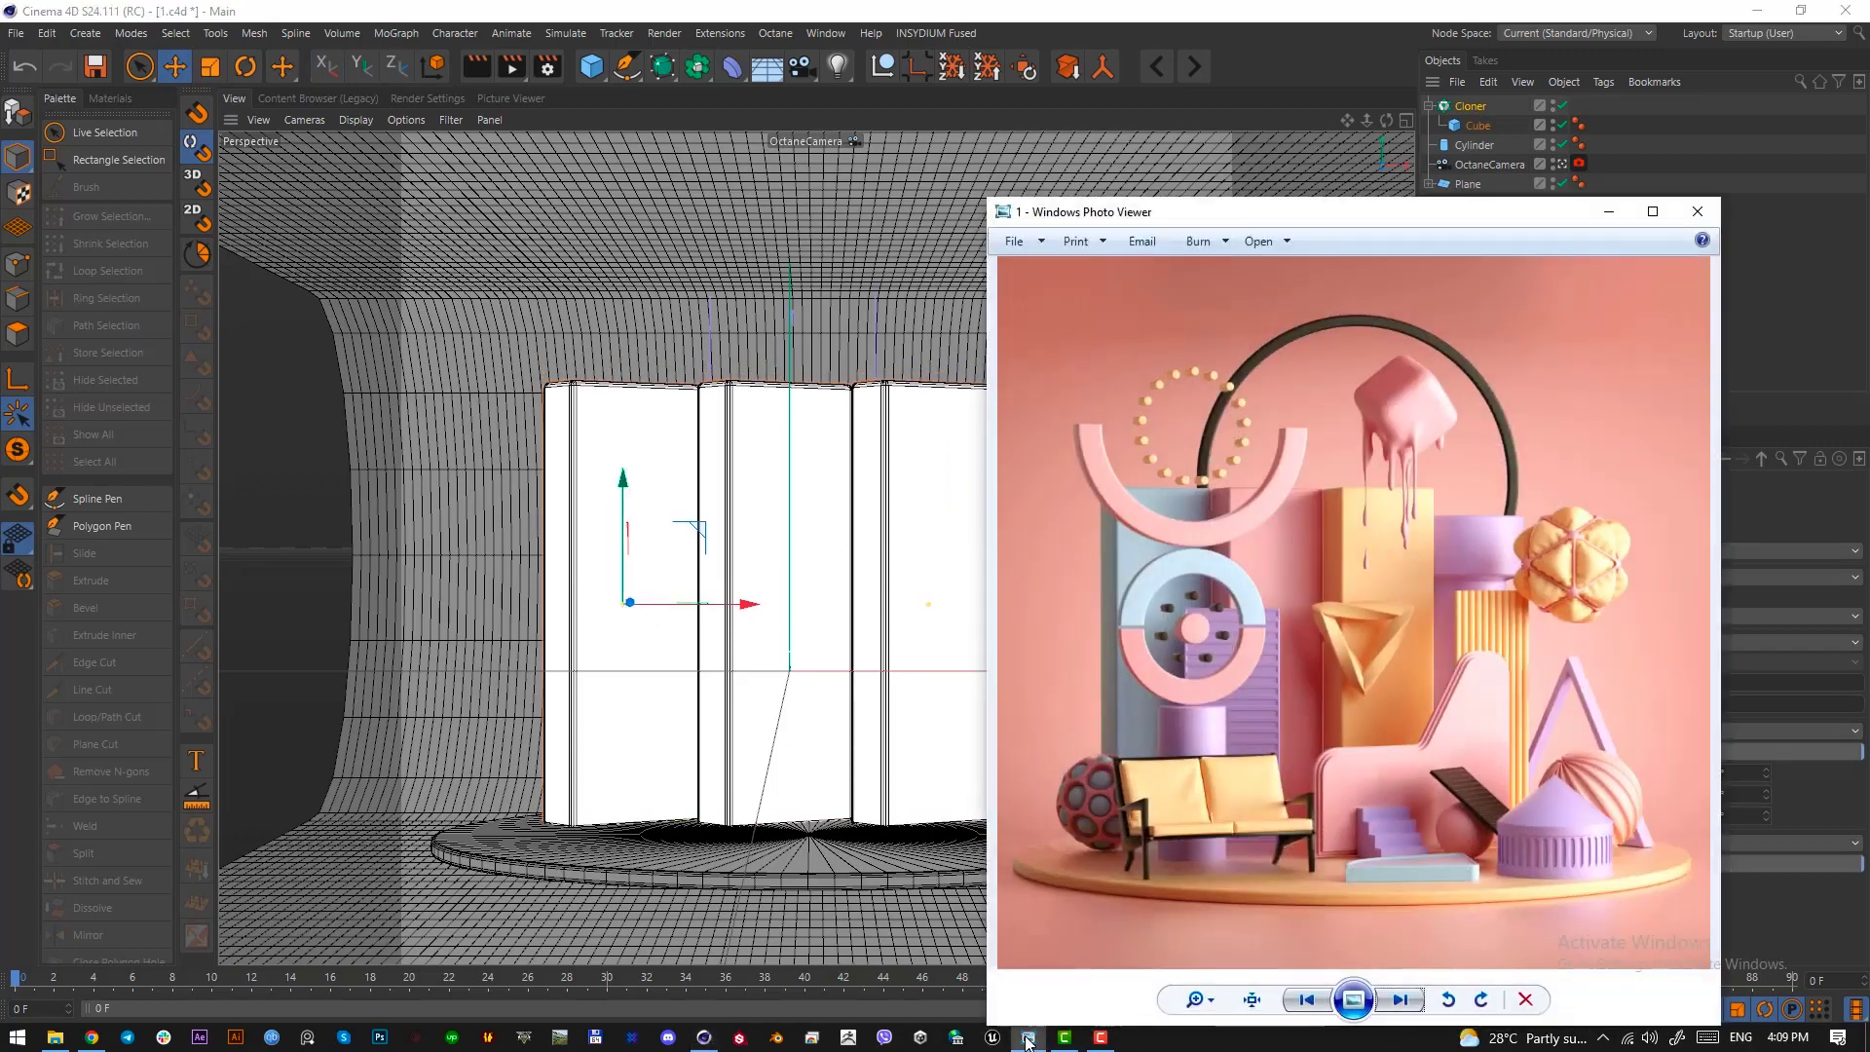
pyautogui.press('F1')
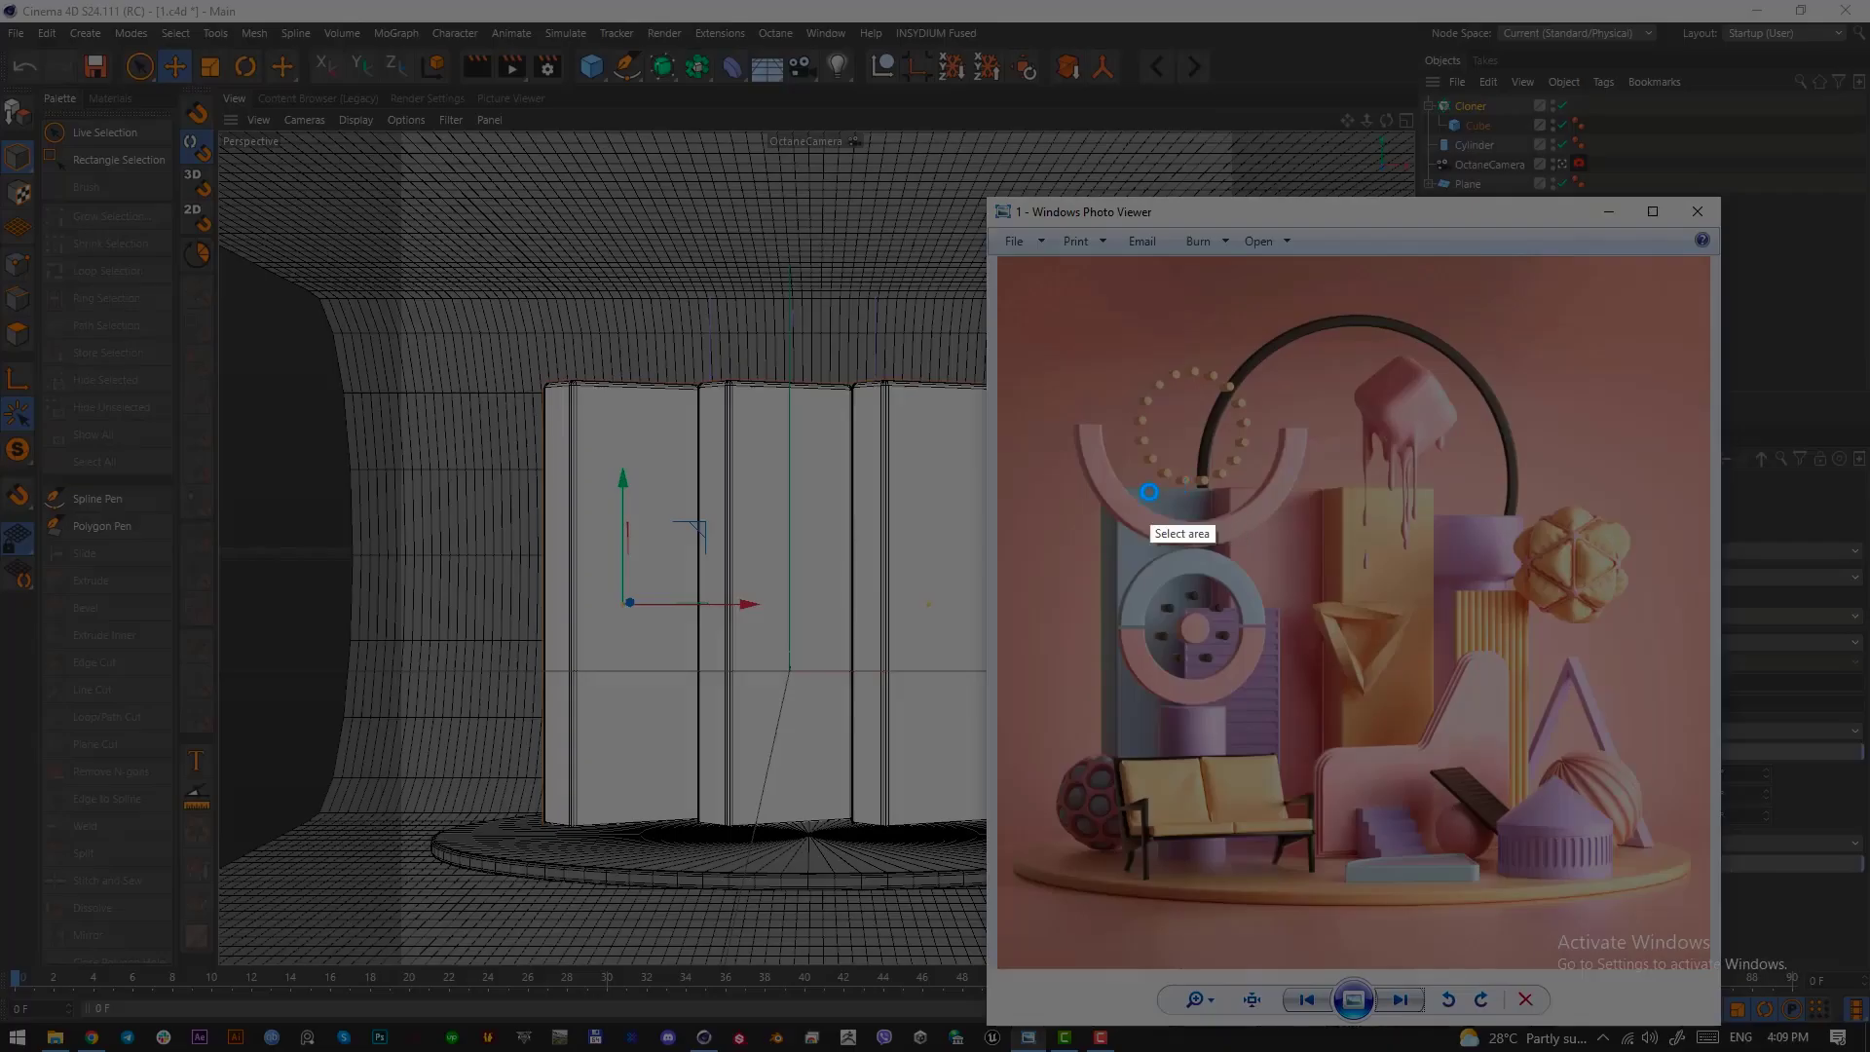
pyautogui.moveTo(1121, 473); pyautogui.dragTo(1432, 847)
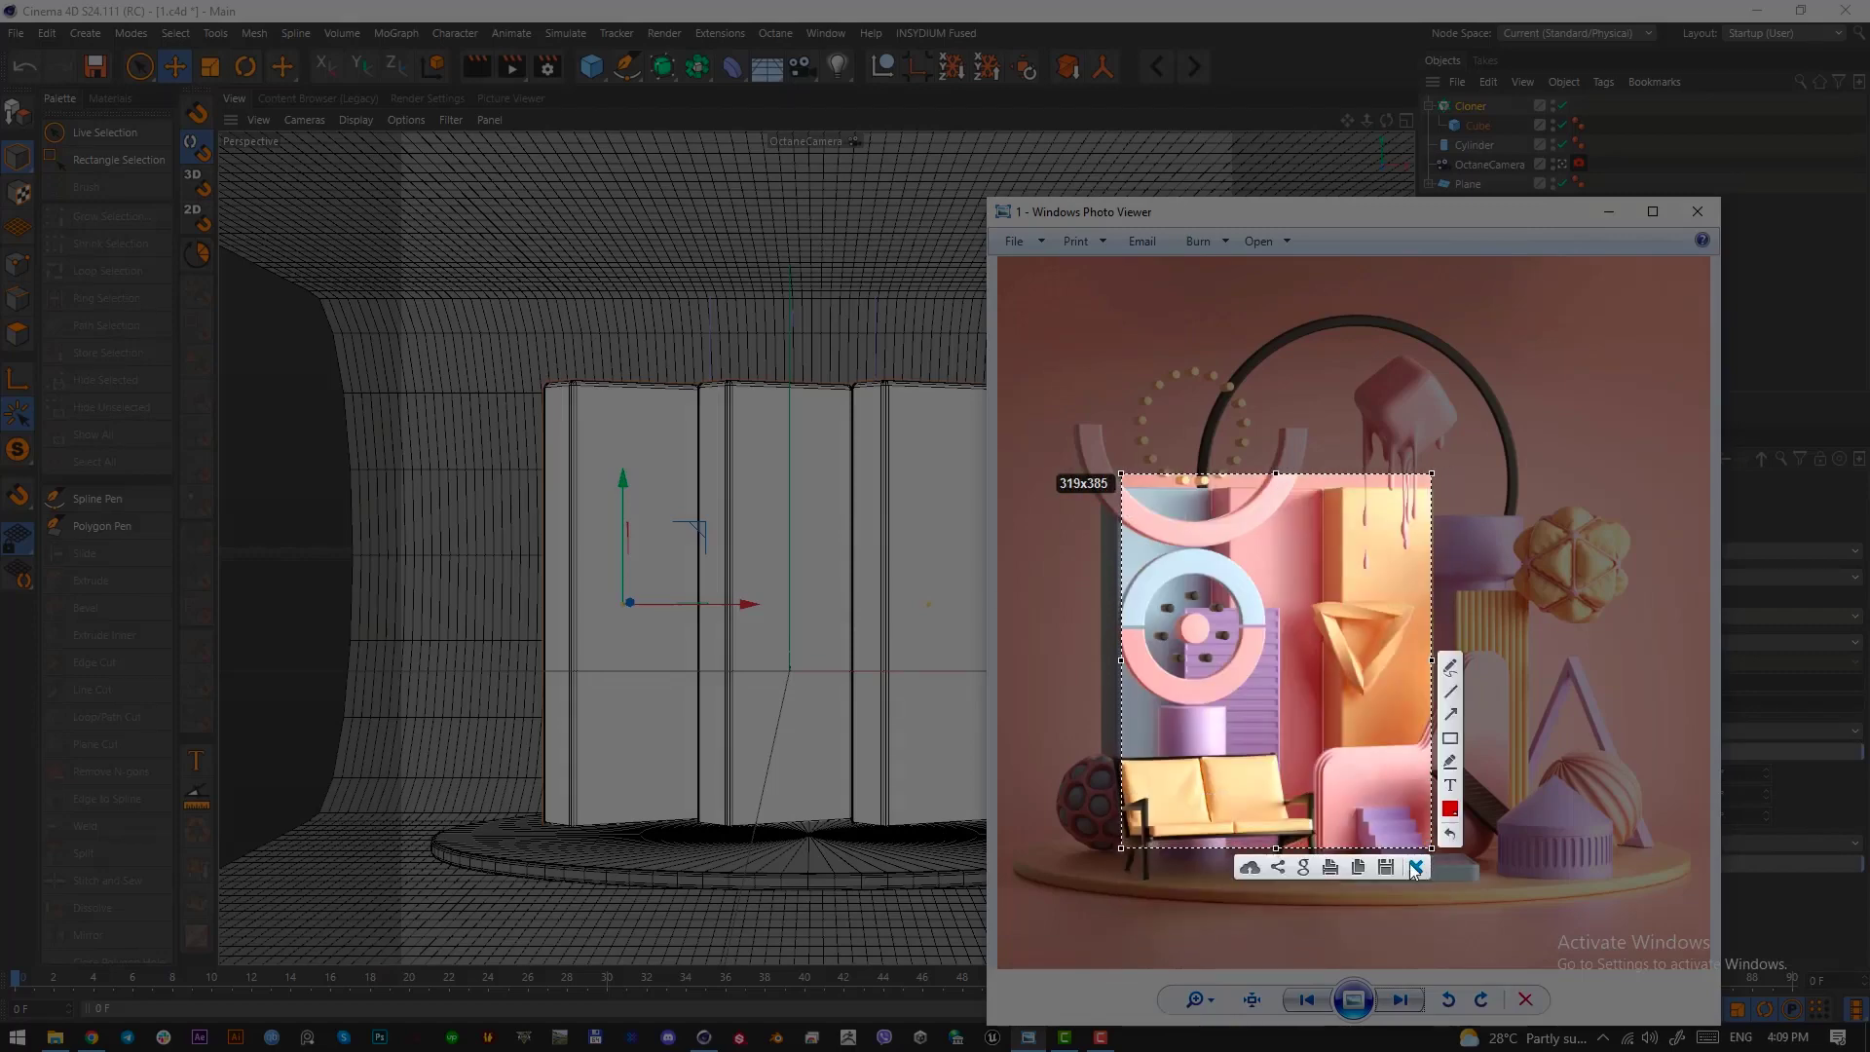
pyautogui.click(1416, 868)
pyautogui.click(1698, 212)
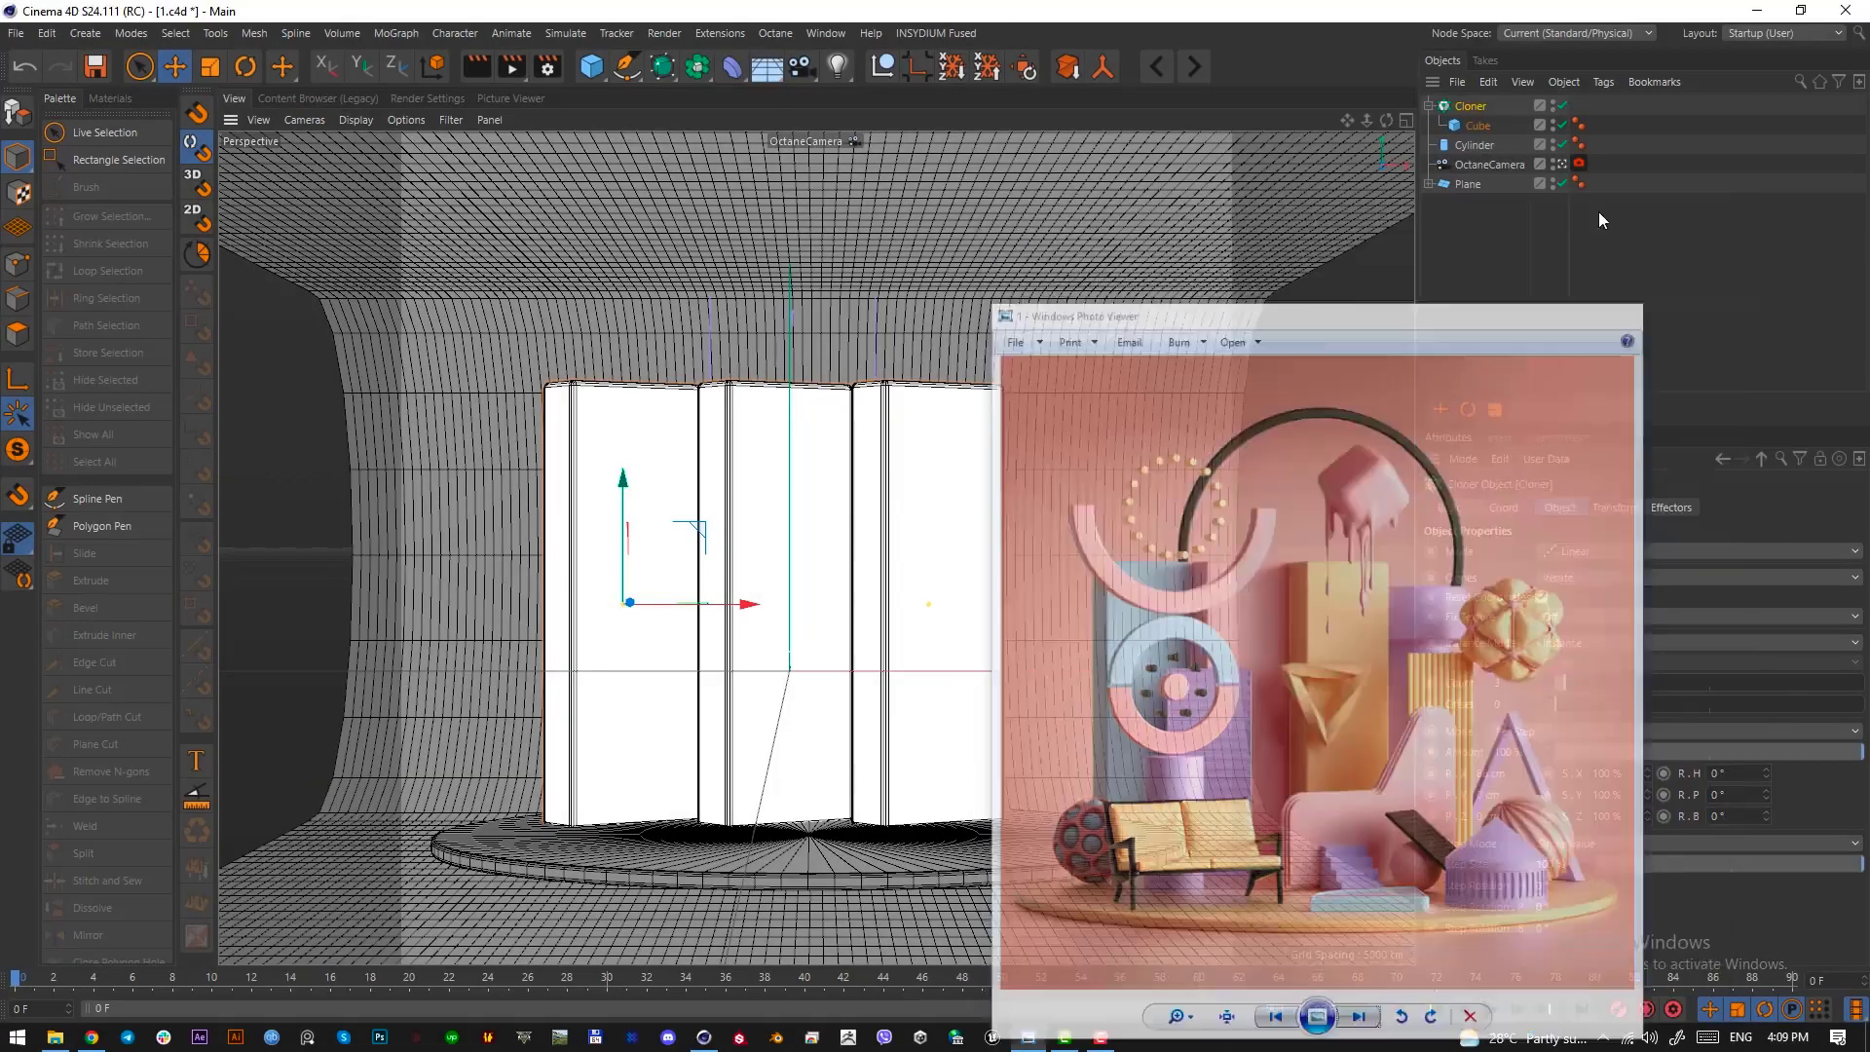
# Scale the cloner down uniformly to a per-step X offset of about 80 cm and move it left and down onto the disc
pyautogui.press('t')
pyautogui.moveTo(1000, 624); pyautogui.dragTo(916, 629)
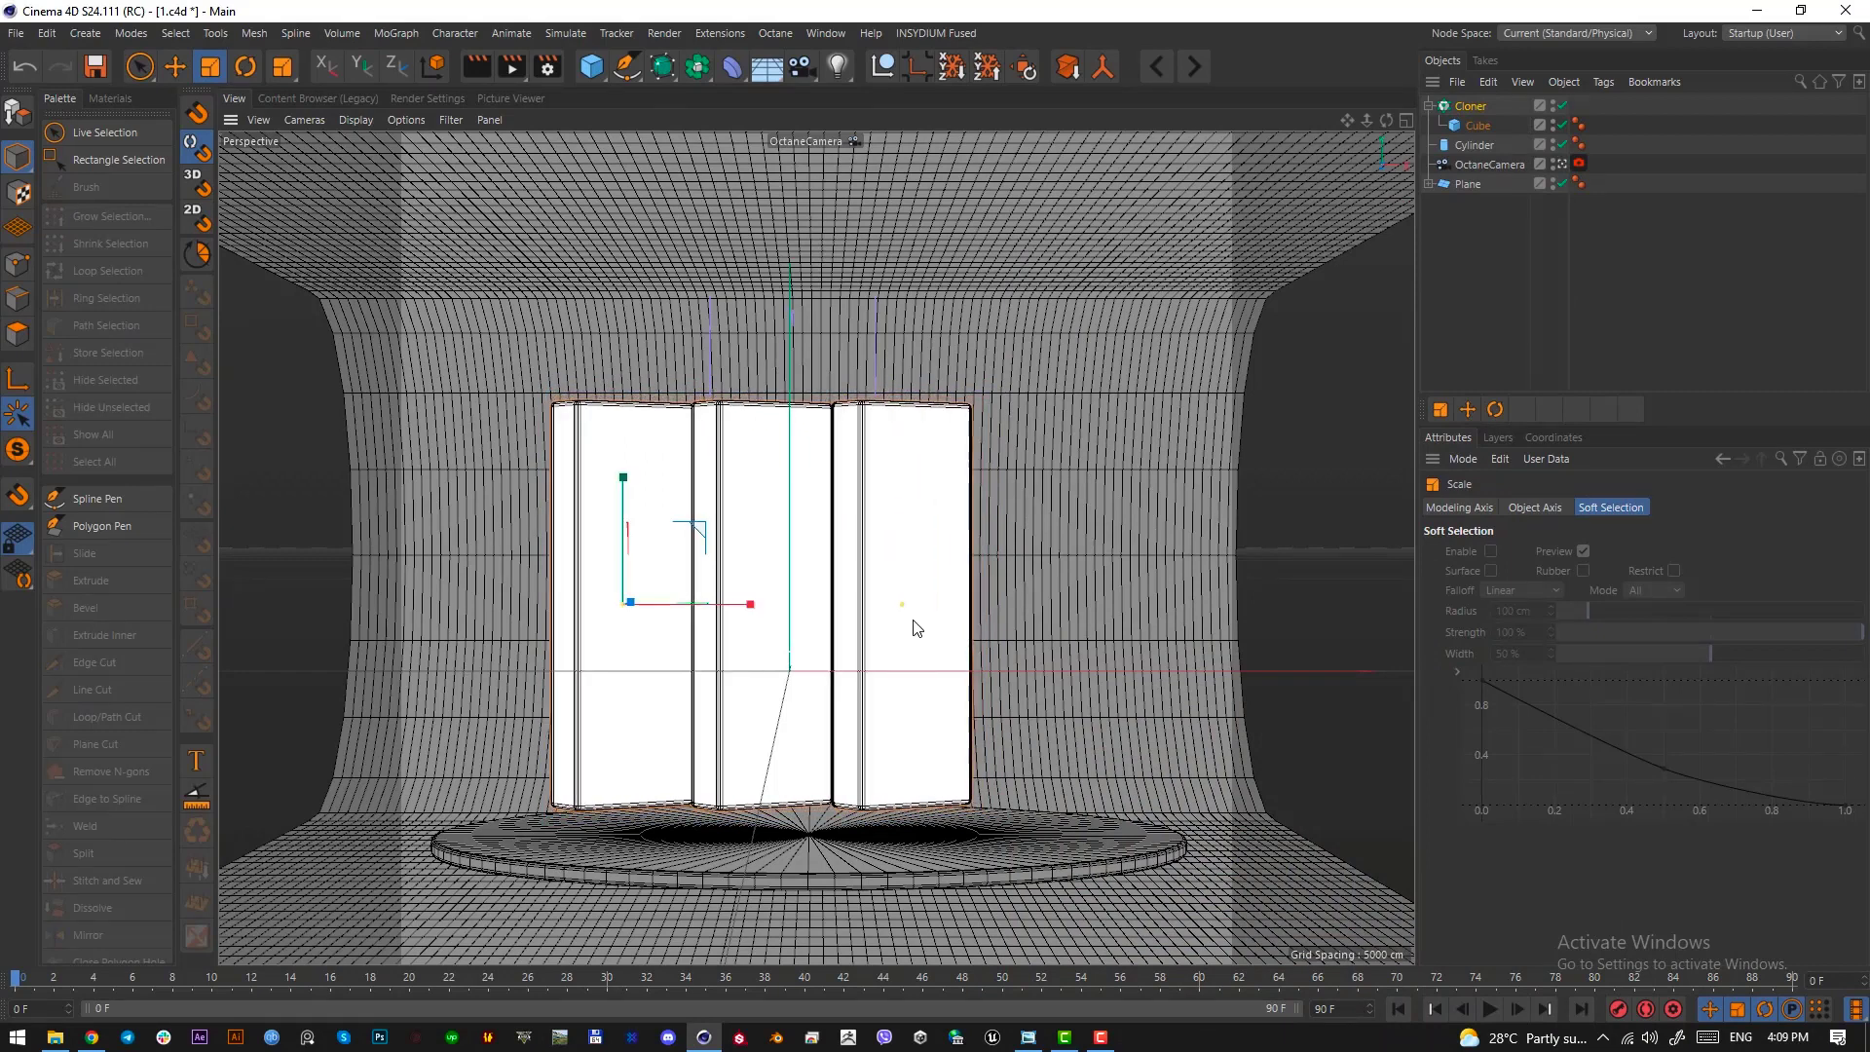
pyautogui.click(1471, 107)
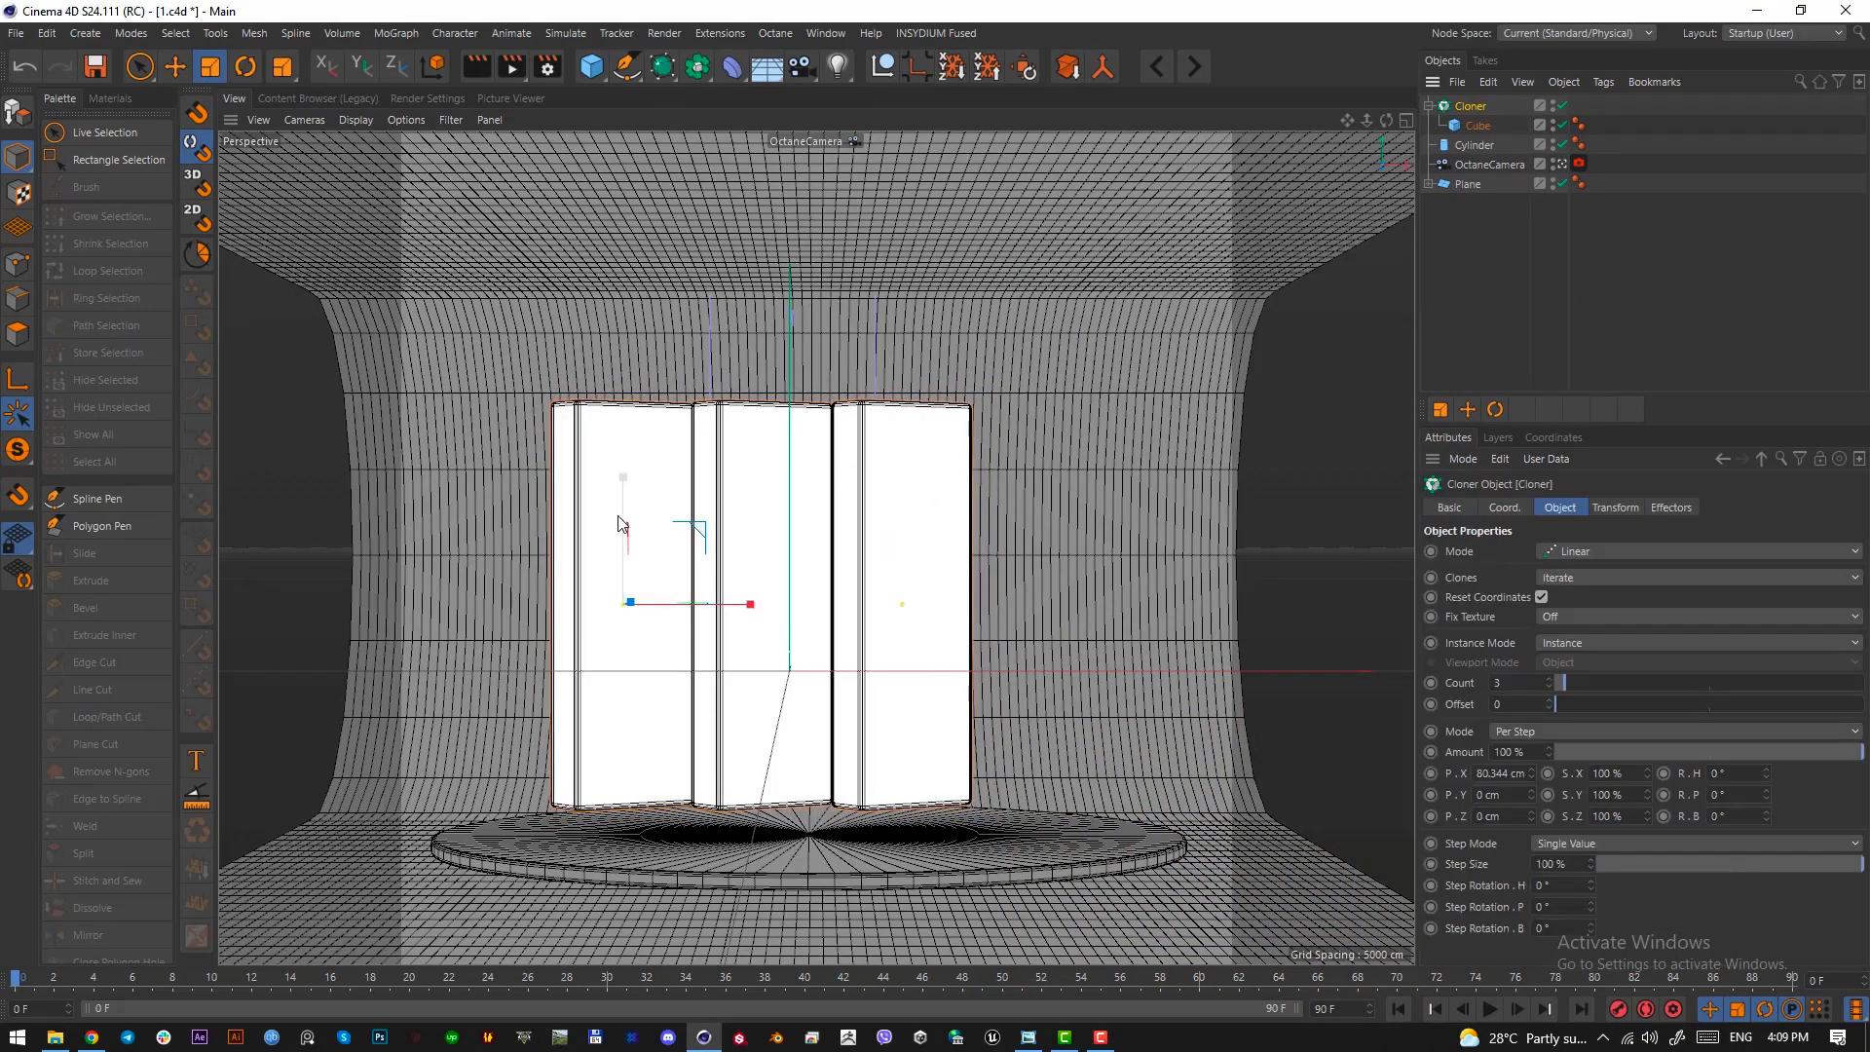
pyautogui.moveTo(764, 714); pyautogui.dragTo(816, 708)
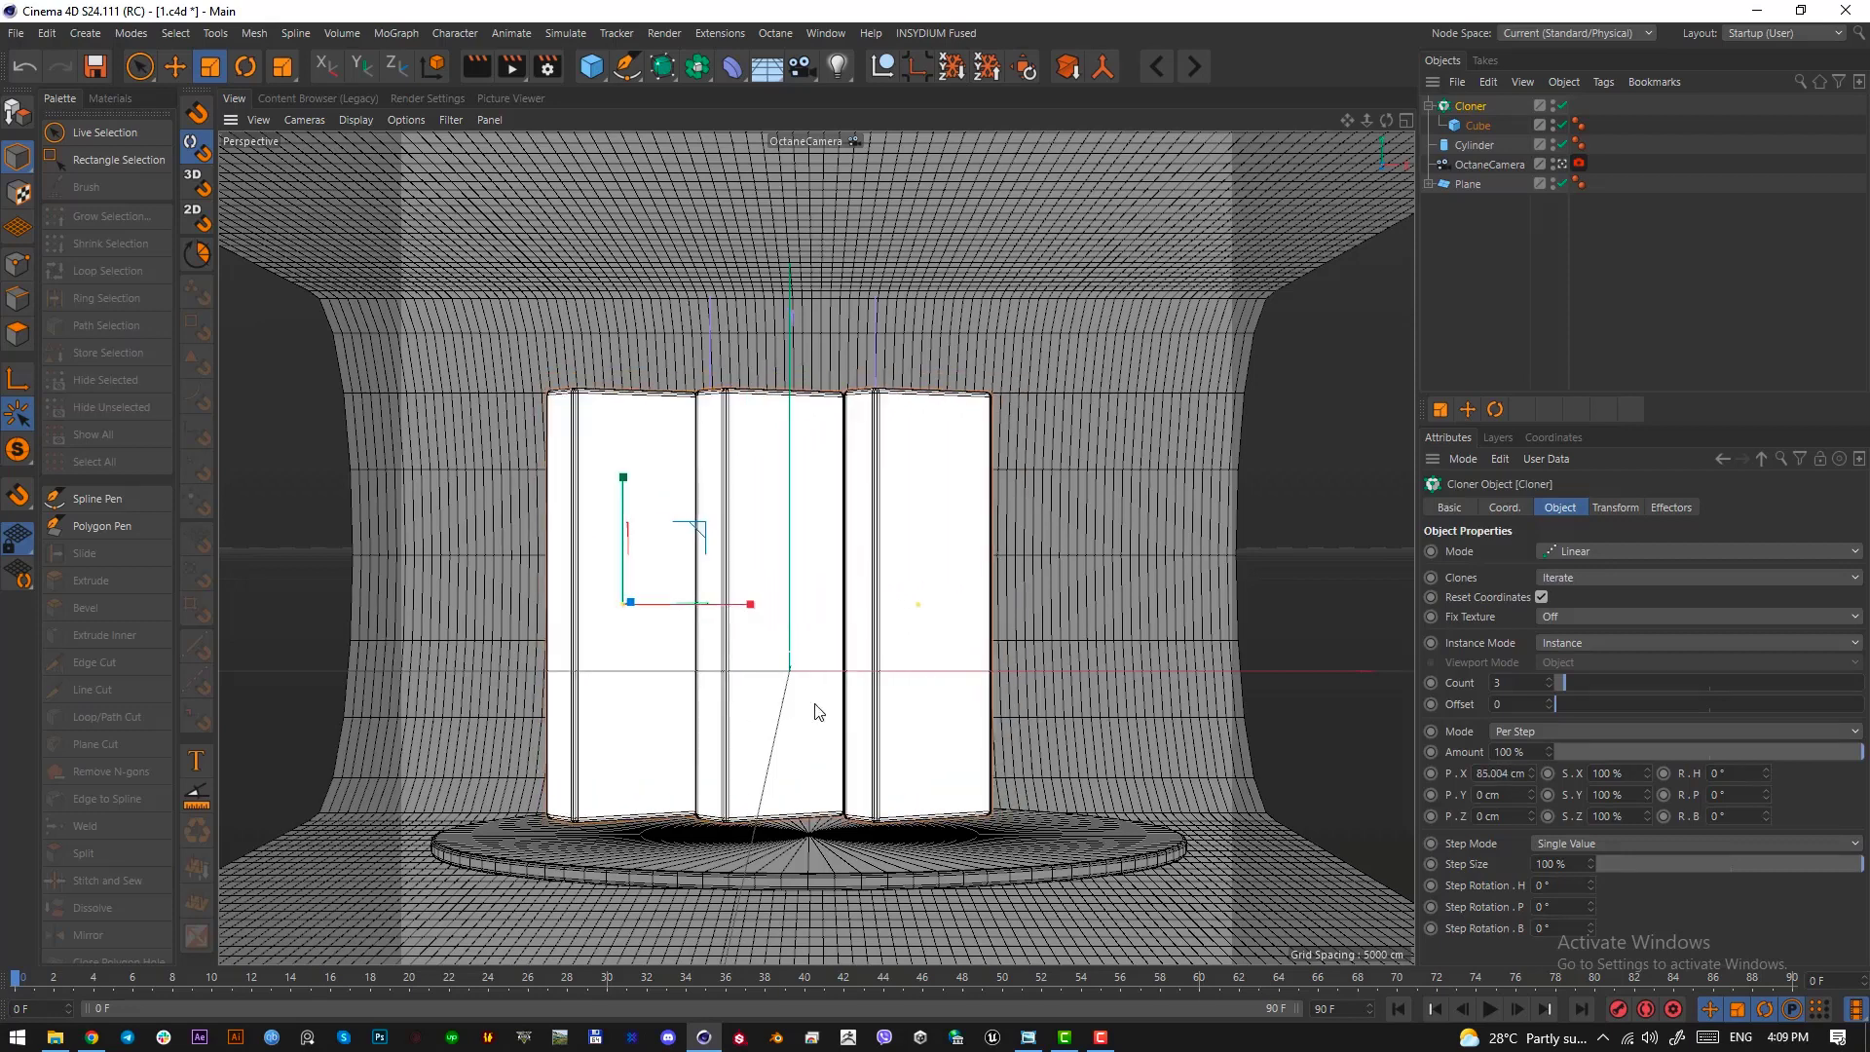
pyautogui.hotkey('ctrl', 'z')
pyautogui.press('e')
pyautogui.moveTo(743, 618); pyautogui.dragTo(618, 531)
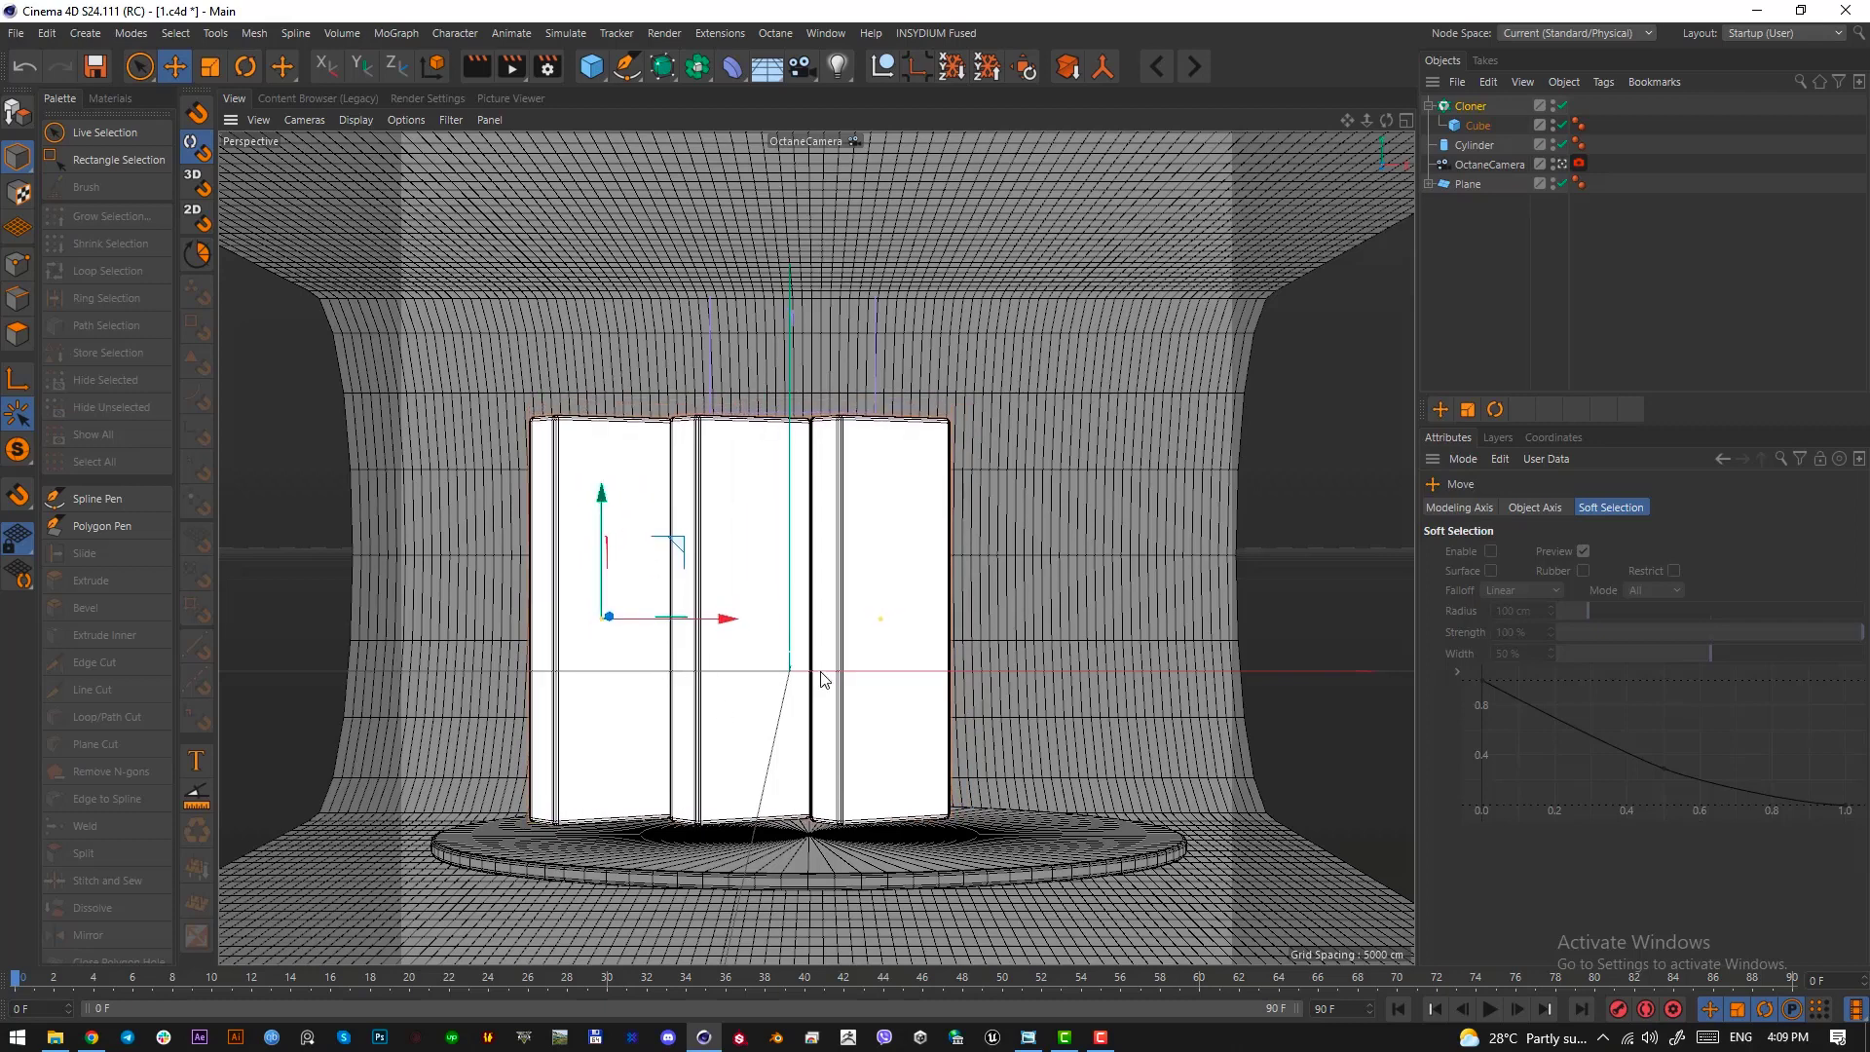
pyautogui.click(1470, 106)
pyautogui.moveTo(686, 551); pyautogui.dragTo(732, 687)
pyautogui.hotkey('ctrl', 'z')
pyautogui.press('r')
pyautogui.hotkey('ctrl', 'z')
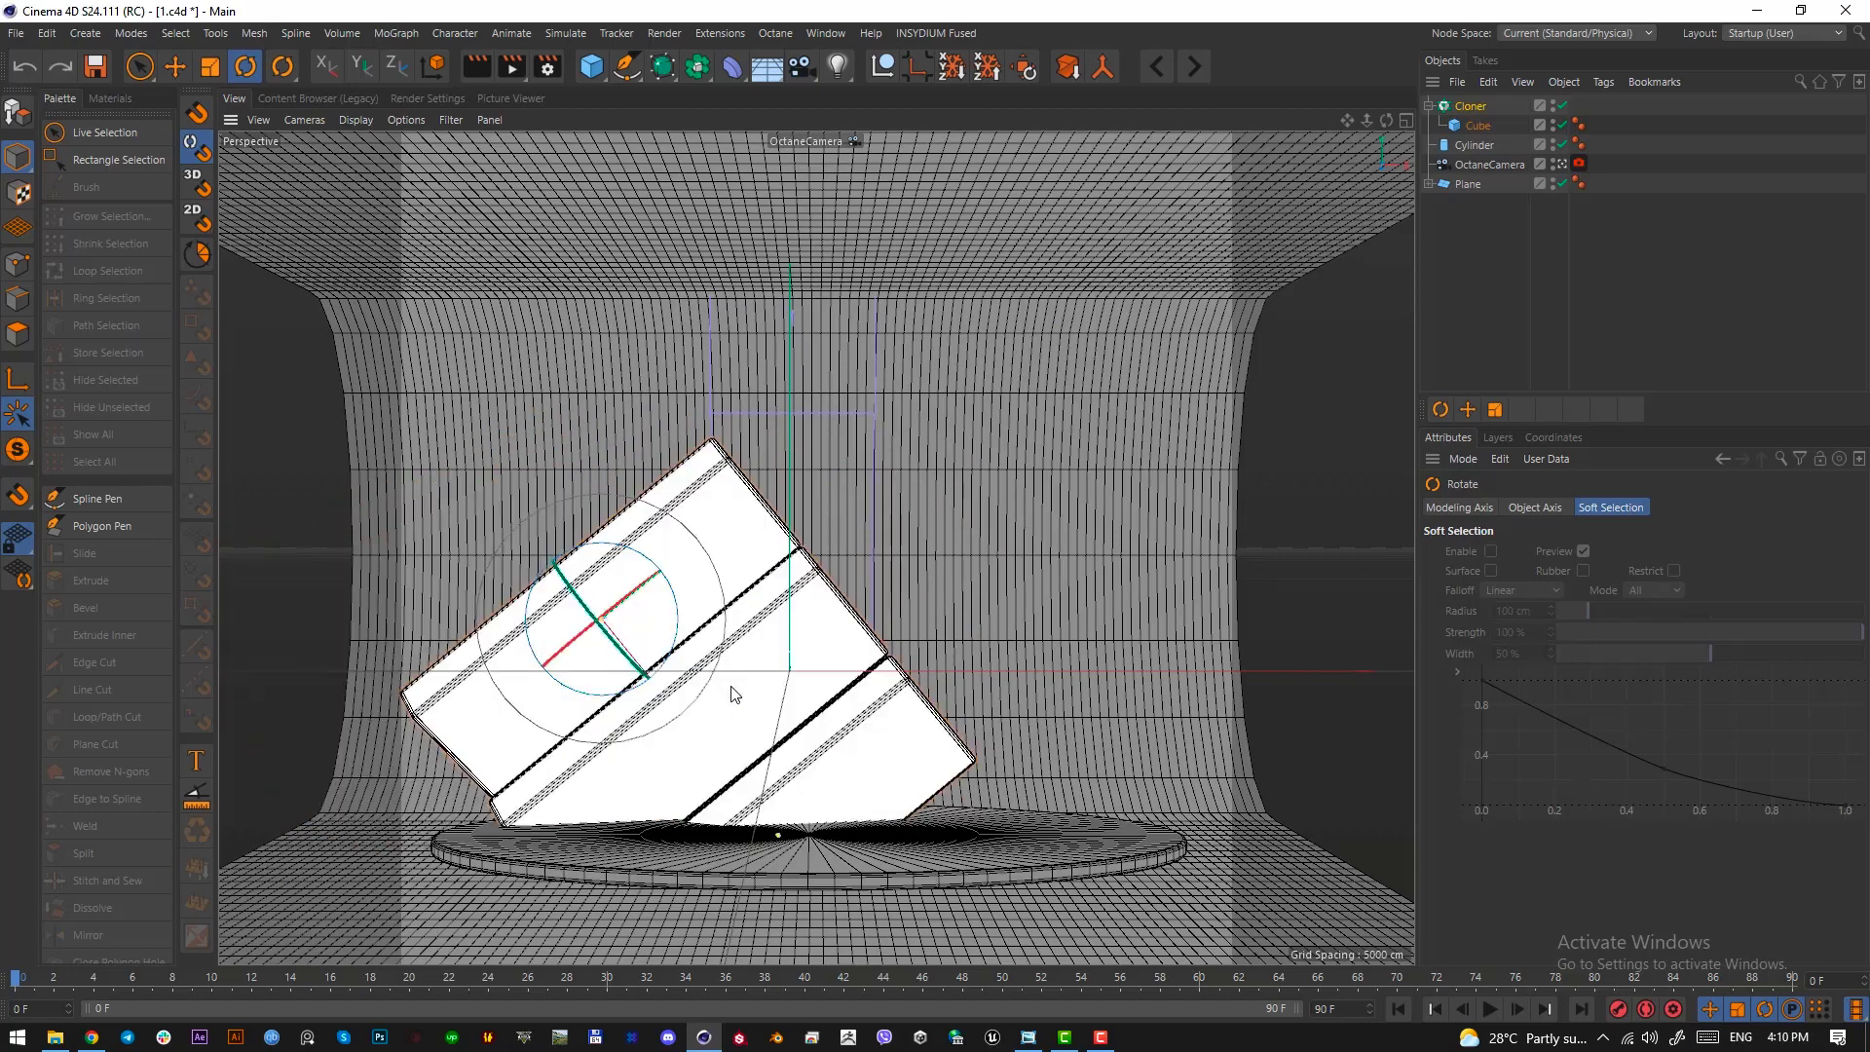
pyautogui.hotkey('ctrl', 'z')
pyautogui.press('t')
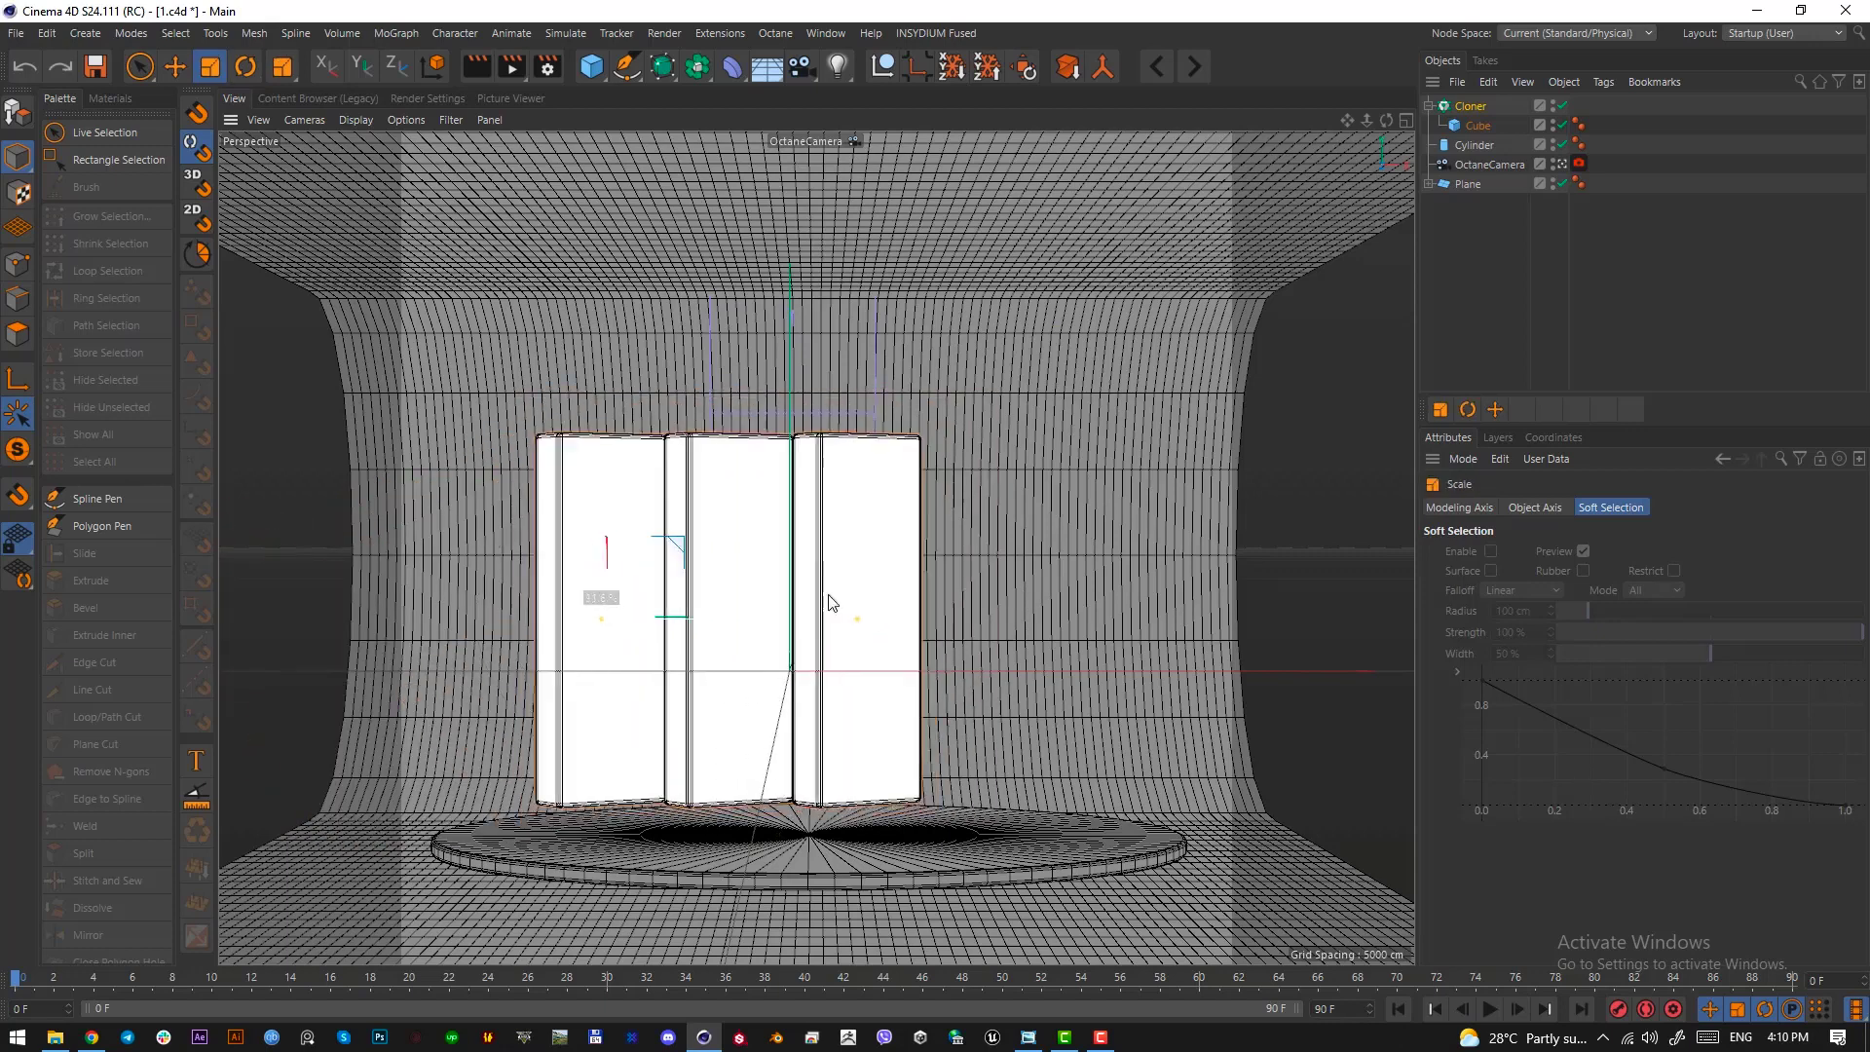
pyautogui.click(1150, 638)
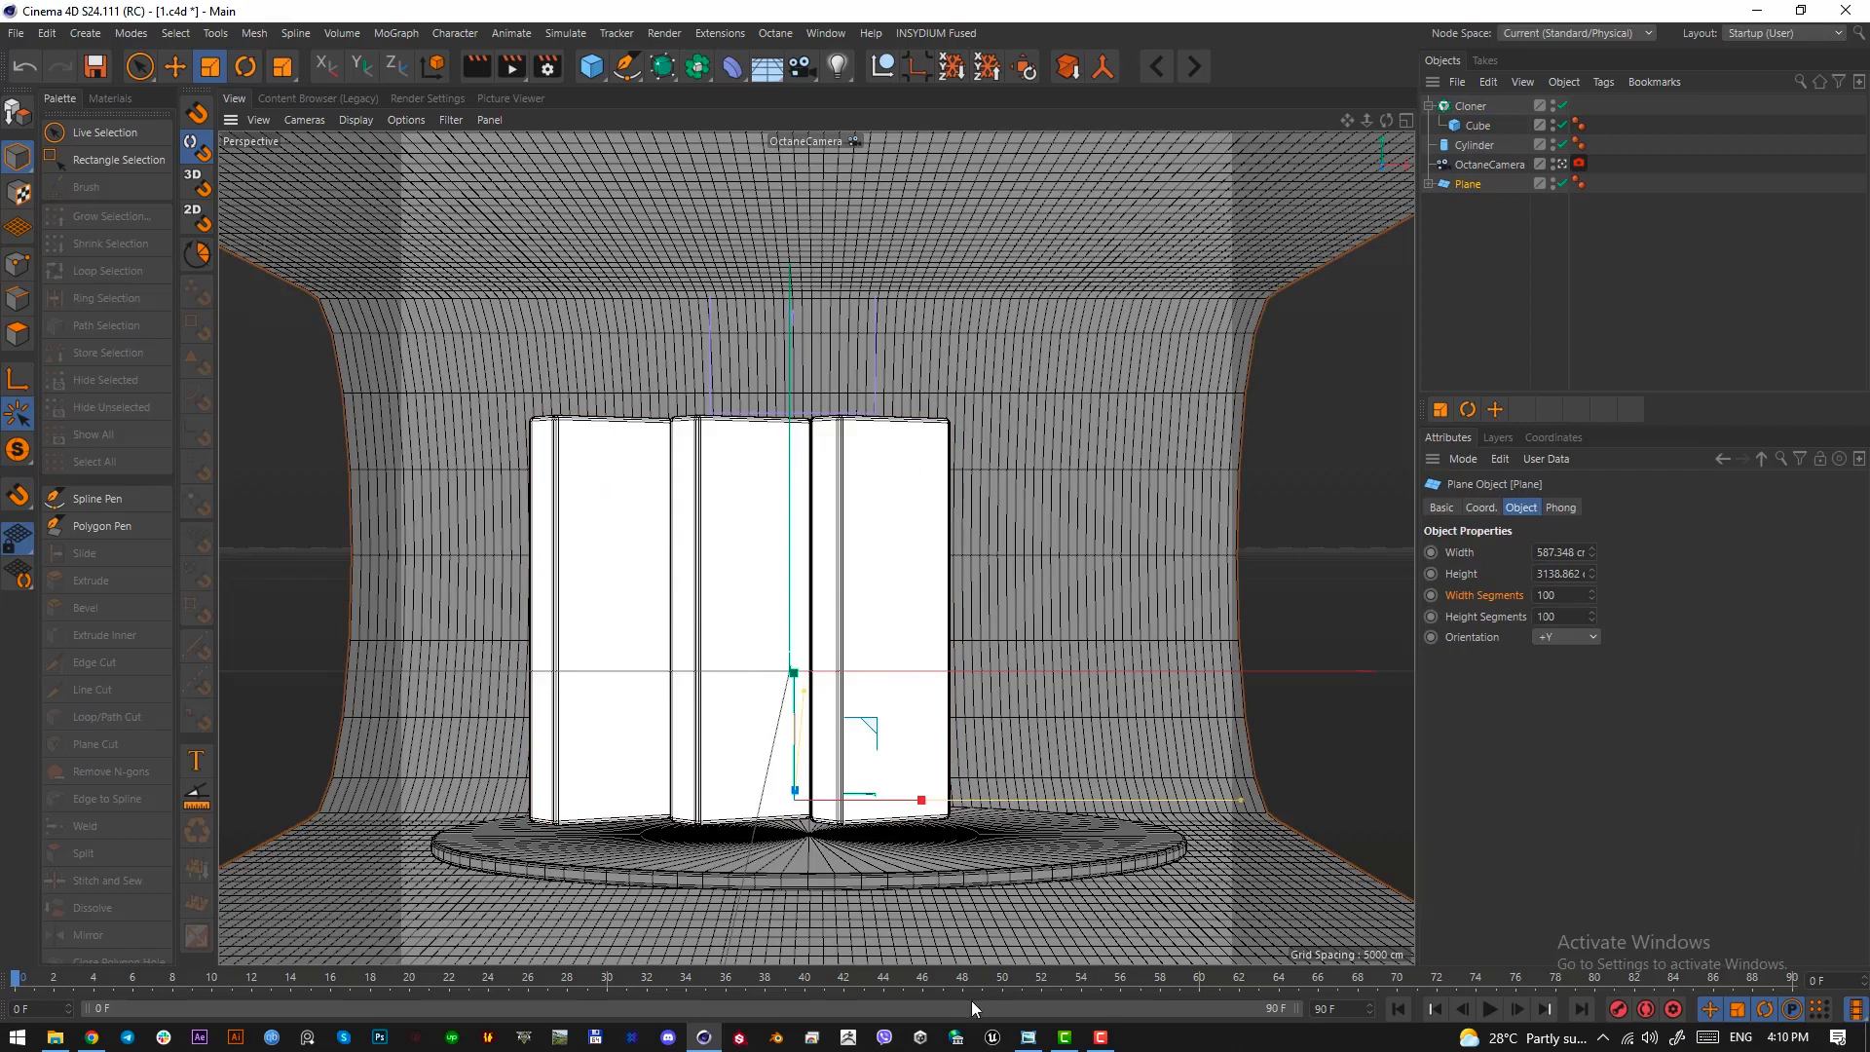
# Check the yellow slab's side face in the reference image and set the cube's Z size to 27.402 cm
pyautogui.click(1029, 1037)
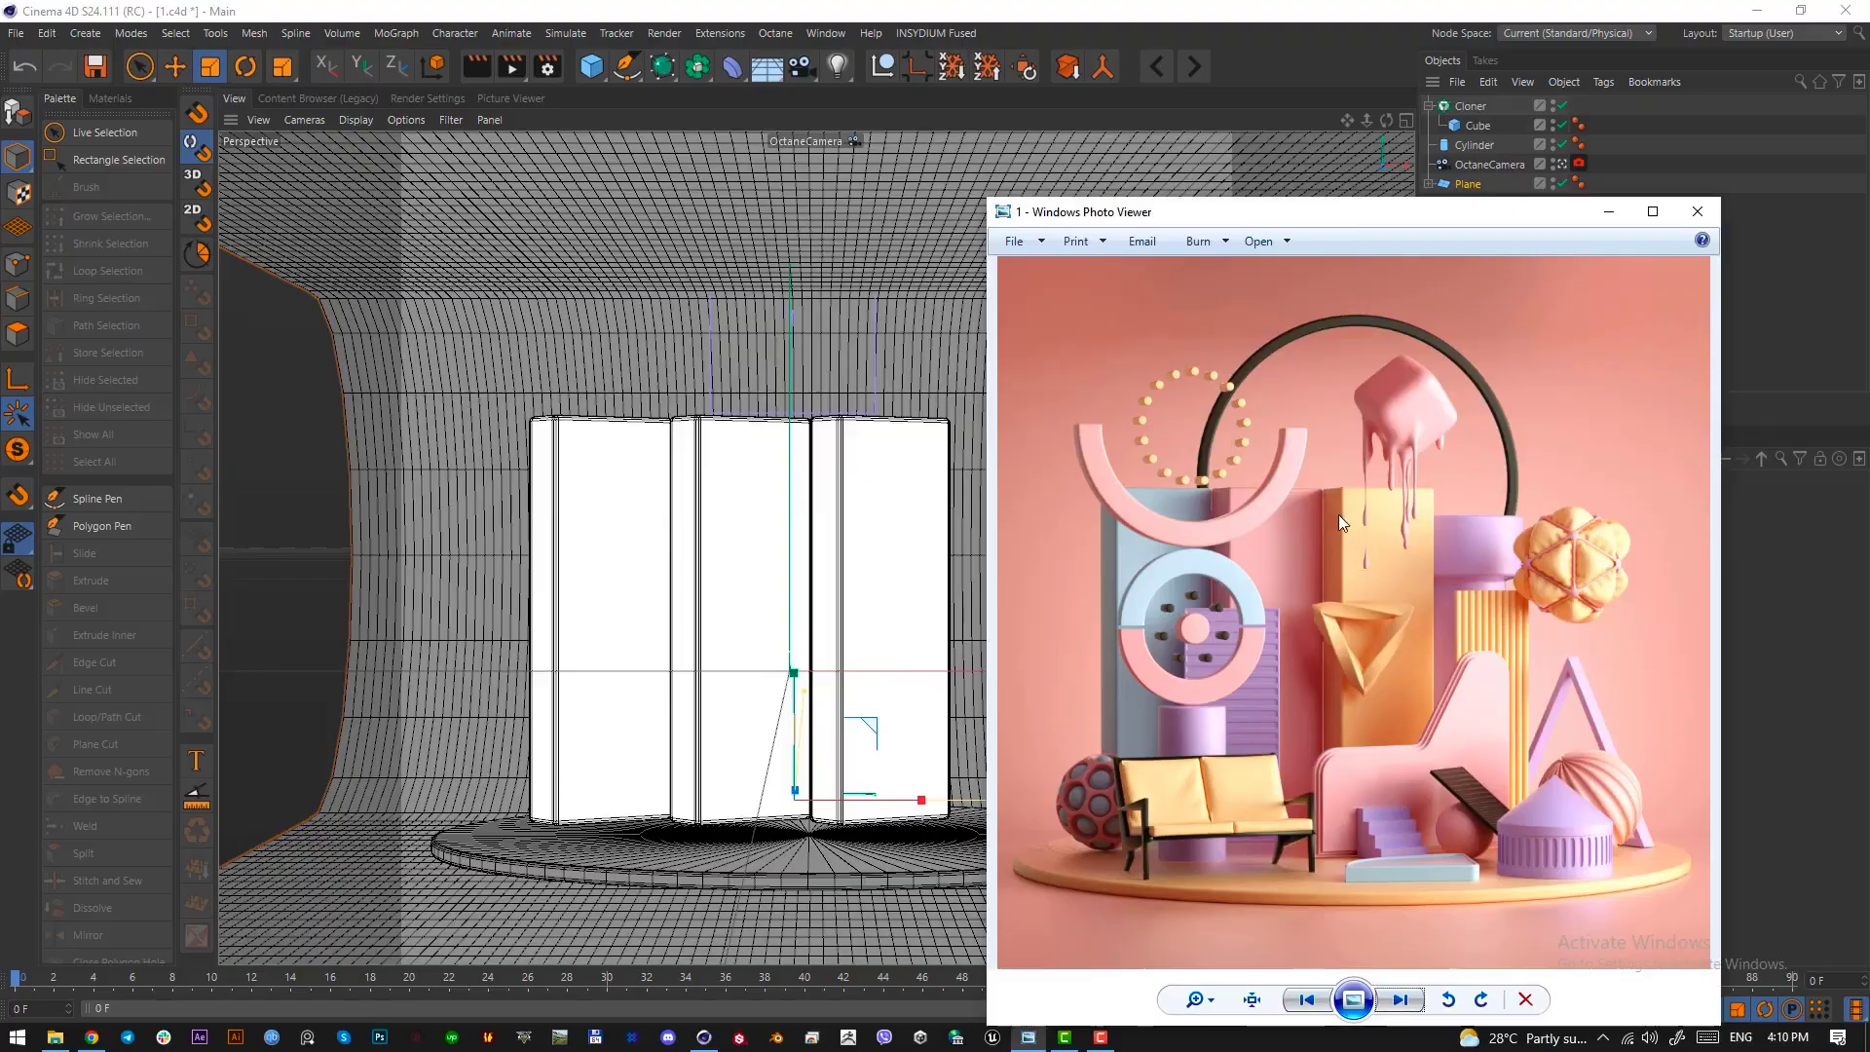
pyautogui.press('Print')
pyautogui.moveTo(1323, 495); pyautogui.dragTo(1341, 582)
pyautogui.click(1327, 600)
pyautogui.click(1609, 211)
pyautogui.click(1481, 129)
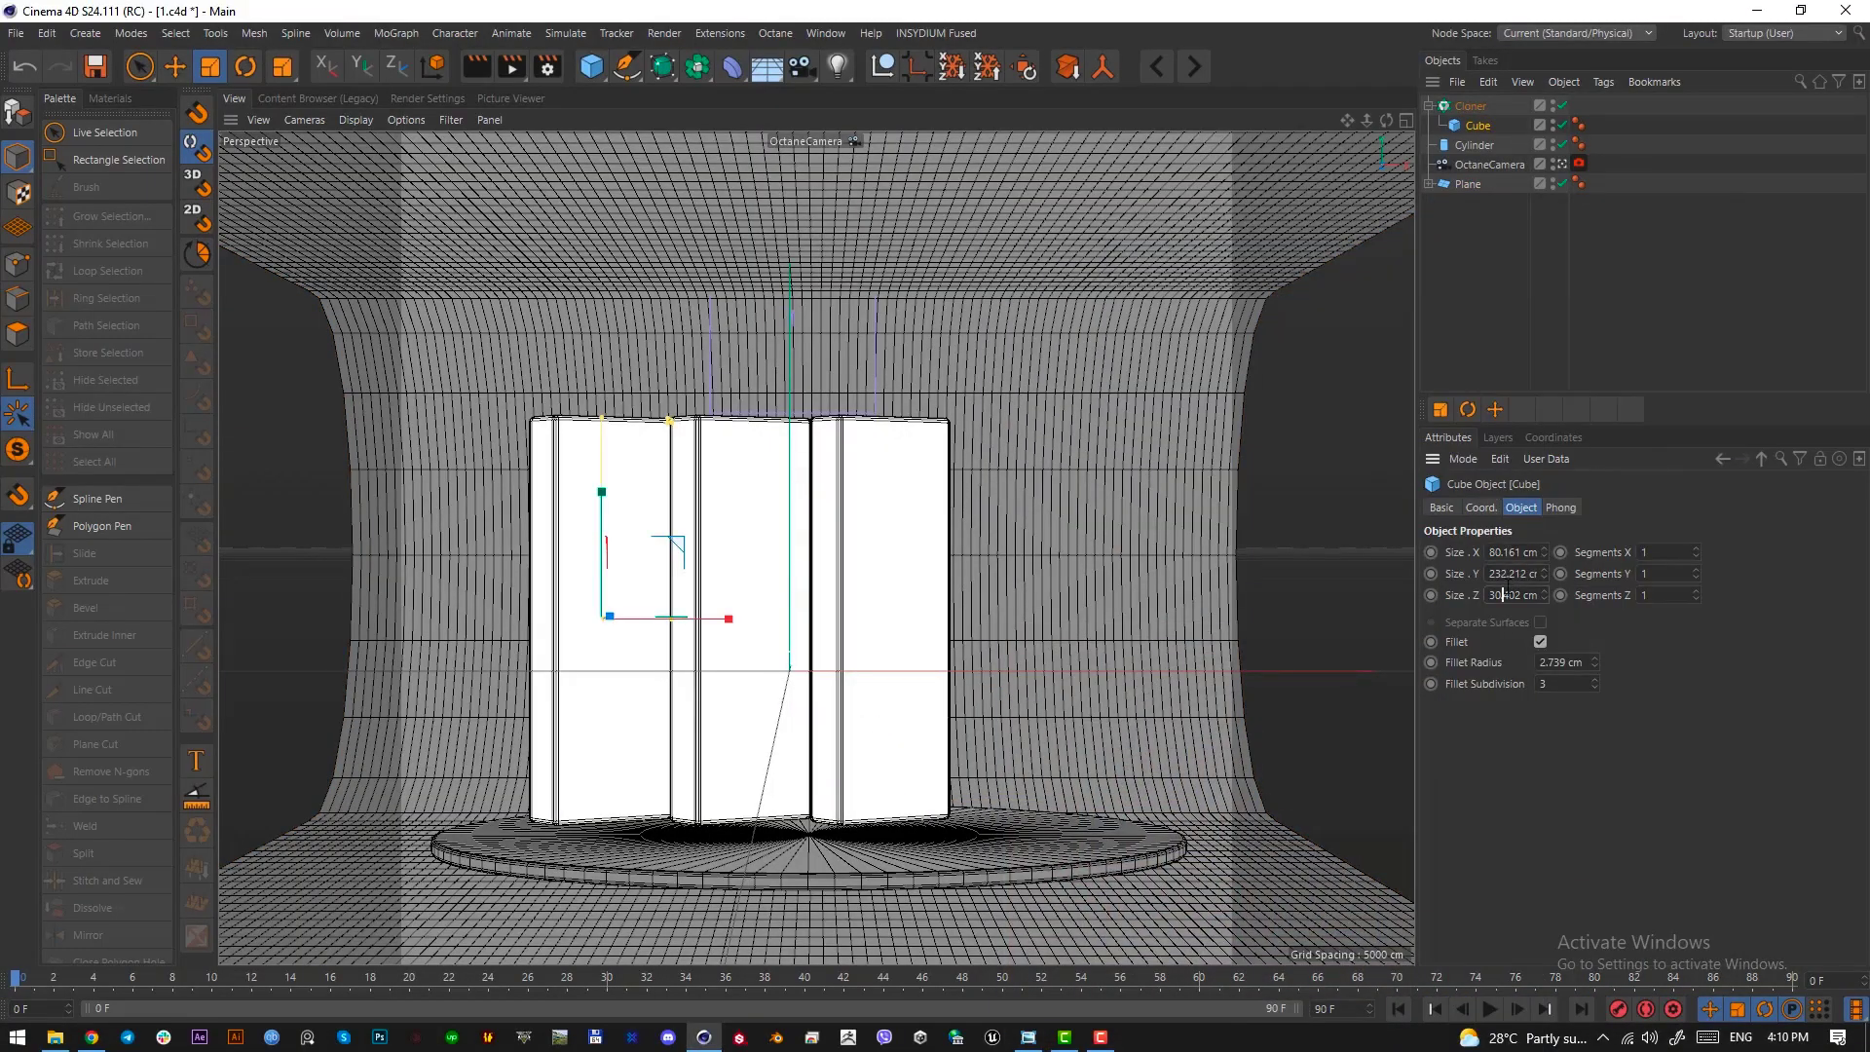
pyautogui.scroll(-3, 1509, 595)
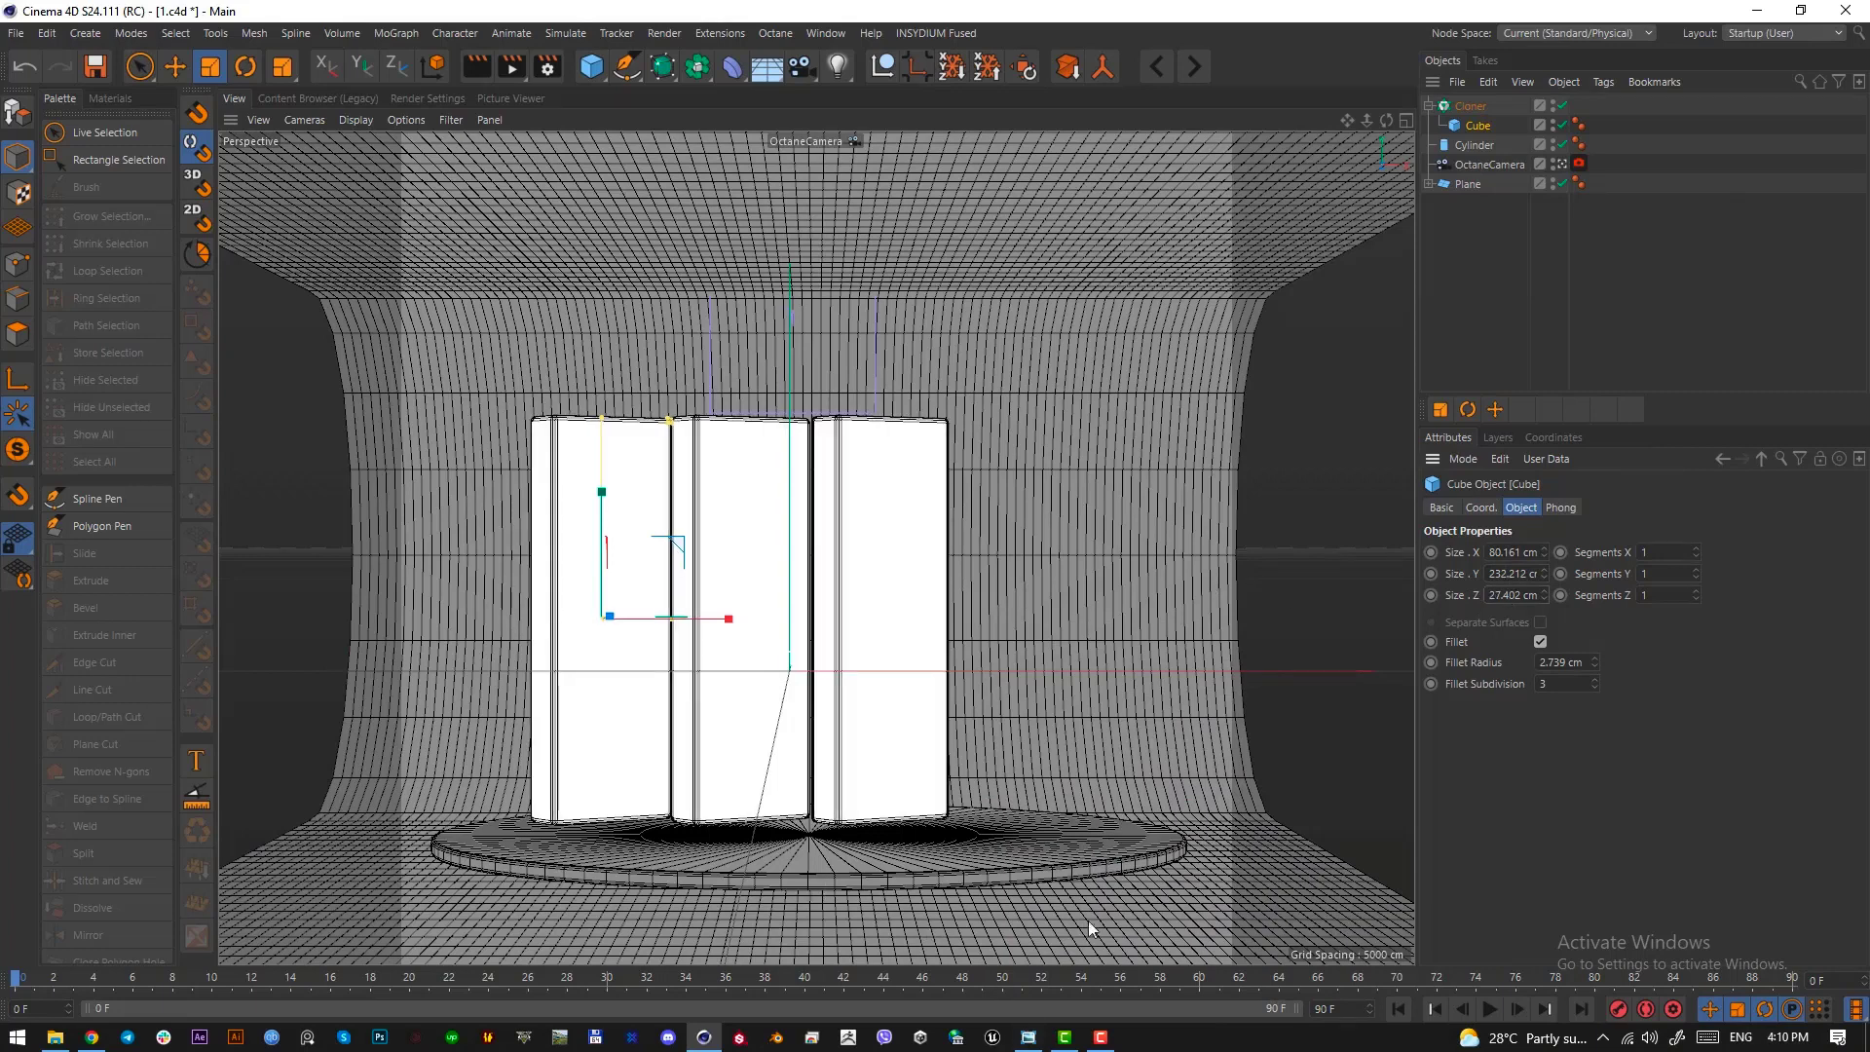
# Examine the large dark arch behind the slabs in the reference image by framing it with a screen selection
pyautogui.click(1029, 1038)
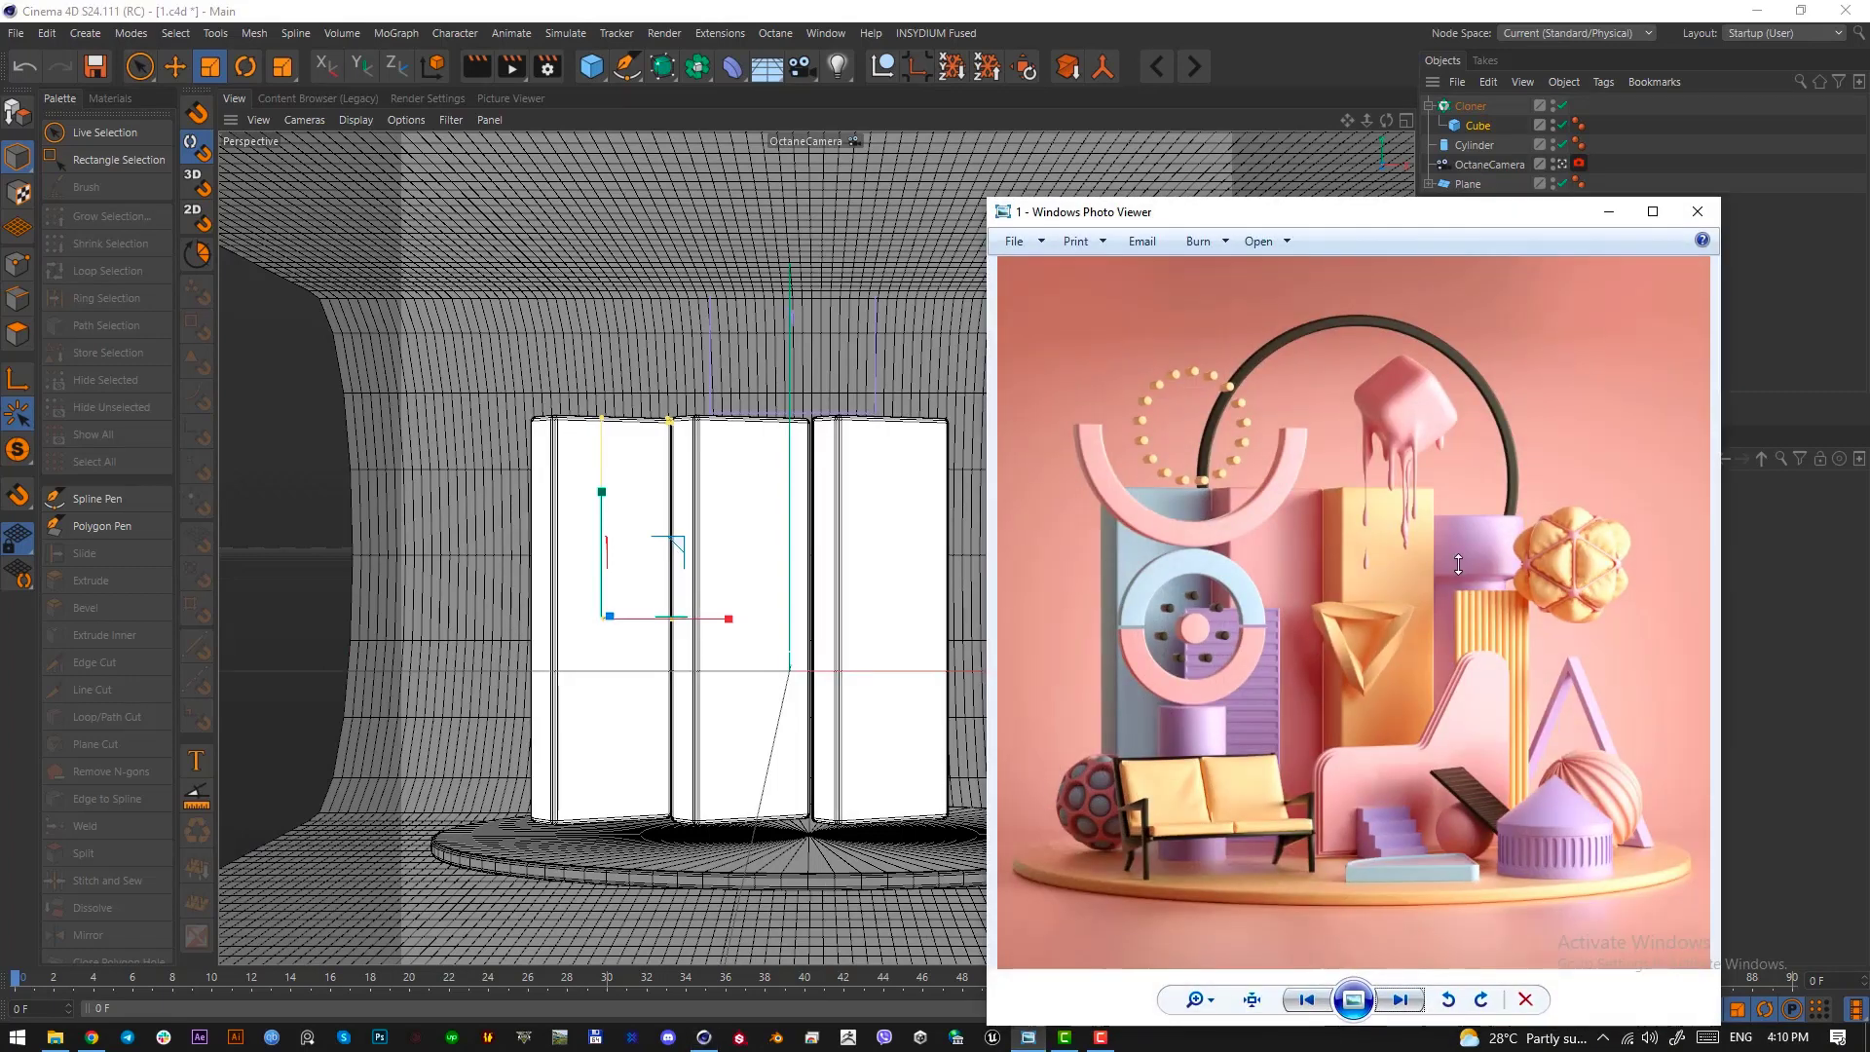
pyautogui.press('Print')
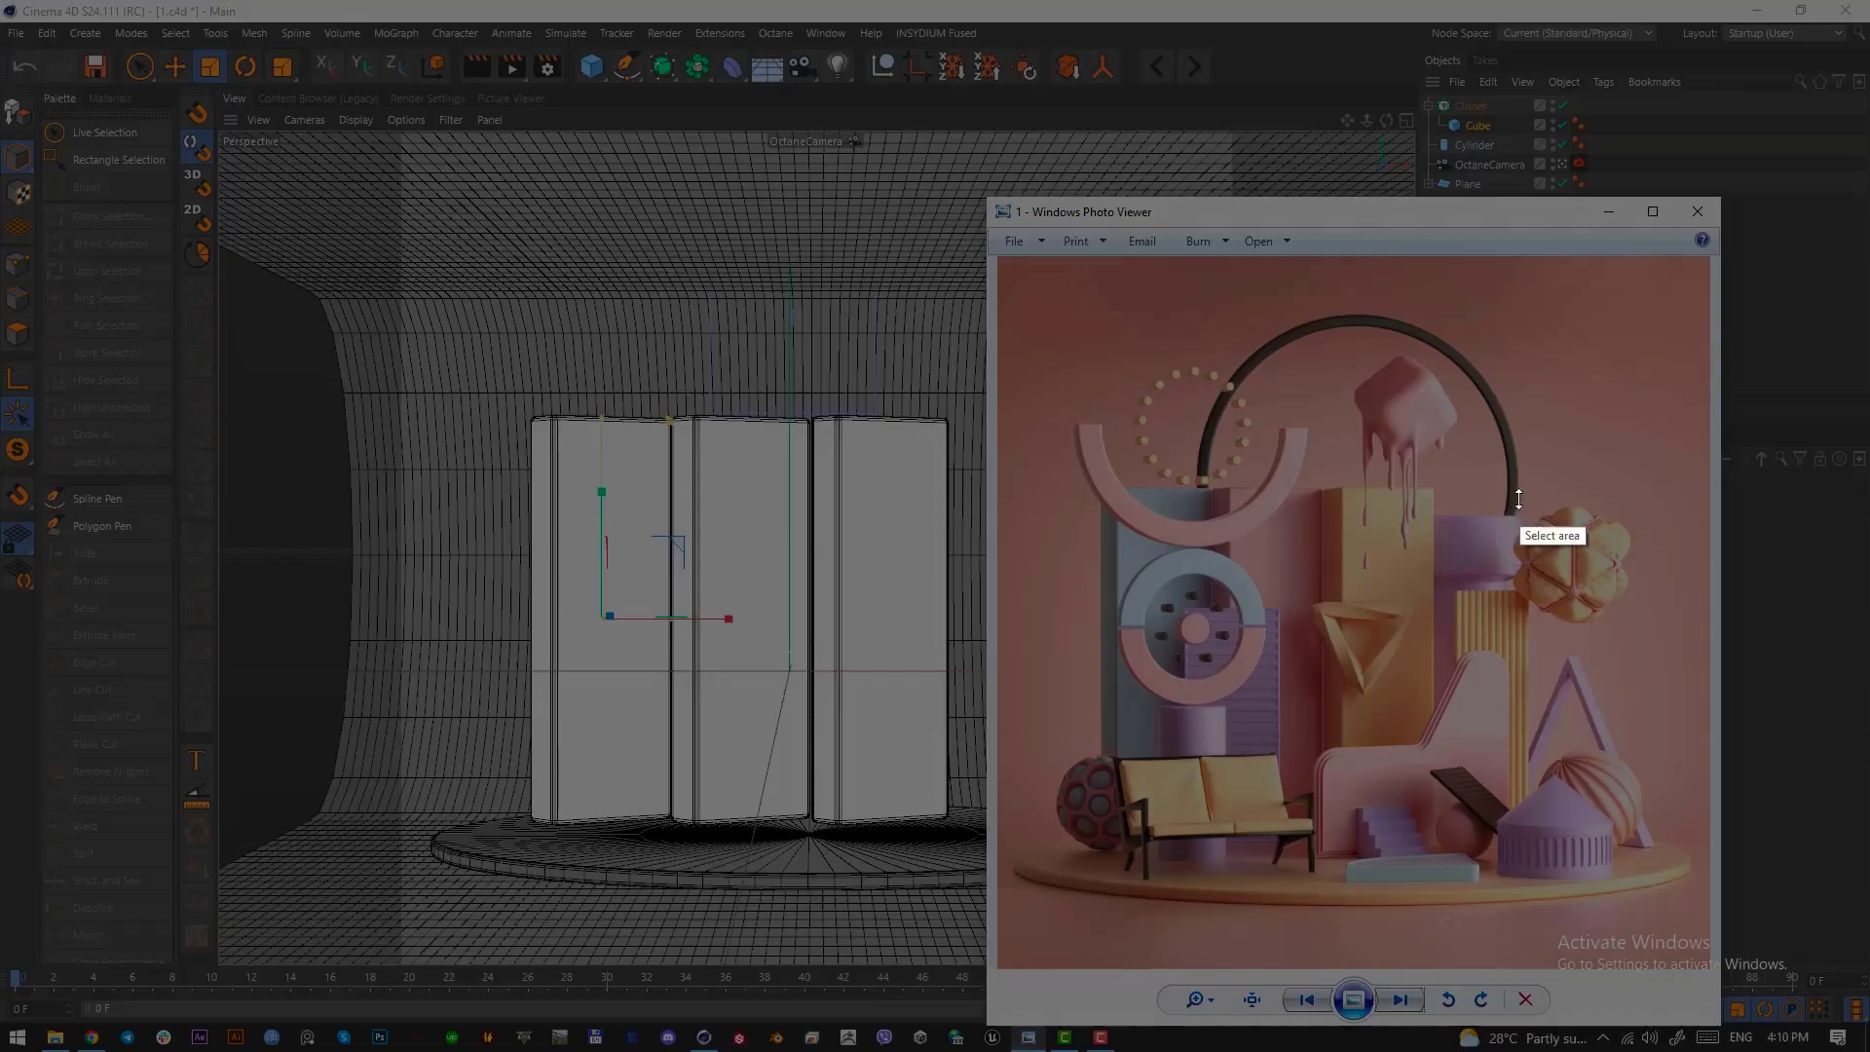
pyautogui.moveTo(1503, 334); pyautogui.dragTo(1185, 665)
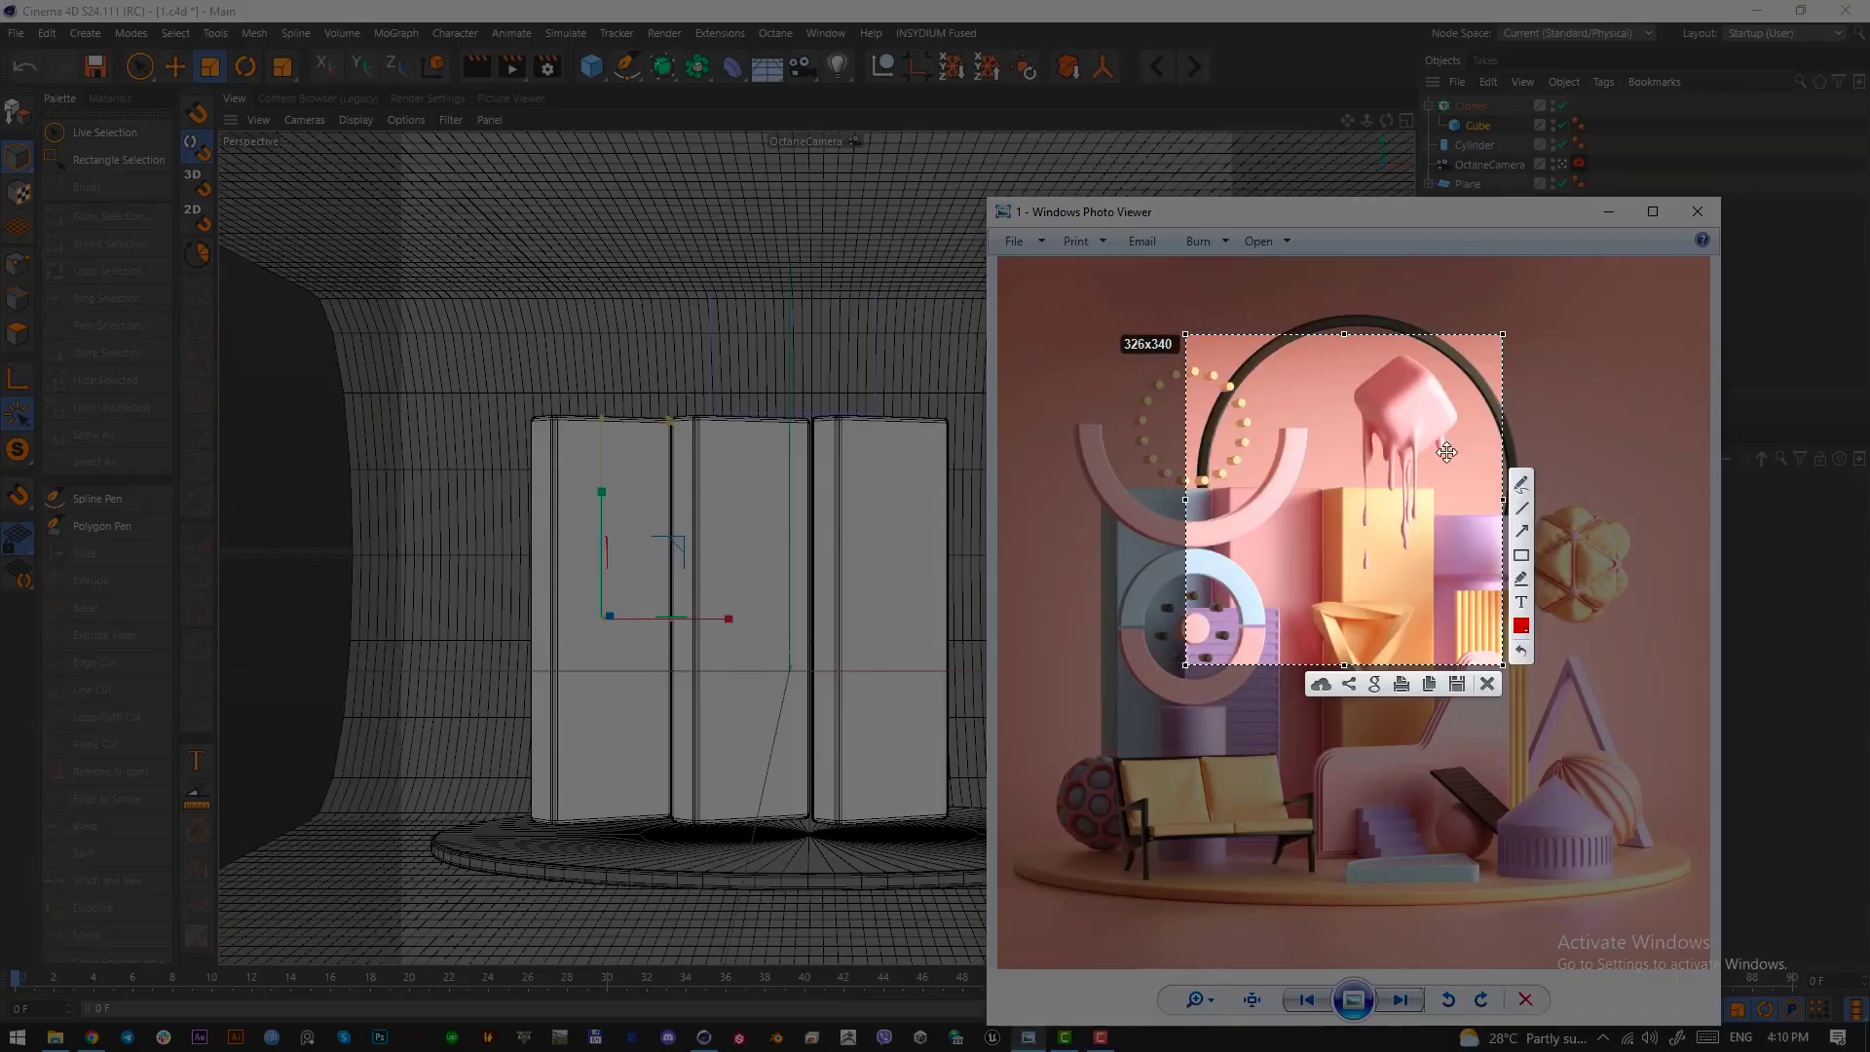
pyautogui.moveTo(1436, 456); pyautogui.dragTo(1443, 444)
pyautogui.click(1483, 672)
pyautogui.click(809, 571)
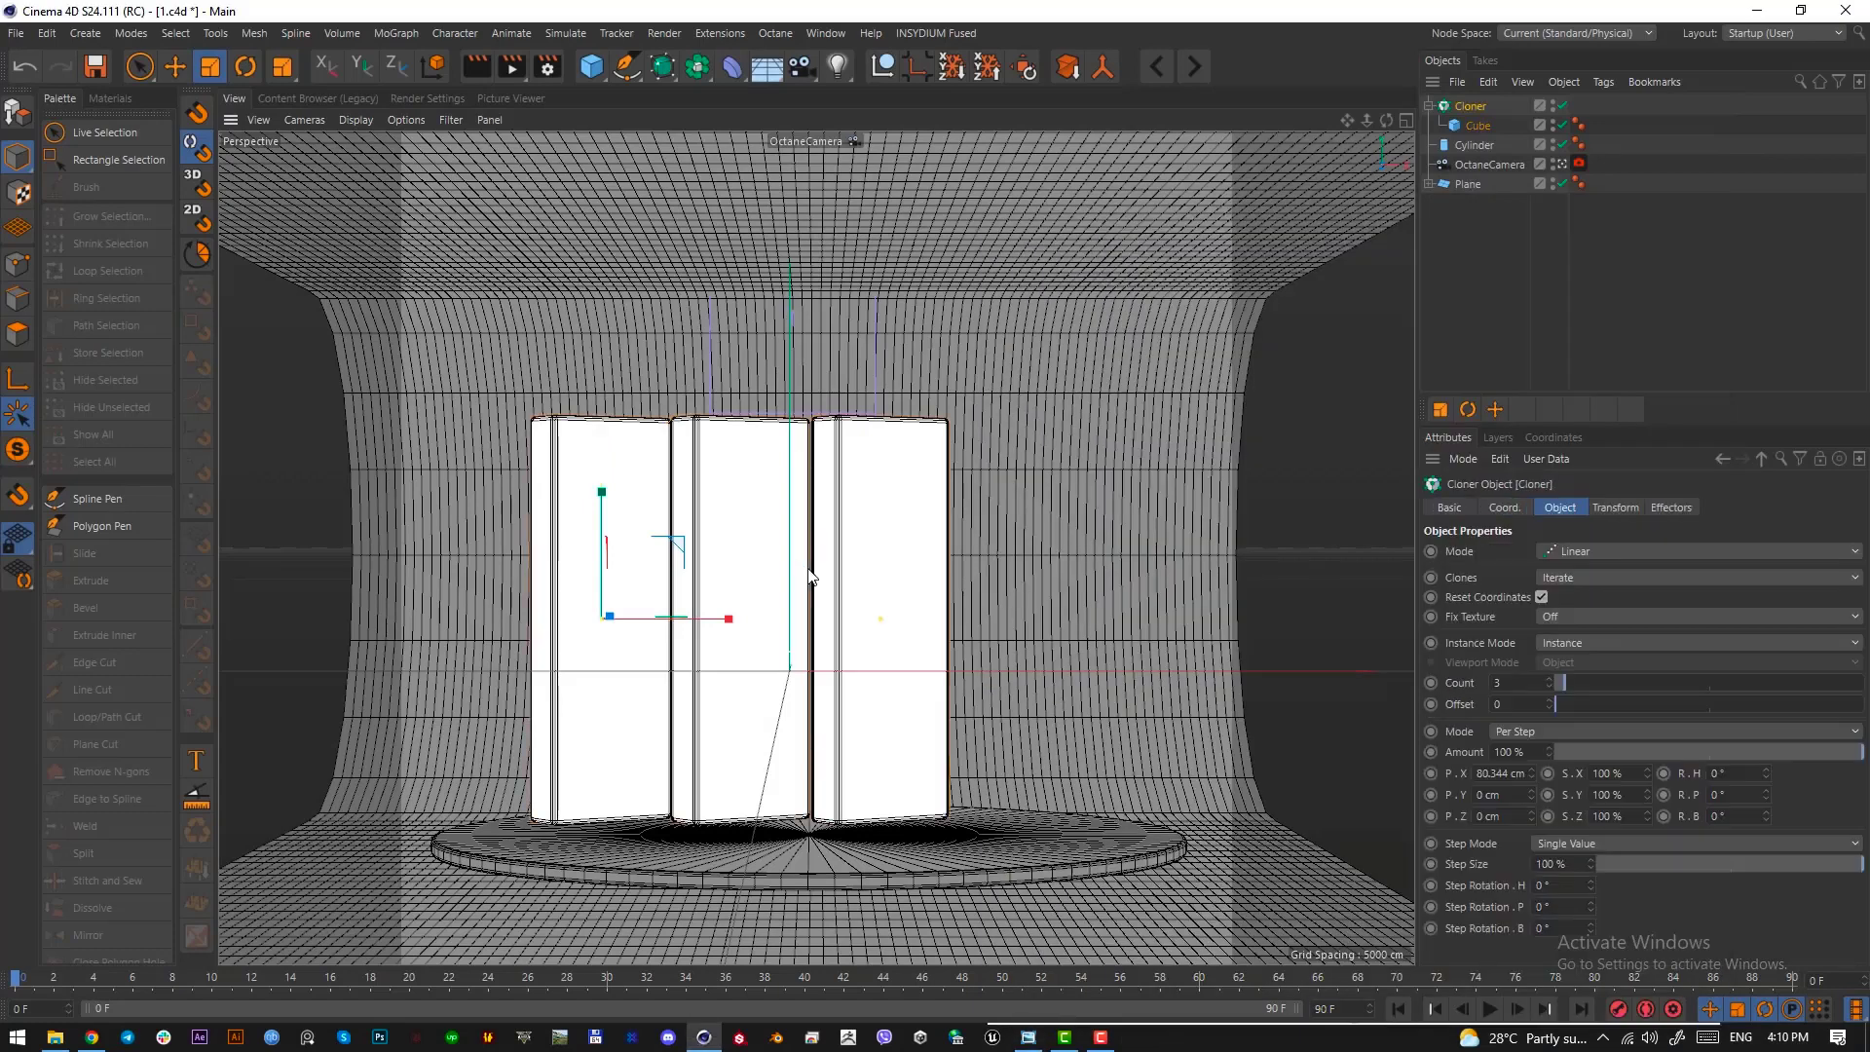
# Add a Tube primitive and set its height to 11 cm with 1 height segment
pyautogui.click(593, 66)
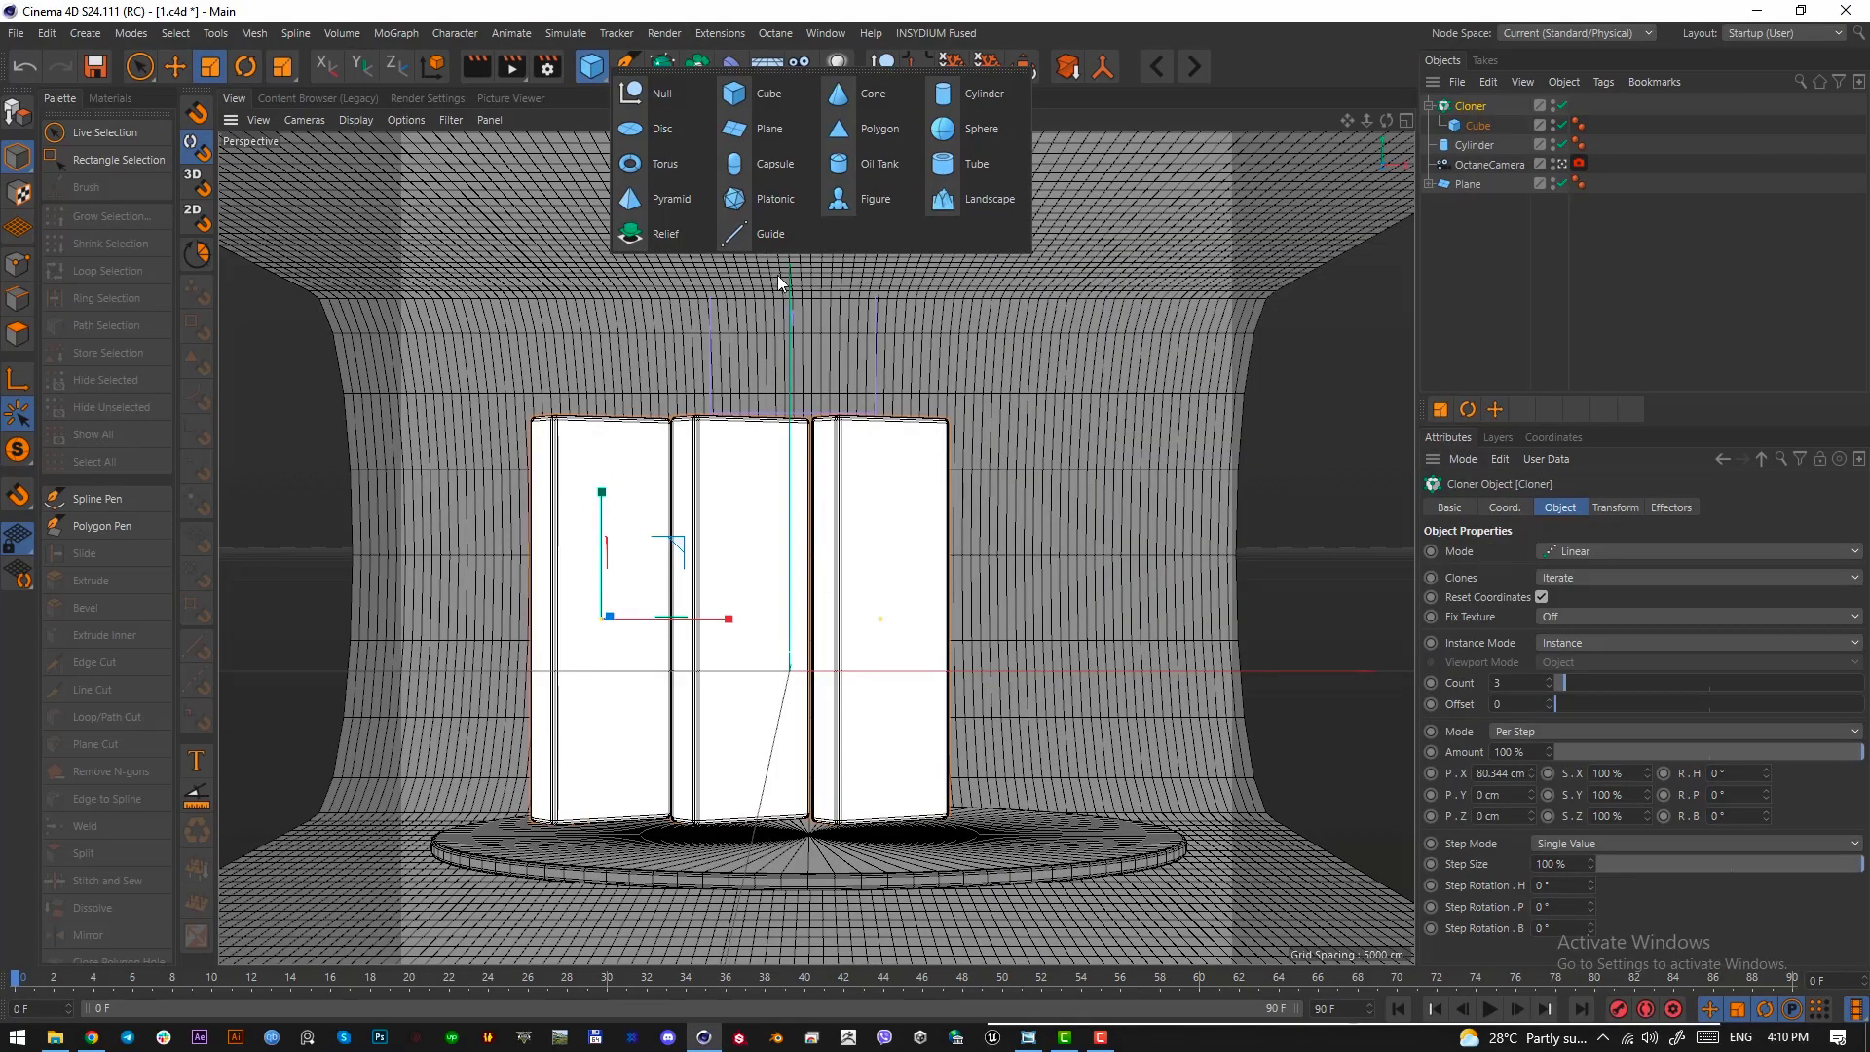
pyautogui.click(954, 165)
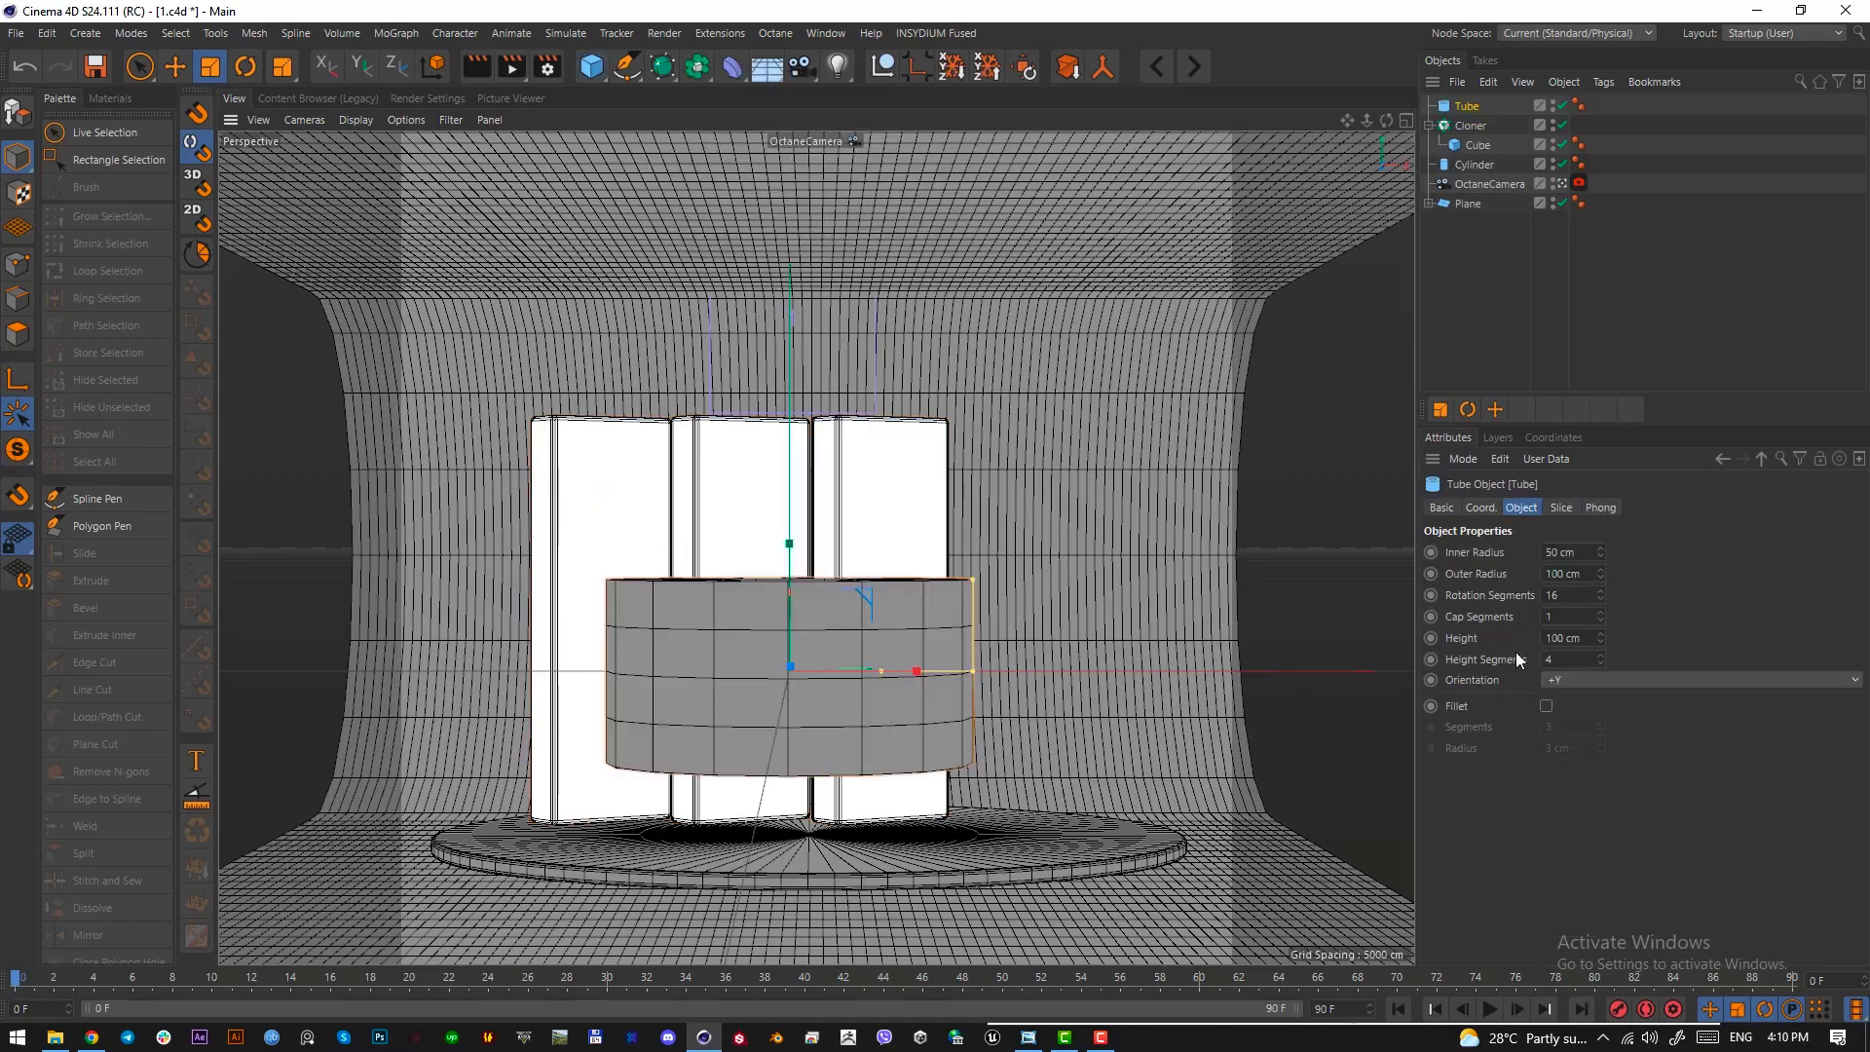
pyautogui.moveTo(1600, 639); pyautogui.dragTo(1590, 653)
pyautogui.write('1')
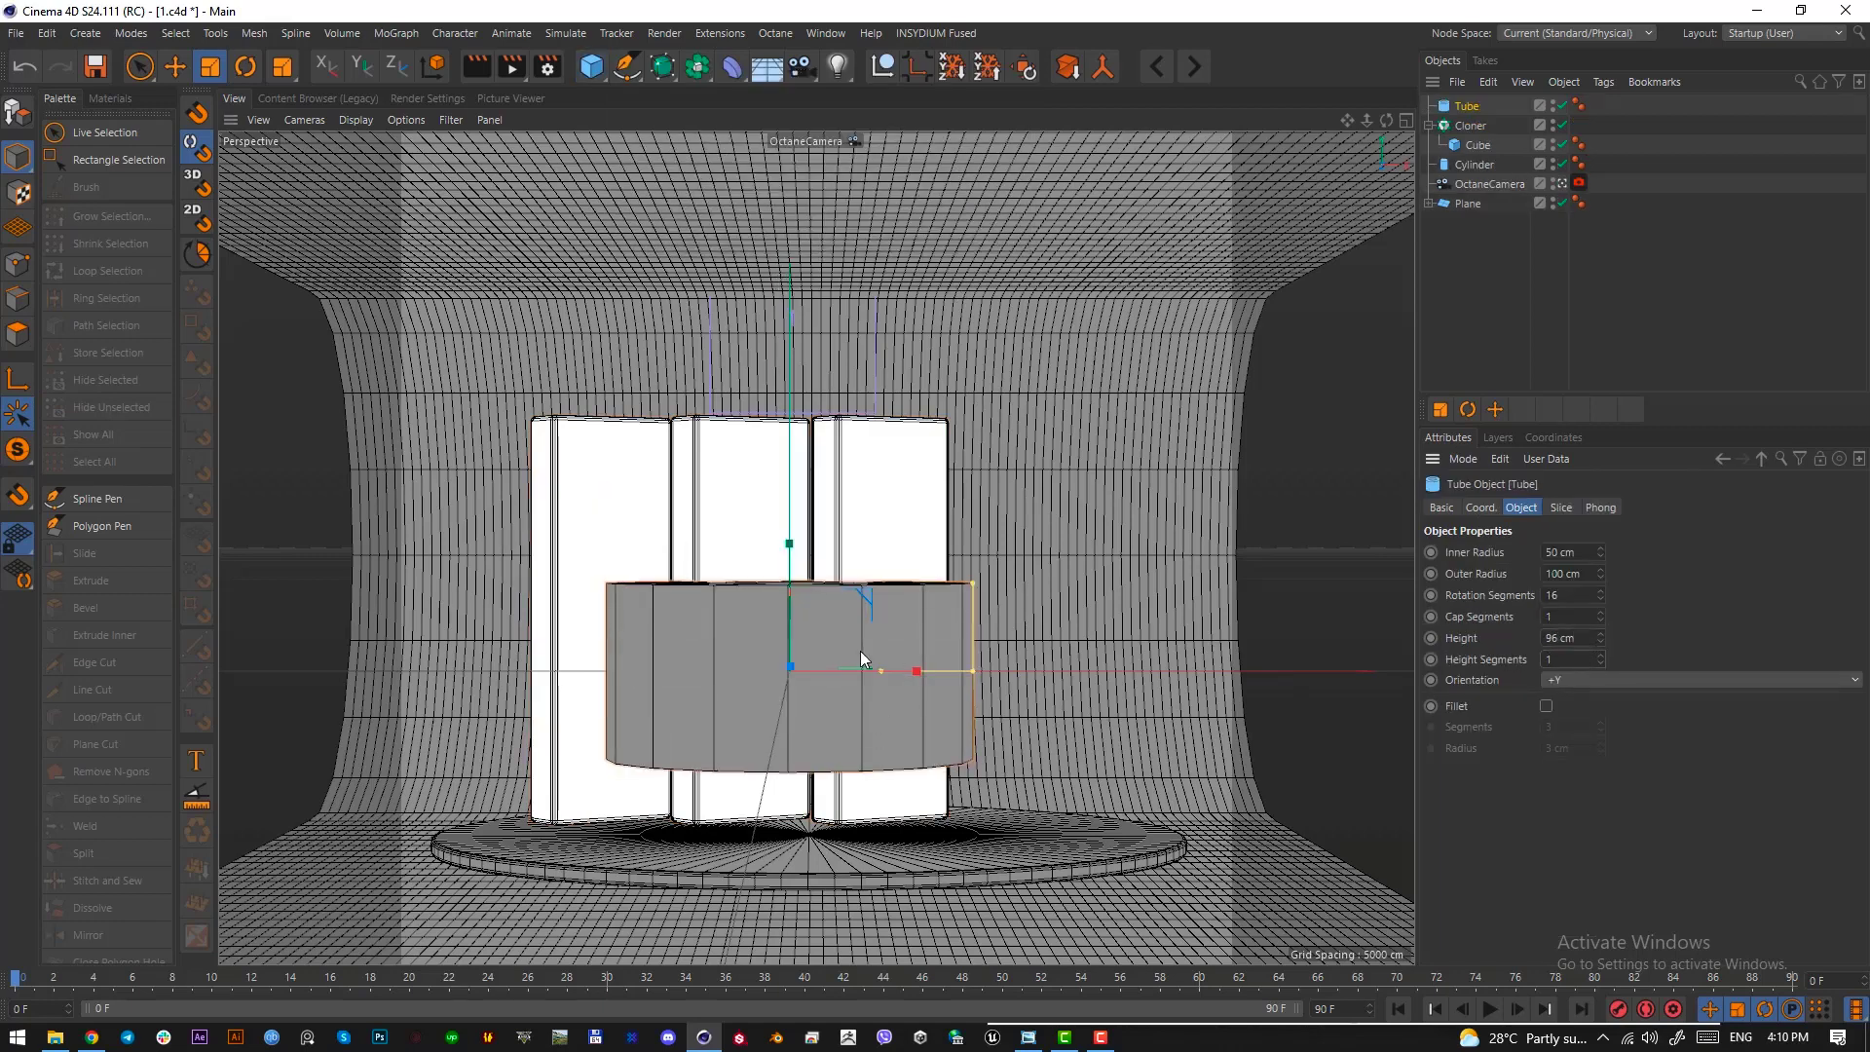
pyautogui.moveTo(1601, 638)
pyautogui.mouseDown()
pyautogui.moveTo(1601, 690)
pyautogui.moveTo(1585, 638)
pyautogui.mouseUp()
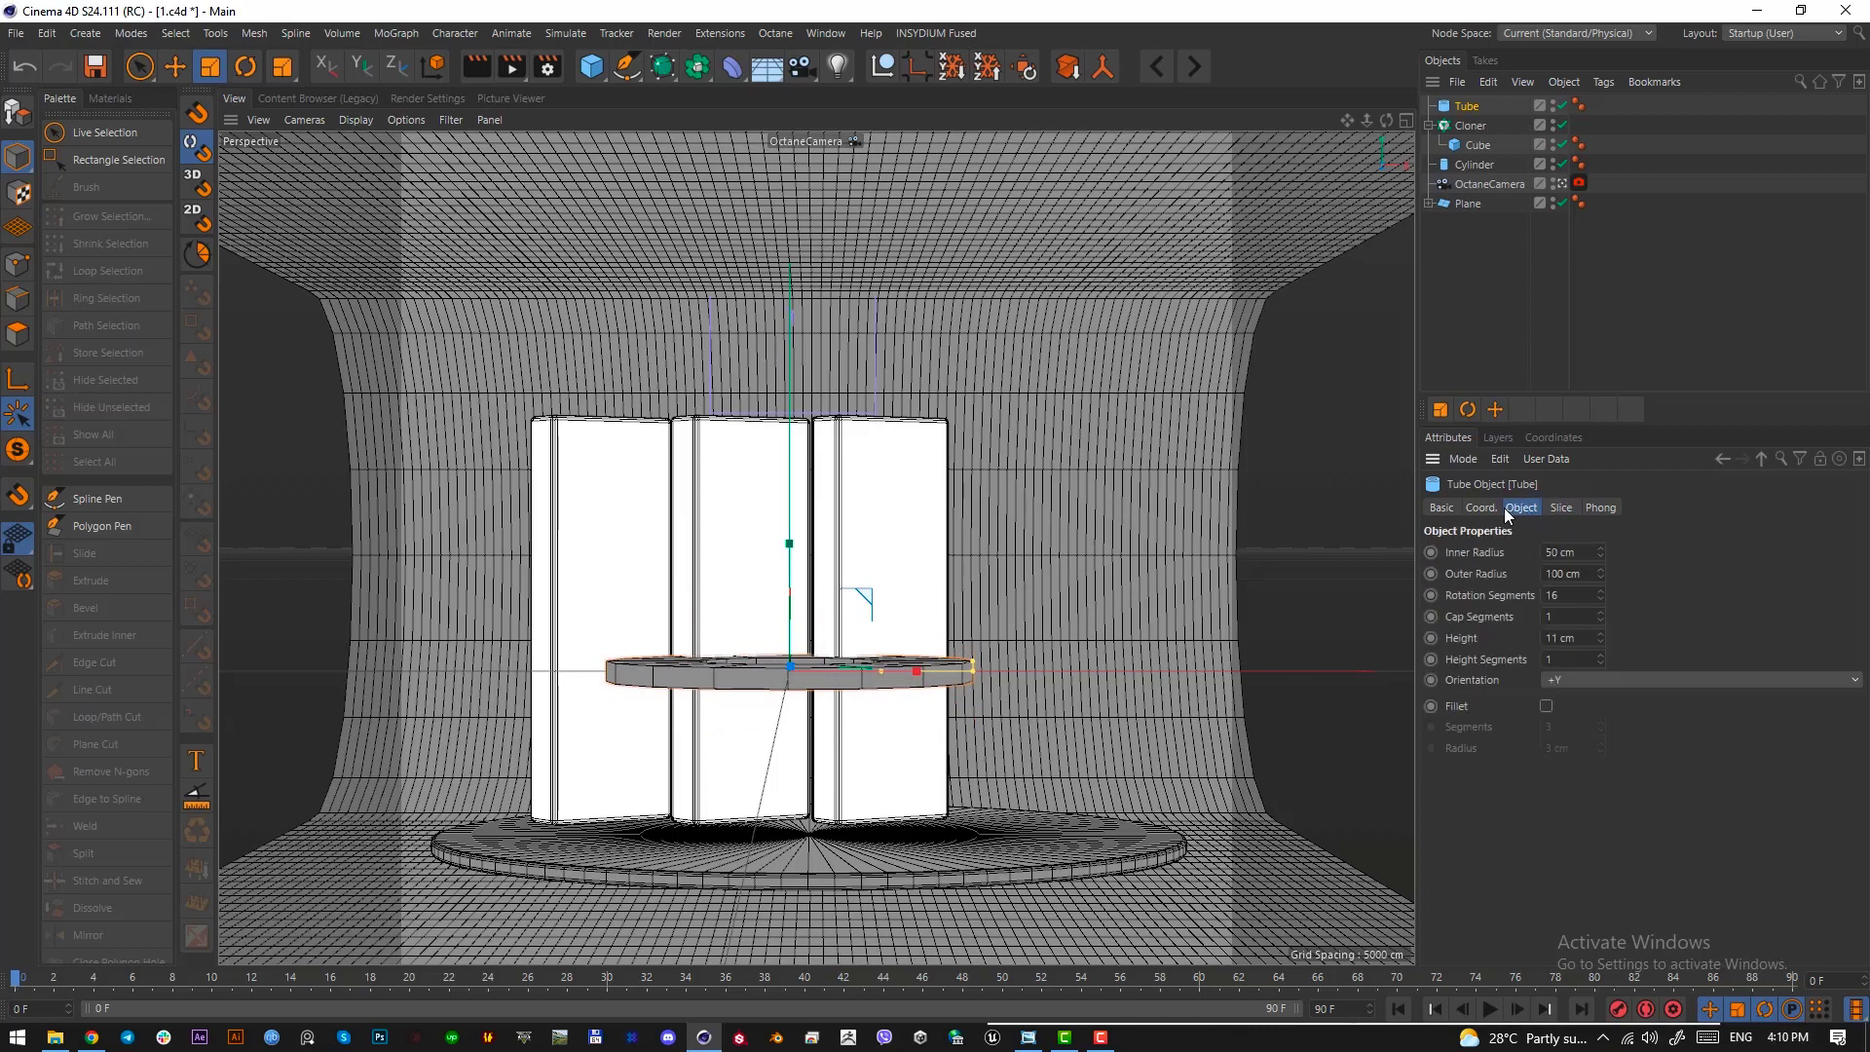
# Round the tube's edges by enabling a fillet with a 2 cm radius
pyautogui.click(1546, 707)
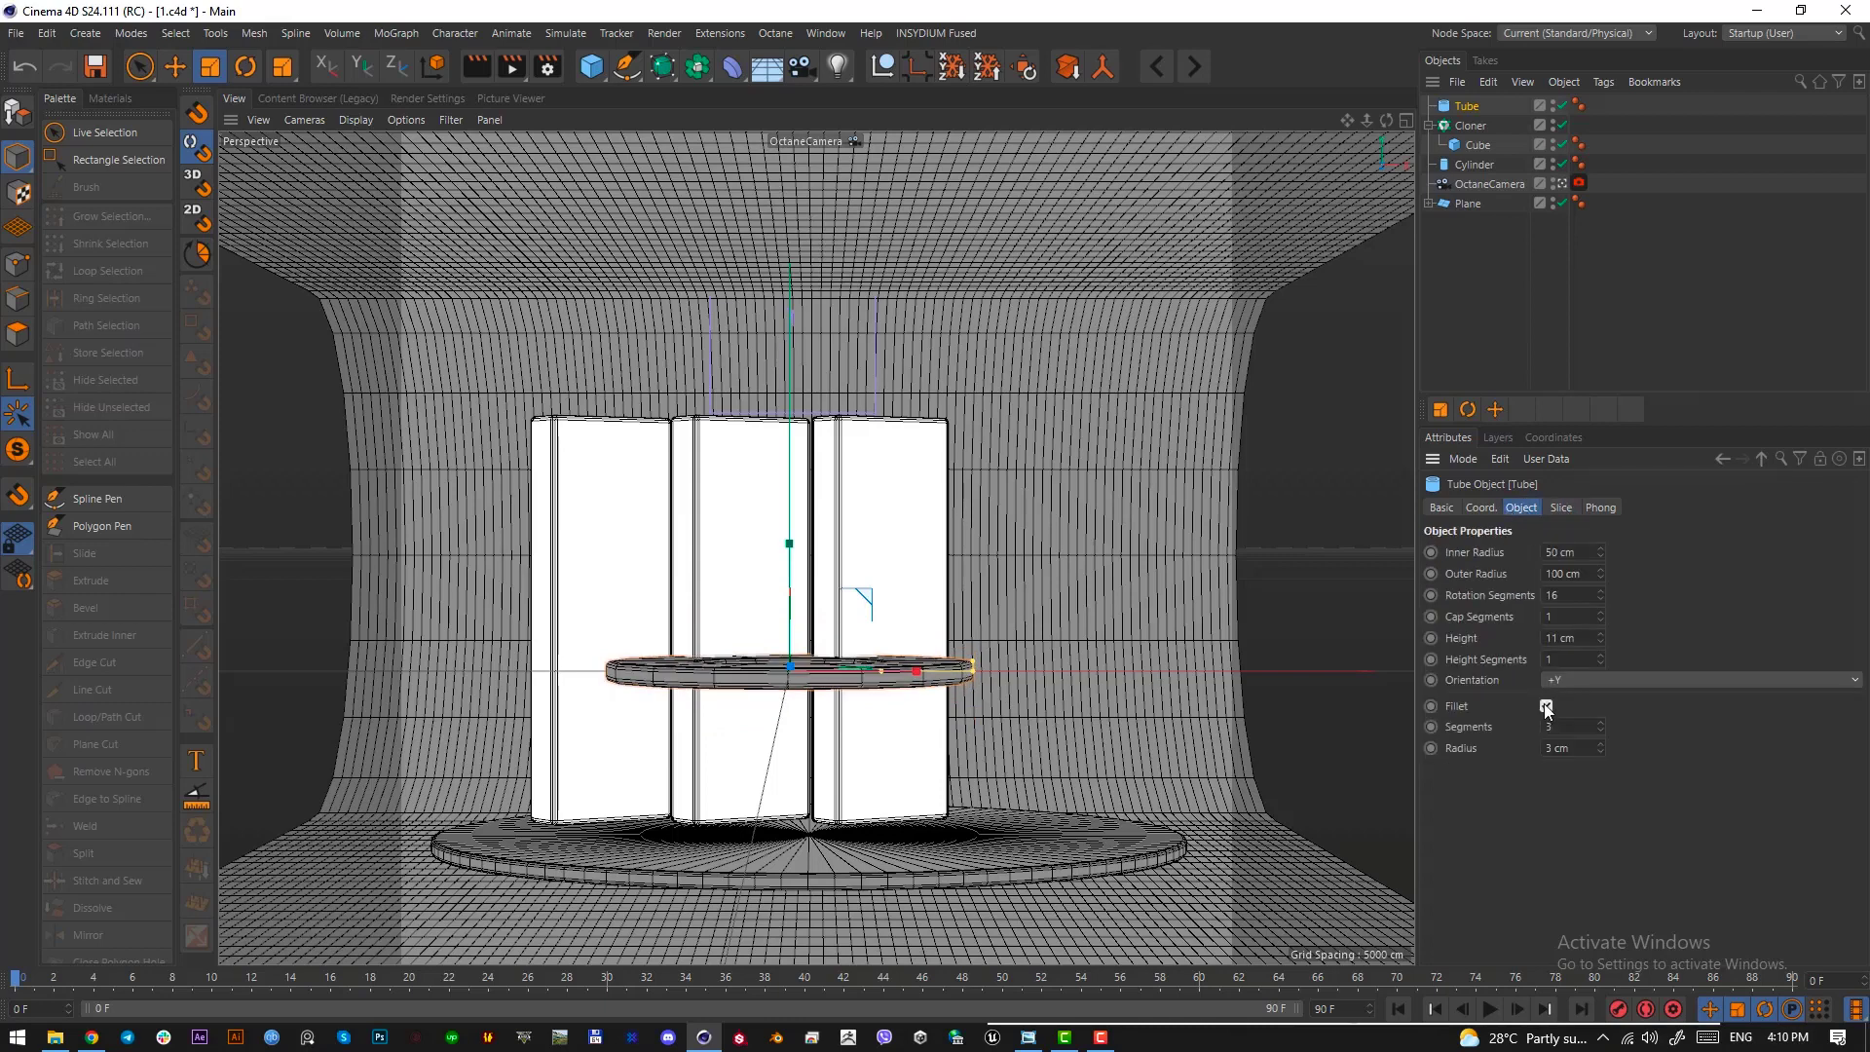
pyautogui.click(1585, 755)
pyautogui.write('2')
pyautogui.press('Return')
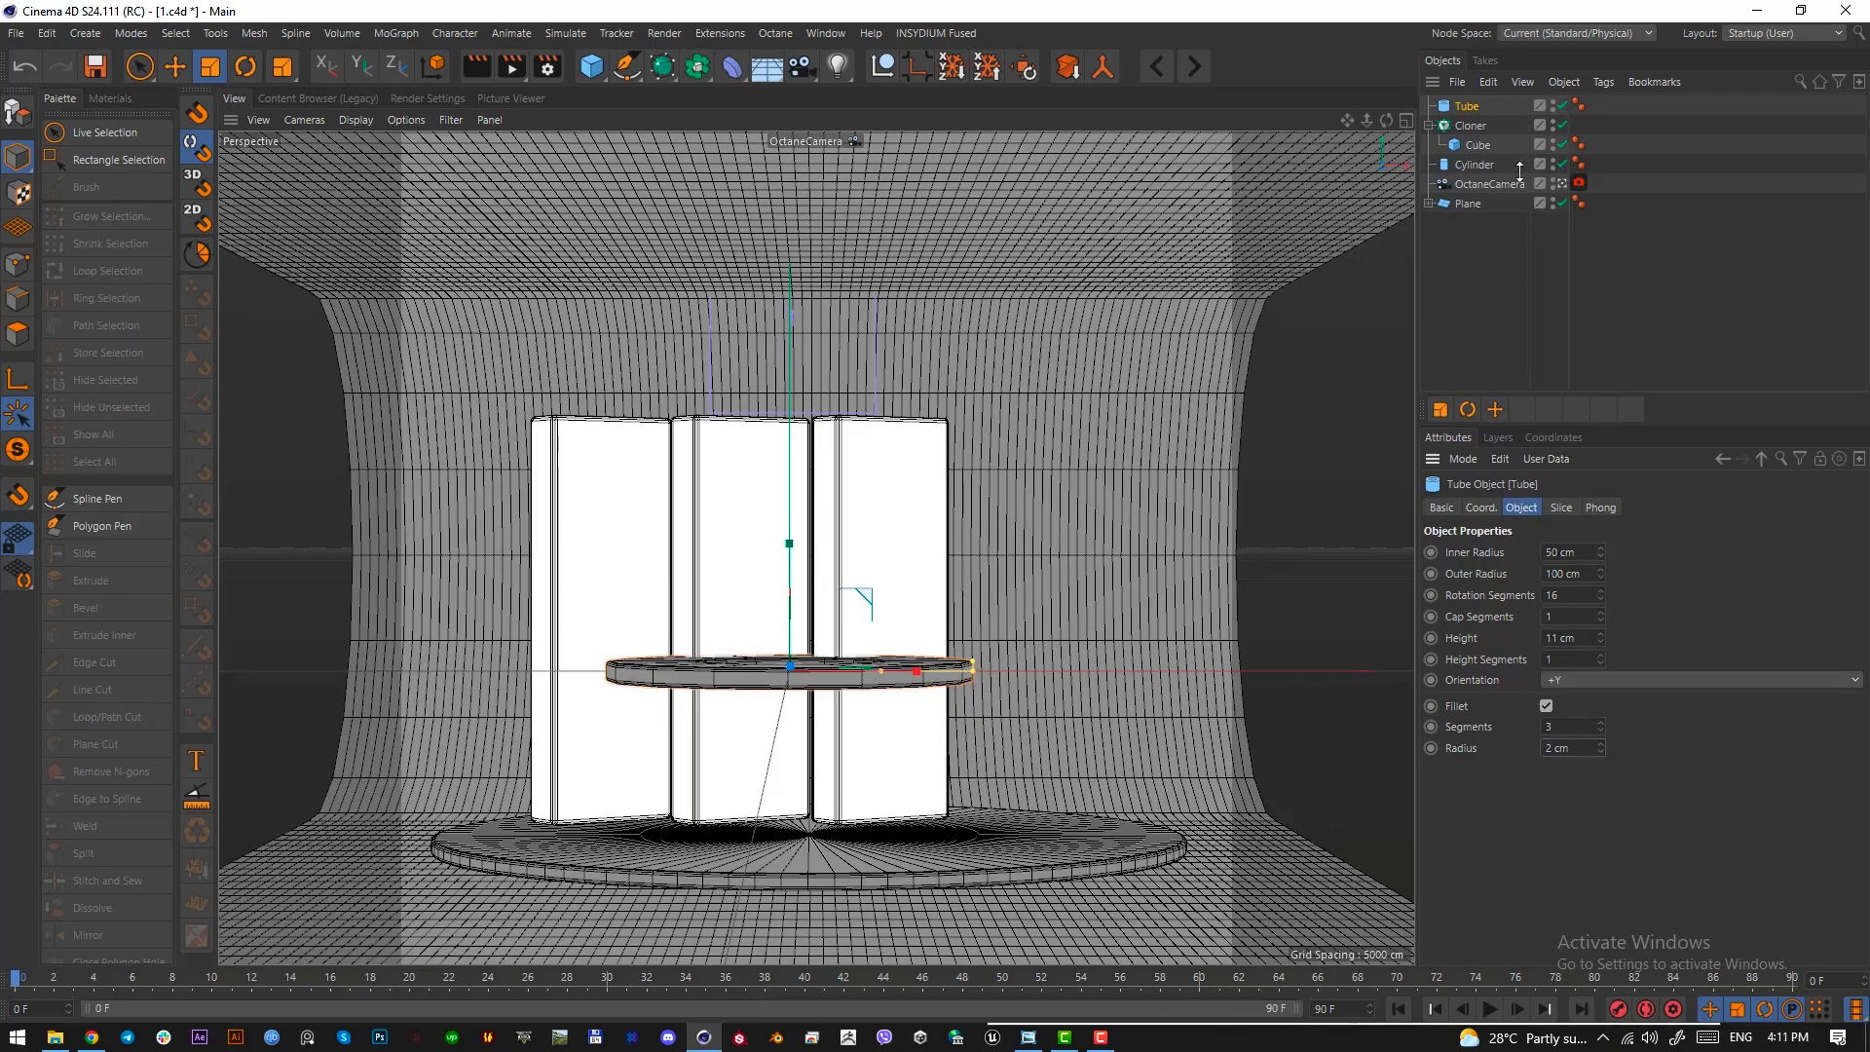
# Rotate the tube upright to face the camera and enlarge its inner radius to form a thin ring
pyautogui.press('r')
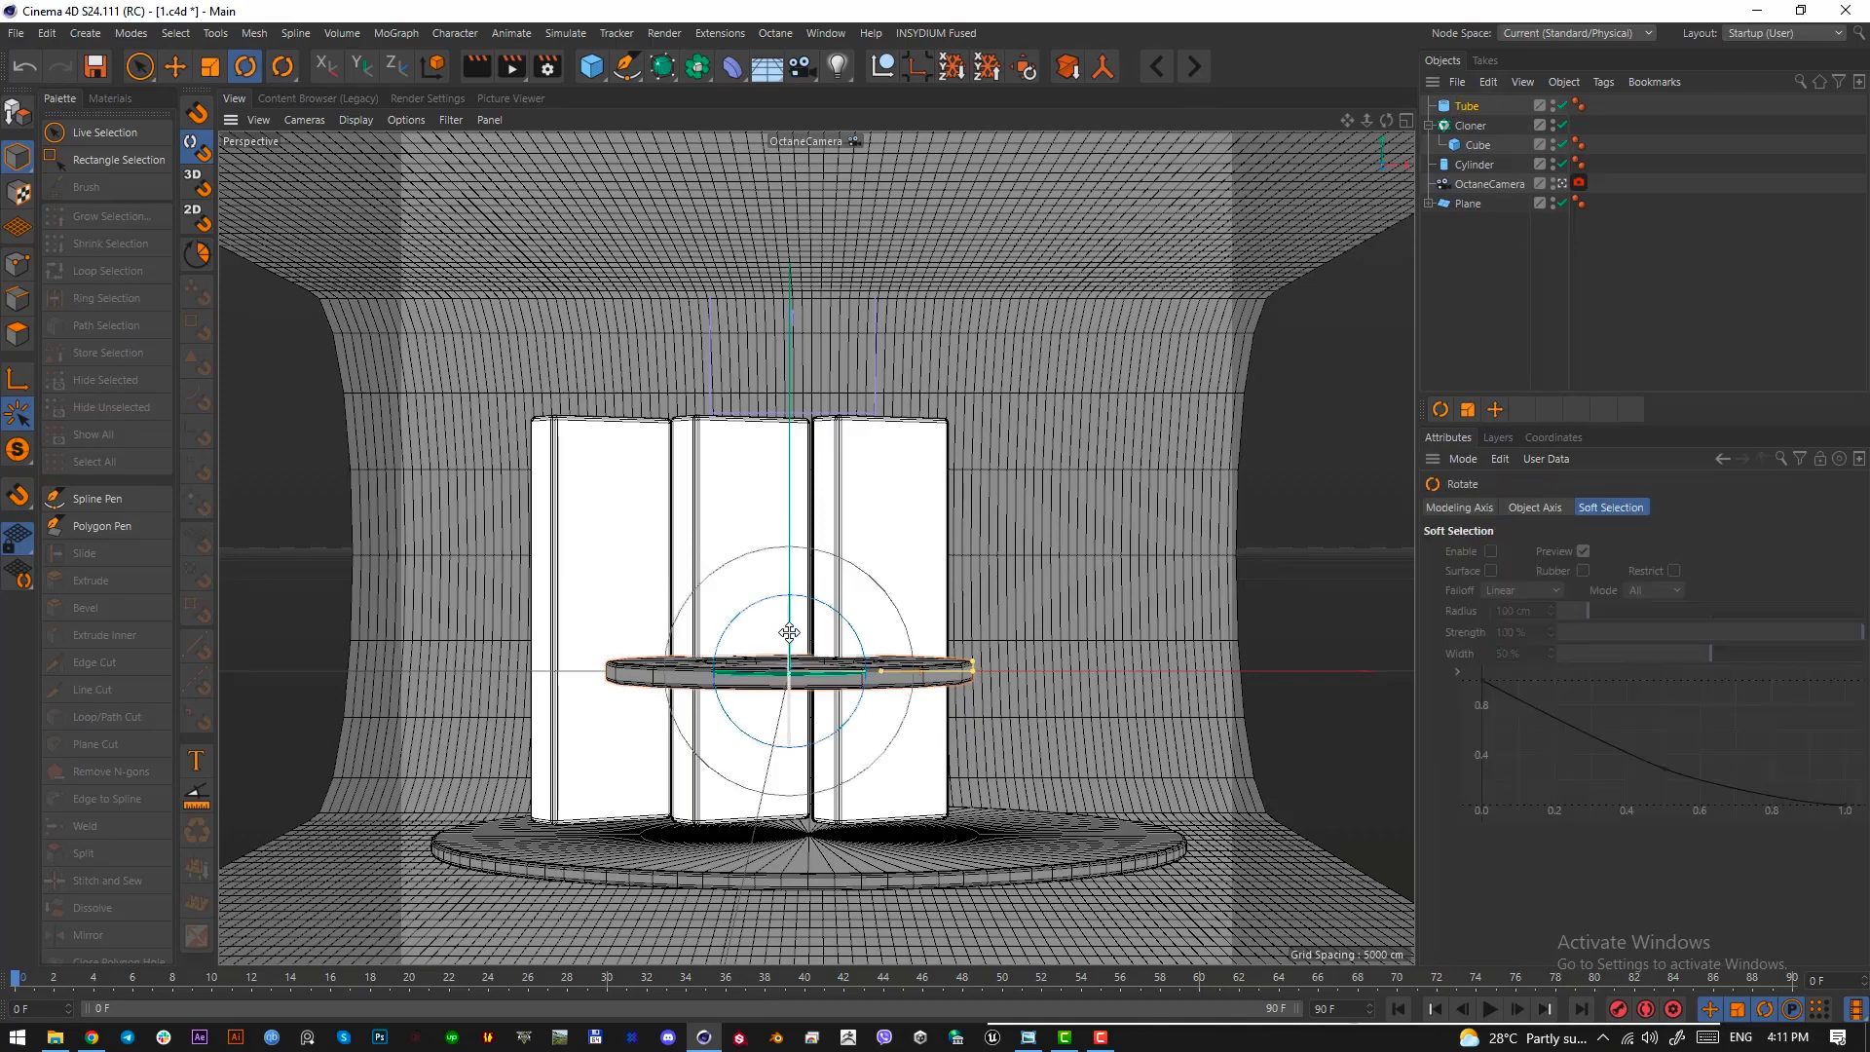
pyautogui.moveTo(789, 632); pyautogui.dragTo(810, 834)
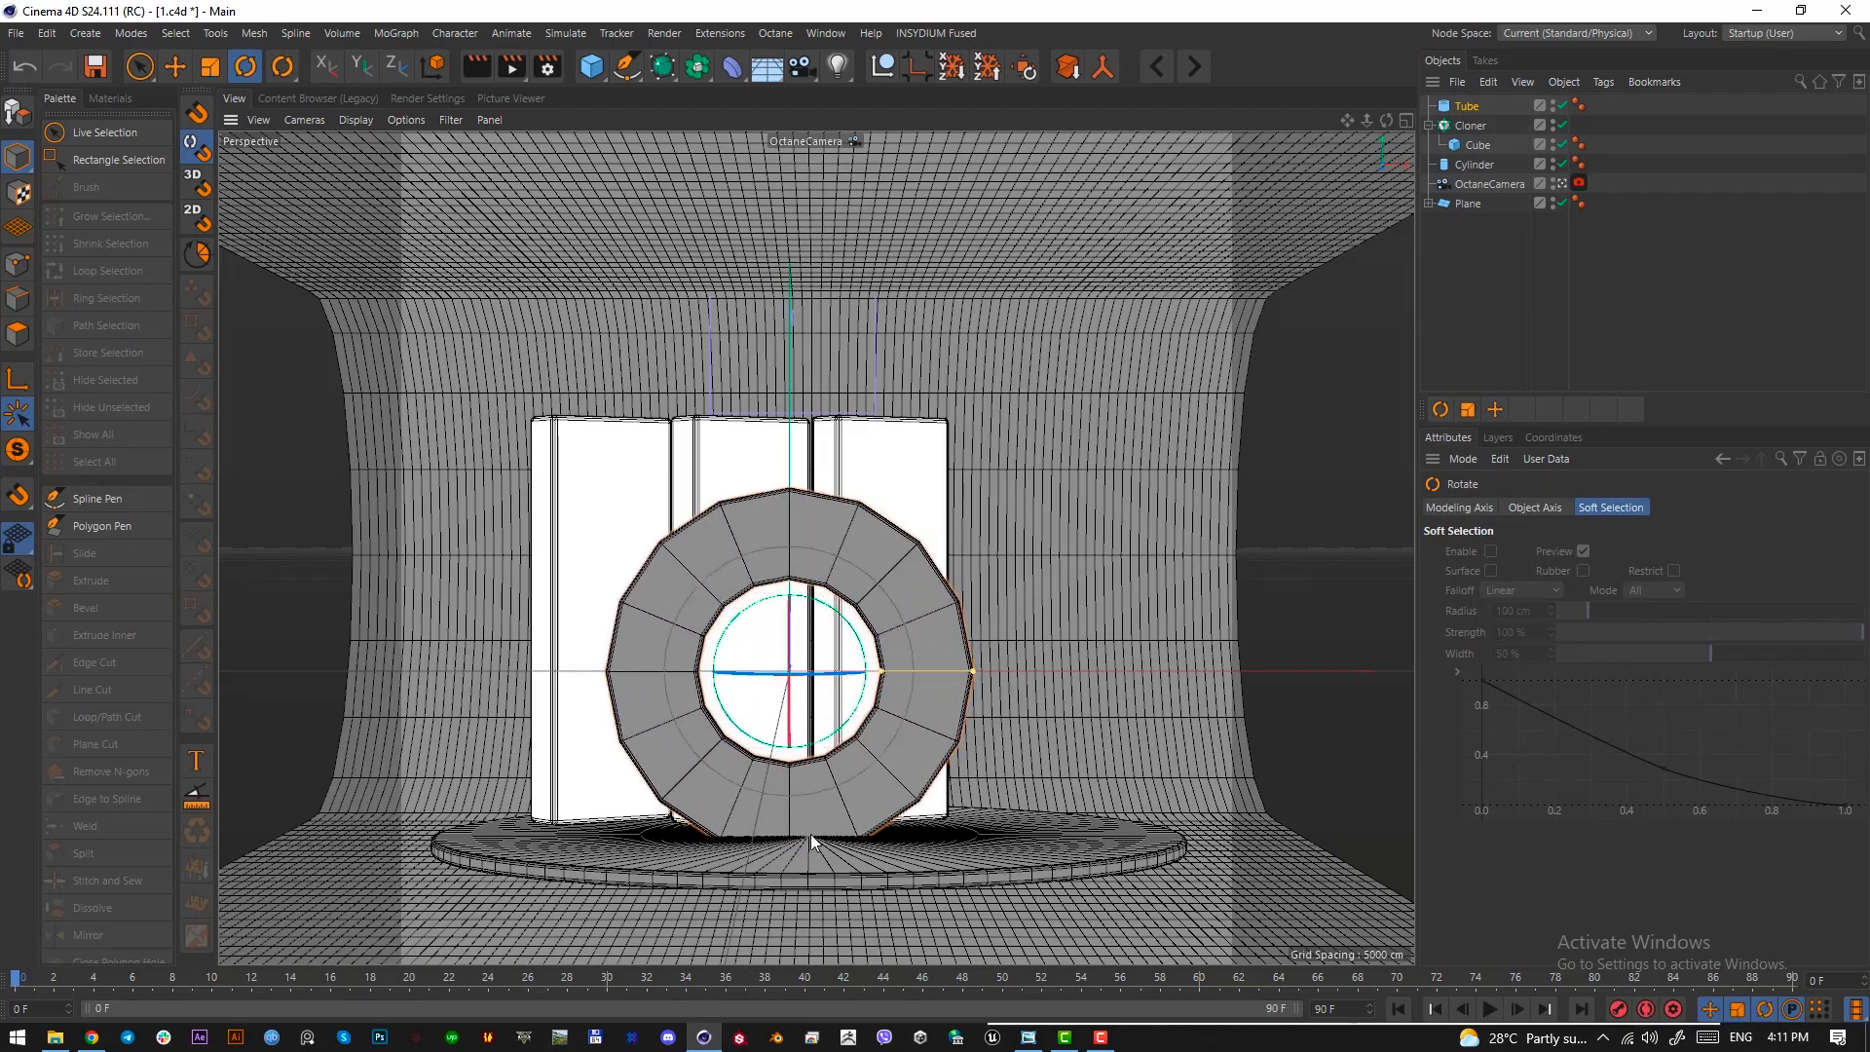
pyautogui.moveTo(879, 670); pyautogui.dragTo(948, 677)
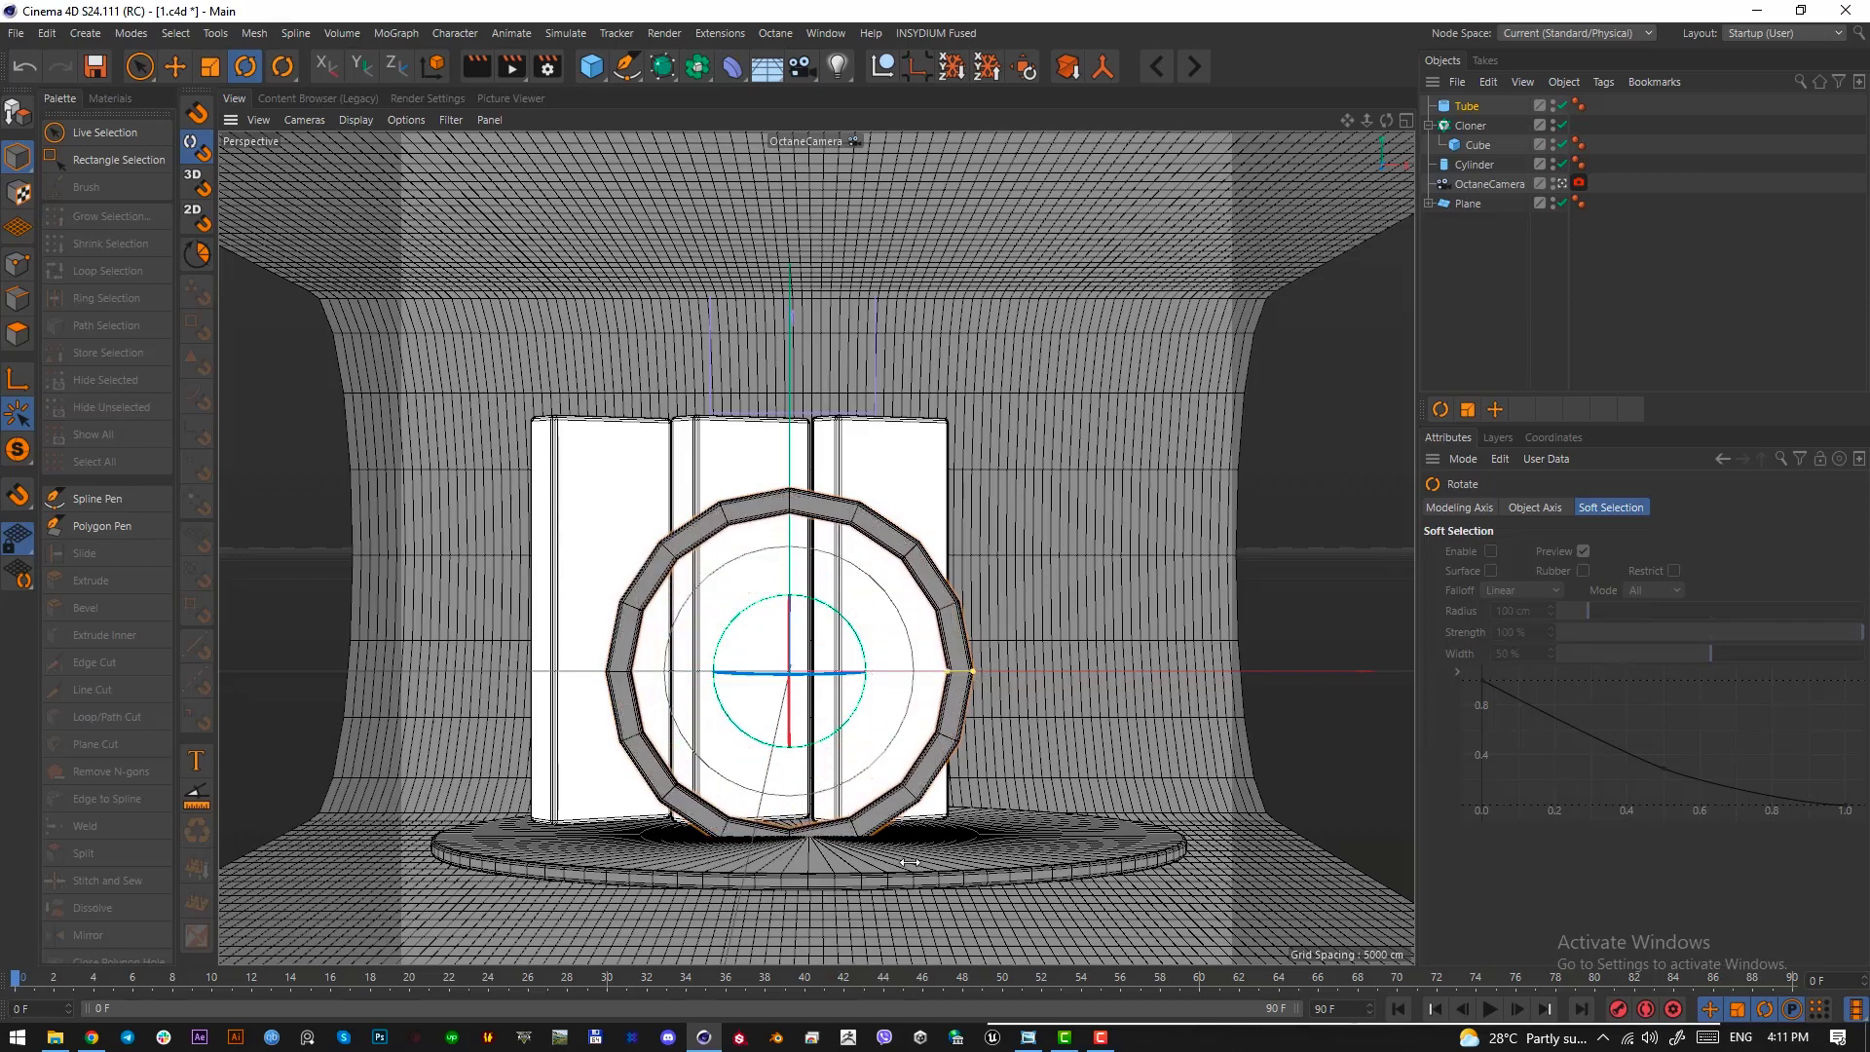
# Scale up the tube, move it back behind the slabs, and raise it so its upper arc rises above them
pyautogui.press('t')
pyautogui.moveTo(911, 862); pyautogui.dragTo(1247, 769)
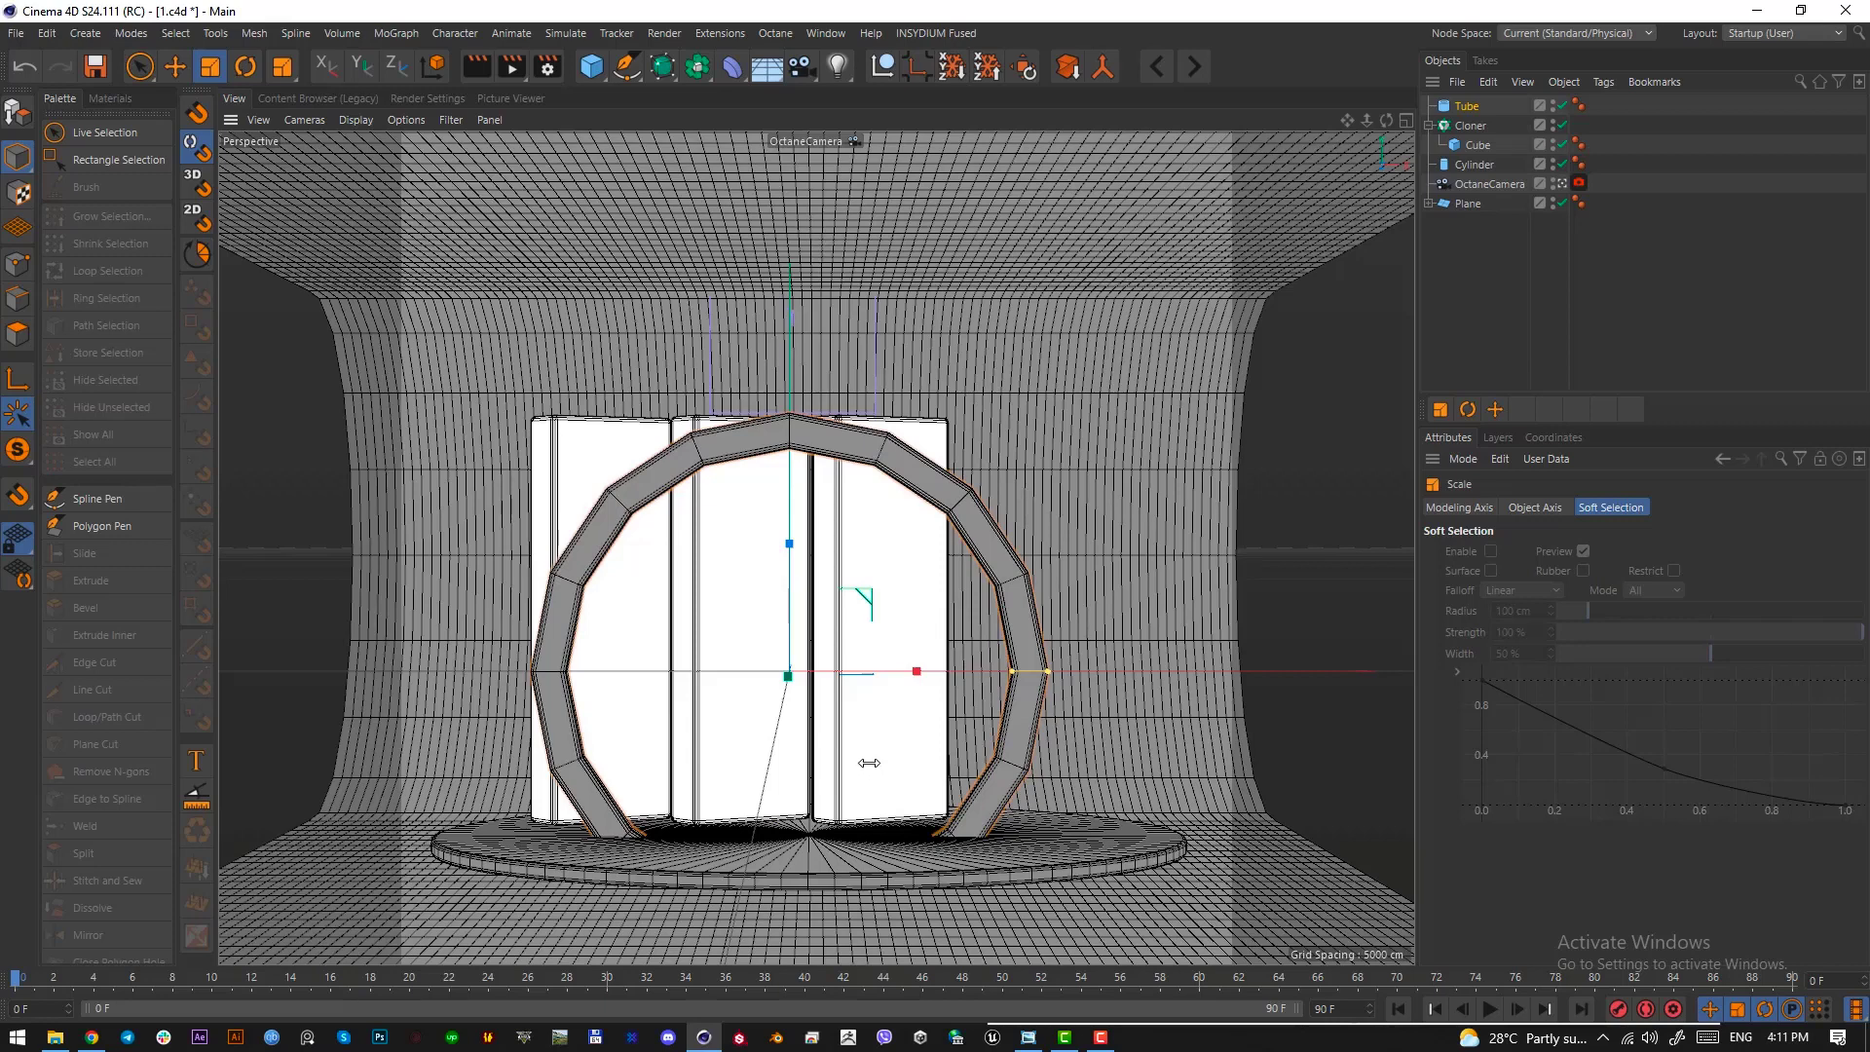
pyautogui.press('F2')
pyautogui.press('e')
pyautogui.moveTo(801, 750); pyautogui.dragTo(801, 587)
pyautogui.moveTo(883, 495); pyautogui.dragTo(893, 495)
pyautogui.press('F1')
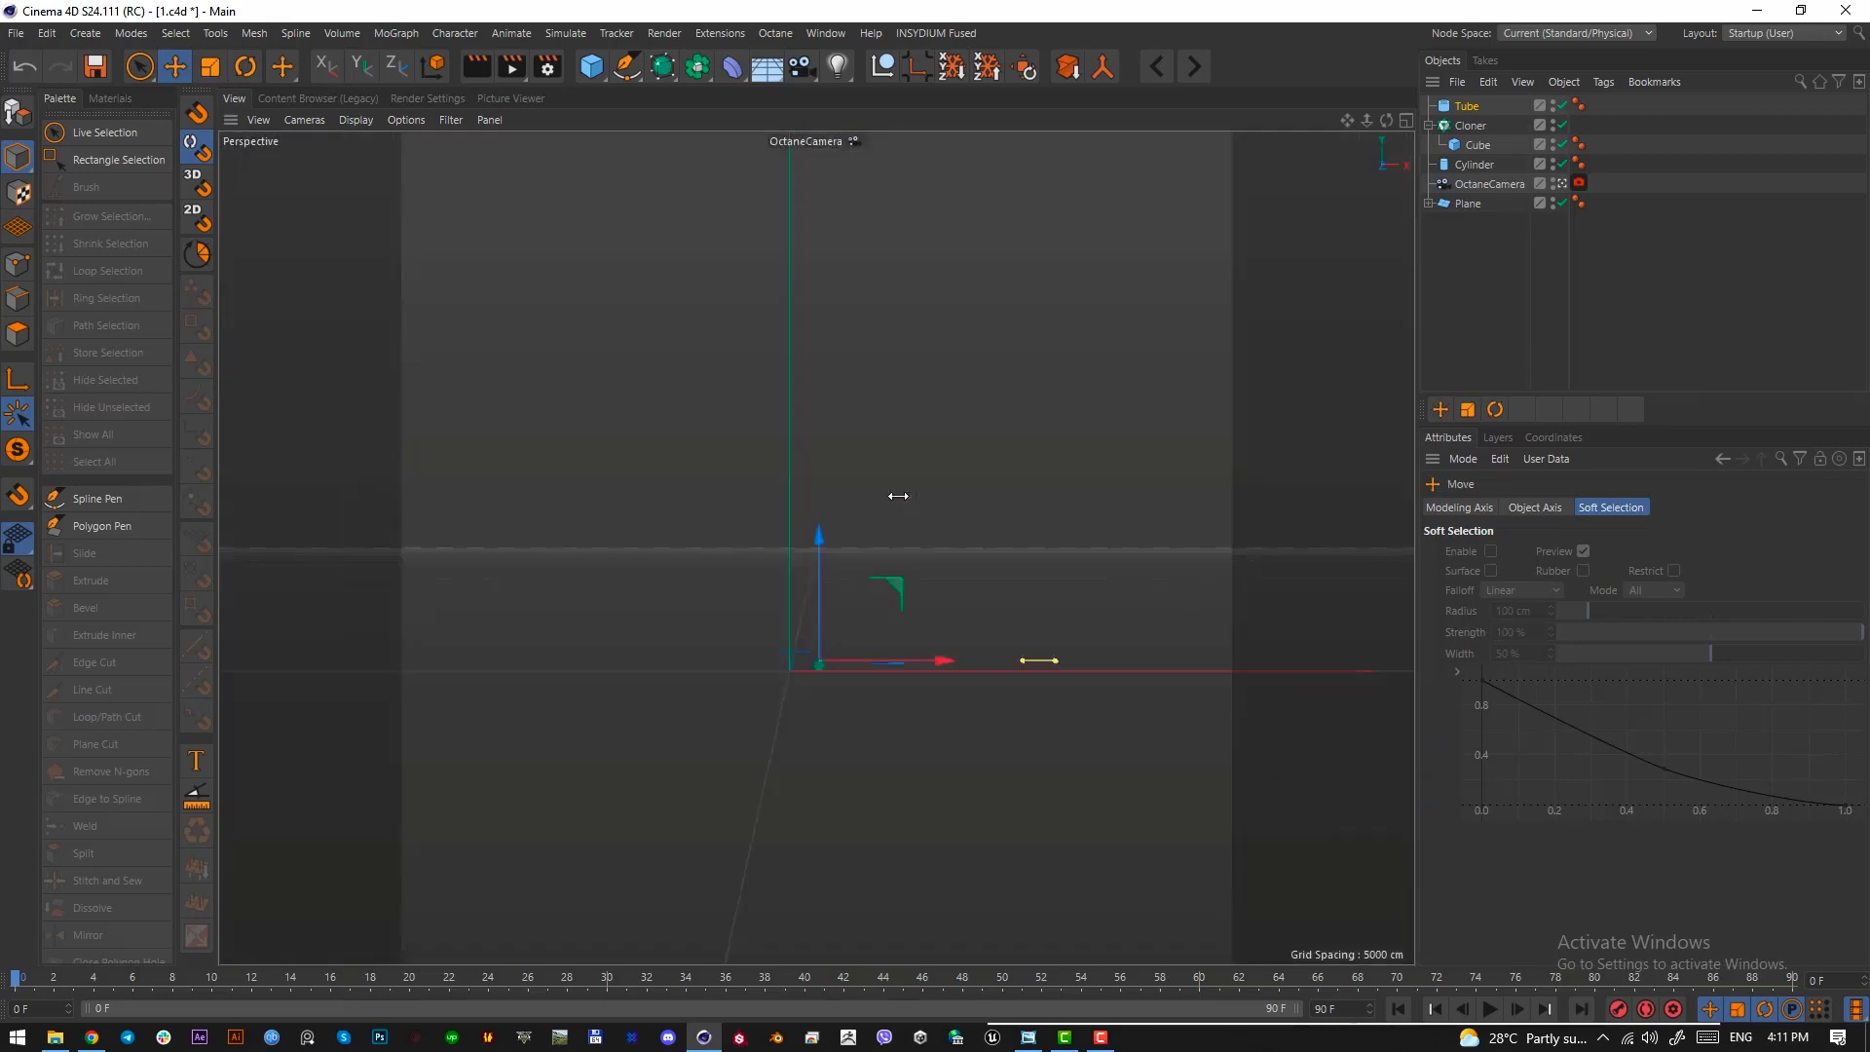
pyautogui.moveTo(819, 568); pyautogui.dragTo(819, 447)
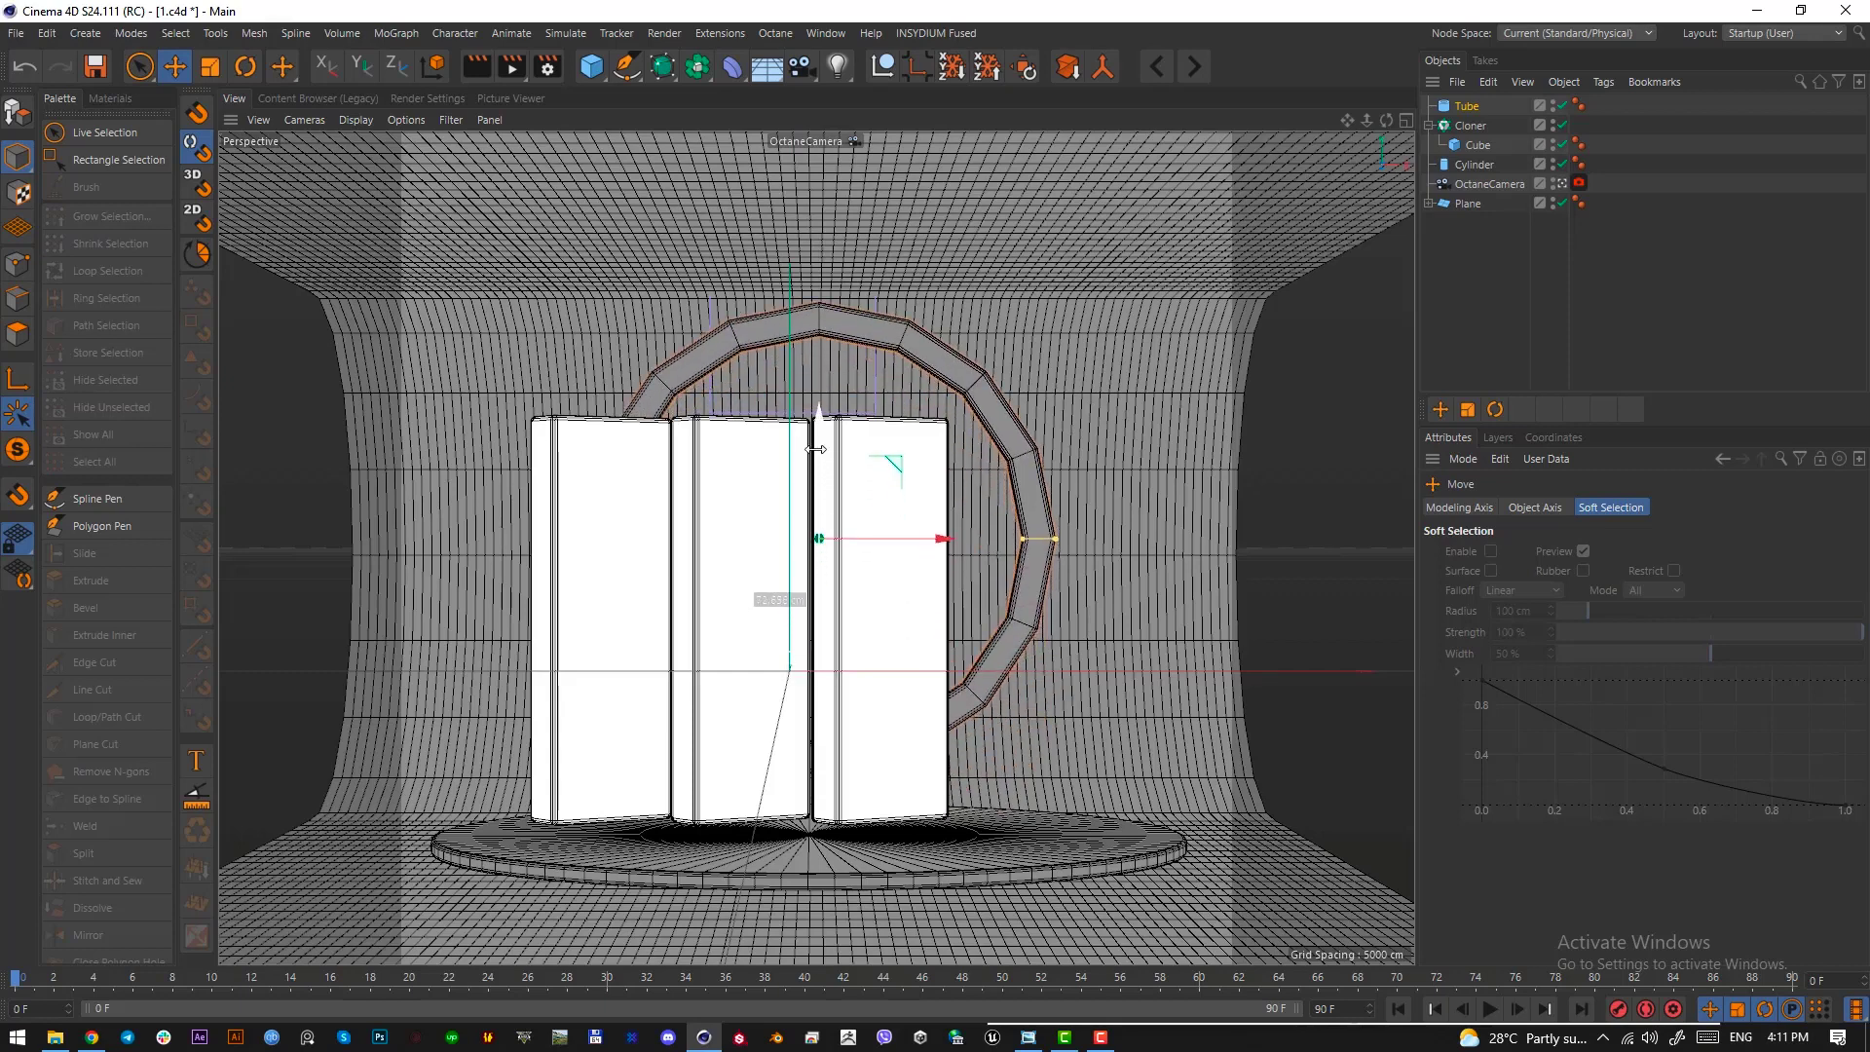
pyautogui.moveTo(916, 541); pyautogui.dragTo(906, 541)
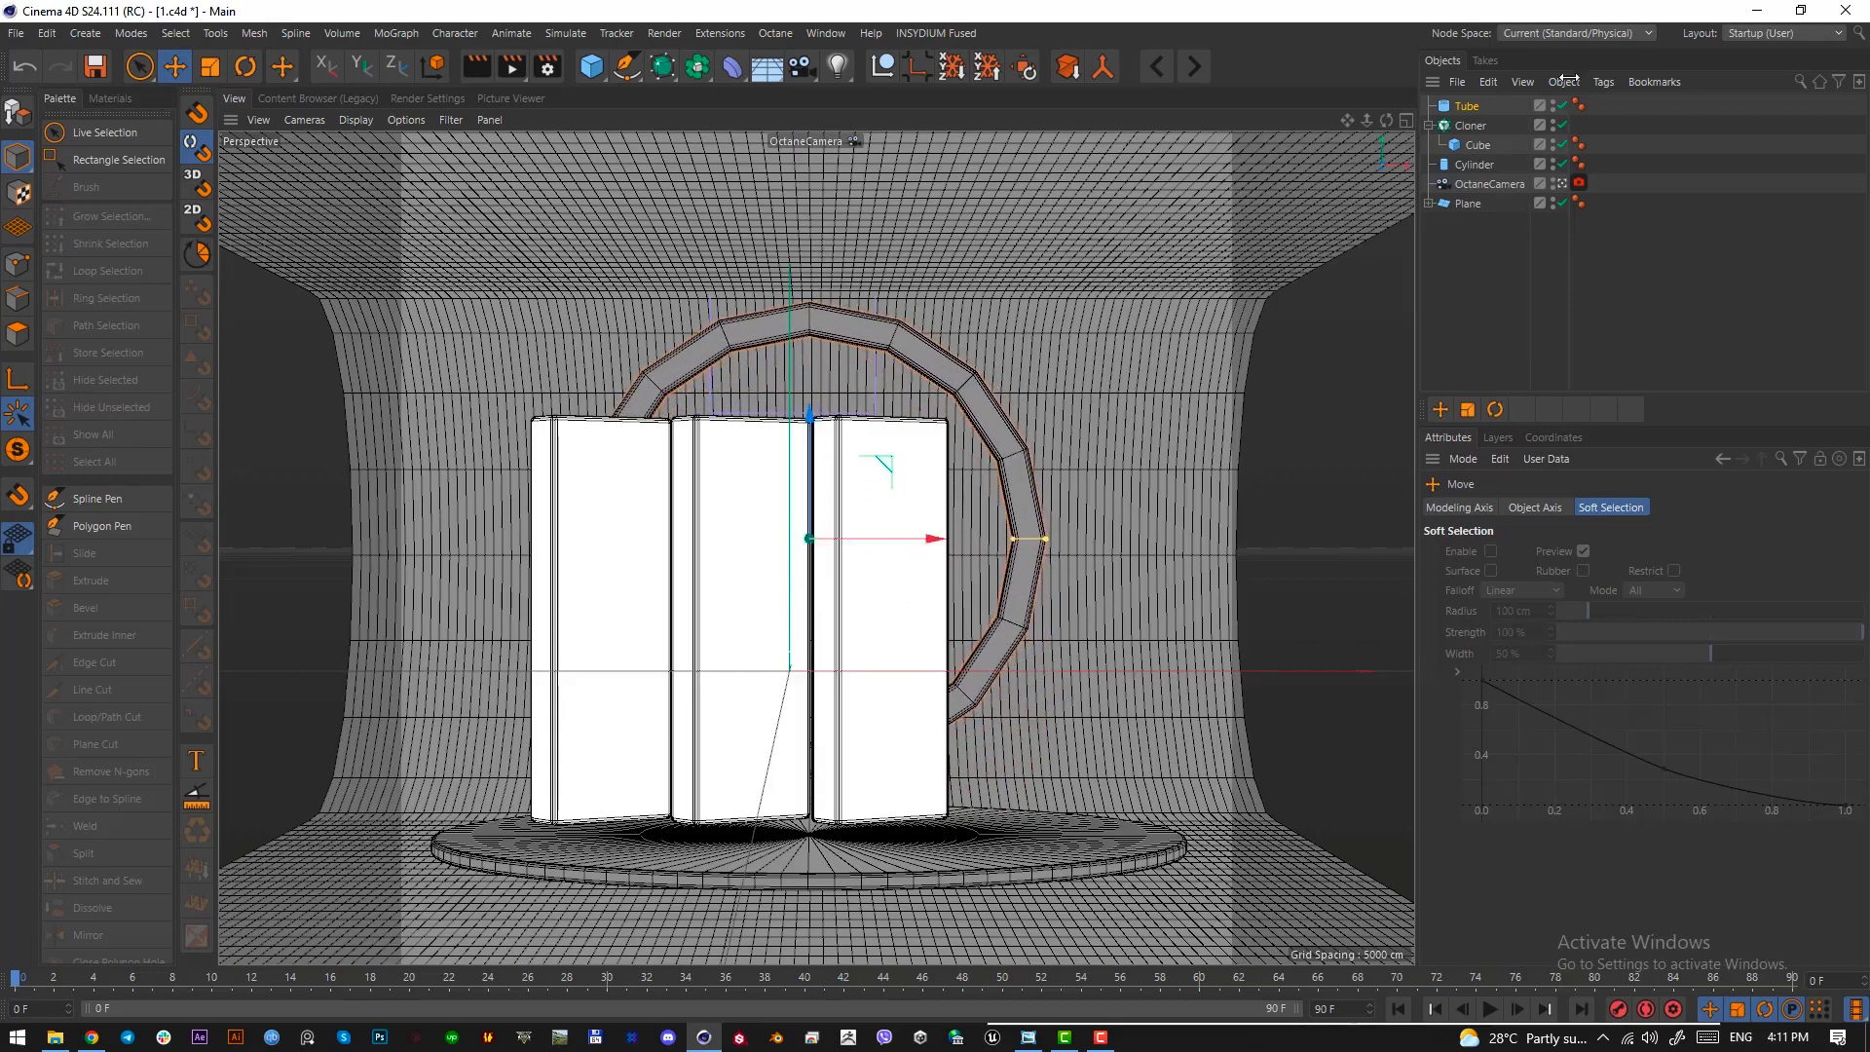
# Smooth the tube's outline by setting its rotation segments to 100
pyautogui.click(1467, 105)
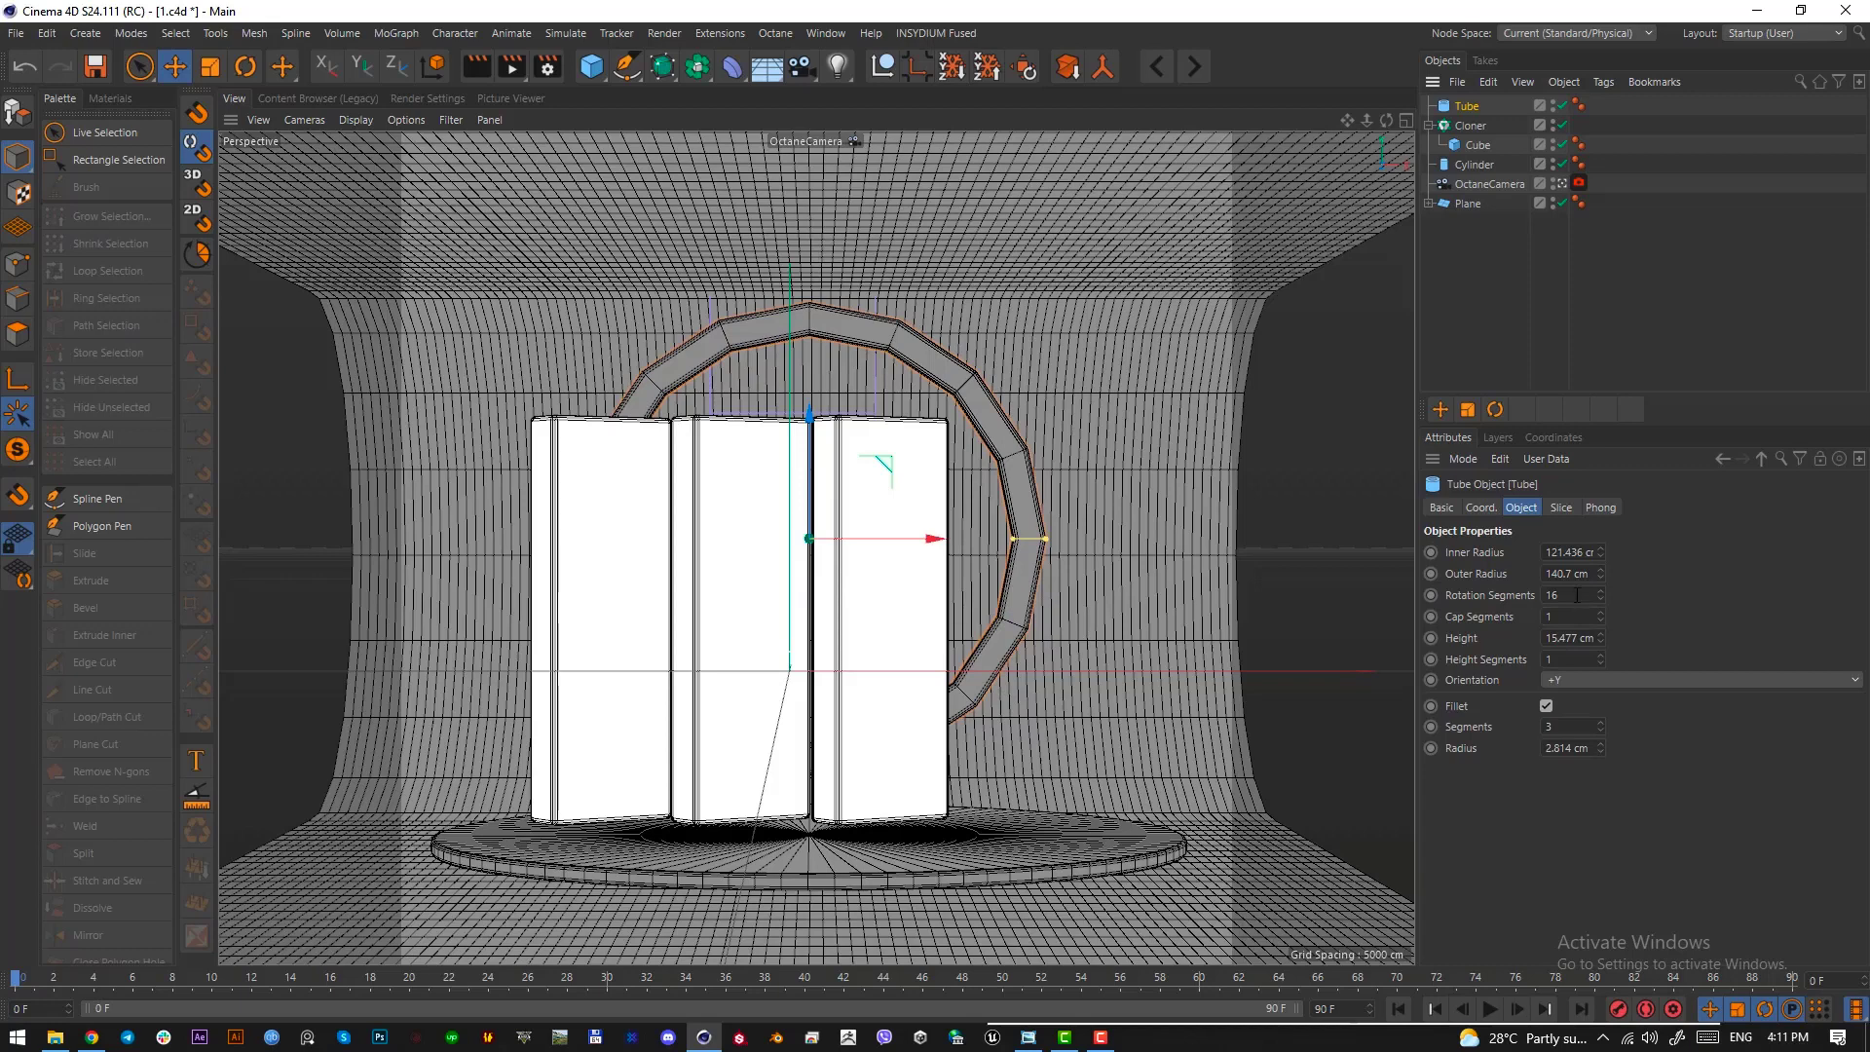
pyautogui.doubleClick(1579, 596)
pyautogui.write('100')
pyautogui.press('Return')
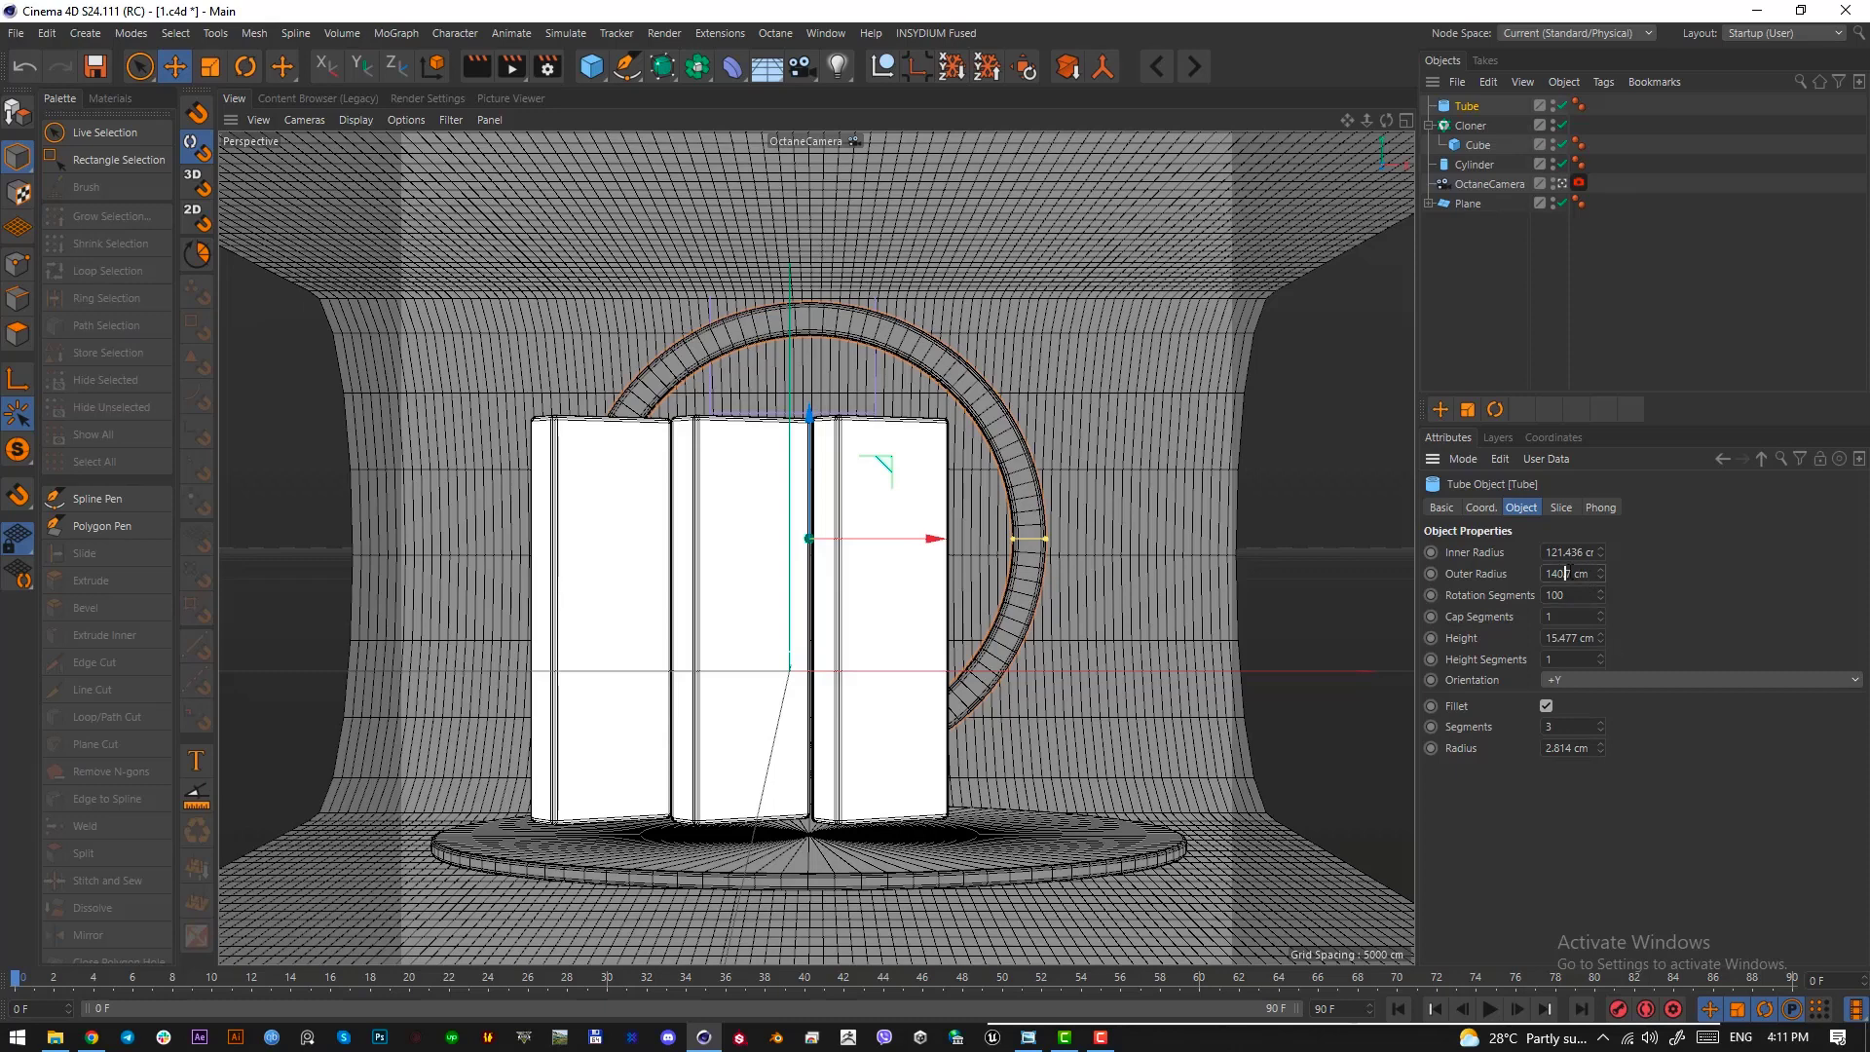
# Make the ring thinner by reducing the tube's outer radius to 134.7 cm
pyautogui.scroll(2, 1571, 573)
pyautogui.scroll(-6, 1570, 574)
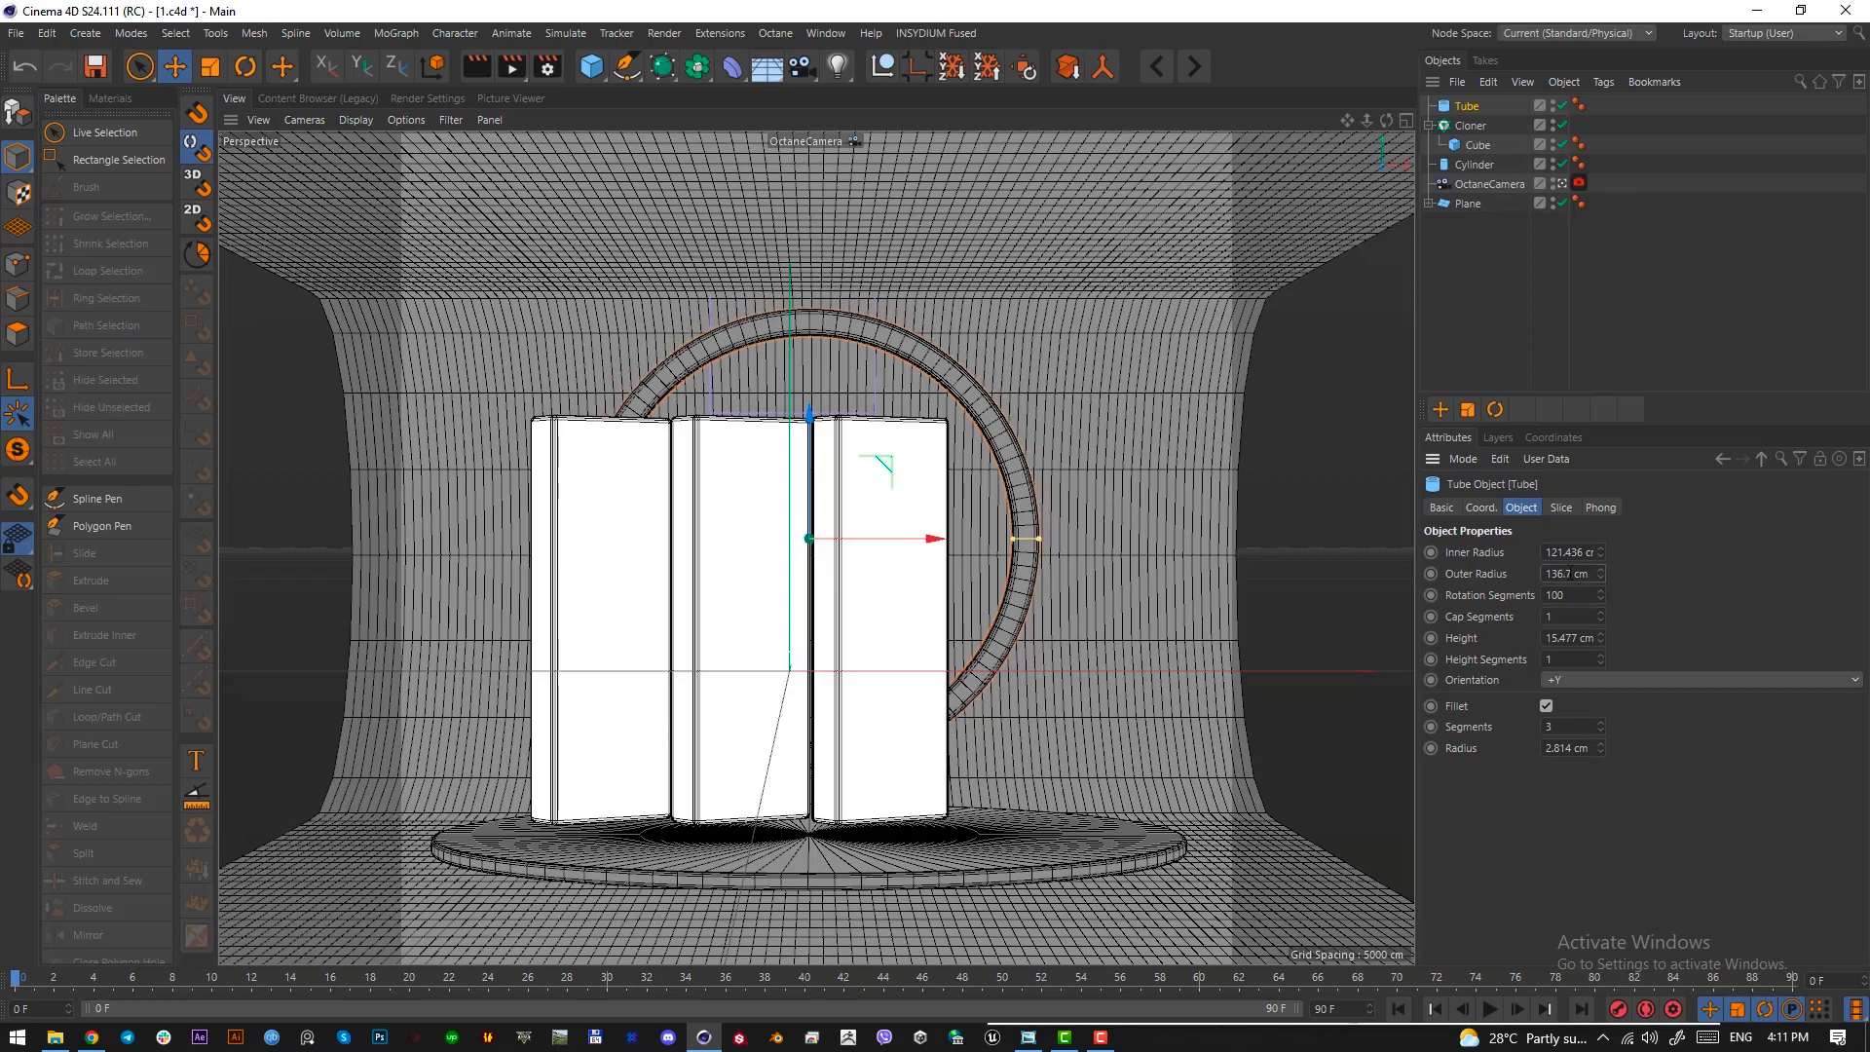
pyautogui.scroll(-2, 1571, 574)
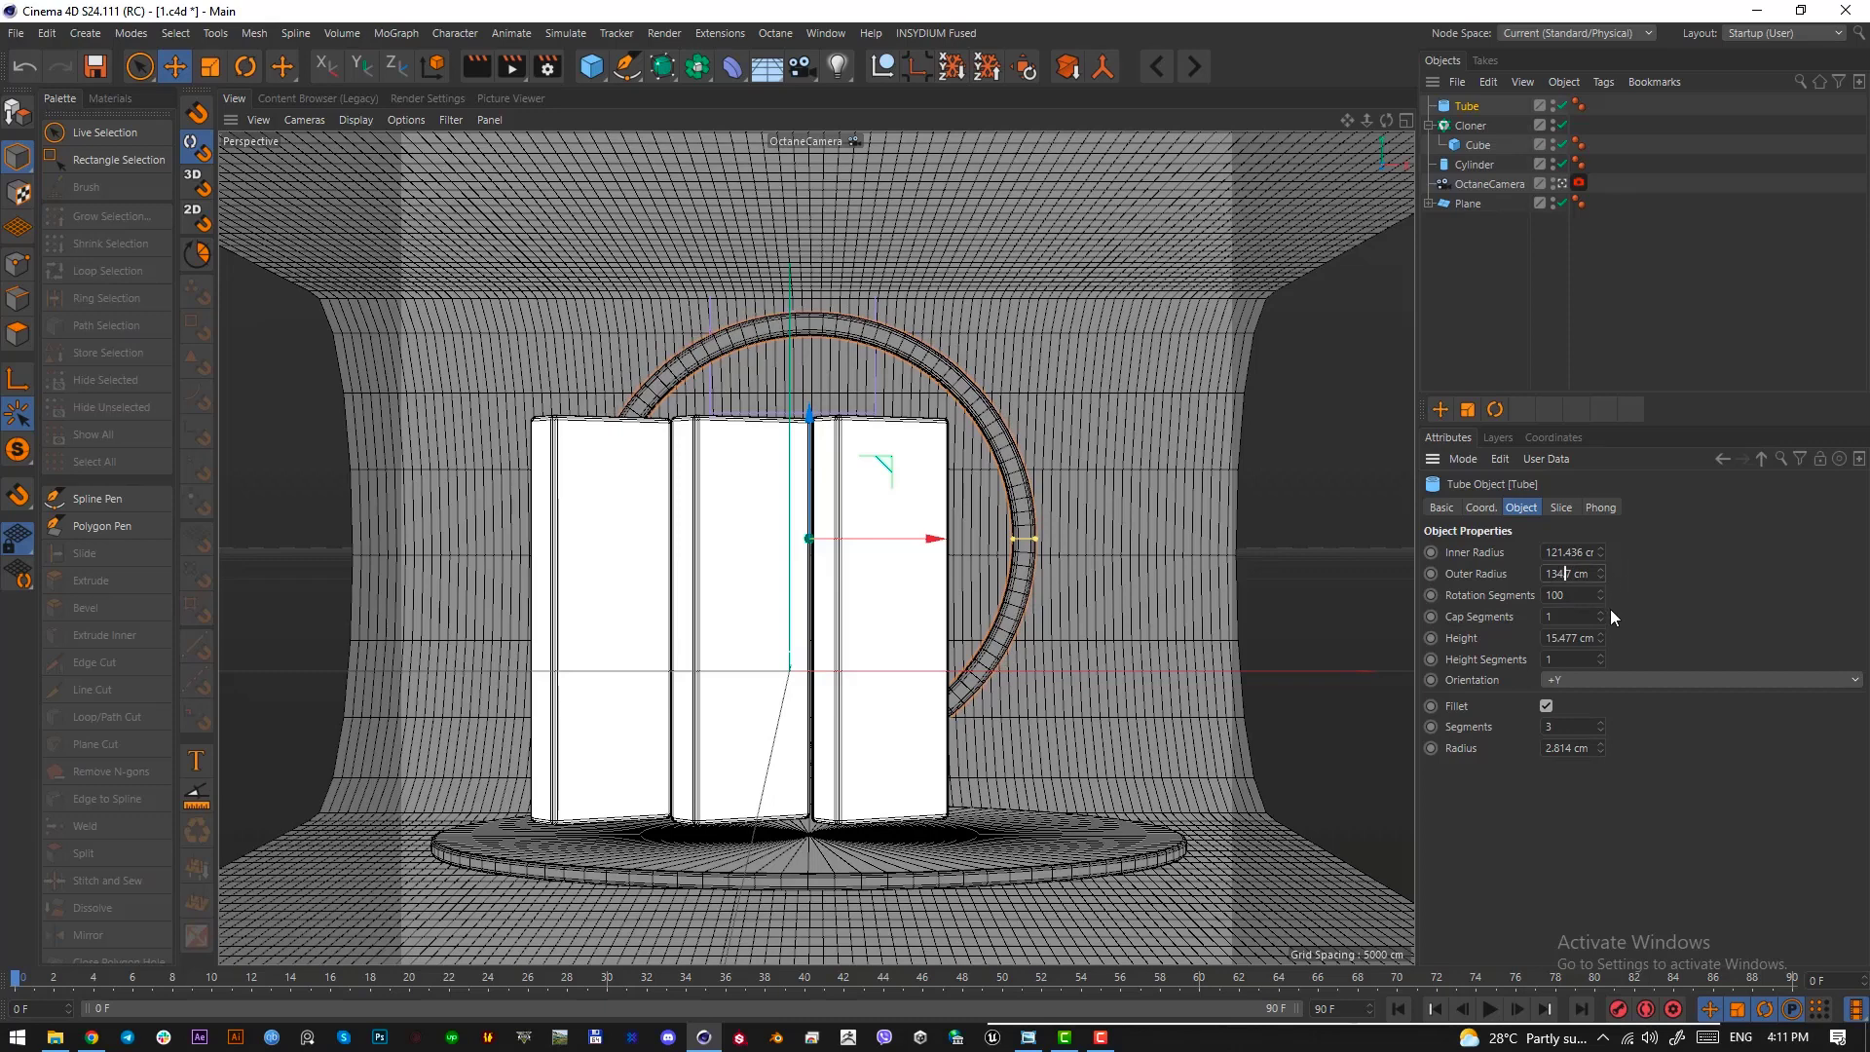
pyautogui.scroll(6, 1603, 547)
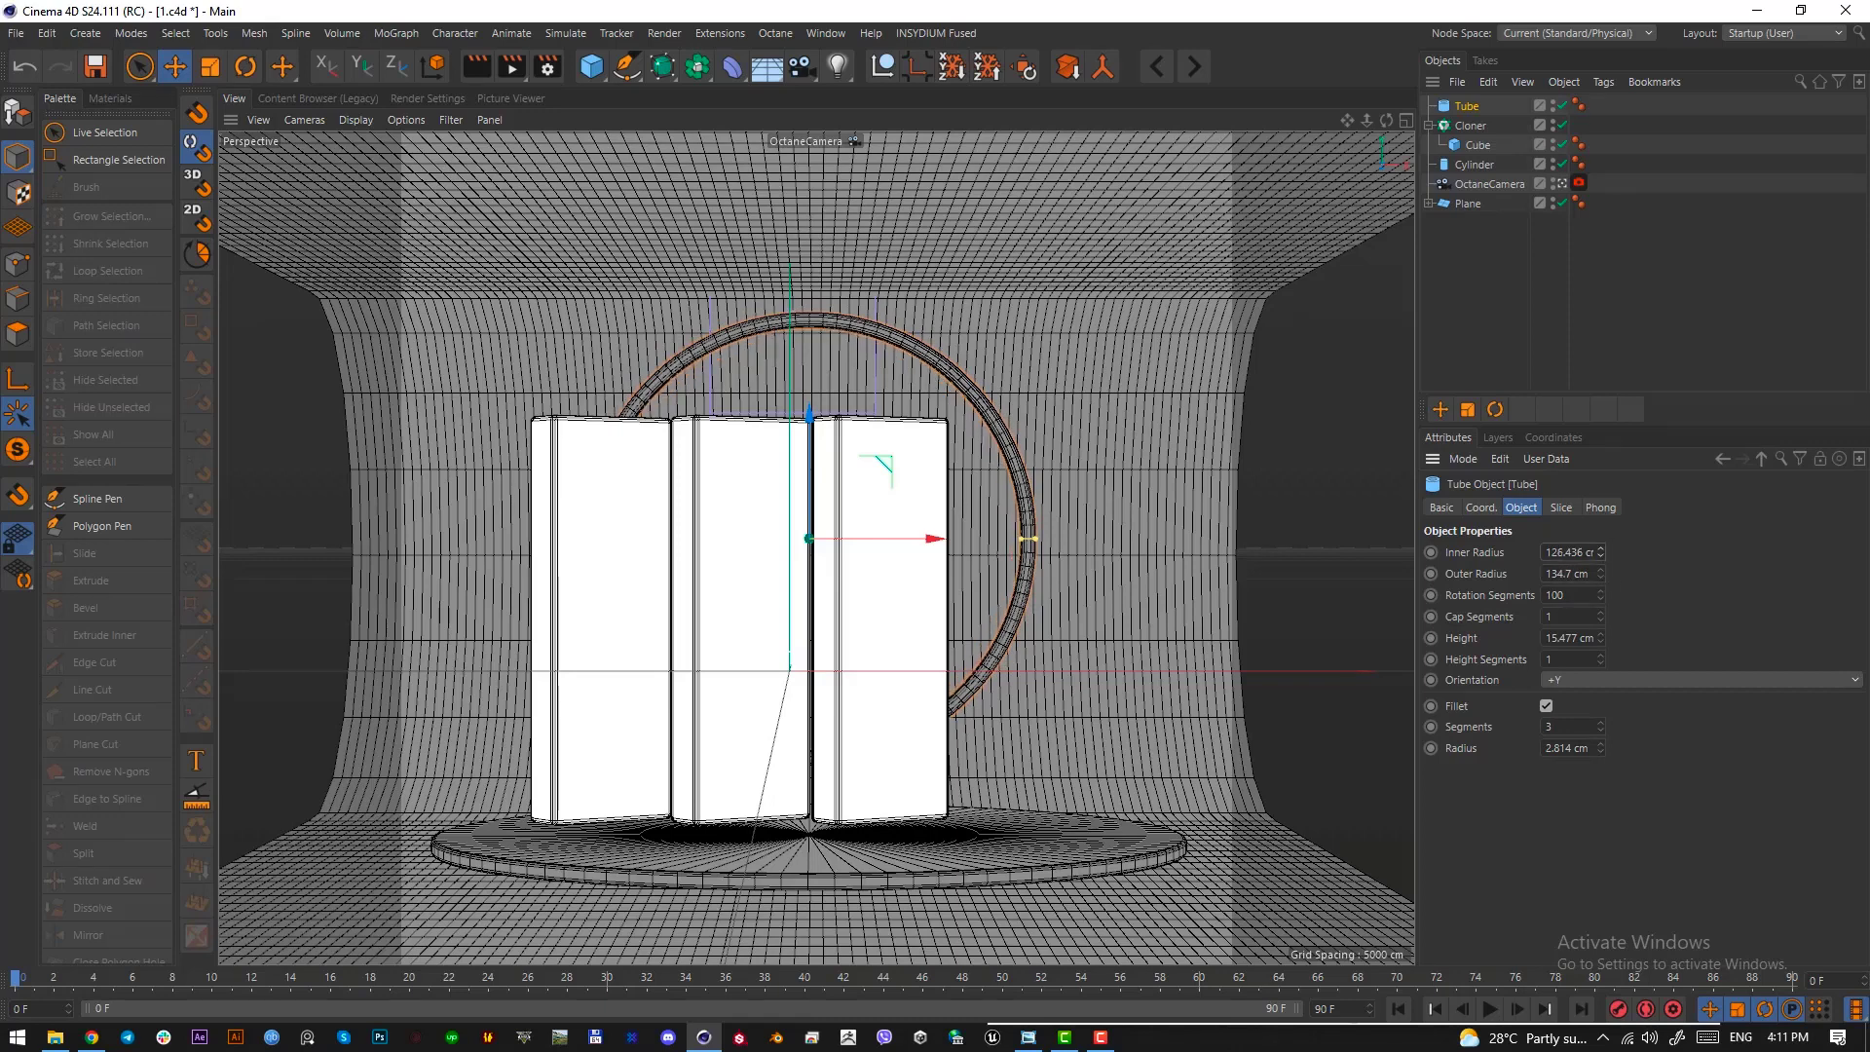
pyautogui.click(1116, 639)
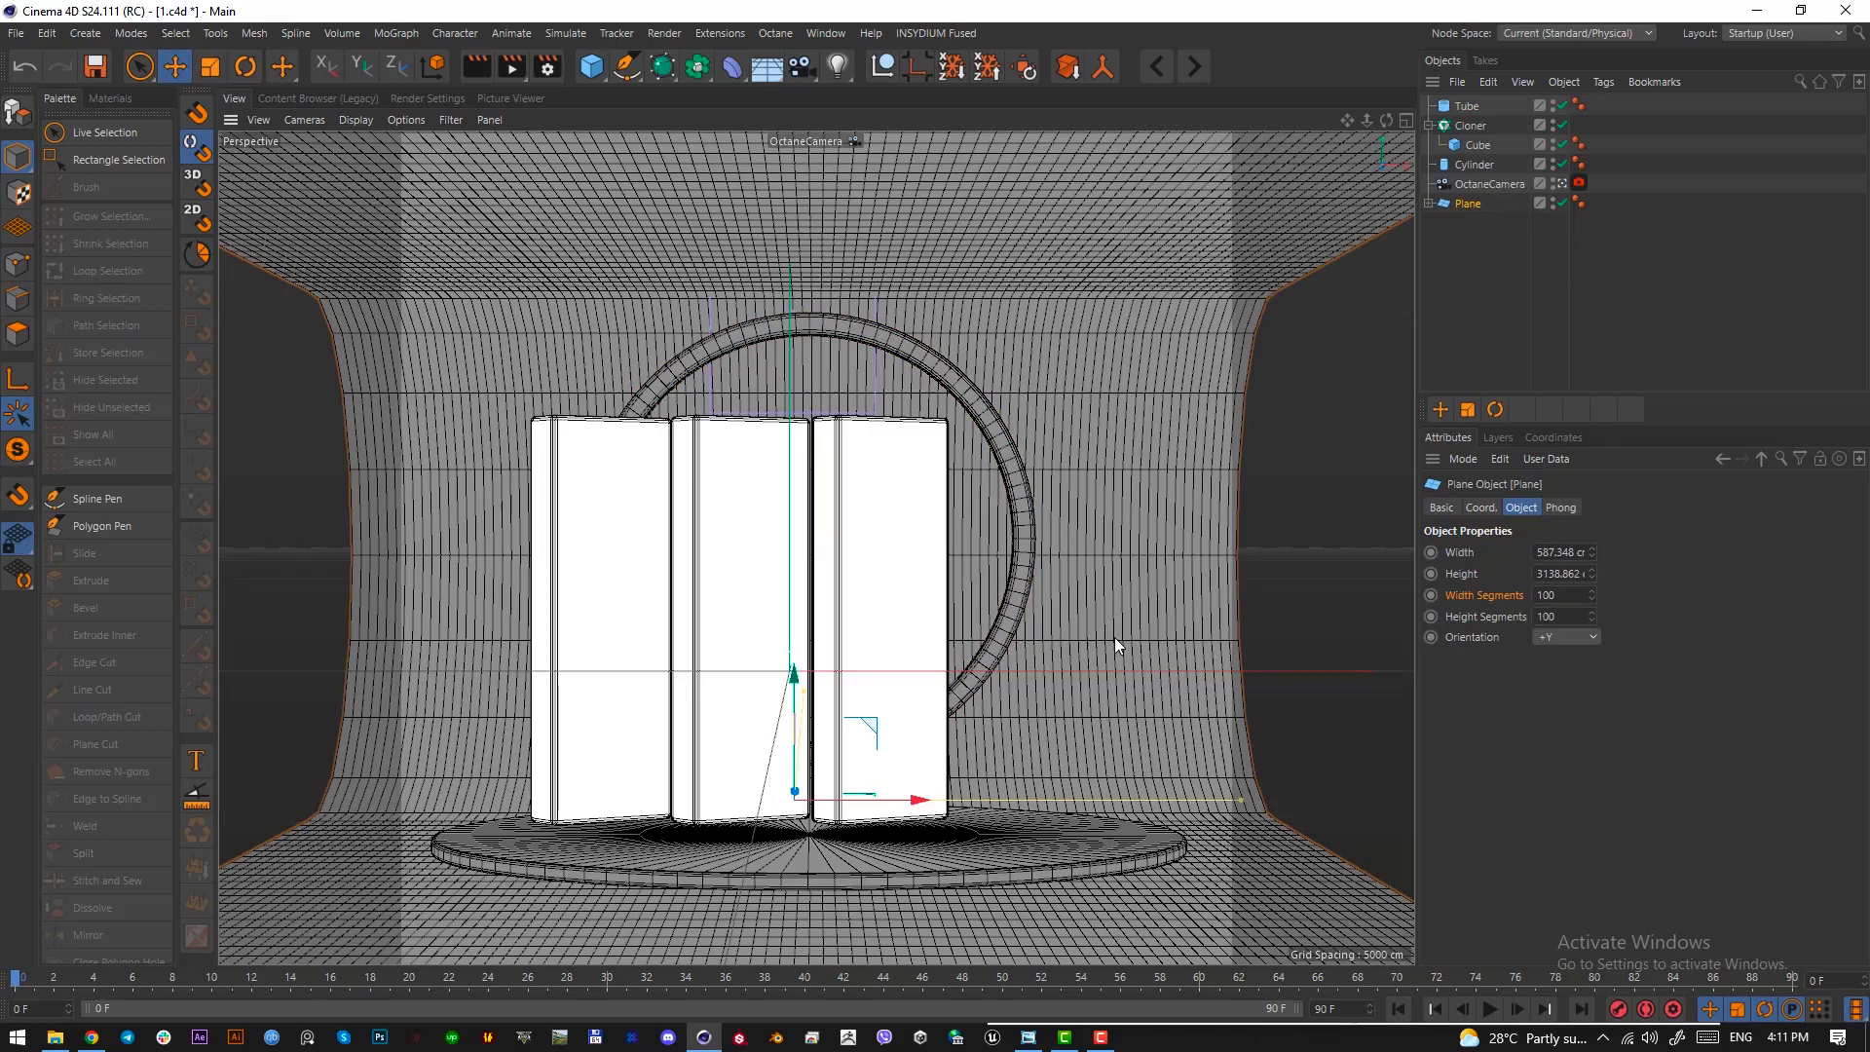
# Enlarge the ring slightly and shift it toward the right-hand slab while keeping its arc above the slabs
pyautogui.click(1509, 105)
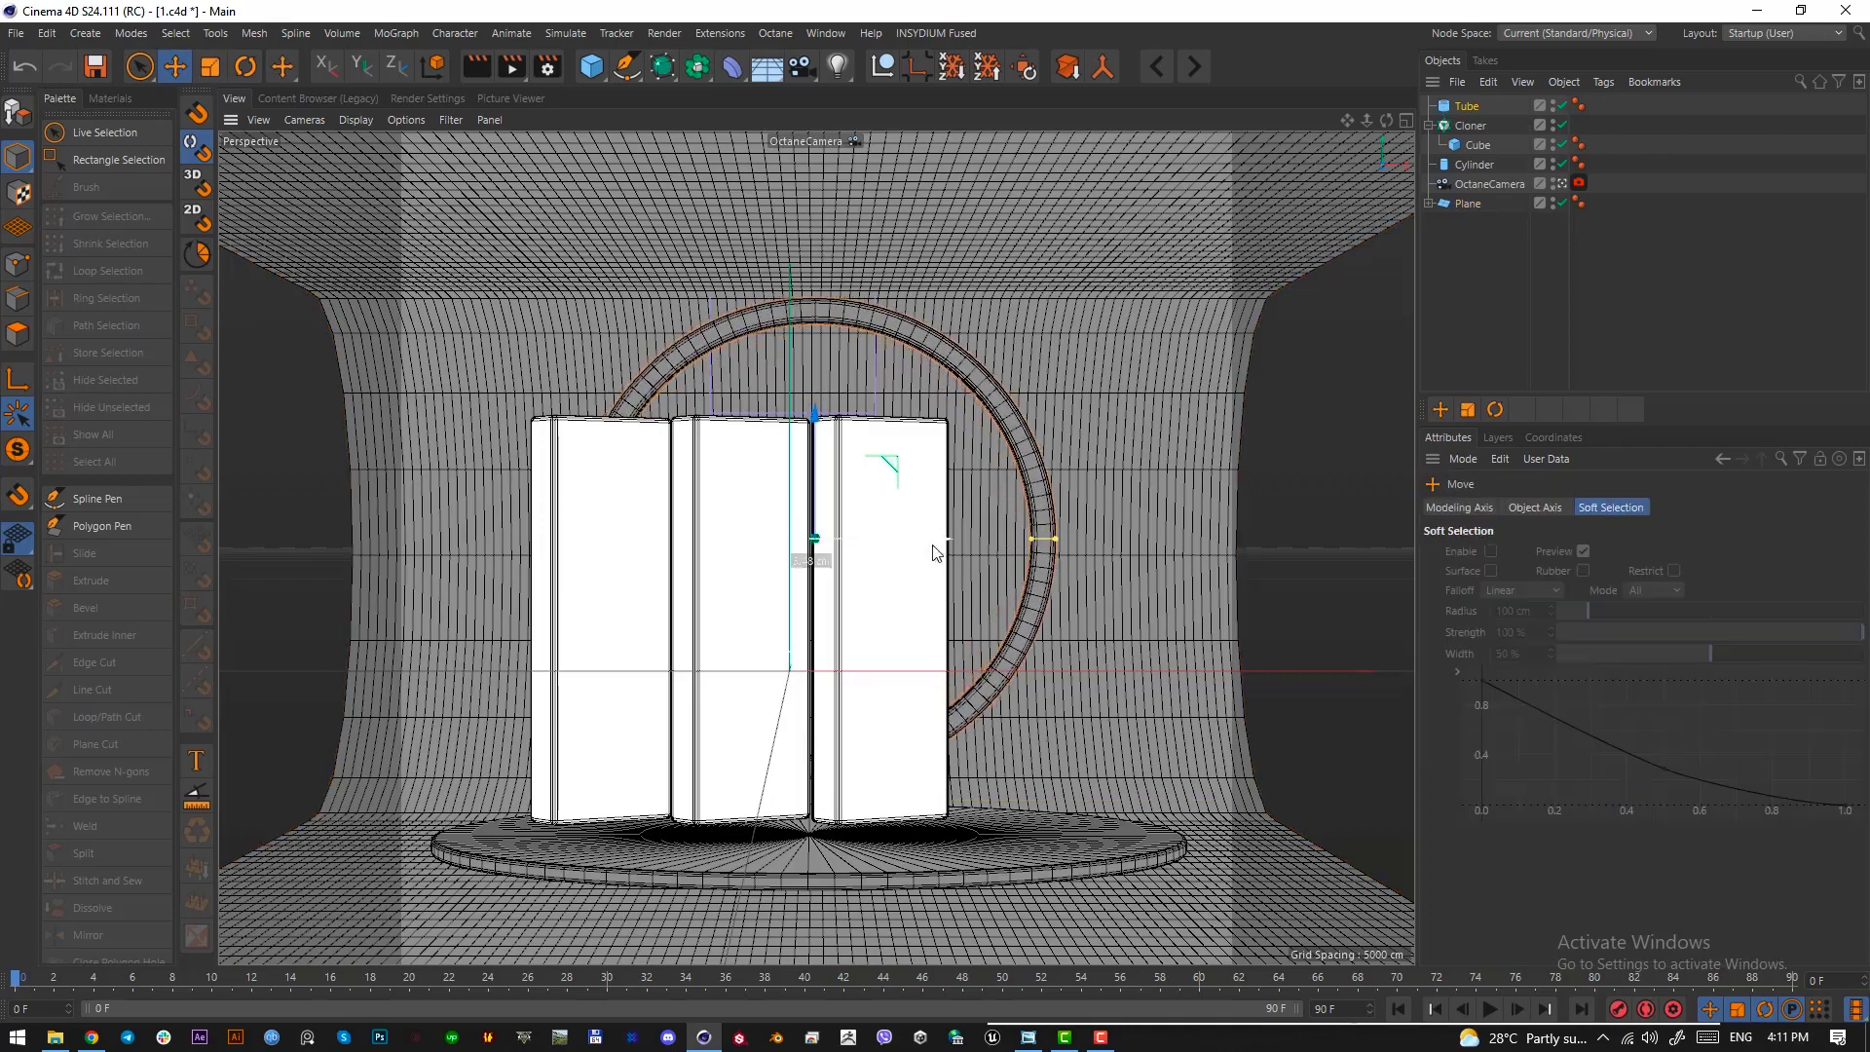
pyautogui.moveTo(933, 553); pyautogui.dragTo(947, 552)
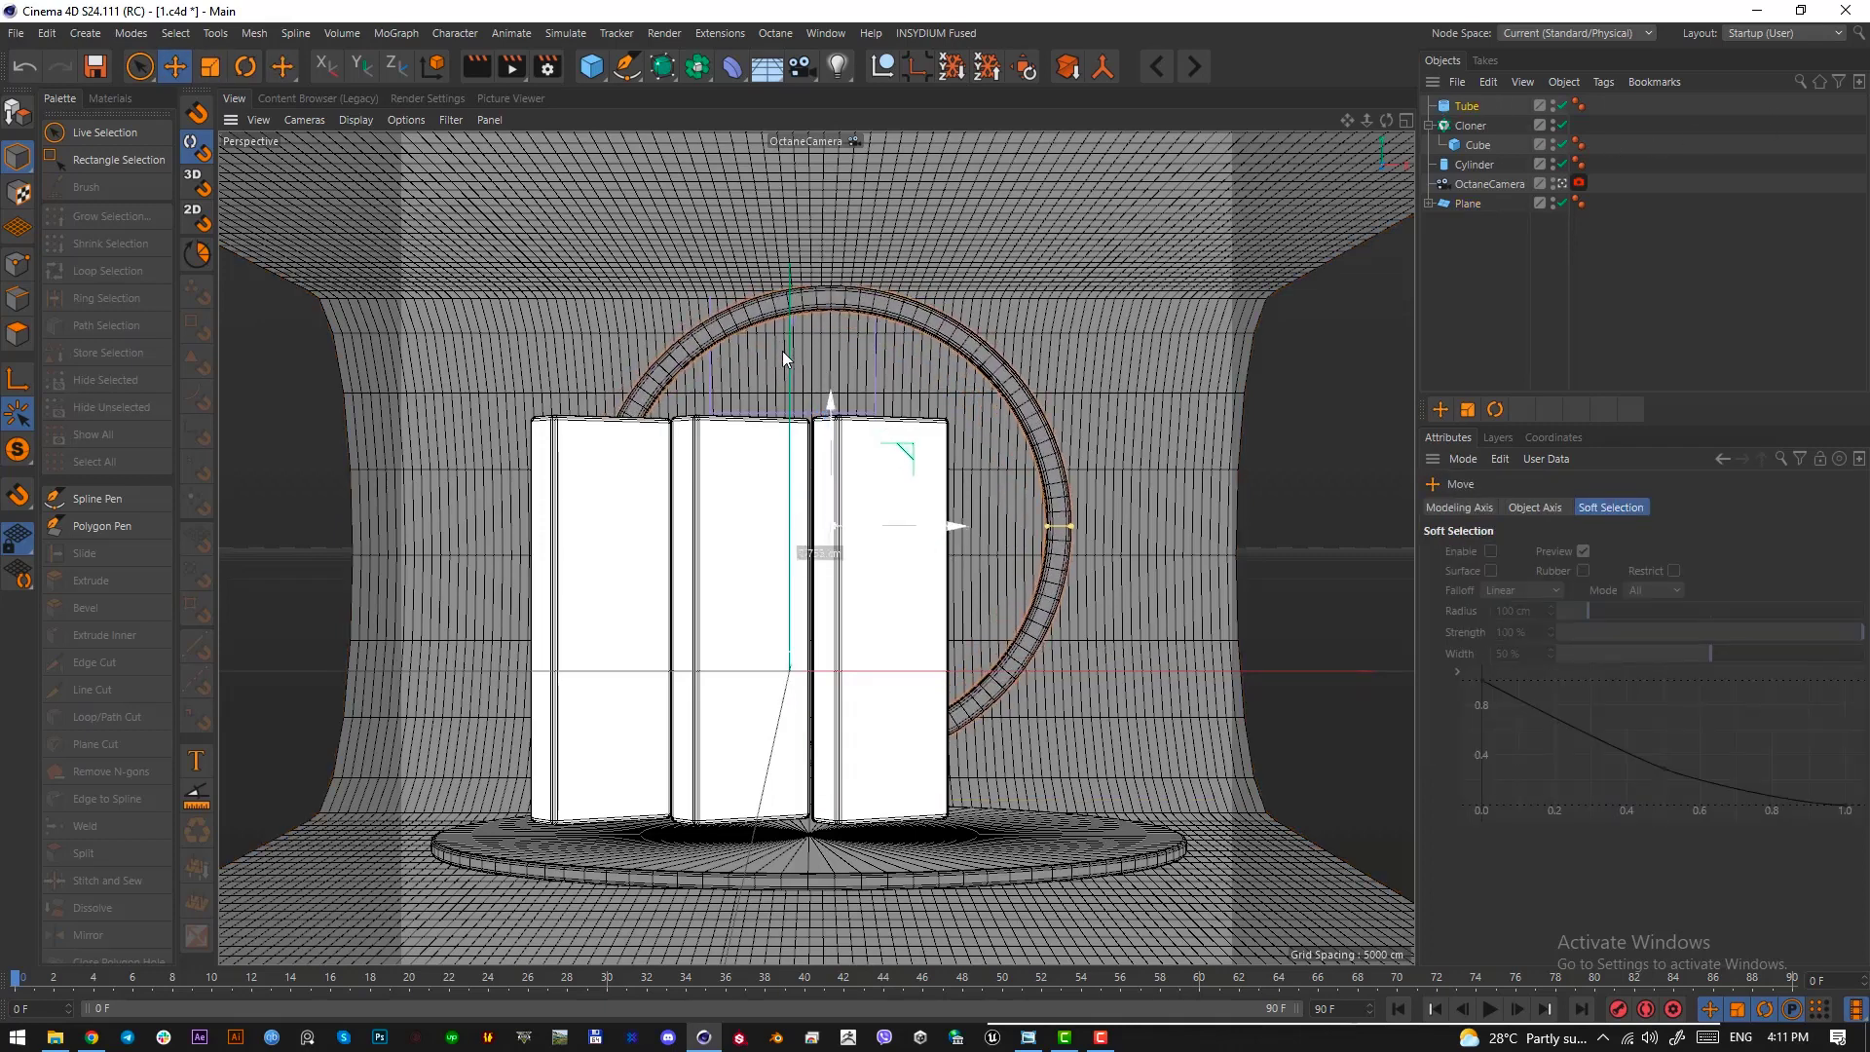
pyautogui.moveTo(790, 342); pyautogui.dragTo(793, 353)
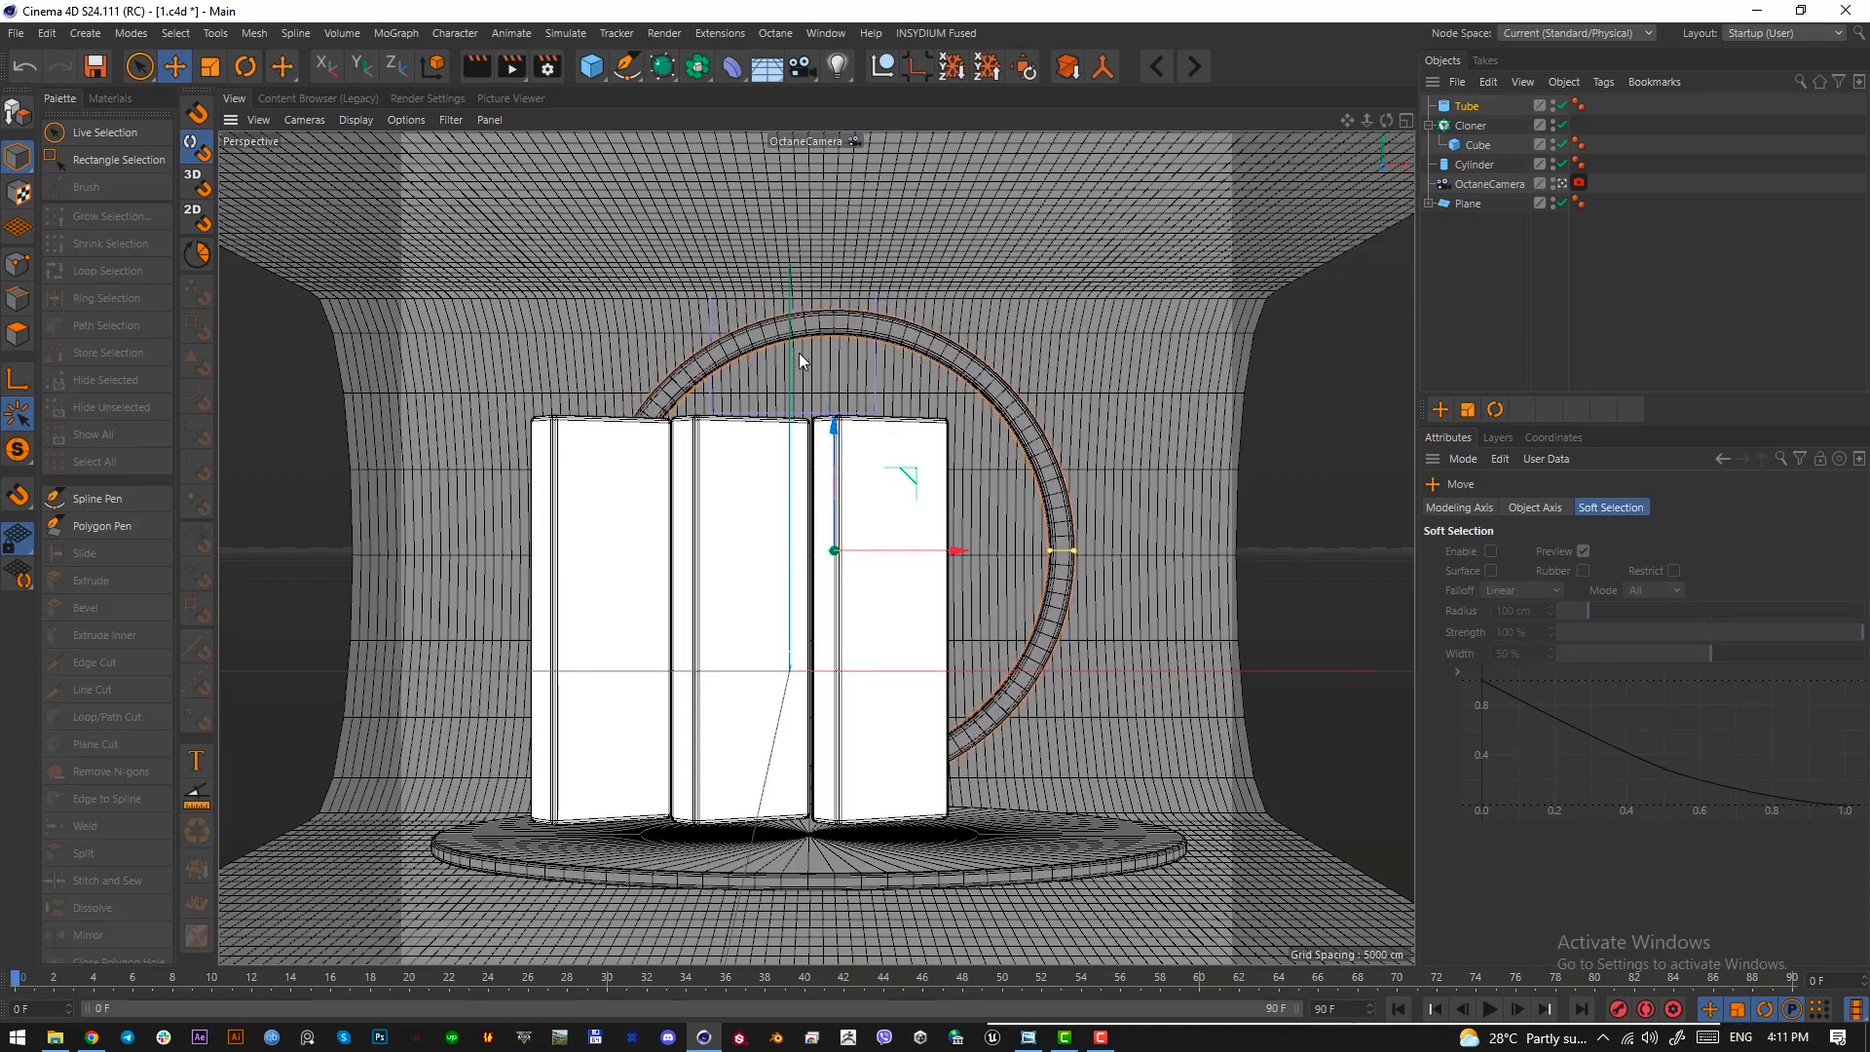
# Compare the empty background above the arch in the reference image with the space above the ring in the camera view
pyautogui.click(1027, 1037)
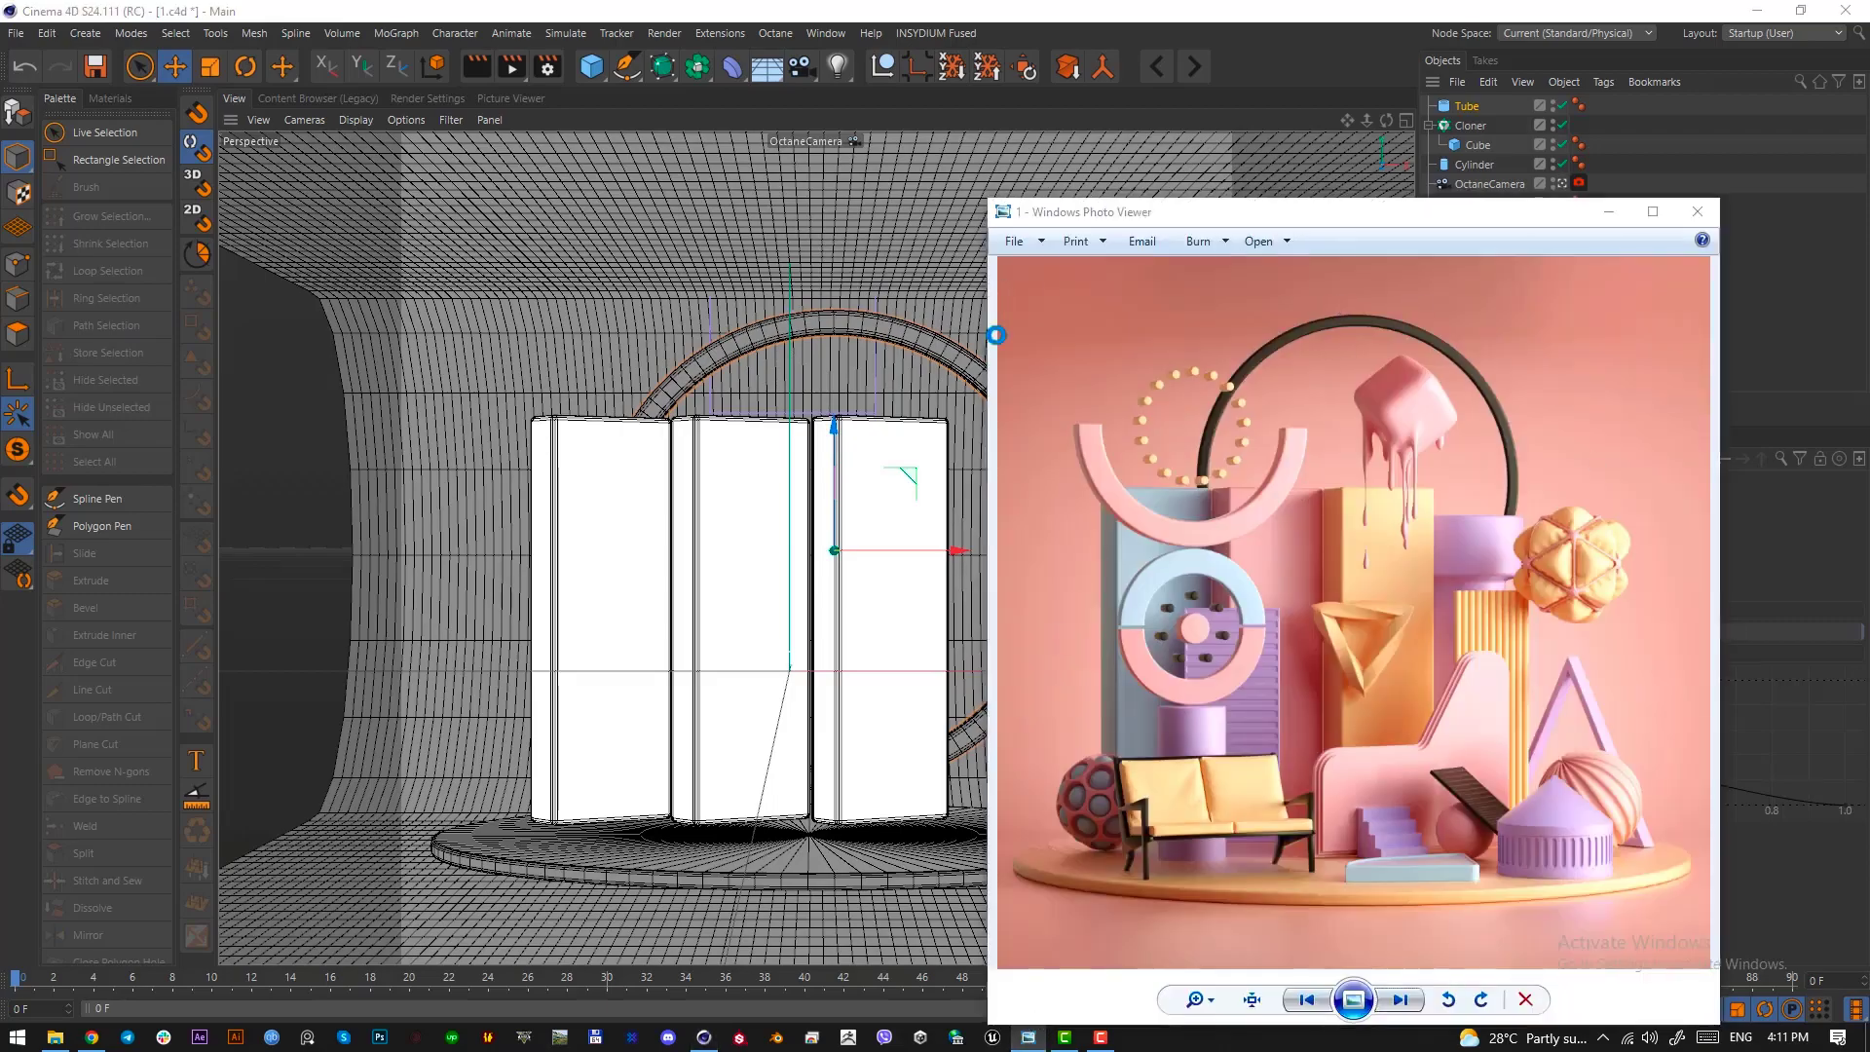
pyautogui.press('Print')
pyautogui.moveTo(1003, 256); pyautogui.dragTo(1708, 358)
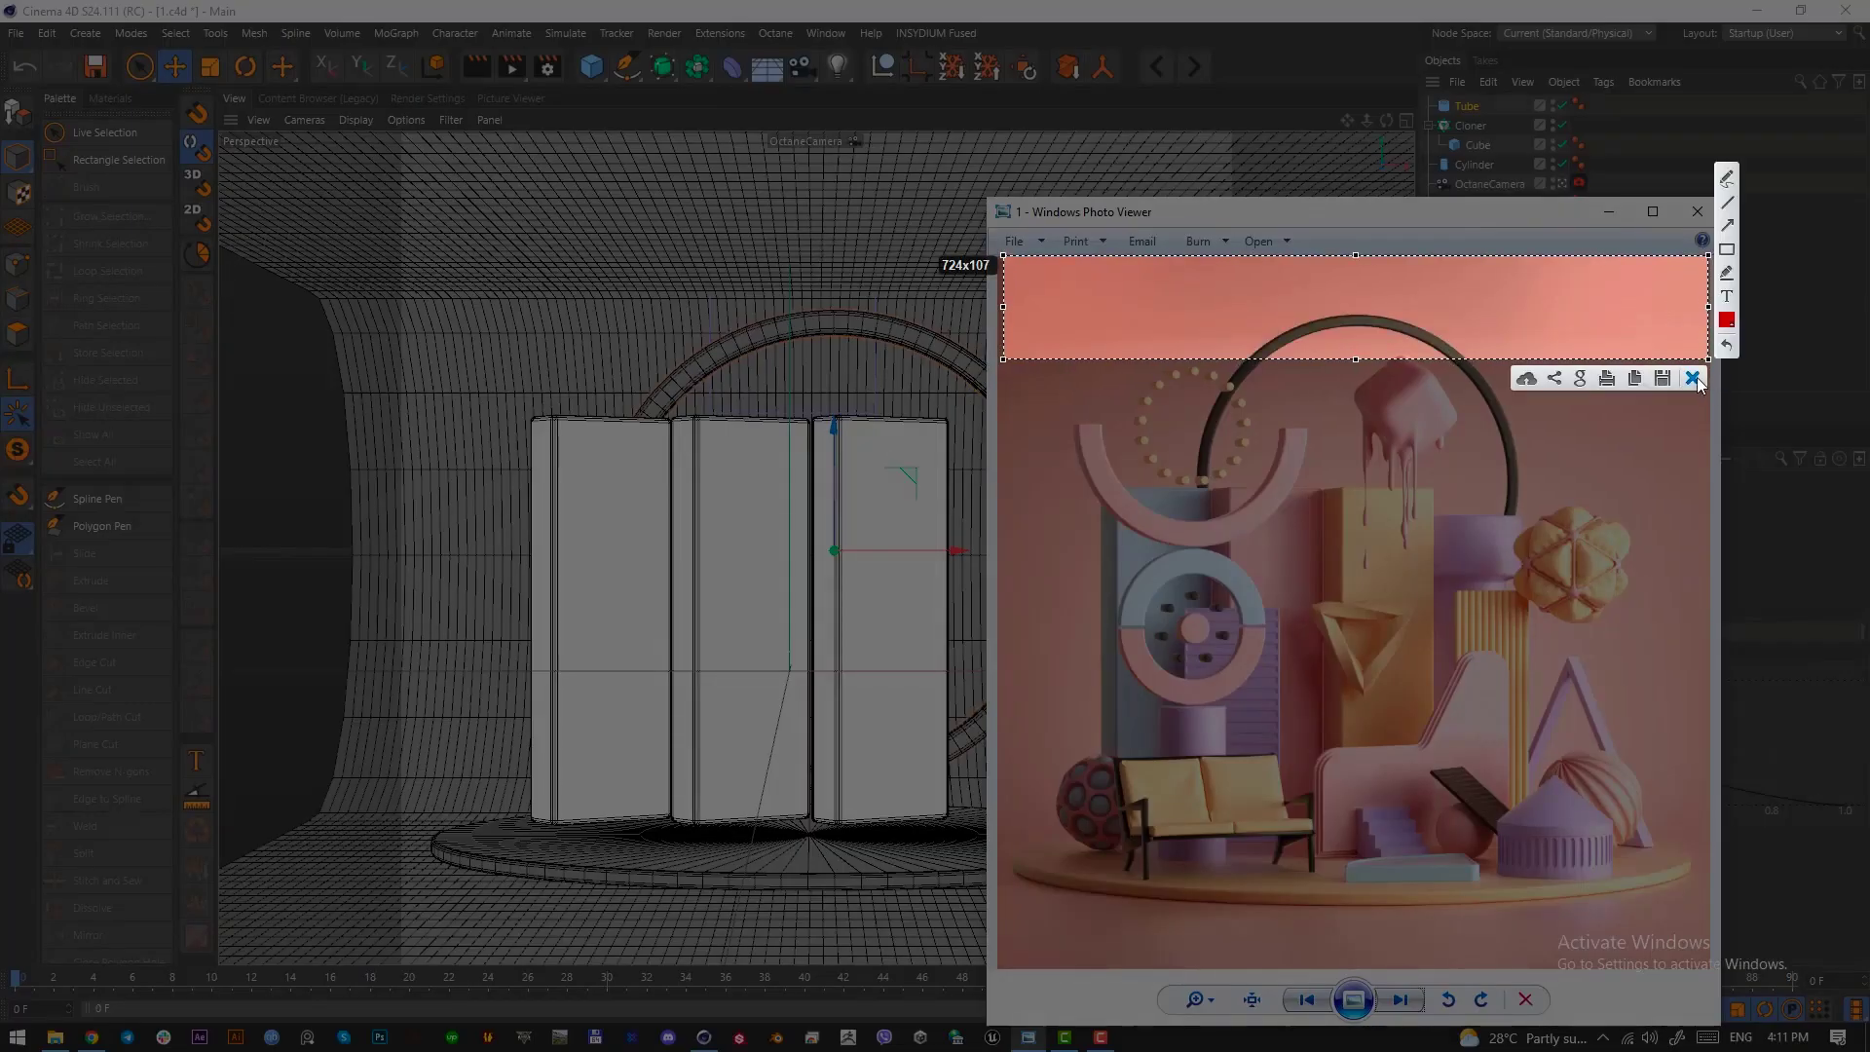
pyautogui.click(1694, 378)
pyautogui.click(1619, 220)
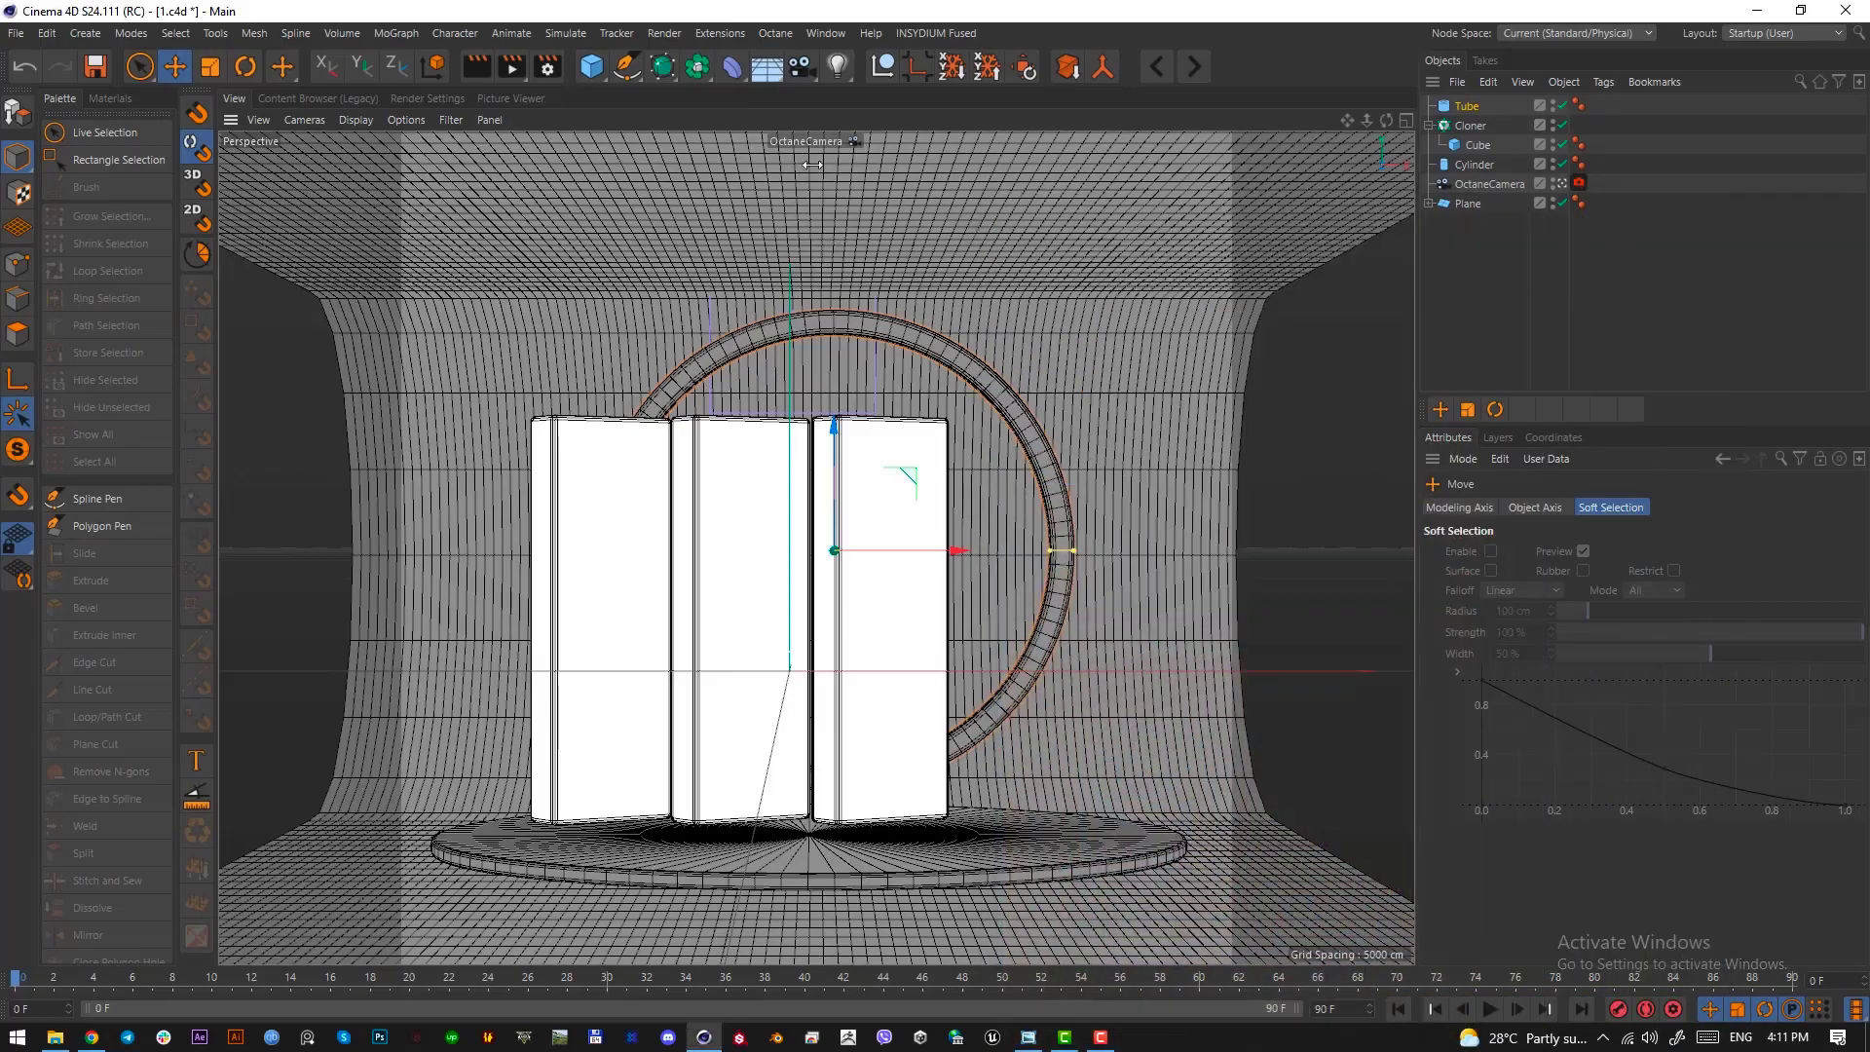
pyautogui.press('Print')
pyautogui.moveTo(403, 296); pyautogui.dragTo(1217, 144)
pyautogui.click(1201, 315)
pyautogui.click(926, 304)
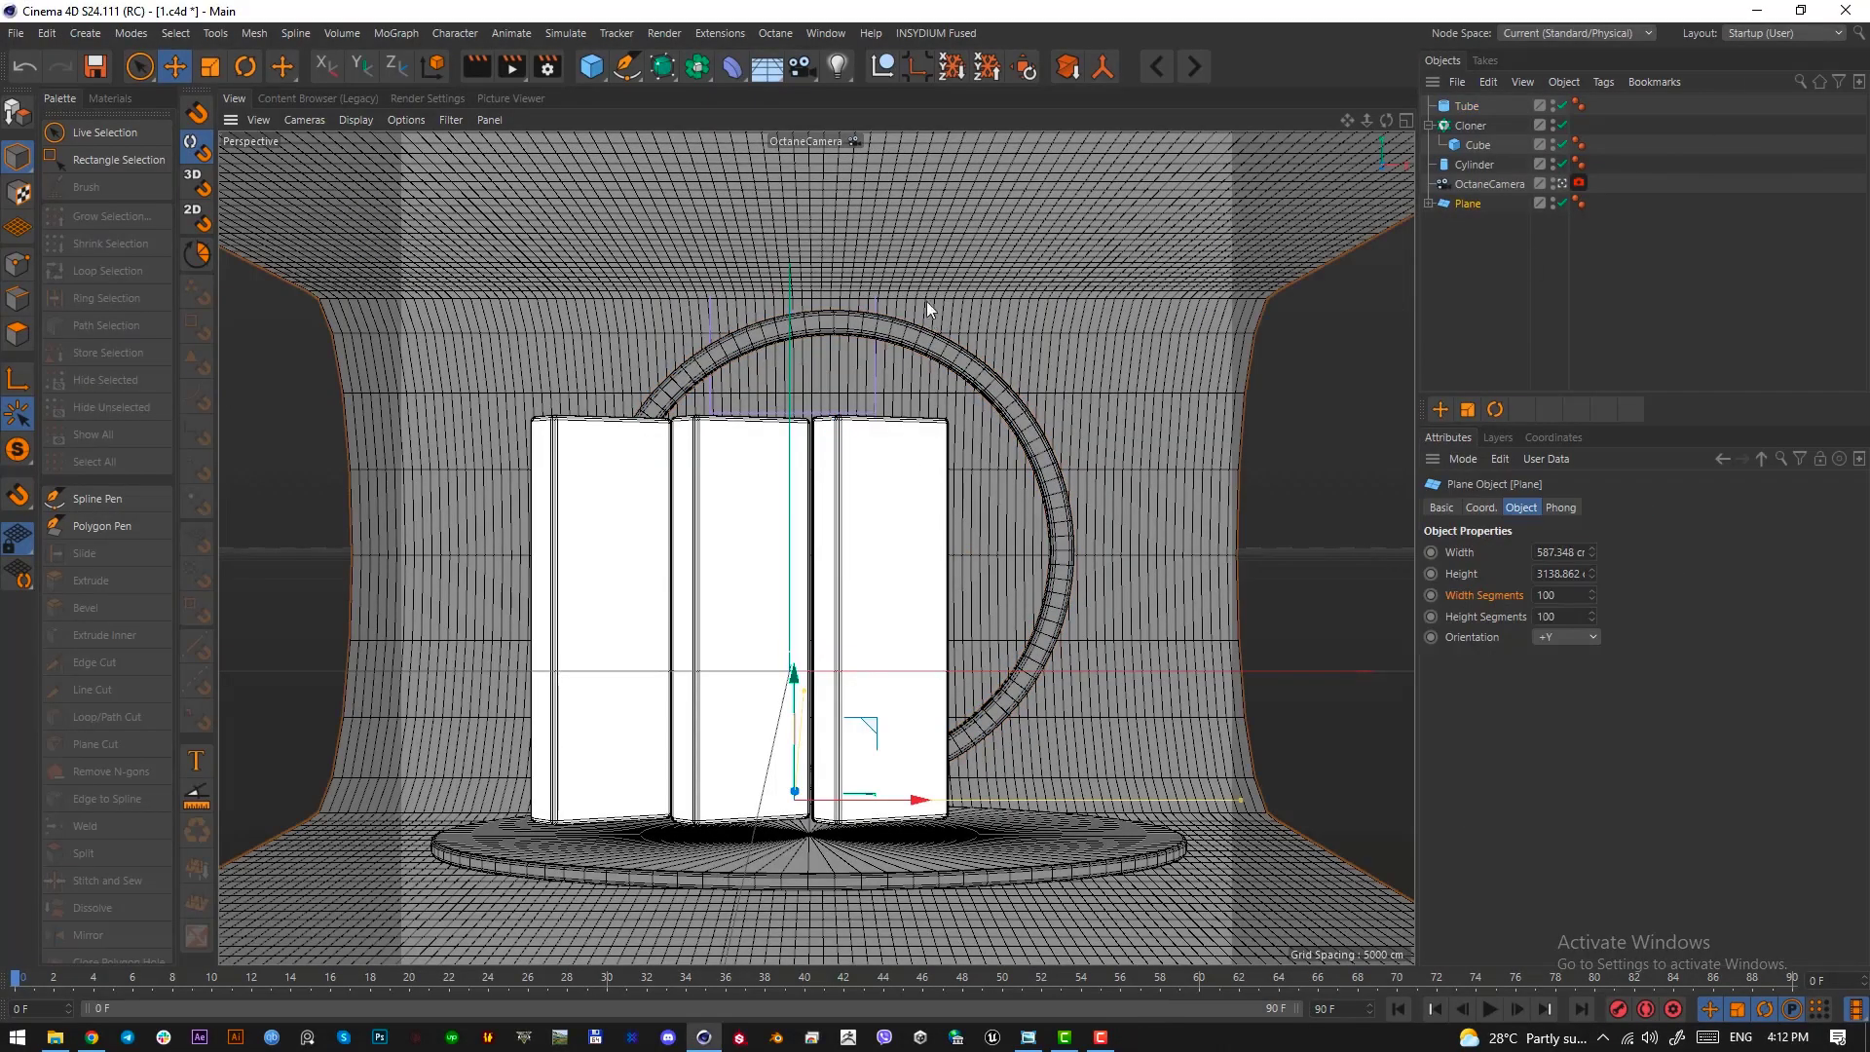
# In the Right view, enlarge the backdrop plane's Bend deformer by setting its second size value to 485.722 cm
pyautogui.press('F3')
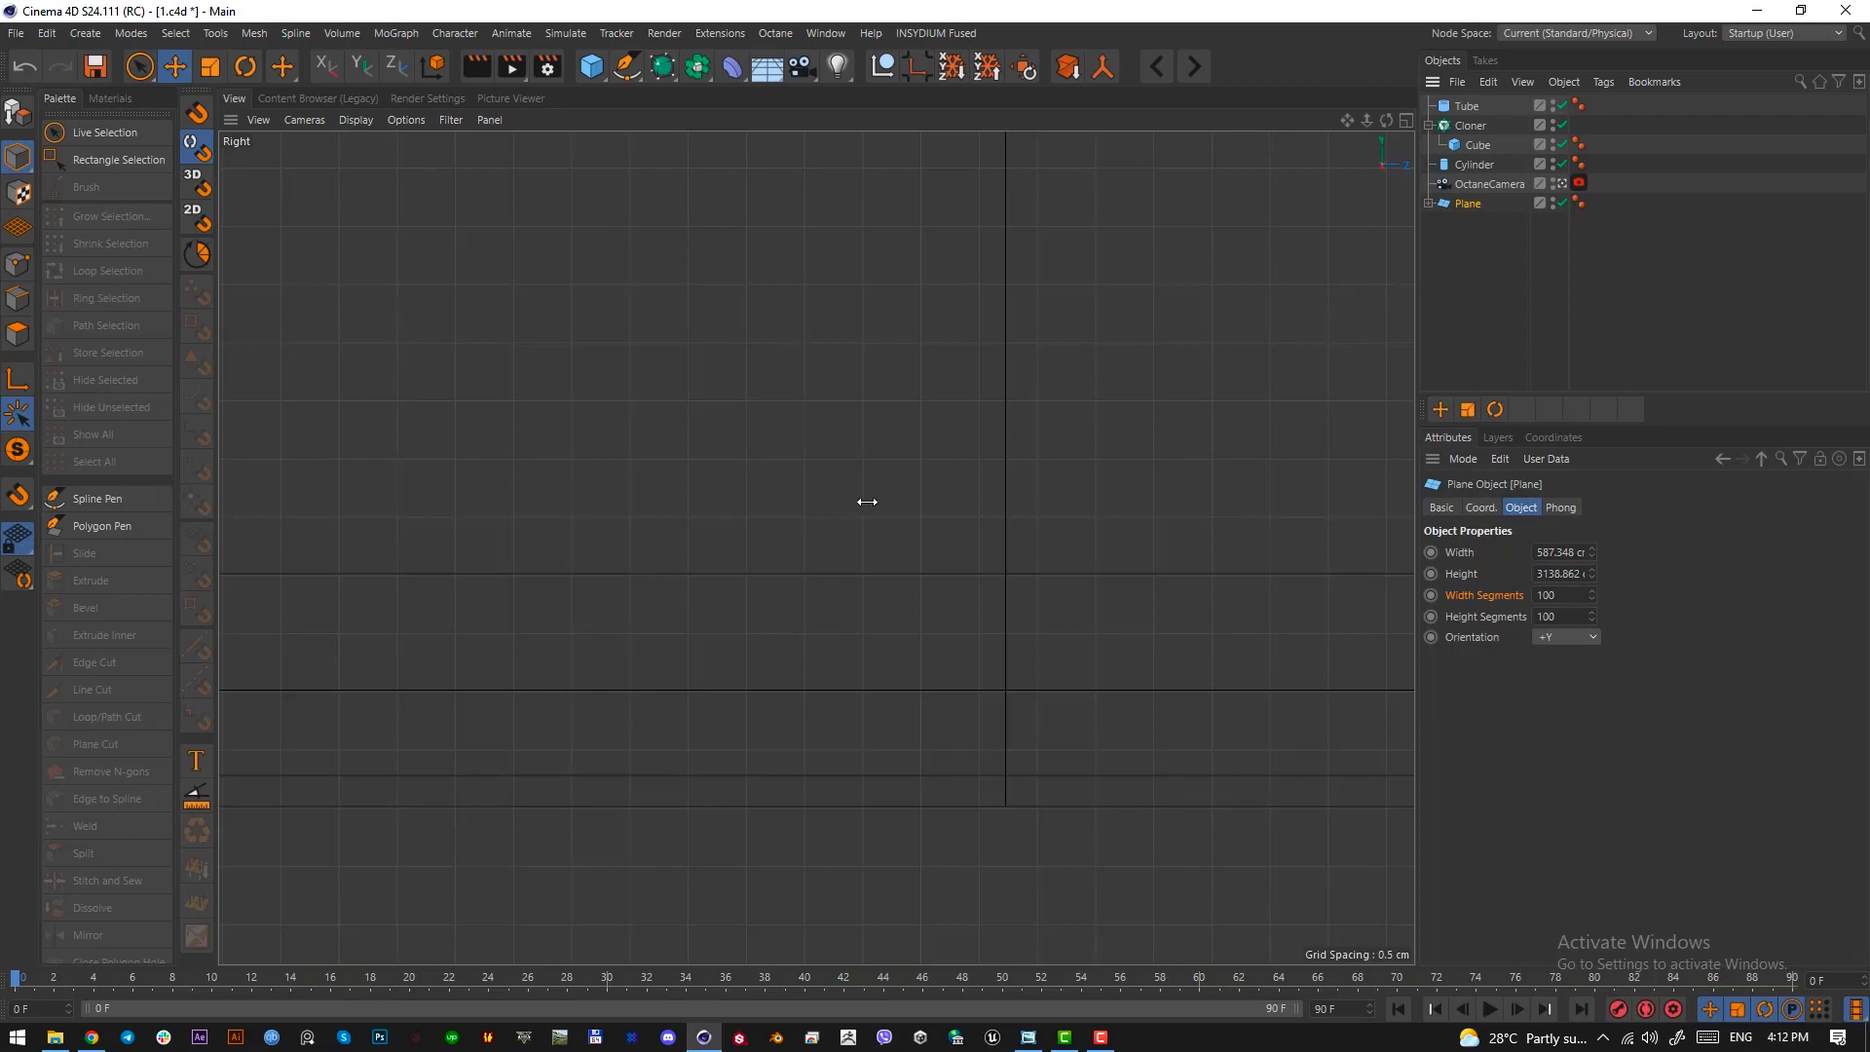
pyautogui.press('h')
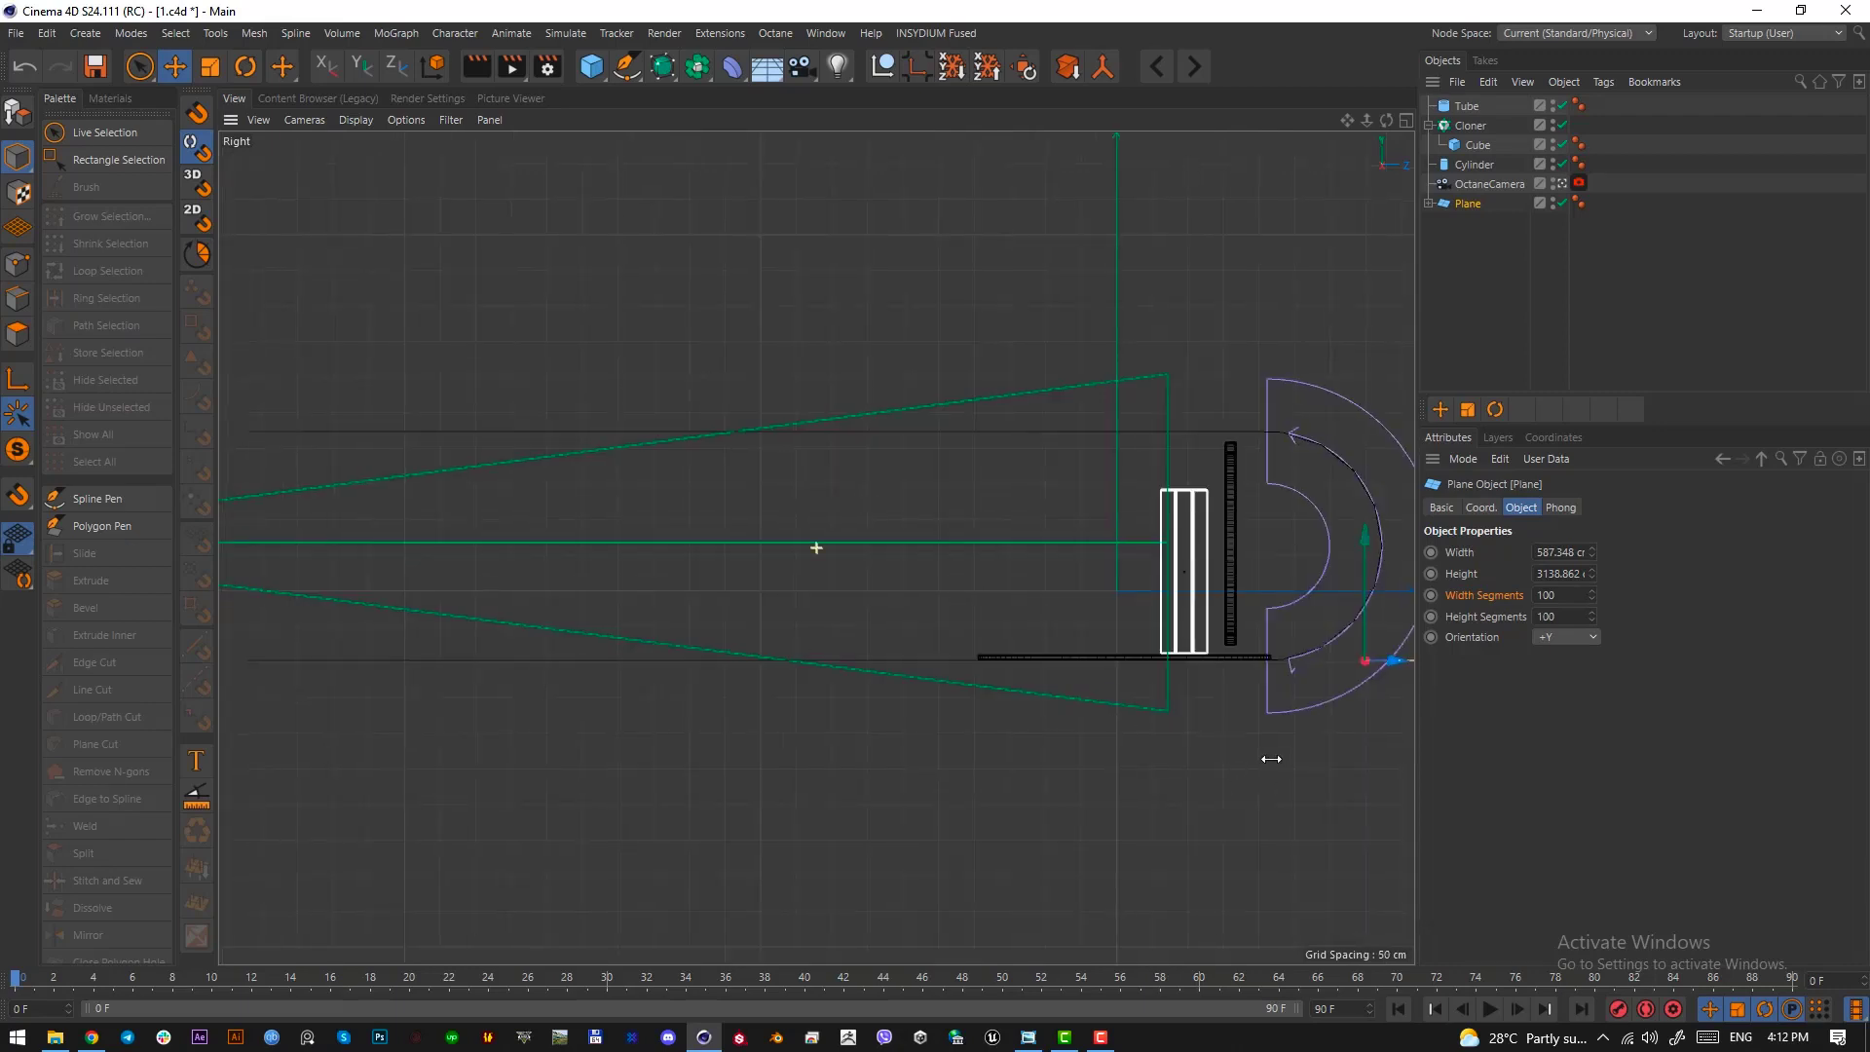
pyautogui.keyDown('alt'); pyautogui.moveTo(1261, 756); pyautogui.dragTo(987, 743, button='middle'); pyautogui.keyUp('alt')
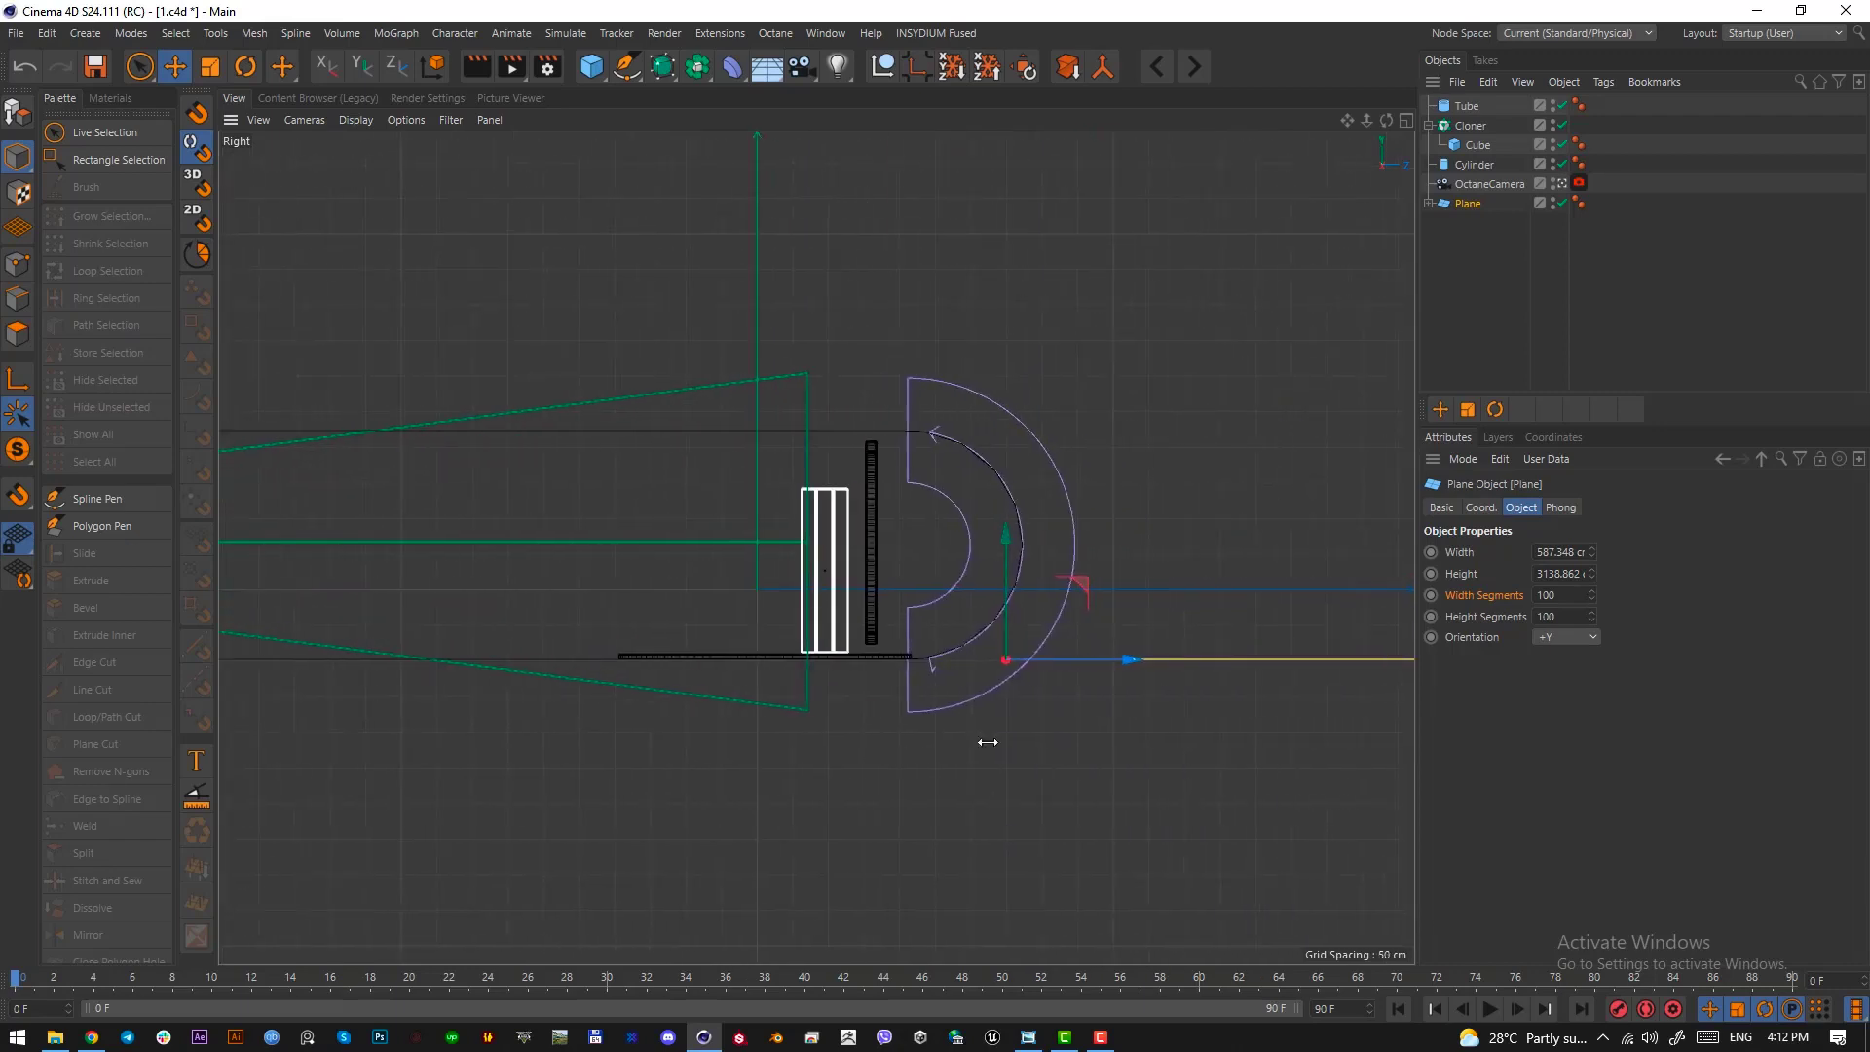
pyautogui.click(1429, 203)
pyautogui.click(1477, 223)
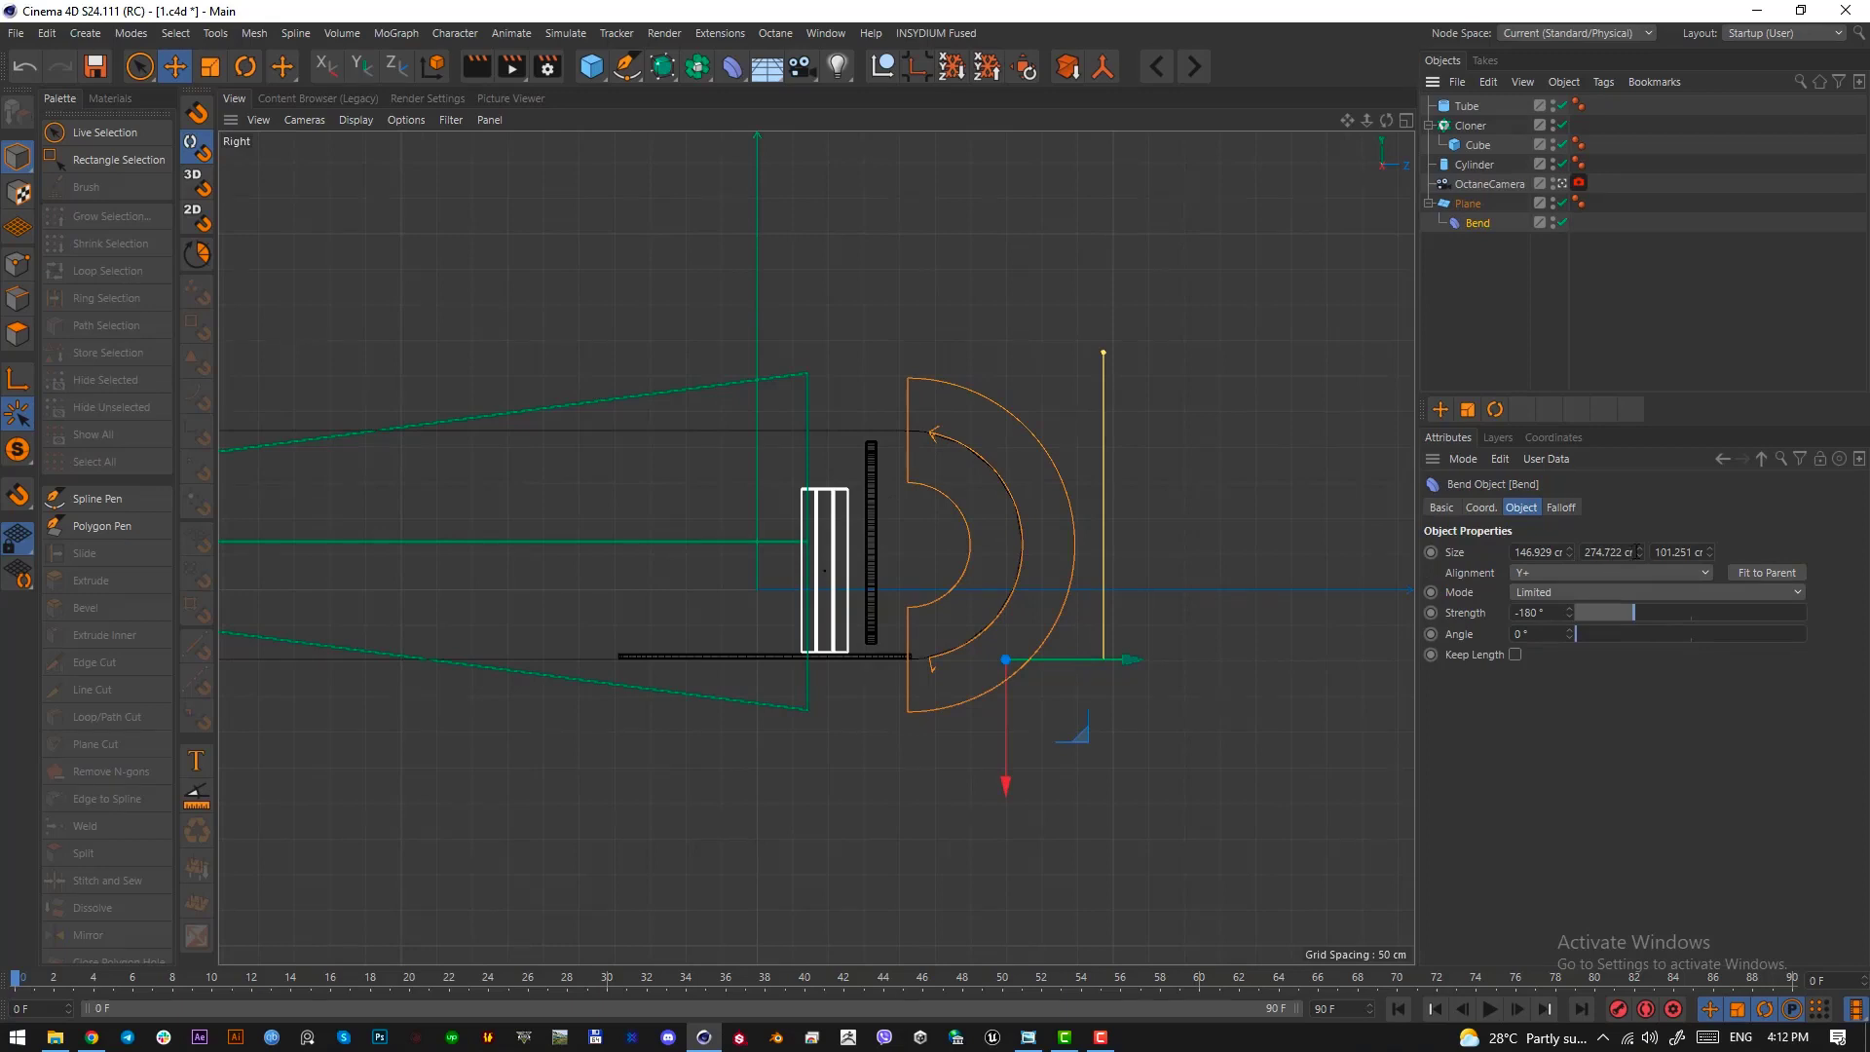
pyautogui.moveTo(1639, 552); pyautogui.dragTo(884, 341)
pyautogui.press('Print')
pyautogui.click(871, 392)
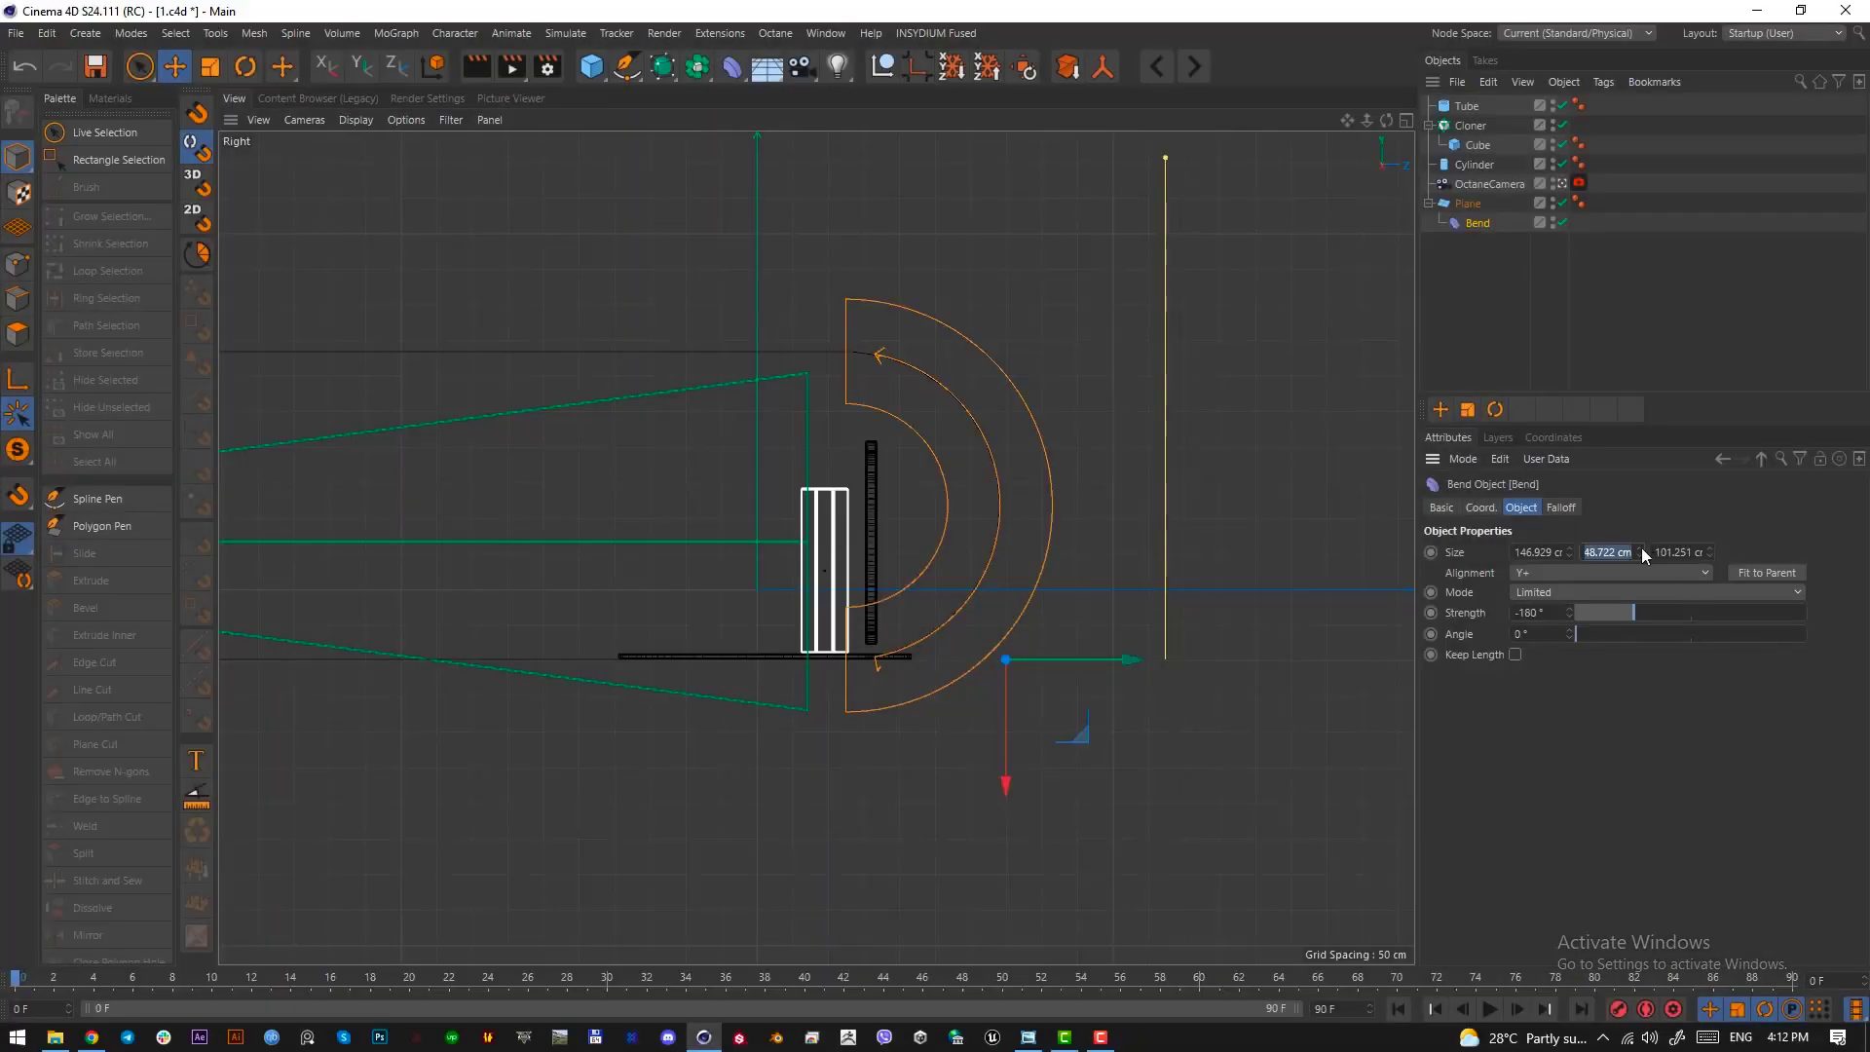
pyautogui.moveTo(1640, 552); pyautogui.dragTo(1557, 553)
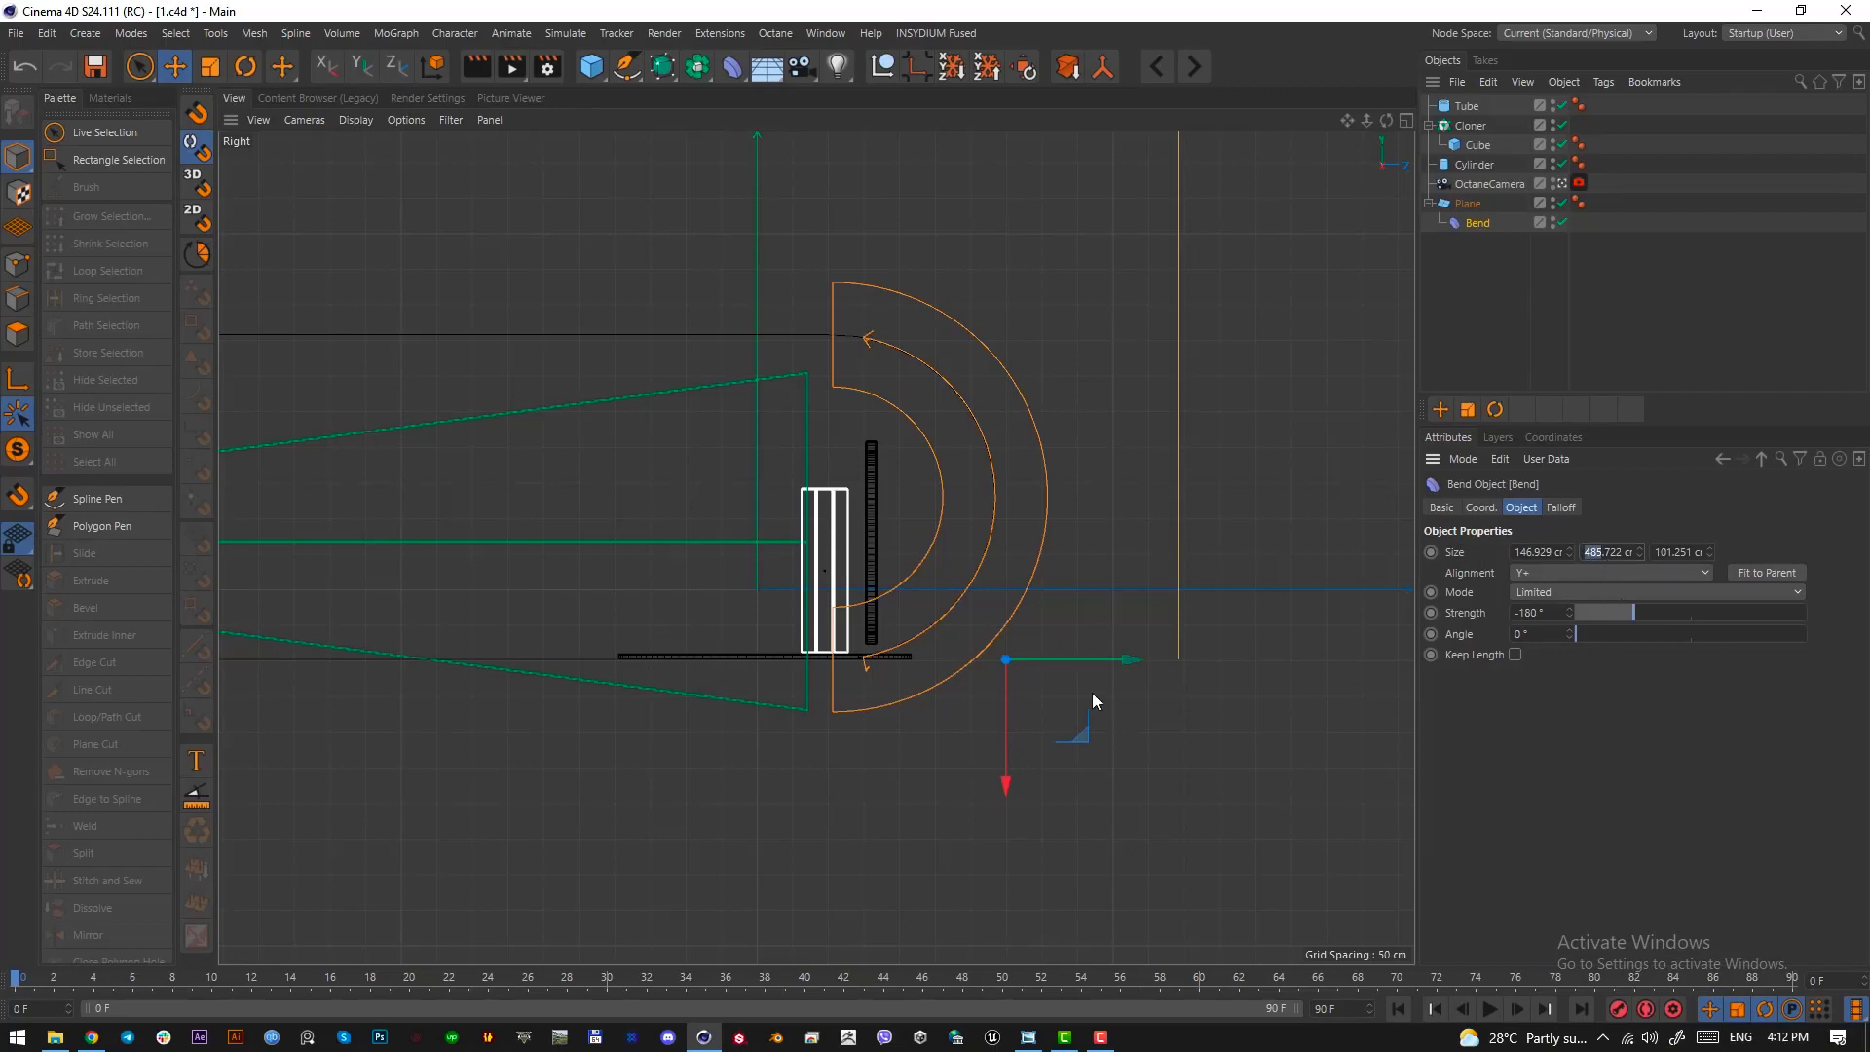
# Move the Bend deformer farther back behind the ring and return to the camera's perspective view
pyautogui.moveTo(1092, 664); pyautogui.dragTo(1191, 666)
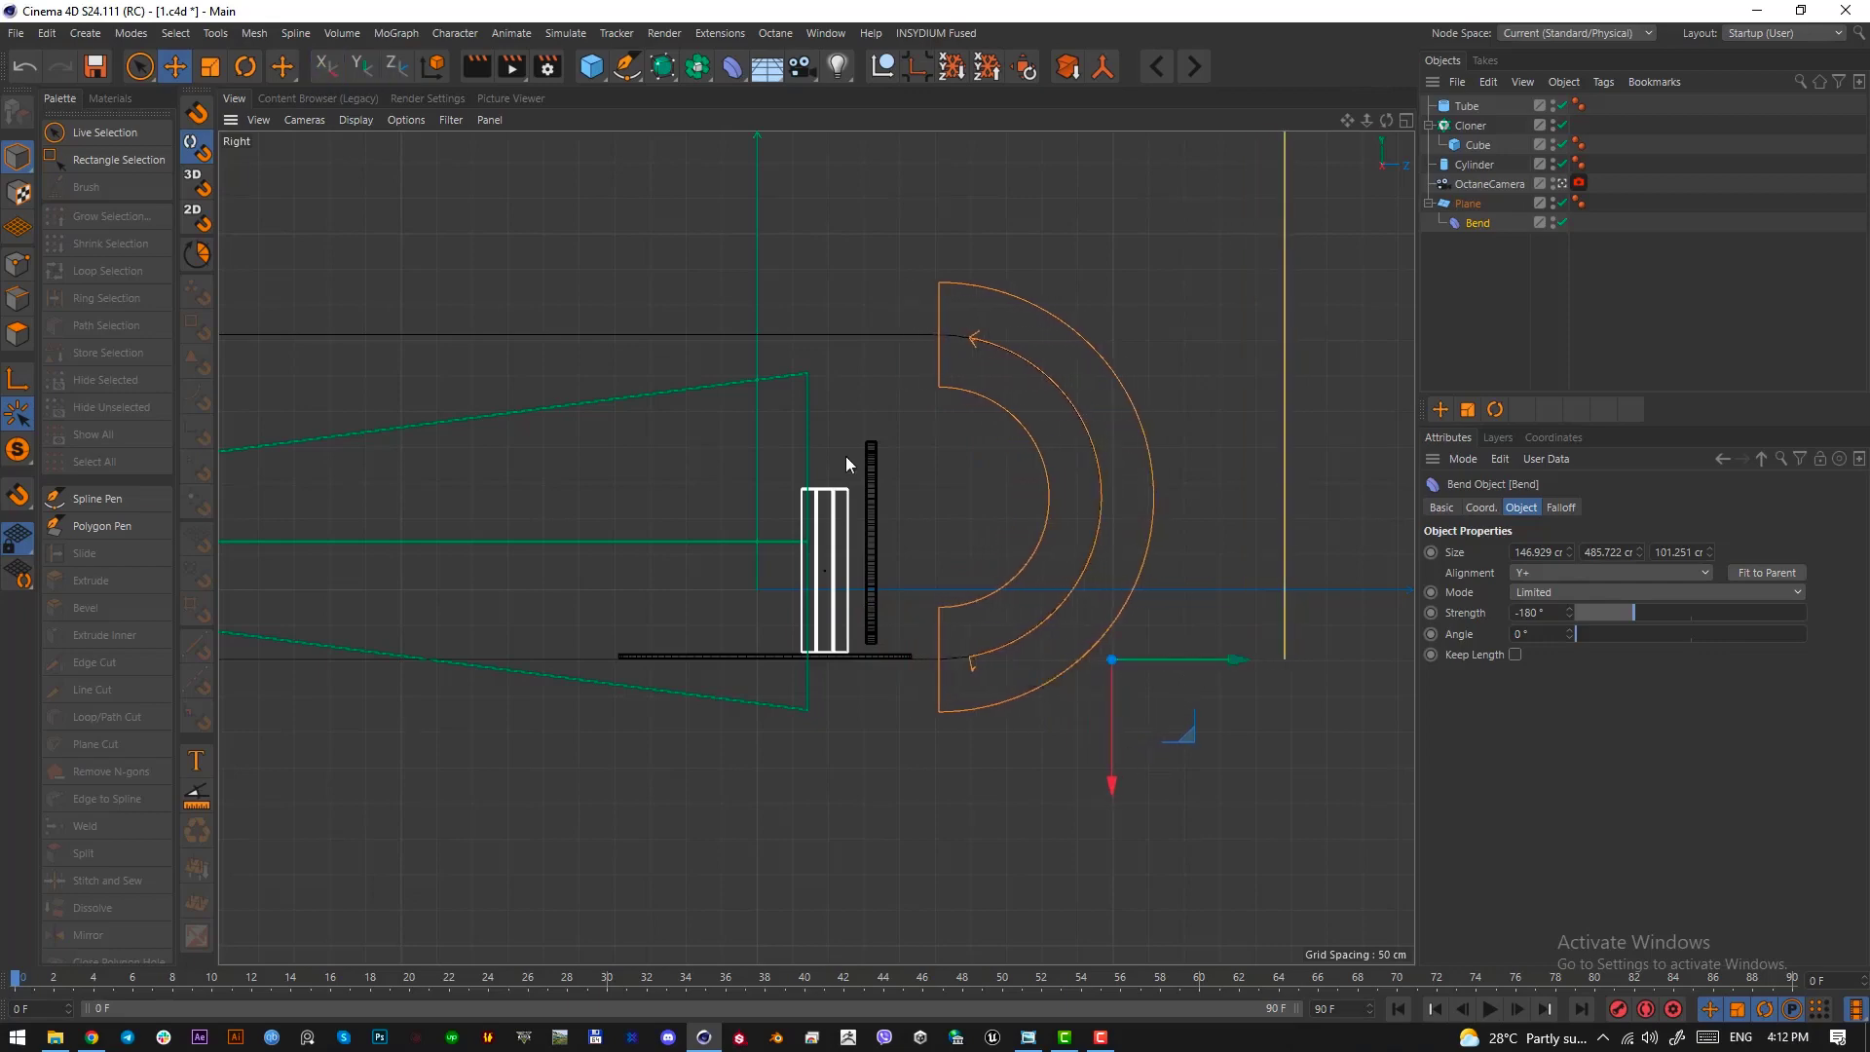
pyautogui.press('F1')
pyautogui.click(1287, 507)
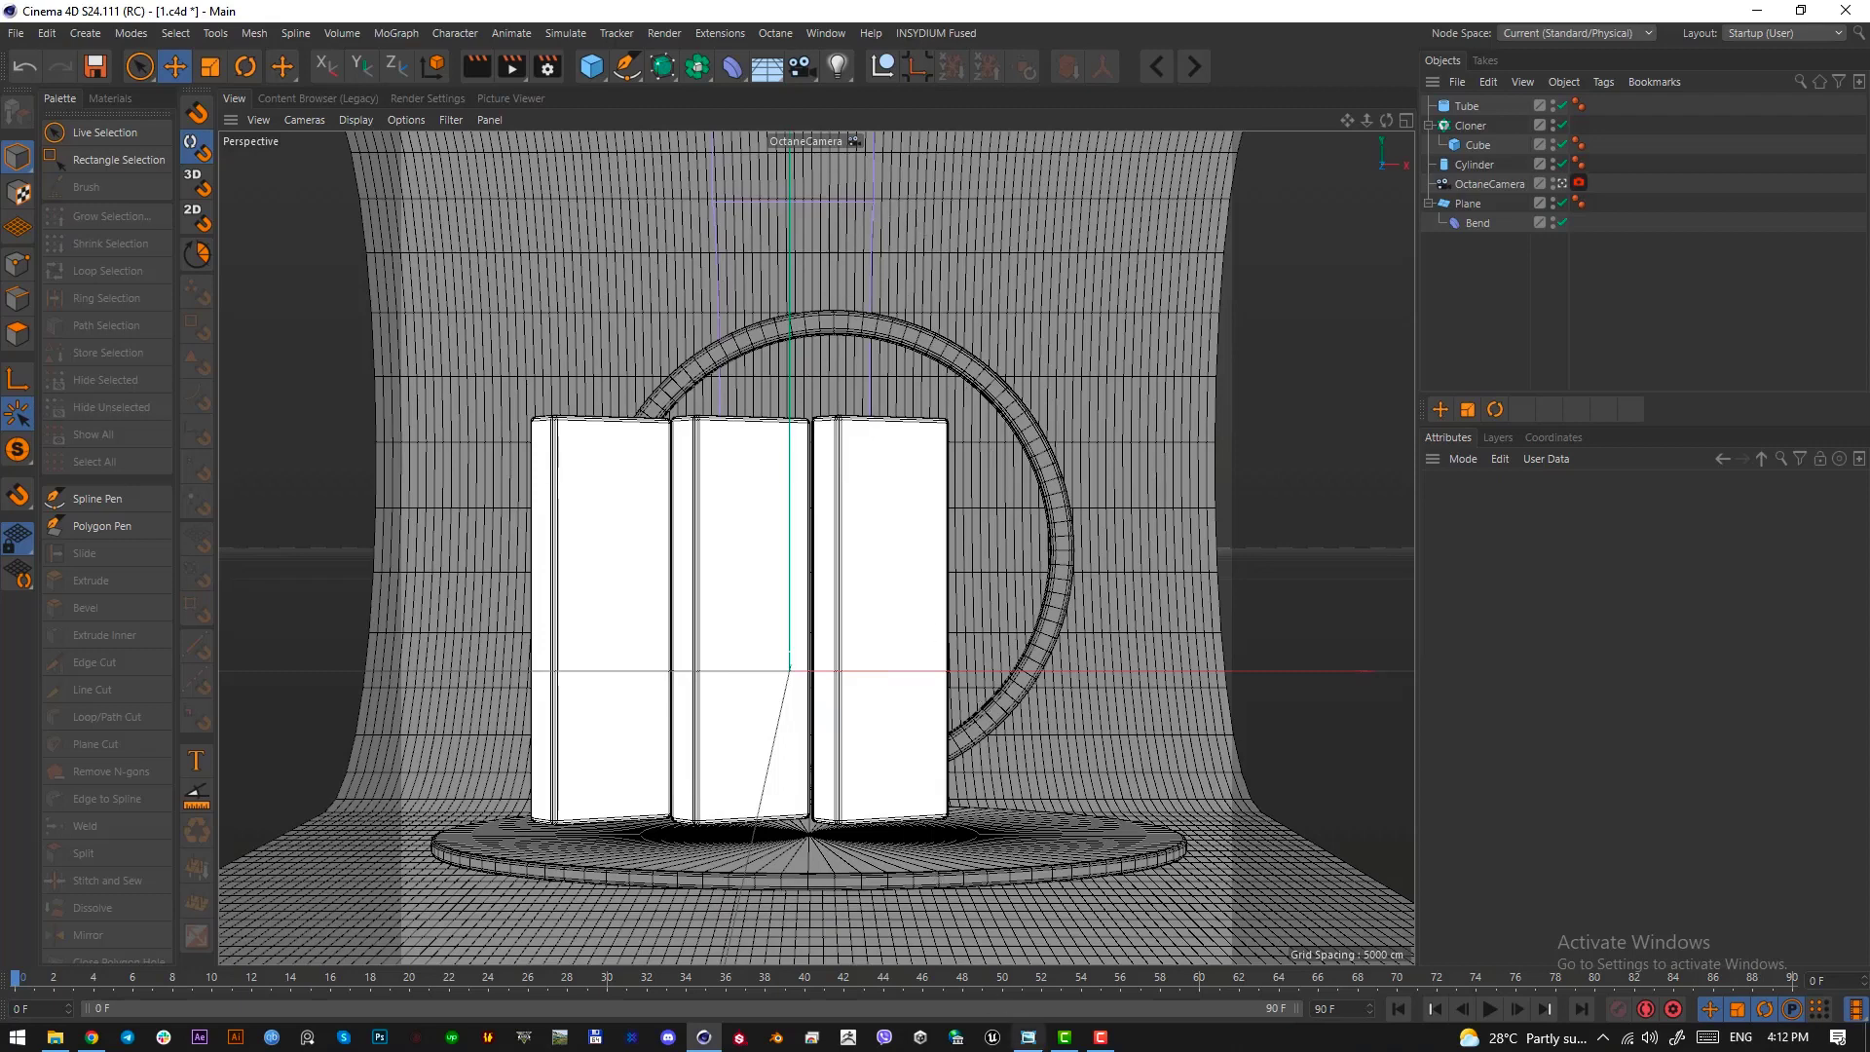
# Check the arch in the reference image and raise the ring higher above the slabs to match it
pyautogui.click(1028, 1036)
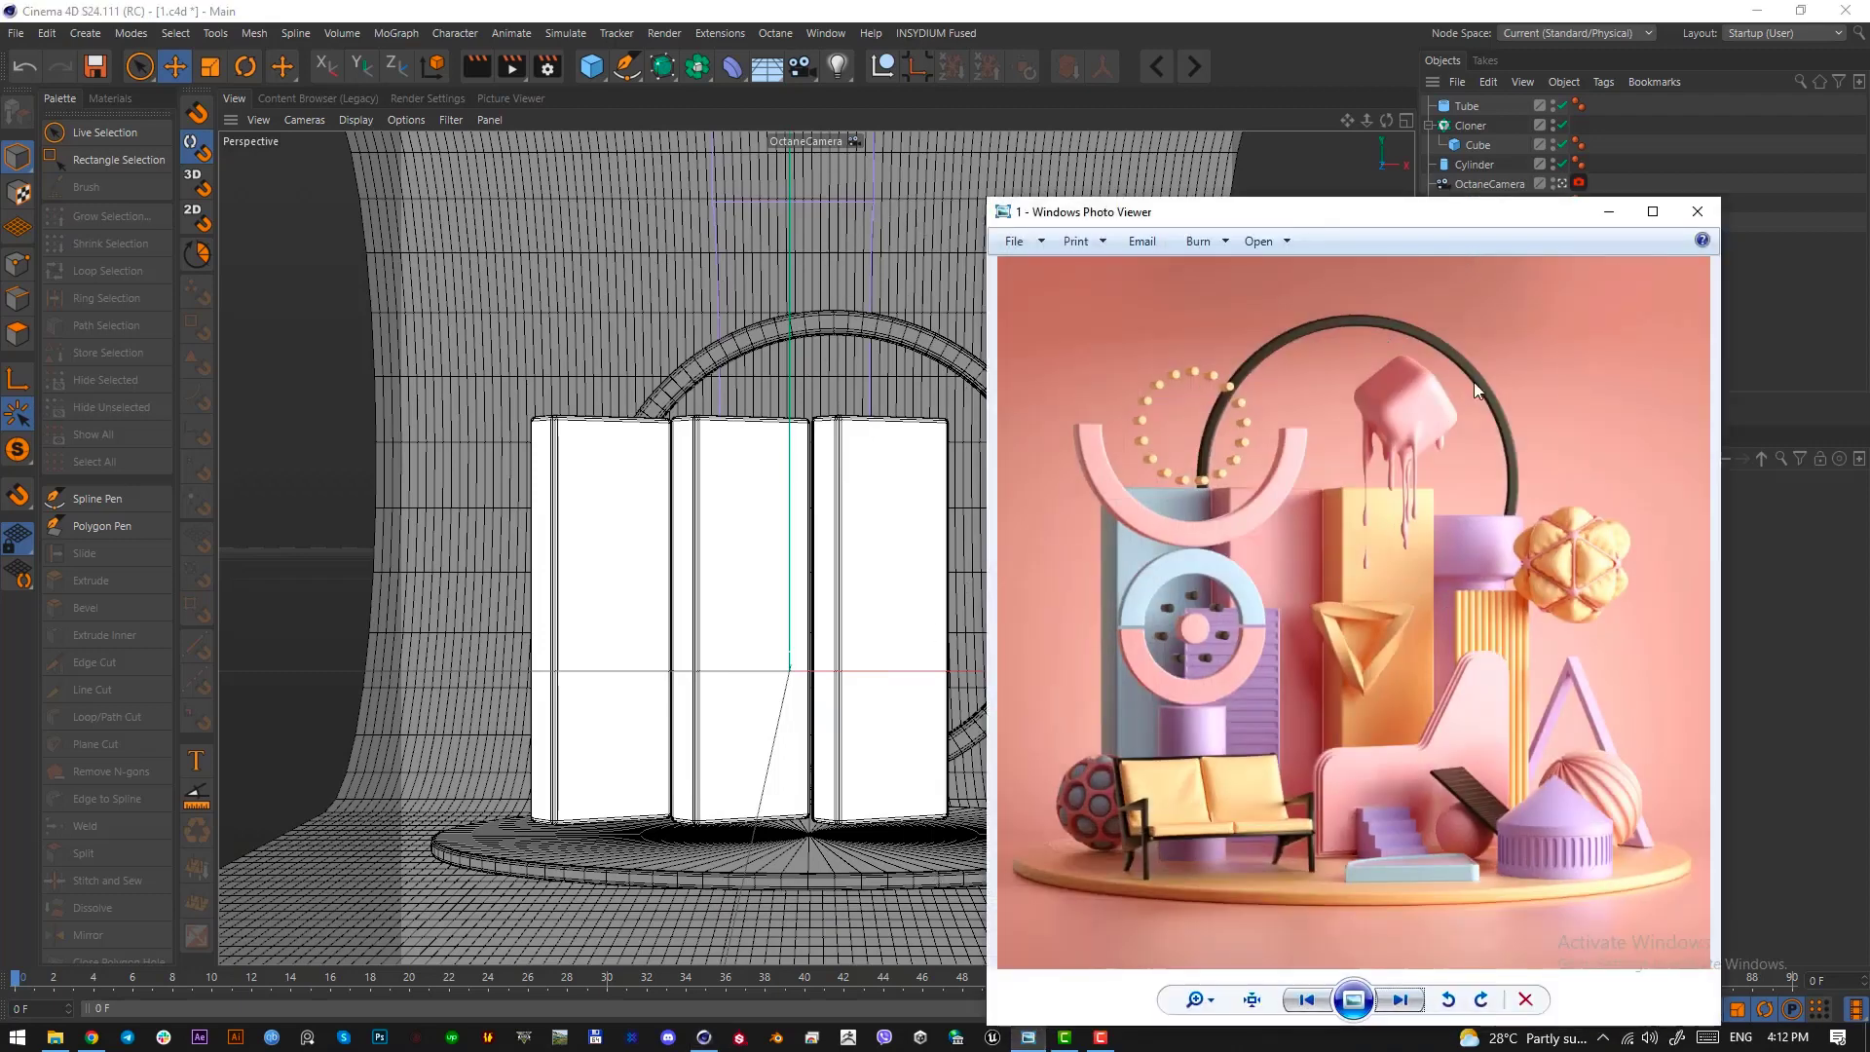
pyautogui.press('Print')
pyautogui.moveTo(1208, 287); pyautogui.dragTo(1528, 513)
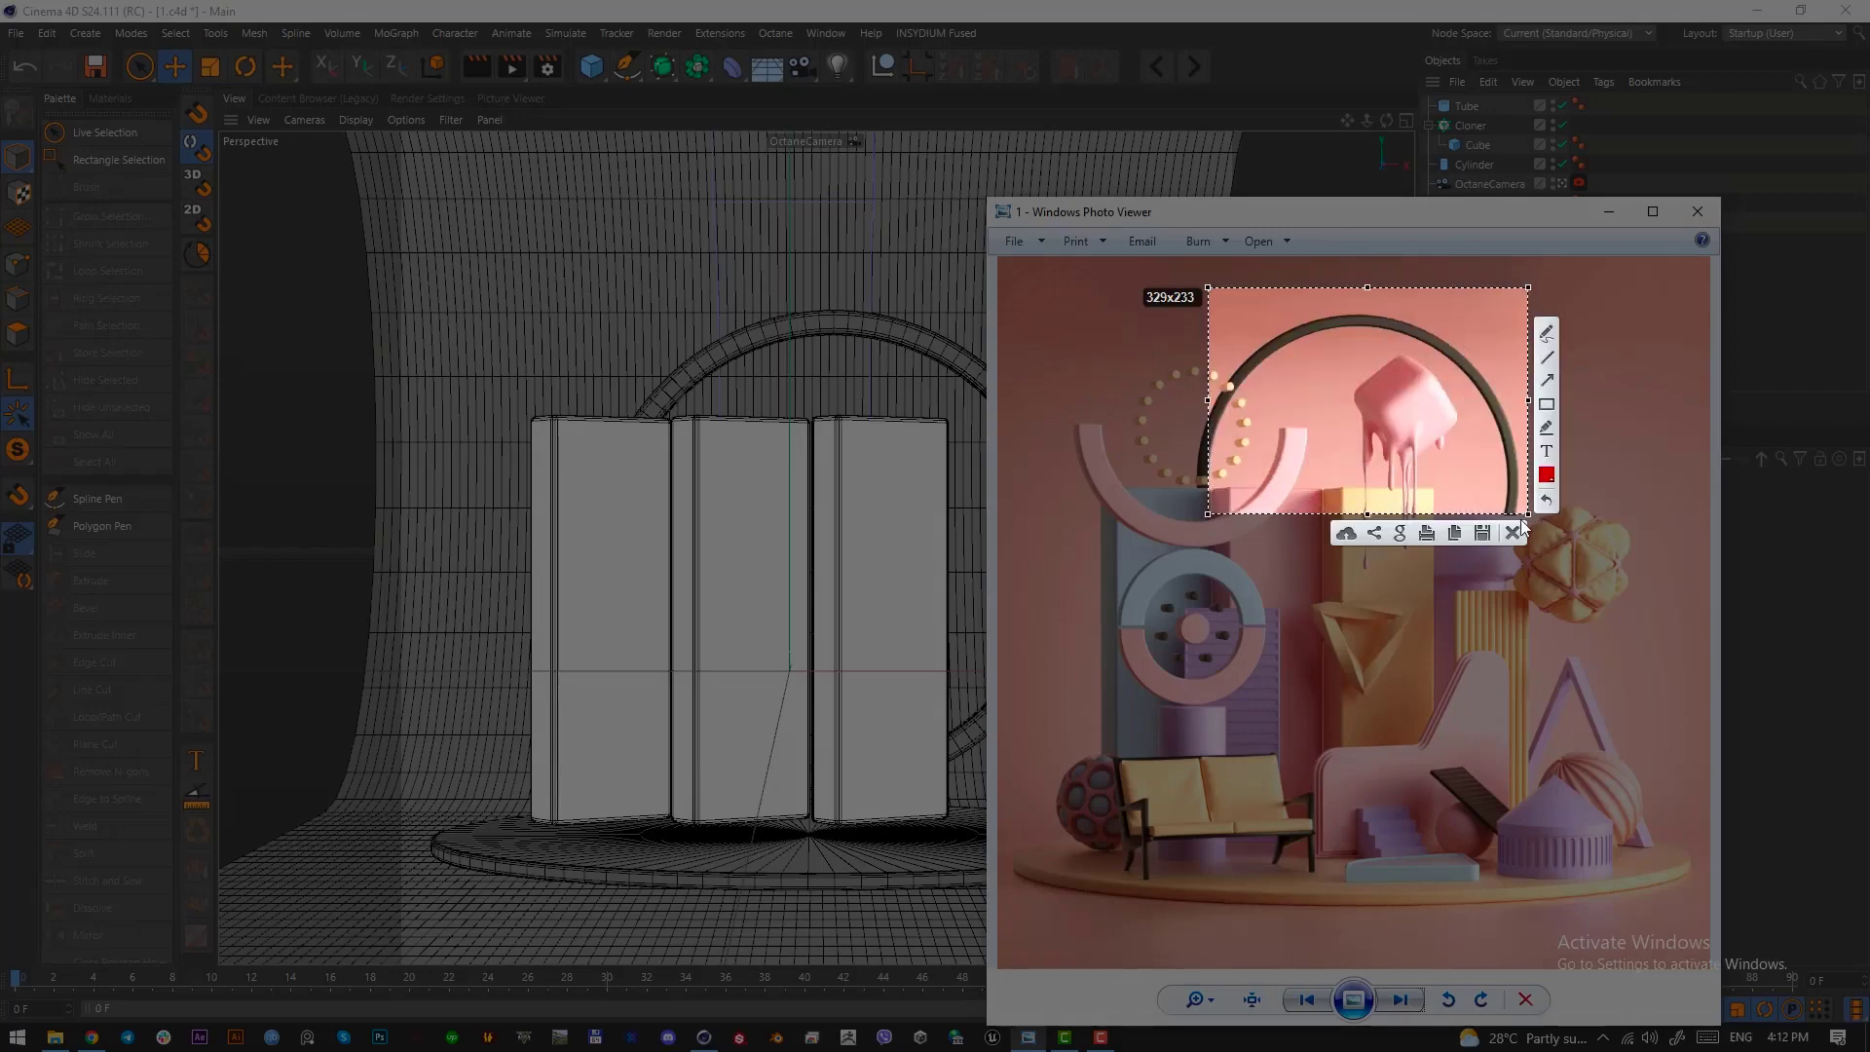
pyautogui.click(1515, 541)
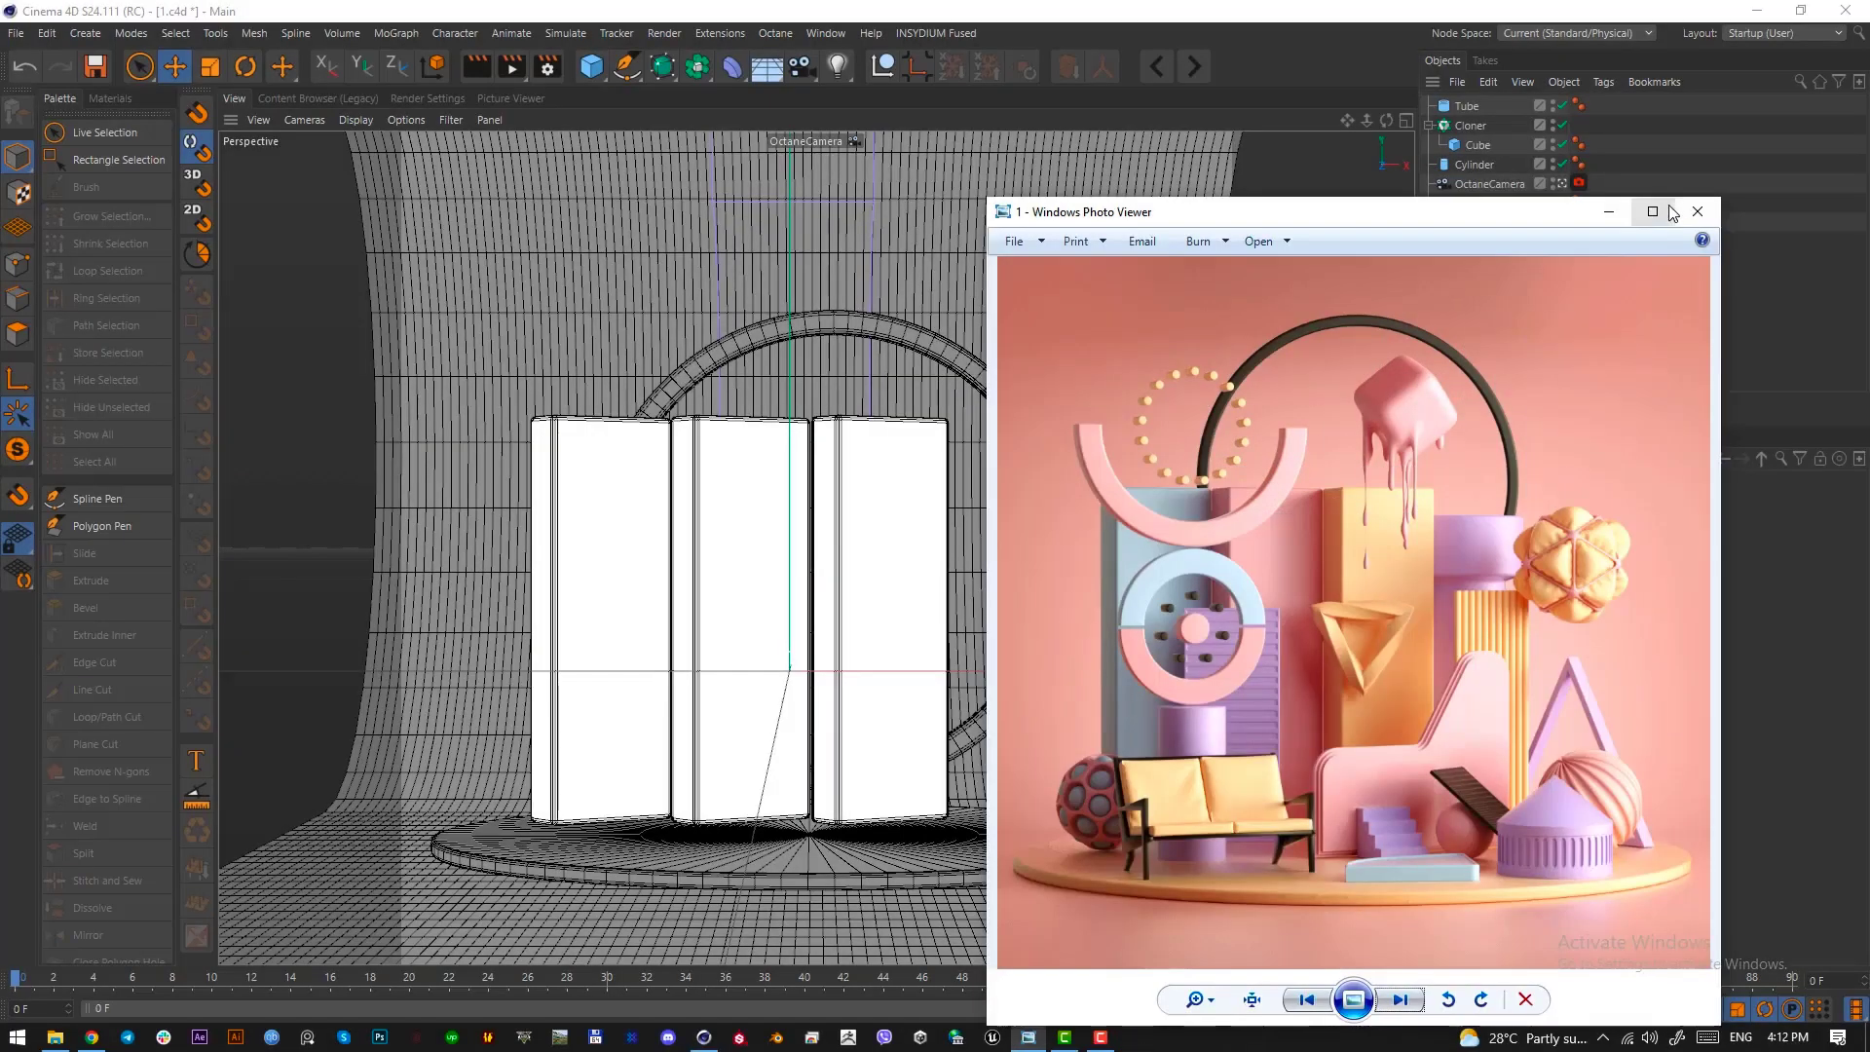
pyautogui.click(1609, 212)
pyautogui.click(1467, 107)
pyautogui.press('e')
pyautogui.moveTo(1024, 238); pyautogui.dragTo(1035, 151)
# Thin the ring by setting the tube's outer radius to 137.051 cm and its fillet radius to 1 cm
pyautogui.click(1471, 107)
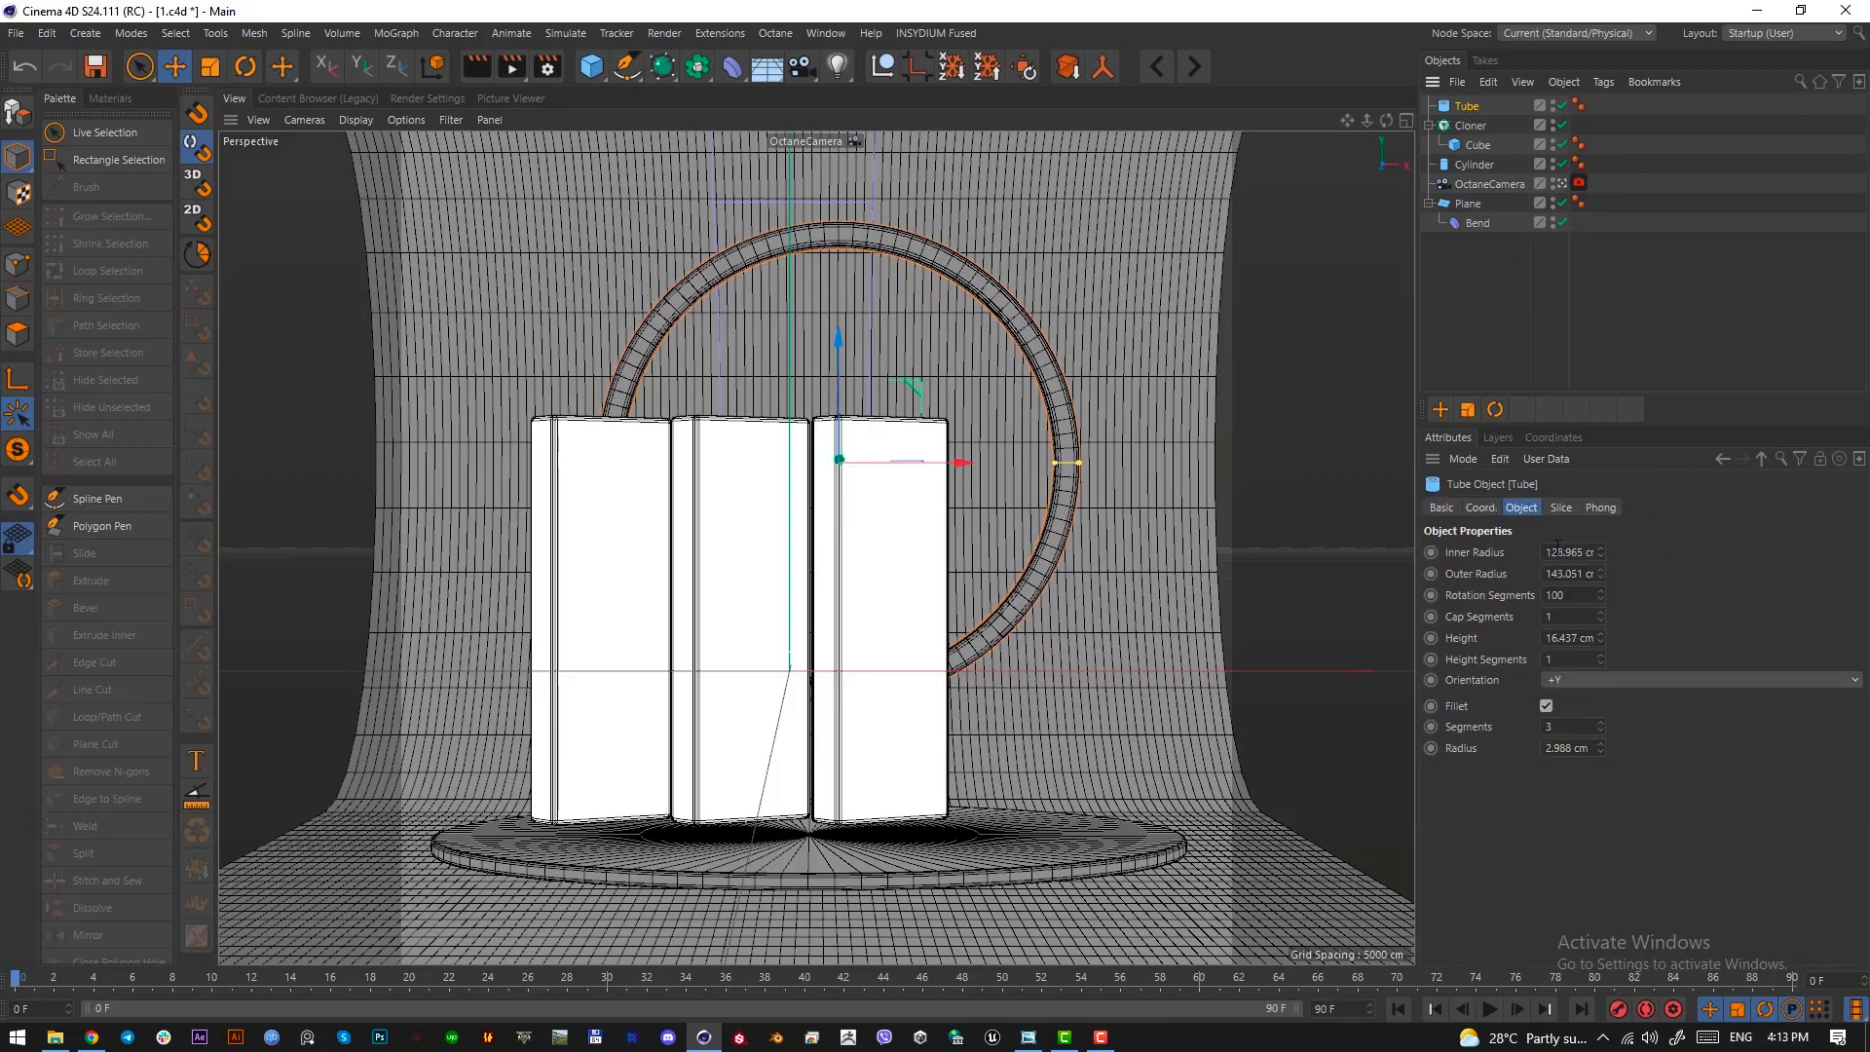
pyautogui.scroll(-6, 1561, 569)
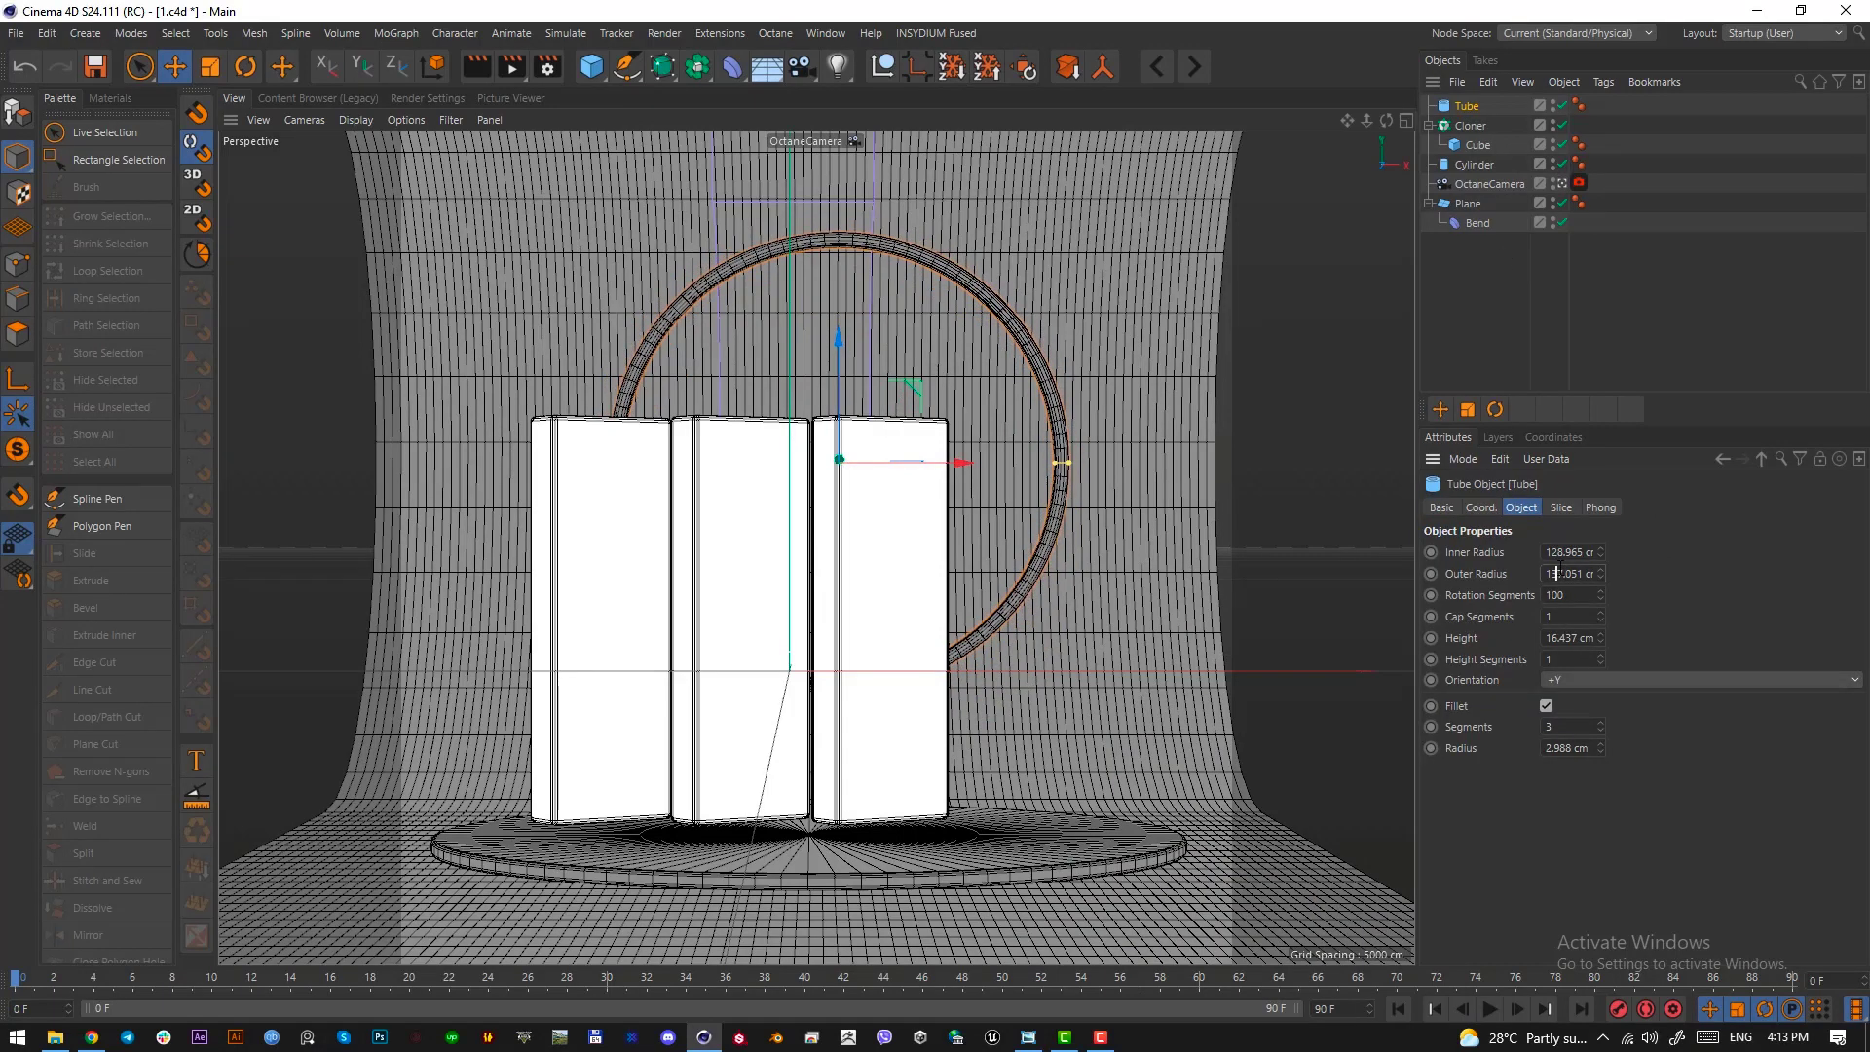
pyautogui.click(1567, 750)
pyautogui.write('1')
pyautogui.press('Return')
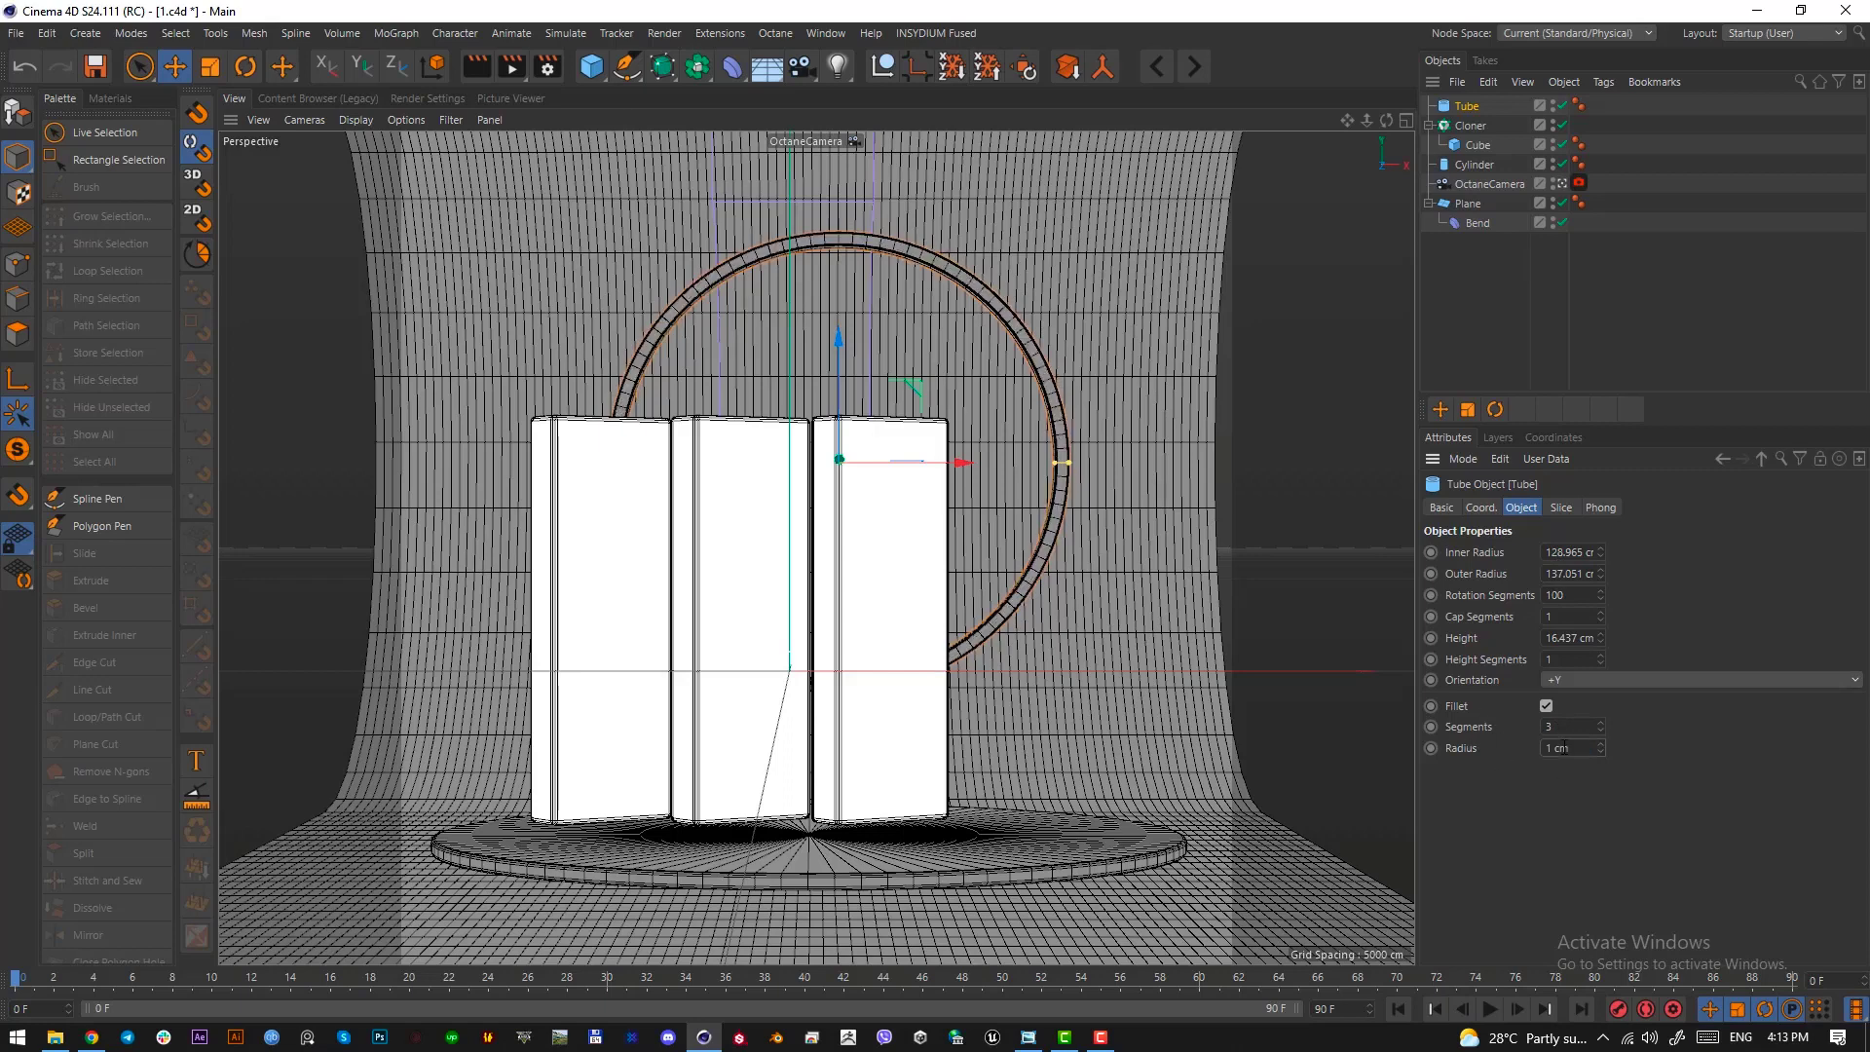
pyautogui.click(1698, 266)
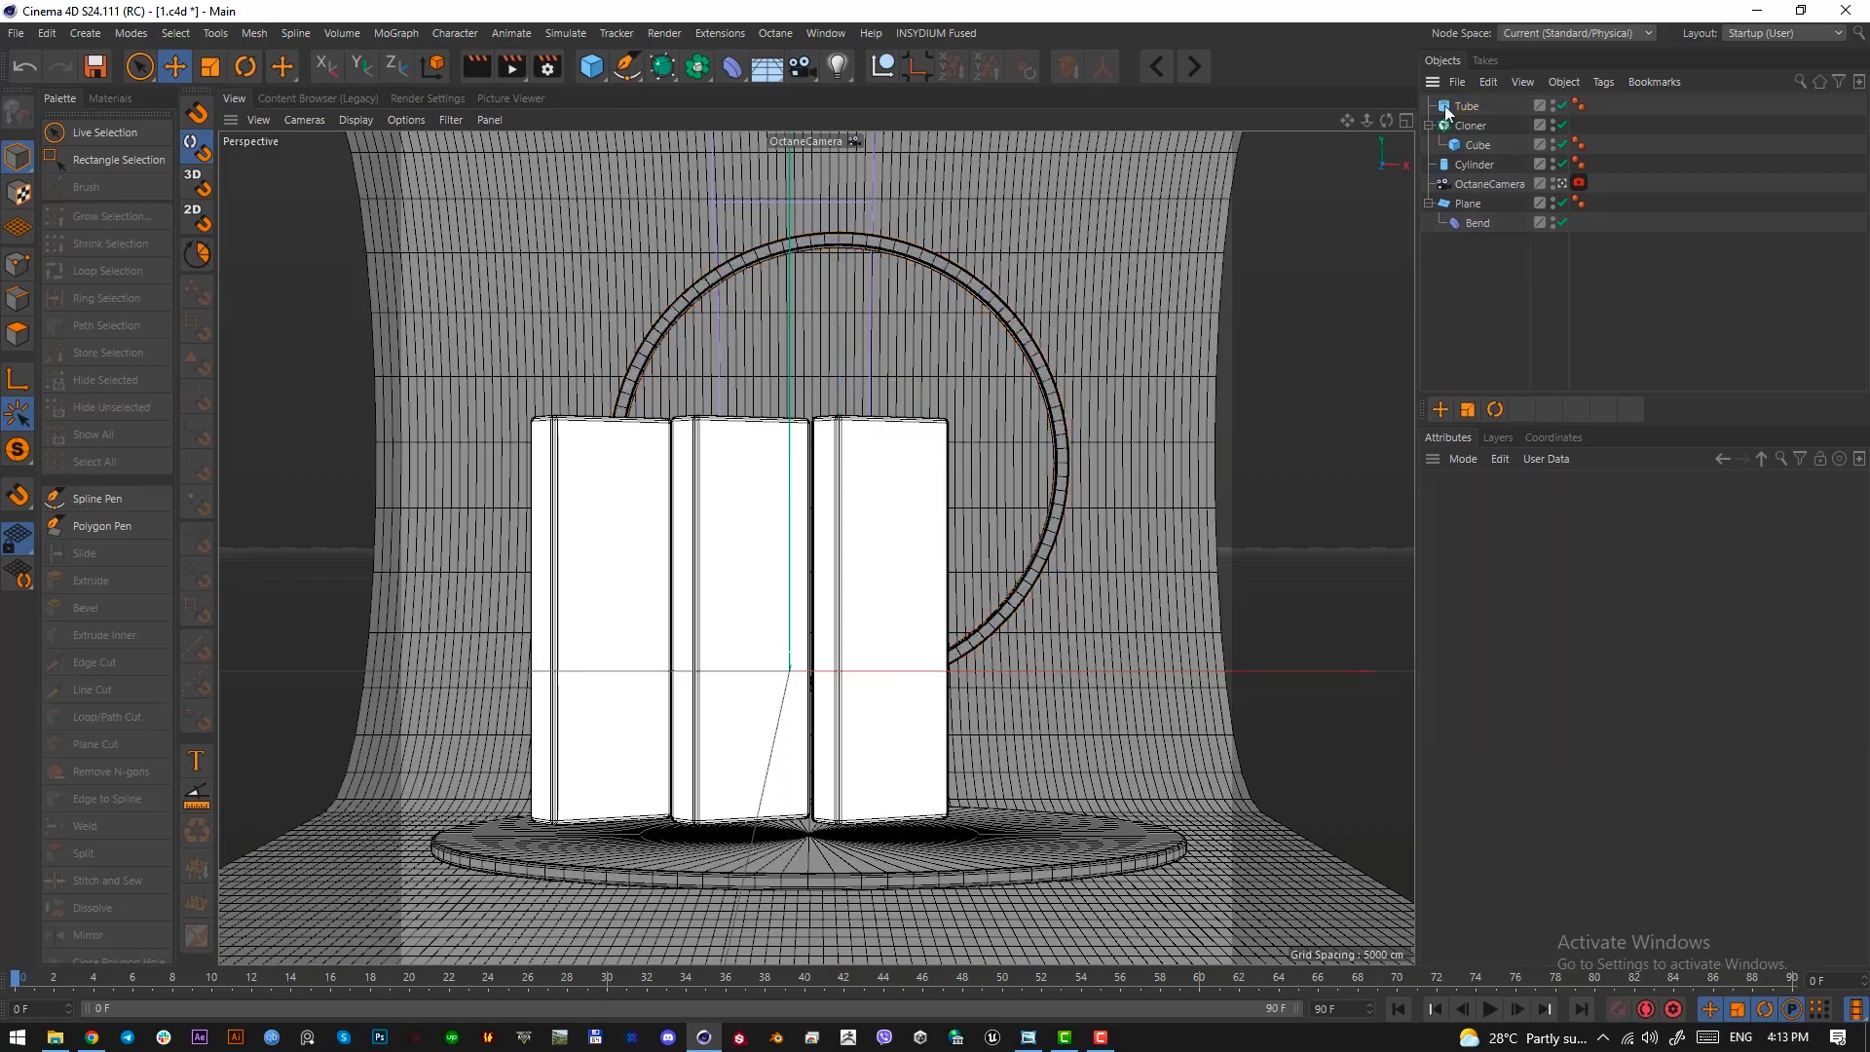
# Fine-tune the ring's placement slightly up and to the right behind the slabs, and check it against the reference image
pyautogui.click(1448, 107)
pyautogui.moveTo(1182, 620); pyautogui.dragTo(1198, 712)
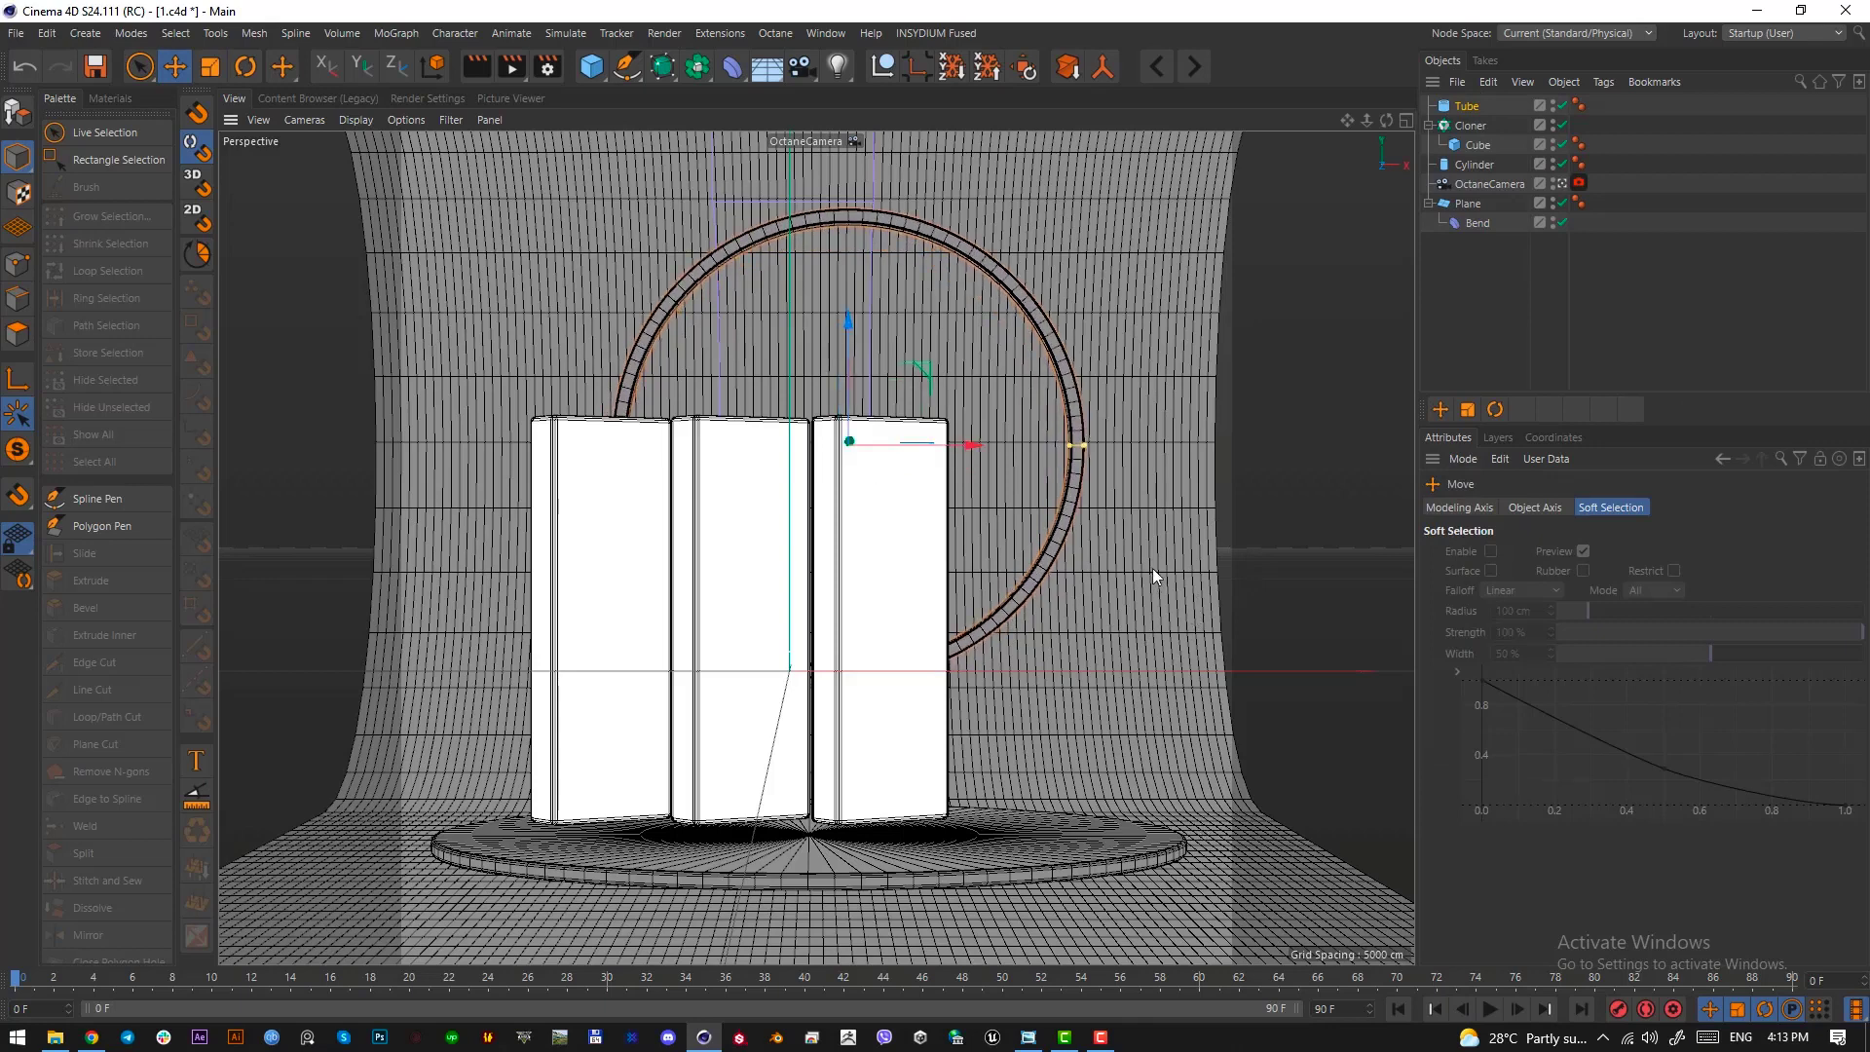
pyautogui.moveTo(1153, 577); pyautogui.dragTo(1156, 570)
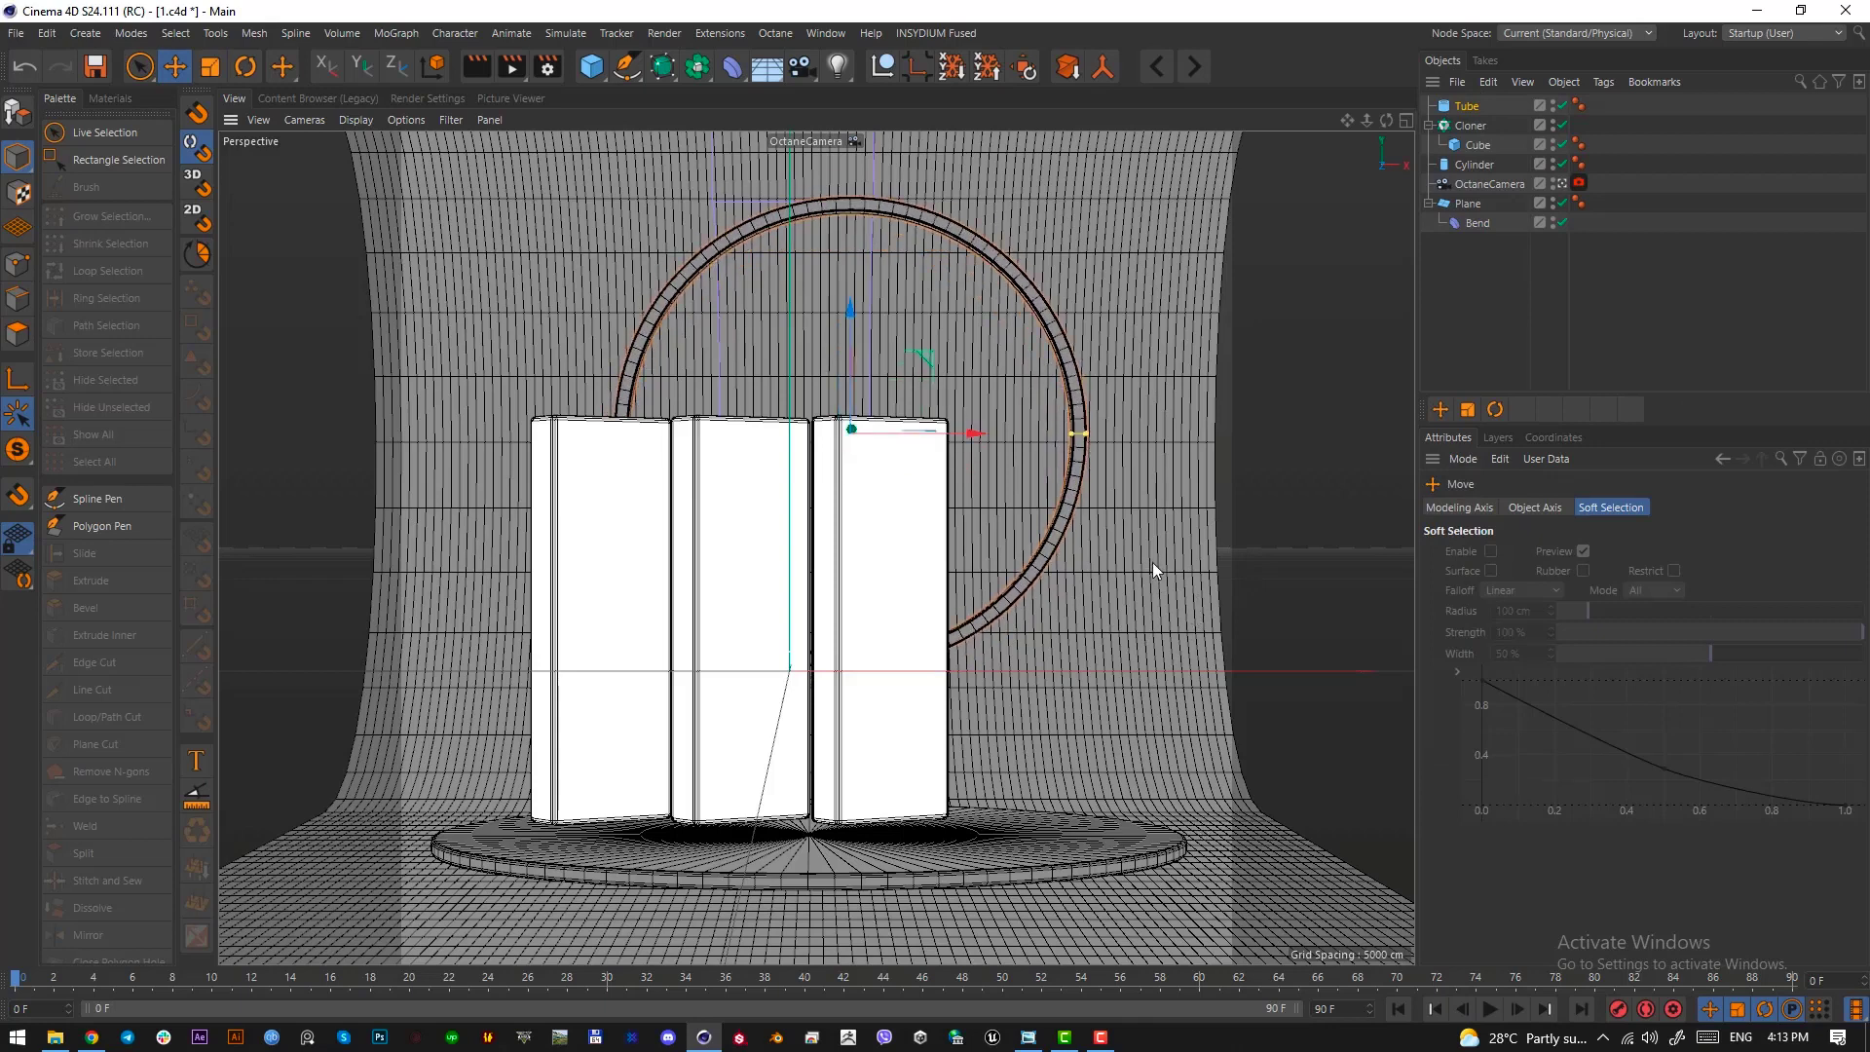
pyautogui.moveTo(1113, 645); pyautogui.dragTo(1105, 671)
pyautogui.click(1032, 1037)
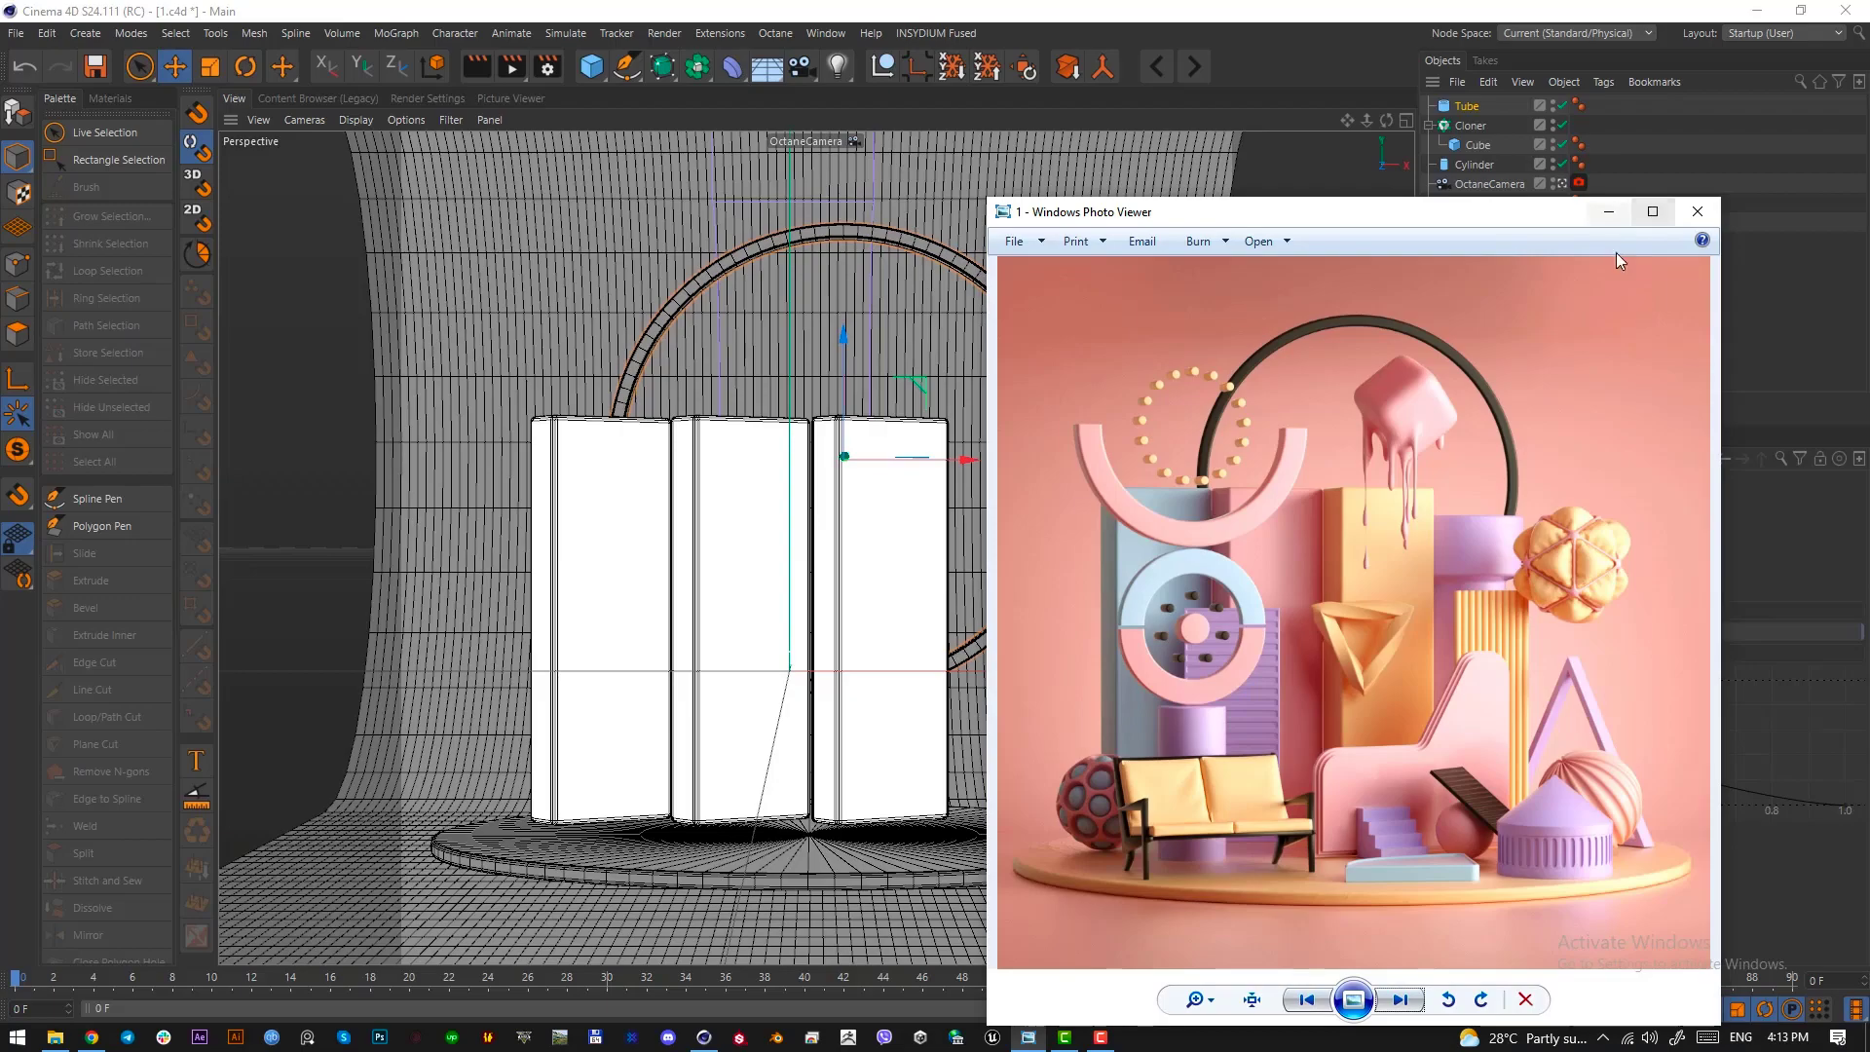
# Frame the arch in the reference image for comparison, and shrink and raise the ring slightly behind the slabs to match it
pyautogui.press('Print')
pyautogui.moveTo(1182, 329); pyautogui.dragTo(1525, 576)
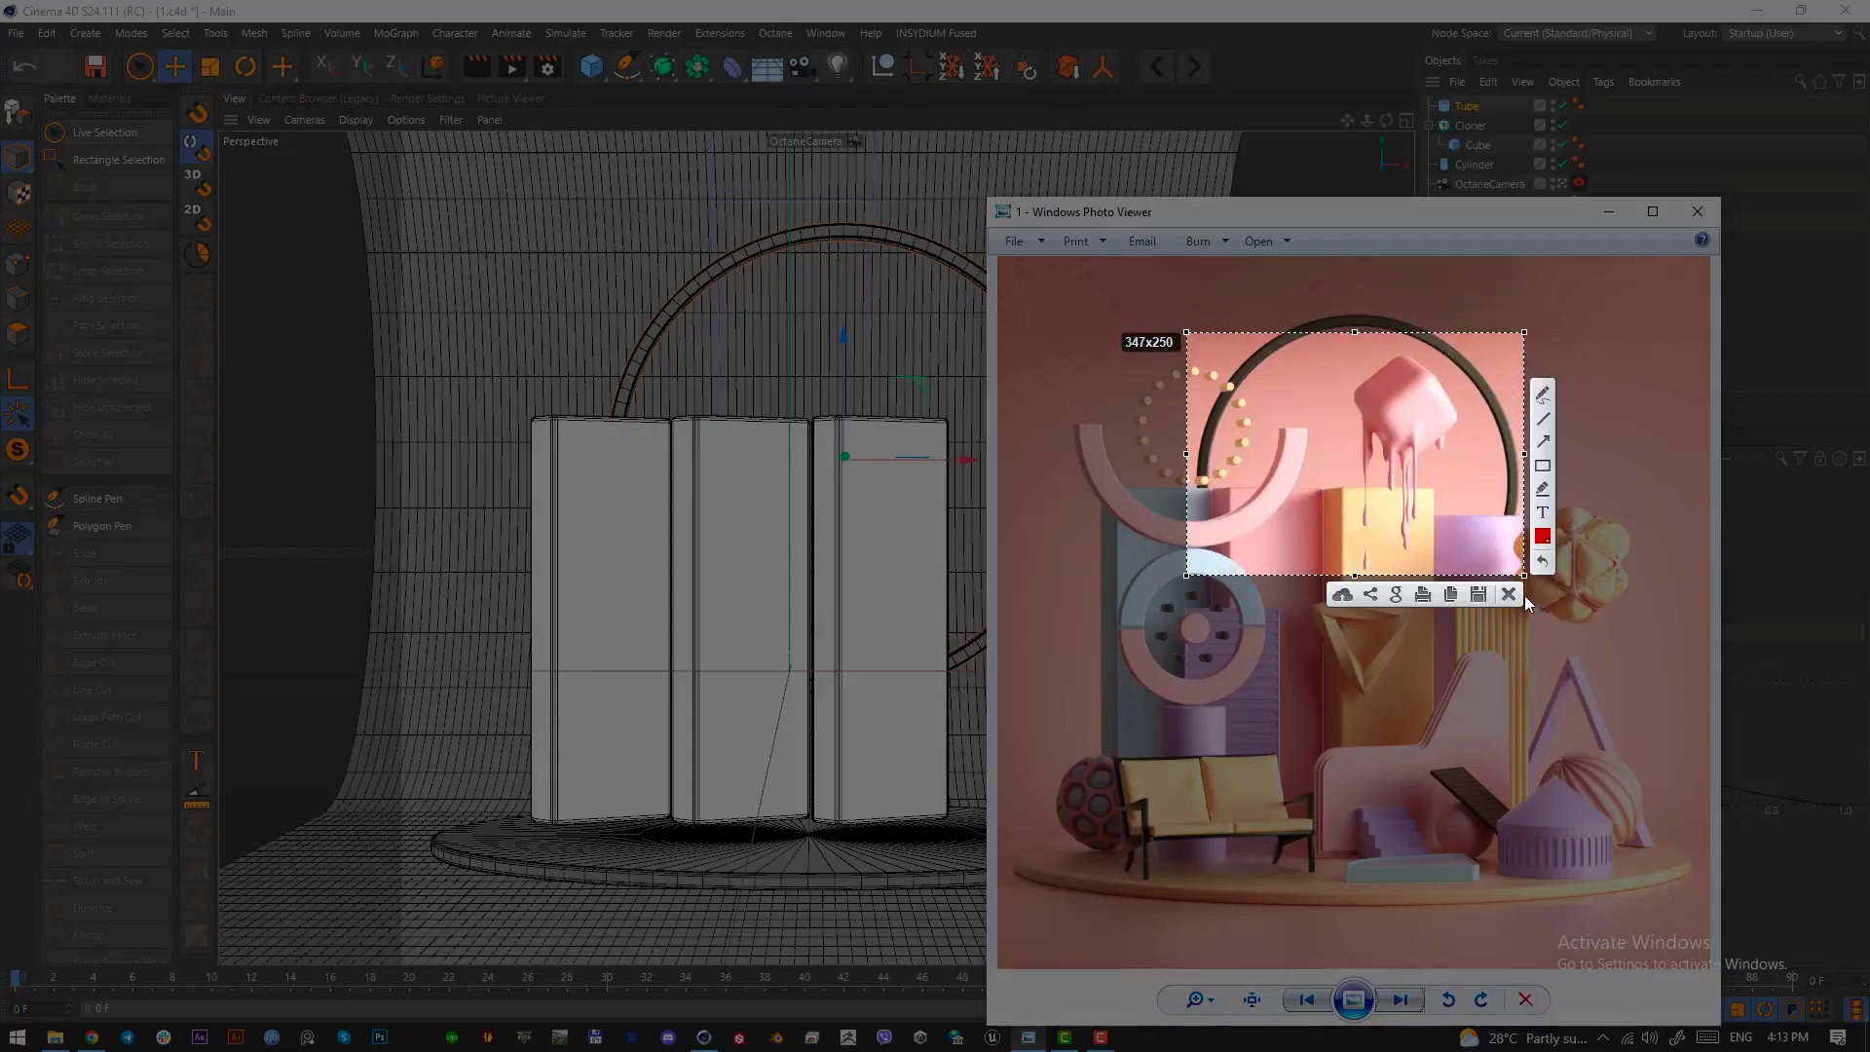
pyautogui.hotkey('ctrl', 'c')
pyautogui.click(1610, 212)
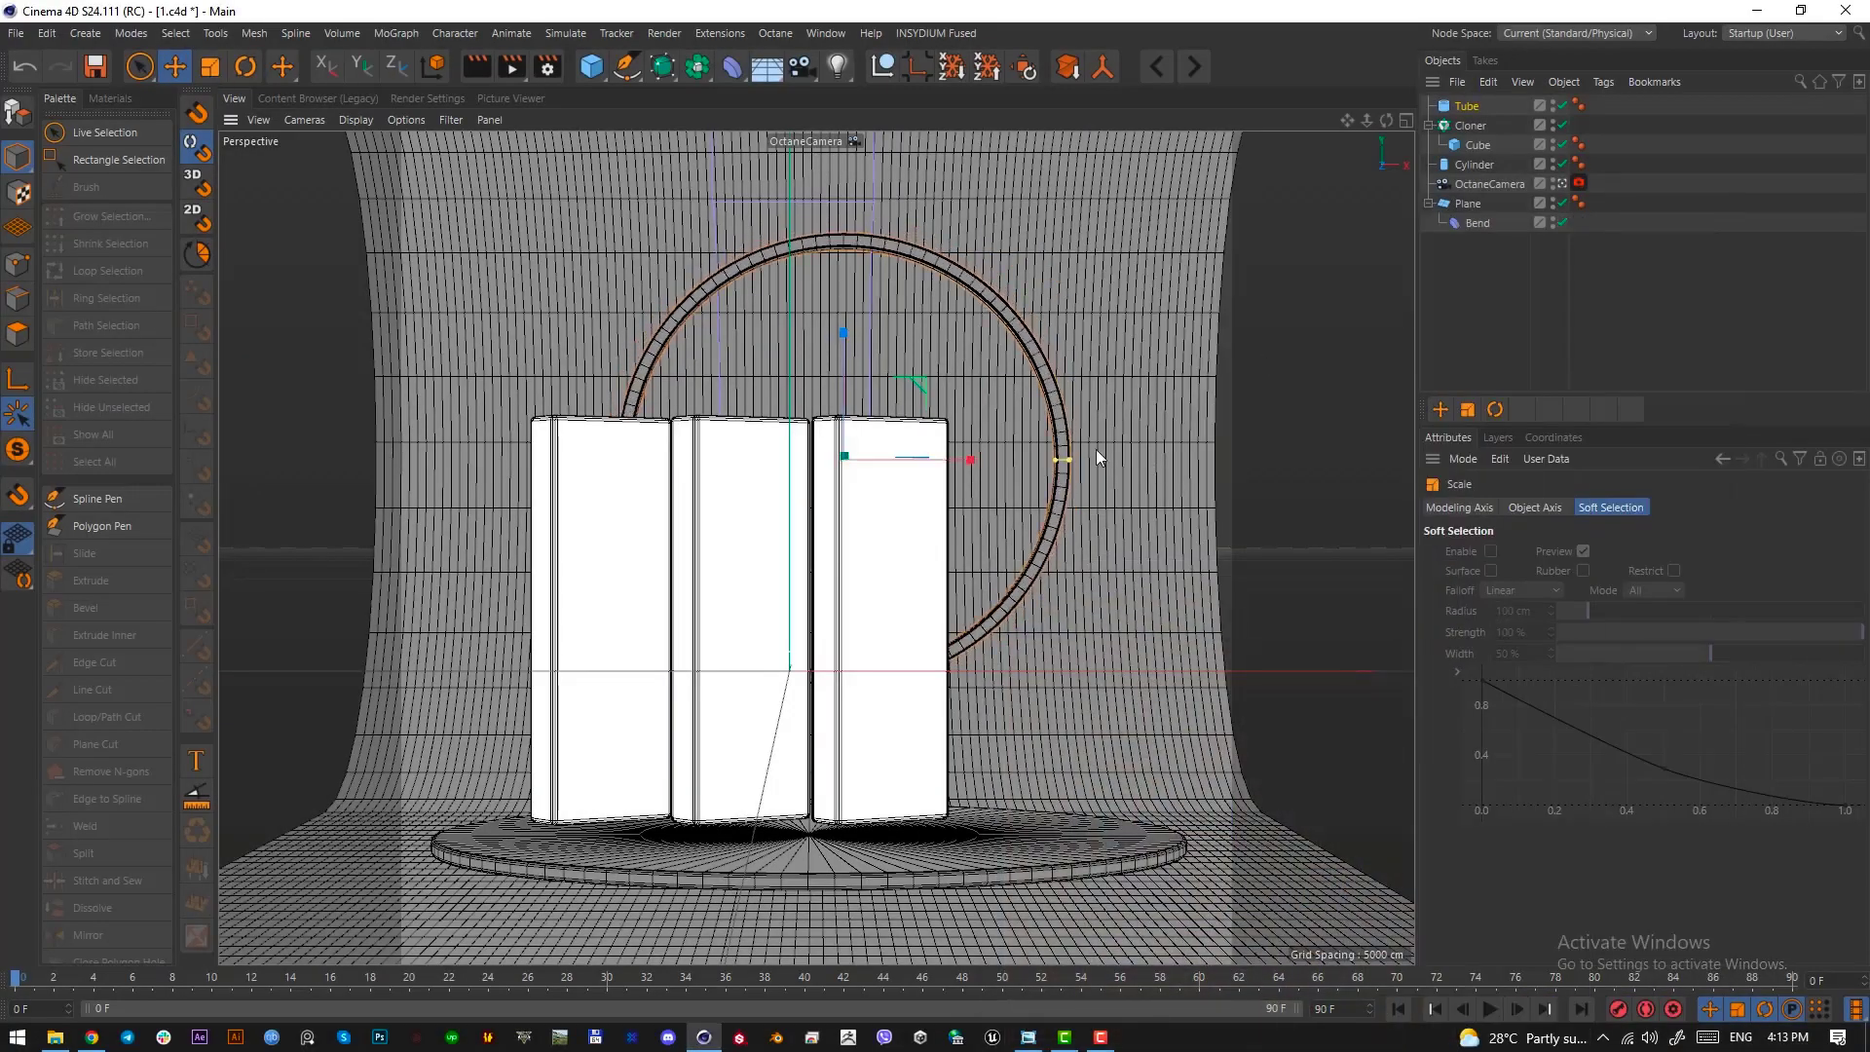
pyautogui.moveTo(1095, 428); pyautogui.dragTo(1152, 365)
# Examine the proportions of the lilac cylinder and ribbed column beside the slabs in the reference image
pyautogui.click(1028, 1038)
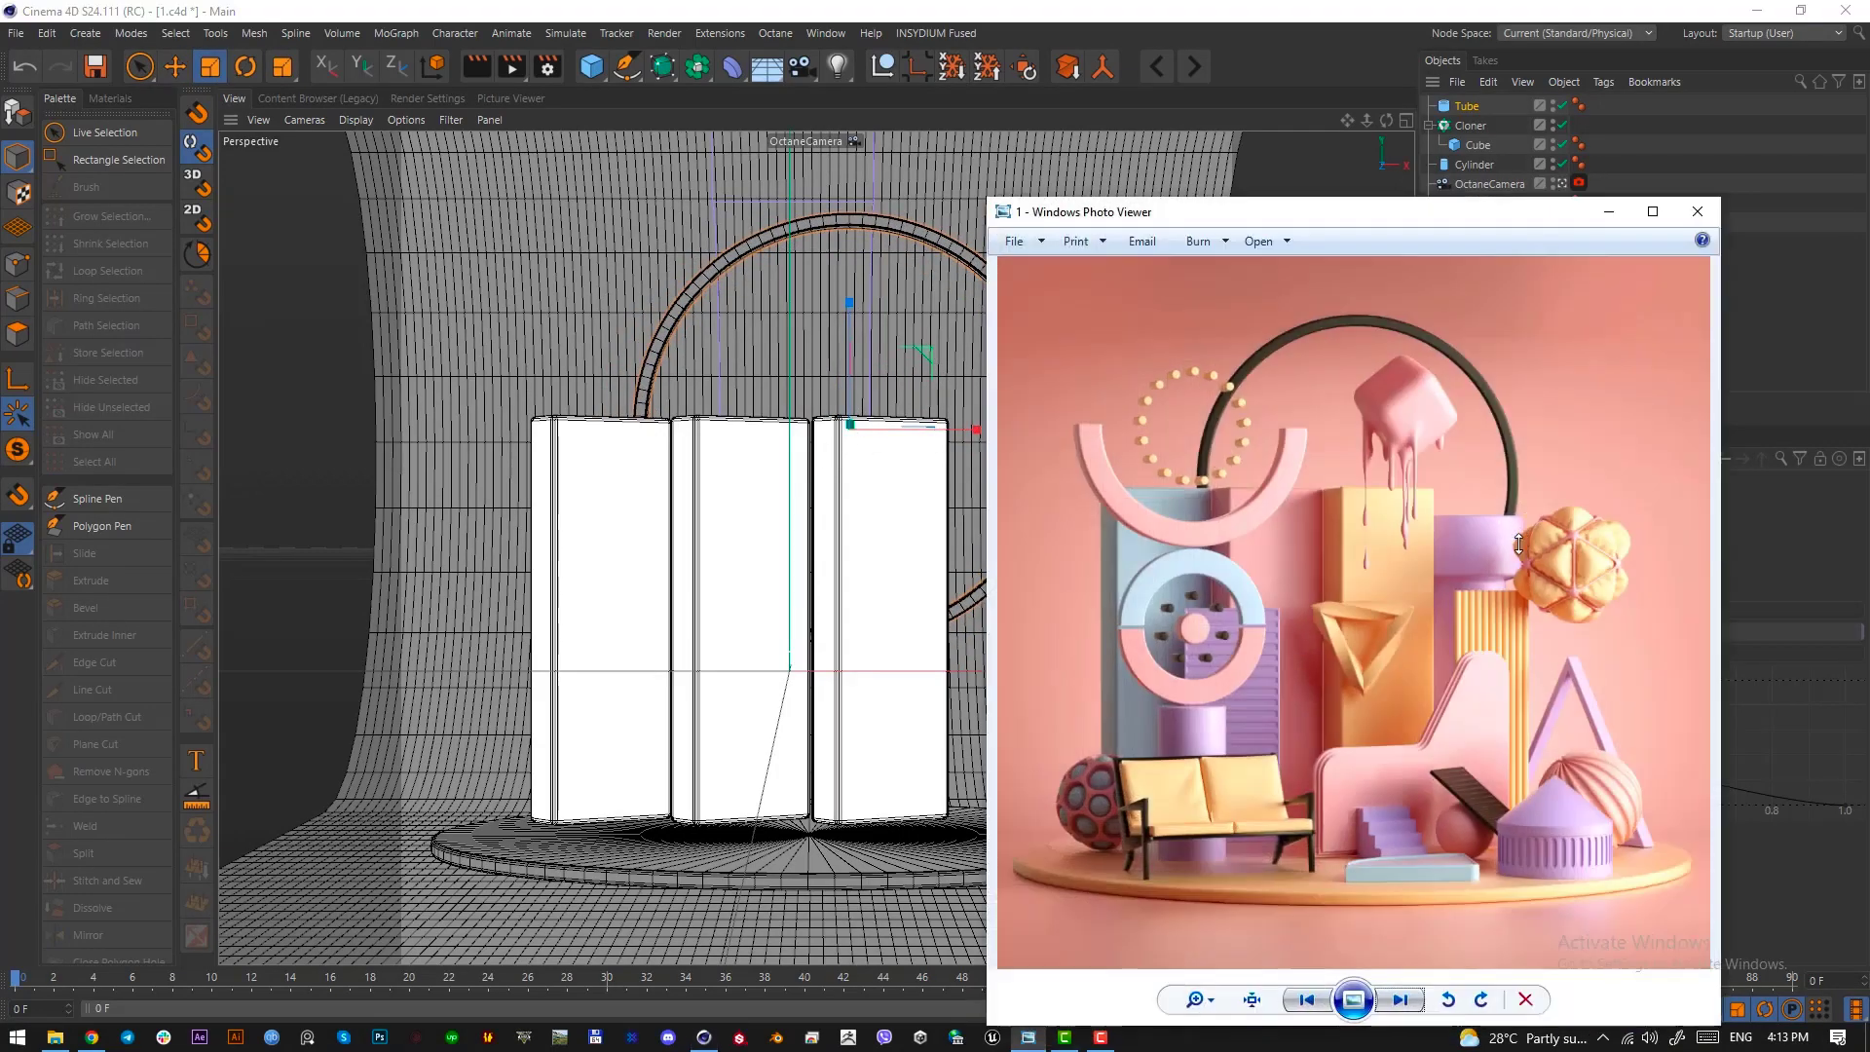
pyautogui.press('Print')
pyautogui.moveTo(1418, 513); pyautogui.dragTo(1523, 856)
pyautogui.click(1508, 883)
pyautogui.click(1608, 211)
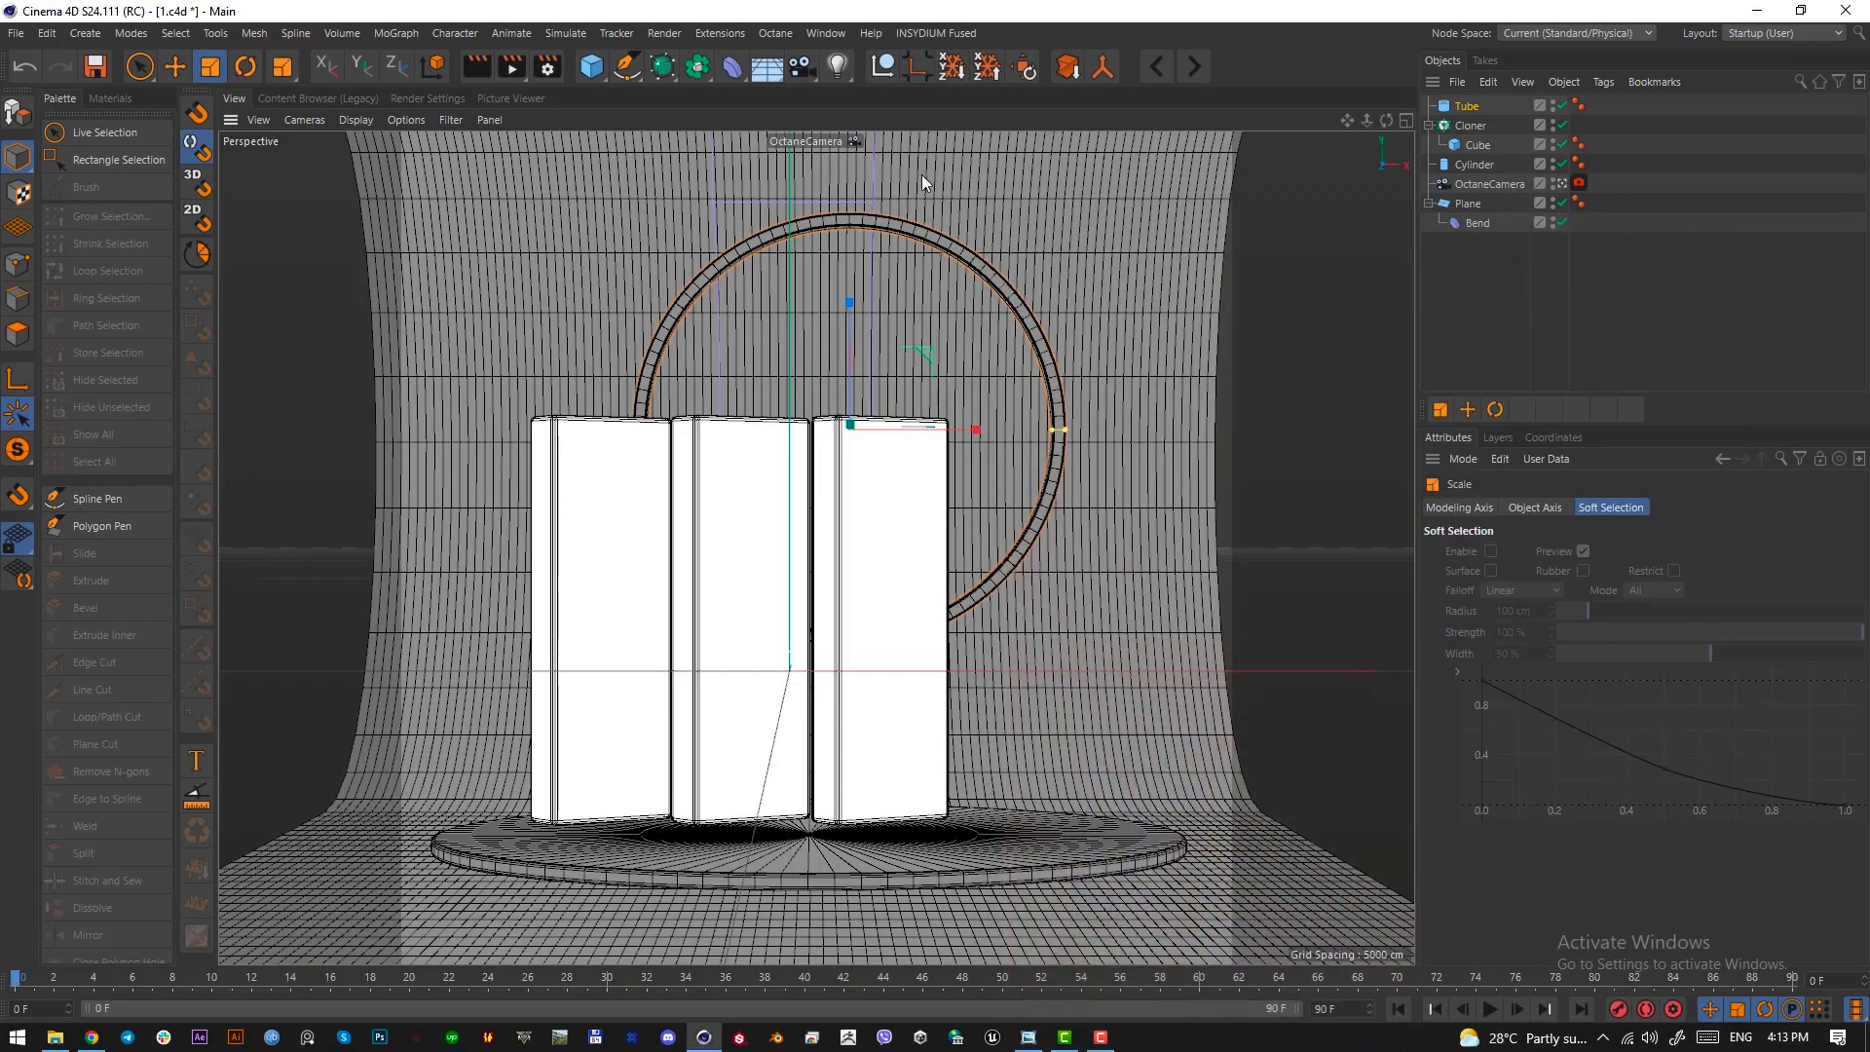
# Add a cylinder with a radius of about 41 cm and place it to the right of the third slab, in front of the ring
pyautogui.click(591, 66)
pyautogui.click(982, 93)
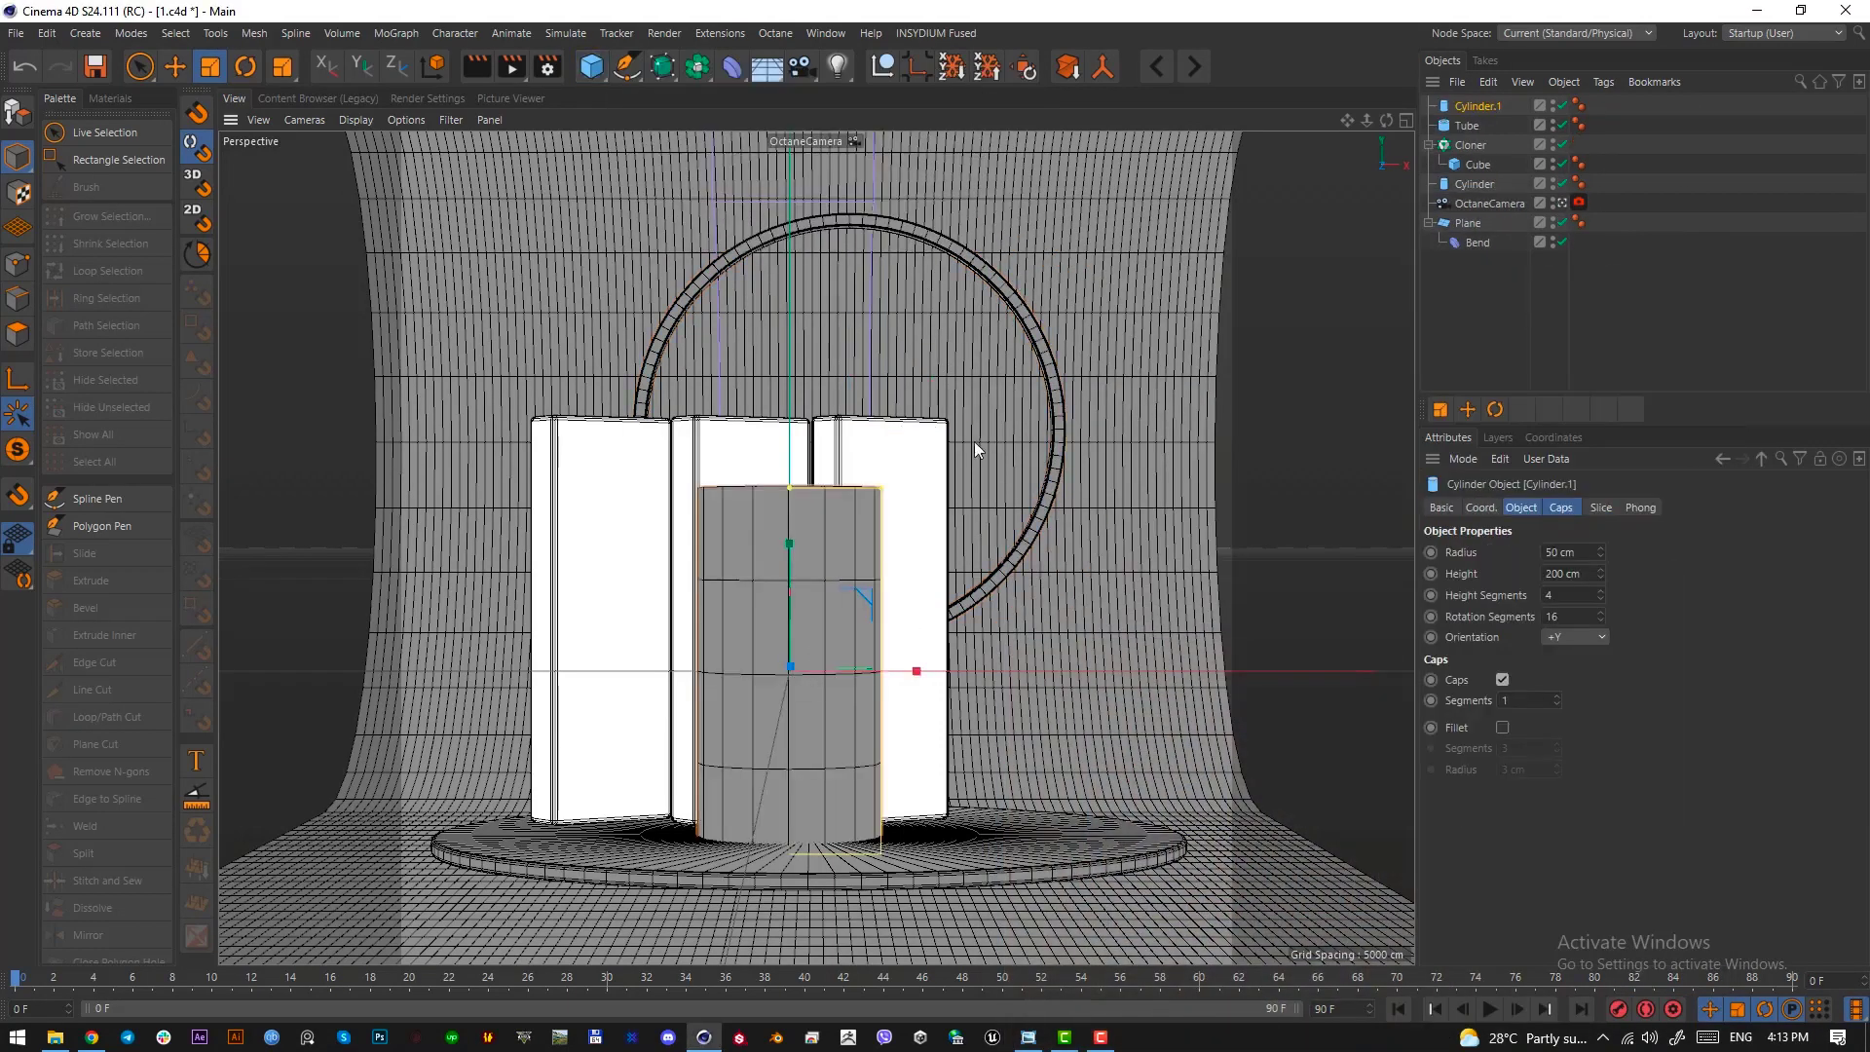
pyautogui.press('F2')
pyautogui.press('e')
pyautogui.scroll(3, 891, 739)
pyautogui.moveTo(931, 678); pyautogui.dragTo(1171, 631)
pyautogui.moveTo(1087, 488); pyautogui.dragTo(1073, 495)
pyautogui.moveTo(1092, 596); pyautogui.dragTo(1088, 581)
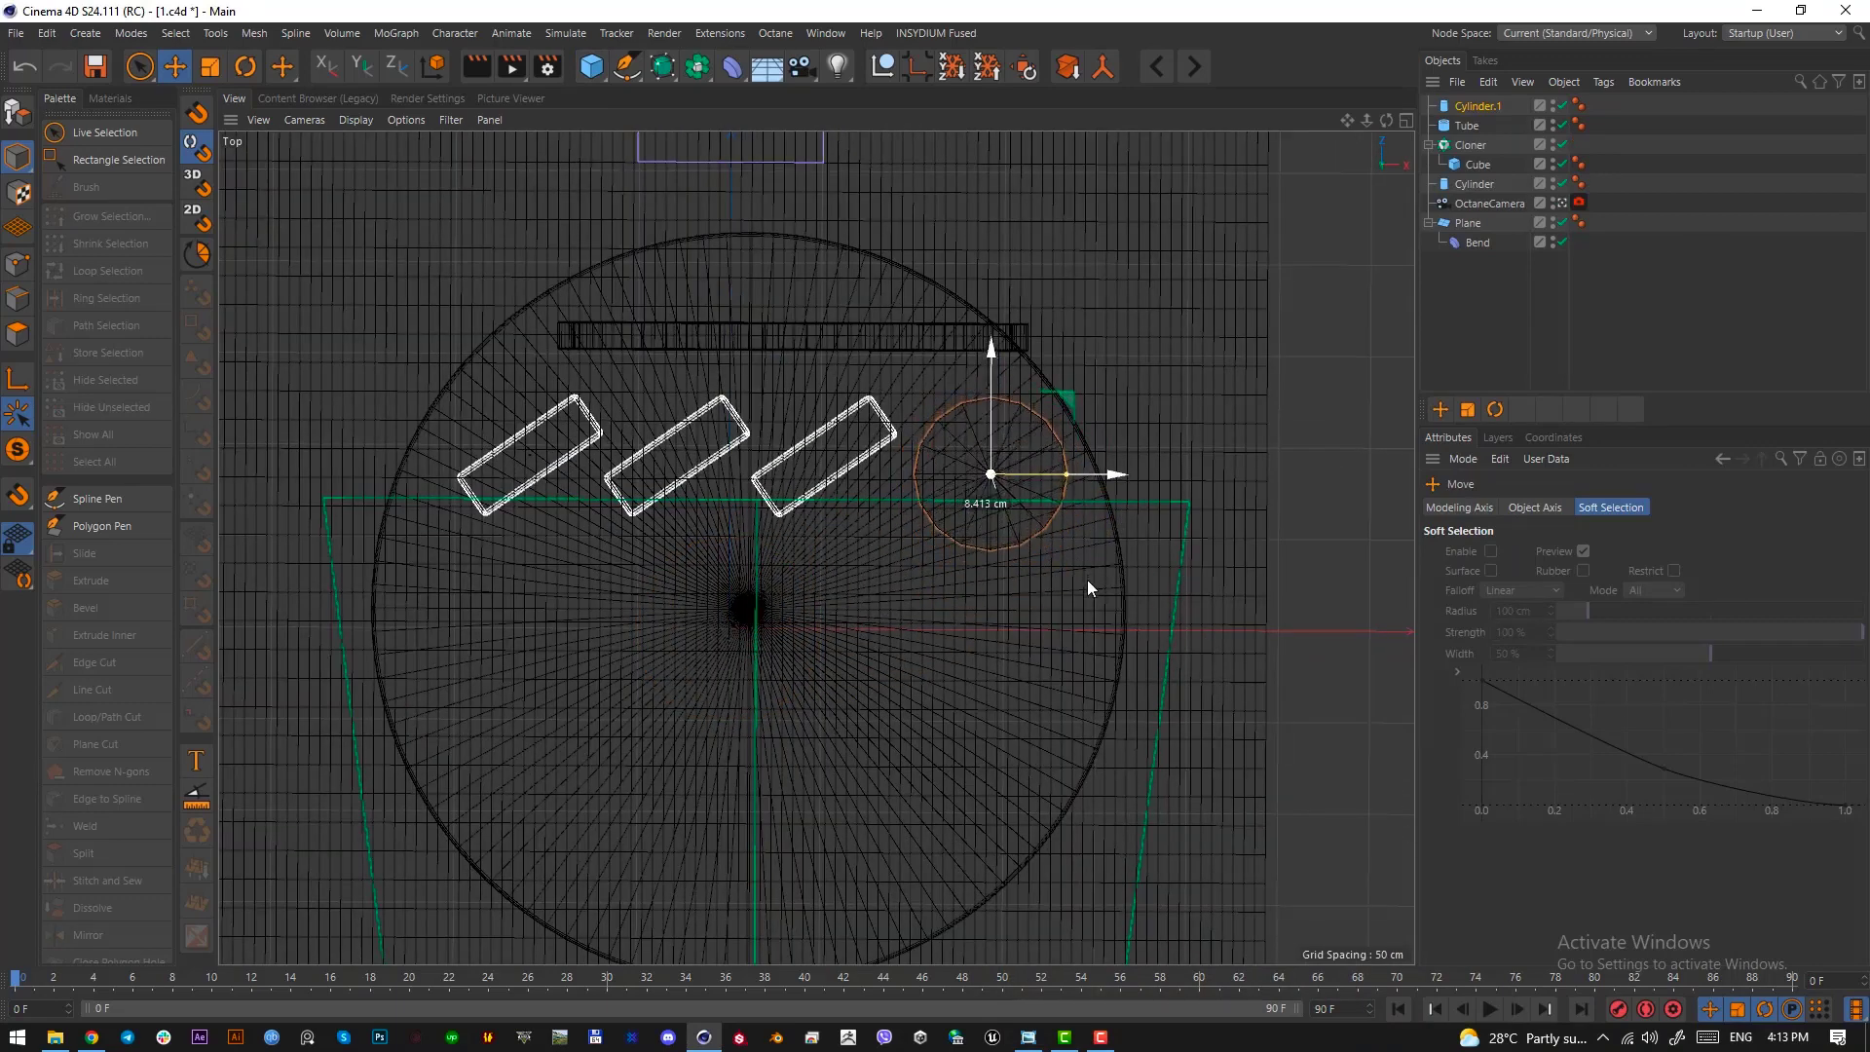
pyautogui.press('F1')
# Set the new cylinder's height segments to 1
pyautogui.click(1464, 105)
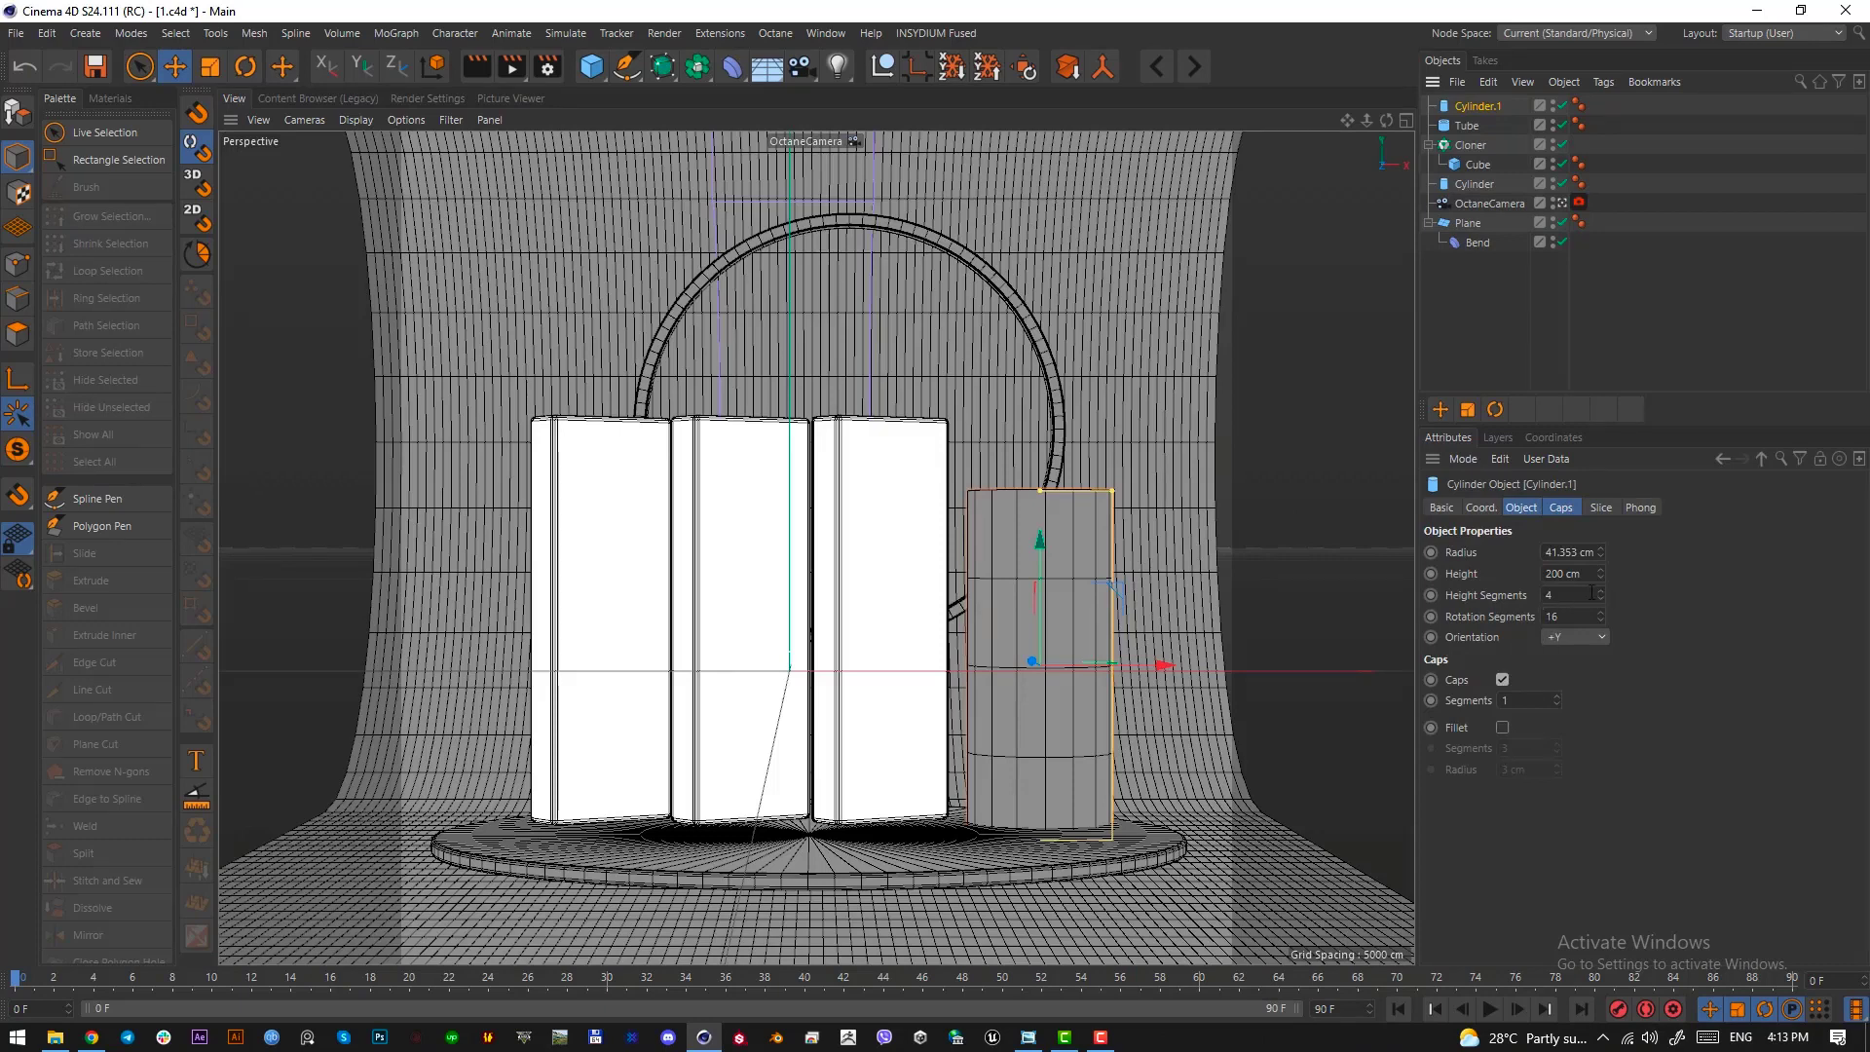
pyautogui.write('1')
pyautogui.press('Return')
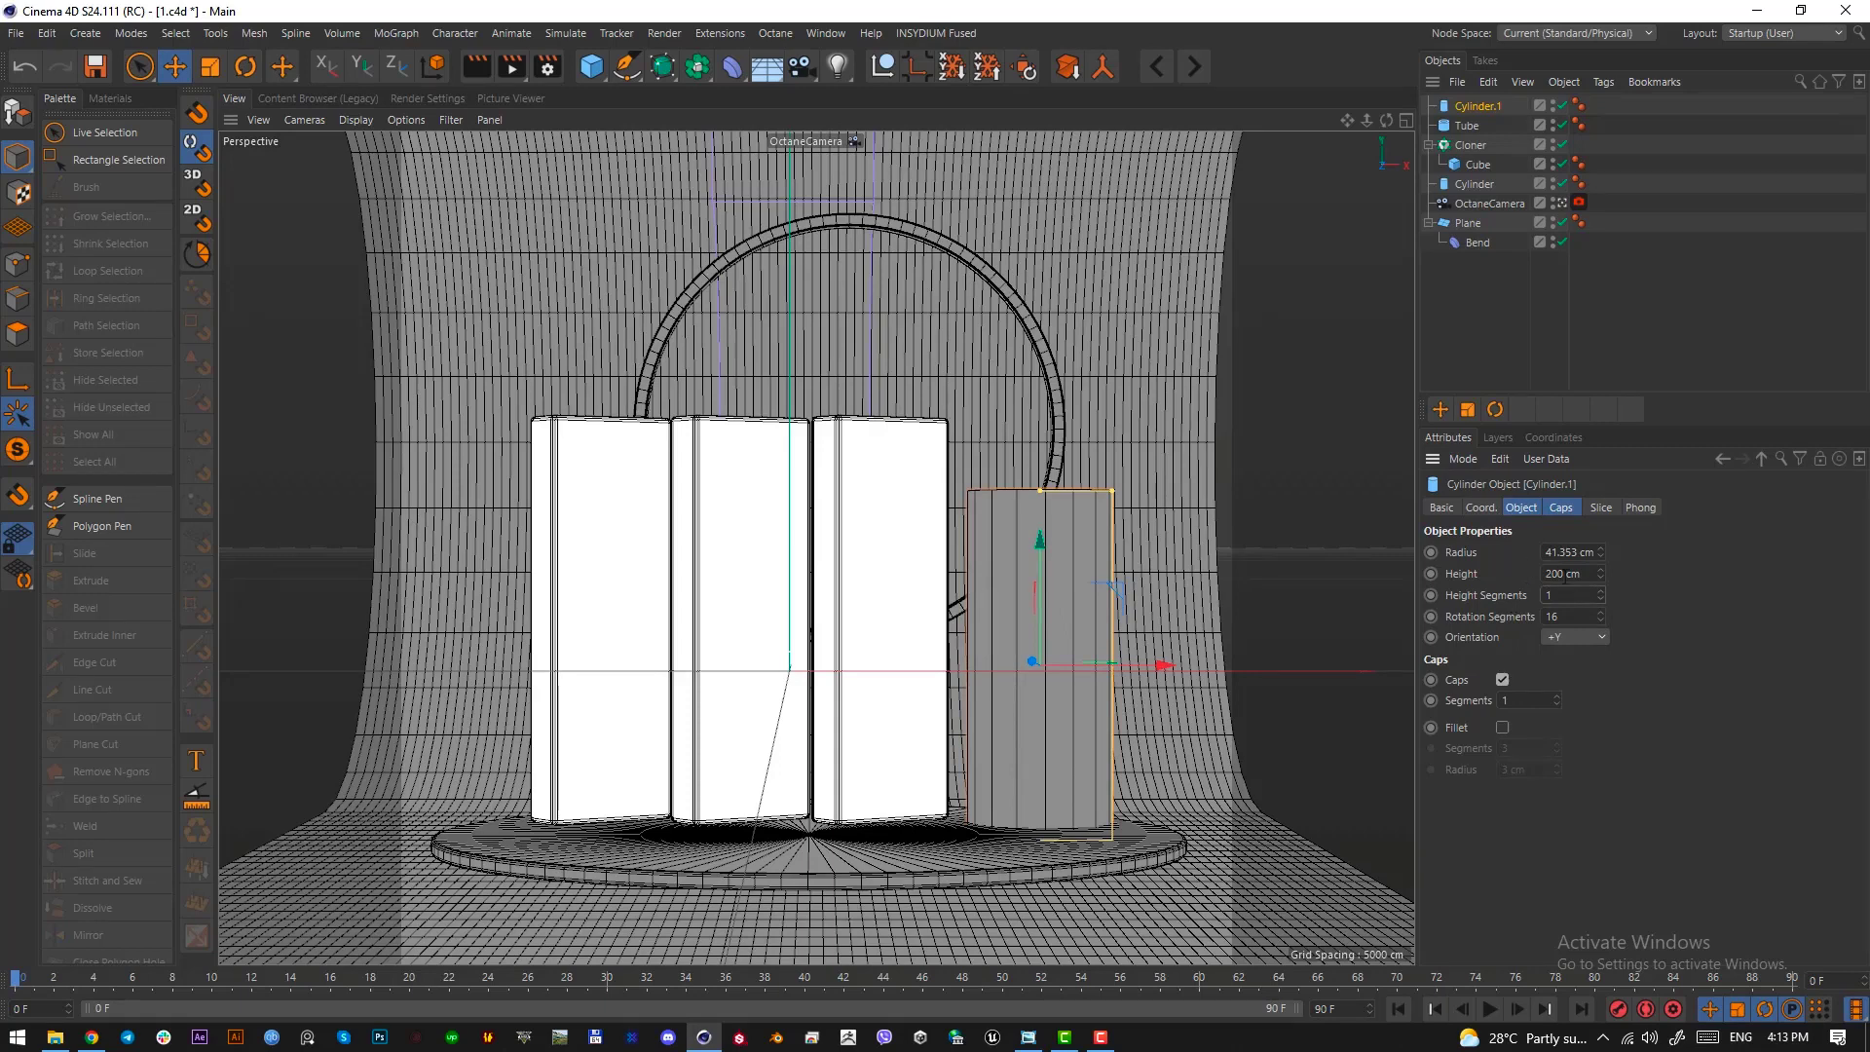
# Set the new cylinder's rotation segments to 60, reduce its radius to about 37 cm and raise it about 11 cm
pyautogui.doubleClick(1574, 617)
pyautogui.write('50')
pyautogui.press('Return')
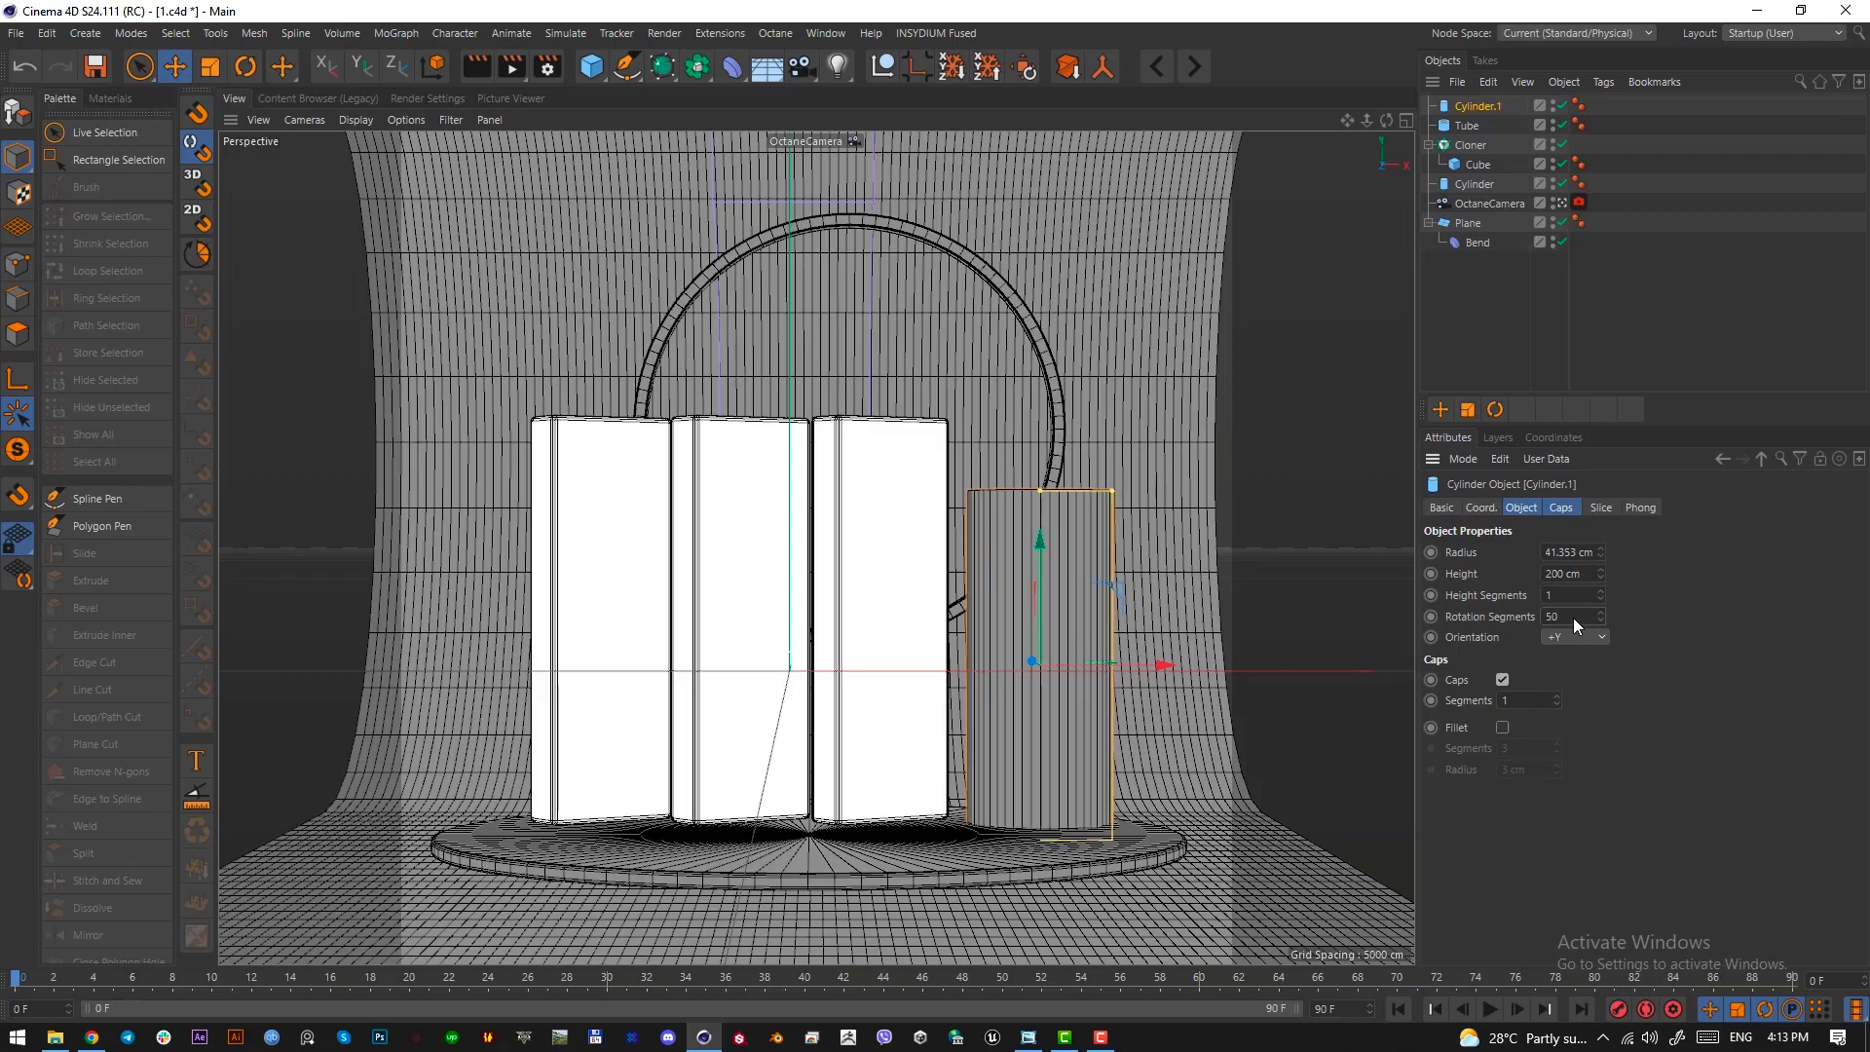
pyautogui.write('60')
pyautogui.press('Return')
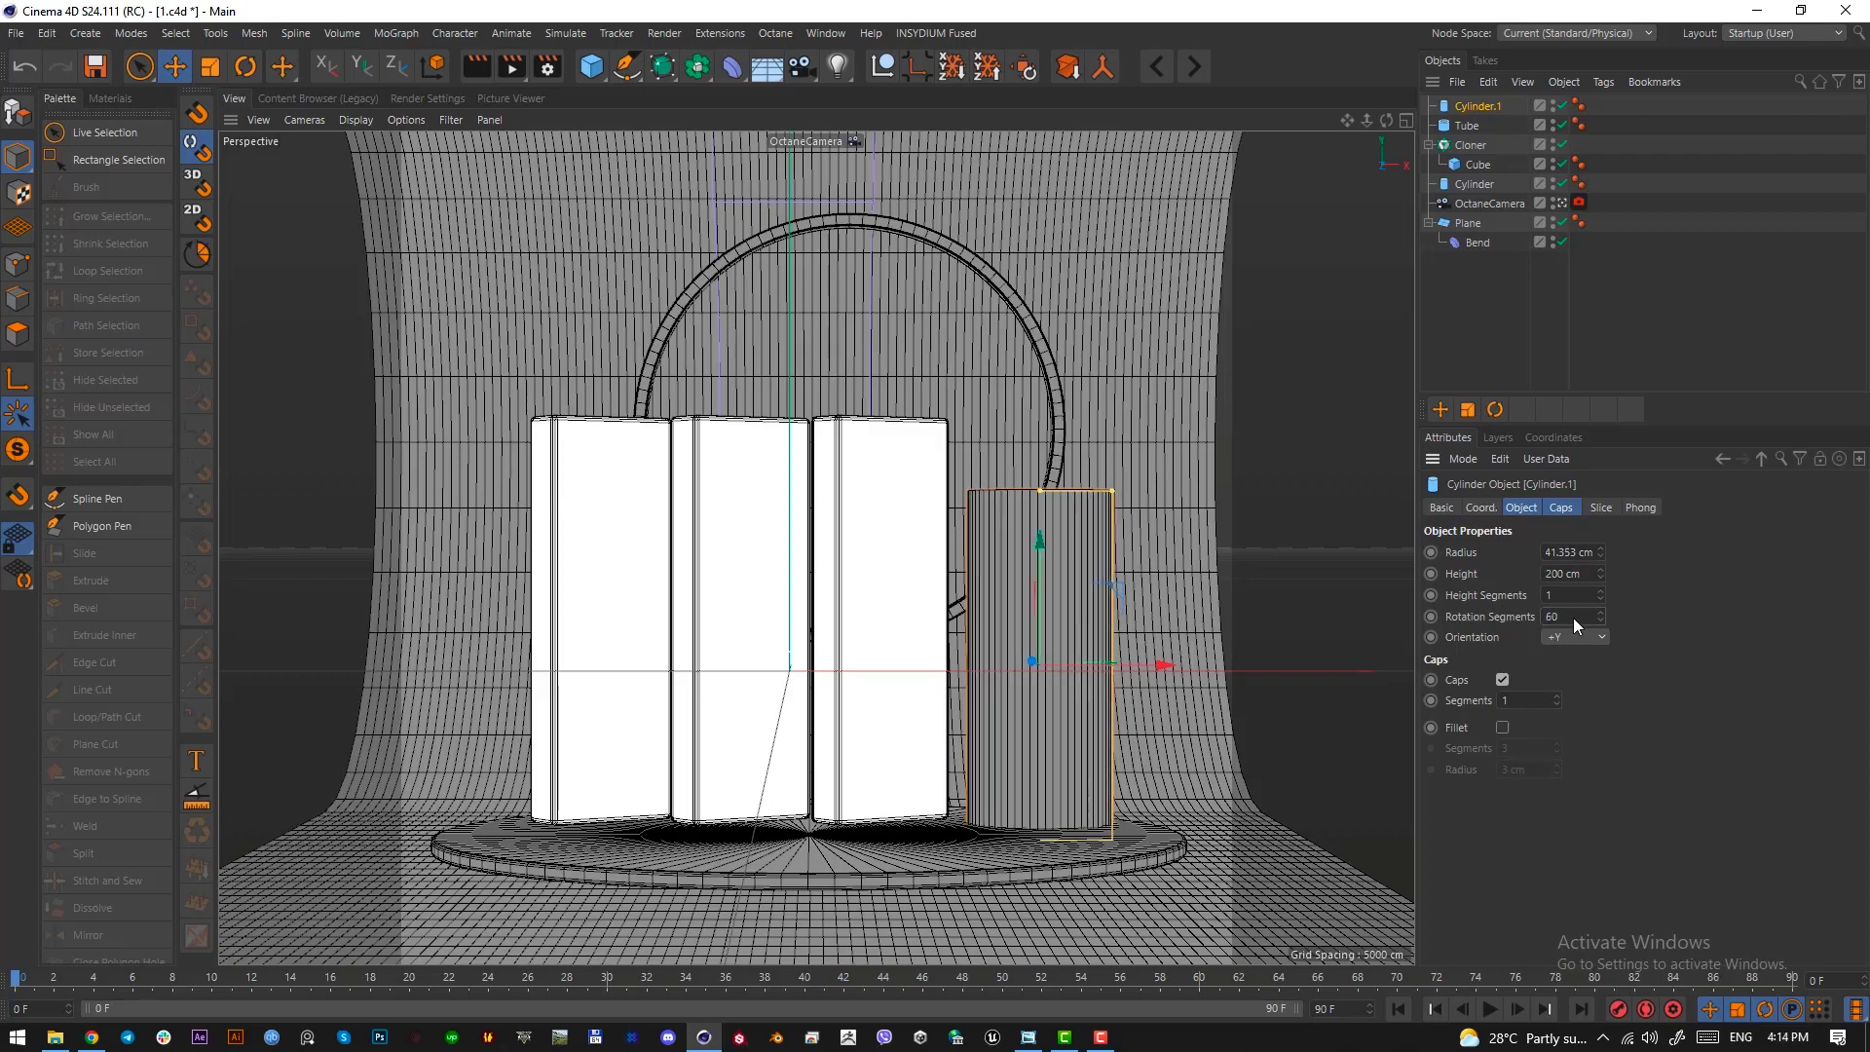
pyautogui.moveTo(1111, 492); pyautogui.dragTo(1055, 567)
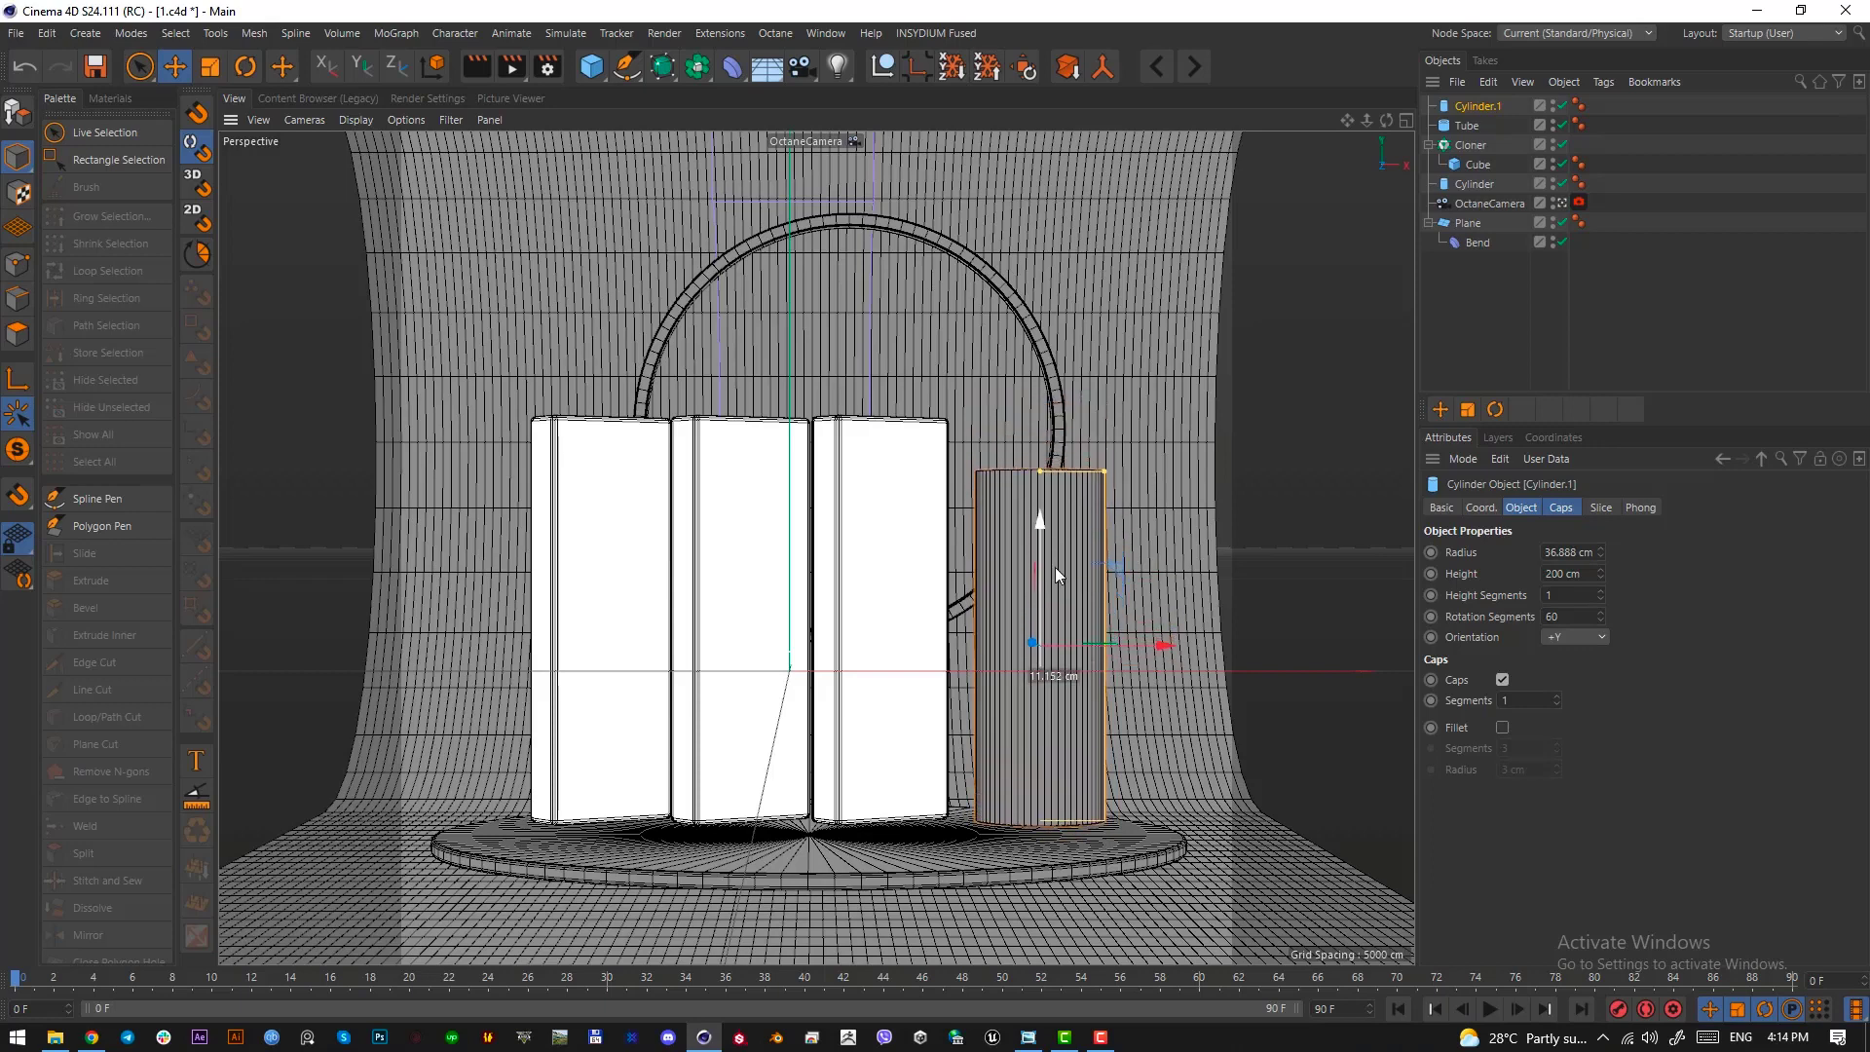
# Examine the lilac cylinder's wide upper part and narrower lower part in the reference image
pyautogui.click(1028, 1038)
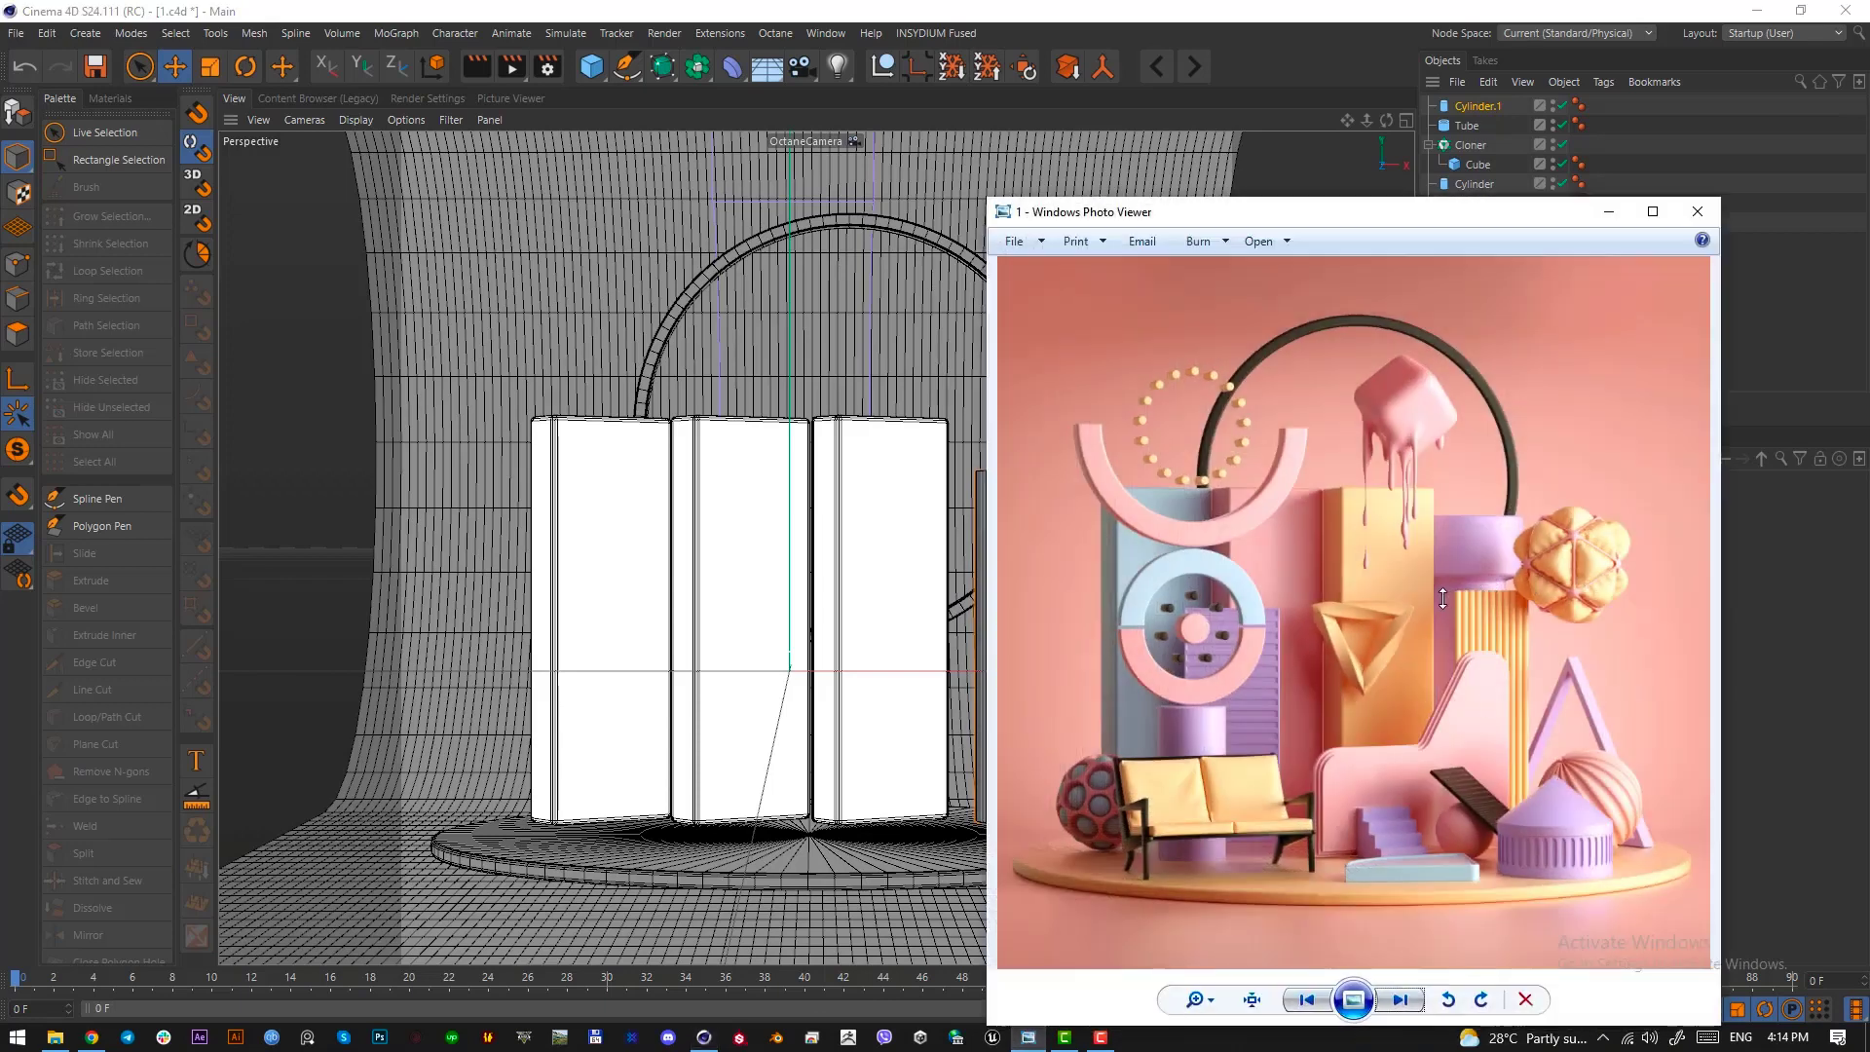
pyautogui.scroll(3, 1452, 618)
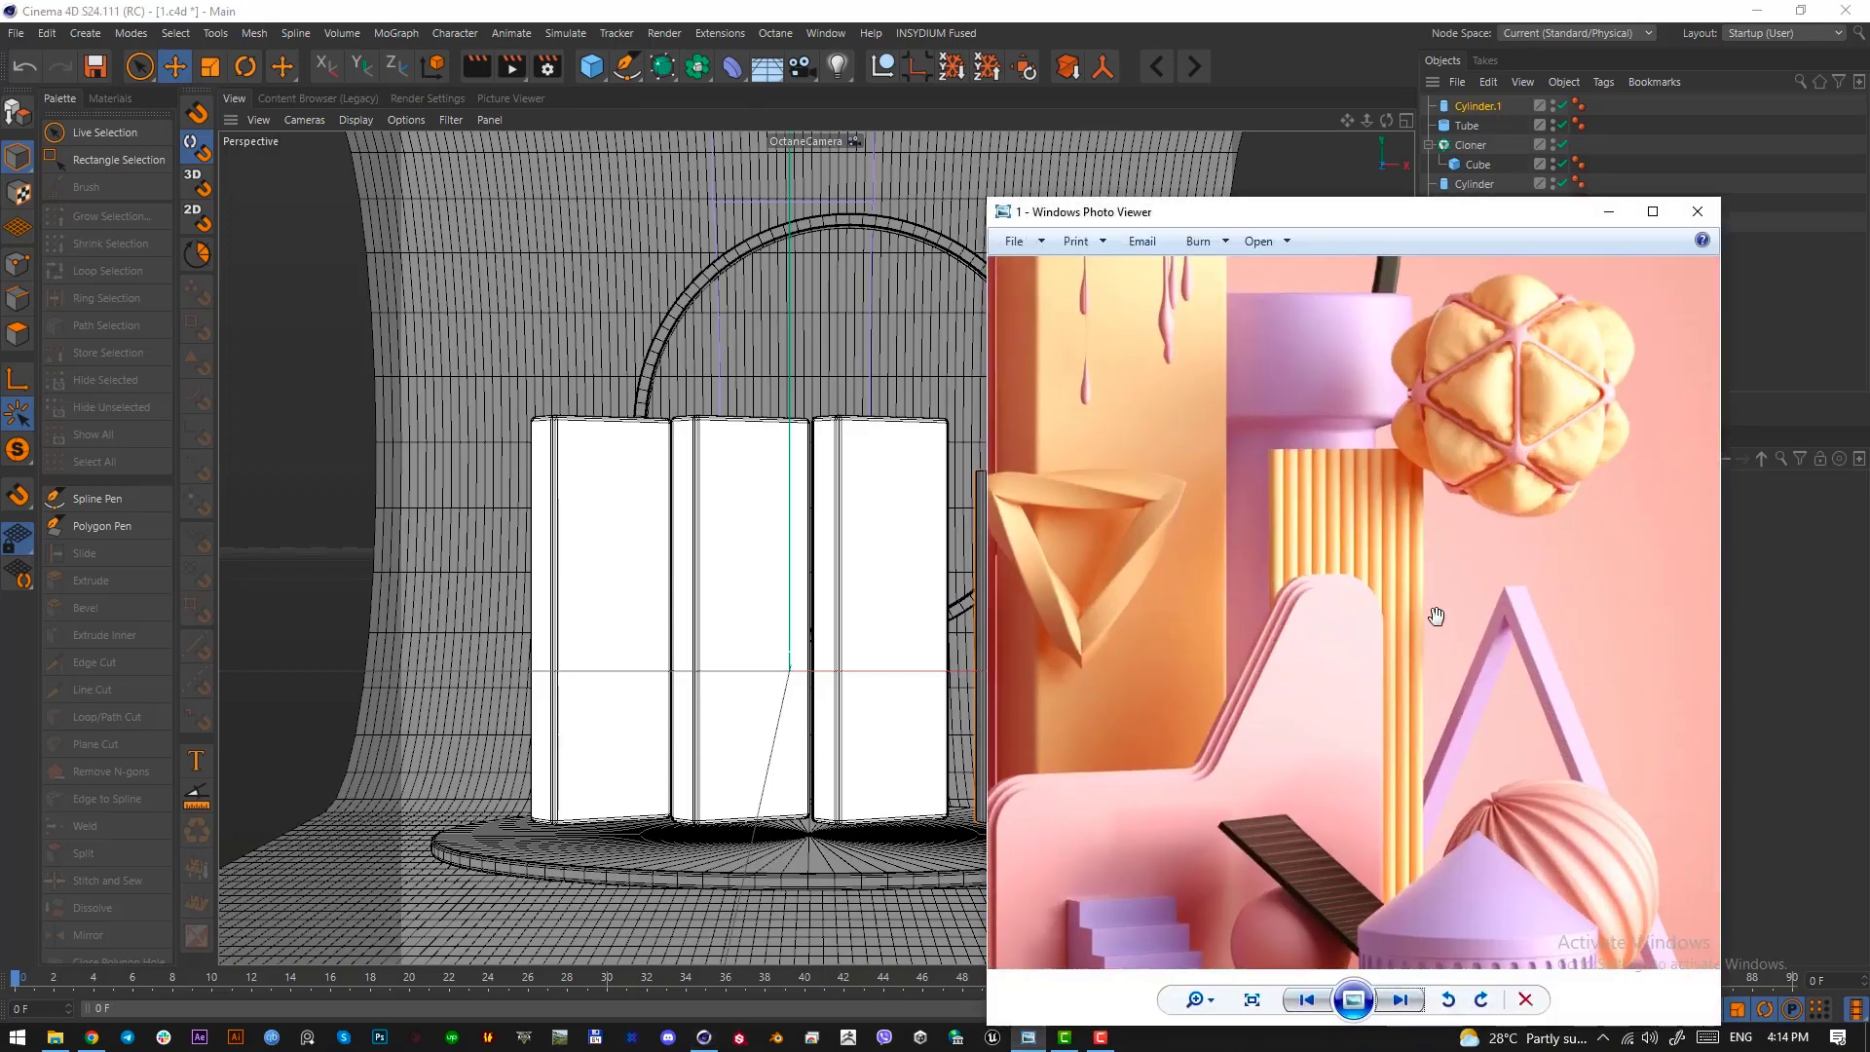
pyautogui.press('Print')
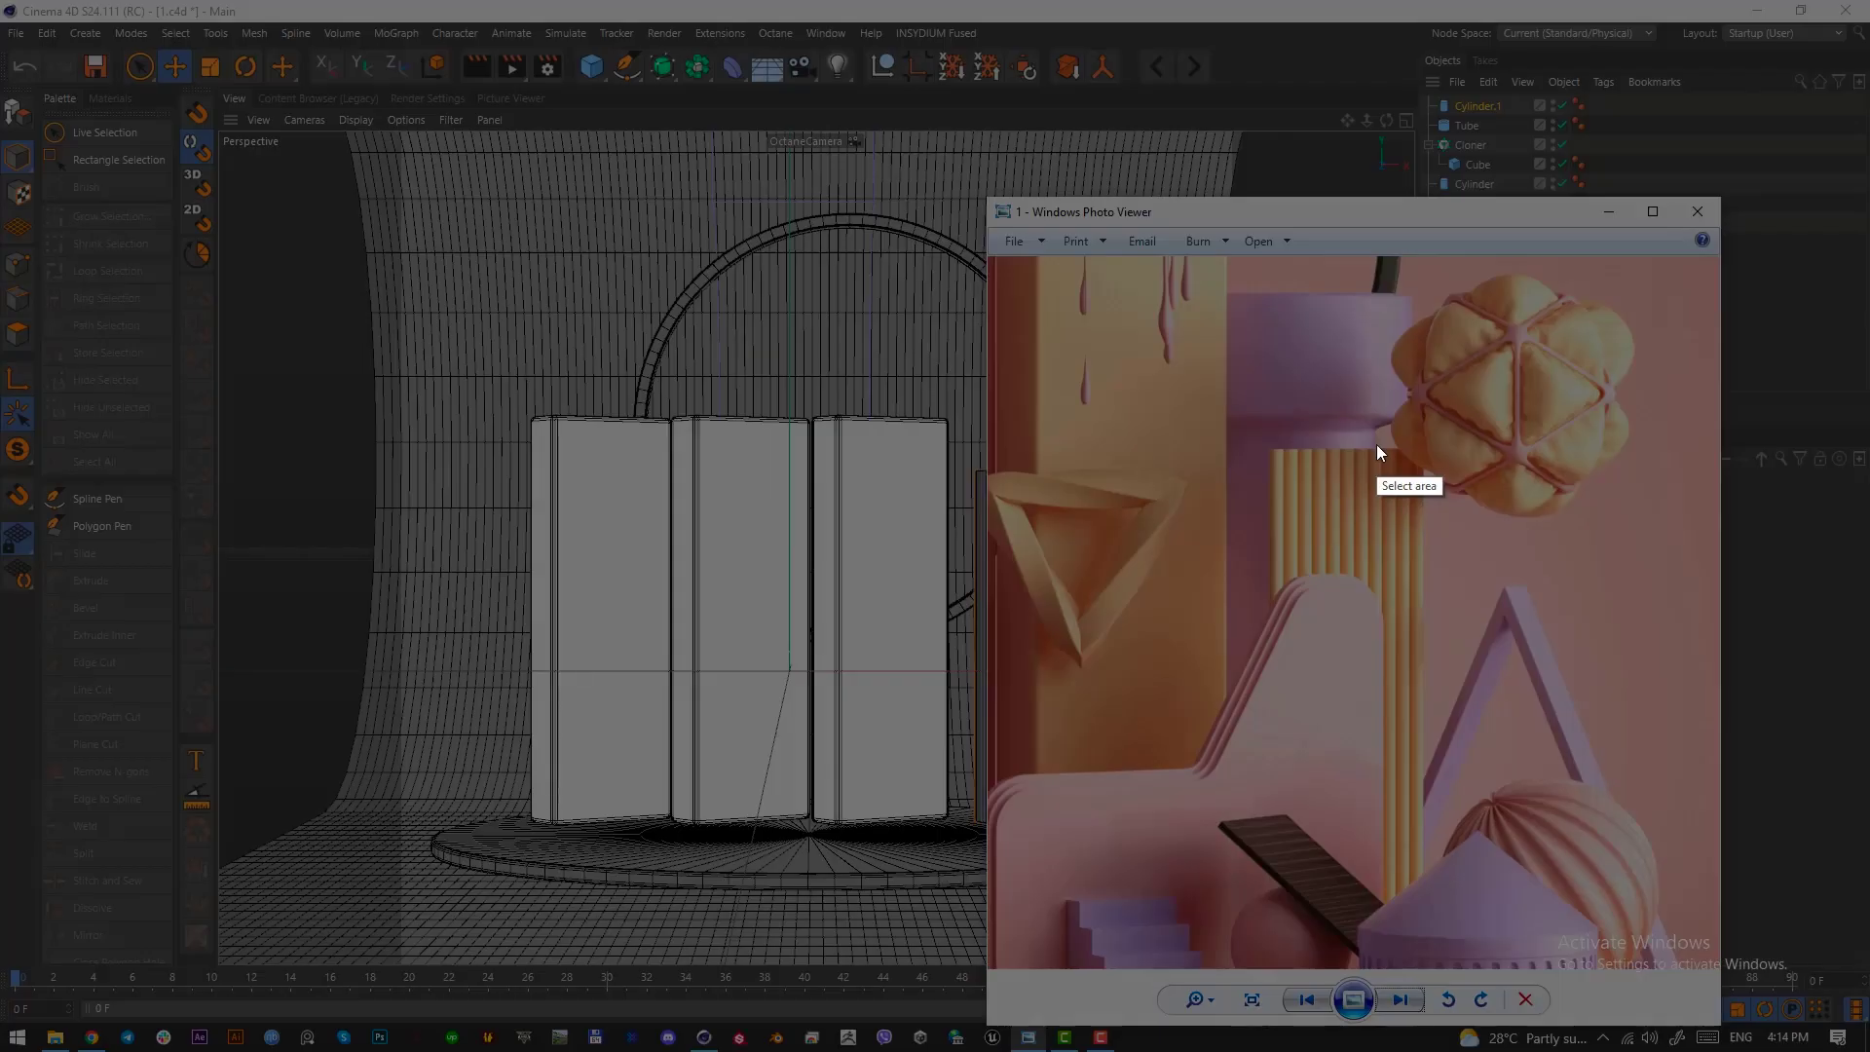
pyautogui.rightClick(1383, 429)
pyautogui.click(1459, 564)
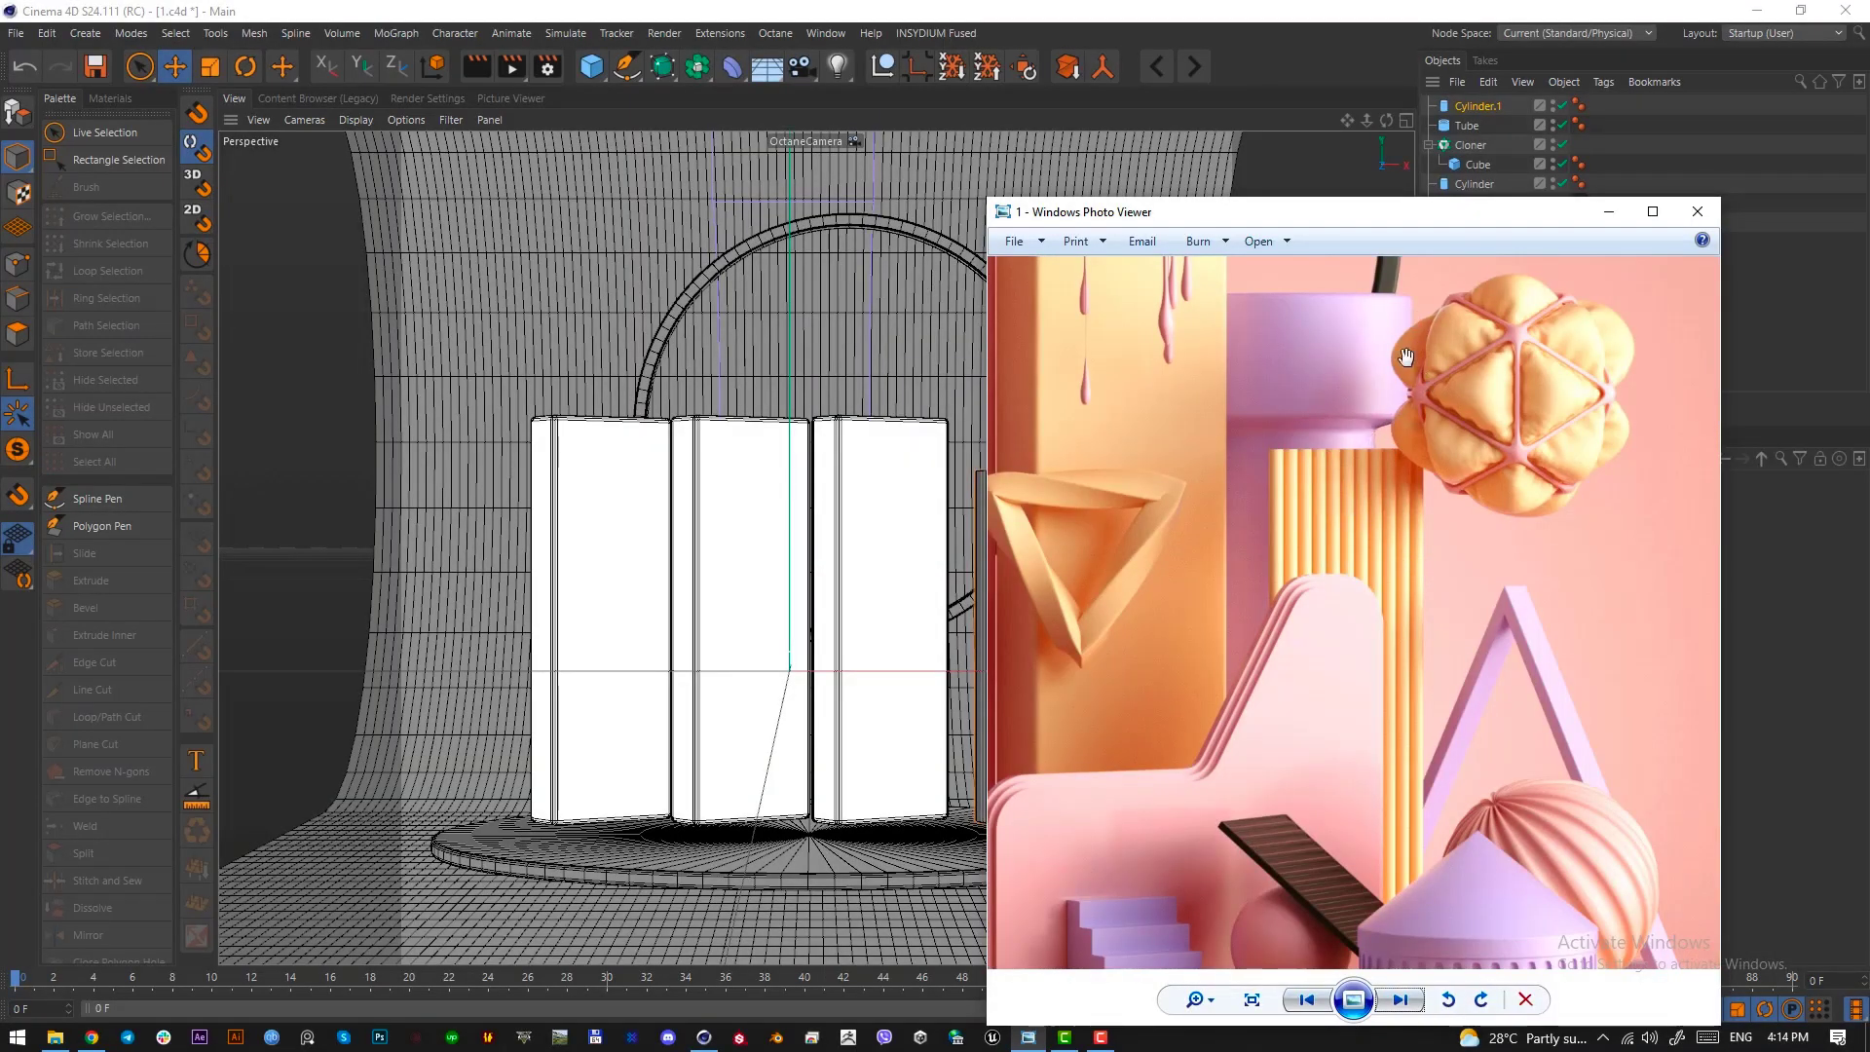
pyautogui.click(1697, 217)
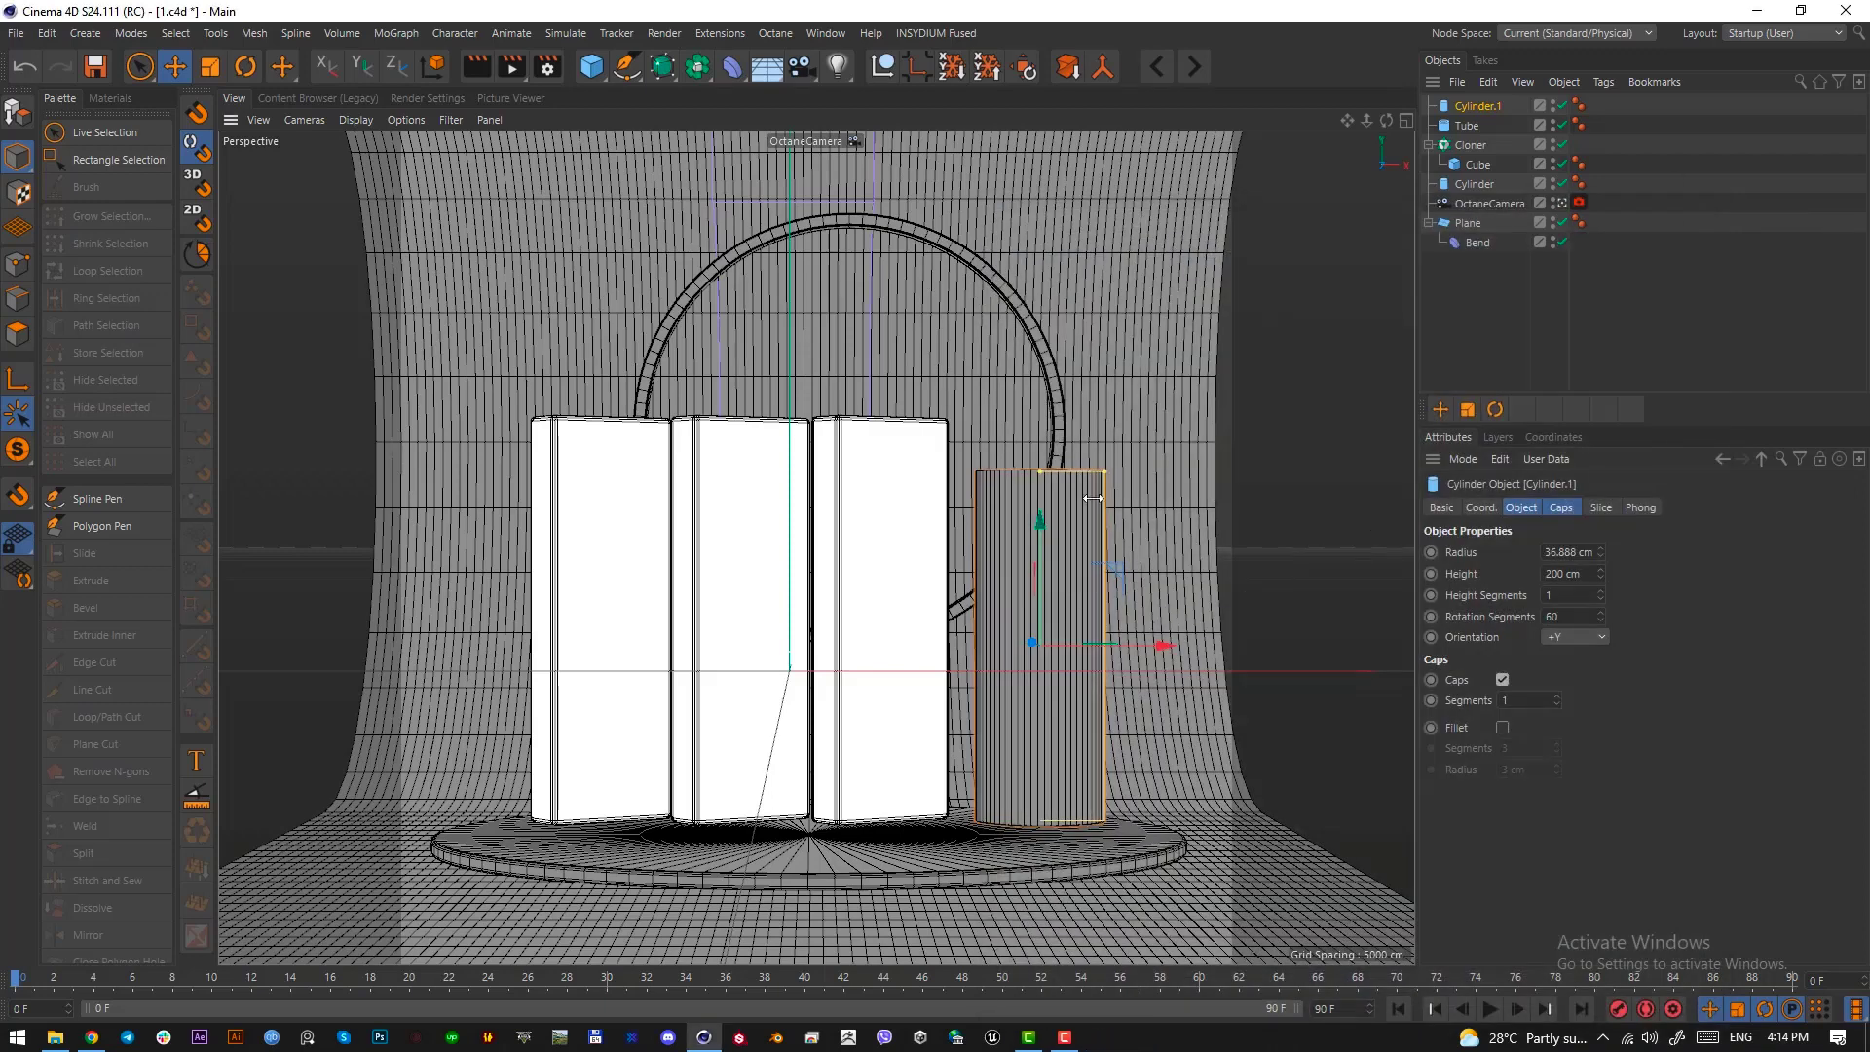
# Reduce the new cylinder's radius to about 25 cm and make it an editable polygon object
pyautogui.moveTo(1100, 475); pyautogui.dragTo(1084, 480)
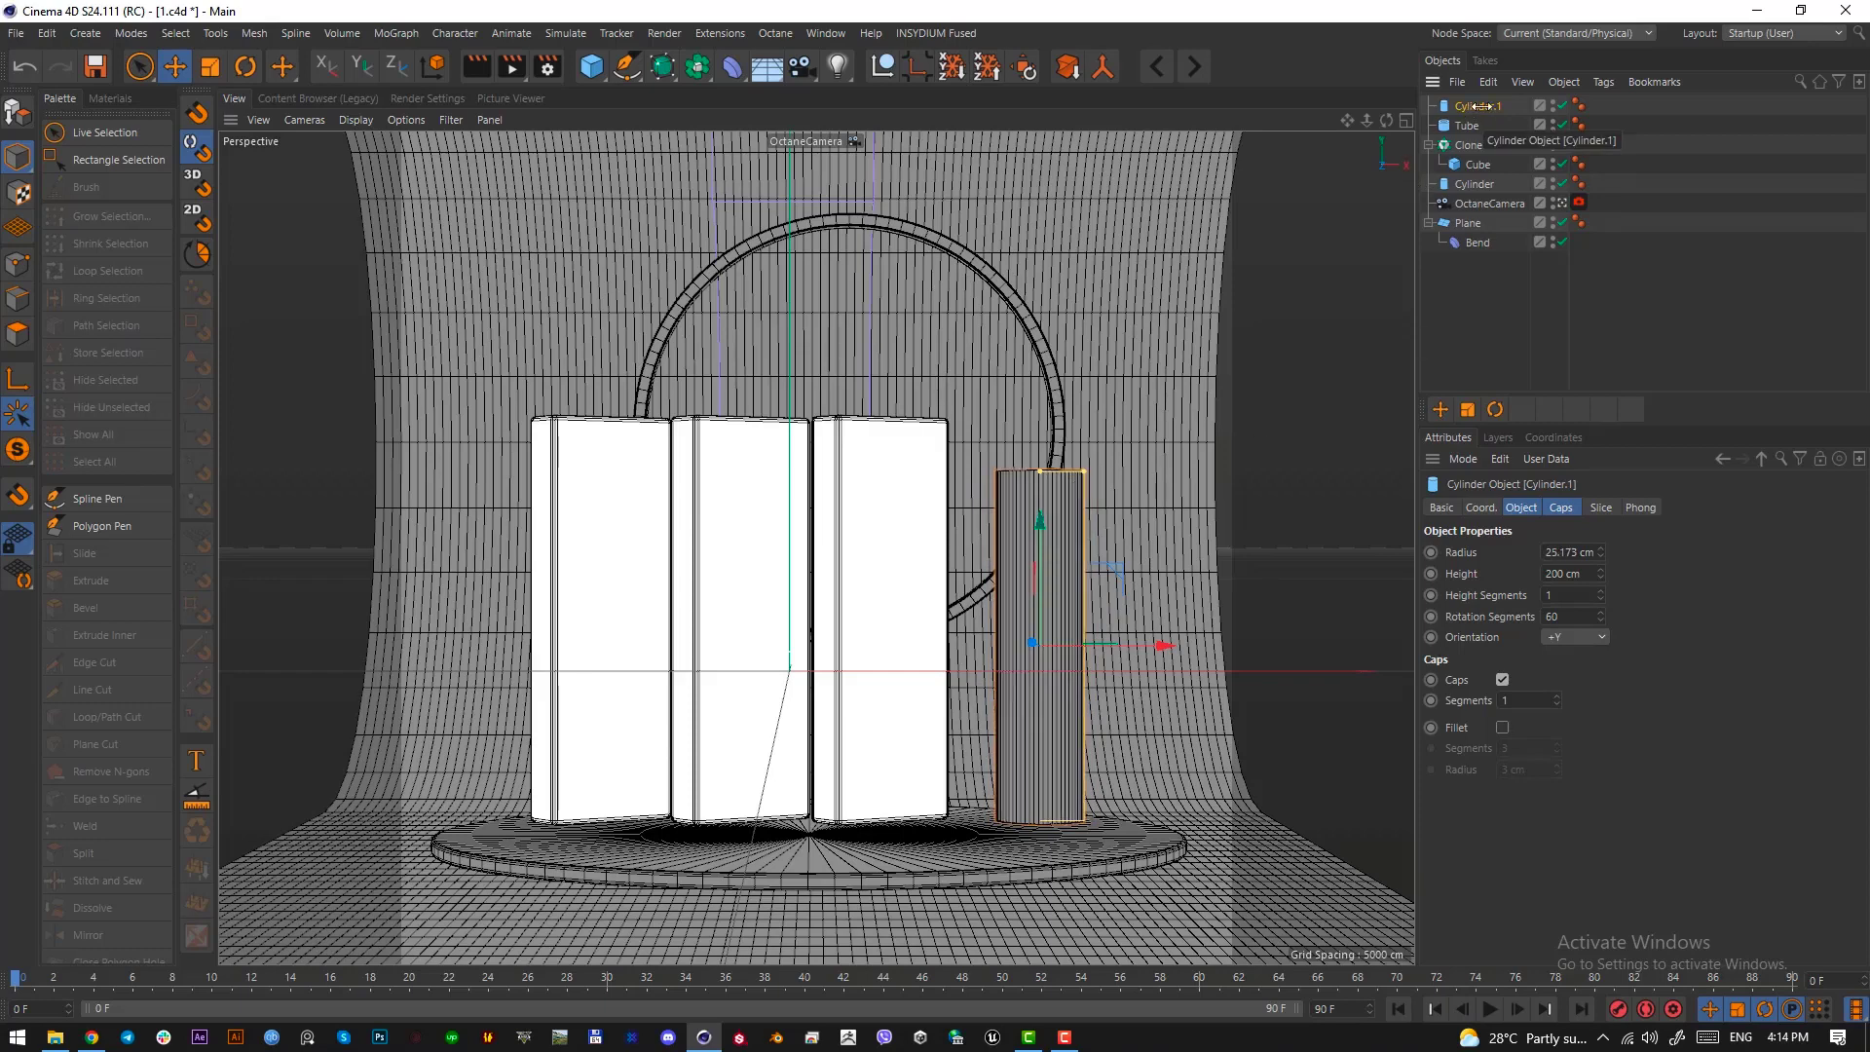
pyautogui.press('c')
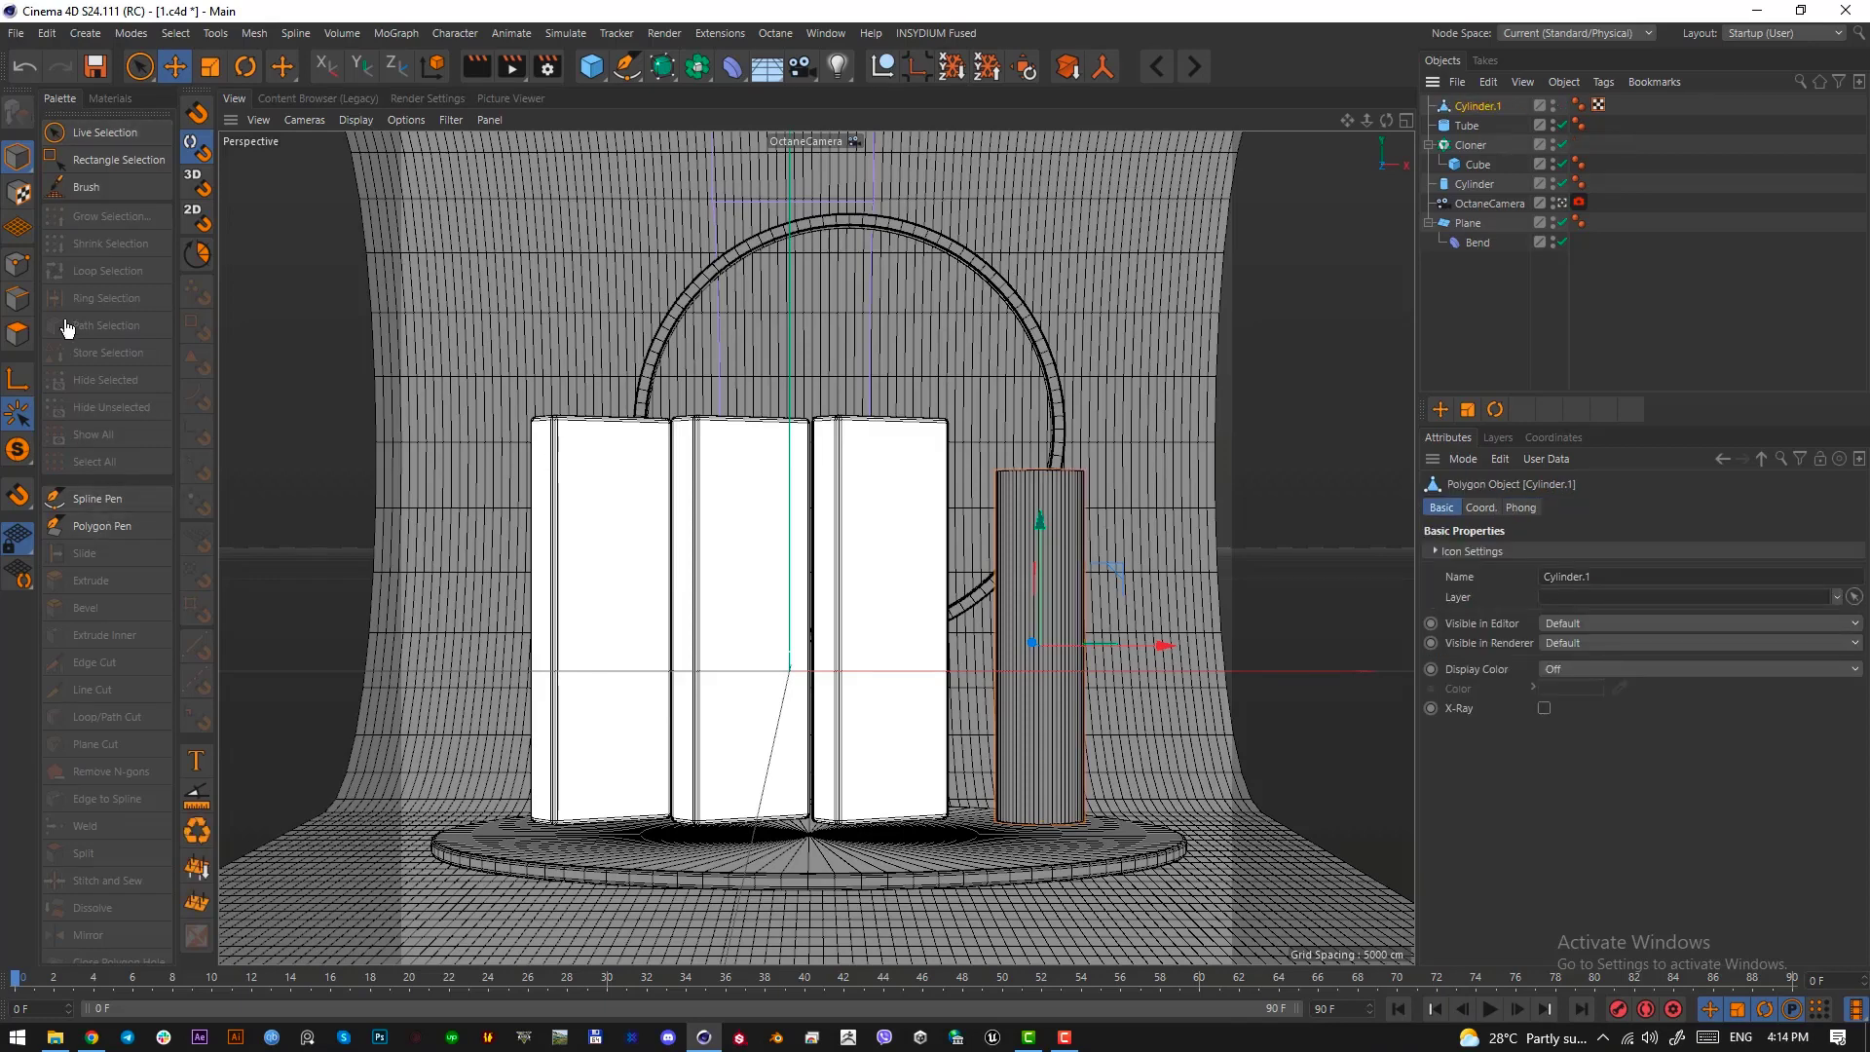
# Cut an edge loop around the editable cylinder at about 76% of its height
pyautogui.click(15, 307)
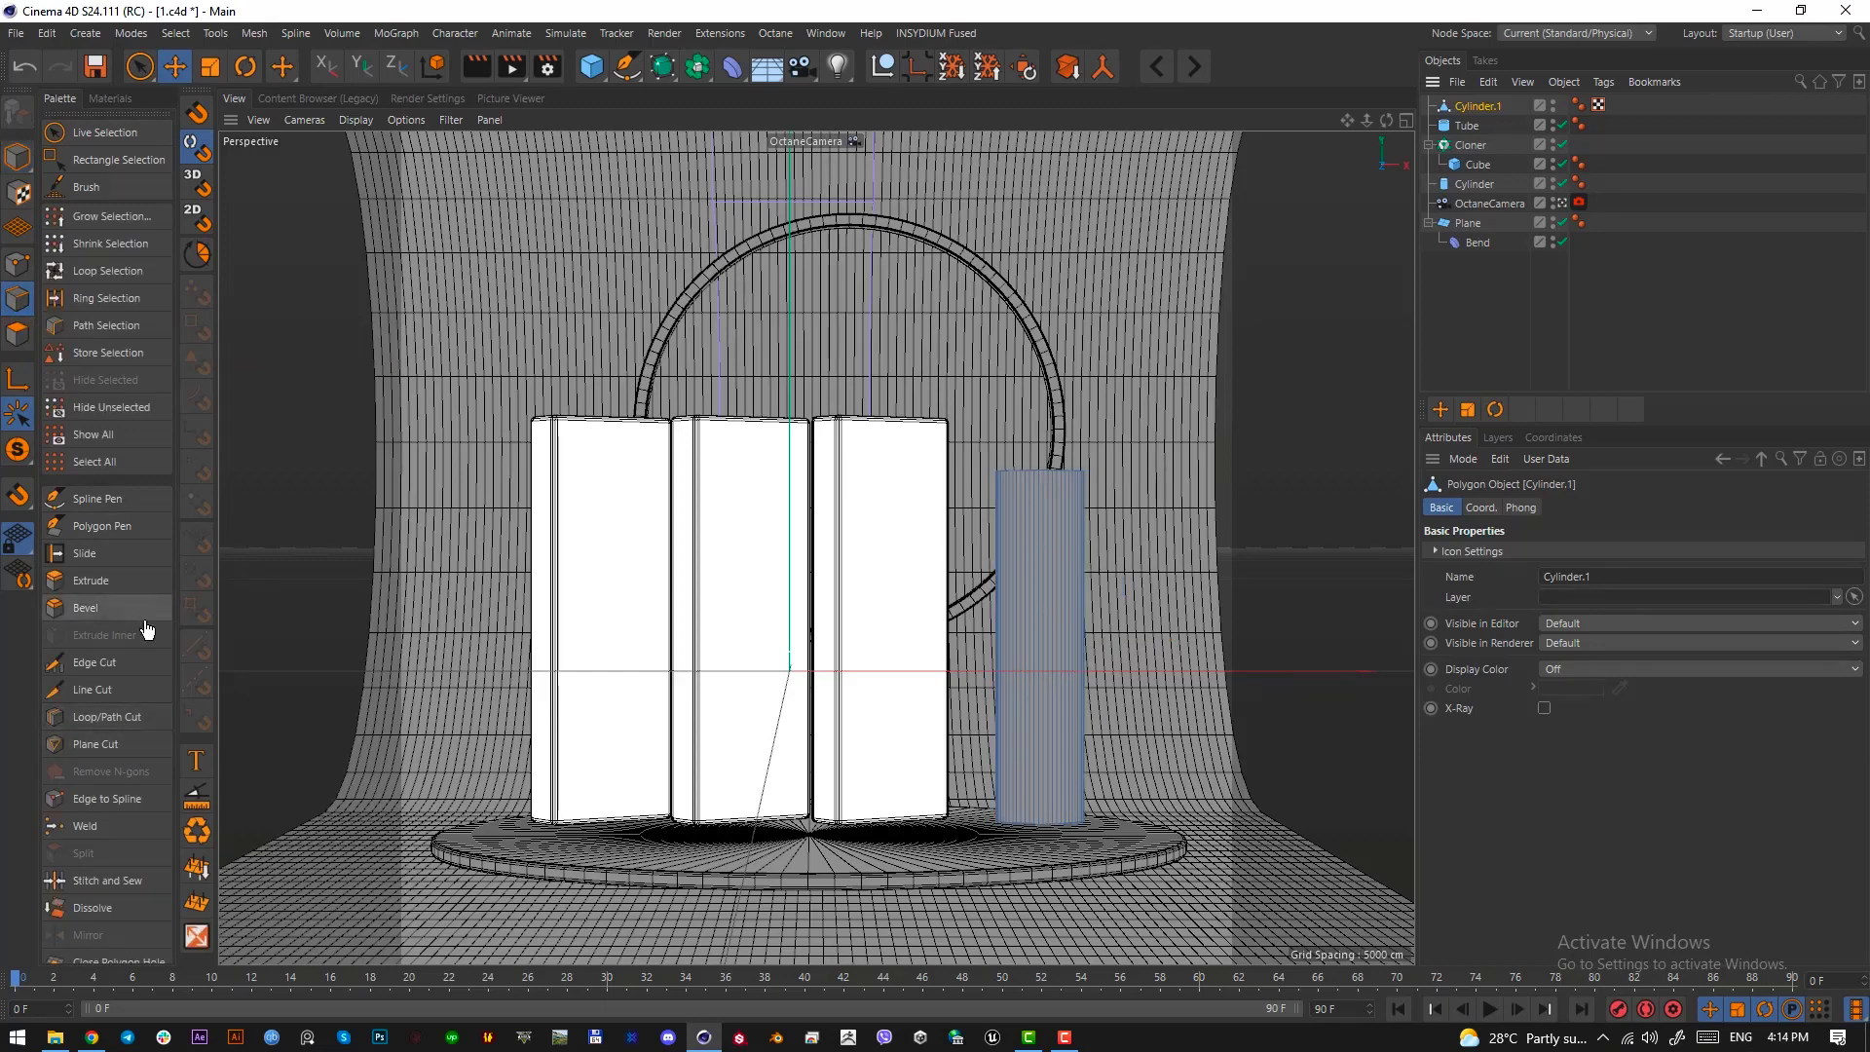
pyautogui.click(135, 692)
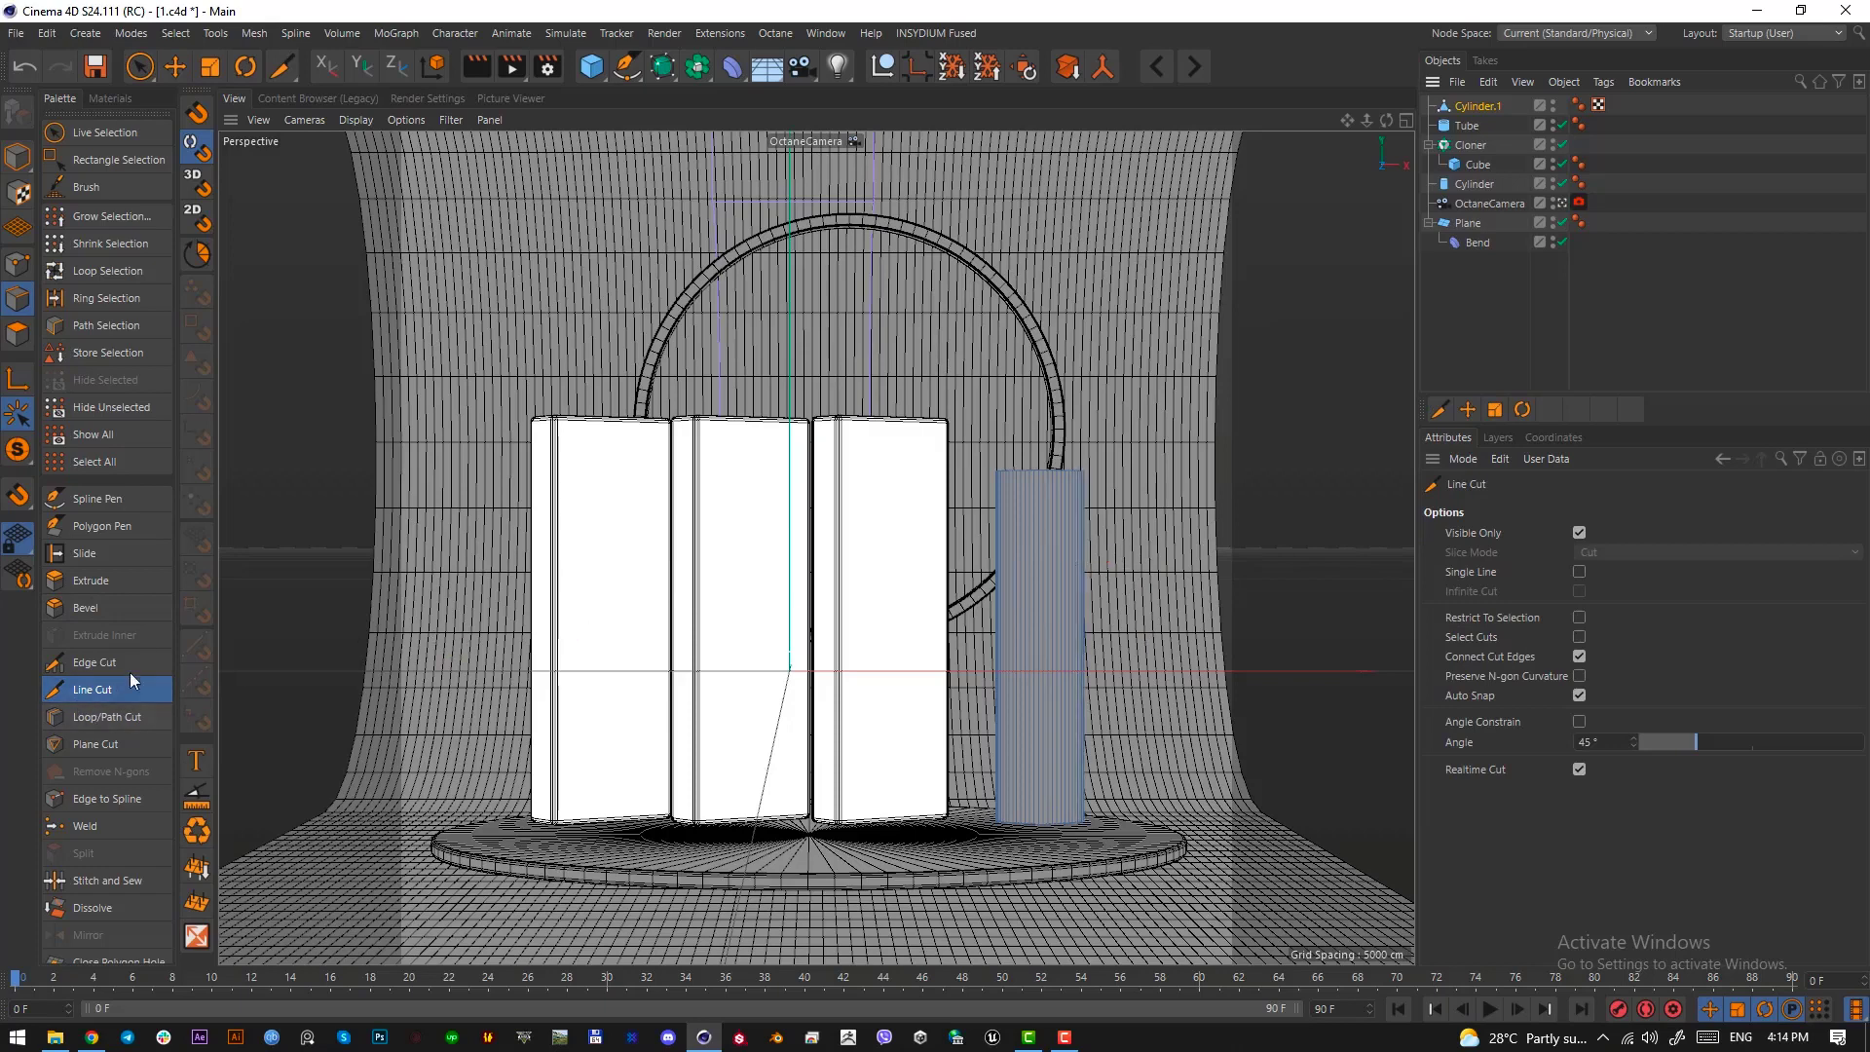
pyautogui.click(122, 723)
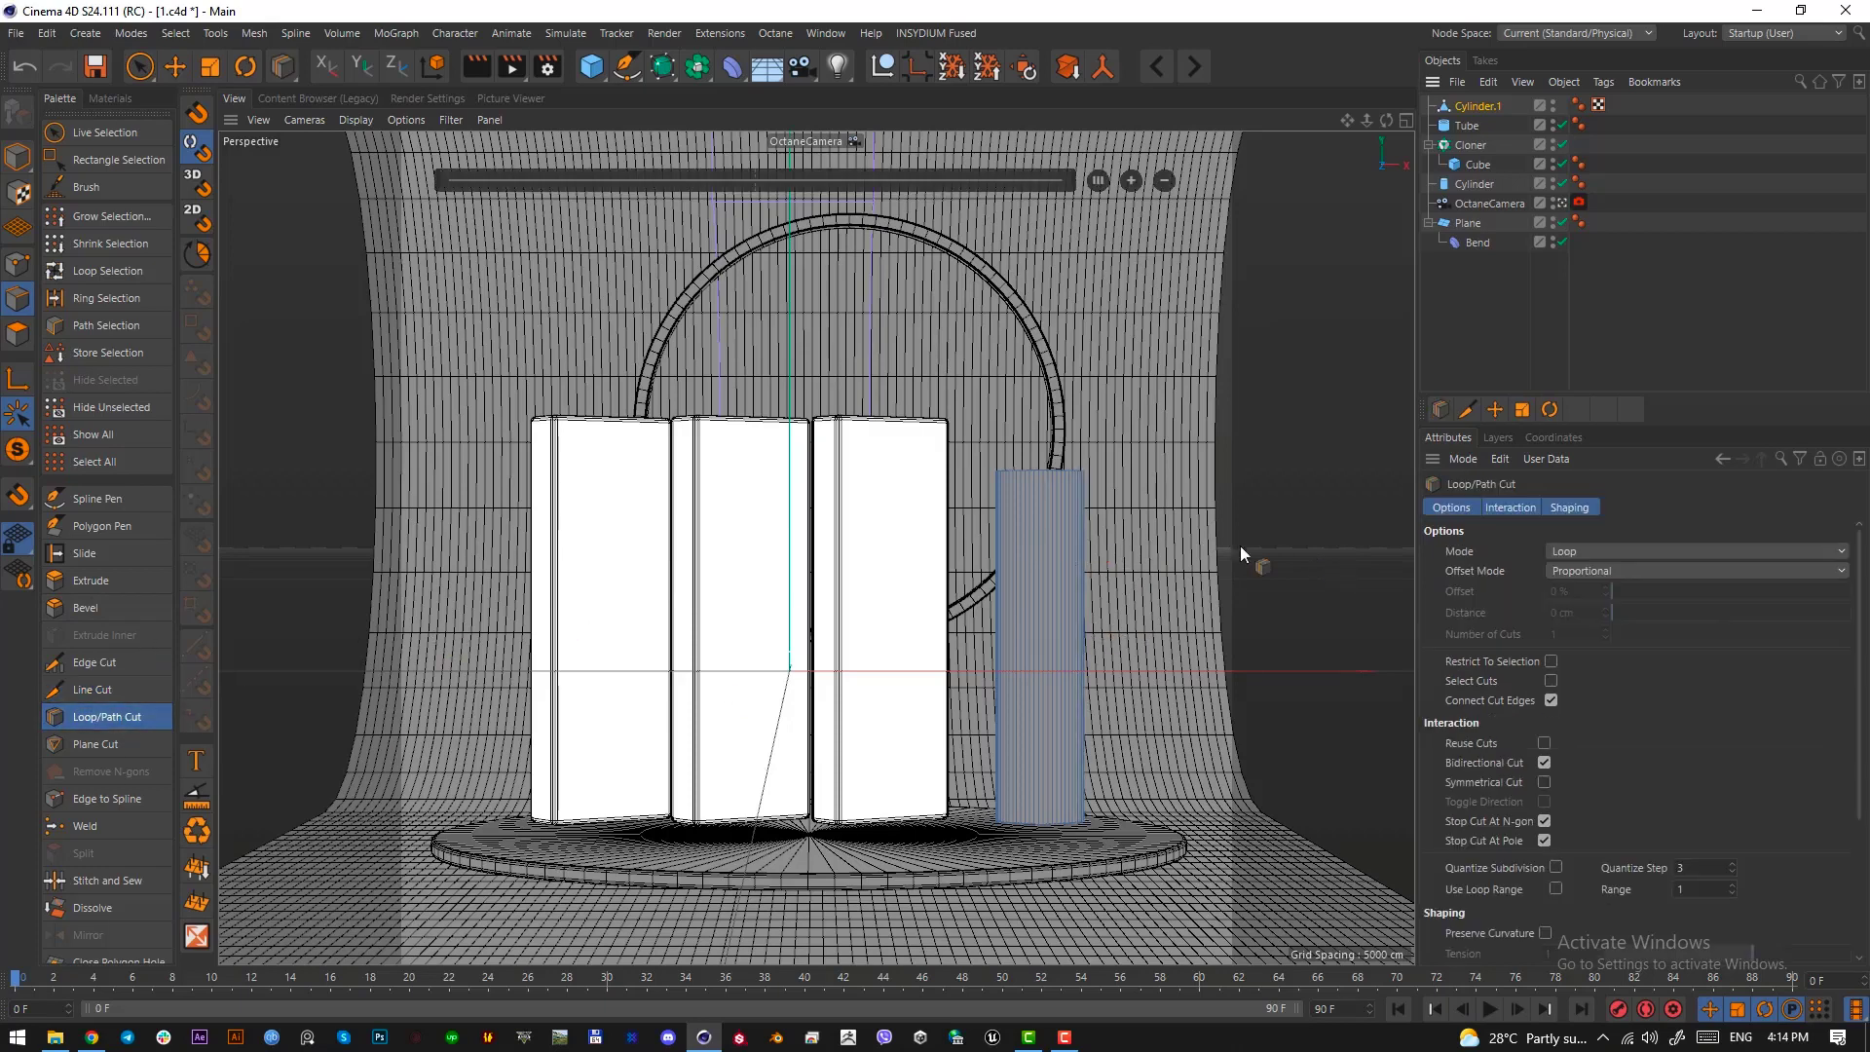
pyautogui.click(1089, 561)
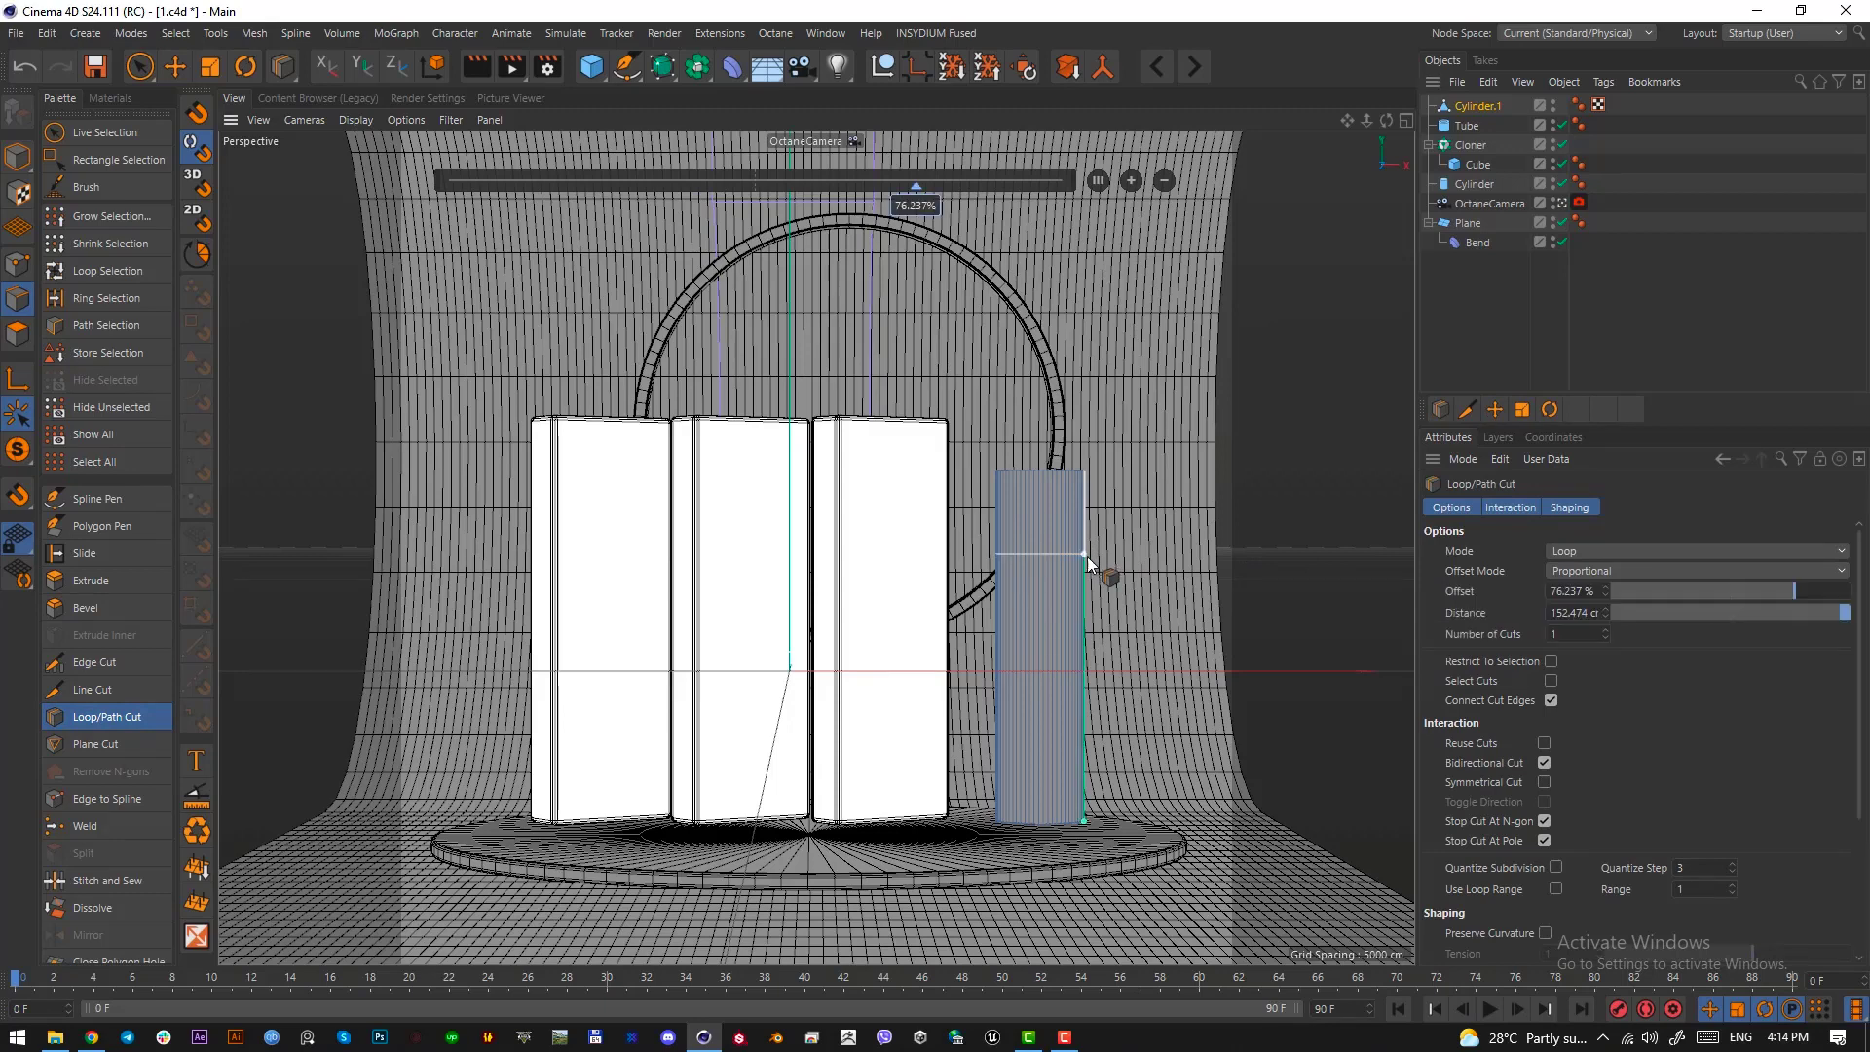
# Add a Protection tag to the OctaneCamera
pyautogui.rightClick(1520, 202)
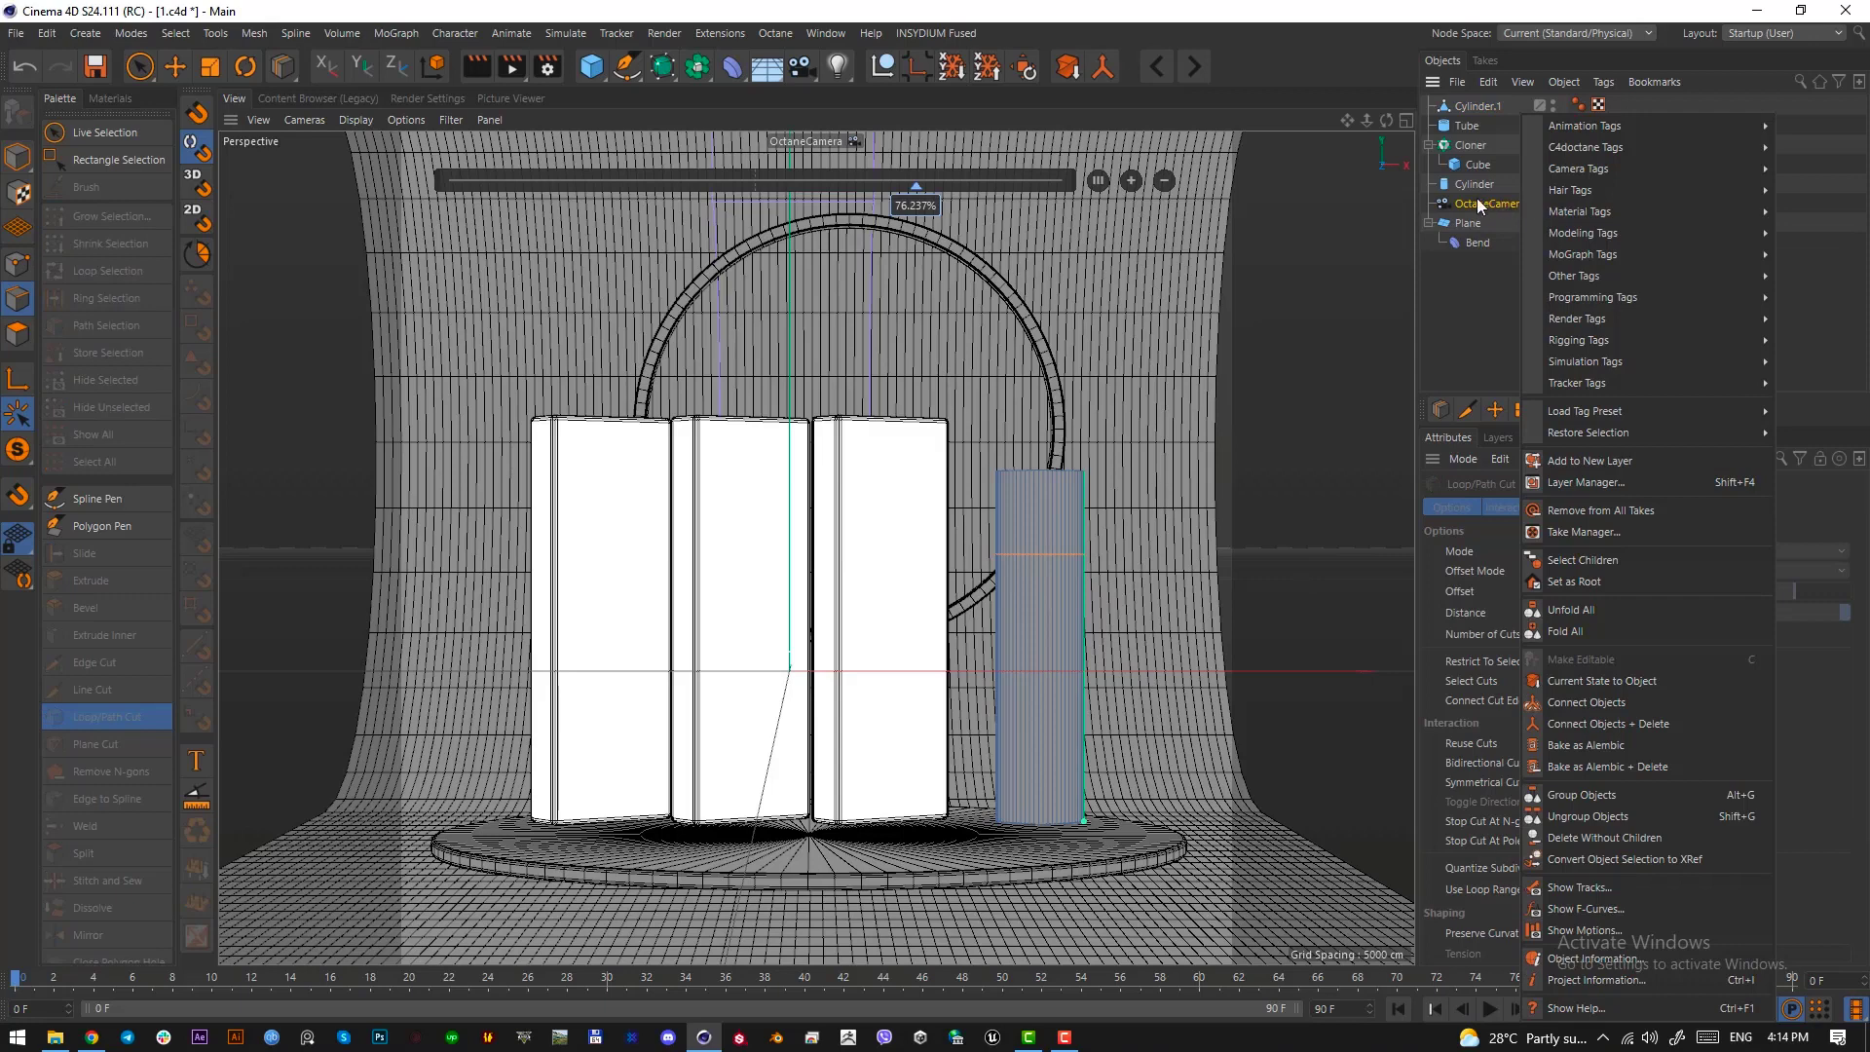
pyautogui.moveTo(1590, 168)
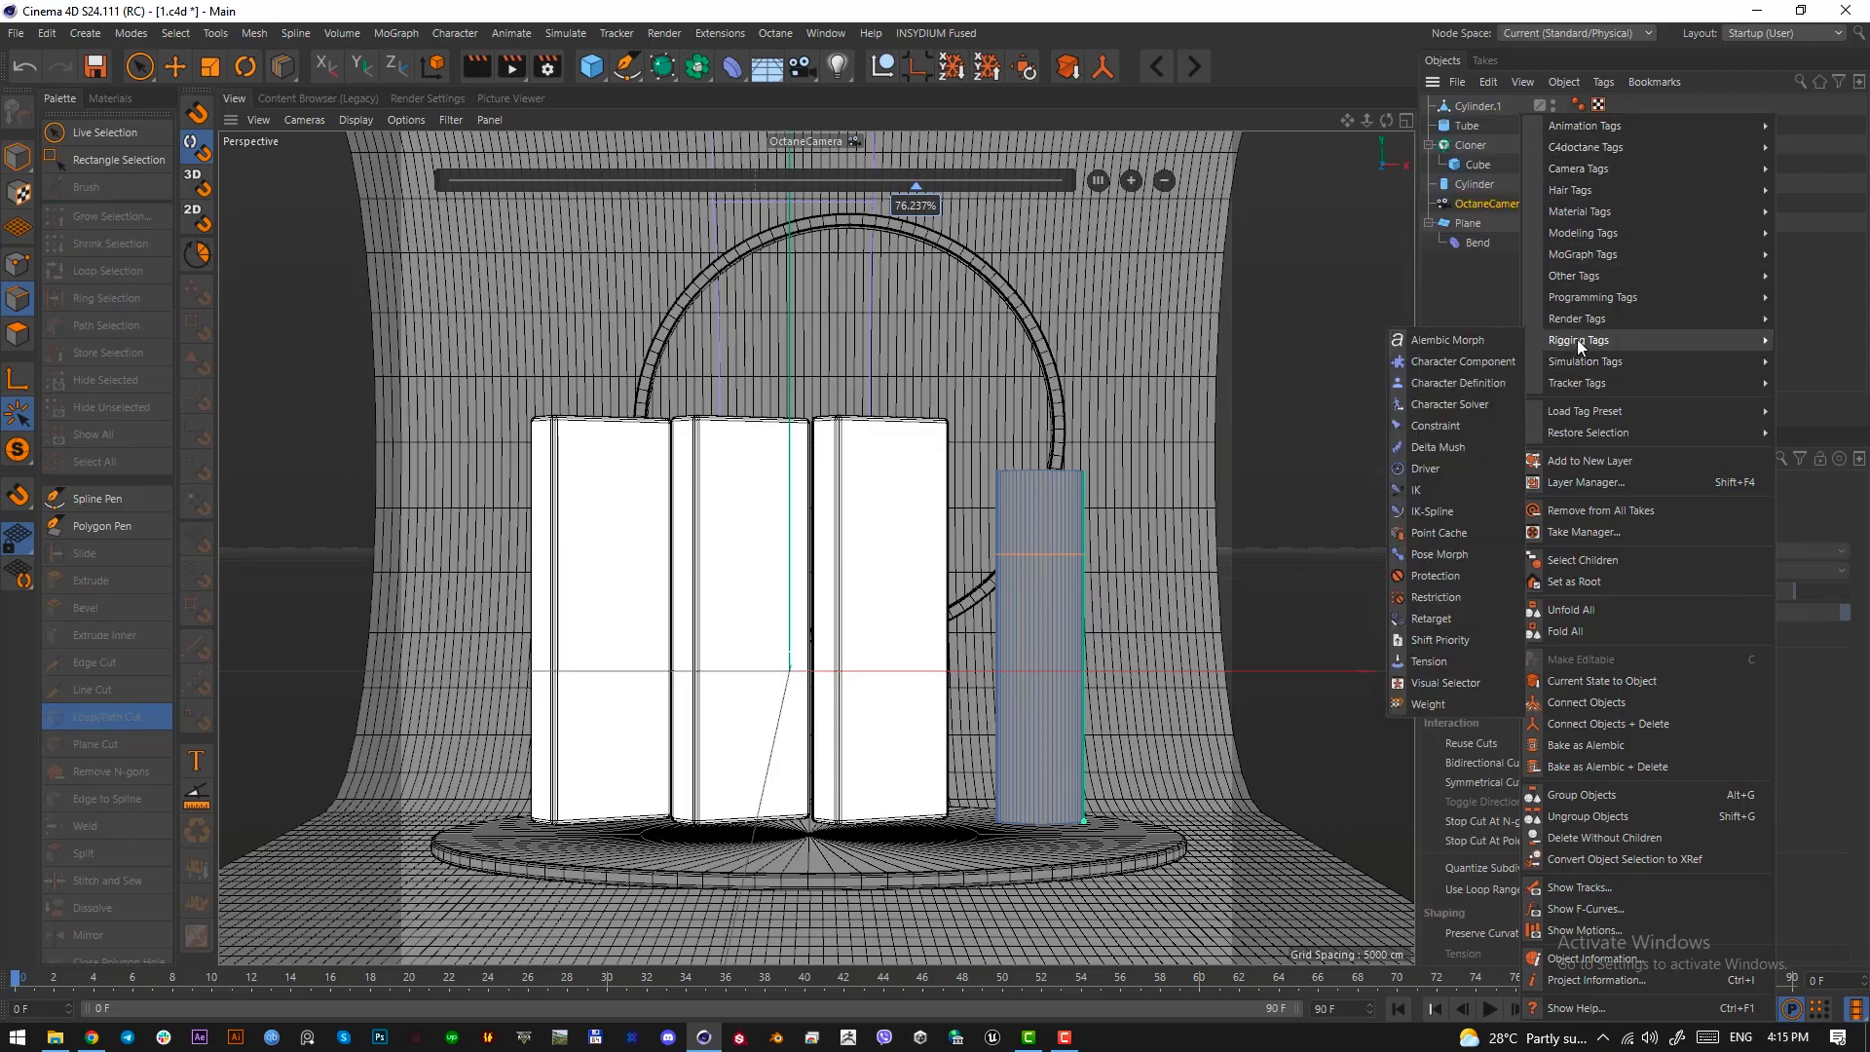
pyautogui.moveTo(1580, 321)
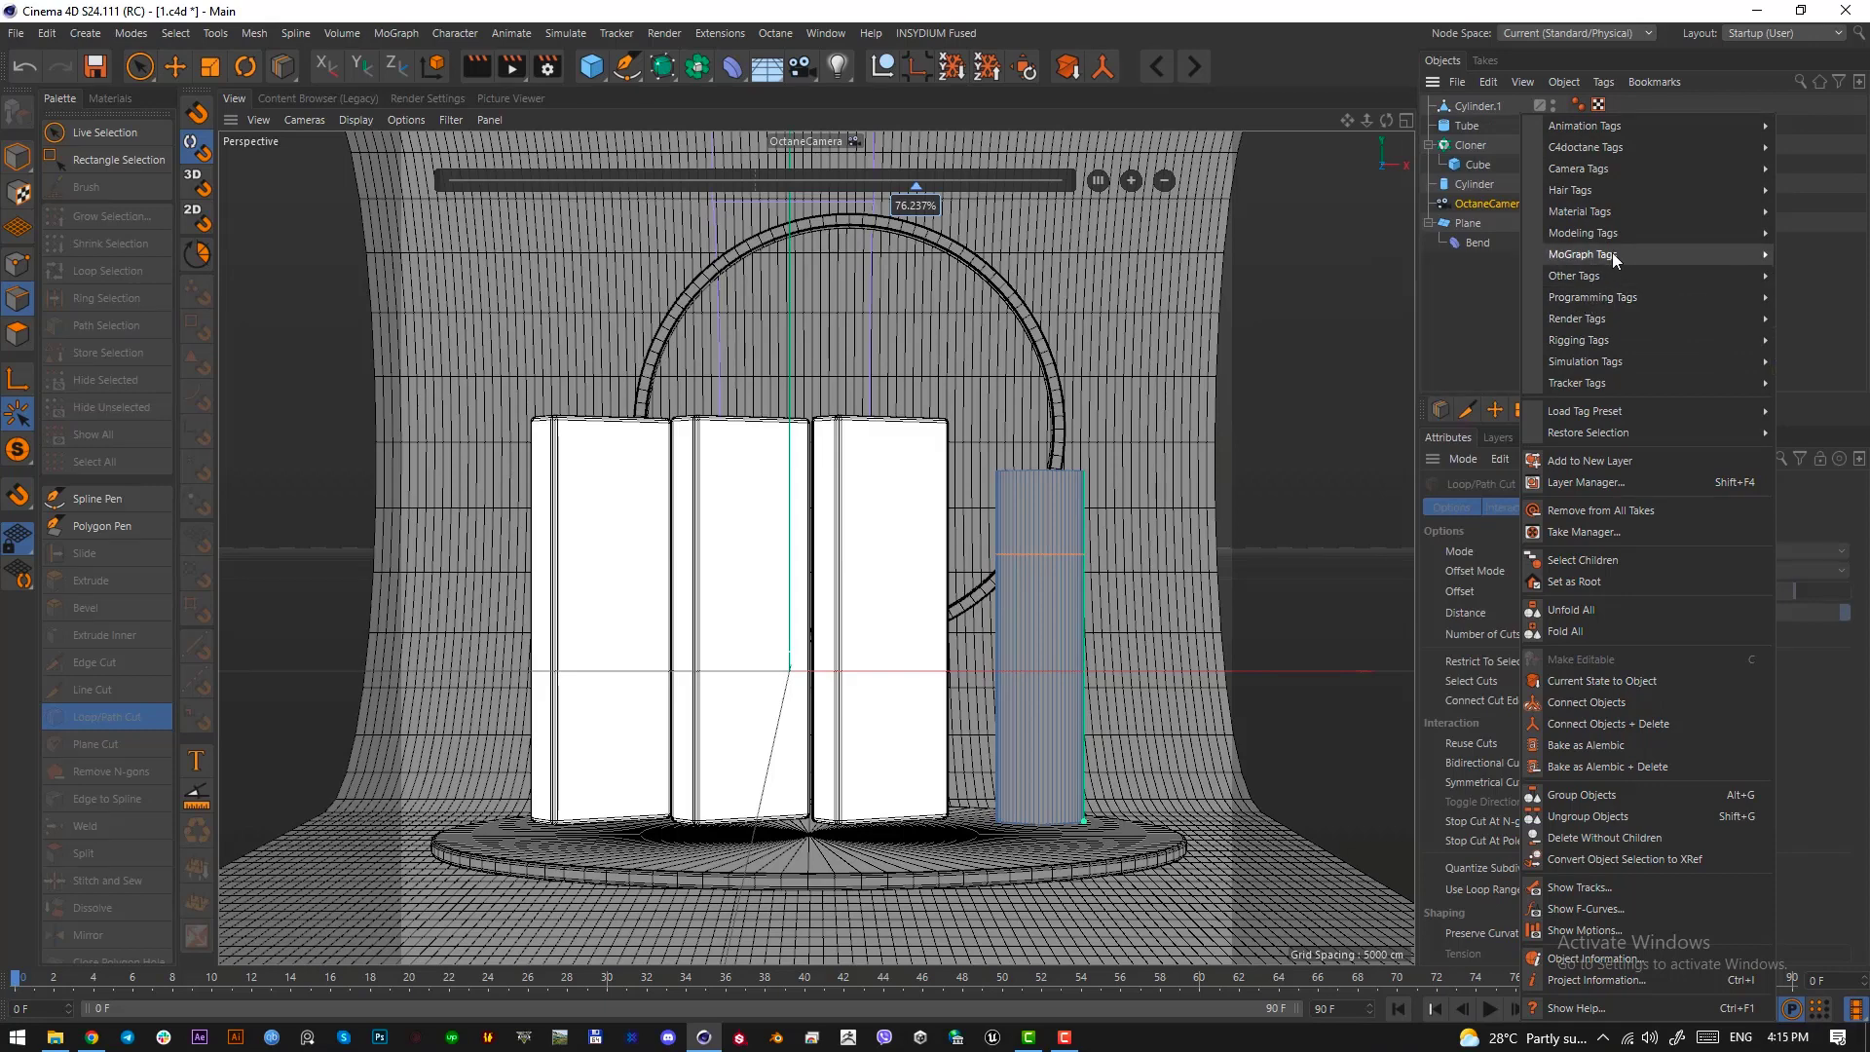
pyautogui.moveTo(1613, 254)
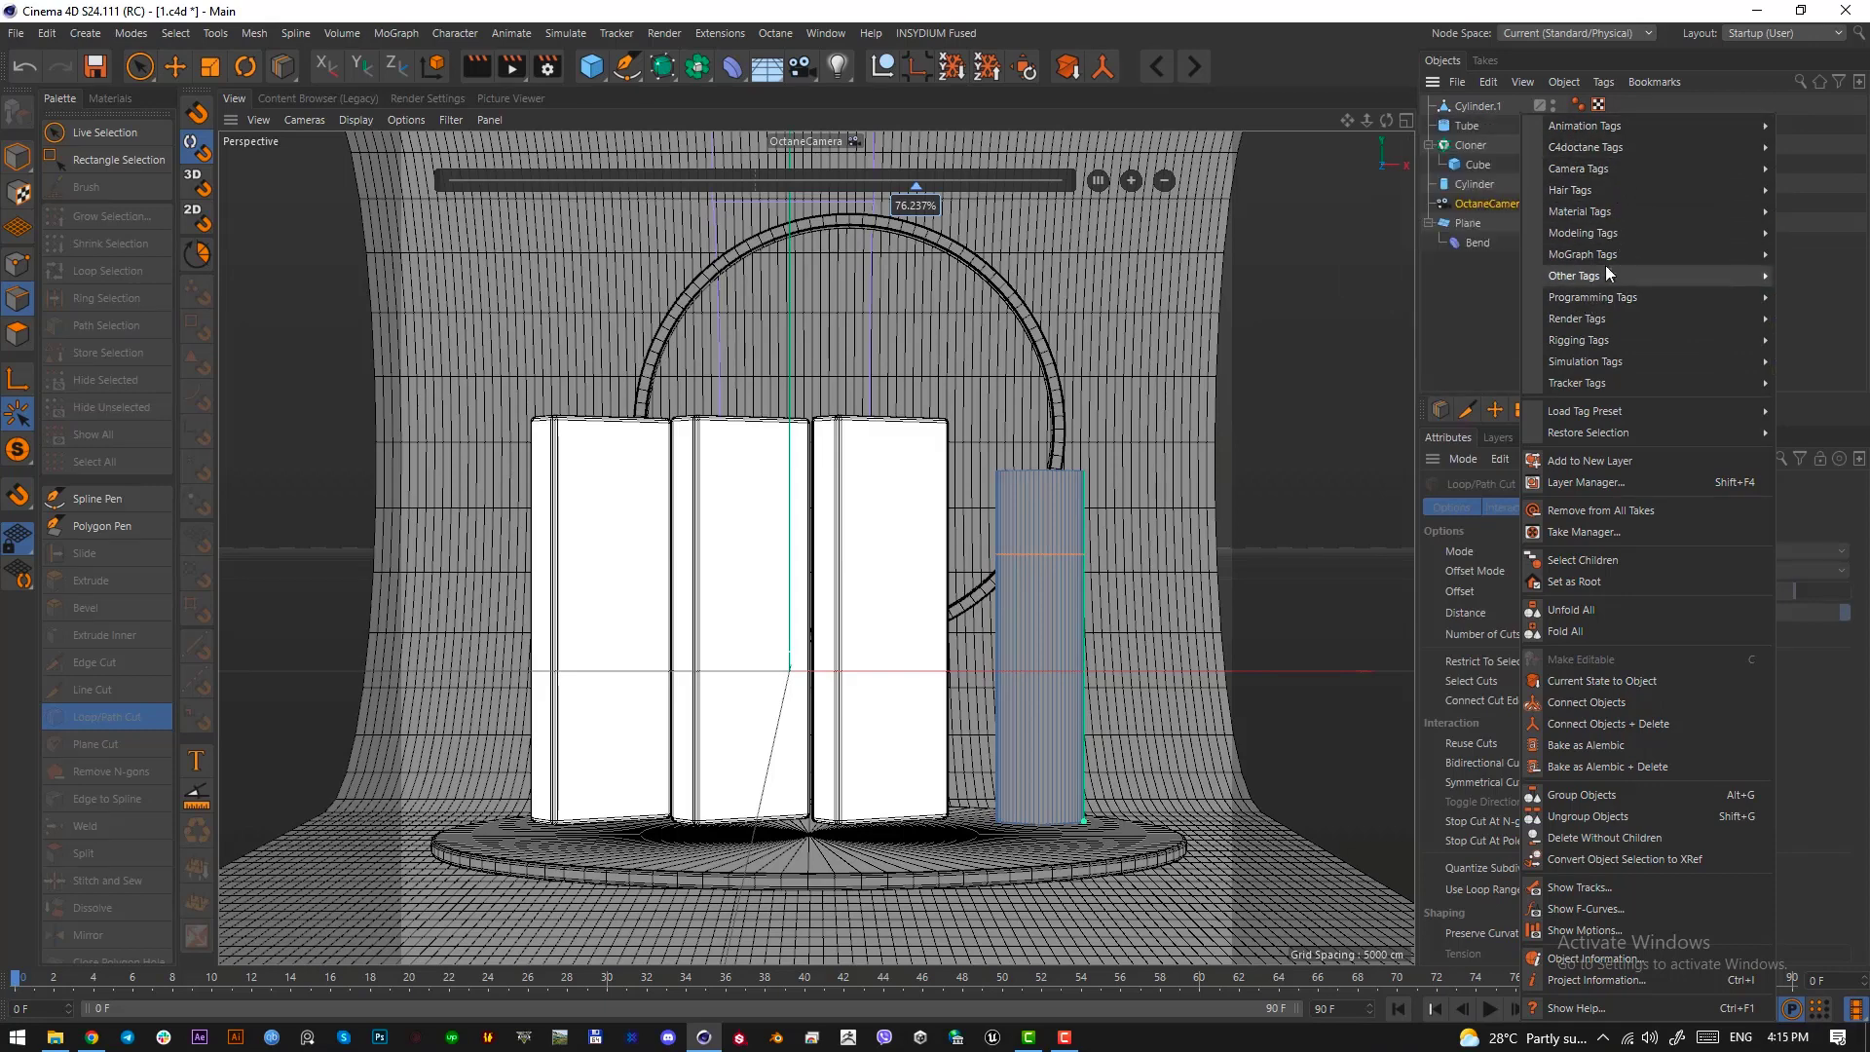
pyautogui.moveTo(1612, 365)
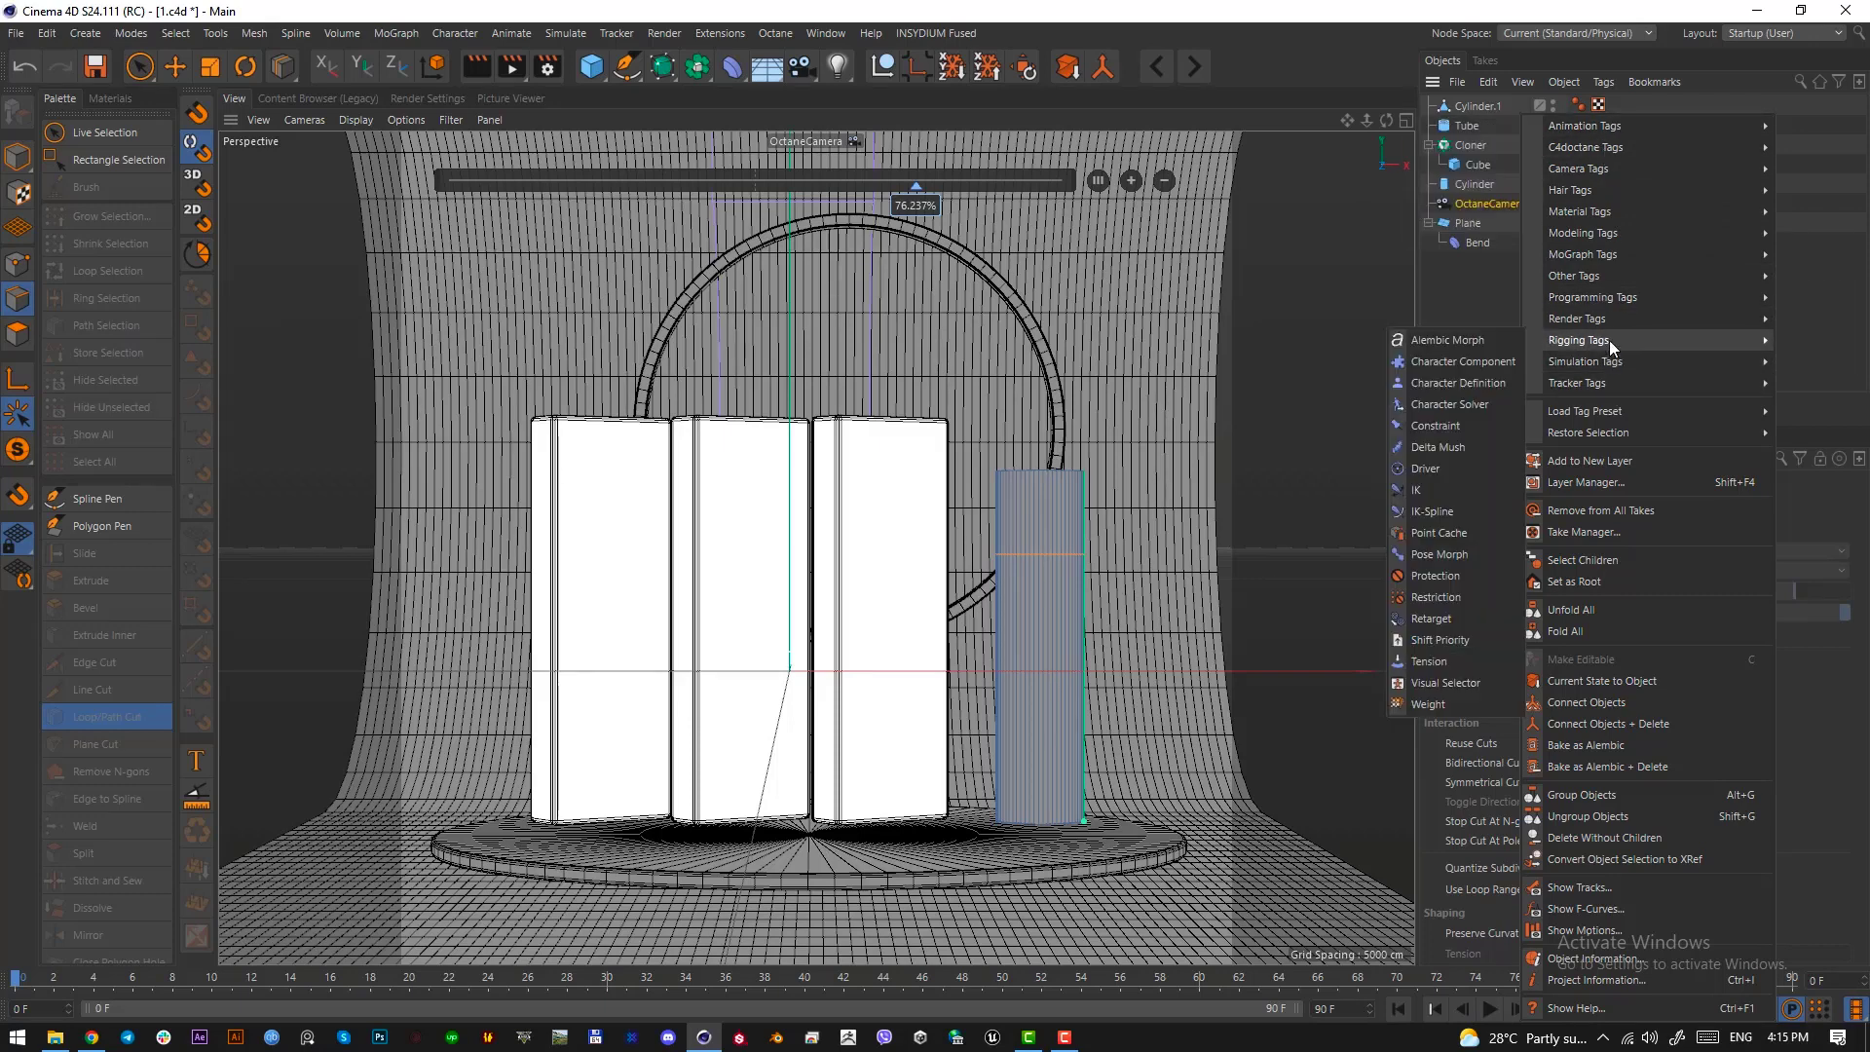
pyautogui.click(1442, 576)
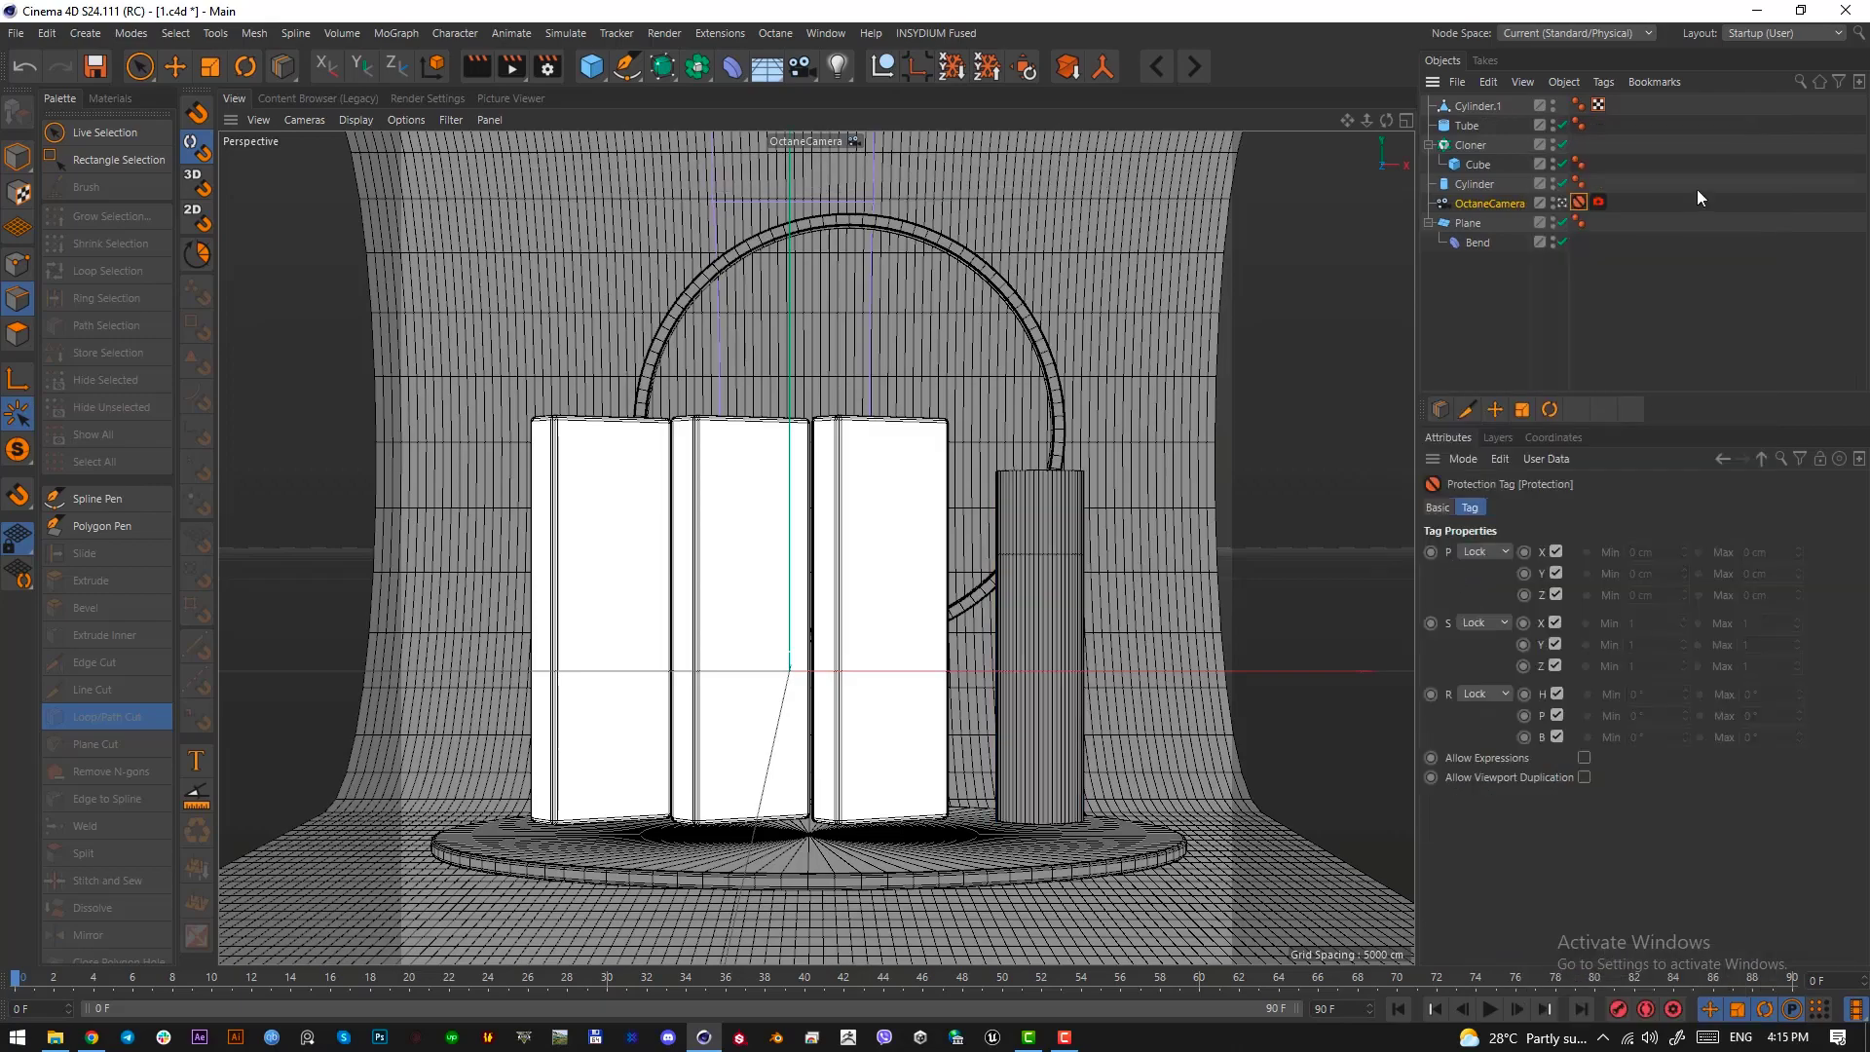
pyautogui.click(1697, 197)
# Leave the OctaneCamera view for the default camera and select the editable cylinder, framed closely beside the slabs
pyautogui.click(1561, 201)
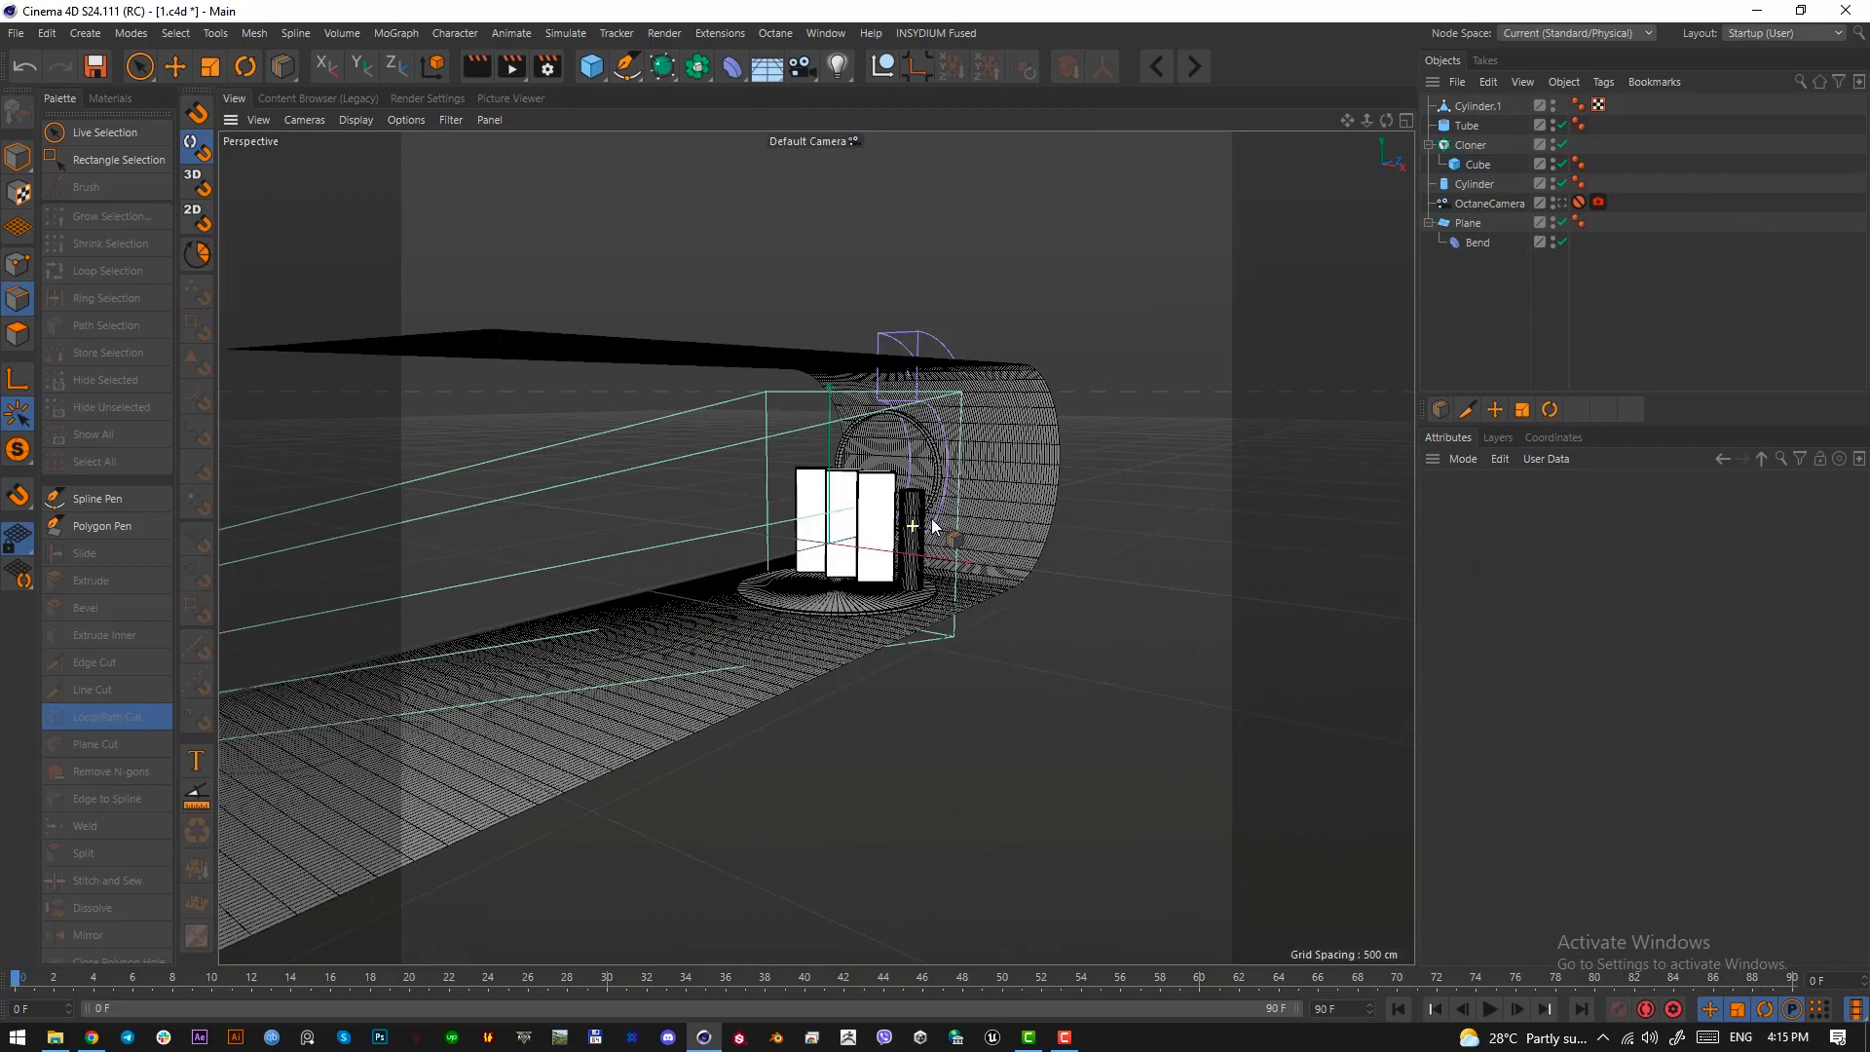
pyautogui.scroll(6, 919, 524)
pyautogui.keyDown('alt'); pyautogui.moveTo(919, 524); pyautogui.dragTo(922, 528, button='middle'); pyautogui.keyUp('alt')
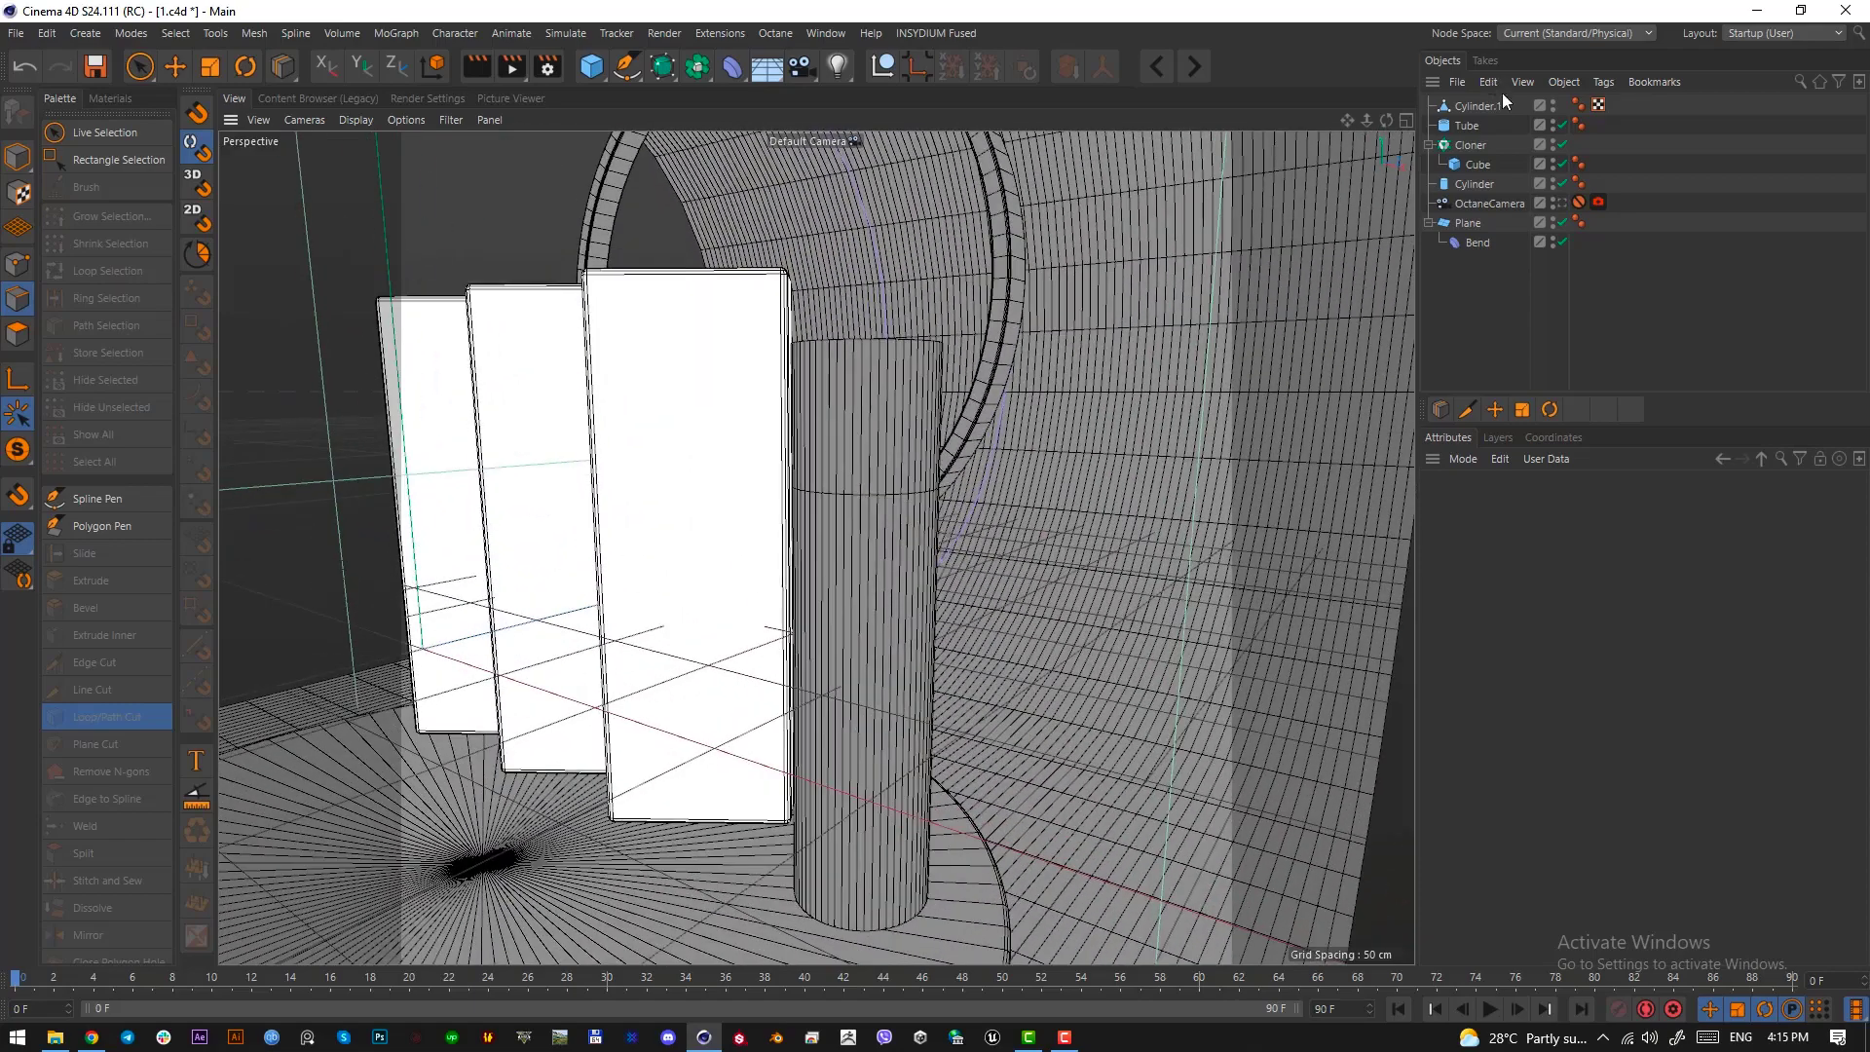
pyautogui.click(1453, 108)
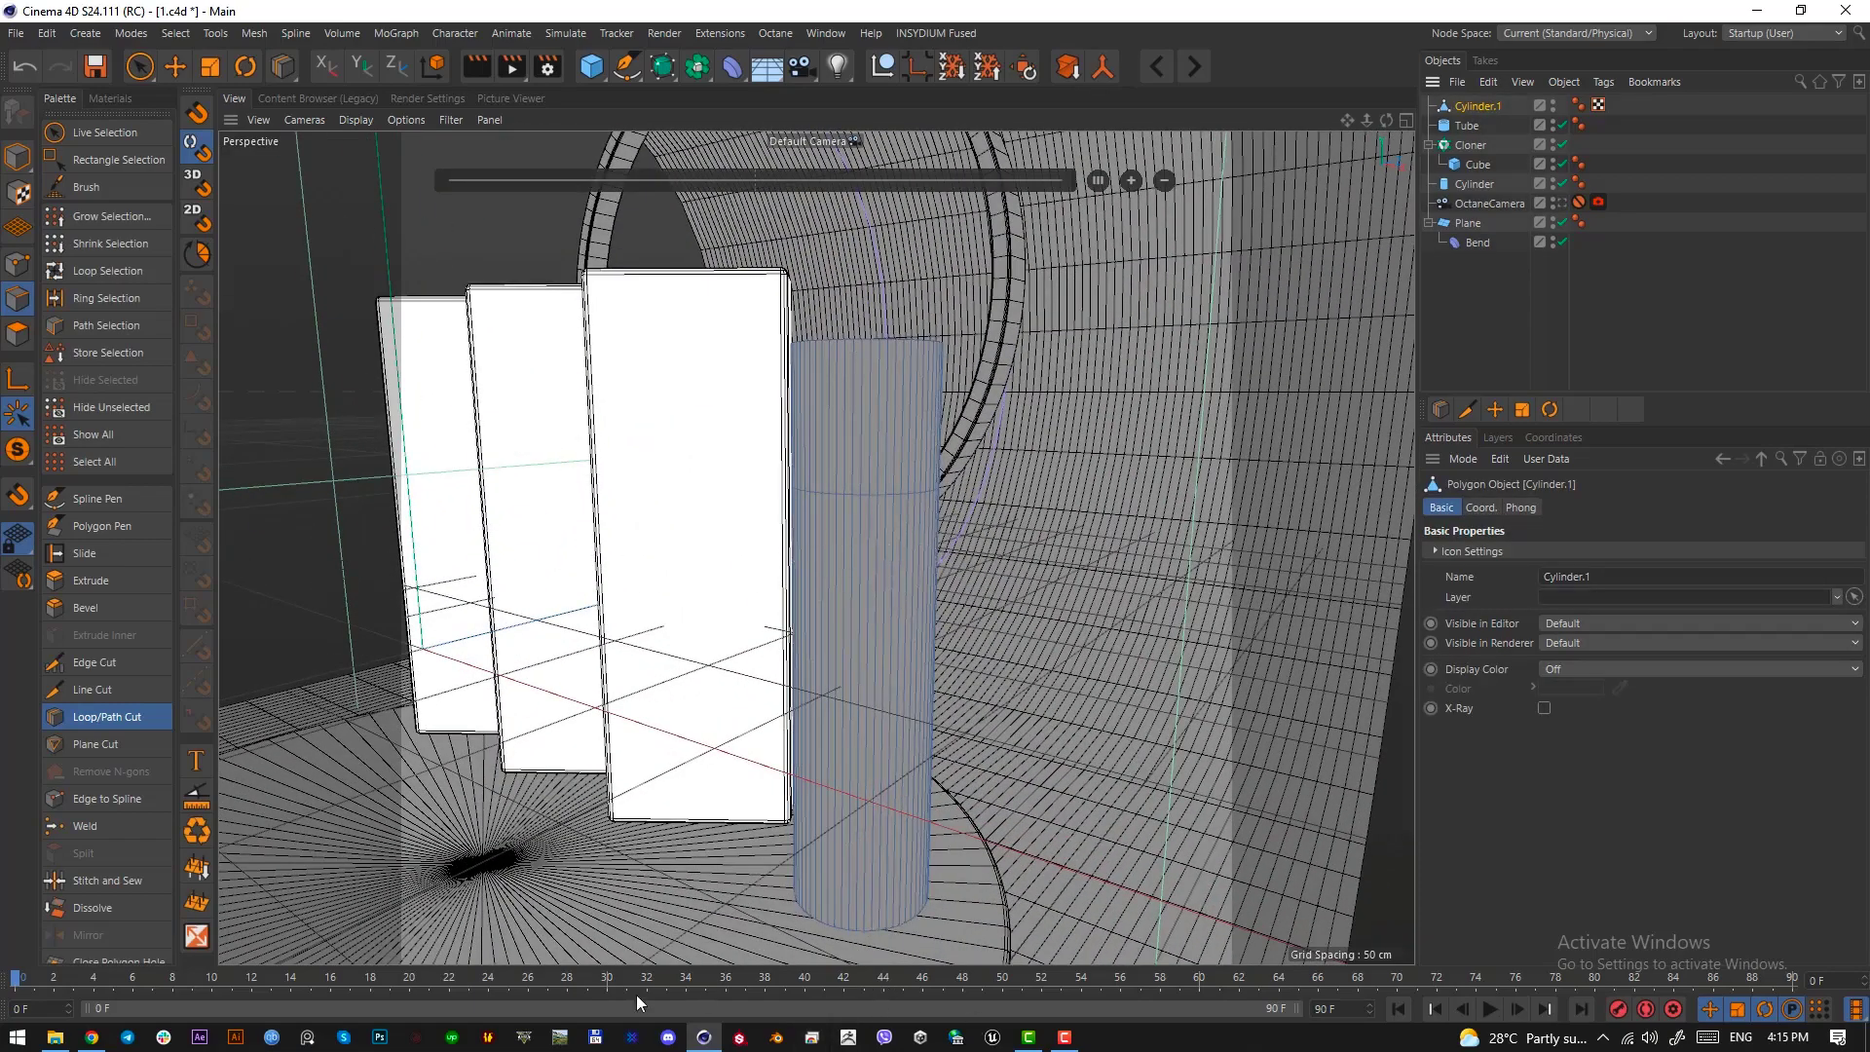
pyautogui.scroll(2, 866, 466)
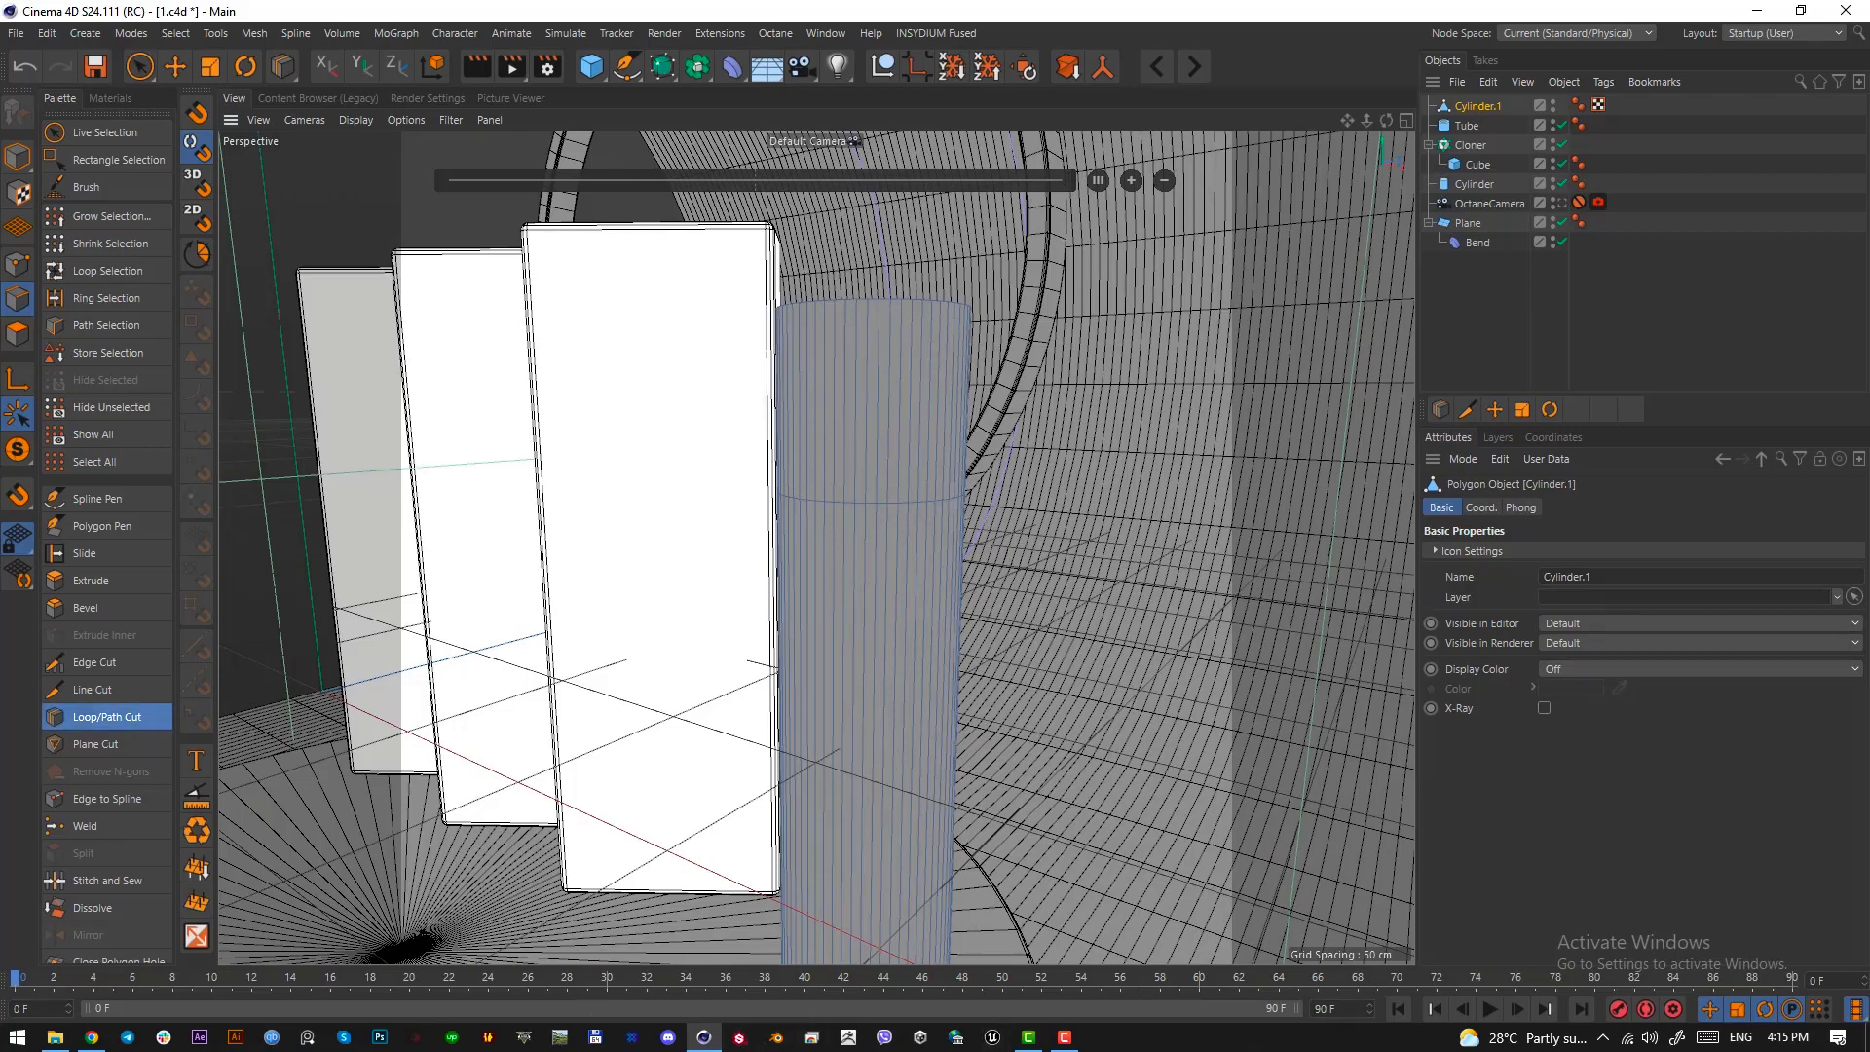
# Examine the curved transition between the lilac cylinder's wide top and narrow shaft in the reference image, tracing its contour on a temporary screen capture
pyautogui.scroll(5, 1559, 577)
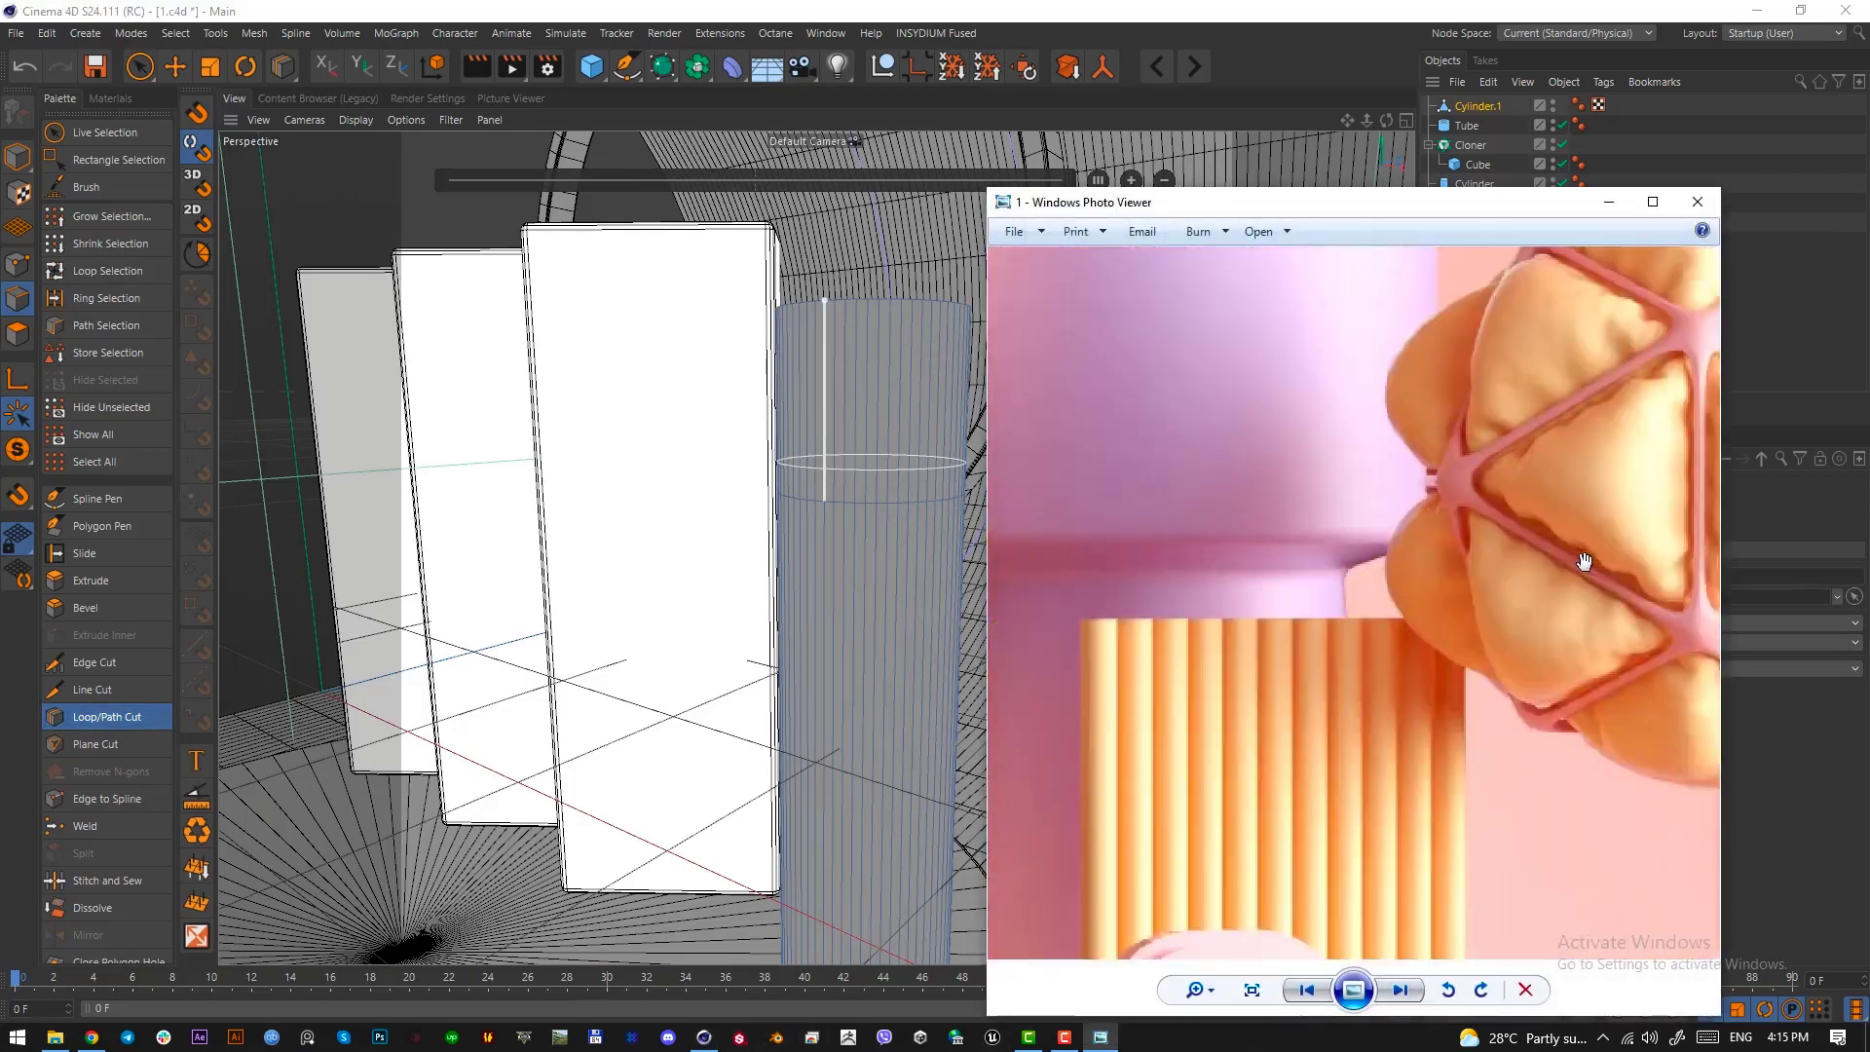
pyautogui.scroll(1, 1584, 562)
pyautogui.scroll(2, 1232, 604)
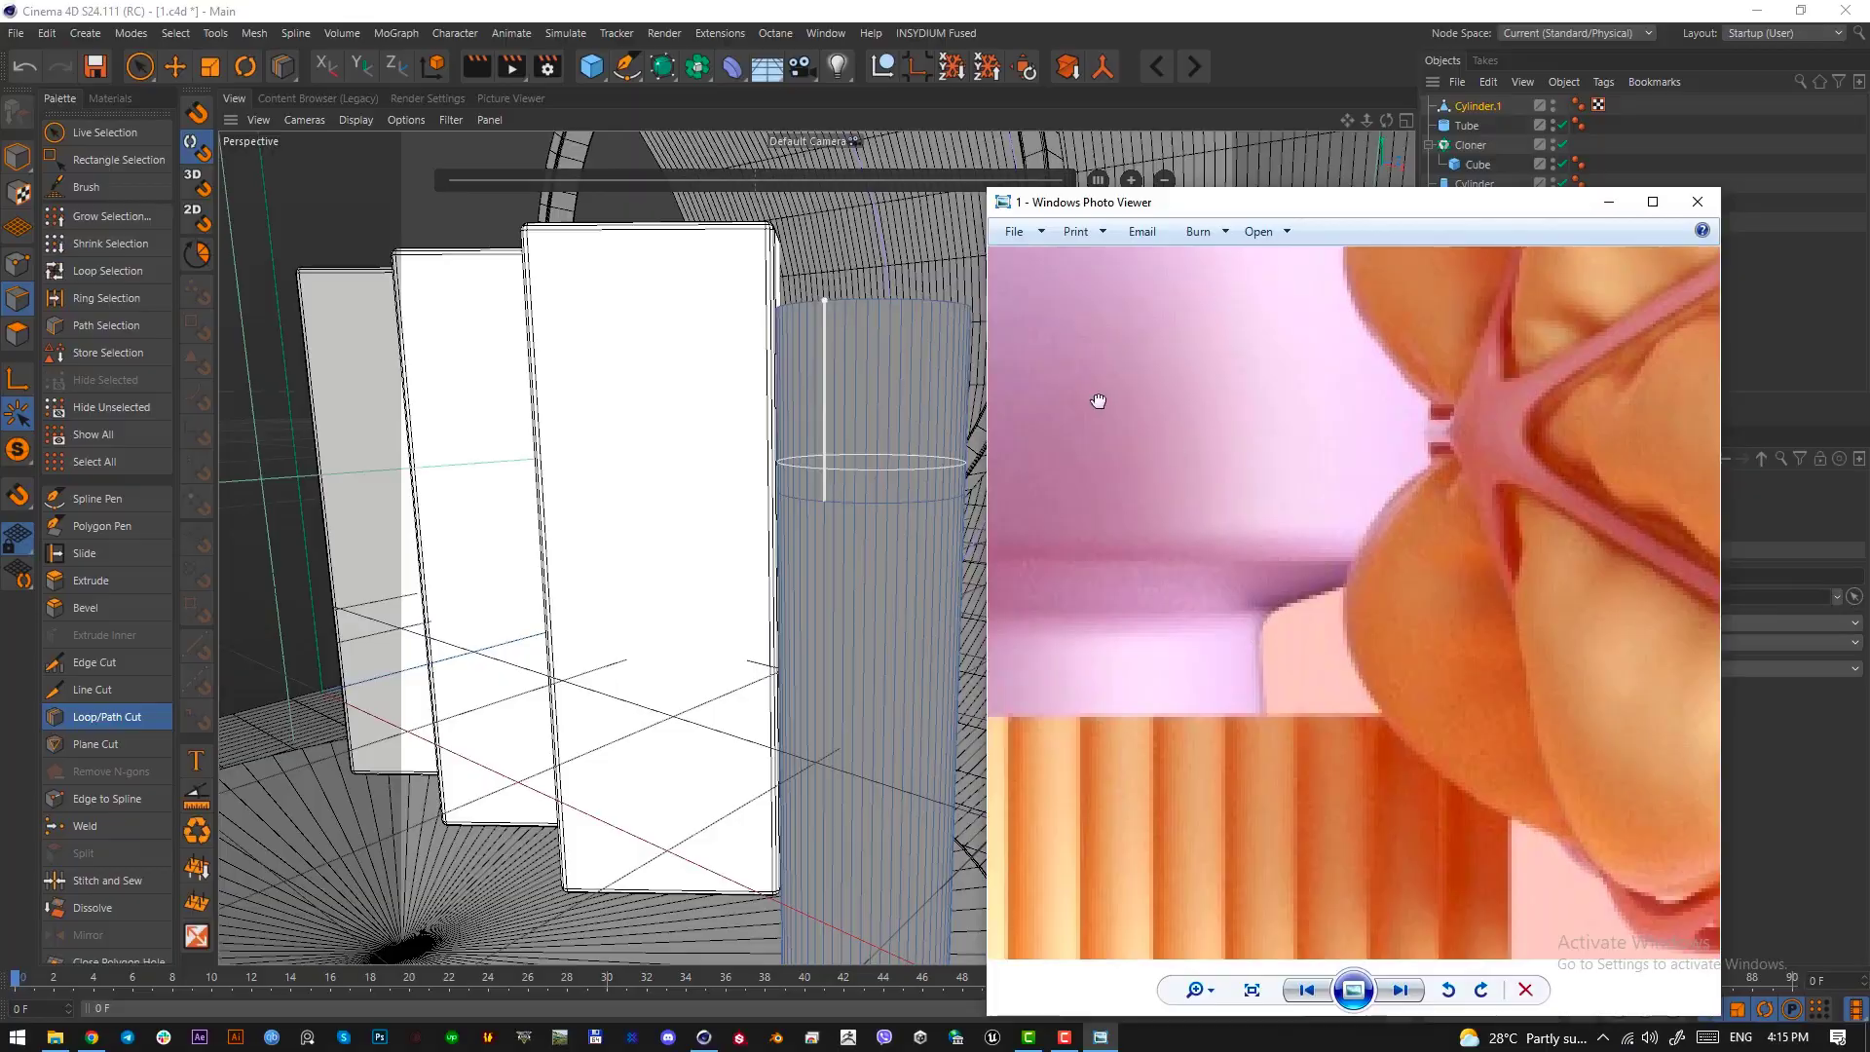
pyautogui.press('Print')
pyautogui.moveTo(1023, 273); pyautogui.dragTo(1661, 909)
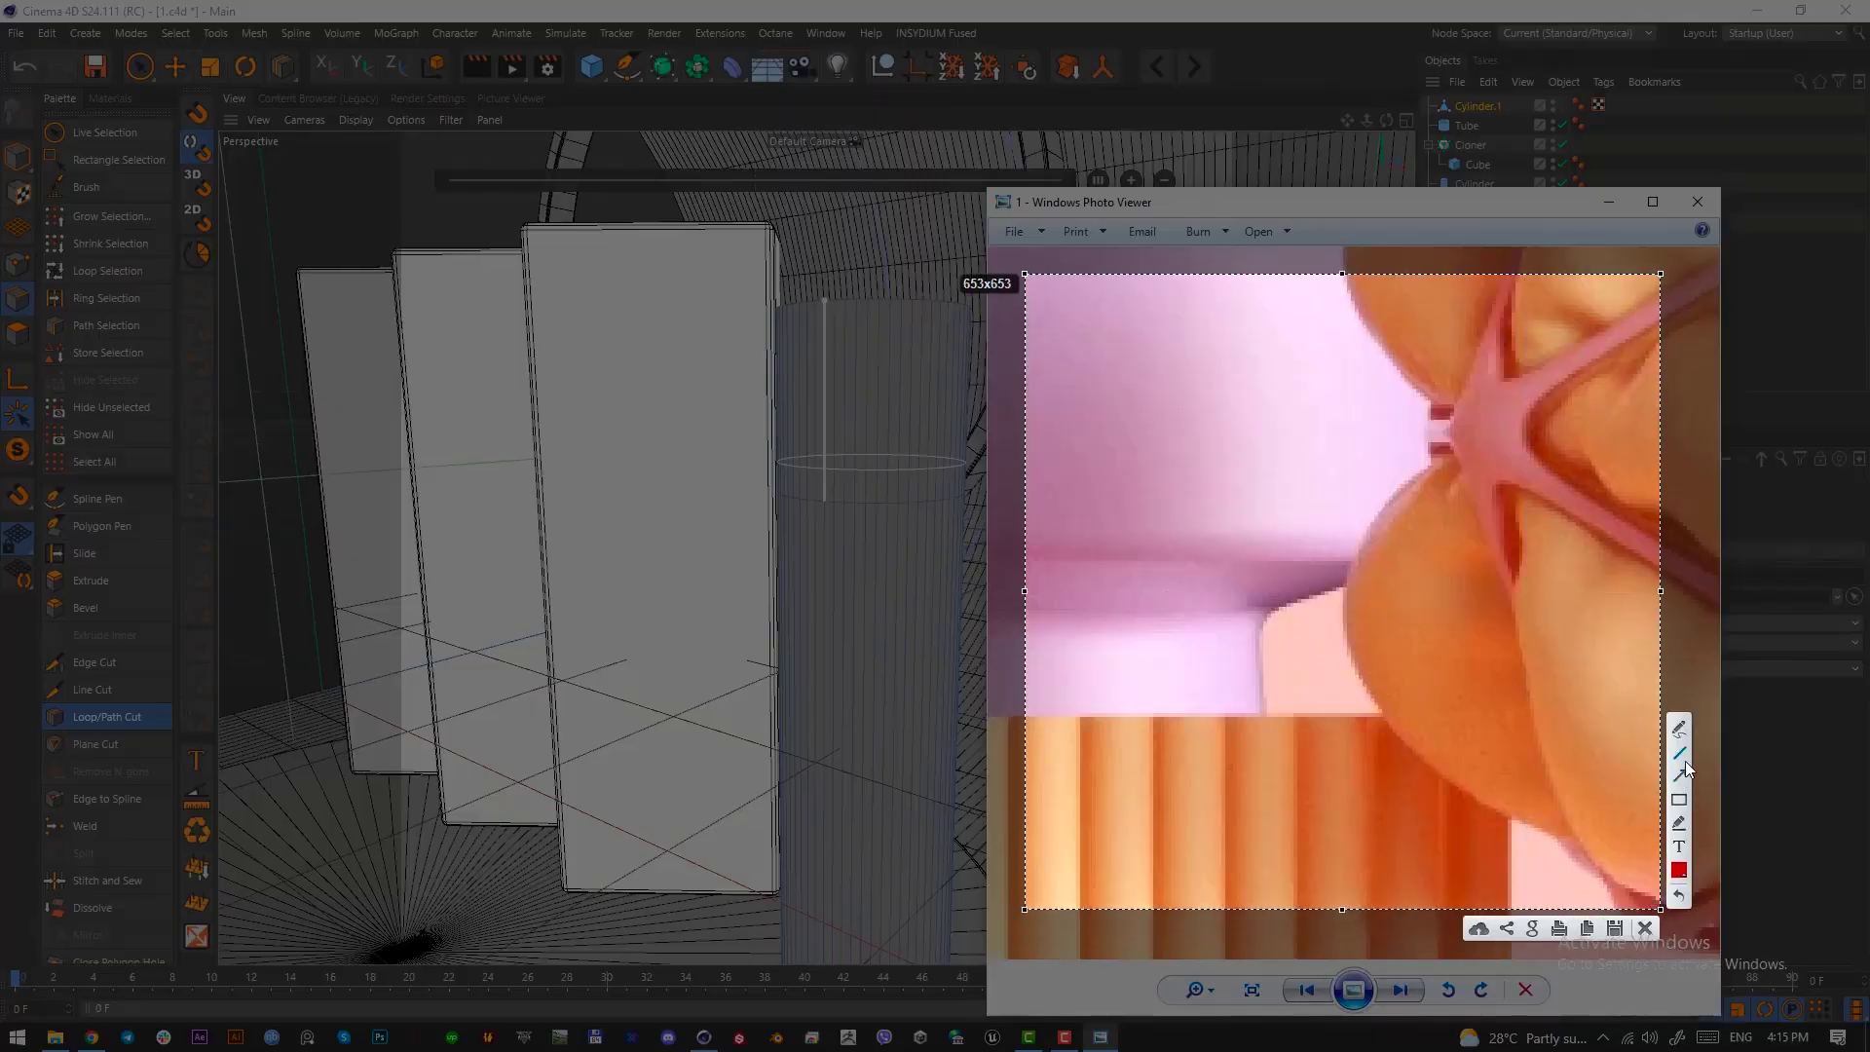
pyautogui.moveTo(1284, 605); pyautogui.dragTo(1252, 647)
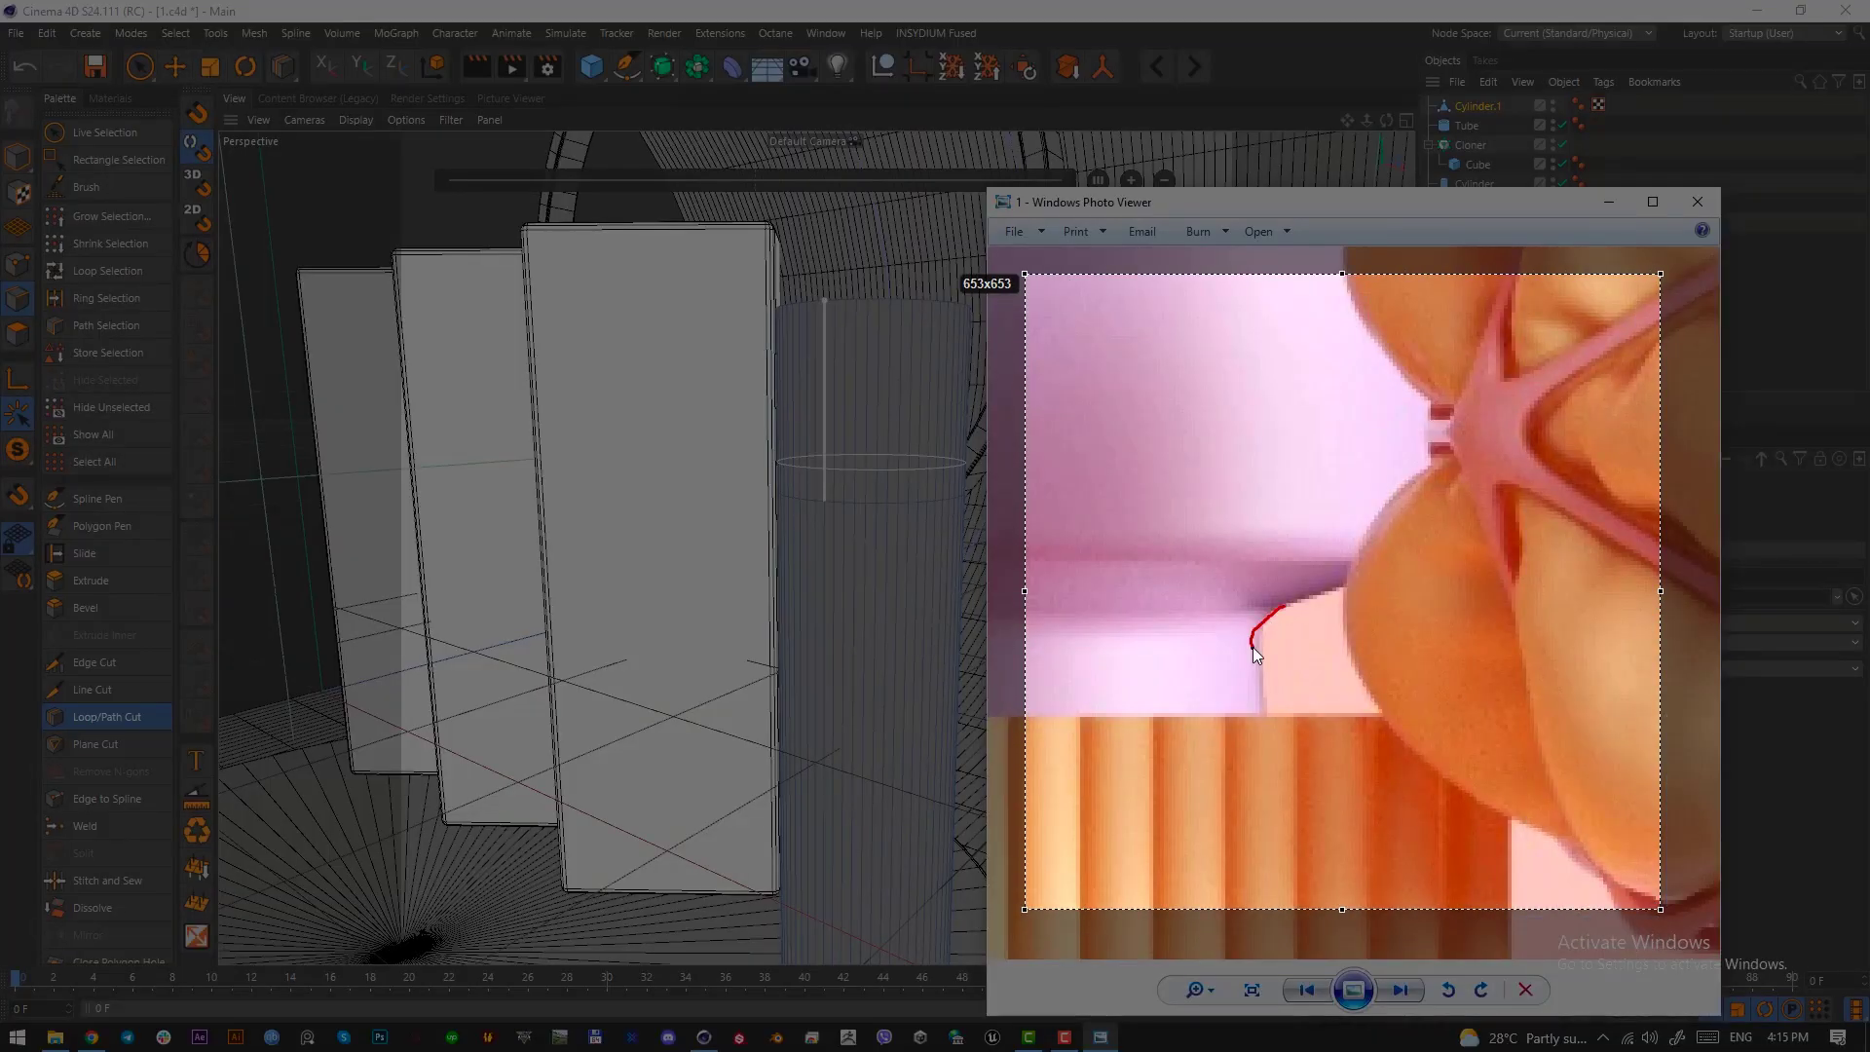
pyautogui.moveTo(1373, 582); pyautogui.dragTo(1447, 516)
pyautogui.moveTo(1414, 578); pyautogui.dragTo(1415, 580)
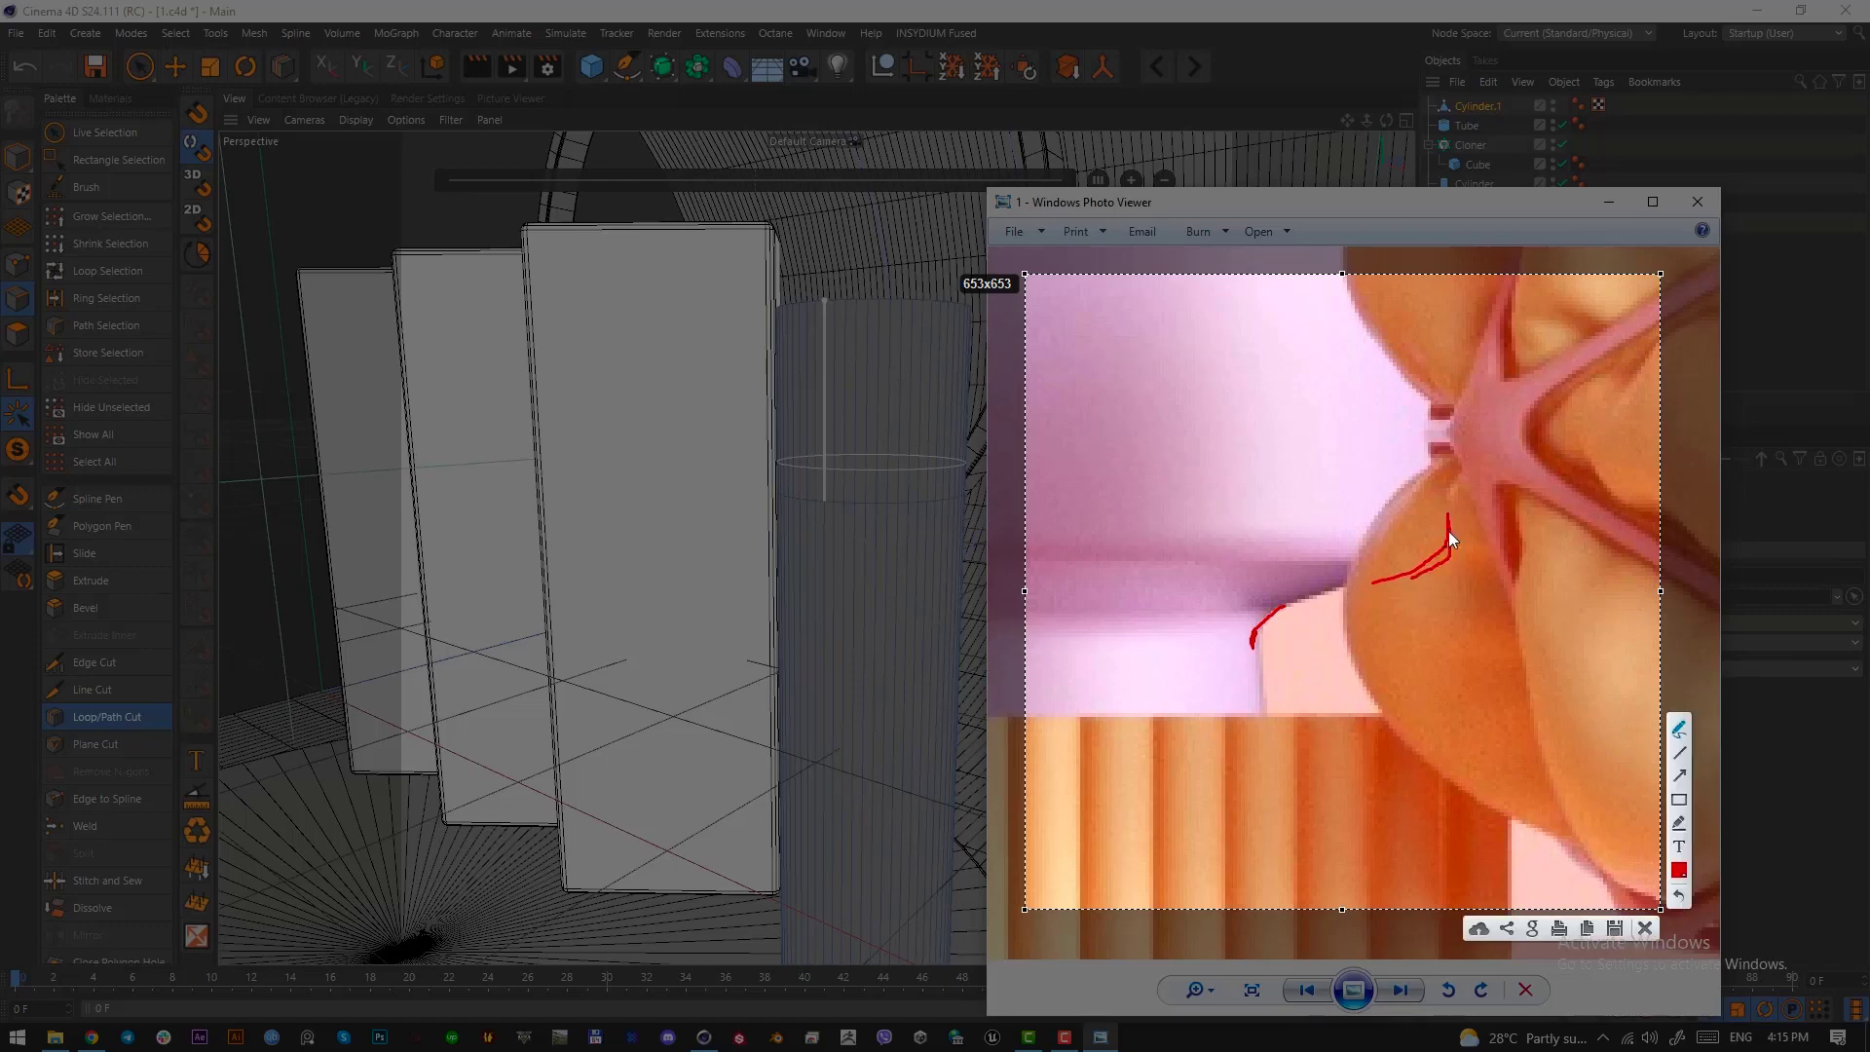
pyautogui.moveTo(1262, 617); pyautogui.dragTo(1263, 627)
pyautogui.click(1647, 928)
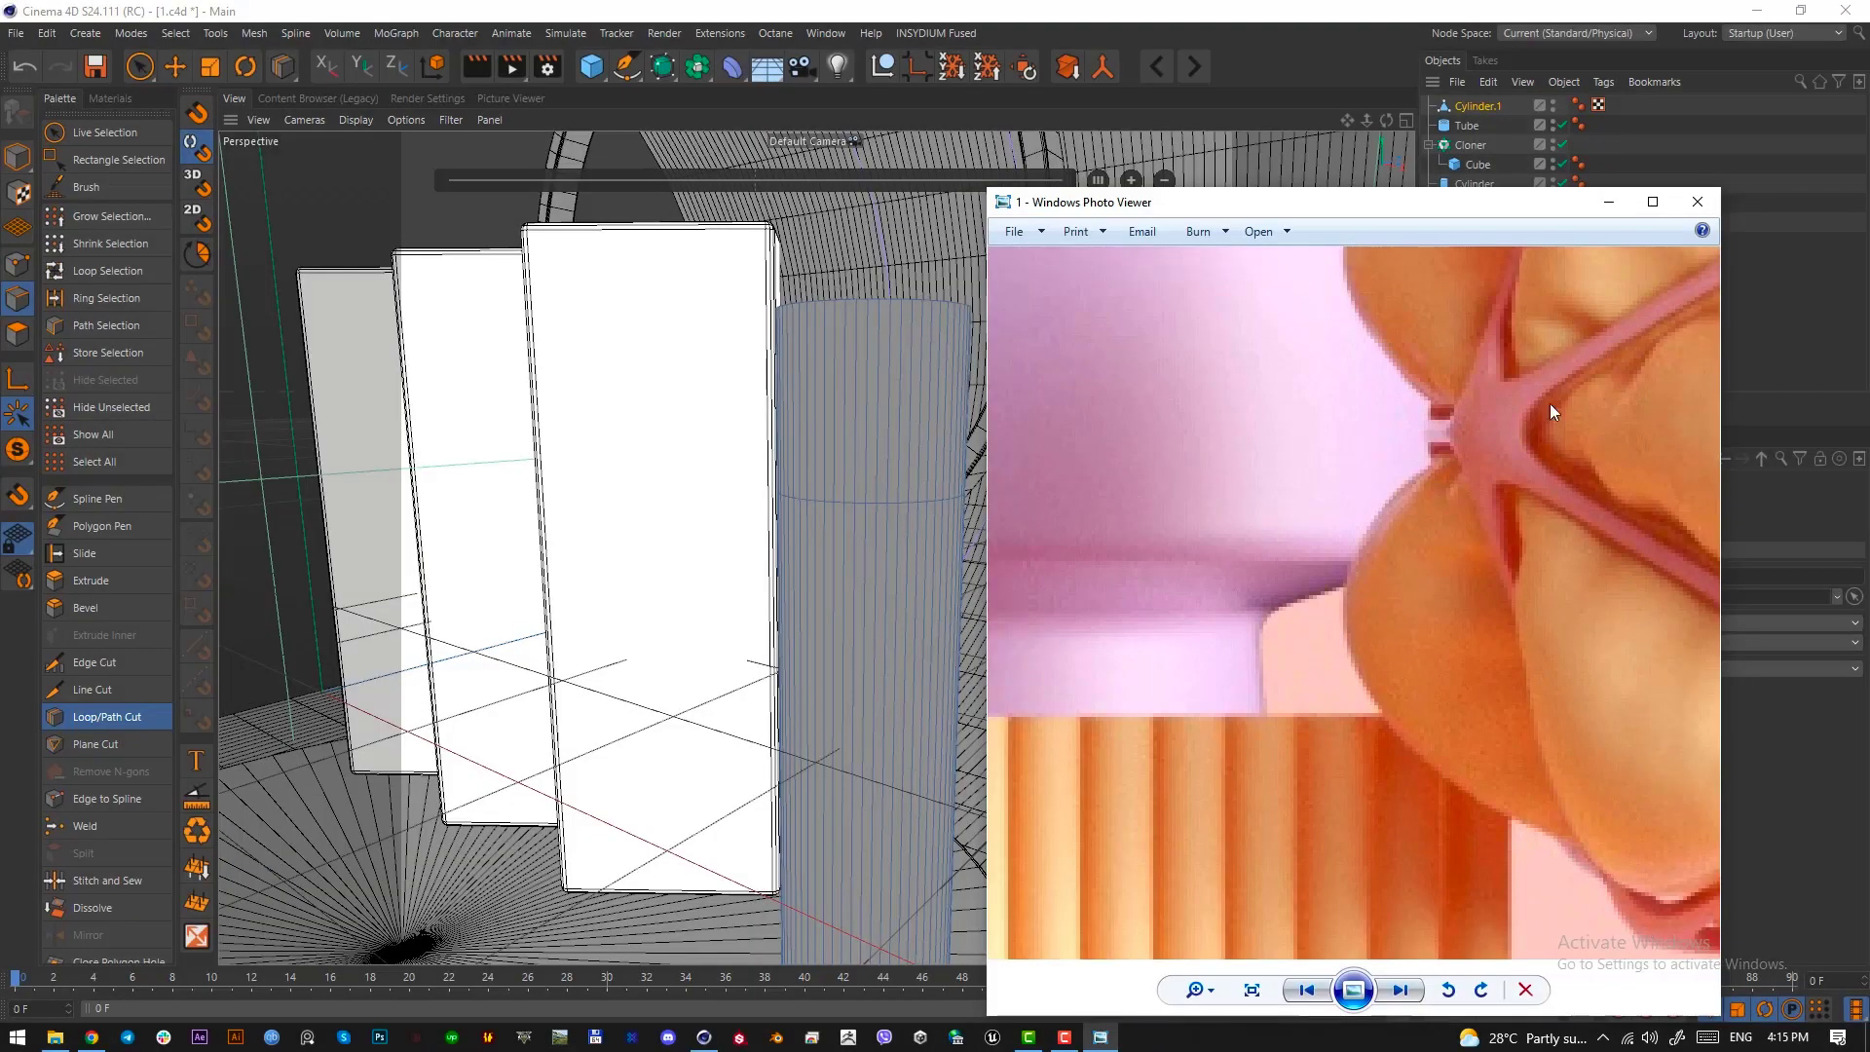
pyautogui.click(1609, 201)
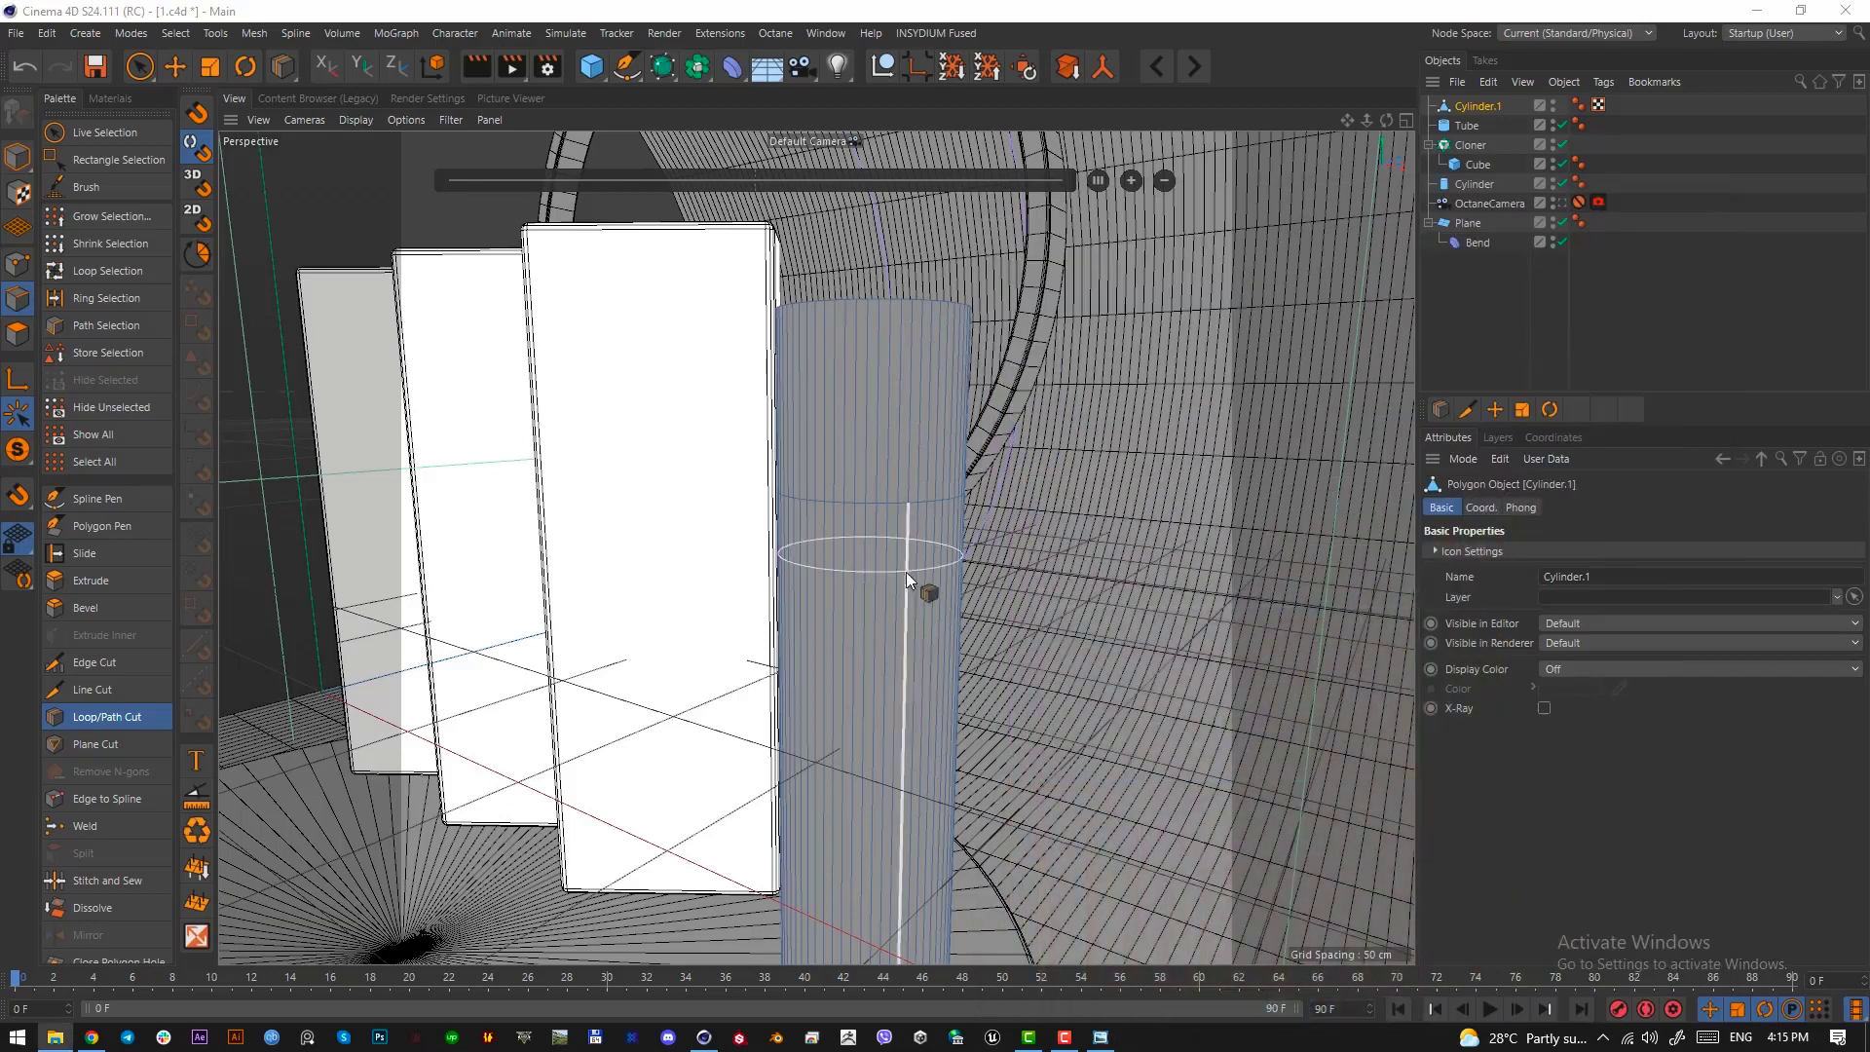
# Cut a second edge loop just above the first at about 84%, and select the loop of side polygons above it
pyautogui.click(933, 470)
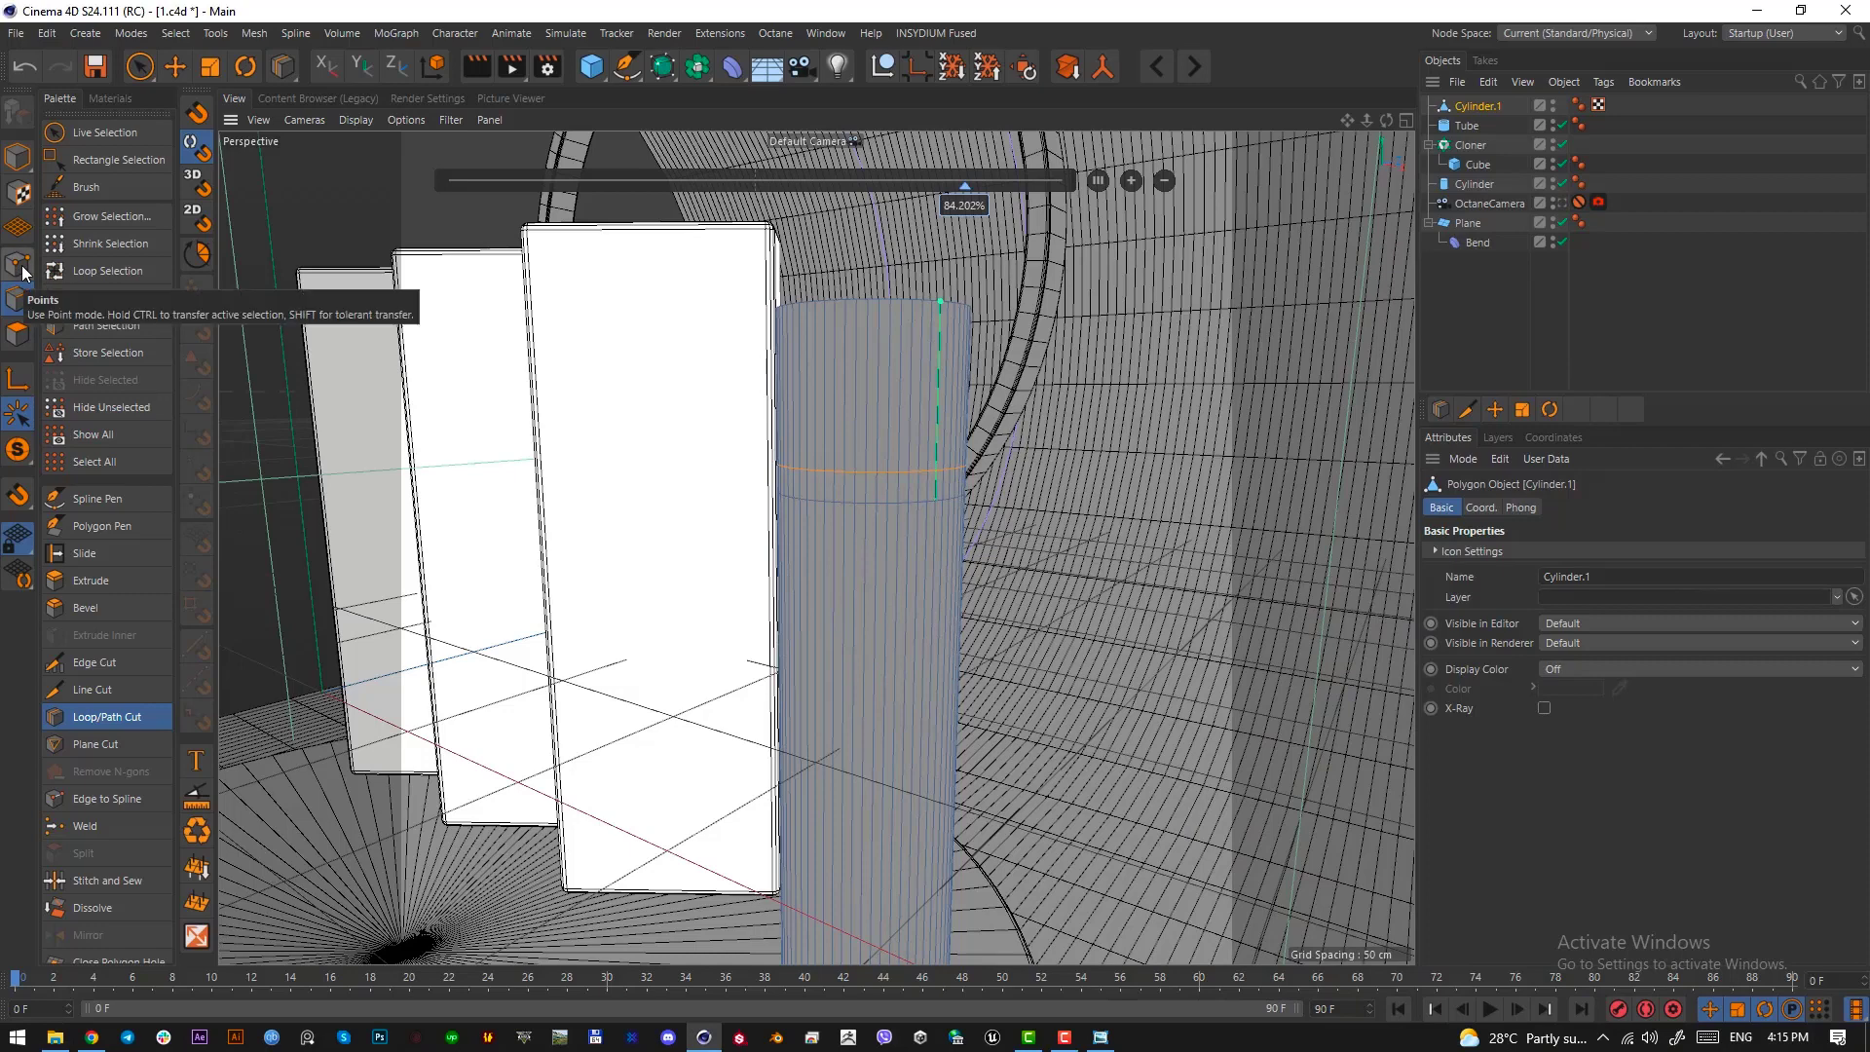
pyautogui.click(21, 338)
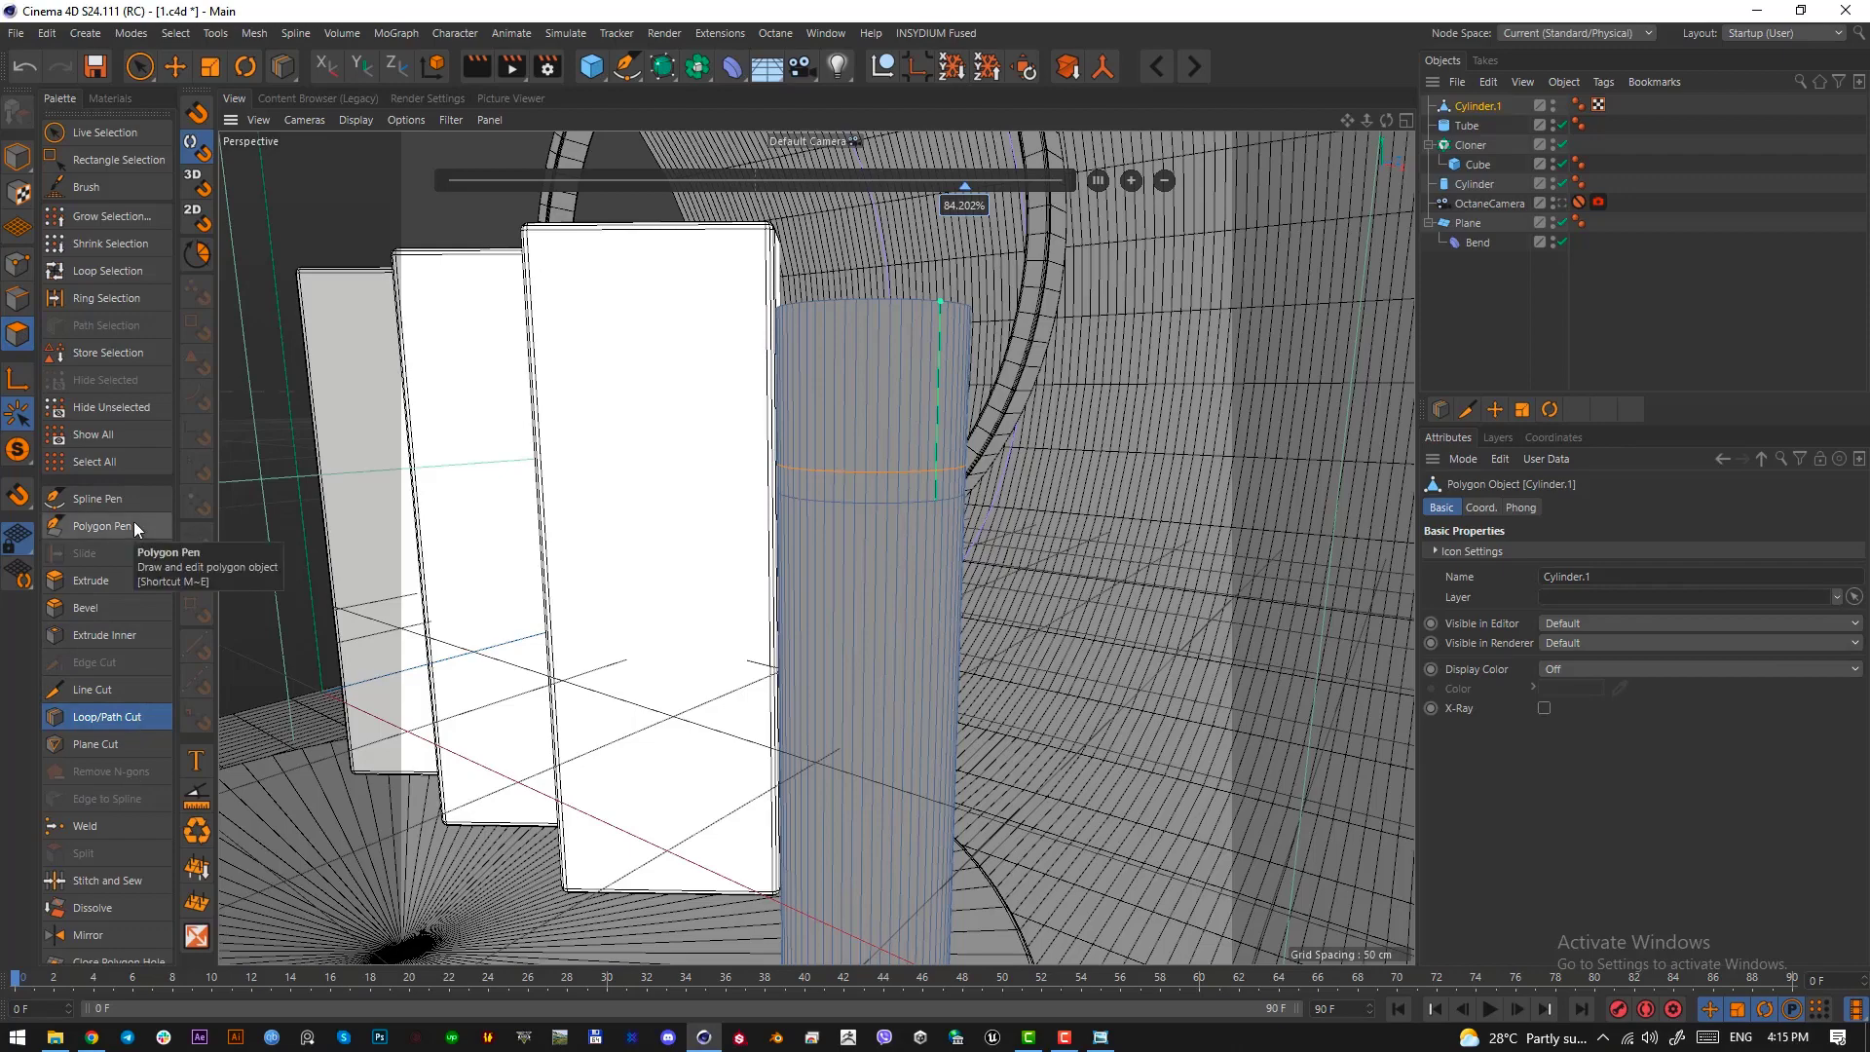
pyautogui.click(83, 272)
pyautogui.click(924, 439)
pyautogui.scroll(2, 923, 551)
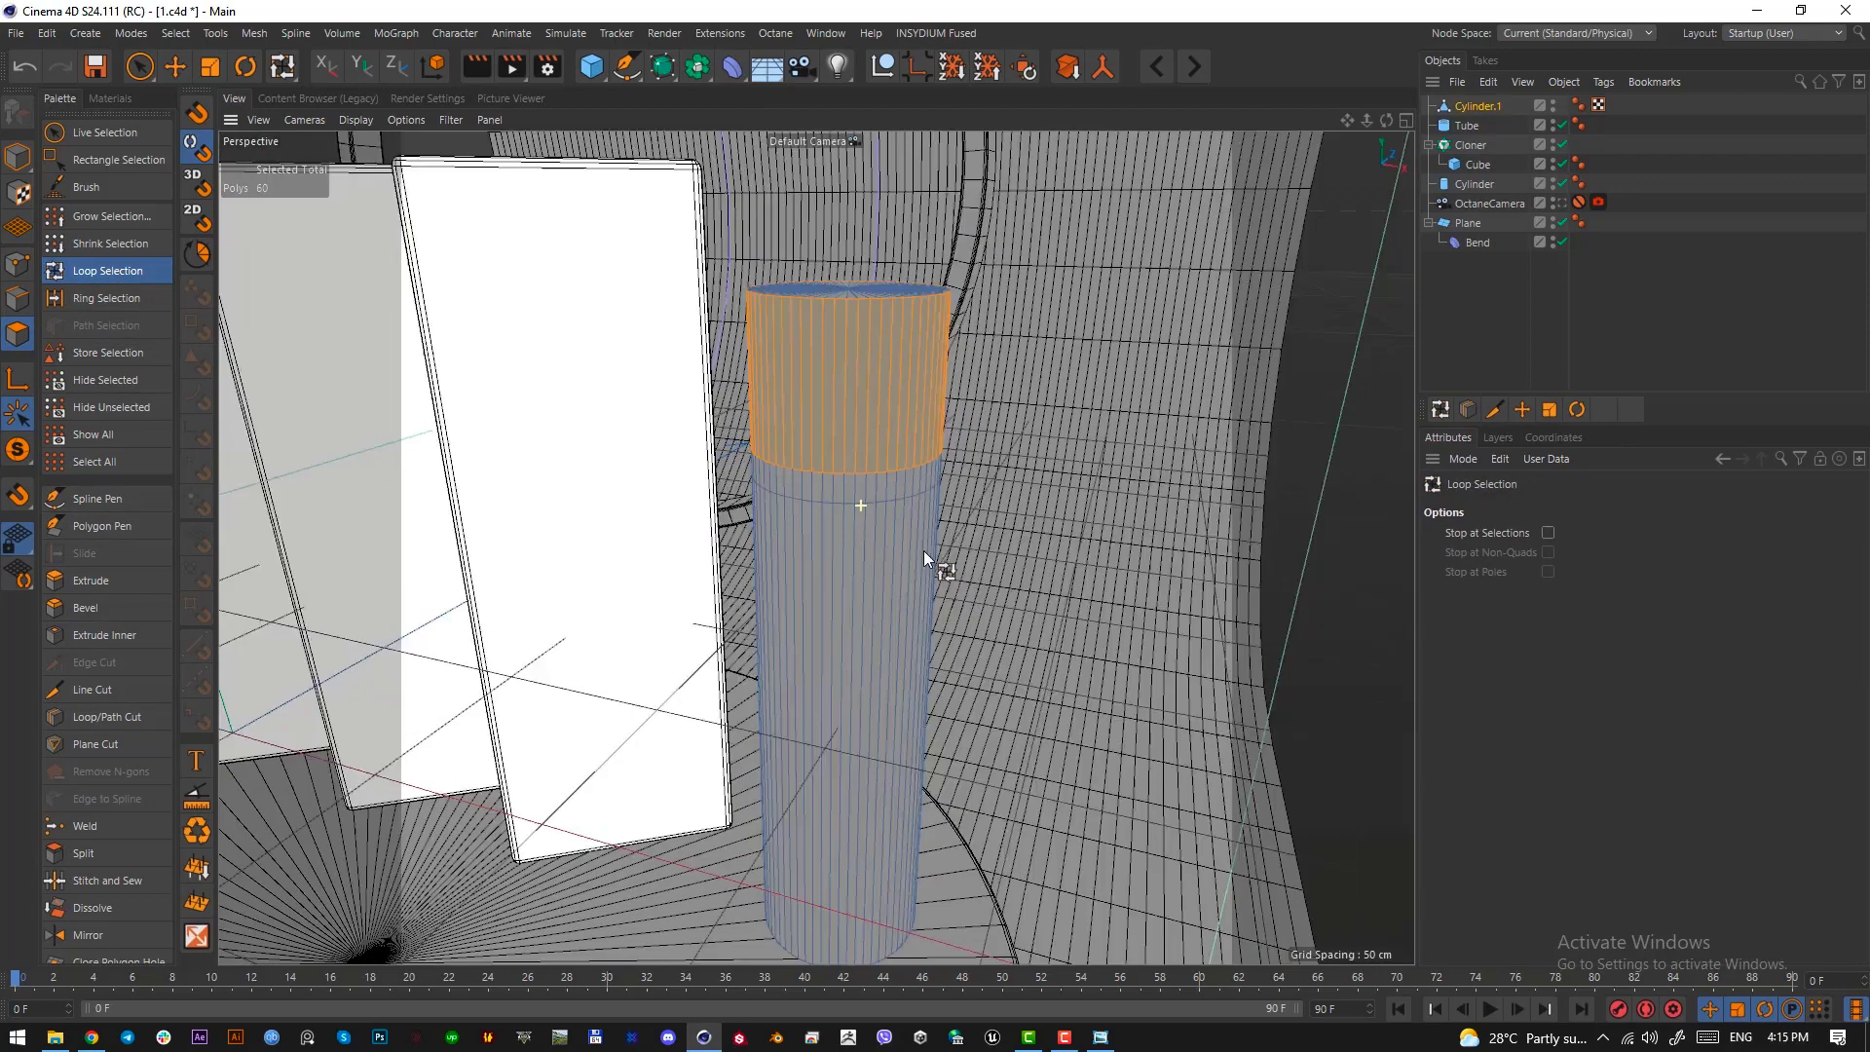
# Widen the selected upper band of the column by scaling it outward on the X and Z axes only
pyautogui.keyDown('alt'); pyautogui.moveTo(924, 551); pyautogui.dragTo(891, 430, button='right'); pyautogui.keyUp('alt')
pyautogui.keyDown('alt'); pyautogui.moveTo(890, 429); pyautogui.dragTo(834, 547); pyautogui.keyUp('alt')
pyautogui.press('t')
pyautogui.moveTo(1073, 604); pyautogui.dragTo(1091, 610)
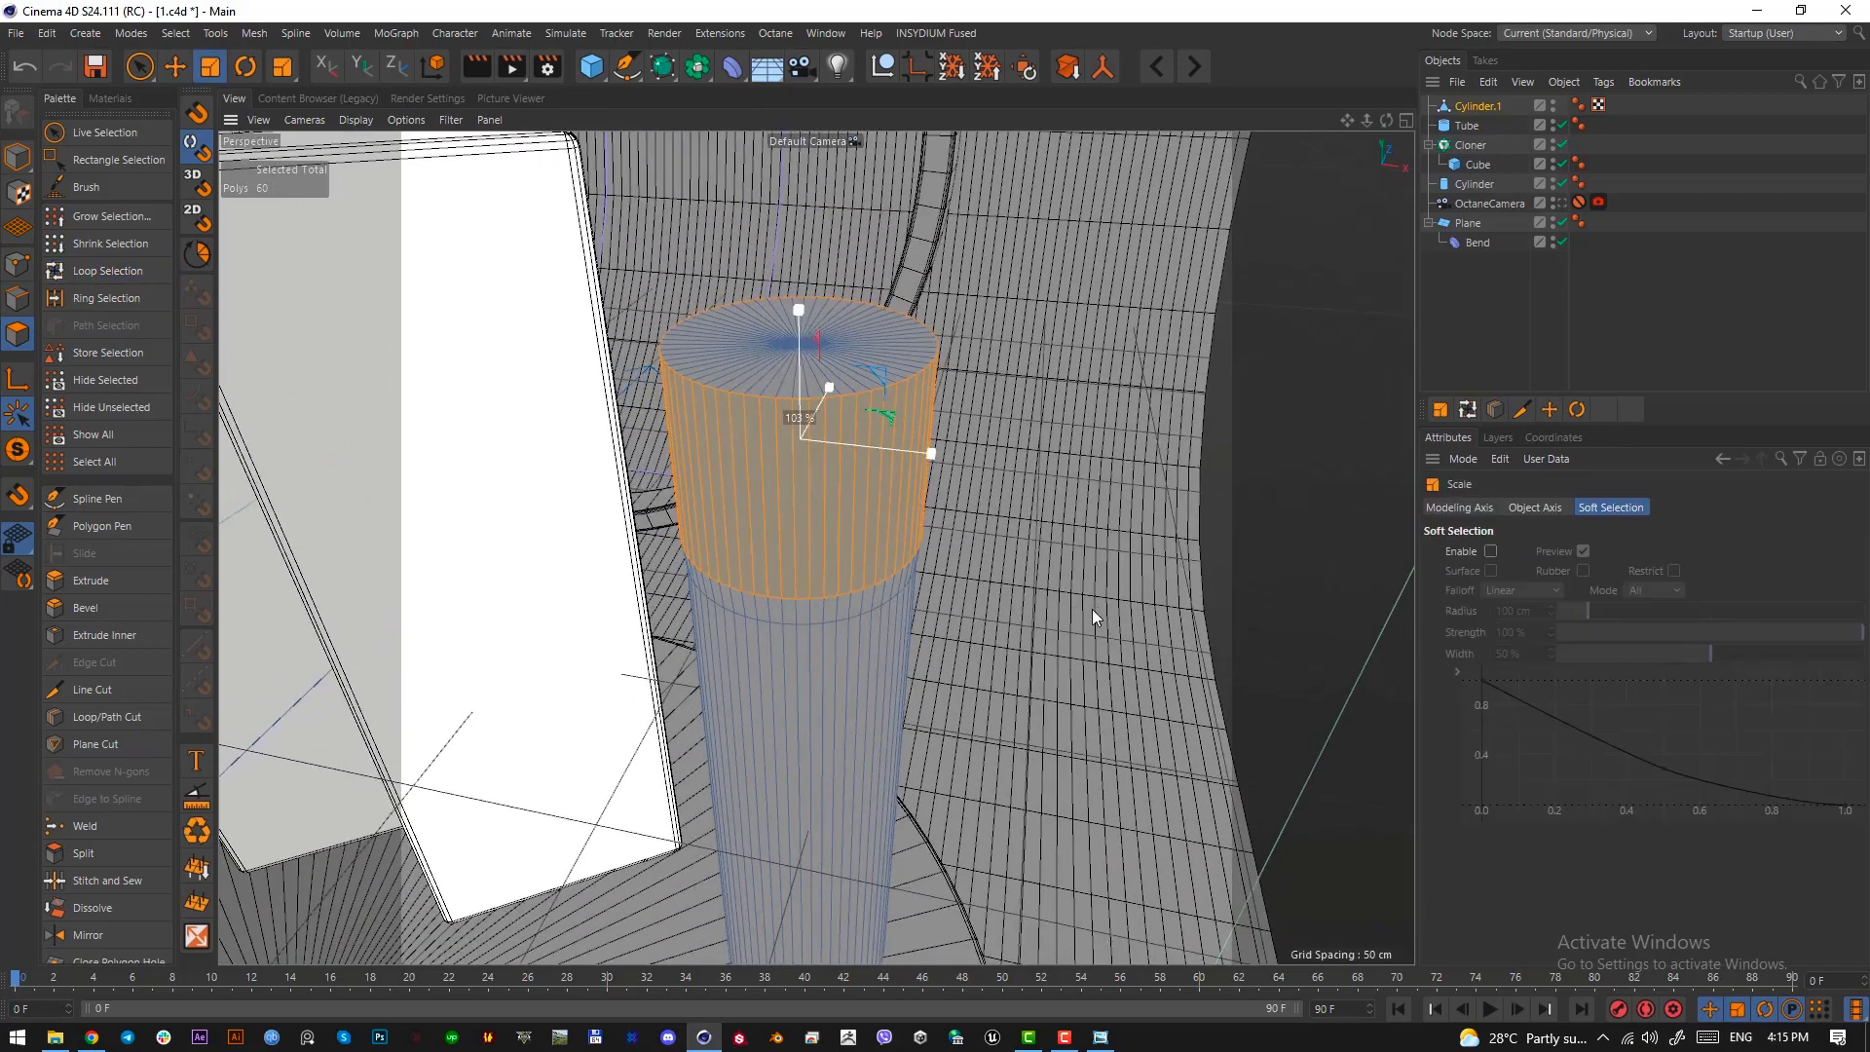
pyautogui.hotkey('ctrl', 'z')
pyautogui.keyDown('alt'); pyautogui.moveTo(814, 495); pyautogui.dragTo(816, 440); pyautogui.keyUp('alt')
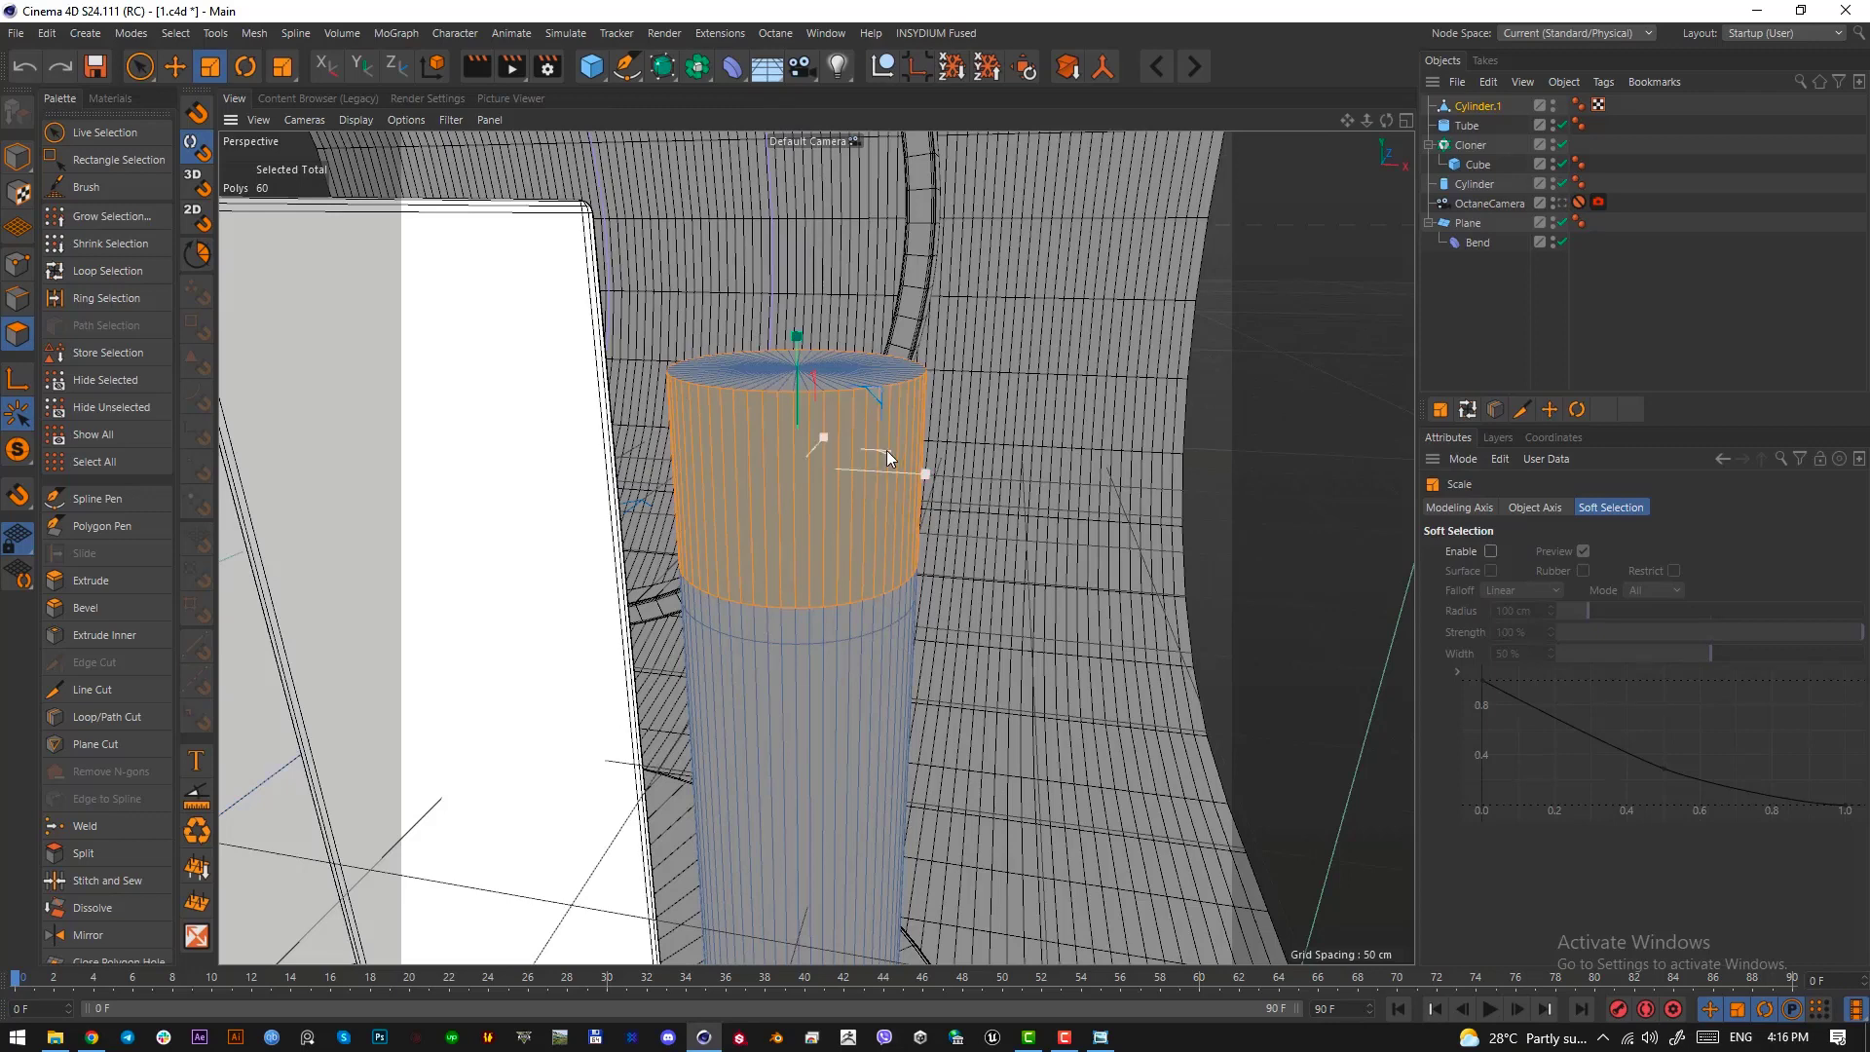
pyautogui.press('F2')
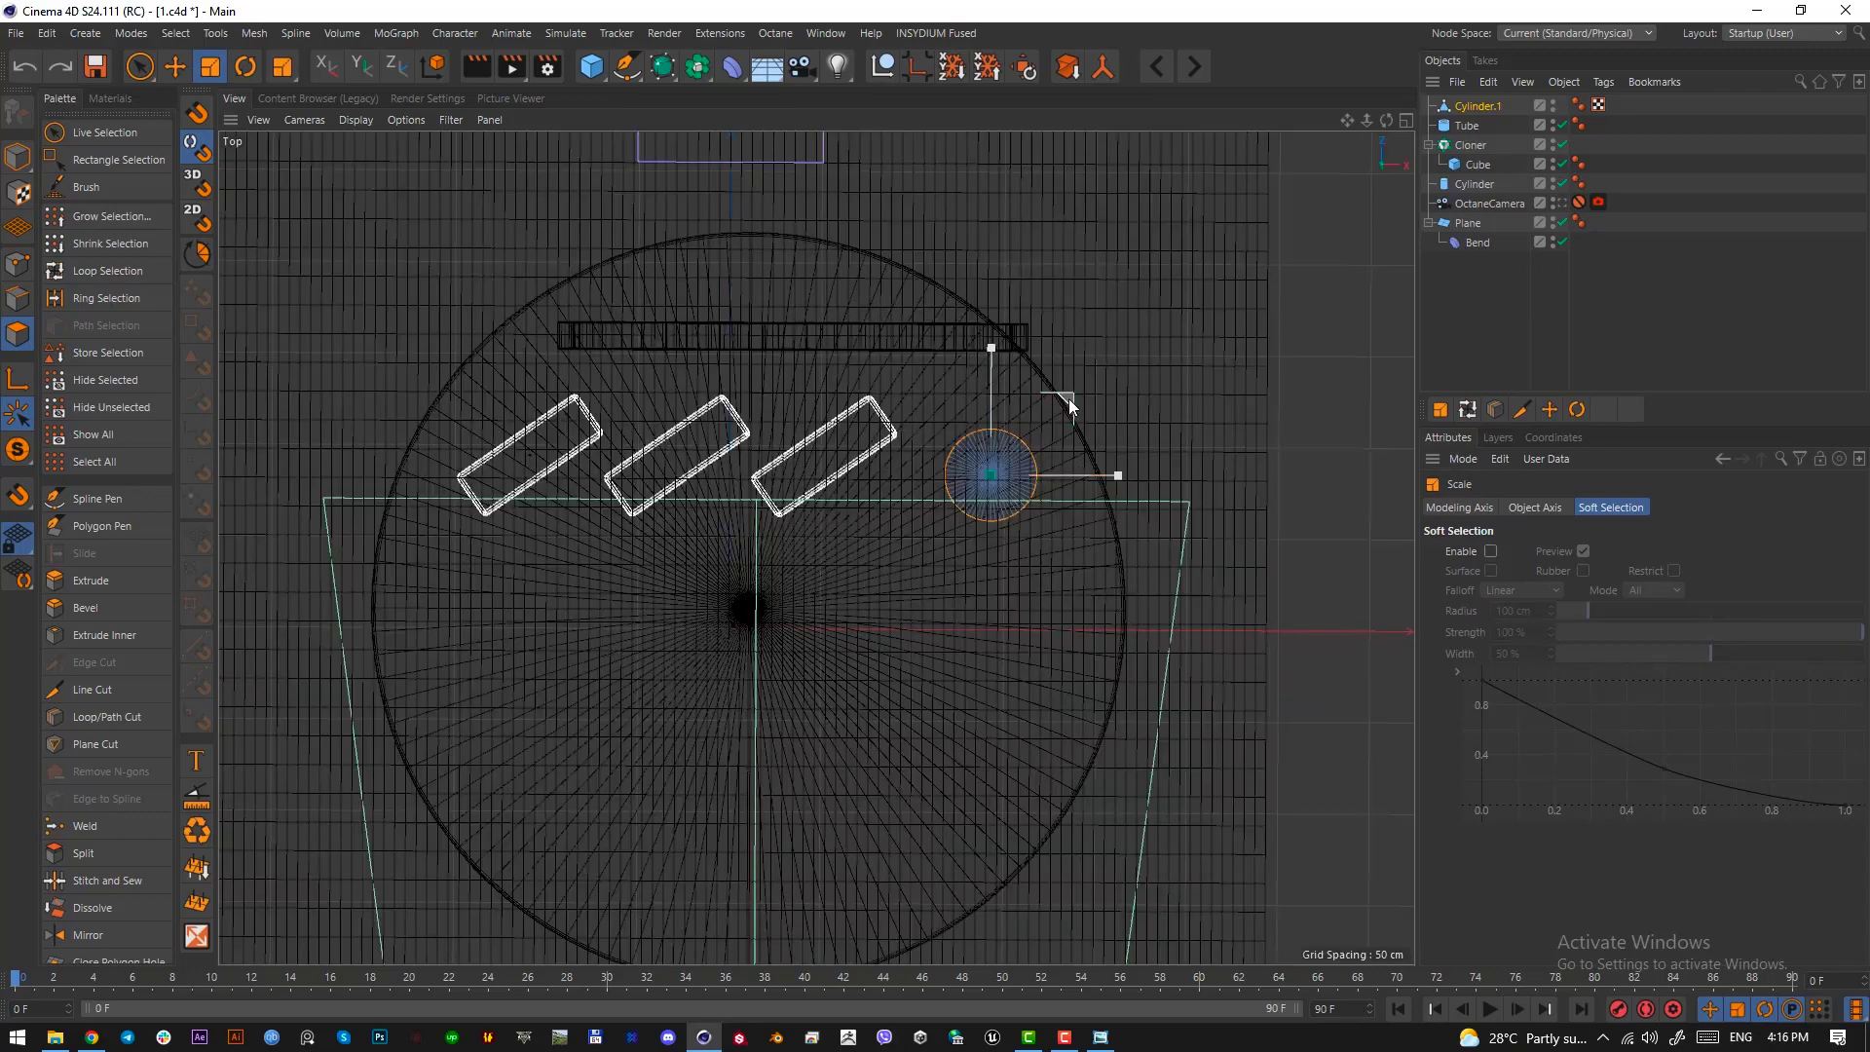
pyautogui.press('F1')
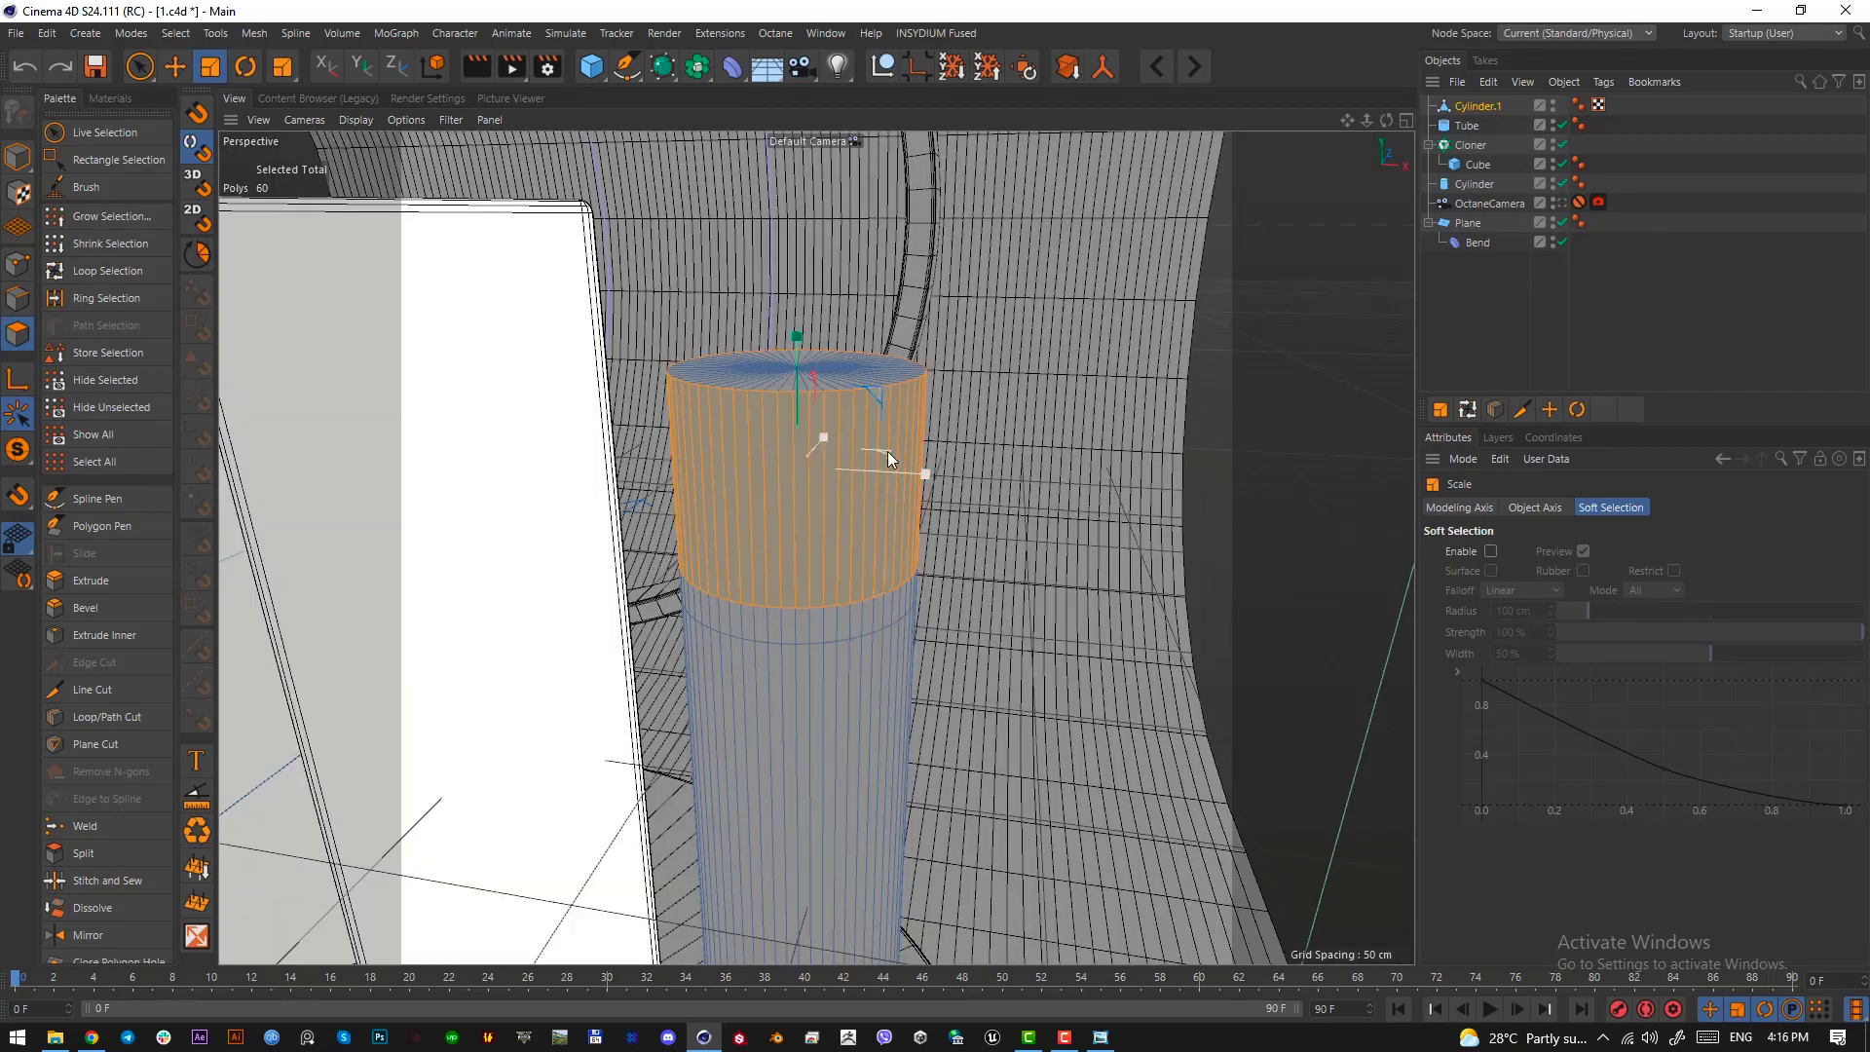
pyautogui.moveTo(886, 452); pyautogui.dragTo(1374, 461)
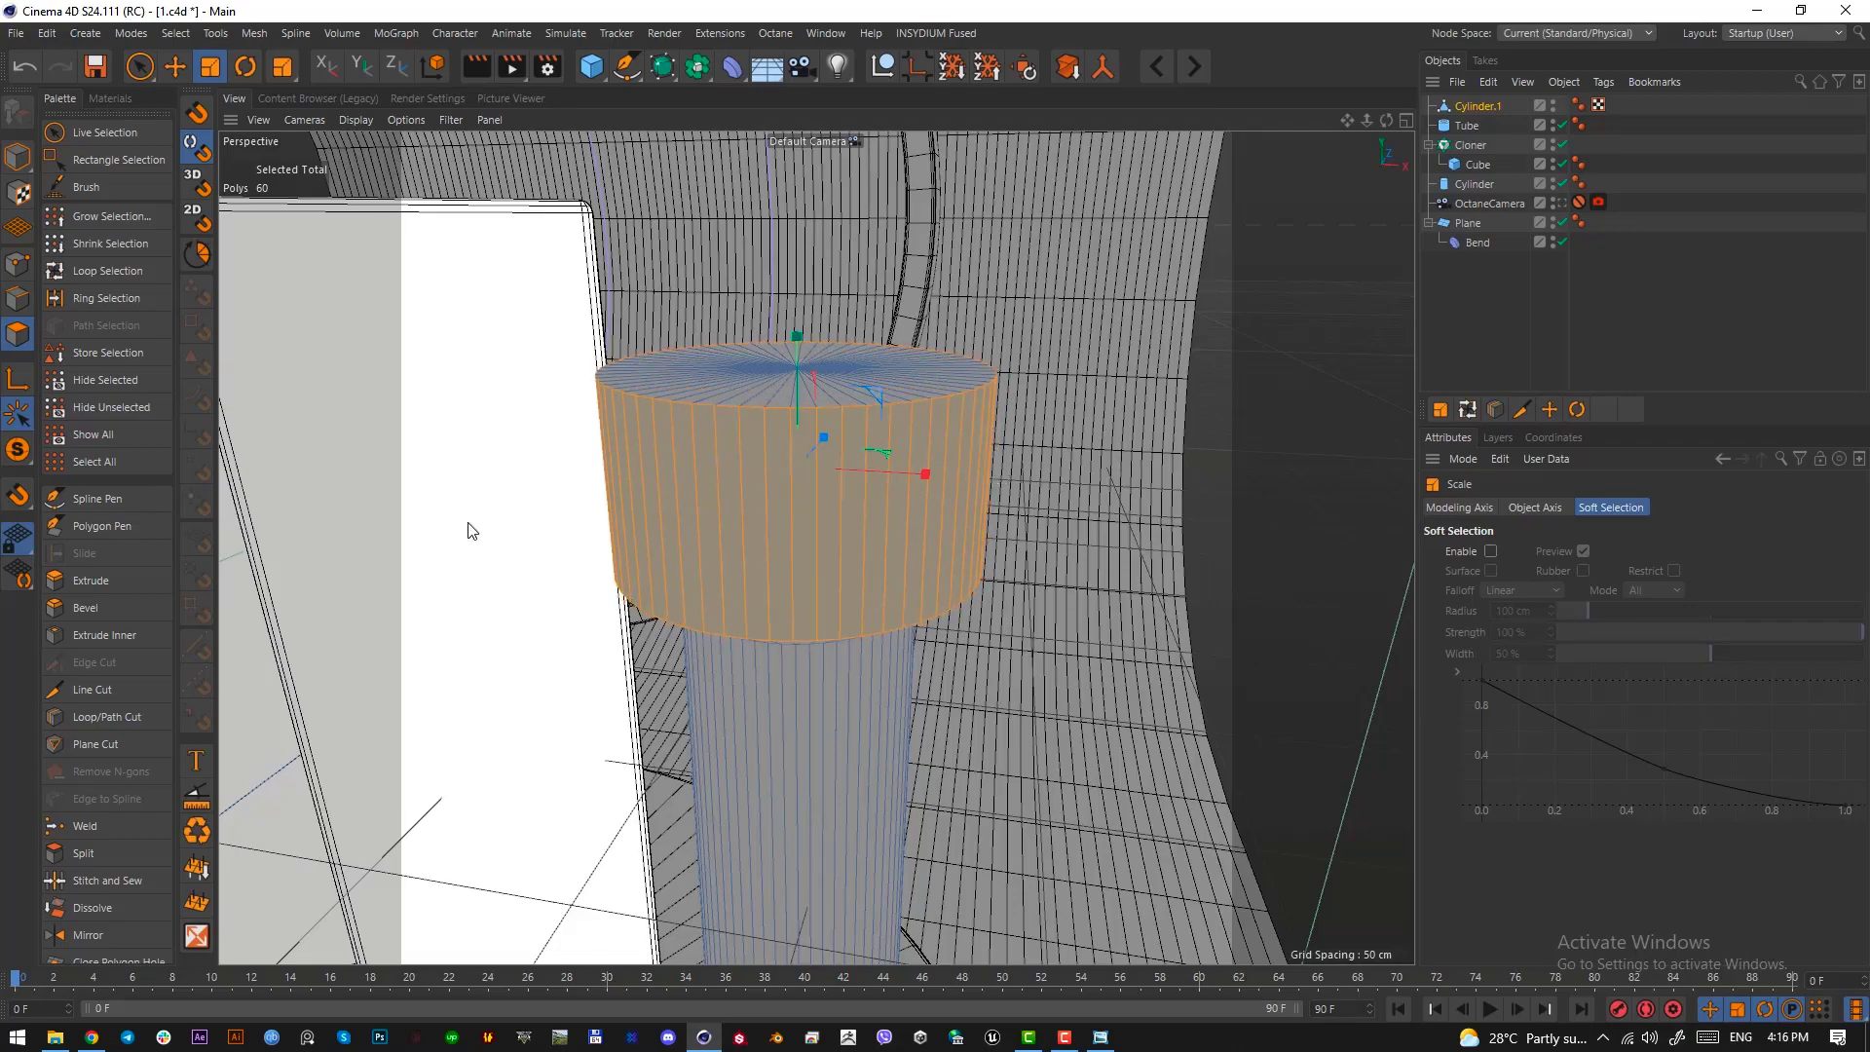
# Return to the OctaneCamera view and nudge the widened top band slightly along the Y axis
pyautogui.click(1558, 203)
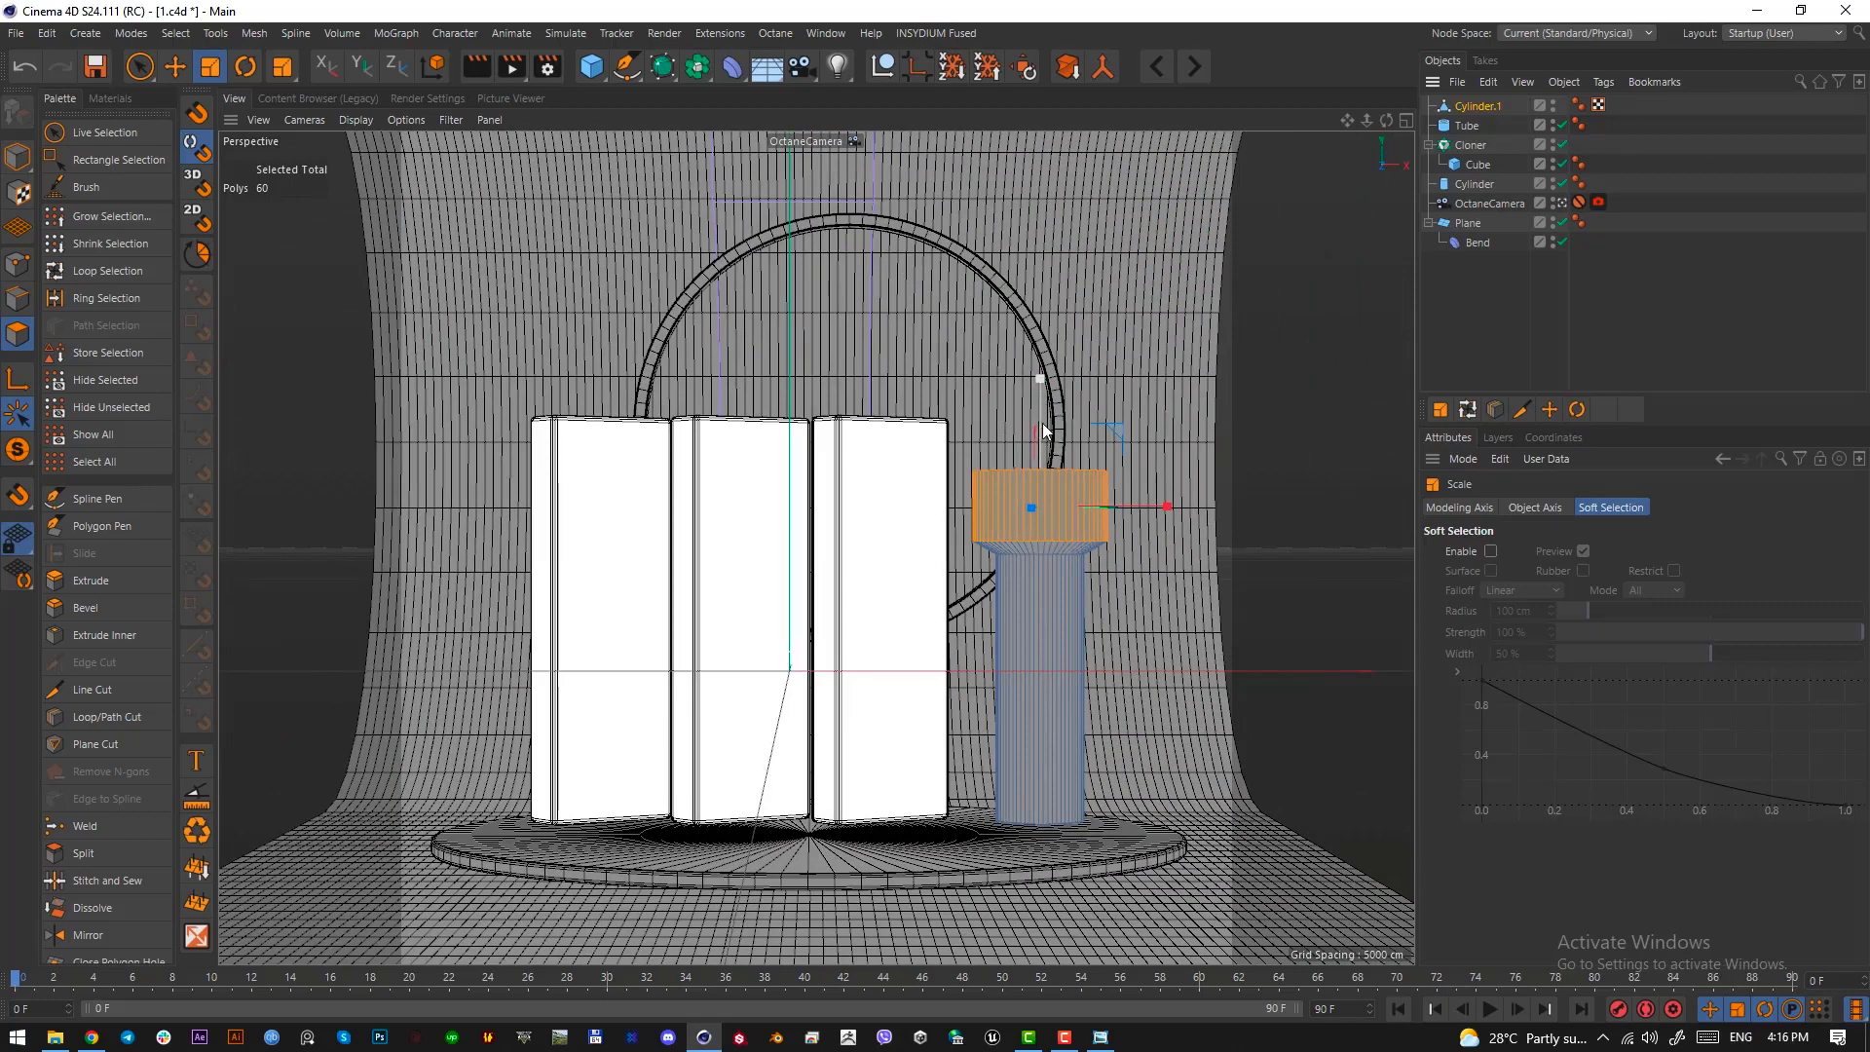
pyautogui.press('e')
pyautogui.moveTo(1043, 413)
pyautogui.mouseDown()
pyautogui.moveTo(1044, 434)
pyautogui.moveTo(1045, 342)
pyautogui.moveTo(1045, 442)
pyautogui.moveTo(1044, 409)
pyautogui.mouseUp()
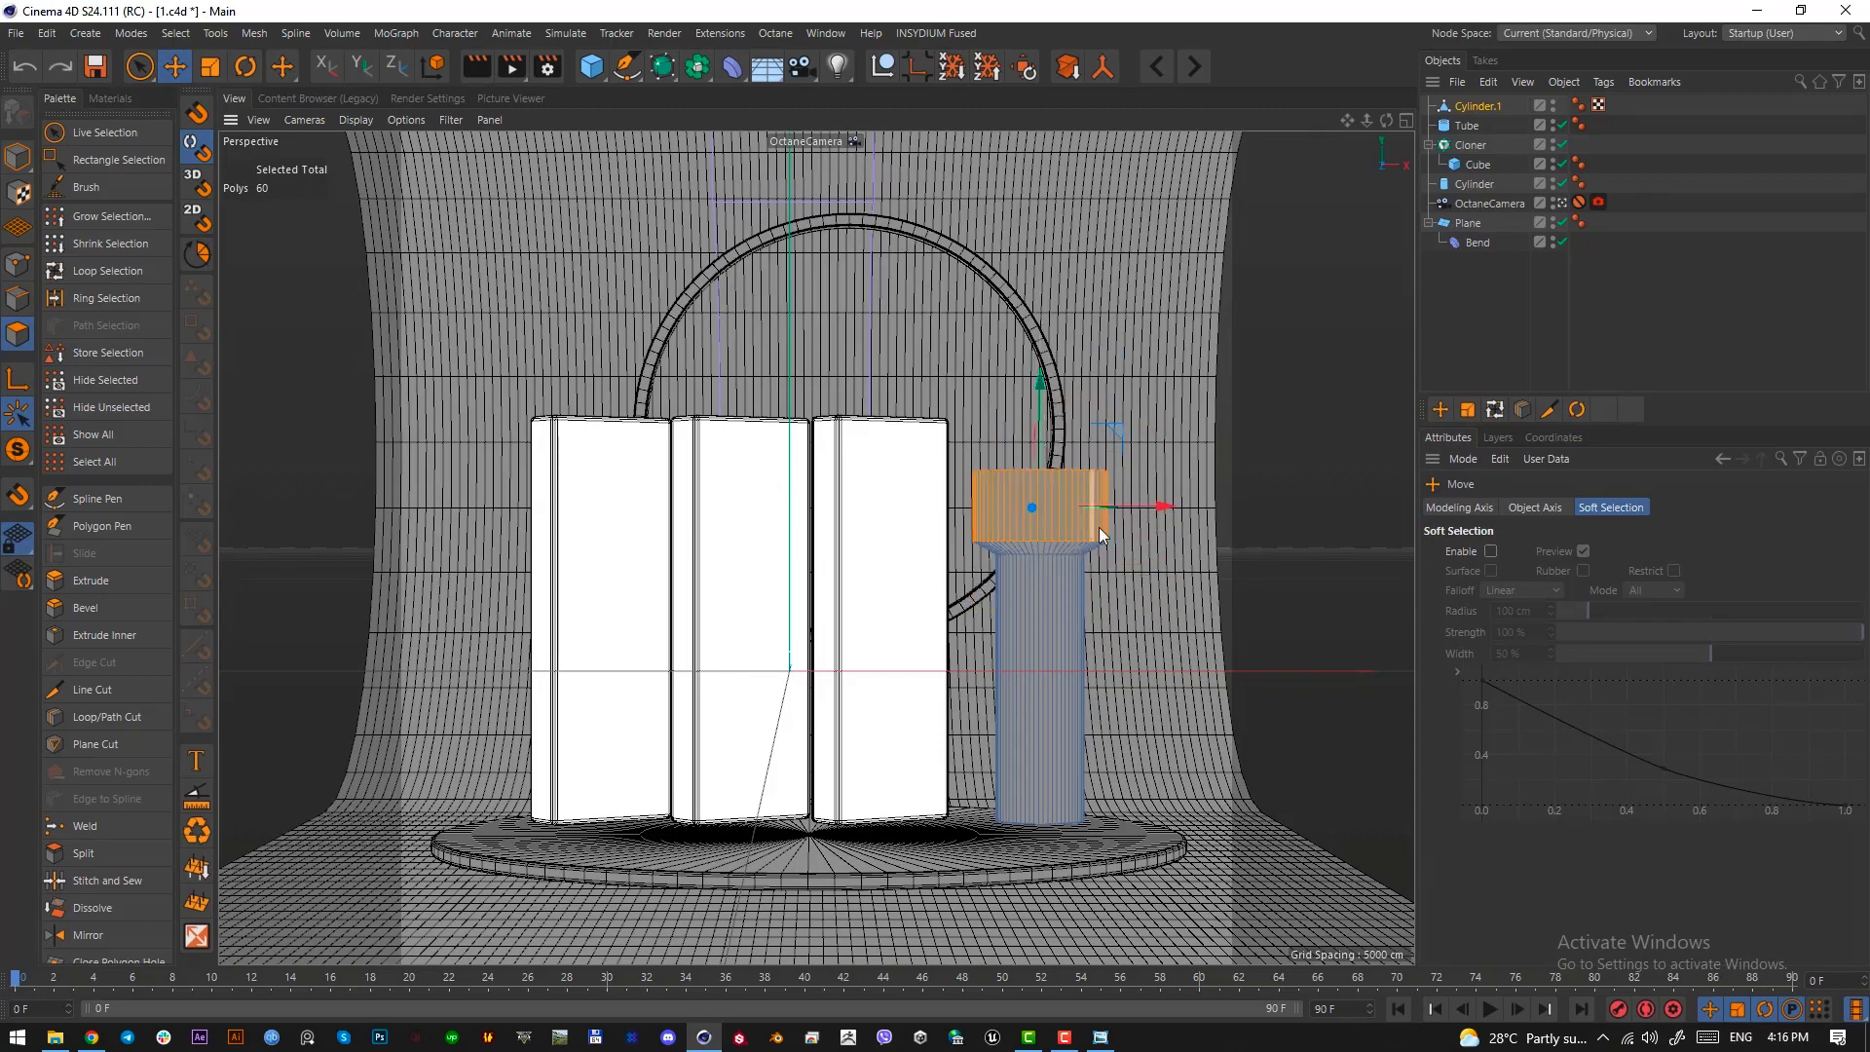
# Select the points at the column's base with a rectangle selection and scale them up so the shaft flares toward the floor
pyautogui.click(12, 270)
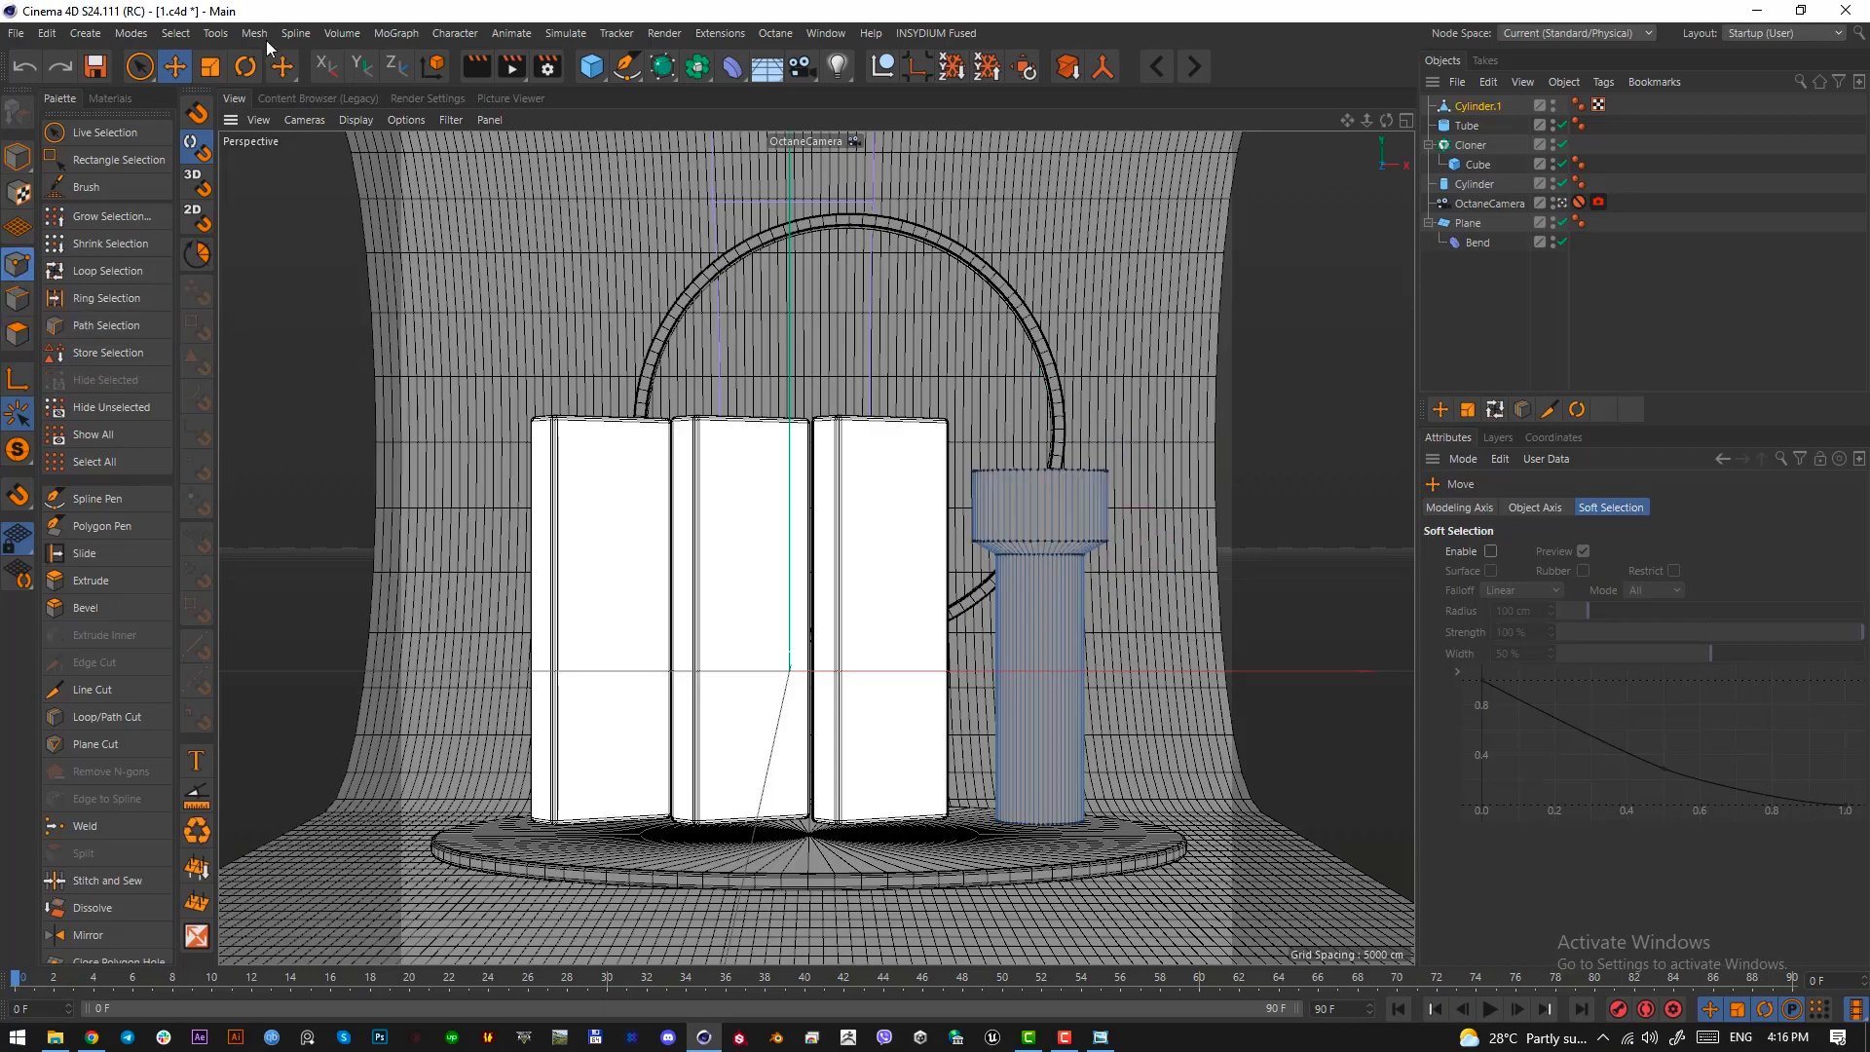
pyautogui.click(154, 78)
pyautogui.click(227, 133)
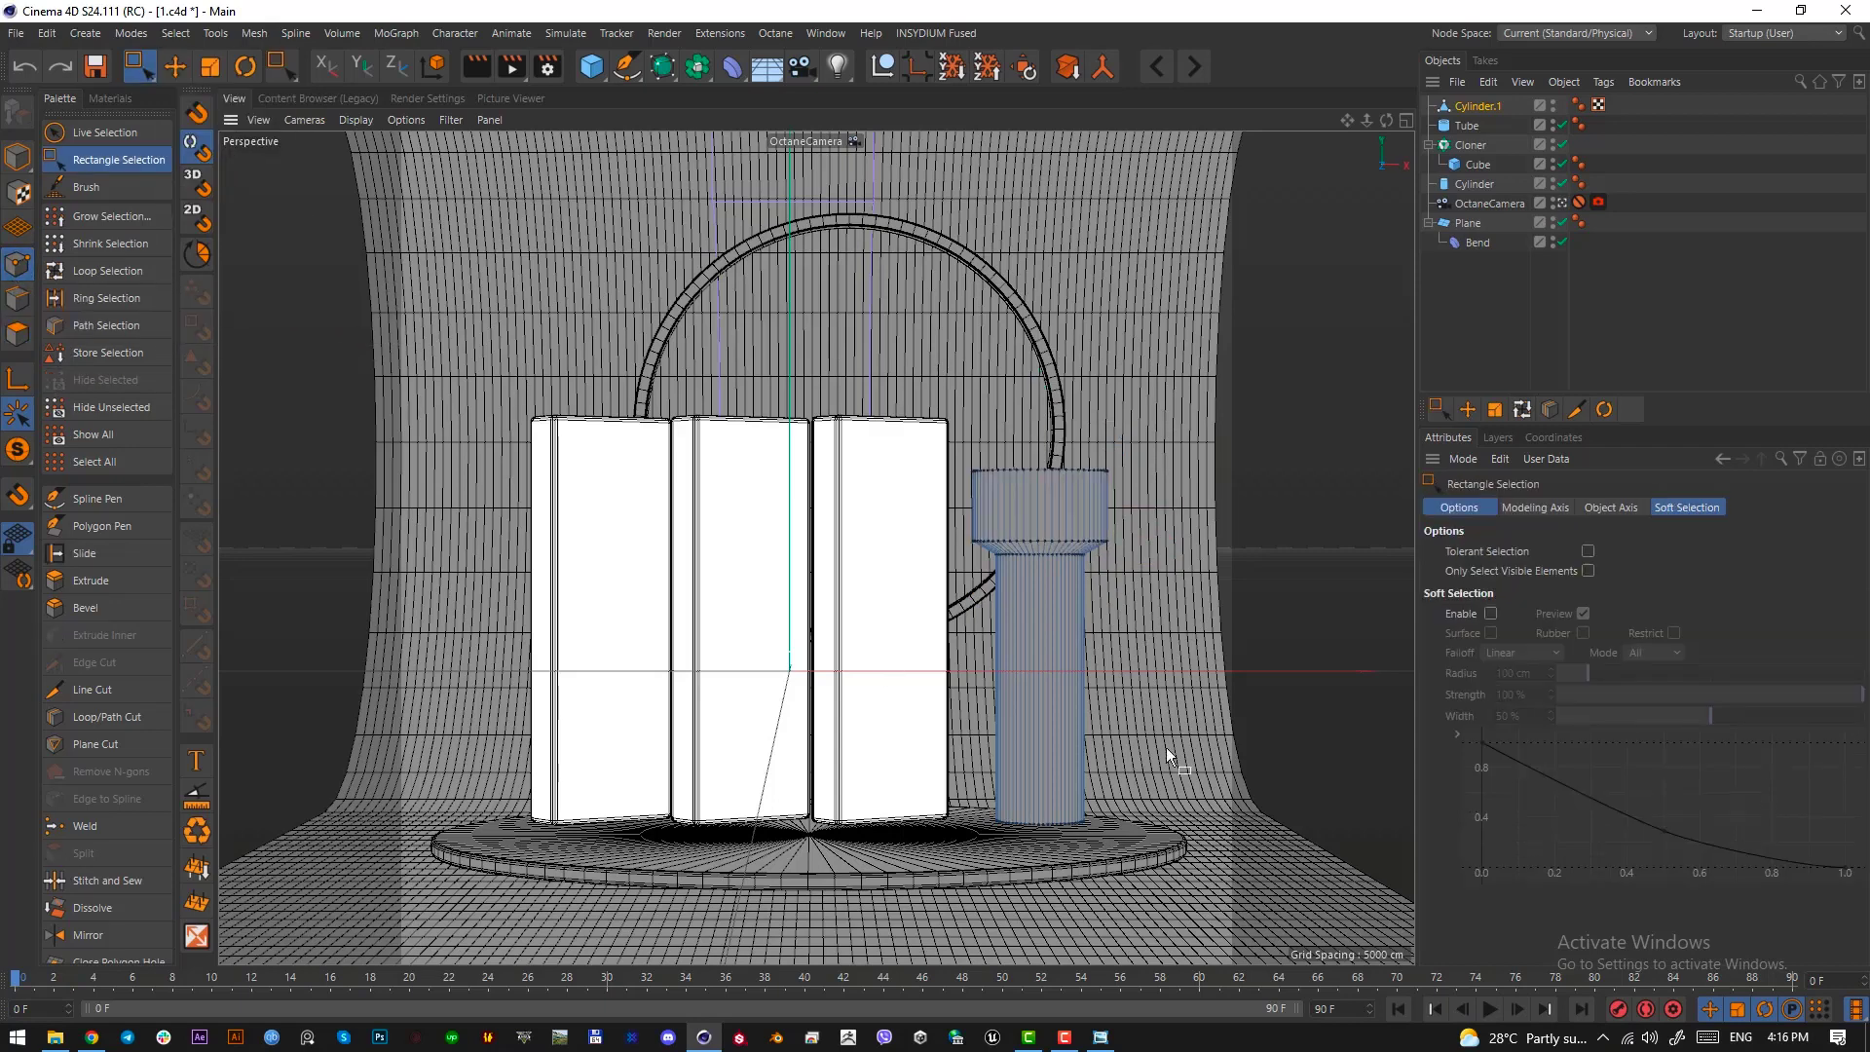
pyautogui.moveTo(1169, 750); pyautogui.dragTo(912, 894)
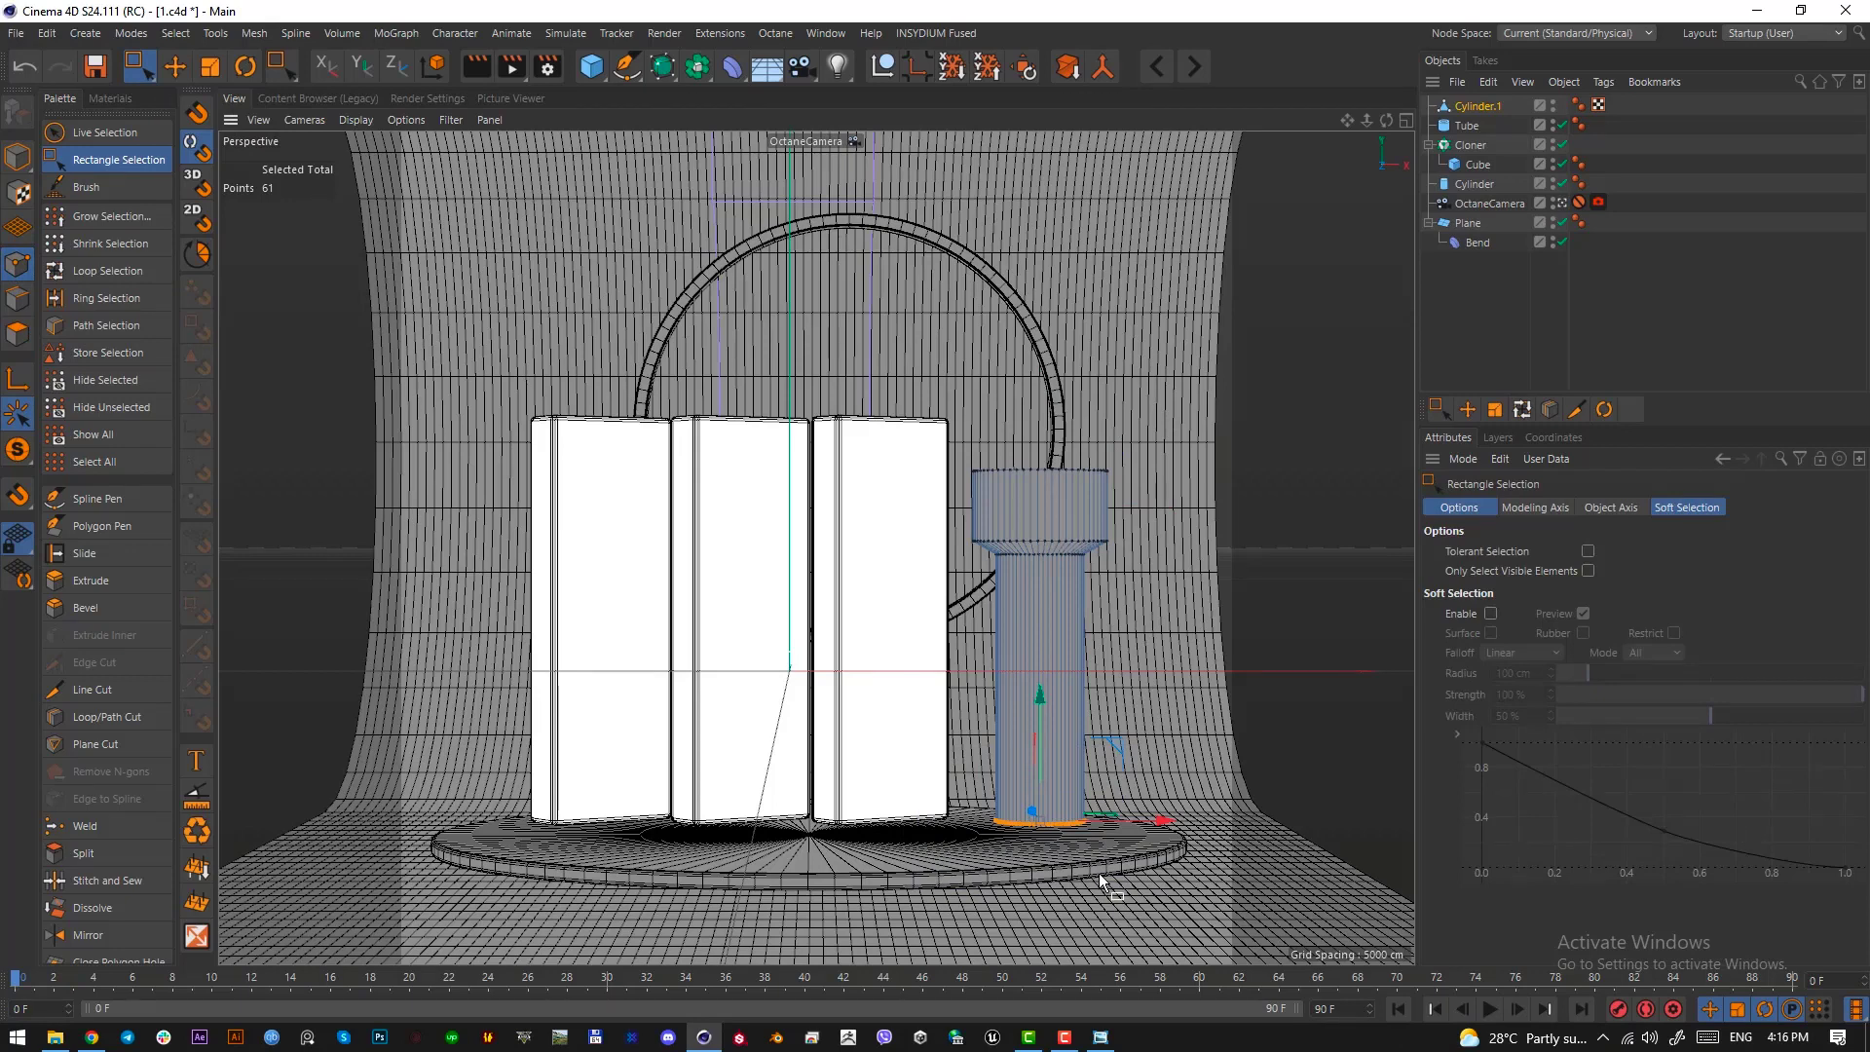
pyautogui.press('t')
pyautogui.moveTo(1142, 880)
pyautogui.mouseDown()
pyautogui.moveTo(1169, 884)
pyautogui.moveTo(1105, 892)
pyautogui.moveTo(1174, 892)
pyautogui.mouseUp()
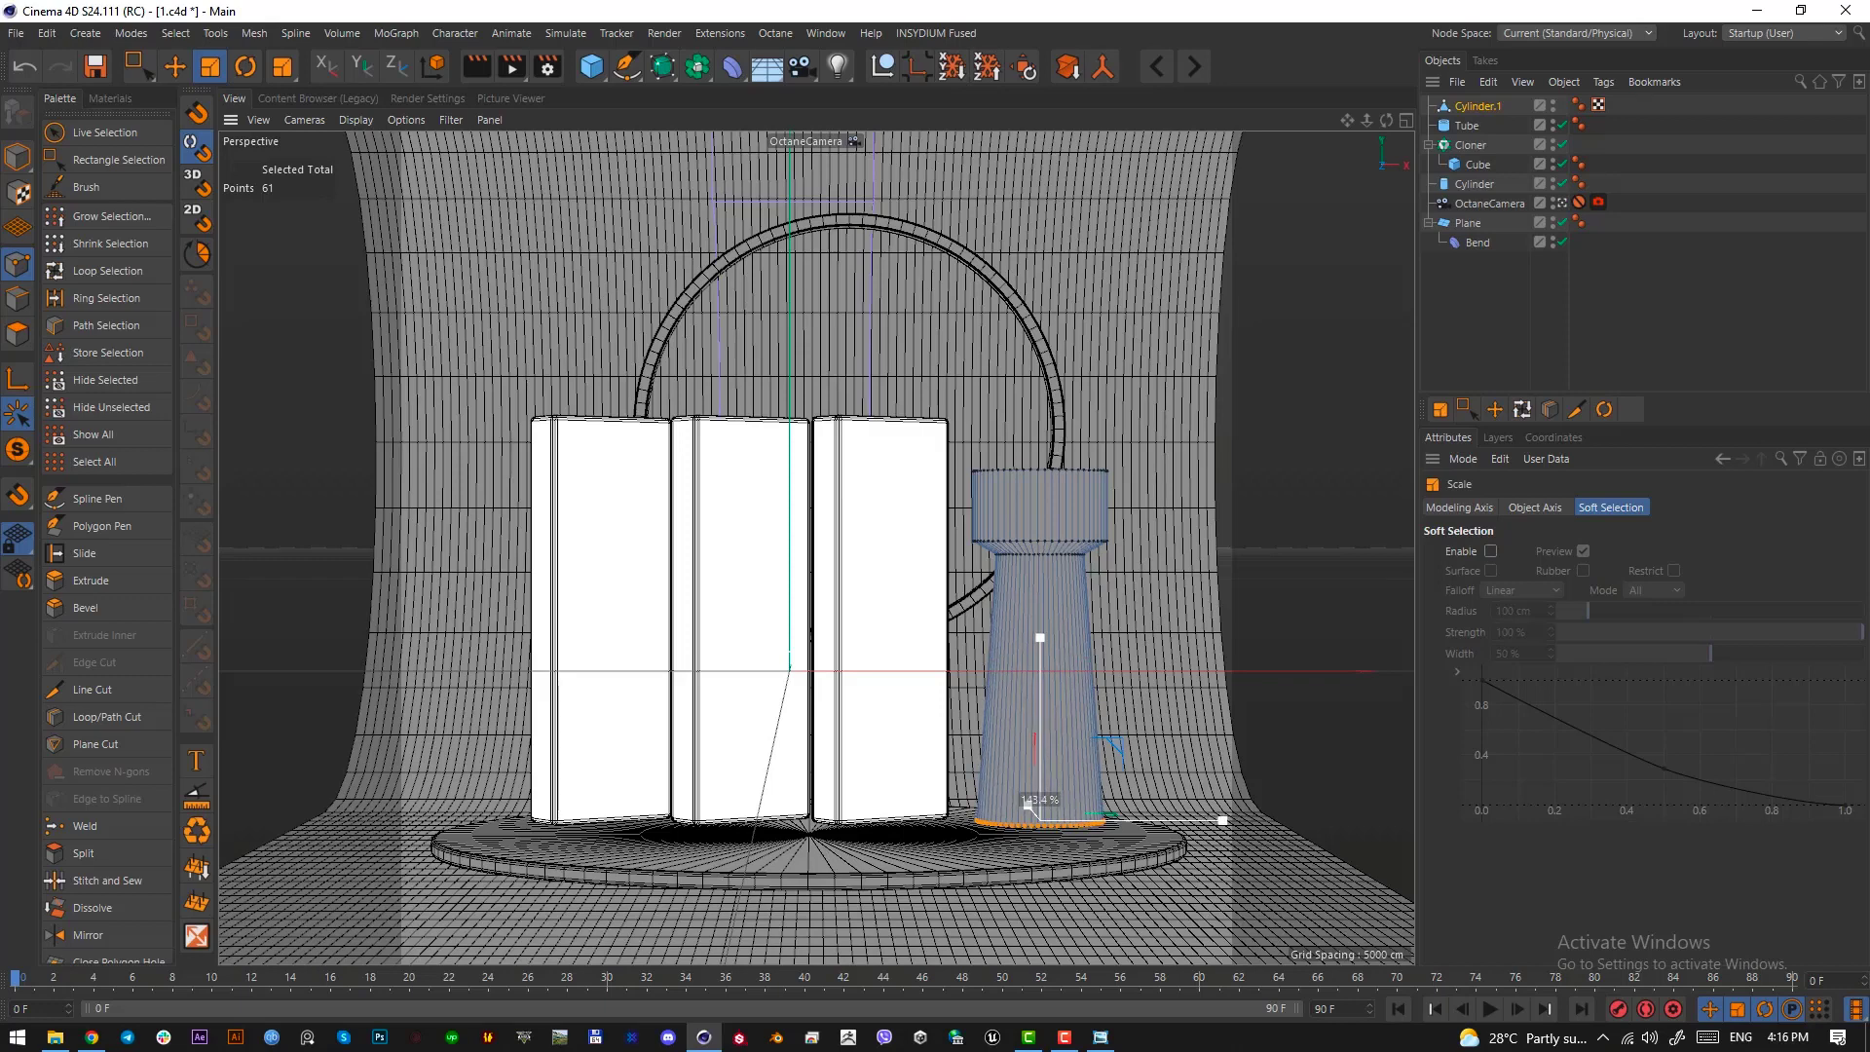
pyautogui.moveTo(1225, 820); pyautogui.dragTo(1228, 823)
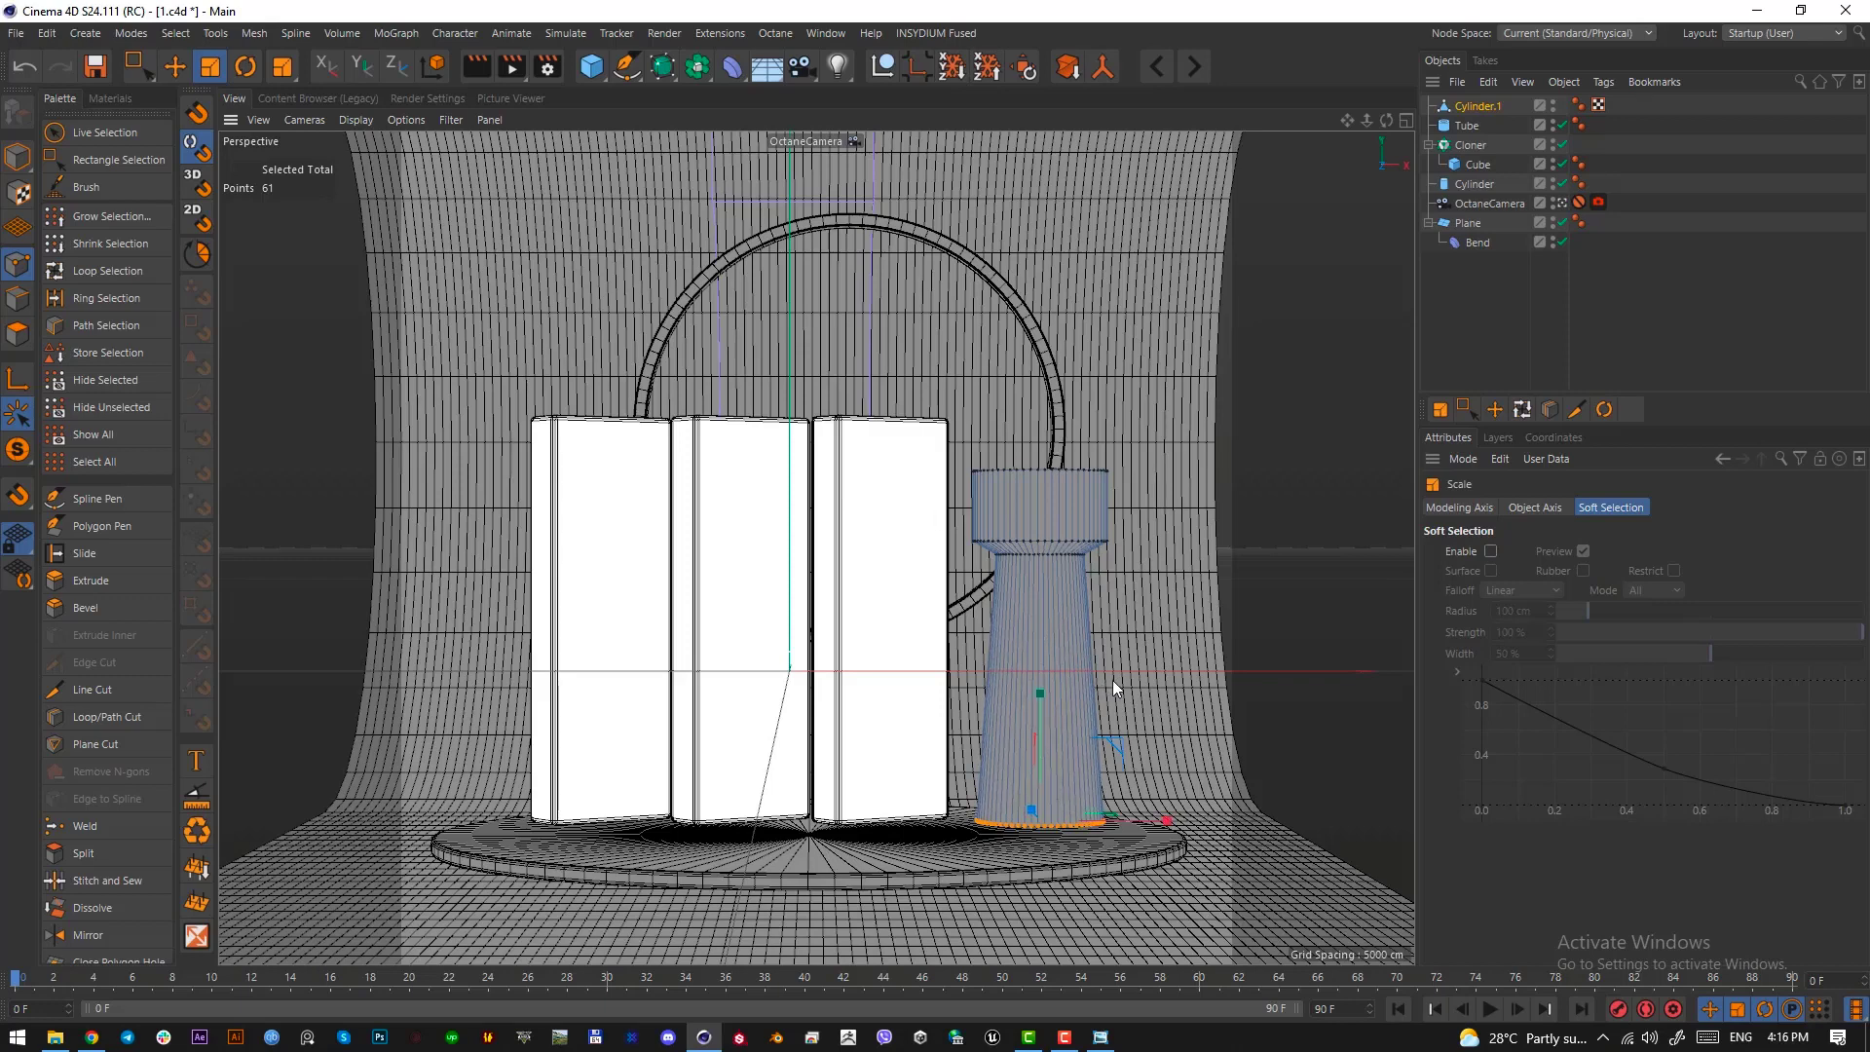
pyautogui.click(1330, 776)
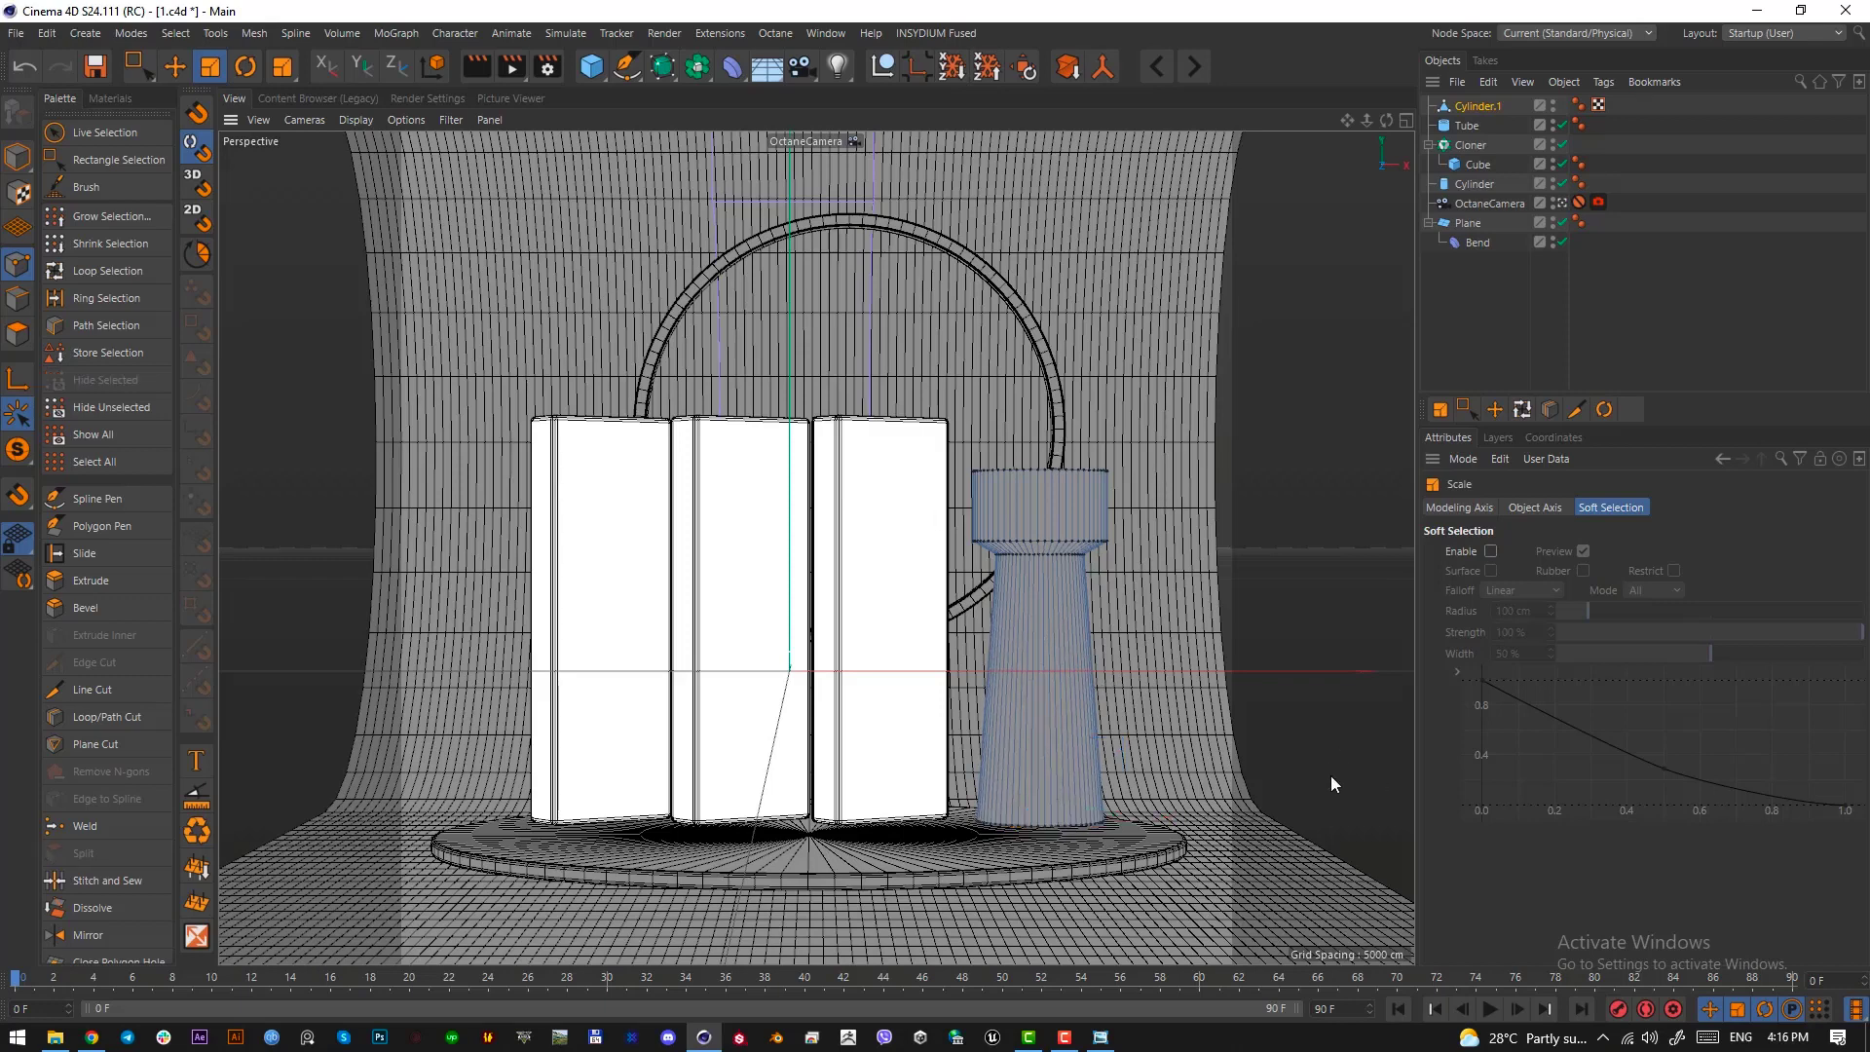
# In the default camera, loop-select three edge rings on the column: the top rim, the head's lower edge and the shaft's upper edge
pyautogui.click(1570, 203)
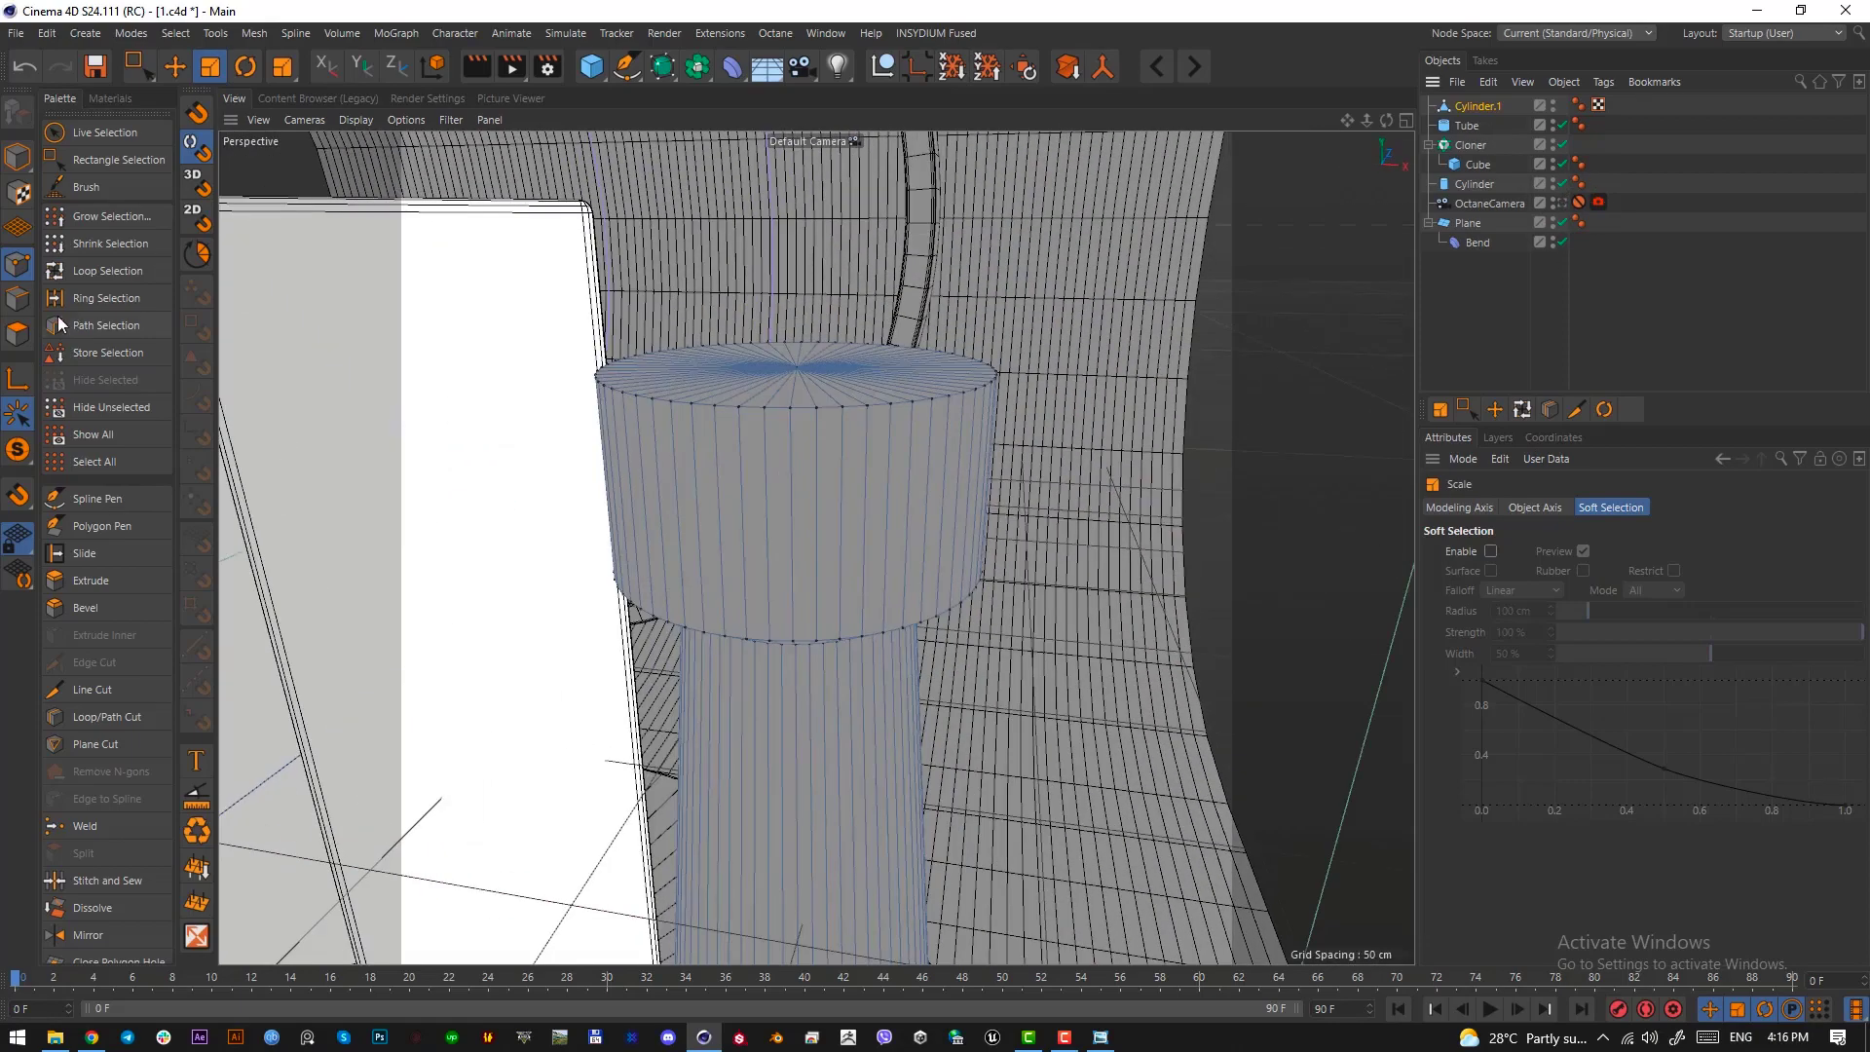
pyautogui.click(27, 296)
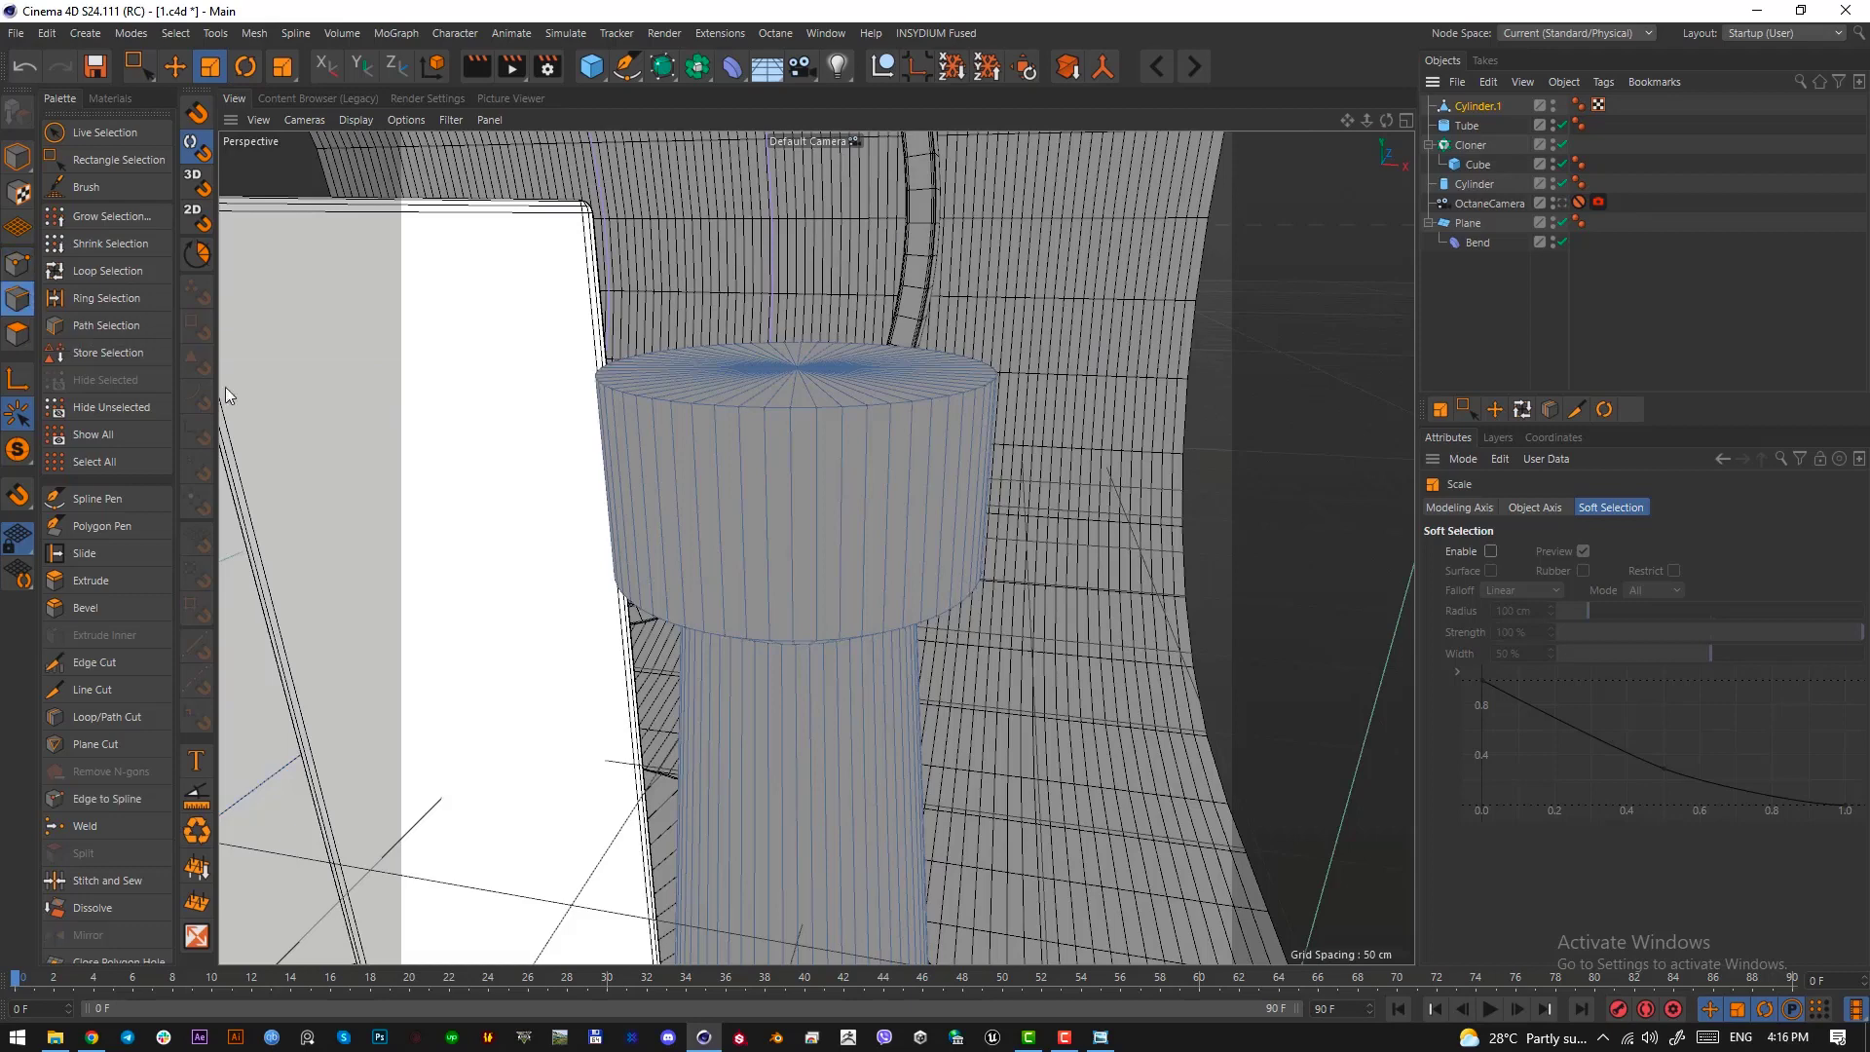
pyautogui.click(107, 271)
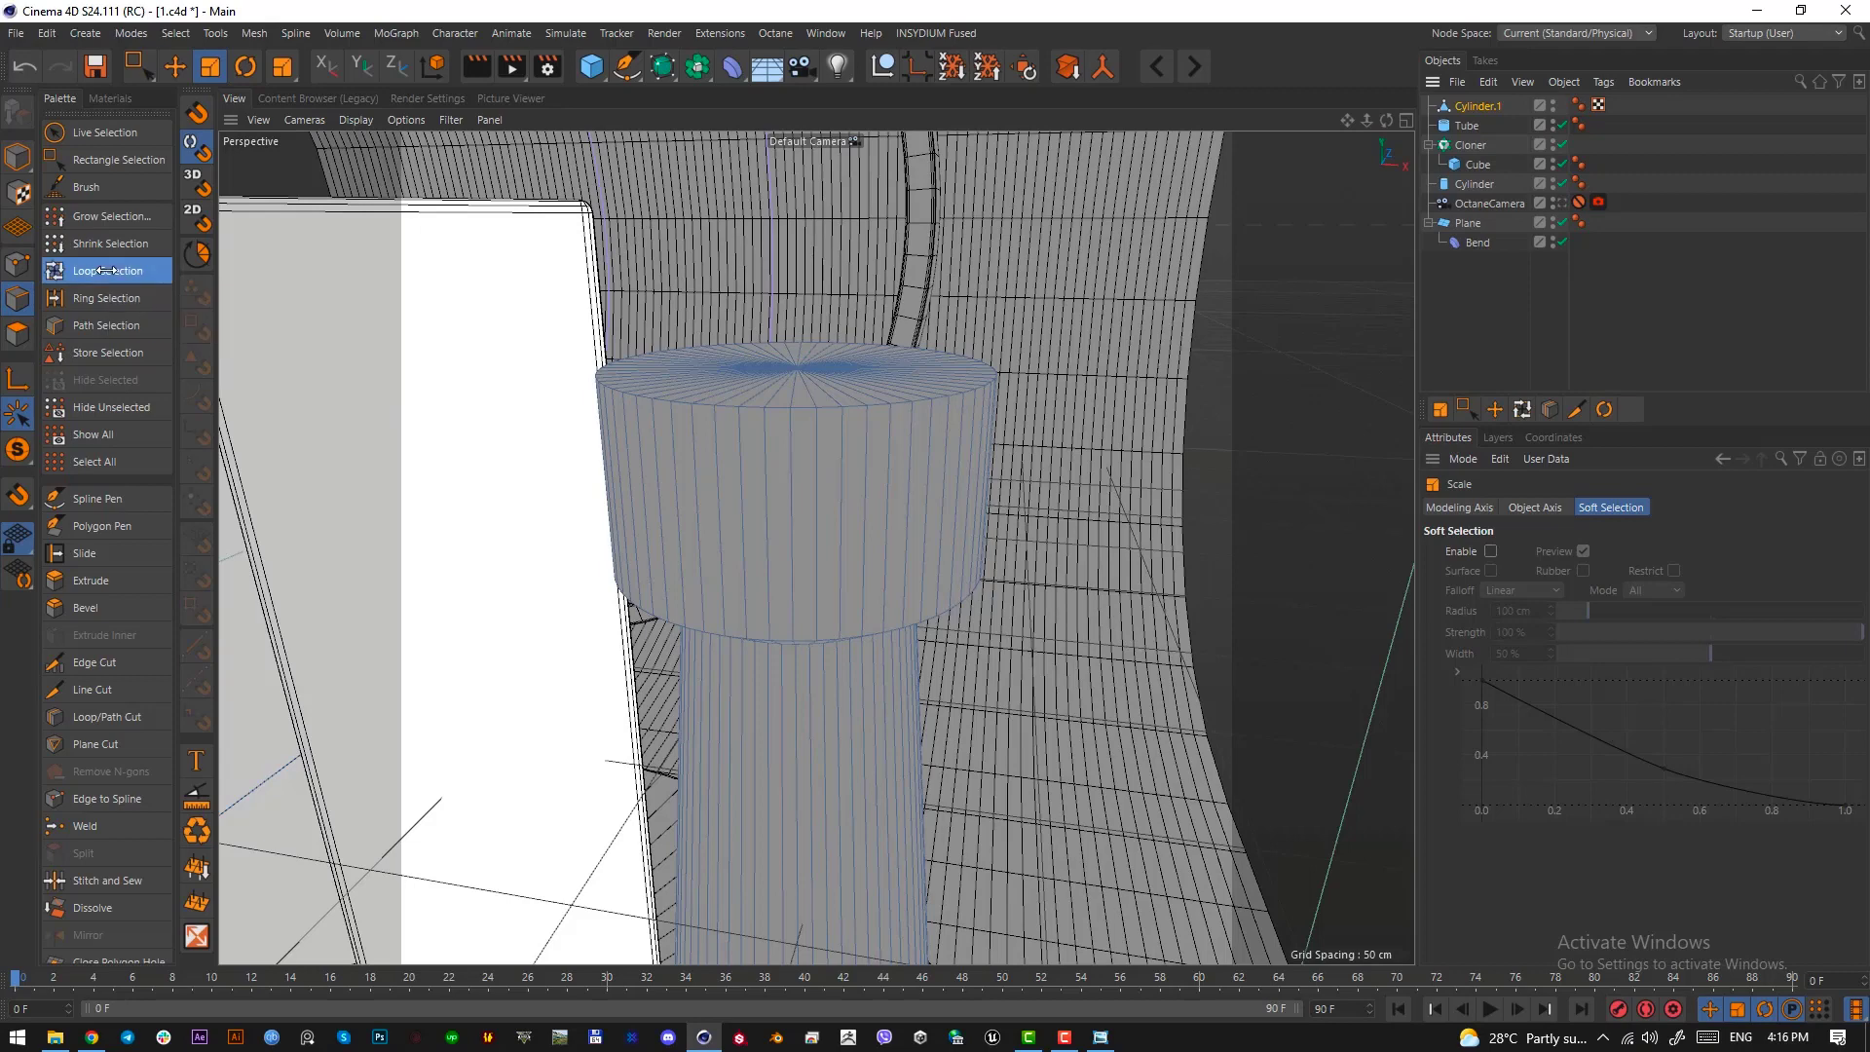
pyautogui.click(836, 405)
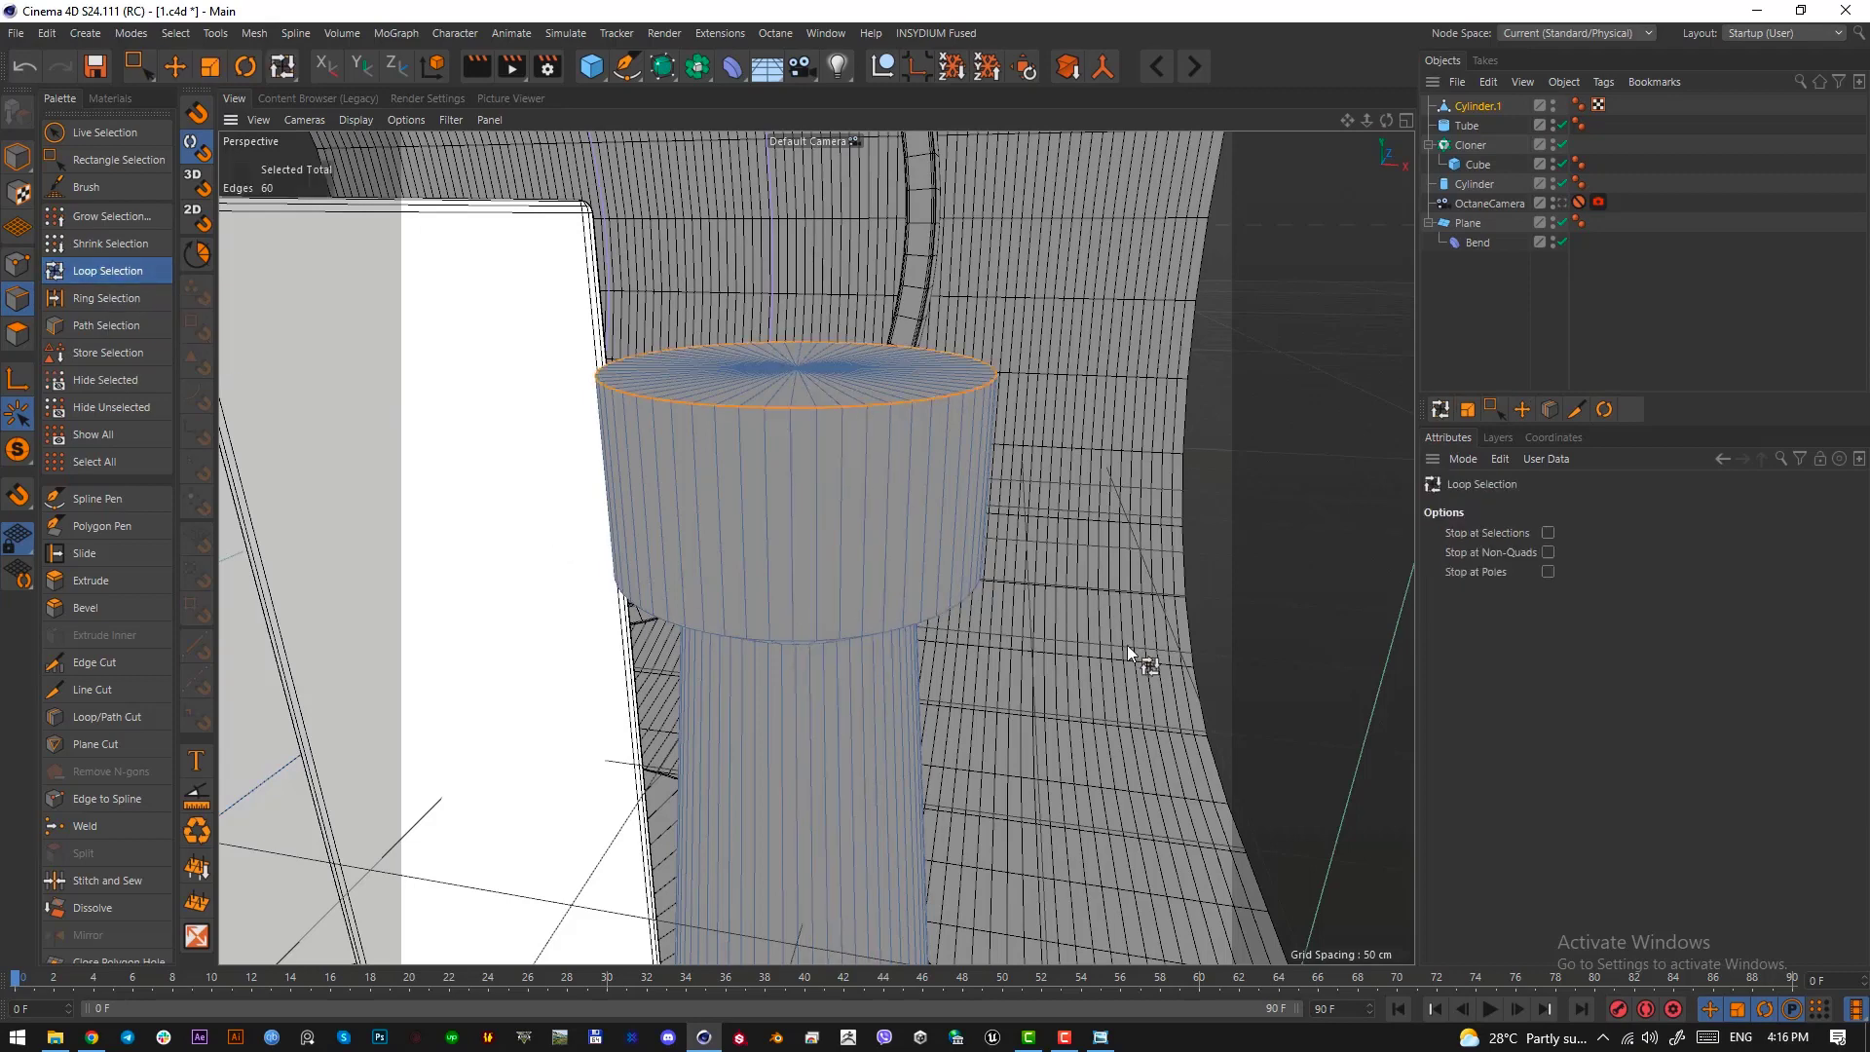
pyautogui.keyDown('shift'); pyautogui.click(826, 639); pyautogui.keyUp('shift')
pyautogui.keyDown('alt'); pyautogui.moveTo(836, 536); pyautogui.dragTo(846, 443); pyautogui.keyUp('alt')
pyautogui.keyDown('shift'); pyautogui.click(832, 701); pyautogui.keyUp('shift')
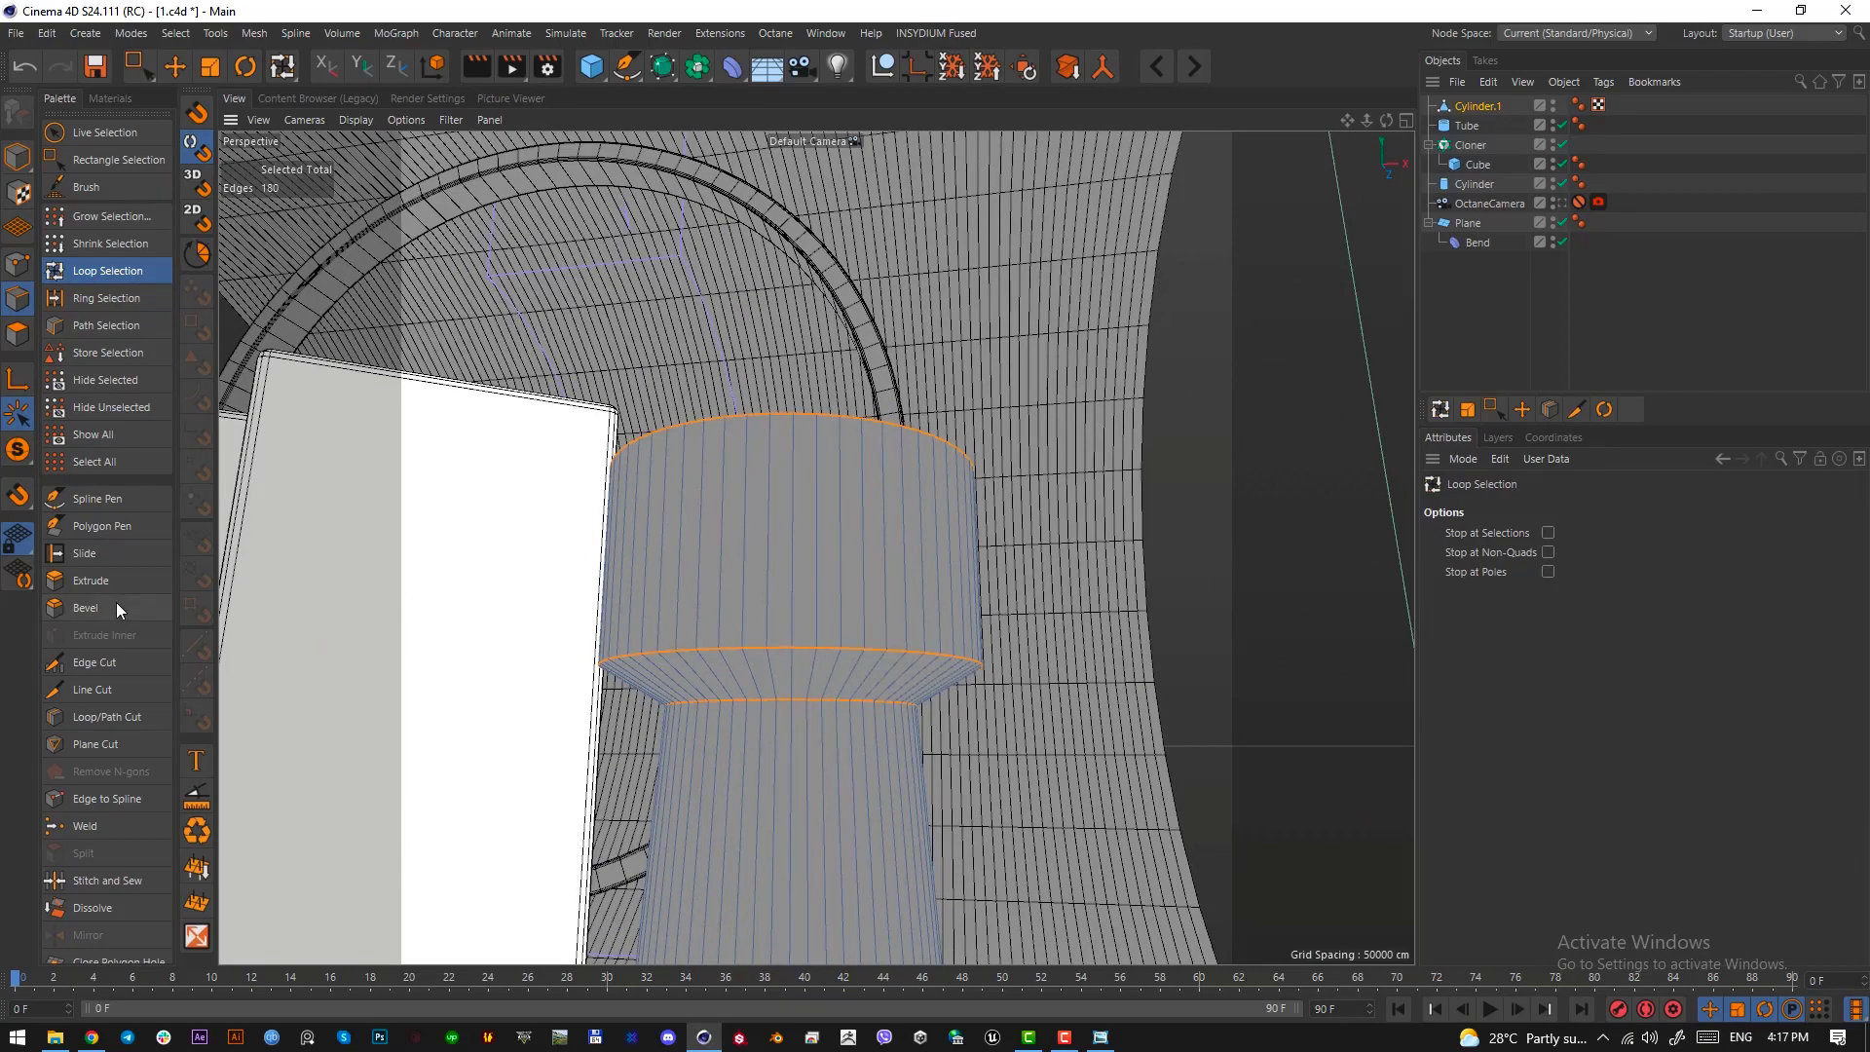
# Bevel the three selected edge loops with a 3.3 cm offset and 6 subdivisions
pyautogui.rightClick(765, 593)
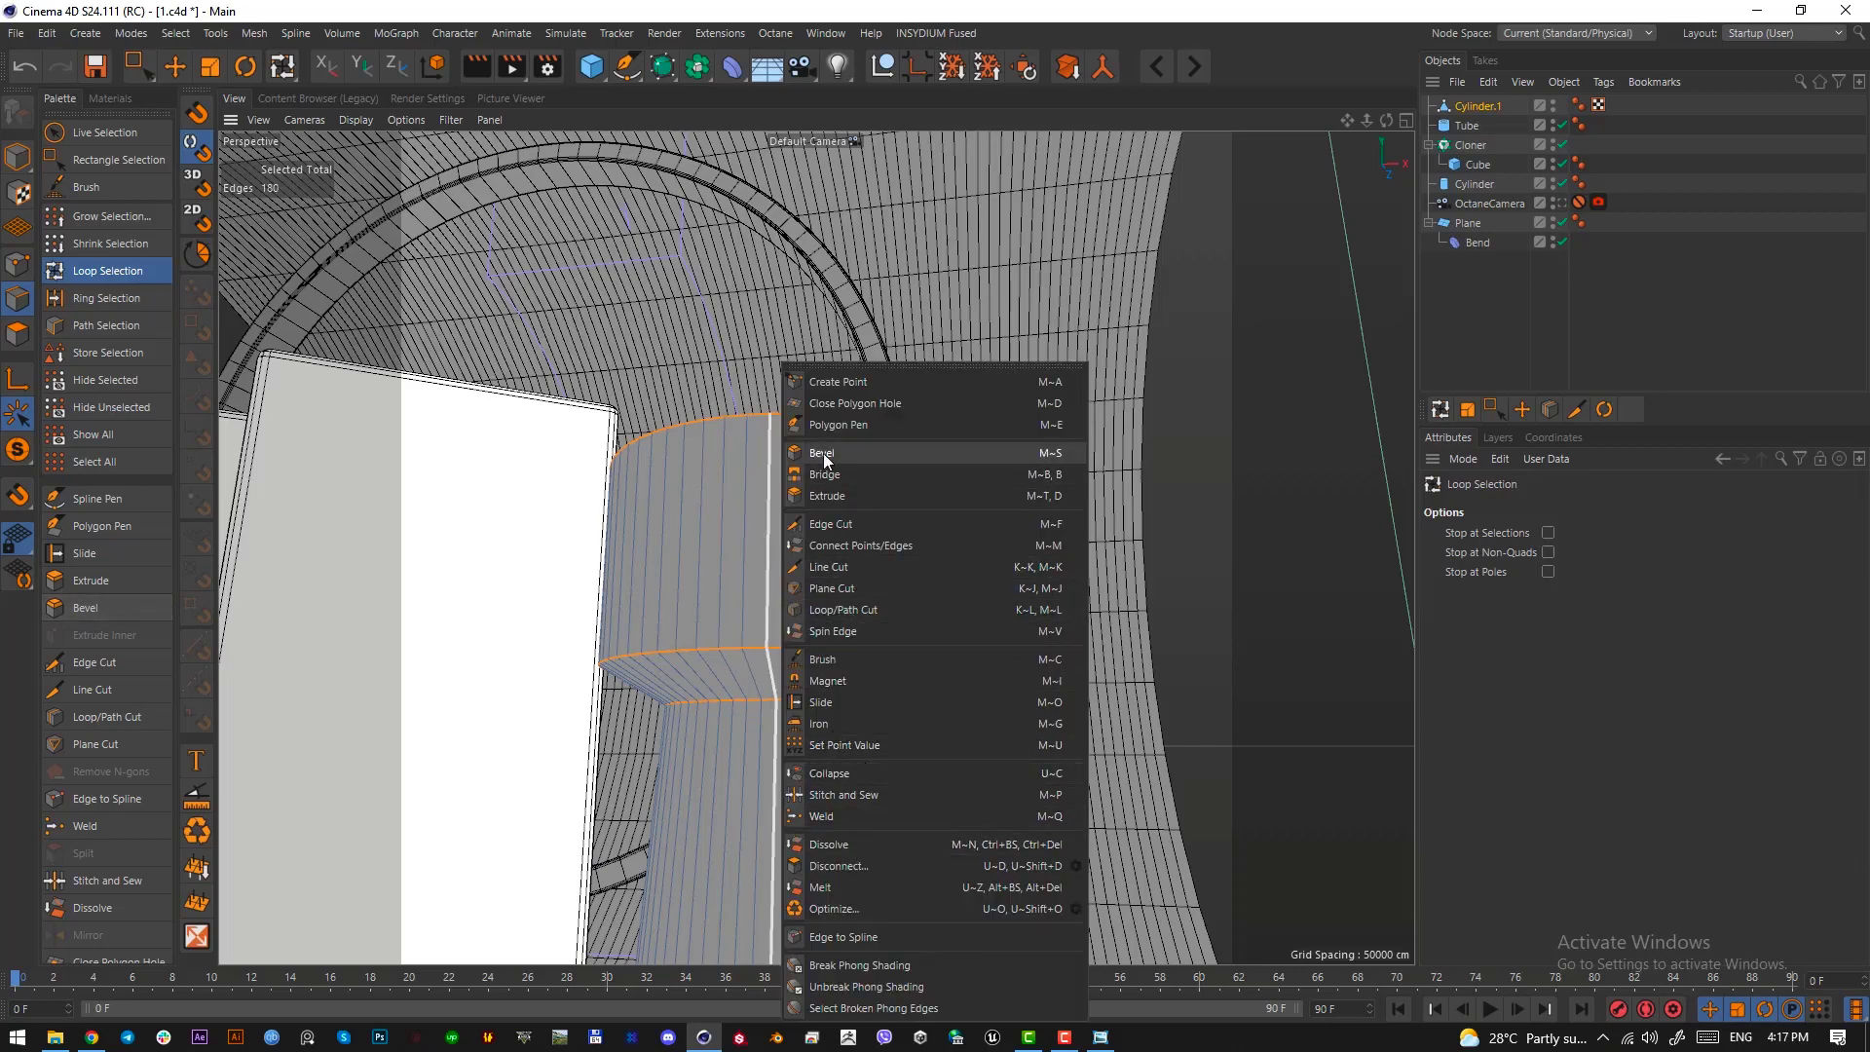
pyautogui.click(870, 7)
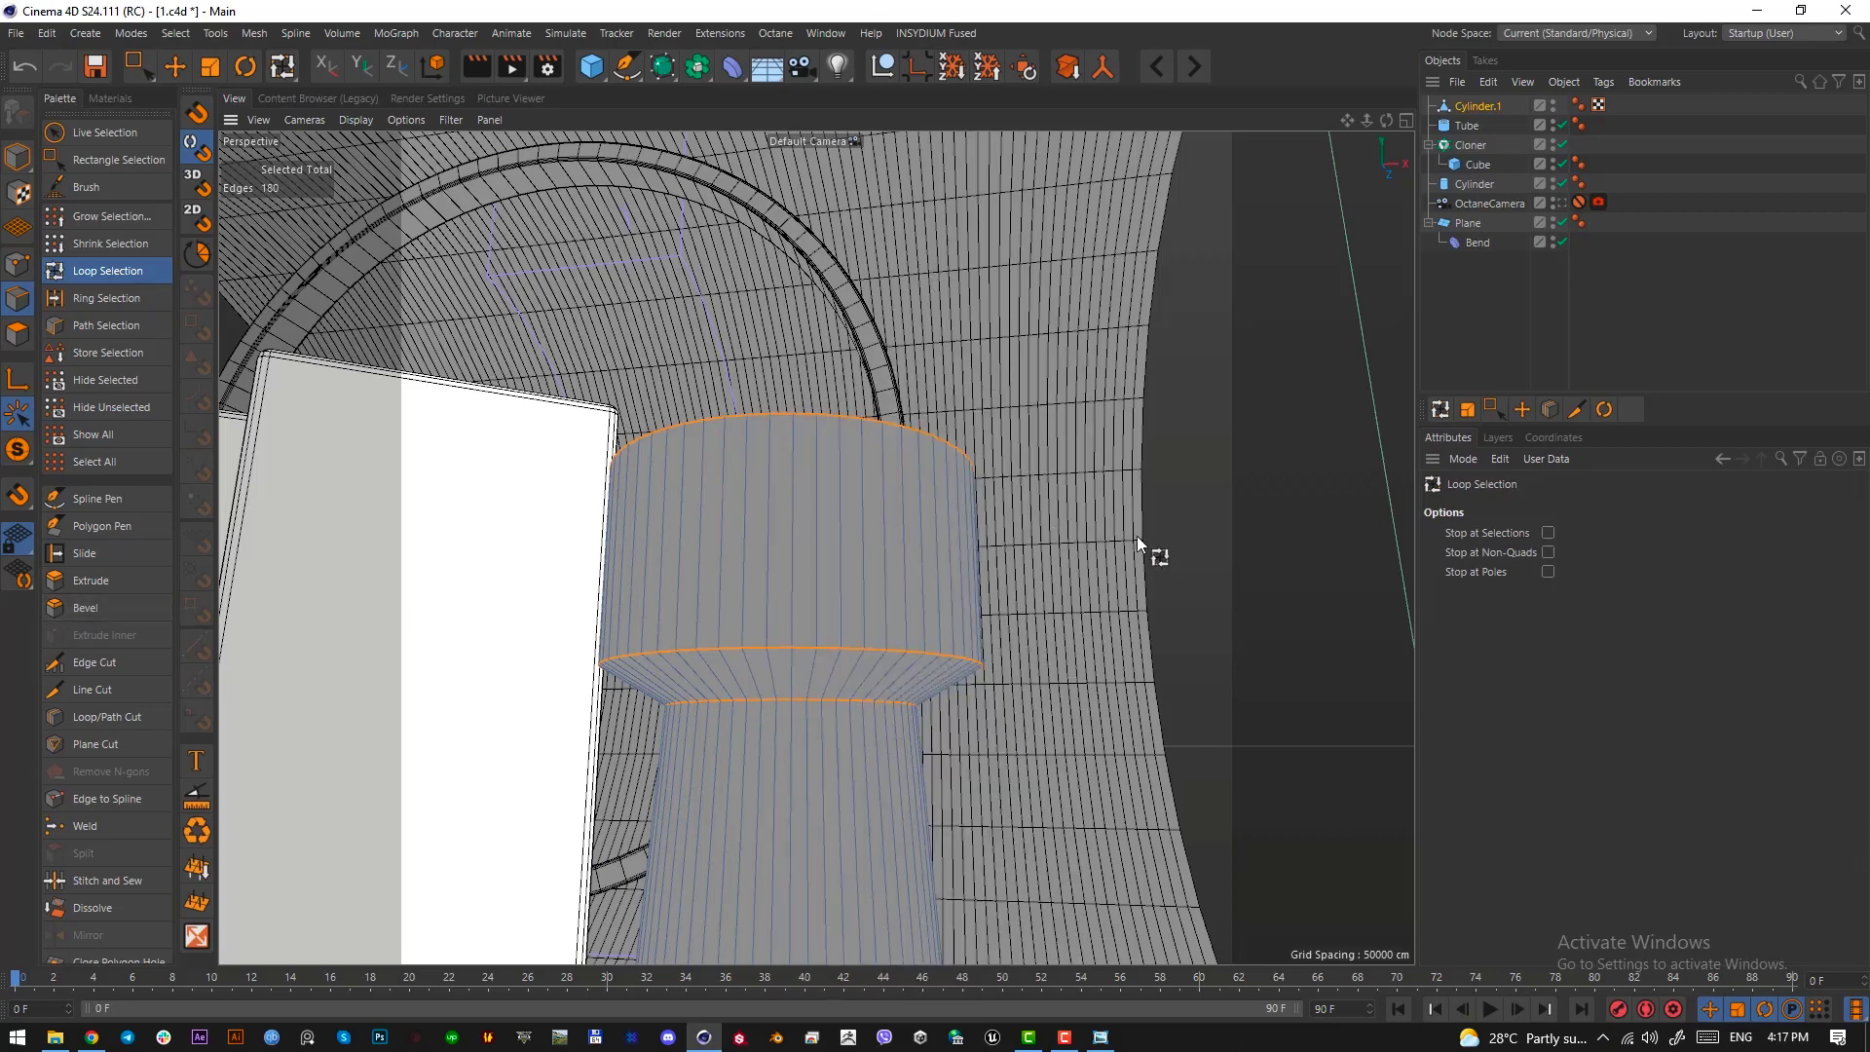
pyautogui.press('m')
pyautogui.press('s')
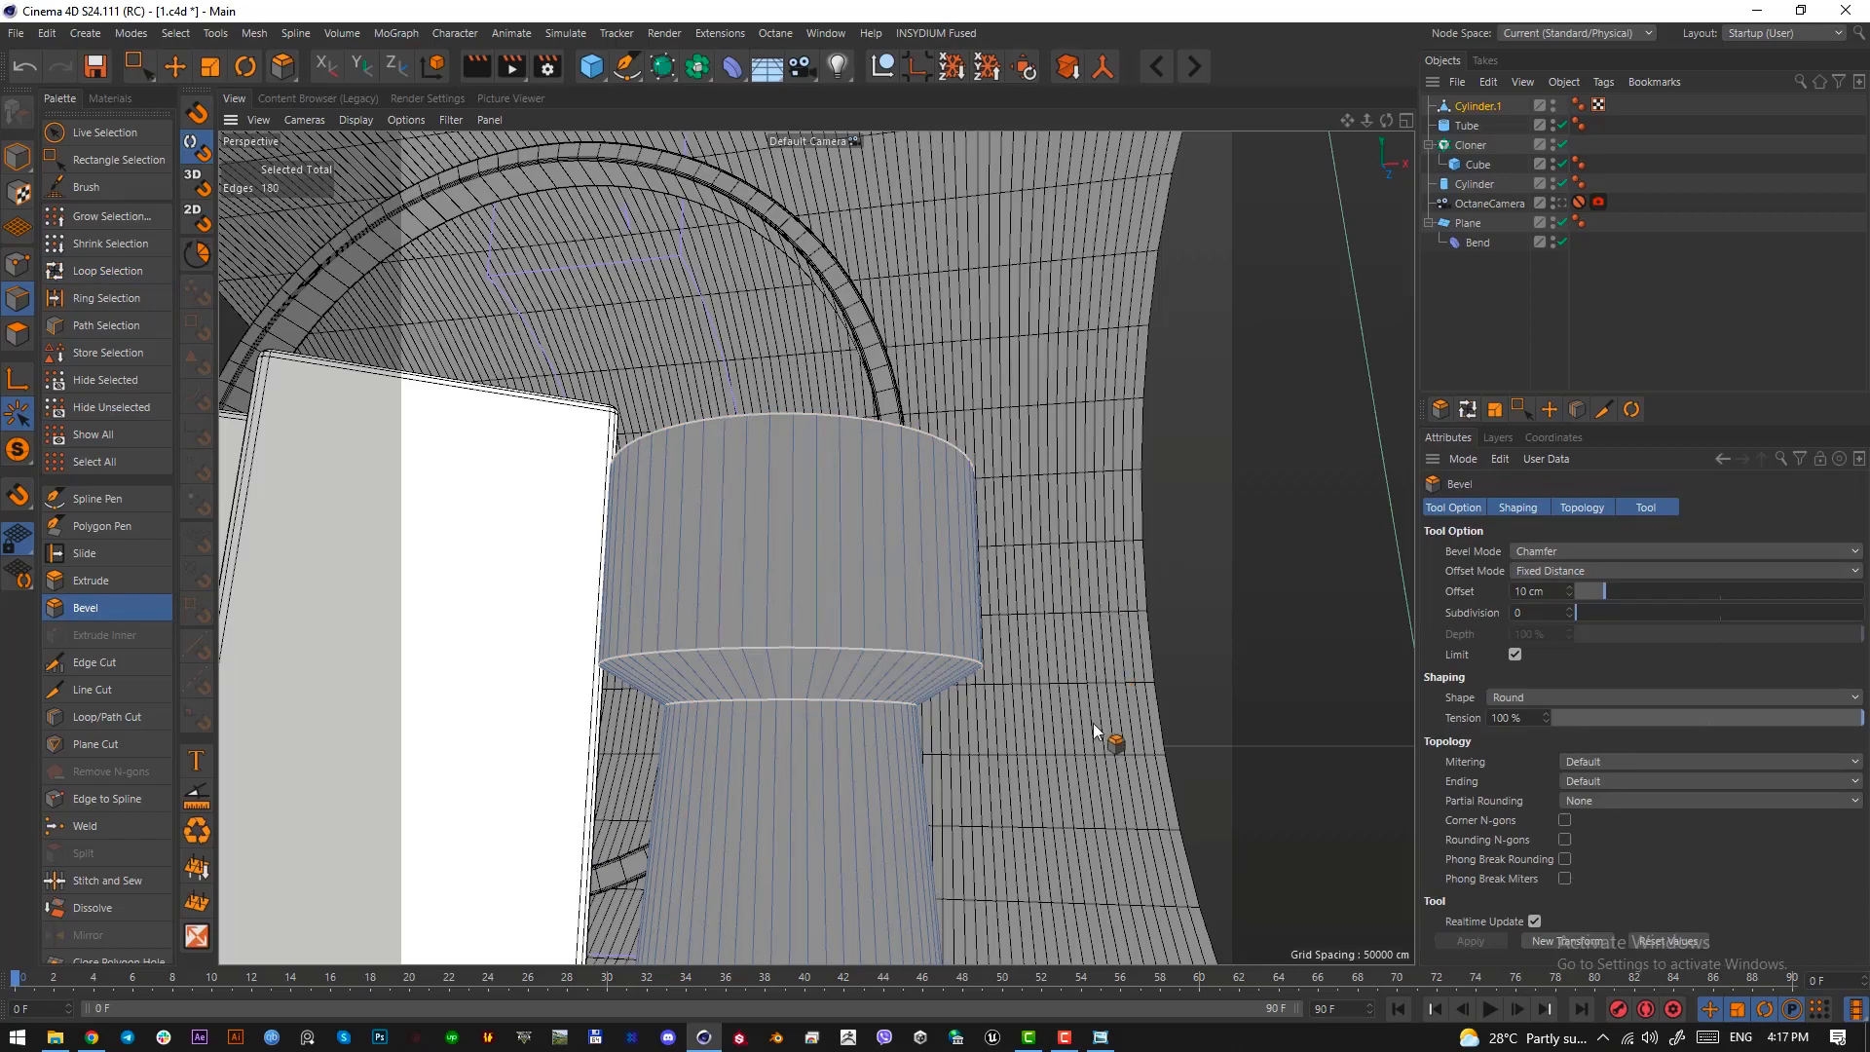
pyautogui.moveTo(1052, 751); pyautogui.dragTo(1042, 751)
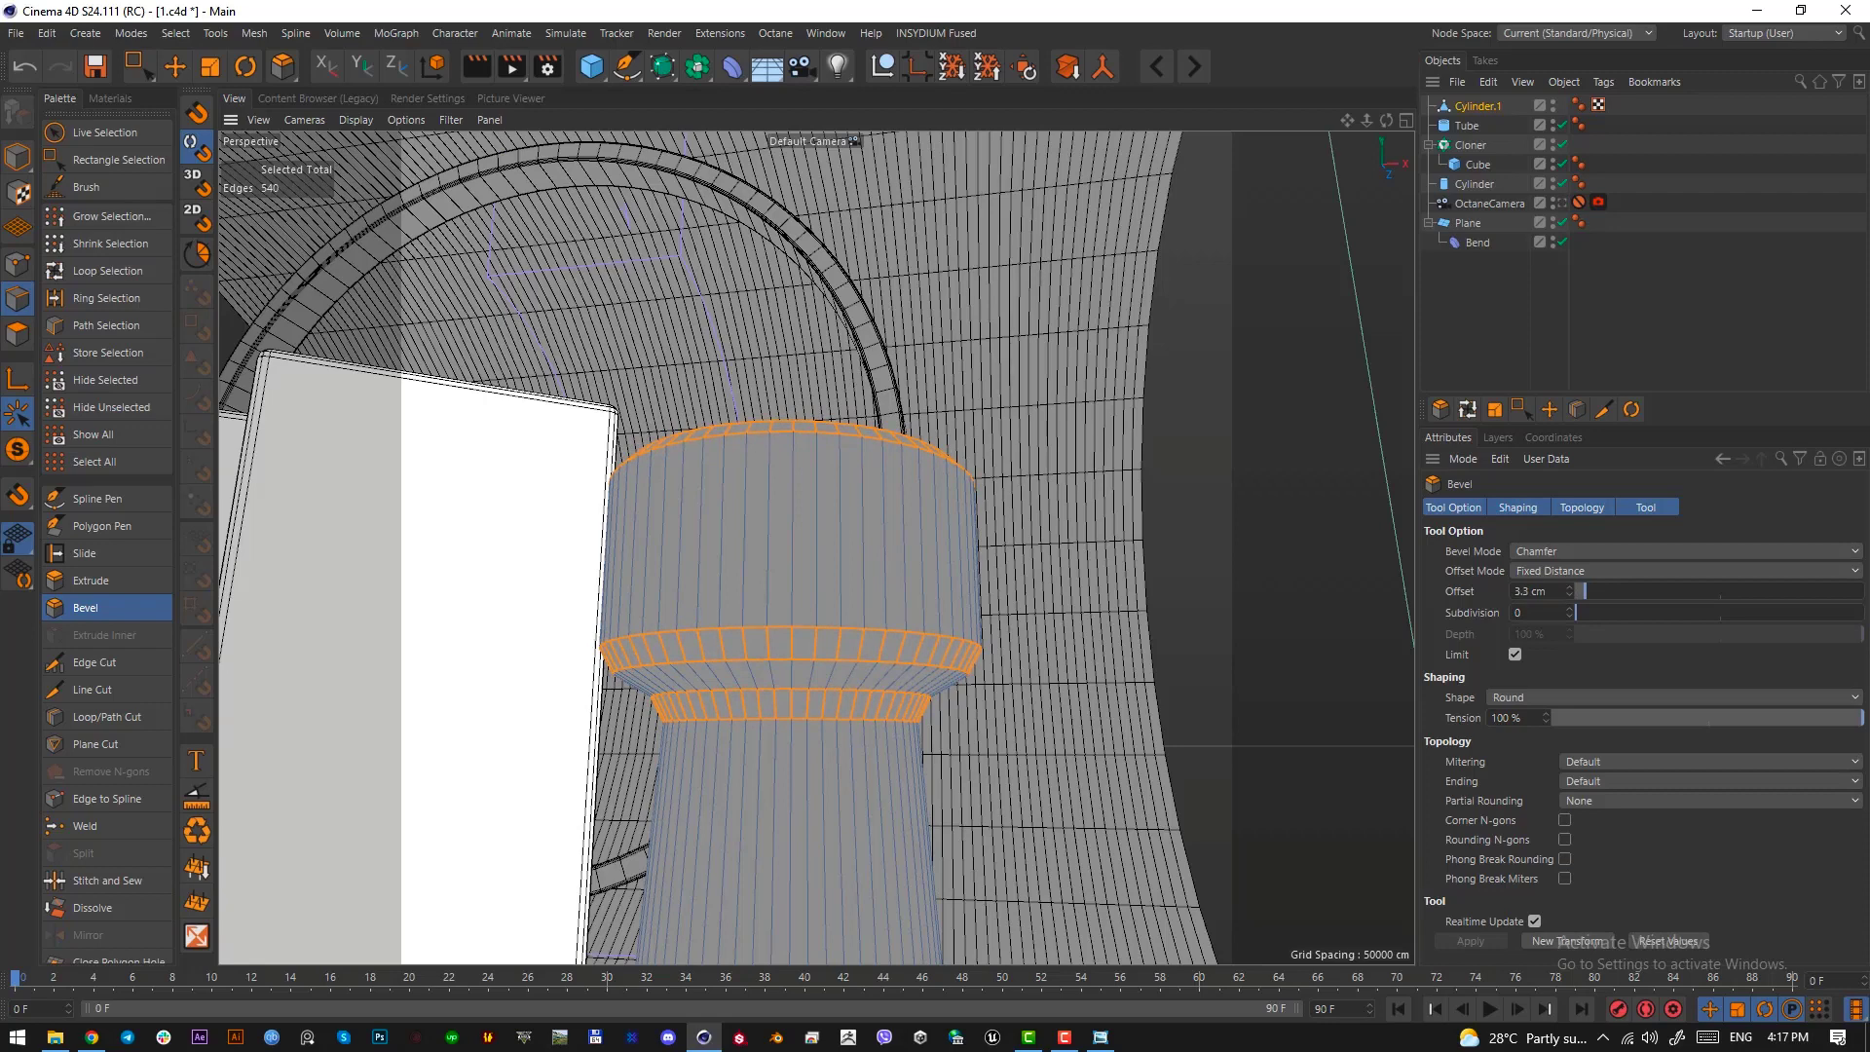
pyautogui.moveTo(1037, 751); pyautogui.dragTo(1037, 751)
pyautogui.moveTo(1586, 612); pyautogui.dragTo(1668, 612)
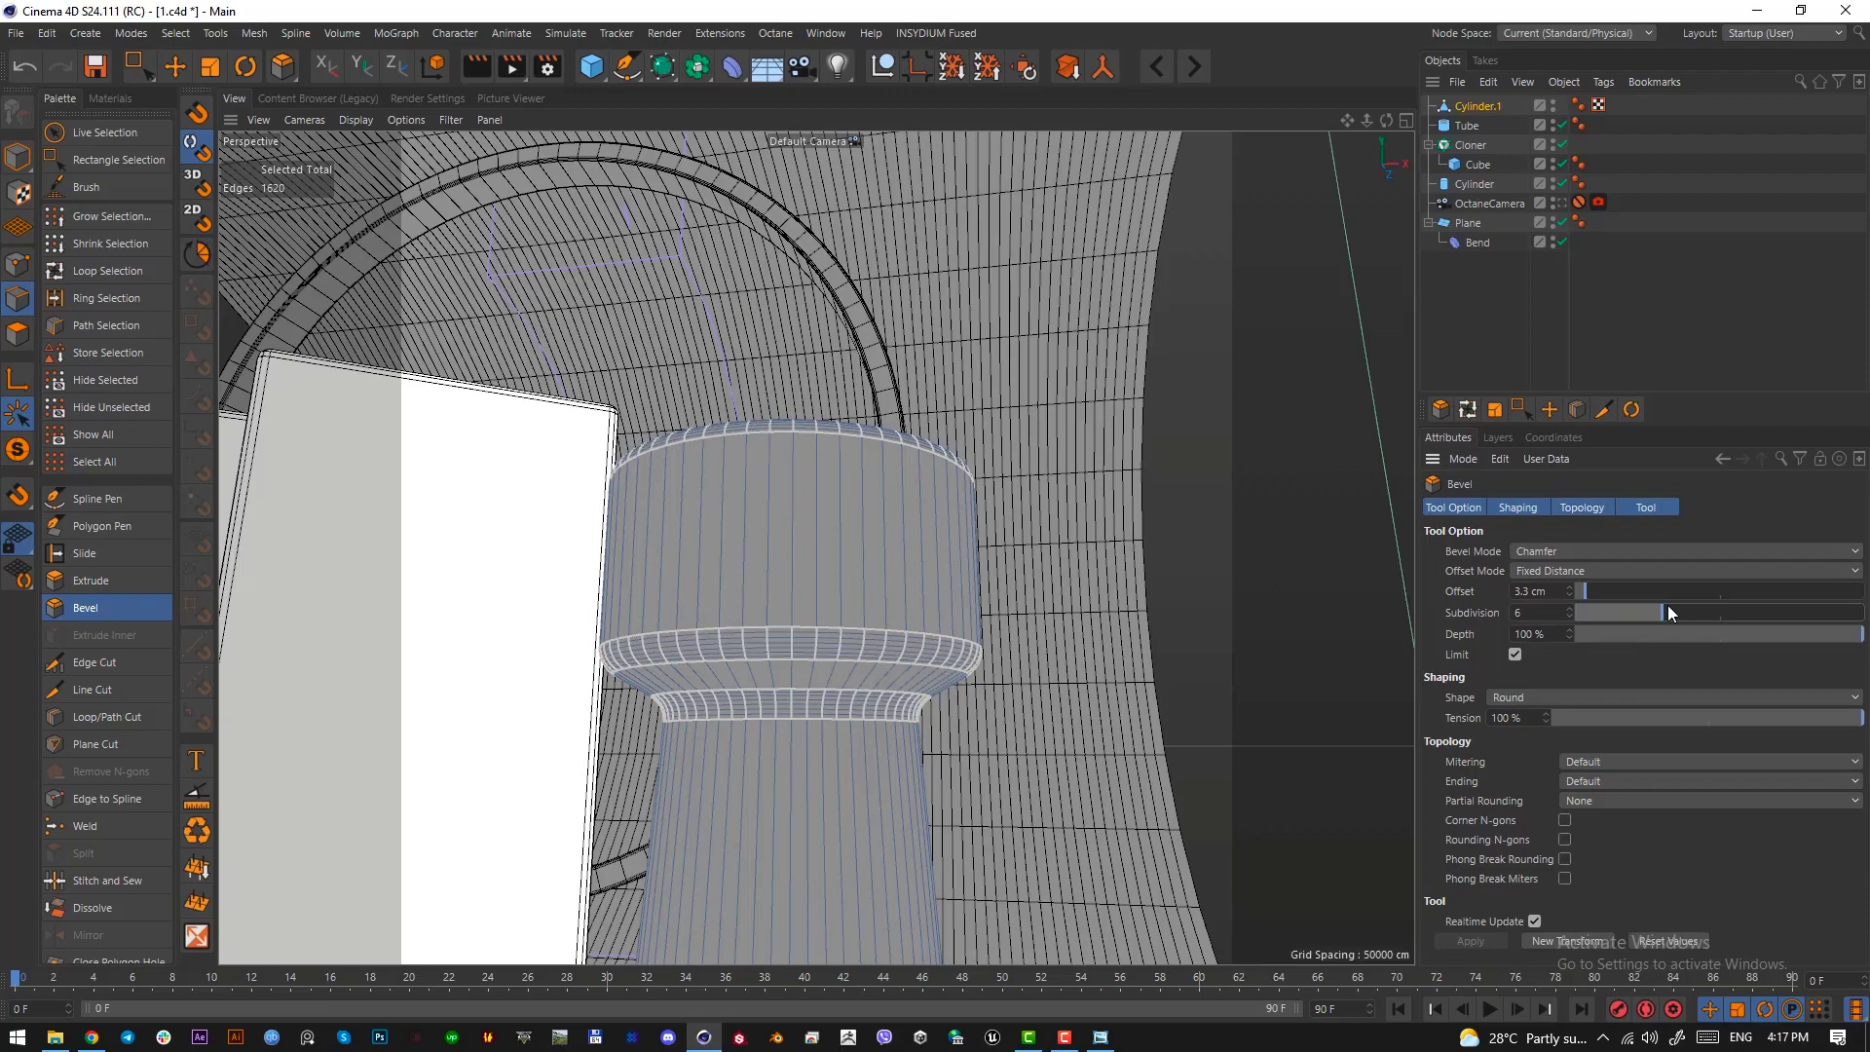
# Switch to object editing in the OctaneCamera view and render a quick viewport preview of the column
pyautogui.click(1561, 203)
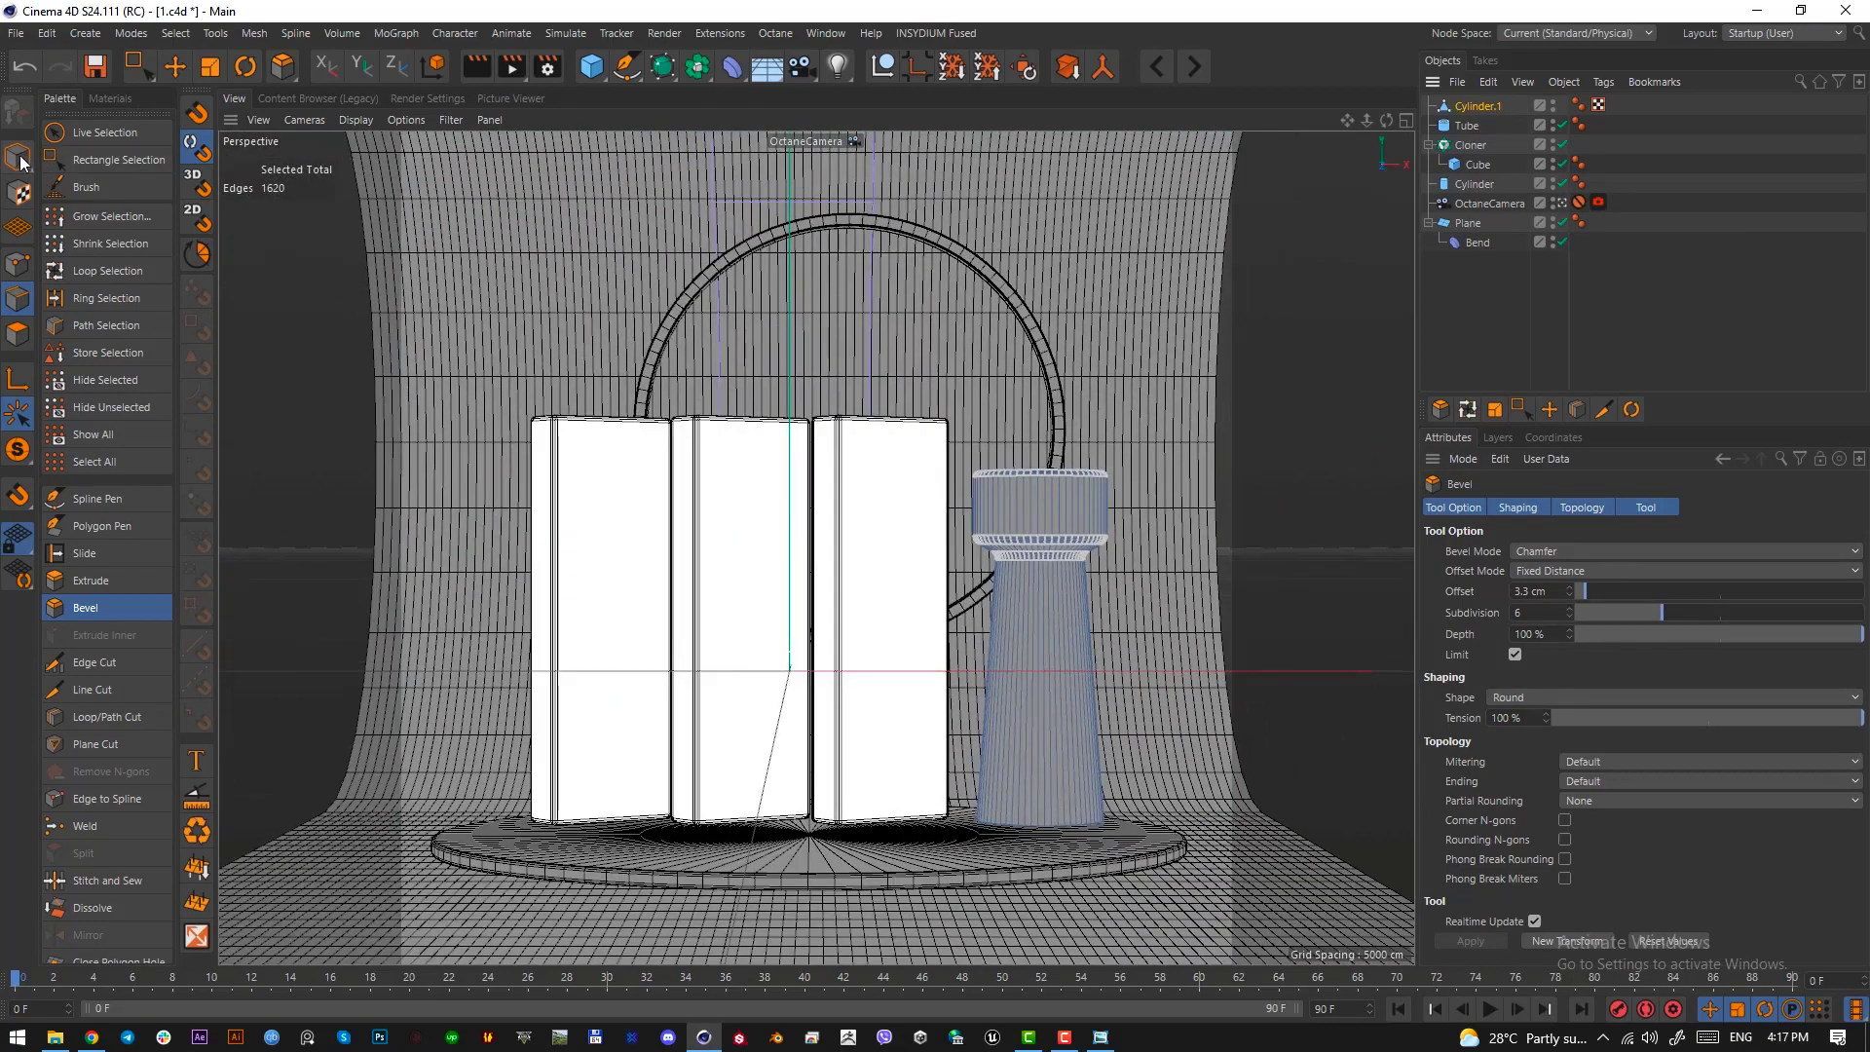
pyautogui.click(18, 158)
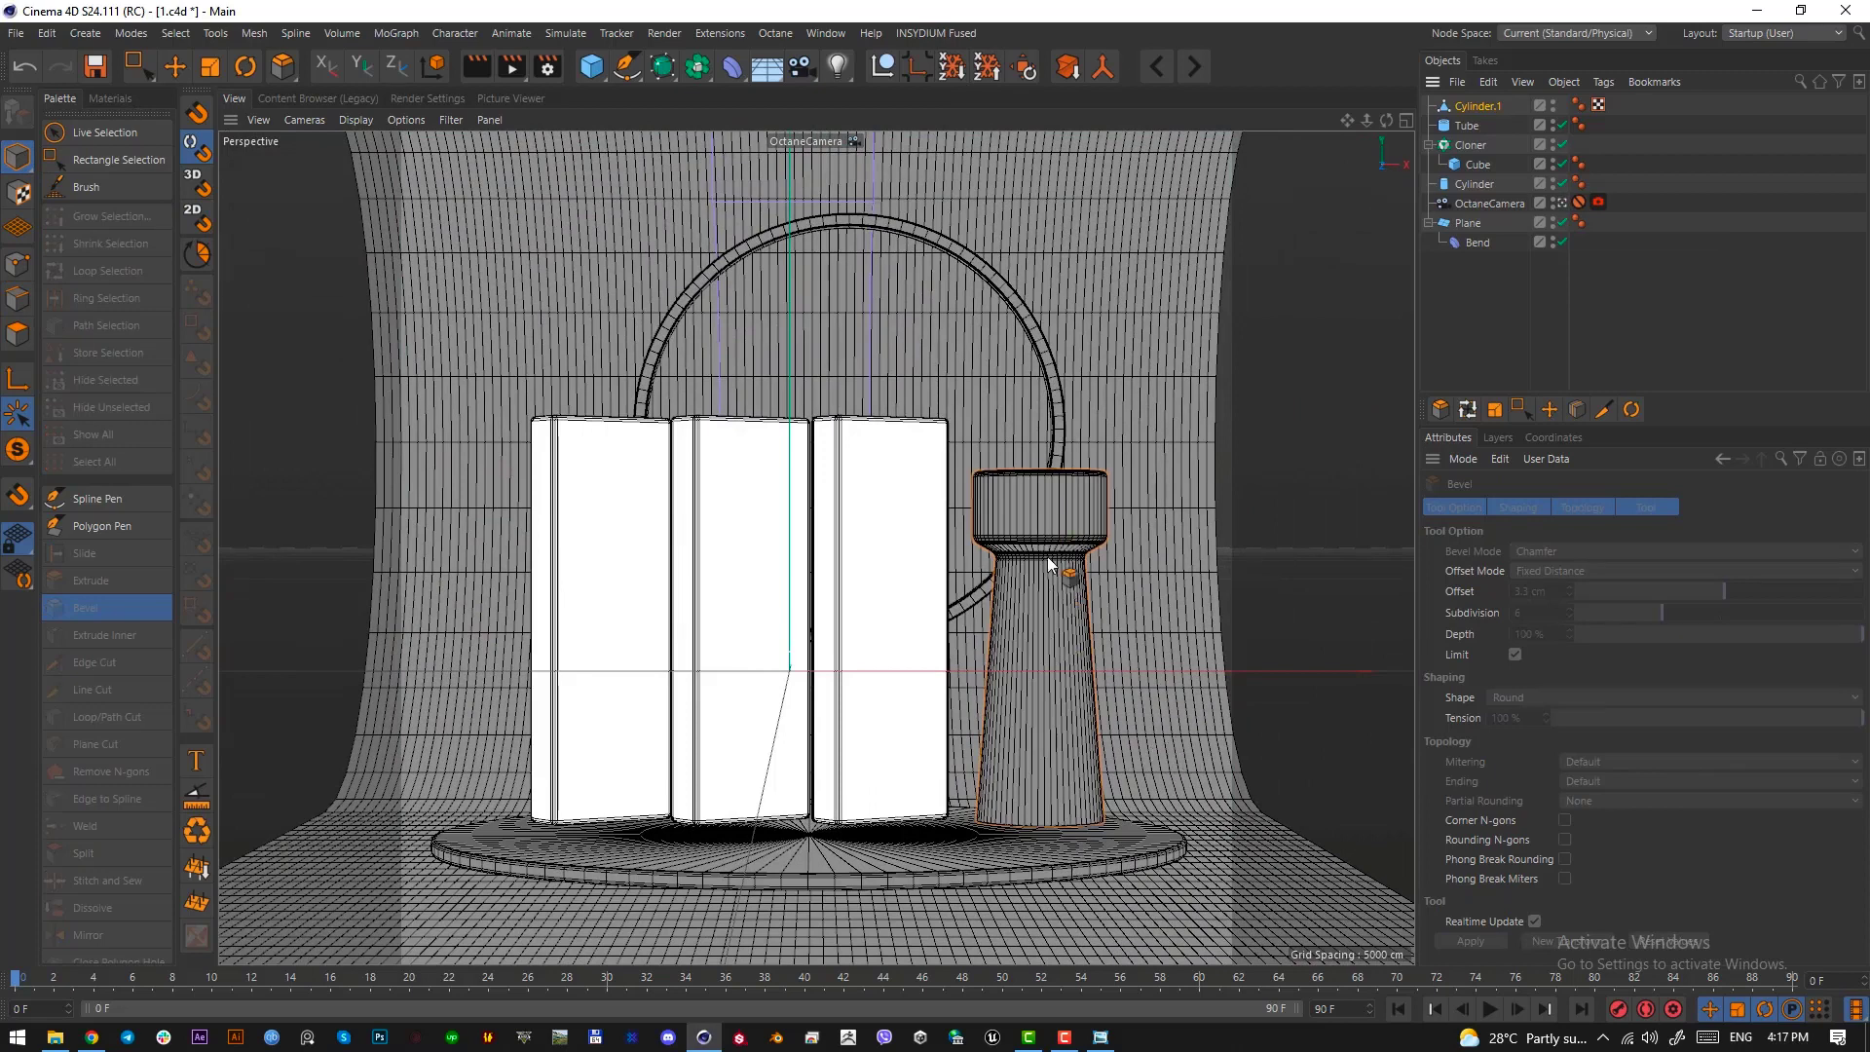
pyautogui.click(482, 67)
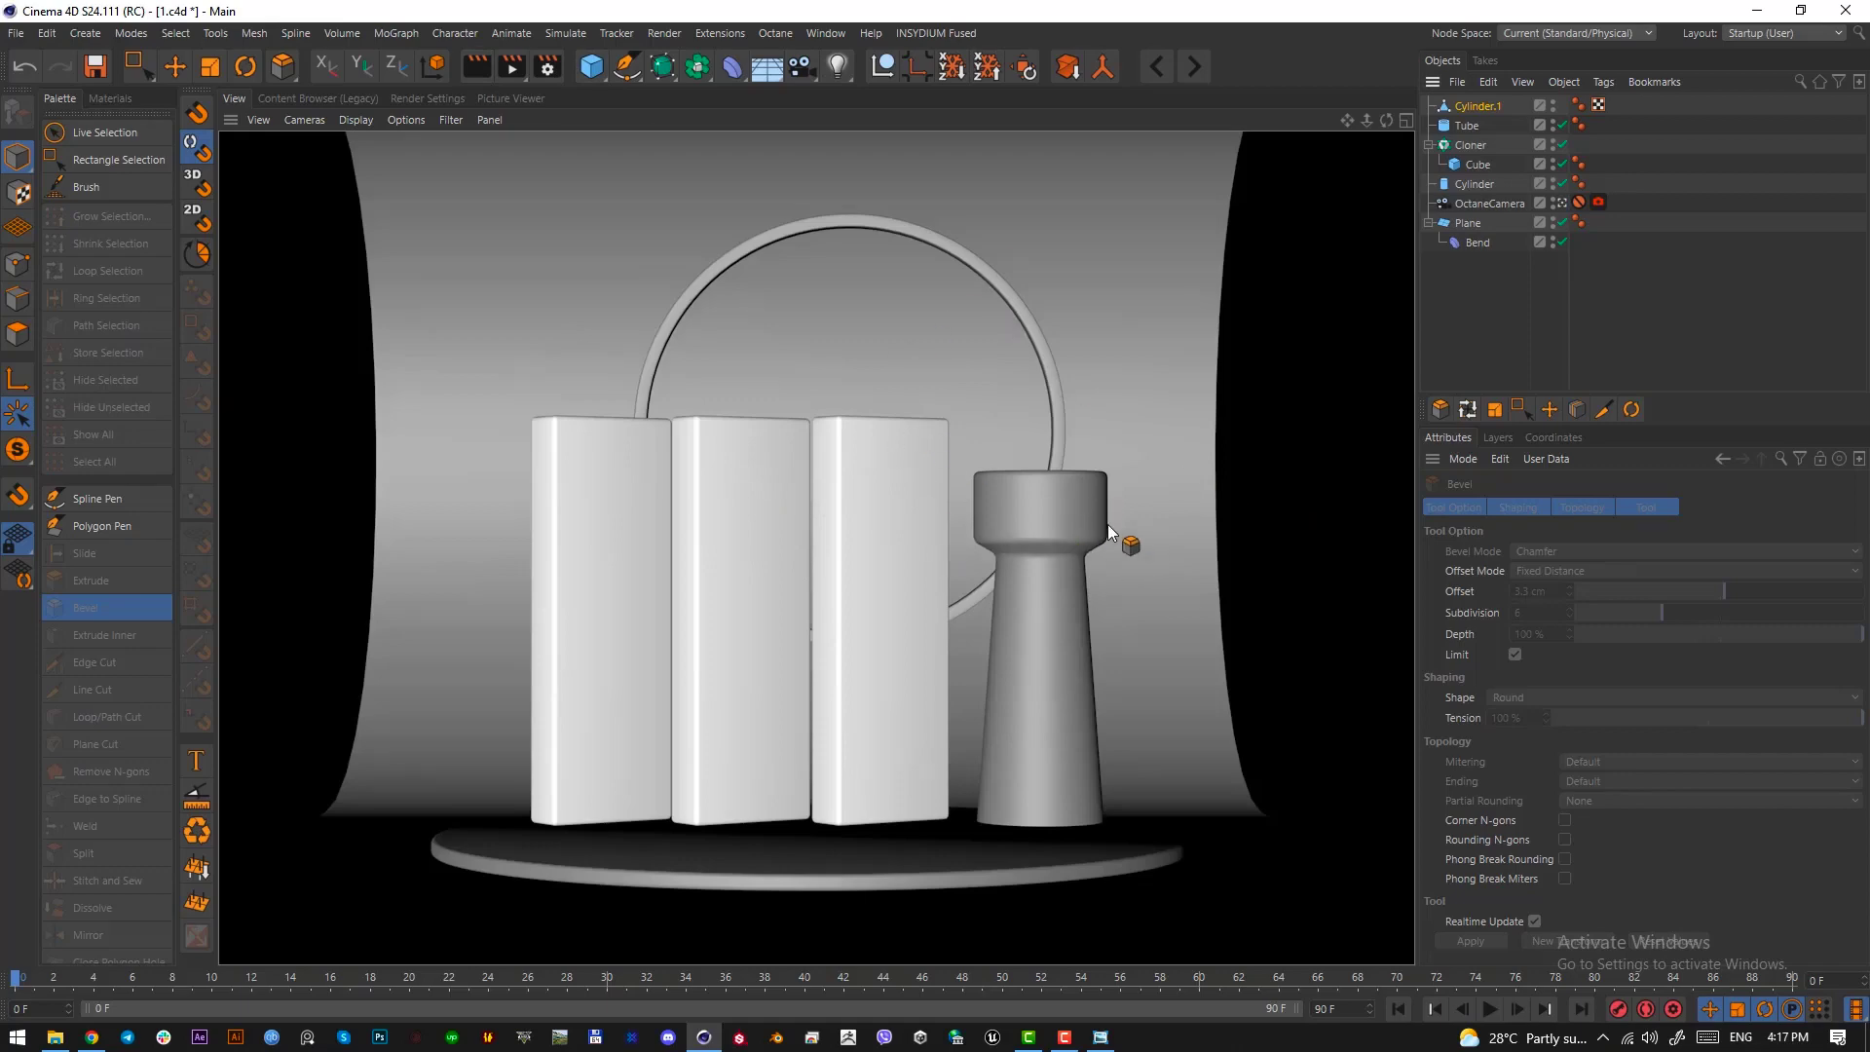
pyautogui.click(176, 66)
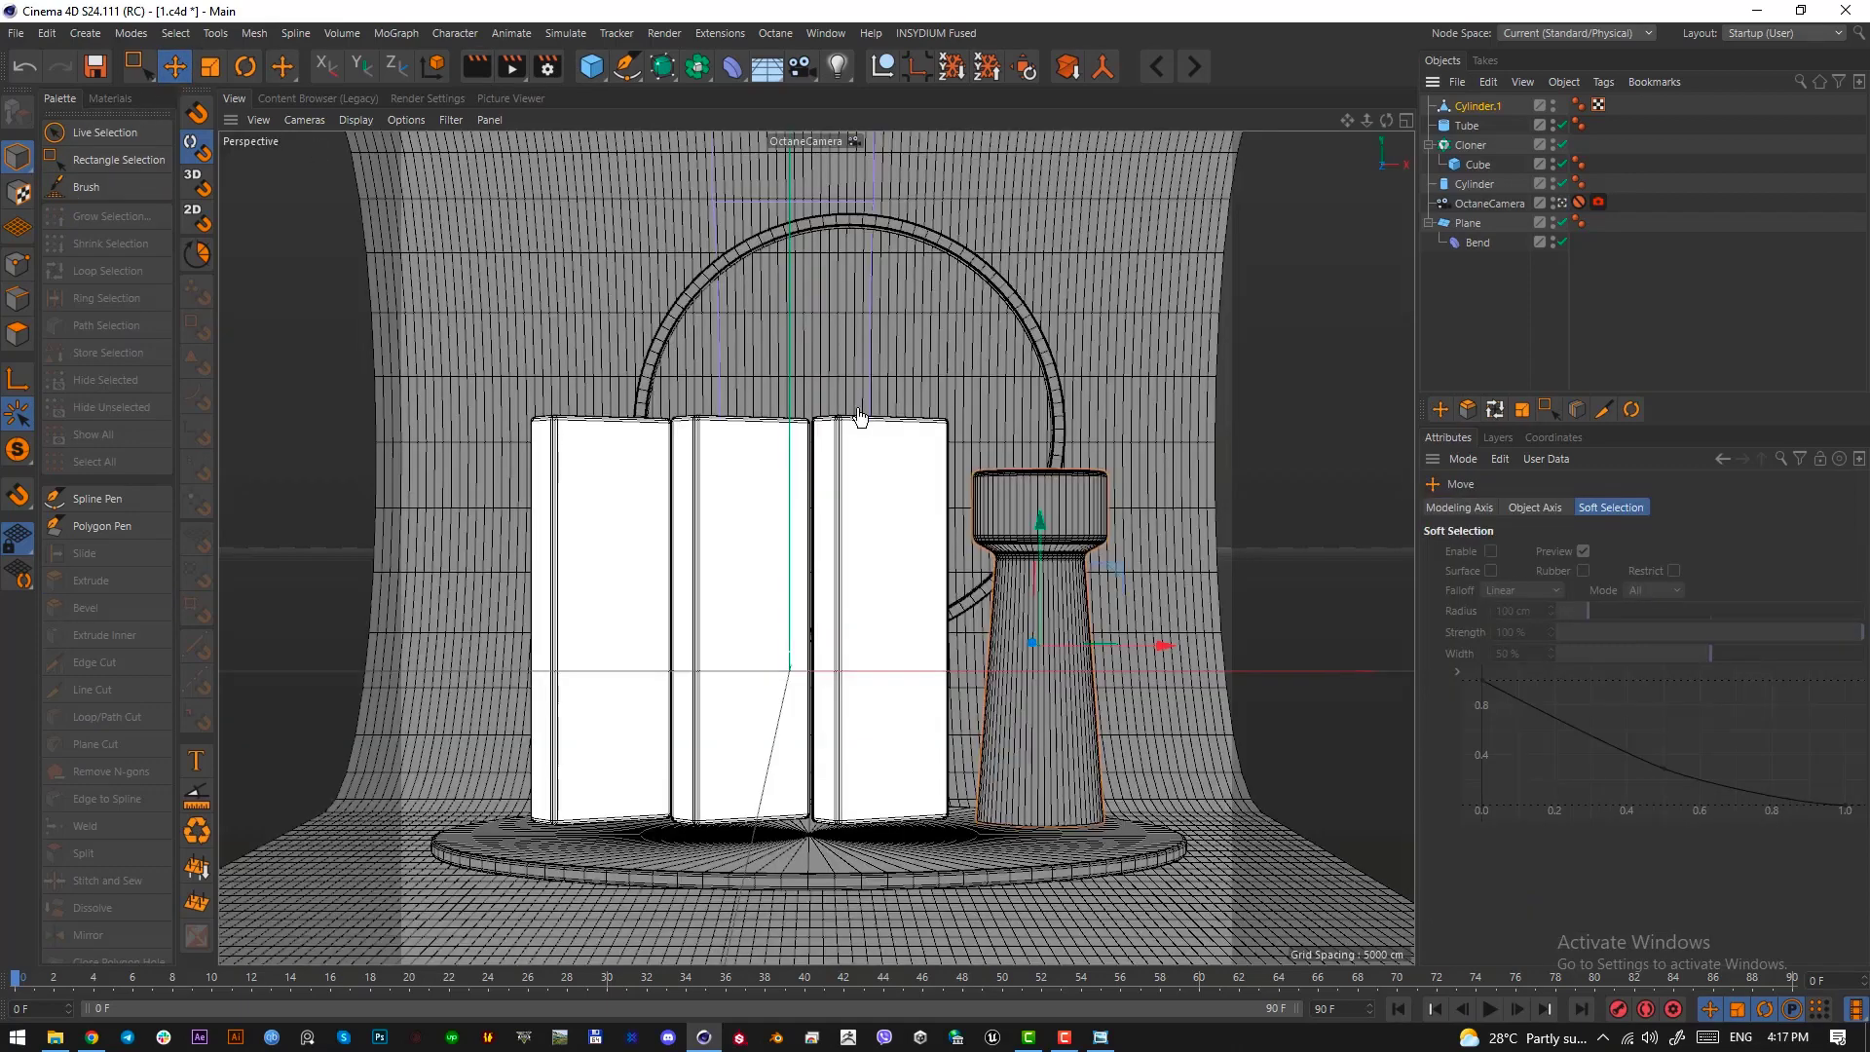
pyautogui.click(592, 68)
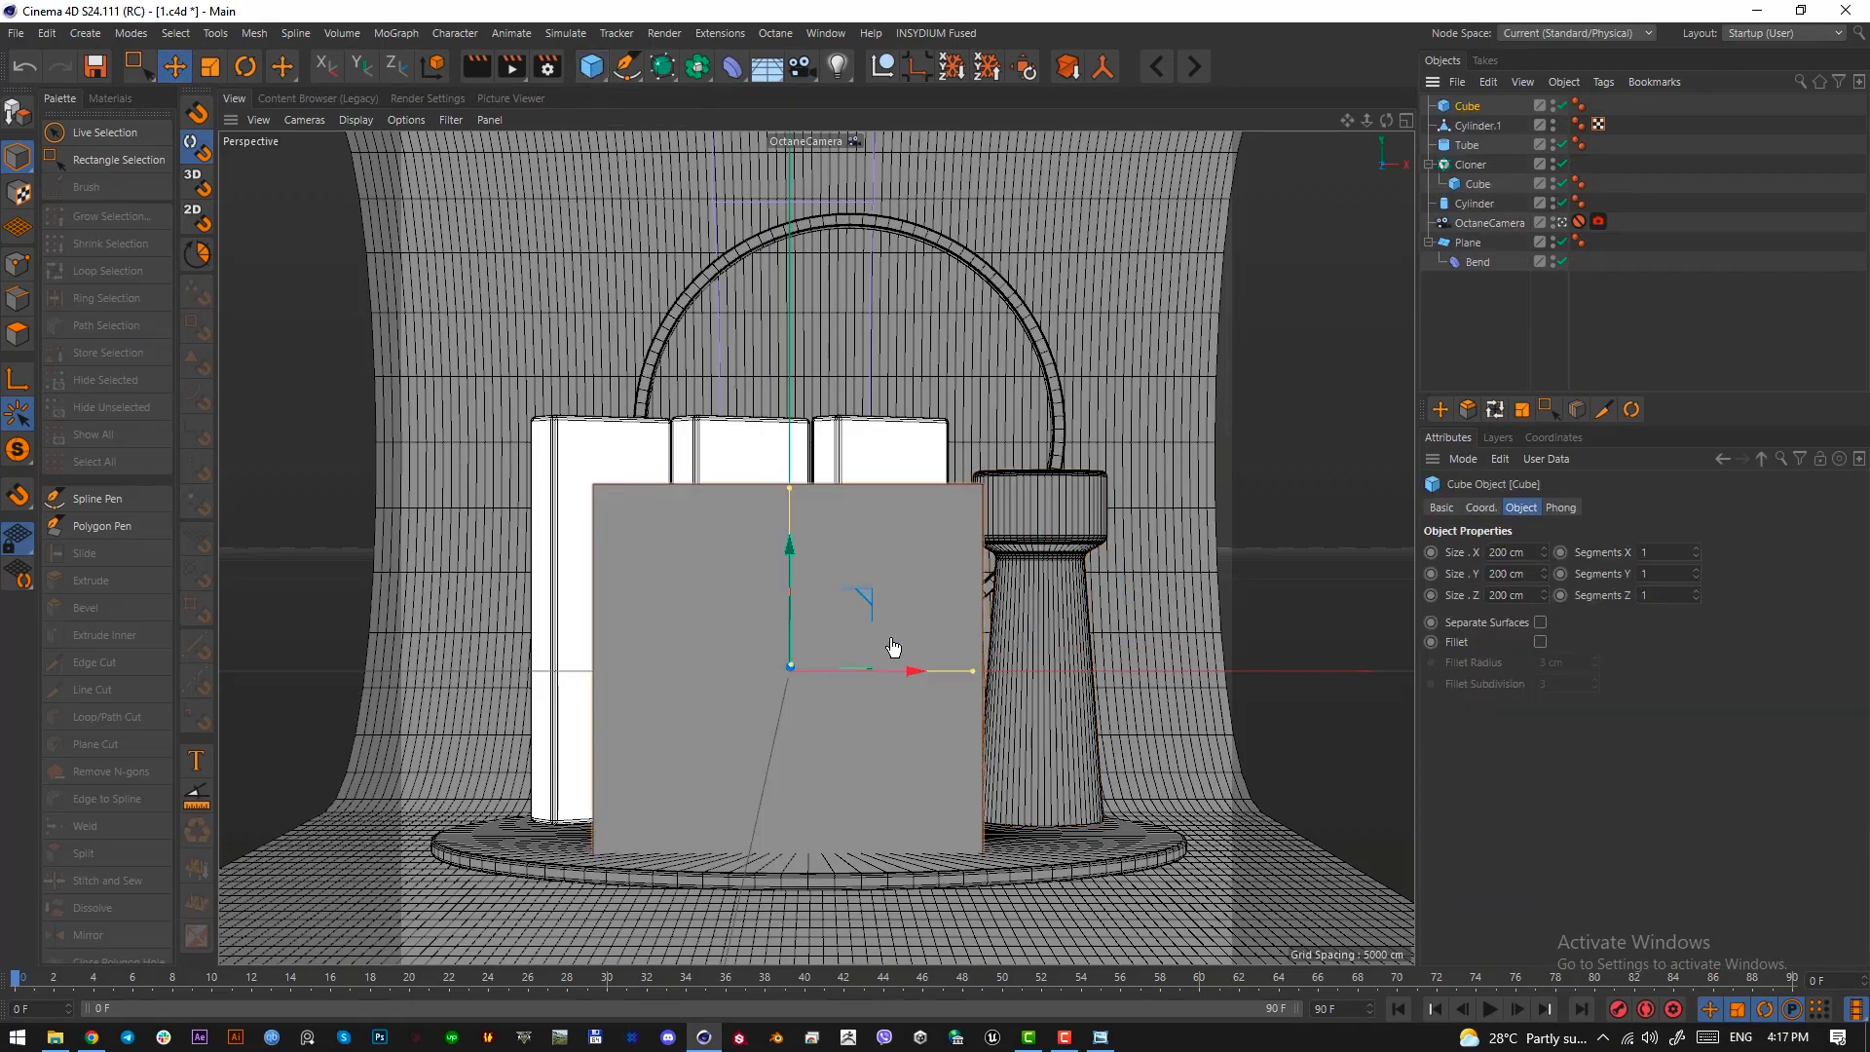
pyautogui.press('r')
pyautogui.moveTo(800, 607); pyautogui.dragTo(844, 610)
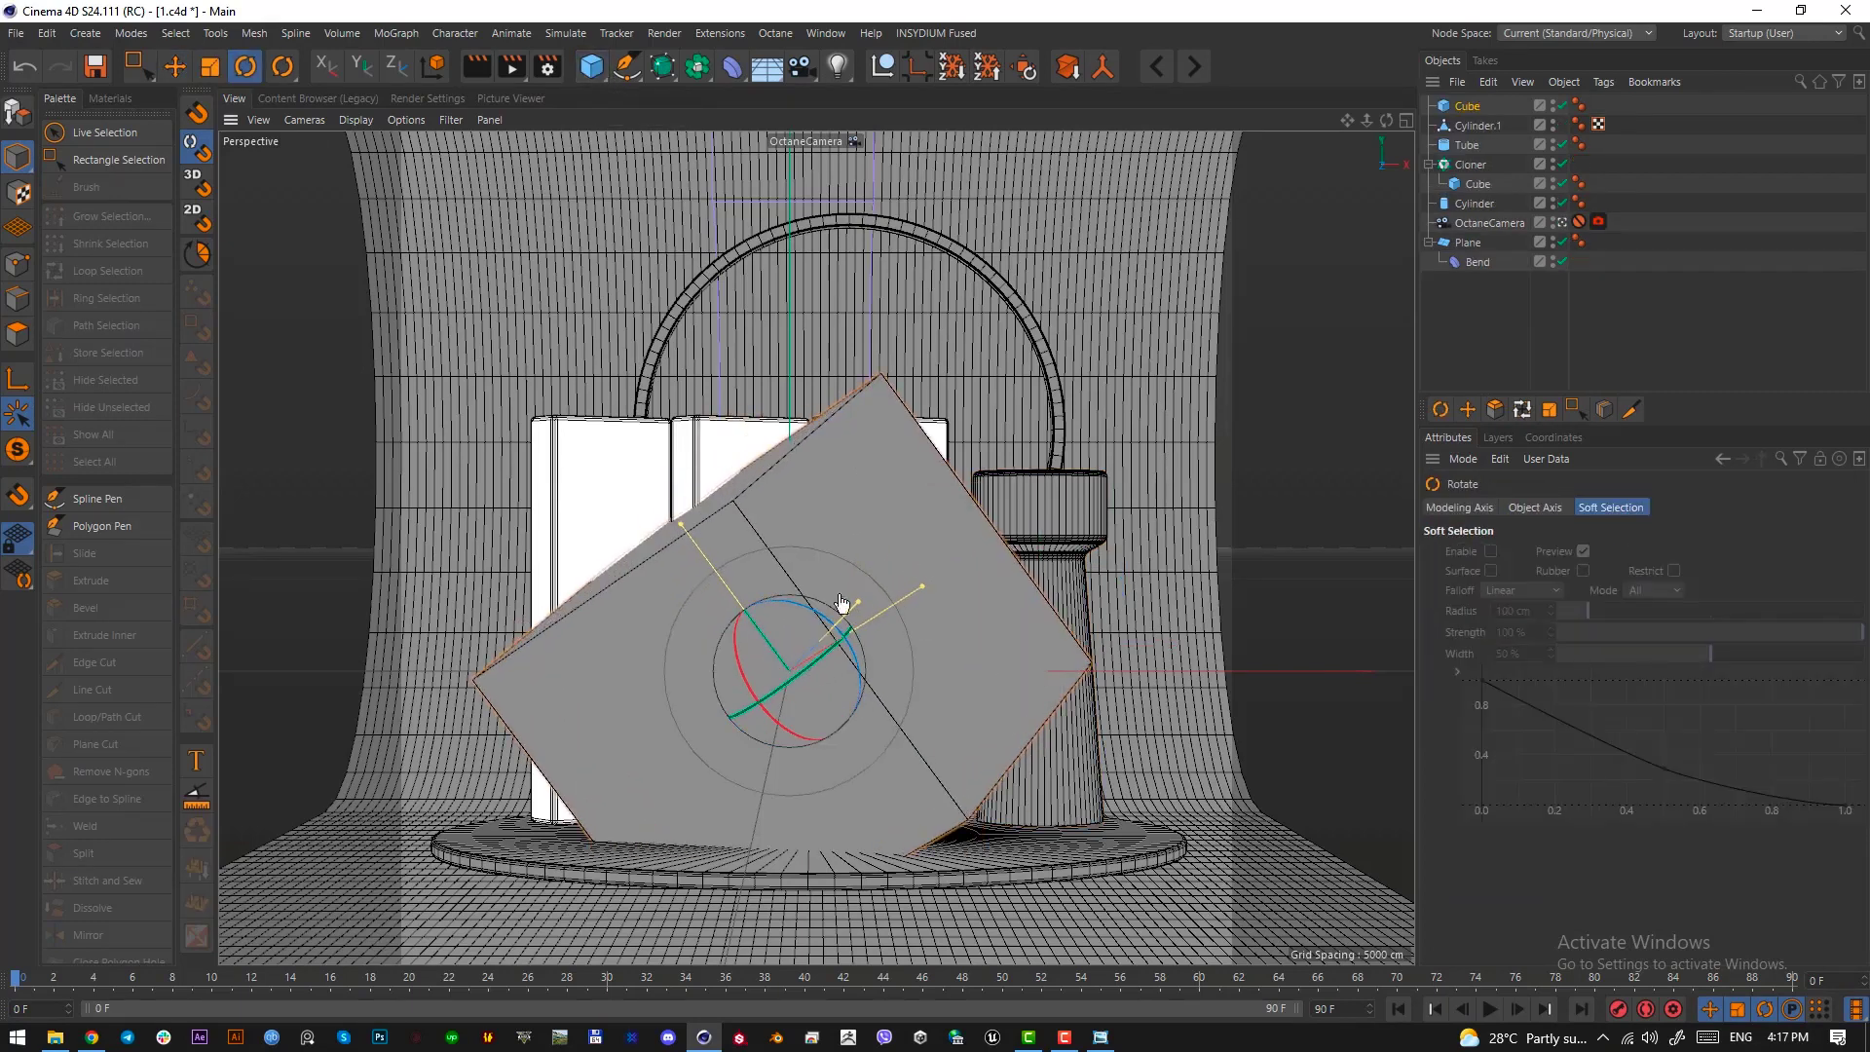
pyautogui.moveTo(738, 503); pyautogui.dragTo(824, 583)
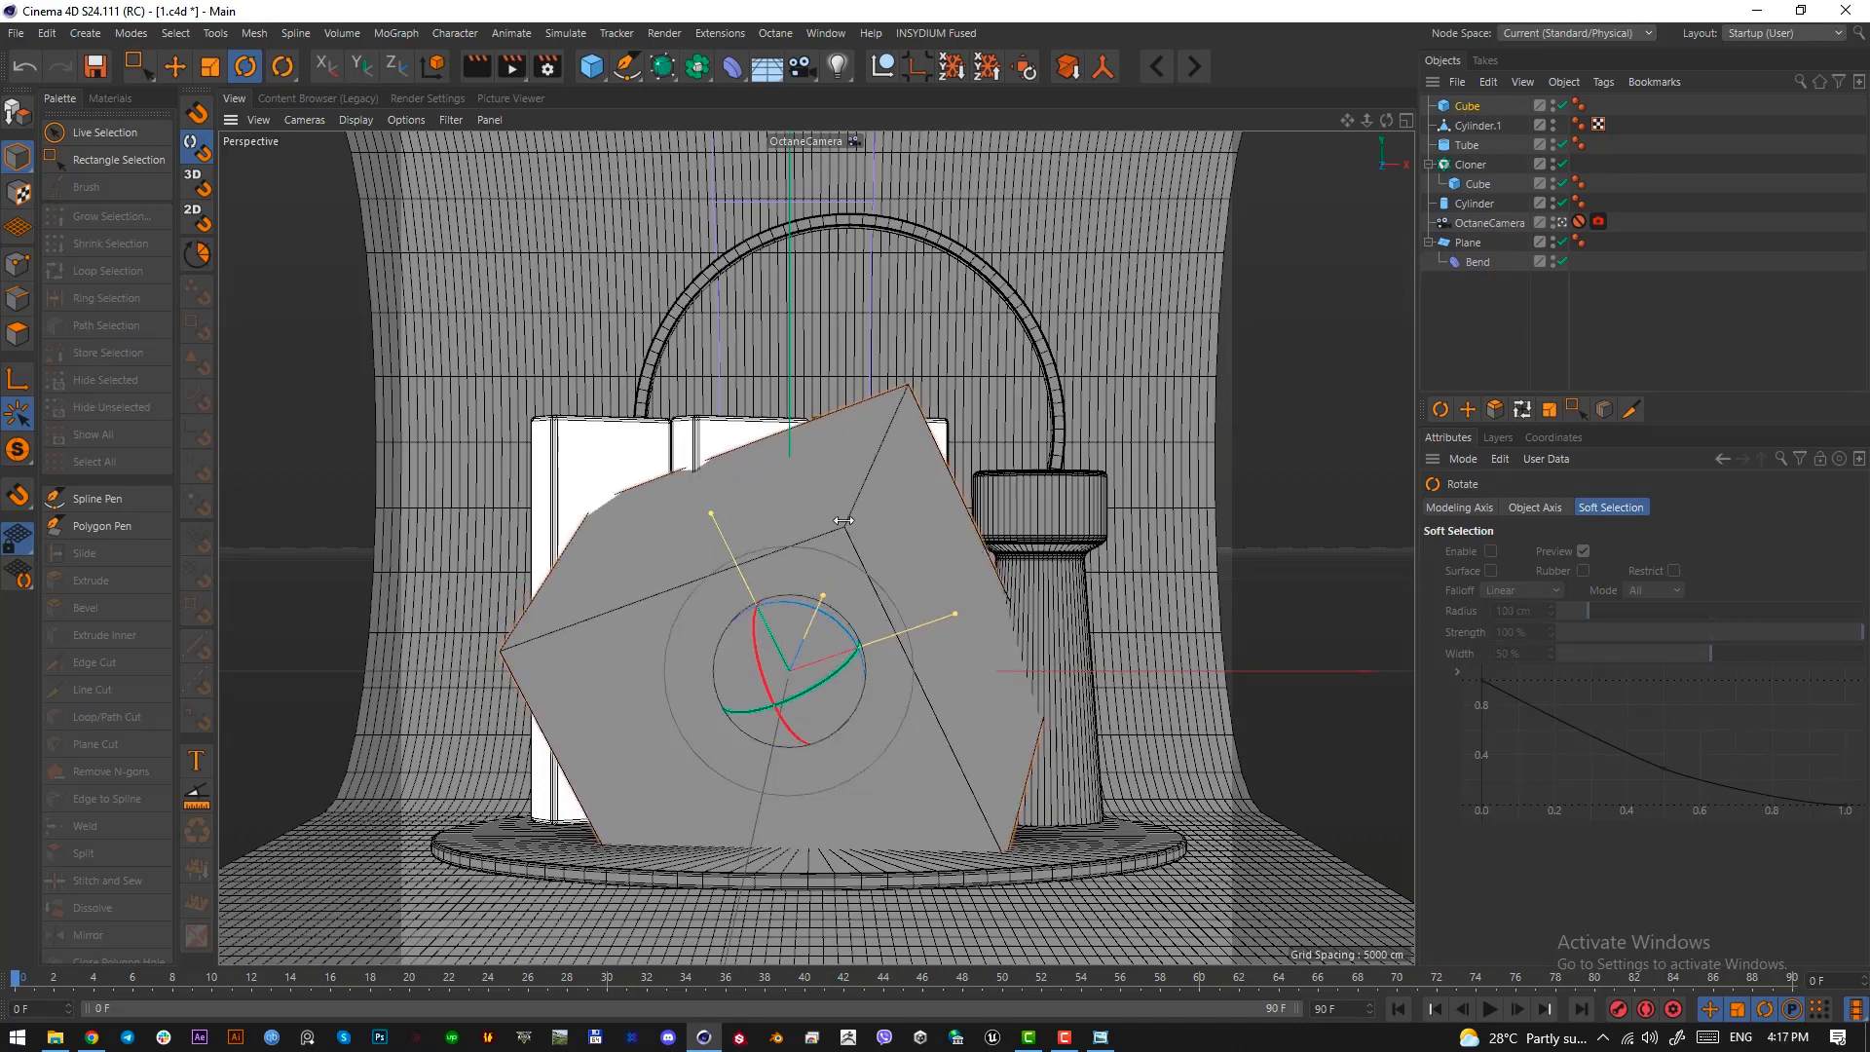
pyautogui.moveTo(858, 559); pyautogui.dragTo(782, 582)
pyautogui.click(1465, 106)
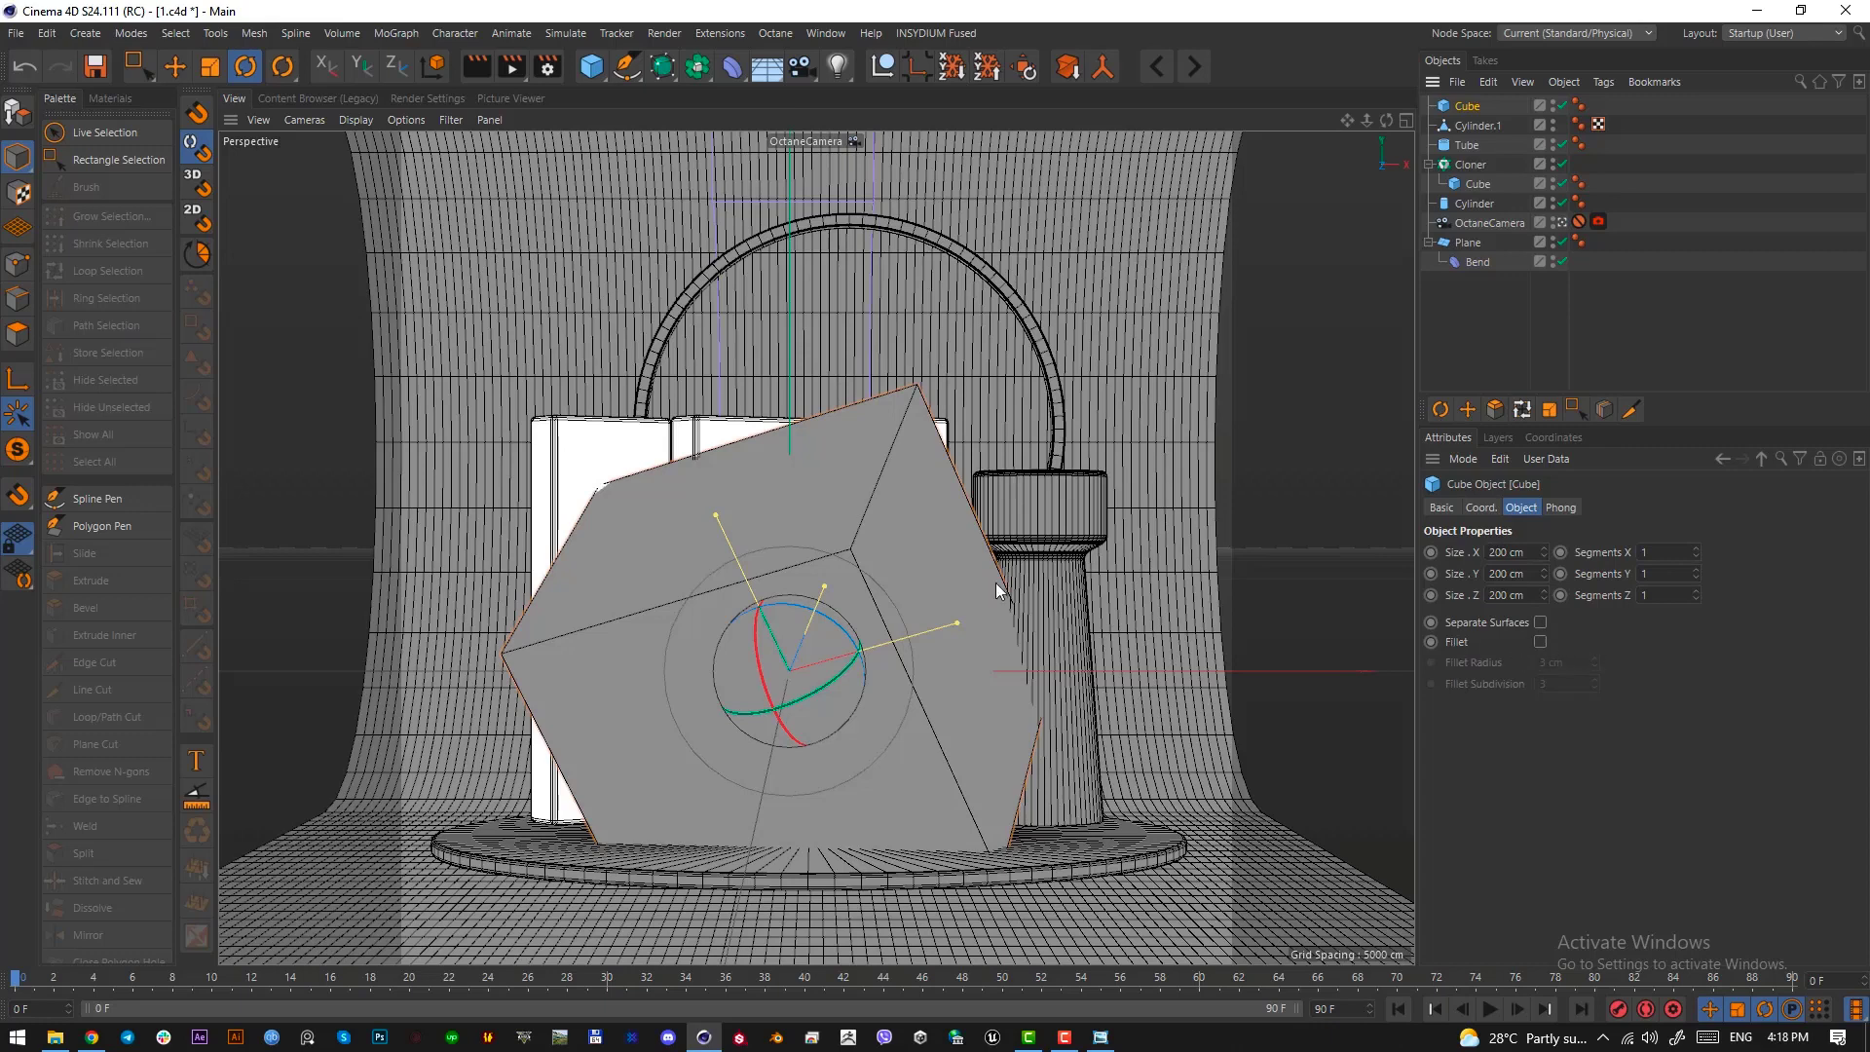
pyautogui.moveTo(877, 552); pyautogui.dragTo(843, 546)
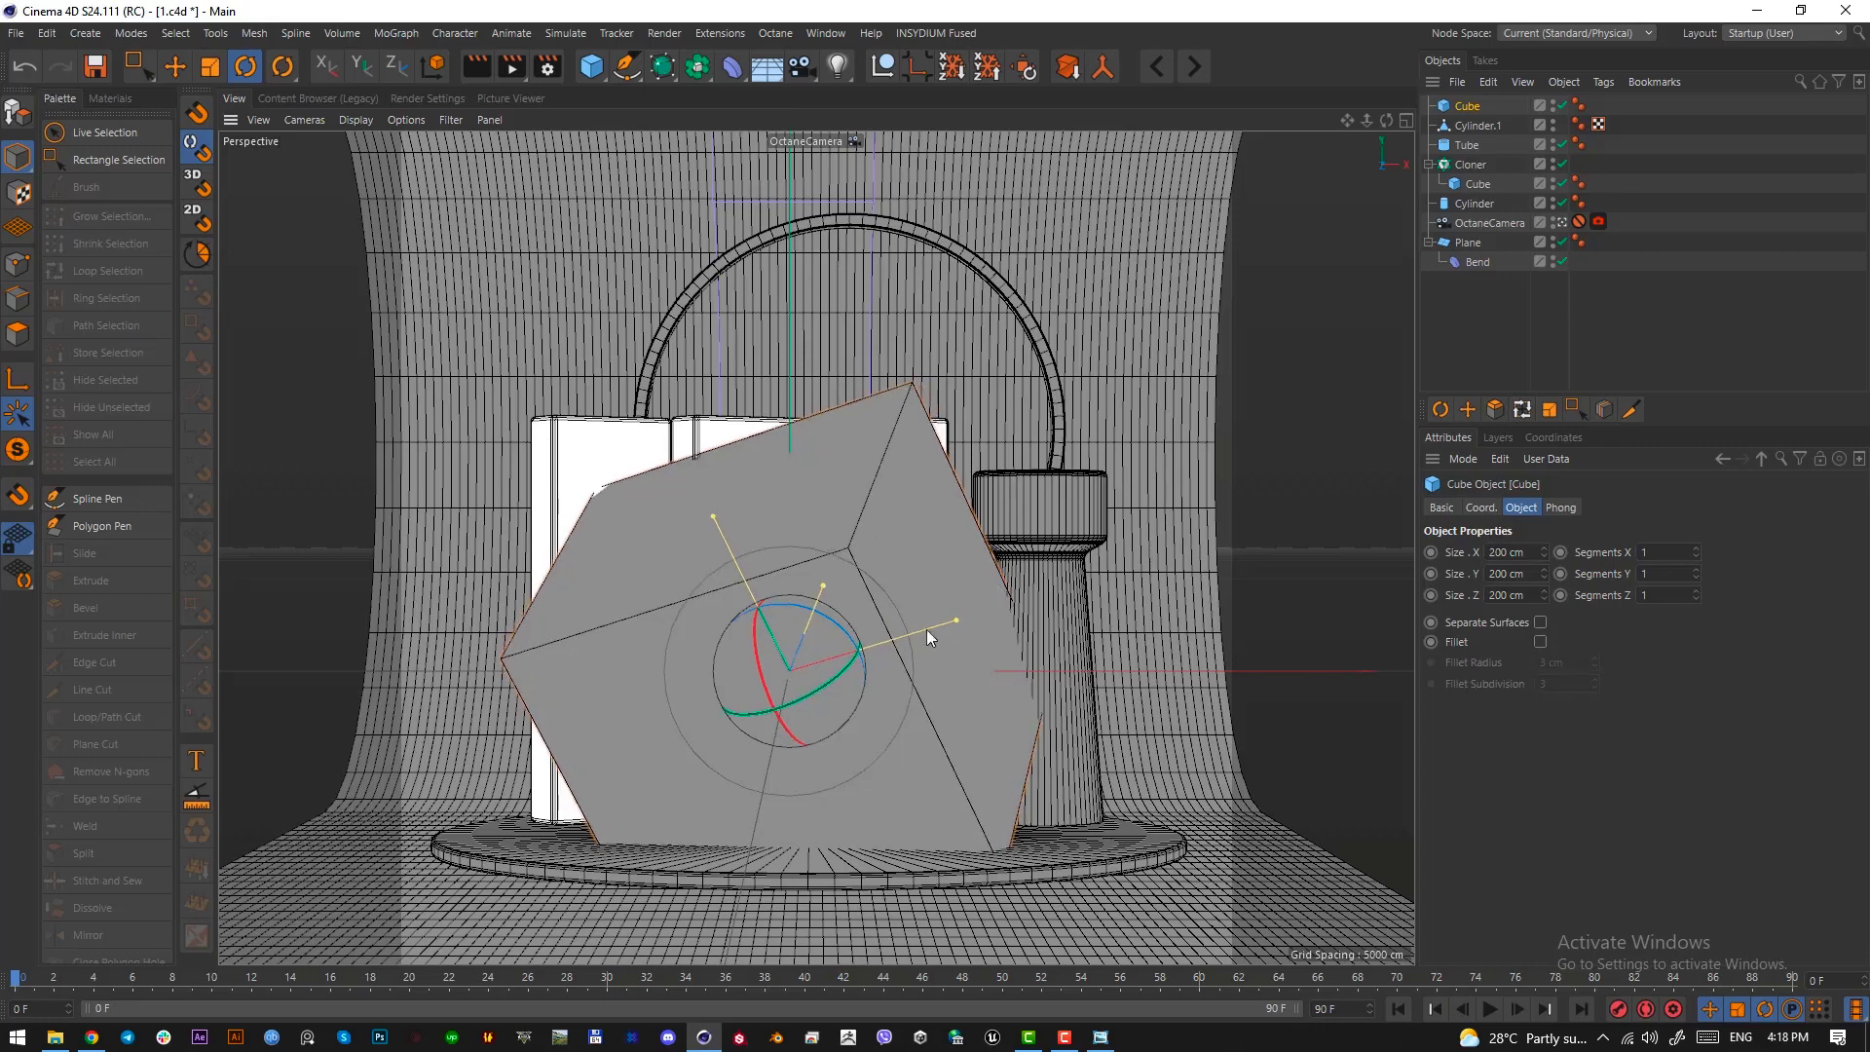
pyautogui.click(1540, 642)
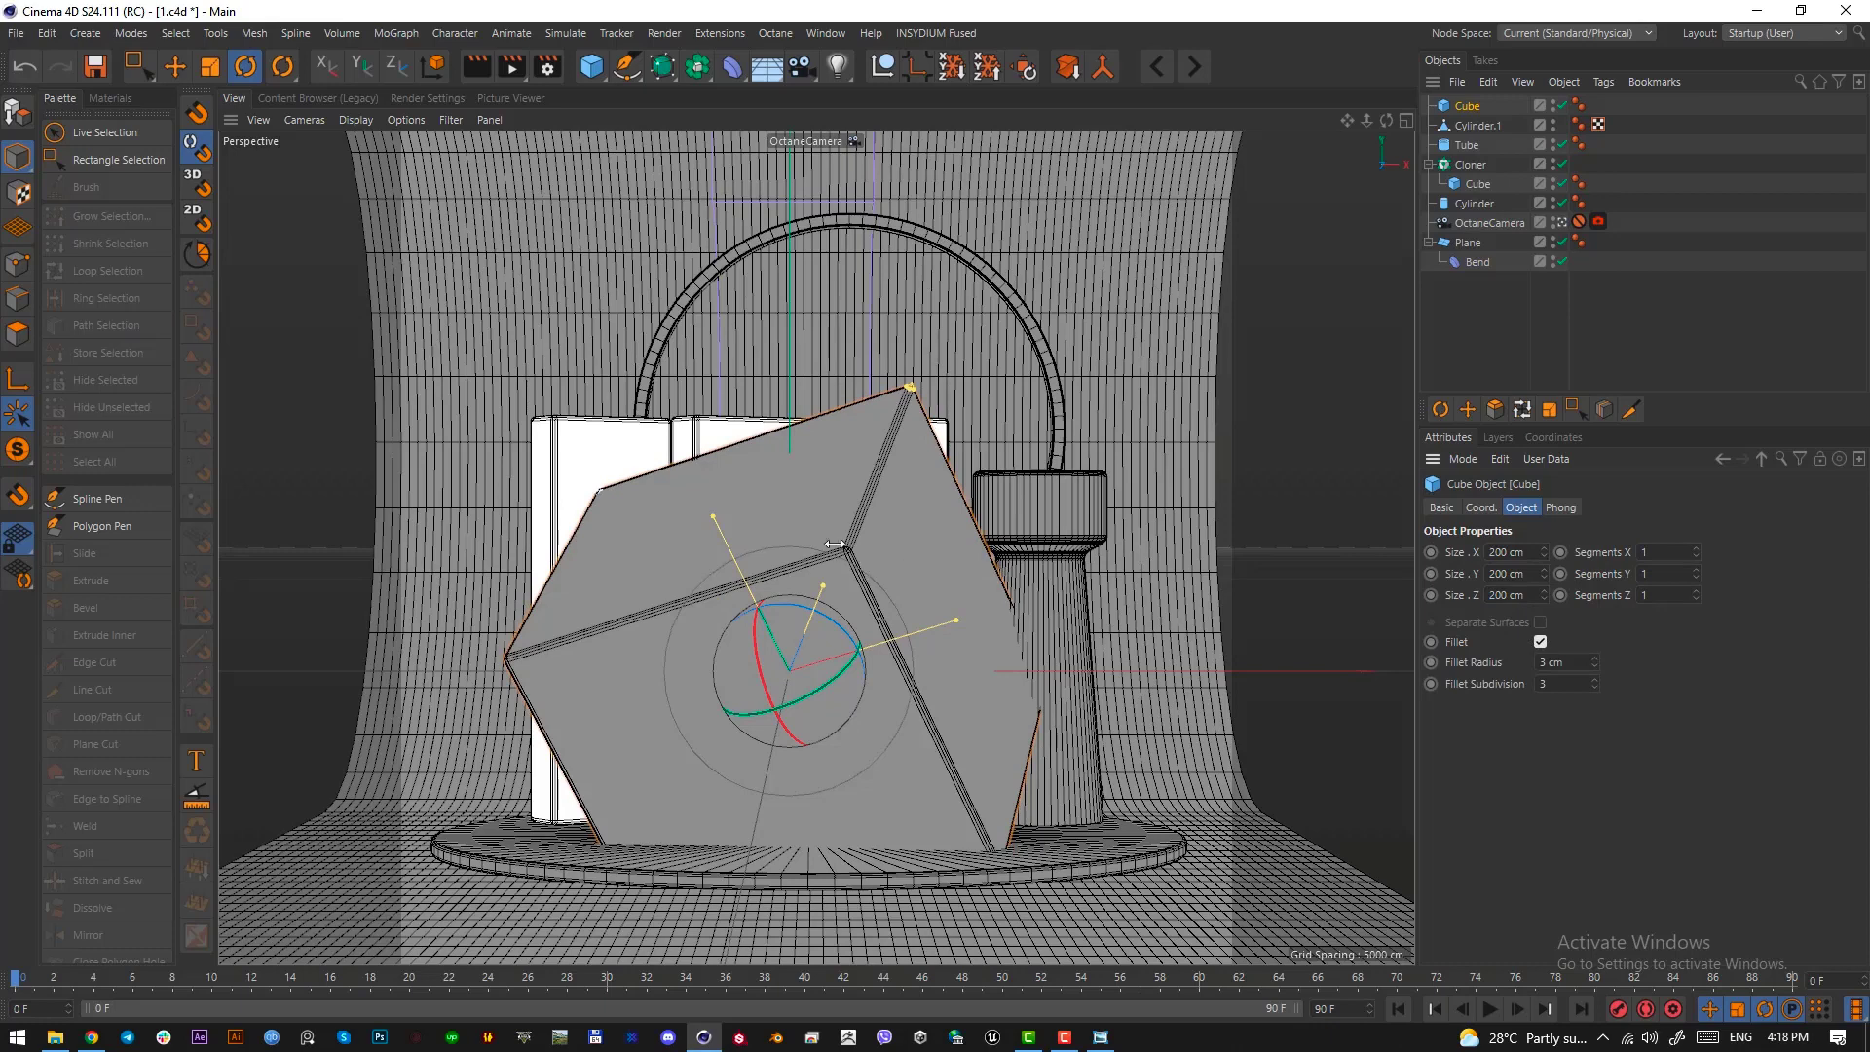
pyautogui.click(1500, 304)
pyautogui.click(1463, 106)
pyautogui.press('Delete')
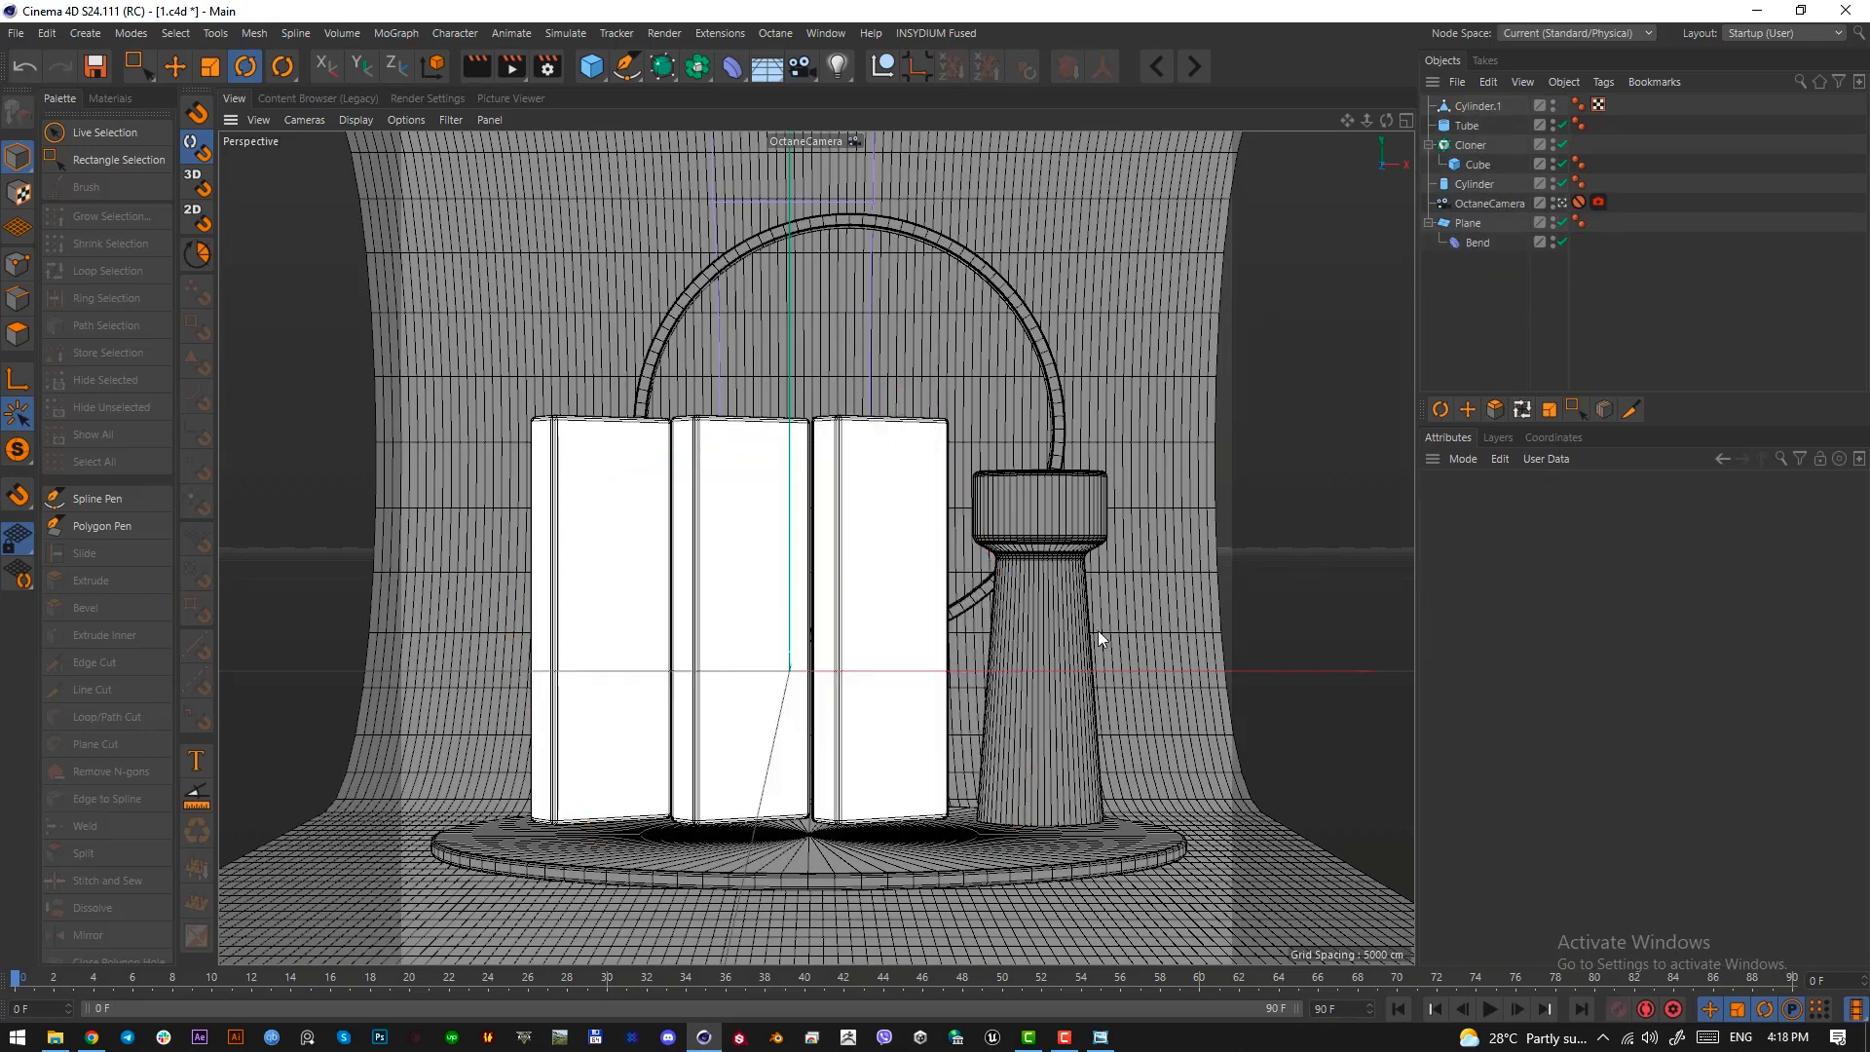
# Bring up the whole reference image and examine the purple column's head and its position behind the yellow block
pyautogui.click(1101, 1038)
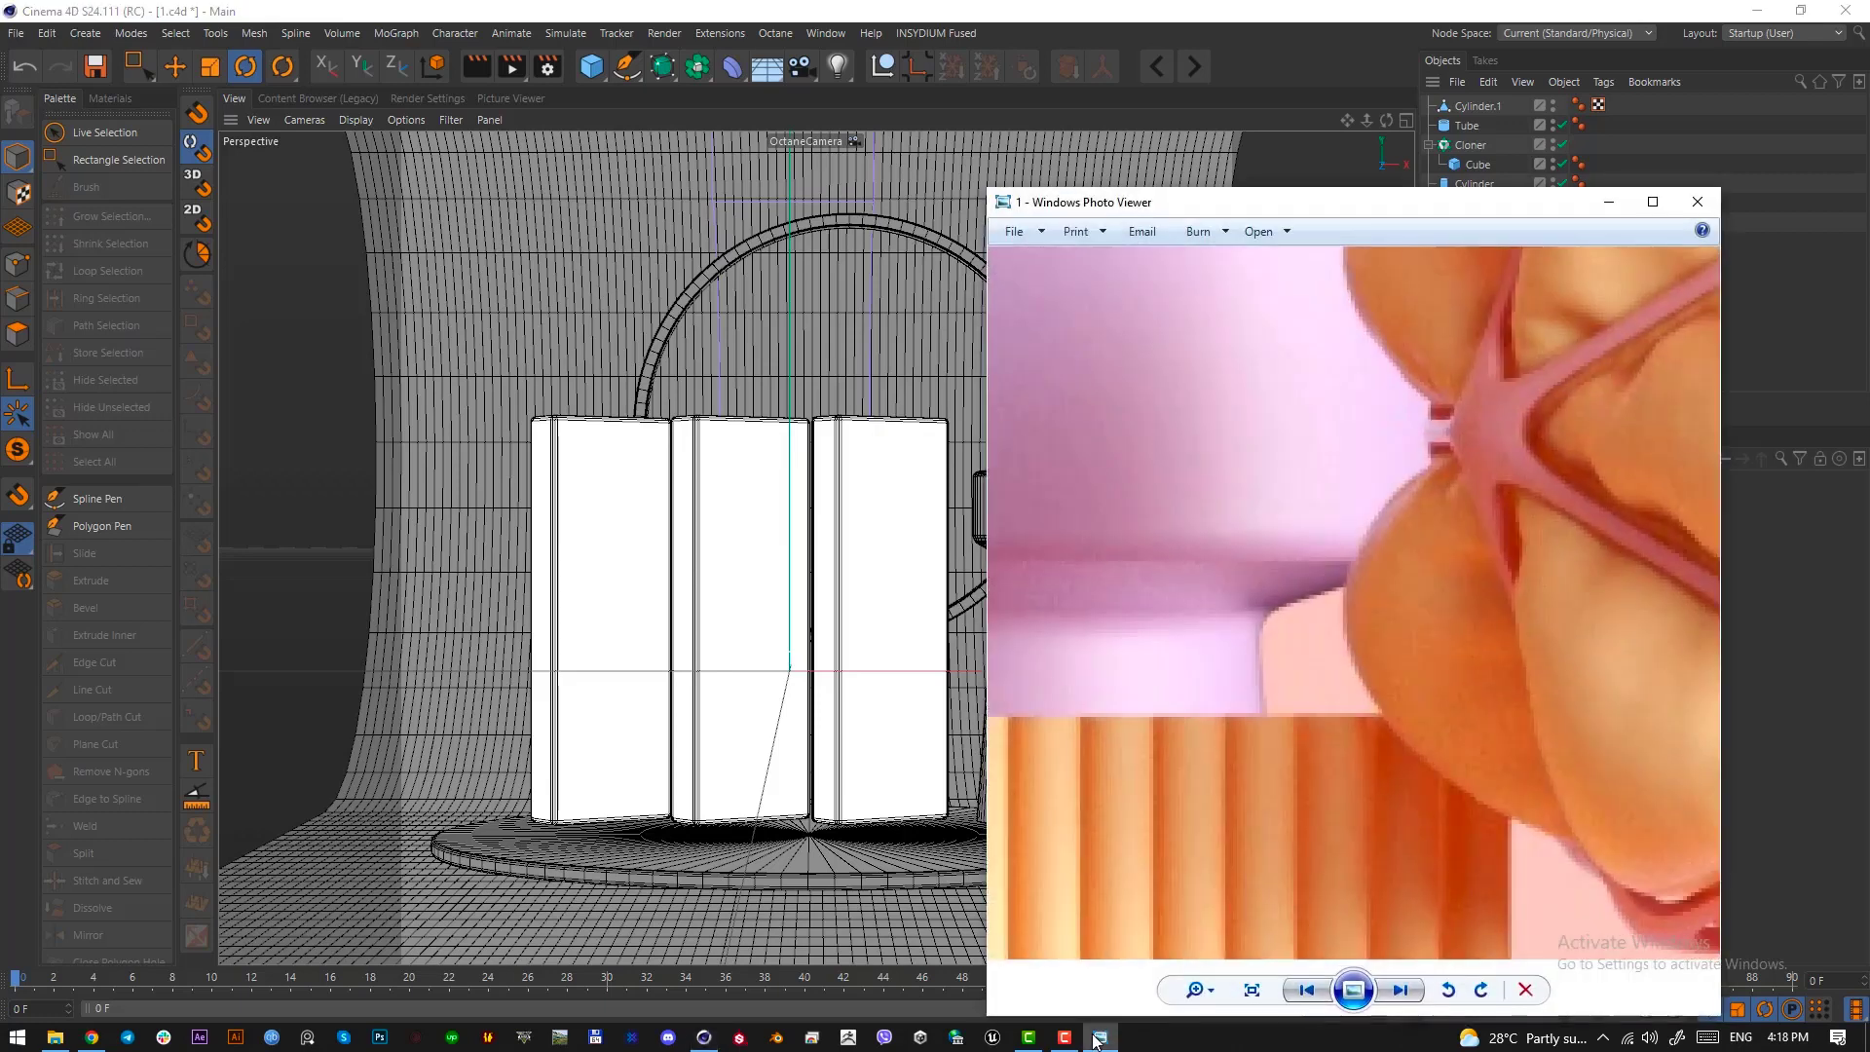
pyautogui.scroll(-3, 1348, 589)
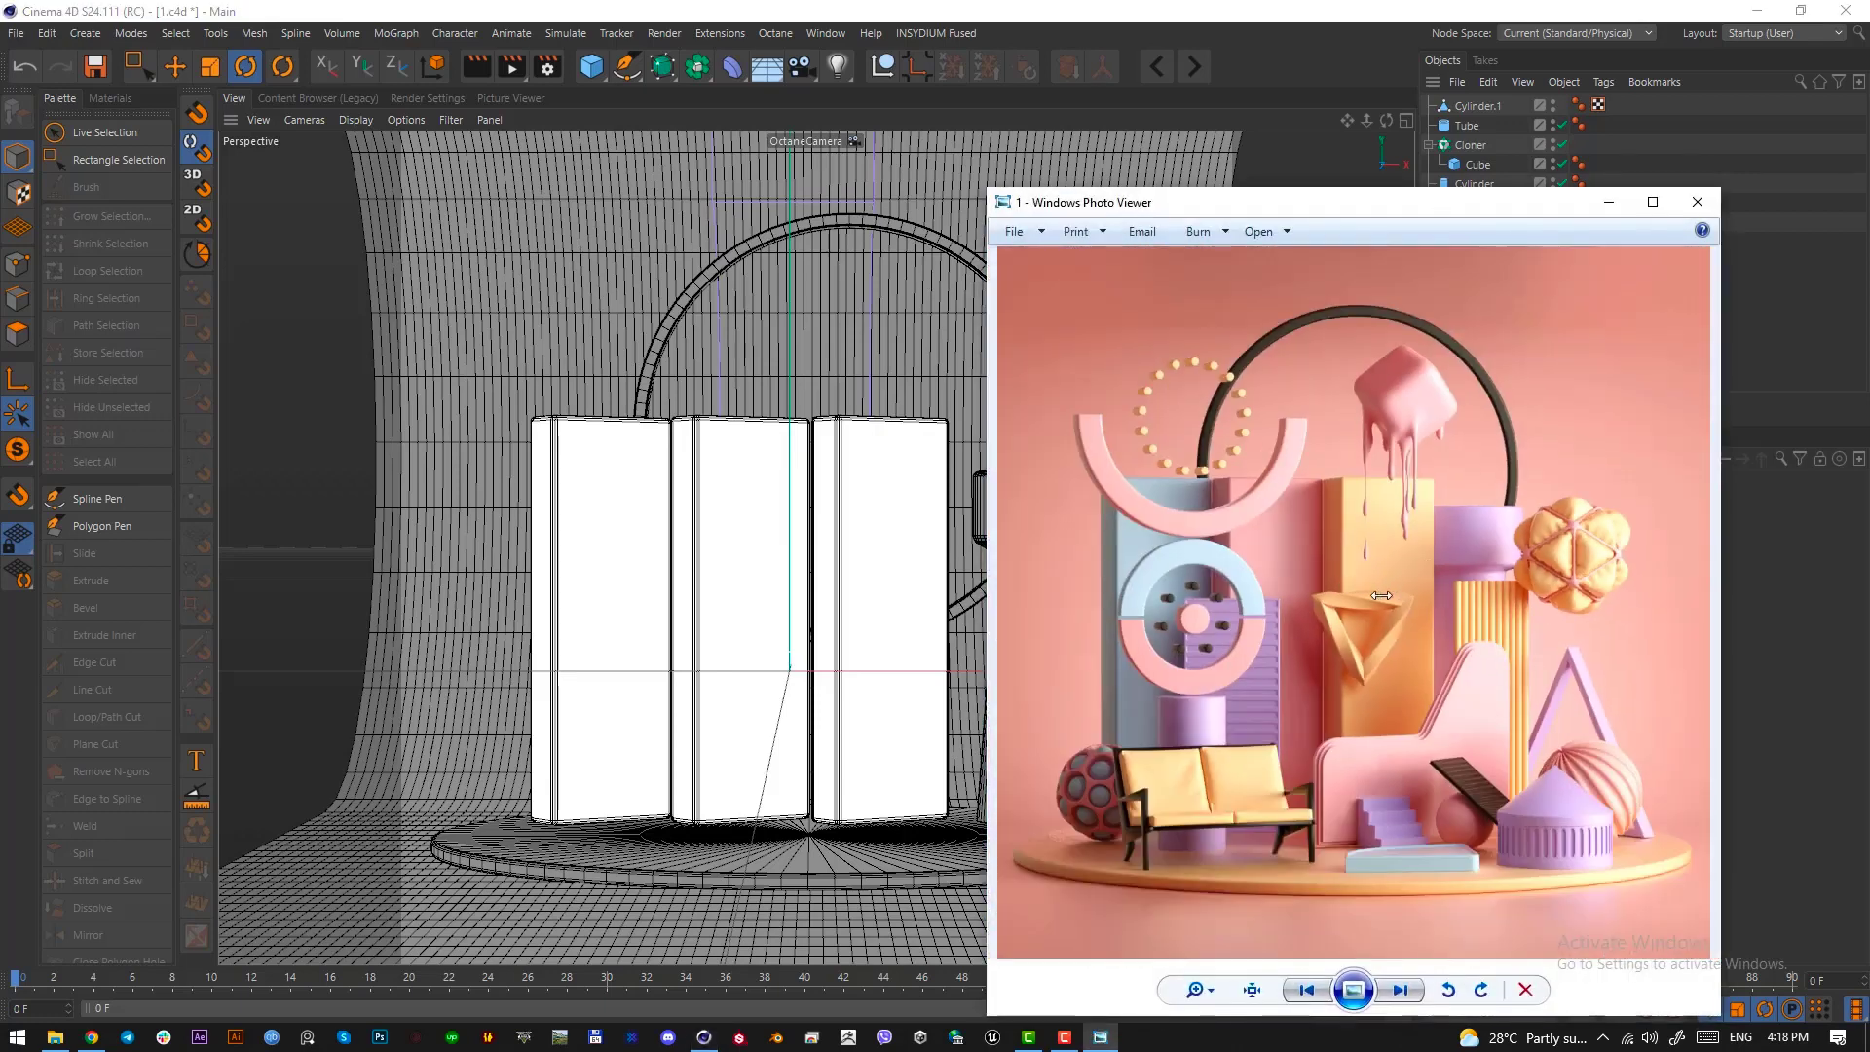
pyautogui.moveTo(1459, 202); pyautogui.dragTo(1172, 199)
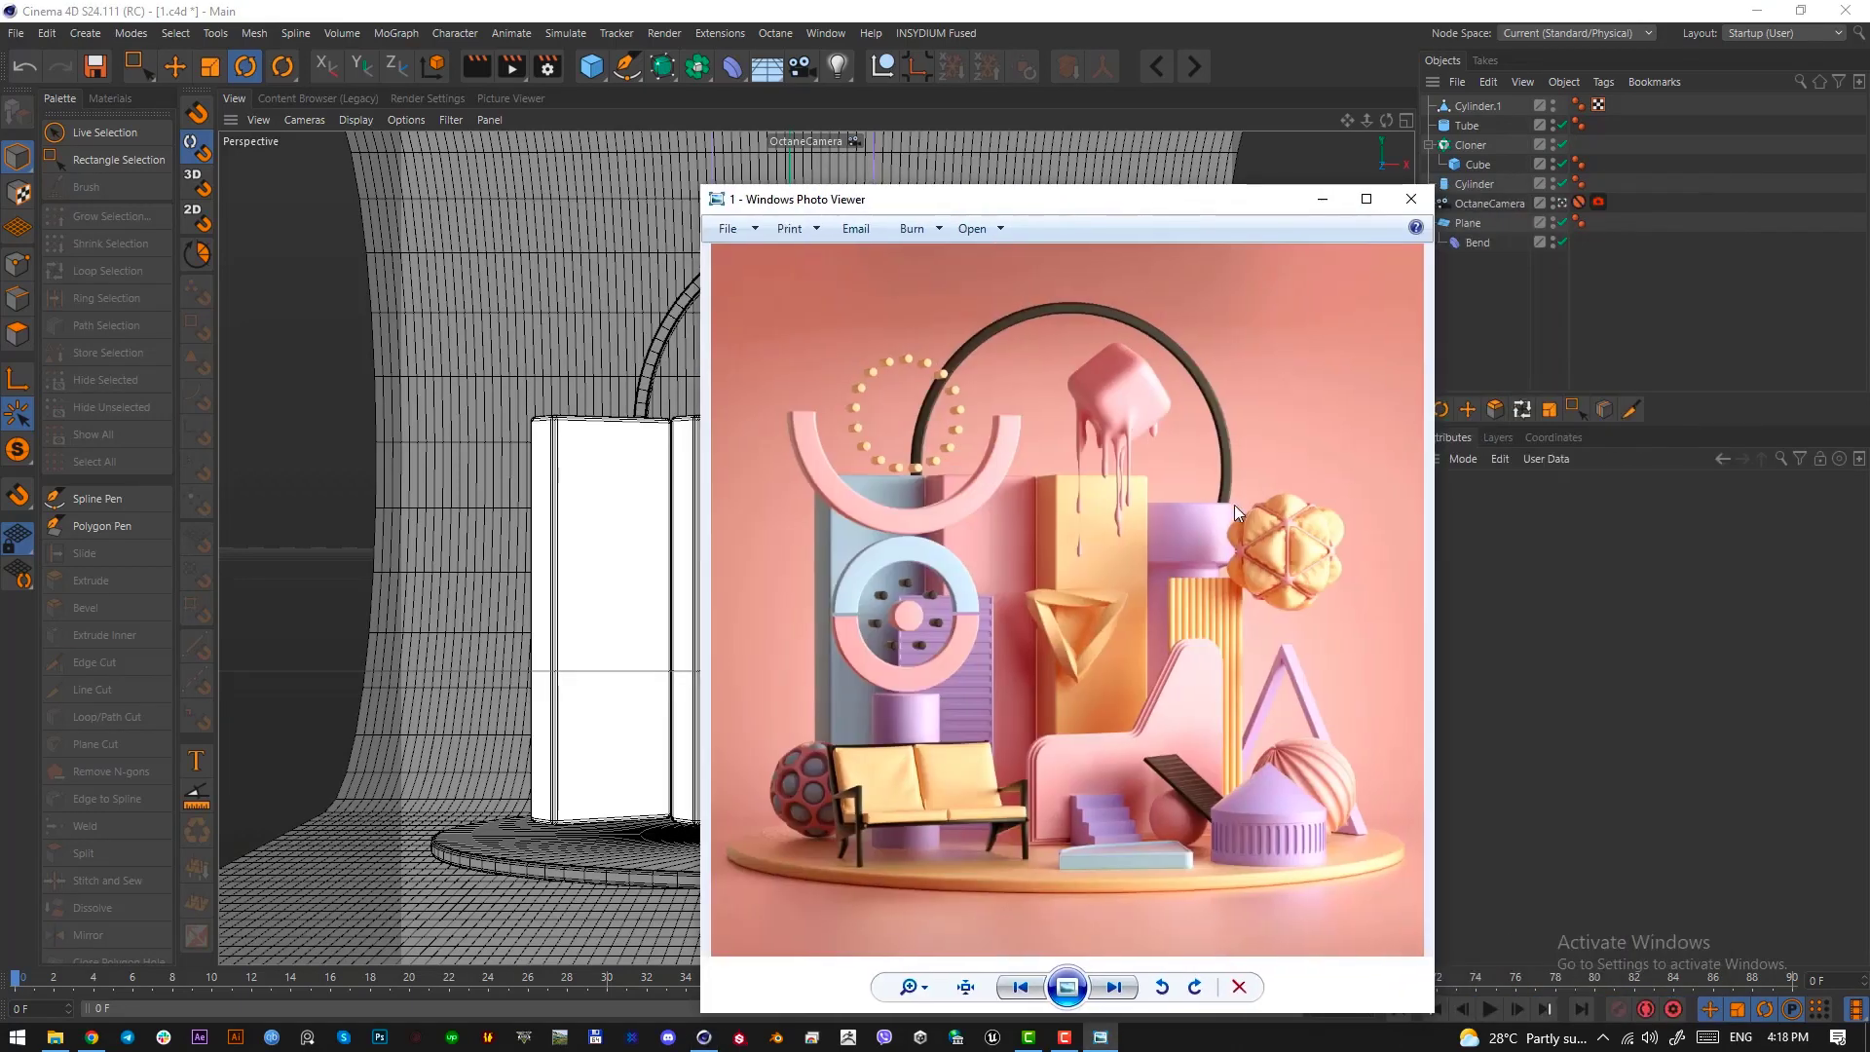
pyautogui.press('Print')
pyautogui.moveTo(1228, 504); pyautogui.dragTo(1138, 645)
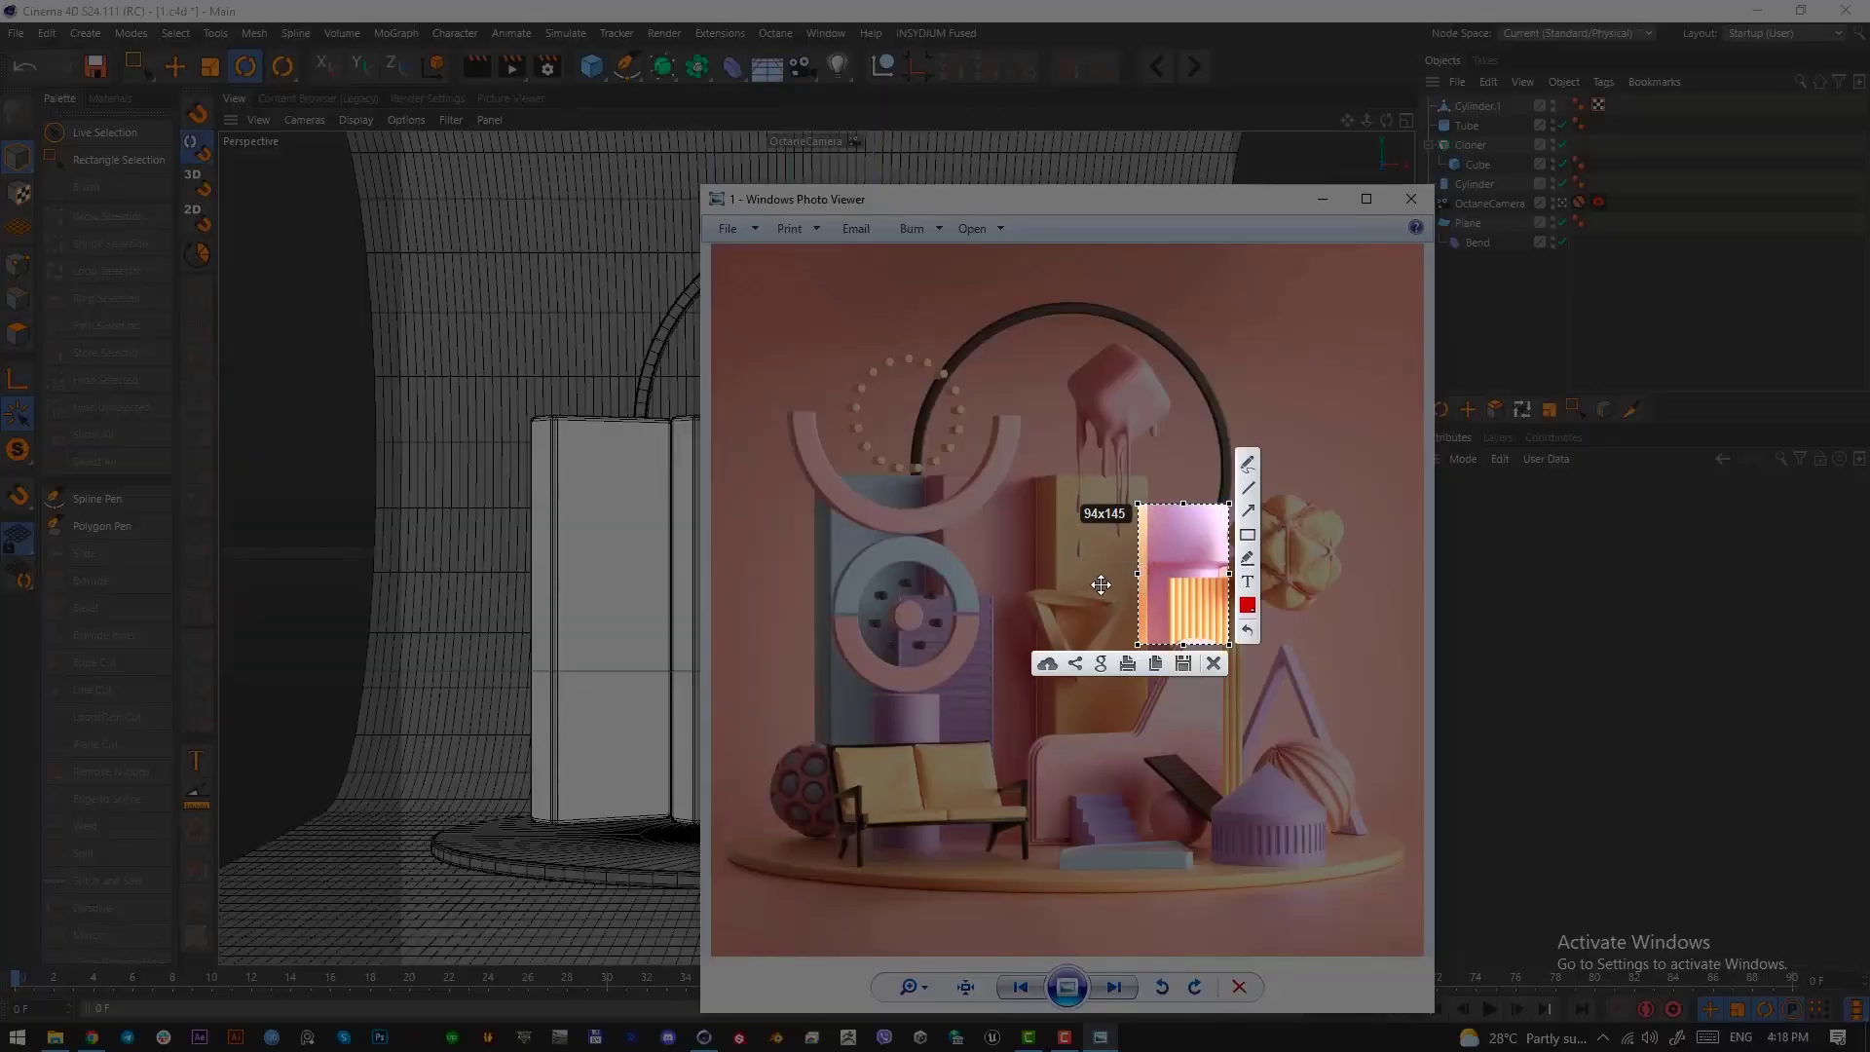
pyautogui.click(1214, 662)
pyautogui.click(1411, 198)
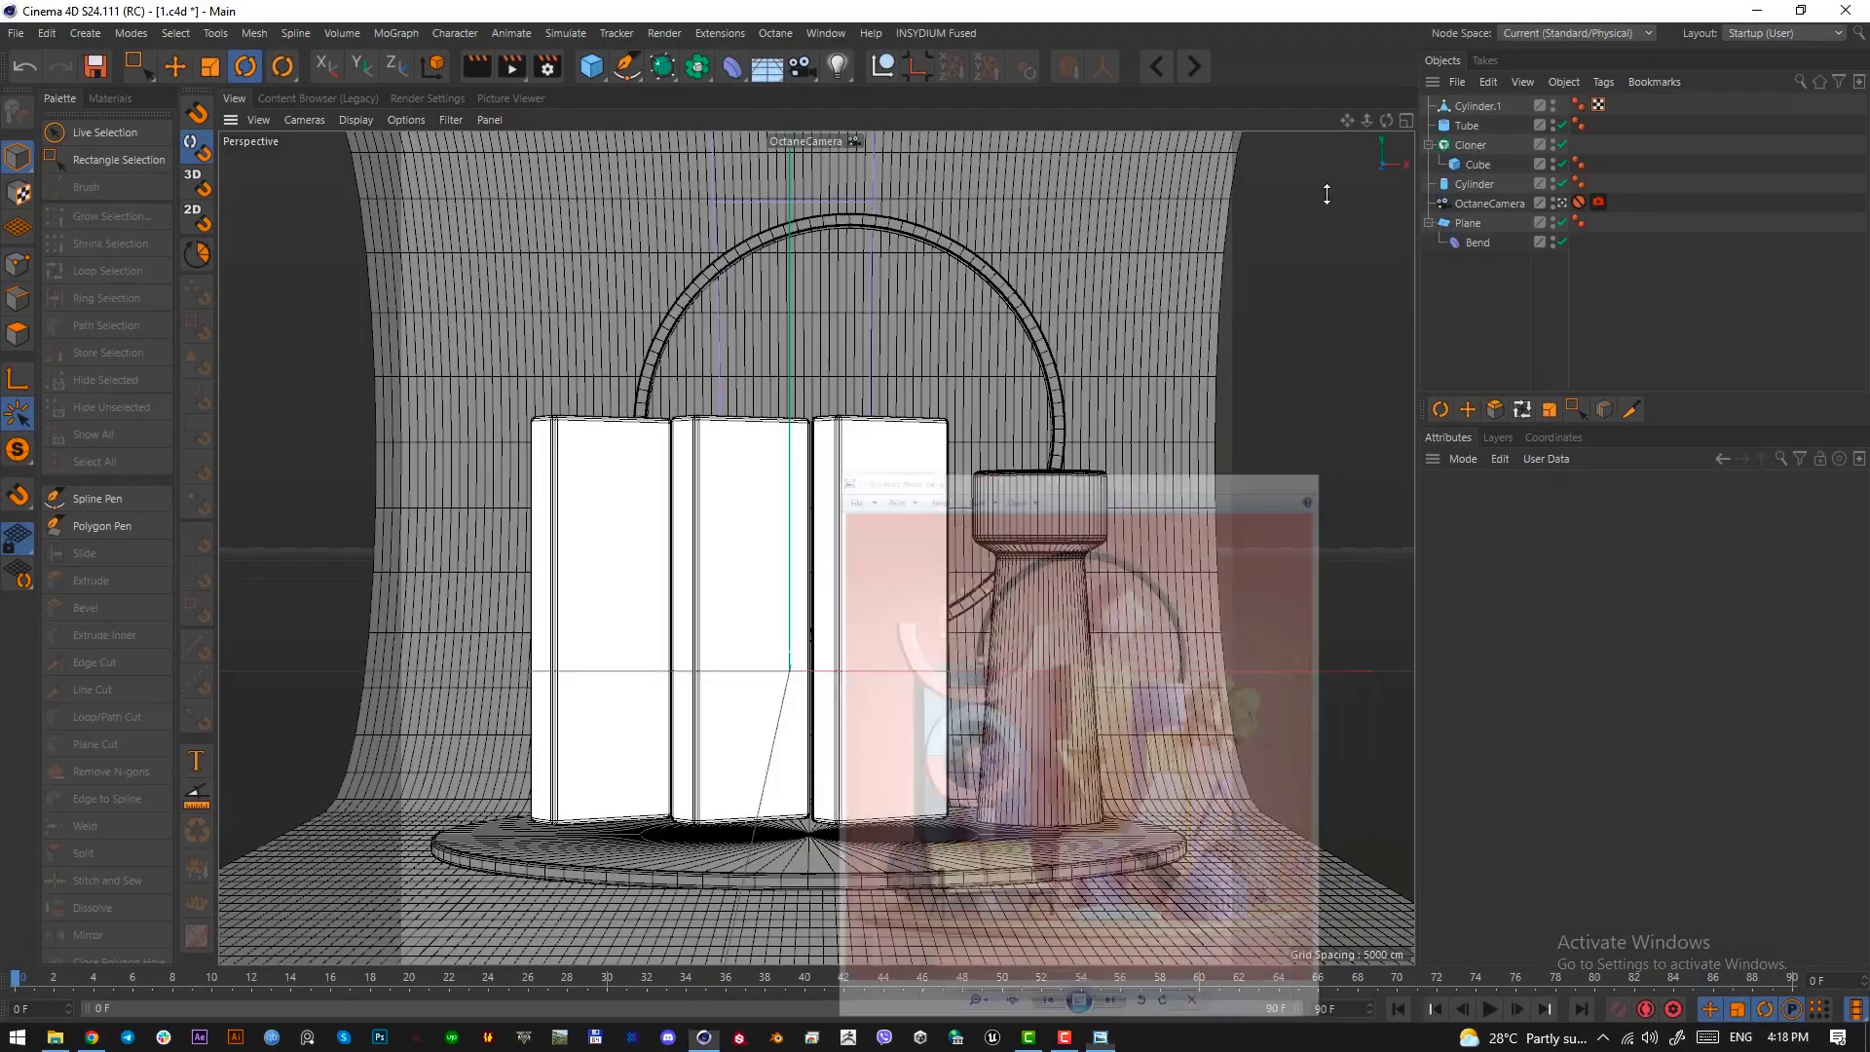
# In the top view, reposition the column close behind the end box and shift the box cloner slightly forward
pyautogui.click(1476, 104)
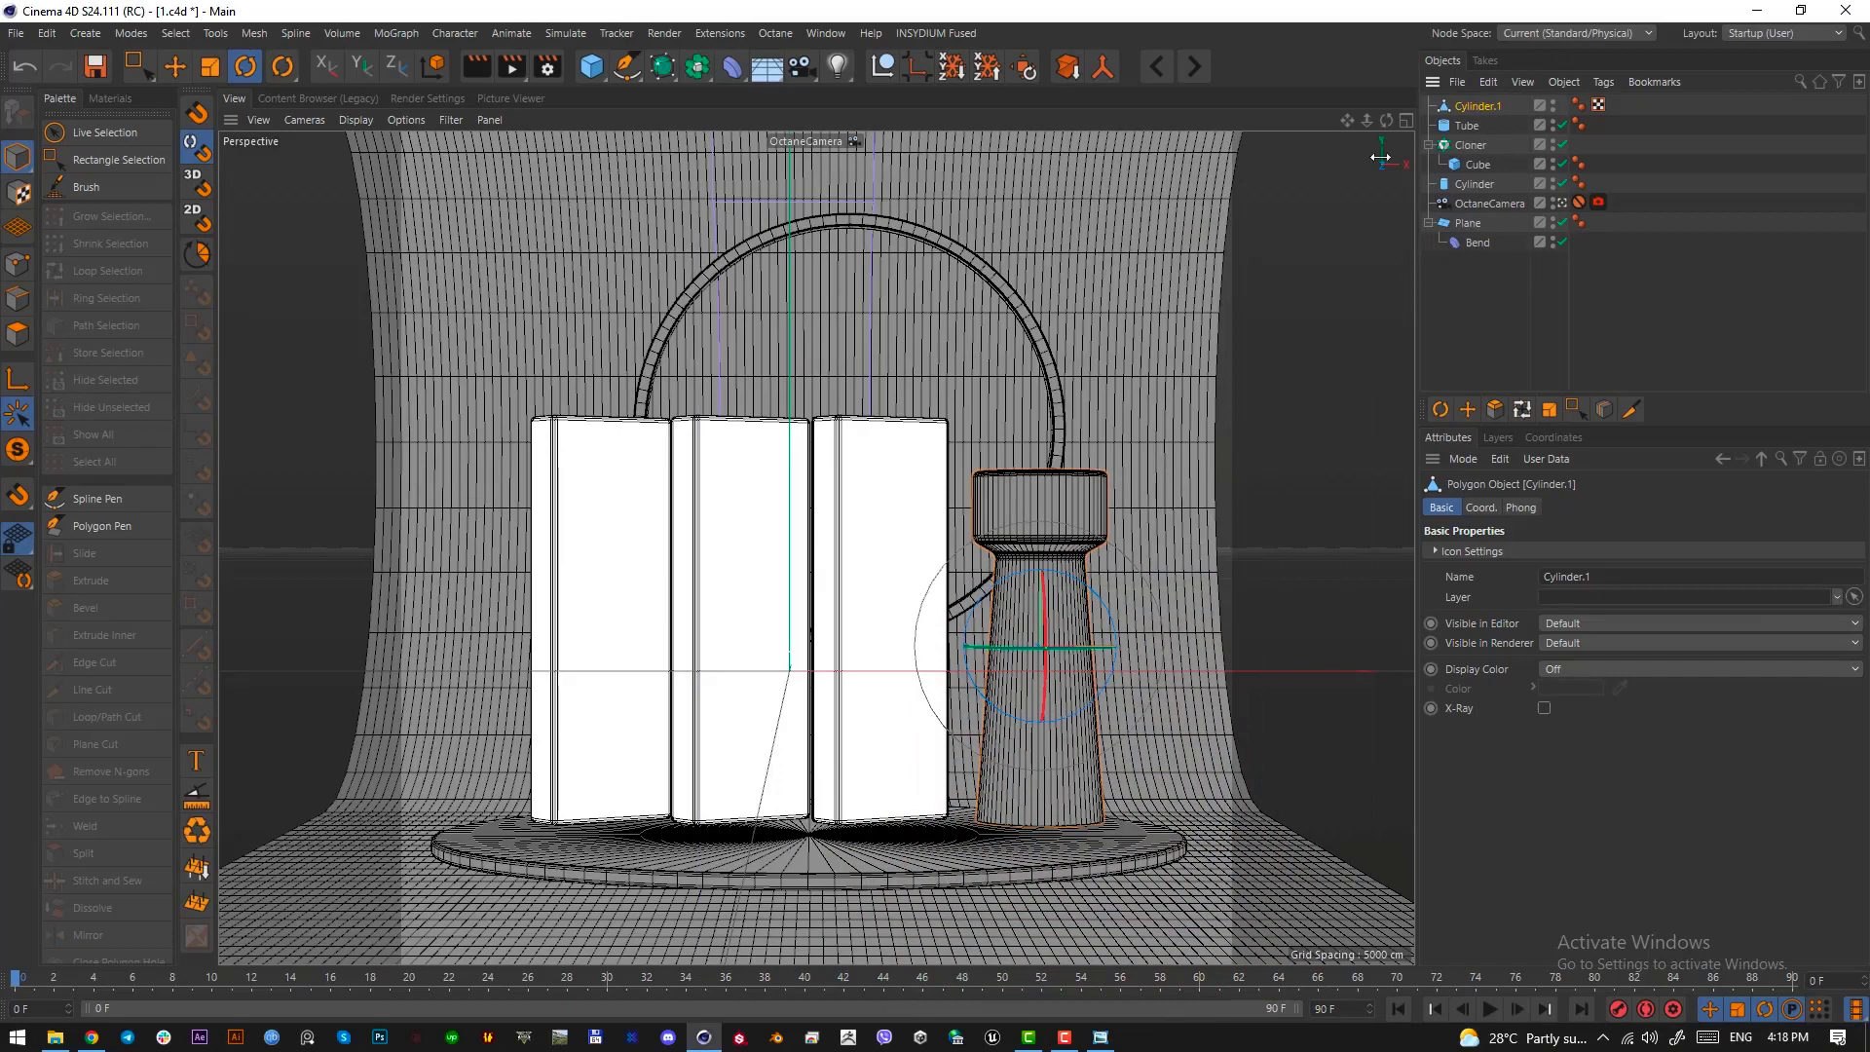
pyautogui.click(177, 67)
pyautogui.press('F2')
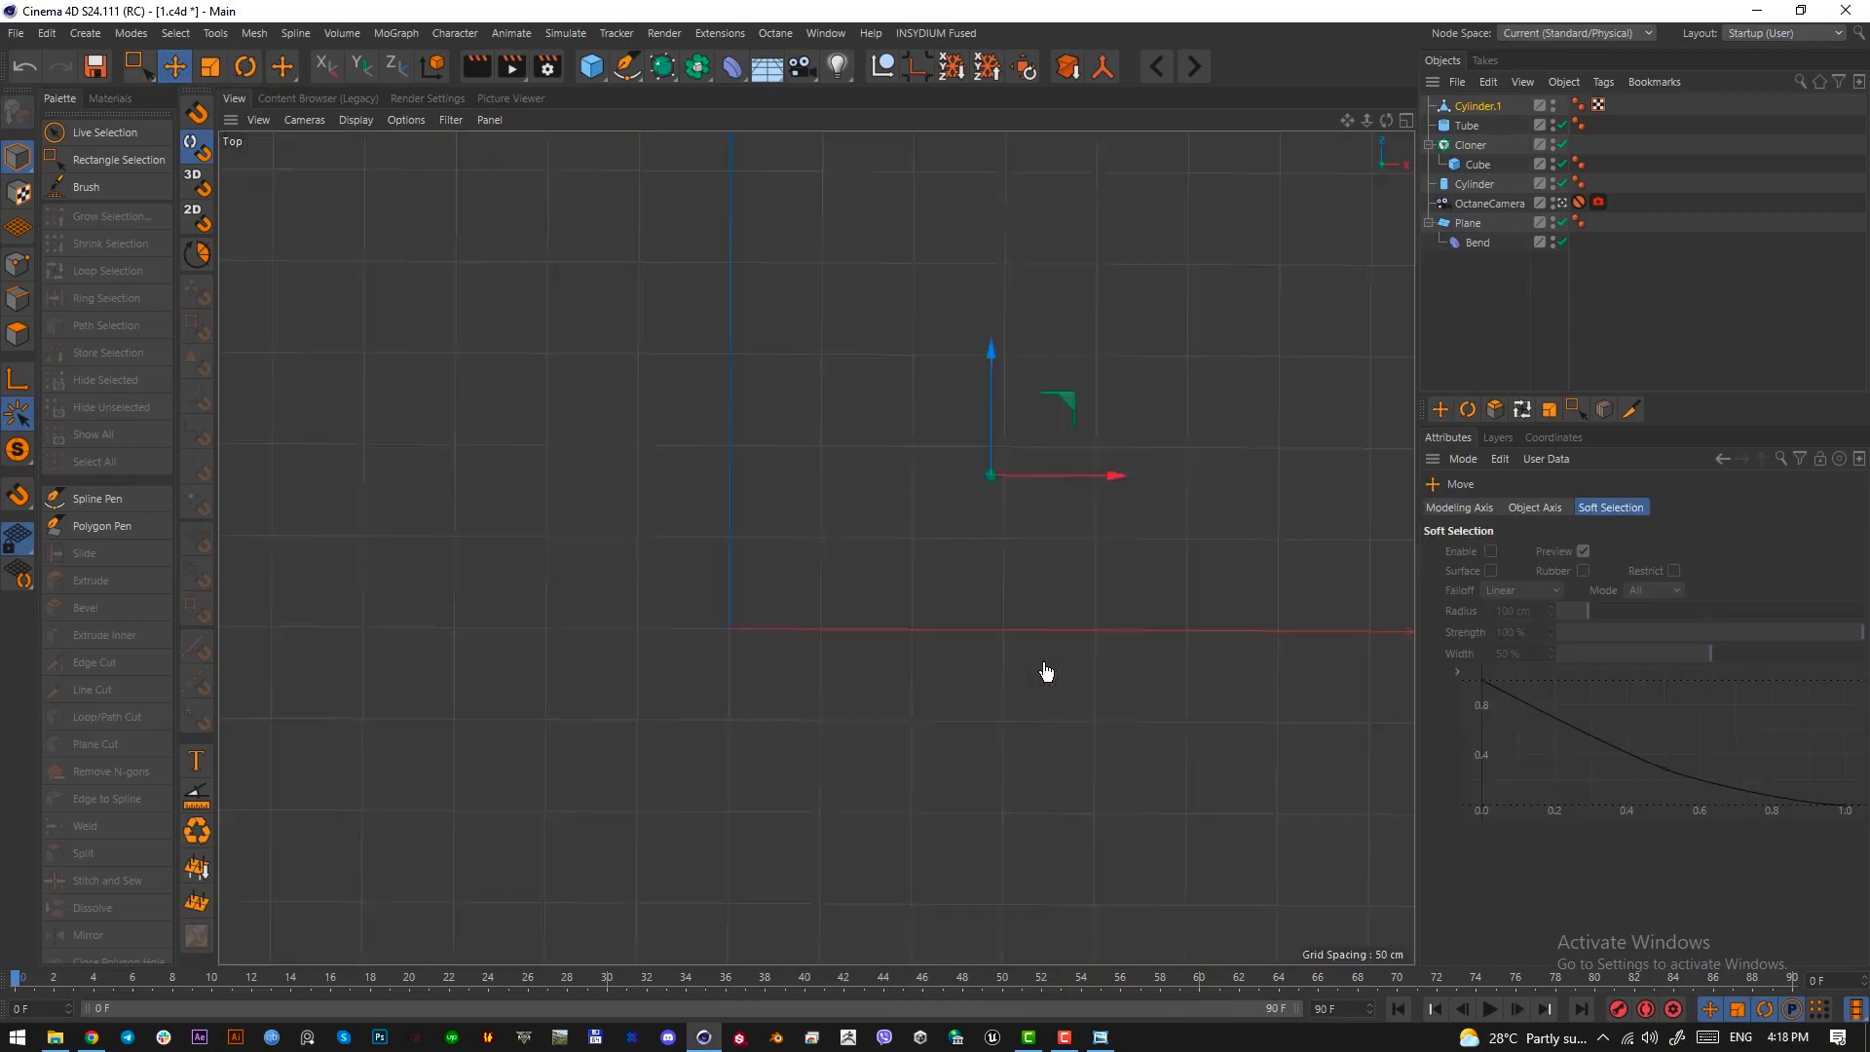
pyautogui.moveTo(1035, 634)
pyautogui.mouseDown()
pyautogui.moveTo(990, 560)
pyautogui.moveTo(993, 584)
pyautogui.mouseUp()
pyautogui.click(1470, 144)
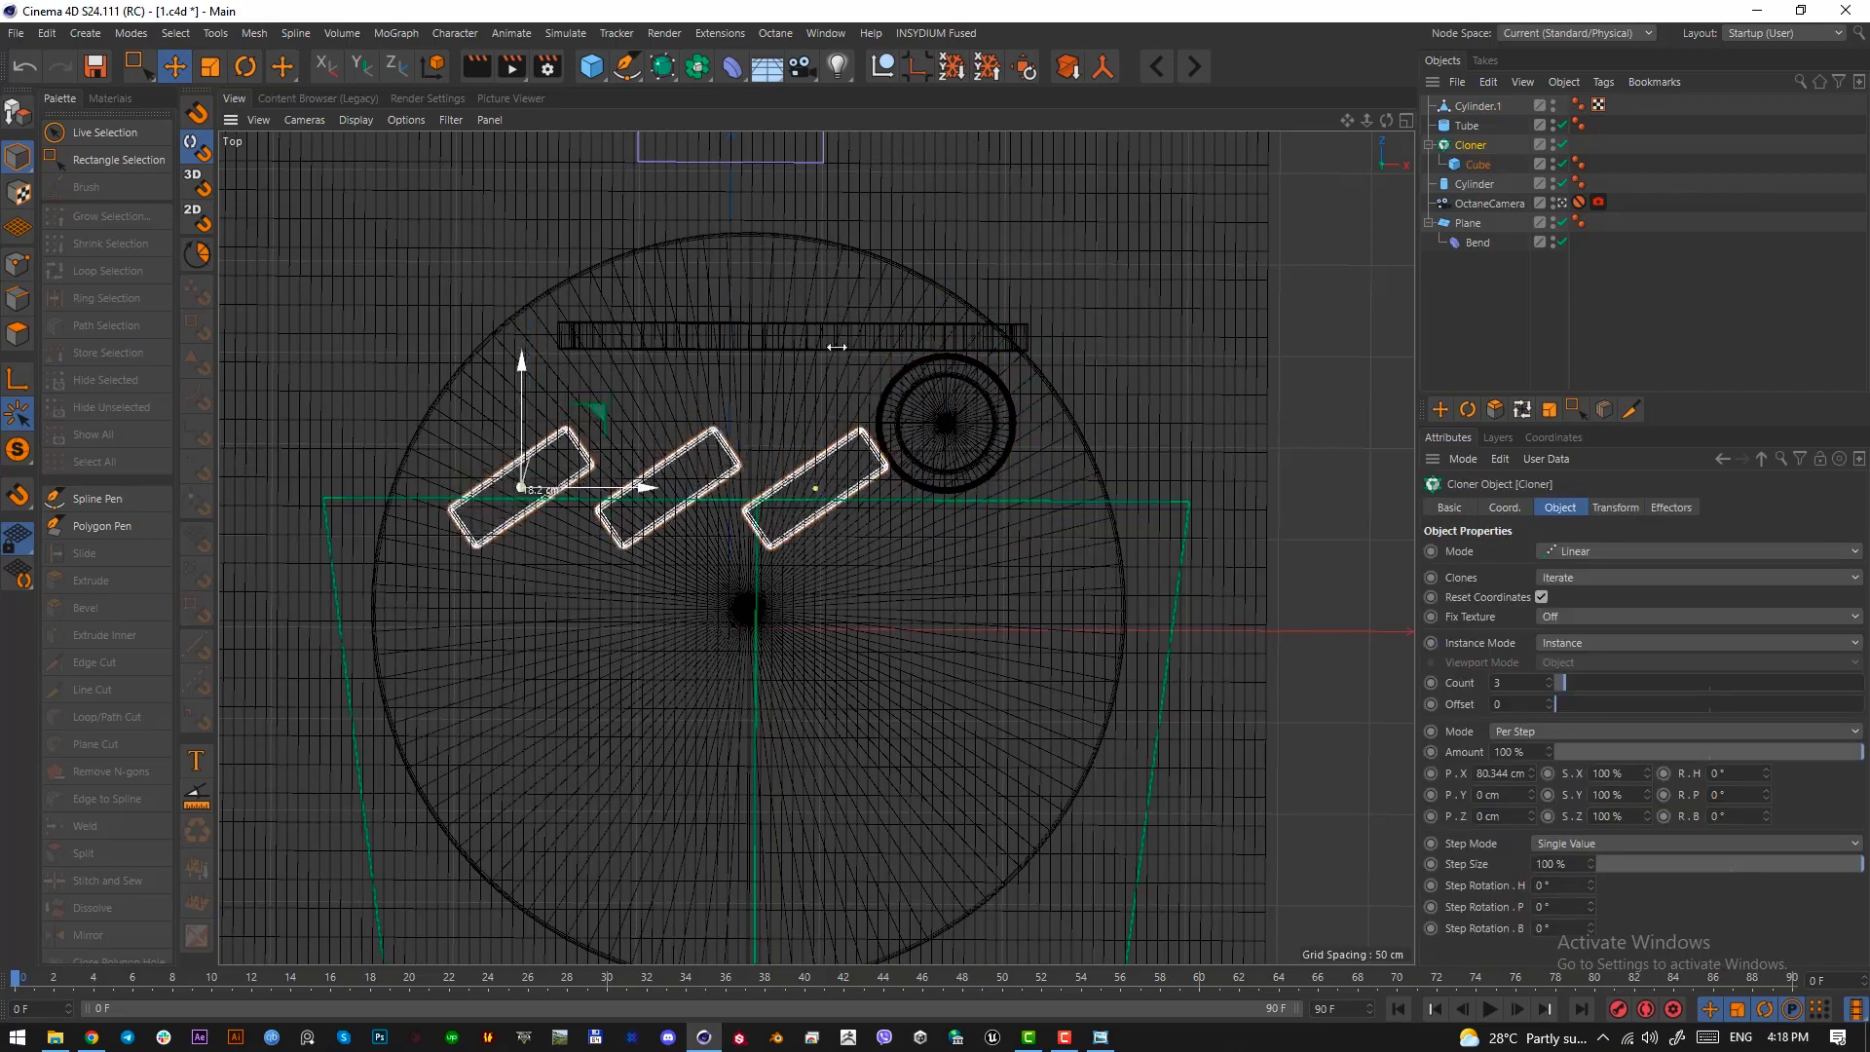
pyautogui.press('F1')
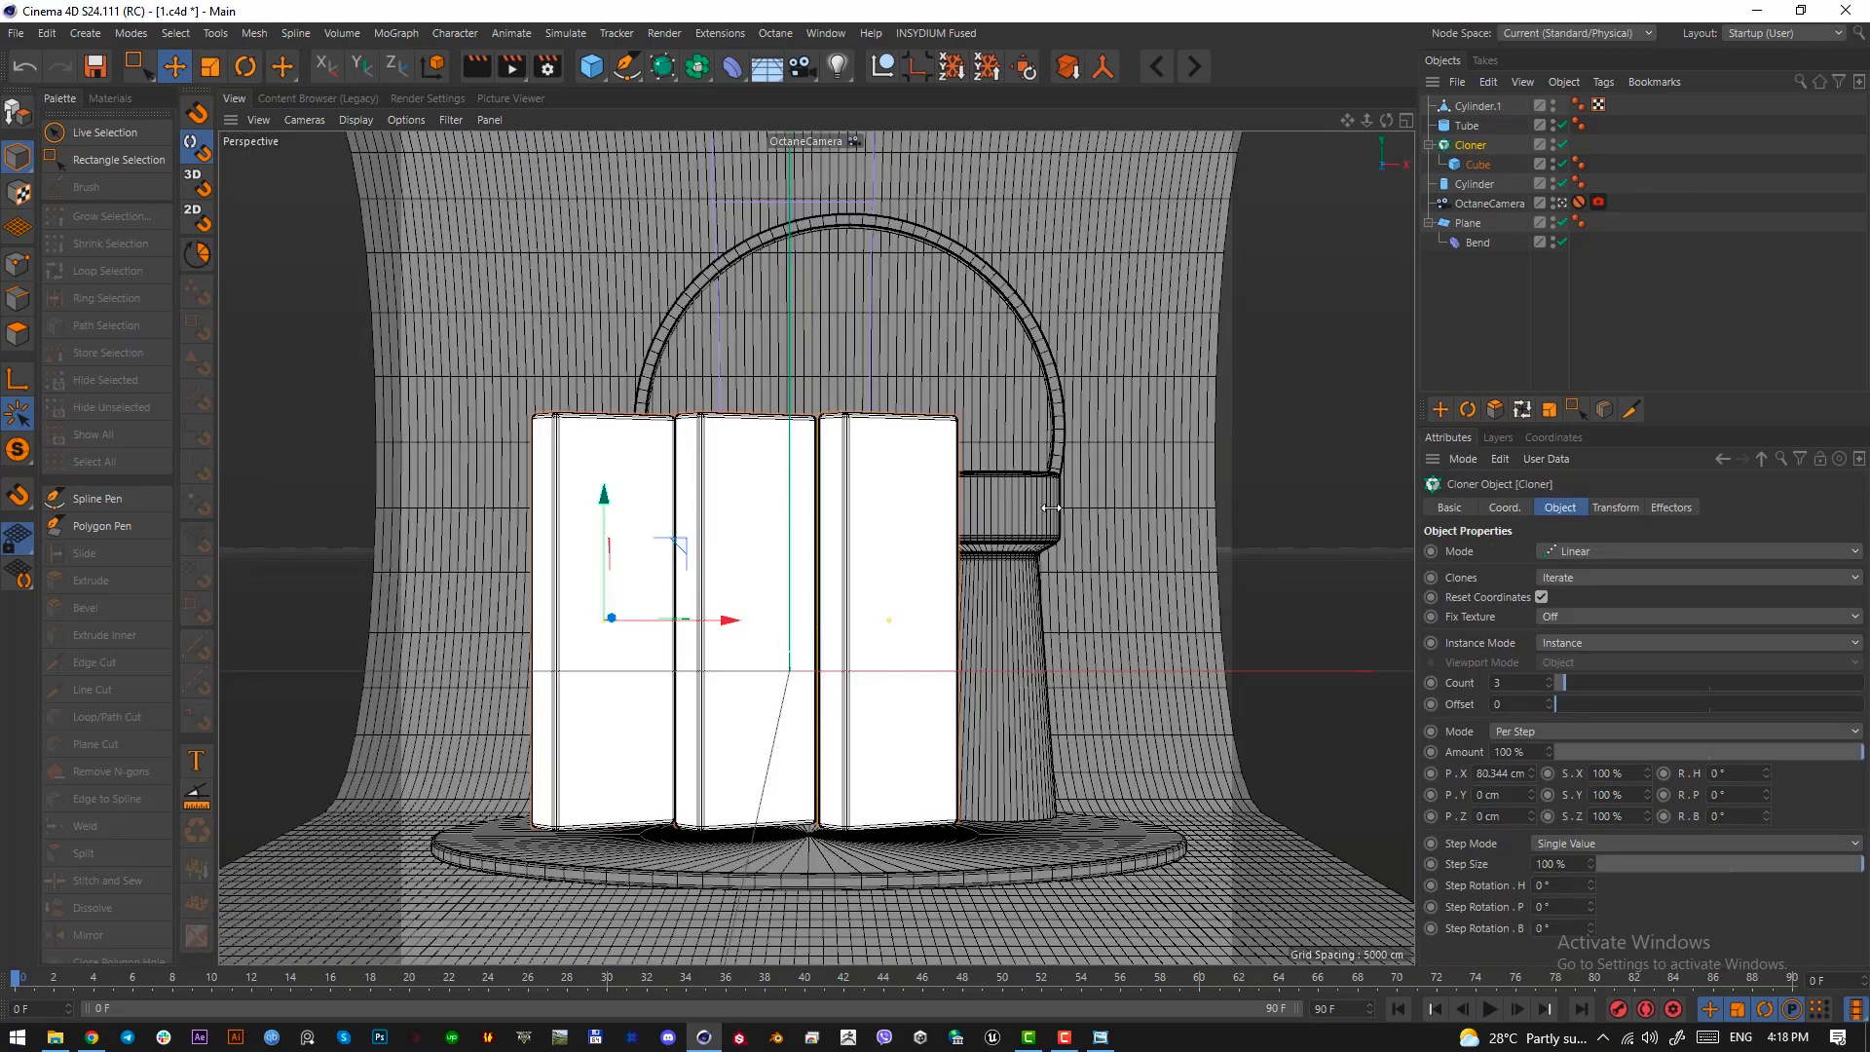
# Examine the yellow ribbed panel in front of the purple column in the reference image
pyautogui.click(1100, 1037)
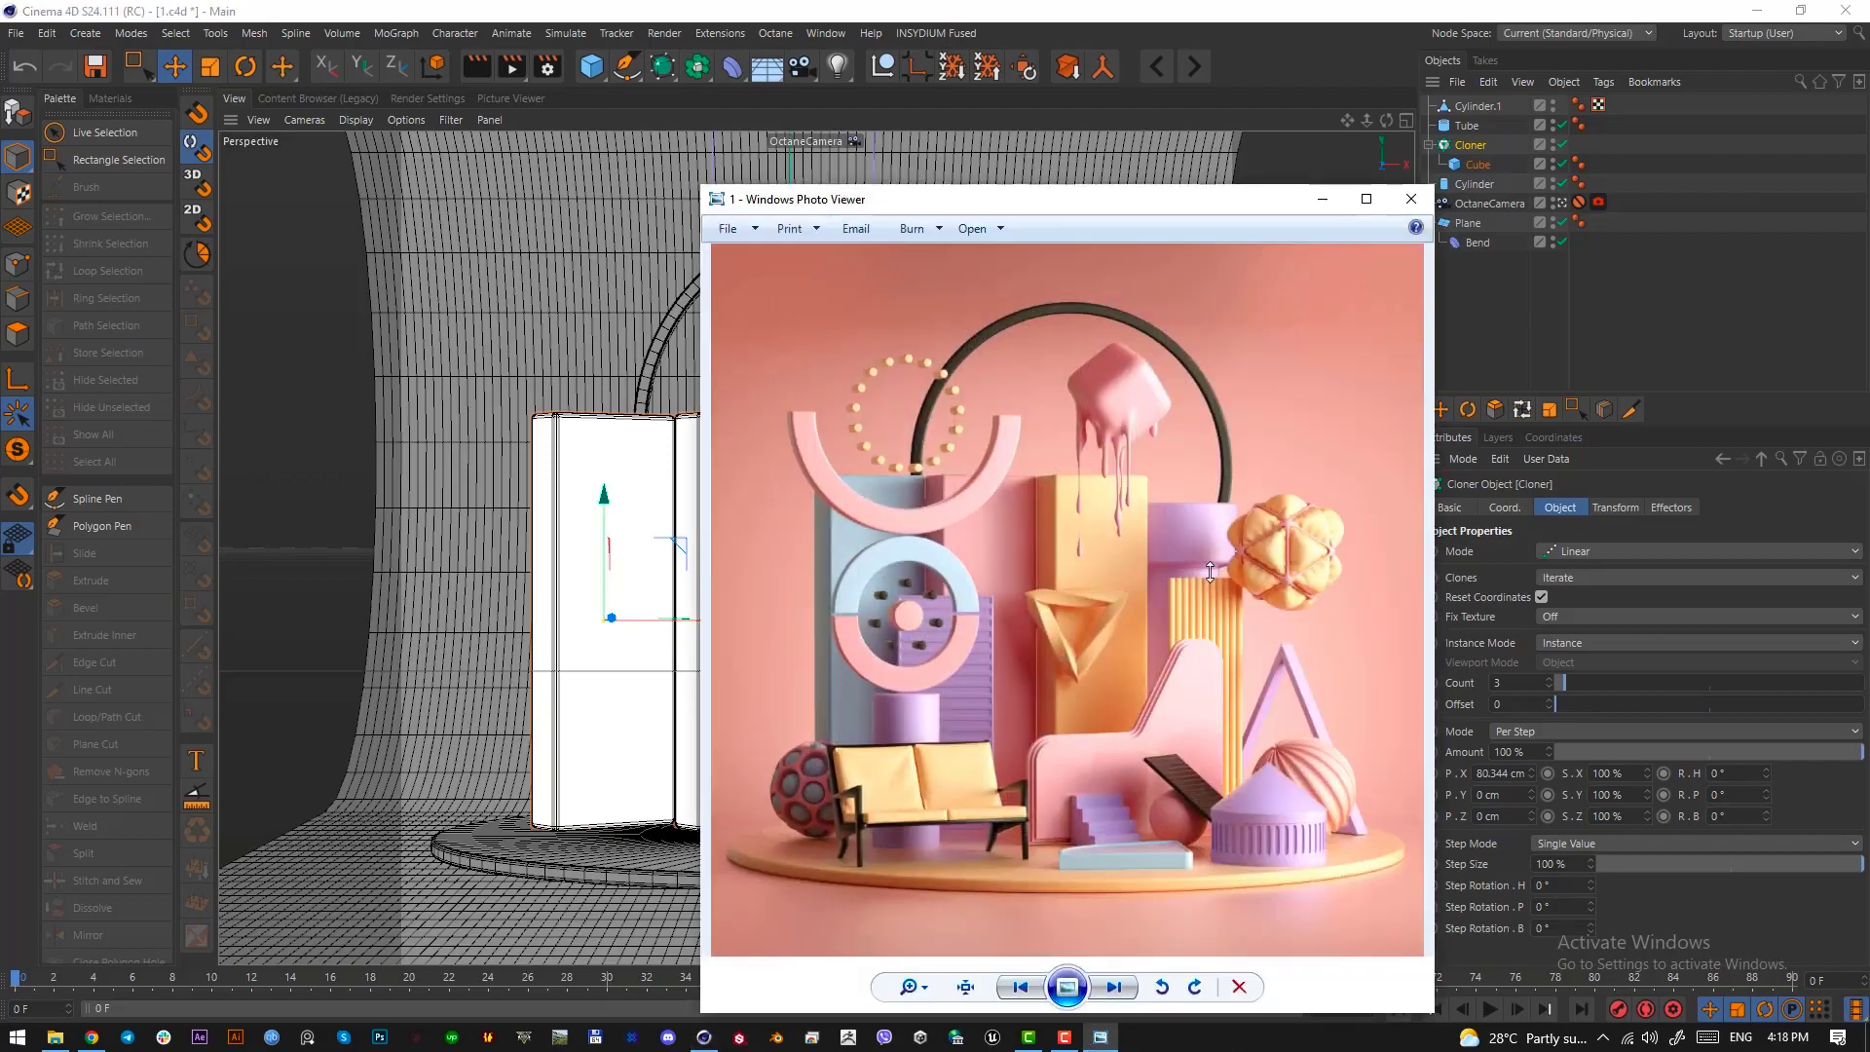
pyautogui.press('Print')
pyautogui.moveTo(1171, 582); pyautogui.dragTo(1245, 850)
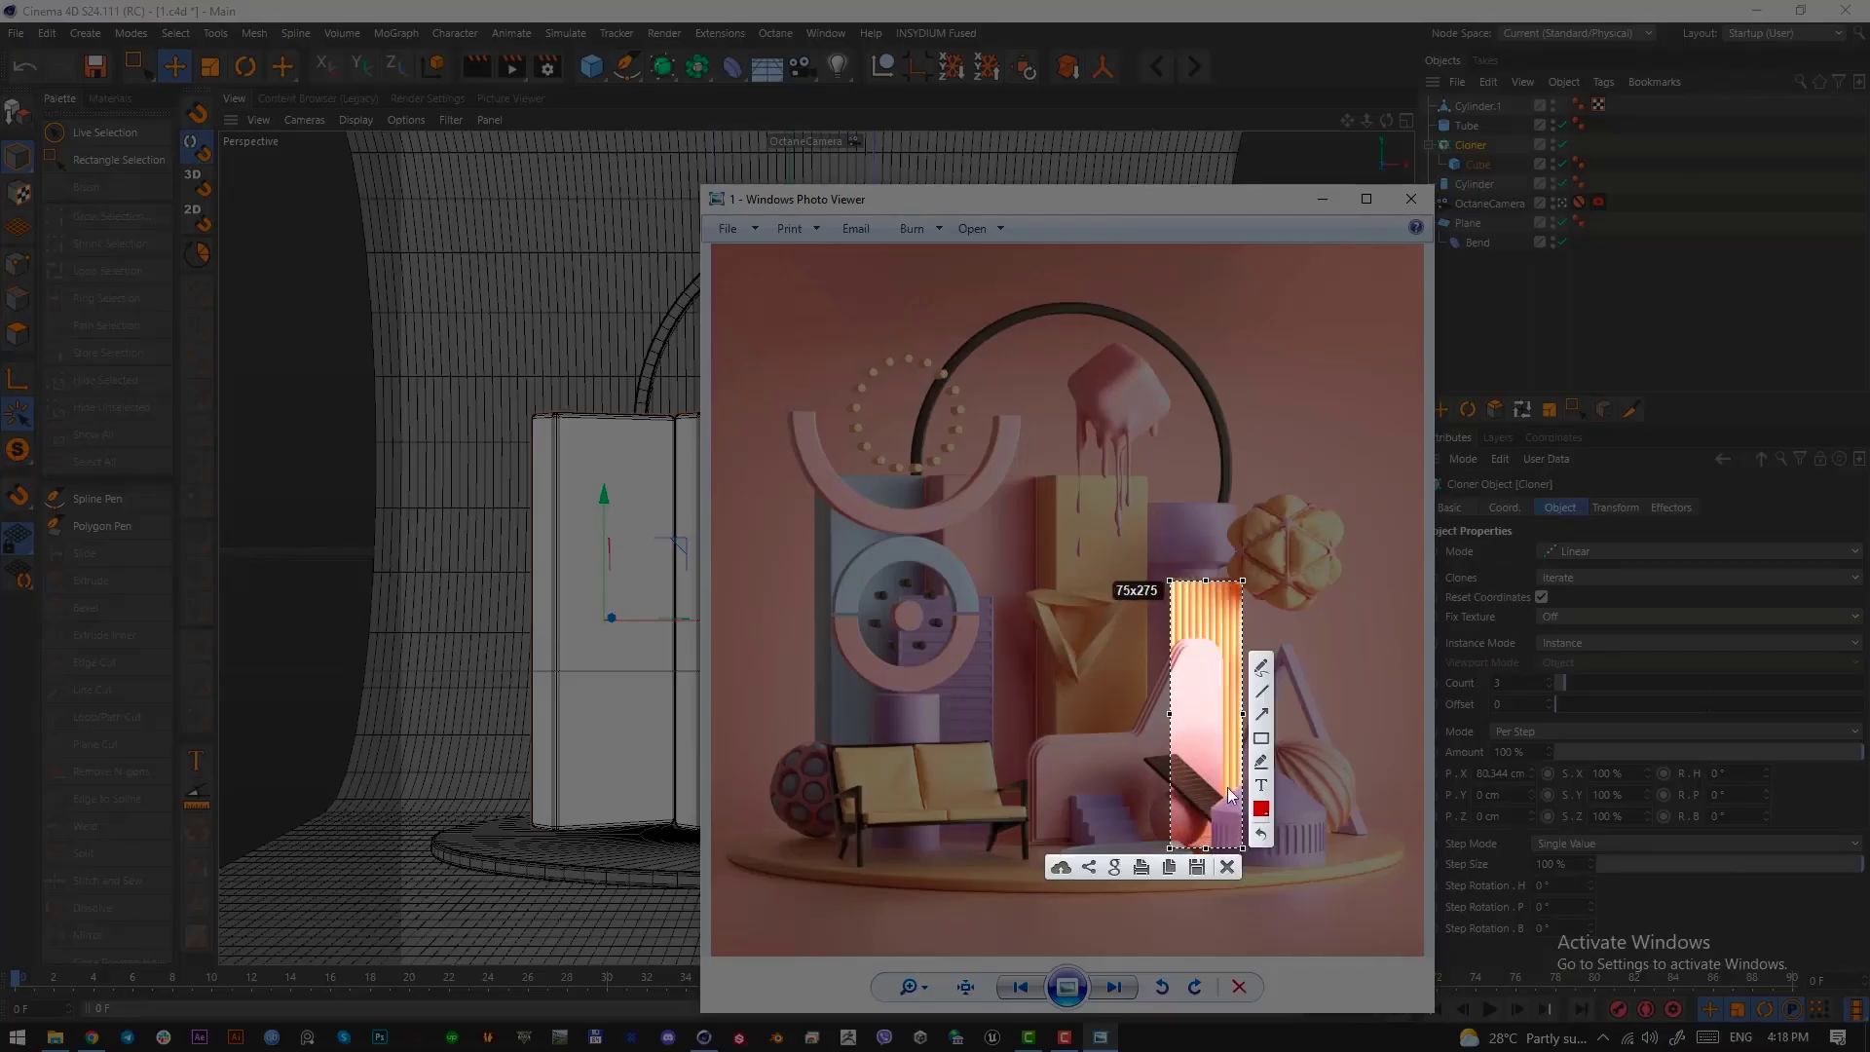
pyautogui.moveTo(1217, 755); pyautogui.dragTo(1215, 748)
pyautogui.moveTo(1209, 611); pyautogui.dragTo(1210, 607)
pyautogui.moveTo(1208, 684); pyautogui.dragTo(1206, 689)
pyautogui.click(1225, 864)
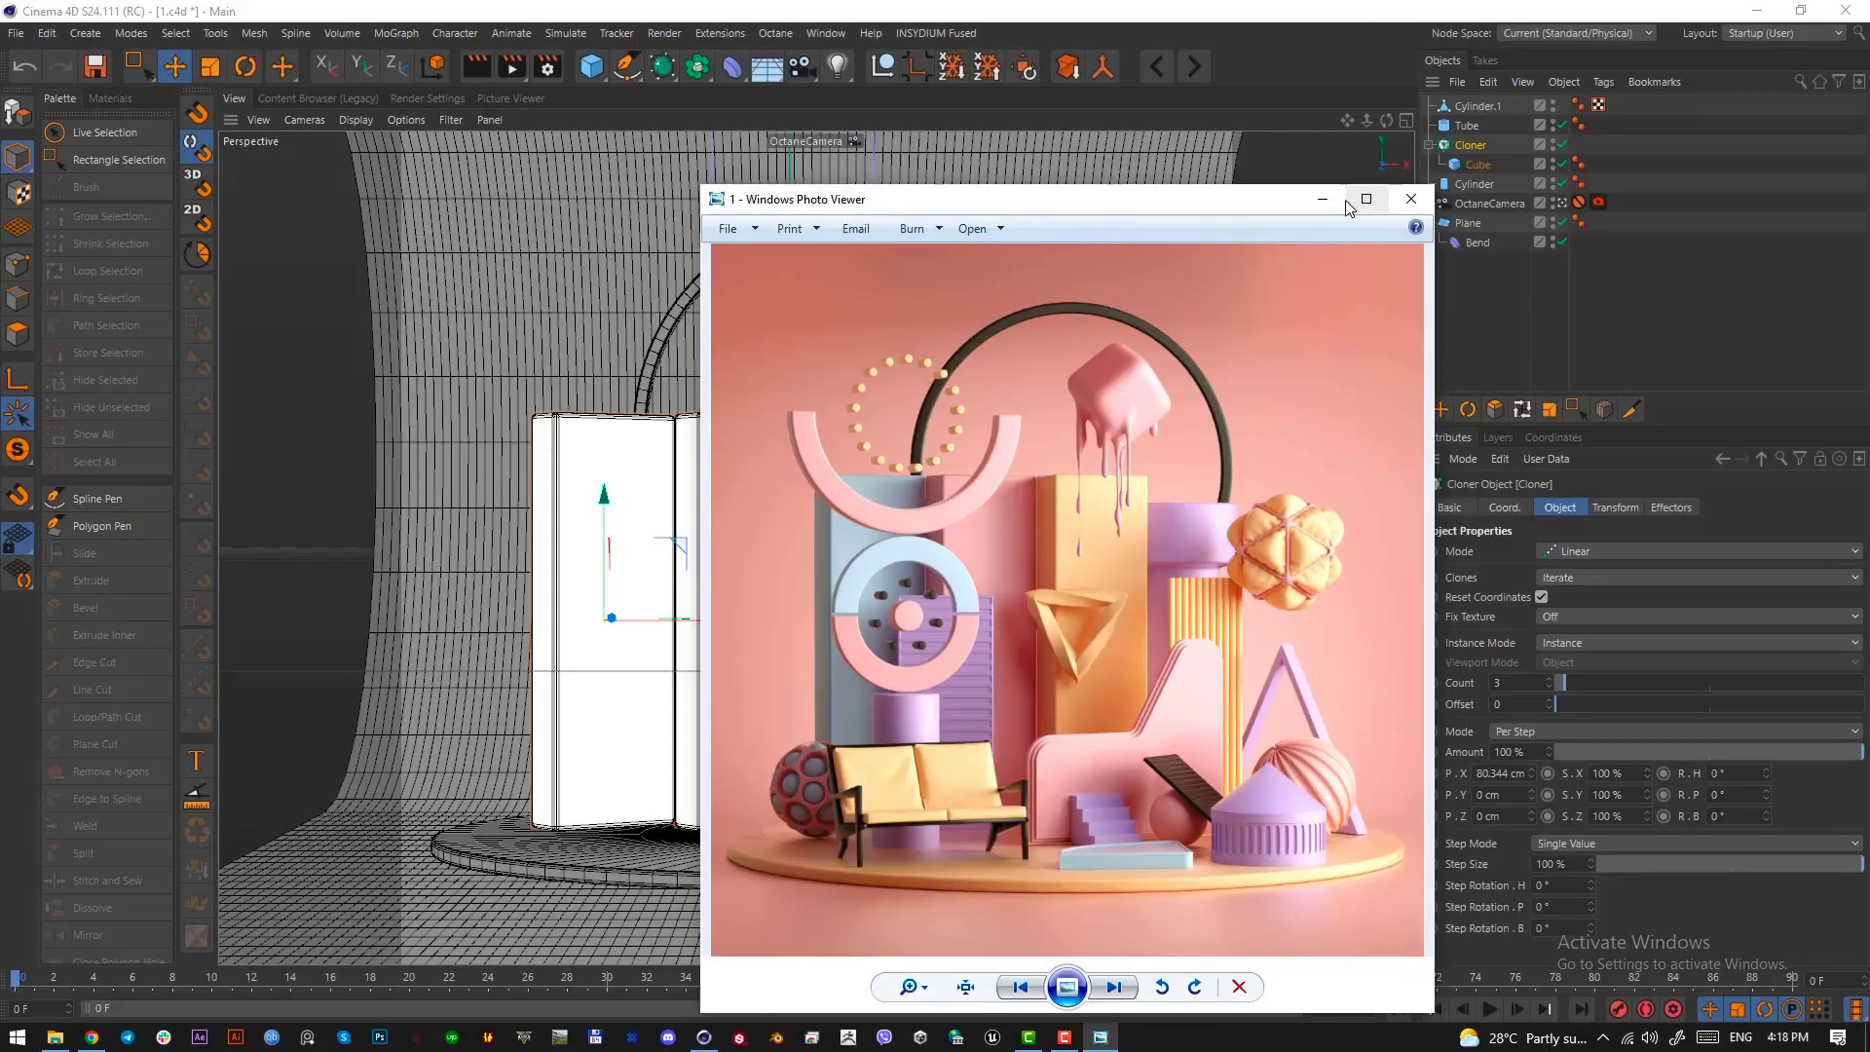
pyautogui.click(1322, 198)
# Add a cylinder with 1 height segment and a 4 cm radius as a thin vertical rod
pyautogui.moveTo(590, 69); pyautogui.dragTo(991, 97)
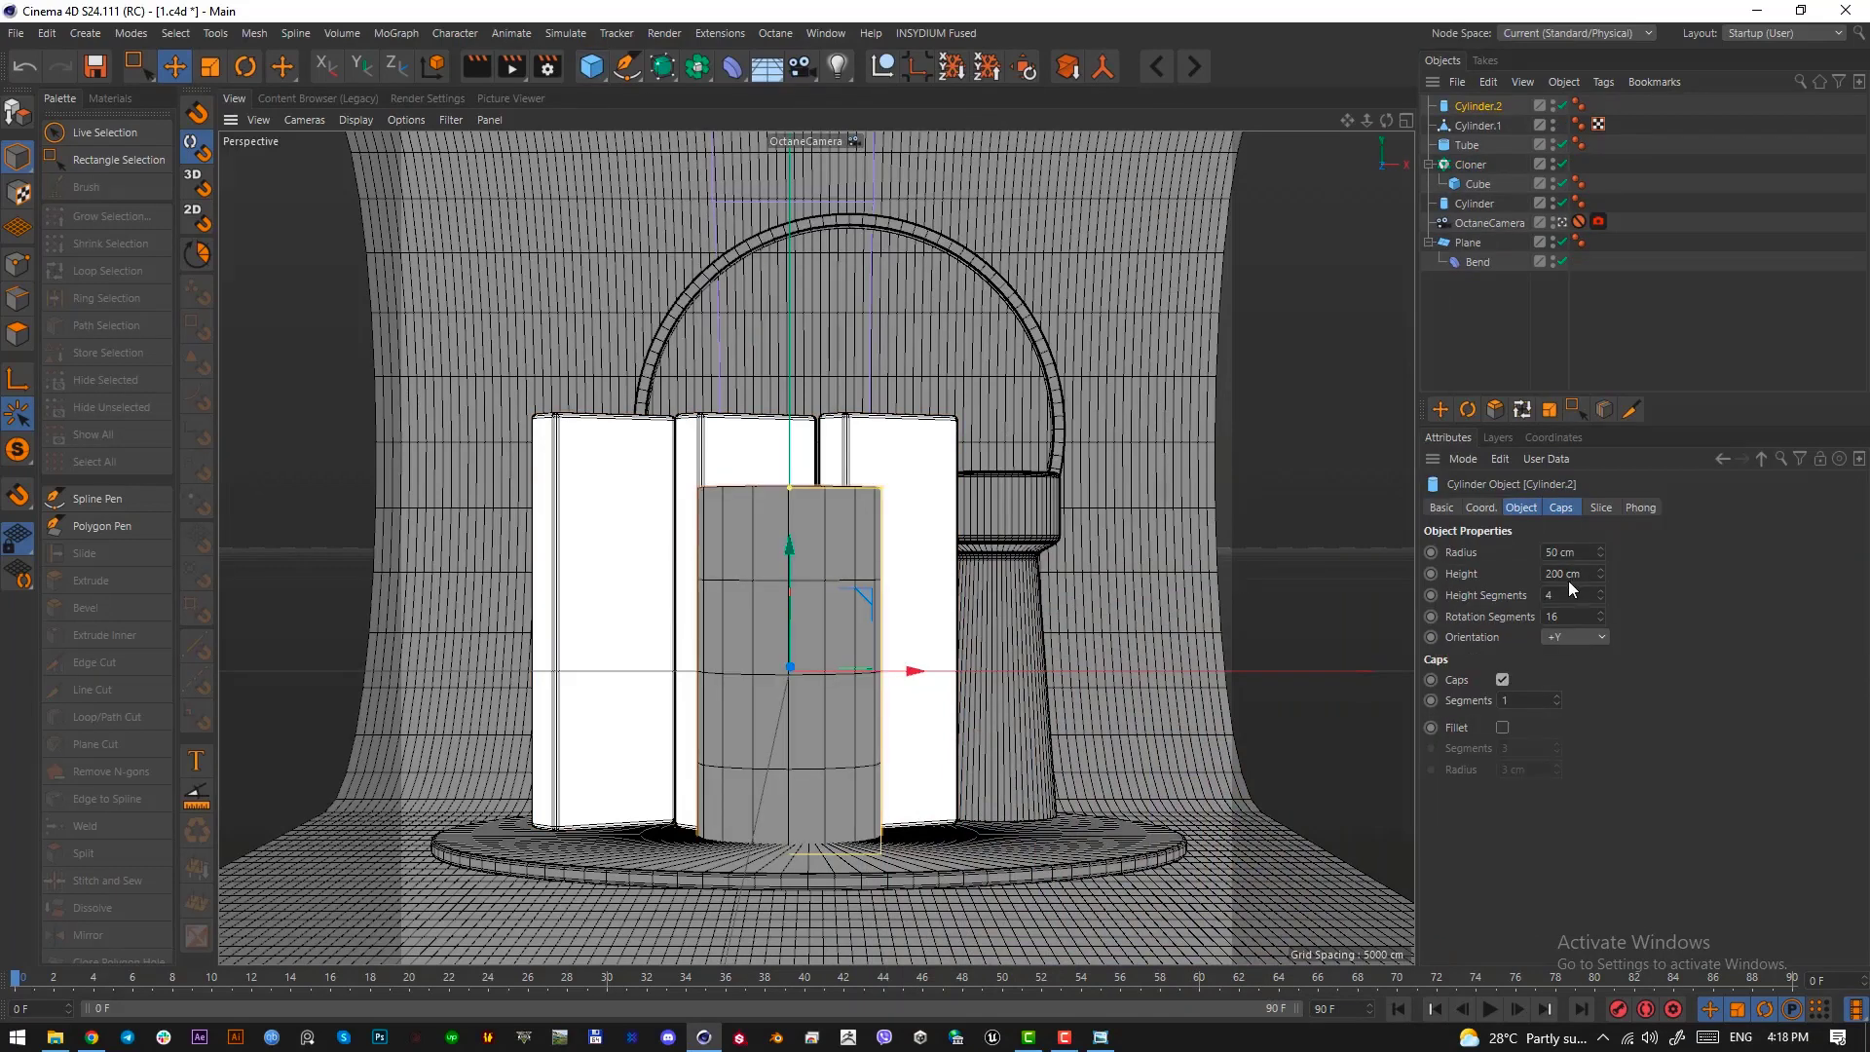
pyautogui.write('1')
pyautogui.press('Return')
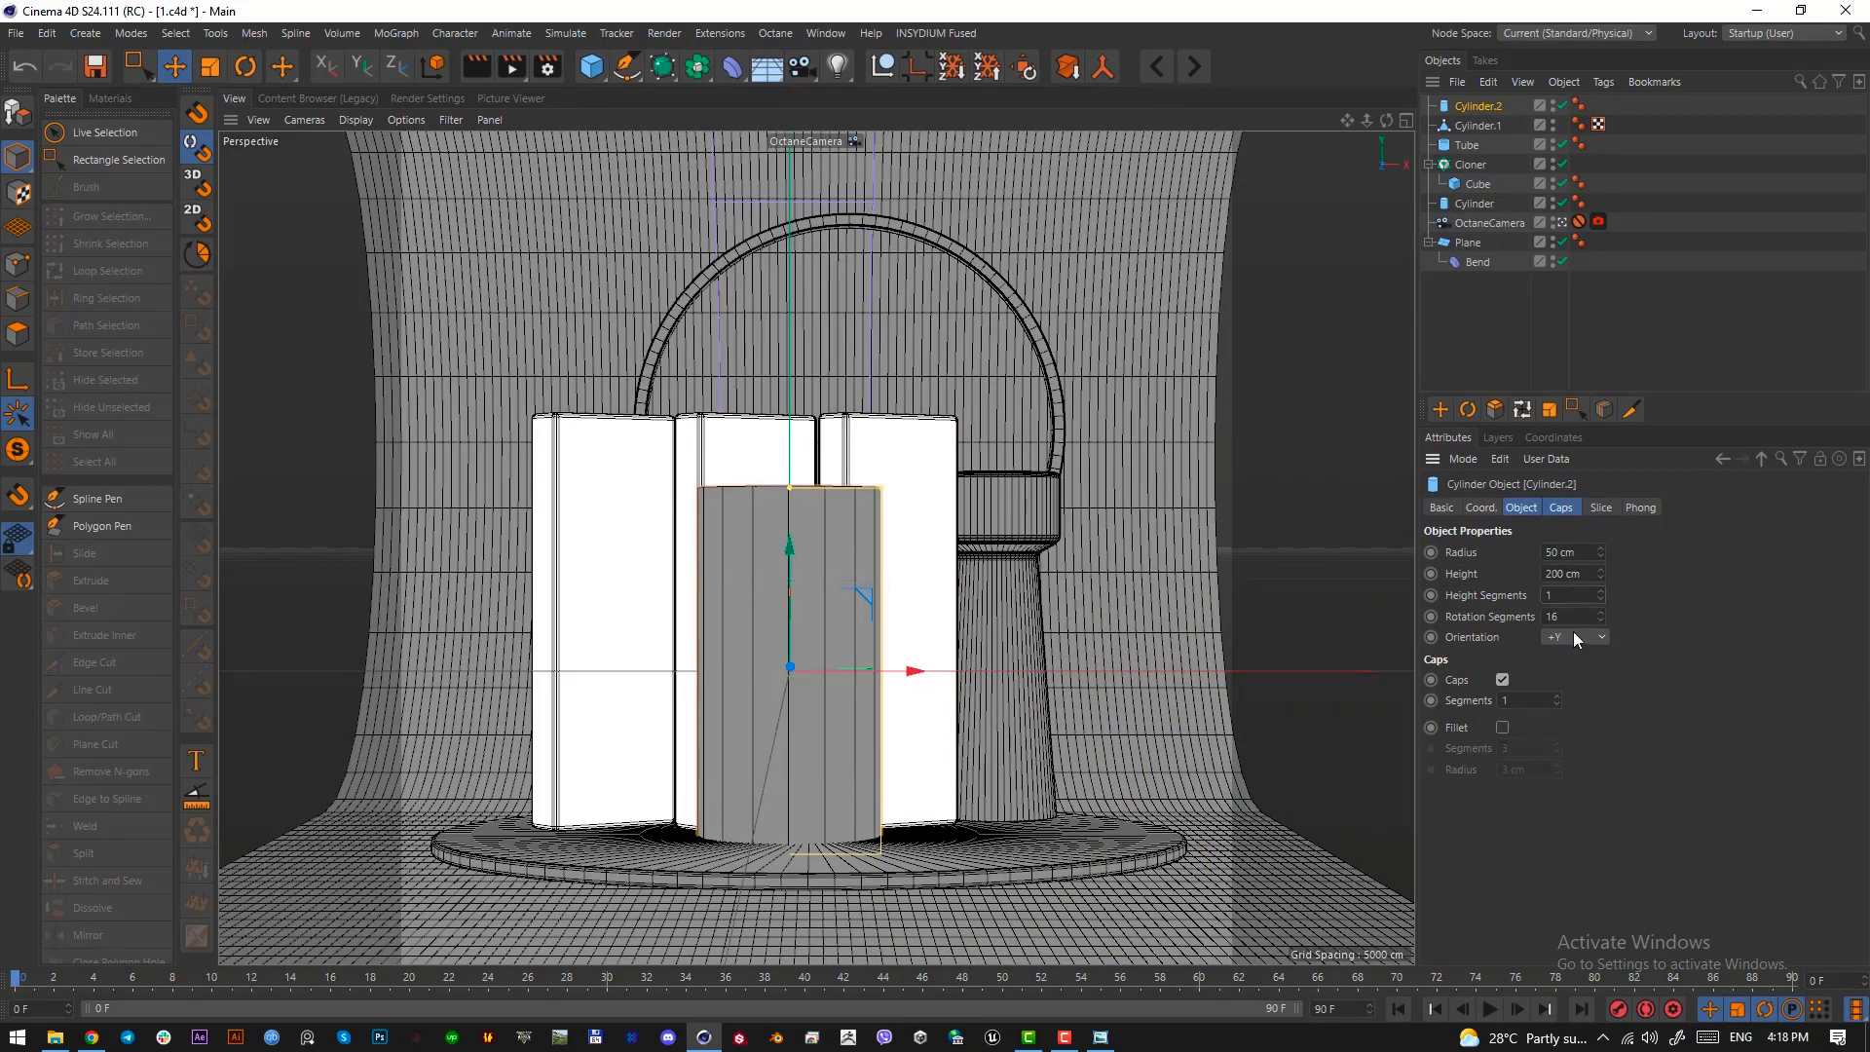
pyautogui.moveTo(1598, 552); pyautogui.dragTo(1599, 607)
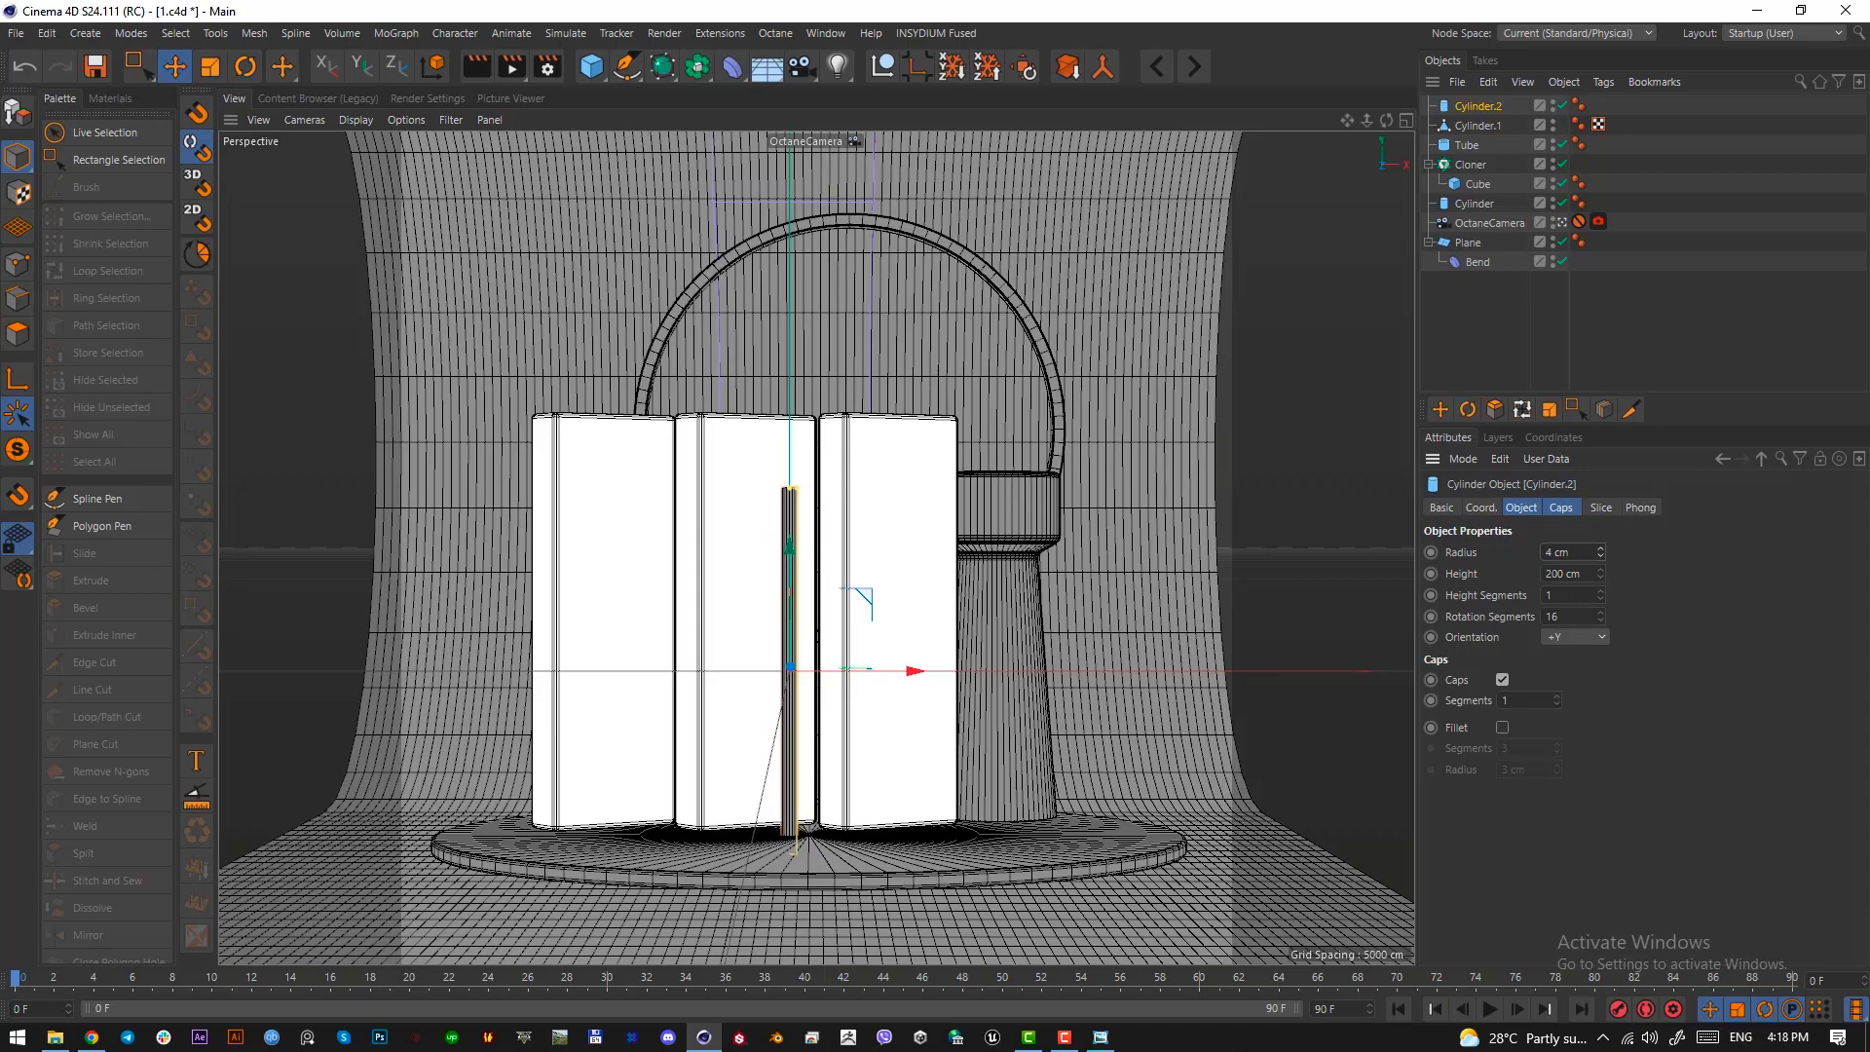
# Move the rod out beside the column and place its base on the round platform, using the top and right views
pyautogui.moveTo(848, 624); pyautogui.dragTo(1128, 569)
pyautogui.press('F2')
pyautogui.moveTo(1122, 469); pyautogui.dragTo(1169, 345)
pyautogui.scroll(5, 1169, 345)
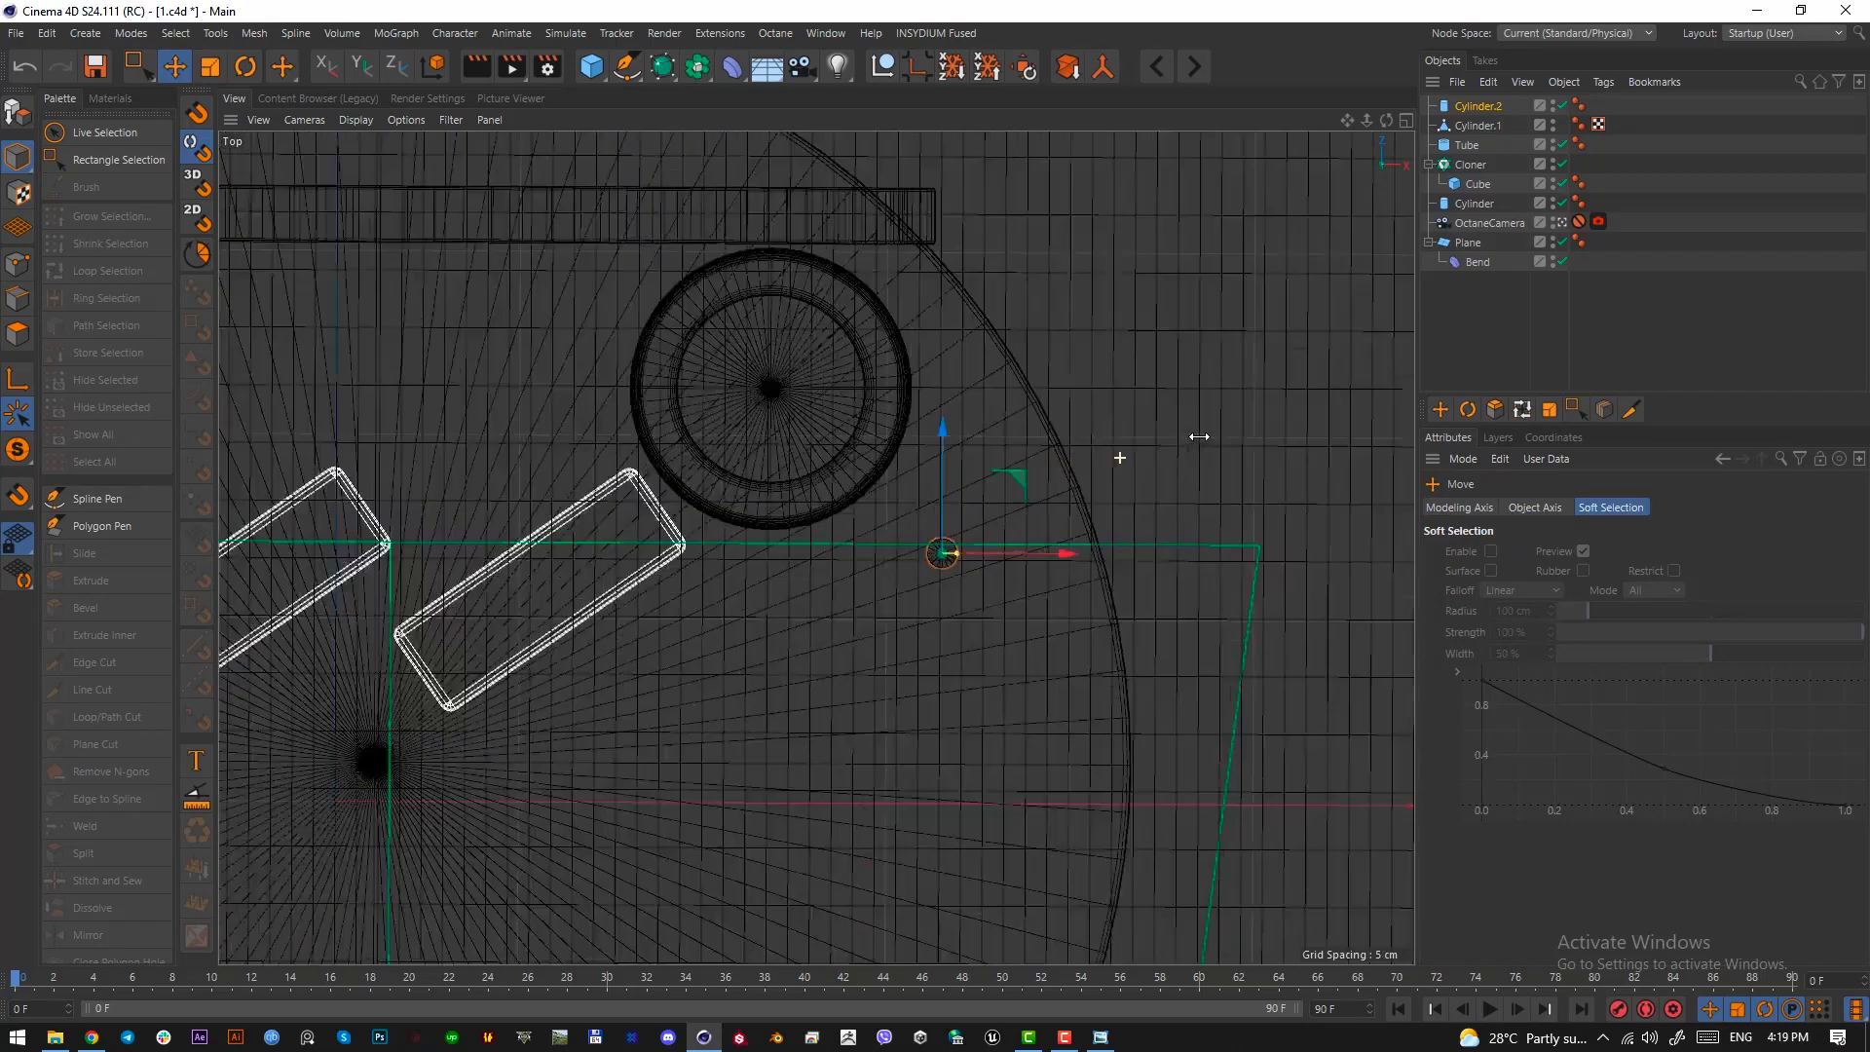
pyautogui.press('F3')
pyautogui.scroll(5, 793, 631)
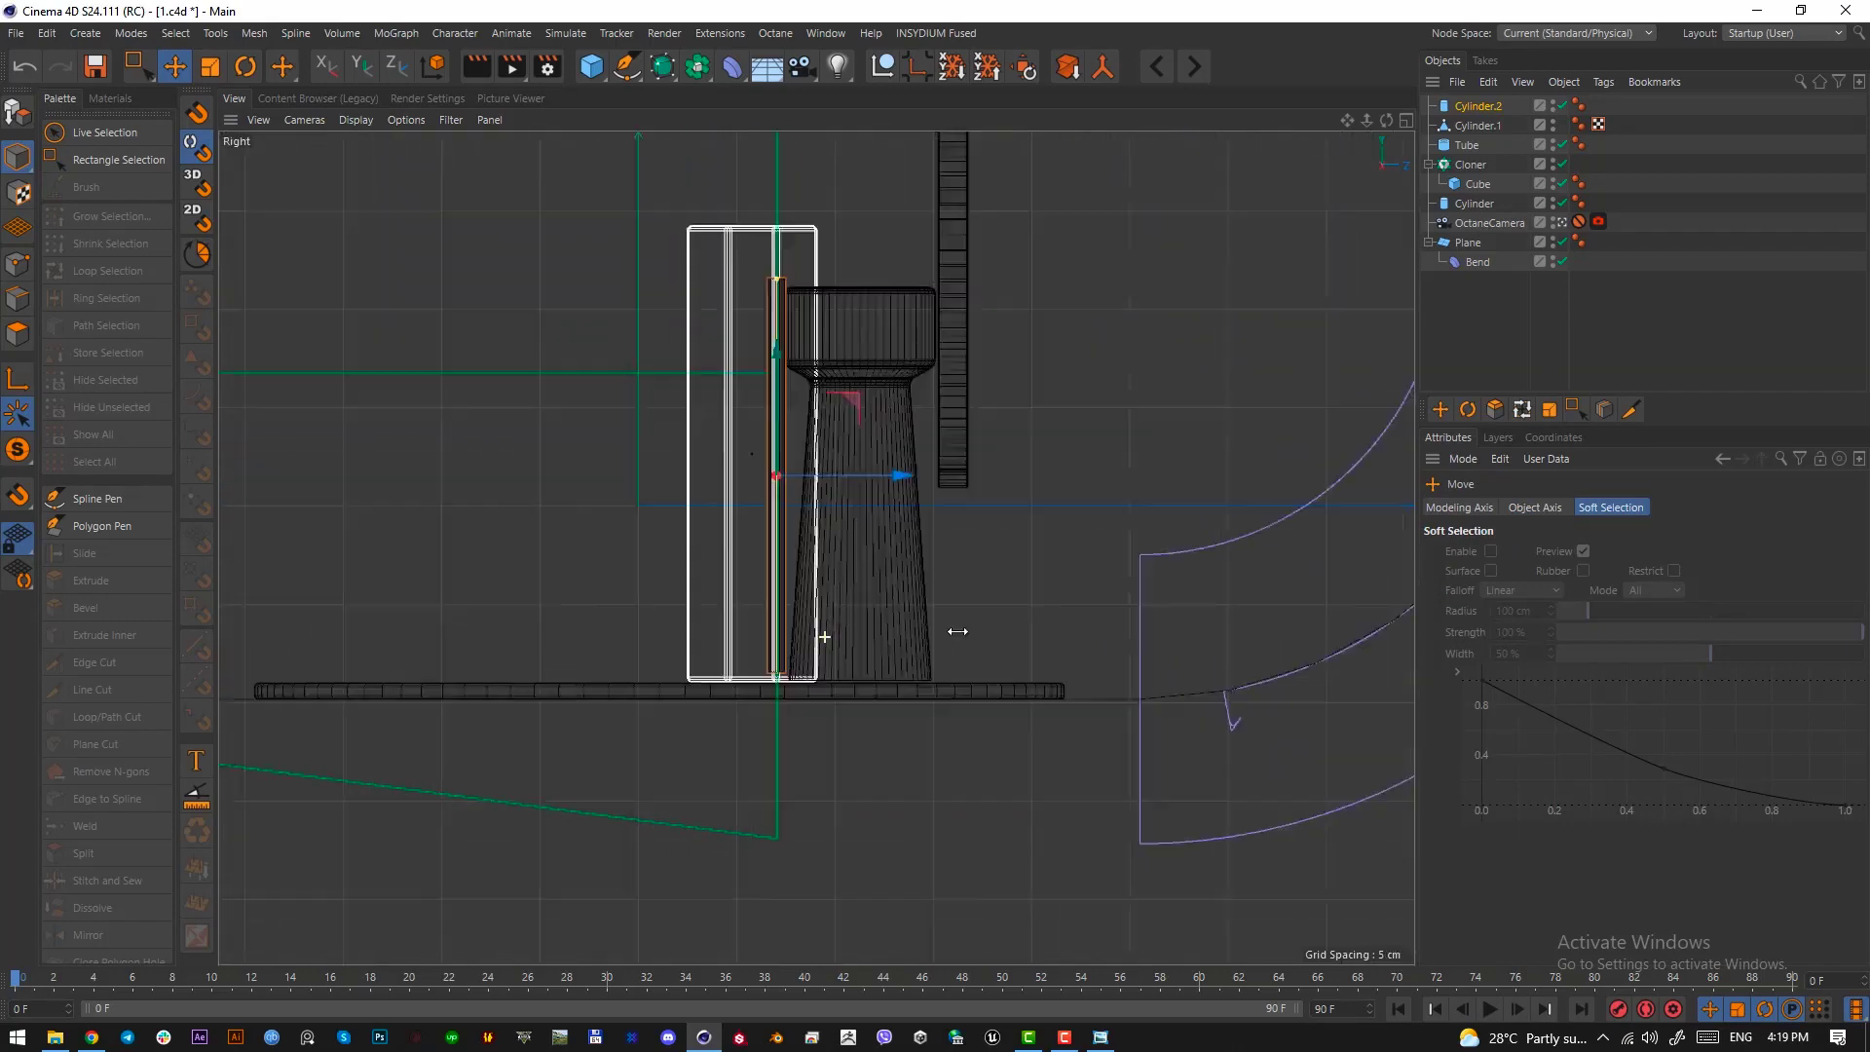
pyautogui.moveTo(744, 259); pyautogui.dragTo(740, 303)
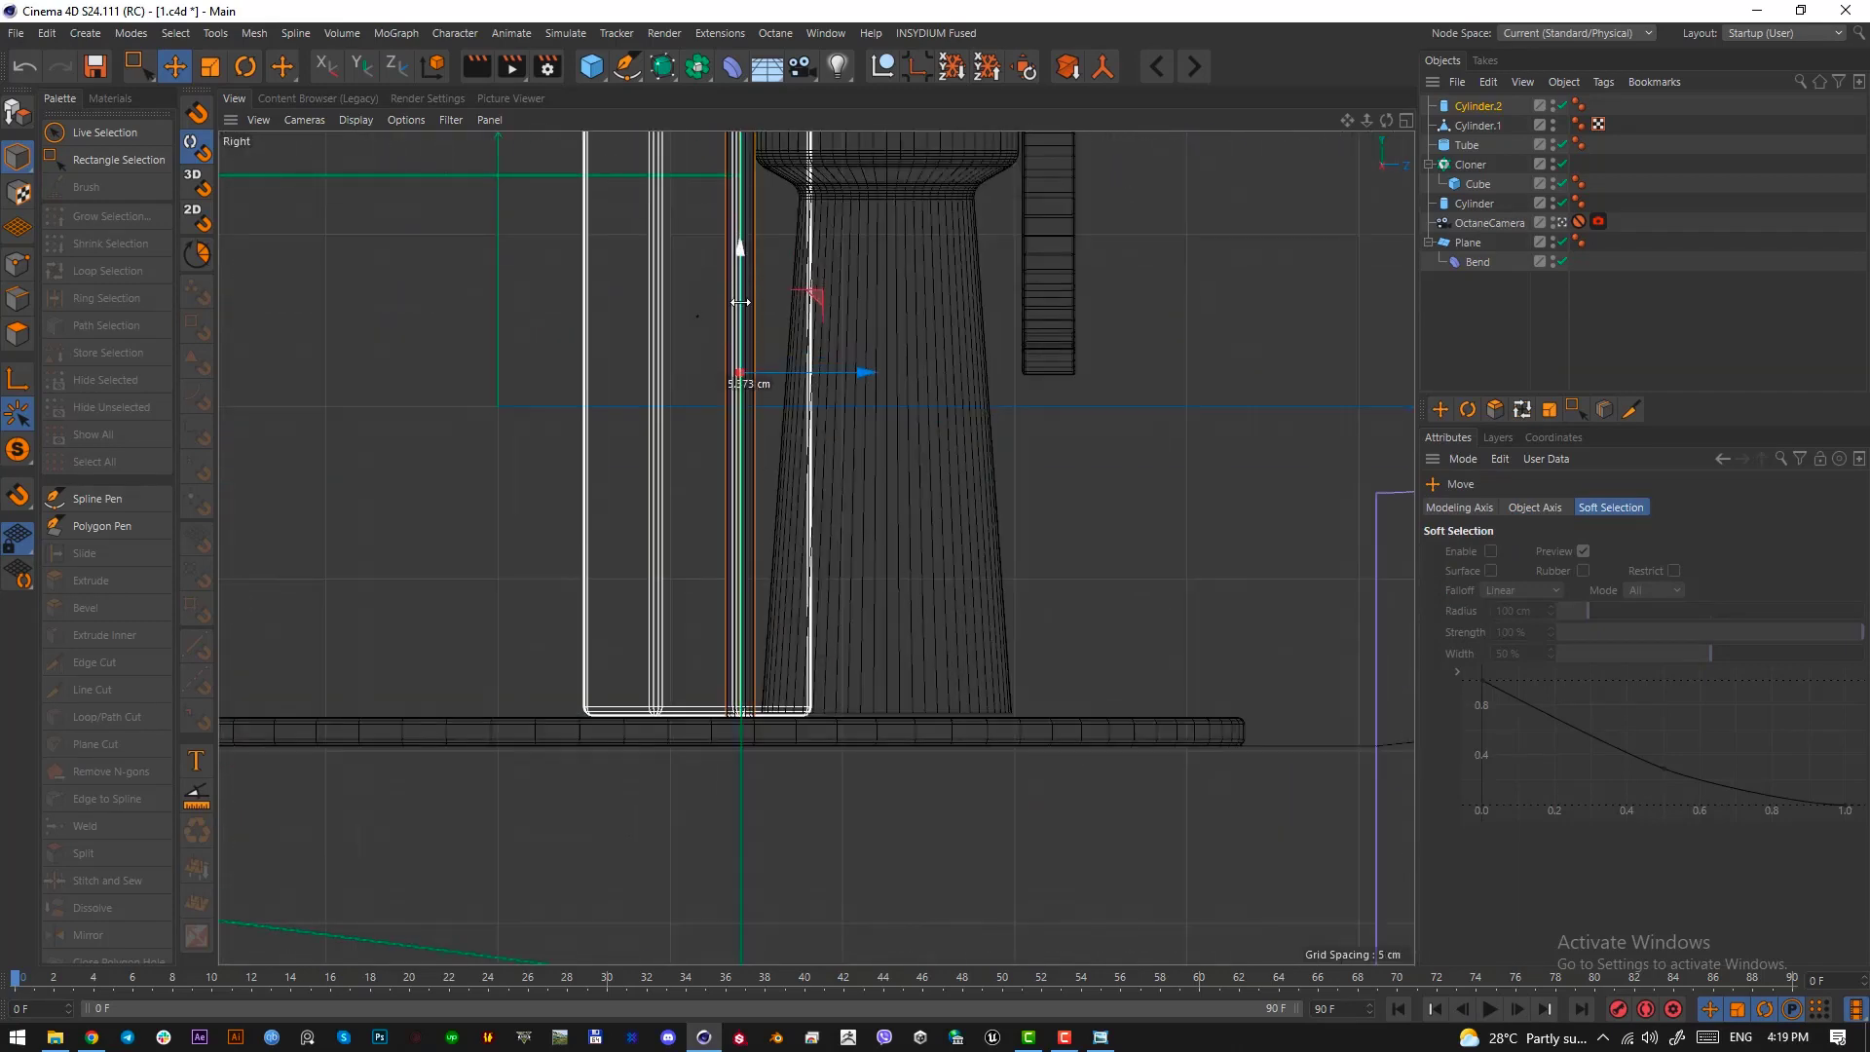
pyautogui.press('F1')
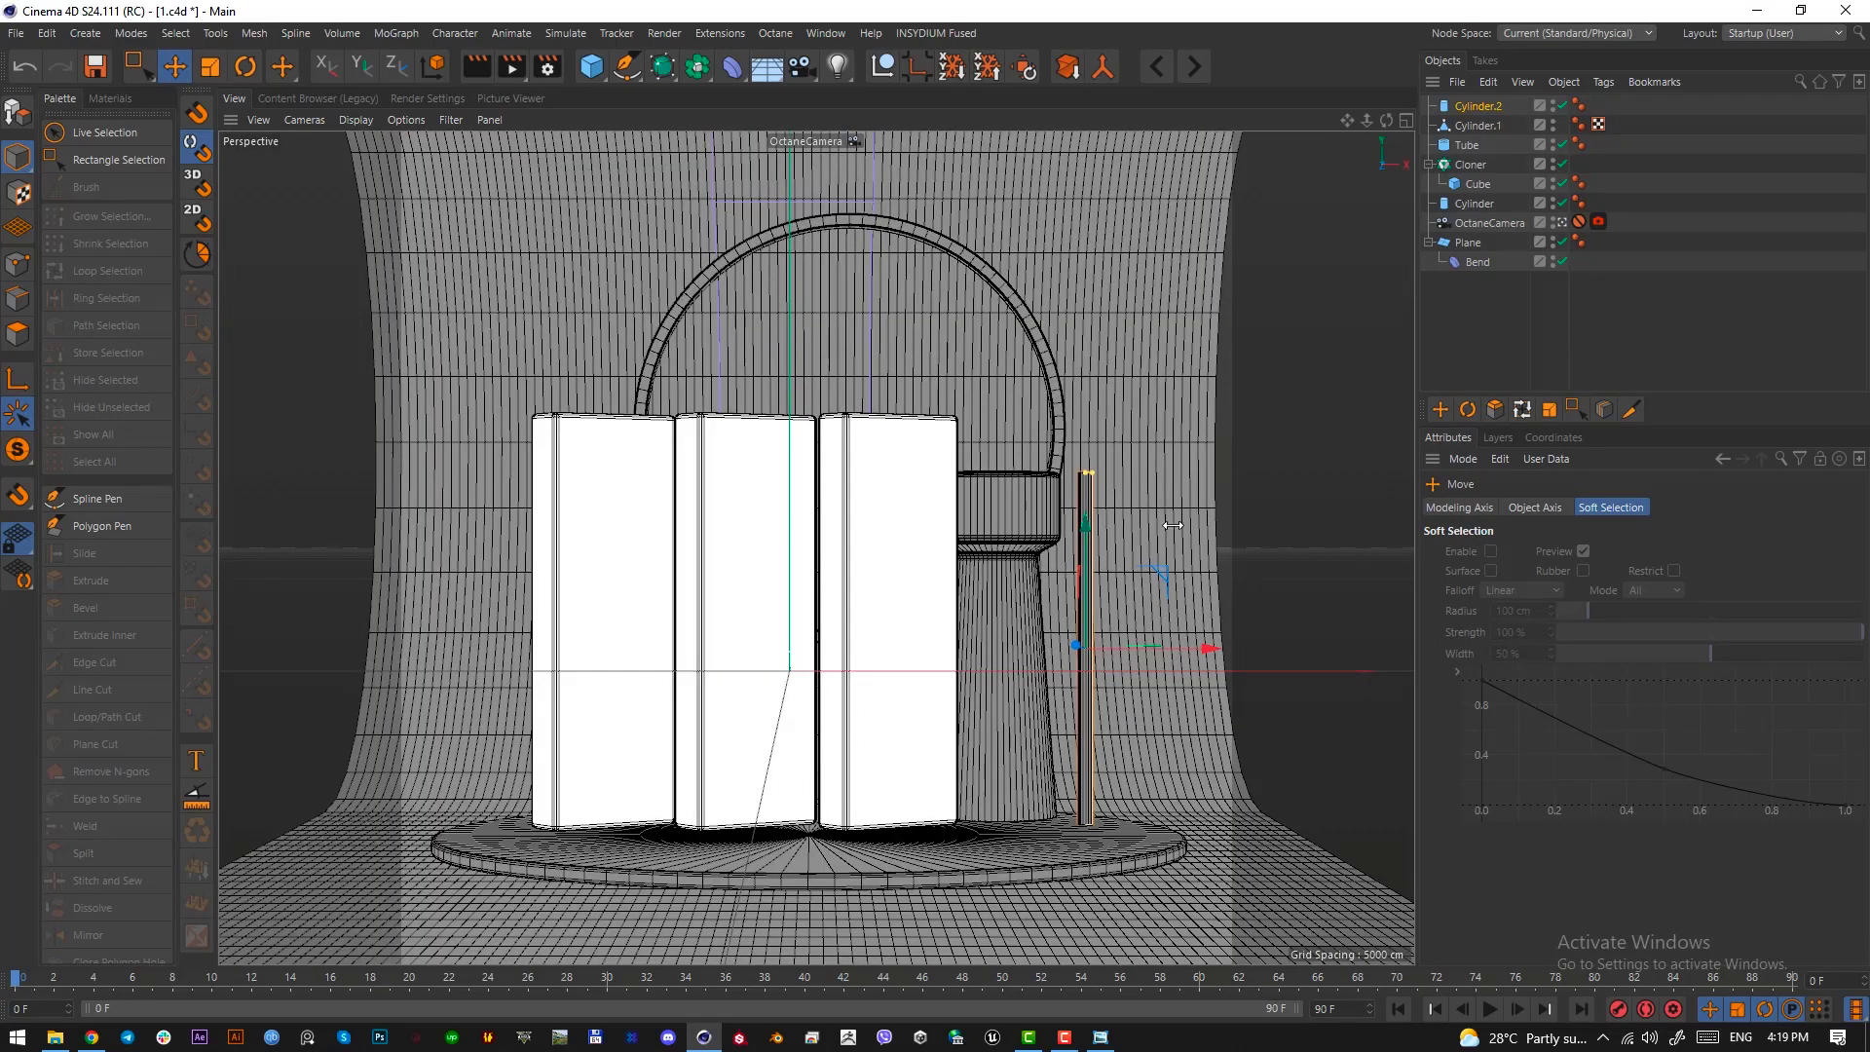
# Set the rod cylinder's radius to 3 cm
pyautogui.click(1492, 104)
pyautogui.click(1568, 556)
pyautogui.scroll(-2, 1568, 557)
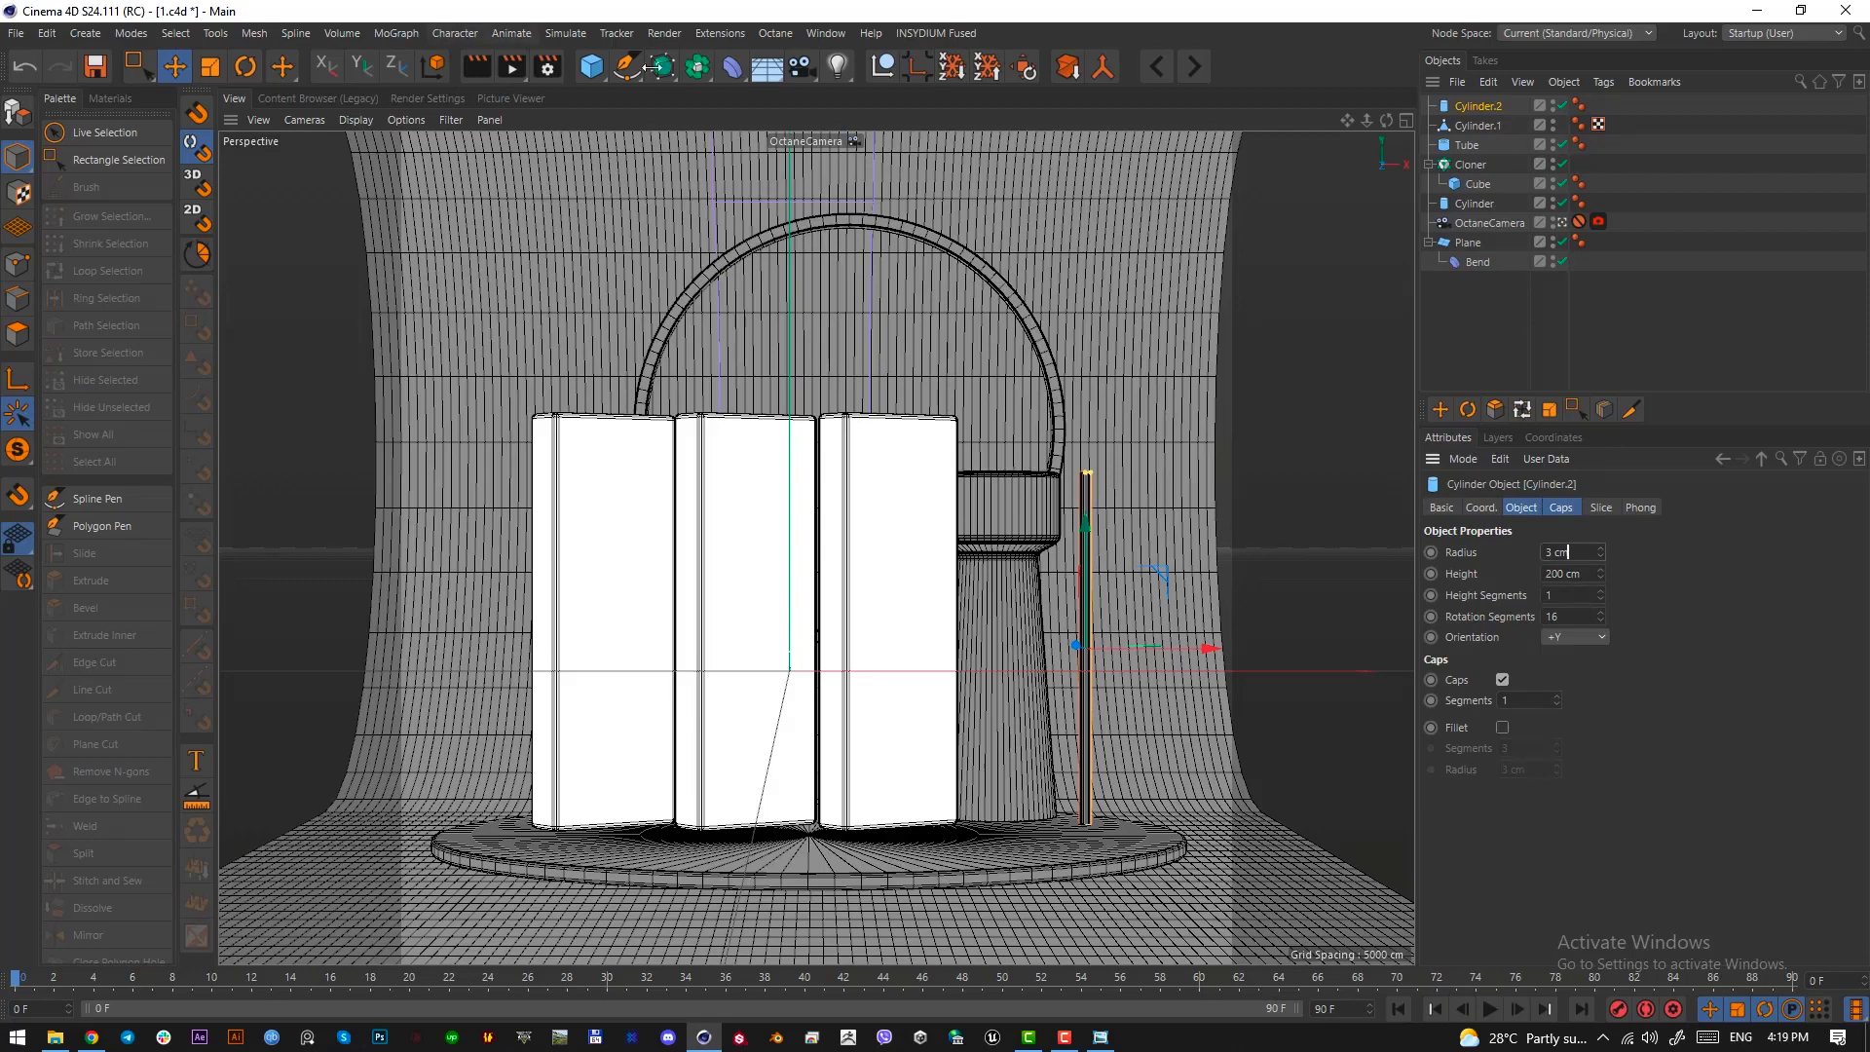
# Put the rod cylinder into a new MoGraph Cloner and set the cloner's mode to Linear
pyautogui.click(415, 33)
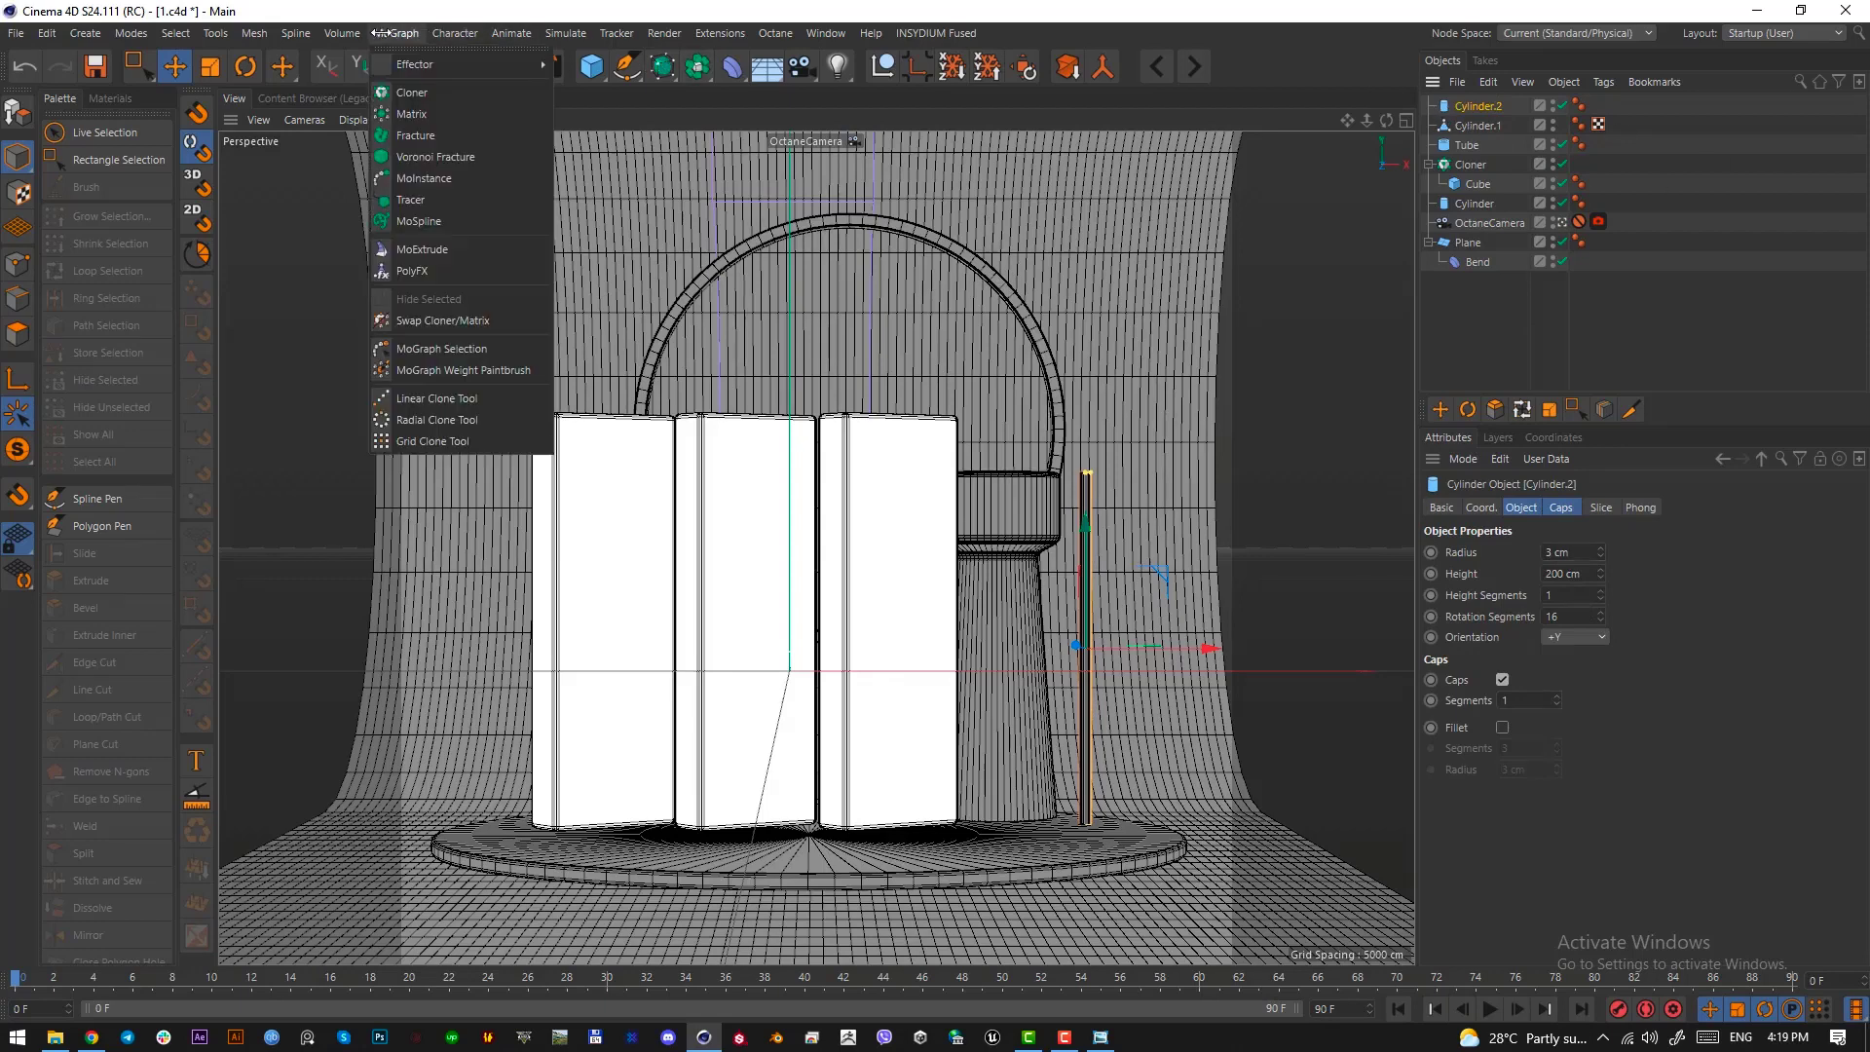
pyautogui.keyDown('alt'); pyautogui.click(417, 92); pyautogui.keyUp('alt')
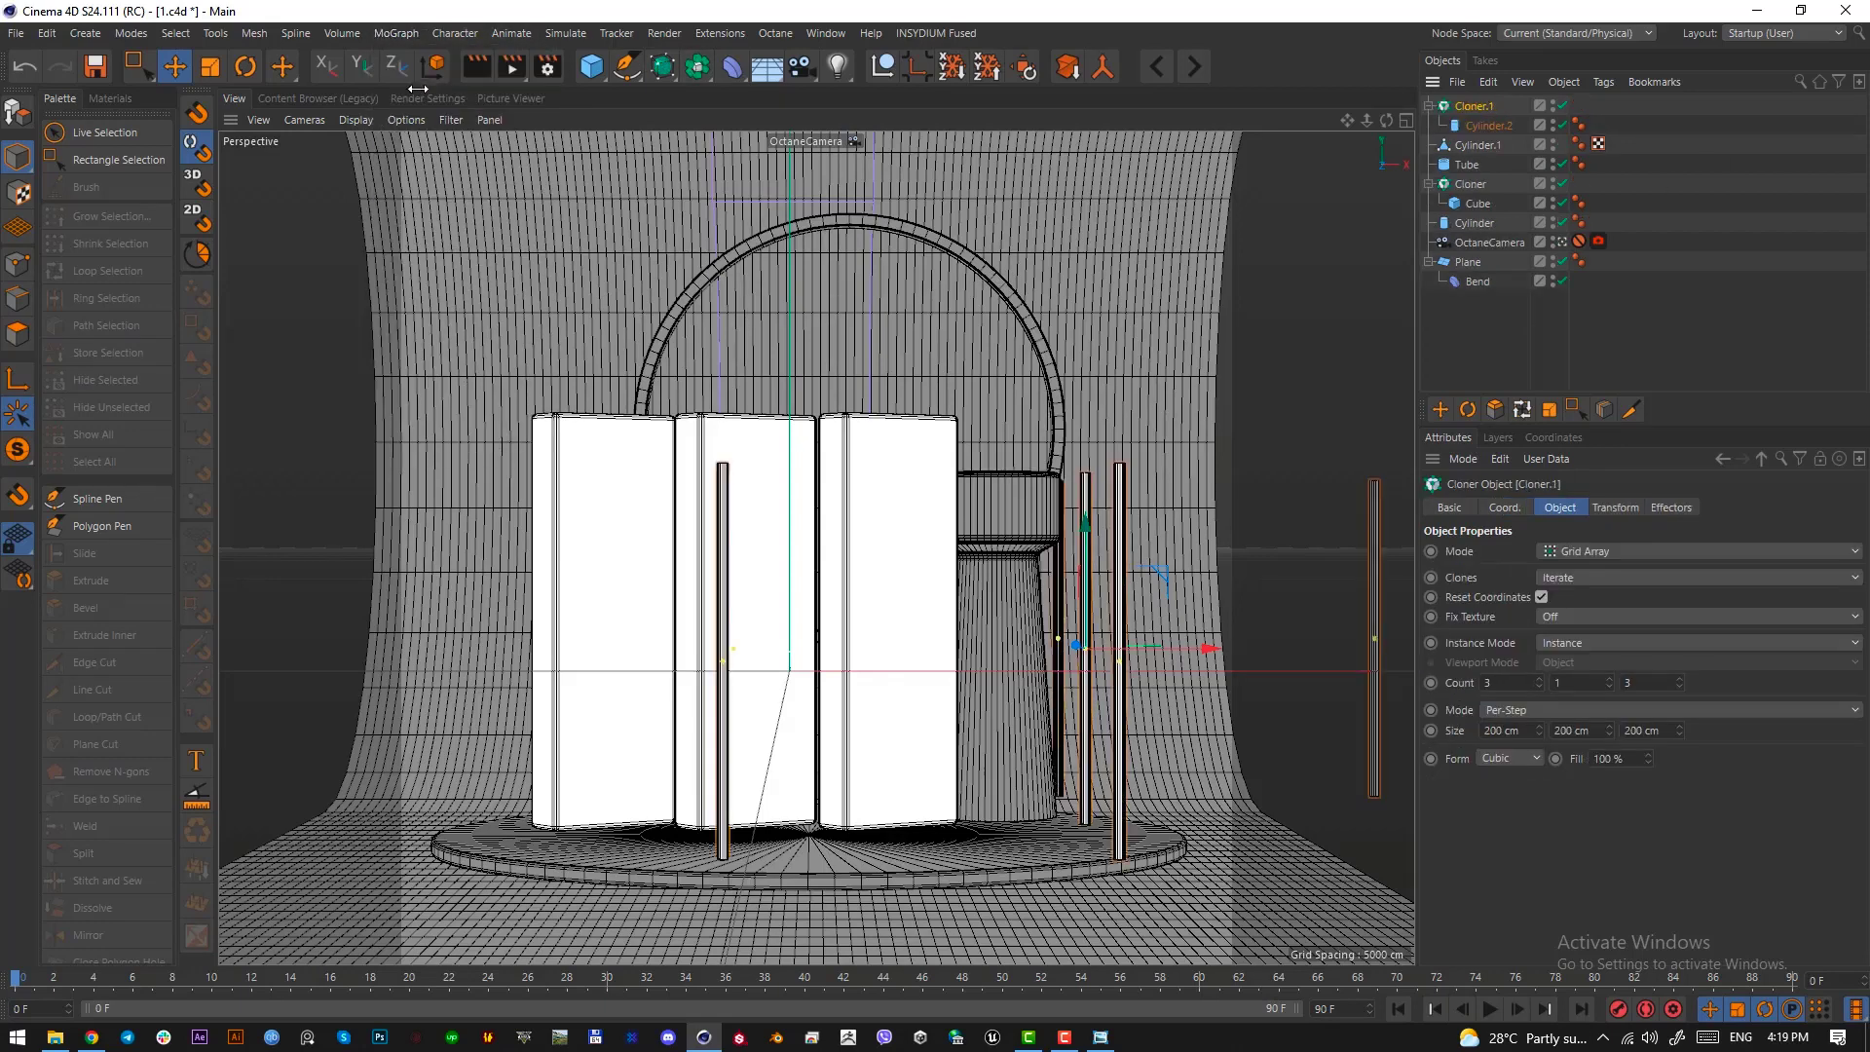
pyautogui.click(1597, 550)
pyautogui.click(1593, 579)
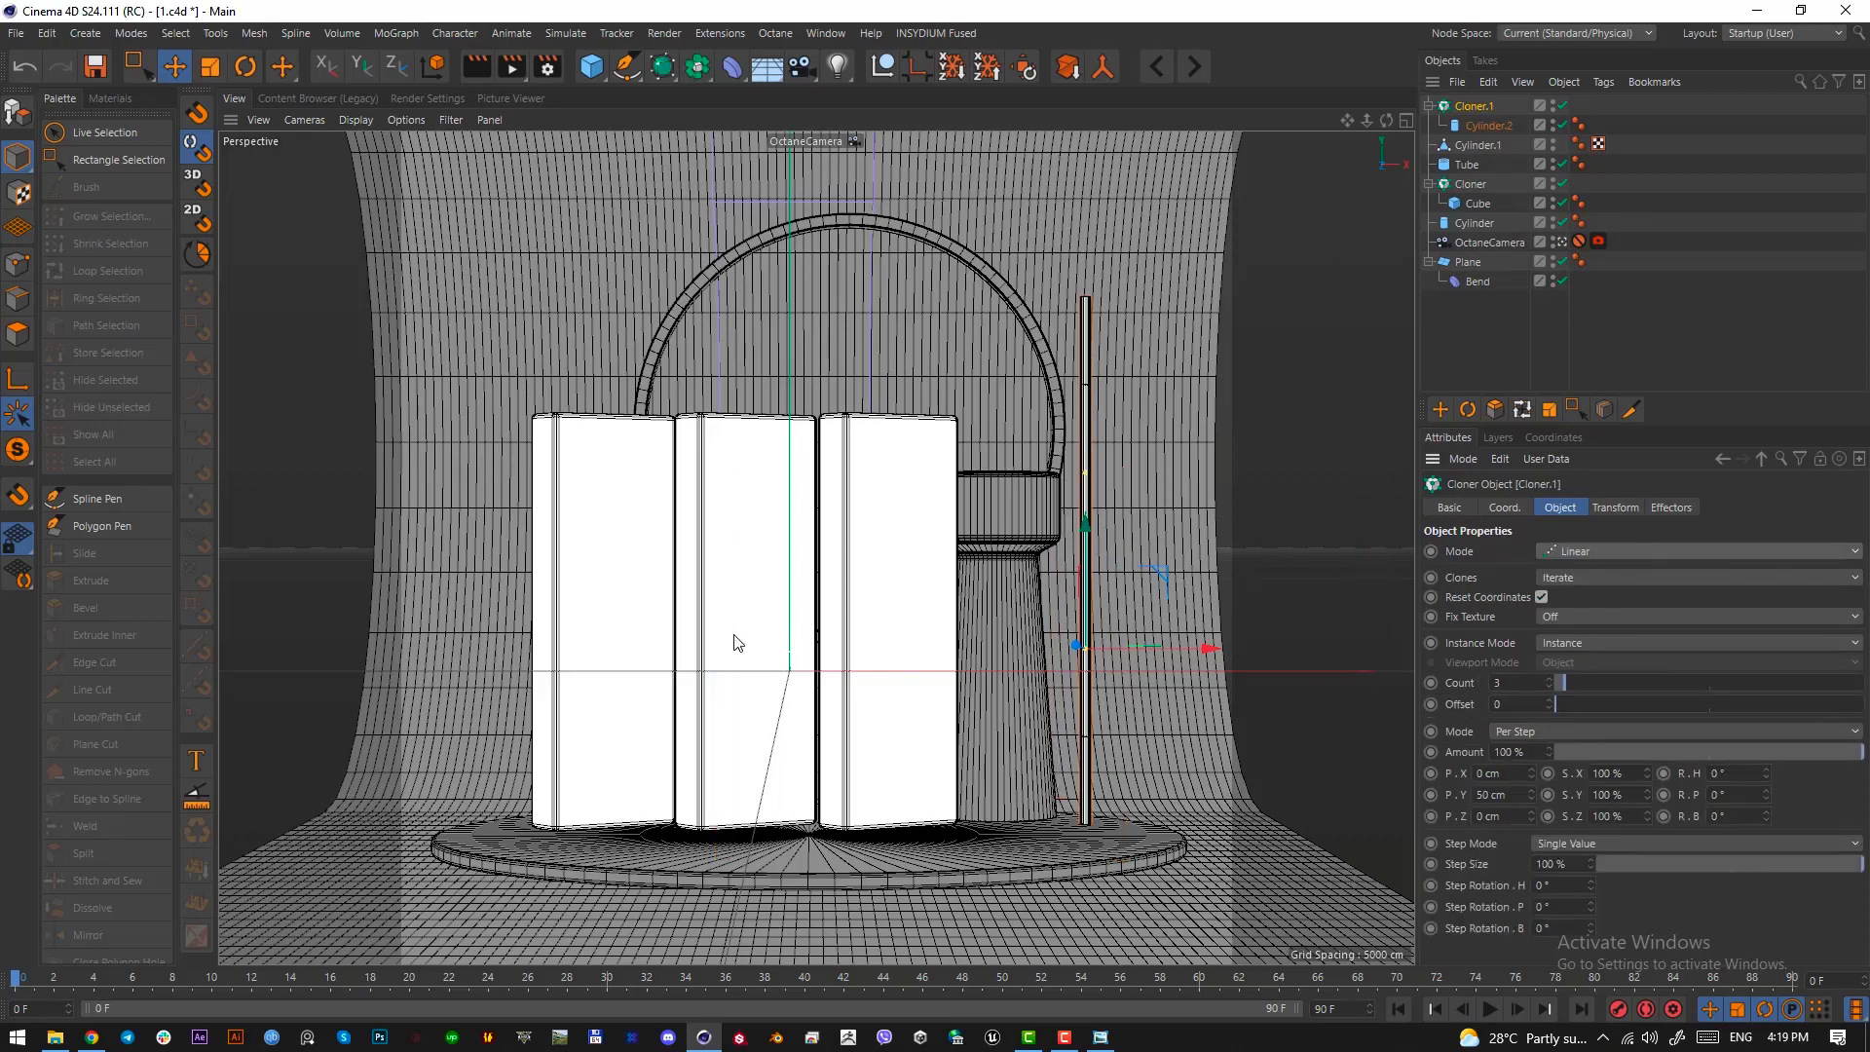
pyautogui.press('Print')
pyautogui.moveTo(1356, 125); pyautogui.dragTo(1423, 177)
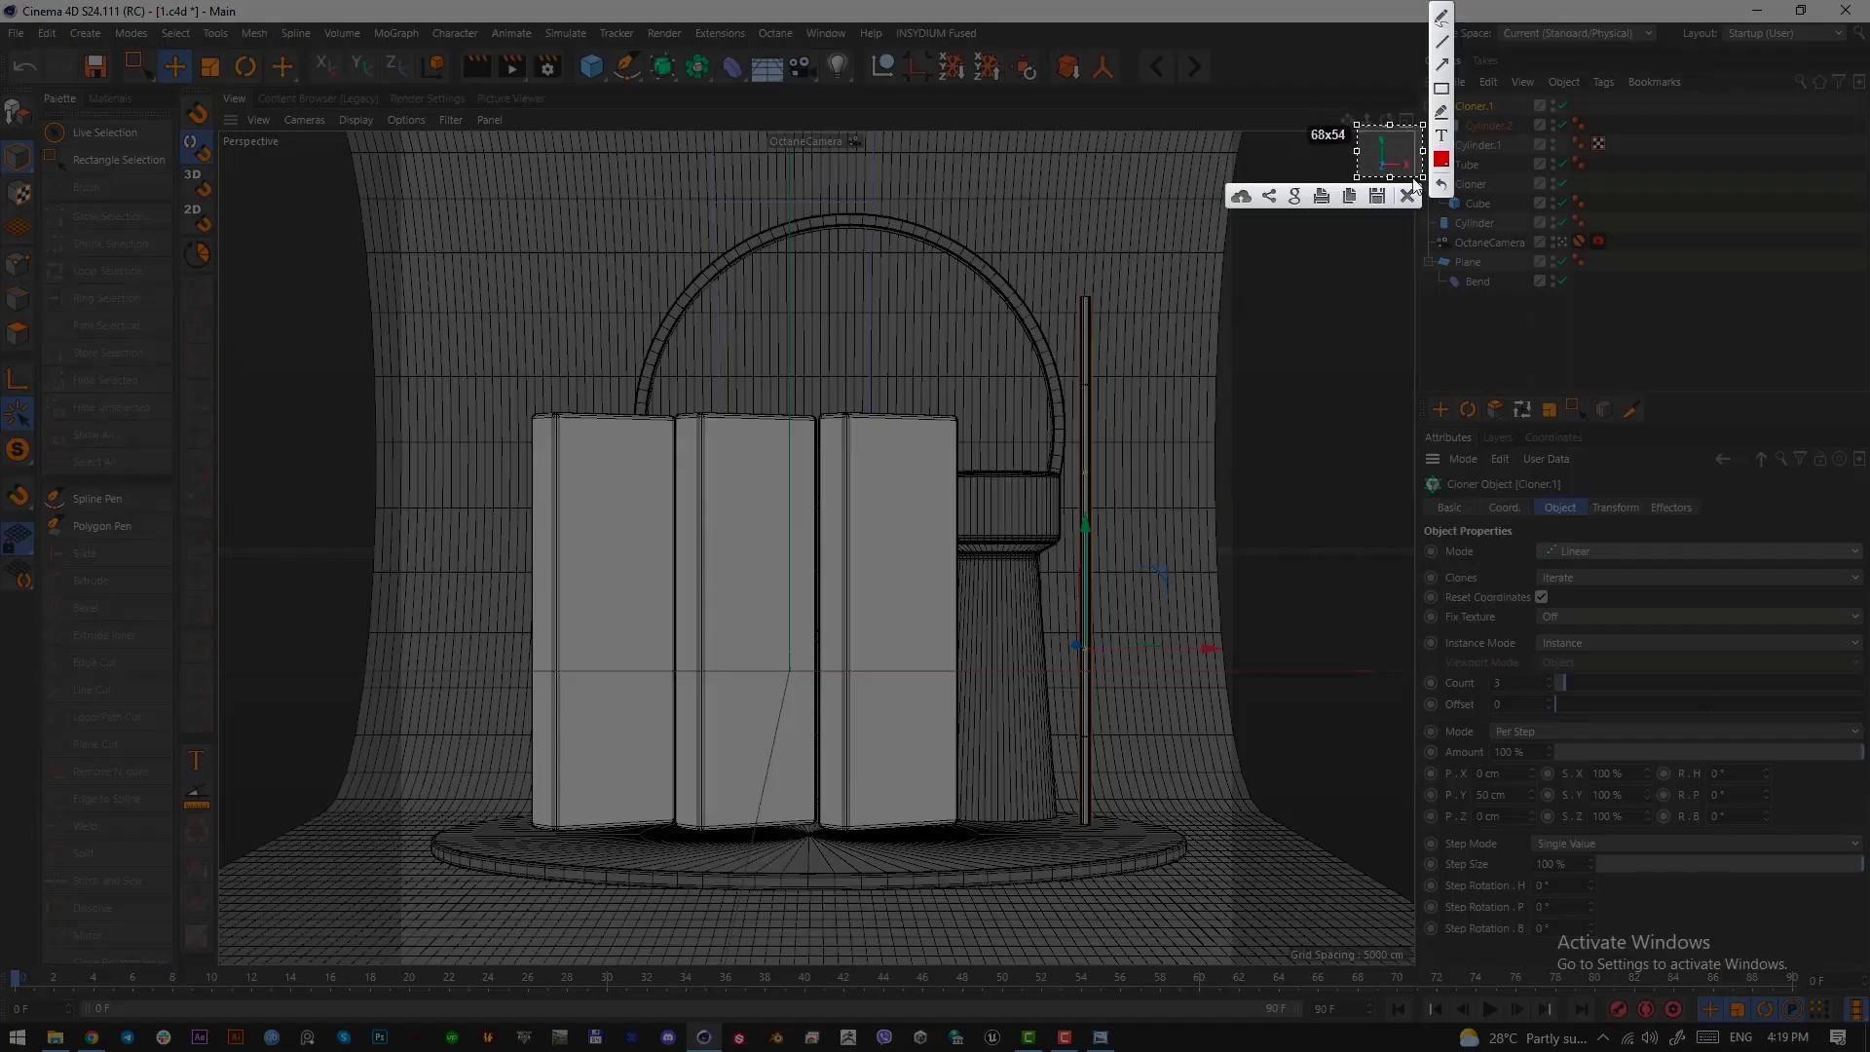
pyautogui.click(1407, 196)
# Transfer the rod cloner's 50 cm step offset from P.Y to P.X, leaving P.Y at 0 cm
pyautogui.doubleClick(1479, 795)
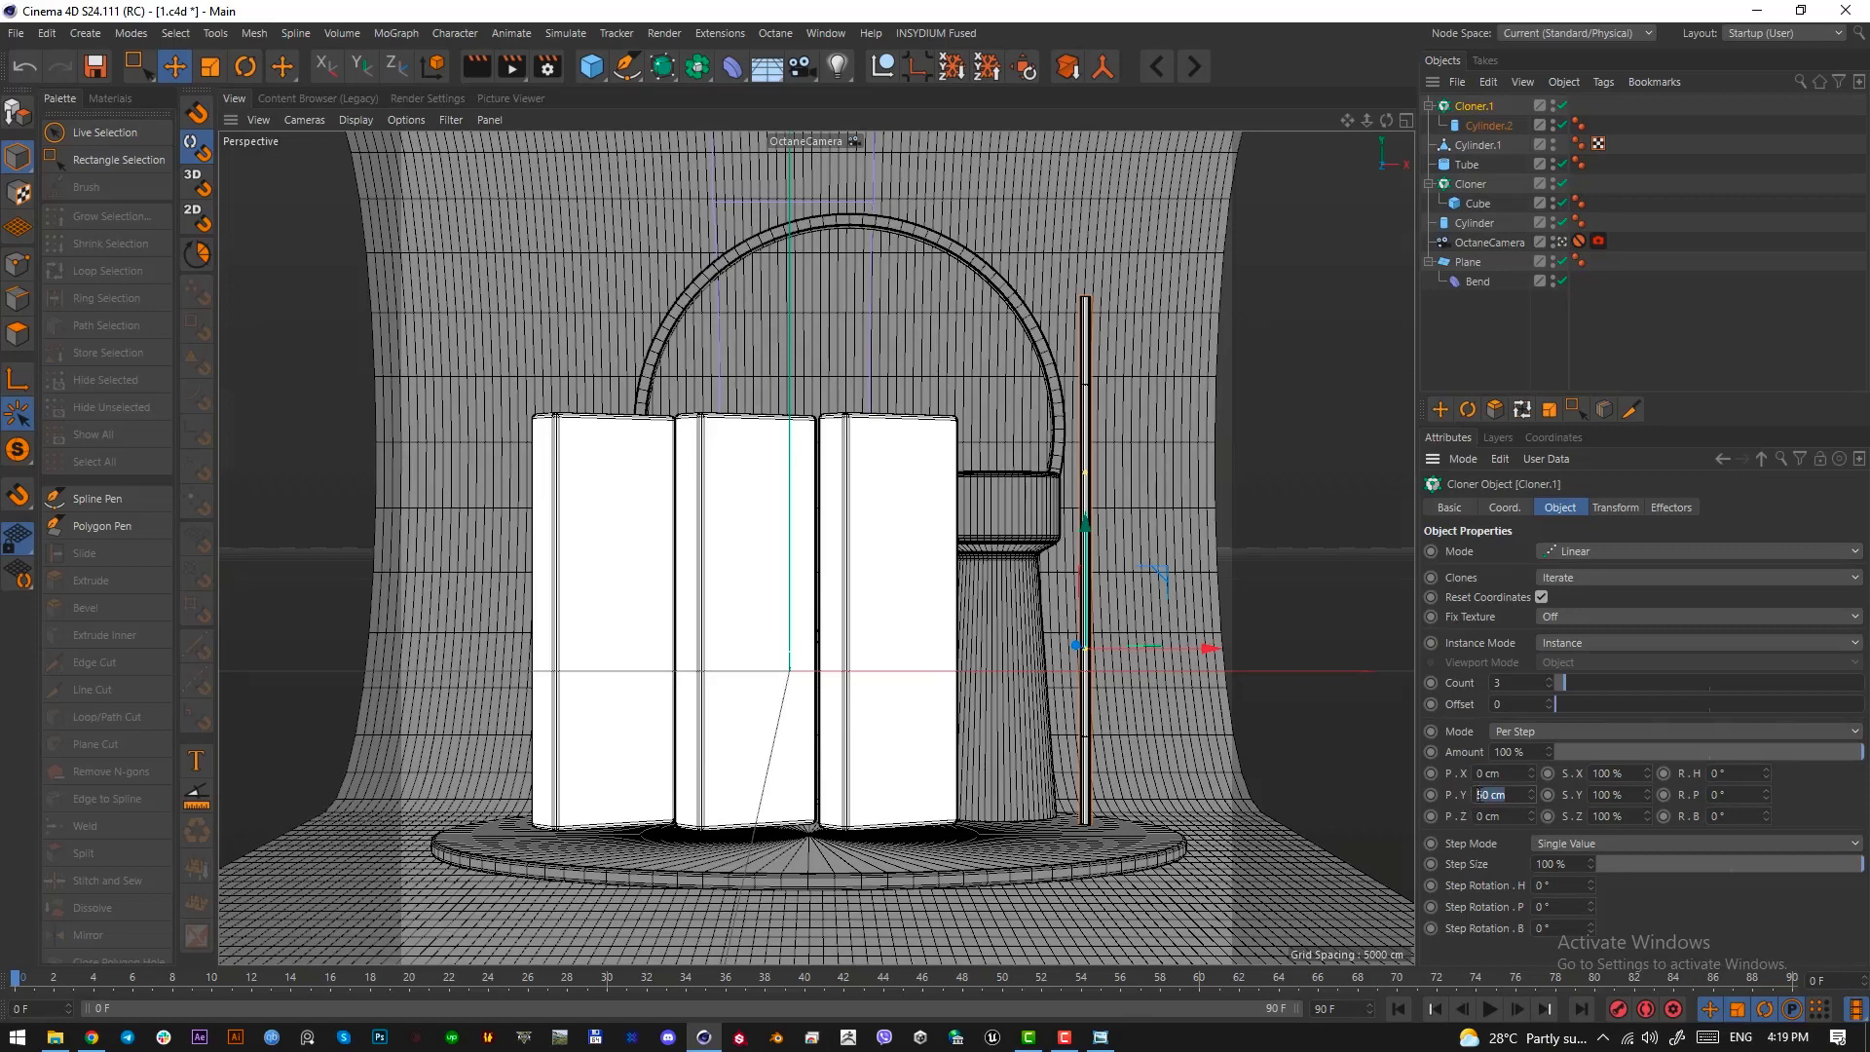
pyautogui.hotkey('ctrl', 'x')
pyautogui.moveTo(1508, 773); pyautogui.dragTo(1395, 775)
pyautogui.hotkey('ctrl', 'v')
pyautogui.press('Return')
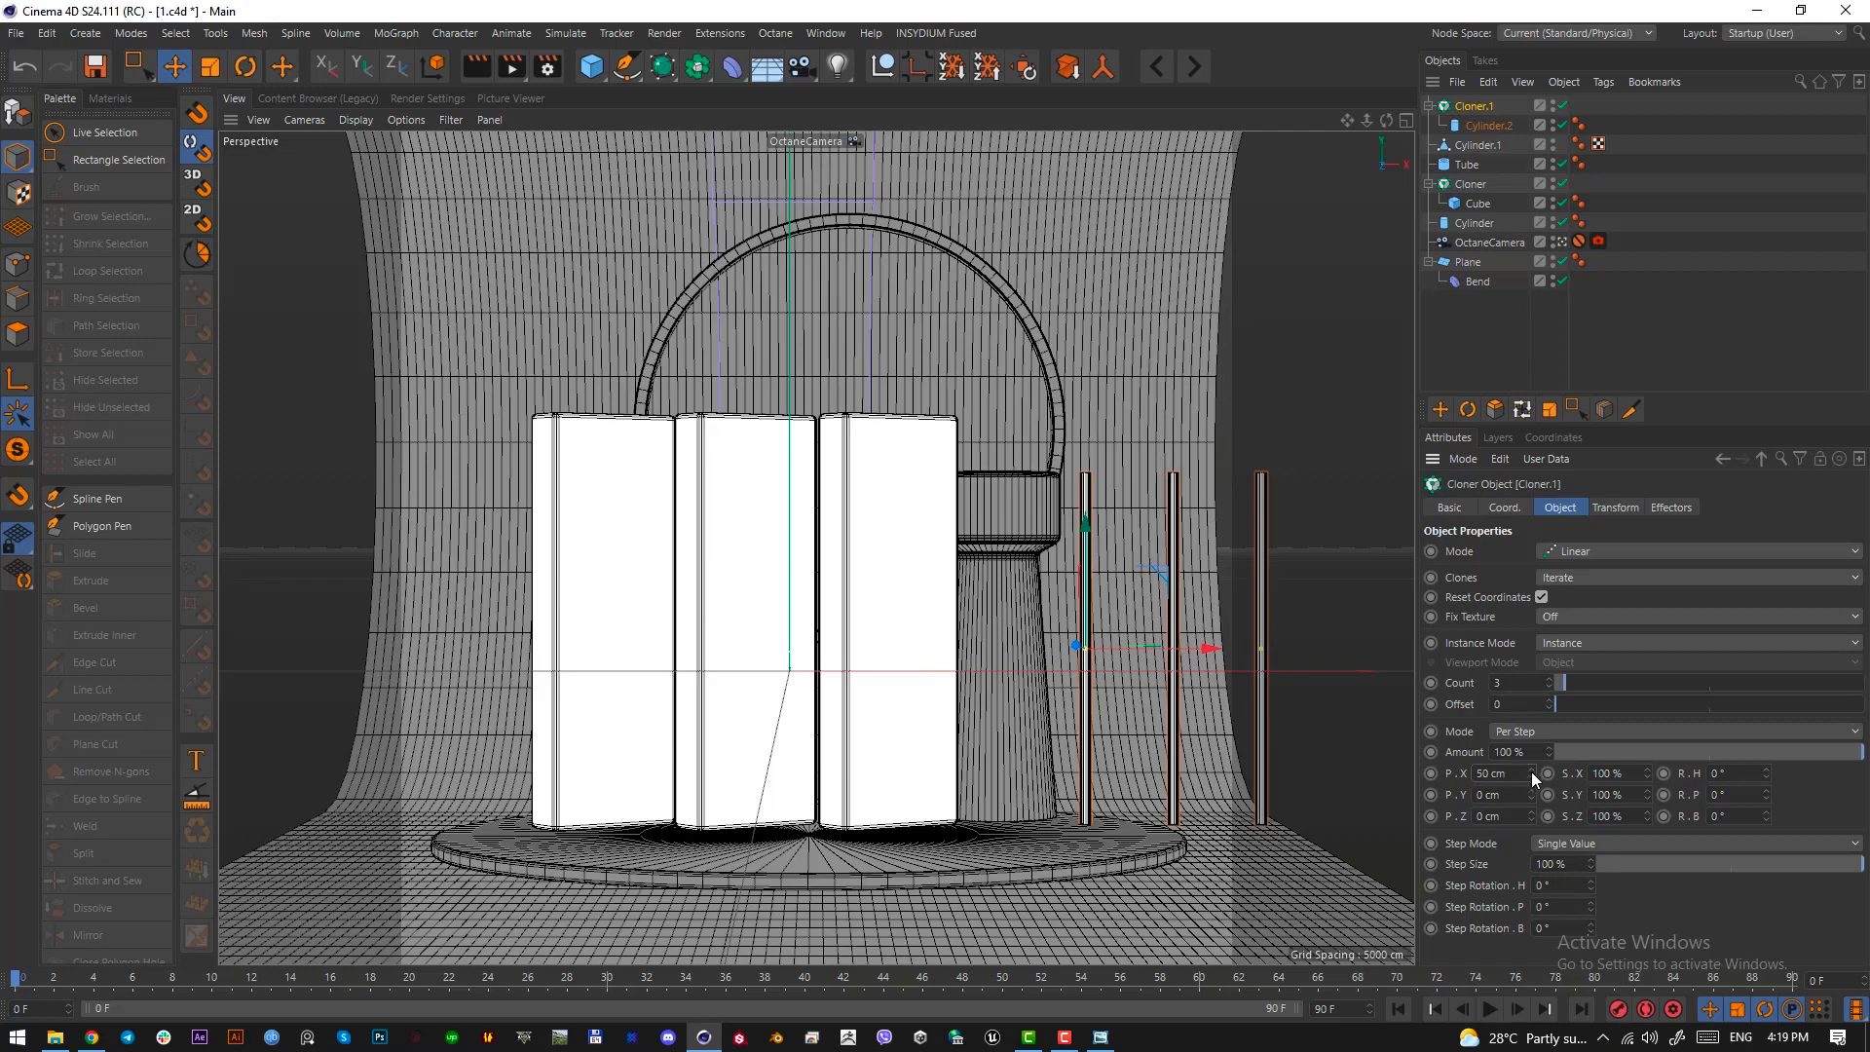
# Set the rod cloner's P.X offset to -6 cm and its count to 10 to form a tight ribbed panel
pyautogui.moveTo(1532, 771); pyautogui.dragTo(1487, 771)
pyautogui.scroll(-3, 1518, 771)
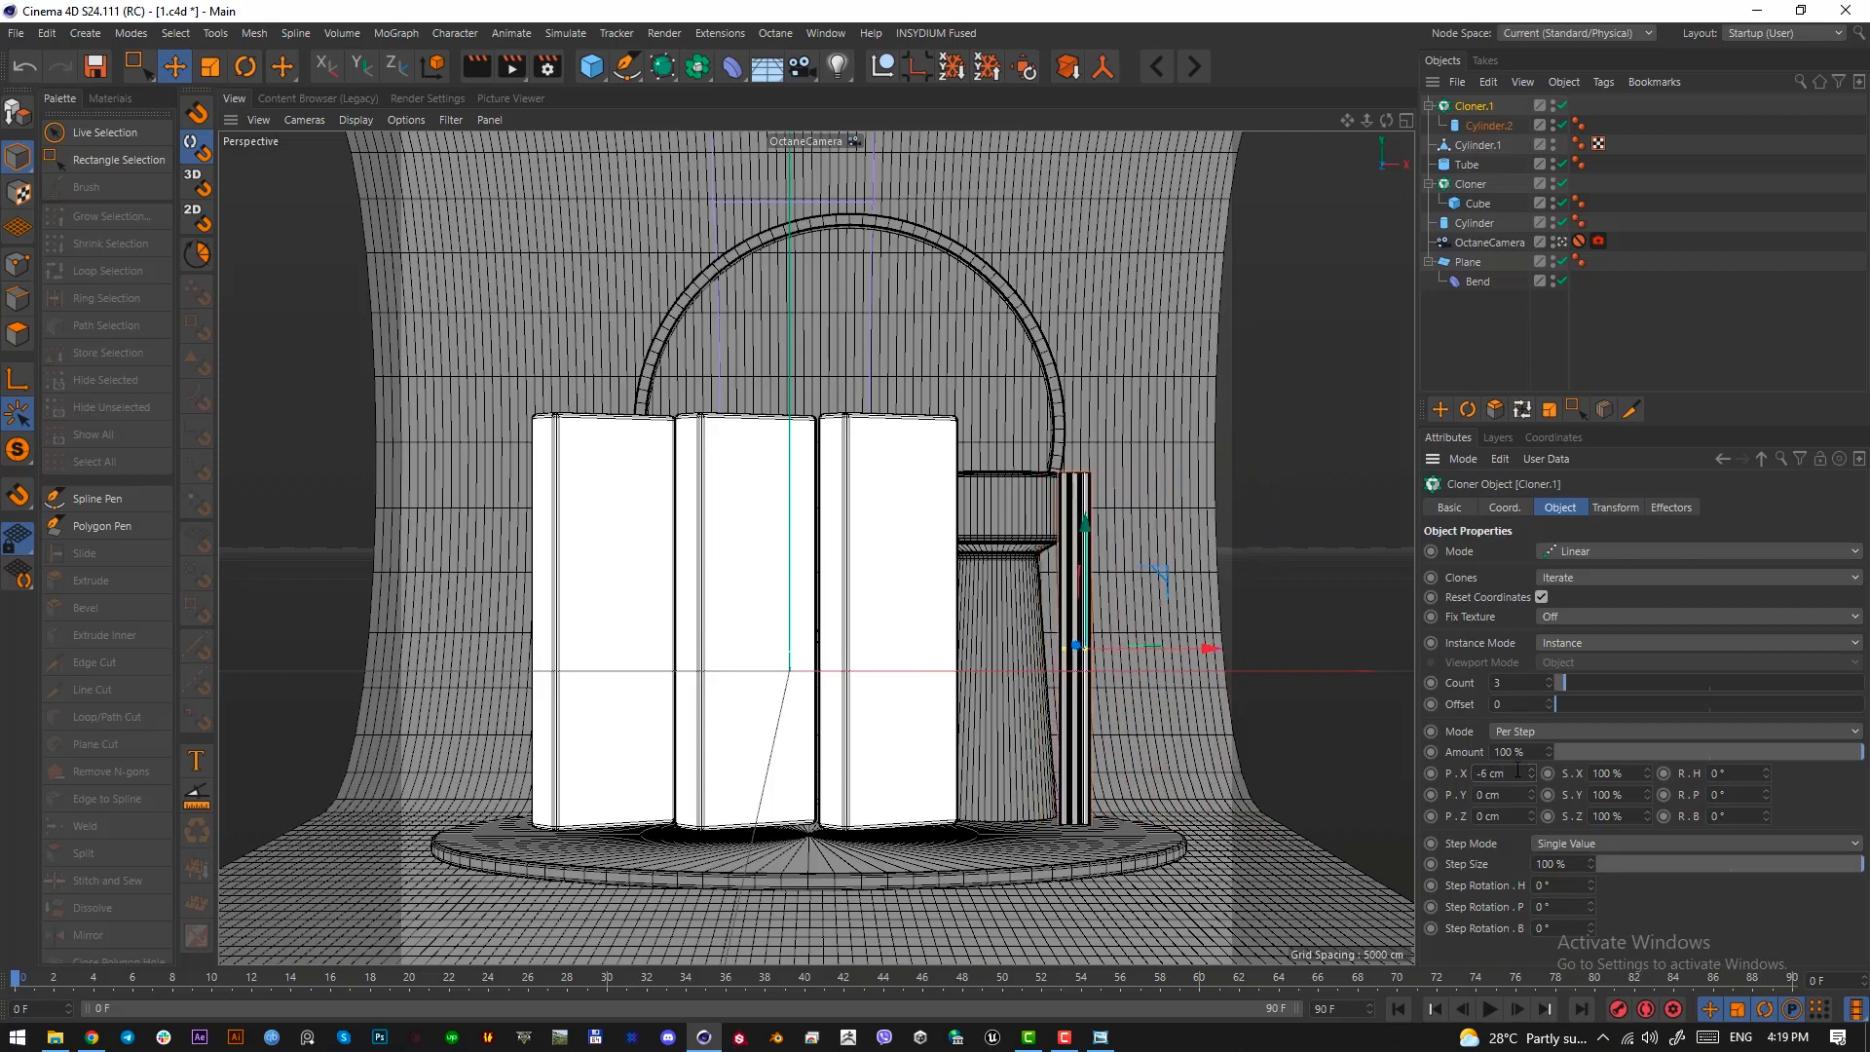
pyautogui.scroll(1, 1517, 772)
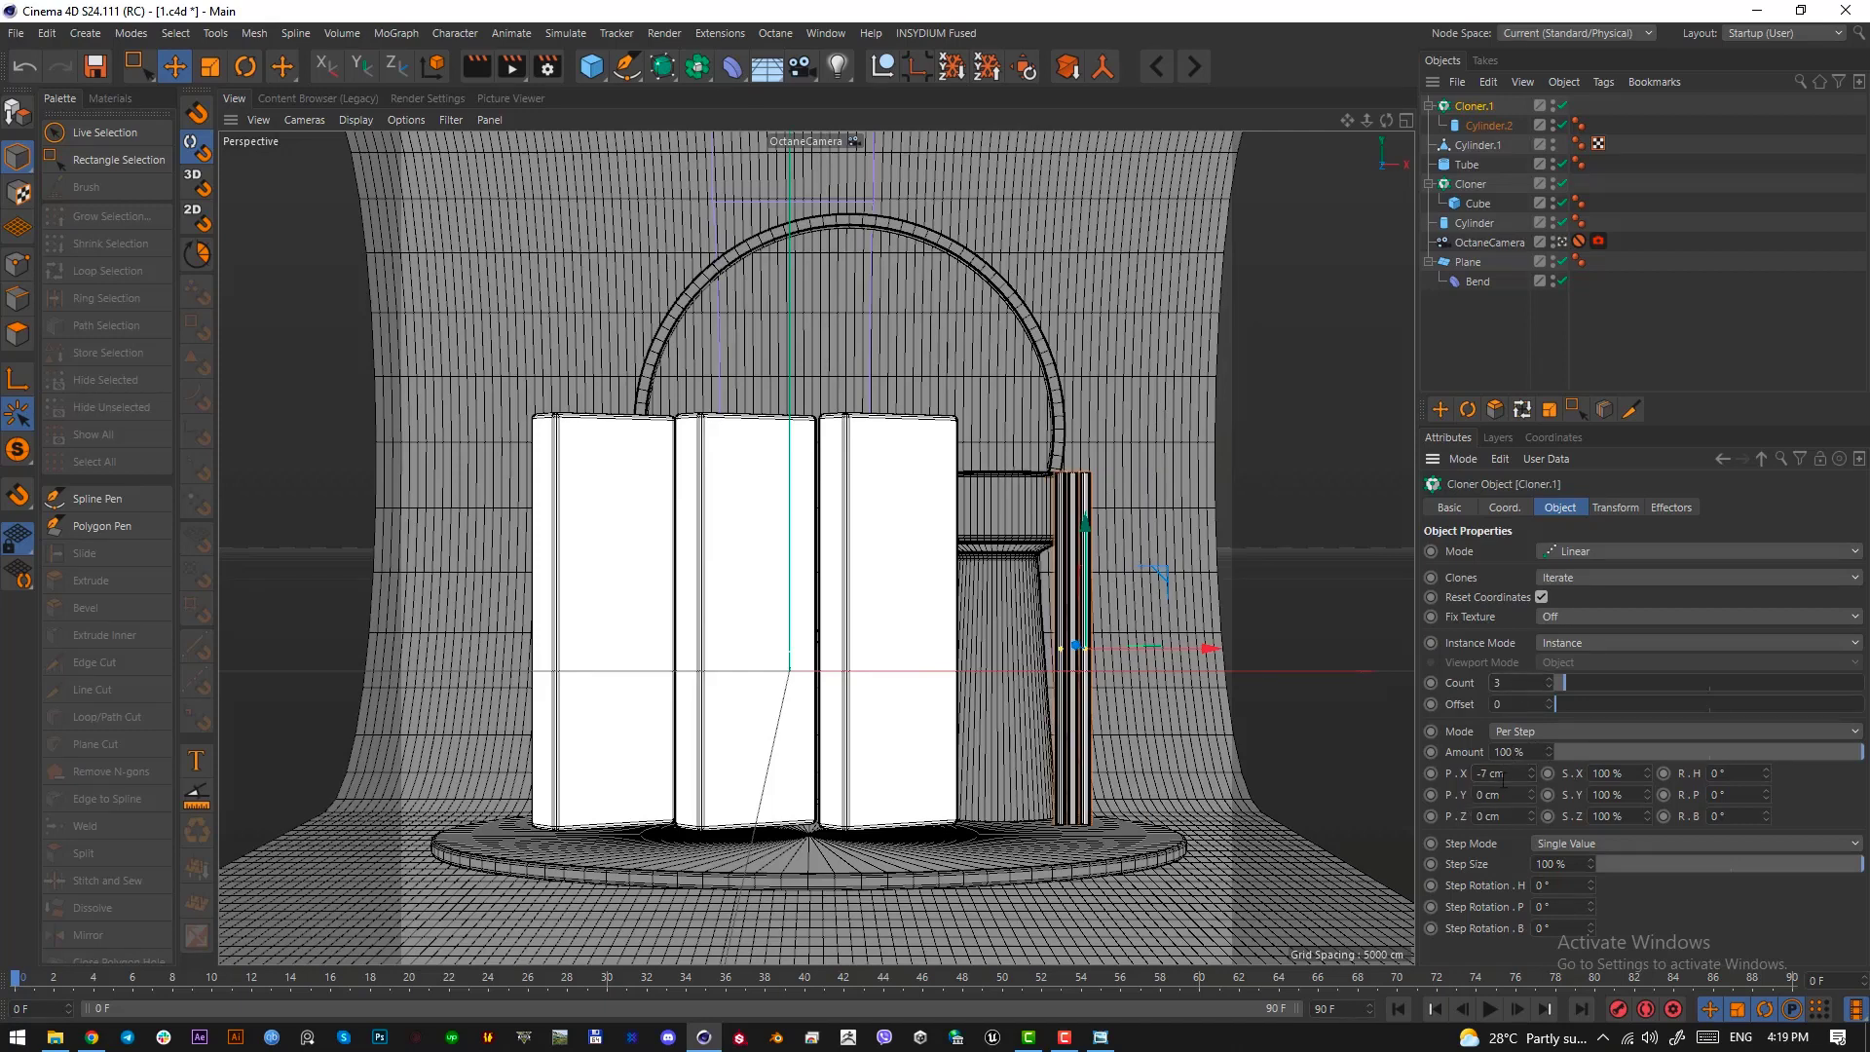
pyautogui.scroll(-1, 1506, 779)
pyautogui.scroll(2, 1508, 777)
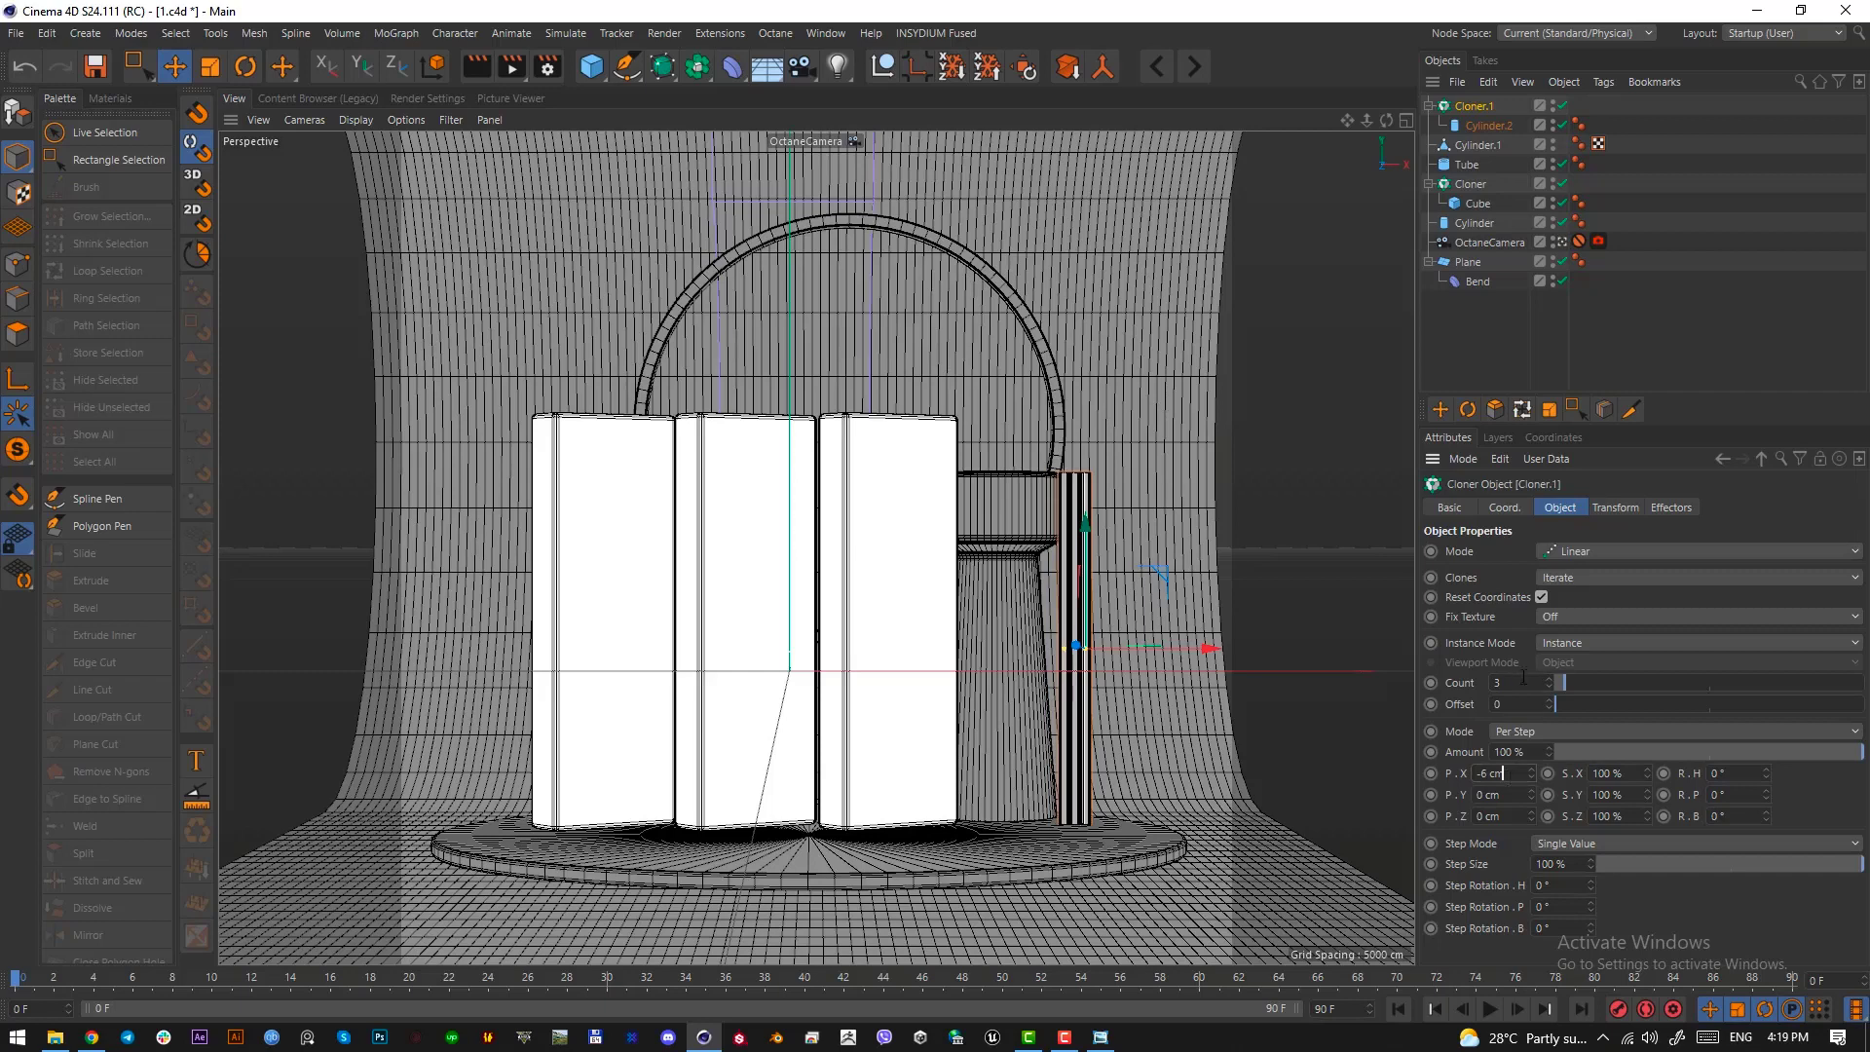
pyautogui.scroll(7, 1507, 681)
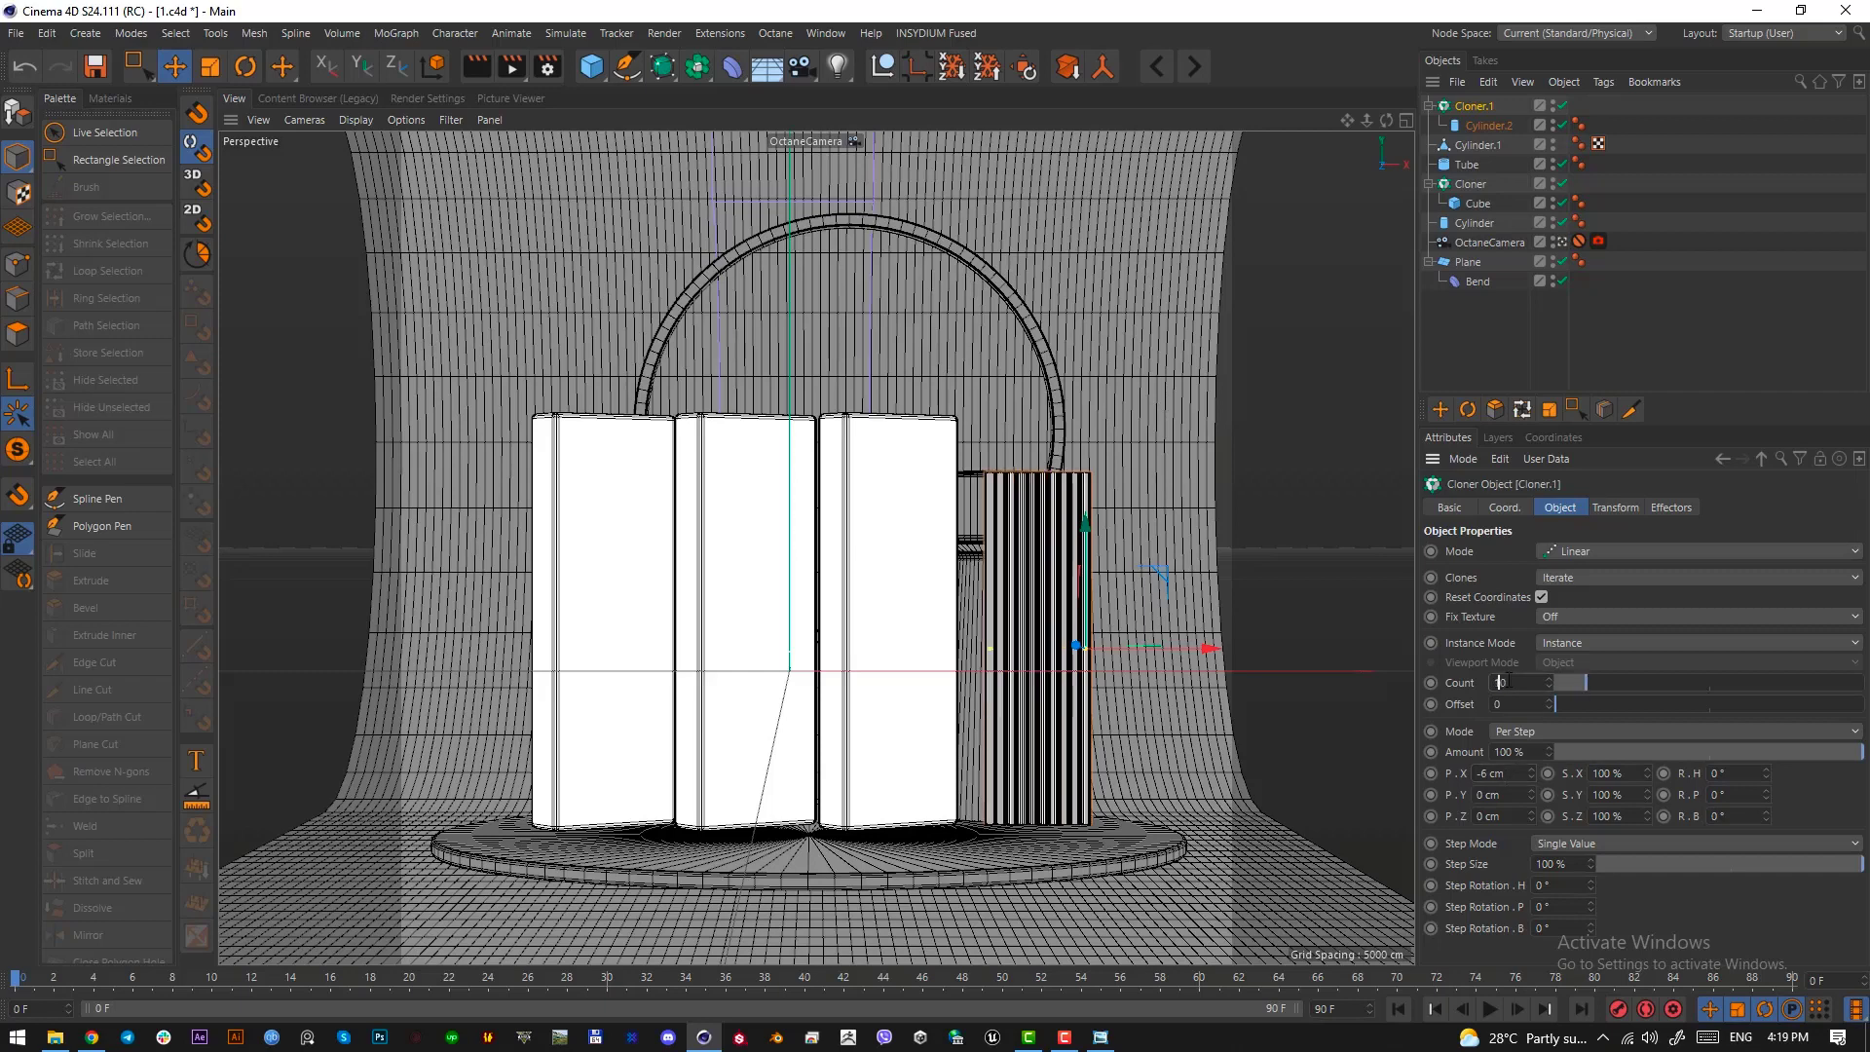
# Shorten the cloned rod cylinder and lower the whole cloner so the ribbed panel rests on the platform
pyautogui.click(1476, 122)
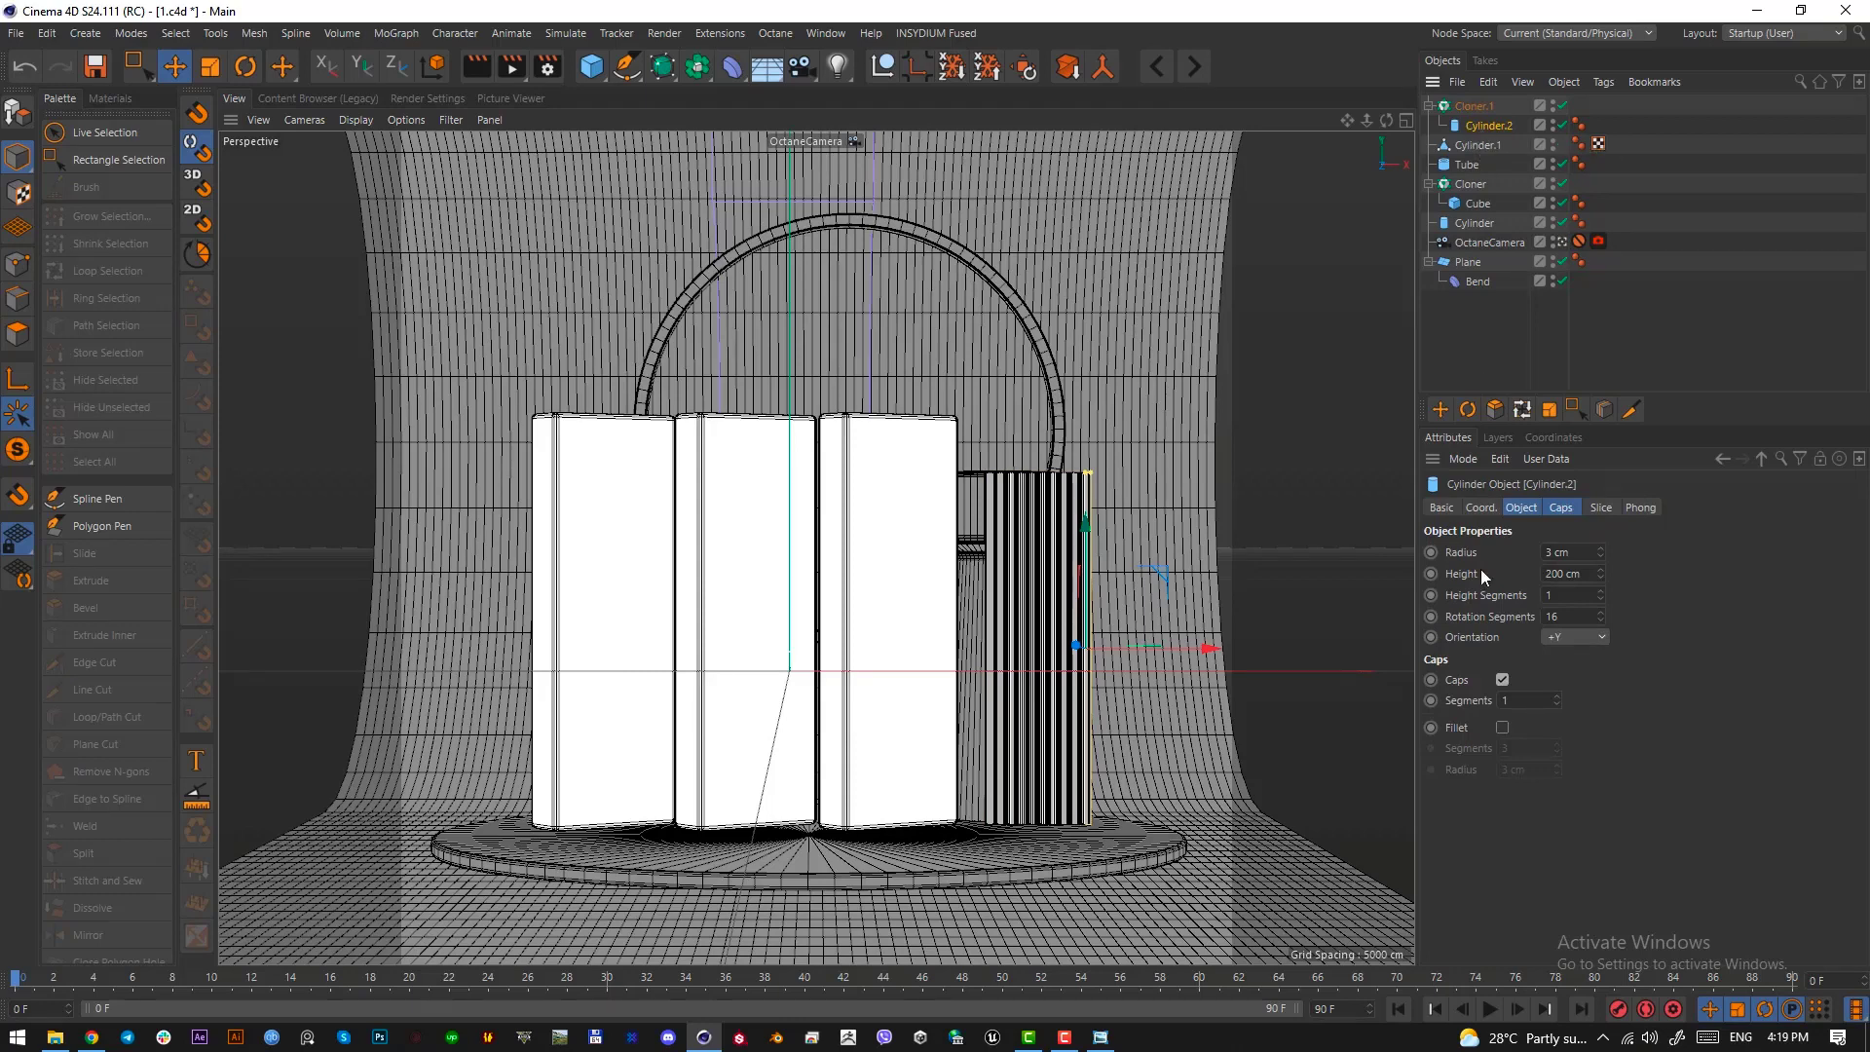
pyautogui.moveTo(1599, 580); pyautogui.dragTo(1500, 161)
pyautogui.click(1470, 107)
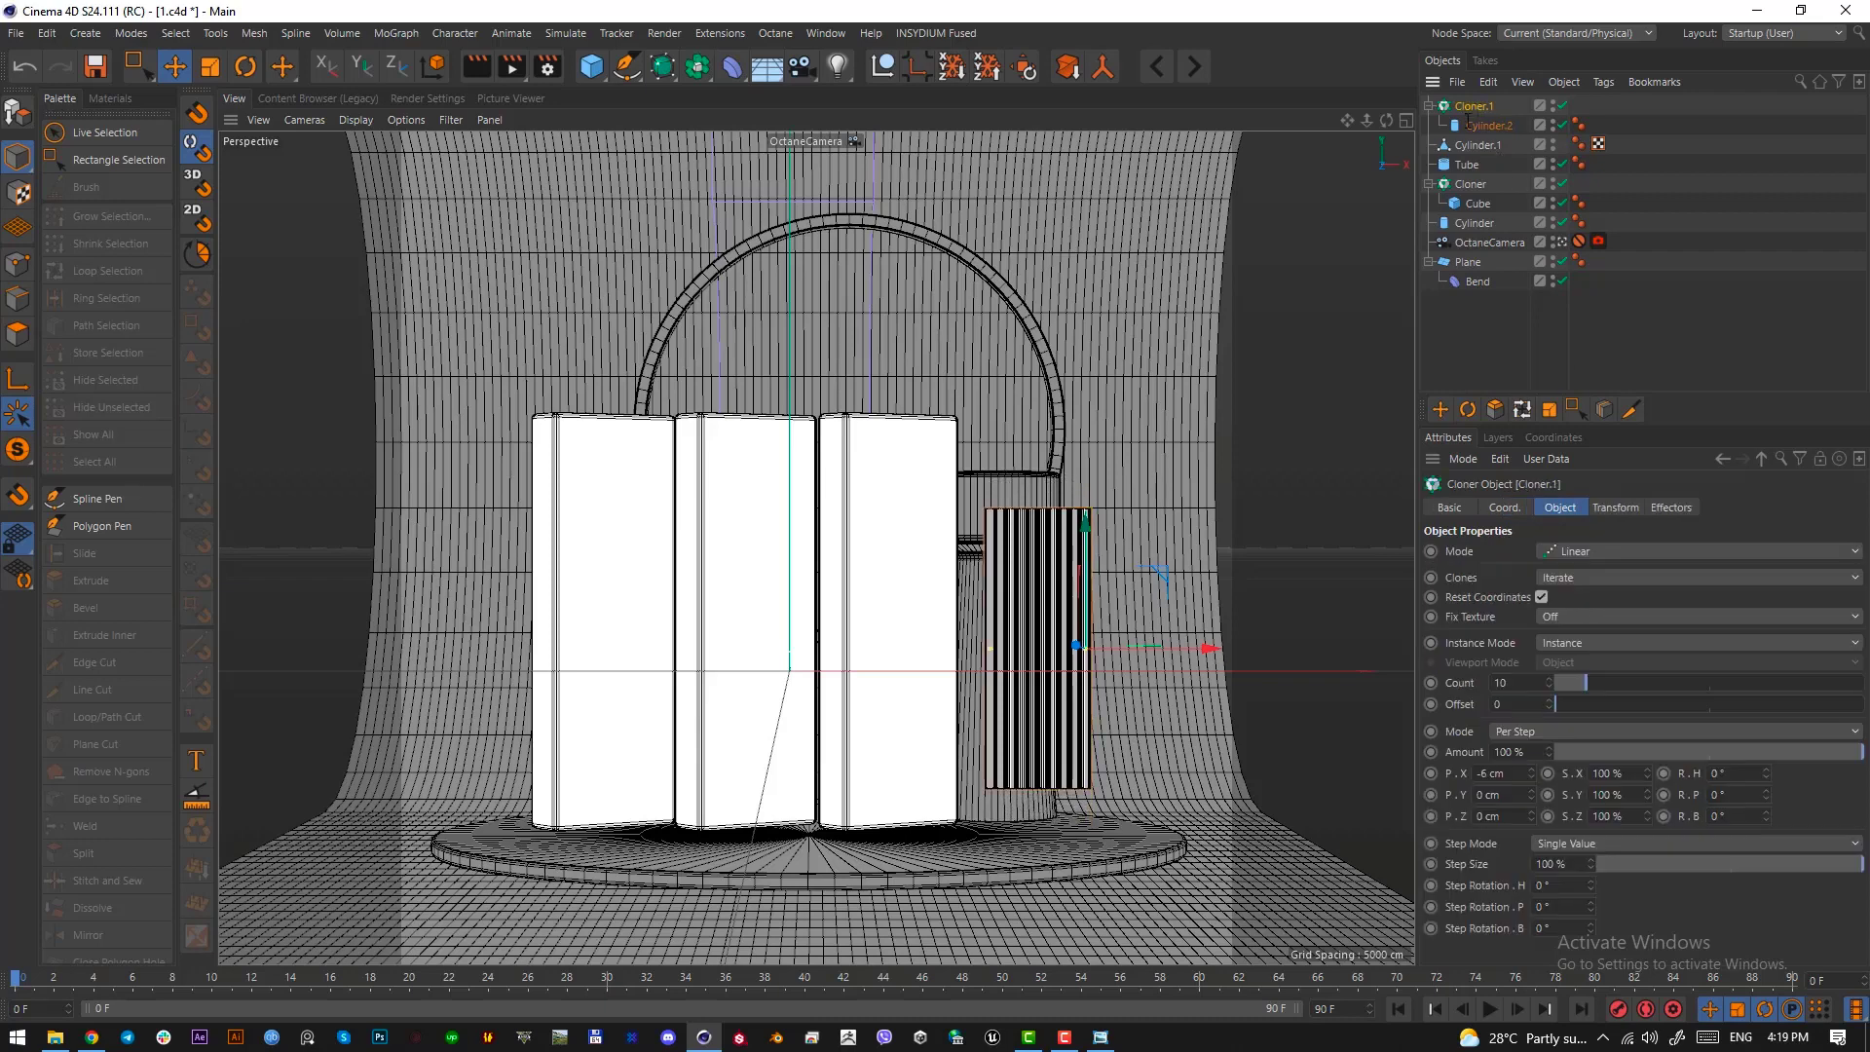
pyautogui.moveTo(1085, 574); pyautogui.dragTo(1101, 609)
# Compare with the reference image, shorten the cloned rods to 131 cm, and reposition the rod cloner vertically near the platform
pyautogui.click(1101, 1037)
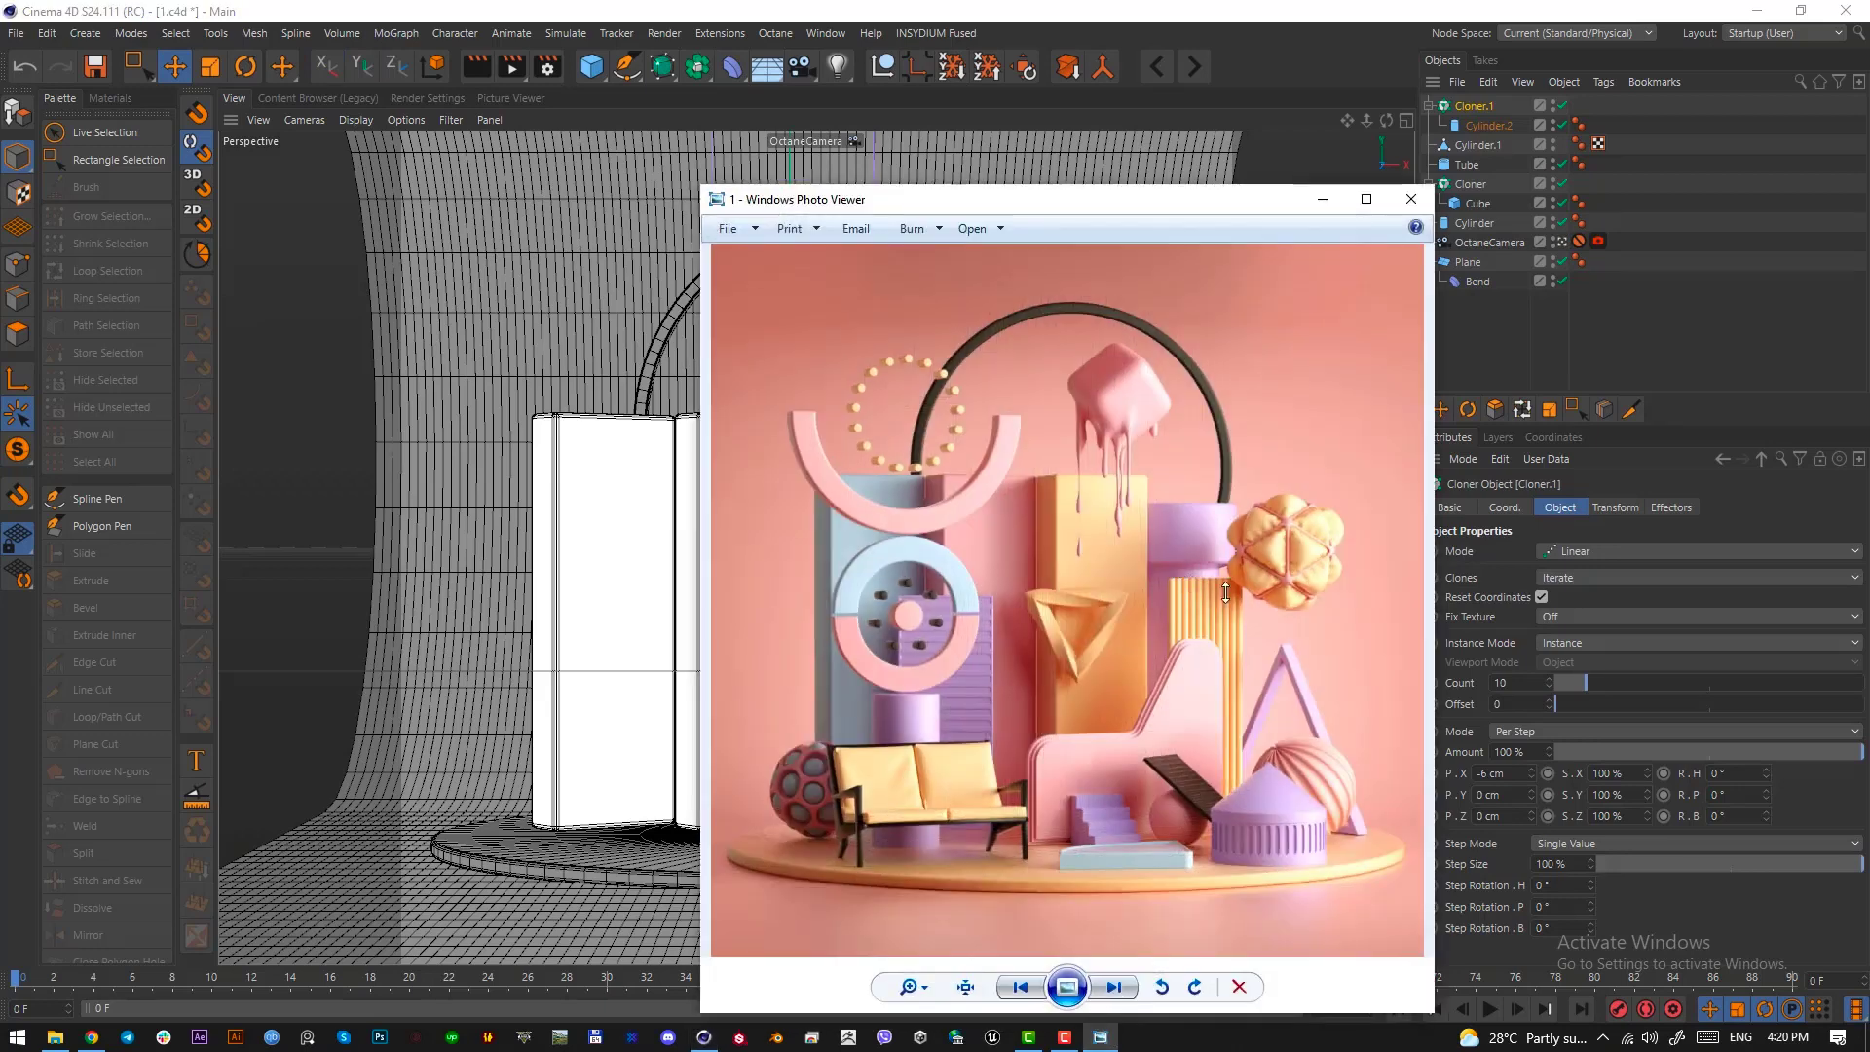
pyautogui.click(1320, 201)
pyautogui.click(1488, 125)
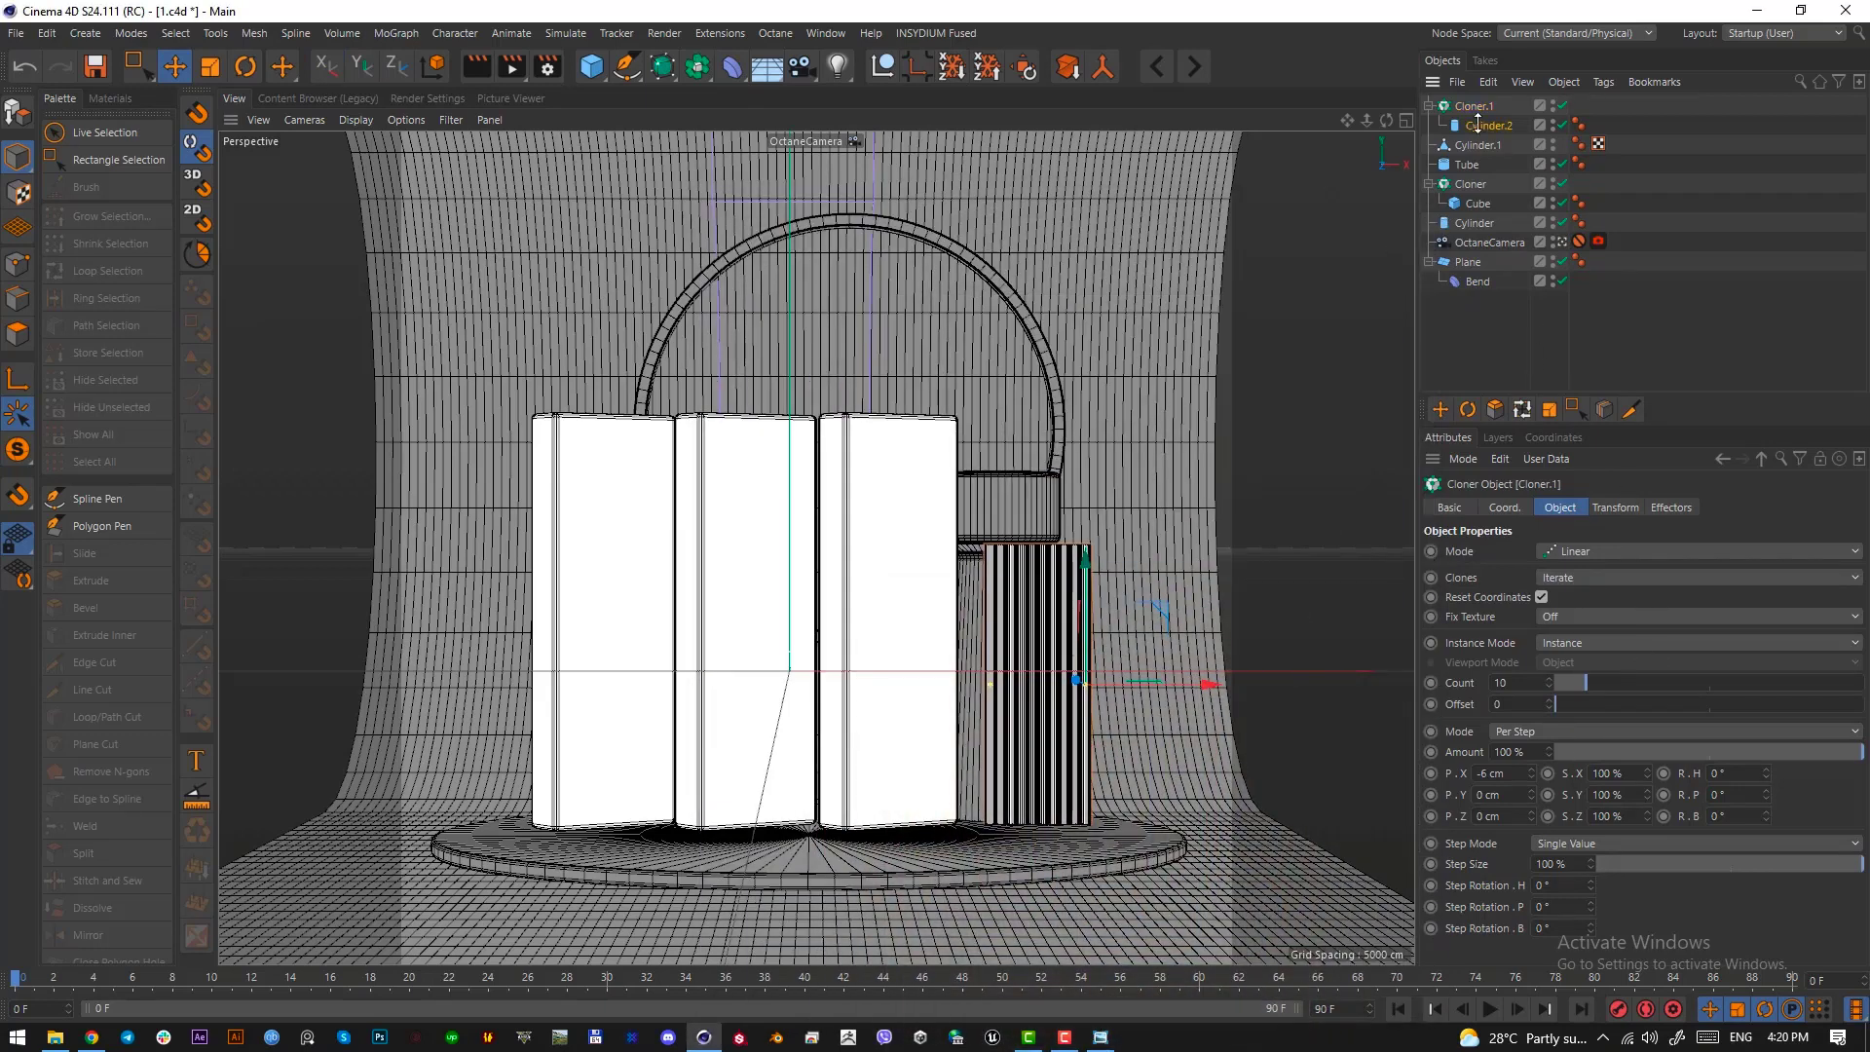
pyautogui.moveTo(1605, 575); pyautogui.dragTo(1411, 153)
pyautogui.click(1473, 106)
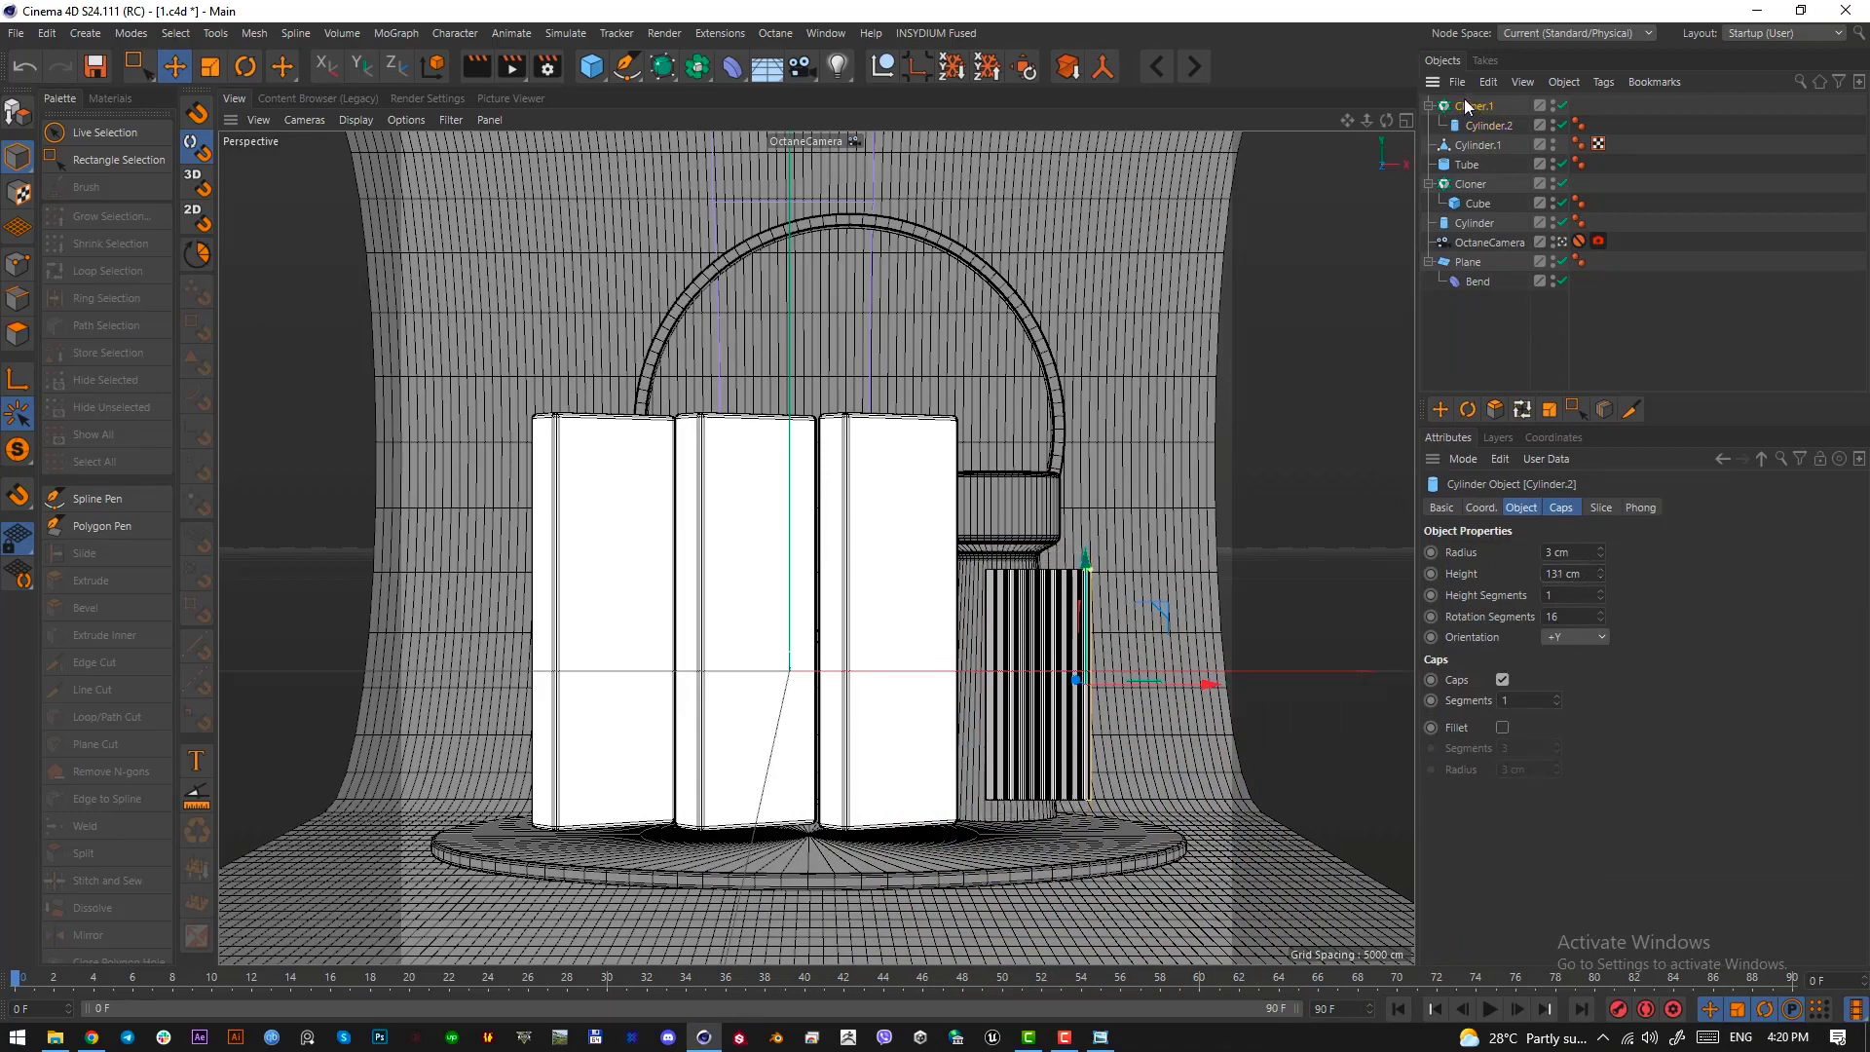
pyautogui.moveTo(1091, 599); pyautogui.dragTo(1102, 617)
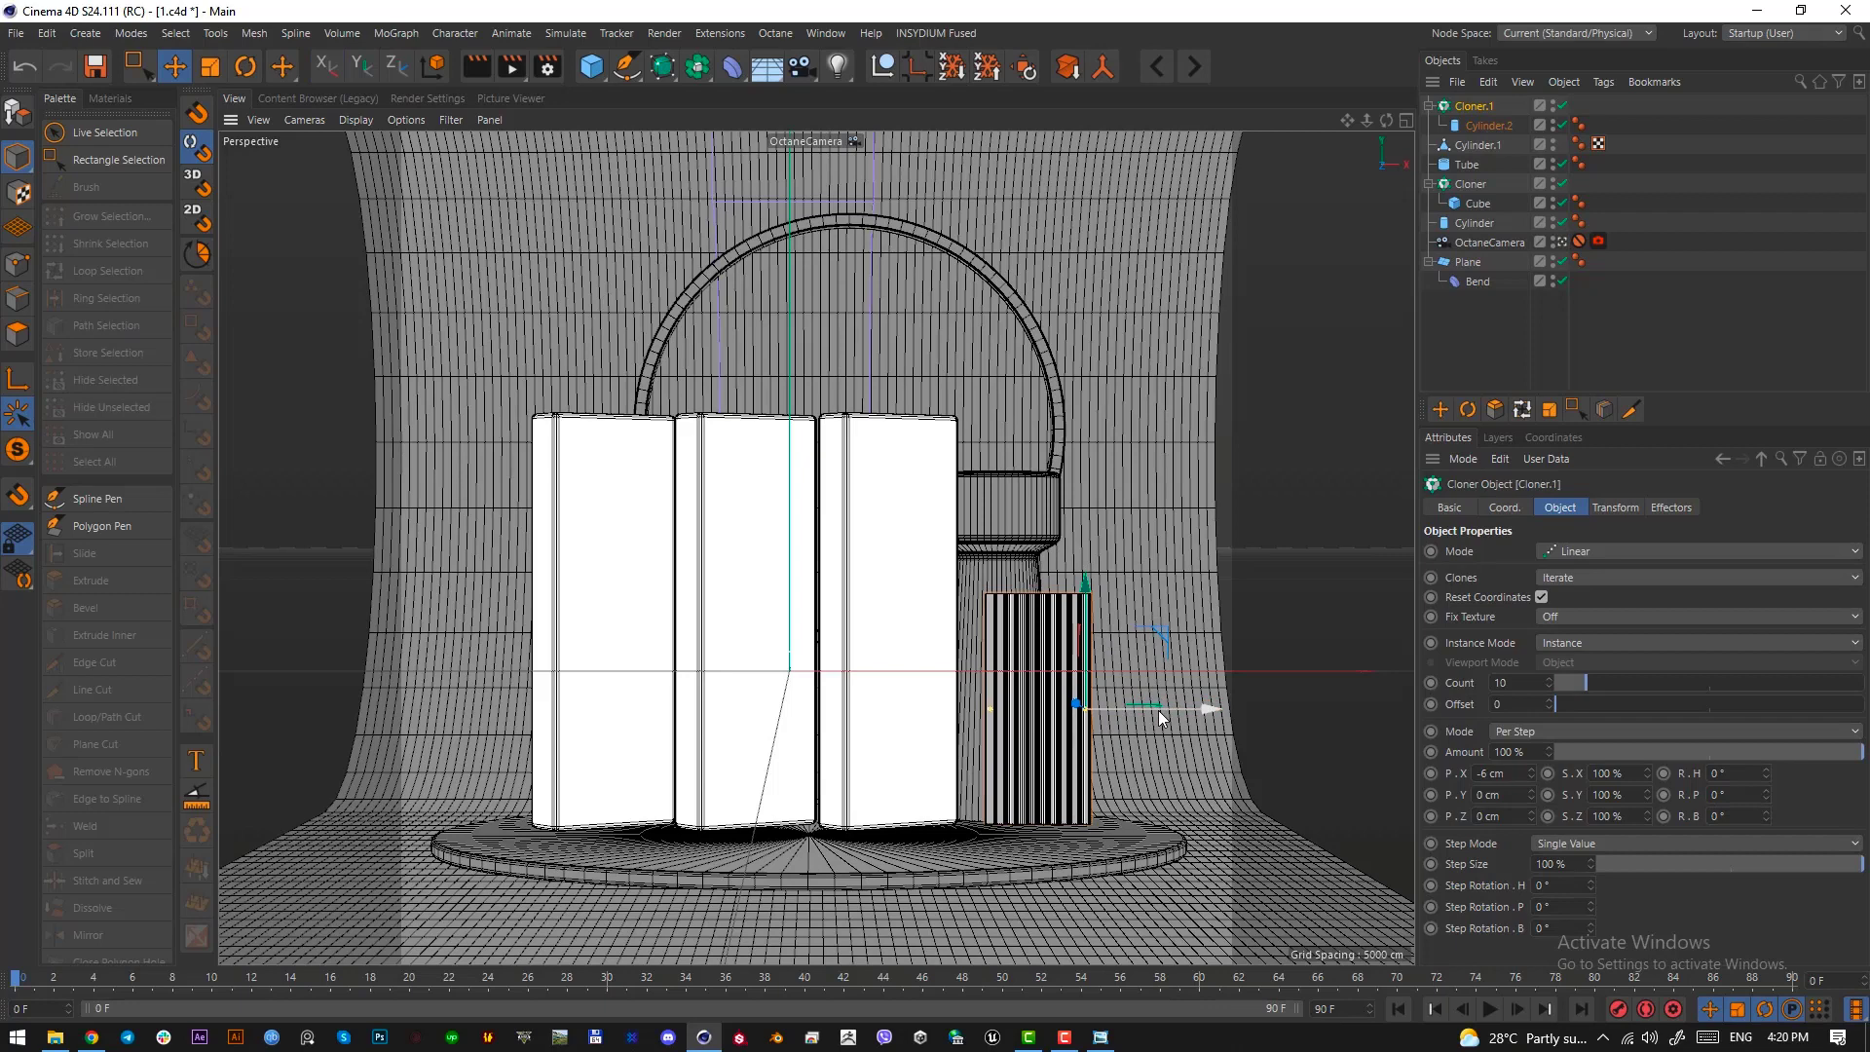
pyautogui.moveTo(1098, 635); pyautogui.dragTo(1089, 623)
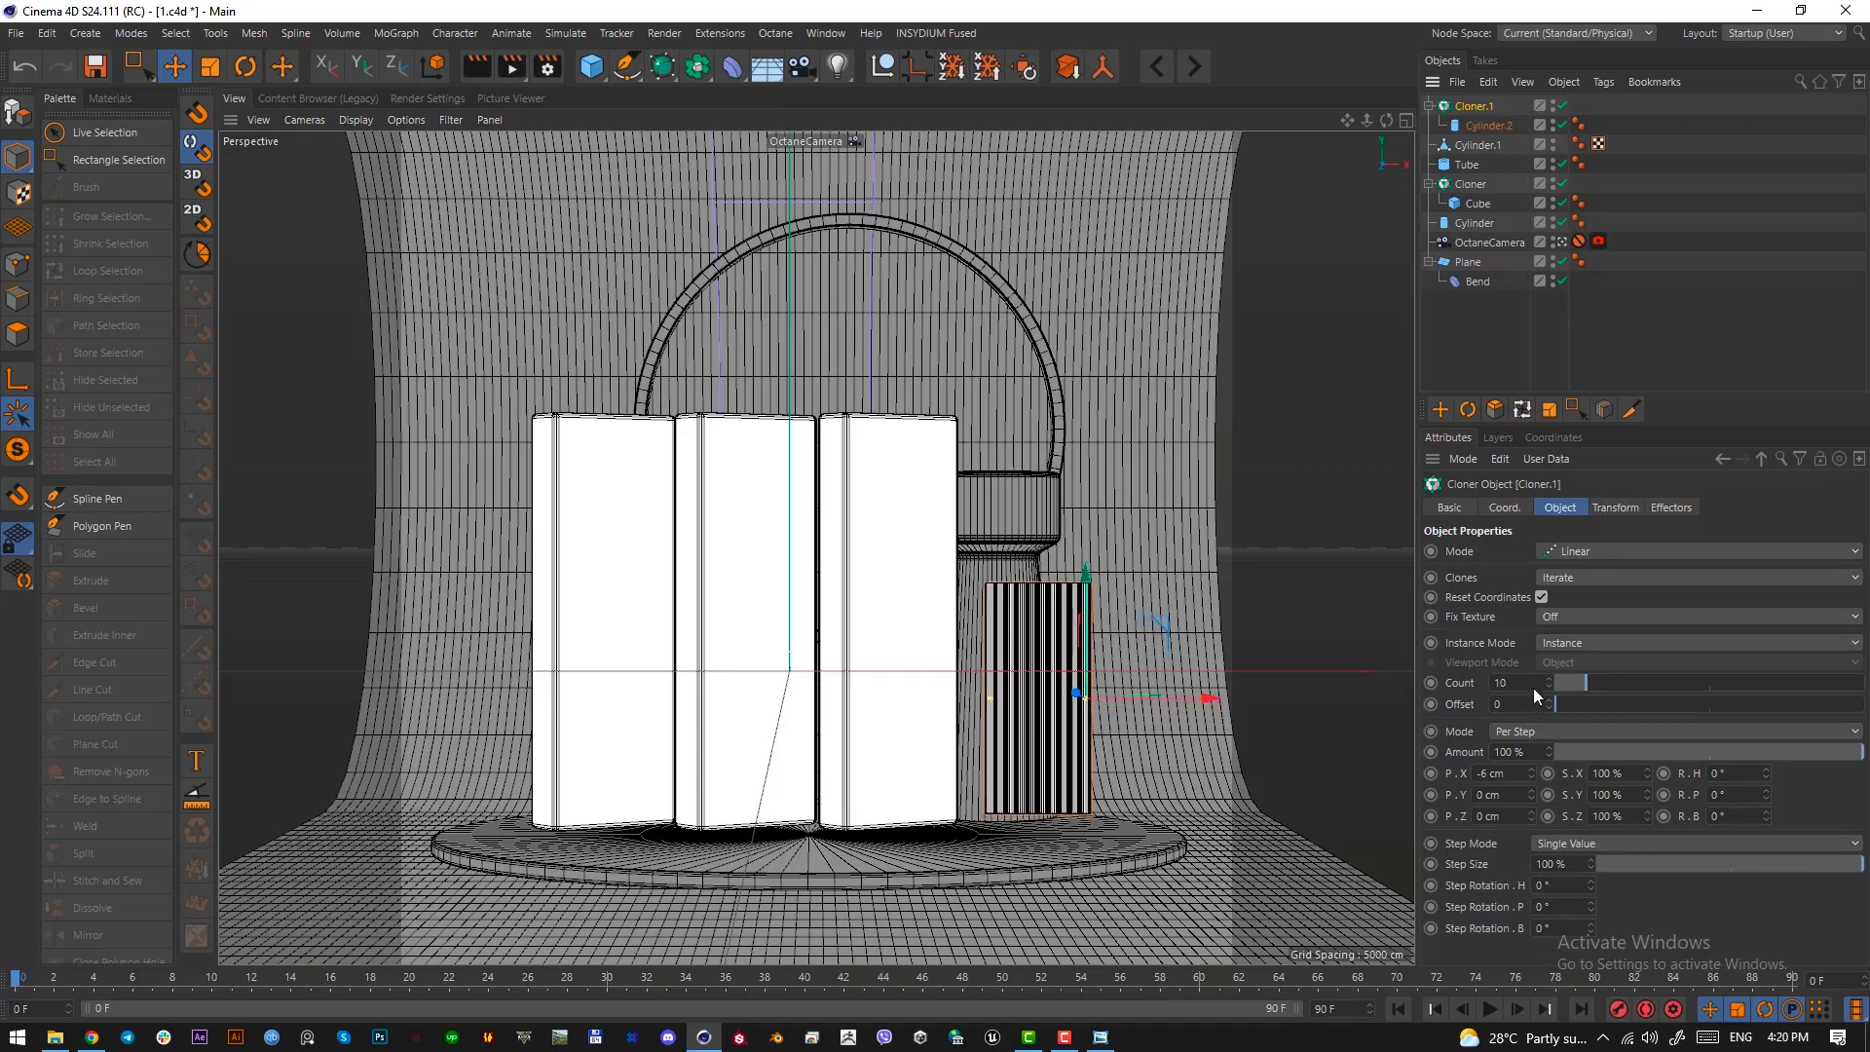
# Set the cloned rod cylinder's height to 145 cm so the ribbed panel reaches down to the platform
pyautogui.click(1488, 126)
pyautogui.click(1579, 574)
pyautogui.scroll(11, 1579, 574)
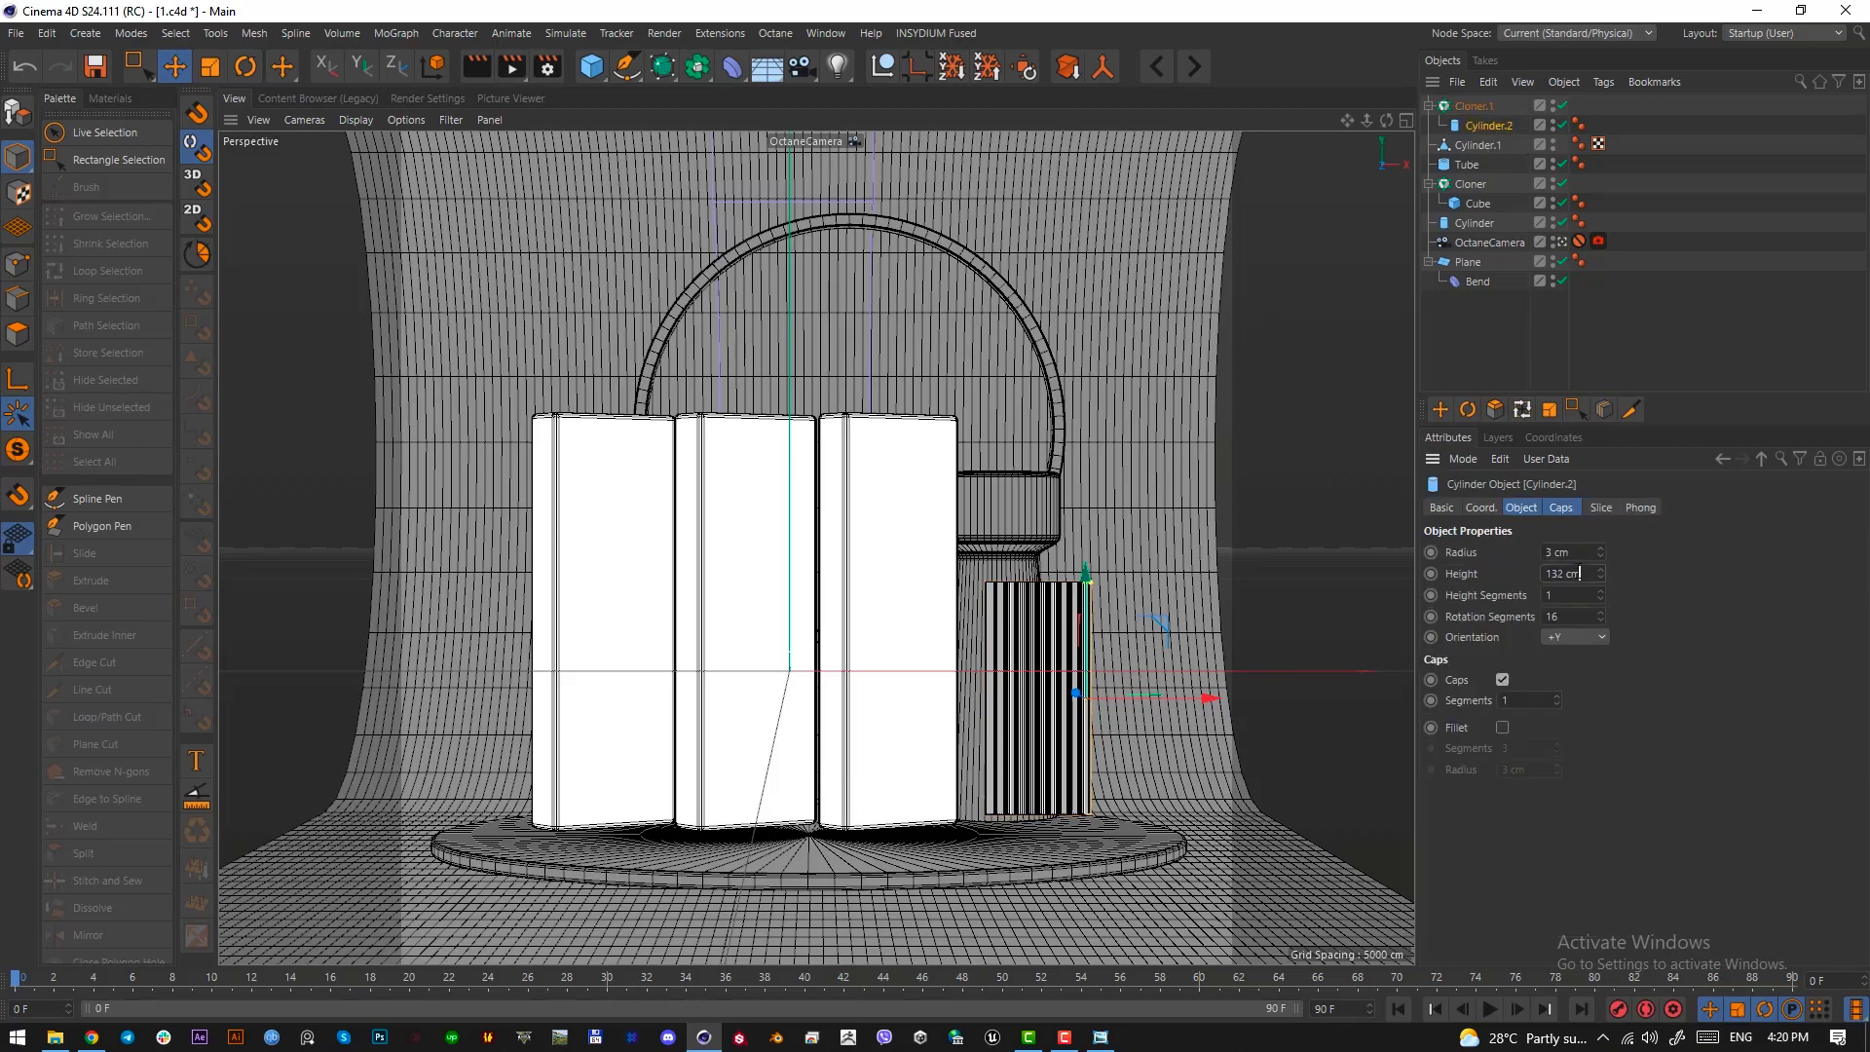
pyautogui.scroll(2, 1579, 574)
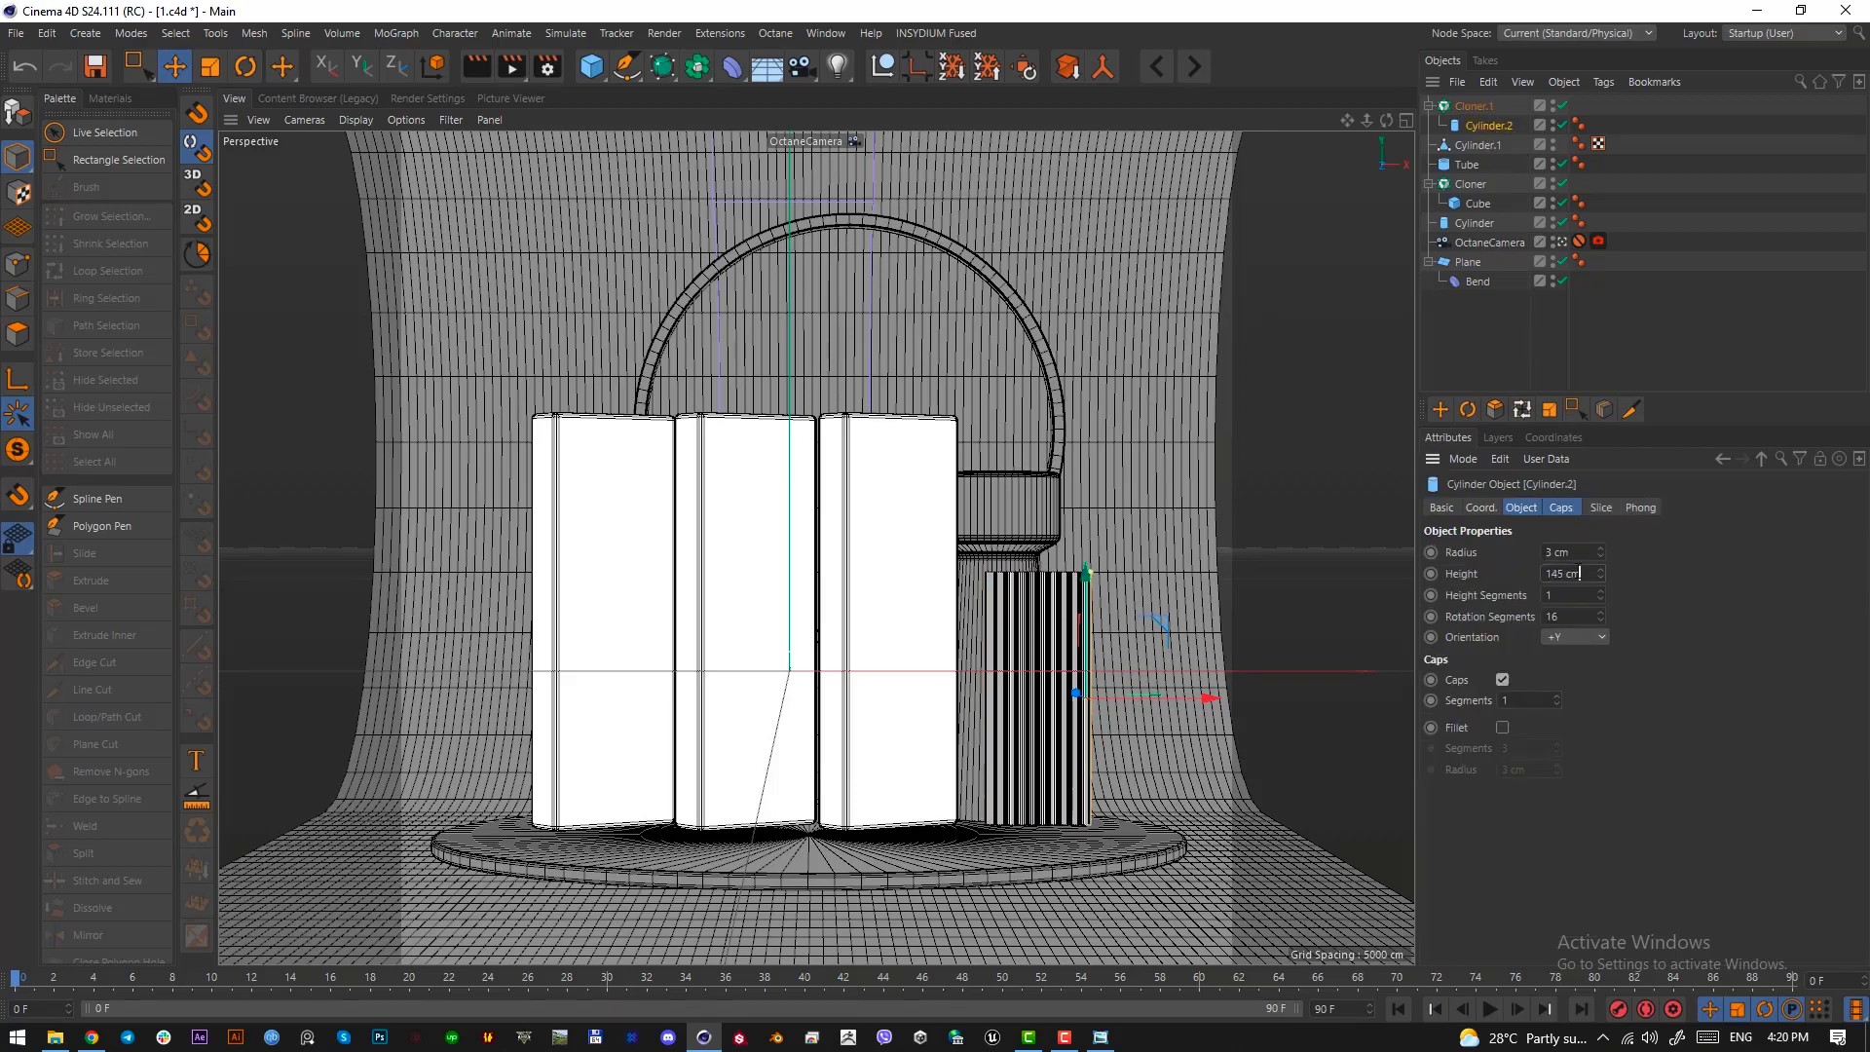
pyautogui.scroll(1, 1579, 574)
# Check the purple slatted panel in the reference image, then add a cube and reshape it as a thin upright slab in front of the blocks
pyautogui.click(1102, 1038)
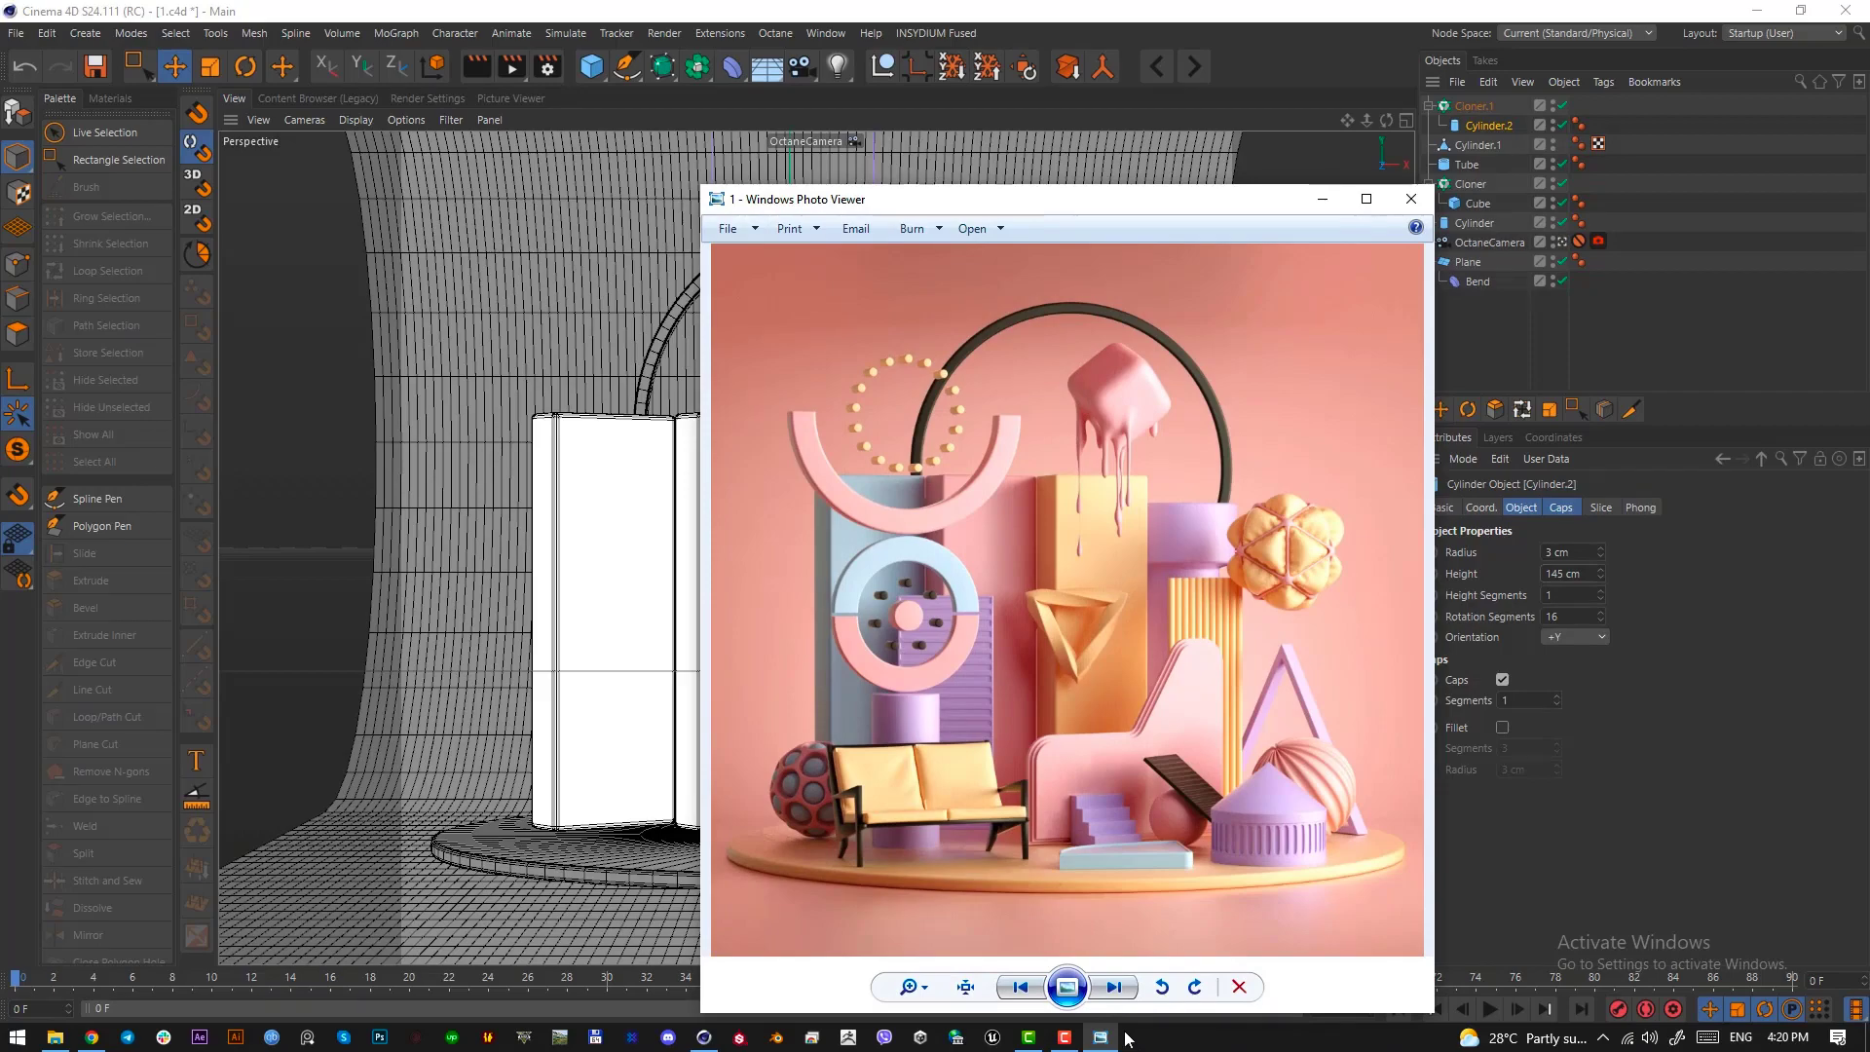
pyautogui.press('Print')
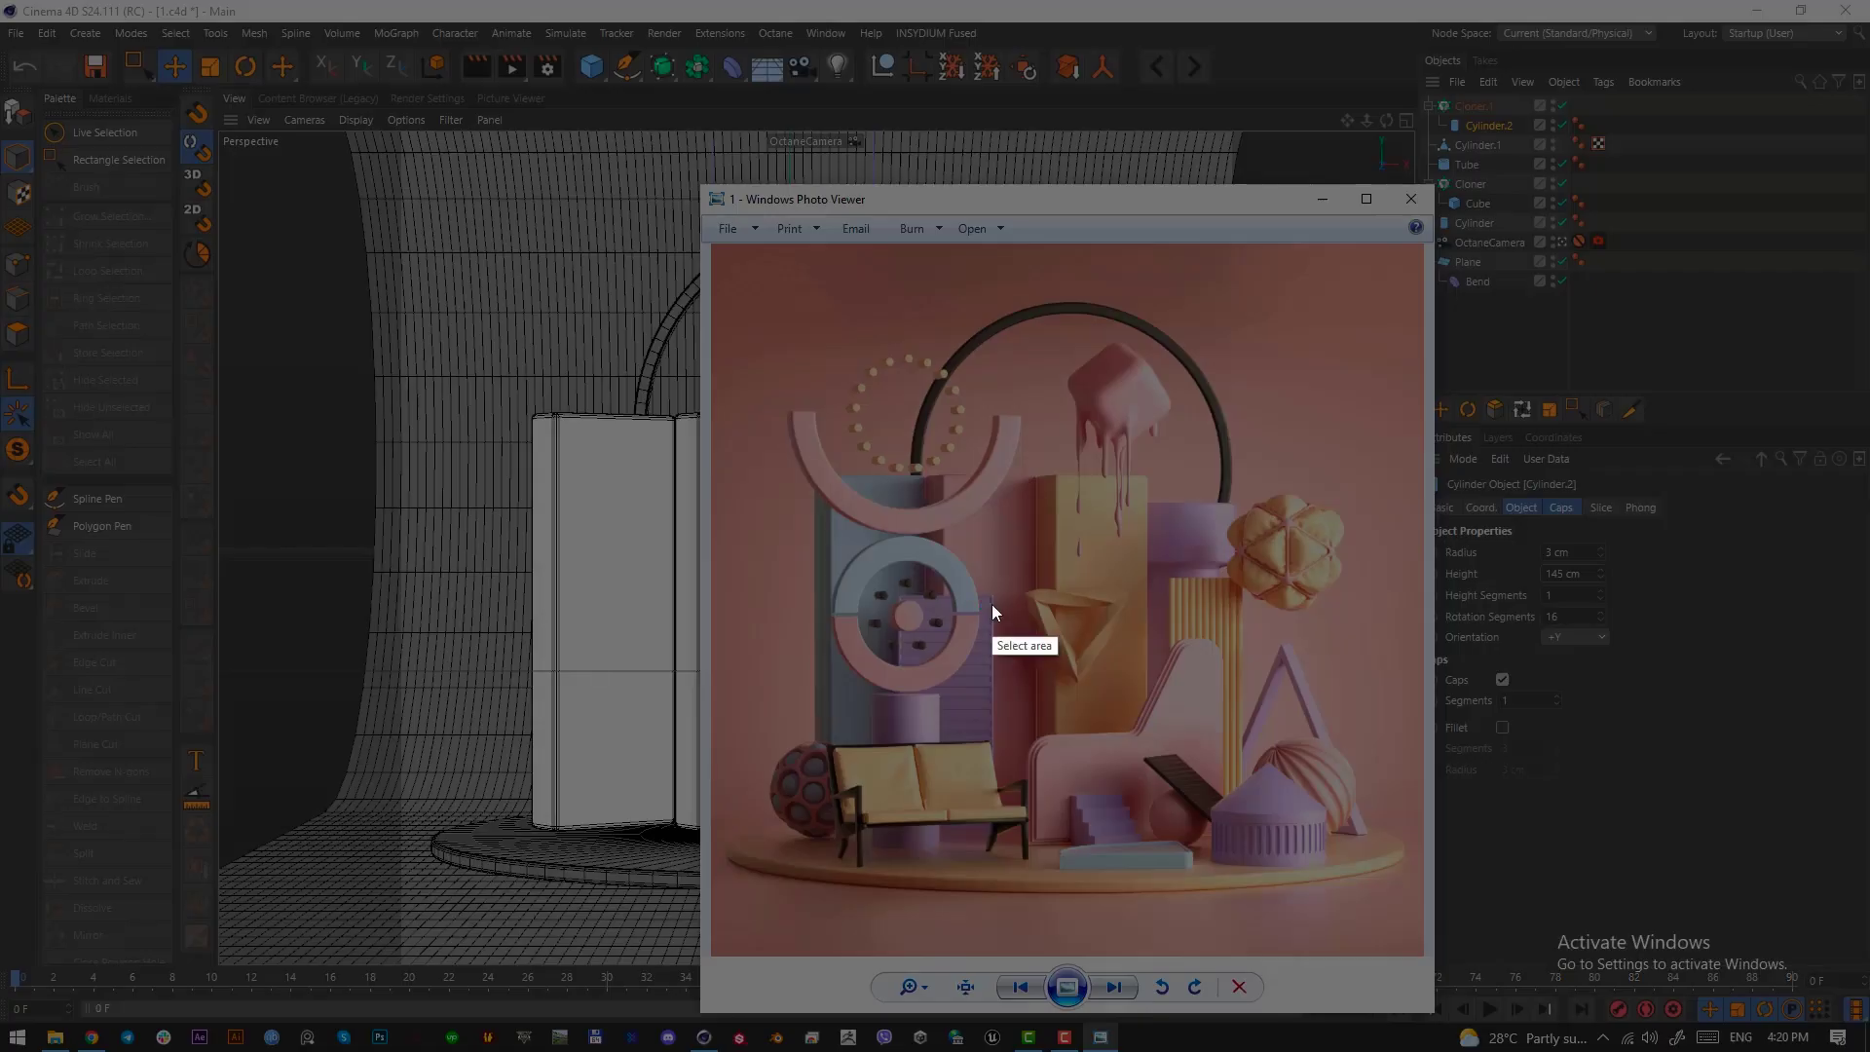
pyautogui.moveTo(992, 599); pyautogui.dragTo(893, 840)
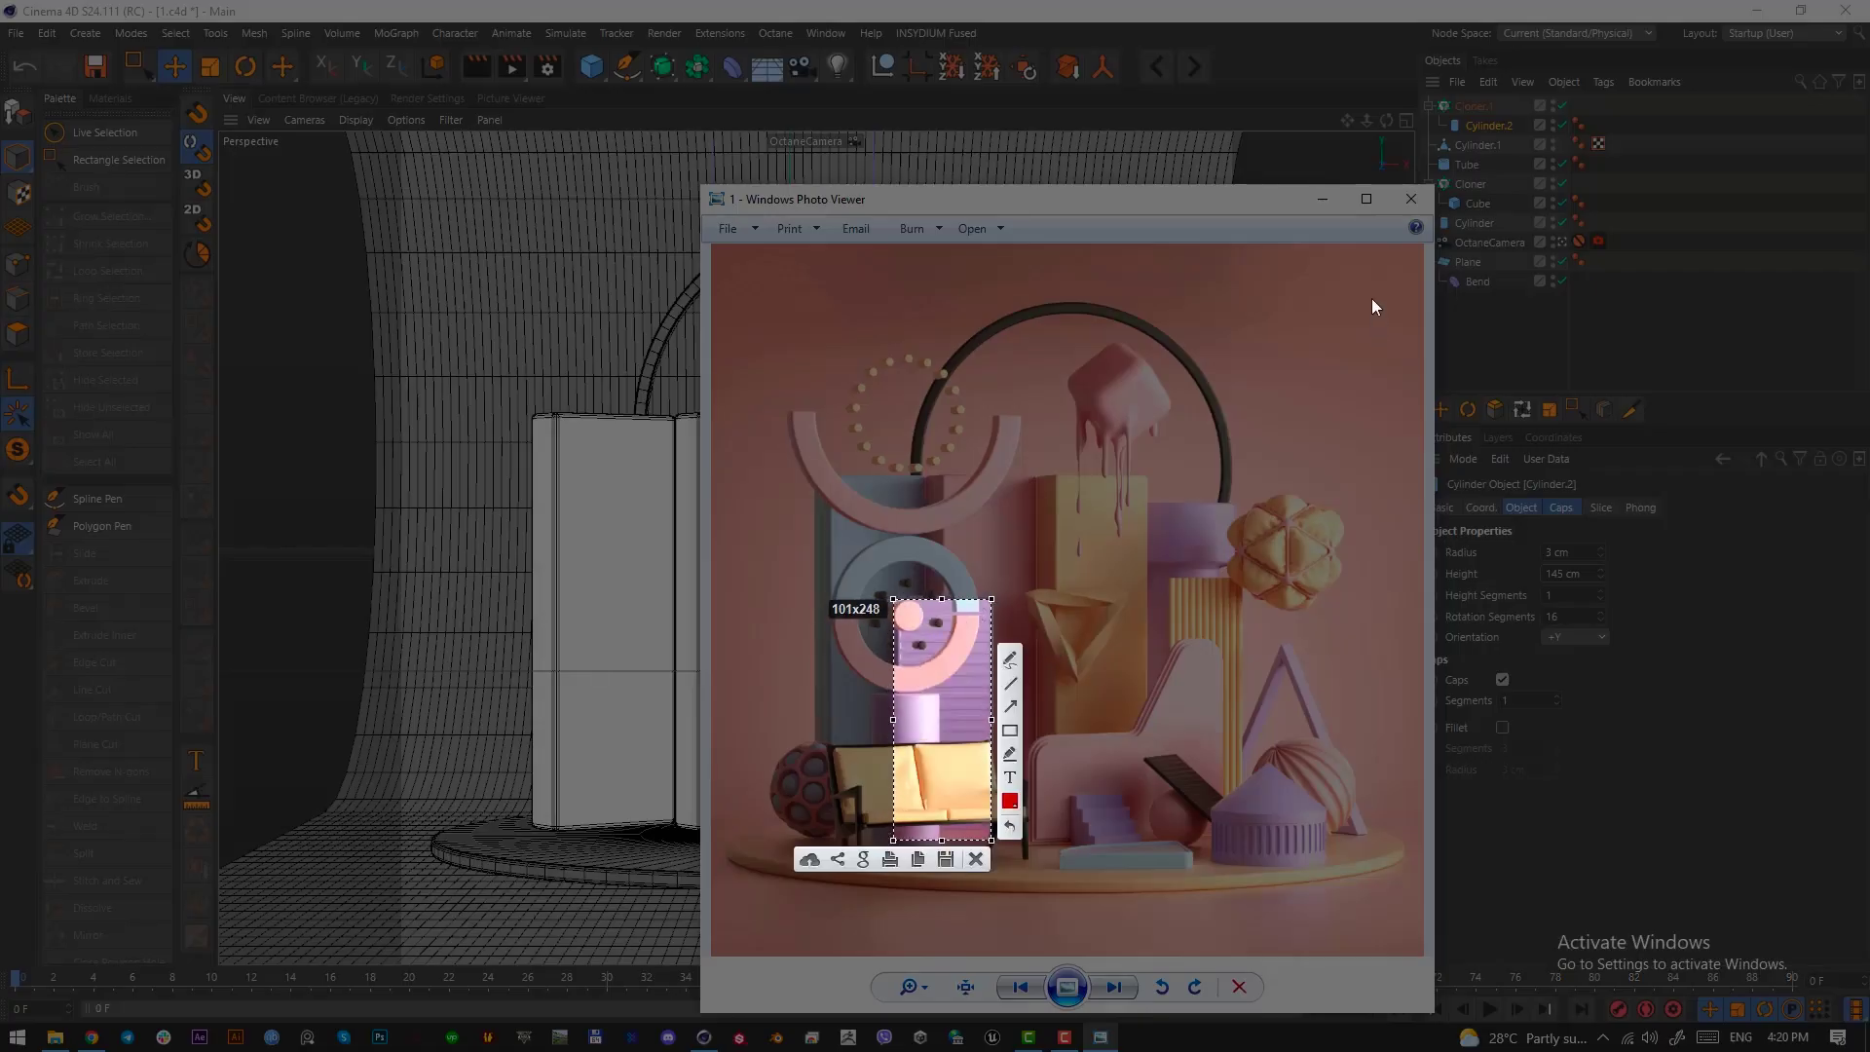
pyautogui.click(977, 859)
pyautogui.click(1325, 199)
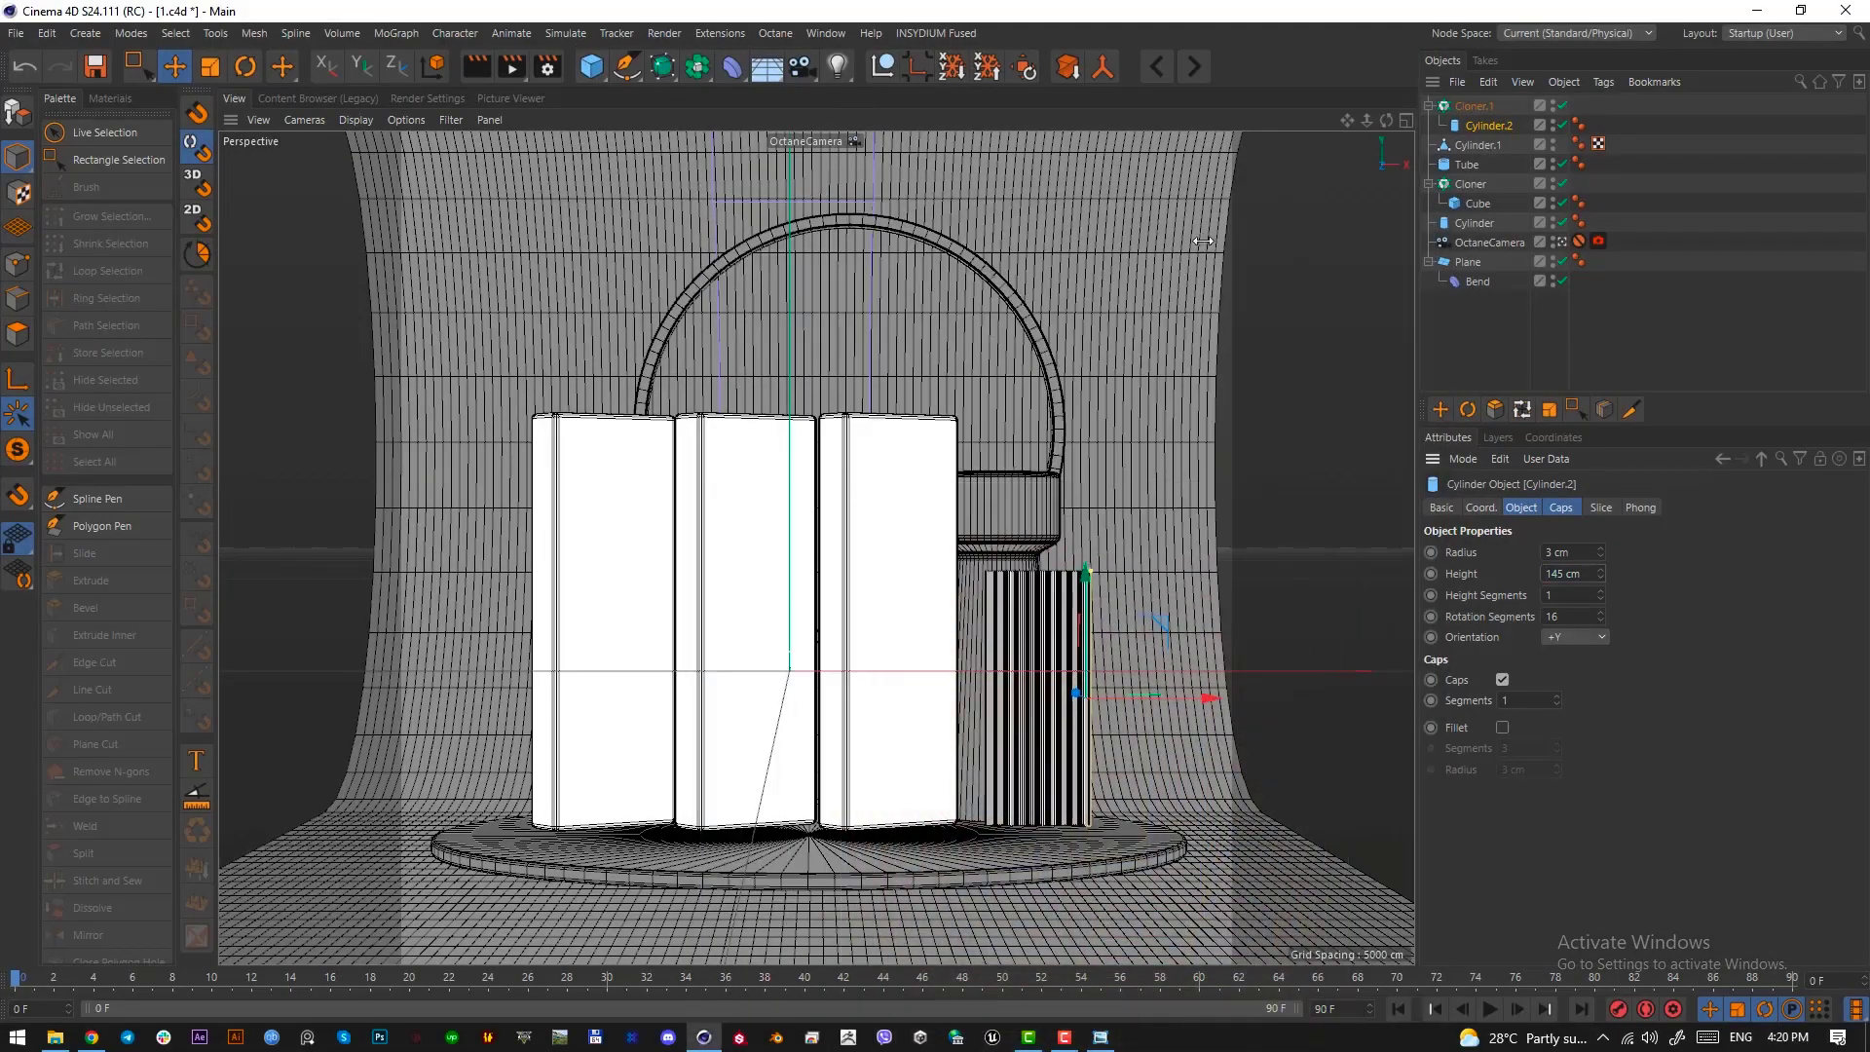
pyautogui.click(591, 66)
pyautogui.press('F2')
pyautogui.scroll(-5, 960, 617)
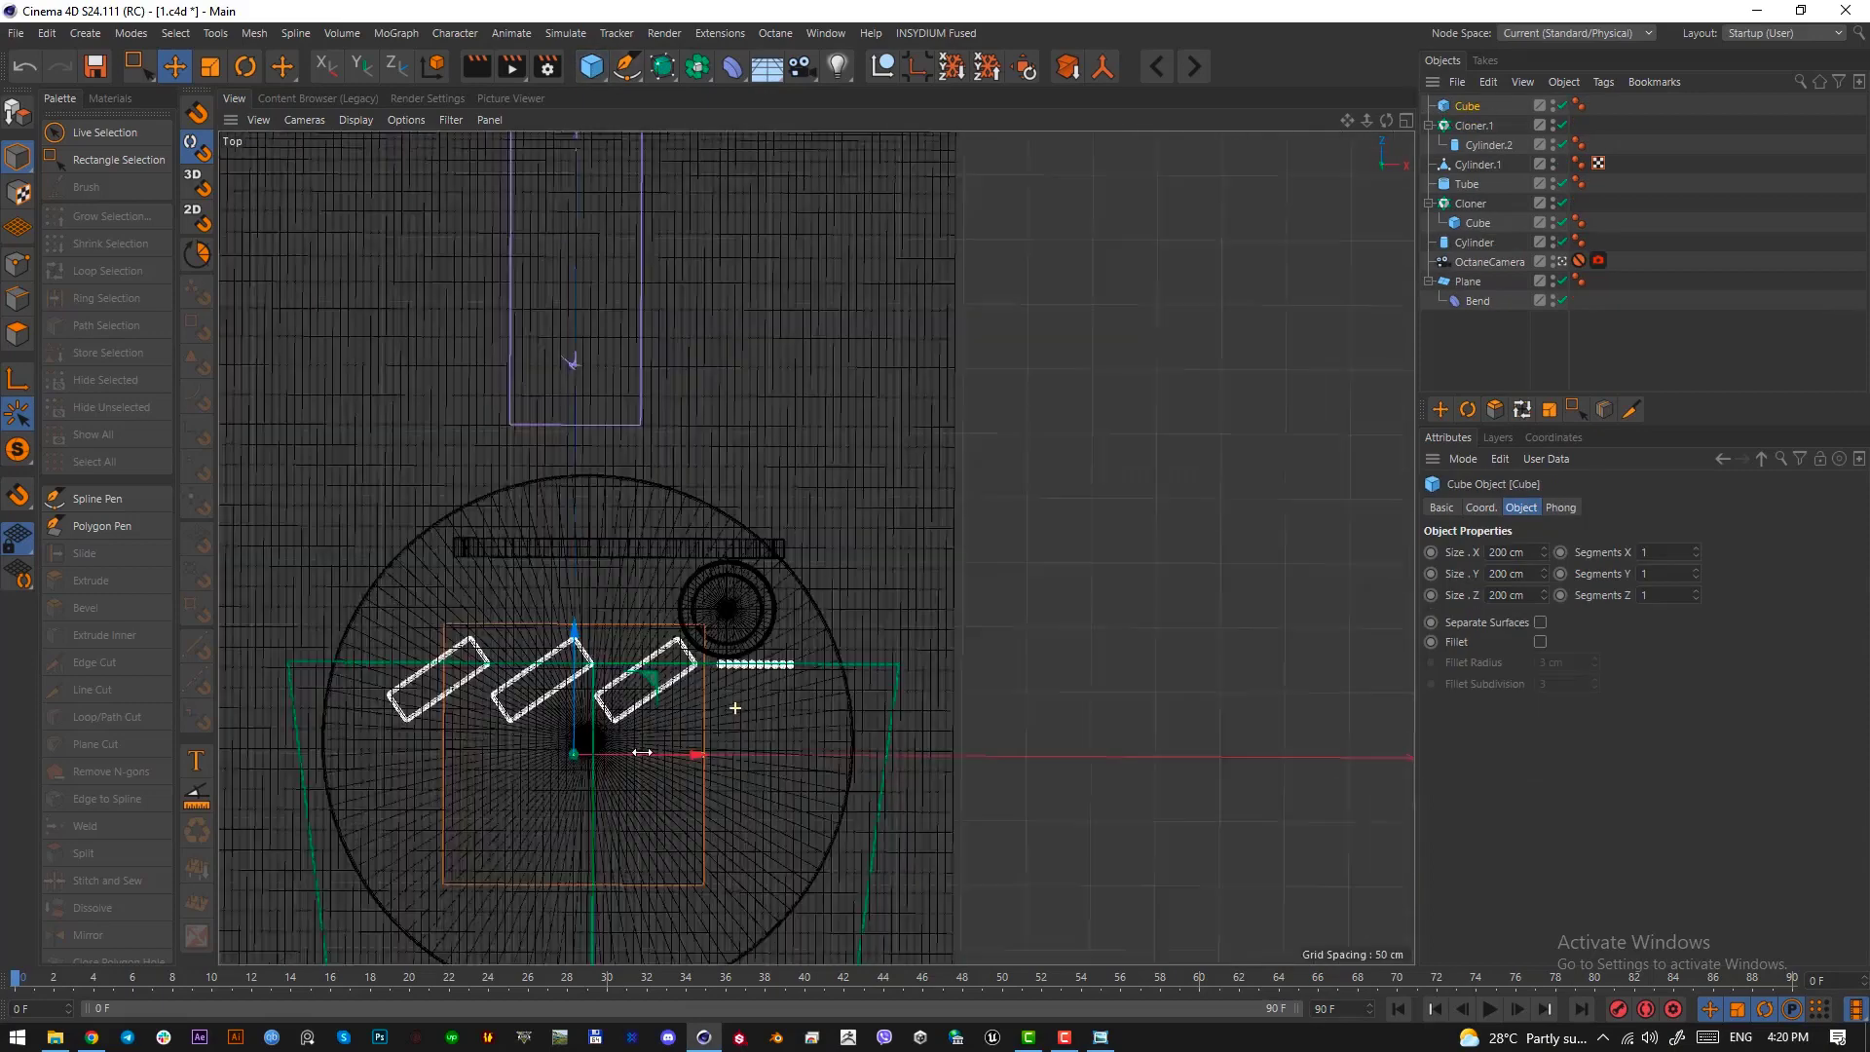
pyautogui.moveTo(784, 531); pyautogui.dragTo(792, 644)
pyautogui.moveTo(900, 692); pyautogui.dragTo(822, 690)
pyautogui.press('F1')
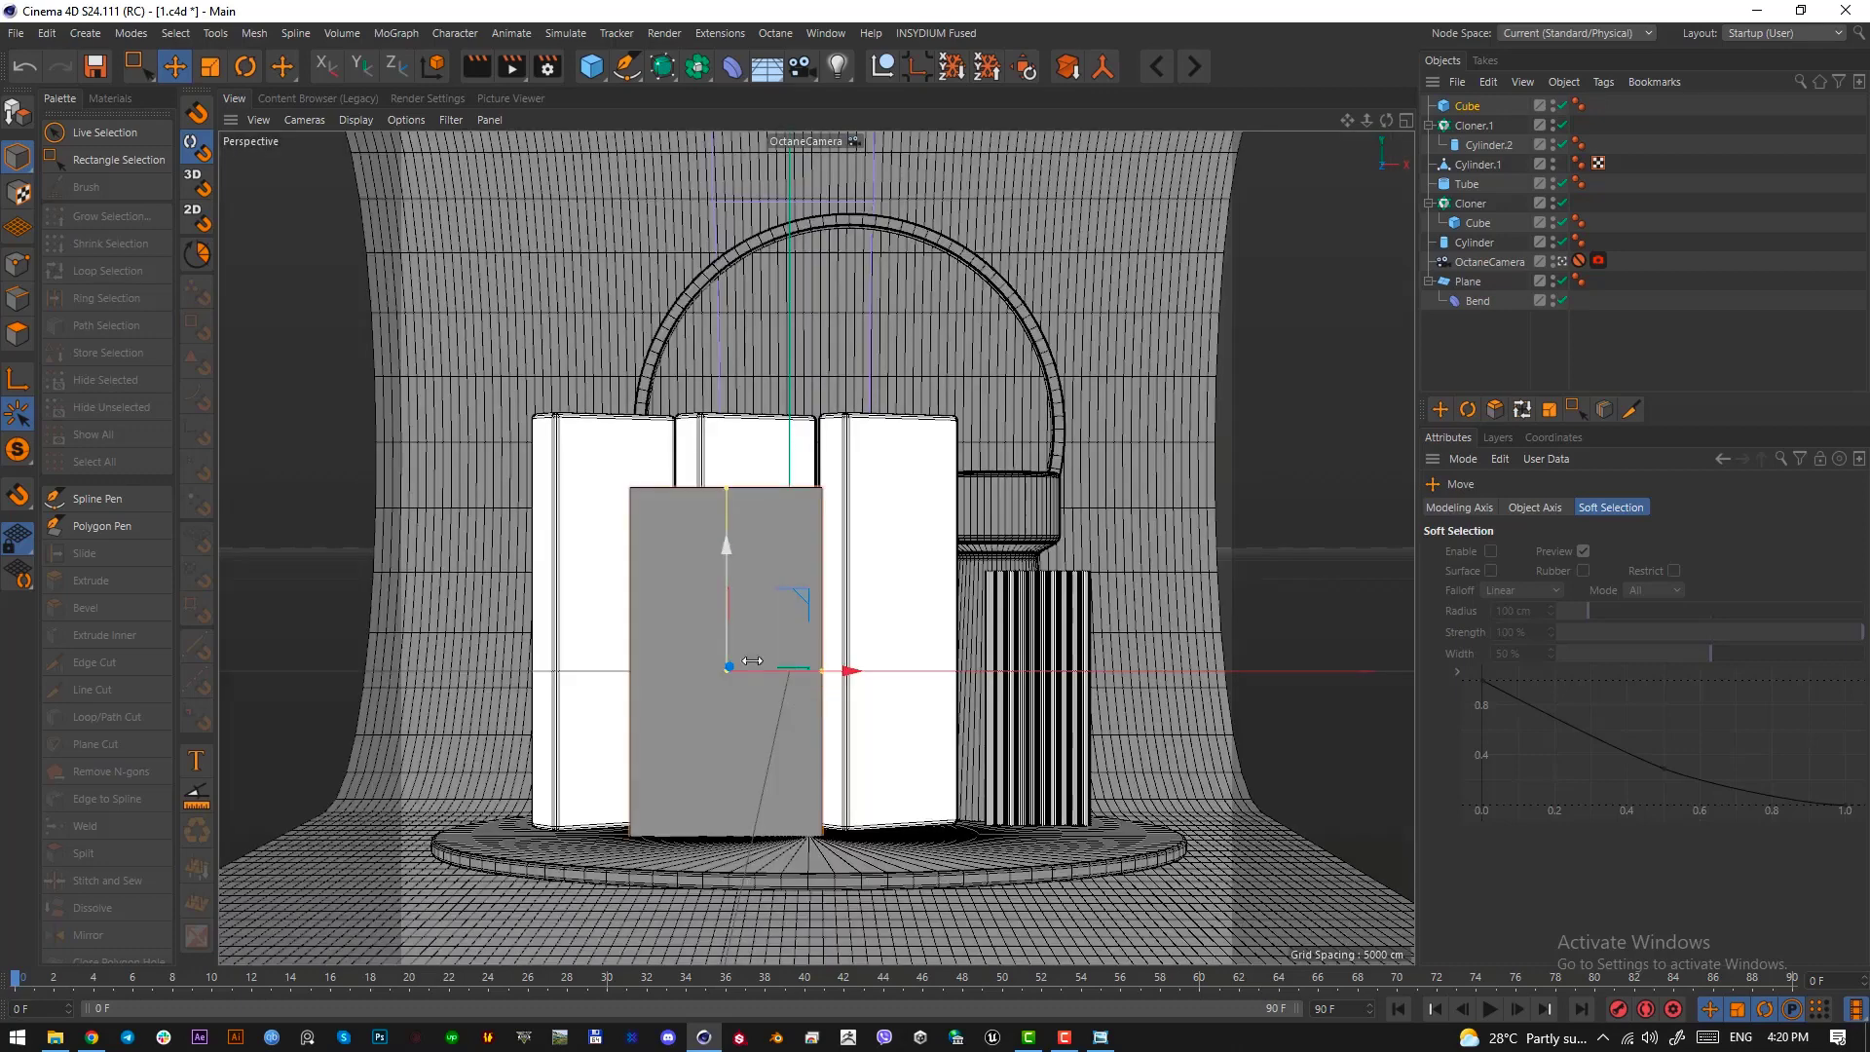
# Scale the slab to about 81 by 155 by 11 cm and lower it onto the platform in front of the blocks
pyautogui.press('t')
pyautogui.moveTo(913, 758); pyautogui.dragTo(755, 671)
pyautogui.press('e')
pyautogui.moveTo(696, 582); pyautogui.dragTo(703, 602)
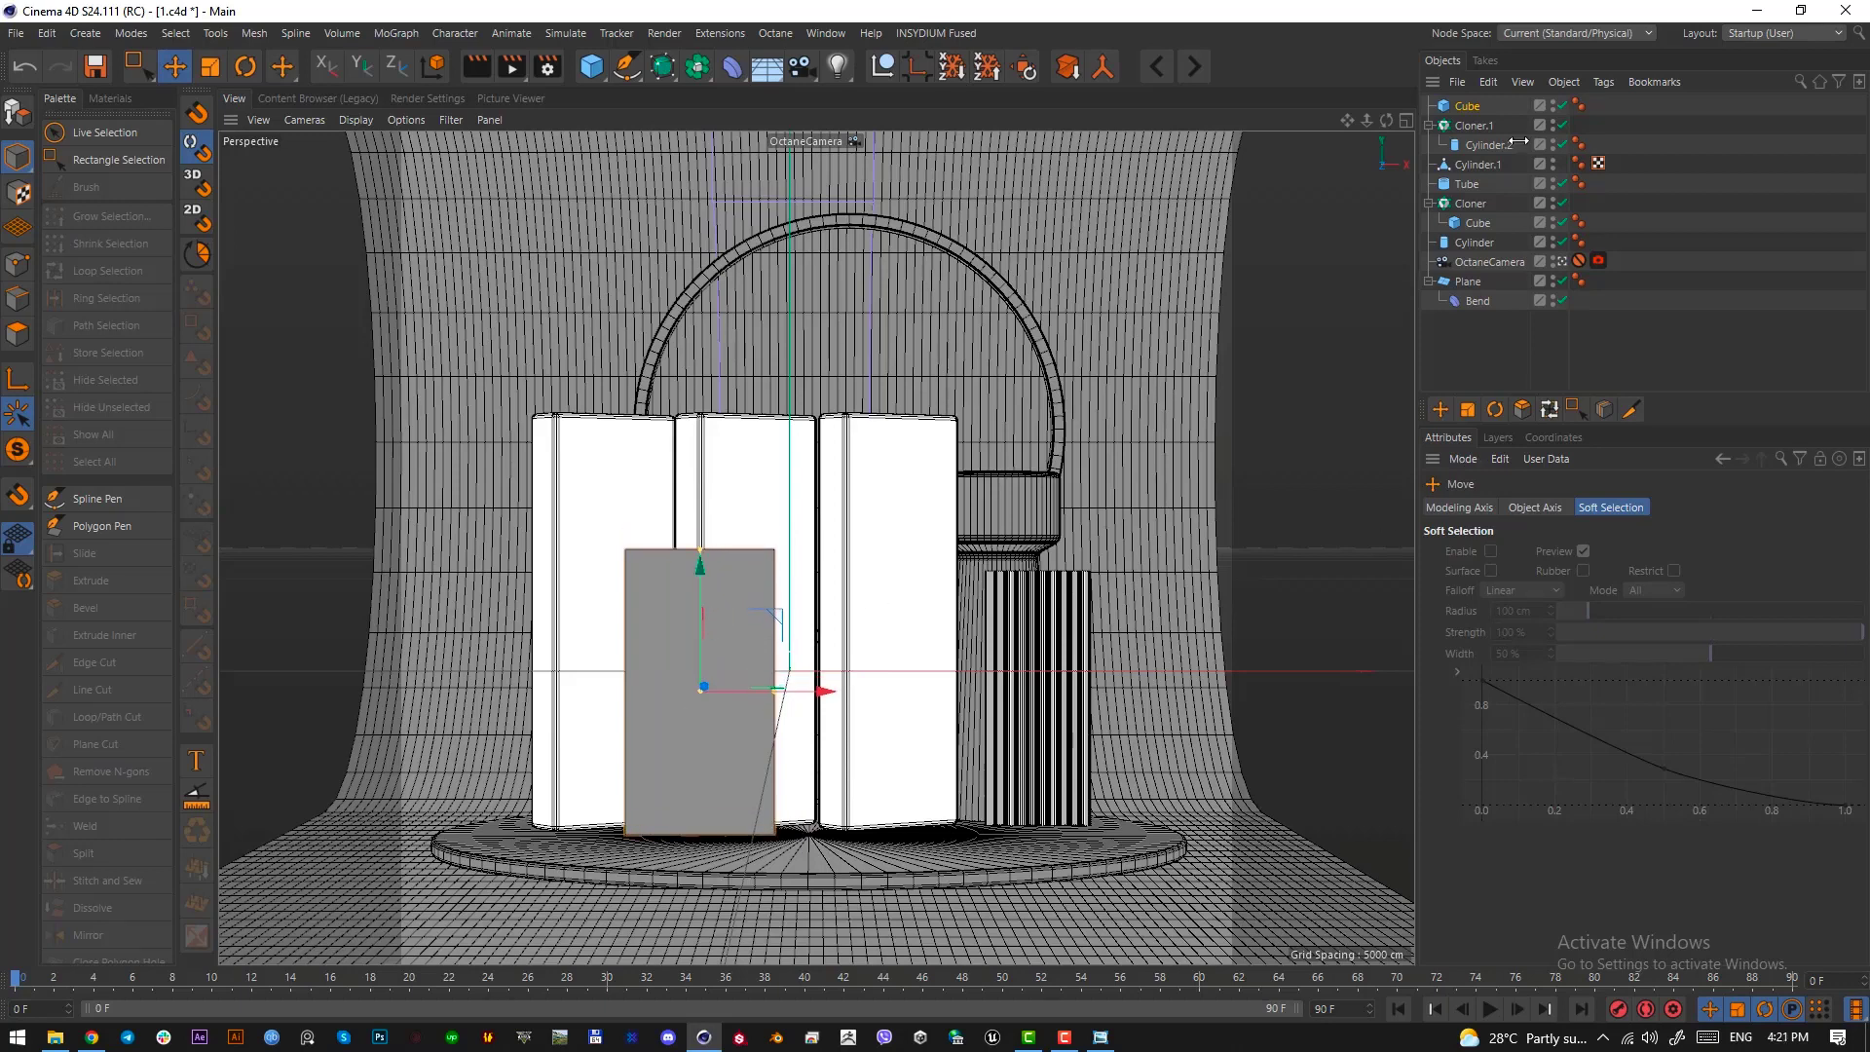
# Divide the slab into horizontal strips with 1 segment in X and 14 segments in Y, matching the reference panel
pyautogui.click(1468, 109)
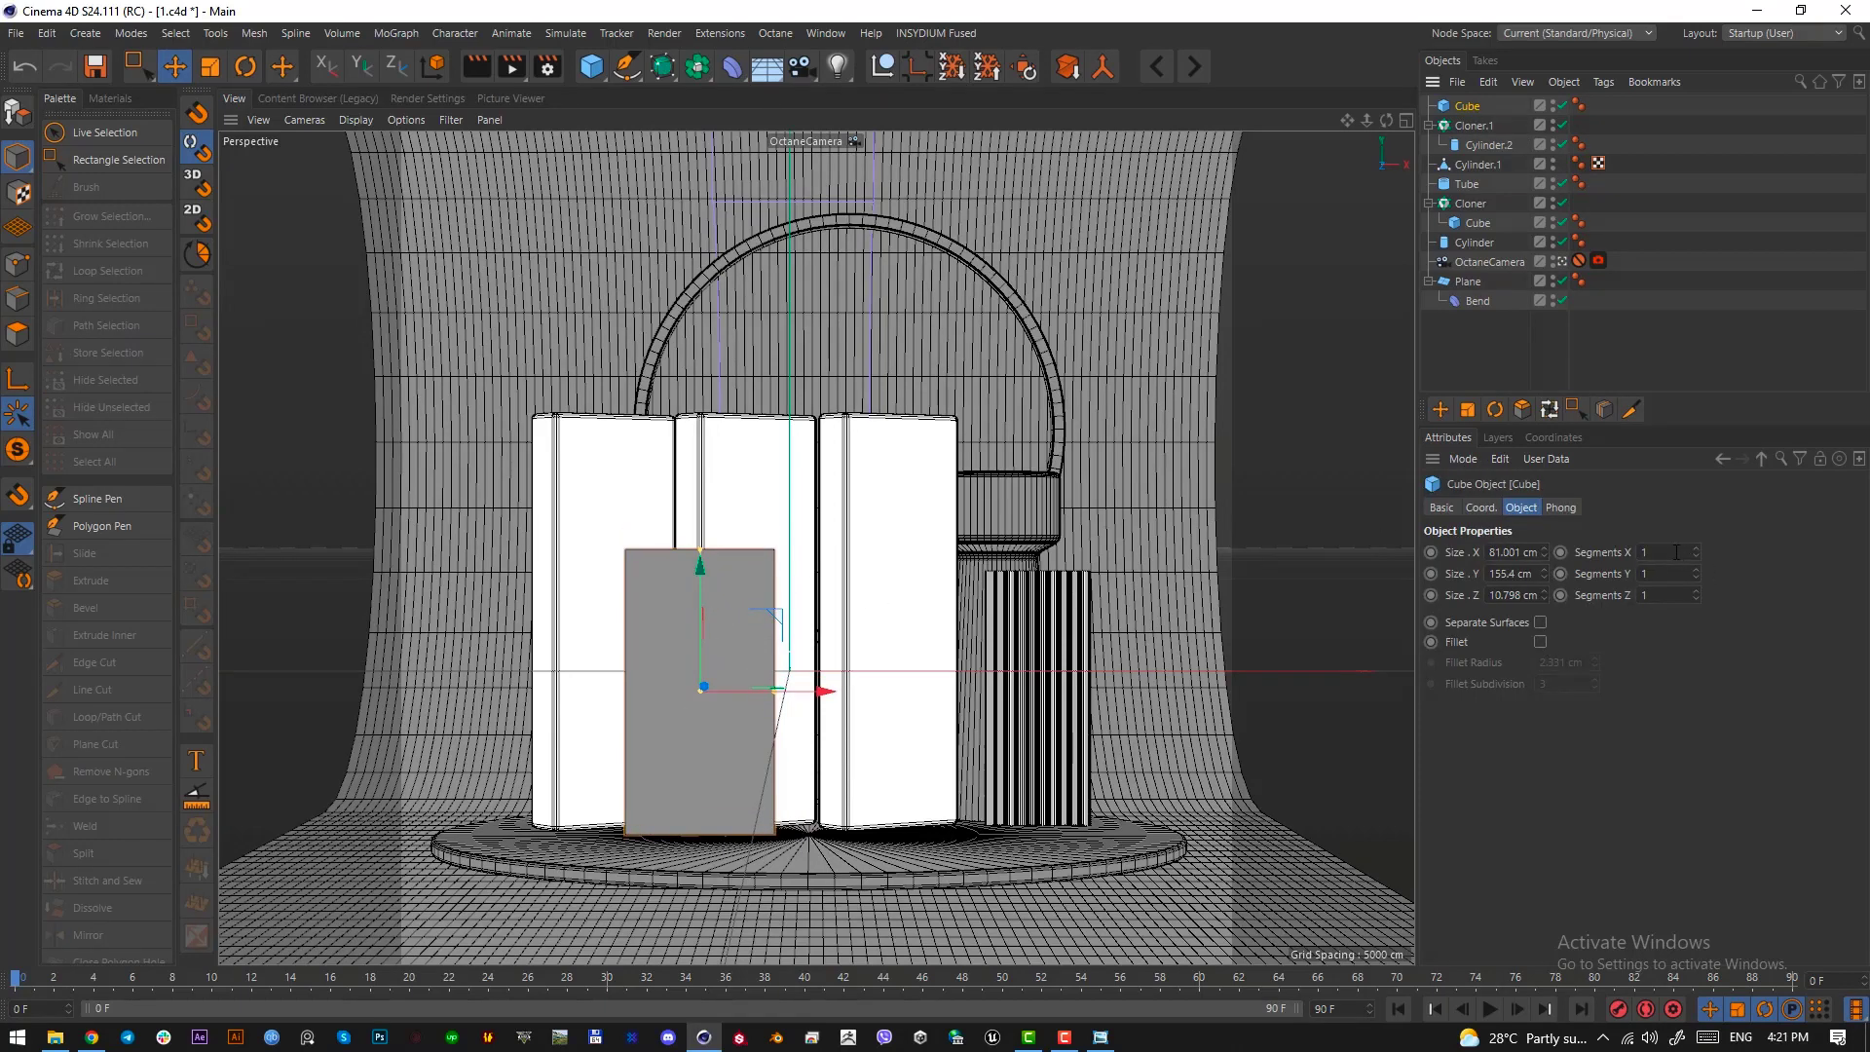
pyautogui.scroll(4, 1677, 553)
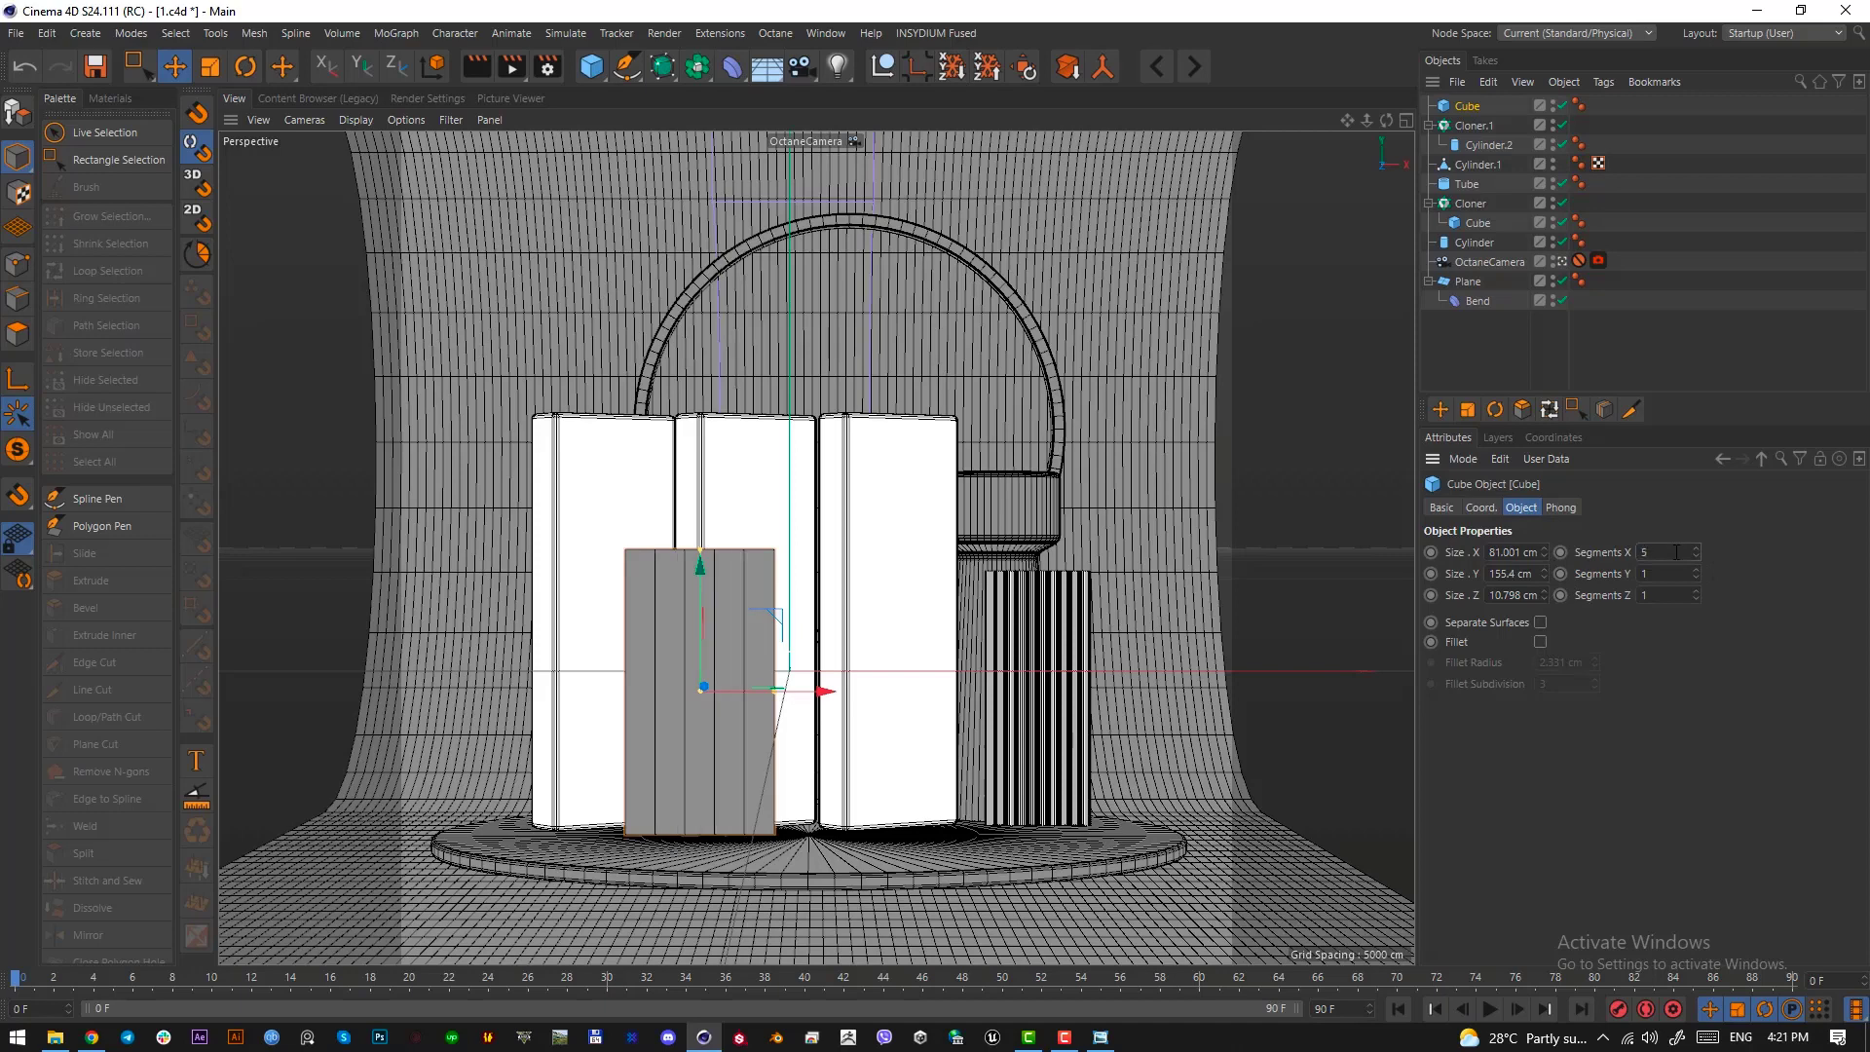
pyautogui.scroll(7, 1676, 570)
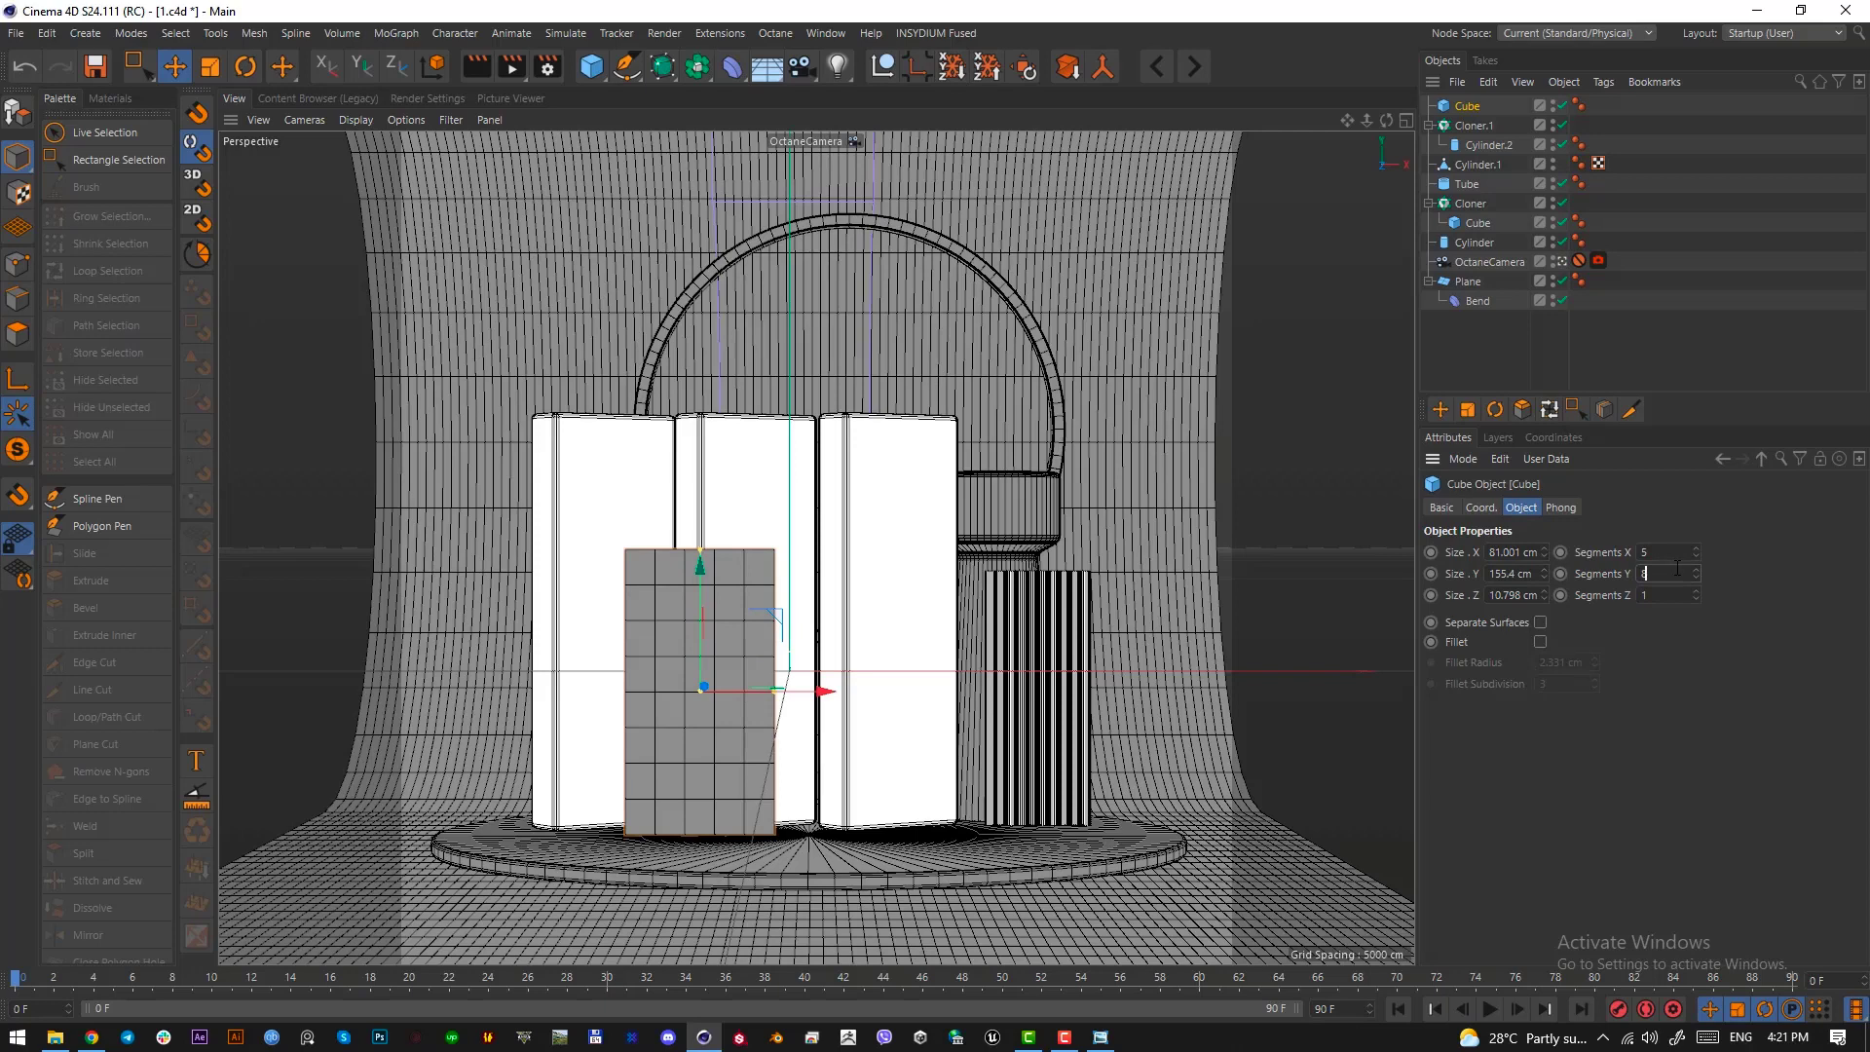
pyautogui.click(1101, 1037)
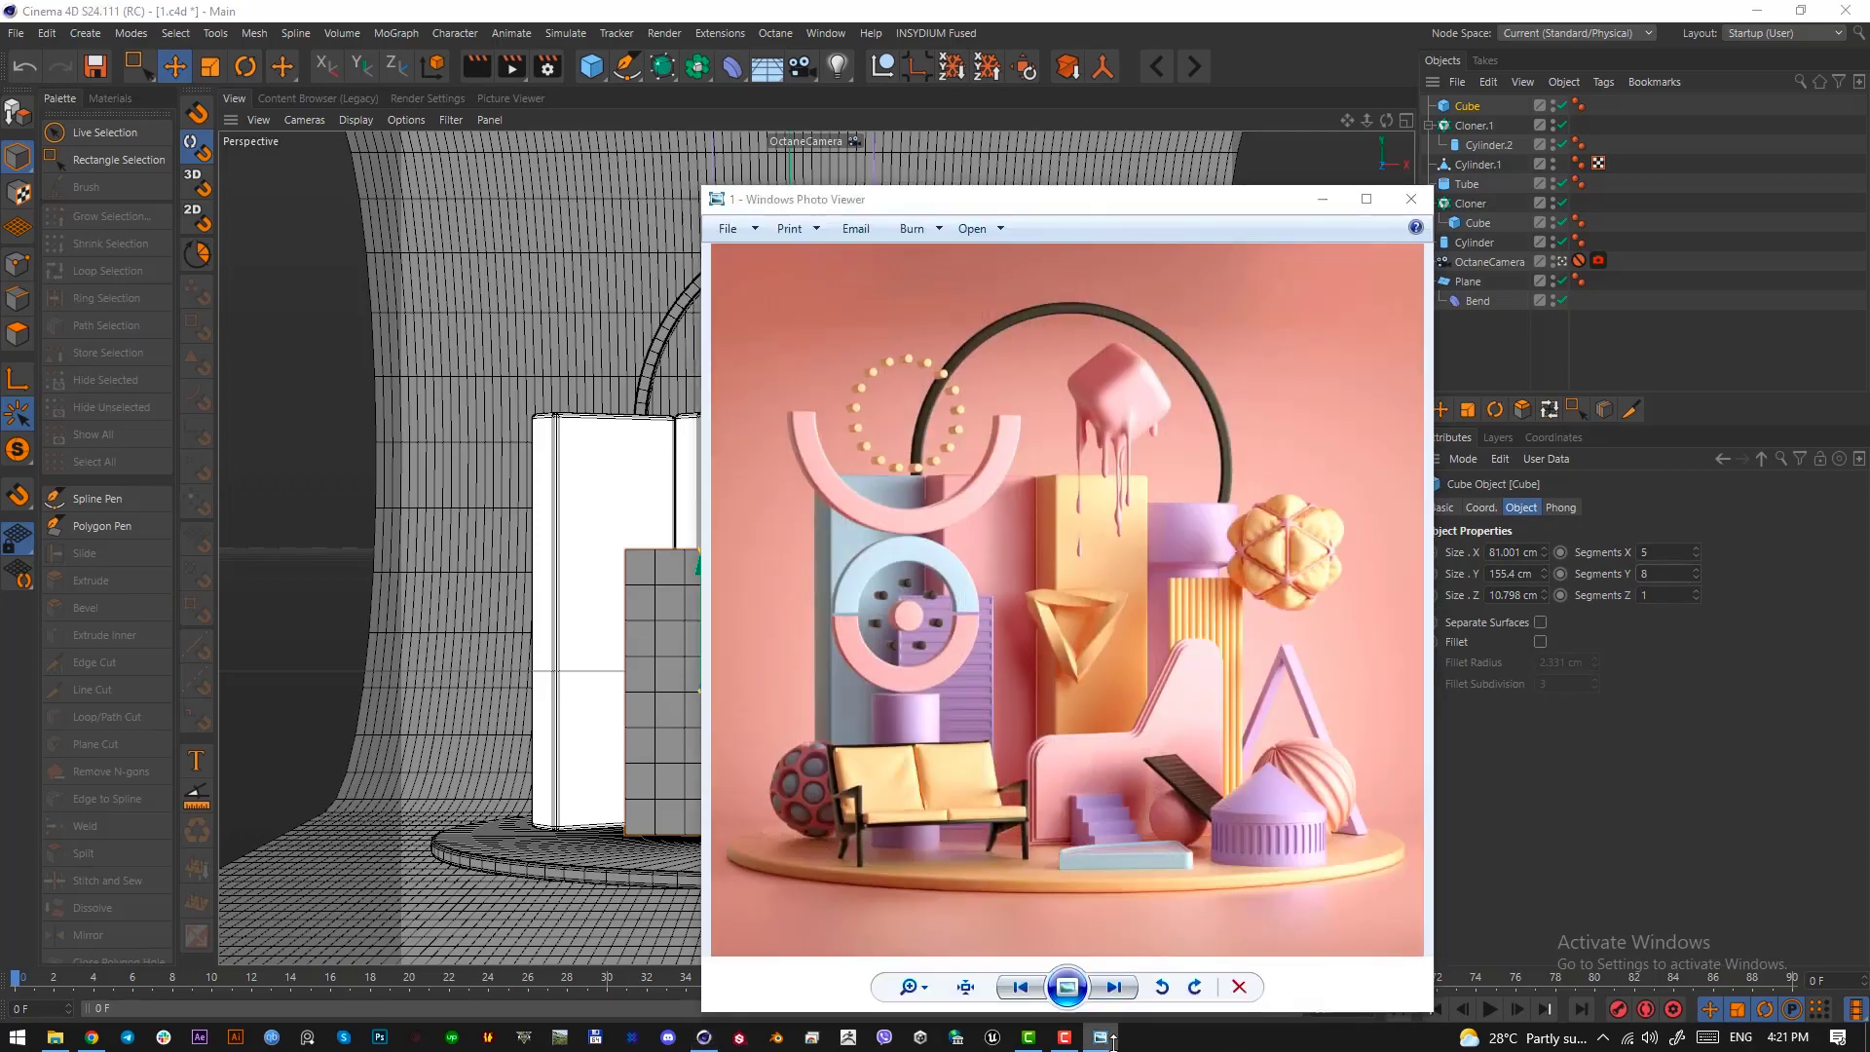
pyautogui.click(1666, 556)
pyautogui.write('1')
pyautogui.press('Return')
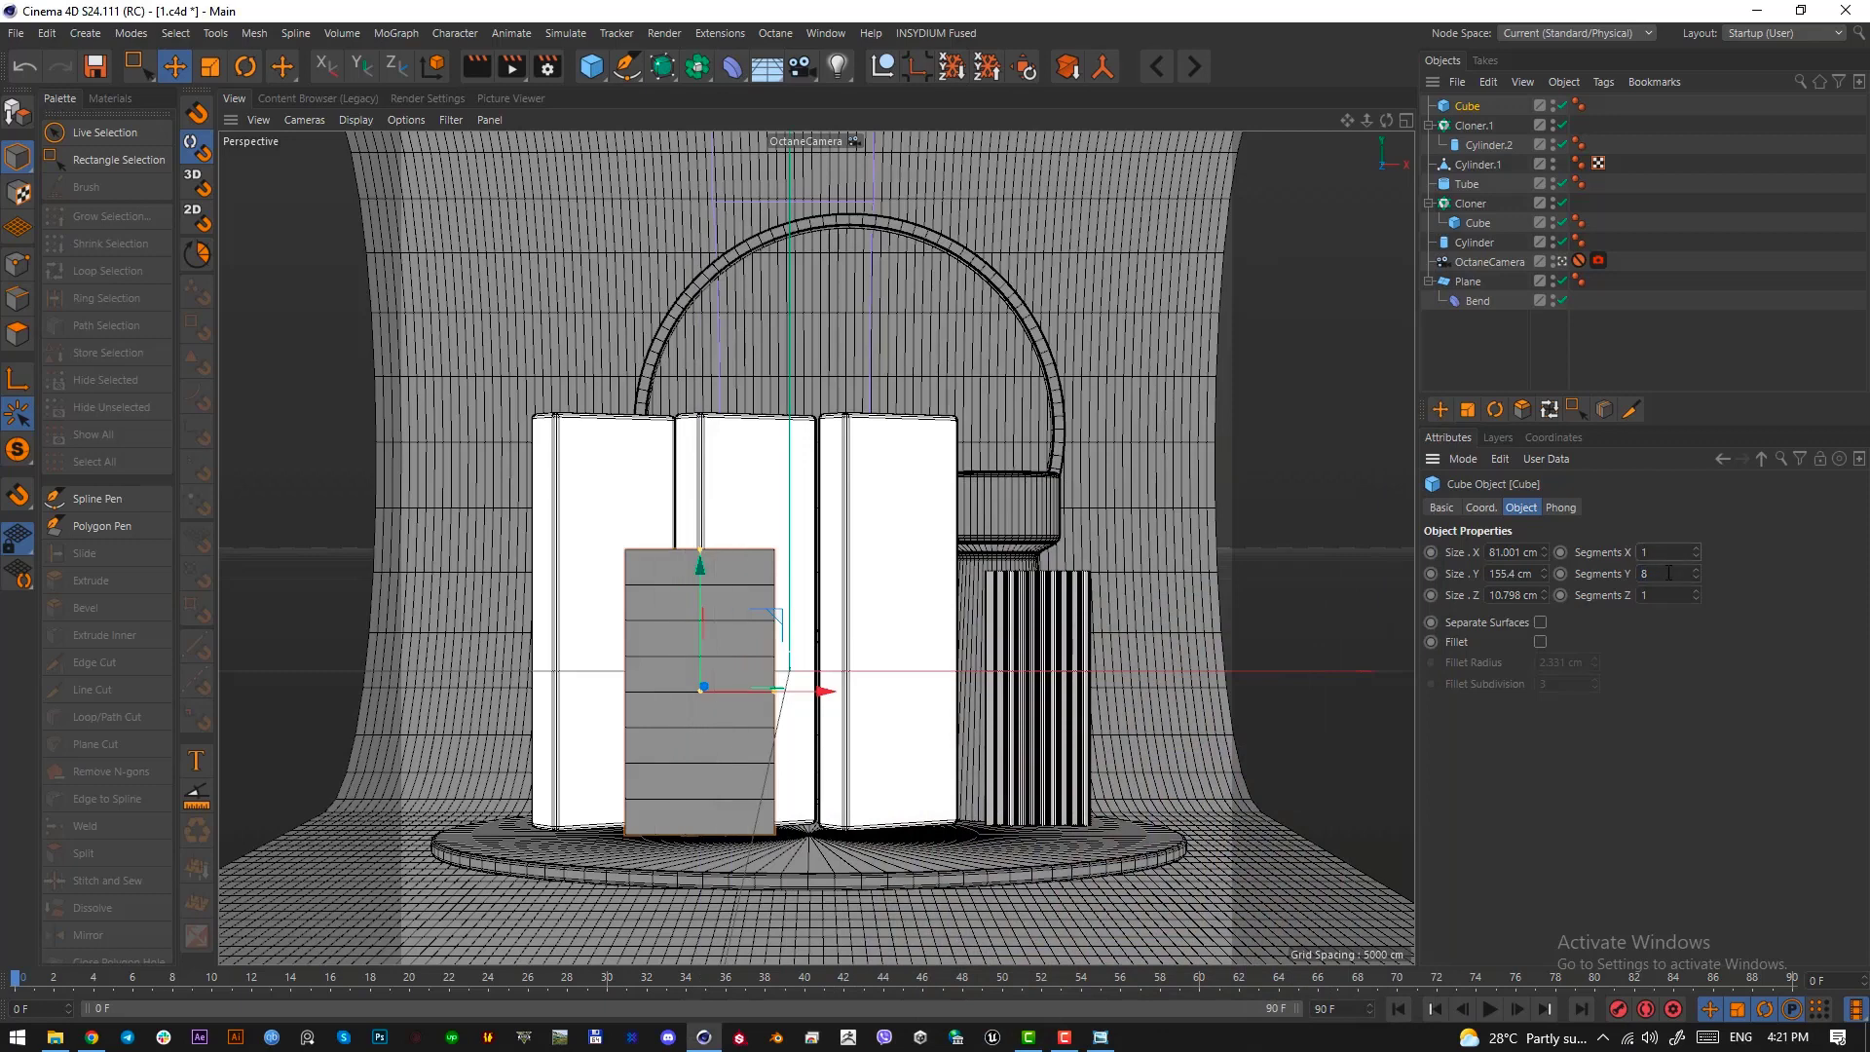
pyautogui.scroll(6, 1669, 574)
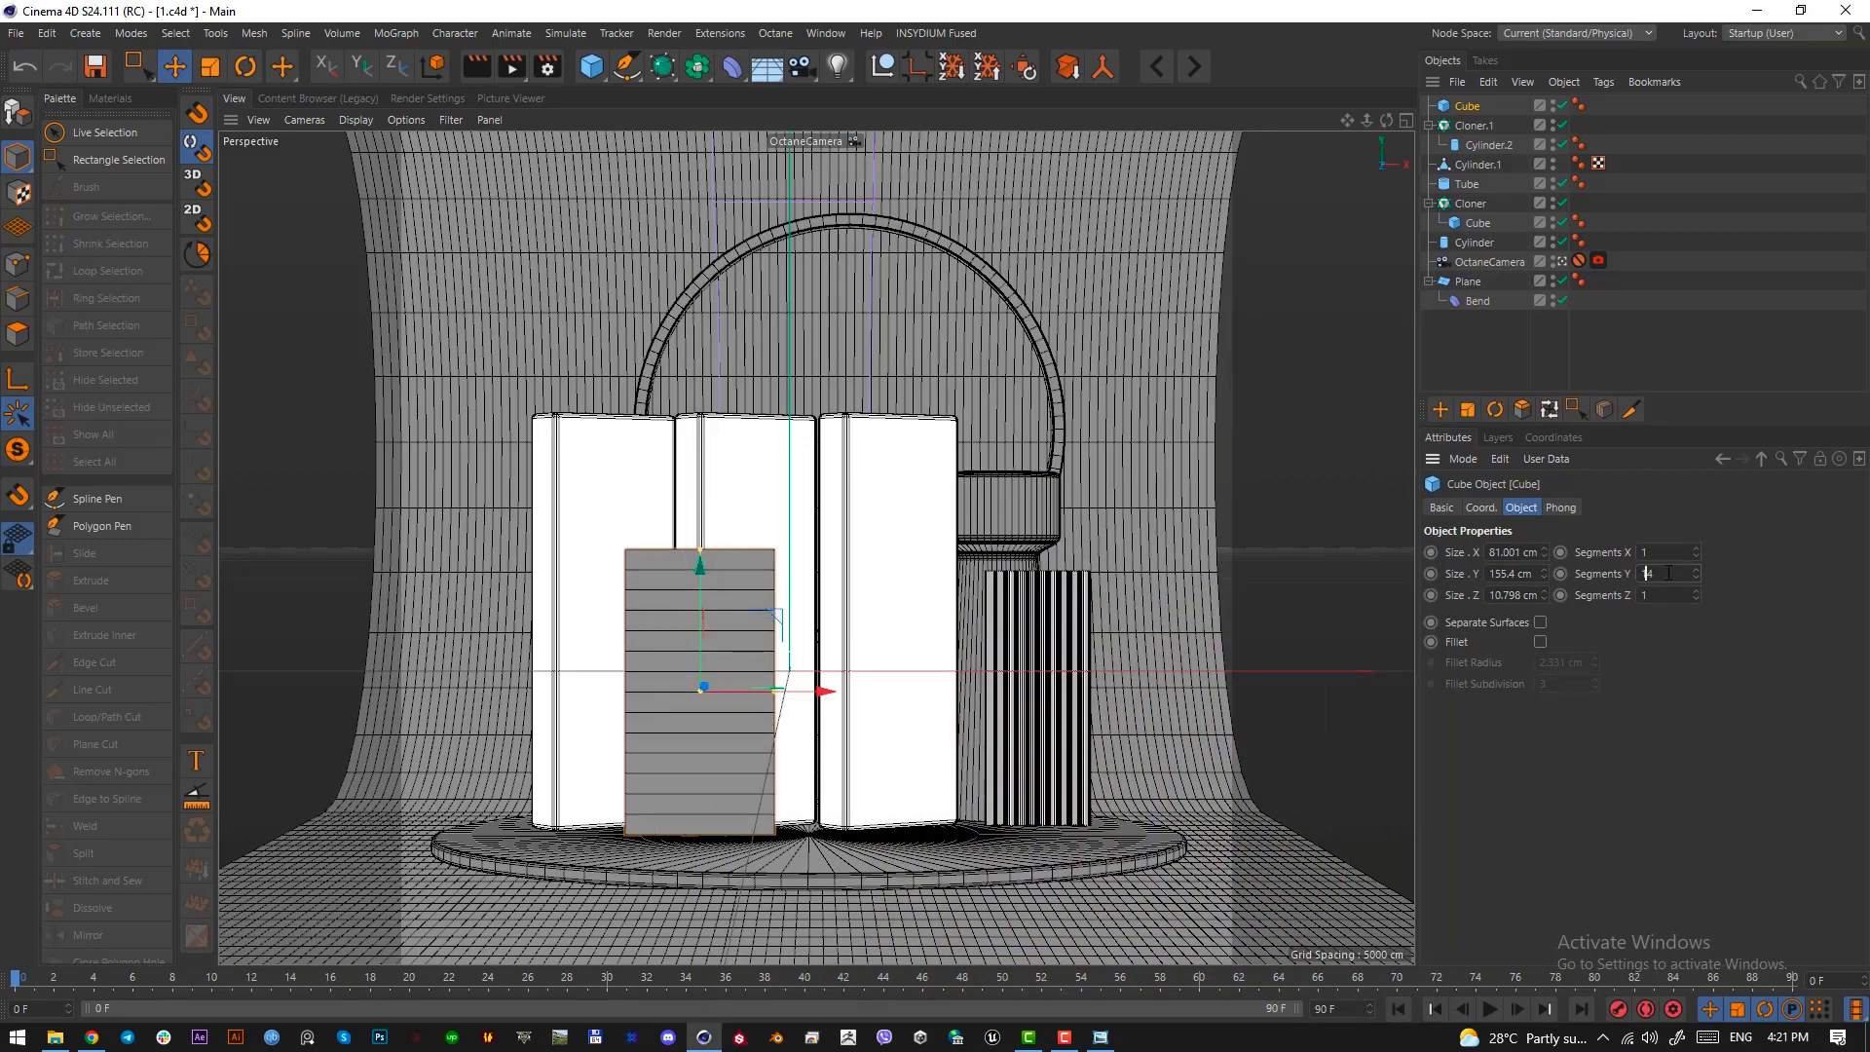
# Enable the slab's fillet and set its radius to 1 cm, then deselect the slab
pyautogui.click(1540, 642)
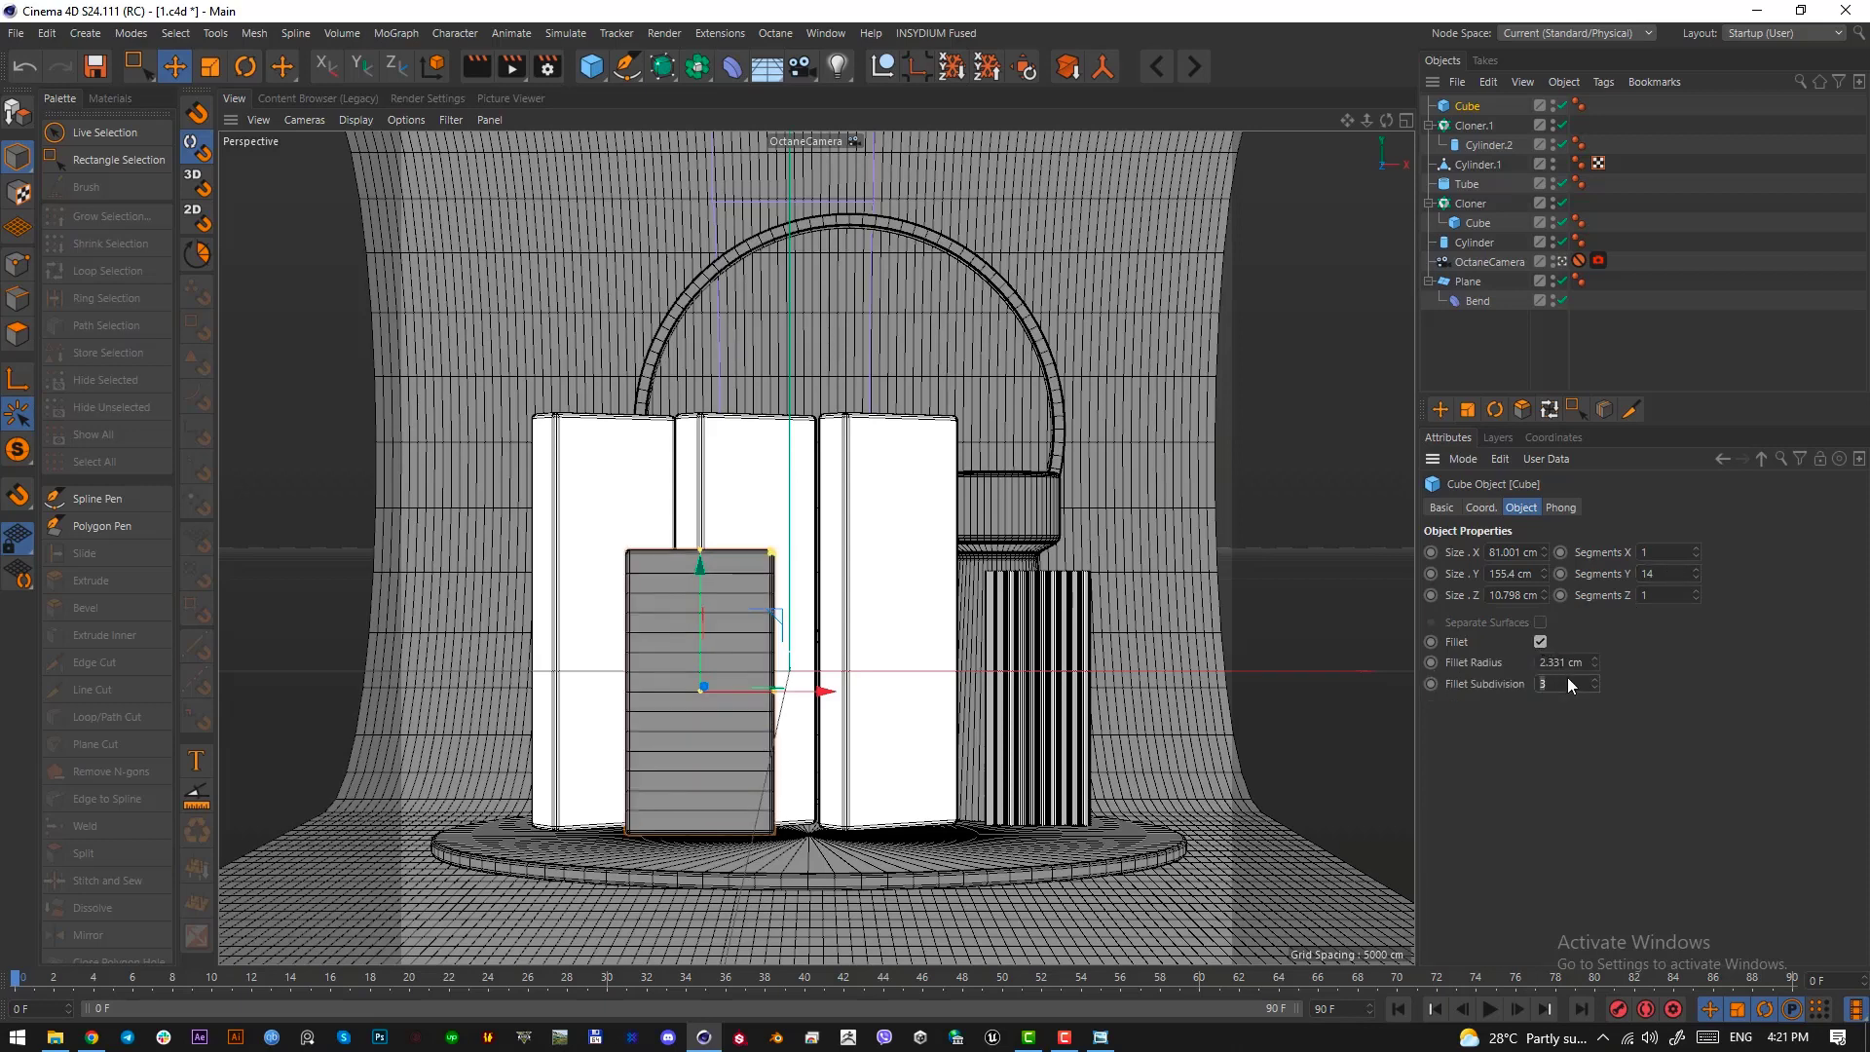
pyautogui.doubleClick(1561, 662)
pyautogui.write('1')
pyautogui.press('Return')
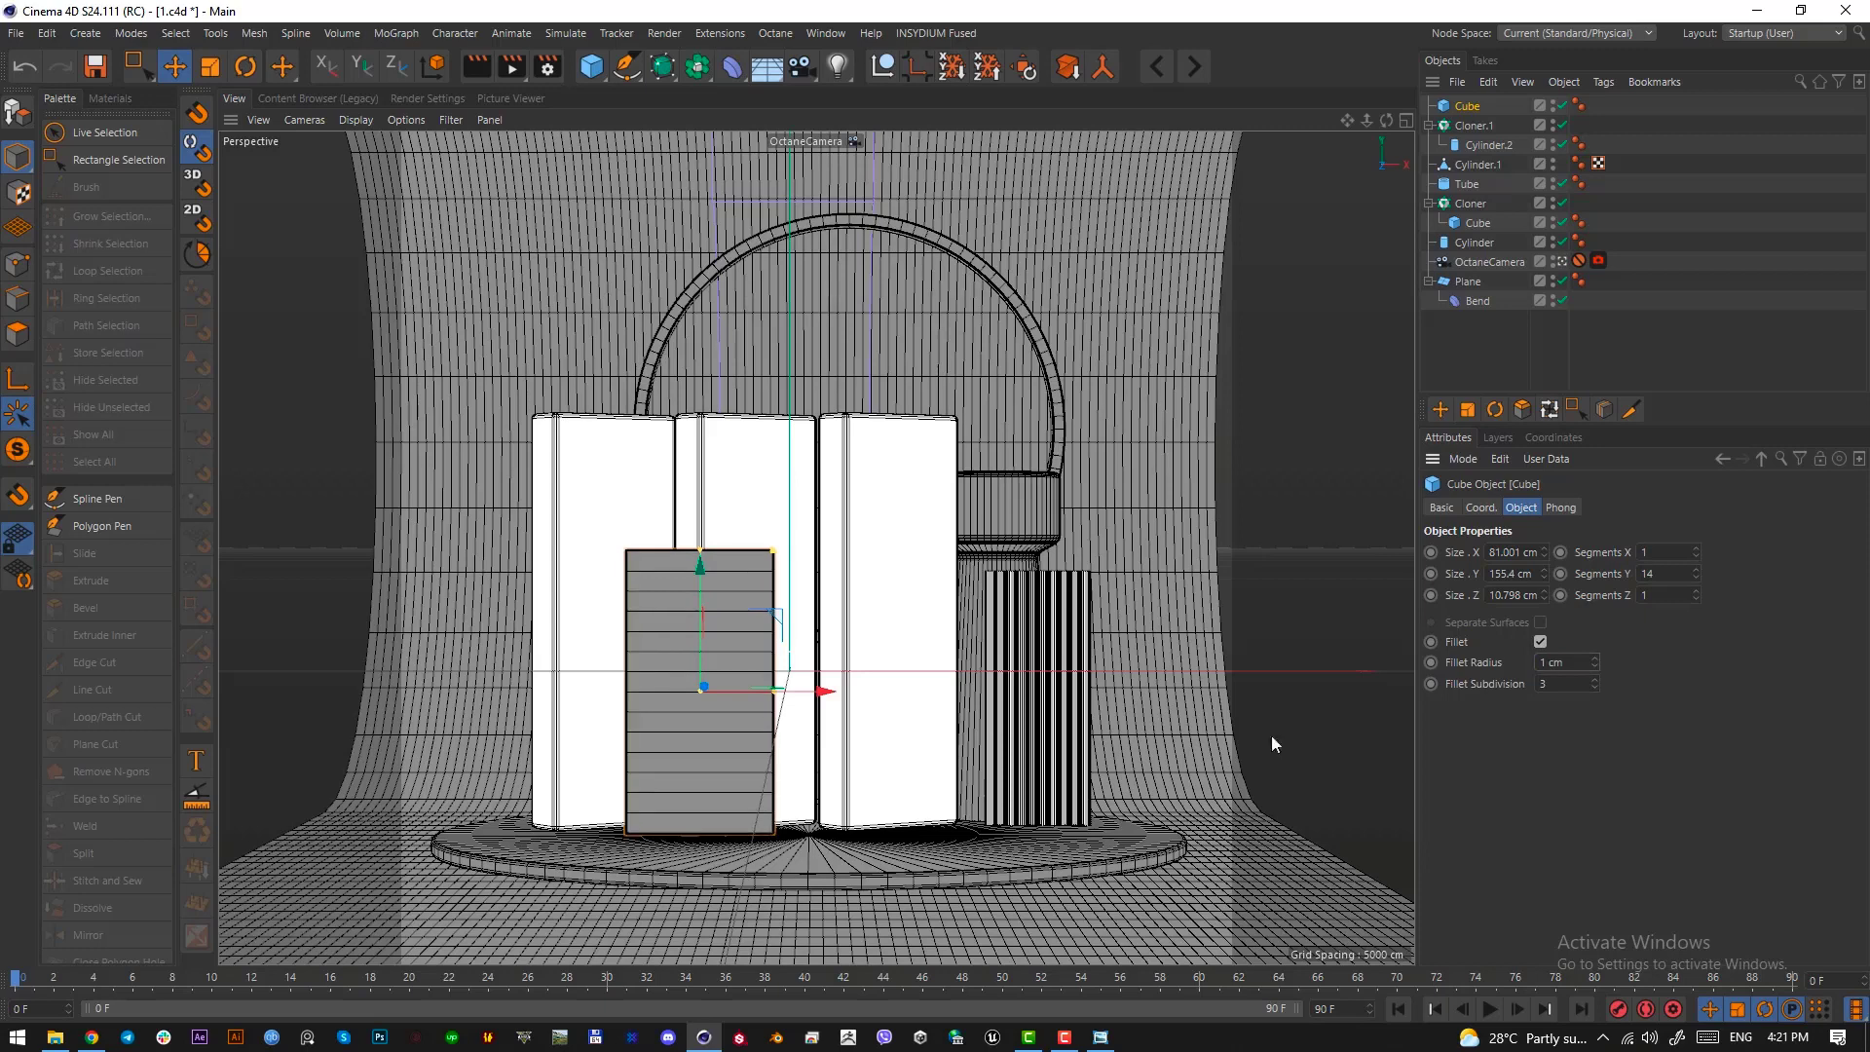
pyautogui.click(1527, 347)
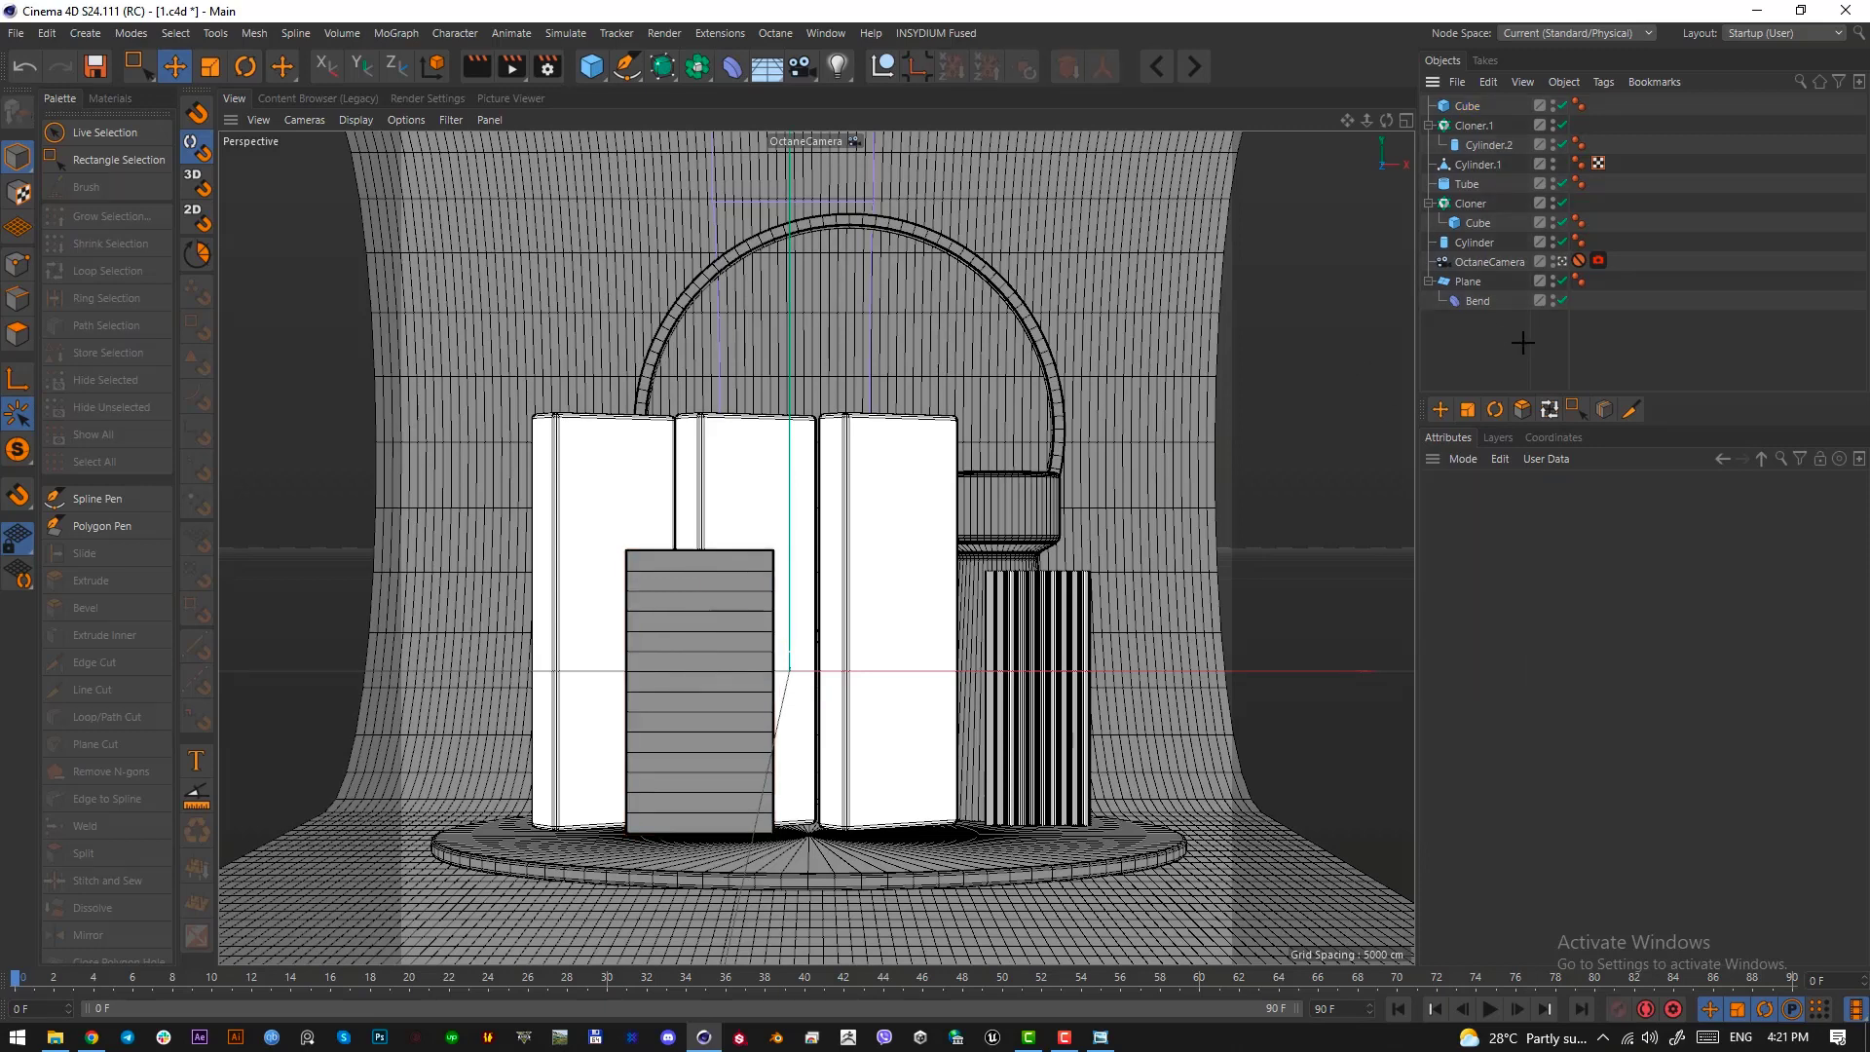
# Convert the slab cube to an editable polygon object and leave the OctaneCamera view for a free close-up of it
pyautogui.click(1468, 104)
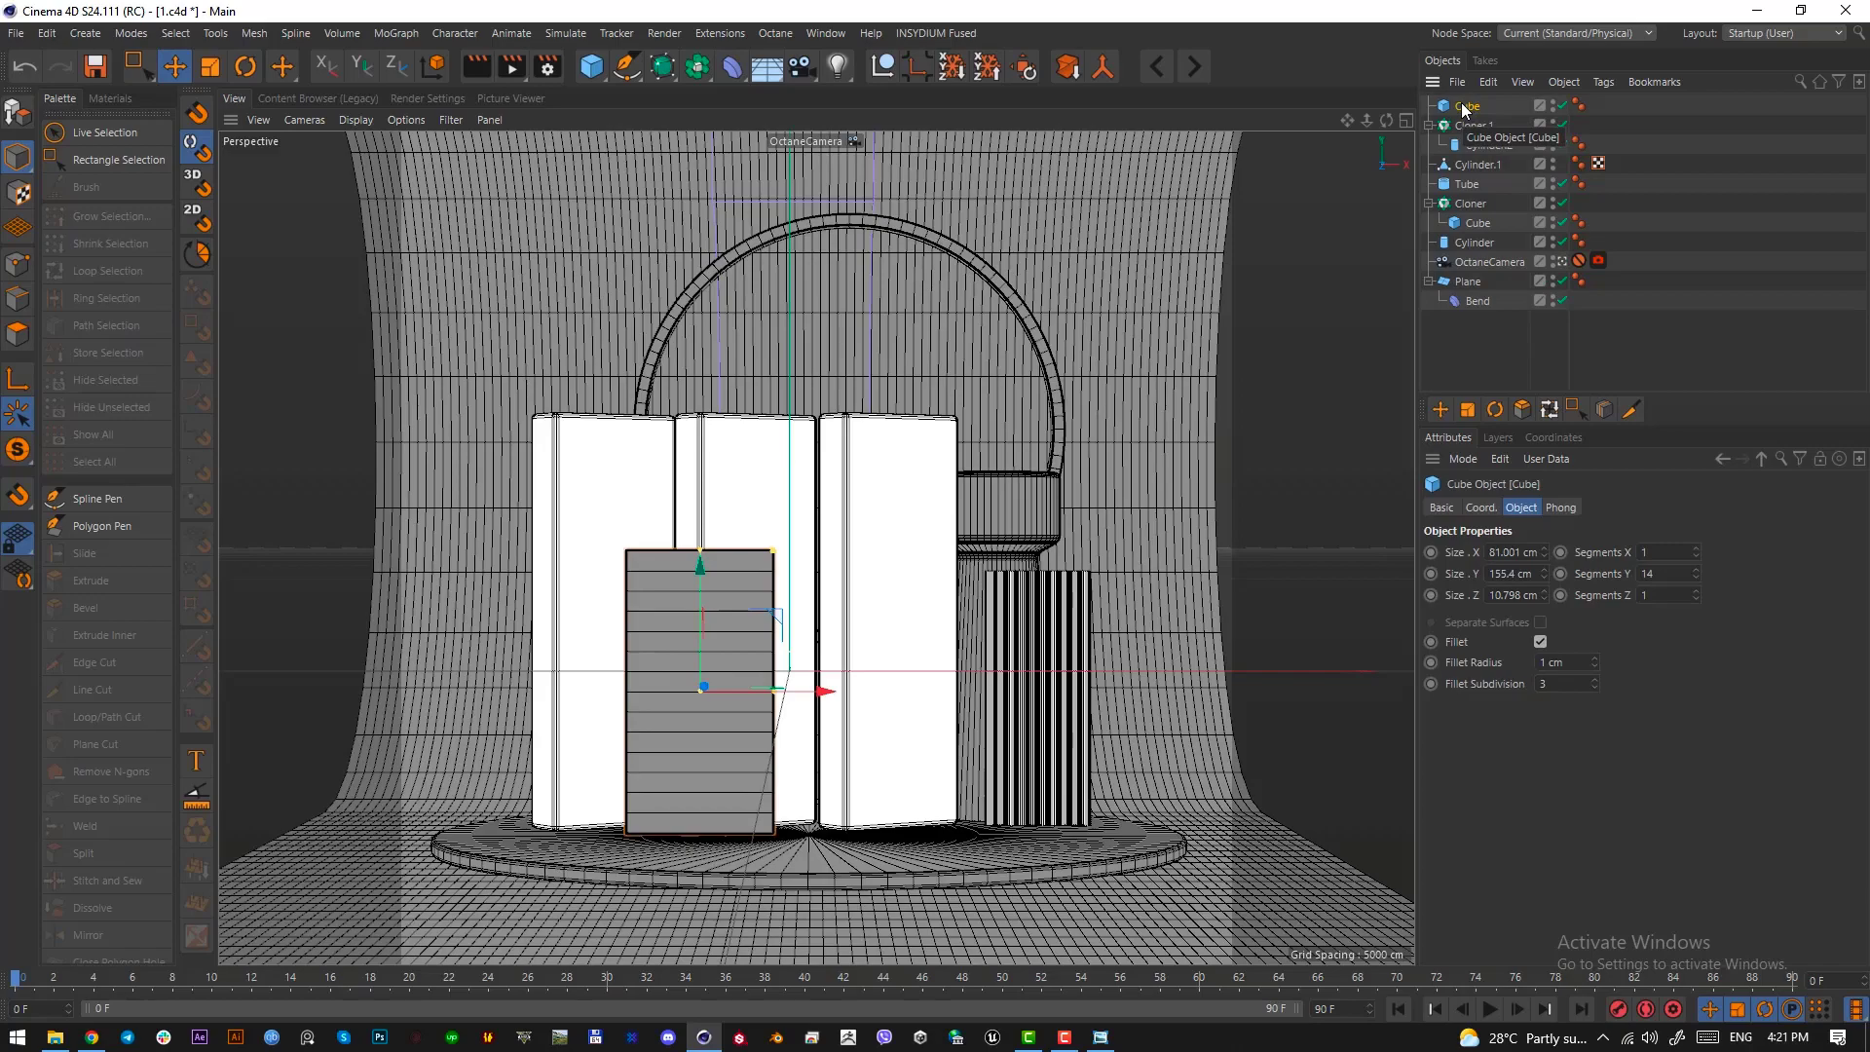
pyautogui.press('c')
pyautogui.click(1561, 260)
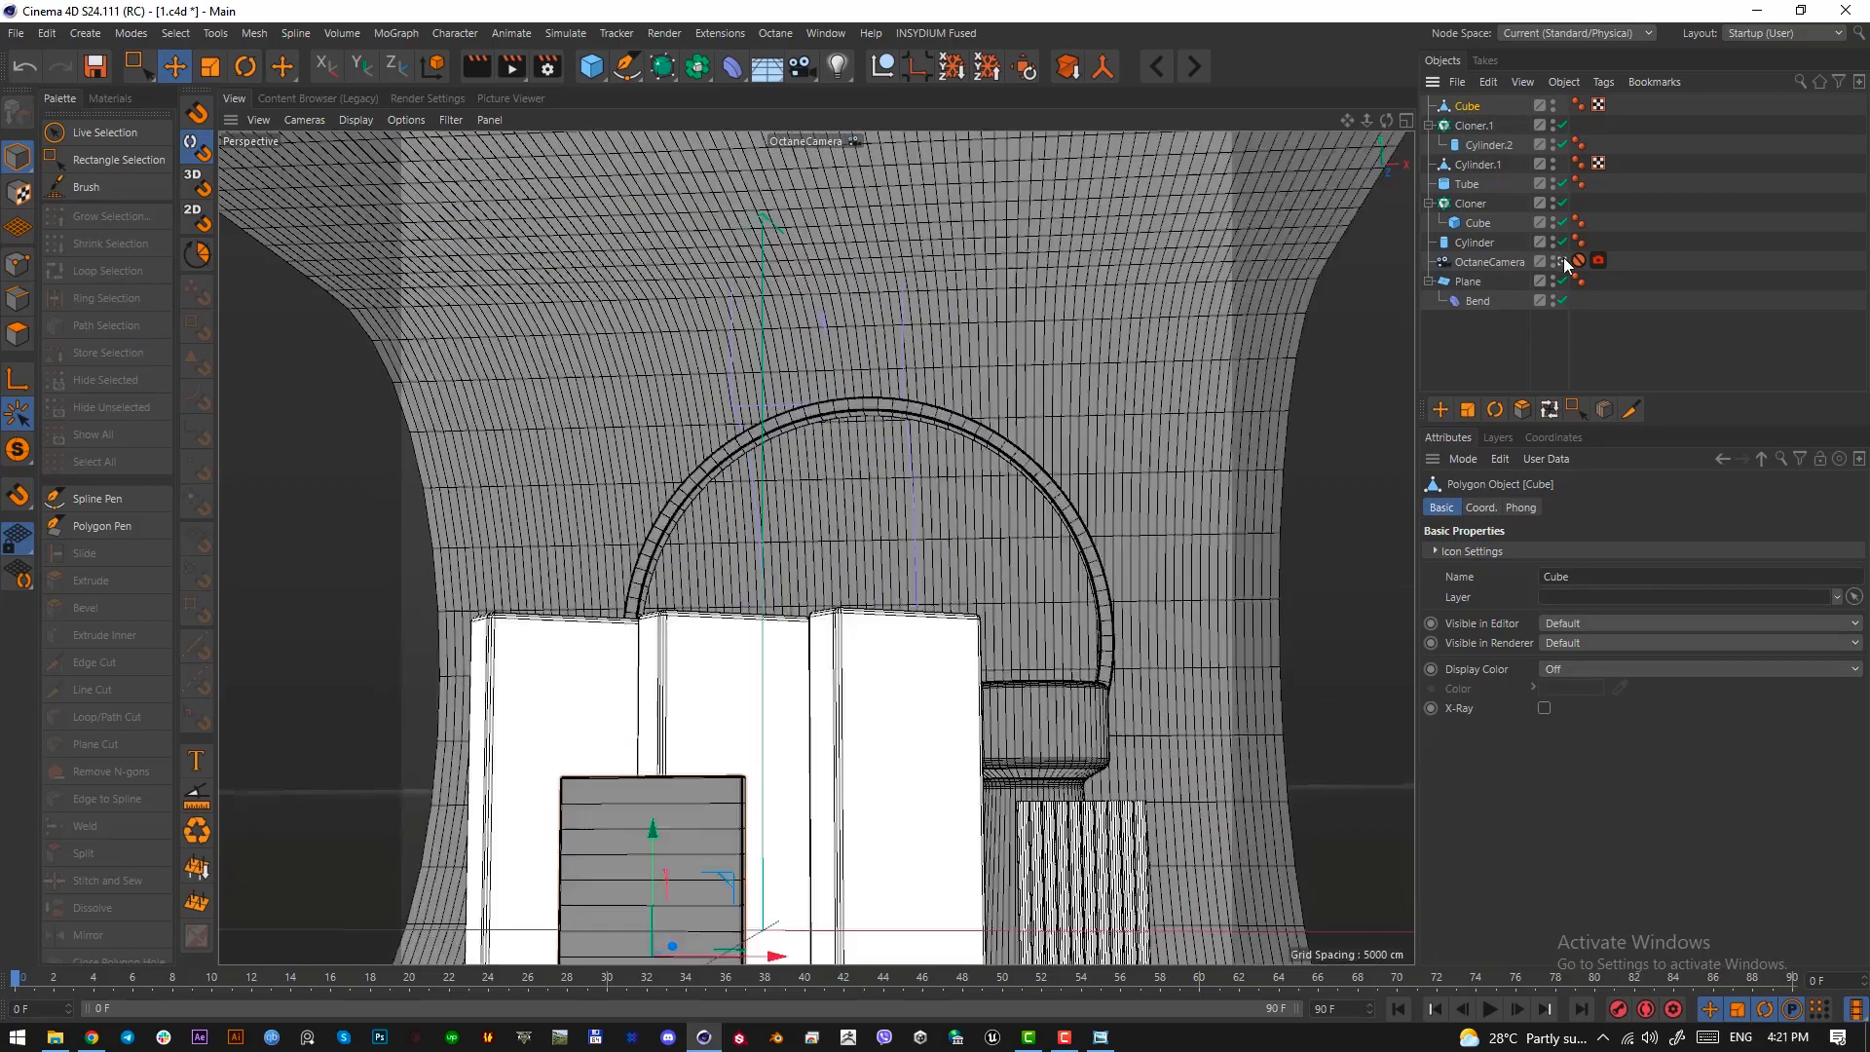
pyautogui.scroll(-10, 865, 565)
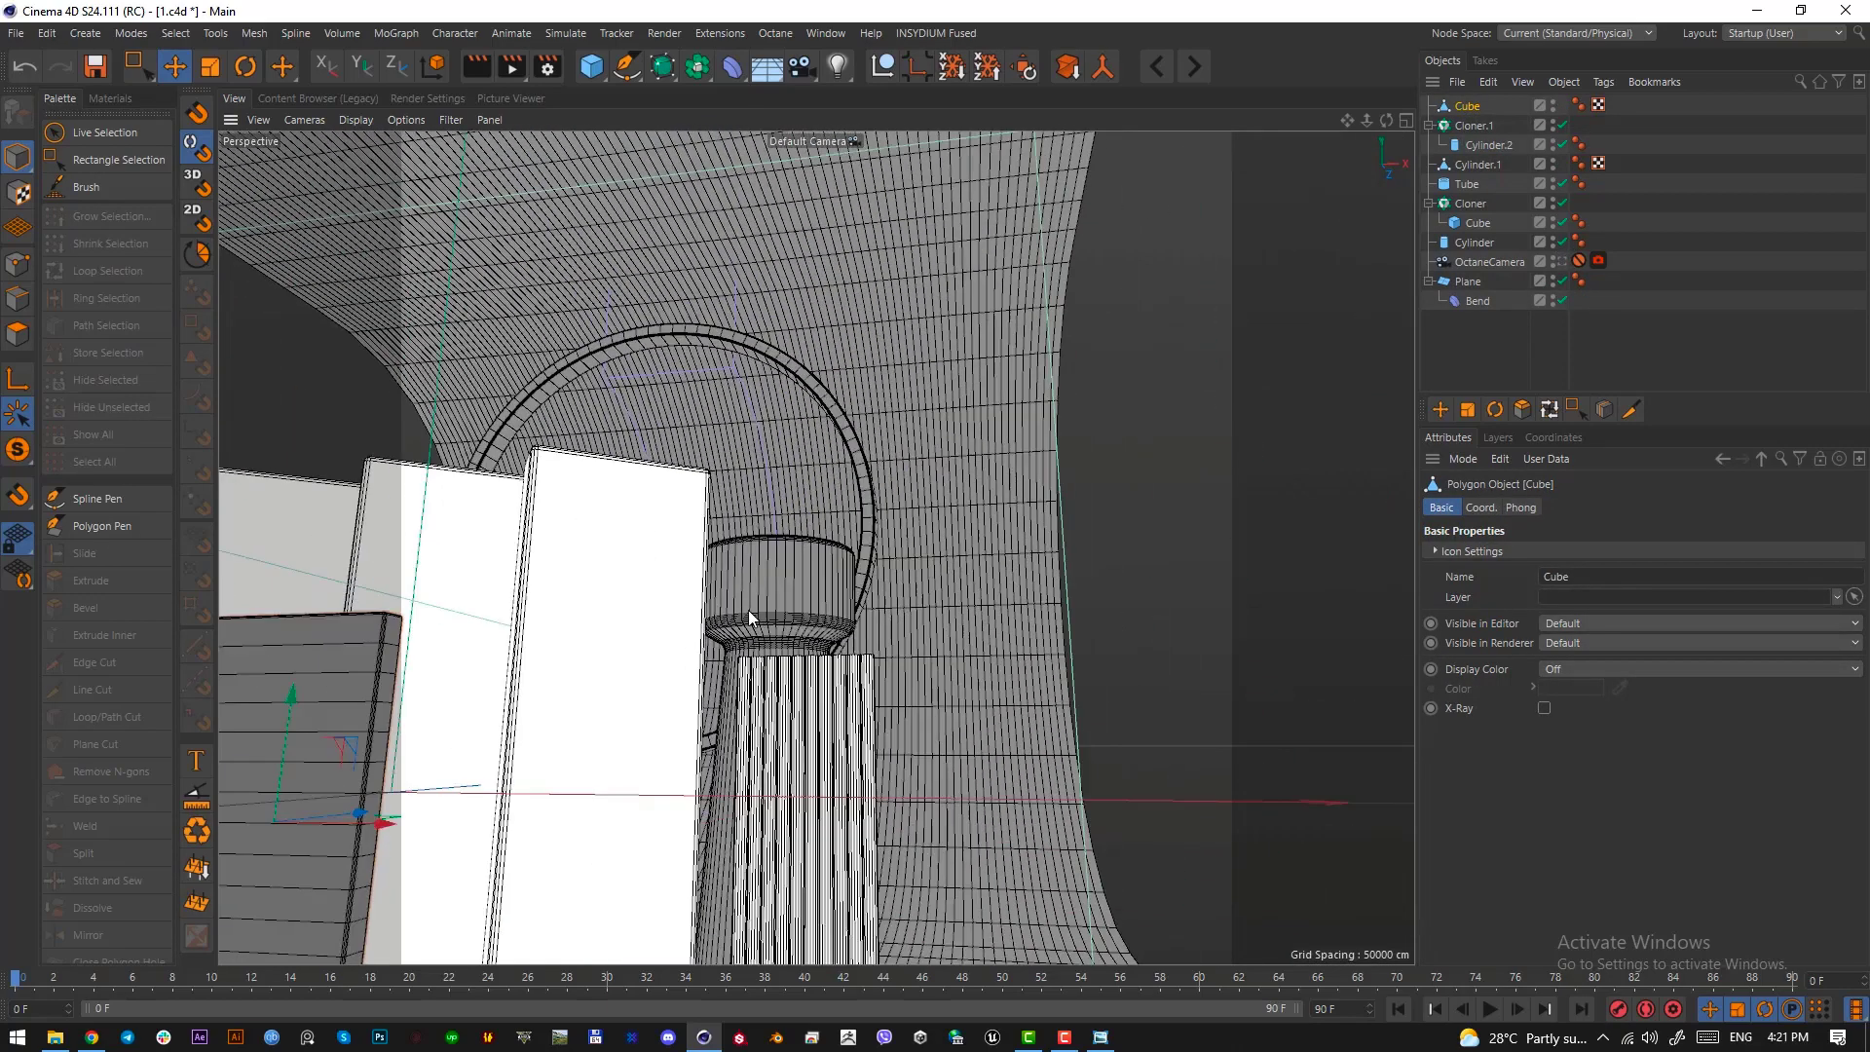
pyautogui.scroll(3, 850, 670)
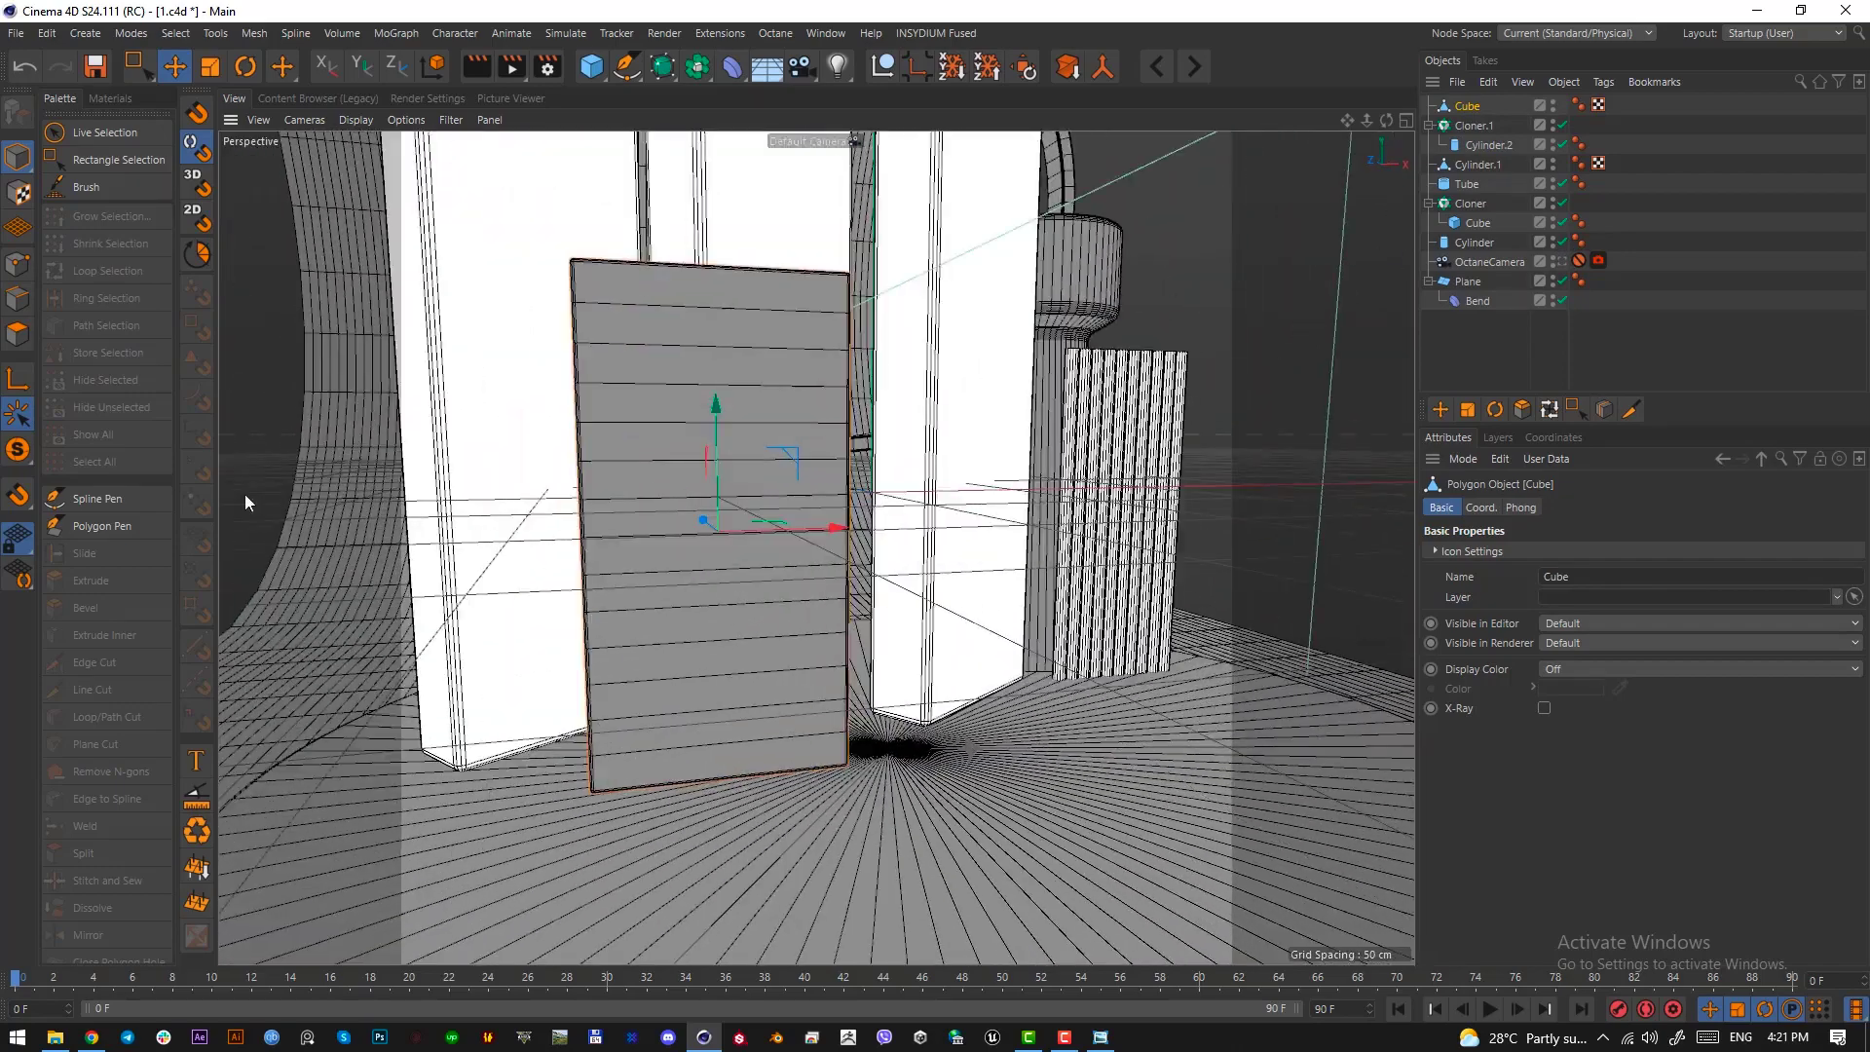
# Select all the strip polygons on the slab's front face with Live Selection and hide the workplane in the viewport
pyautogui.click(15, 341)
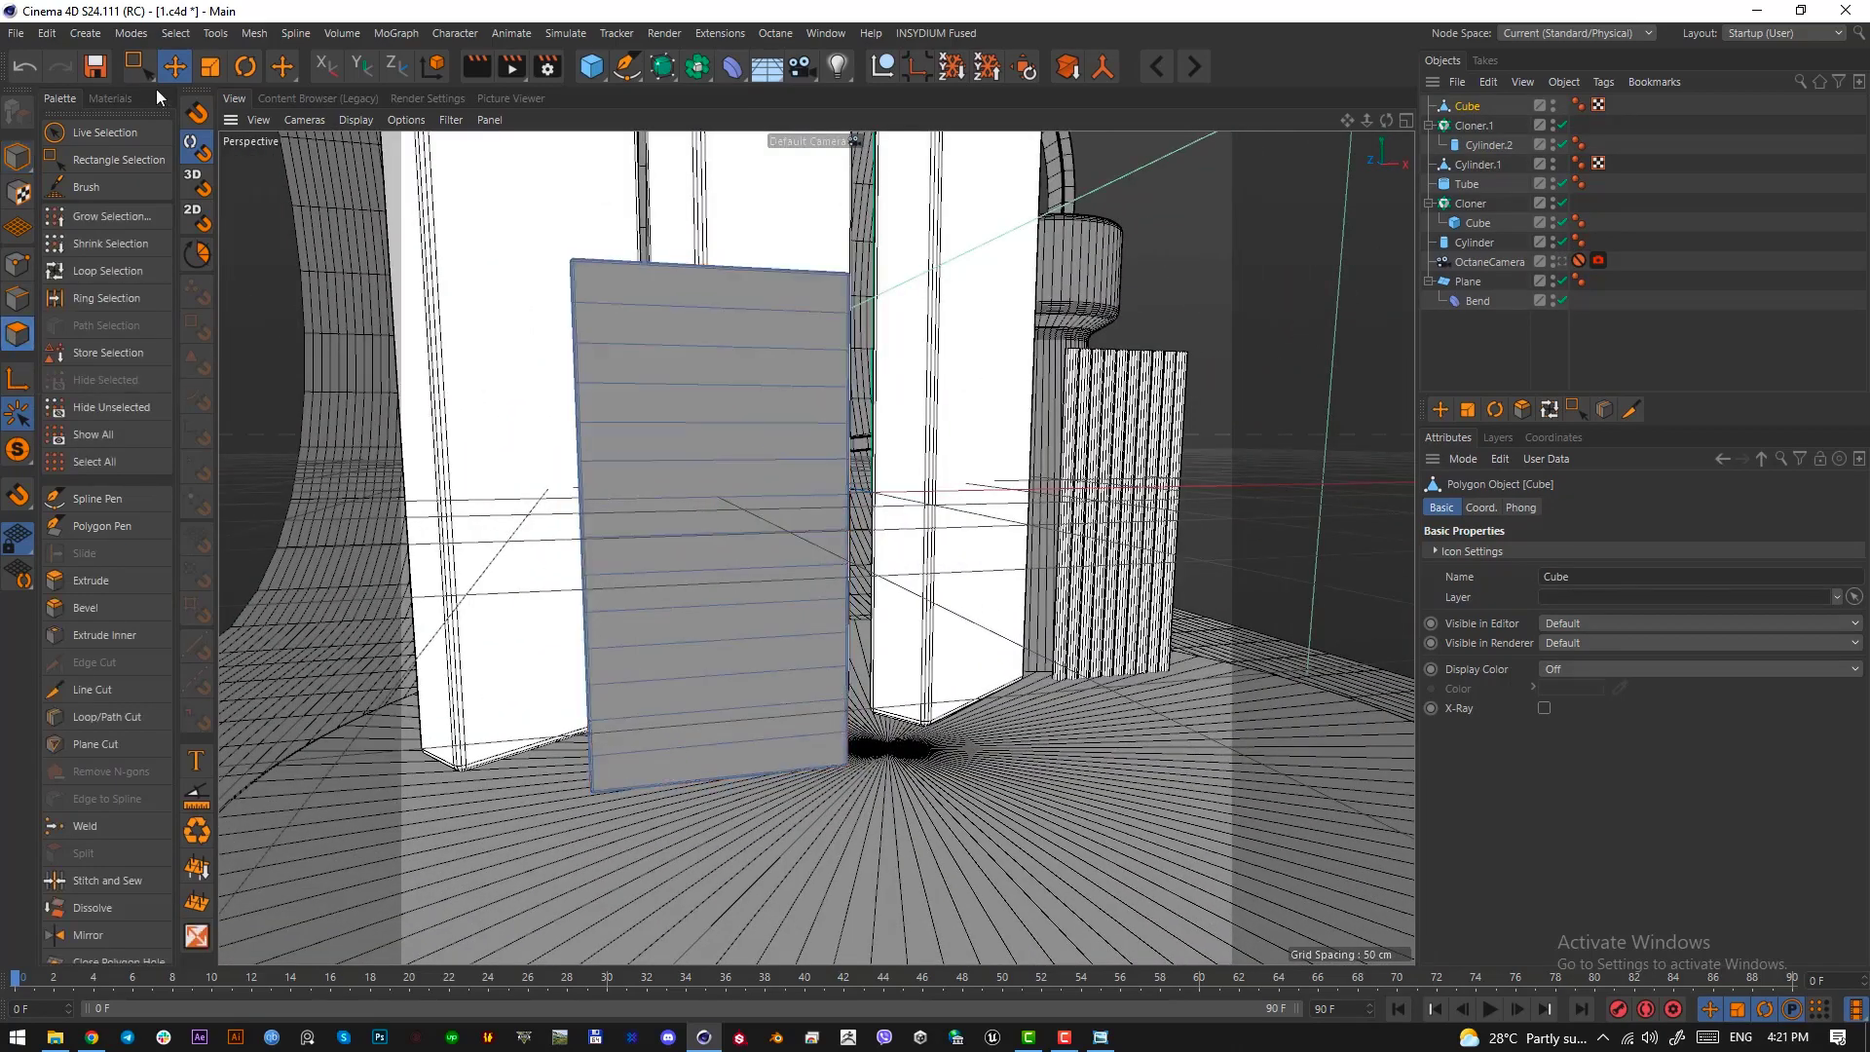
pyautogui.moveTo(141, 70); pyautogui.dragTo(230, 94)
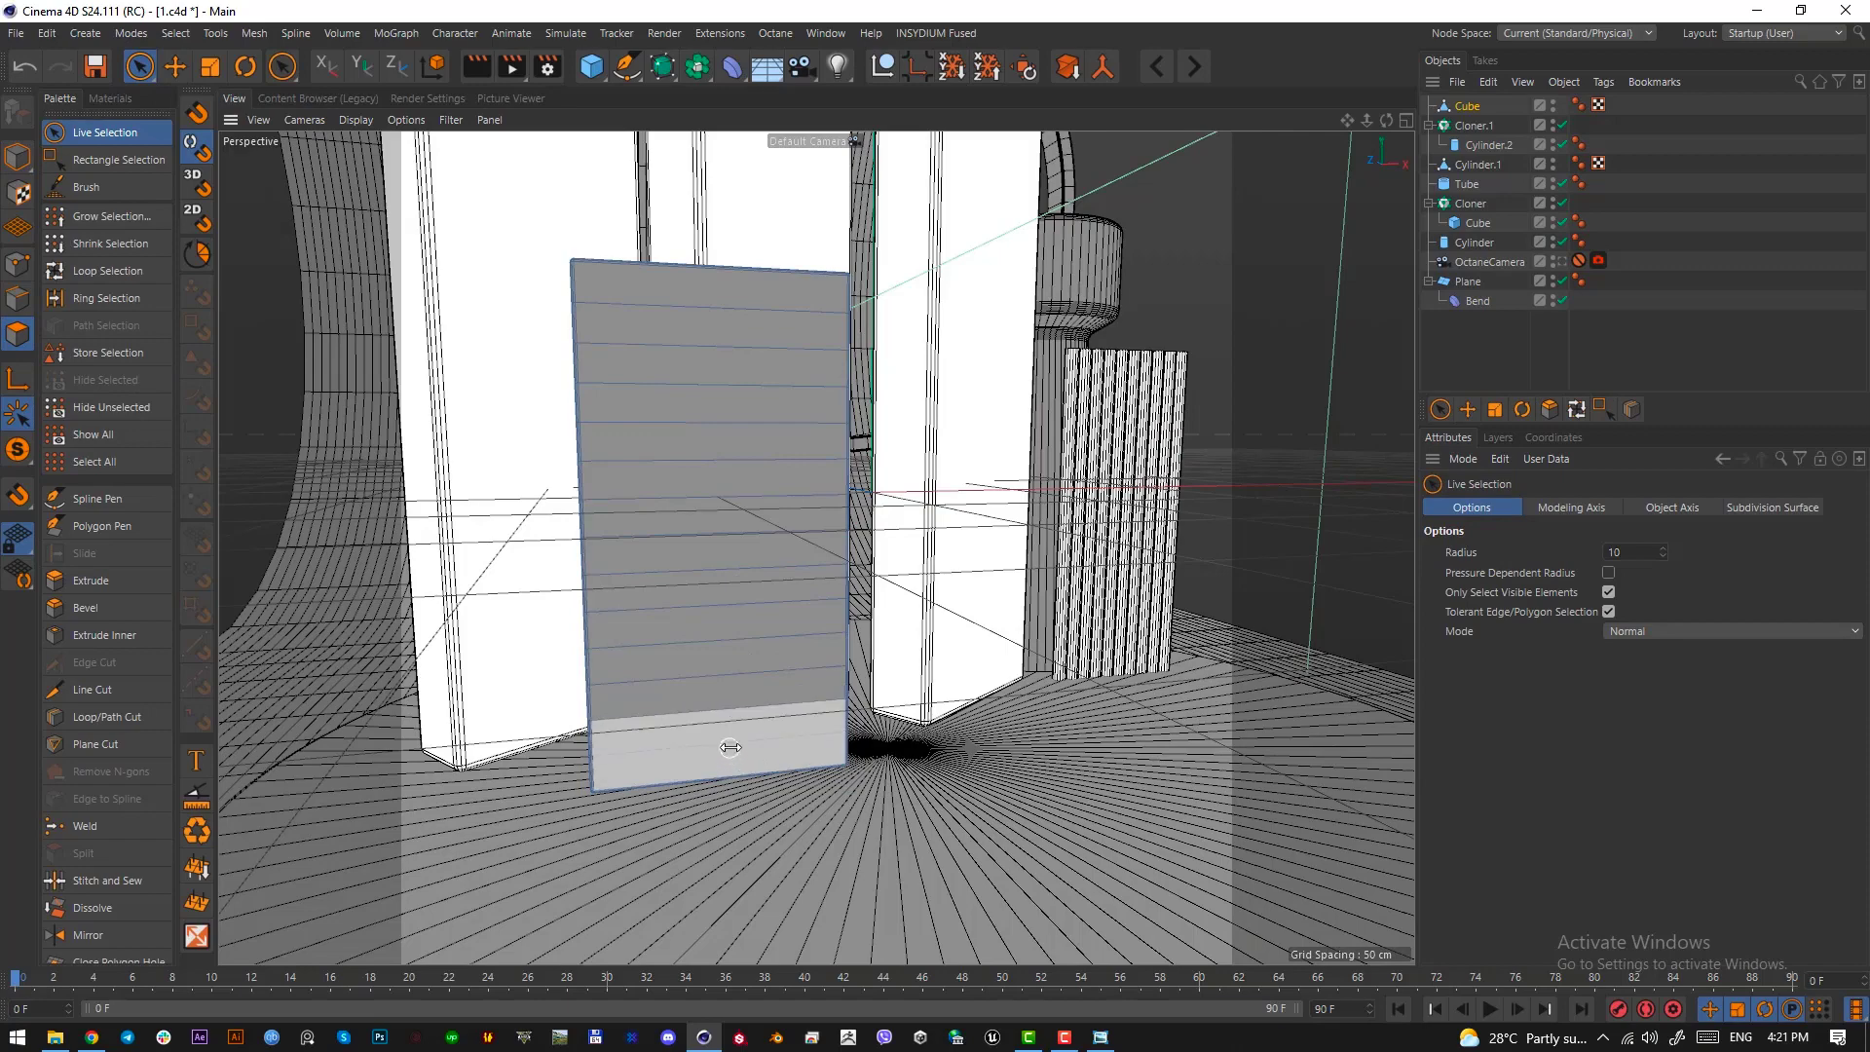
pyautogui.moveTo(725, 750); pyautogui.dragTo(699, 296)
pyautogui.keyDown('alt'); pyautogui.moveTo(663, 430); pyautogui.dragTo(991, 529); pyautogui.keyUp('alt')
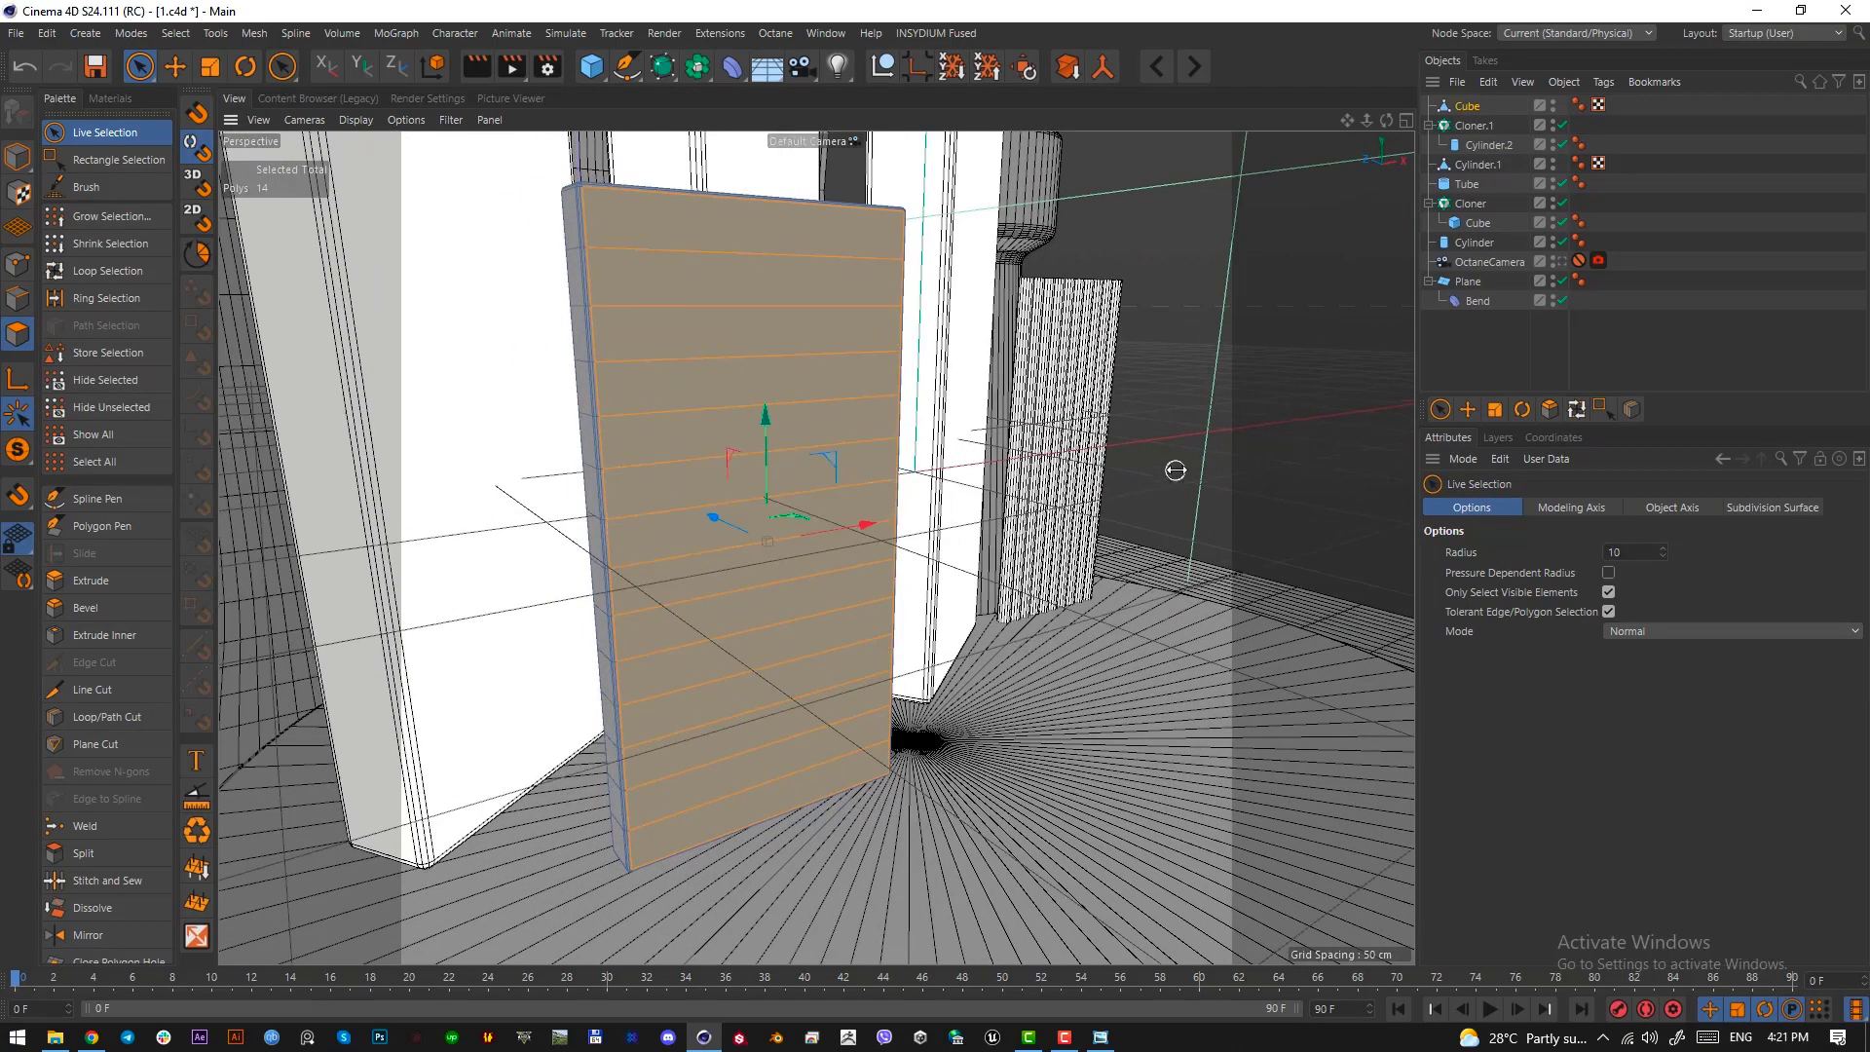
pyautogui.click(451, 120)
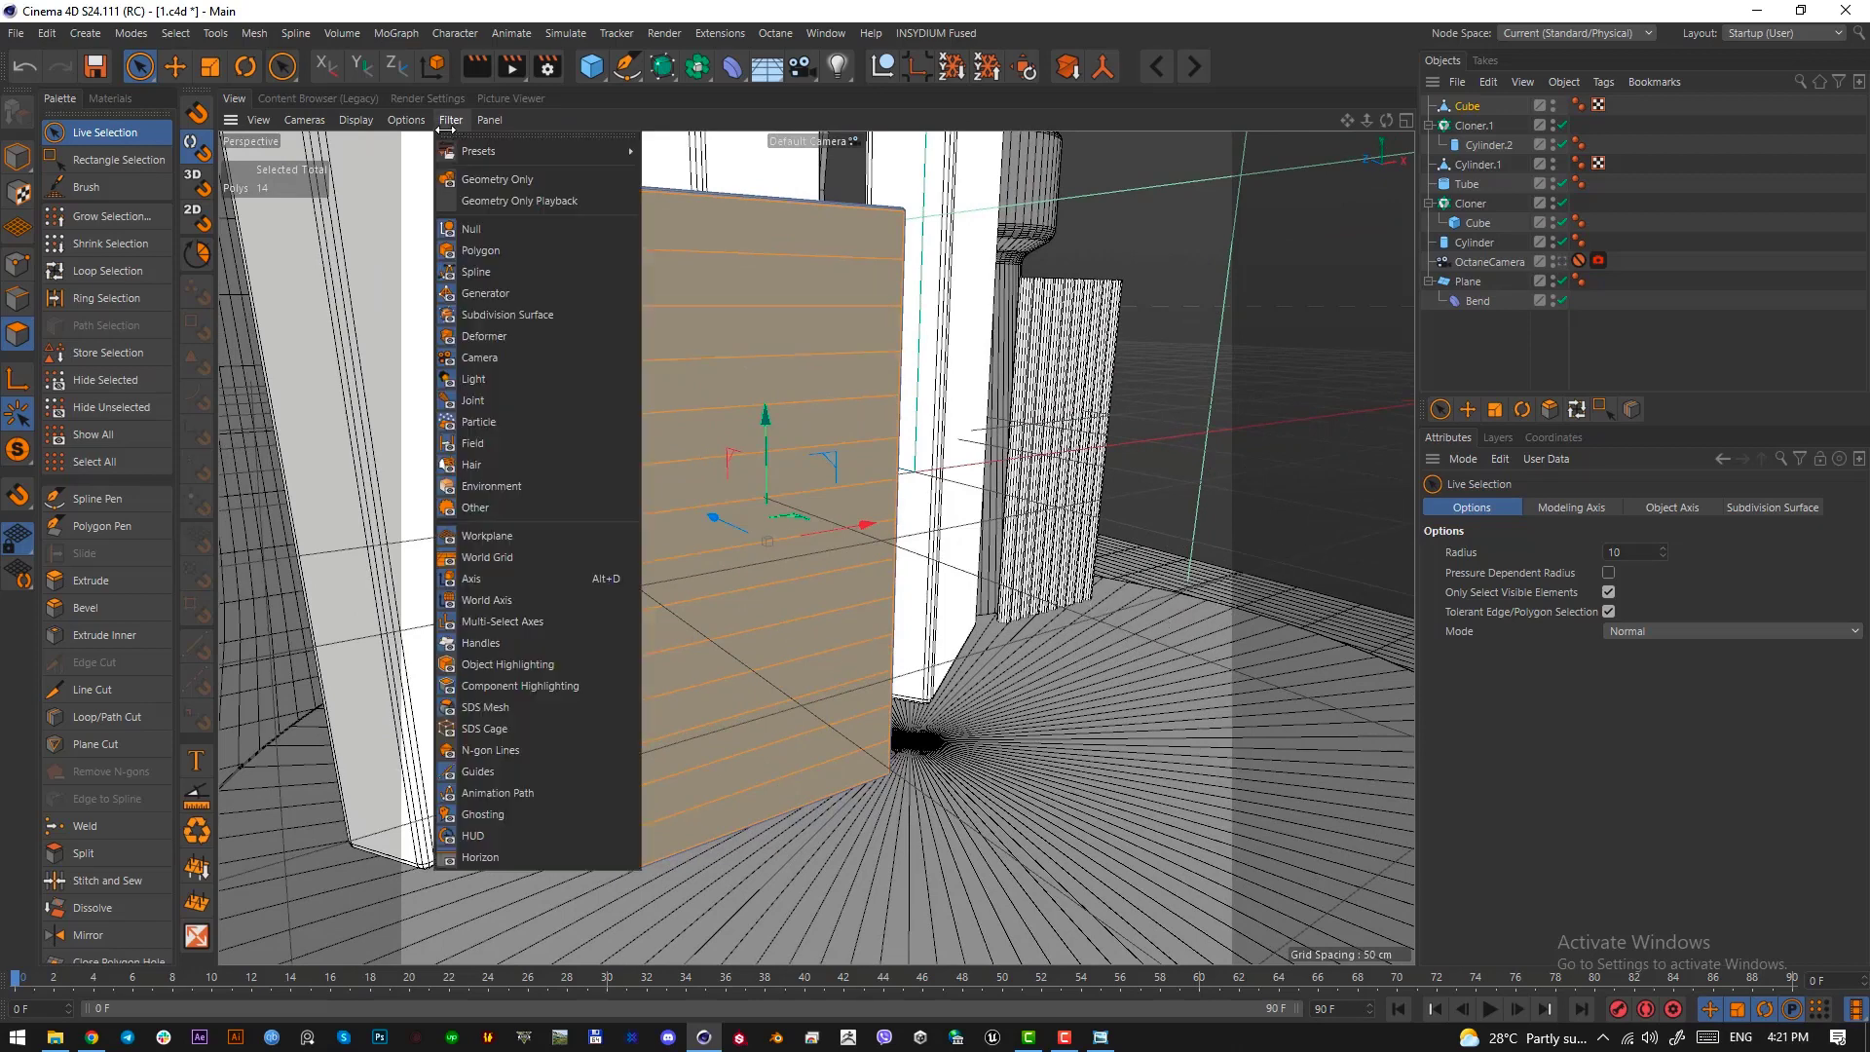
pyautogui.click(515, 537)
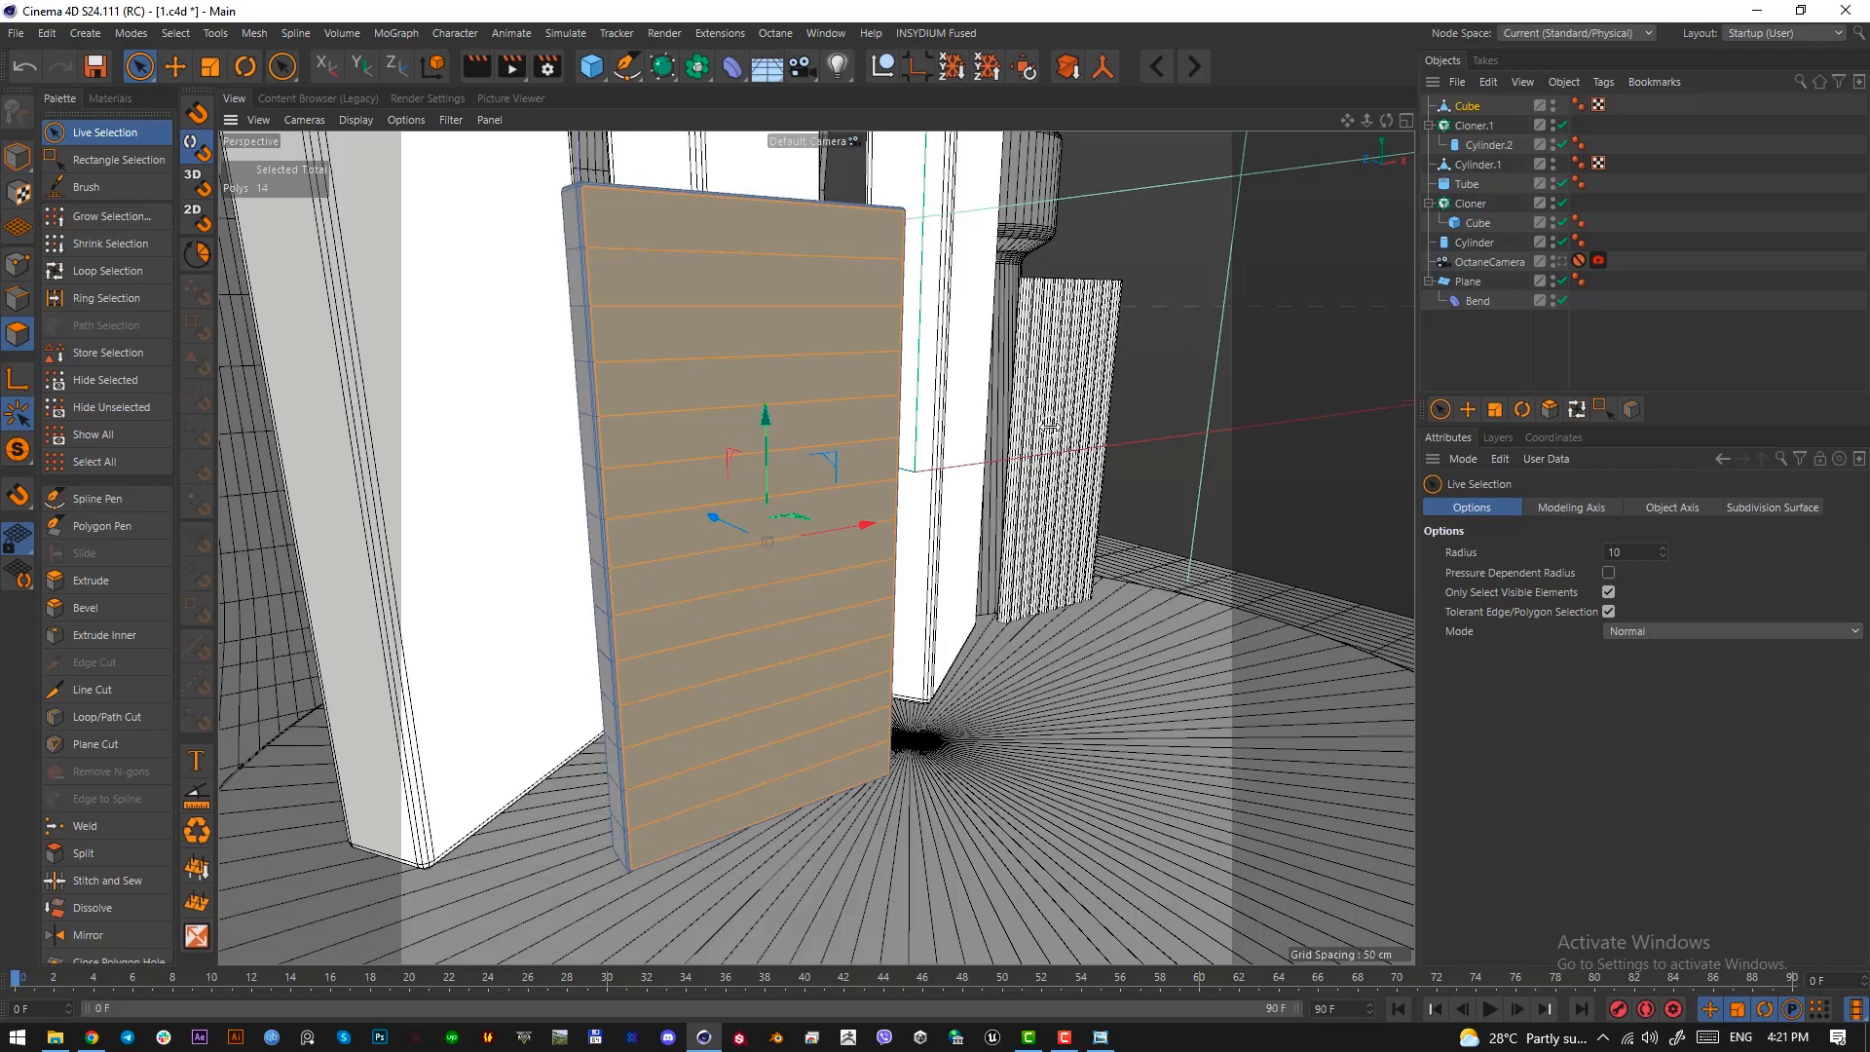
# Inset each selected front strip individually by 2.5 cm using Extrude Inner with Preserve Groups disabled
pyautogui.press('i')
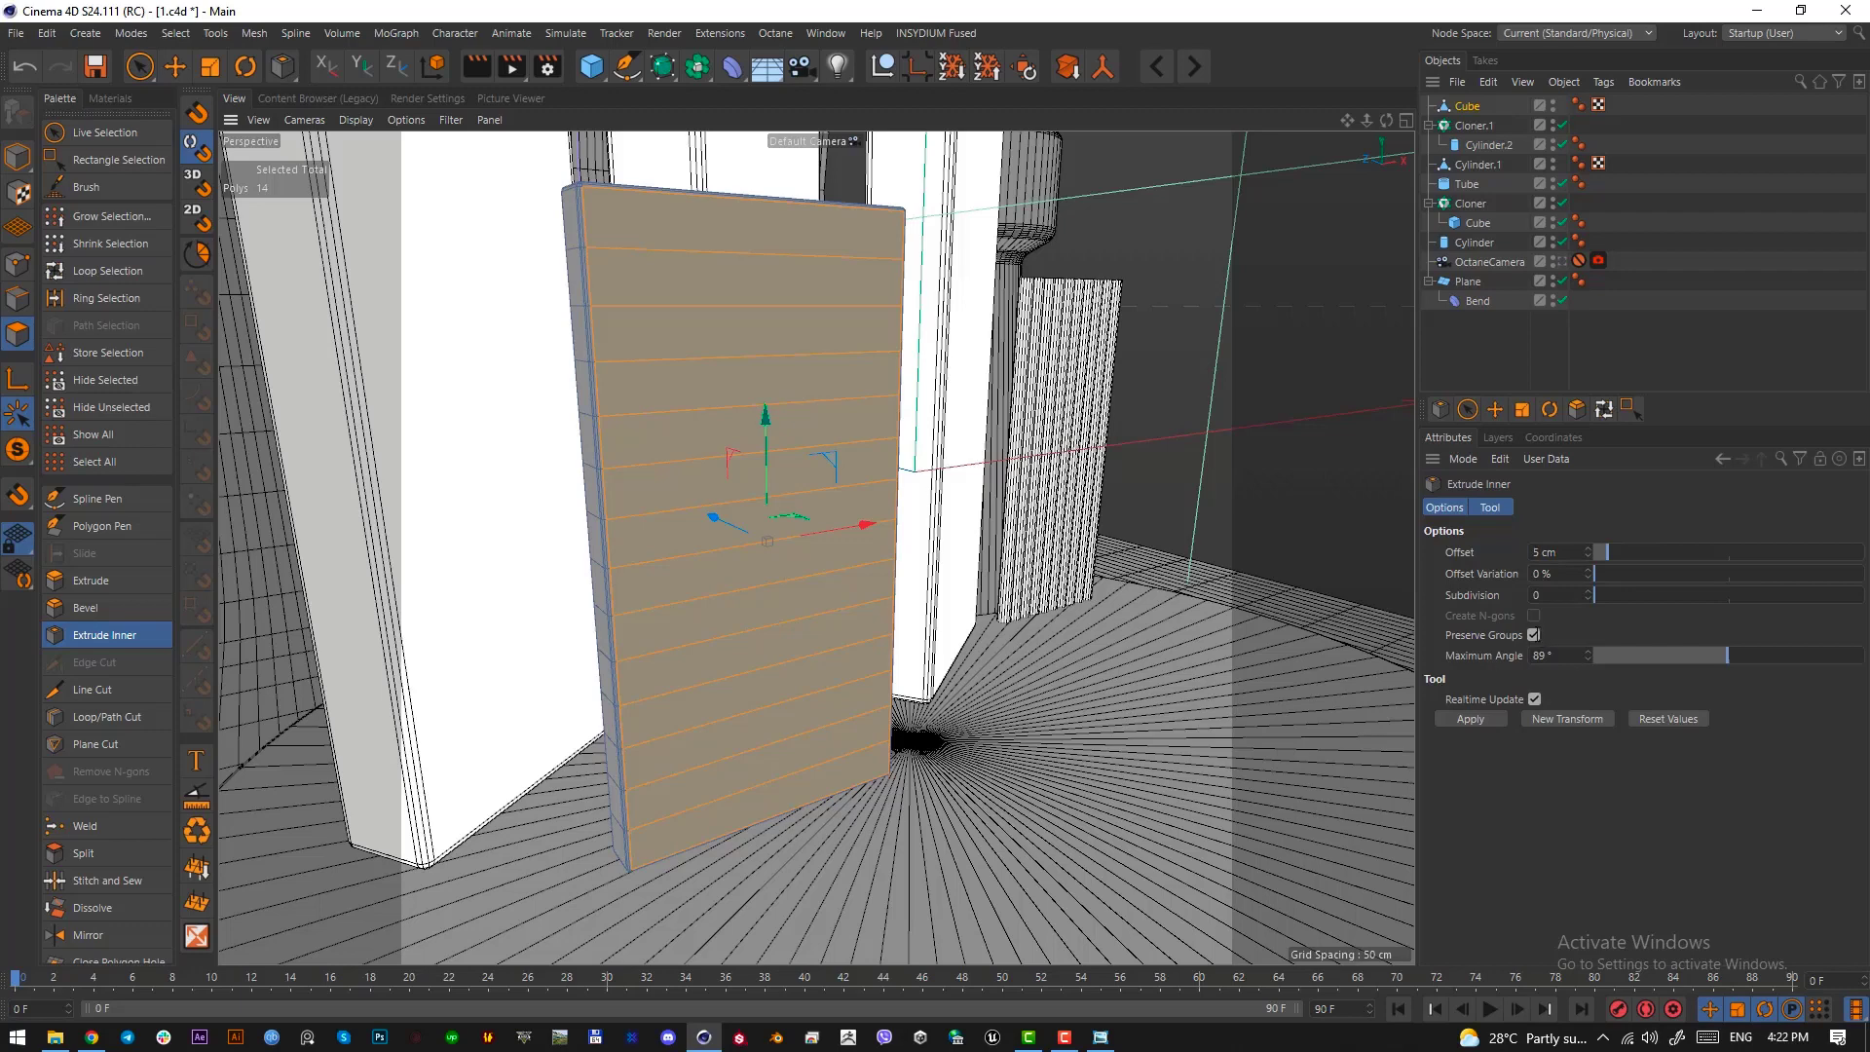
pyautogui.click(1534, 635)
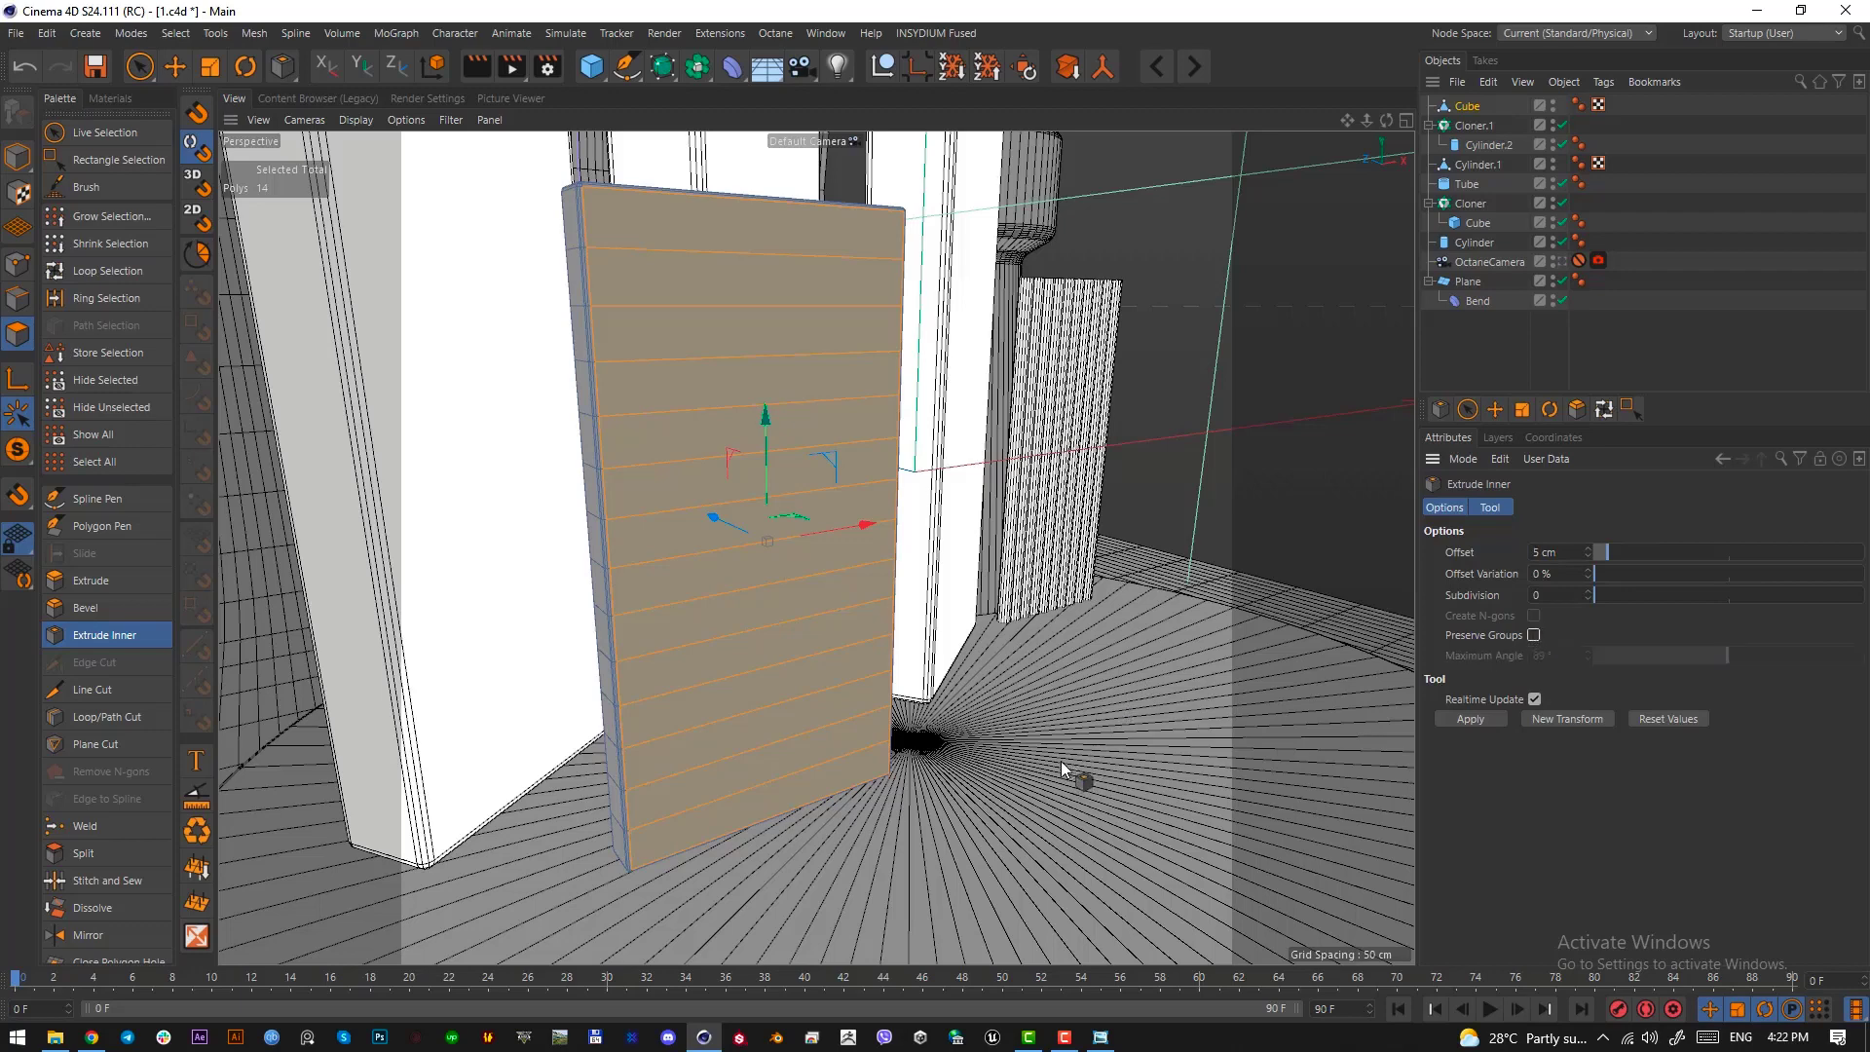
pyautogui.moveTo(1089, 715); pyautogui.dragTo(1126, 717)
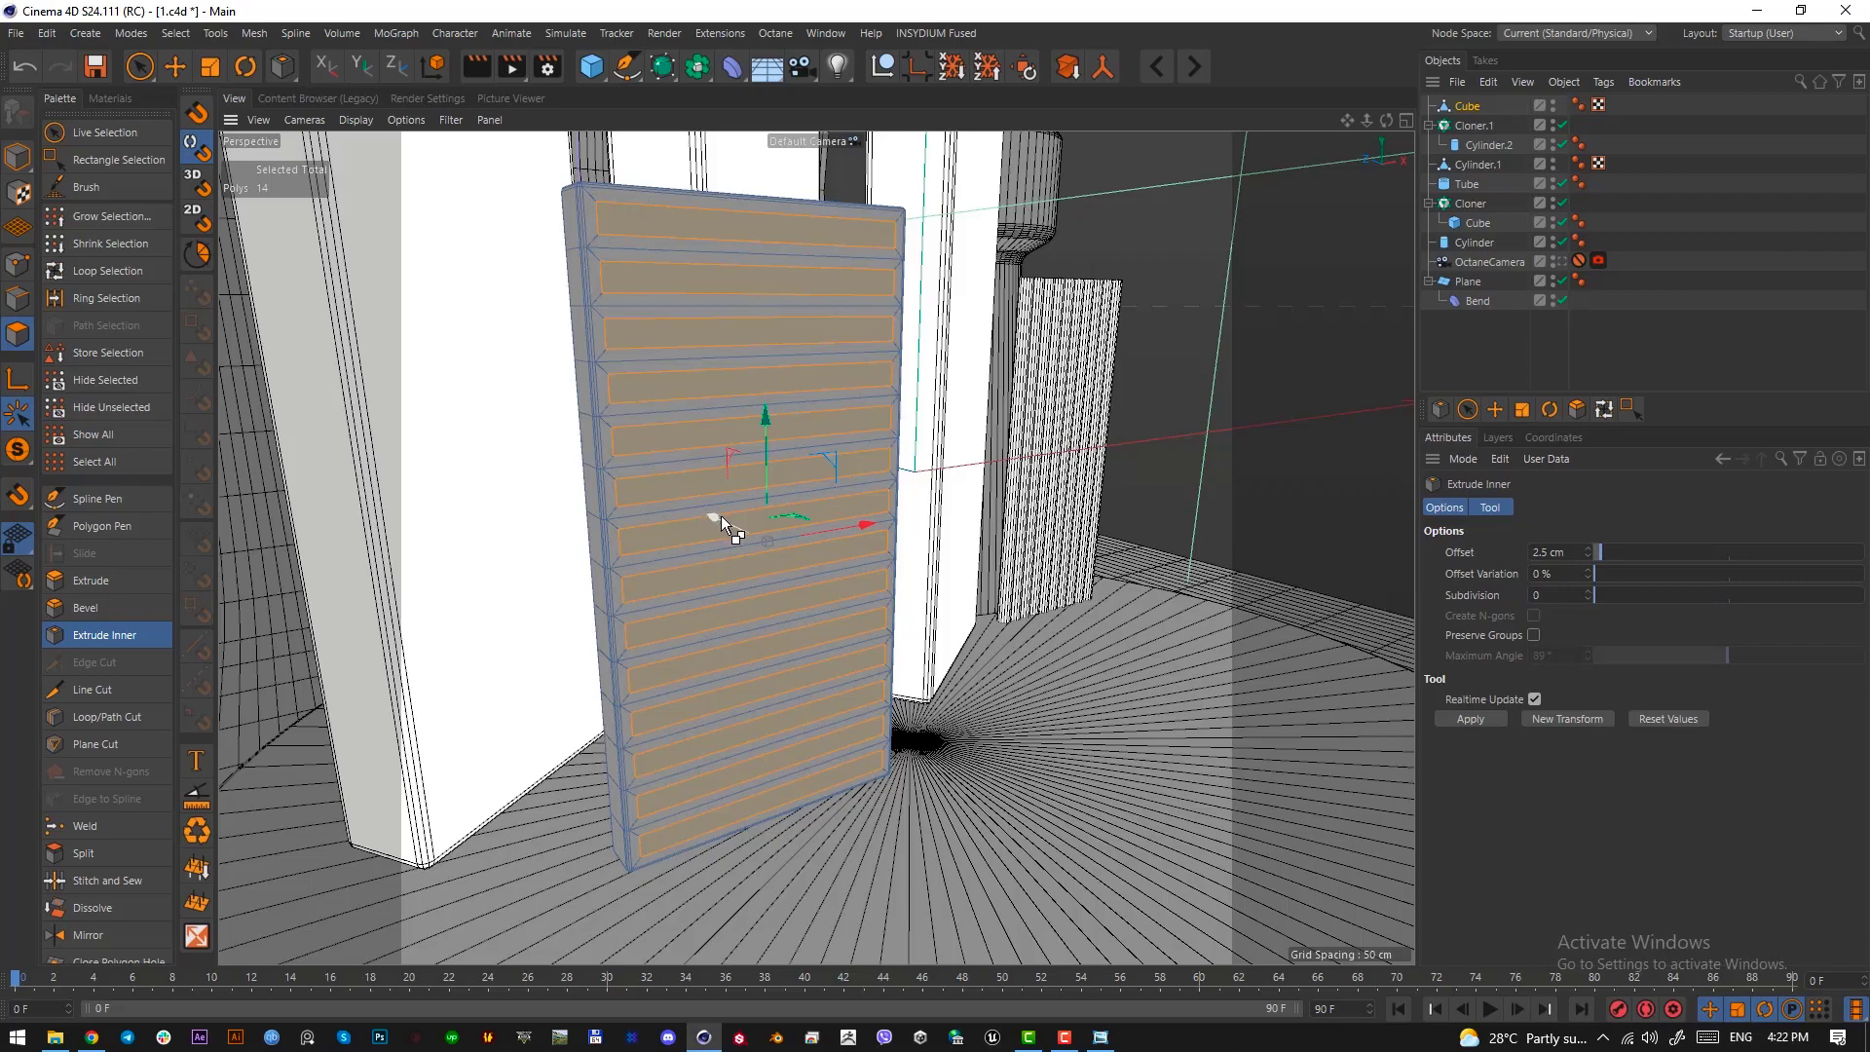
# Extrude the selected inset strips slightly back into the slab to form recessed slots
pyautogui.keyDown('ctrl'); pyautogui.moveTo(721, 516); pyautogui.dragTo(715, 516); pyautogui.keyUp('ctrl')
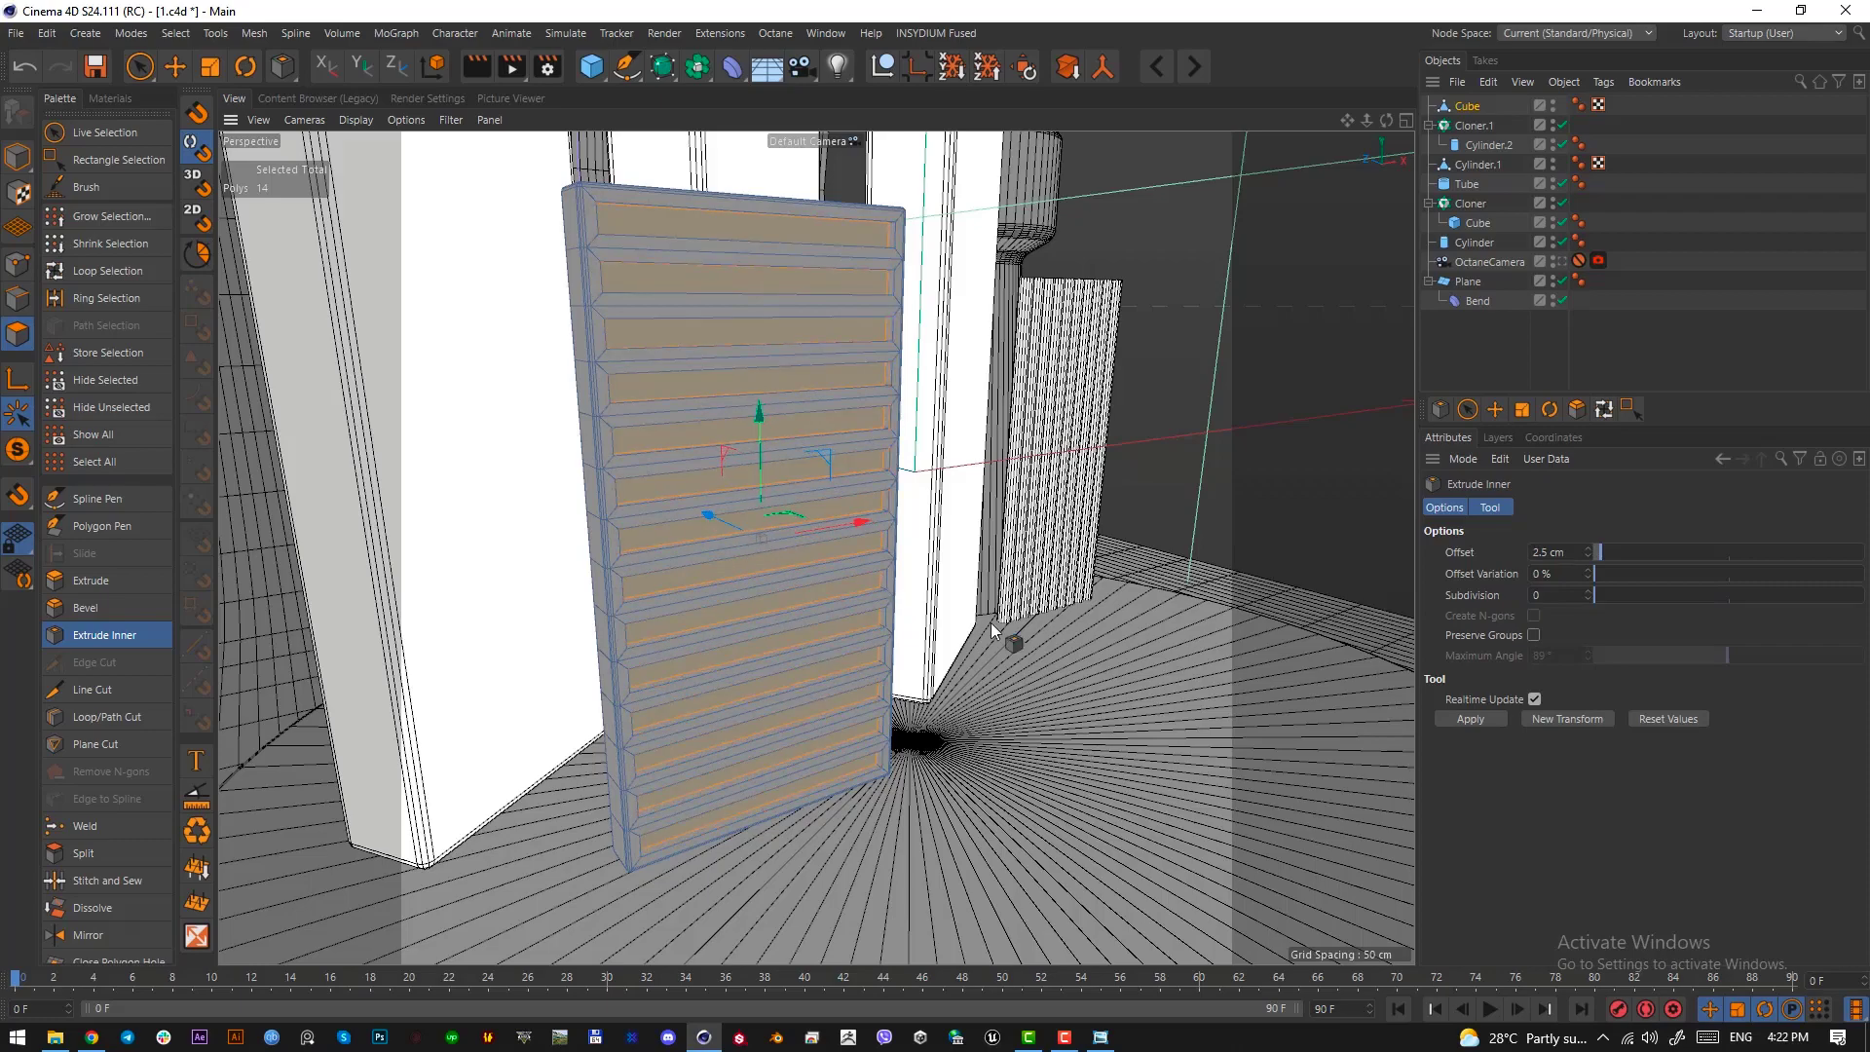
pyautogui.moveTo(818, 321)
pyautogui.keyDown('alt'); pyautogui.mouseDown()
pyautogui.moveTo(647, 440)
pyautogui.moveTo(810, 359)
pyautogui.moveTo(803, 341)
pyautogui.moveTo(970, 505)
pyautogui.mouseUp(); pyautogui.keyUp('alt')
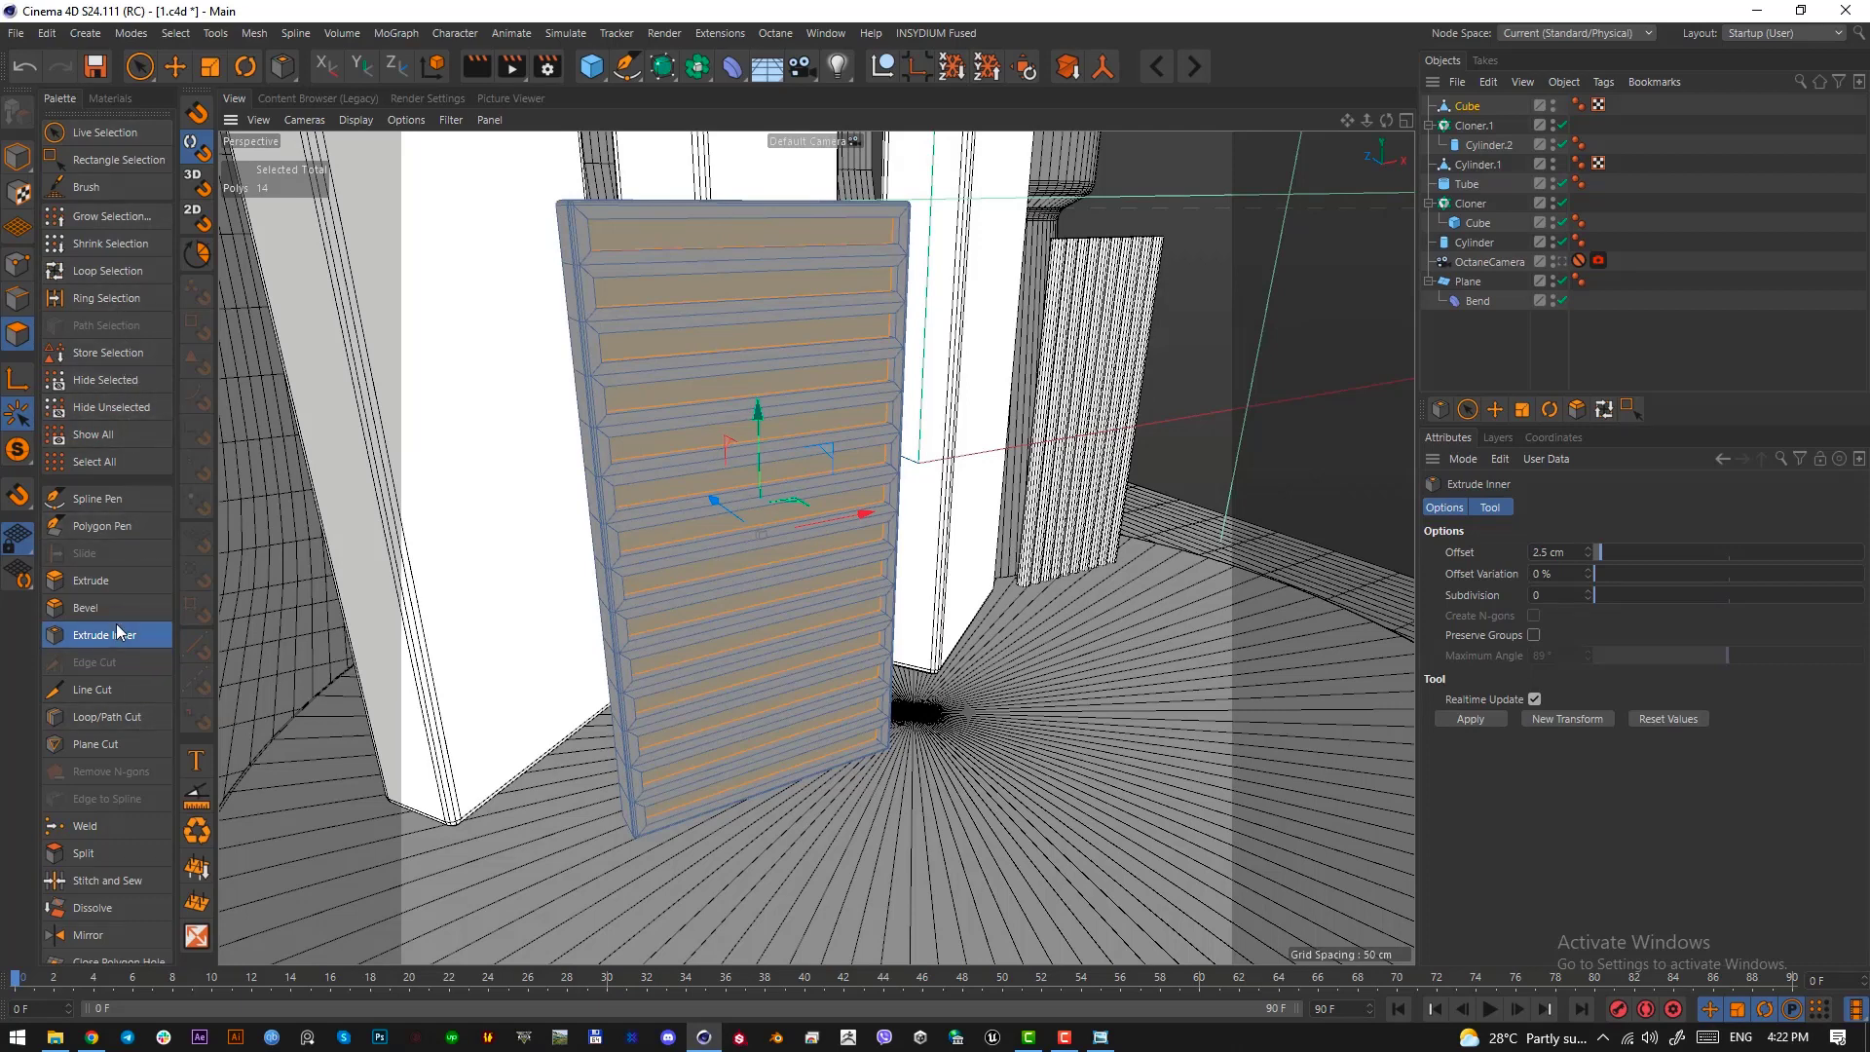
# Select both the outer and the recessed rectangular edge loops of every slot on the slab's front face with Loop Selection
pyautogui.click(113, 271)
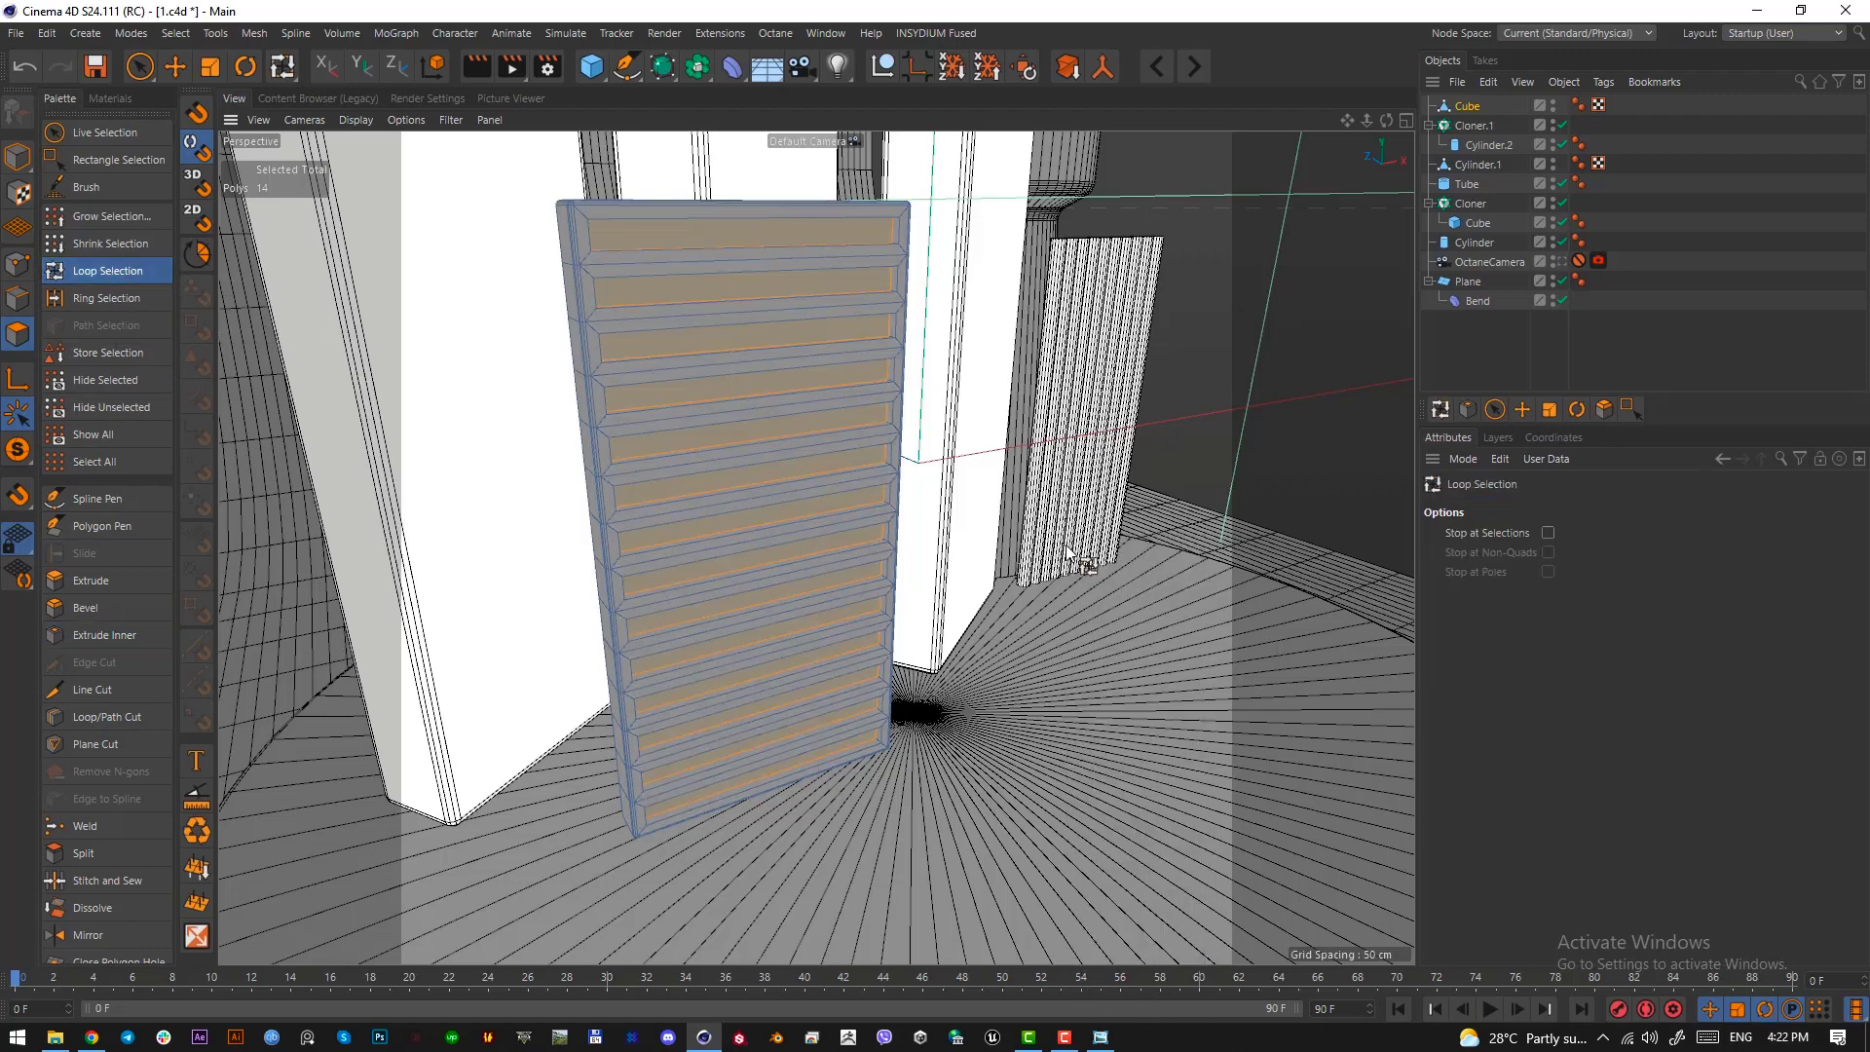
pyautogui.click(18, 297)
pyautogui.keyDown('alt'); pyautogui.moveTo(777, 235); pyautogui.dragTo(723, 246); pyautogui.keyUp('alt')
pyautogui.keyDown('alt'); pyautogui.moveTo(722, 245); pyautogui.dragTo(787, 242, button='right'); pyautogui.keyUp('alt')
pyautogui.click(787, 242)
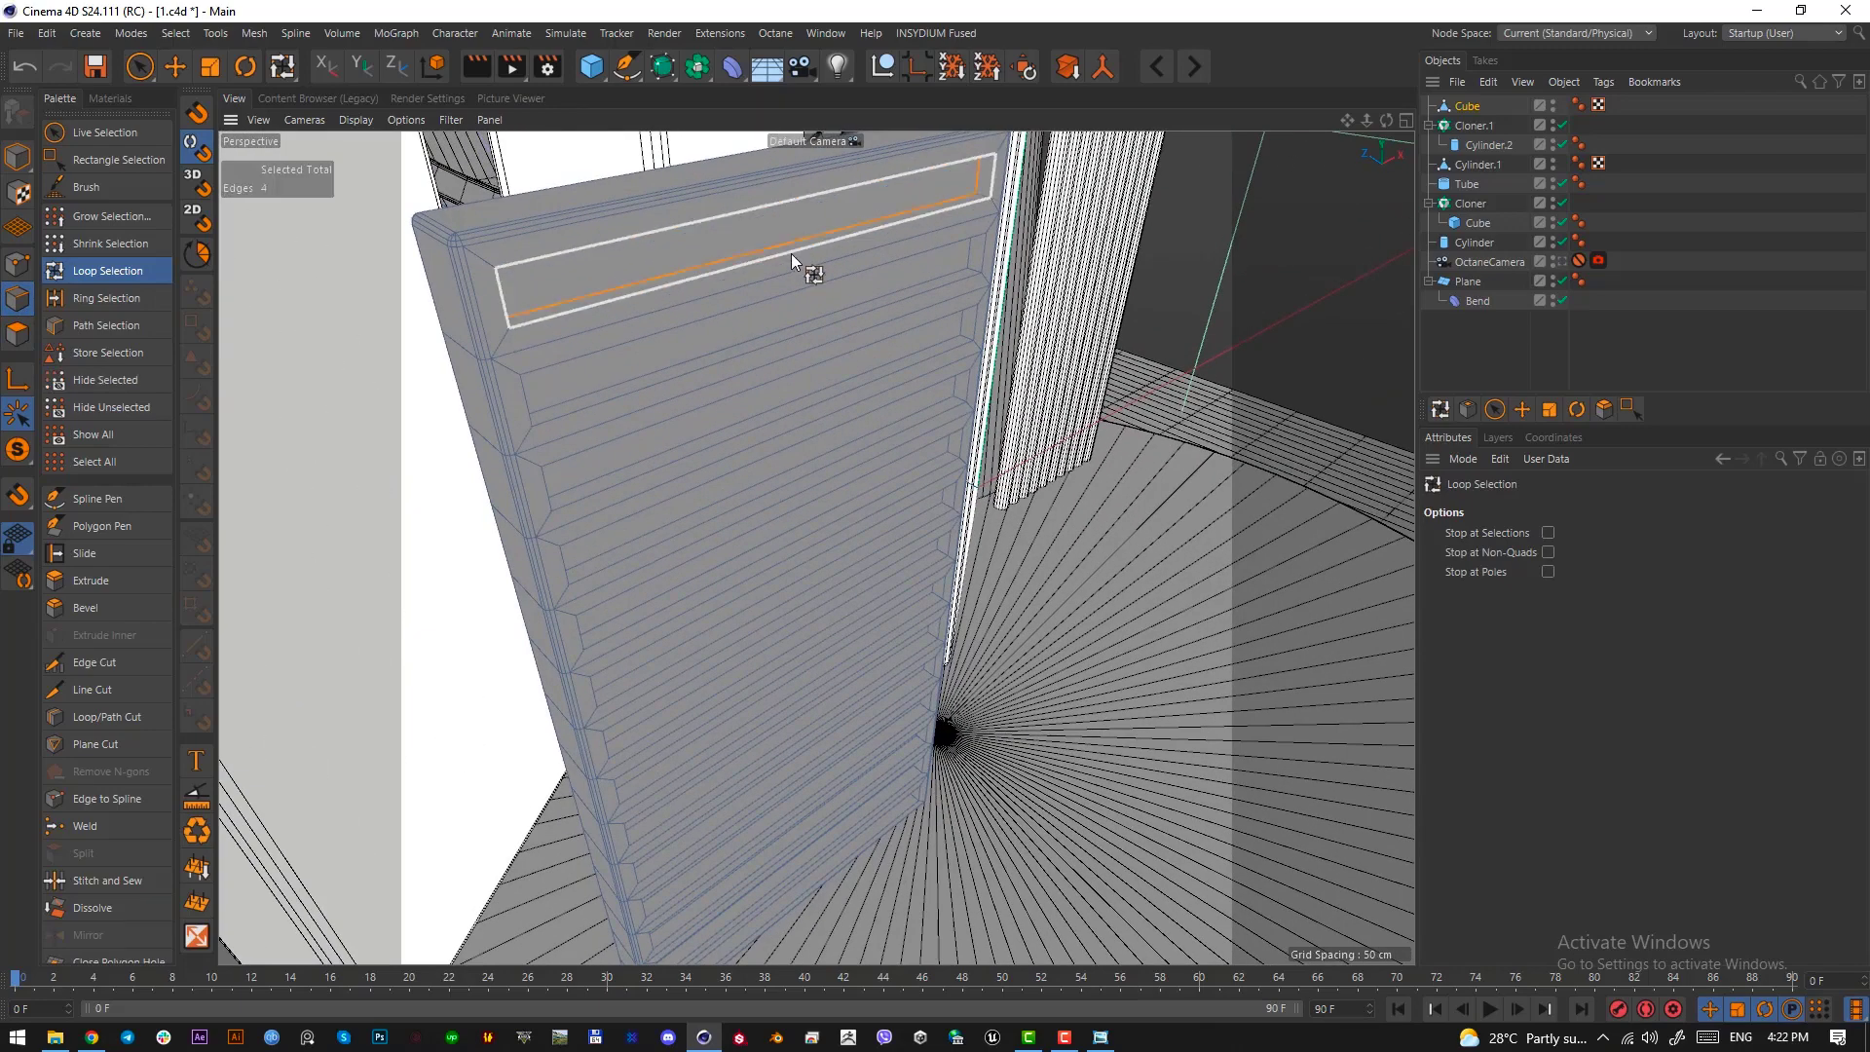
pyautogui.click(774, 306)
pyautogui.keyDown('shift'); pyautogui.click(764, 335); pyautogui.keyUp('shift')
pyautogui.keyDown('alt'); pyautogui.moveTo(764, 337); pyautogui.dragTo(534, 288); pyautogui.keyUp('alt')
pyautogui.hotkey('ctrl', 'z')
pyautogui.keyDown('shift'); pyautogui.click(561, 251); pyautogui.keyUp('shift')
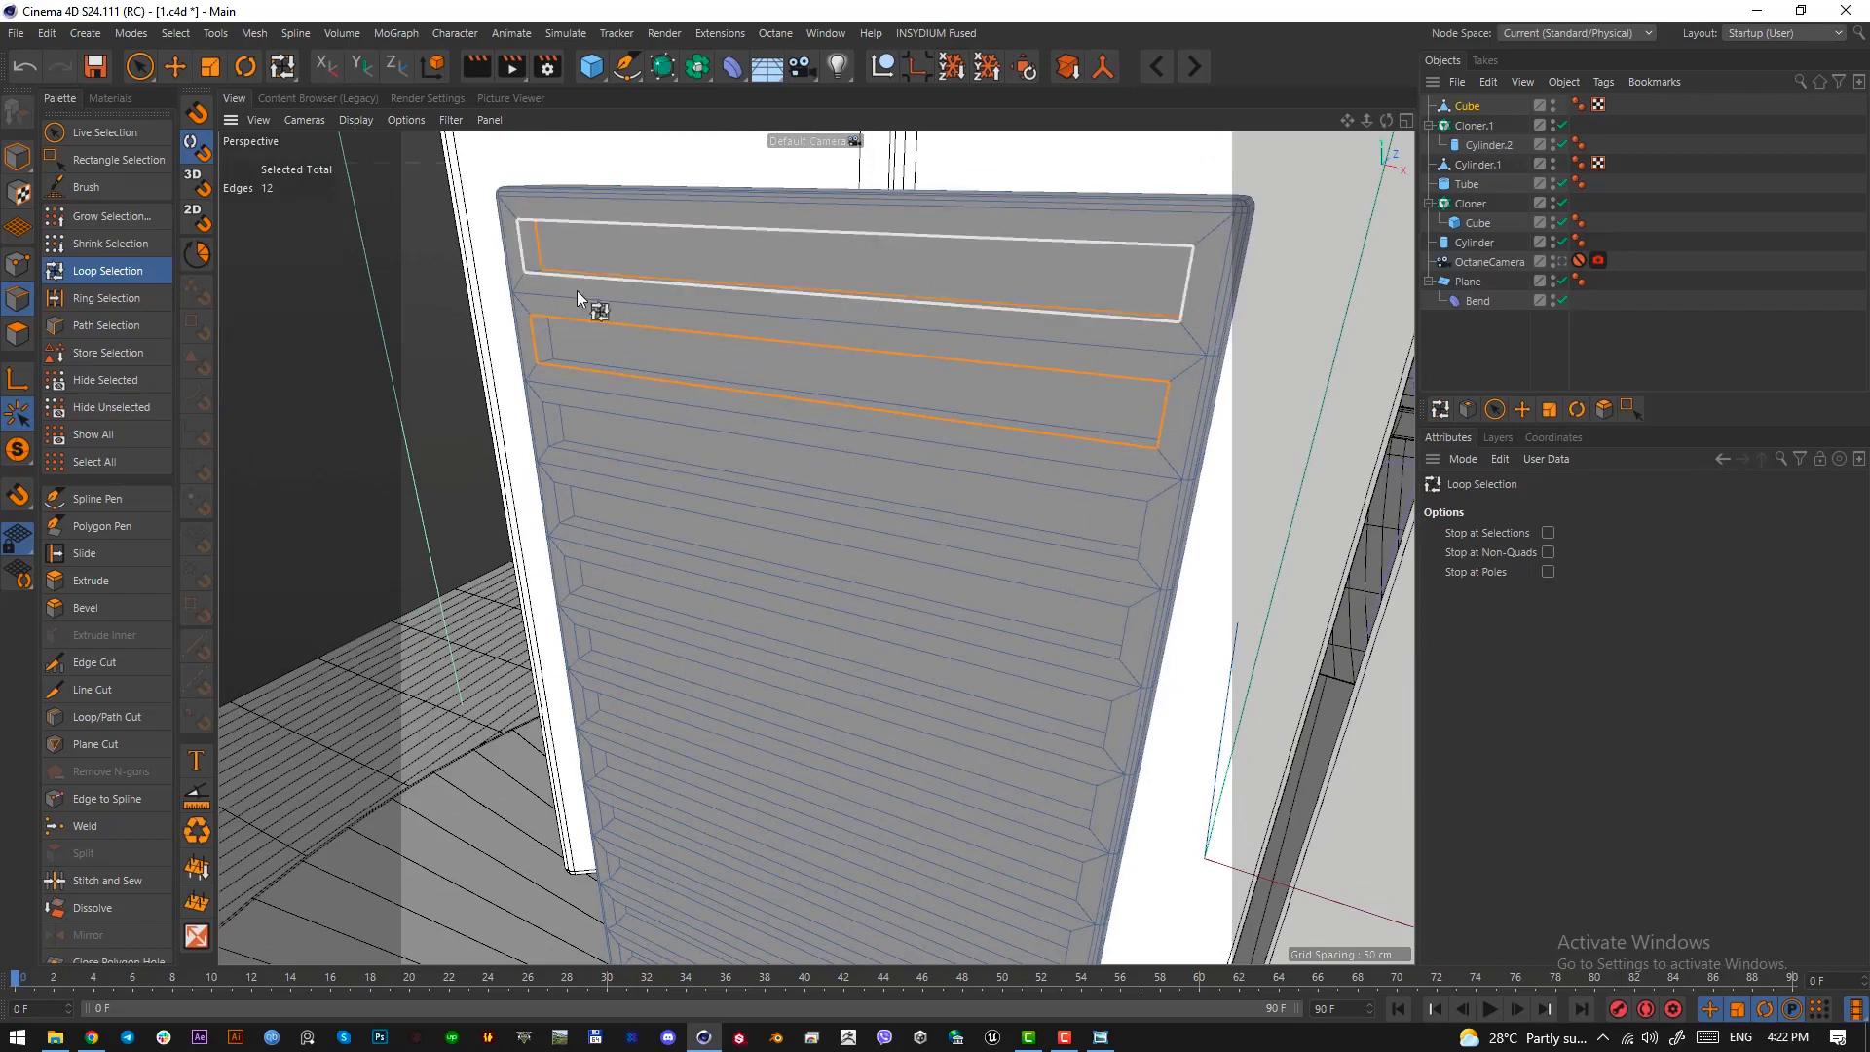
pyautogui.keyDown('shift'); pyautogui.click(576, 290); pyautogui.keyUp('shift')
pyautogui.keyDown('shift'); pyautogui.click(575, 347); pyautogui.keyUp('shift')
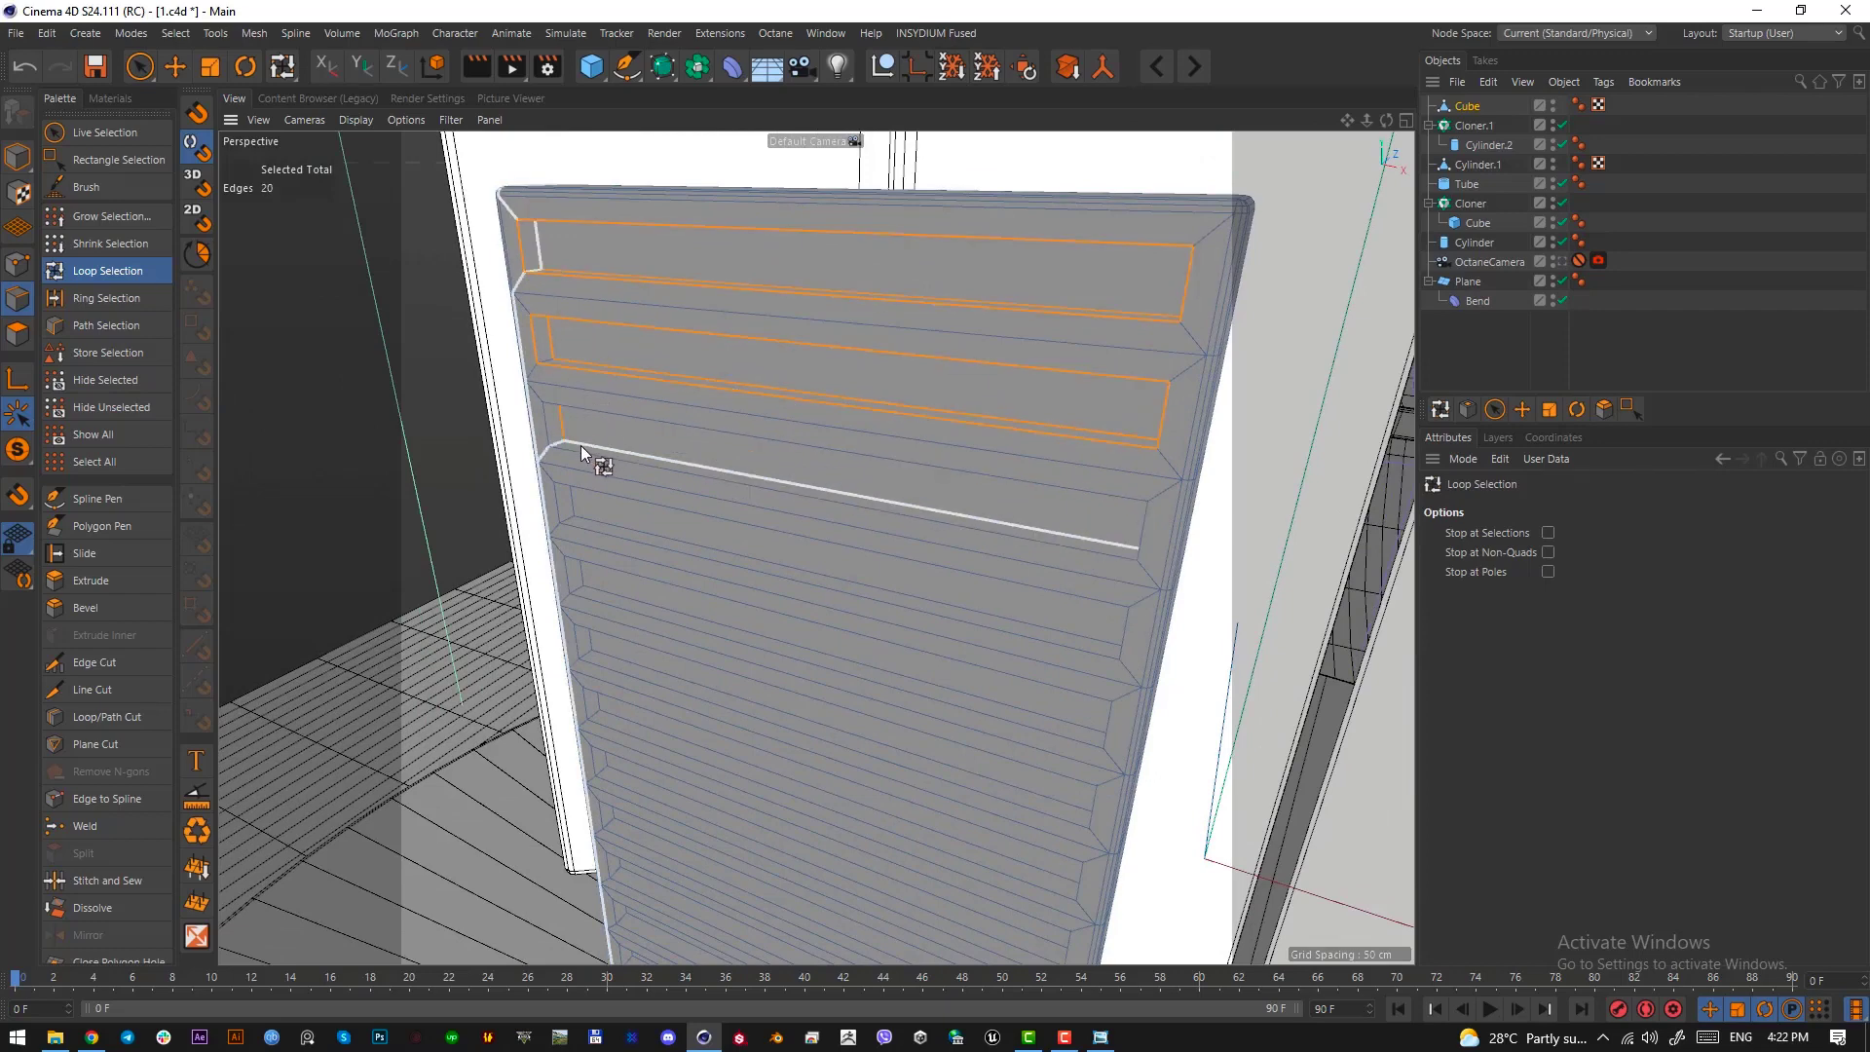
pyautogui.keyDown('shift'); pyautogui.click(559, 450); pyautogui.keyUp('shift')
pyautogui.keyDown('alt'); pyautogui.moveTo(664, 522); pyautogui.dragTo(565, 371, button='middle'); pyautogui.keyUp('alt')
pyautogui.keyDown('shift'); pyautogui.click(521, 369); pyautogui.keyUp('shift')
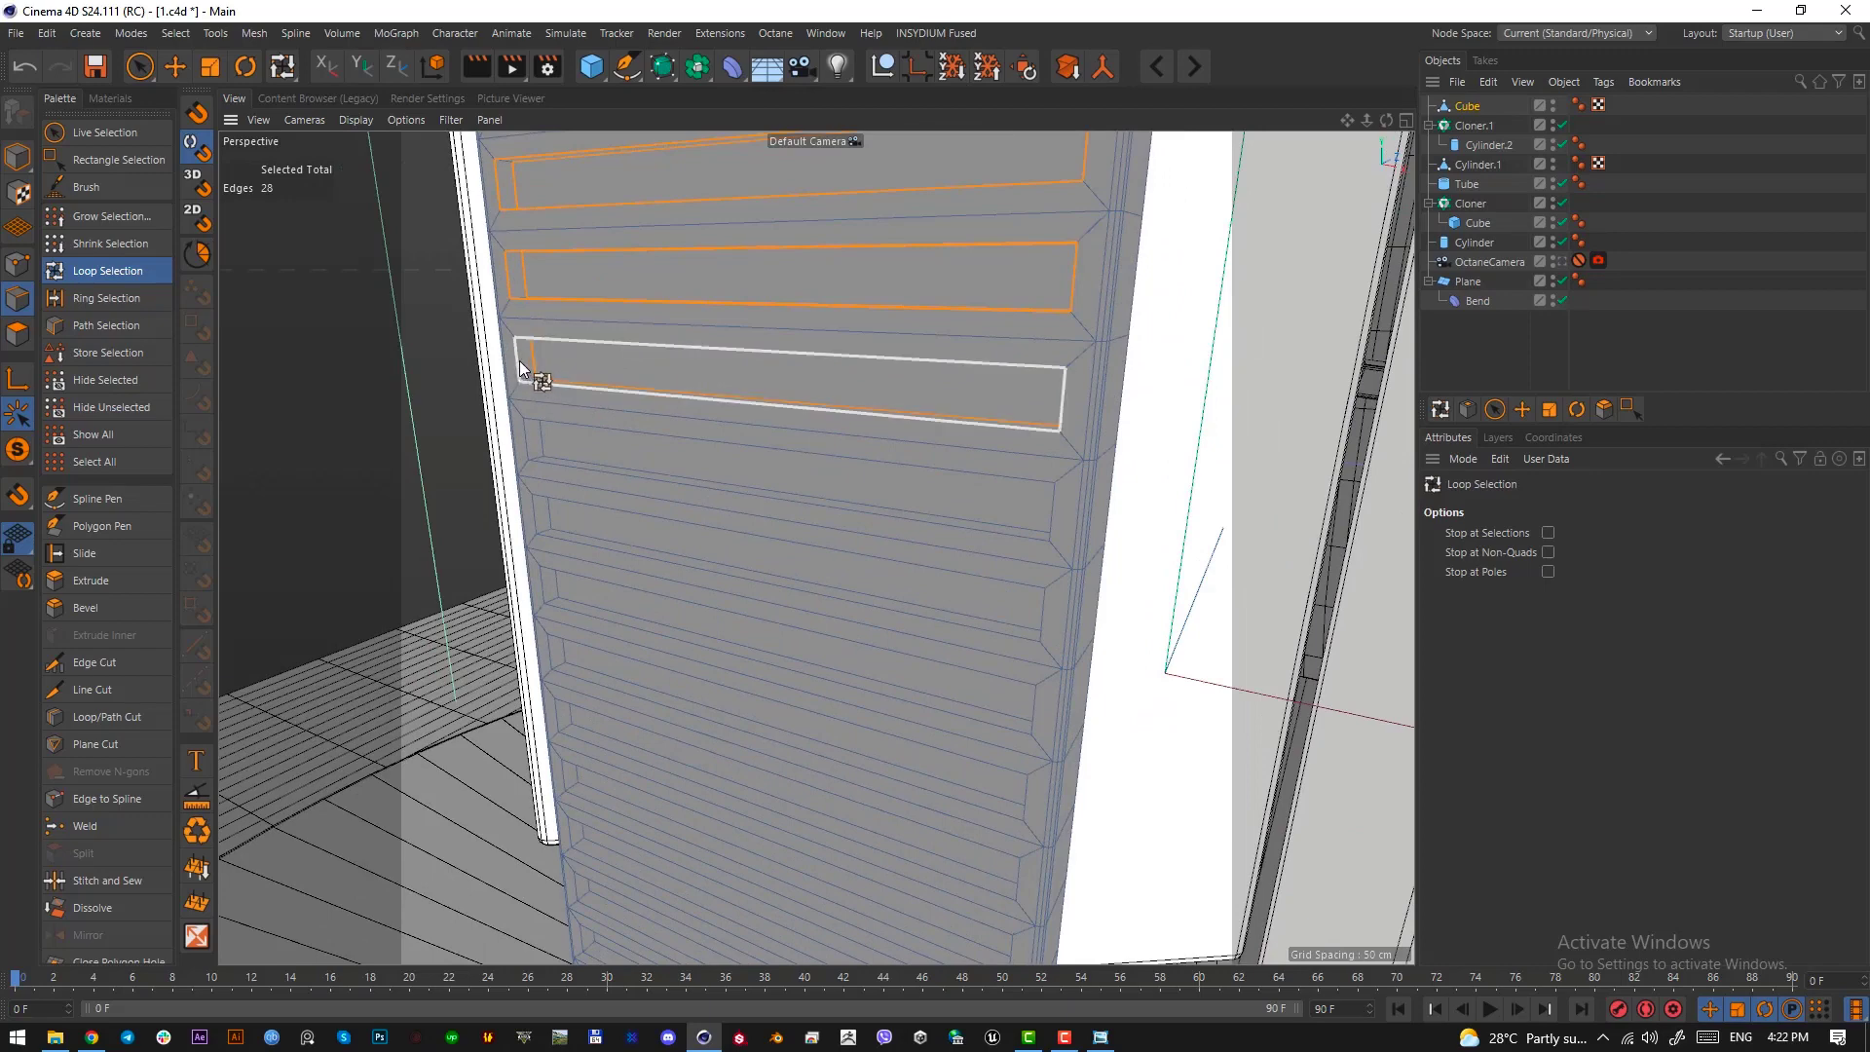
pyautogui.keyDown('shift'); pyautogui.click(521, 369); pyautogui.keyUp('shift')
pyautogui.keyDown('alt'); pyautogui.moveTo(594, 494); pyautogui.dragTo(590, 433); pyautogui.keyUp('alt')
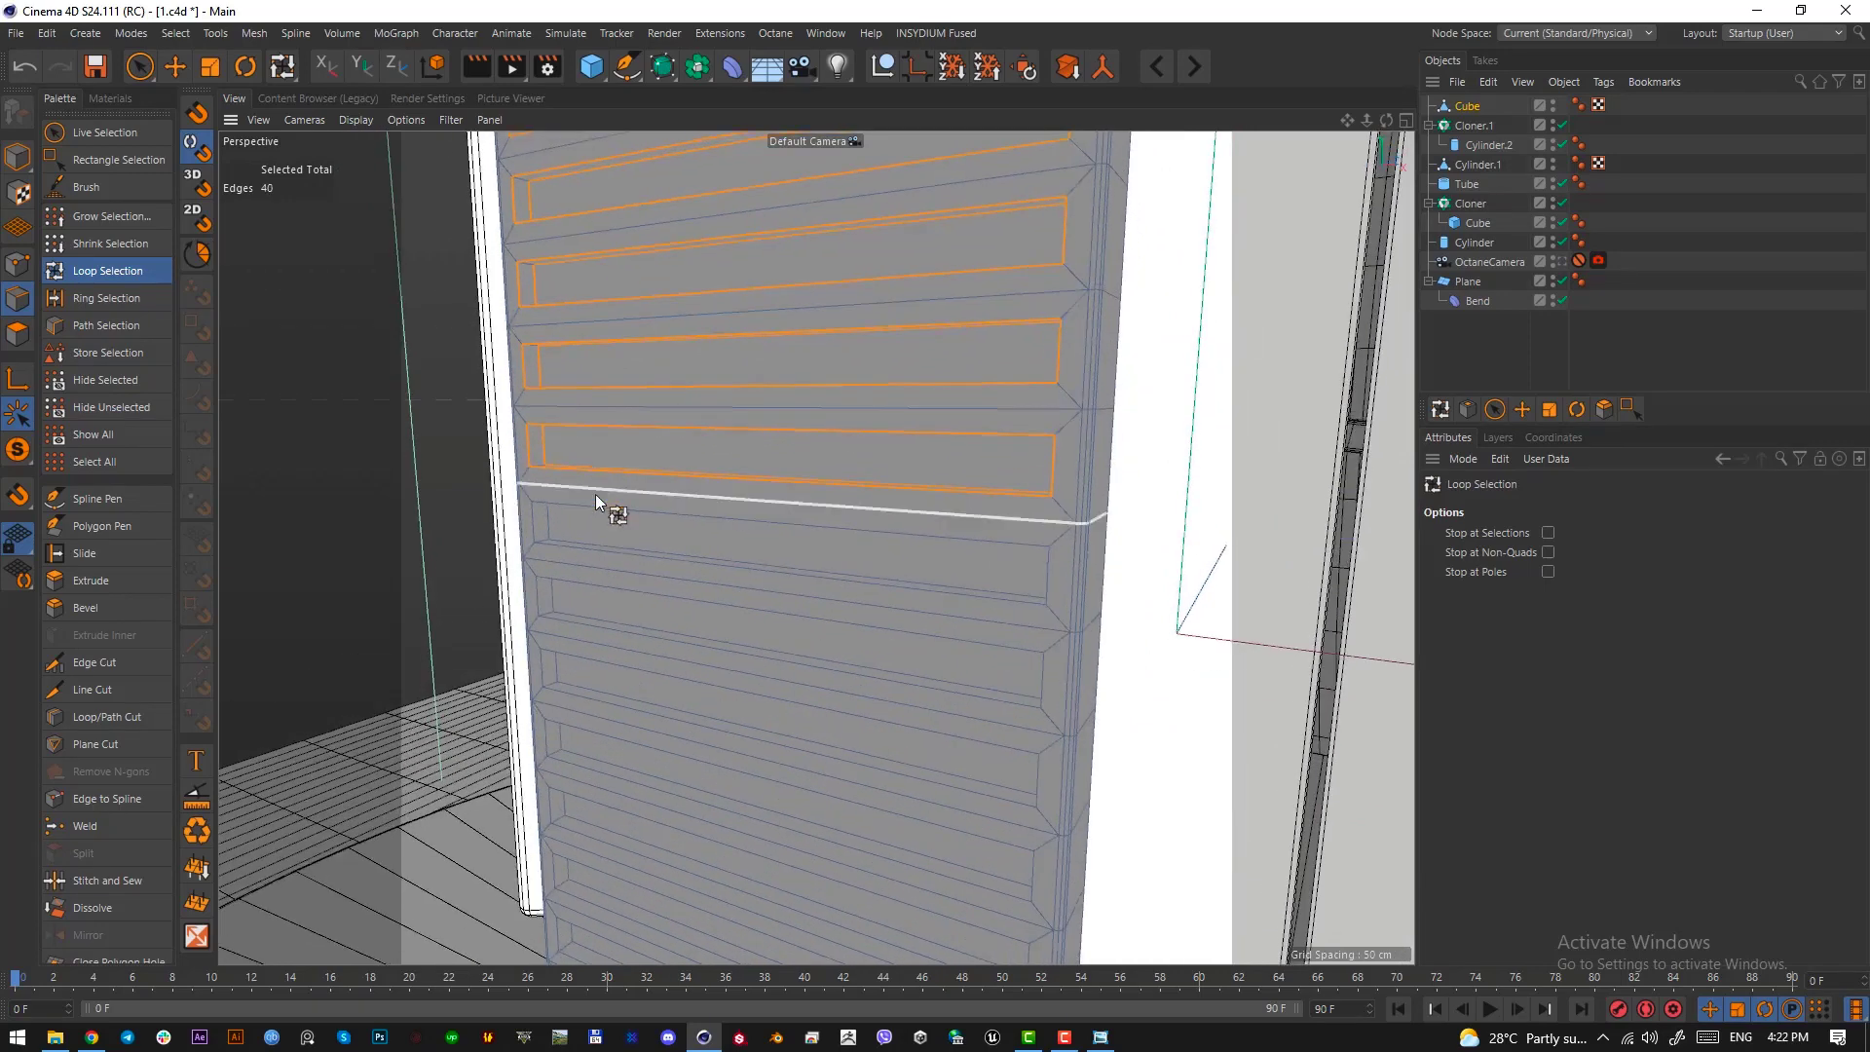
pyautogui.keyDown('alt'); pyautogui.moveTo(595, 494); pyautogui.dragTo(599, 336, button='middle'); pyautogui.keyUp('alt')
pyautogui.keyDown('shift'); pyautogui.click(565, 354); pyautogui.keyUp('shift')
pyautogui.keyDown('shift'); pyautogui.click(548, 358); pyautogui.keyUp('shift')
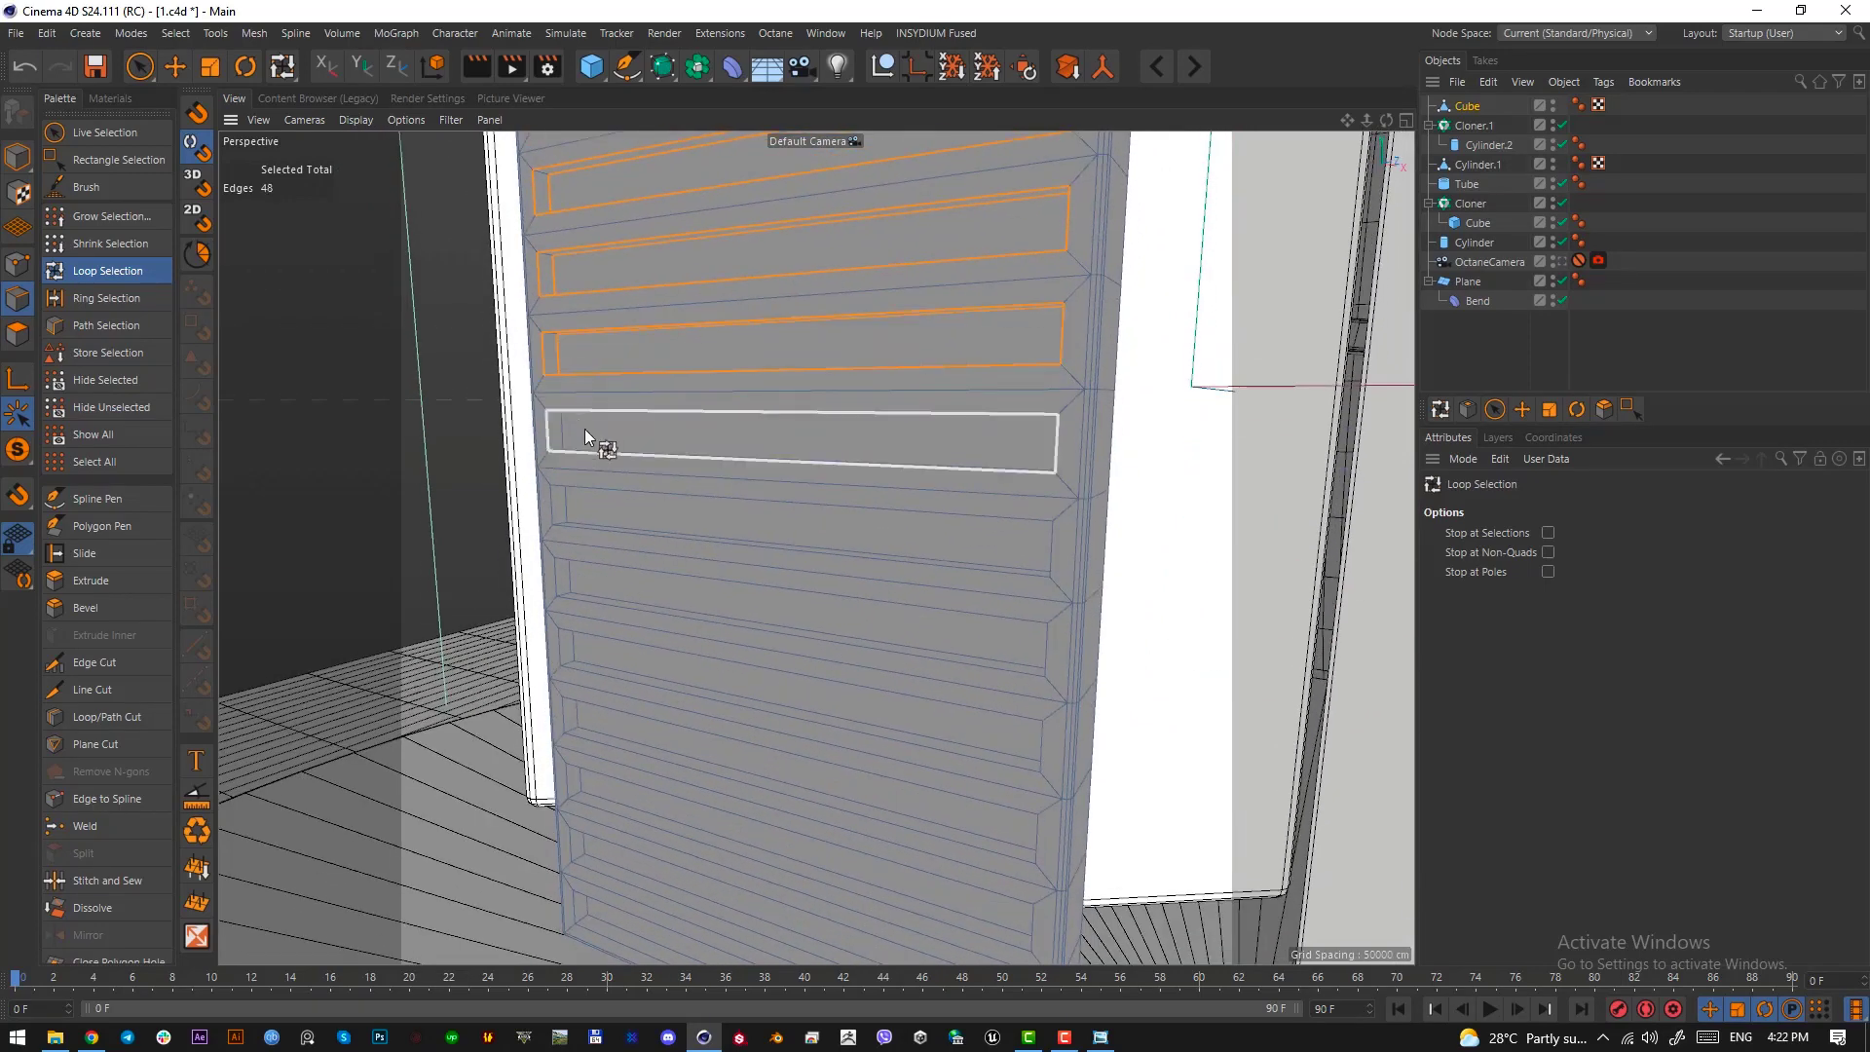
pyautogui.keyDown('shift'); pyautogui.click(560, 429); pyautogui.keyUp('shift')
pyautogui.keyDown('shift'); pyautogui.click(565, 433); pyautogui.keyUp('shift')
pyautogui.keyDown('shift'); pyautogui.click(580, 500); pyautogui.keyUp('shift')
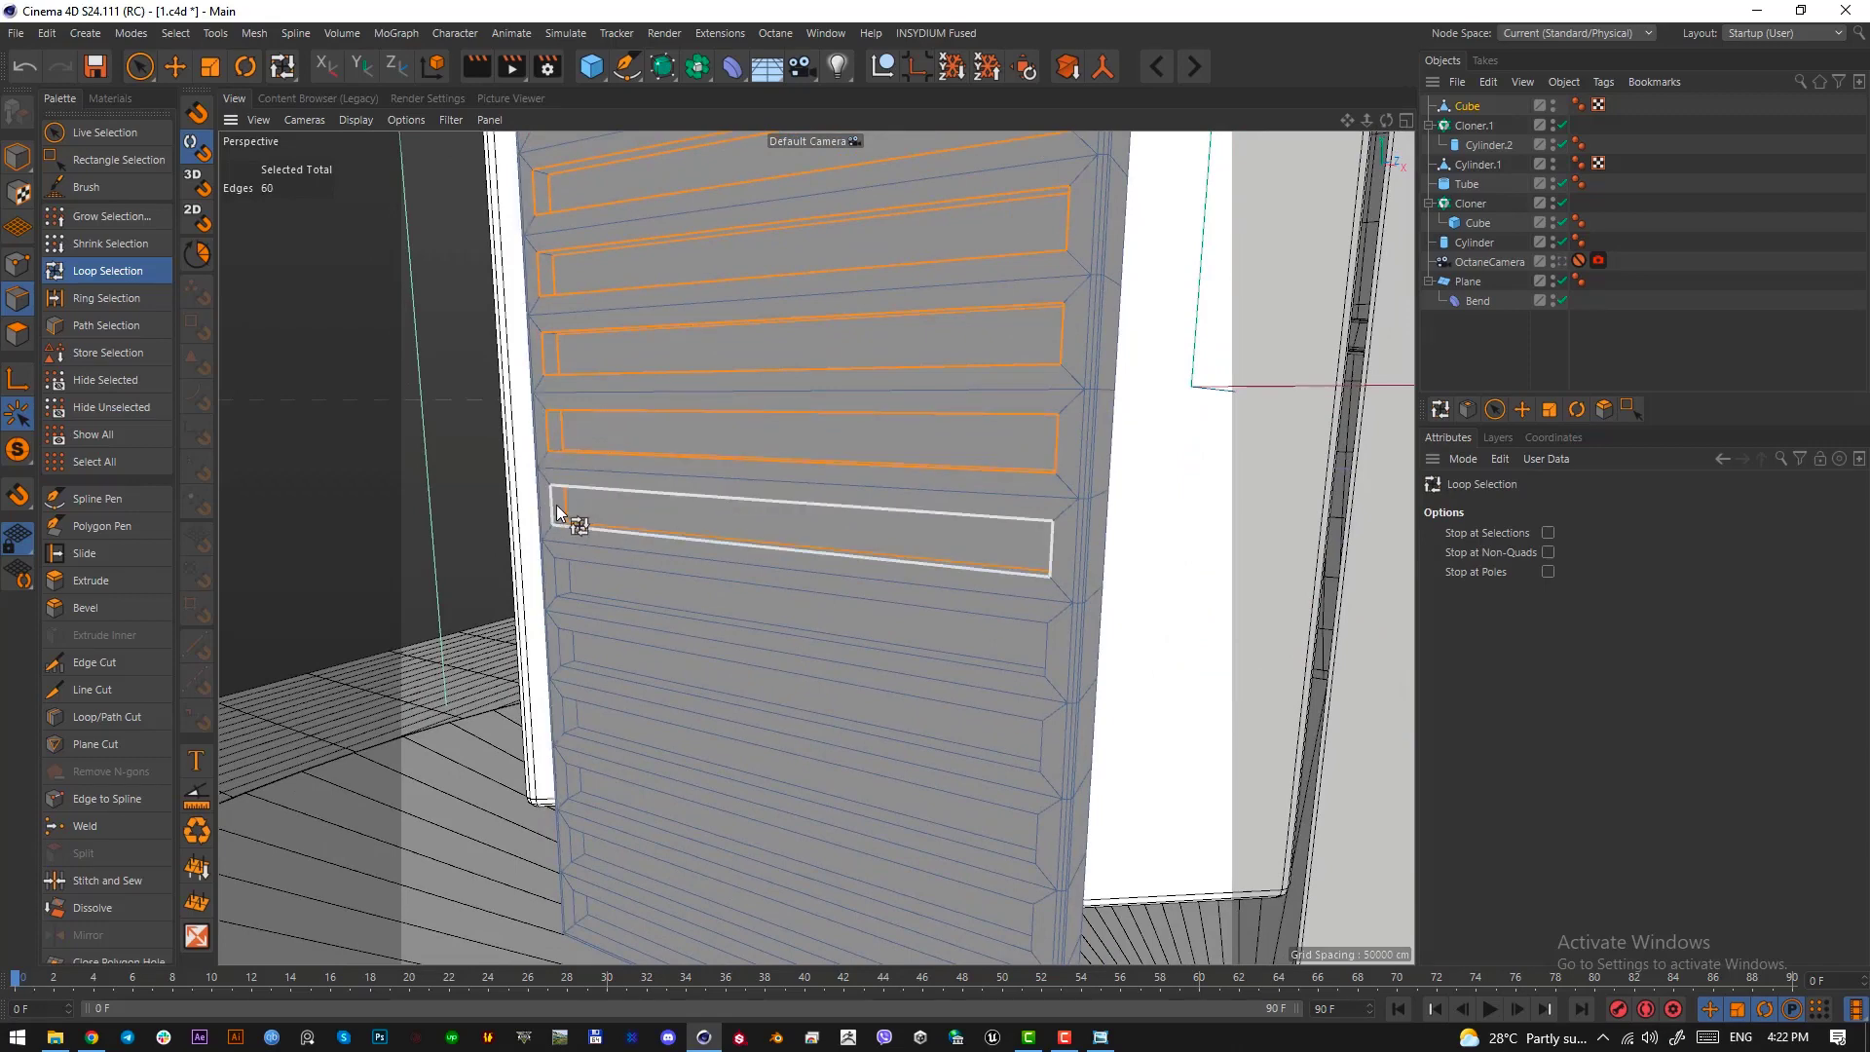
pyautogui.keyDown('shift'); pyautogui.click(554, 505); pyautogui.keyUp('shift')
pyautogui.keyDown('alt'); pyautogui.moveTo(664, 563); pyautogui.dragTo(665, 368, button='middle'); pyautogui.keyUp('alt')
pyautogui.keyDown('shift'); pyautogui.click(585, 390); pyautogui.keyUp('shift')
pyautogui.keyDown('shift'); pyautogui.click(558, 397); pyautogui.keyUp('shift')
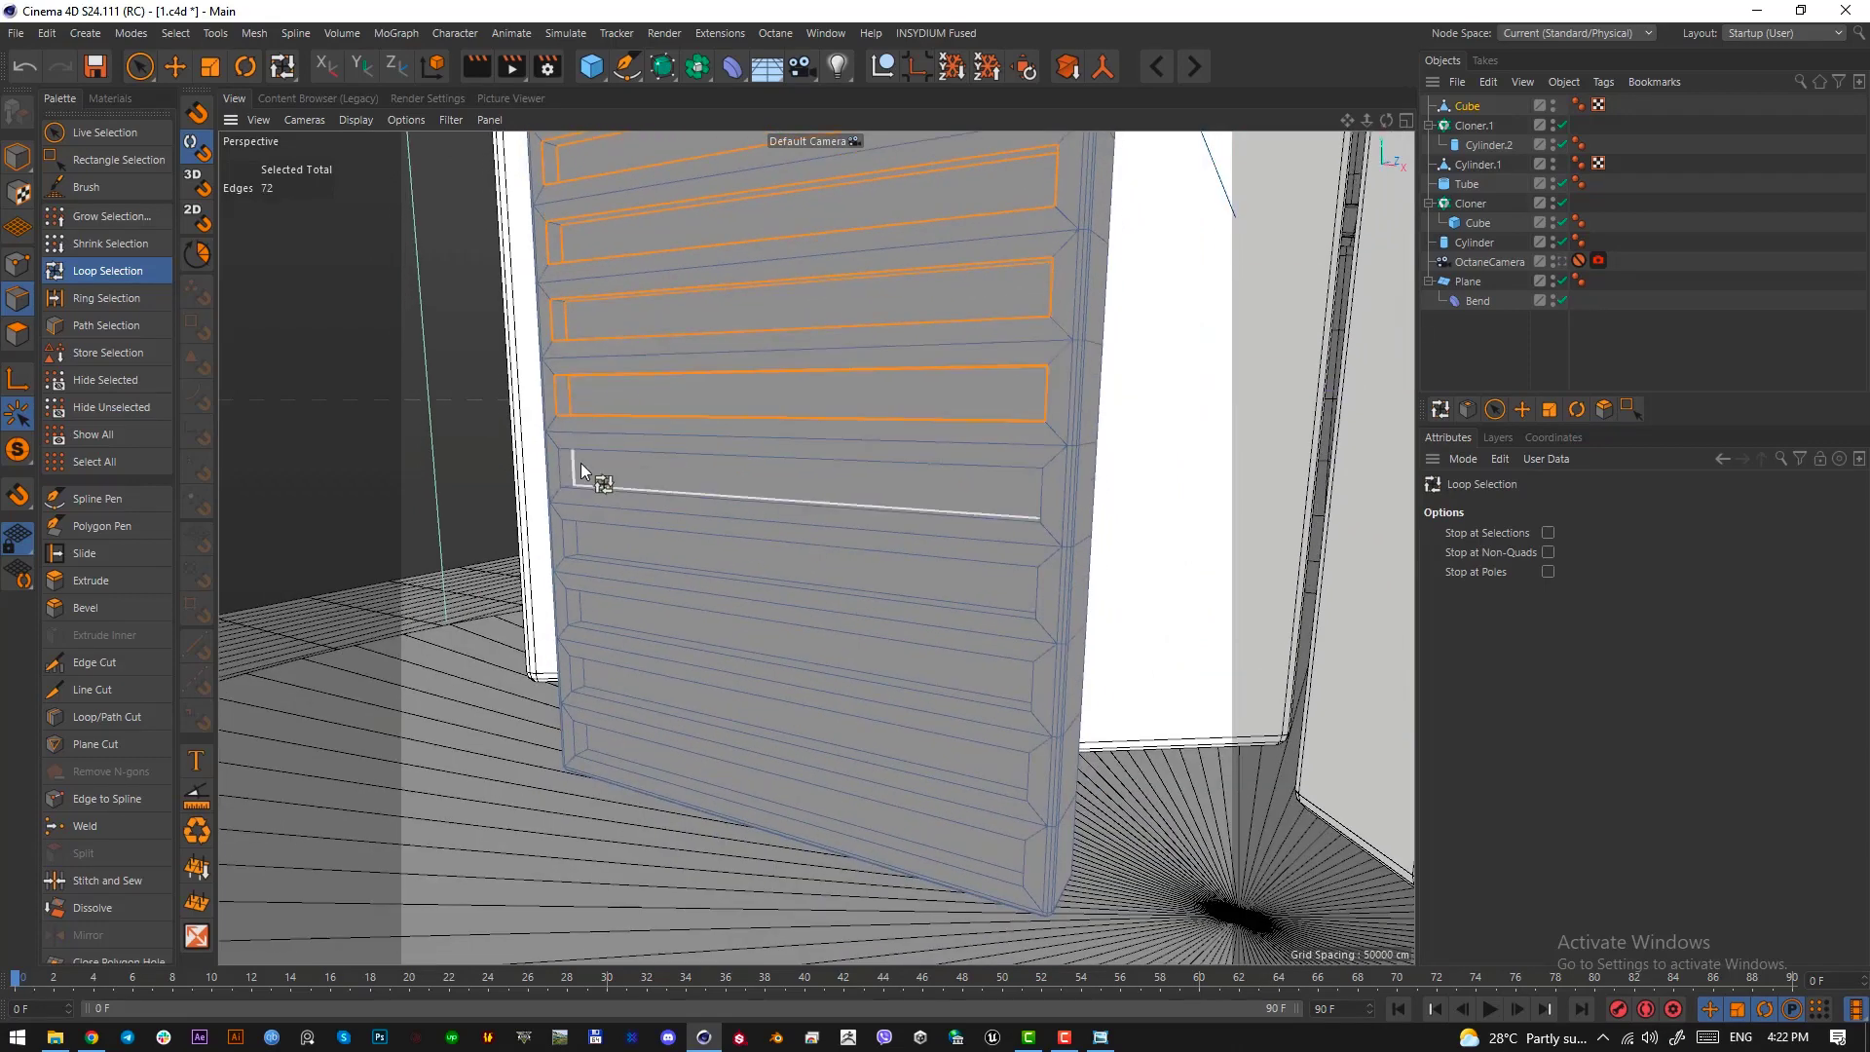
pyautogui.keyDown('shift'); pyautogui.click(580, 463); pyautogui.keyUp('shift')
pyautogui.keyDown('shift'); pyautogui.click(563, 469); pyautogui.keyUp('shift')
pyautogui.keyDown('alt'); pyautogui.moveTo(587, 553); pyautogui.dragTo(584, 450, button='middle'); pyautogui.keyUp('alt')
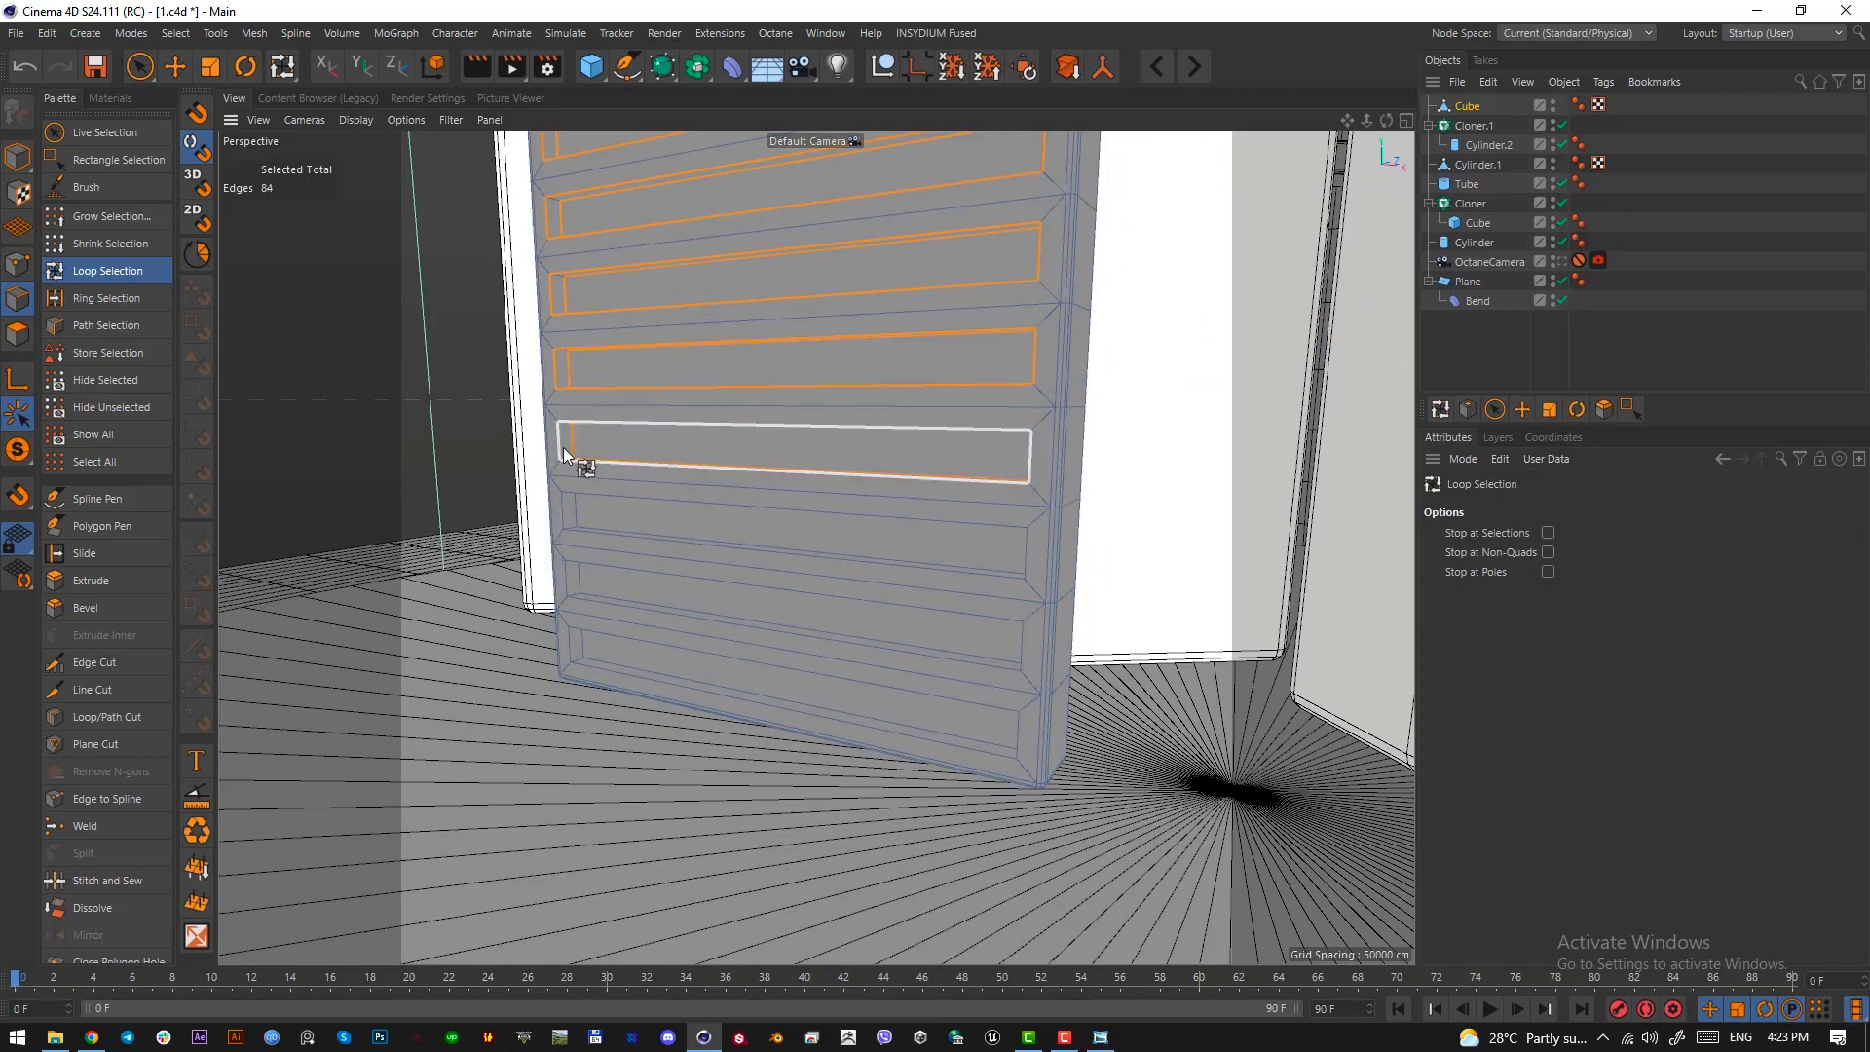
pyautogui.keyDown('shift'); pyautogui.click(585, 451); pyautogui.keyUp('shift')
pyautogui.keyDown('shift'); pyautogui.click(575, 458); pyautogui.keyUp('shift')
pyautogui.keyDown('shift'); pyautogui.click(594, 521); pyautogui.keyUp('shift')
pyautogui.keyDown('shift'); pyautogui.click(568, 513); pyautogui.keyUp('shift')
pyautogui.keyDown('shift'); pyautogui.click(573, 579); pyautogui.keyUp('shift')
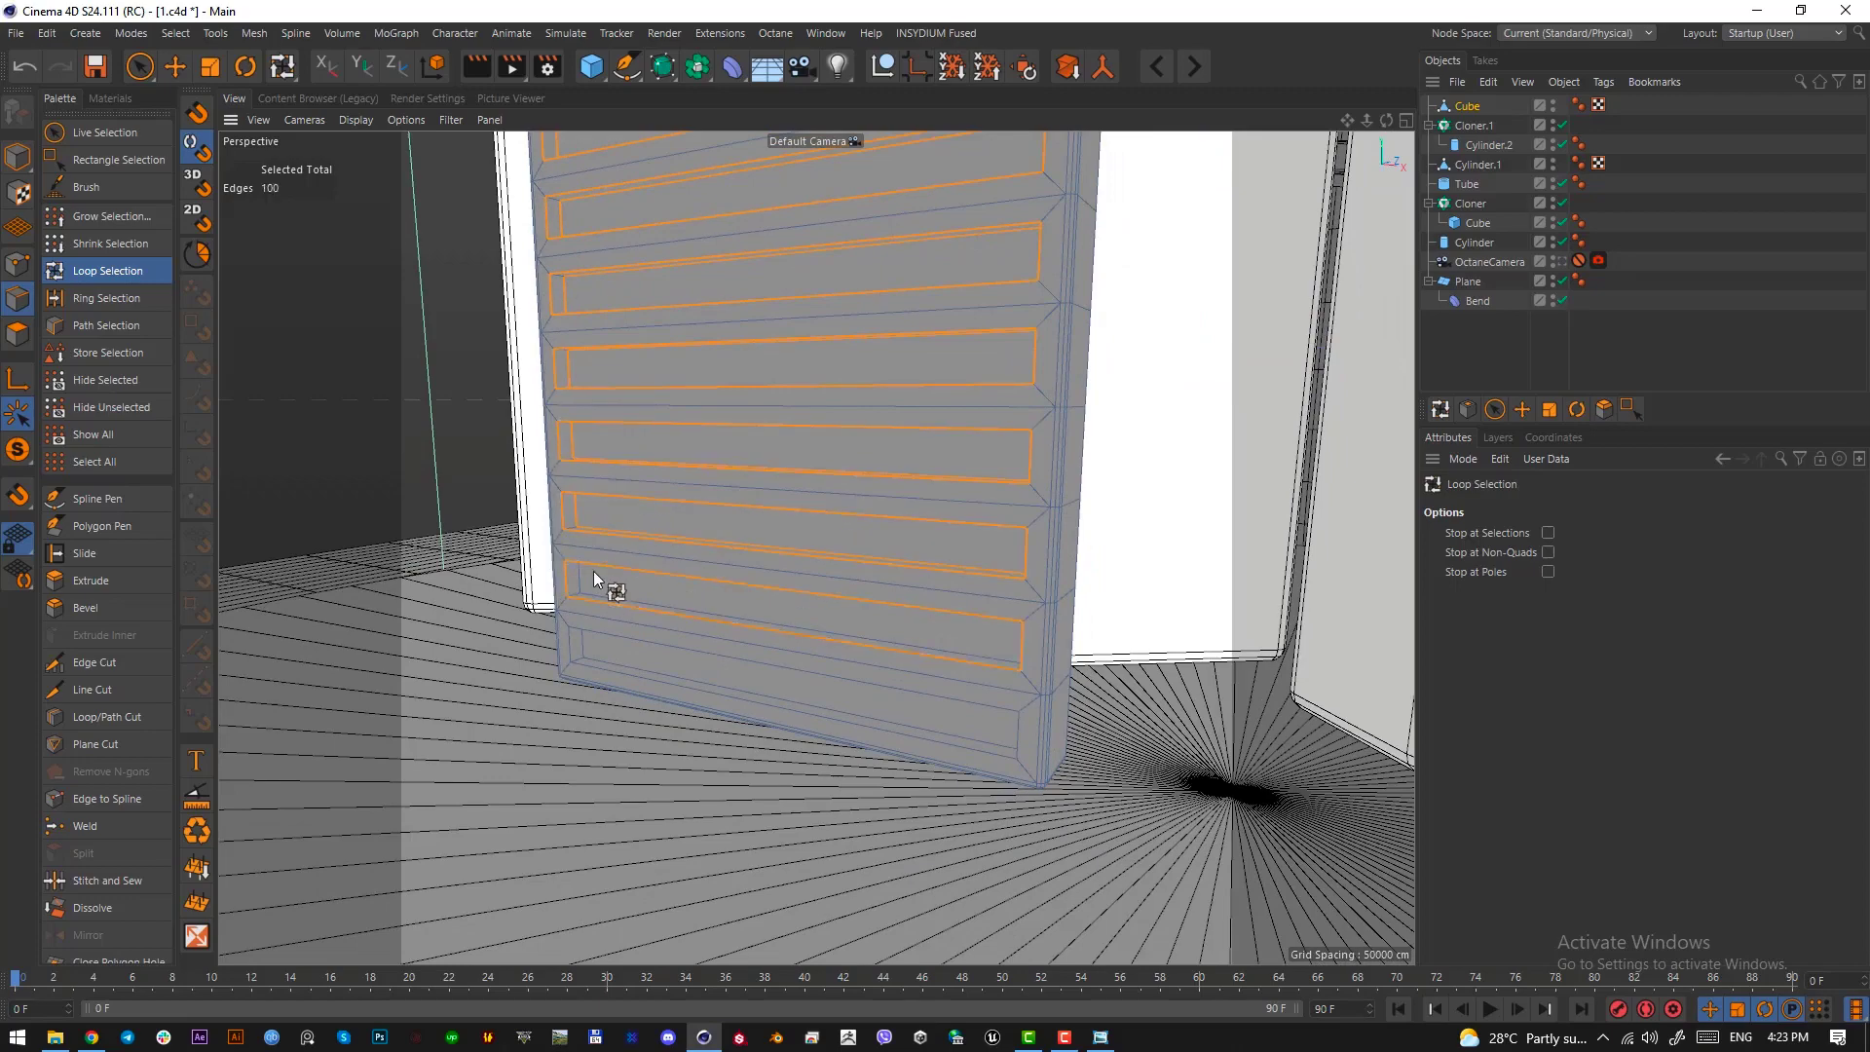
pyautogui.keyDown('shift'); pyautogui.click(587, 582); pyautogui.keyUp('shift')
pyautogui.keyDown('shift'); pyautogui.click(602, 652); pyautogui.keyUp('shift')
pyautogui.keyDown('shift'); pyautogui.click(575, 660); pyautogui.keyUp('shift')
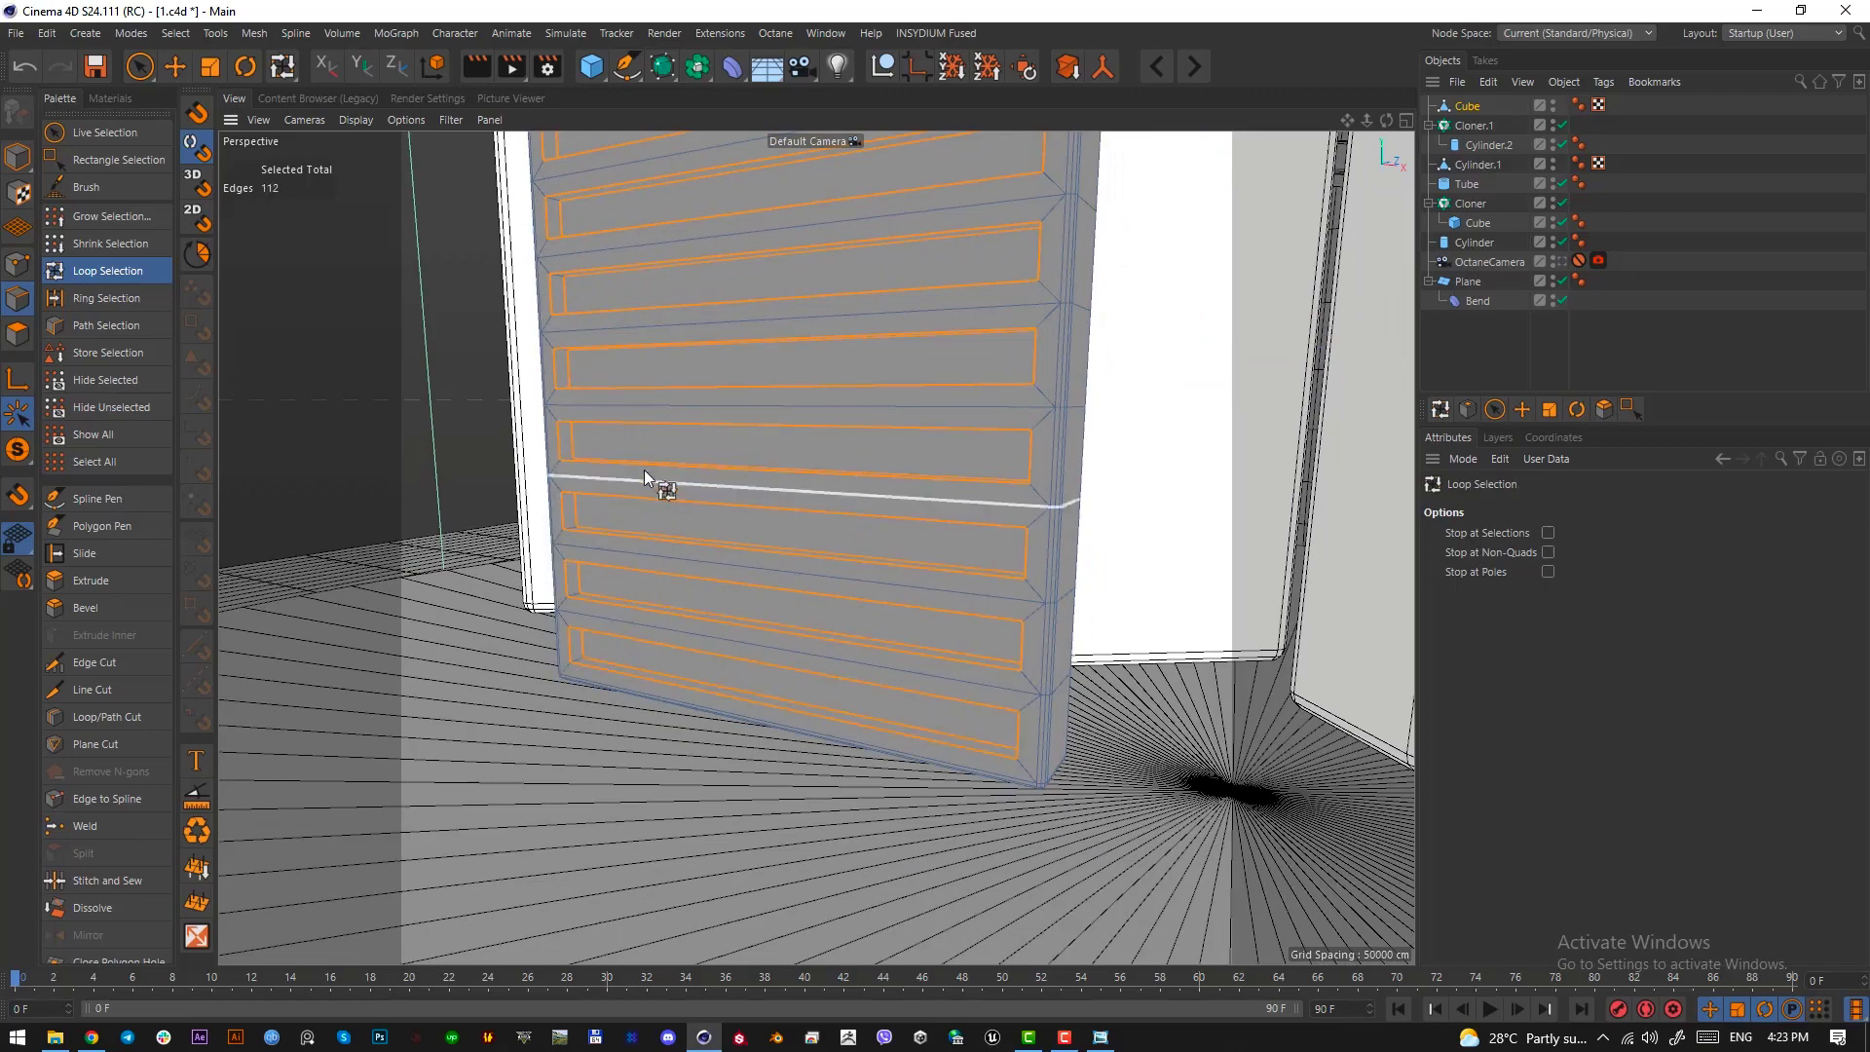
# Bevel the selected slot edge loops with a 0.6 cm offset and 3 subdivisions, then clear the edge selection
pyautogui.keyDown('alt'); pyautogui.moveTo(644, 469); pyautogui.dragTo(741, 419); pyautogui.keyUp('alt')
pyautogui.press('m')
pyautogui.press('s')
pyautogui.scroll(3, 725, 369)
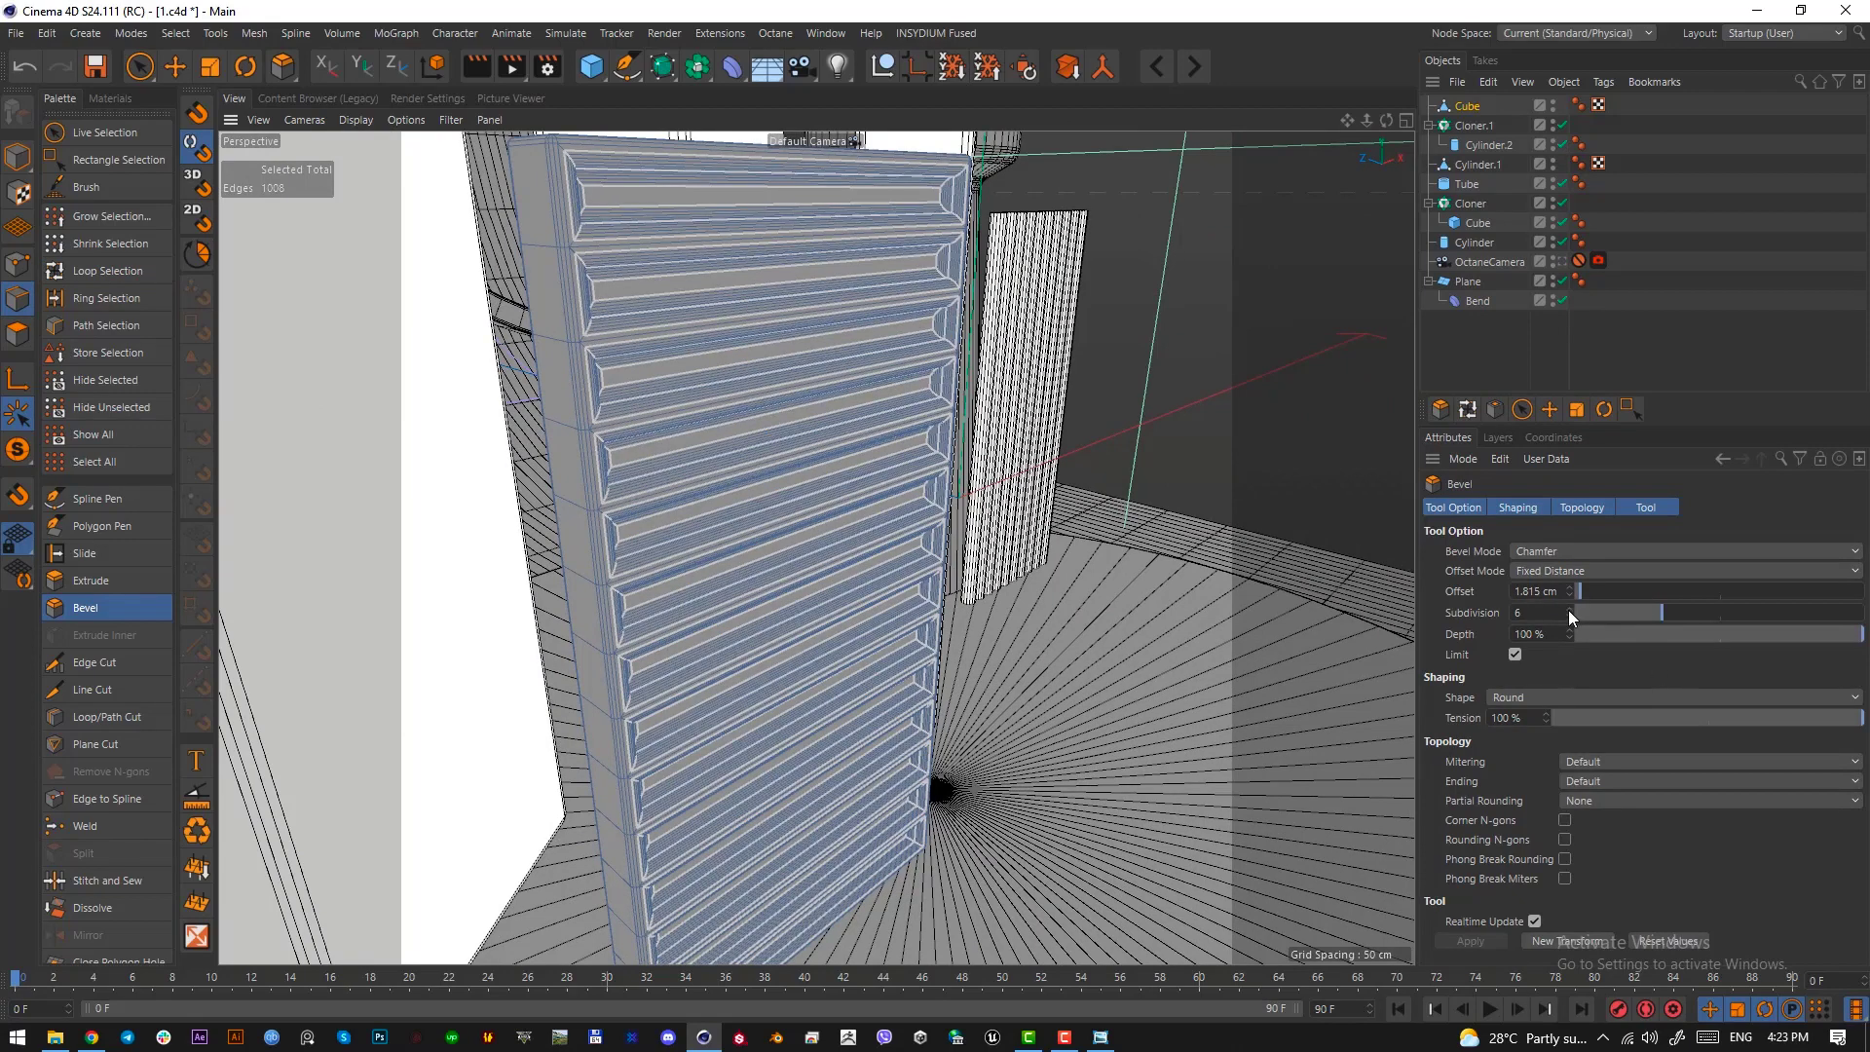
pyautogui.moveTo(1570, 611); pyautogui.dragTo(1592, 612)
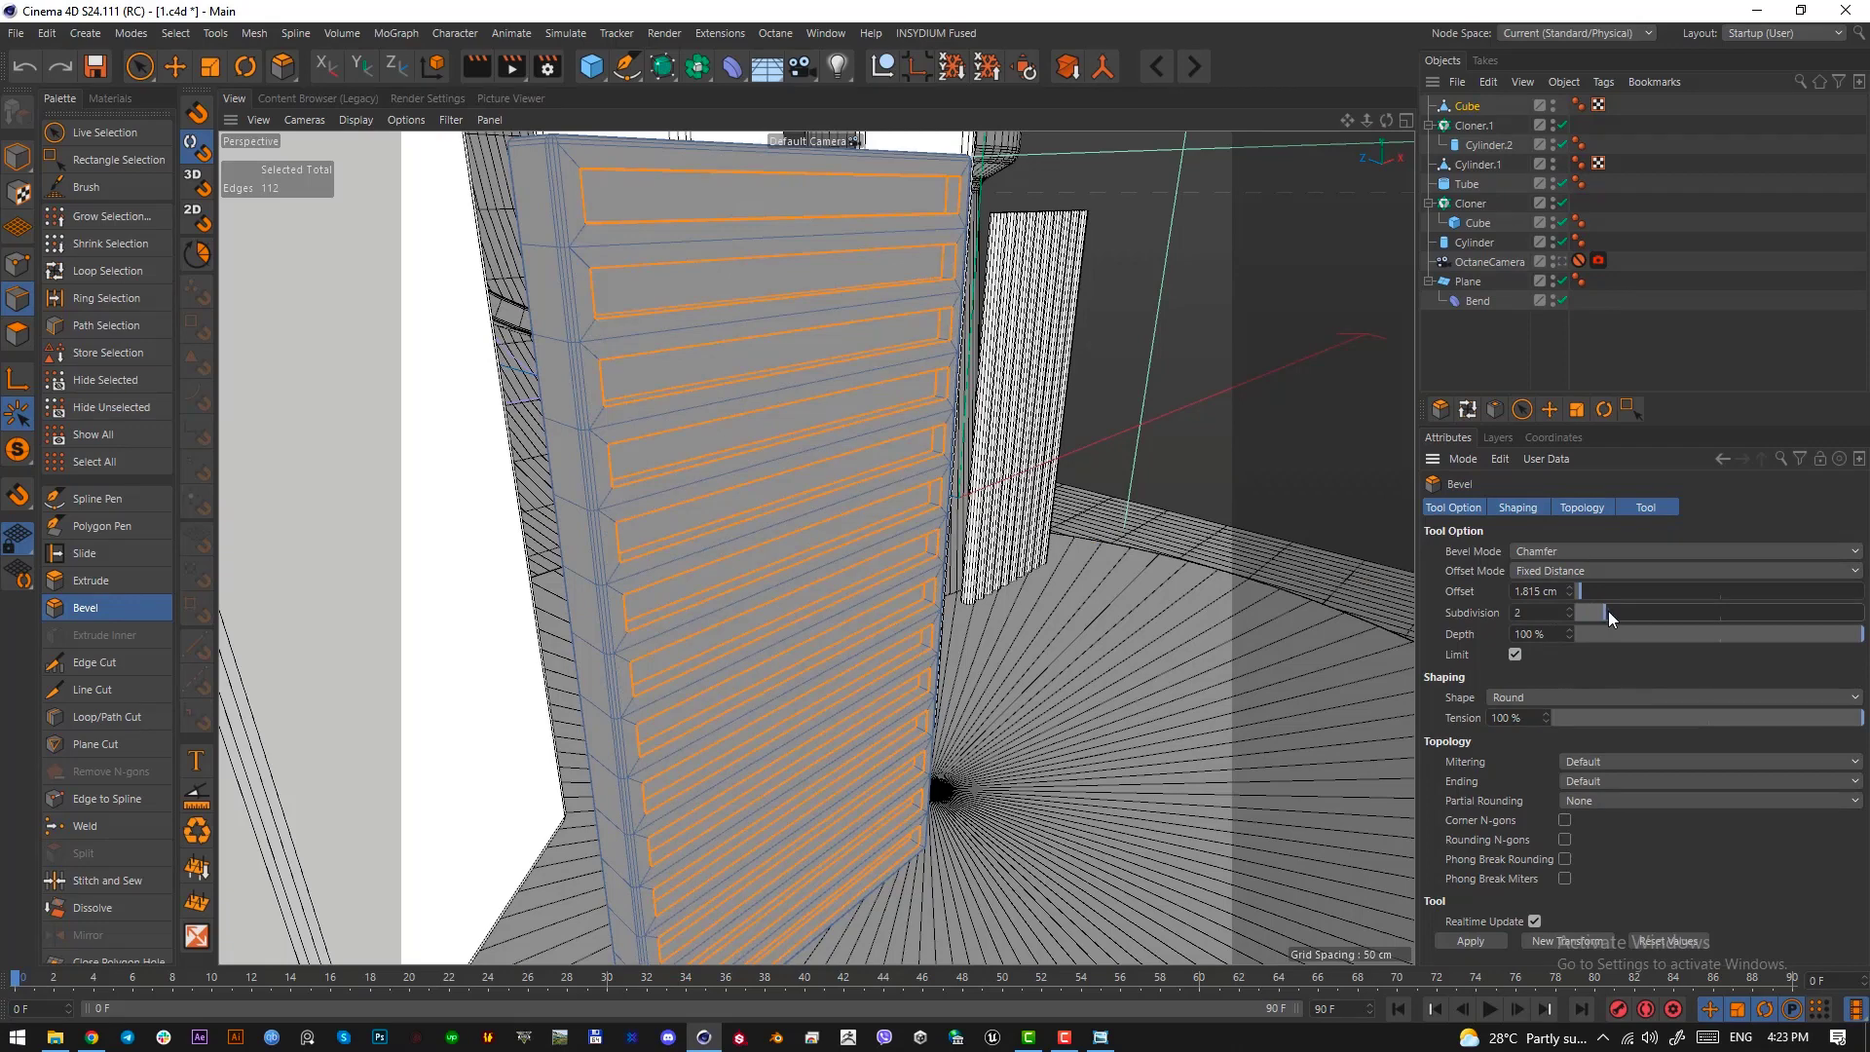
pyautogui.moveTo(1610, 610); pyautogui.dragTo(1619, 612)
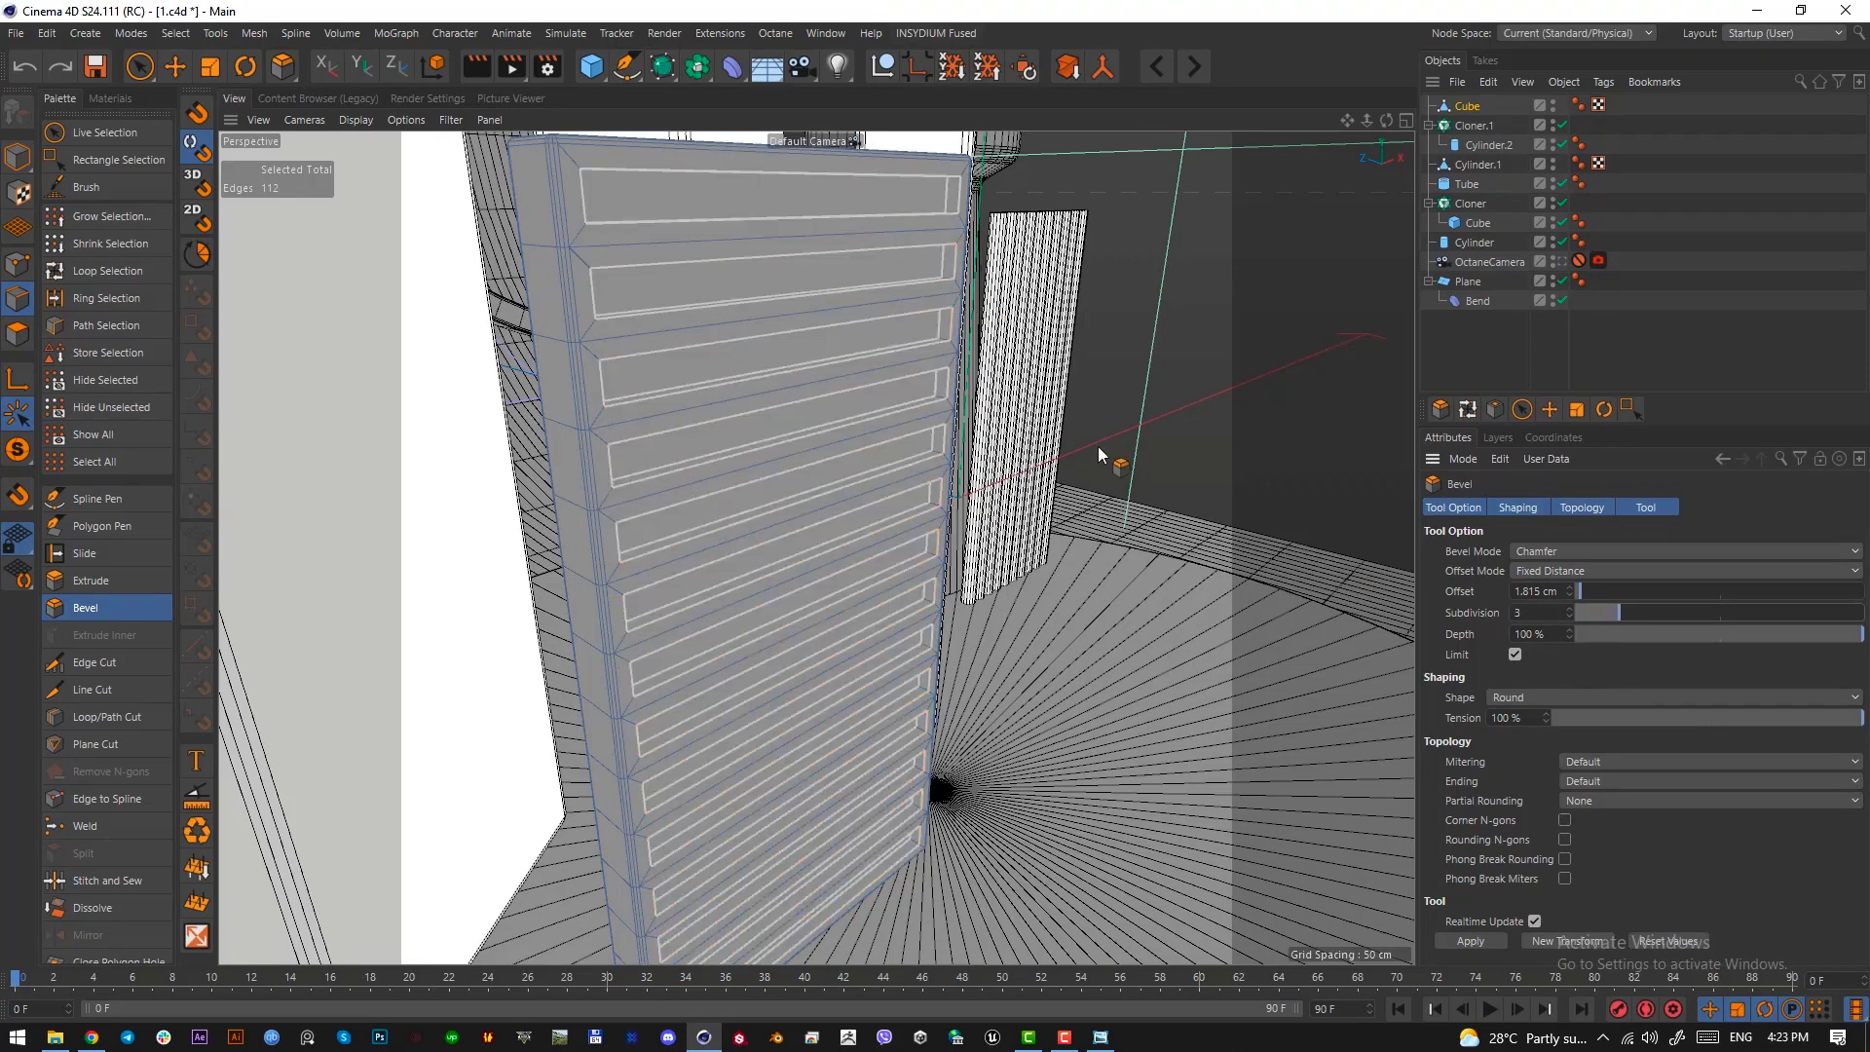
pyautogui.moveTo(1100, 455); pyautogui.dragTo(1106, 455)
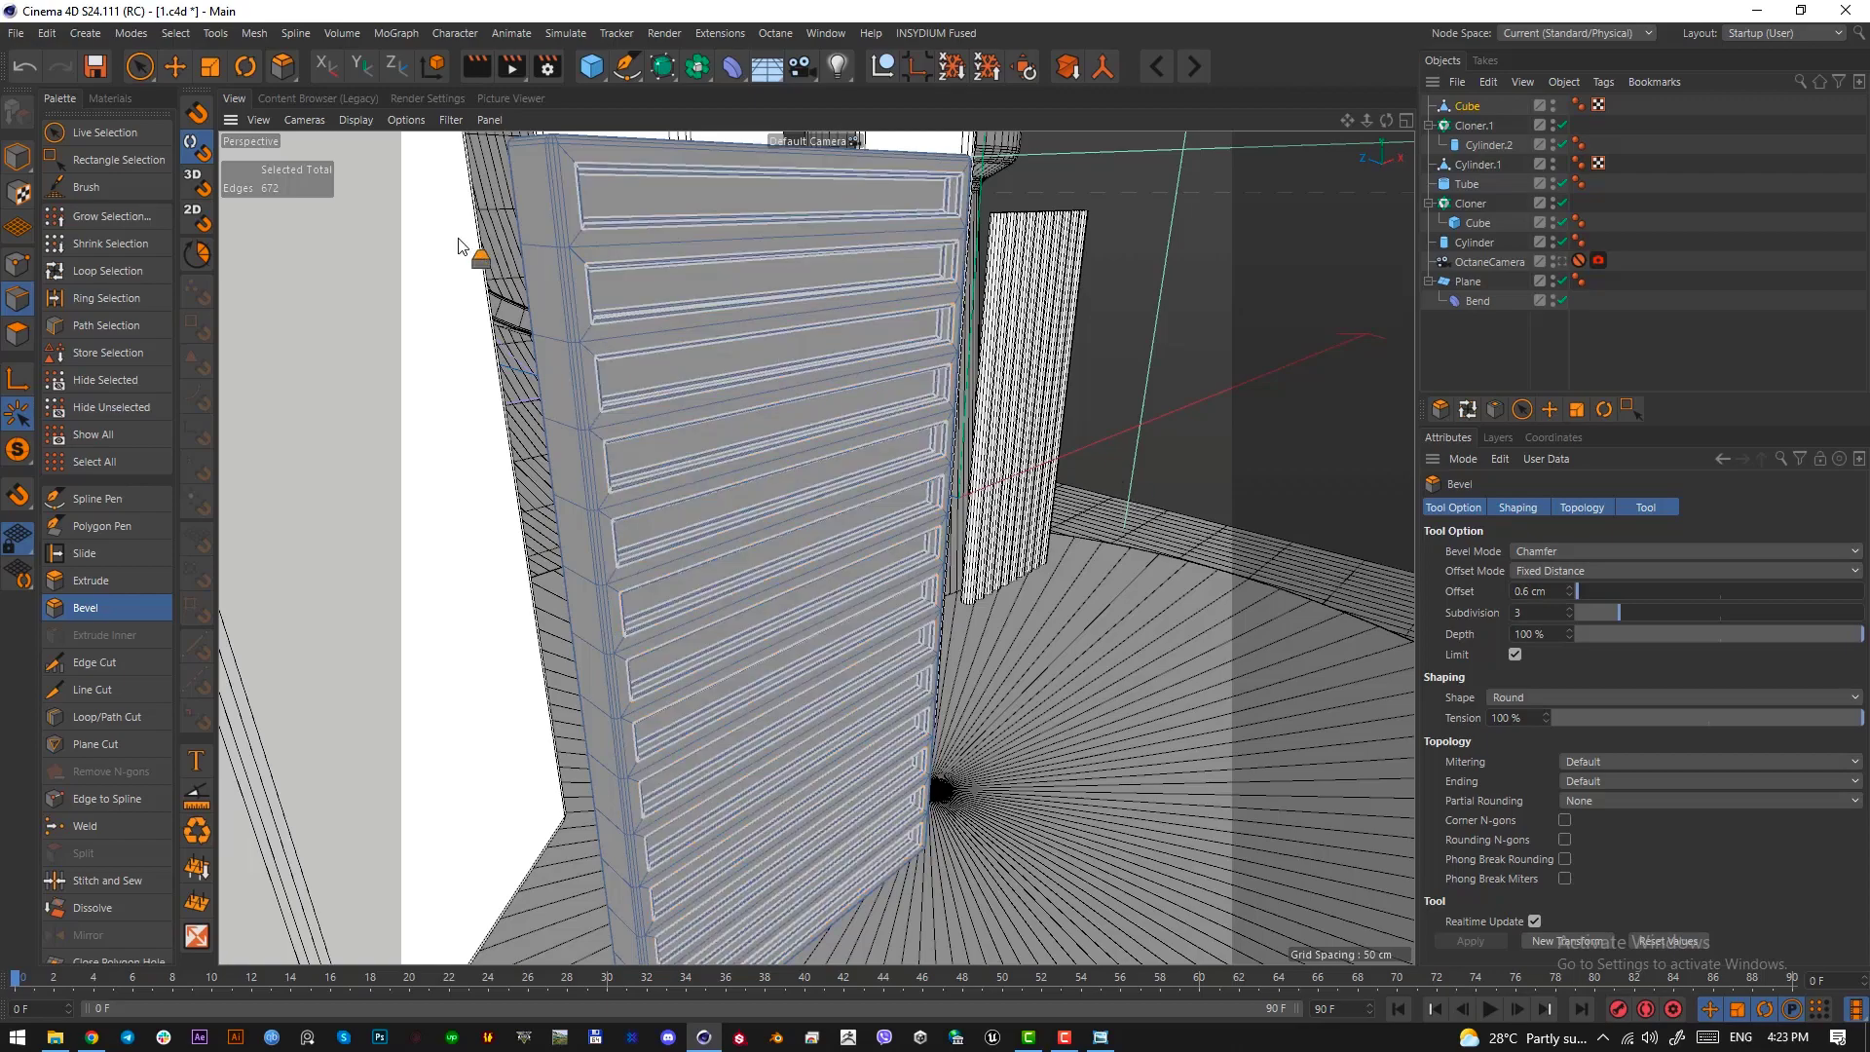
pyautogui.click(1088, 445)
# Return the viewport to the OctaneCamera view of the whole scene and save the project
pyautogui.keyDown('alt'); pyautogui.moveTo(828, 355); pyautogui.dragTo(622, 402); pyautogui.keyUp('alt')
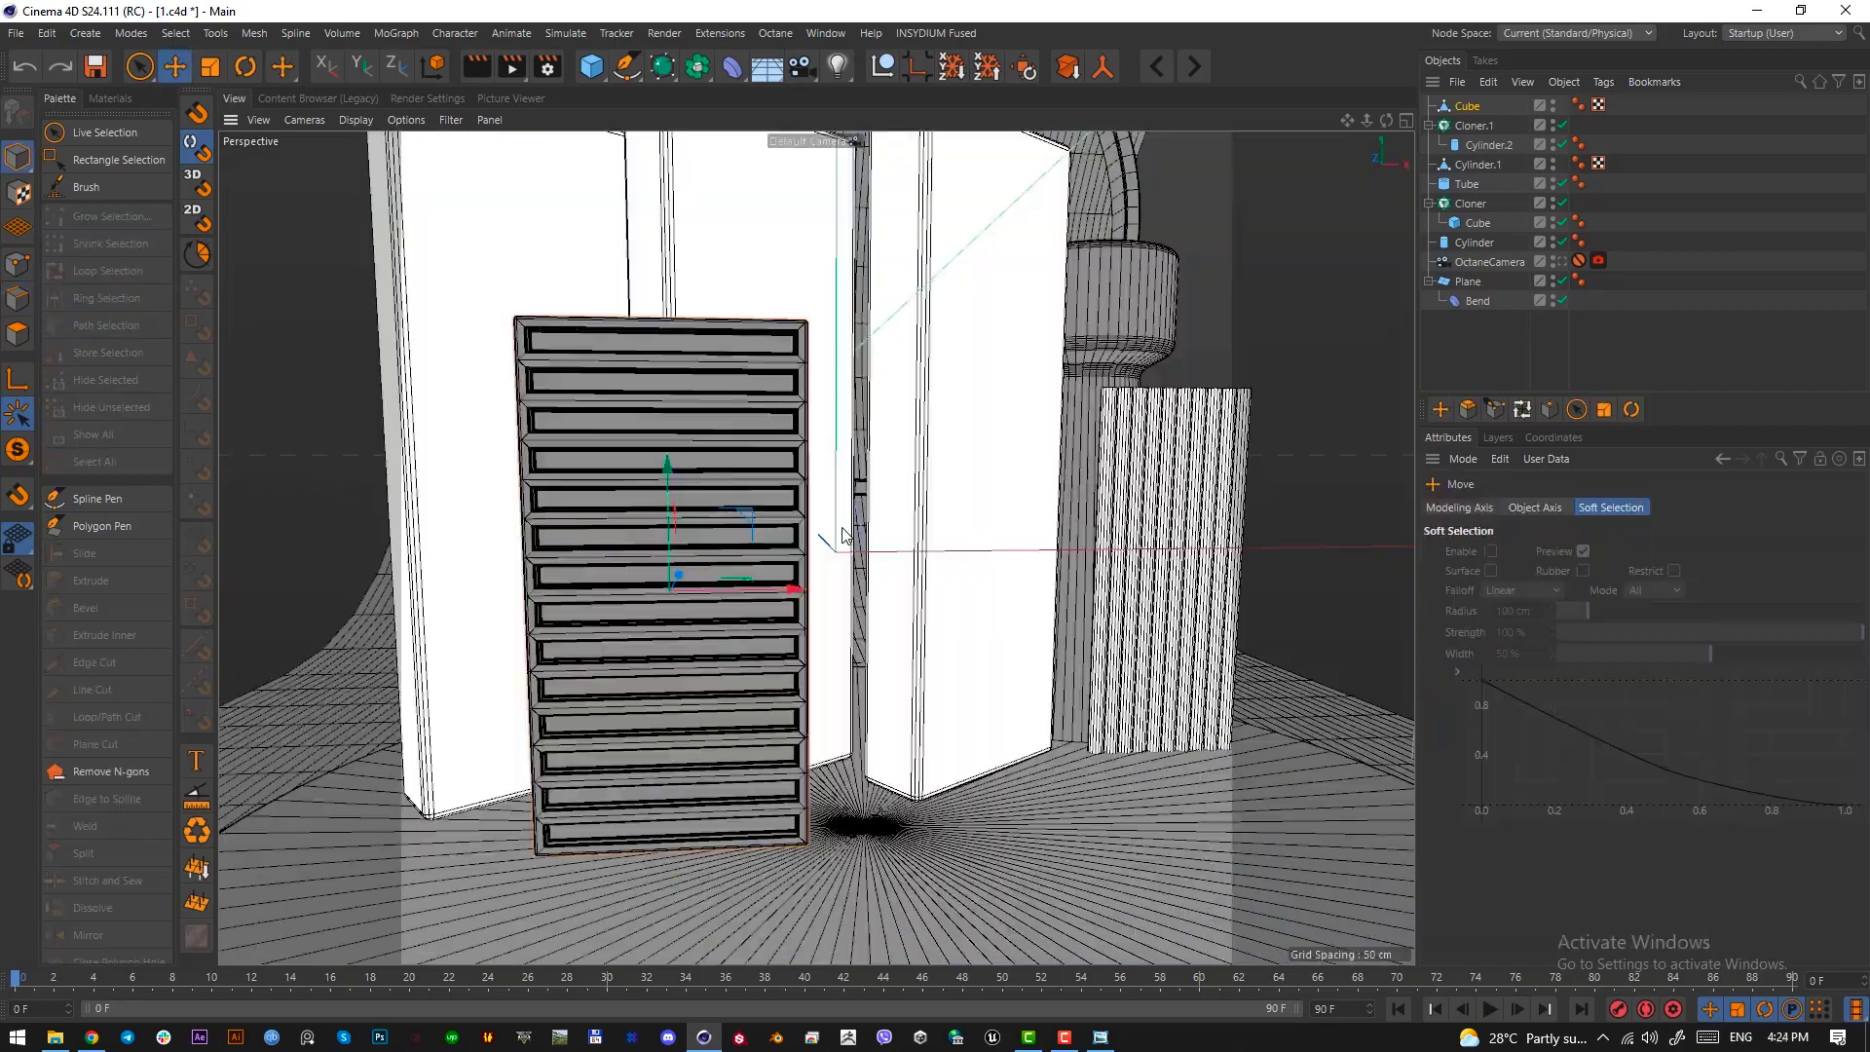
pyautogui.keyDown('alt'); pyautogui.moveTo(770, 497); pyautogui.dragTo(646, 460, button='right'); pyautogui.keyUp('alt')
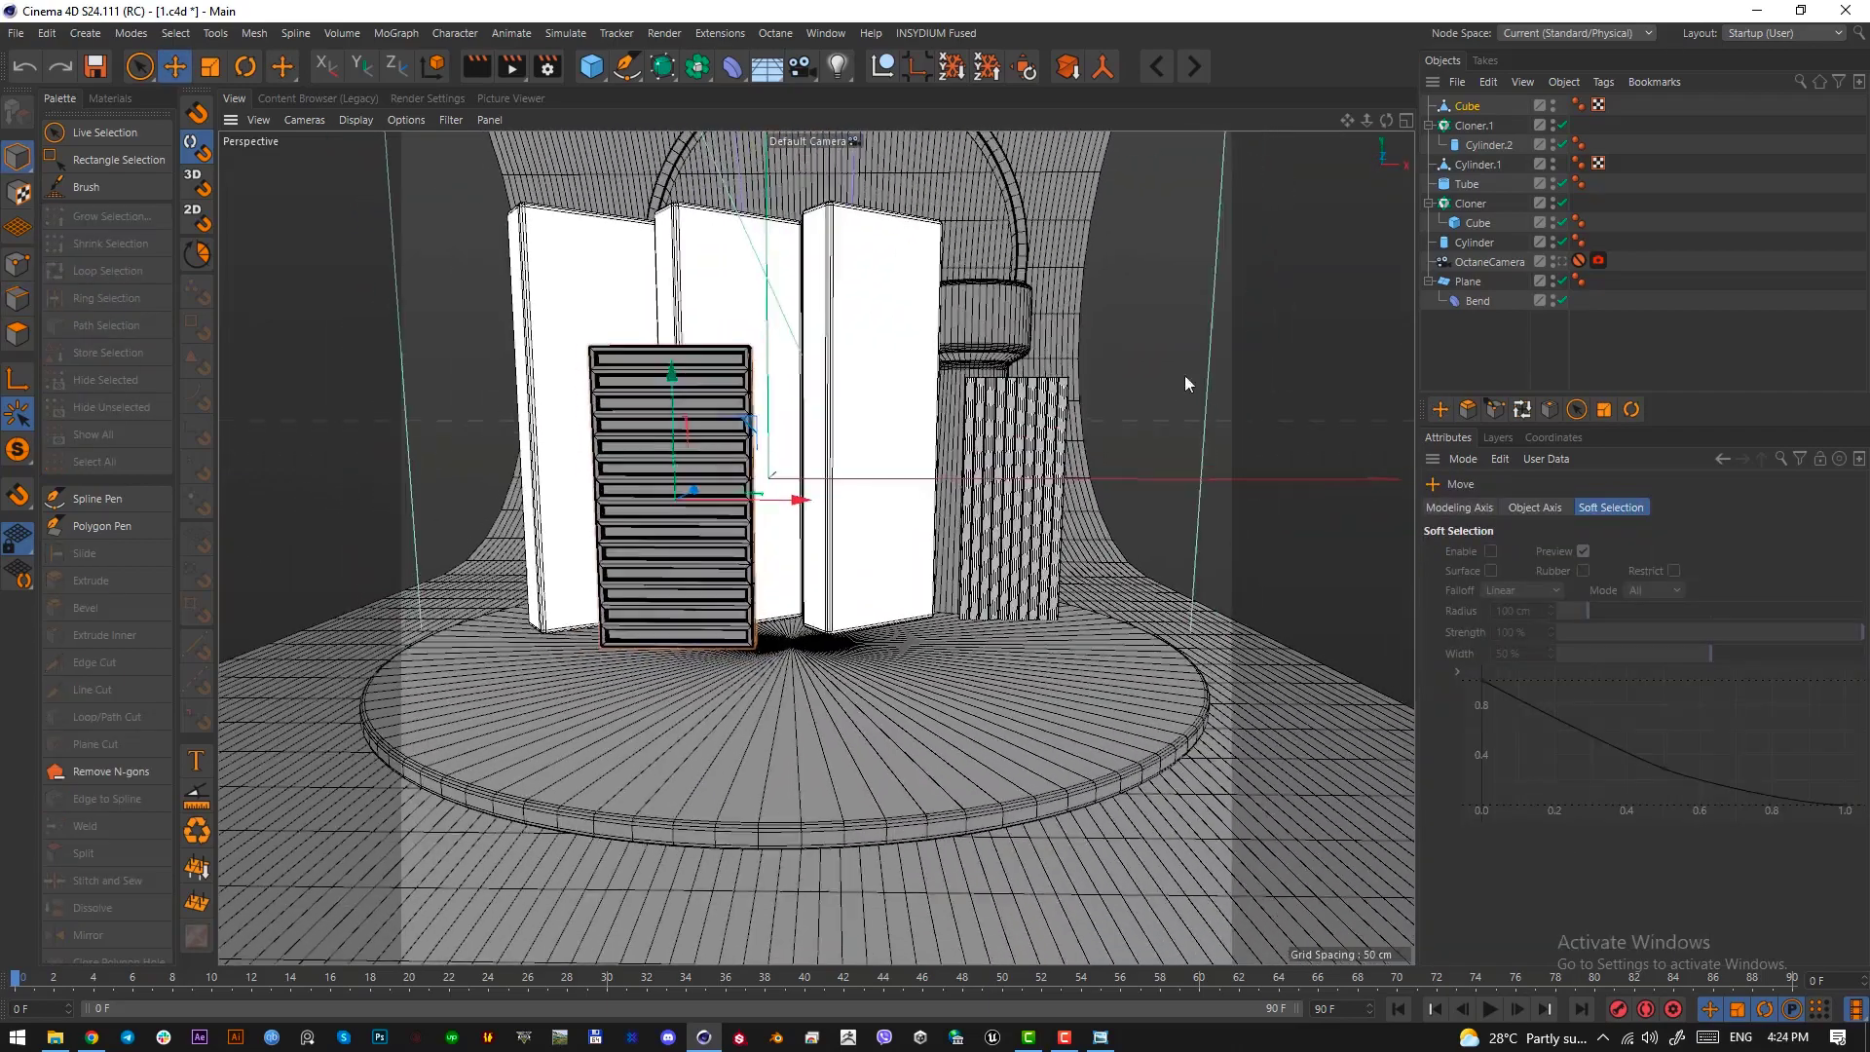
pyautogui.click(1570, 261)
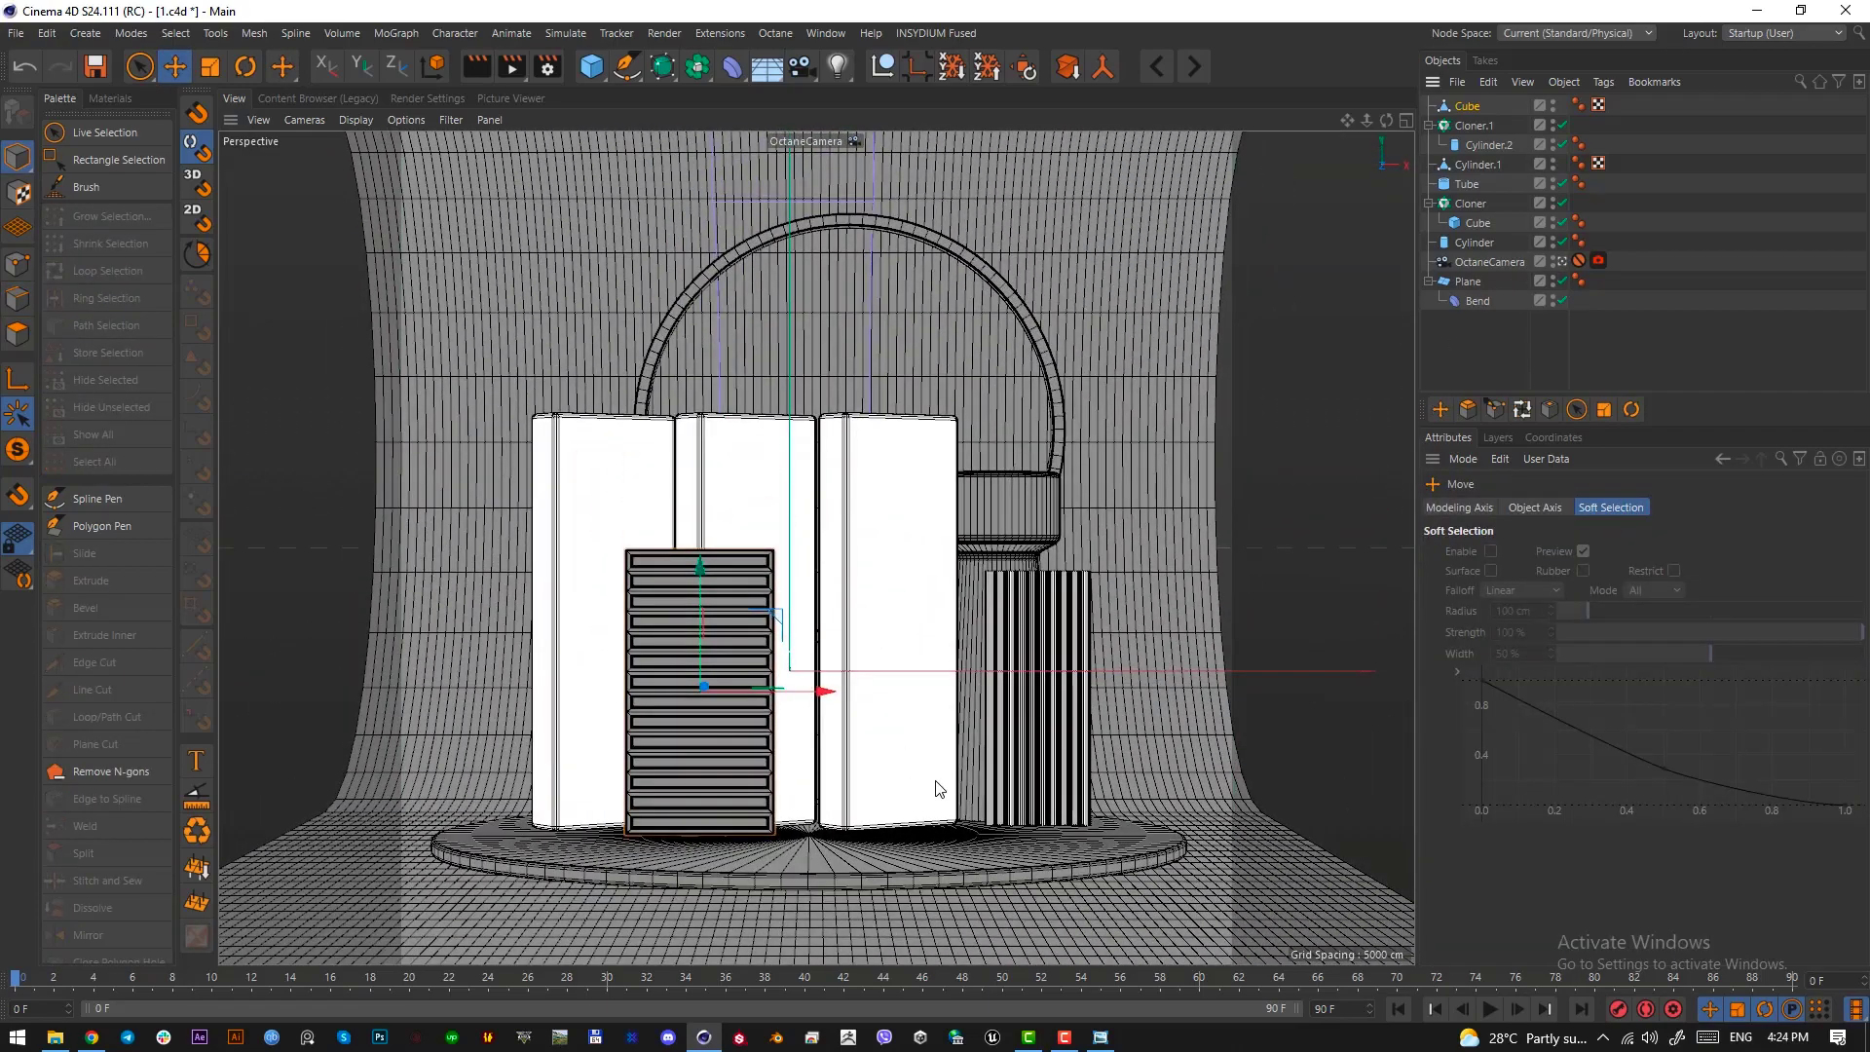
pyautogui.hotkey('ctrl', 's')
# Examine the pink slanted wall behind the stairs in the Windows Photo Viewer reference image, framing it with a screen-capture selection
pyautogui.click(1099, 1039)
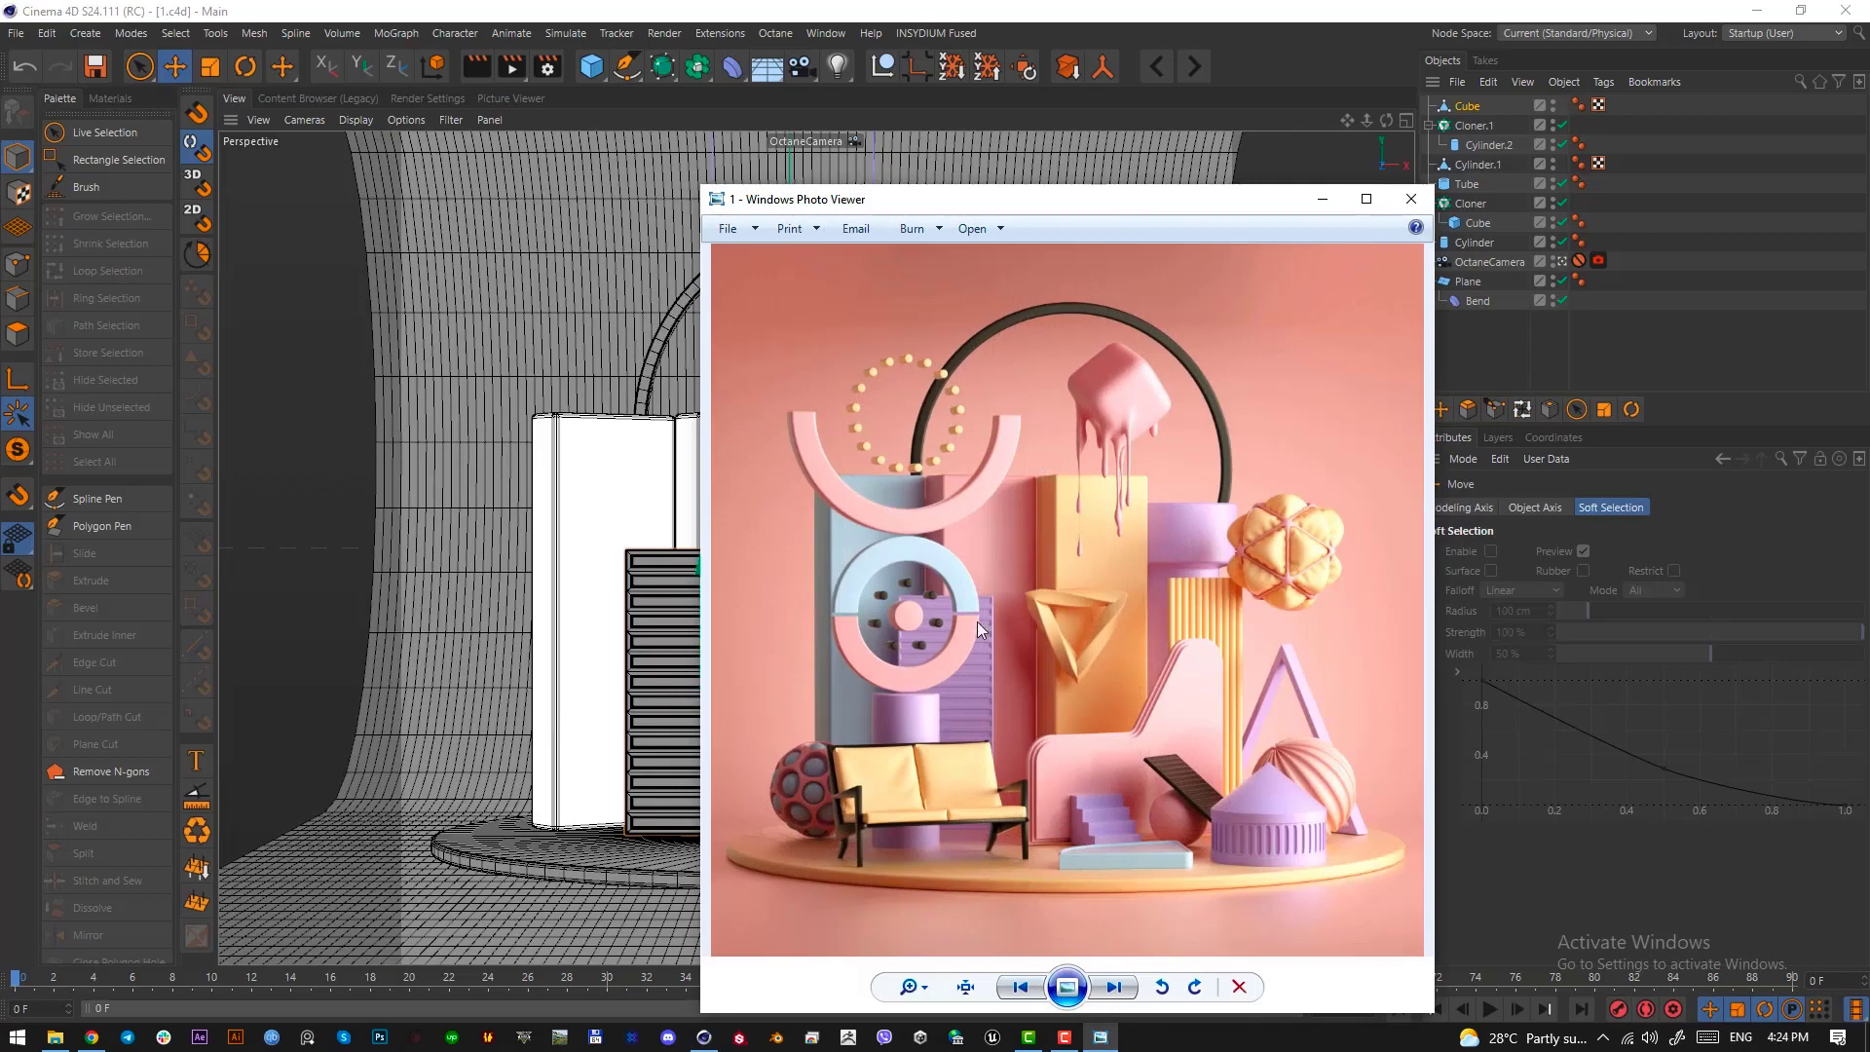
pyautogui.moveTo(1133, 209); pyautogui.dragTo(1347, 179)
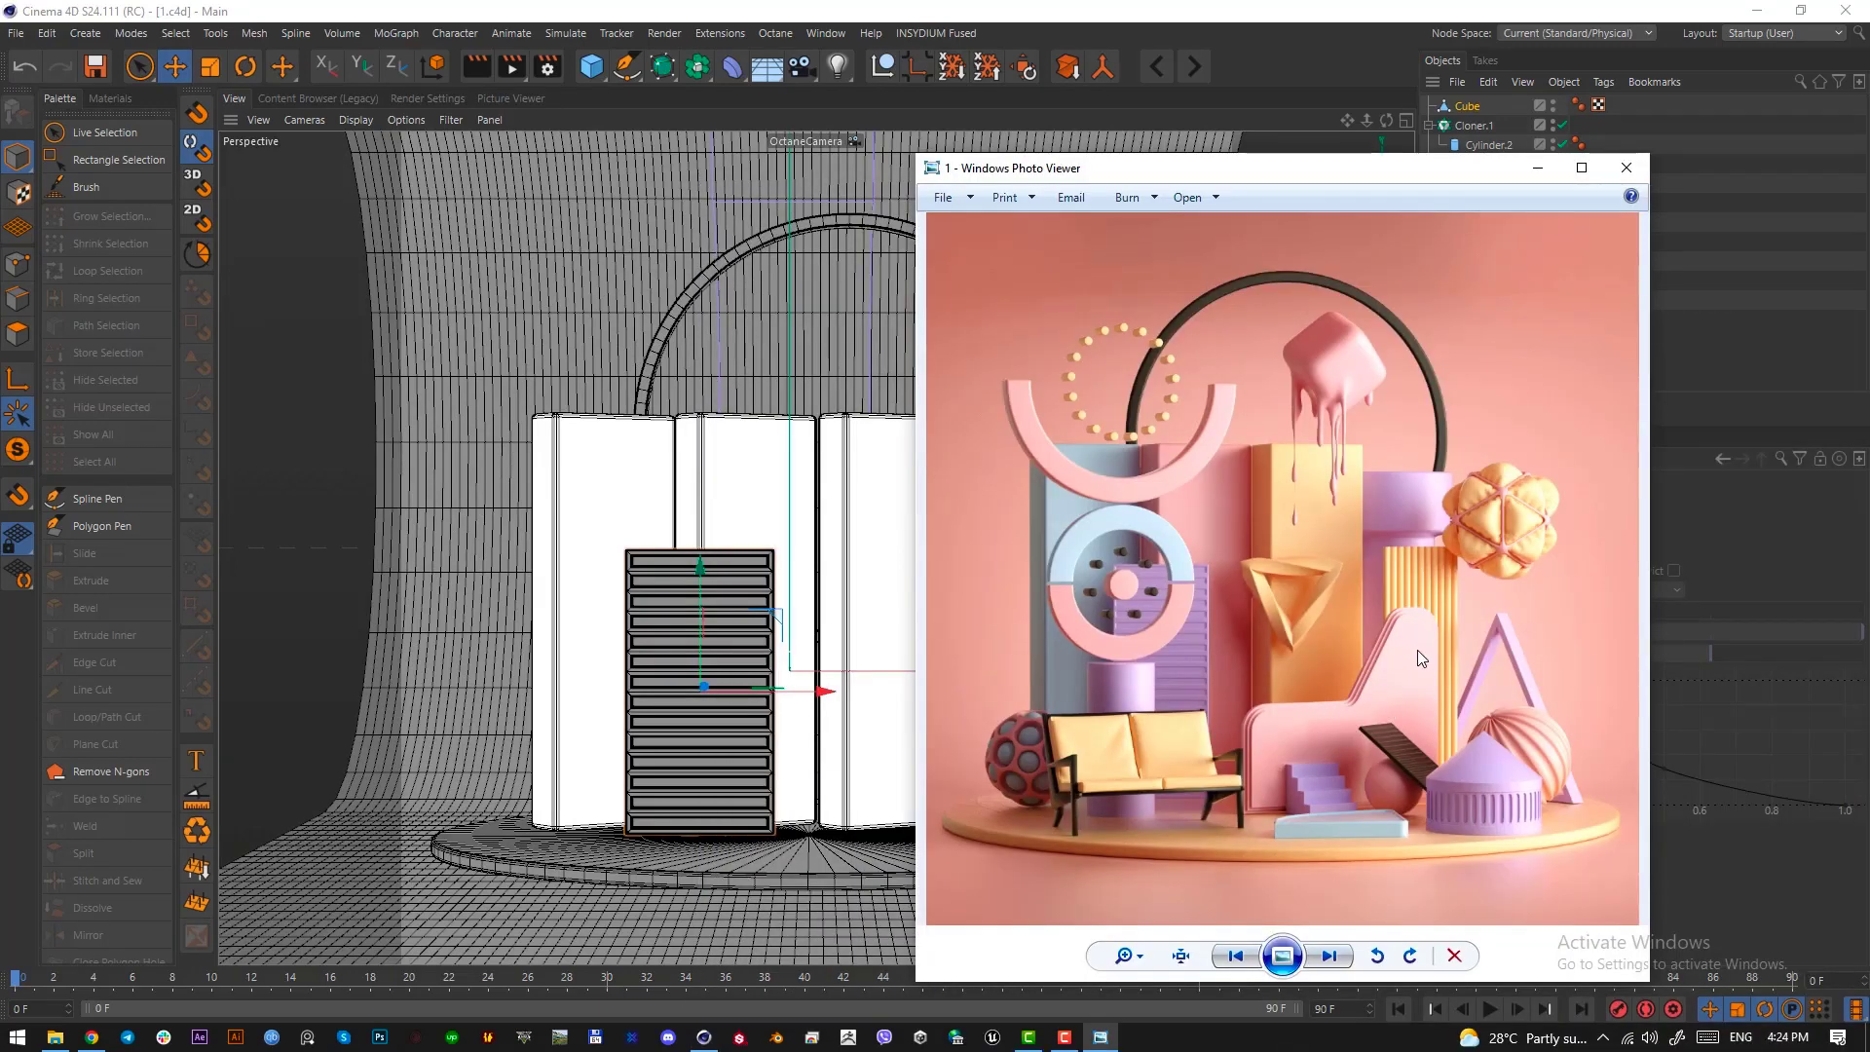
pyautogui.press('Print')
pyautogui.moveTo(1439, 626); pyautogui.dragTo(1247, 818)
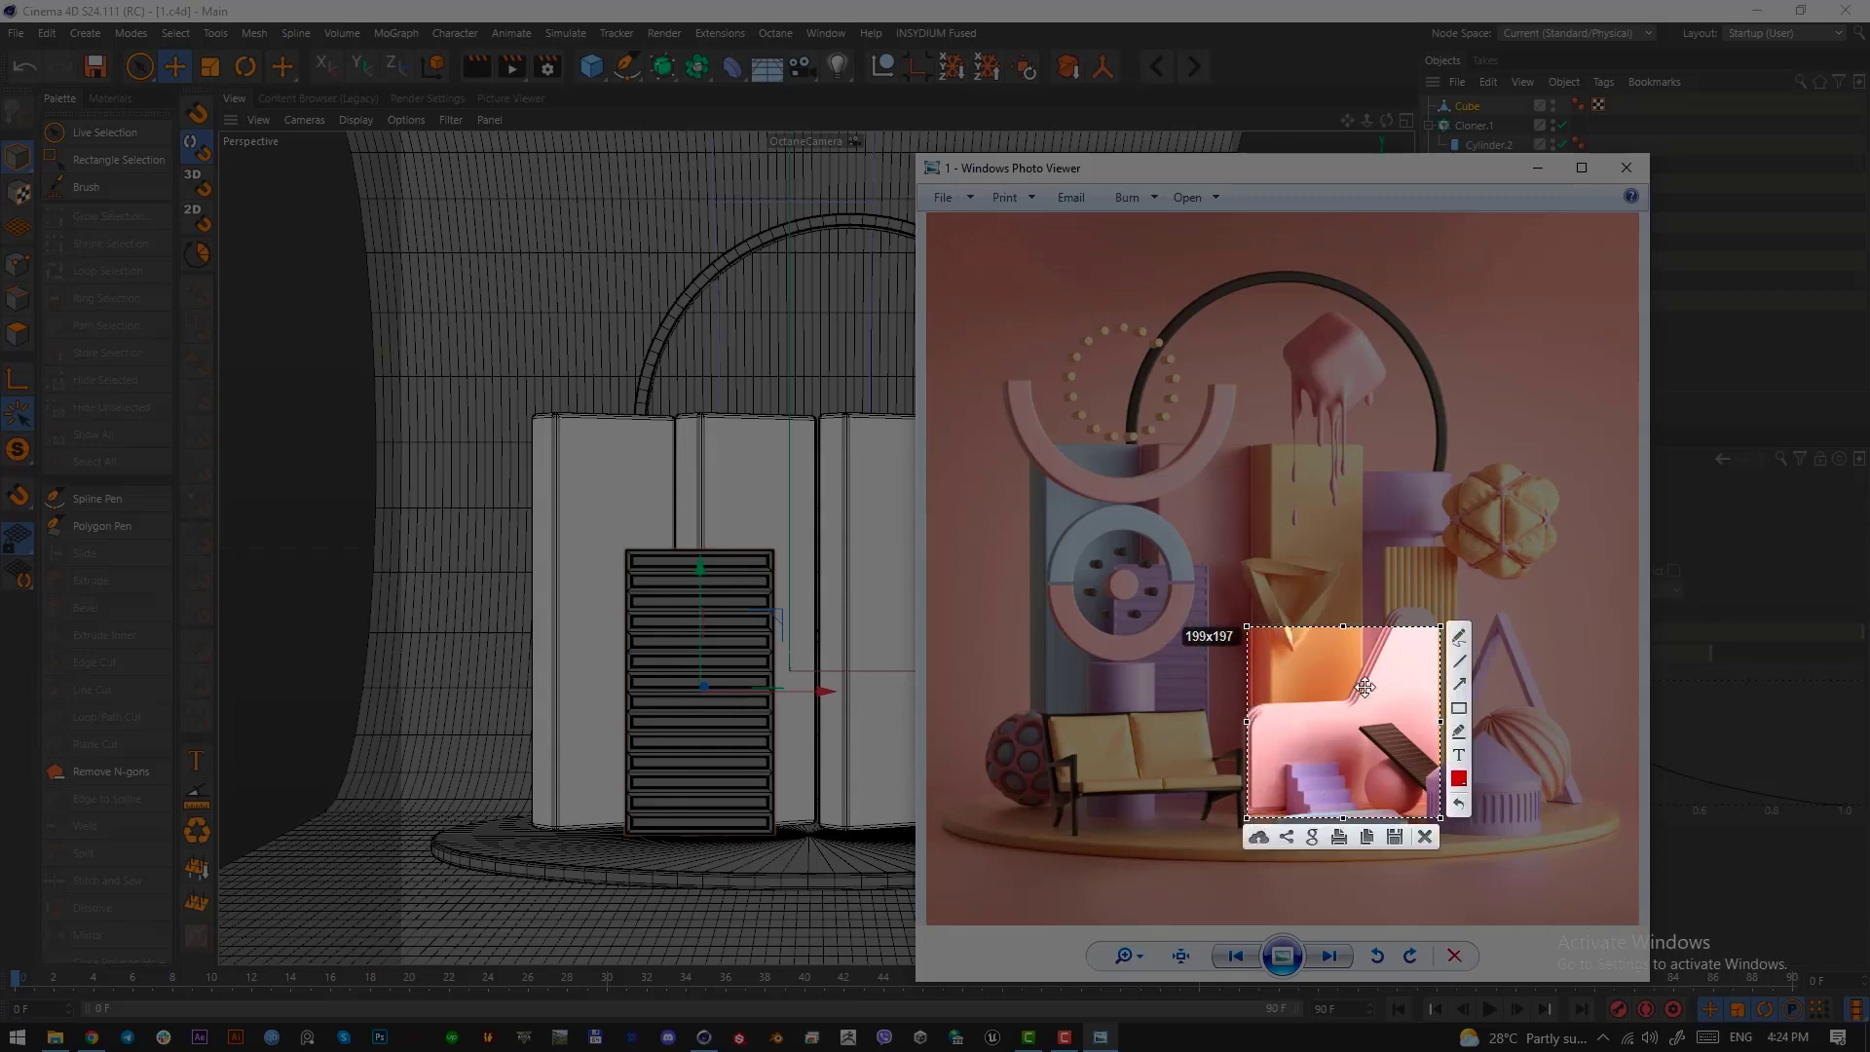
pyautogui.moveTo(1369, 690); pyautogui.dragTo(1366, 678)
pyautogui.moveTo(1340, 807); pyautogui.dragTo(1340, 830)
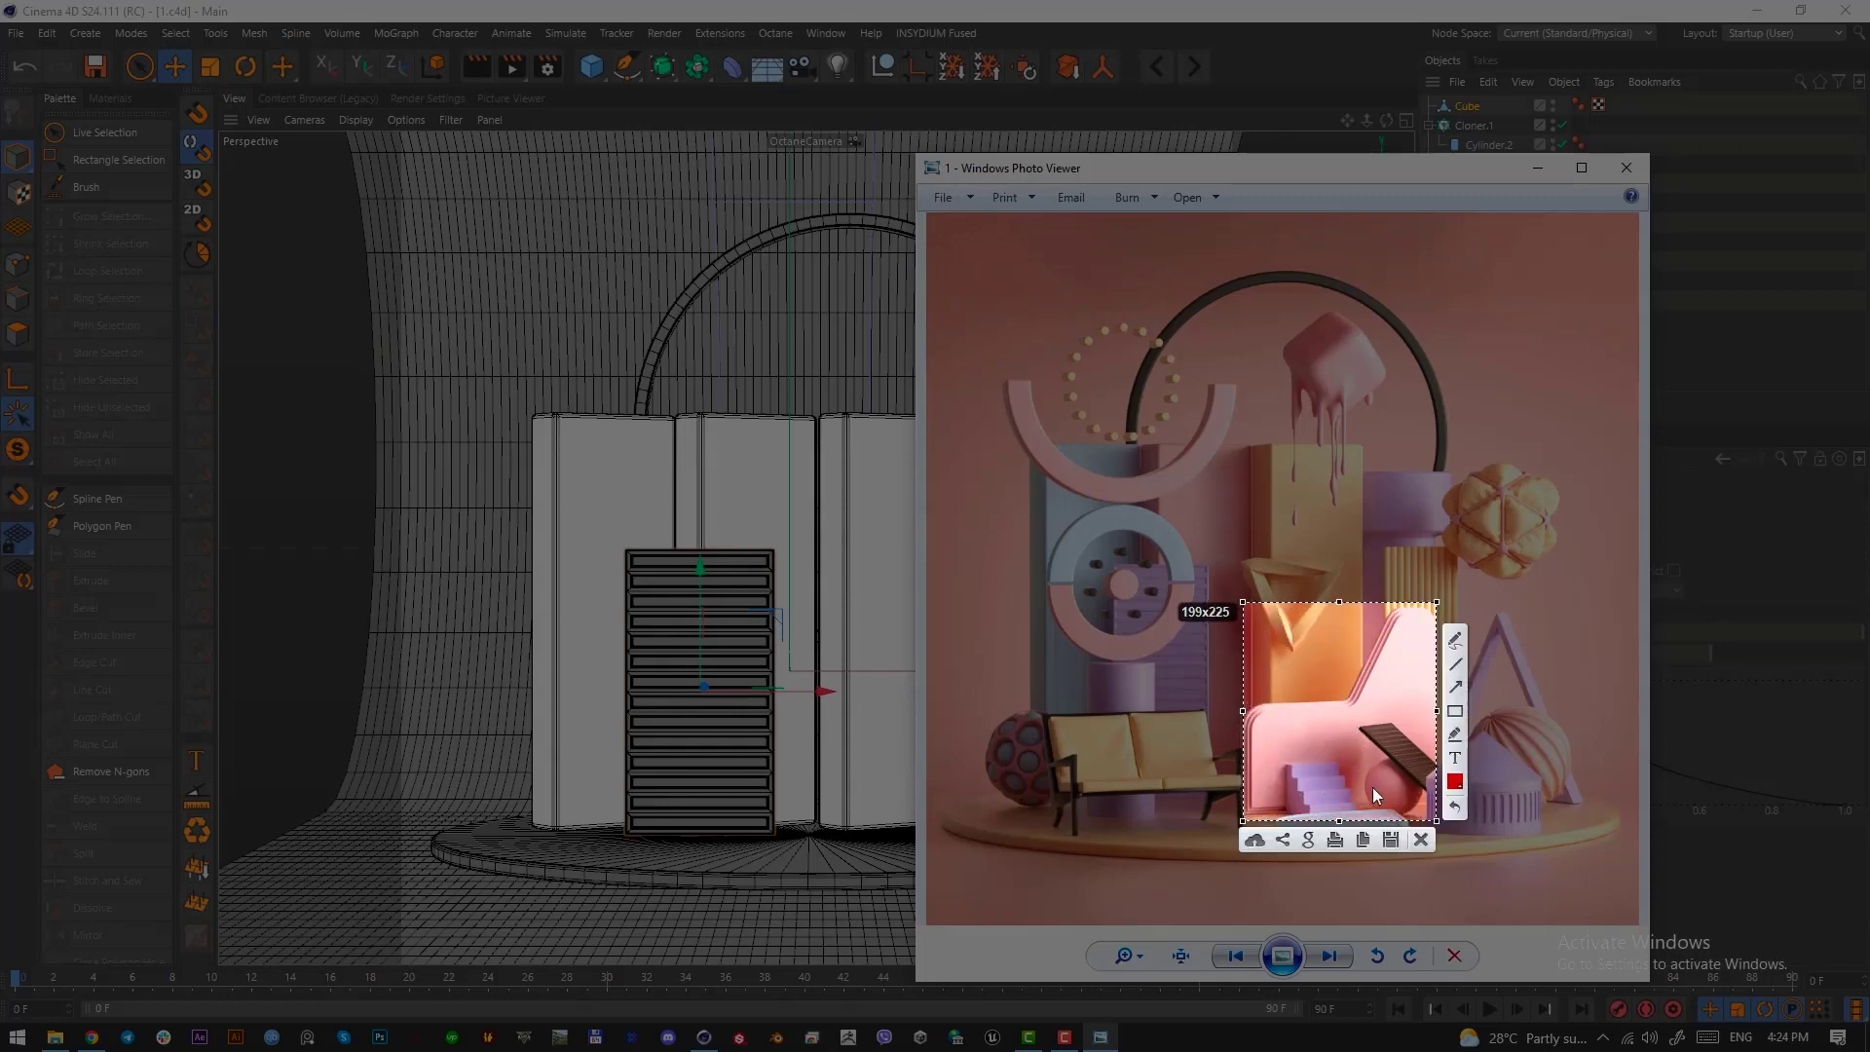
pyautogui.moveTo(1286, 722); pyautogui.dragTo(1291, 708)
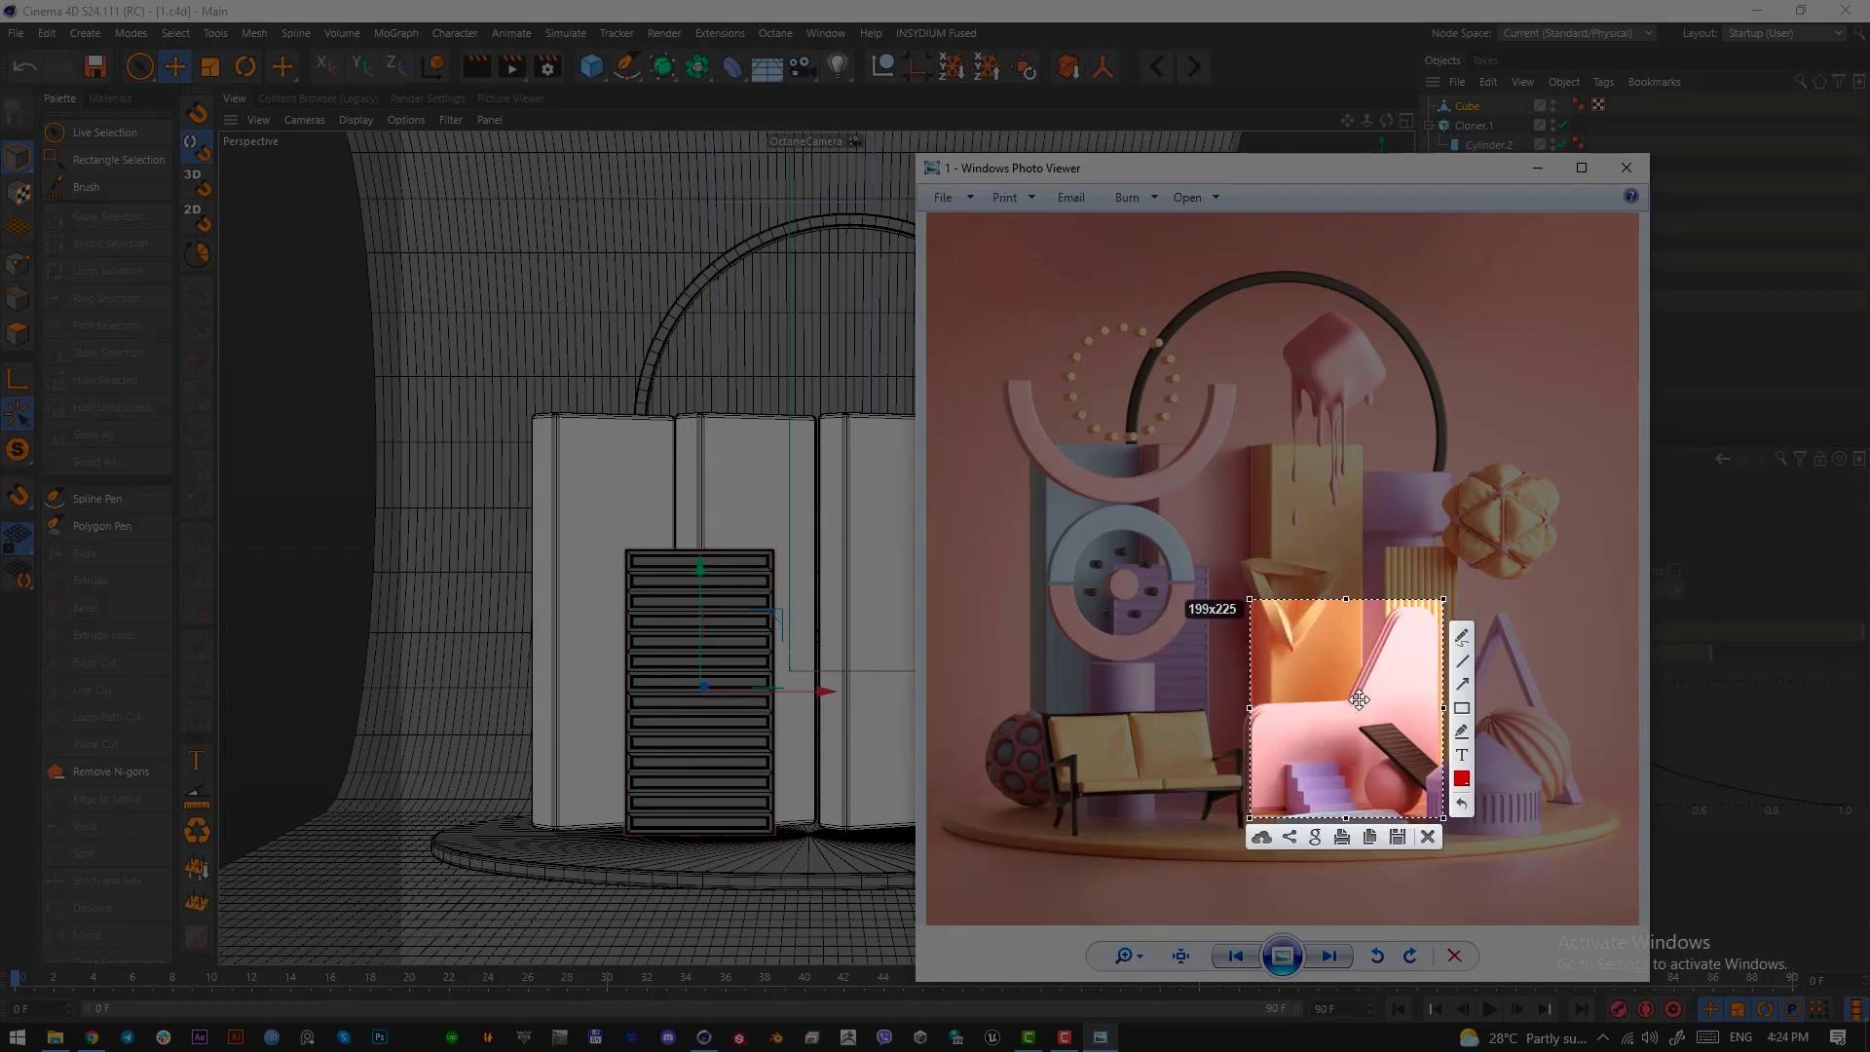
pyautogui.click(1428, 837)
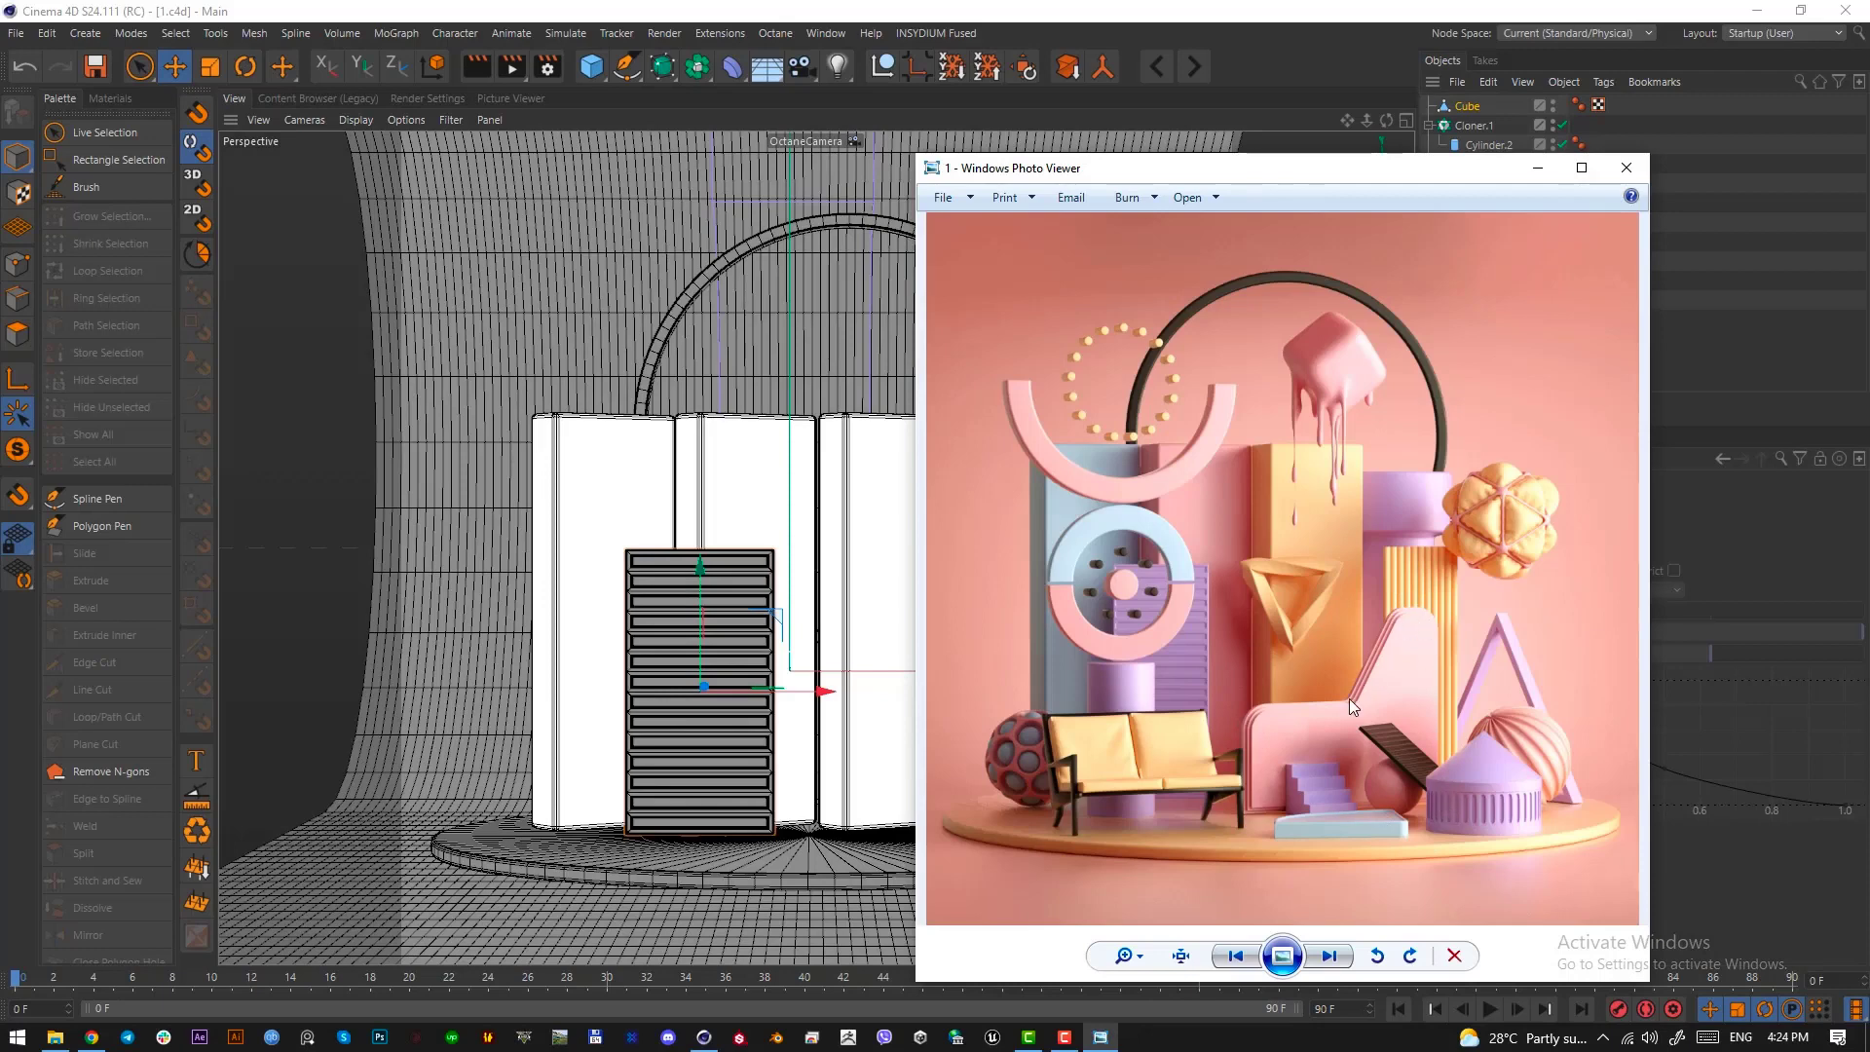
pyautogui.click(1539, 170)
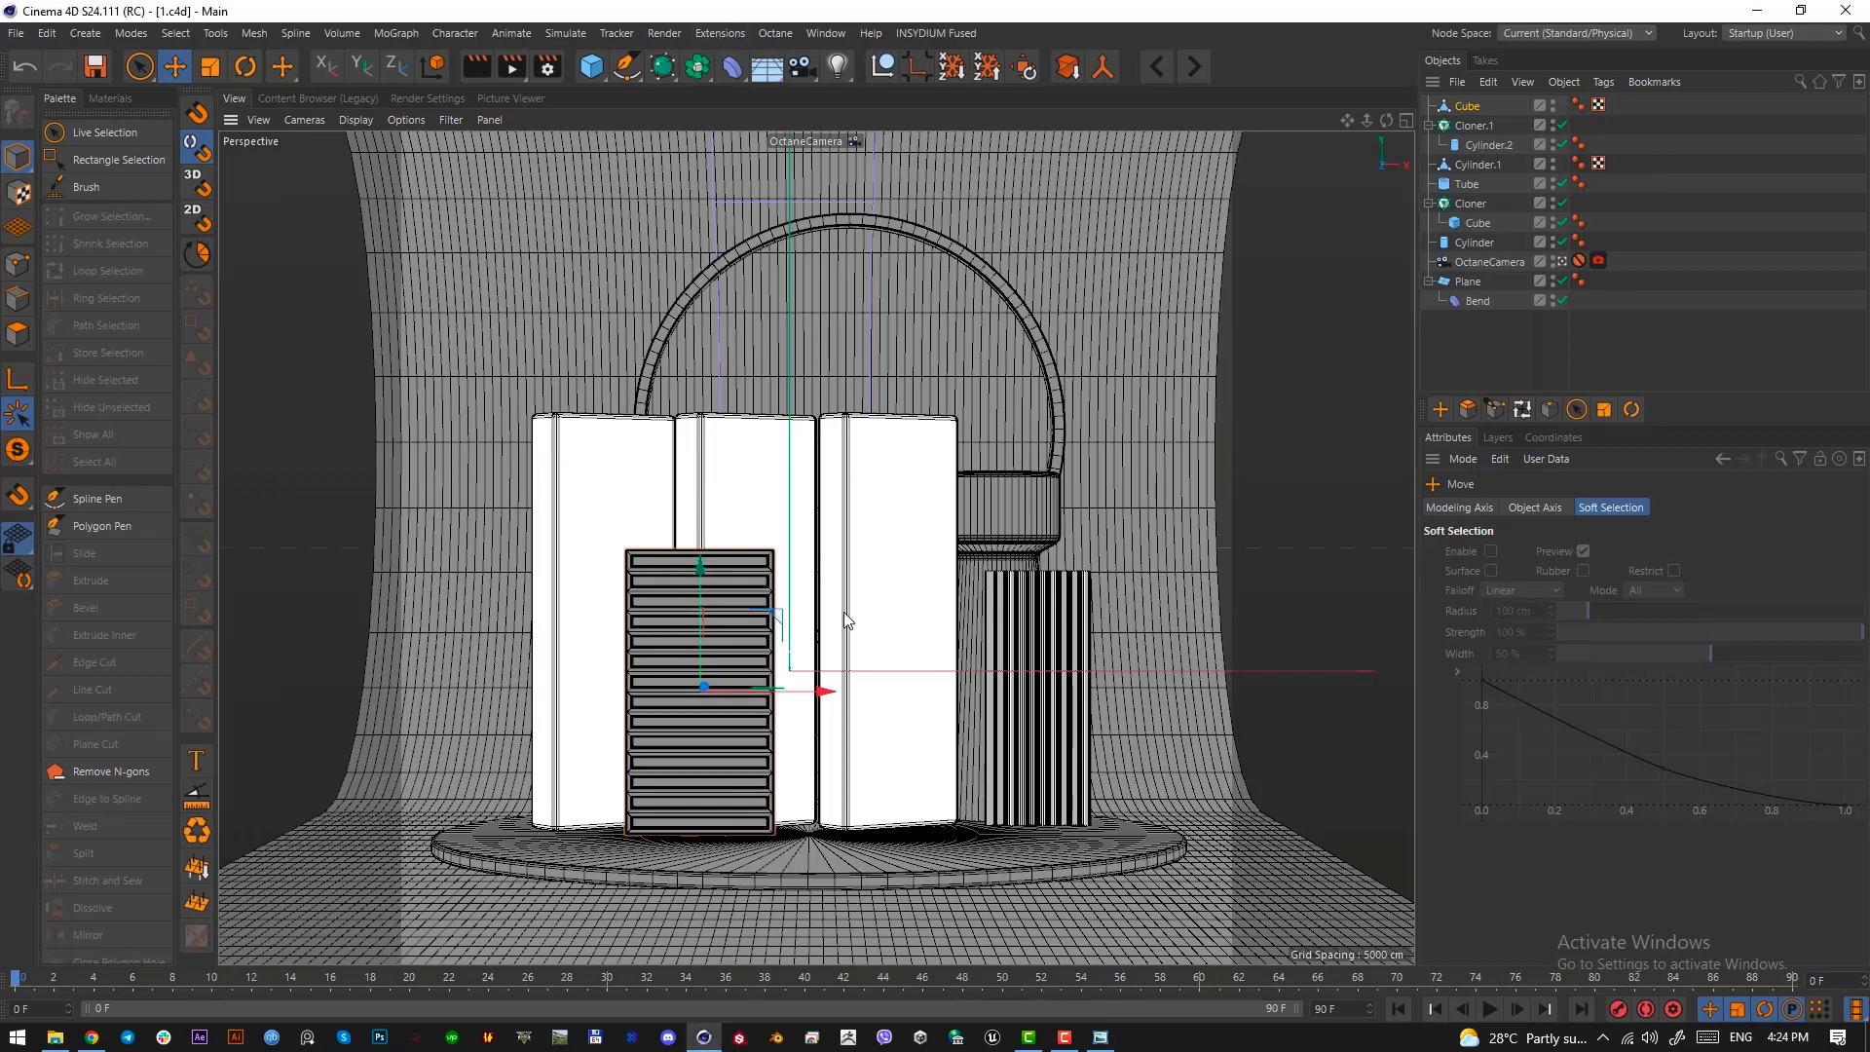
# Show the scene in the Top view and activate the Spline Pen for drawing a new spline
pyautogui.press('F2')
pyautogui.scroll(-4, 833, 631)
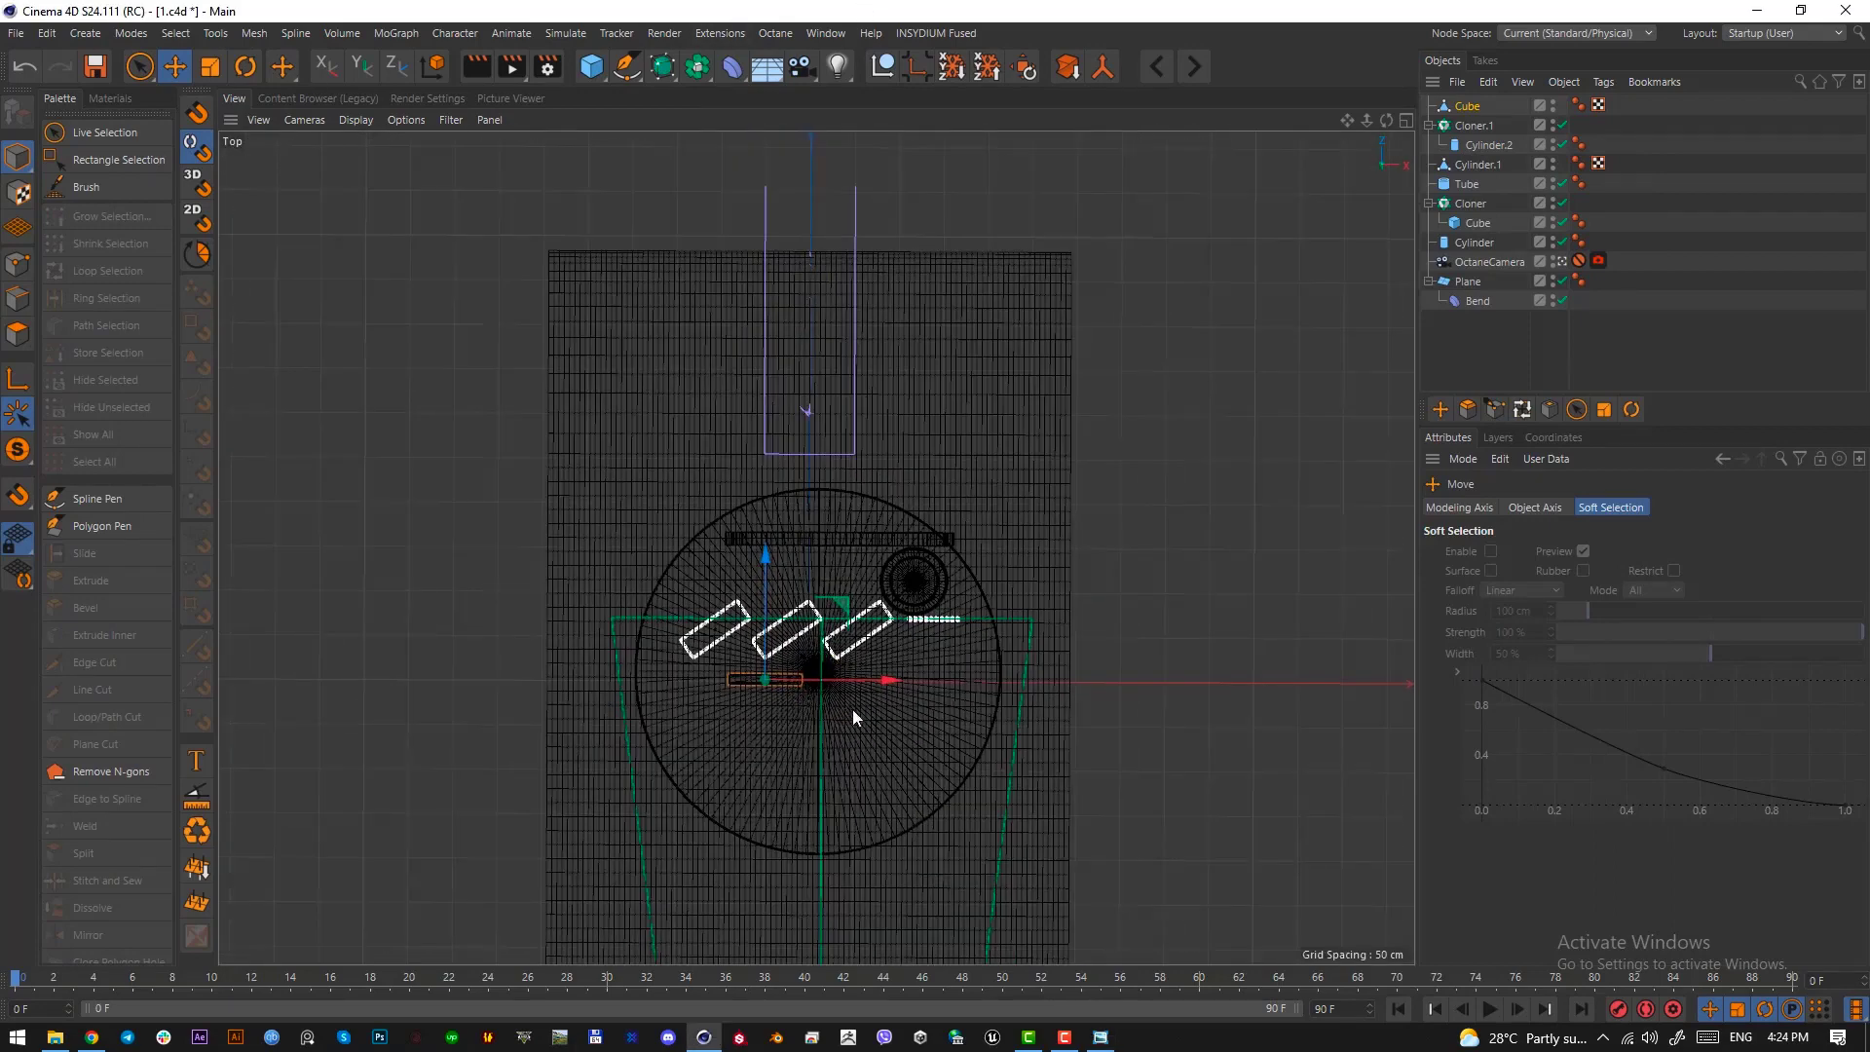
pyautogui.moveTo(851, 709); pyautogui.dragTo(791, 668, button='middle')
pyautogui.click(627, 67)
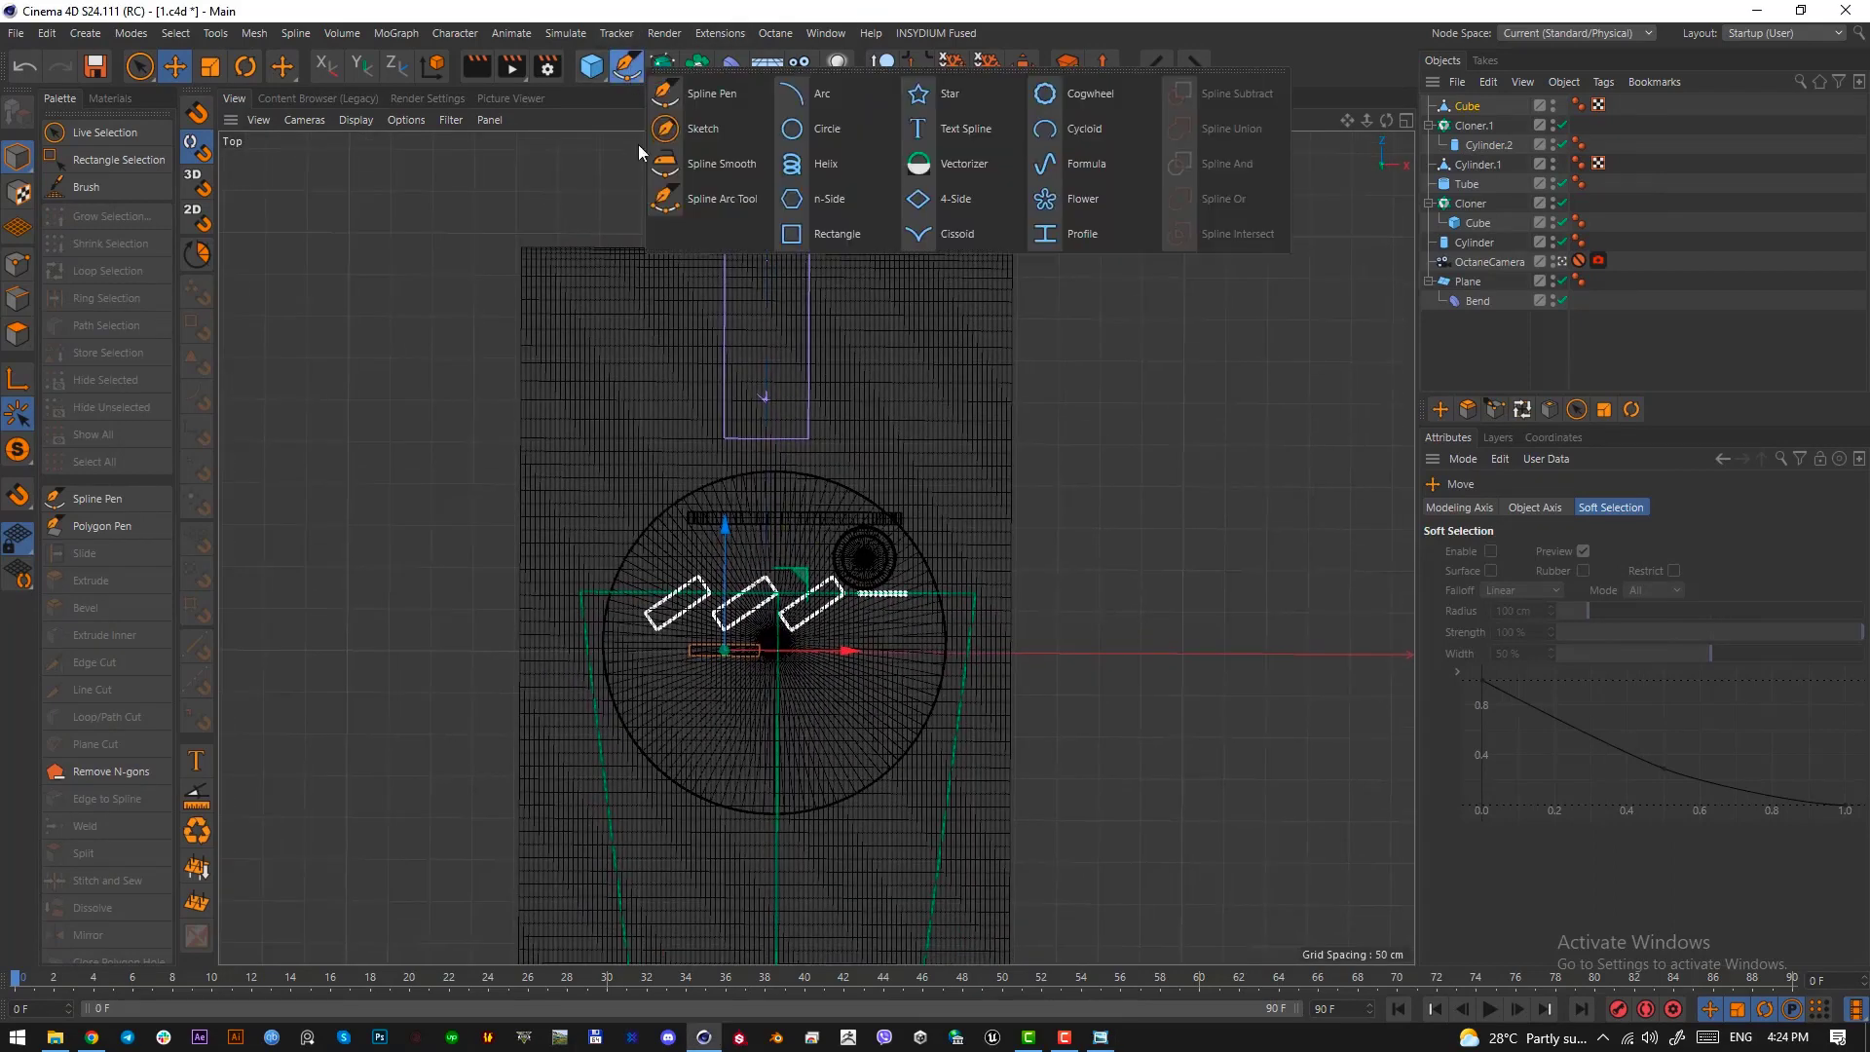
pyautogui.click(713, 97)
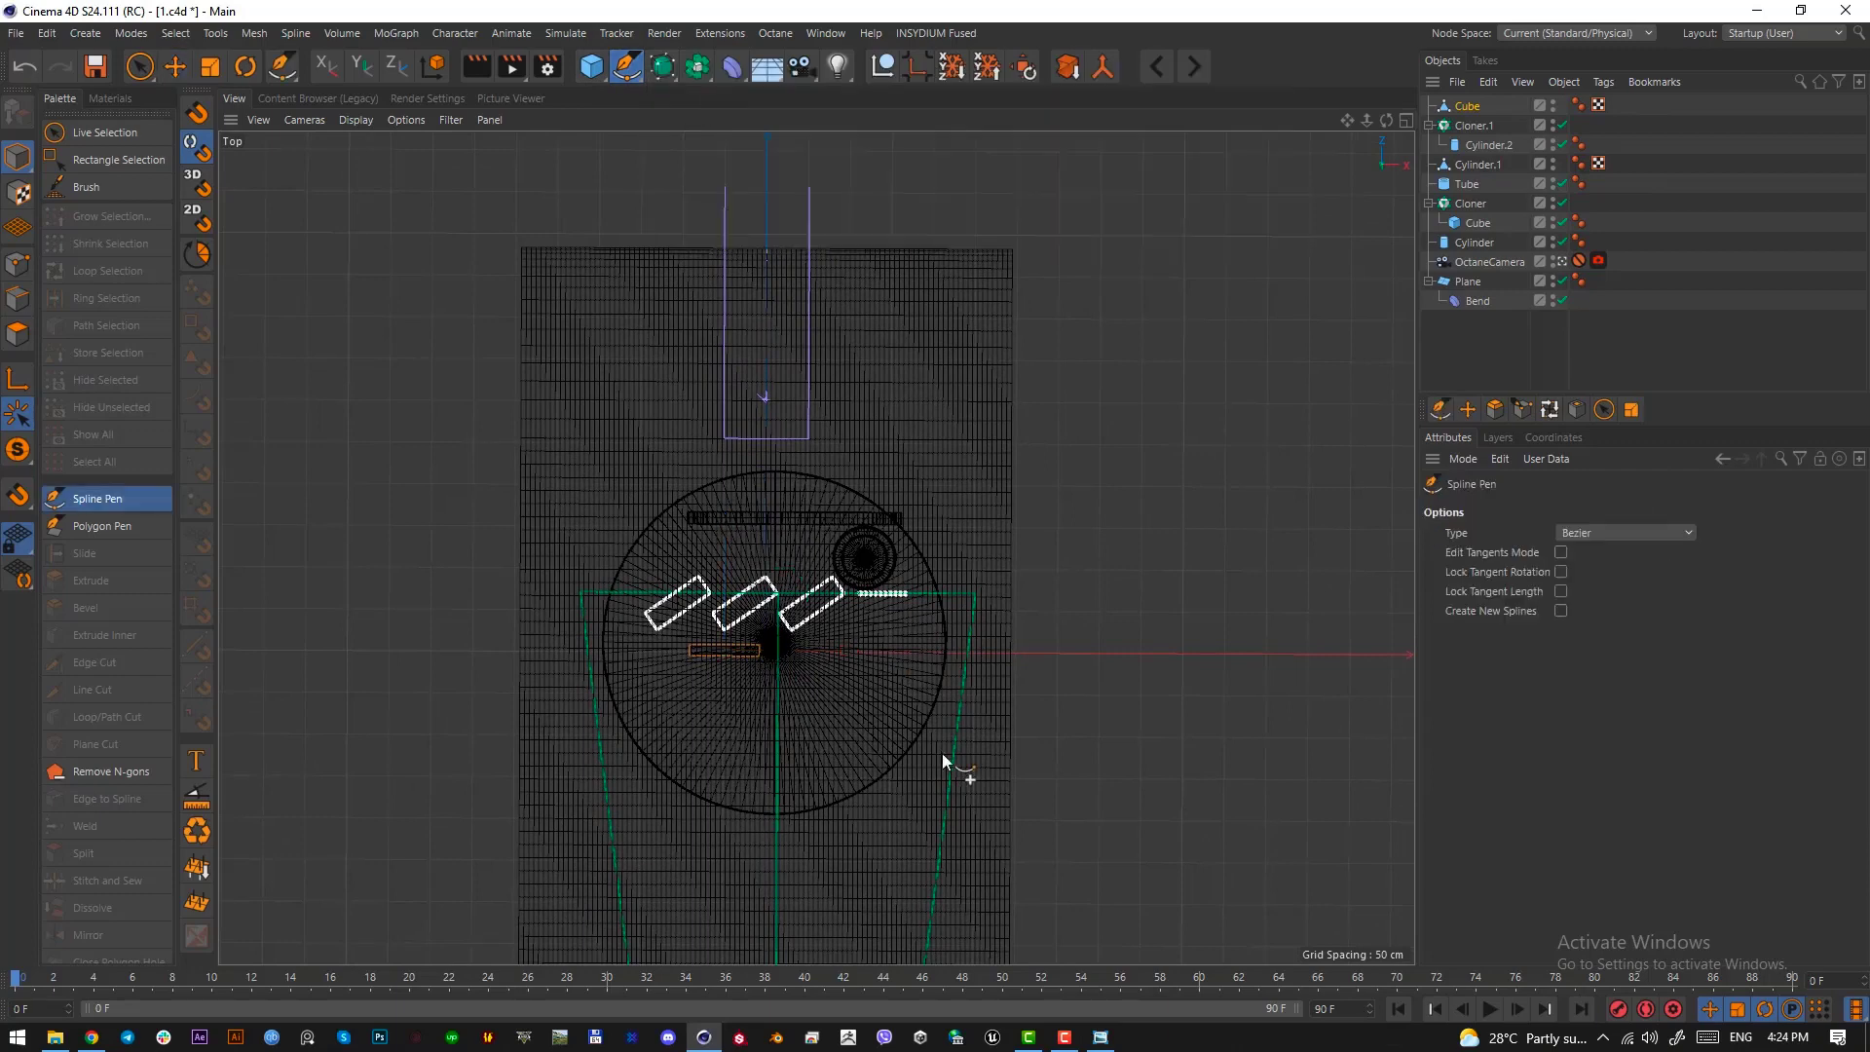
pyautogui.click(768, 734)
pyautogui.press('Escape')
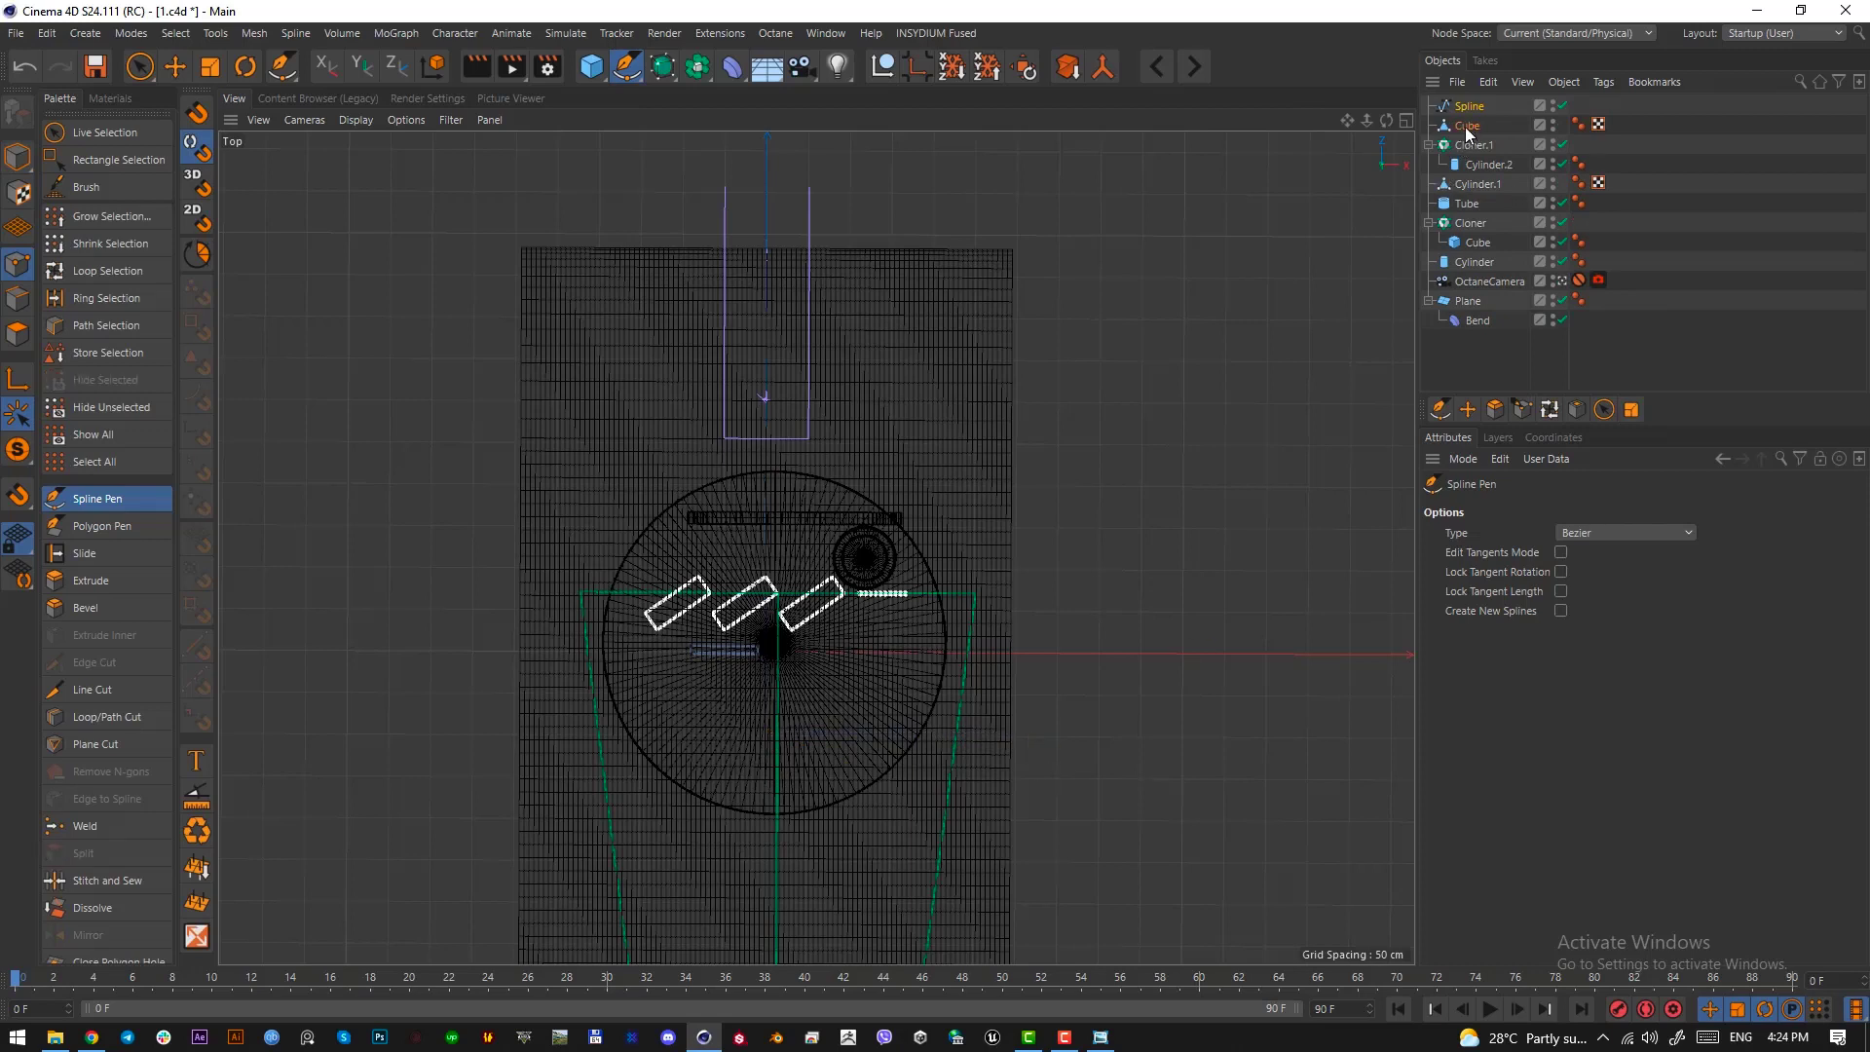
pyautogui.click(16, 159)
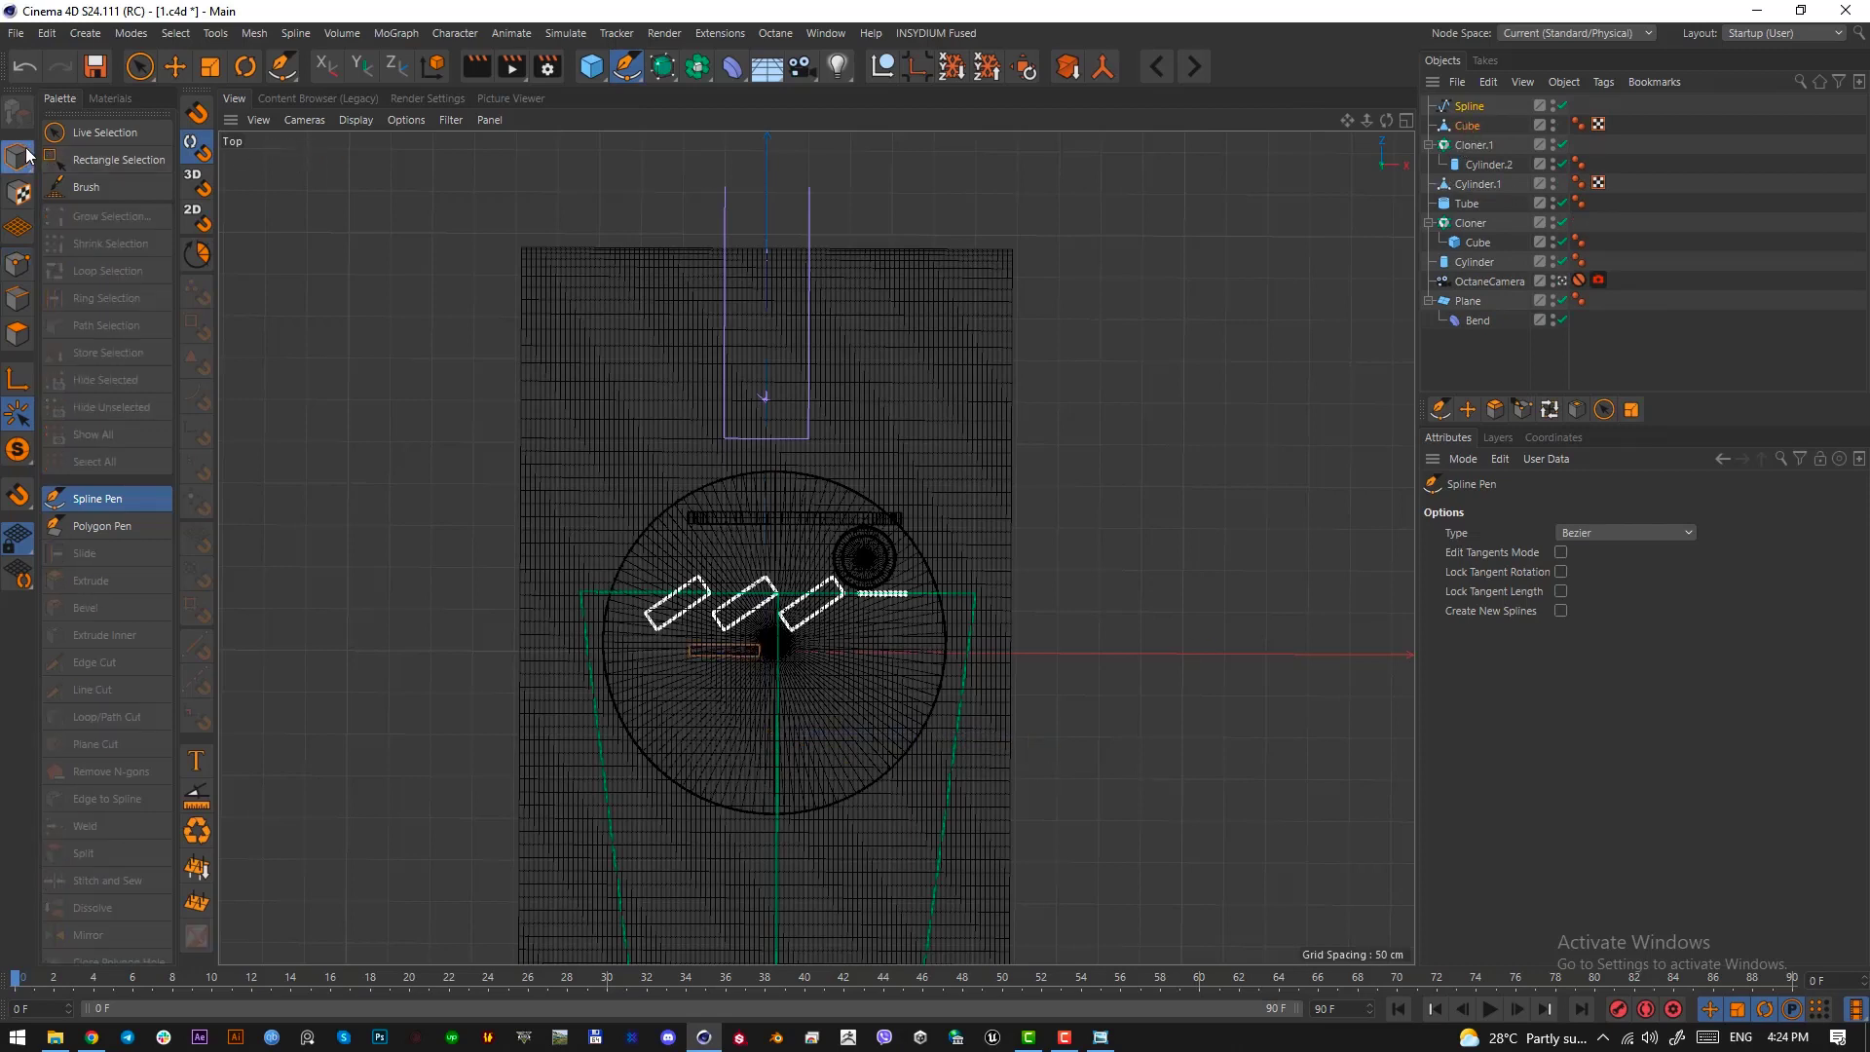
pyautogui.click(1497, 368)
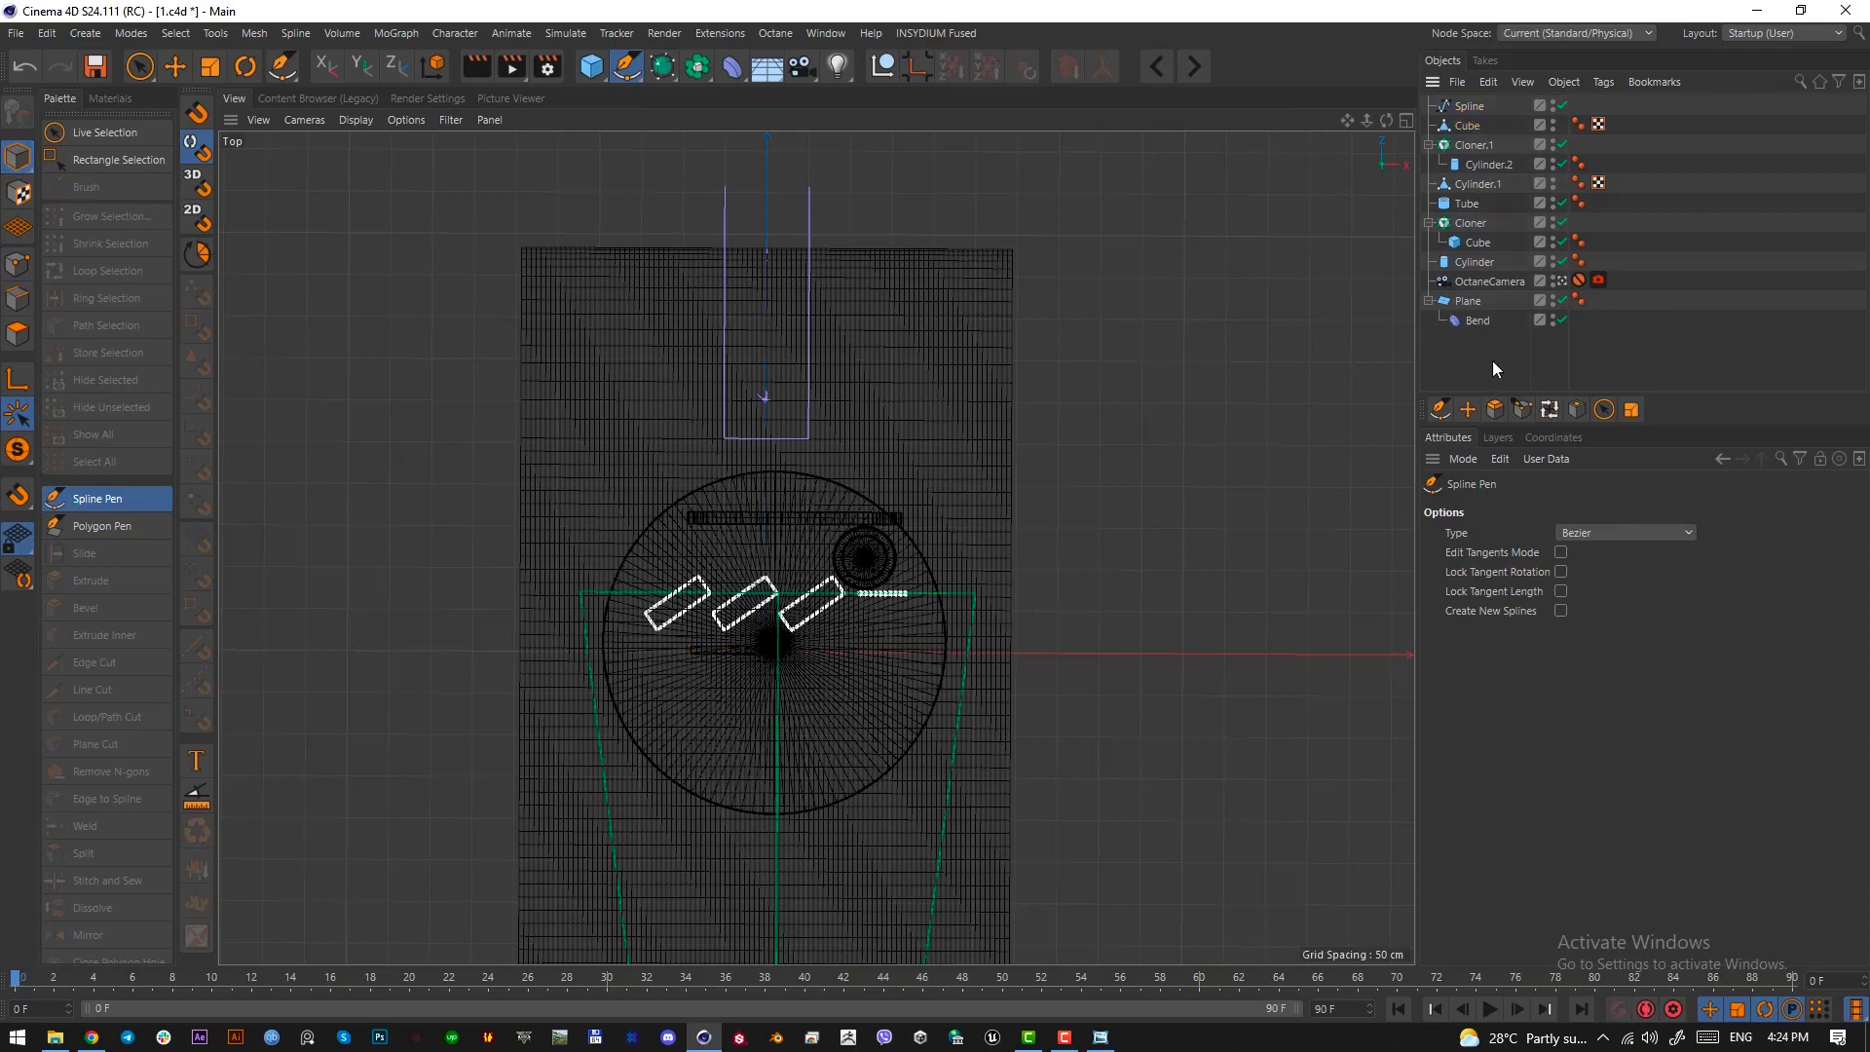
pyautogui.click(1469, 107)
pyautogui.press('Delete')
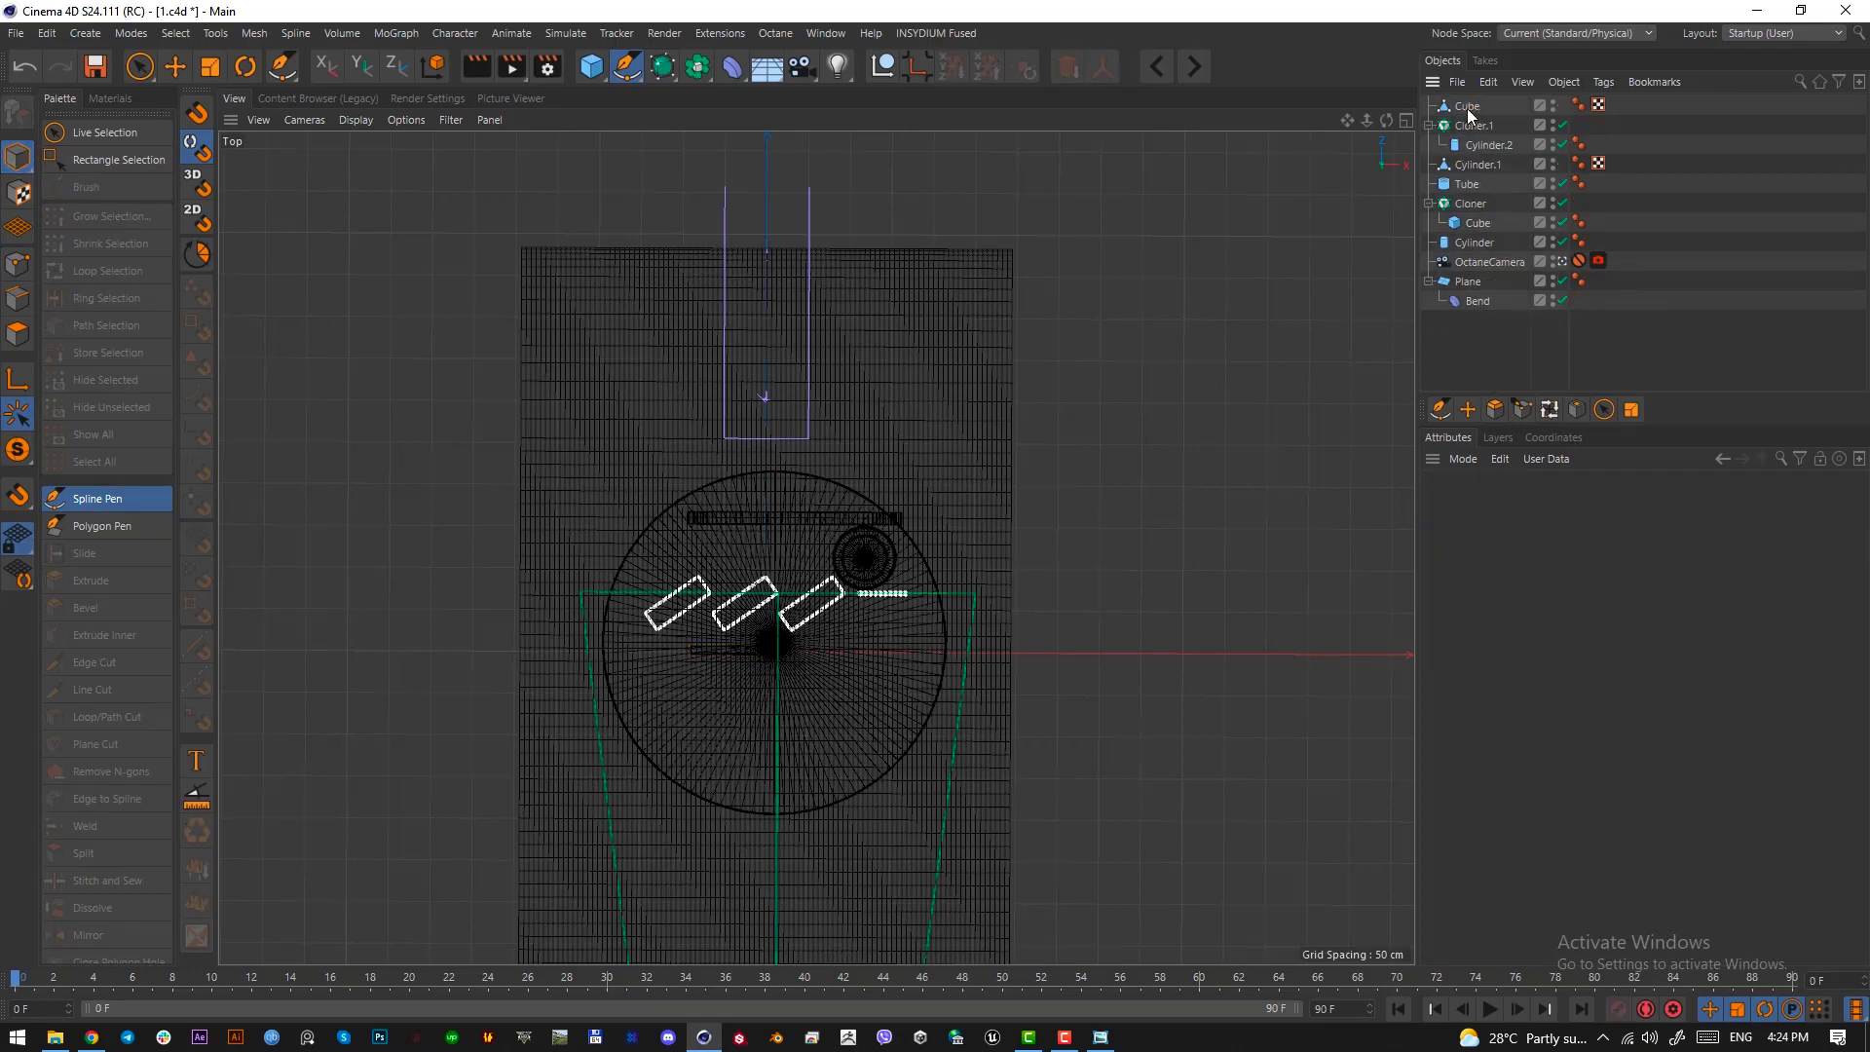
# Start a Bezier spline beside the scene objects with a straight horizontal base edge
pyautogui.click(626, 66)
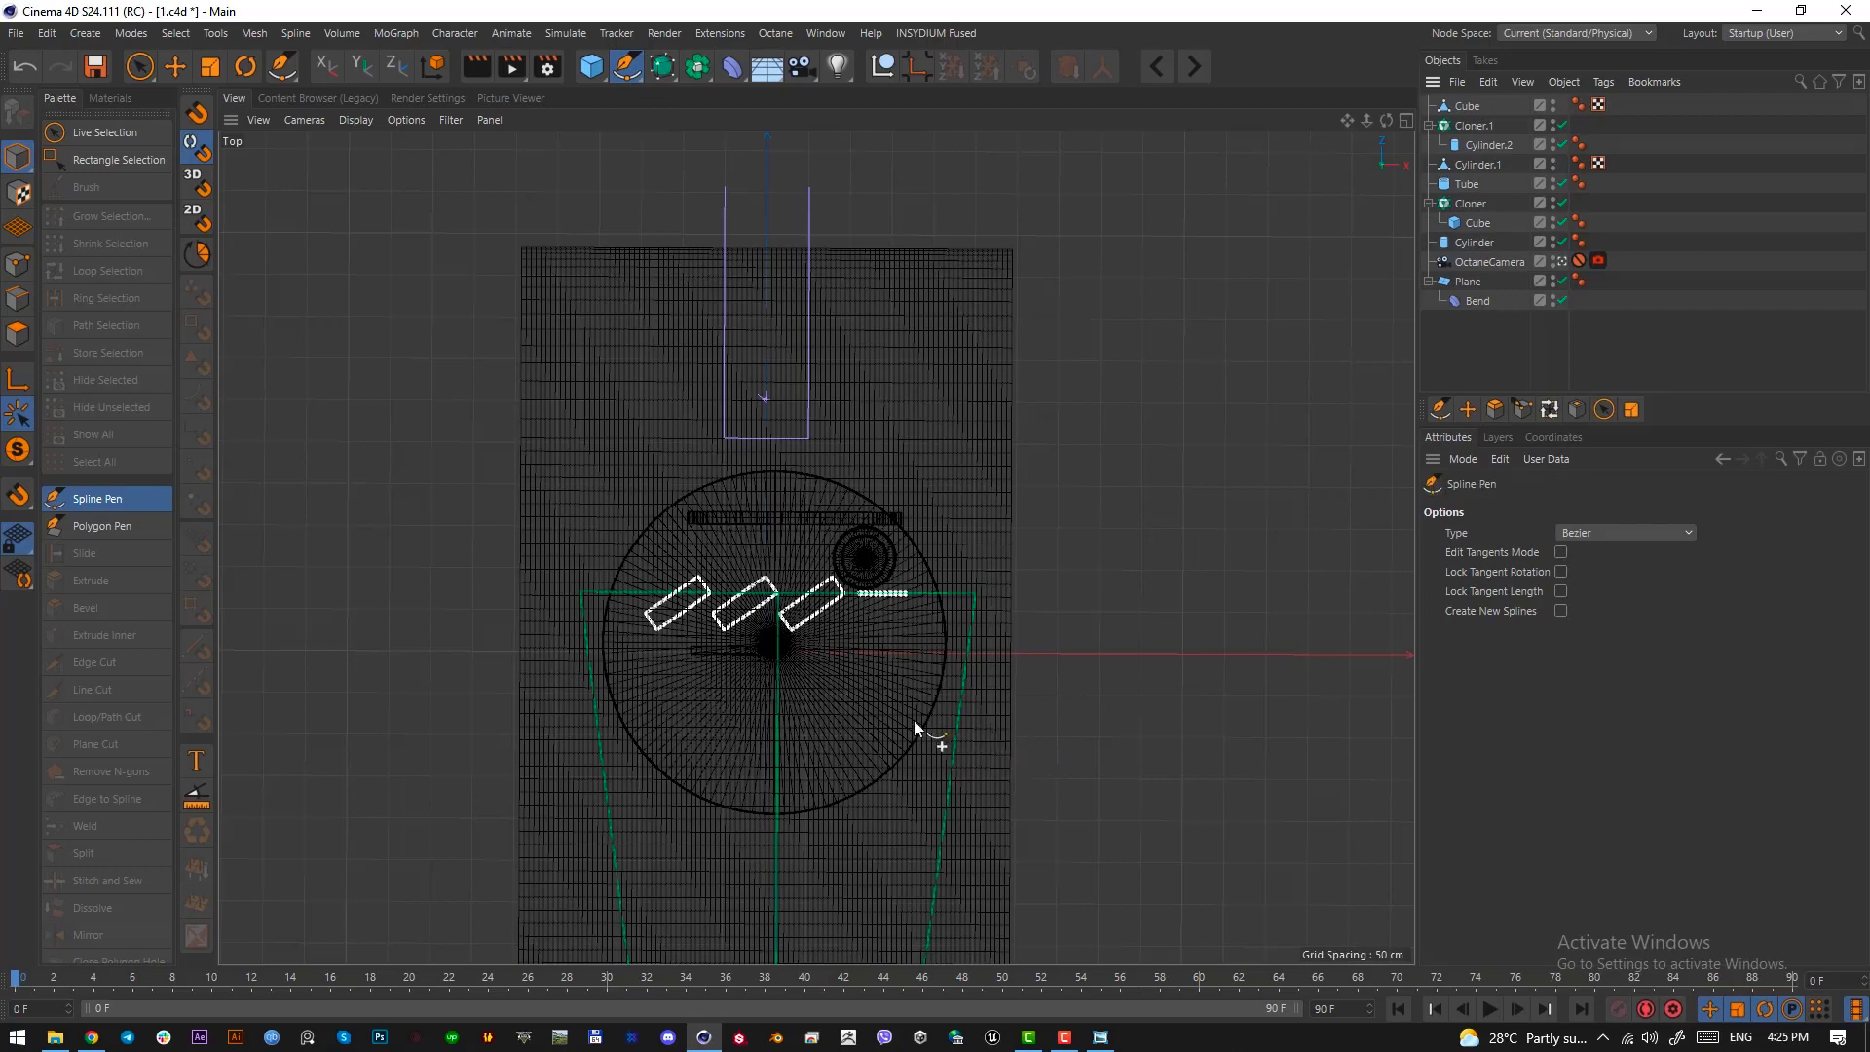
pyautogui.click(1080, 728)
pyautogui.click(1305, 729)
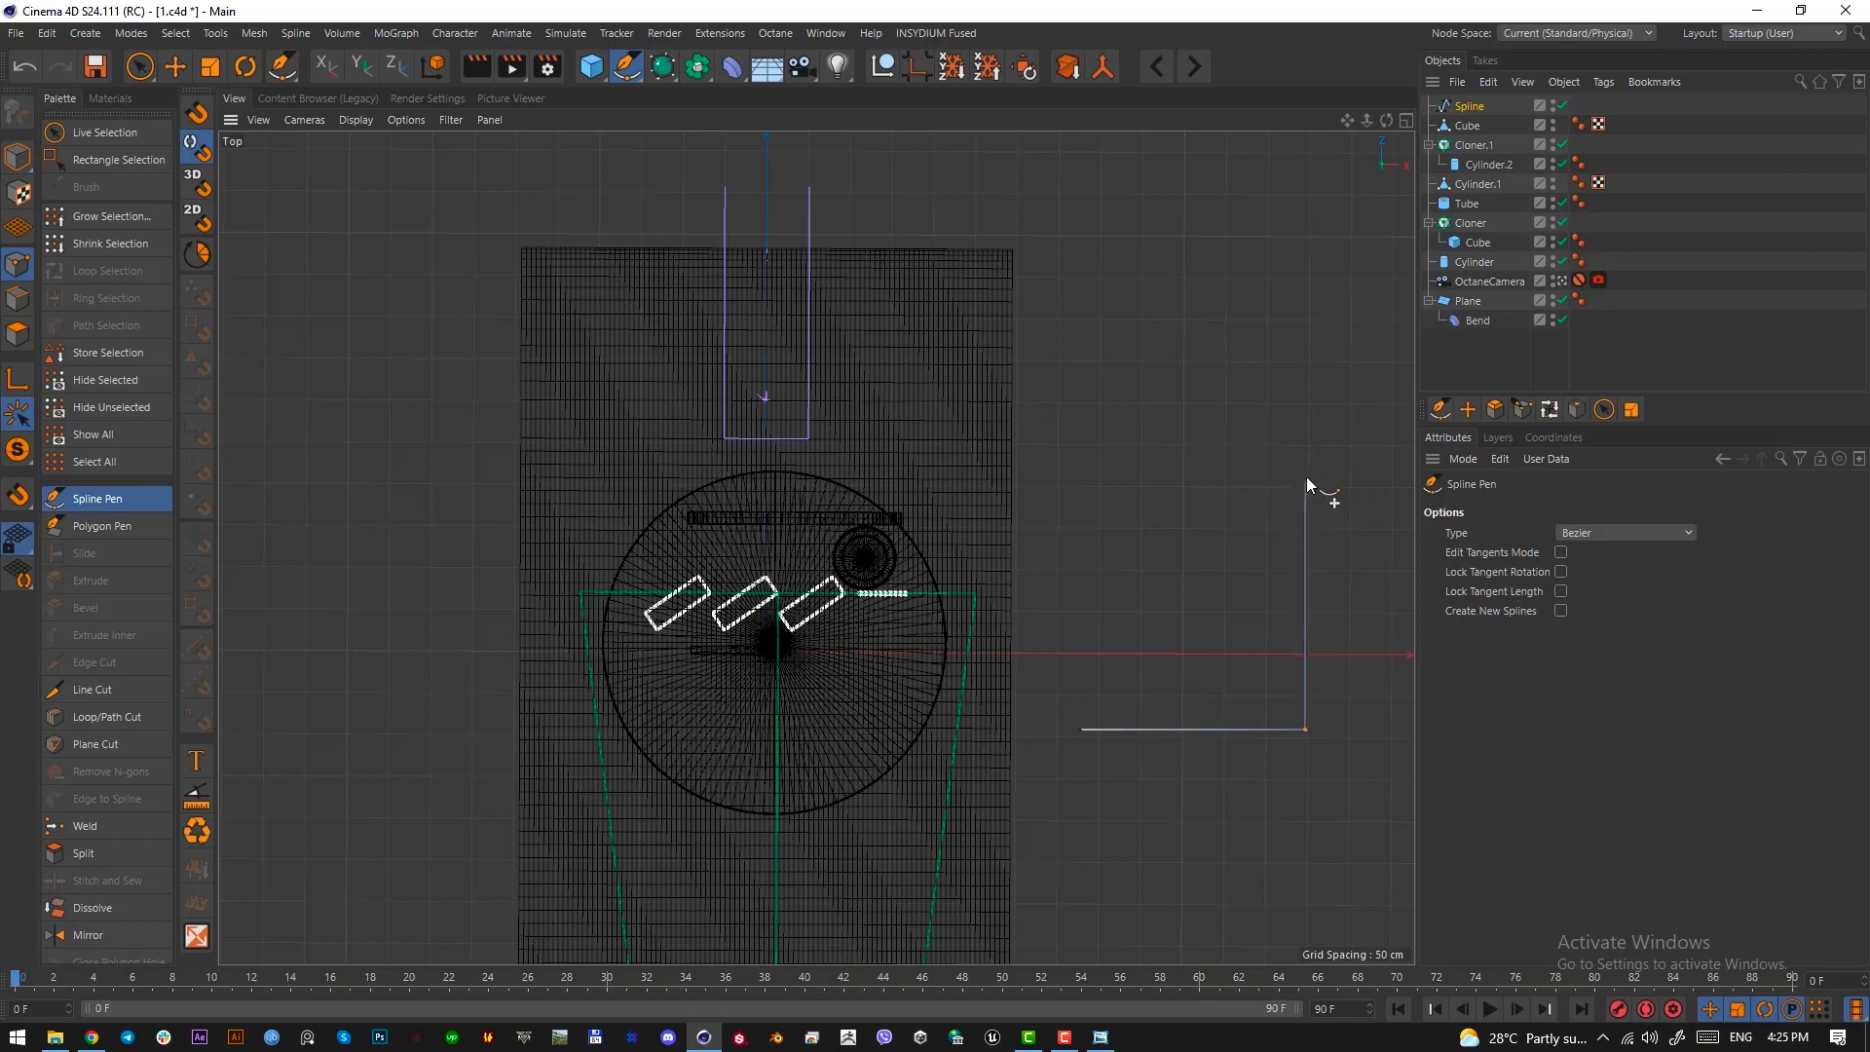
pyautogui.click(1310, 467)
pyautogui.click(1218, 467)
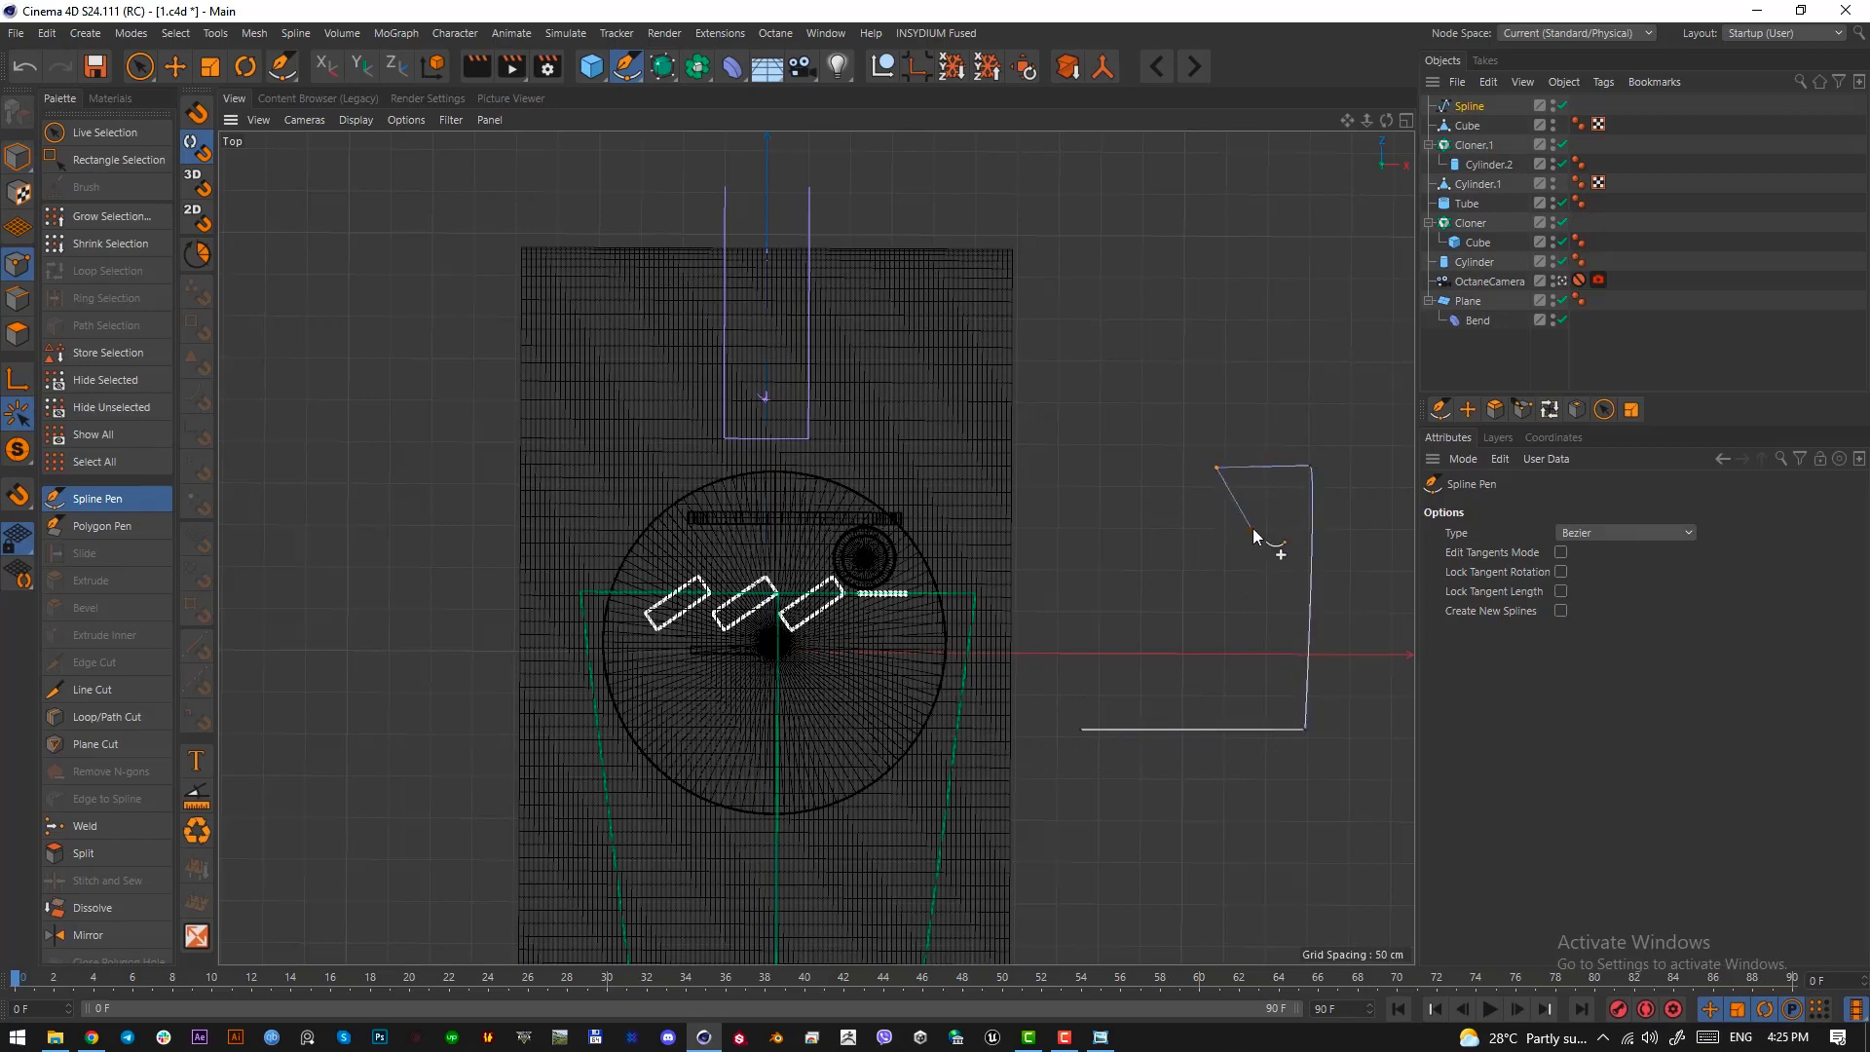
pyautogui.hotkey('ctrl', 'z')
pyautogui.hotkey('ctrl', 'z')
pyautogui.moveTo(1327, 482); pyautogui.dragTo(1272, 475)
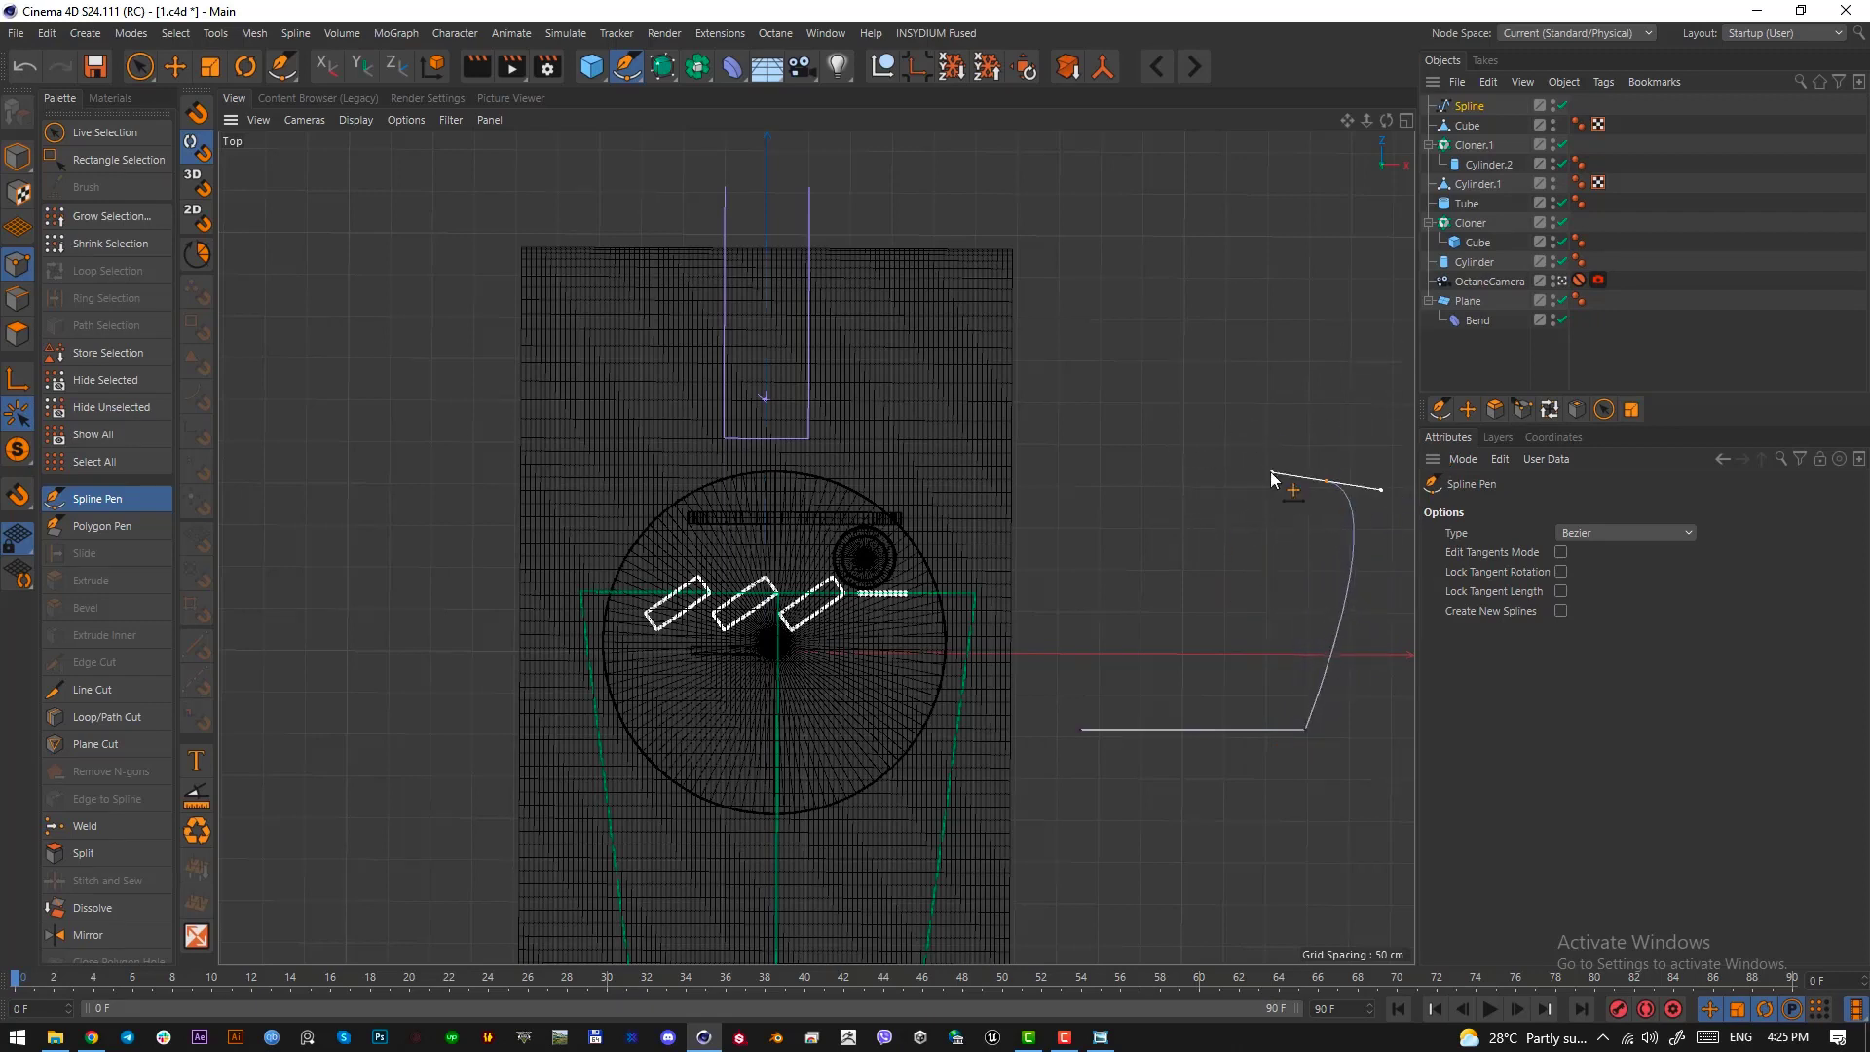
pyautogui.hotkey('ctrl', 'z')
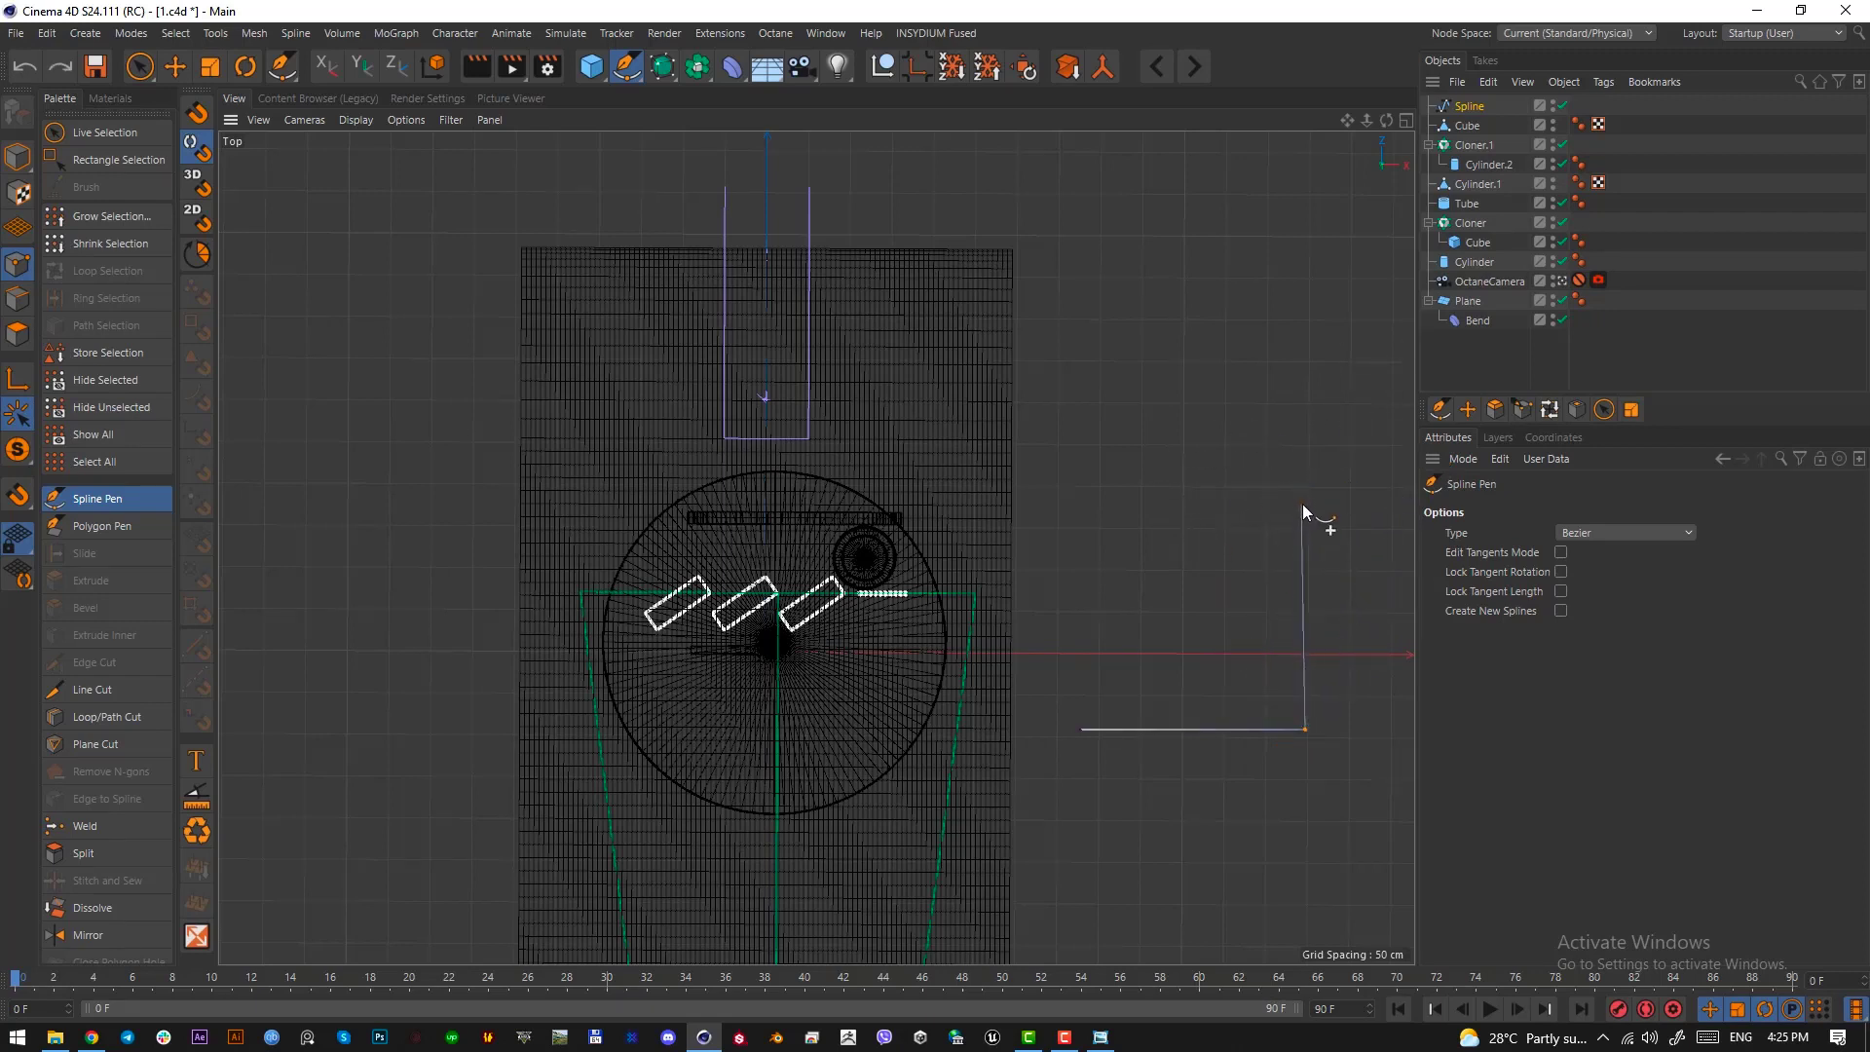
# Complete the spline as a closed L-shaped outline with a narrower upright part above the right end of its base
pyautogui.click(1306, 472)
pyautogui.click(1212, 470)
pyautogui.click(1214, 589)
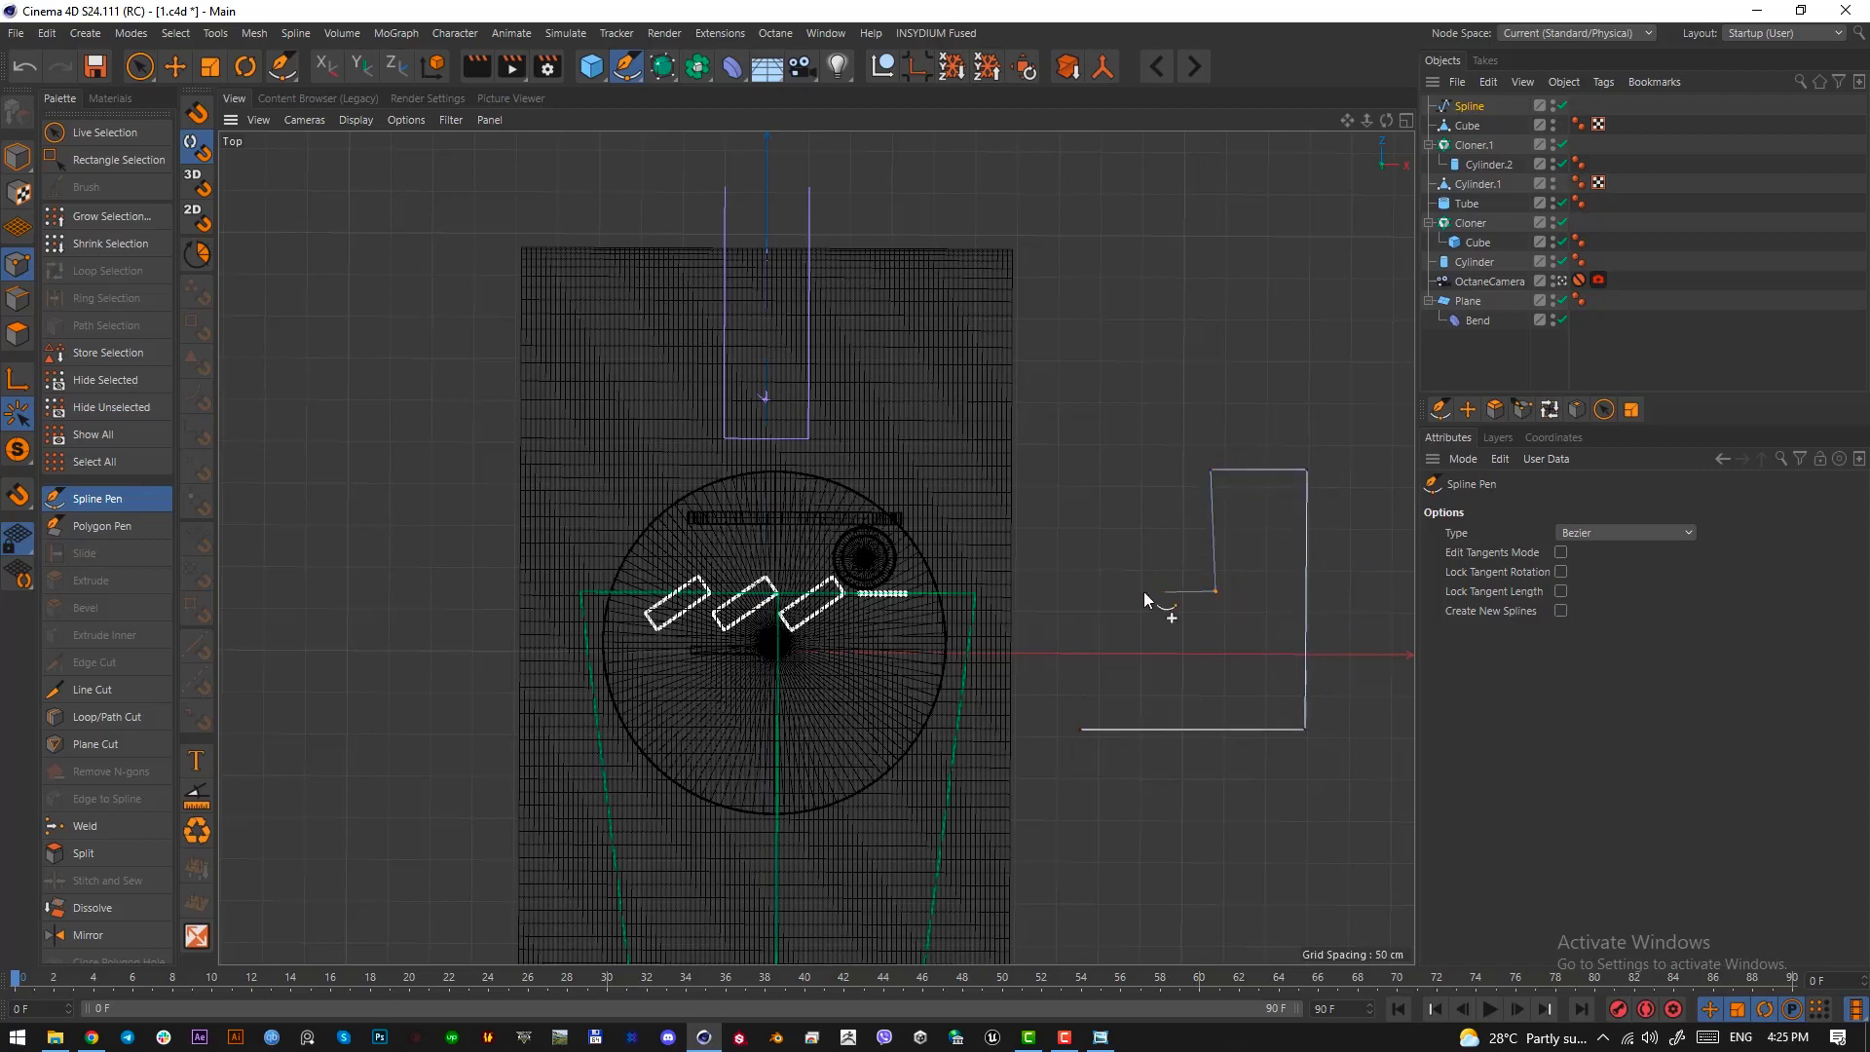
pyautogui.click(1081, 583)
pyautogui.click(1080, 727)
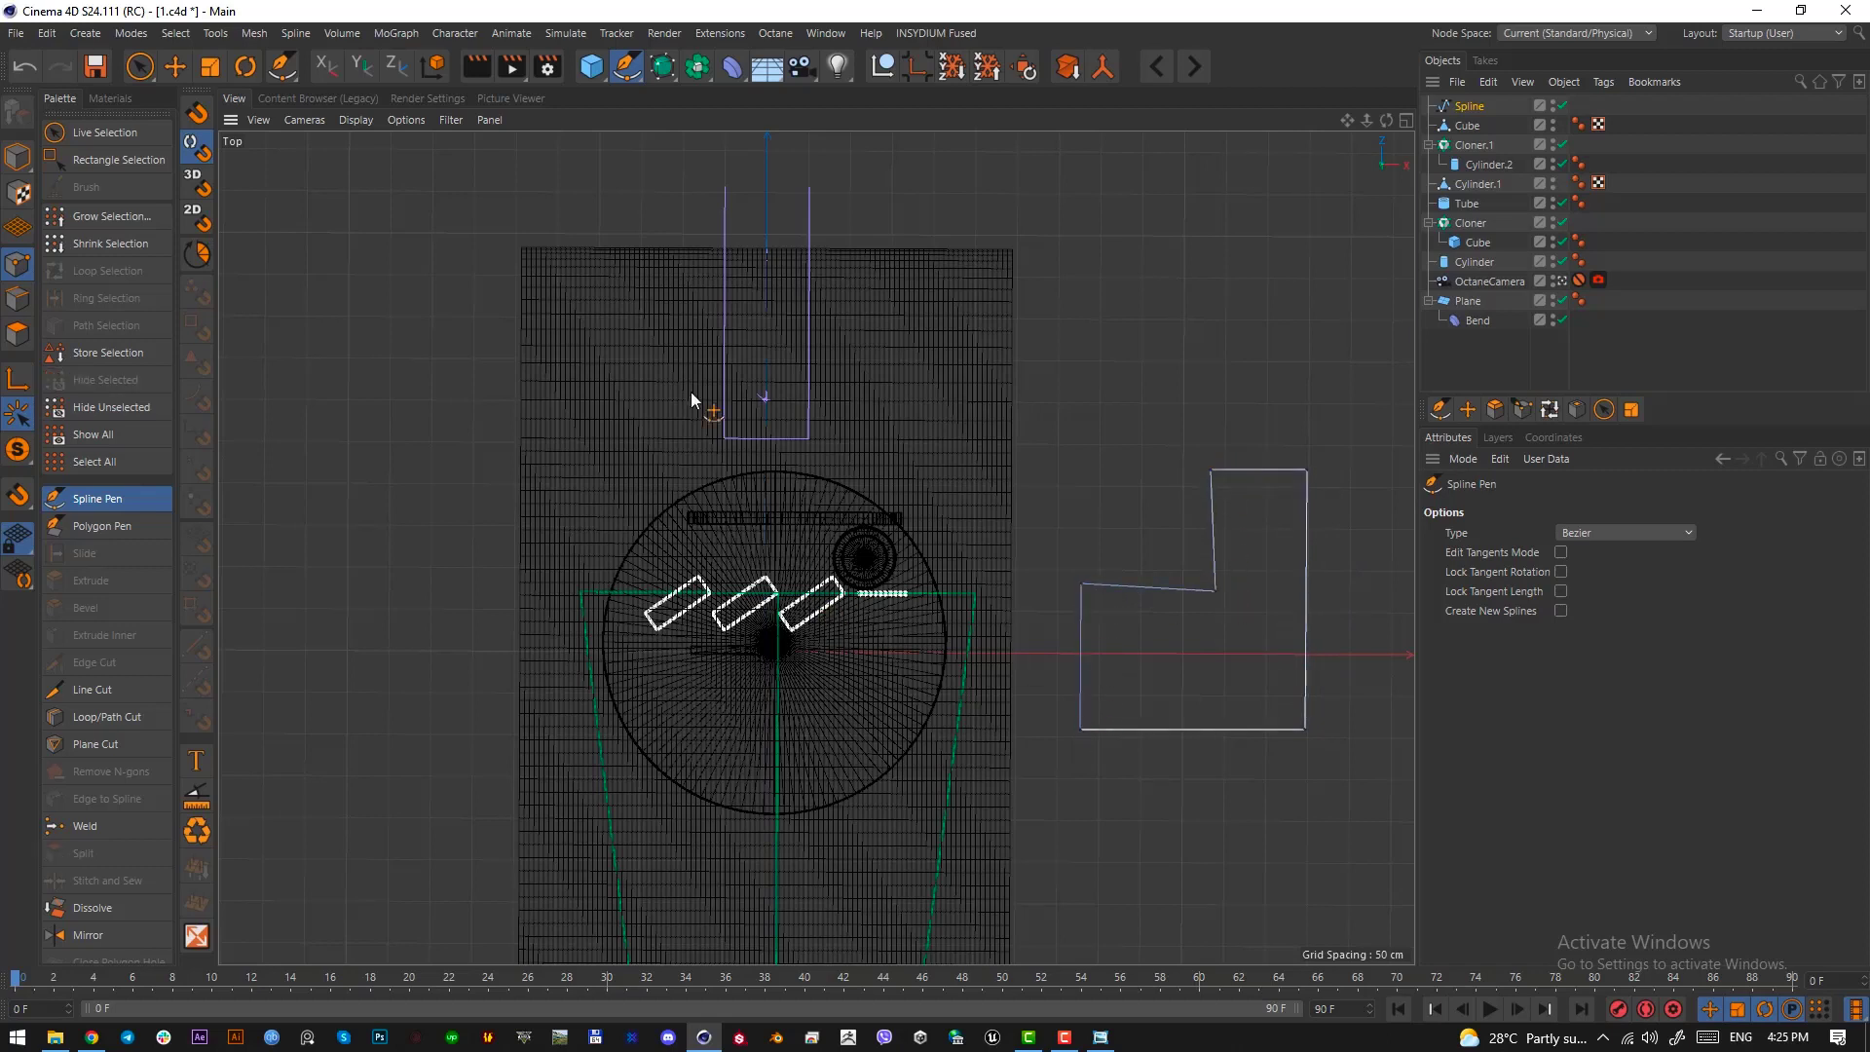
# Straighten the outline's left edge by scaling its two end points flat along the X axis
pyautogui.click(136, 63)
pyautogui.click(119, 159)
pyautogui.moveTo(1044, 541); pyautogui.dragTo(1111, 807)
pyautogui.press('t')
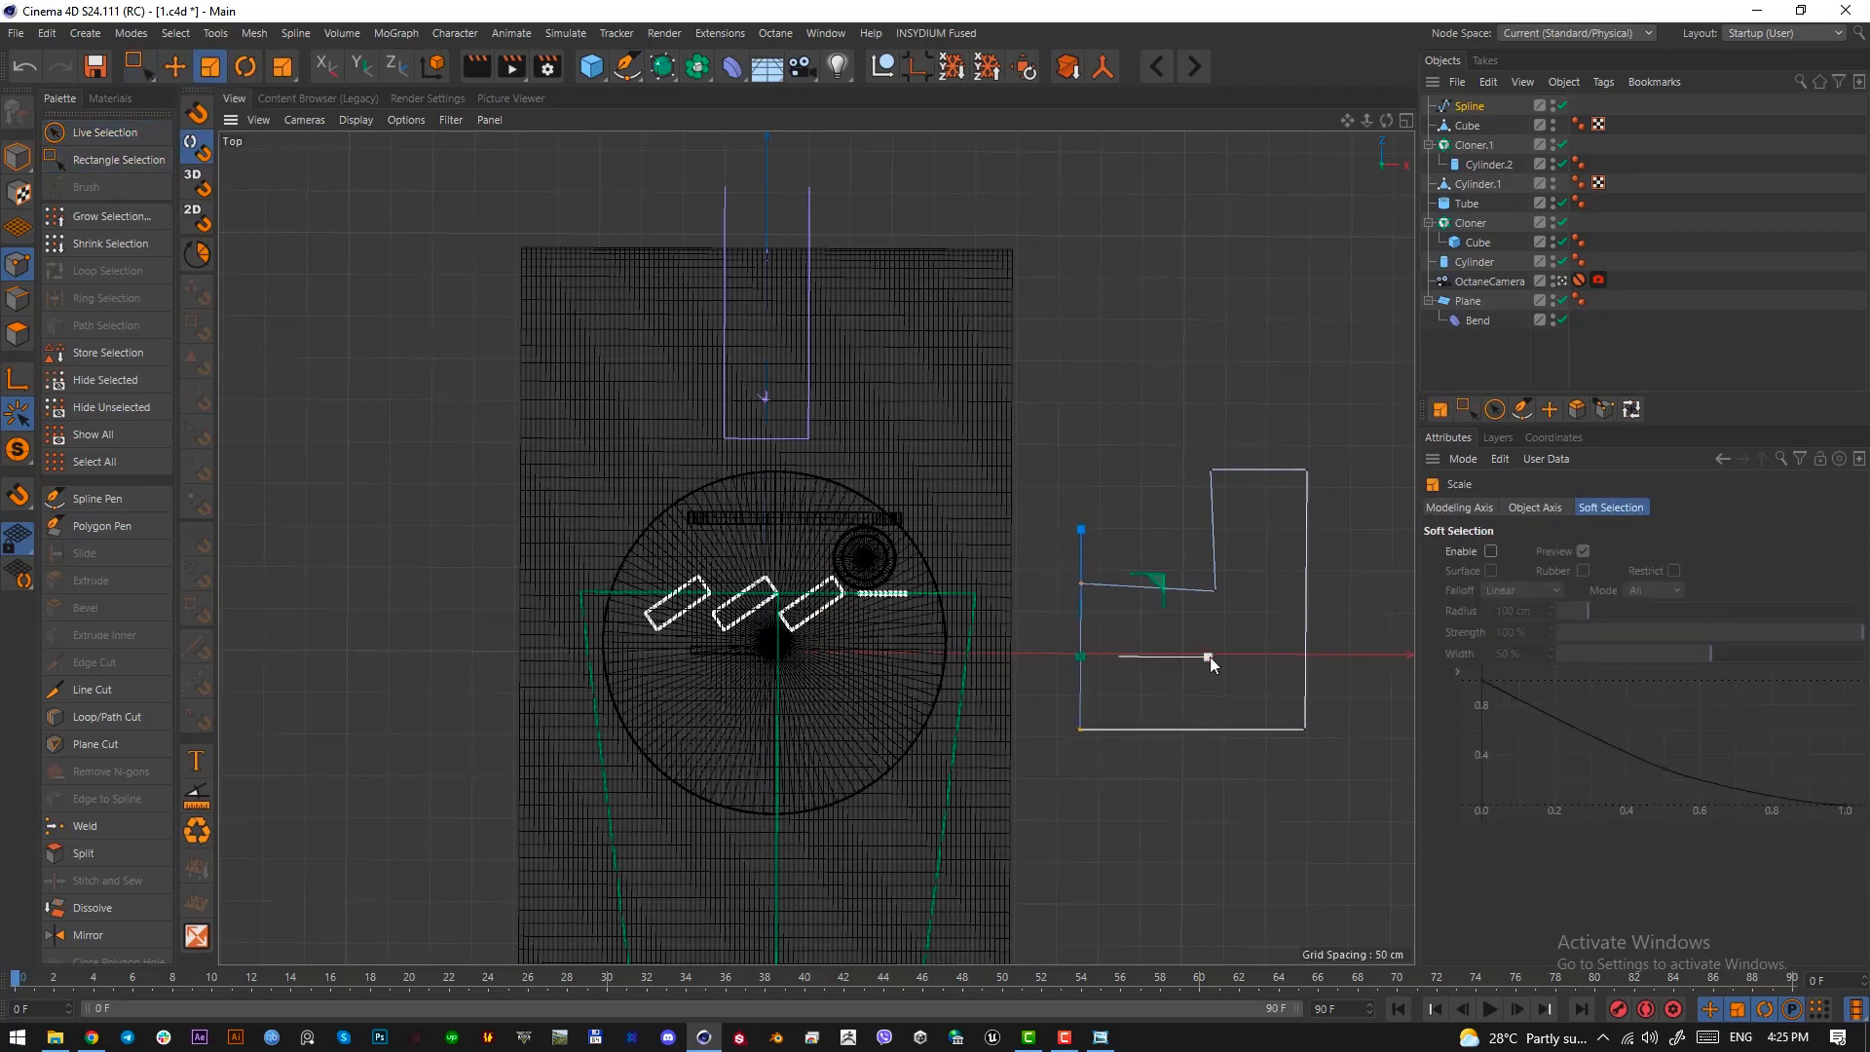
pyautogui.moveTo(1205, 656); pyautogui.dragTo(1079, 654)
# Straighten the horizontal and vertical edges of the outline's inner step by scaling their point pairs flat
pyautogui.click(137, 66)
pyautogui.moveTo(1237, 567); pyautogui.dragTo(1049, 599)
pyautogui.press('t')
pyautogui.moveTo(1149, 456); pyautogui.dragTo(1153, 582)
pyautogui.click(137, 74)
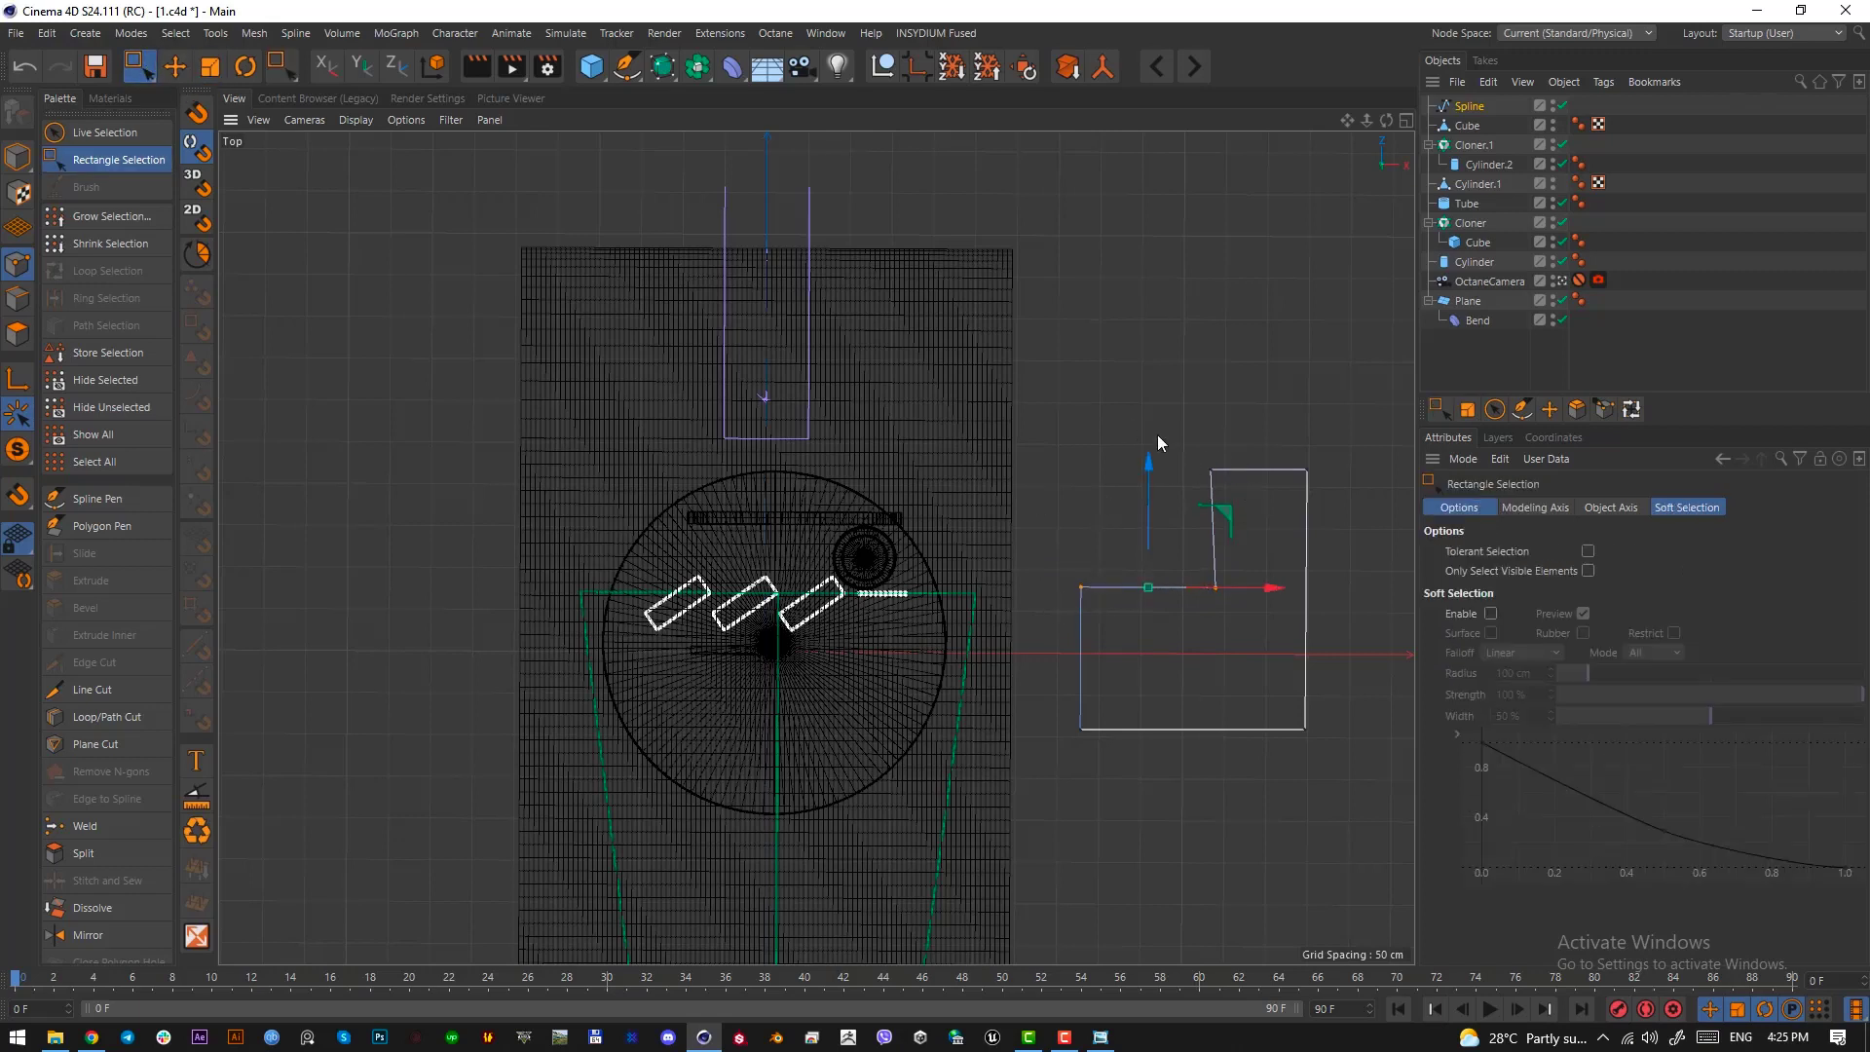
pyautogui.moveTo(1157, 436); pyautogui.dragTo(1247, 653)
pyautogui.press('t')
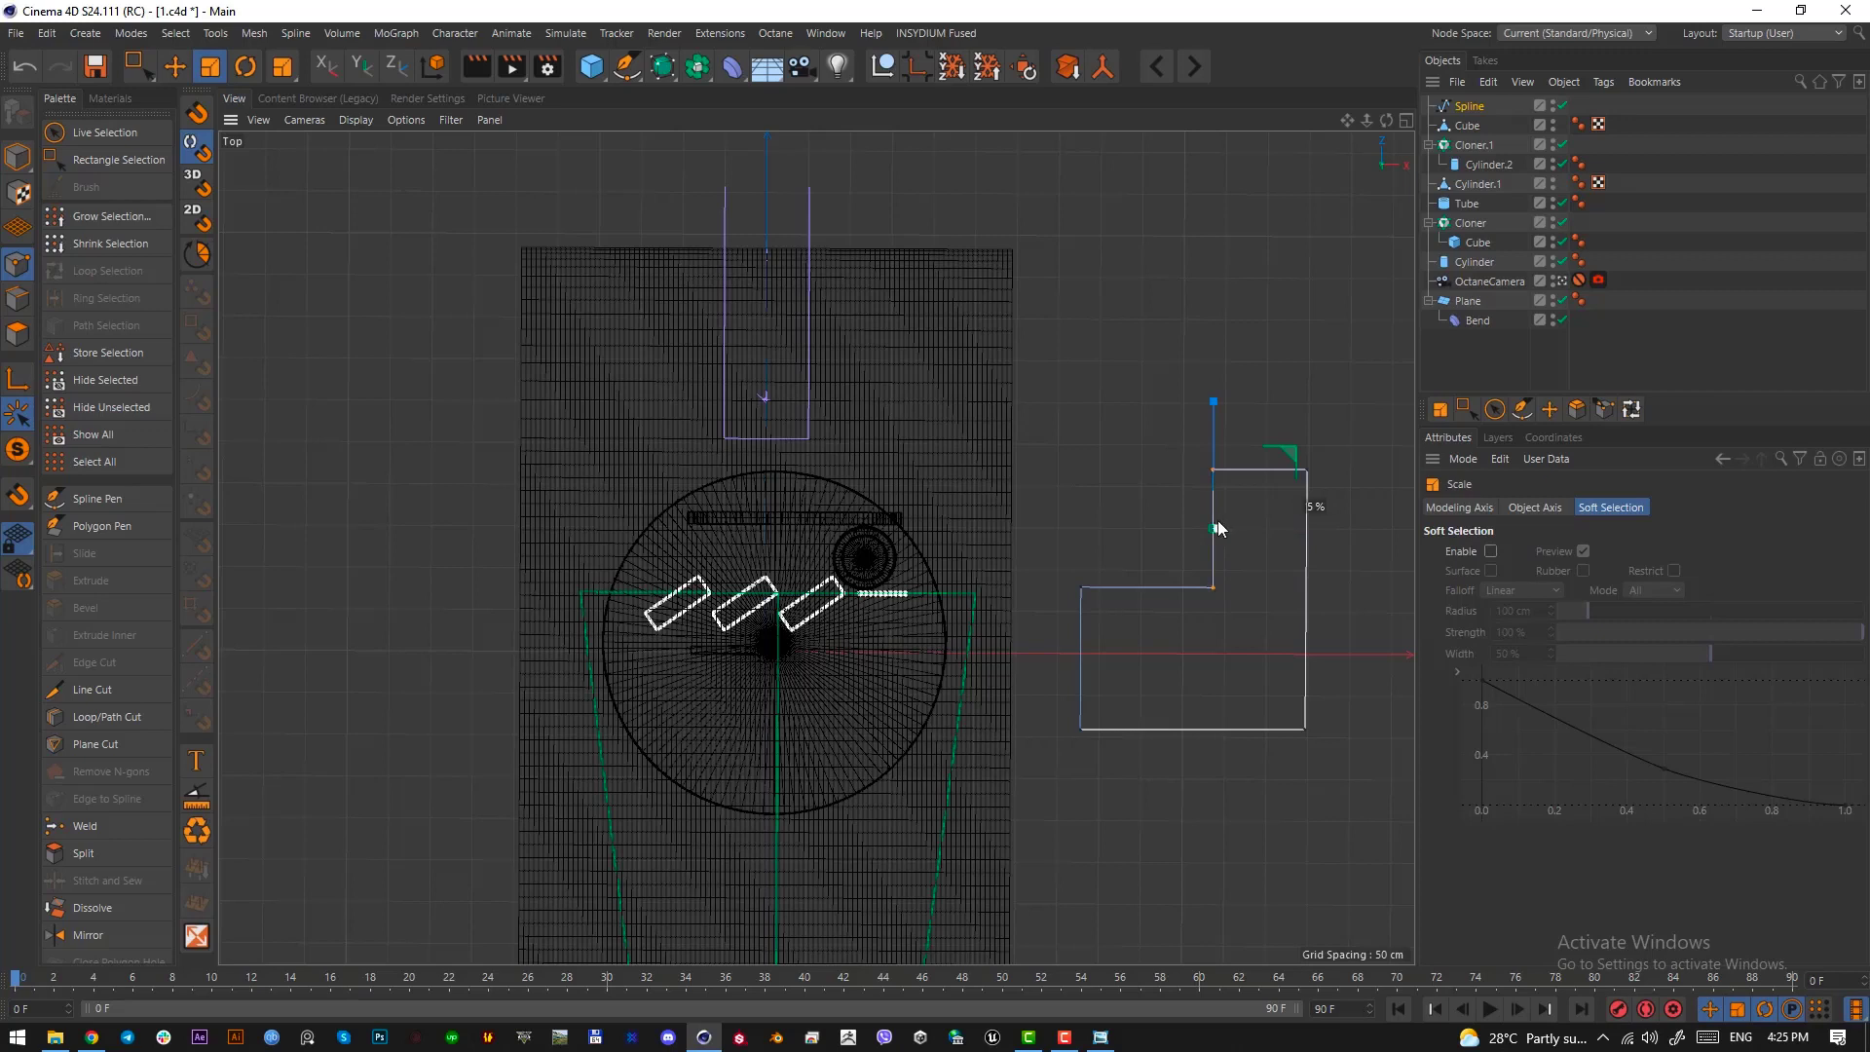
# Straighten the outline's right edge and base edge by scaling their point pairs flat
pyautogui.click(136, 66)
pyautogui.moveTo(1263, 388); pyautogui.dragTo(1400, 852)
pyautogui.press('t')
pyautogui.press('space')
pyautogui.moveTo(1357, 763); pyautogui.dragTo(1035, 678)
pyautogui.press('space')
pyautogui.moveTo(1196, 607); pyautogui.dragTo(1195, 732)
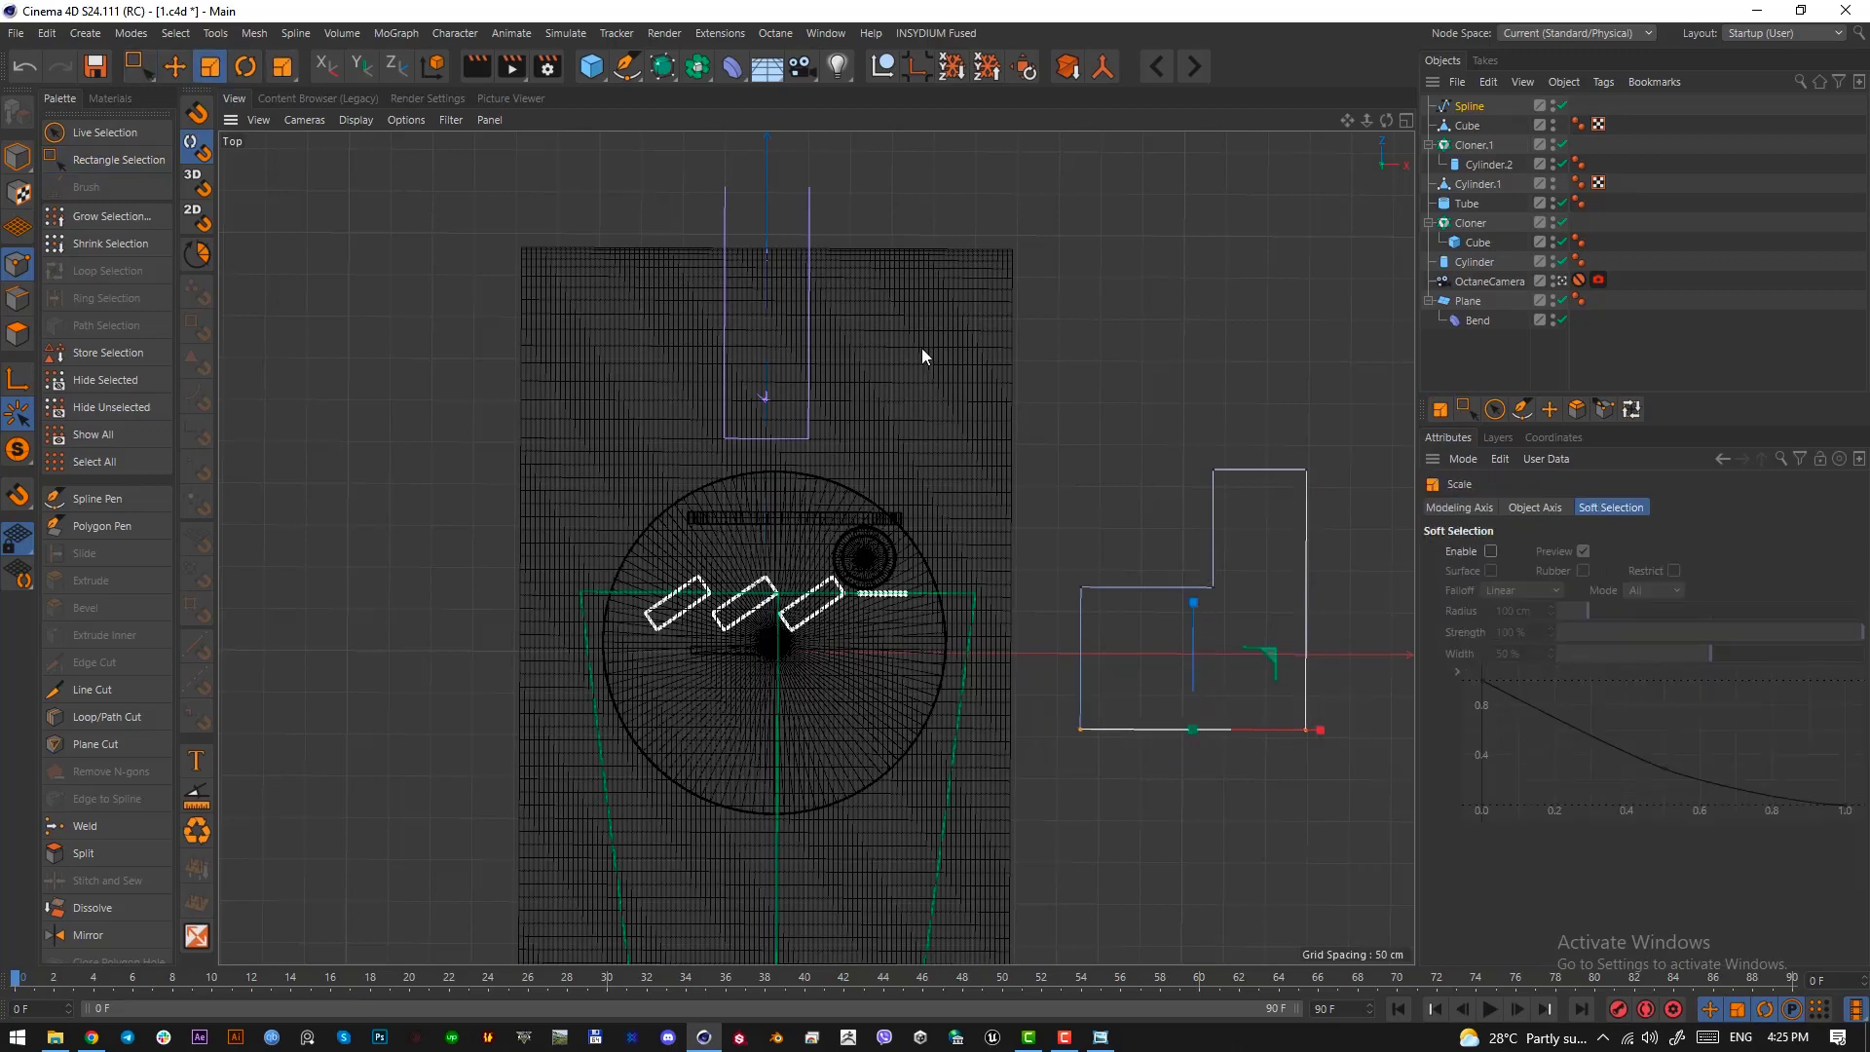
# Return to object editing with the spline selected and examine the pink wall's shape in the Windows Photo Viewer reference image
pyautogui.click(18, 157)
pyautogui.click(1227, 538)
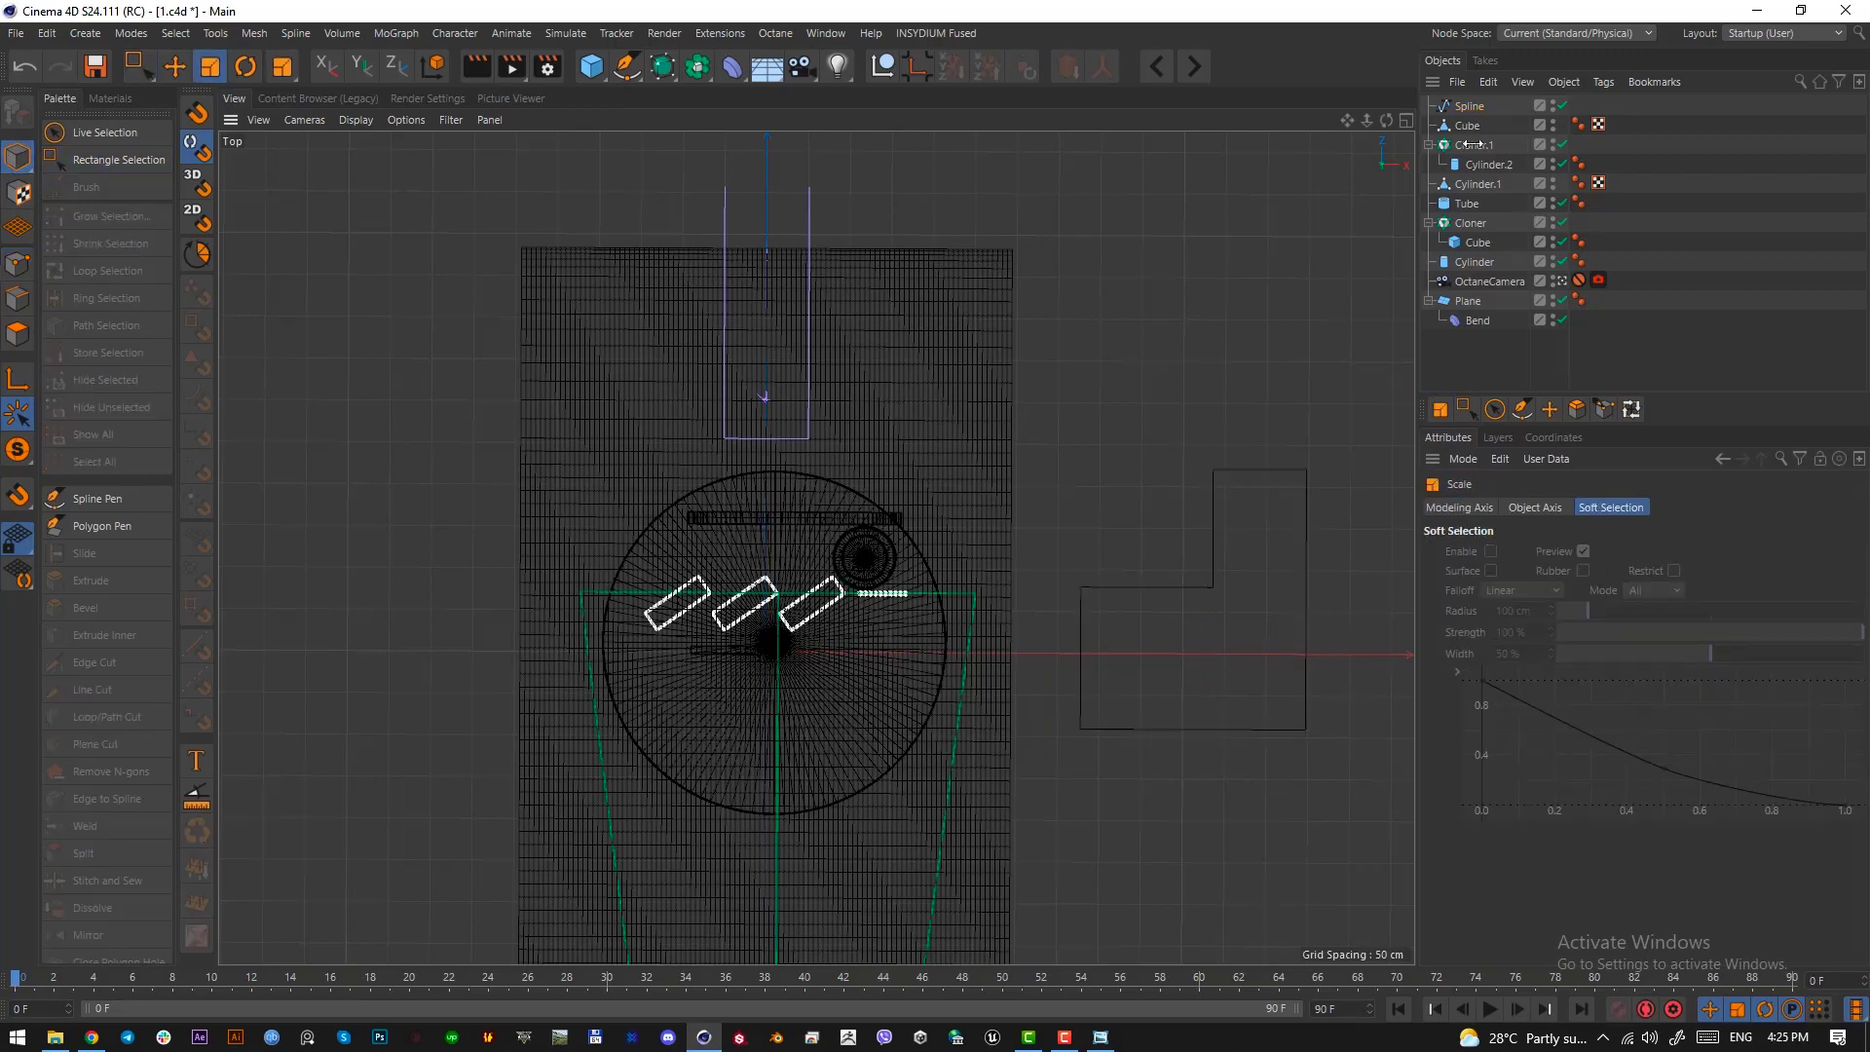
pyautogui.click(1477, 105)
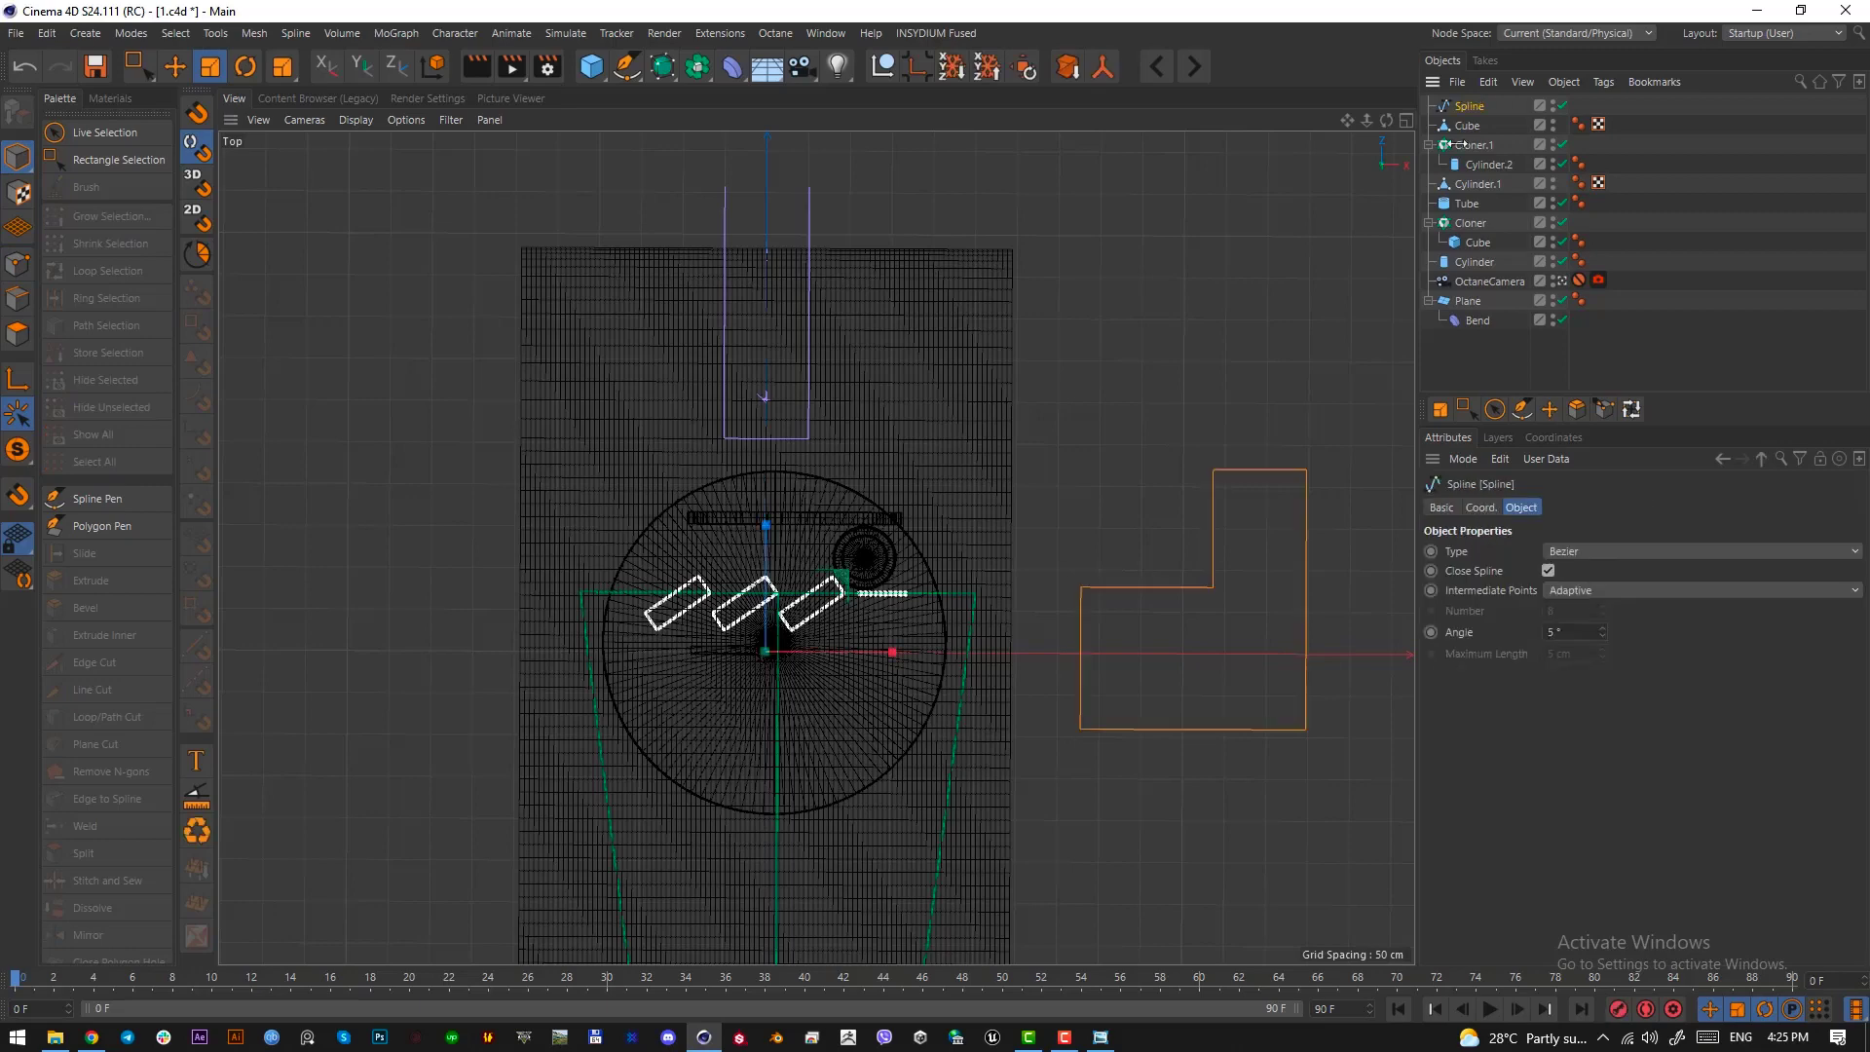
pyautogui.click(1107, 1040)
pyautogui.click(1107, 1042)
pyautogui.click(1106, 1042)
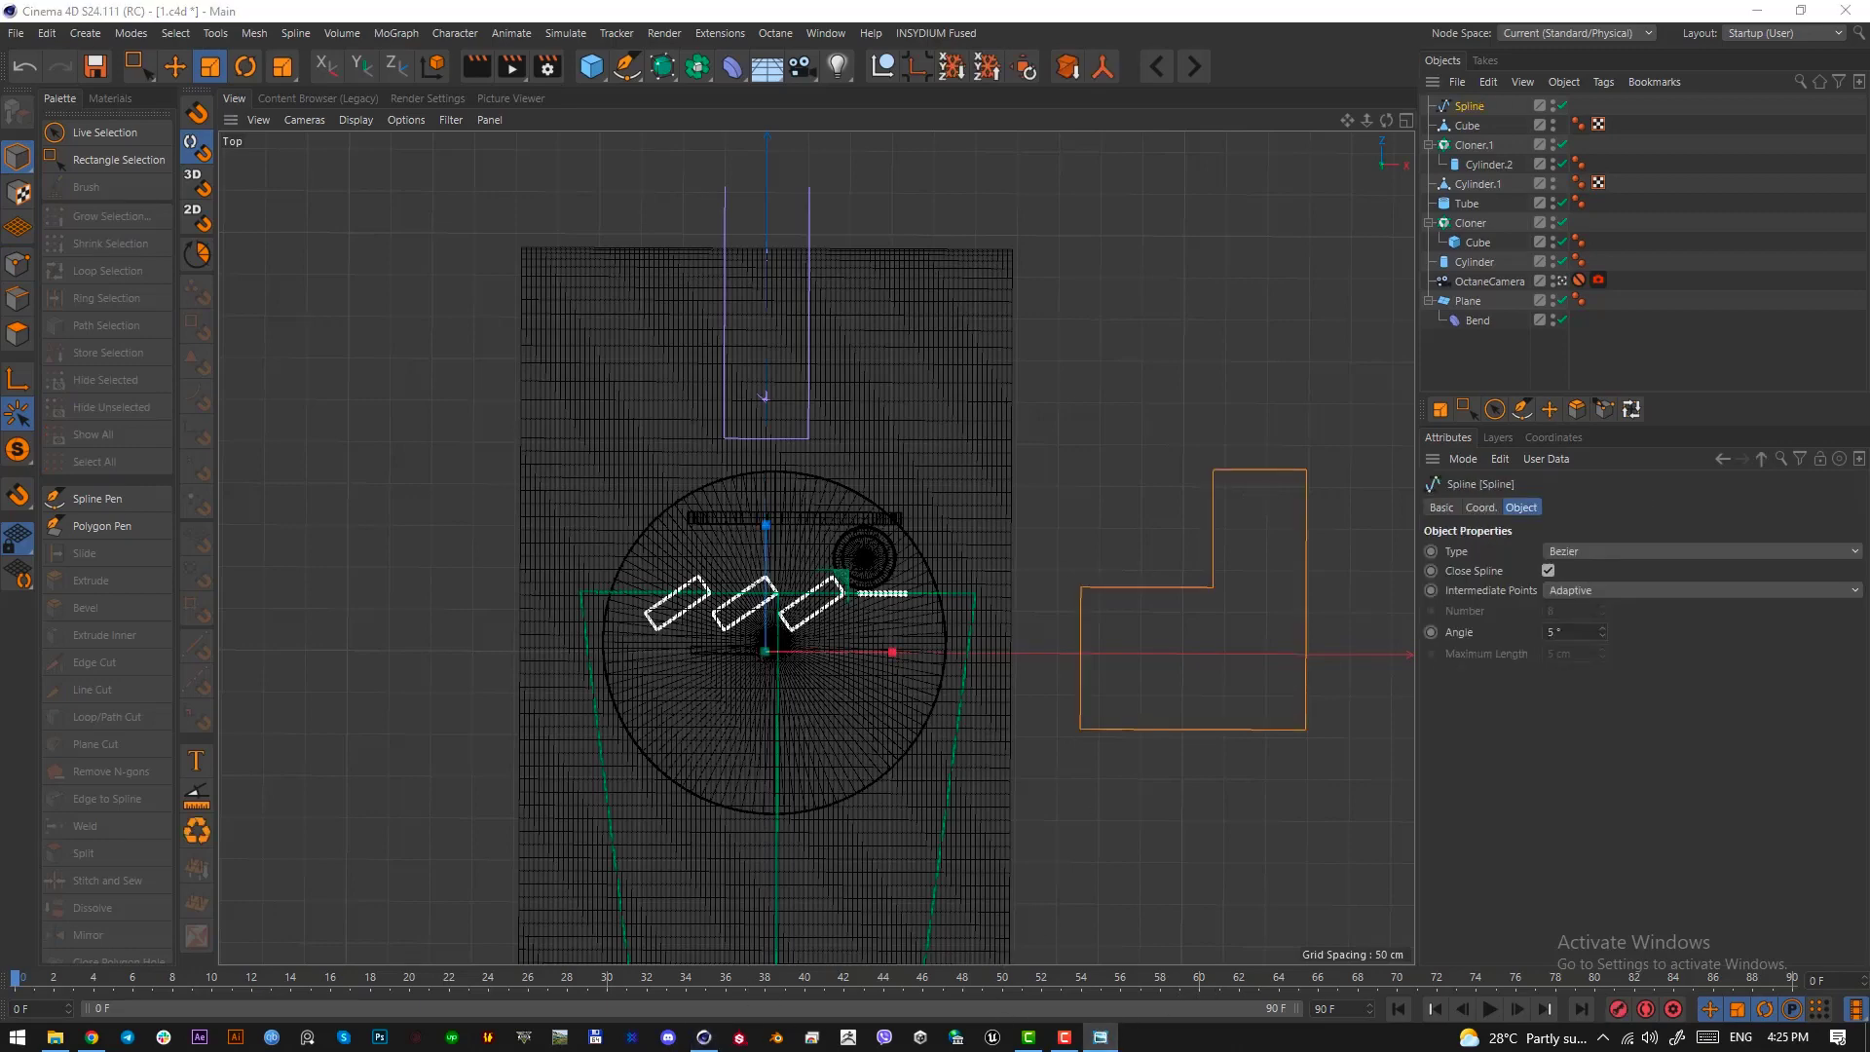
pyautogui.moveTo(0, 197); pyautogui.dragTo(670, 174)
pyautogui.moveTo(886, 151); pyautogui.dragTo(0, 151)
pyautogui.click(453, 177)
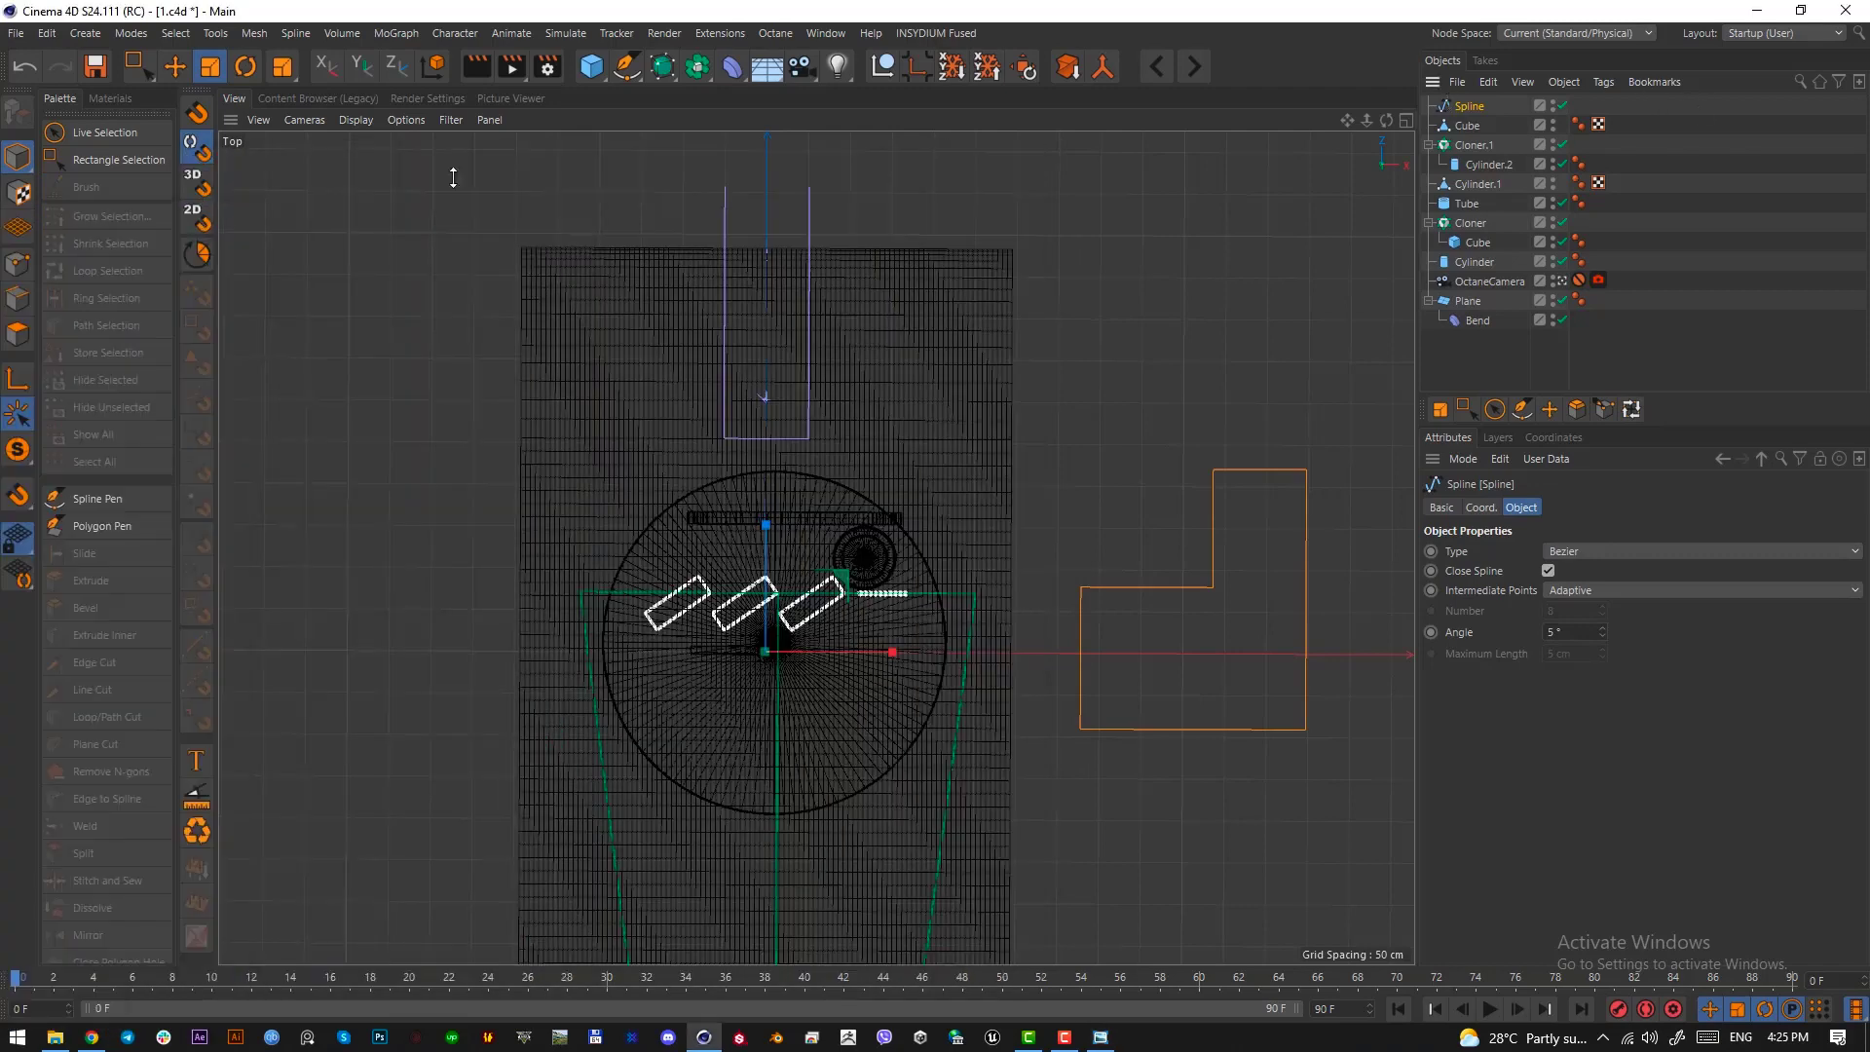
# Move the outline's inner corner point left to slant the upright part, and shift the right edge inward
pyautogui.click(18, 263)
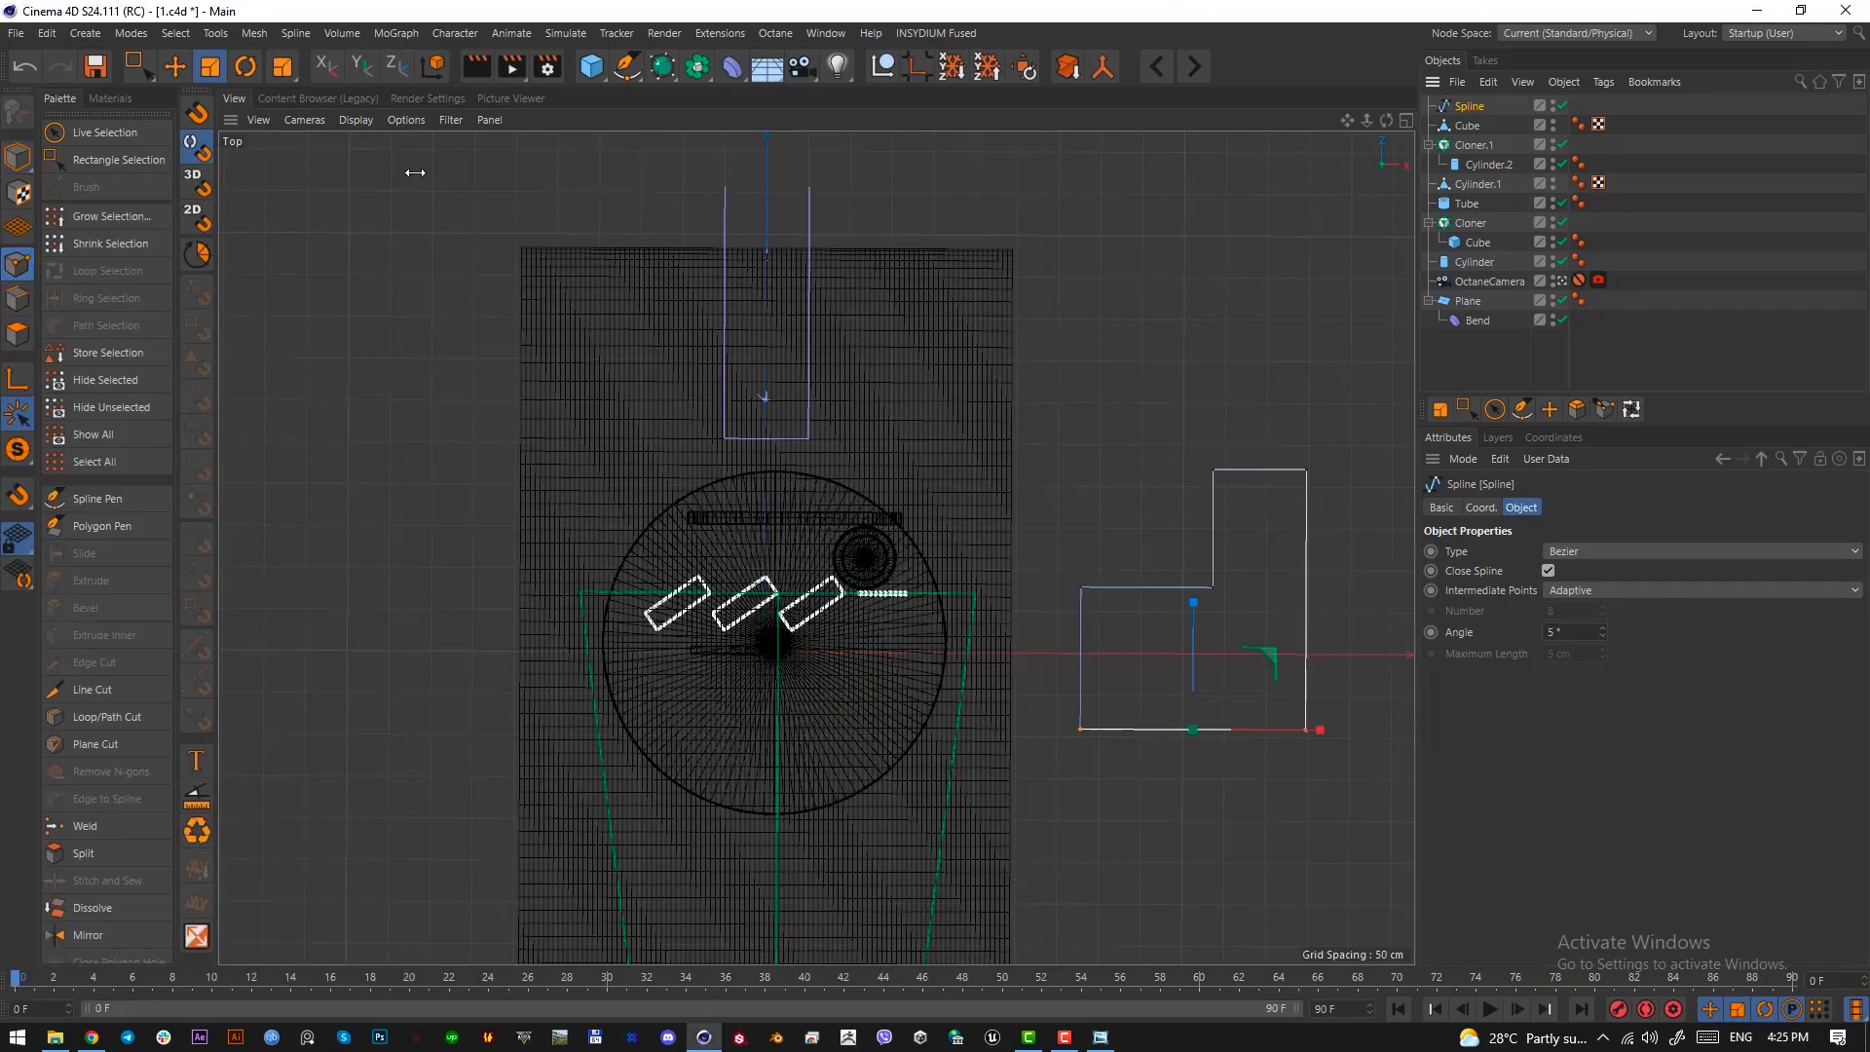
pyautogui.click(126, 62)
pyautogui.click(1213, 587)
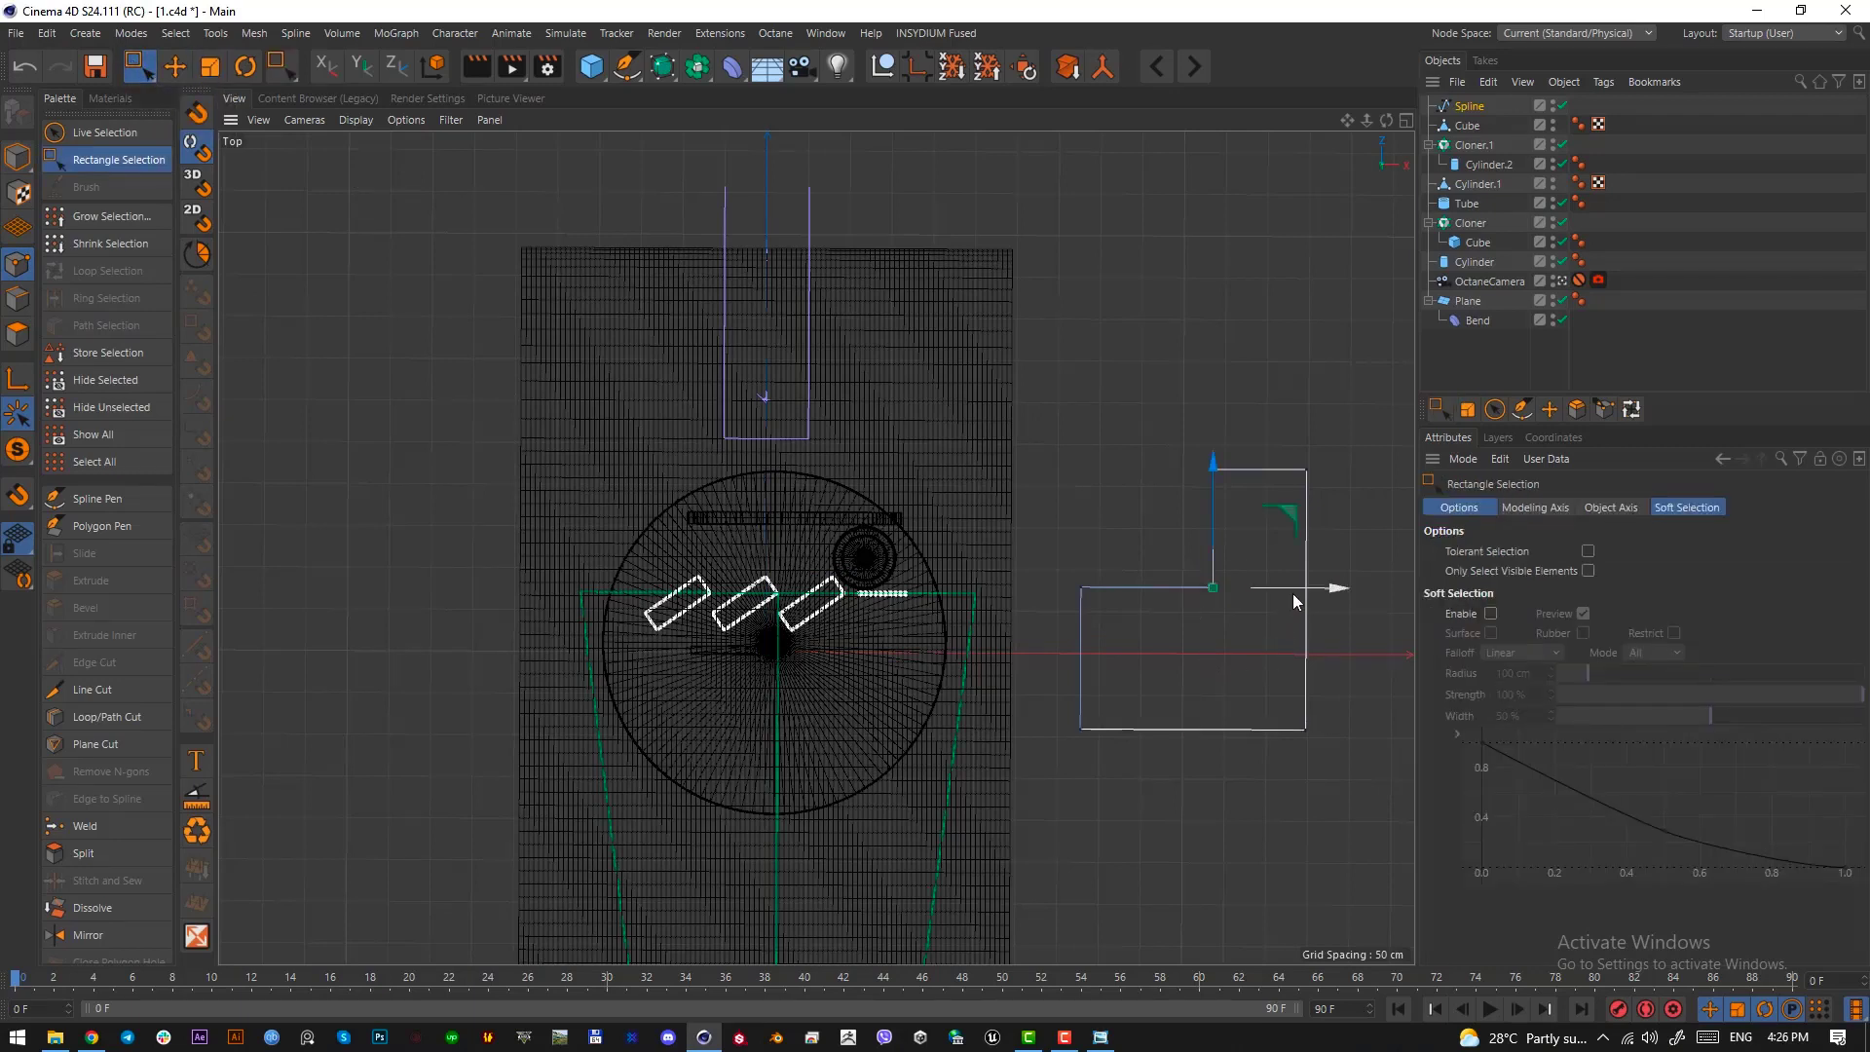
pyautogui.moveTo(1293, 593); pyautogui.dragTo(1249, 594)
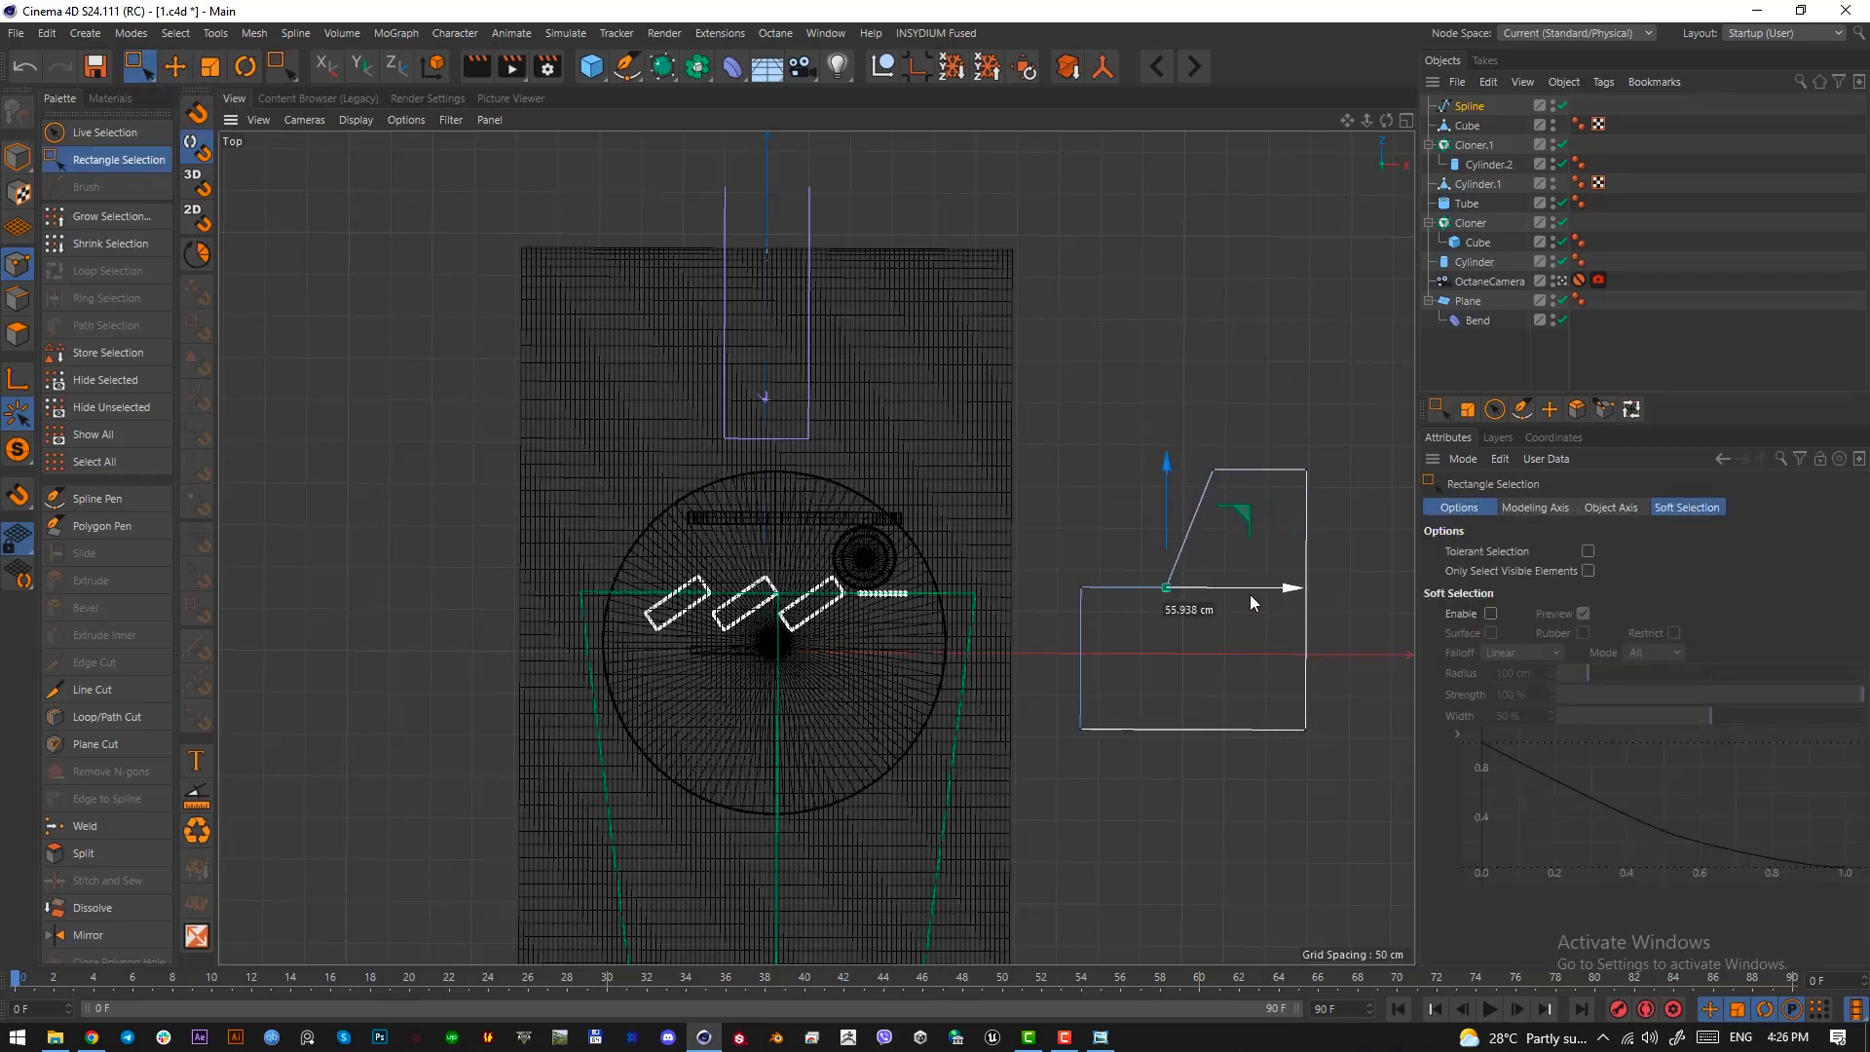
pyautogui.moveTo(1343, 764); pyautogui.dragTo(1269, 419)
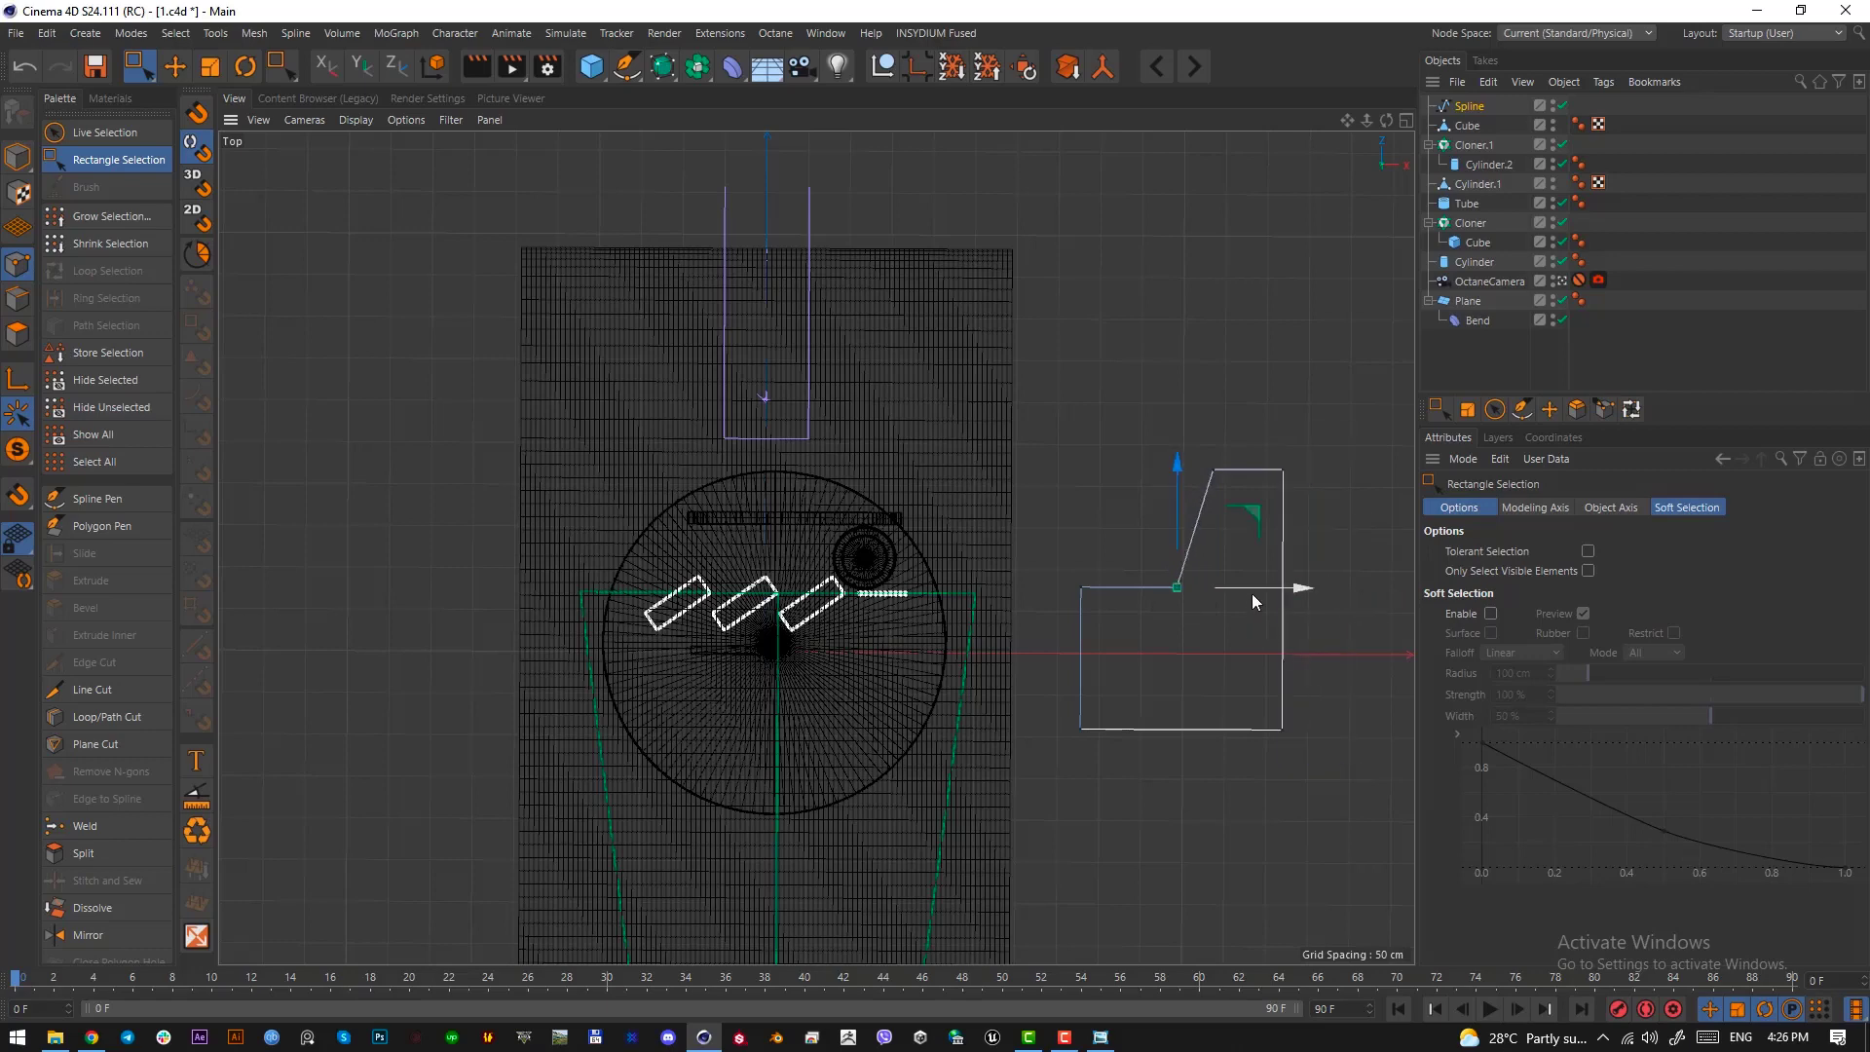
pyautogui.moveTo(1253, 593); pyautogui.dragTo(1247, 587)
# Chamfer all corner points of the spline with a rounded radius of 33.73 cm
pyautogui.moveTo(1313, 745); pyautogui.dragTo(1147, 458)
pyautogui.rightClick(1215, 679)
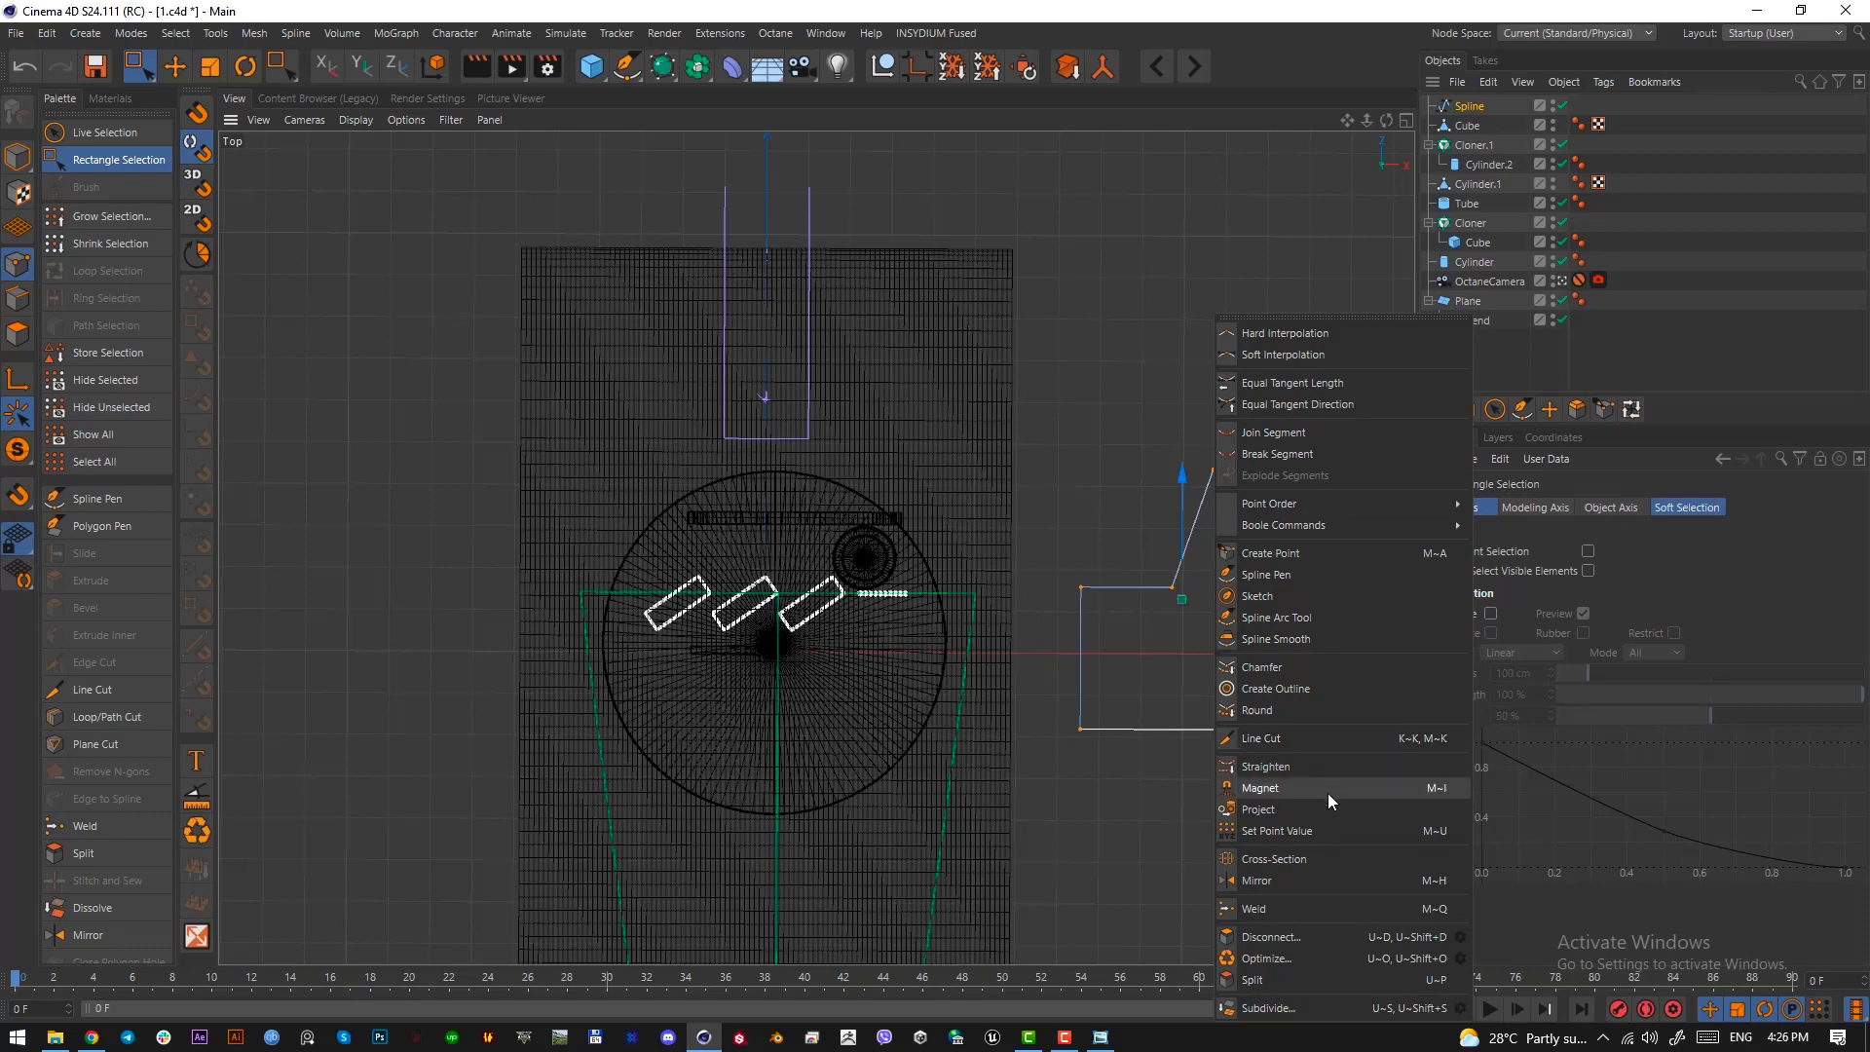
pyautogui.click(1278, 668)
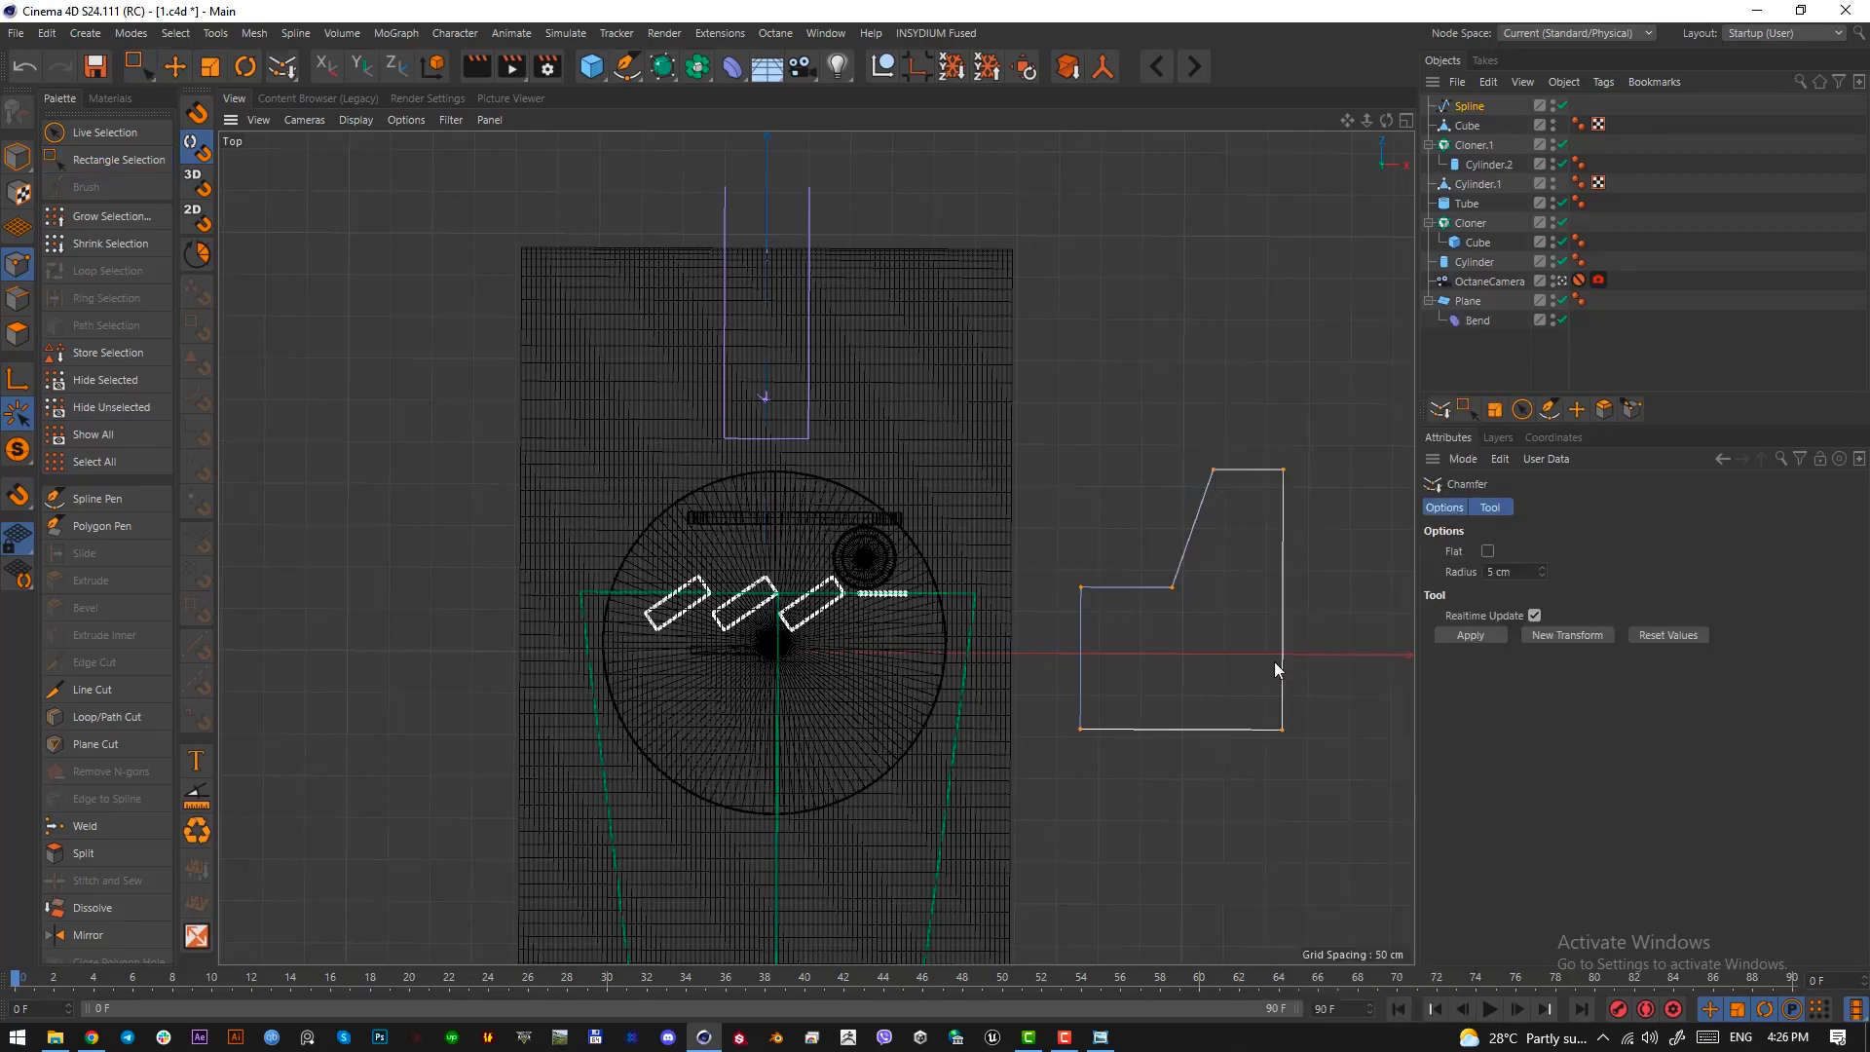
pyautogui.moveTo(1095, 807)
pyautogui.mouseDown()
pyautogui.moveTo(1159, 806)
pyautogui.moveTo(1125, 807)
pyautogui.mouseUp()
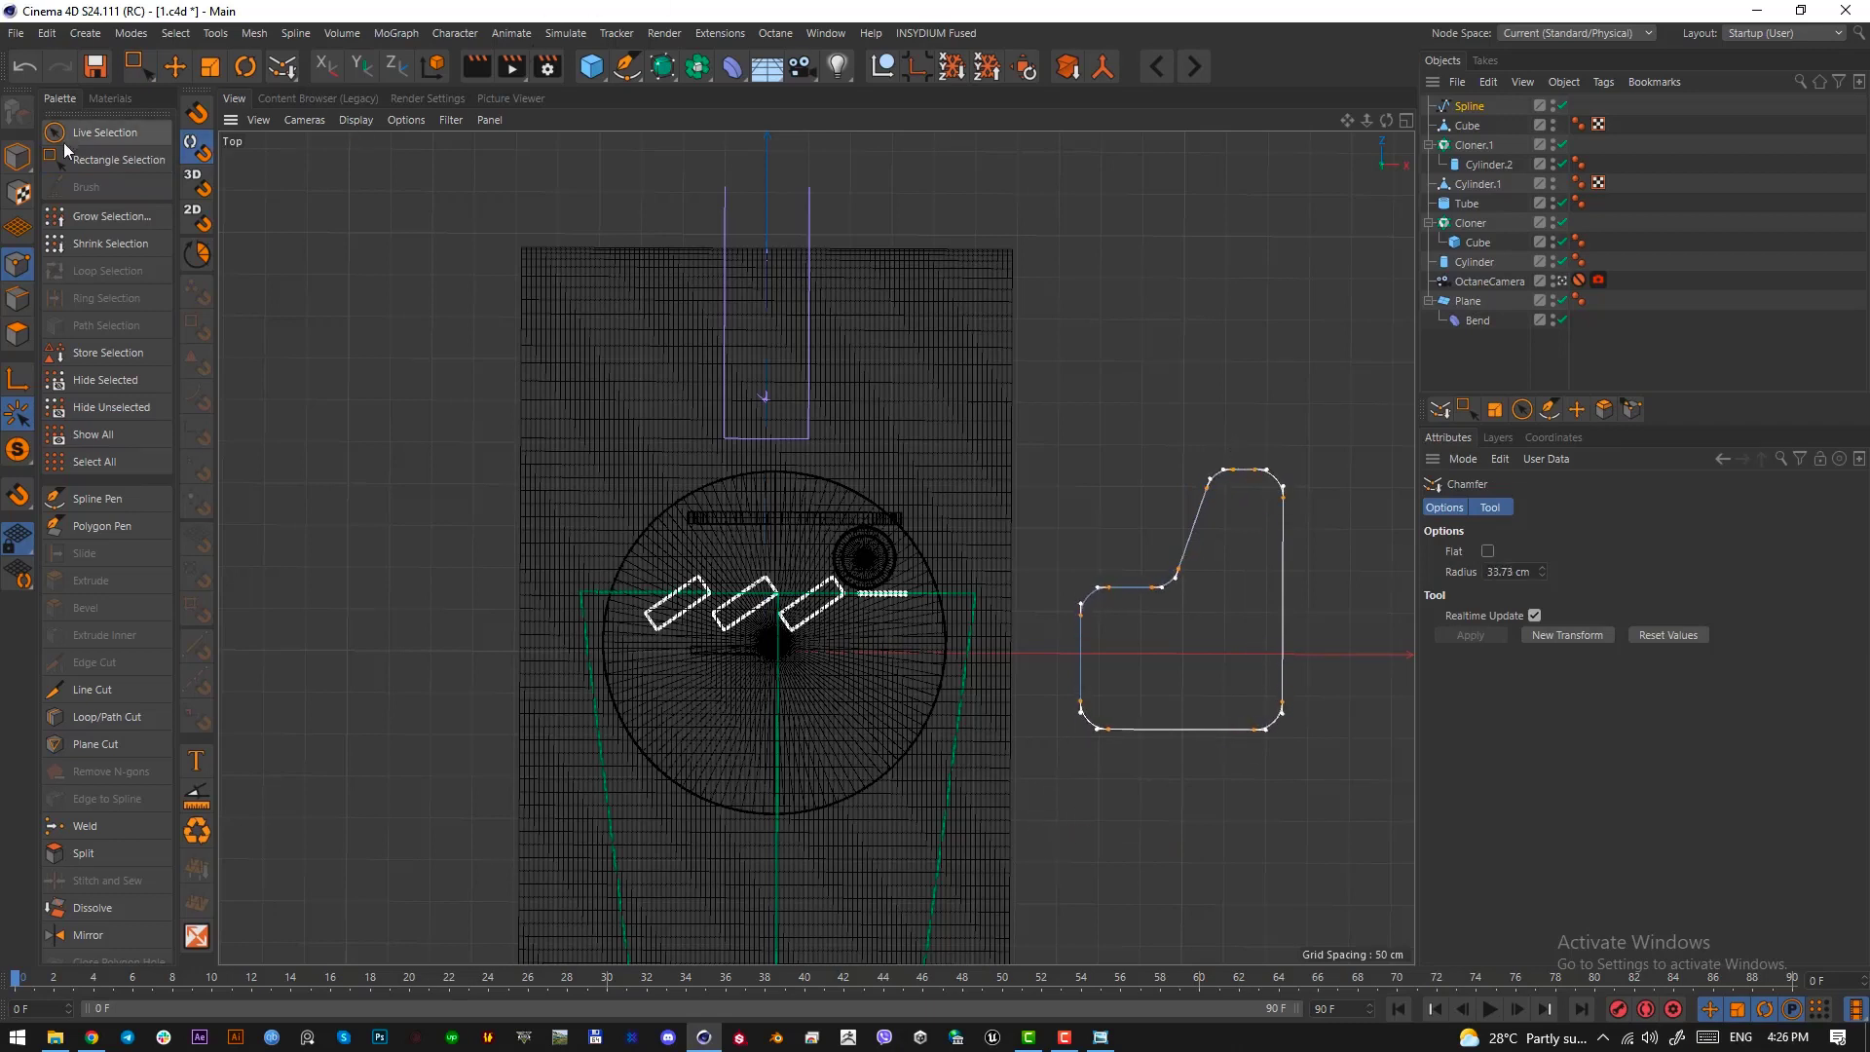
# Put the rounded spline under a new Extrude generator to give the wall thickness
pyautogui.click(16, 156)
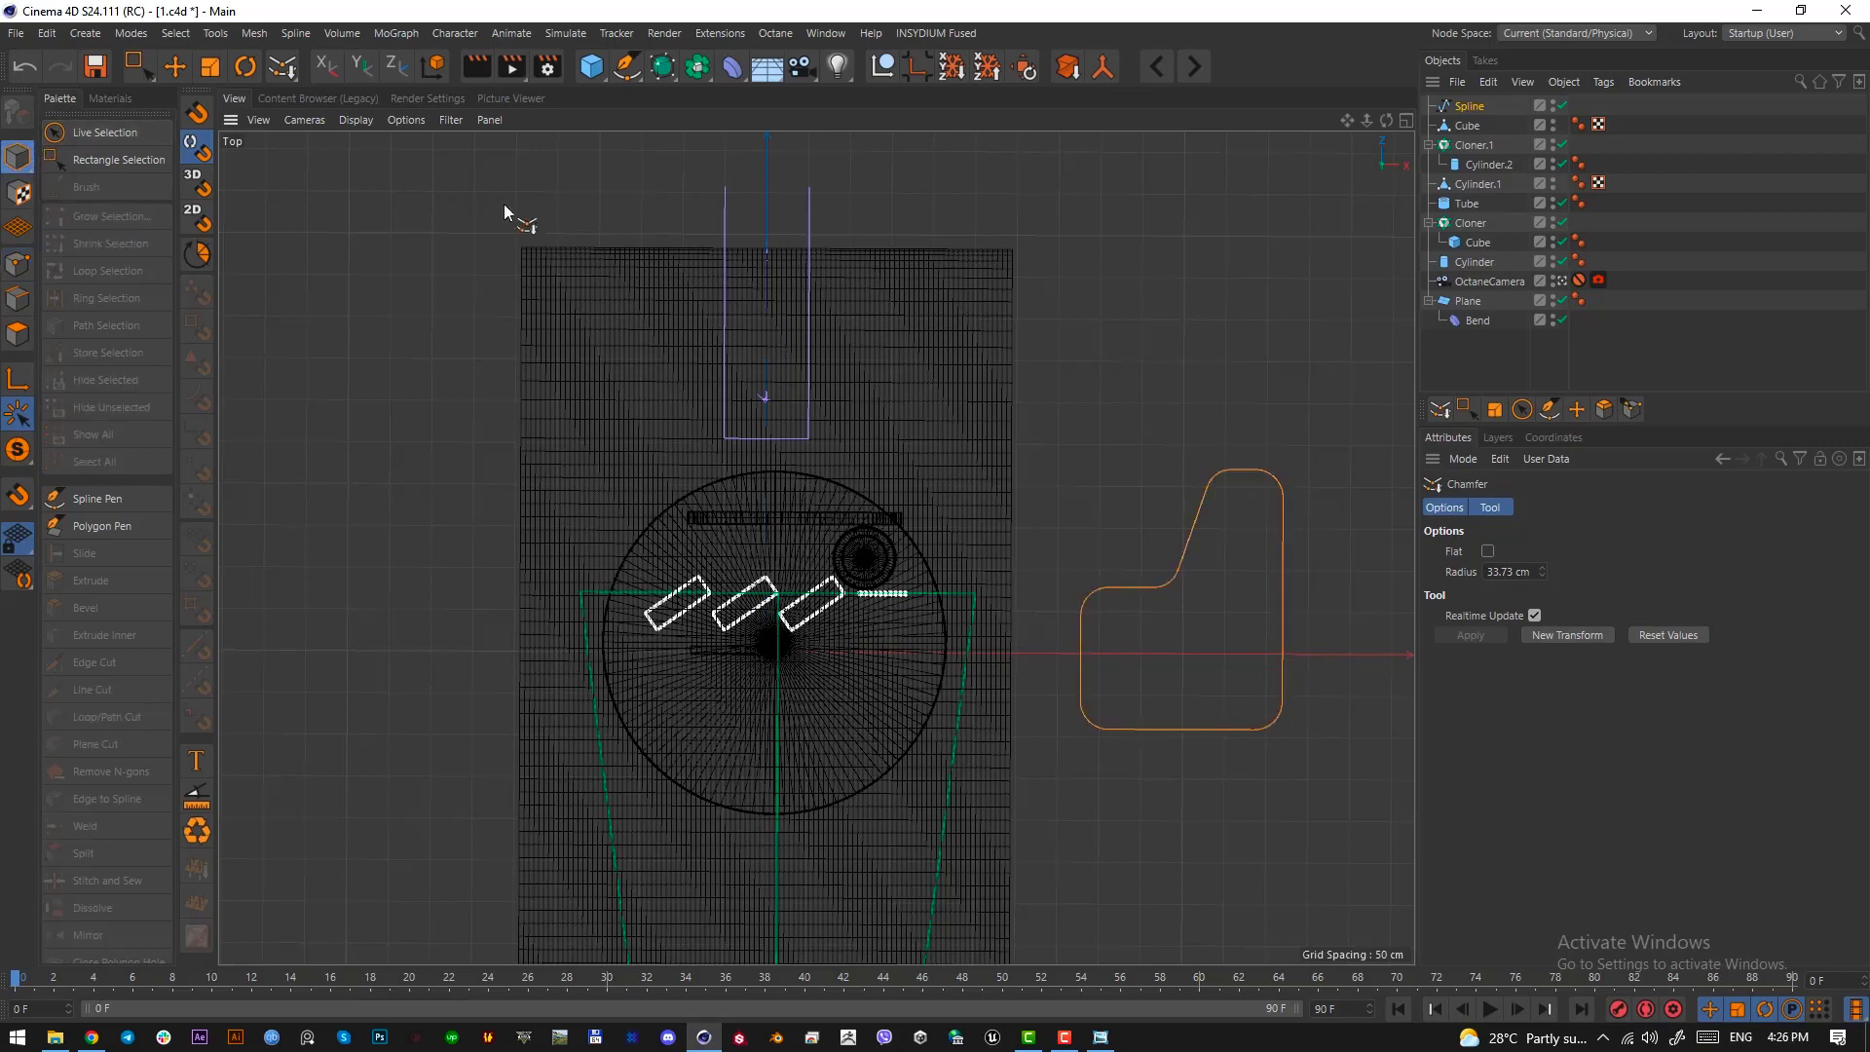
pyautogui.click(1463, 107)
pyautogui.click(662, 66)
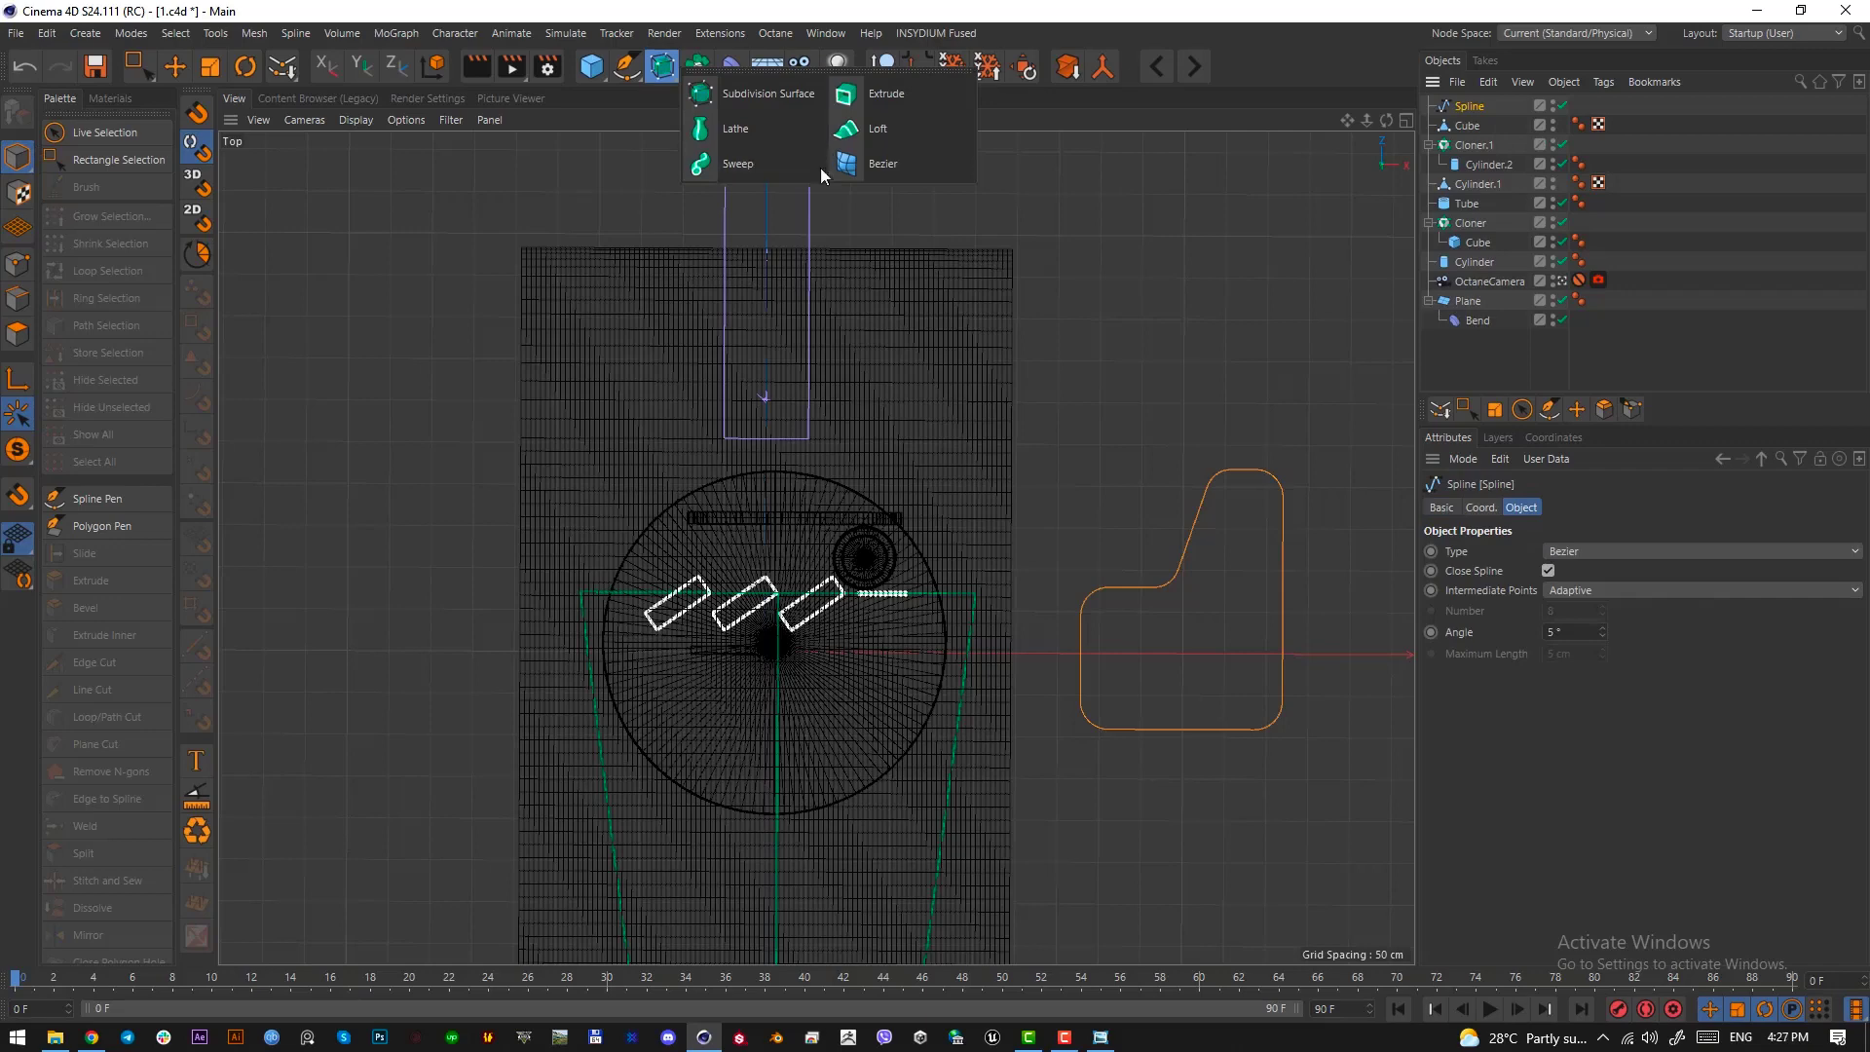
pyautogui.keyDown('alt'); pyautogui.click(935, 94); pyautogui.keyUp('alt')
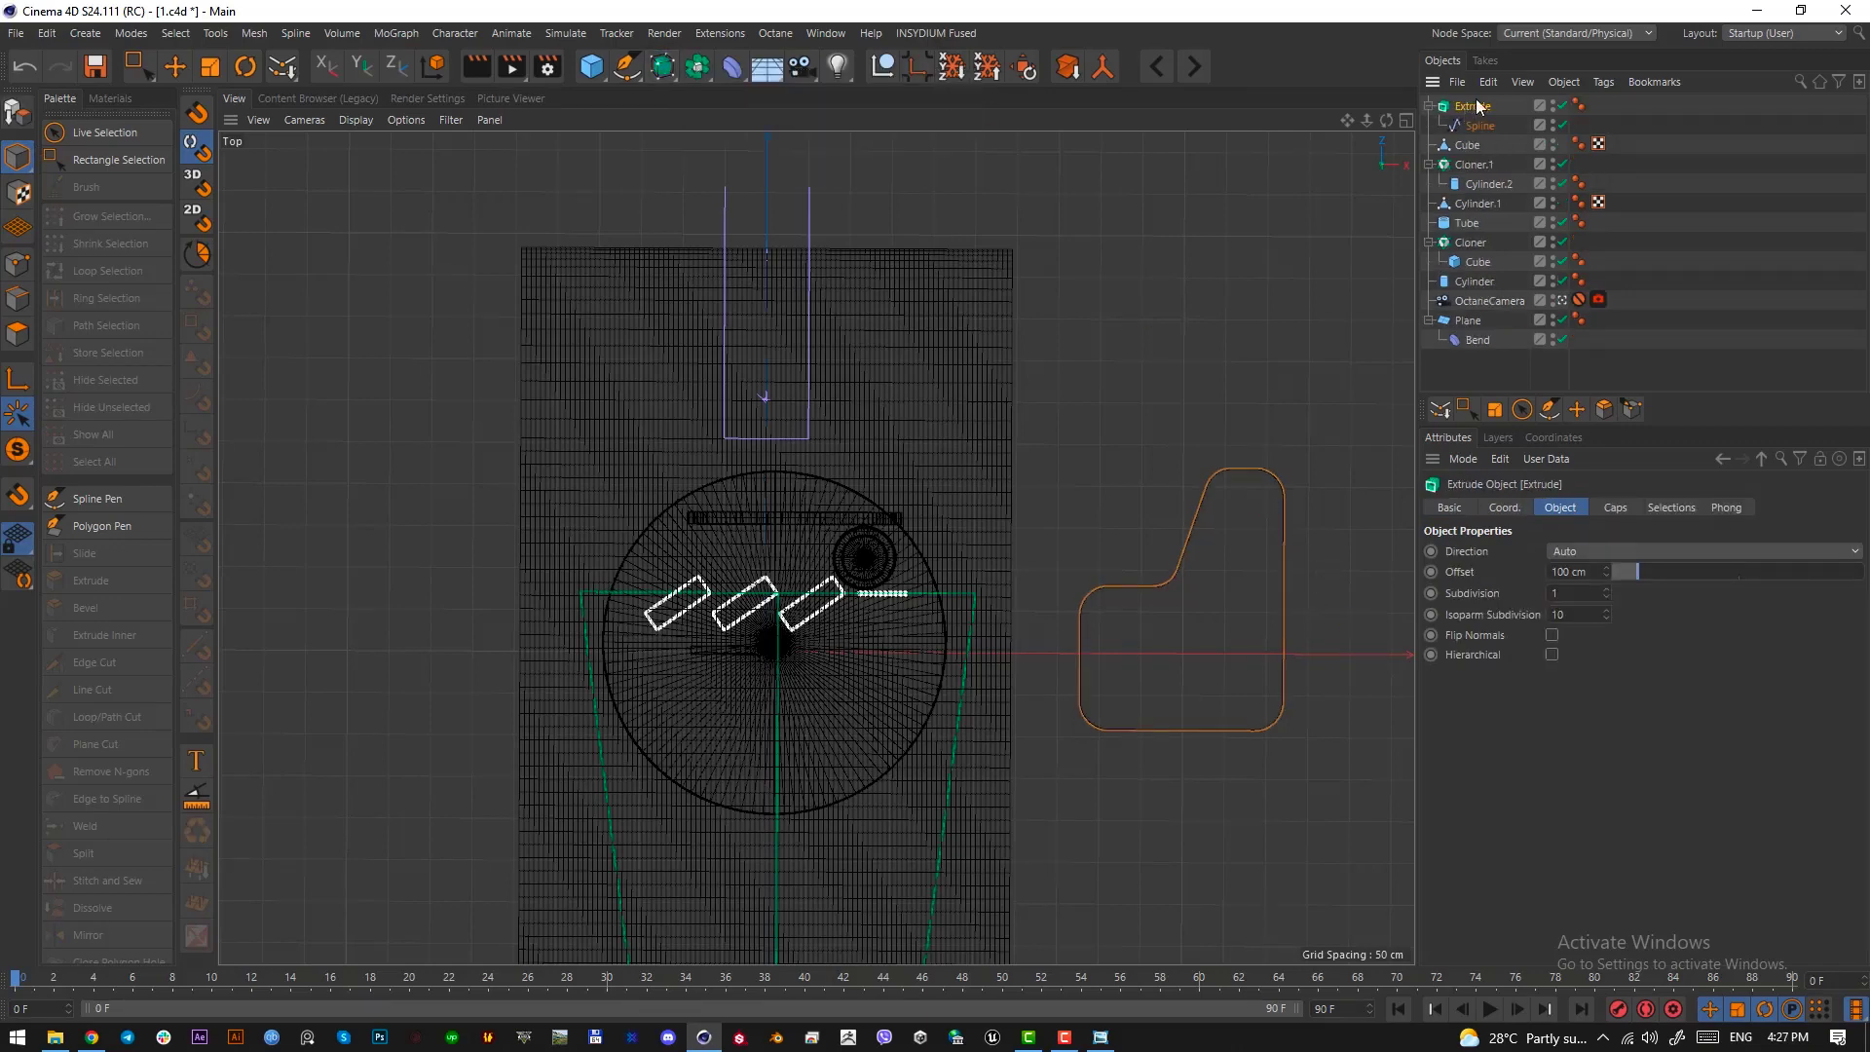
# Move the extruded wall up and left in the camera view so that it overlaps the right side of the scene
pyautogui.press('F1')
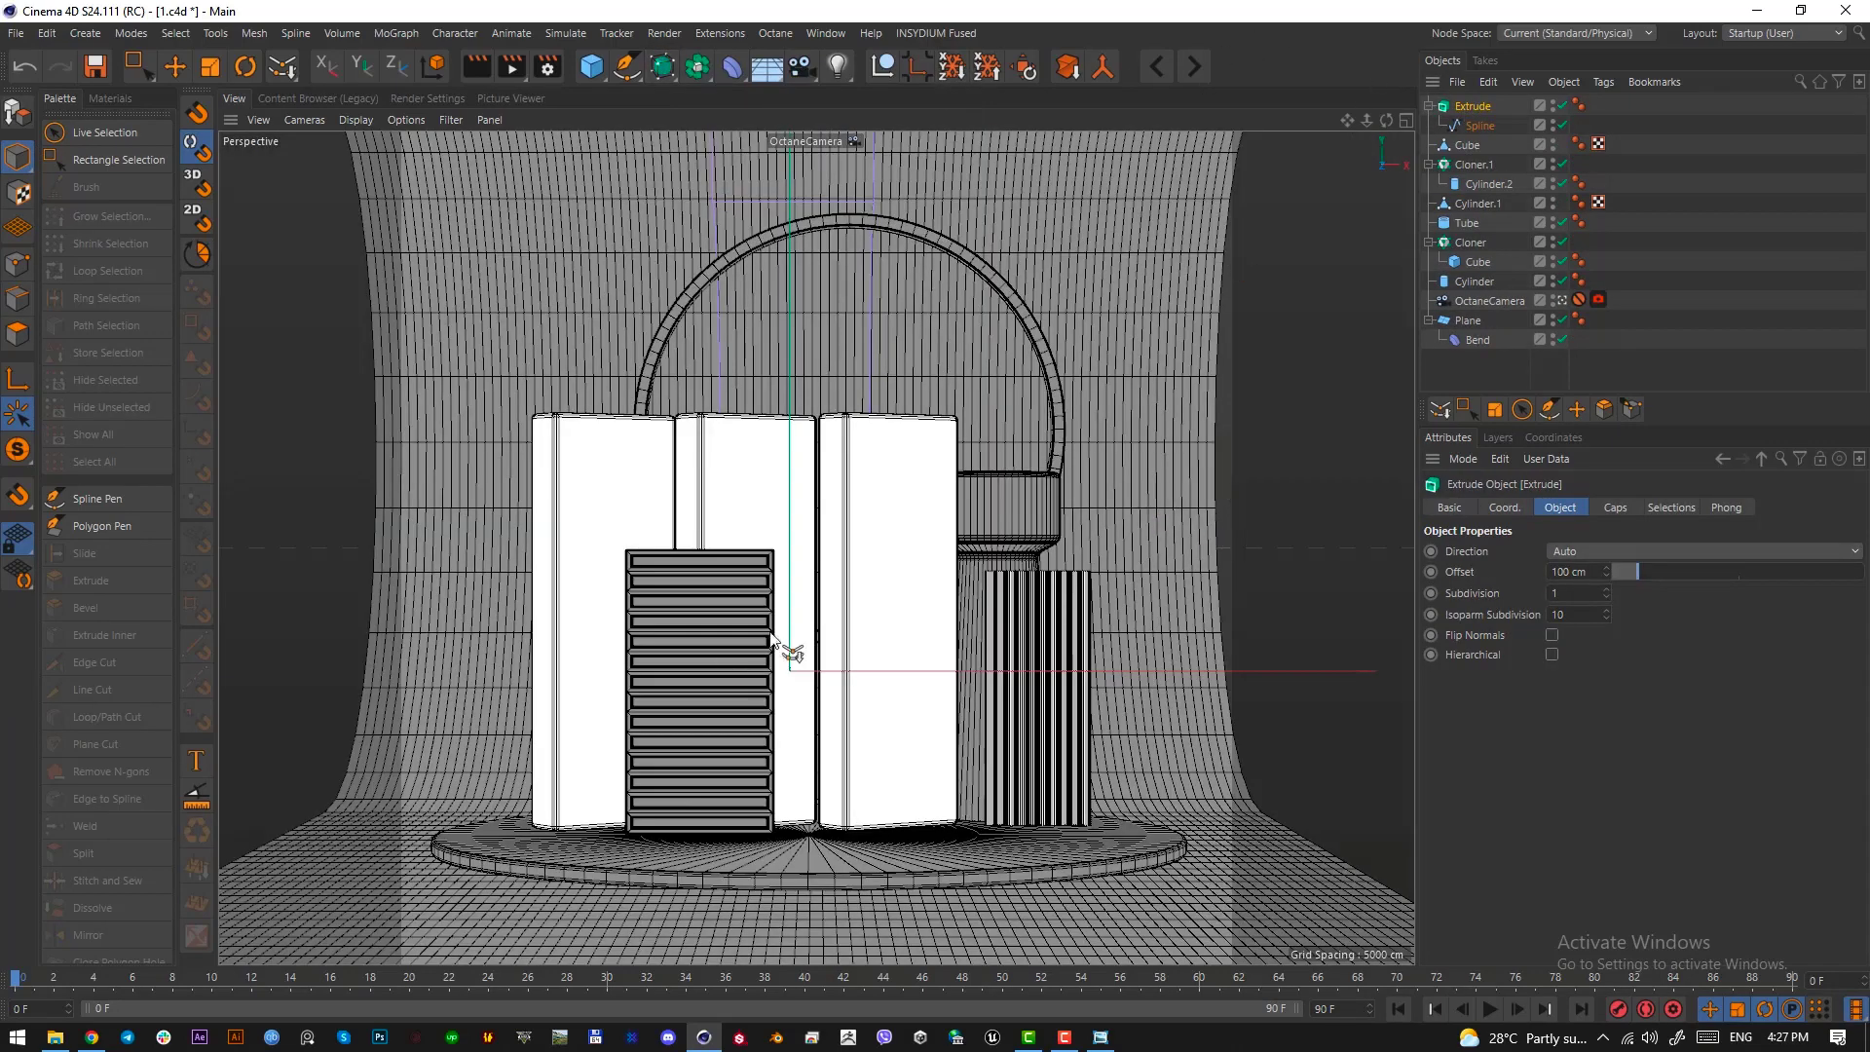
pyautogui.click(1458, 123)
pyautogui.press('e')
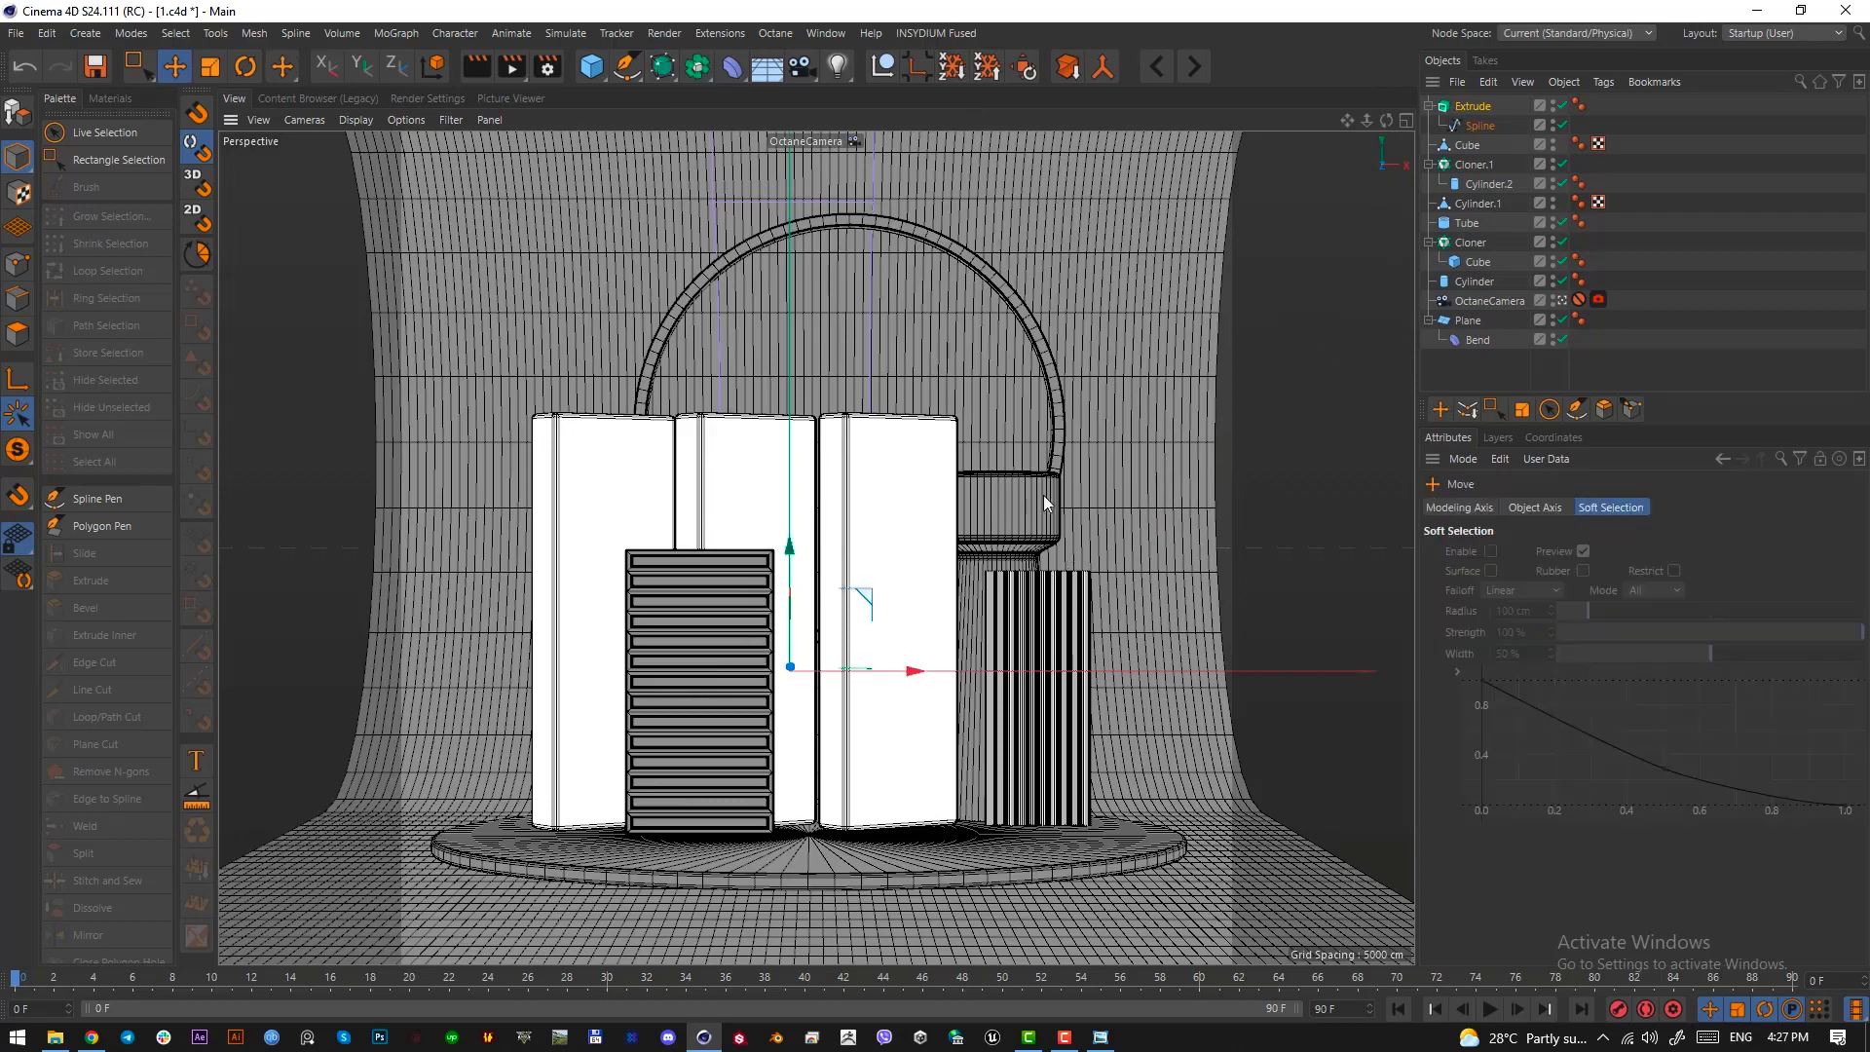
pyautogui.moveTo(926, 509); pyautogui.dragTo(1171, 522)
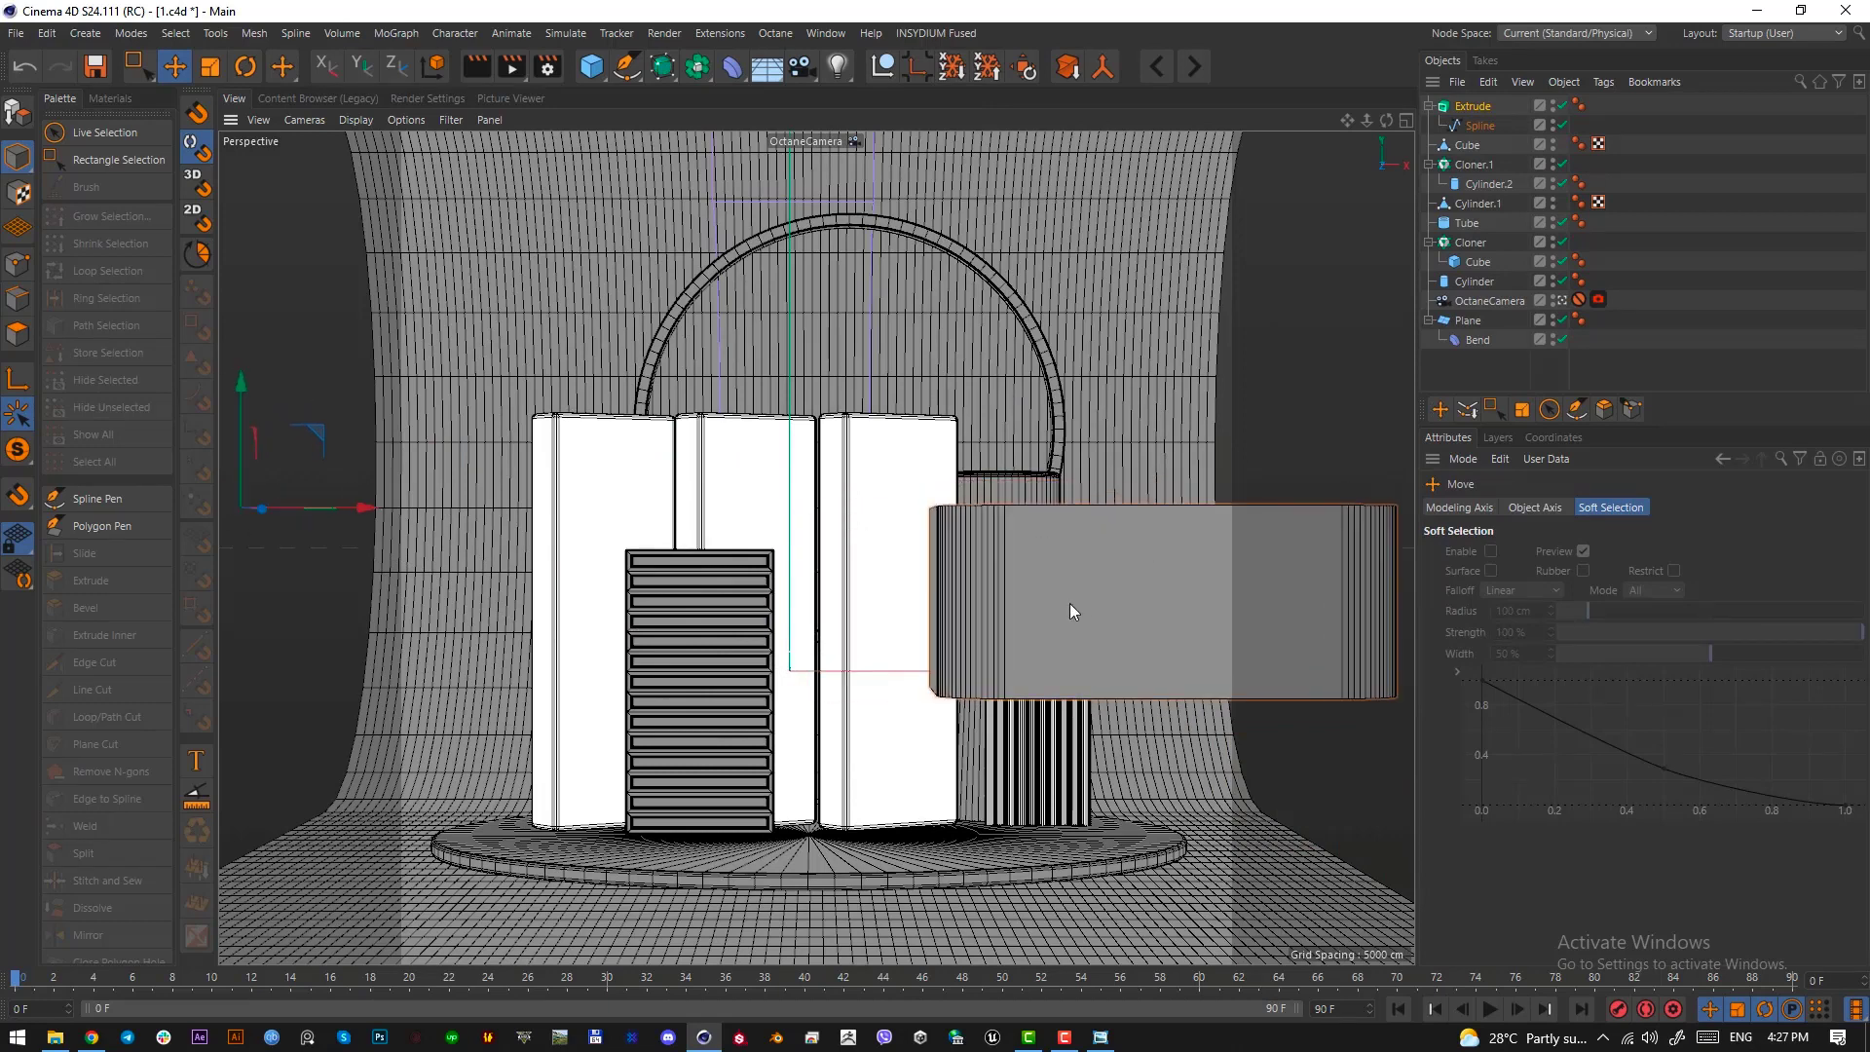
# Move the Extrude object's axis to the middle of its outline in the Top view
pyautogui.press('F2')
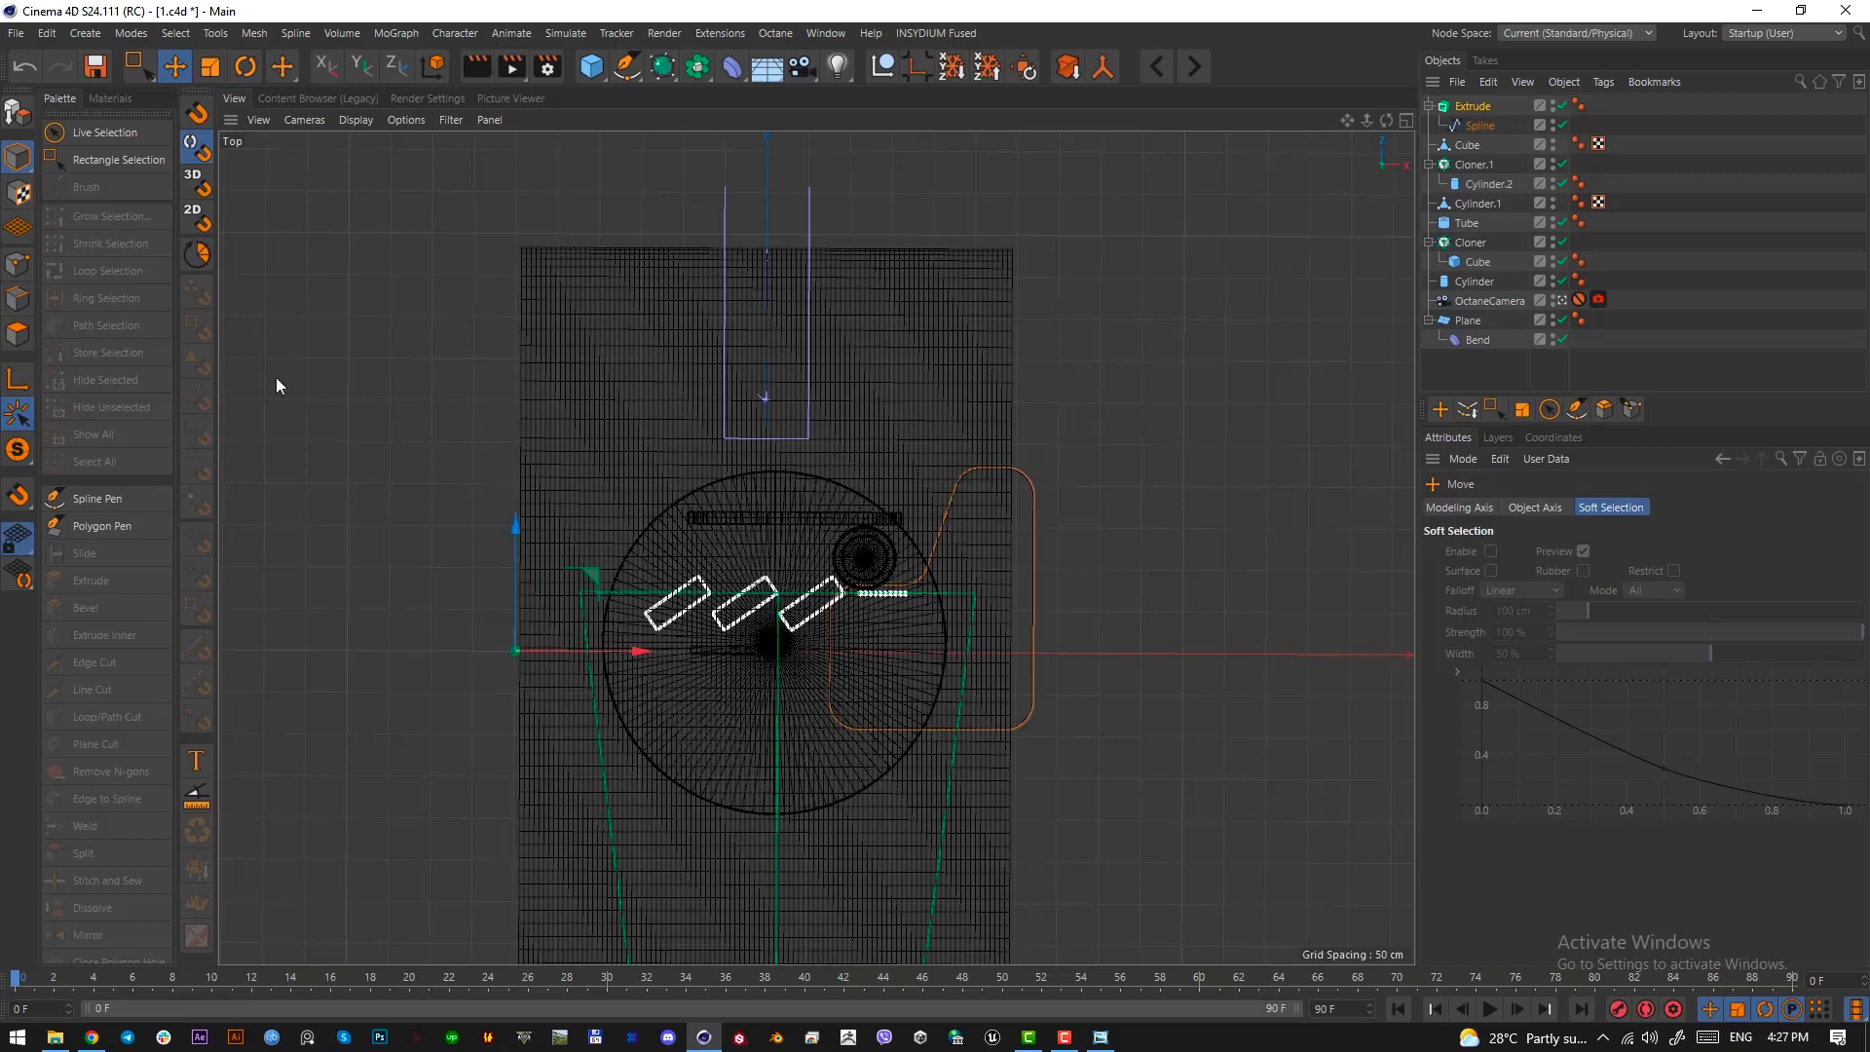
pyautogui.click(22, 380)
pyautogui.moveTo(623, 584); pyautogui.dragTo(1012, 561)
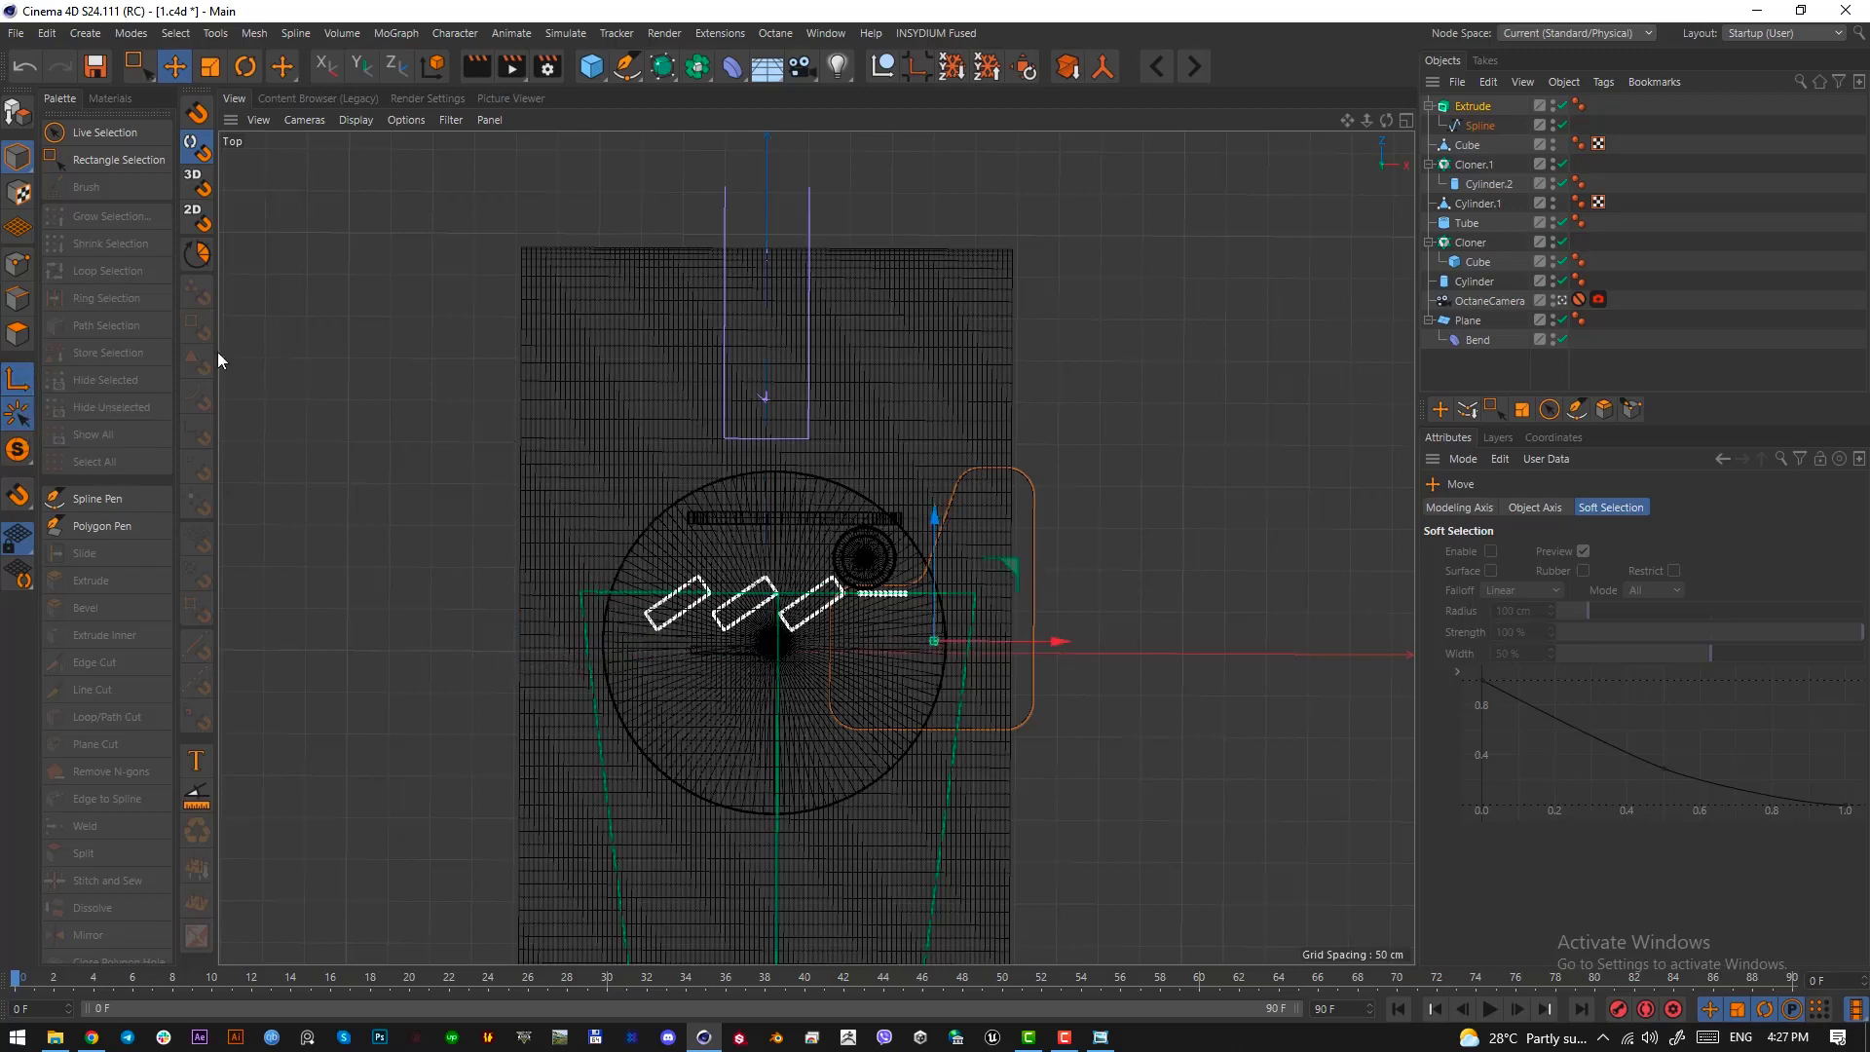
pyautogui.click(22, 378)
# Rotate the extruded wall 90° upright in the Front view and move it down over the round platform
pyautogui.press('F4')
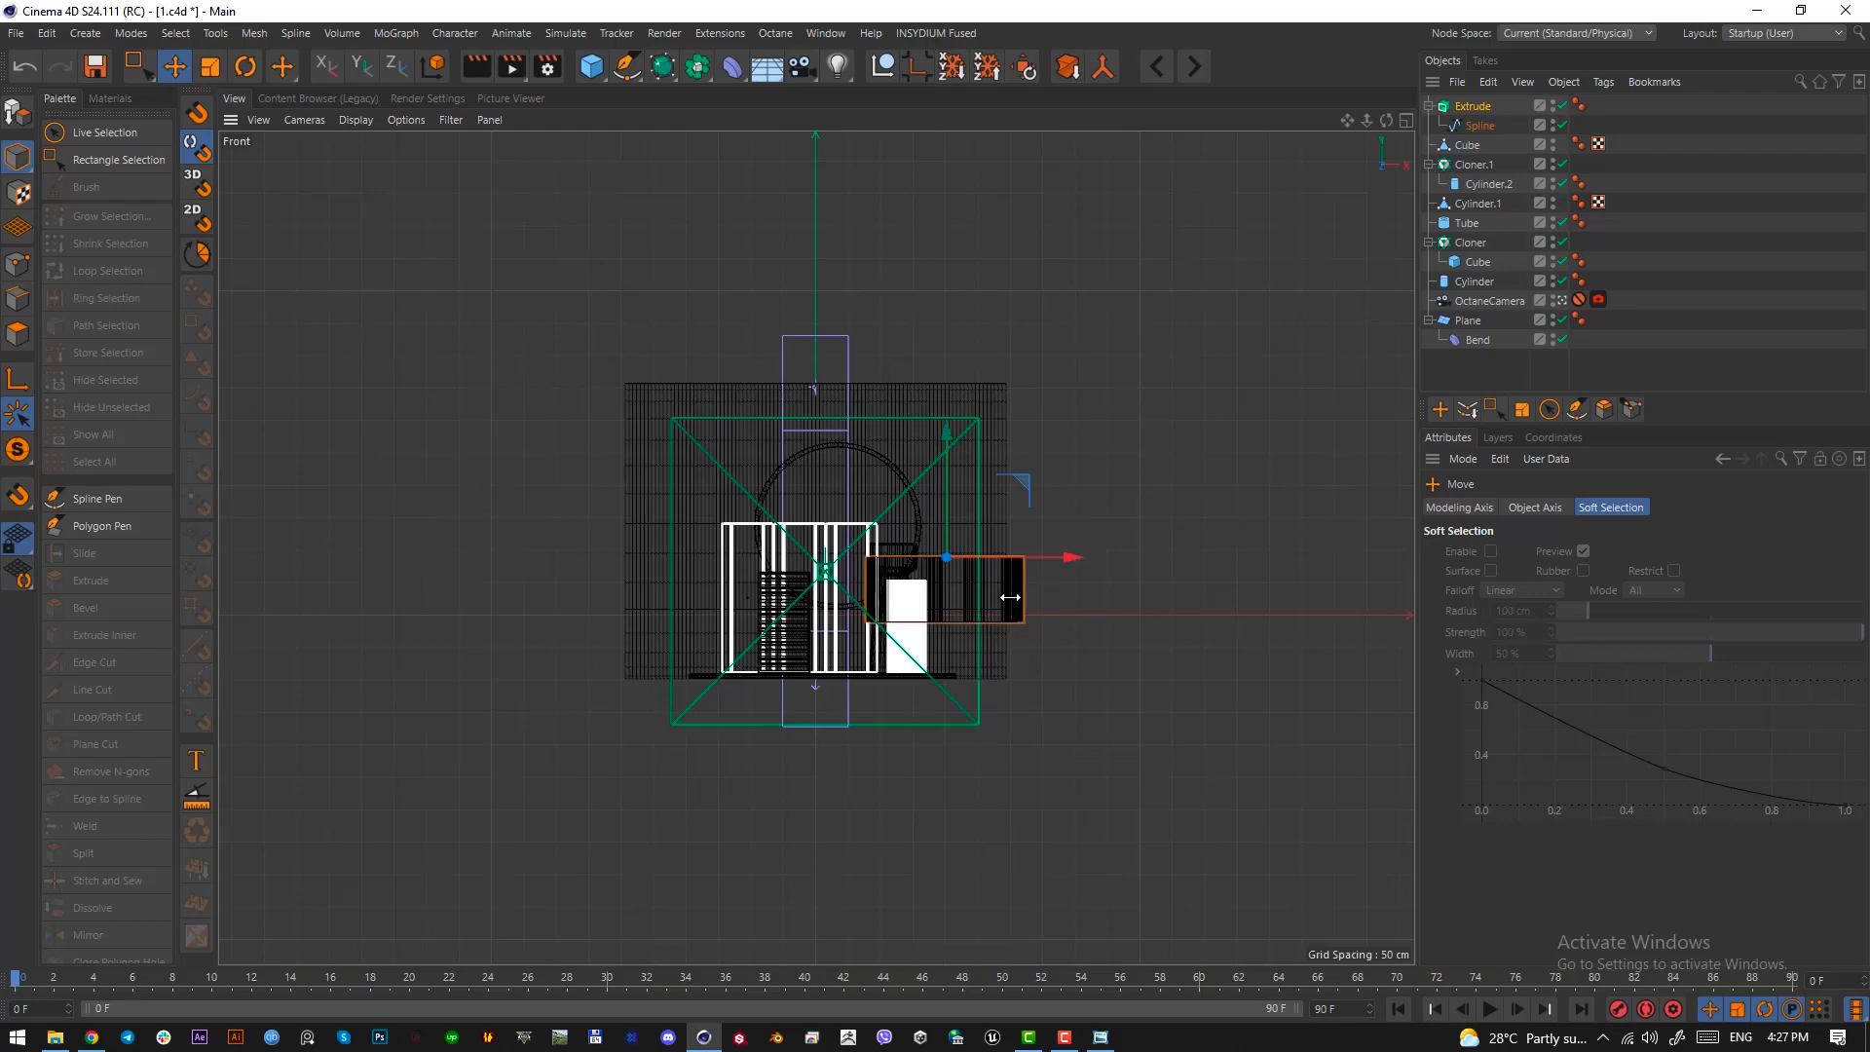
pyautogui.press('r')
pyautogui.moveTo(946, 587); pyautogui.dragTo(963, 807)
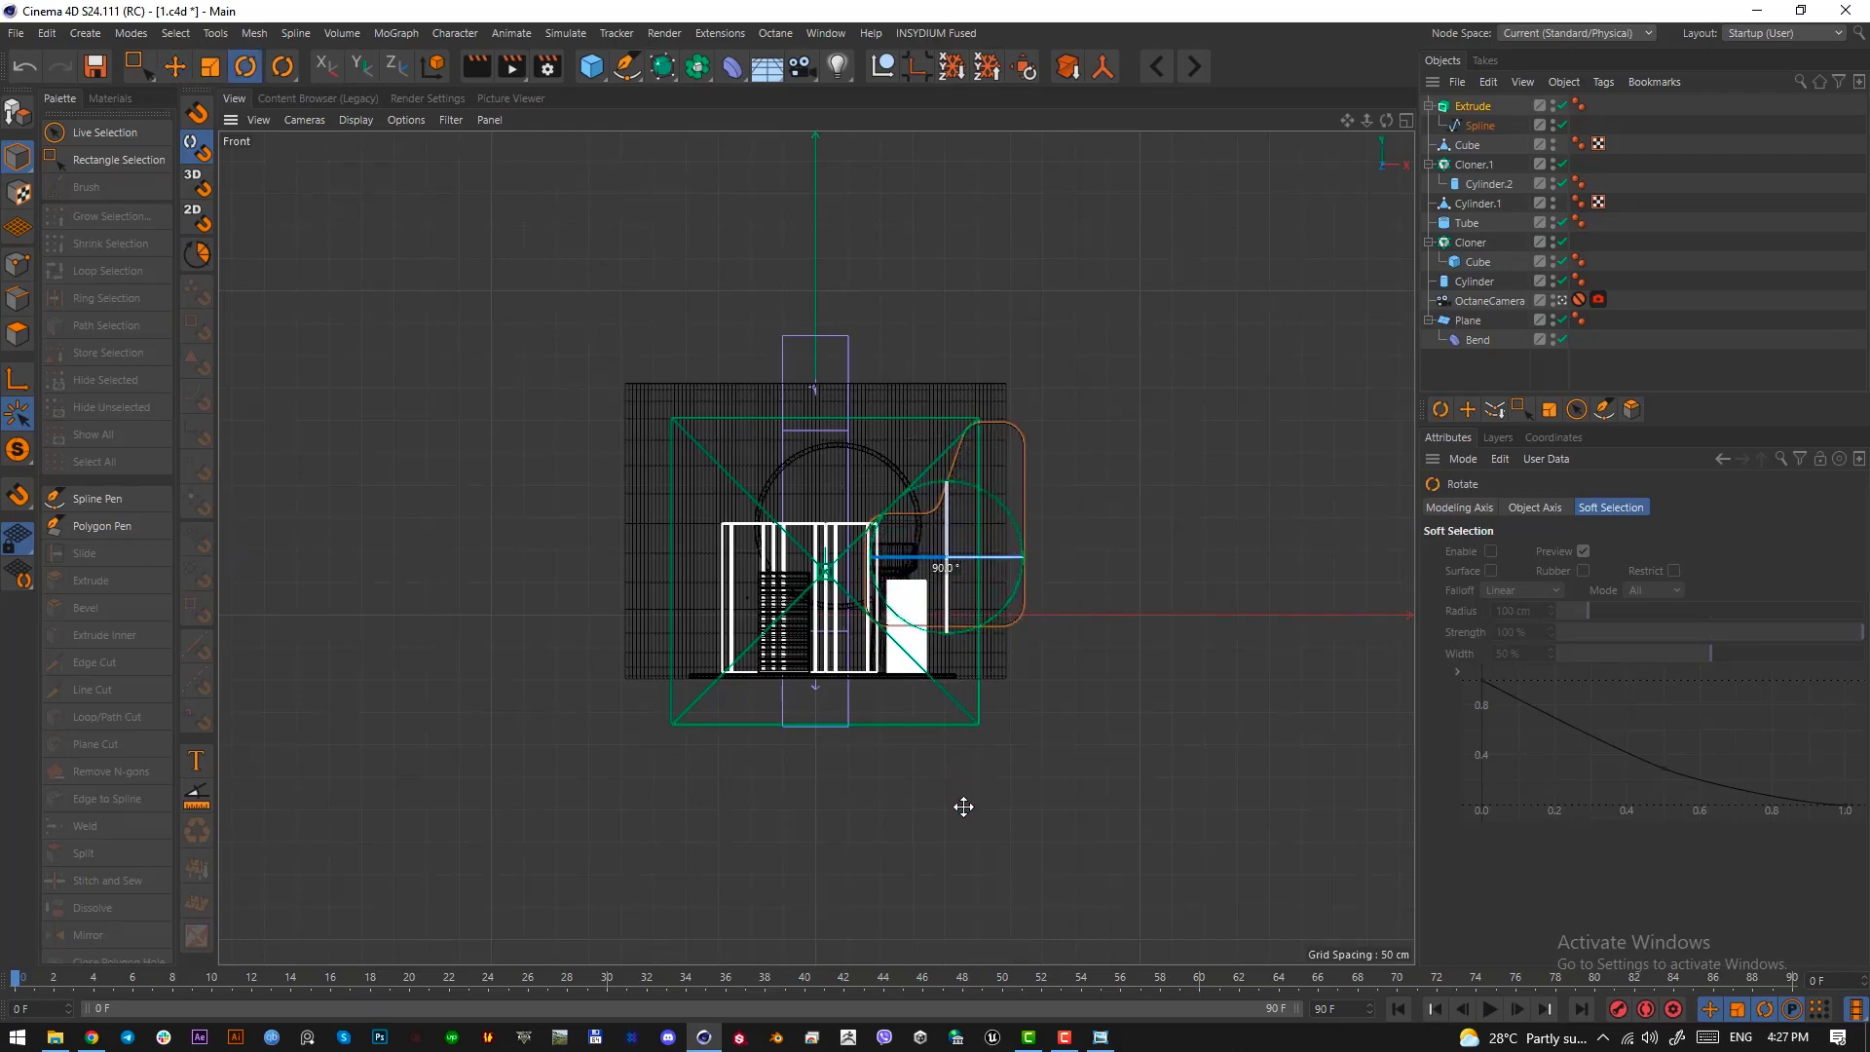
pyautogui.press('F1')
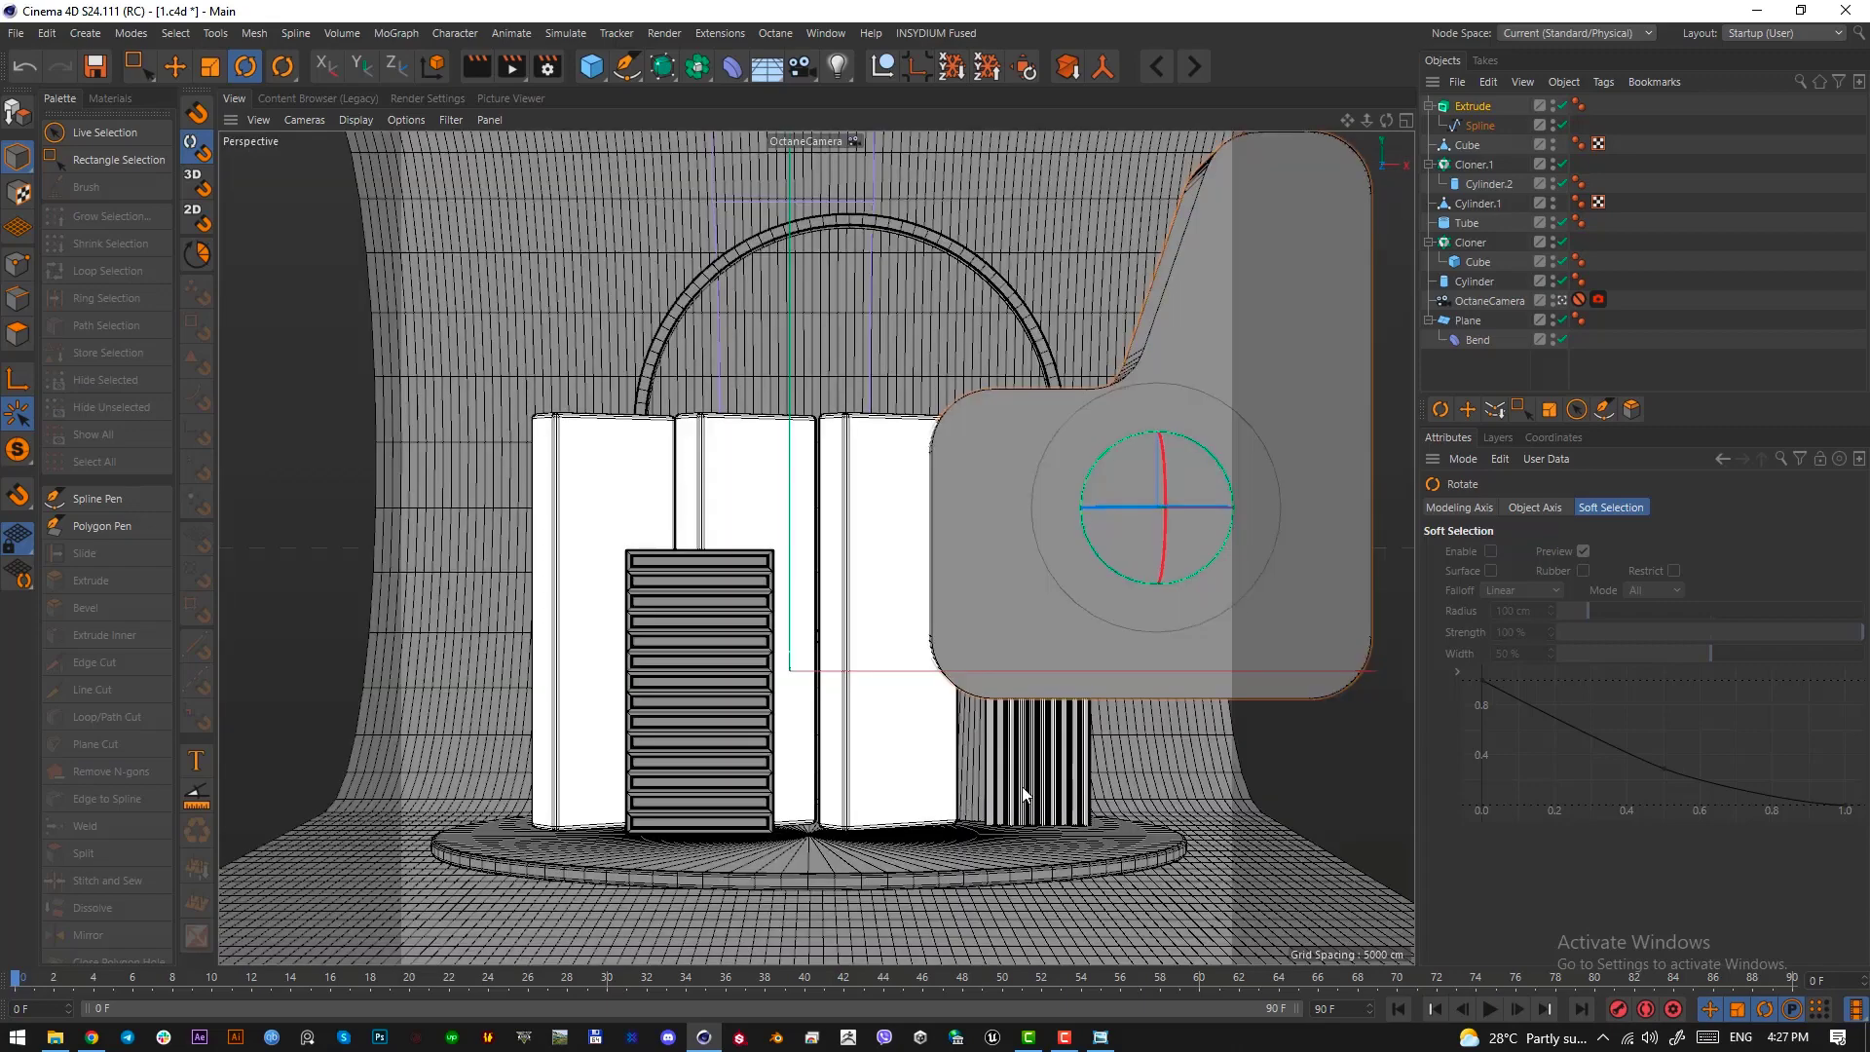
pyautogui.press('e')
pyautogui.moveTo(1171, 605); pyautogui.dragTo(924, 732)
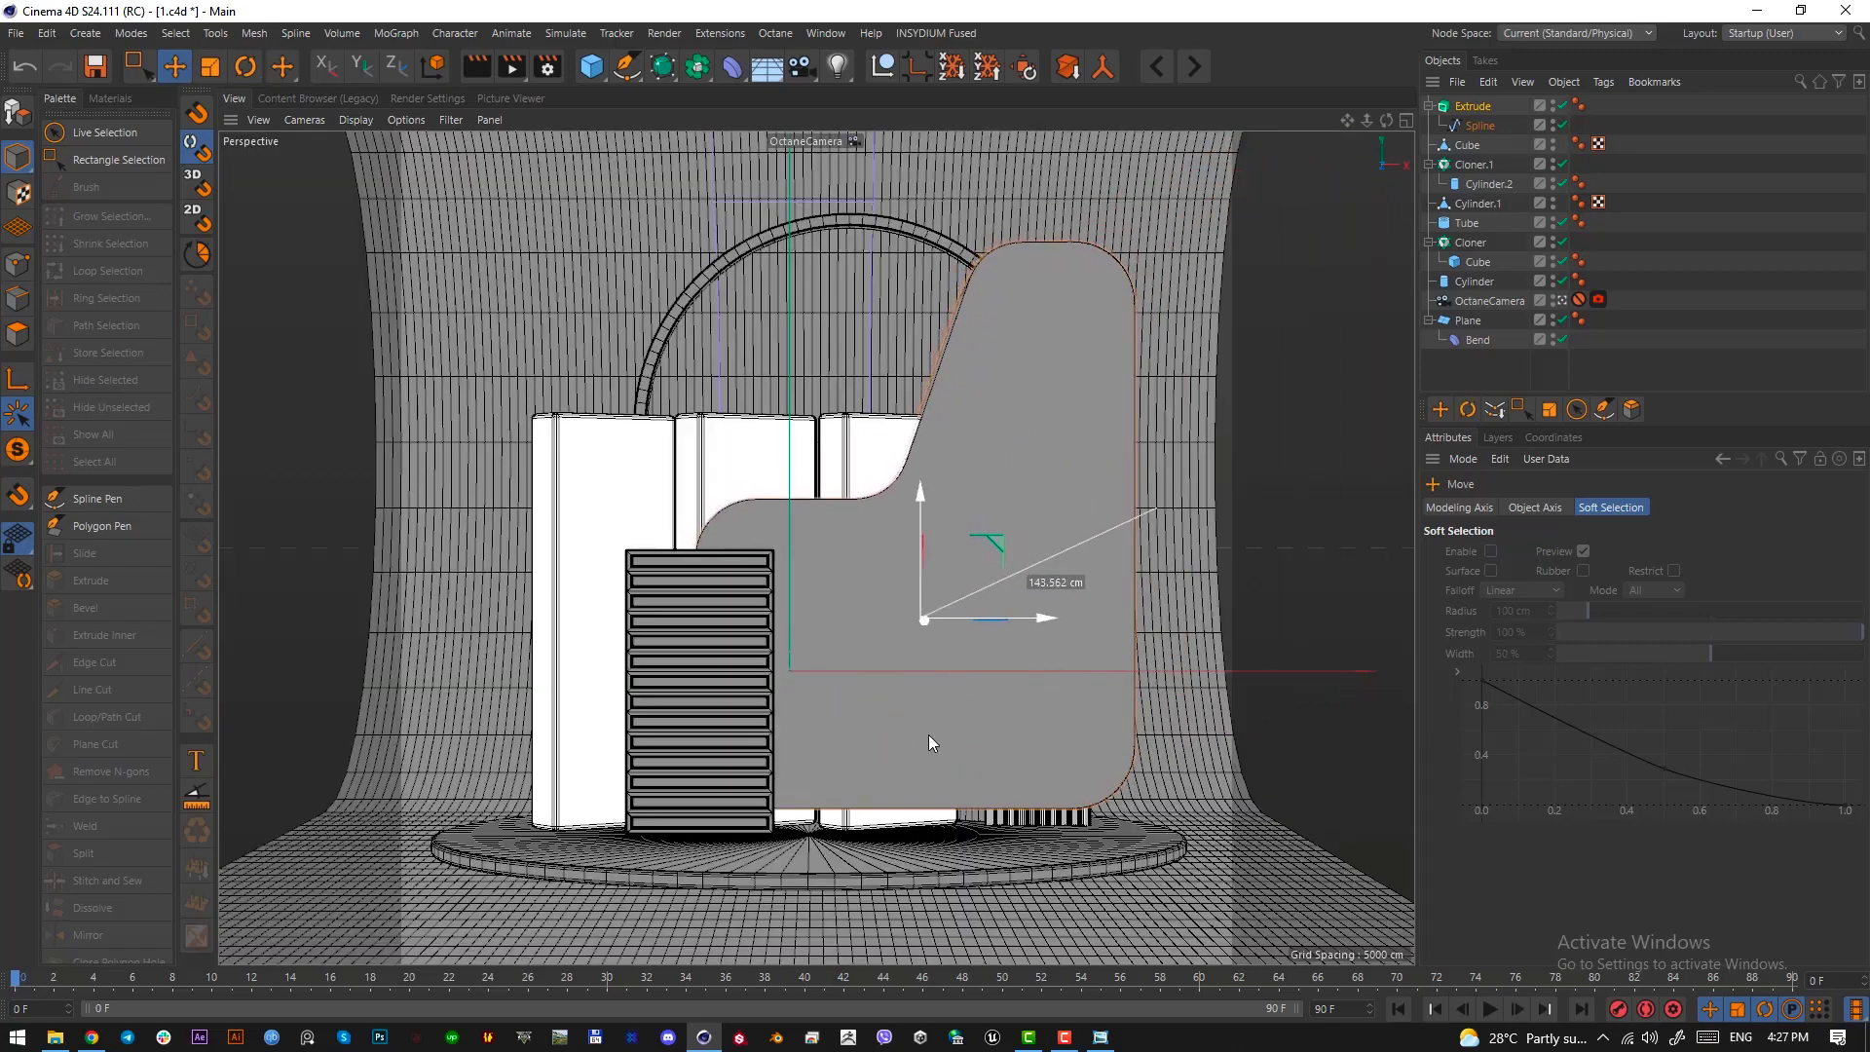
# Scale the extruded wall down to about 47% and turn it slightly about its vertical axis to show its side
pyautogui.press('t')
pyautogui.moveTo(1116, 746); pyautogui.dragTo(746, 874)
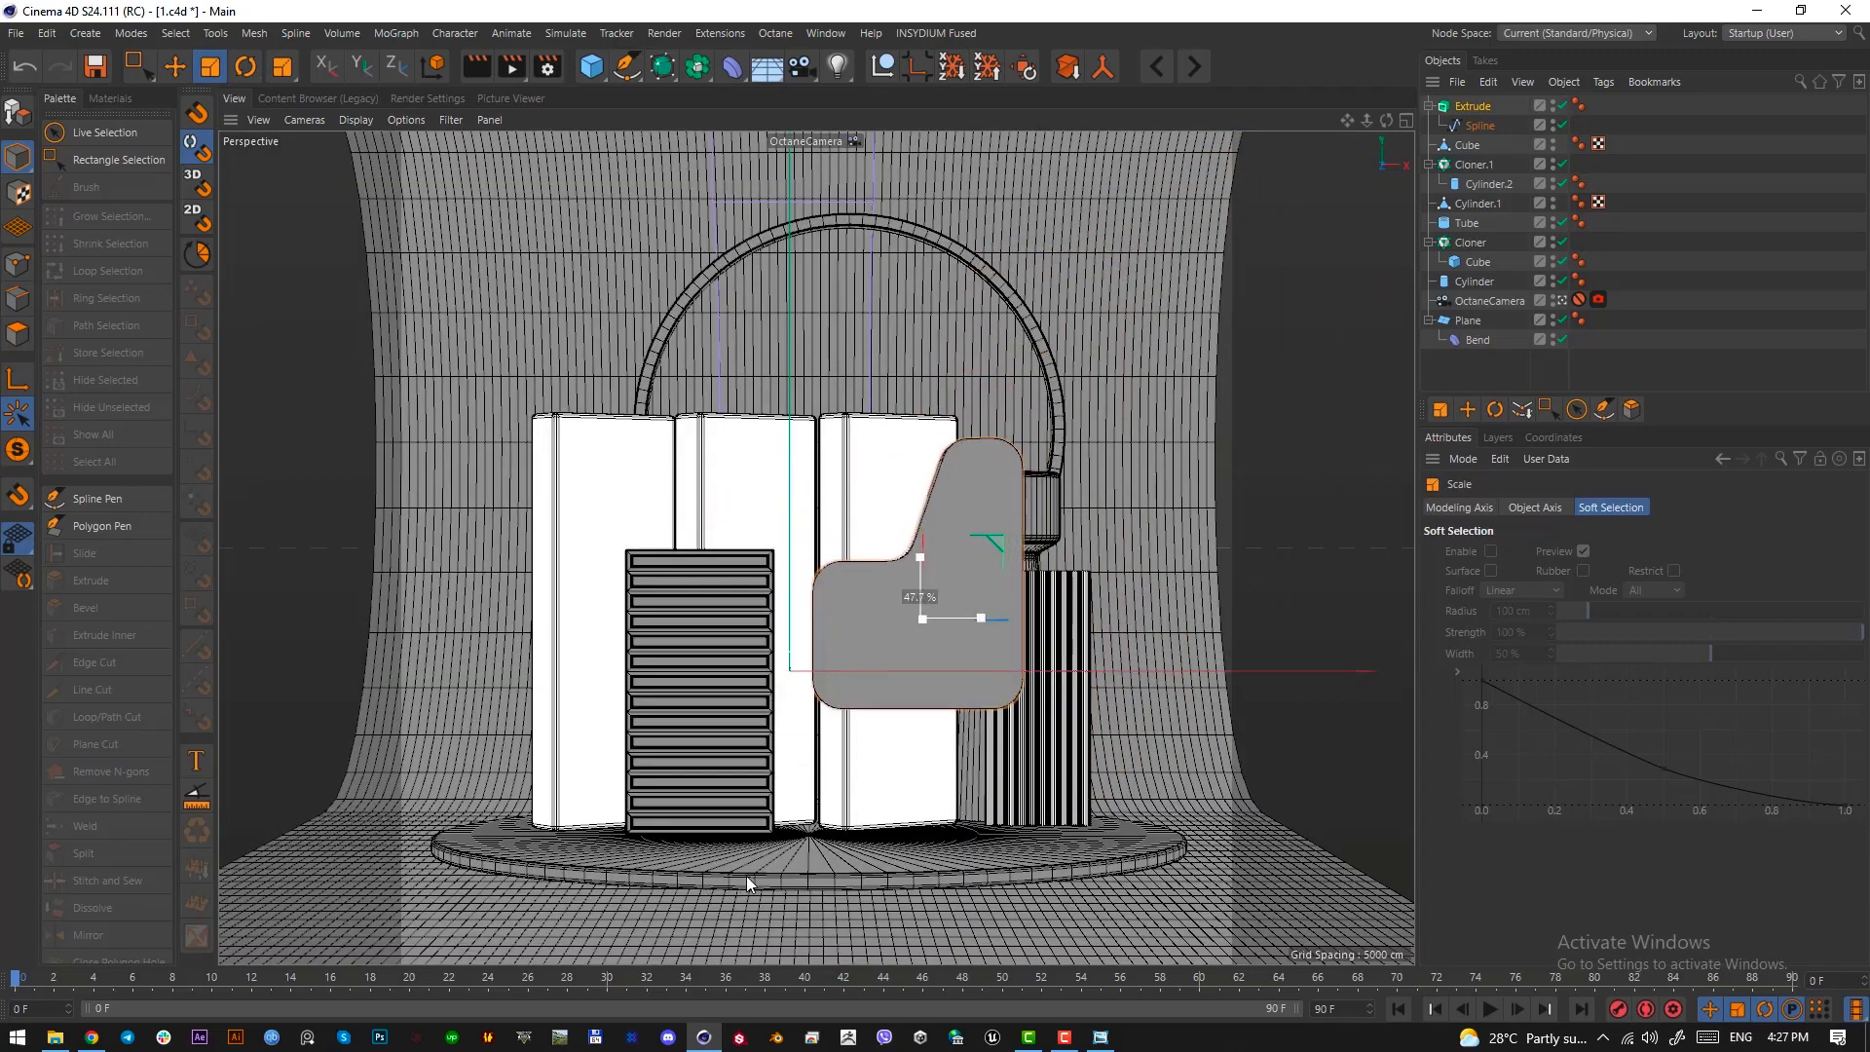
pyautogui.press('r')
pyautogui.moveTo(937, 631); pyautogui.dragTo(985, 623)
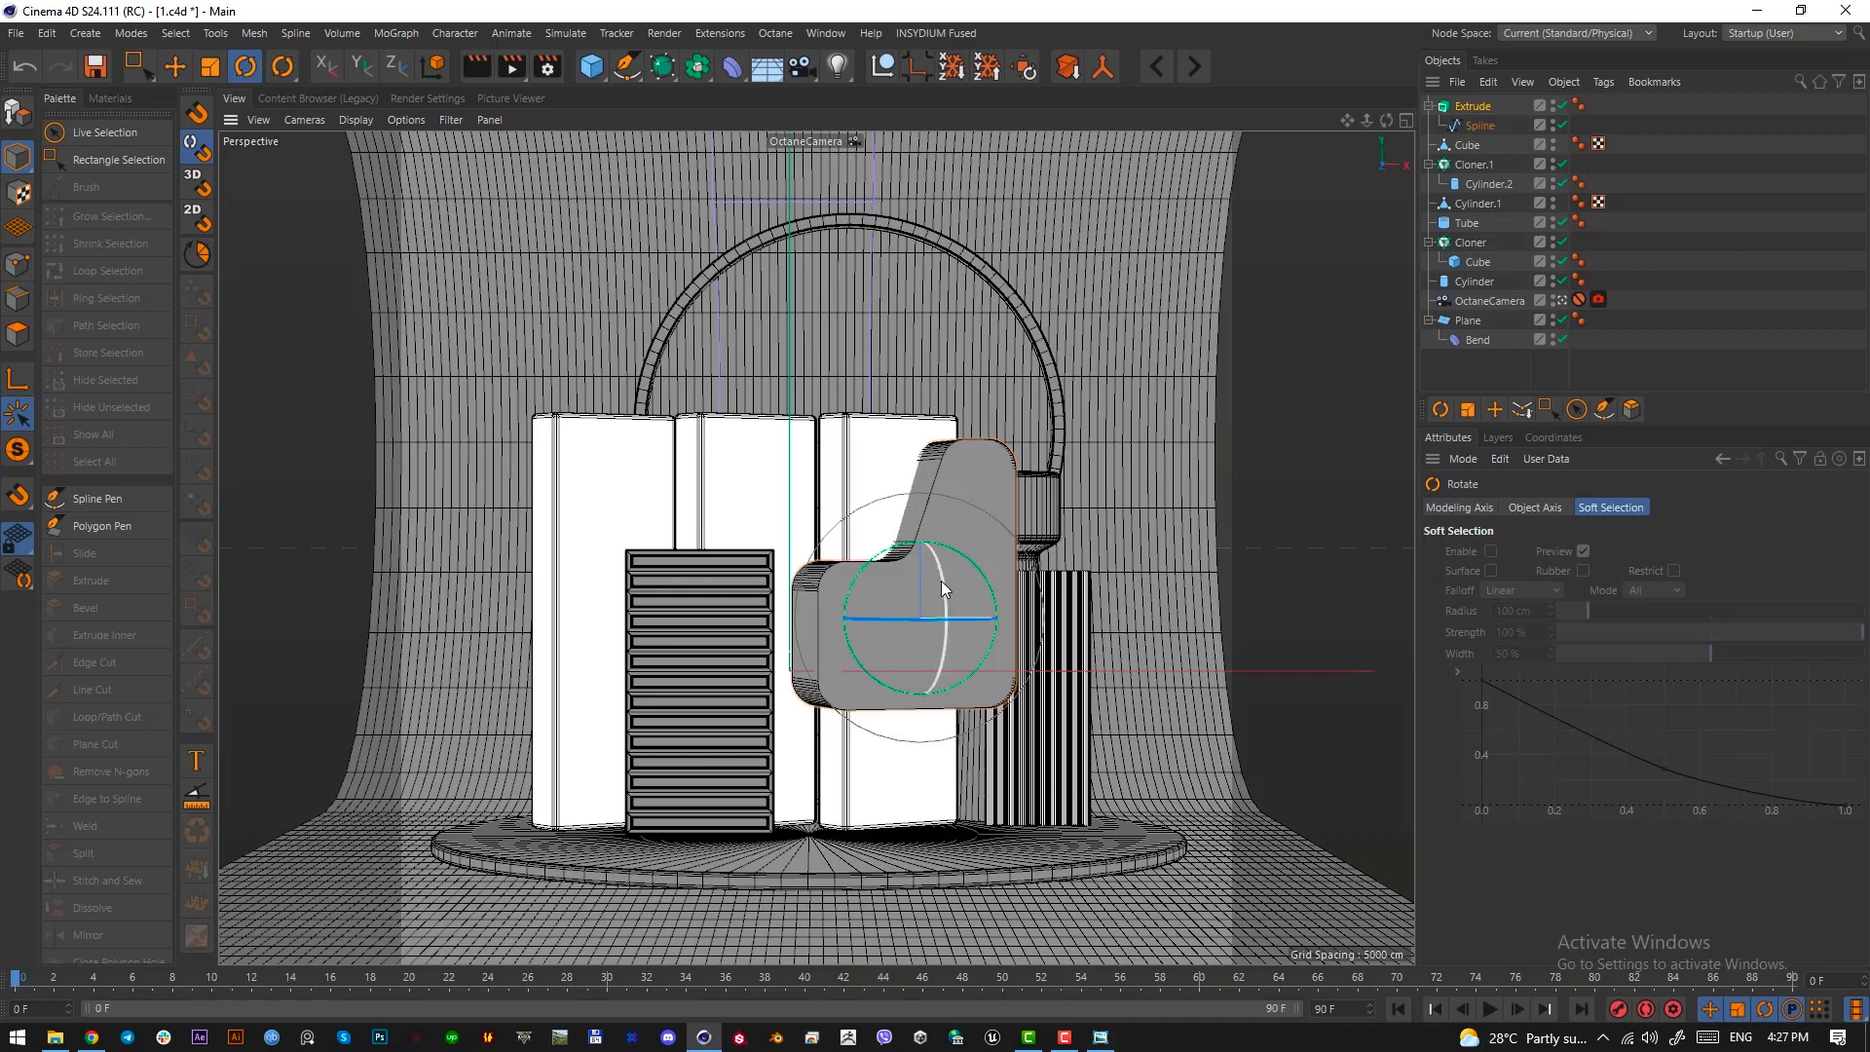
# Lower the extruded wall onto the round platform and set its extrusion offset to 14 cm
pyautogui.press('e')
pyautogui.moveTo(916, 518); pyautogui.dragTo(937, 647)
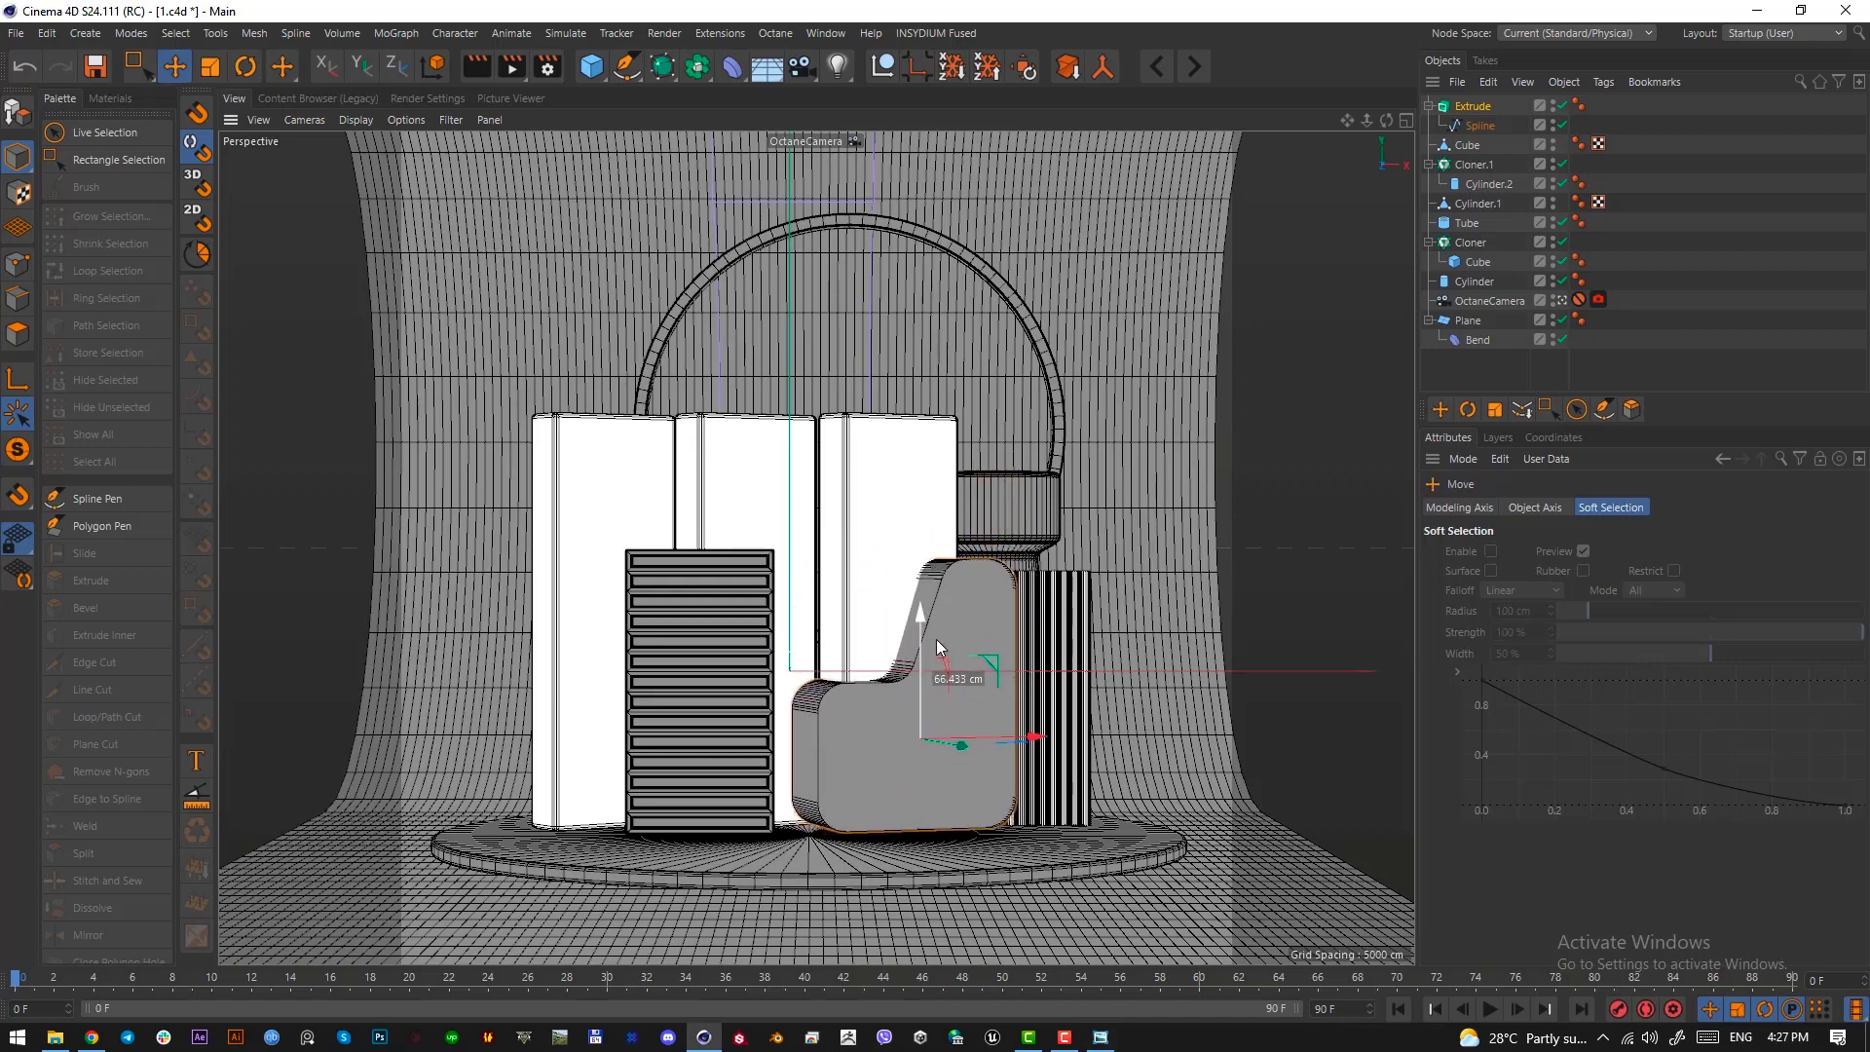
pyautogui.click(1480, 109)
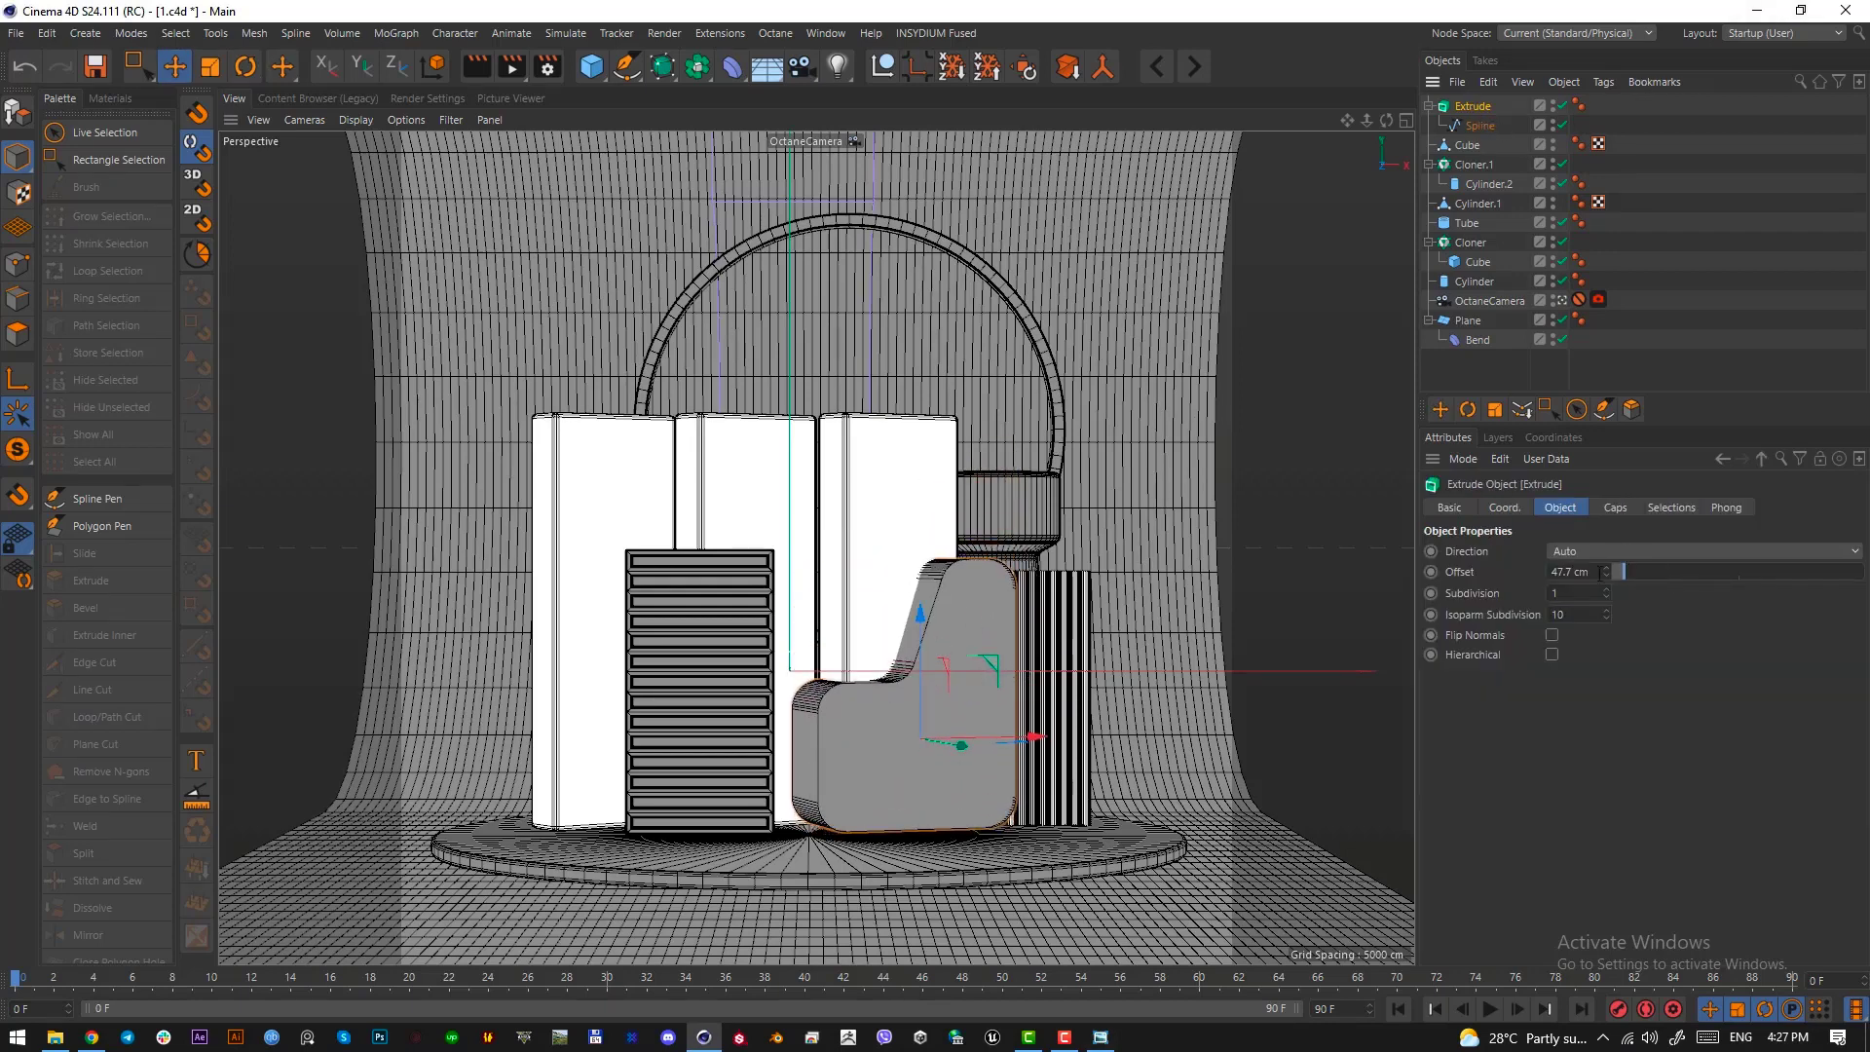
pyautogui.moveTo(1621, 571); pyautogui.dragTo(1616, 571)
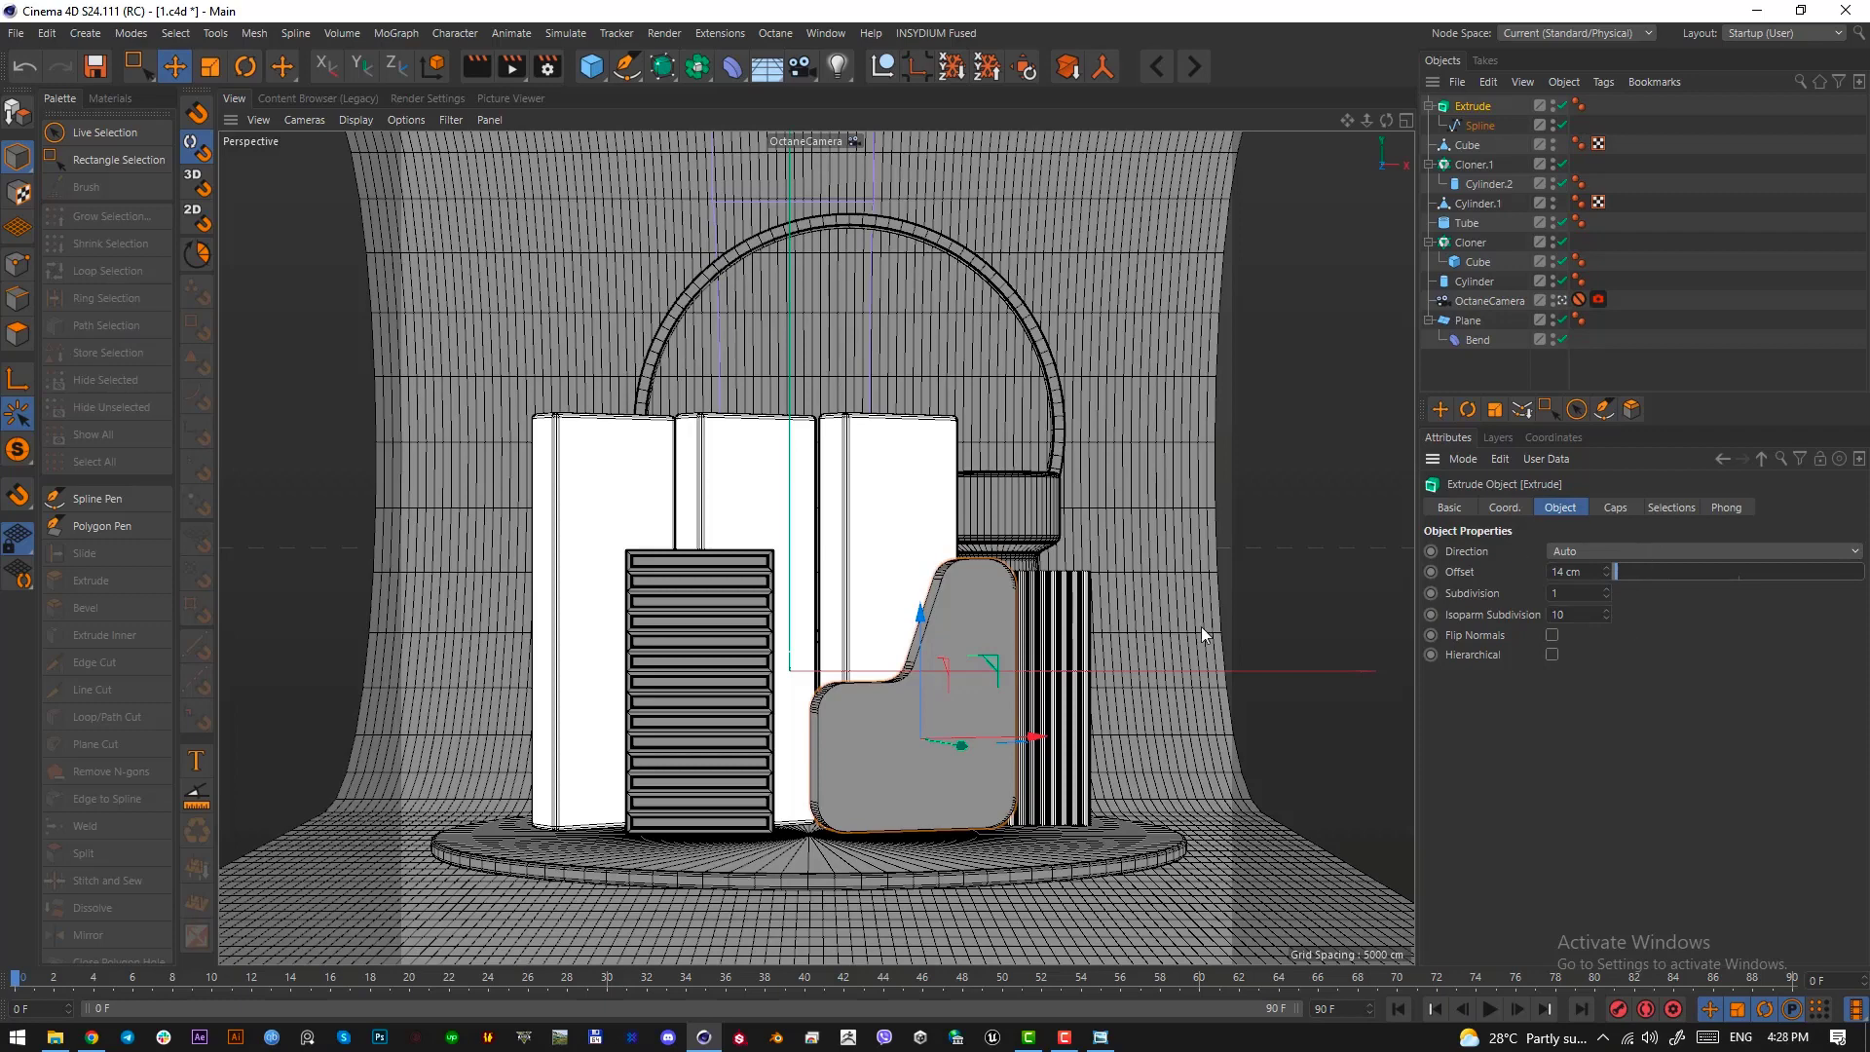
# Disable the Extrude and move the left-end points of the wall's spline outward to lengthen its low section
pyautogui.click(1478, 127)
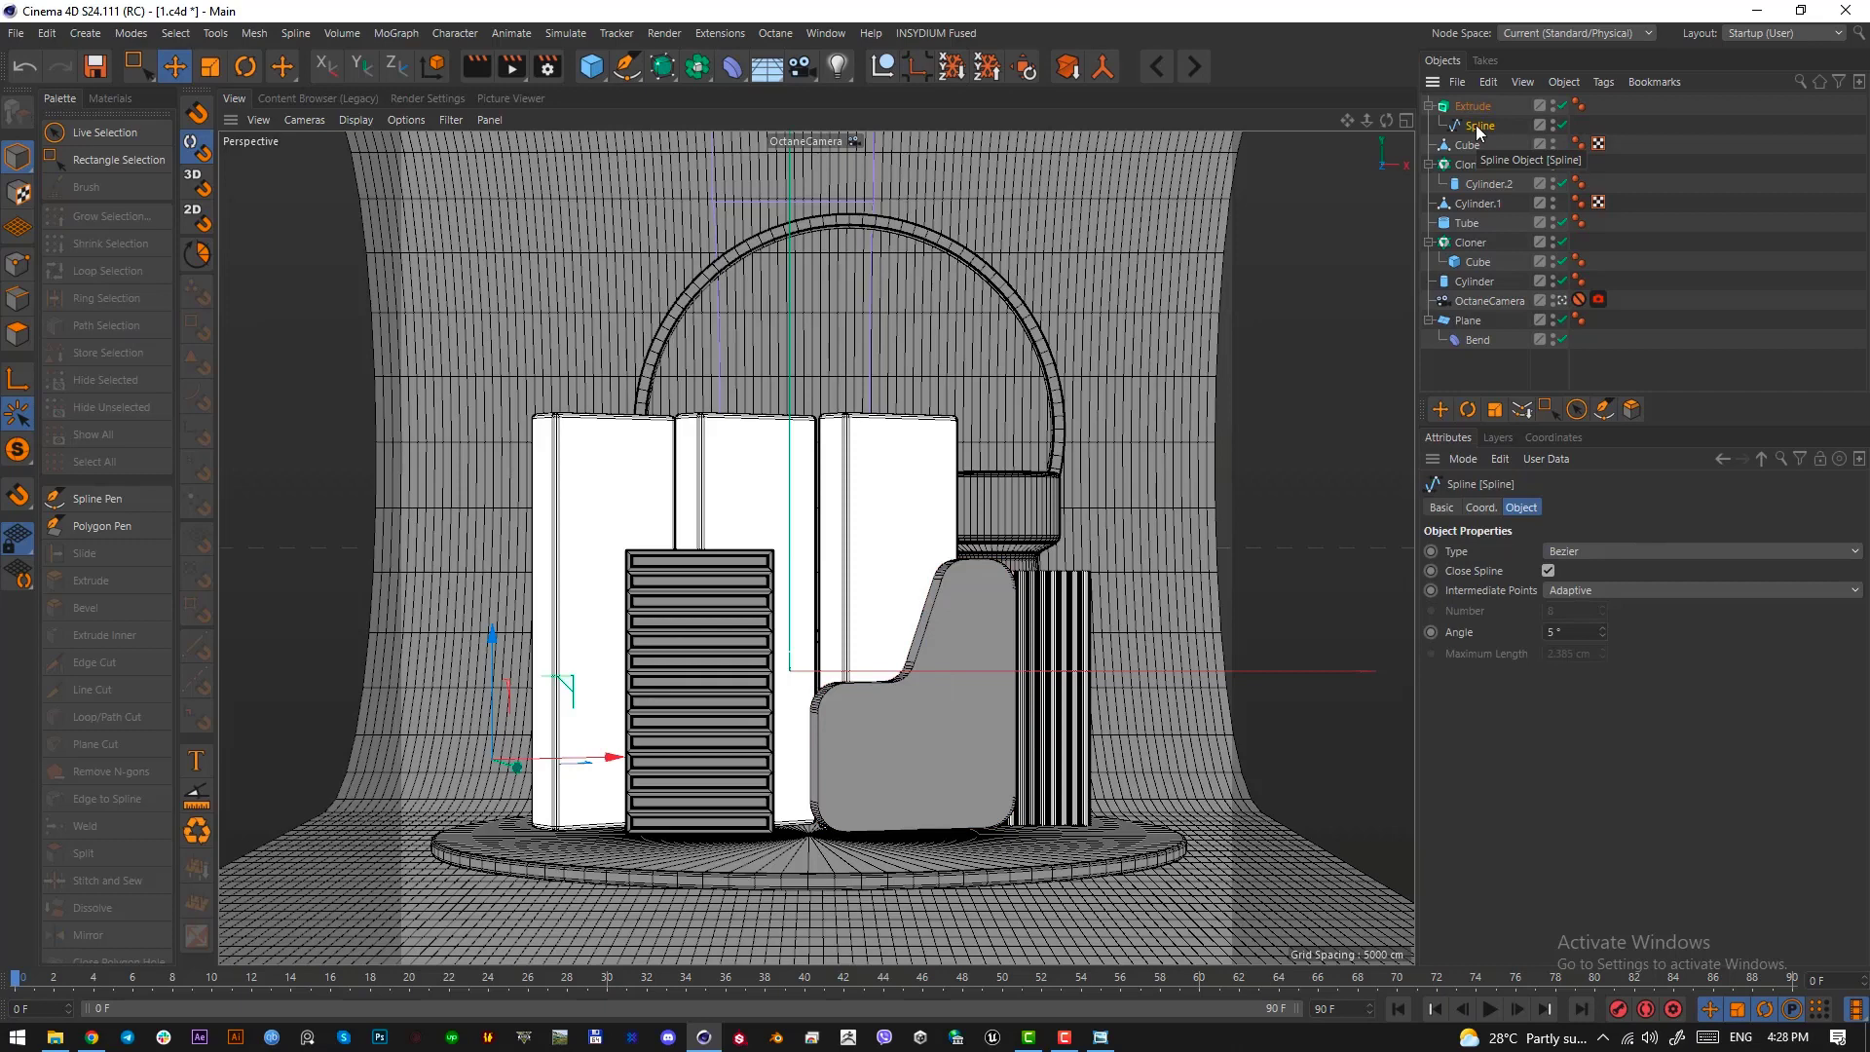
pyautogui.click(1562, 105)
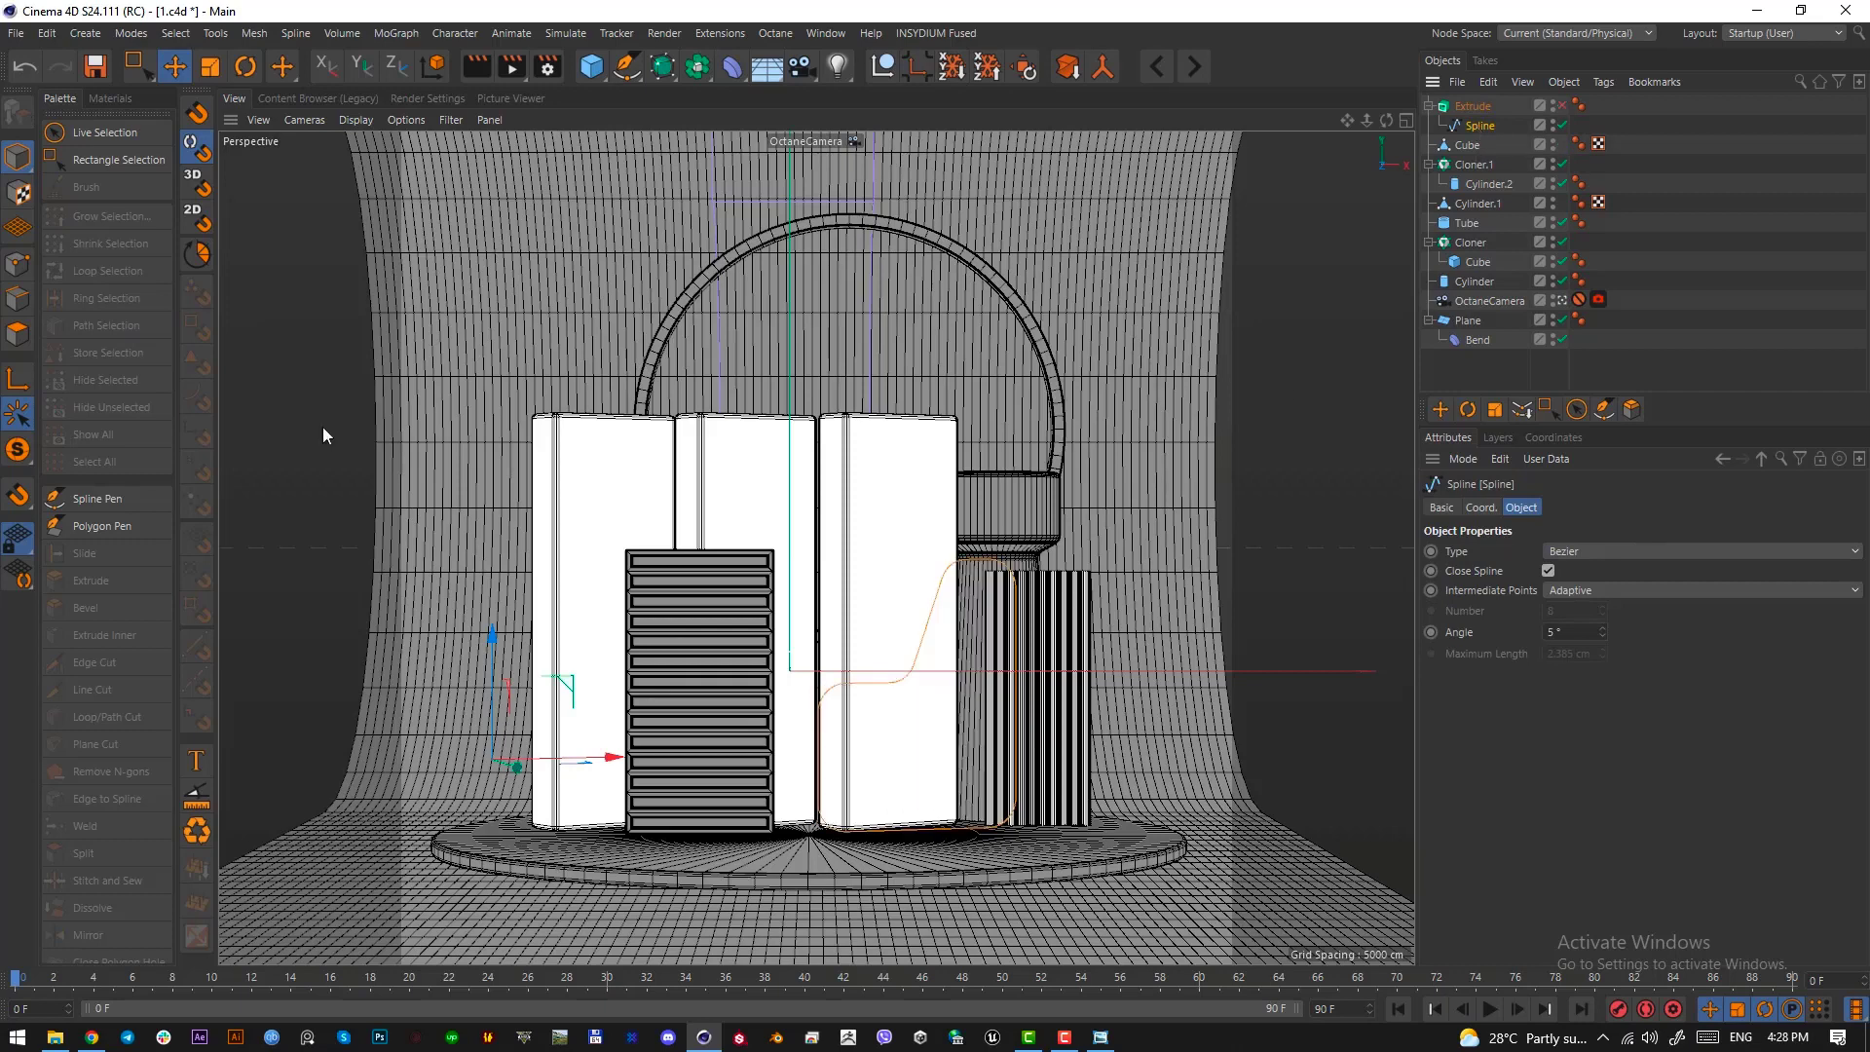
pyautogui.click(17, 263)
pyautogui.click(137, 66)
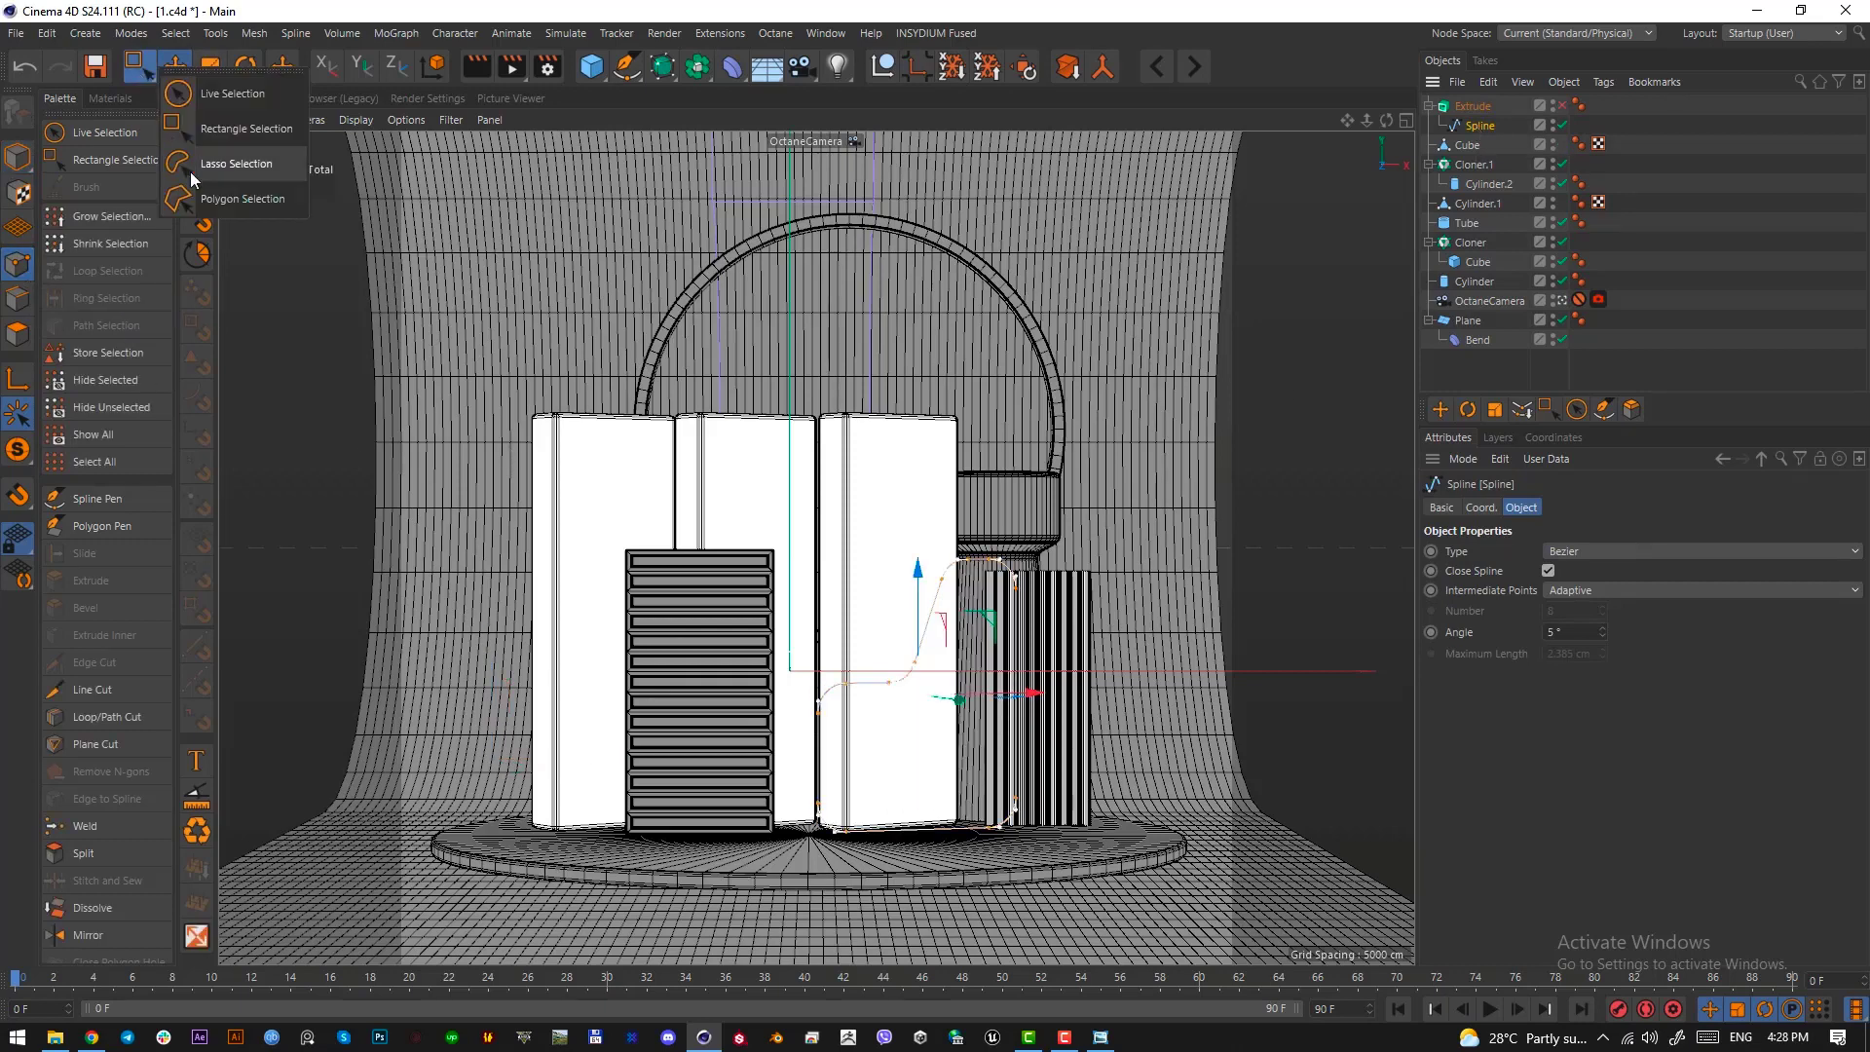
pyautogui.click(243, 128)
pyautogui.moveTo(782, 631); pyautogui.dragTo(861, 766)
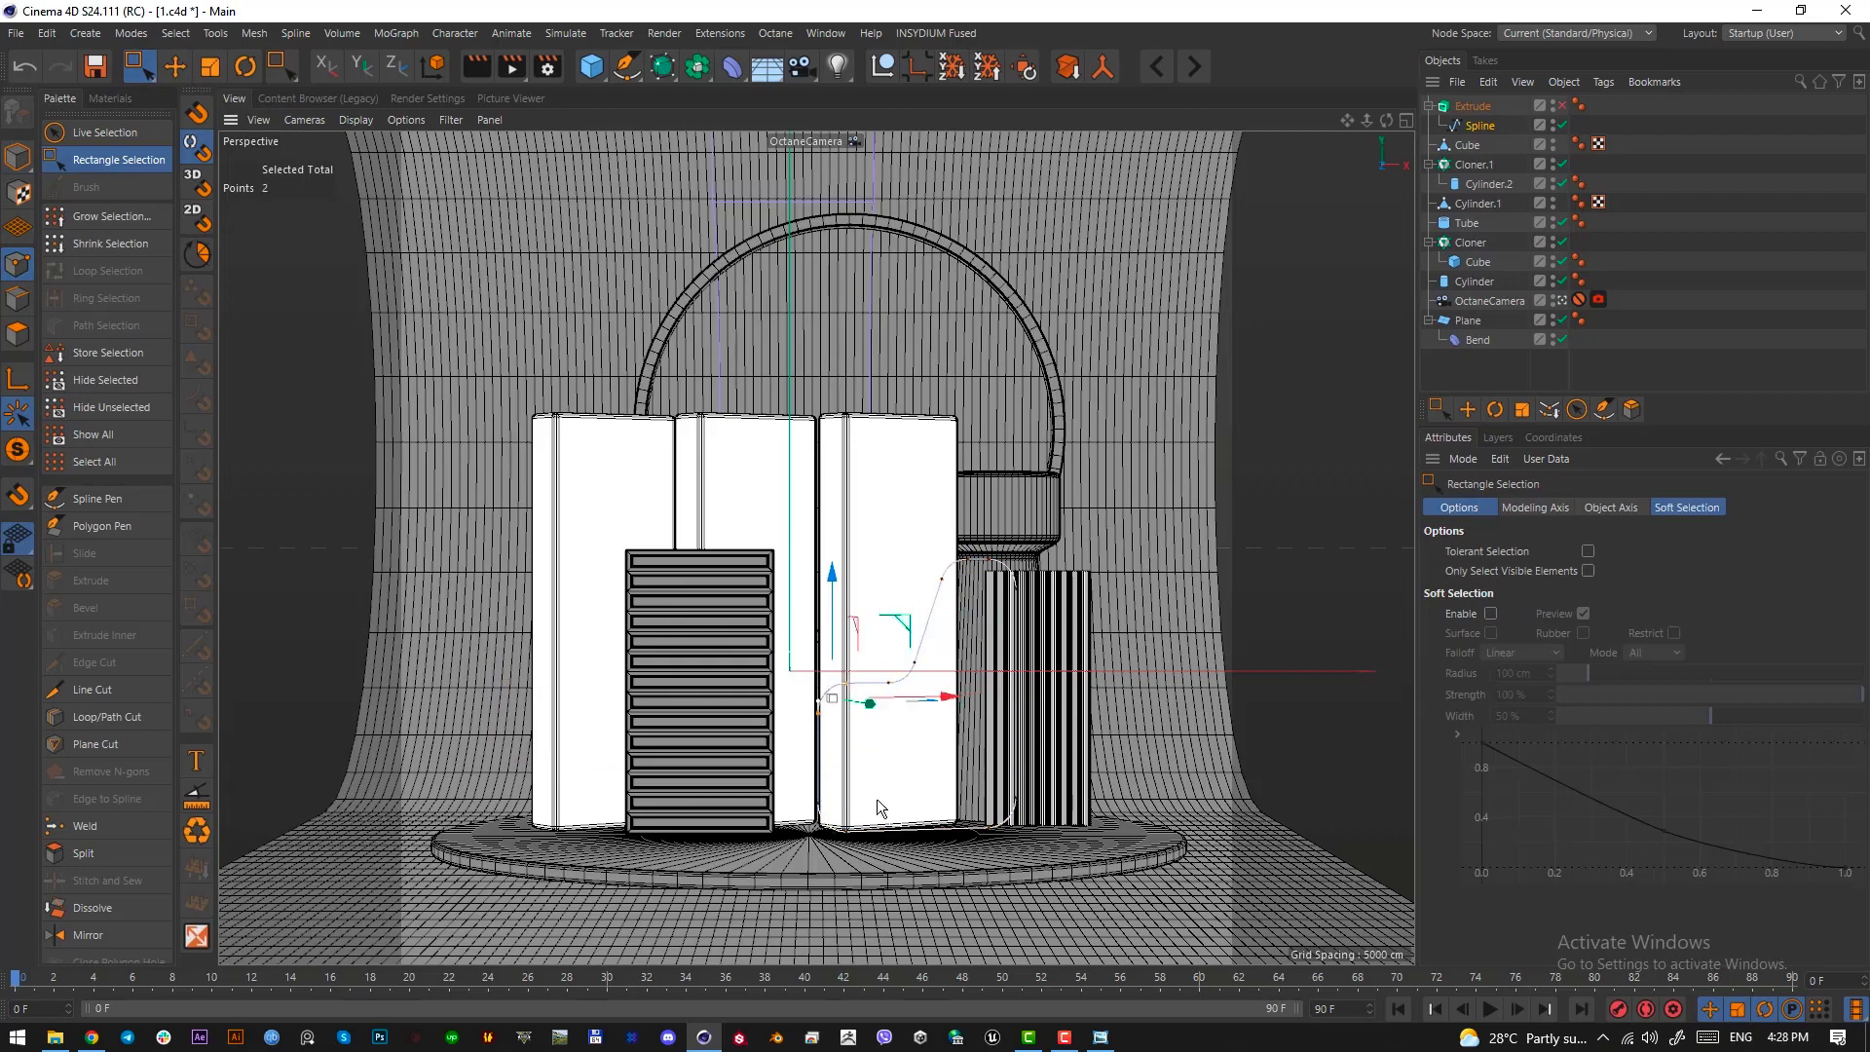
pyautogui.keyDown('shift'); pyautogui.moveTo(877, 831); pyautogui.dragTo(780, 771); pyautogui.keyUp('shift')
pyautogui.moveTo(935, 763); pyautogui.dragTo(893, 768)
# Lower the step in the wall's outline, raise its top points again, and re-enable the Extrude
pyautogui.moveTo(701, 455); pyautogui.dragTo(1168, 732)
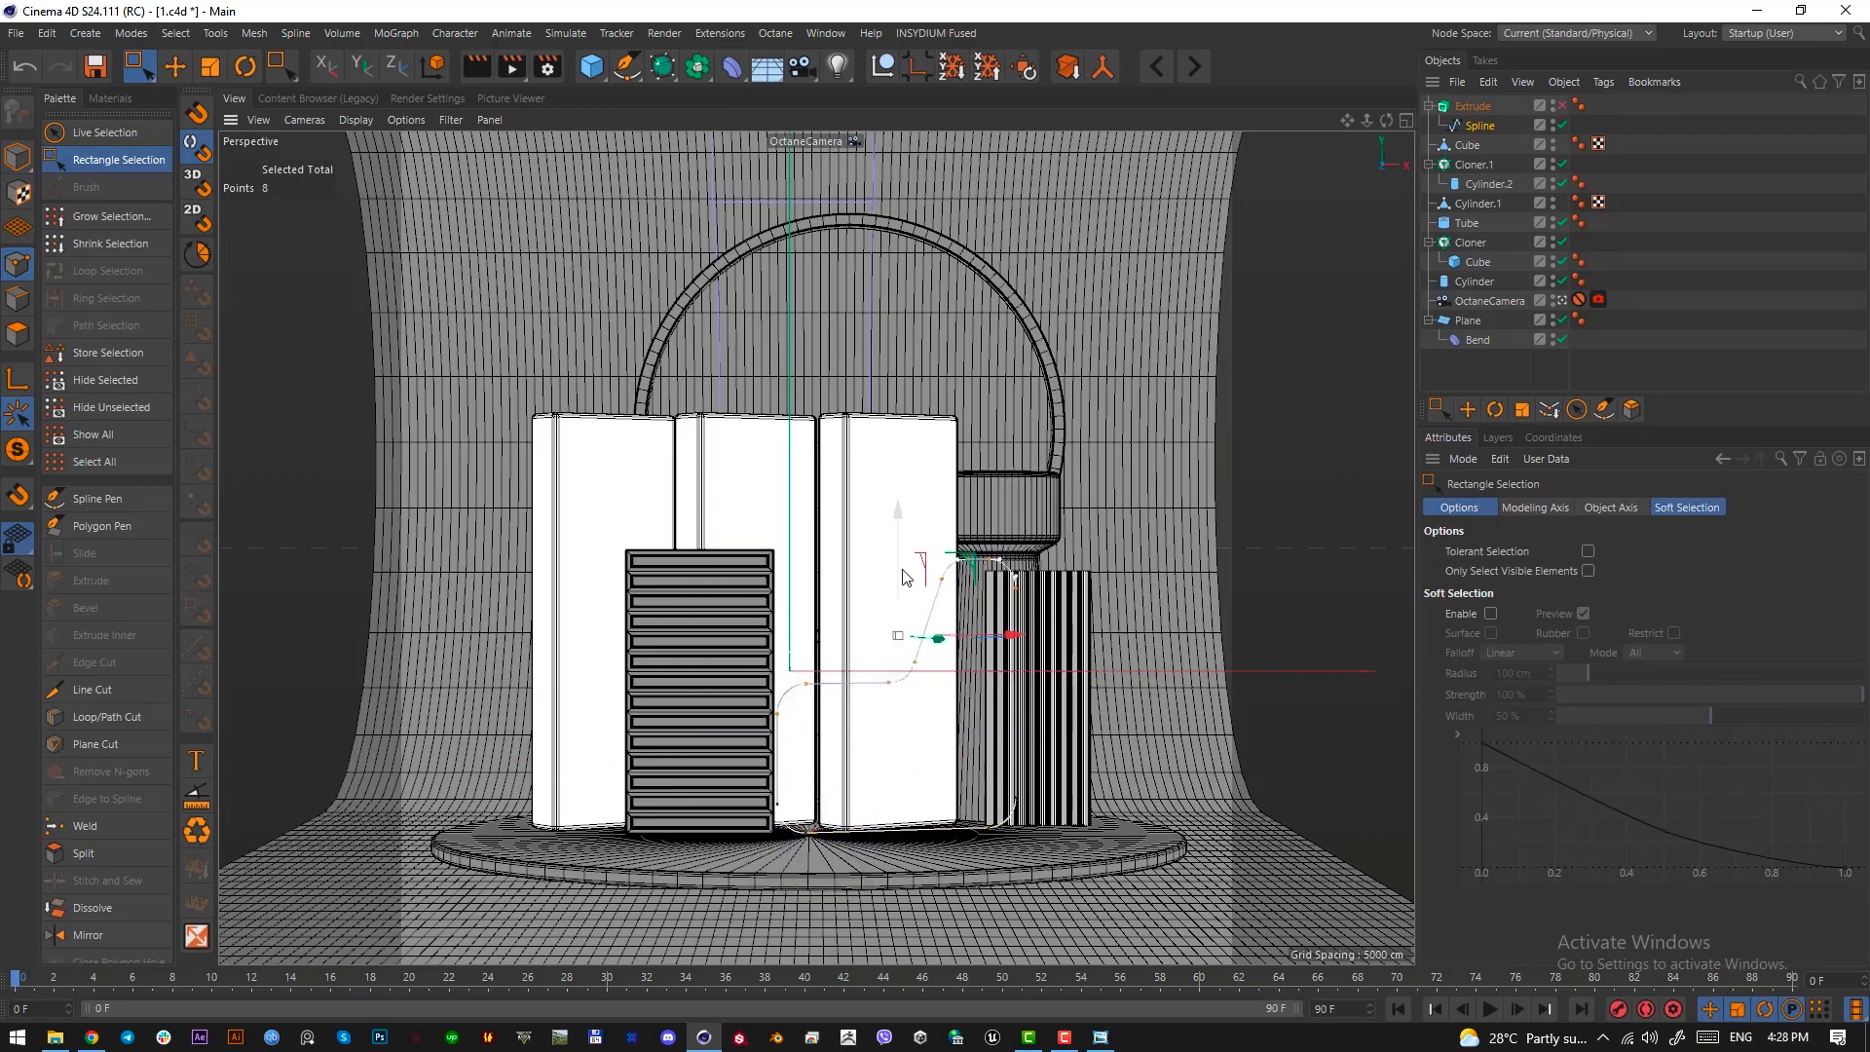
pyautogui.moveTo(904, 577); pyautogui.dragTo(905, 604)
pyautogui.moveTo(892, 516); pyautogui.dragTo(1098, 634)
pyautogui.moveTo(979, 494); pyautogui.dragTo(986, 464)
pyautogui.moveTo(553, 441); pyautogui.dragTo(1255, 764)
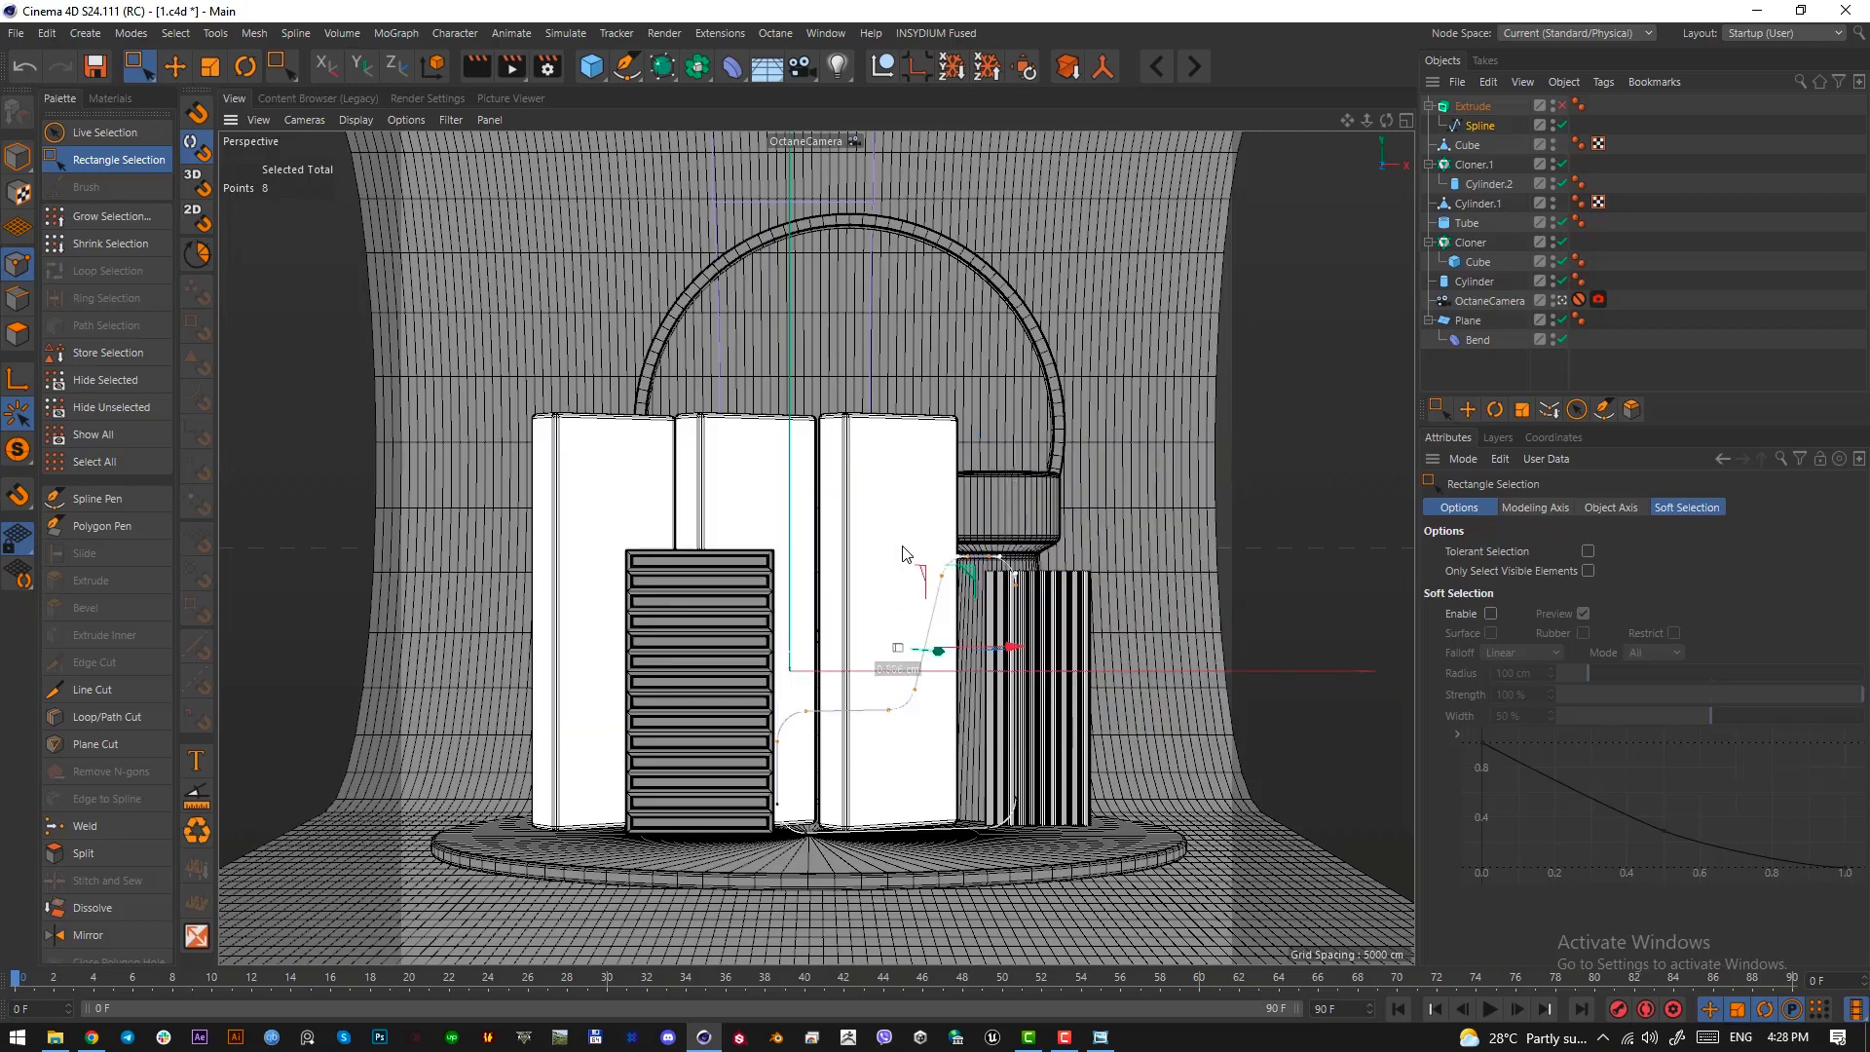
pyautogui.click(1478, 127)
pyautogui.press('q')
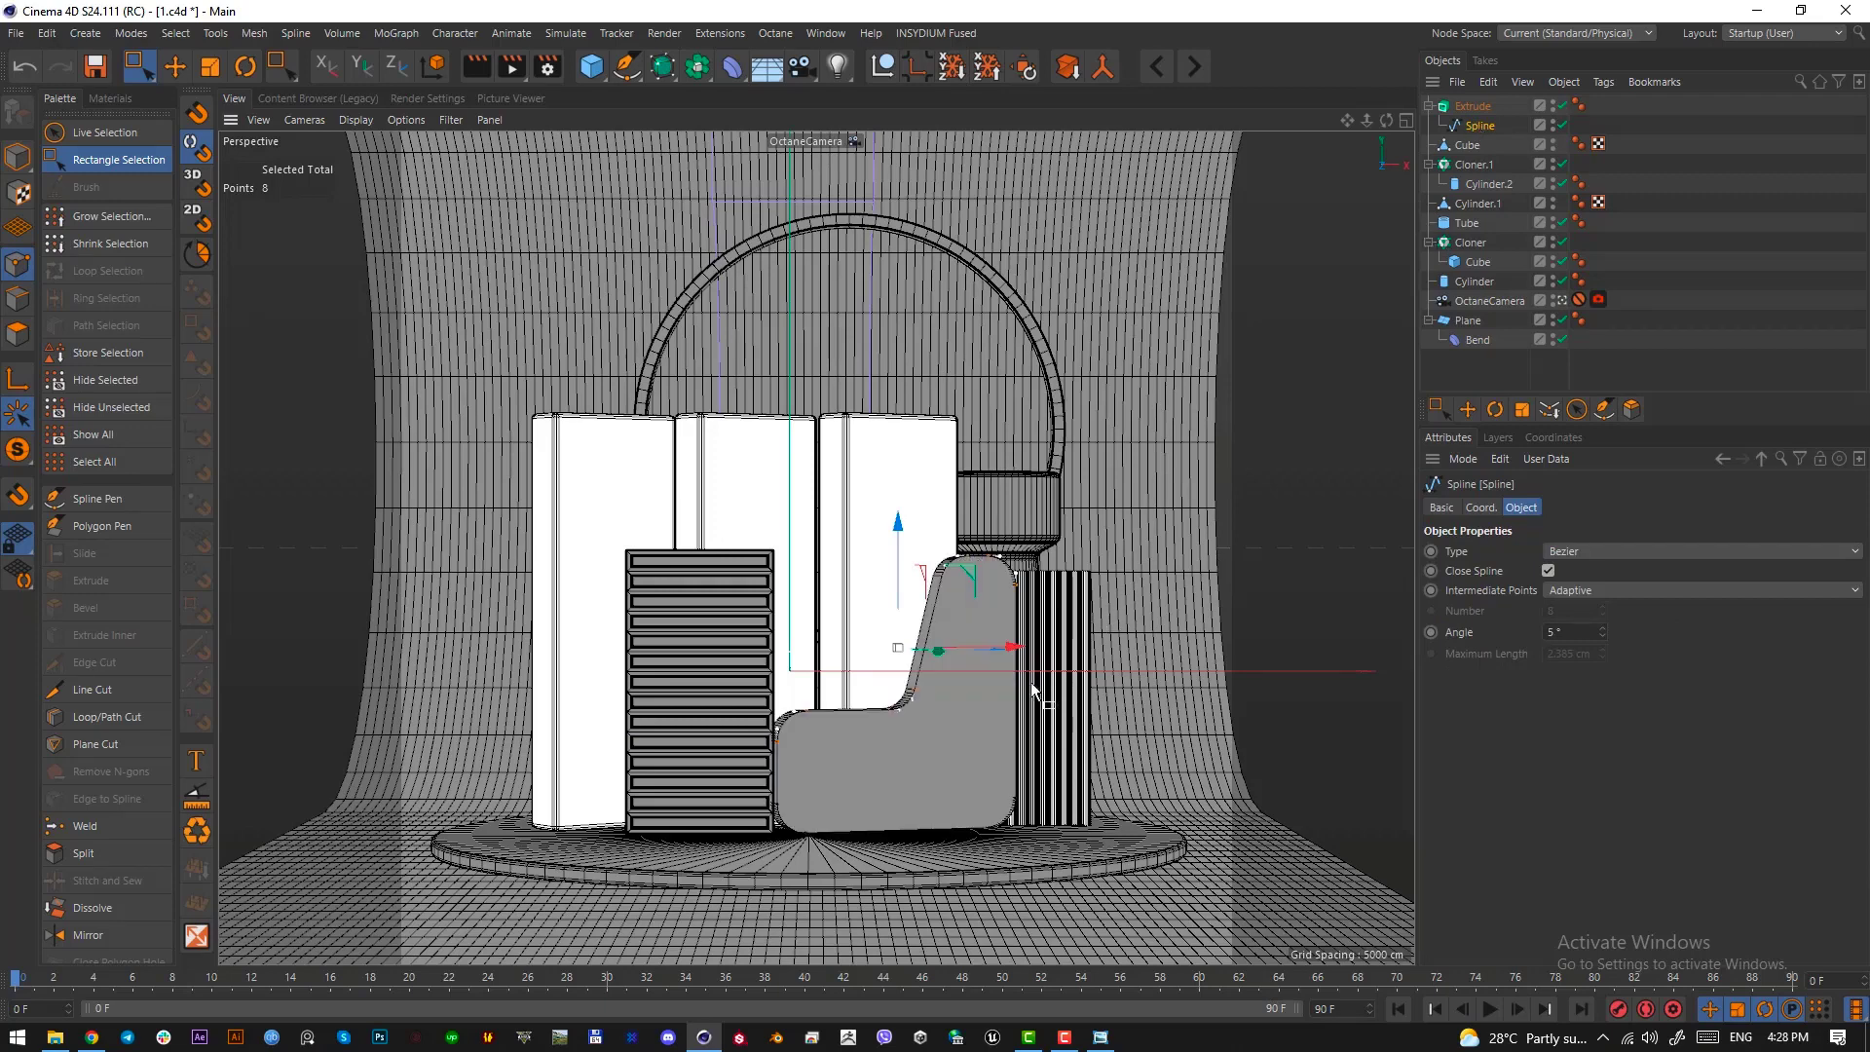
# Scale the whole extruded wall down slightly in the camera view, keeping its base on the platform
pyautogui.click(18, 156)
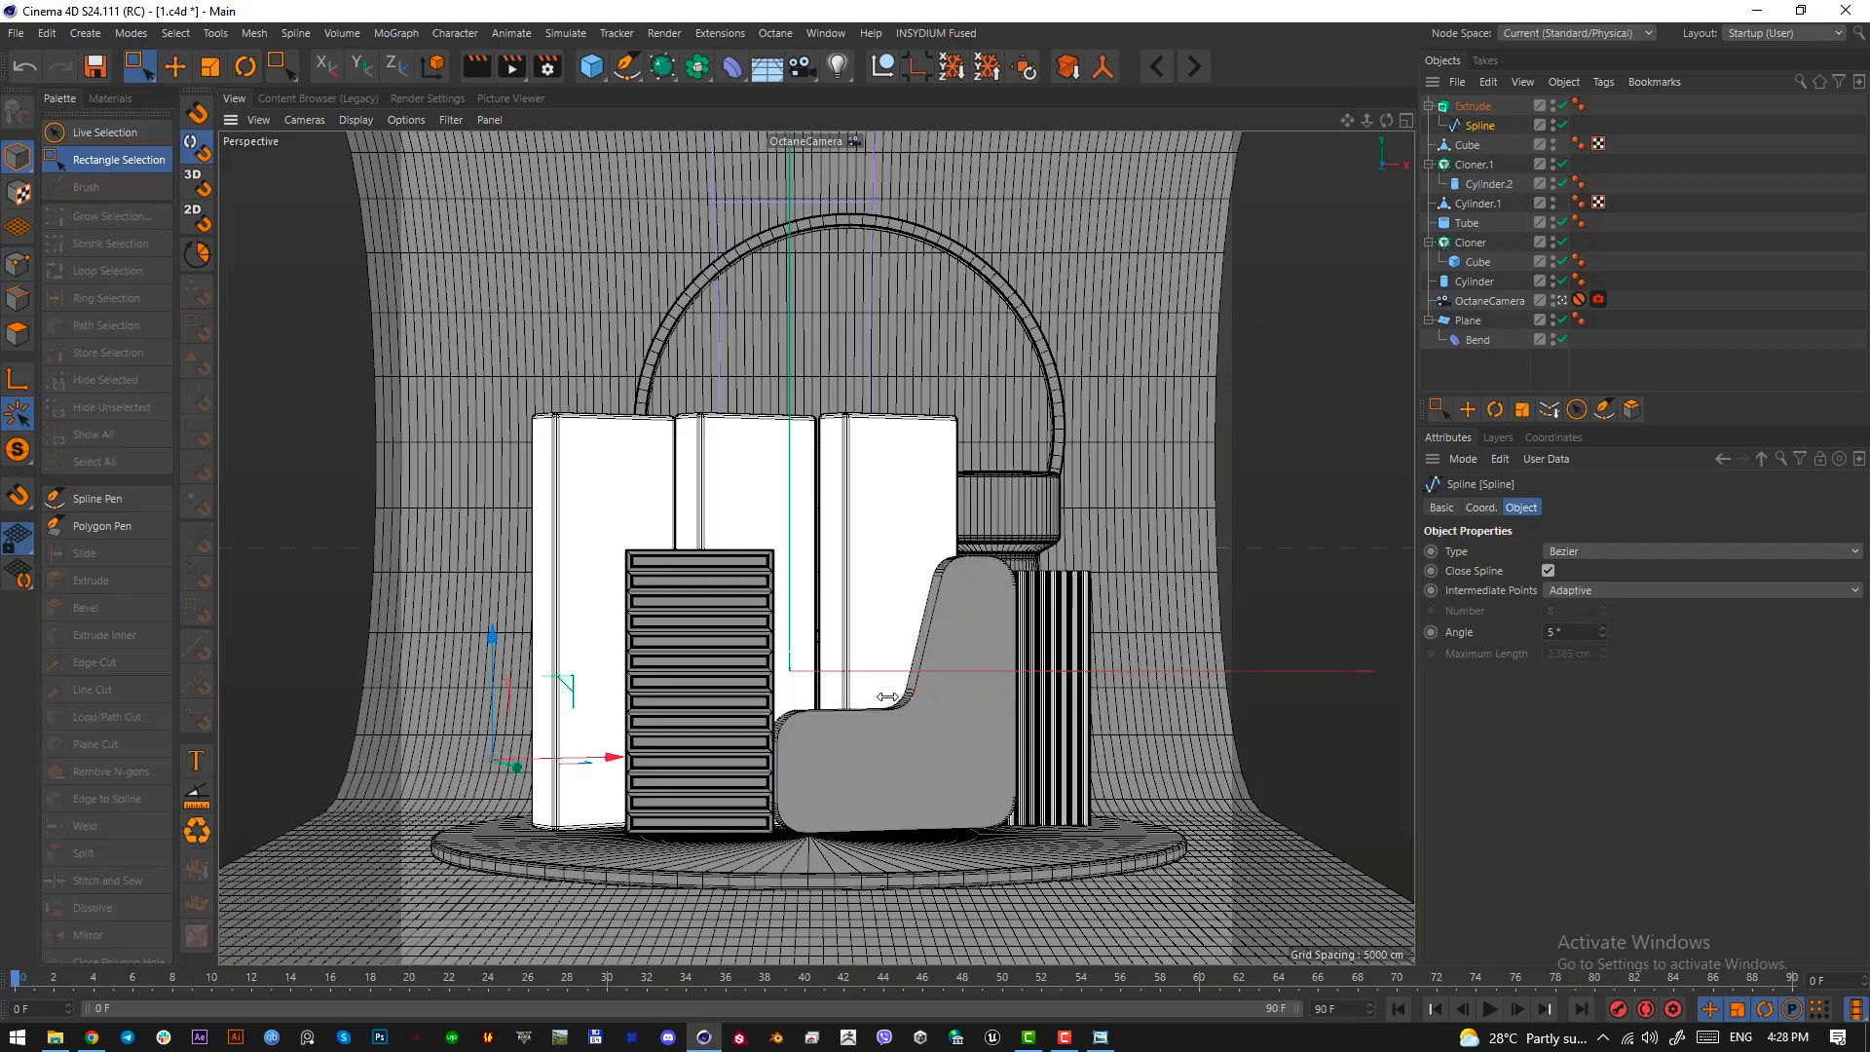
pyautogui.click(1473, 107)
pyautogui.press('F2')
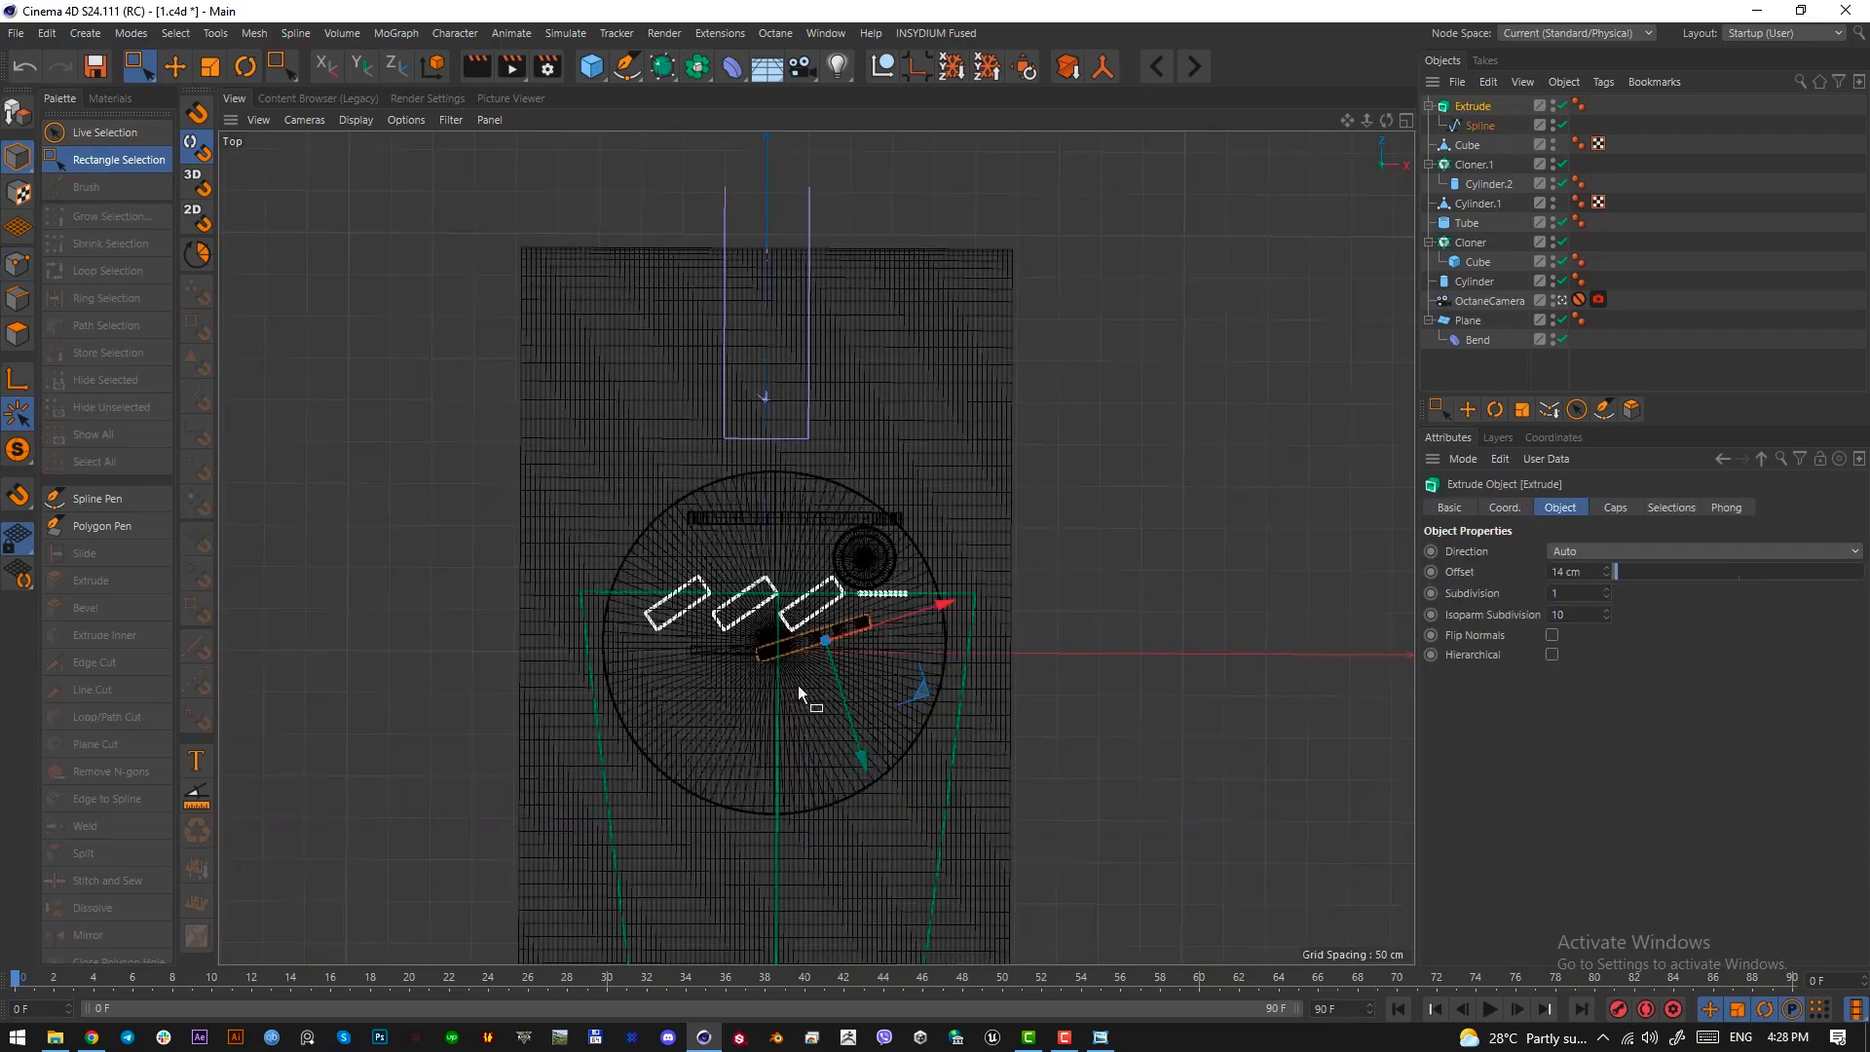
pyautogui.press('t')
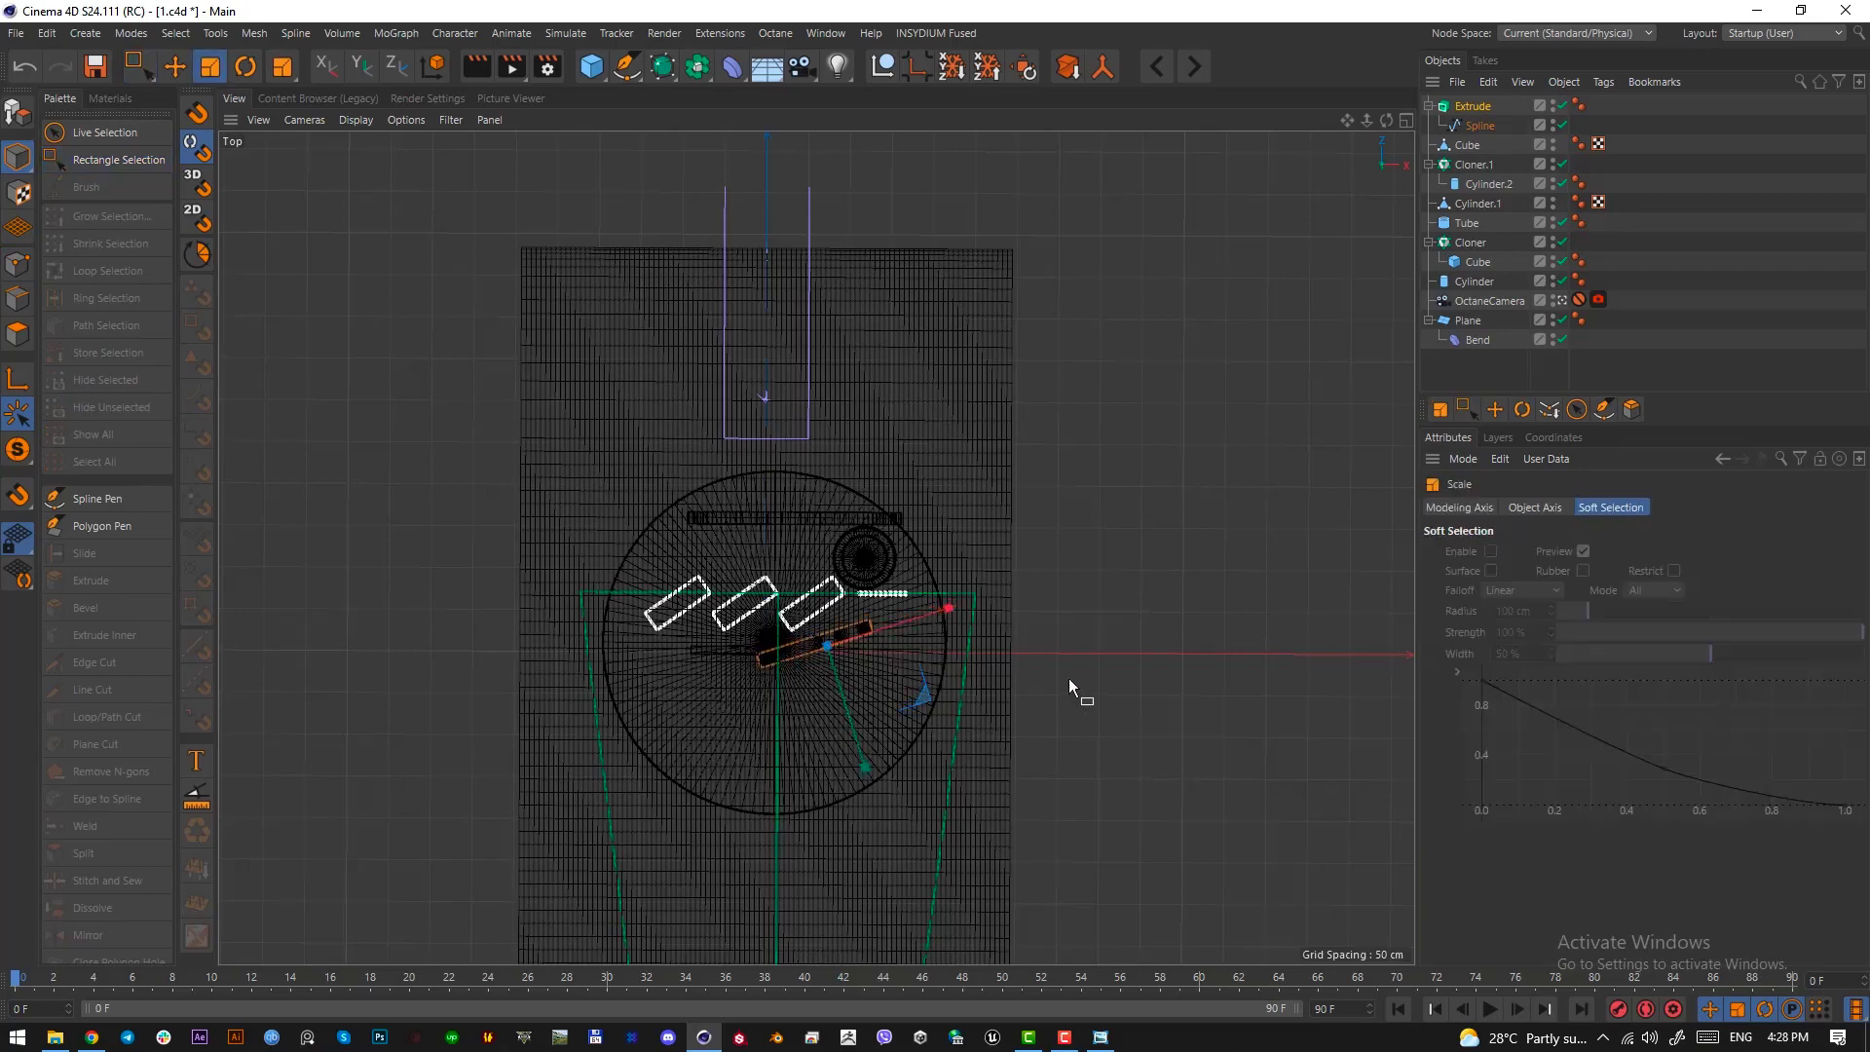
pyautogui.press('F1')
pyautogui.moveTo(1094, 710); pyautogui.dragTo(926, 692)
pyautogui.press('e')
# Move the four left-end points of the wall's spline slightly inward to shorten its low section, and return to Model mode
pyautogui.click(1480, 125)
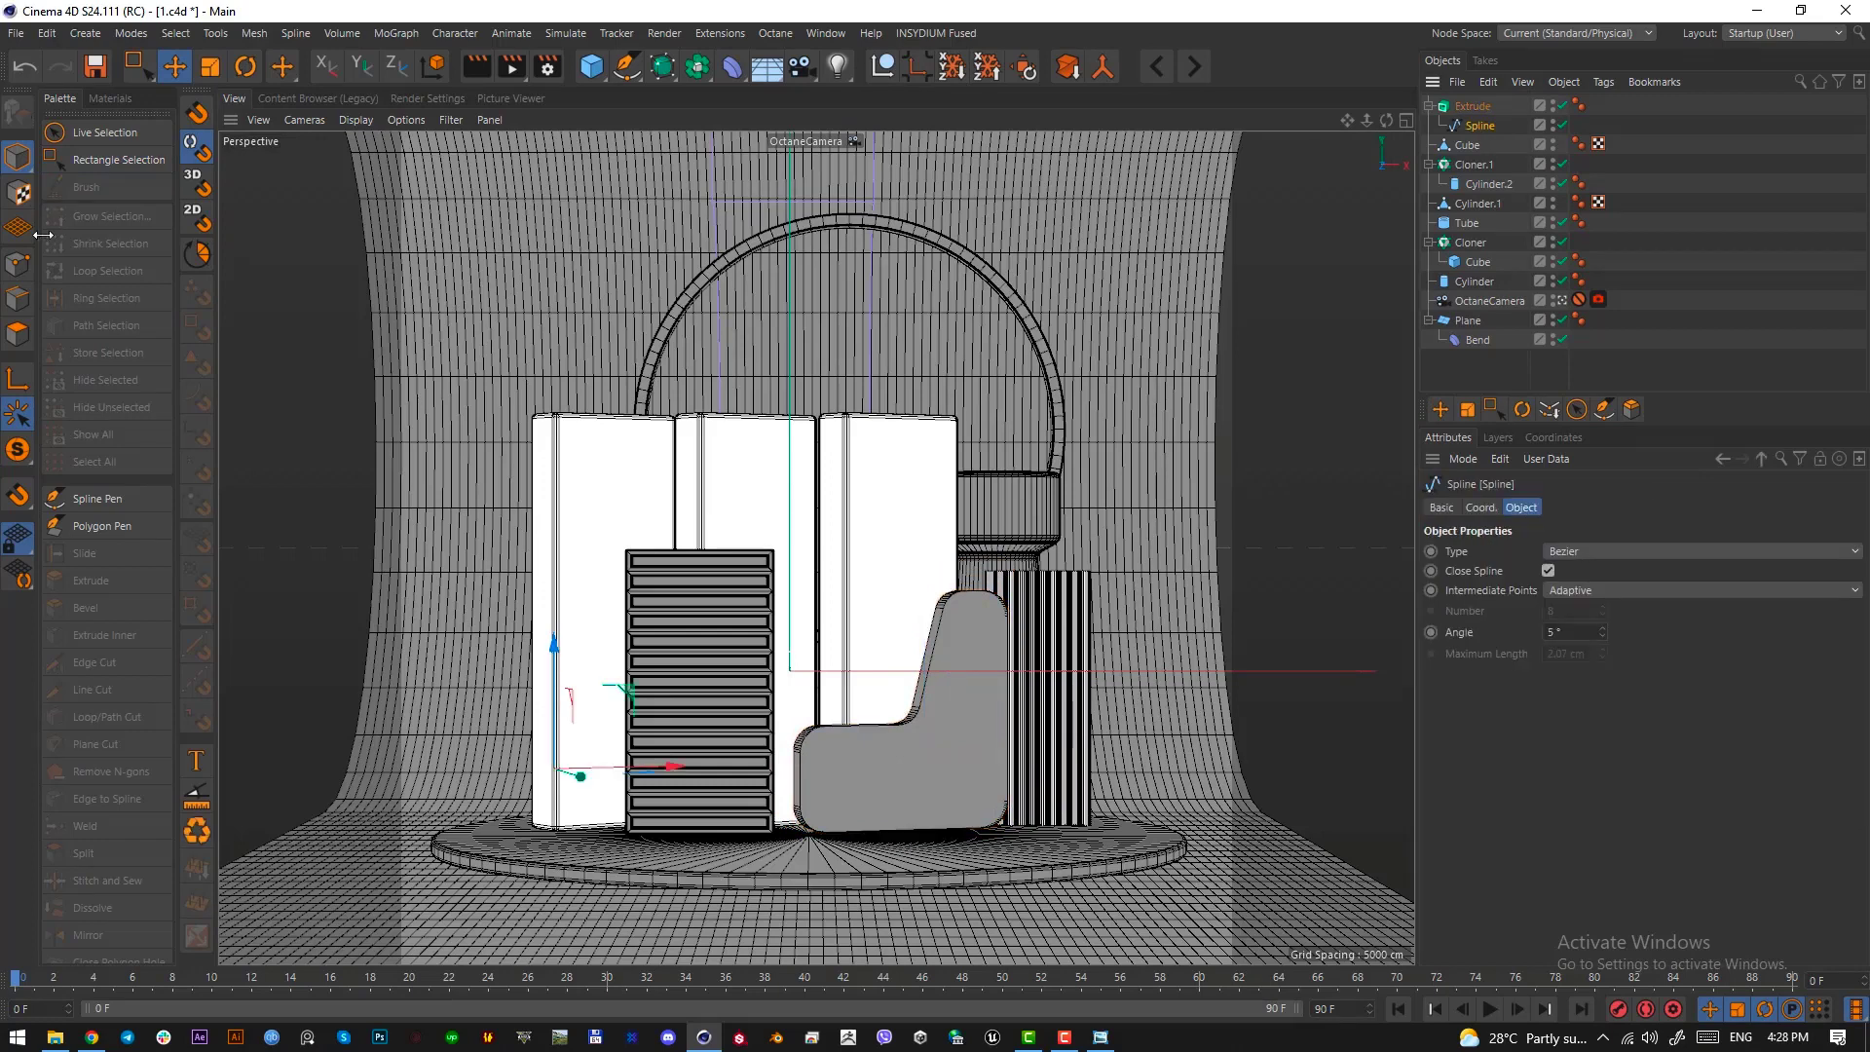
pyautogui.click(17, 263)
pyautogui.moveTo(139, 64); pyautogui.dragTo(223, 128)
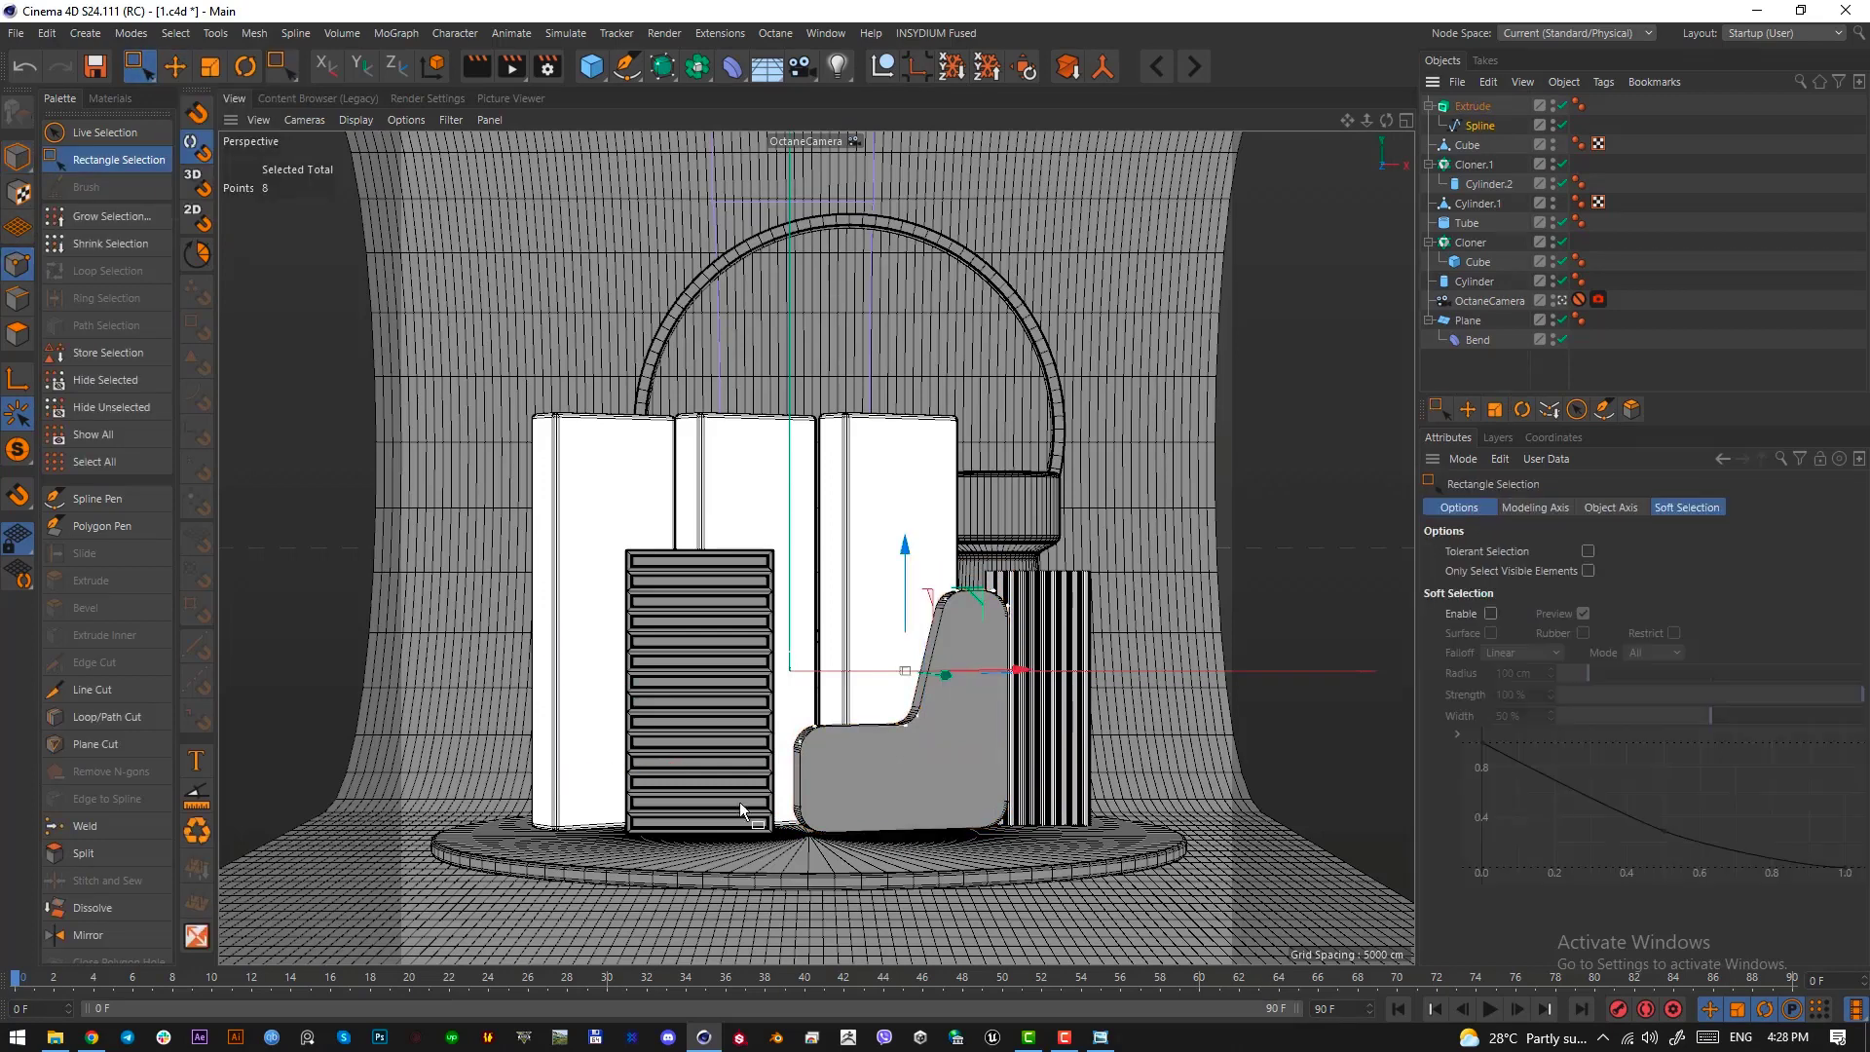
pyautogui.press('q')
pyautogui.moveTo(781, 692); pyautogui.dragTo(846, 888)
pyautogui.moveTo(922, 778); pyautogui.dragTo(936, 778)
pyautogui.press('q')
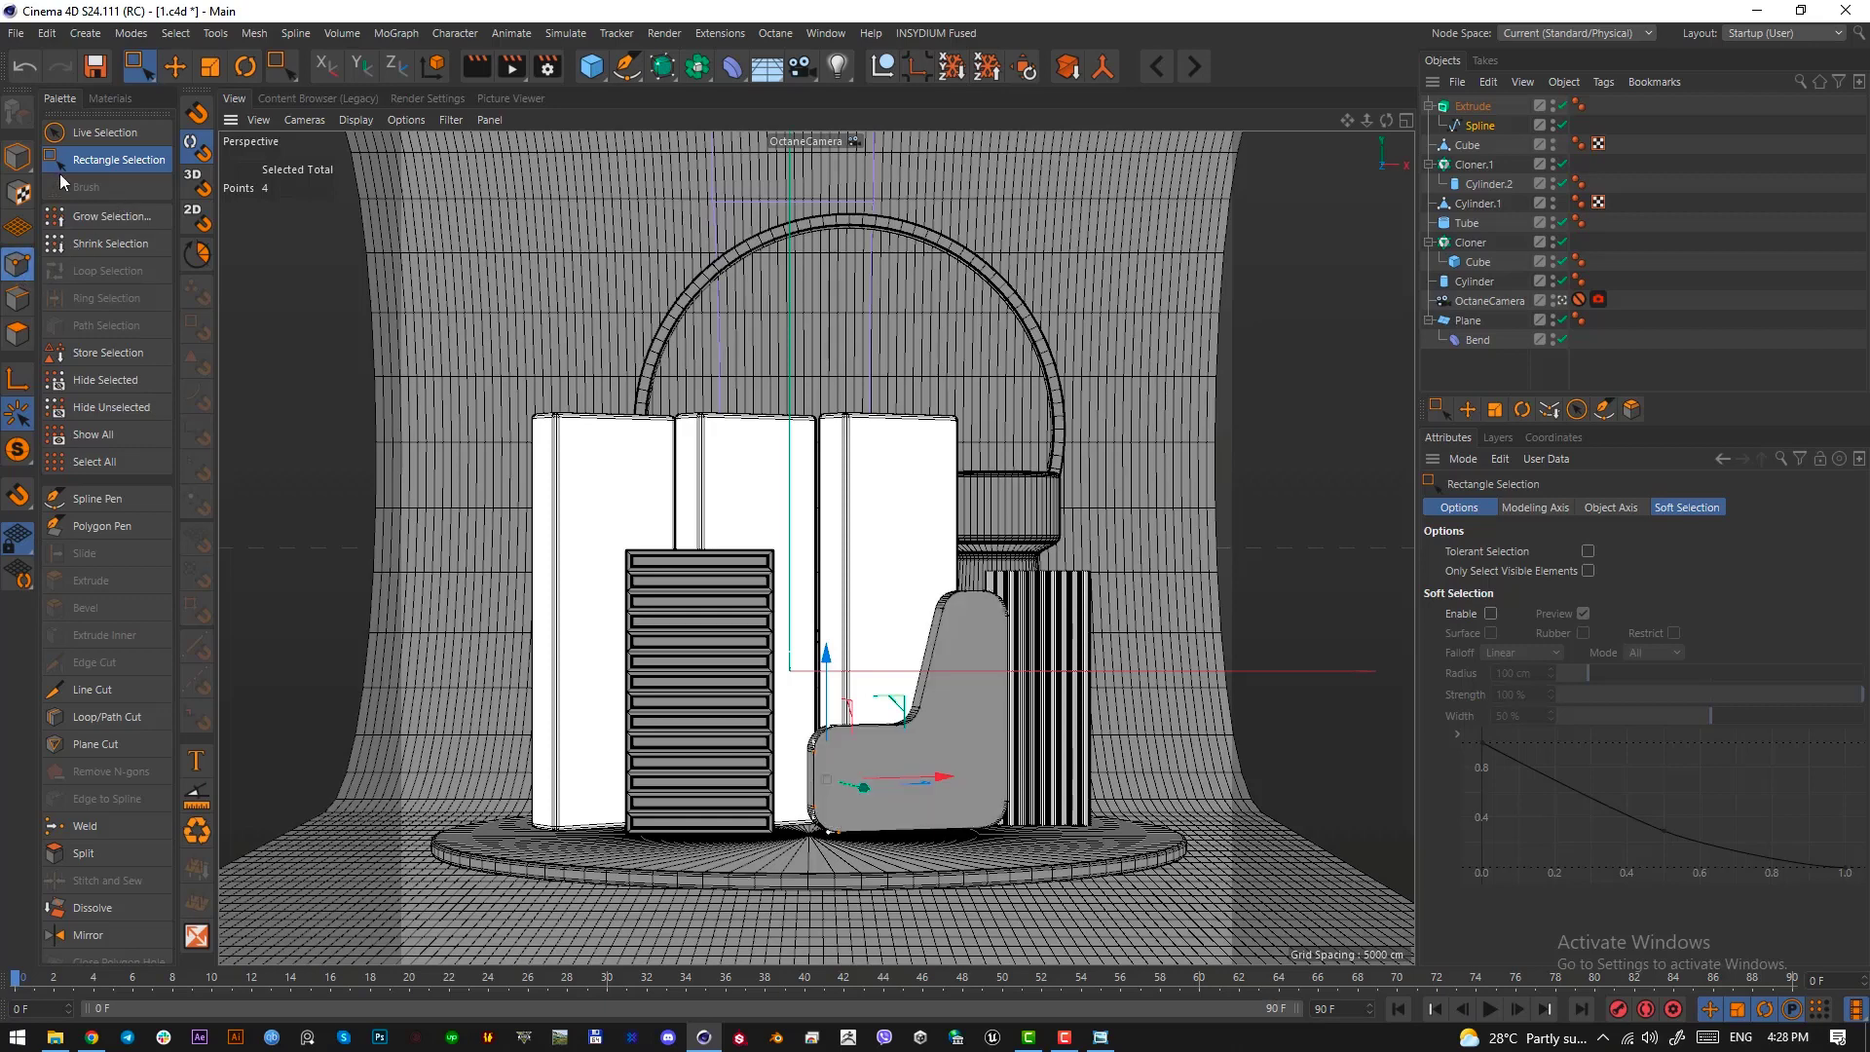
pyautogui.click(17, 159)
# Compare the wall's shape with the pink slanted wall in the reference image
pyautogui.click(189, 69)
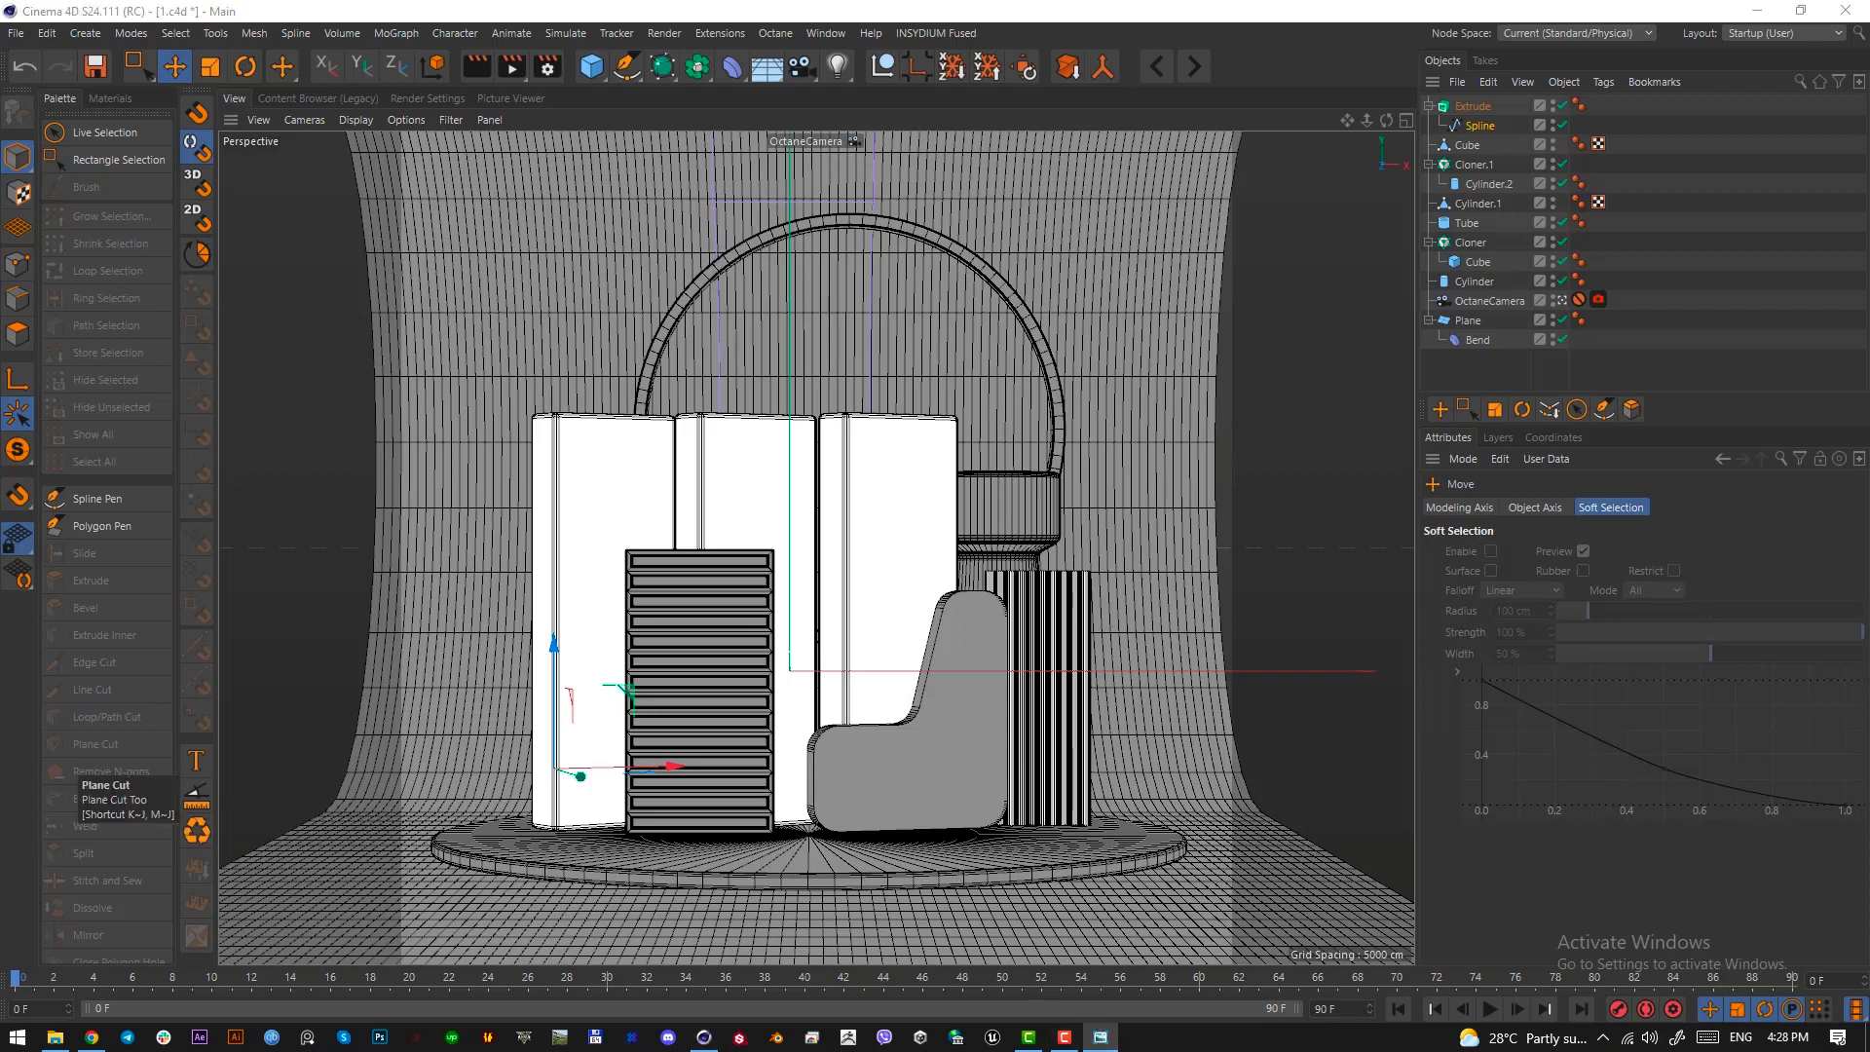
pyautogui.moveTo(0, 176); pyautogui.dragTo(764, 171)
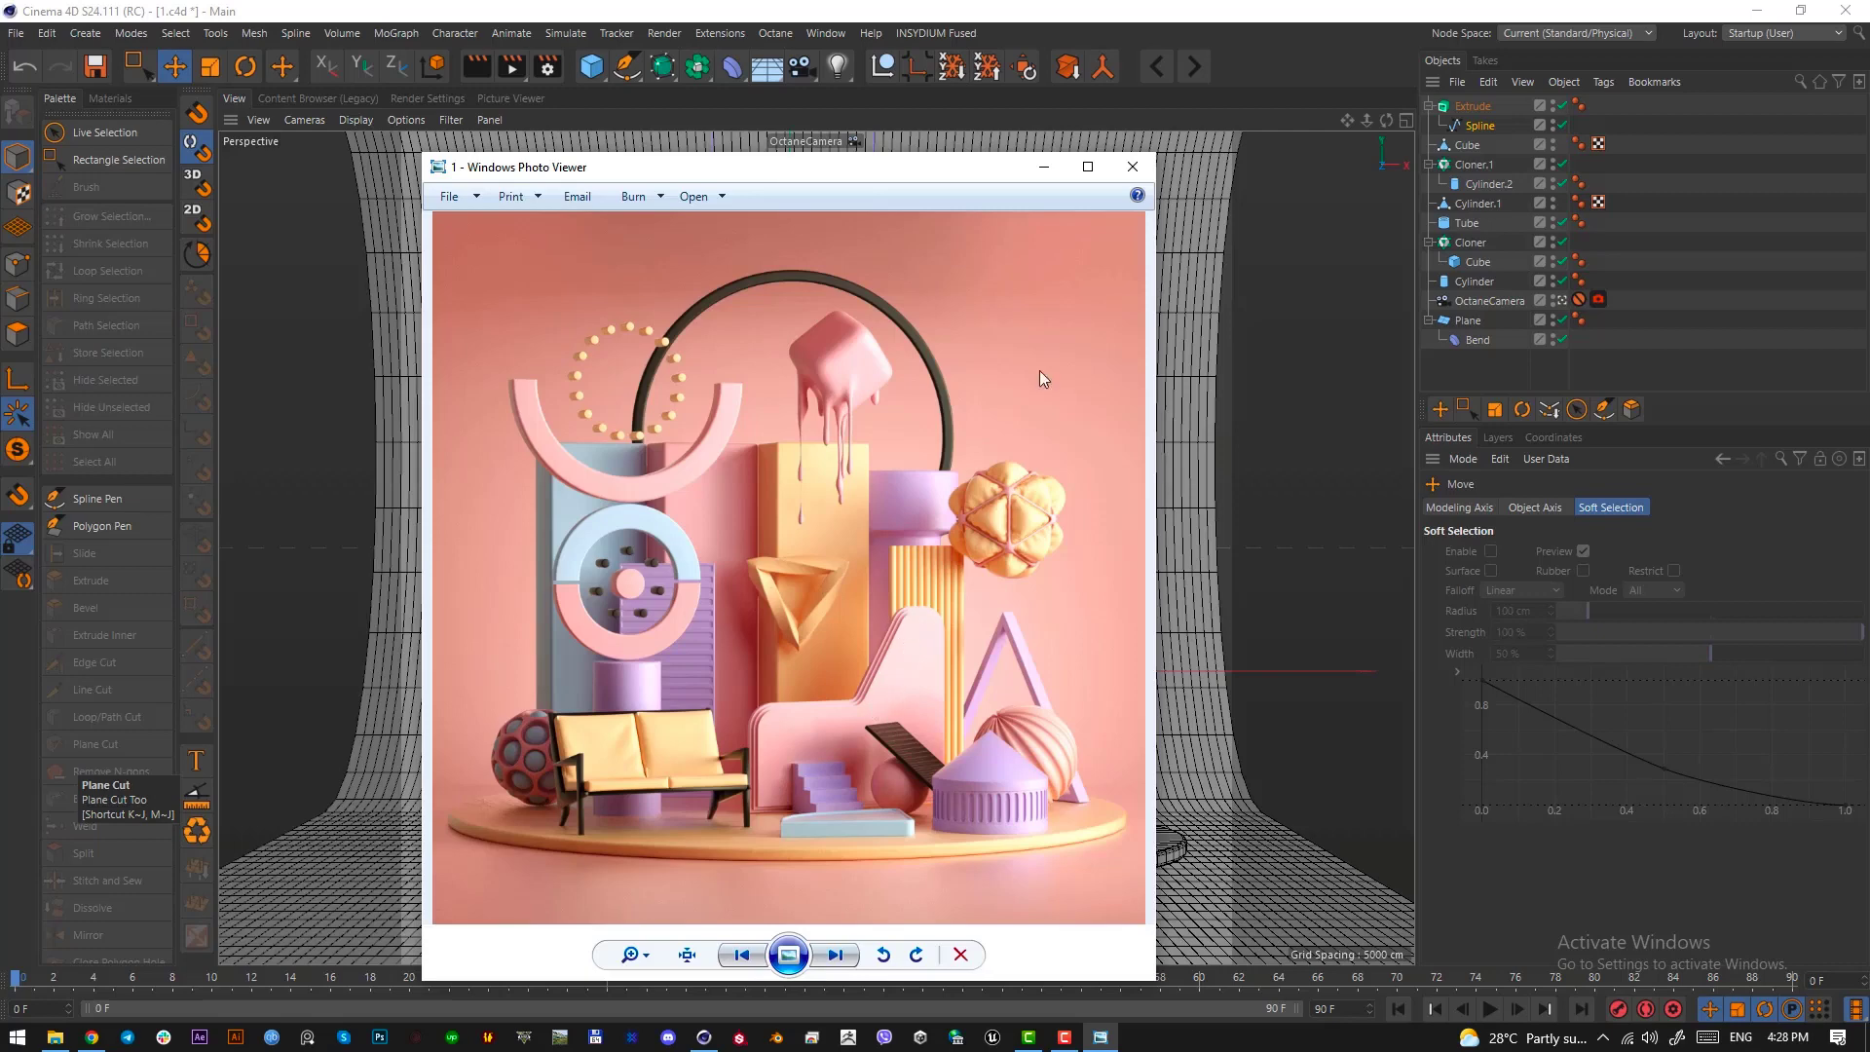
pyautogui.click(1035, 172)
# Try a 2.08 cm cap bevel on the extruded wall with Round and Step shapes, and reset its size to 0 cm
pyautogui.click(1479, 107)
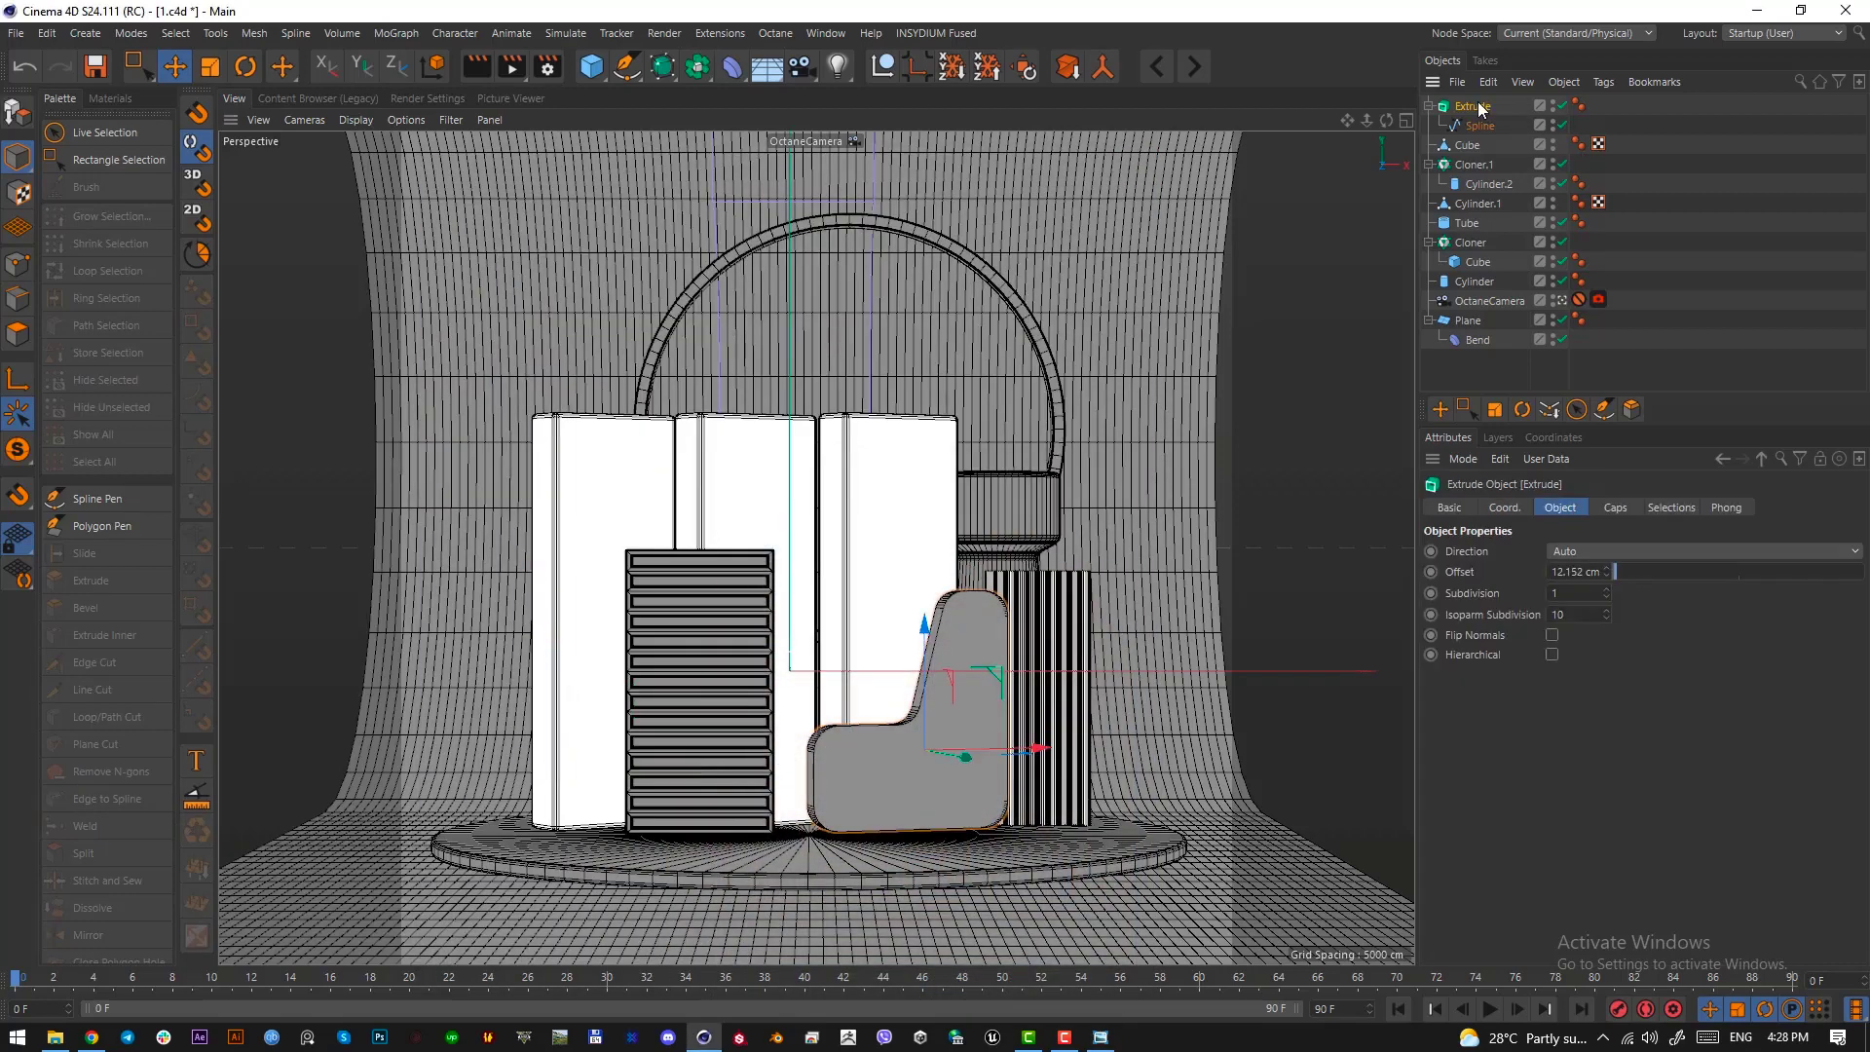
pyautogui.click(1615, 507)
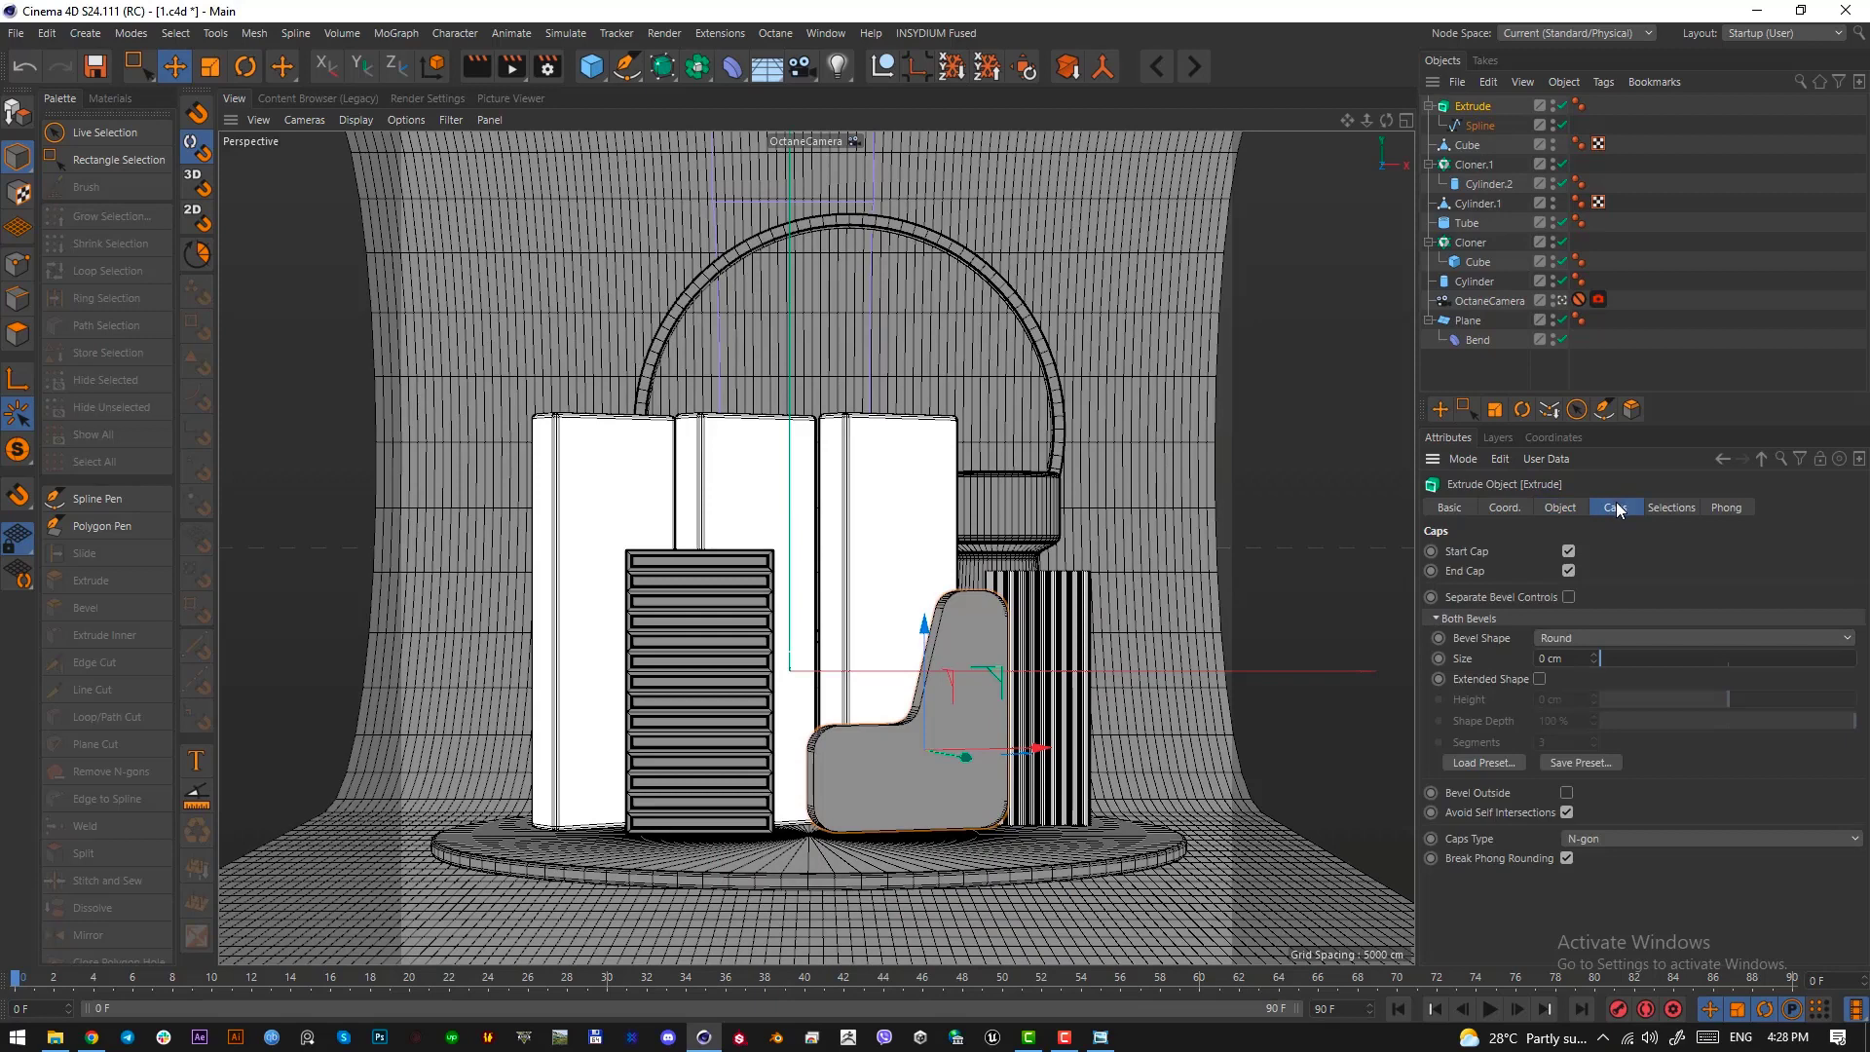
pyautogui.doubleClick(1568, 661)
pyautogui.write('0.01')
pyautogui.press('Return')
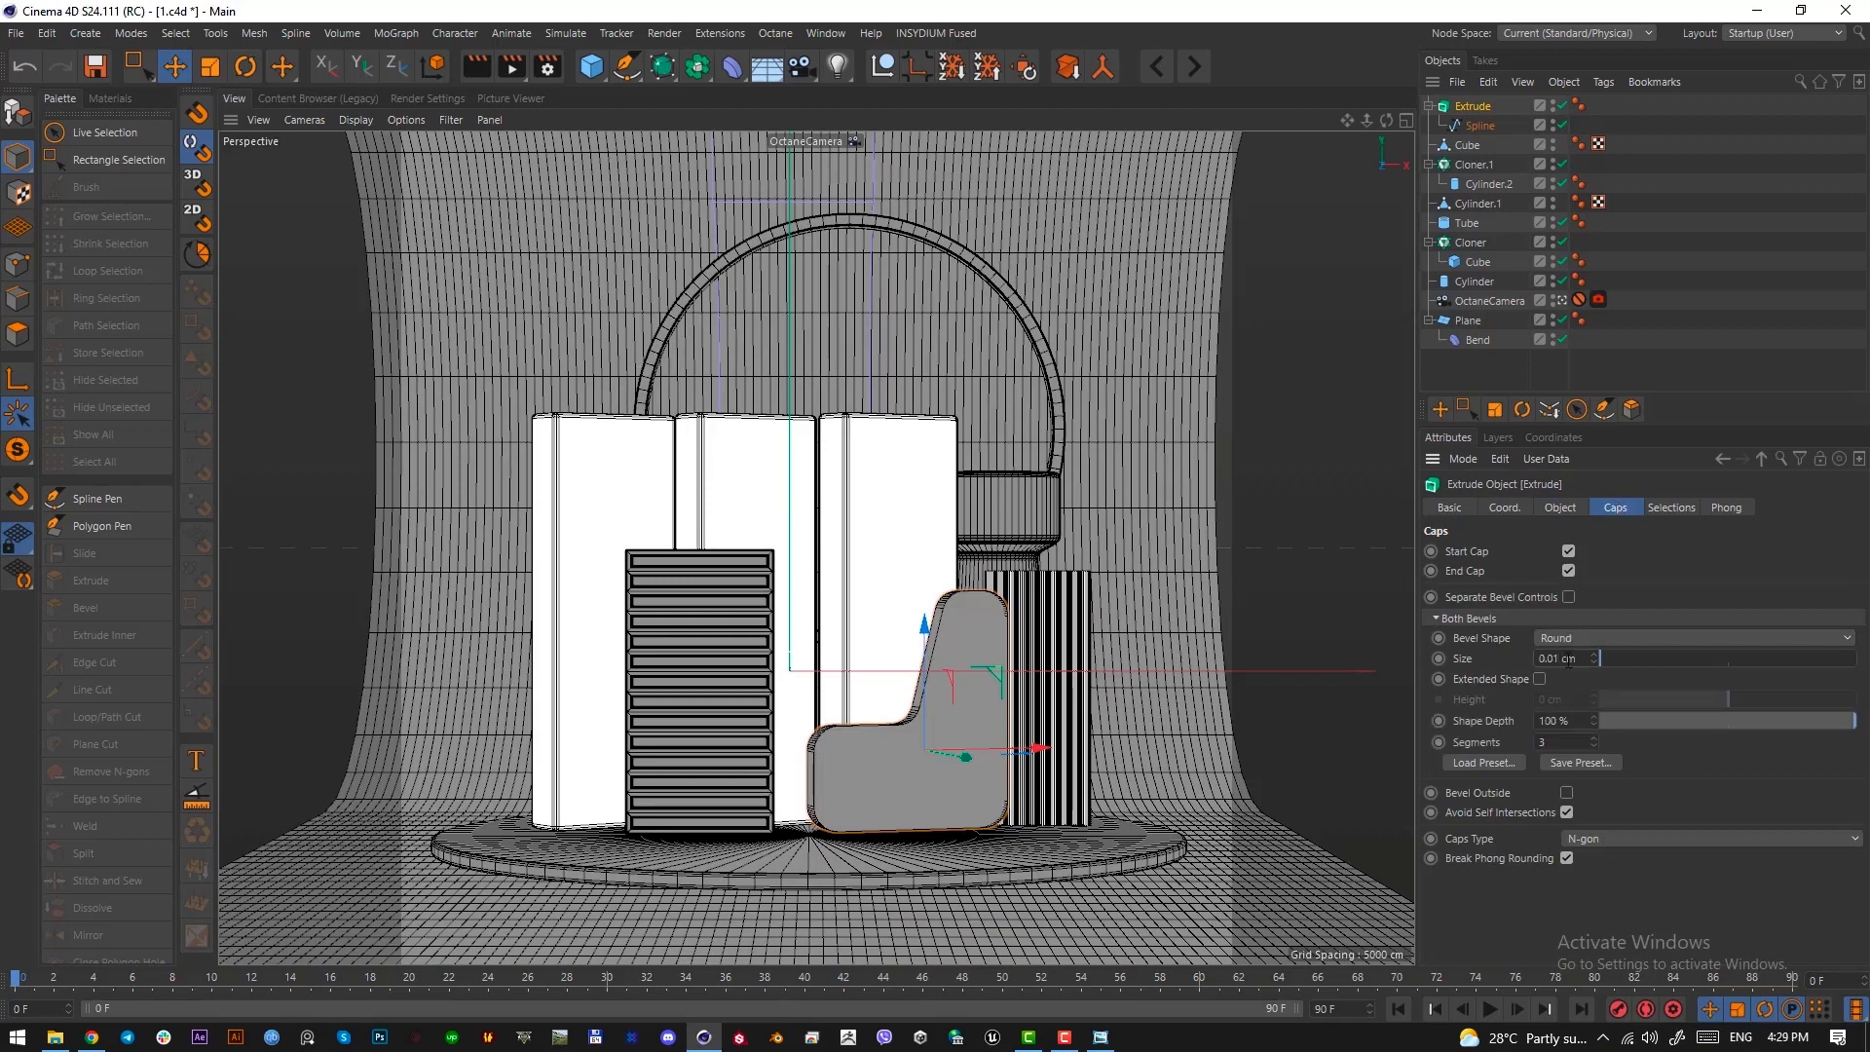
pyautogui.moveTo(1604, 659)
pyautogui.mouseDown()
pyautogui.moveTo(1623, 658)
pyautogui.moveTo(1605, 657)
pyautogui.mouseUp()
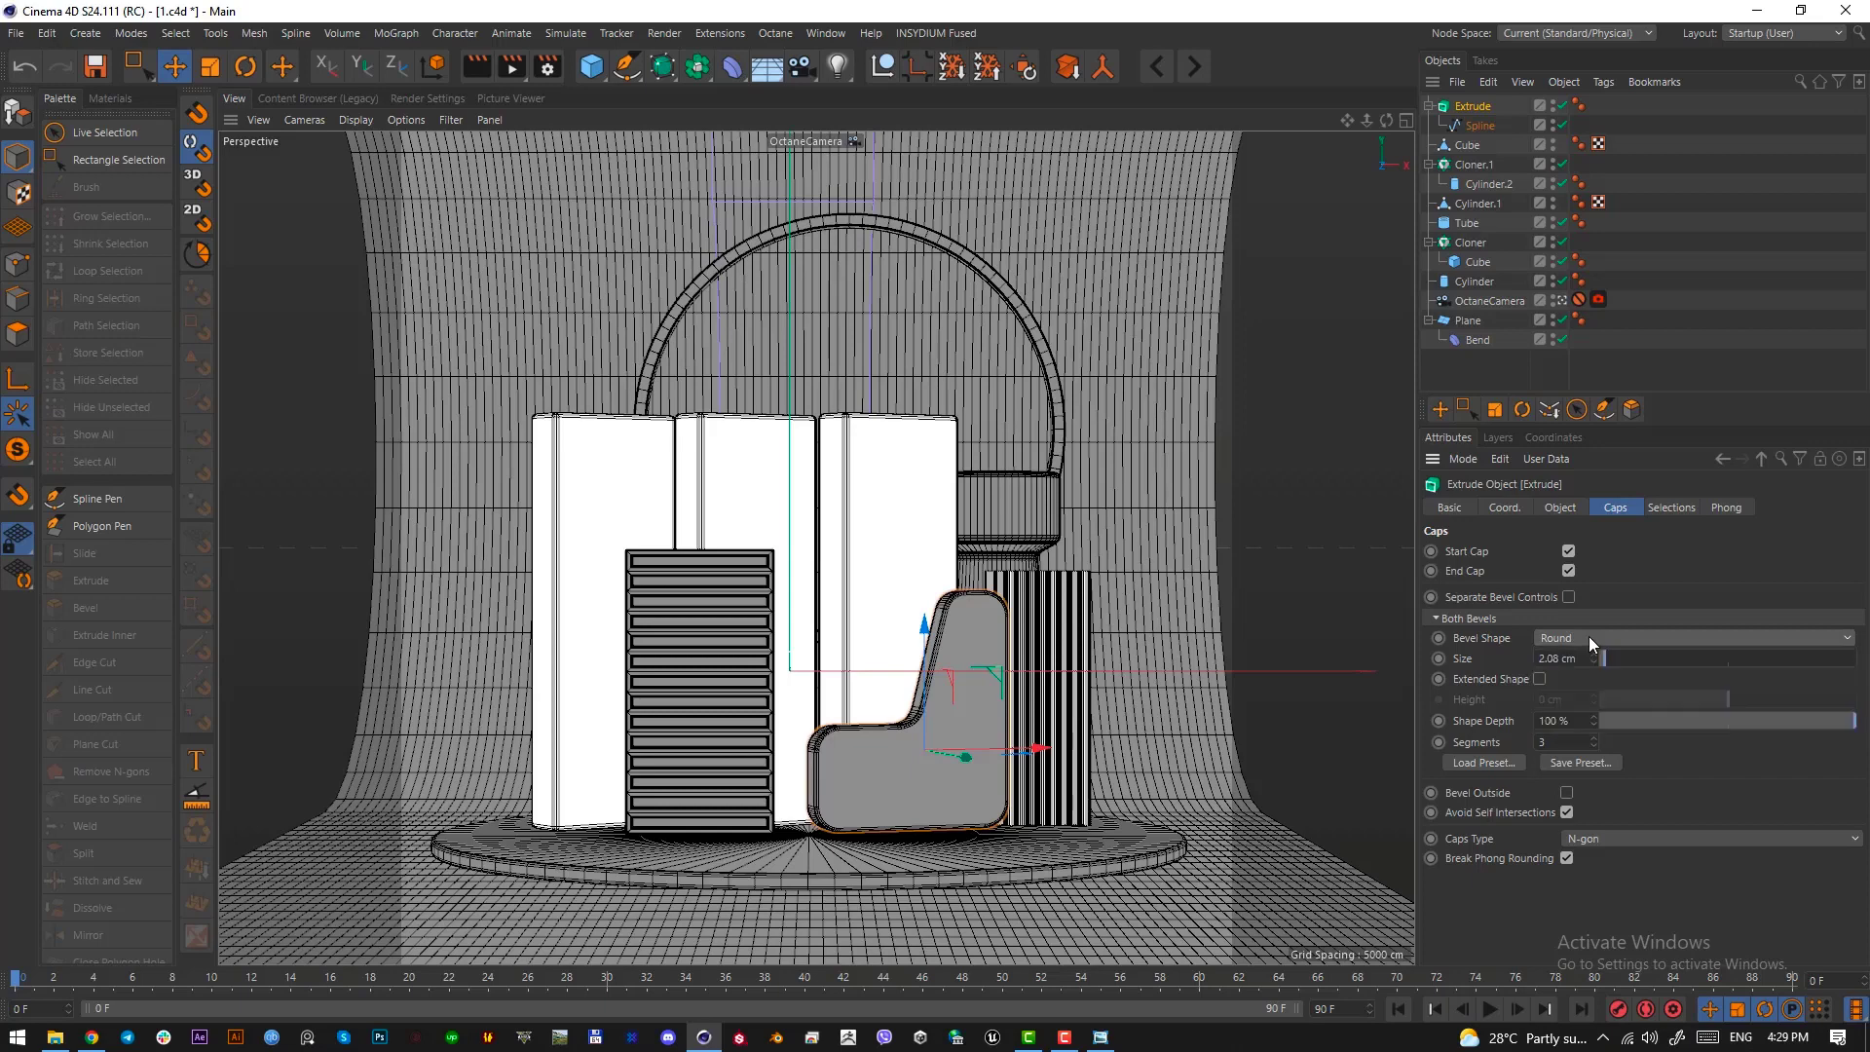
pyautogui.scroll(-3, 1588, 635)
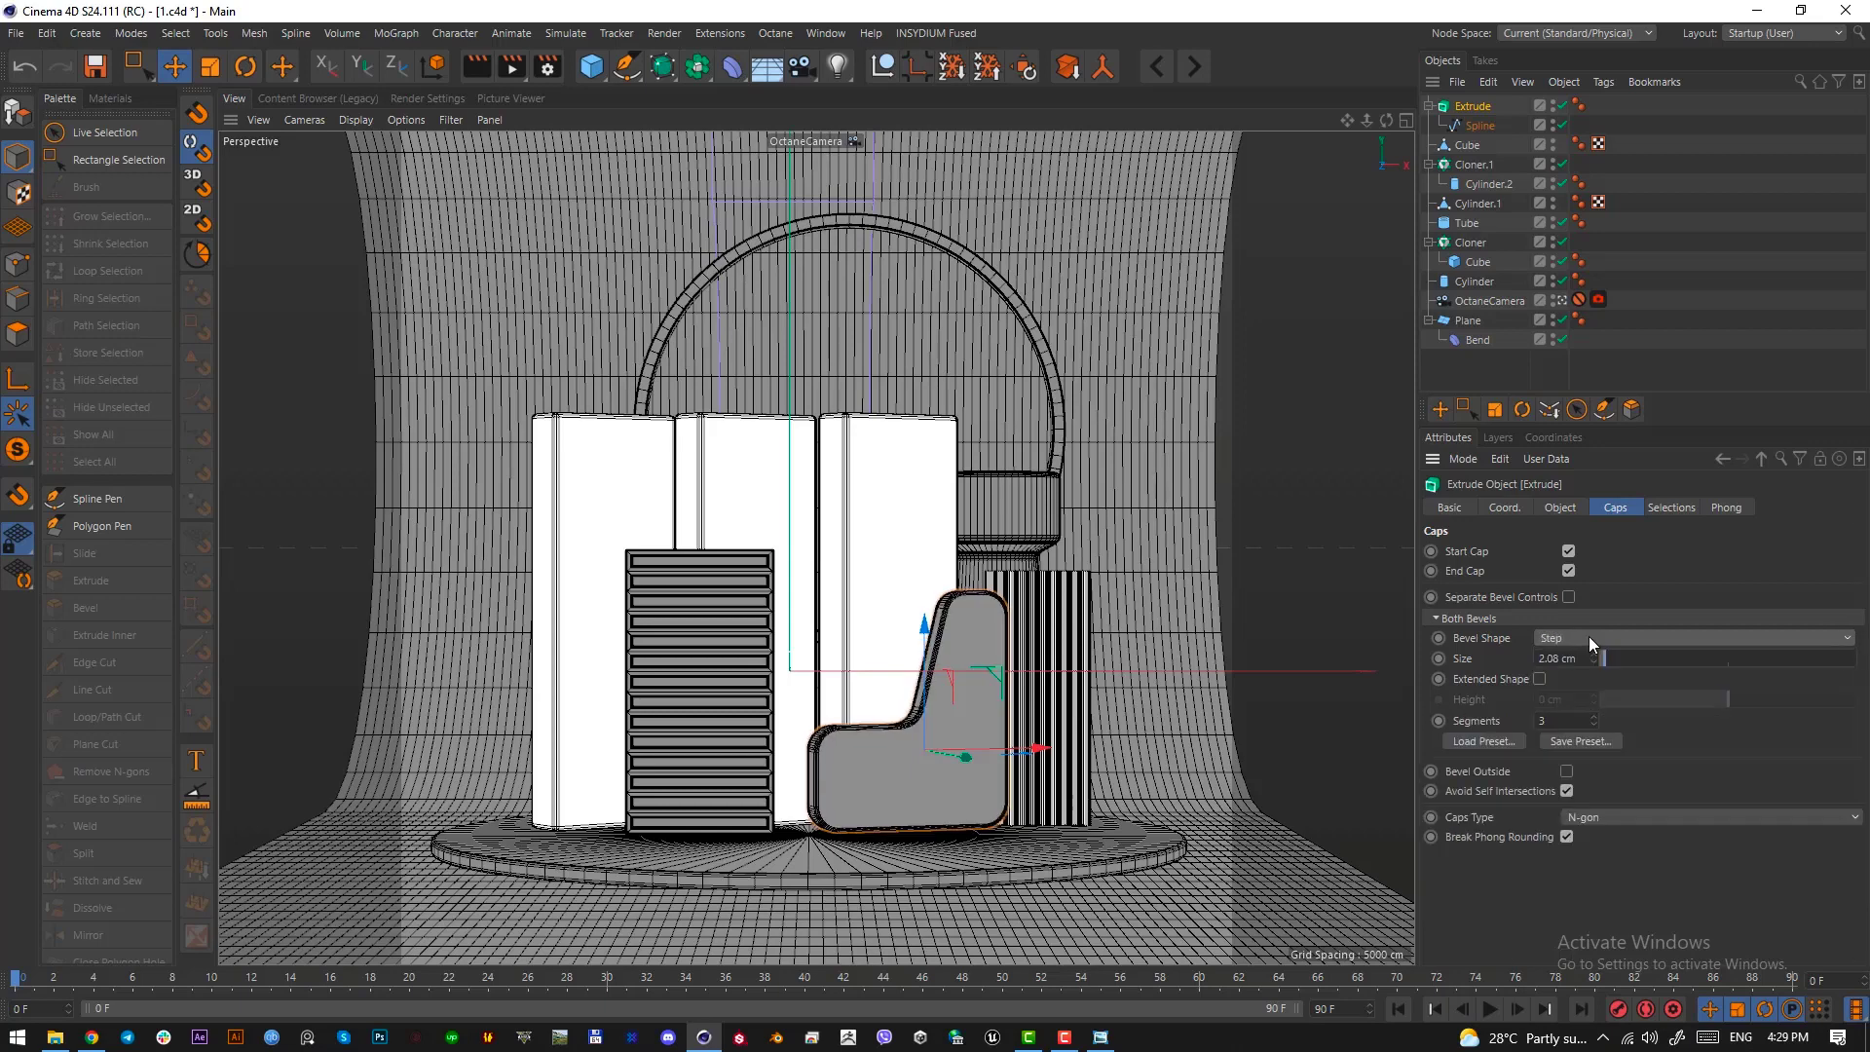
pyautogui.scroll(3, 1588, 635)
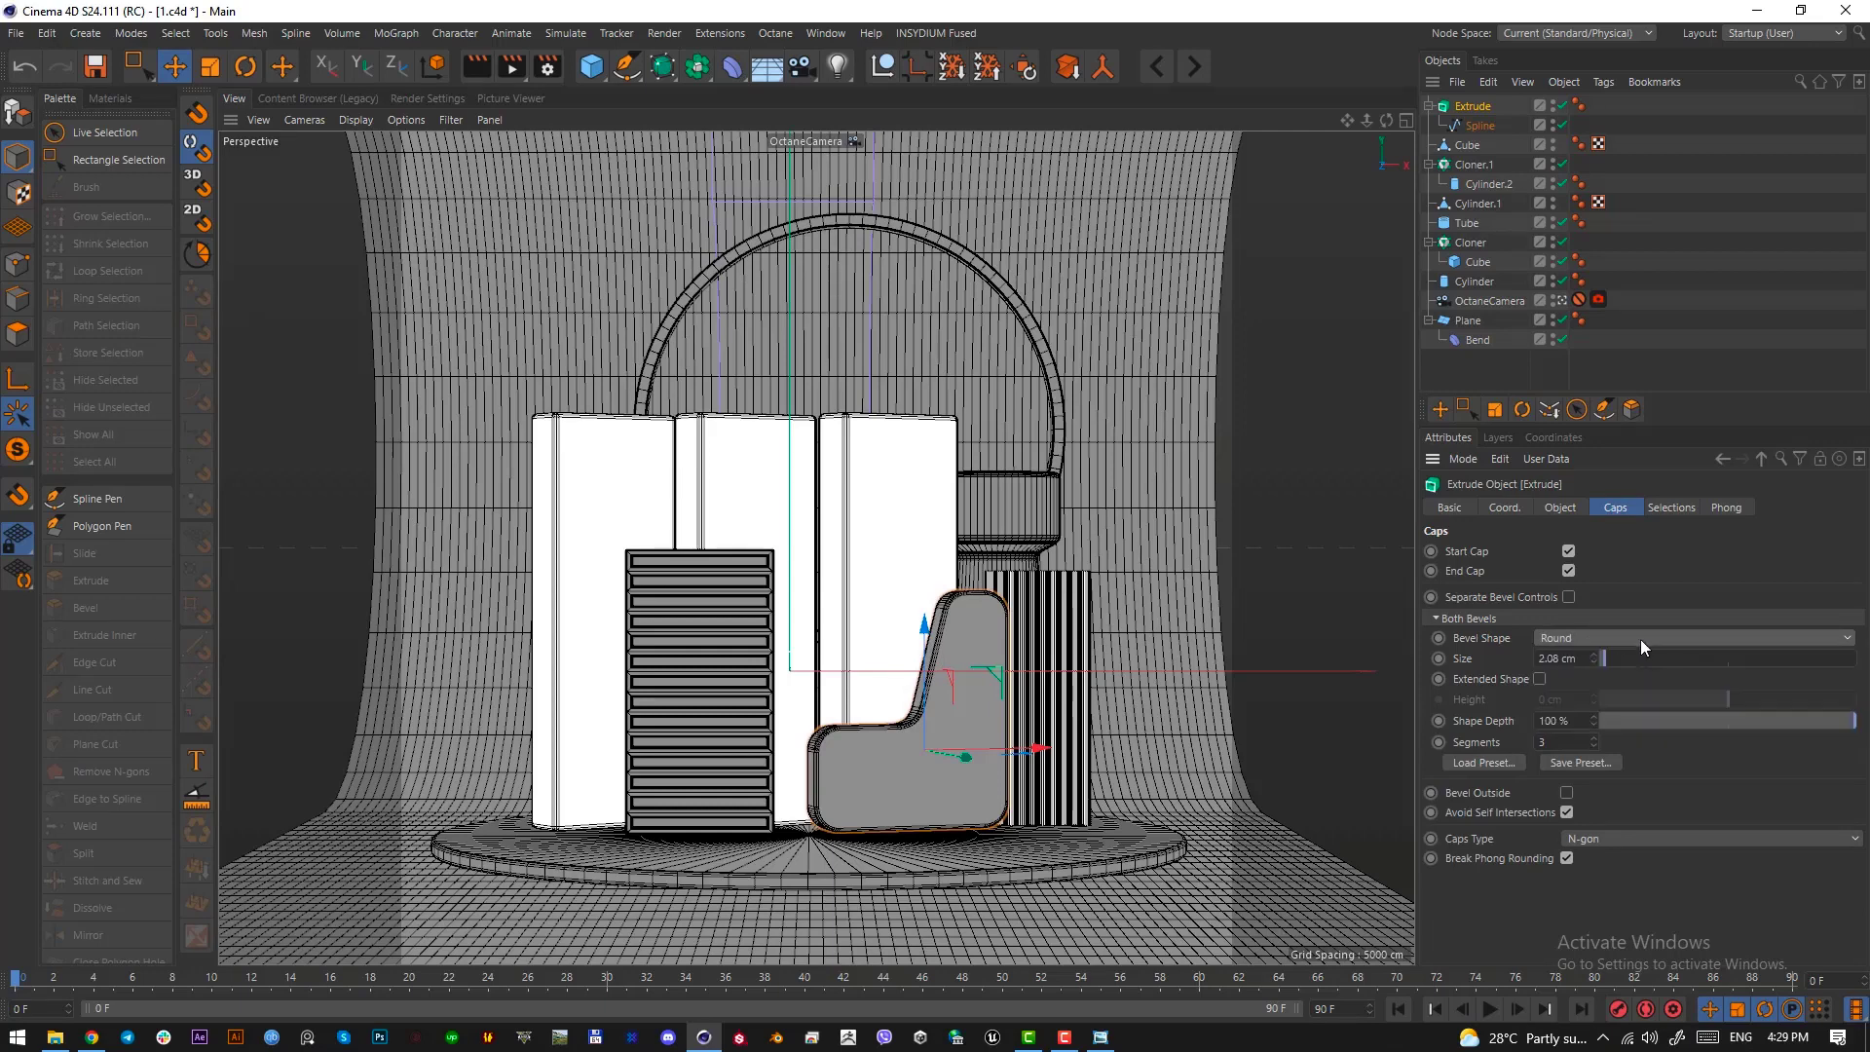
pyautogui.moveTo(1604, 659)
pyautogui.mouseDown()
pyautogui.moveTo(1664, 658)
pyautogui.moveTo(1590, 660)
pyautogui.mouseUp()
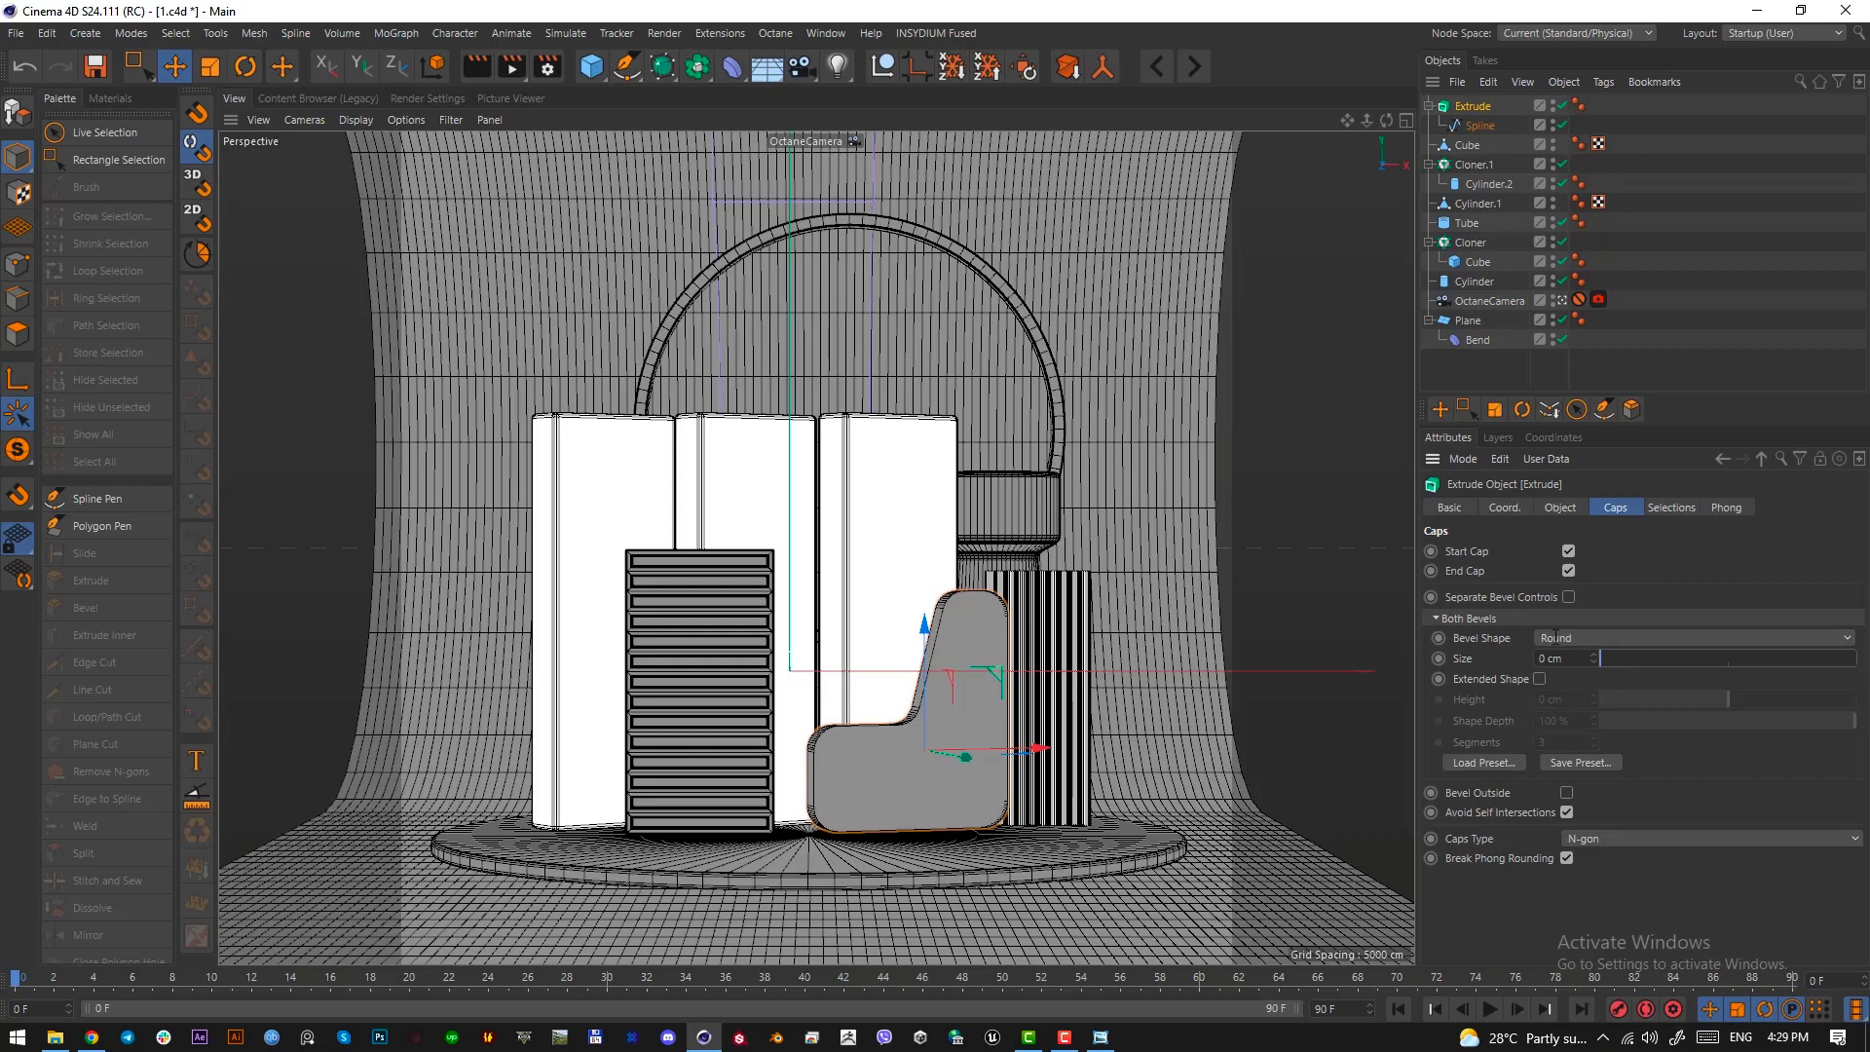
# Reduce the wall's extrusion offset to make it thinner
pyautogui.click(1560, 507)
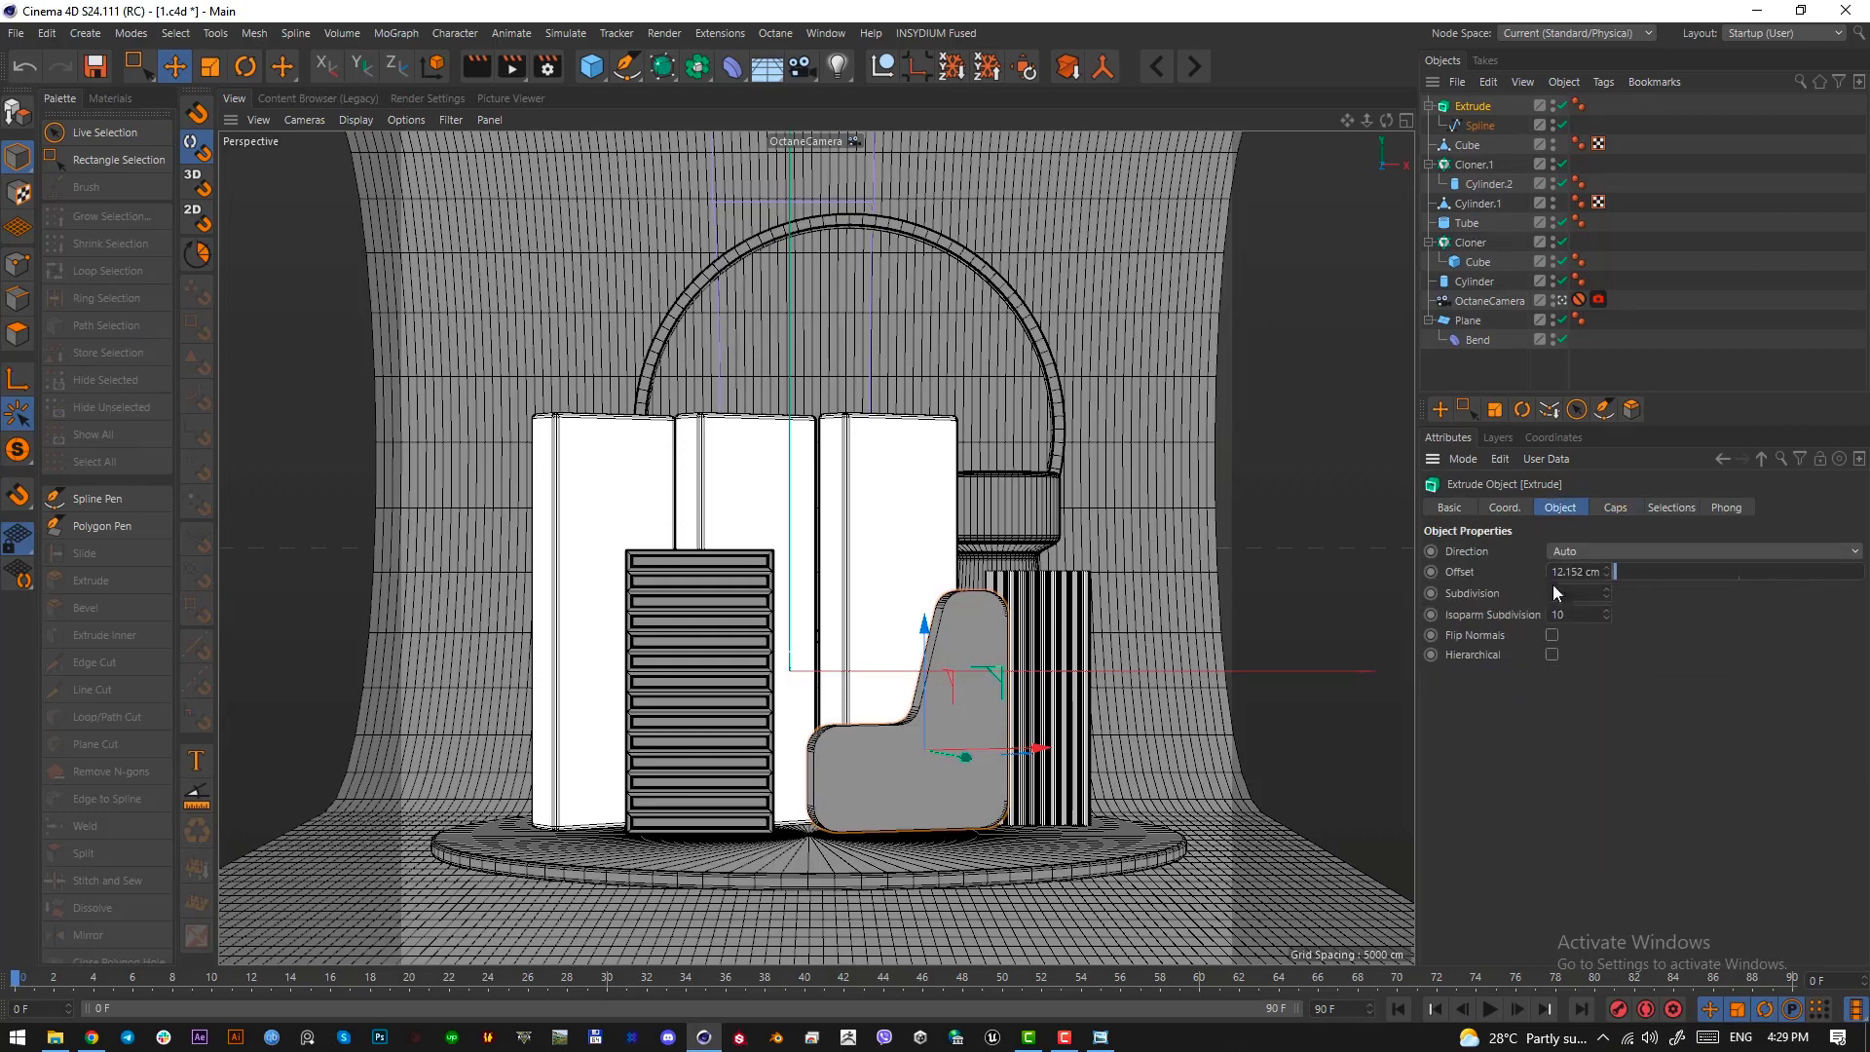
pyautogui.click(1561, 572)
pyautogui.scroll(-6, 1565, 572)
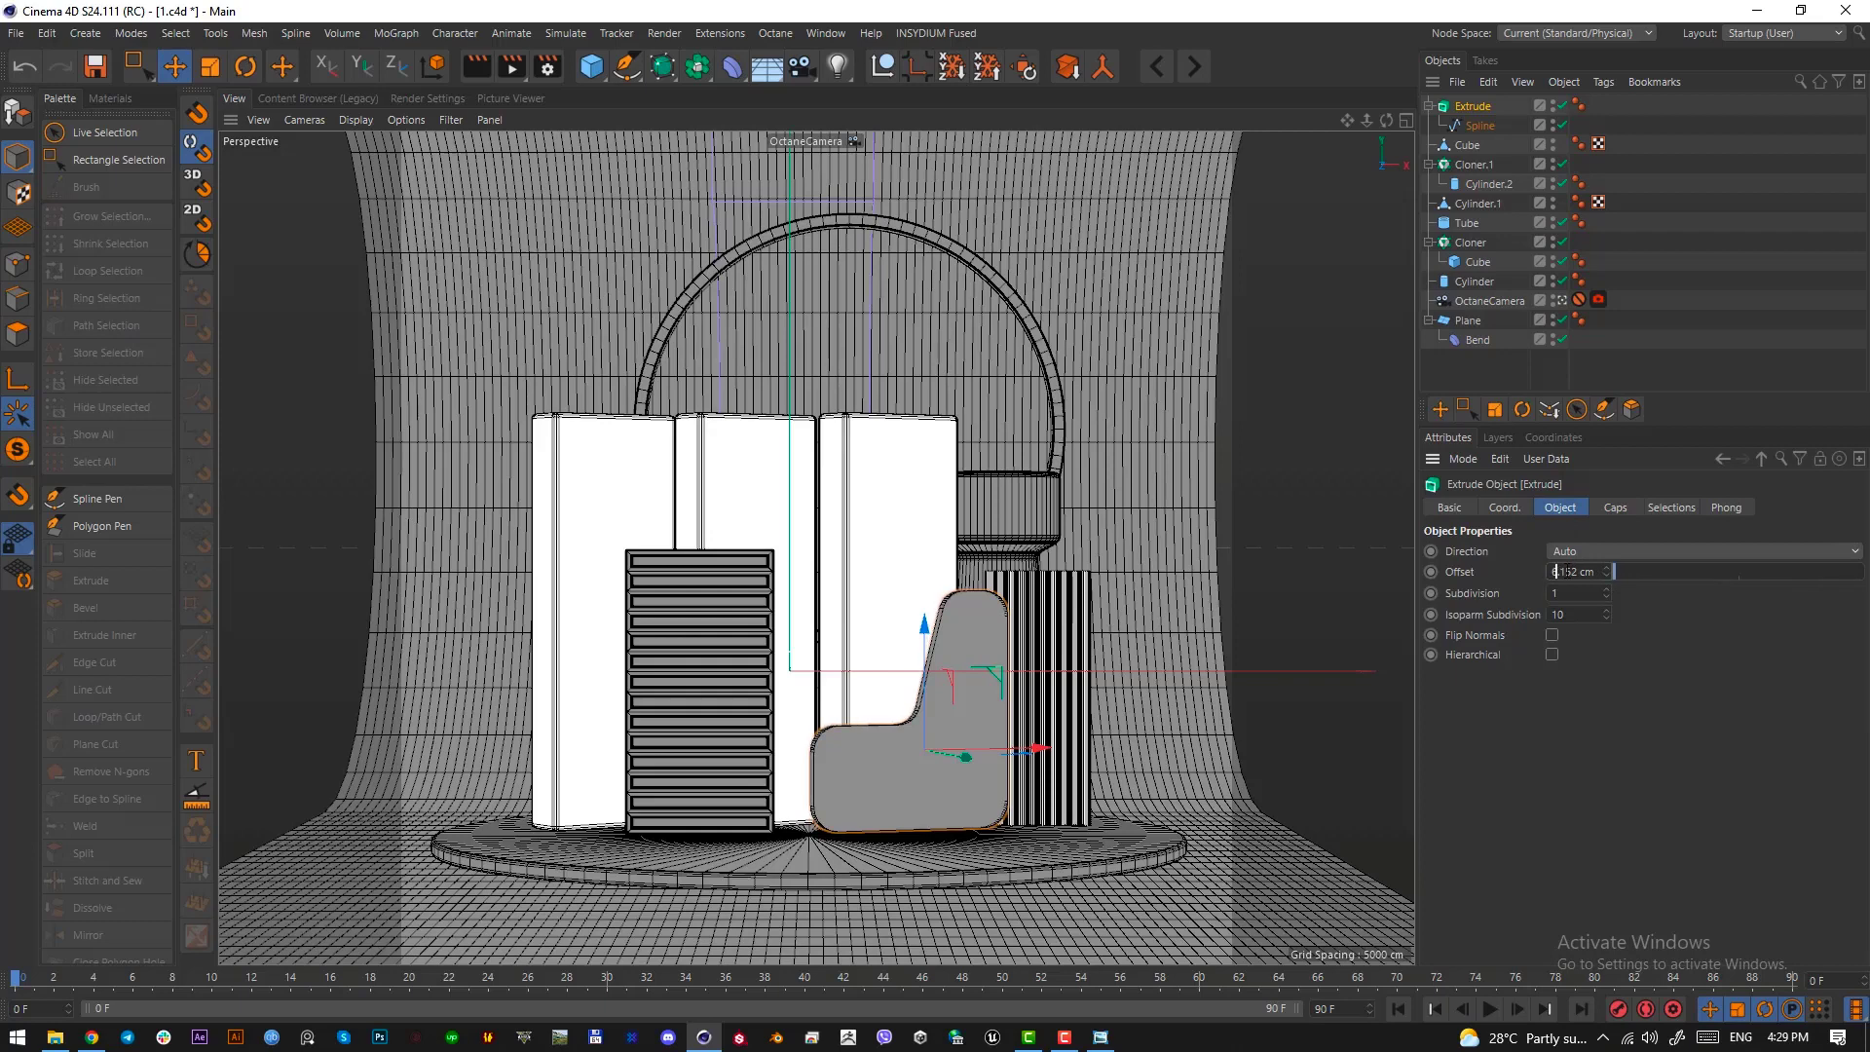
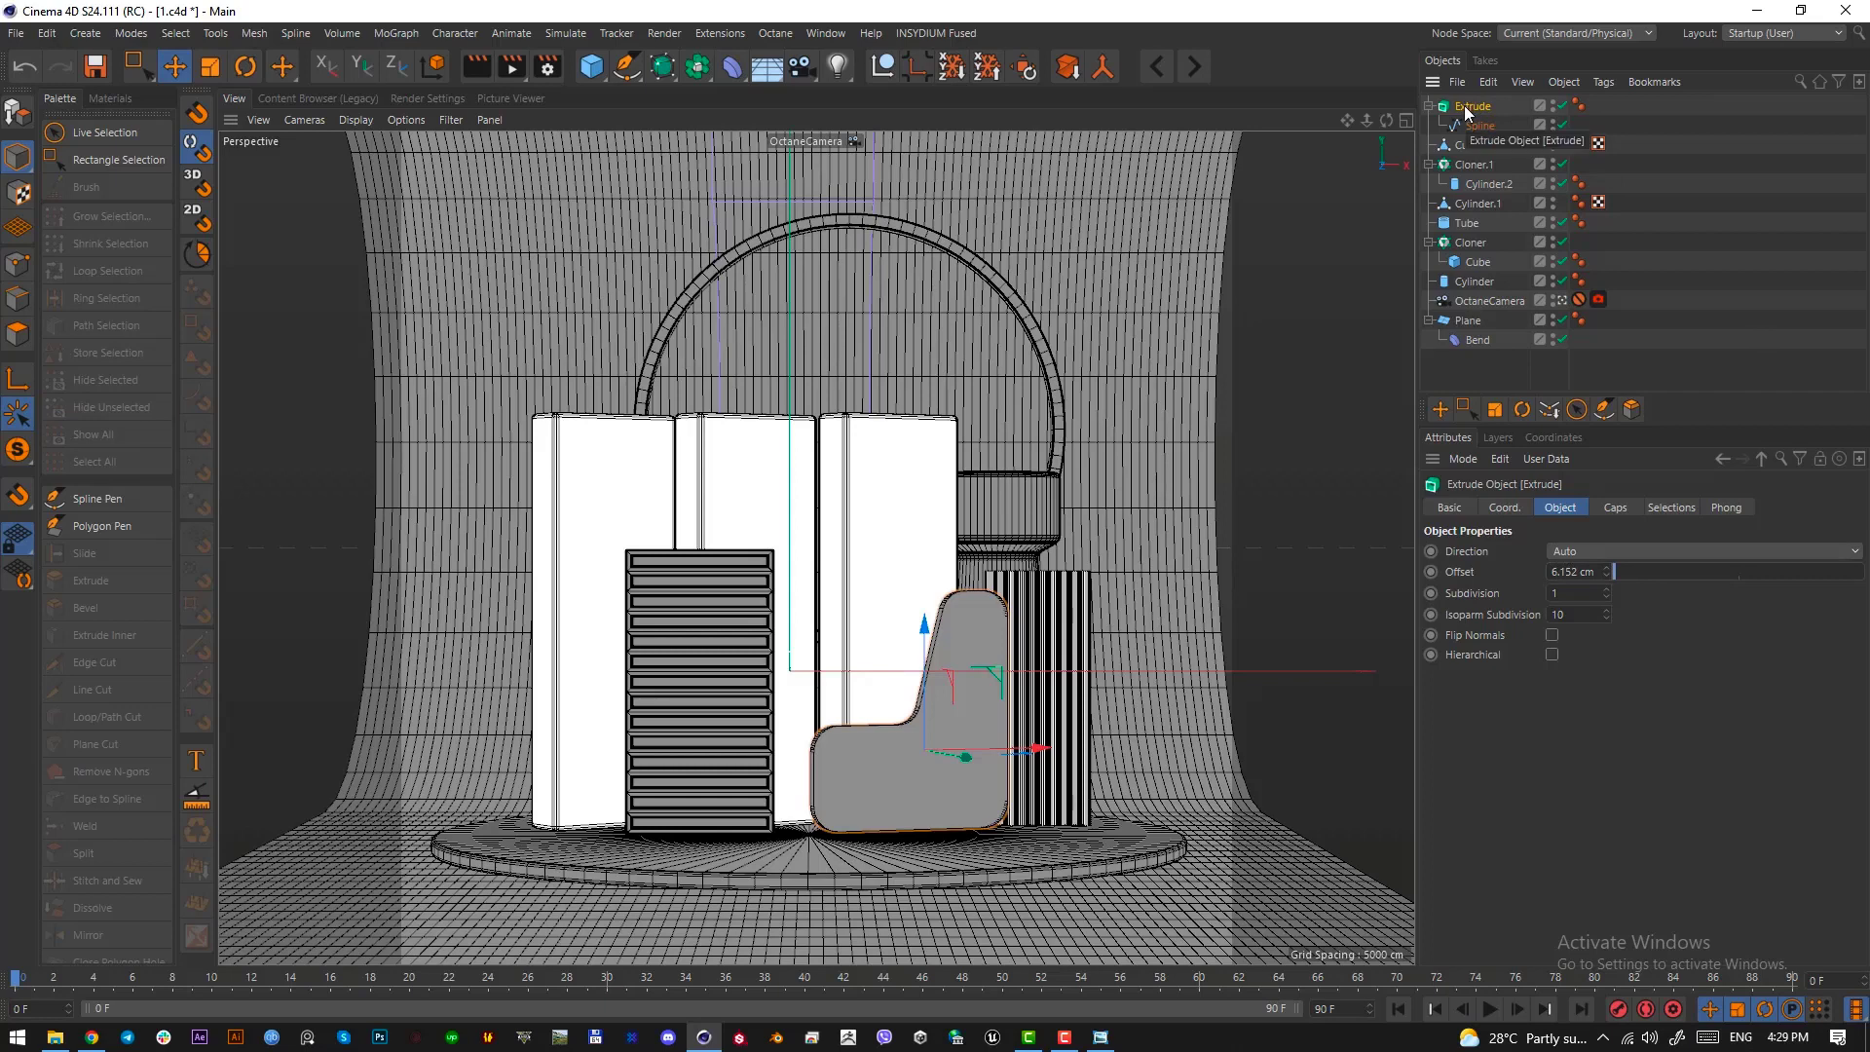
# Make the extruded wall editable, select its front face and inset it by 3 cm with Extrude Inner
pyautogui.press('c')
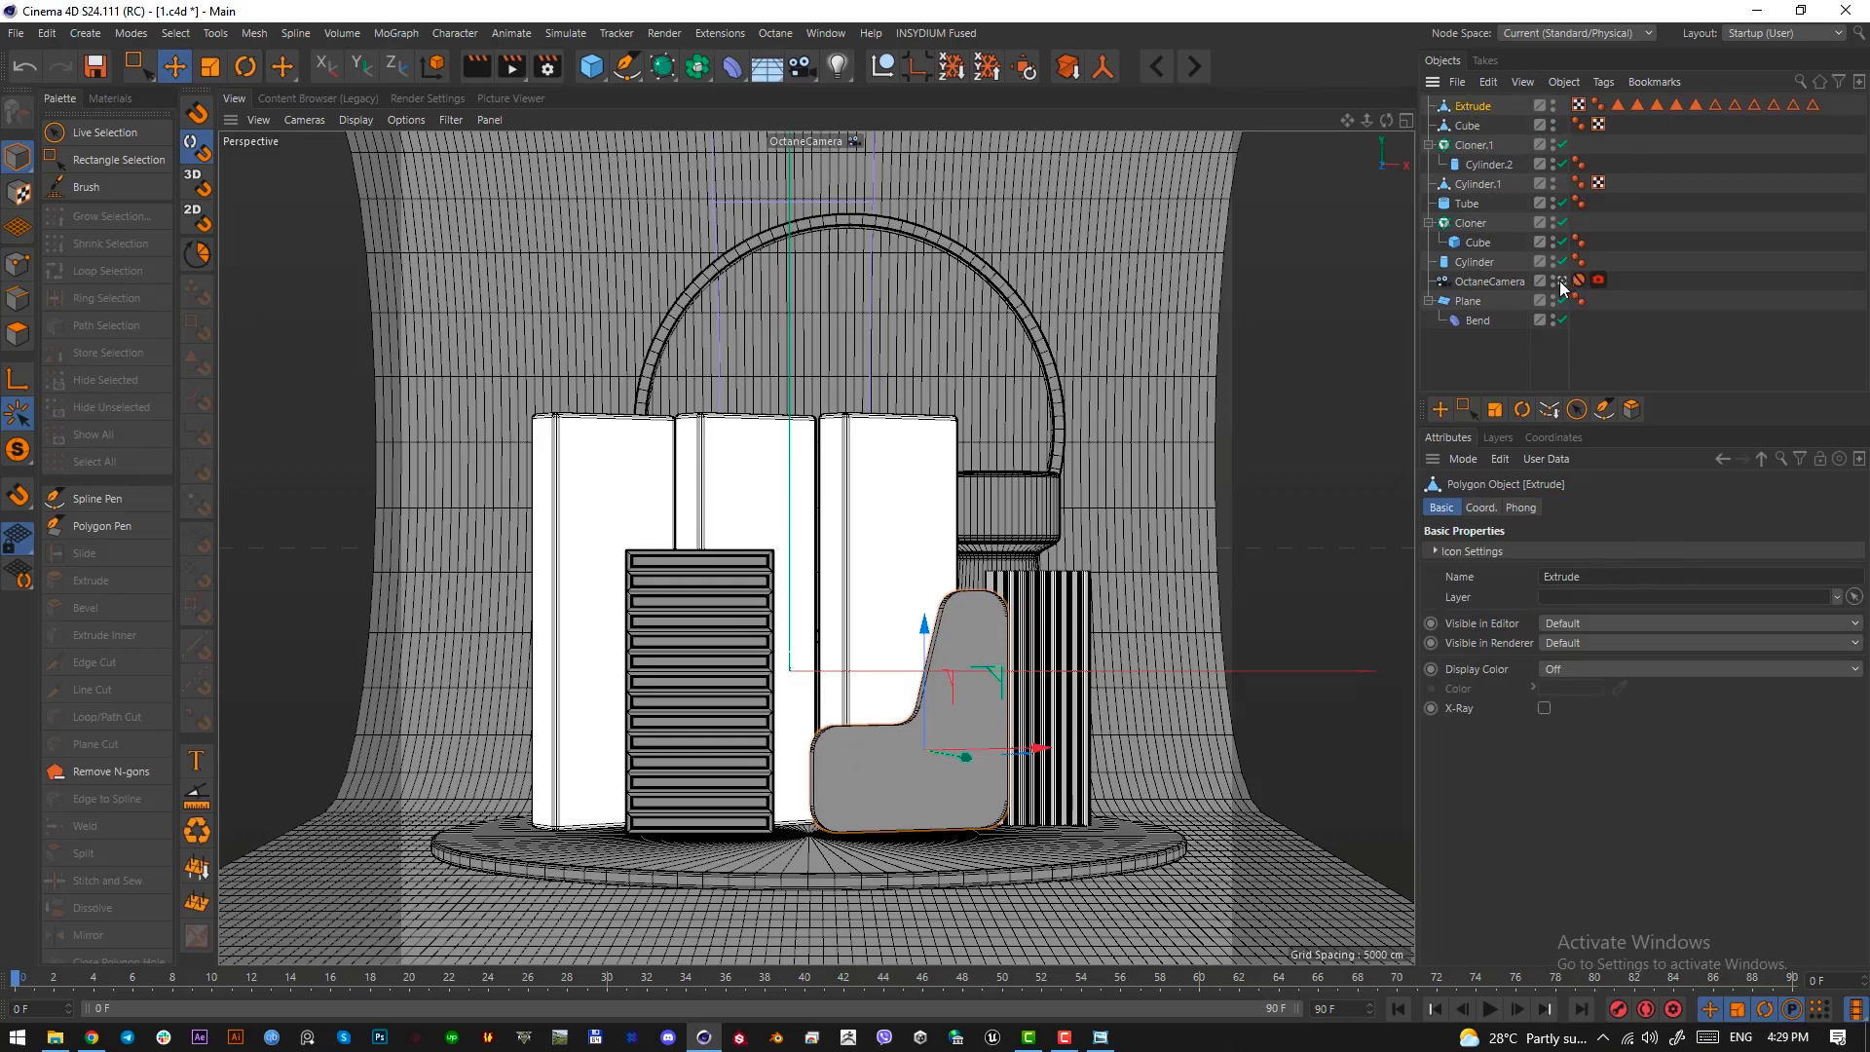
pyautogui.click(18, 334)
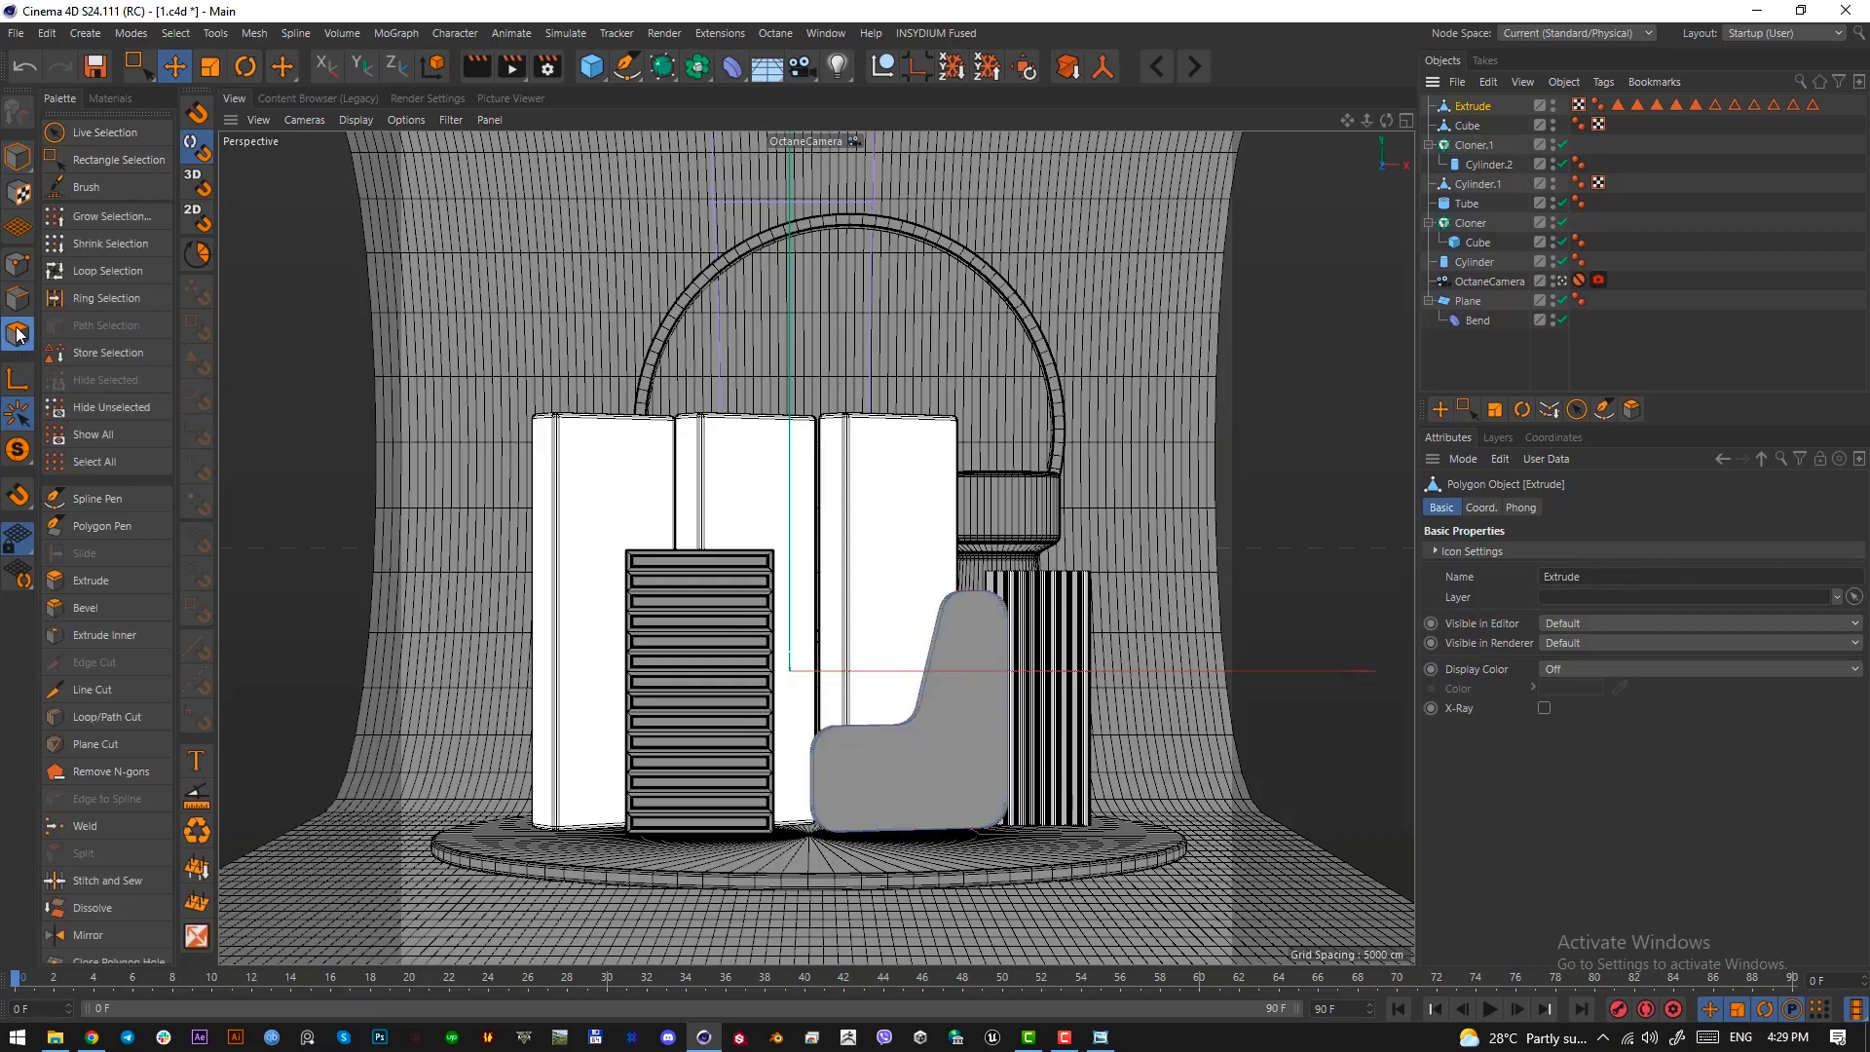
pyautogui.doubleClick(943, 768)
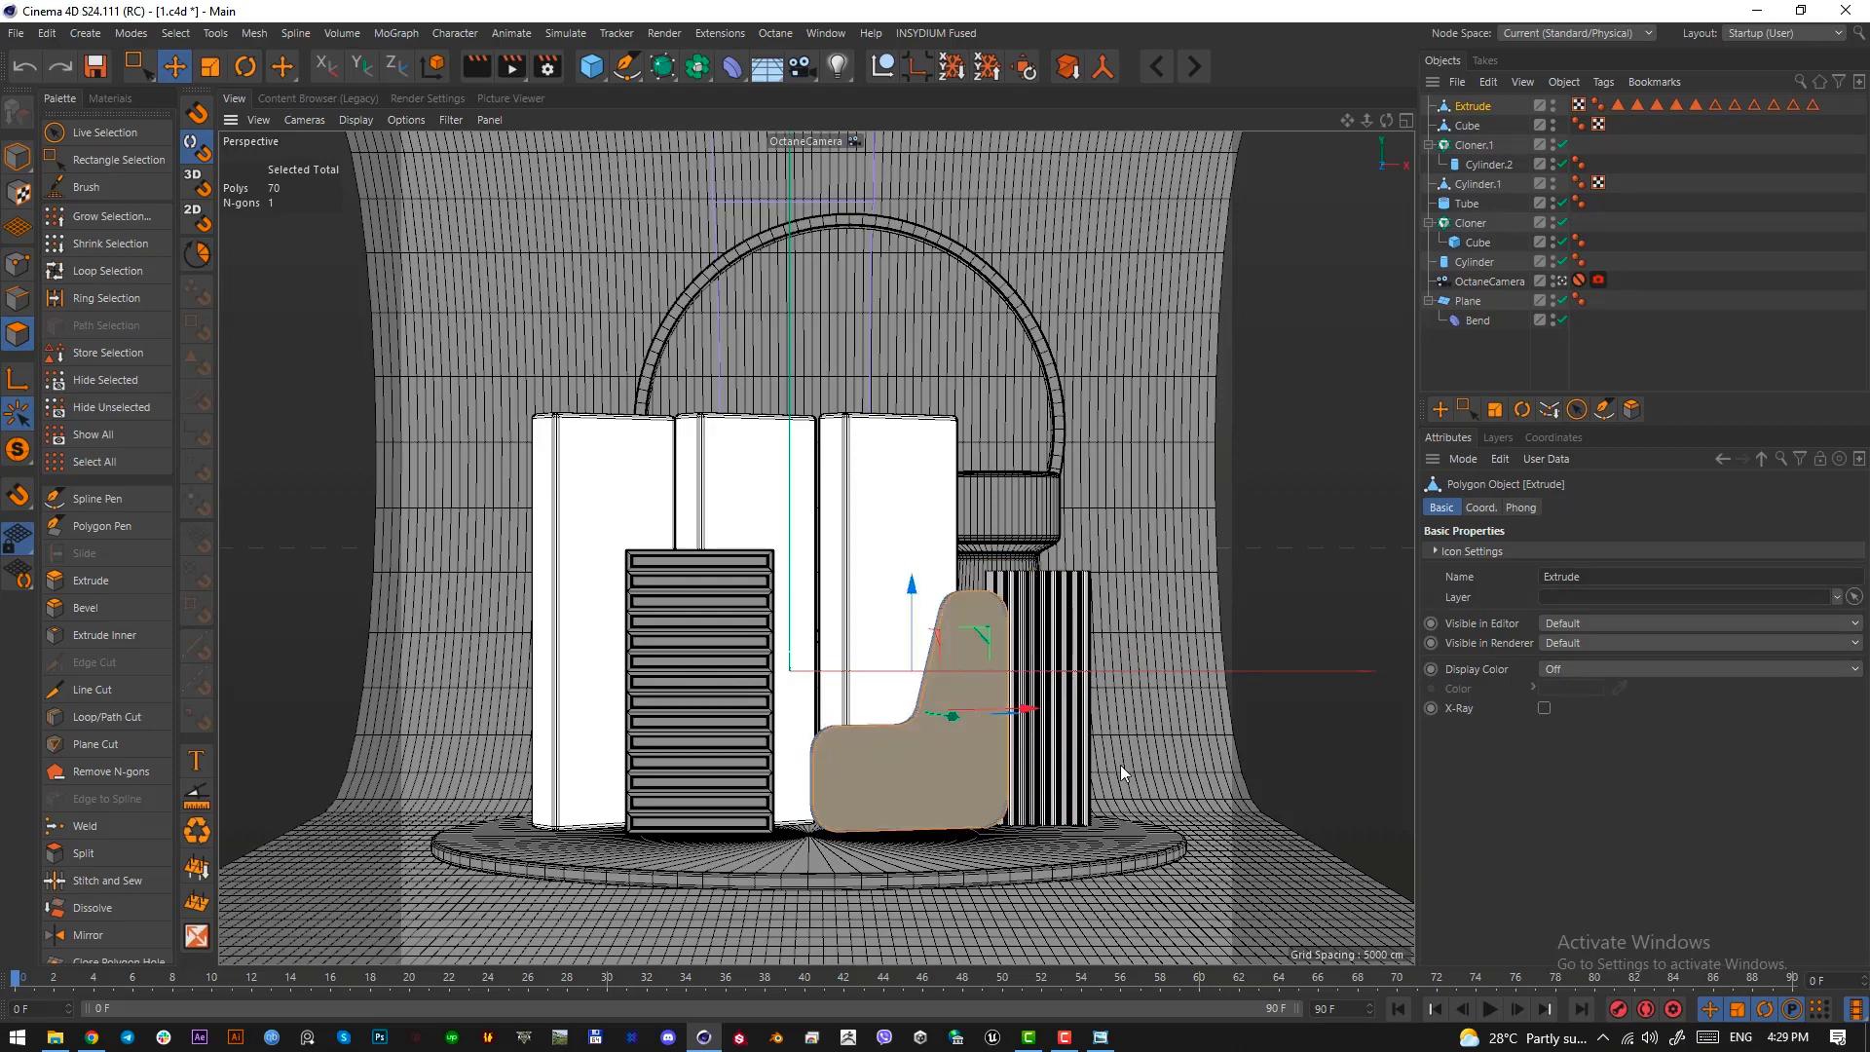
pyautogui.press('i')
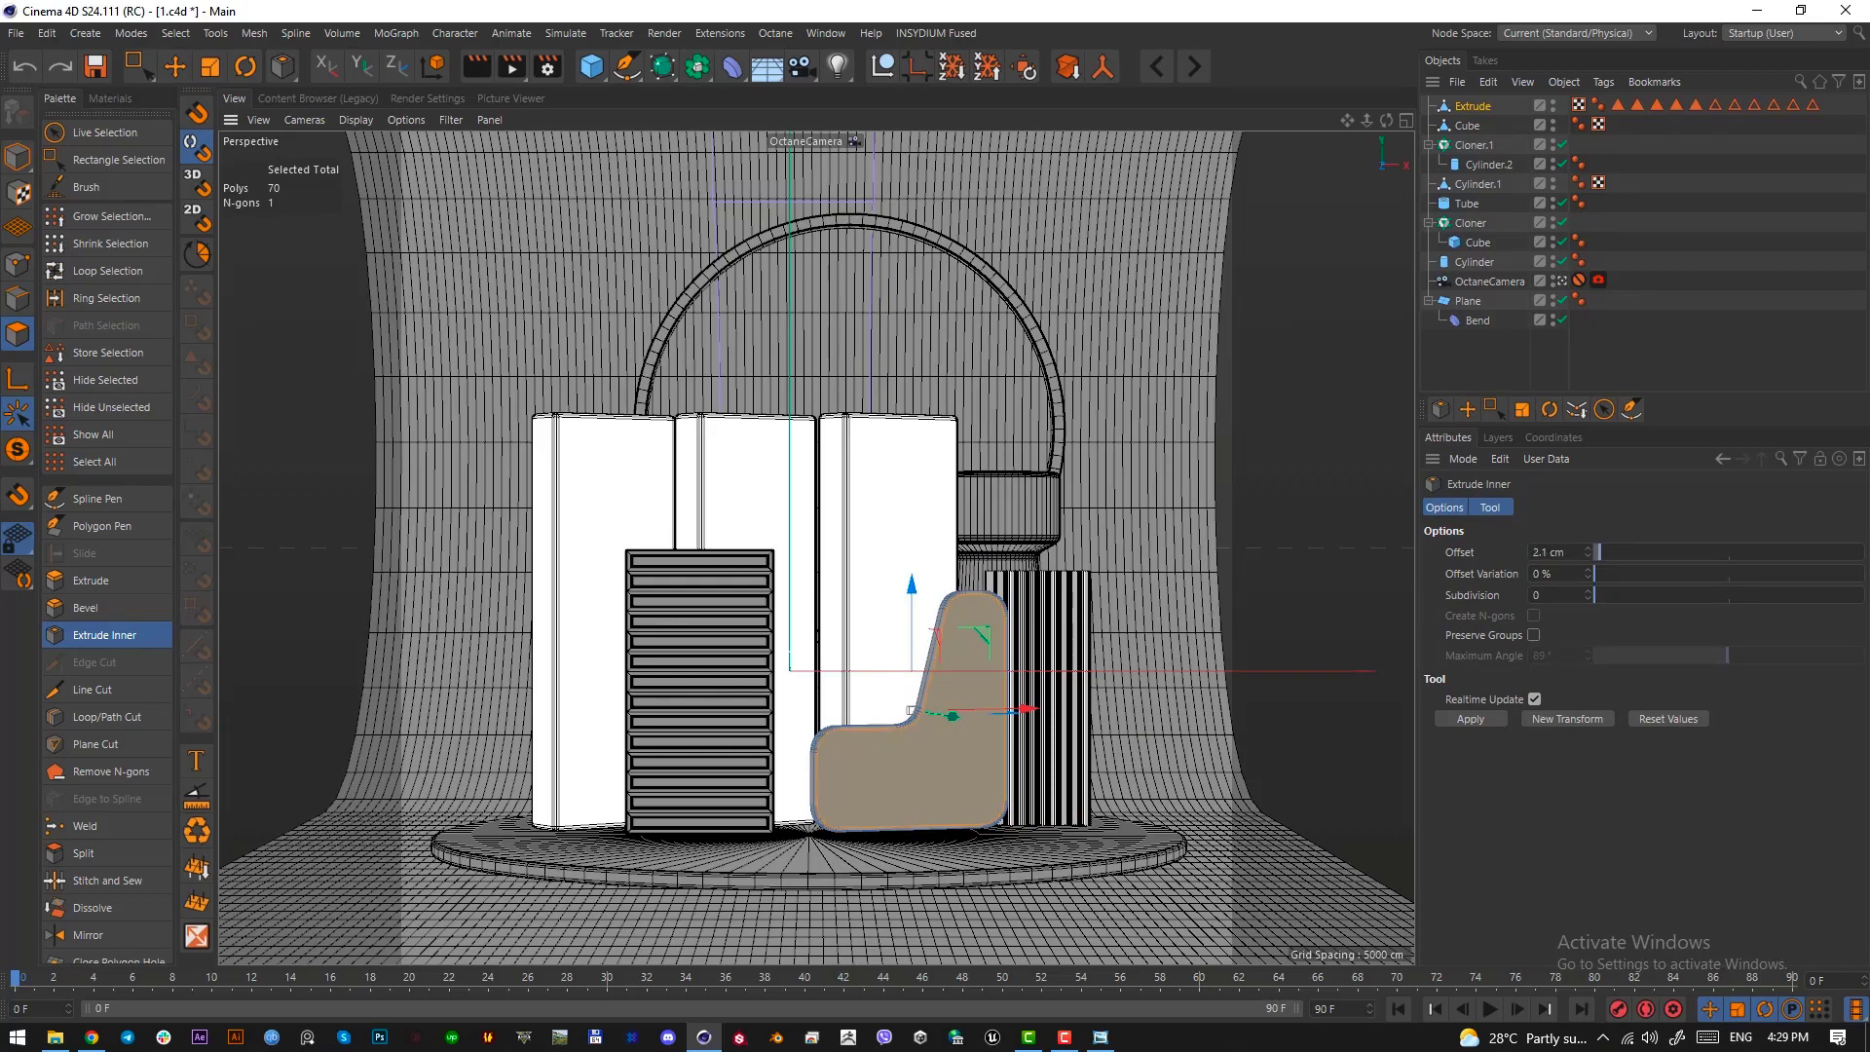
pyautogui.moveTo(935, 760)
pyautogui.mouseDown()
pyautogui.moveTo(963, 760)
pyautogui.moveTo(937, 759)
pyautogui.mouseUp()
pyautogui.hotkey('ctrl', 'z')
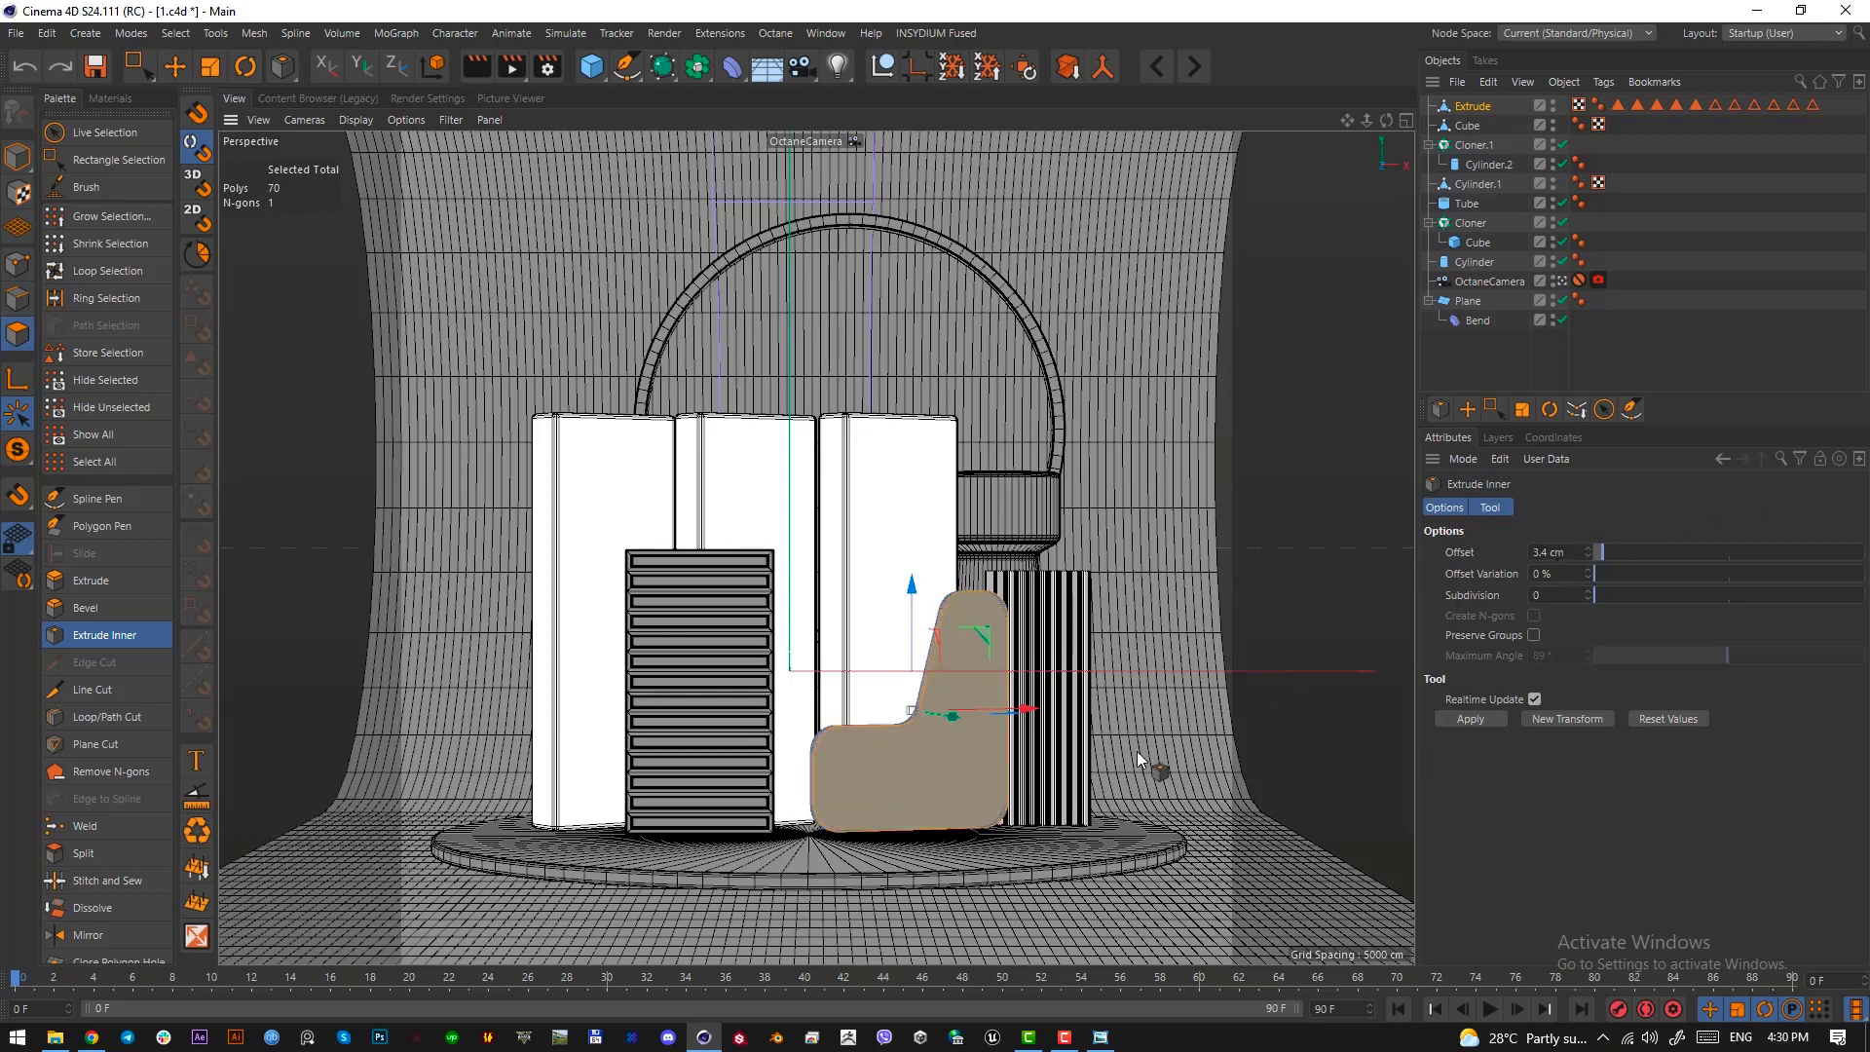
pyautogui.moveTo(1136, 751); pyautogui.dragTo(1108, 760)
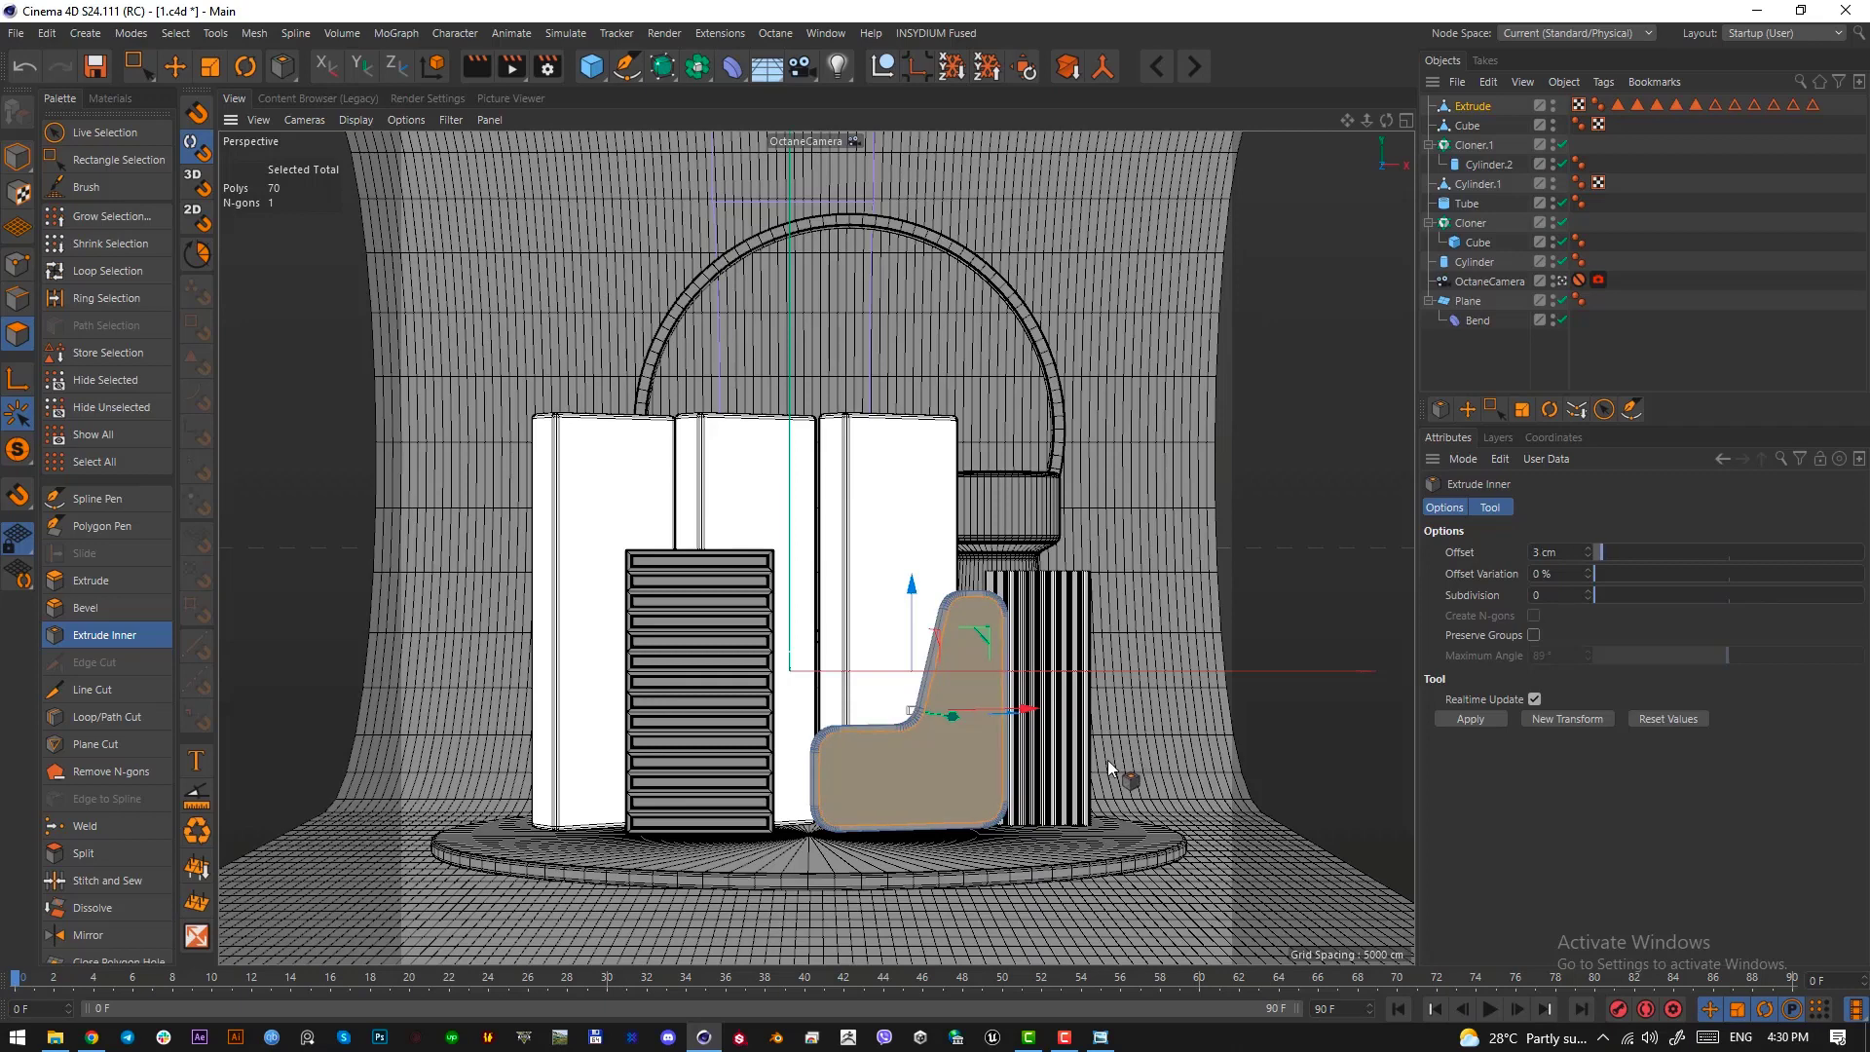
# Extrude the wall's inset front face outward by 3 cm
pyautogui.press('d')
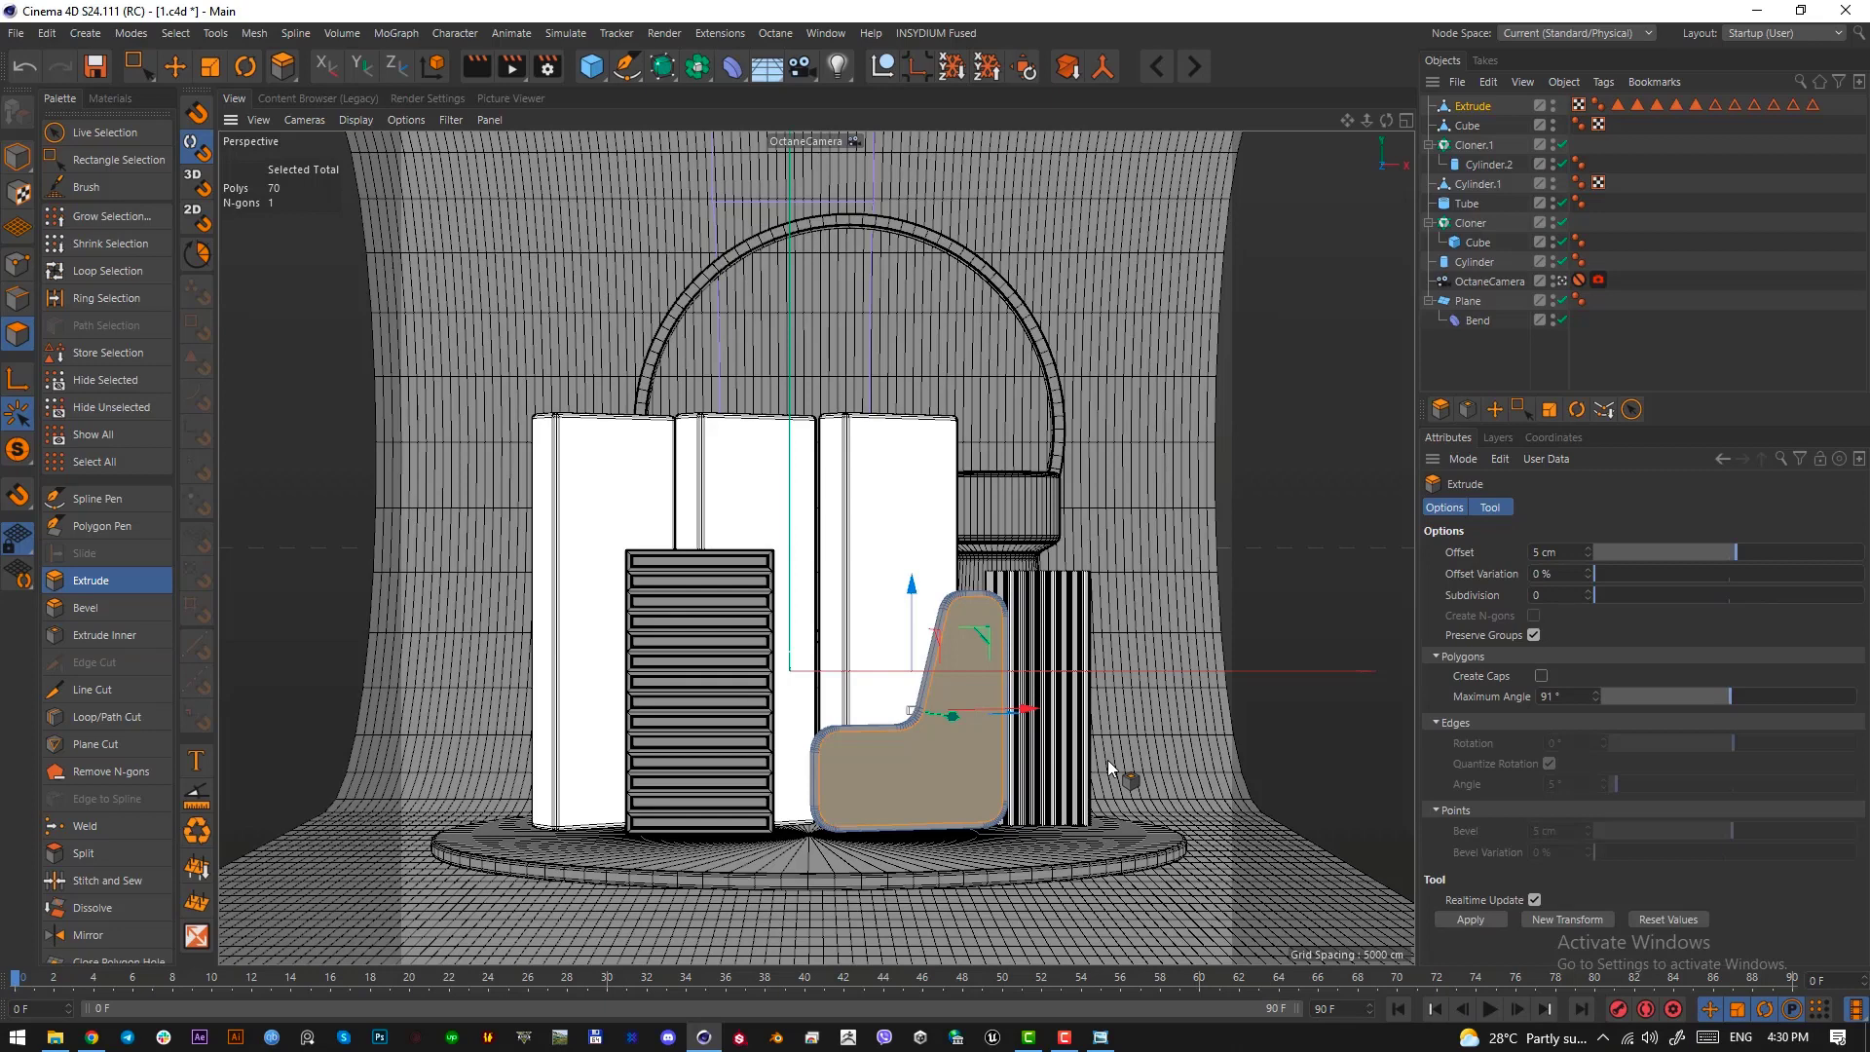
pyautogui.doubleClick(1554, 548)
pyautogui.write('3')
pyautogui.press('Return')
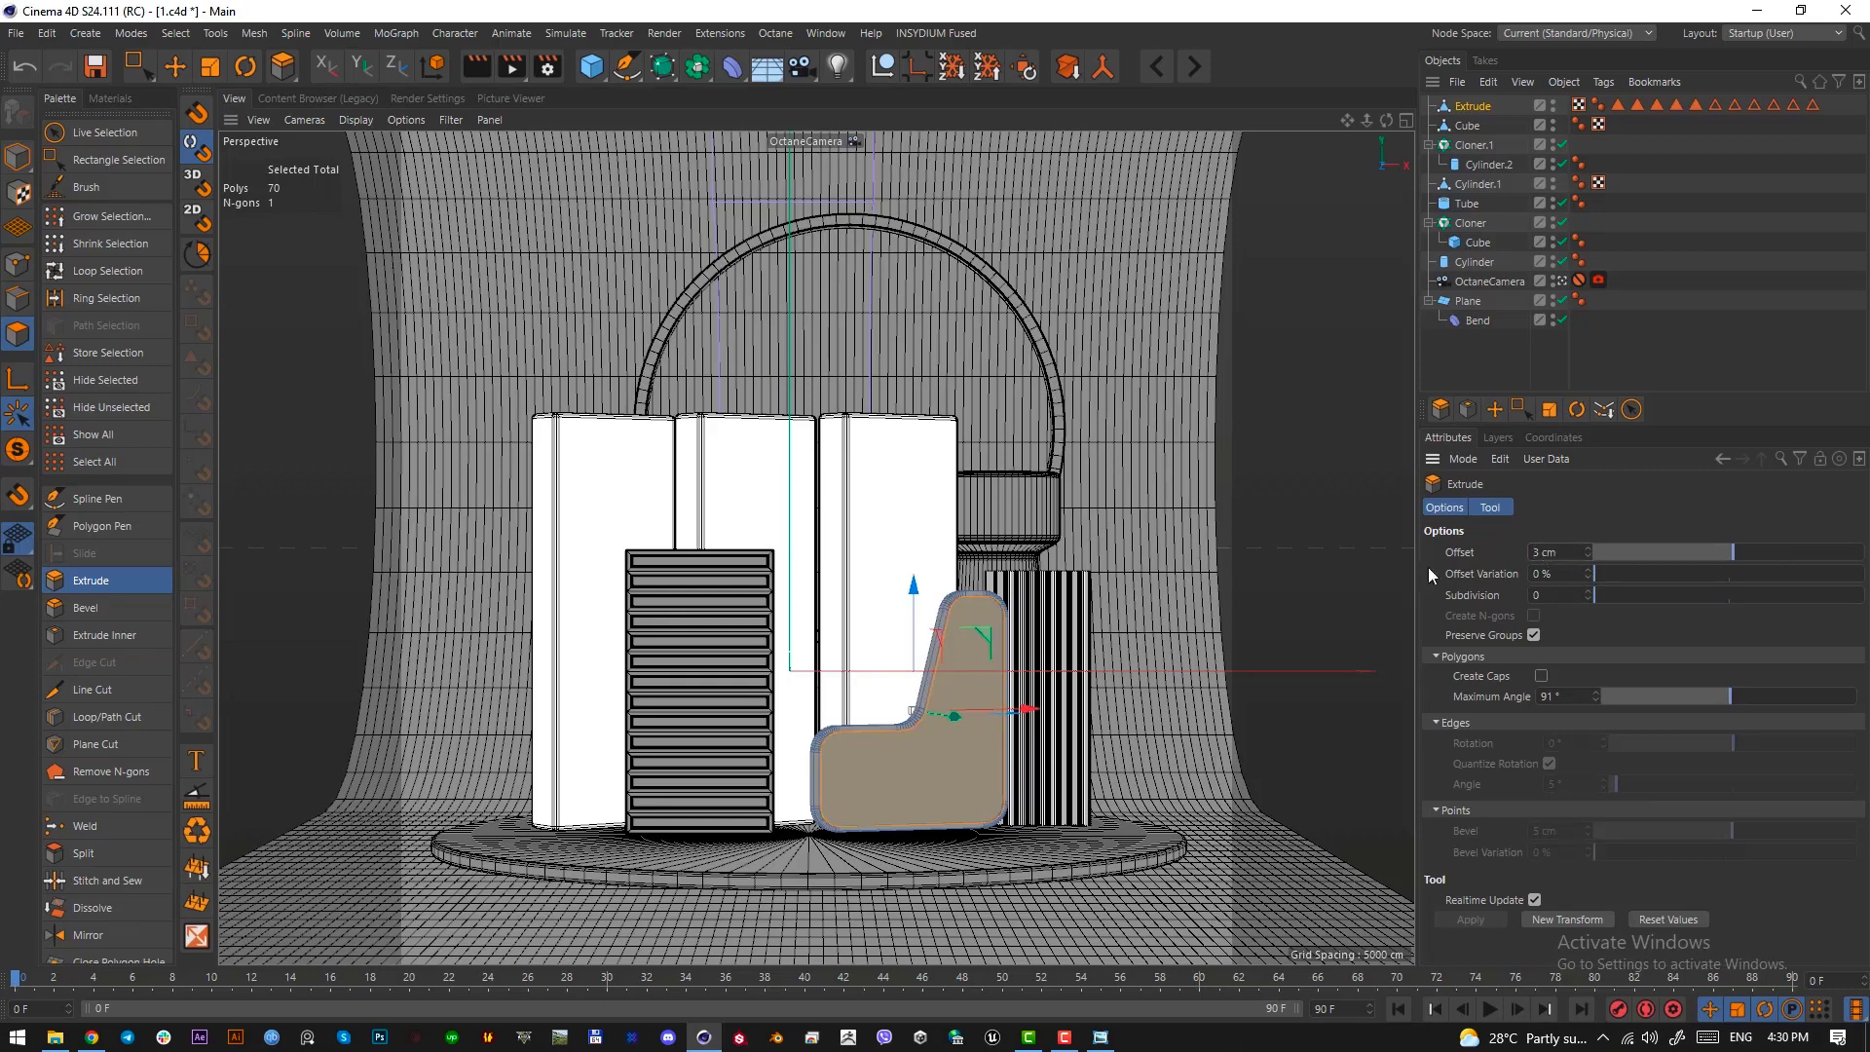
# Leave the camera view and give the front face a second step with another 3 cm inset and 3 cm extrusion
pyautogui.click(1564, 280)
pyautogui.keyDown('alt'); pyautogui.moveTo(959, 551); pyautogui.dragTo(930, 612); pyautogui.keyUp('alt')
pyautogui.keyDown('alt'); pyautogui.moveTo(957, 518); pyautogui.dragTo(1057, 511, button='right'); pyautogui.keyUp('alt')
pyautogui.keyDown('alt'); pyautogui.moveTo(916, 506); pyautogui.dragTo(886, 616); pyautogui.keyUp('alt')
pyautogui.keyDown('alt'); pyautogui.moveTo(831, 634); pyautogui.dragTo(904, 639, button='right'); pyautogui.keyUp('alt')
pyautogui.keyDown('alt'); pyautogui.moveTo(894, 639); pyautogui.dragTo(988, 500); pyautogui.keyUp('alt')
pyautogui.keyDown('alt'); pyautogui.moveTo(886, 694); pyautogui.dragTo(814, 683, button='right'); pyautogui.keyUp('alt')
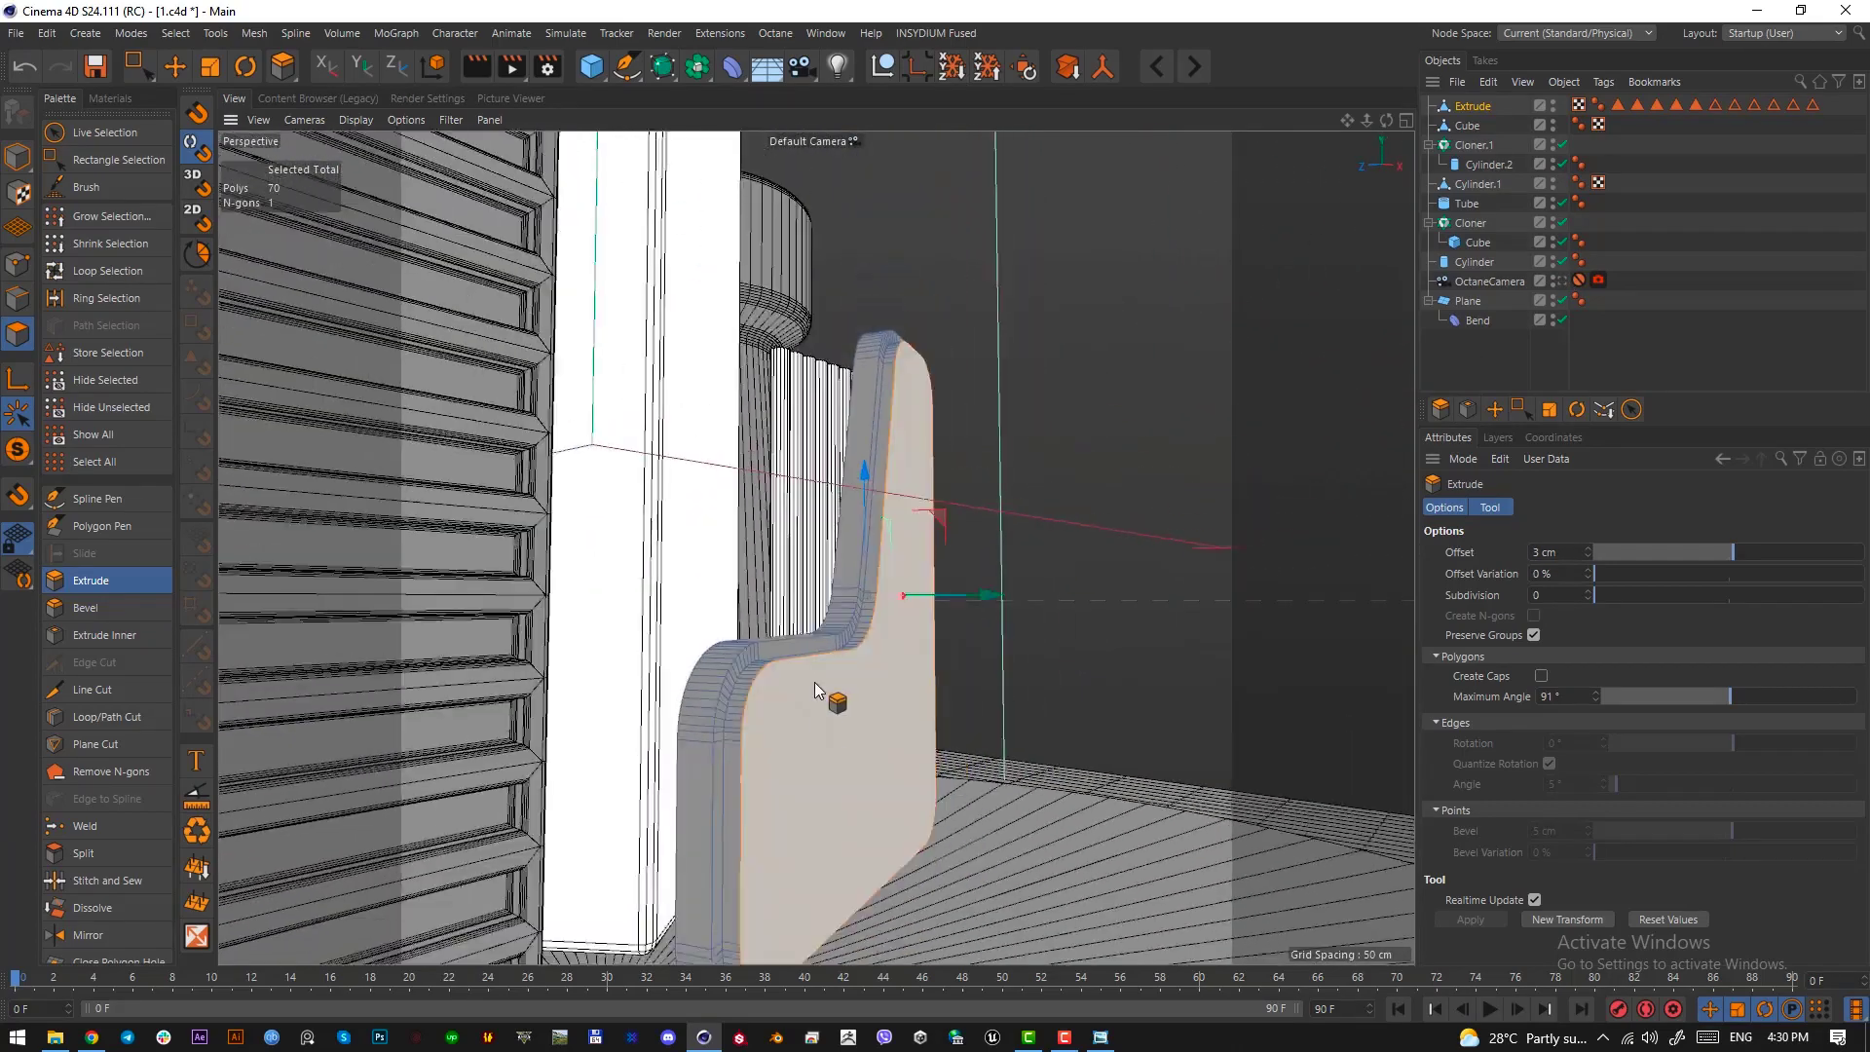
pyautogui.keyDown('alt'); pyautogui.moveTo(814, 681); pyautogui.dragTo(781, 548, button='middle'); pyautogui.keyUp('alt')
pyautogui.keyDown('alt'); pyautogui.moveTo(751, 571); pyautogui.dragTo(688, 594); pyautogui.keyUp('alt')
pyautogui.keyDown('alt'); pyautogui.moveTo(804, 559); pyautogui.dragTo(765, 563); pyautogui.keyUp('alt')
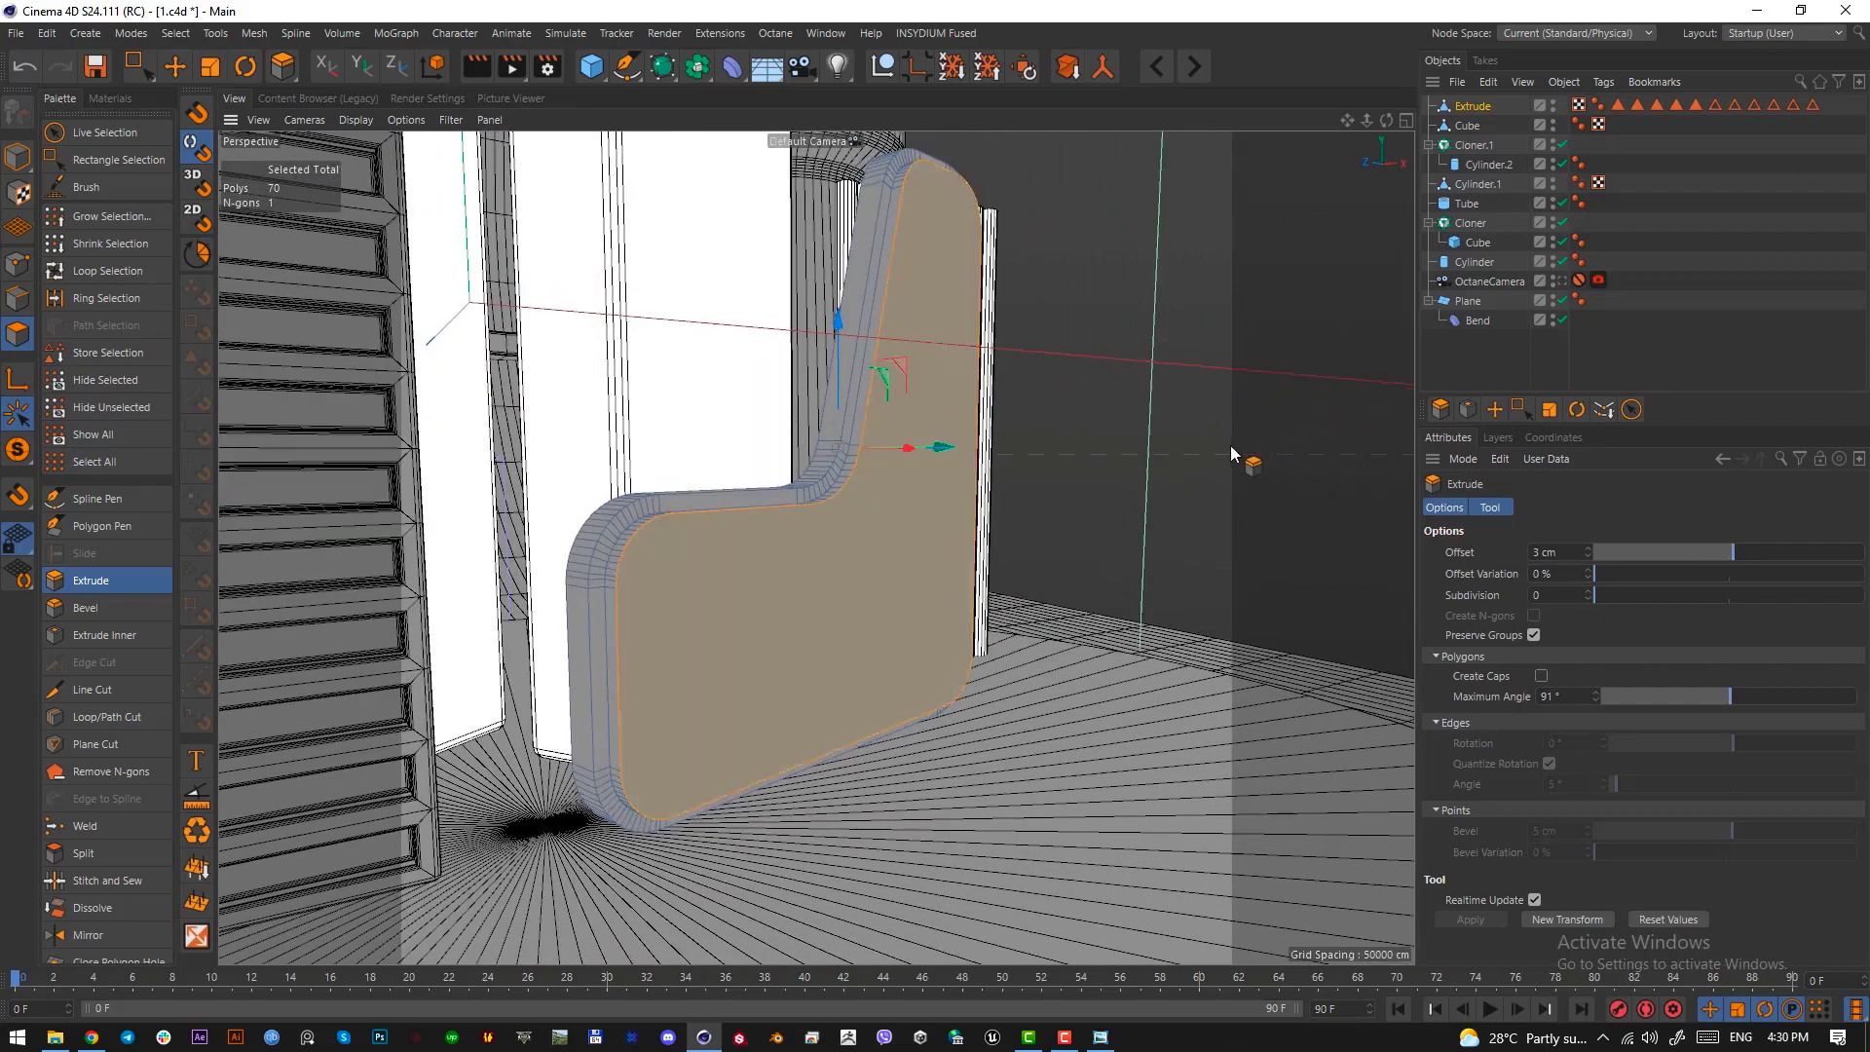
pyautogui.press('i')
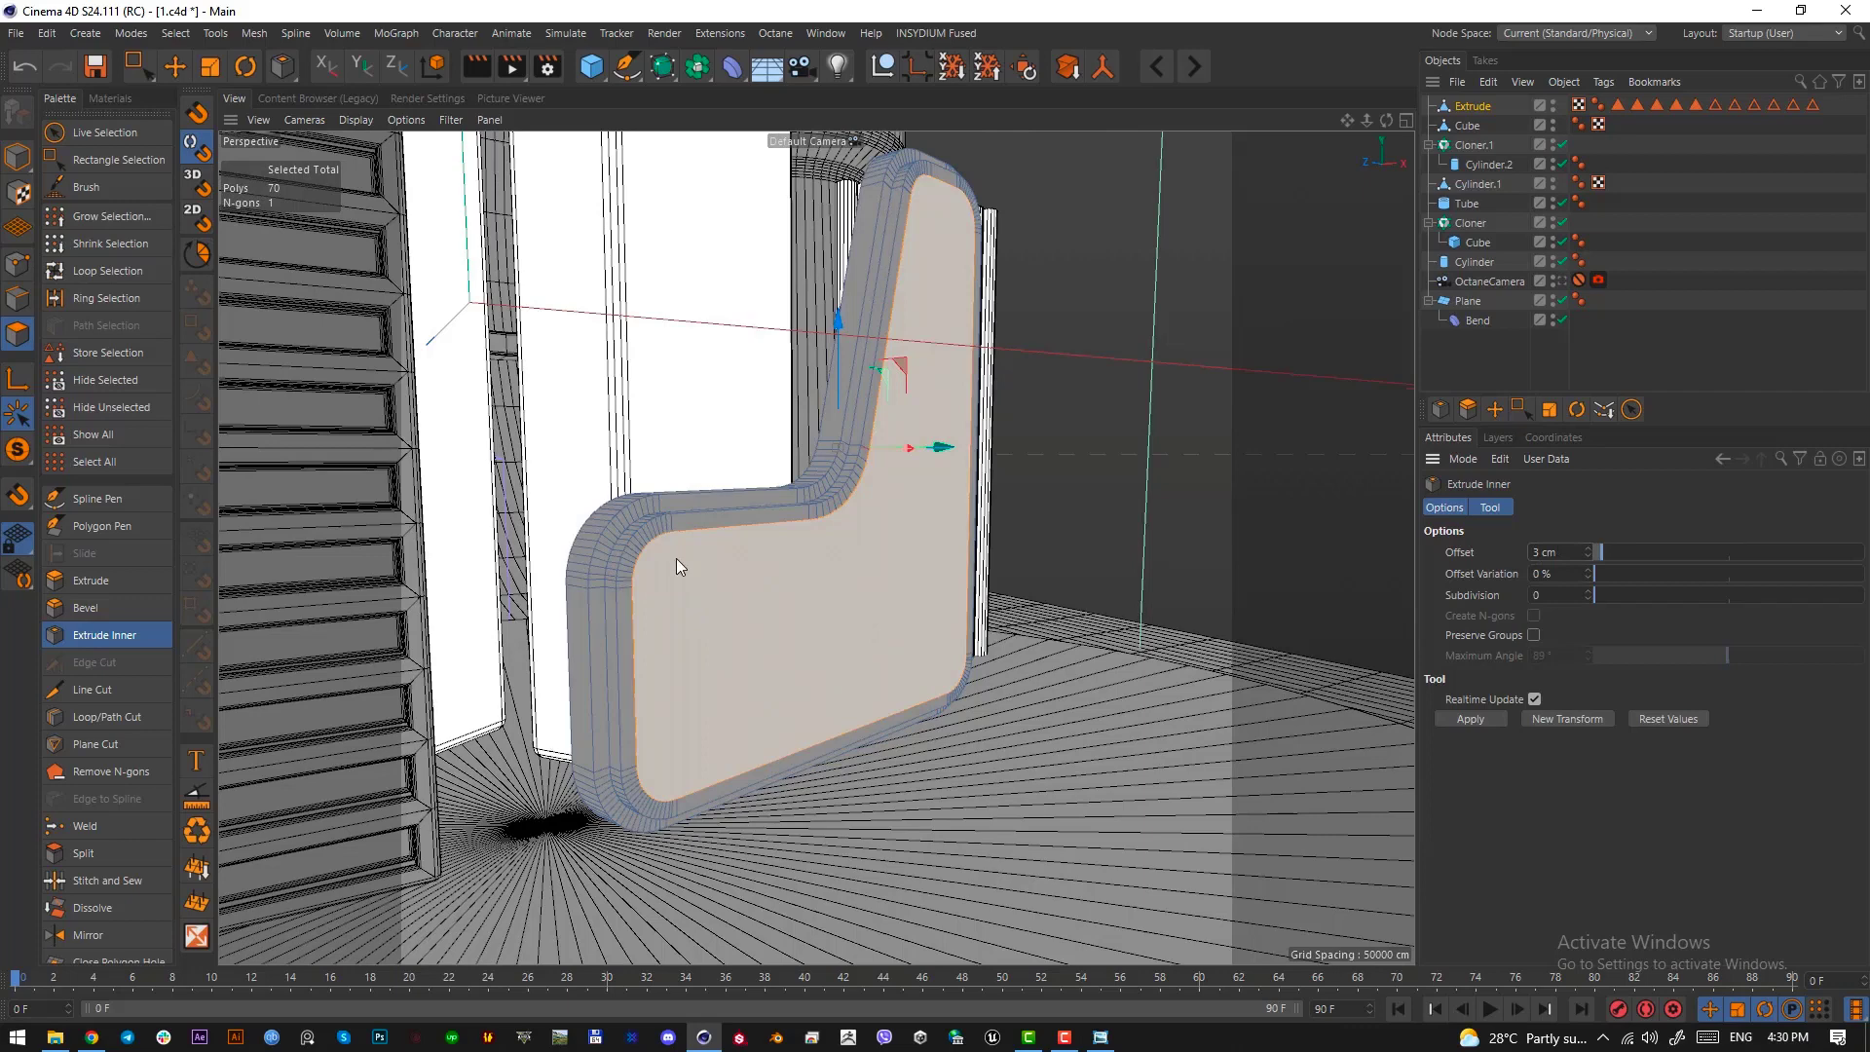
pyautogui.press('d')
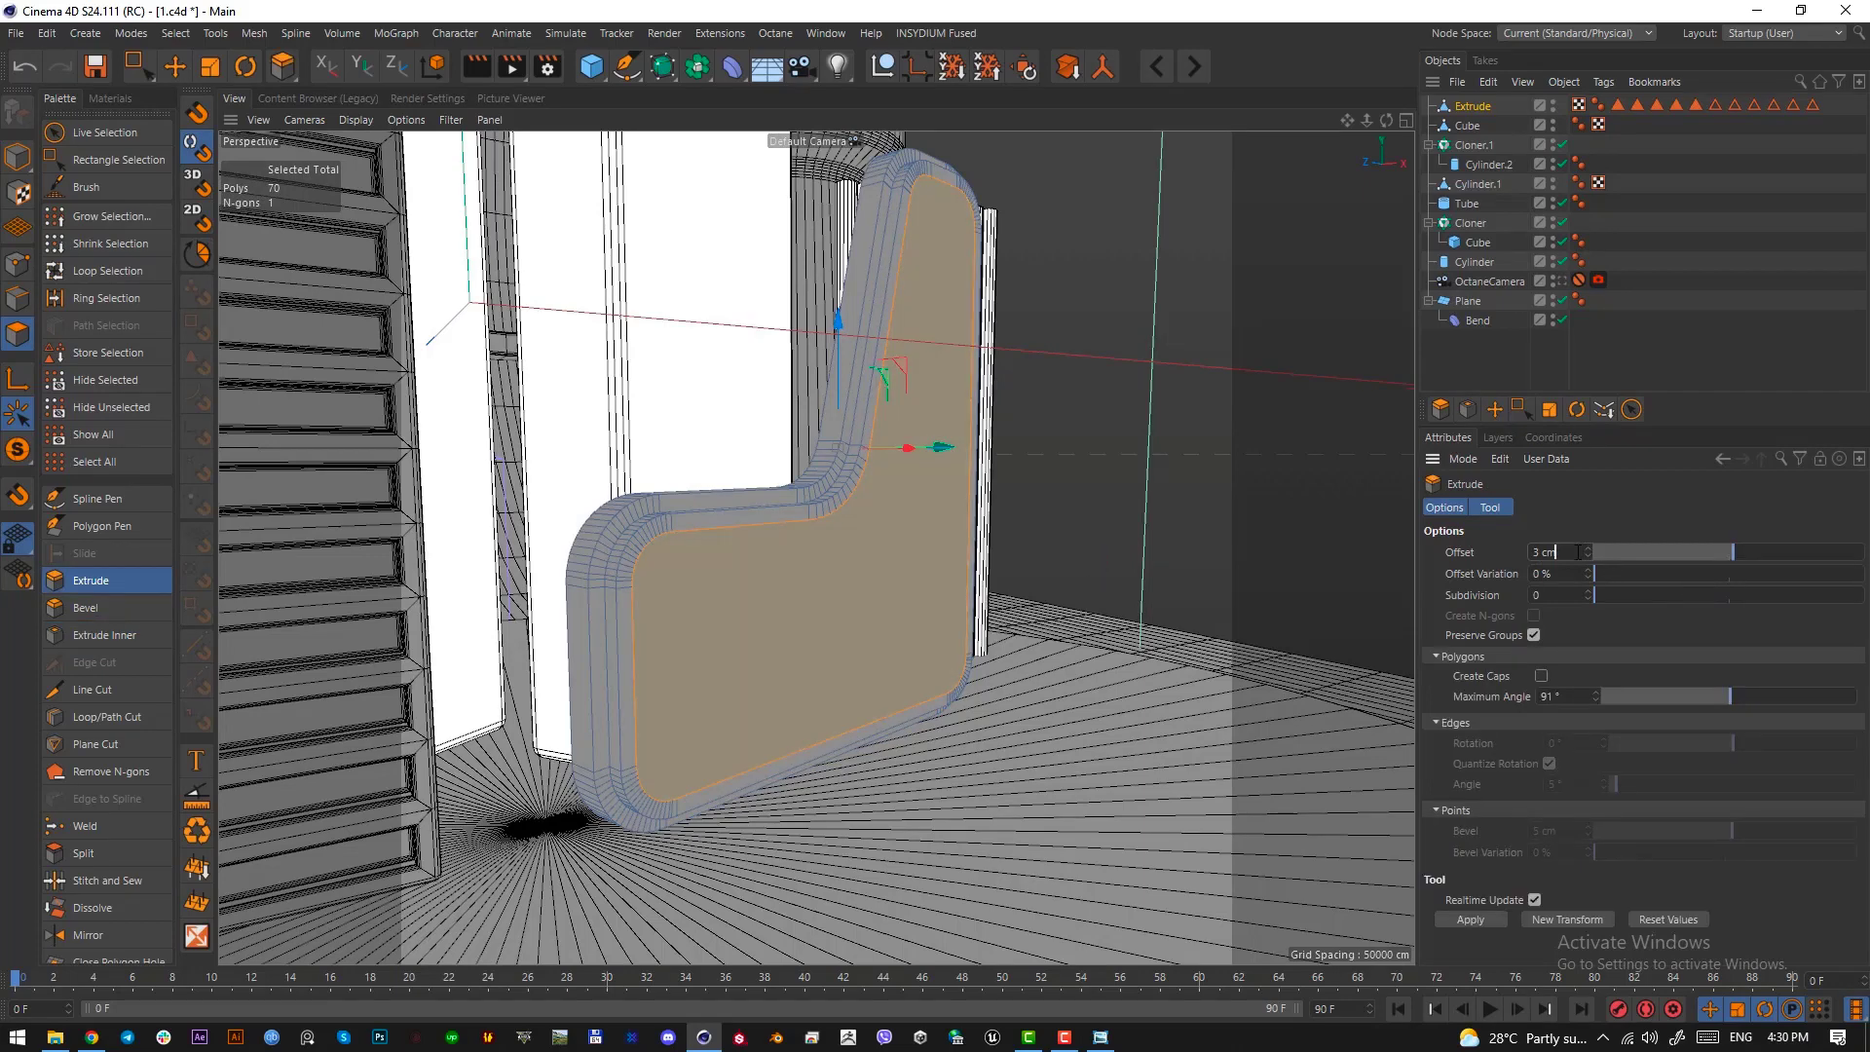
pyautogui.press('Return')
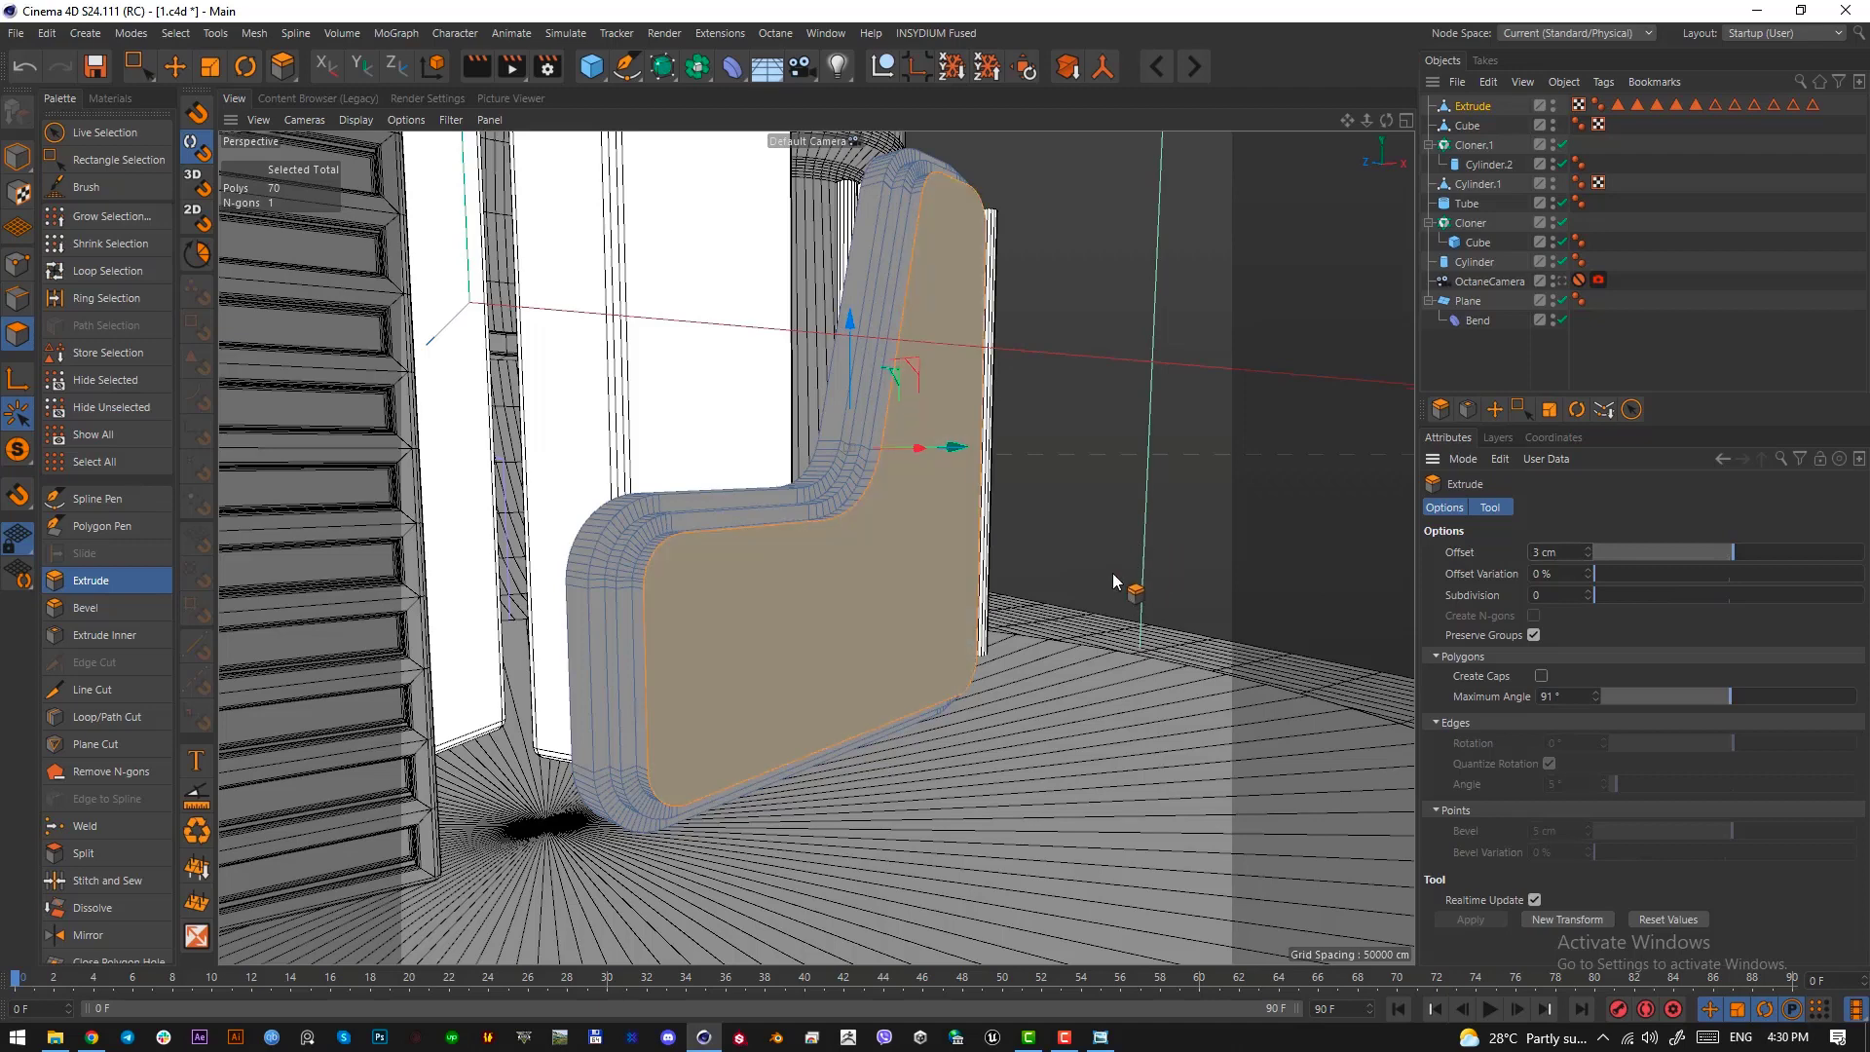
# Loop-select the stepped edge loops running around the front outline of the wall in Edges mode
pyautogui.click(22, 300)
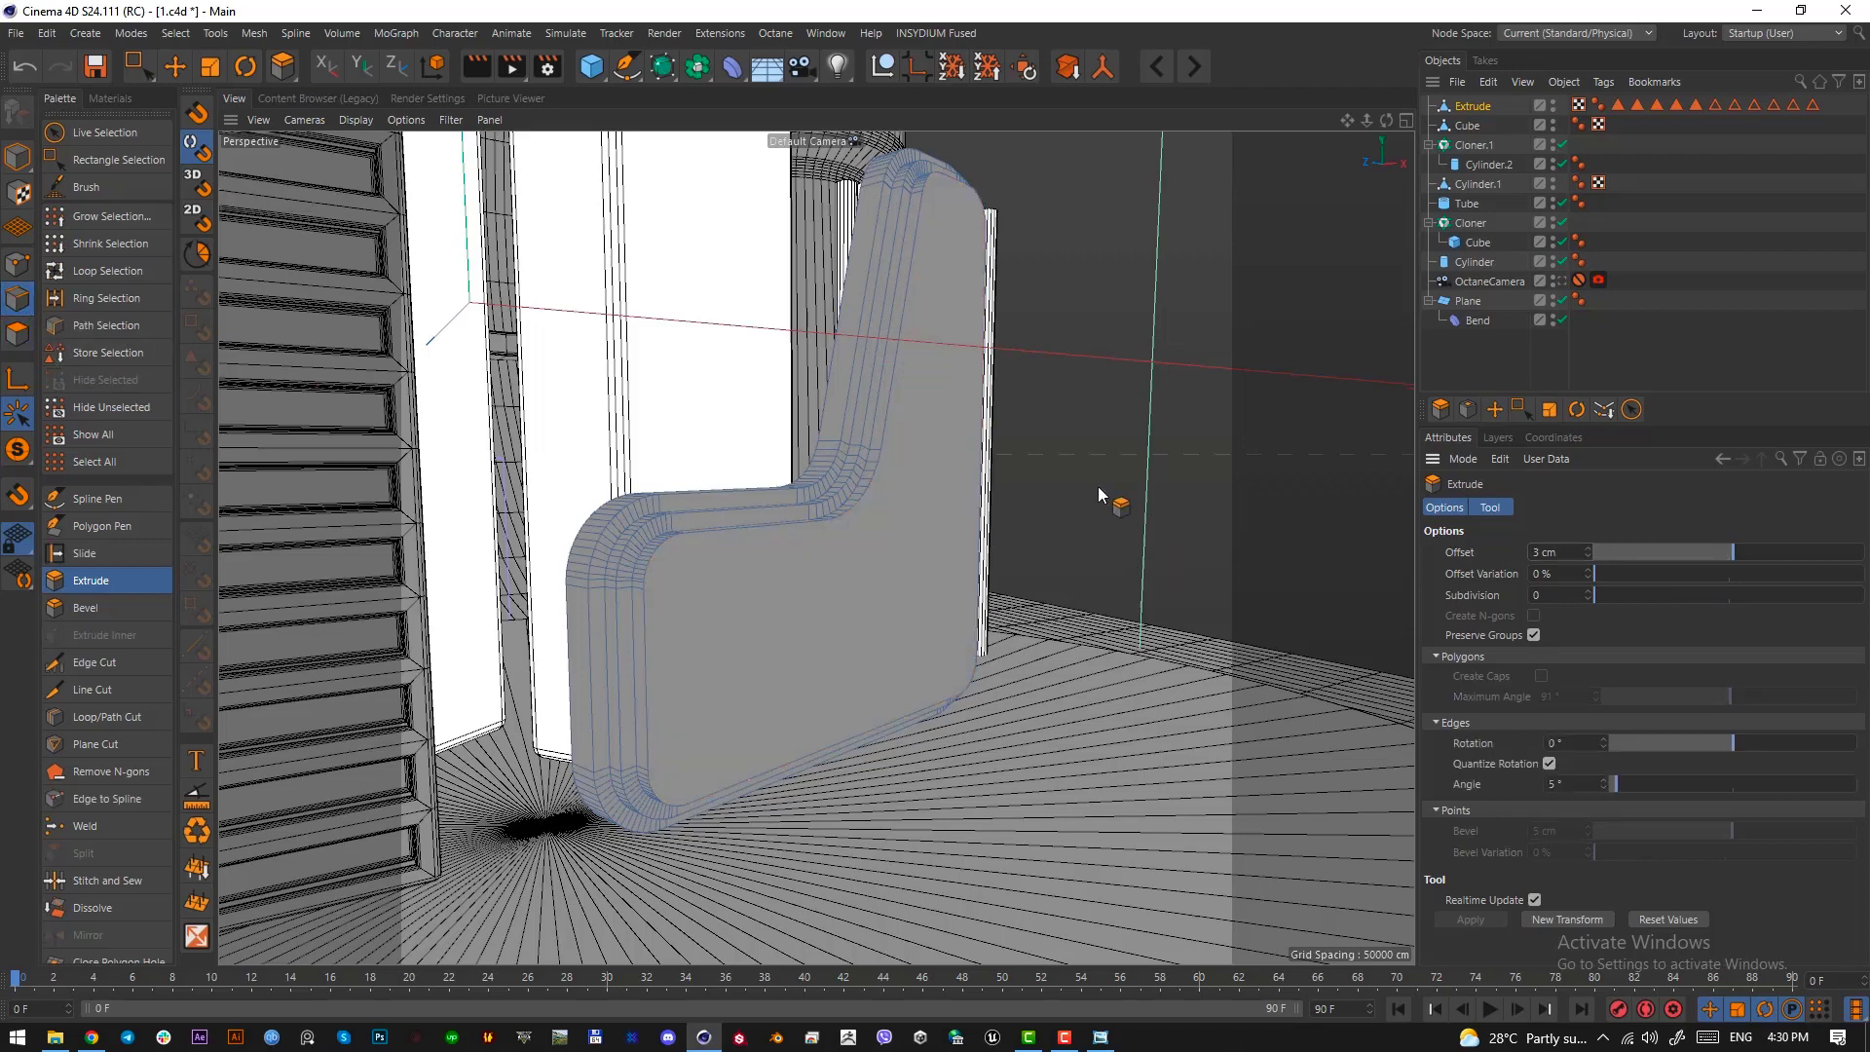
pyautogui.press('u')
pyautogui.press('l')
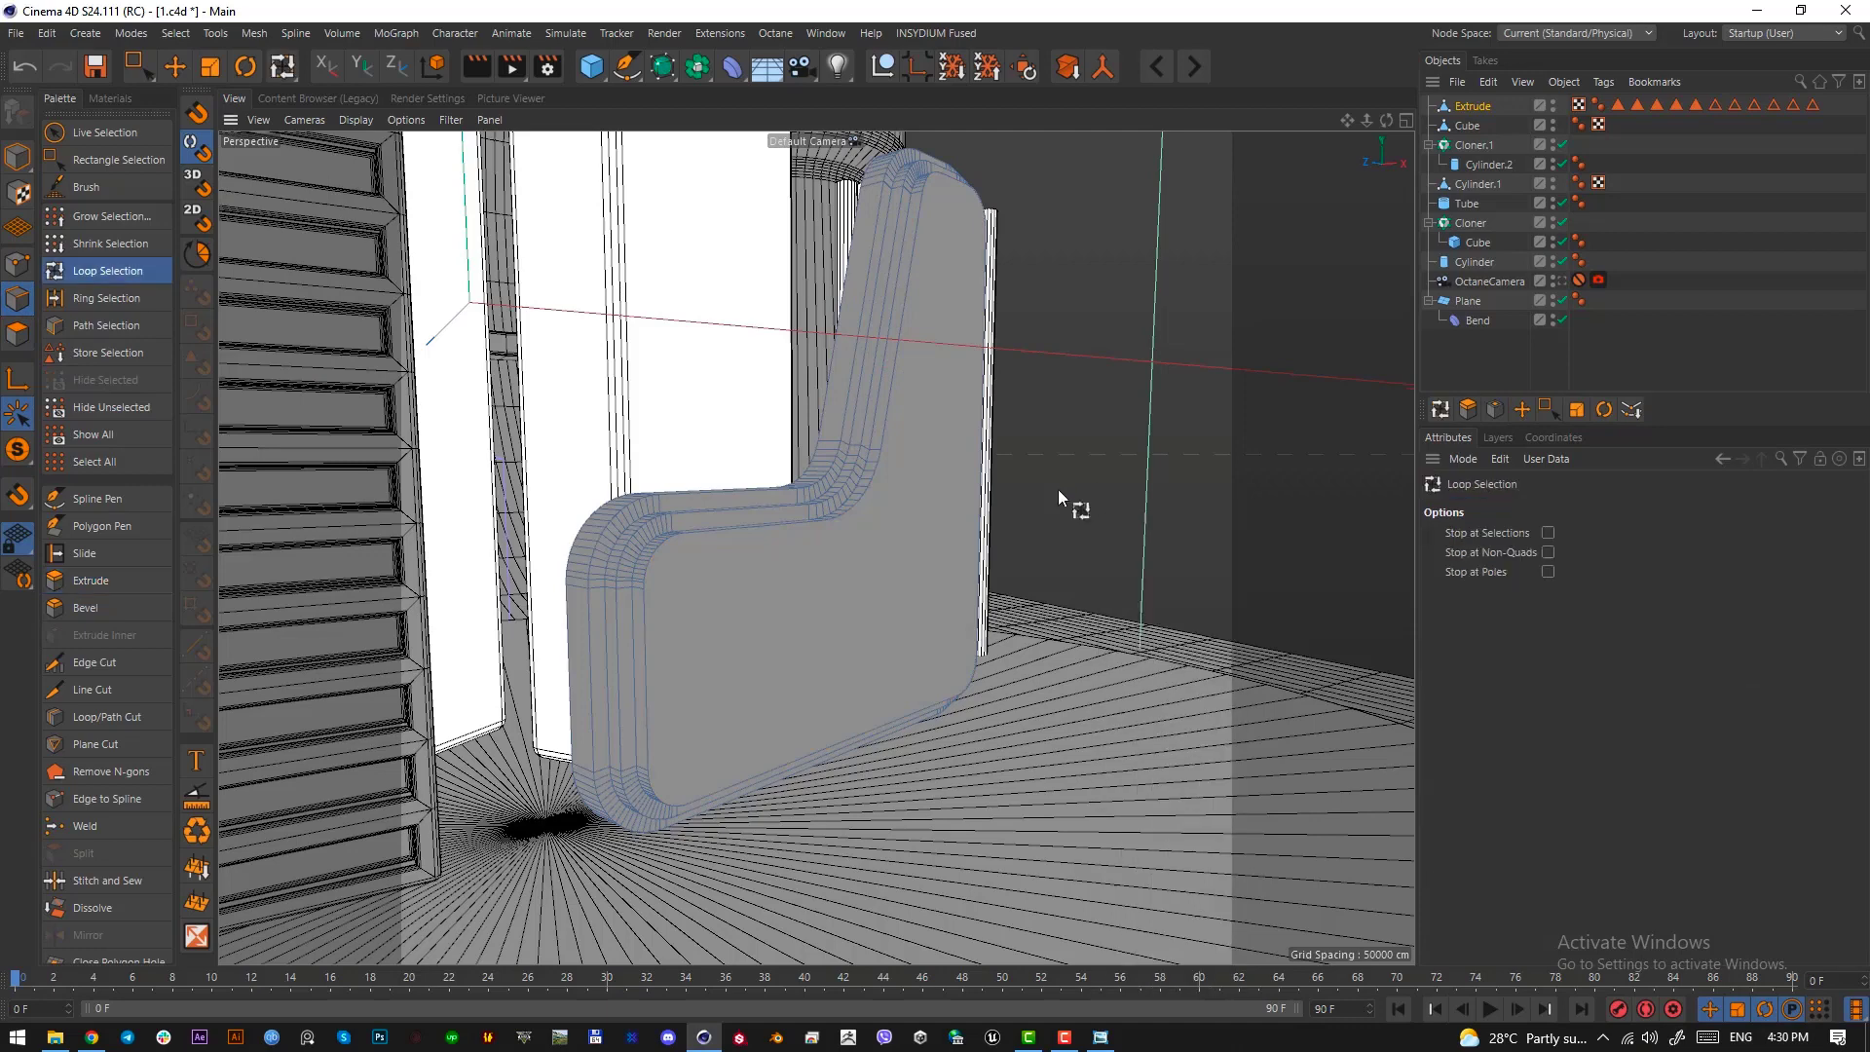
pyautogui.click(886, 433)
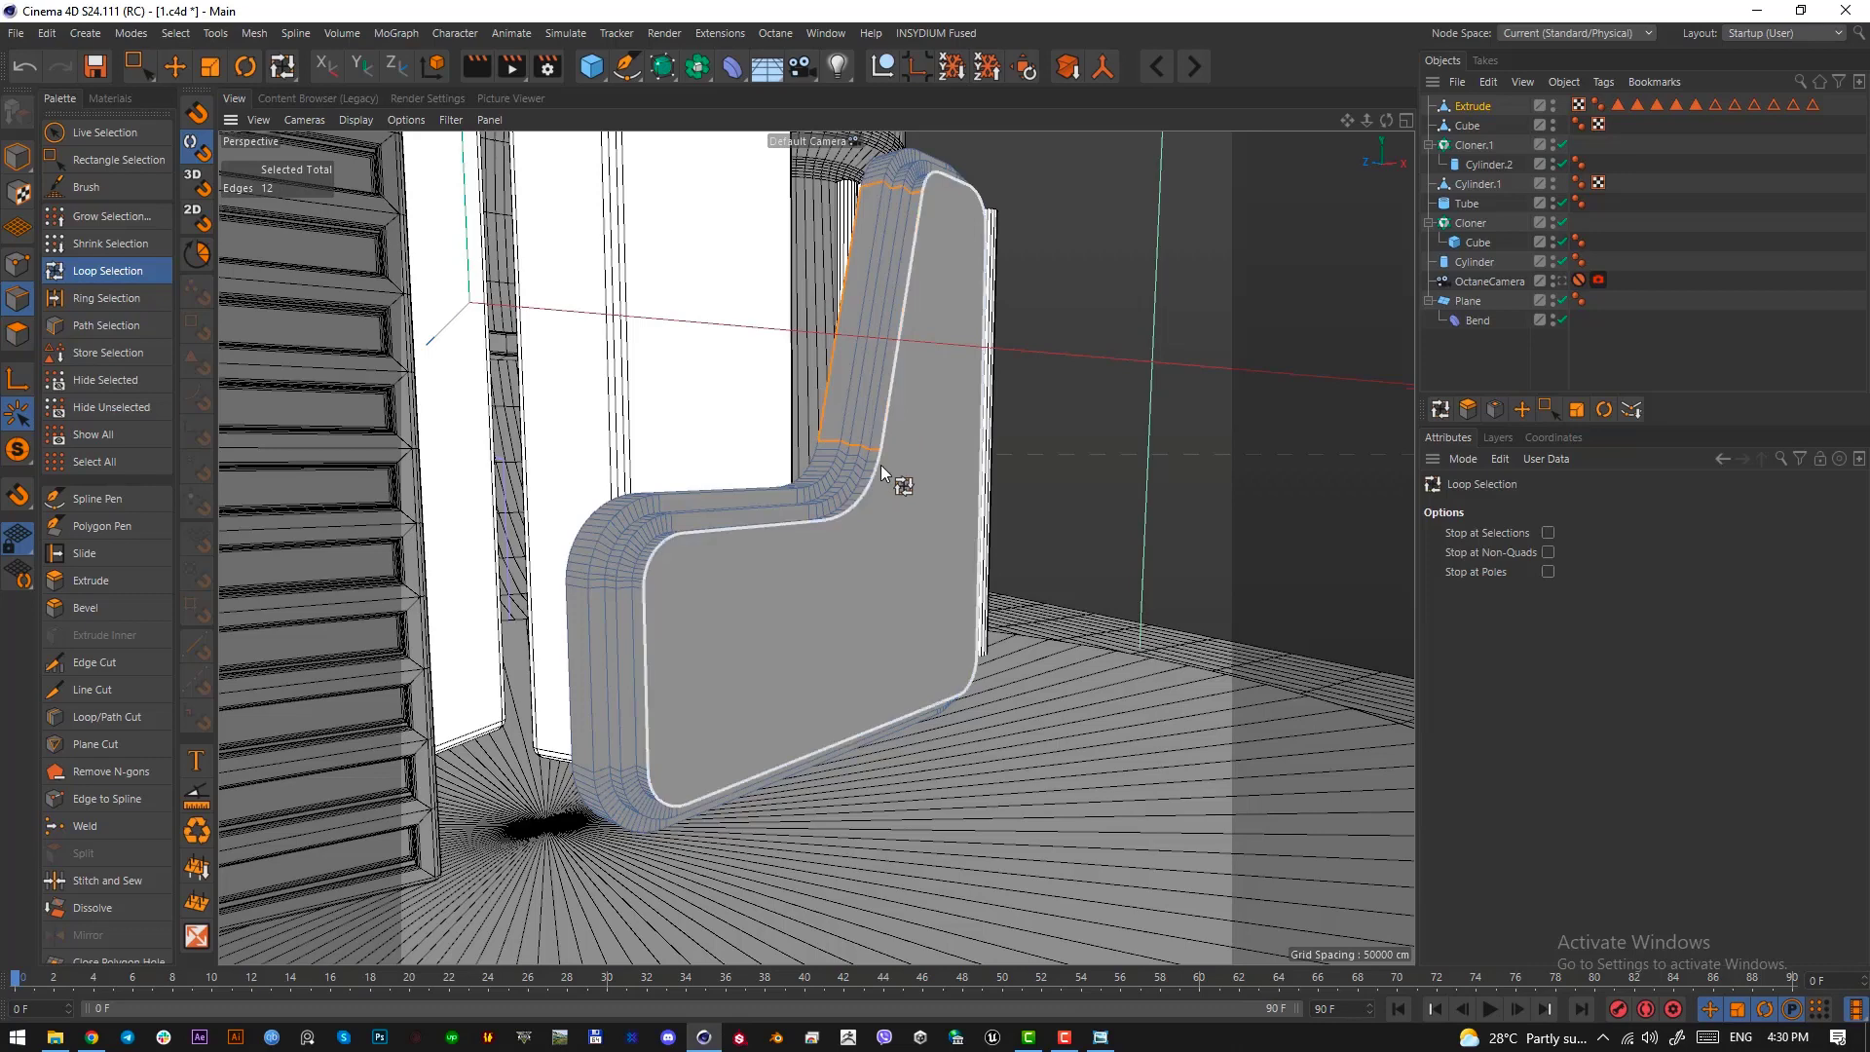
pyautogui.click(877, 464)
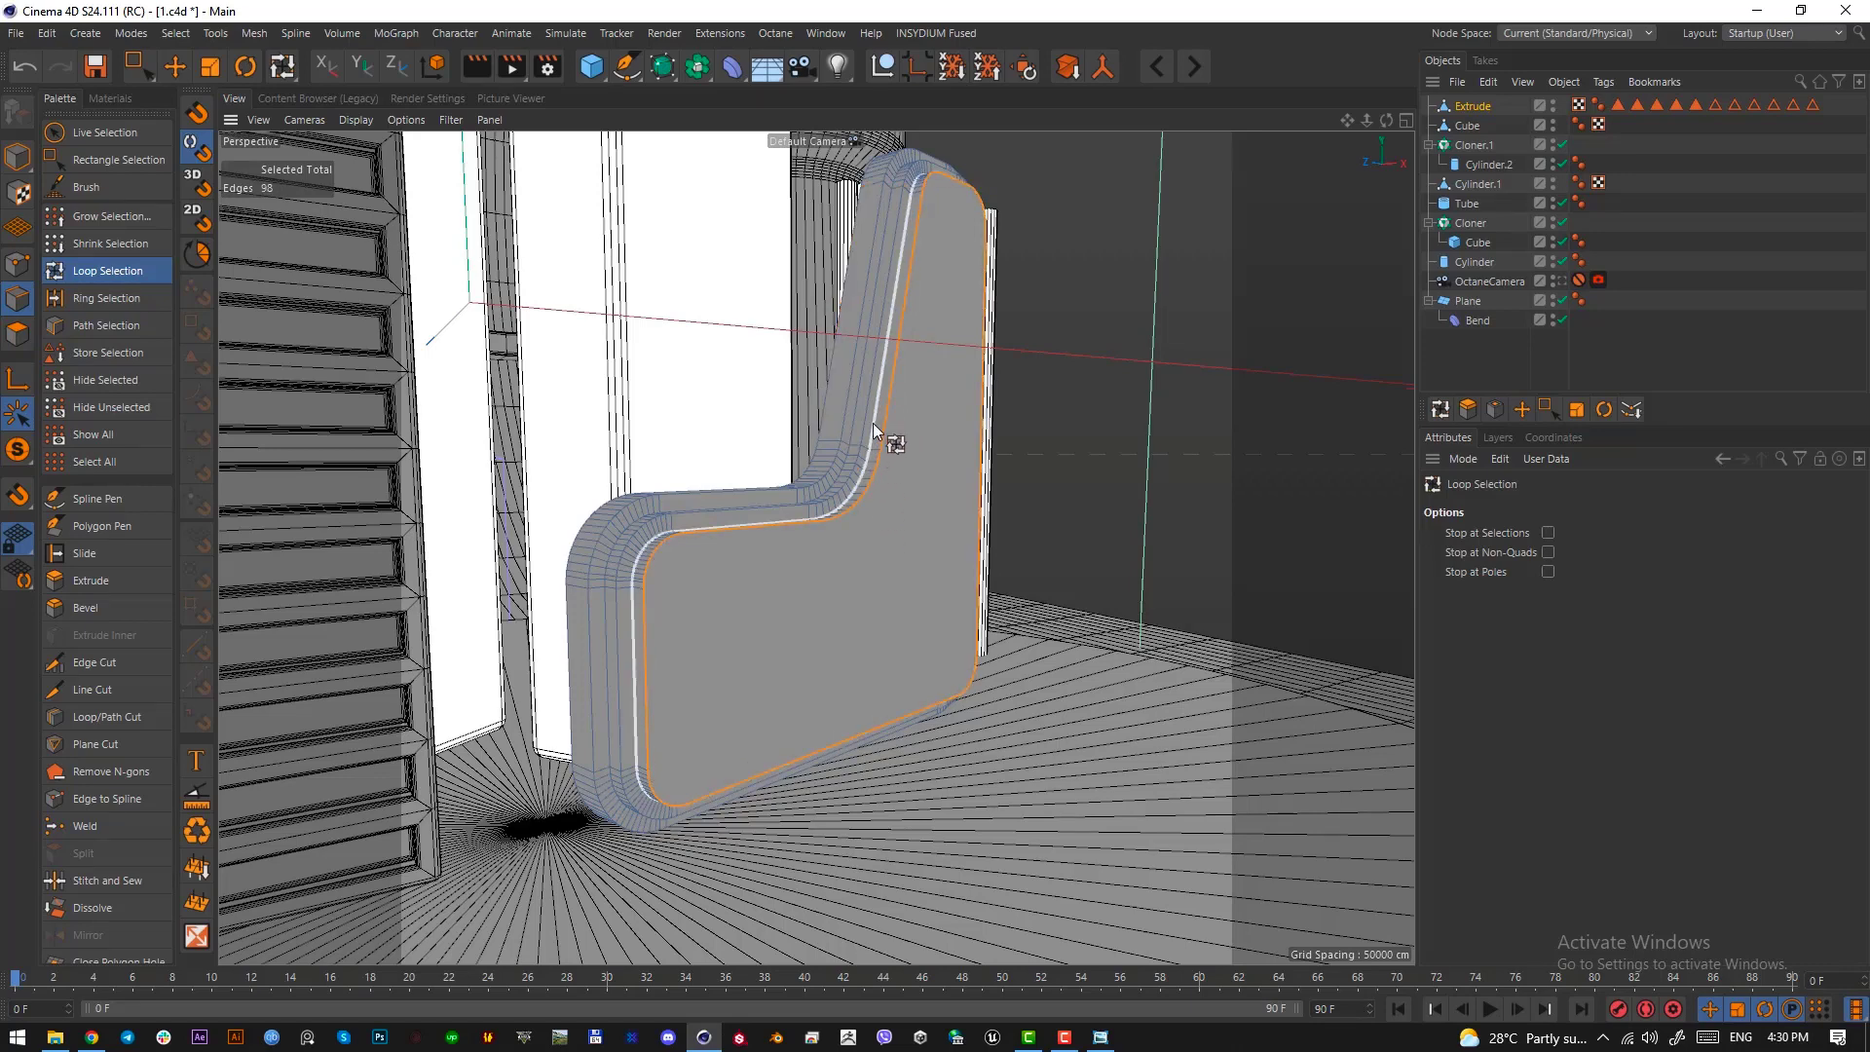
pyautogui.keyDown('shift'); pyautogui.click(873, 423); pyautogui.keyUp('shift')
pyautogui.keyDown('shift'); pyautogui.click(867, 416); pyautogui.keyUp('shift')
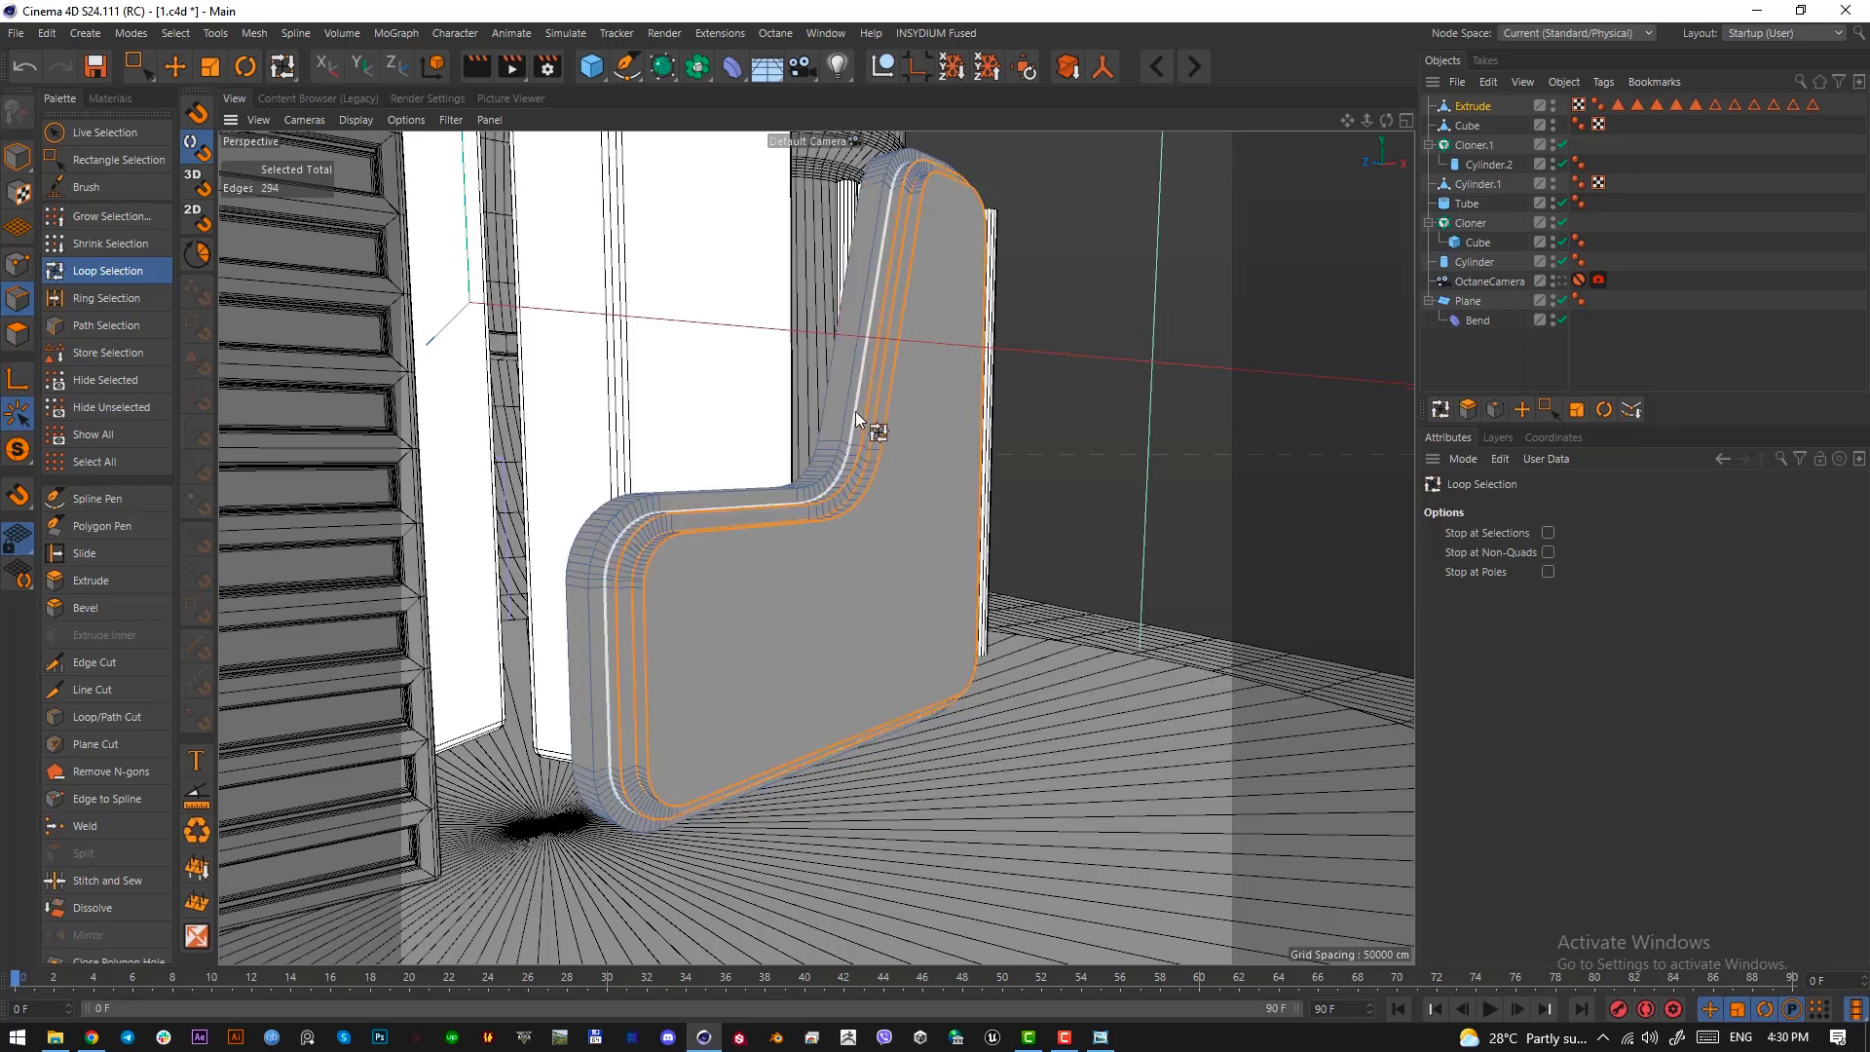
pyautogui.keyDown('shift'); pyautogui.click(858, 414); pyautogui.keyUp('shift')
pyautogui.keyDown('shift'); pyautogui.click(849, 407); pyautogui.keyUp('shift')
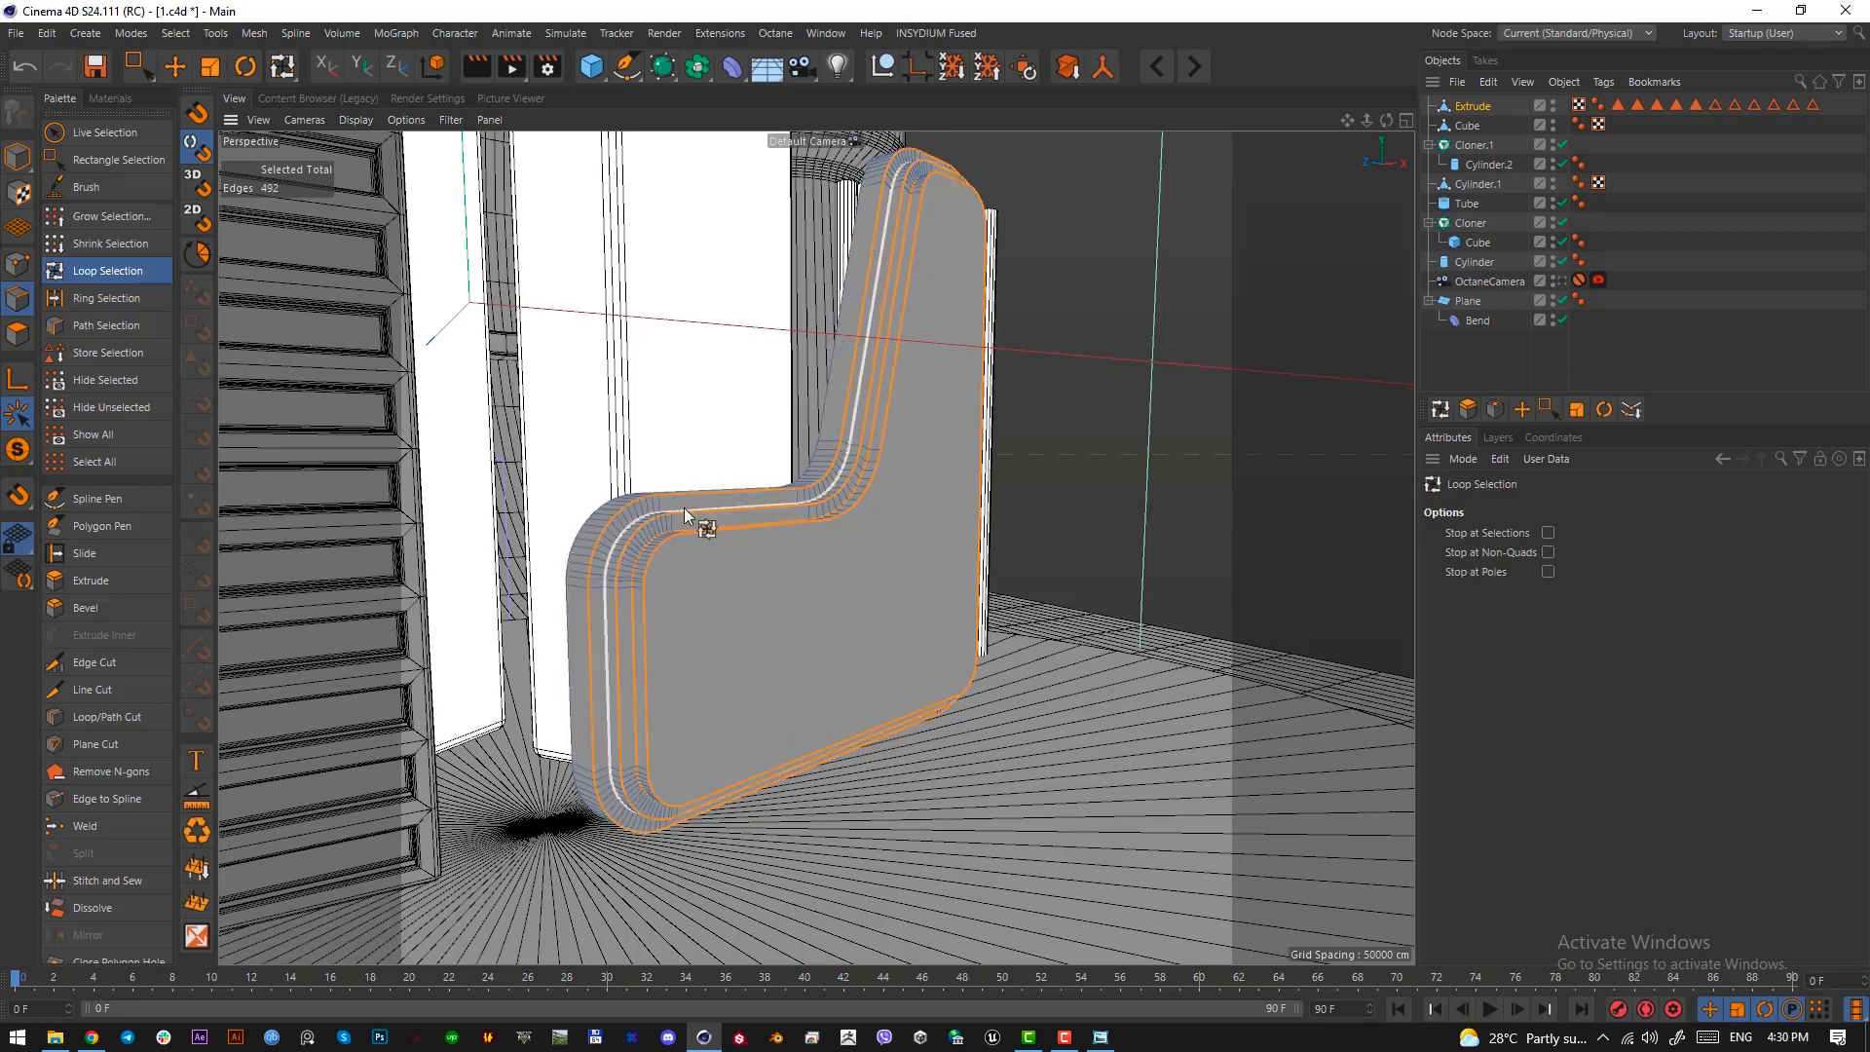
# Isolate the wall to add the edge loop around its back outline to the selection, and show the whole scene again
pyautogui.keyDown('alt'); pyautogui.moveTo(709, 510); pyautogui.dragTo(781, 522, button='right'); pyautogui.keyUp('alt')
pyautogui.keyDown('alt'); pyautogui.moveTo(781, 522); pyautogui.dragTo(744, 500); pyautogui.keyUp('alt')
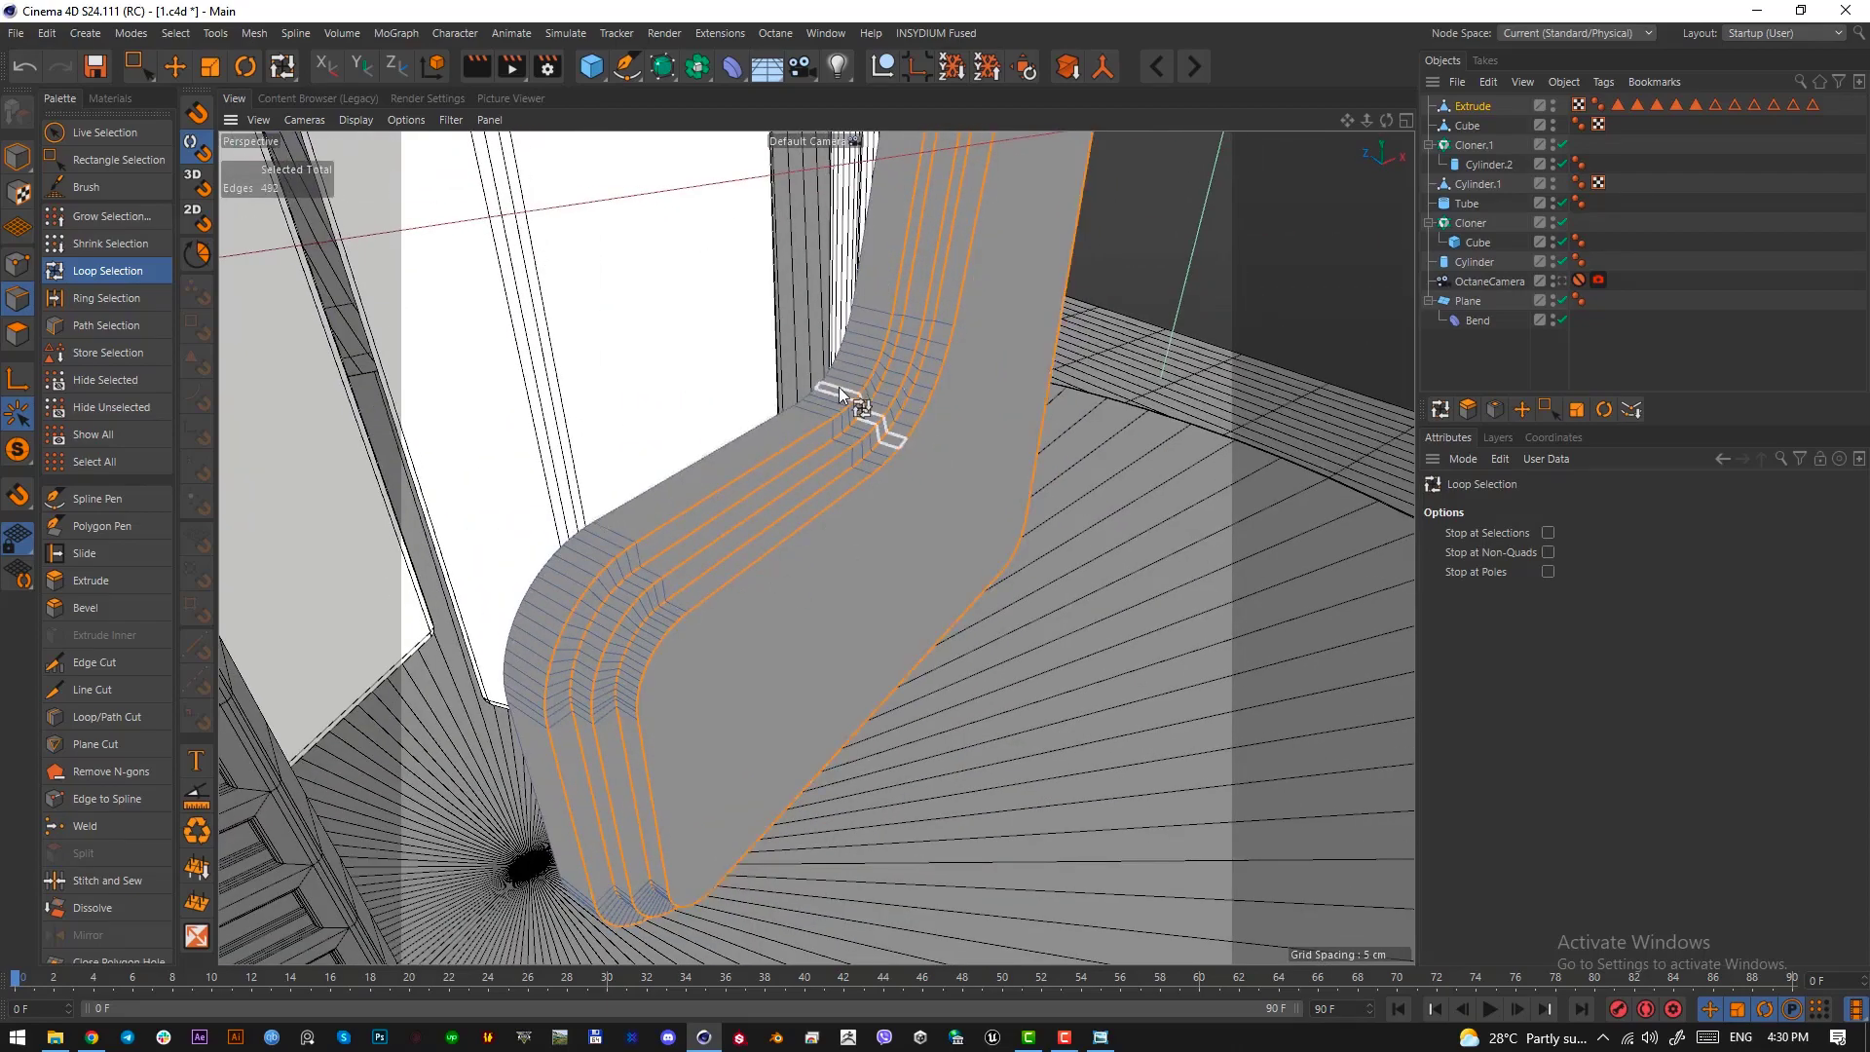
pyautogui.keyDown('alt'); pyautogui.moveTo(867, 277); pyautogui.dragTo(996, 215, button='right'); pyautogui.keyUp('alt')
pyautogui.keyDown('alt'); pyautogui.moveTo(996, 215); pyautogui.dragTo(876, 277); pyautogui.keyUp('alt')
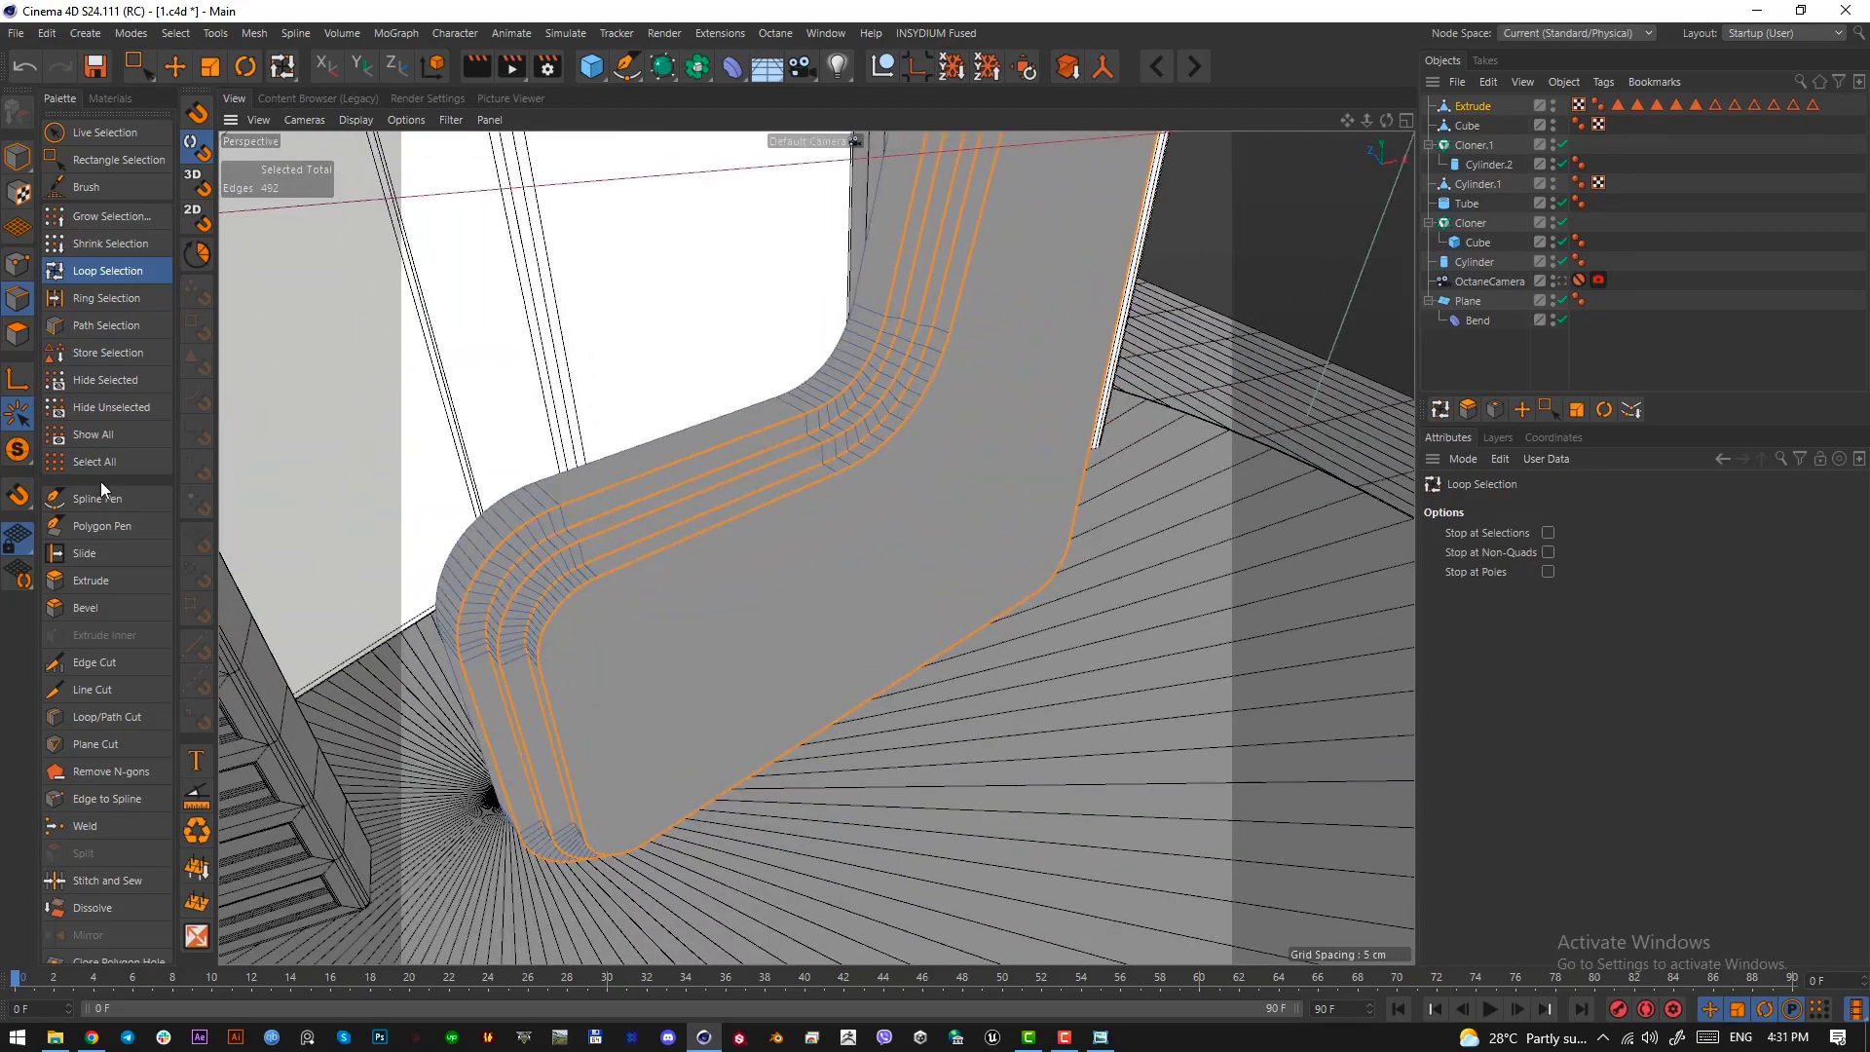
pyautogui.click(15, 448)
pyautogui.keyDown('alt'); pyautogui.moveTo(809, 556); pyautogui.dragTo(1084, 502); pyautogui.keyUp('alt')
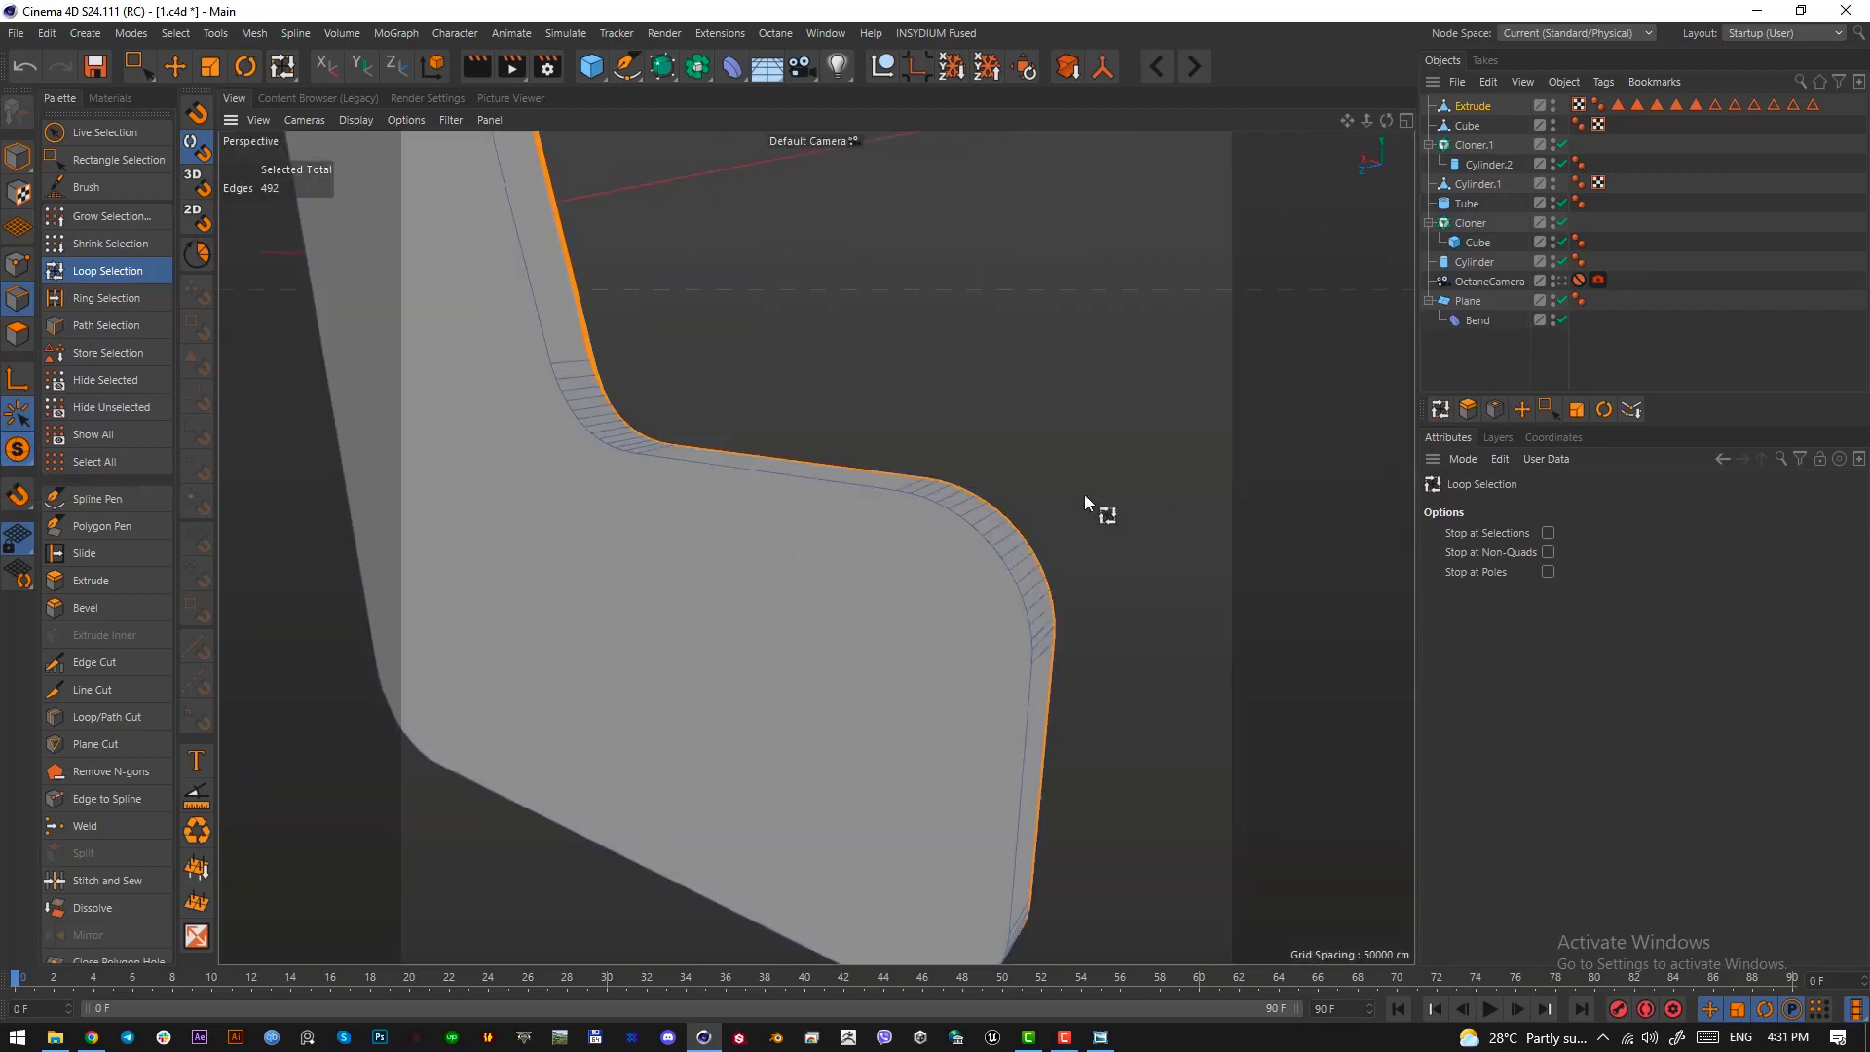
pyautogui.keyDown('shift'); pyautogui.click(882, 498); pyautogui.keyUp('shift')
pyautogui.keyDown('alt'); pyautogui.moveTo(882, 499); pyautogui.dragTo(894, 580); pyautogui.keyUp('alt')
pyautogui.click(18, 449)
pyautogui.keyDown('alt'); pyautogui.moveTo(756, 555); pyautogui.dragTo(702, 580); pyautogui.keyUp('alt')
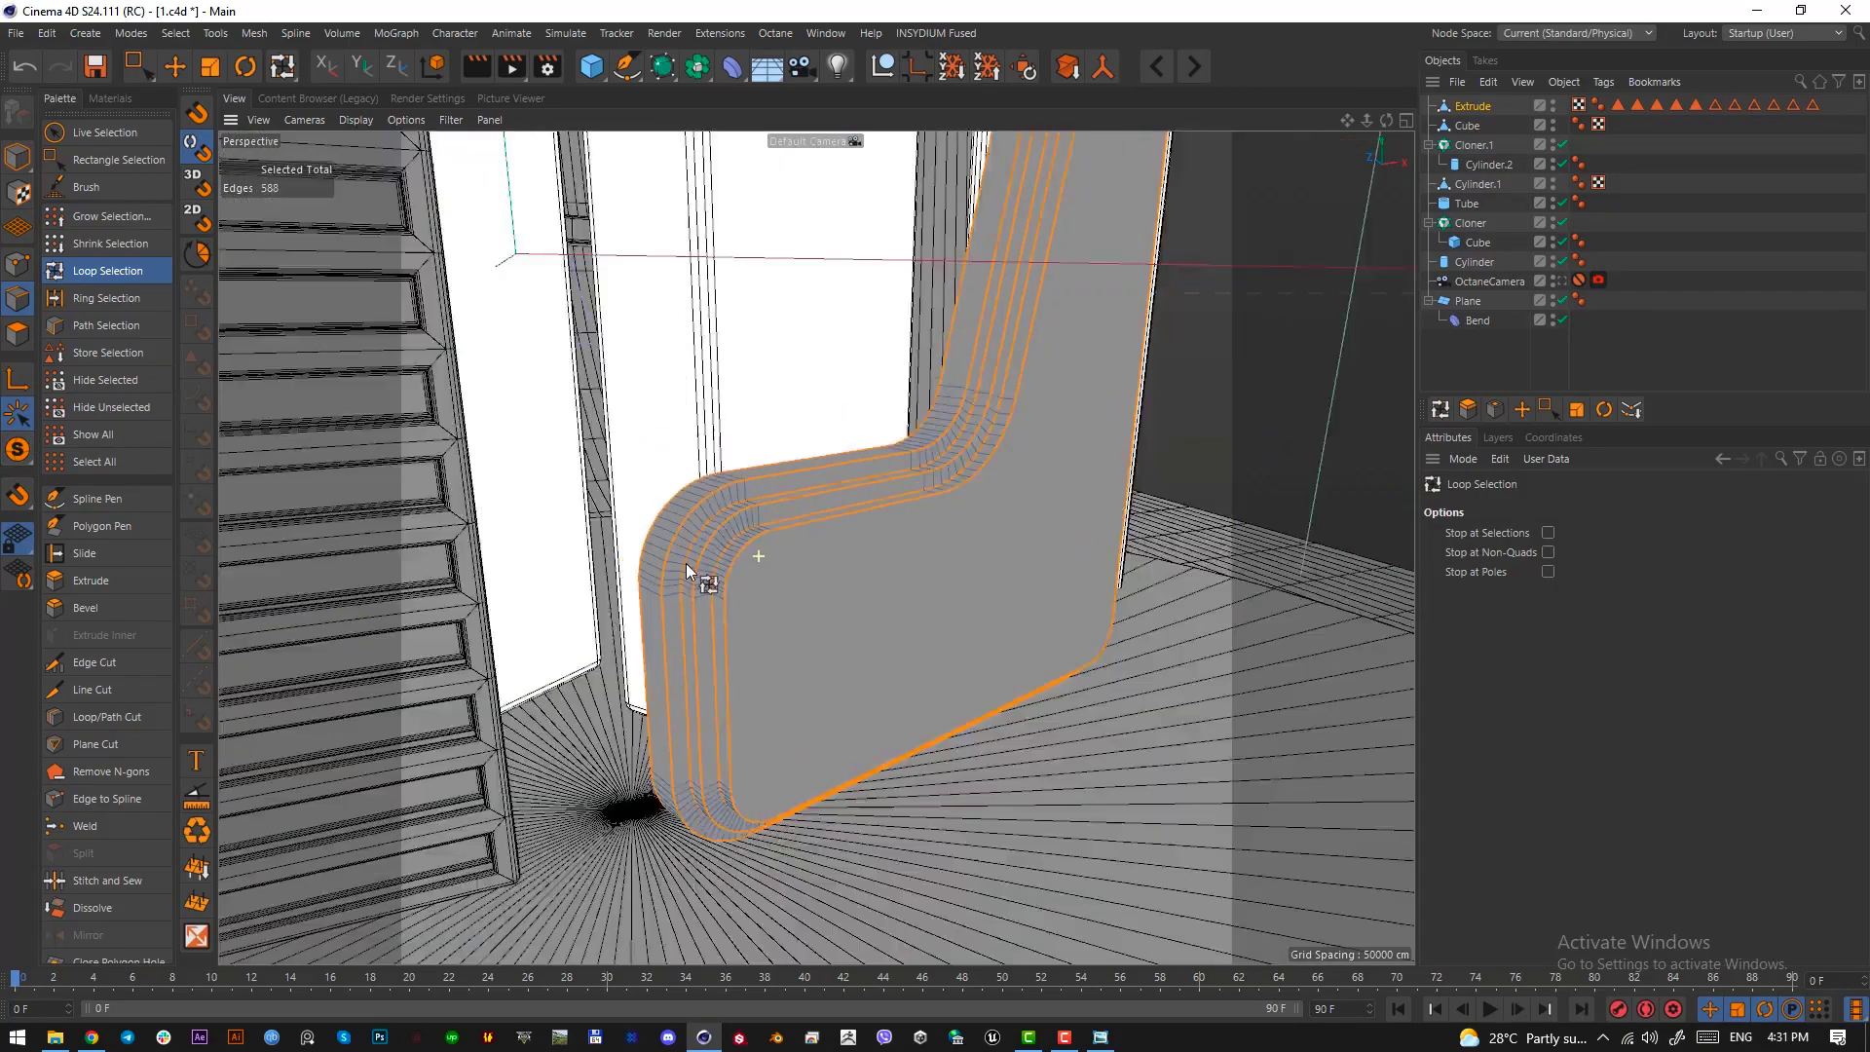
# Bevel the selected edge loops of the wall by about 0.68 cm and return to the OctaneCamera view
pyautogui.scroll(-4, 725, 584)
pyautogui.scroll(4, 813, 555)
pyautogui.keyDown('alt'); pyautogui.moveTo(816, 547); pyautogui.dragTo(738, 587); pyautogui.keyUp('alt')
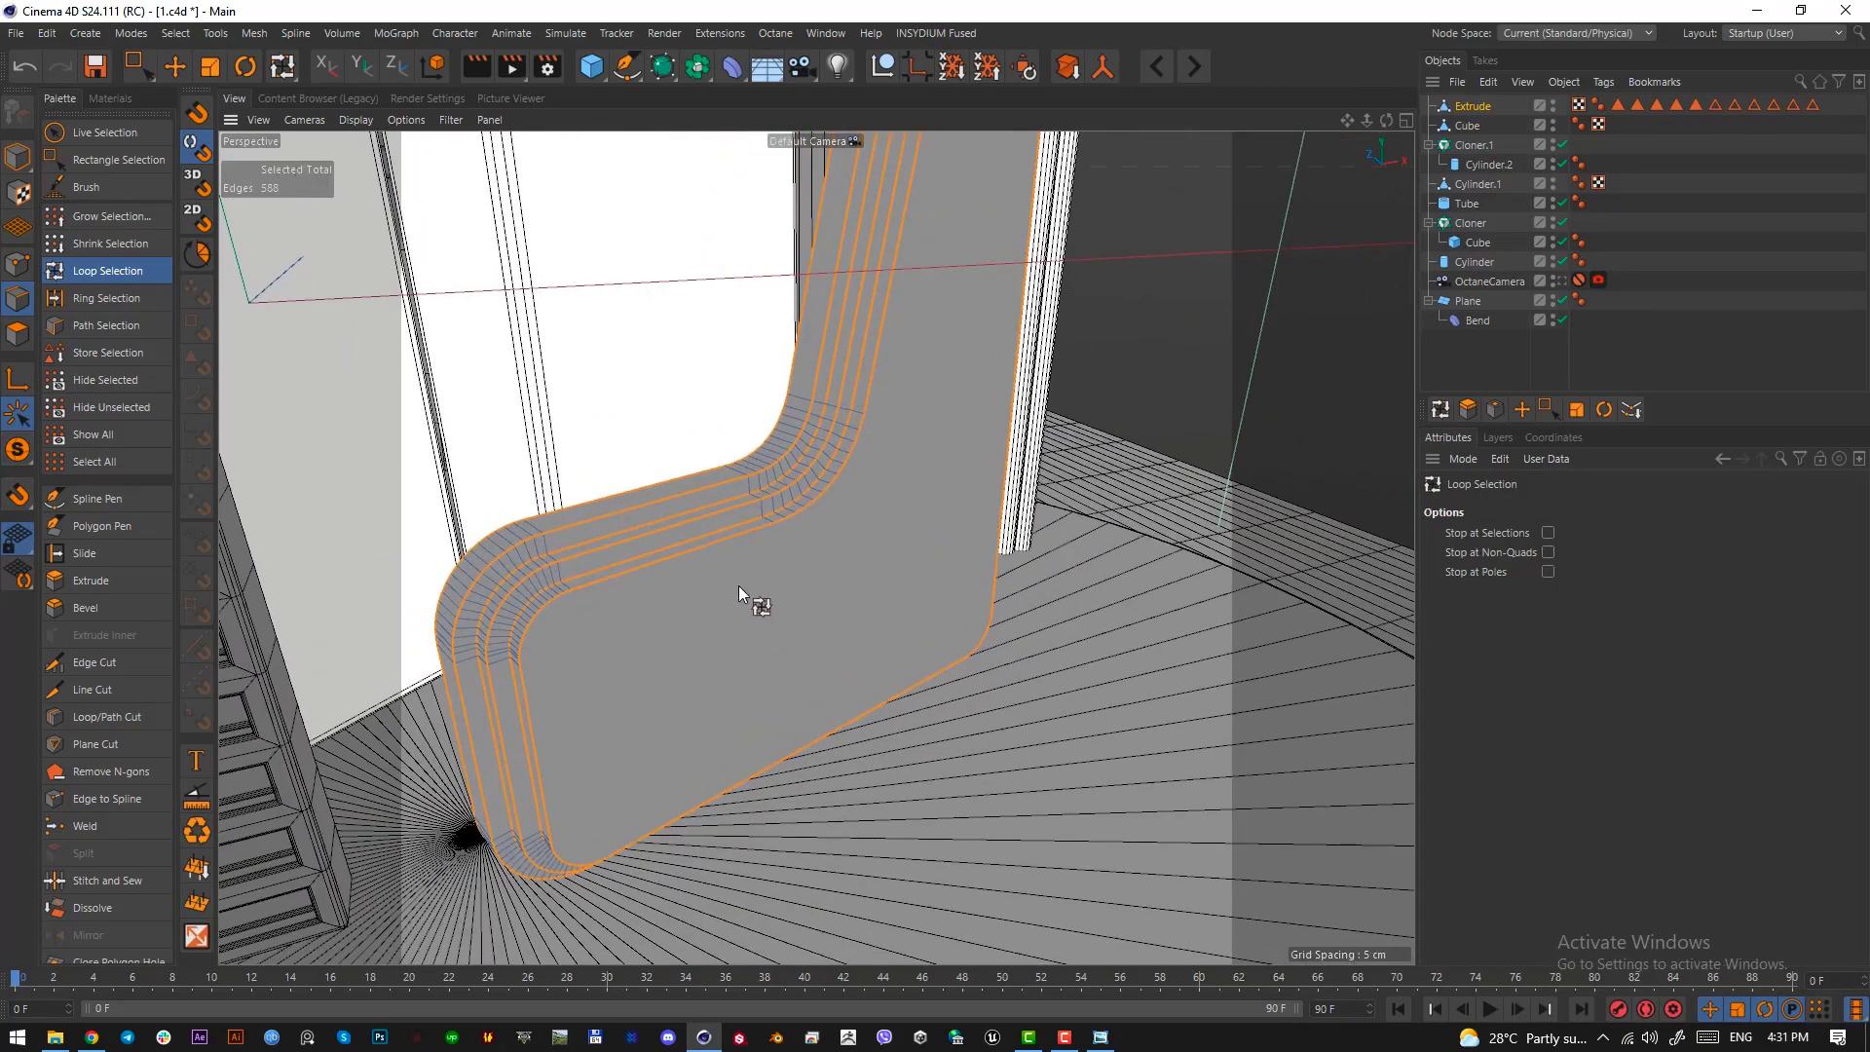
pyautogui.press('m')
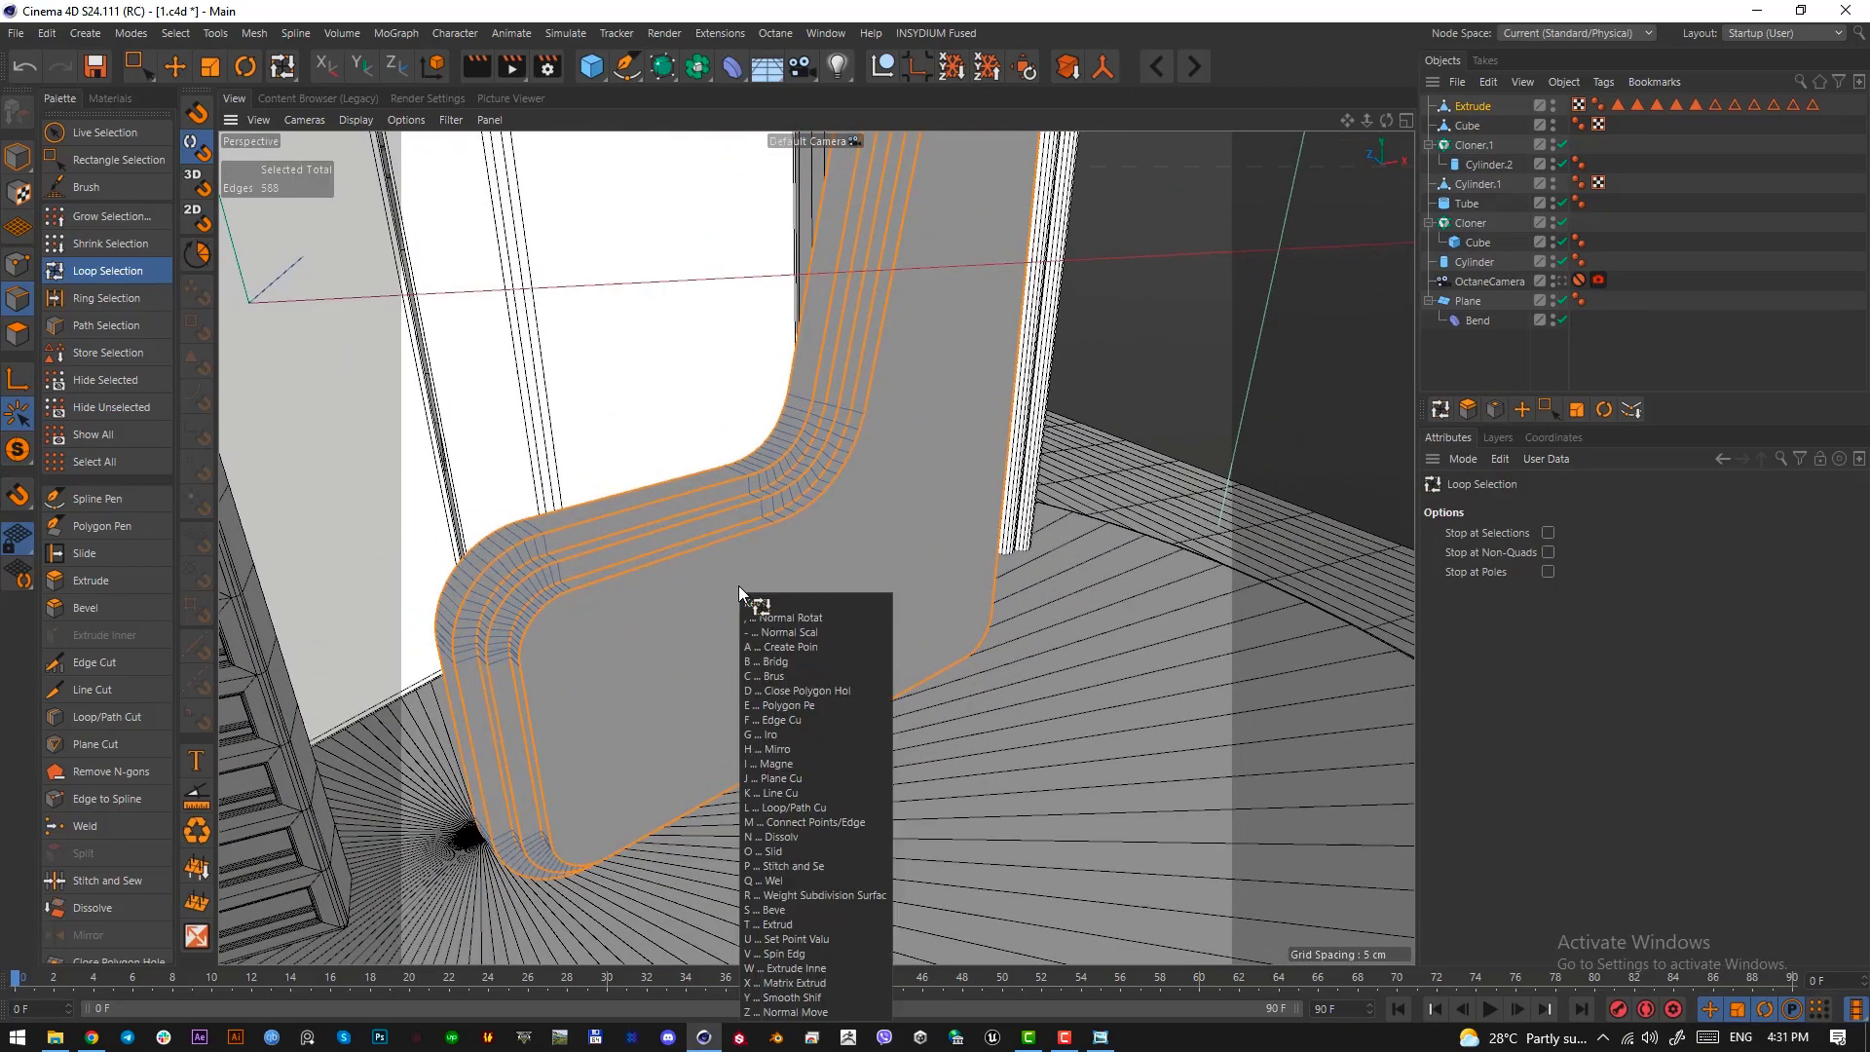
pyautogui.press('s')
pyautogui.scroll(3, 678, 594)
pyautogui.keyDown('alt'); pyautogui.moveTo(681, 593); pyautogui.dragTo(1375, 654); pyautogui.keyUp('alt')
pyautogui.click(1570, 282)
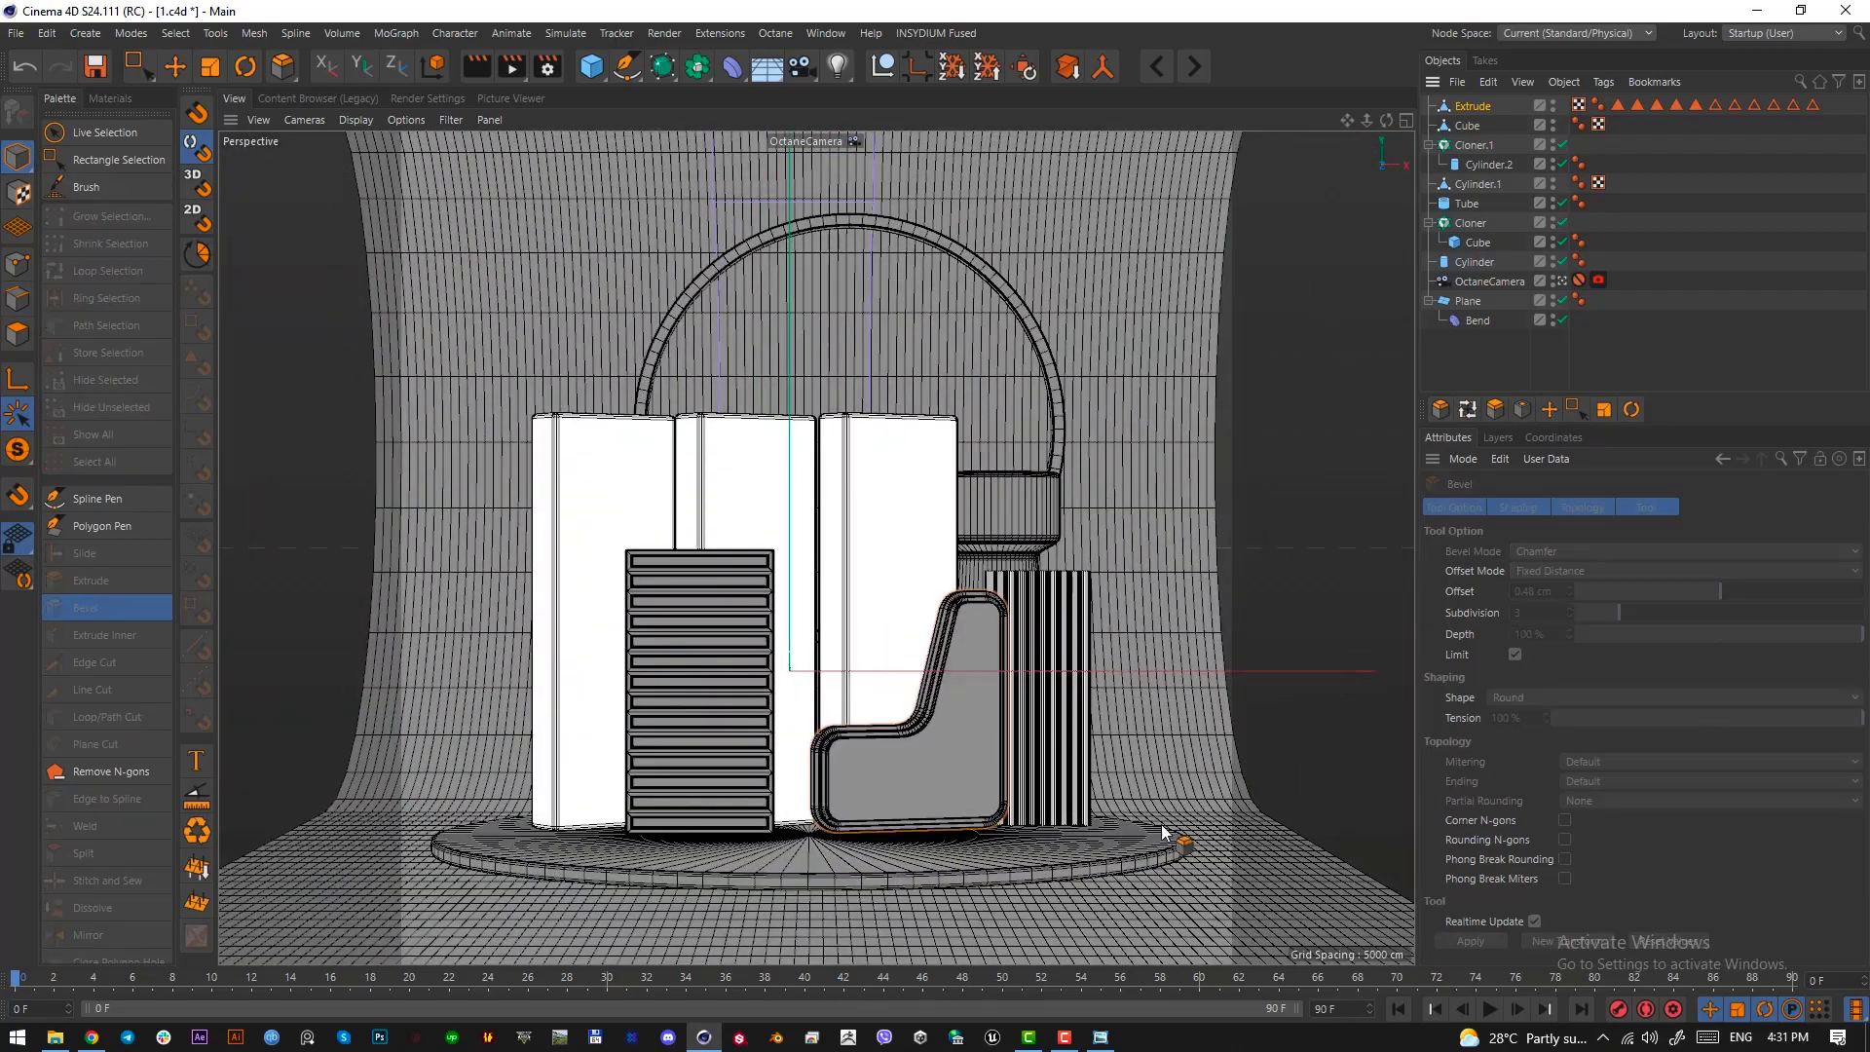
# Check the reference image and move the wall's left-end points outward to lengthen its low section
pyautogui.click(1101, 1038)
pyautogui.moveTo(867, 178); pyautogui.dragTo(0, 207)
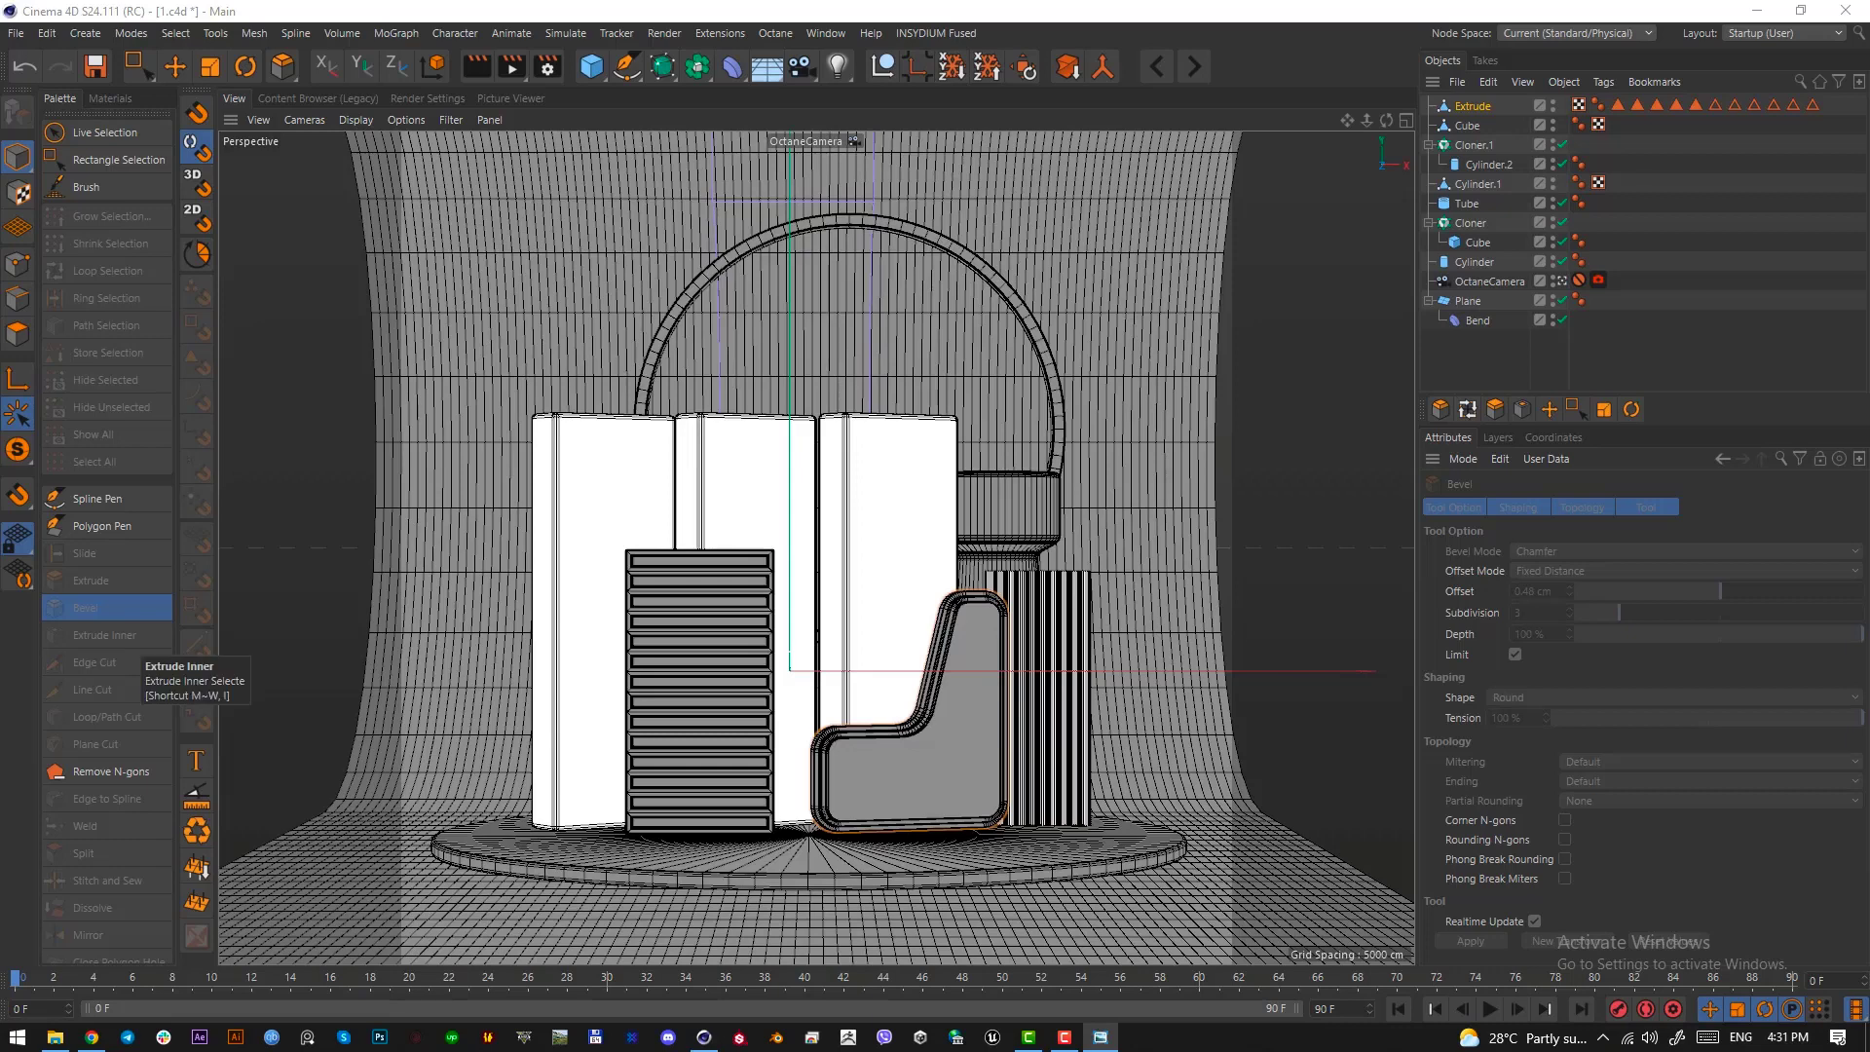
pyautogui.click(1471, 107)
pyautogui.click(18, 265)
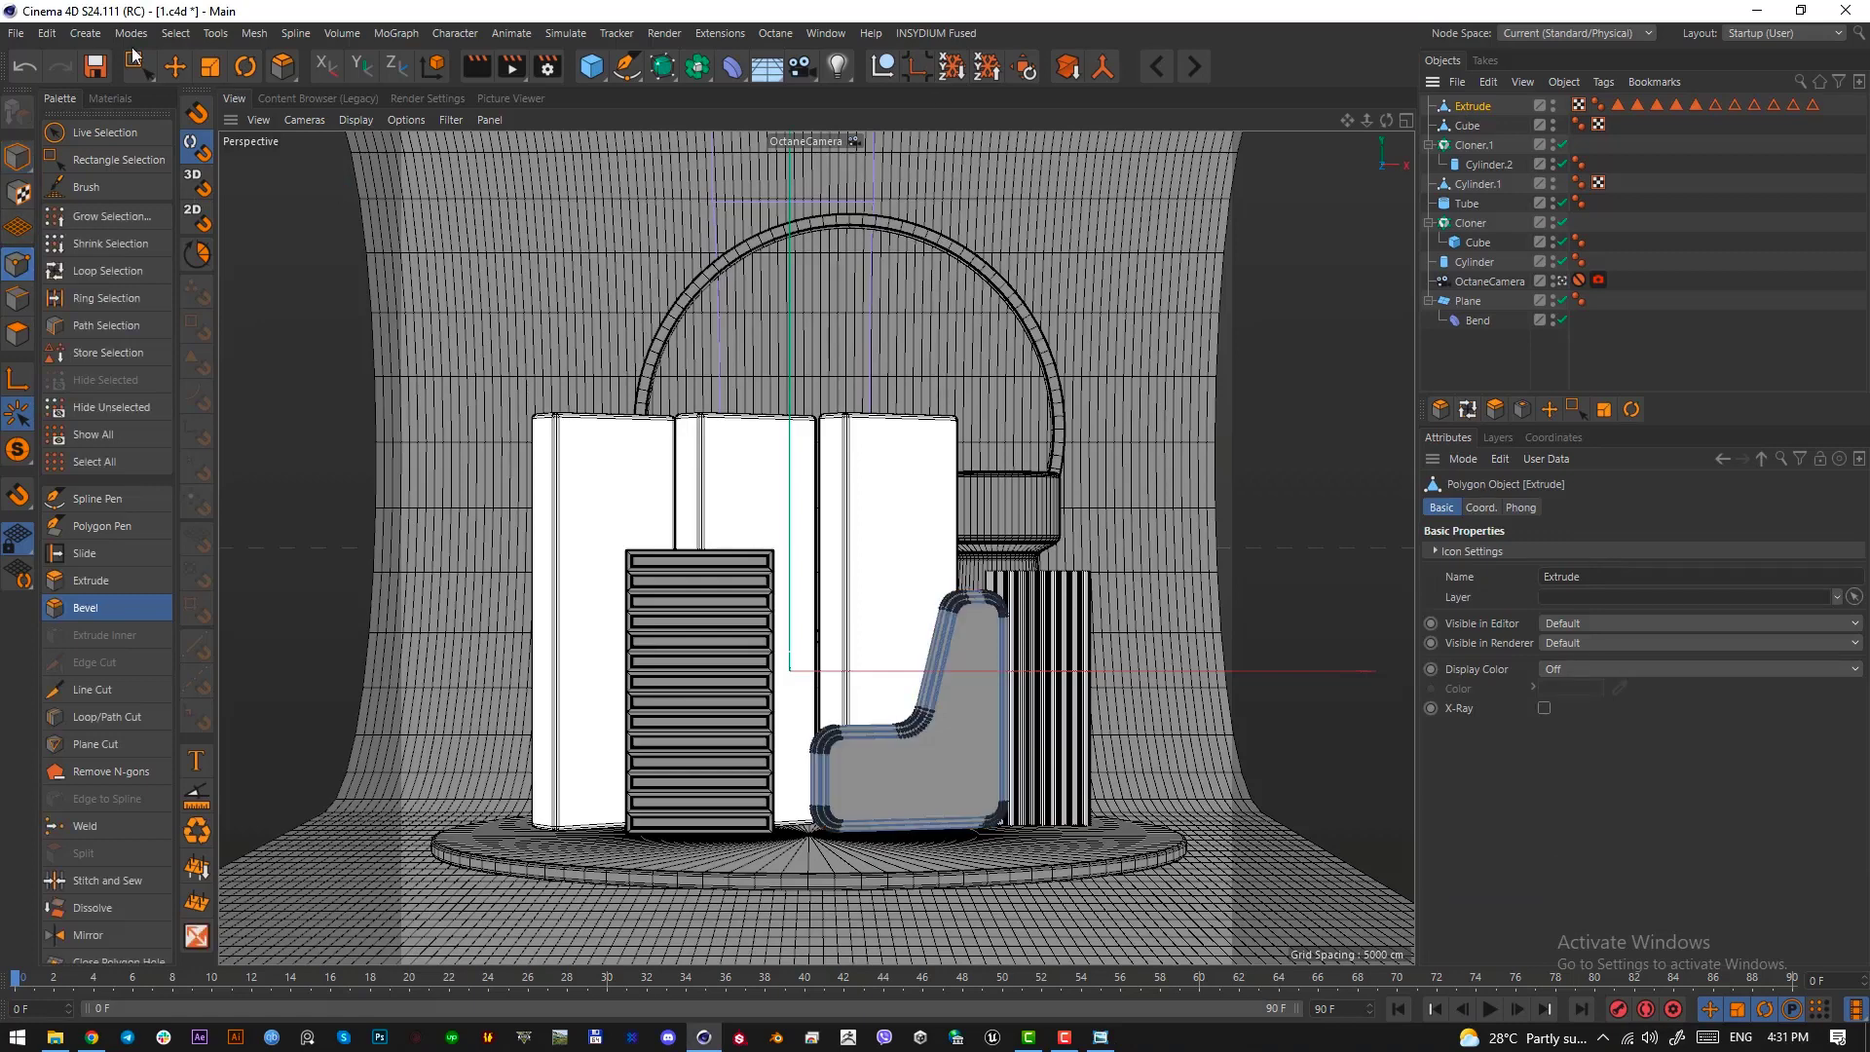
pyautogui.press('0')
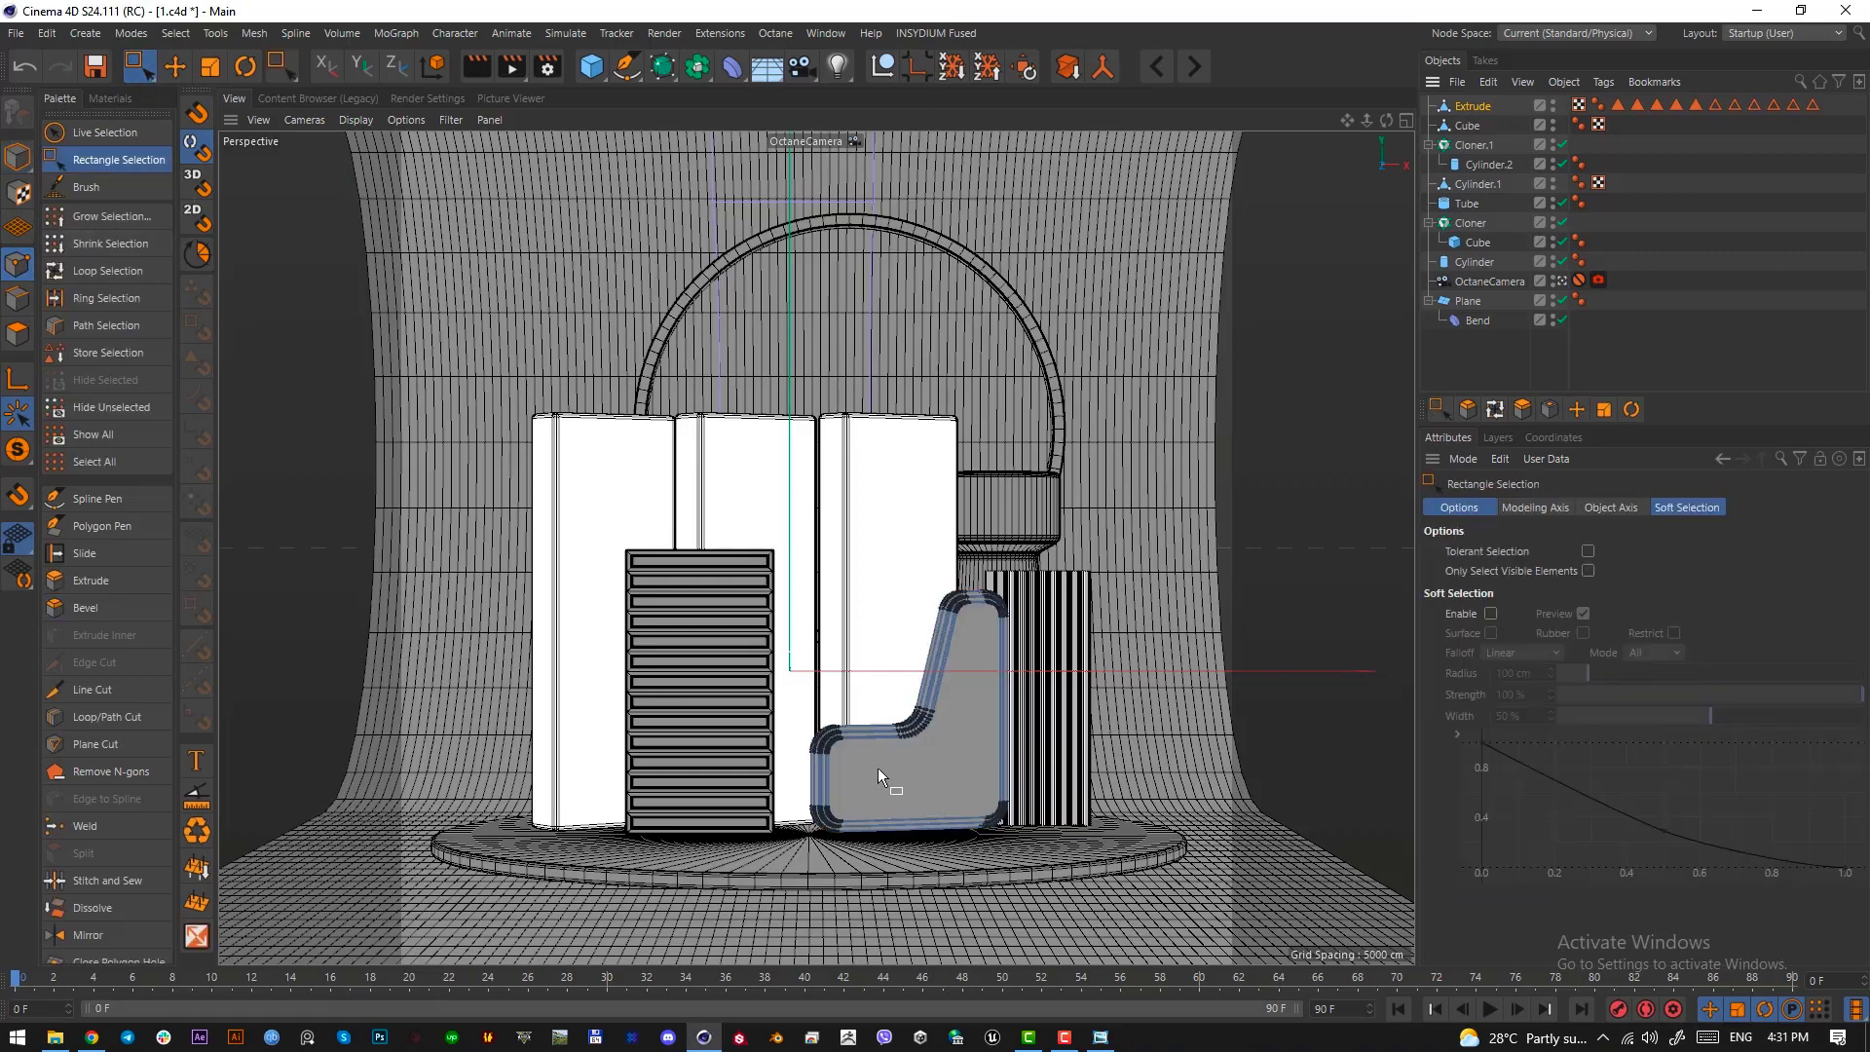
pyautogui.moveTo(776, 689); pyautogui.dragTo(865, 885)
pyautogui.moveTo(935, 781); pyautogui.dragTo(967, 750)
# Scale the whole wall down slightly, lower it onto the podium and nudge it along its depth axis
pyautogui.click(19, 157)
pyautogui.press('r')
pyautogui.press('t')
pyautogui.press('e')
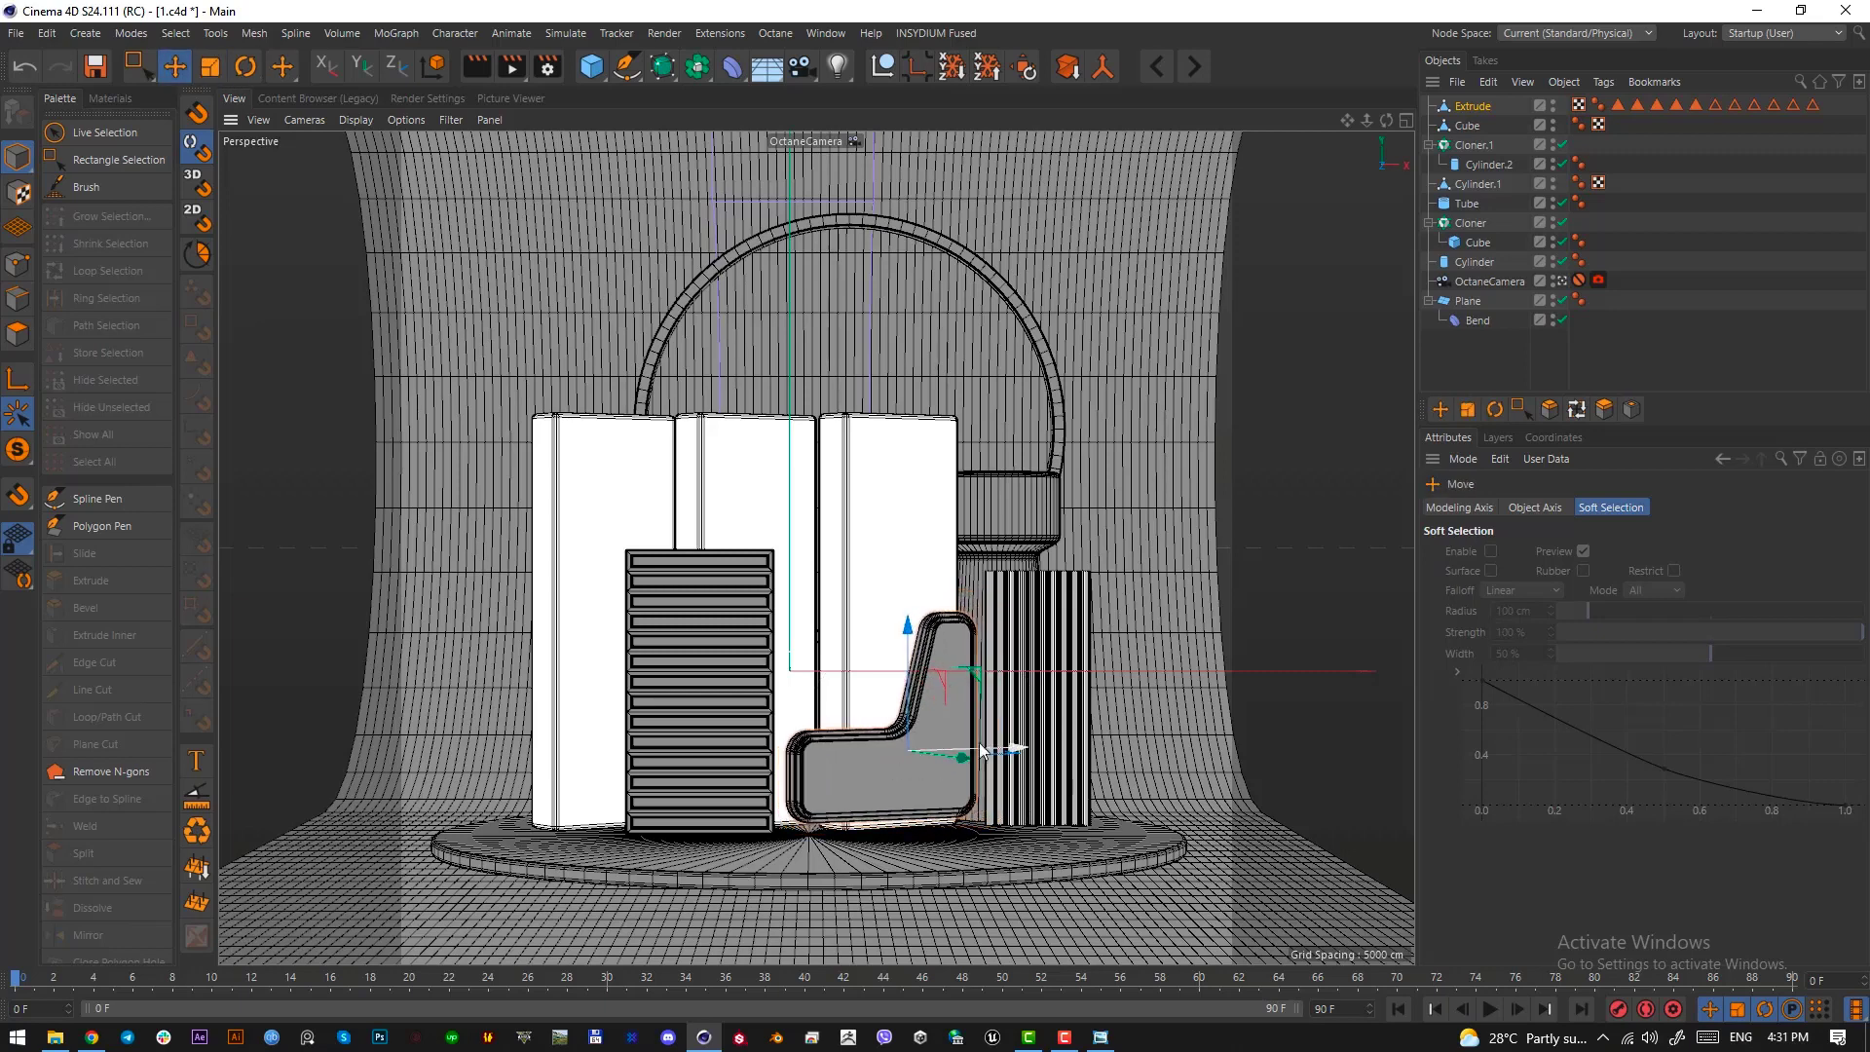
pyautogui.moveTo(912, 678); pyautogui.dragTo(920, 700)
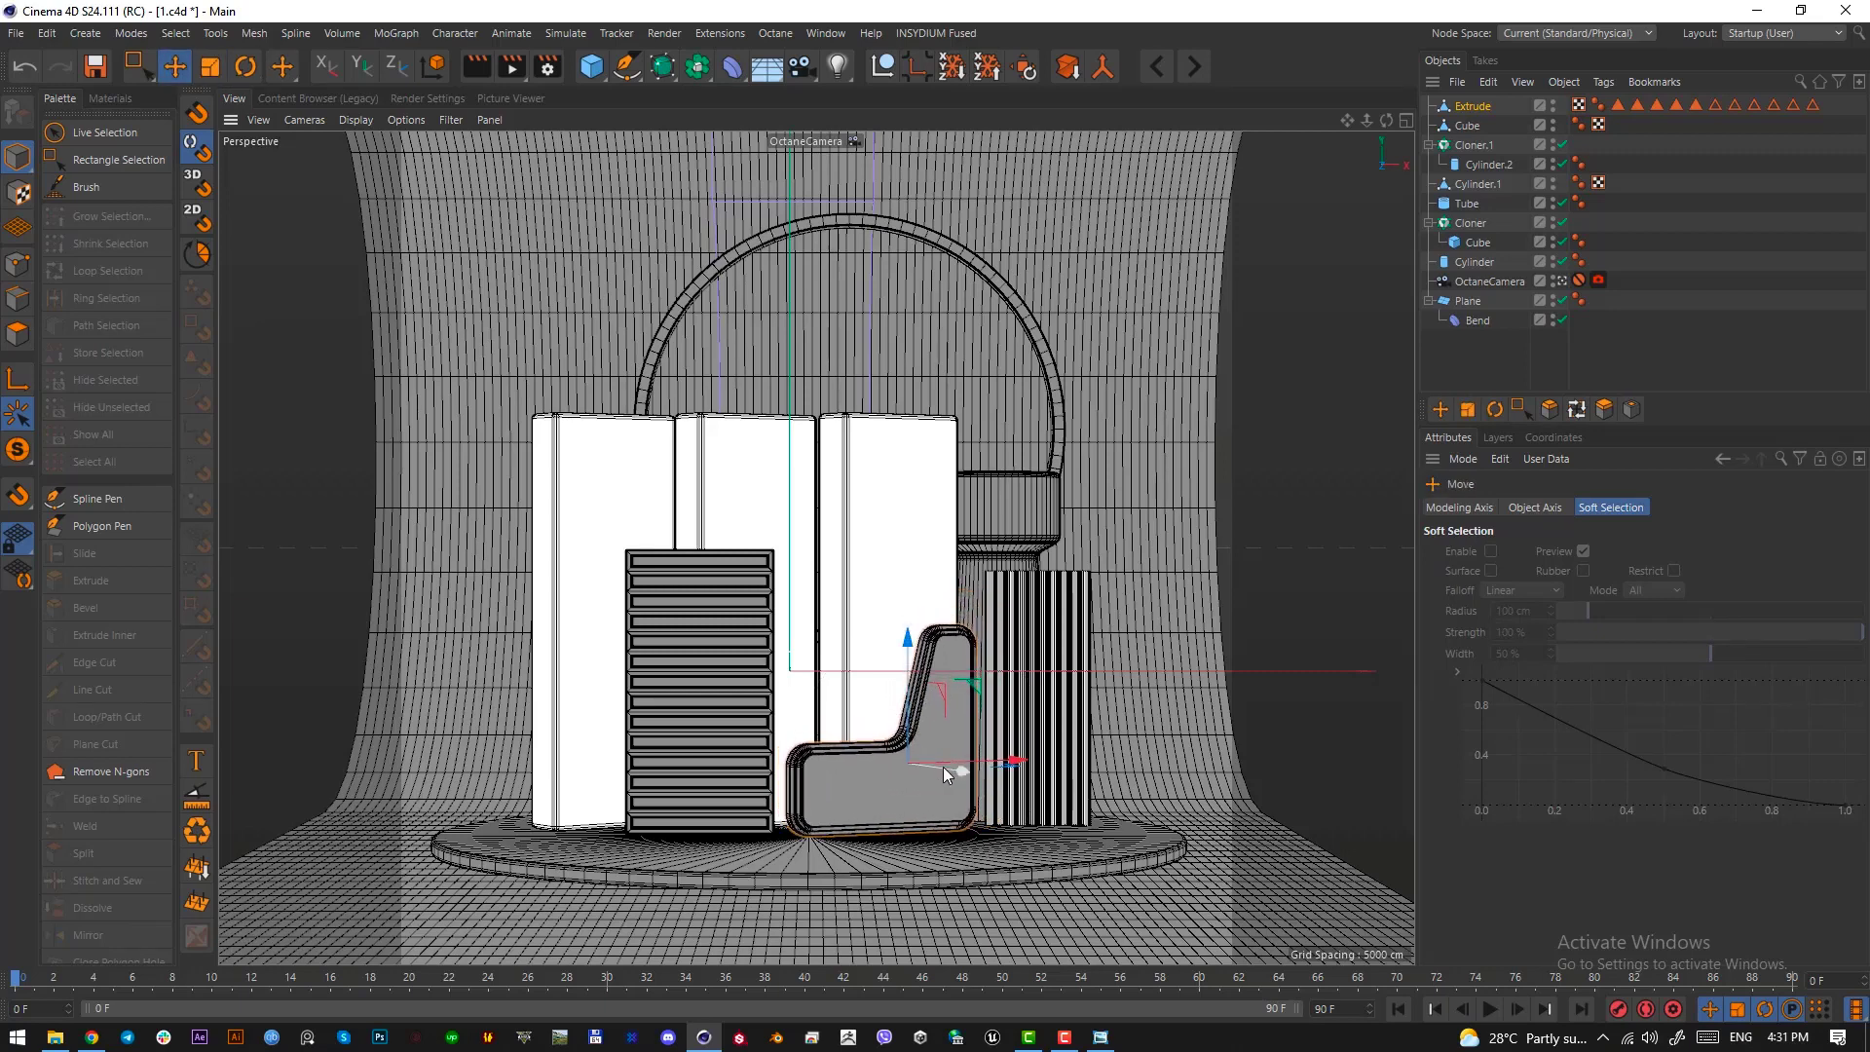
pyautogui.moveTo(960, 775); pyautogui.dragTo(964, 779)
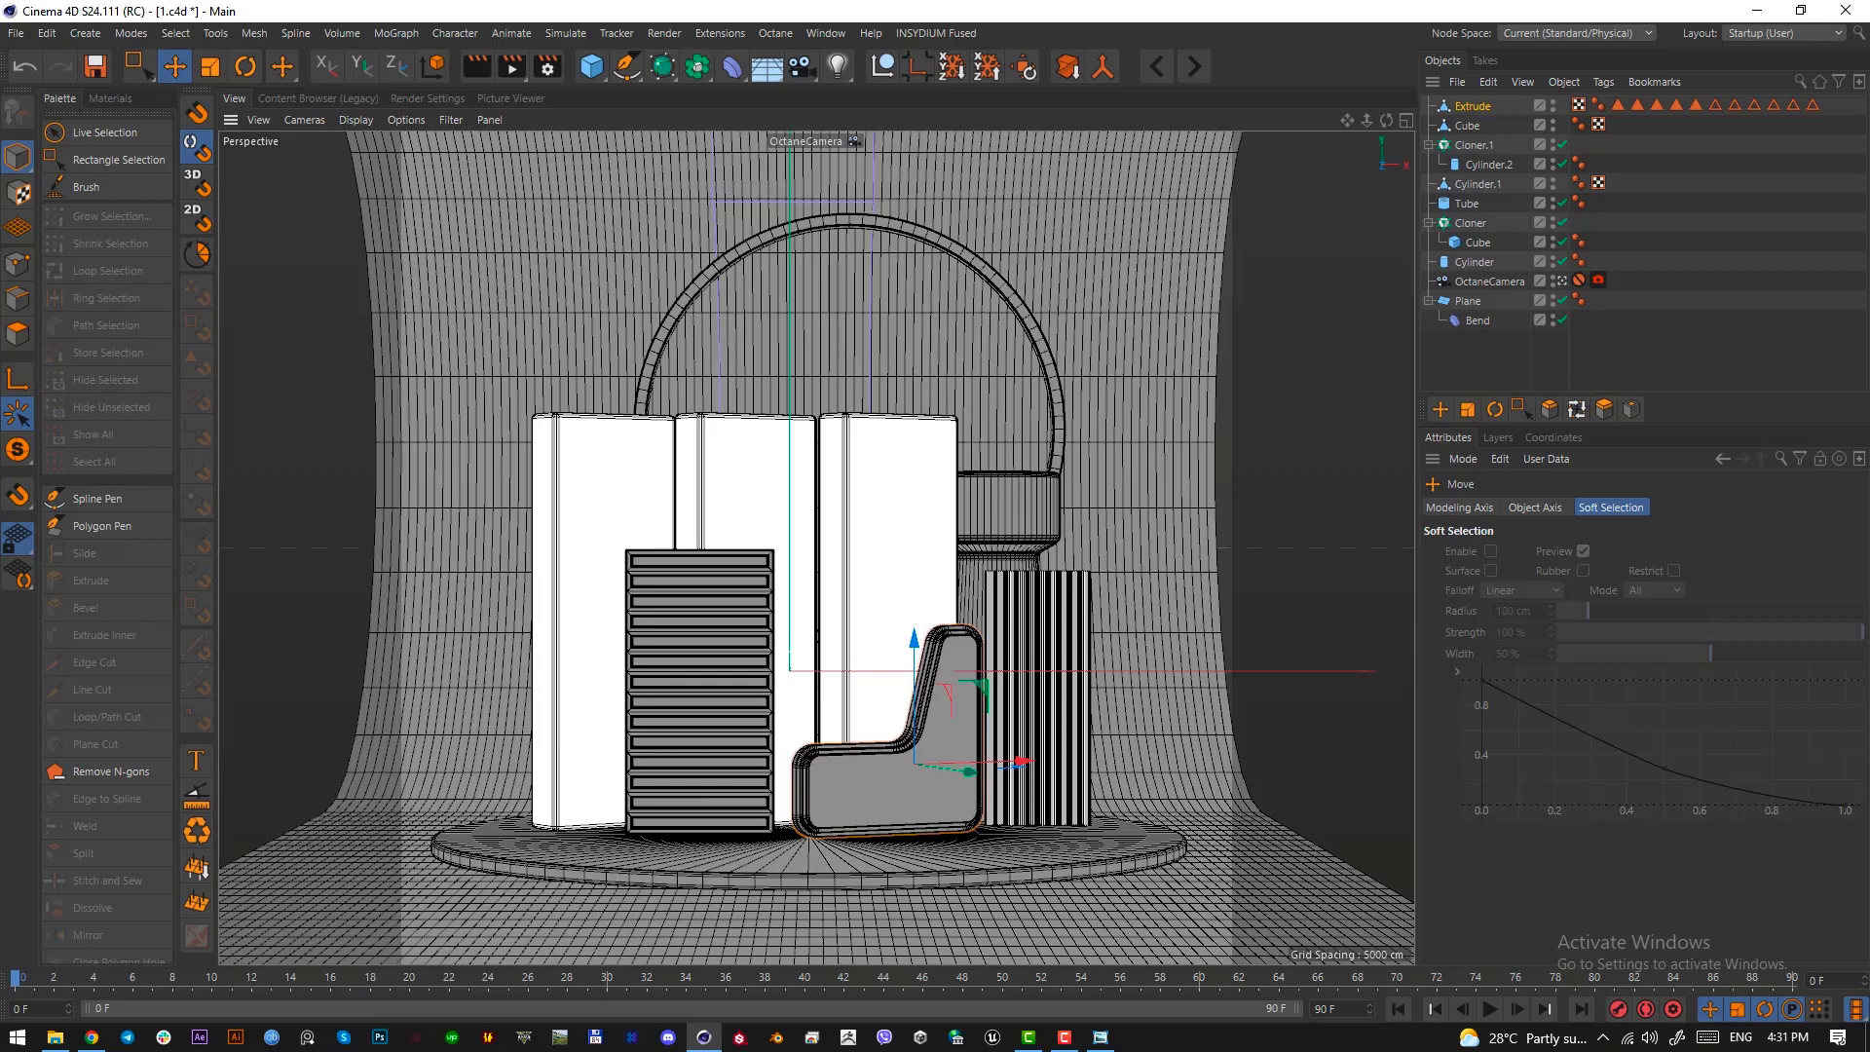
# Examine the lower left end of the pink slanted wall in the reference image, marking it with a temporary screen snip
pyautogui.hotkey('alt', 'Tab')
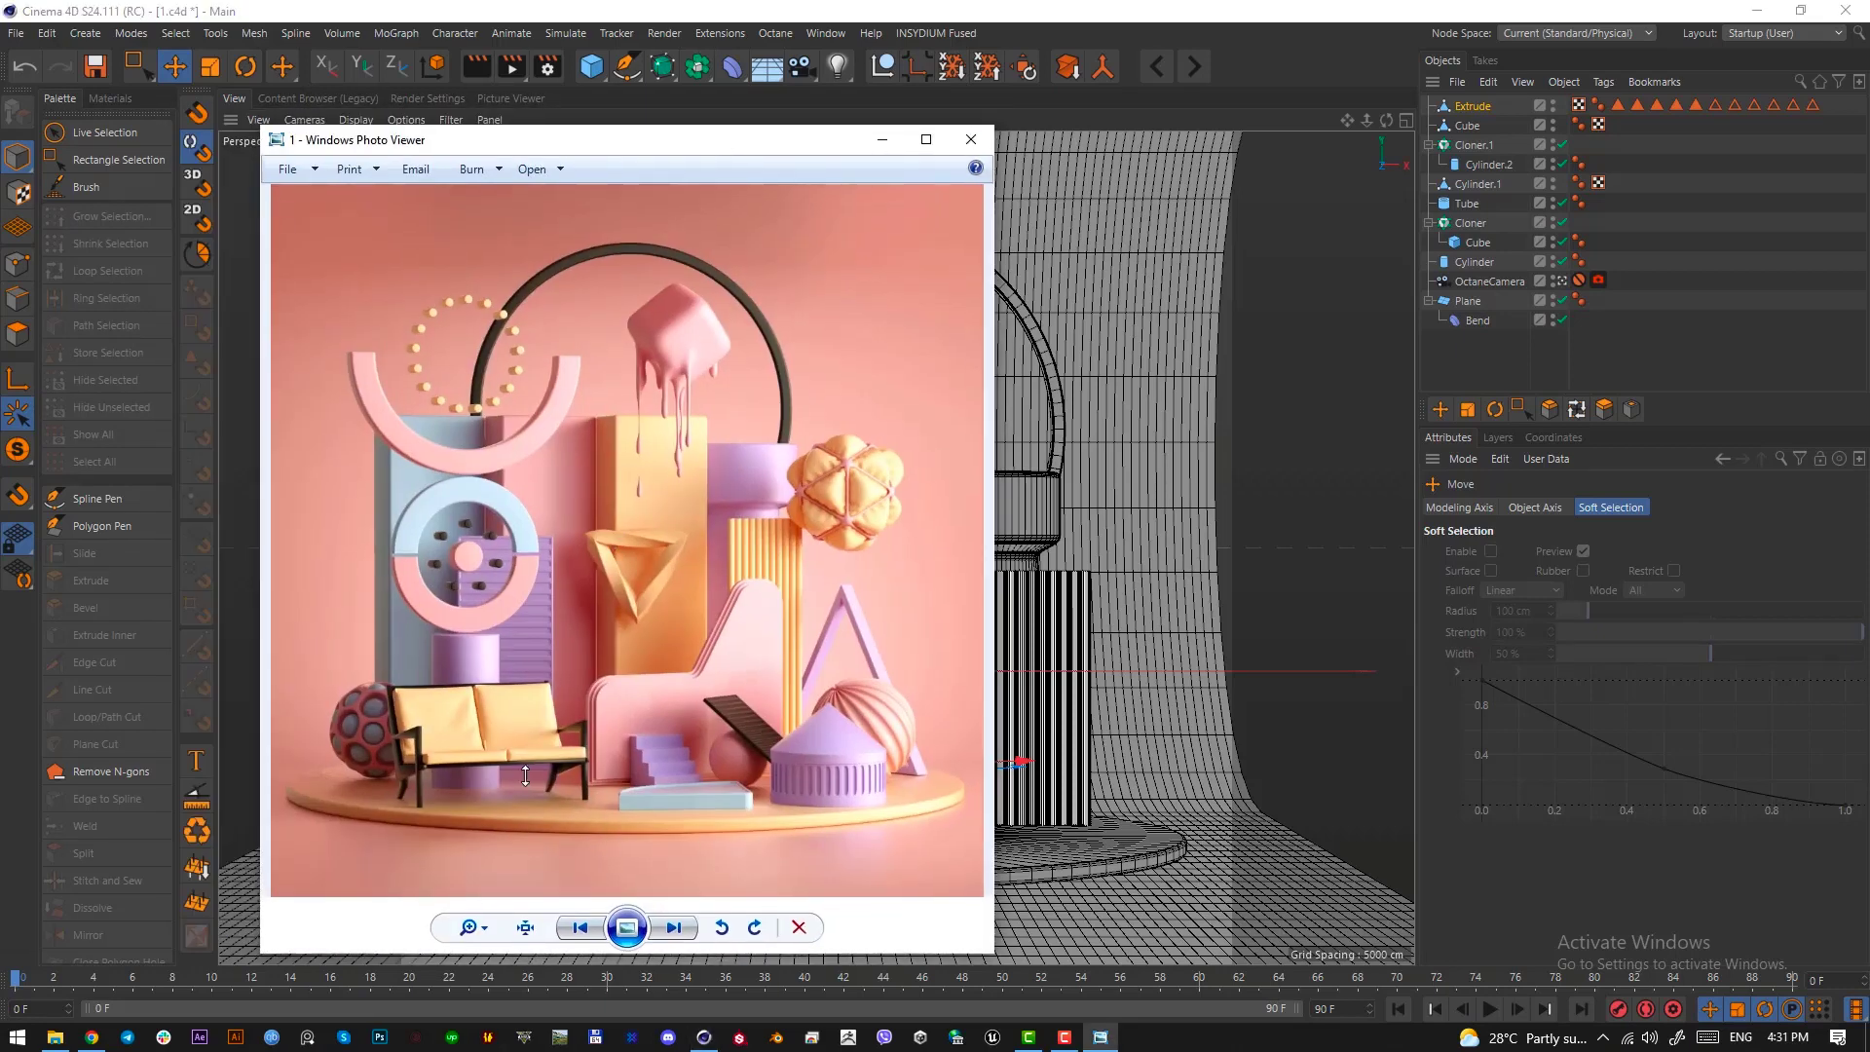
pyautogui.press('Print')
pyautogui.moveTo(572, 765)
pyautogui.mouseDown()
pyautogui.moveTo(644, 826)
pyautogui.moveTo(605, 780)
pyautogui.mouseUp()
pyautogui.moveTo(590, 780); pyautogui.dragTo(587, 780)
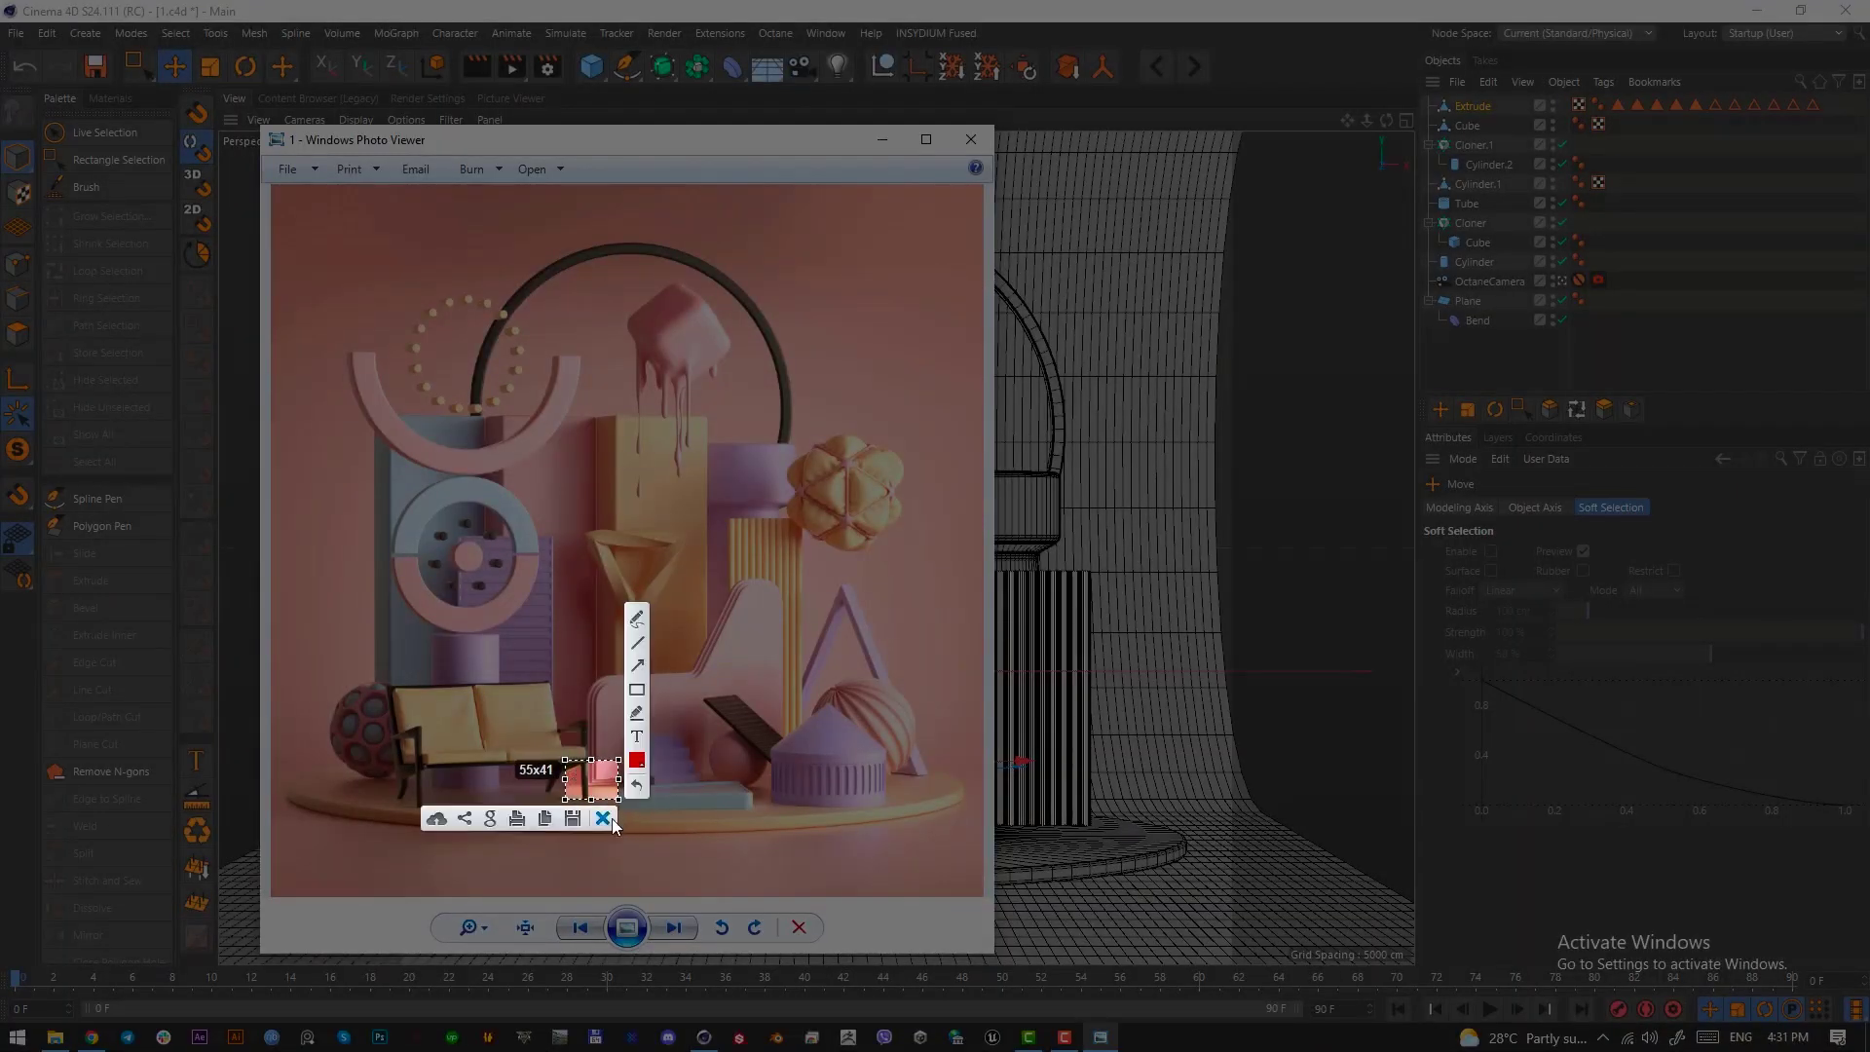
pyautogui.click(606, 820)
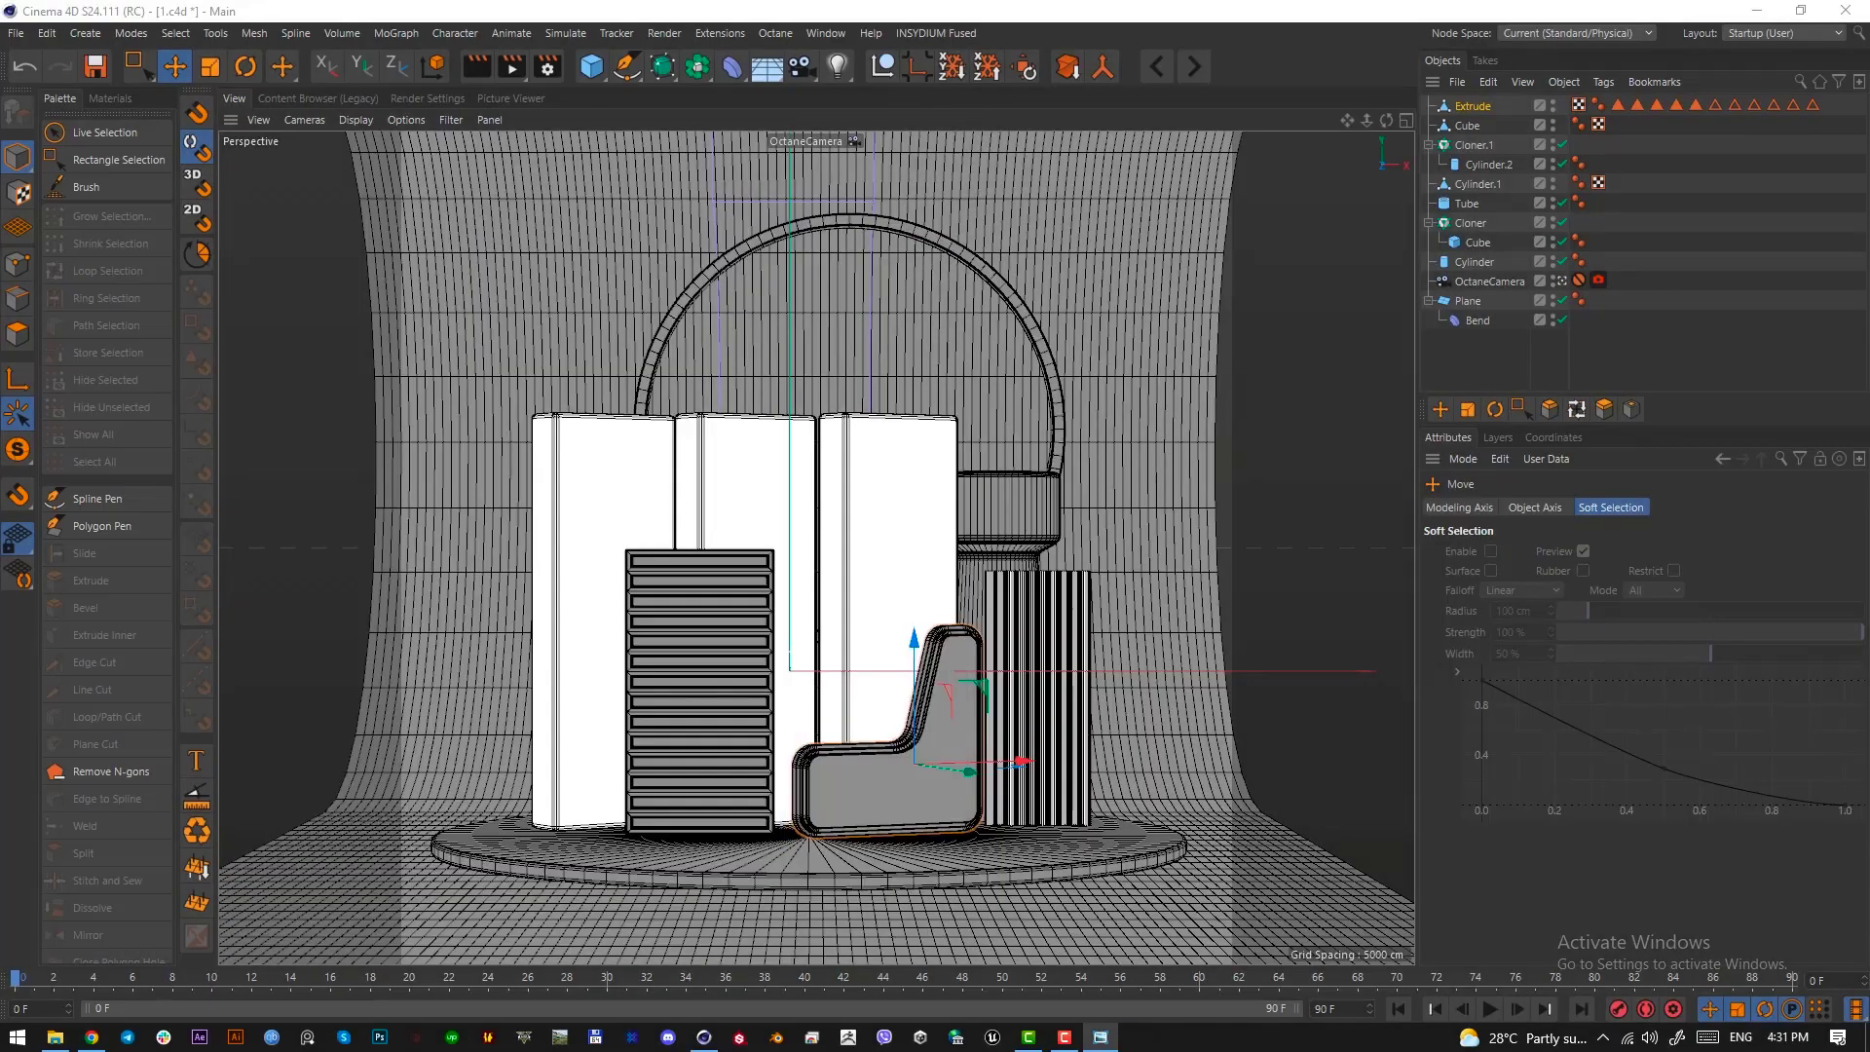
pyautogui.click(883, 141)
# Select the edge loops running across the slanted wall's rounded lower left corner, working outside the OctaneCamera view
pyautogui.click(1473, 107)
pyautogui.click(12, 302)
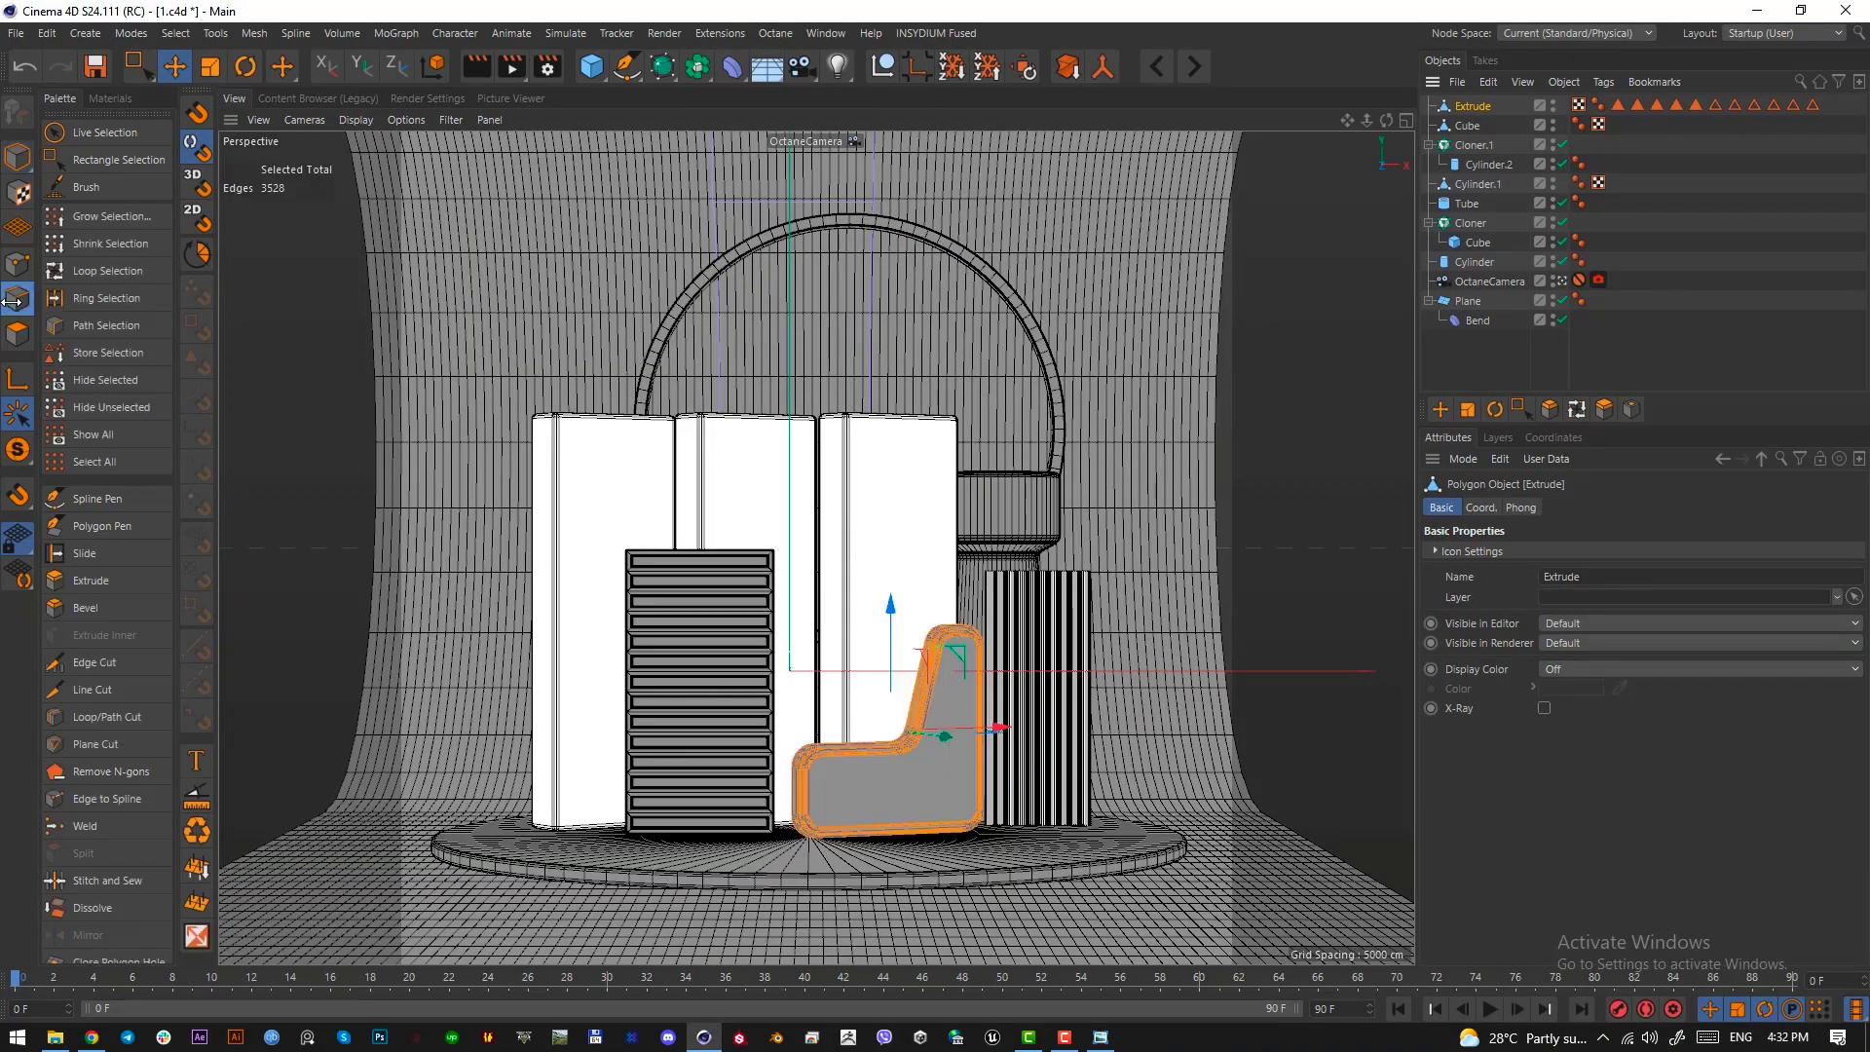
pyautogui.click(18, 265)
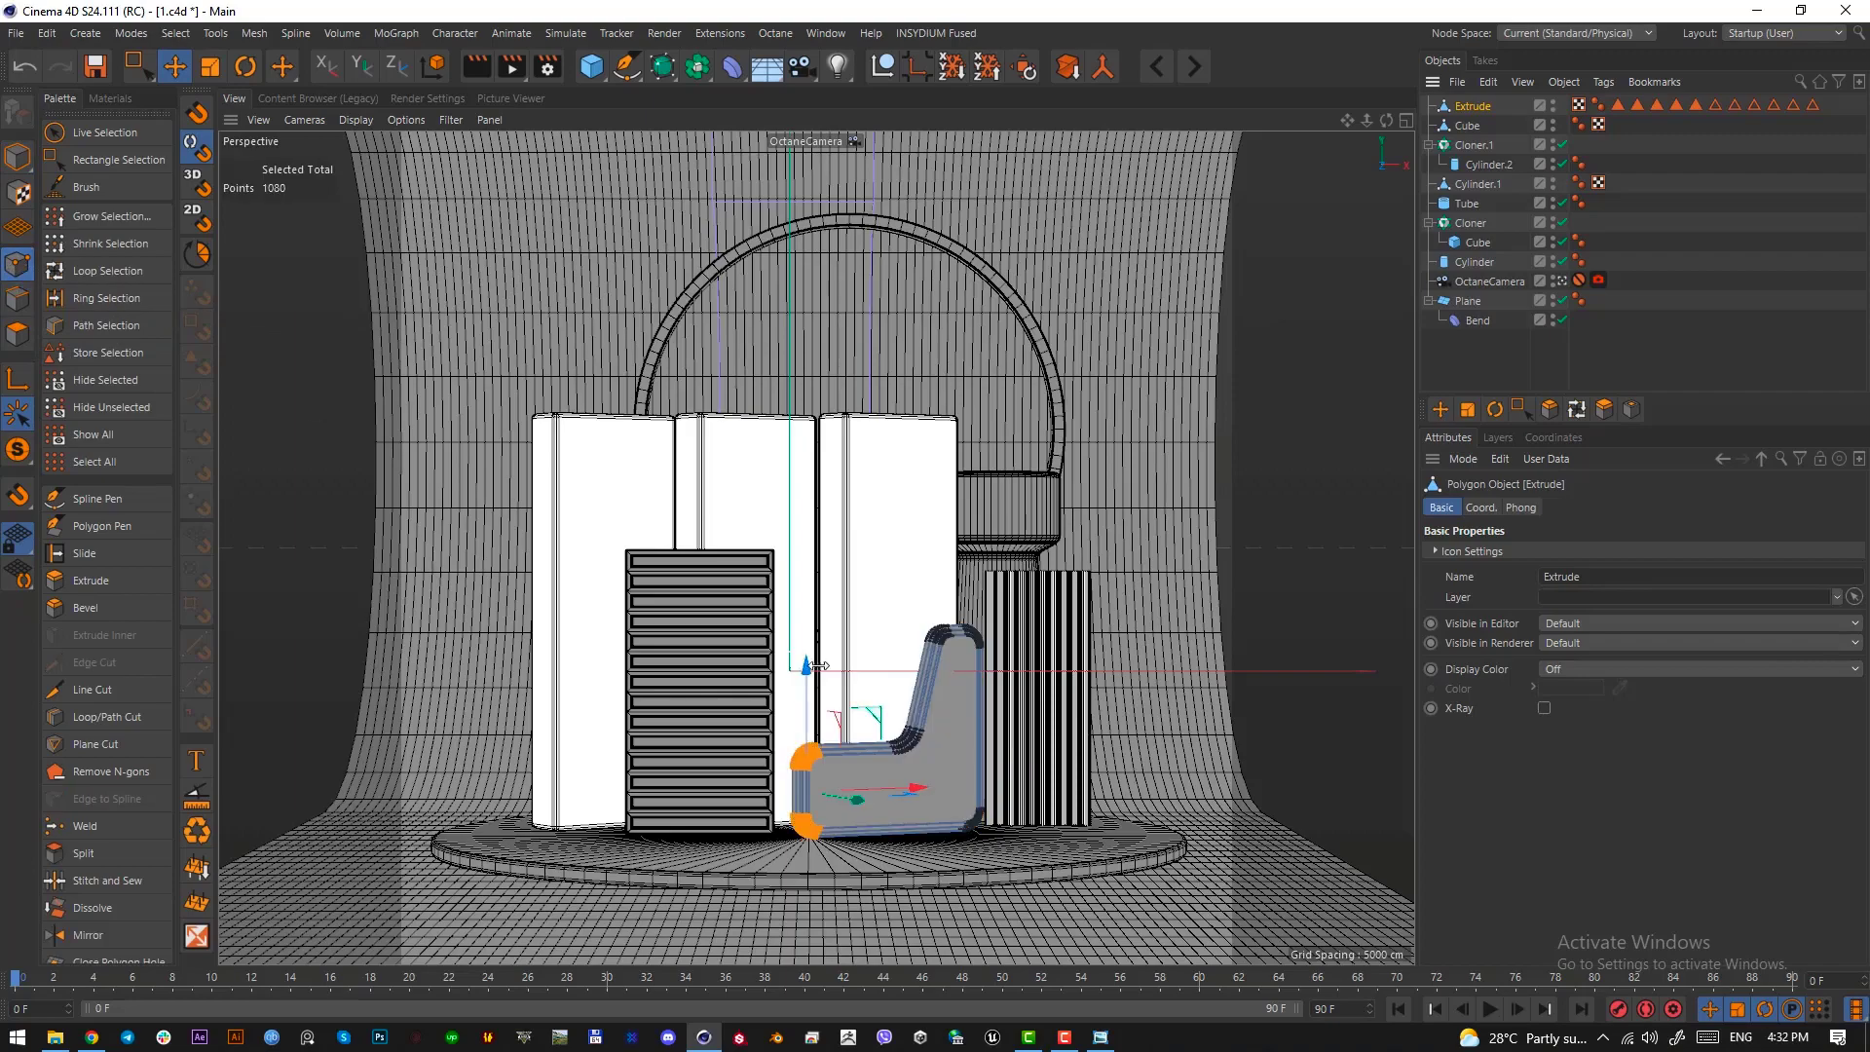
pyautogui.click(1562, 282)
pyautogui.keyDown('alt'); pyautogui.moveTo(931, 672); pyautogui.dragTo(794, 579); pyautogui.keyUp('alt')
pyautogui.click(18, 299)
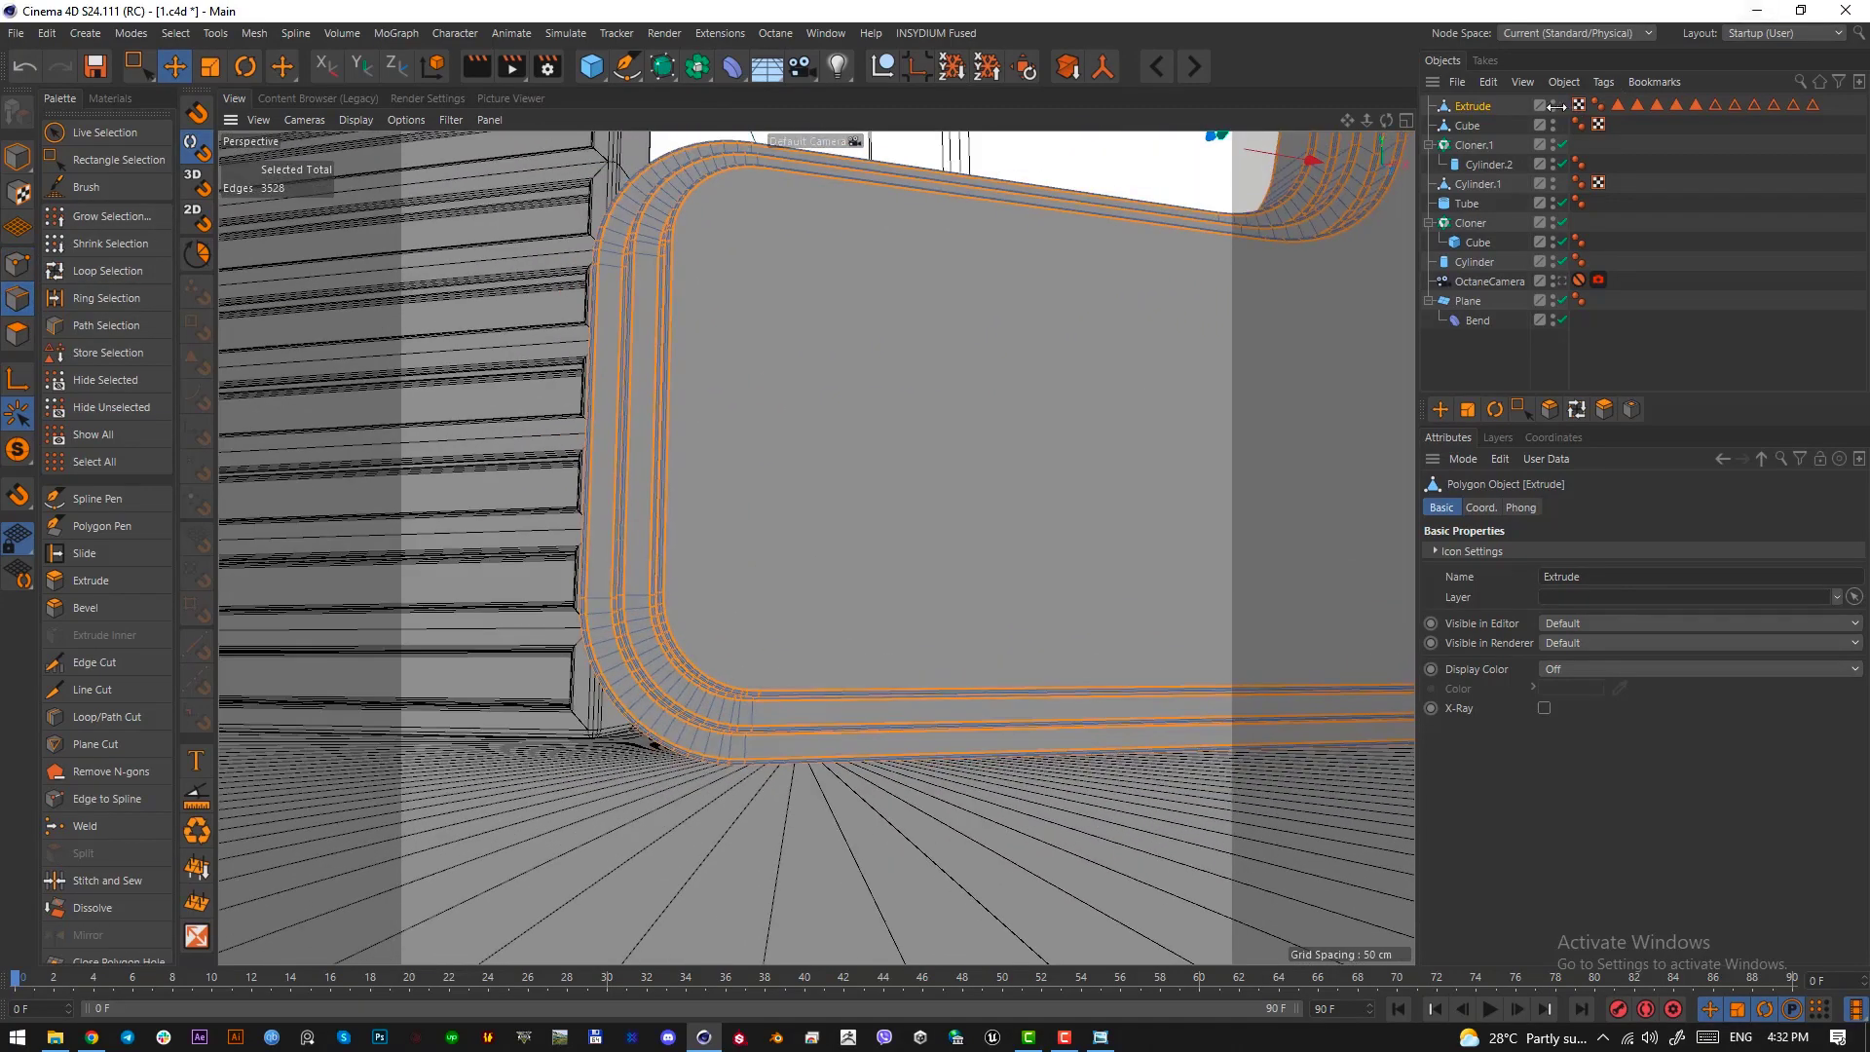
pyautogui.click(753, 715)
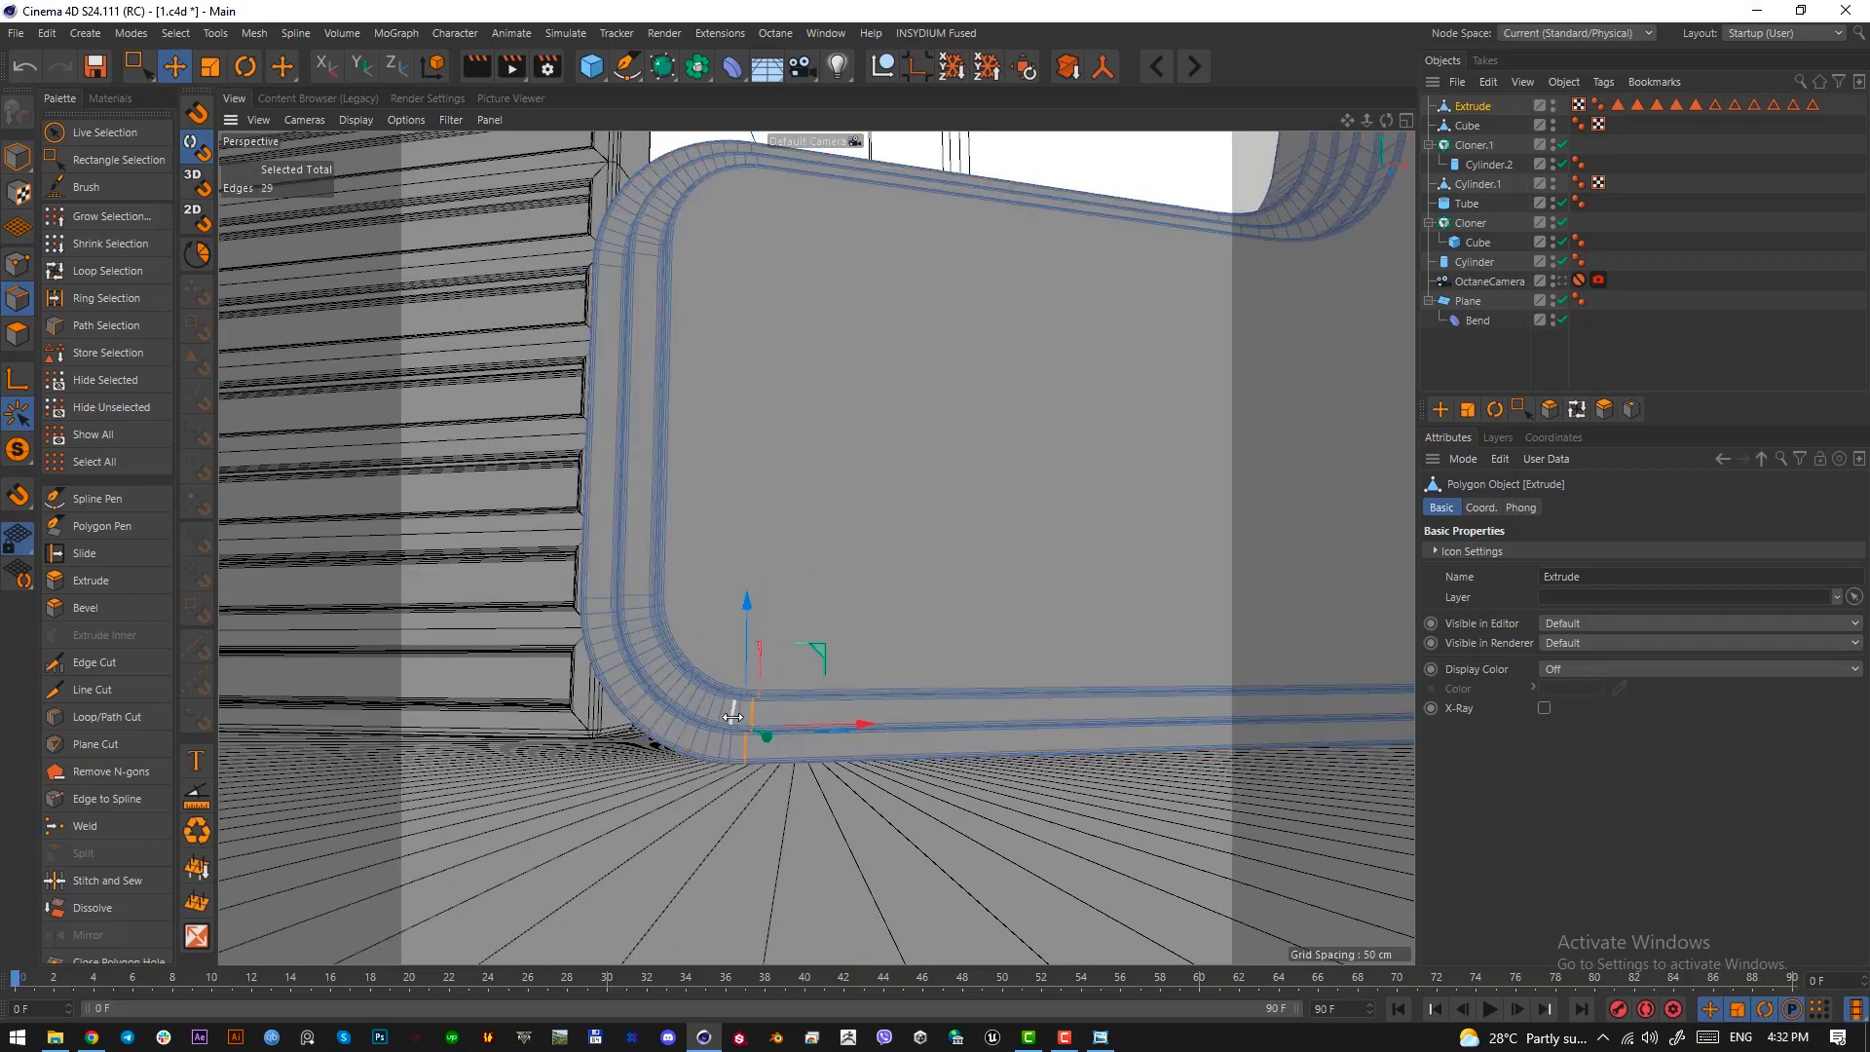
pyautogui.keyDown('shift'); pyautogui.doubleClick(737, 716); pyautogui.keyUp('shift')
pyautogui.keyDown('shift'); pyautogui.doubleClick(728, 714); pyautogui.keyUp('shift')
pyautogui.keyDown('shift'); pyautogui.doubleClick(719, 710); pyautogui.keyUp('shift')
pyautogui.keyDown('shift'); pyautogui.doubleClick(710, 706); pyautogui.keyUp('shift')
pyautogui.keyDown('shift'); pyautogui.doubleClick(698, 700); pyautogui.keyUp('shift')
pyautogui.keyDown('shift'); pyautogui.doubleClick(687, 693); pyautogui.keyUp('shift')
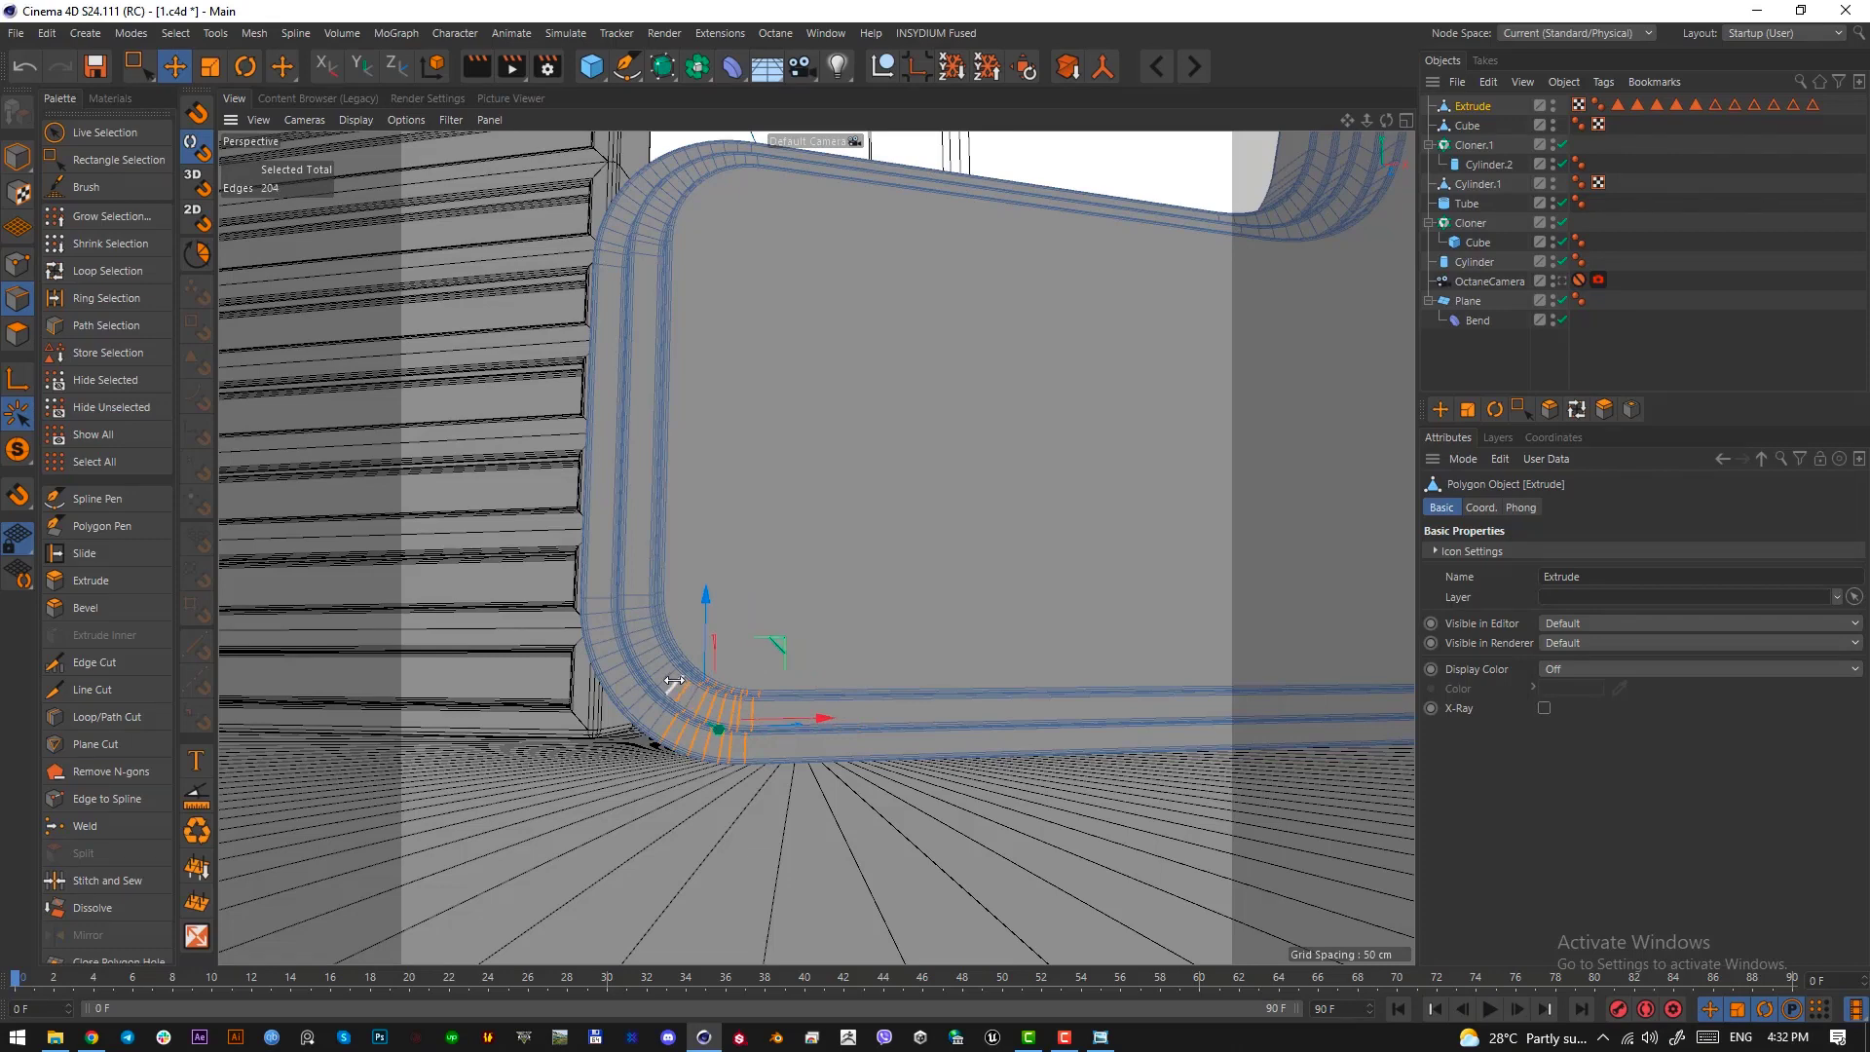
pyautogui.keyDown('shift'); pyautogui.doubleClick(672, 682); pyautogui.keyUp('shift')
pyautogui.keyDown('shift'); pyautogui.doubleClick(636, 597); pyautogui.keyUp('shift')
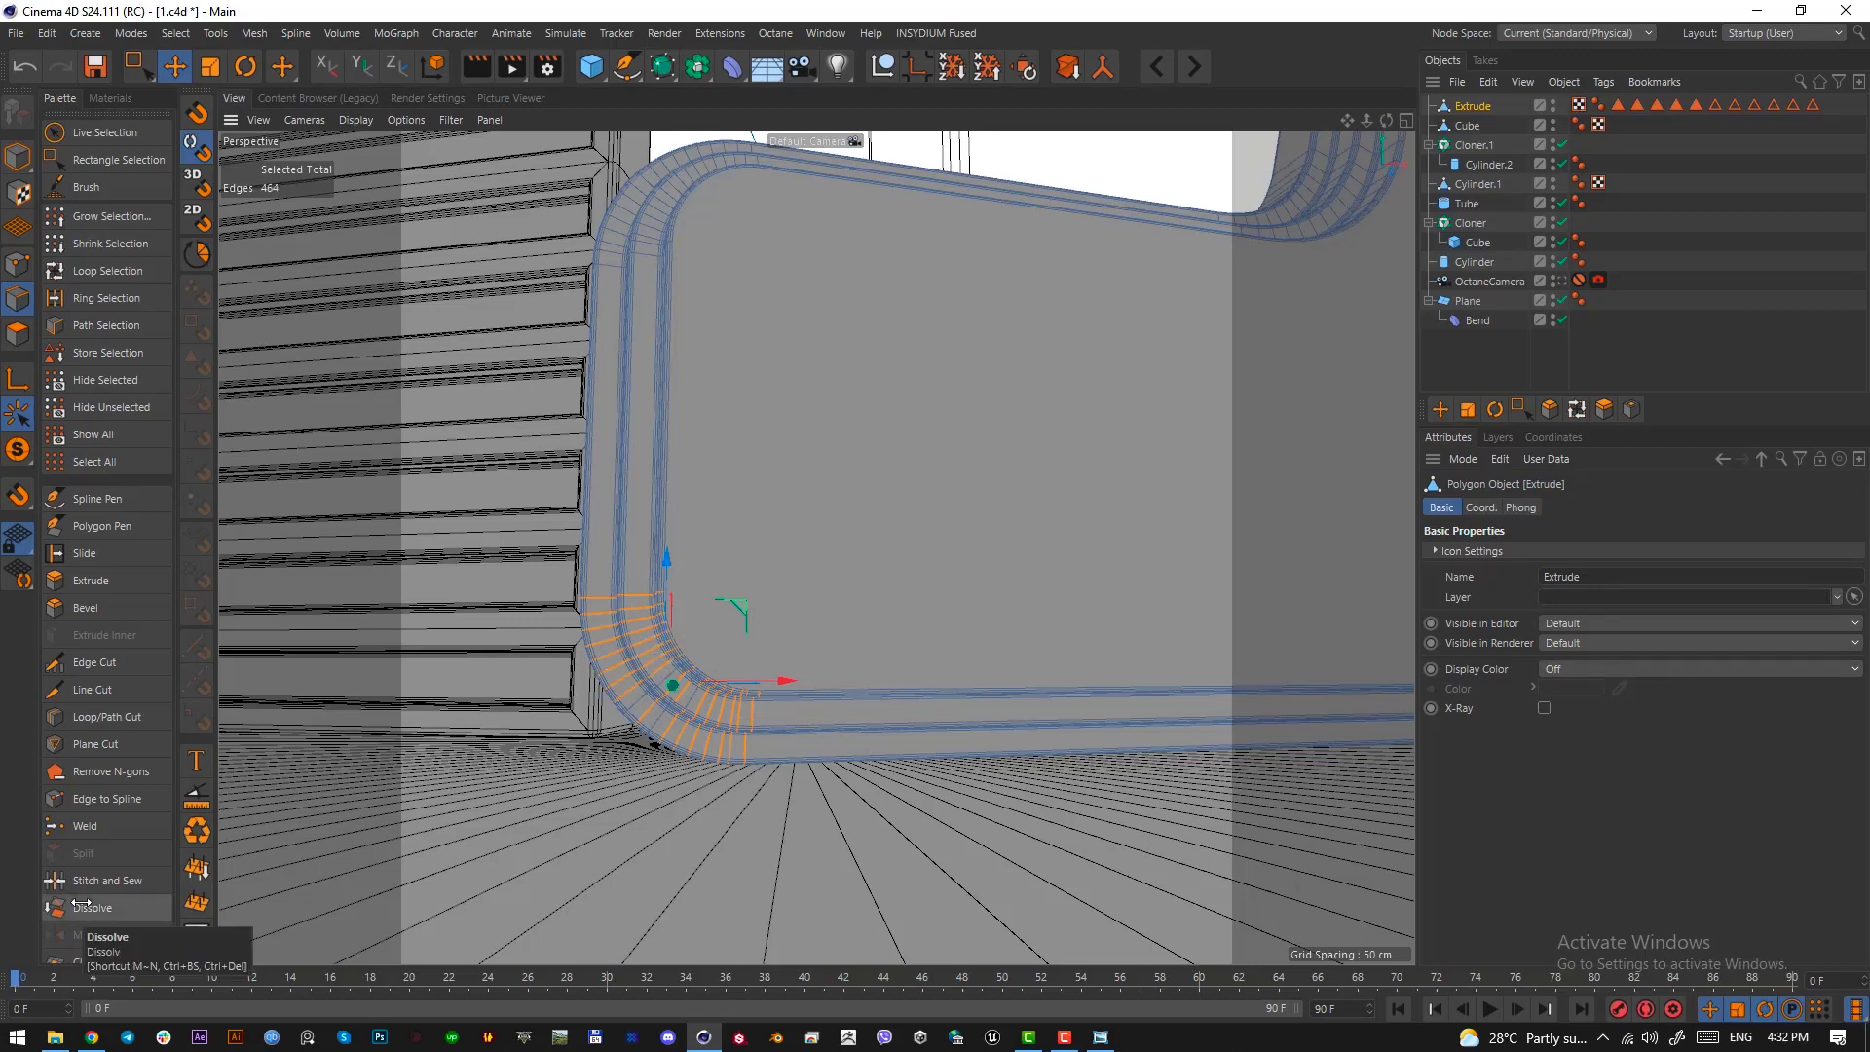
# Try dissolving the selected corner edge loops, inspect the corner and undo the dissolve
pyautogui.click(90, 908)
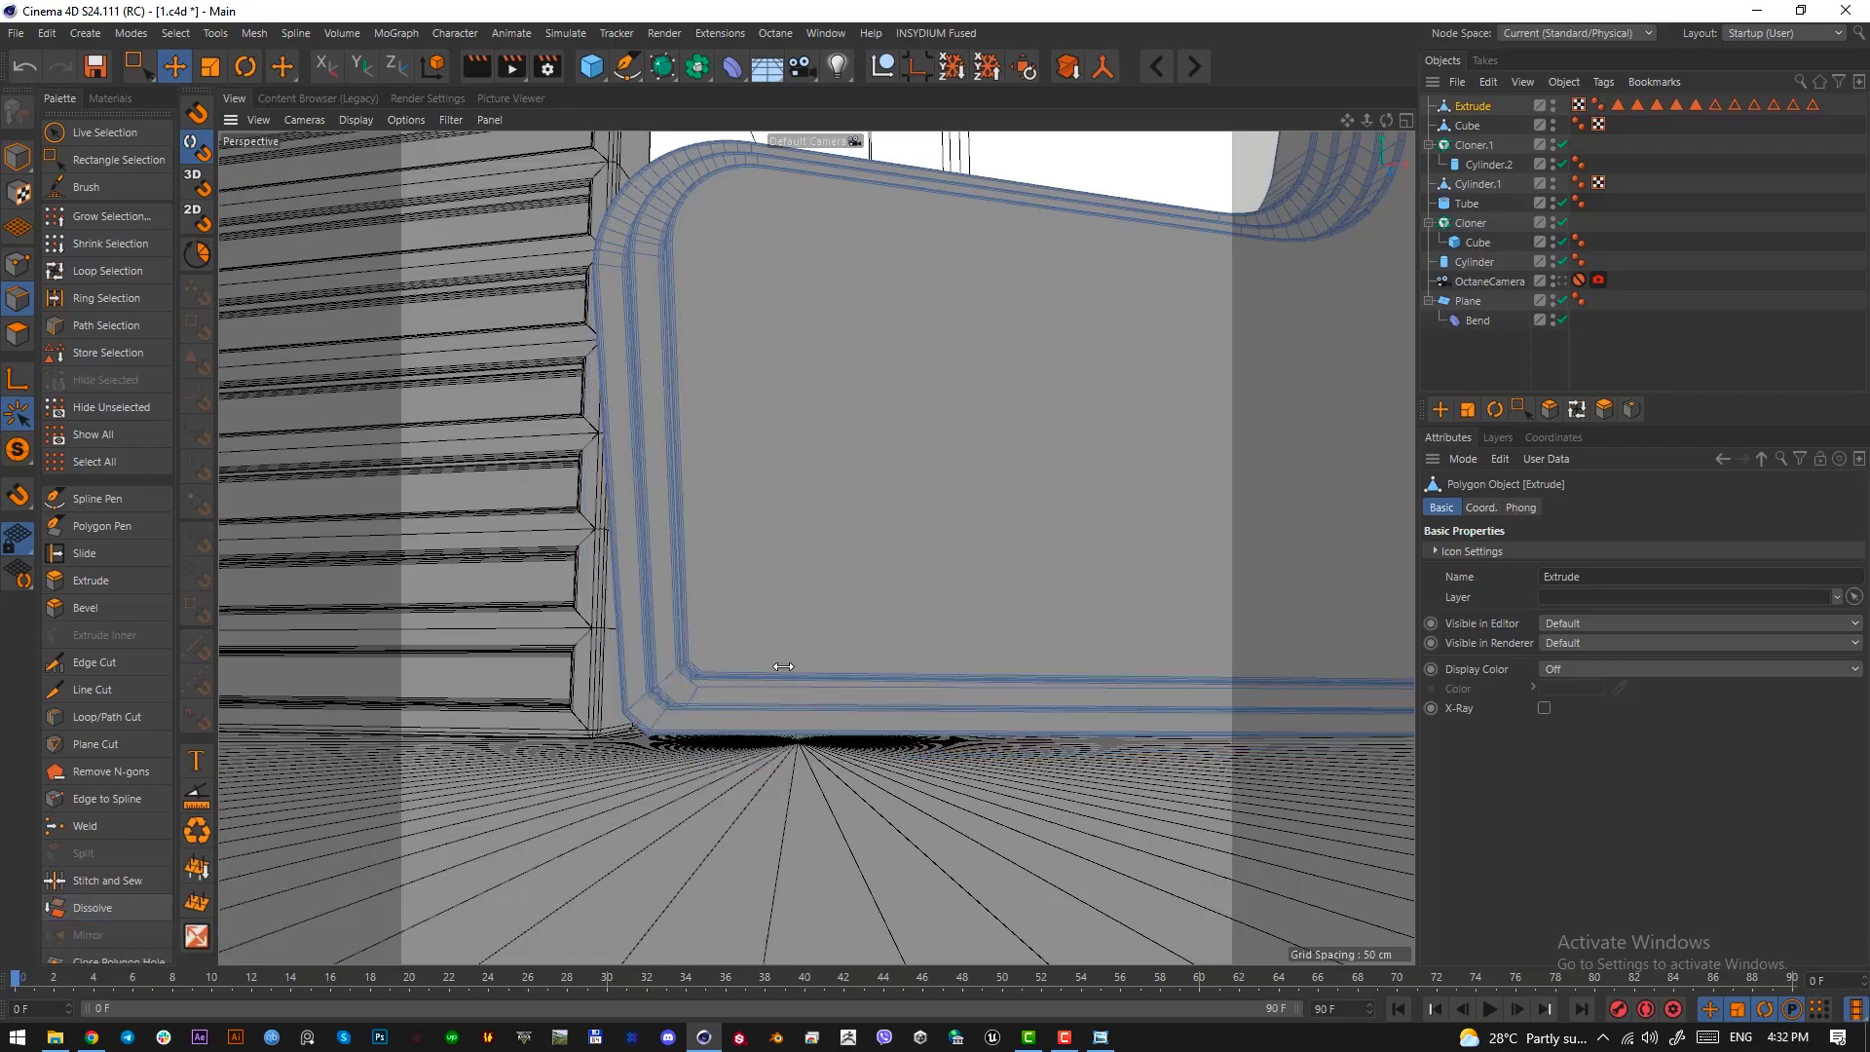
pyautogui.keyDown('alt'); pyautogui.moveTo(711, 631); pyautogui.dragTo(775, 729); pyautogui.keyUp('alt')
pyautogui.scroll(4, 737, 667)
pyautogui.hotkey('ctrl', 'z')
# Add the missed edge loop to the selection and dissolve all the loops to sharpen the wall's lower left corner
pyautogui.keyDown('alt'); pyautogui.moveTo(694, 785); pyautogui.dragTo(744, 733); pyautogui.keyUp('alt')
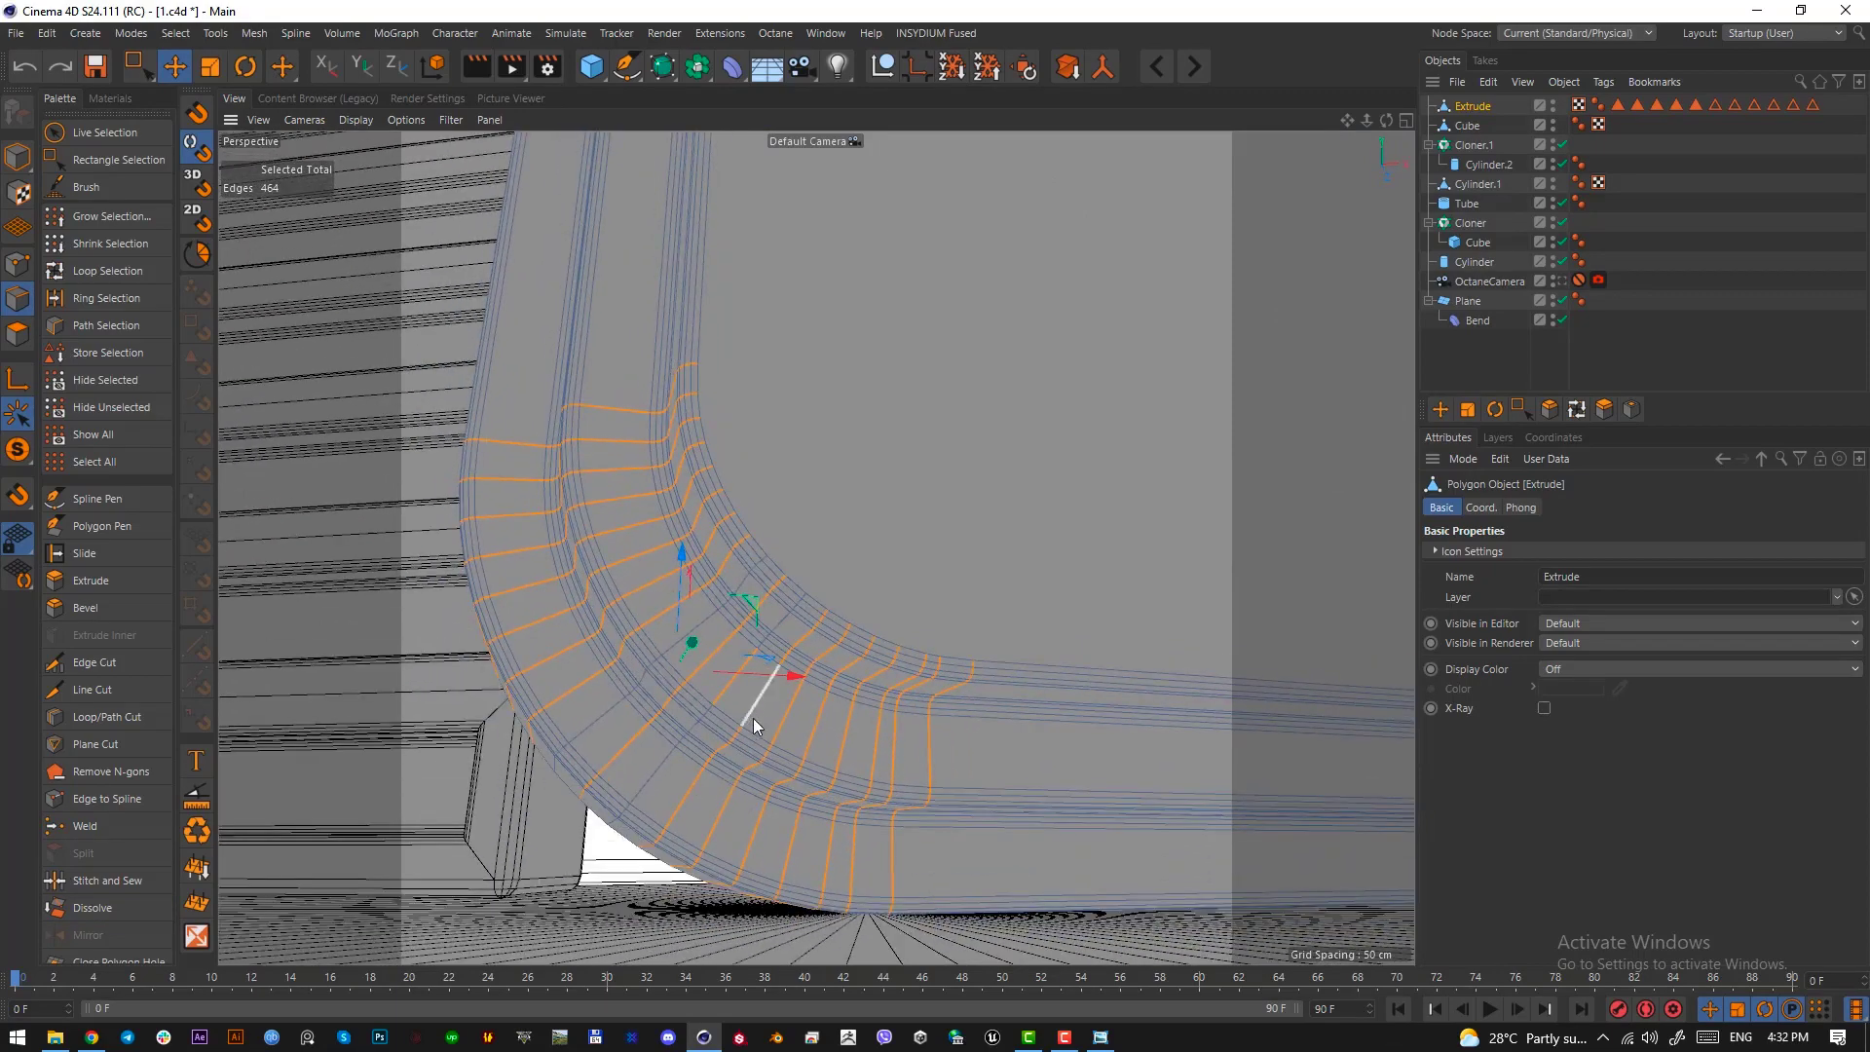
pyautogui.keyDown('ctrl'); pyautogui.click(721, 697); pyautogui.keyUp('ctrl')
pyautogui.keyDown('alt'); pyautogui.moveTo(880, 620); pyautogui.dragTo(922, 559); pyautogui.keyUp('alt')
pyautogui.keyDown('shift'); pyautogui.click(756, 702); pyautogui.keyUp('shift')
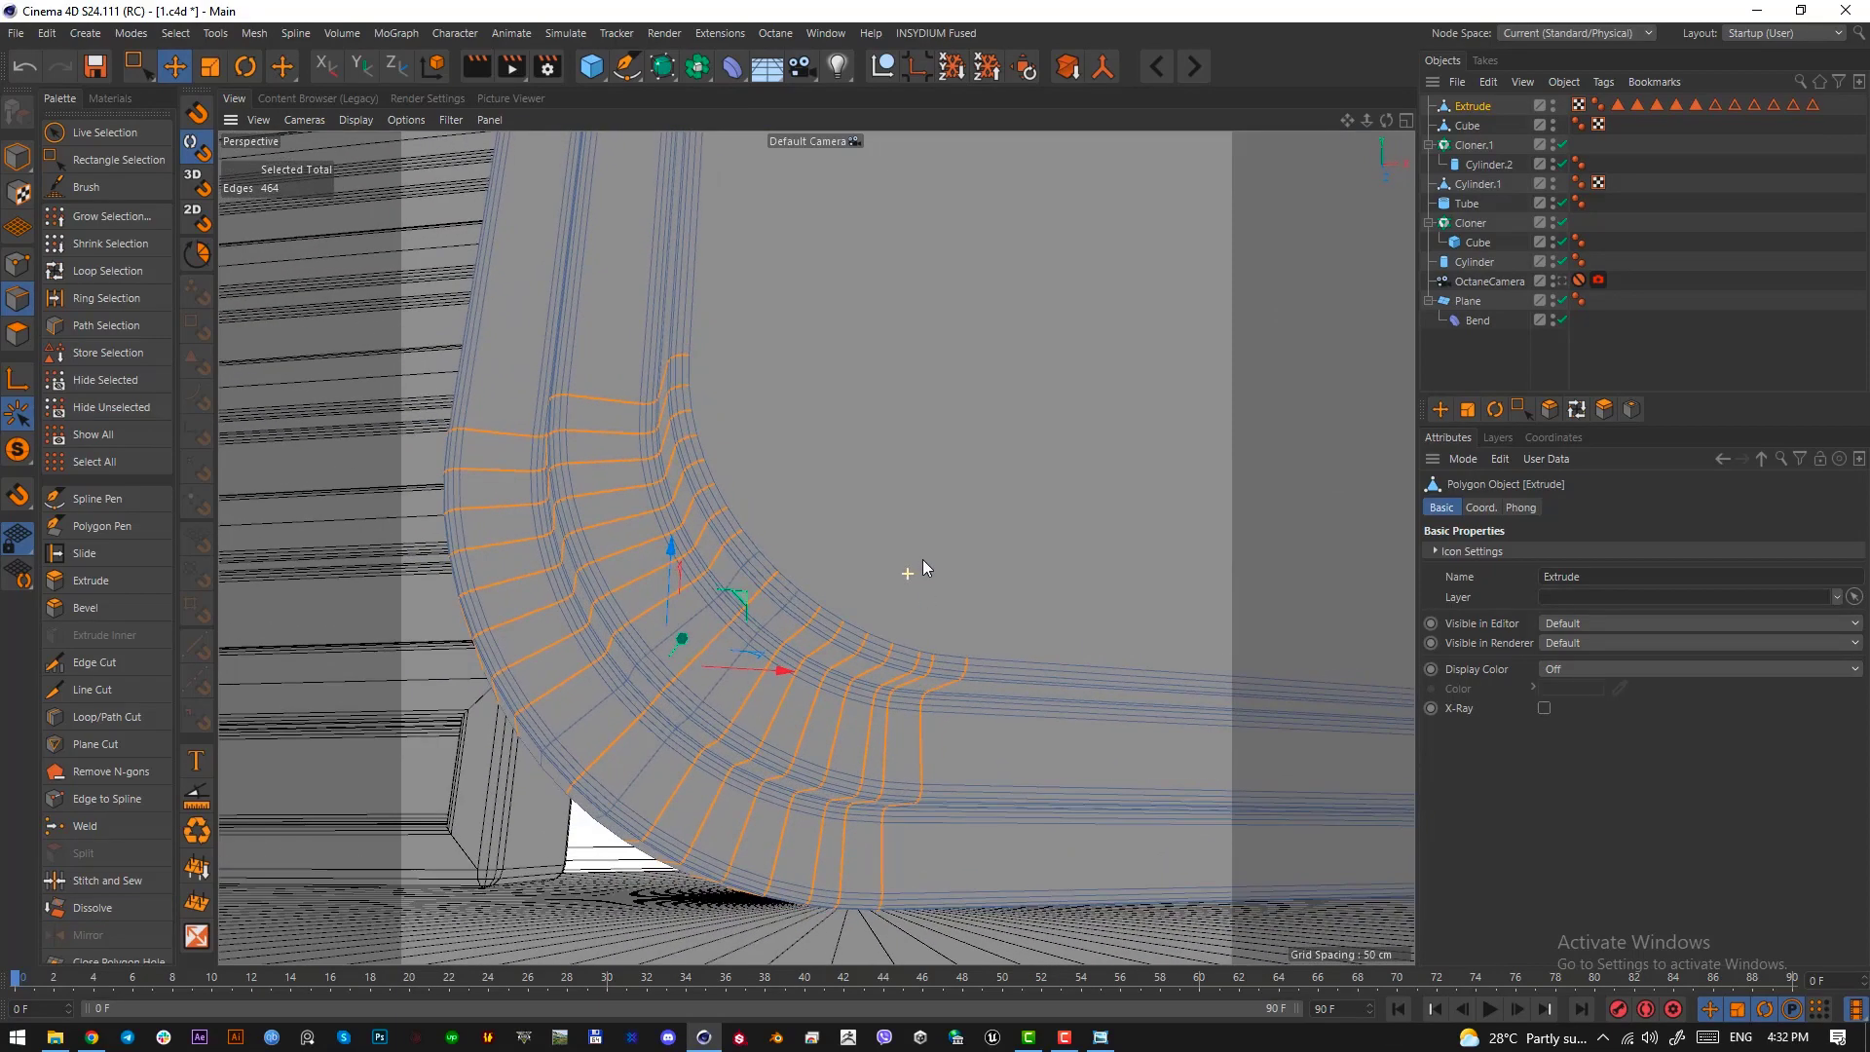
pyautogui.click(89, 907)
pyautogui.moveTo(876, 627)
pyautogui.keyDown('alt'); pyautogui.mouseDown()
pyautogui.moveTo(1042, 666)
pyautogui.moveTo(875, 628)
pyautogui.moveTo(737, 694)
pyautogui.moveTo(716, 676)
pyautogui.mouseUp(); pyautogui.keyUp('alt')
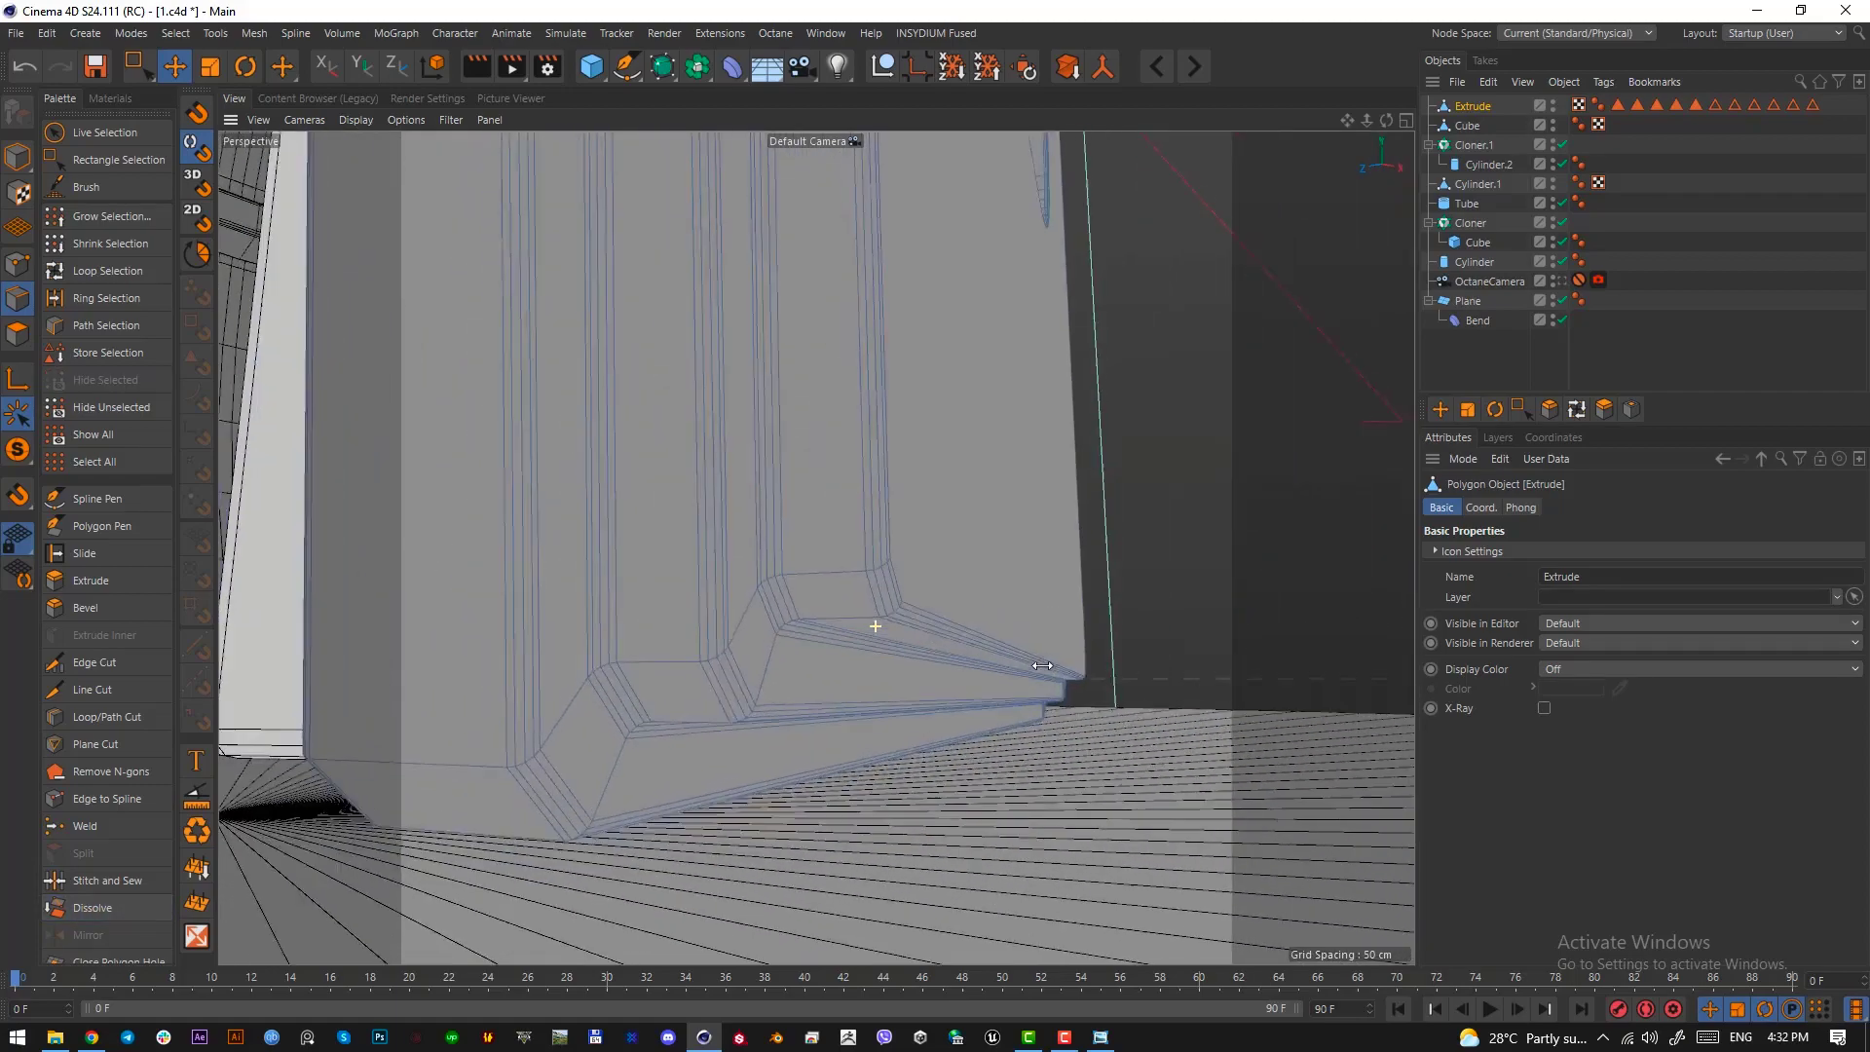
pyautogui.hotkey('ctrl', 'z')
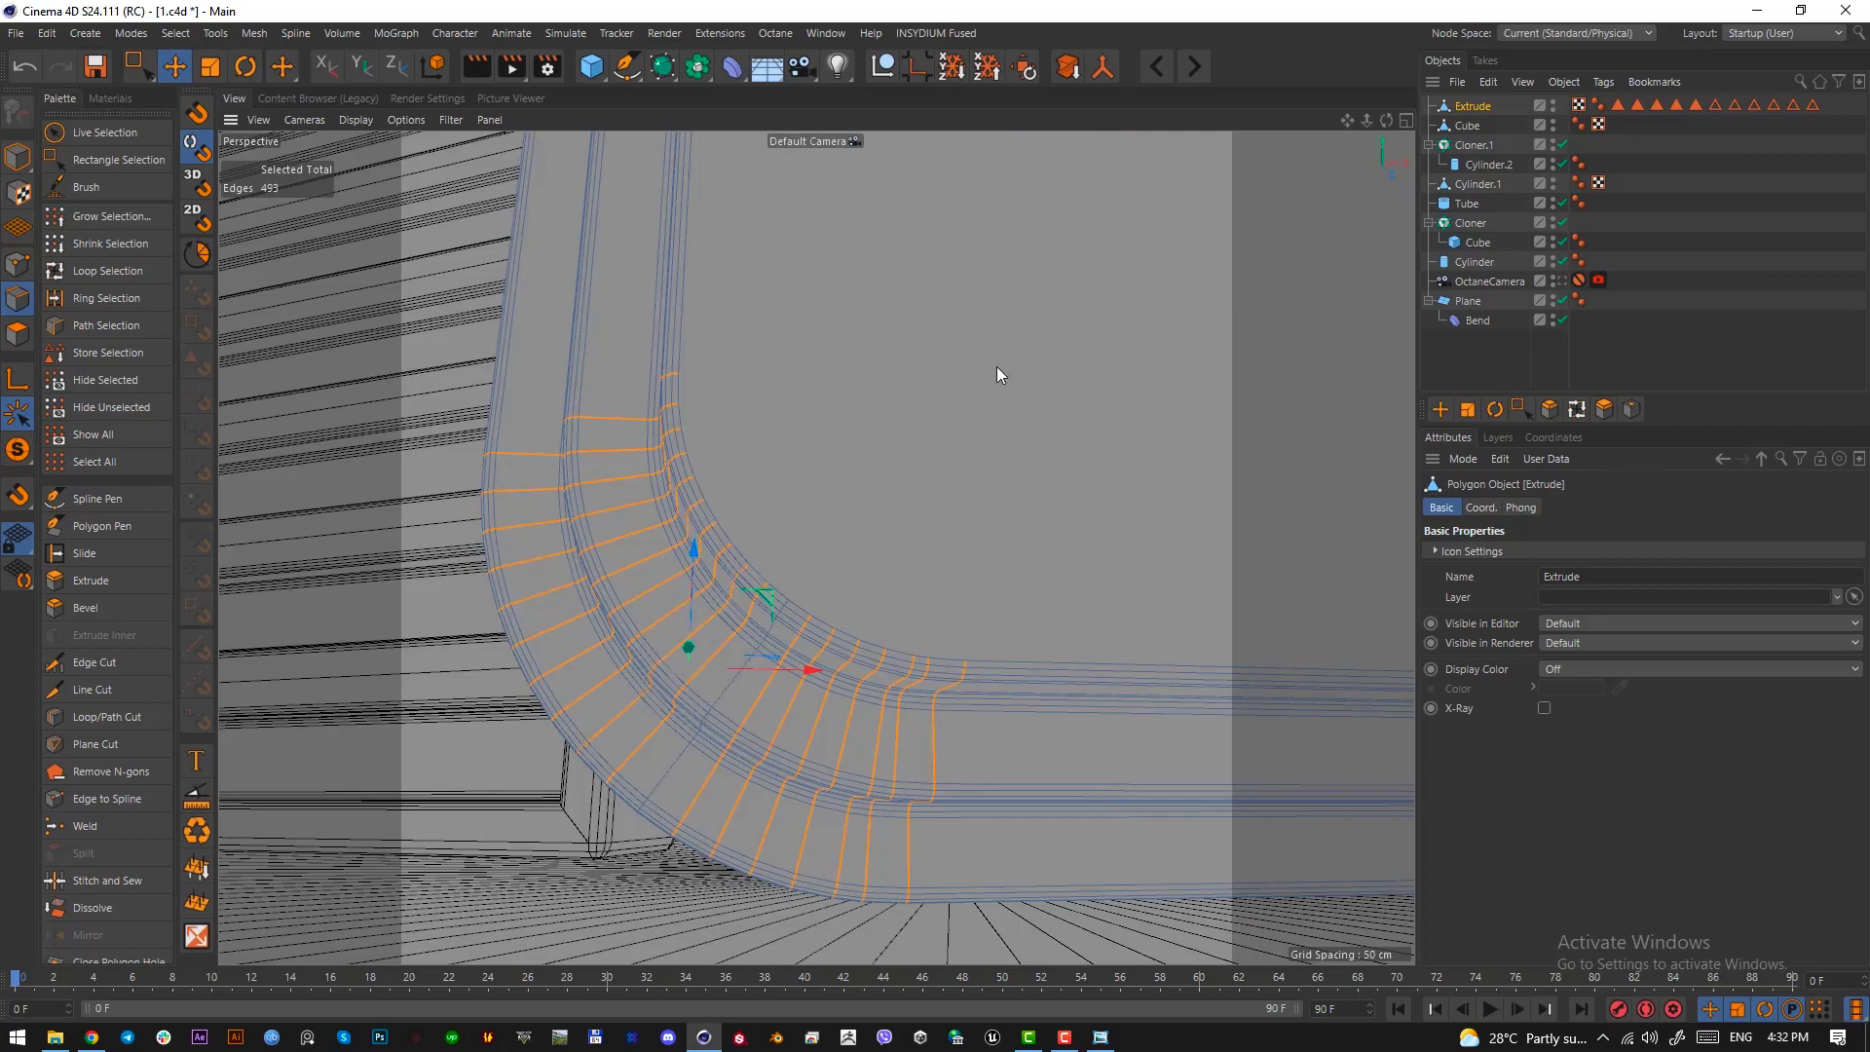
pyautogui.hotkey('ctrl', 'Delete')
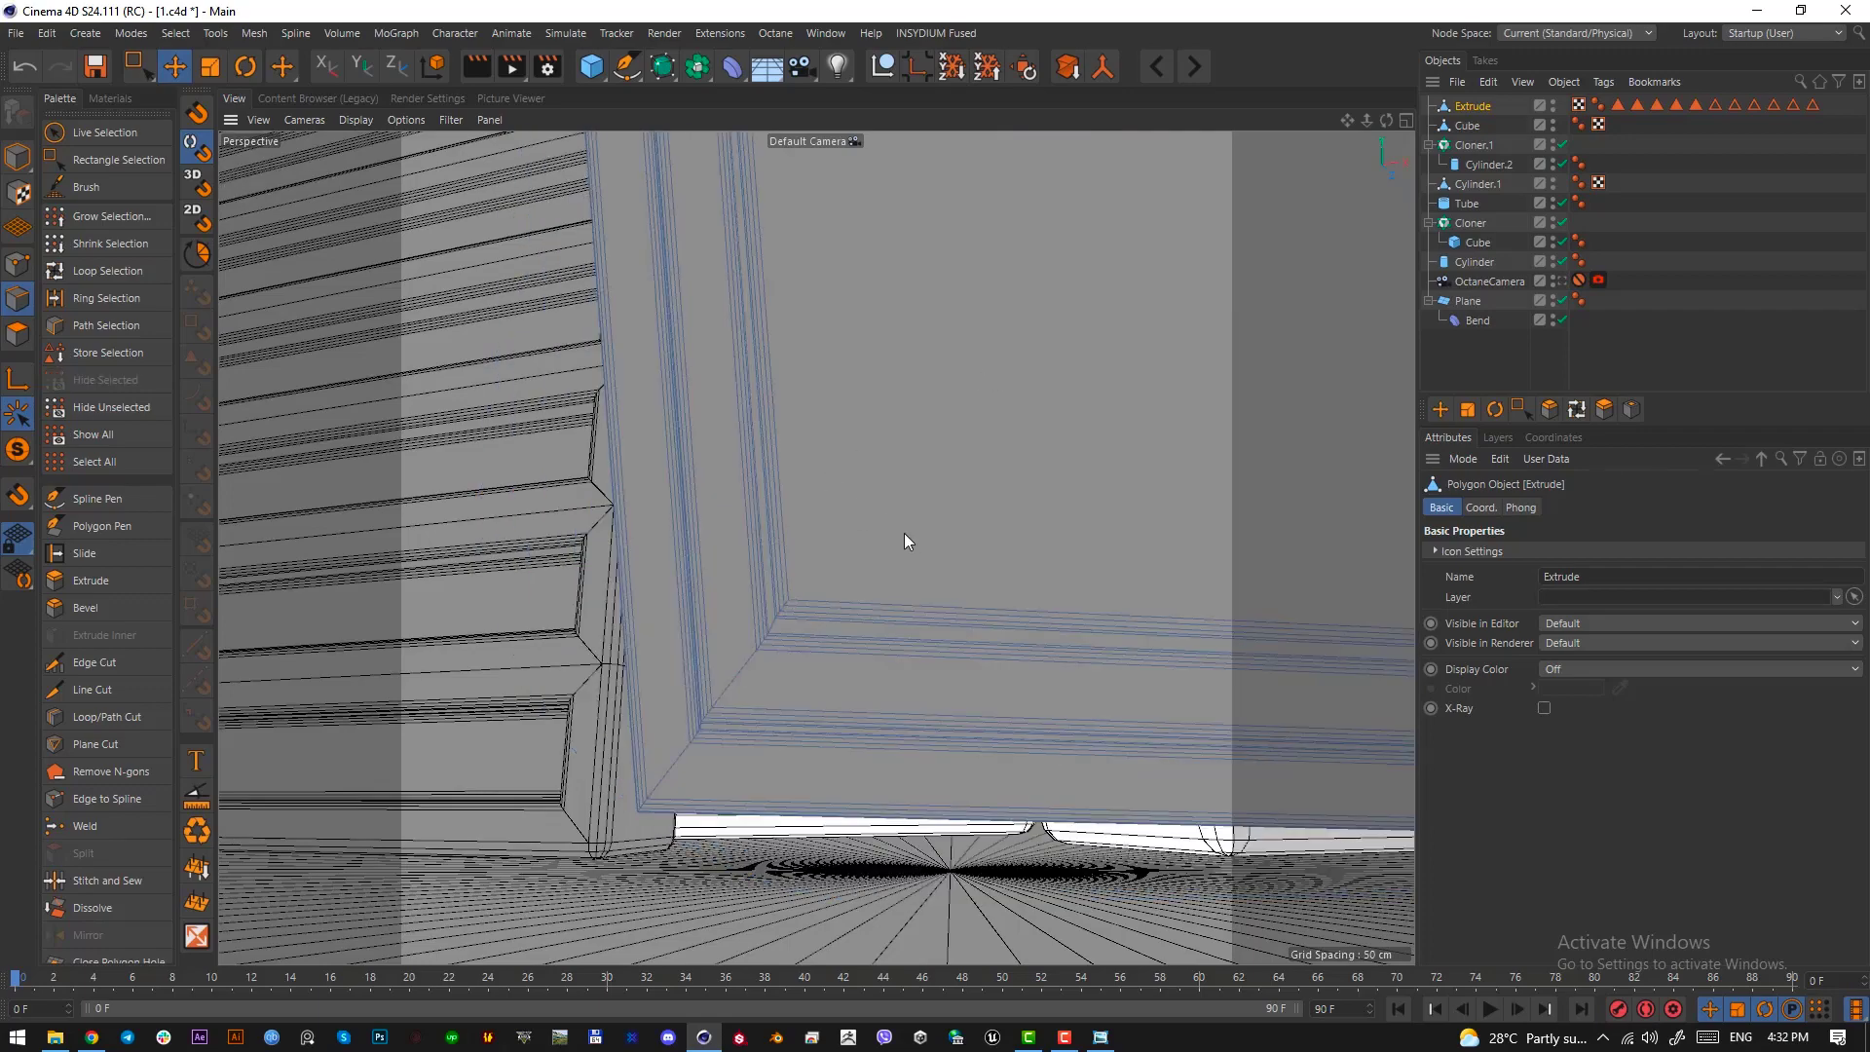
pyautogui.moveTo(908, 537)
pyautogui.keyDown('alt'); pyautogui.mouseDown()
pyautogui.moveTo(756, 643)
pyautogui.moveTo(947, 574)
pyautogui.moveTo(943, 508)
pyautogui.moveTo(897, 606)
pyautogui.moveTo(1109, 581)
pyautogui.moveTo(830, 569)
pyautogui.moveTo(902, 579)
pyautogui.moveTo(844, 594)
pyautogui.moveTo(785, 559)
pyautogui.moveTo(1081, 560)
pyautogui.moveTo(222, 170)
pyautogui.mouseUp(); pyautogui.keyUp('alt')
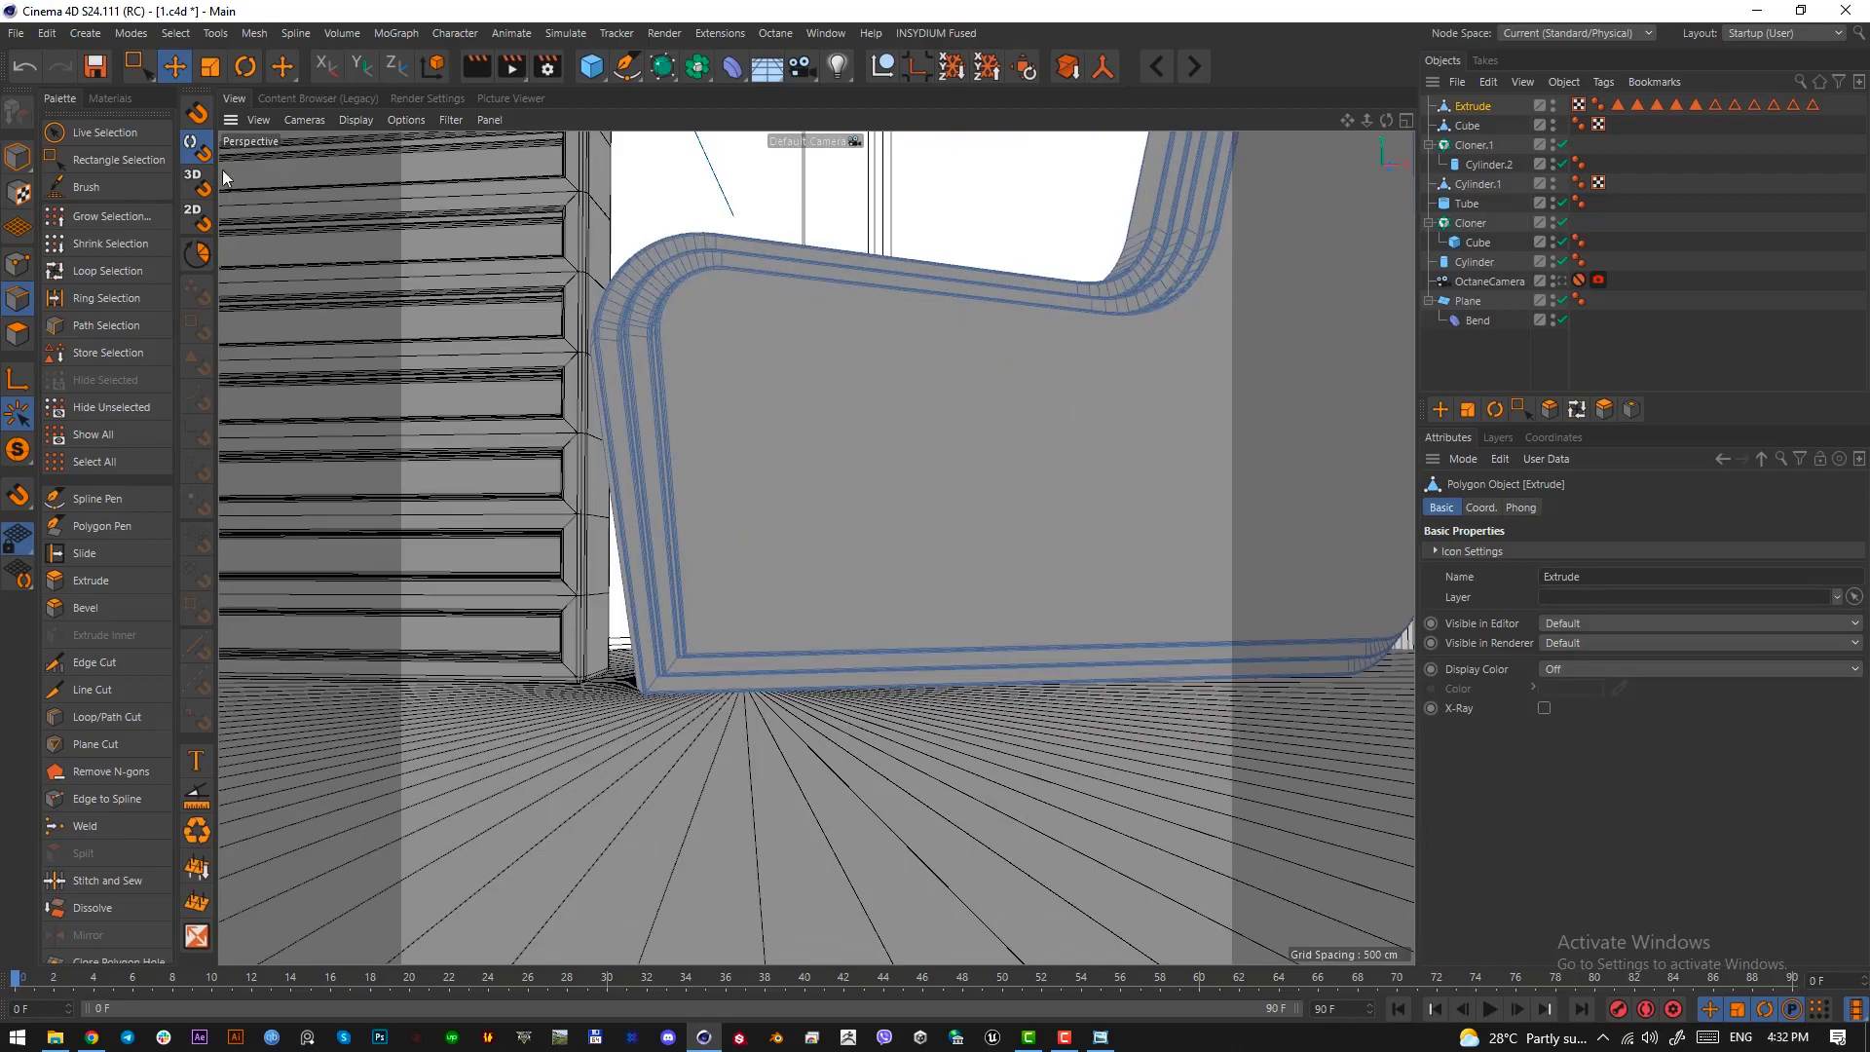
# Move the point groups at the wall's sharp lower left corner outward to straighten its left side, base and inner bevel steps
pyautogui.click(142, 64)
pyautogui.click(17, 264)
pyautogui.keyDown('alt'); pyautogui.moveTo(791, 512); pyautogui.dragTo(633, 694); pyautogui.keyUp('alt')
pyautogui.scroll(5, 648, 640)
pyautogui.scroll(2, 680, 676)
pyautogui.scroll(-4, 682, 679)
pyautogui.hotkey('ctrl', 'z')
pyautogui.hotkey('ctrl', 'z')
pyautogui.moveTo(635, 606); pyautogui.dragTo(675, 731)
pyautogui.keyDown('alt'); pyautogui.moveTo(675, 730); pyautogui.dragTo(706, 705); pyautogui.keyUp('alt')
pyautogui.moveTo(647, 619); pyautogui.dragTo(647, 616)
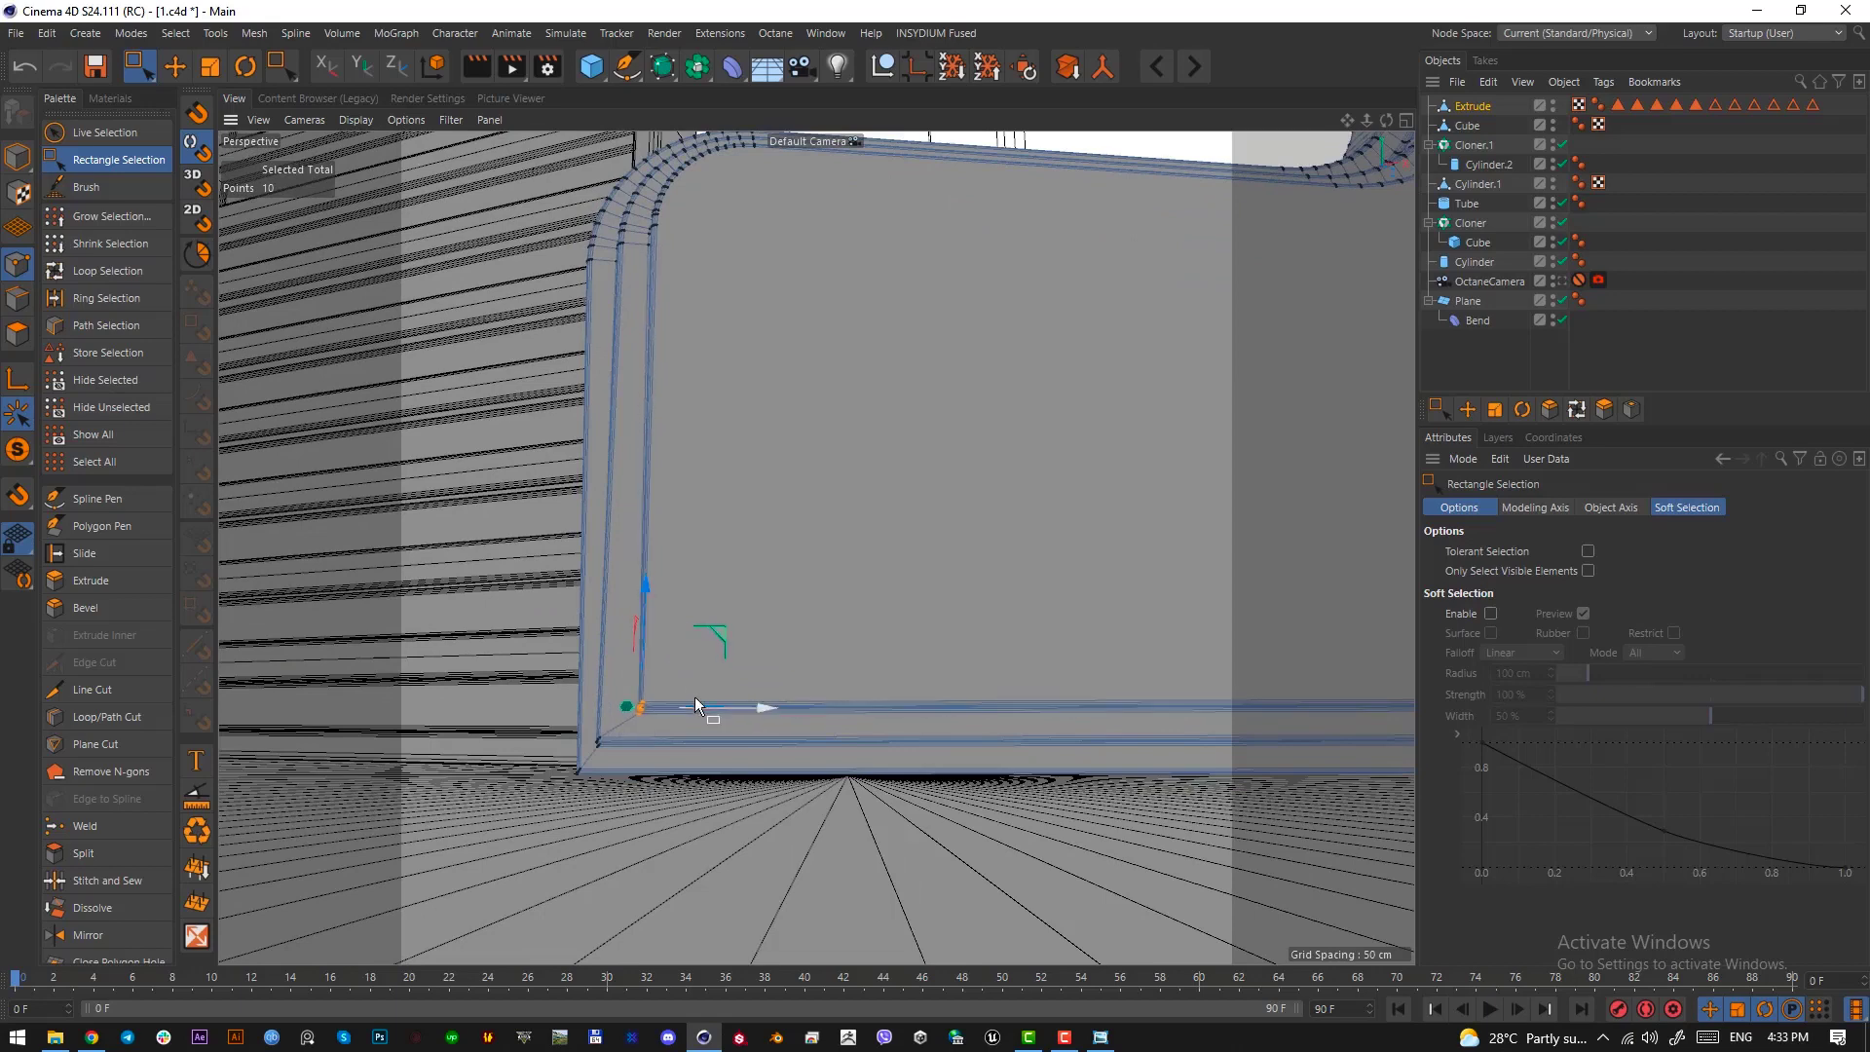
pyautogui.moveTo(695, 703); pyautogui.dragTo(693, 706)
pyautogui.moveTo(575, 722); pyautogui.dragTo(719, 719)
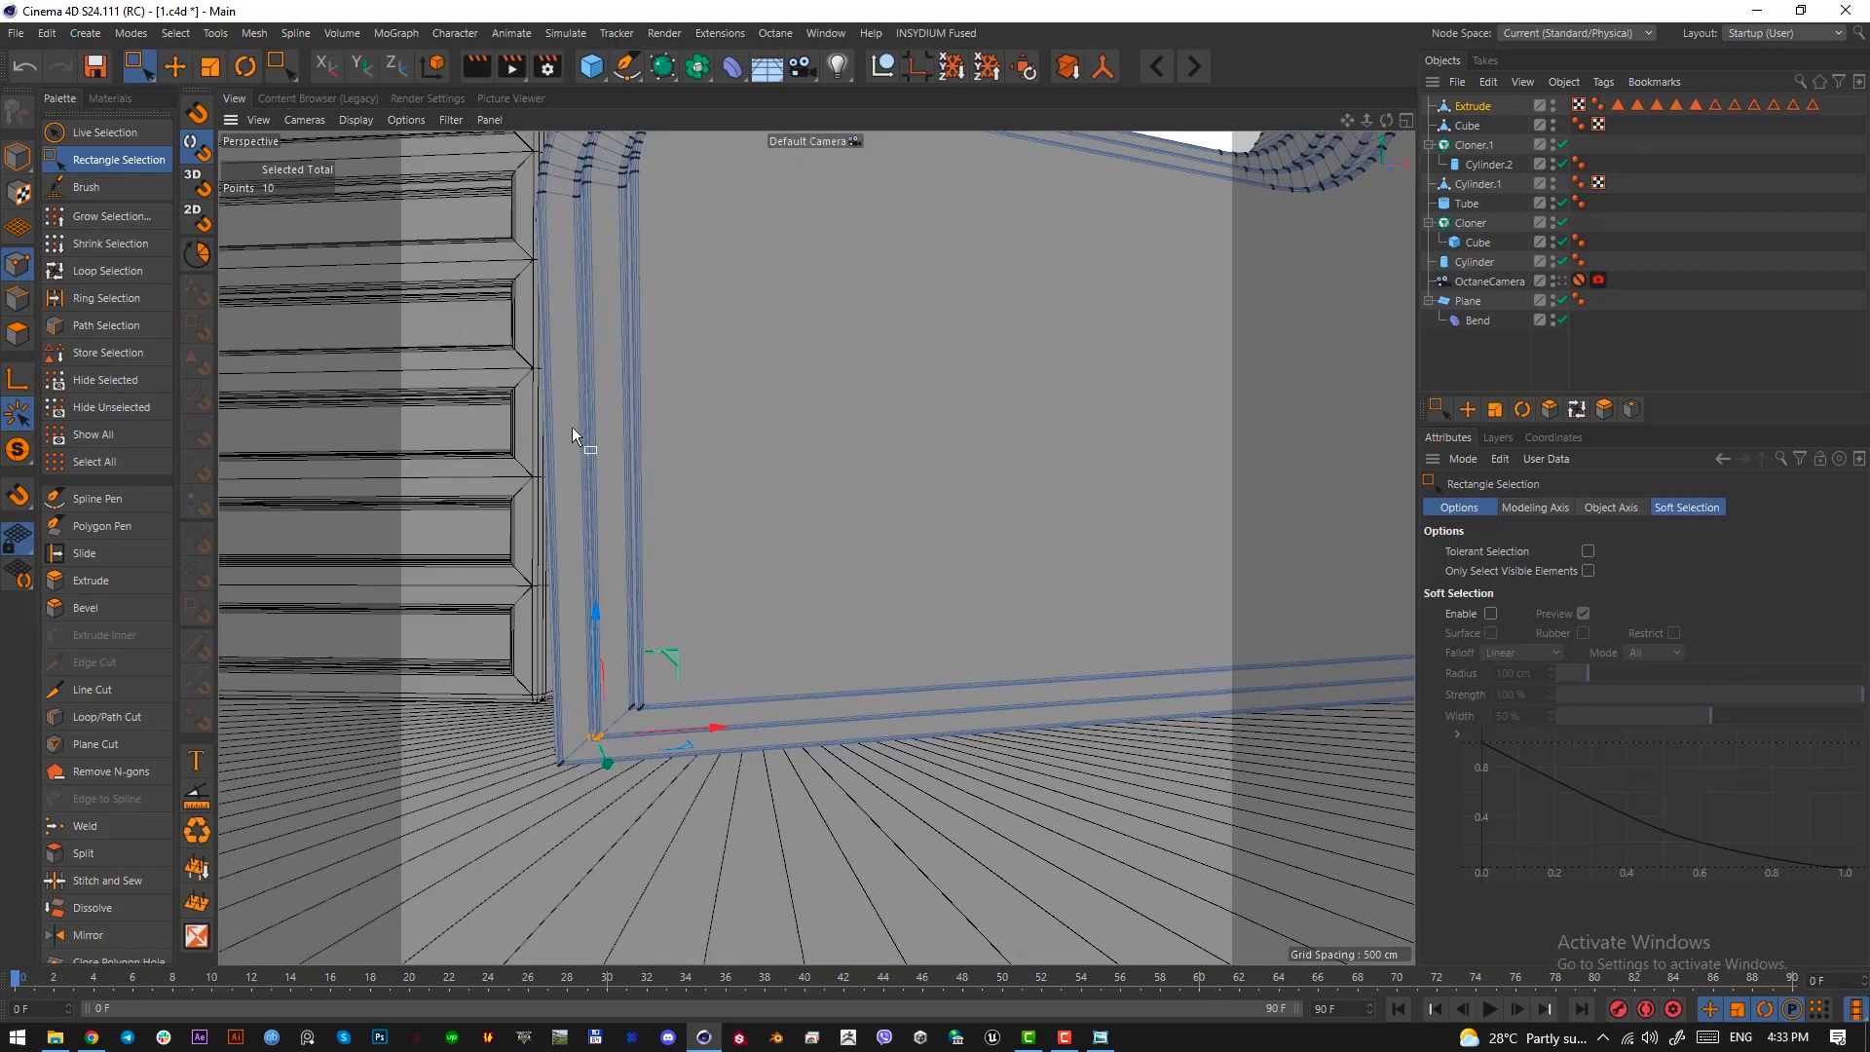
# Return to the OctaneCamera view and nudge the whole wall slightly left and down
pyautogui.click(21, 155)
pyautogui.click(1558, 283)
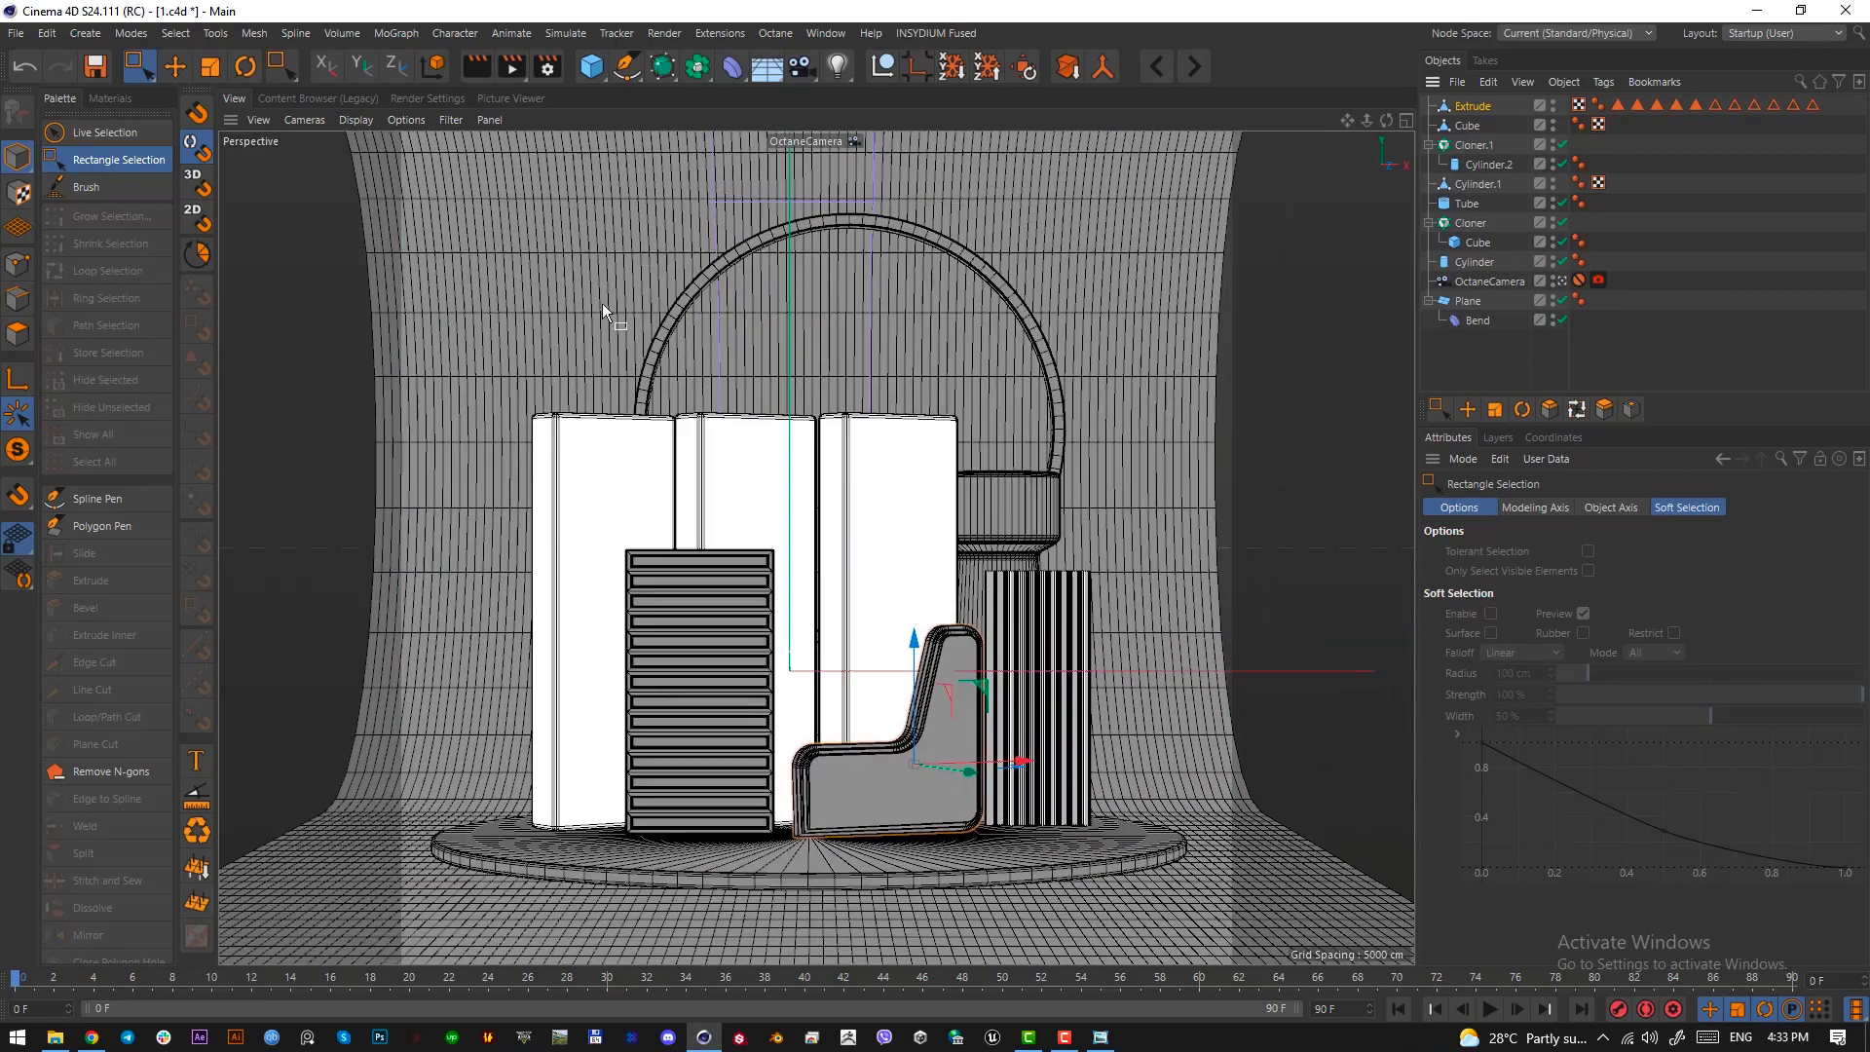
pyautogui.click(176, 66)
pyautogui.moveTo(923, 698); pyautogui.dragTo(919, 701)
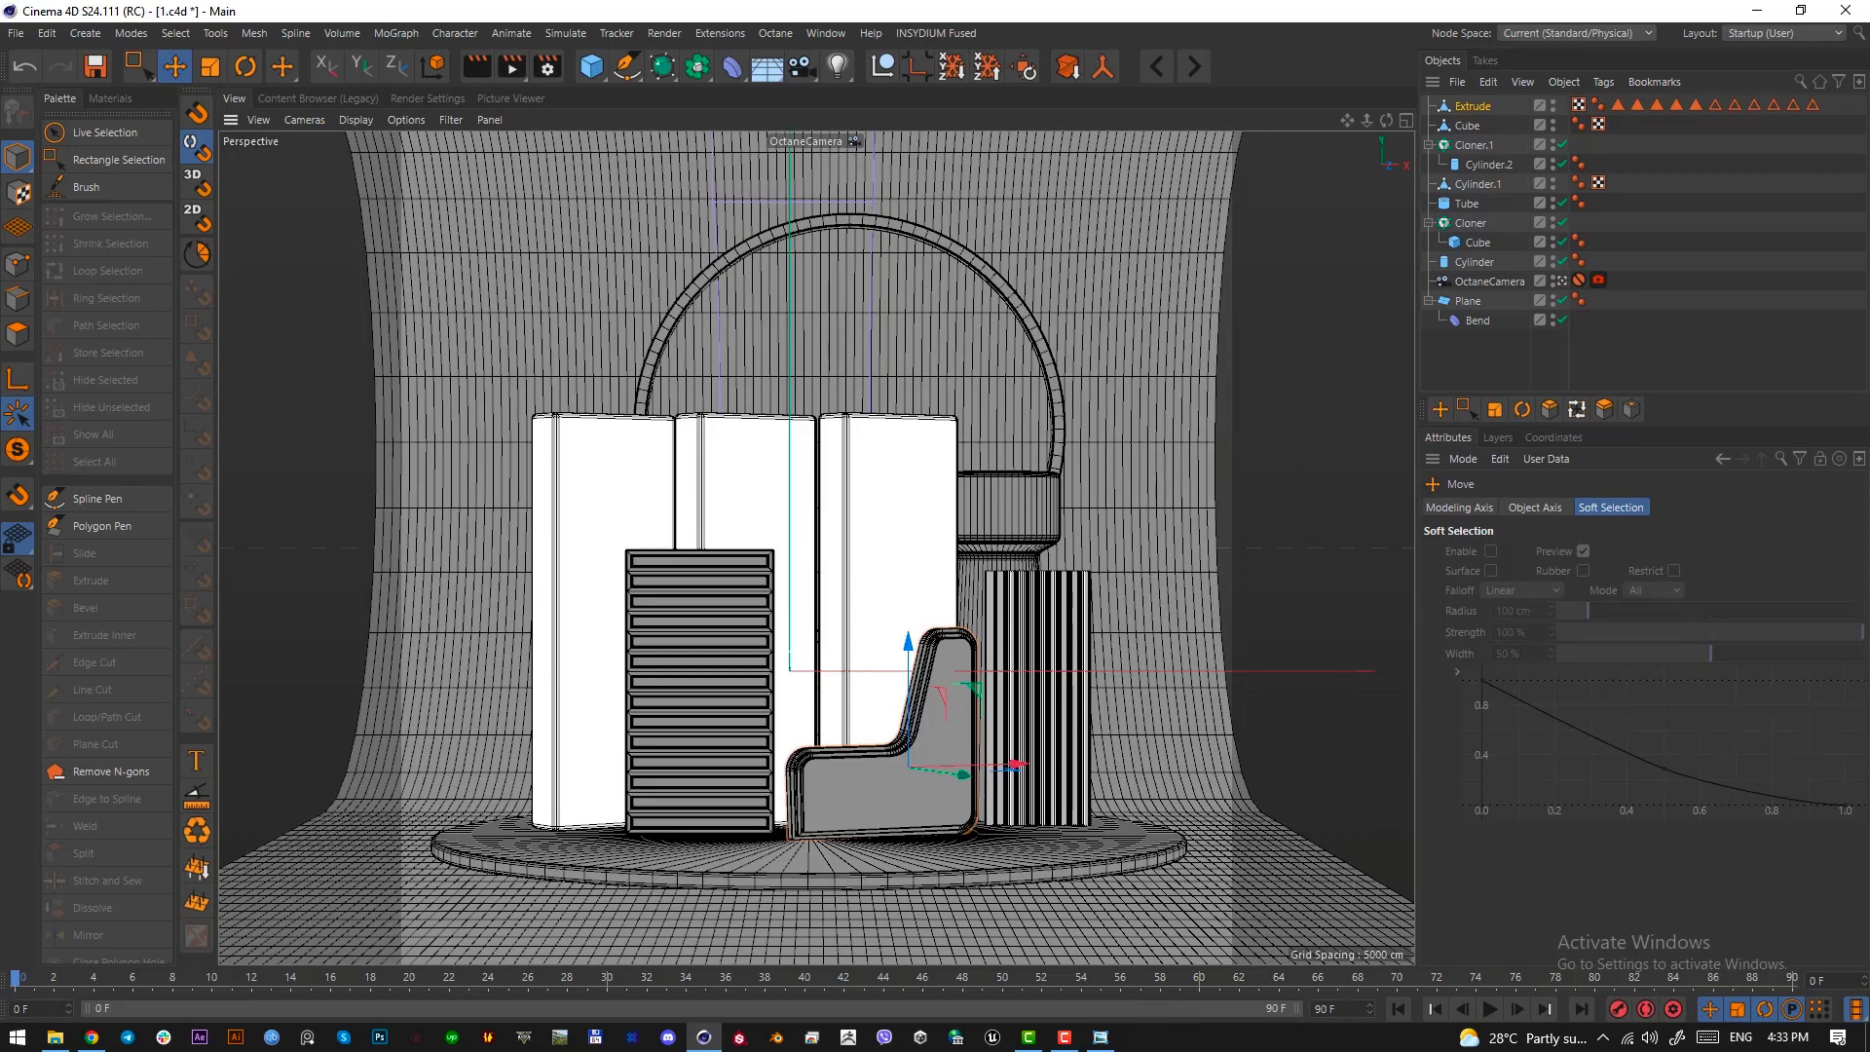
# Examine the purple triangular frame in the reference image, marking it with a temporary screen snip
pyautogui.moveTo(0, 144); pyautogui.dragTo(721, 157)
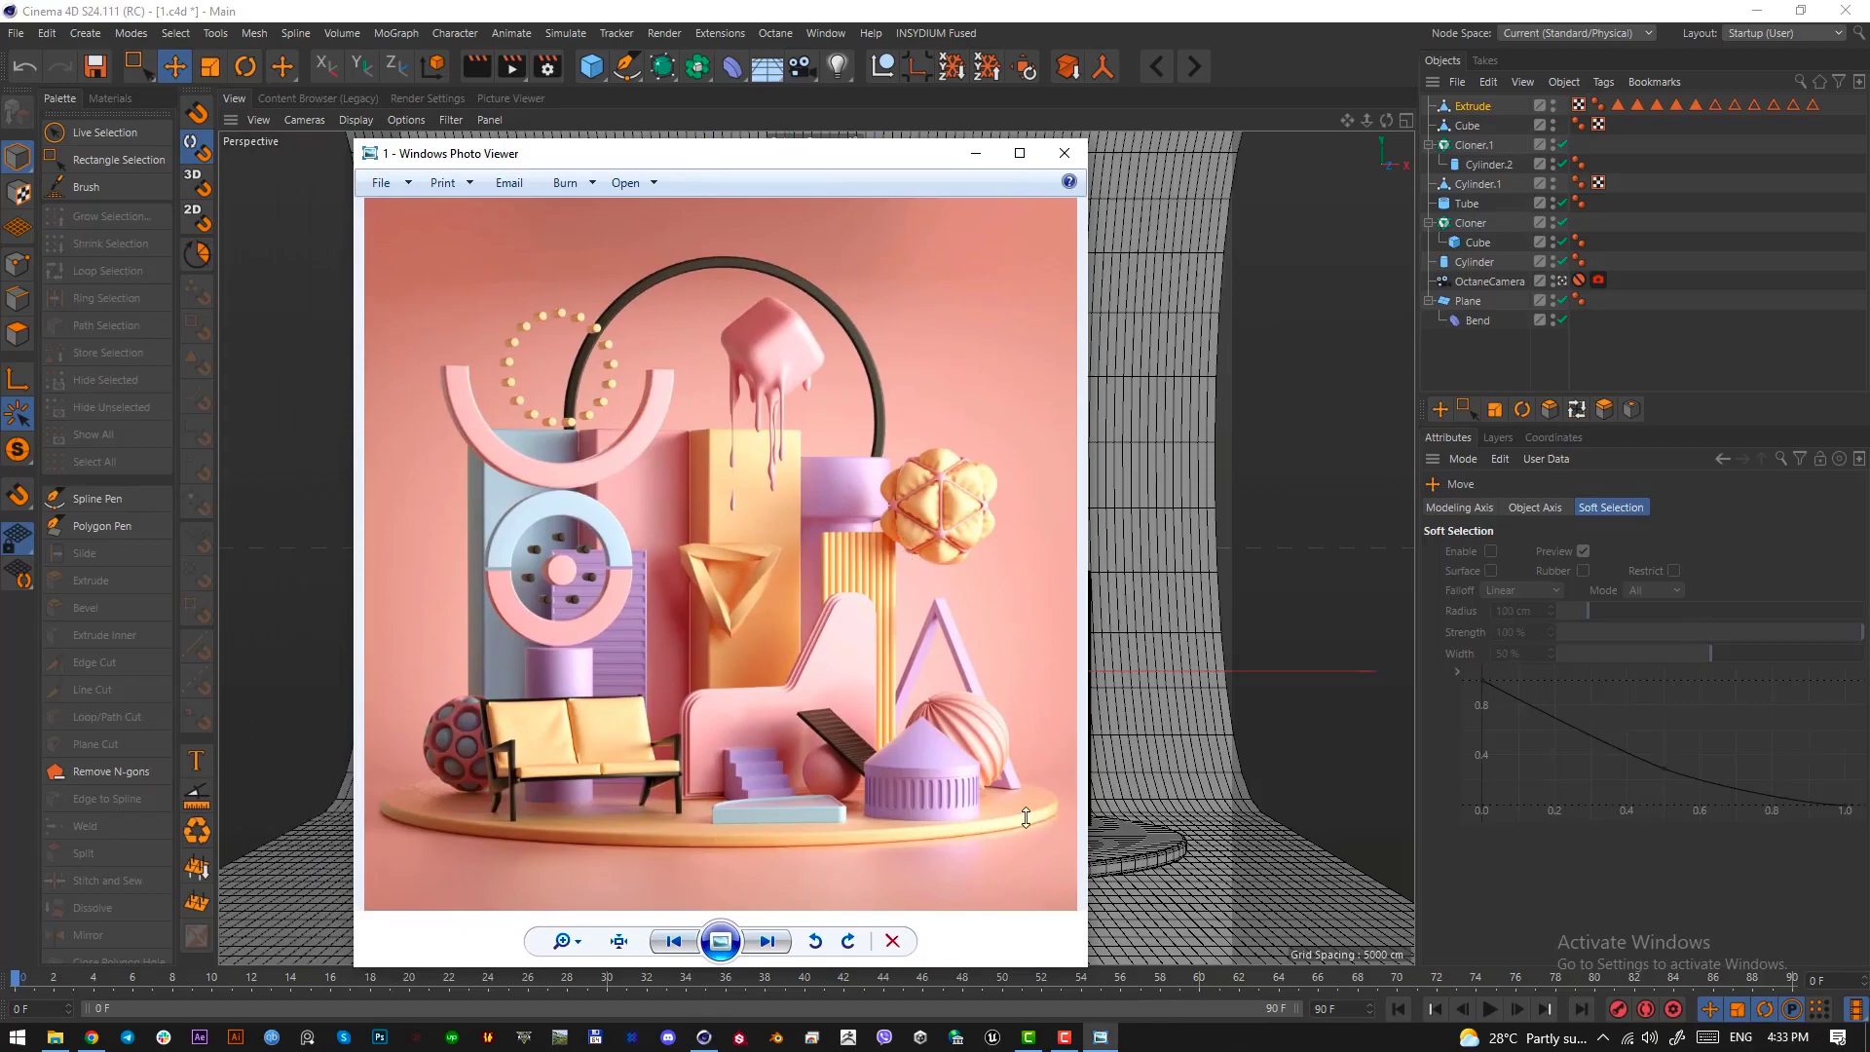
pyautogui.press('Print')
pyautogui.moveTo(1035, 805); pyautogui.dragTo(861, 602)
pyautogui.click(1017, 825)
pyautogui.moveTo(791, 160); pyautogui.dragTo(0, 154)
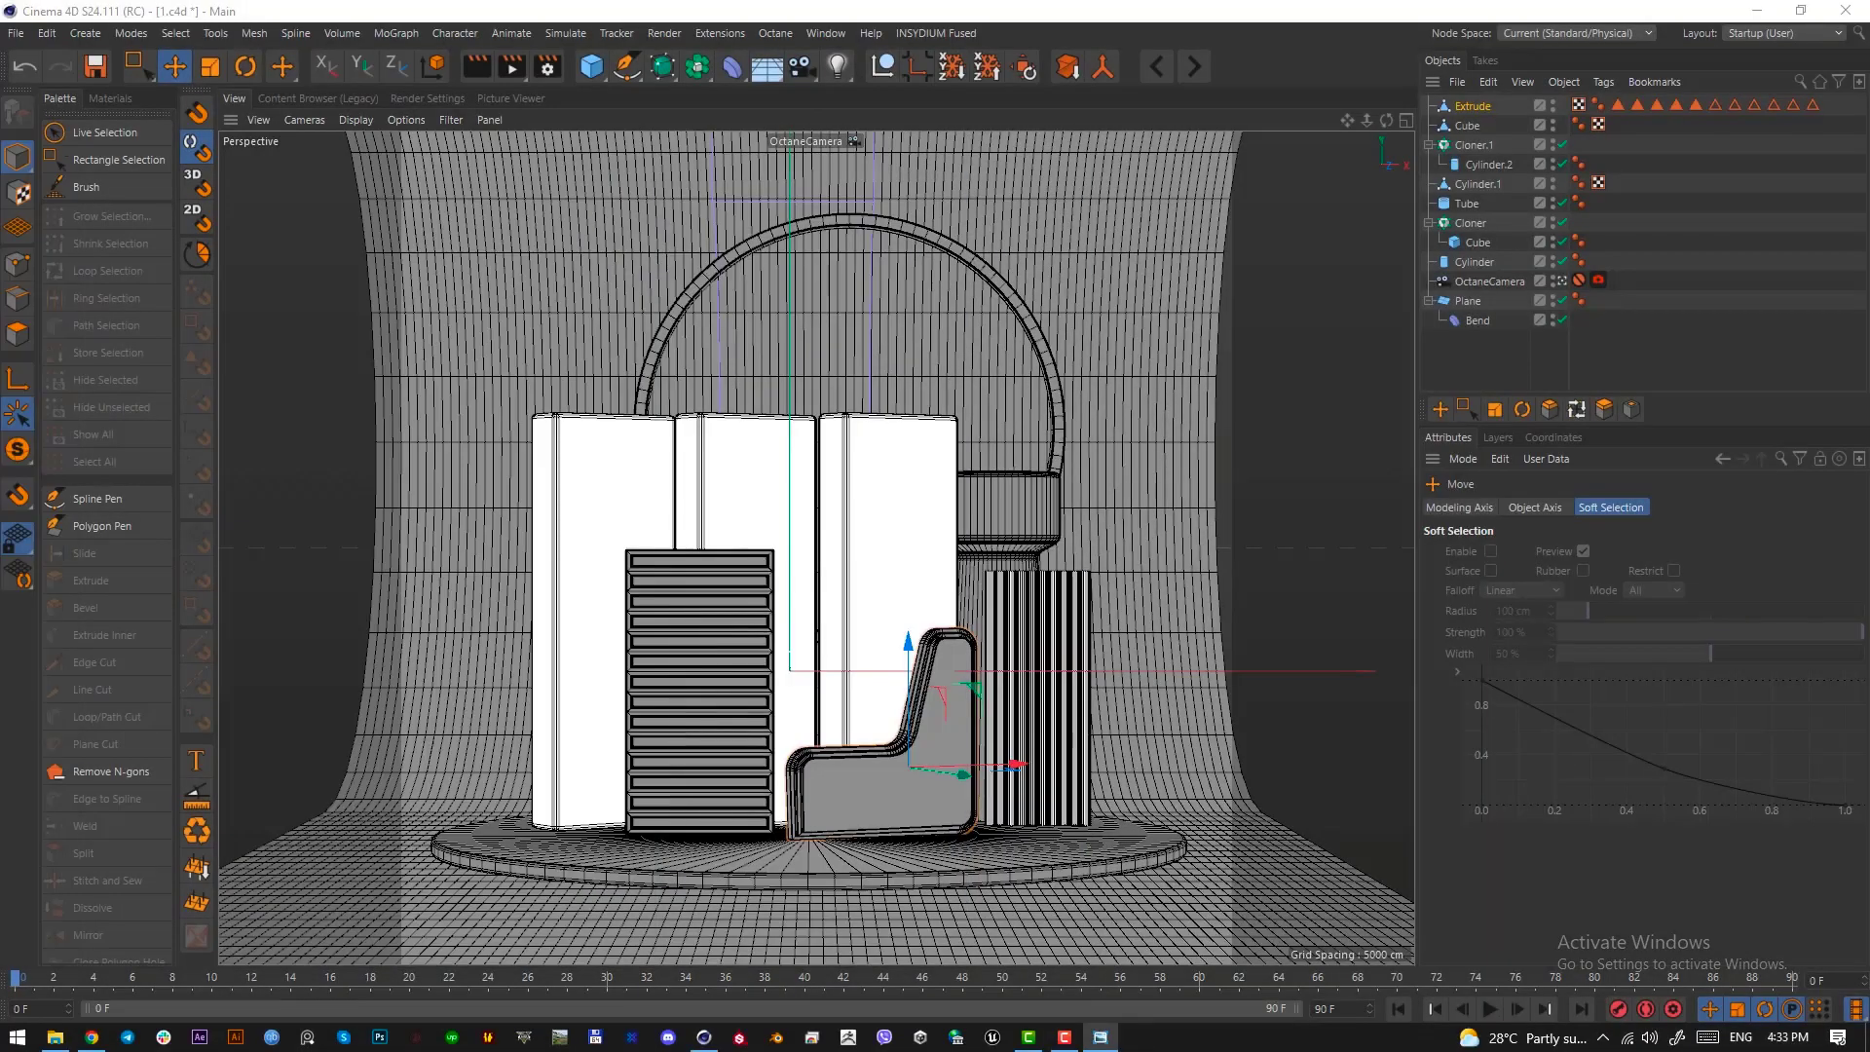
# Add an n-Side spline with 3 sides, rotate it to point upward and raise it slightly
pyautogui.click(629, 64)
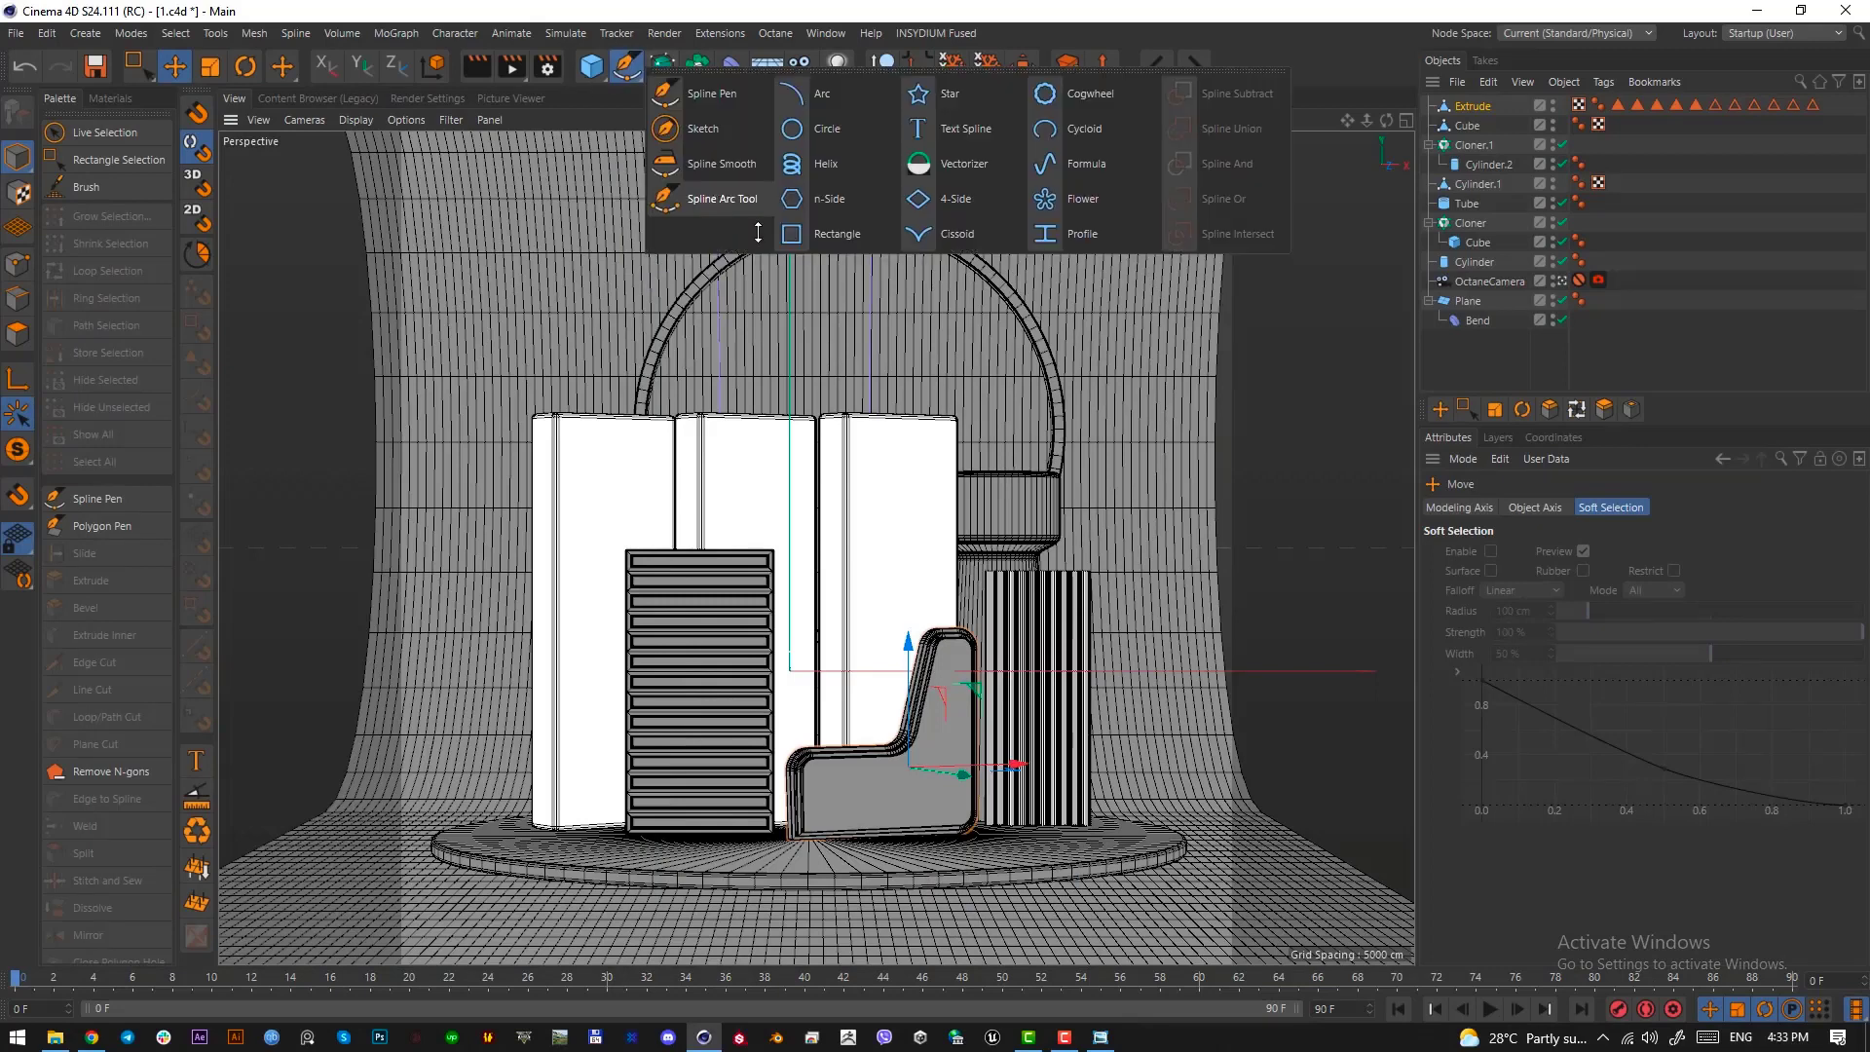
pyautogui.click(828, 198)
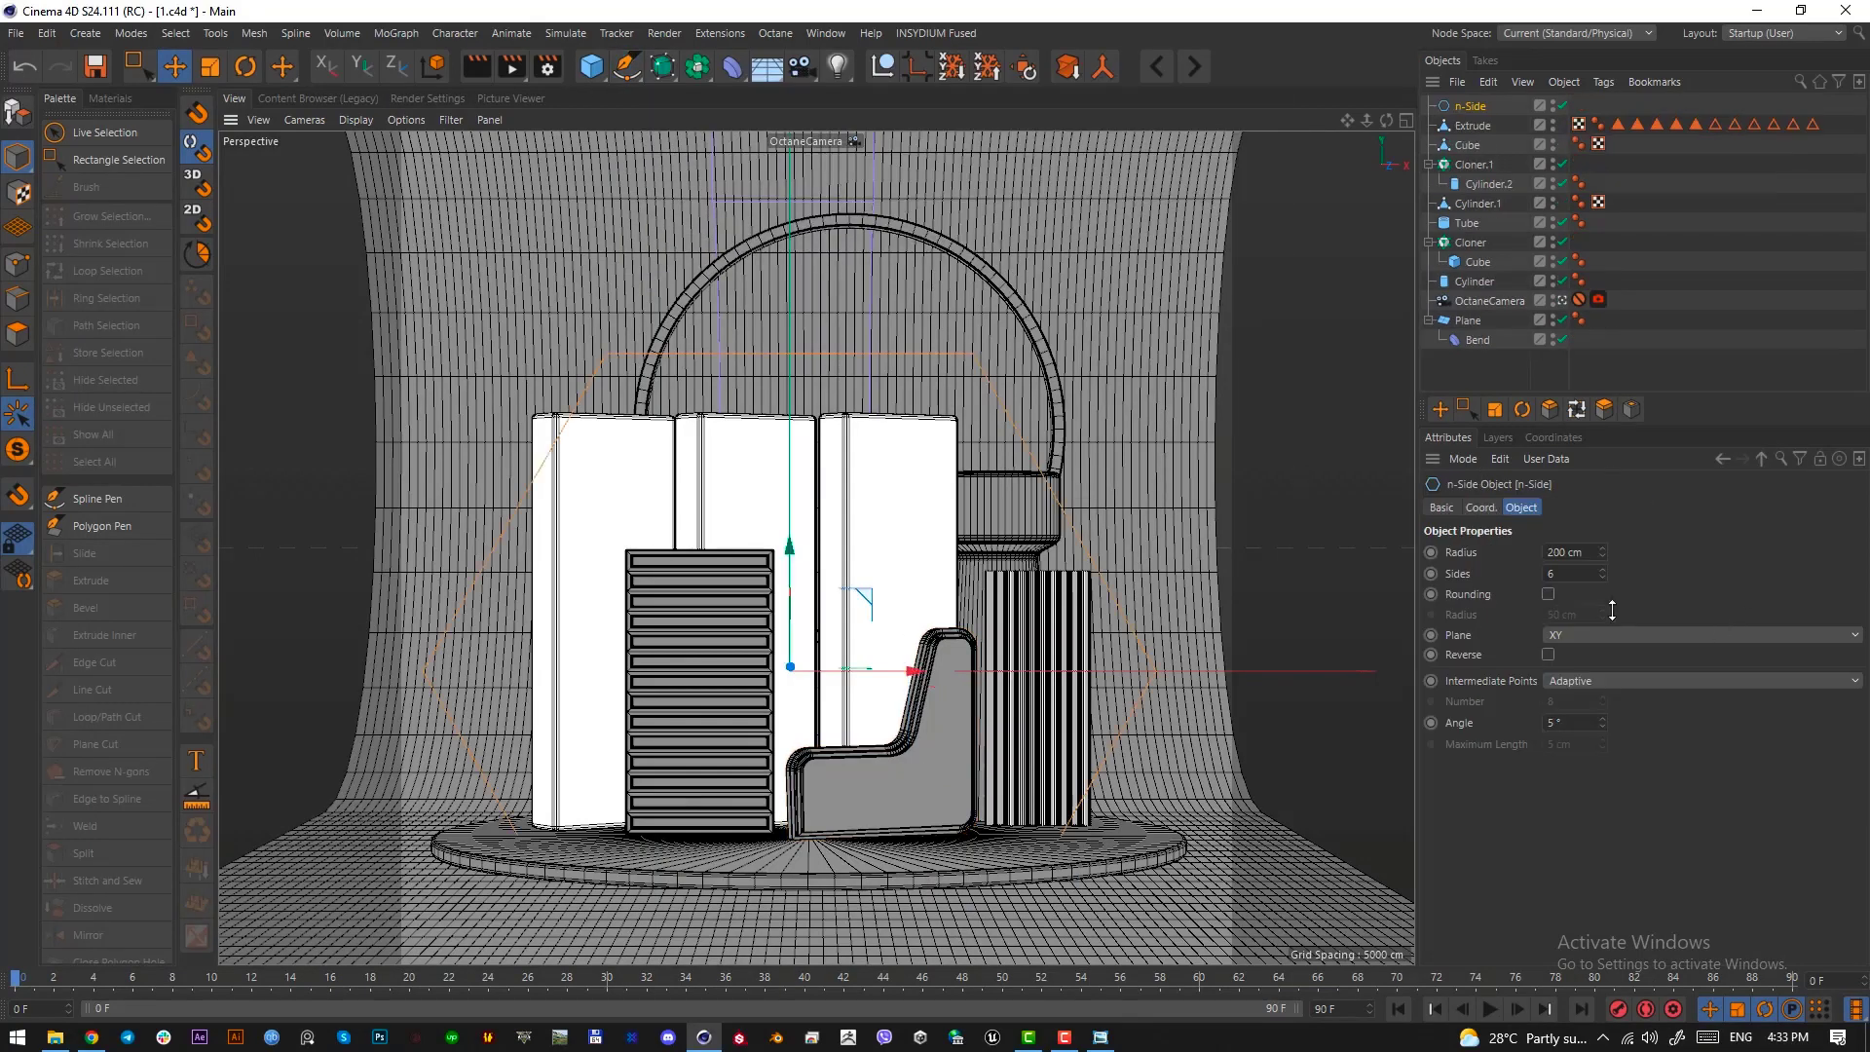
pyautogui.scroll(-4, 1566, 577)
pyautogui.scroll(1, 1566, 576)
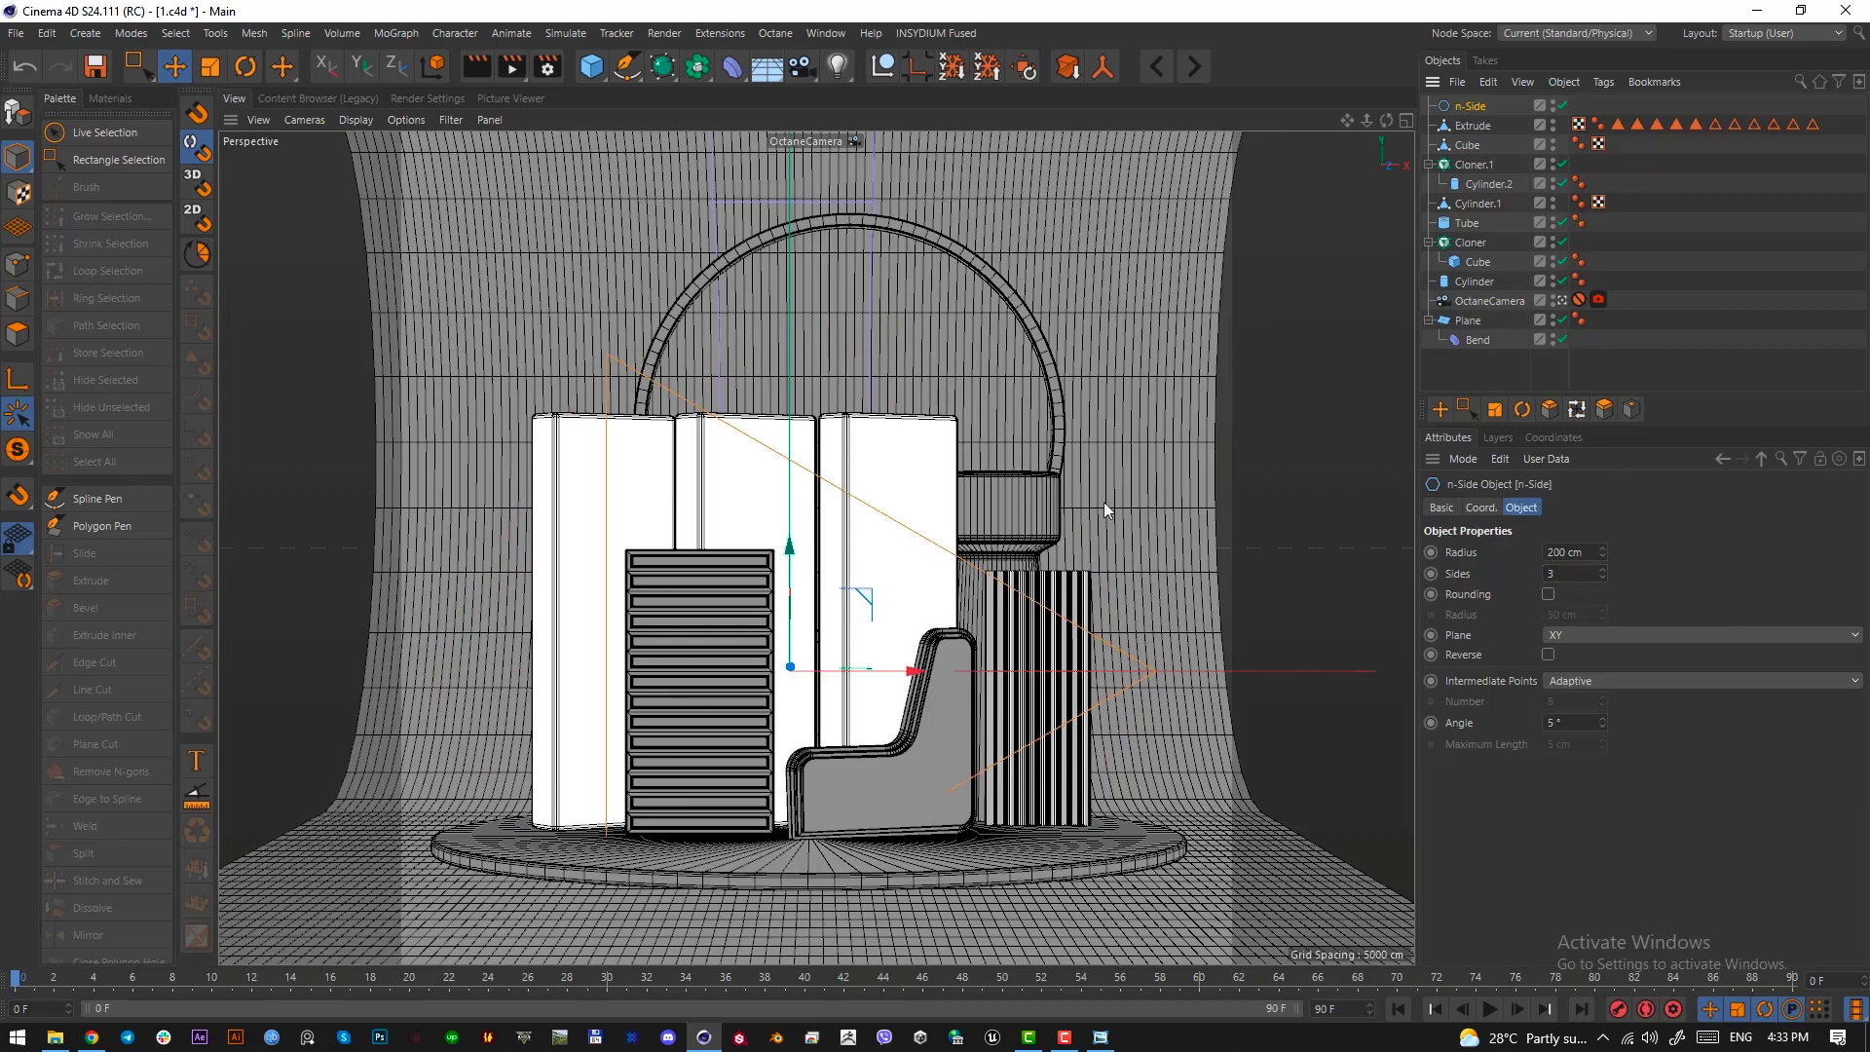
pyautogui.press('r')
pyautogui.moveTo(869, 696); pyautogui.dragTo(868, 461)
pyautogui.press('e')
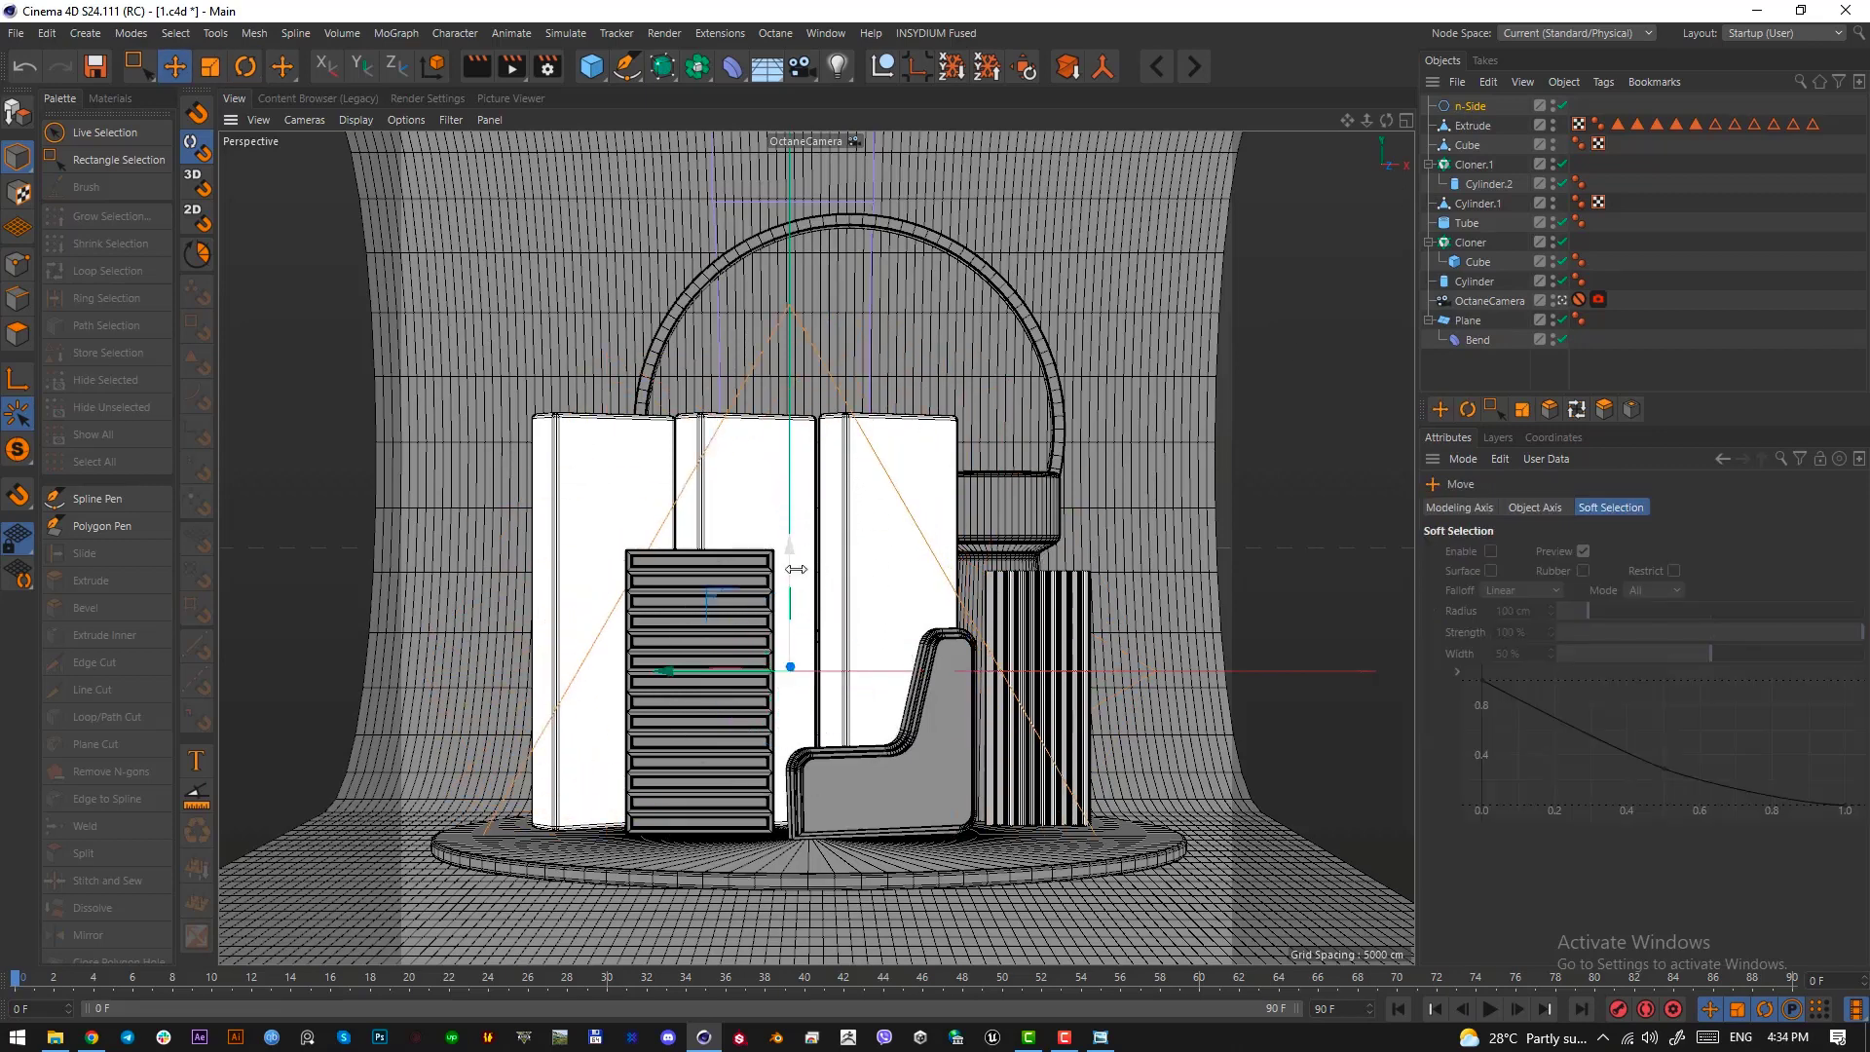
pyautogui.moveTo(790, 571)
pyautogui.mouseDown()
pyautogui.moveTo(789, 498)
pyautogui.moveTo(787, 540)
pyautogui.mouseUp()
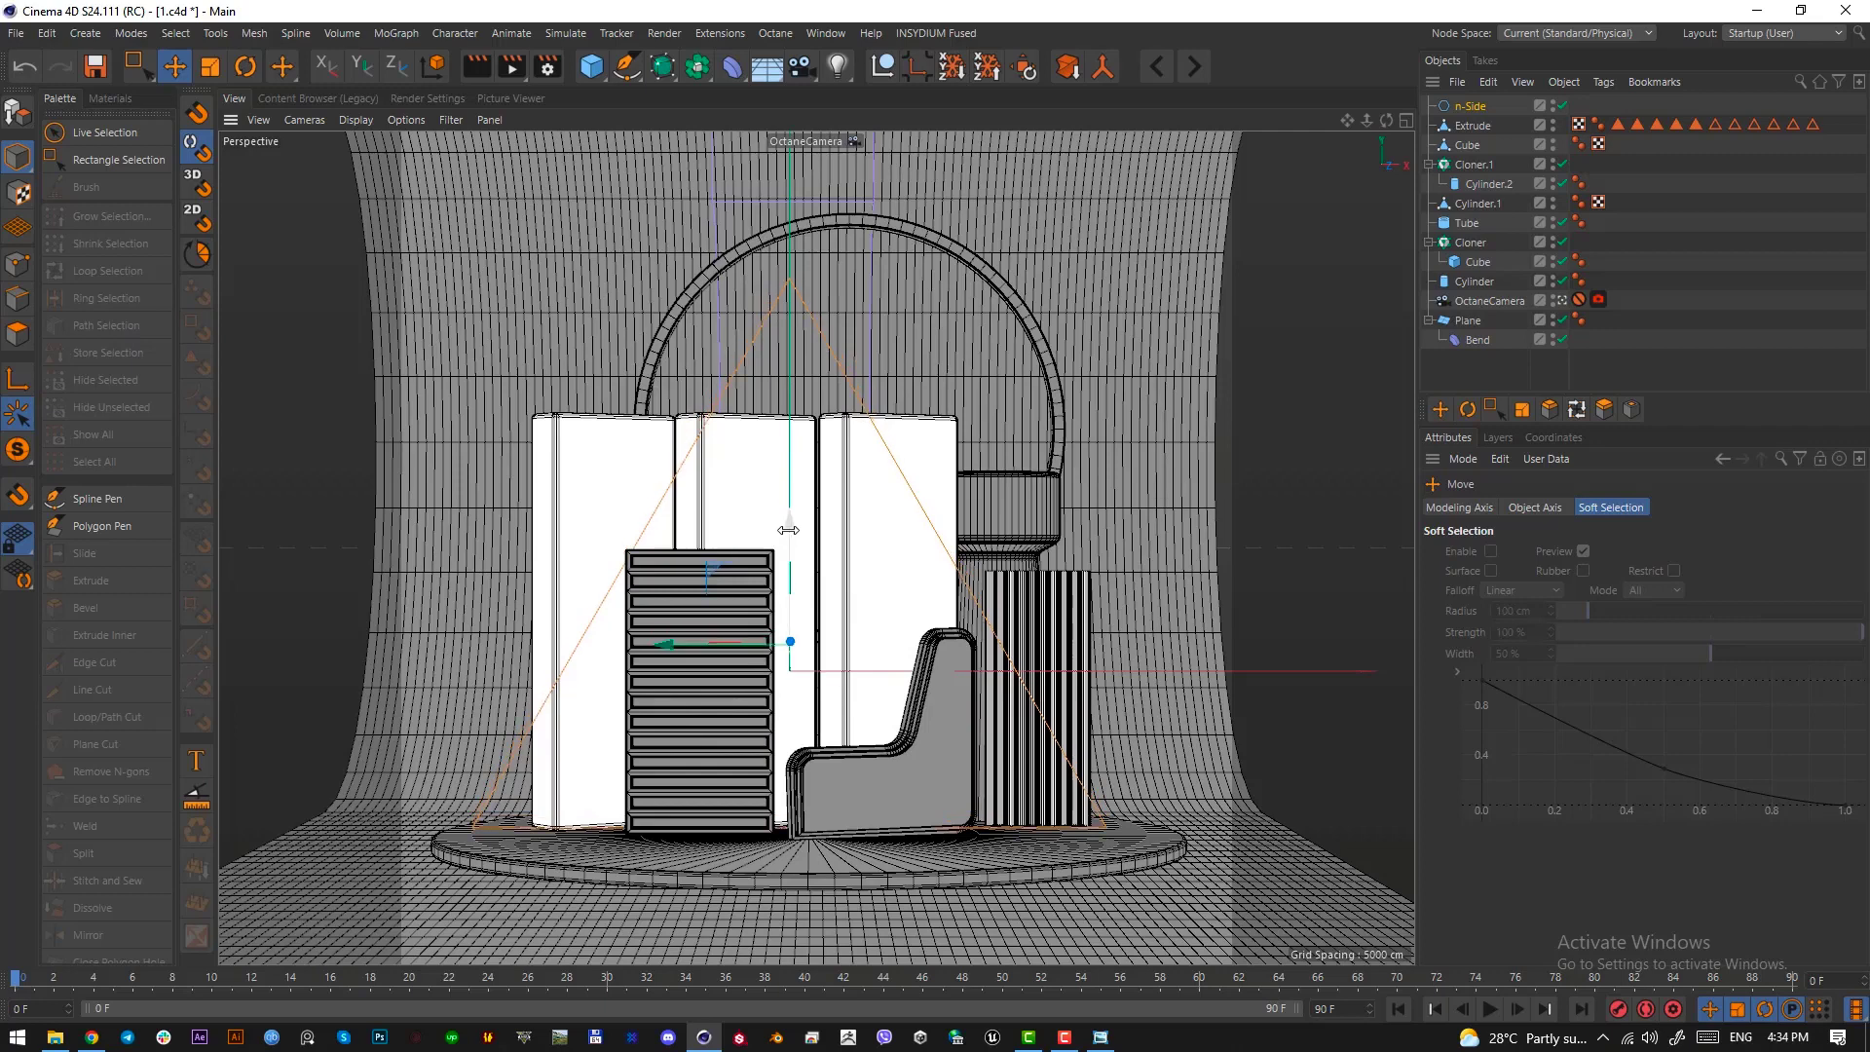
# In the Front view, move the triangle spline clear of the scene to the right, scale it down and lower it
pyautogui.press('F4')
pyautogui.scroll(5, 918, 666)
pyautogui.moveTo(651, 554); pyautogui.dragTo(1063, 561)
pyautogui.keyDown('alt'); pyautogui.moveTo(1085, 579); pyautogui.dragTo(604, 582, button='middle'); pyautogui.keyUp('alt')
pyautogui.moveTo(592, 556); pyautogui.dragTo(740, 561)
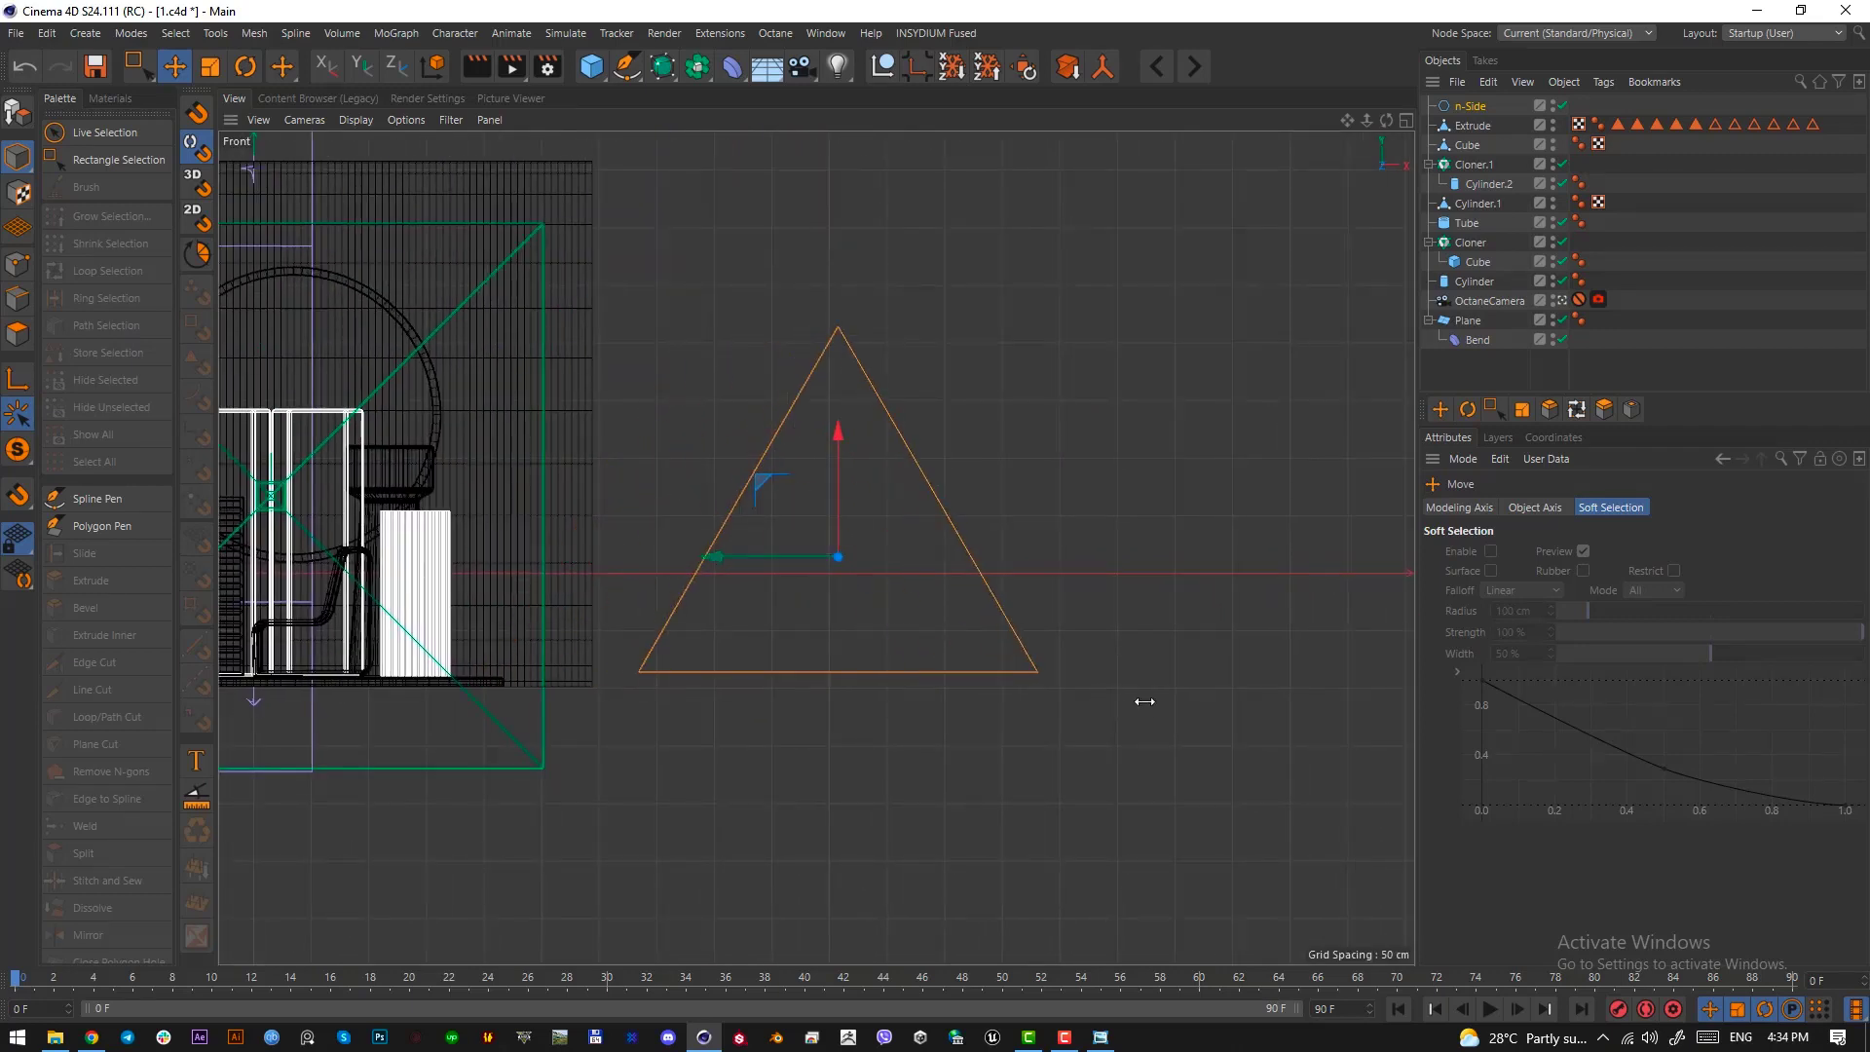
pyautogui.press('t')
pyautogui.moveTo(1242, 689); pyautogui.dragTo(638, 679)
pyautogui.press('e')
pyautogui.moveTo(840, 471); pyautogui.dragTo(839, 505)
pyautogui.keyDown('alt'); pyautogui.moveTo(840, 587); pyautogui.dragTo(818, 526, button='right'); pyautogui.keyUp('alt')
pyautogui.keyDown('alt'); pyautogui.moveTo(818, 526); pyautogui.dragTo(839, 553, button='middle'); pyautogui.keyUp('alt')
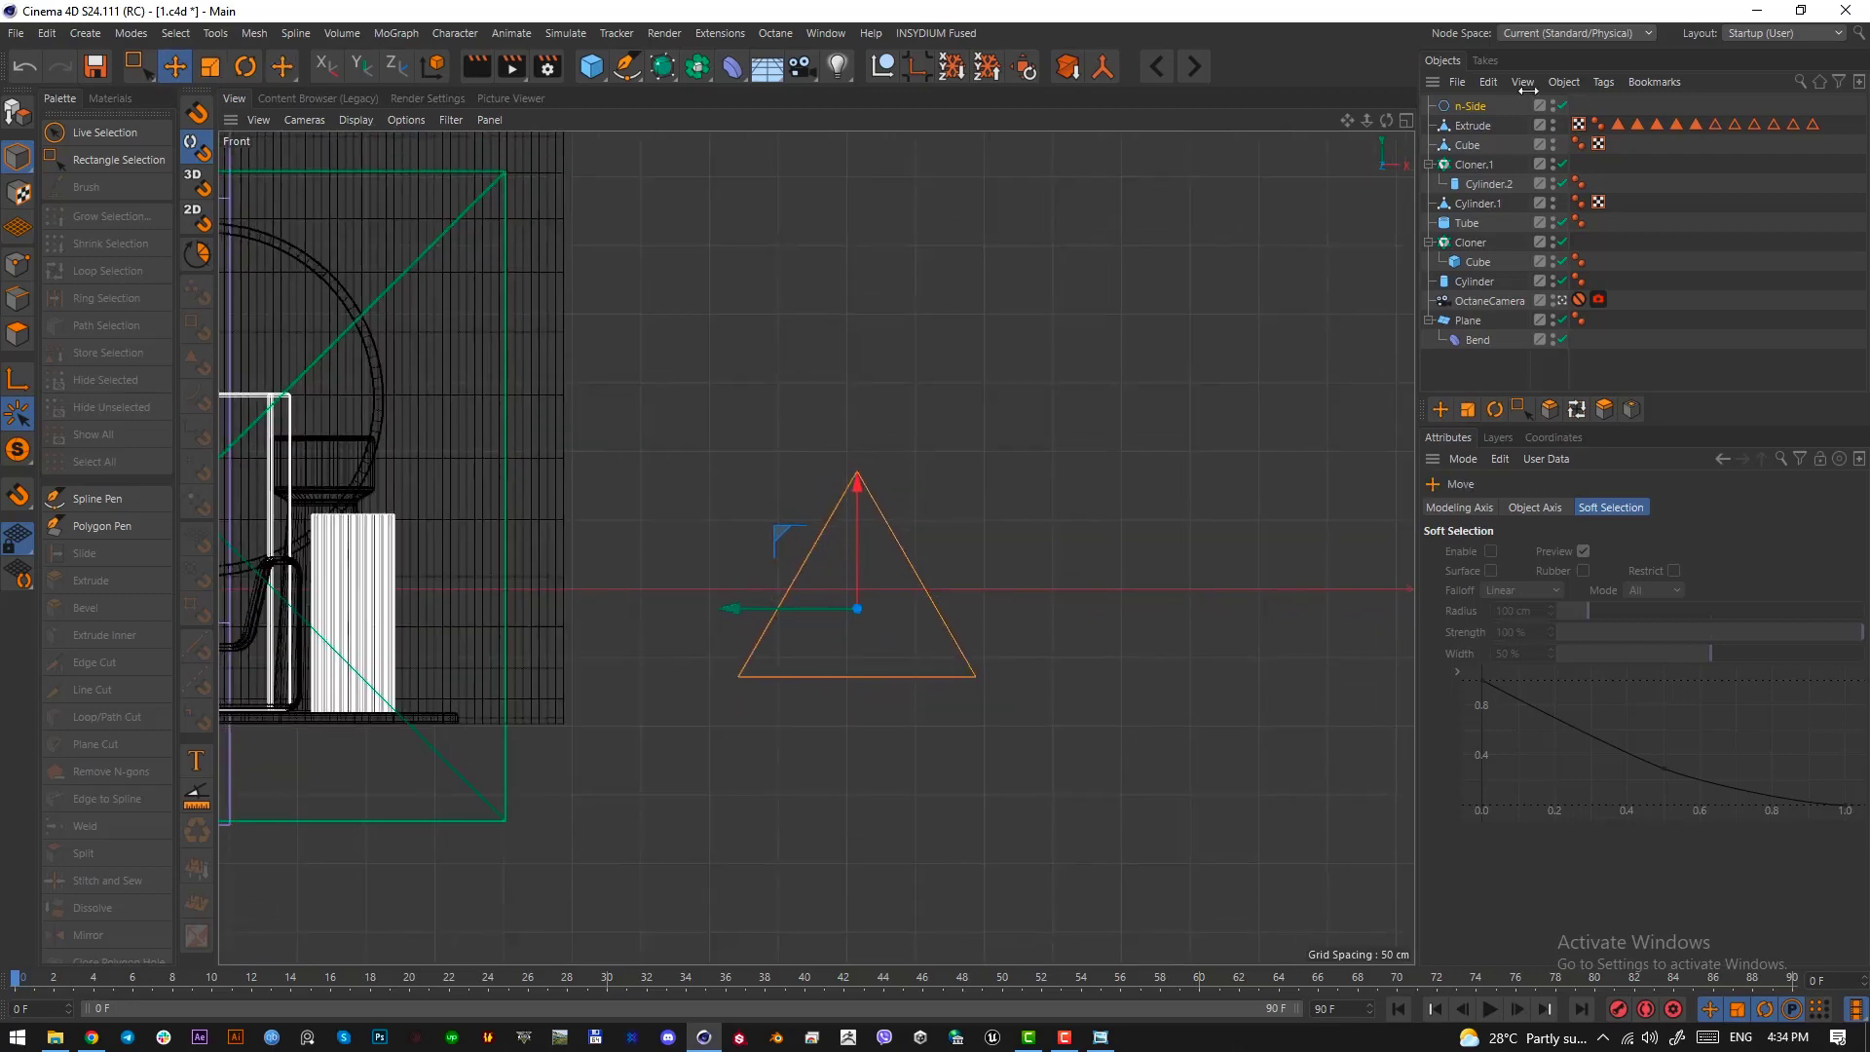
# Make the triangle spline editable and stretch it vertically into a taller, narrower triangle
pyautogui.click(1453, 104)
pyautogui.press('c')
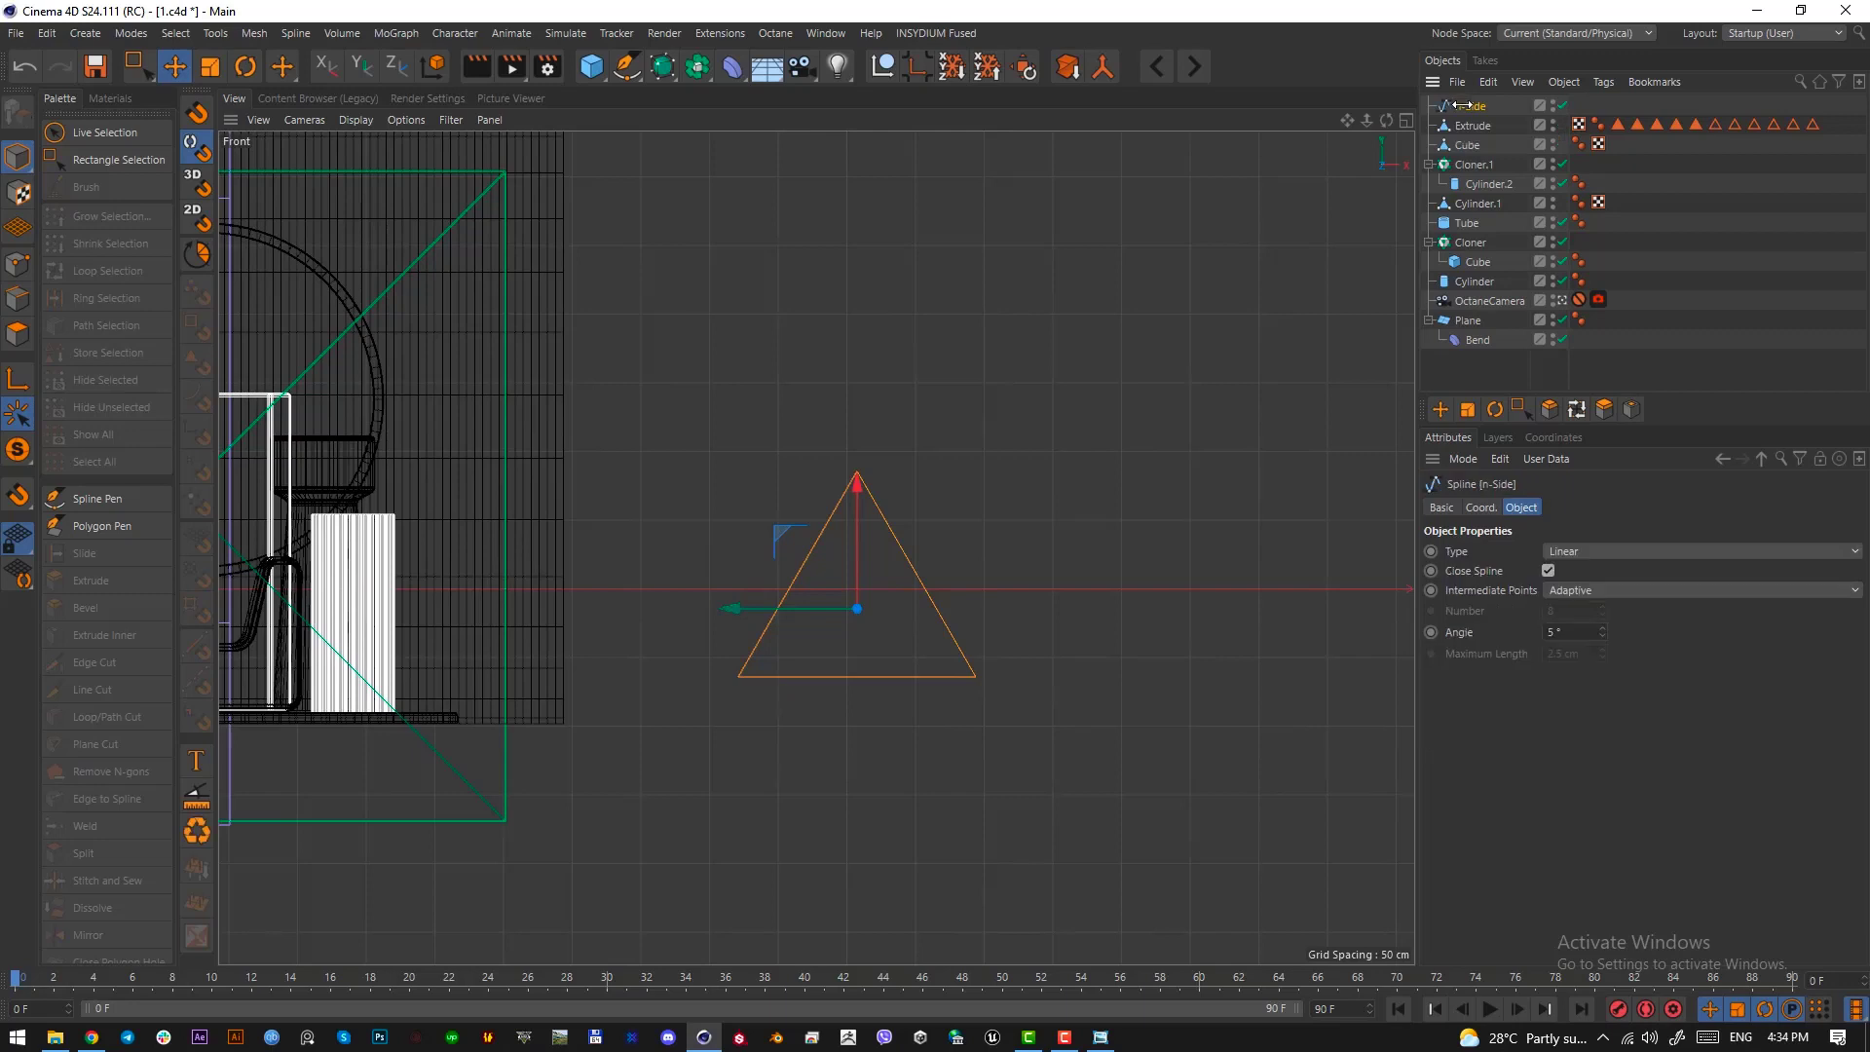
pyautogui.press('t')
pyautogui.moveTo(848, 505)
pyautogui.mouseDown()
pyautogui.moveTo(856, 485)
pyautogui.moveTo(857, 508)
pyautogui.mouseUp()
pyautogui.press('e')
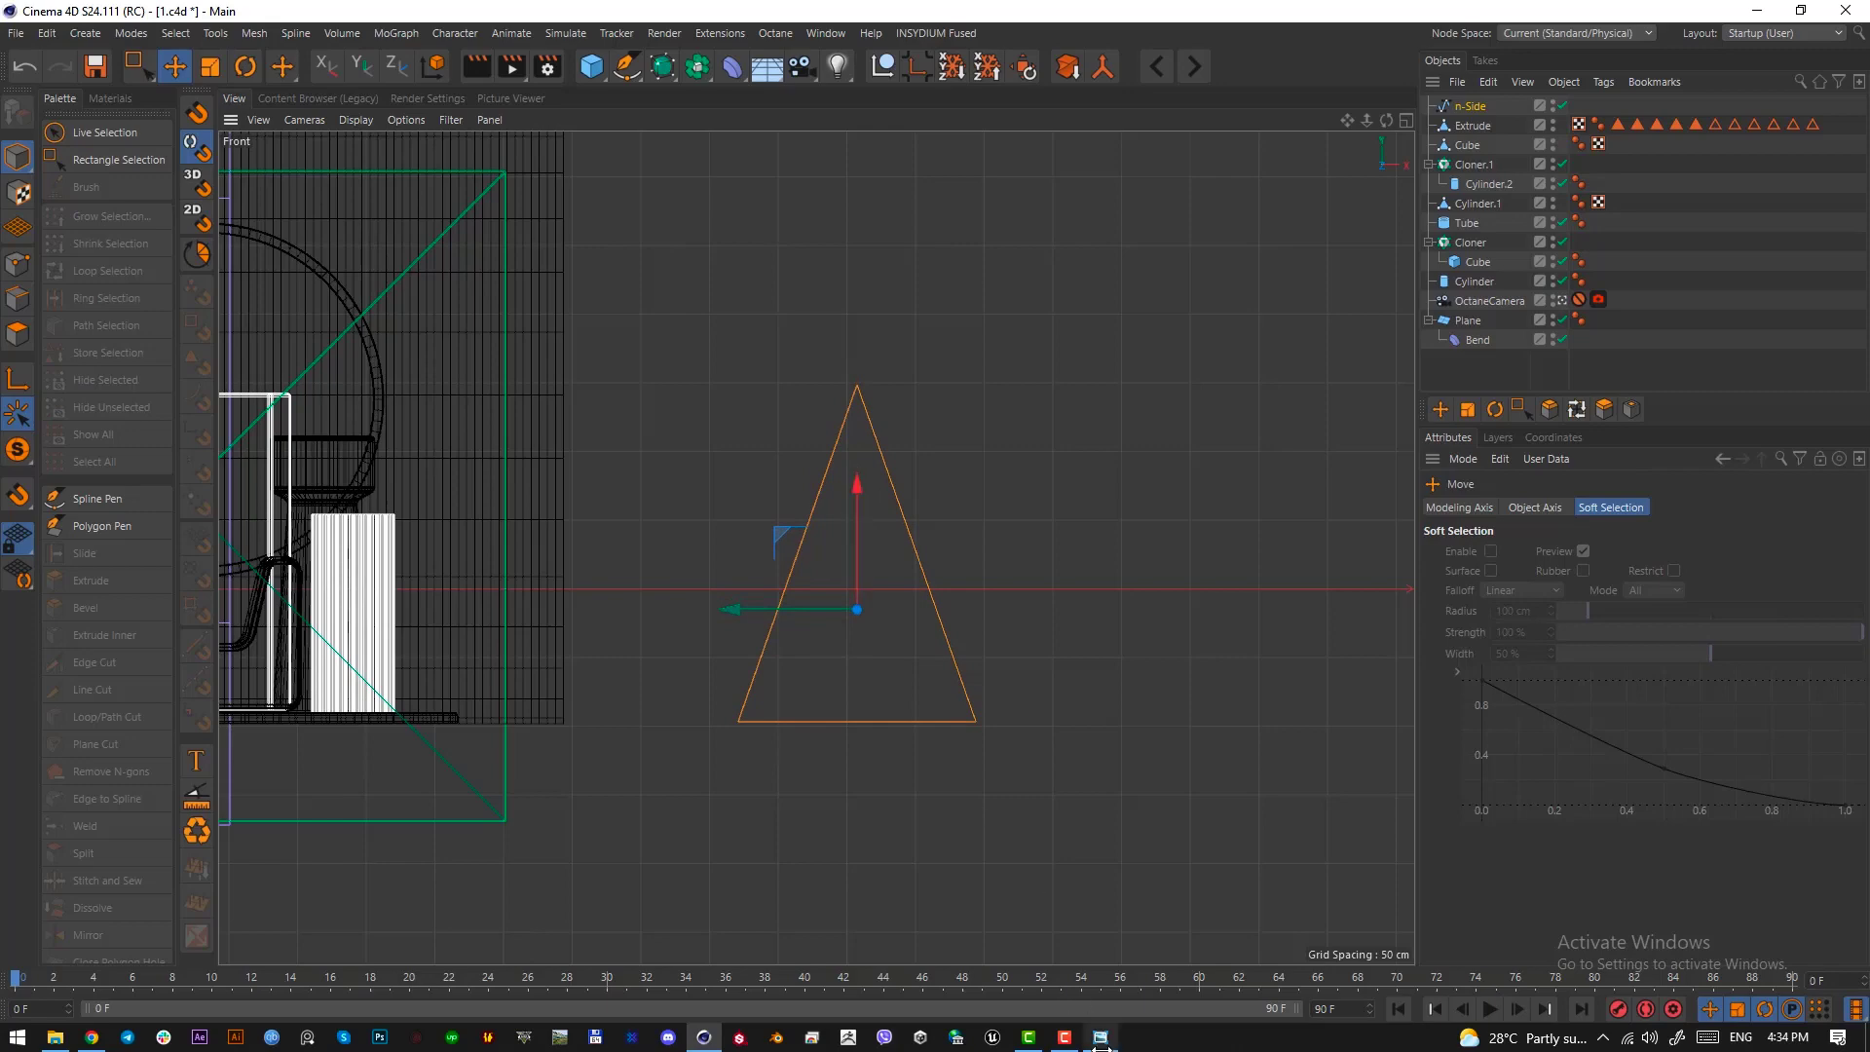
# Compare the triangle with the frame in the reference image and put the spline into a new Sweep generator
pyautogui.hotkey('alt', 'Tab')
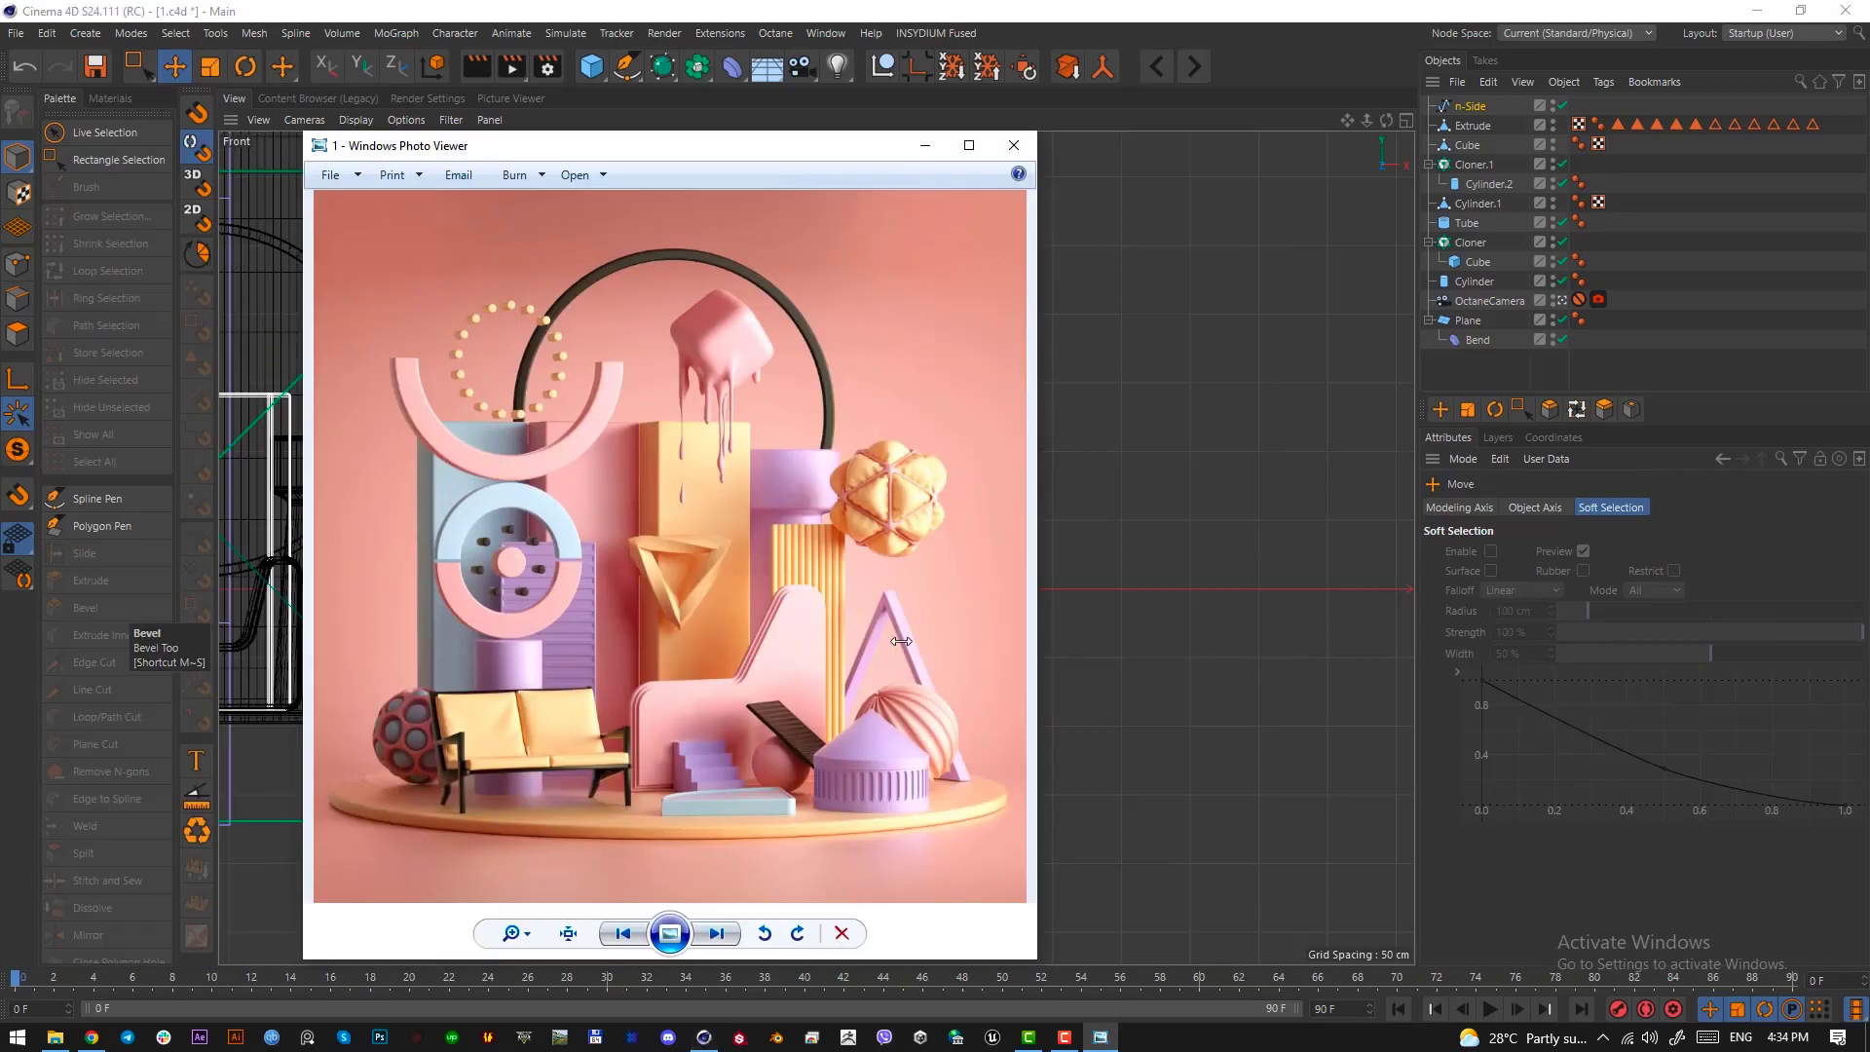
pyautogui.hotkey('alt', 'Tab')
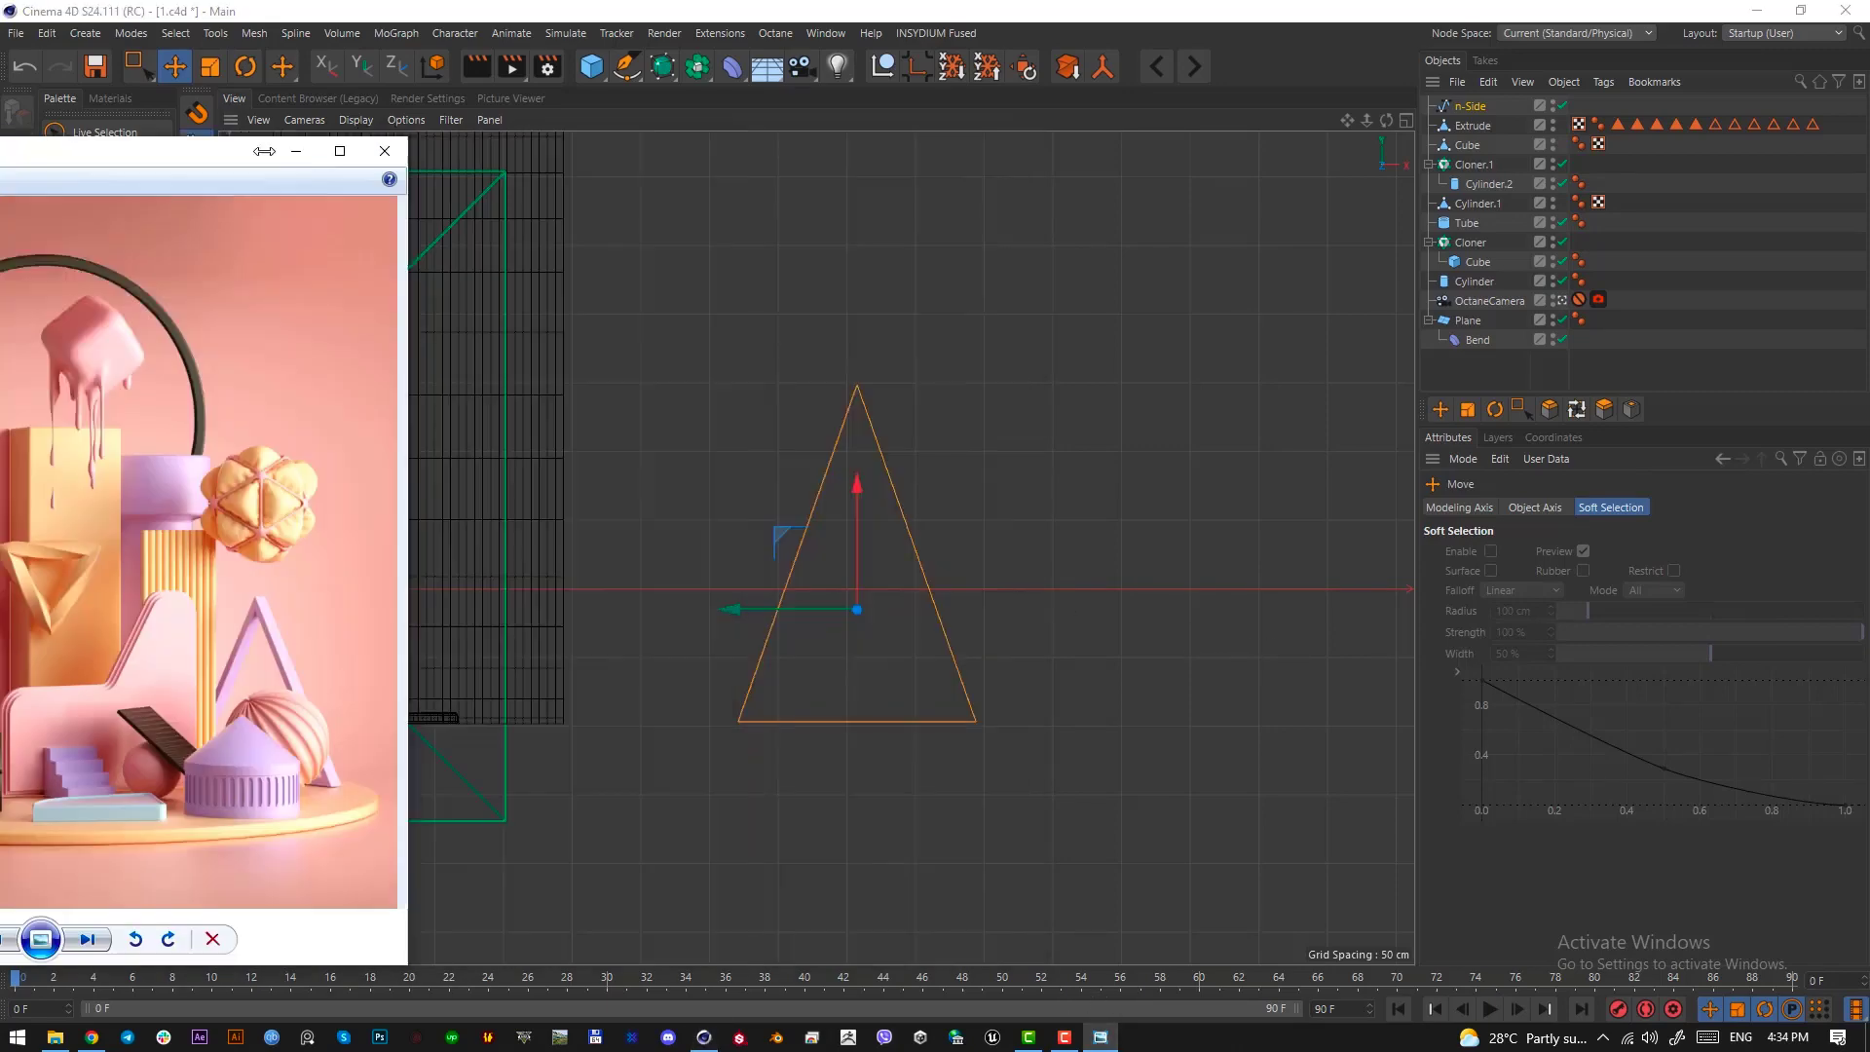
pyautogui.click(689, 22)
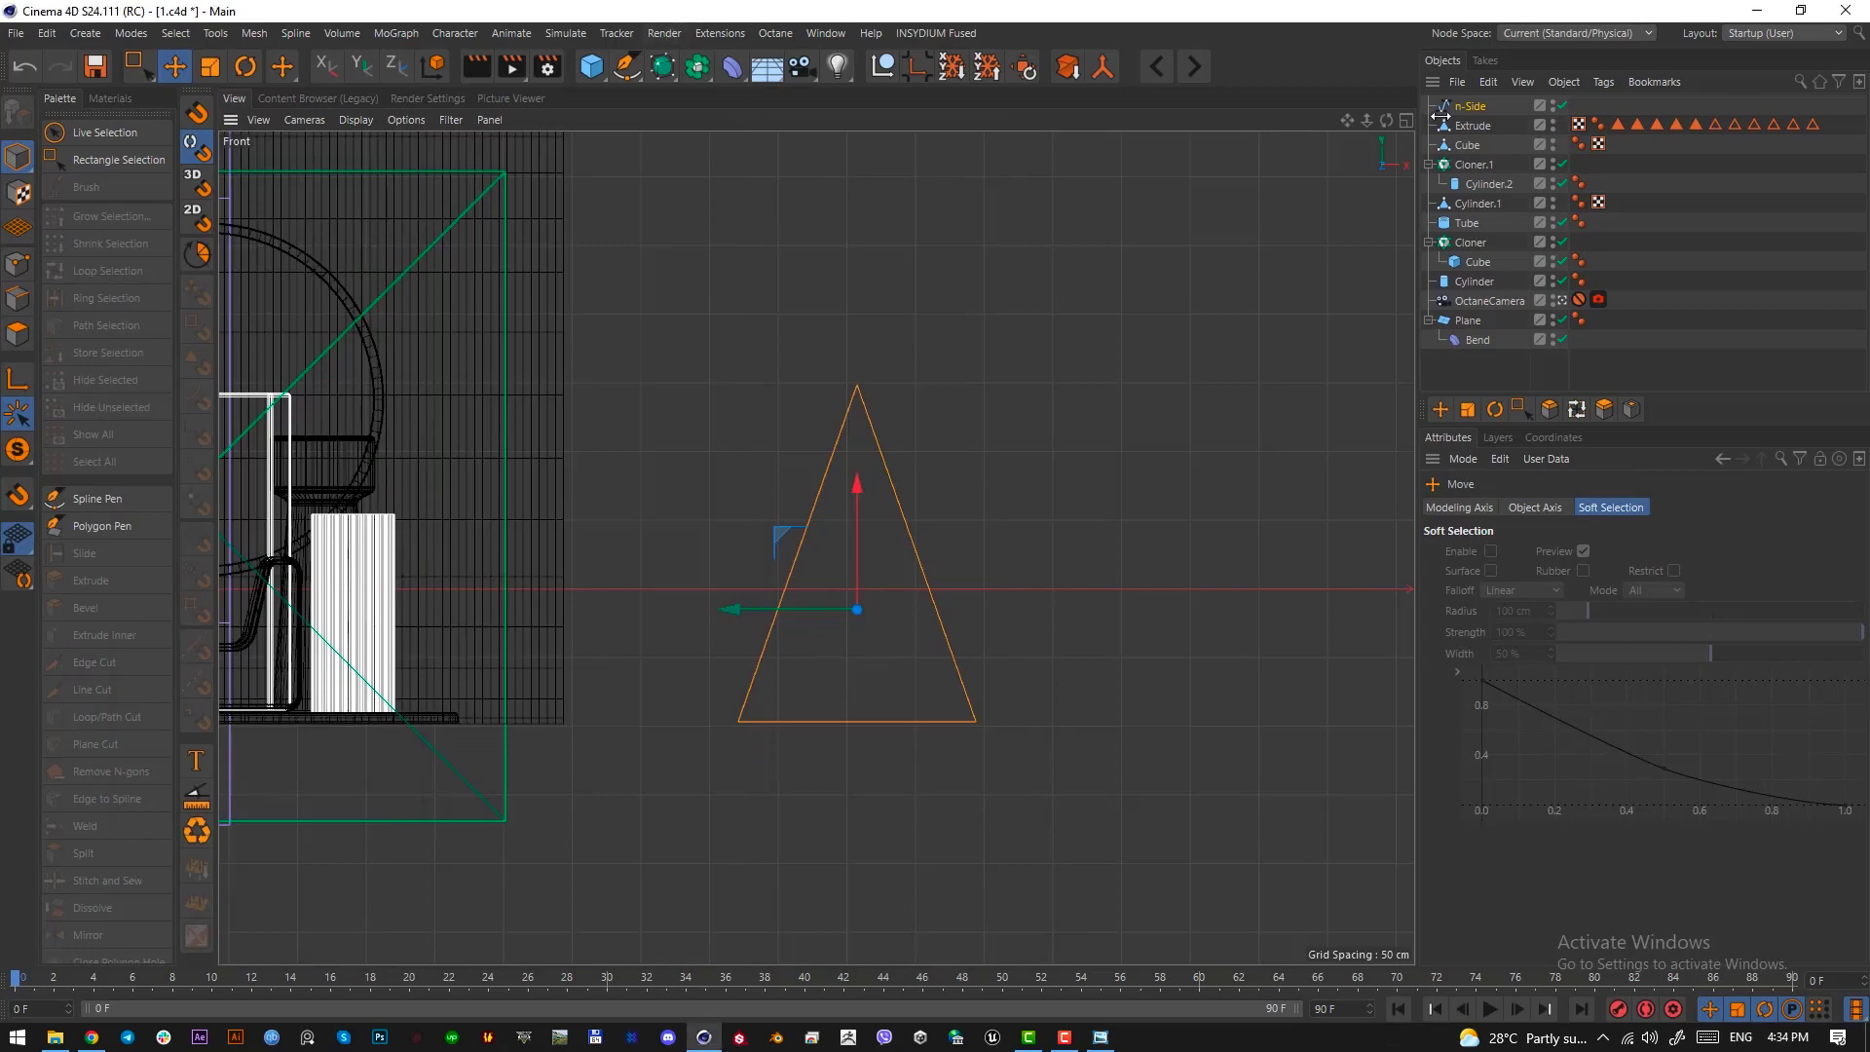
pyautogui.click(1451, 108)
pyautogui.click(662, 66)
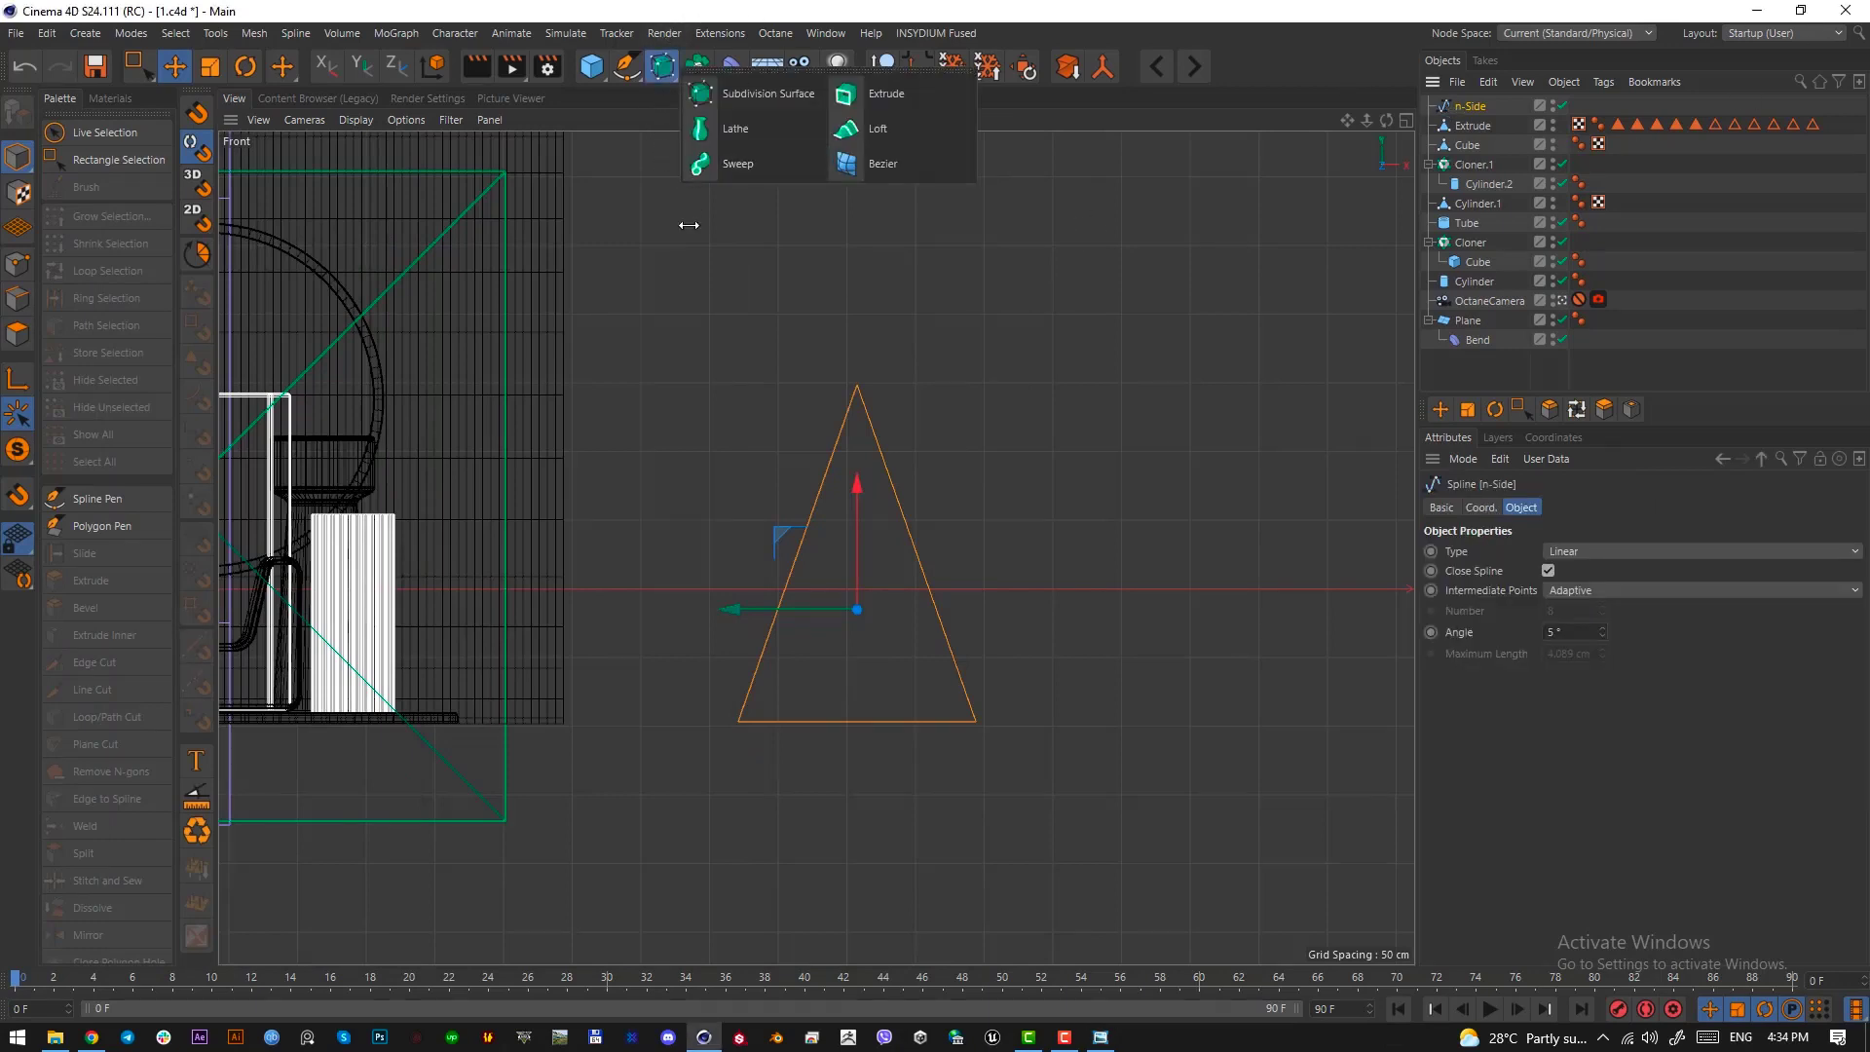
pyautogui.click(737, 163)
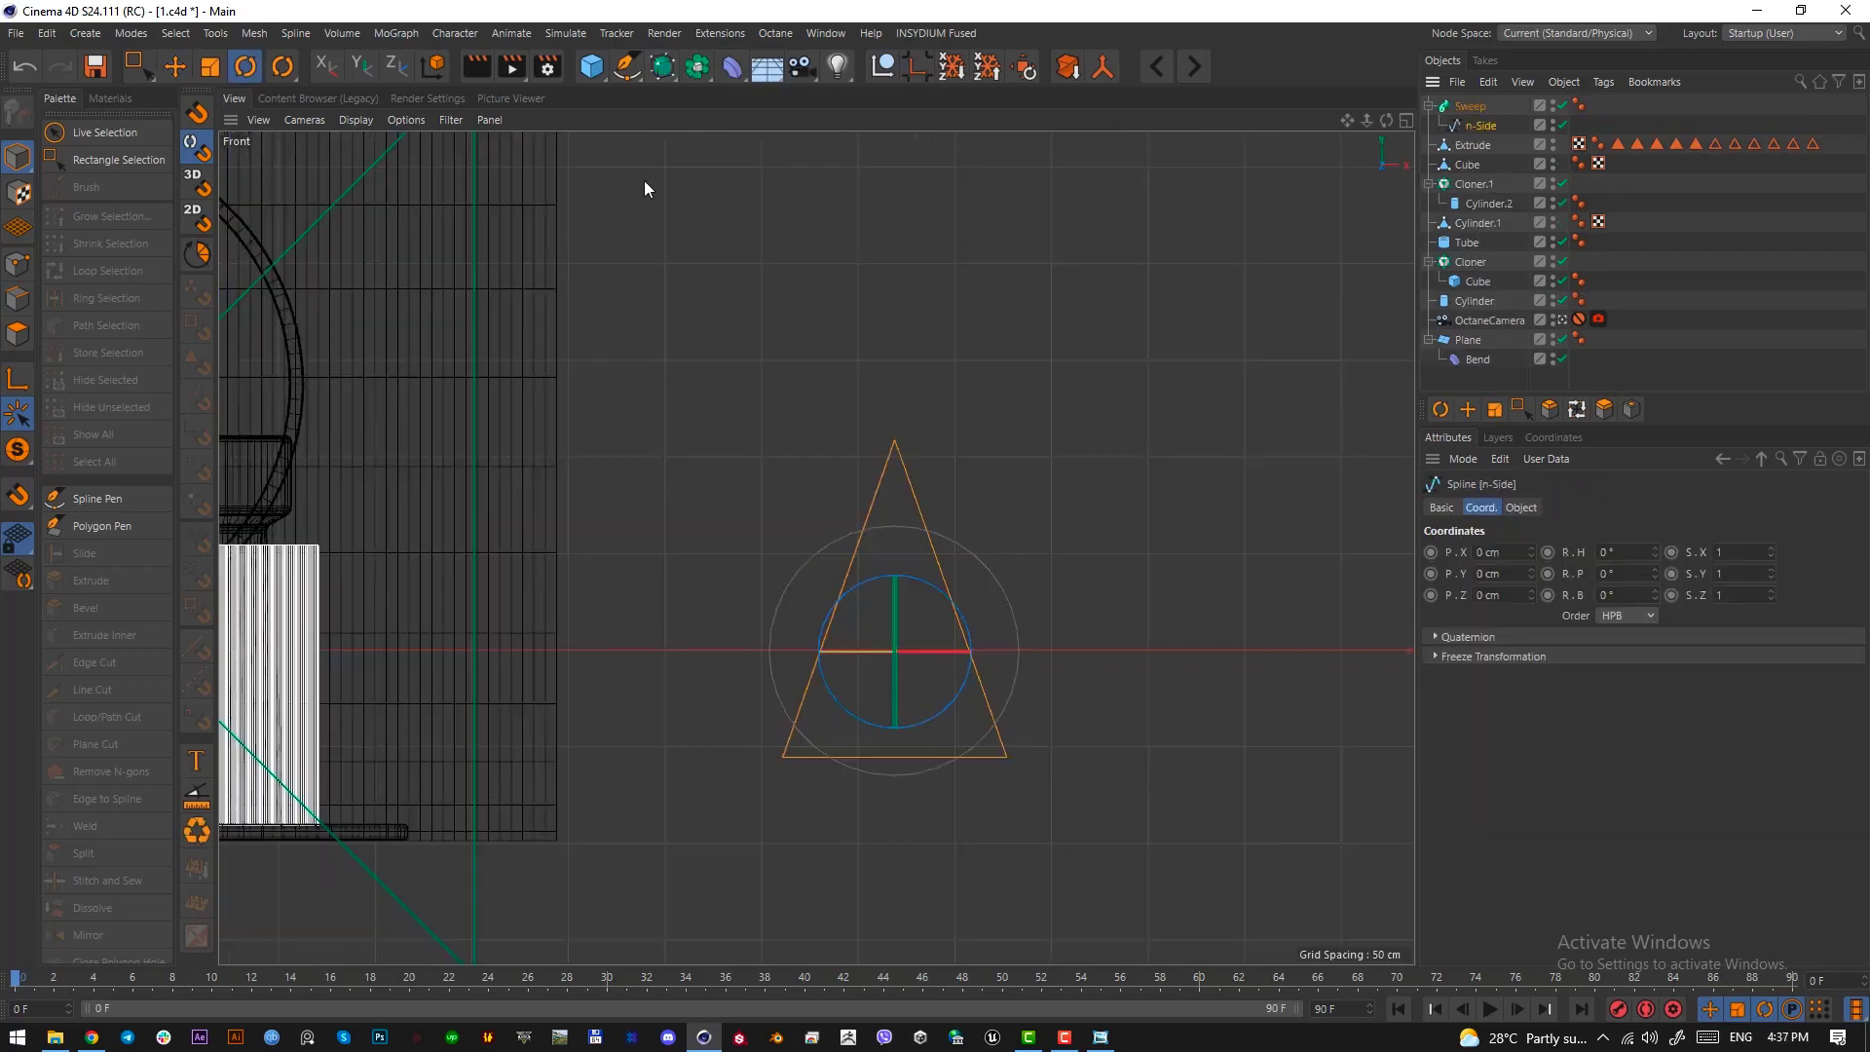
# Add a Rectangle spline, move it over the triangle spline and scale it down to fit inside the triangle
pyautogui.click(629, 76)
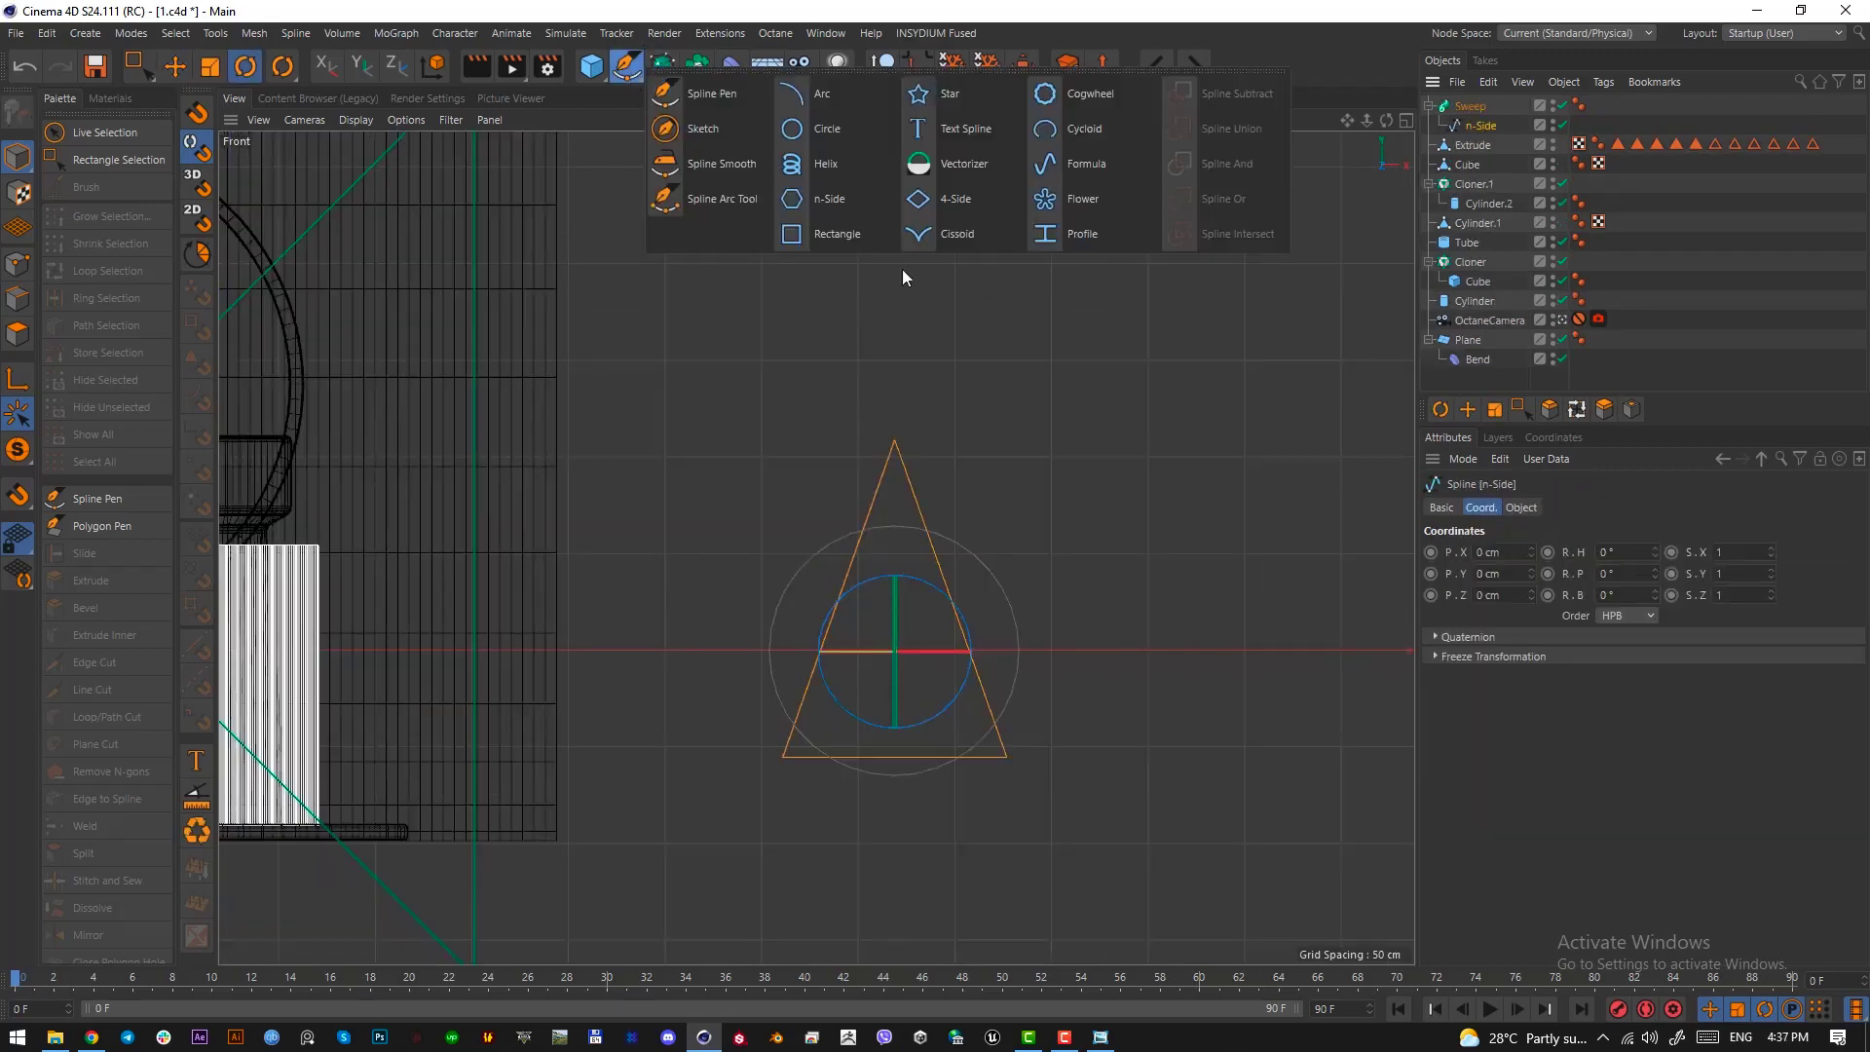
pyautogui.click(873, 243)
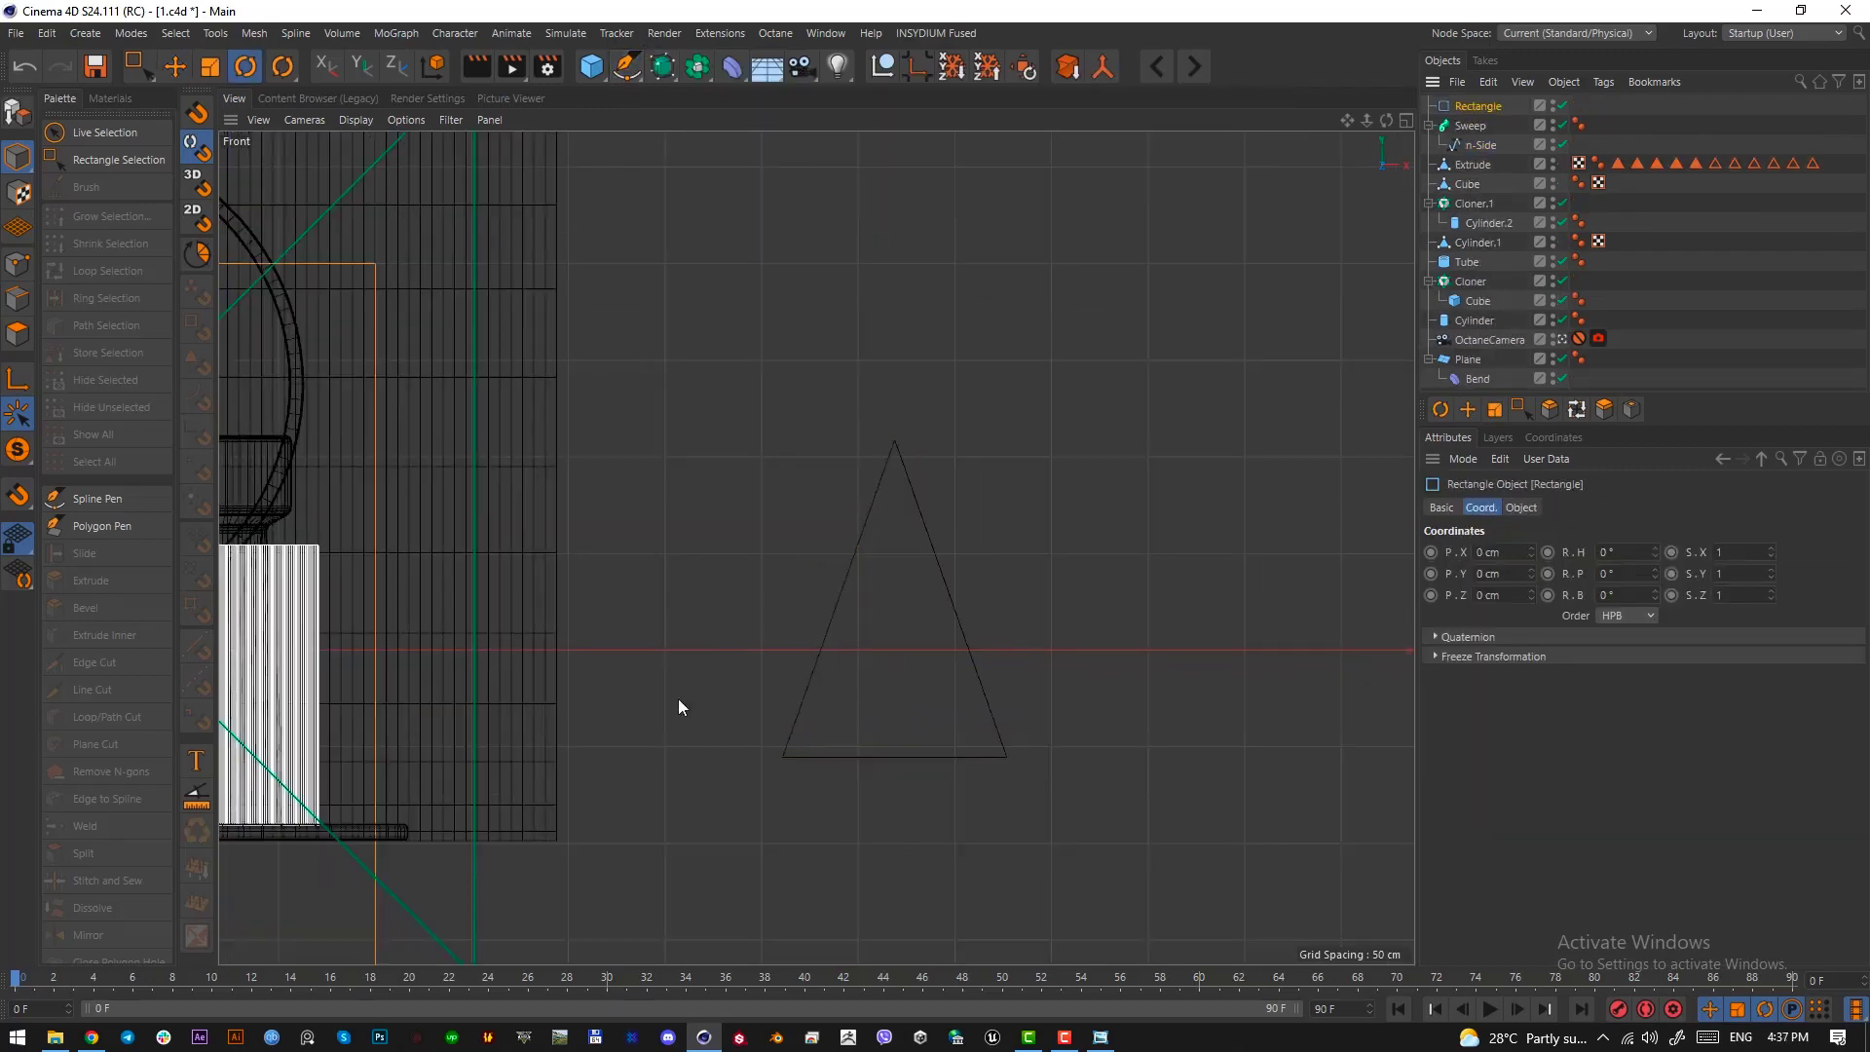
pyautogui.press('e')
pyautogui.moveTo(678, 698); pyautogui.dragTo(1393, 697)
pyautogui.moveTo(900, 708); pyautogui.dragTo(255, 916)
pyautogui.press('t')
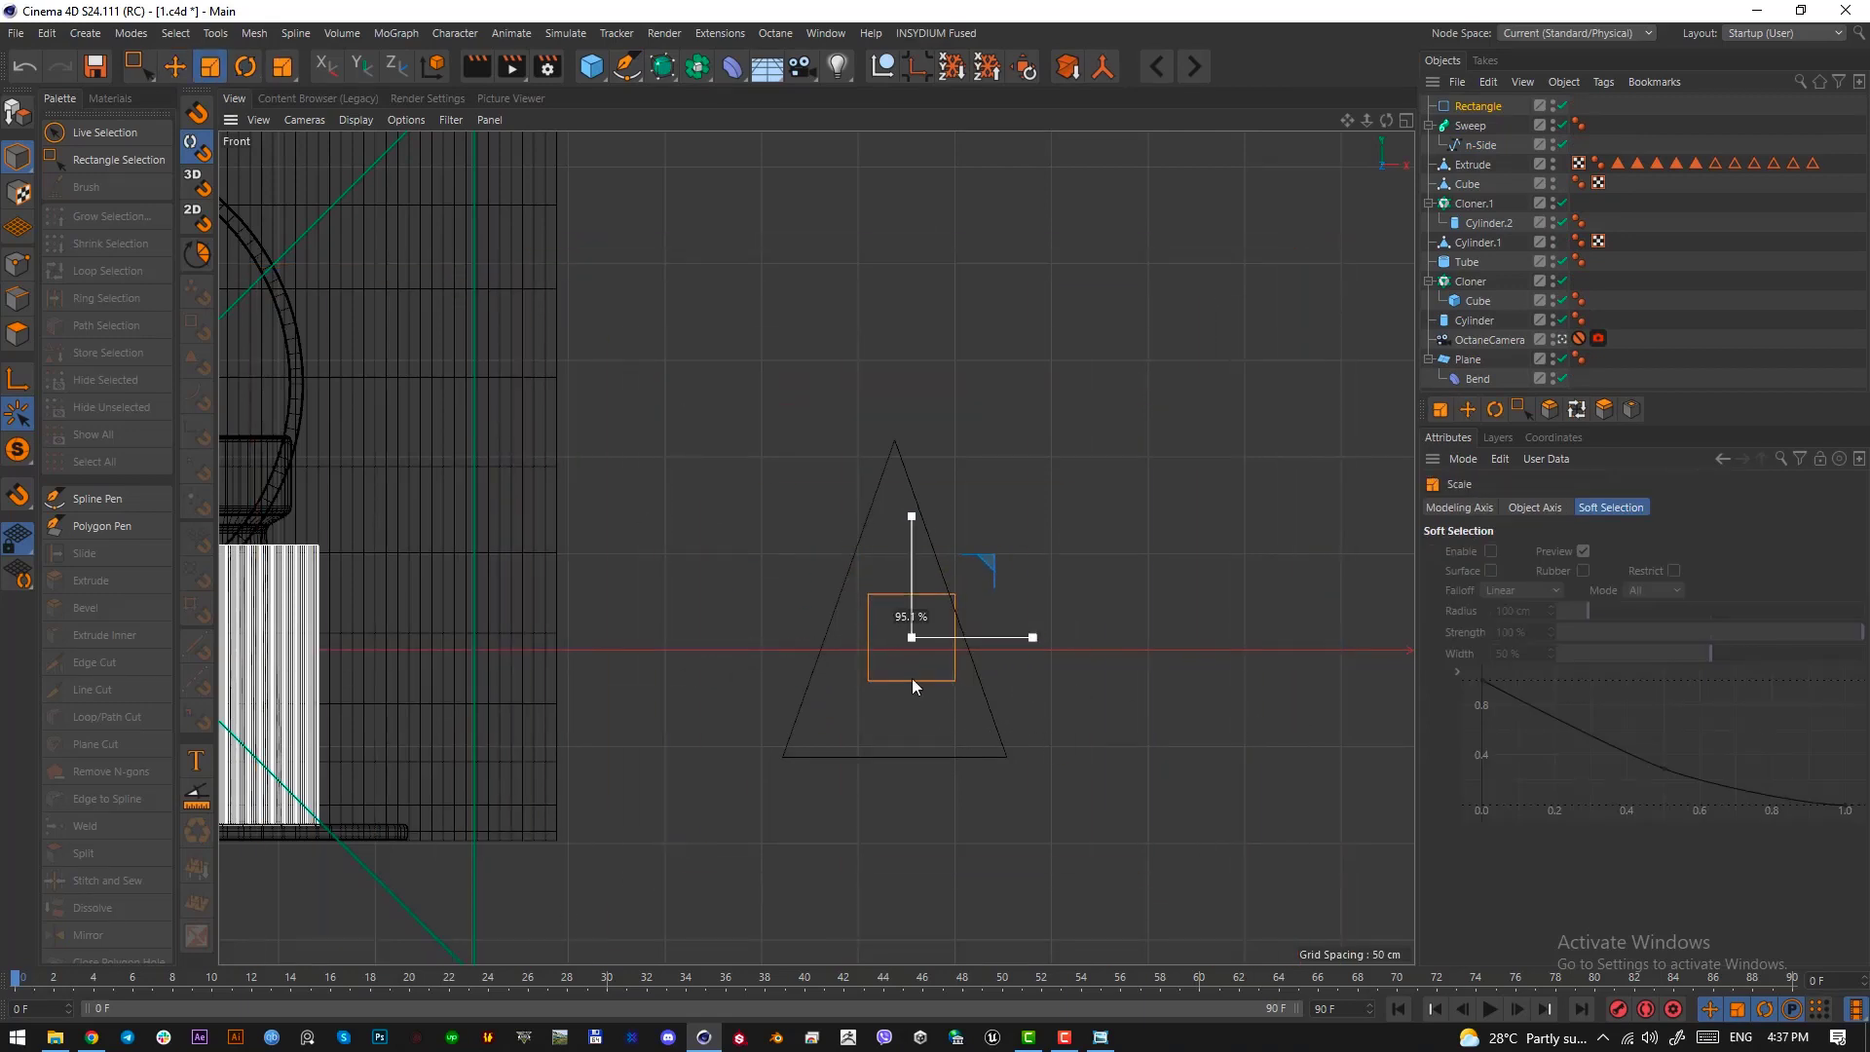
pyautogui.moveTo(973, 699); pyautogui.dragTo(927, 705)
# Set the rectangle spline's width to 68.63 cm and its height to 7 cm
pyautogui.press('r')
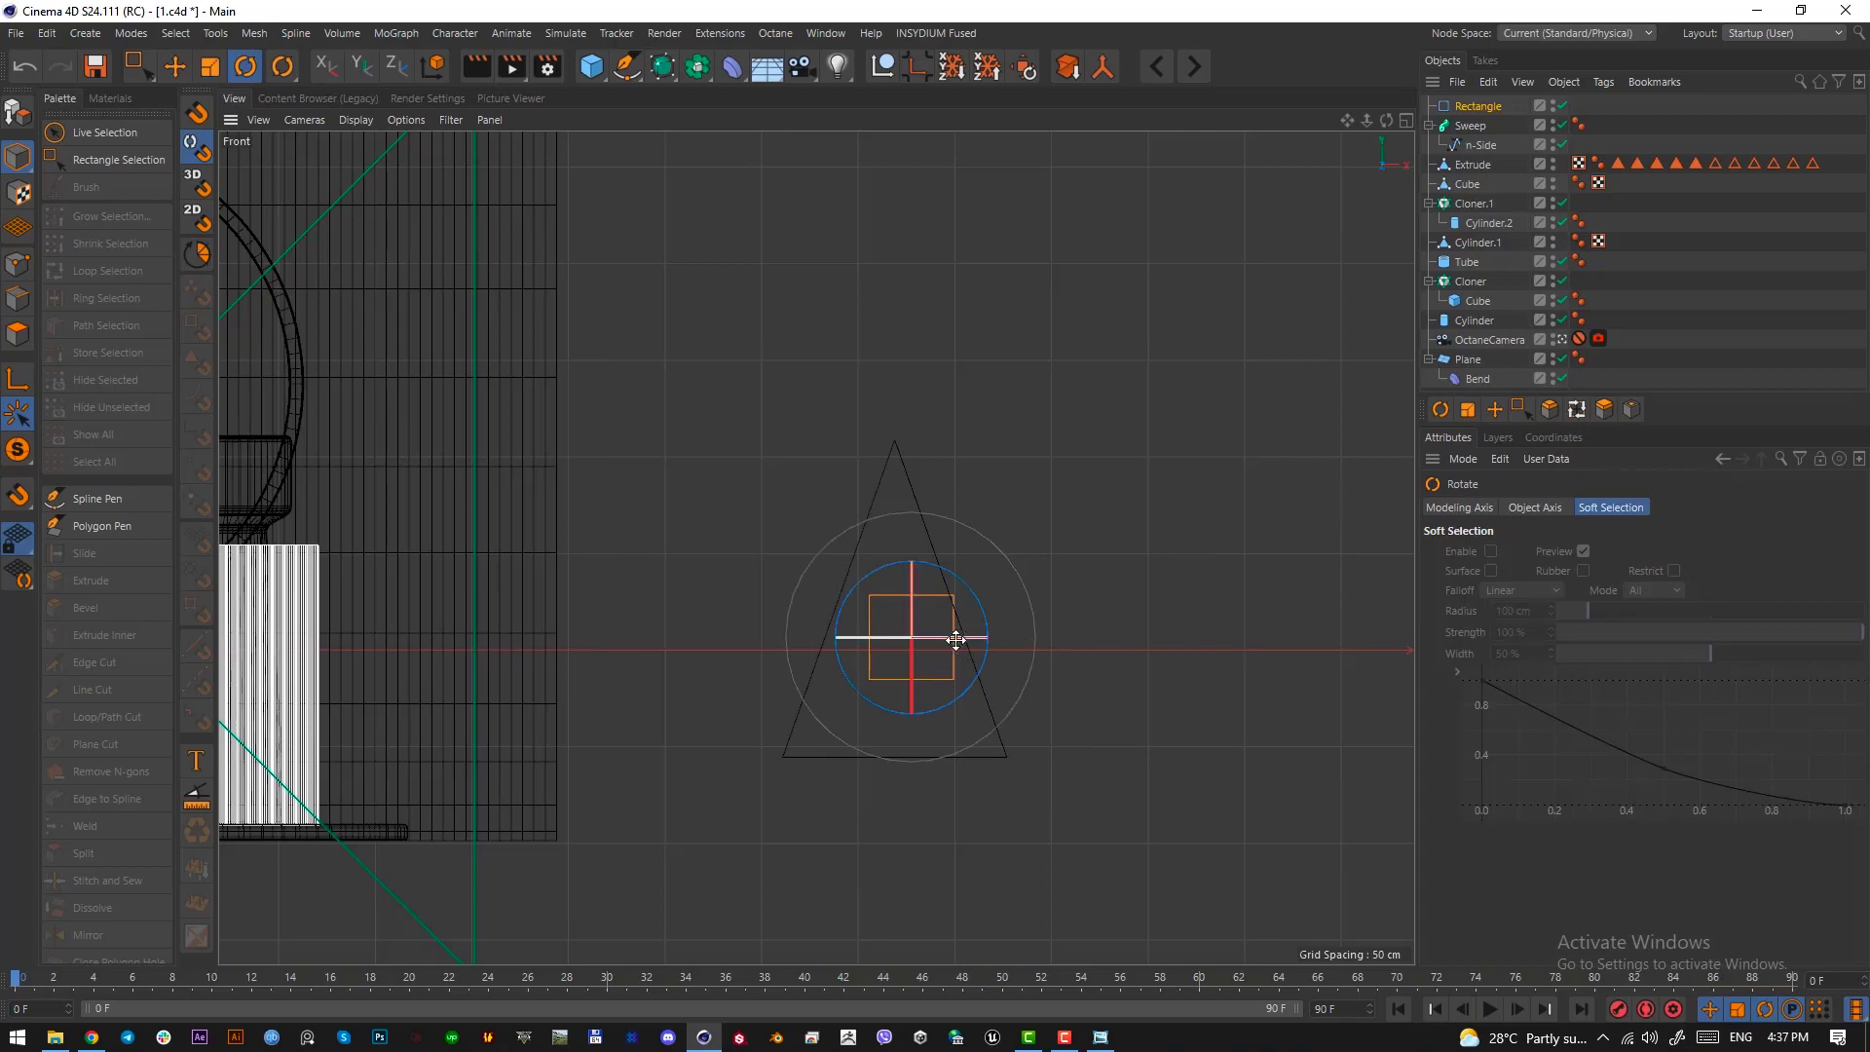
pyautogui.click(1490, 107)
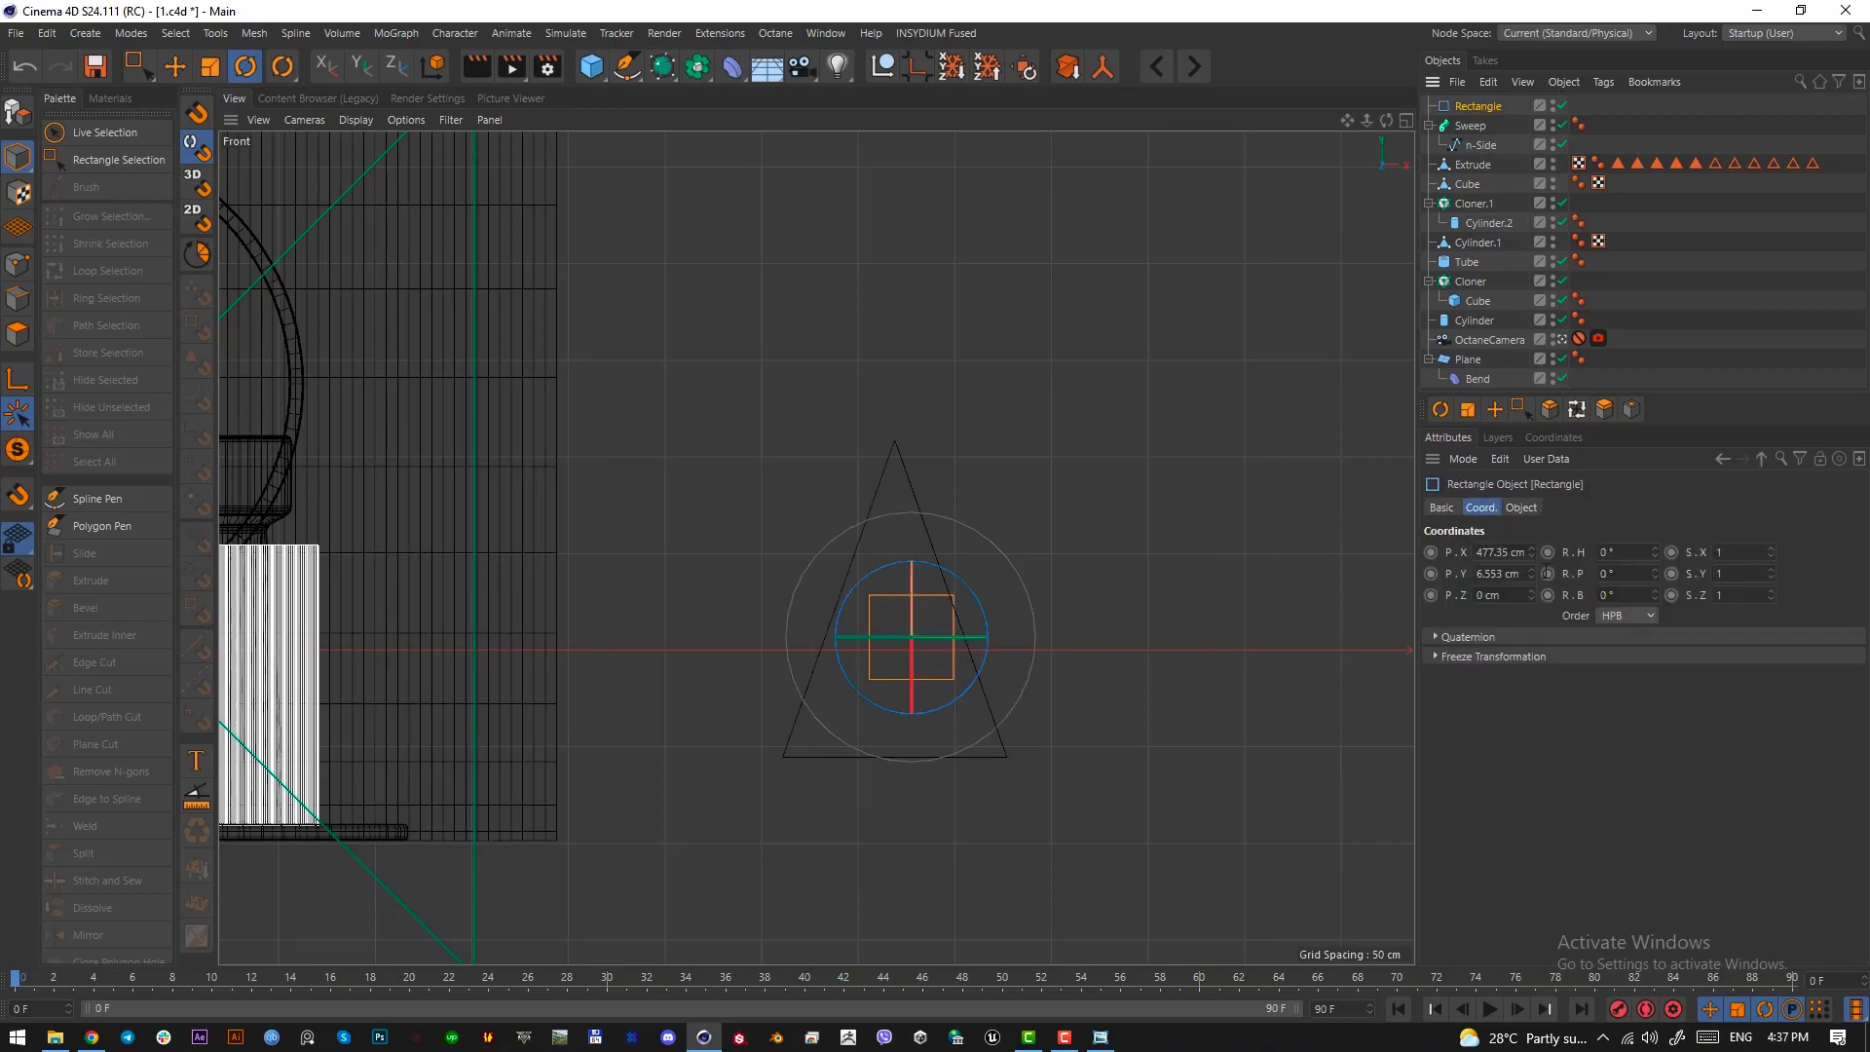
pyautogui.click(1523, 508)
pyautogui.moveTo(1602, 552); pyautogui.dragTo(1602, 507)
pyautogui.moveTo(1603, 574); pyautogui.dragTo(1608, 590)
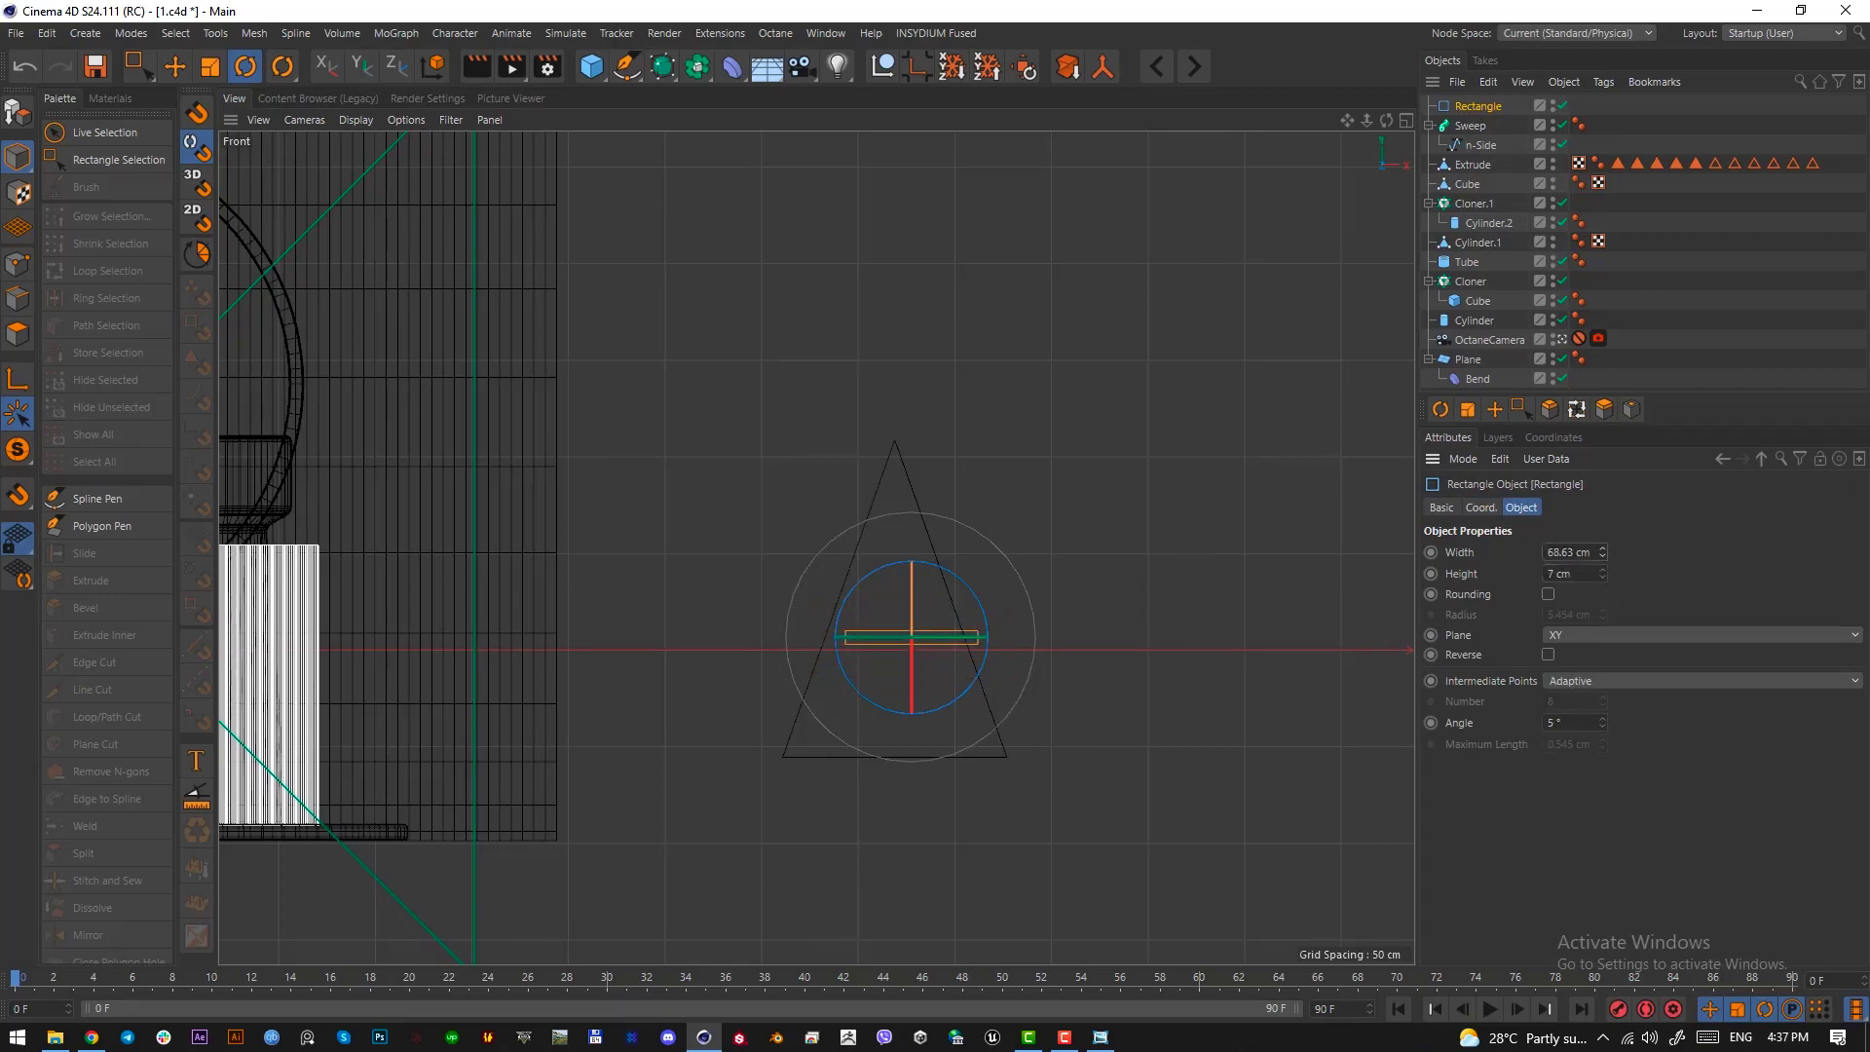
# Rotate the rectangle perpendicular to the triangle's plane and place it in the Sweep as the profile above the n-Side spline
pyautogui.press('r')
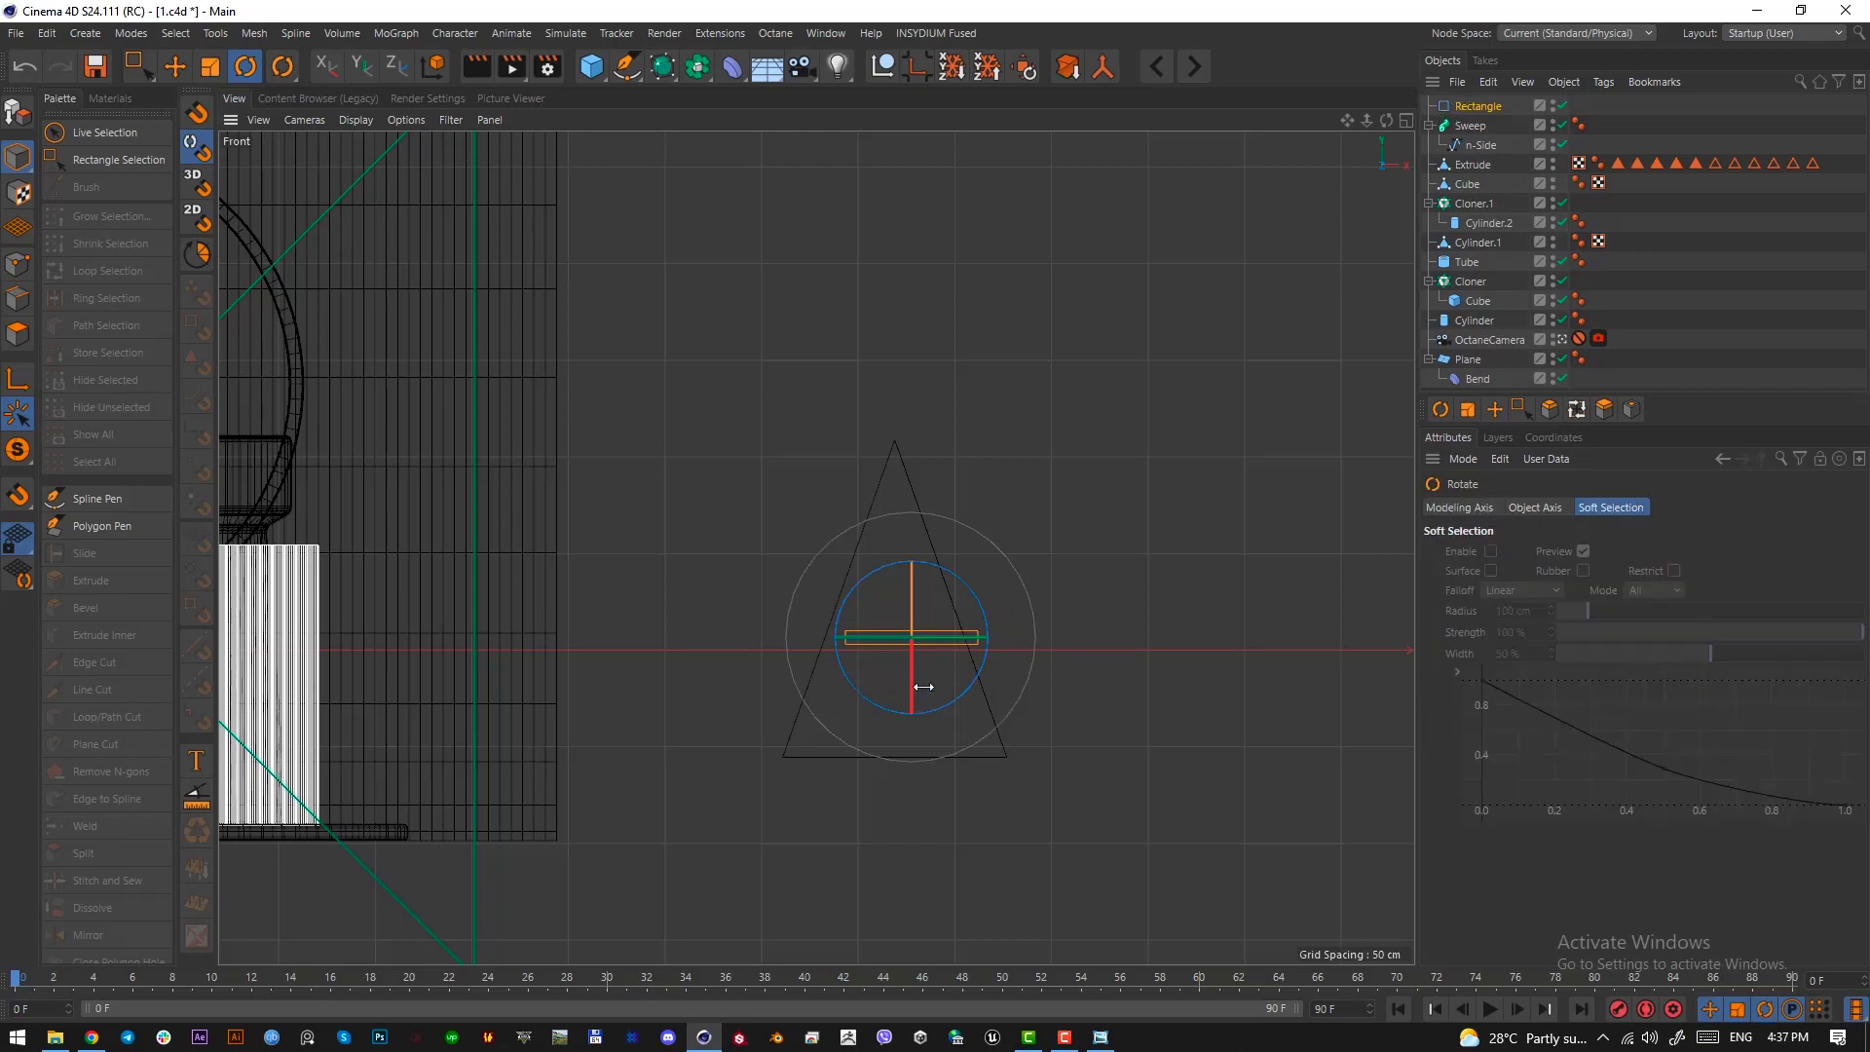
pyautogui.moveTo(918, 664); pyautogui.dragTo(914, 887)
pyautogui.moveTo(1469, 108); pyautogui.dragTo(1473, 131)
pyautogui.press('F1')
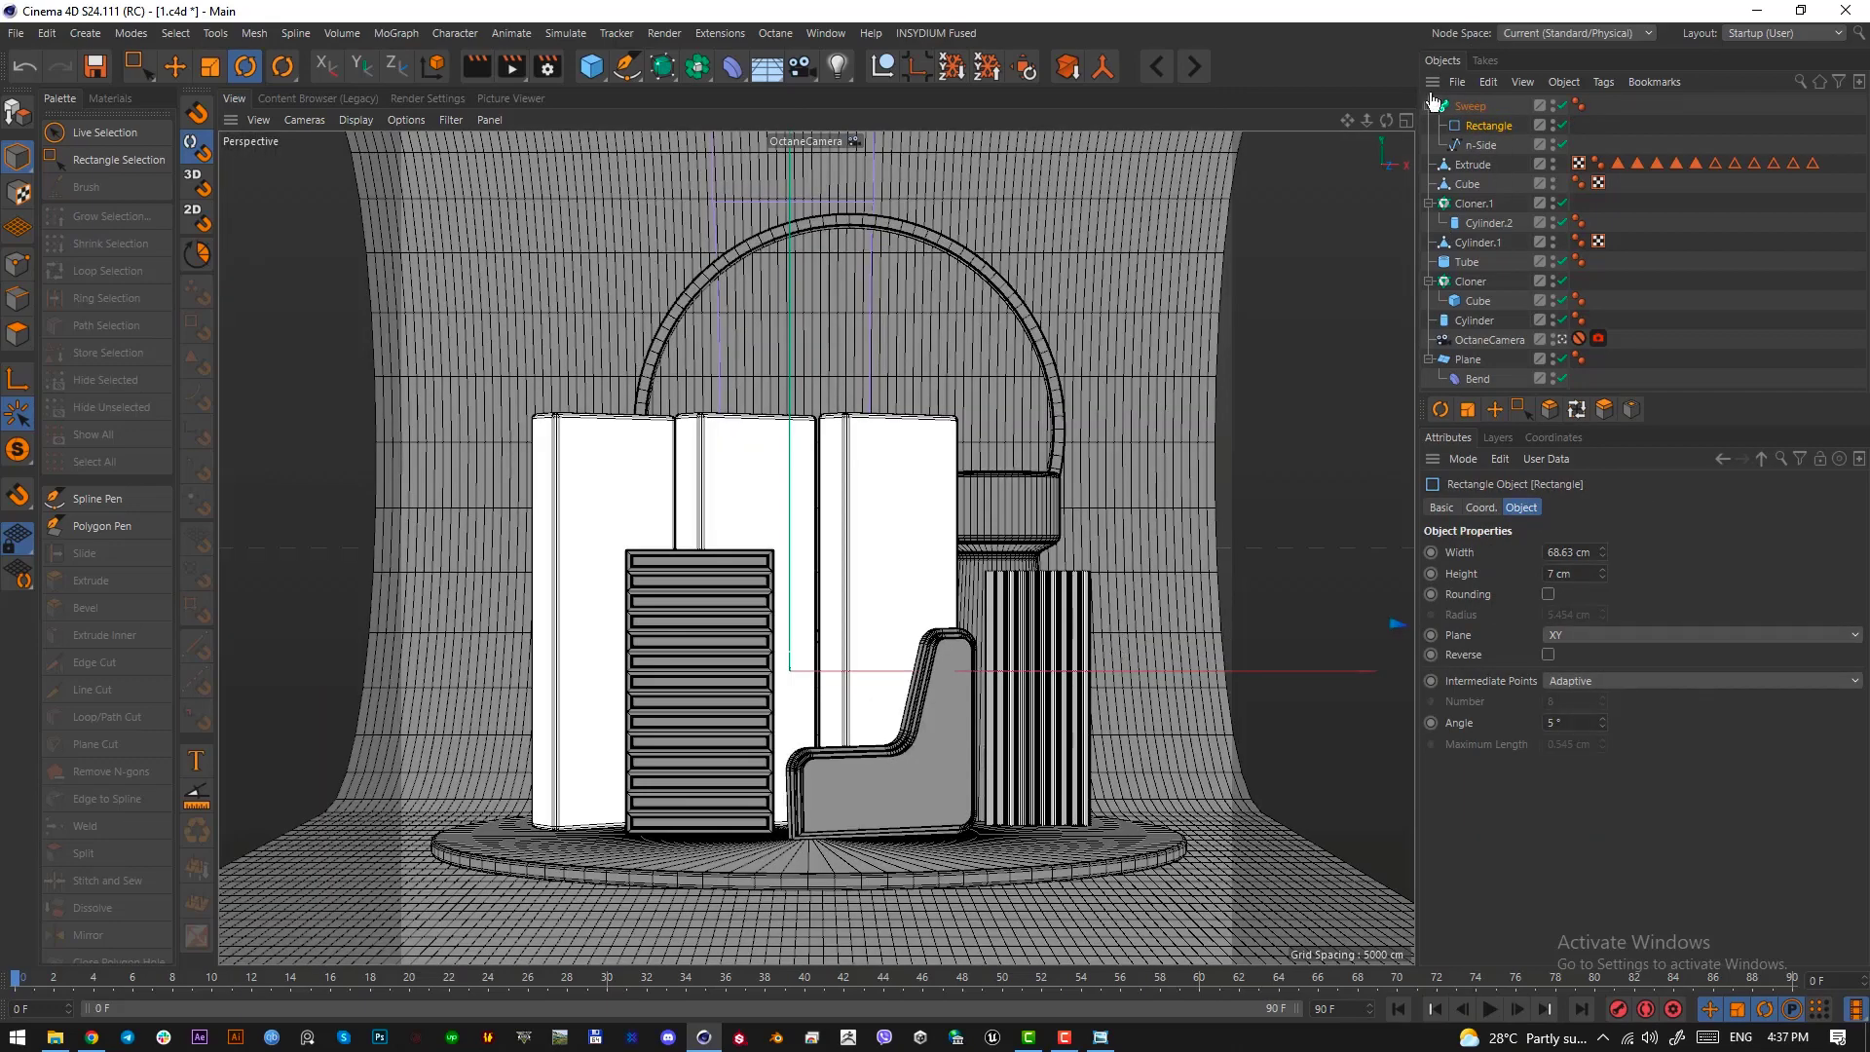
pyautogui.click(1473, 105)
pyautogui.press('e')
pyautogui.moveTo(1359, 695); pyautogui.dragTo(1165, 680)
pyautogui.press('r')
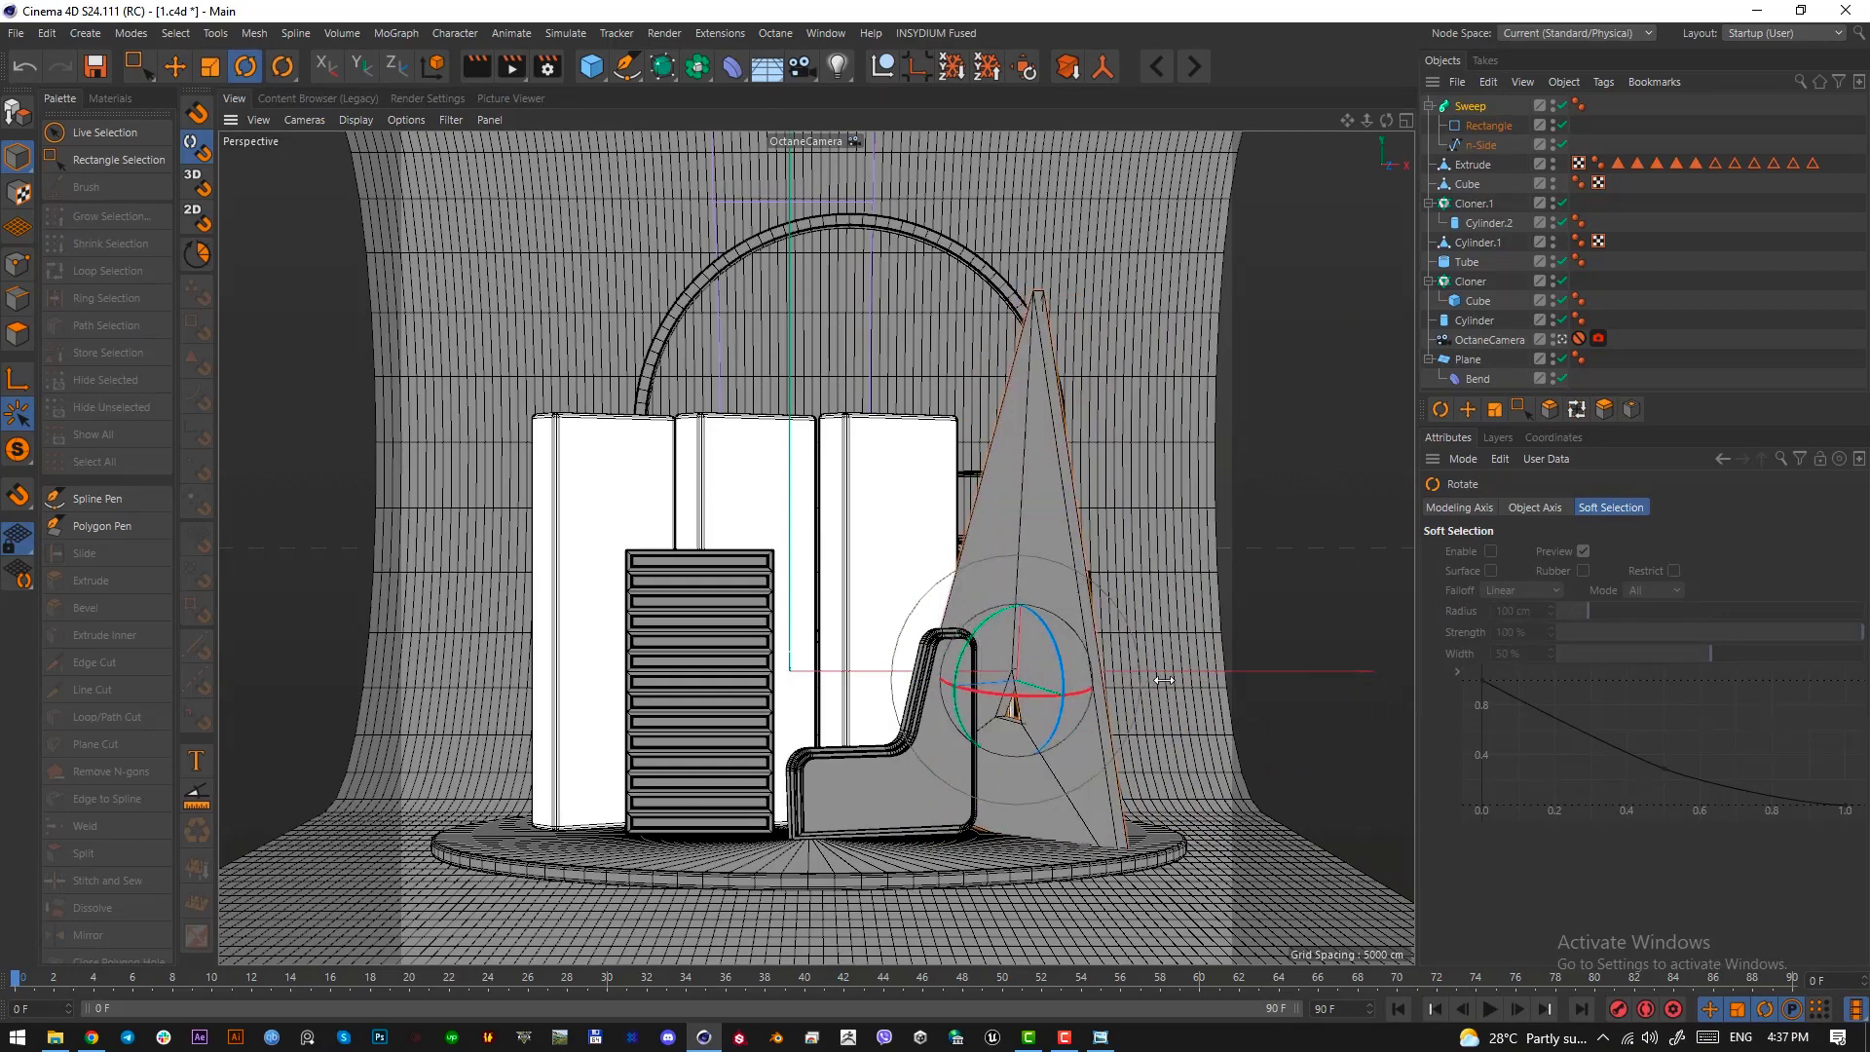
pyautogui.hotkey('ctrl', 'z')
pyautogui.hotkey('ctrl', 'z')
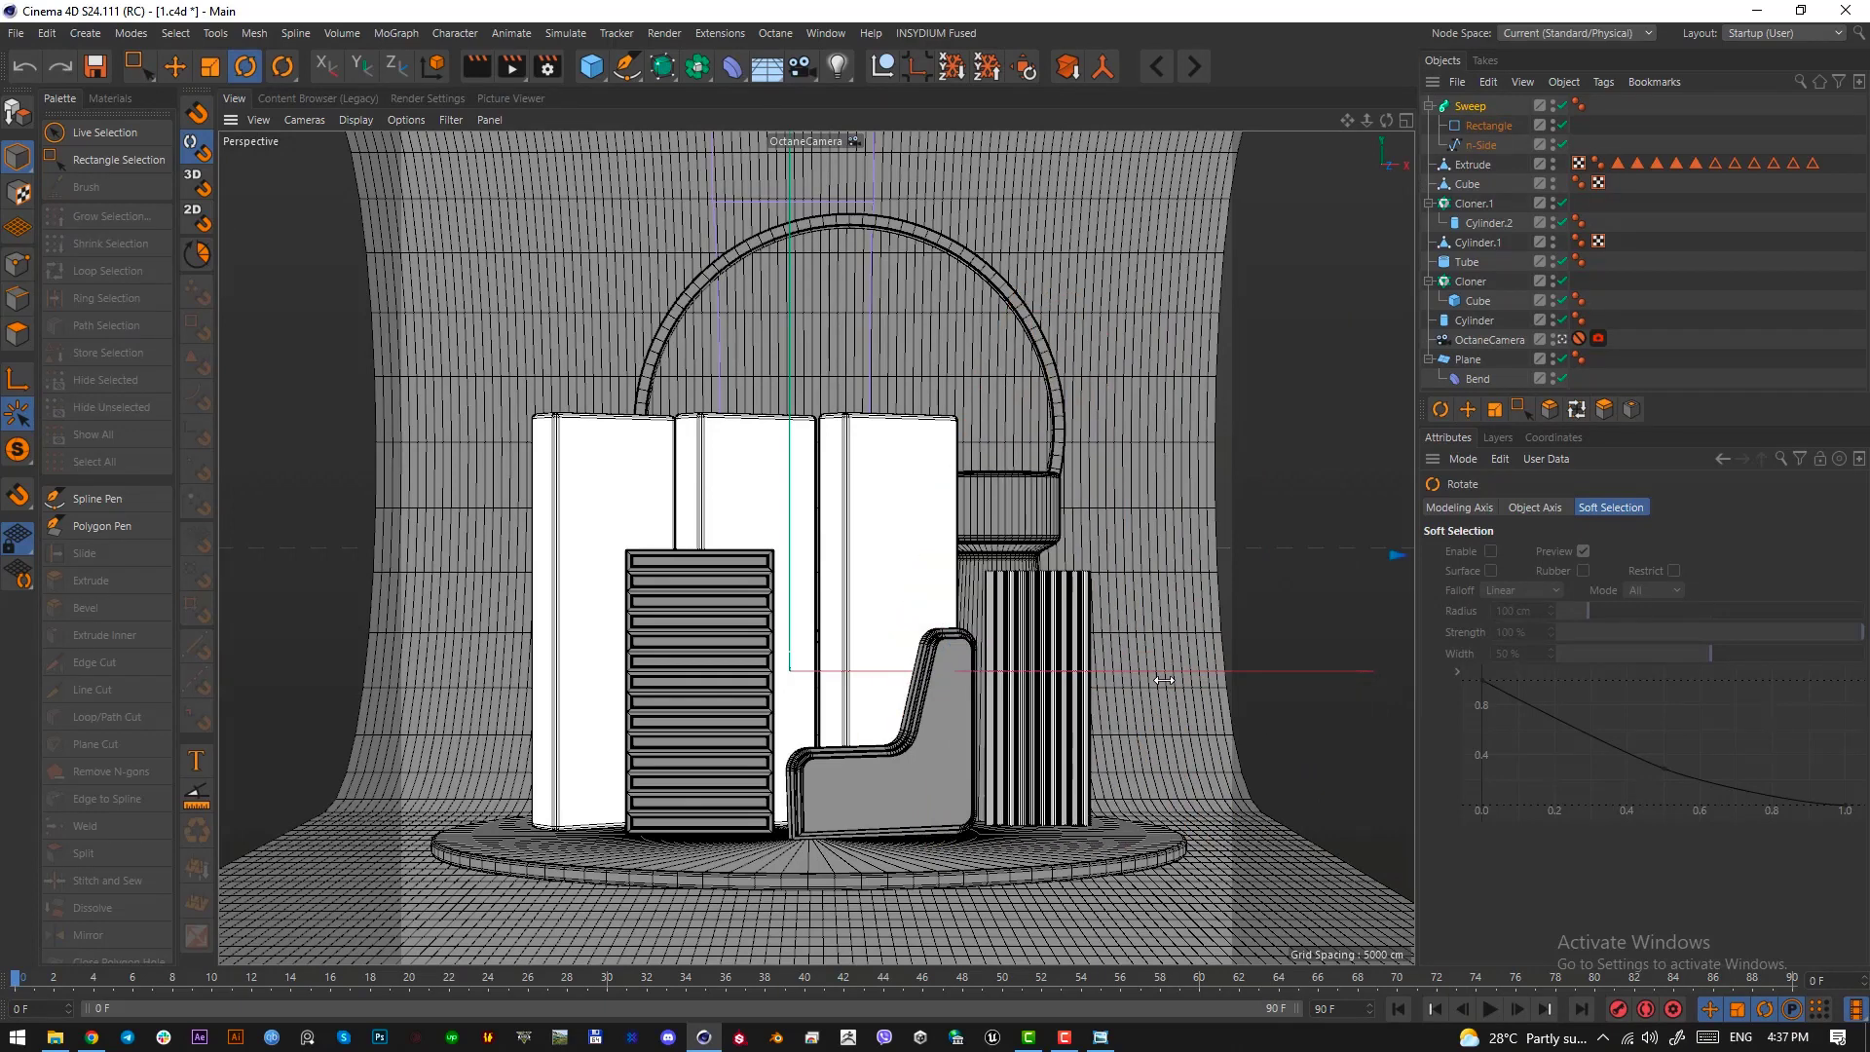
# In the Front view, scale the rectangle profile down to about 8.92 by 0.91 cm so the swept triangle has thin sides
pyautogui.click(1466, 105)
pyautogui.press('F4')
pyautogui.scroll(1, 937, 693)
pyautogui.click(1479, 127)
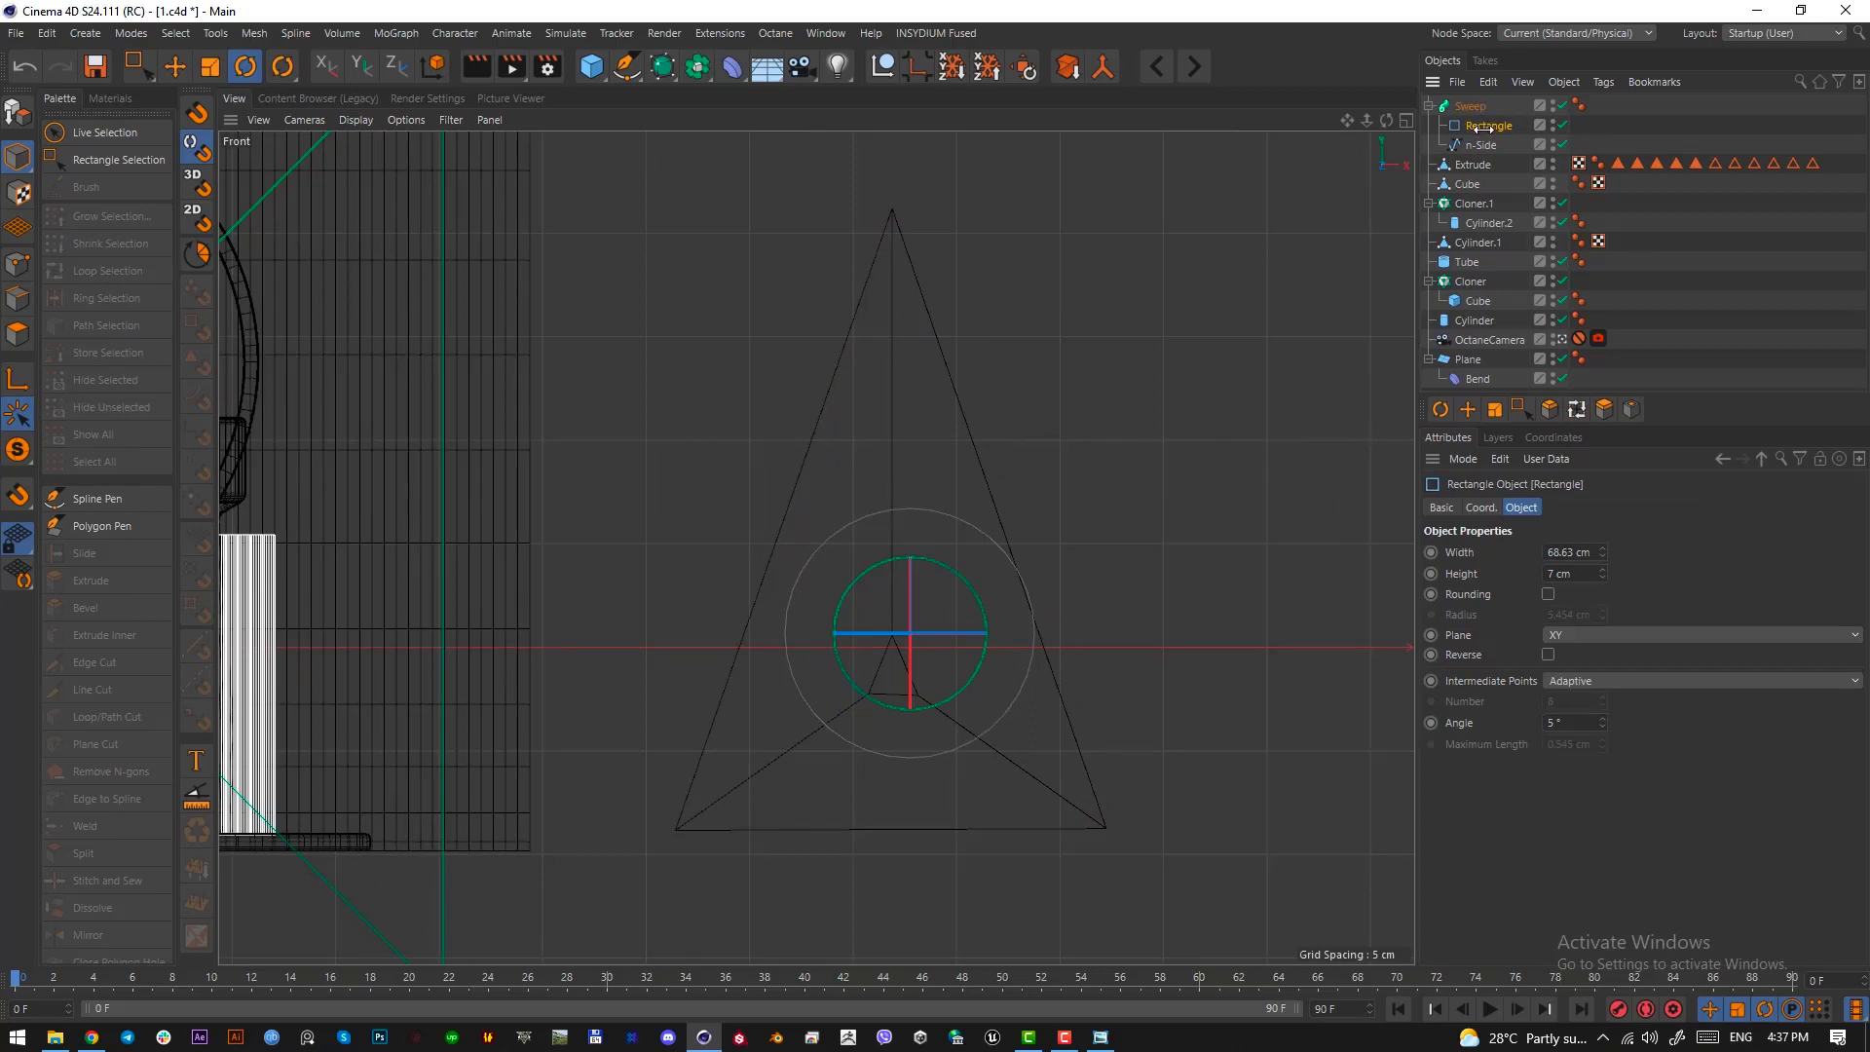
pyautogui.press('t')
pyautogui.moveTo(1165, 593); pyautogui.dragTo(605, 926)
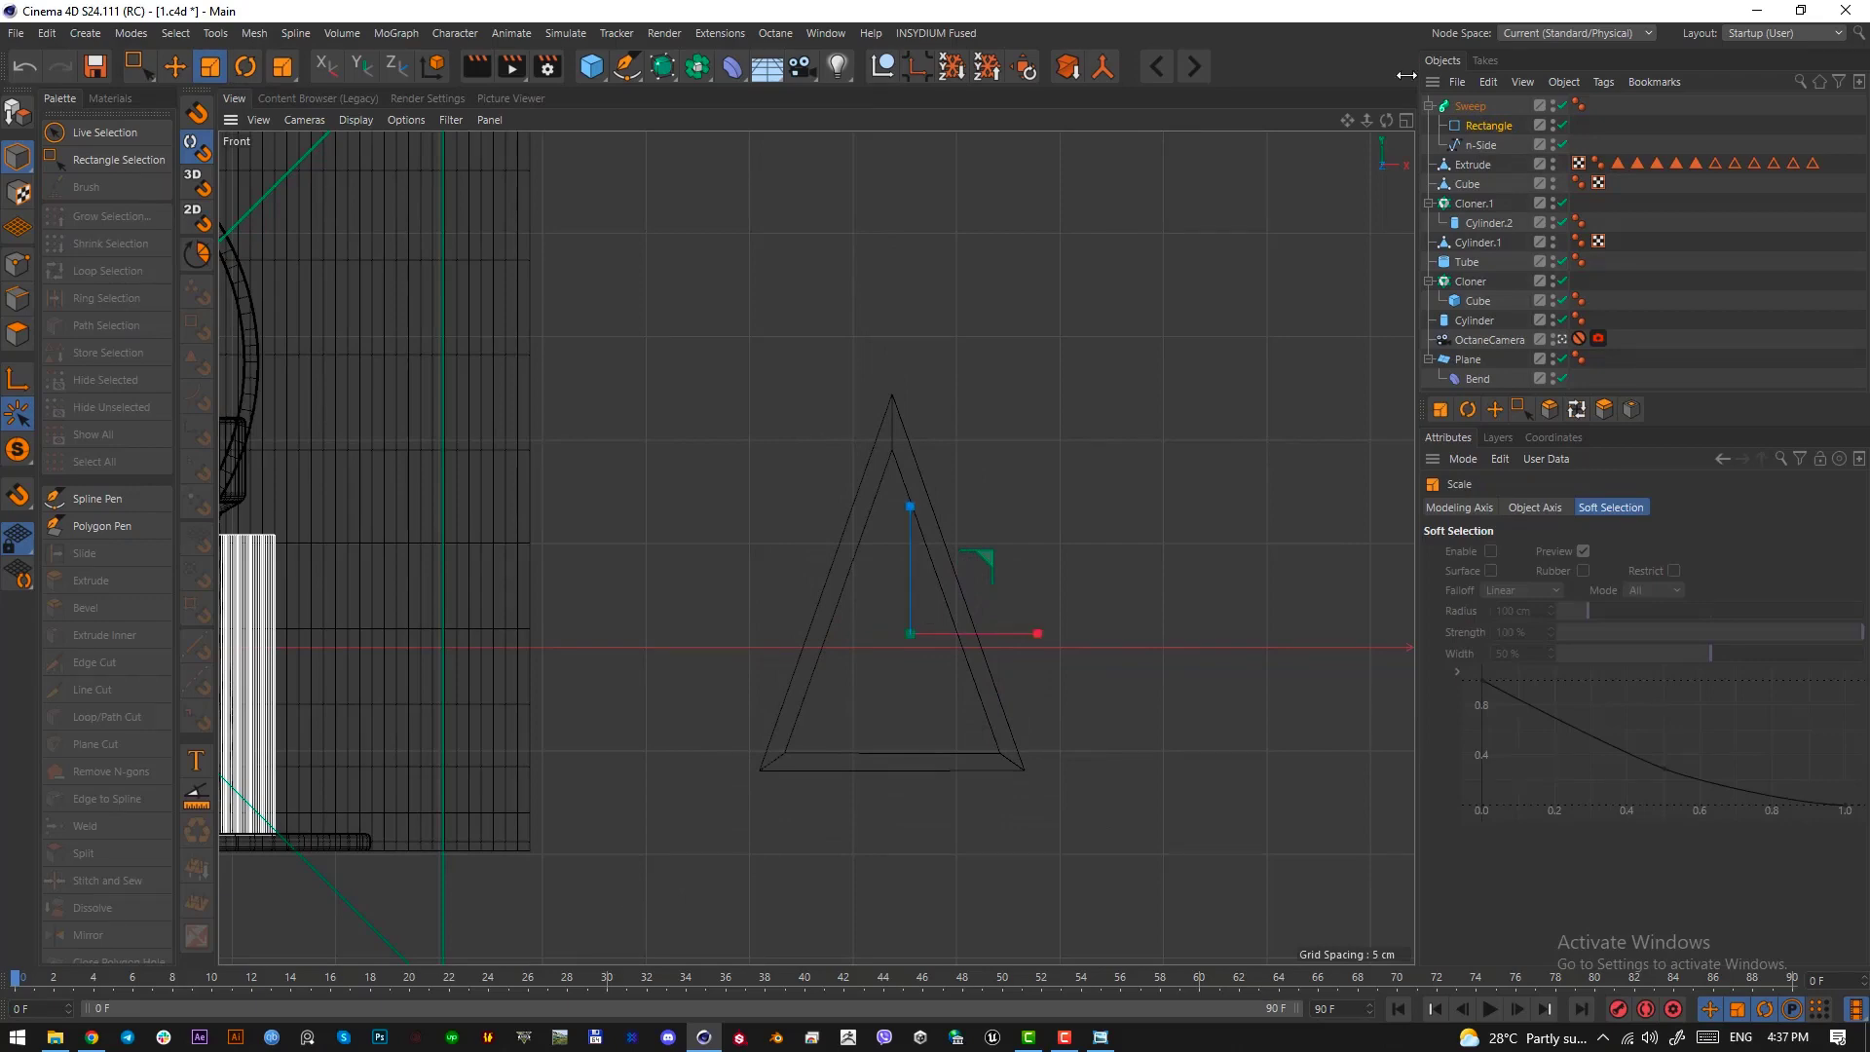
# Move the Sweep triangle frame toward the composition beside the fluted column and rotate it about its vertical axis
pyautogui.click(1474, 109)
pyautogui.scroll(-4, 1029, 621)
pyautogui.press('e')
pyautogui.moveTo(901, 638); pyautogui.dragTo(508, 648)
pyautogui.press('F1')
pyautogui.press('r')
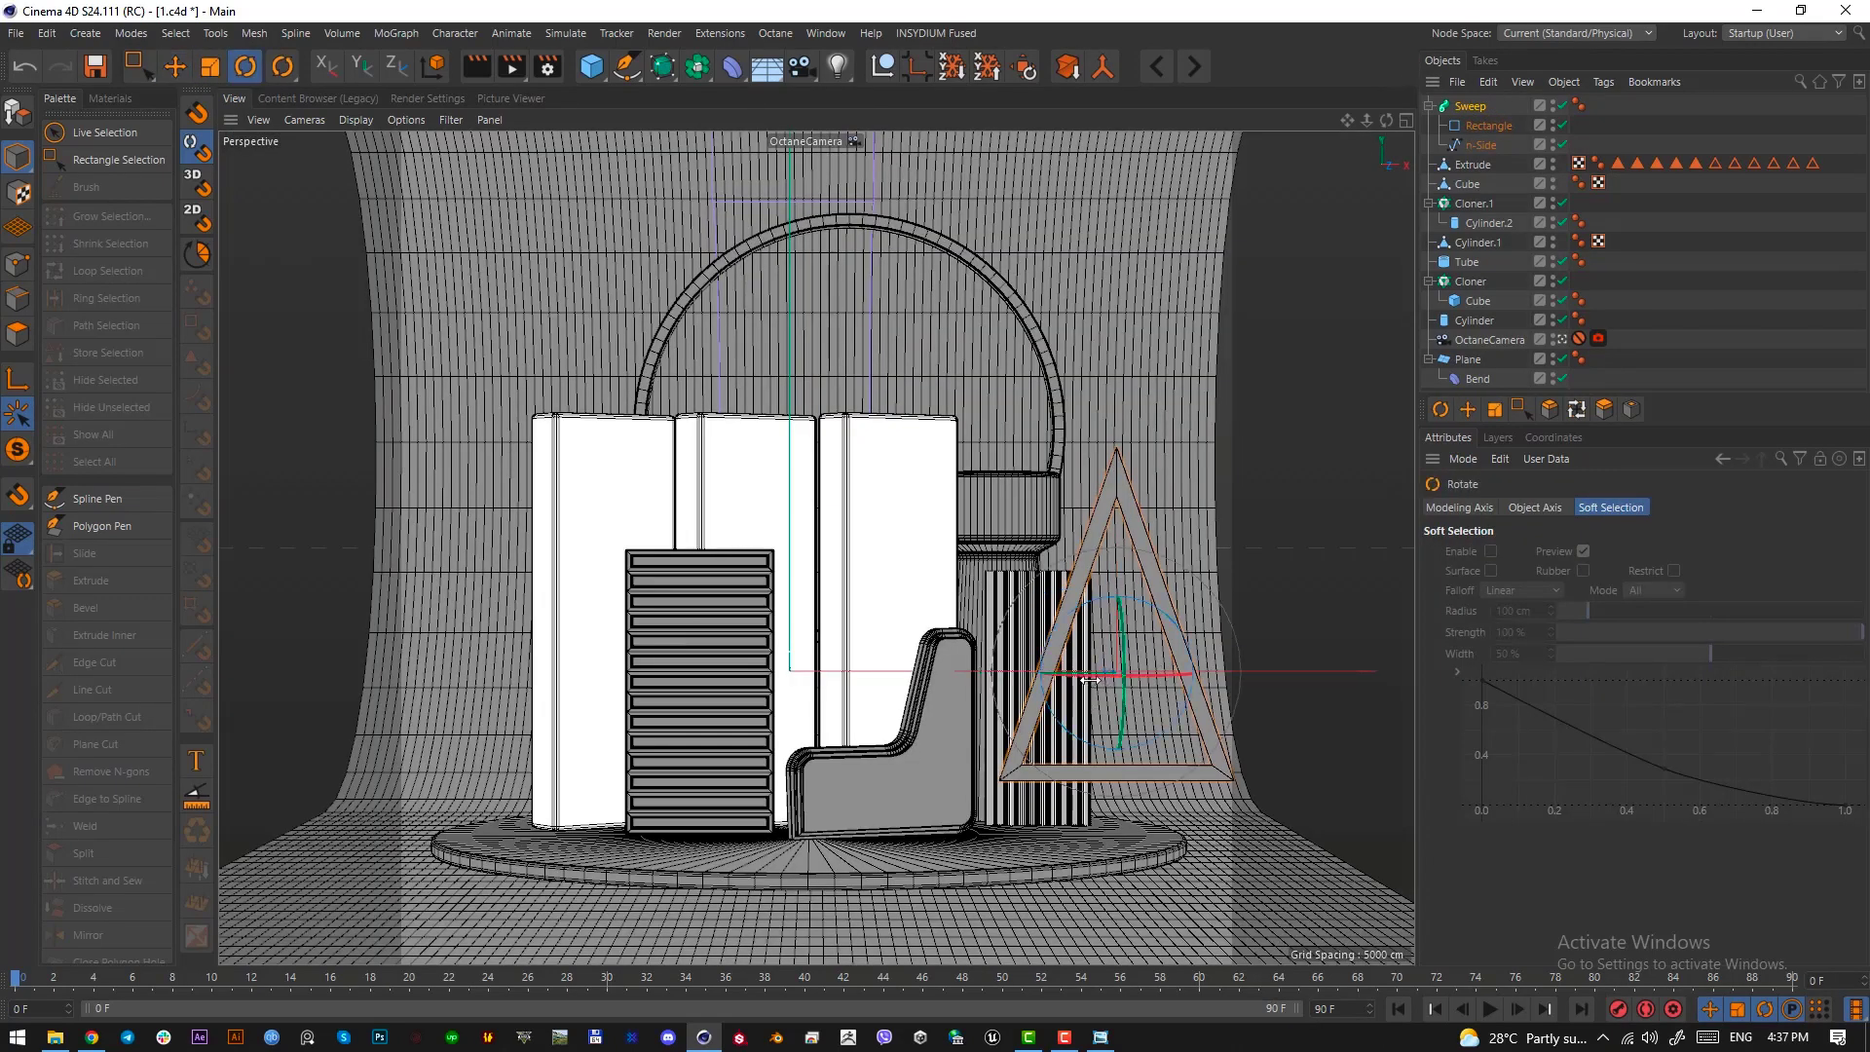
pyautogui.moveTo(1091, 687); pyautogui.dragTo(1232, 692)
# Resize the rectangle profile to 7.78 by 20.056 cm, then turn the triangle frame and stand it on the podium before the fluted column
pyautogui.click(1479, 127)
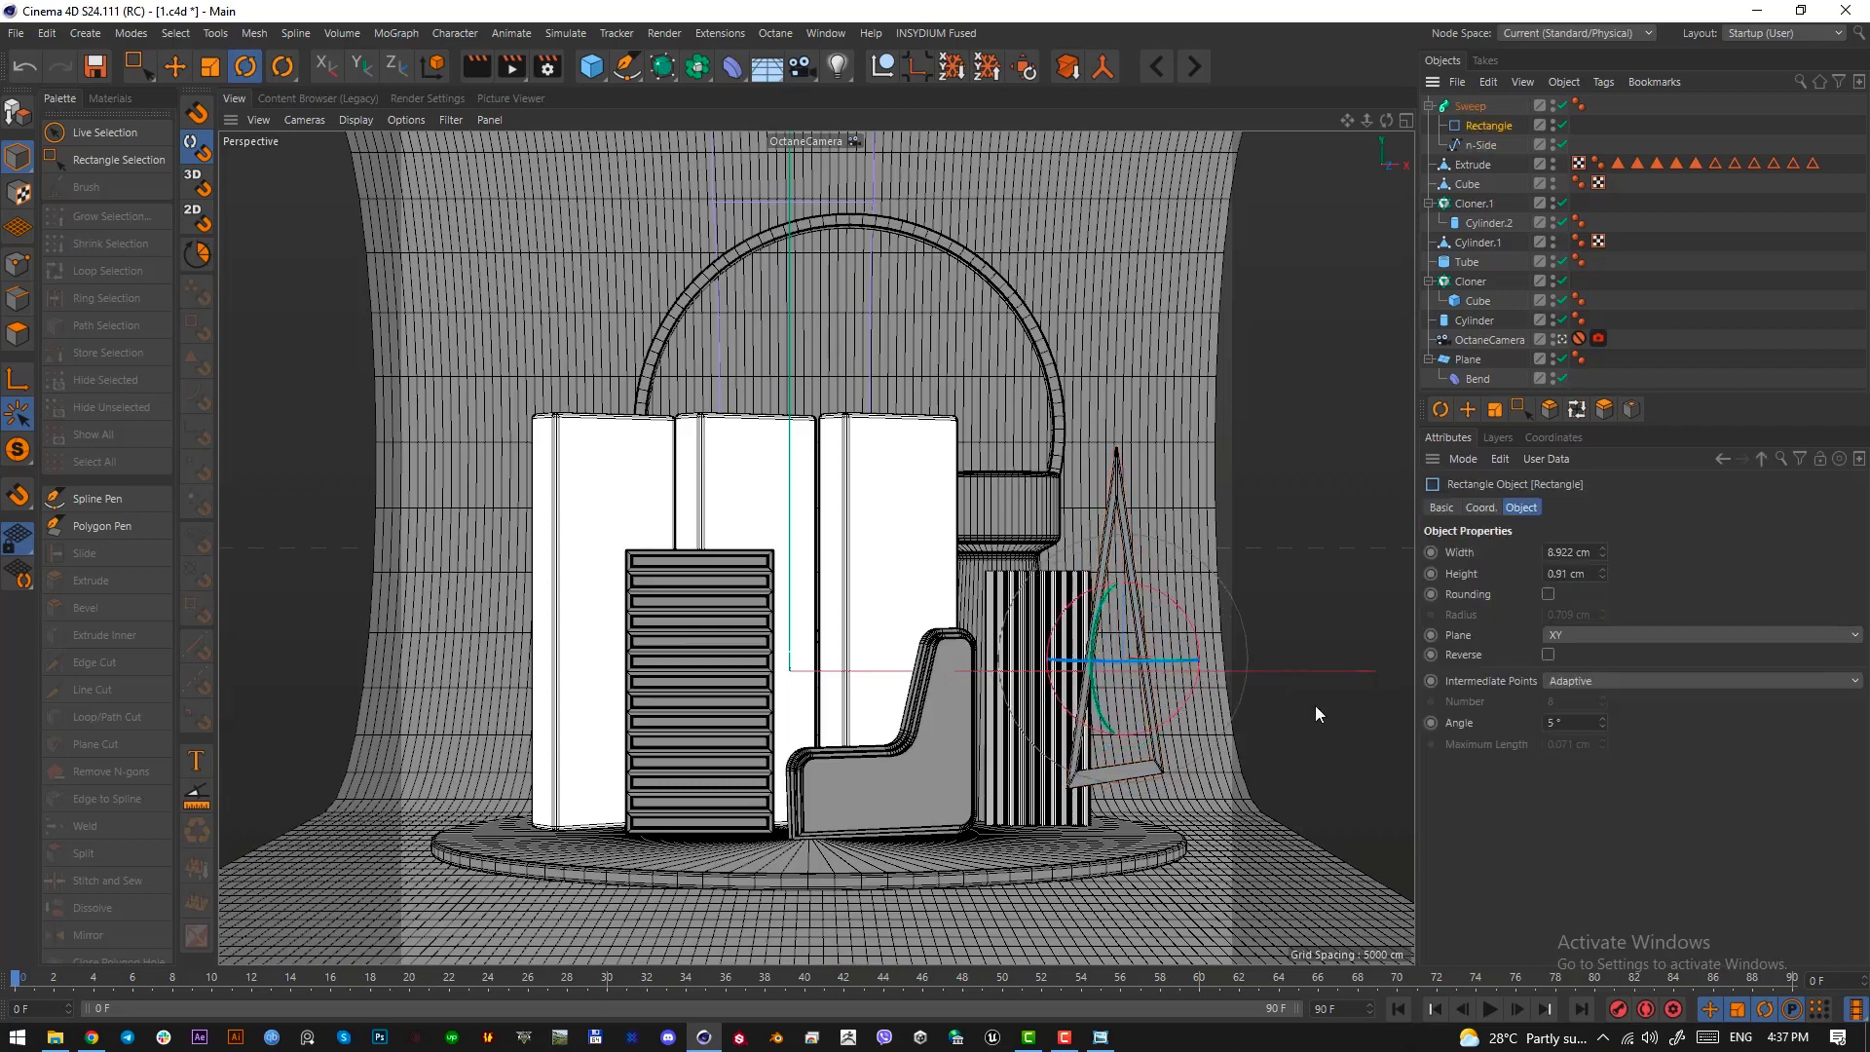
pyautogui.moveTo(1604, 552)
pyautogui.mouseDown()
pyautogui.moveTo(1603, 443)
pyautogui.moveTo(1607, 579)
pyautogui.mouseUp()
pyautogui.click(1486, 110)
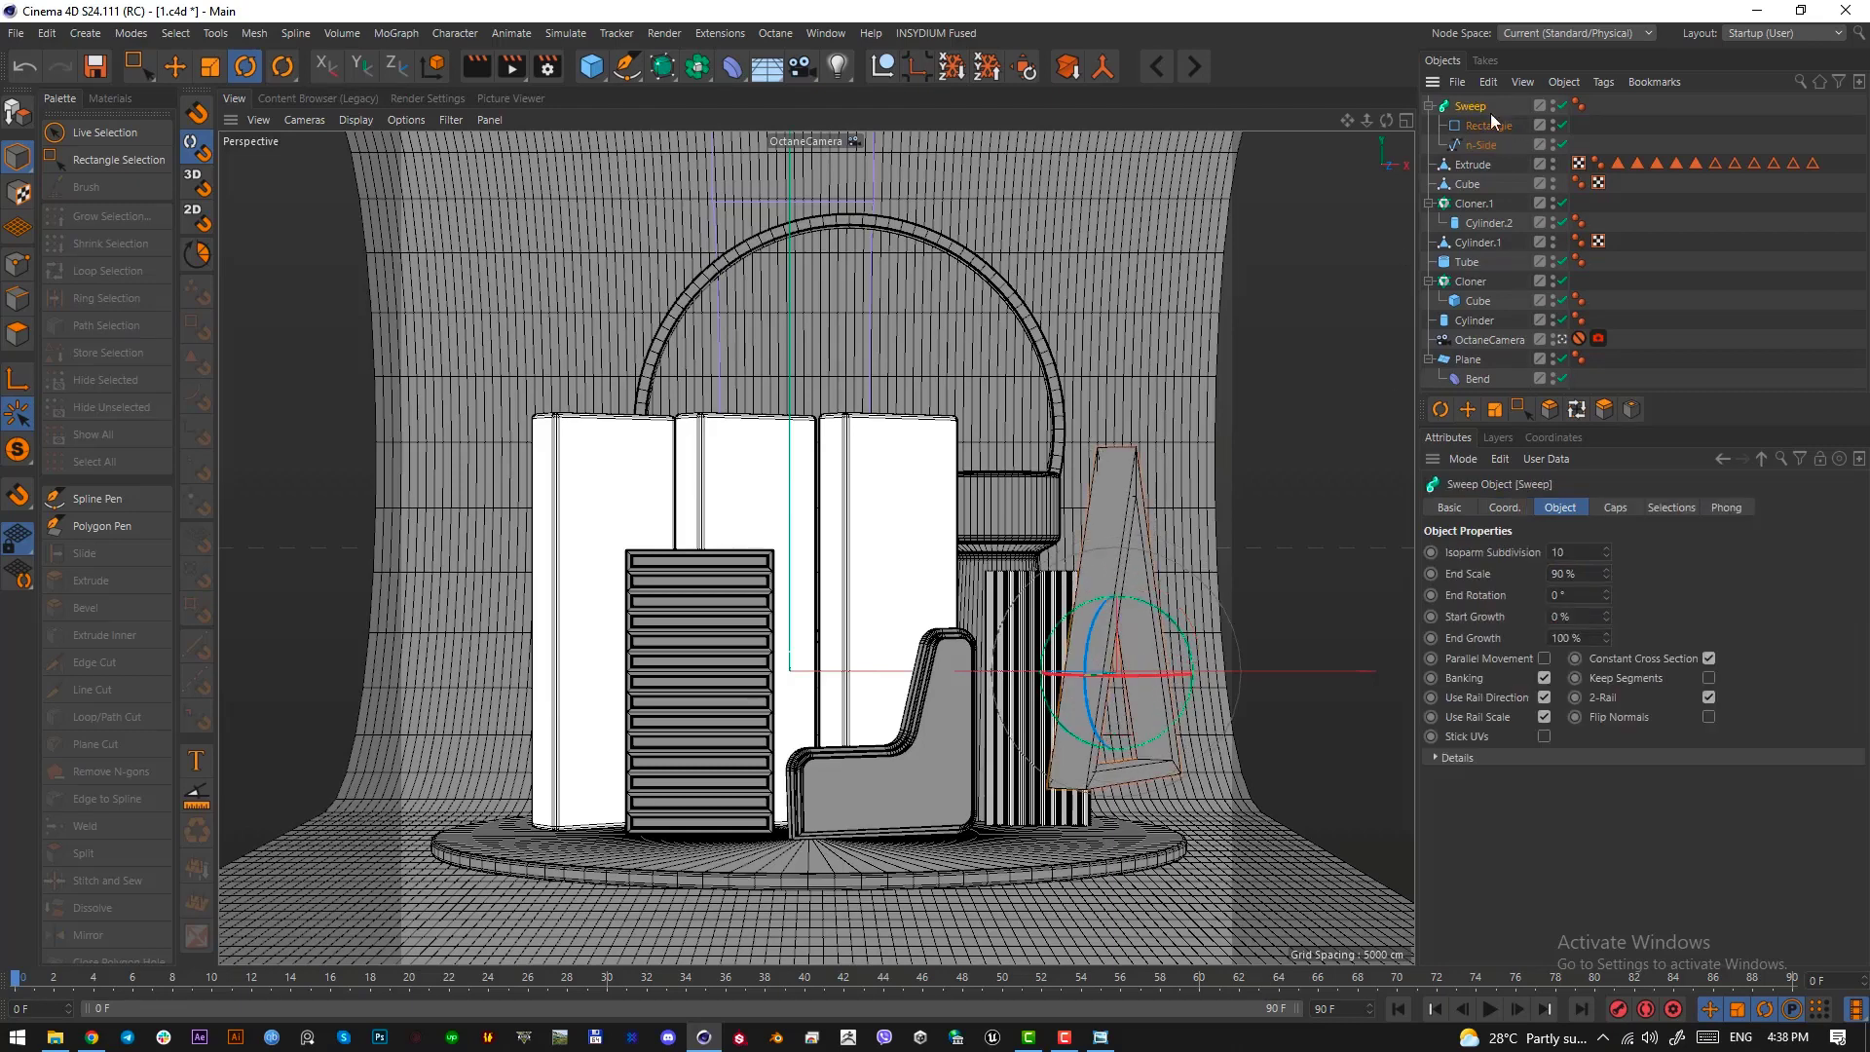
pyautogui.press('r')
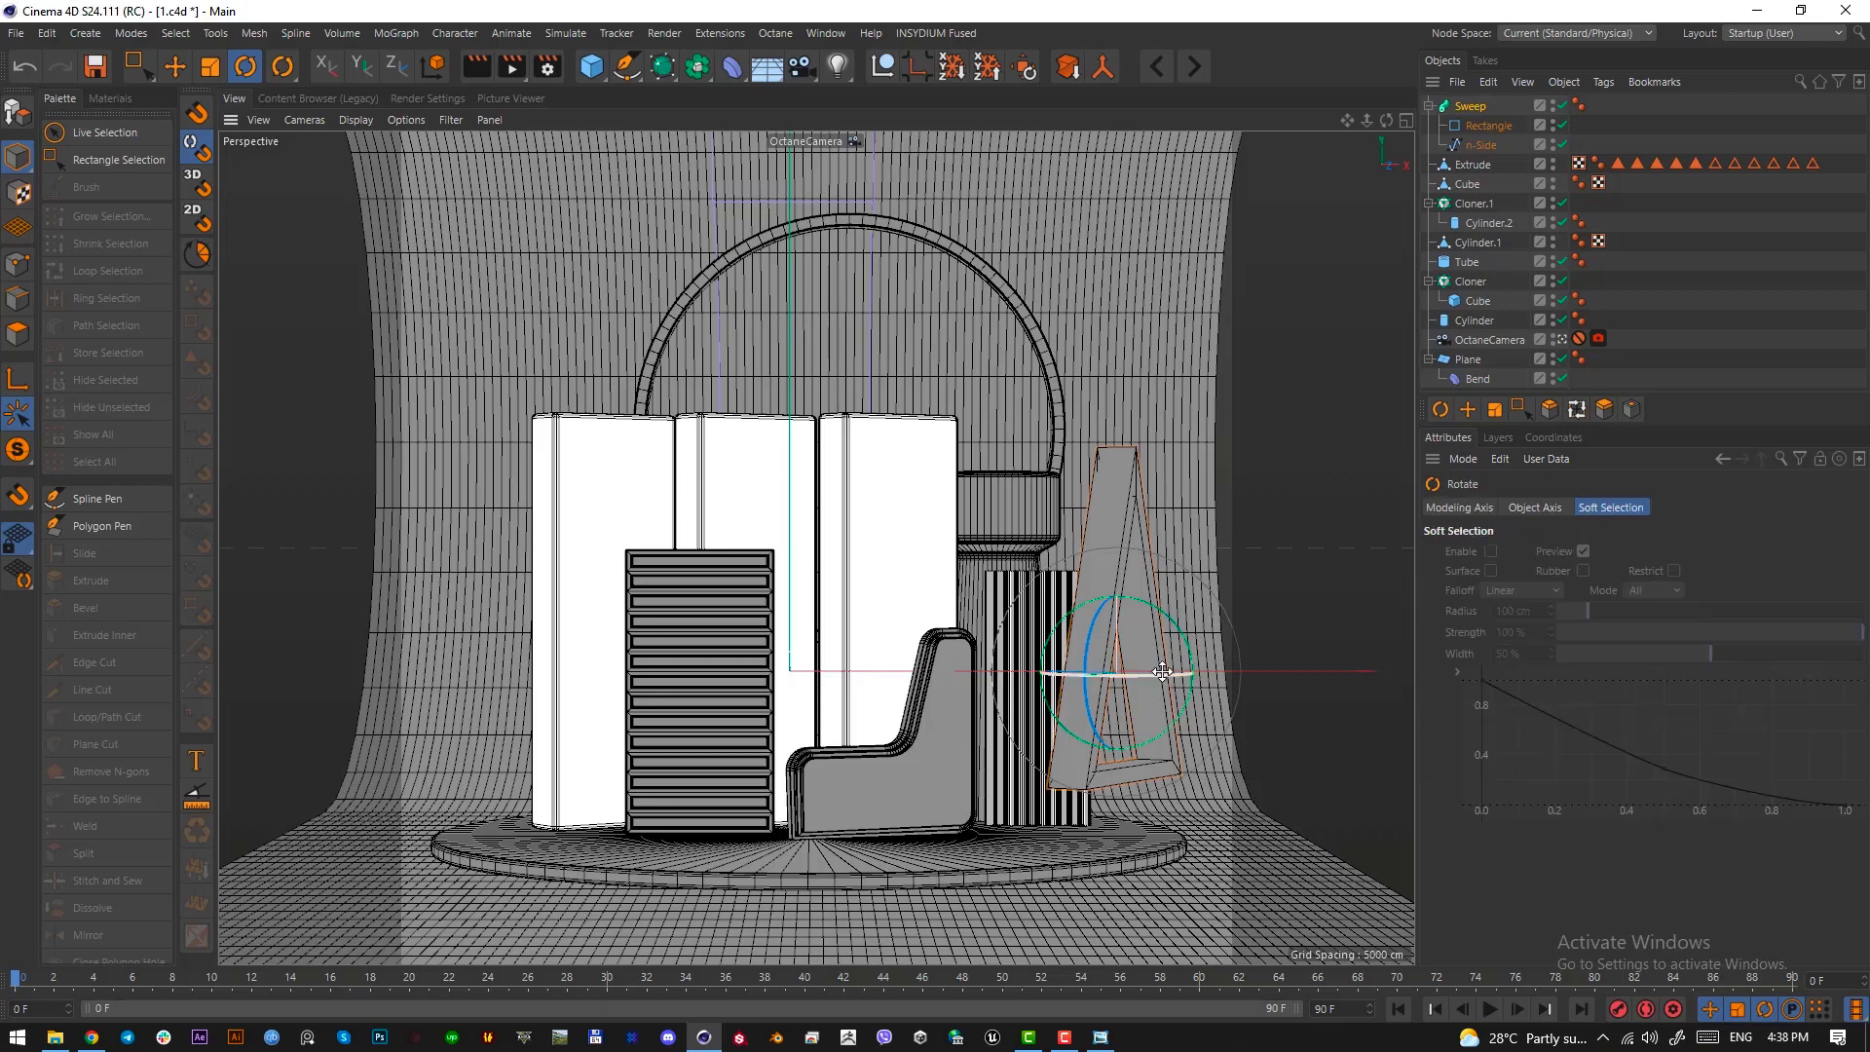
pyautogui.moveTo(1186, 673); pyautogui.dragTo(1104, 681)
pyautogui.press('e')
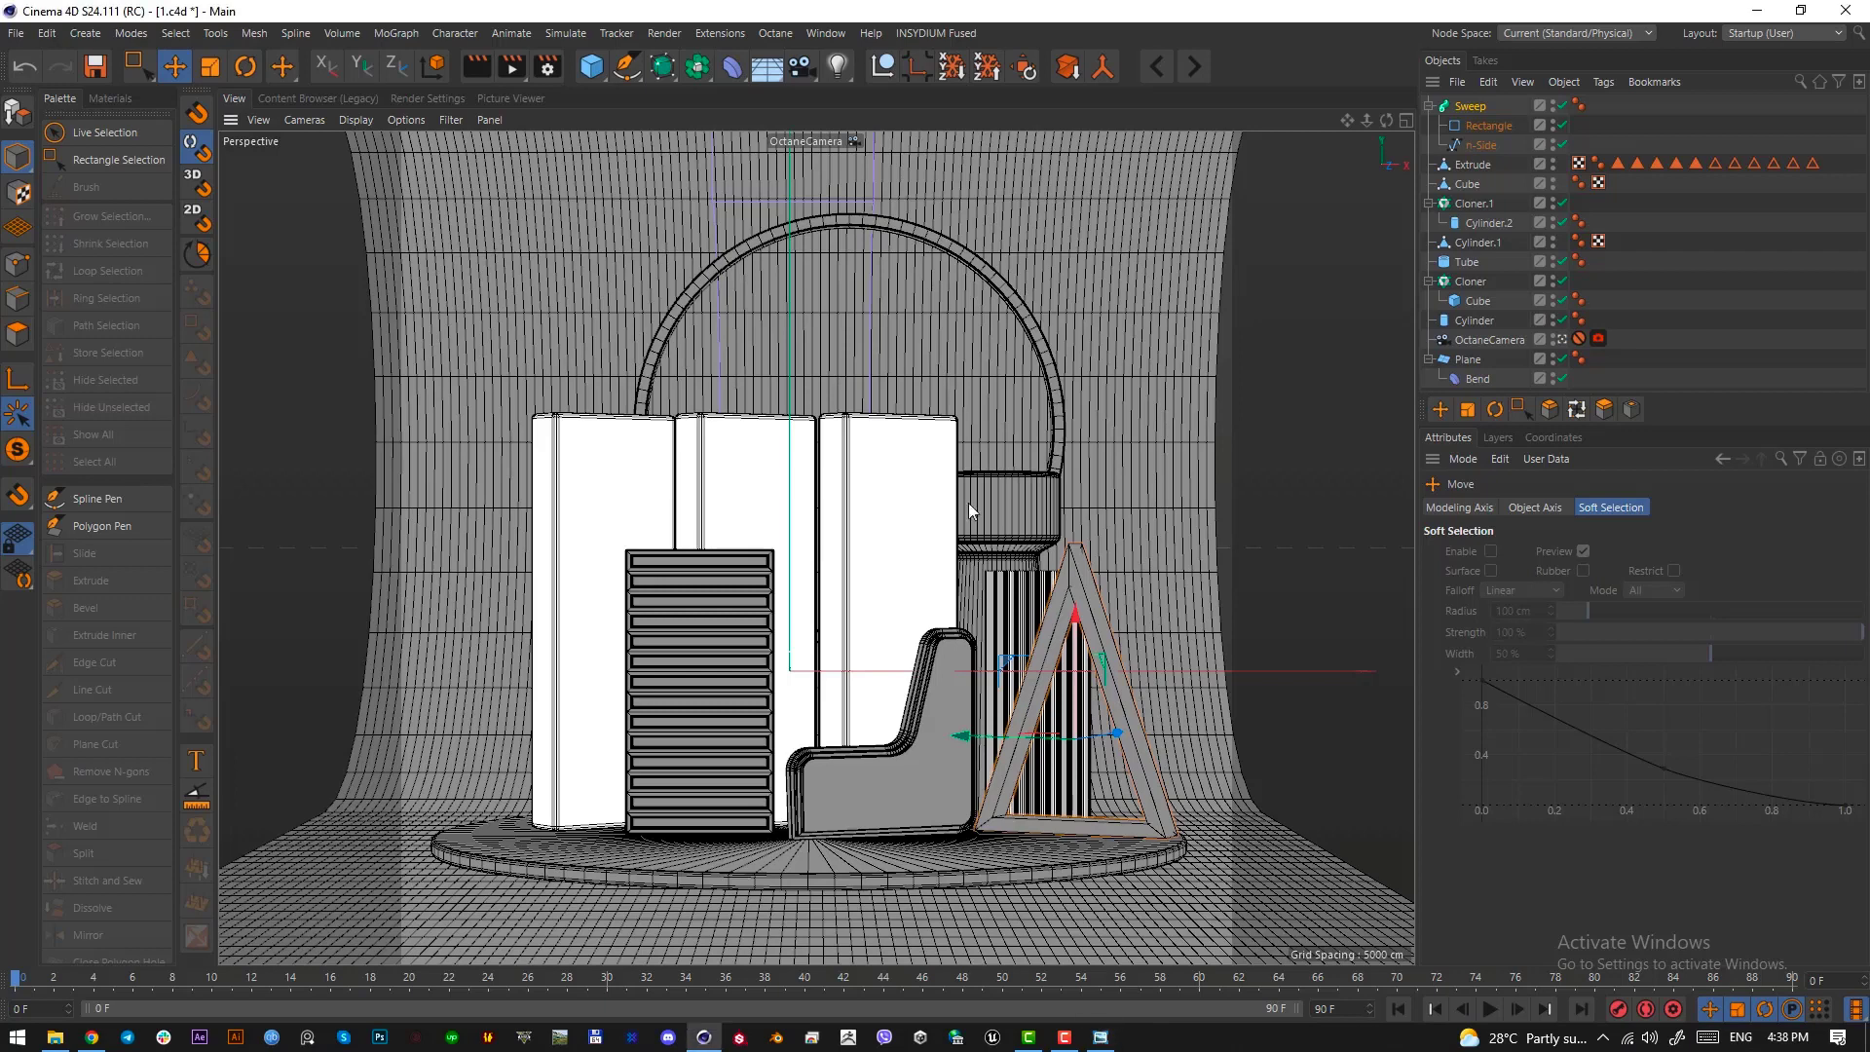
# Make the Sweep's rectangle profile spline editable and select all of its points
pyautogui.click(1482, 110)
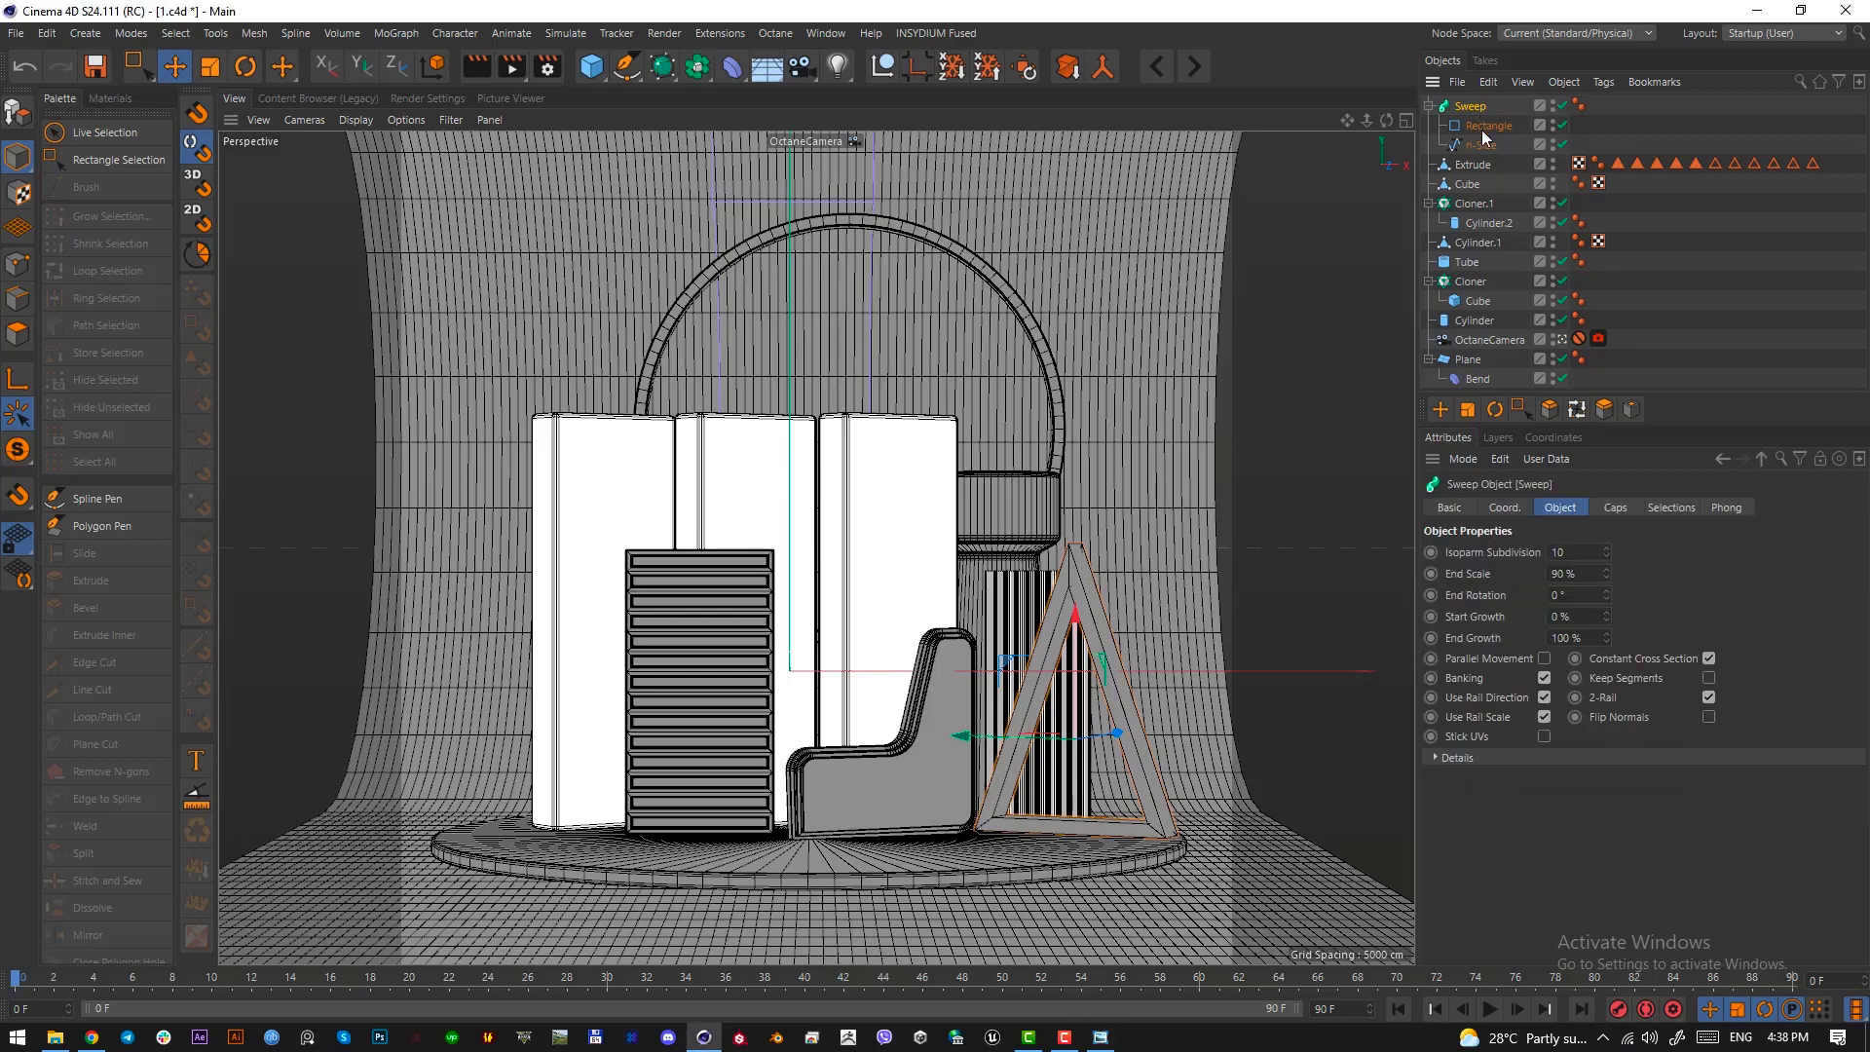
pyautogui.click(1482, 125)
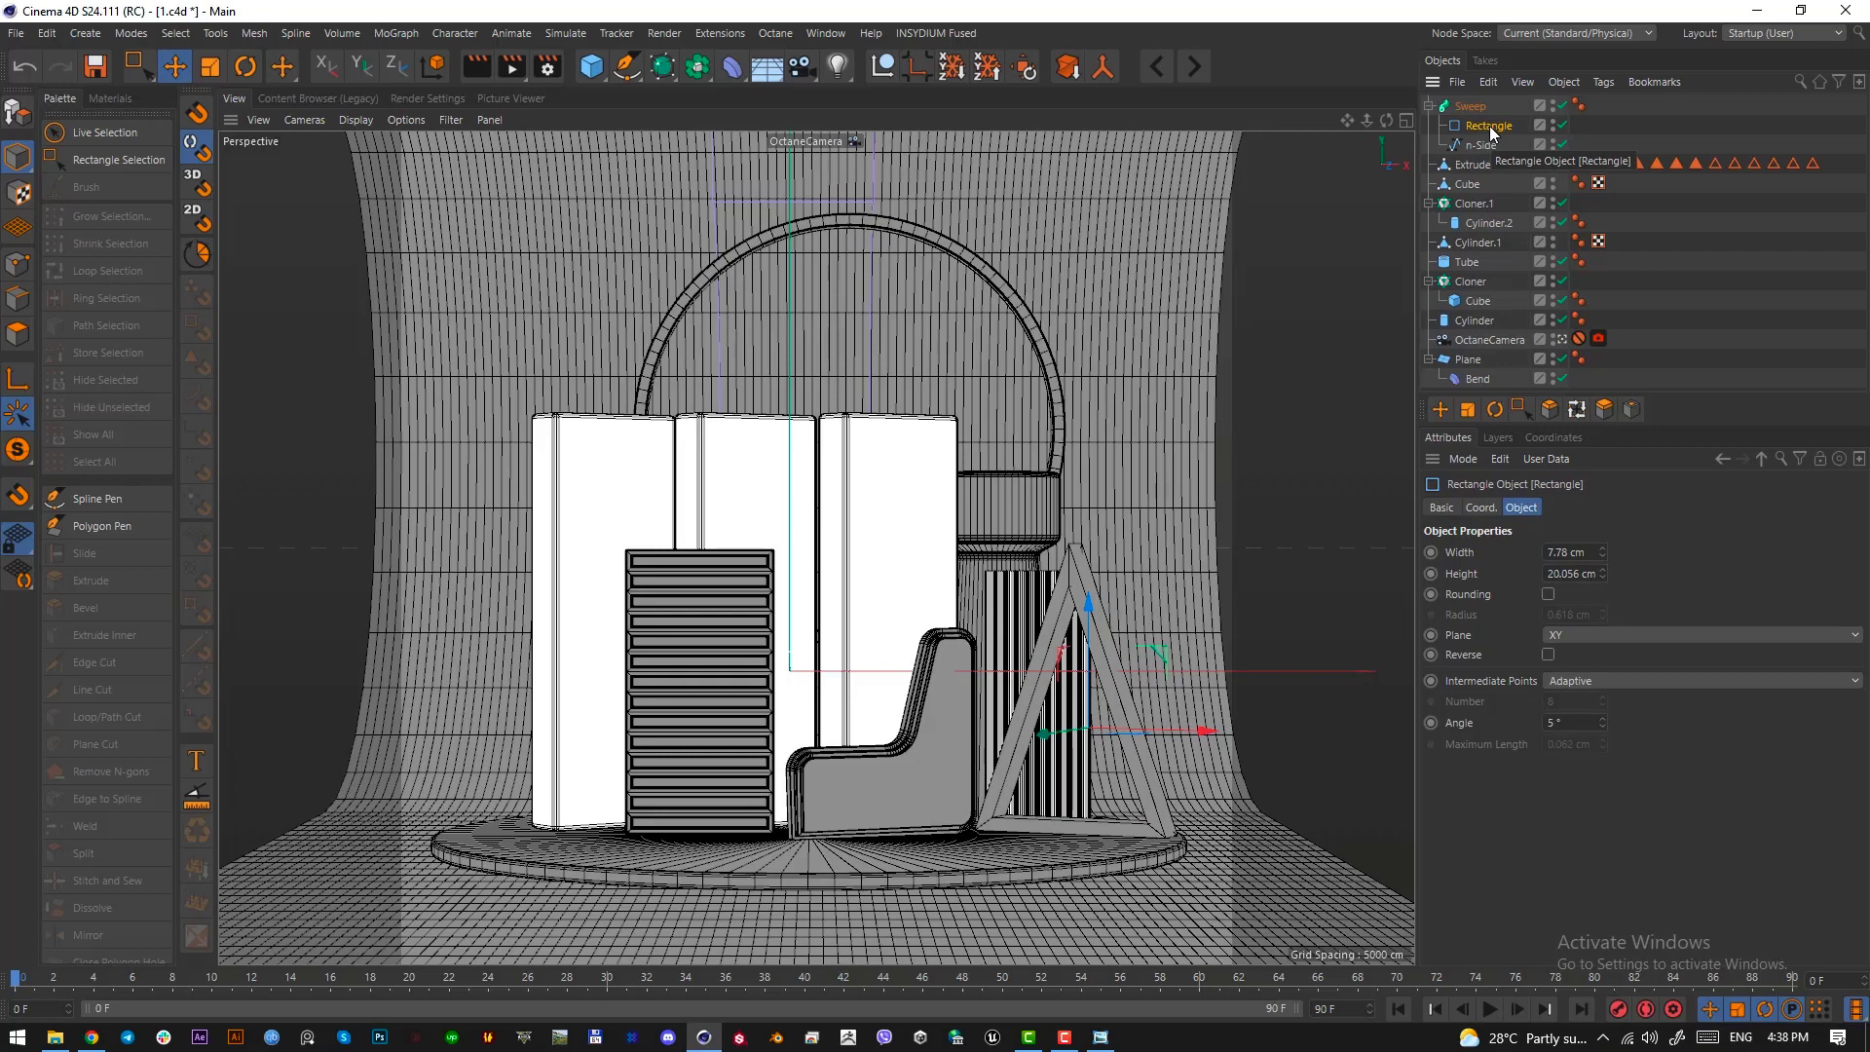
pyautogui.press('c')
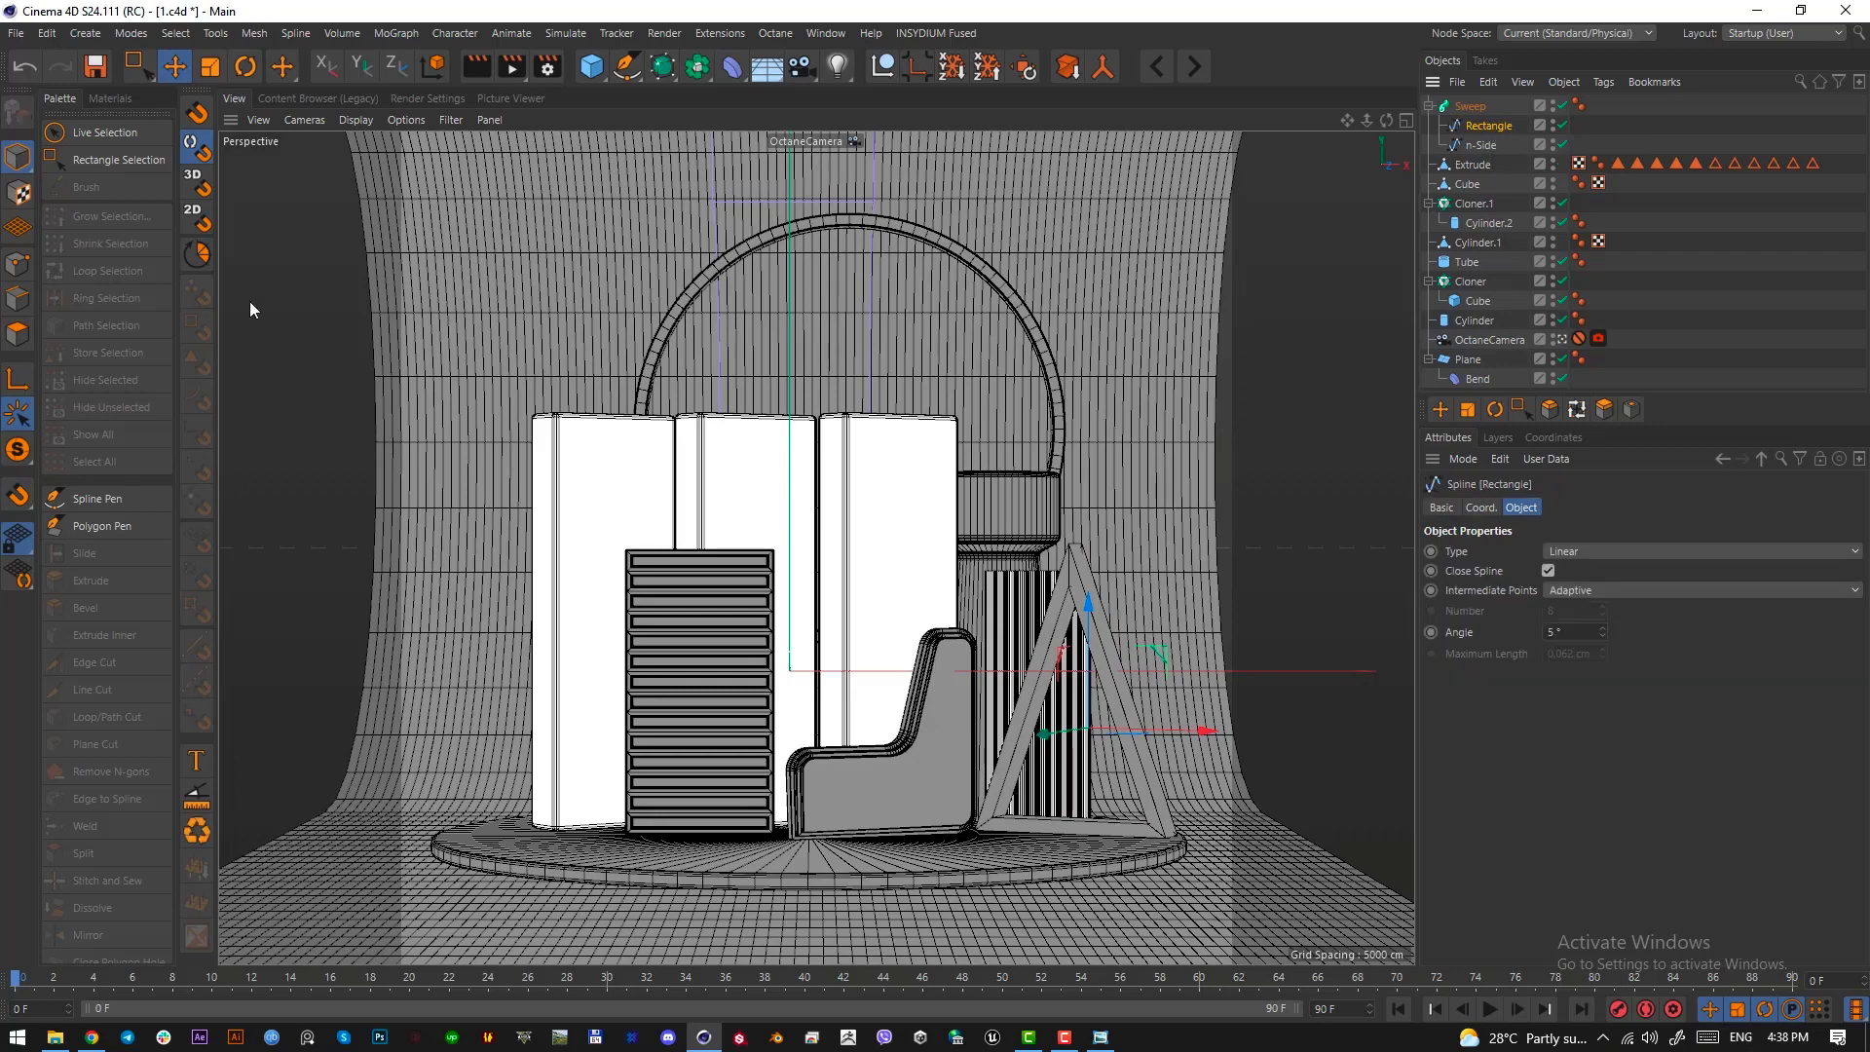
pyautogui.click(19, 261)
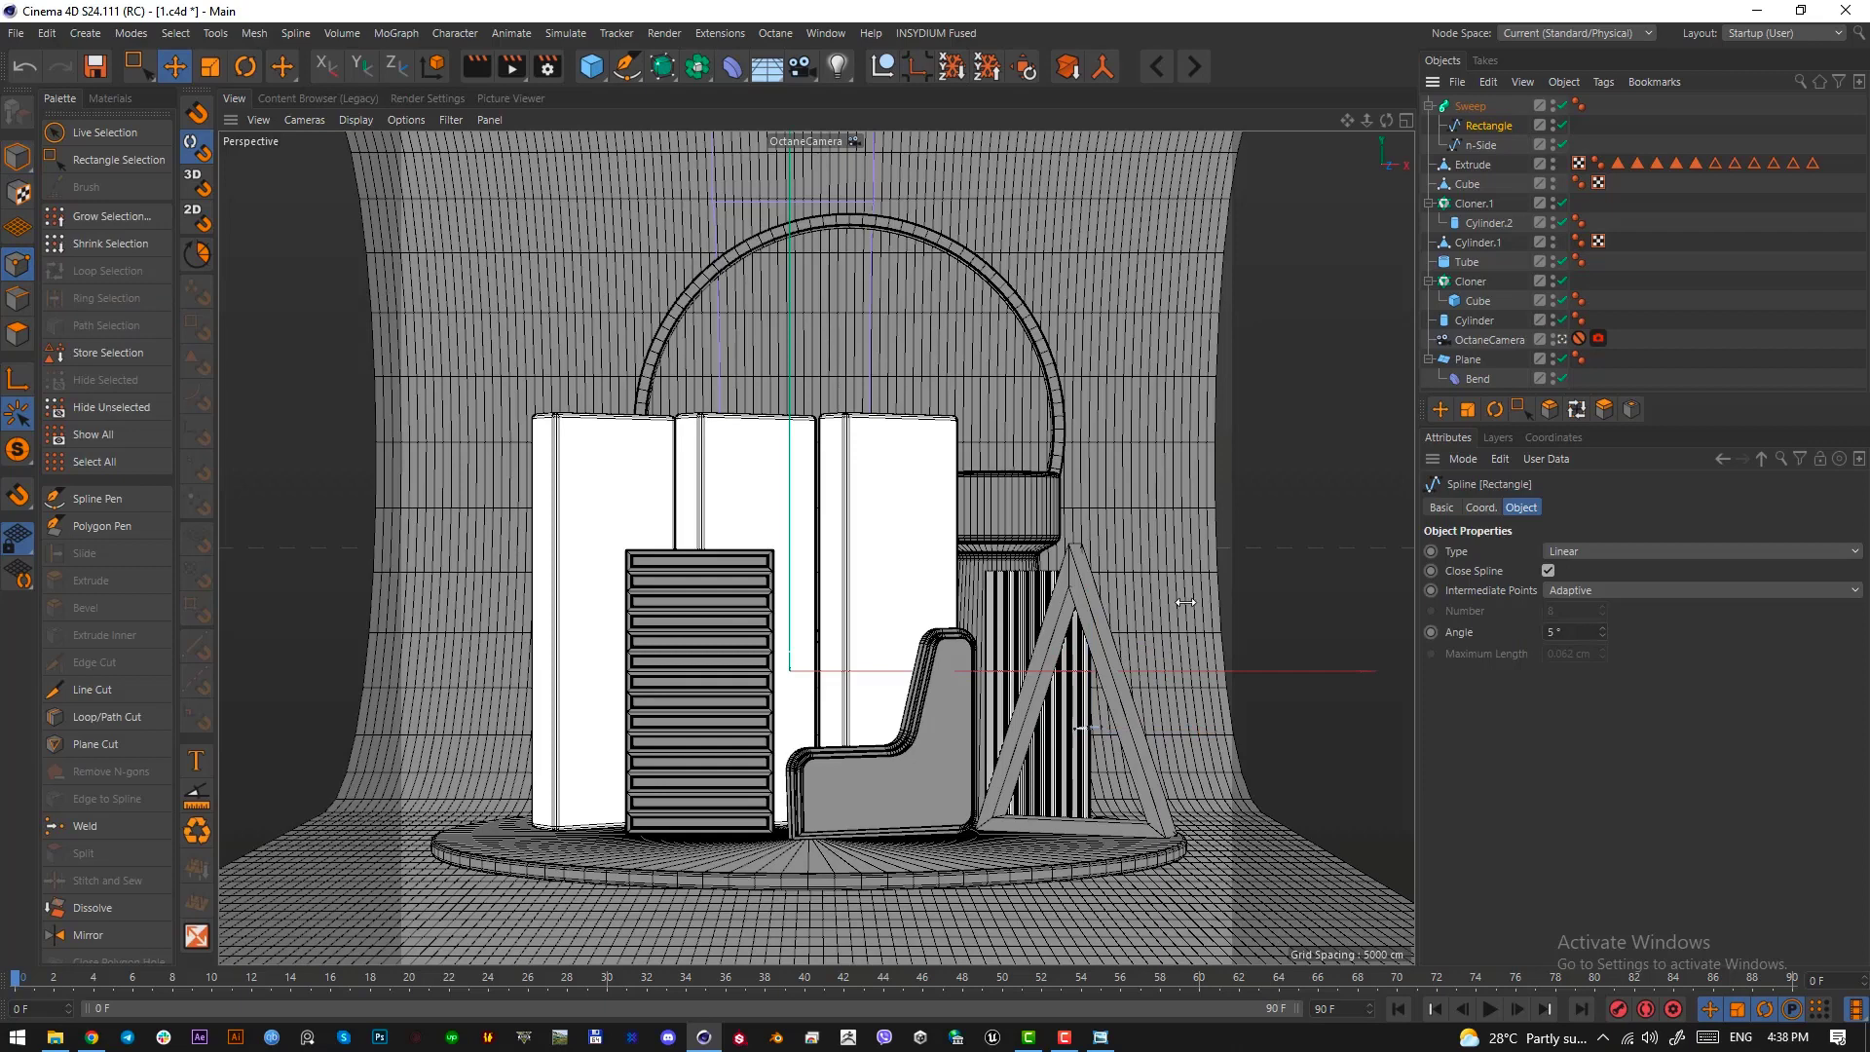
pyautogui.hotkey('ctrl', 'a')
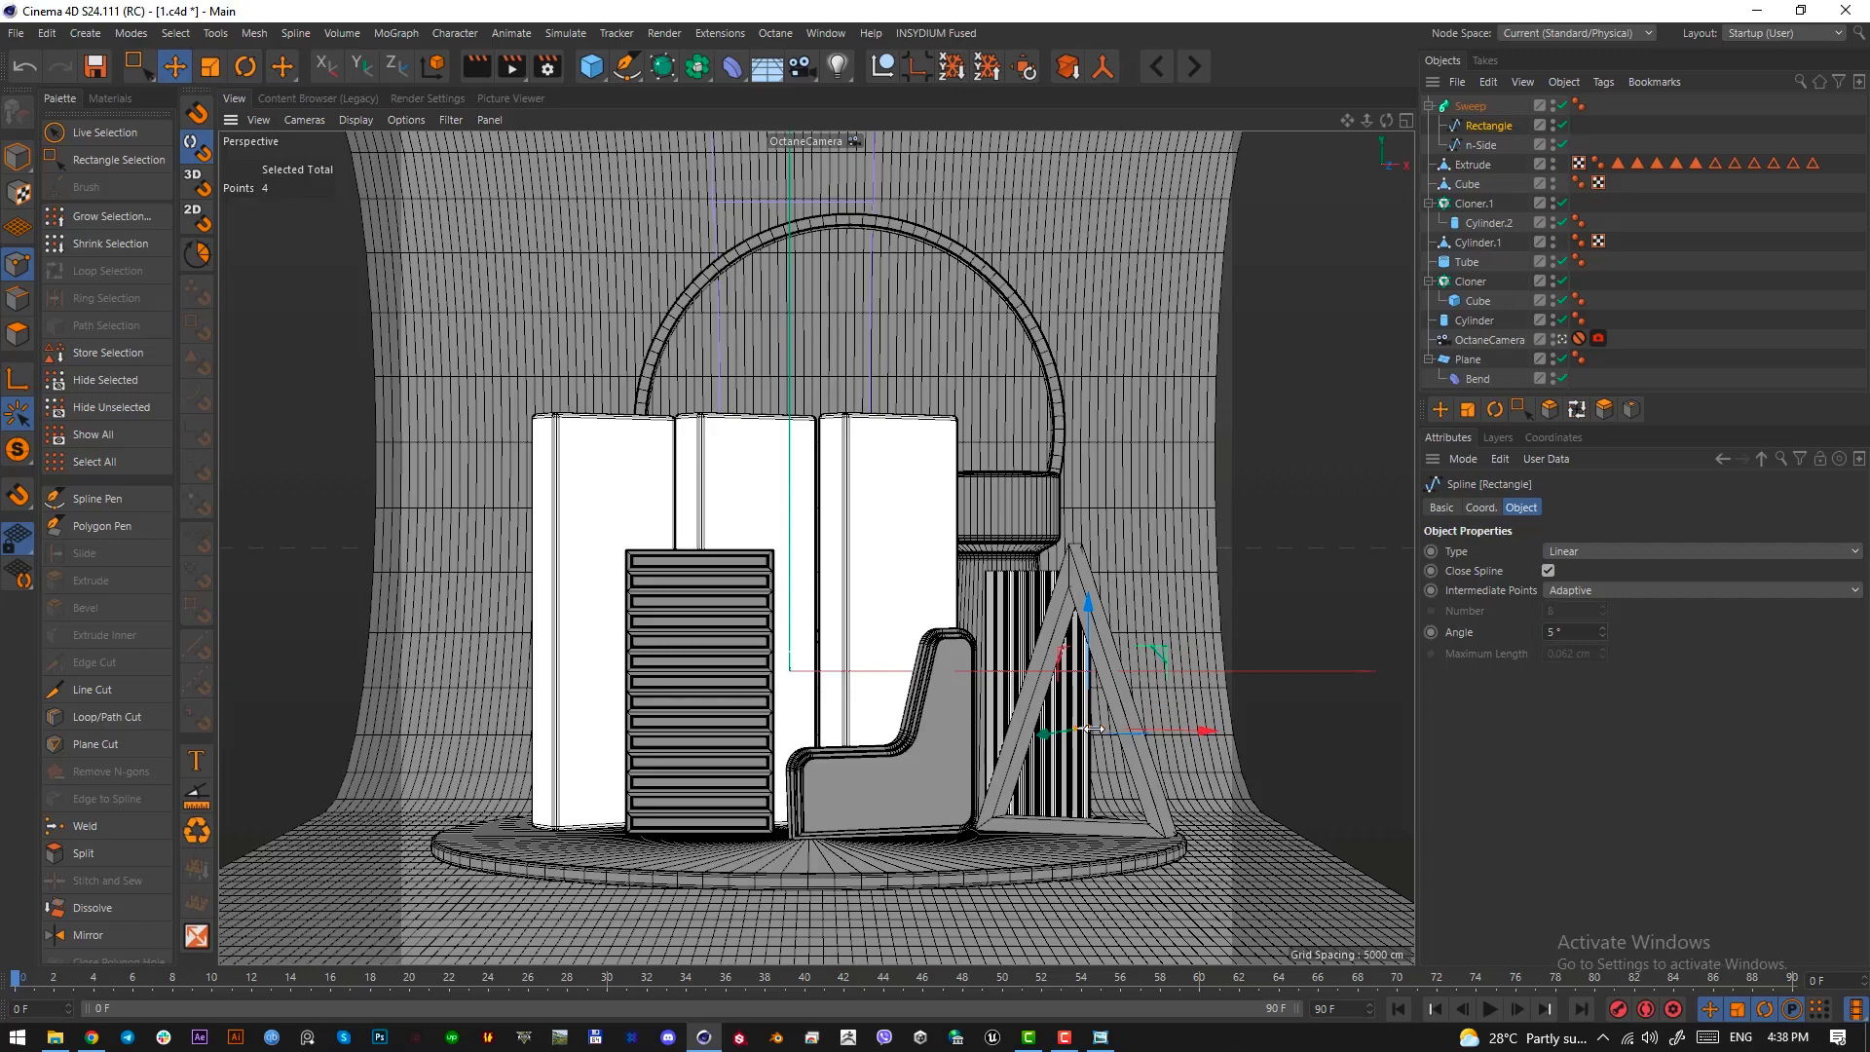
# In the Top view, chamfer the rectangle profile's selected points with a radius of 1.04 cm
pyautogui.press('F2')
pyautogui.scroll(10, 914, 667)
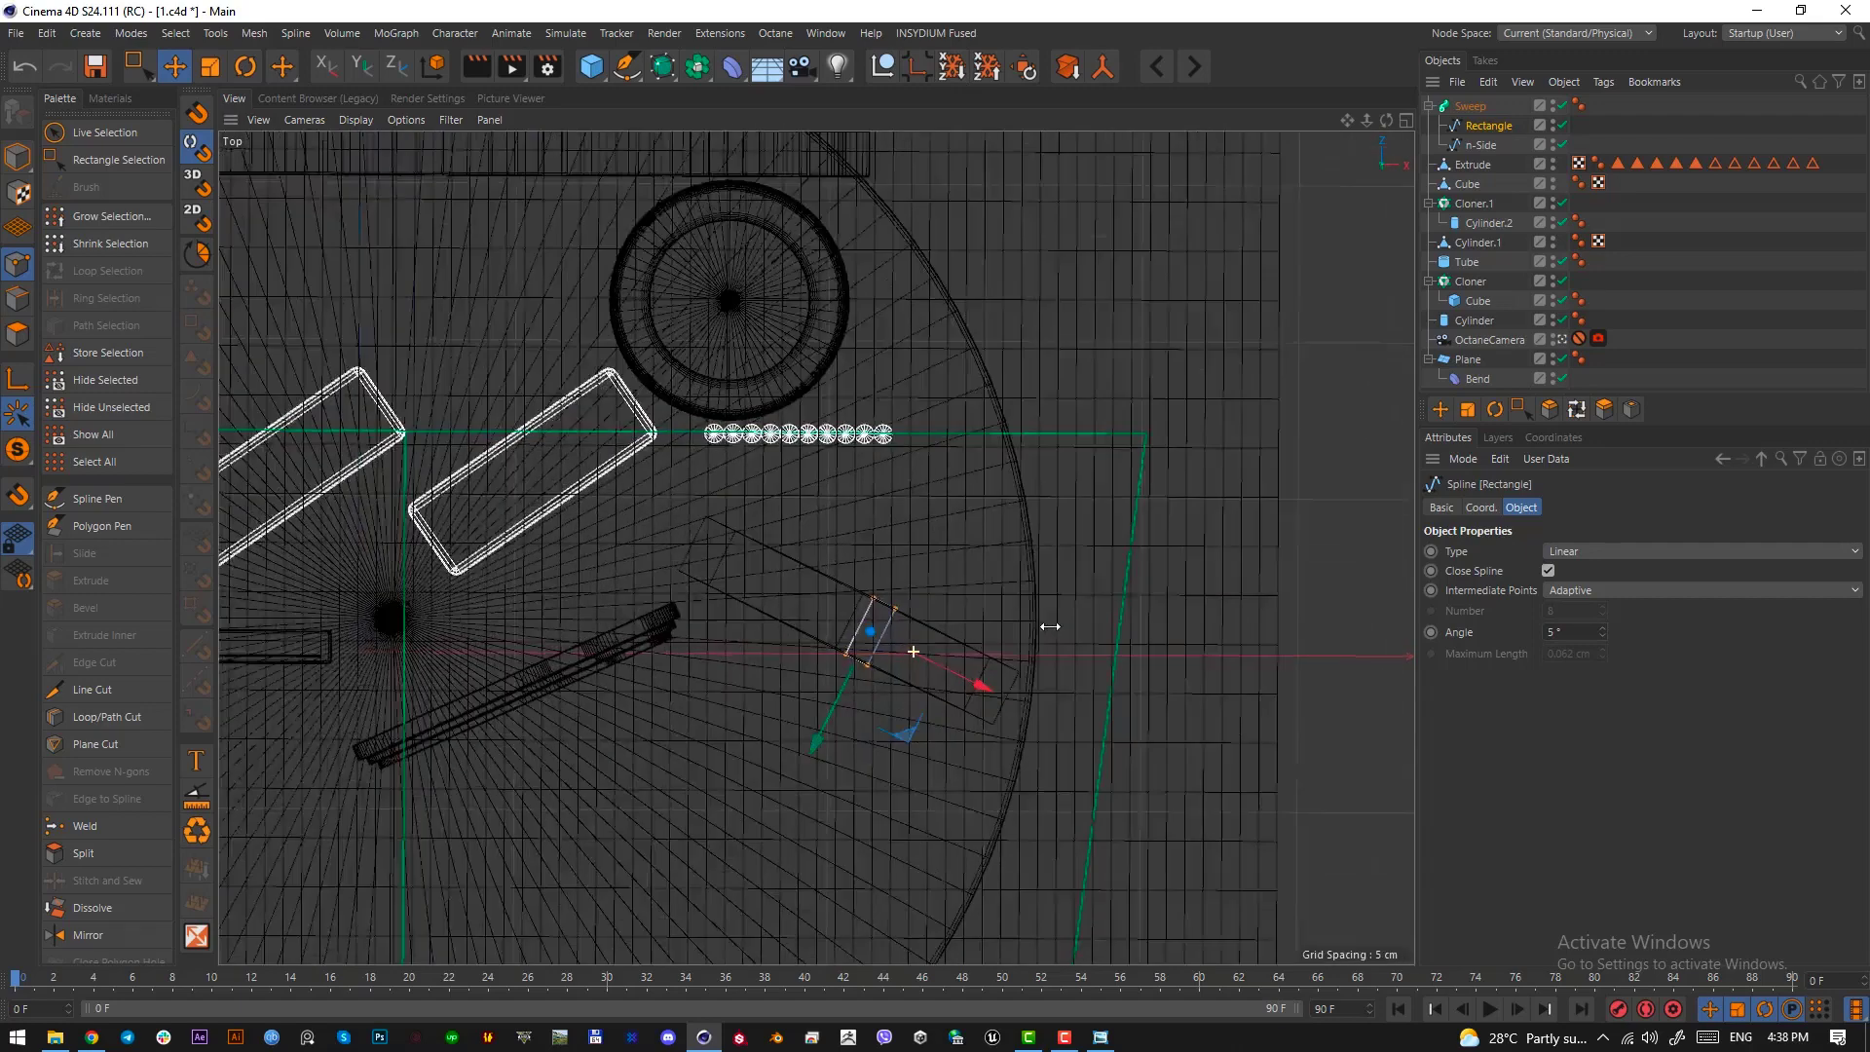
pyautogui.rightClick(921, 451)
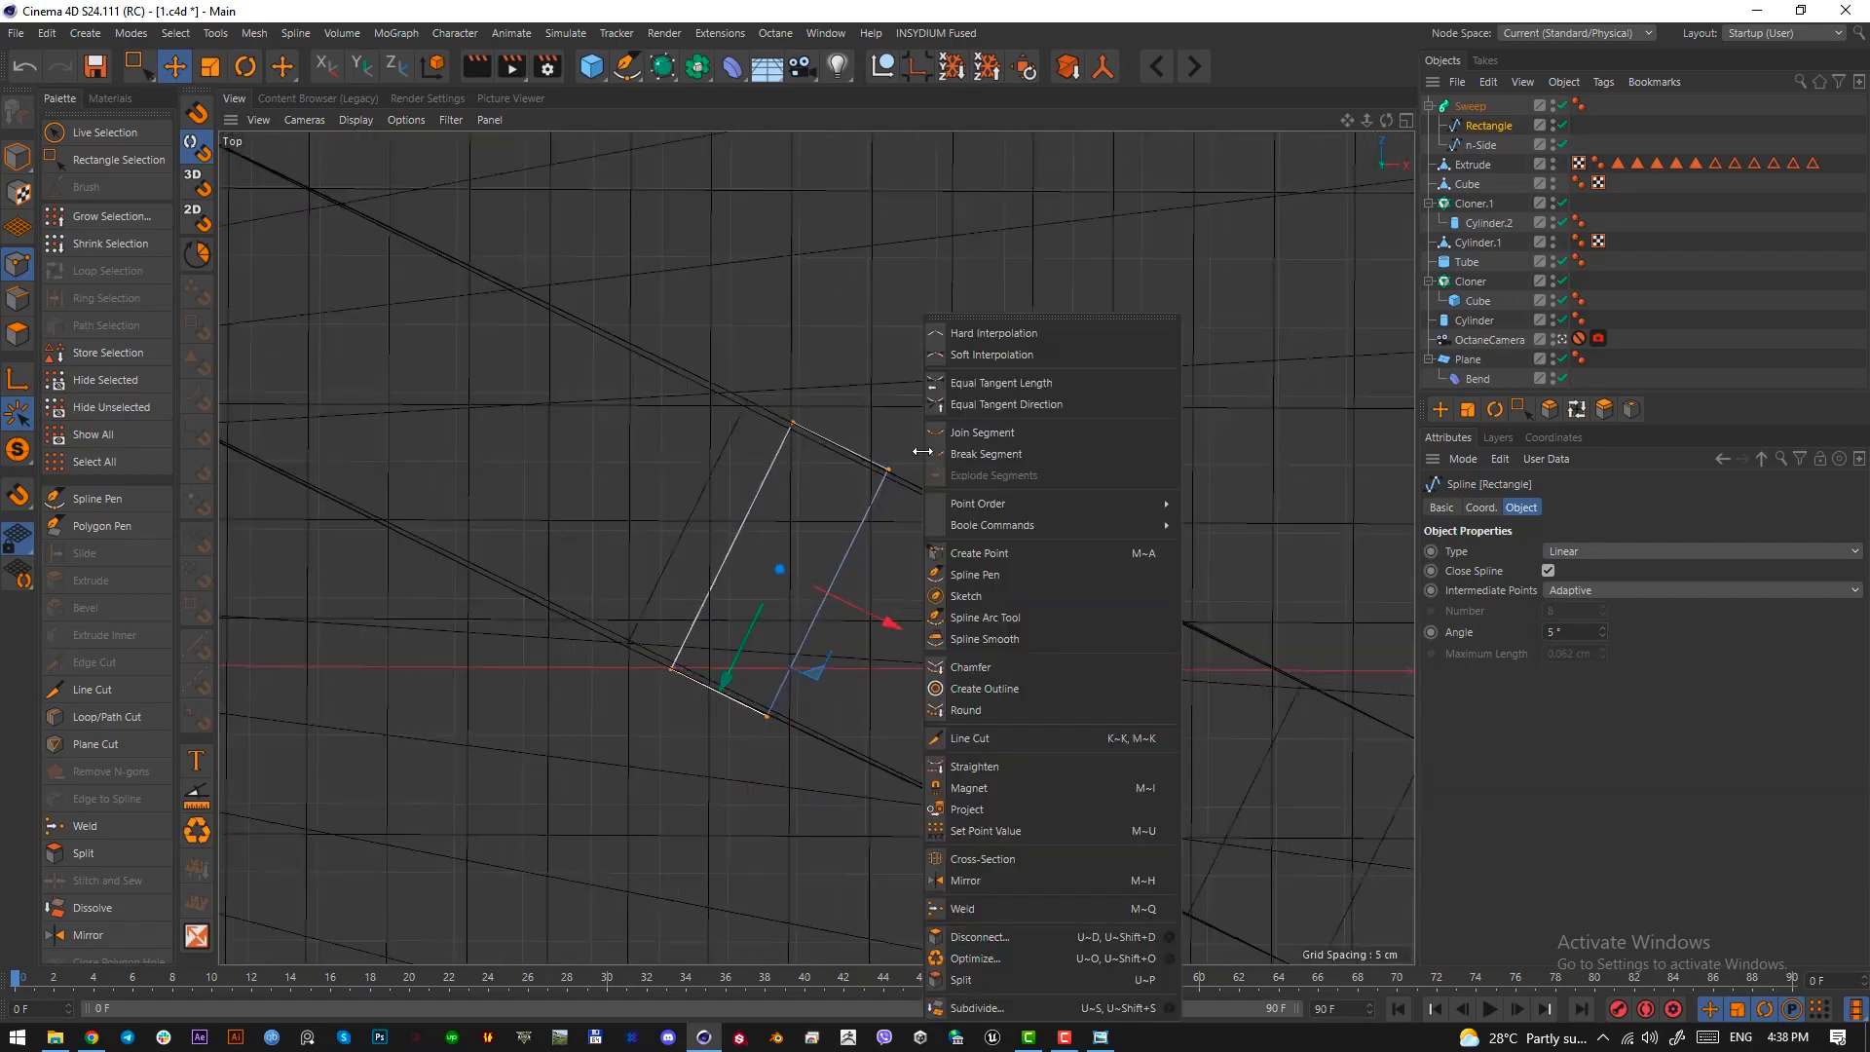
pyautogui.click(1002, 662)
pyautogui.moveTo(962, 528); pyautogui.dragTo(981, 528)
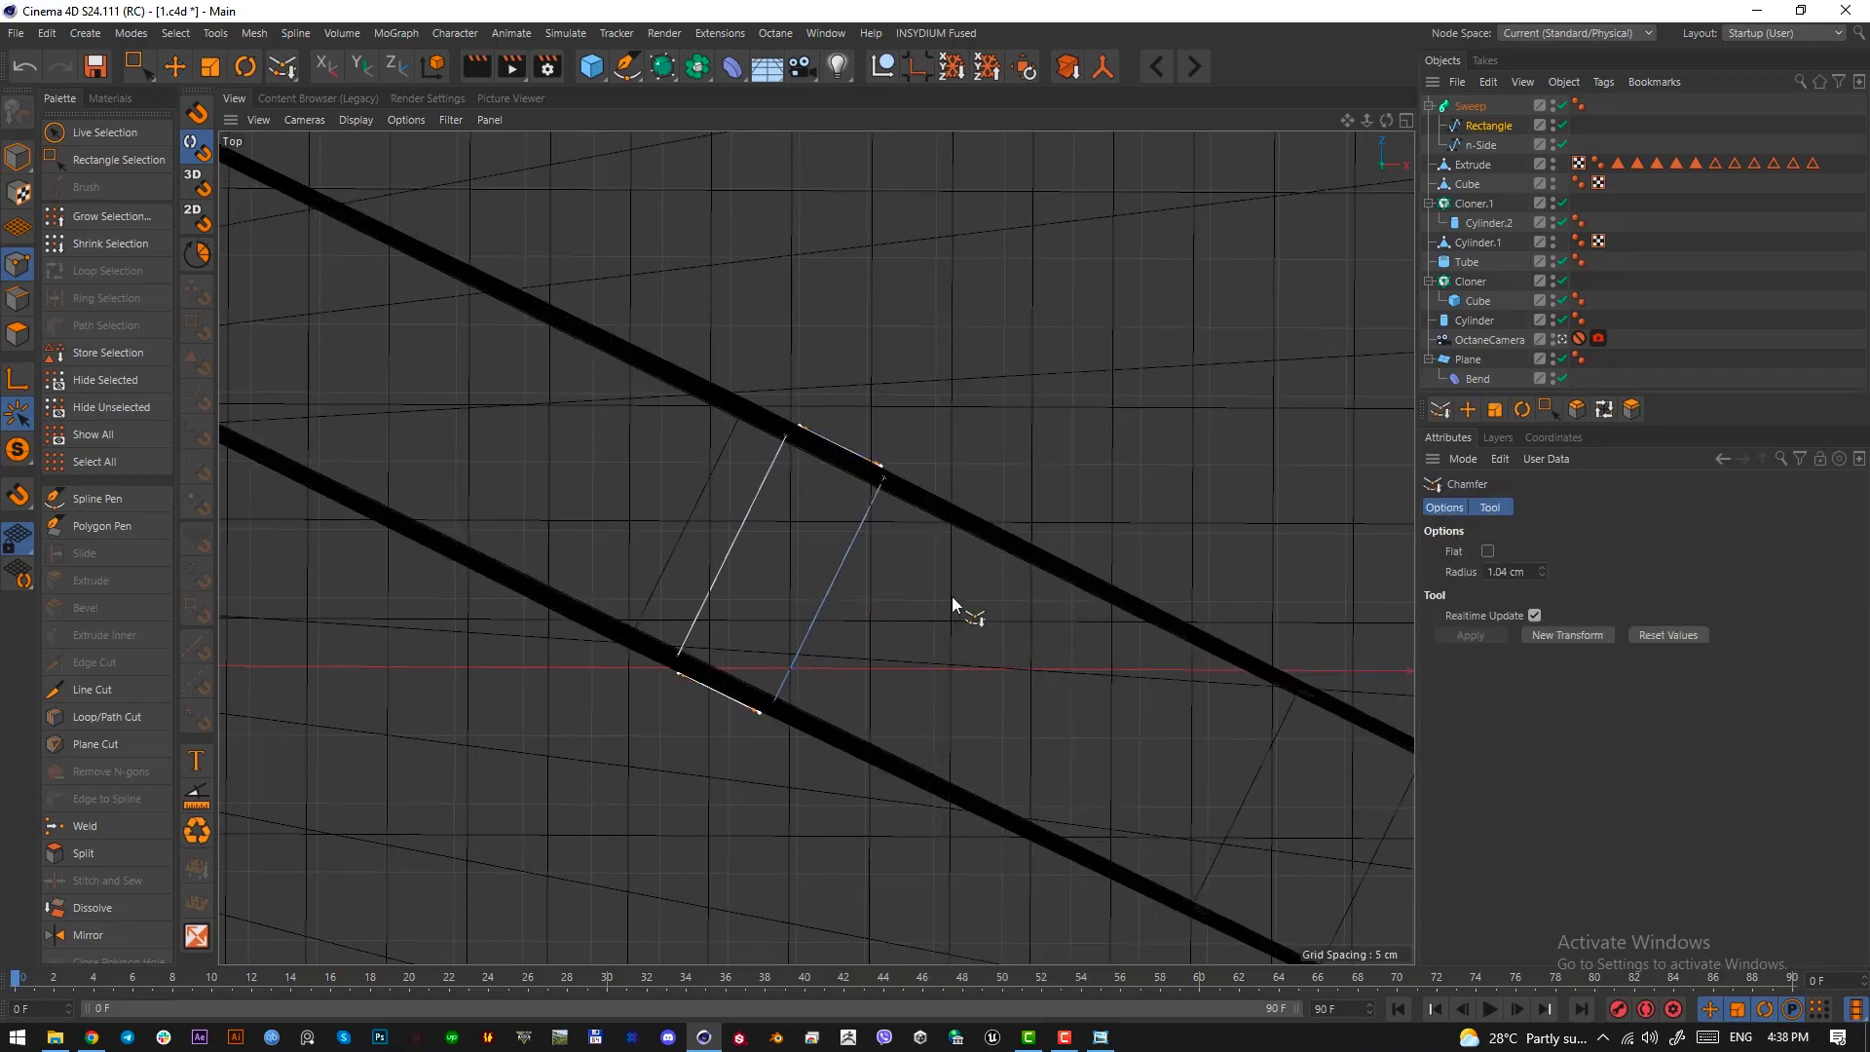
# Return to object editing in the Perspective view with the Move tool and save the project
pyautogui.press('F1')
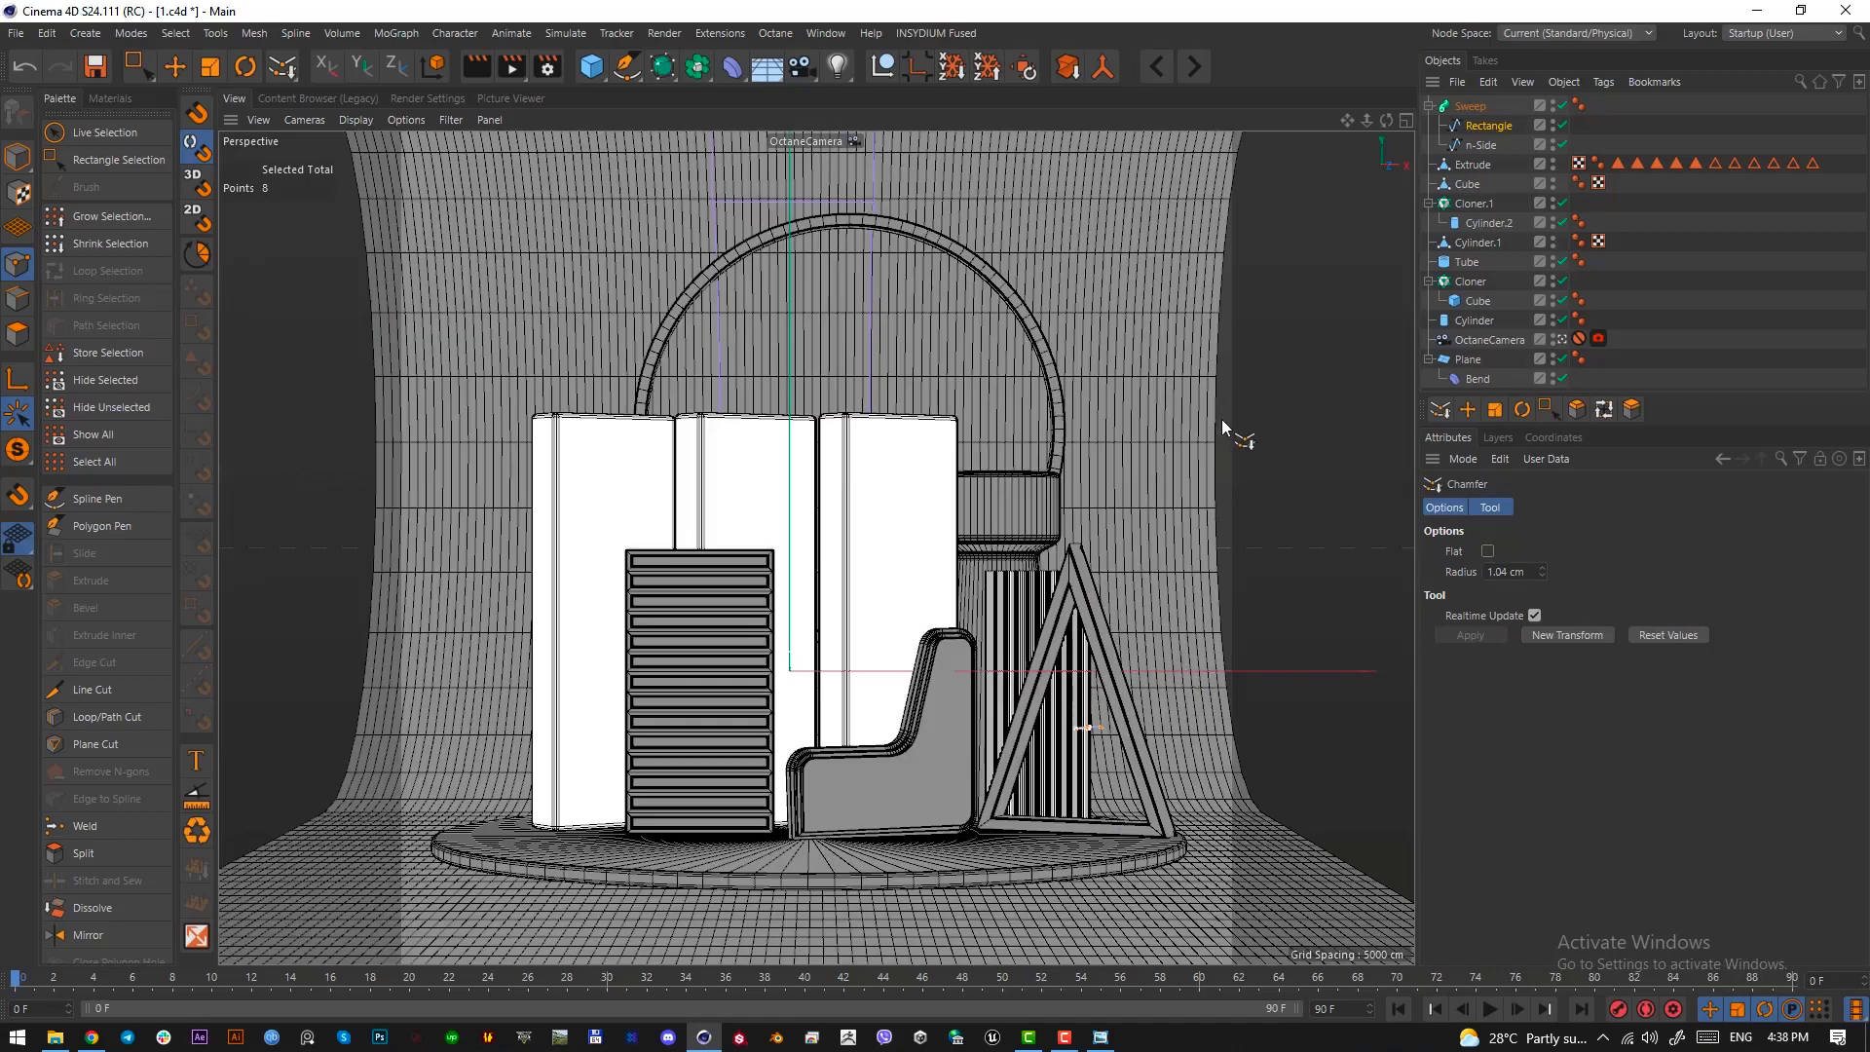
pyautogui.click(18, 156)
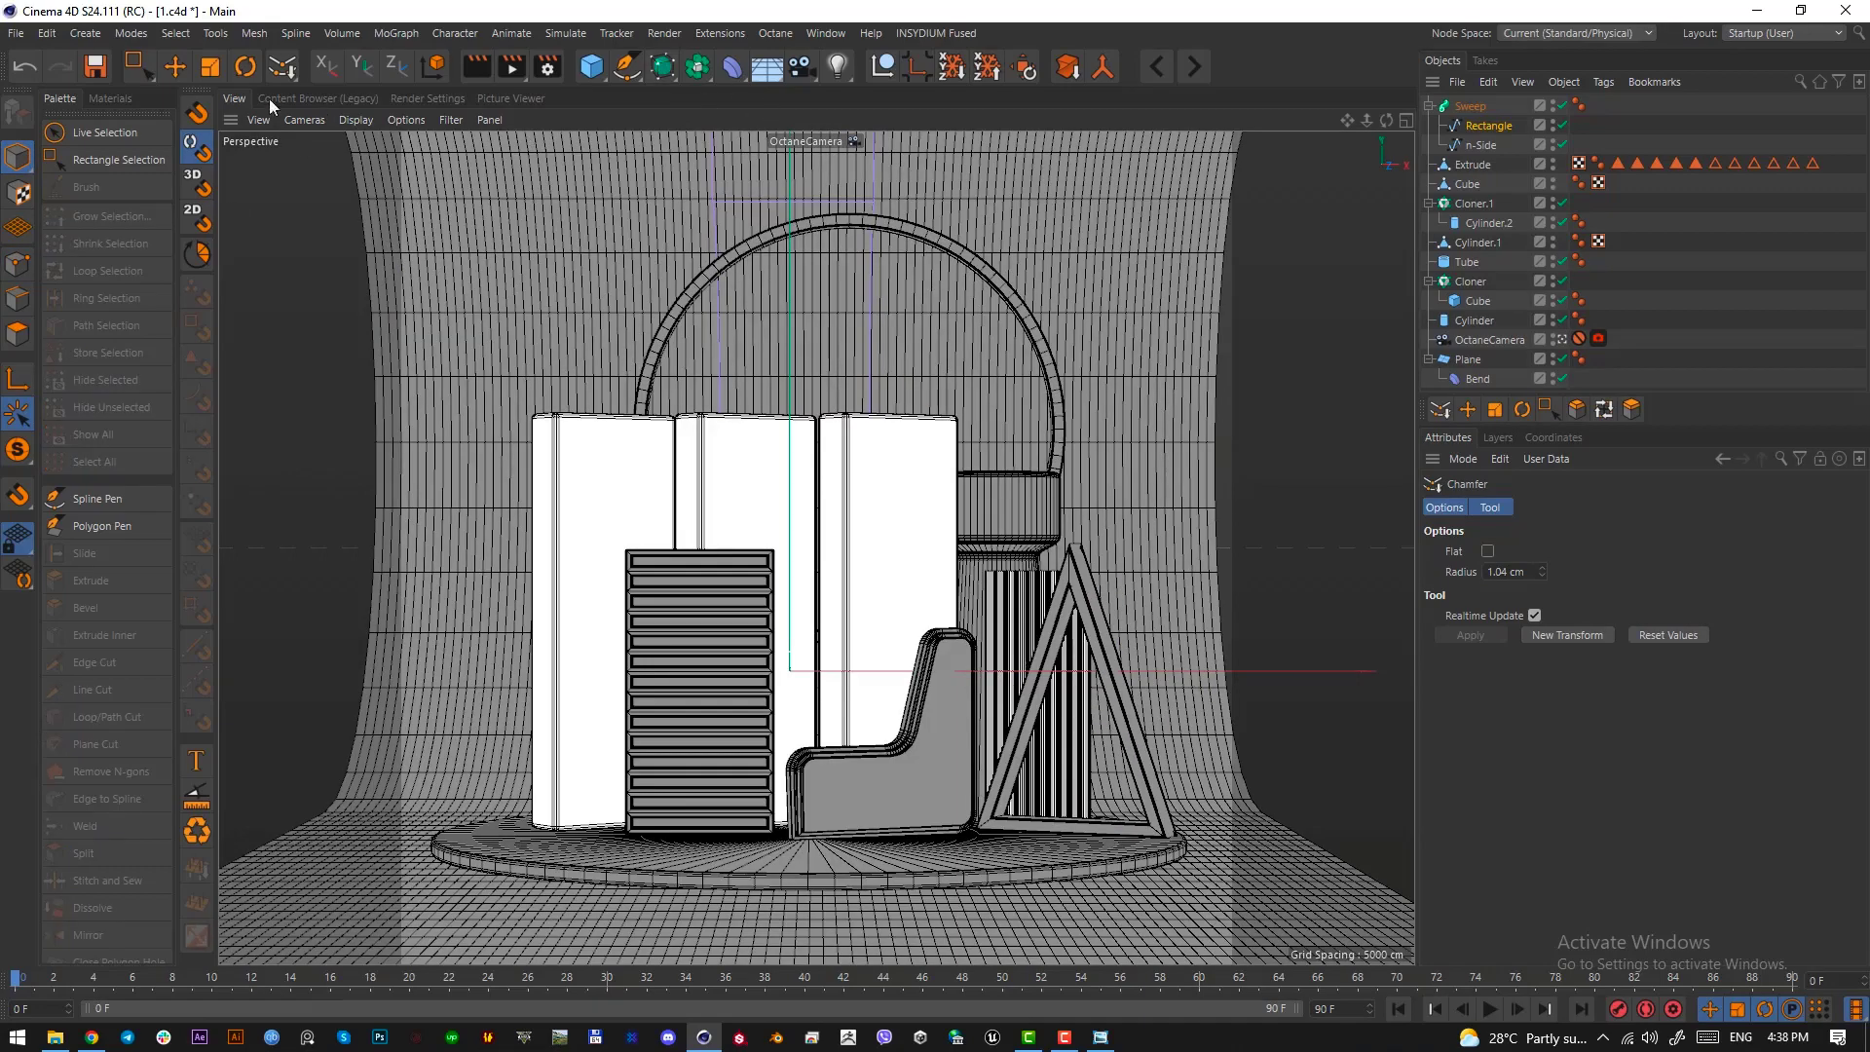
pyautogui.press('e')
pyautogui.hotkey('ctrl', 's')
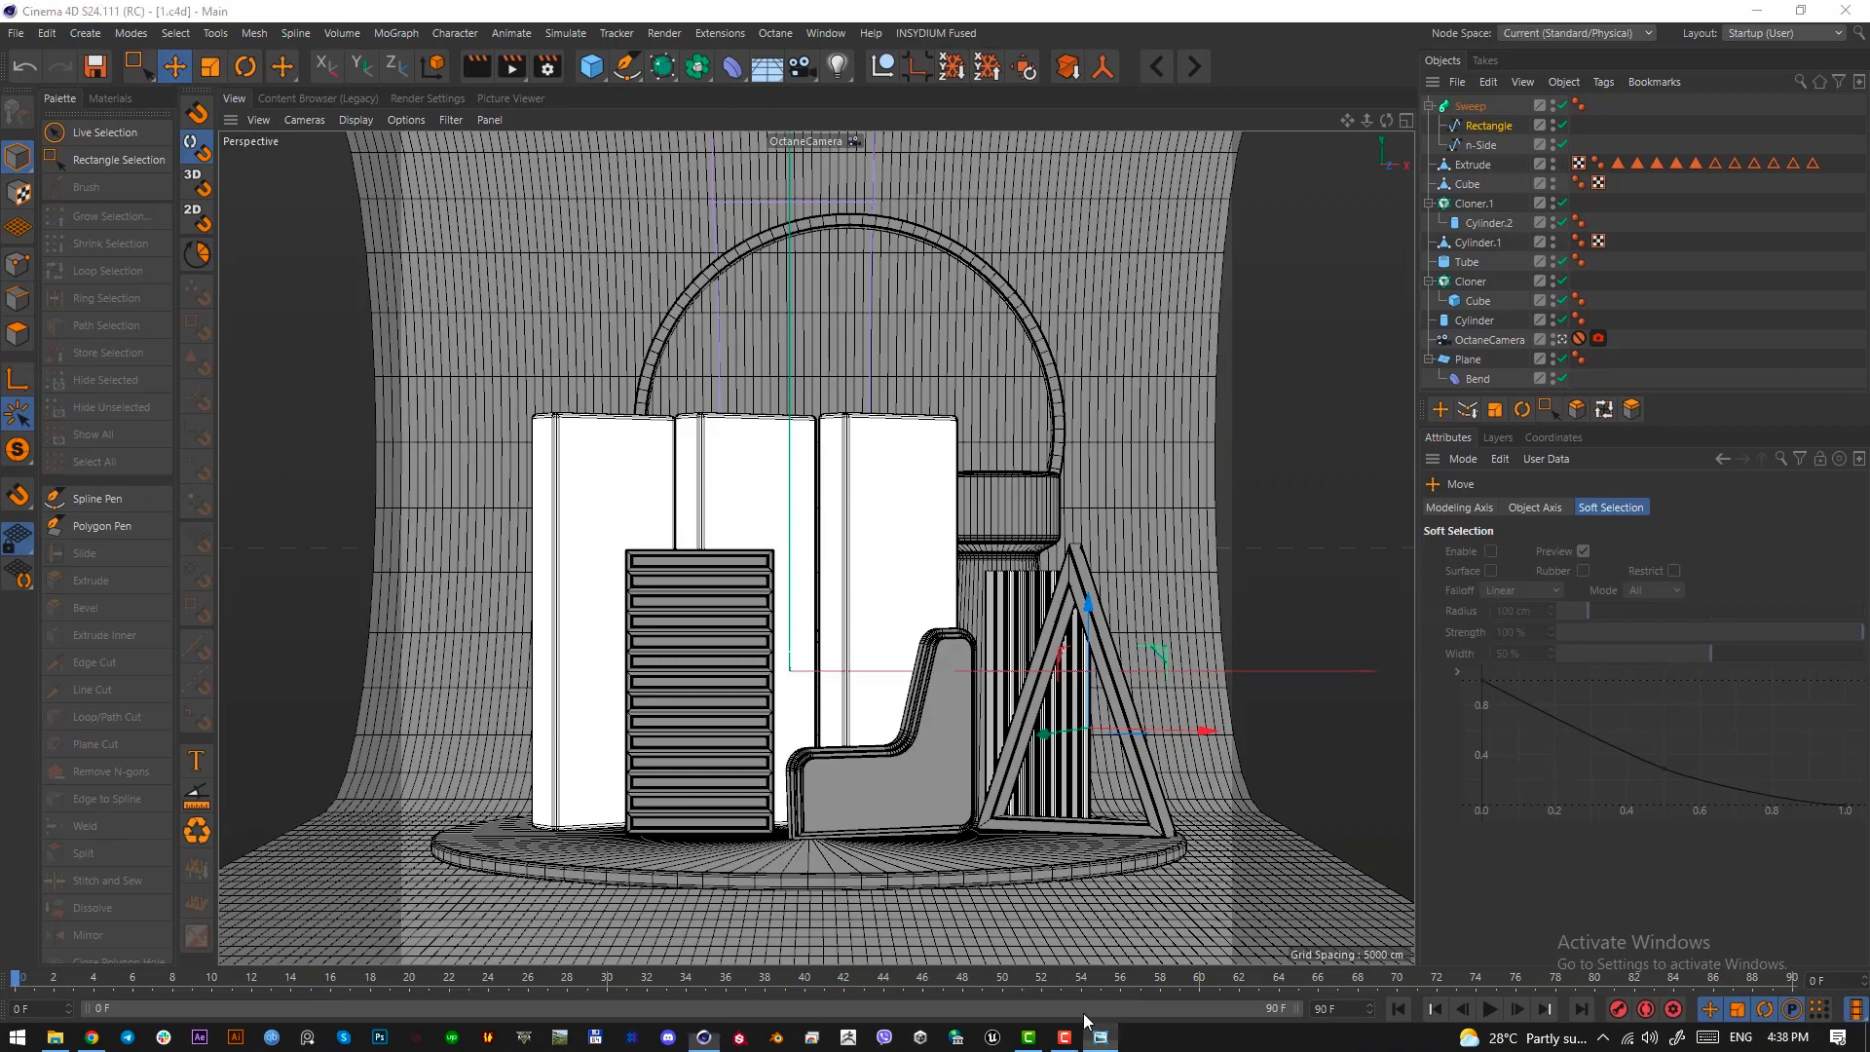
# Examine the purple cylinder behind the sofa and the two-tone ring above it in the reference image
pyautogui.hotkey('alt', 'Tab')
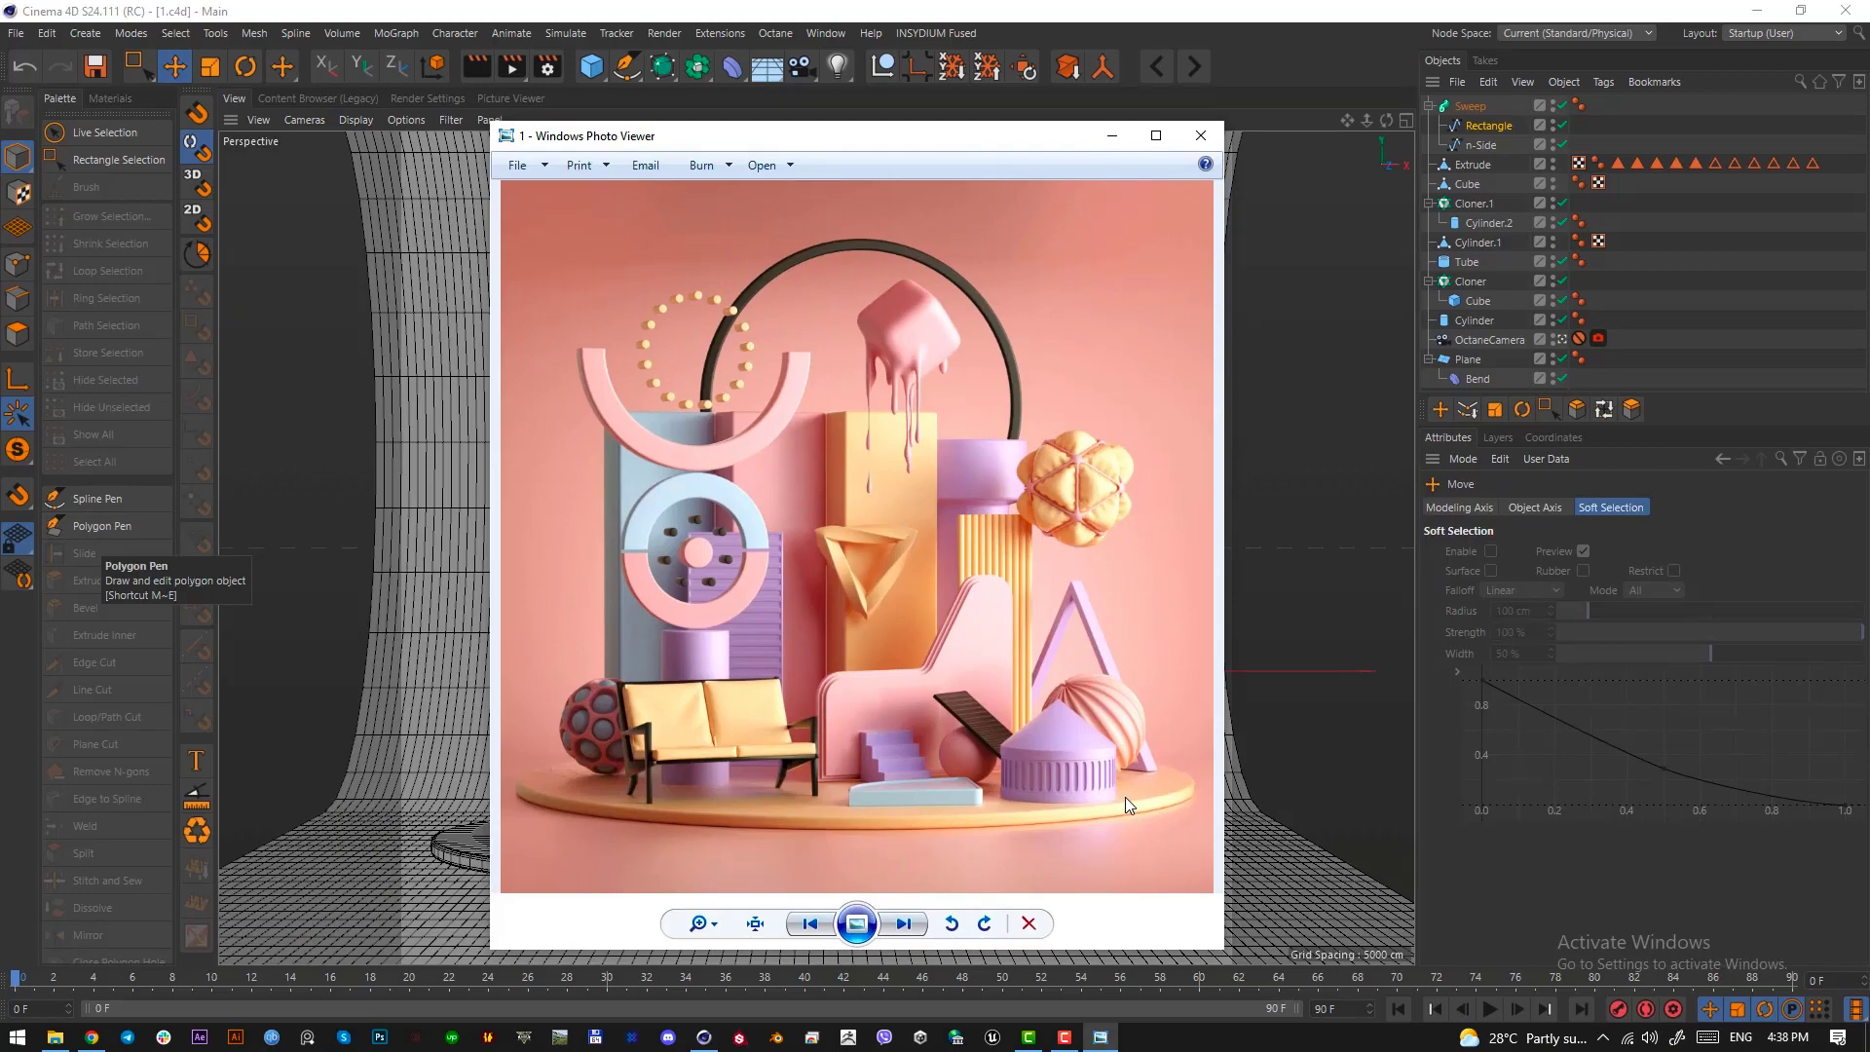
pyautogui.press('F1')
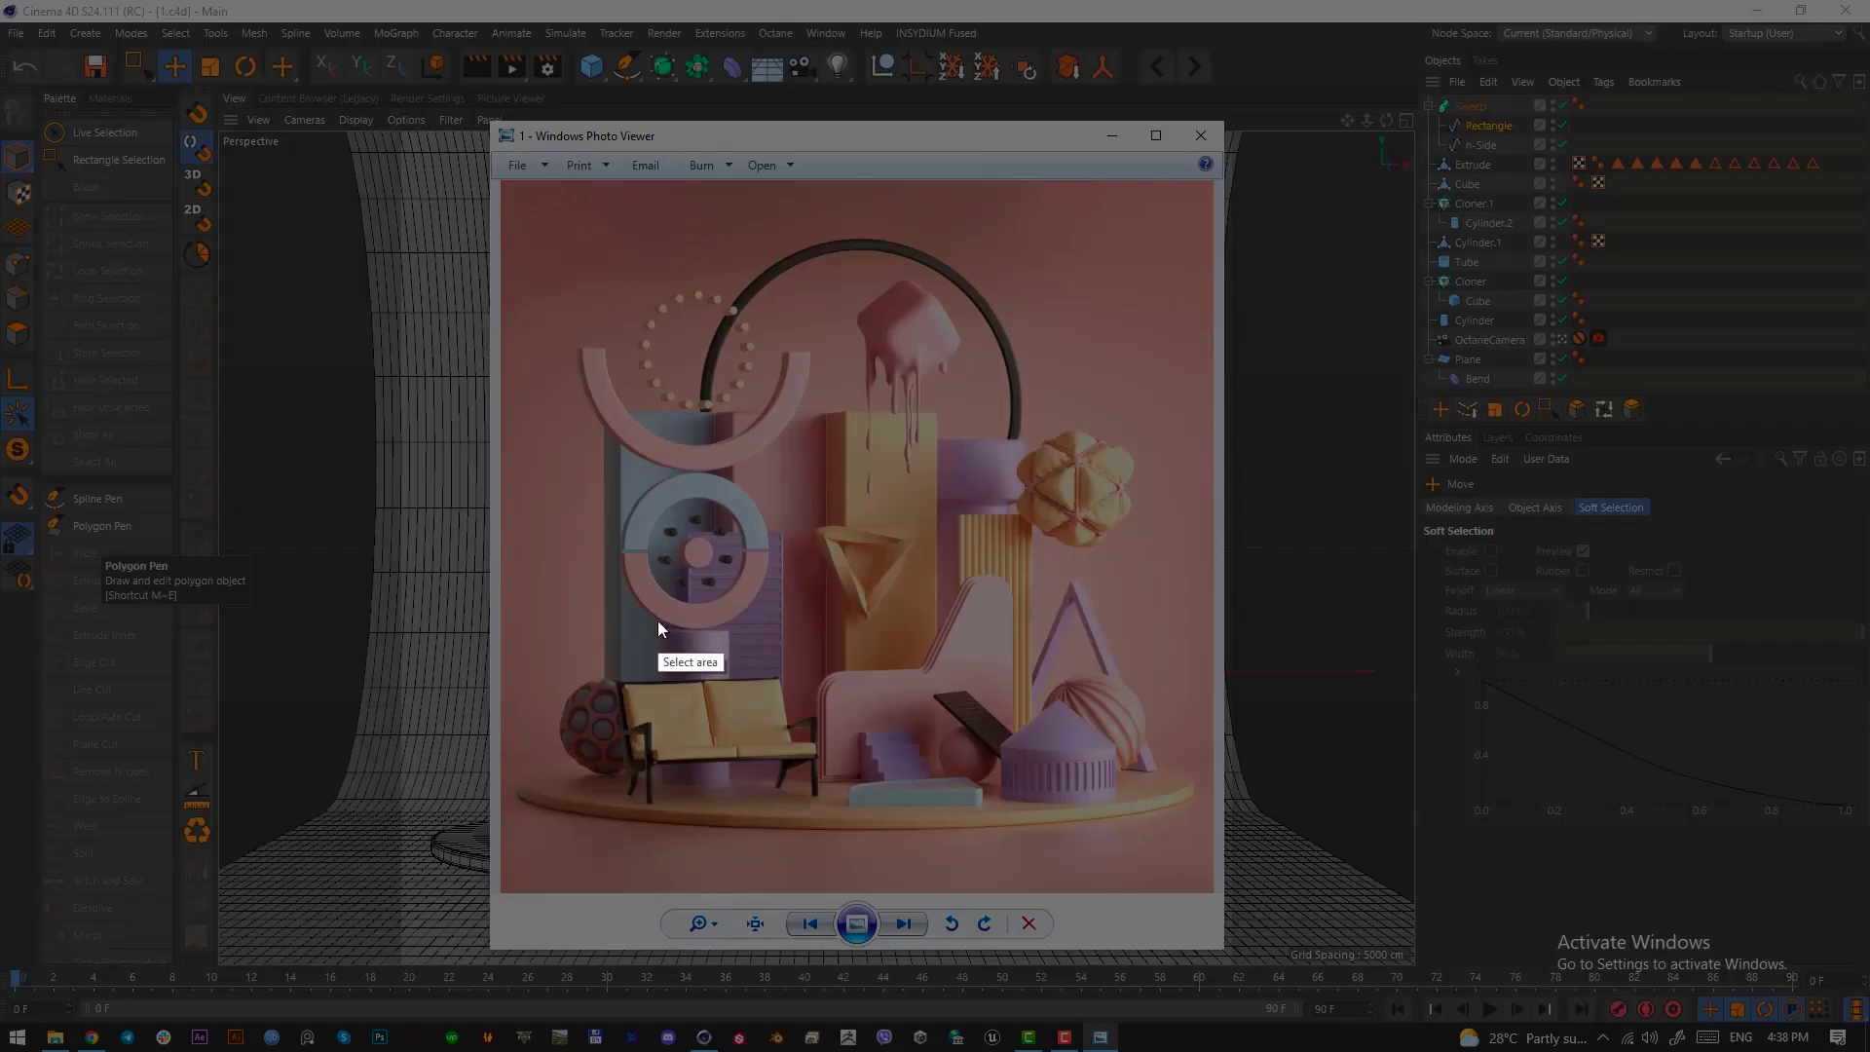
pyautogui.moveTo(658, 622); pyautogui.dragTo(728, 797)
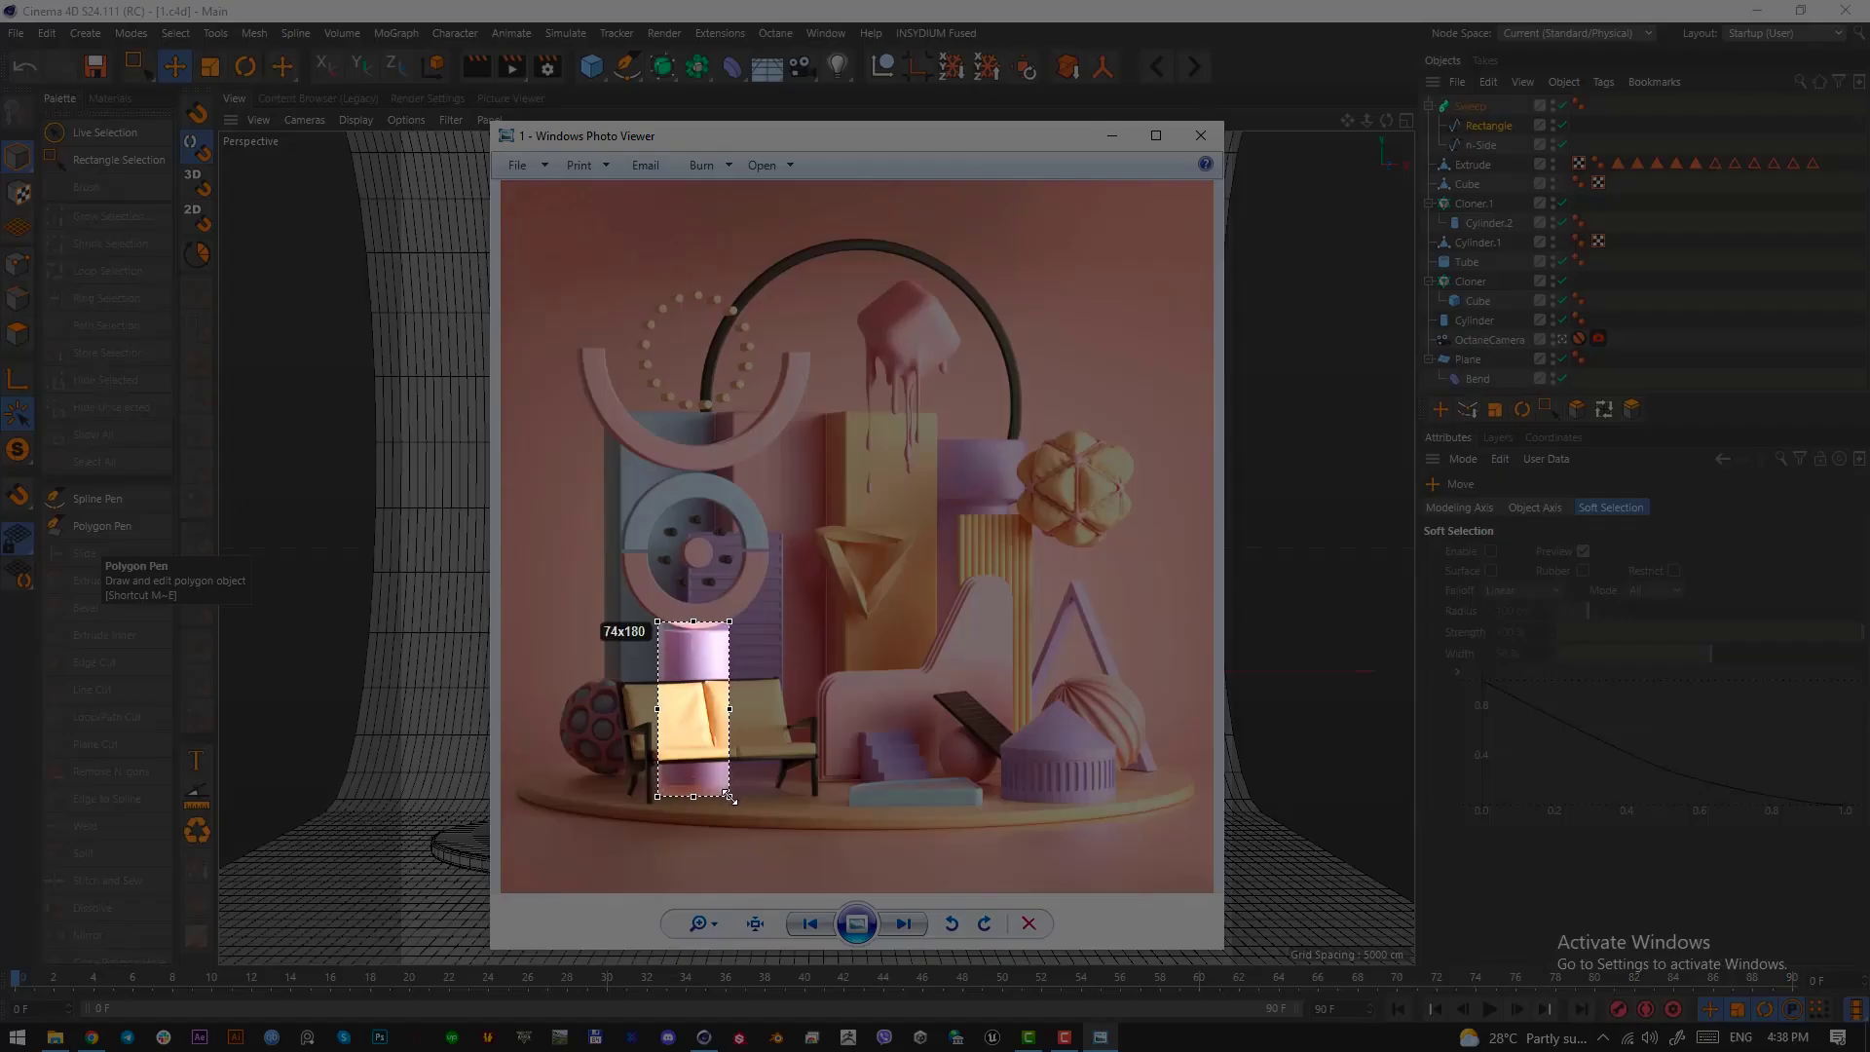
pyautogui.moveTo(632, 624); pyautogui.dragTo(762, 478)
pyautogui.moveTo(738, 543); pyautogui.dragTo(739, 533)
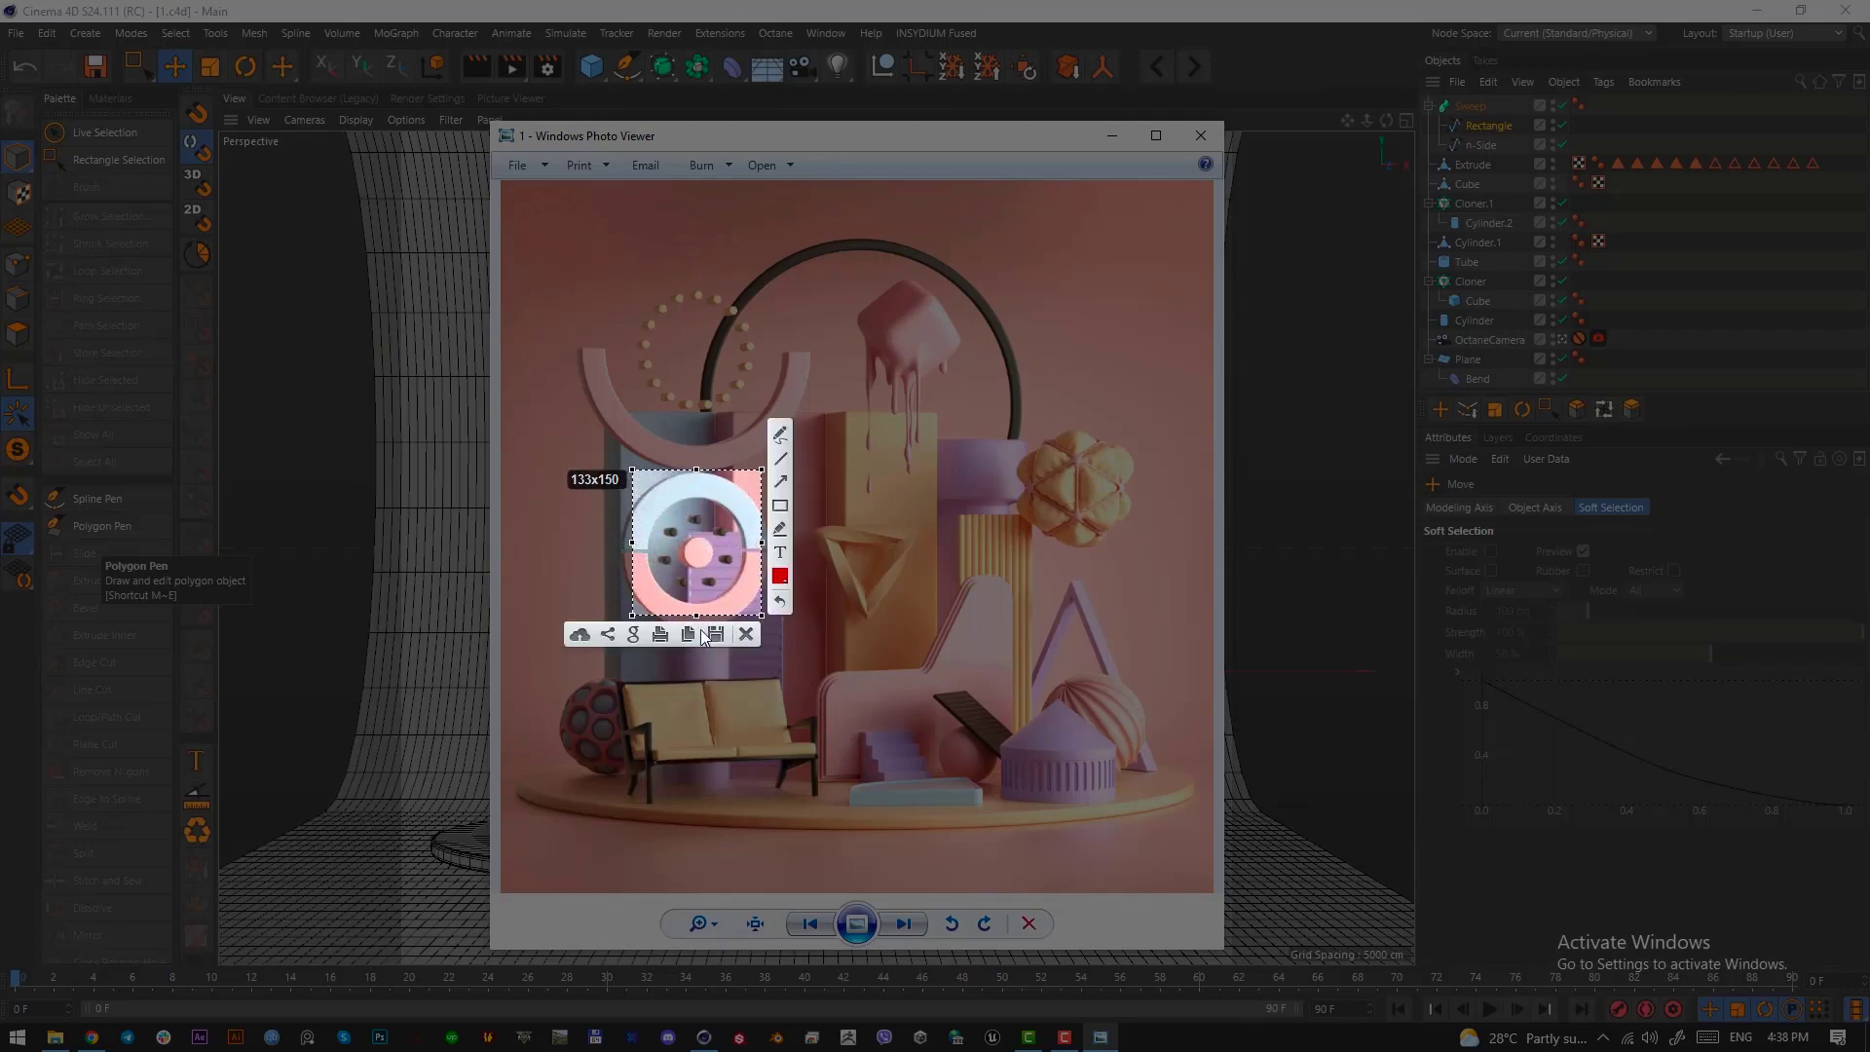
pyautogui.moveTo(698, 616); pyautogui.dragTo(710, 480)
pyautogui.click(719, 544)
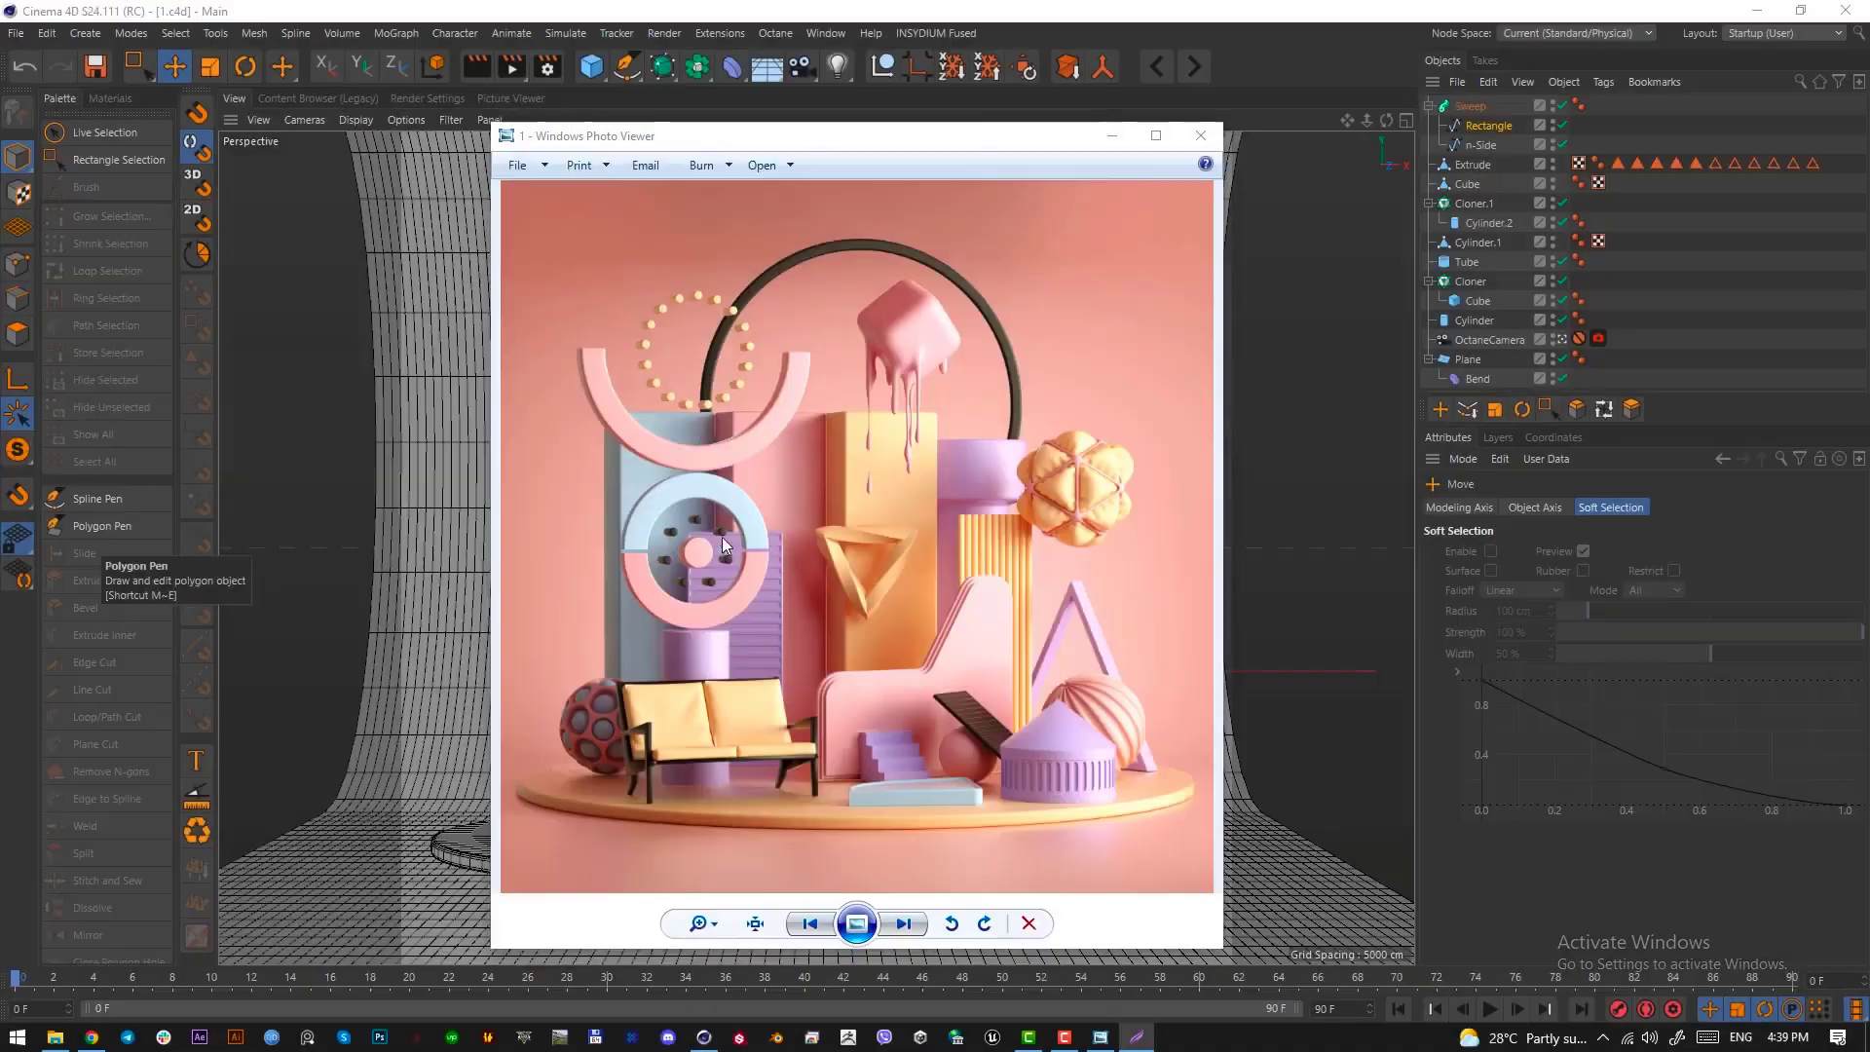
pyautogui.click(1112, 136)
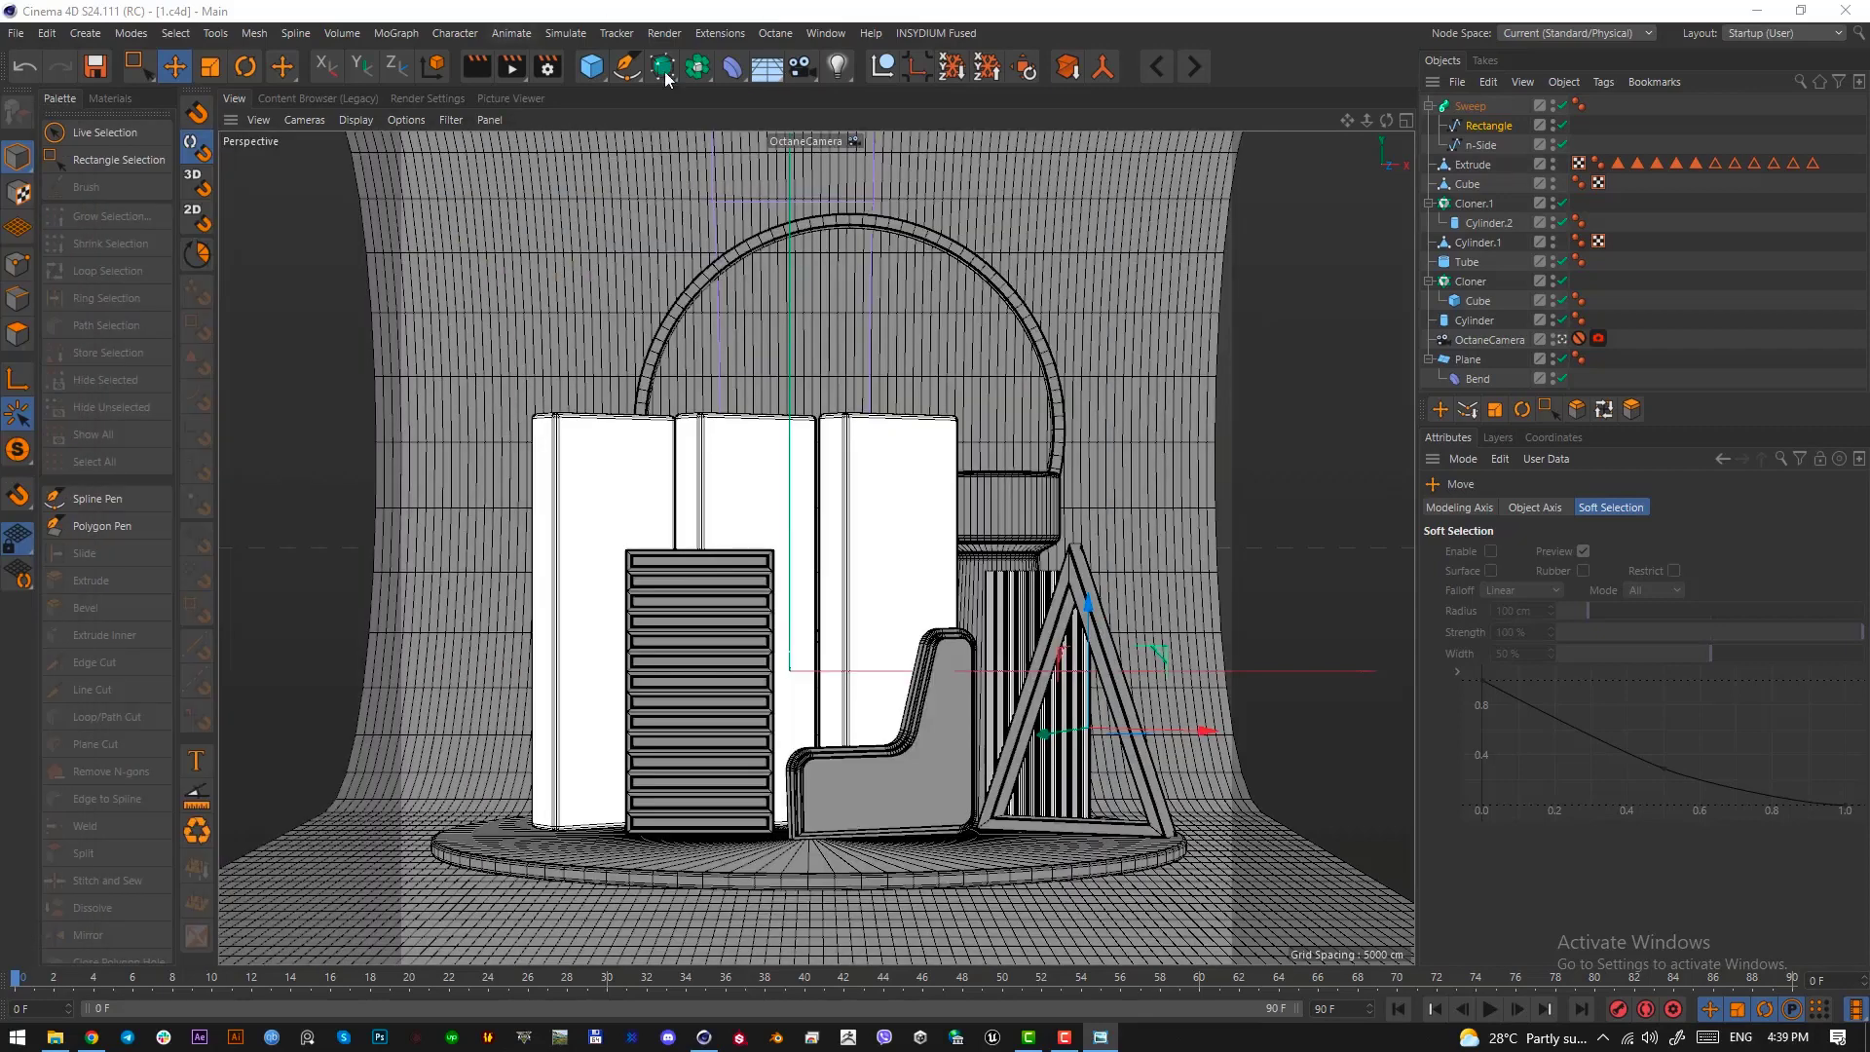
# Add a cylinder with one height segment, sized to about 22 cm radius and 98 cm height, in front of the slatted panel
pyautogui.moveTo(596, 71); pyautogui.dragTo(947, 104)
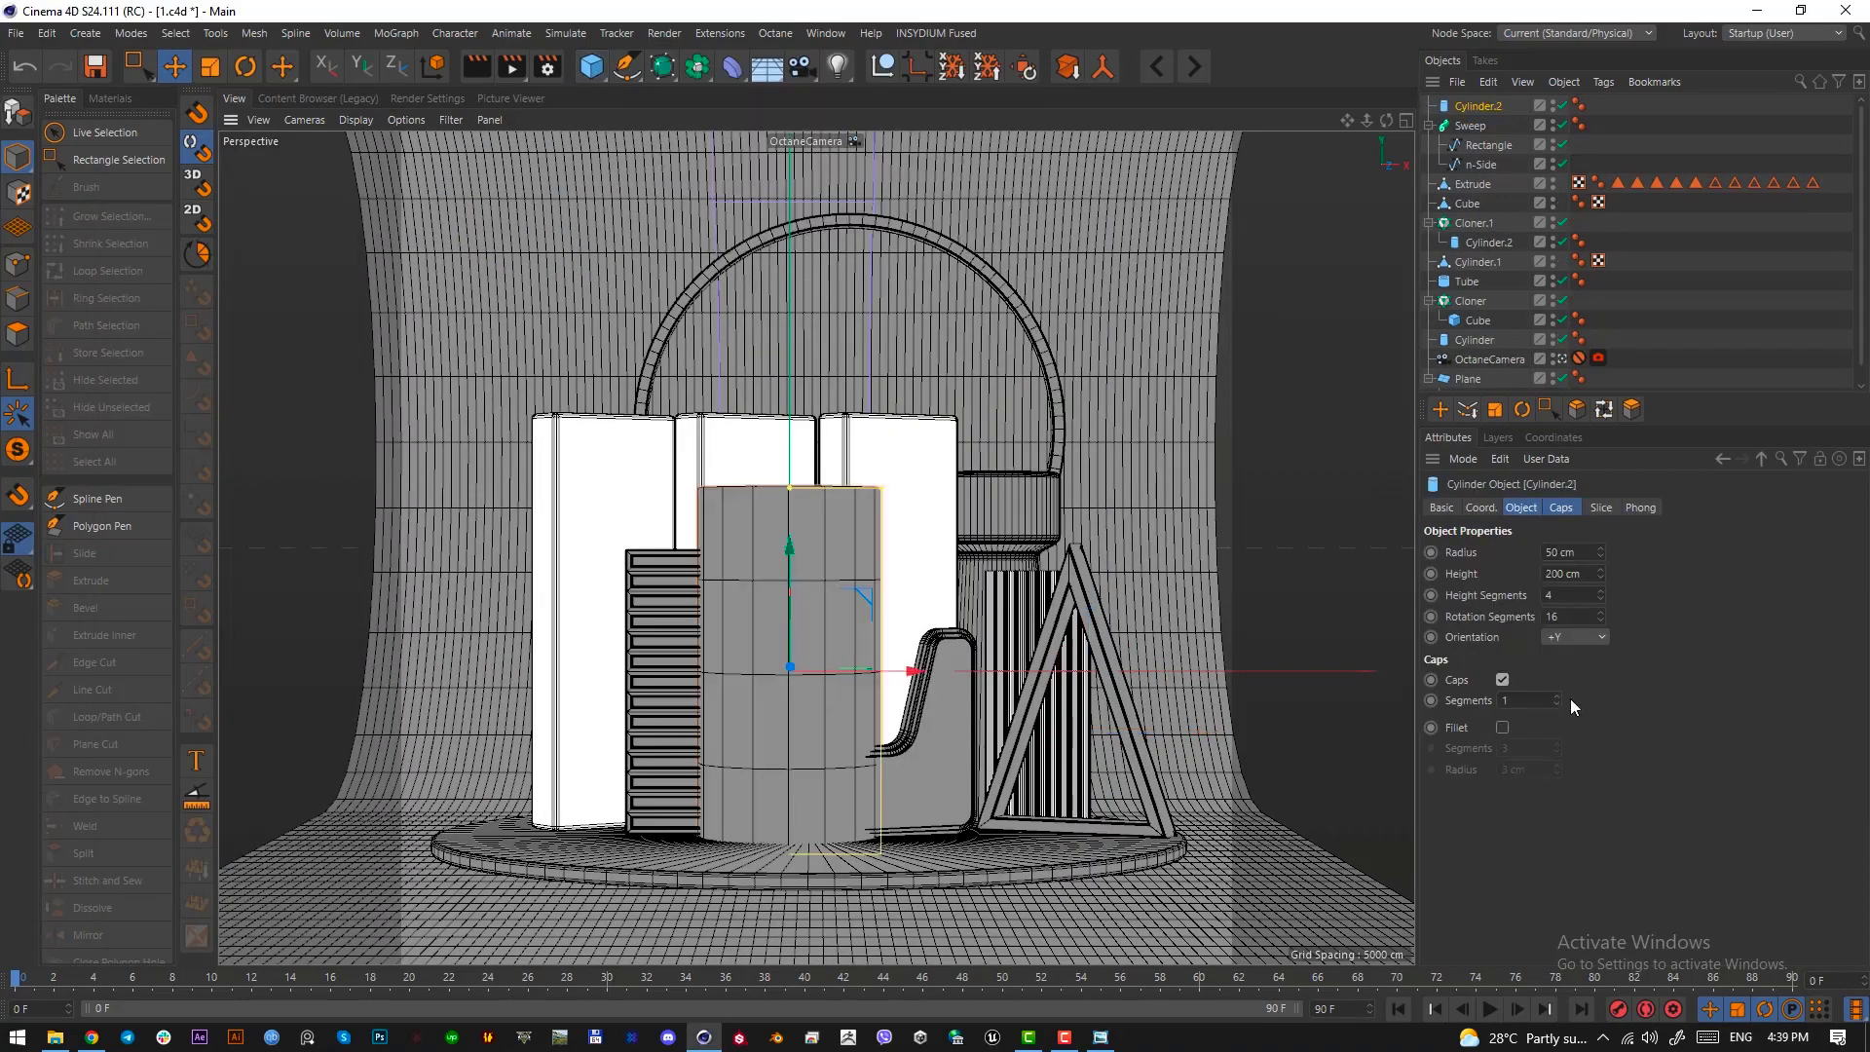
pyautogui.click(1599, 598)
pyautogui.click(1600, 598)
pyautogui.click(1599, 598)
pyautogui.moveTo(874, 492); pyautogui.dragTo(808, 487)
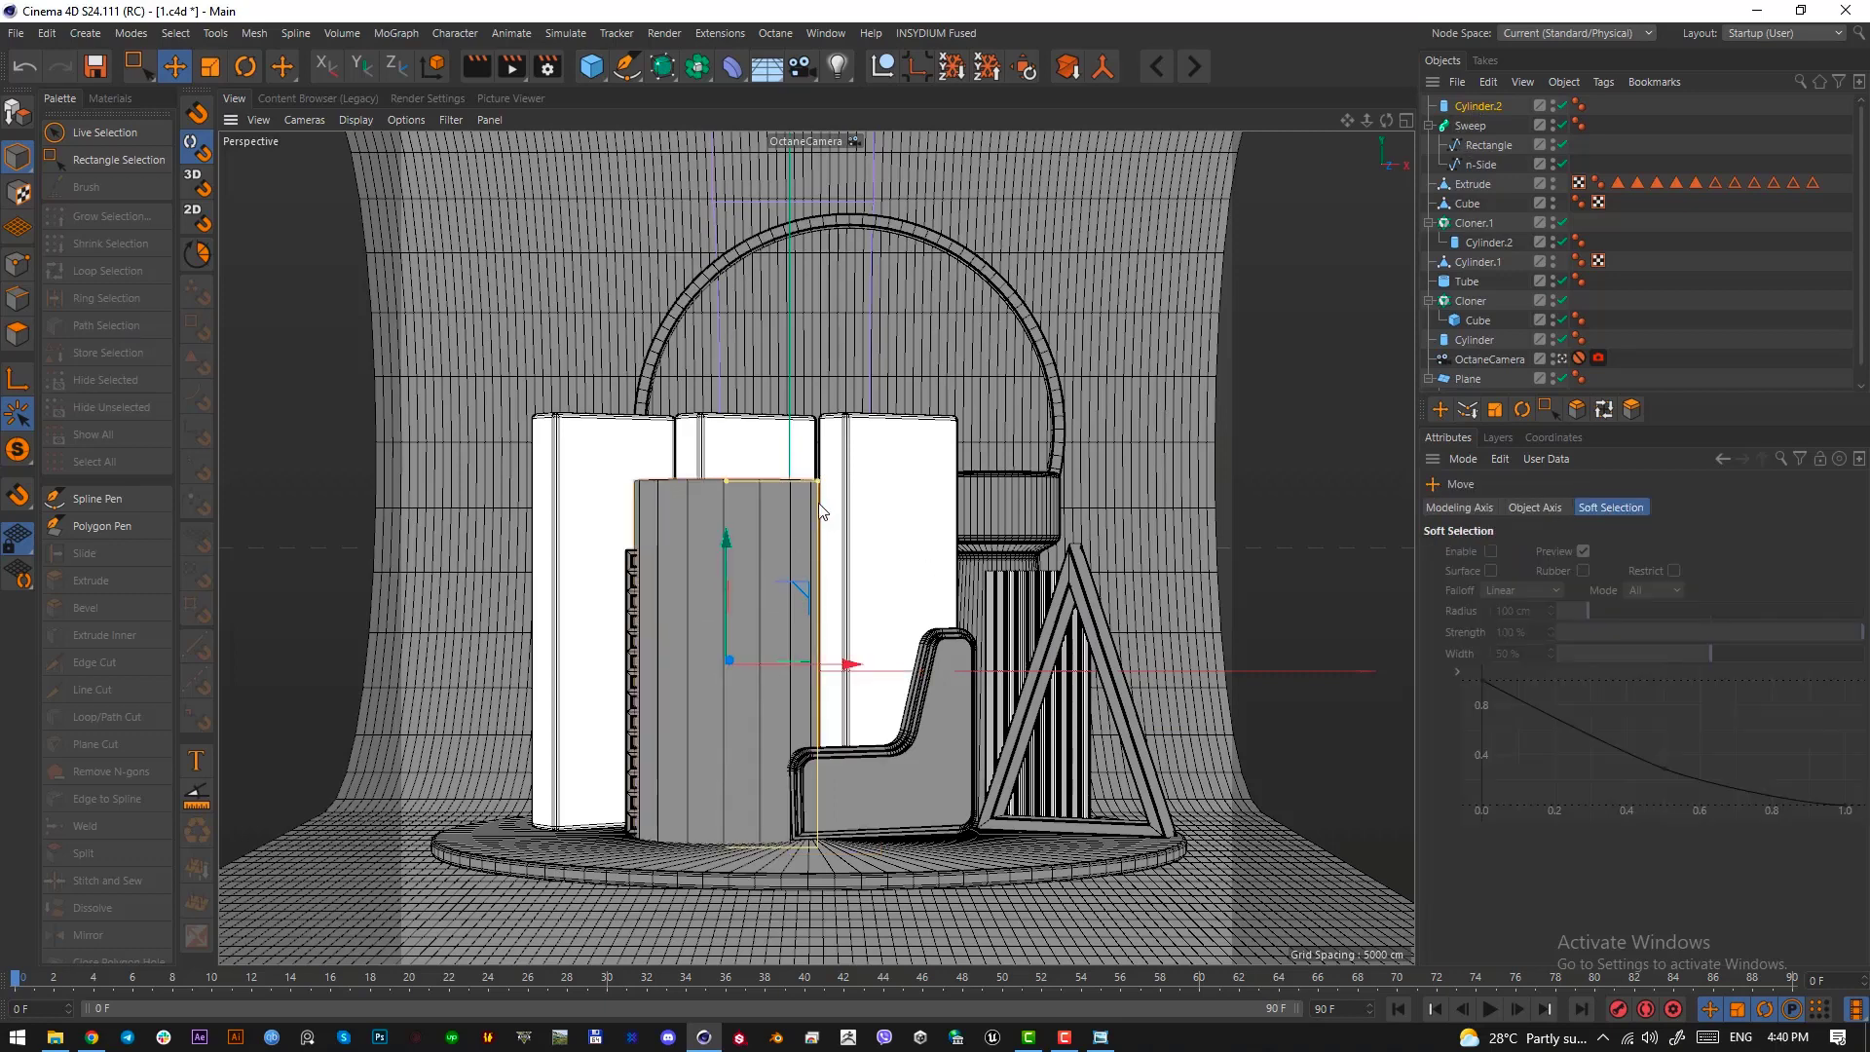
pyautogui.moveTo(818, 481); pyautogui.dragTo(665, 681)
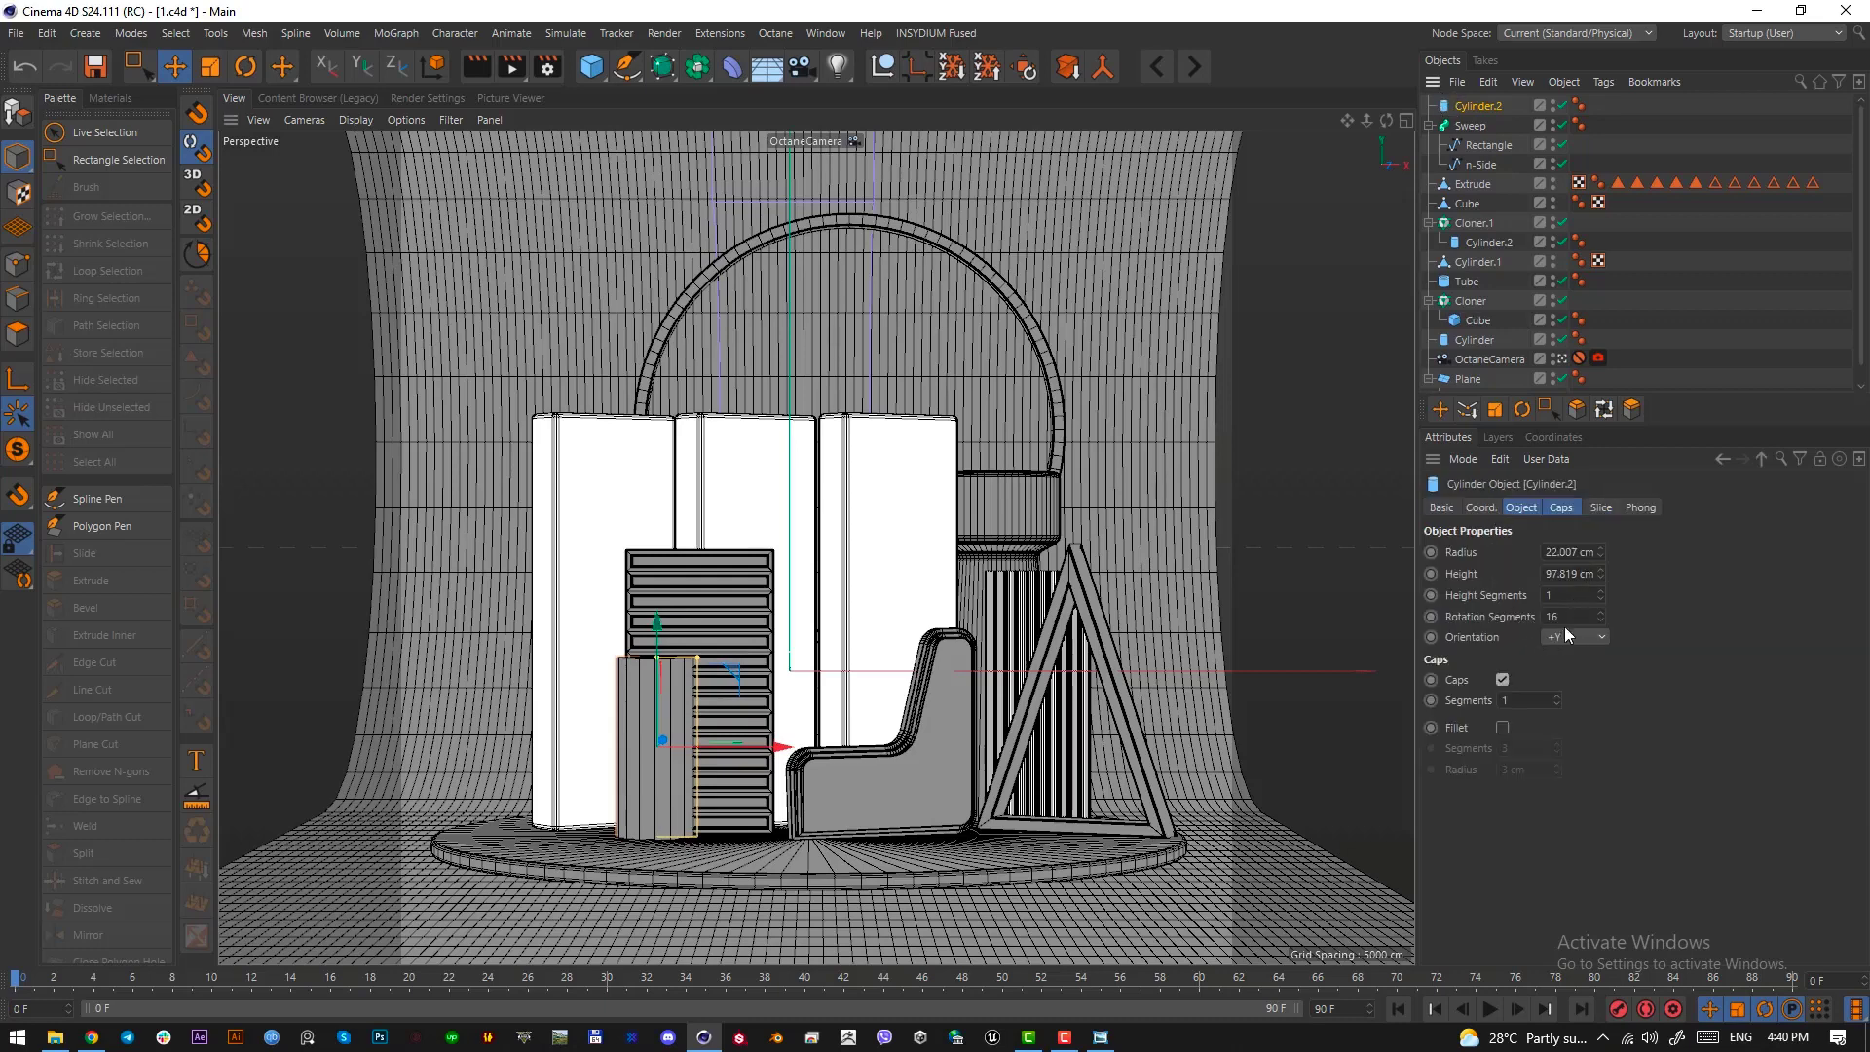
# Set the new cylinder's rotation segments to 50 and enable a cap fillet with a 2 cm radius
pyautogui.click(1569, 611)
pyautogui.write('50')
pyautogui.press('Return')
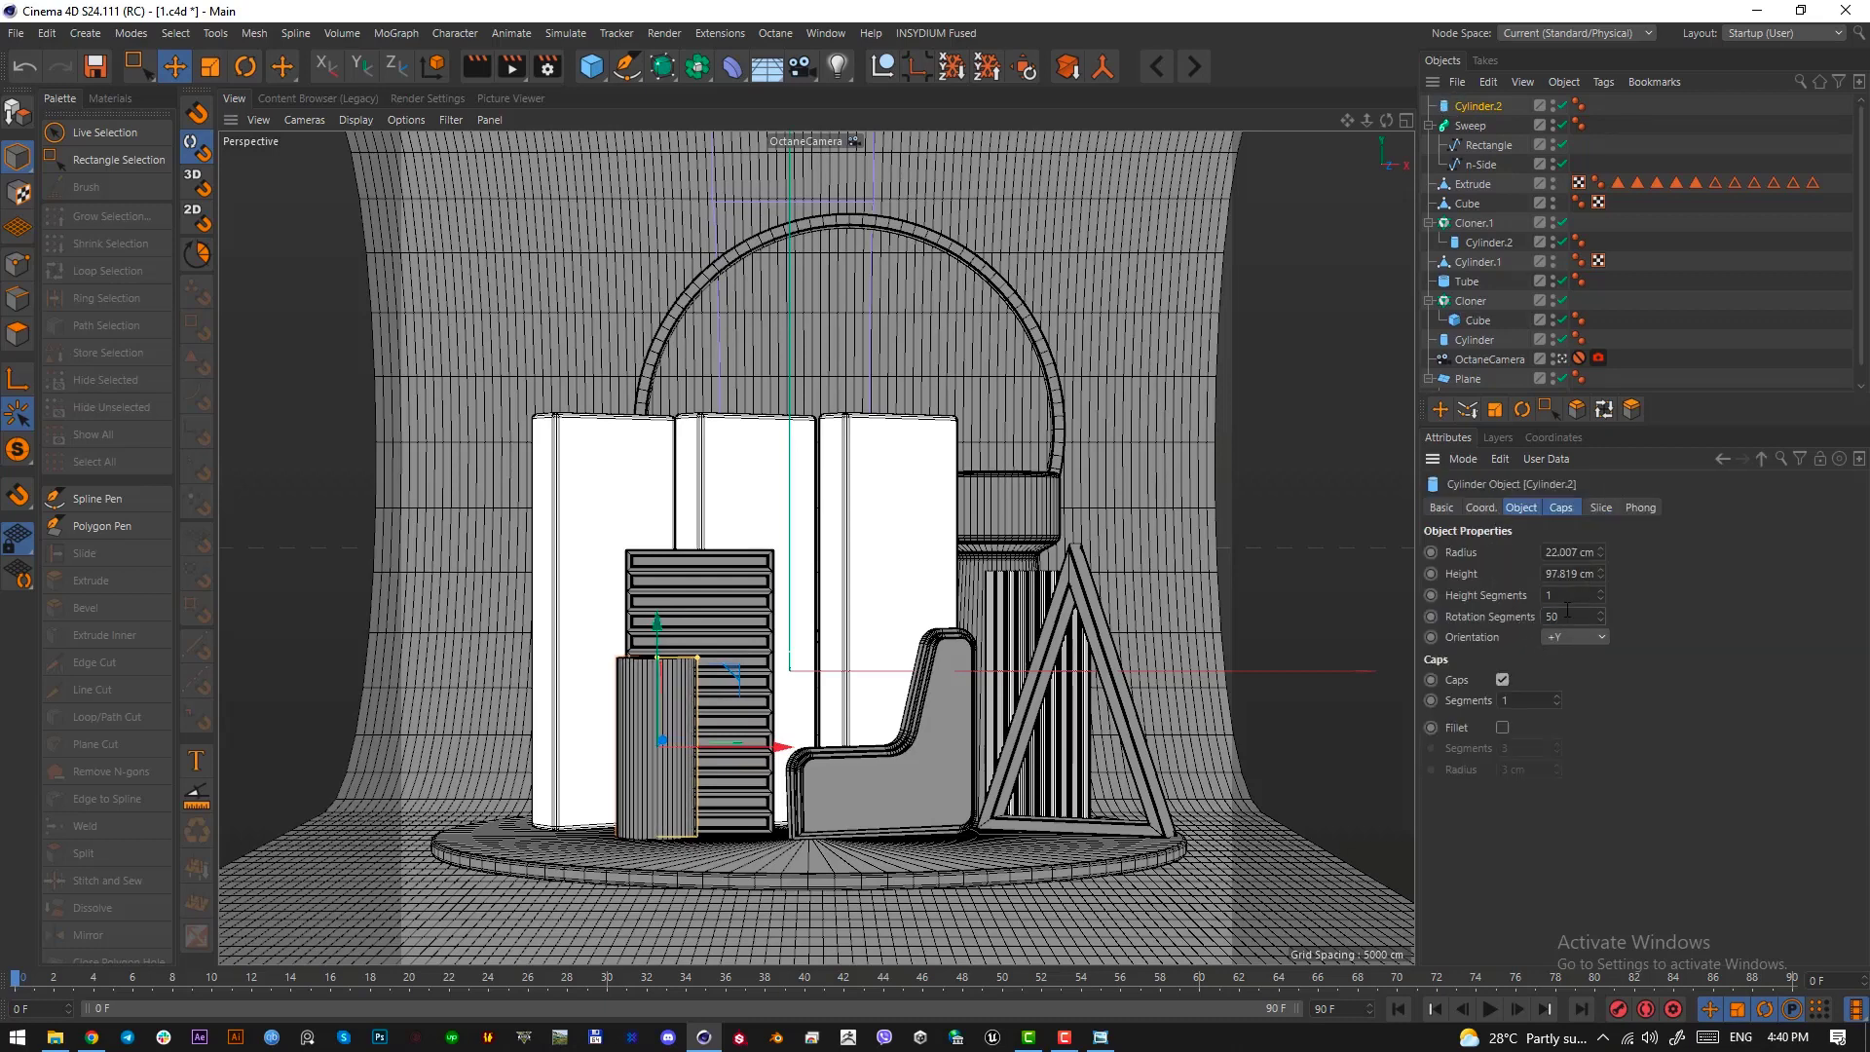
pyautogui.click(1564, 510)
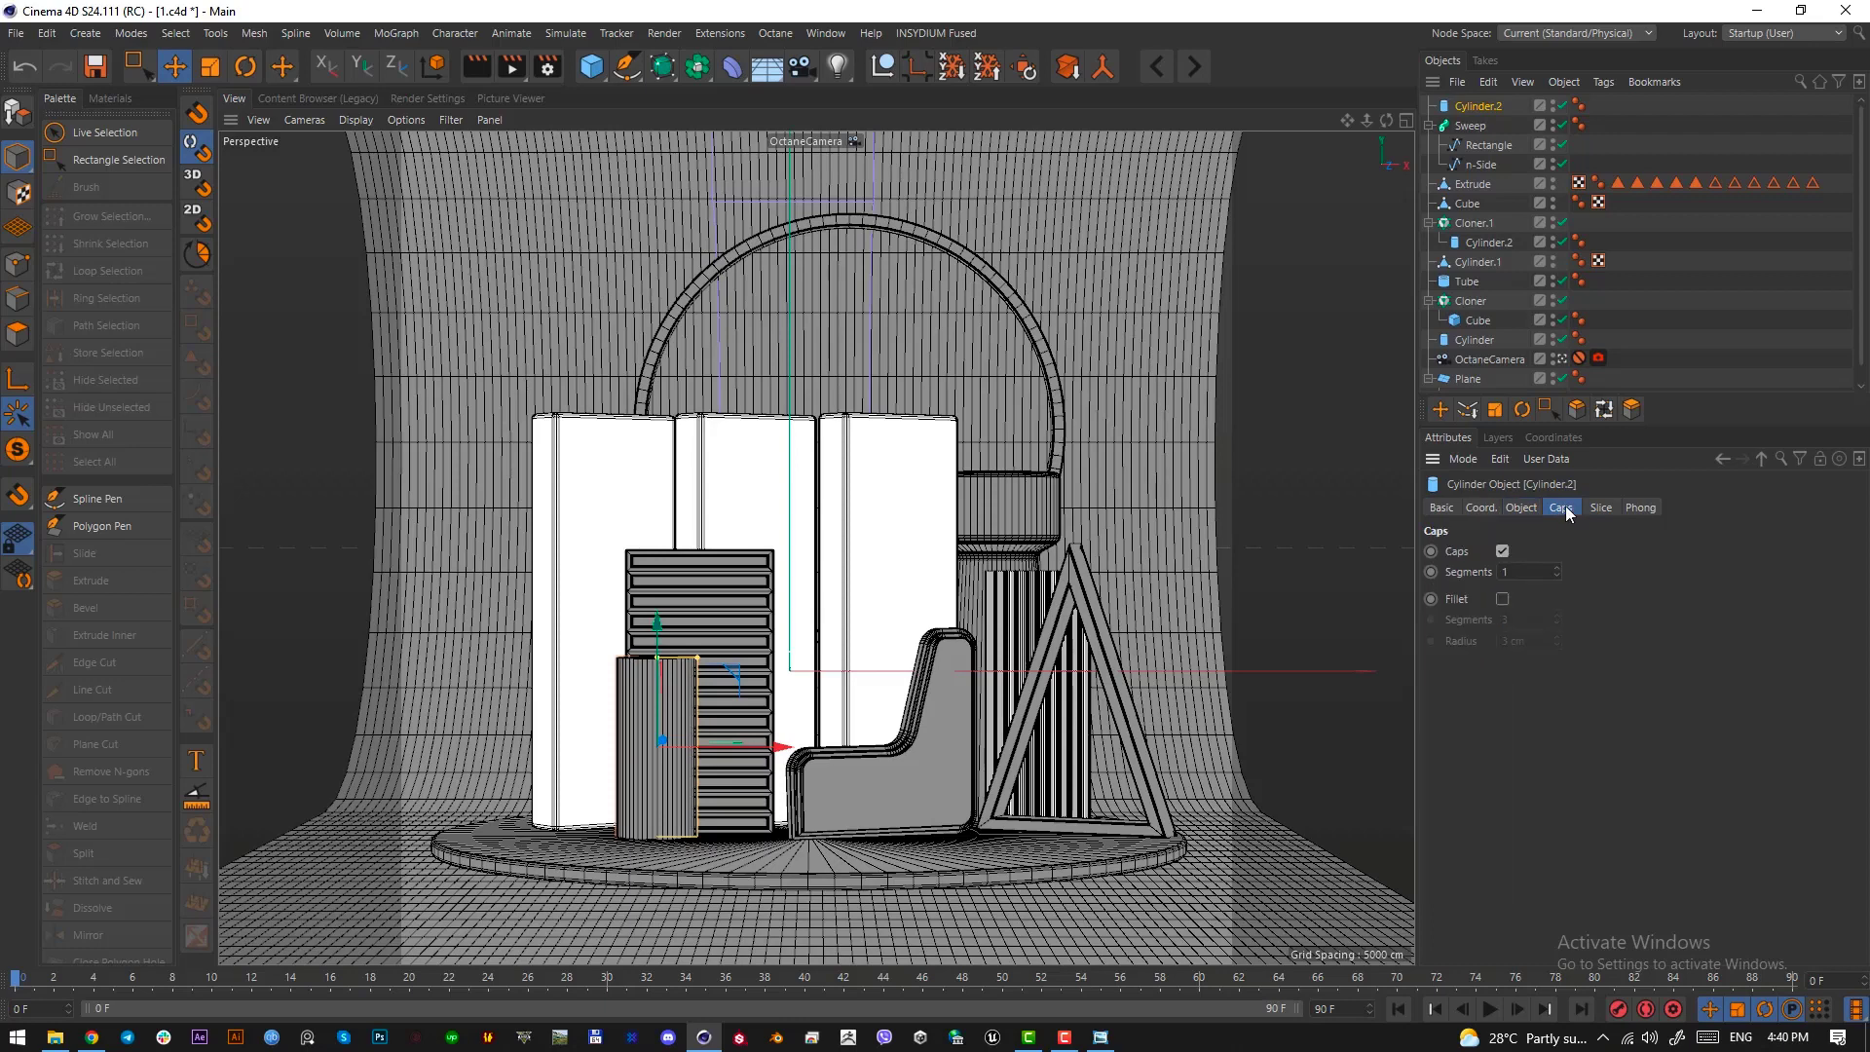
pyautogui.click(1503, 599)
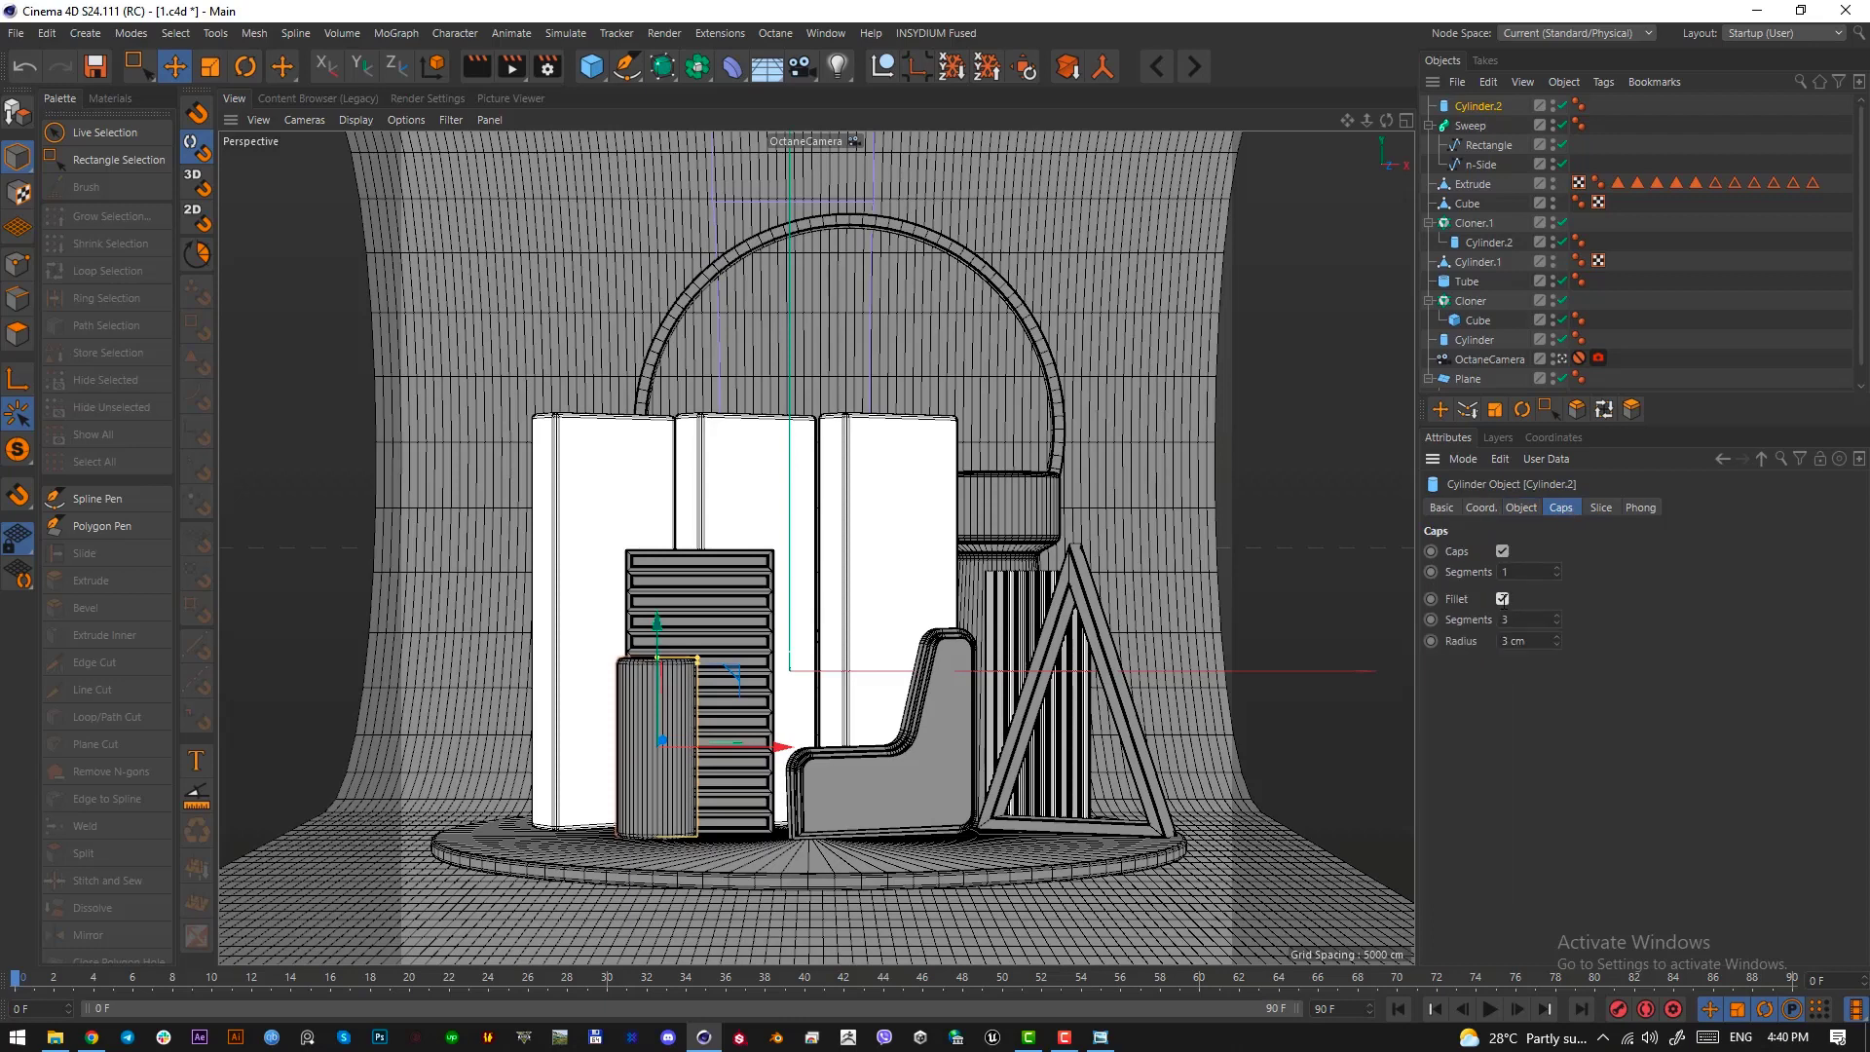
pyautogui.click(1527, 642)
pyautogui.write('2')
pyautogui.press('Return')
# Set the cylinder's radius to 23.007 cm and, in the Top view, move it forward away from the slatted panel
pyautogui.click(1523, 509)
pyautogui.moveTo(1585, 552); pyautogui.dragTo(1584, 549)
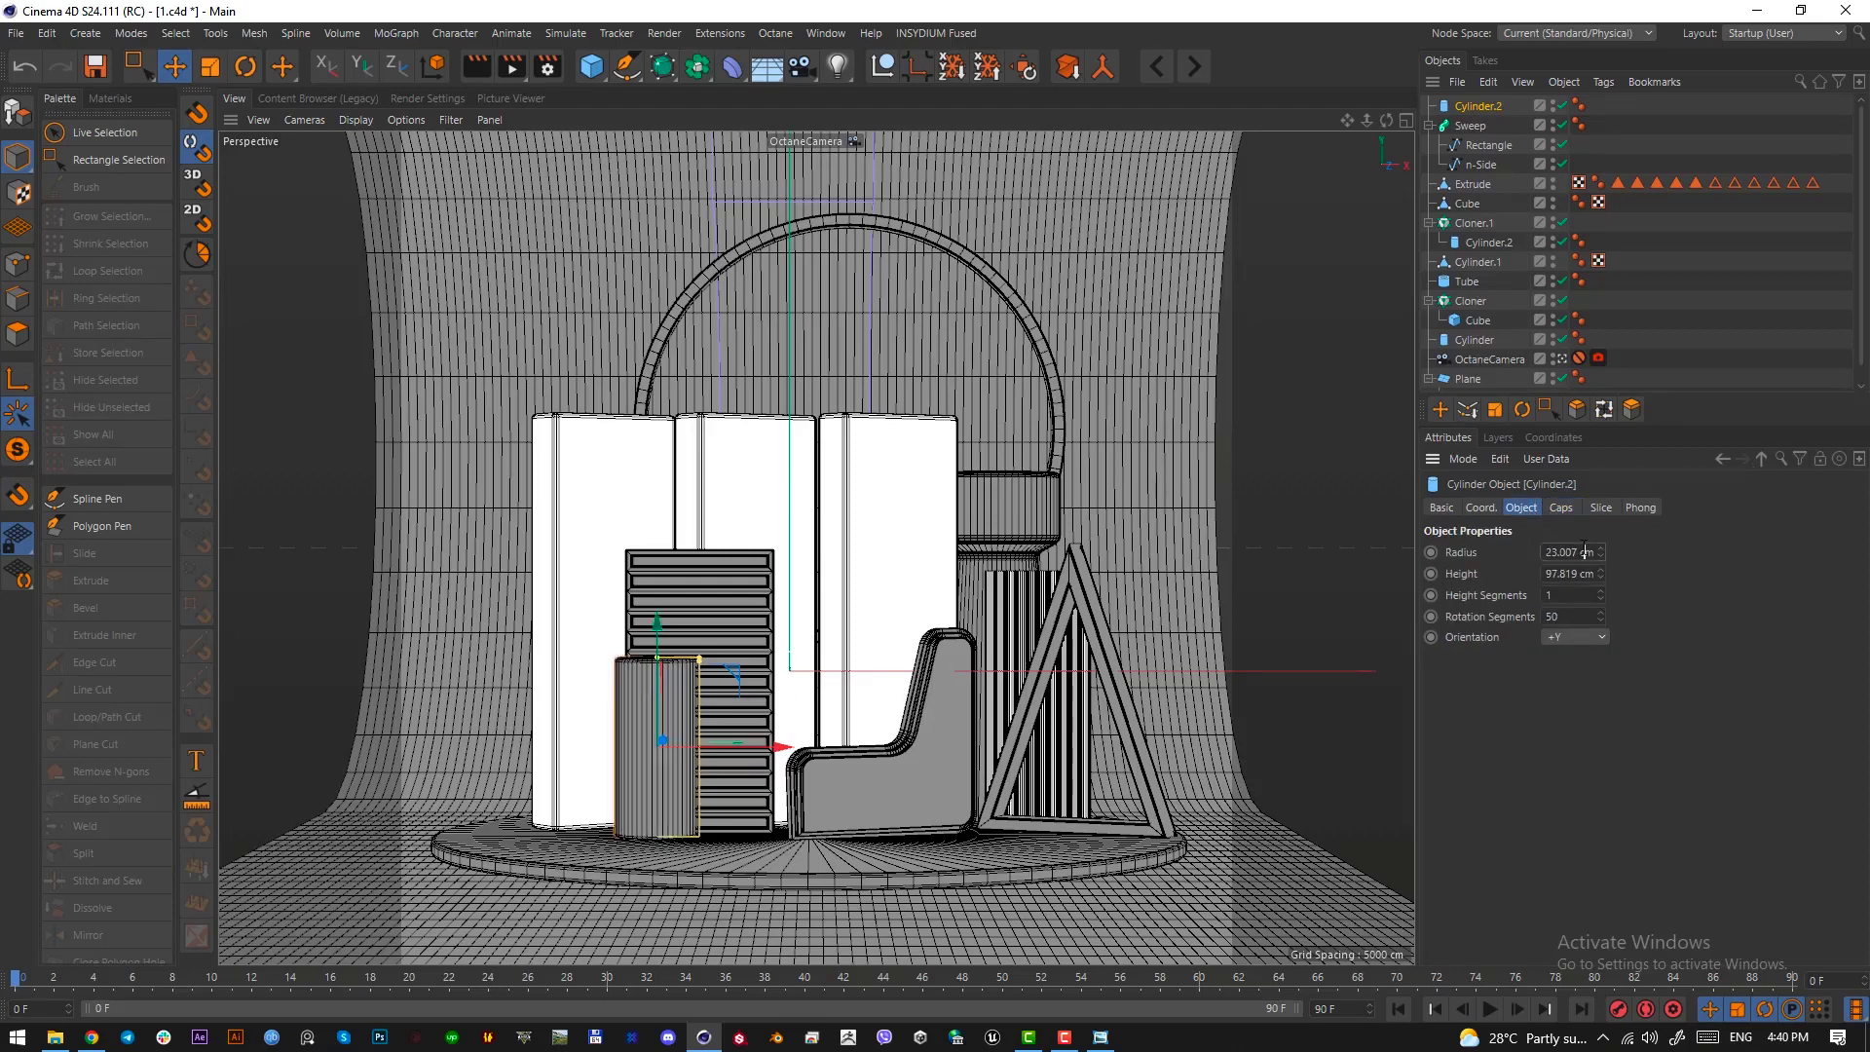
pyautogui.click(175, 71)
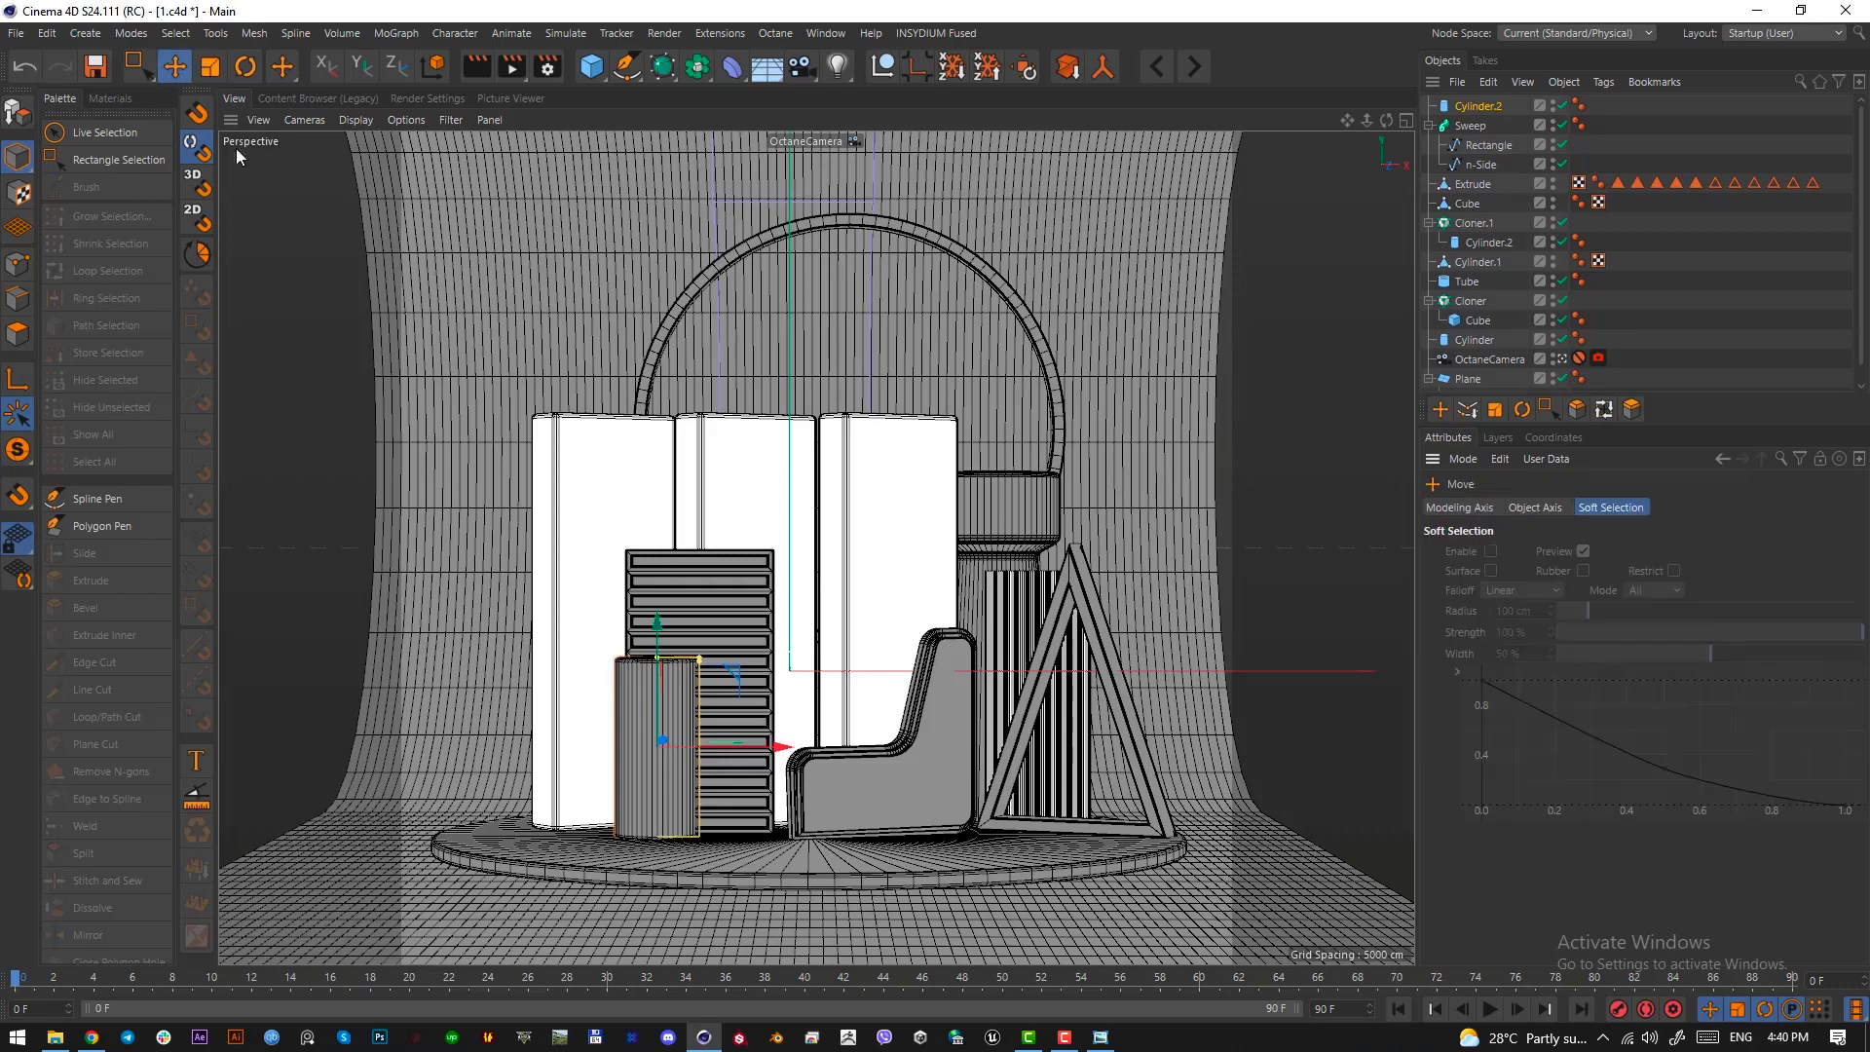
pyautogui.press('F2')
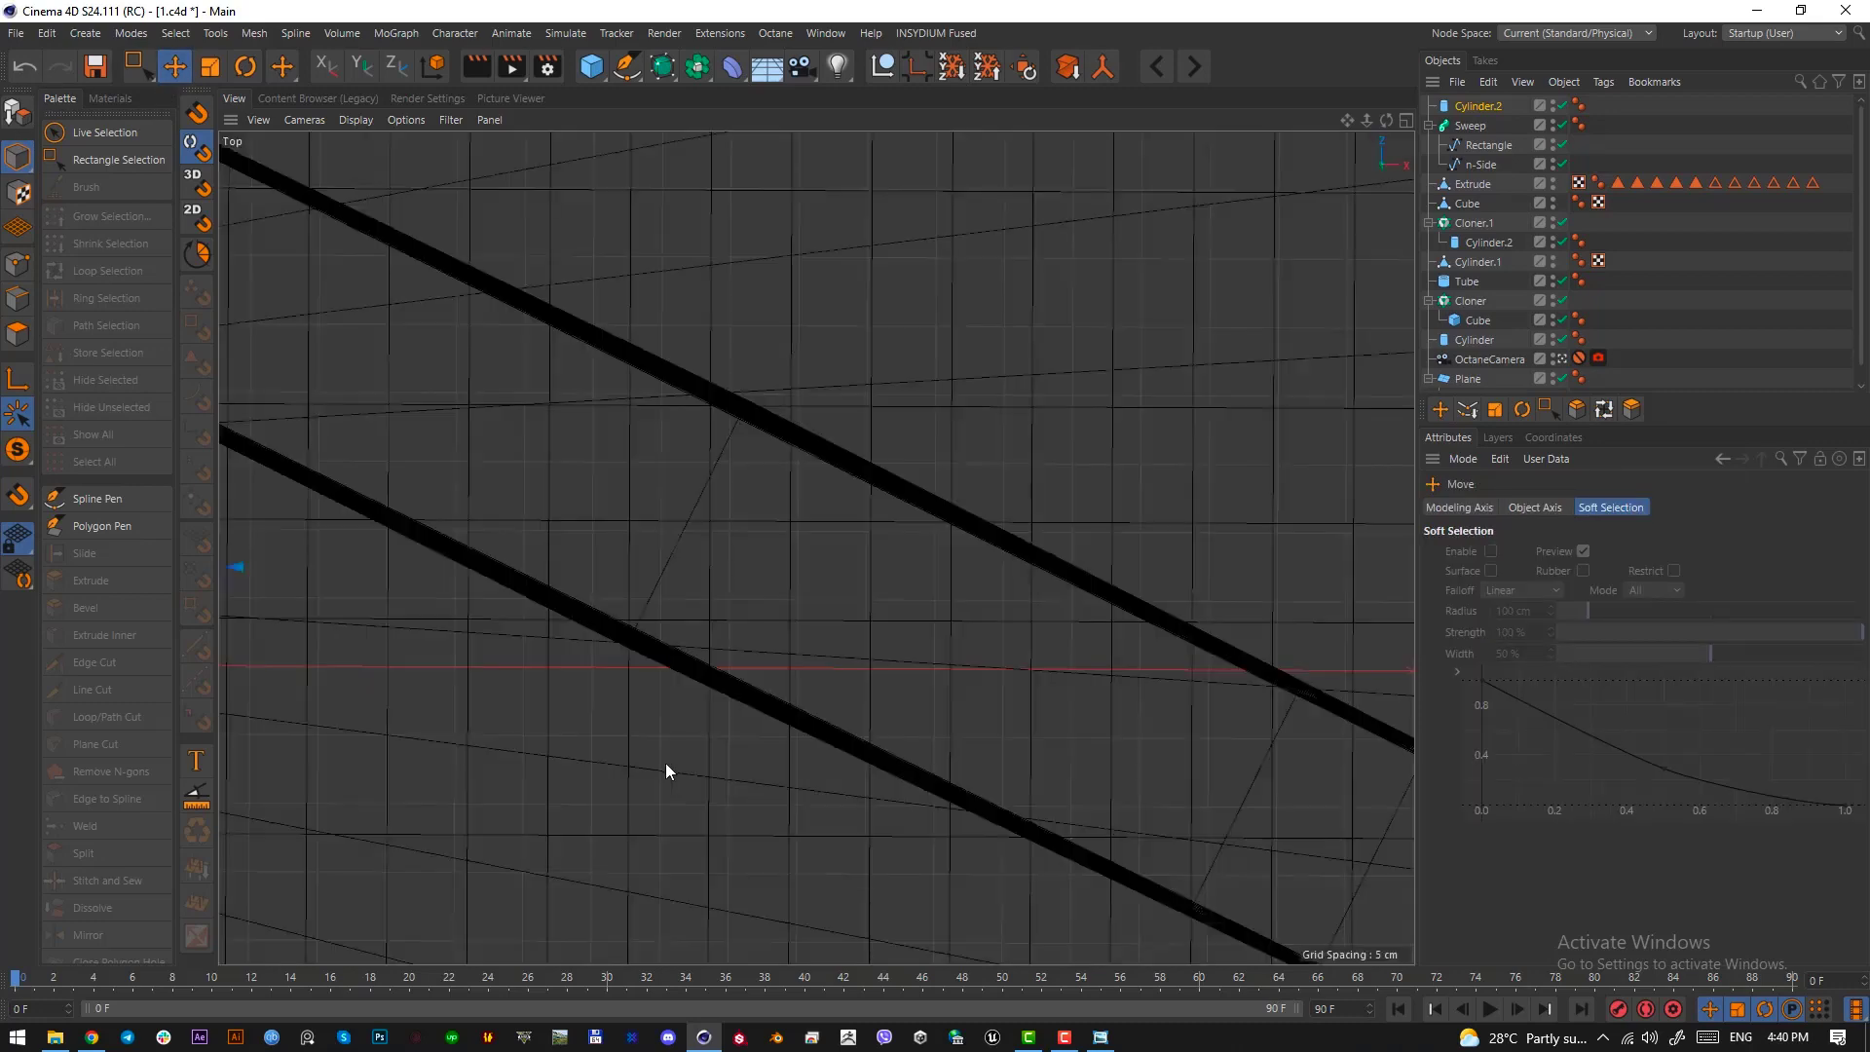
pyautogui.scroll(-6, 370, 769)
pyautogui.scroll(5, 360, 606)
pyautogui.moveTo(466, 610); pyautogui.dragTo(482, 762)
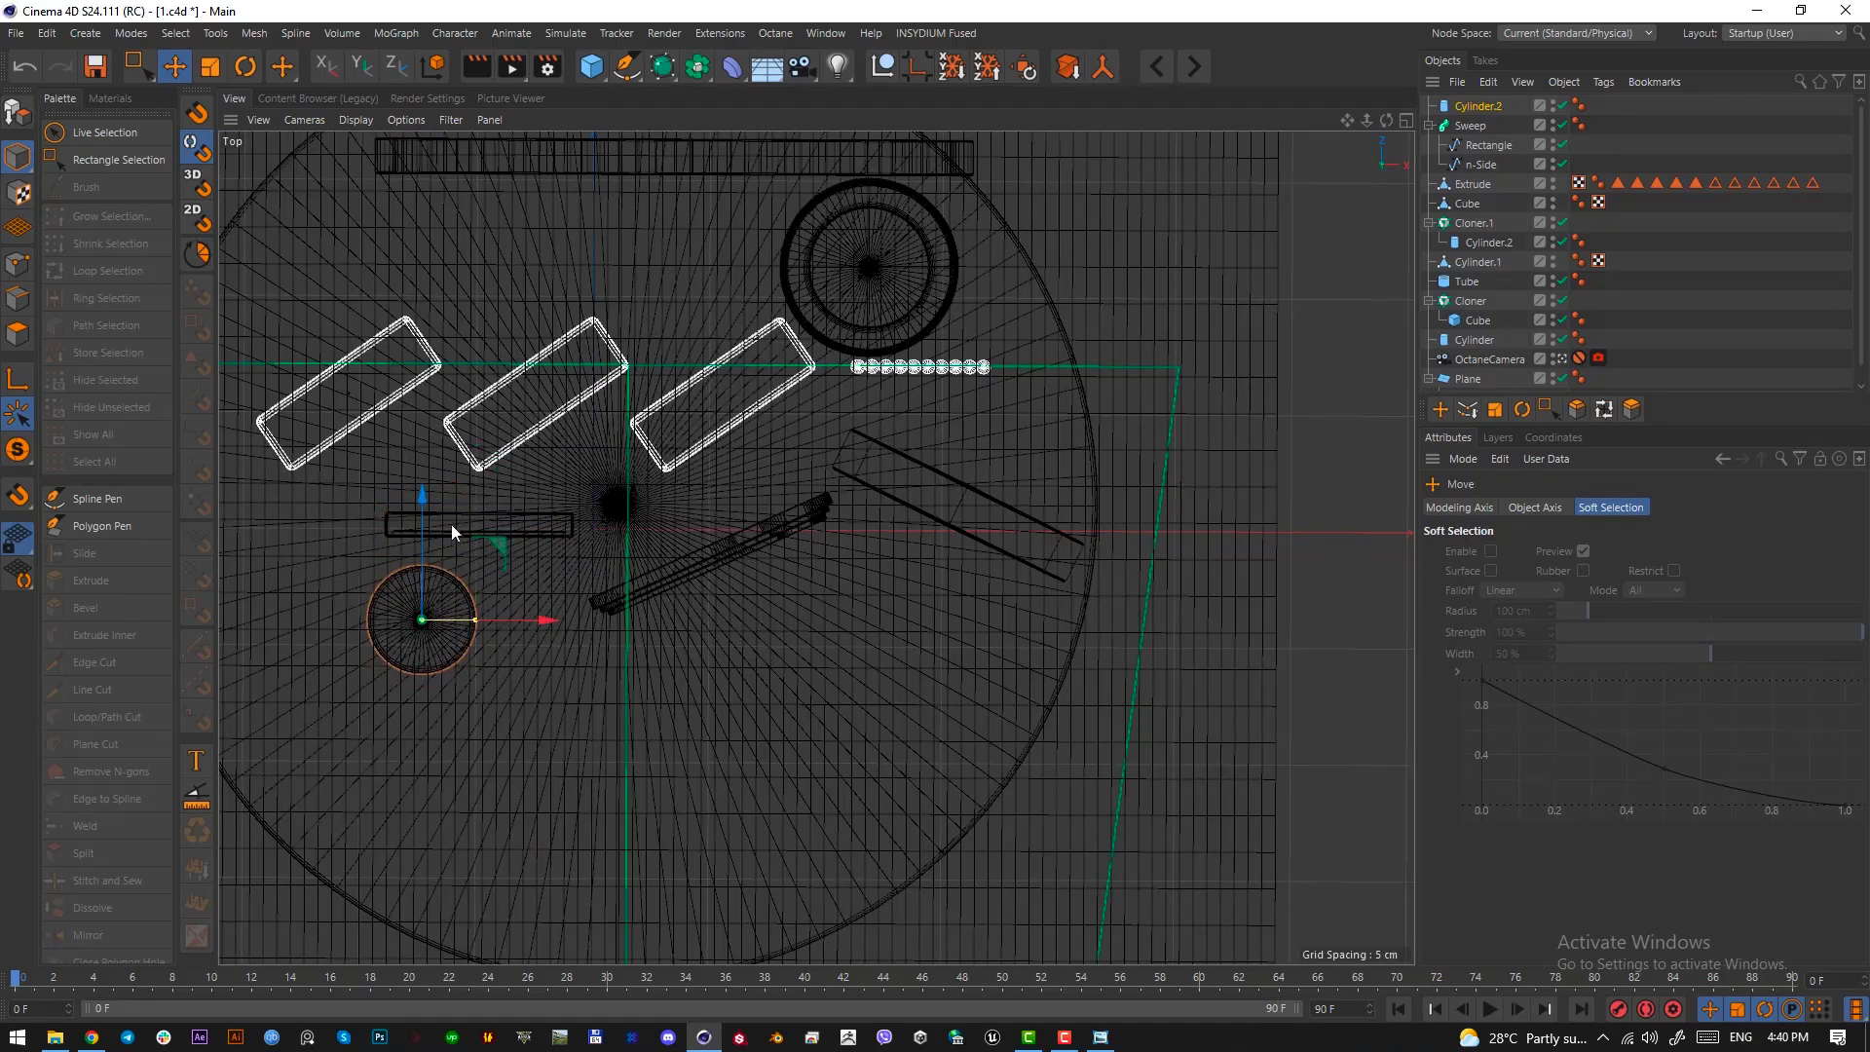
pyautogui.press('F1')
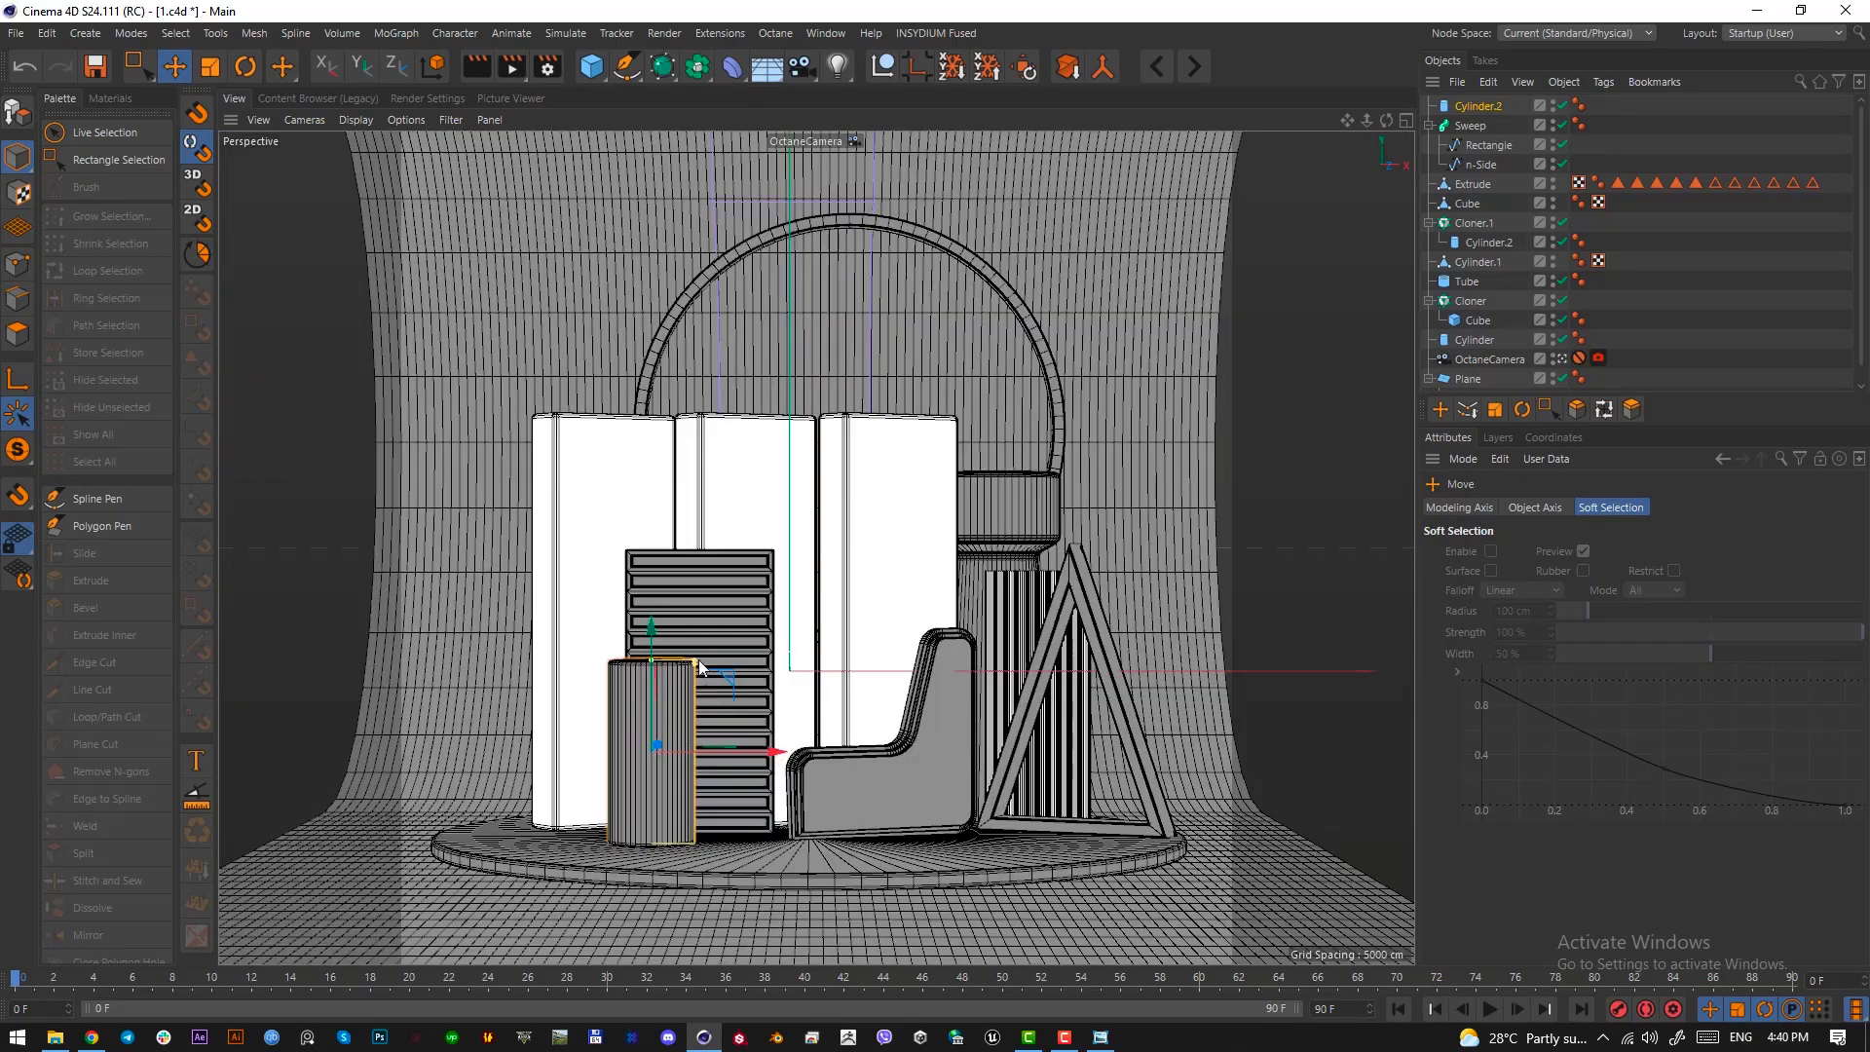
# Add a tube at the new cylinder's position, raise it above the cylinder and rotate it upright to face the camera
pyautogui.click(1473, 107)
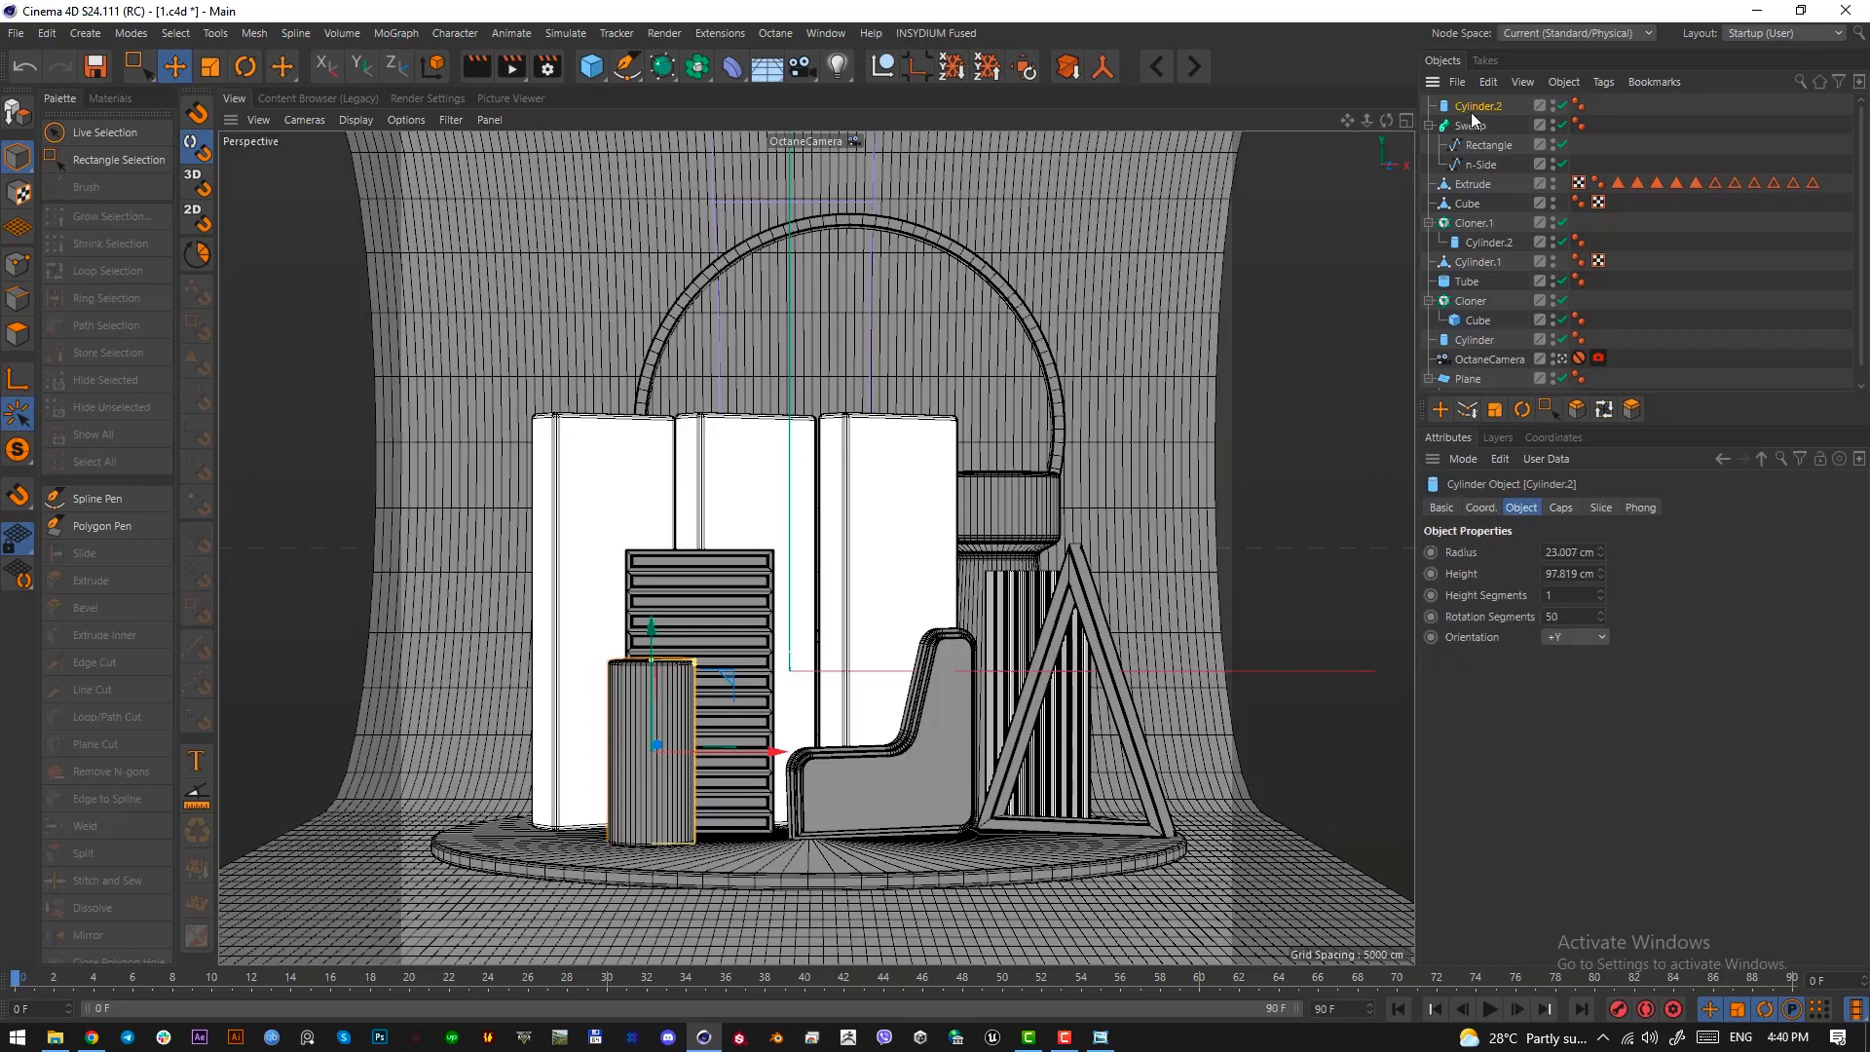
pyautogui.click(604, 77)
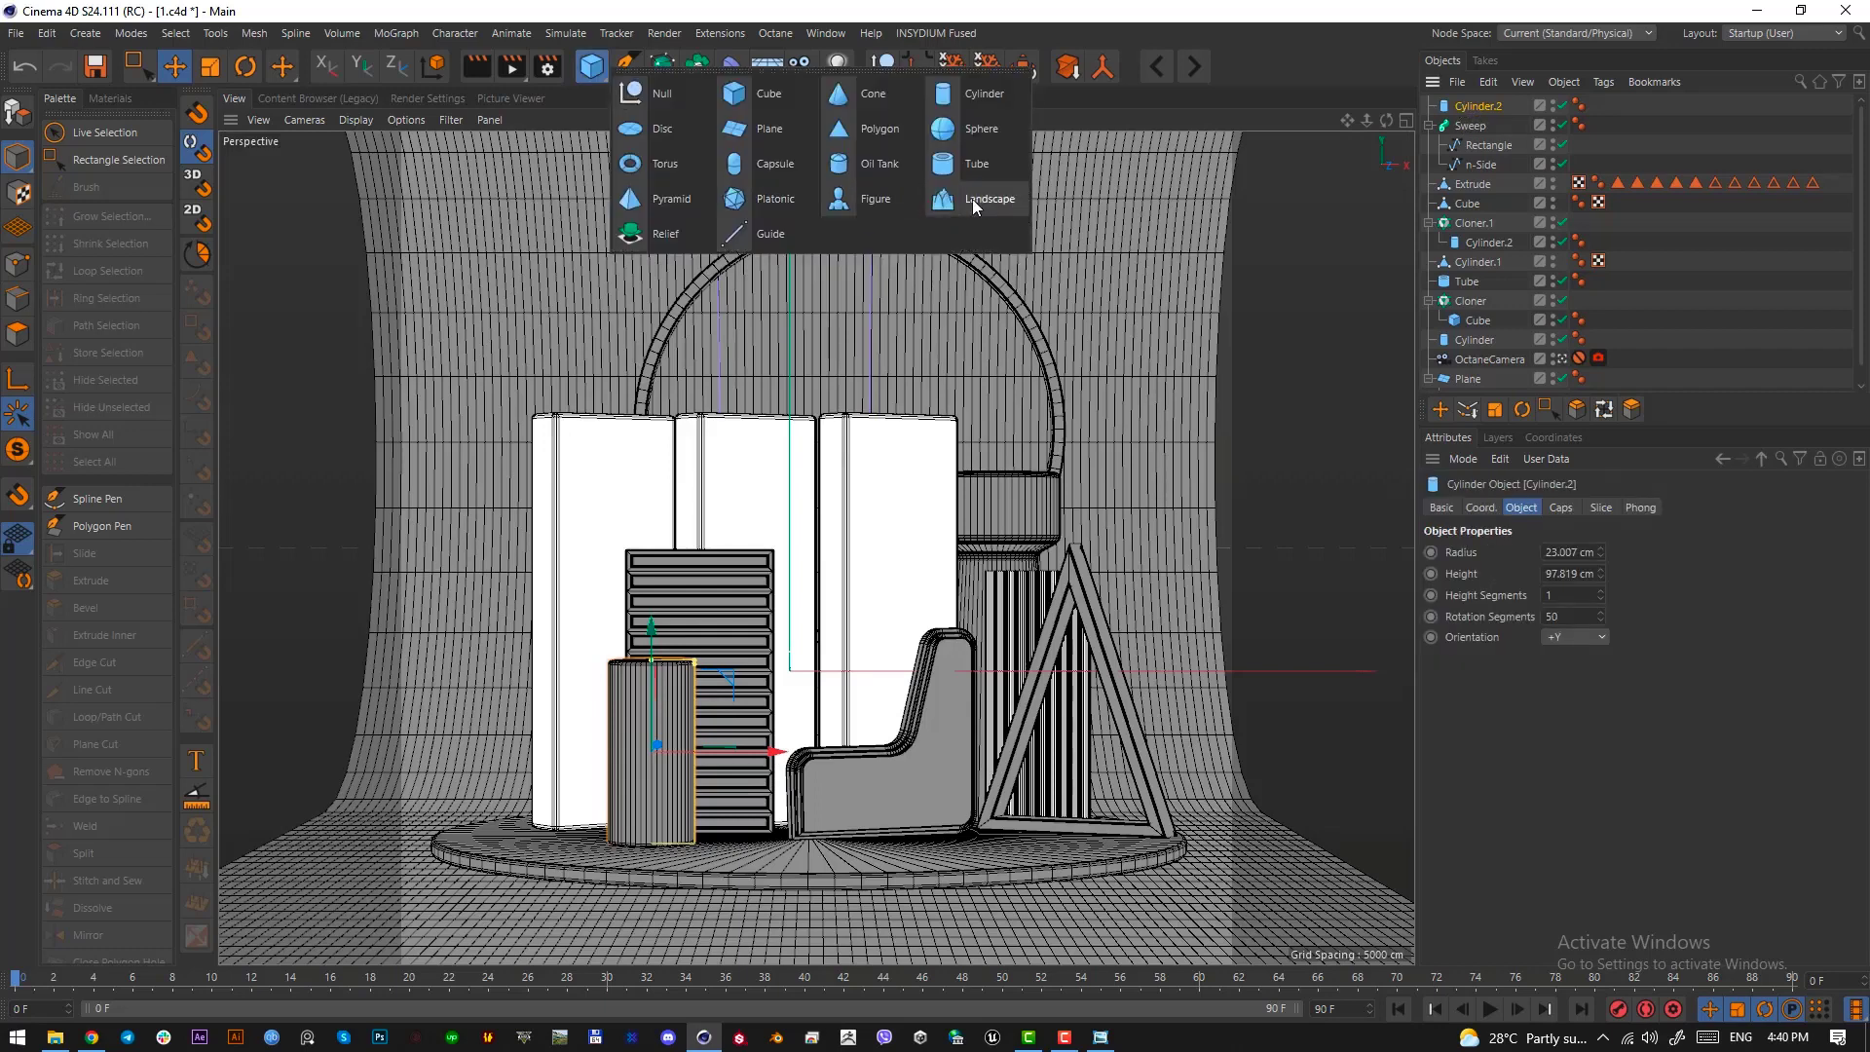
pyautogui.click(980, 167)
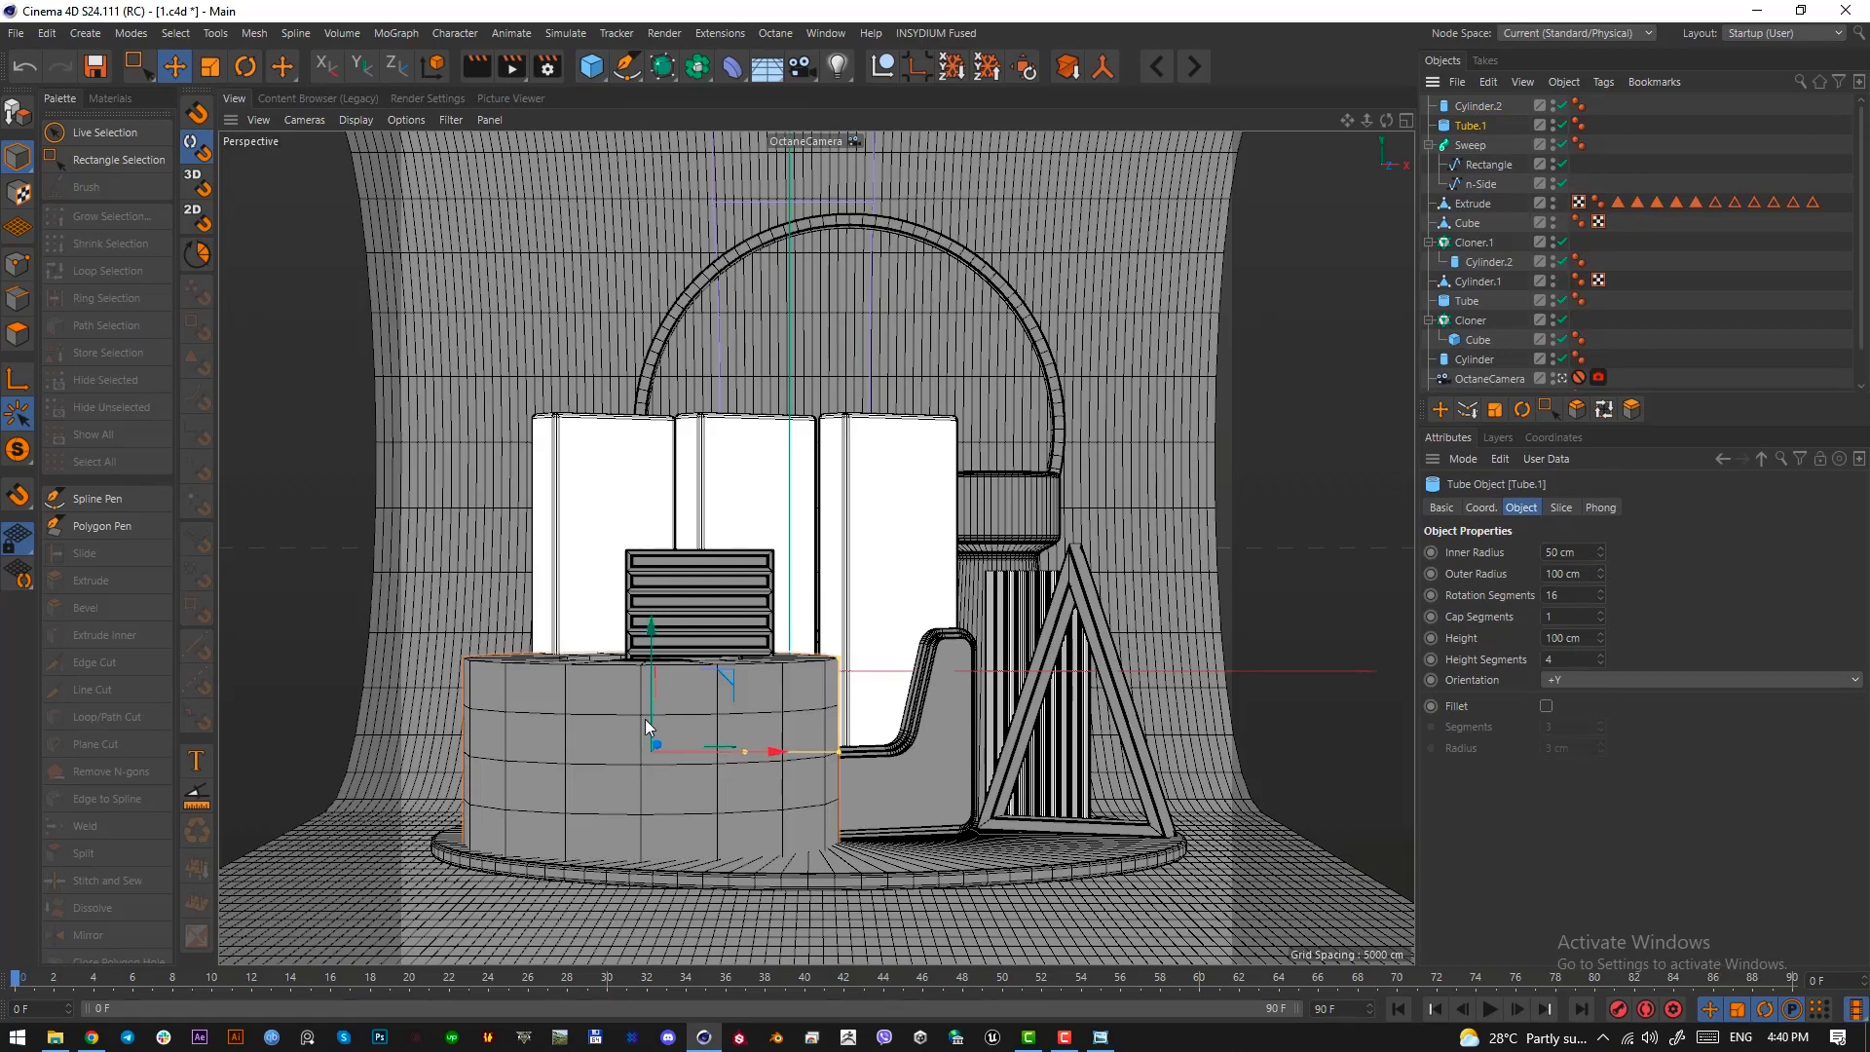
pyautogui.moveTo(649, 679); pyautogui.dragTo(639, 499)
pyautogui.press('r')
pyautogui.moveTo(657, 623); pyautogui.dragTo(657, 826)
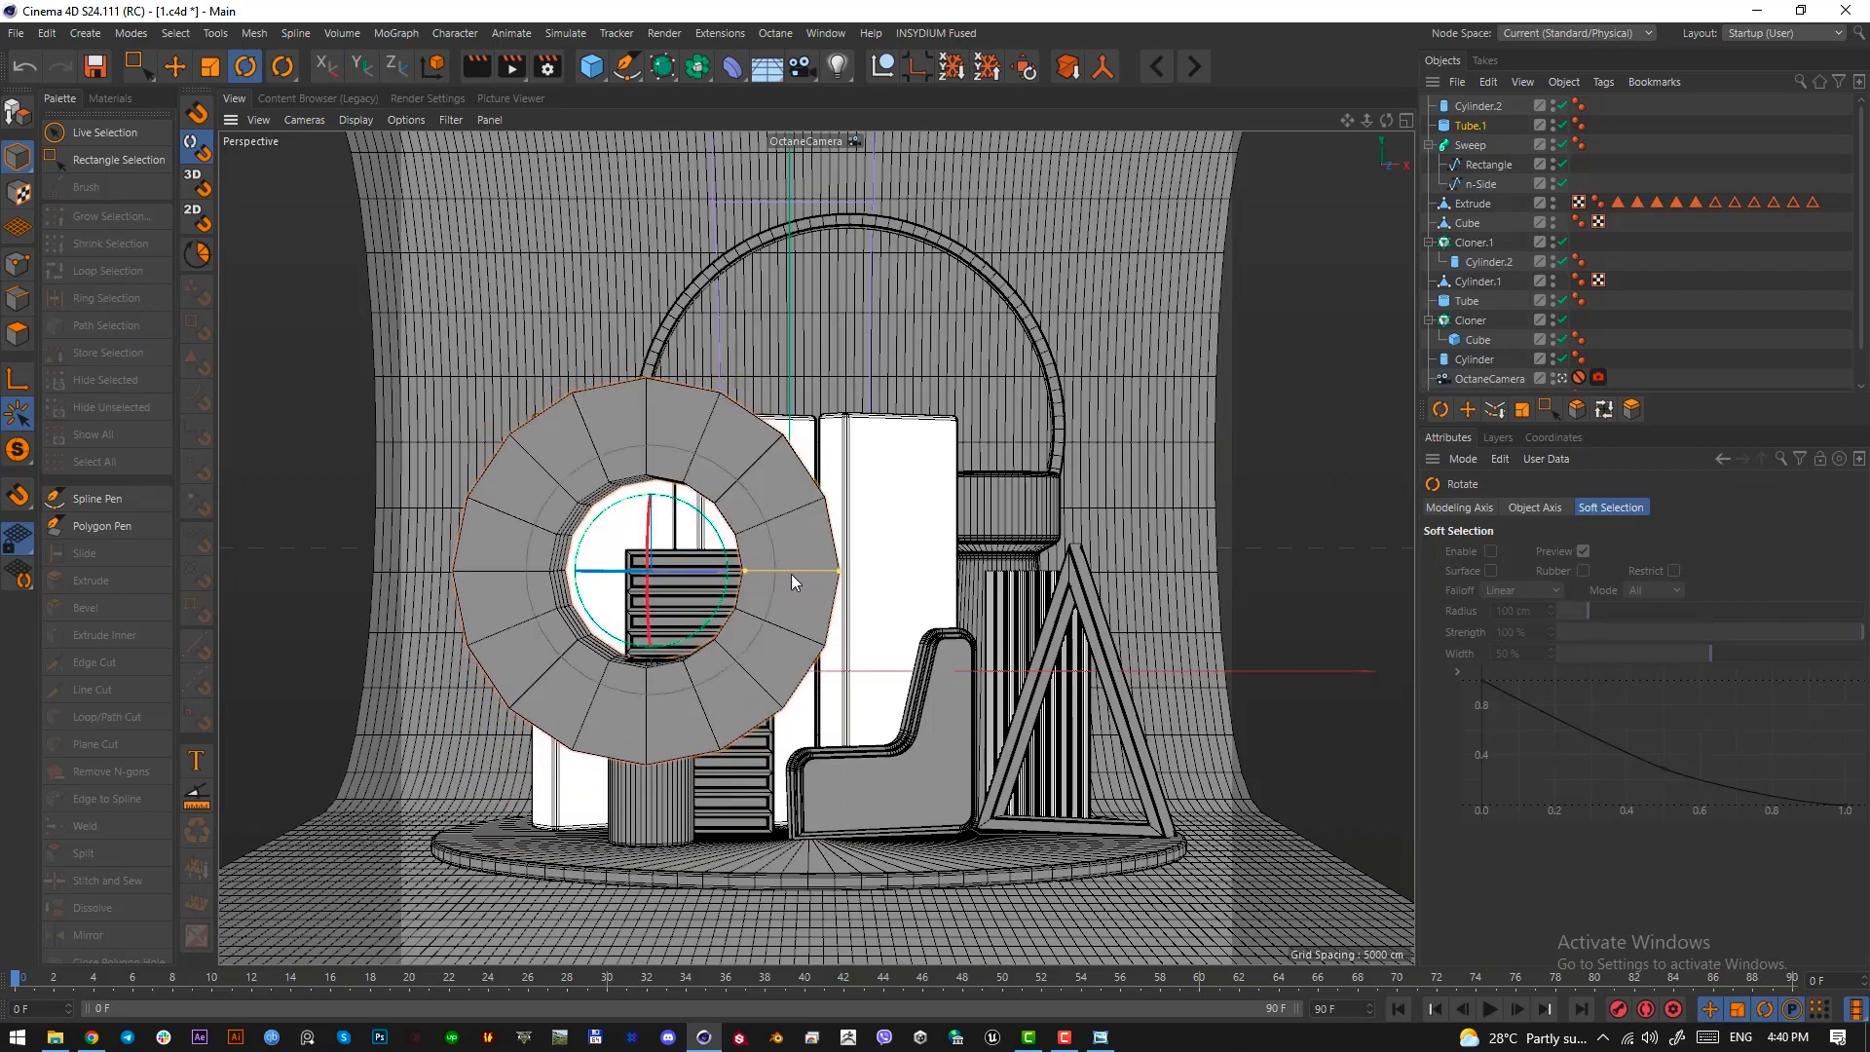
# Set the tube's height segments to 1 and scale the tube down to an outer radius of about 43 cm
pyautogui.click(1449, 127)
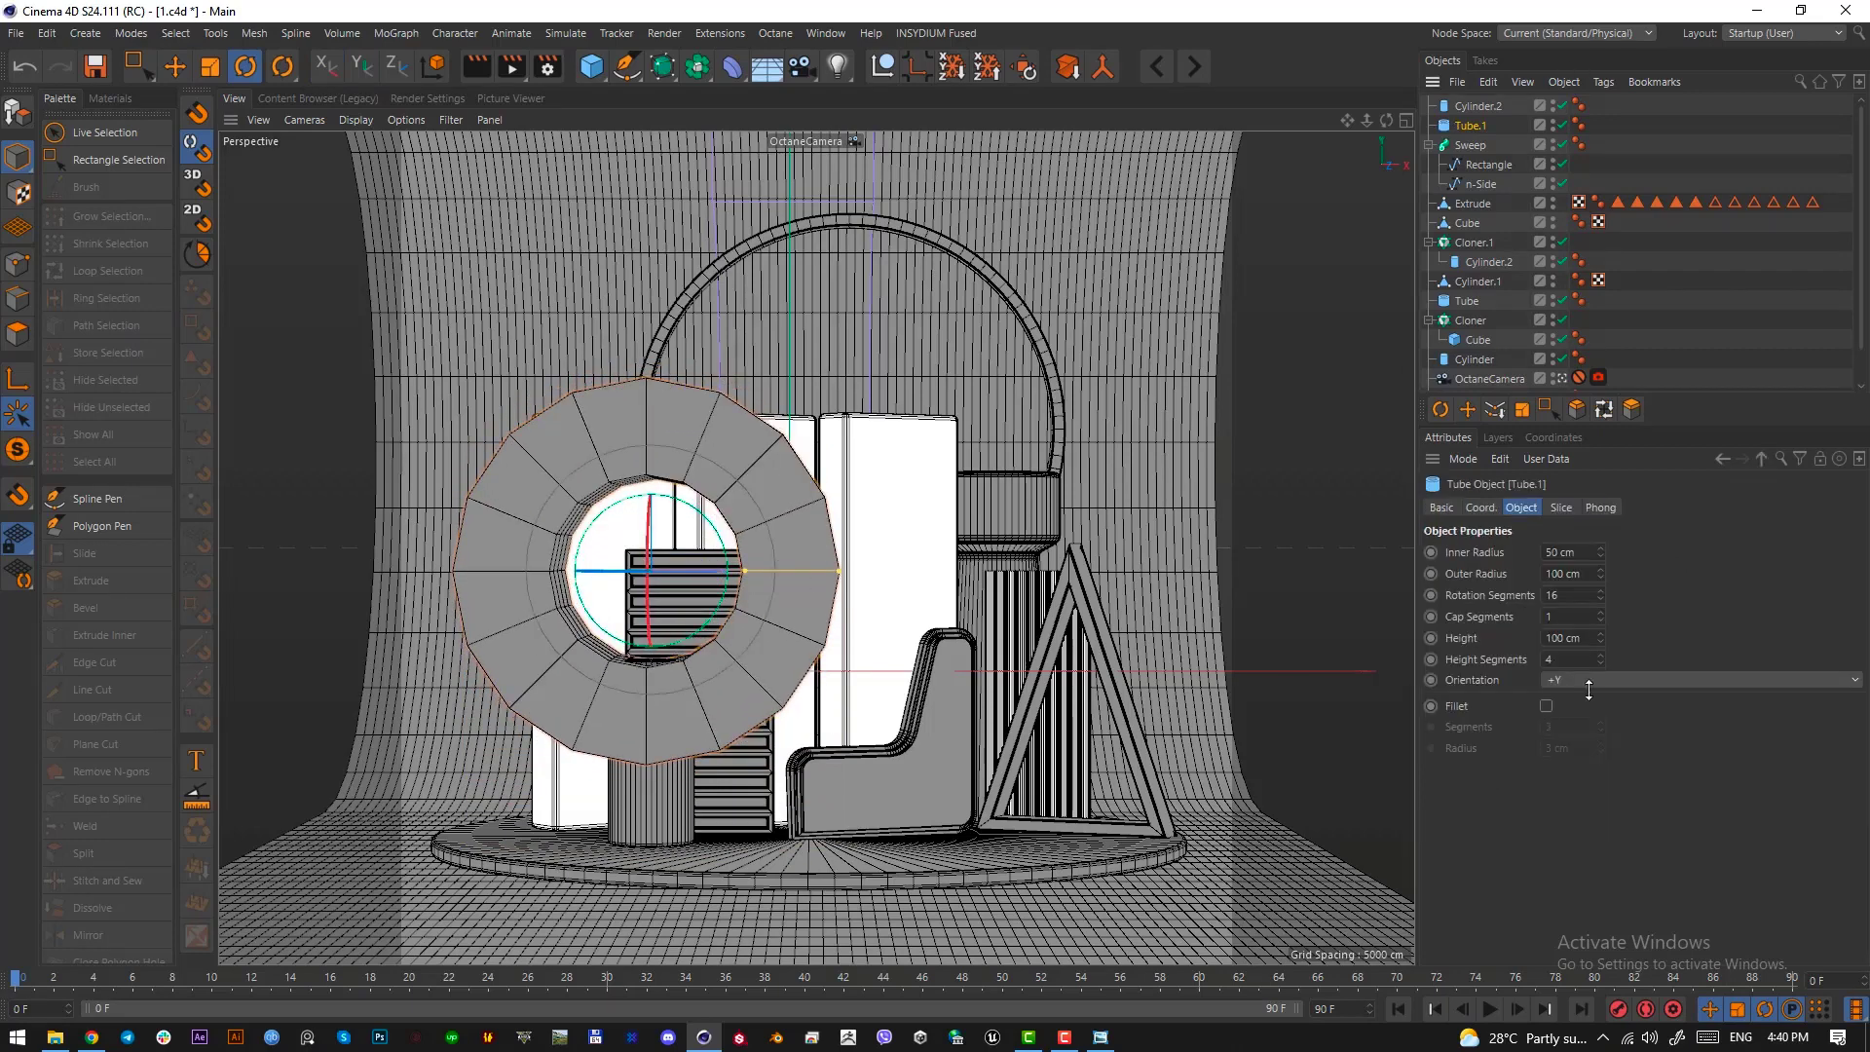
pyautogui.doubleClick(1566, 643)
pyautogui.press('Tab')
pyautogui.write('1')
pyautogui.press('Return')
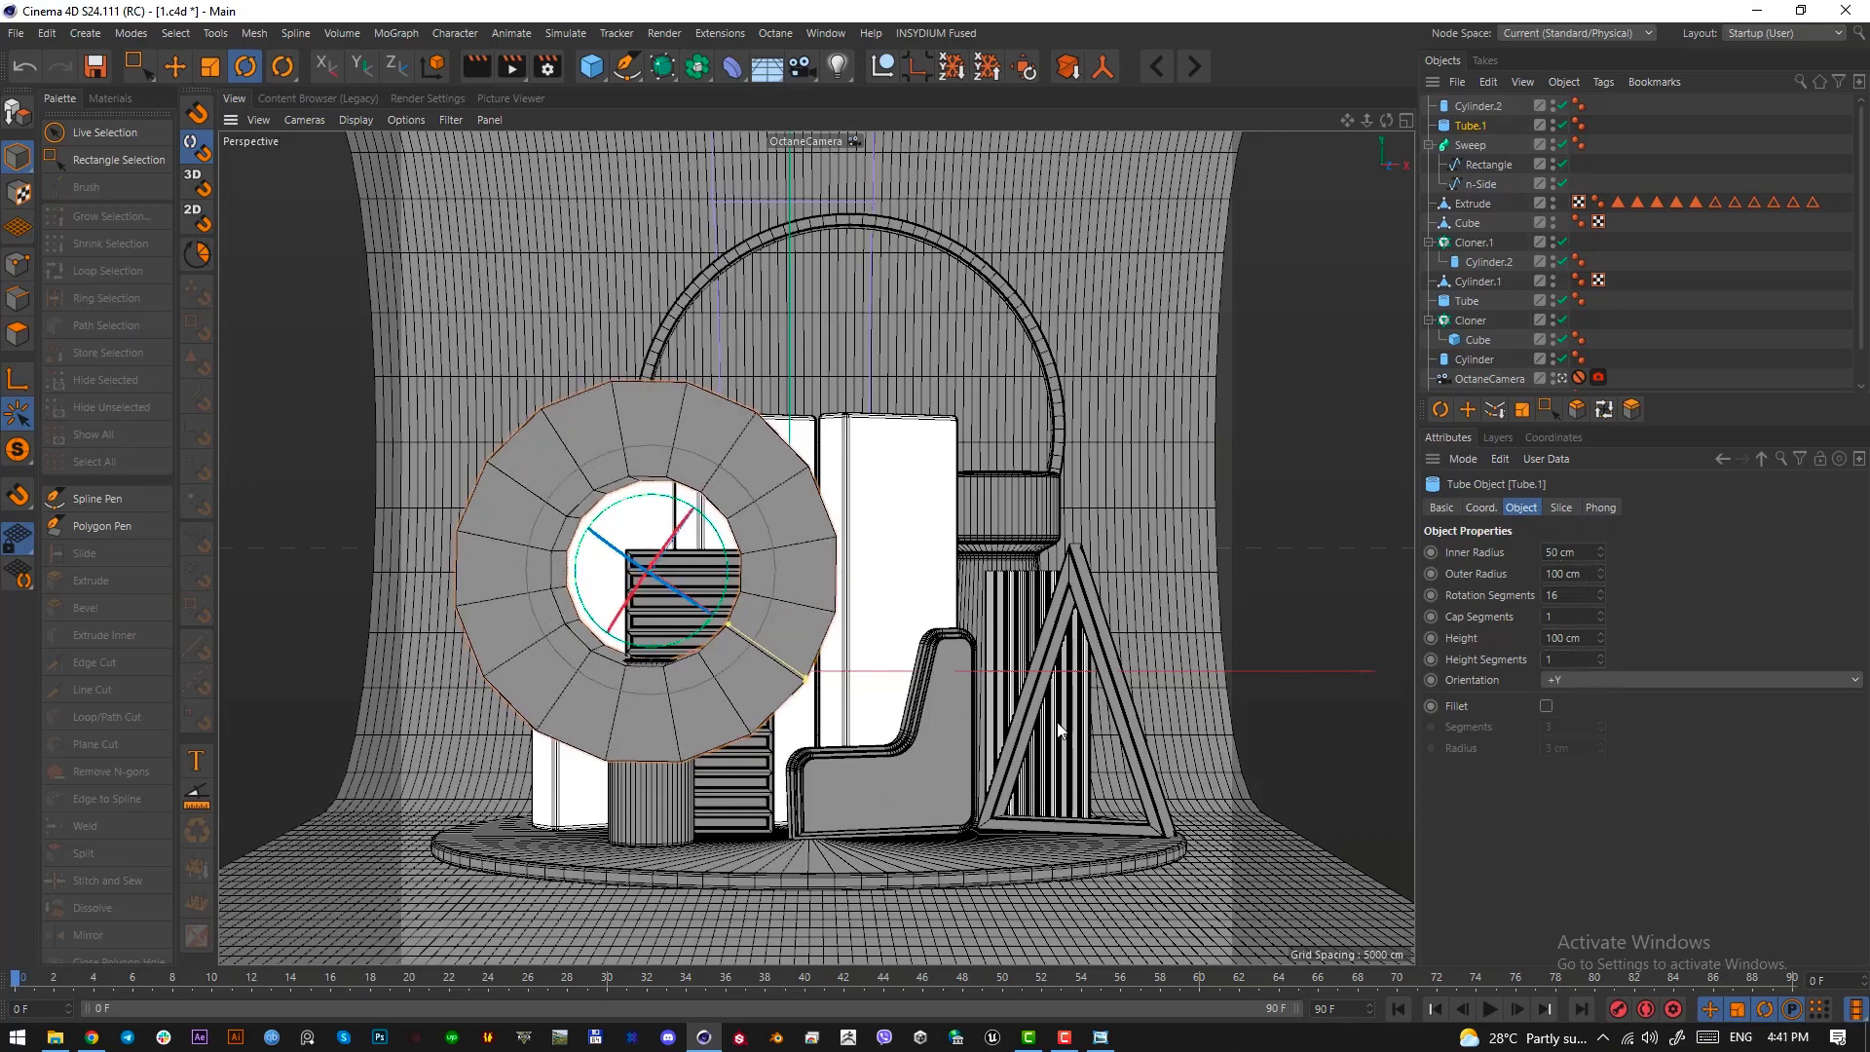
pyautogui.press('t')
pyautogui.moveTo(1093, 647); pyautogui.dragTo(728, 793)
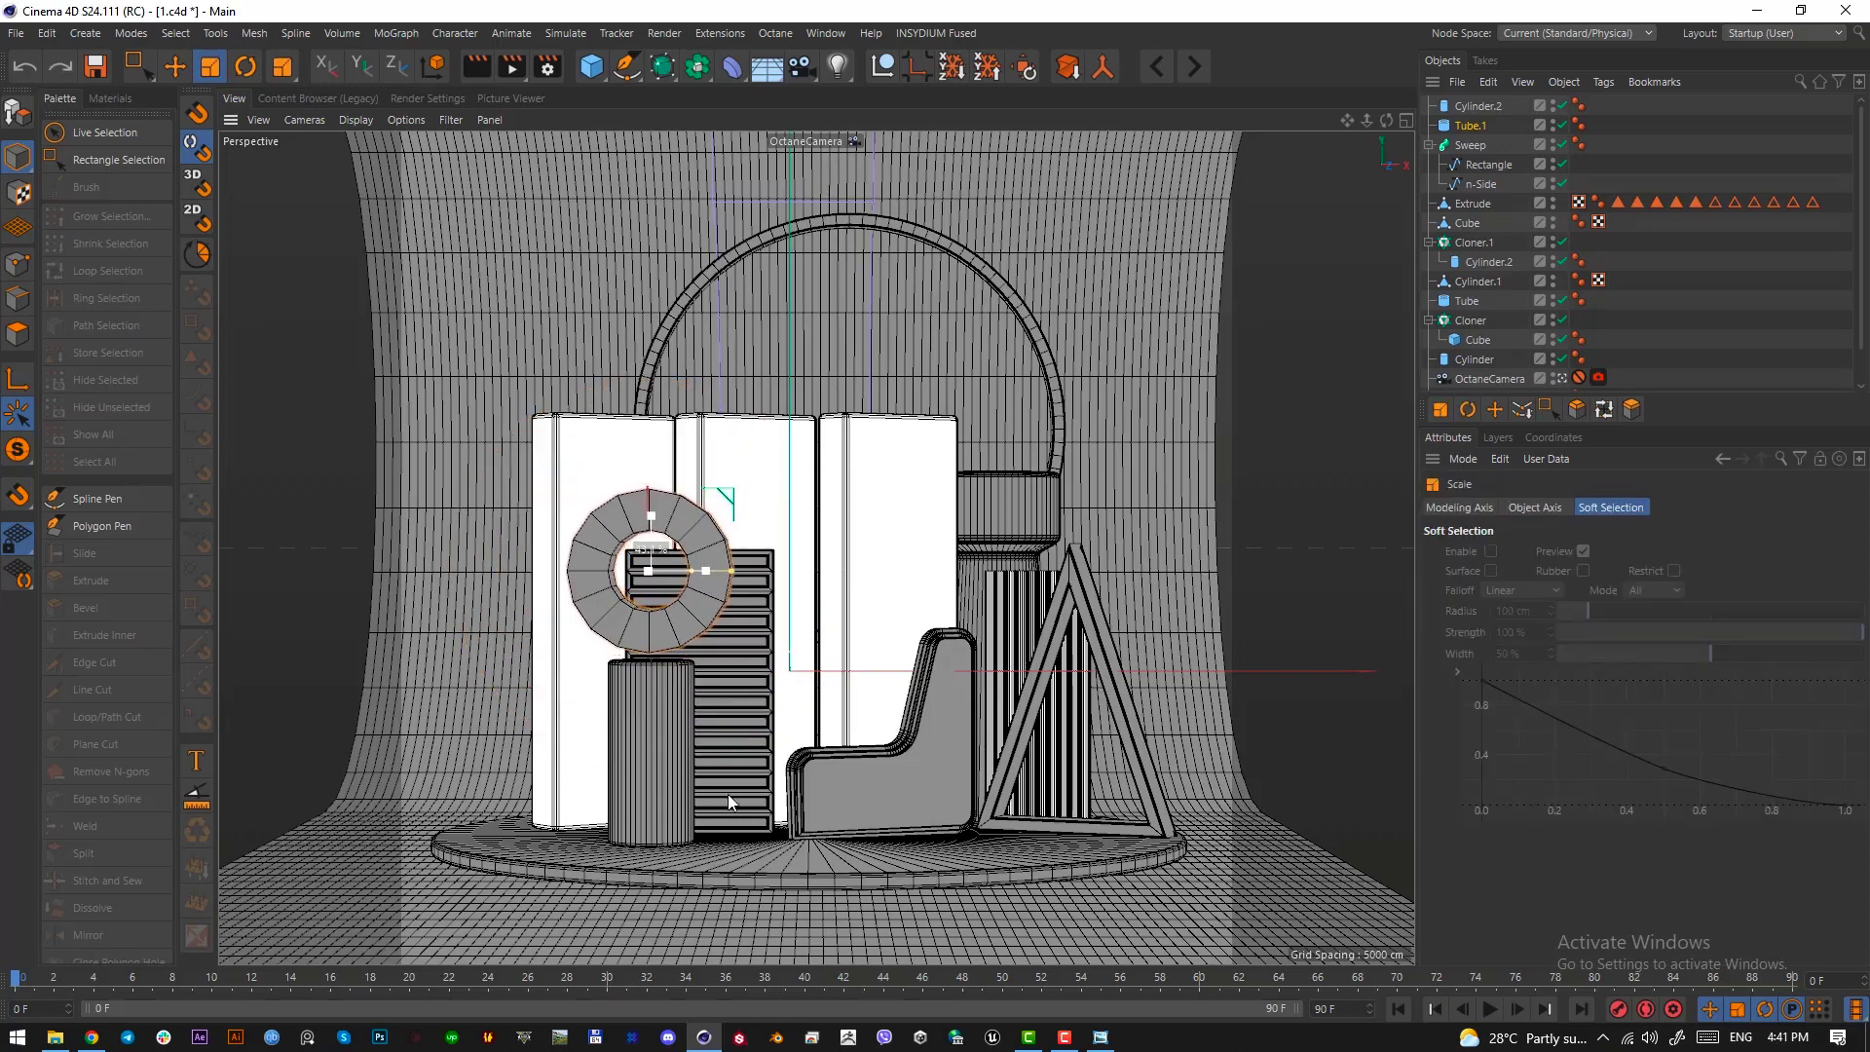
# Enable slicing on the tube from 180° to 0° to make a half ring
pyautogui.click(1471, 125)
pyautogui.click(1561, 507)
pyautogui.click(1515, 551)
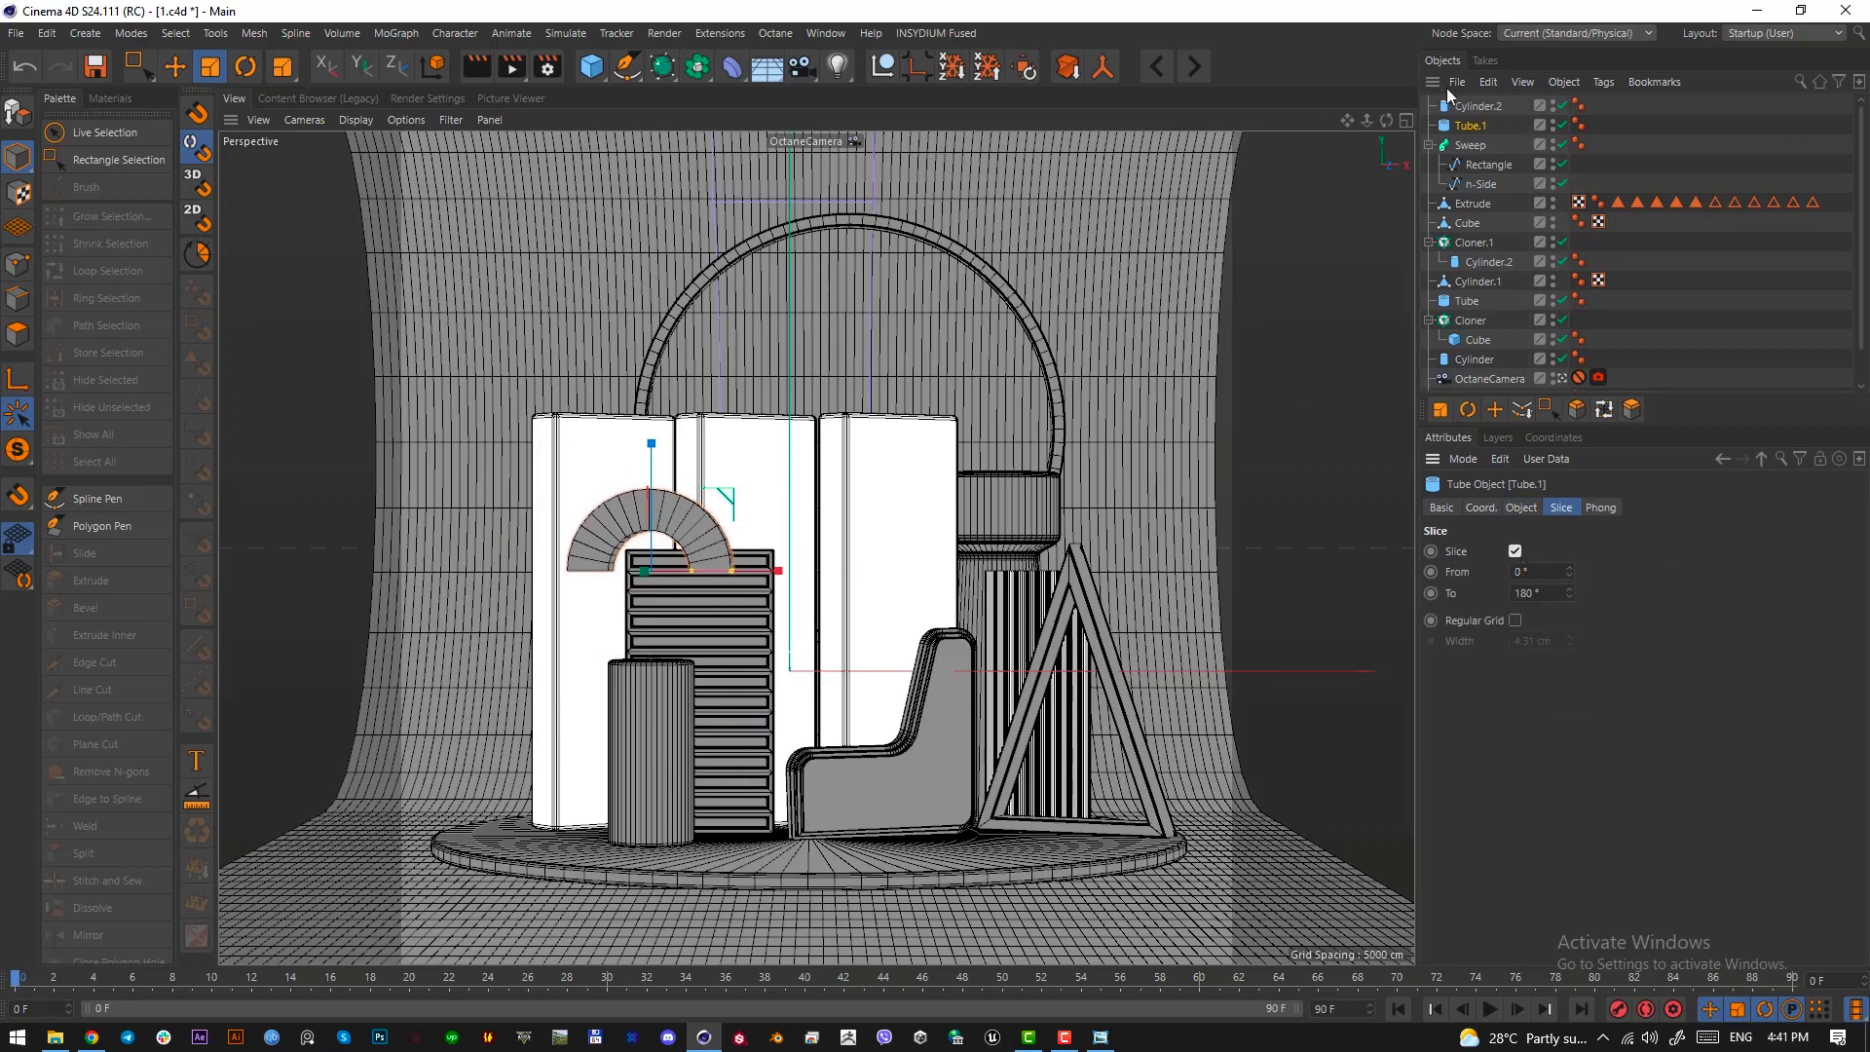
pyautogui.click(1537, 591)
pyautogui.click(1540, 573)
pyautogui.write('180')
pyautogui.click(1539, 593)
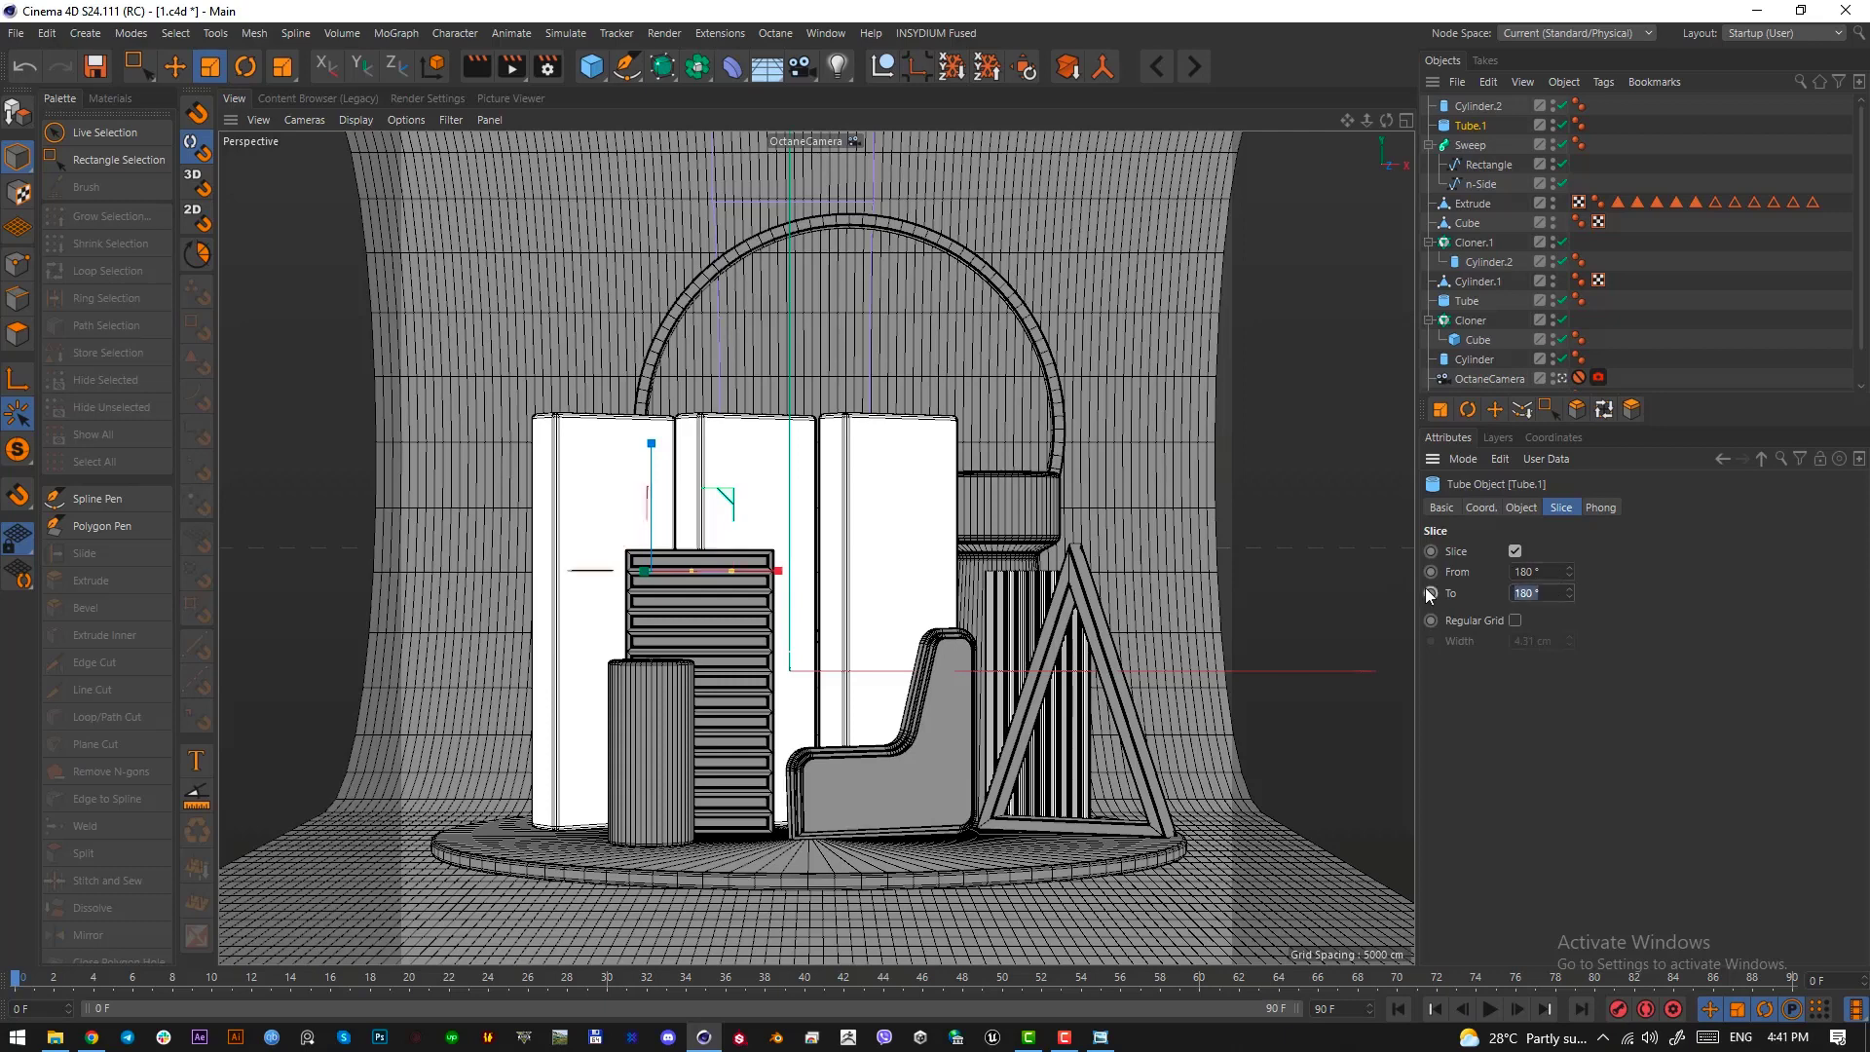
pyautogui.write('0')
pyautogui.press('Return')
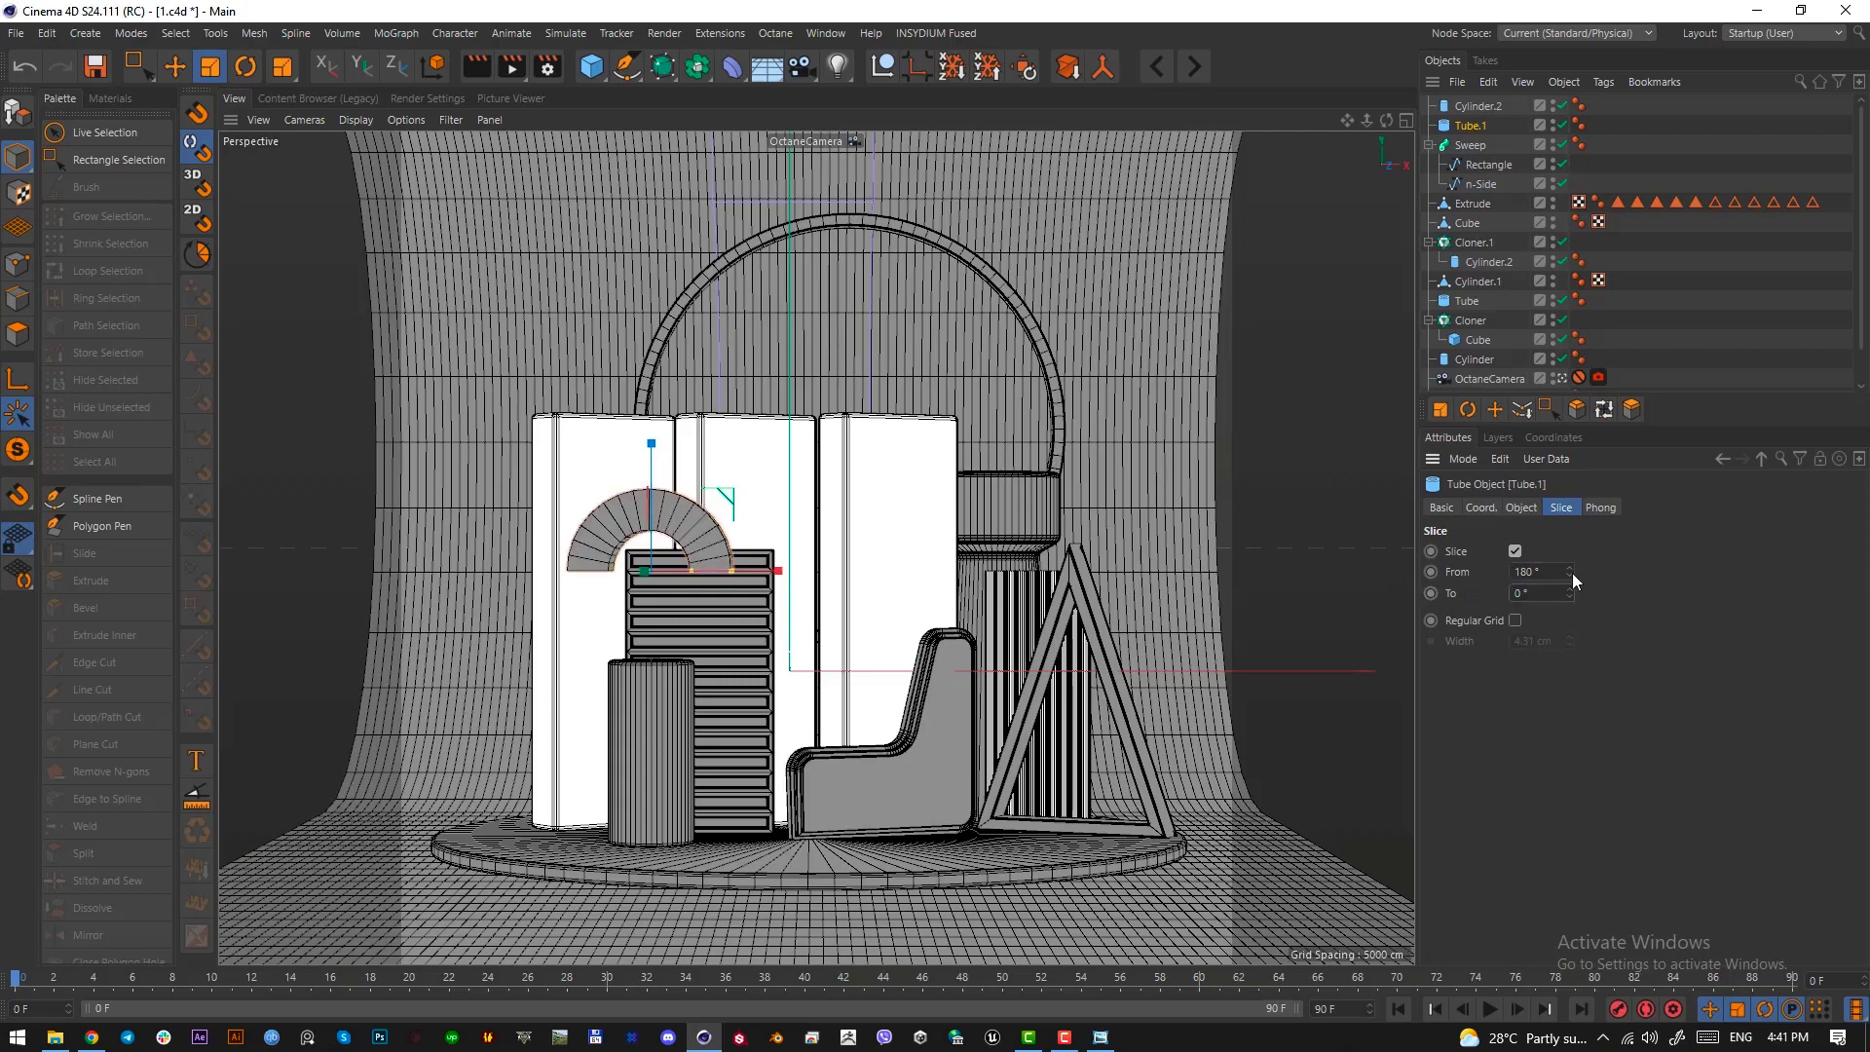
pyautogui.moveTo(1569, 572); pyautogui.dragTo(1681, 572)
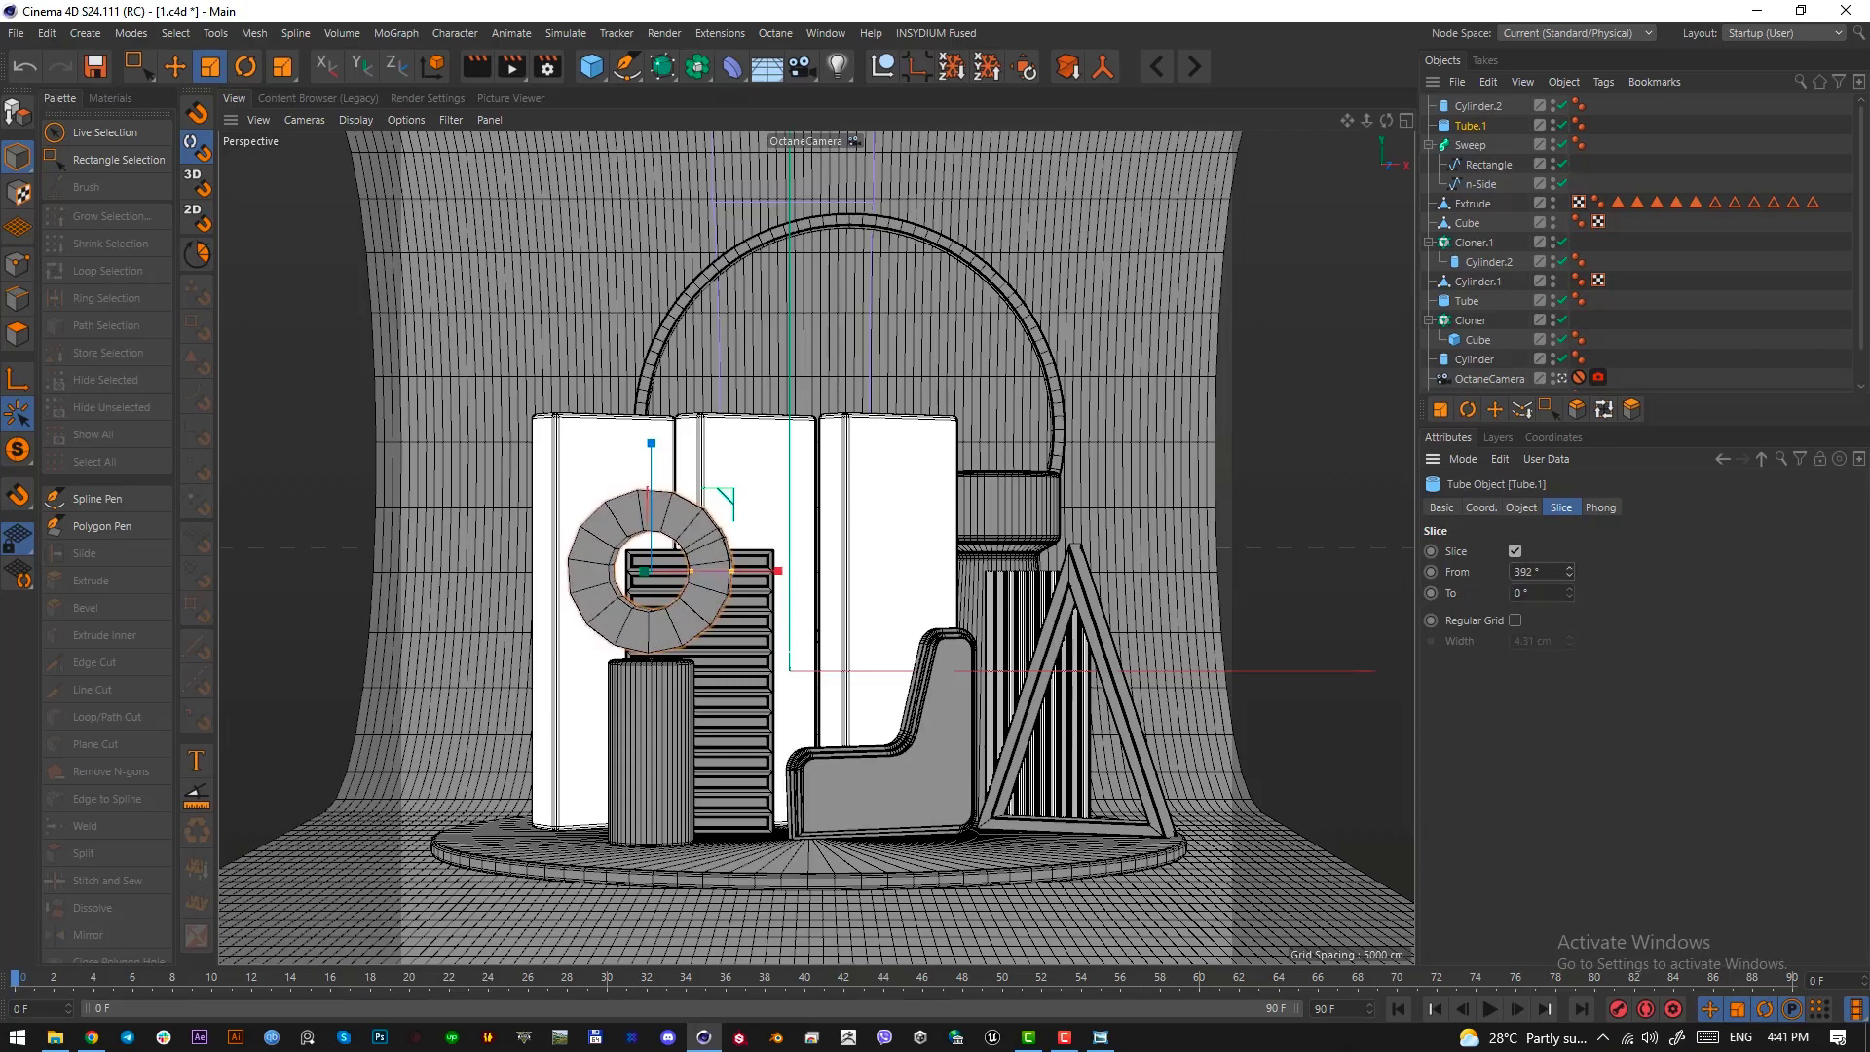
pyautogui.hotkey('ctrl', 'z')
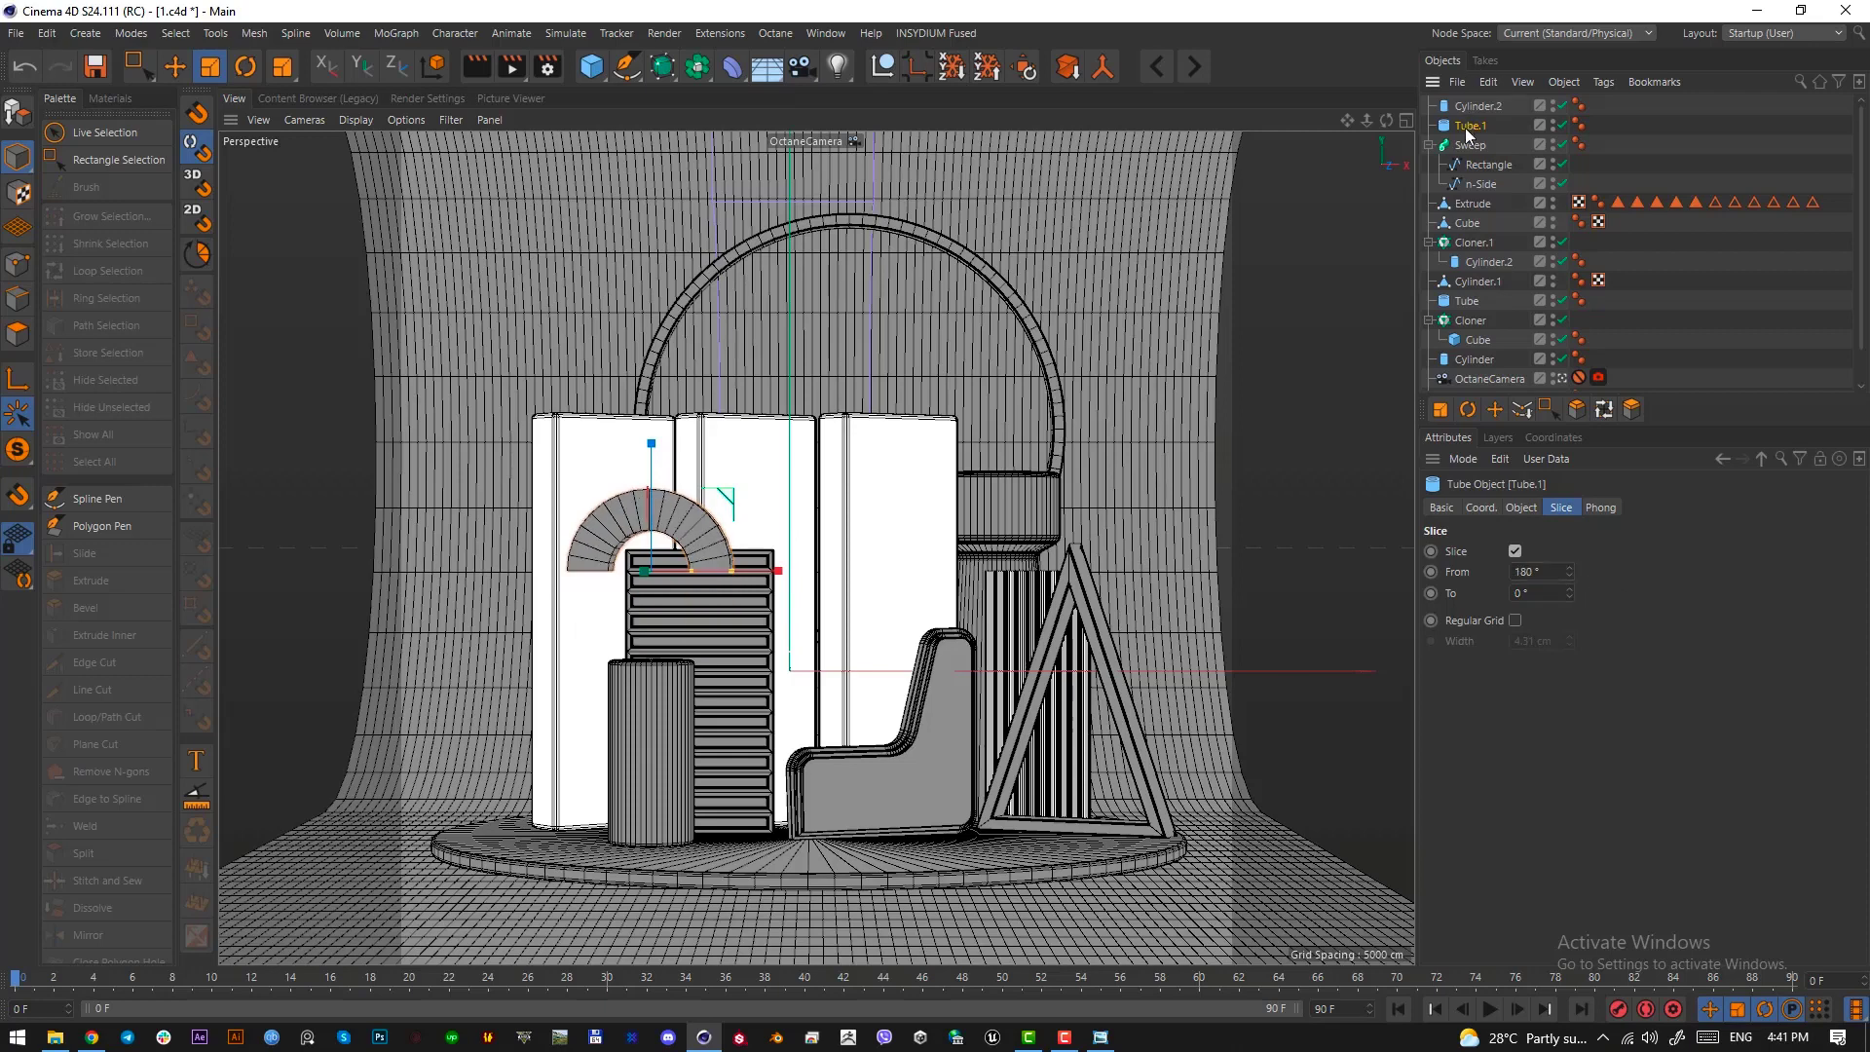
# Rotate the half ring so its arc opens upward and place it on top of the cylinder
pyautogui.press('r')
pyautogui.moveTo(629, 499); pyautogui.dragTo(549, 607)
pyautogui.press('e')
pyautogui.moveTo(656, 669); pyautogui.dragTo(653, 676)
# In the Top view, reduce the half ring's depth to about 6.3 cm
pyautogui.press('F2')
pyautogui.scroll(5, 535, 651)
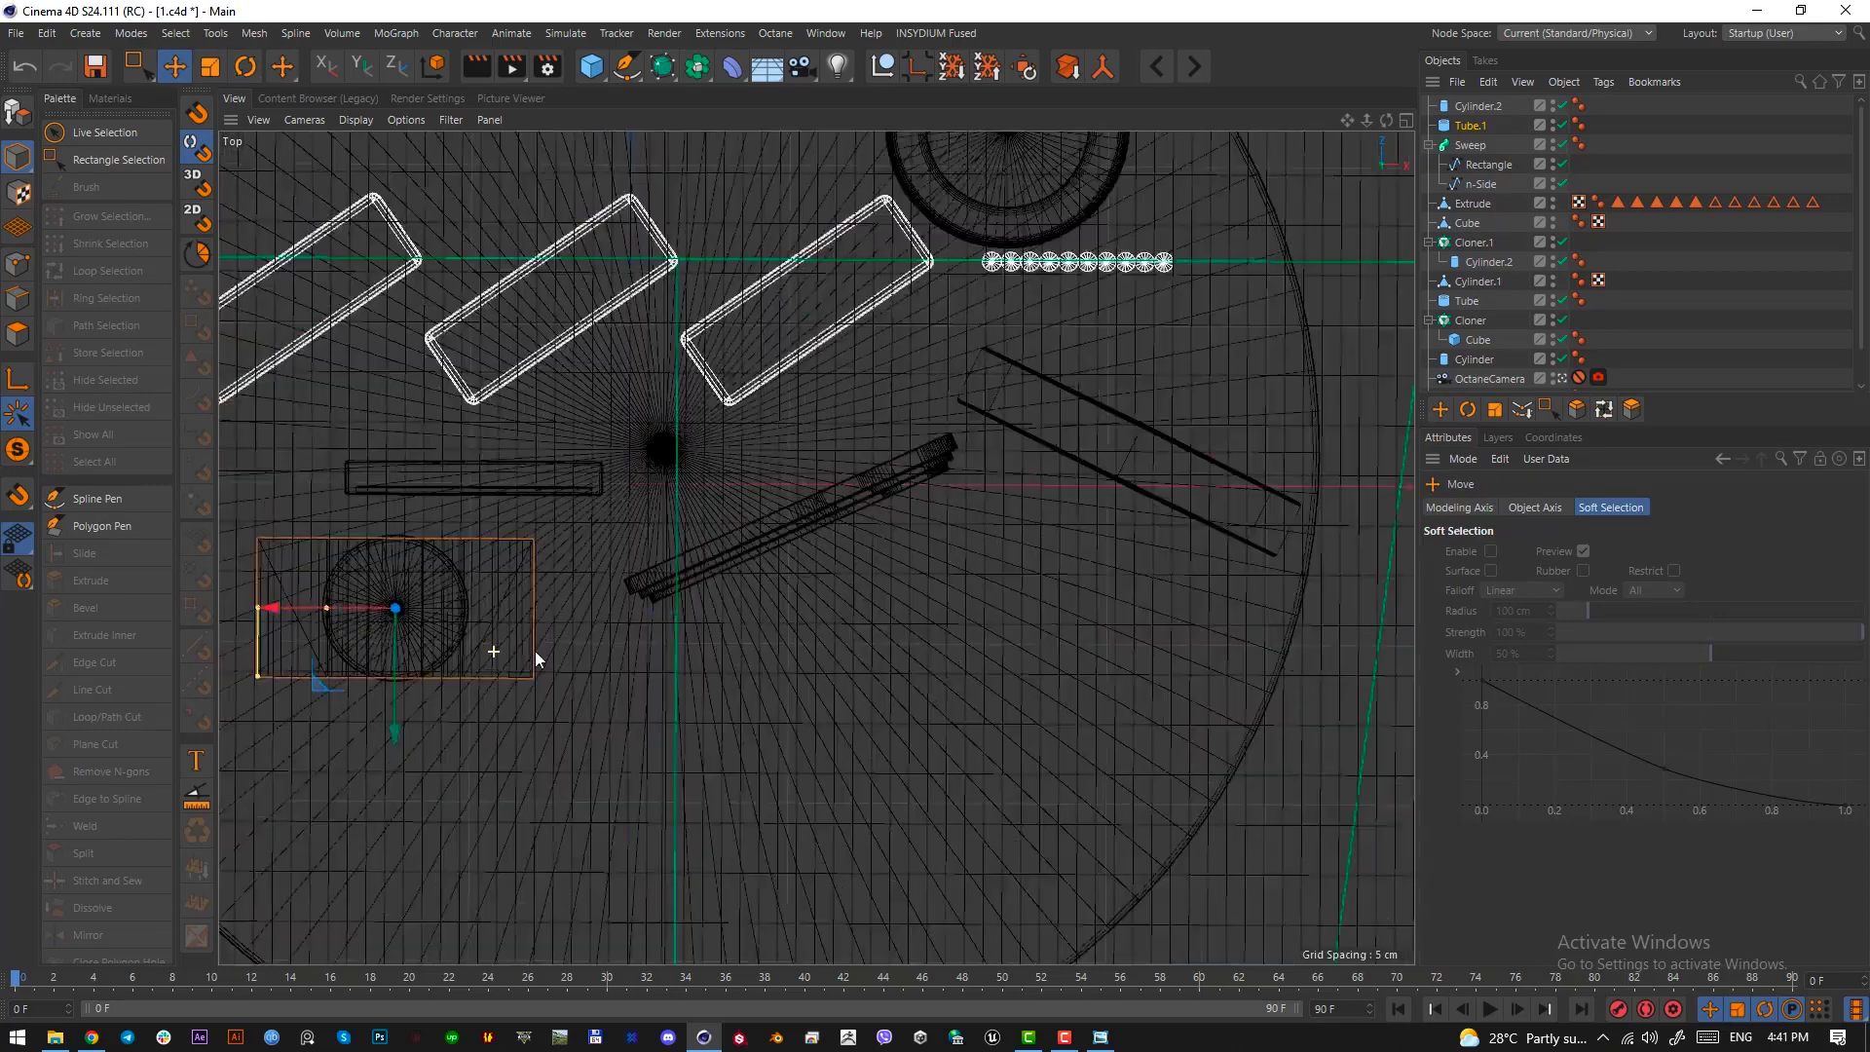
pyautogui.keyDown('alt'); pyautogui.moveTo(419, 645); pyautogui.dragTo(634, 647, button='middle'); pyautogui.keyUp('alt')
pyautogui.scroll(4, 635, 647)
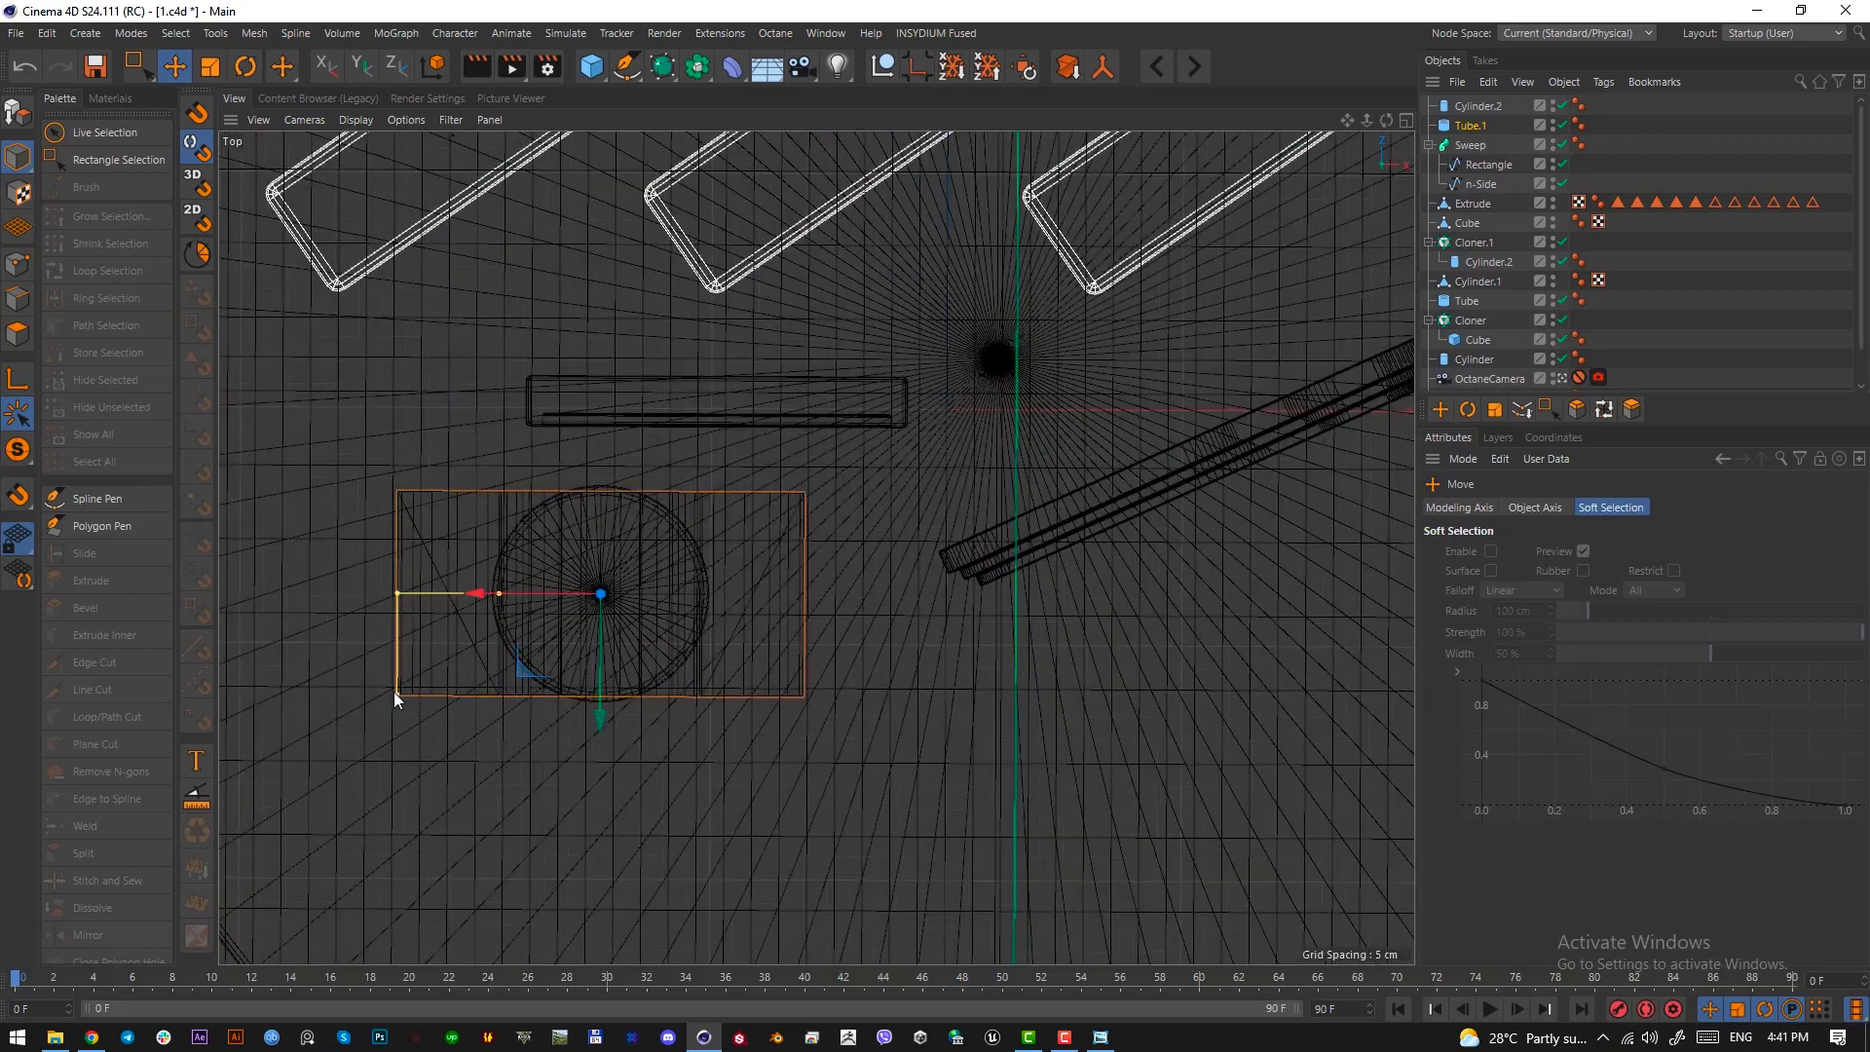
pyautogui.moveTo(396, 693); pyautogui.dragTo(397, 606)
pyautogui.press('F1')
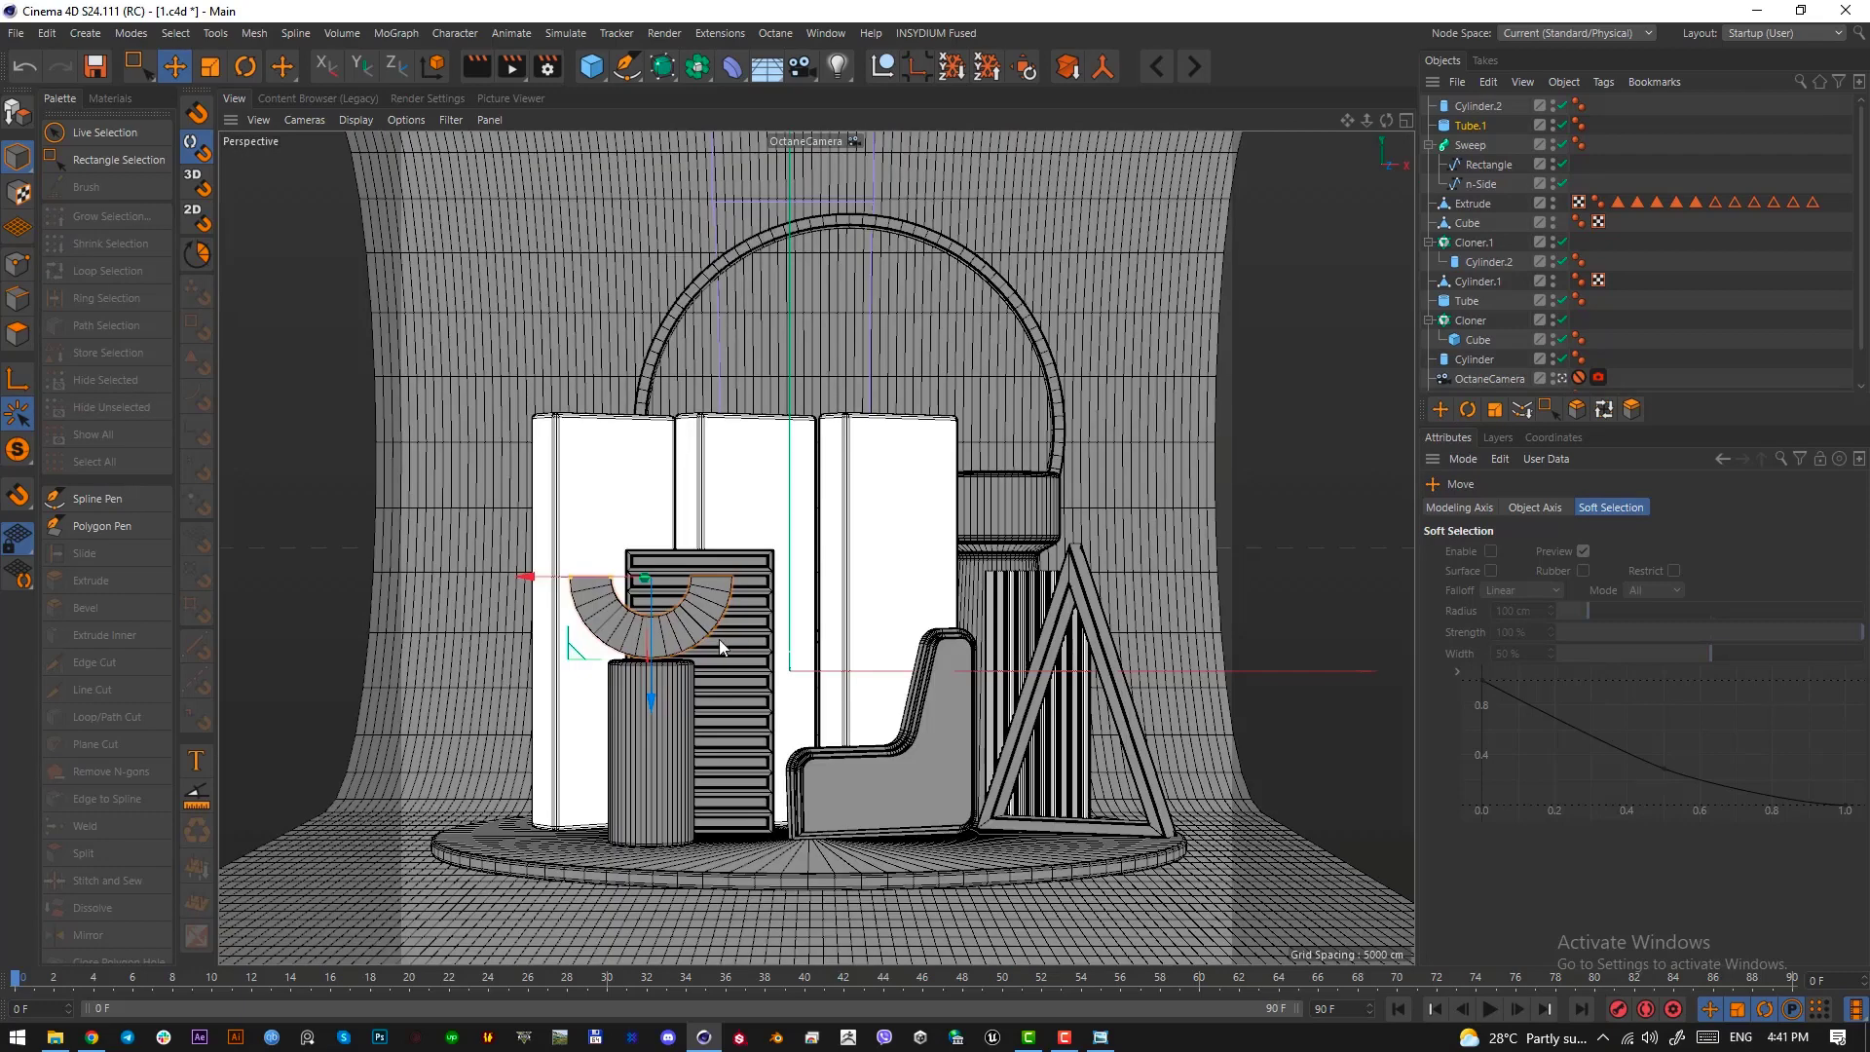
# Set the half ring's inner radius to 29.55 cm and scale the whole ring up to an outer radius of about 49.5 cm
pyautogui.click(1470, 125)
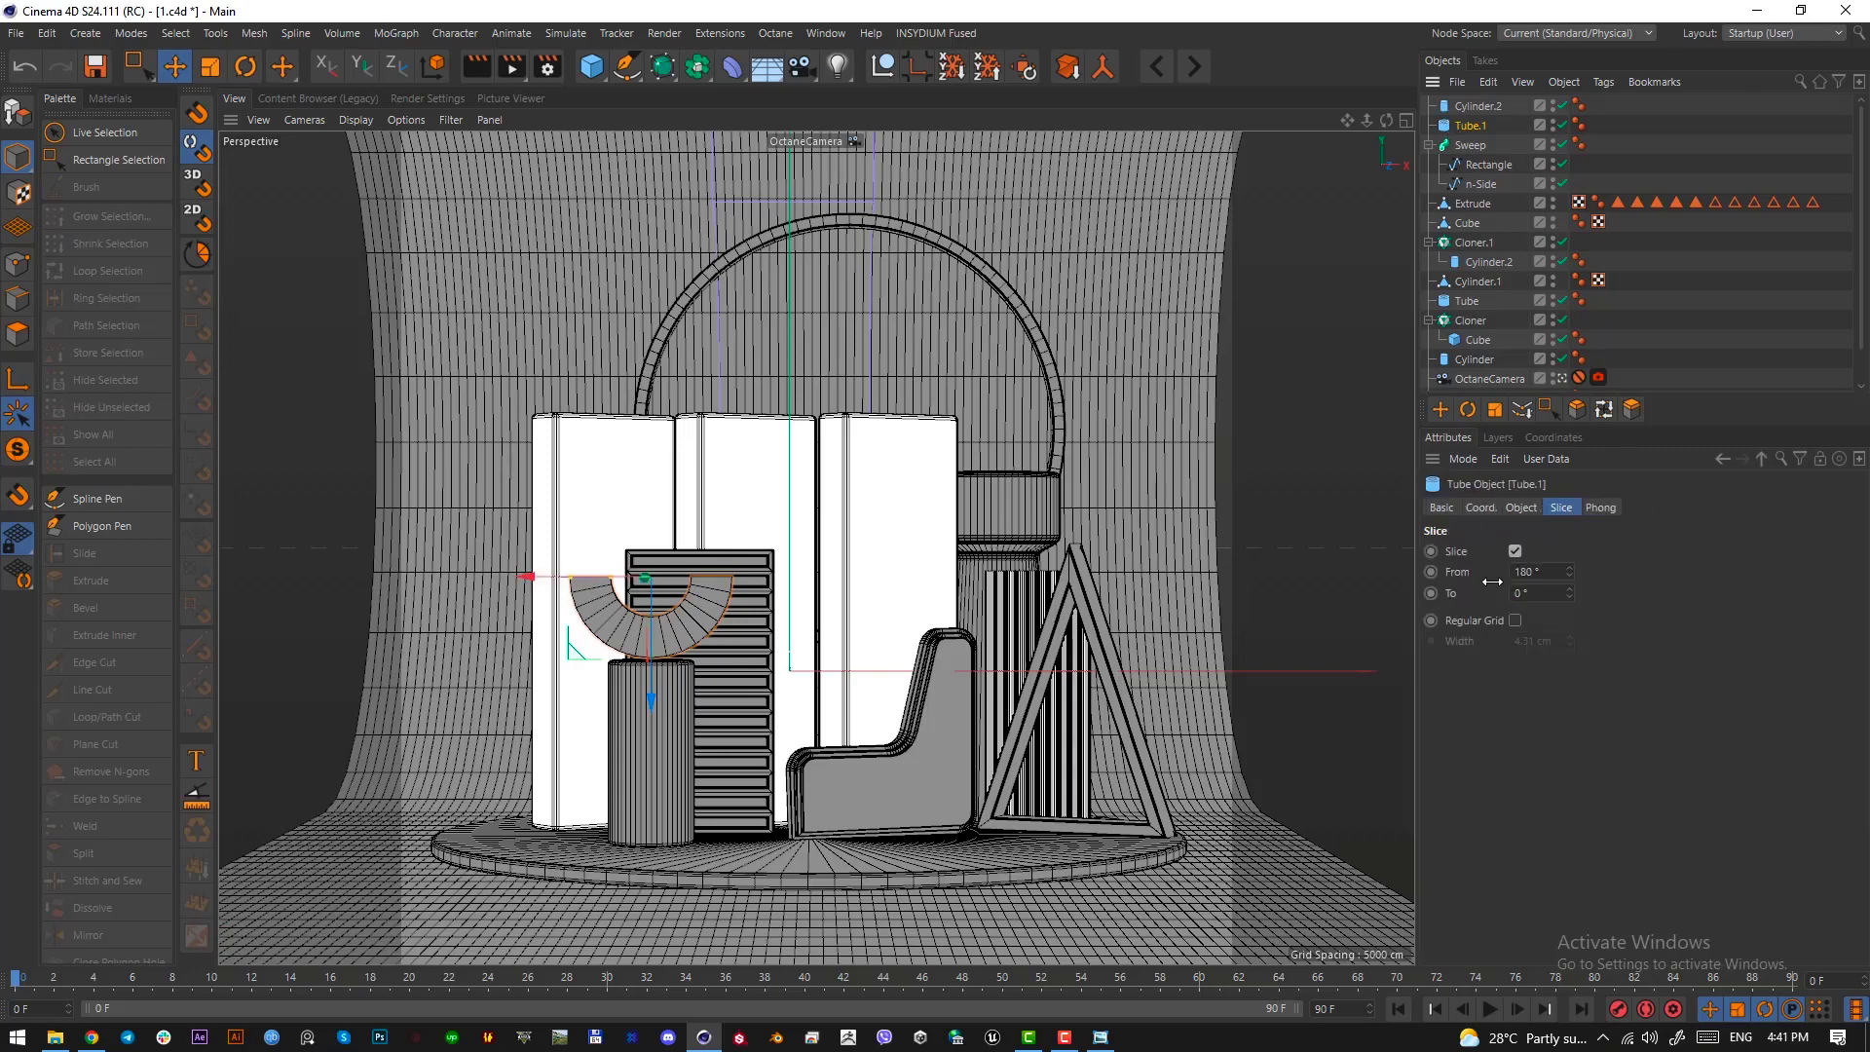
pyautogui.click(1523, 507)
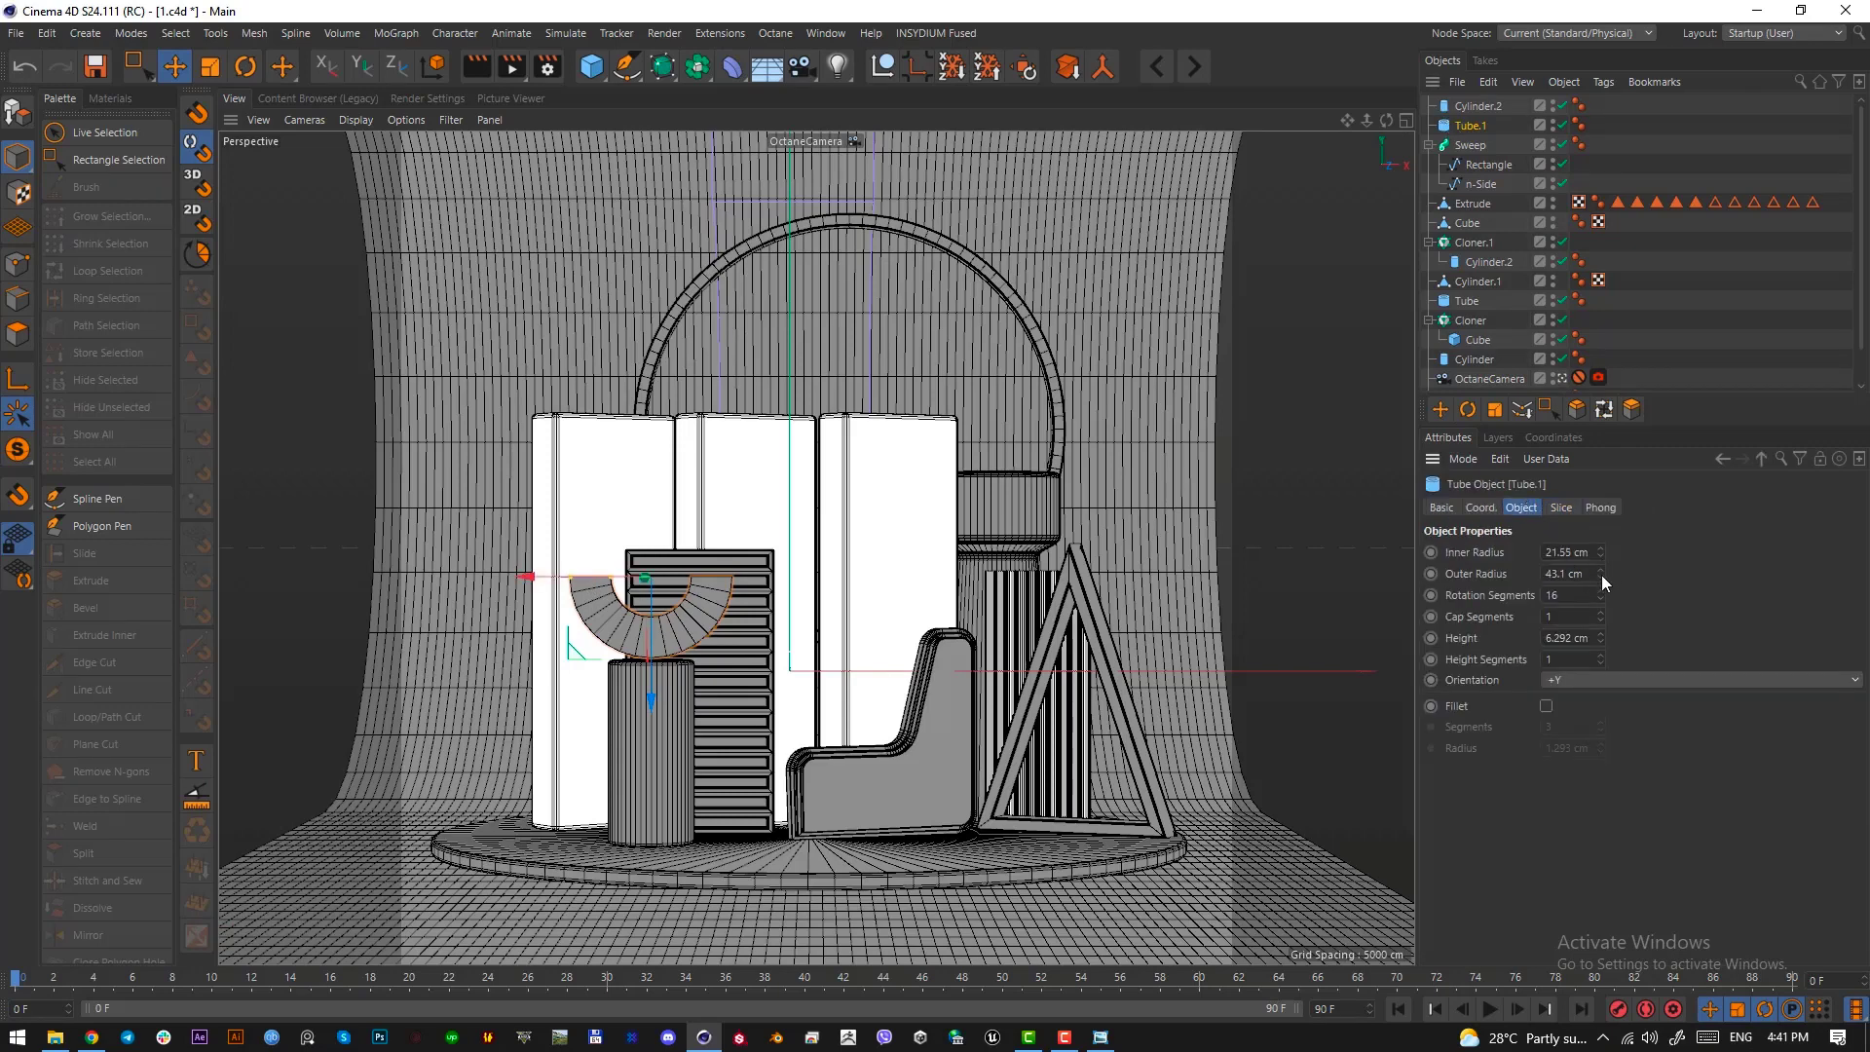
pyautogui.moveTo(1602, 575); pyautogui.dragTo(1599, 535)
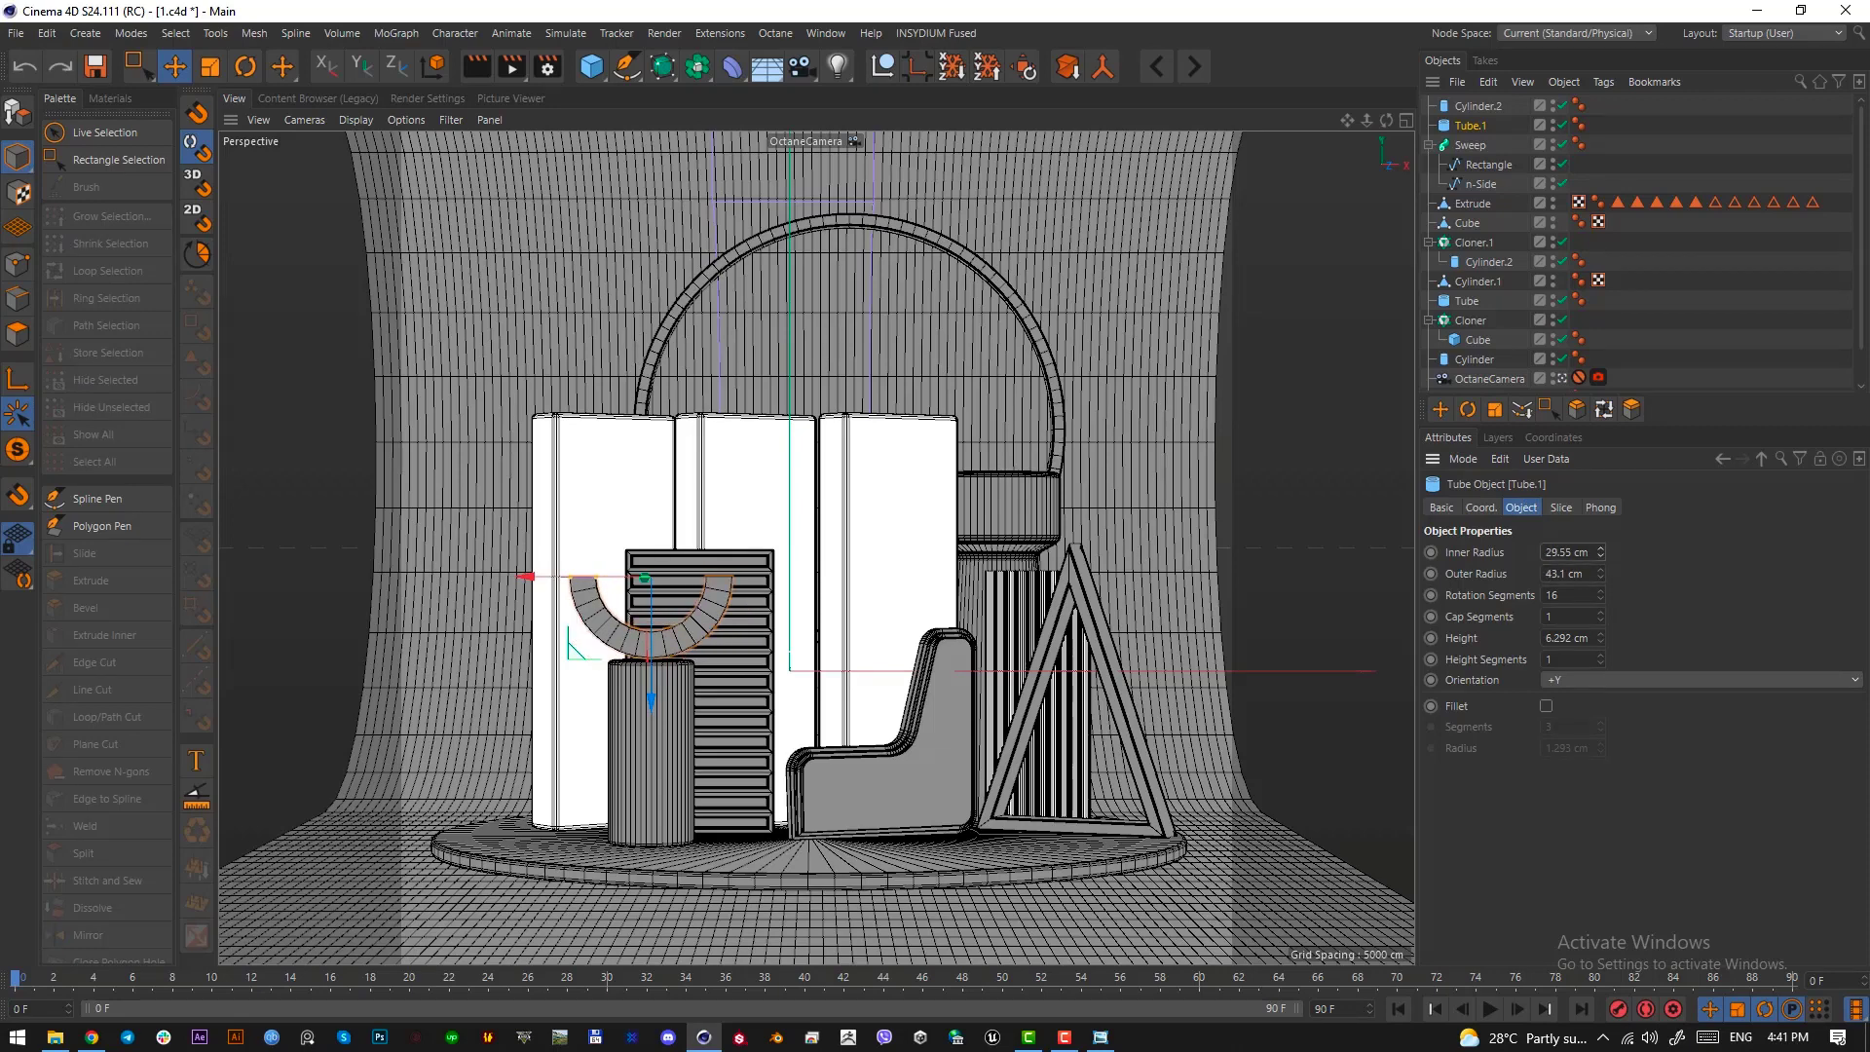
pyautogui.press('t')
pyautogui.moveTo(783, 740); pyautogui.dragTo(891, 745)
# Raise the half ring to rest on the cylinder's top and turn it slightly about the vertical axis
pyautogui.press('e')
pyautogui.moveTo(651, 700); pyautogui.dragTo(652, 689)
pyautogui.press('r')
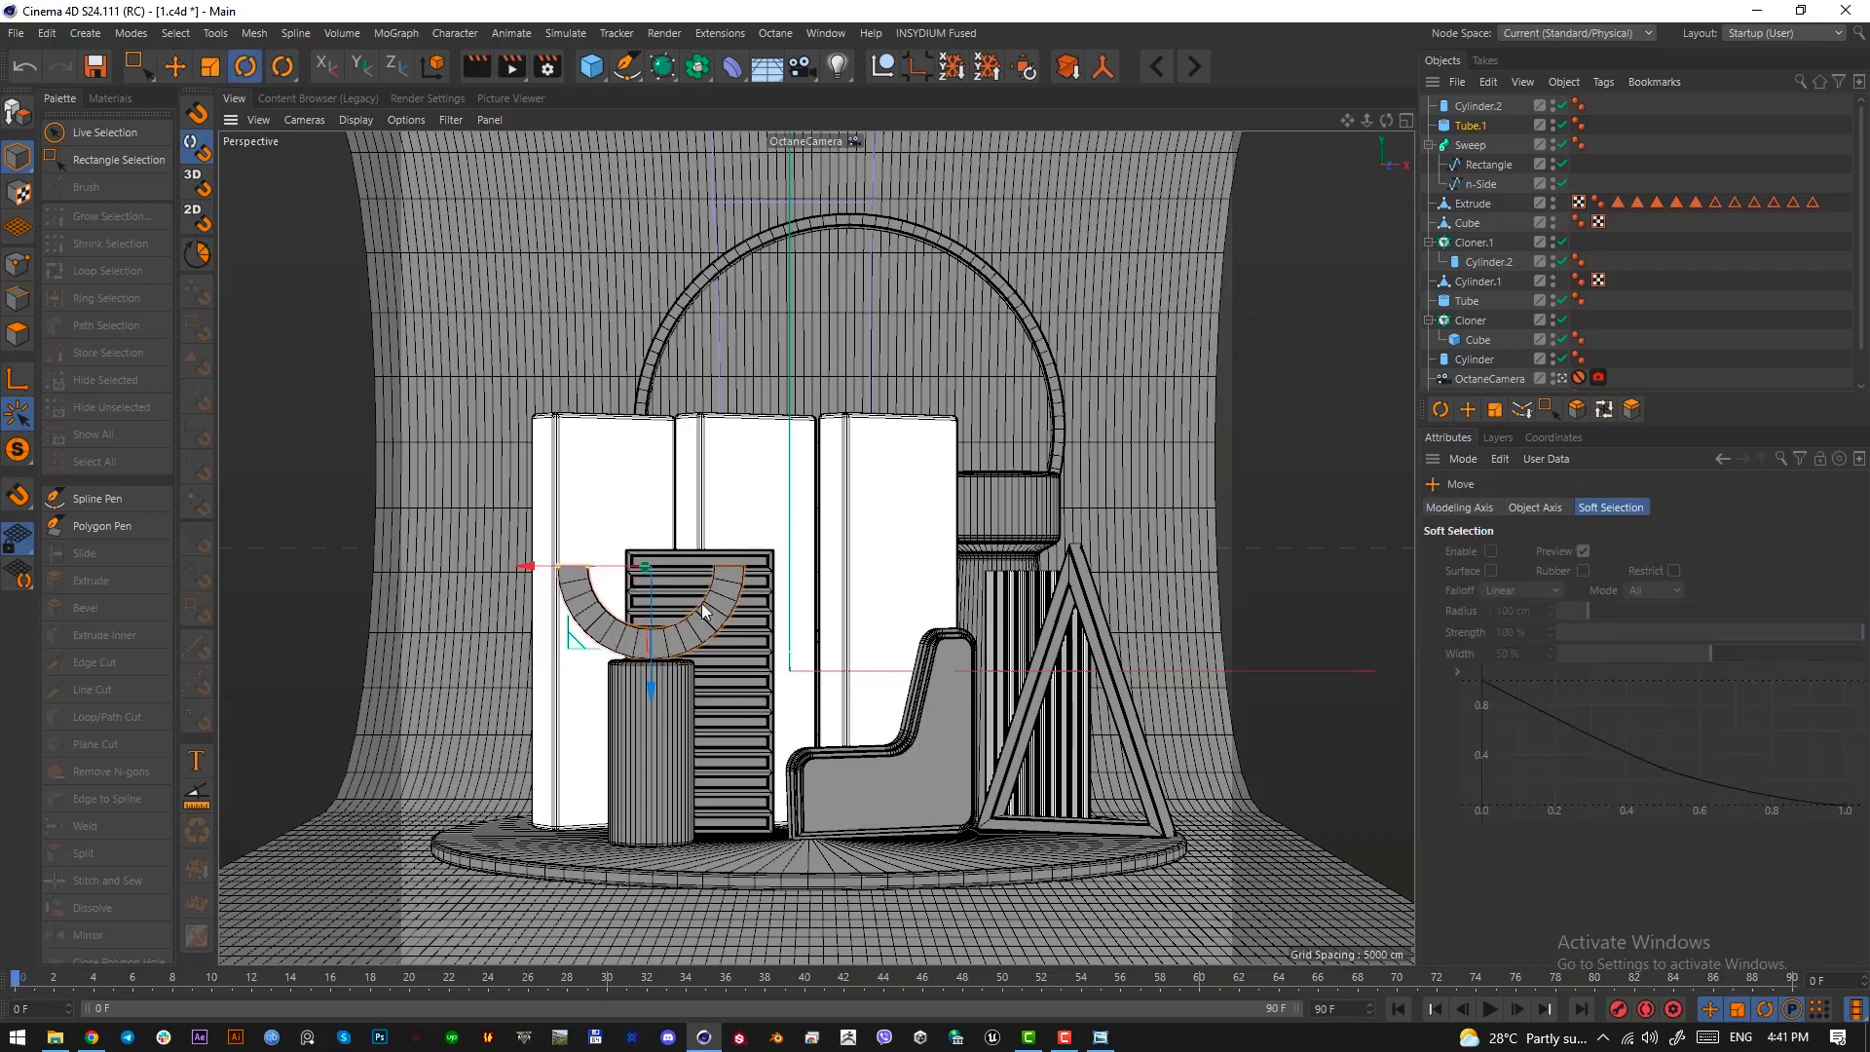
pyautogui.moveTo(696, 564); pyautogui.dragTo(748, 574)
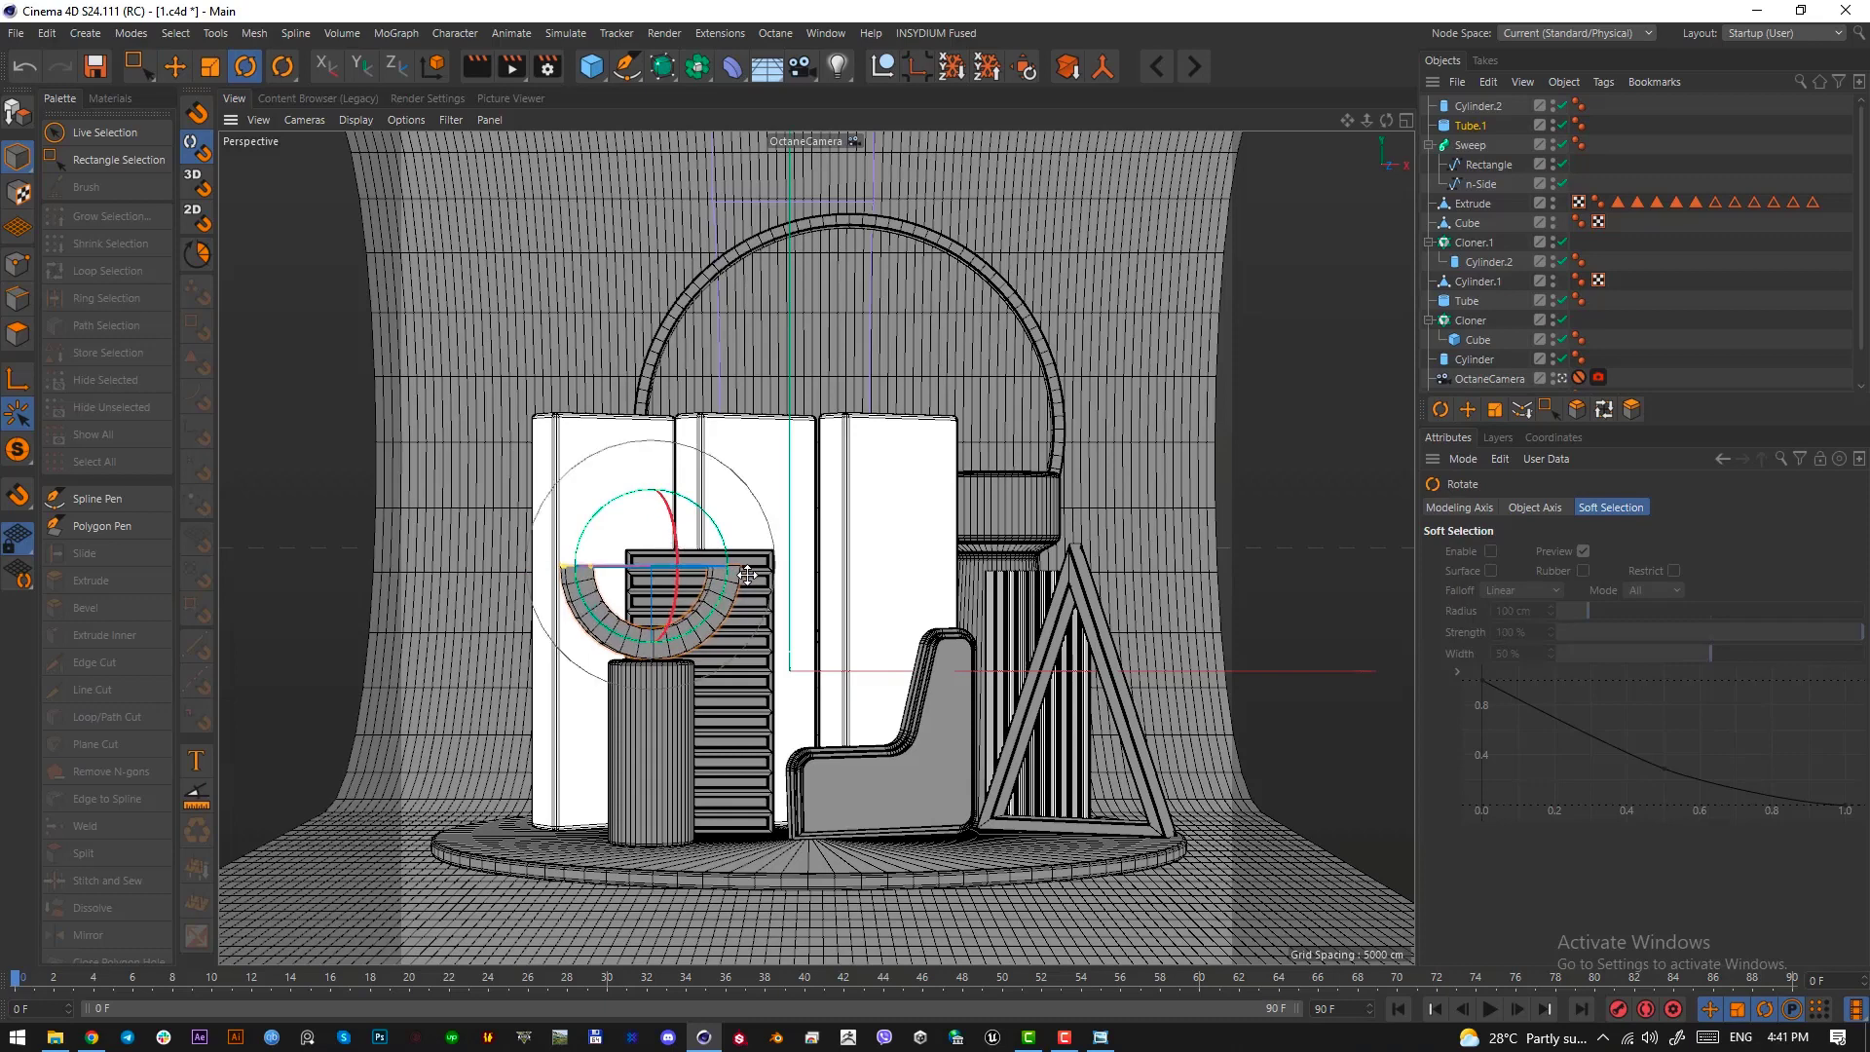
# Fillet the half ring's edges with a 0.5 cm radius and set its rotation segments to 50
pyautogui.click(1472, 128)
pyautogui.click(1545, 706)
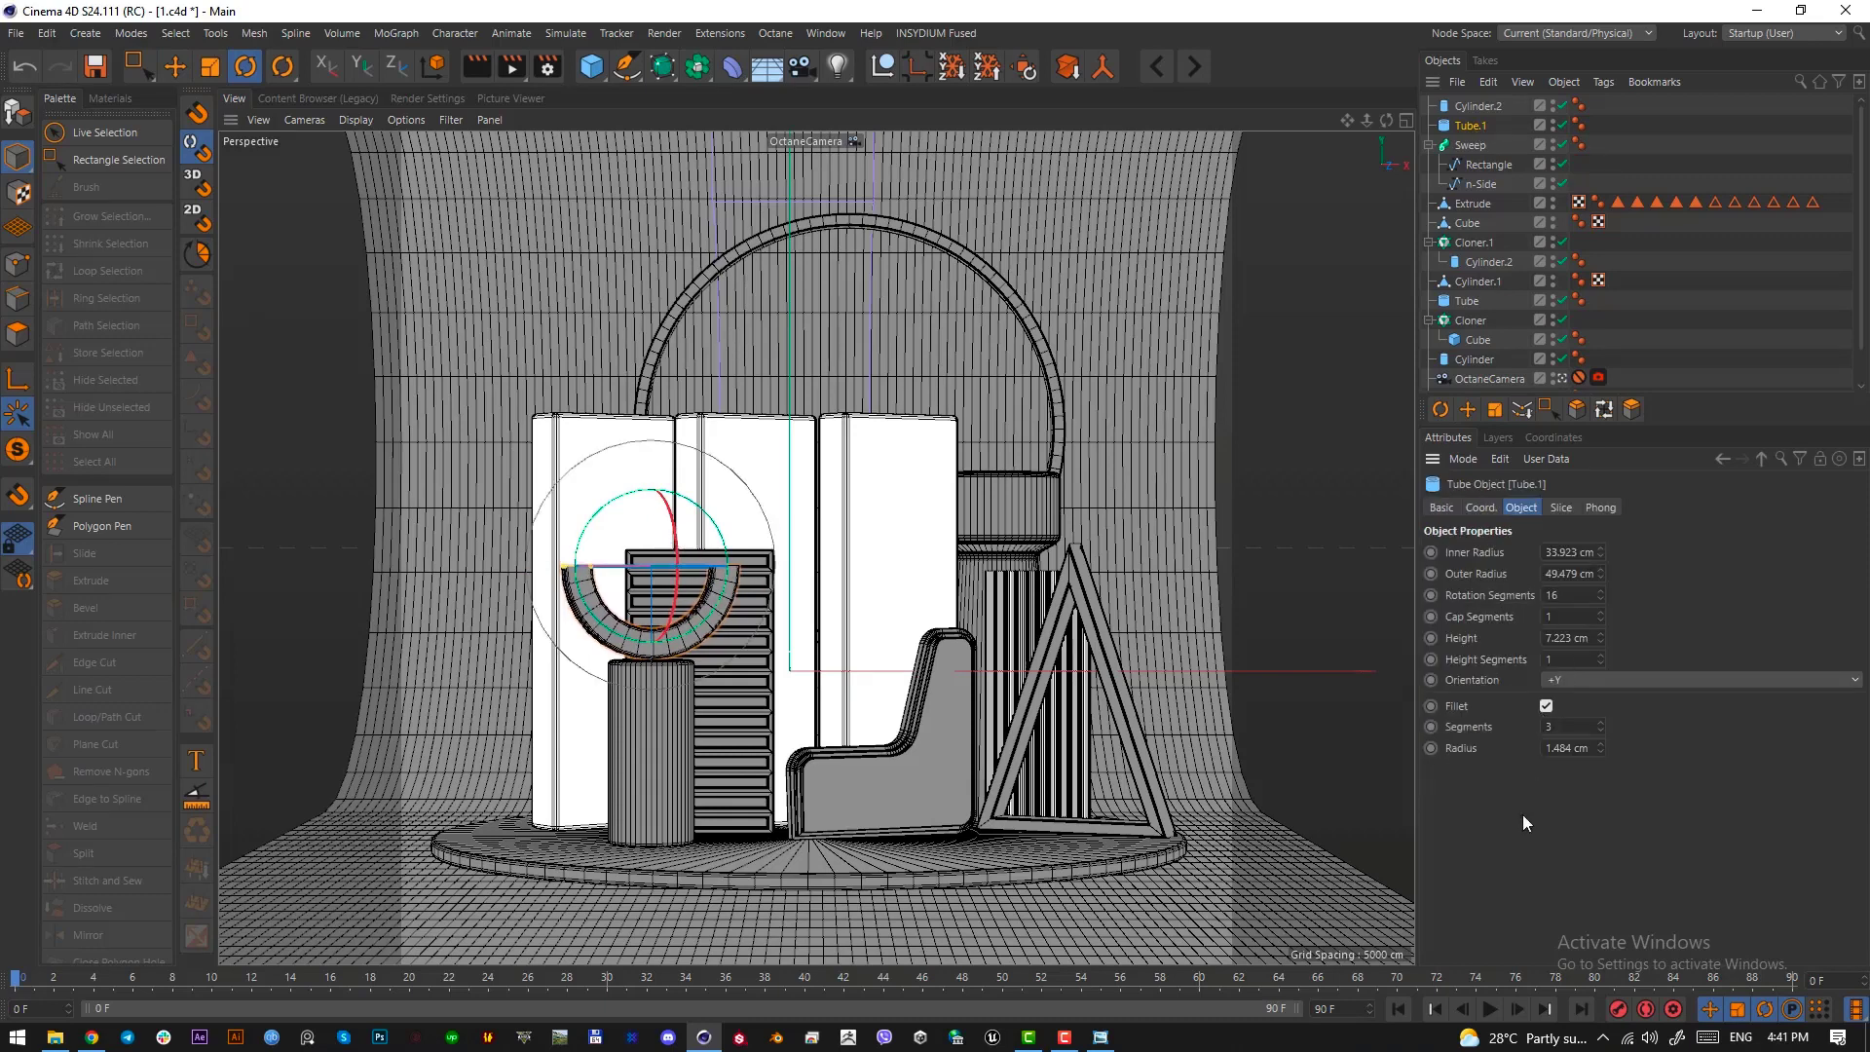
pyautogui.click(1585, 748)
pyautogui.write('0.5')
pyautogui.press('Return')
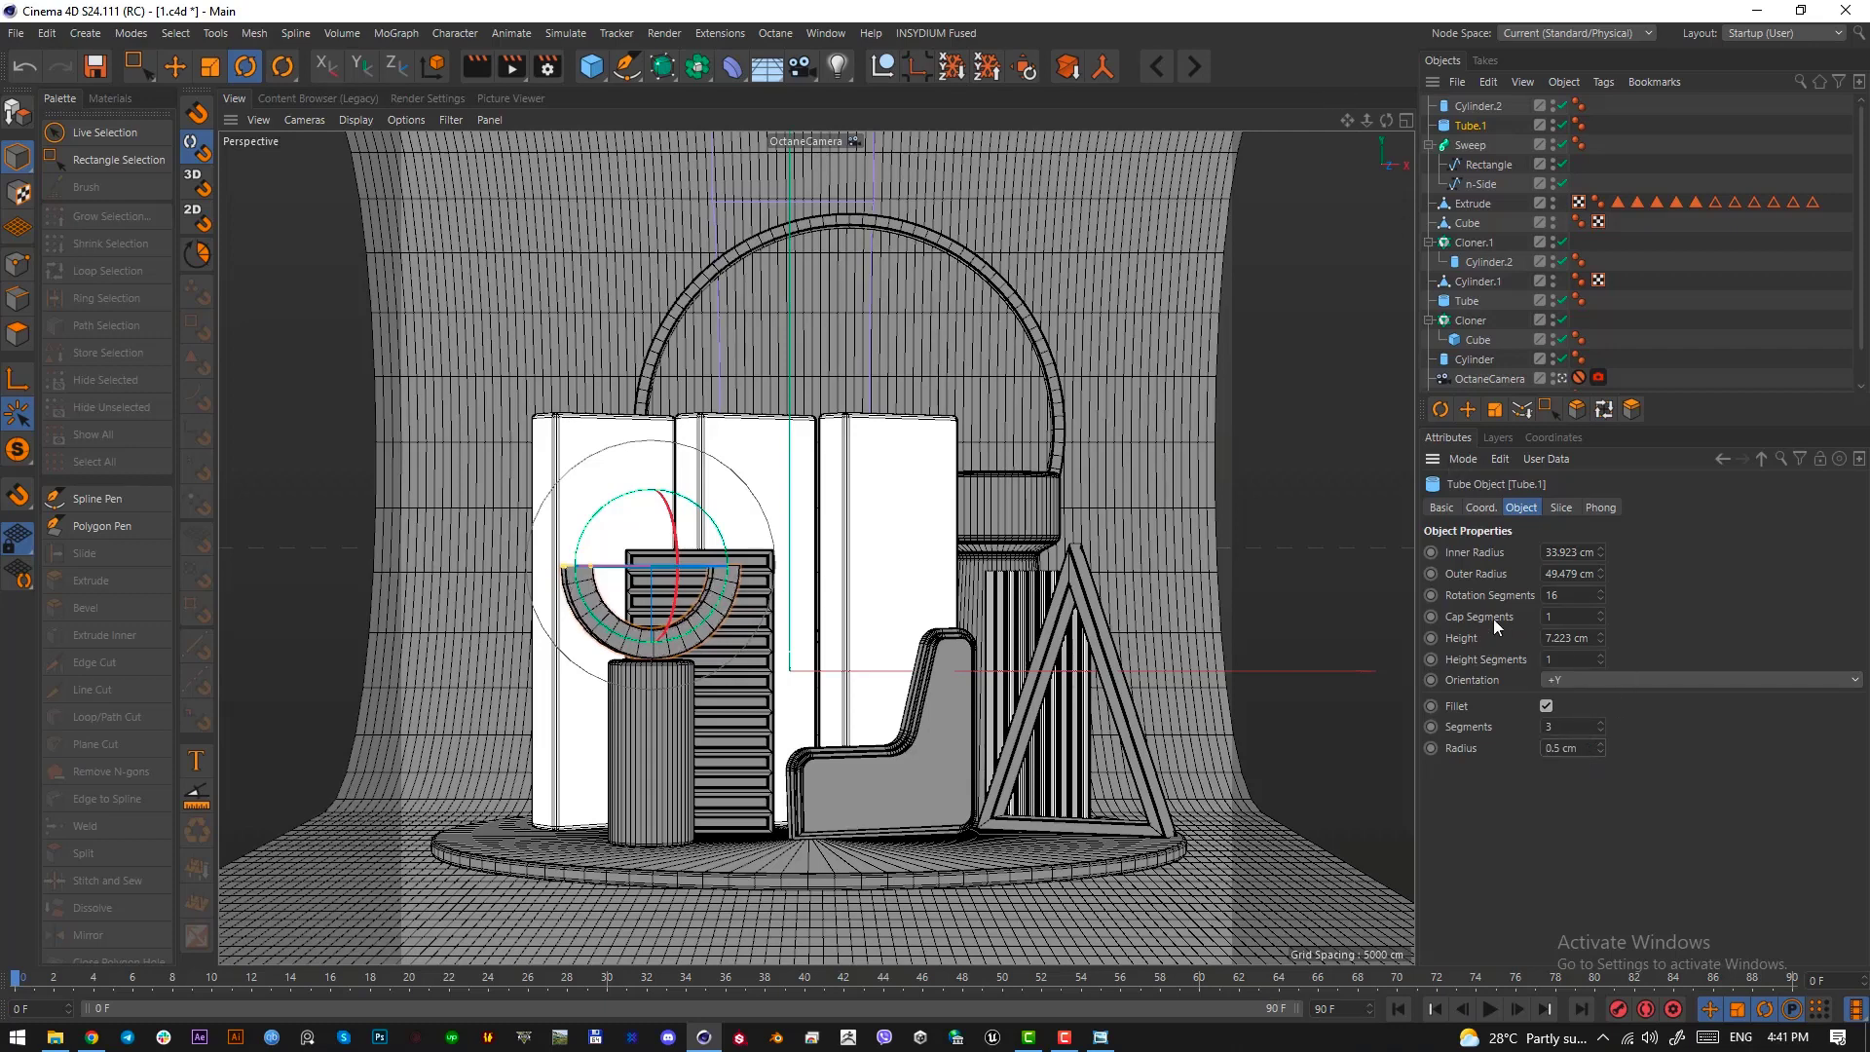
pyautogui.doubleClick(1563, 592)
pyautogui.write('50')
pyautogui.press('Return')
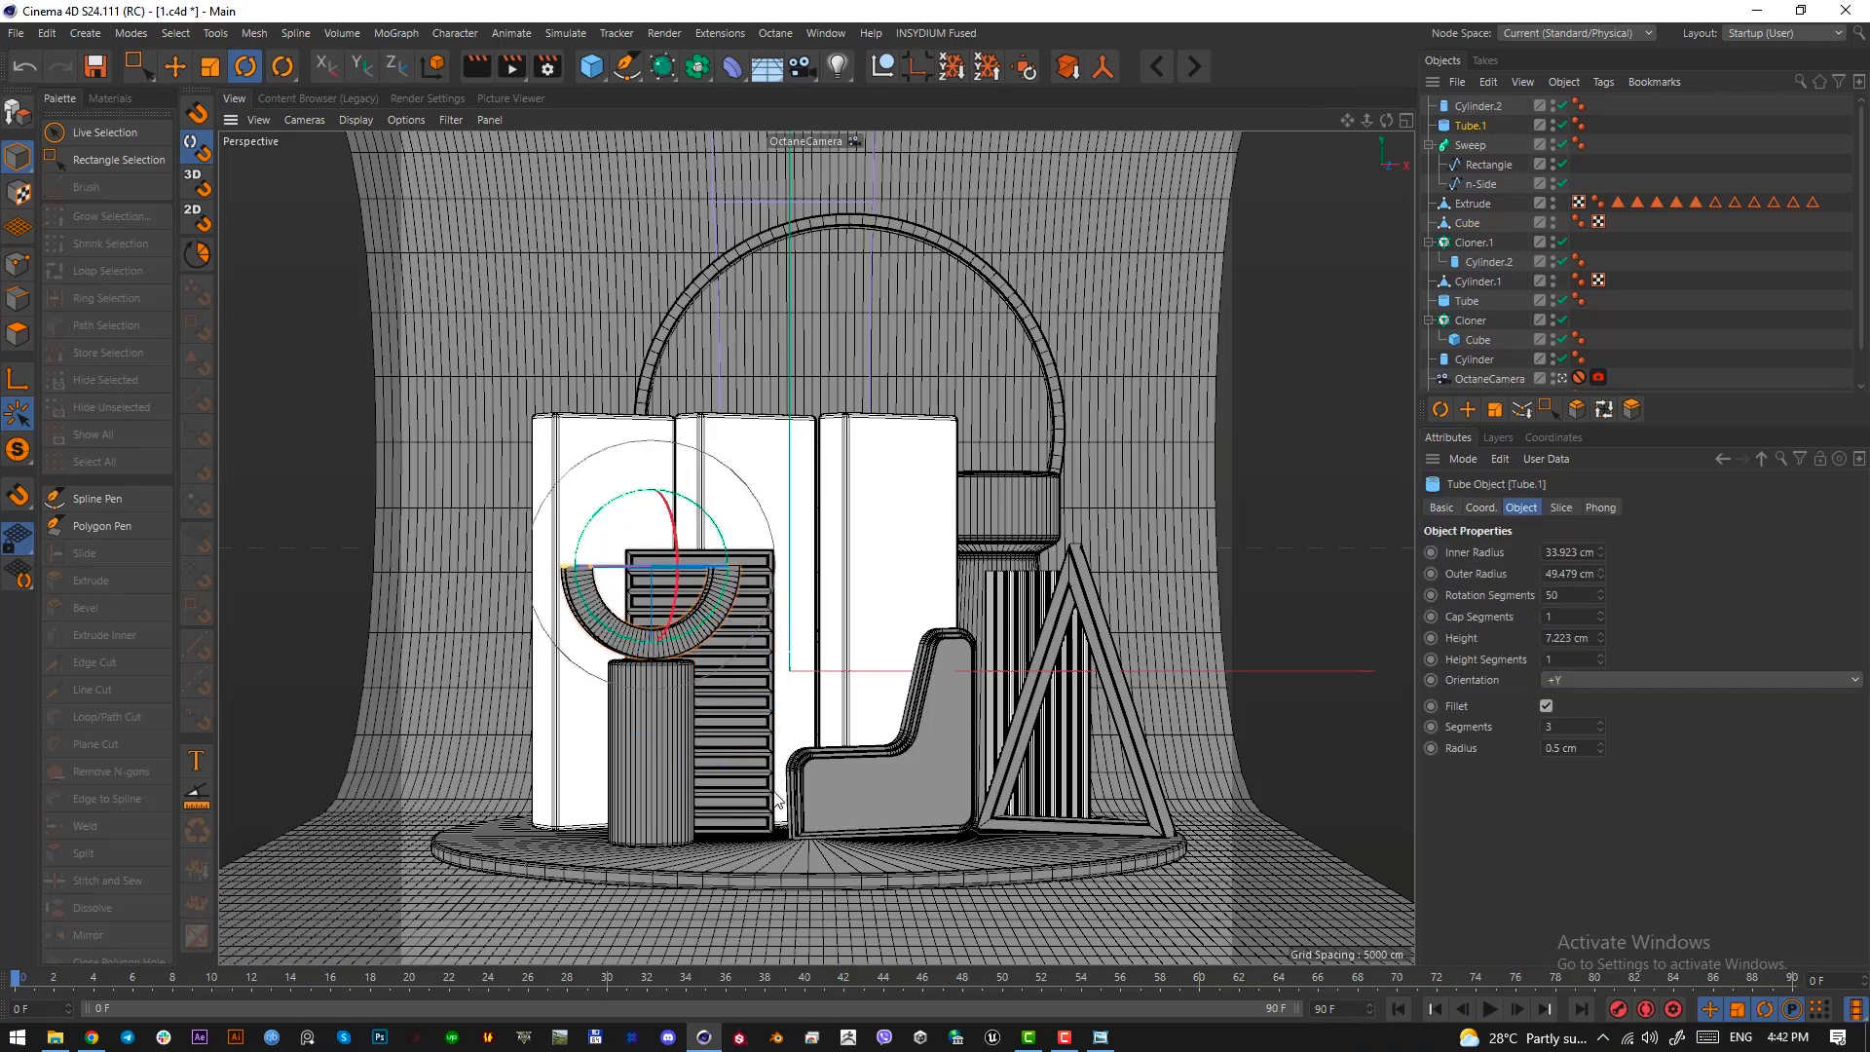
pyautogui.press('e')
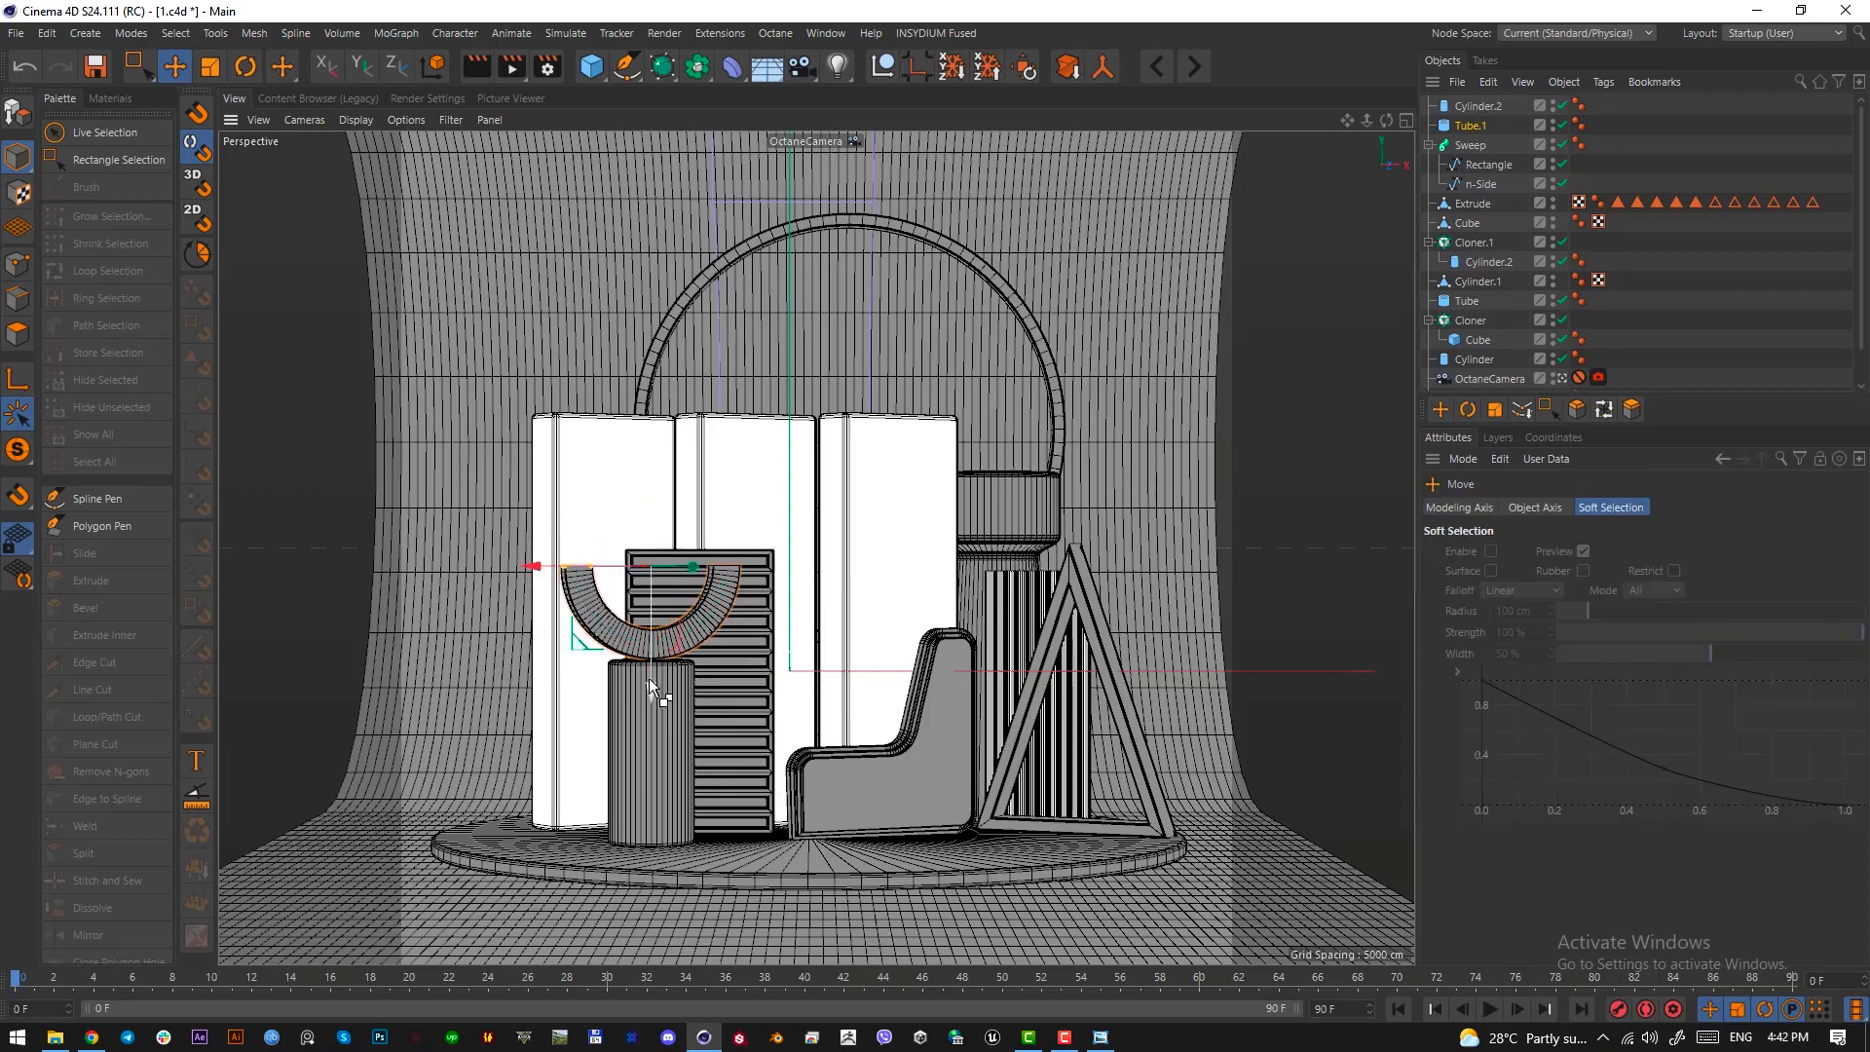
# Duplicate the half ring upward, rotate the copy 180 degrees and lower it just above the original to complete a ring shape
pyautogui.keyDown('ctrl'); pyautogui.moveTo(649, 679); pyautogui.dragTo(646, 596); pyautogui.keyUp('ctrl')
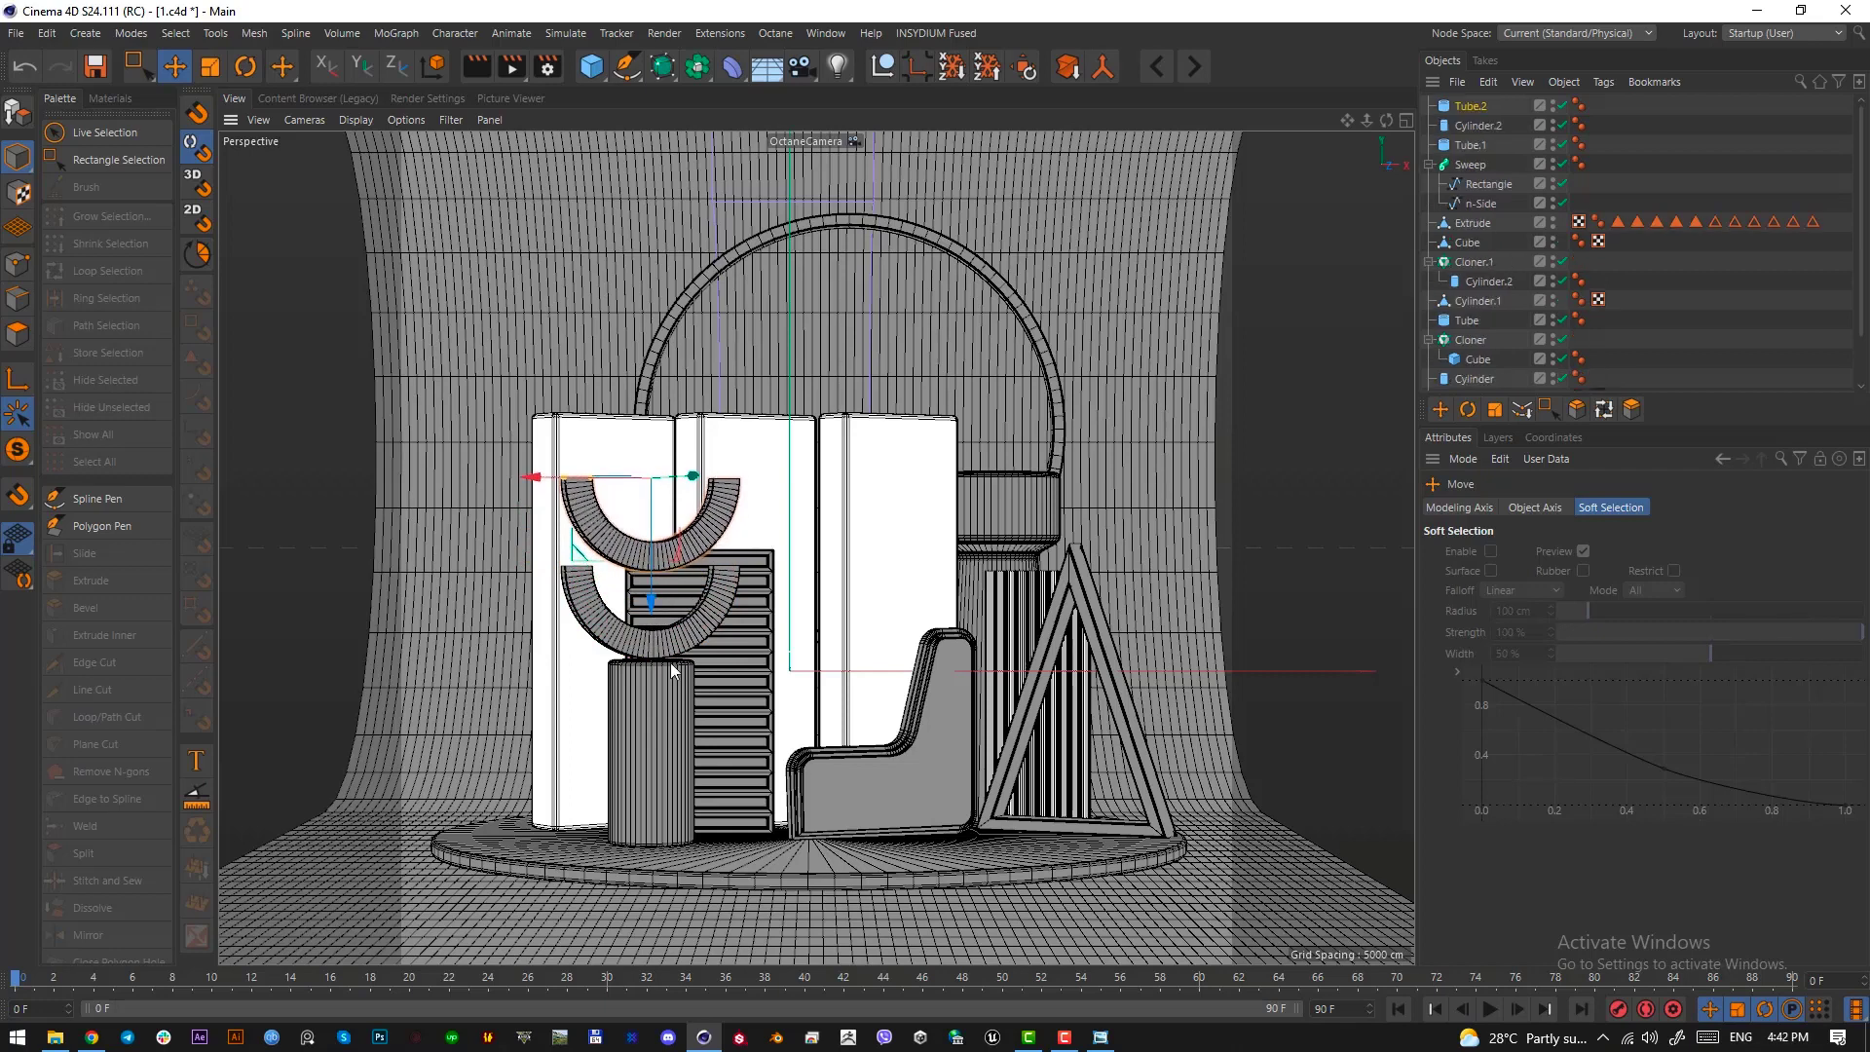
pyautogui.press('r')
pyautogui.moveTo(671, 668); pyautogui.dragTo(642, 475)
pyautogui.press('e')
pyautogui.moveTo(649, 405); pyautogui.dragTo(648, 464)
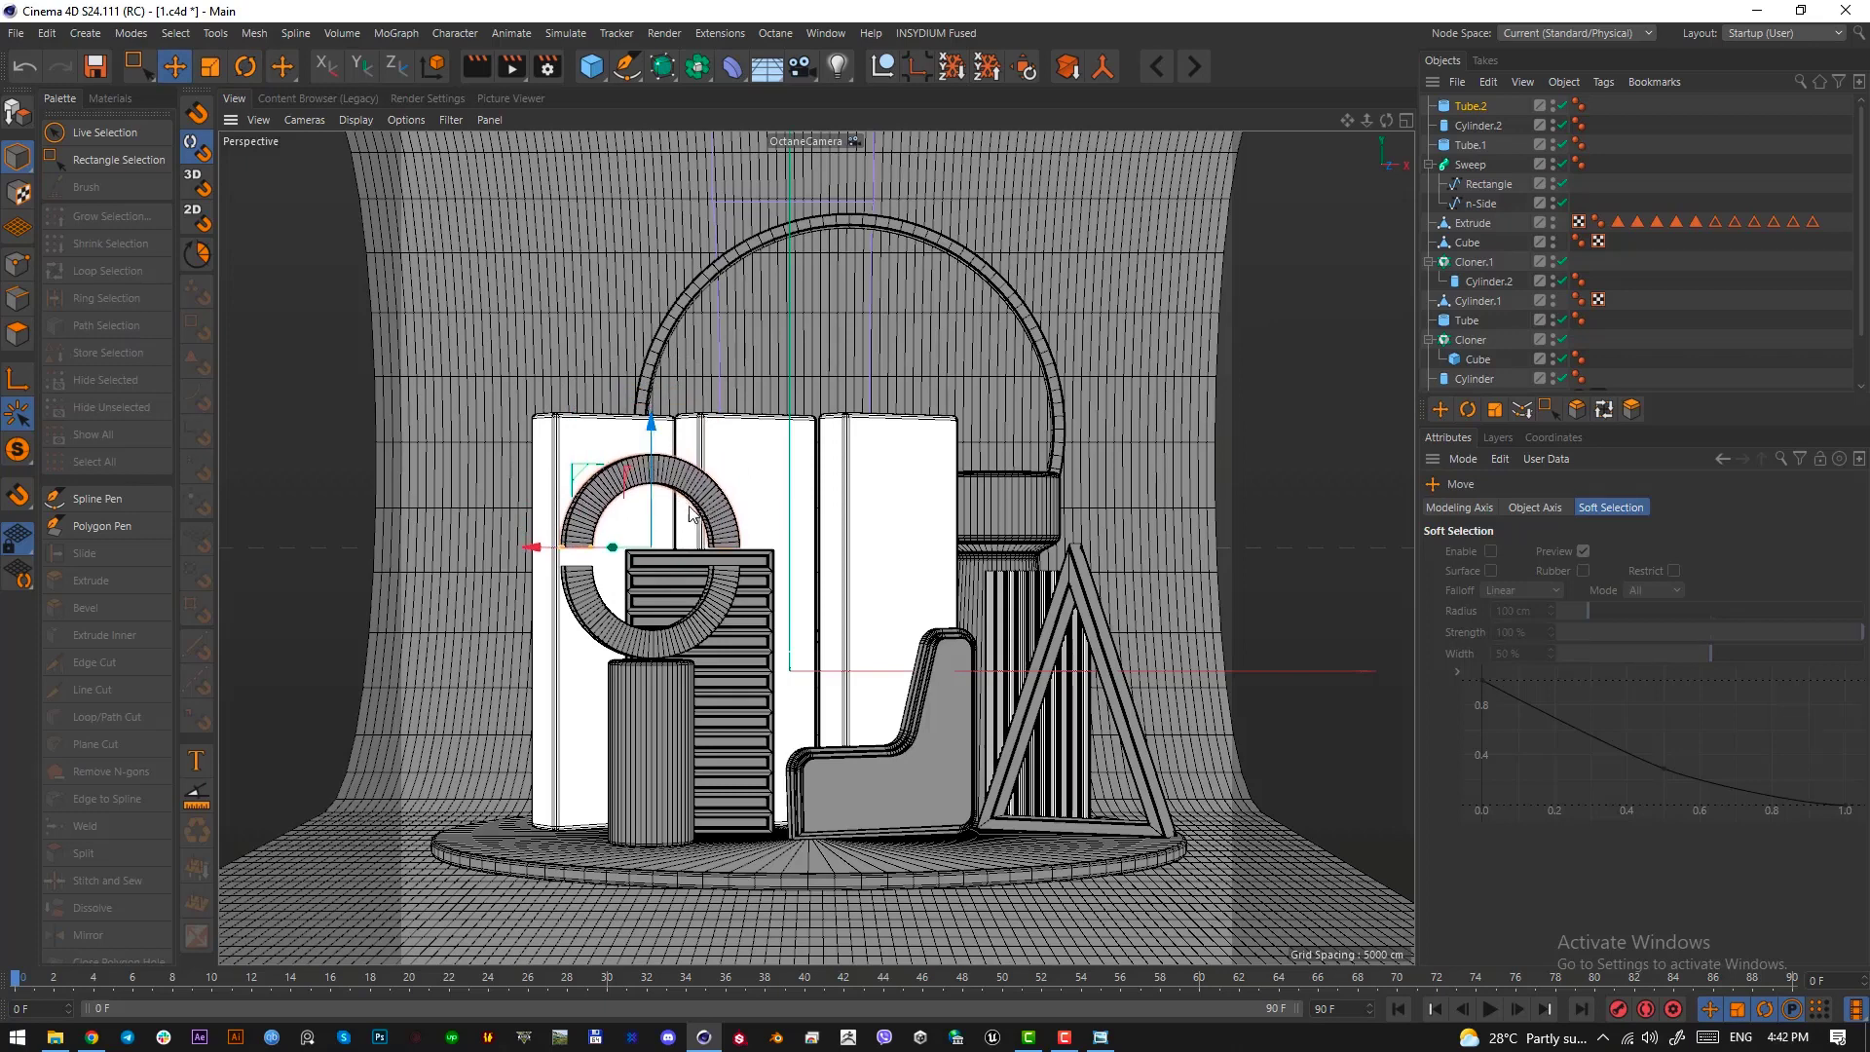
# Add a cylinder at the ring's centre with 1 height segment and 100 rotation segments
pyautogui.click(592, 67)
pyautogui.click(992, 110)
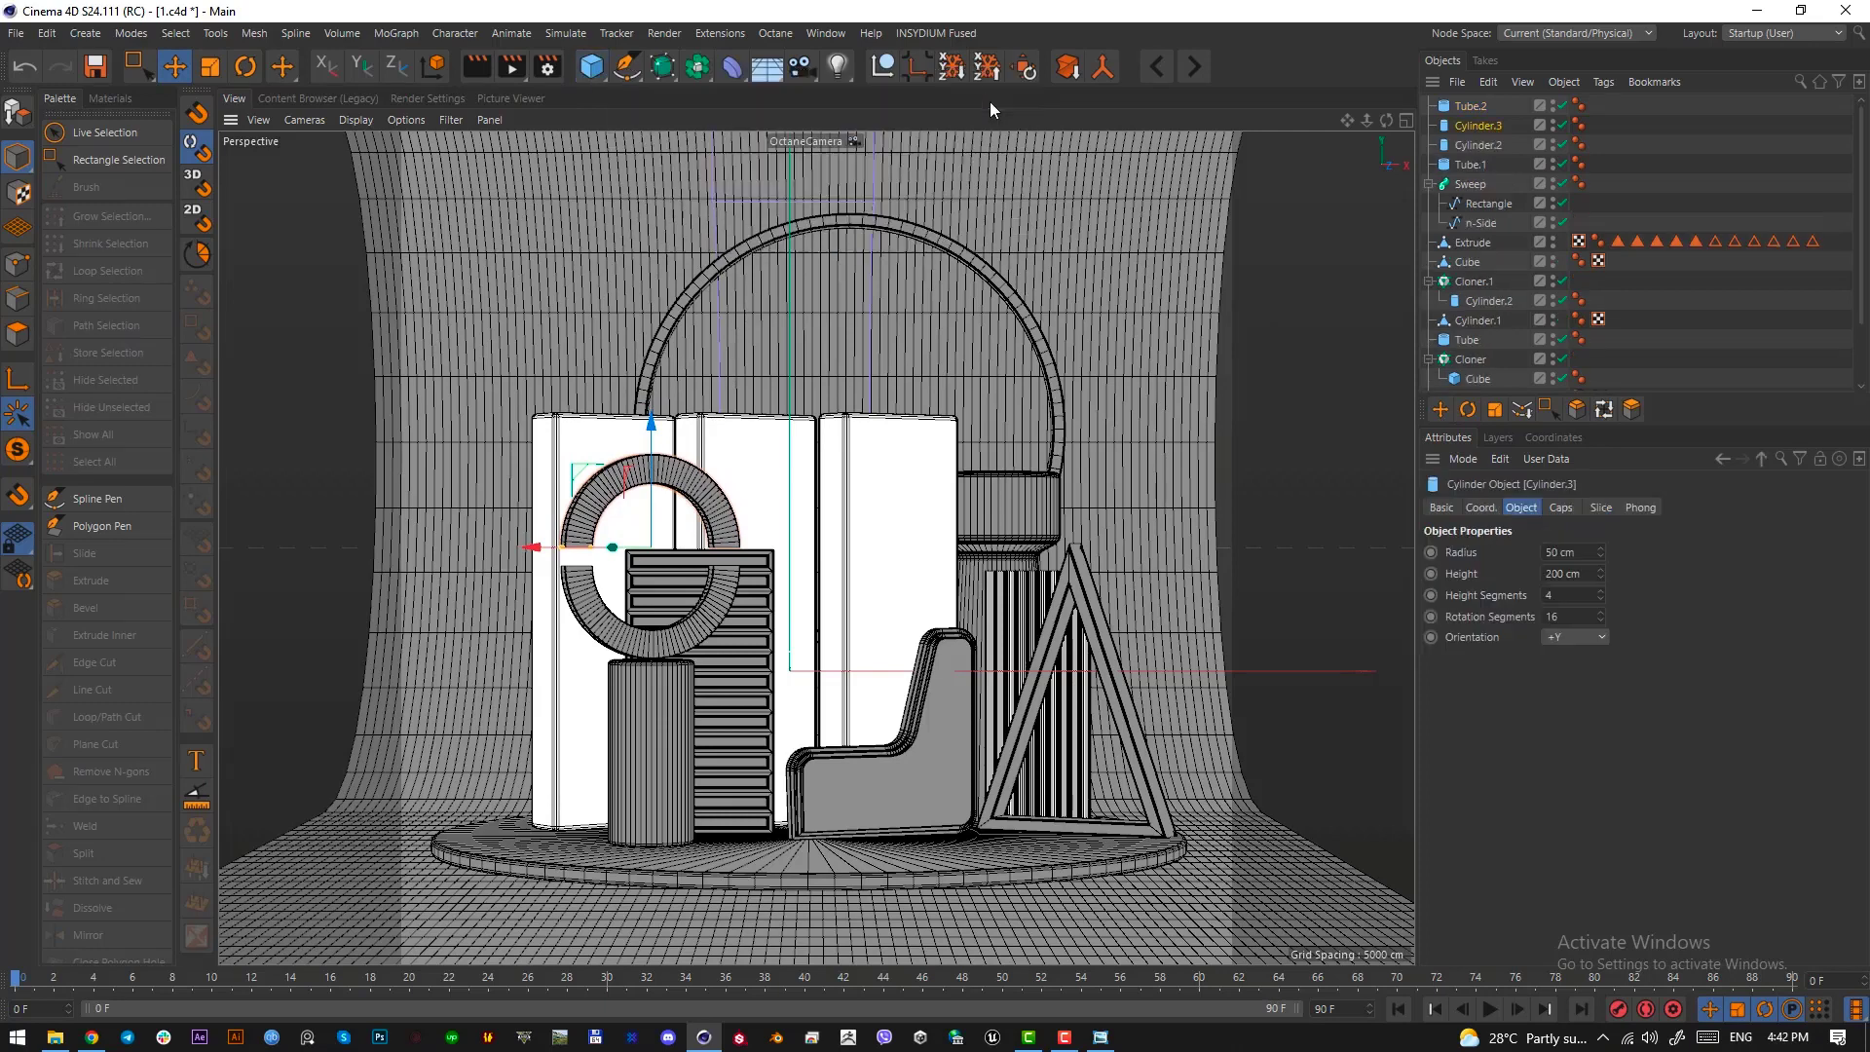
pyautogui.click(1601, 599)
pyautogui.click(1601, 599)
pyautogui.click(1601, 600)
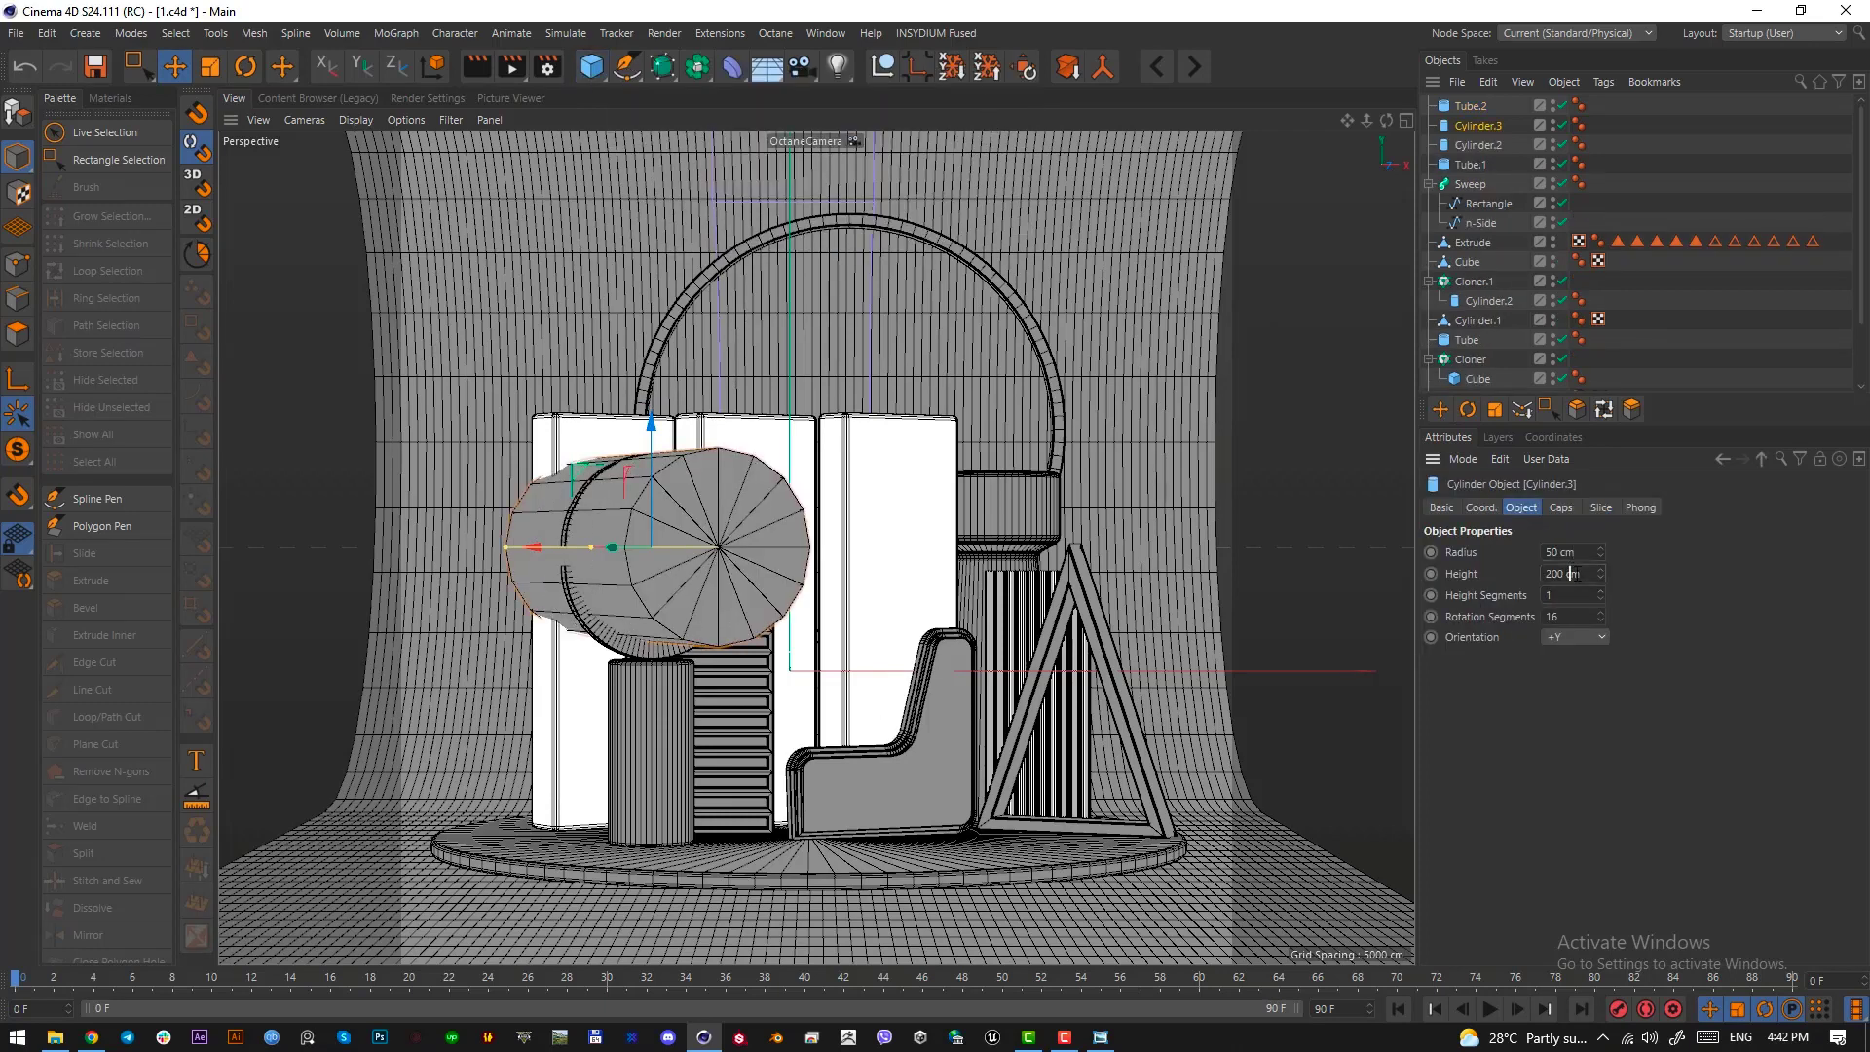
pyautogui.write('100')
pyautogui.press('Return')
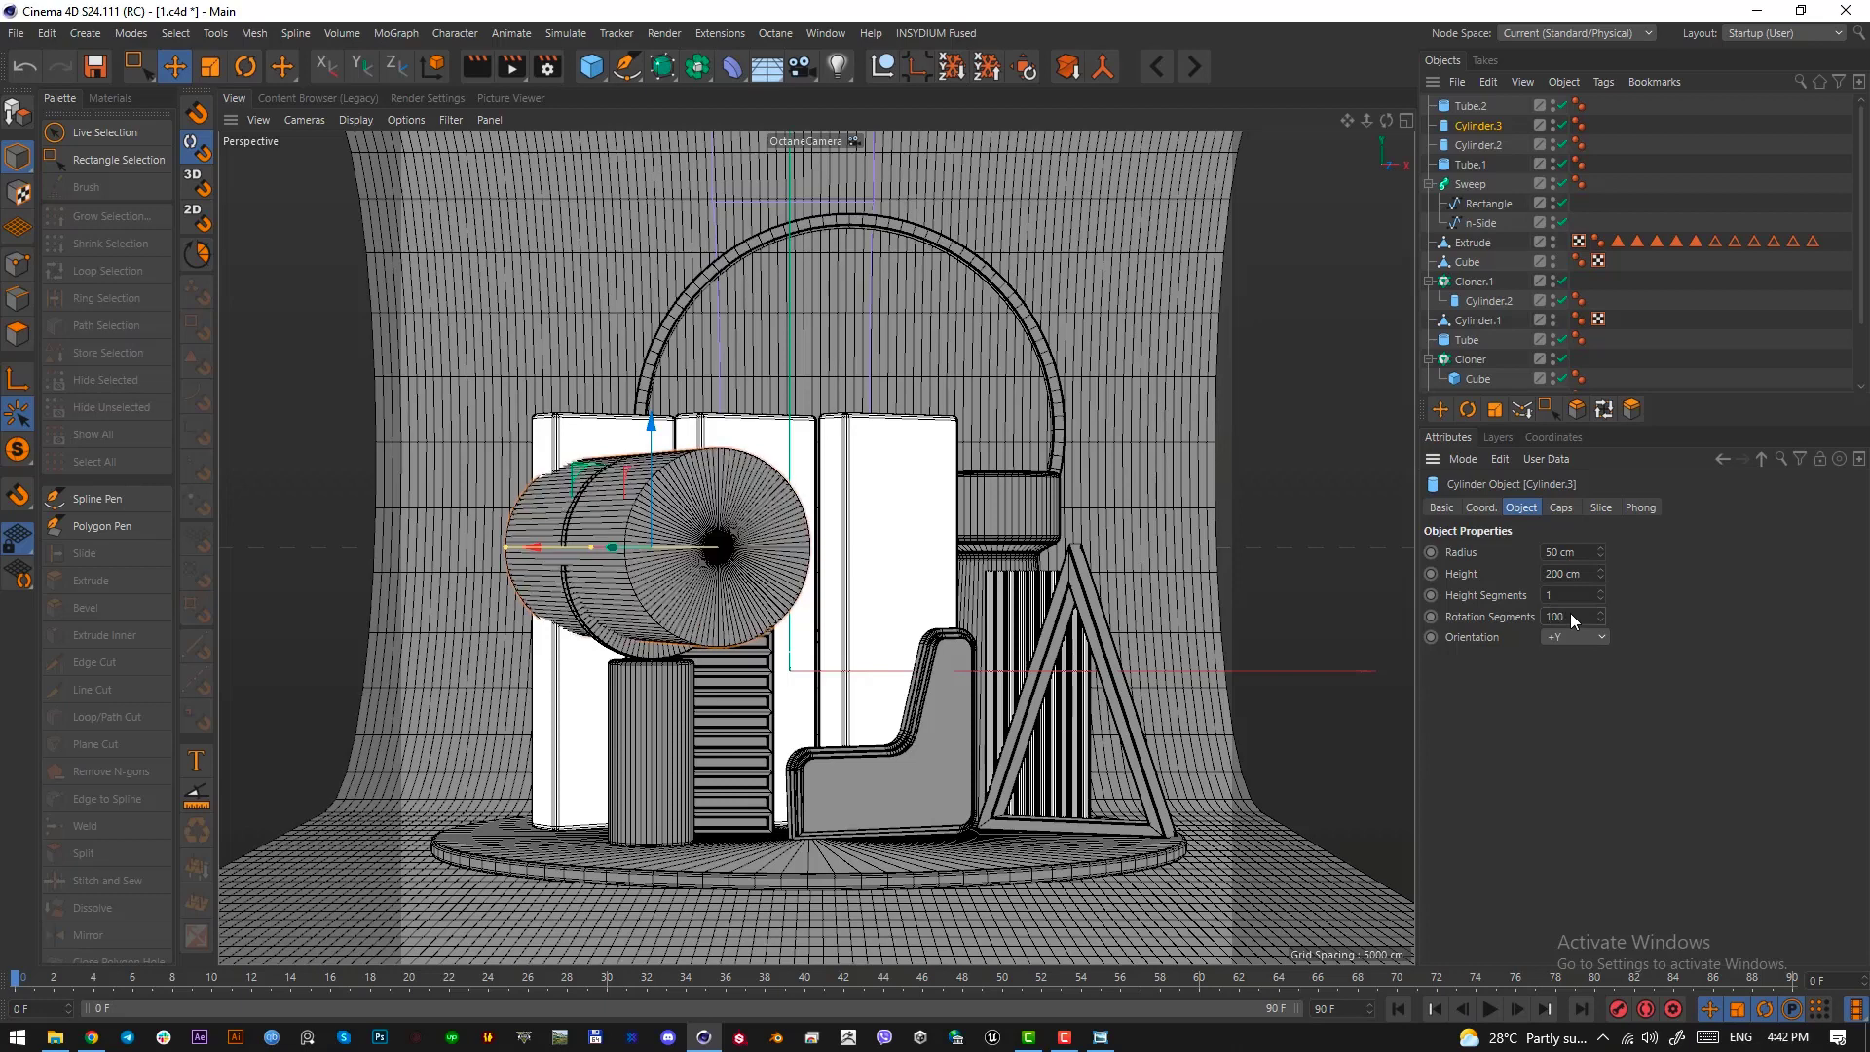
# Scale the cylinder to a 13.45 cm radius, then shorten it to 6.982 cm in the Top view and centre it within the ring
pyautogui.press('t')
pyautogui.moveTo(1016, 749); pyautogui.dragTo(536, 917)
pyautogui.press('e')
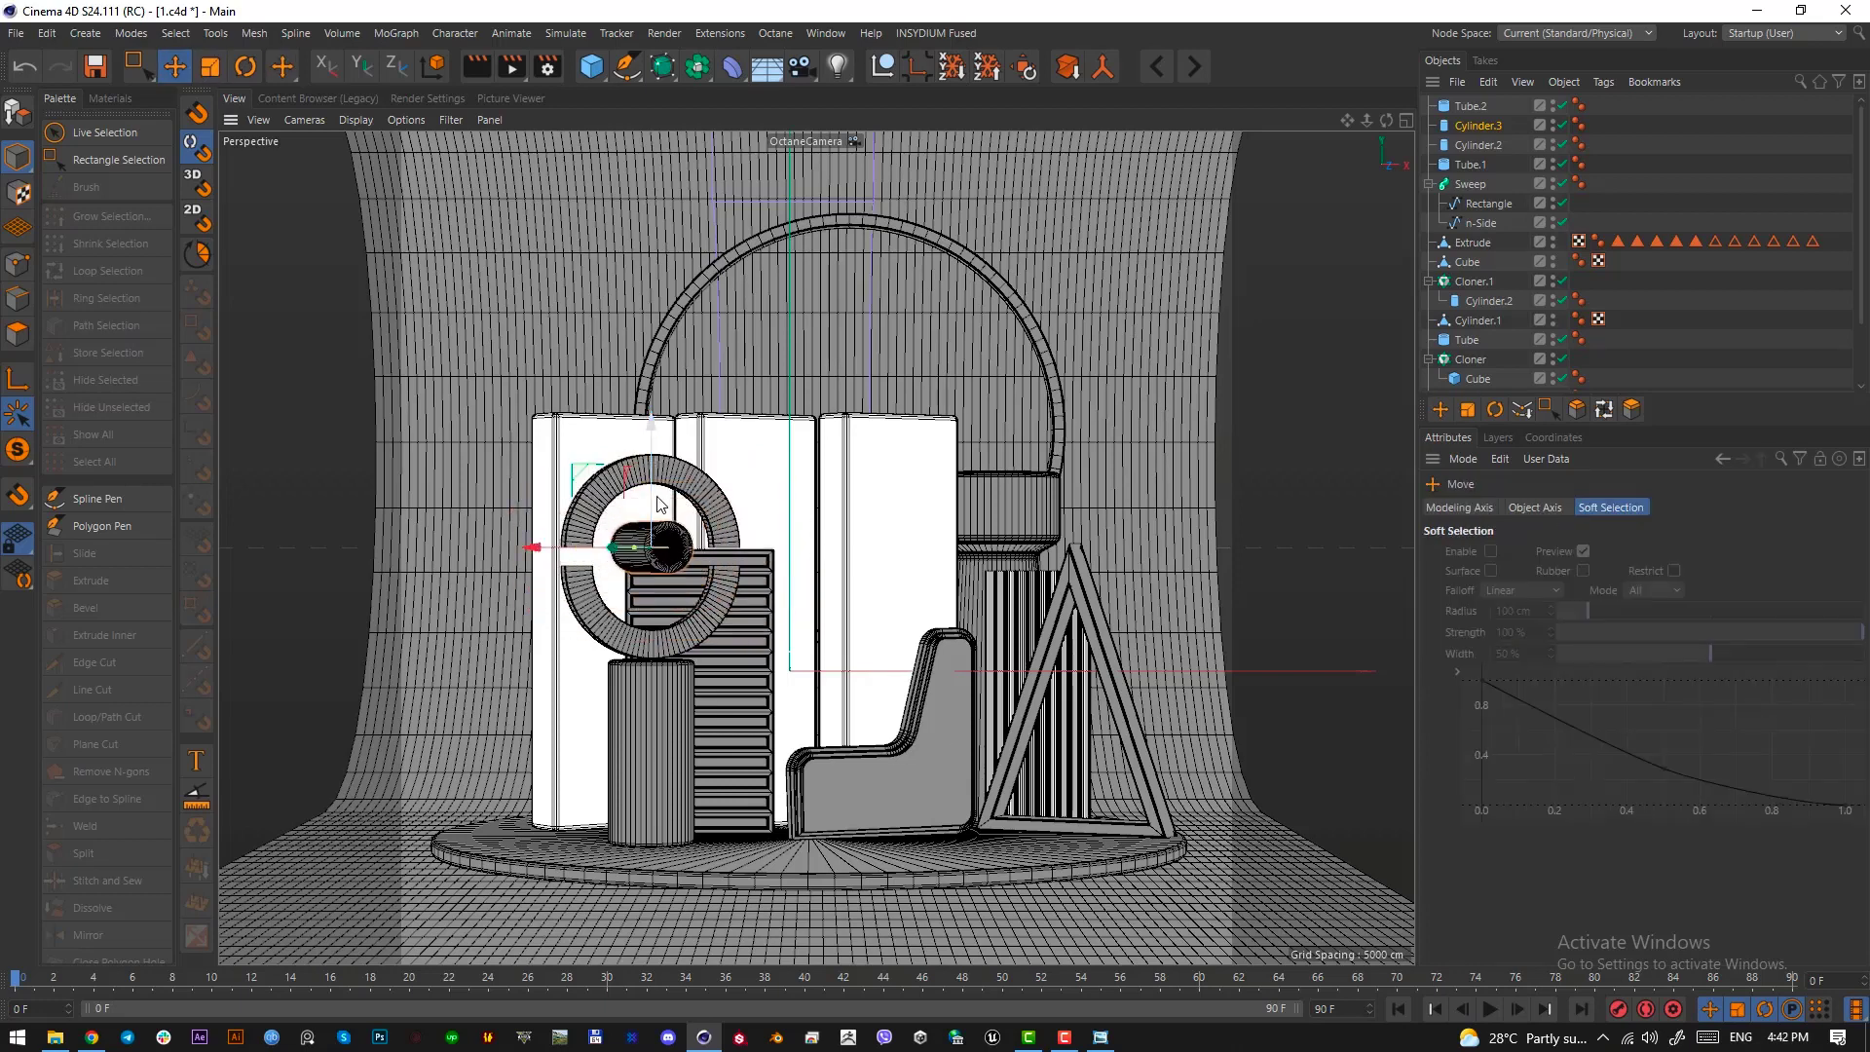
pyautogui.press('F2')
pyautogui.scroll(3, 508, 581)
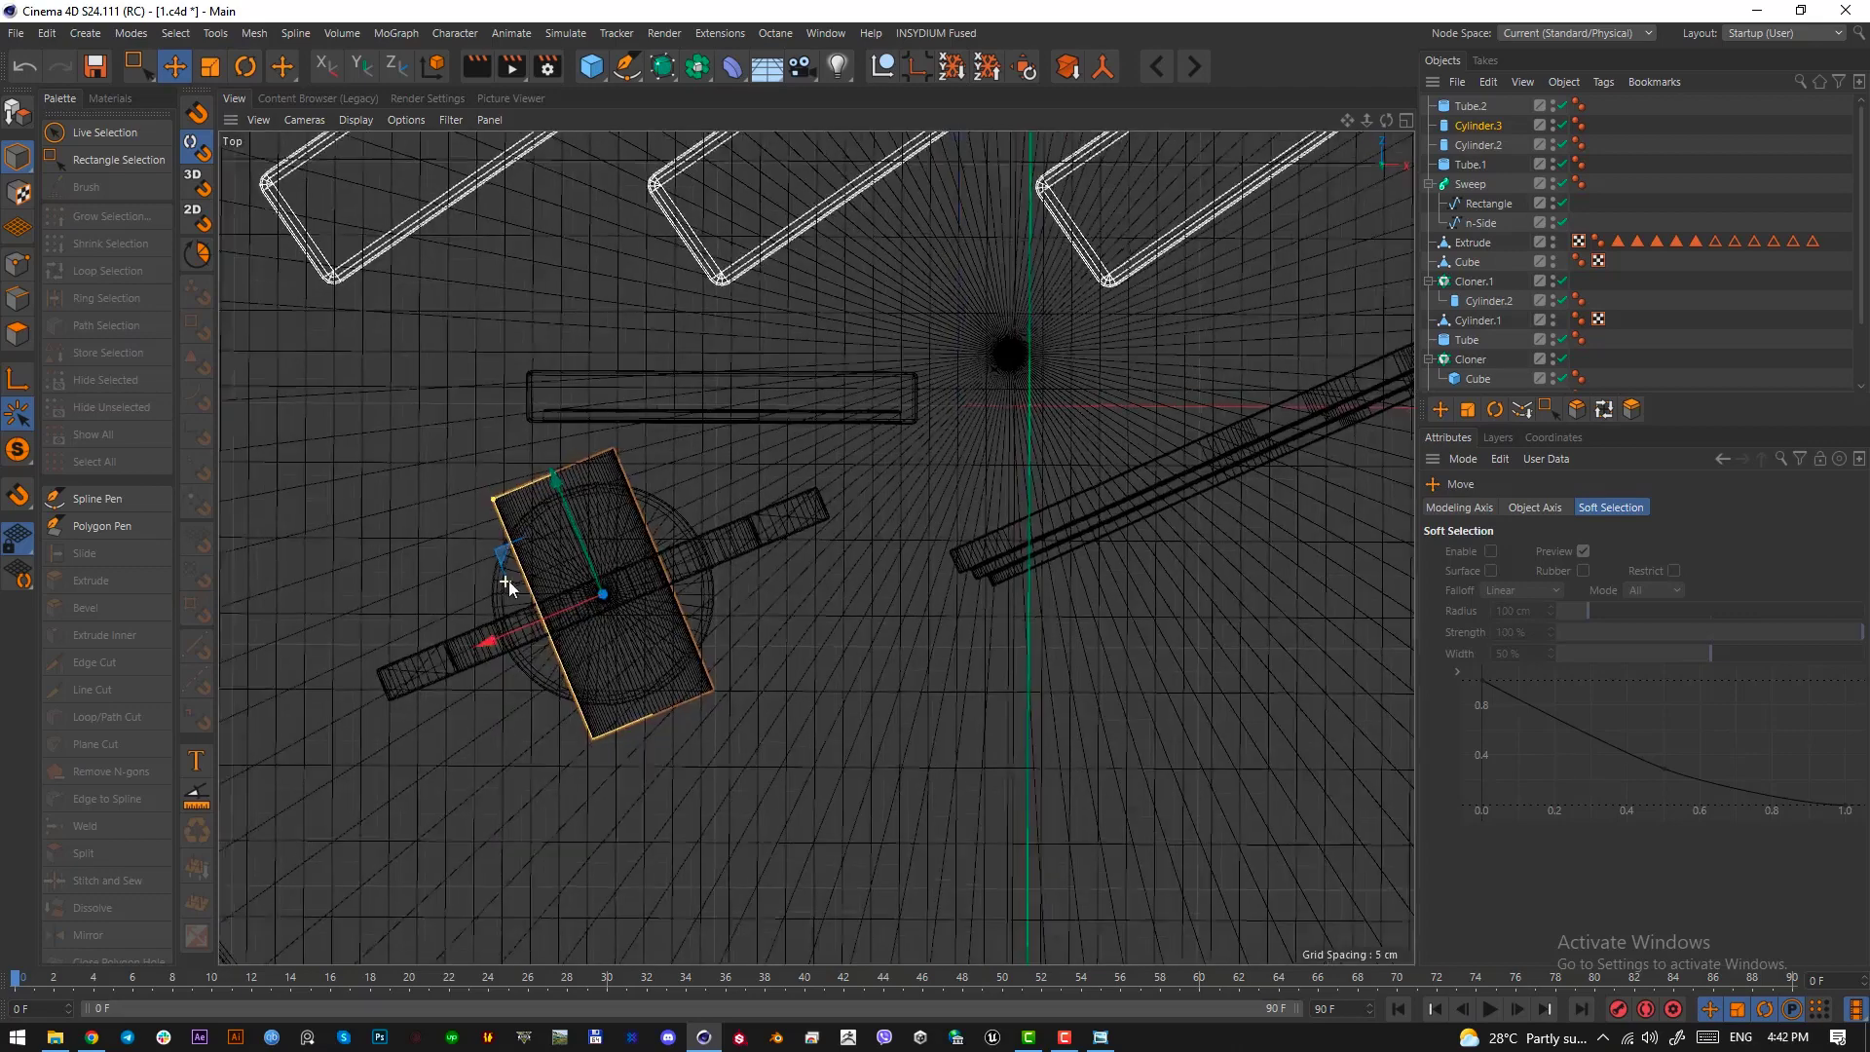
pyautogui.moveTo(575, 426); pyautogui.dragTo(631, 587)
pyautogui.press('F1')
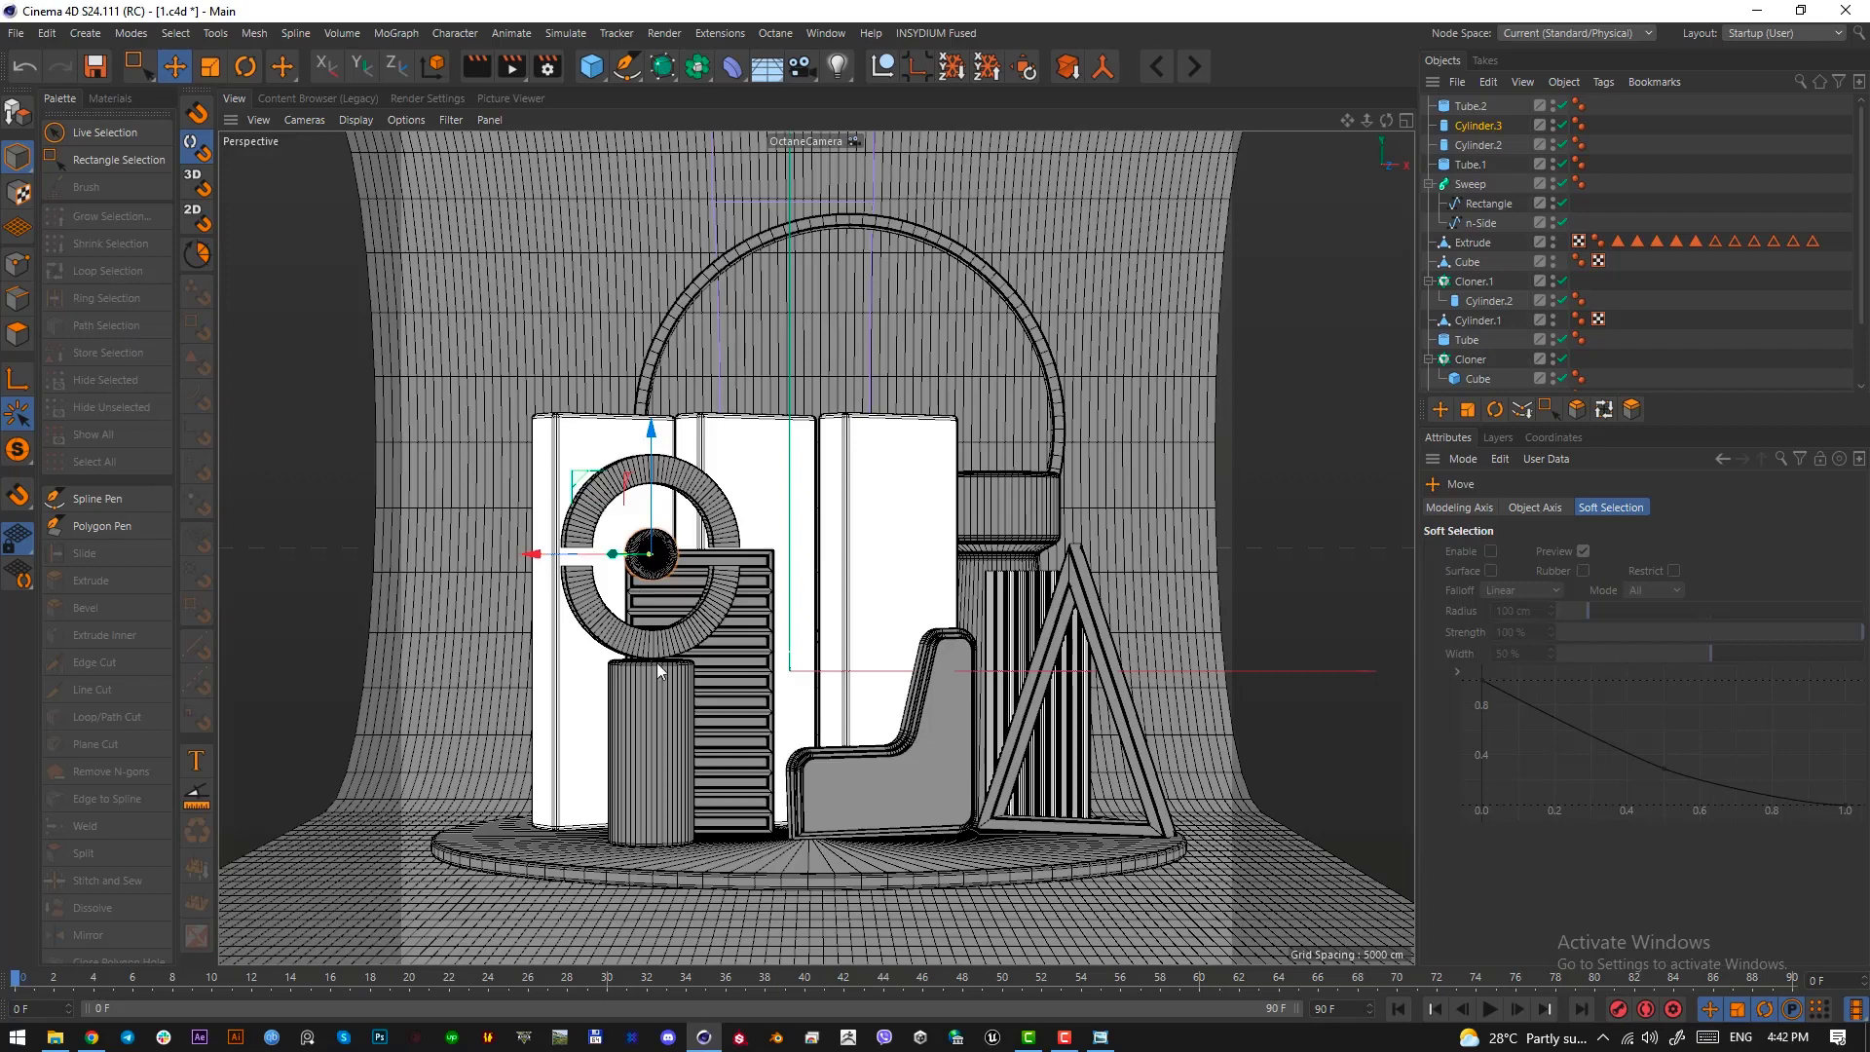
# Enable the fillet on the caps of the small cylinder at the ring's centre
pyautogui.click(1475, 127)
pyautogui.click(1560, 507)
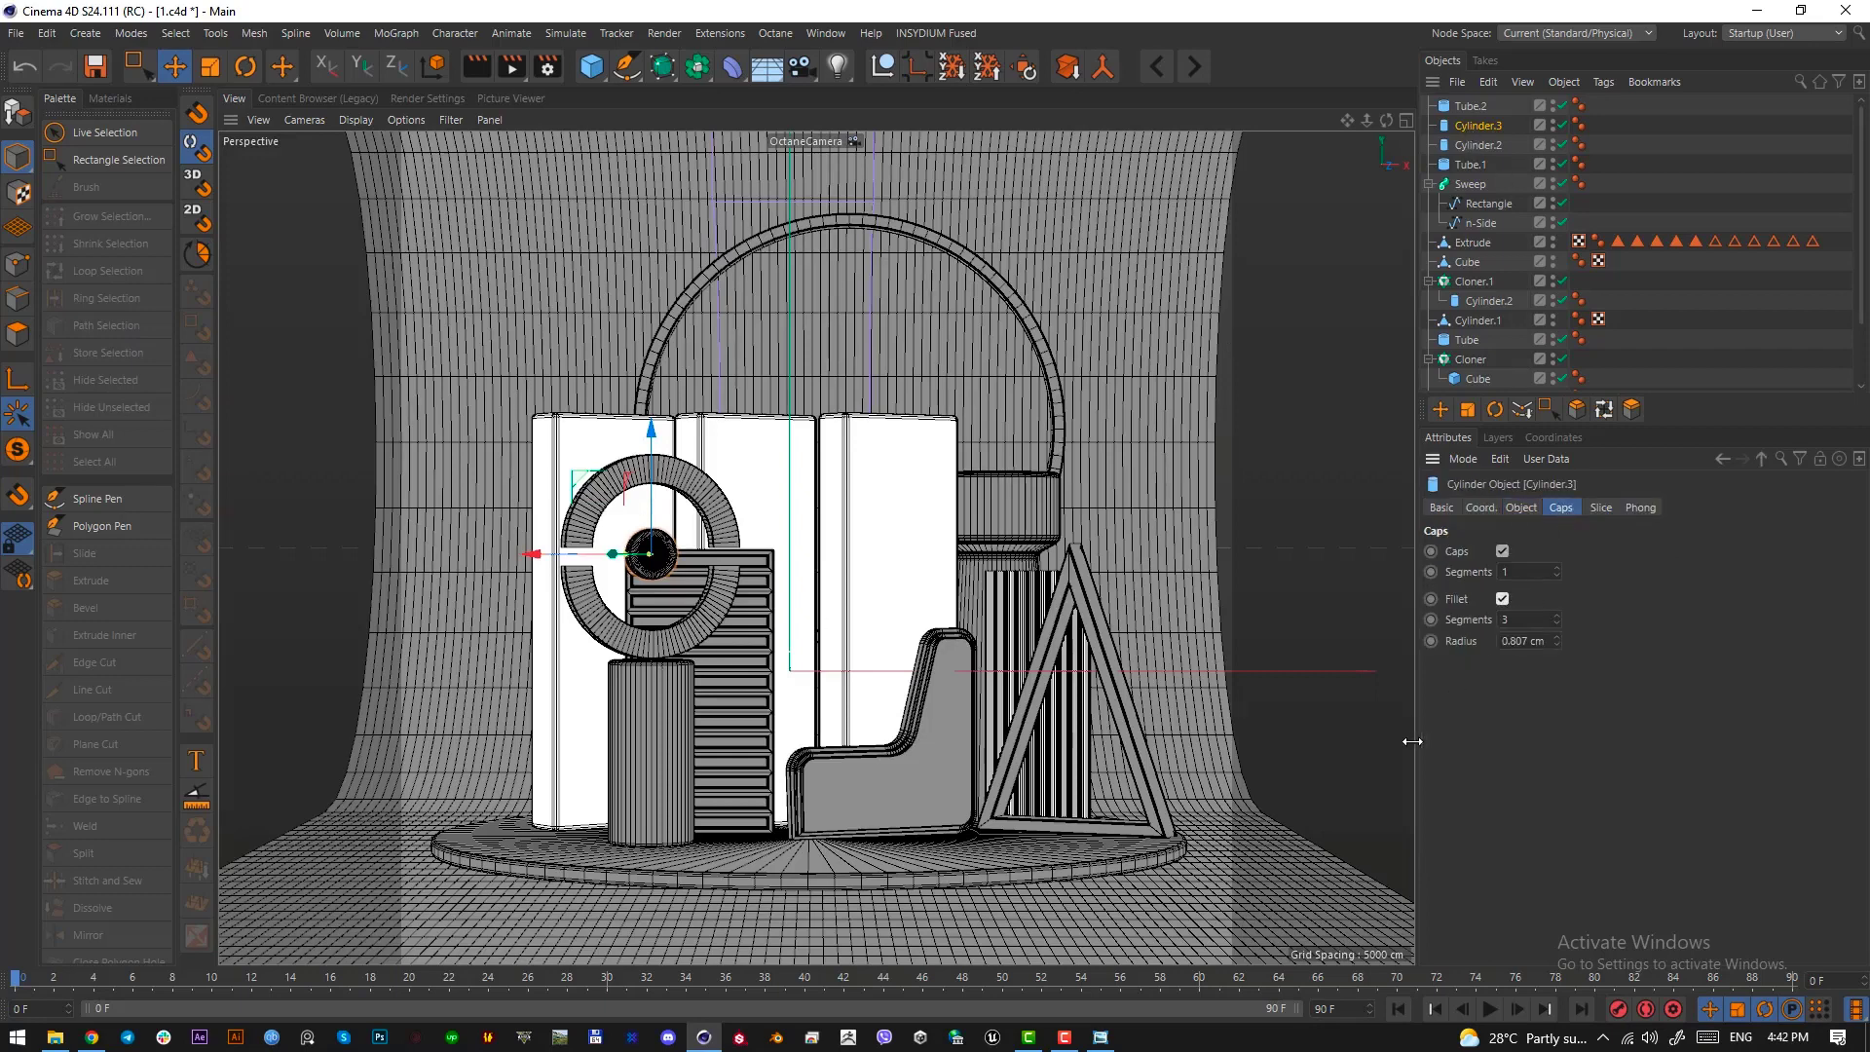
pyautogui.click(832, 829)
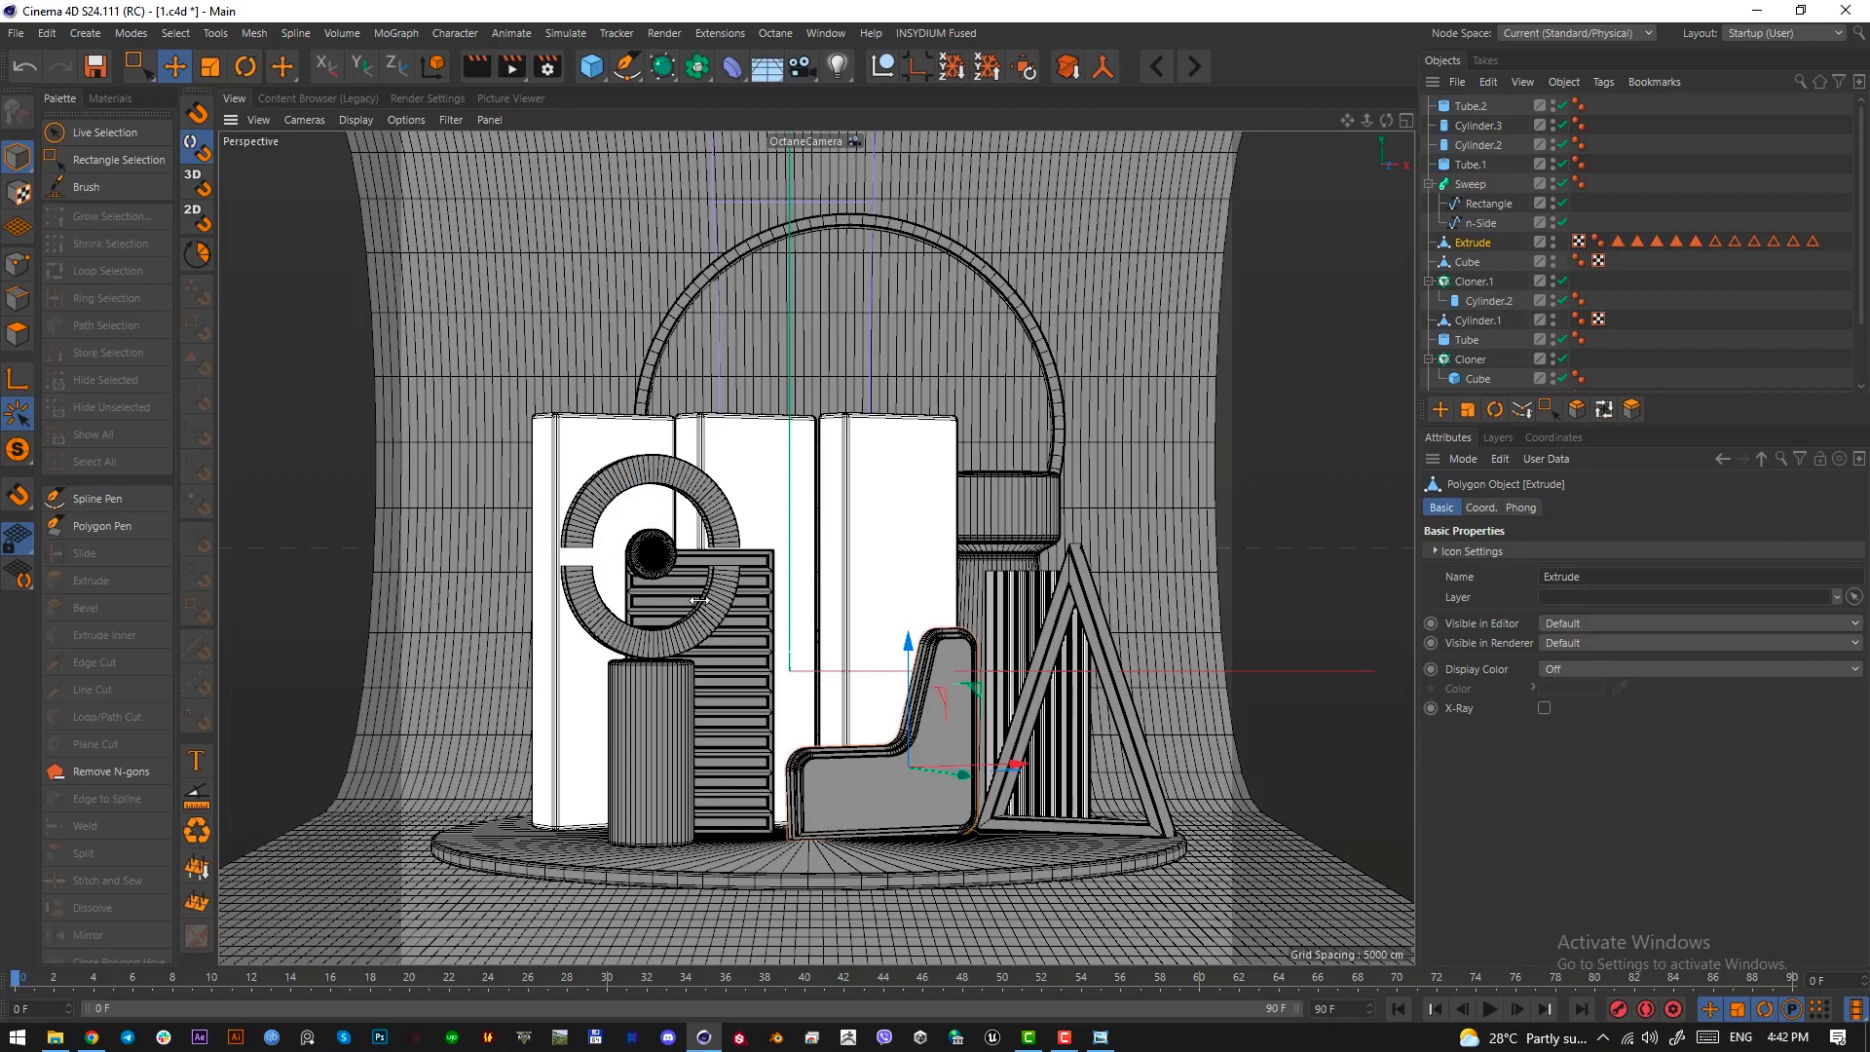
pyautogui.click(647, 553)
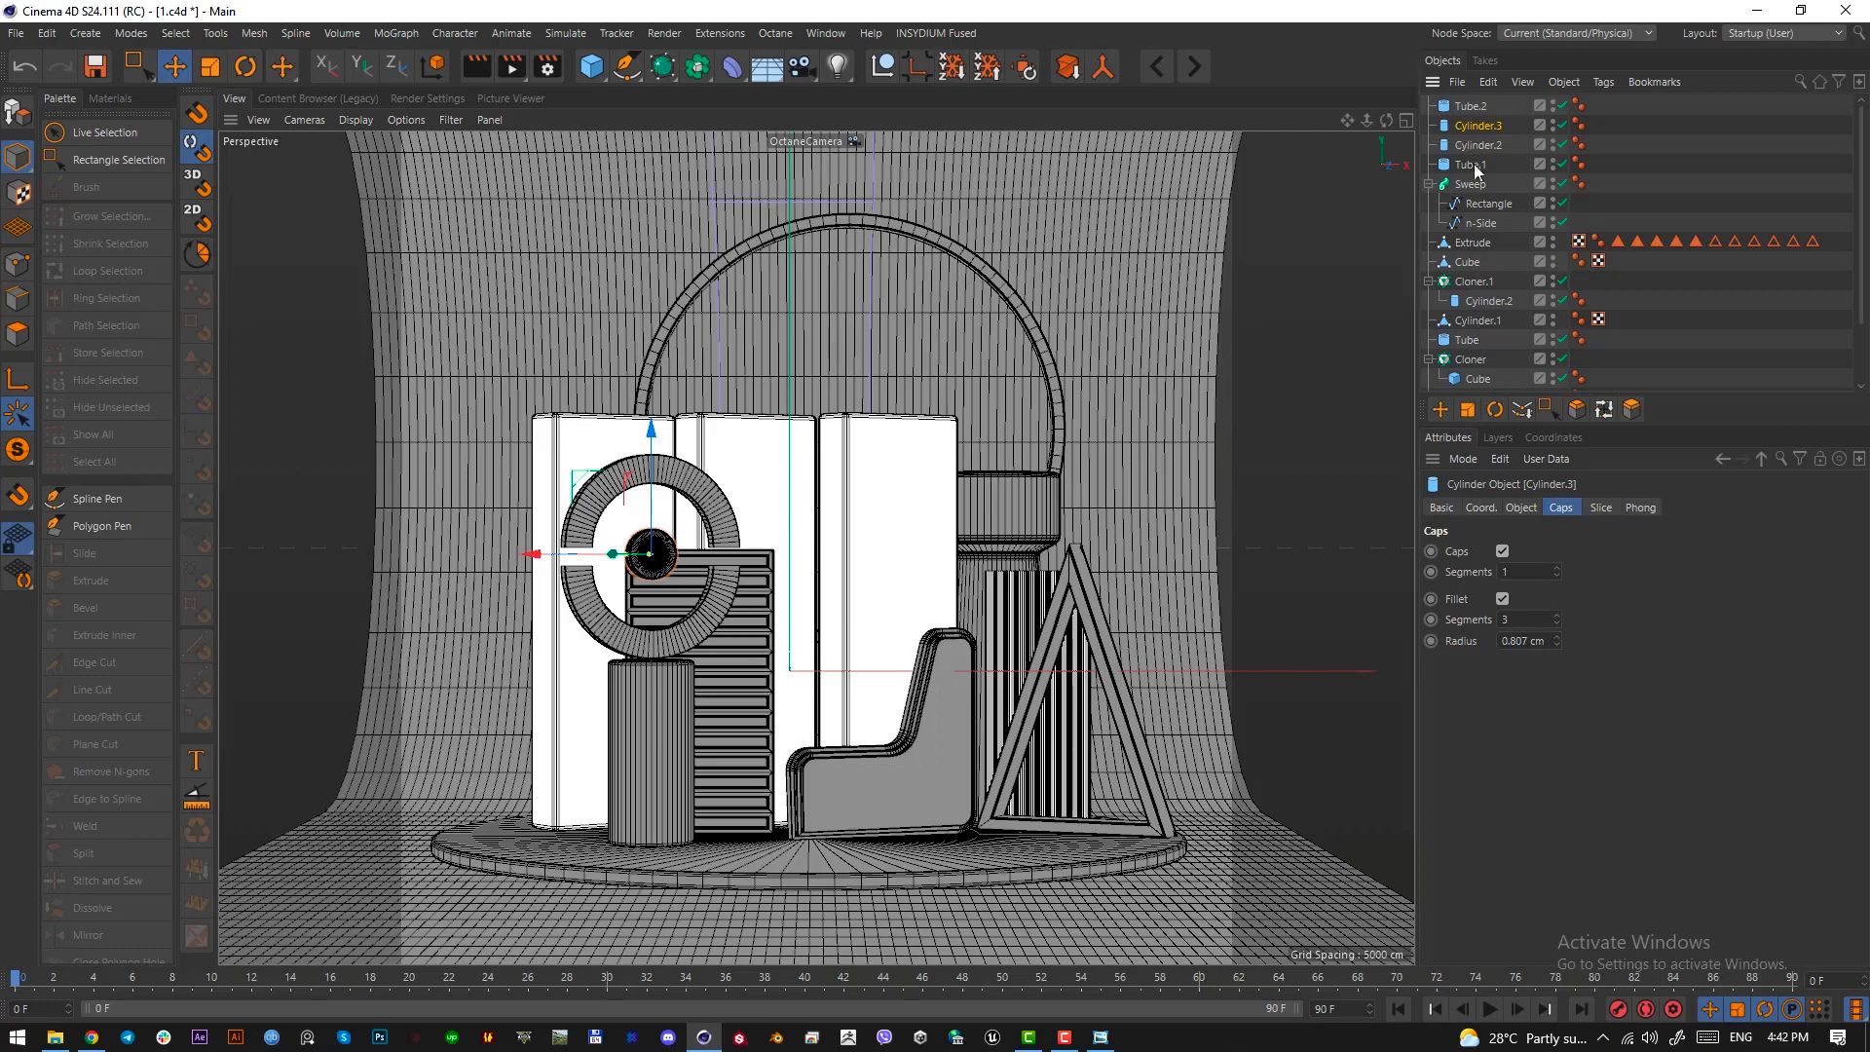
# Set the rotation segments of the ring's centre cylinder to 30
pyautogui.click(1471, 105)
pyautogui.moveTo(672, 576)
pyautogui.mouseDown()
pyautogui.moveTo(659, 492)
pyautogui.moveTo(676, 576)
pyautogui.mouseUp()
pyautogui.click(667, 575)
pyautogui.click(1521, 507)
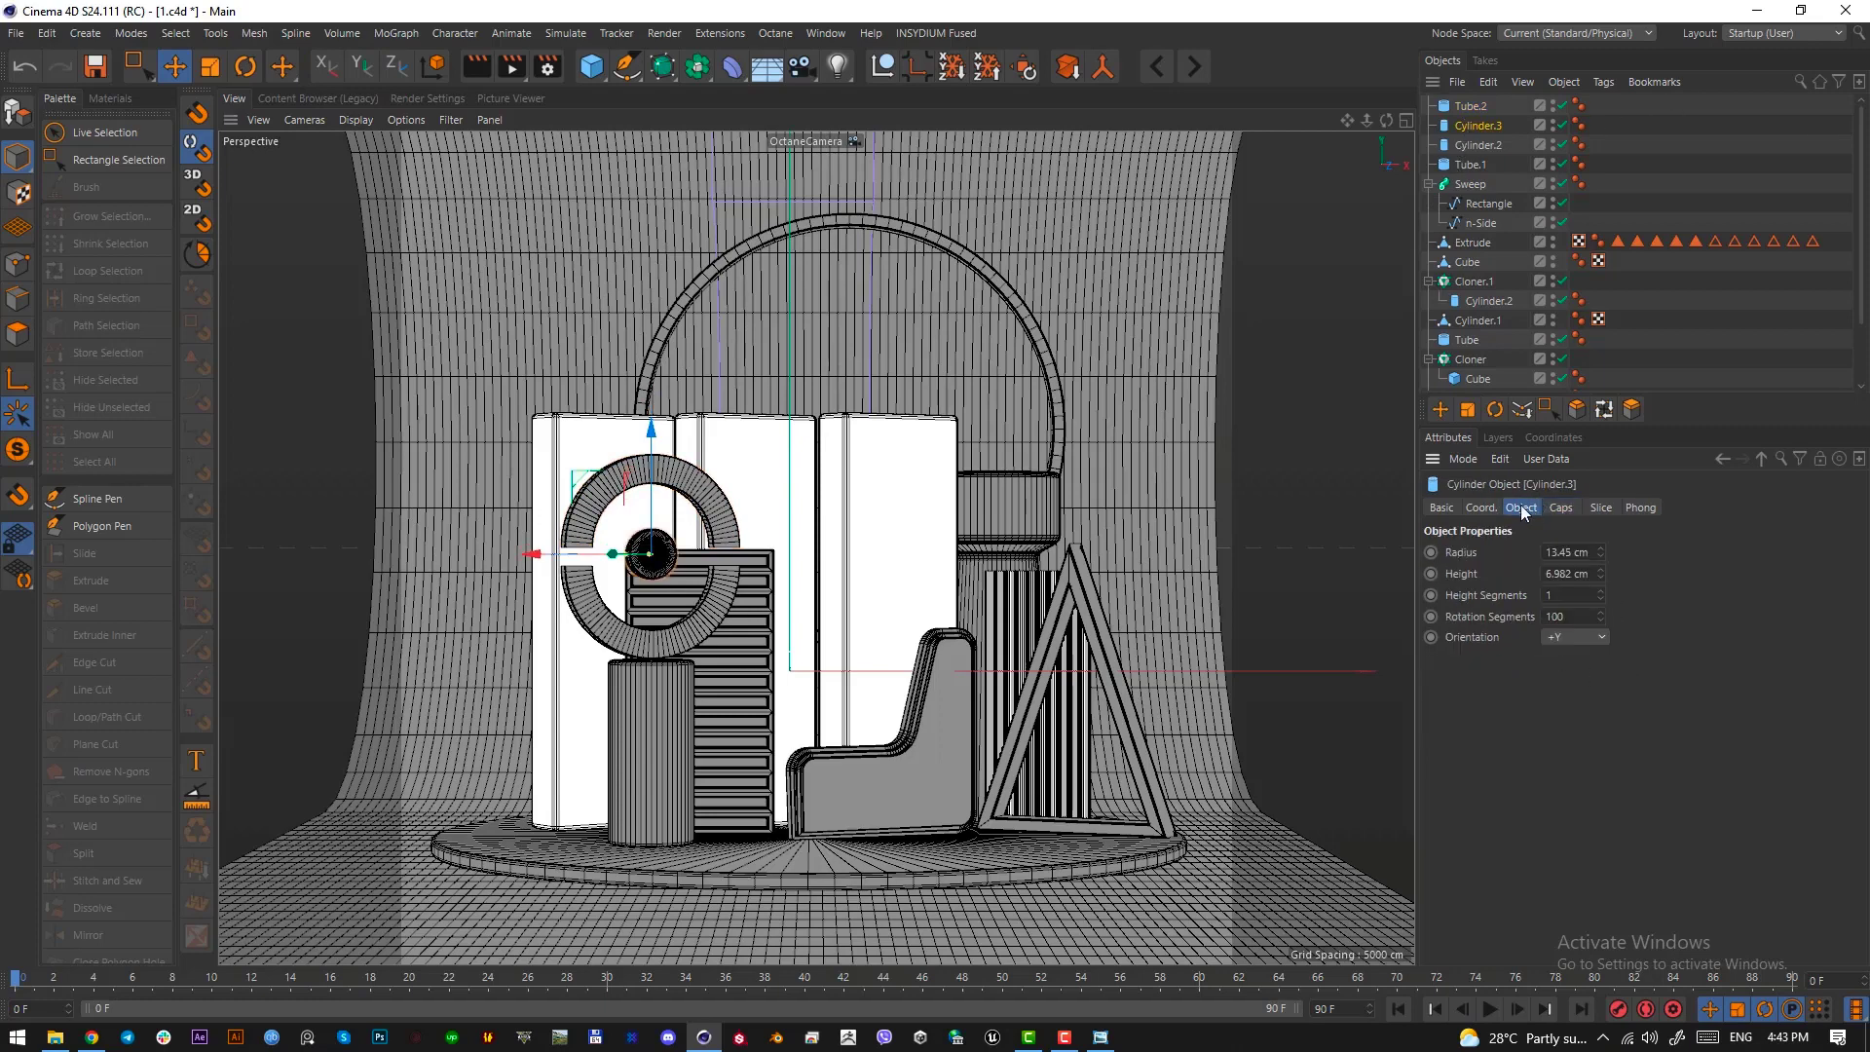
pyautogui.click(1575, 615)
pyautogui.write('50')
pyautogui.press('Return')
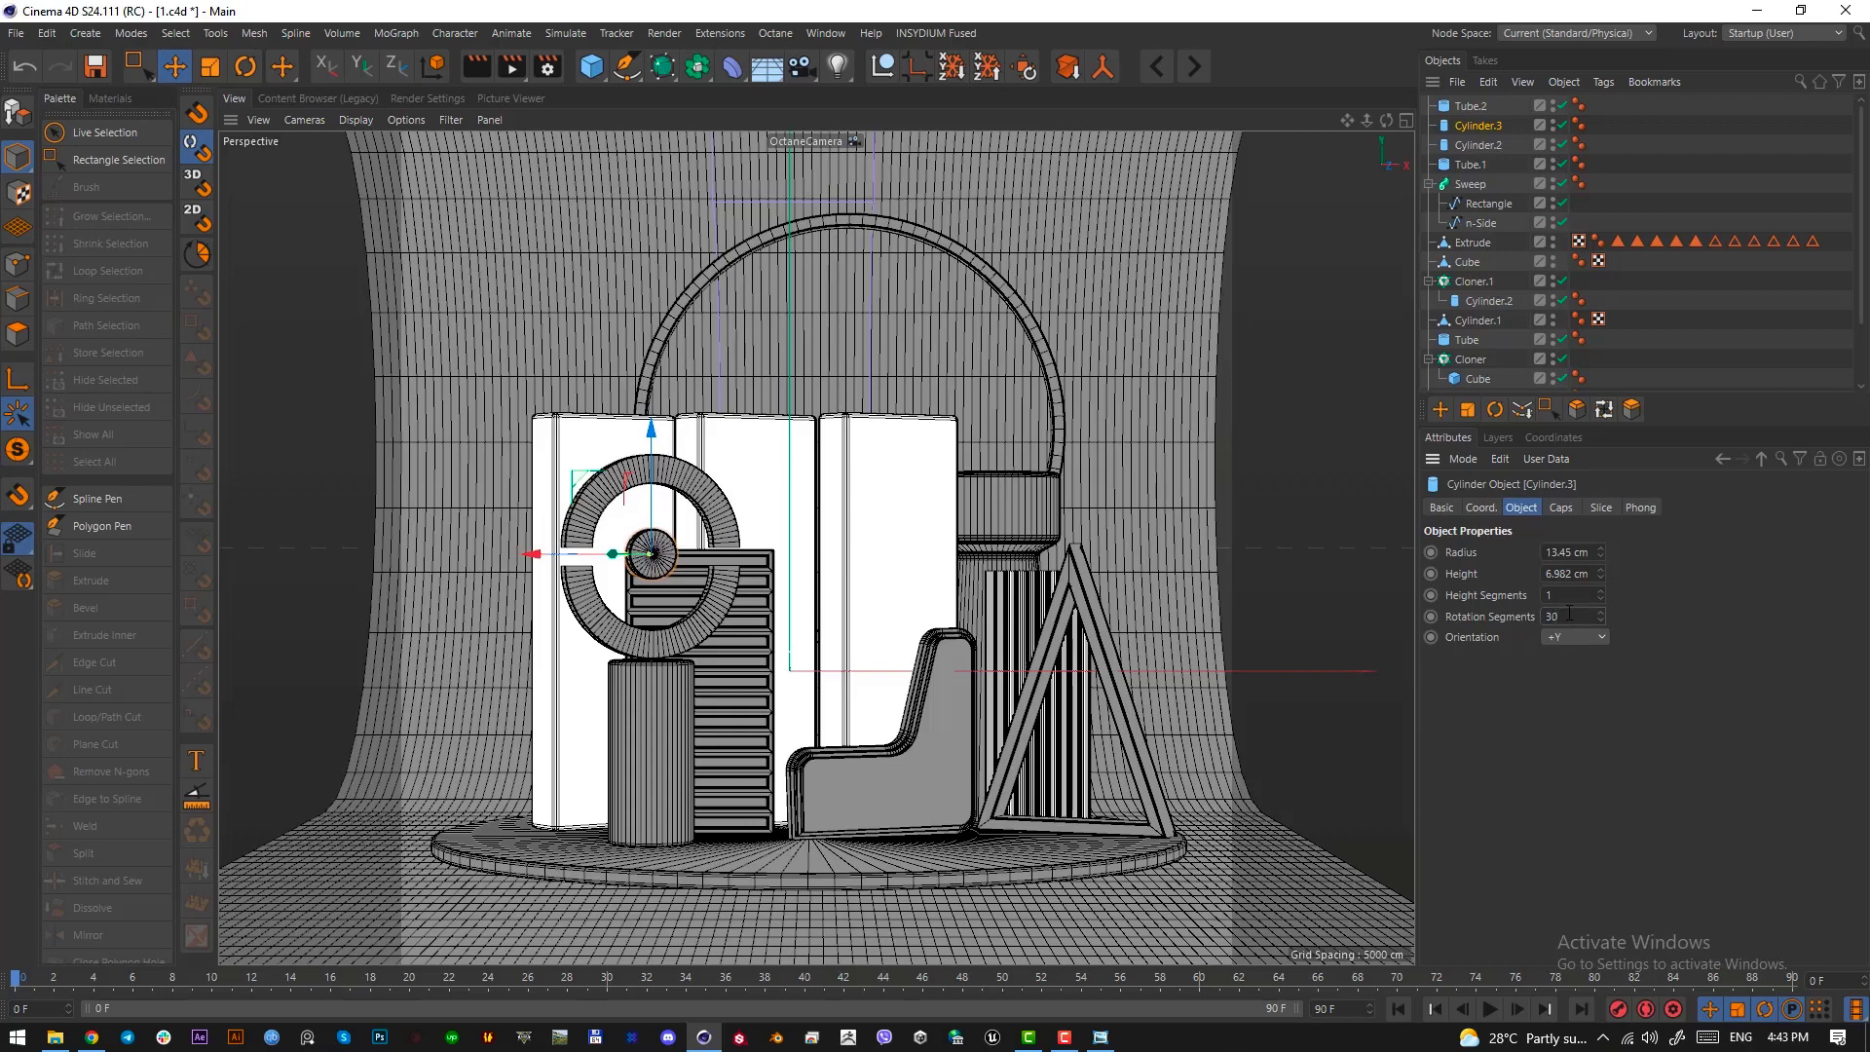
pyautogui.click(967, 700)
# Duplicate the centre cylinder and set the copy's radius to 1.45 cm and height to 15.982 cm
pyautogui.click(655, 555)
pyautogui.hotkey('ctrl', 'c')
pyautogui.hotkey('ctrl', 'v')
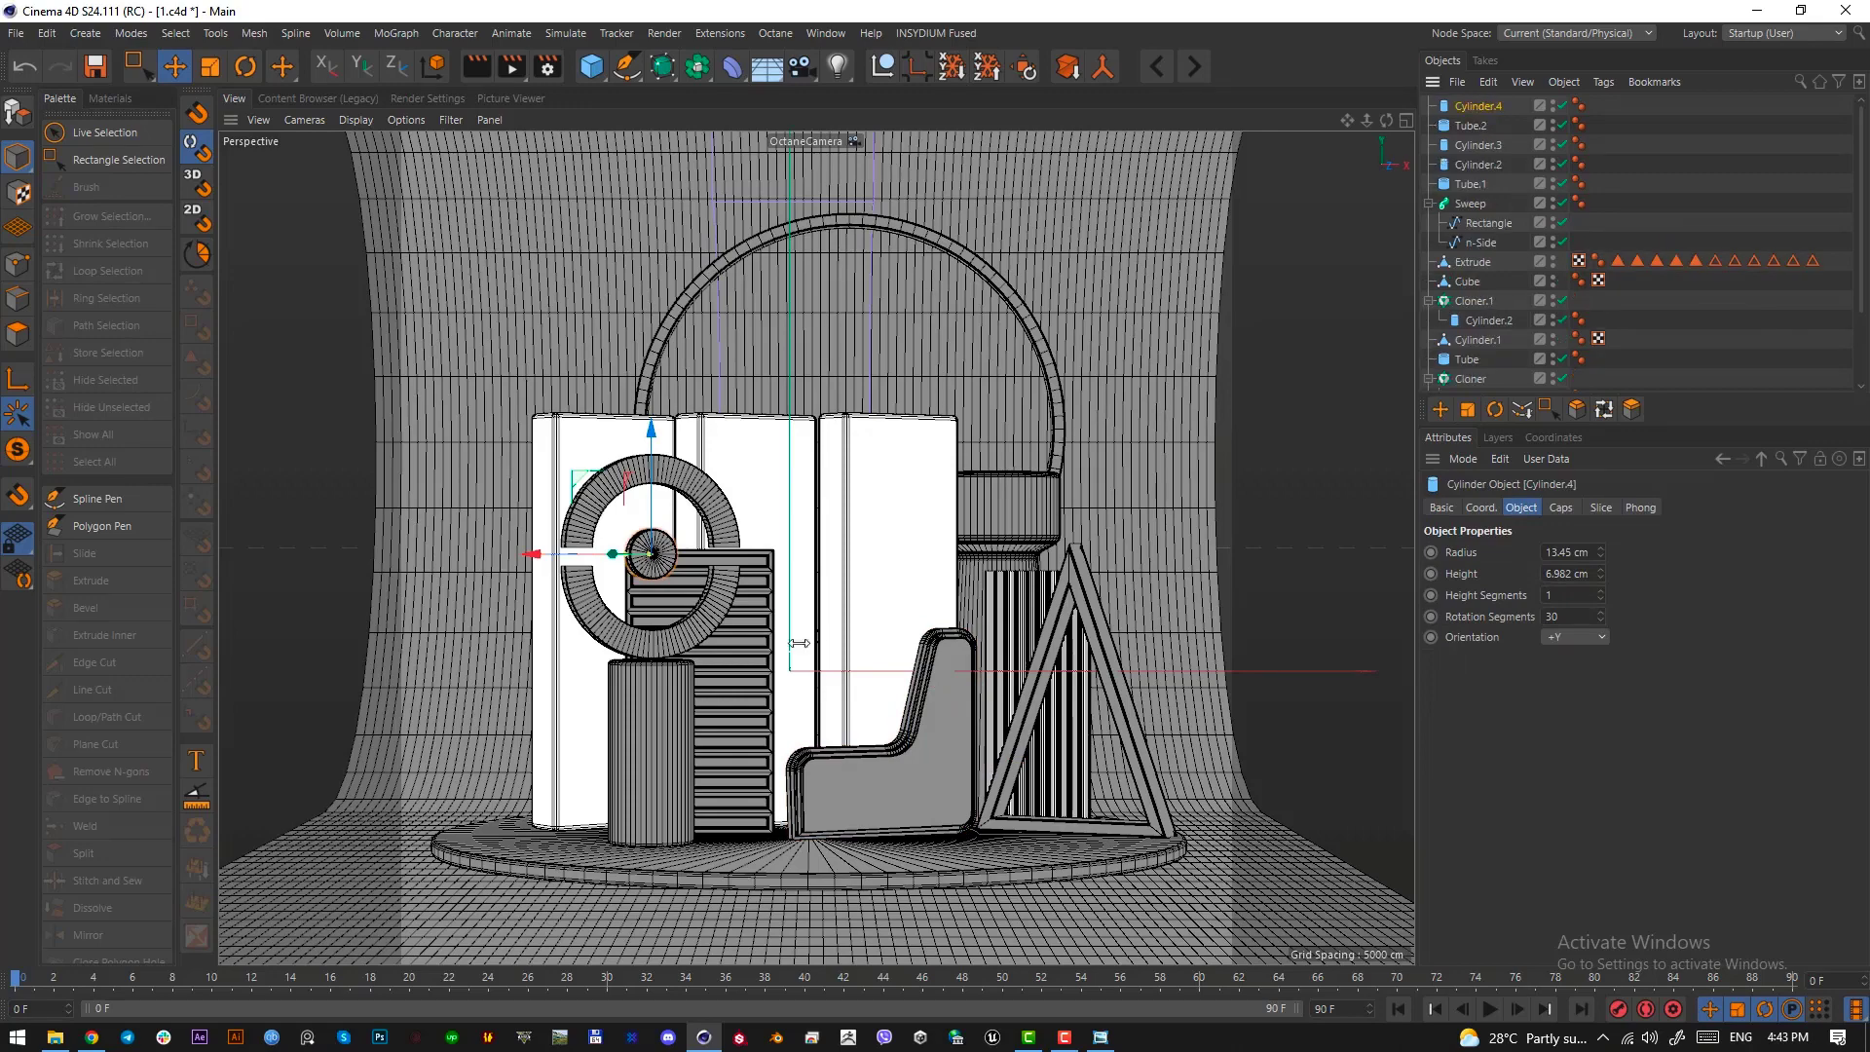
pyautogui.press('F4')
pyautogui.scroll(10, 682, 623)
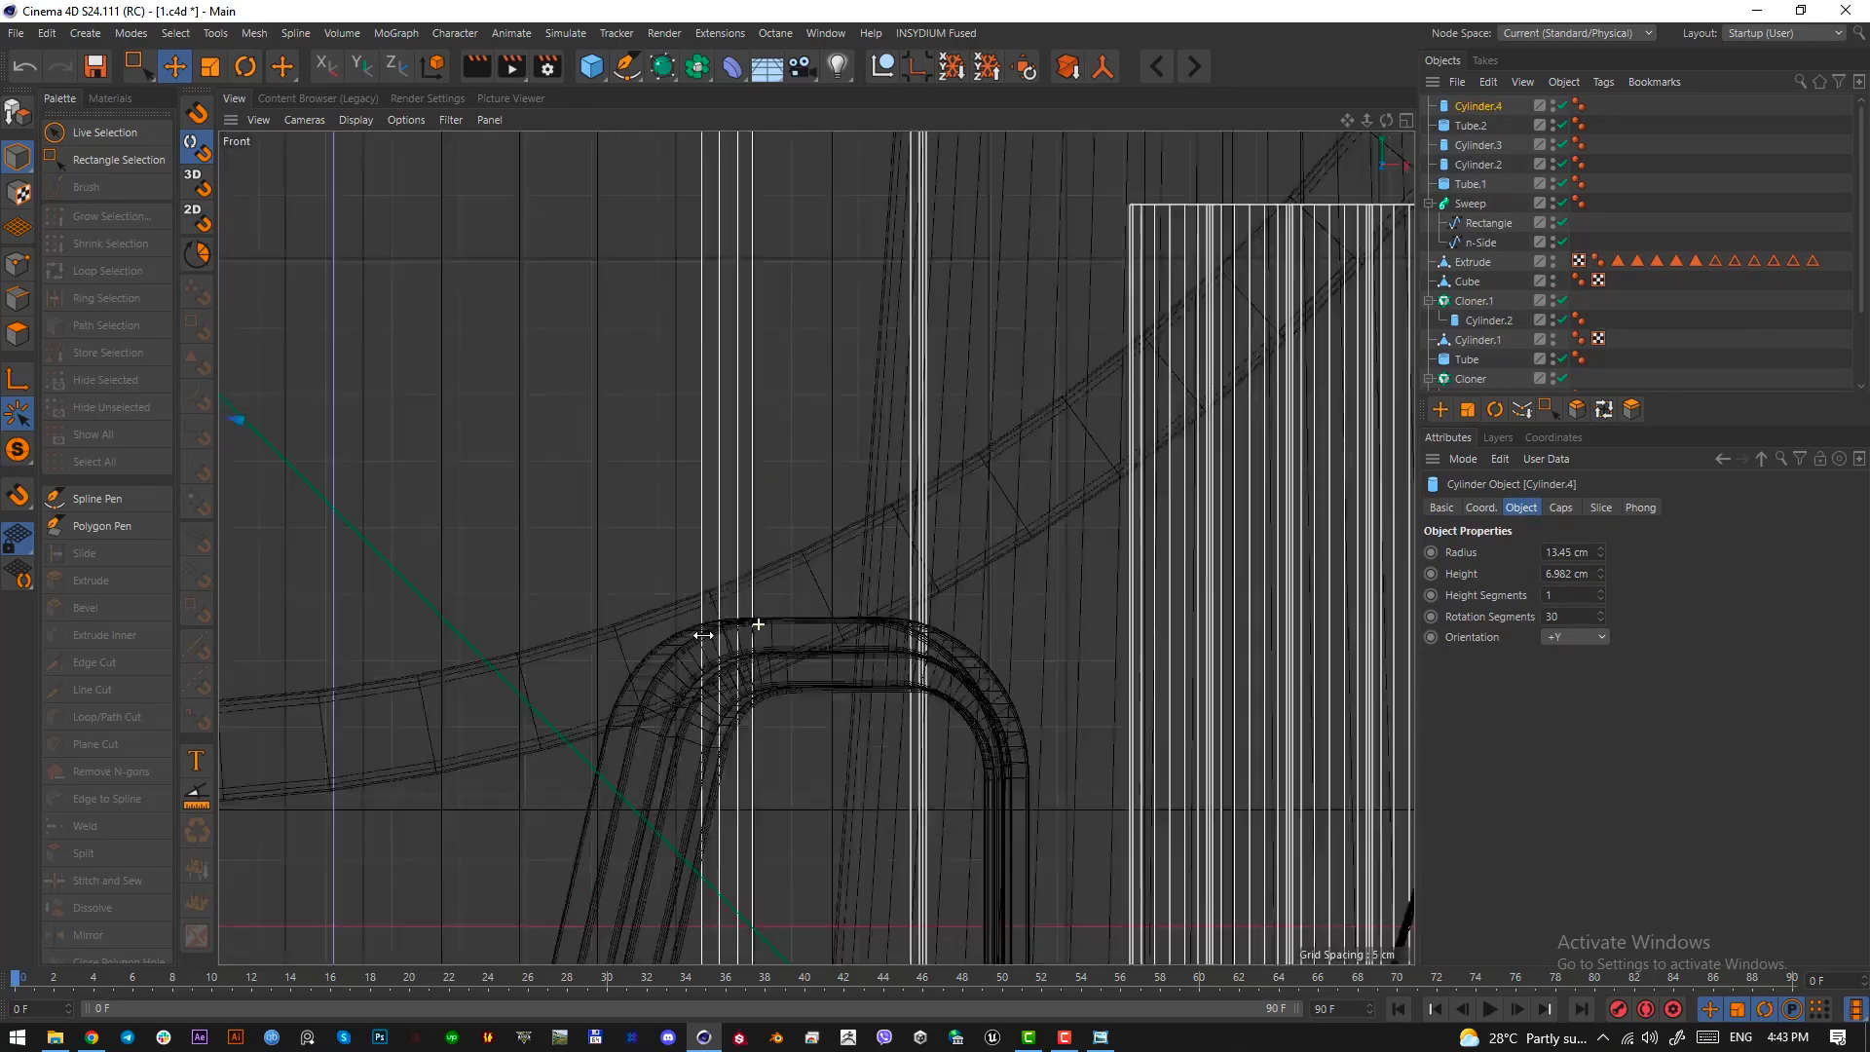
pyautogui.scroll(-10, 704, 634)
pyautogui.press('o')
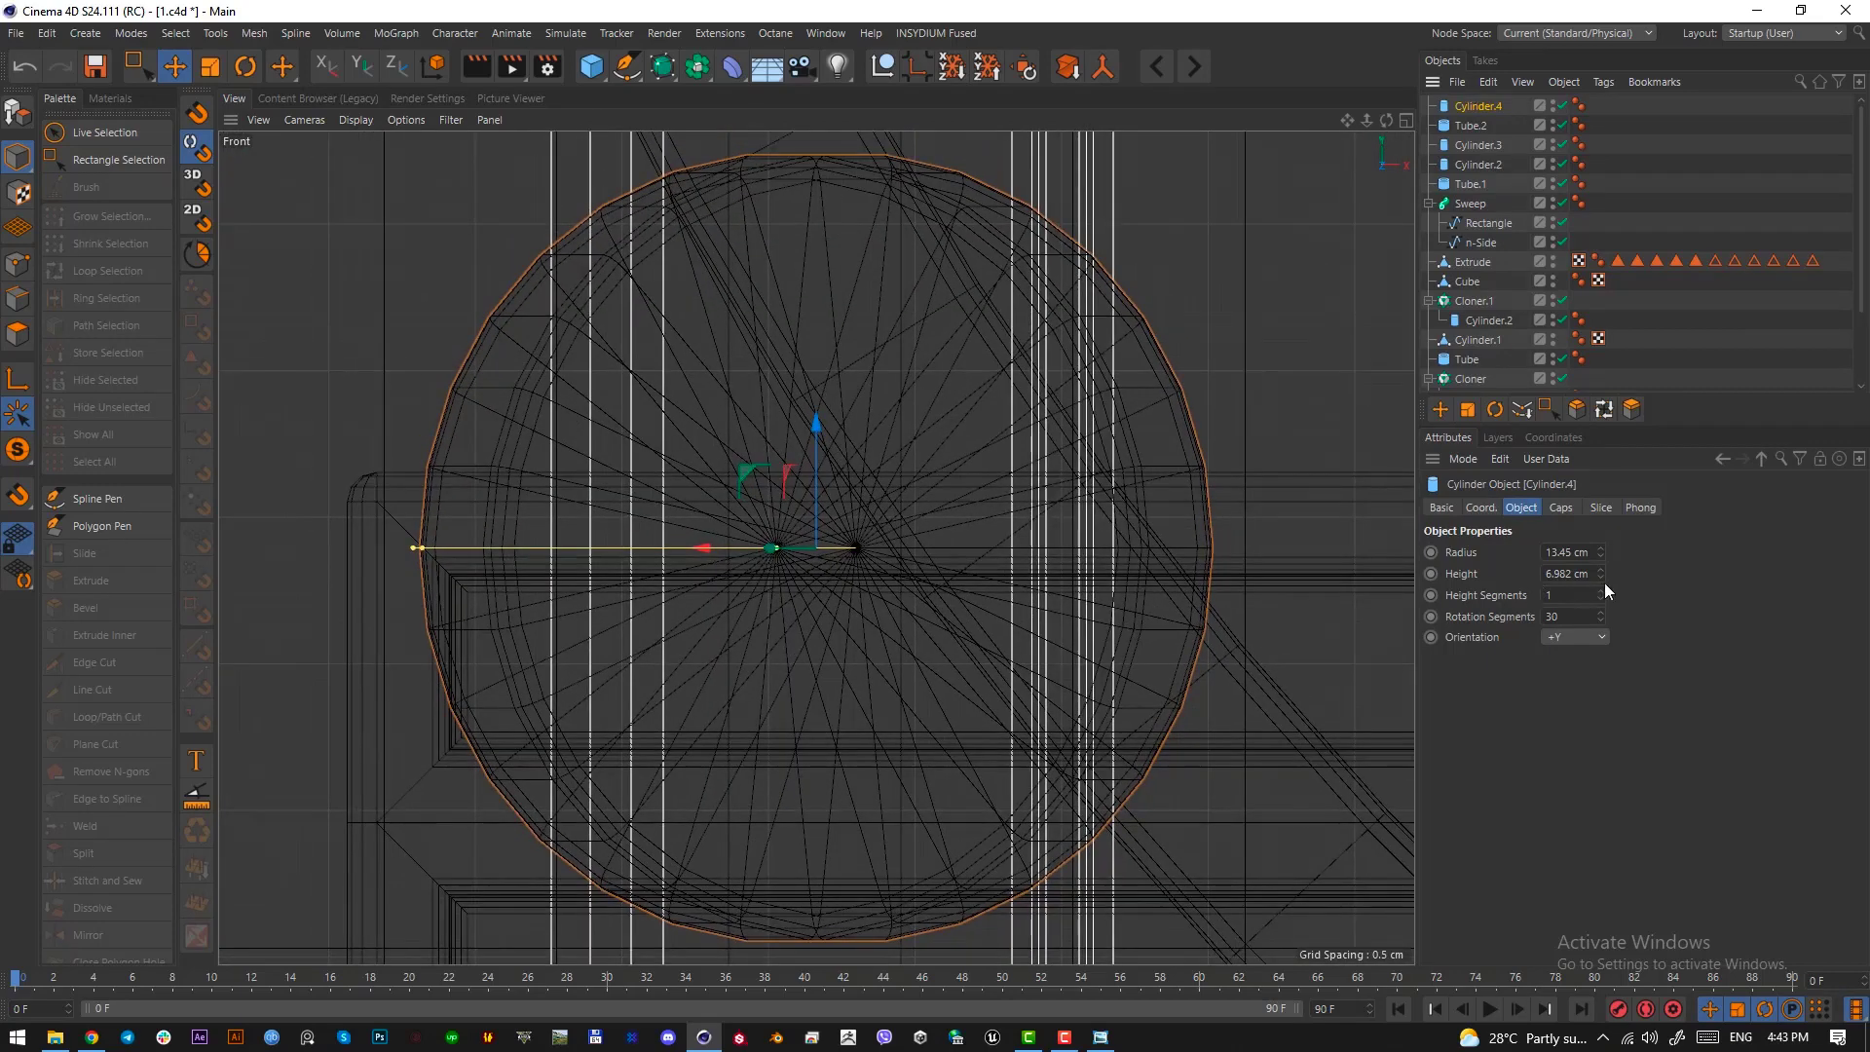
pyautogui.moveTo(1601, 551); pyautogui.dragTo(1602, 633)
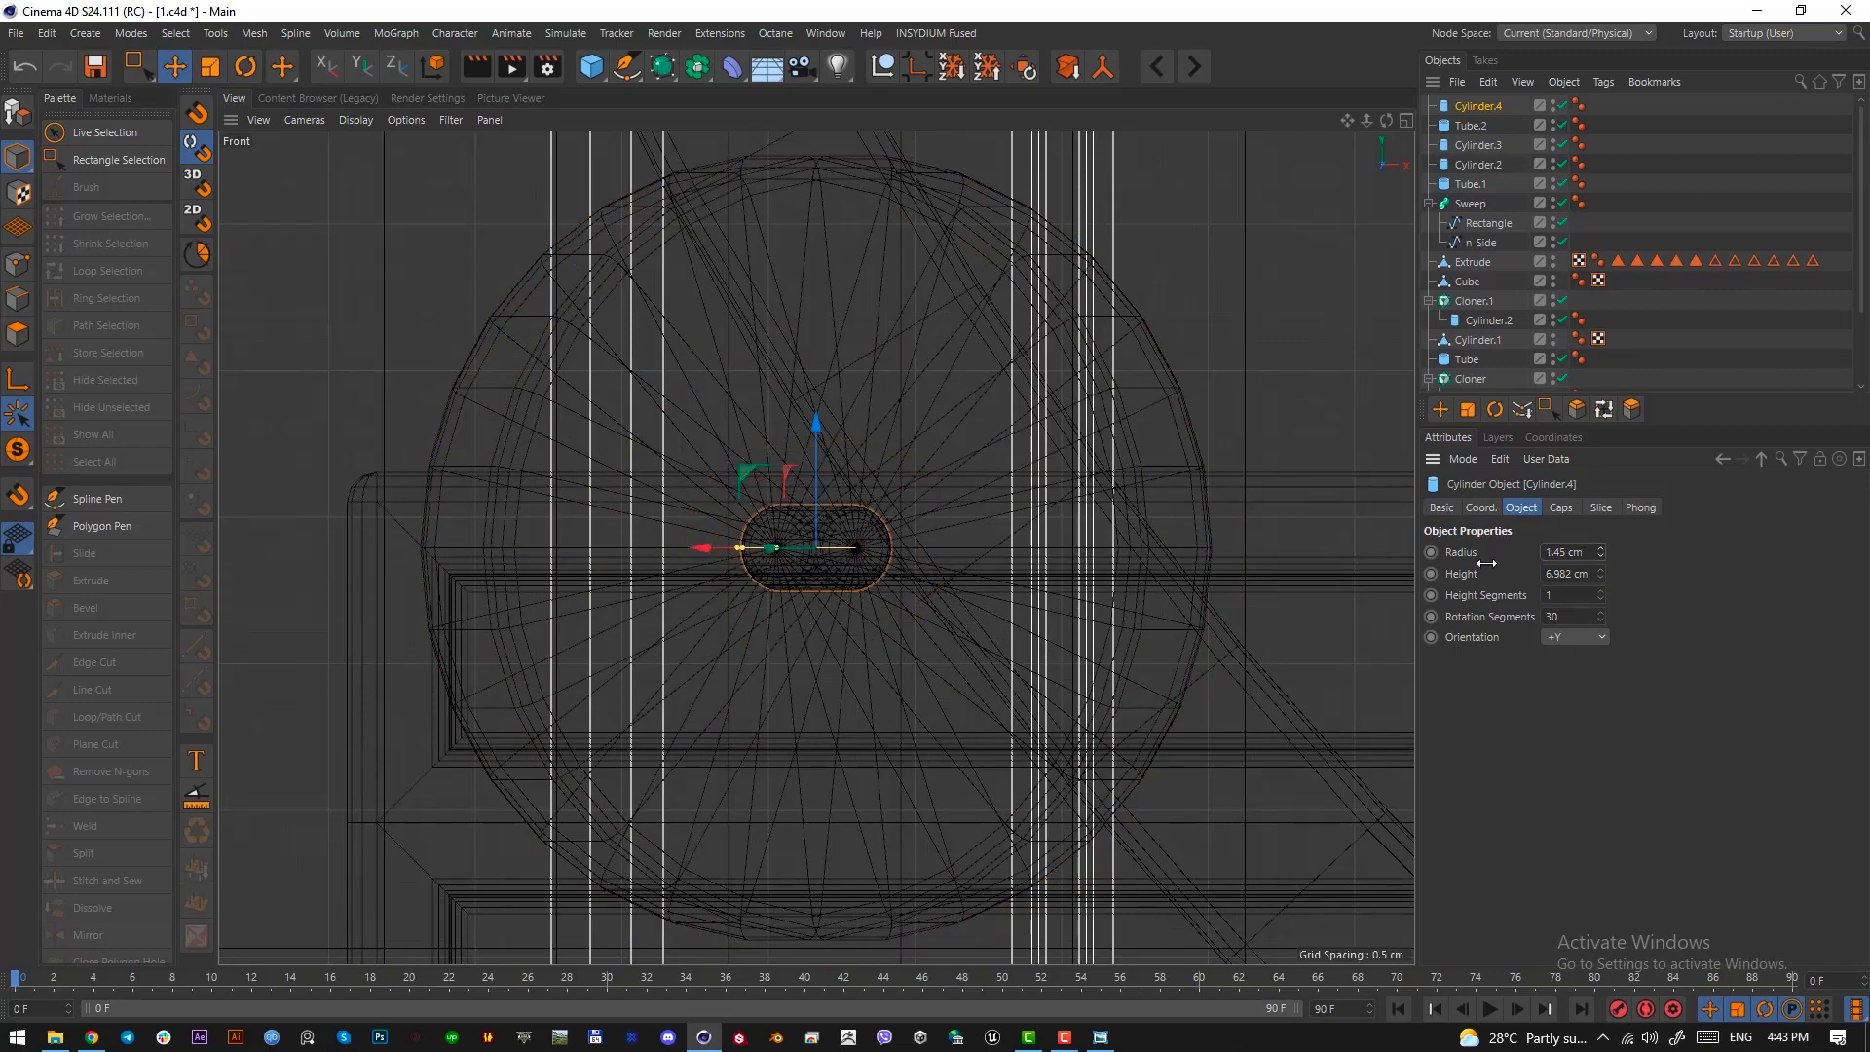
pyautogui.moveTo(1601, 573); pyautogui.dragTo(1695, 574)
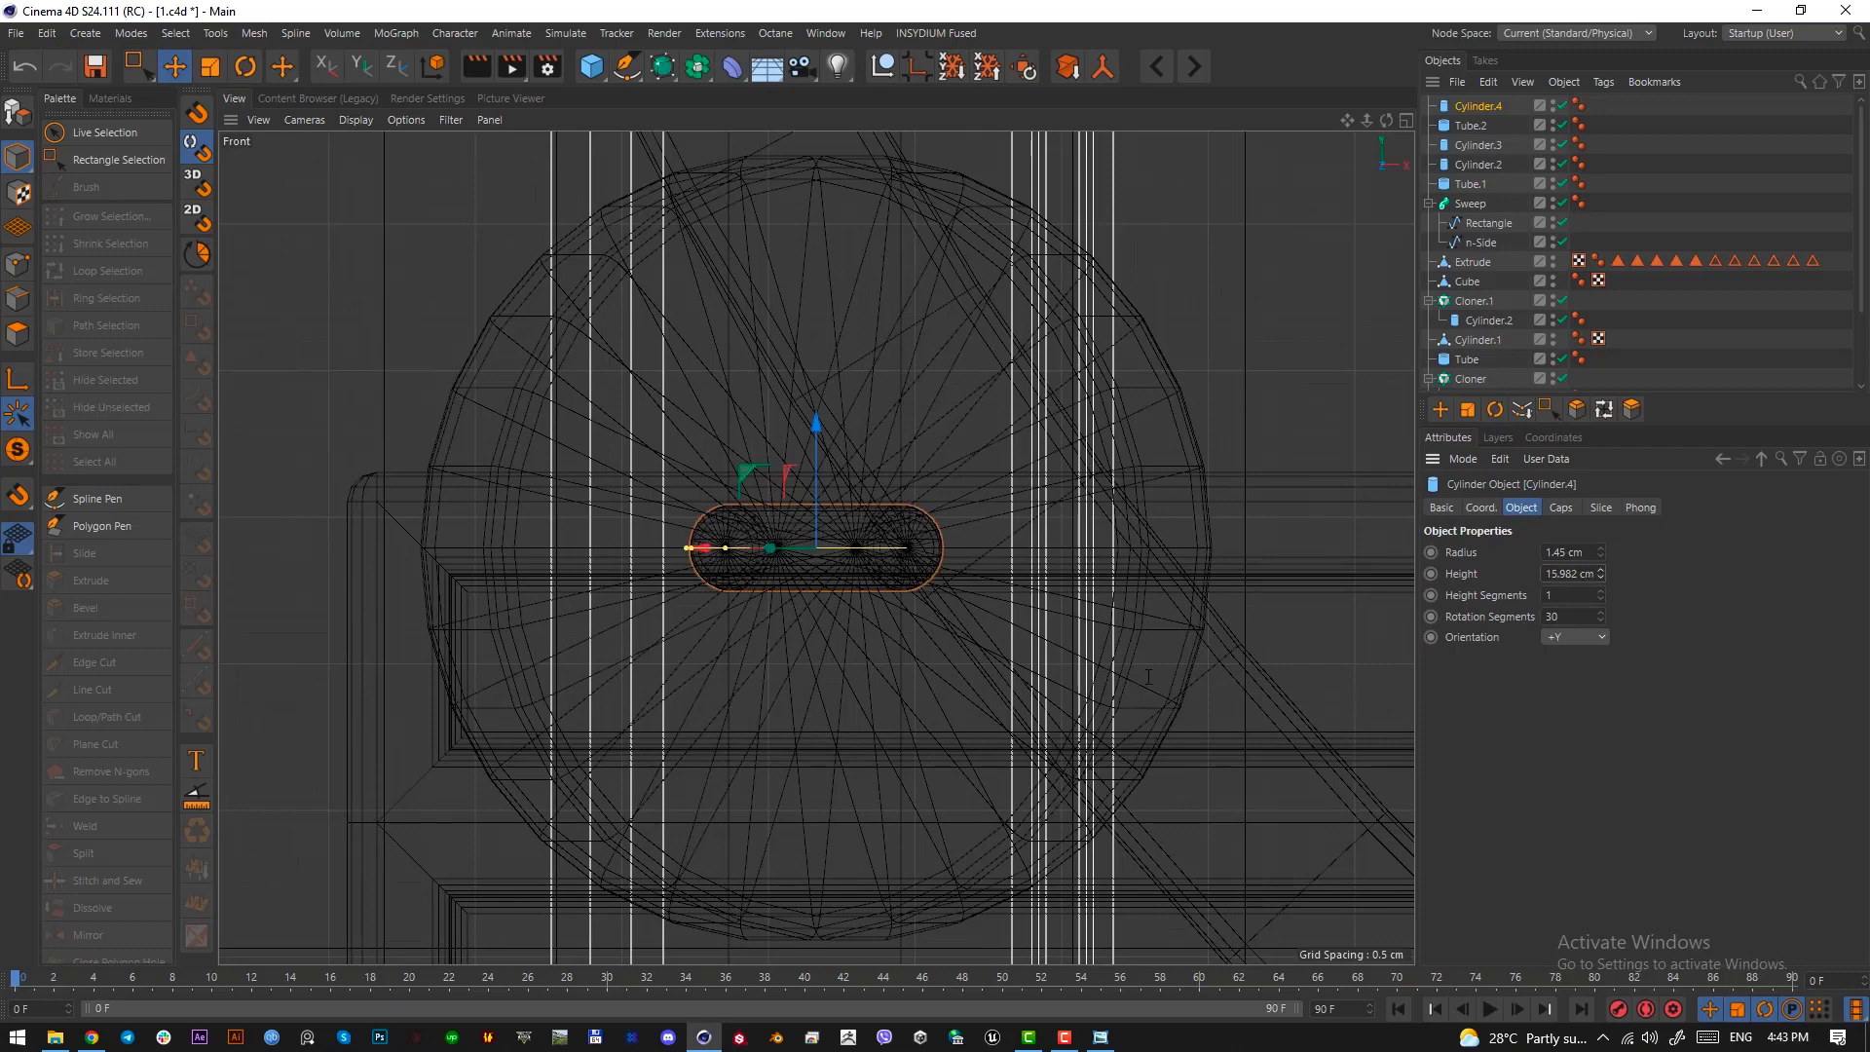
pyautogui.press('F1')
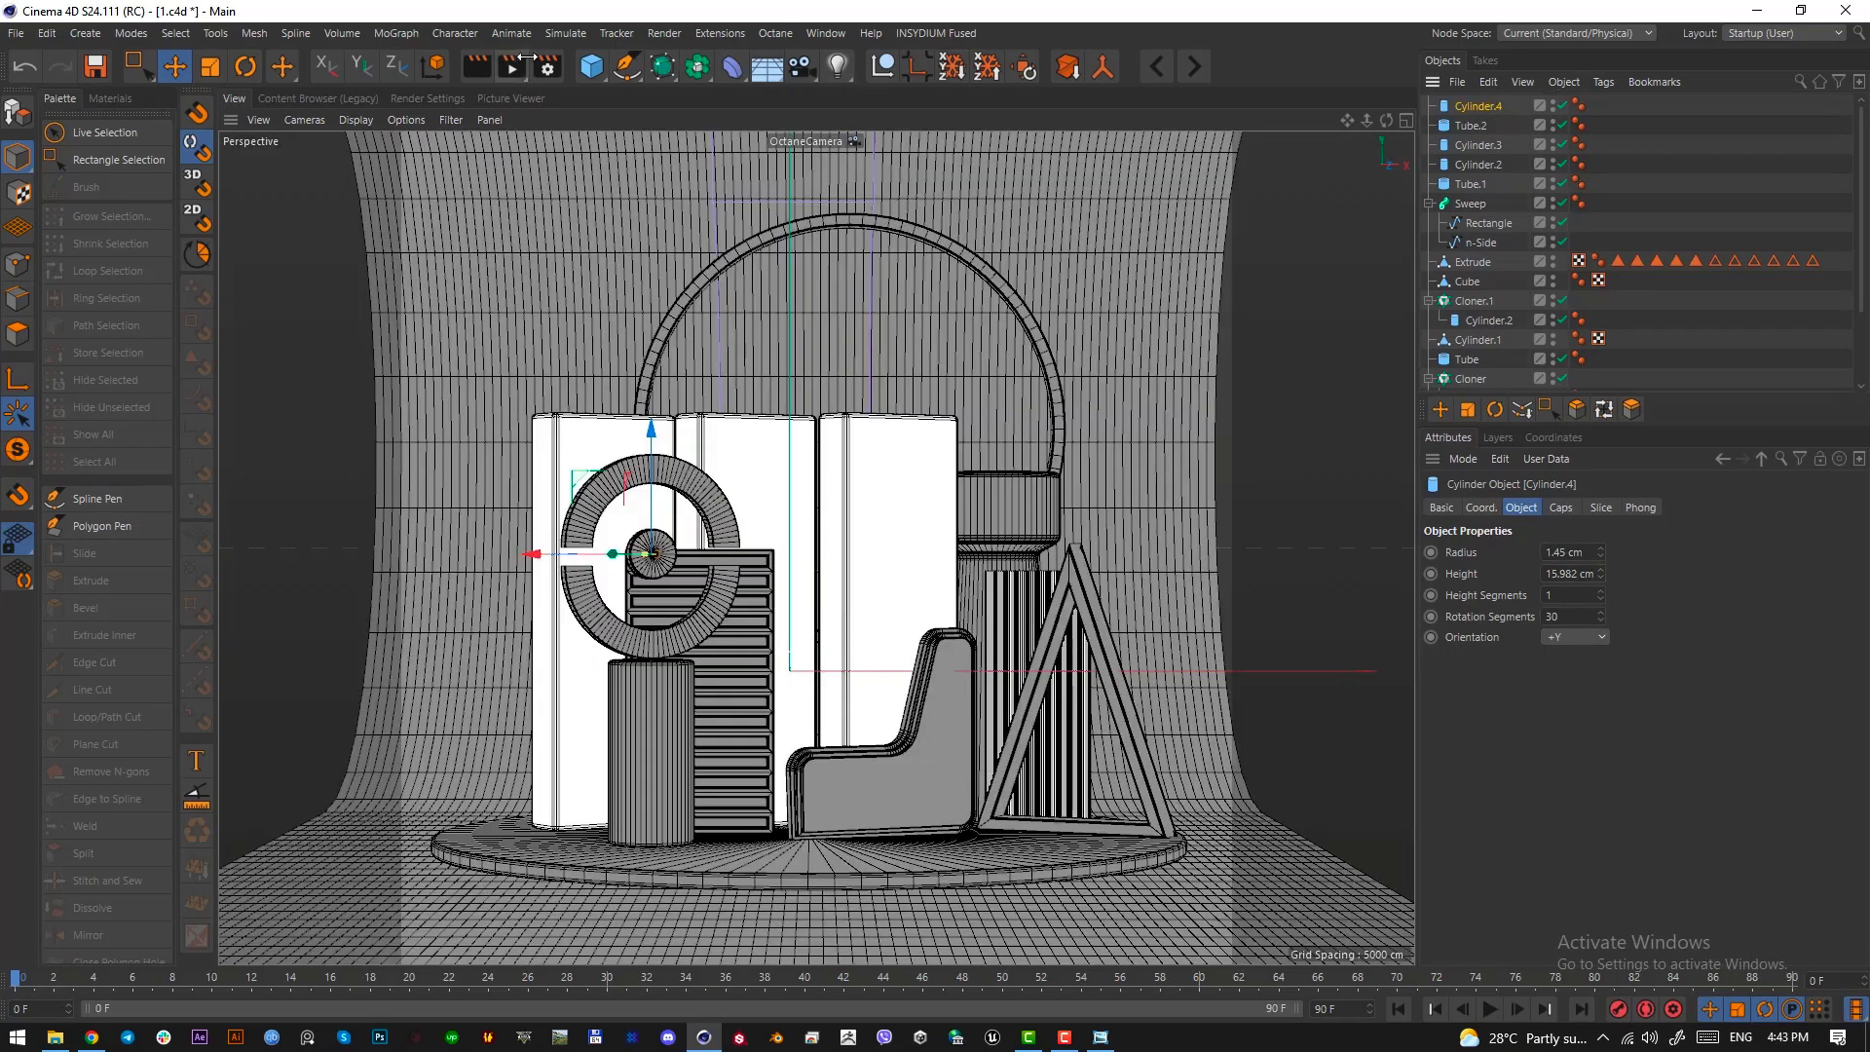
# Put the thin cylinder in a Cloner set to Radial mode with a 23 cm radius around the centre disc
pyautogui.click(395, 33)
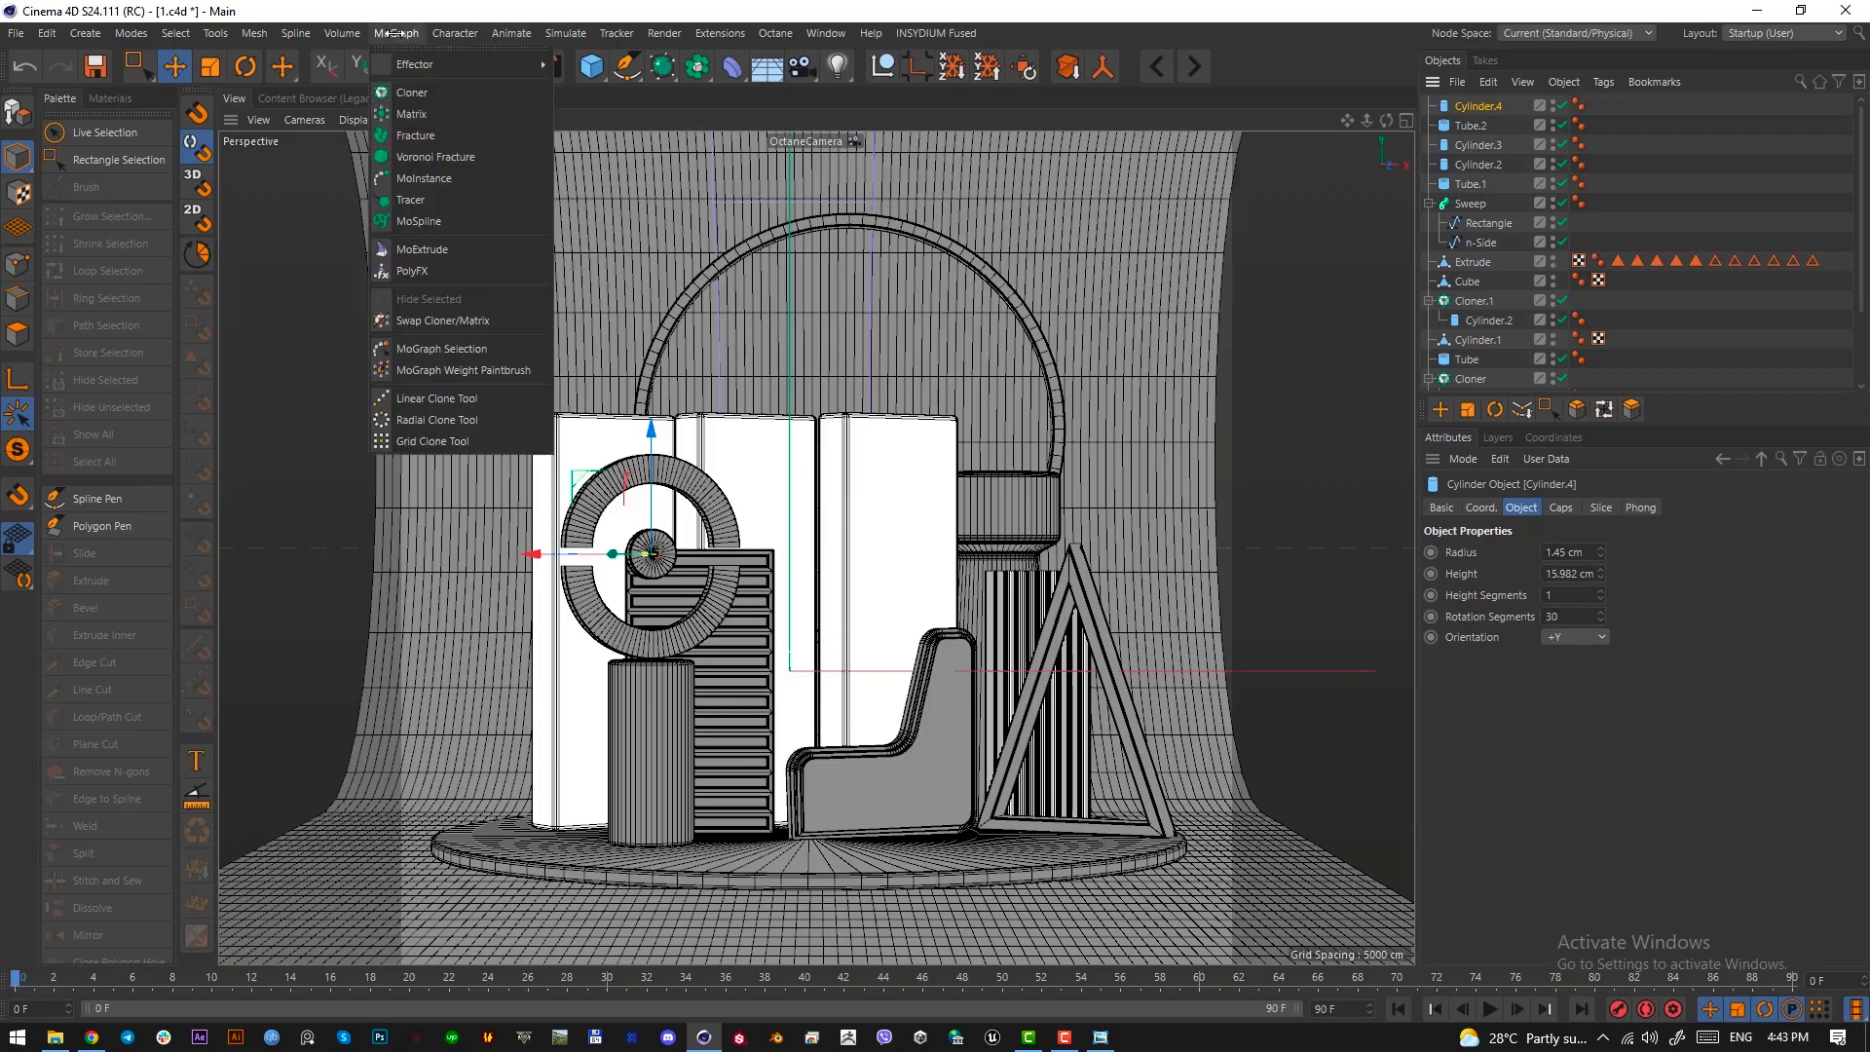
pyautogui.keyDown('alt'); pyautogui.click(413, 92); pyautogui.keyUp('alt')
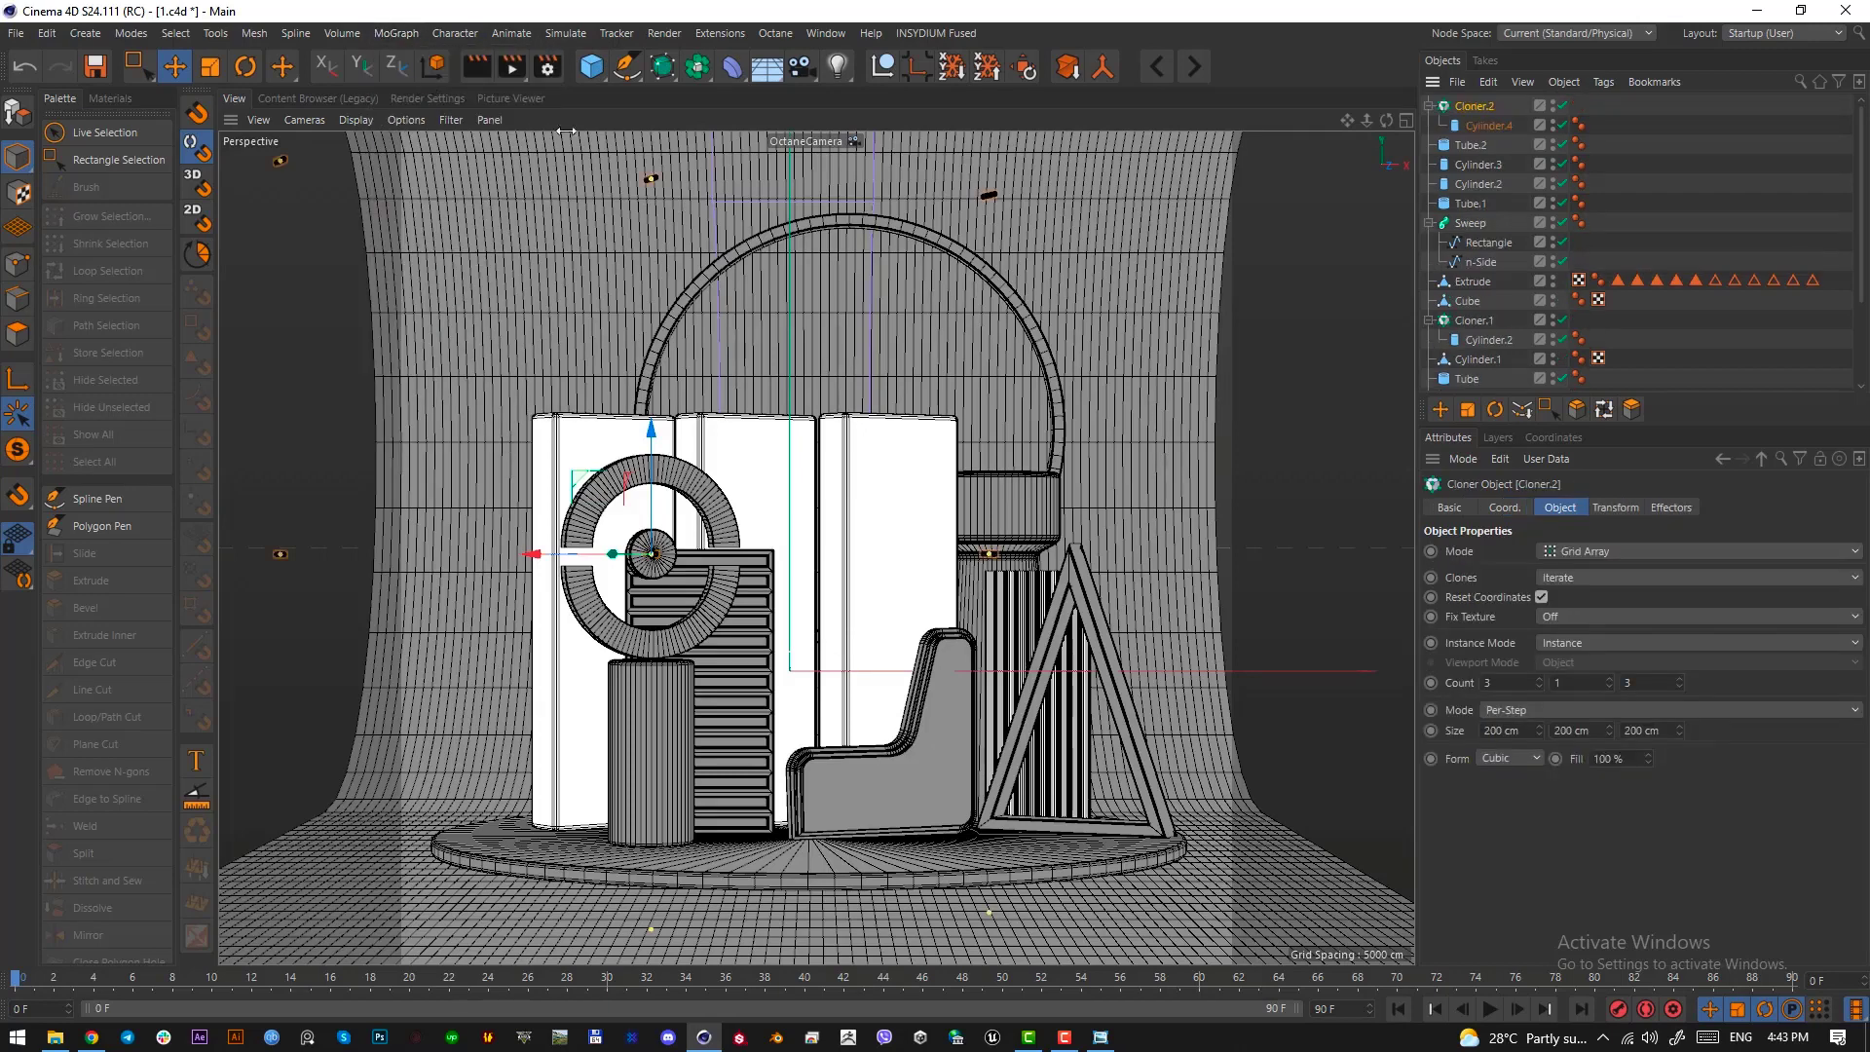
pyautogui.click(1586, 552)
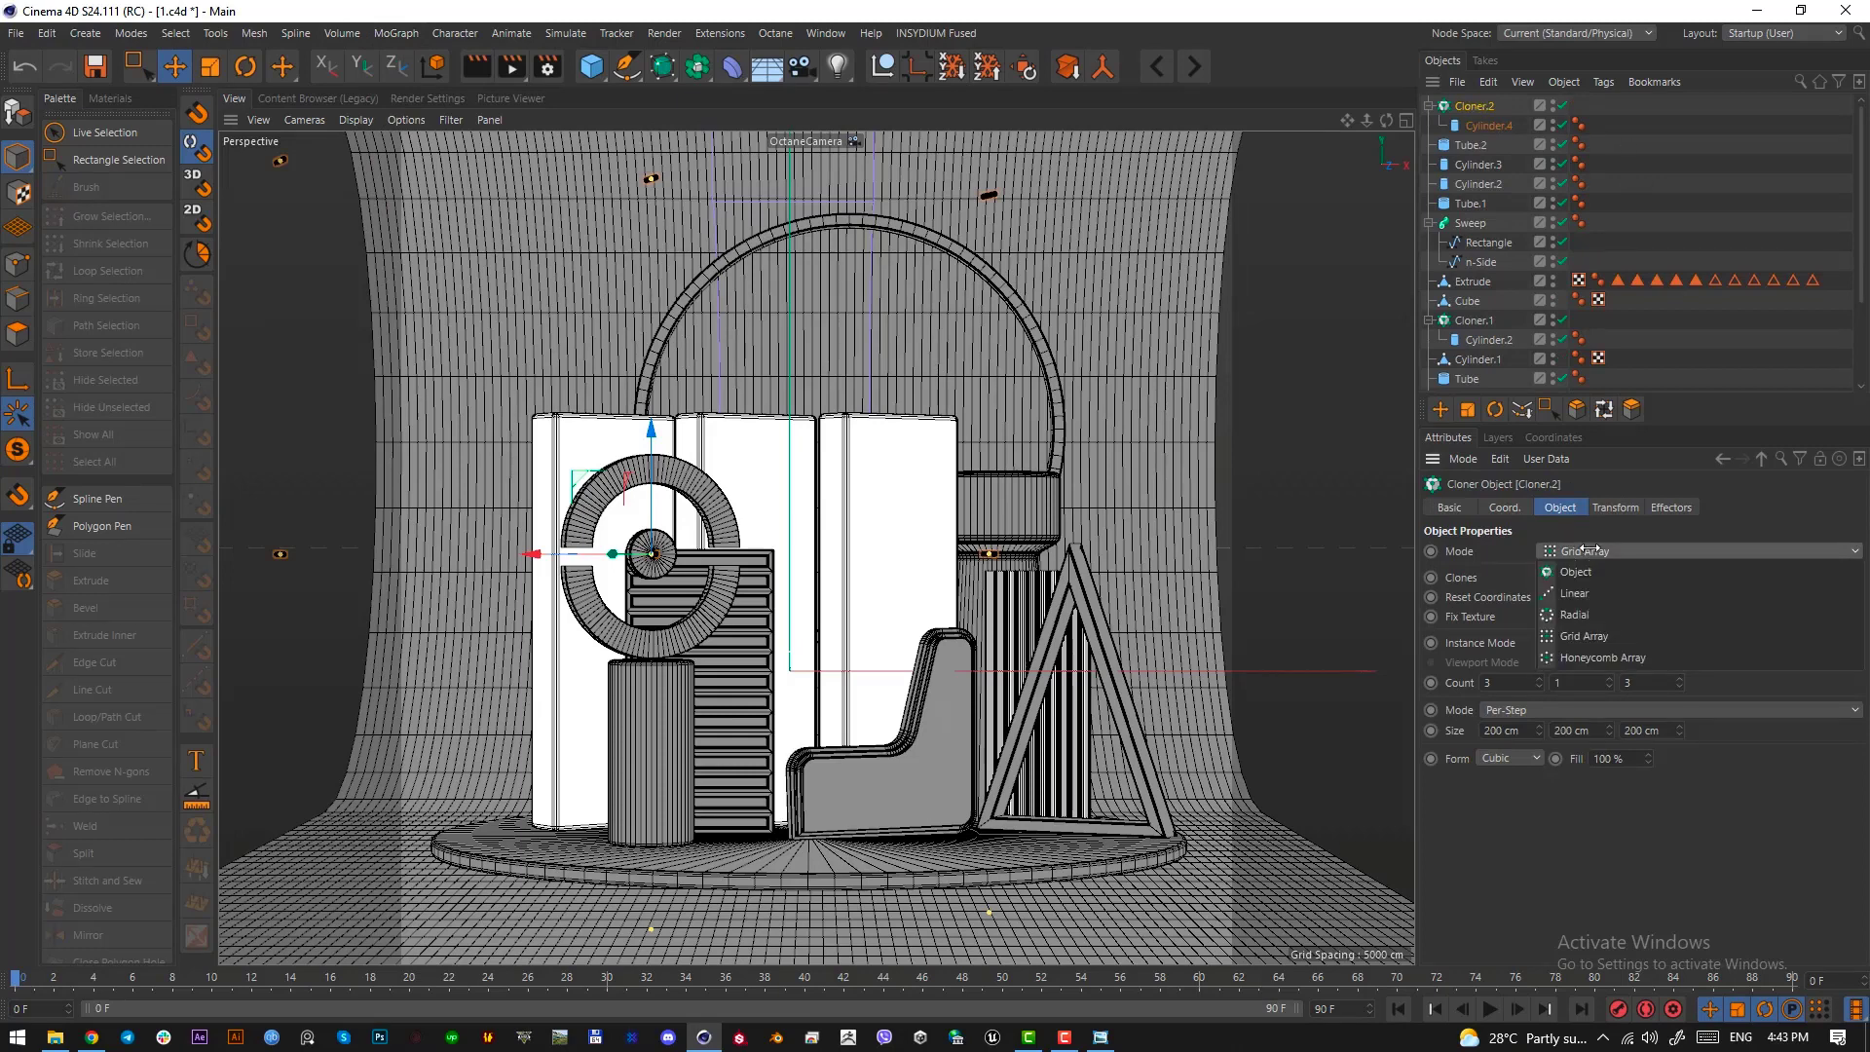
pyautogui.click(1590, 608)
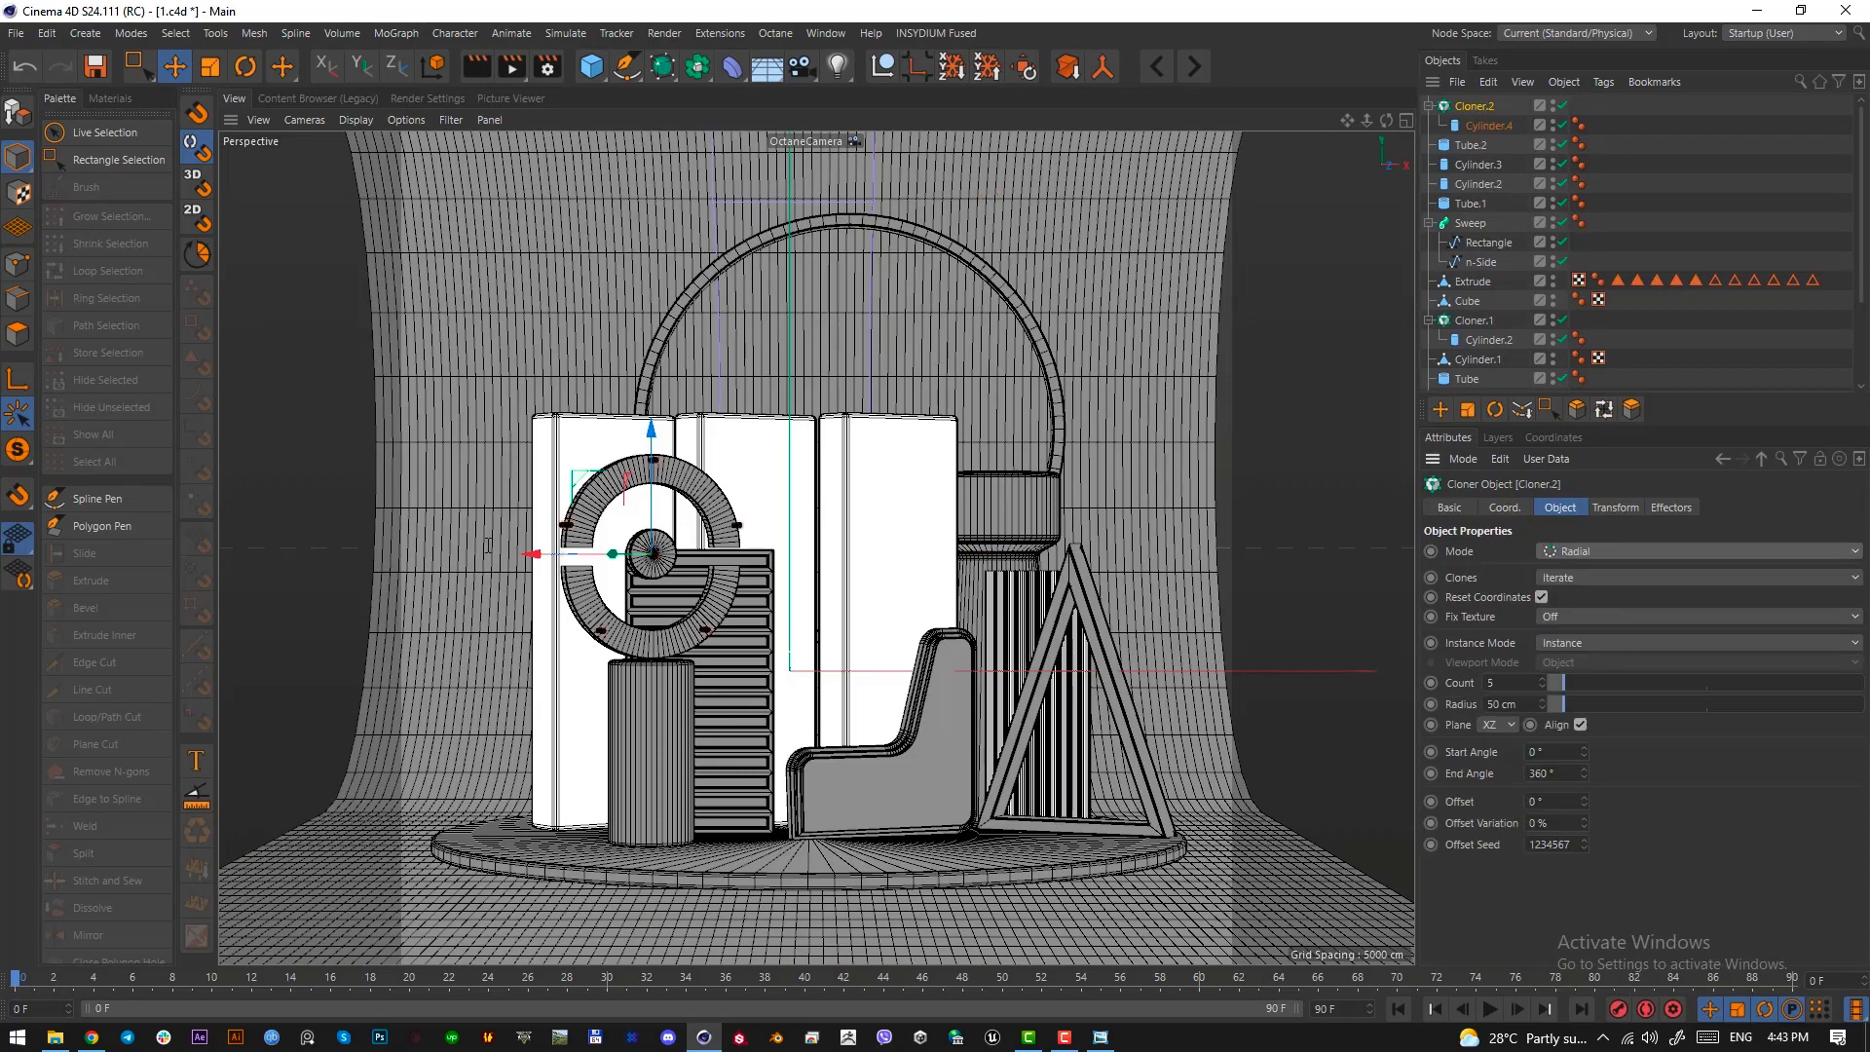
pyautogui.click(1528, 704)
pyautogui.scroll(-4, 1529, 704)
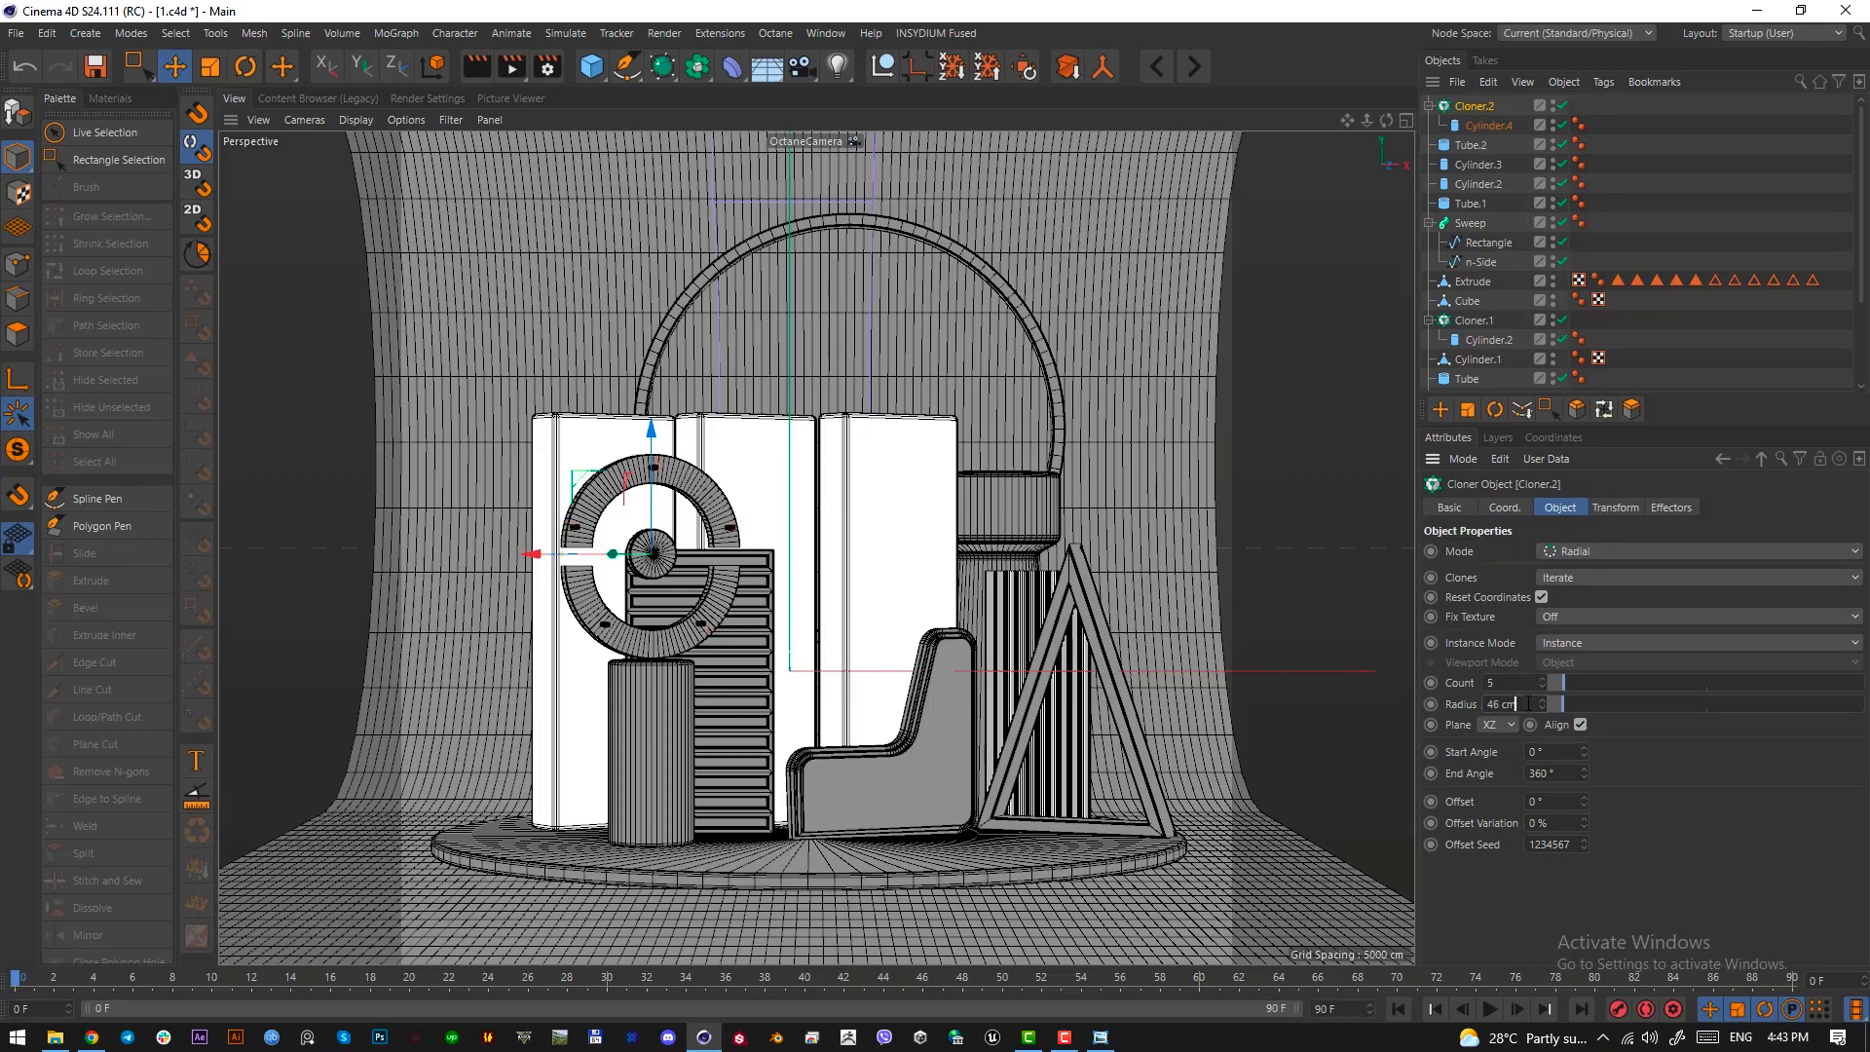
pyautogui.scroll(-20, 1528, 703)
pyautogui.scroll(2, 1517, 703)
# Thicken the cloned cylinder to a 3.45 cm radius and check its cap settings
pyautogui.click(1489, 125)
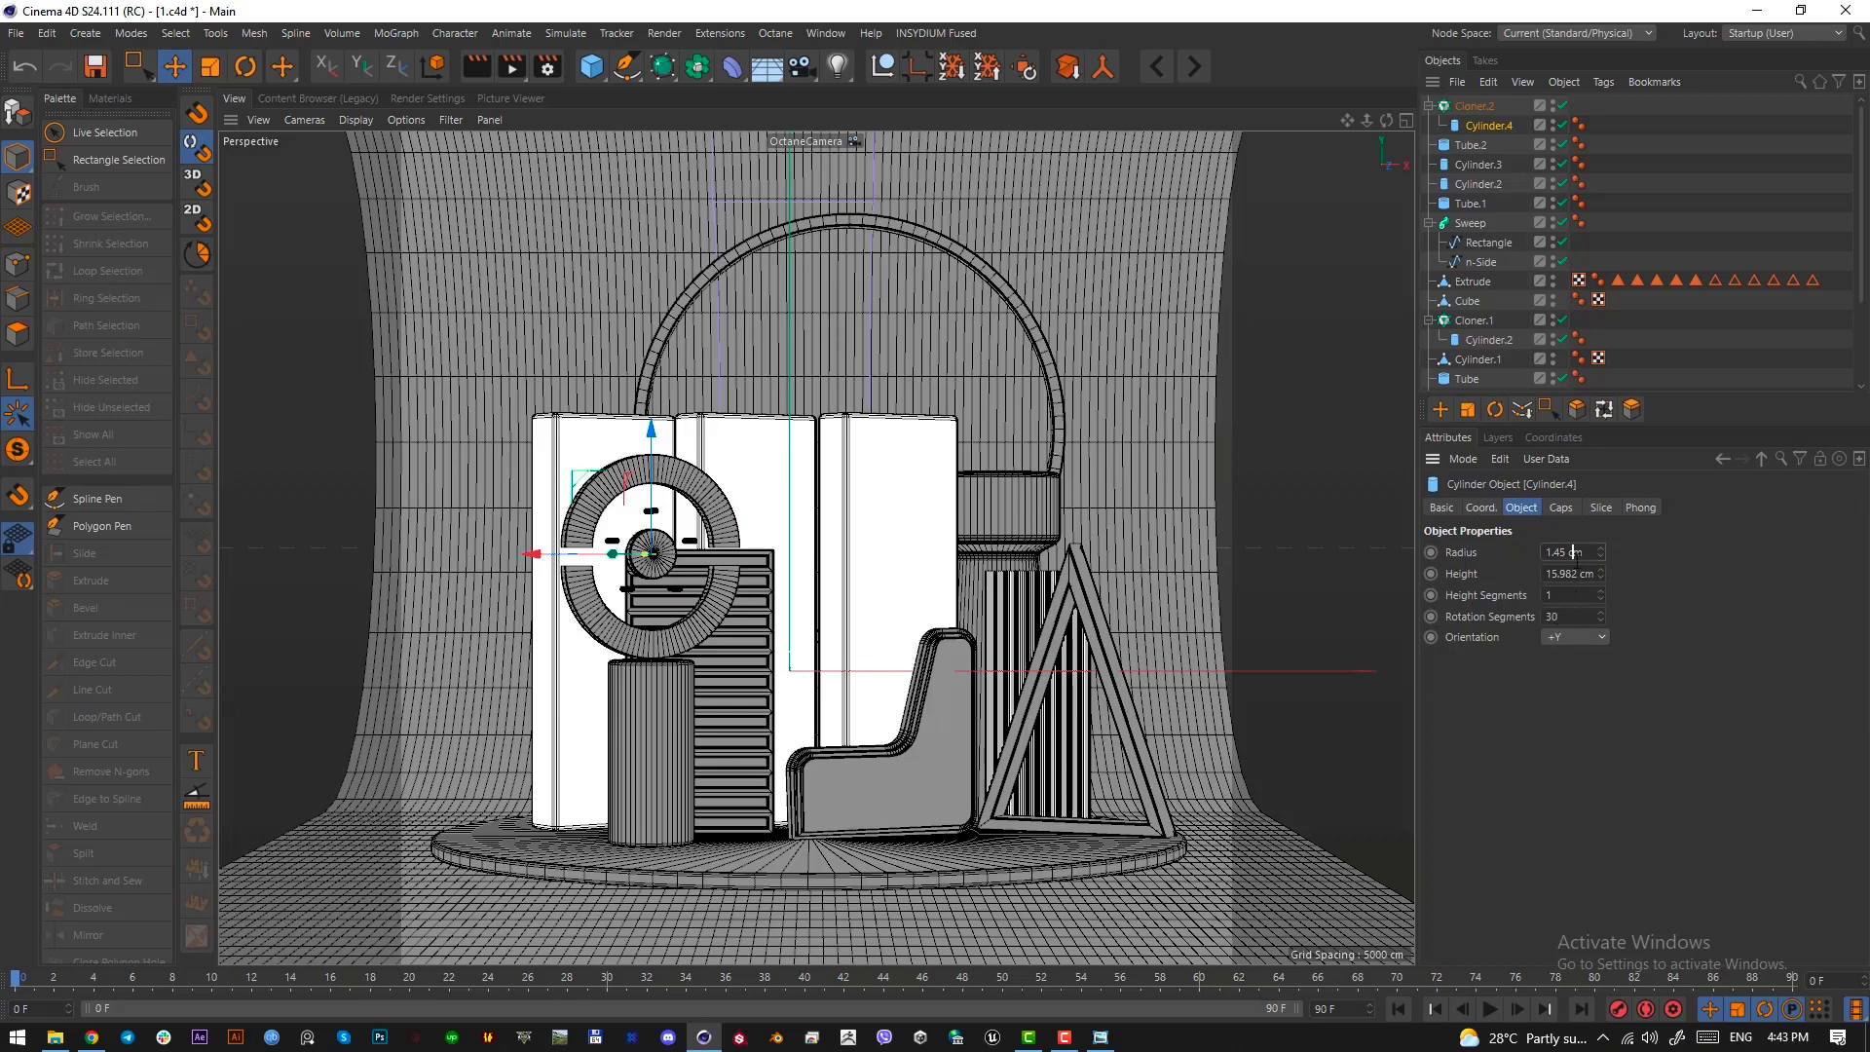
pyautogui.scroll(1, 1573, 552)
pyautogui.scroll(-1, 1573, 552)
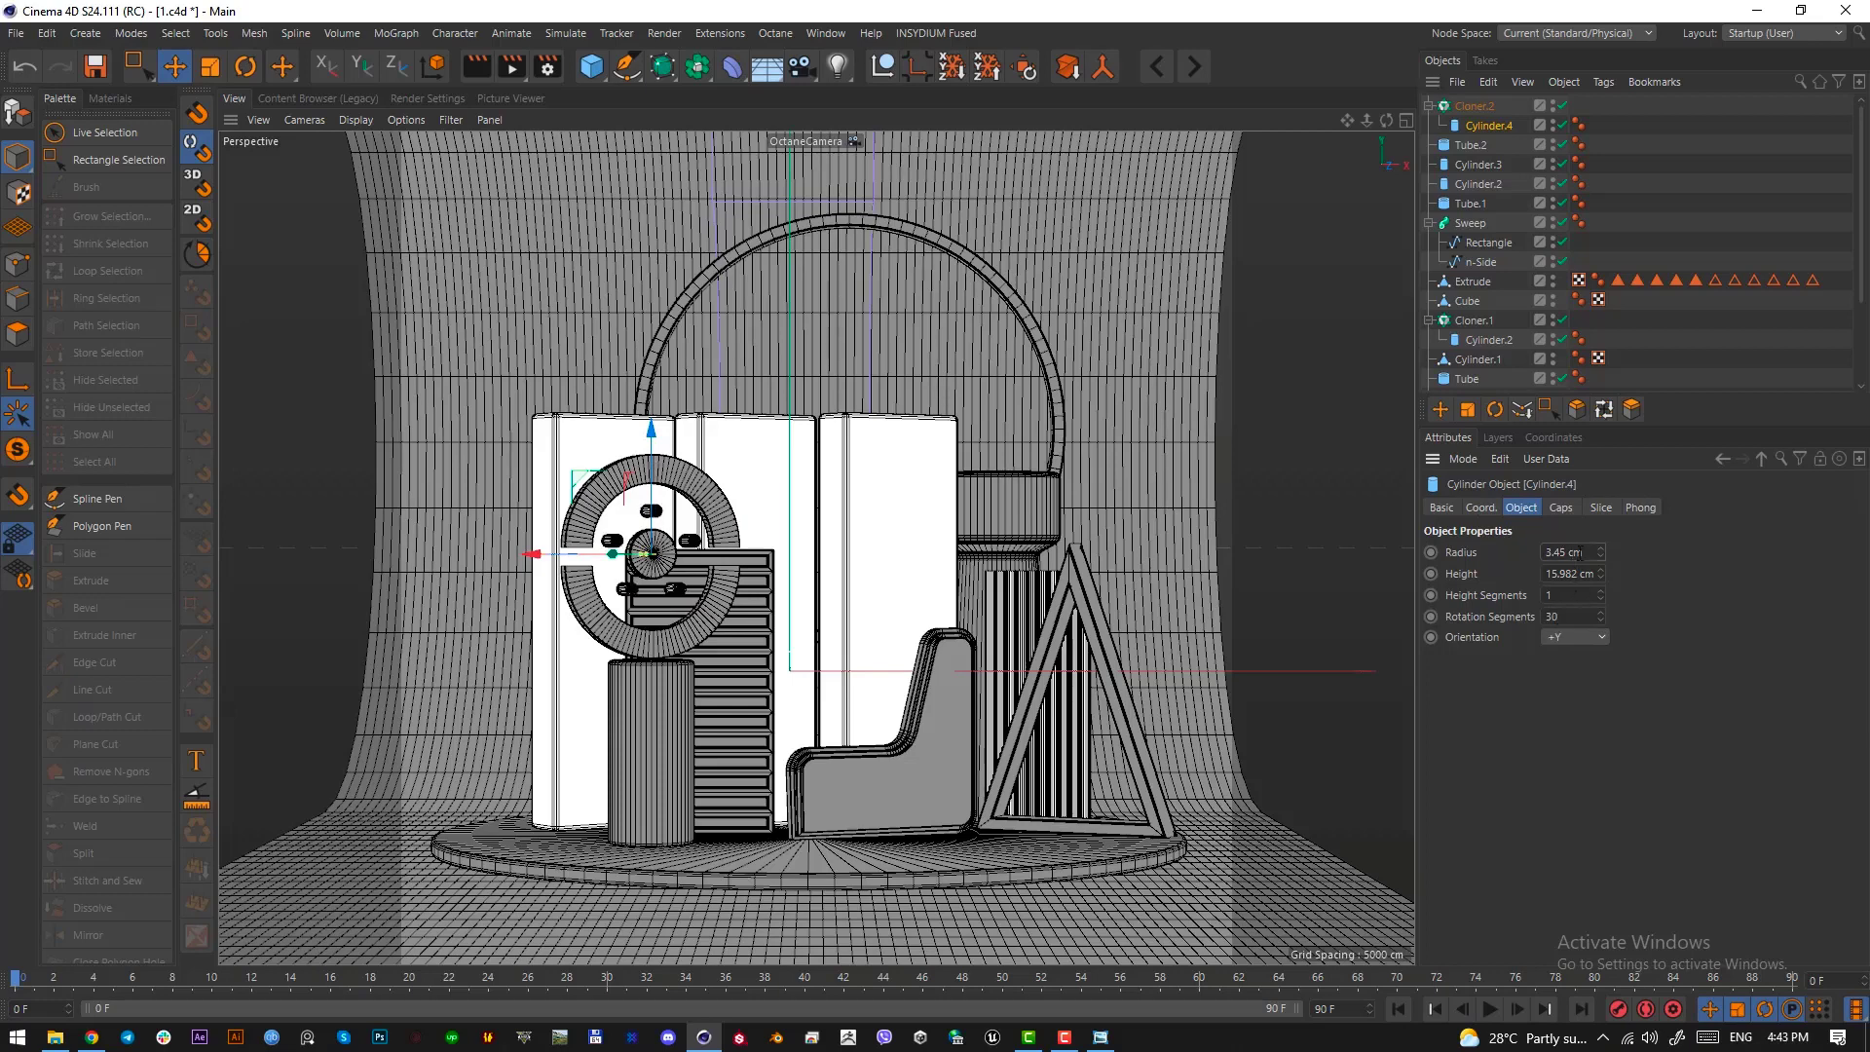
pyautogui.scroll(1, 1573, 552)
pyautogui.click(1569, 510)
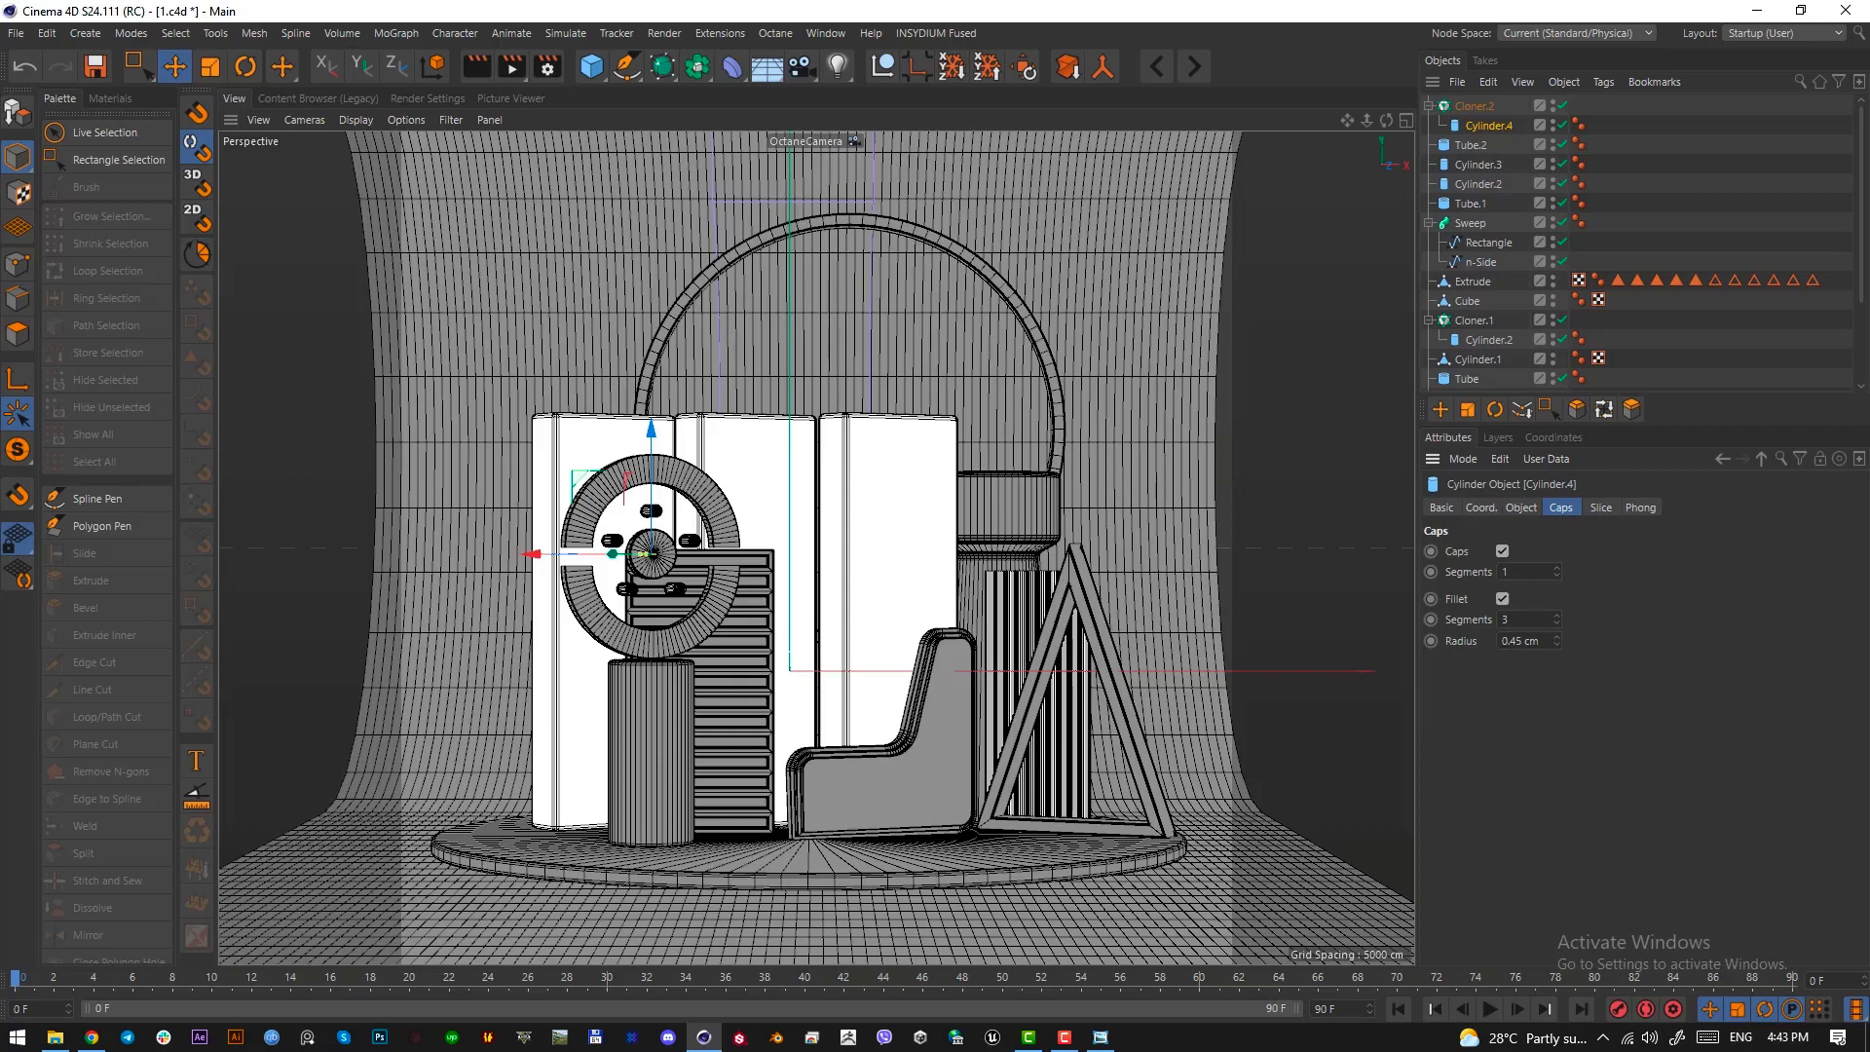
# Raise the radial cloner's count to 6
pyautogui.click(1497, 105)
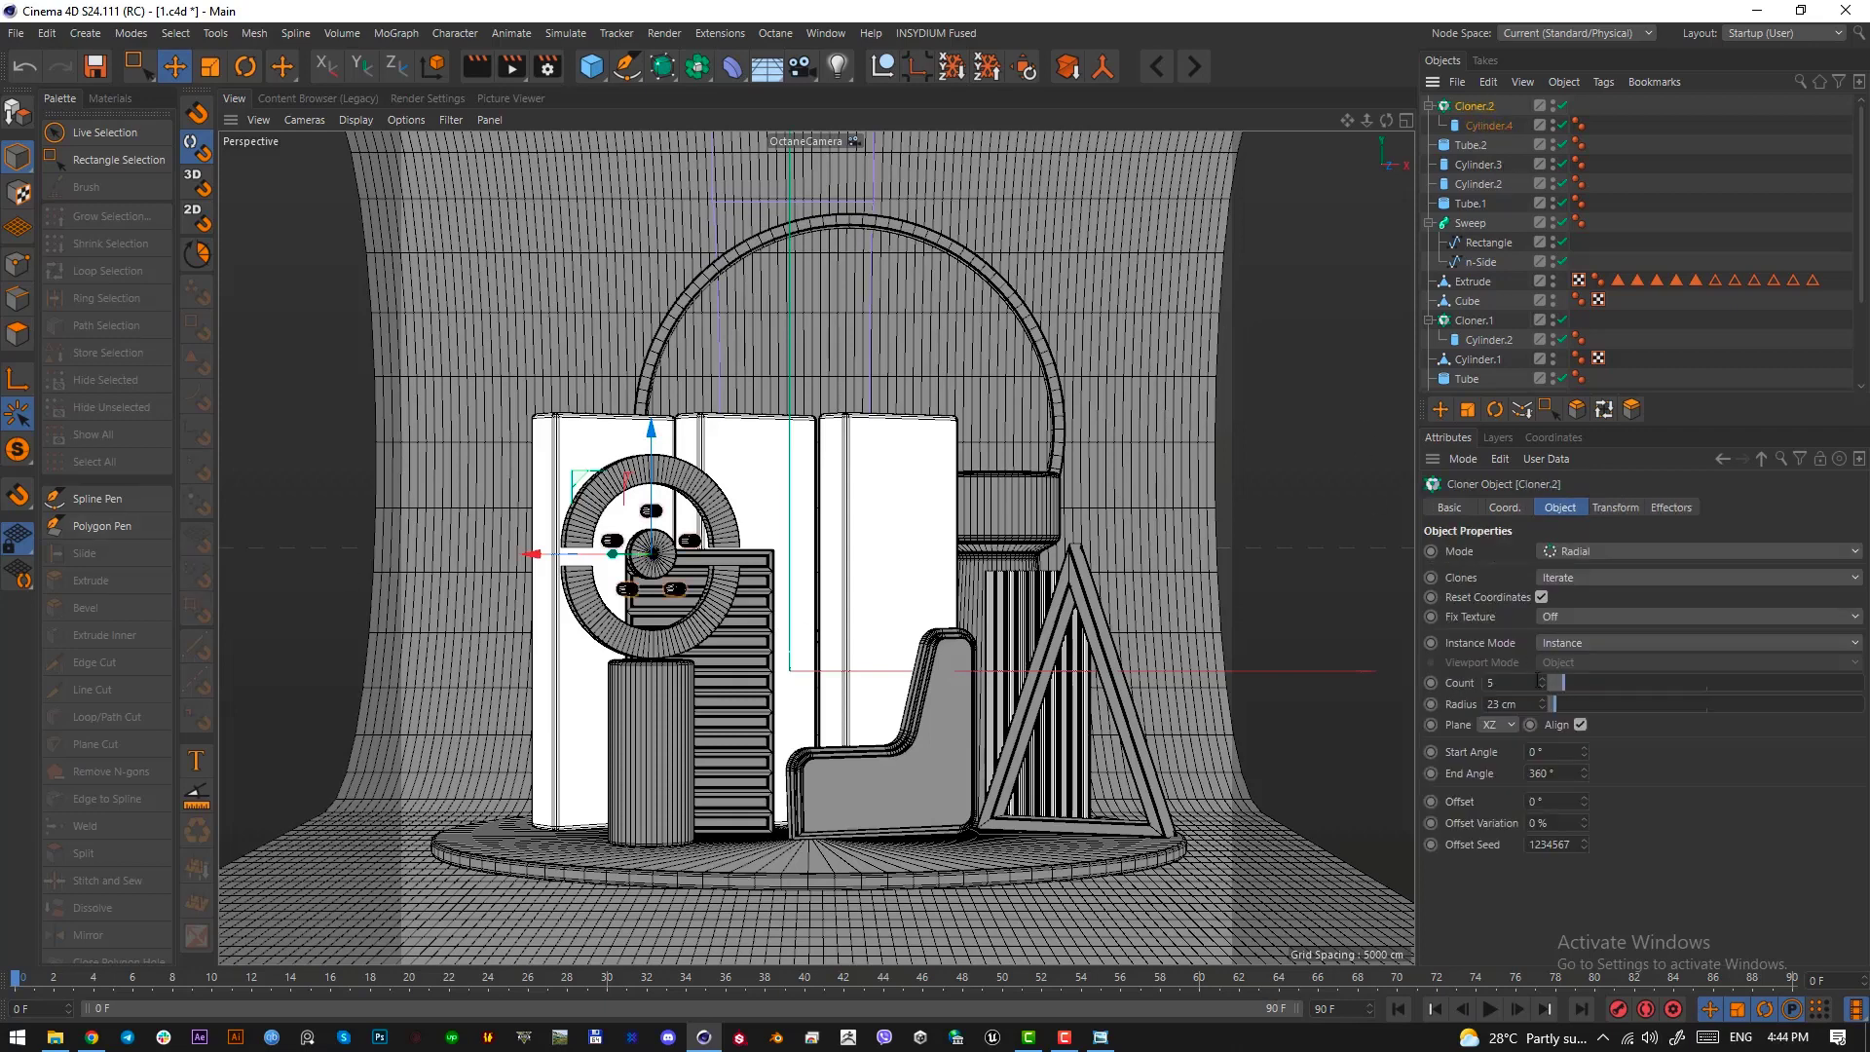
pyautogui.scroll(1, 1521, 683)
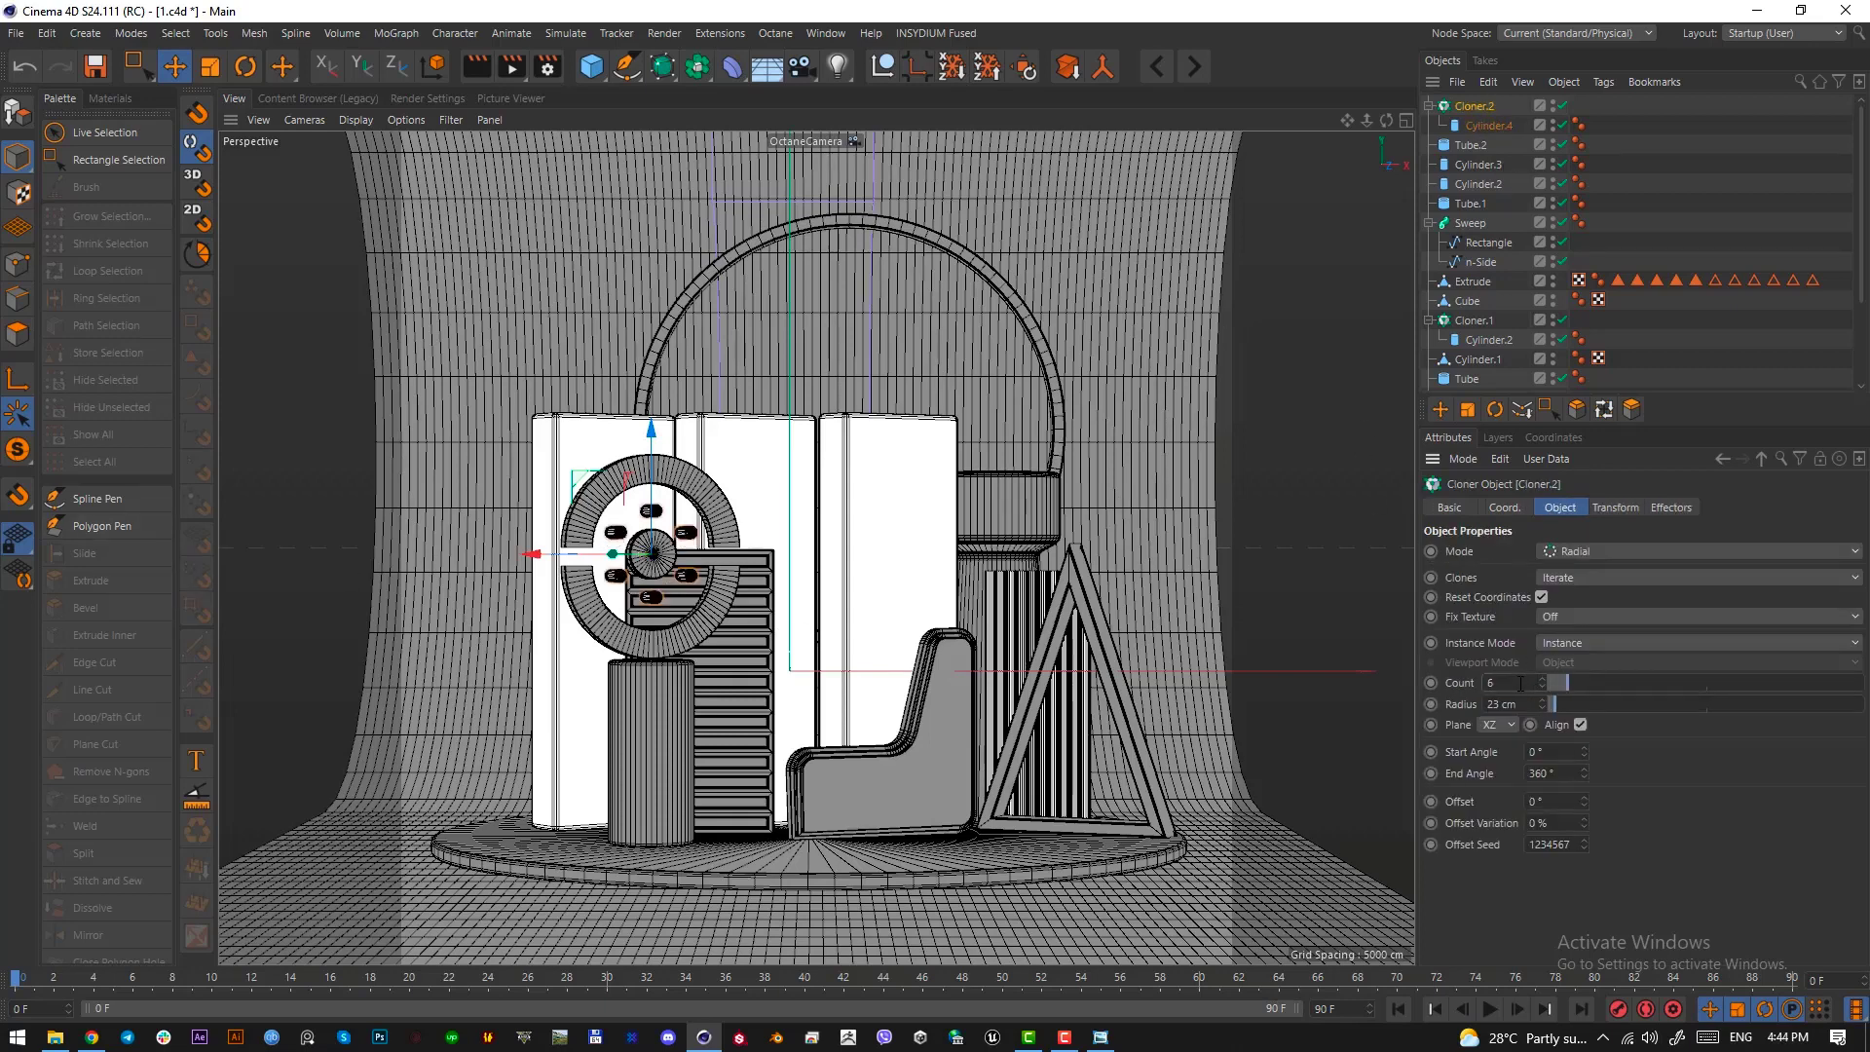
pyautogui.click(836, 684)
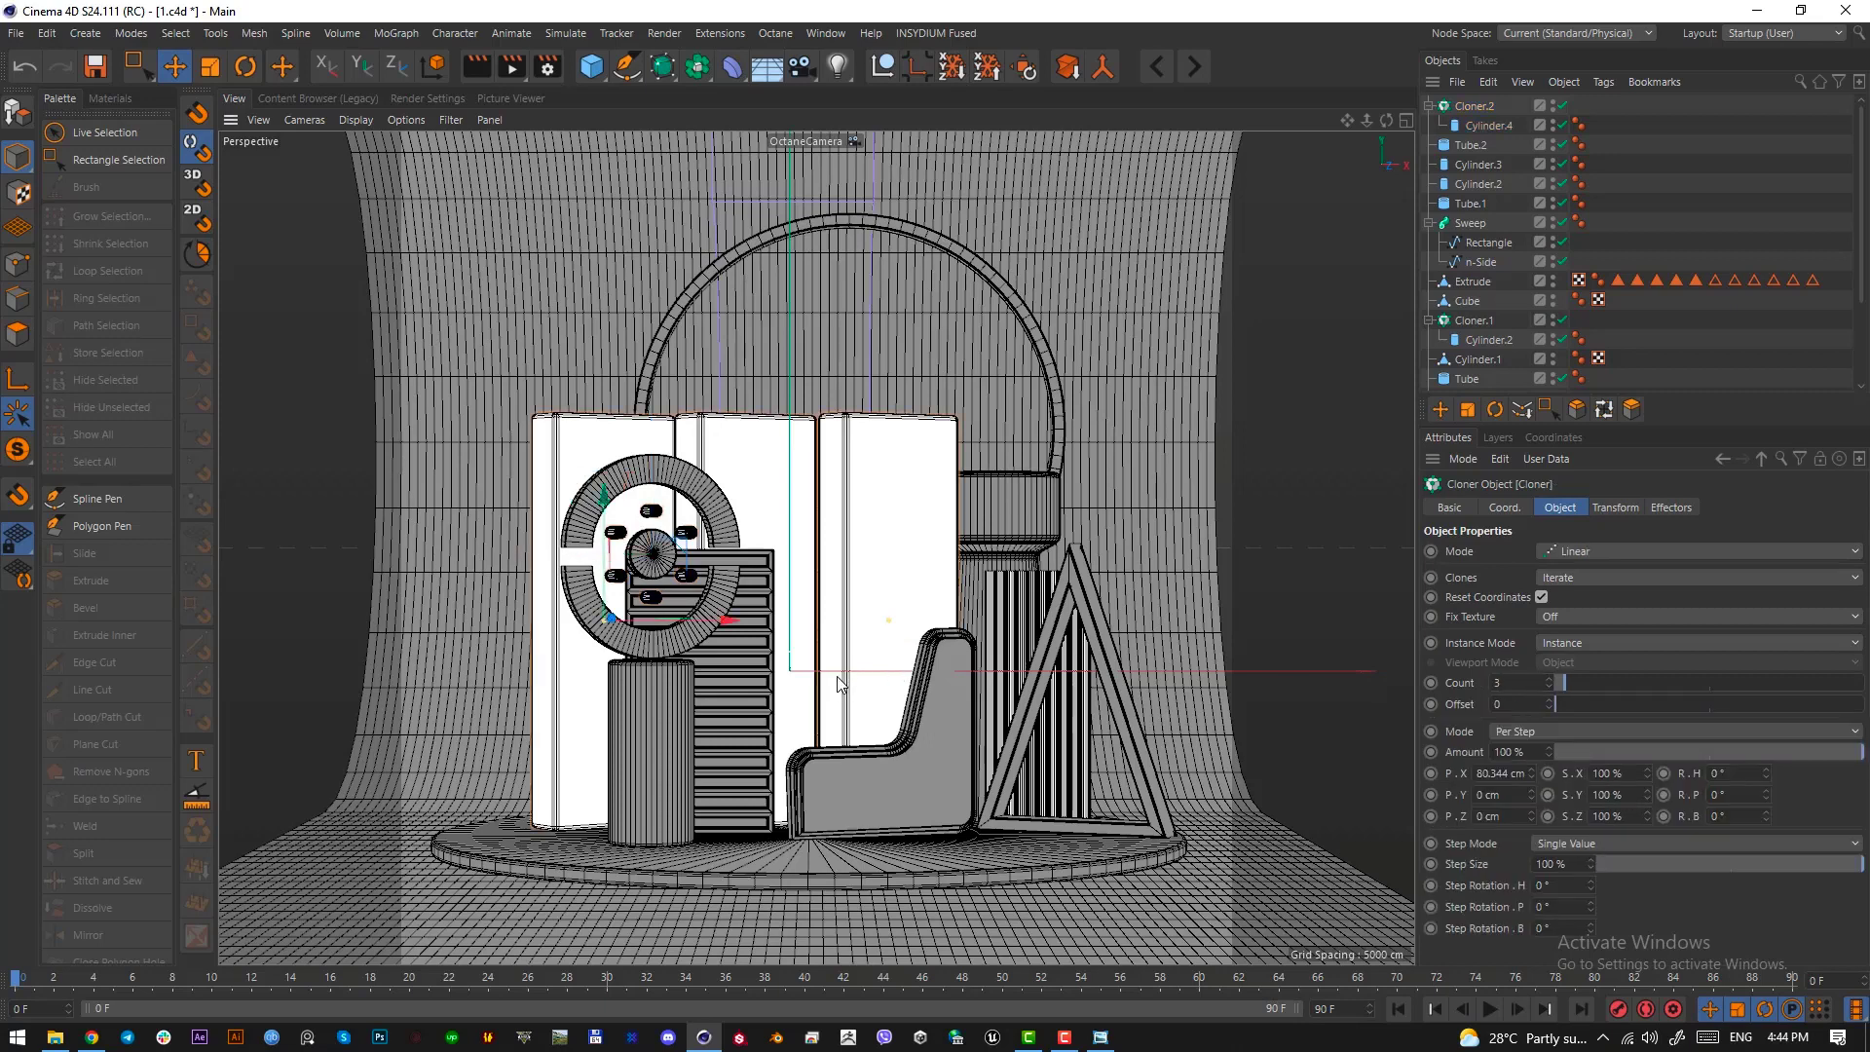
# Duplicate the radial cloner above the ring and set the copy's radius to 43 cm
pyautogui.click(1457, 107)
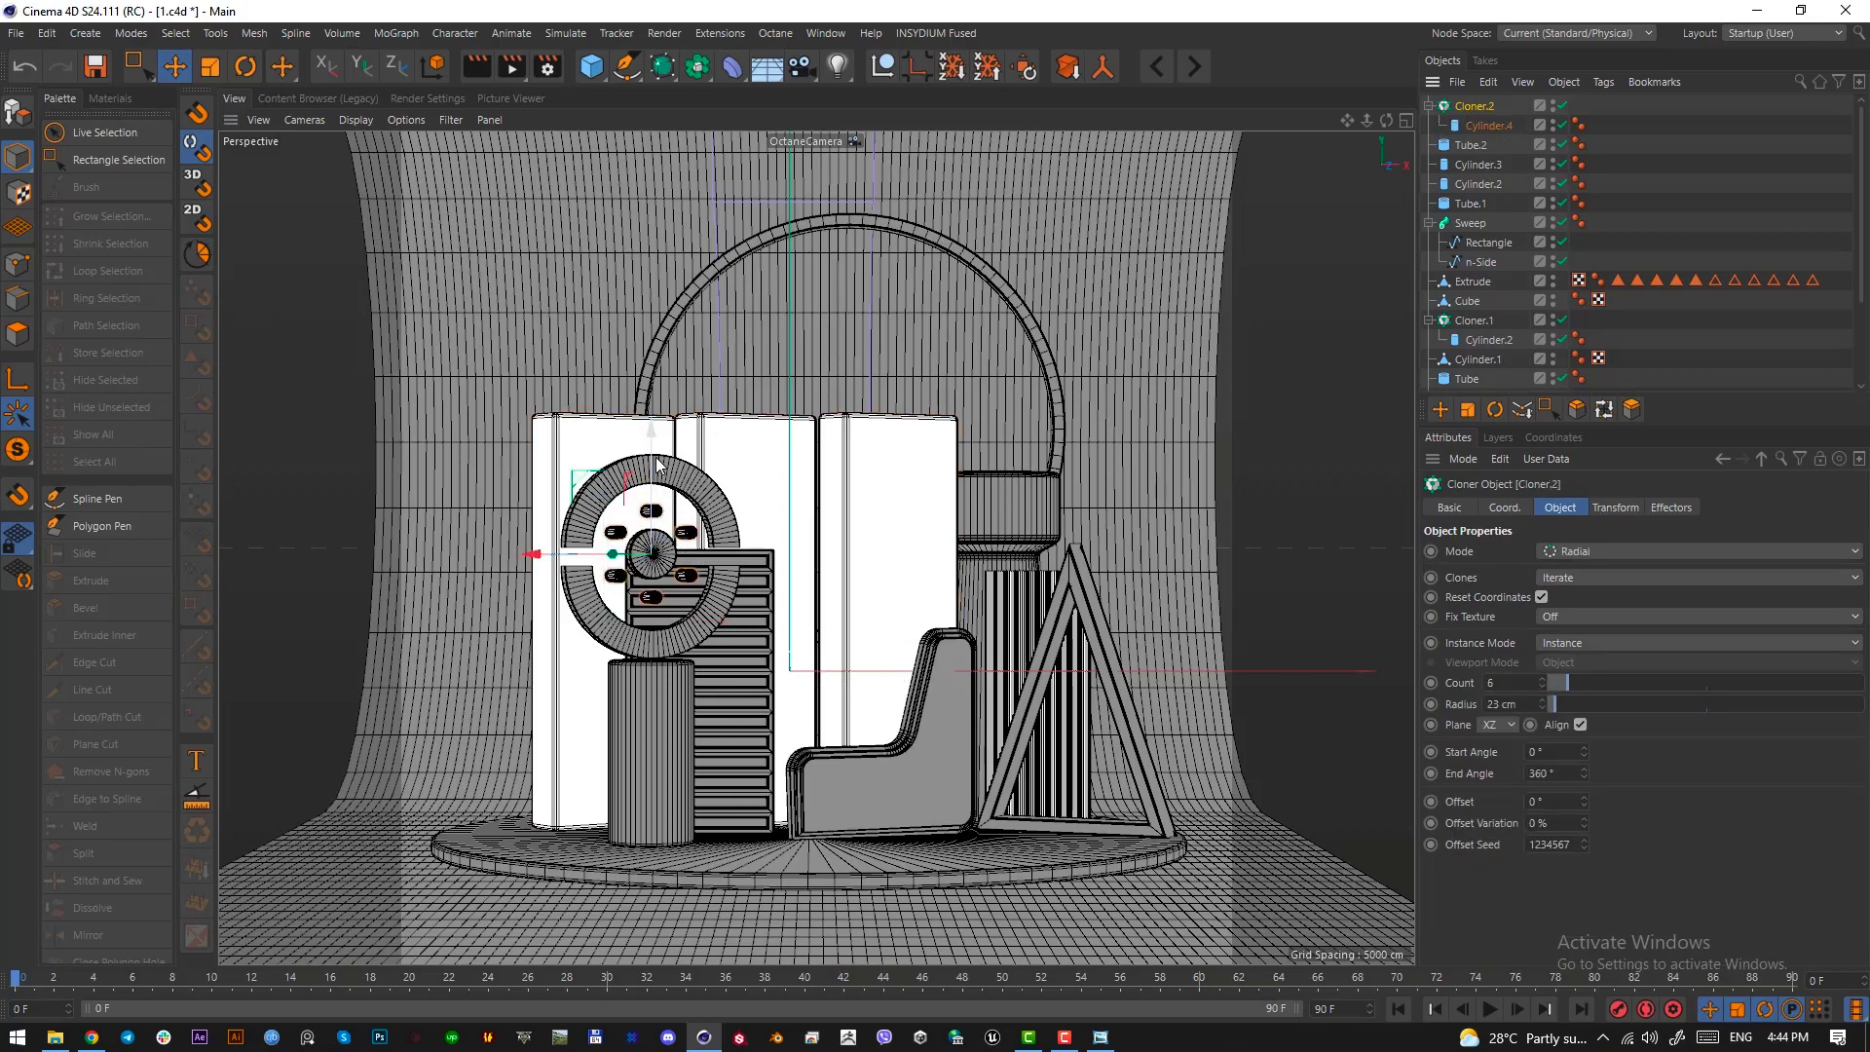
pyautogui.keyDown('ctrl'); pyautogui.moveTo(657, 430); pyautogui.dragTo(664, 245); pyautogui.keyUp('ctrl')
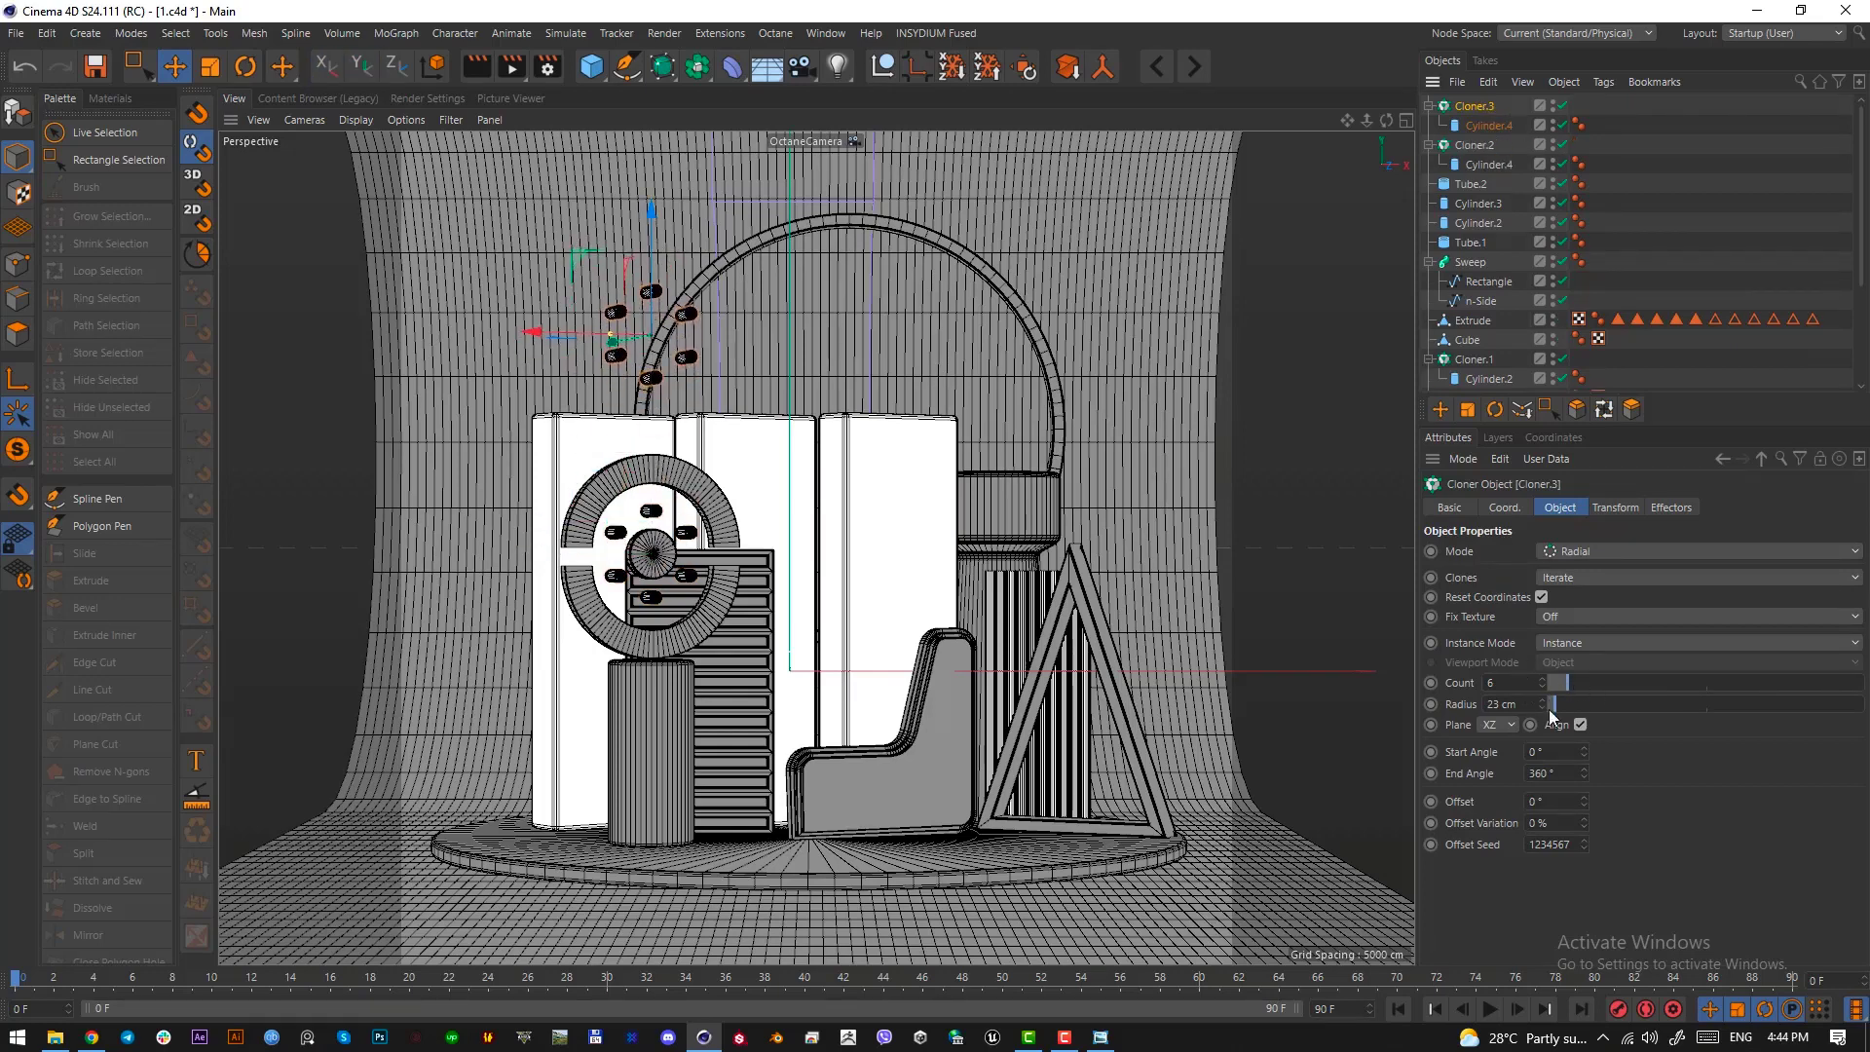
pyautogui.moveTo(1549, 709); pyautogui.dragTo(1562, 703)
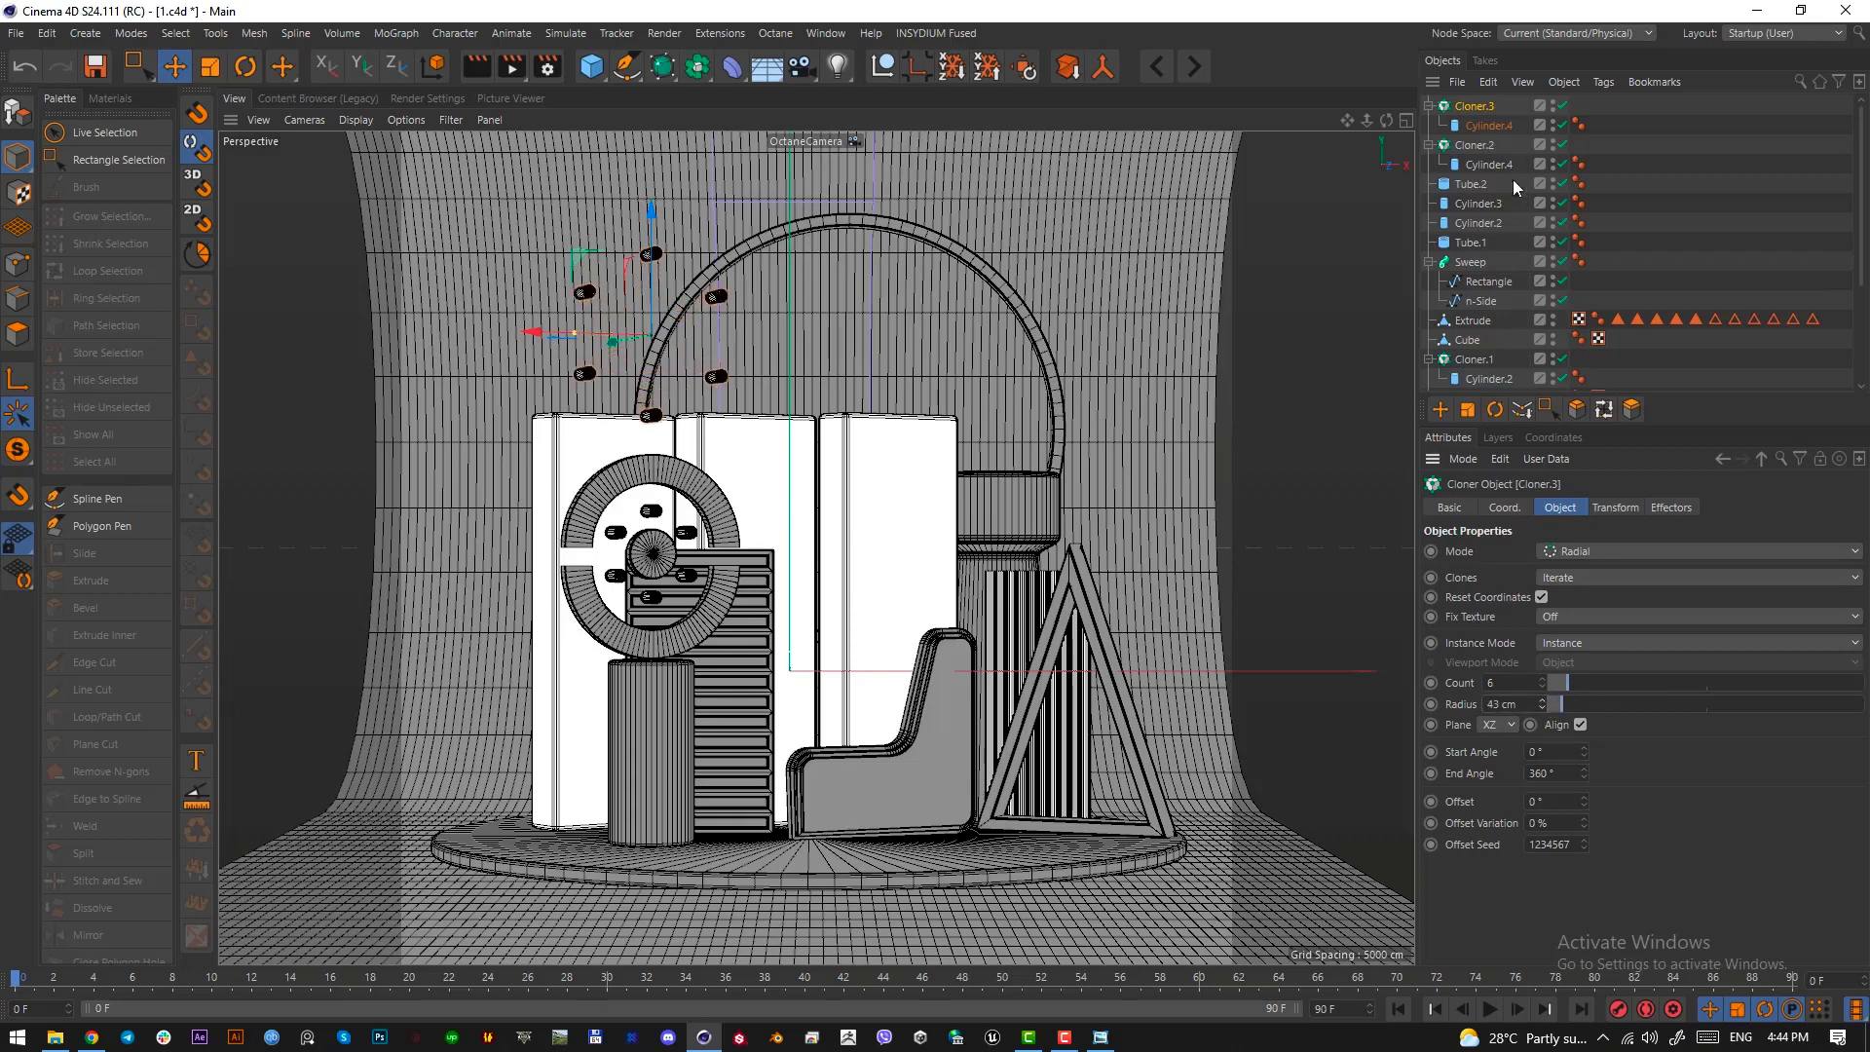
pyautogui.moveTo(648, 302); pyautogui.dragTo(647, 290)
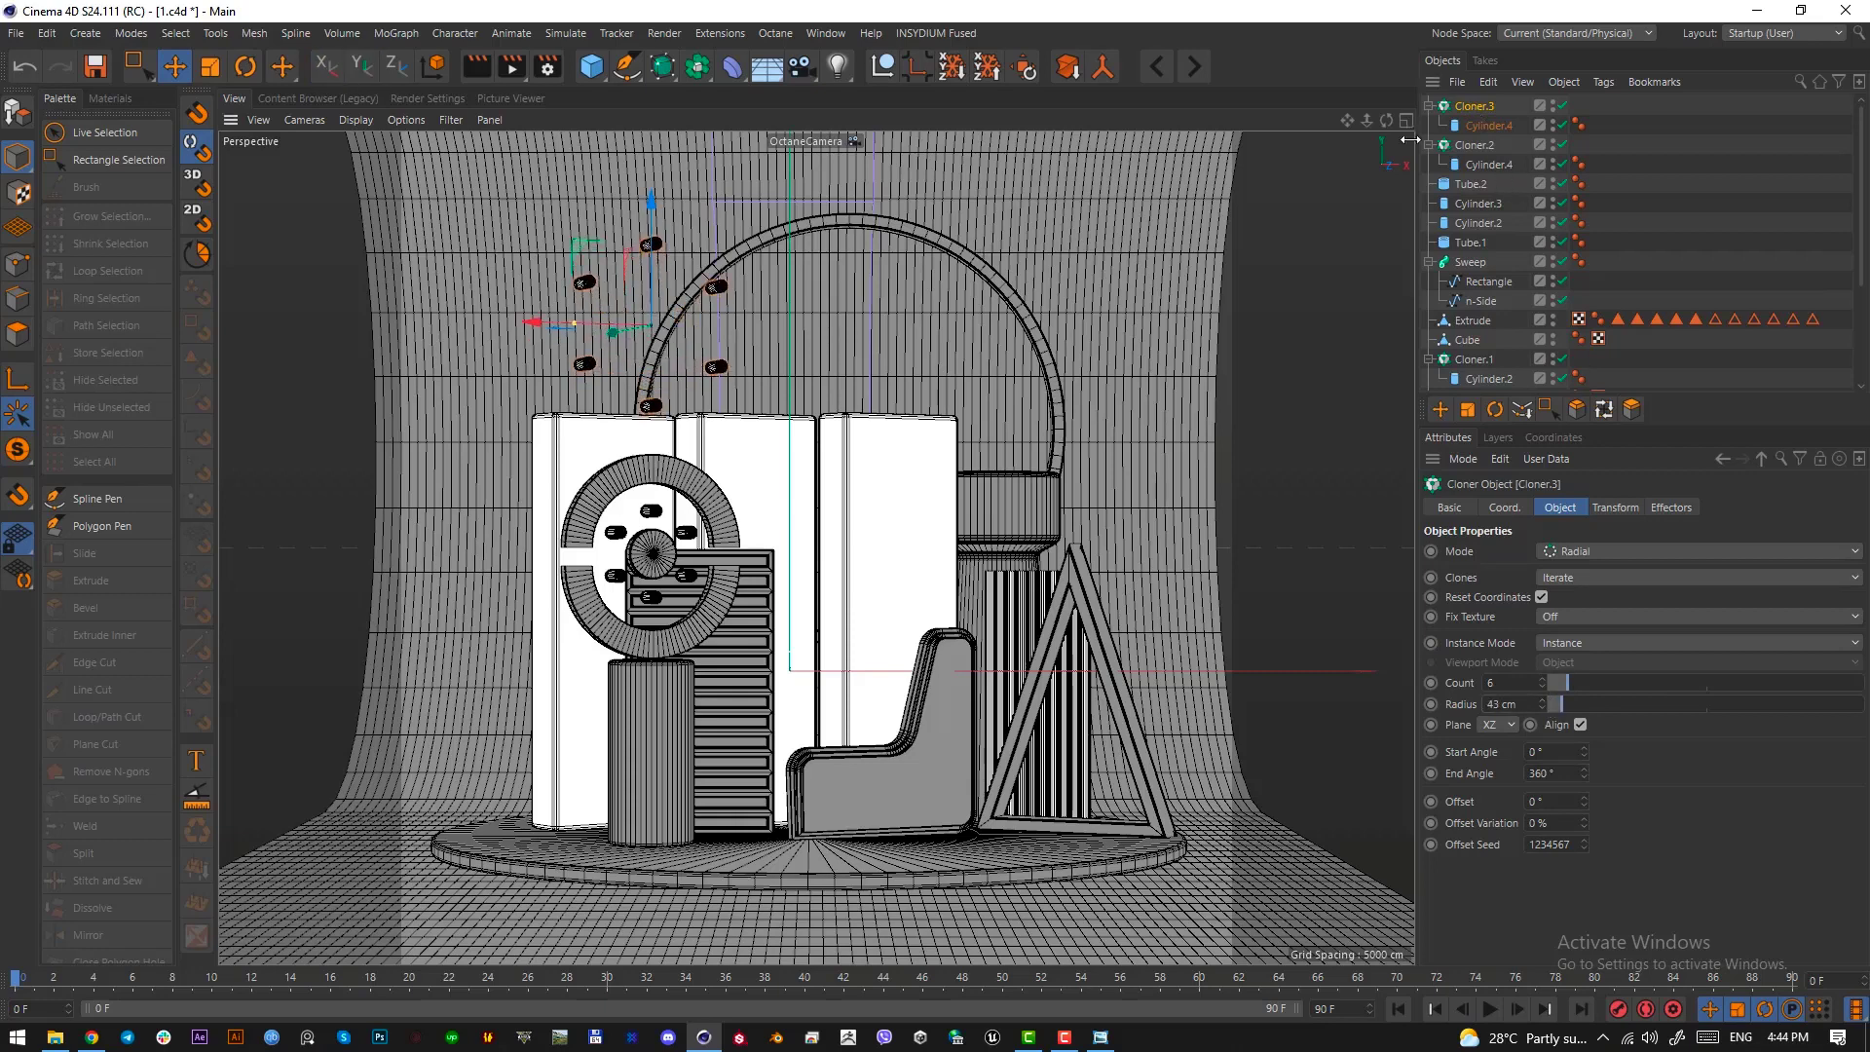
# Raise the clone count of the upper radial cloner to 15
pyautogui.click(1505, 127)
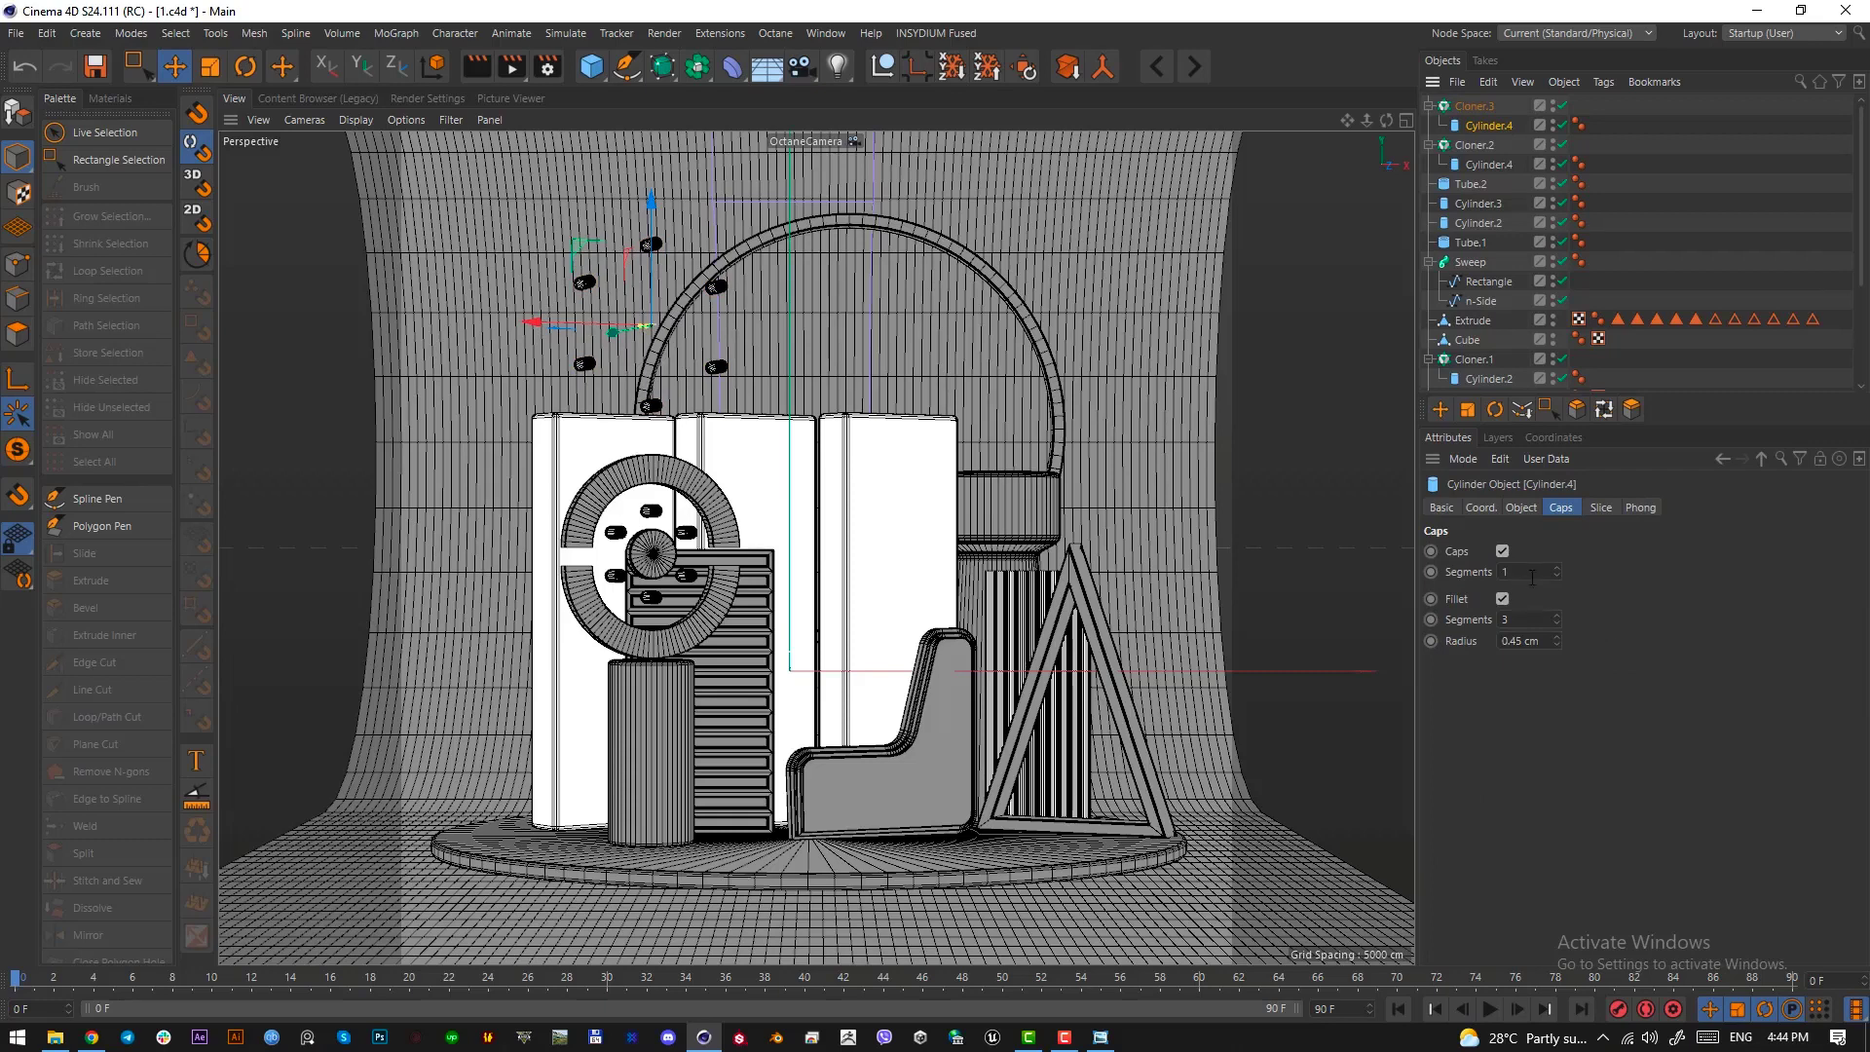
pyautogui.click(1521, 508)
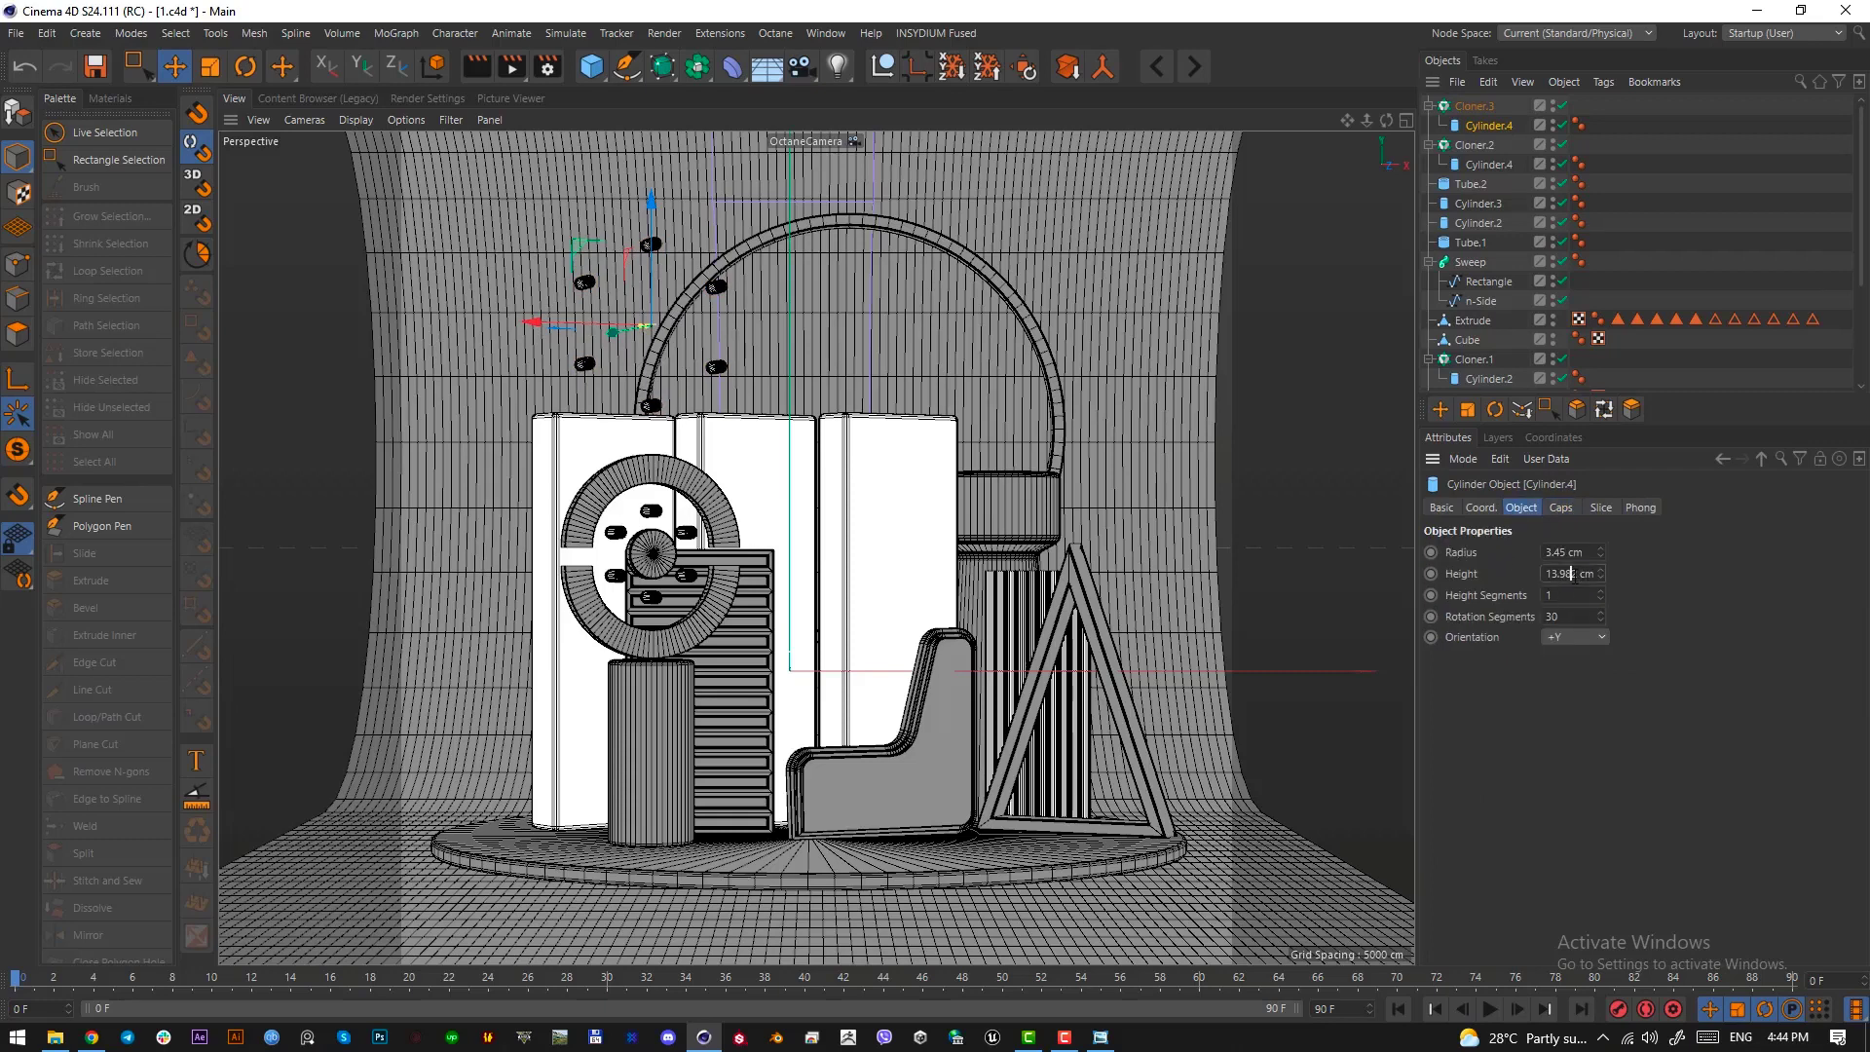
pyautogui.click(1473, 106)
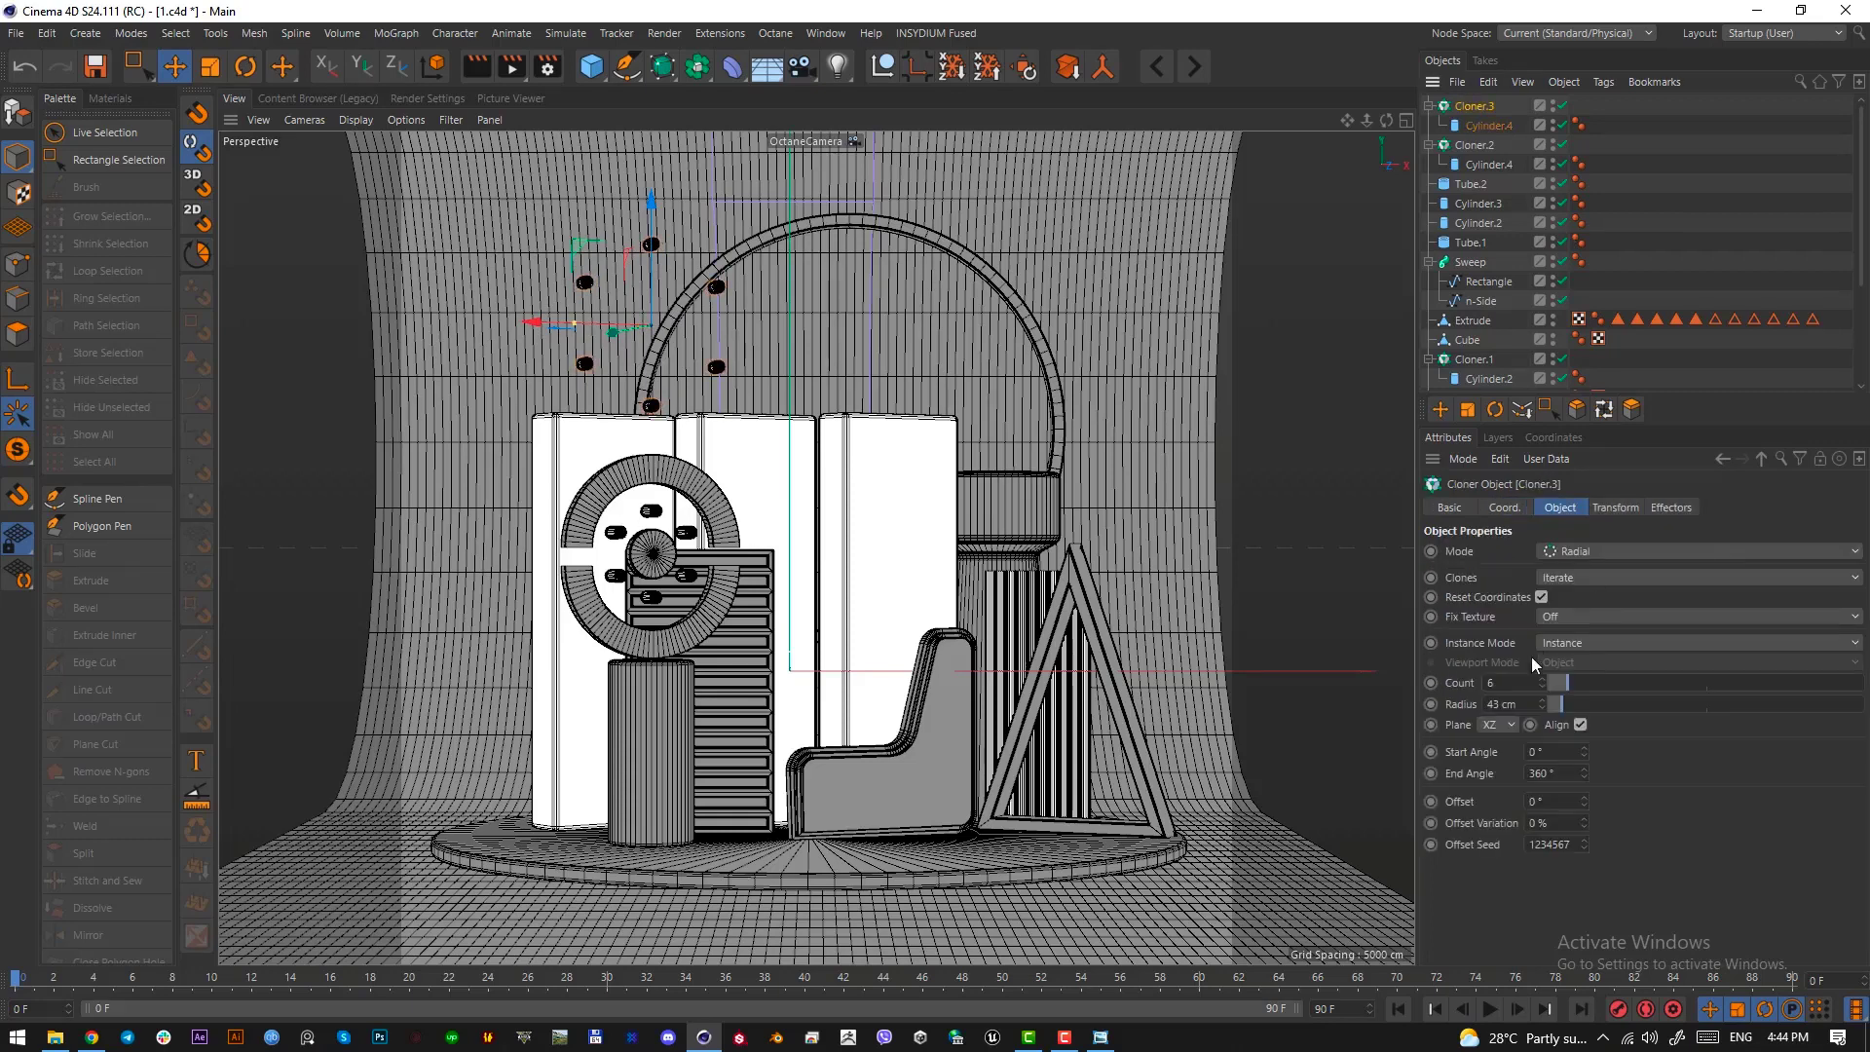
pyautogui.moveTo(1575, 676); pyautogui.dragTo(1595, 684)
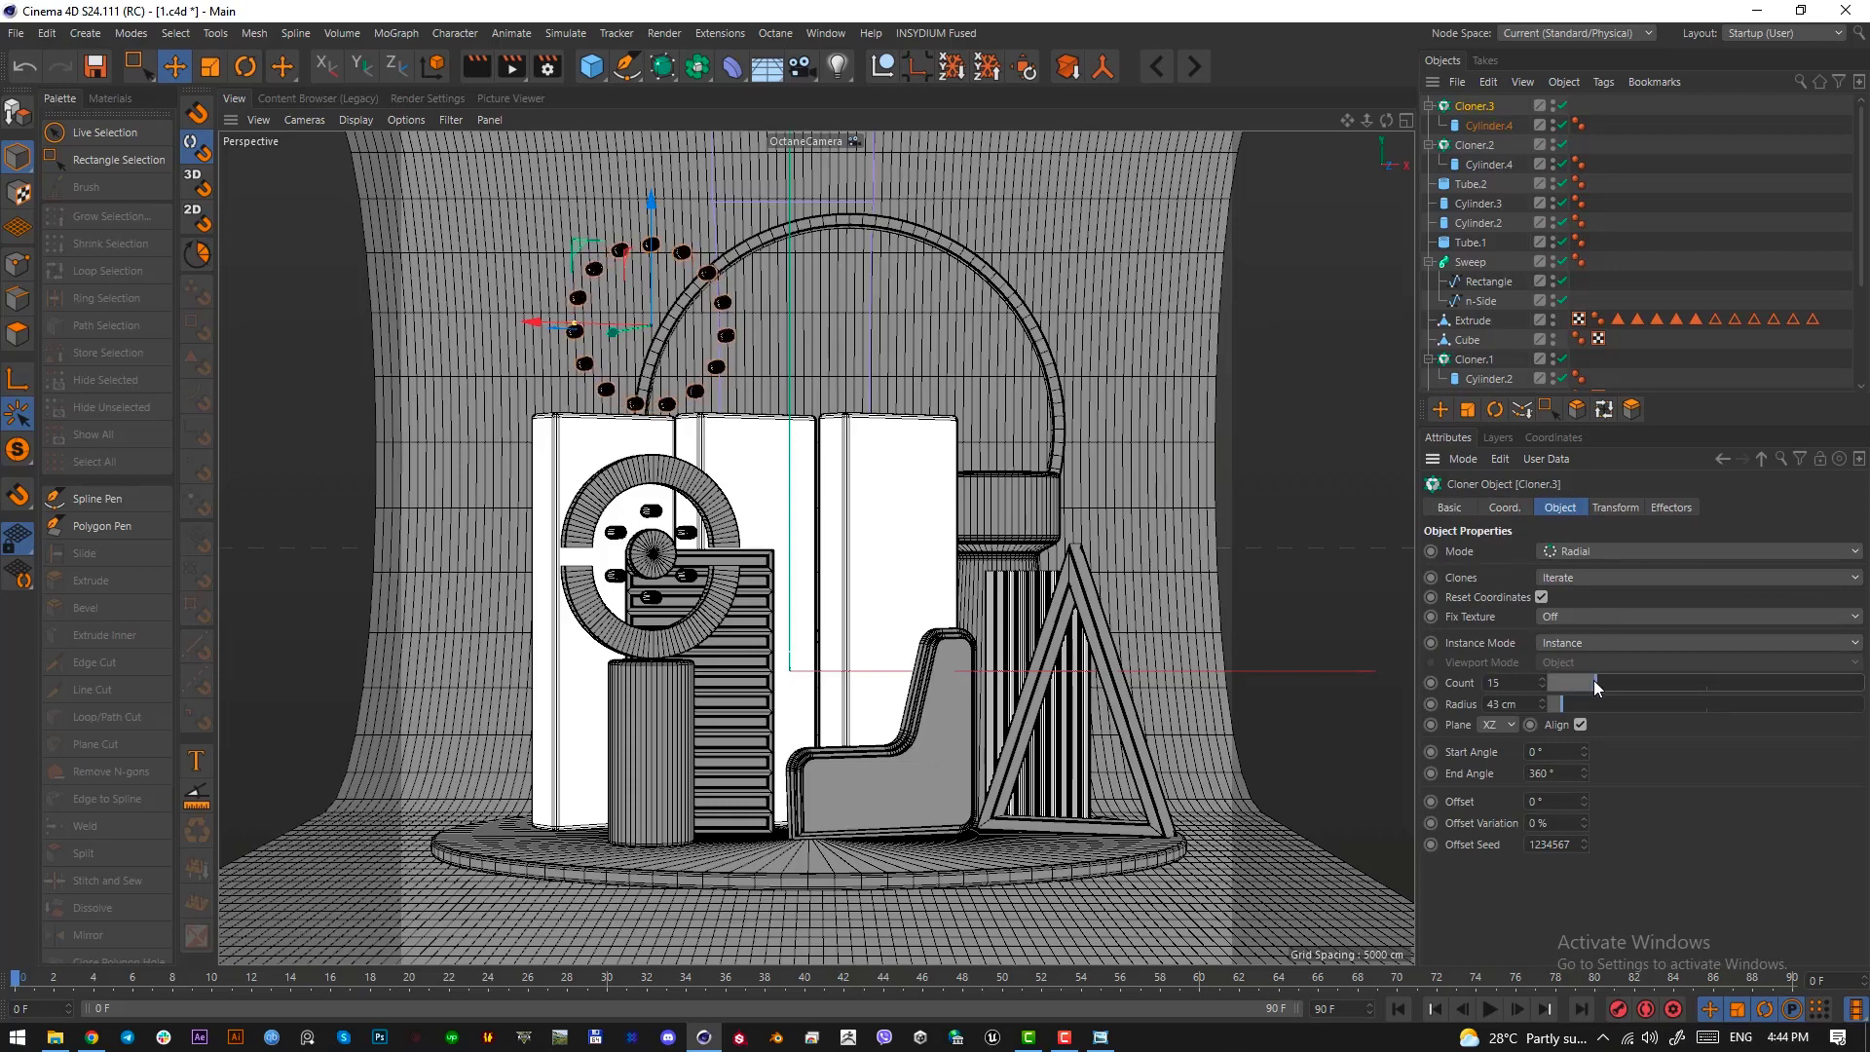
# Duplicate the lower half ring upward to the circle of small cylinders, scale the copy up, and raise it above the original ring
pyautogui.click(686, 645)
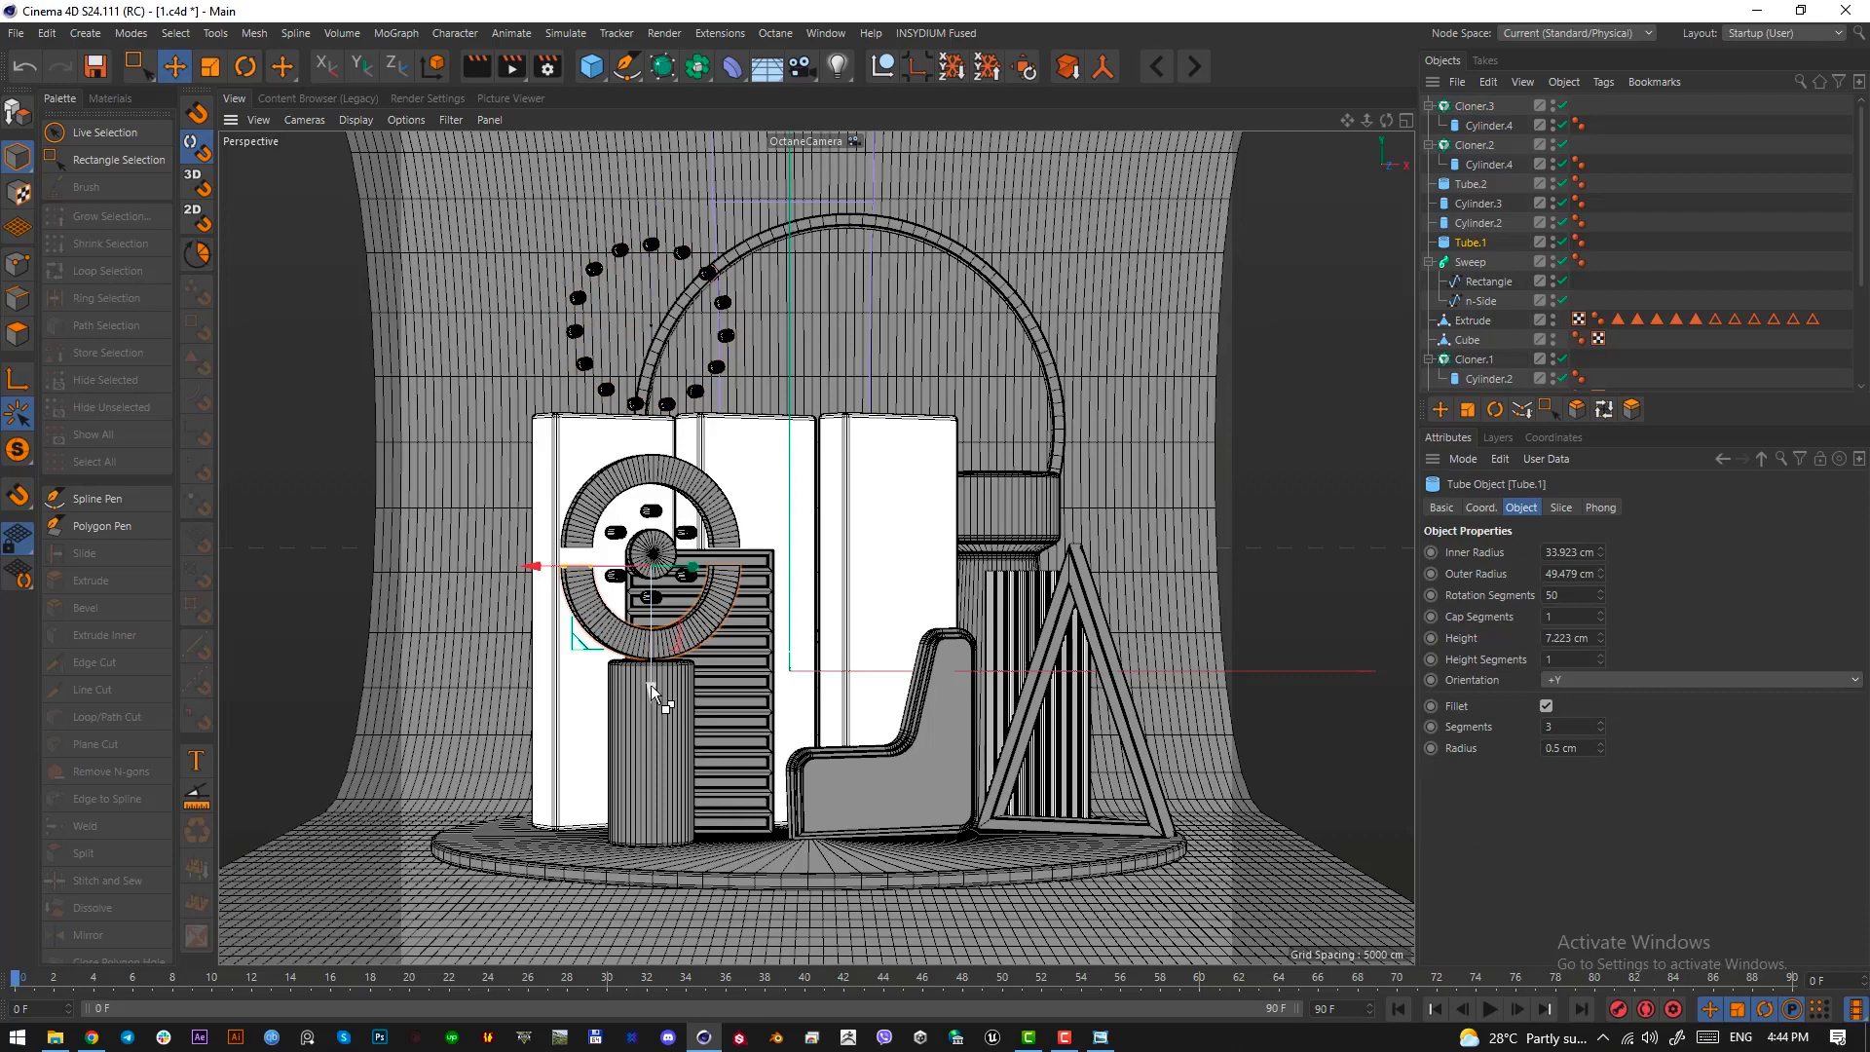
pyautogui.keyDown('ctrl'); pyautogui.moveTo(650, 685); pyautogui.dragTo(659, 449); pyautogui.keyUp('ctrl')
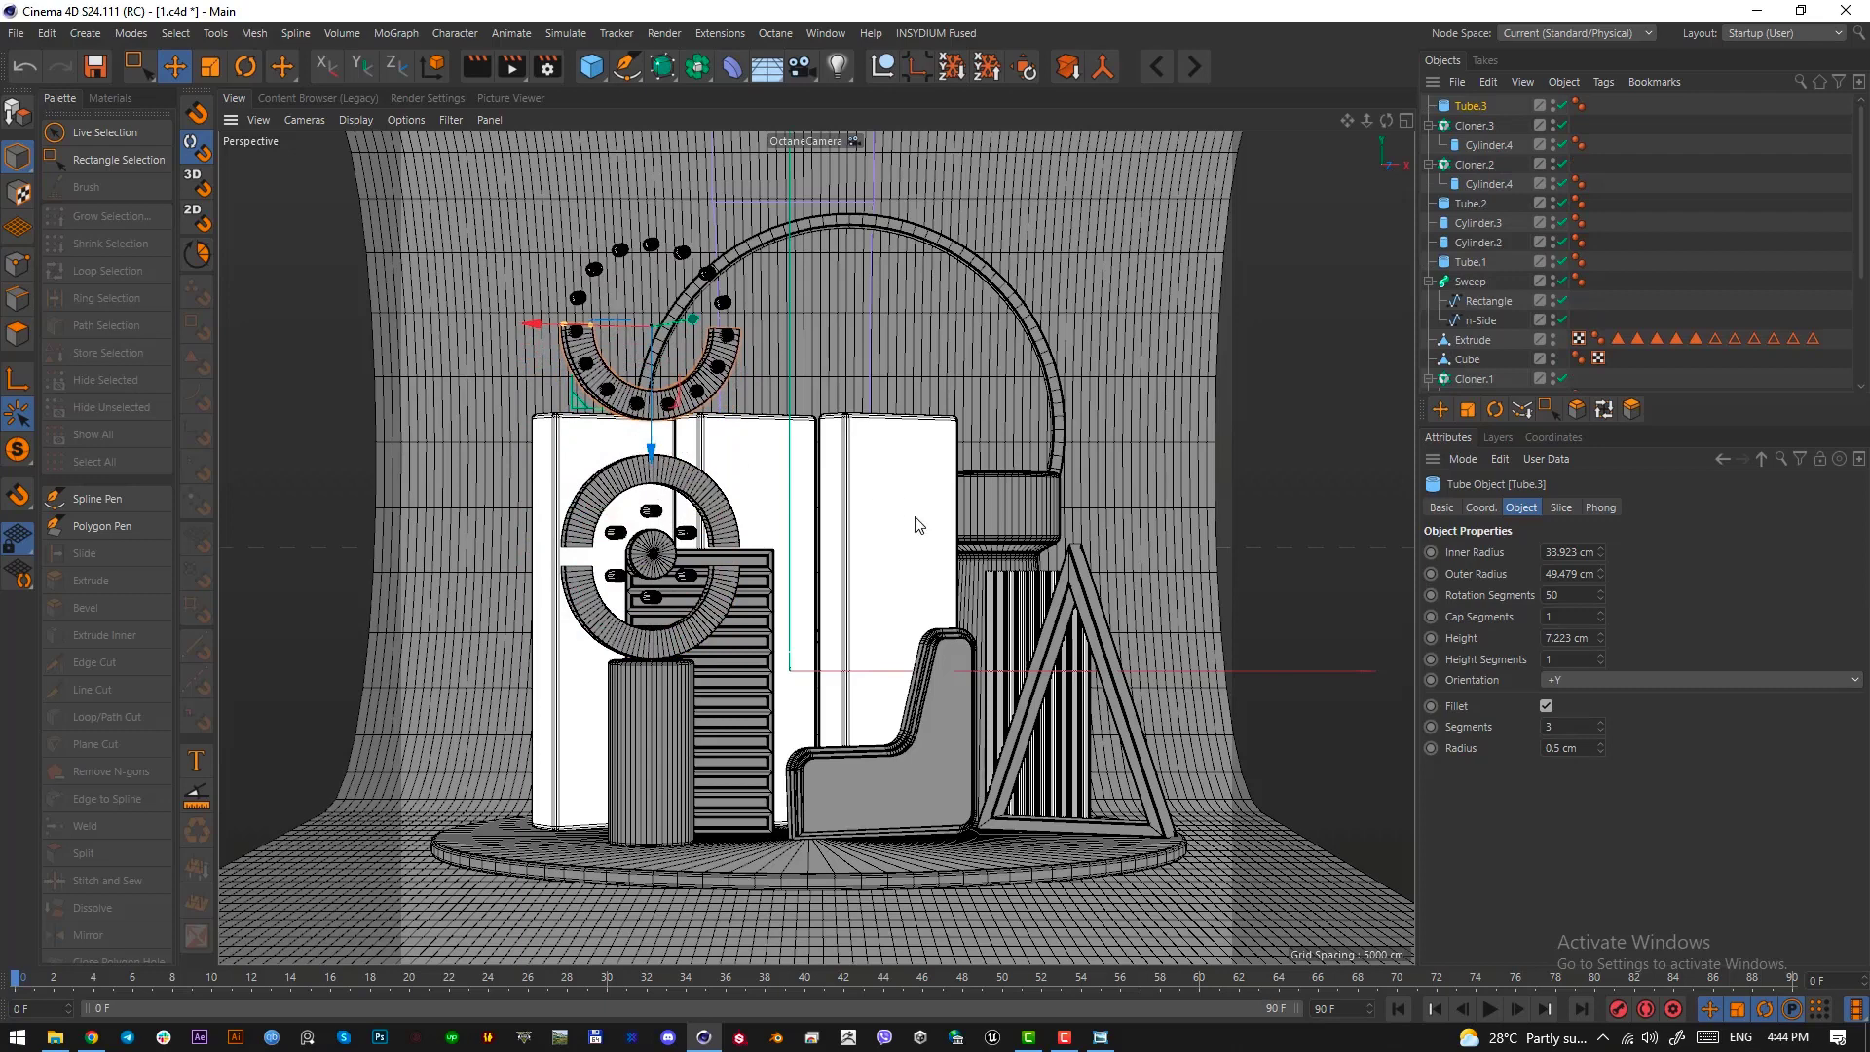
pyautogui.press('t')
pyautogui.moveTo(889, 542); pyautogui.dragTo(1442, 543)
pyautogui.press('e')
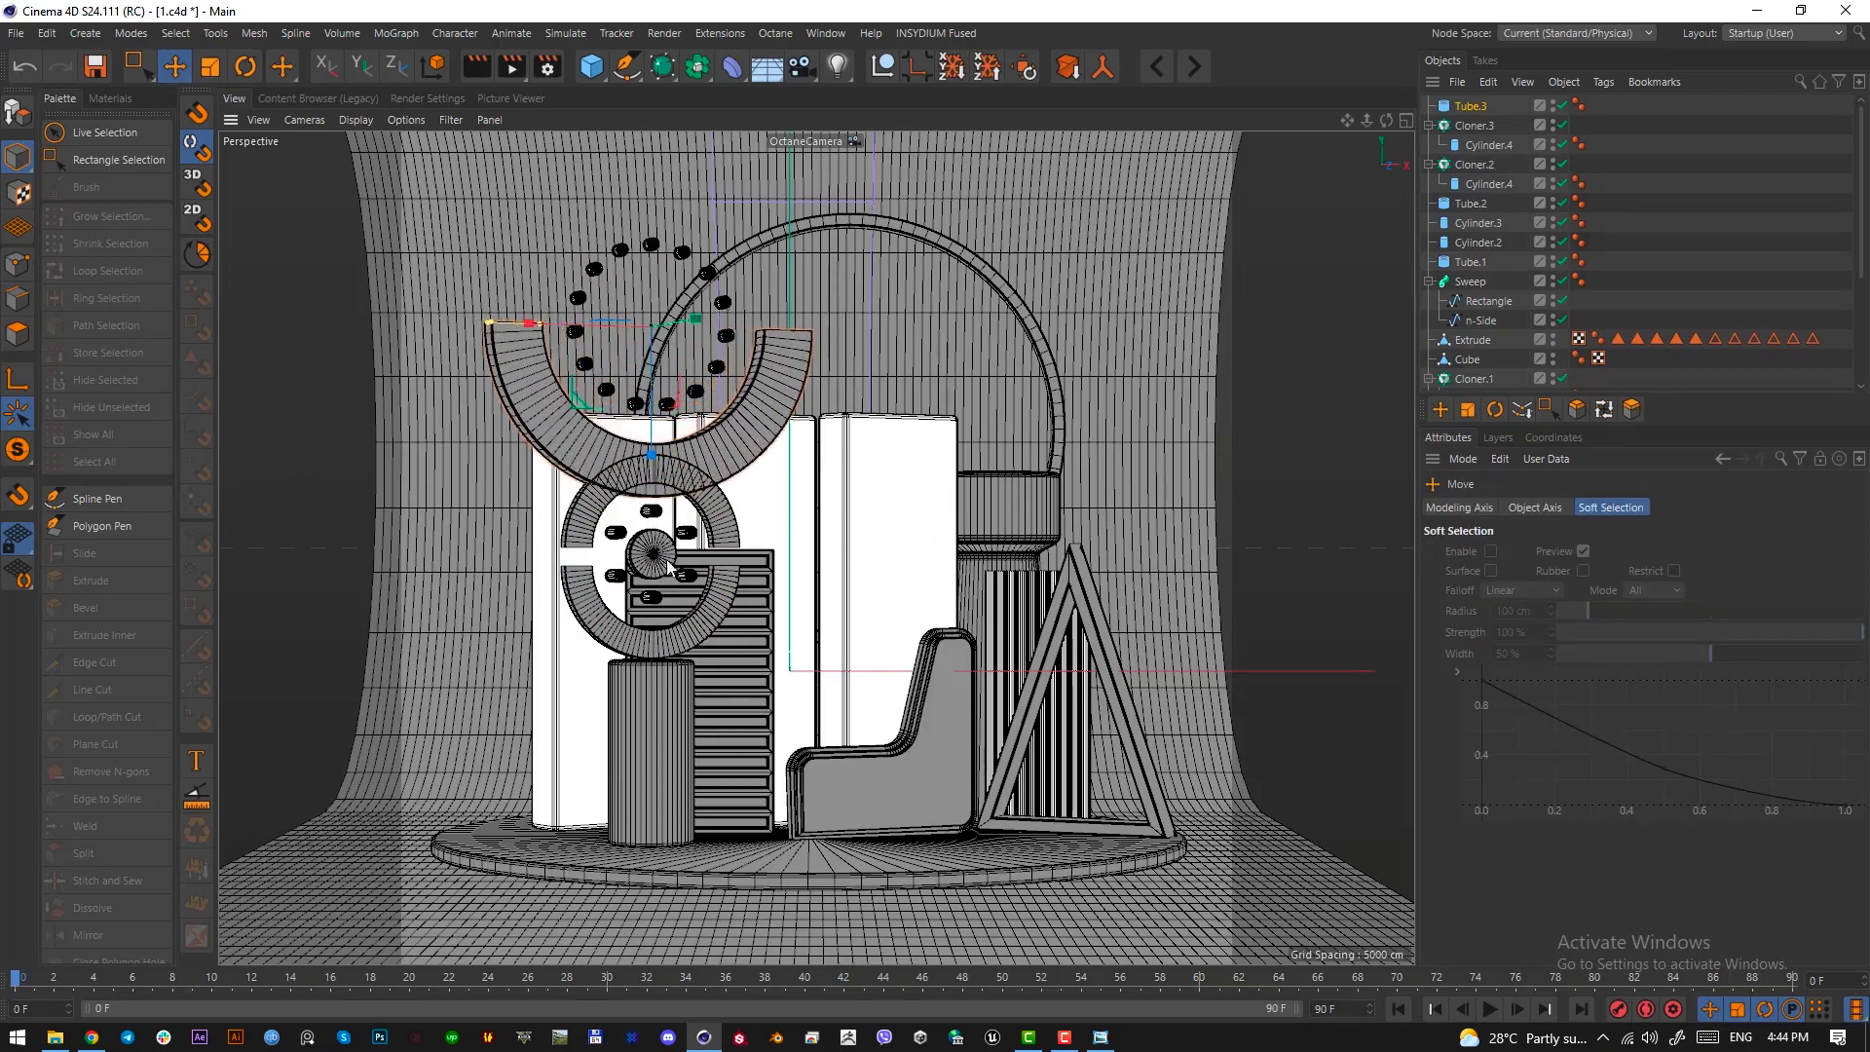
pyautogui.moveTo(658, 419); pyautogui.dragTo(659, 374)
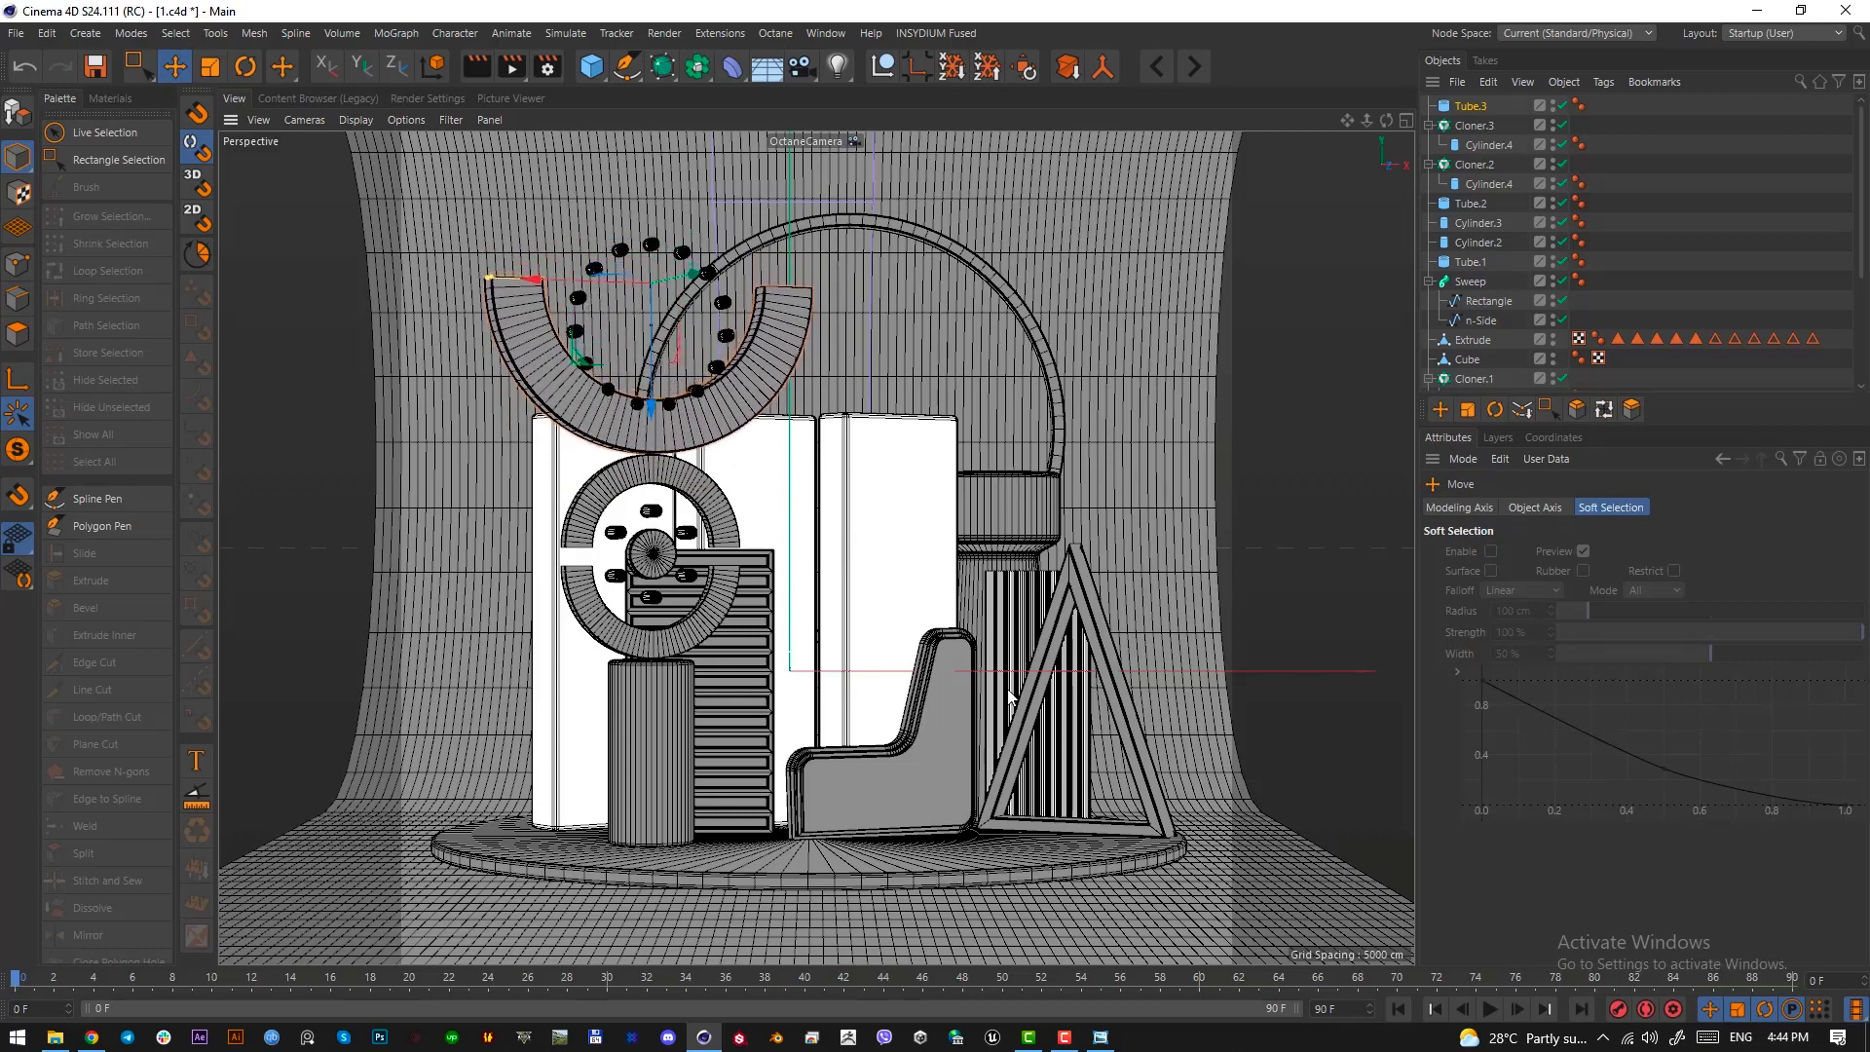
# Make the large half ring thinner by increasing its inner radius
pyautogui.click(1477, 107)
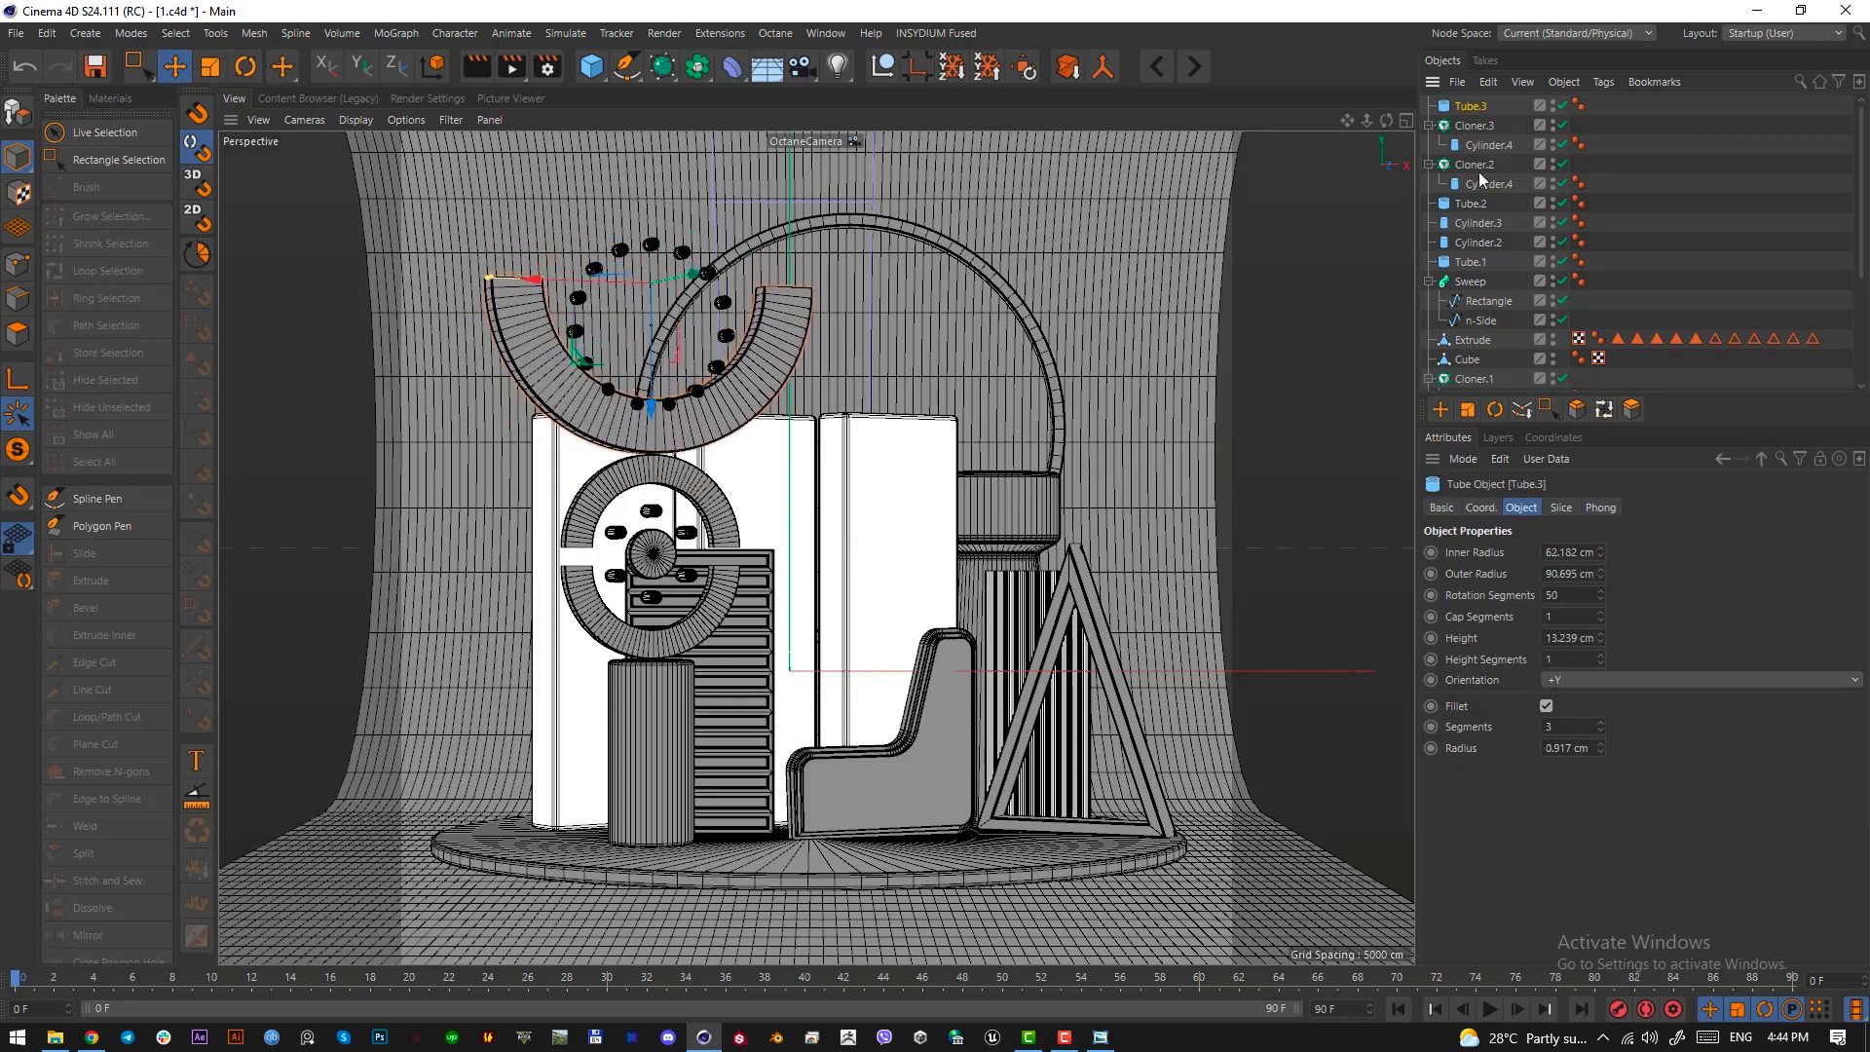
pyautogui.scroll(10, 1557, 553)
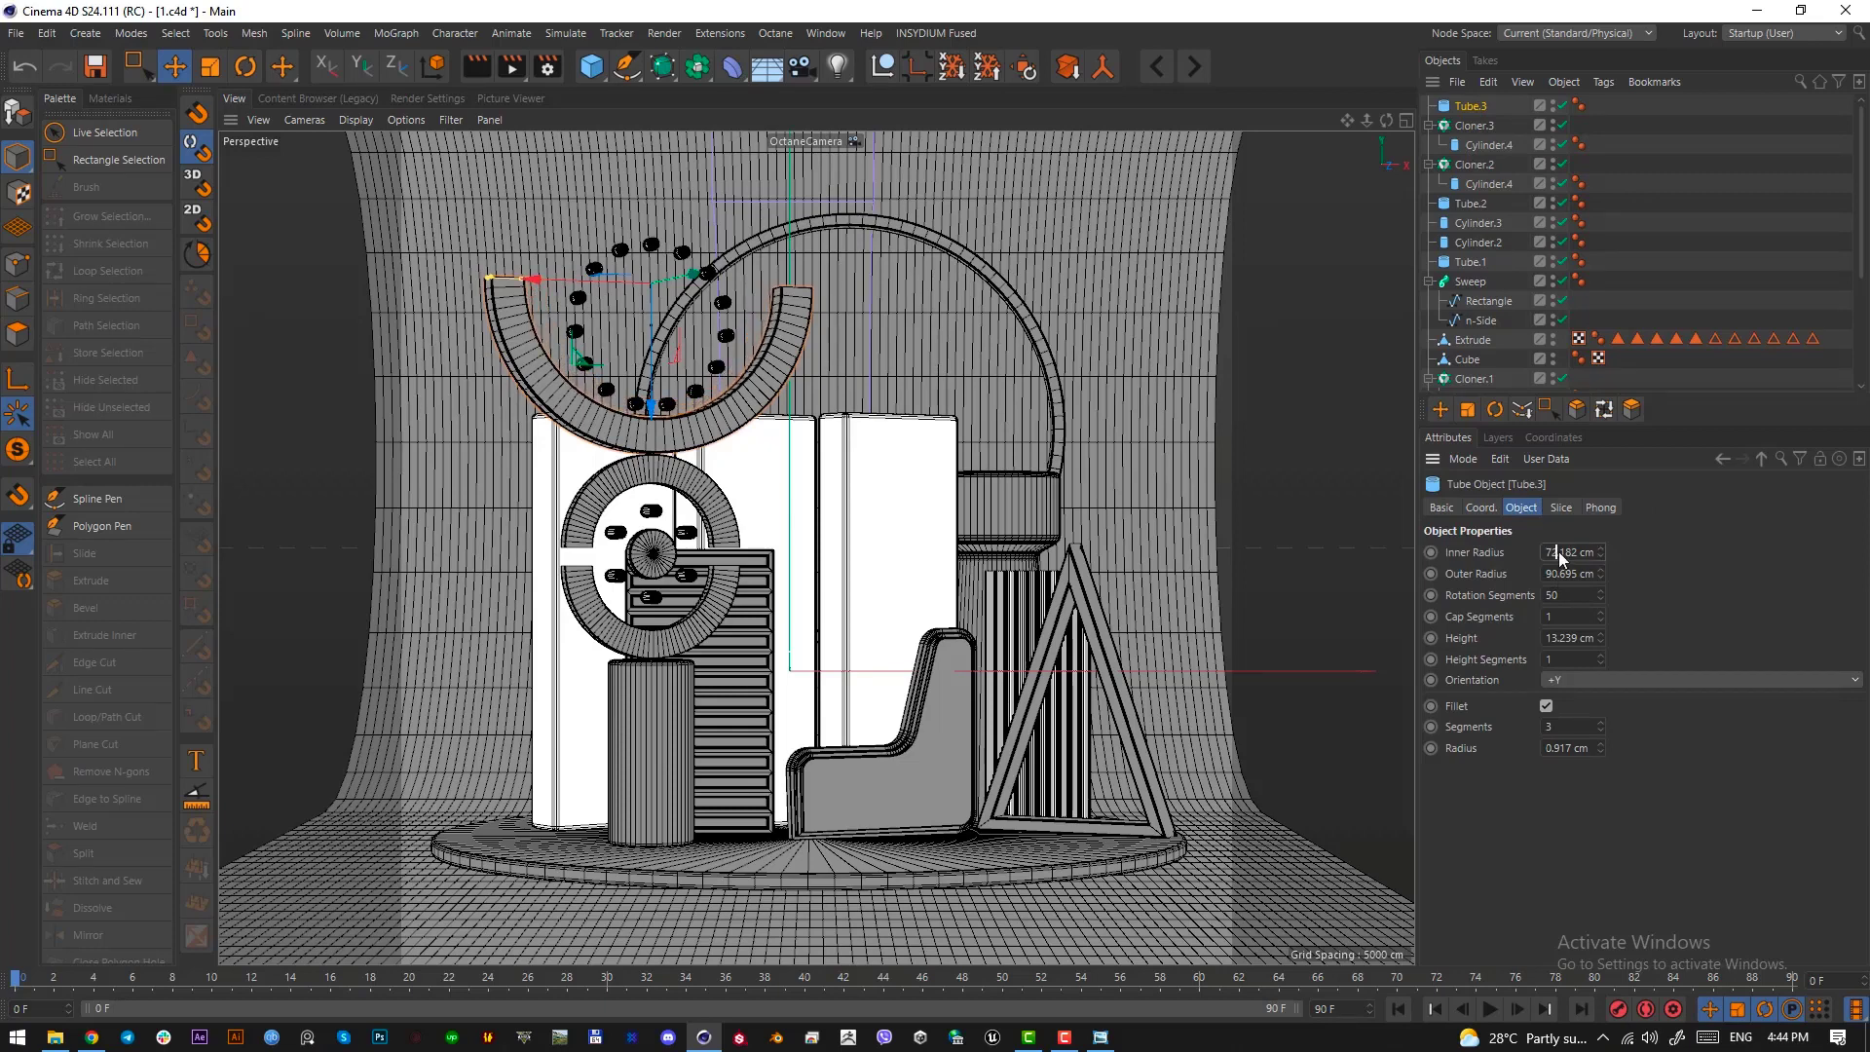
pyautogui.click(1559, 552)
# Move the upper circle of cloned cylinders higher inside the large half ring and scale it down slightly
pyautogui.click(1474, 125)
pyautogui.moveTo(646, 281); pyautogui.dragTo(648, 234)
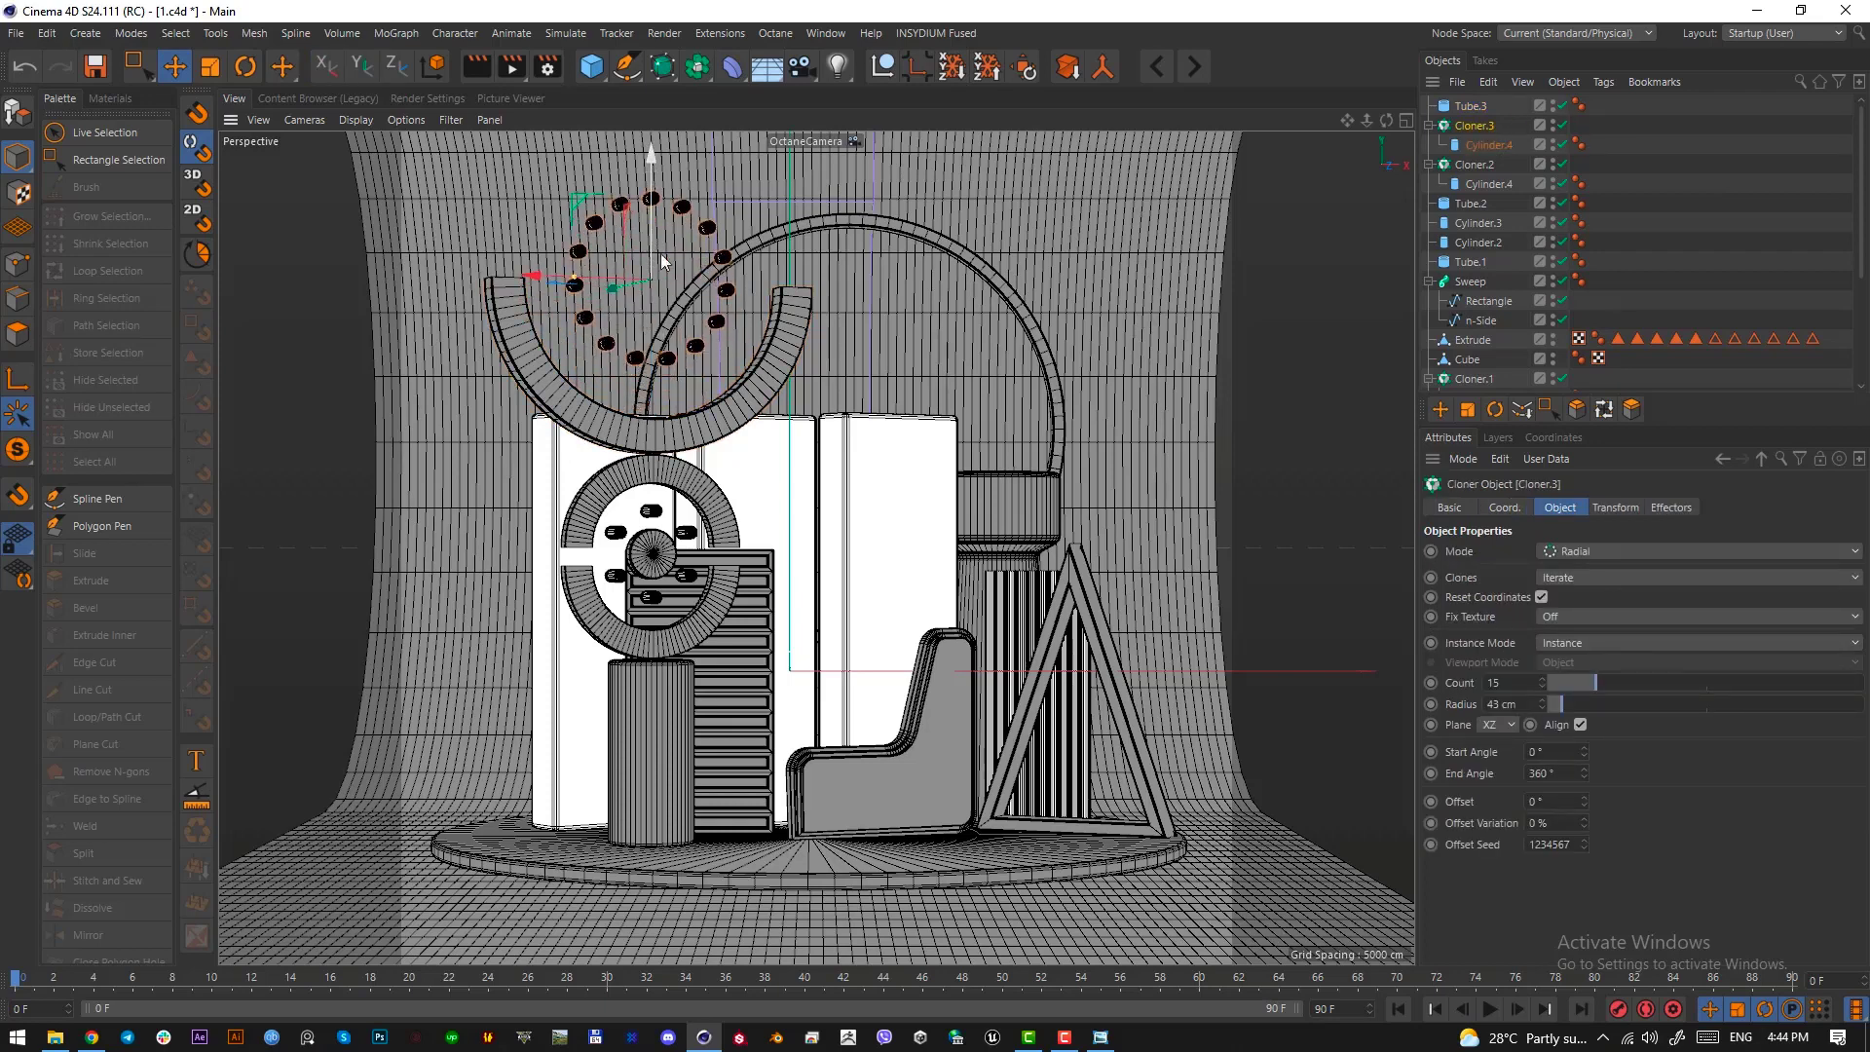
pyautogui.press('t')
pyautogui.press('e')
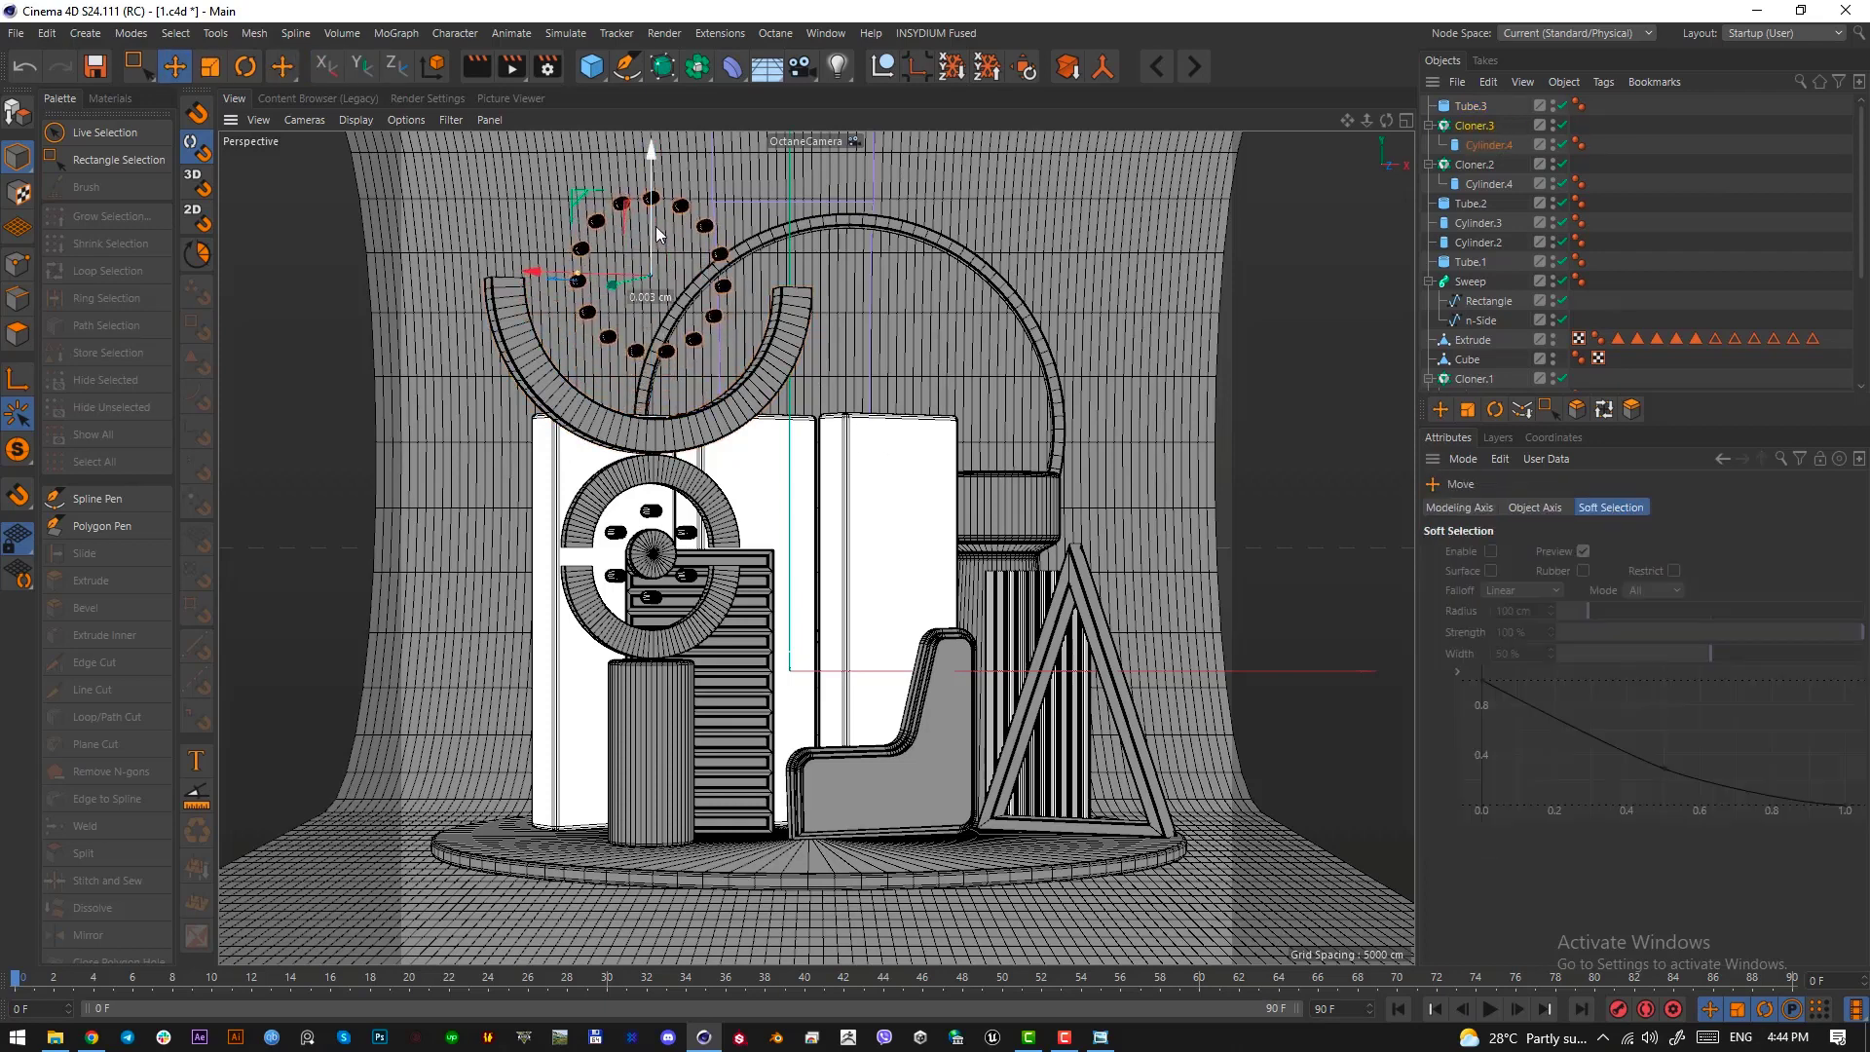
pyautogui.click(981, 830)
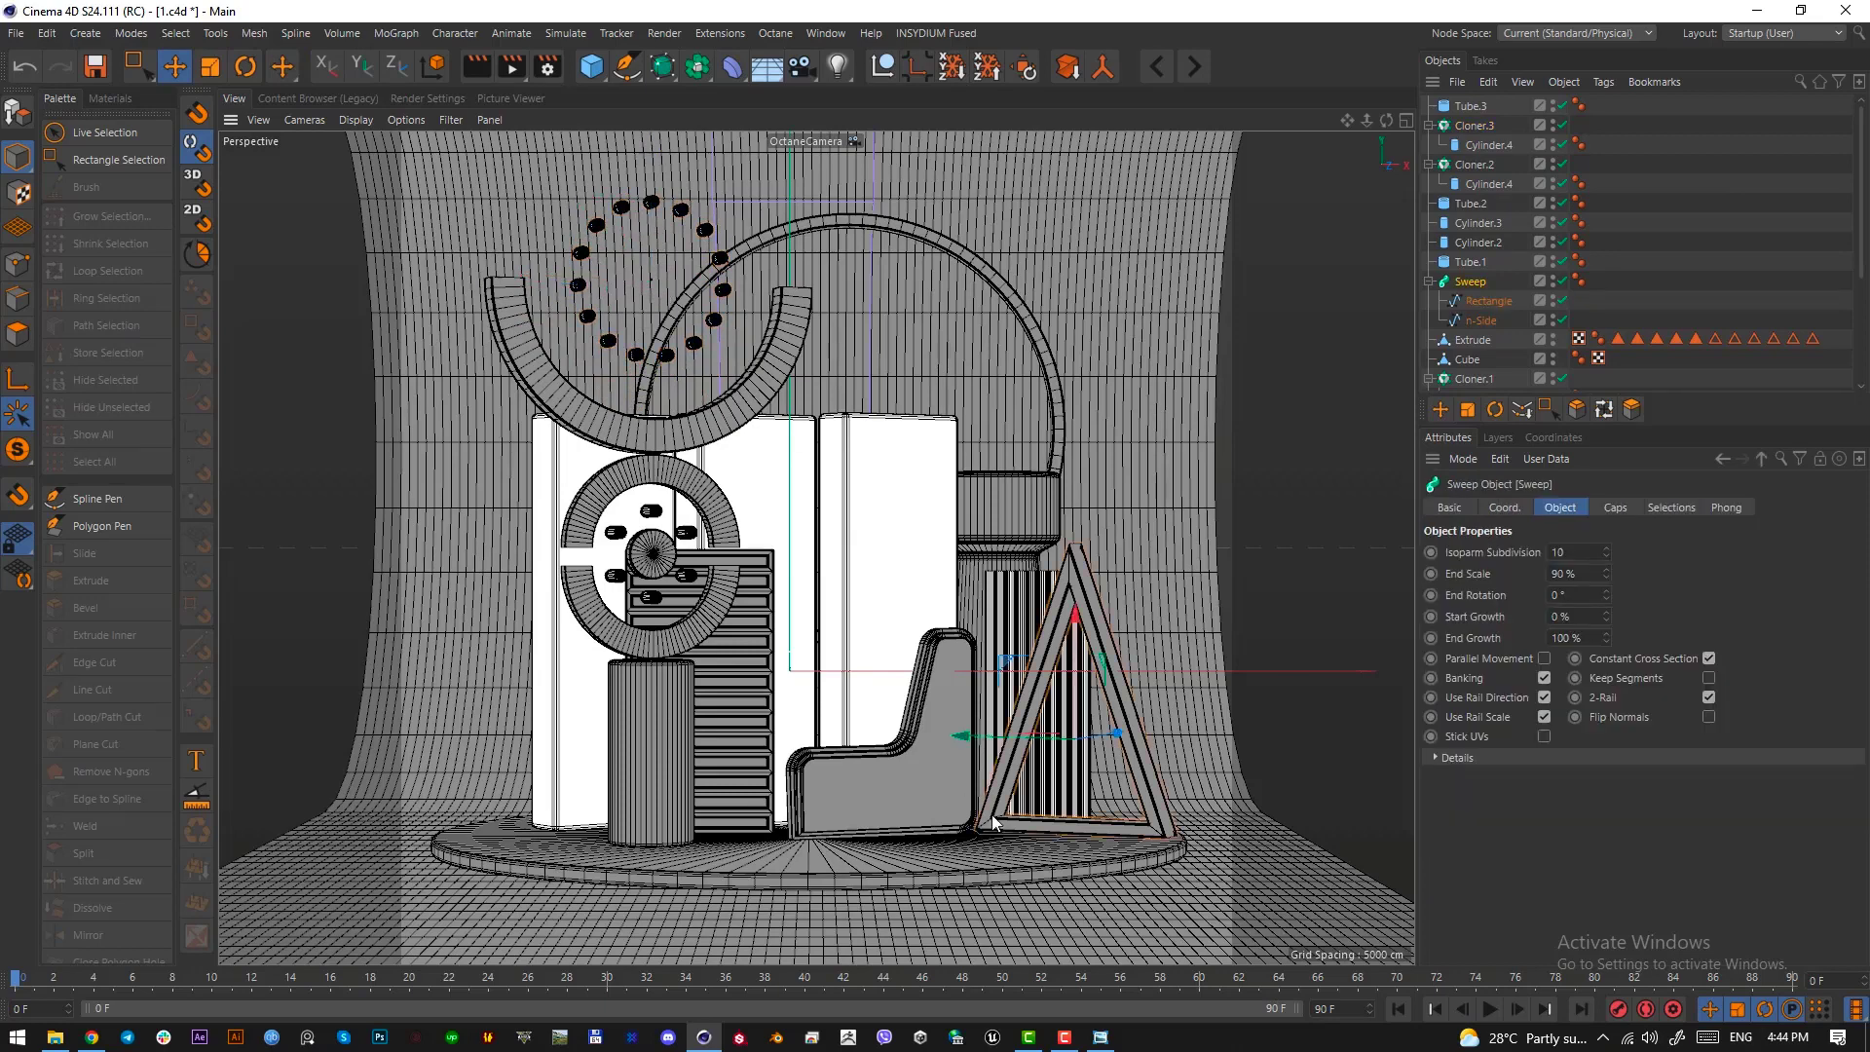
pyautogui.click(1086, 662)
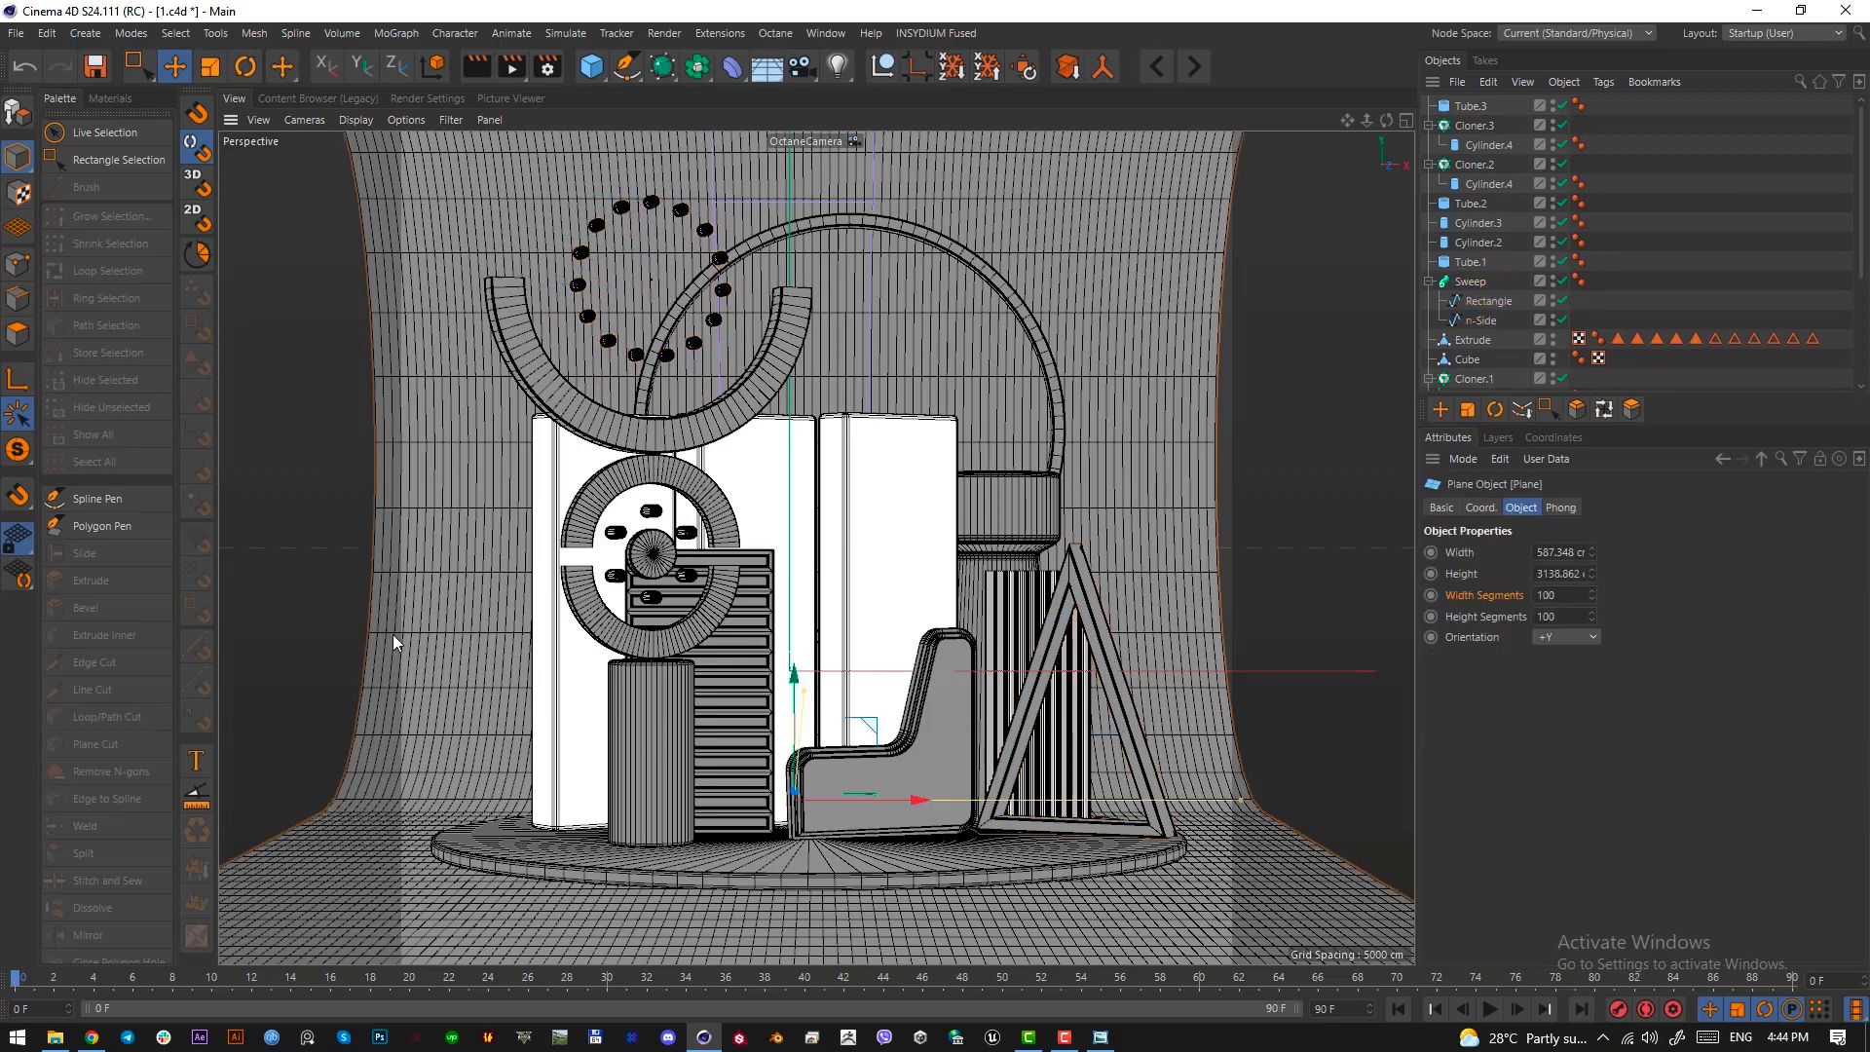
# Examine the small sphere and the slatted plank leaning over it in the reference image
pyautogui.hotkey('alt', 'Tab')
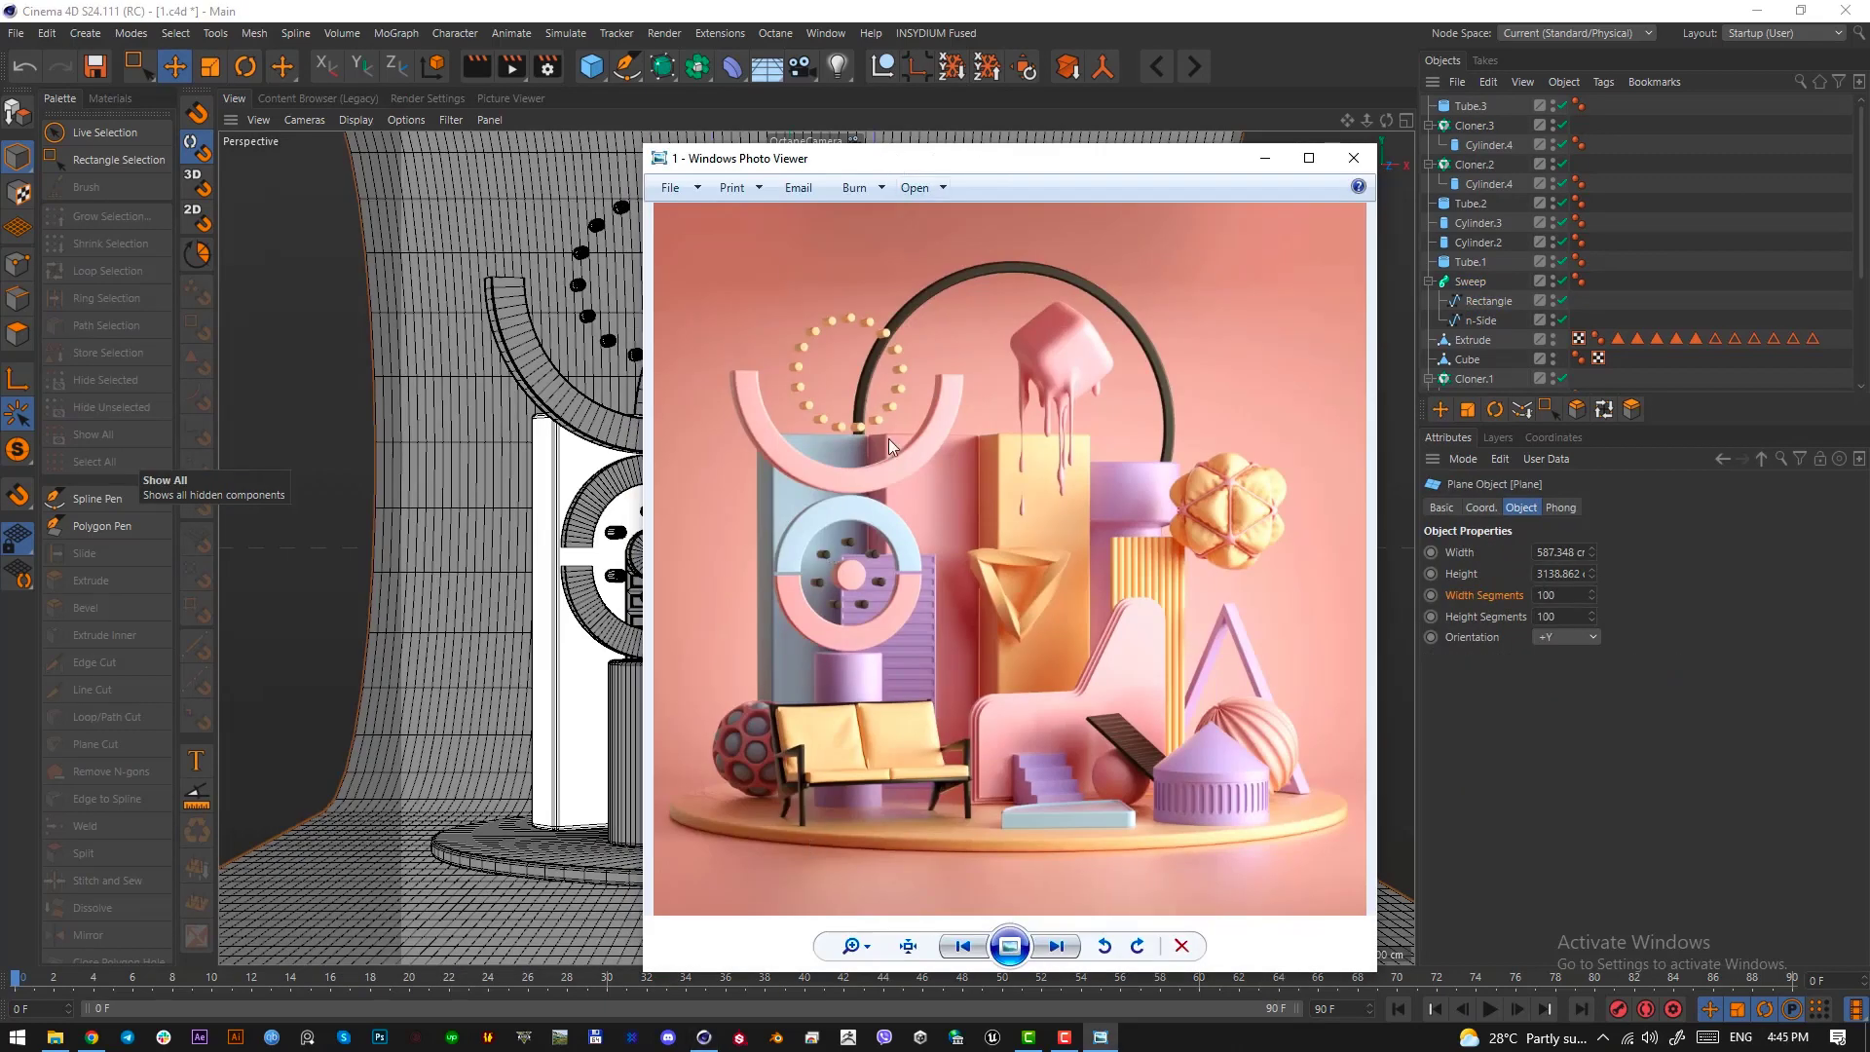
pyautogui.moveTo(977, 163); pyautogui.dragTo(0, 178)
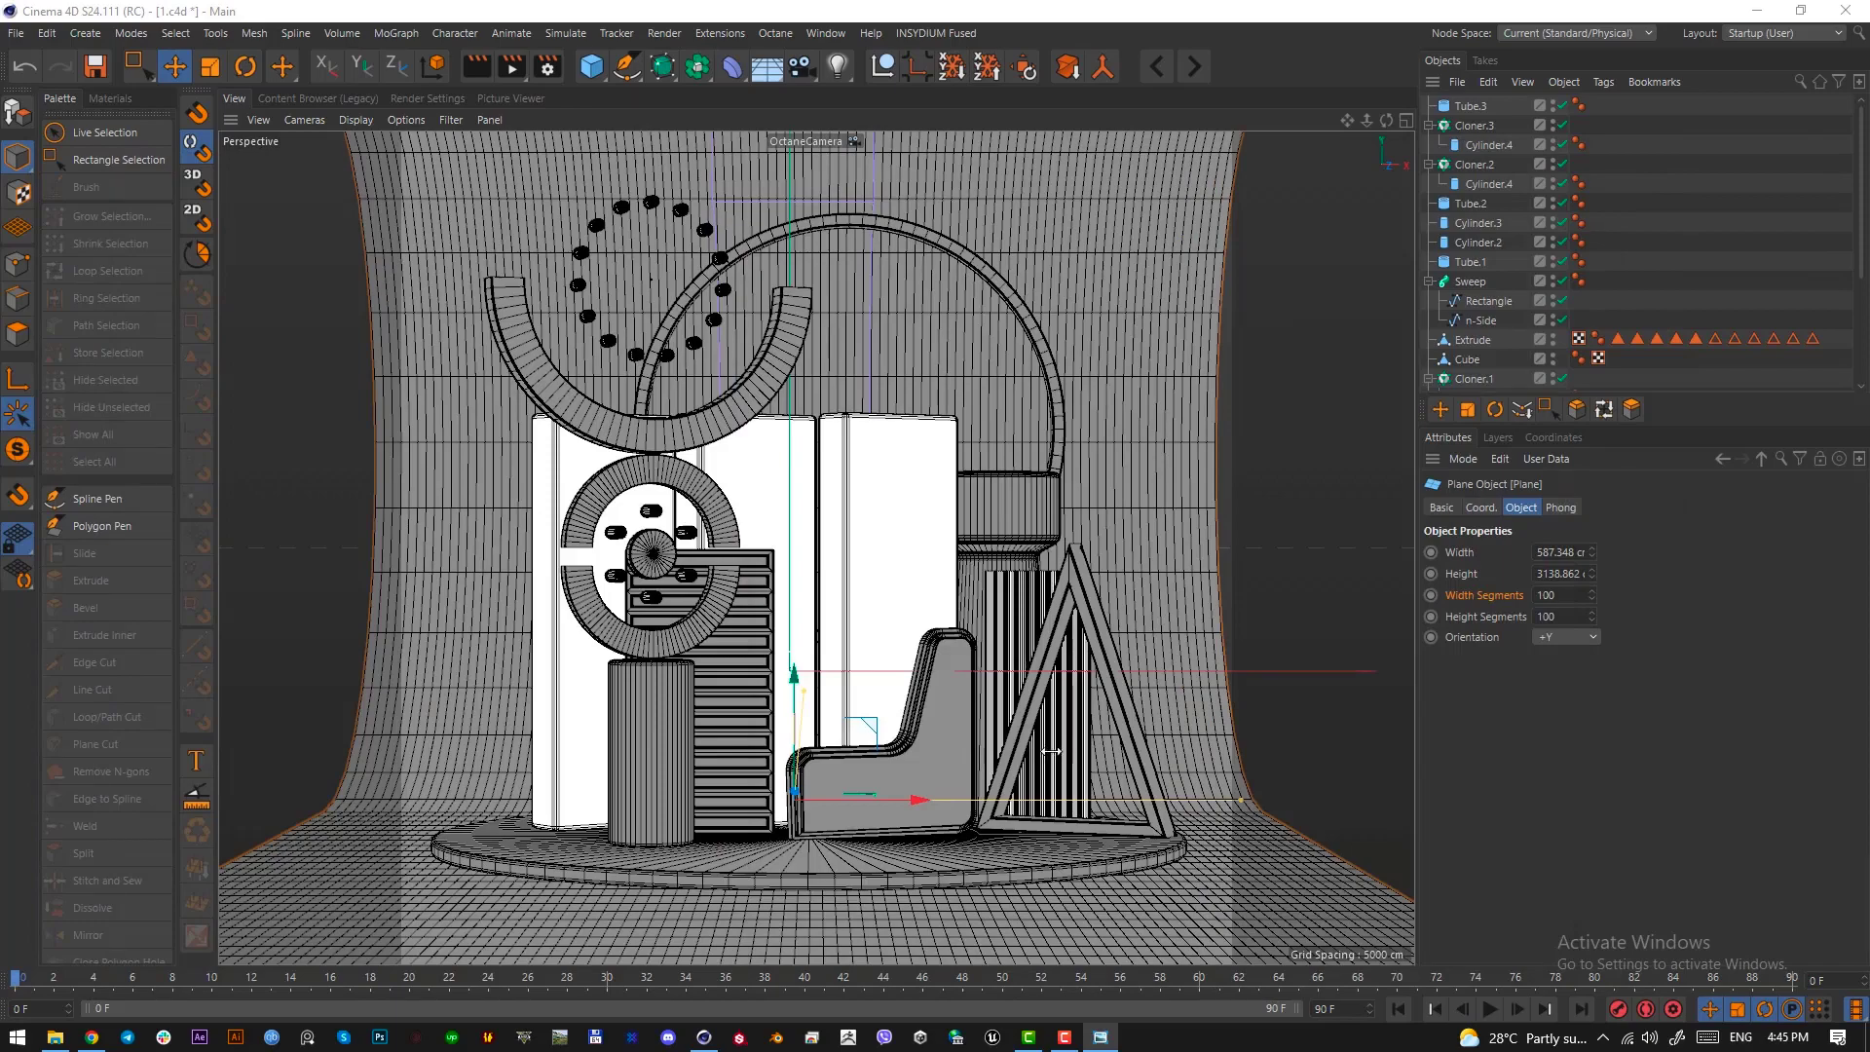
pyautogui.moveTo(0, 178); pyautogui.dragTo(976, 154)
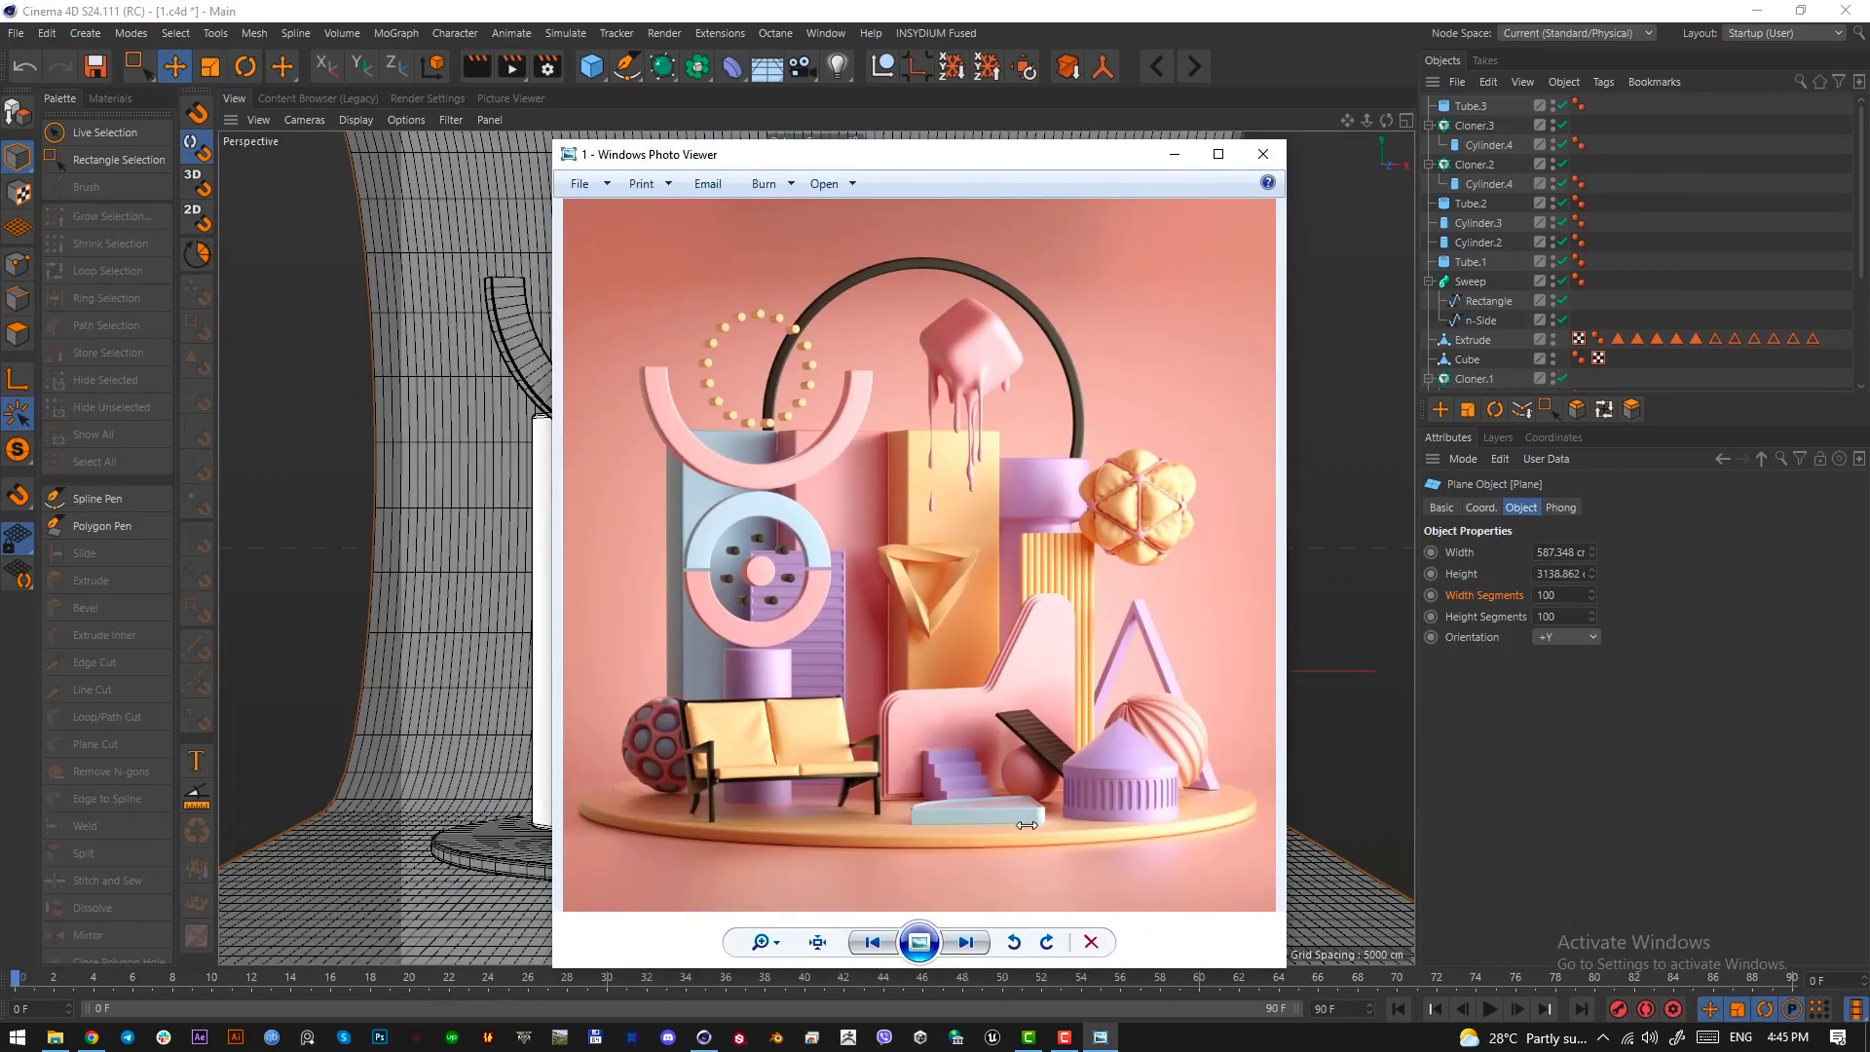
pyautogui.press('Print')
pyautogui.moveTo(997, 739); pyautogui.dragTo(1062, 810)
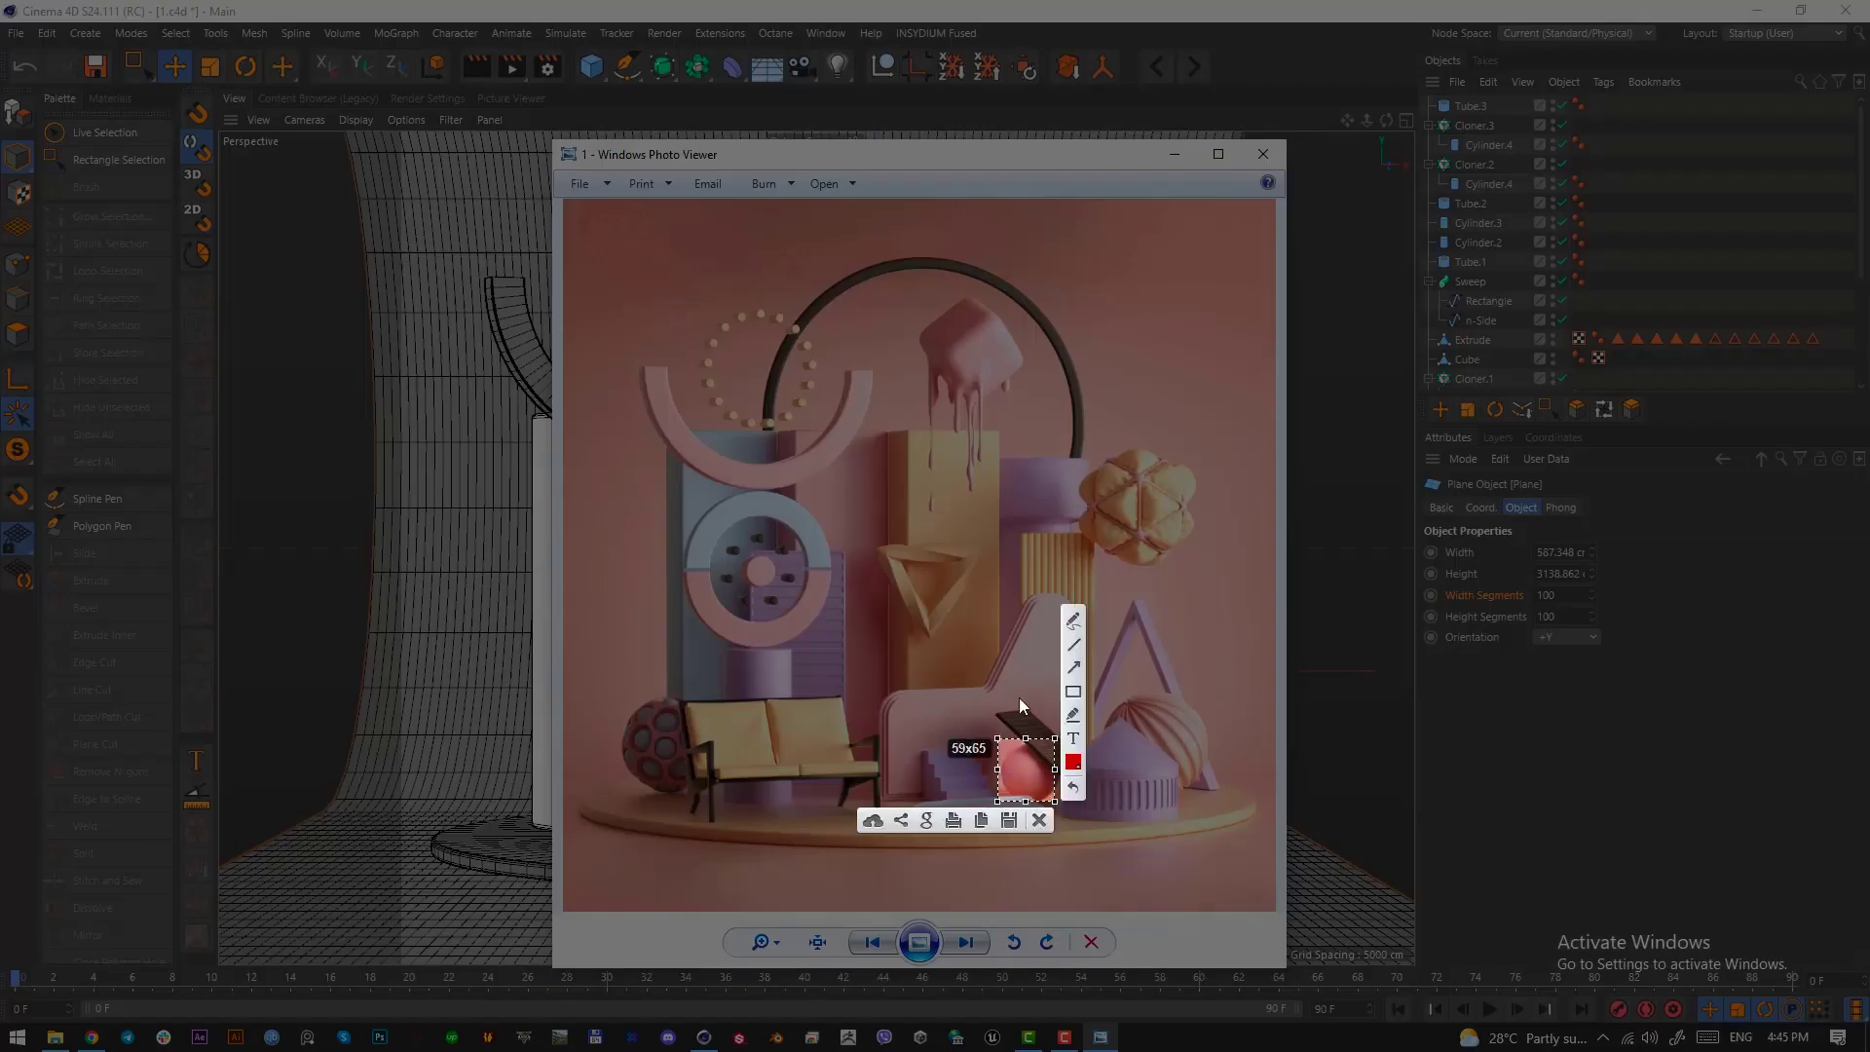
pyautogui.moveTo(991, 694); pyautogui.dragTo(1083, 781)
pyautogui.click(1069, 802)
pyautogui.moveTo(959, 155); pyautogui.dragTo(458, 175)
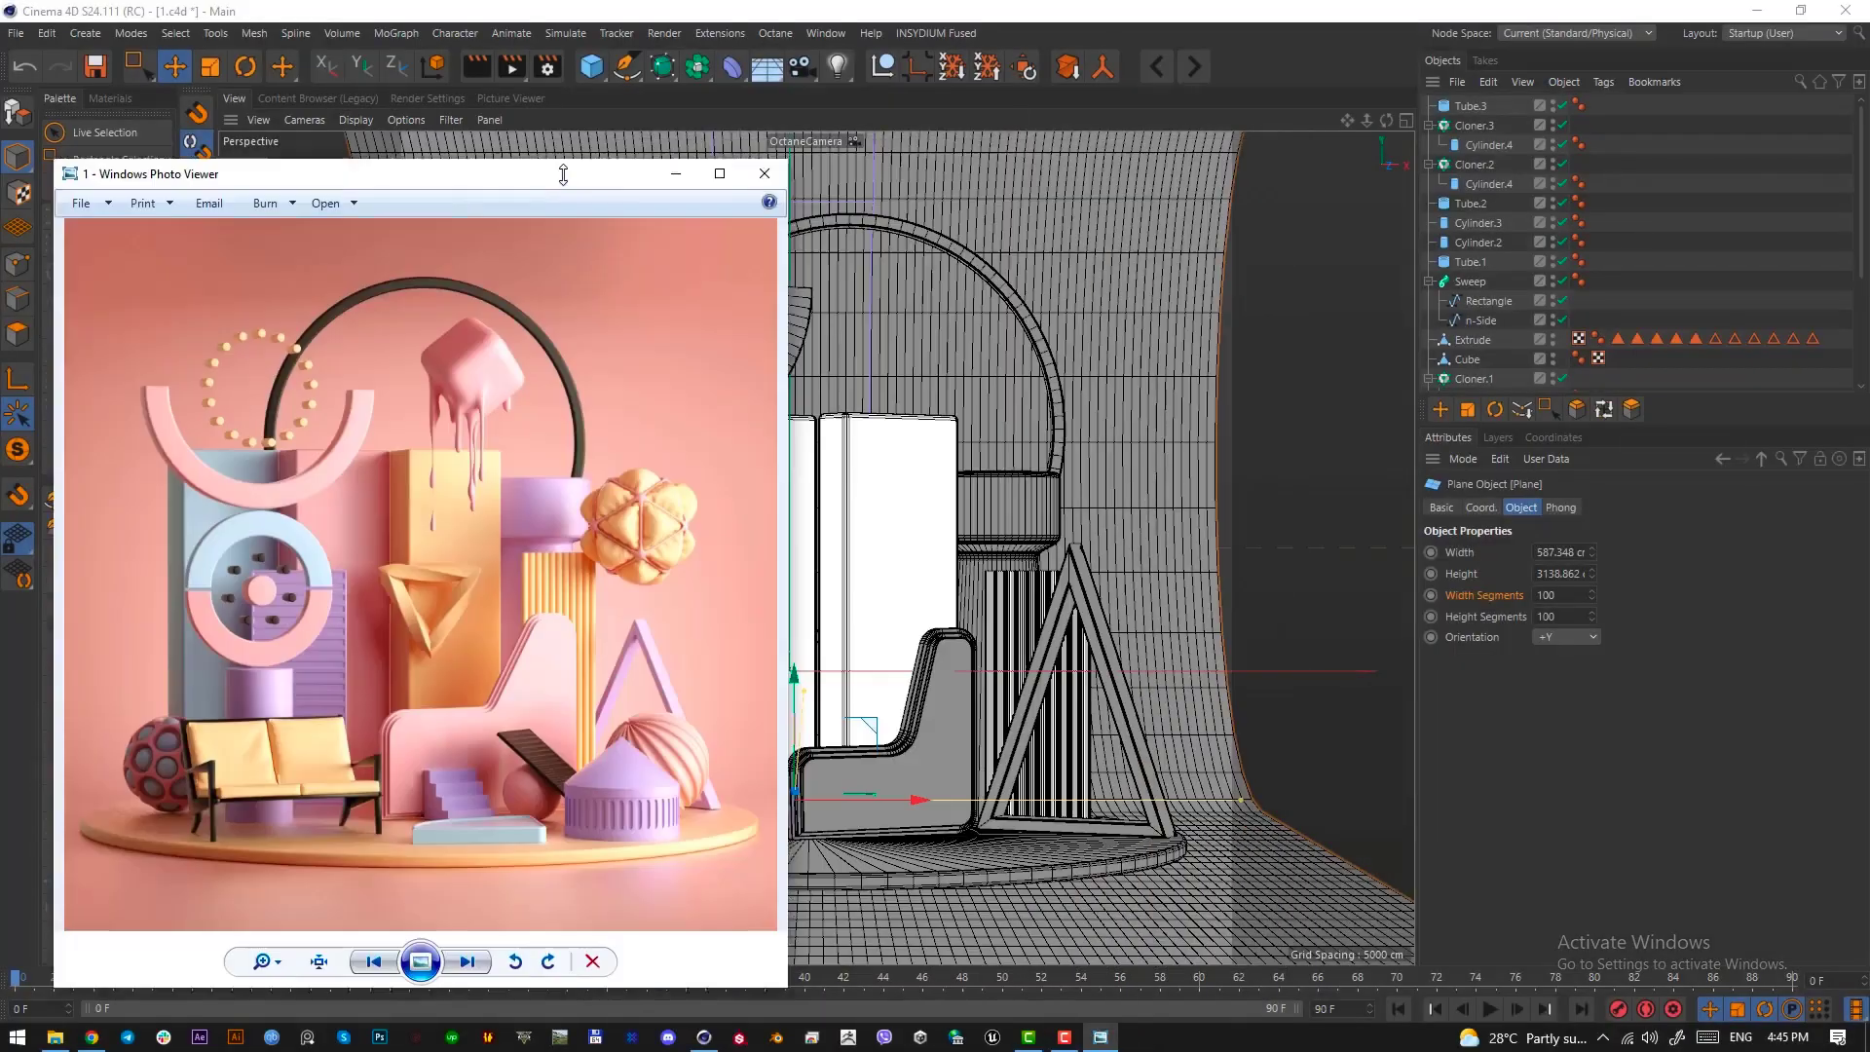
pyautogui.click(674, 175)
# Add a sphere primitive and set its segments to 50
pyautogui.moveTo(597, 70); pyautogui.dragTo(981, 120)
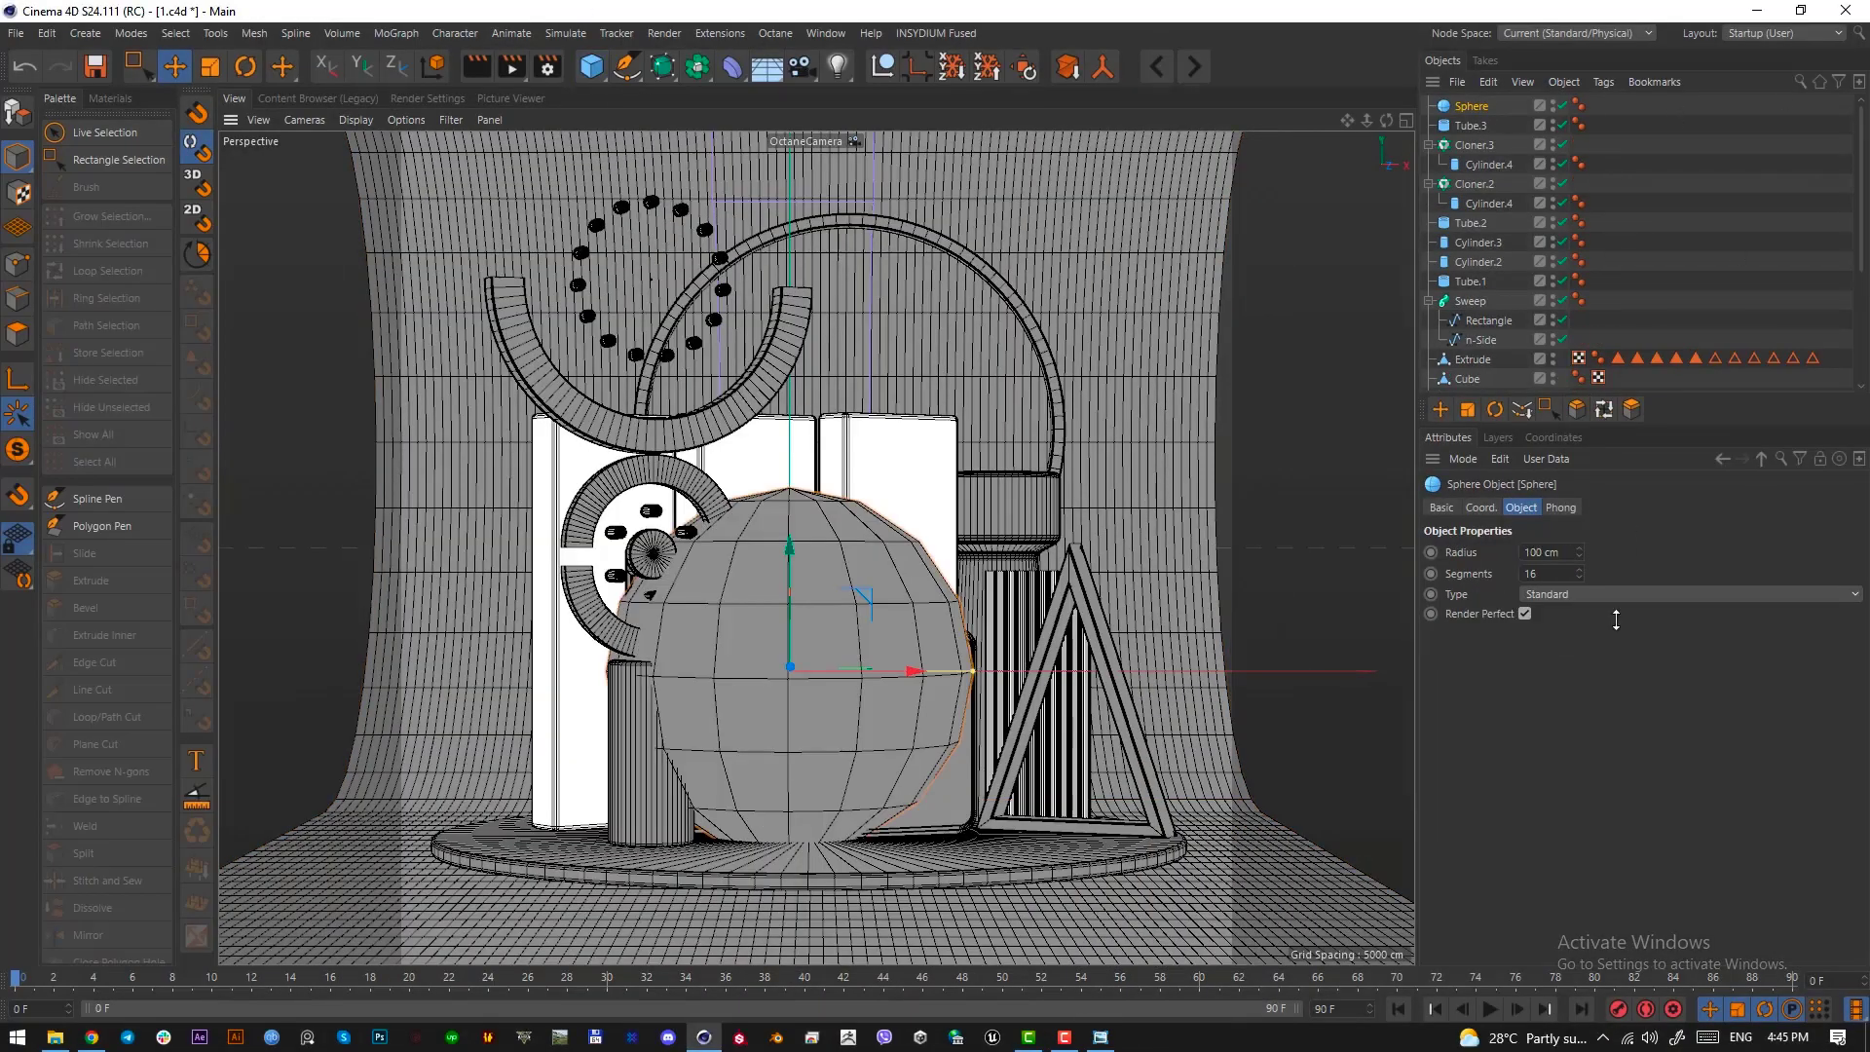
pyautogui.click(1556, 573)
pyautogui.write('50')
pyautogui.press('Return')
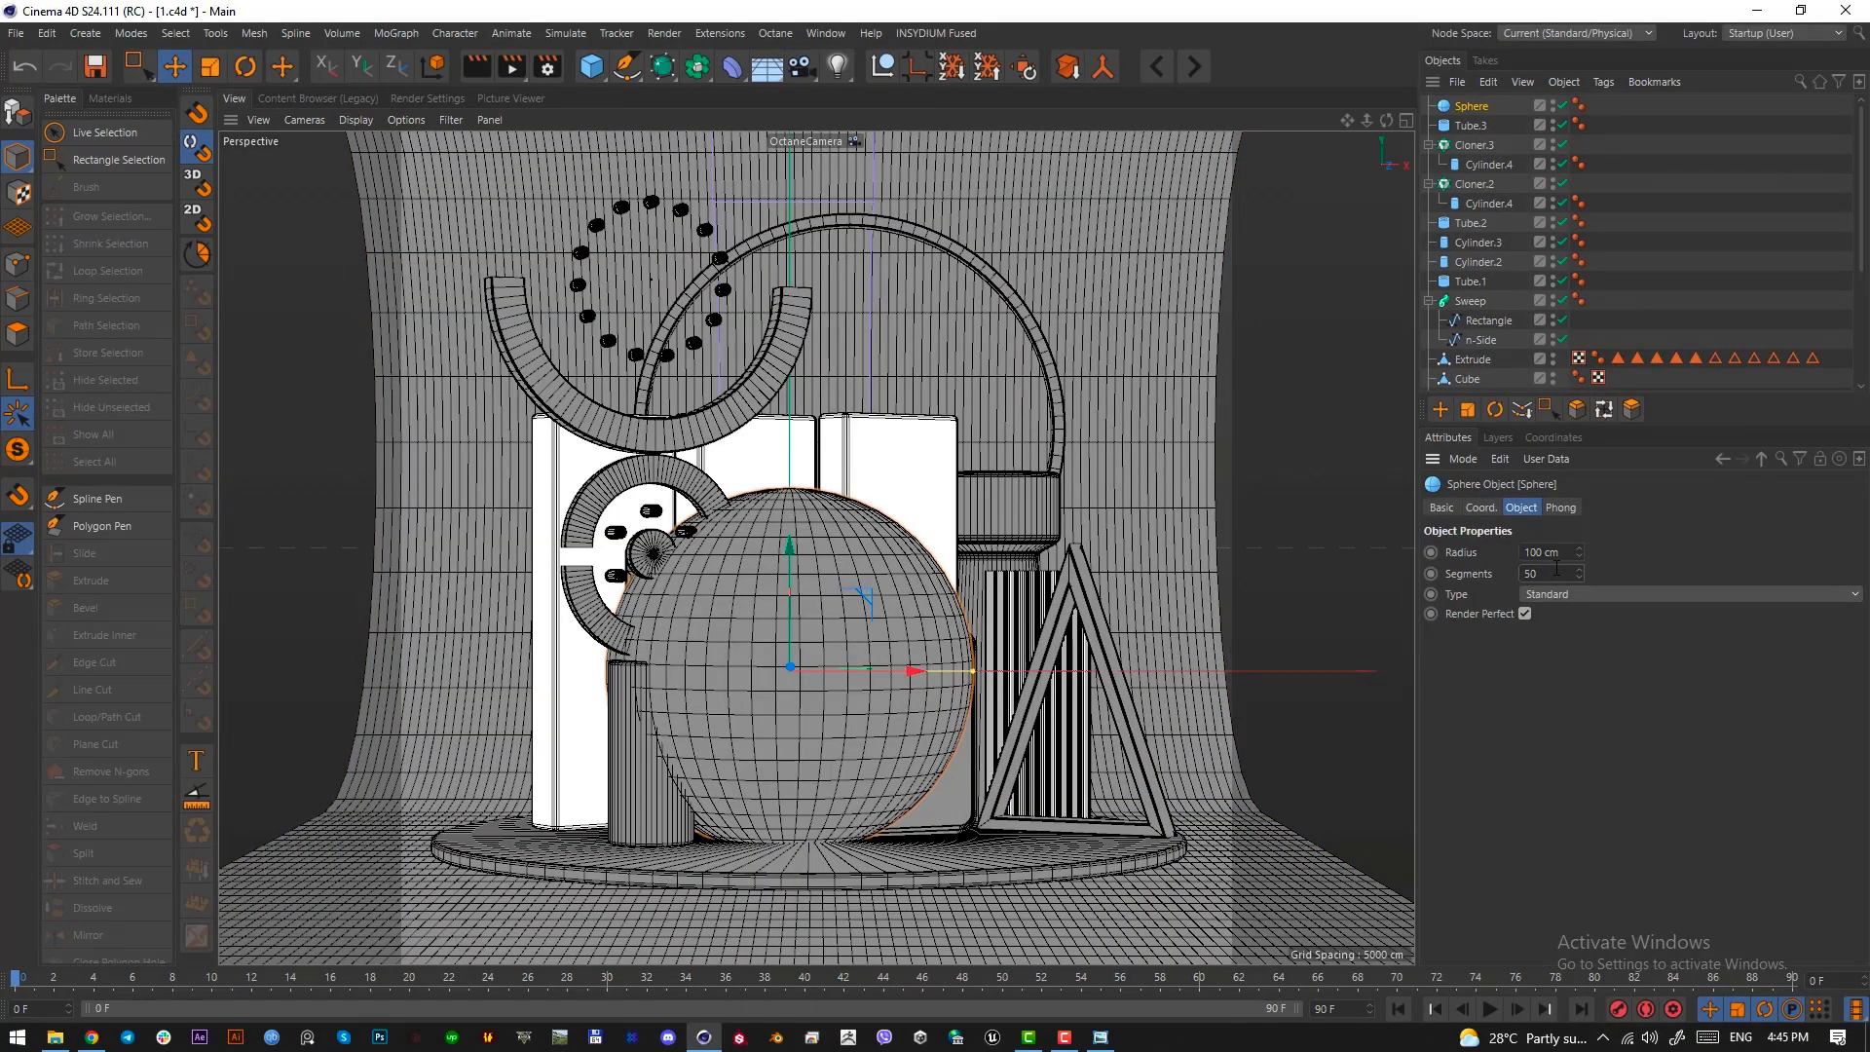
# Scale the sphere down and place it in front of the L-shaped block, using the top view
pyautogui.press('t')
pyautogui.moveTo(876, 769); pyautogui.dragTo(728, 773)
pyautogui.press('e')
pyautogui.press('F2')
pyautogui.scroll(-6, 965, 607)
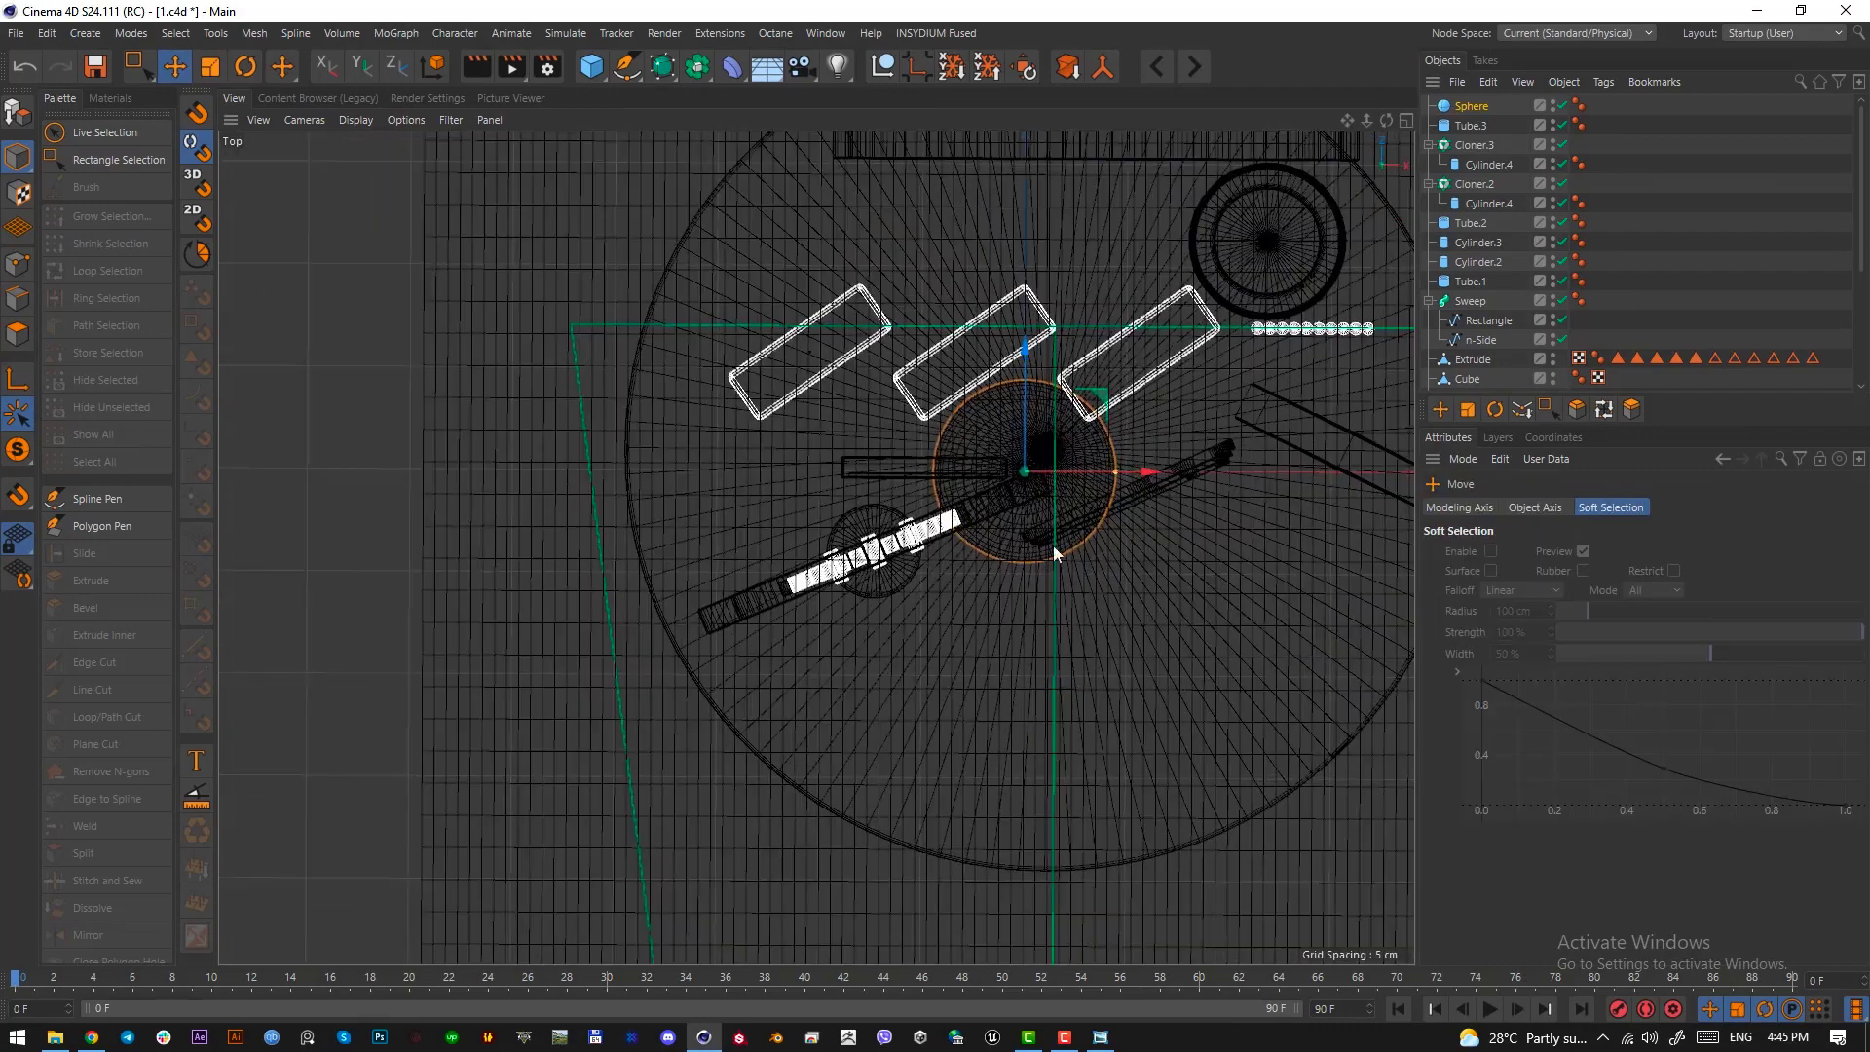
pyautogui.moveTo(1079, 550); pyautogui.dragTo(1169, 666)
# Lower the sphere onto the round platform and shrink it slightly
pyautogui.press('F1')
pyautogui.press('t')
pyautogui.press('e')
pyautogui.moveTo(954, 557); pyautogui.dragTo(959, 695)
pyautogui.press('t')
pyautogui.press('e')
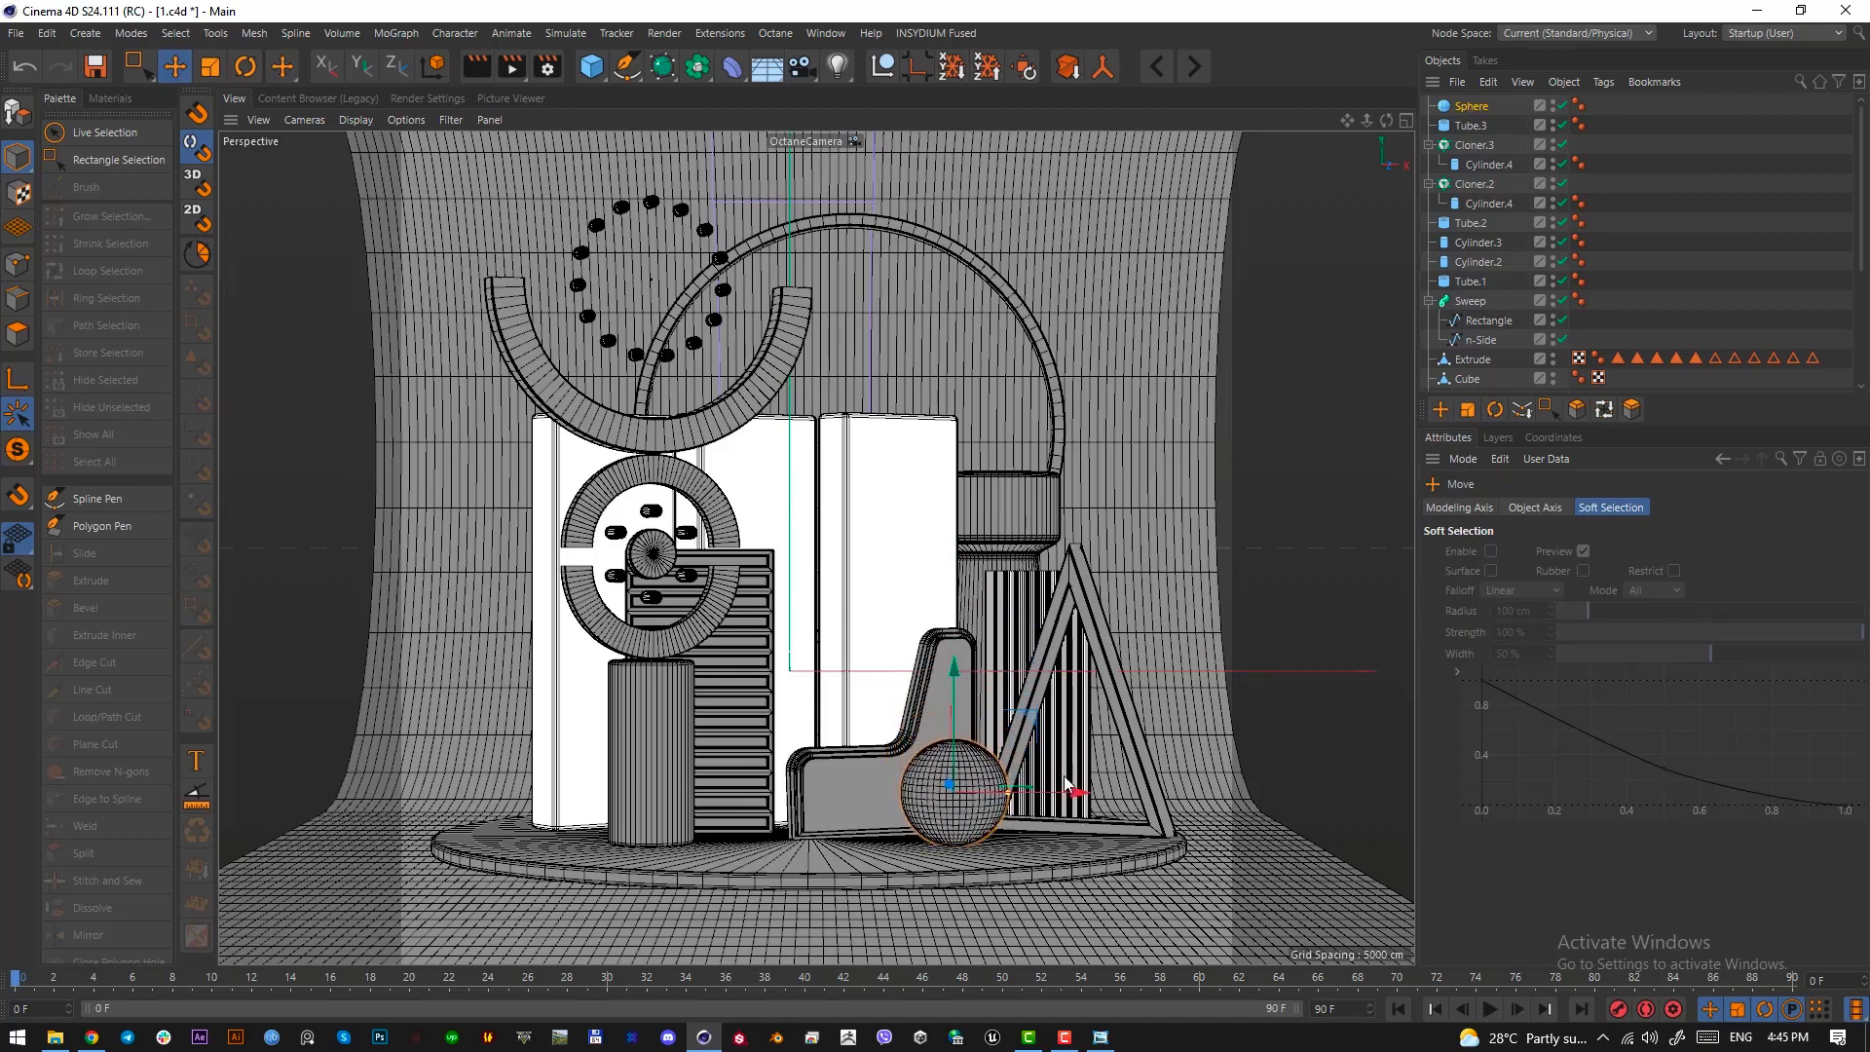
pyautogui.hotkey('ctrl', 'z')
pyautogui.hotkey('ctrl', 'y')
pyautogui.press('t')
pyautogui.moveTo(1245, 714); pyautogui.dragTo(1177, 697)
pyautogui.press('e')
# Duplicate the slatted panel behind the front column and place the copy in front of the sphere in the top view
pyautogui.click(765, 693)
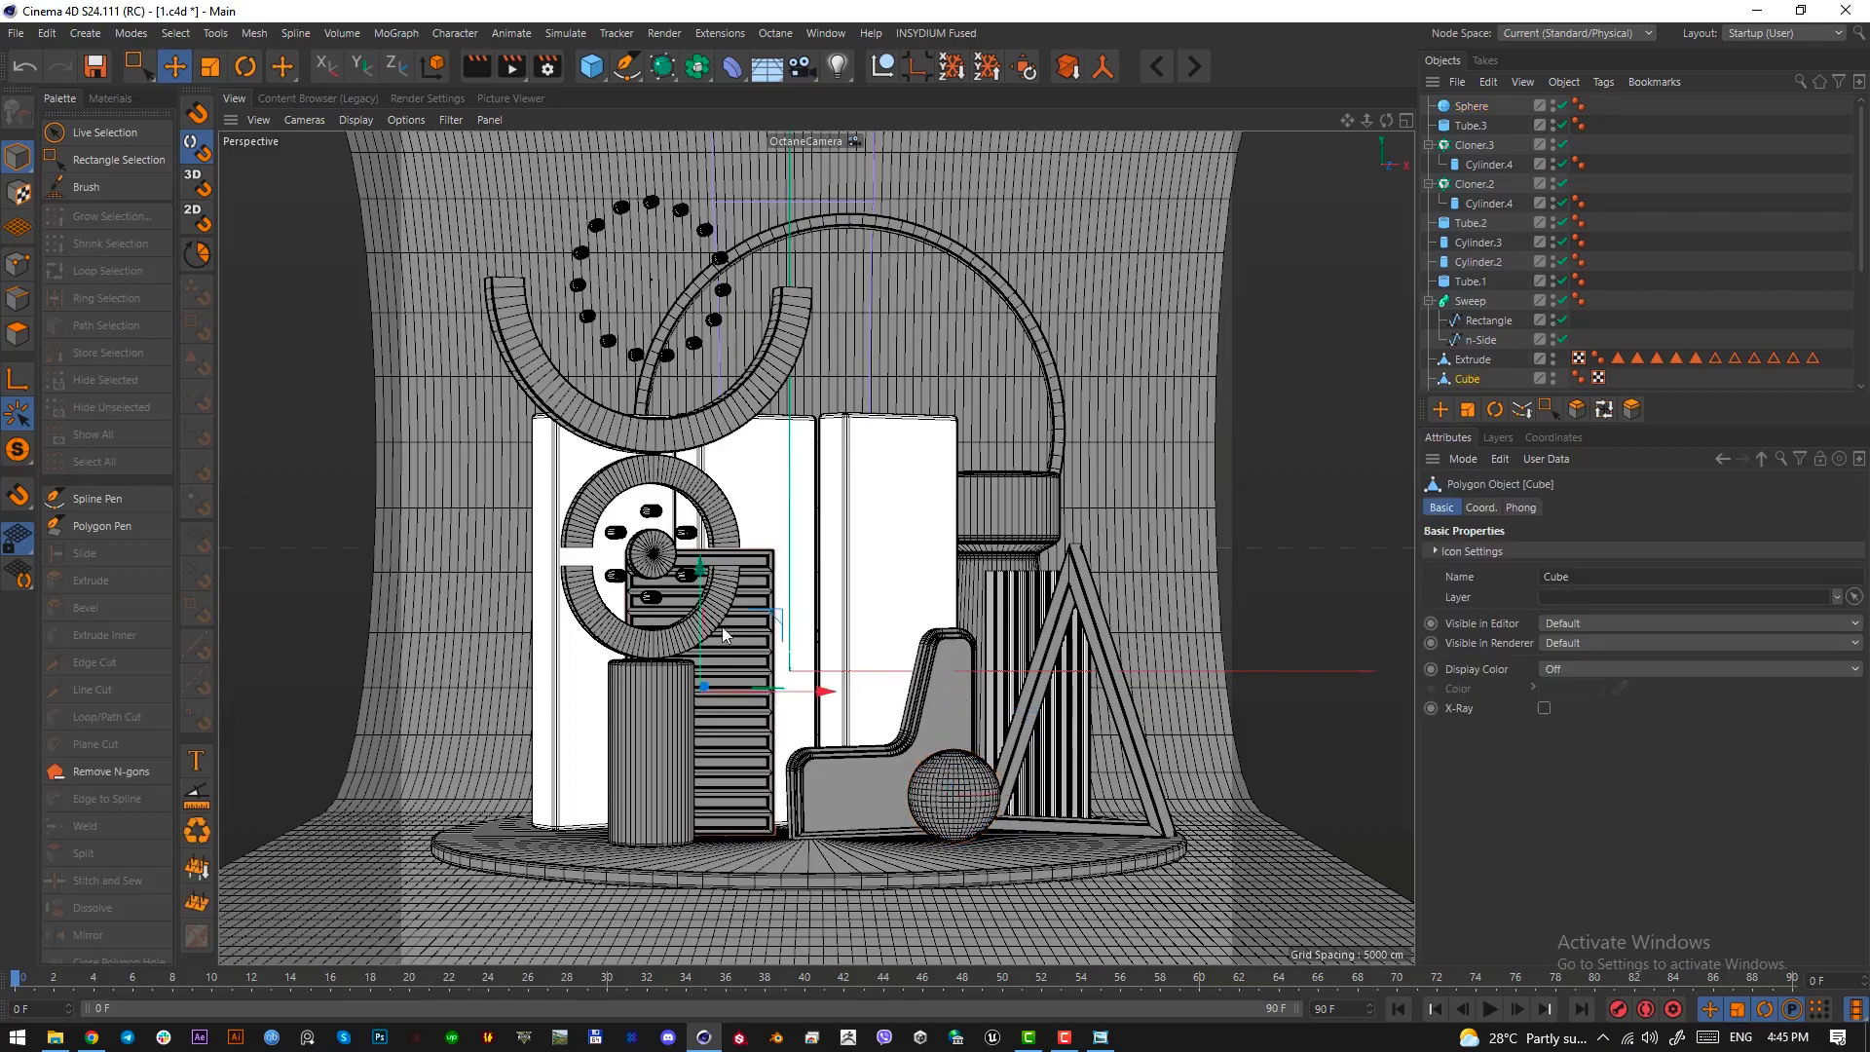
pyautogui.press('F2')
pyautogui.scroll(-2, 1015, 637)
pyautogui.keyDown('alt'); pyautogui.moveTo(1014, 637); pyautogui.dragTo(659, 635, button='middle'); pyautogui.keyUp('alt')
pyautogui.click(900, 612)
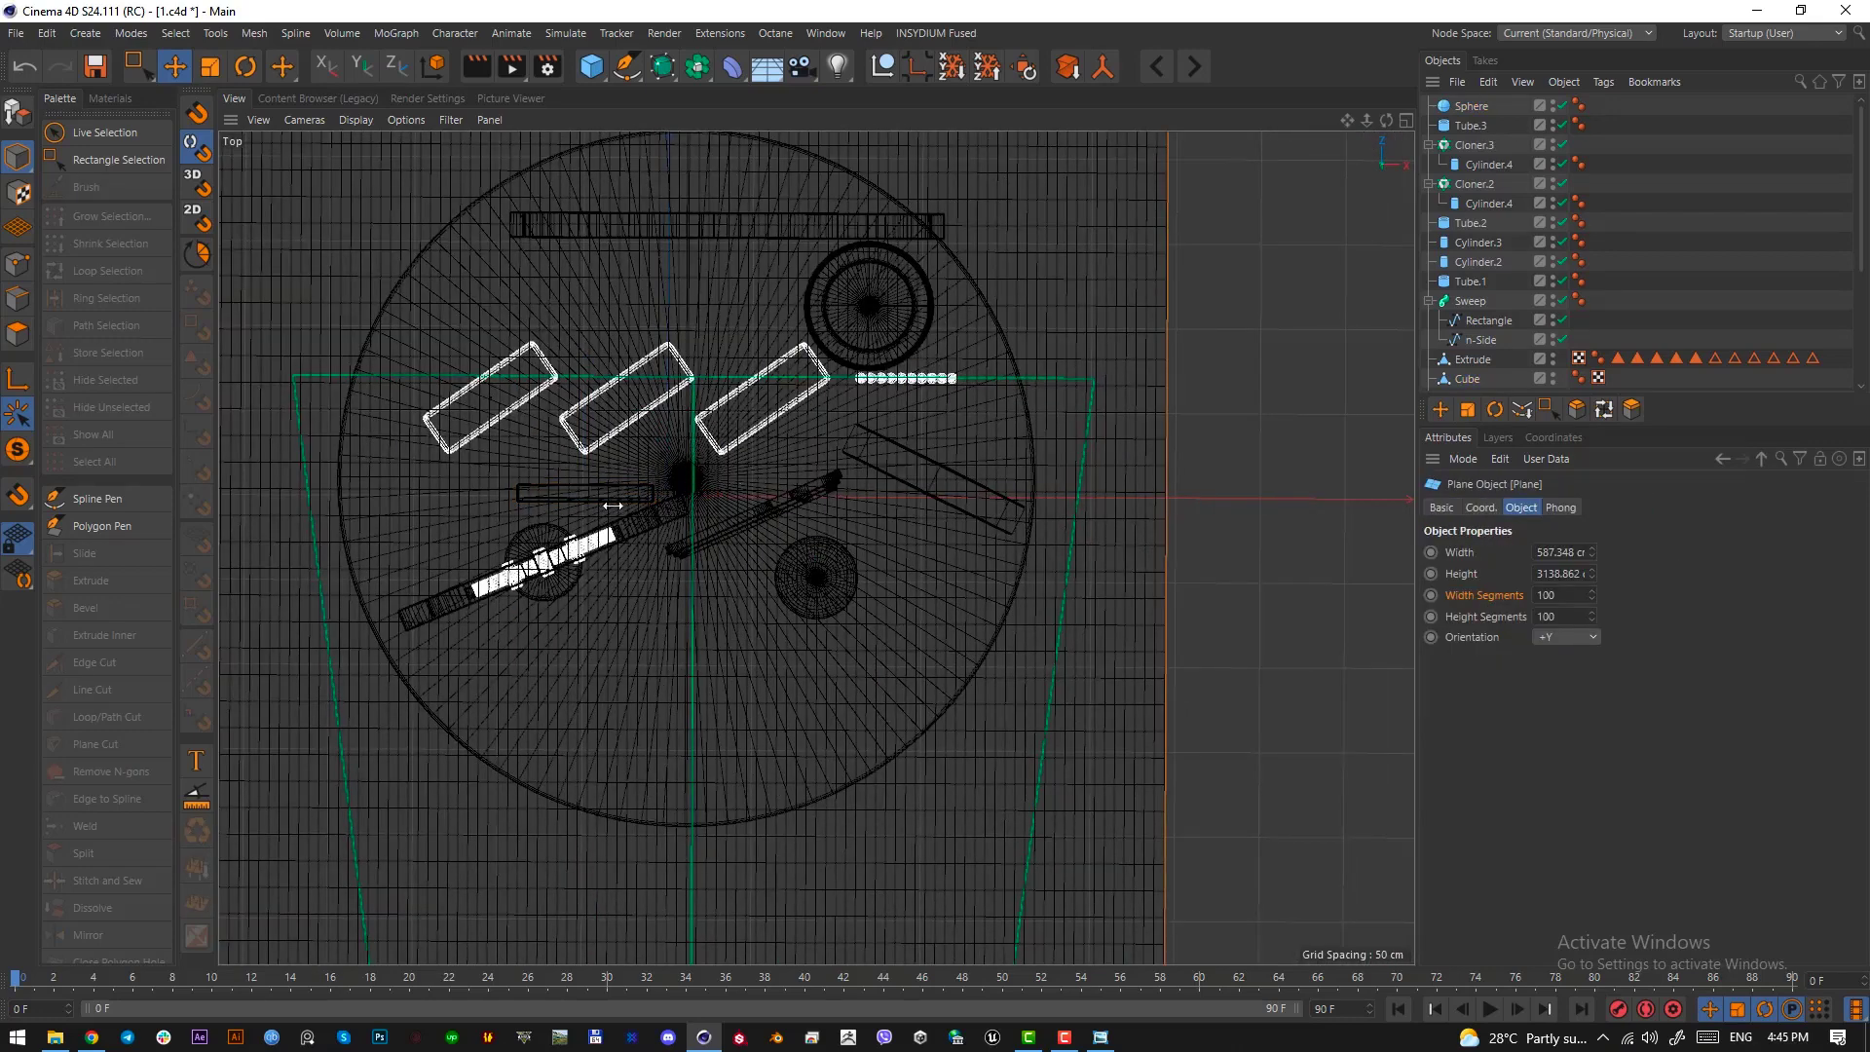
pyautogui.press('F1')
pyautogui.click(742, 636)
pyautogui.press('F2')
pyautogui.press('e')
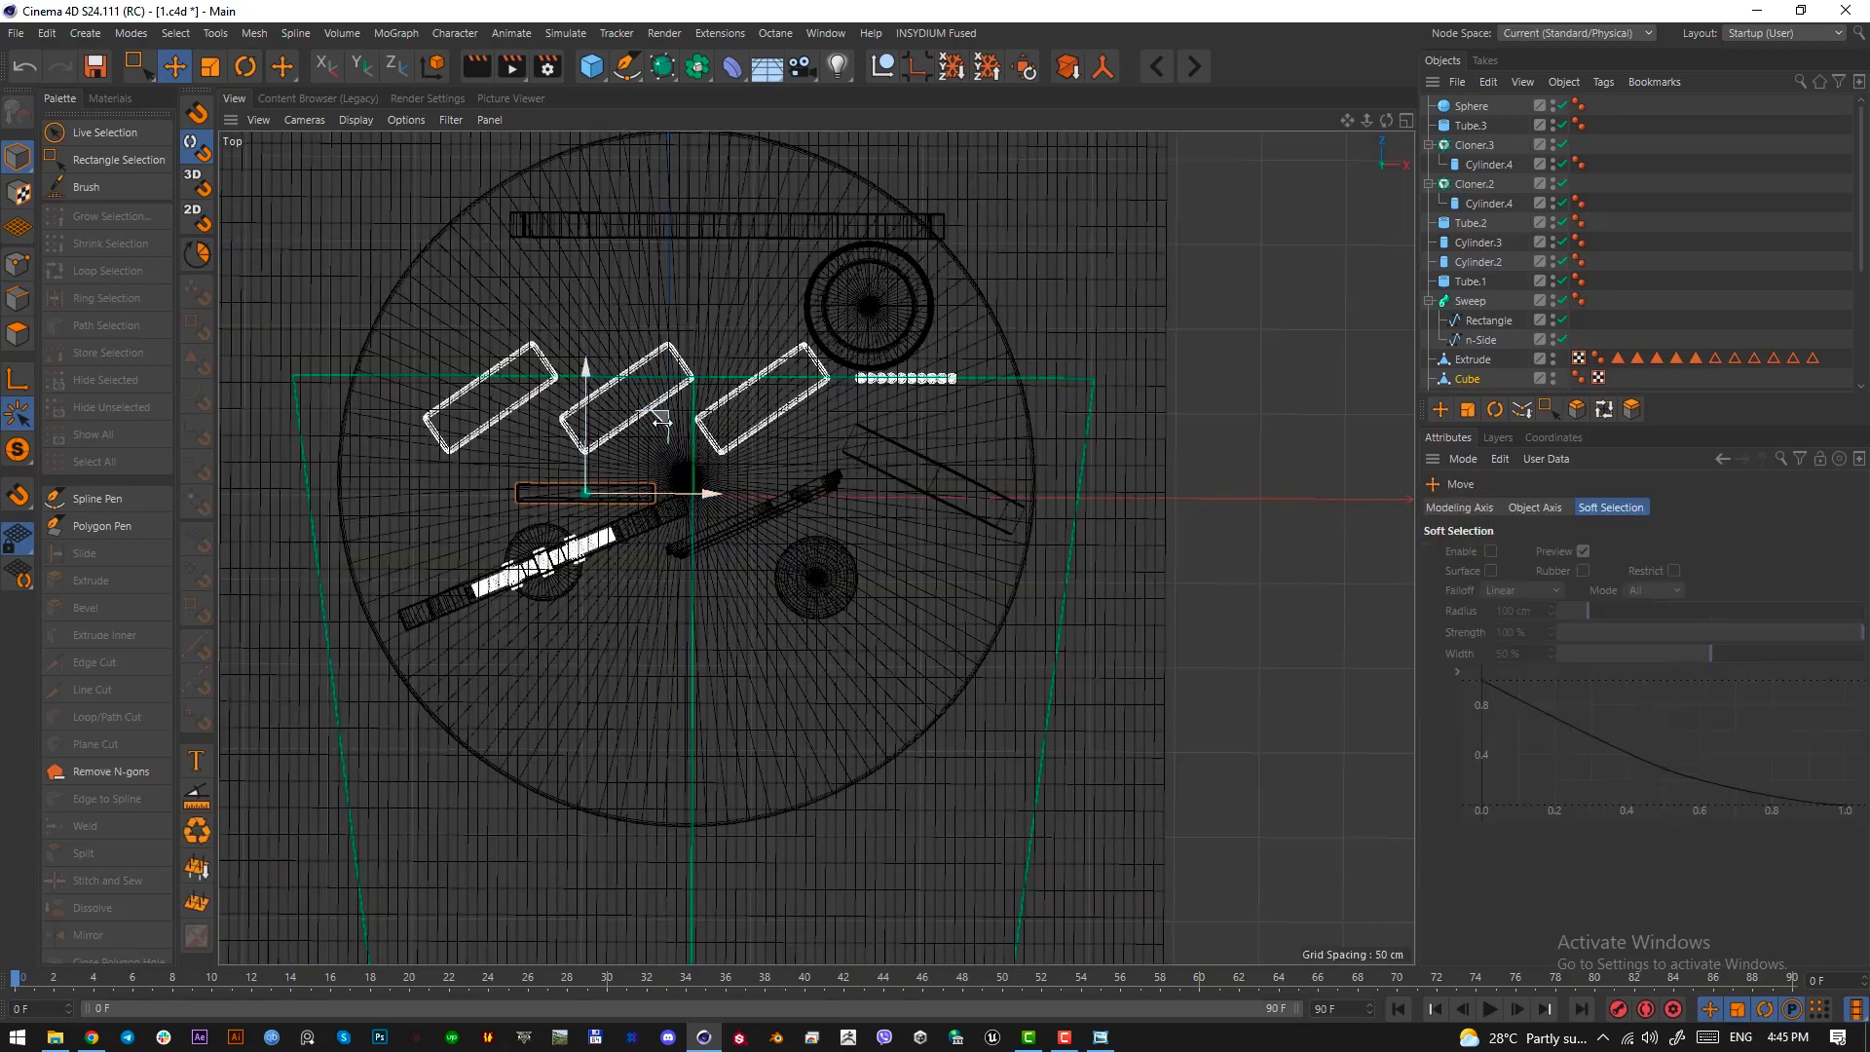
pyautogui.keyDown('ctrl'); pyautogui.moveTo(662, 419); pyautogui.dragTo(953, 568); pyautogui.keyUp('ctrl')
# Rotate the copied slatted panel in the top view so it stands diagonally beside the sphere
pyautogui.press('r')
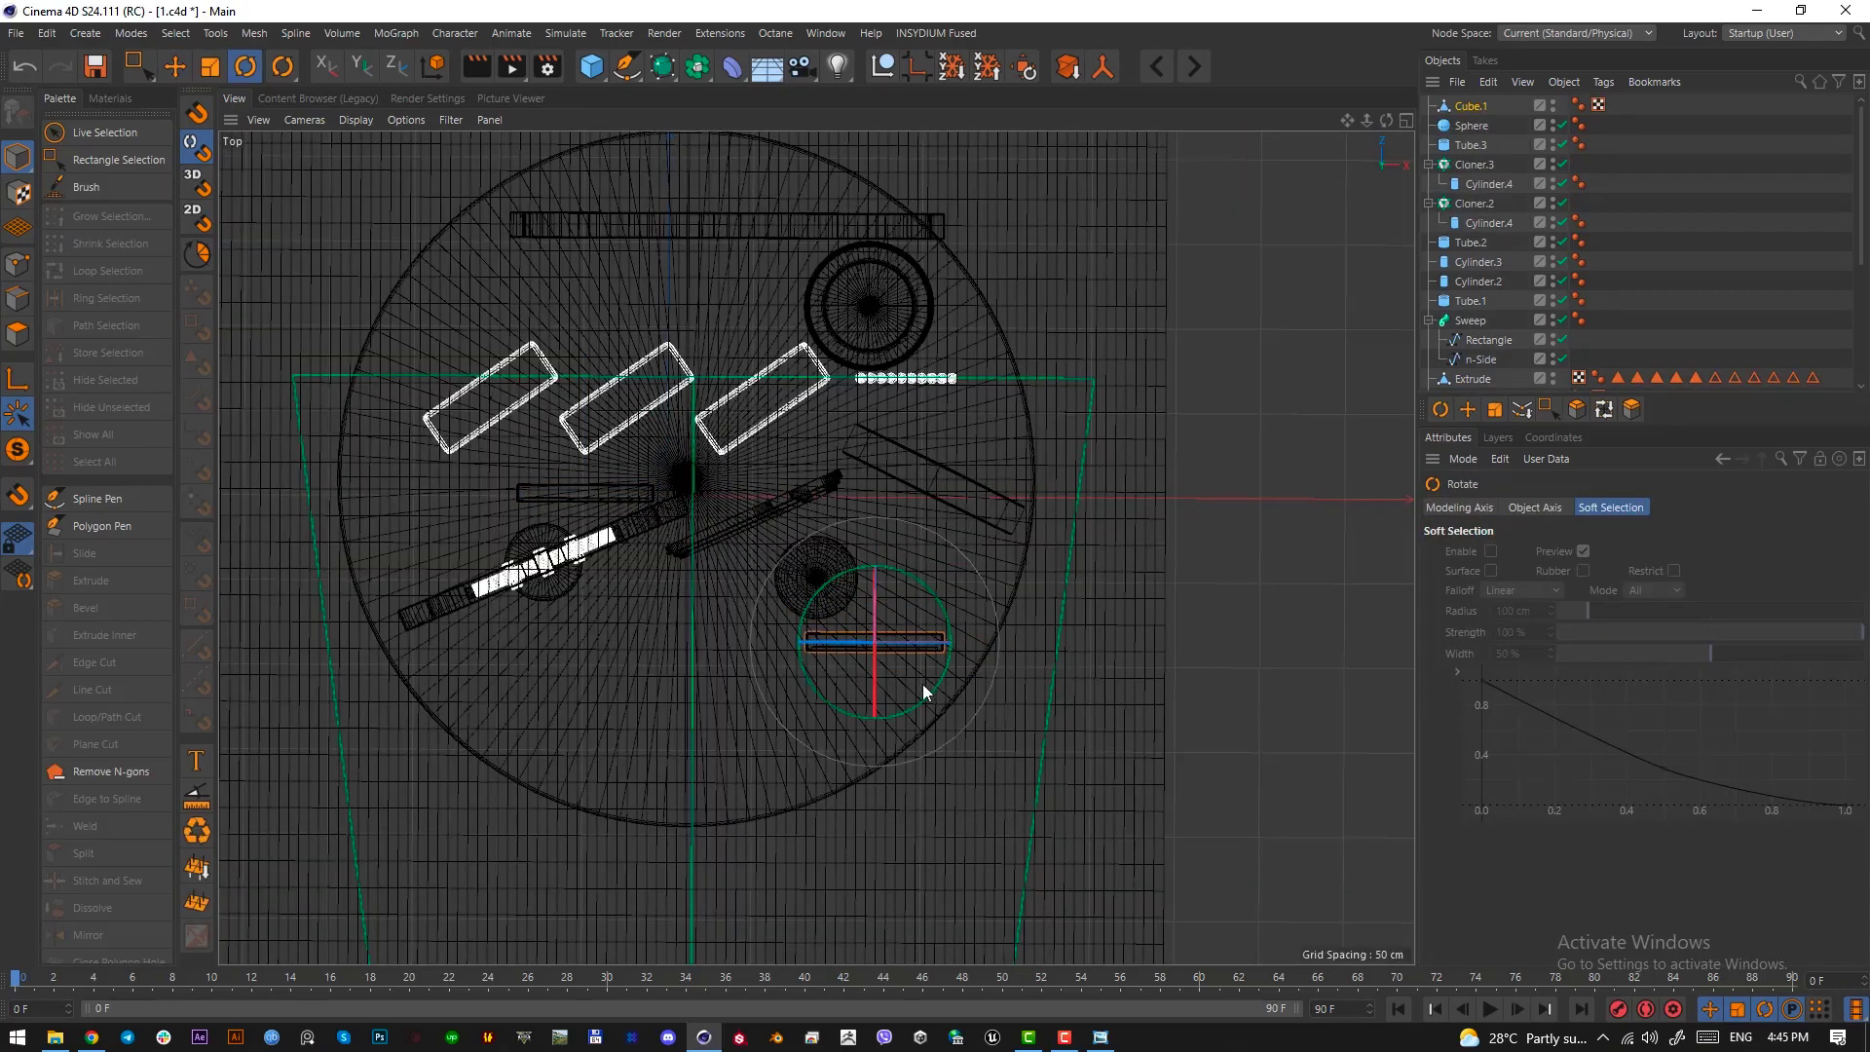
pyautogui.moveTo(933, 685); pyautogui.dragTo(1008, 606)
pyautogui.press('e')
pyautogui.press('r')
pyautogui.hotkey('ctrl', 'z')
pyautogui.press('e')
pyautogui.press('t')
pyautogui.press('F1')
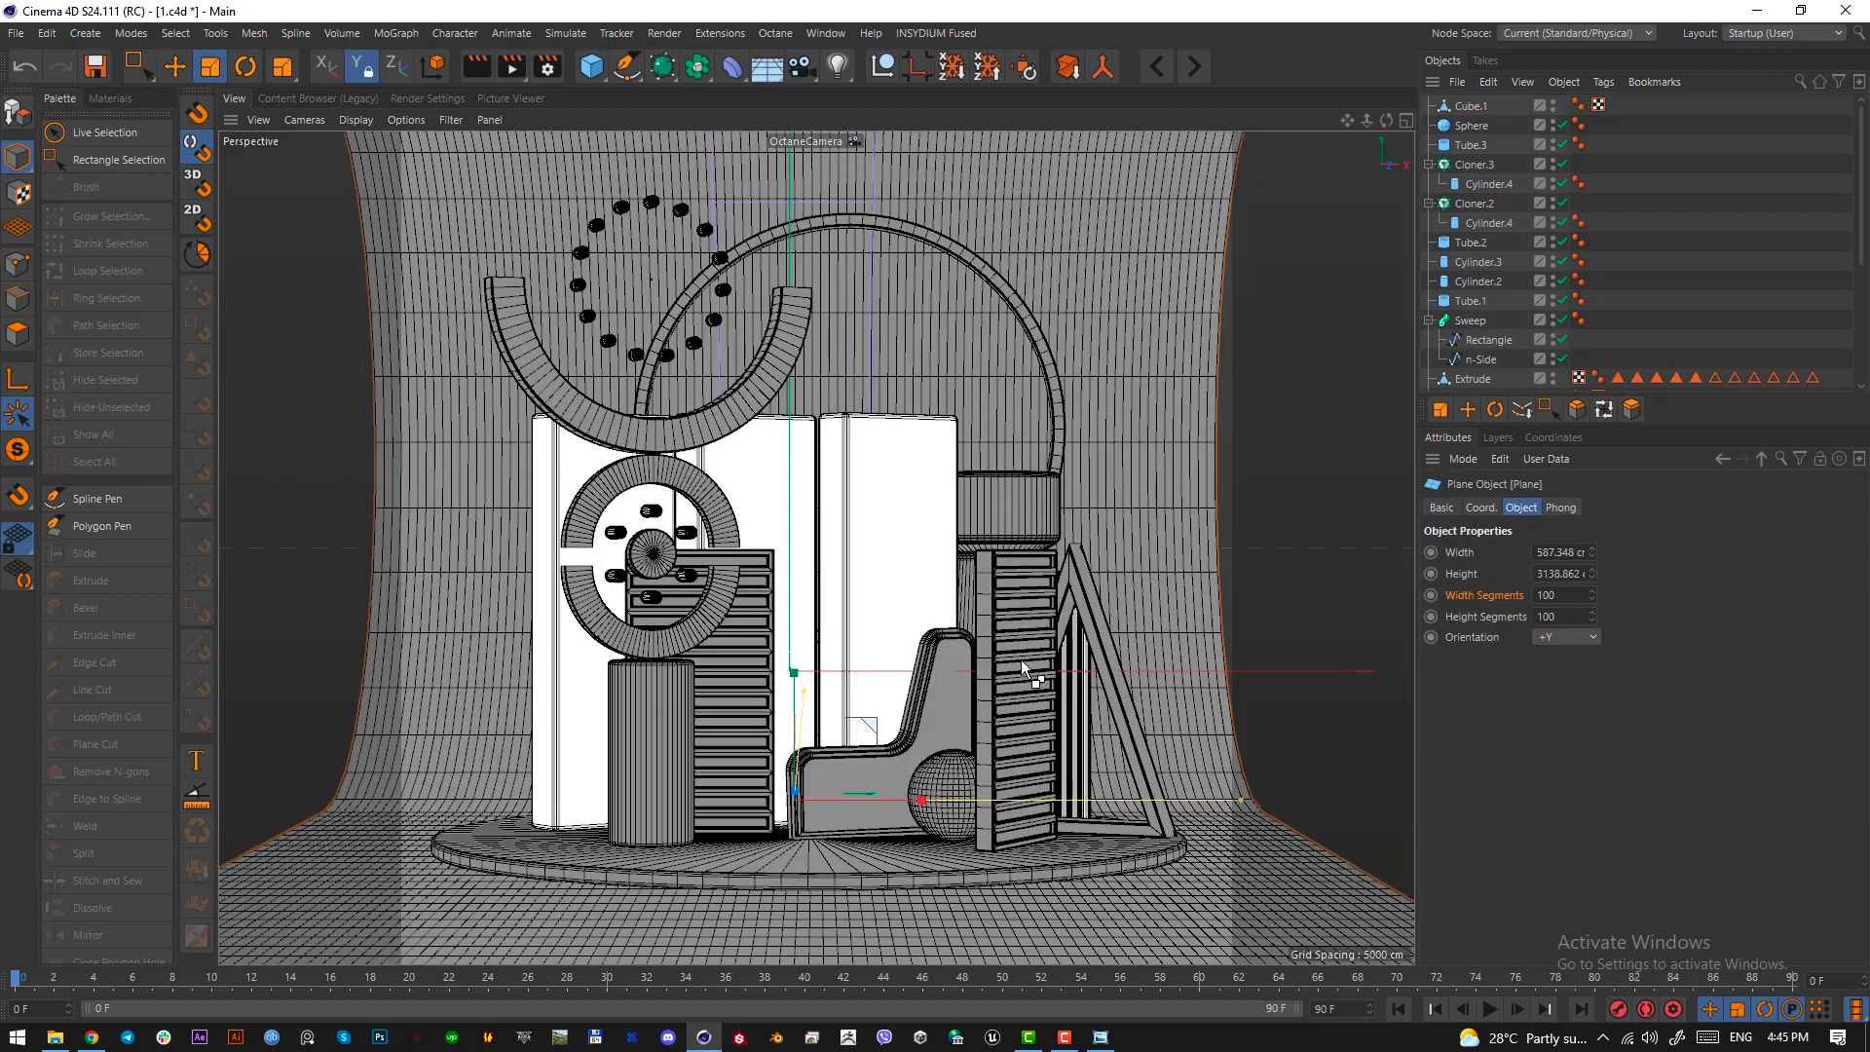
pyautogui.hotkey('ctrl', 'z')
pyautogui.moveTo(1249, 832); pyautogui.dragTo(1001, 850)
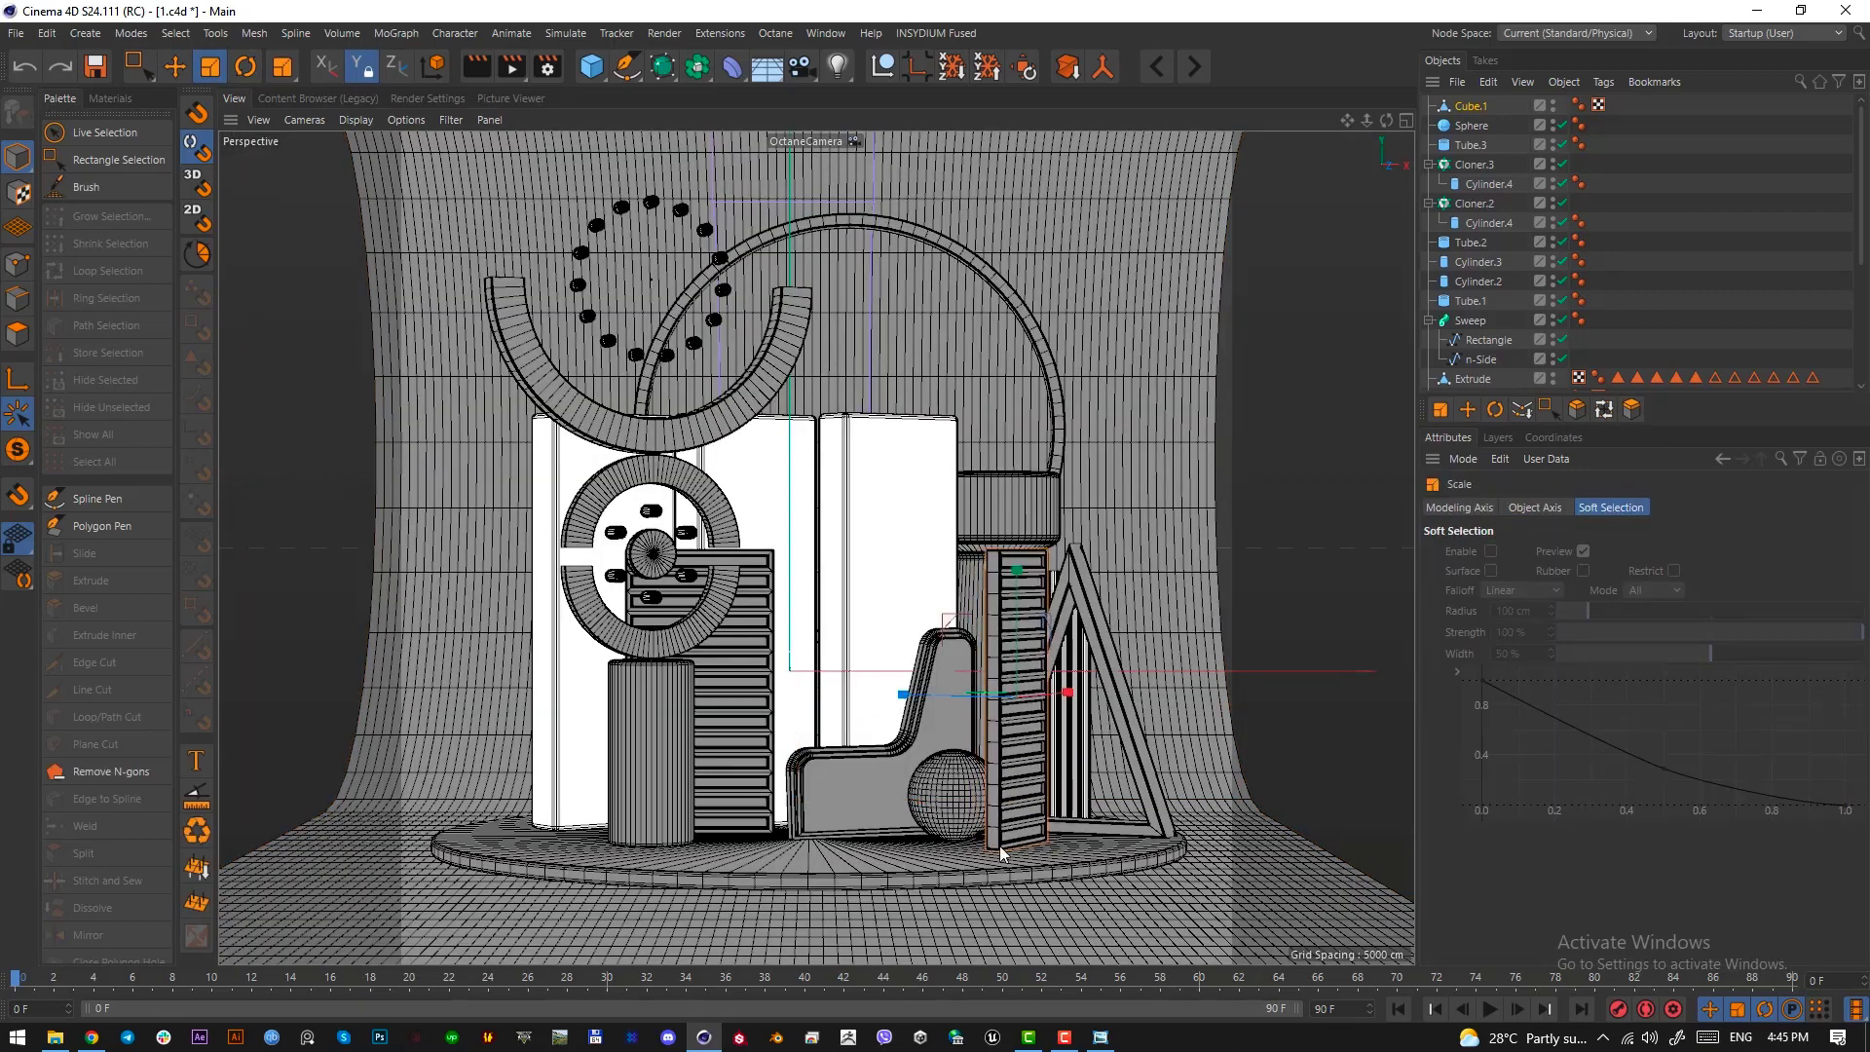
pyautogui.hotkey('ctrl', 'z')
pyautogui.moveTo(1176, 833); pyautogui.dragTo(1089, 765)
pyautogui.hotkey('ctrl', 'z')
# Unlock the Y axis and scale the copied slatted panel down uniformly
pyautogui.click(362, 66)
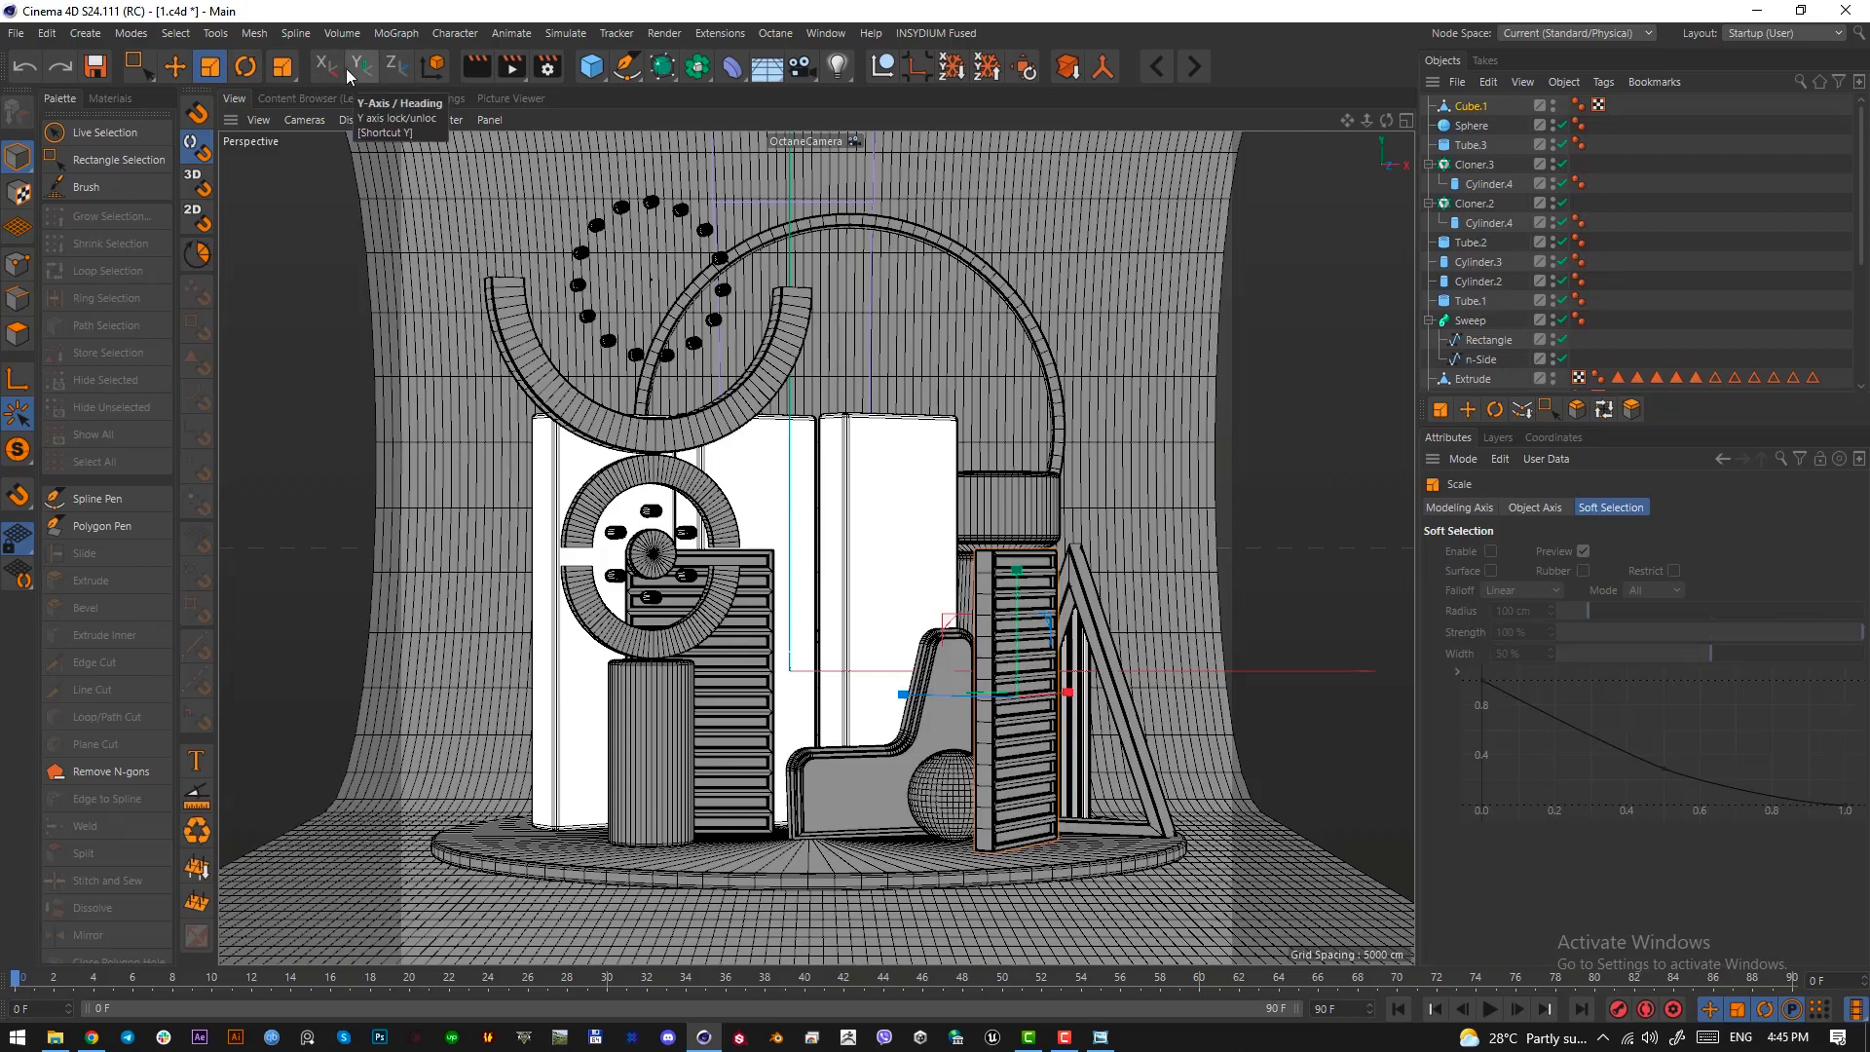
pyautogui.click(354, 66)
pyautogui.click(355, 66)
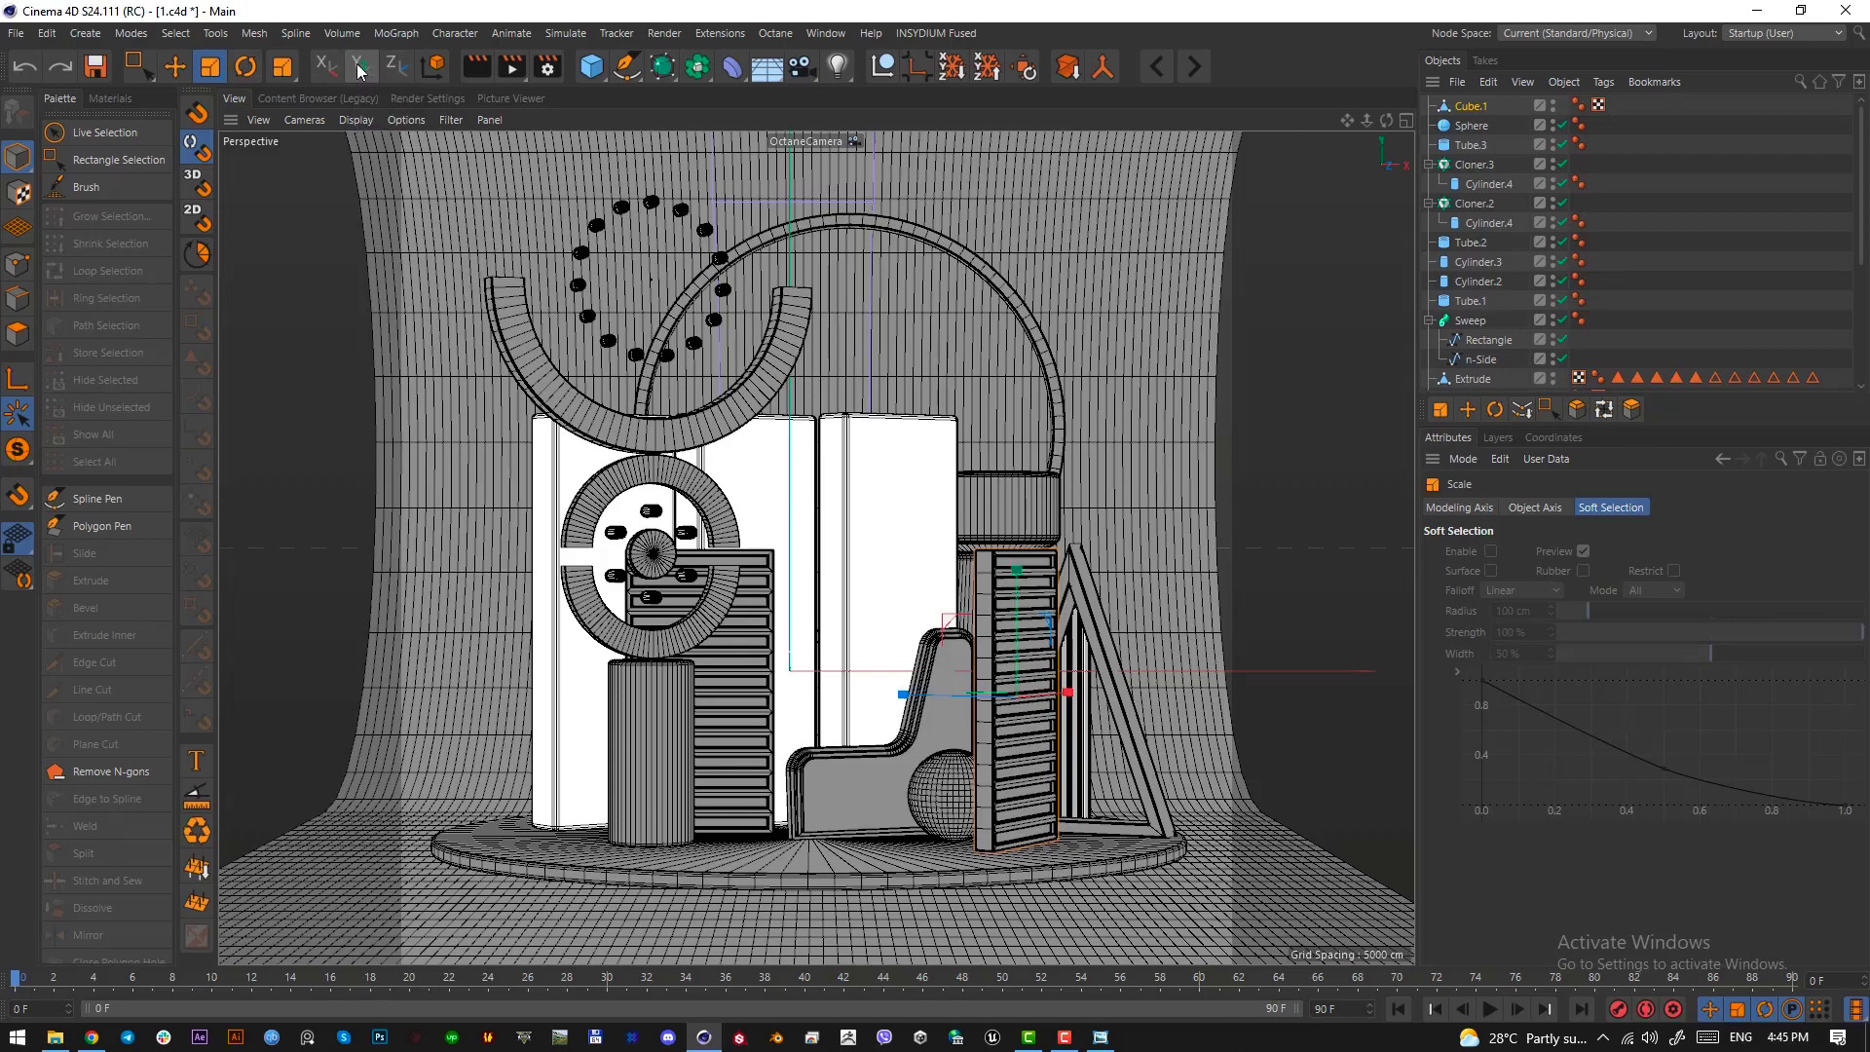
pyautogui.click(356, 68)
pyautogui.click(359, 71)
pyautogui.moveTo(1147, 770); pyautogui.dragTo(808, 843)
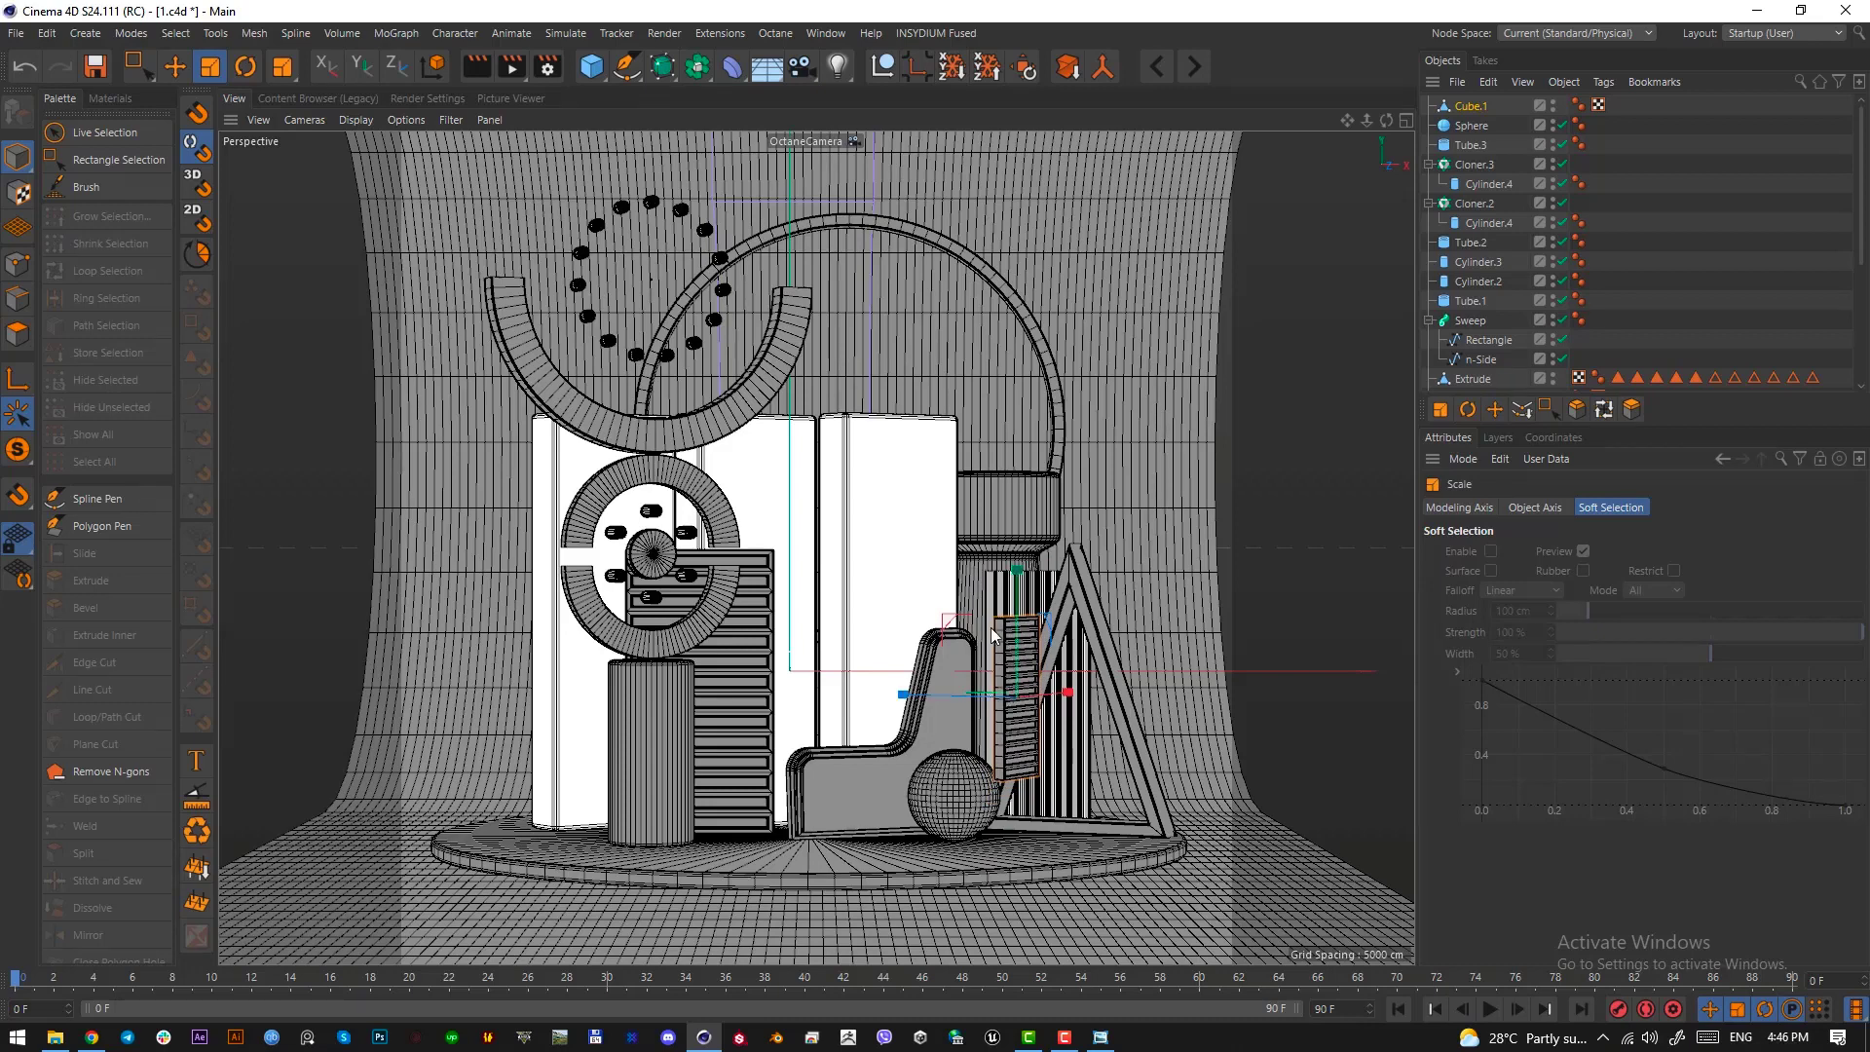
# Thin the small slatted panel in the top view by moving its sphere-side corner points toward the opposite face
pyautogui.click(22, 265)
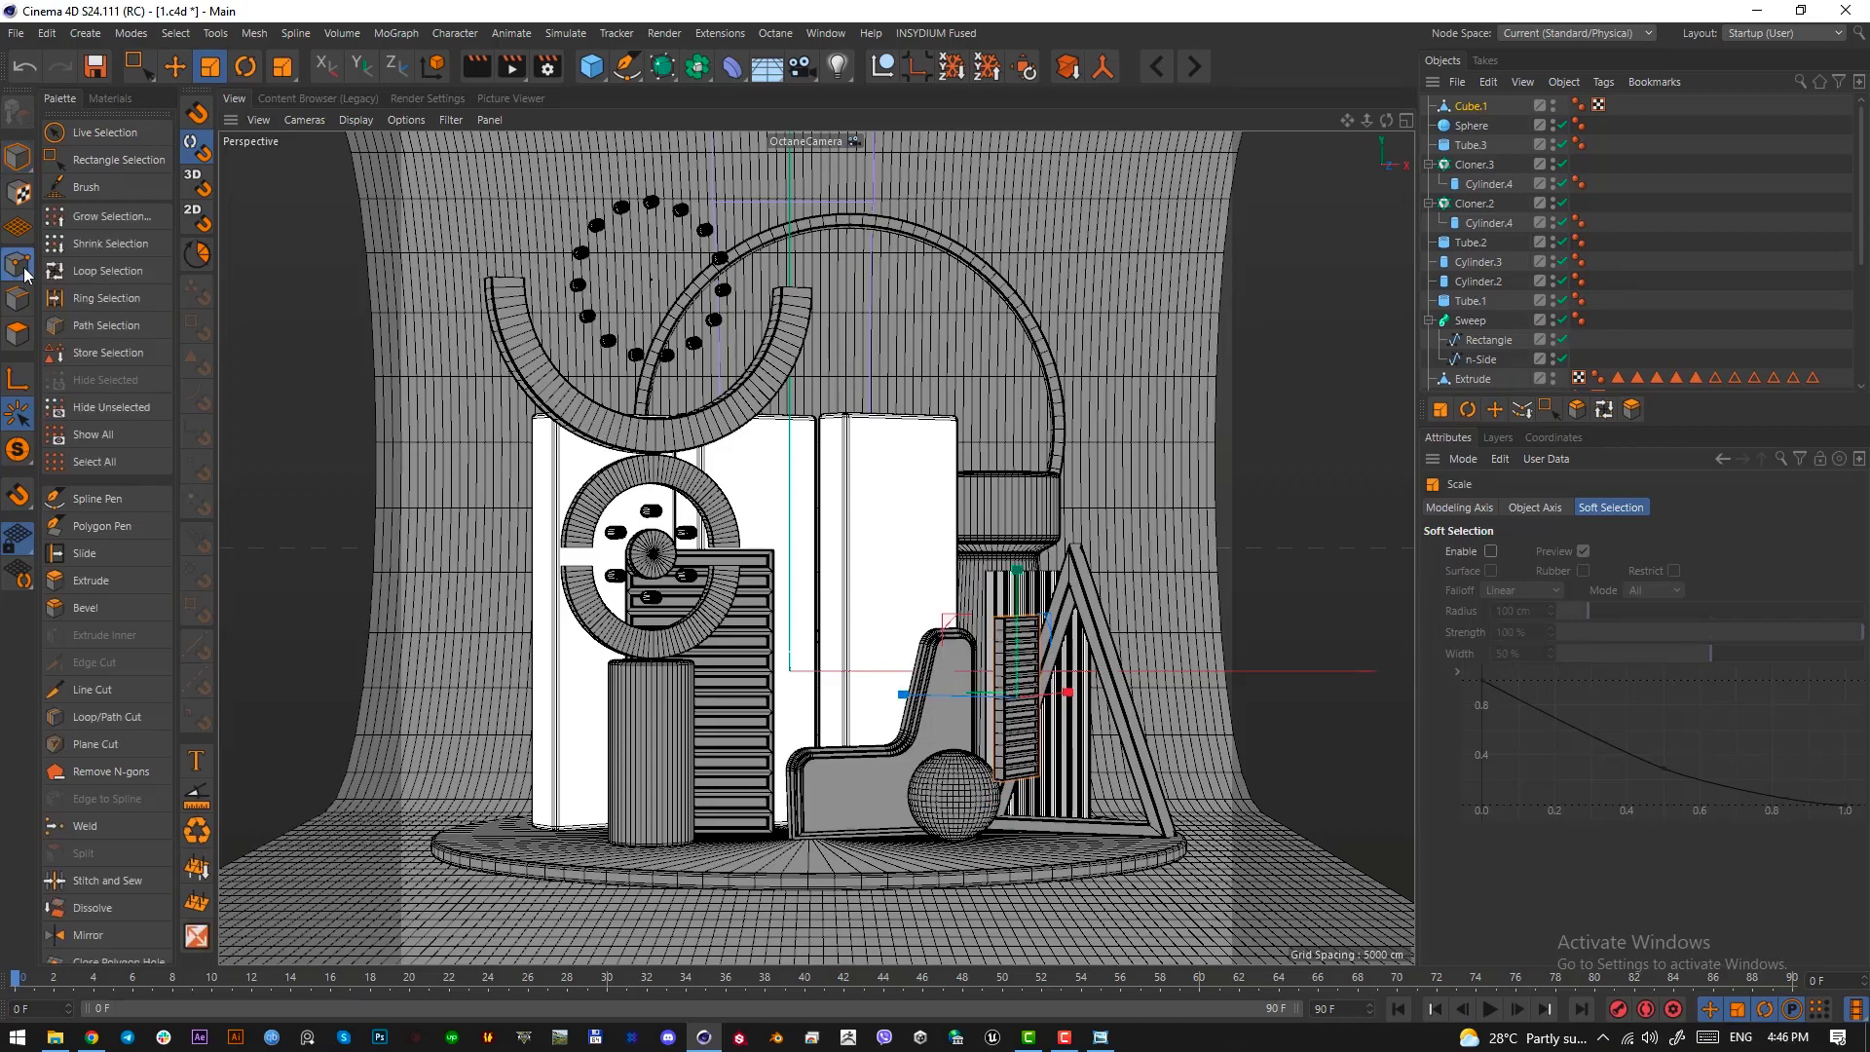
pyautogui.press('F2')
pyautogui.keyDown('alt'); pyautogui.moveTo(875, 632); pyautogui.dragTo(992, 600, button='right'); pyautogui.keyUp('alt')
pyautogui.click(137, 66)
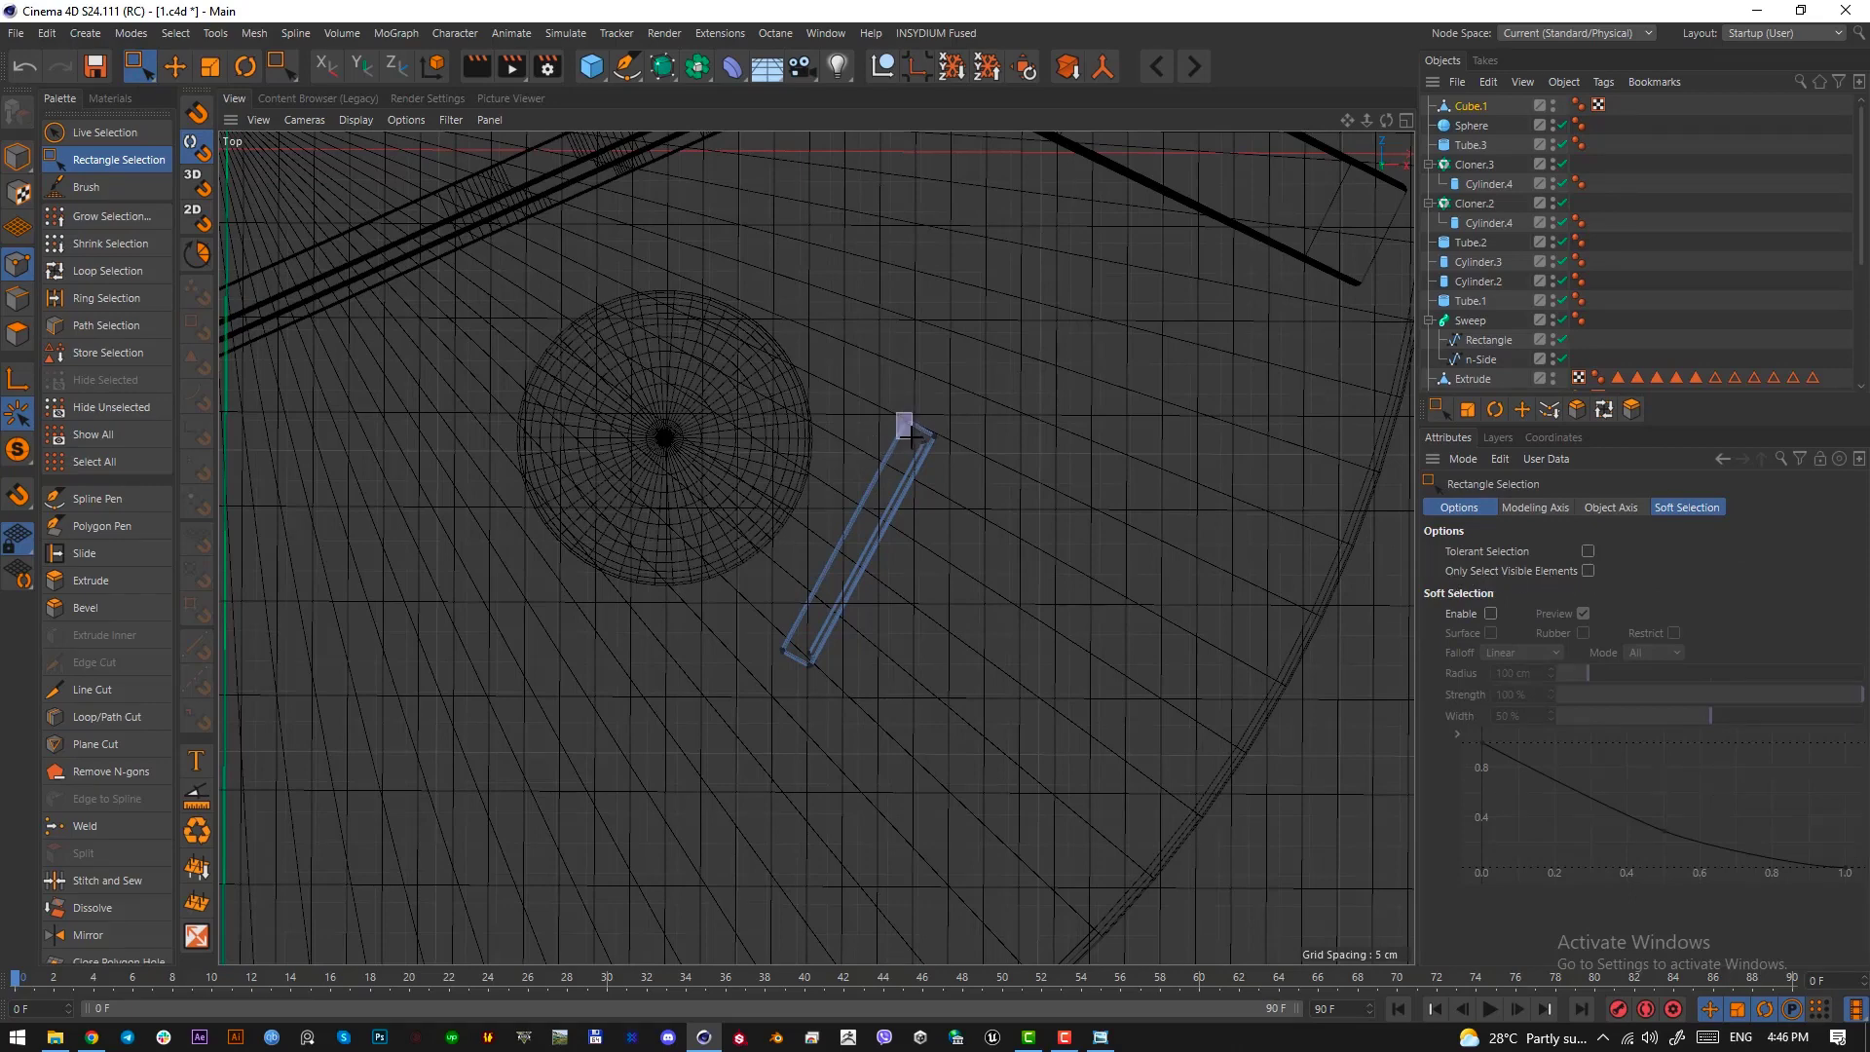
pyautogui.moveTo(896, 413); pyautogui.dragTo(912, 438)
pyautogui.keyDown('shift'); pyautogui.moveTo(771, 634); pyautogui.dragTo(808, 684); pyautogui.keyUp('shift')
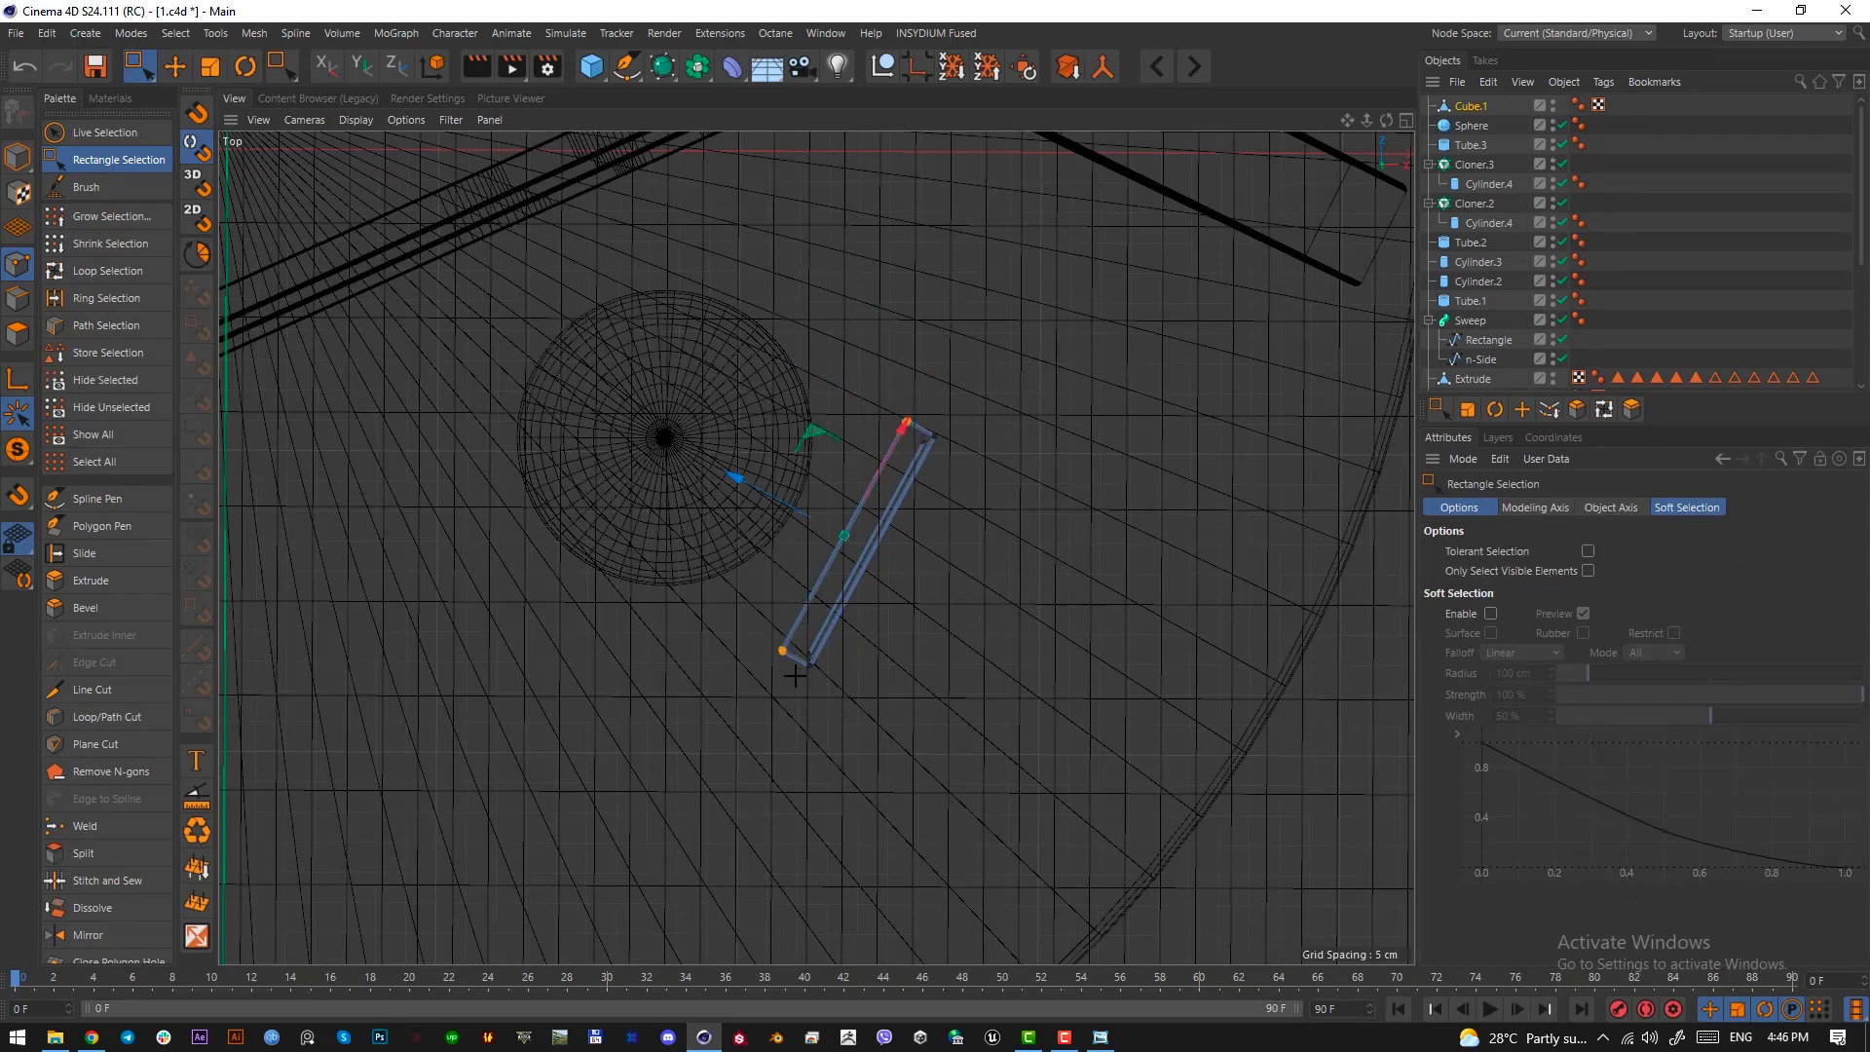
pyautogui.scroll(3, 828, 531)
pyautogui.moveTo(799, 514); pyautogui.dragTo(639, 514)
# Move the small slatted panel as a whole beside the sphere and lower it onto the round platform
pyautogui.click(14, 159)
pyautogui.click(176, 66)
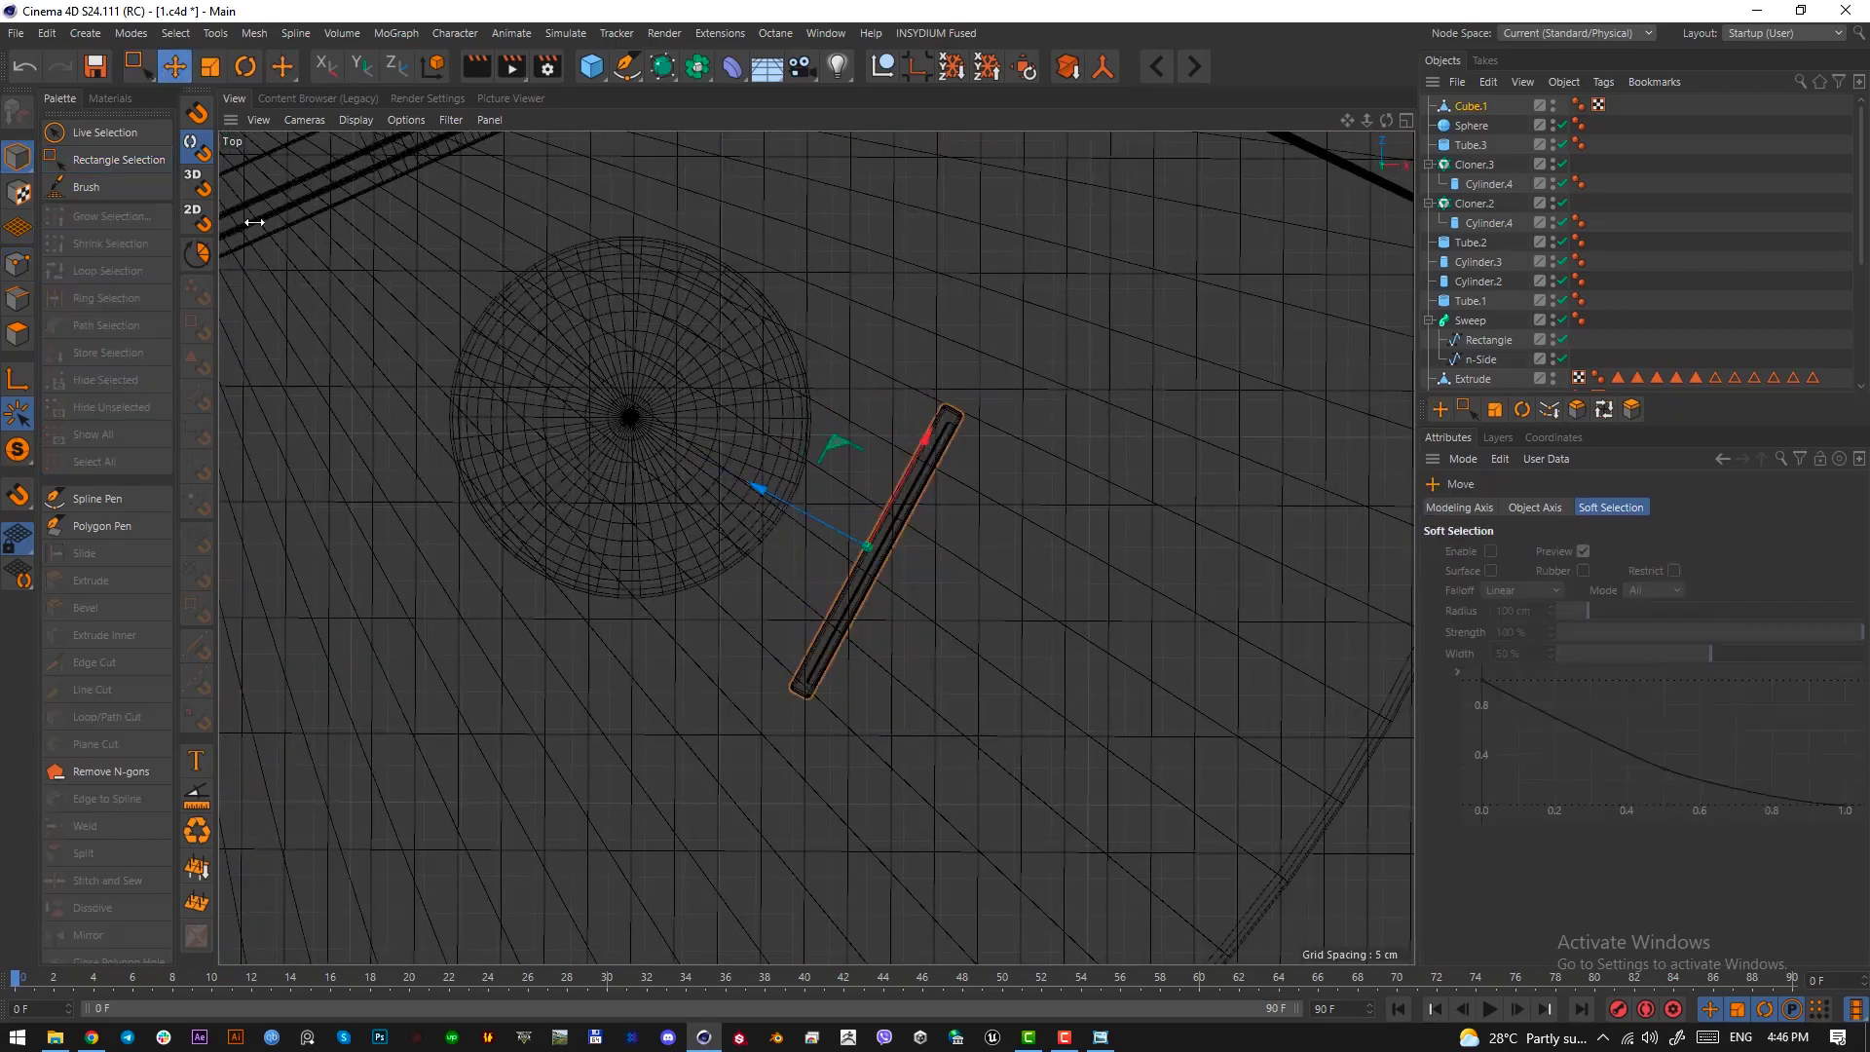
pyautogui.moveTo(760, 490); pyautogui.dragTo(731, 488)
pyautogui.press('F1')
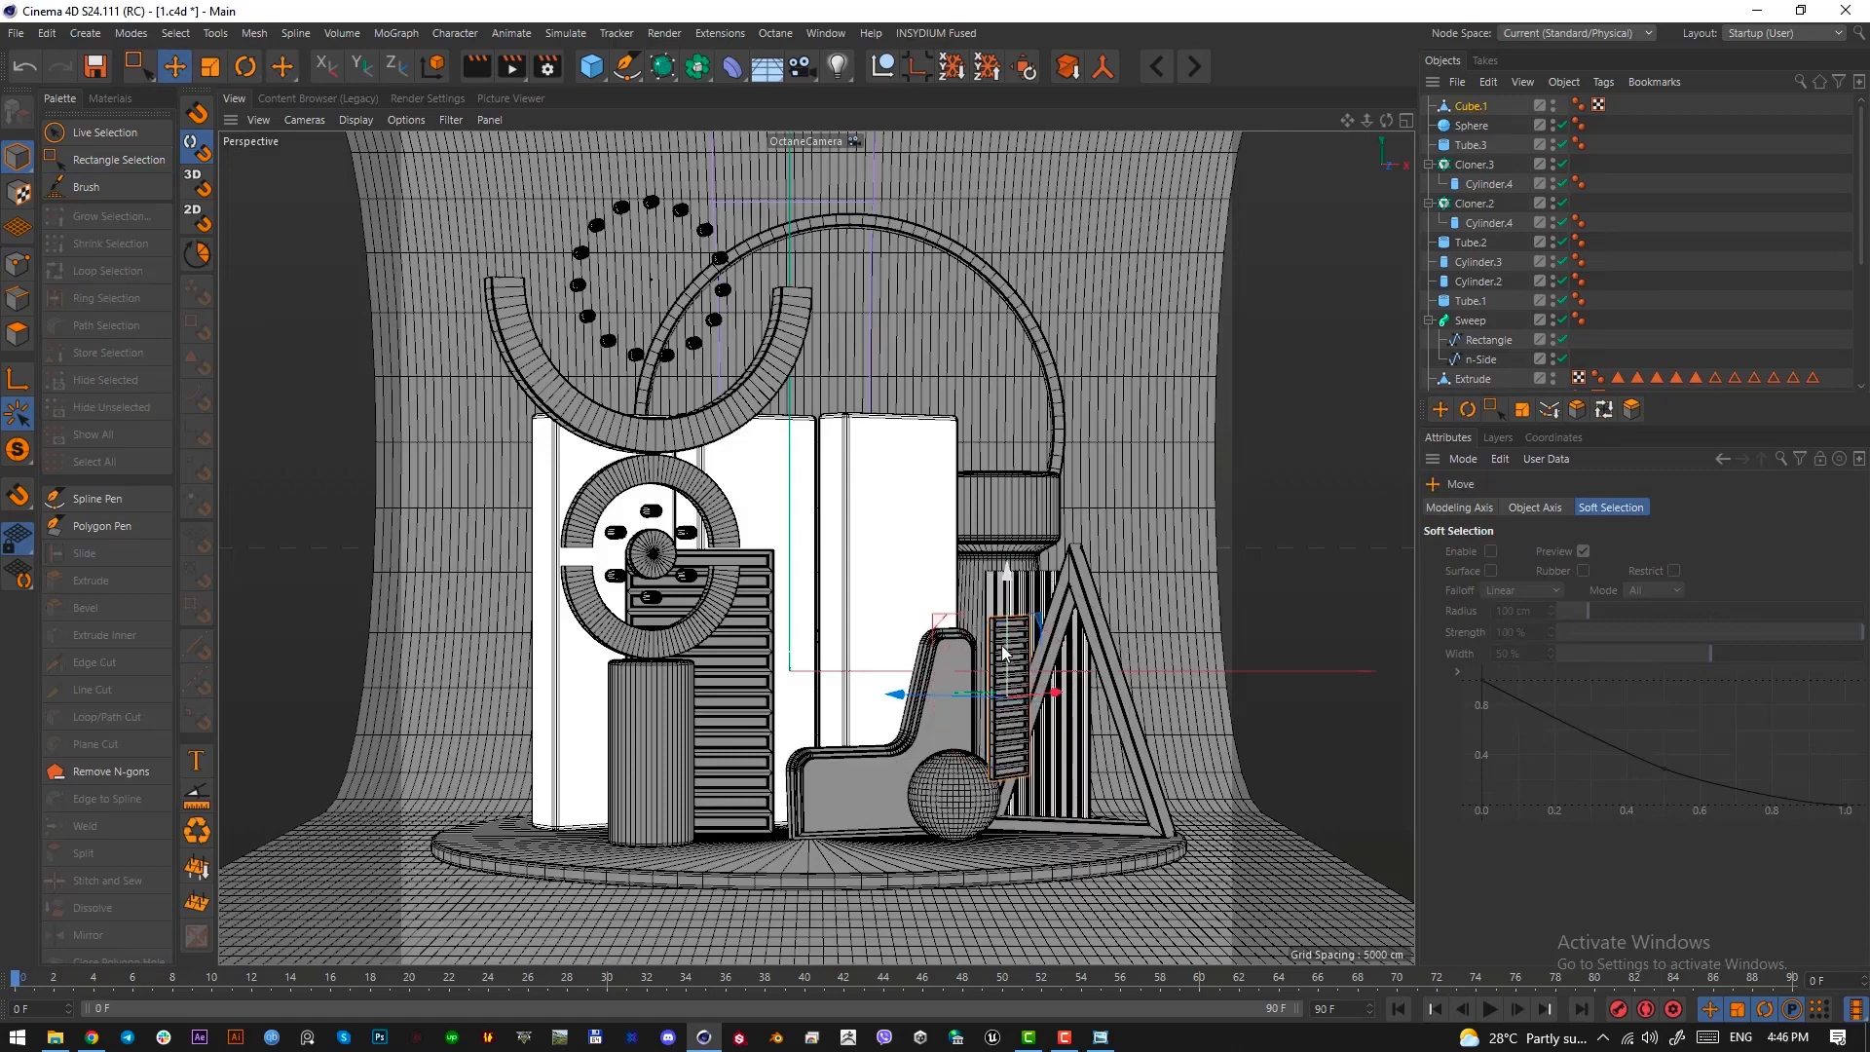
pyautogui.moveTo(1008, 653); pyautogui.dragTo(959, 763)
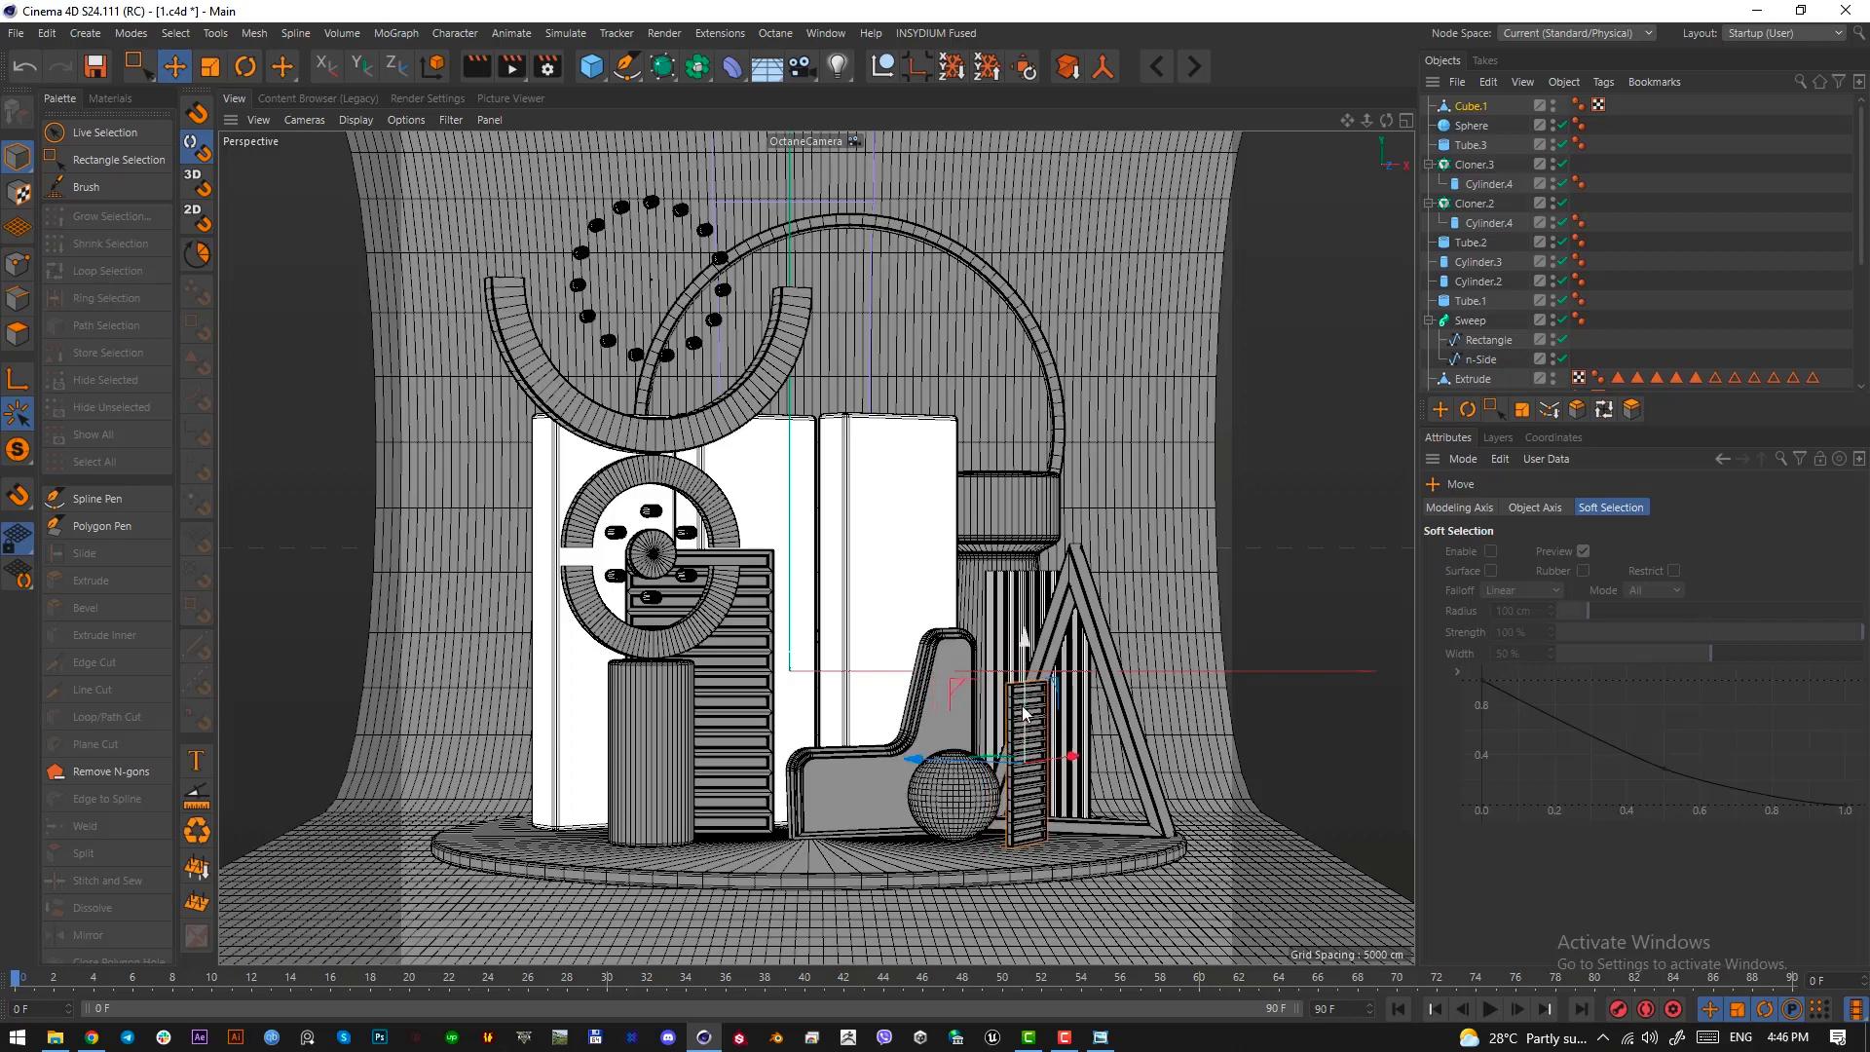
pyautogui.moveTo(1025, 707); pyautogui.dragTo(1026, 712)
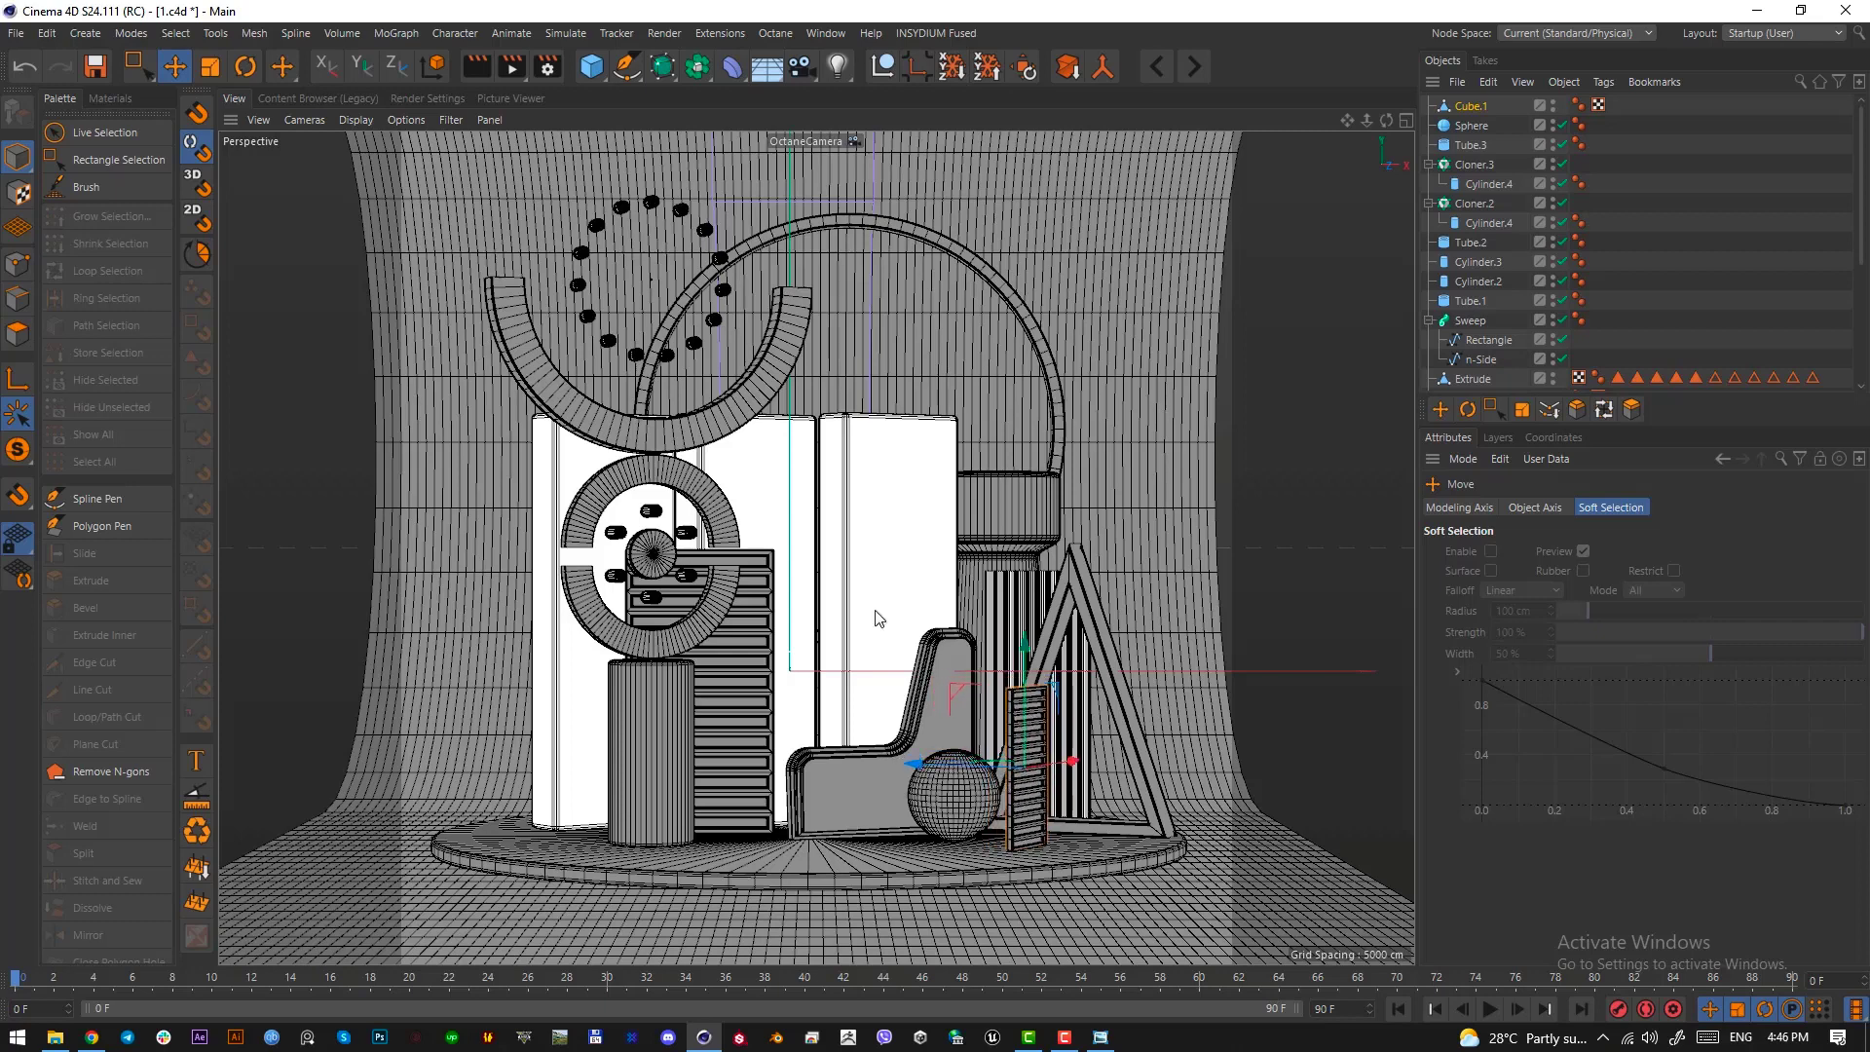
# Select all polygons of the small slatted panel and set the modeling axis Y to -100 %
pyautogui.click(16, 334)
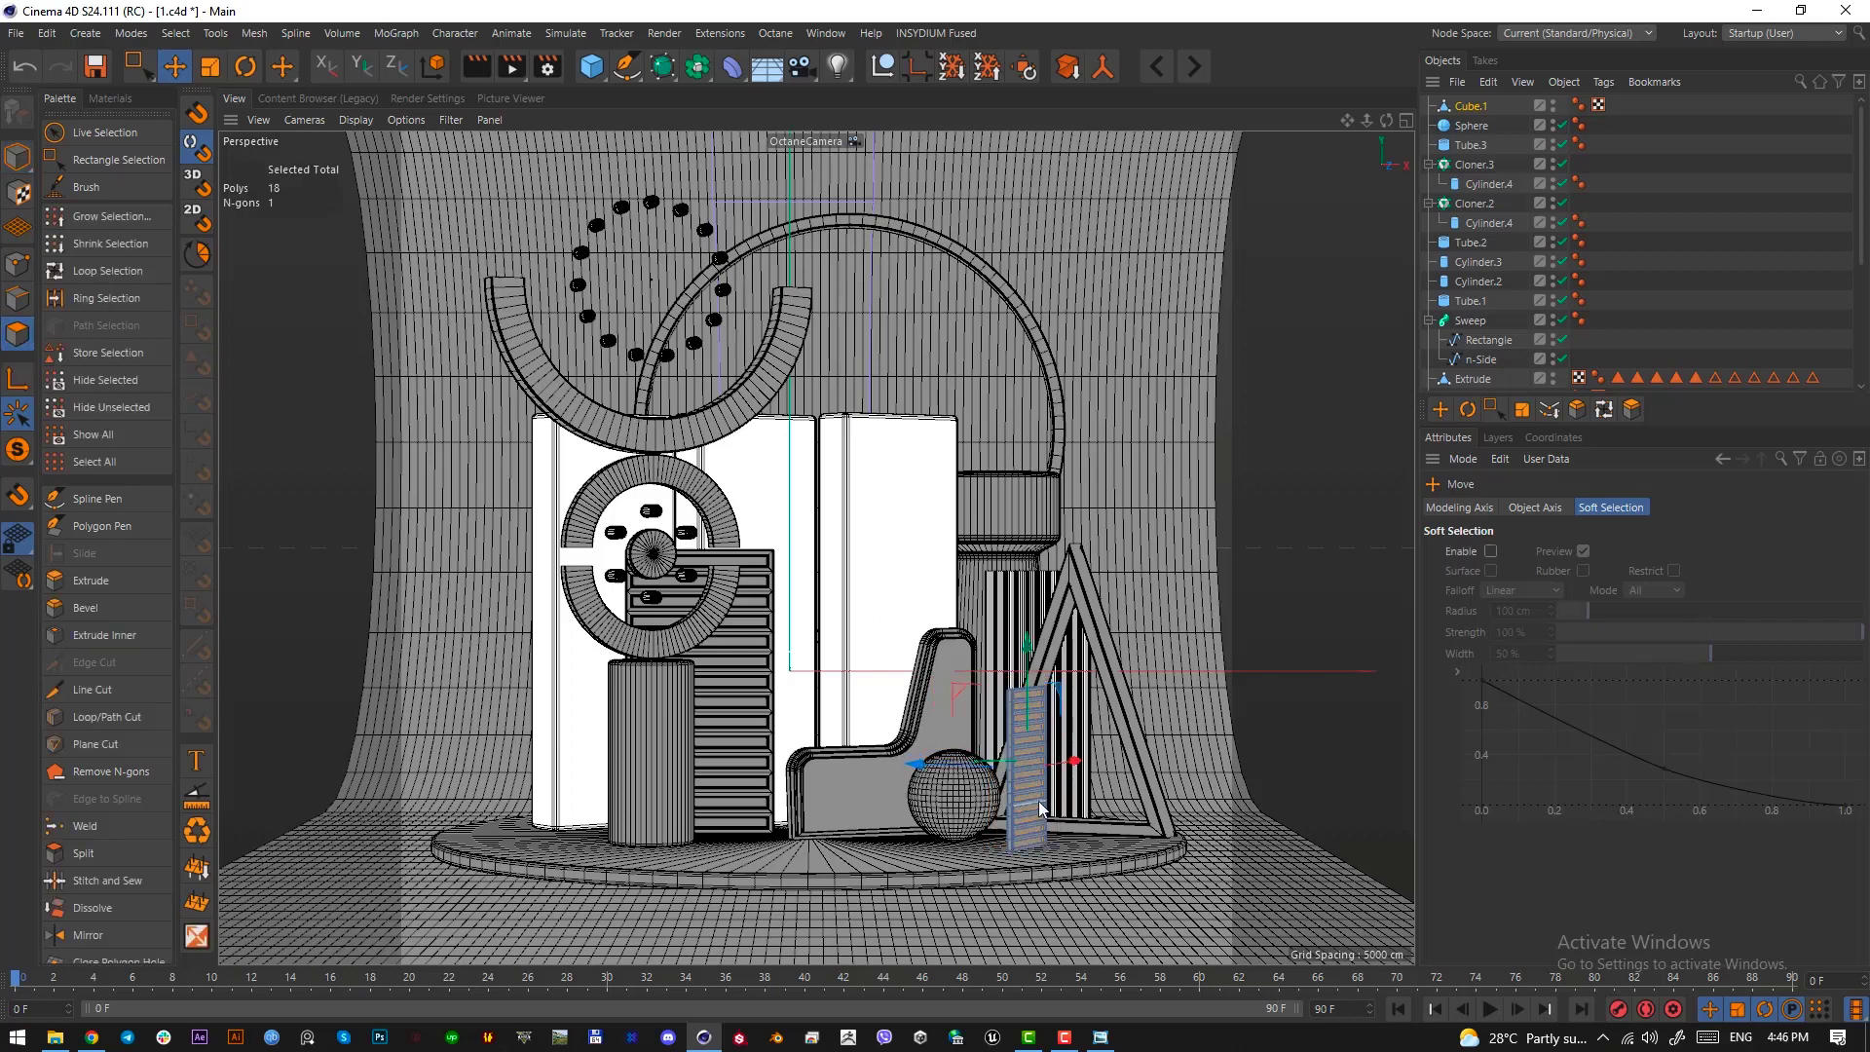
pyautogui.hotkey('ctrl', 'a')
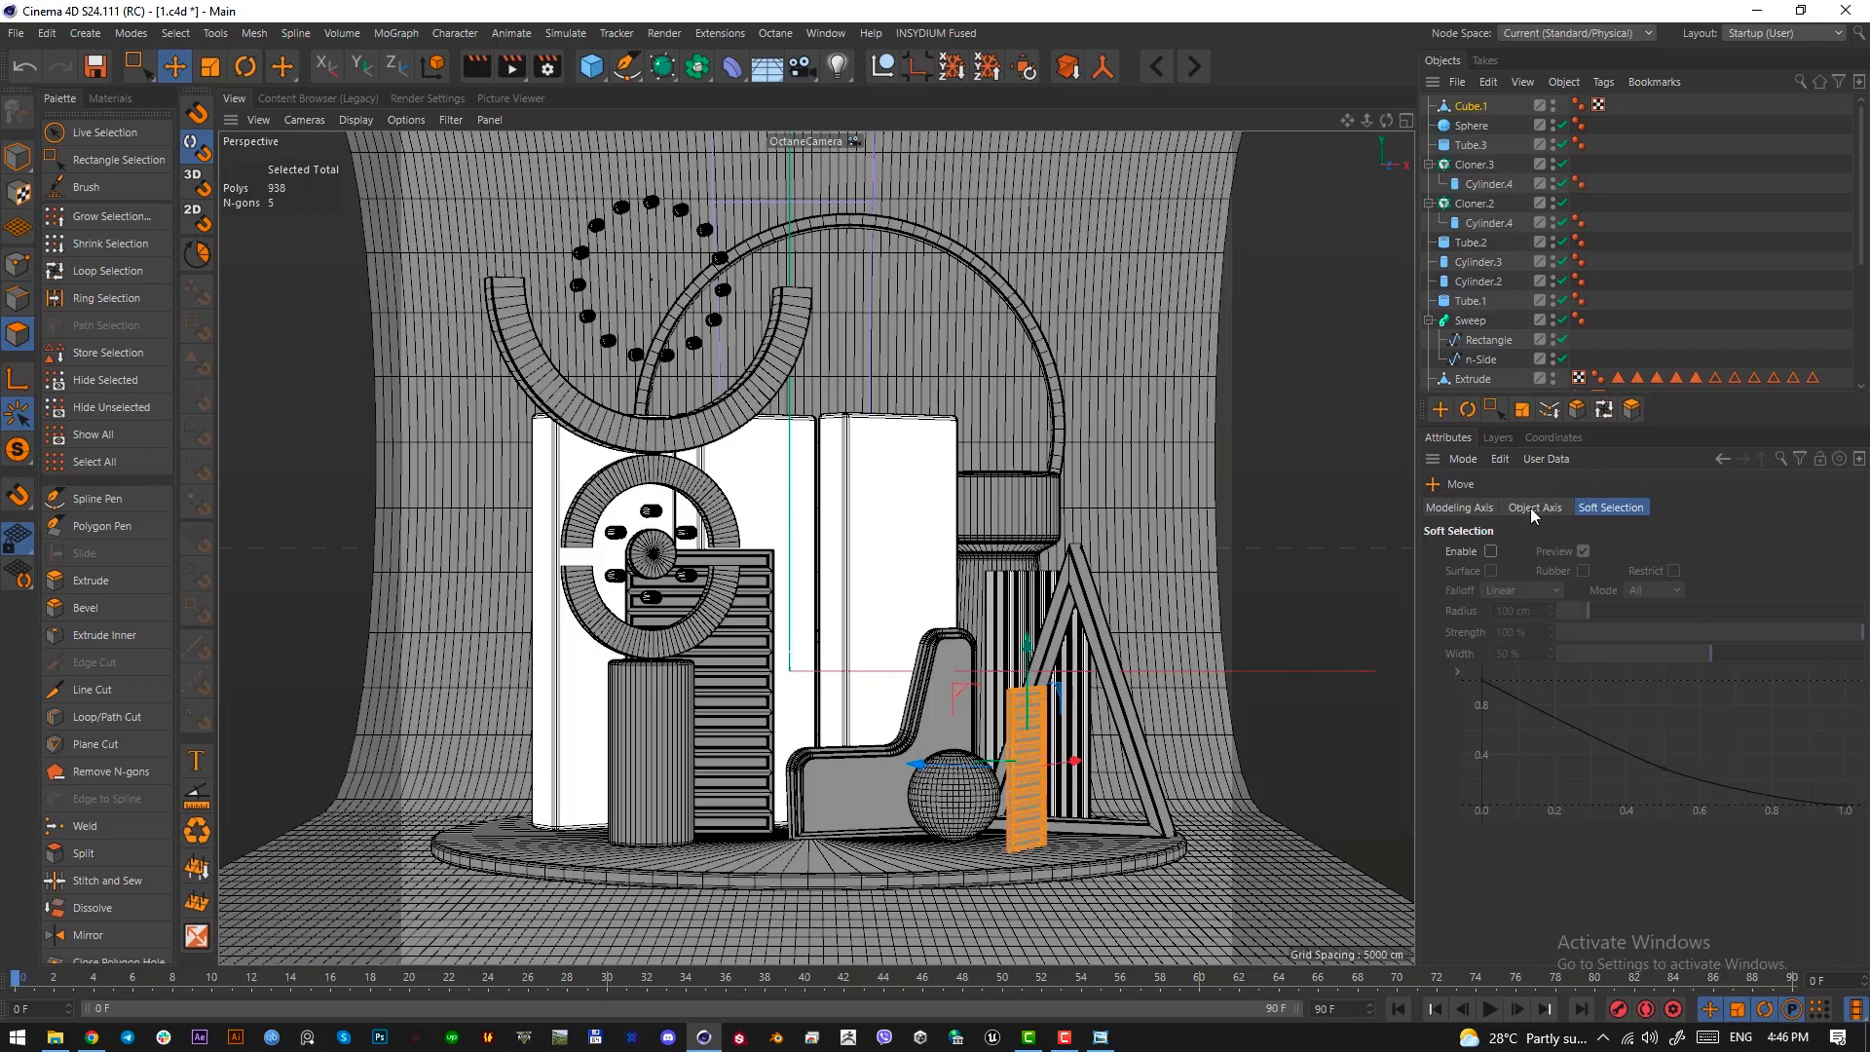
pyautogui.click(1462, 506)
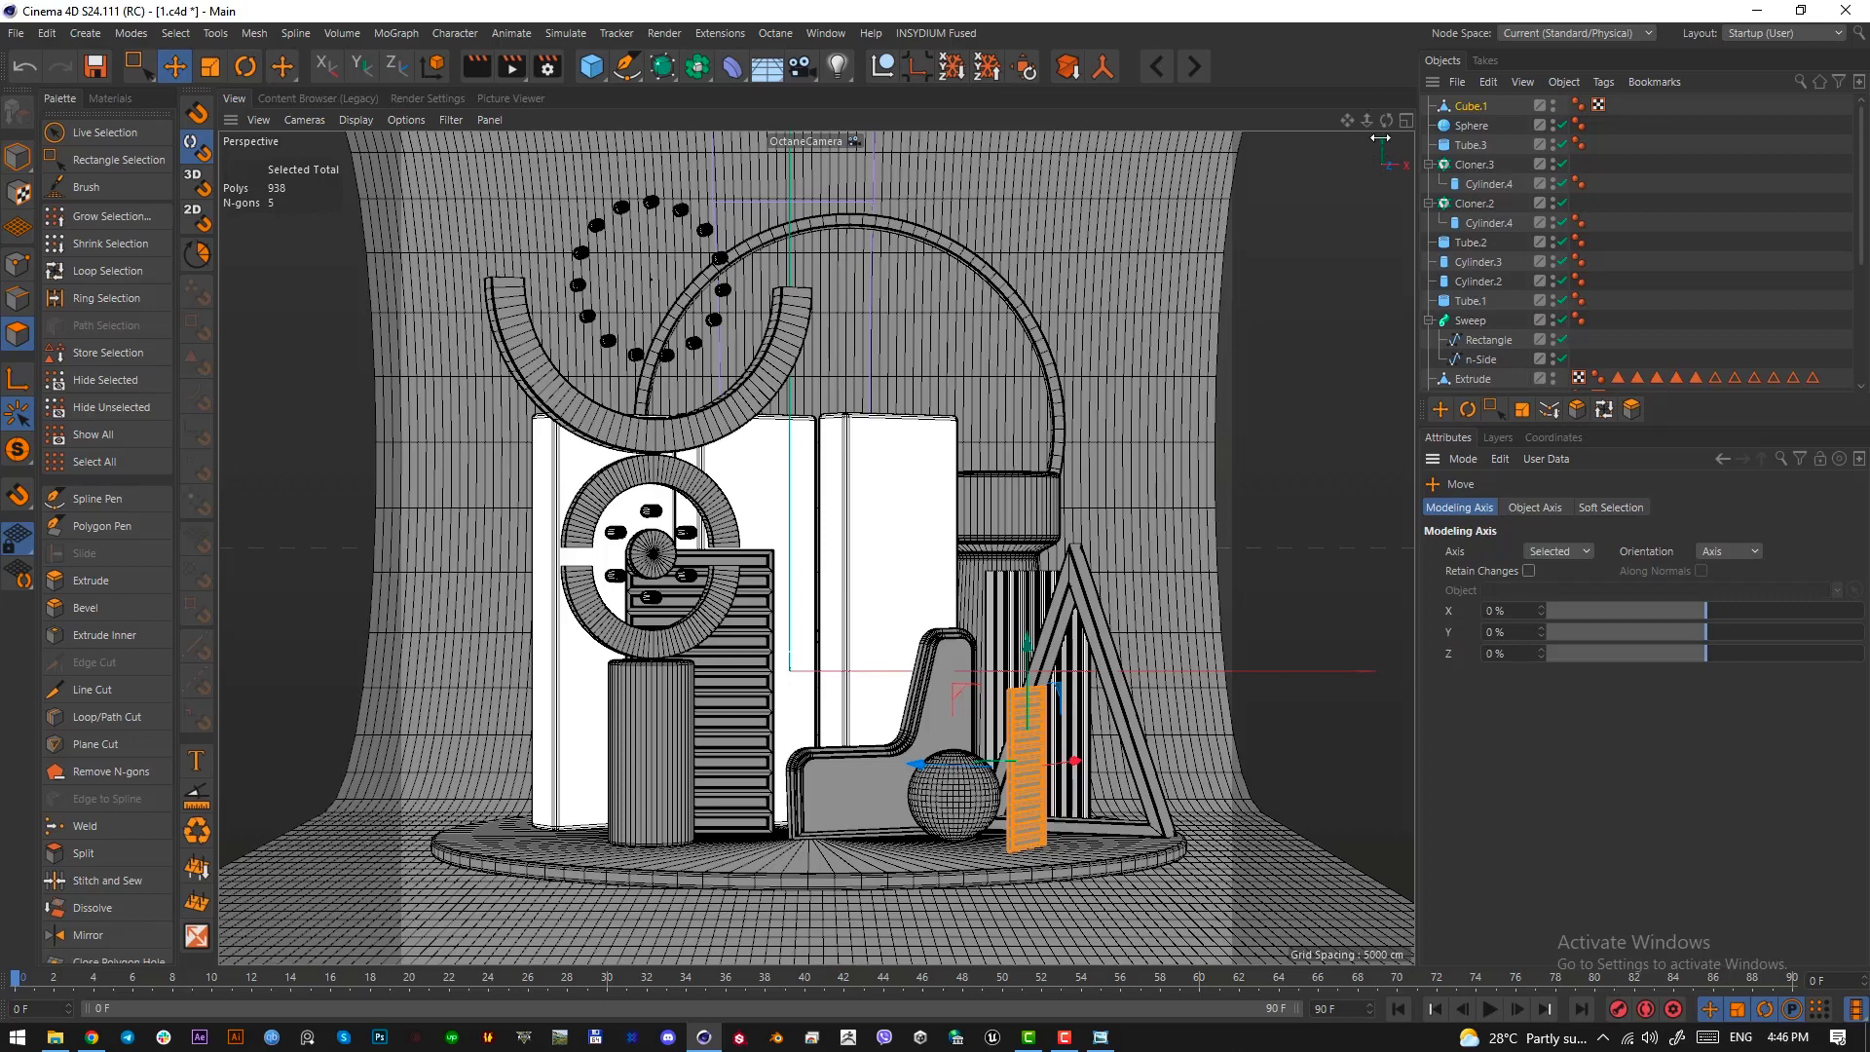
pyautogui.moveTo(1697, 631); pyautogui.dragTo(228, 662)
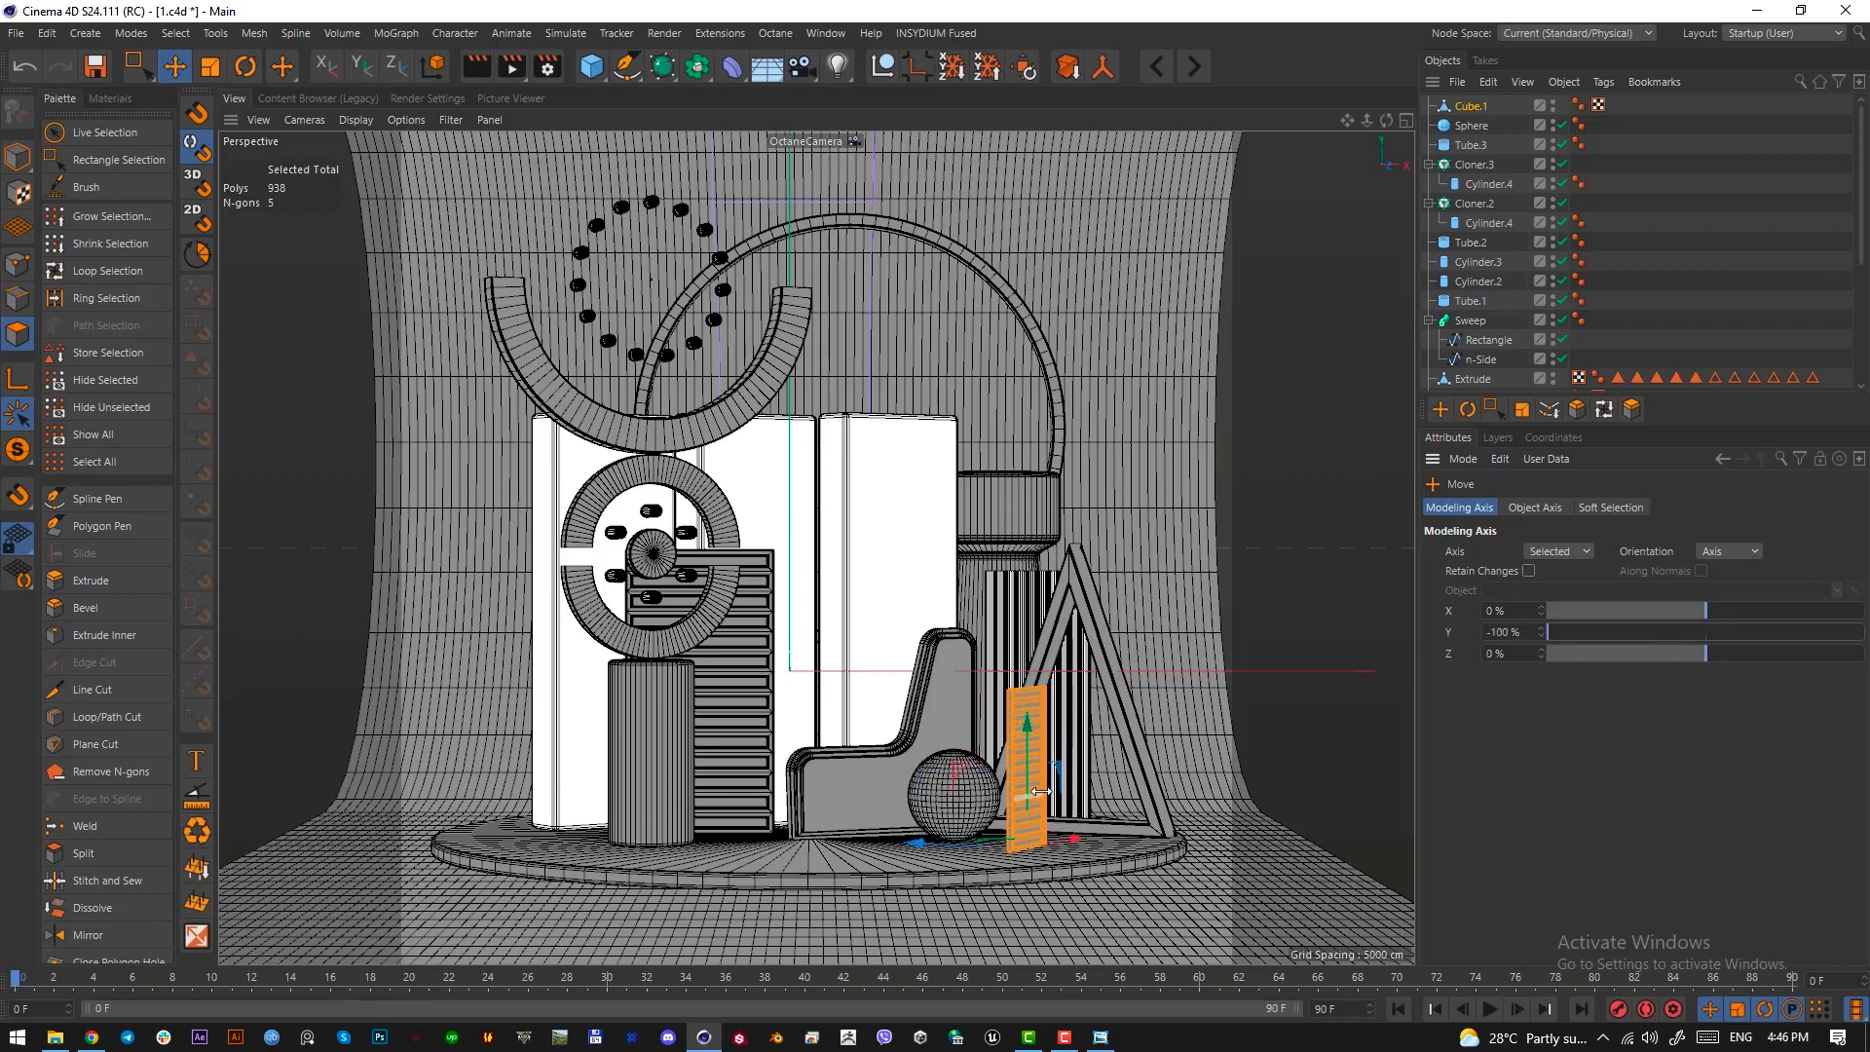
# Rotate the slatted panel about its base so it leans over the small sphere, and deselect it
pyautogui.press('r')
pyautogui.moveTo(1040, 792); pyautogui.dragTo(1078, 788)
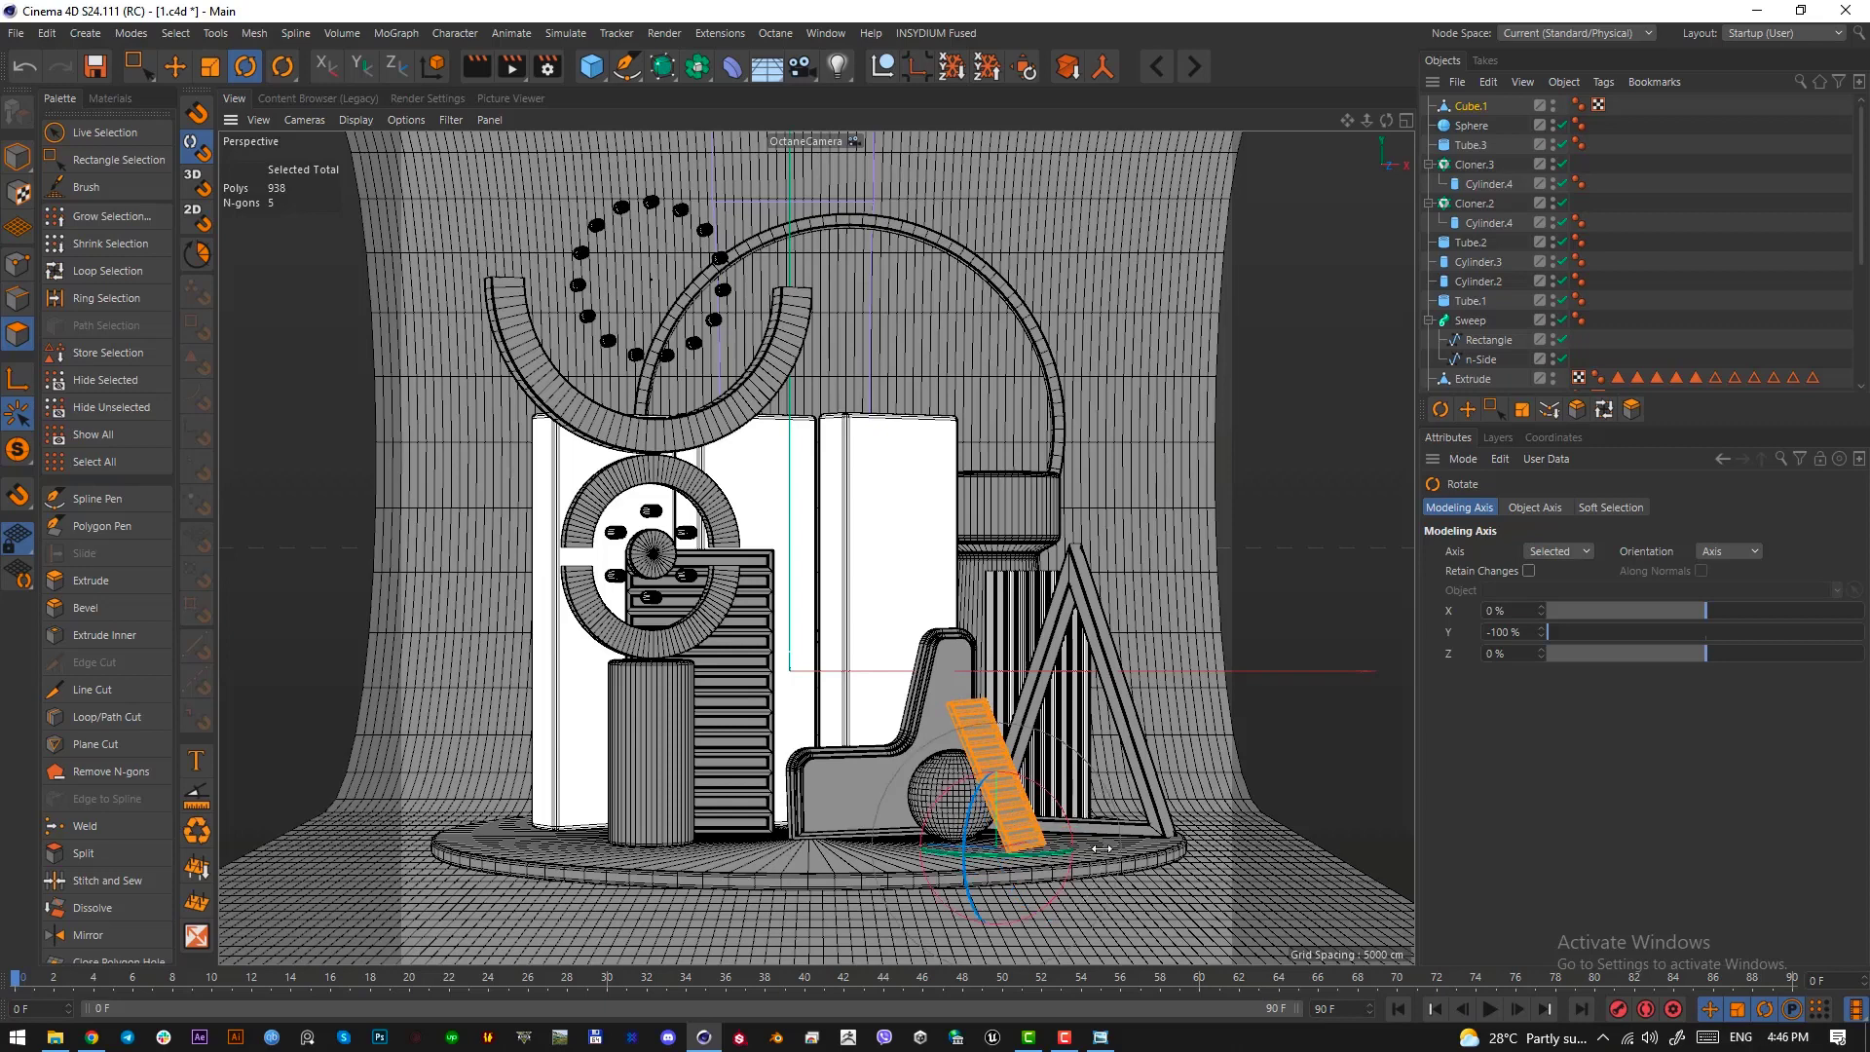
pyautogui.click(18, 156)
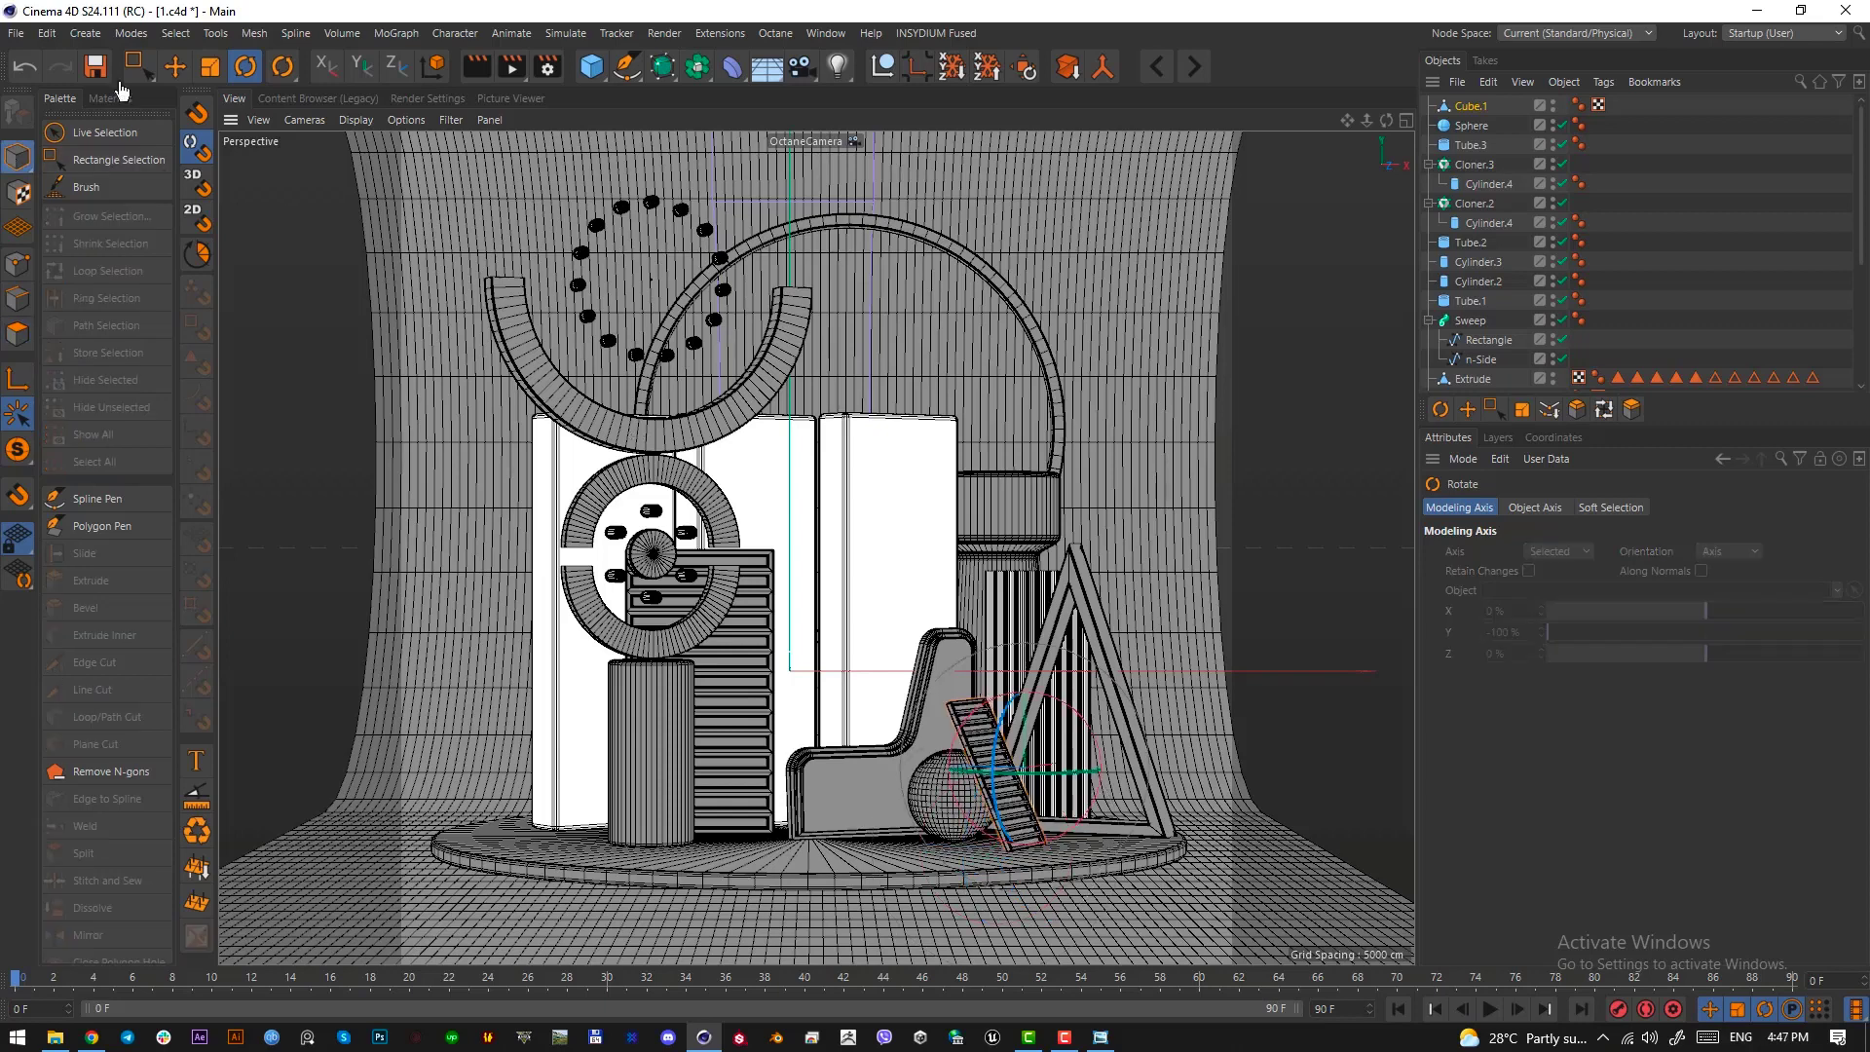
pyautogui.press('e')
pyautogui.click(1189, 689)
pyautogui.click(1214, 601)
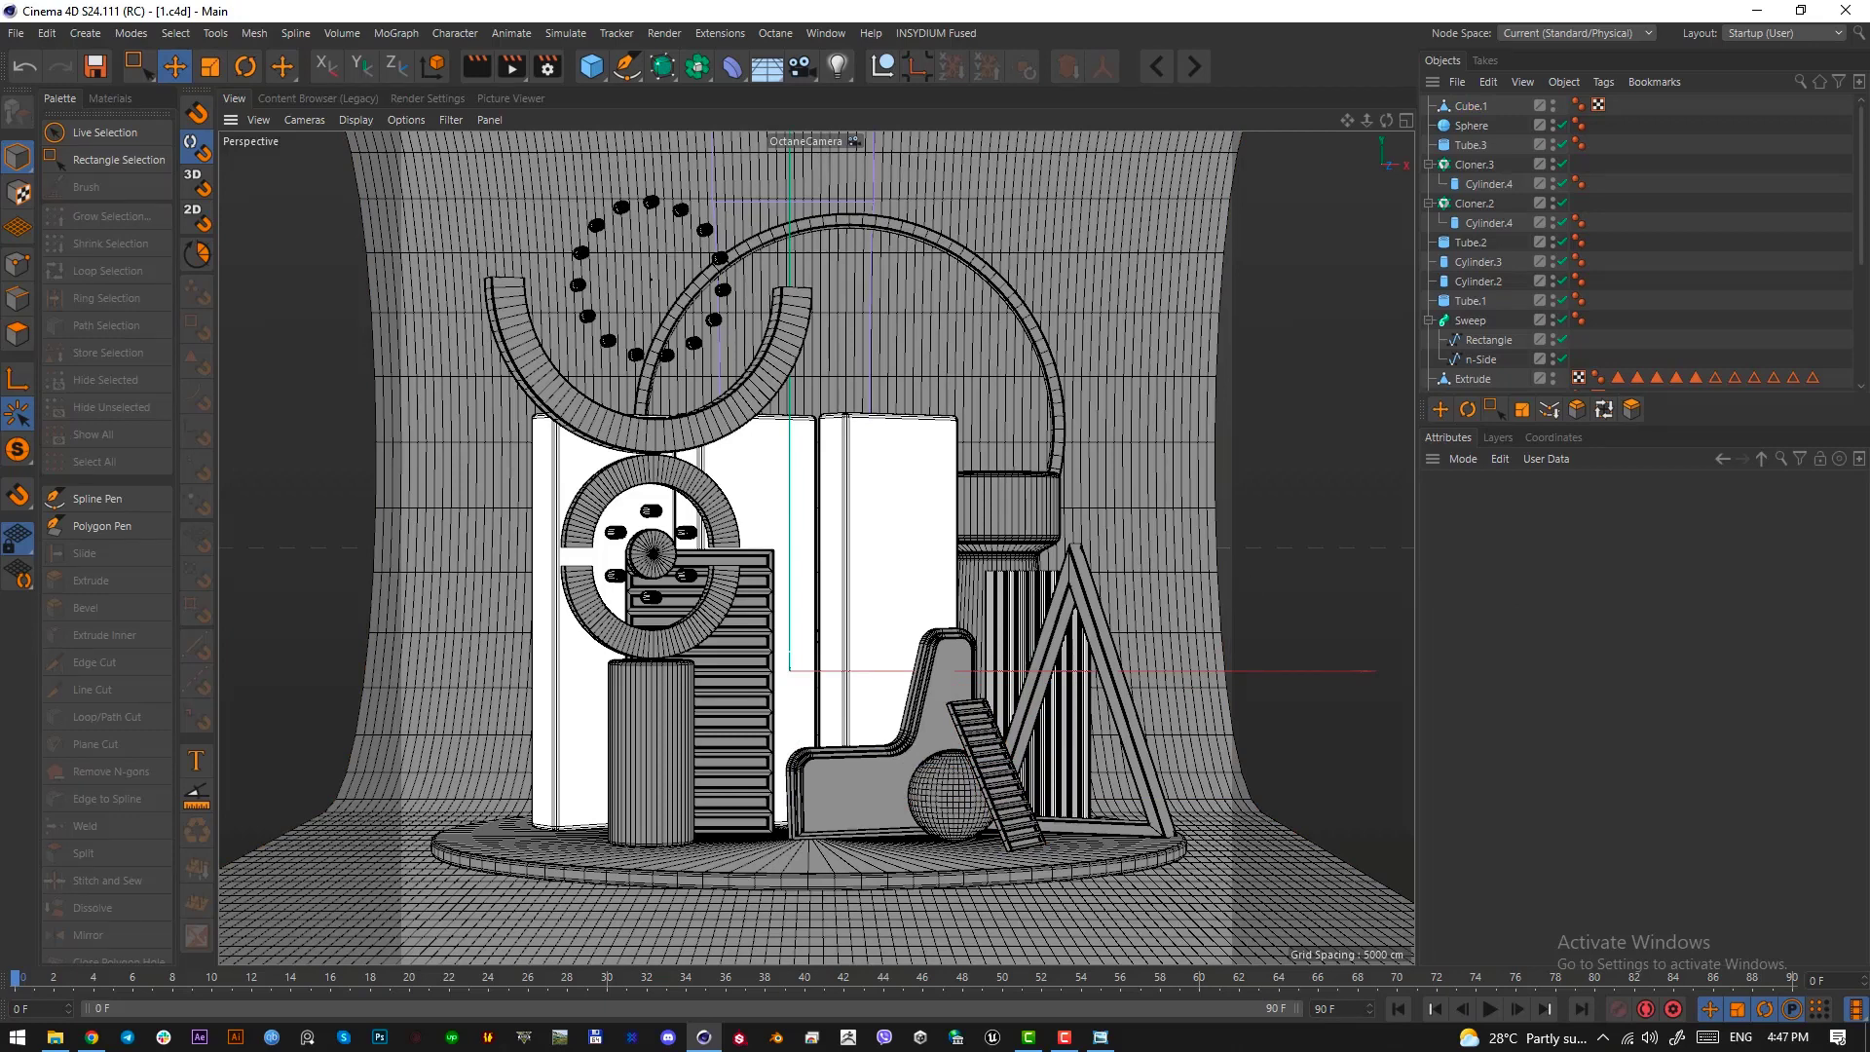
# Check the striped sphere in the reference image and add a new sphere primitive raised above the platform
pyautogui.hotkey('alt', 'Tab')
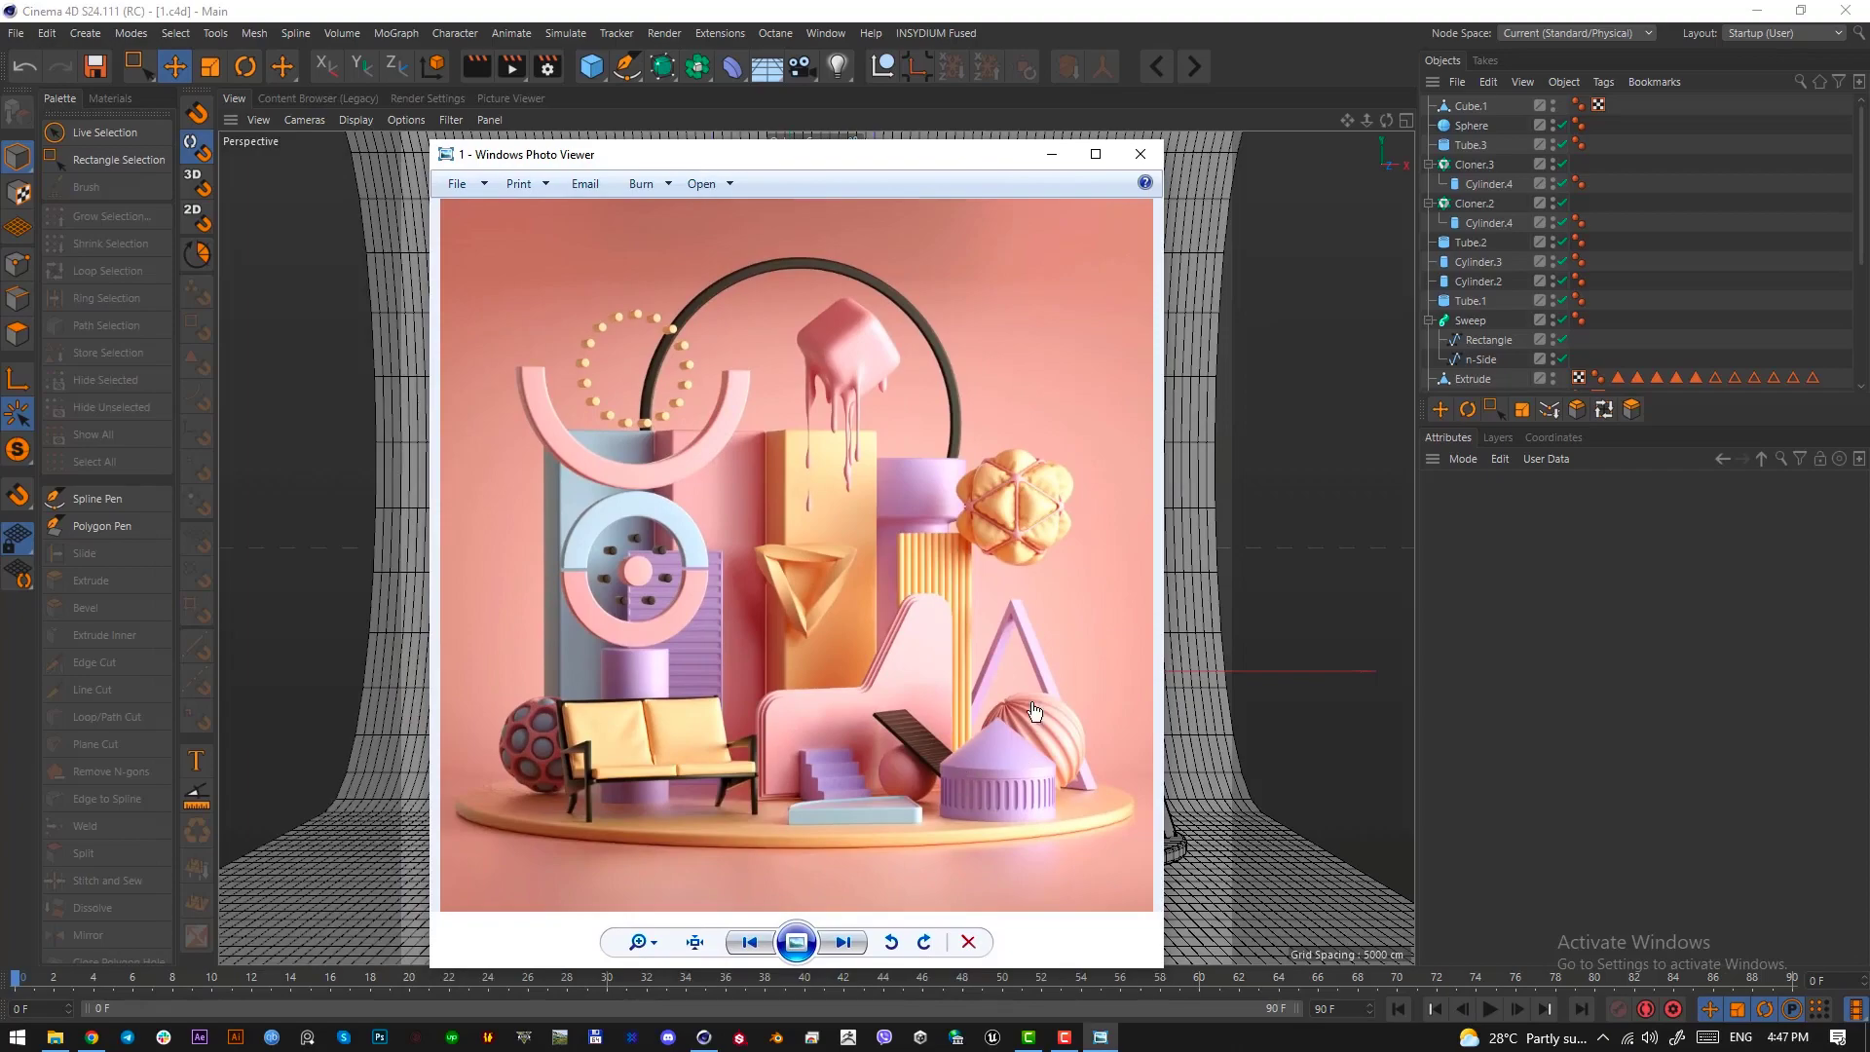
pyautogui.press('Print')
pyautogui.moveTo(1079, 710)
pyautogui.mouseDown()
pyautogui.moveTo(989, 785)
pyautogui.moveTo(1022, 732)
pyautogui.mouseUp()
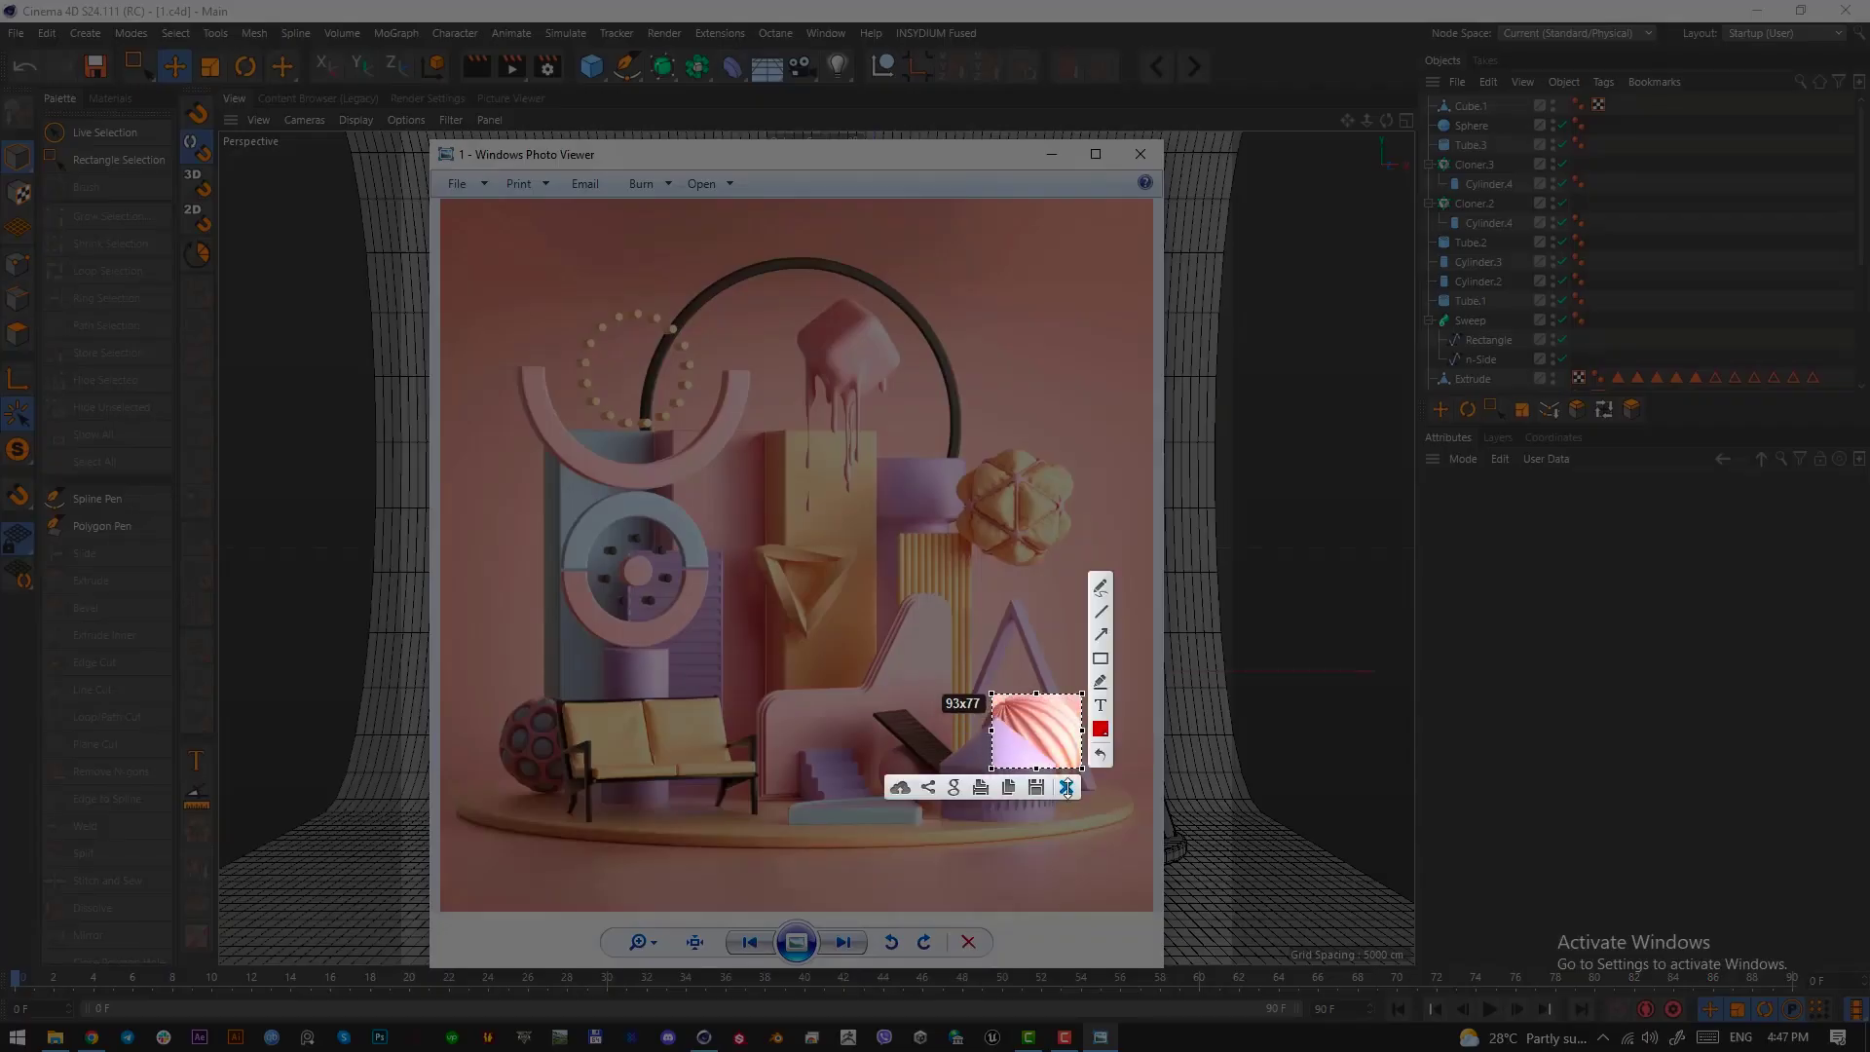
pyautogui.click(1069, 787)
pyautogui.click(1052, 154)
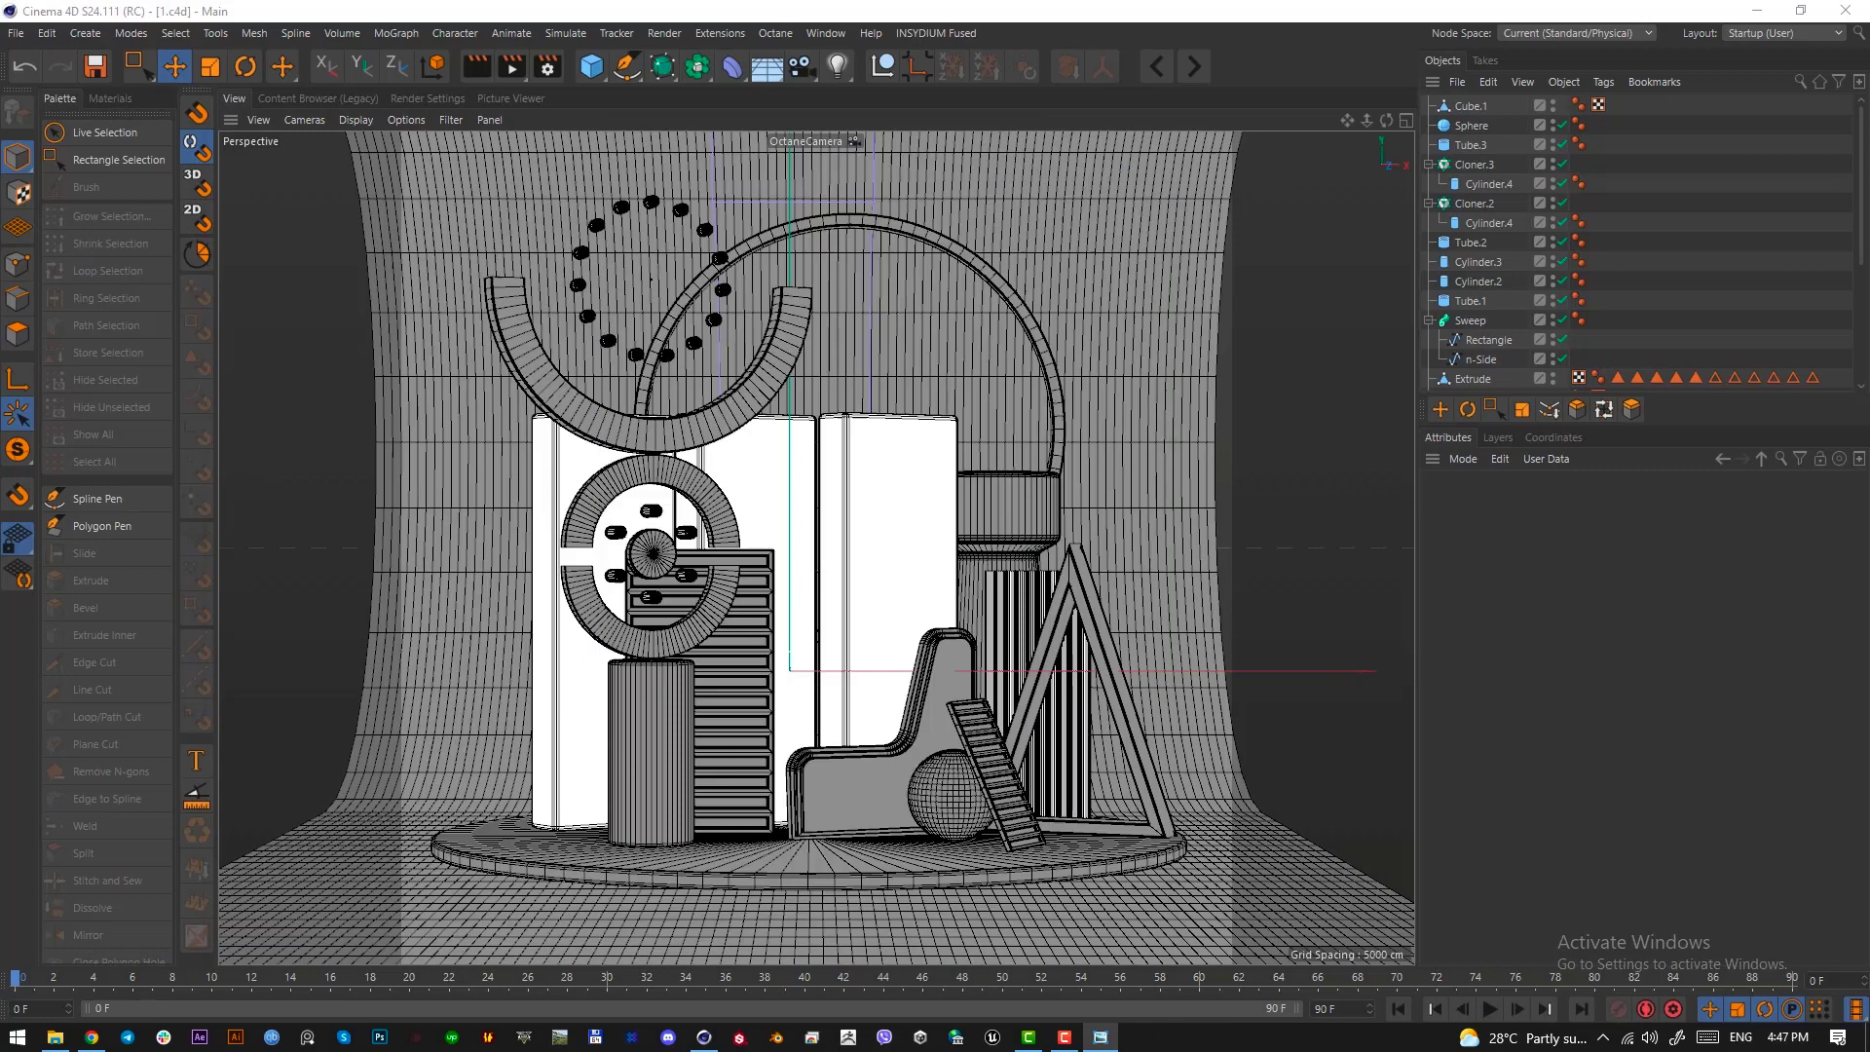
pyautogui.click(591, 66)
pyautogui.click(750, 100)
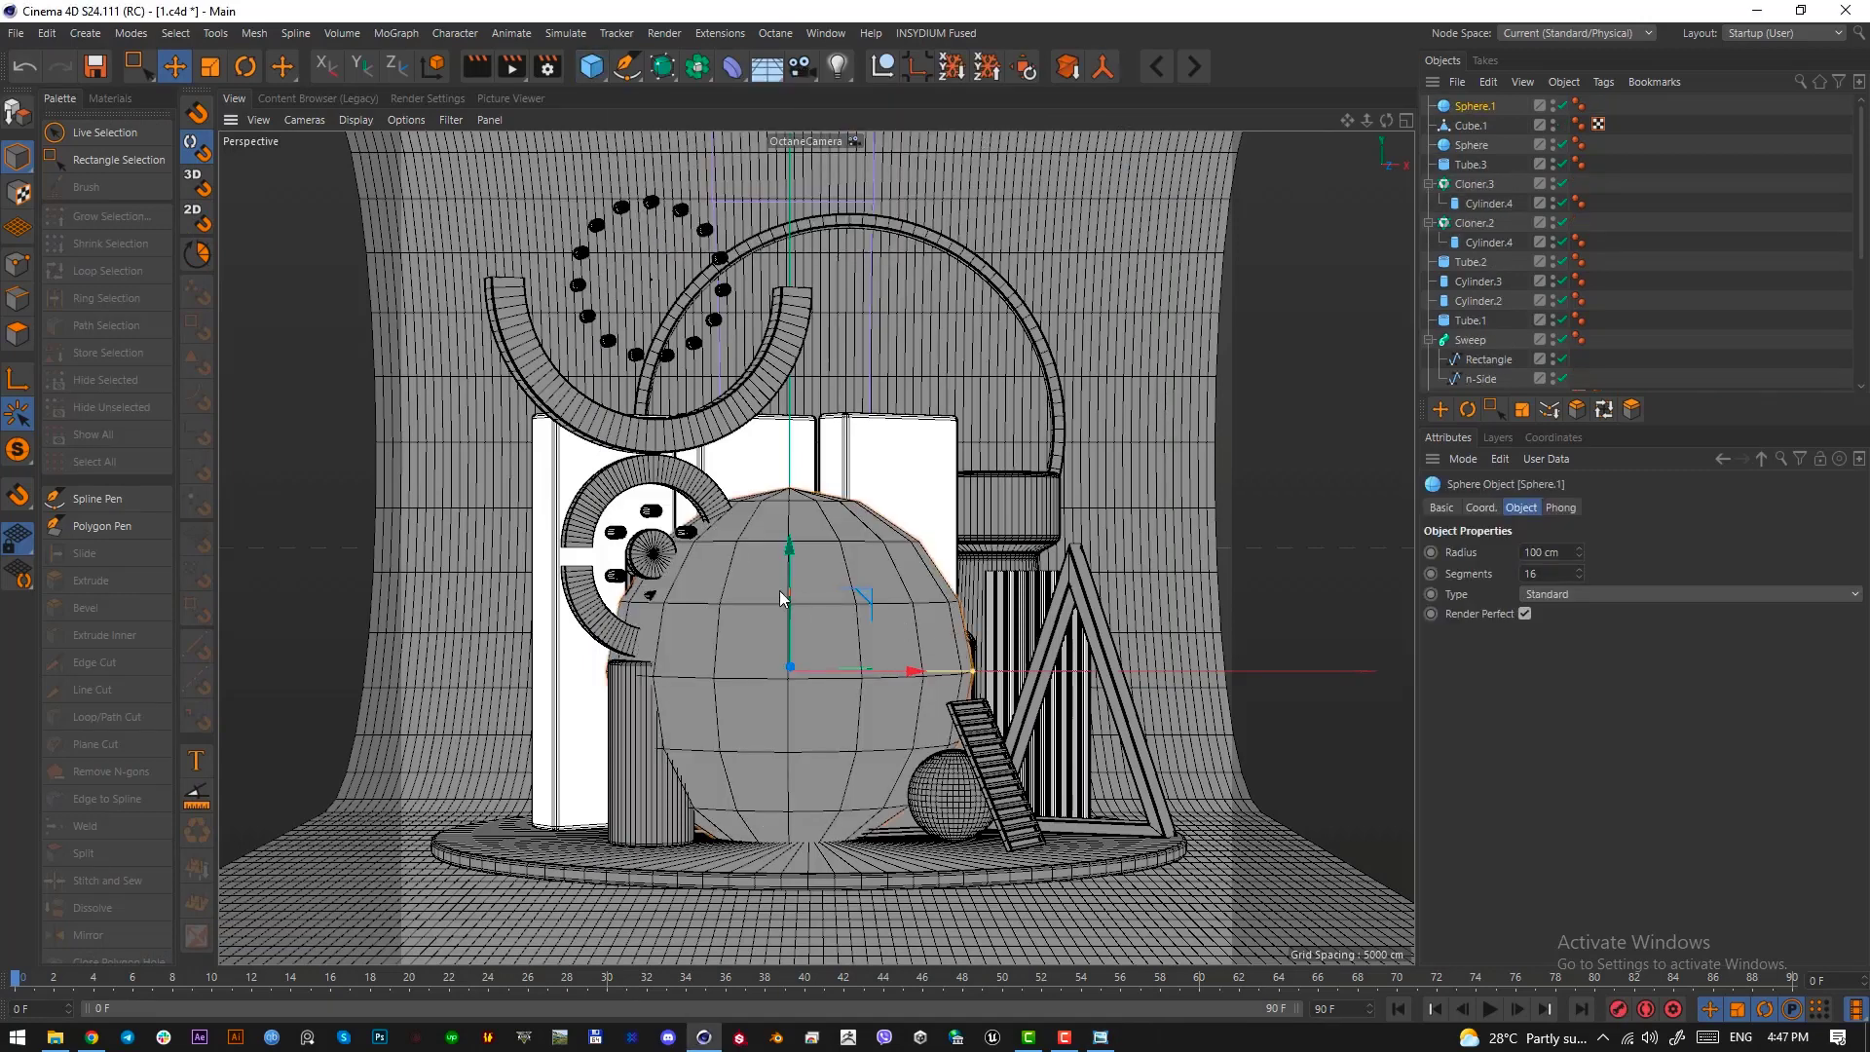
pyautogui.moveTo(787, 593); pyautogui.dragTo(787, 480)
pyautogui.moveTo(886, 561); pyautogui.dragTo(984, 570)
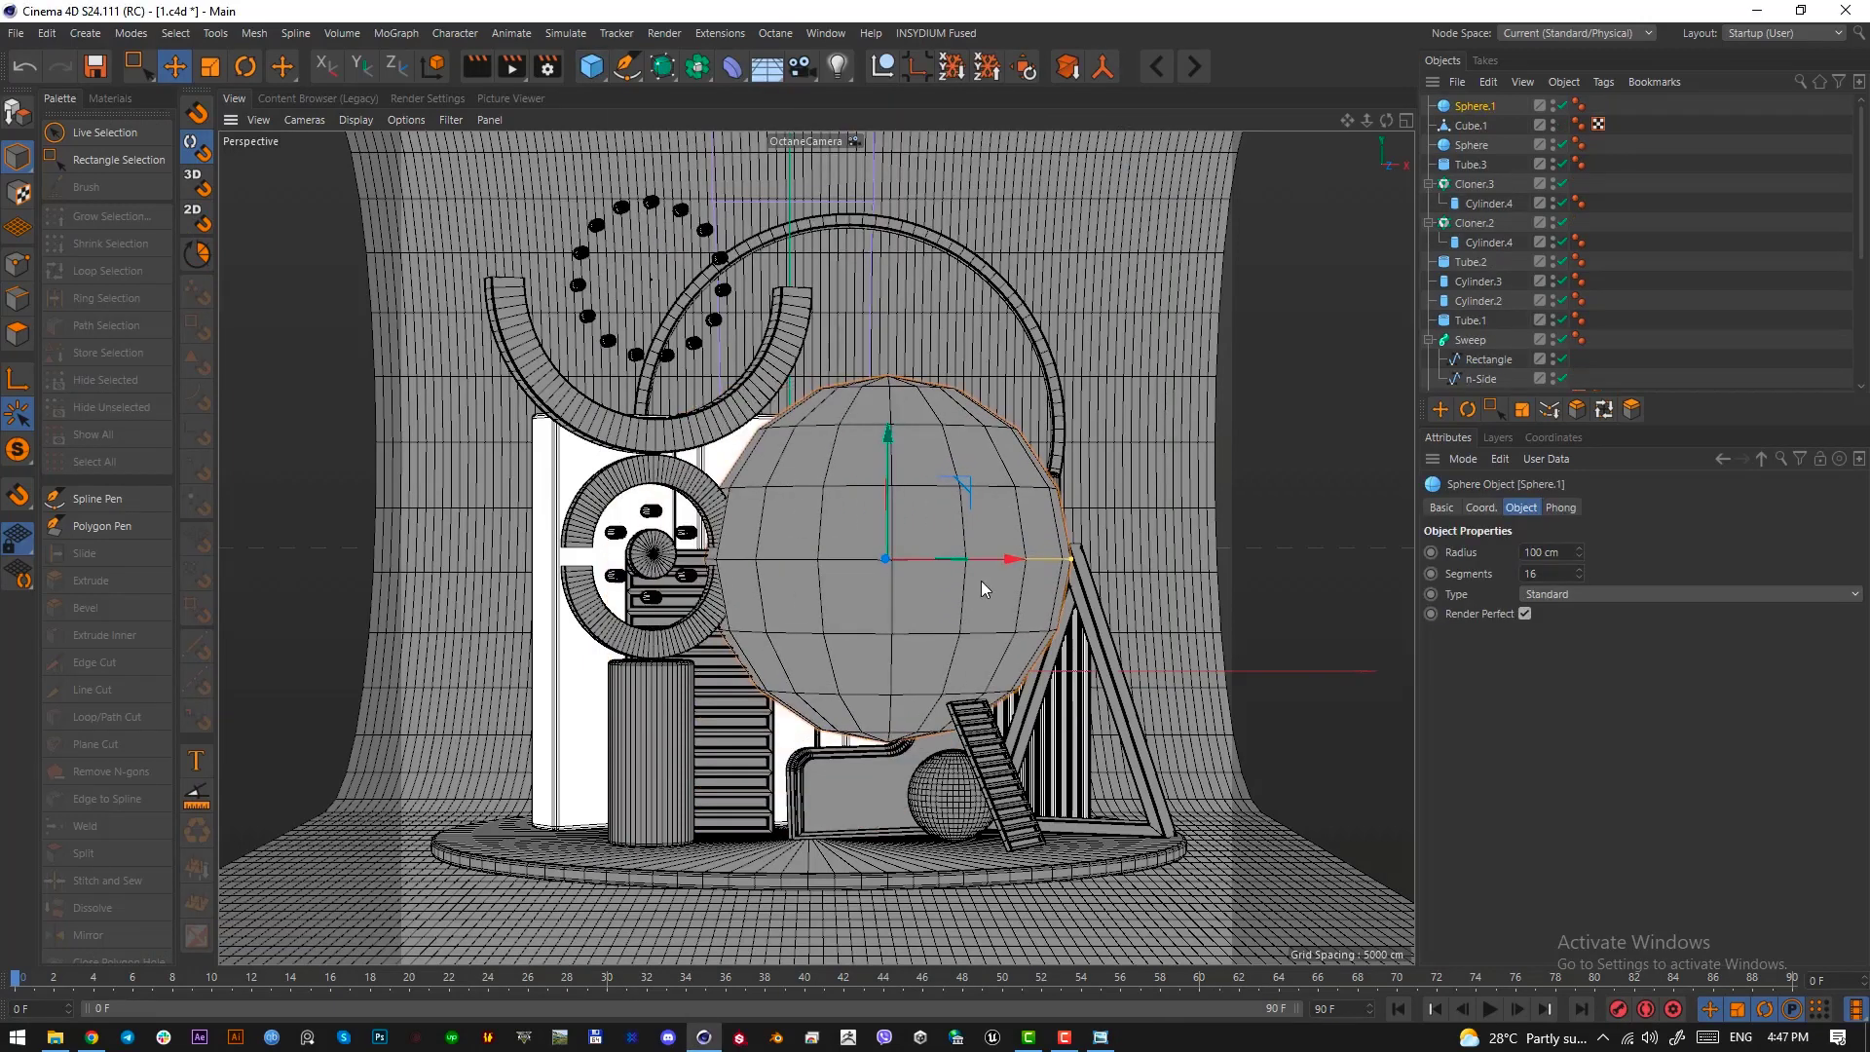
# Leave the Octane camera view and isolate the new sphere with Viewport Solo
pyautogui.scroll(-5, 1656, 268)
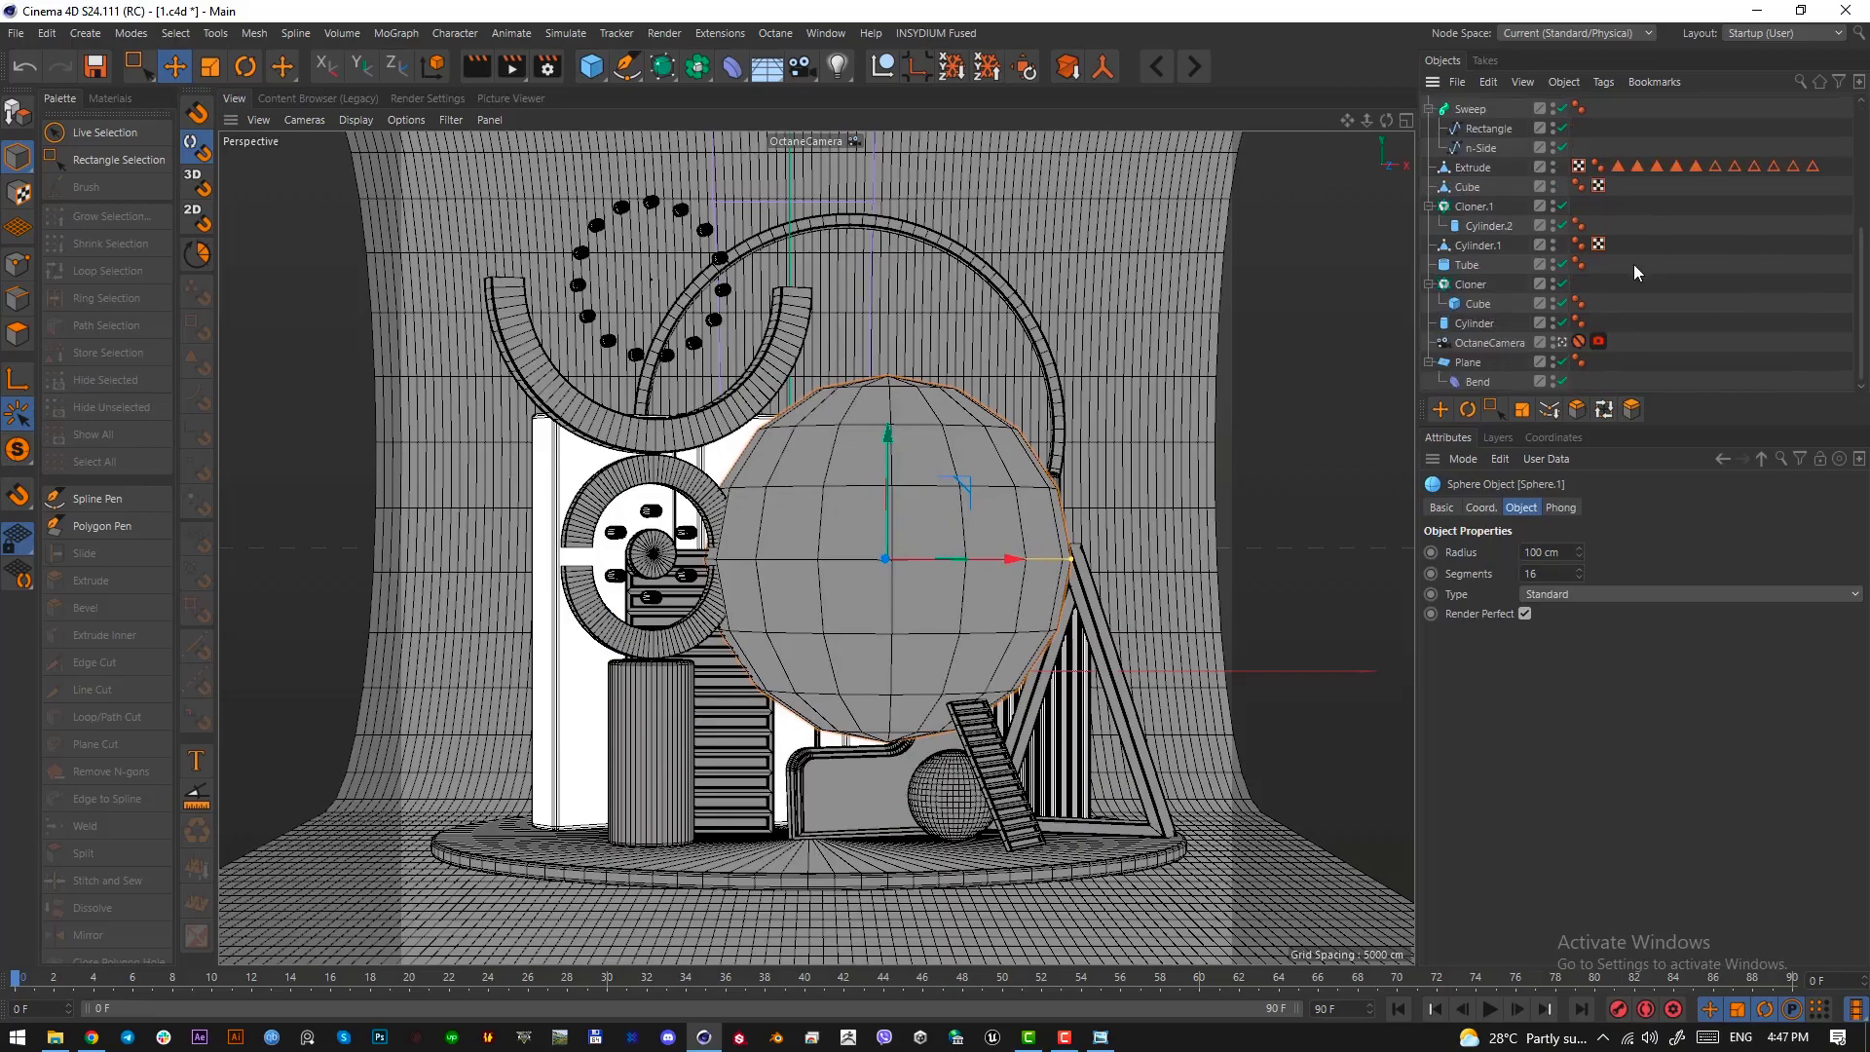
pyautogui.click(1562, 346)
pyautogui.scroll(-10, 964, 440)
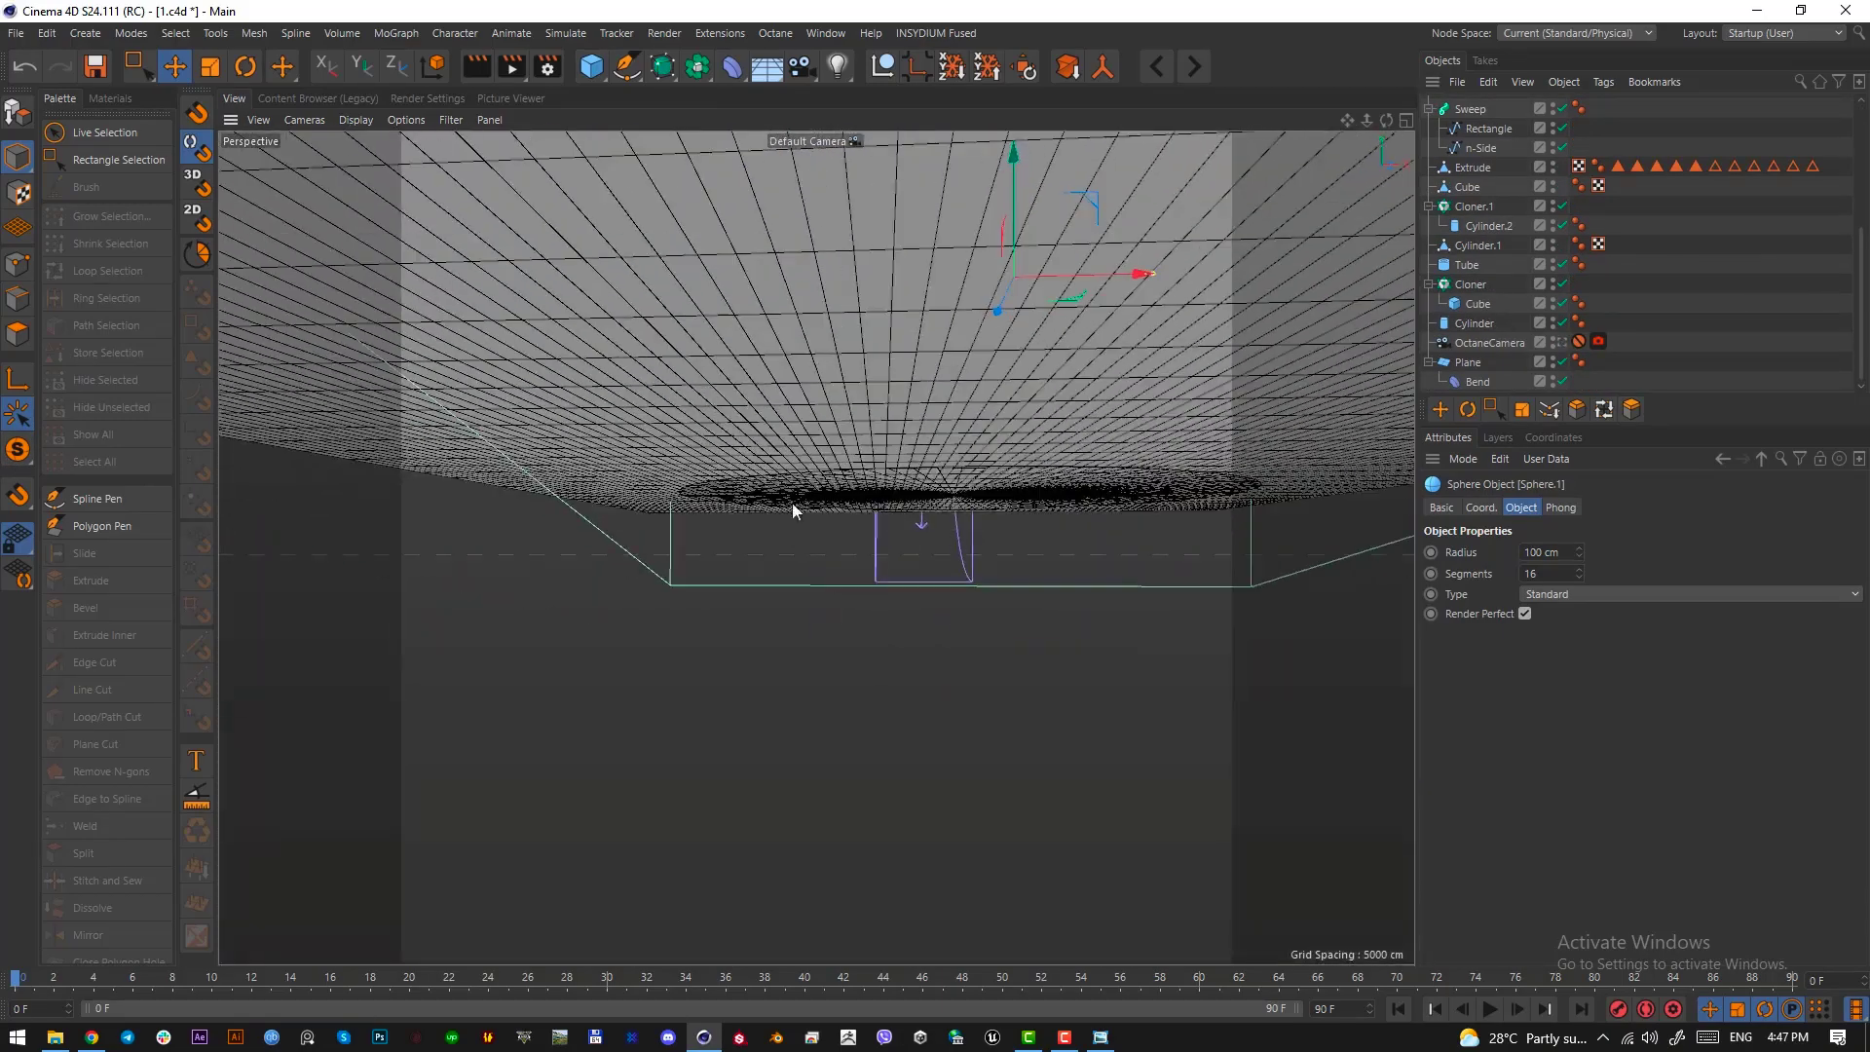
pyautogui.keyDown('alt'); pyautogui.moveTo(792, 502); pyautogui.dragTo(840, 833); pyautogui.keyUp('alt')
pyautogui.keyDown('alt'); pyautogui.moveTo(935, 579); pyautogui.dragTo(801, 733, button='middle'); pyautogui.keyUp('alt')
pyautogui.scroll(-2, 810, 651)
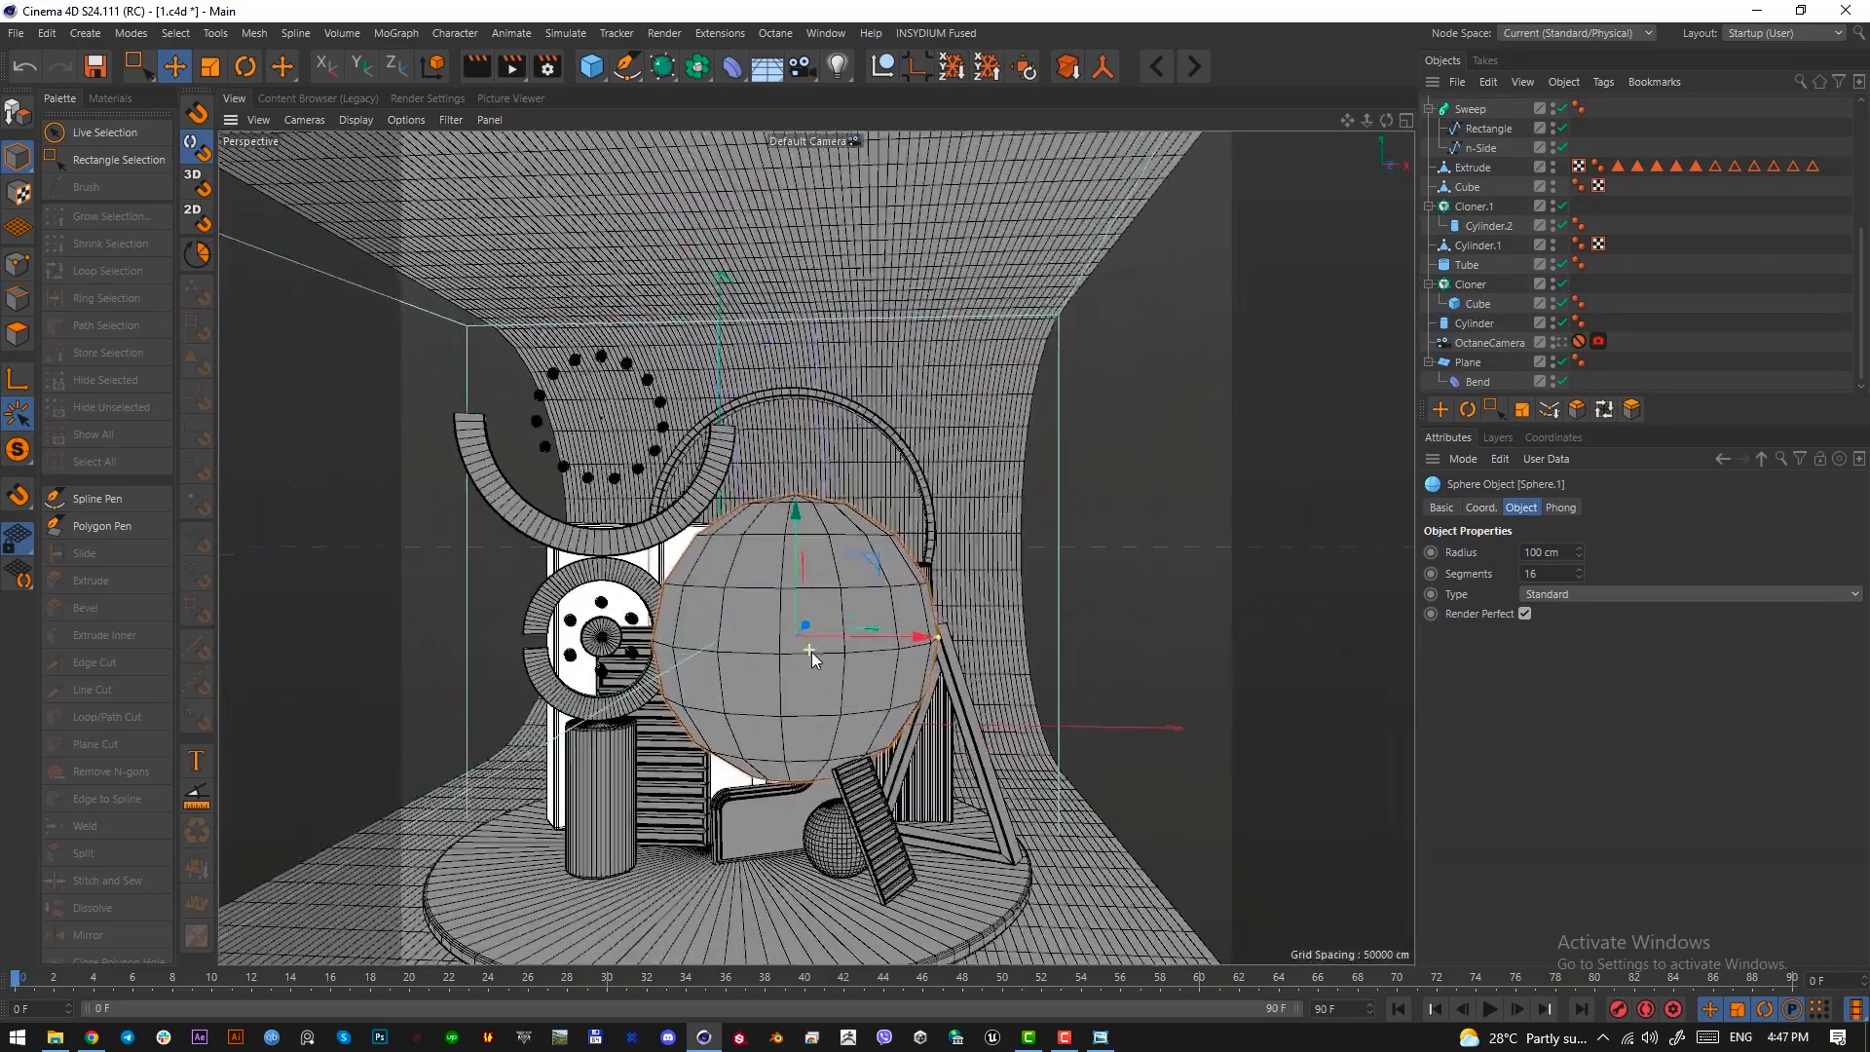
pyautogui.keyDown('alt'); pyautogui.moveTo(810, 651); pyautogui.dragTo(783, 641); pyautogui.keyUp('alt')
pyautogui.scroll(3, 783, 641)
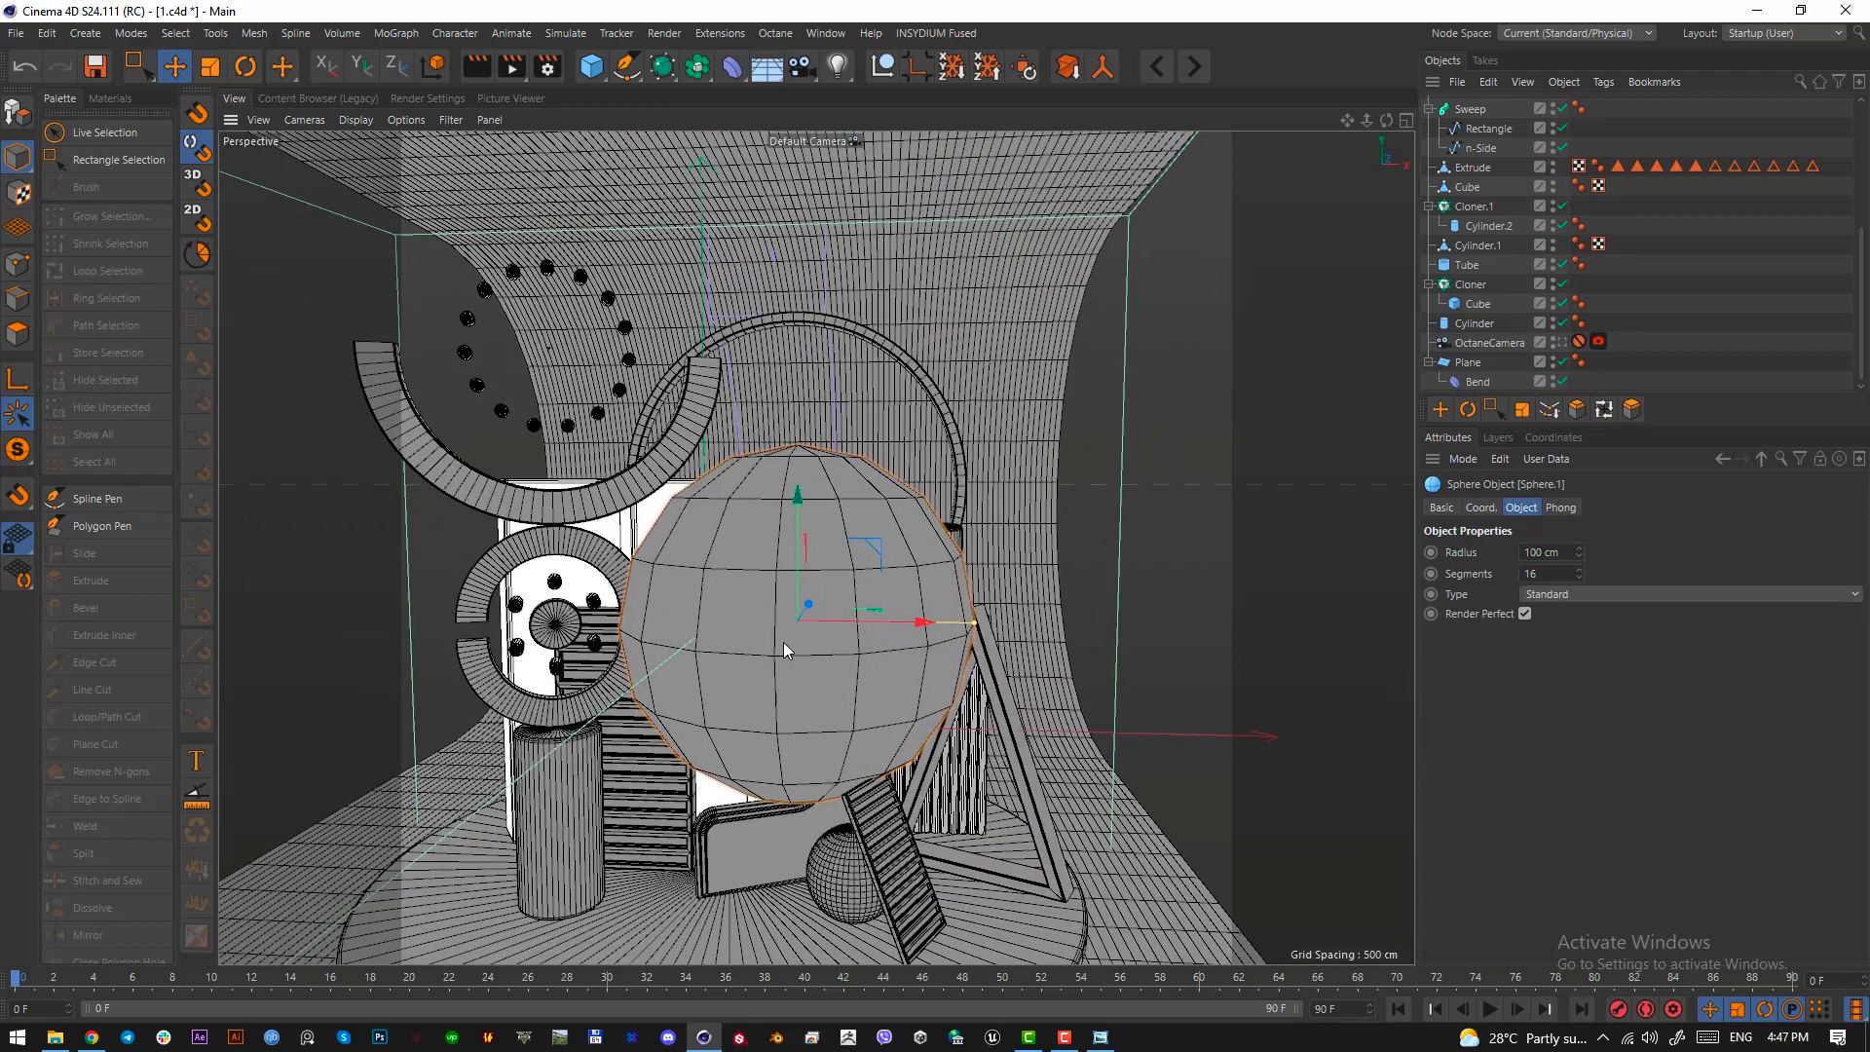
pyautogui.click(17, 450)
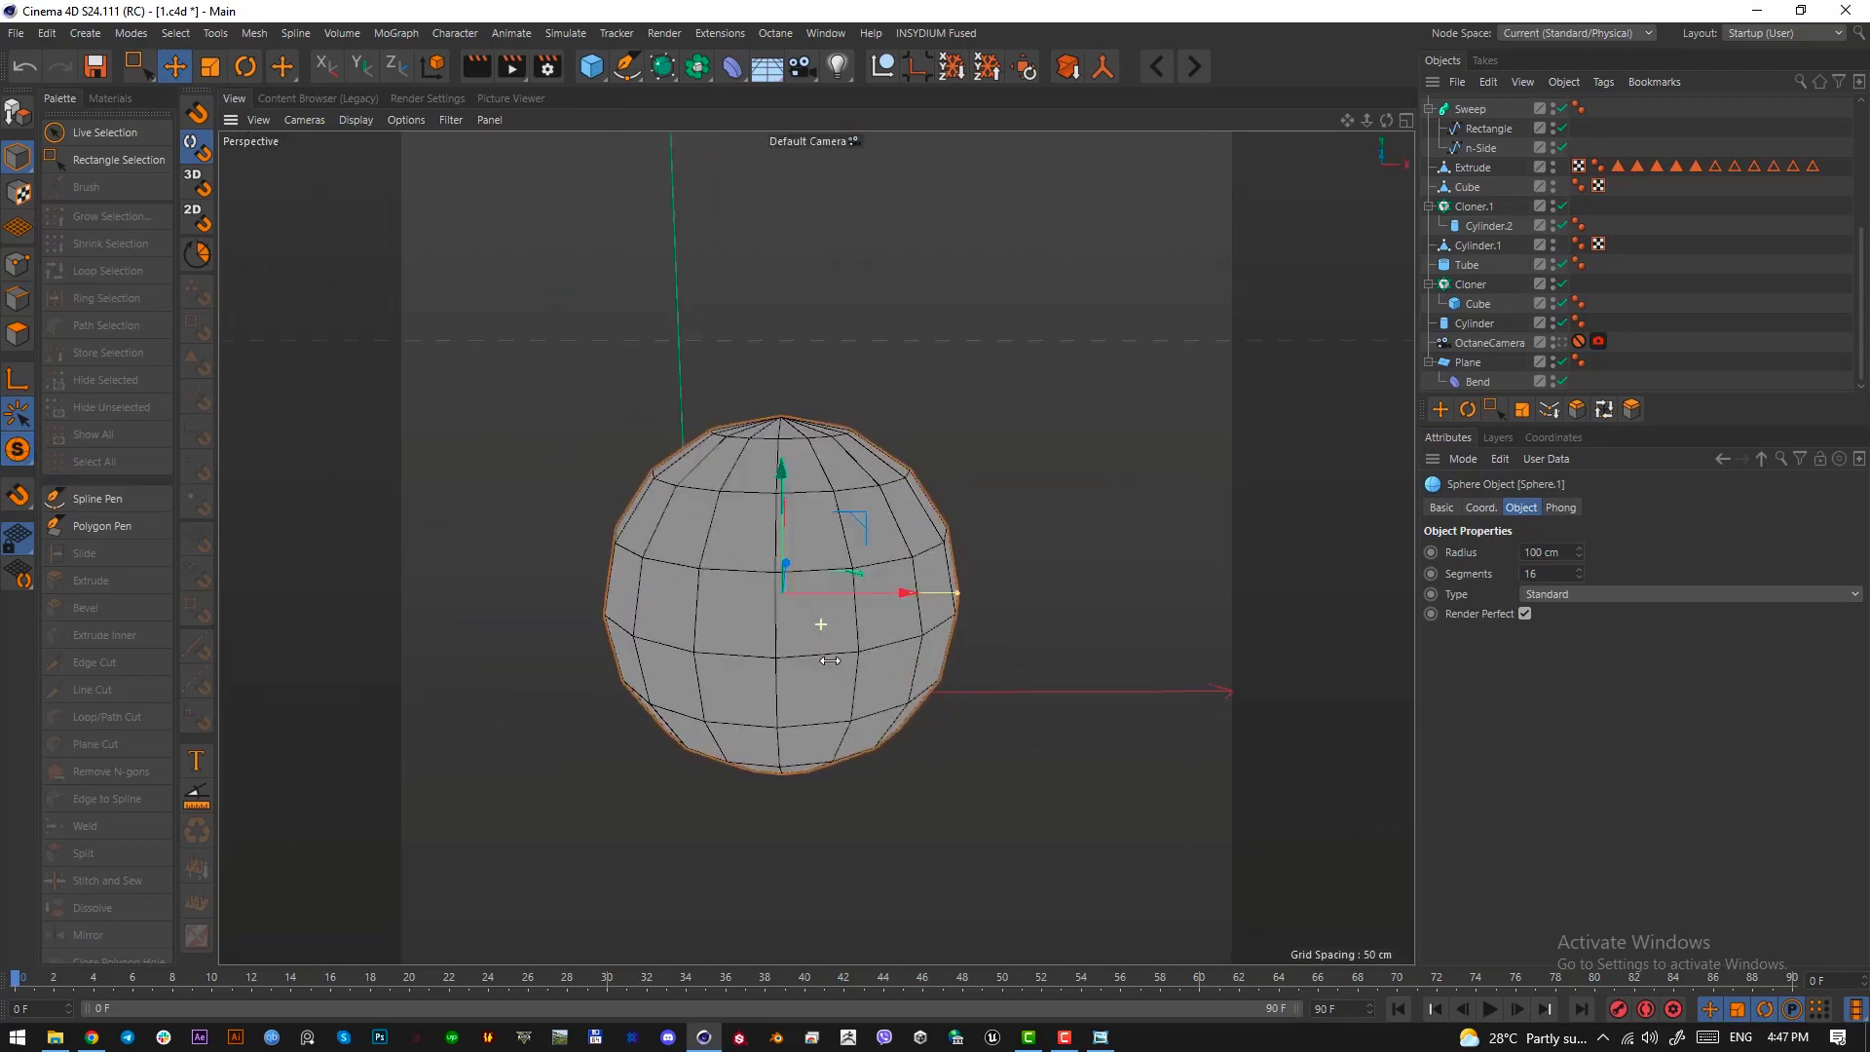
pyautogui.keyDown('alt'); pyautogui.moveTo(797, 627); pyautogui.dragTo(798, 620, button='middle'); pyautogui.keyUp('alt')
pyautogui.keyDown('alt'); pyautogui.moveTo(799, 620); pyautogui.dragTo(793, 596); pyautogui.keyUp('alt')
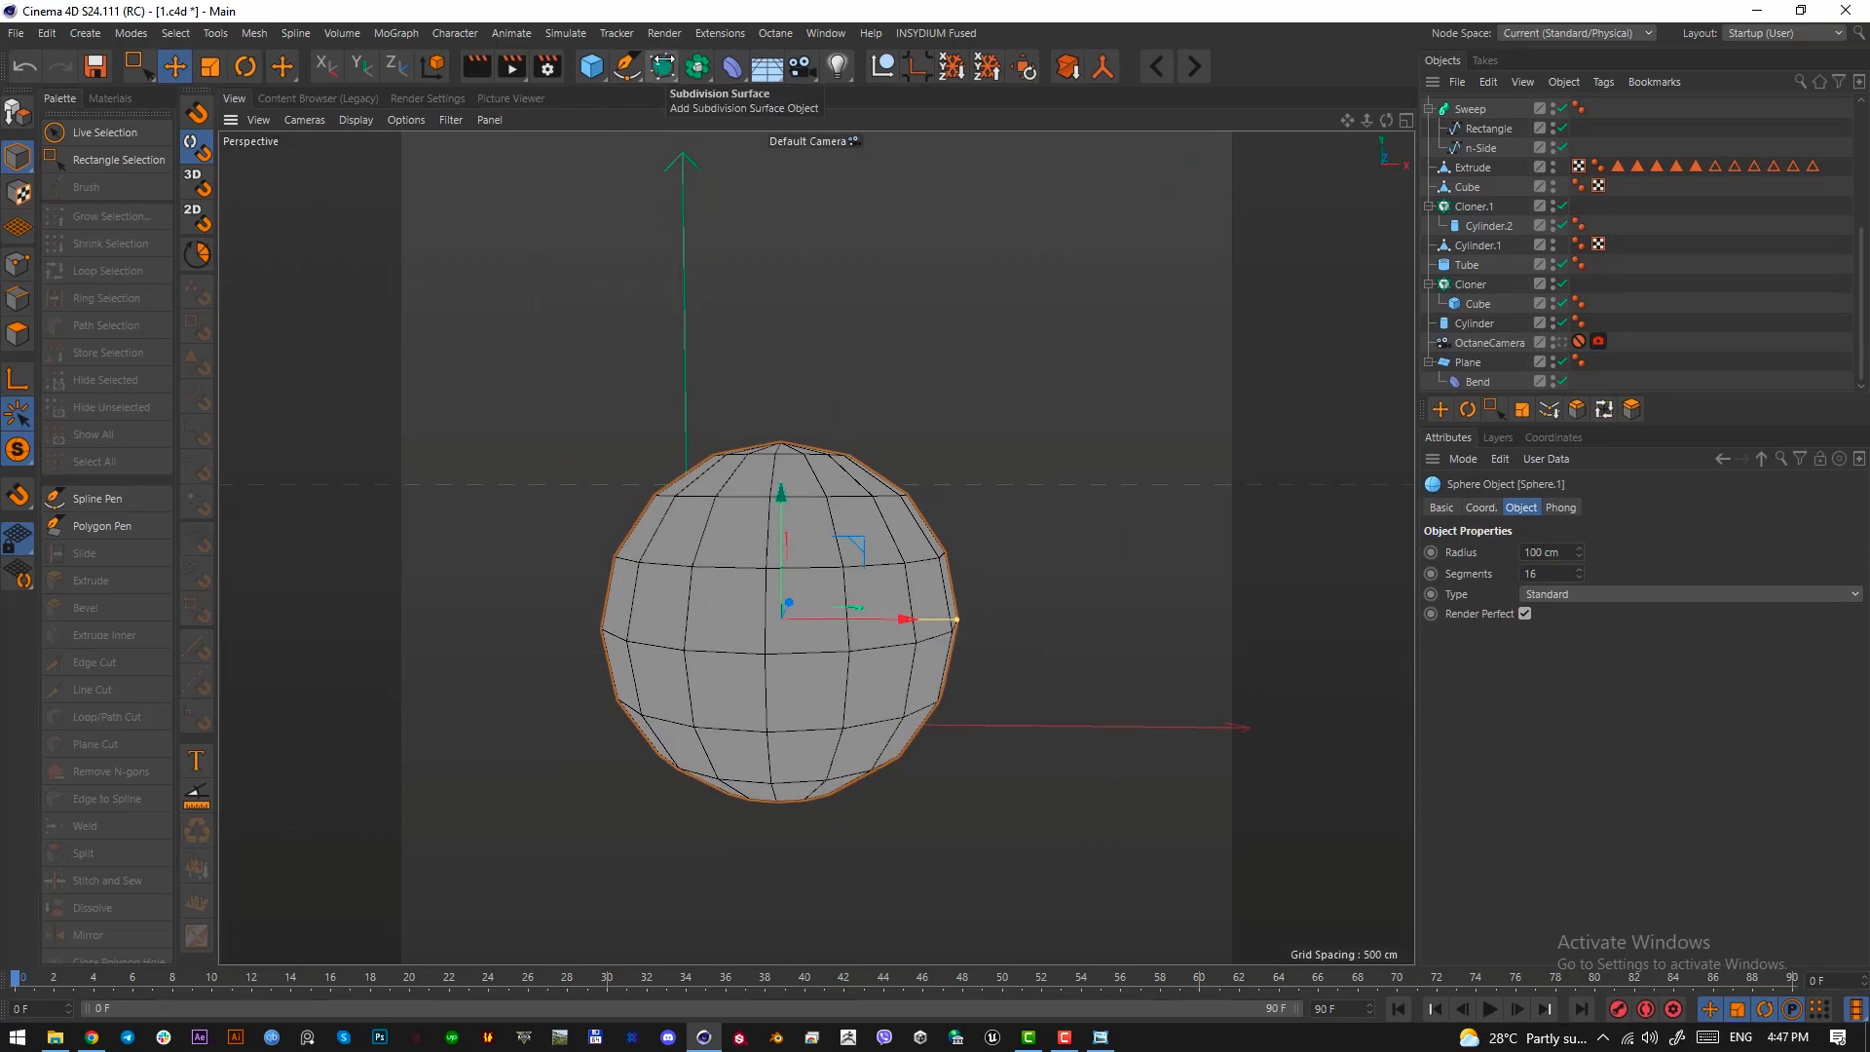
# Nest the new sphere in a disabled Subdivision Surface and make the sphere editable
pyautogui.scroll(4, 1488, 95)
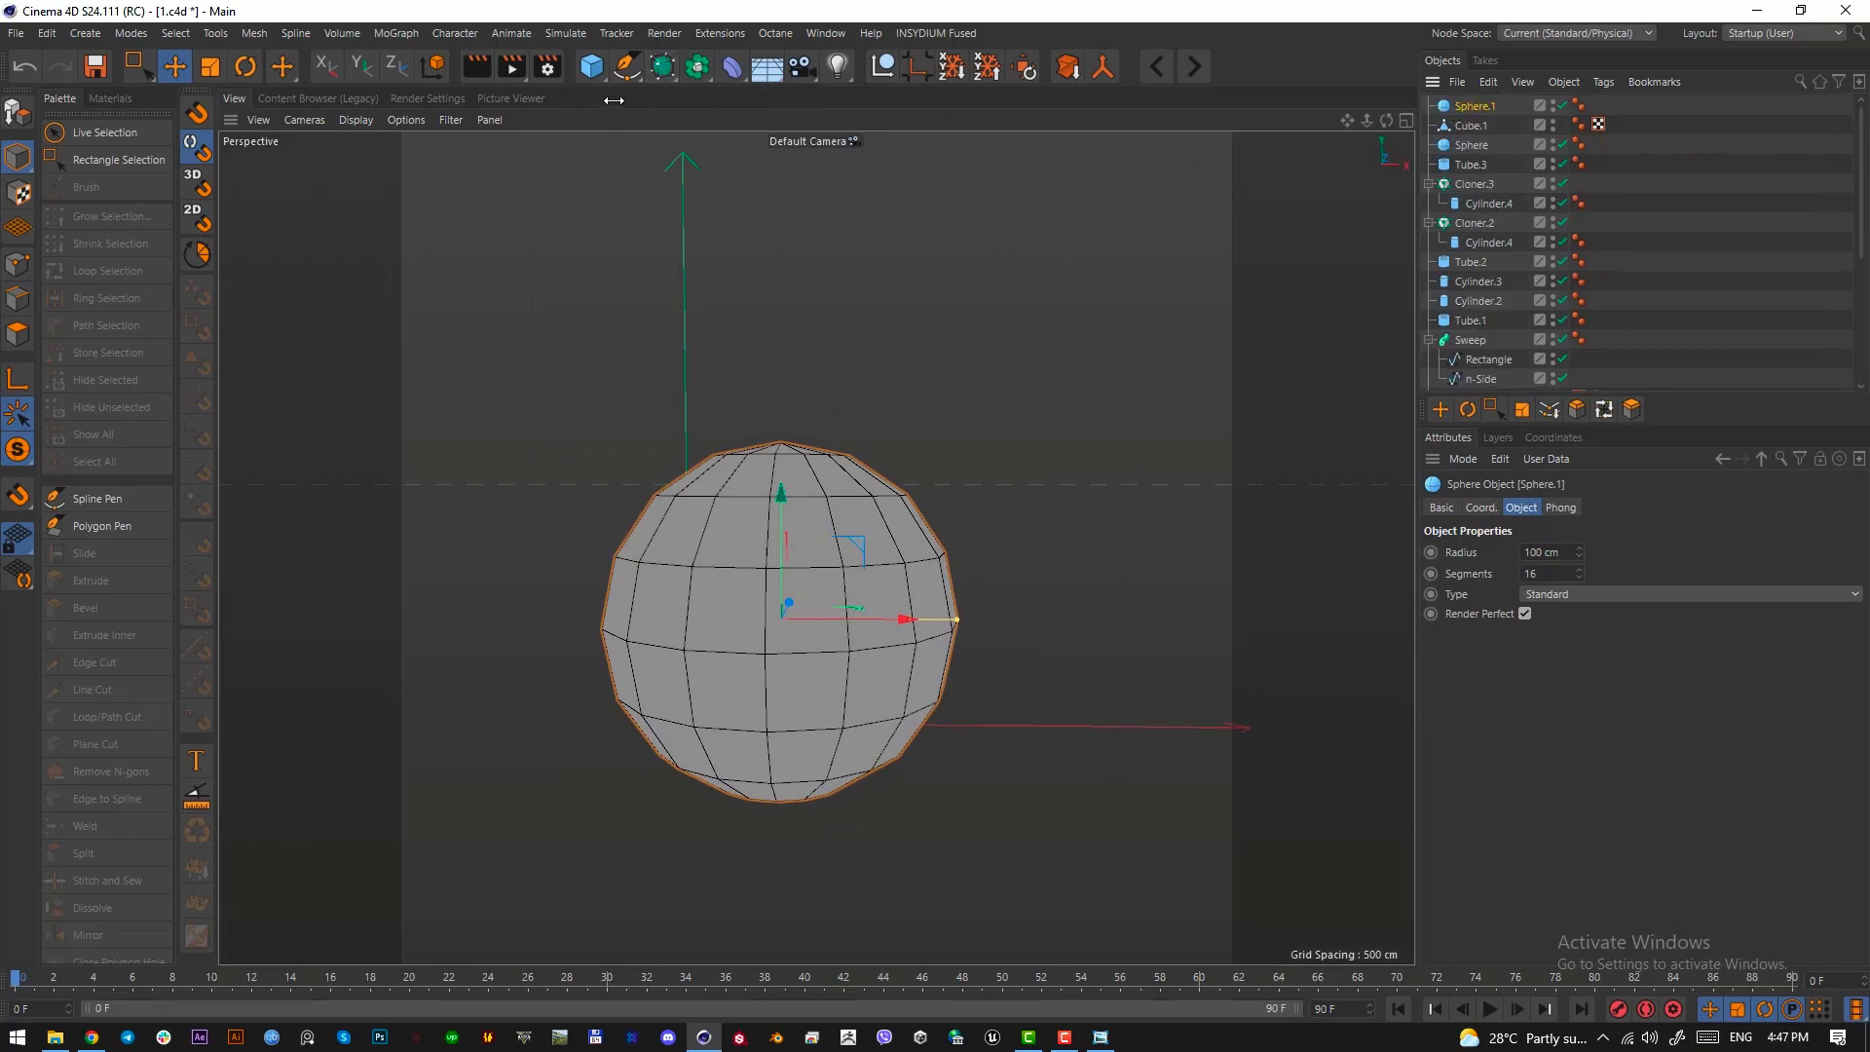
pyautogui.keyDown('alt'); pyautogui.click(660, 65); pyautogui.keyUp('alt')
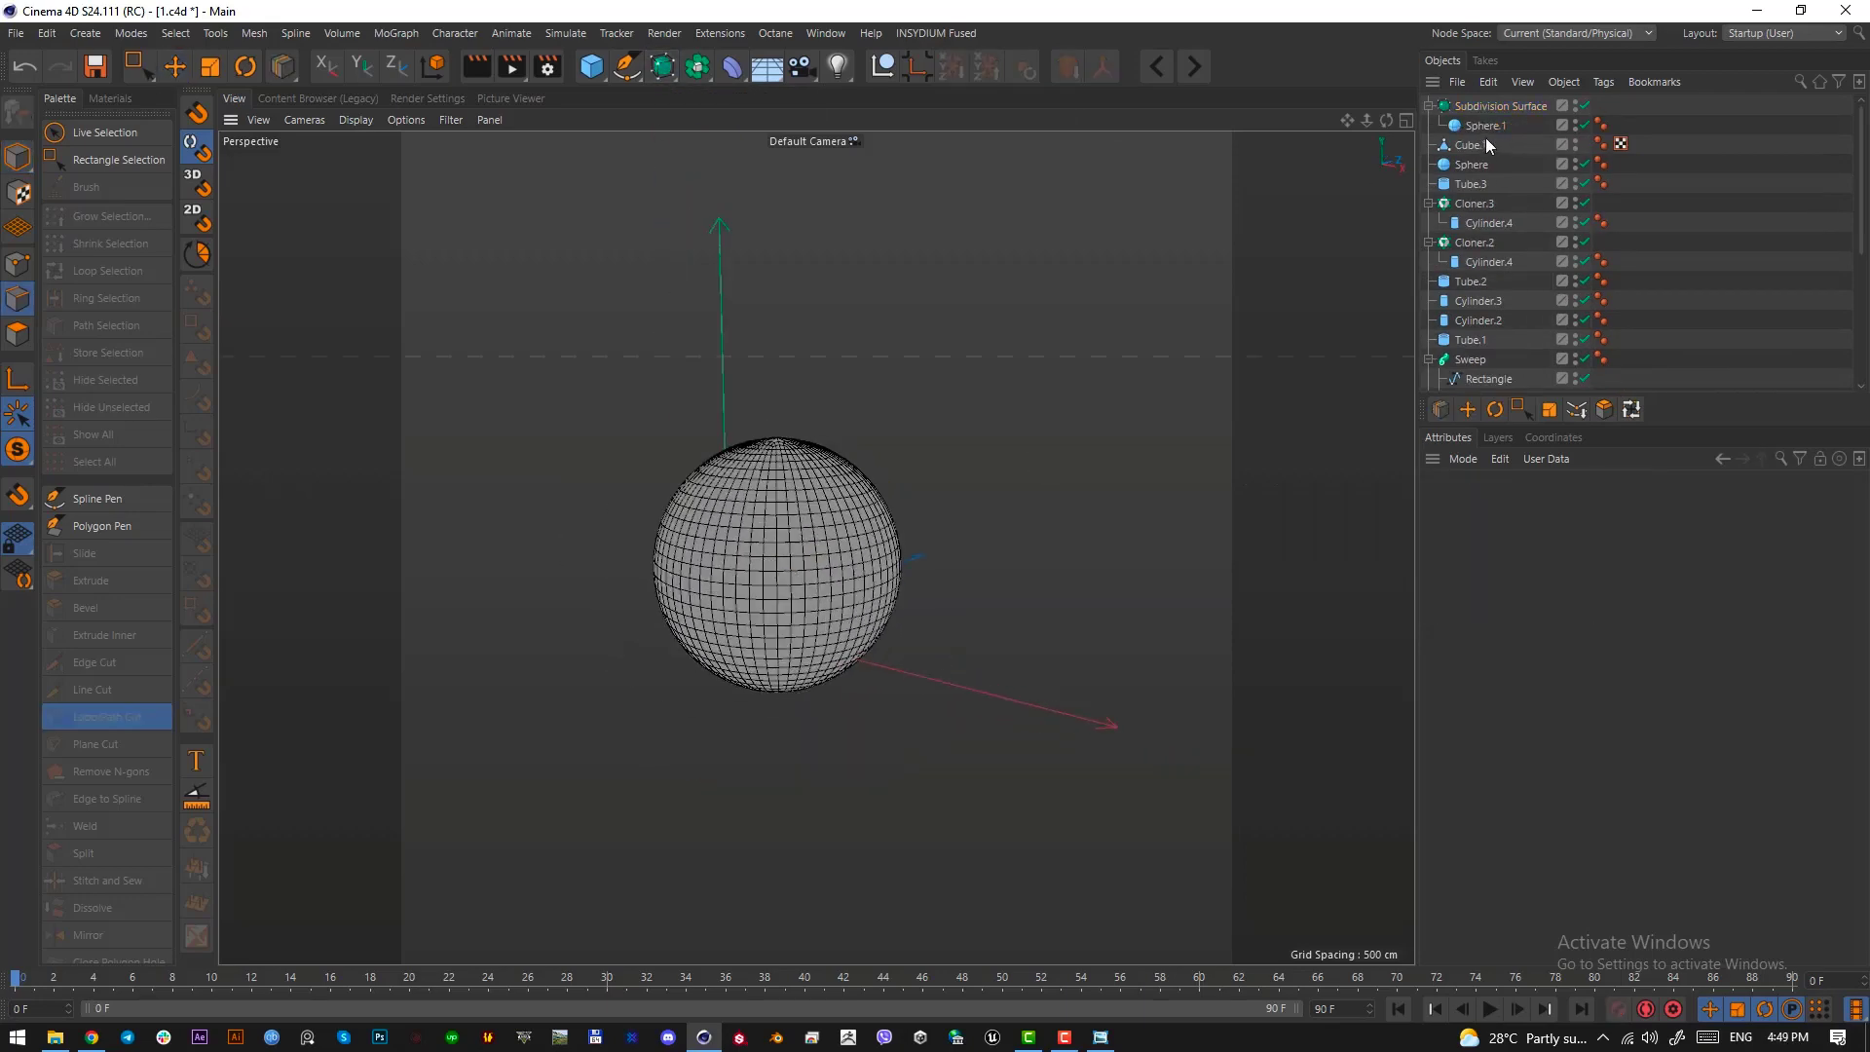
pyautogui.click(1484, 125)
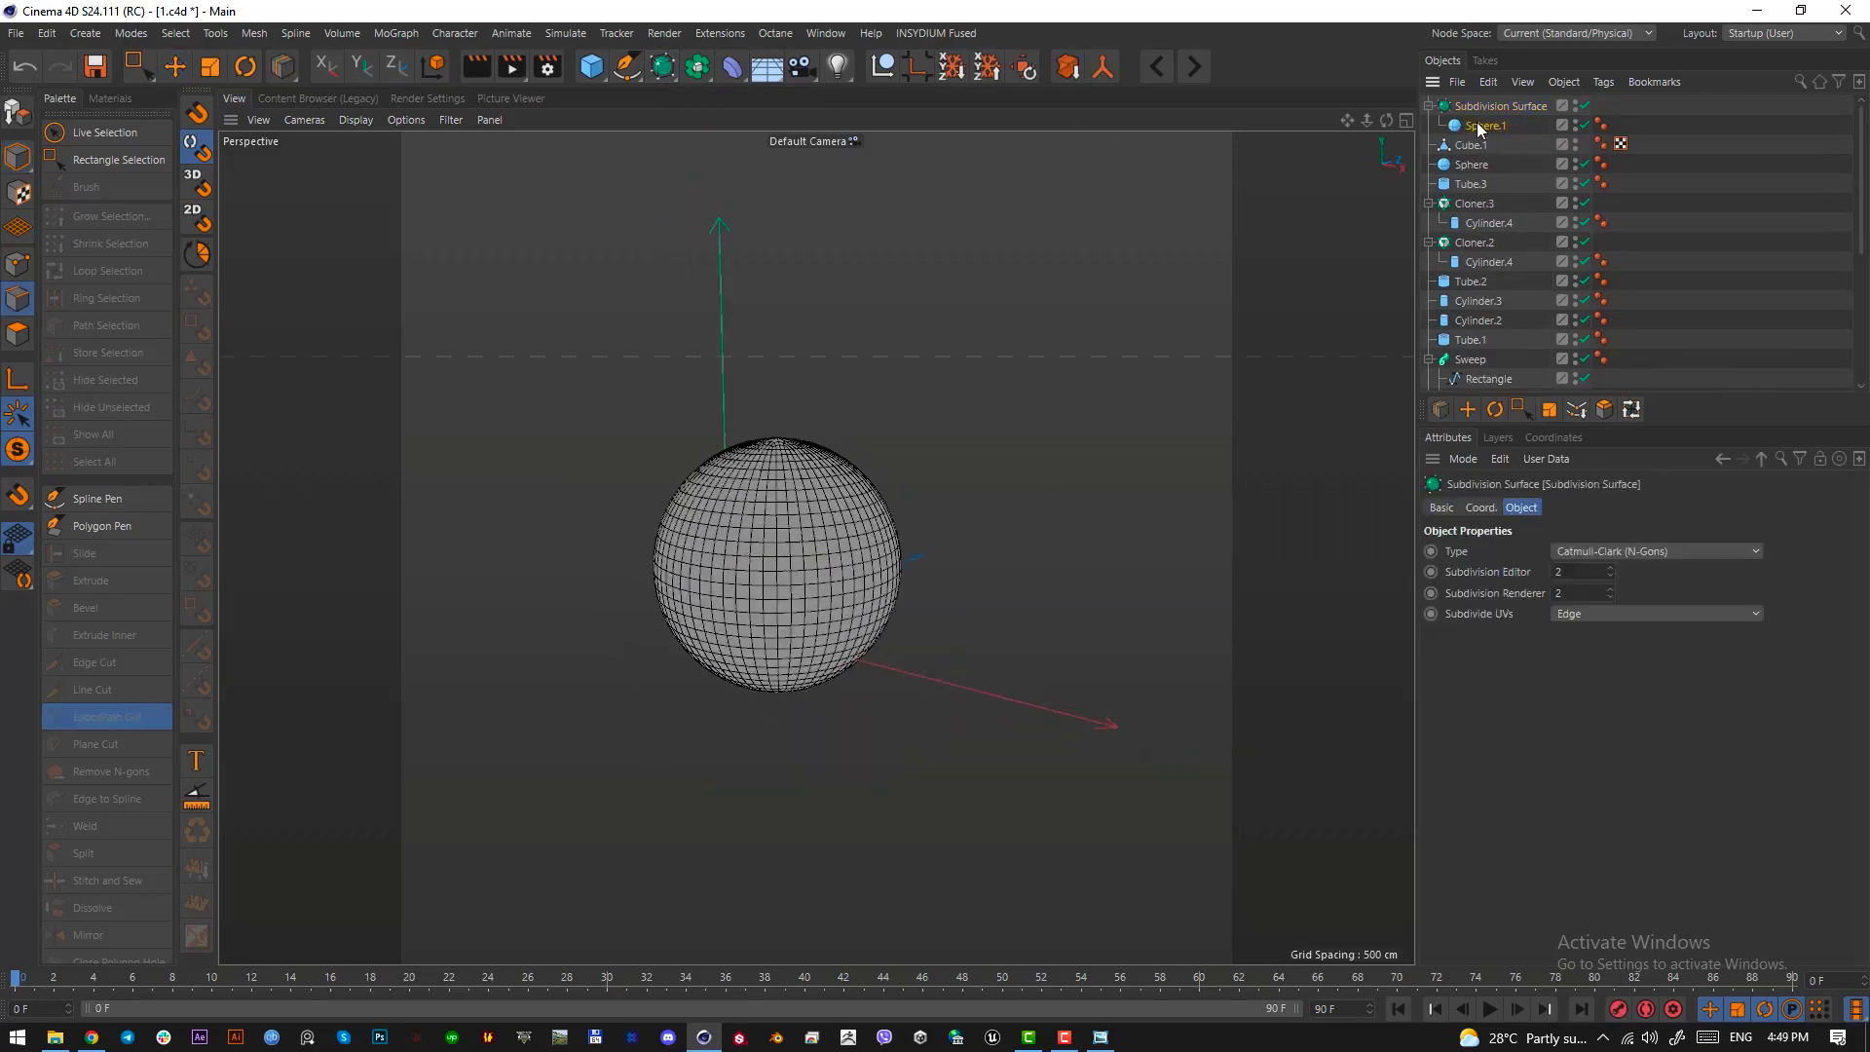
pyautogui.click(1584, 105)
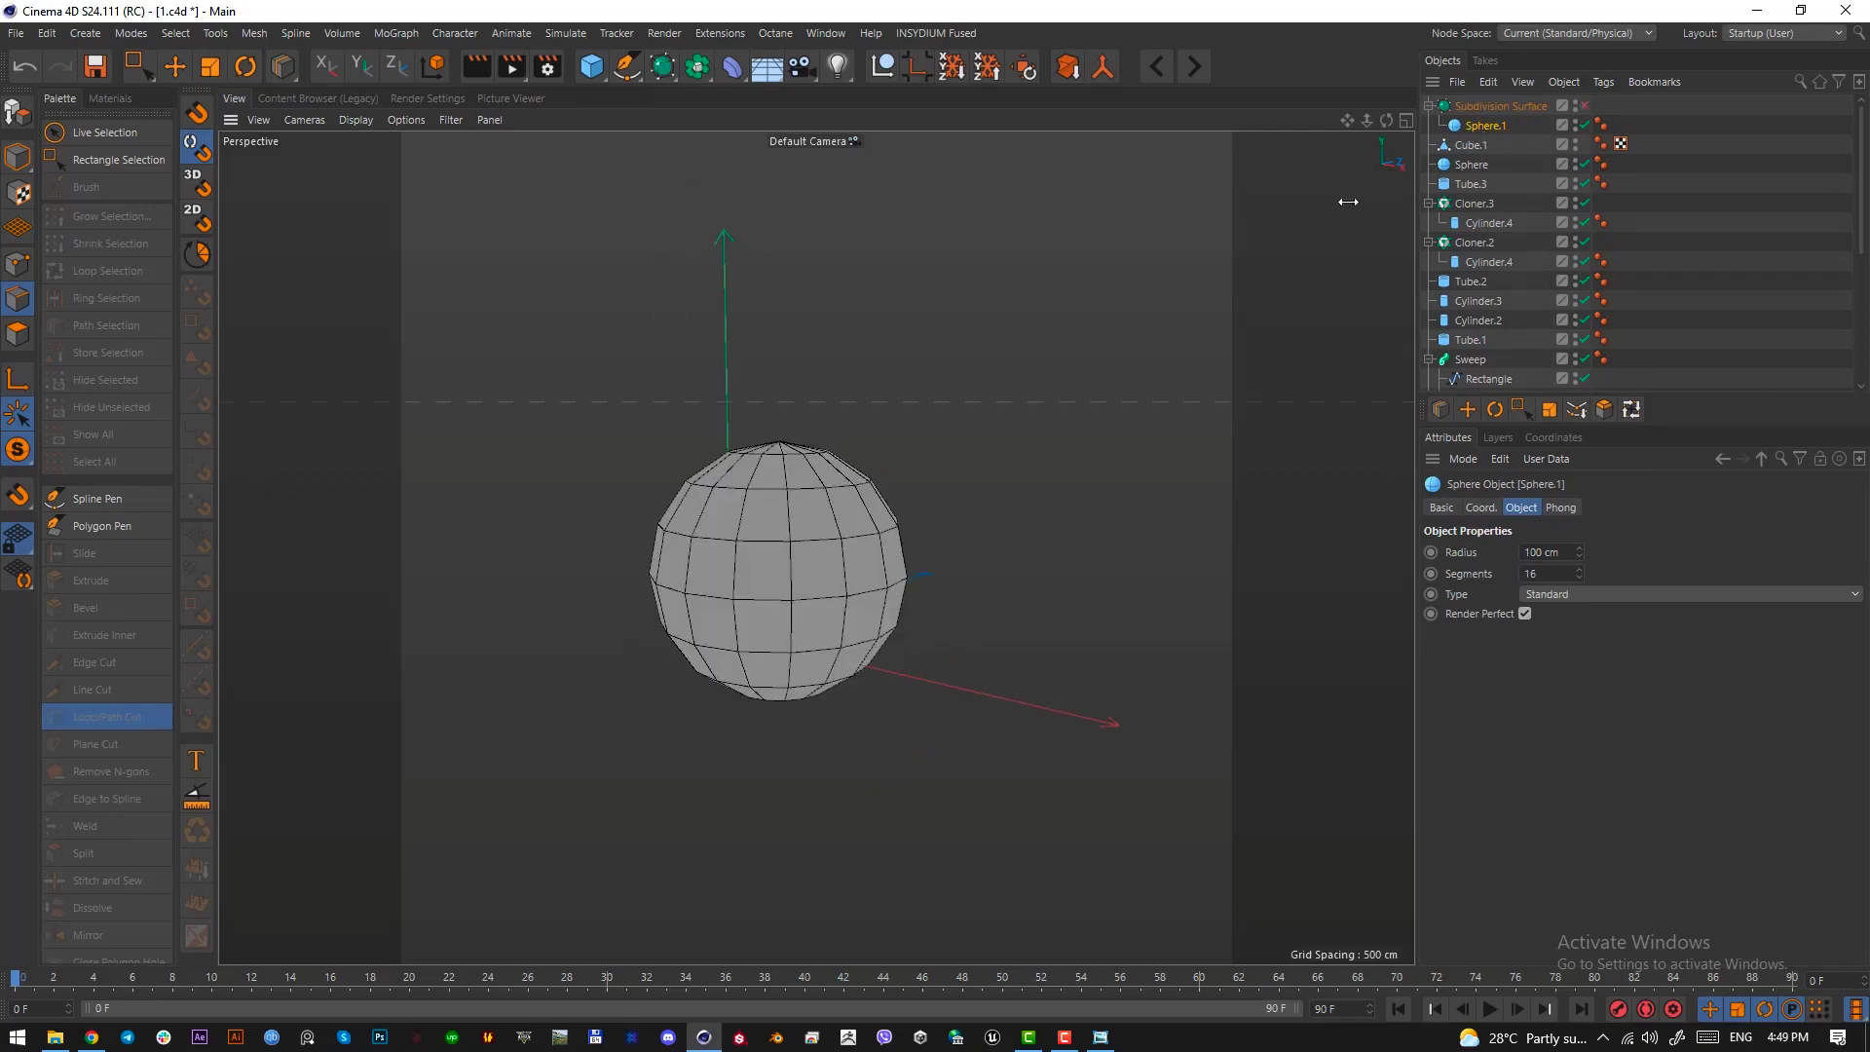
pyautogui.press('c')
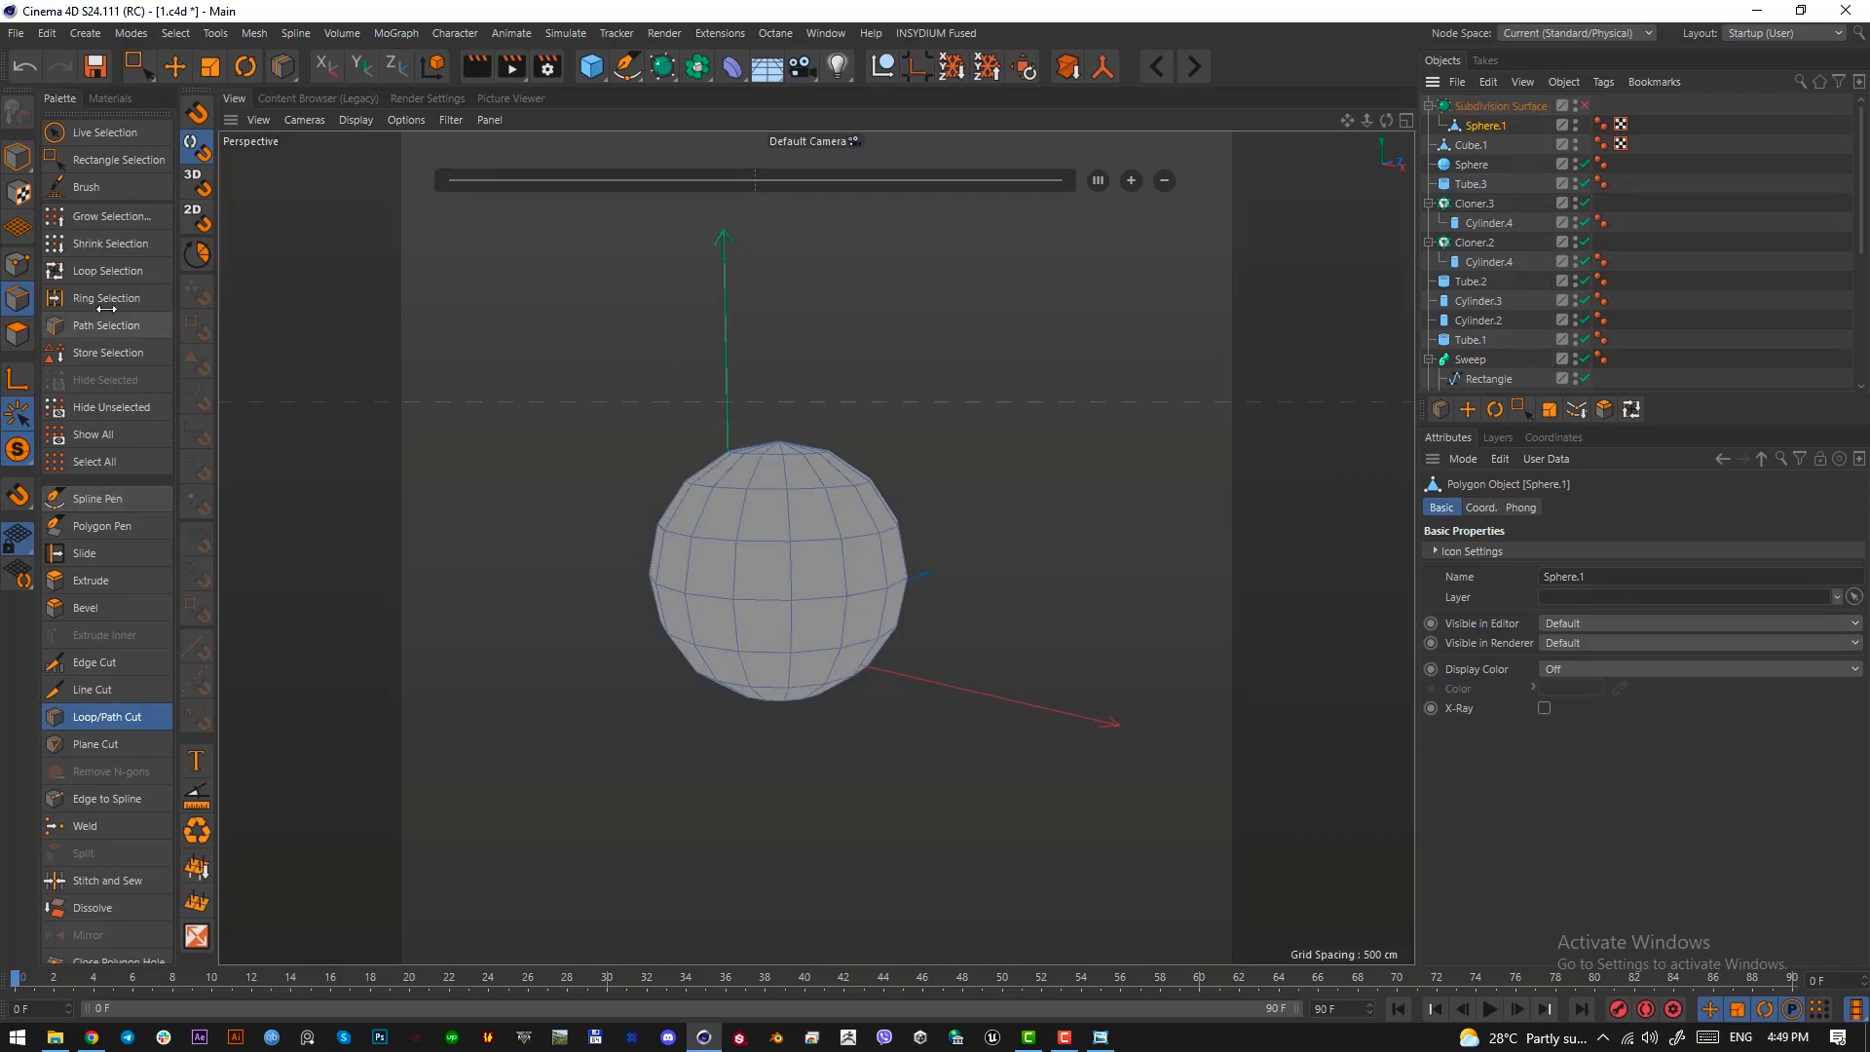
# Loop-select every second vertical strip of polygons around the new sphere
pyautogui.click(107, 271)
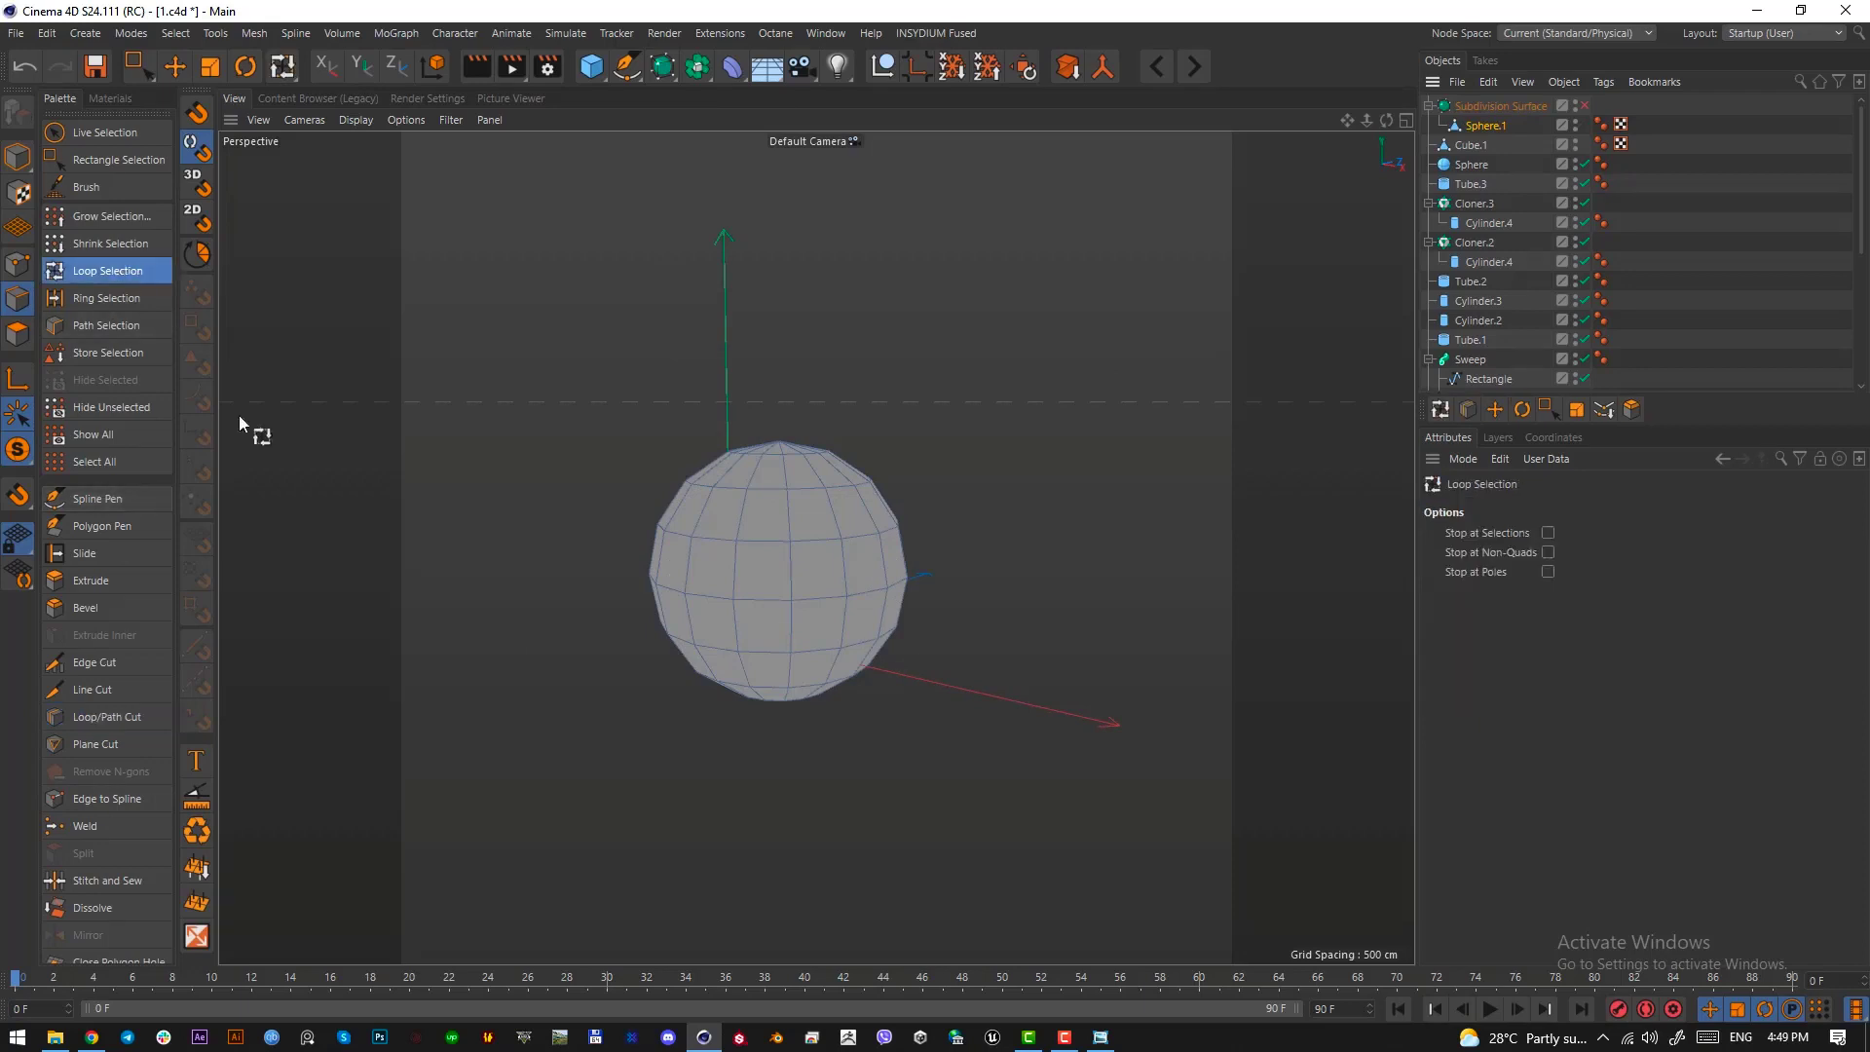
pyautogui.click(18, 334)
pyautogui.click(788, 588)
pyautogui.moveTo(764, 563)
pyautogui.keyDown('alt'); pyautogui.mouseDown()
pyautogui.moveTo(788, 588)
pyautogui.moveTo(746, 594)
pyautogui.mouseUp(); pyautogui.keyUp('alt')
pyautogui.keyDown('shift'); pyautogui.click(716, 550); pyautogui.keyUp('shift')
pyautogui.keyDown('alt'); pyautogui.moveTo(746, 594); pyautogui.dragTo(966, 648, button='middle'); pyautogui.keyUp('alt')
pyautogui.keyDown('shift'); pyautogui.click(857, 612); pyautogui.keyUp('shift')
pyautogui.keyDown('alt'); pyautogui.moveTo(857, 612); pyautogui.dragTo(780, 555); pyautogui.keyUp('alt')
pyautogui.keyDown('shift'); pyautogui.click(766, 595); pyautogui.keyUp('shift')
# Reset the modeling axis Y offset to 0 % for the selected sphere strips
pyautogui.press('d')
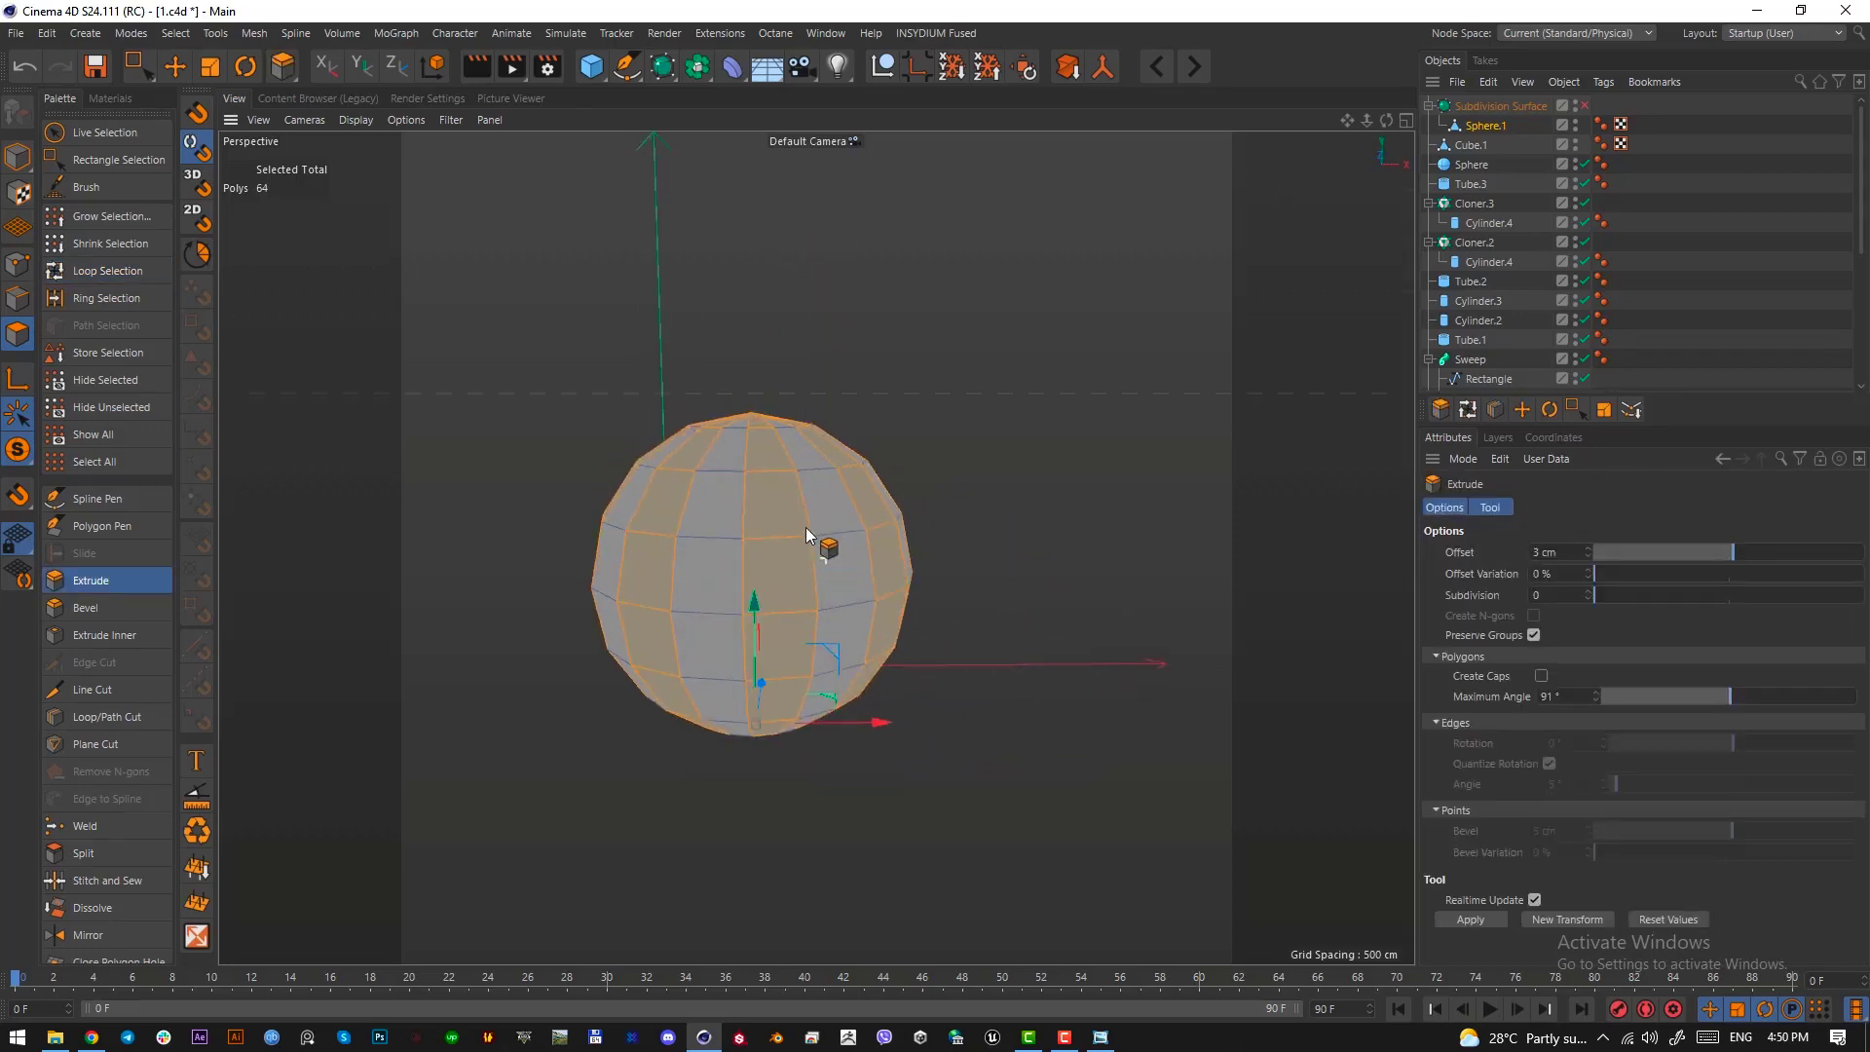
pyautogui.keyDown('alt'); pyautogui.moveTo(797, 551); pyautogui.dragTo(1333, 547); pyautogui.keyUp('alt')
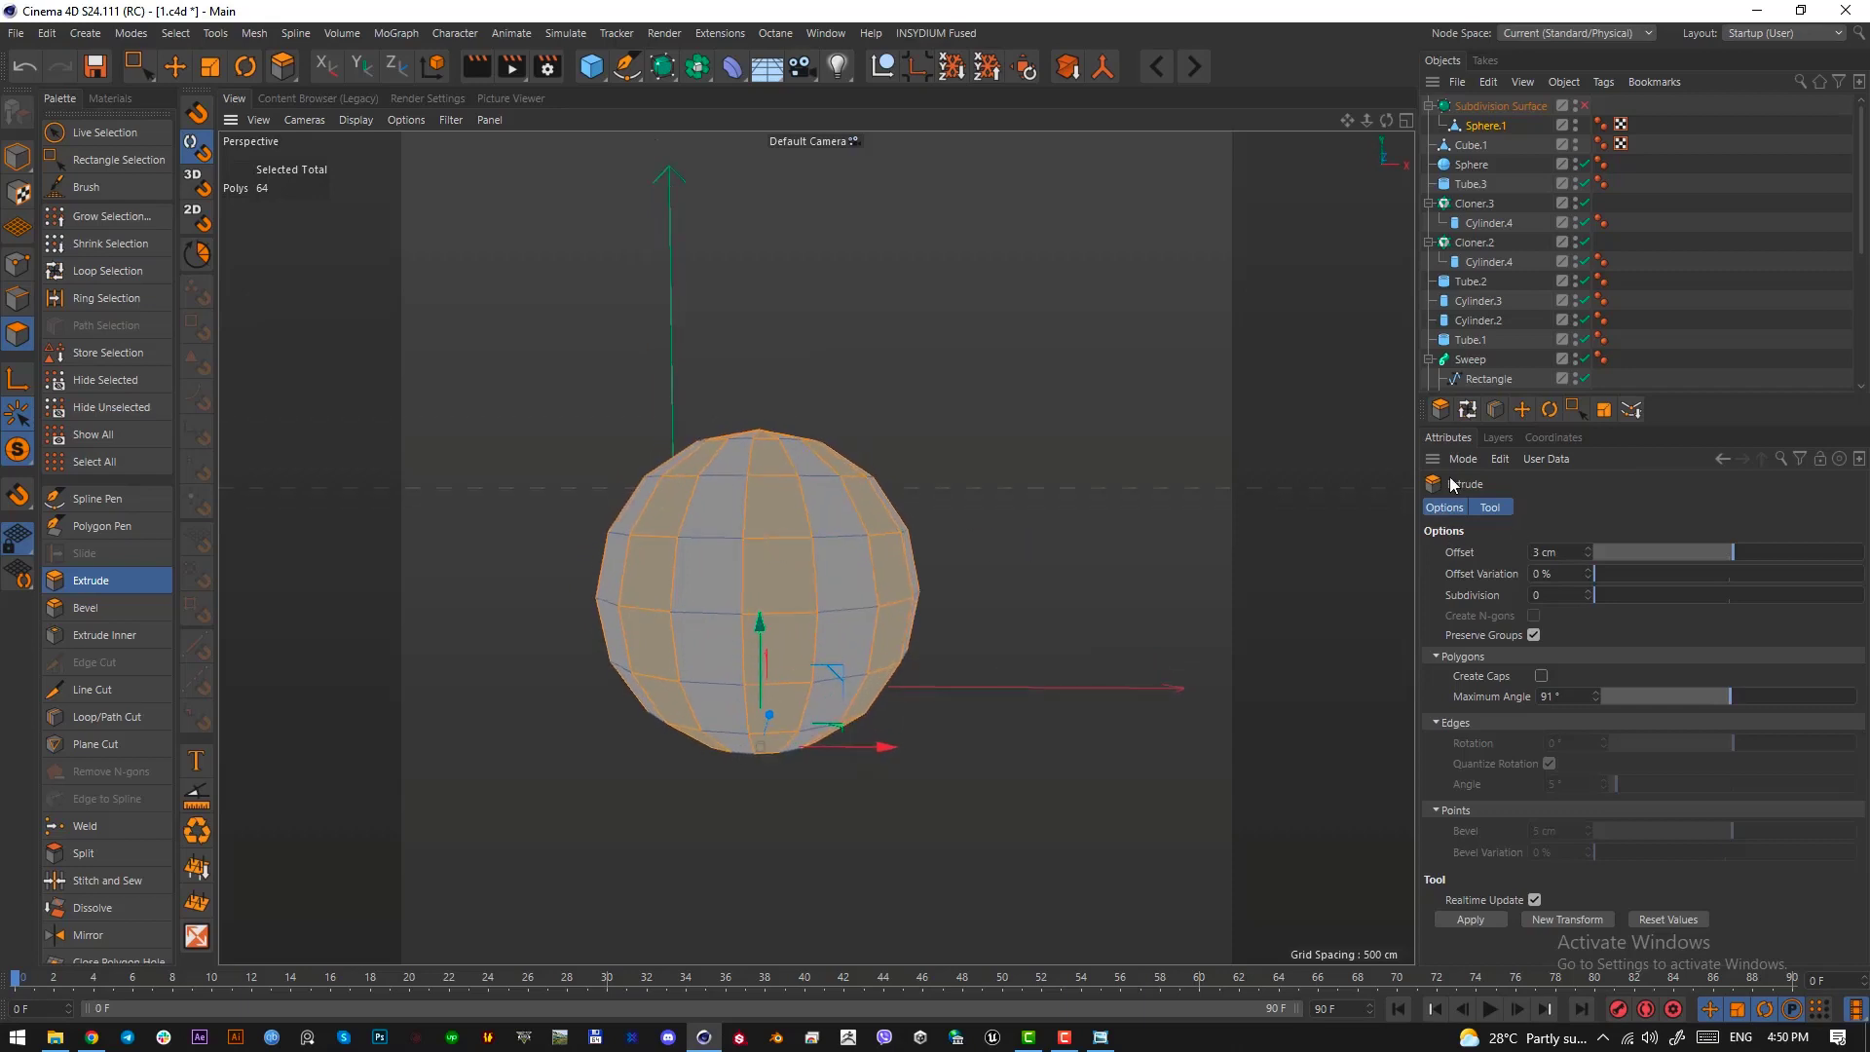
pyautogui.press('e')
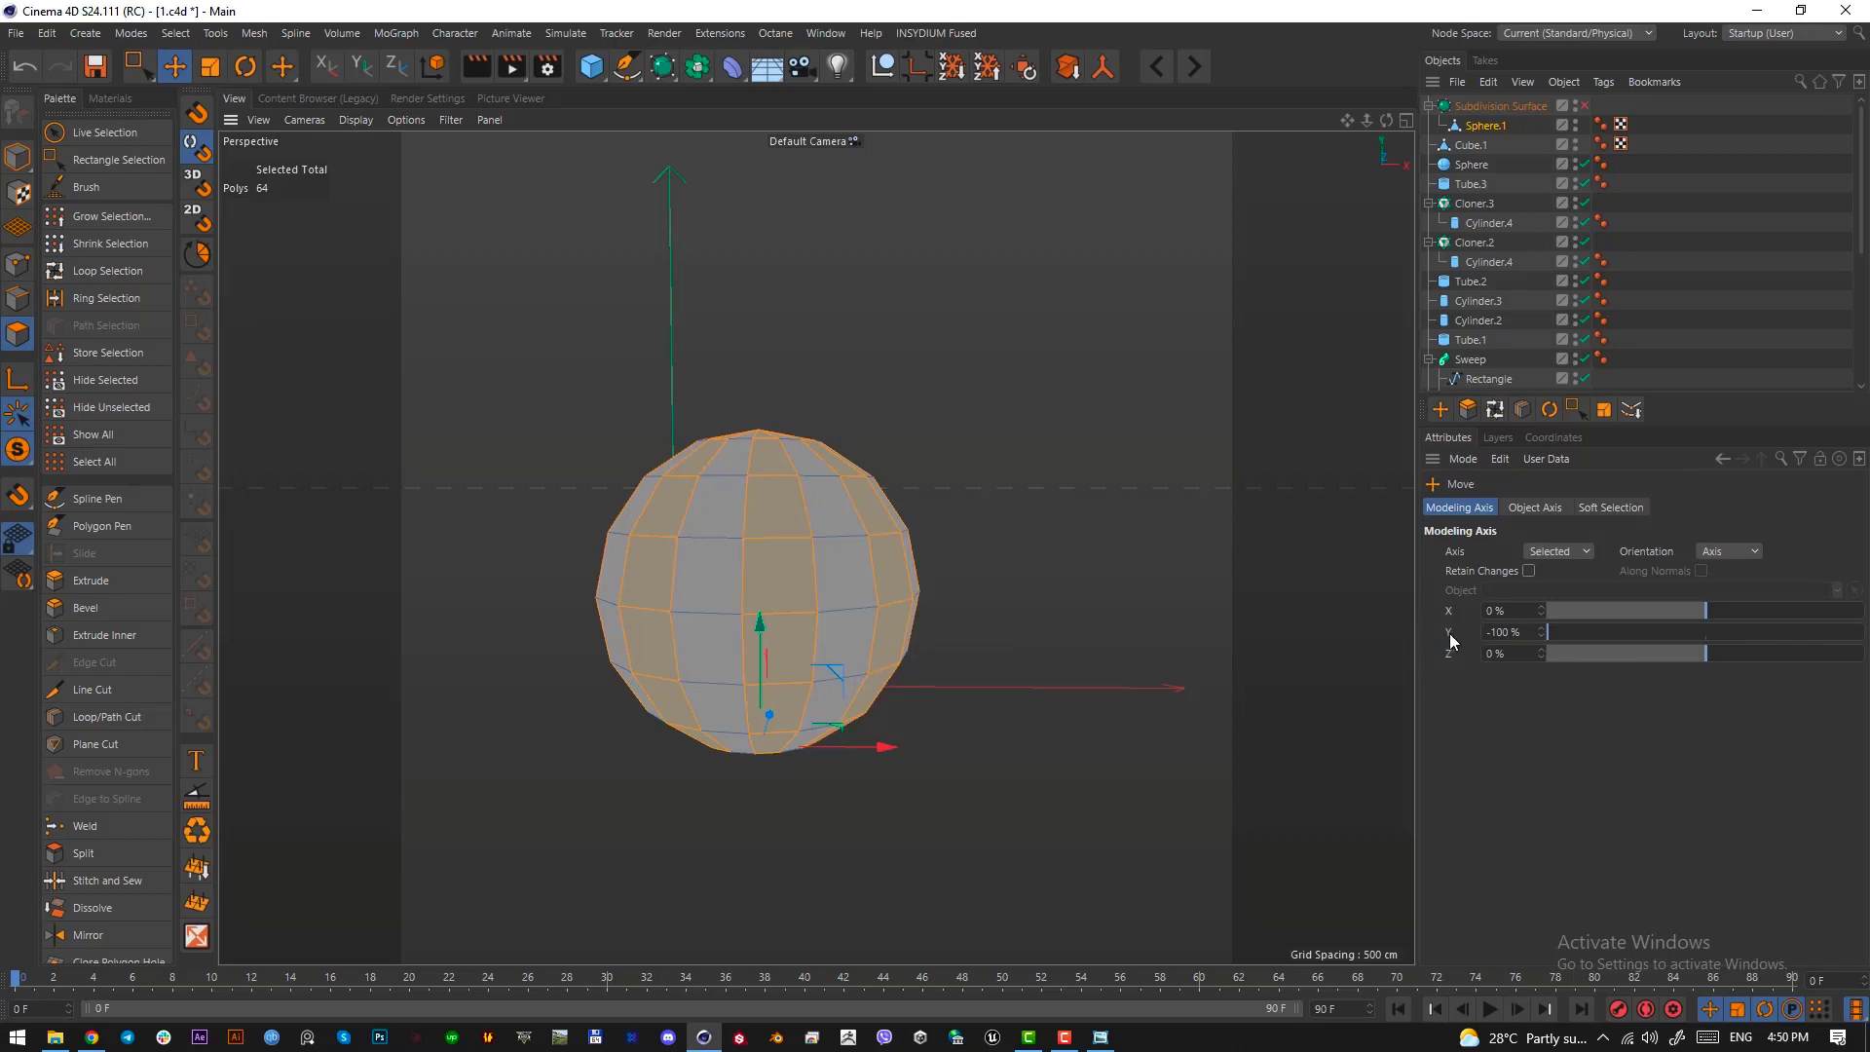
pyautogui.rightClick(1542, 636)
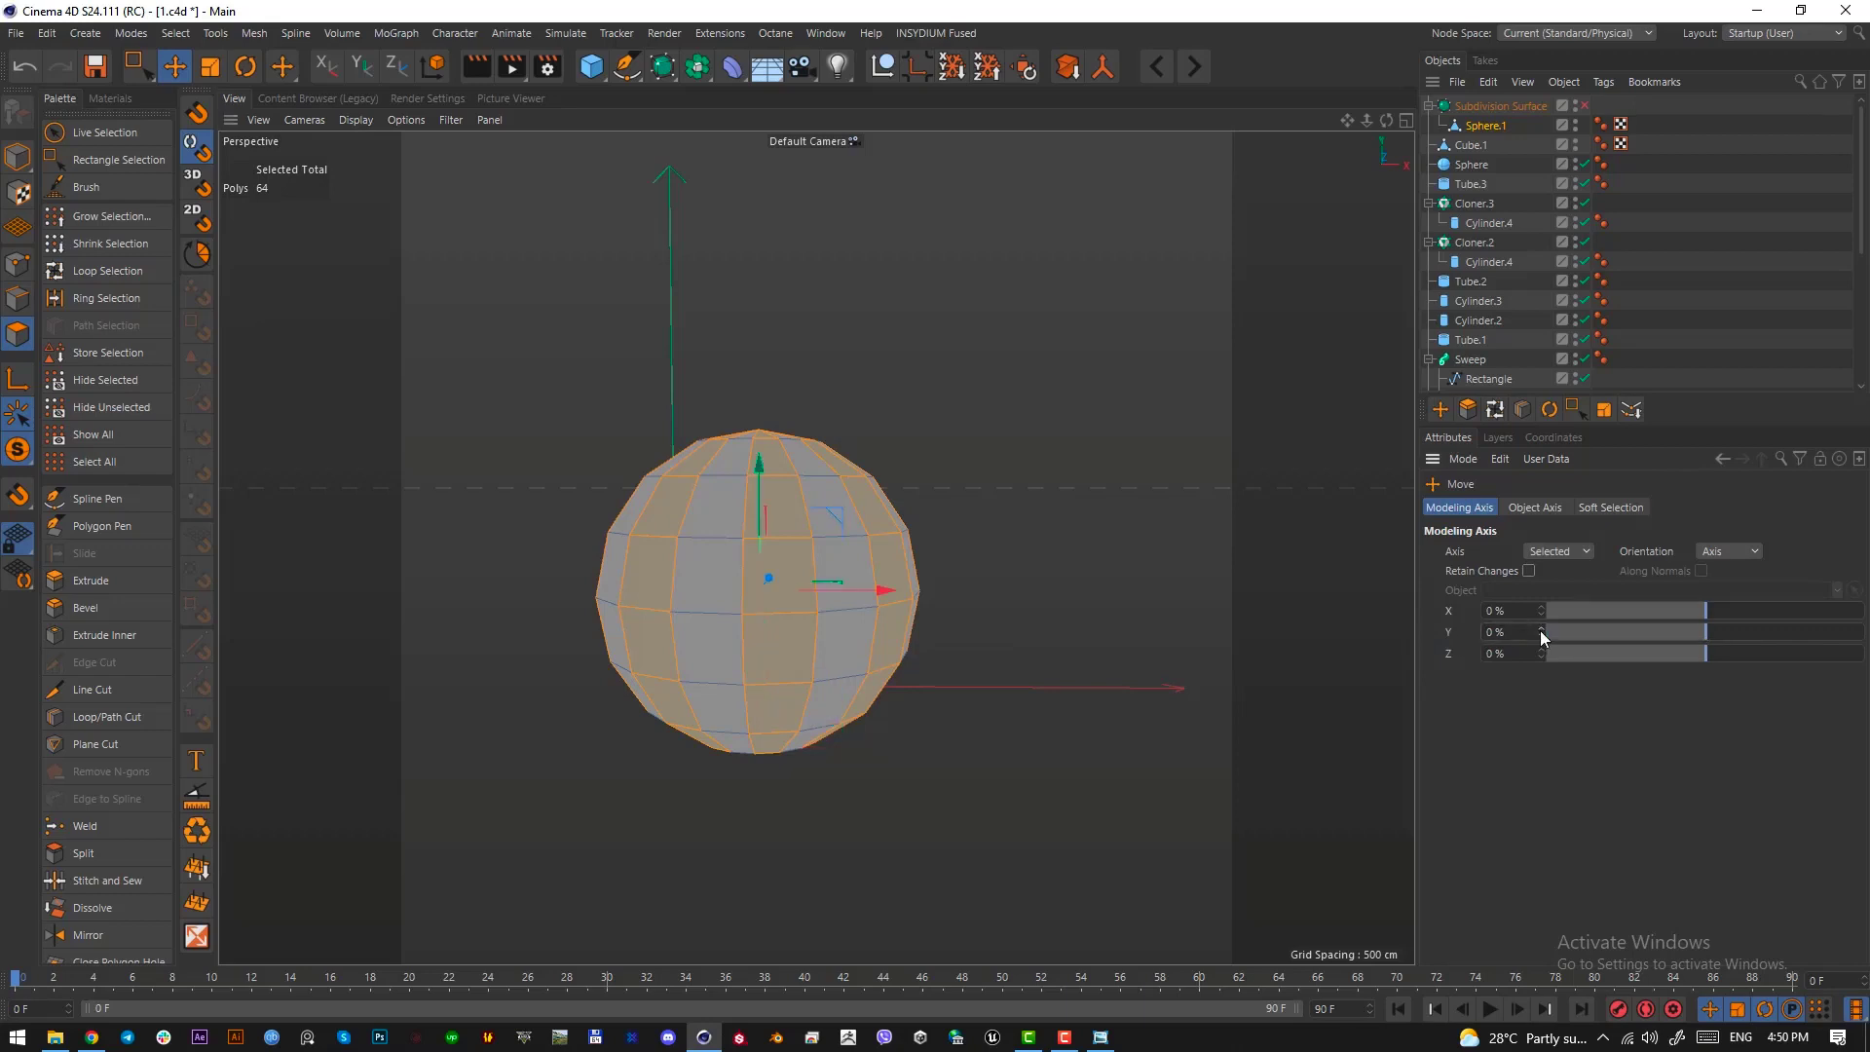
# Extrude the selected vertical strips of the new sphere inward with an offset of about -17.1 cm
pyautogui.keyDown('alt'); pyautogui.moveTo(780, 574); pyautogui.dragTo(781, 551); pyautogui.keyUp('alt')
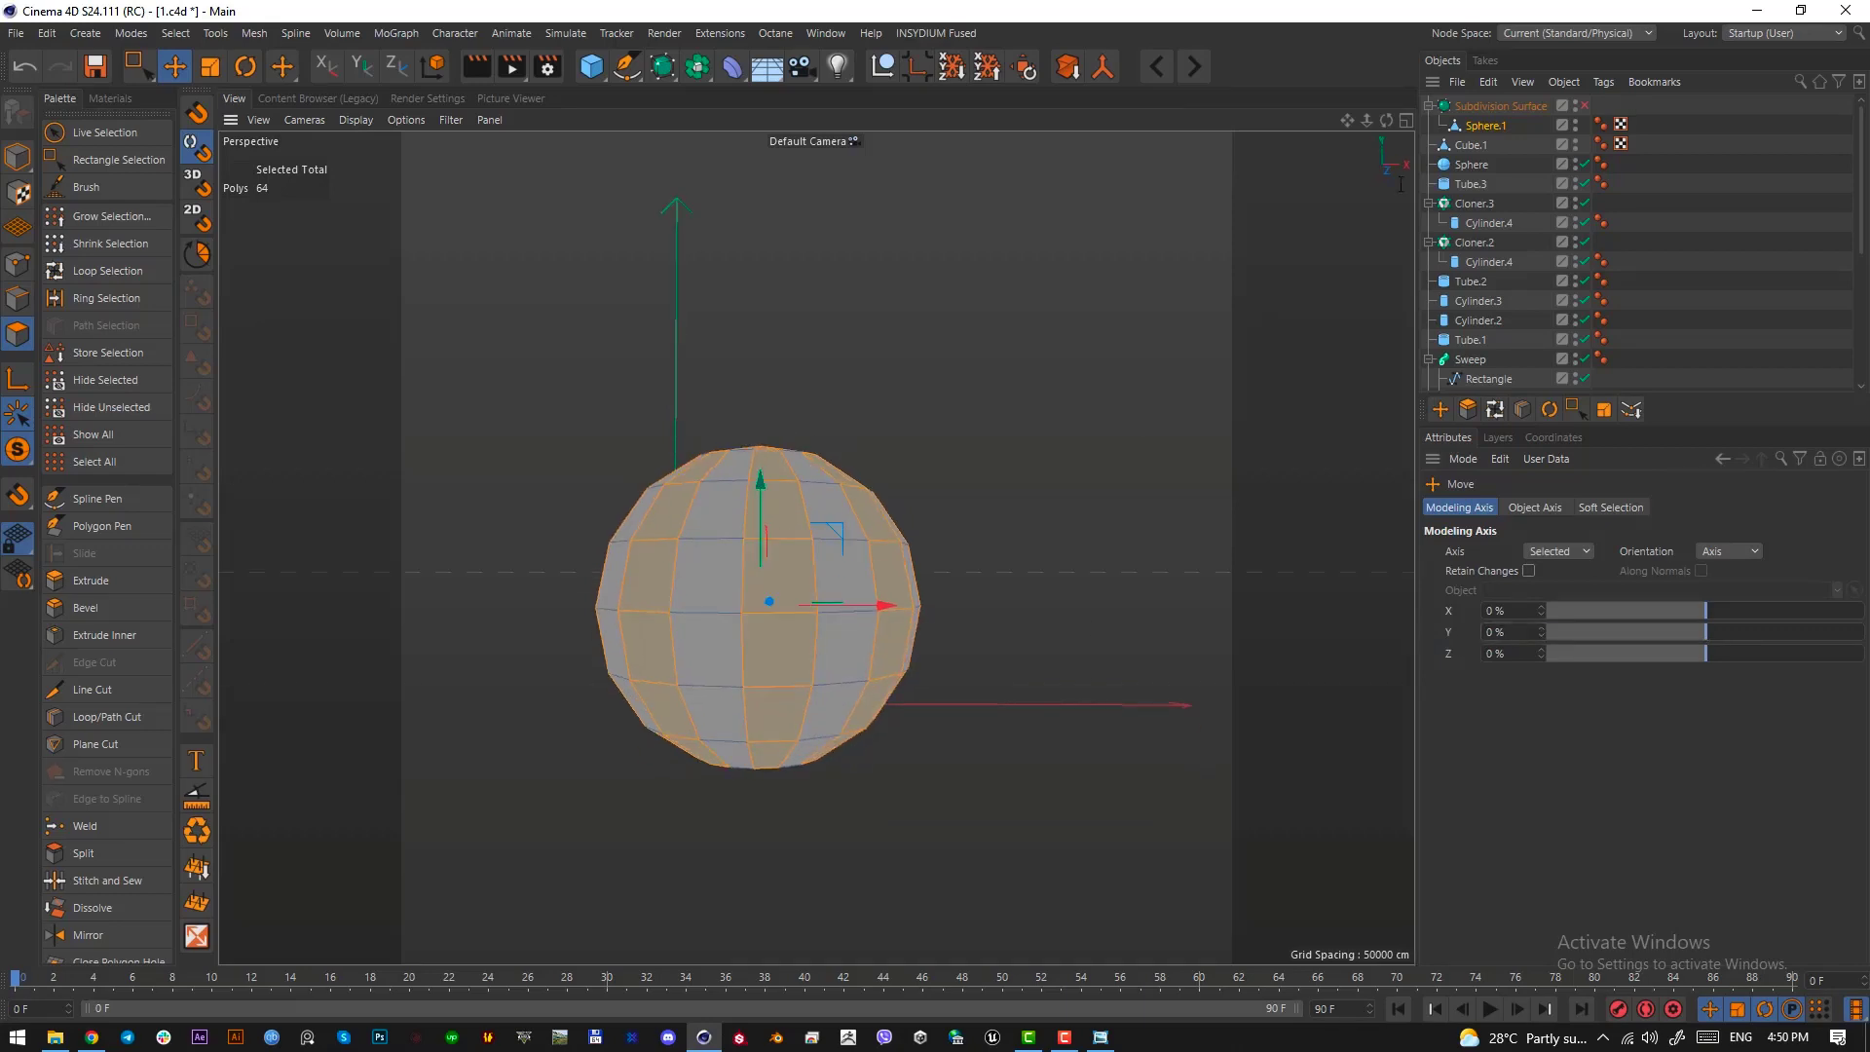
pyautogui.click(1482, 130)
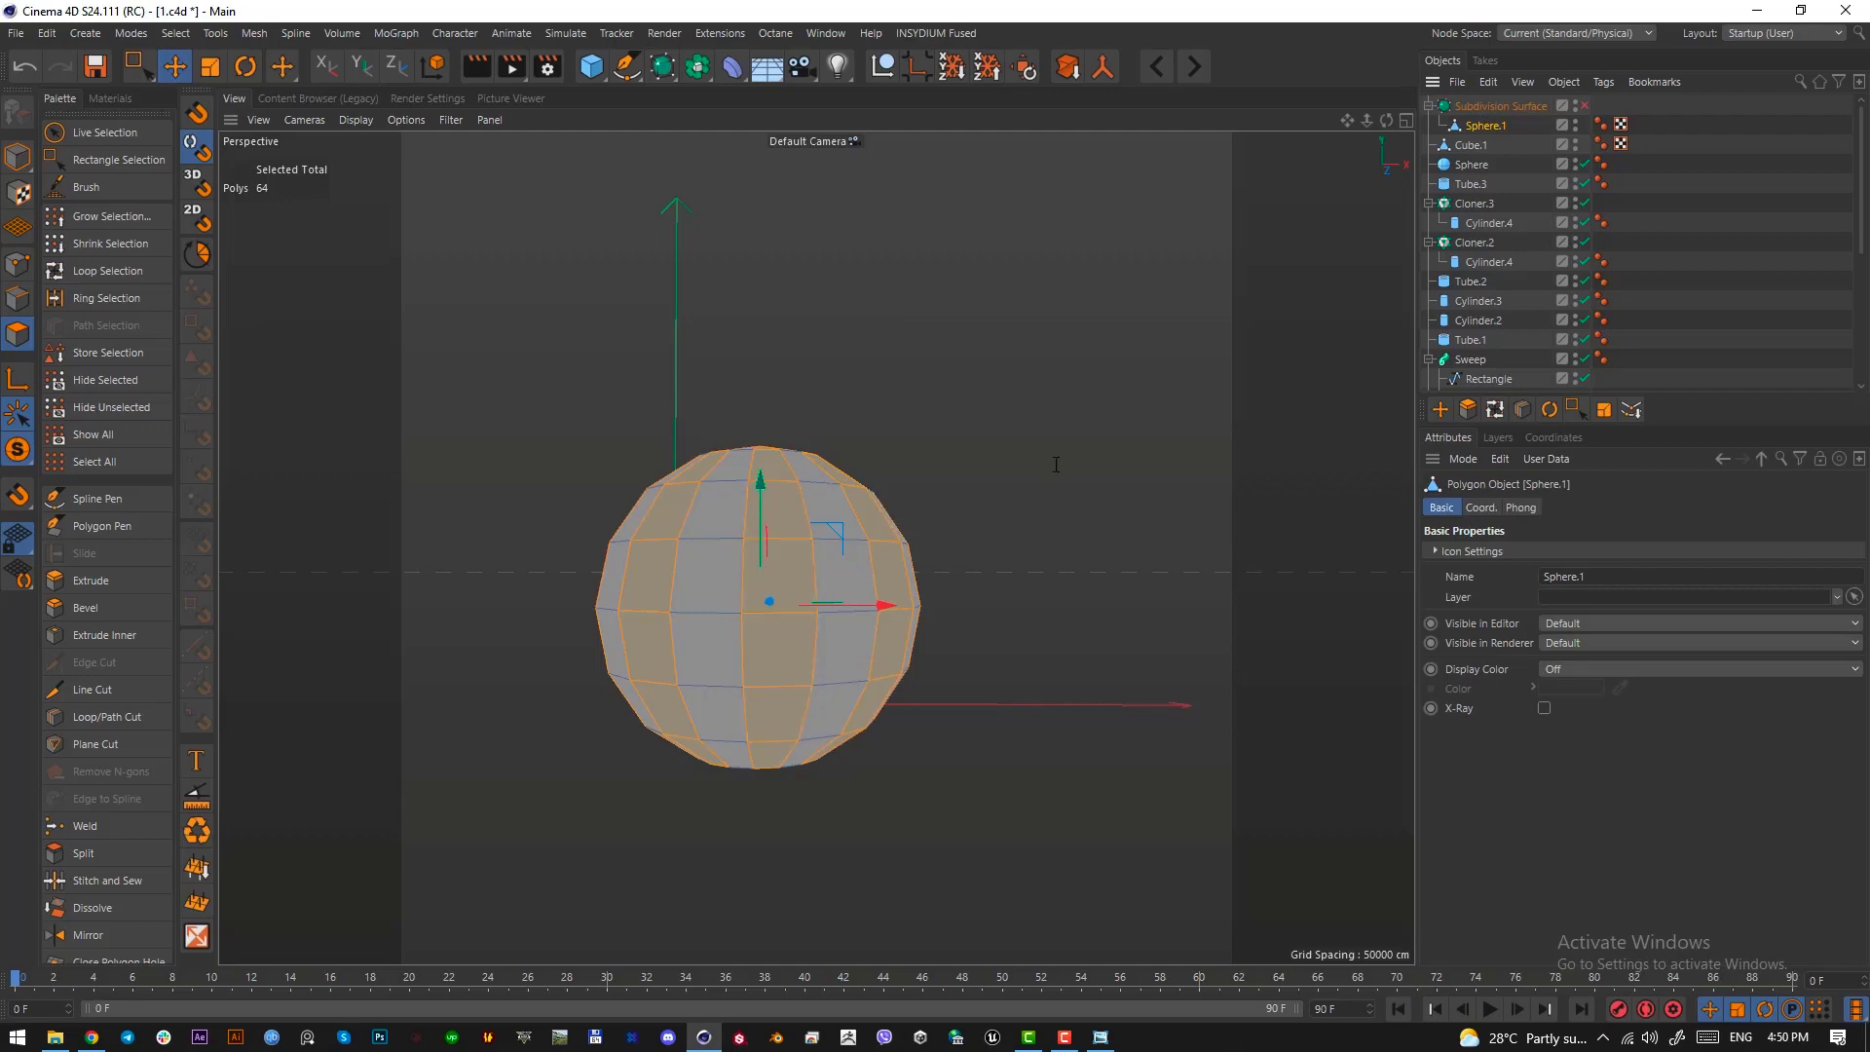
pyautogui.press('d')
pyautogui.moveTo(1062, 568); pyautogui.dragTo(1058, 569)
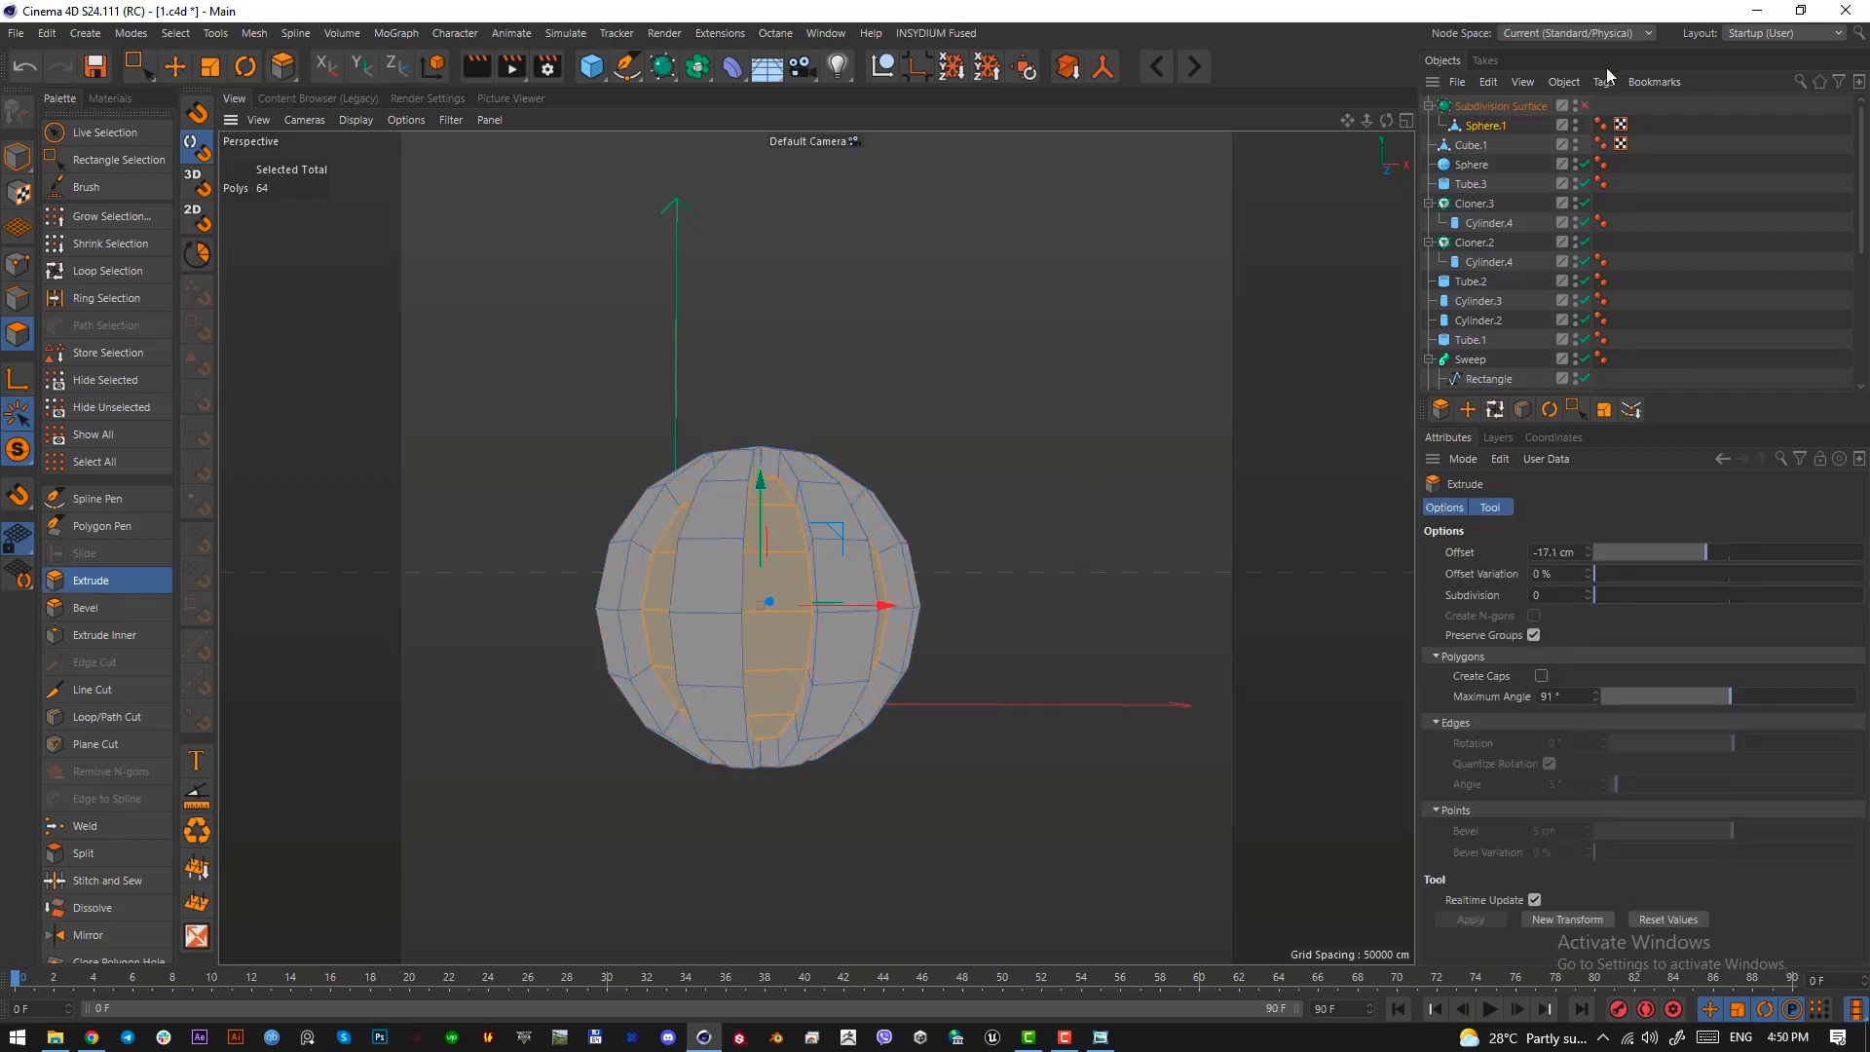
# Enable the sphere's Subdivision Surface and bring back the full scene for moving the sphere as a whole object
pyautogui.click(1583, 107)
pyautogui.keyDown('alt'); pyautogui.moveTo(1126, 517); pyautogui.dragTo(689, 717); pyautogui.keyUp('alt')
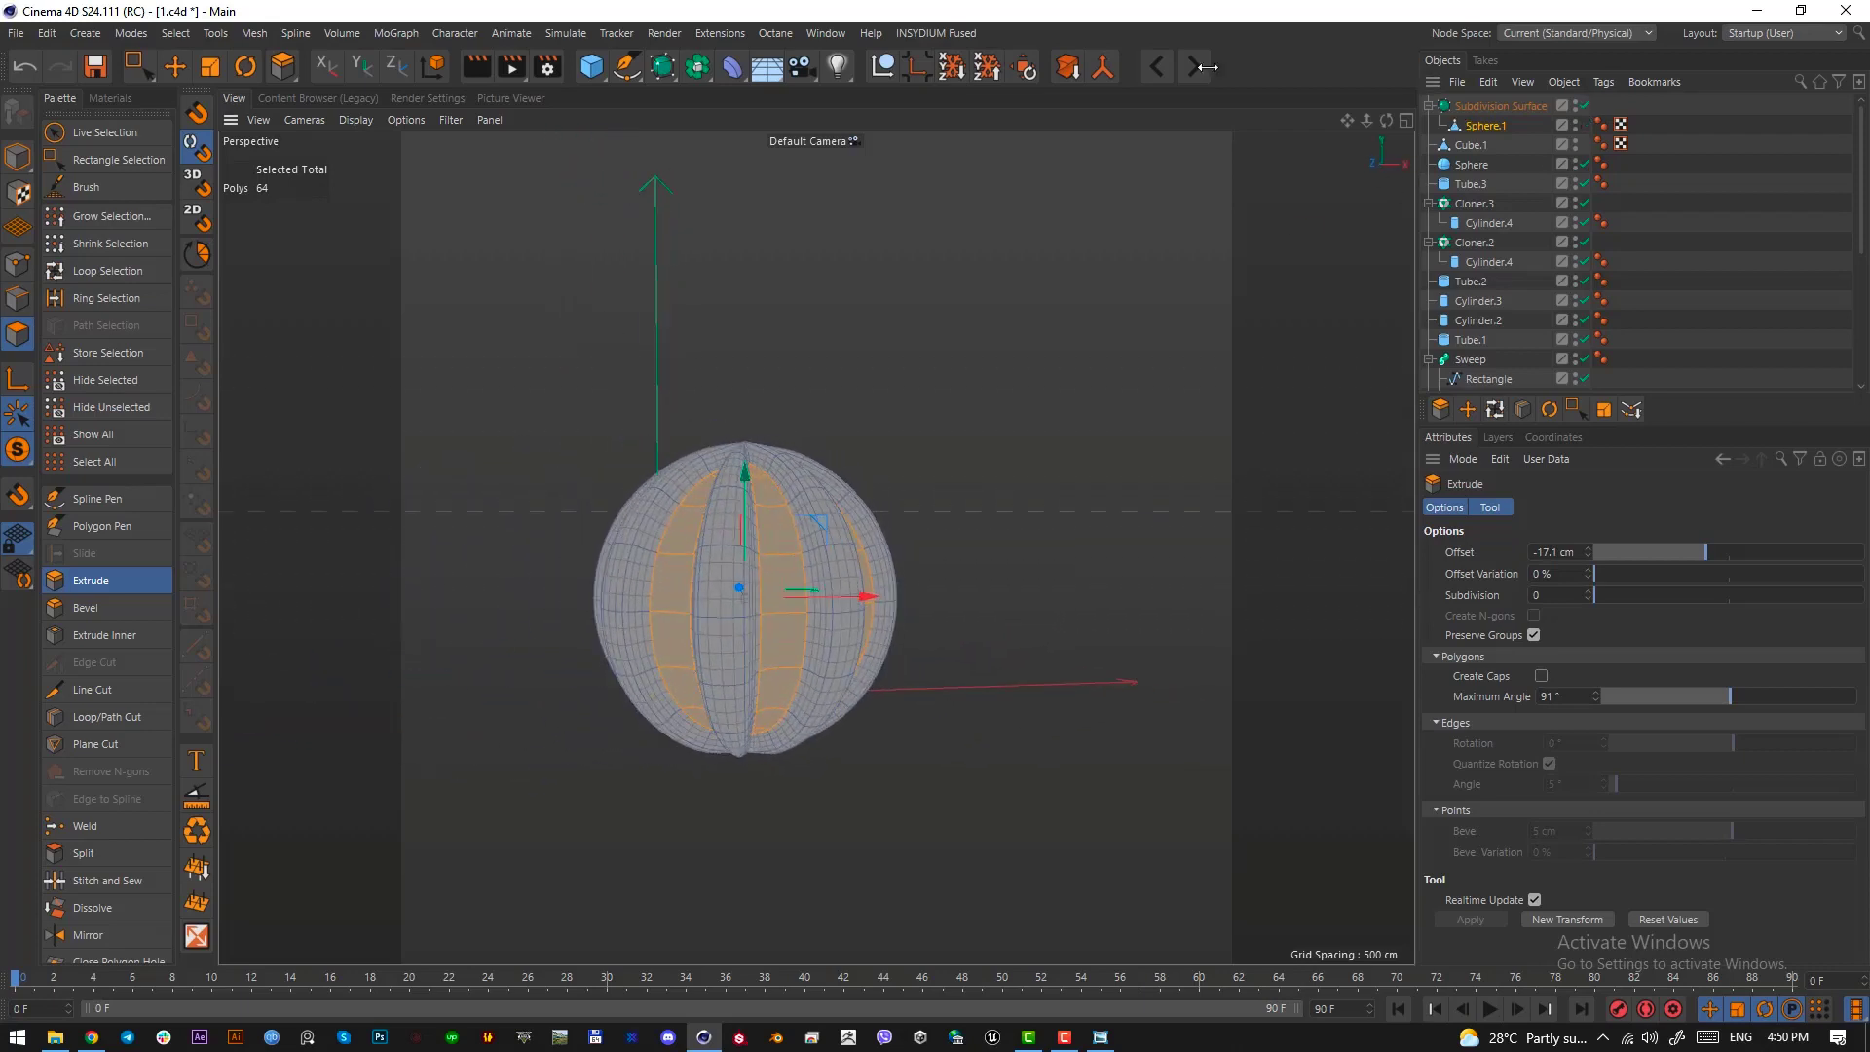
pyautogui.click(21, 452)
pyautogui.click(175, 65)
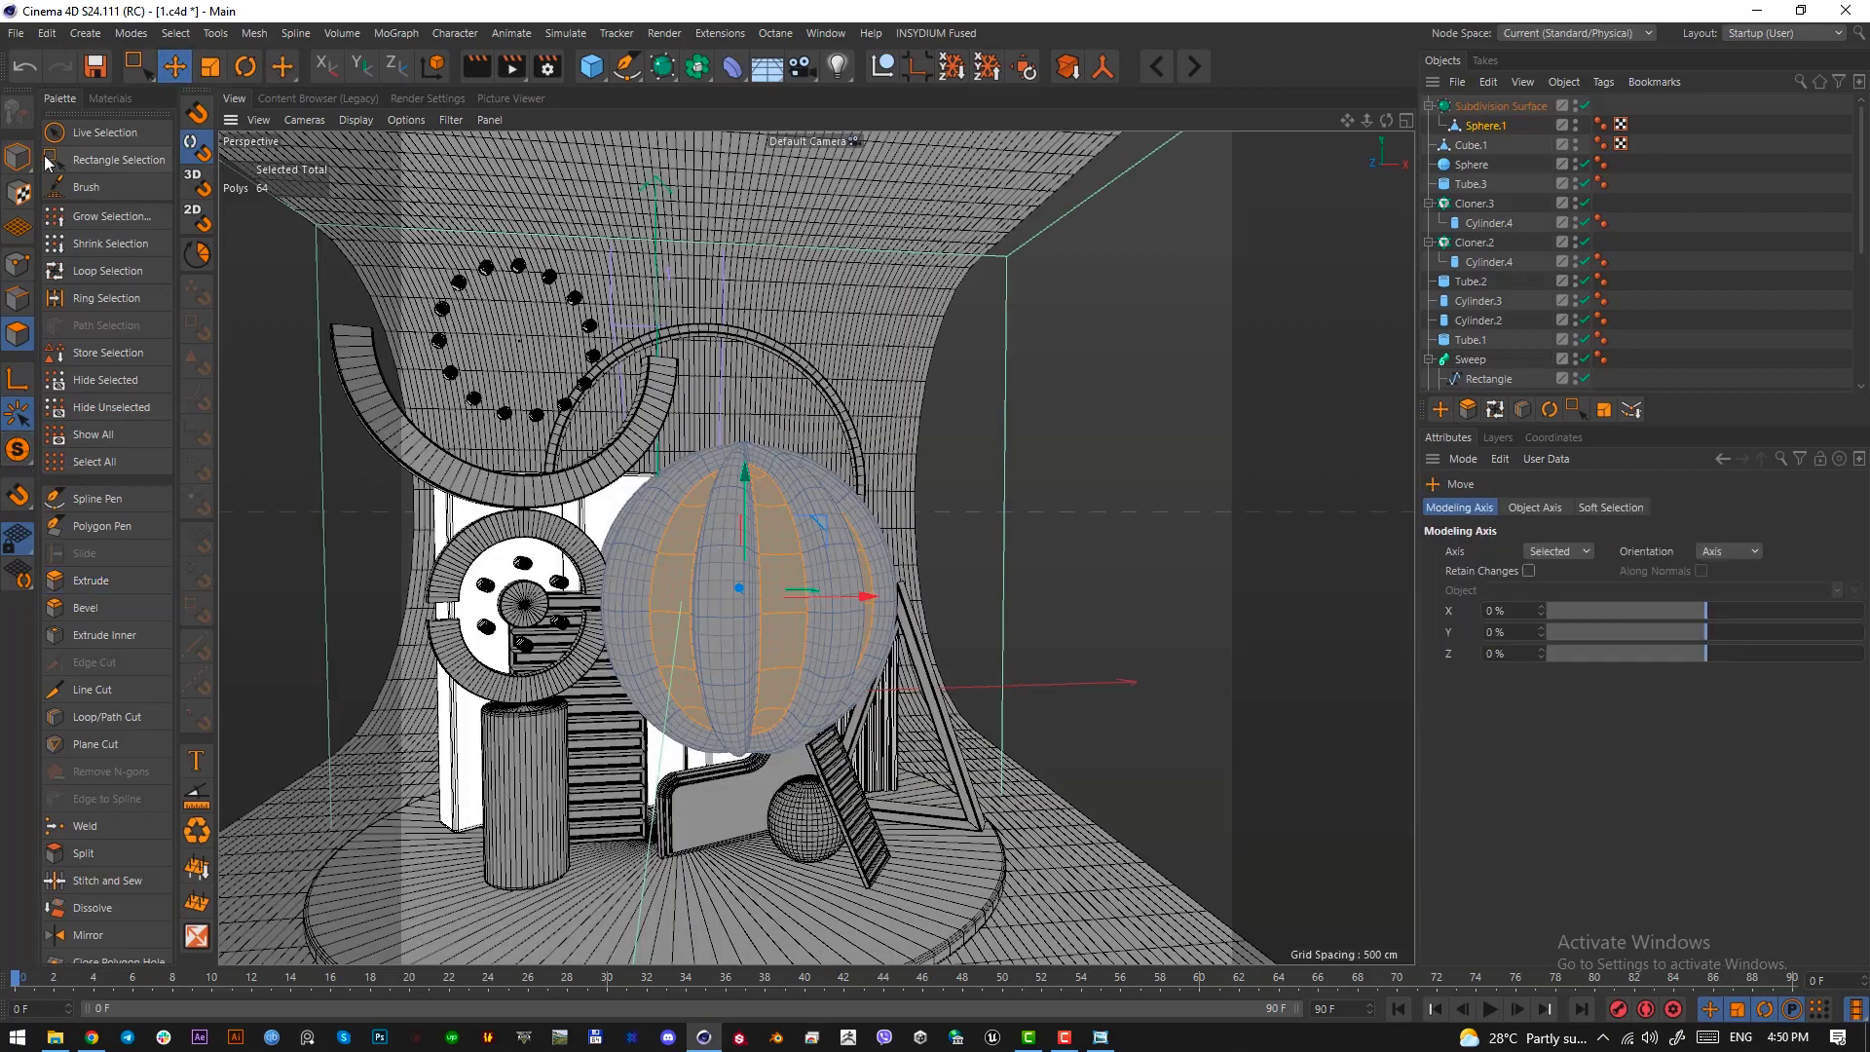
pyautogui.click(18, 156)
# Lower the ribbed sphere towards the round platform and scale it down to match the neighbouring props
pyautogui.keyDown('alt'); pyautogui.moveTo(721, 512); pyautogui.dragTo(759, 671); pyautogui.keyUp('alt')
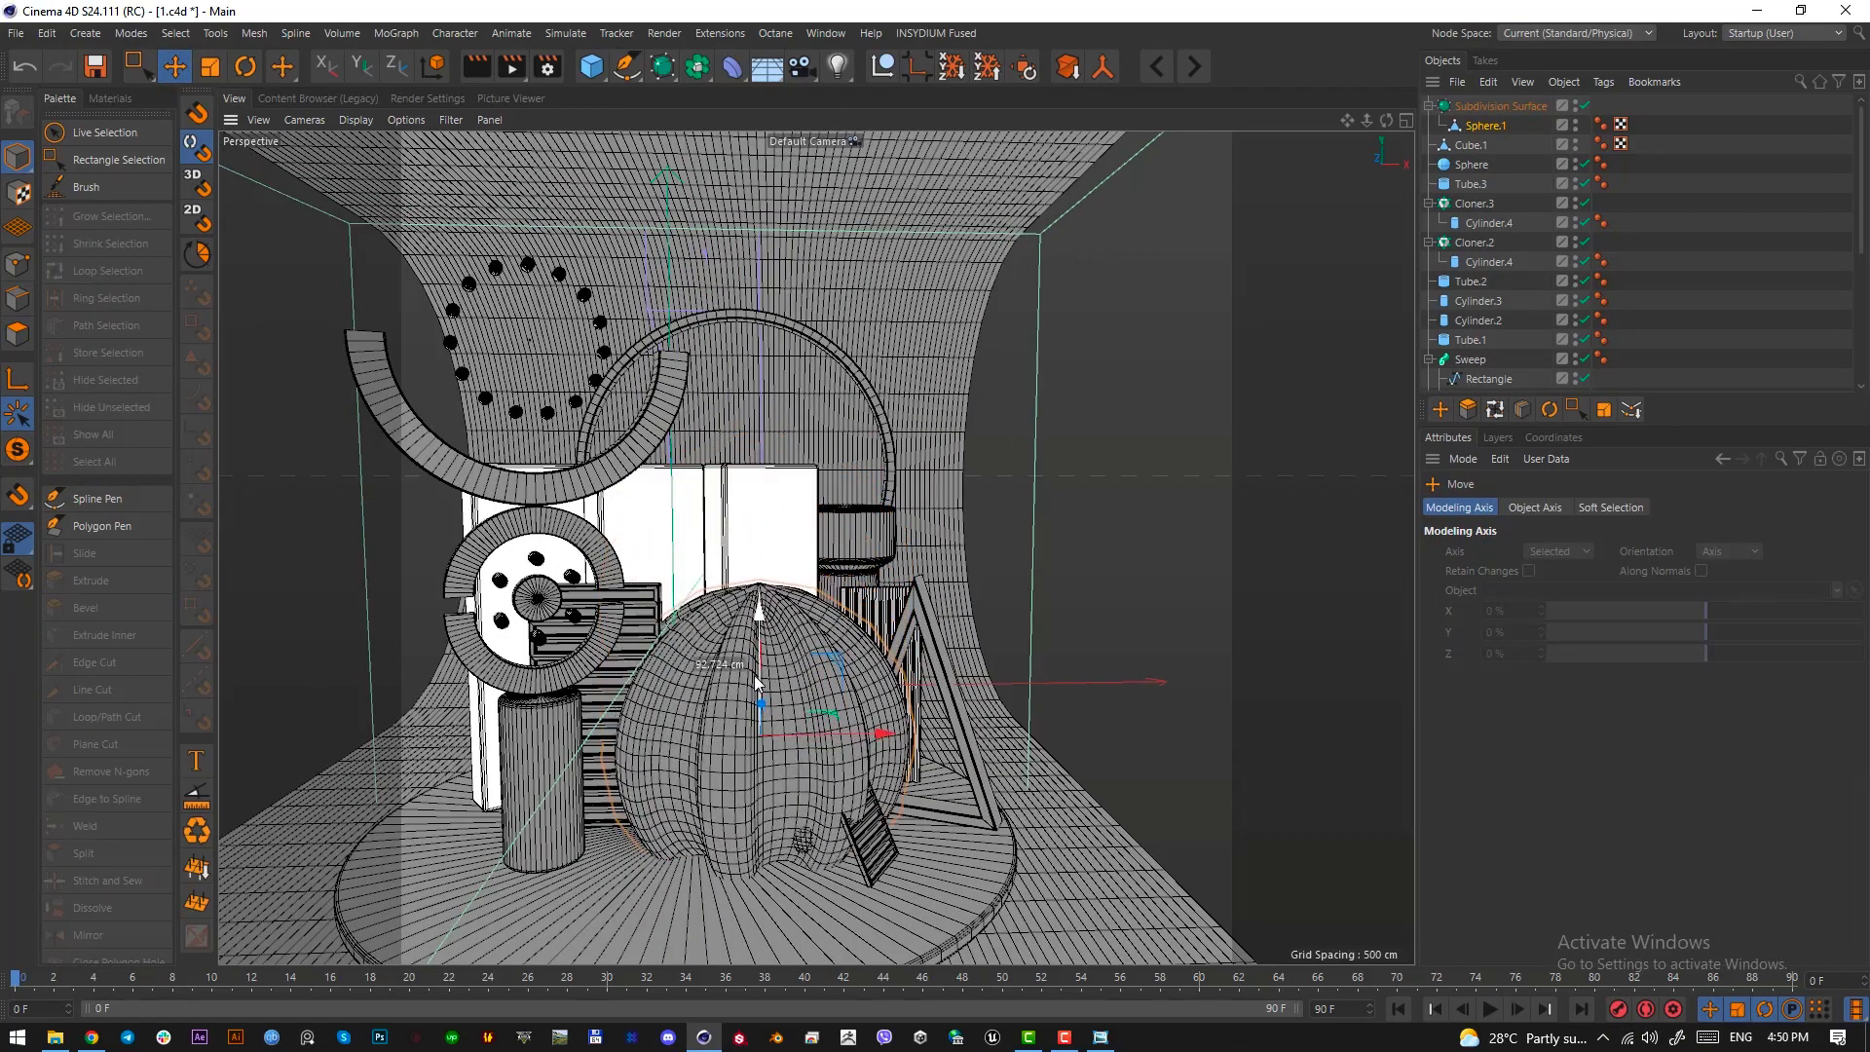
pyautogui.press('t')
pyautogui.moveTo(1113, 759); pyautogui.dragTo(735, 874)
pyautogui.scroll(-2, 760, 770)
pyautogui.keyDown('alt'); pyautogui.moveTo(761, 774); pyautogui.dragTo(830, 519); pyautogui.keyUp('alt')
pyautogui.press('e')
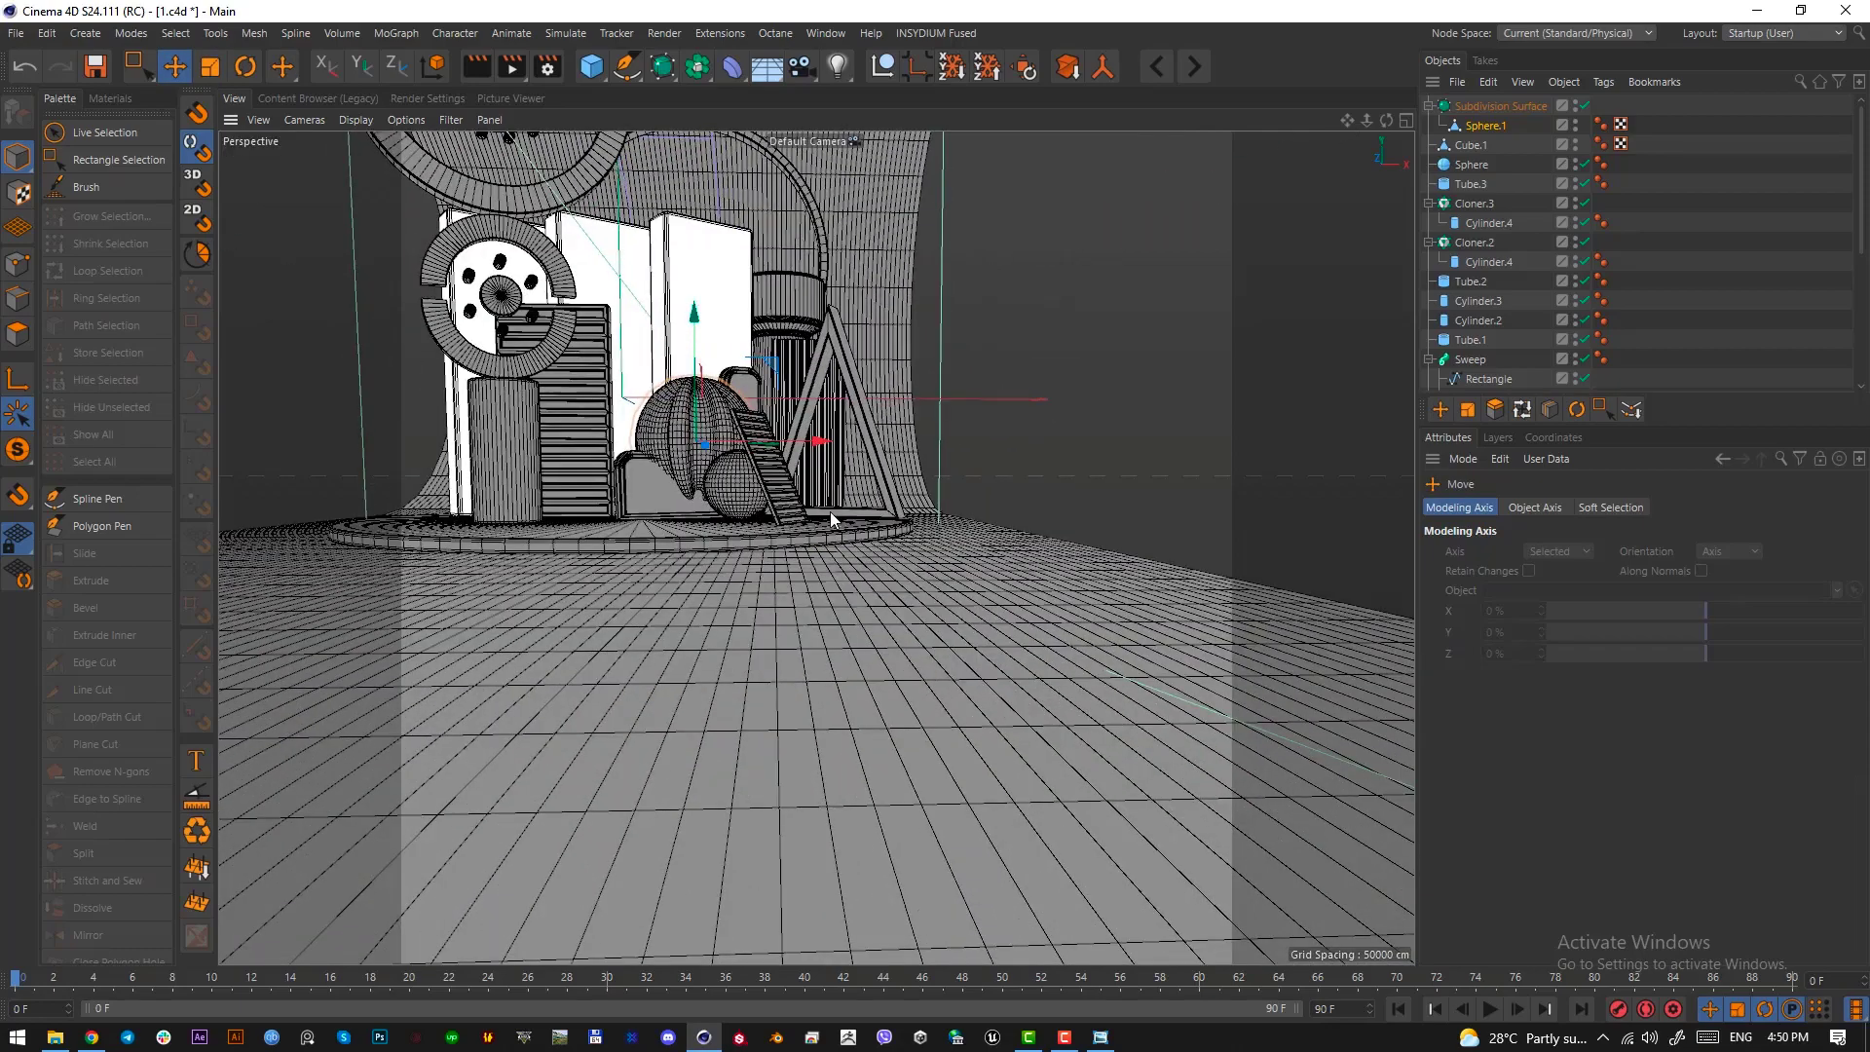
# In the top view, move the ribbed sphere beside the slatted plank, in front of the triangular frame, and scale it down further
pyautogui.press('F2')
pyautogui.keyDown('alt'); pyautogui.moveTo(875, 445); pyautogui.dragTo(809, 501, button='right'); pyautogui.keyUp('alt')
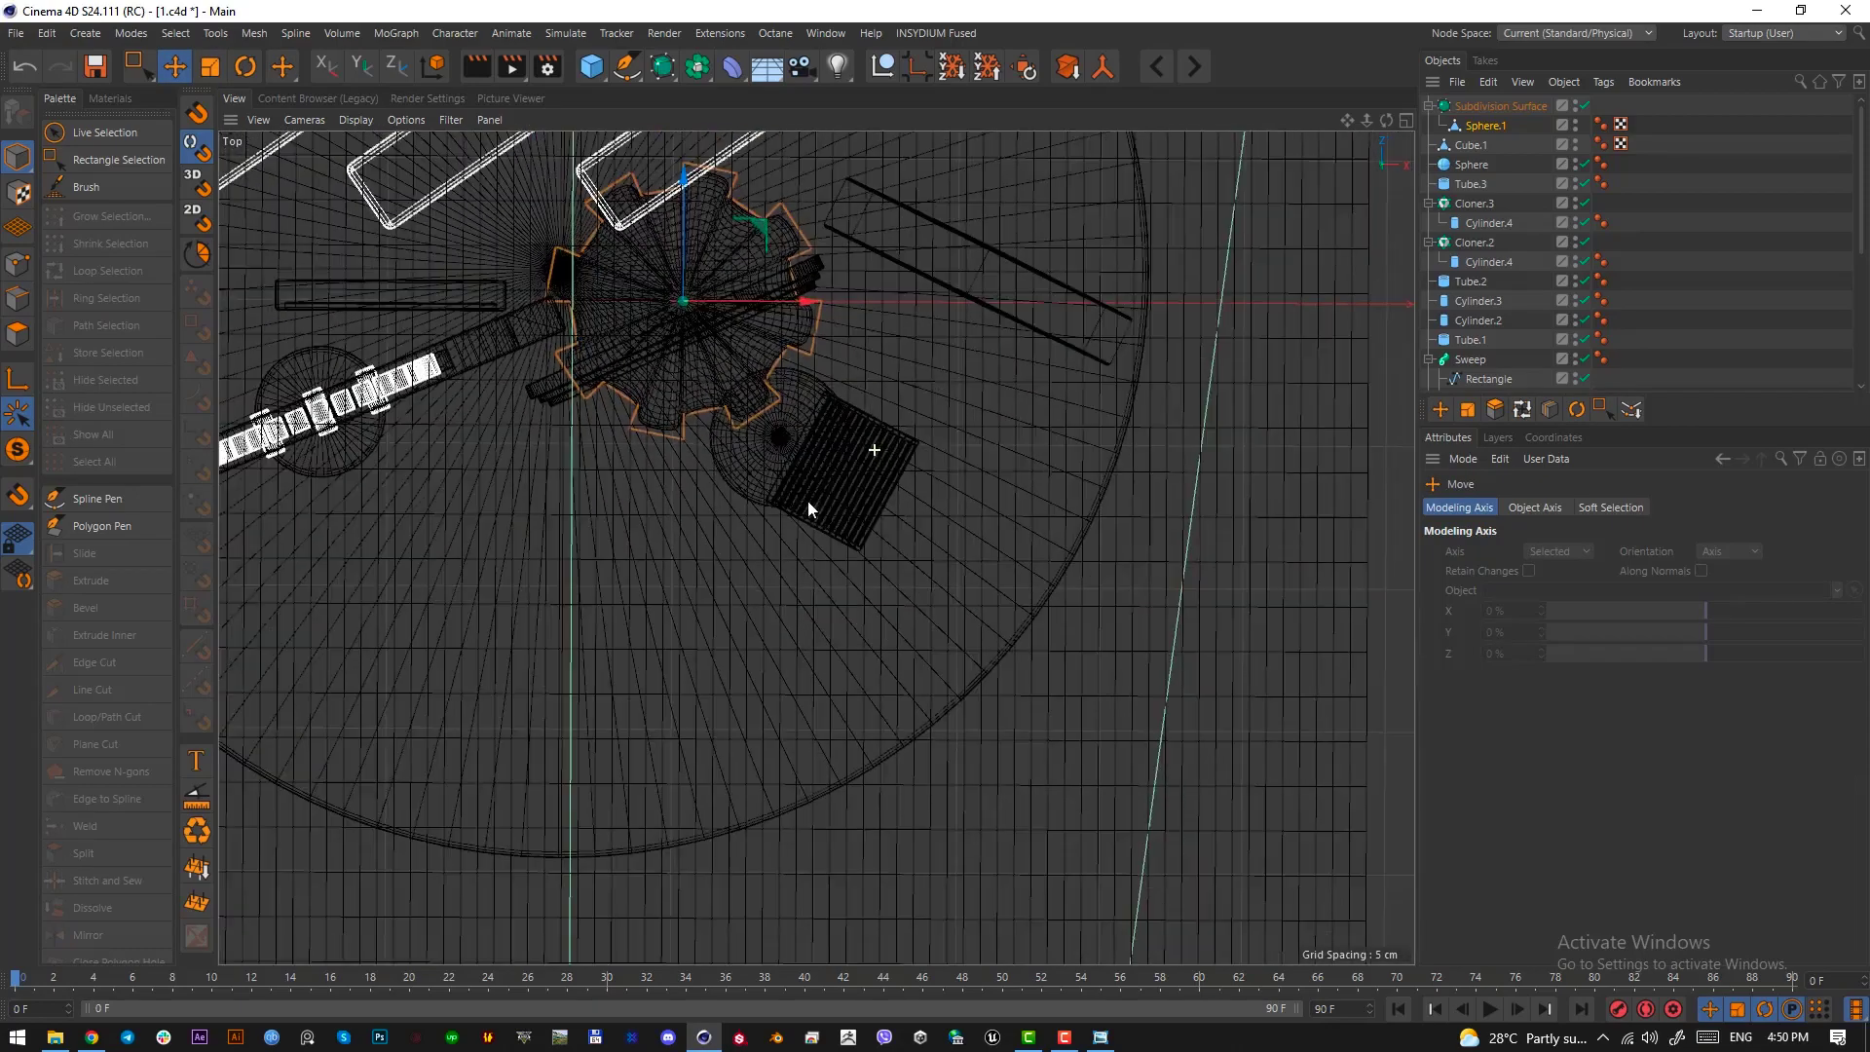
pyautogui.moveTo(811, 501)
pyautogui.mouseDown()
pyautogui.moveTo(1241, 599)
pyautogui.moveTo(1227, 609)
pyautogui.mouseUp()
pyautogui.press('t')
pyautogui.moveTo(1026, 457)
pyautogui.mouseDown()
pyautogui.moveTo(1009, 565)
pyautogui.moveTo(925, 602)
pyautogui.mouseUp()
pyautogui.press('r')
pyautogui.press('F1')
# Tilt the ribbed sphere and adjust its position in front of the triangular frame in the perspective view
pyautogui.press('e')
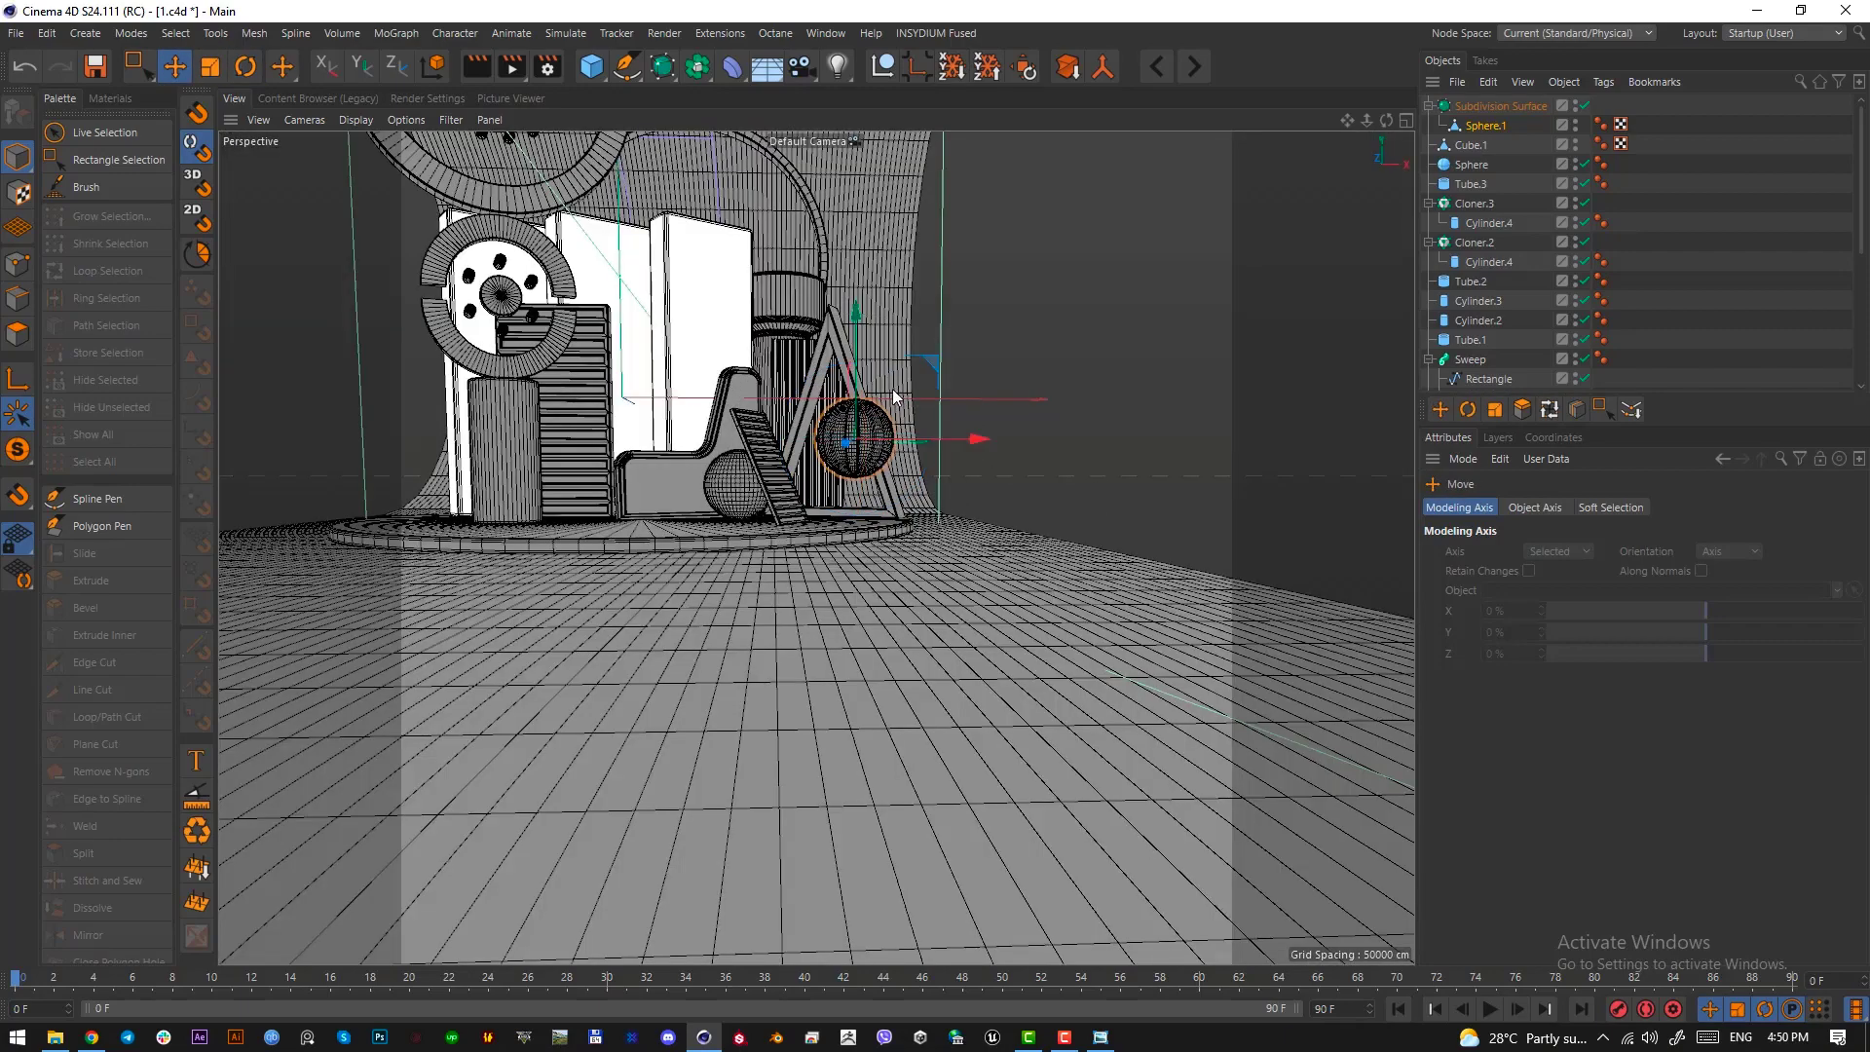
pyautogui.keyDown('alt'); pyautogui.moveTo(906, 413); pyautogui.dragTo(977, 400, button='right'); pyautogui.keyUp('alt')
pyautogui.keyDown('alt'); pyautogui.moveTo(977, 400); pyautogui.dragTo(940, 436); pyautogui.keyUp('alt')
pyautogui.moveTo(804, 437); pyautogui.dragTo(824, 506)
pyautogui.press('r')
pyautogui.press('e')
# In the right view, adjust the ribbed sphere's depth and height so it rests on the round platform
pyautogui.press('F3')
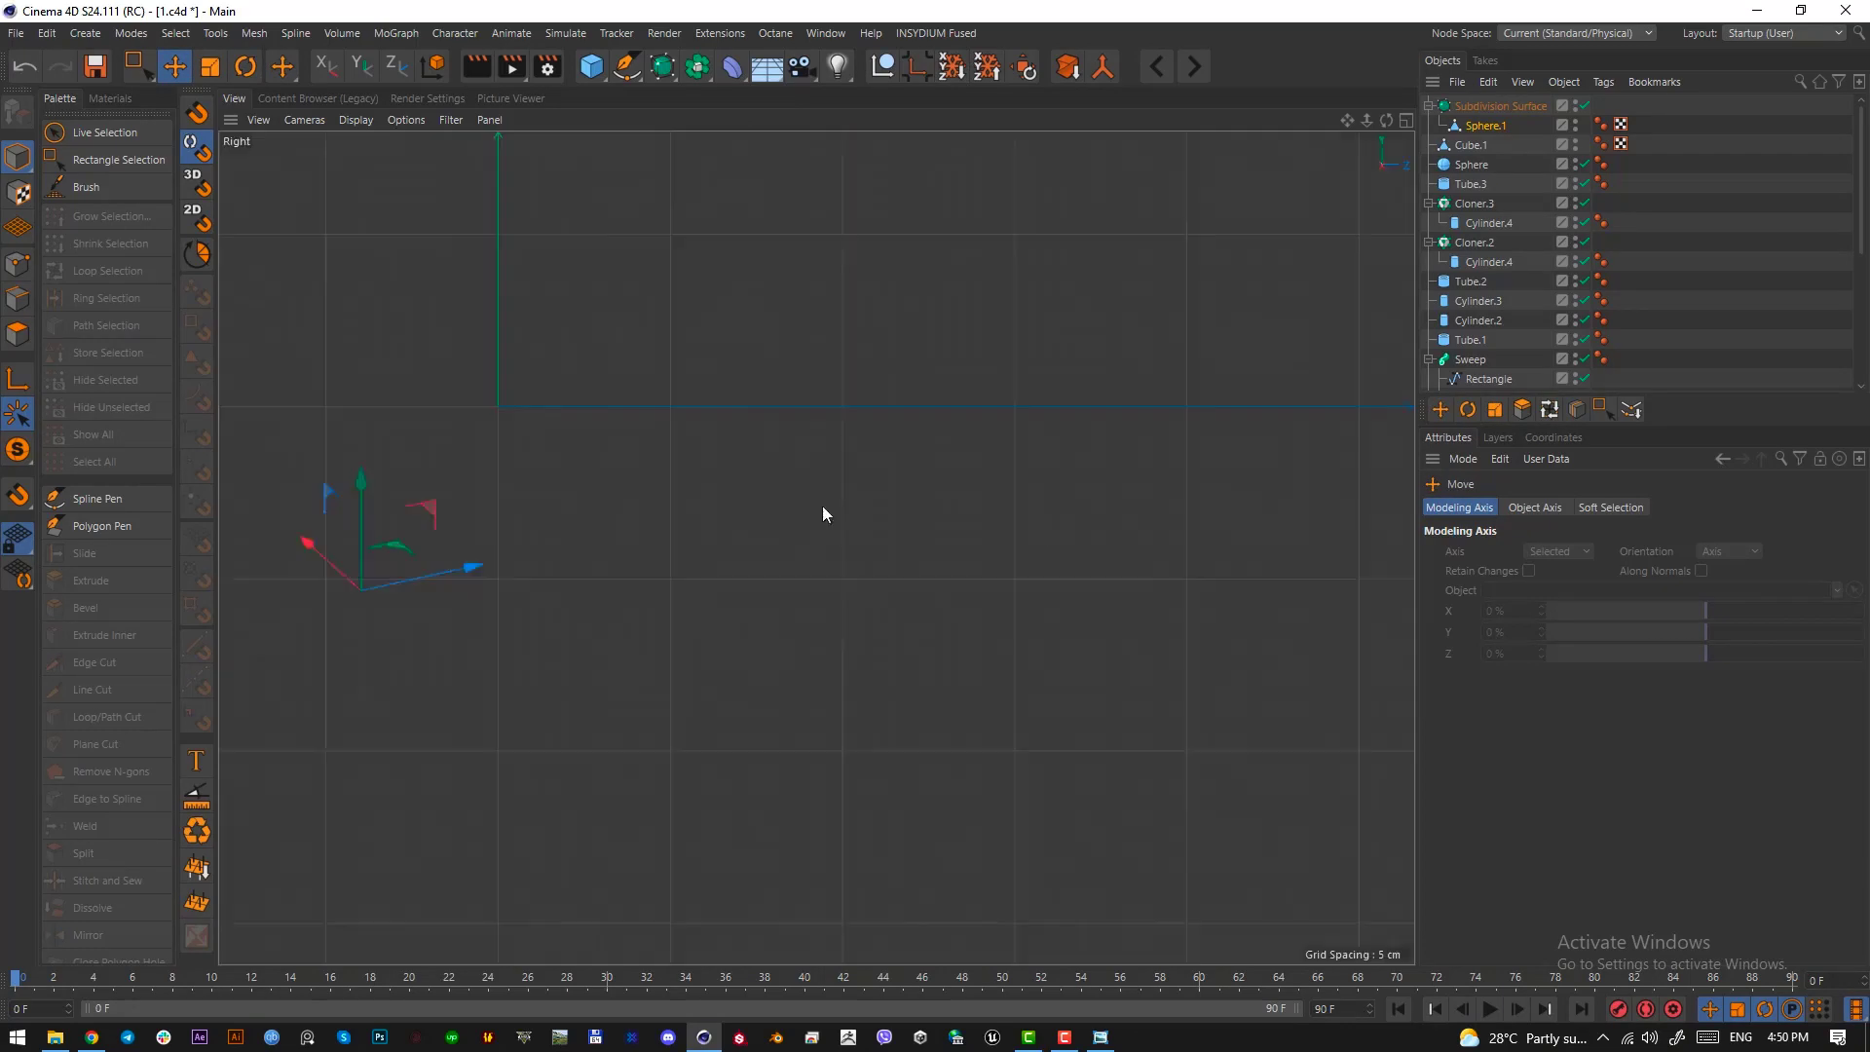
pyautogui.keyDown('alt'); pyautogui.moveTo(892, 621); pyautogui.dragTo(823, 631, button='right'); pyautogui.keyUp('alt')
pyautogui.keyDown('alt'); pyautogui.moveTo(588, 697); pyautogui.dragTo(682, 693, button='right'); pyautogui.keyUp('alt')
pyautogui.moveTo(649, 674); pyautogui.dragTo(649, 685)
pyautogui.press('F1')
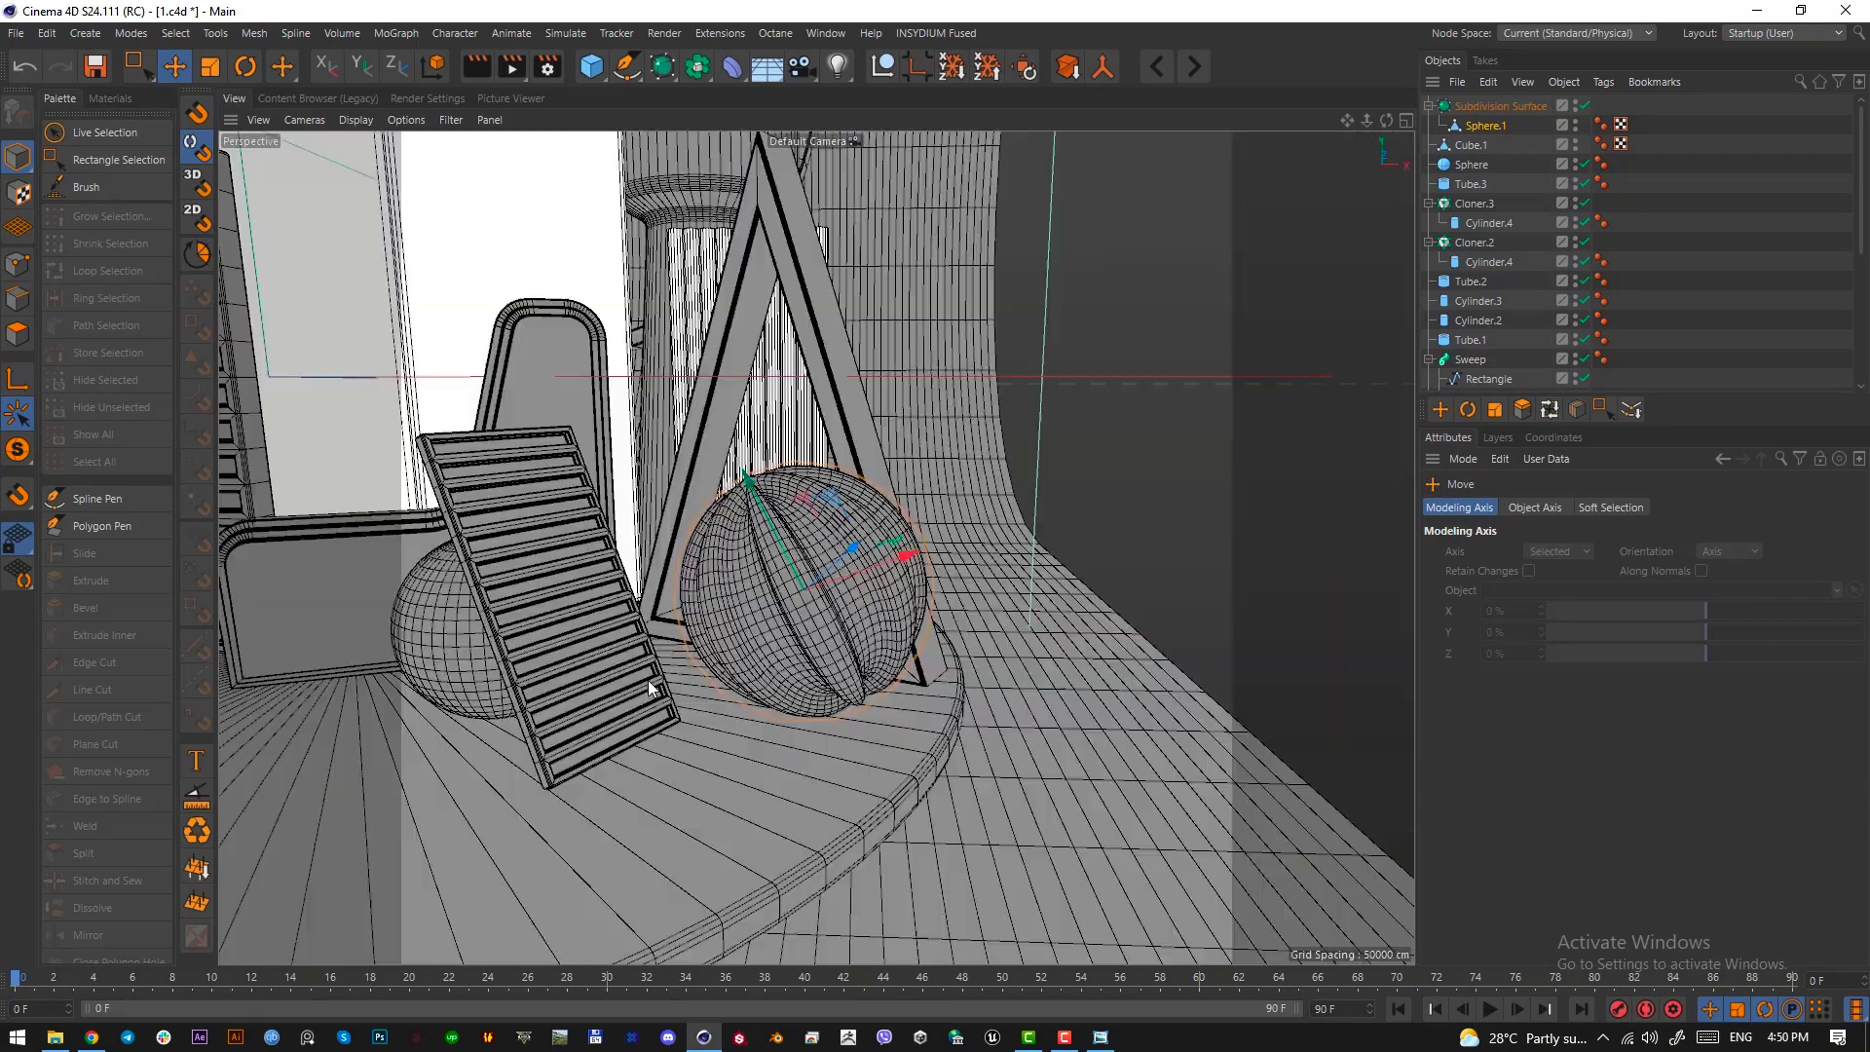
# Check the placed ribbed sphere from several distances and through the Octane camera
pyautogui.scroll(5, 808, 637)
pyautogui.scroll(2, 803, 656)
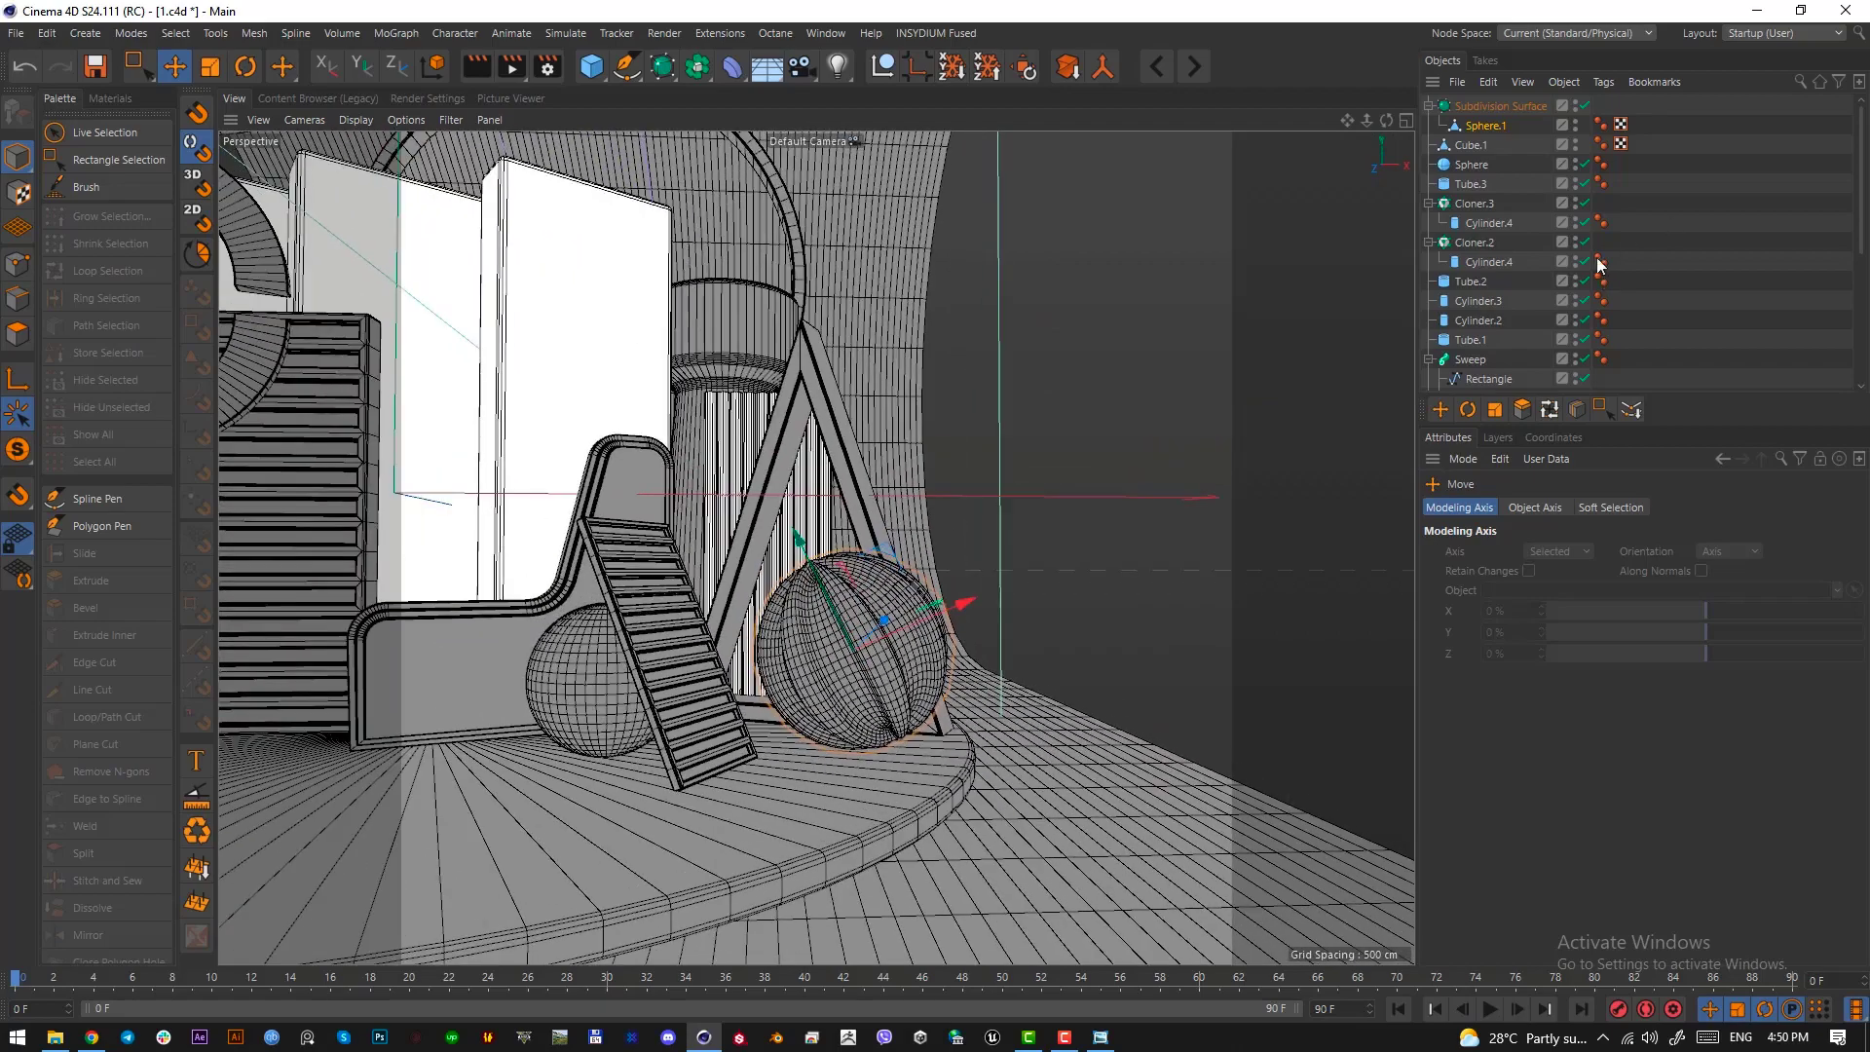
pyautogui.scroll(-5, 1558, 347)
pyautogui.click(1587, 342)
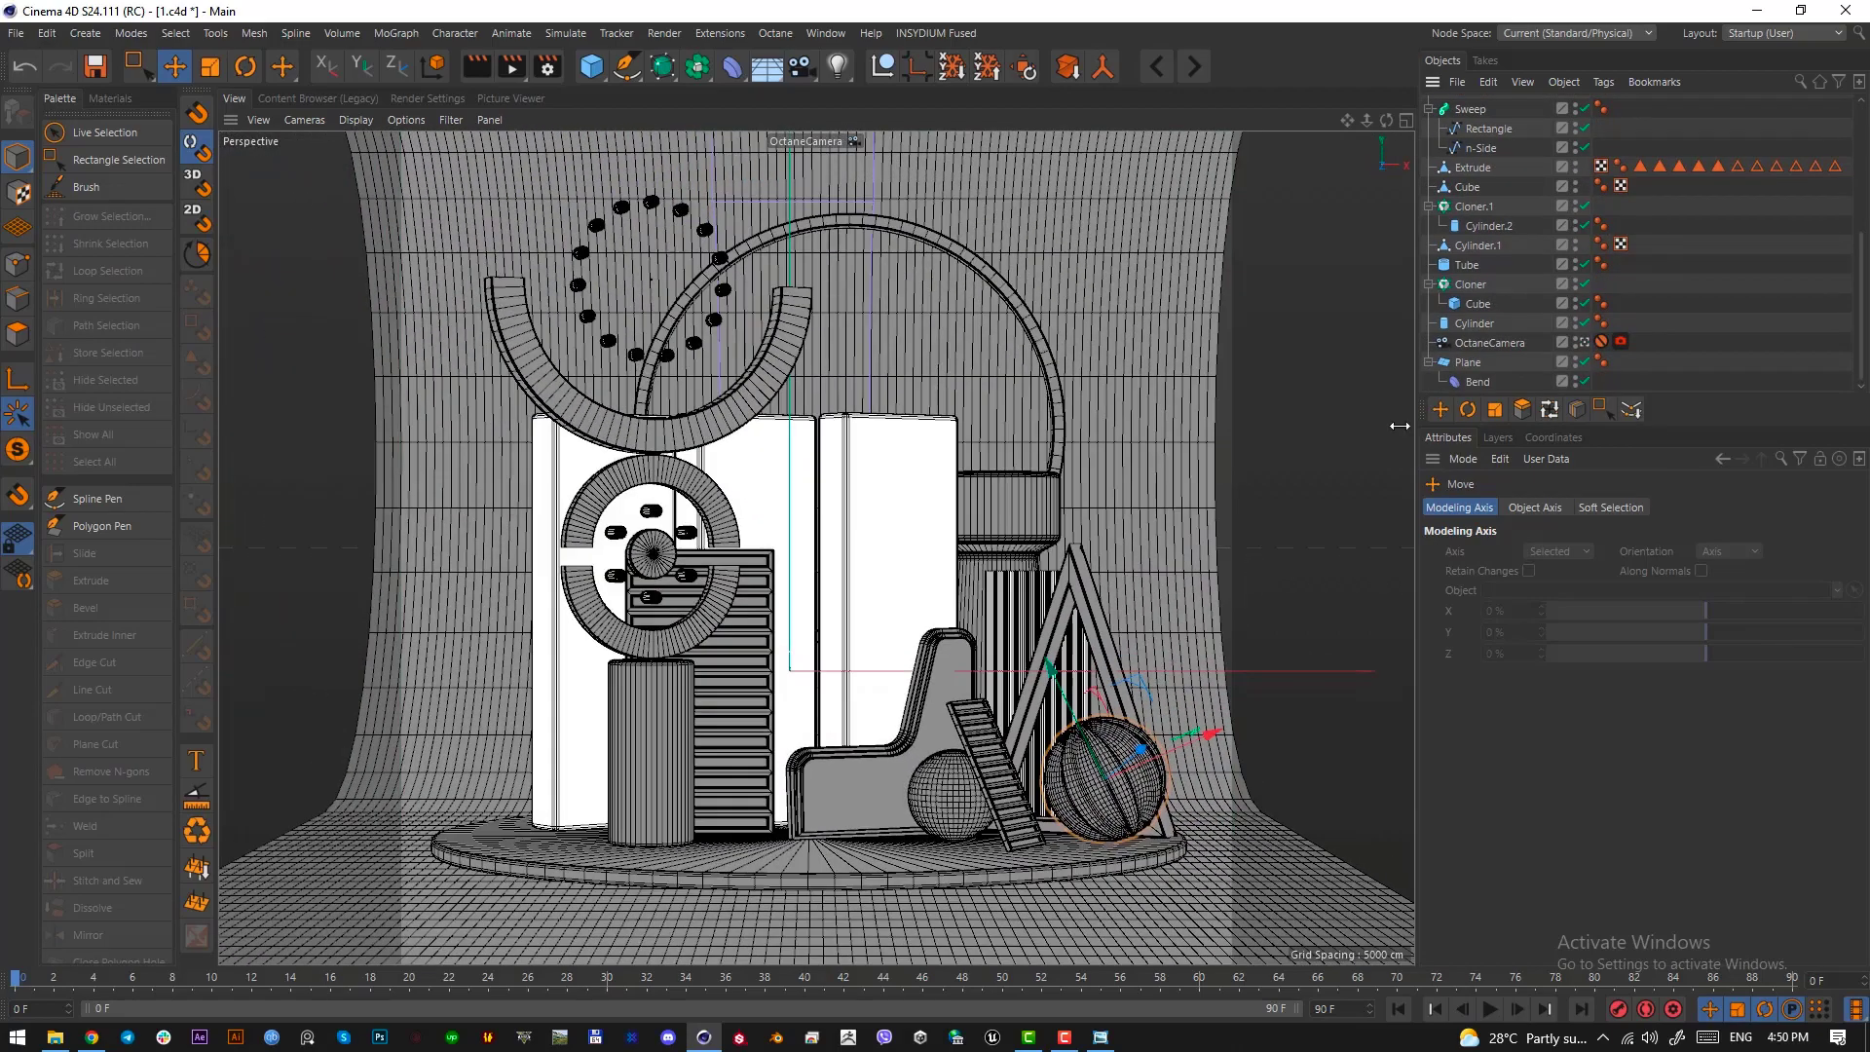
# Switch to Windows Photo Viewer and examine the fluted drum and its conical roof in the reference image
pyautogui.hotkey('alt', 'Tab')
pyautogui.moveTo(321, 204); pyautogui.dragTo(711, 164)
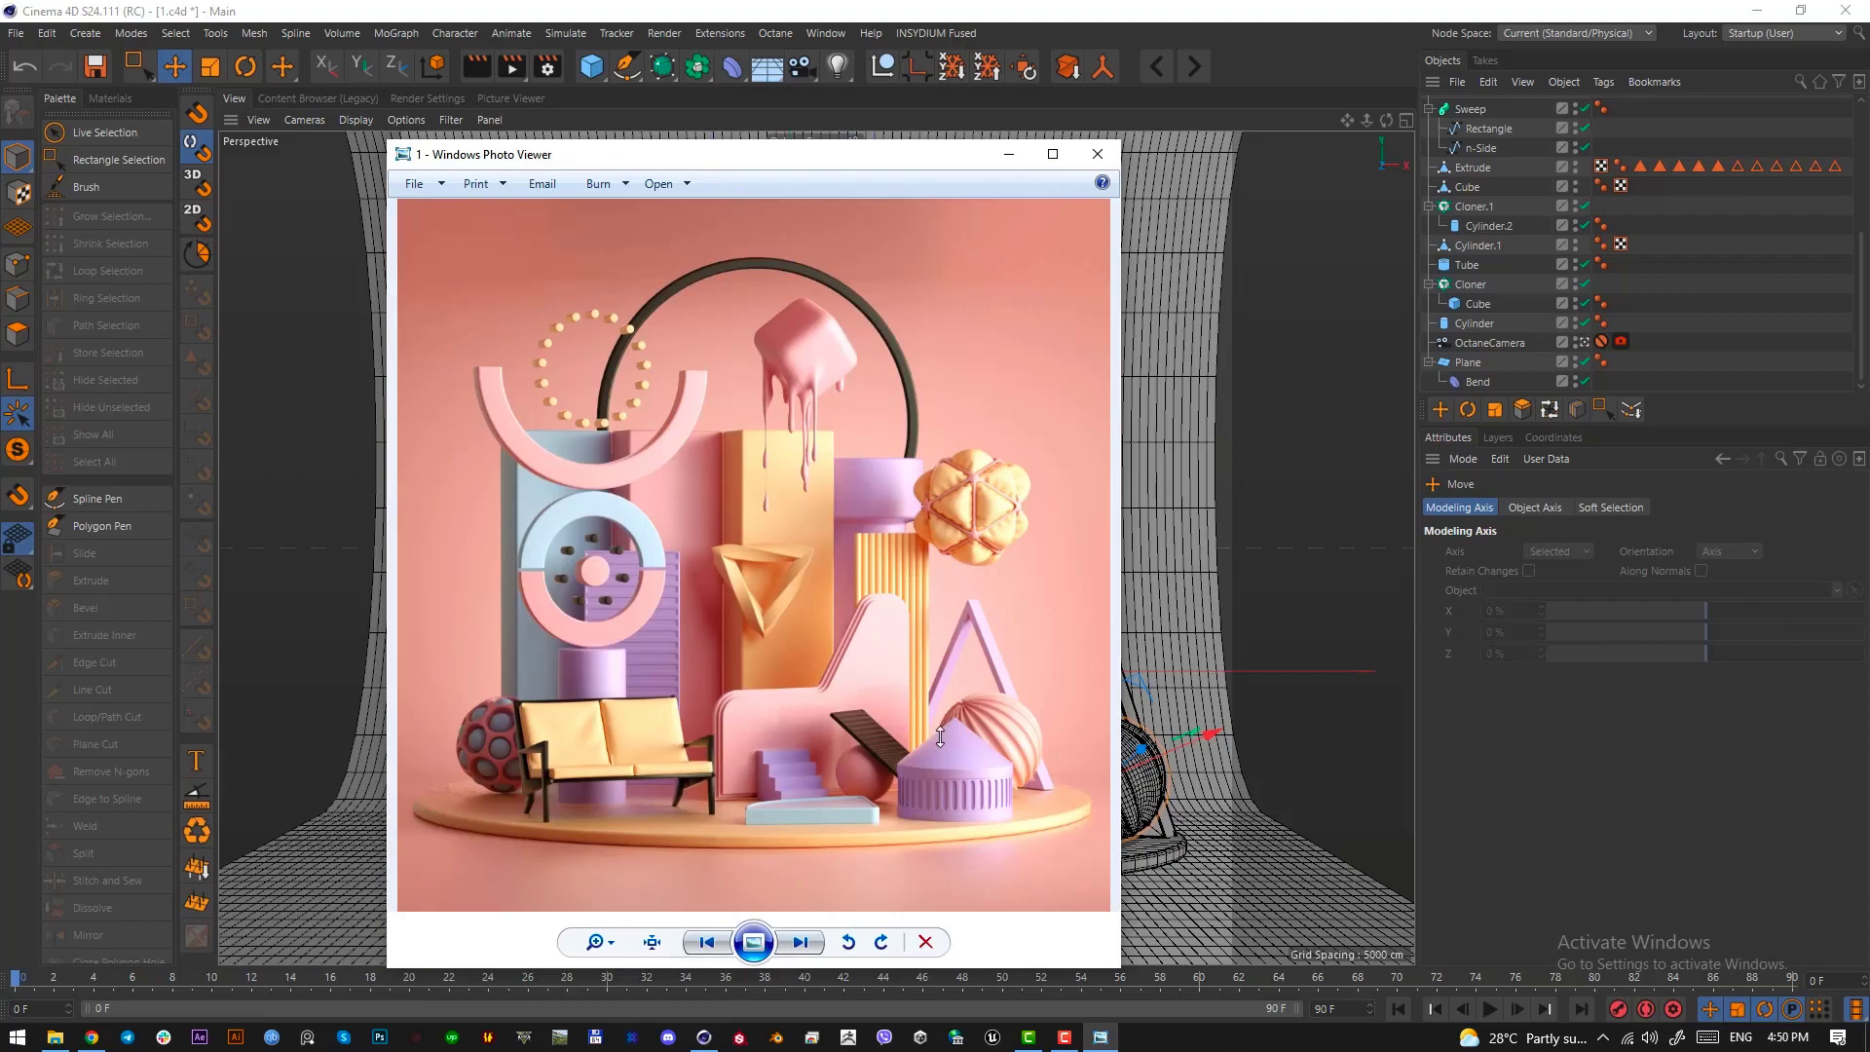
pyautogui.press('Print')
pyautogui.moveTo(894, 721); pyautogui.dragTo(1020, 824)
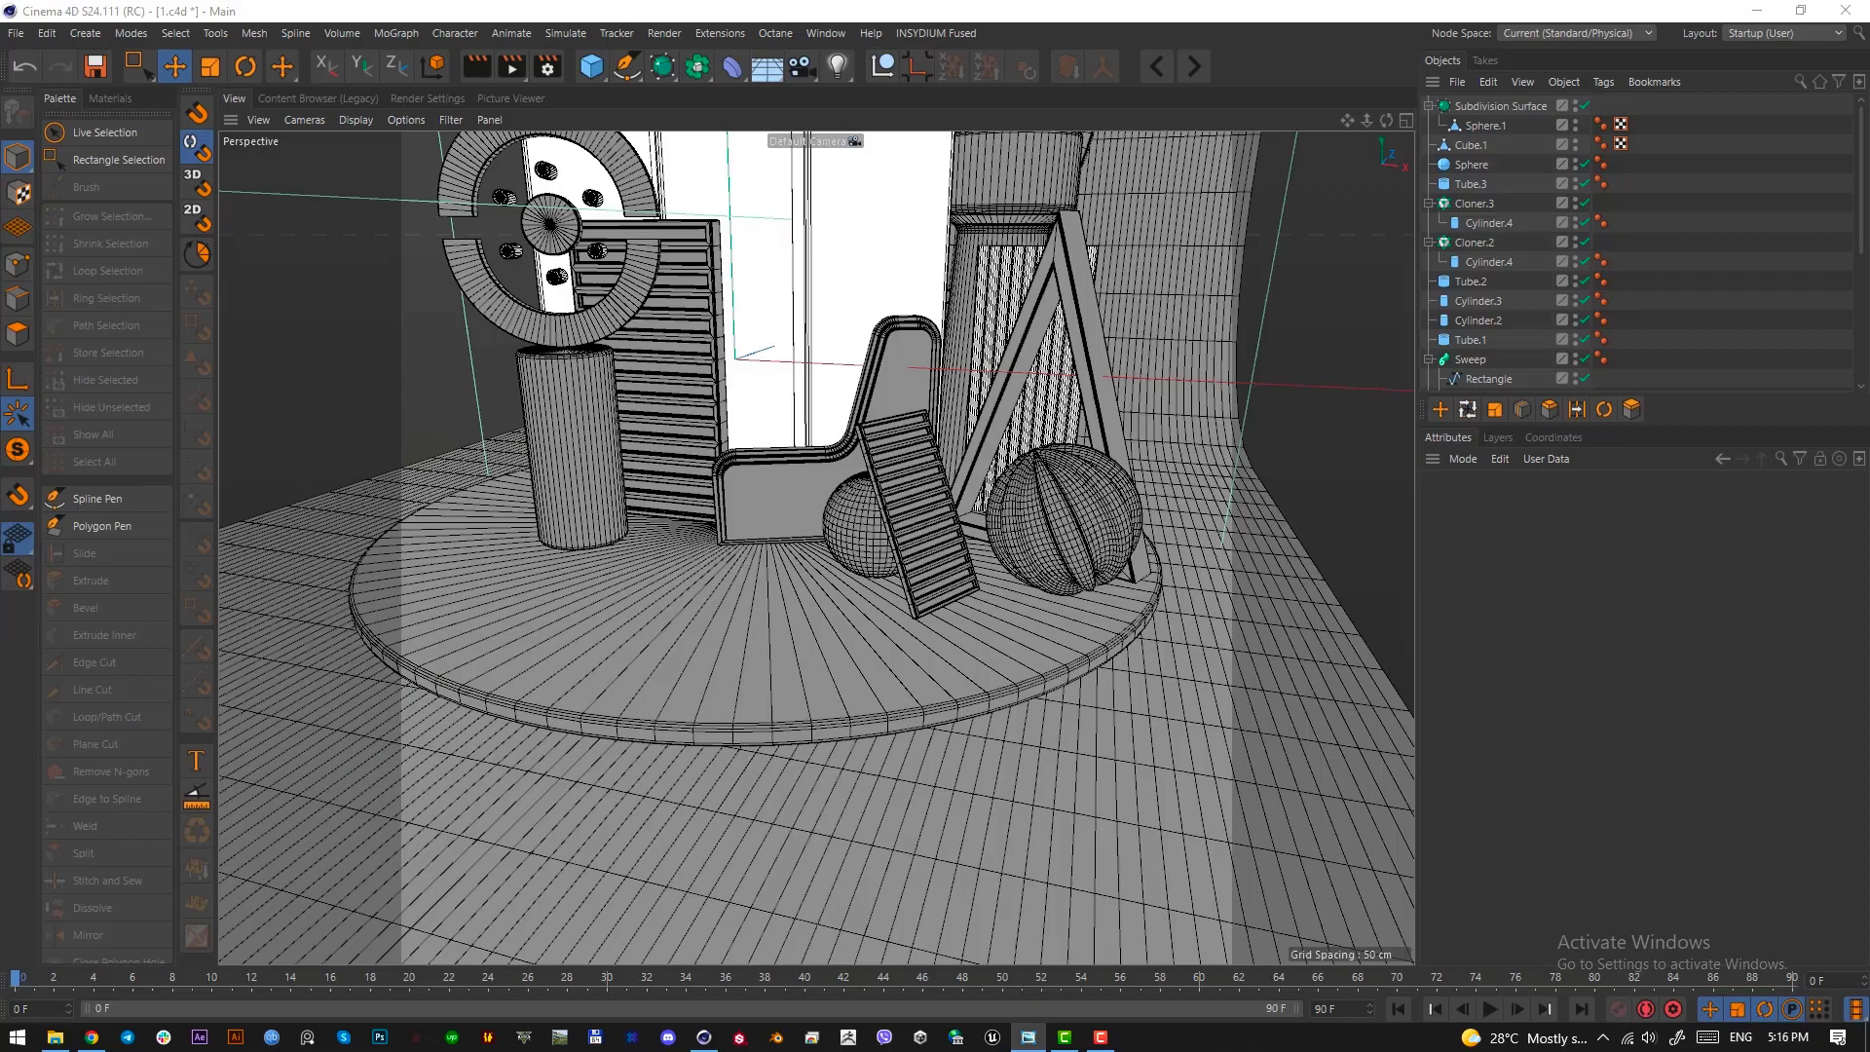
pyautogui.moveTo(0, 226); pyautogui.dragTo(975, 210)
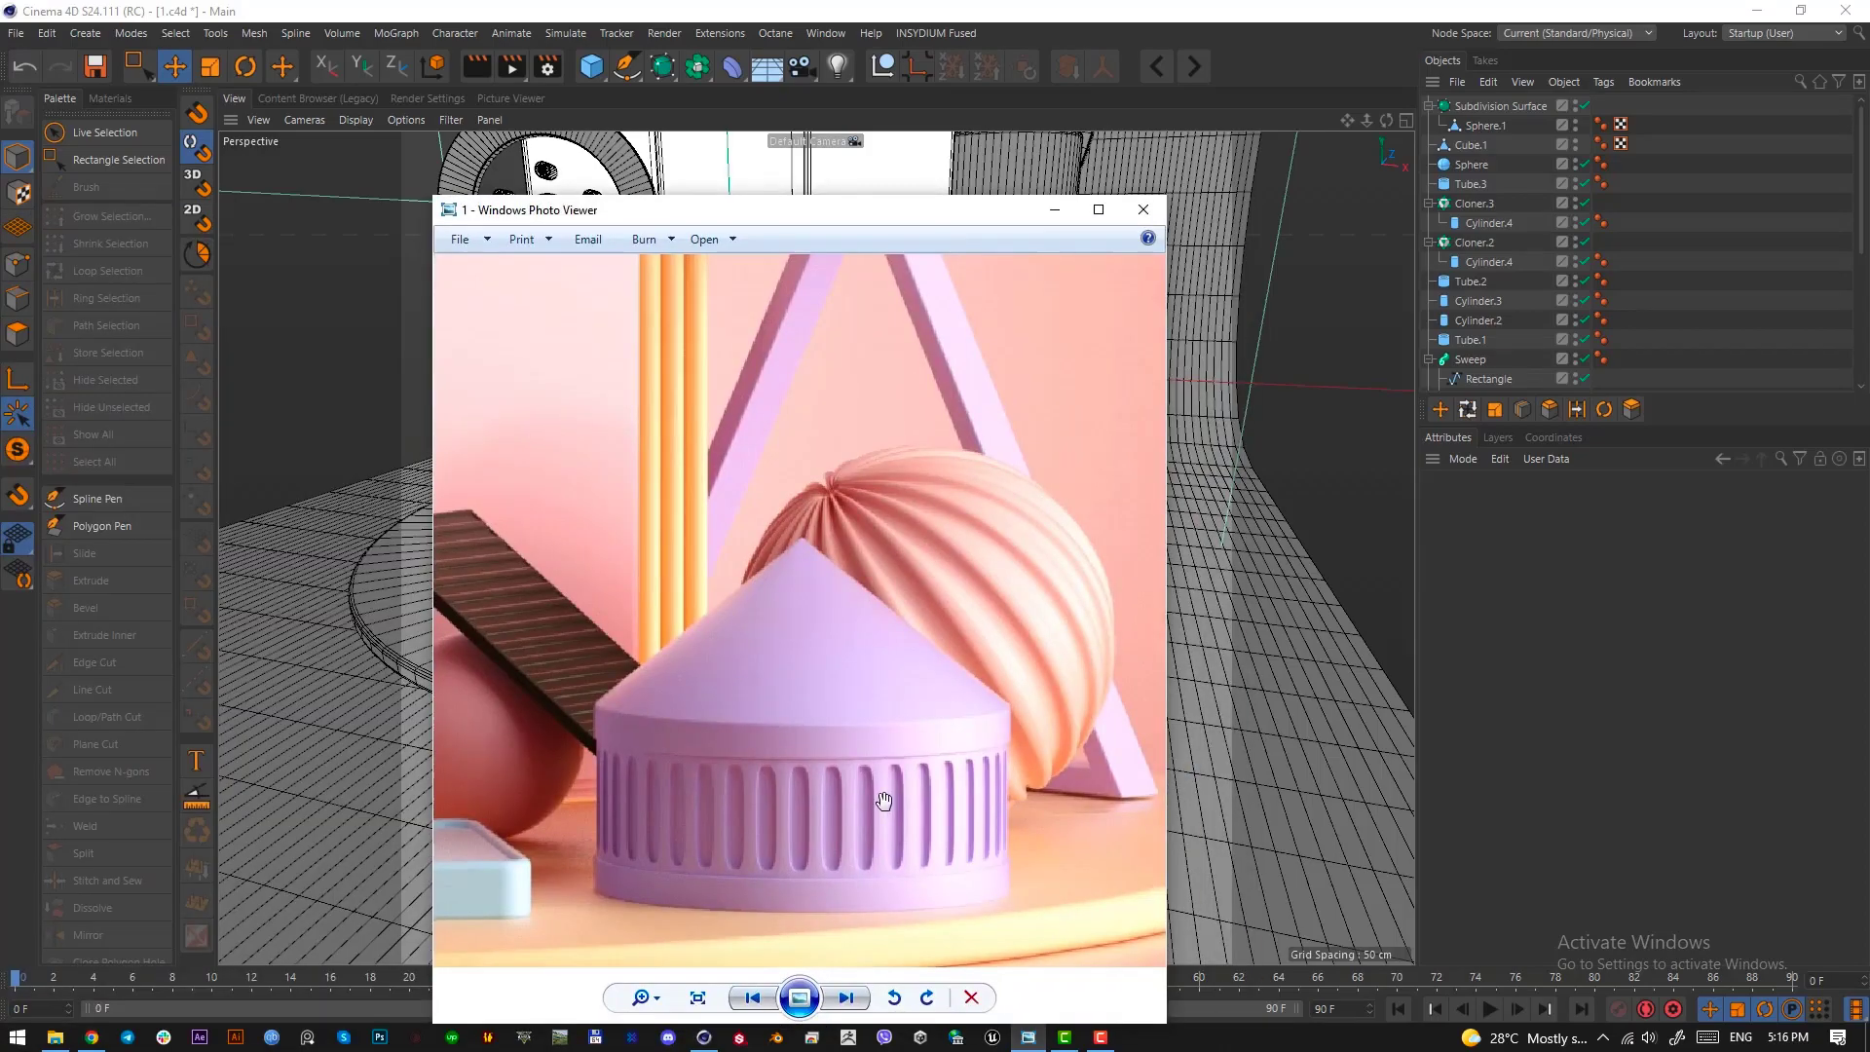
pyautogui.press('Print')
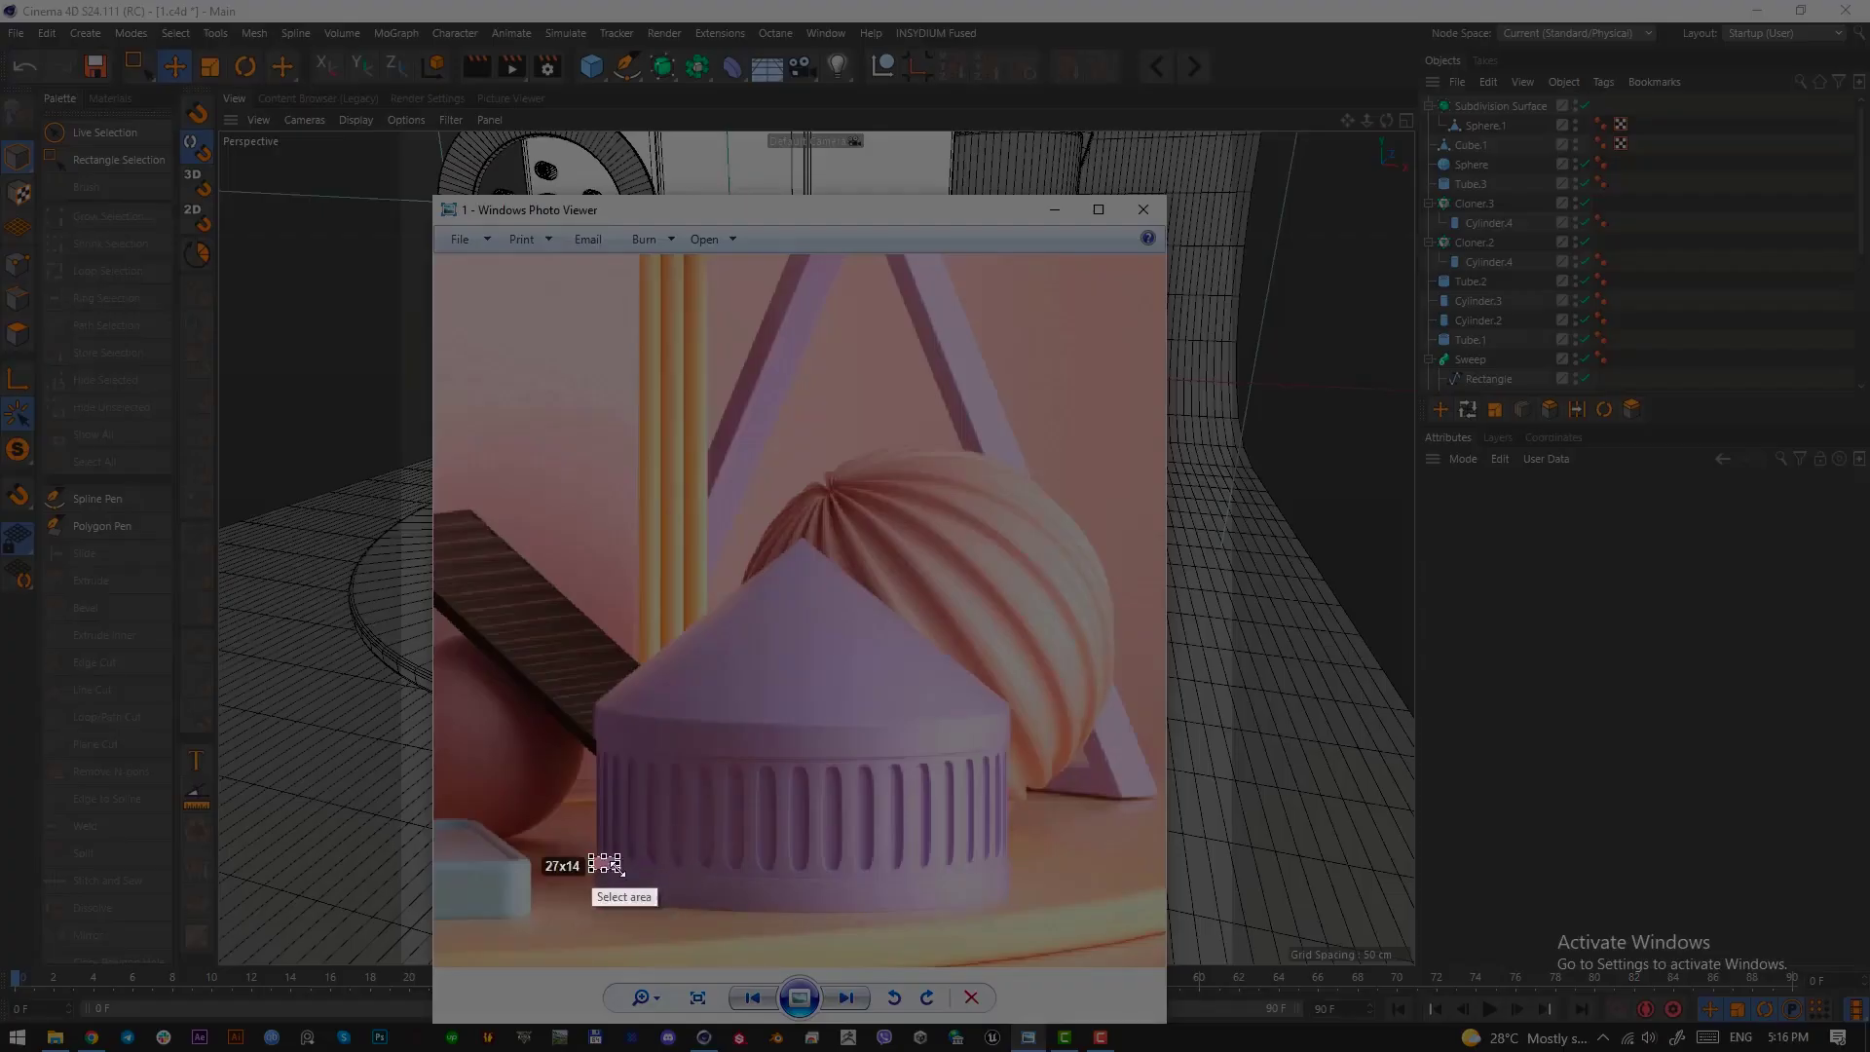
pyautogui.moveTo(617, 868); pyautogui.dragTo(1036, 917)
pyautogui.moveTo(893, 880); pyautogui.dragTo(819, 747)
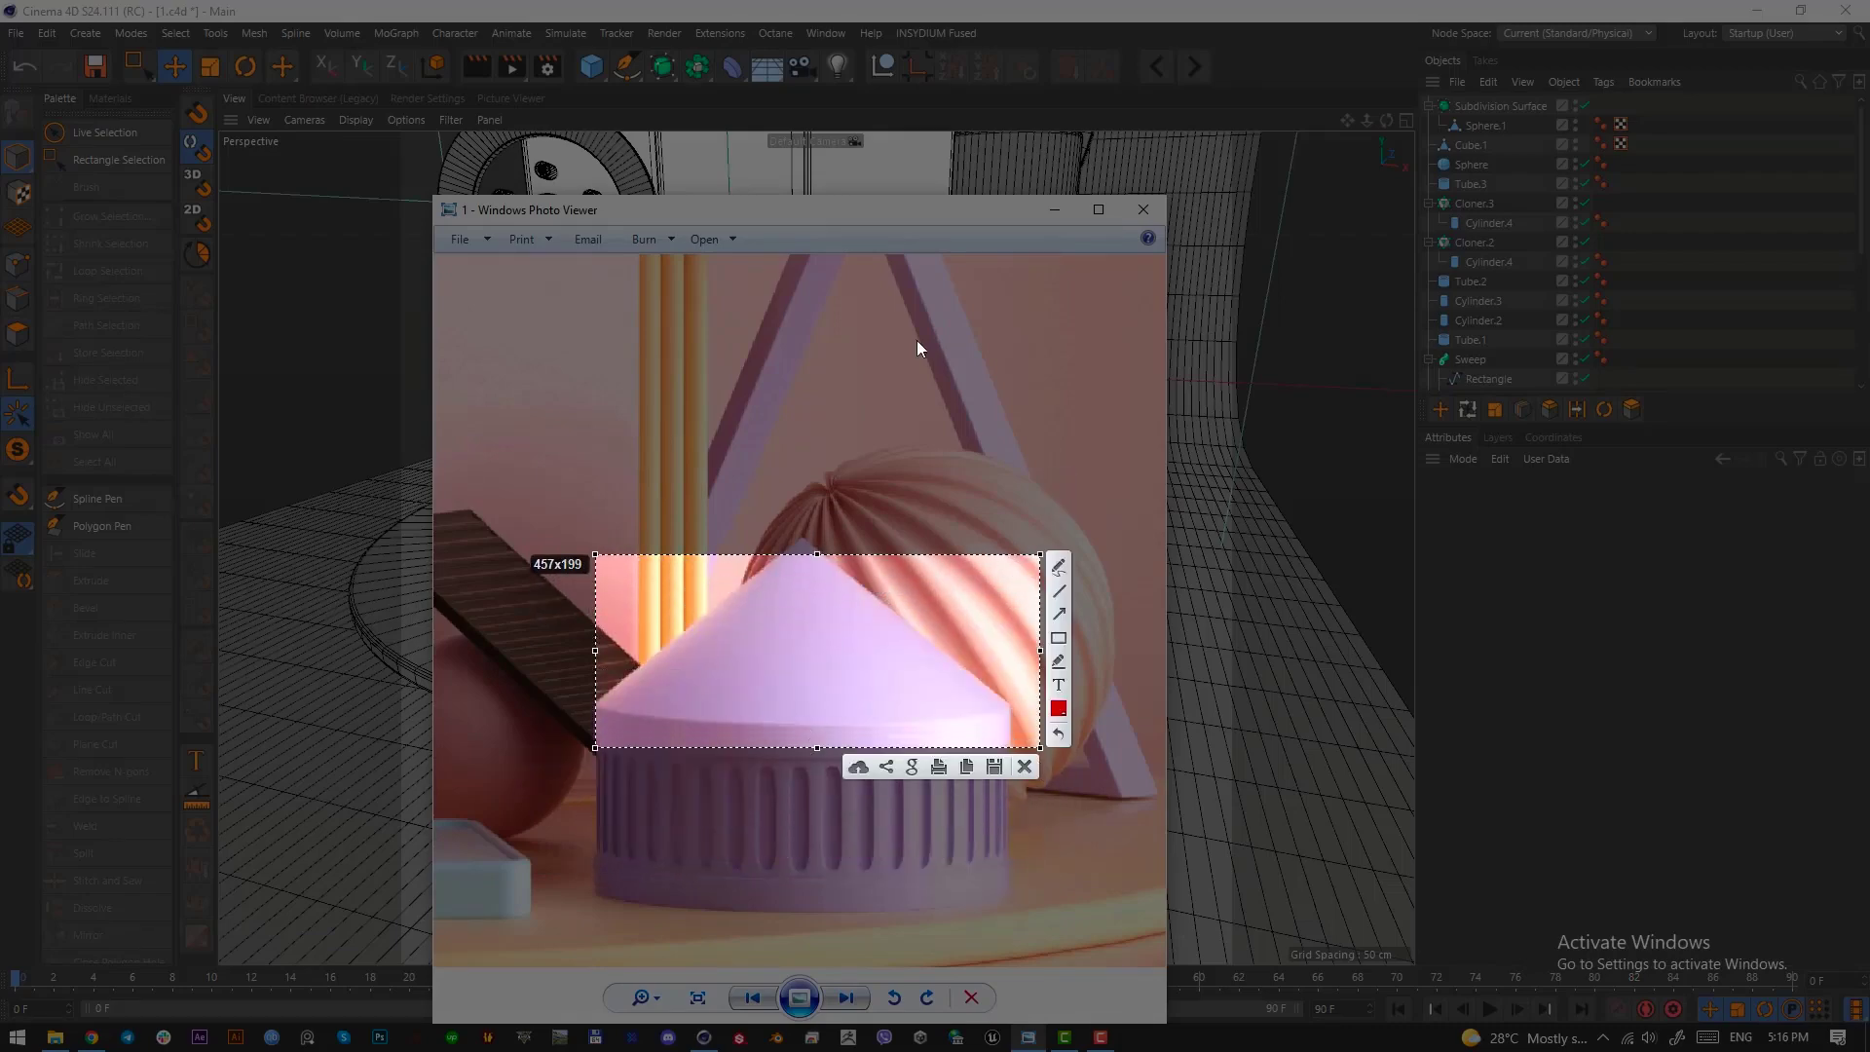
pyautogui.click(1026, 767)
pyautogui.moveTo(888, 198); pyautogui.dragTo(271, 191)
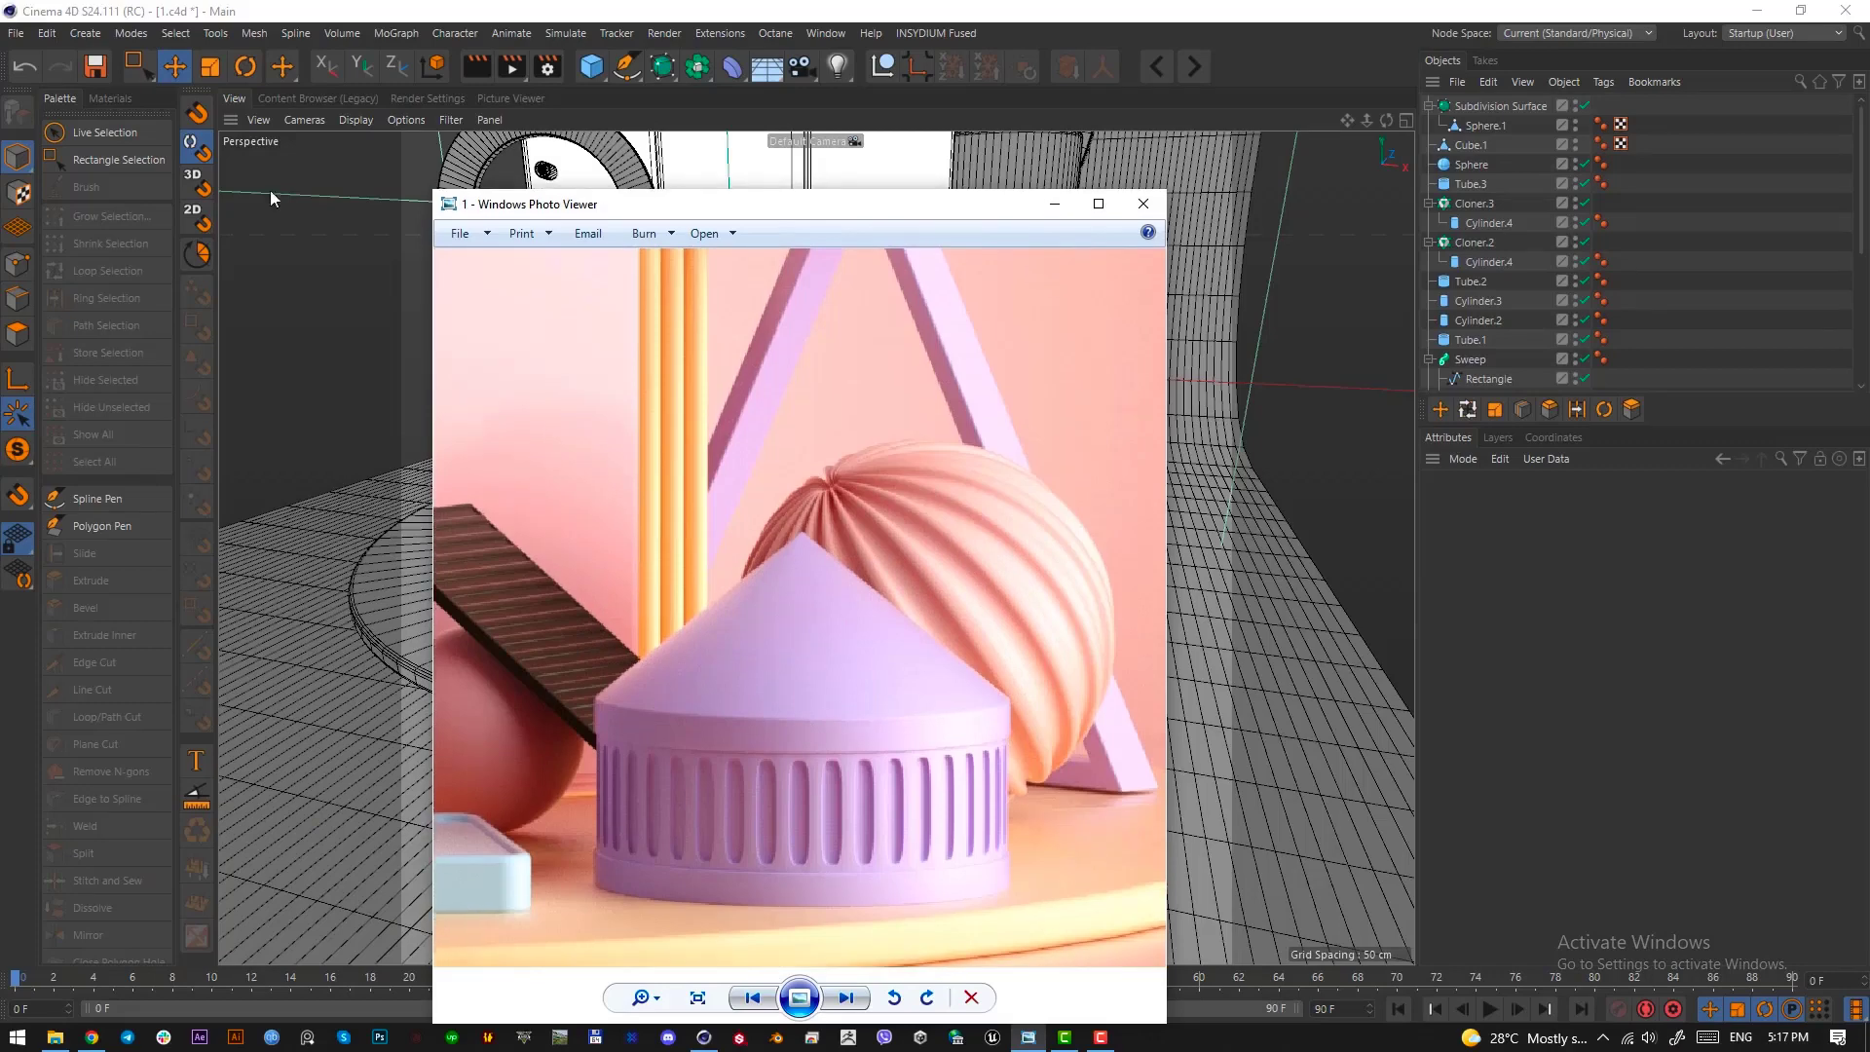
pyautogui.moveTo(732, 208); pyautogui.dragTo(0, 222)
pyautogui.click(32, 216)
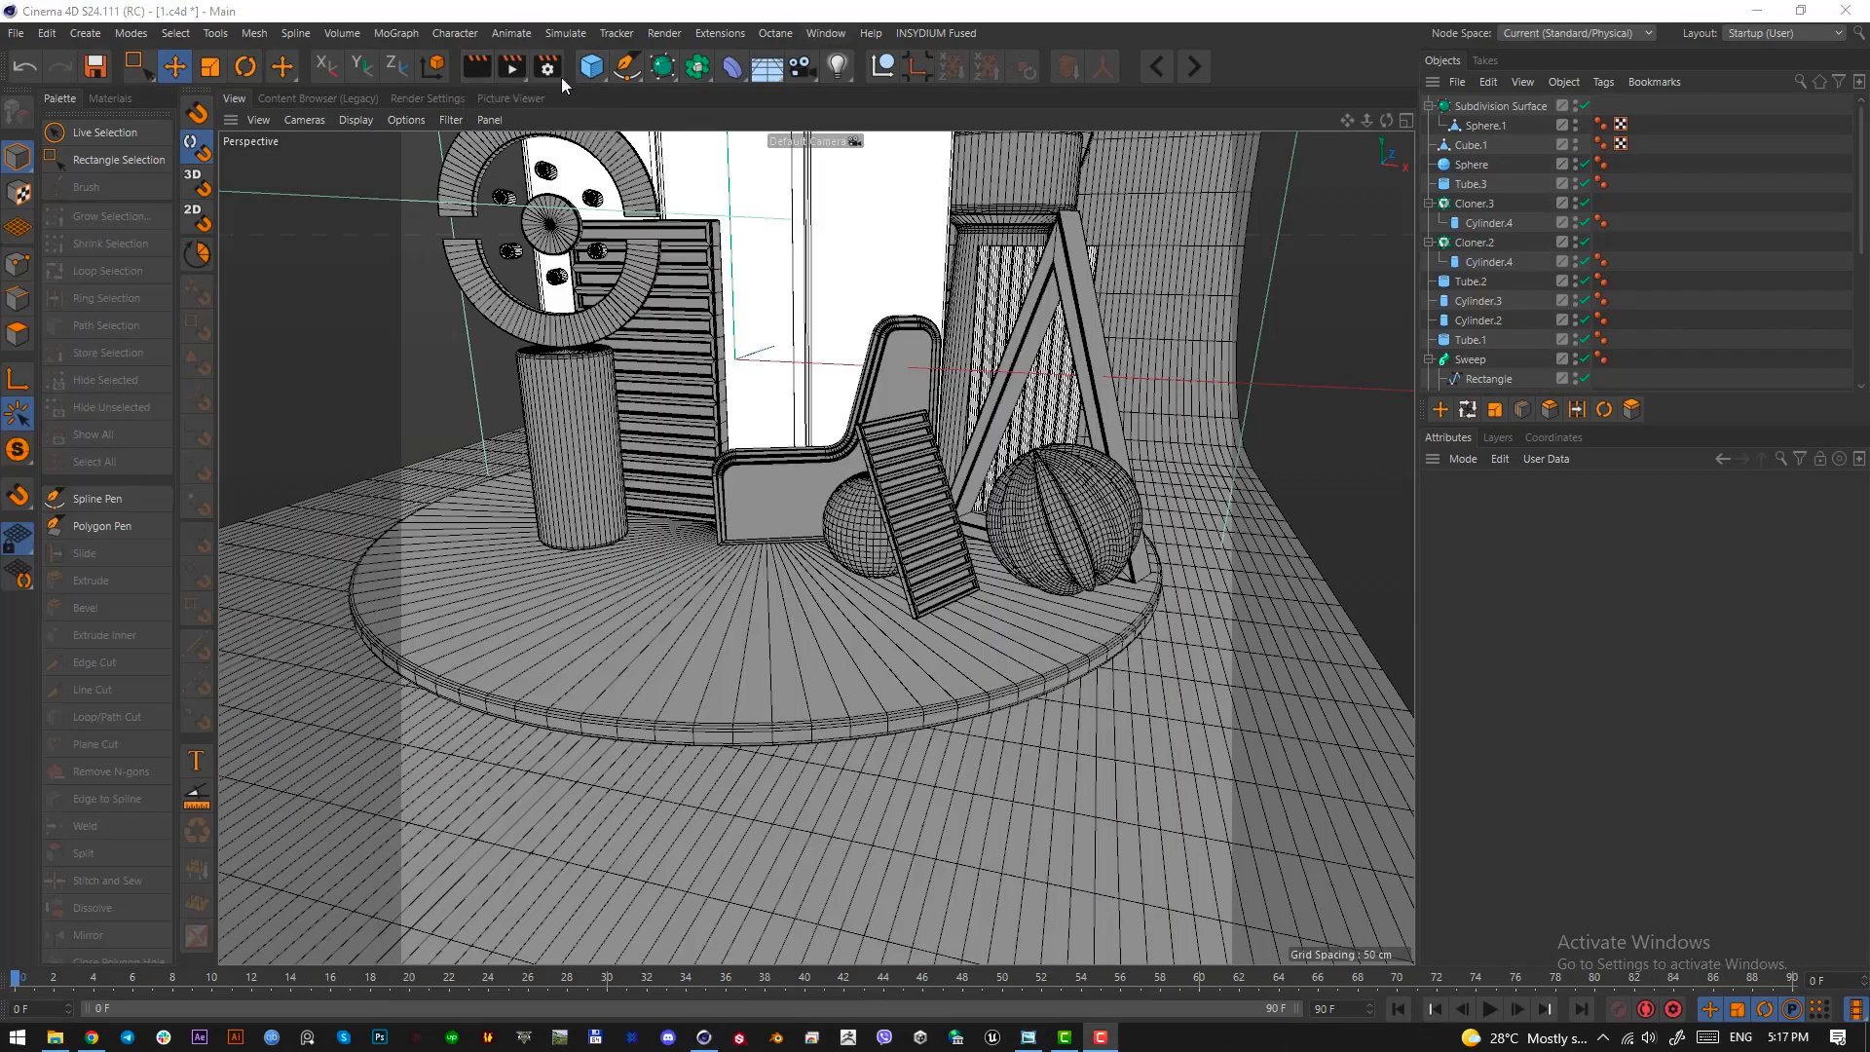
# Add a cylinder and, in the top view, move it in front of the plank and ribbed sphere
pyautogui.click(591, 67)
pyautogui.click(1003, 102)
pyautogui.press('F2')
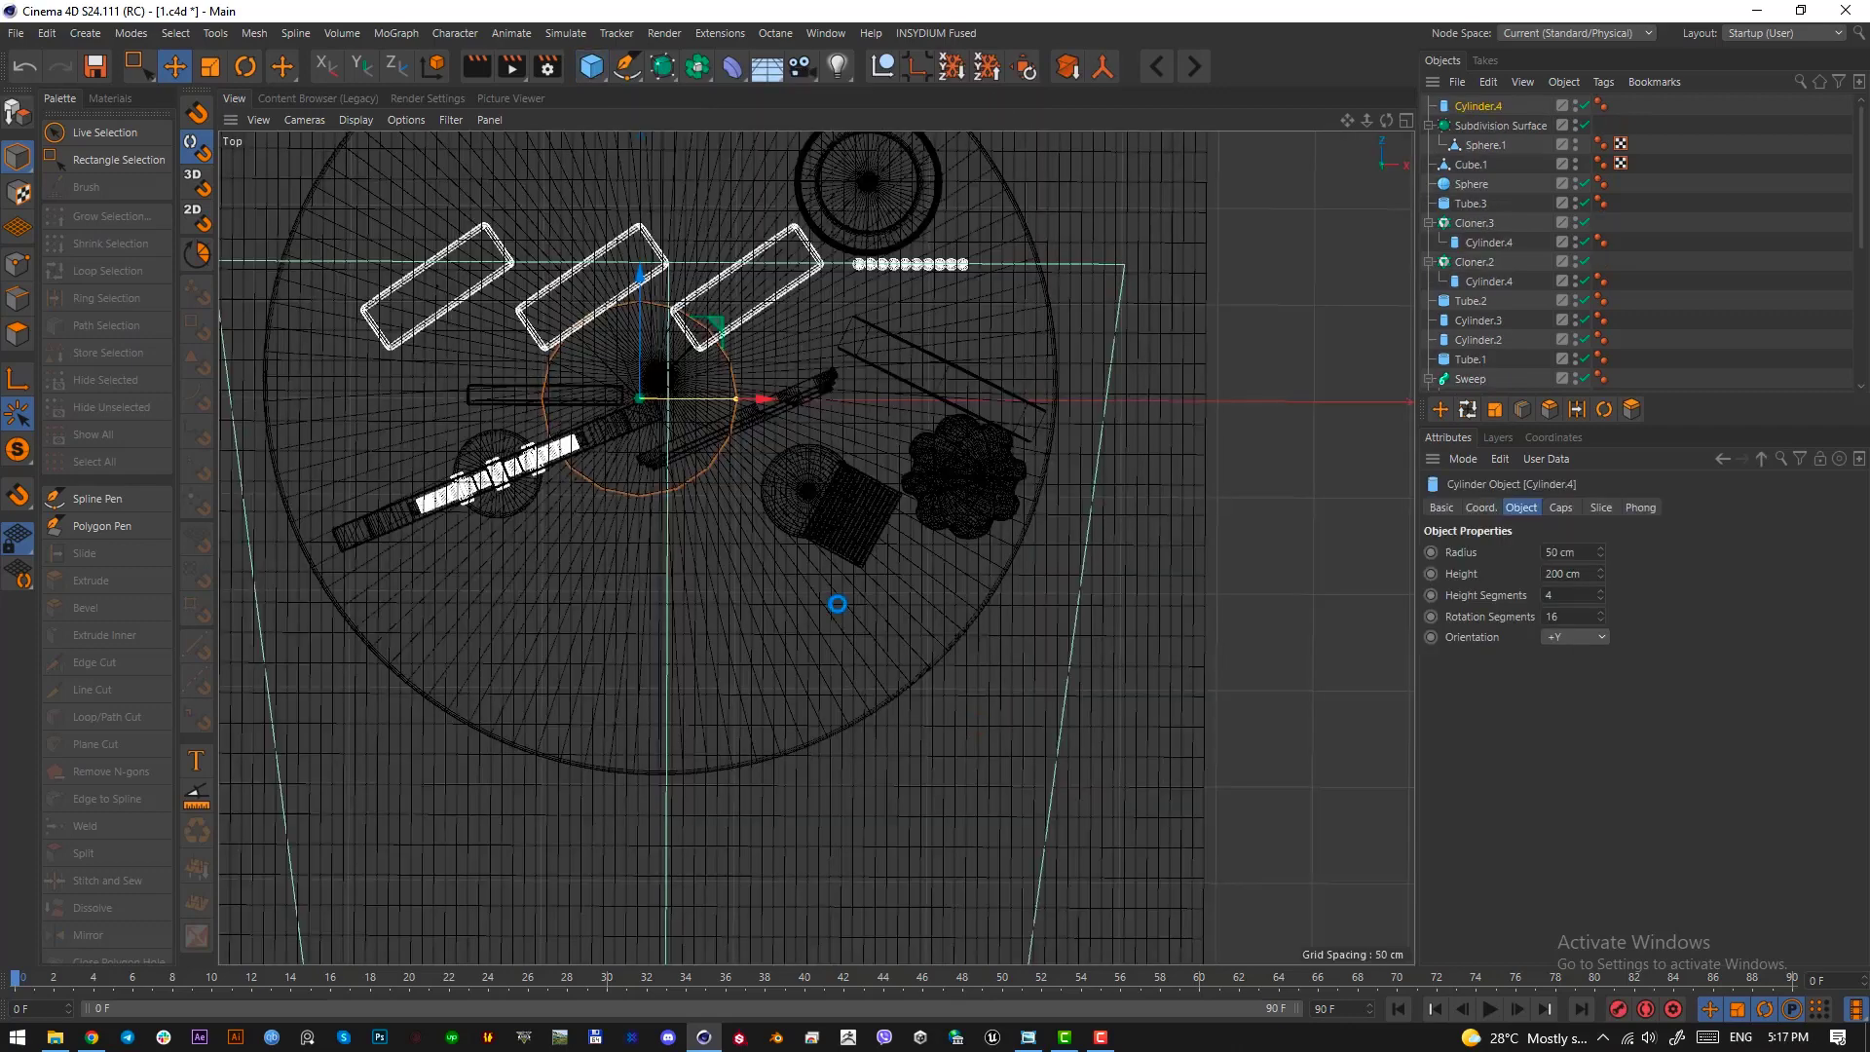
pyautogui.scroll(-1, 837, 589)
pyautogui.moveTo(831, 582); pyautogui.dragTo(1064, 746)
pyautogui.scroll(4, 922, 639)
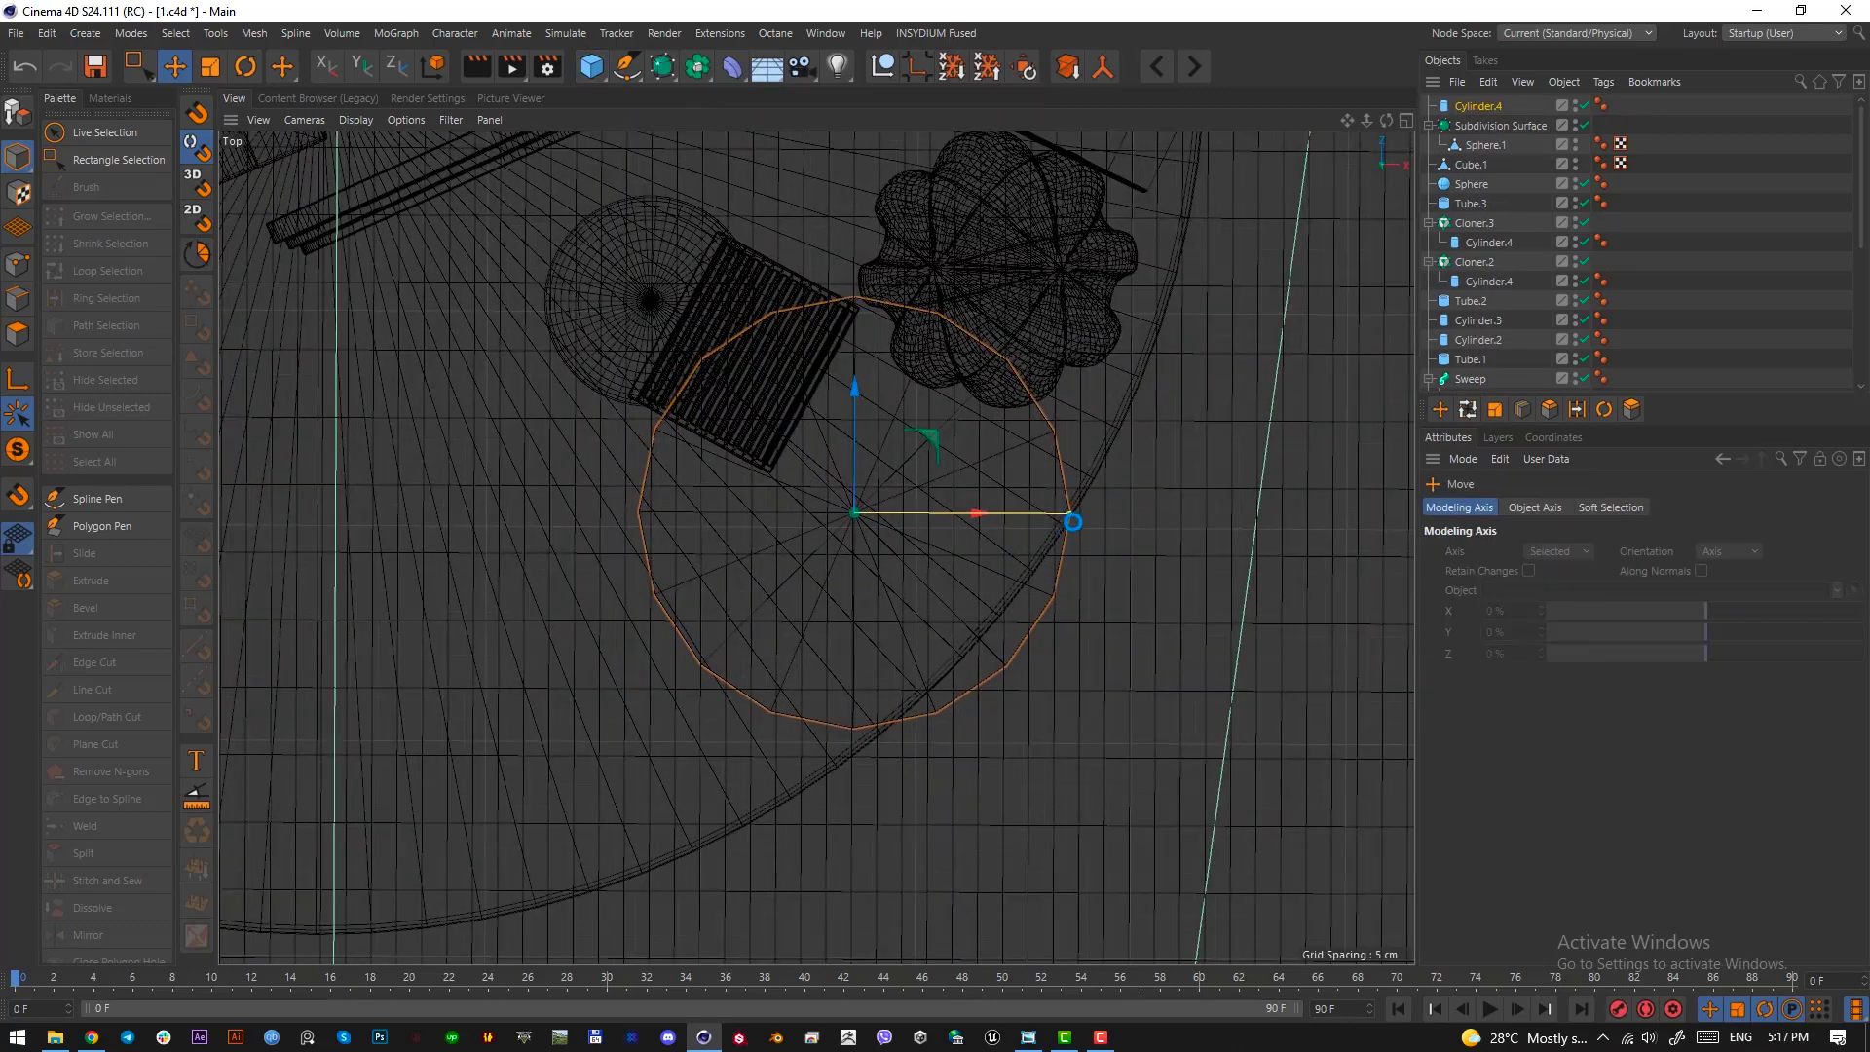
# Shrink the cylinder's radius to about 26.5 cm, place it inside the platform edge and set its rotation segments to 60
pyautogui.moveTo(1072, 522); pyautogui.dragTo(989, 518)
pyautogui.moveTo(1049, 576); pyautogui.dragTo(1081, 608)
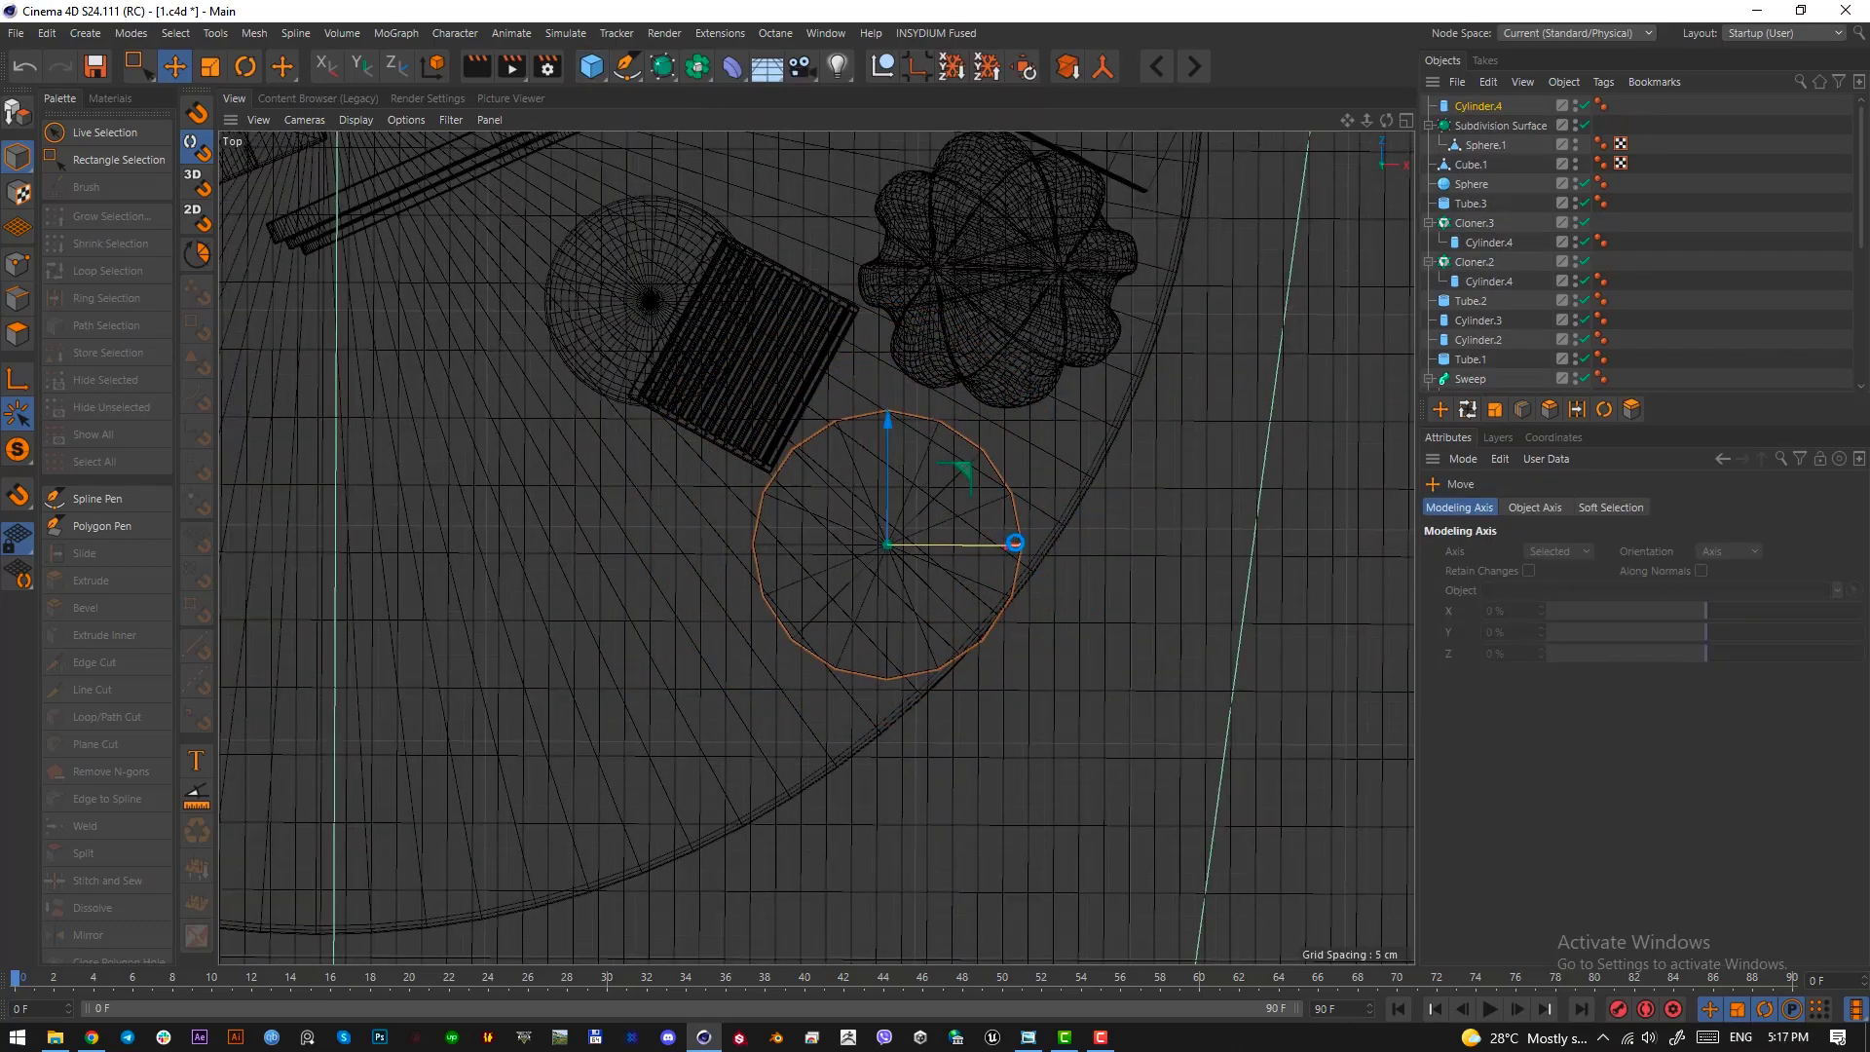
pyautogui.moveTo(1016, 543)
pyautogui.mouseDown()
pyautogui.moveTo(997, 545)
pyautogui.moveTo(1038, 568)
pyautogui.mouseUp()
pyautogui.click(1474, 104)
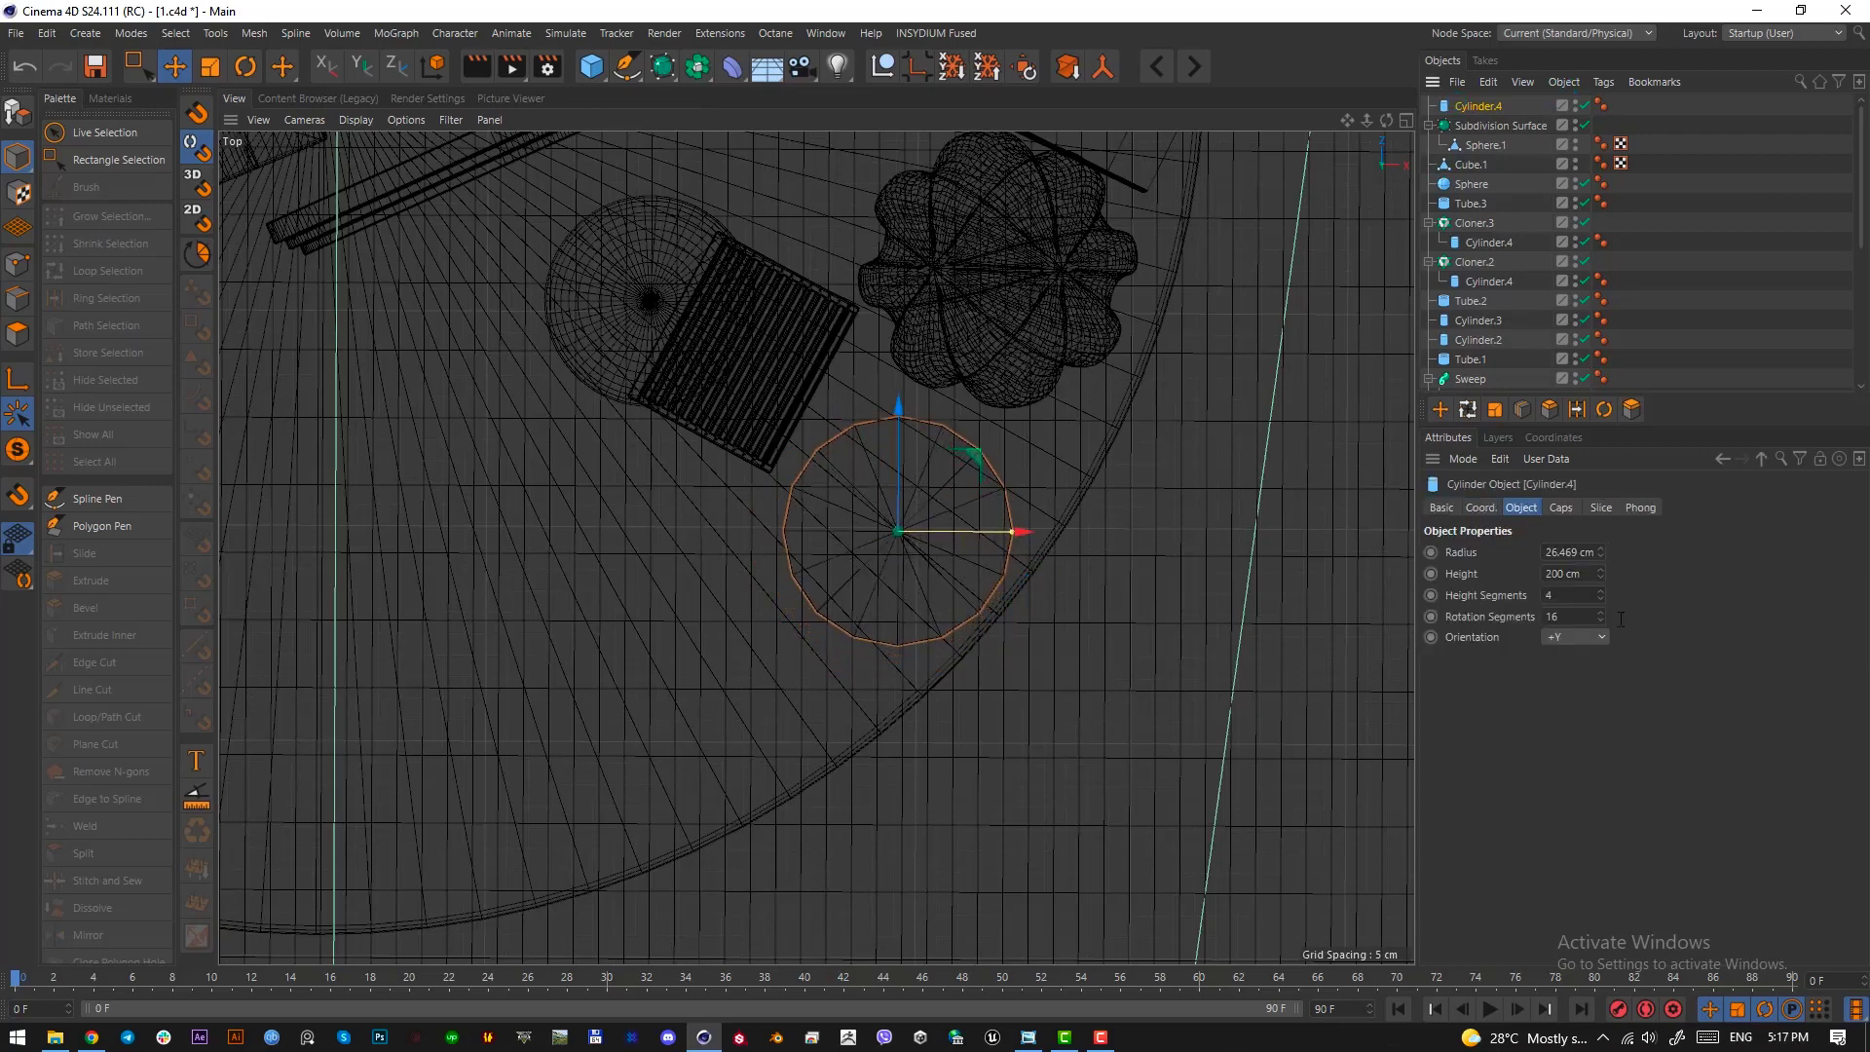
pyautogui.press('Return')
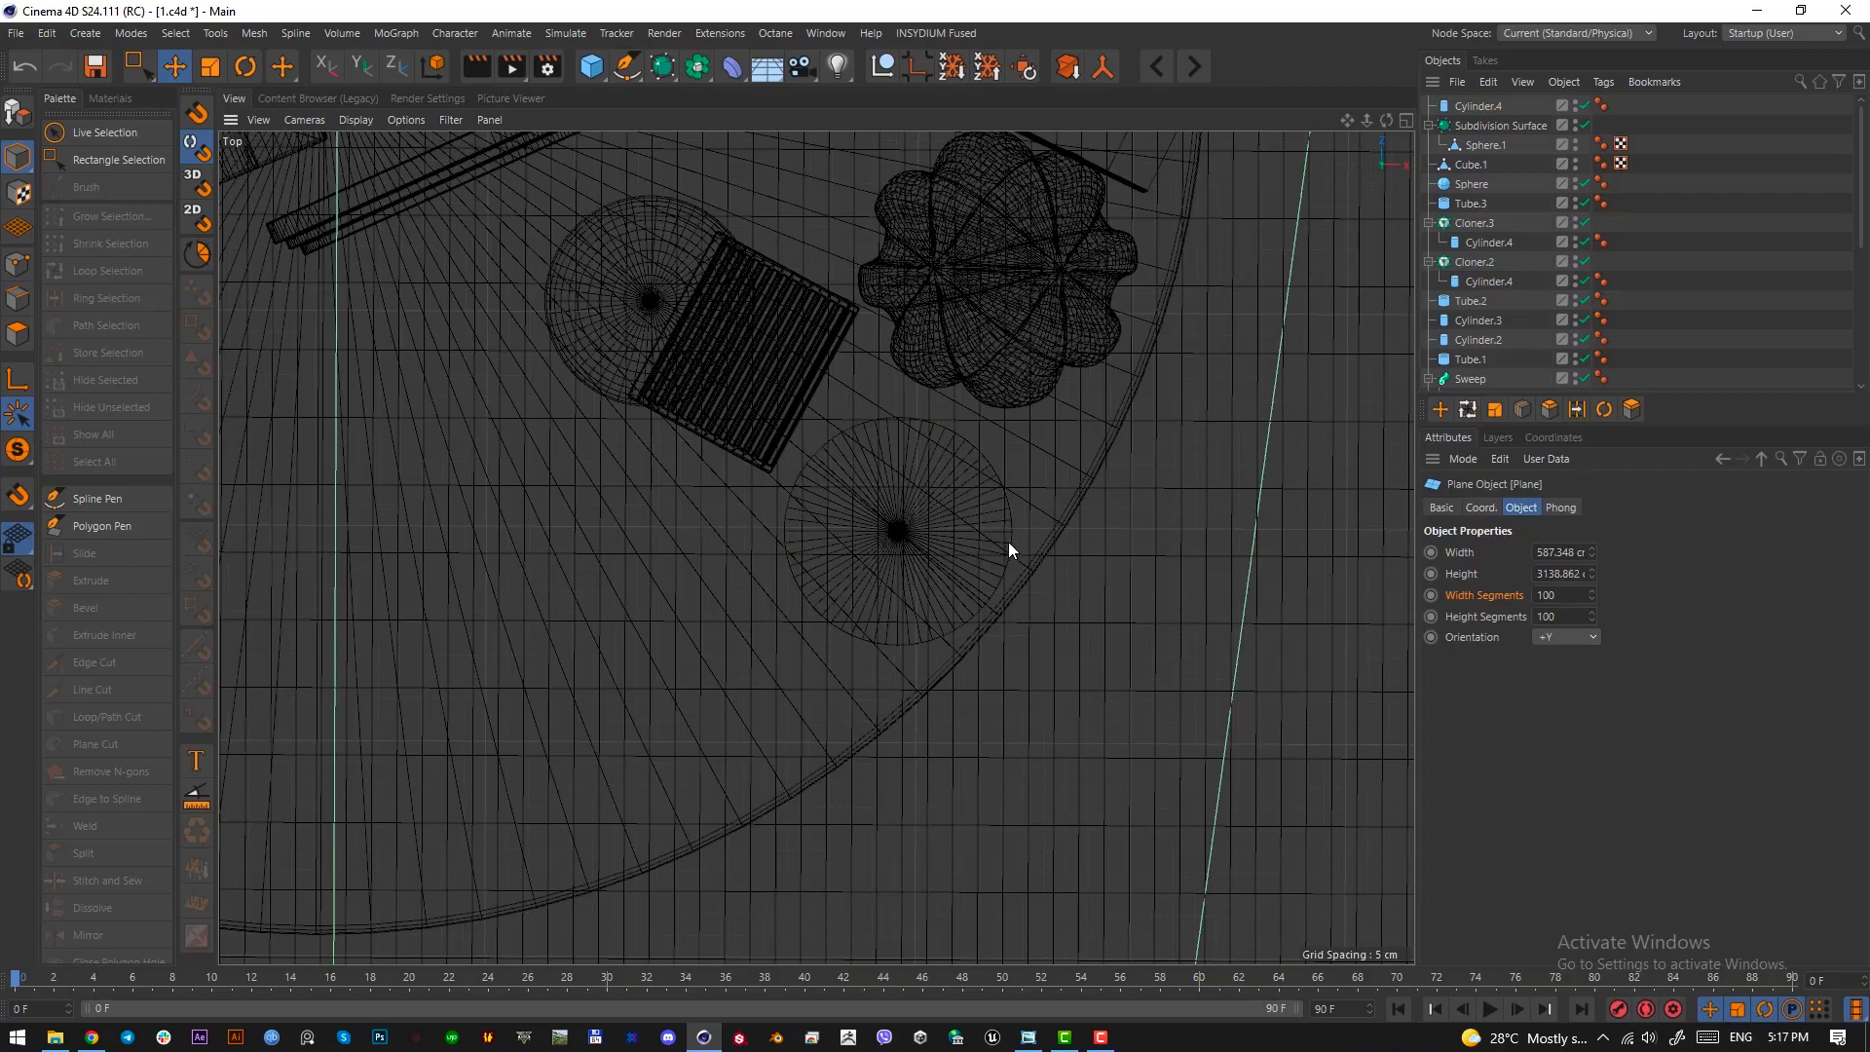
# In the front view, reduce the new cylinder's height to about 13 cm
pyautogui.press('F3')
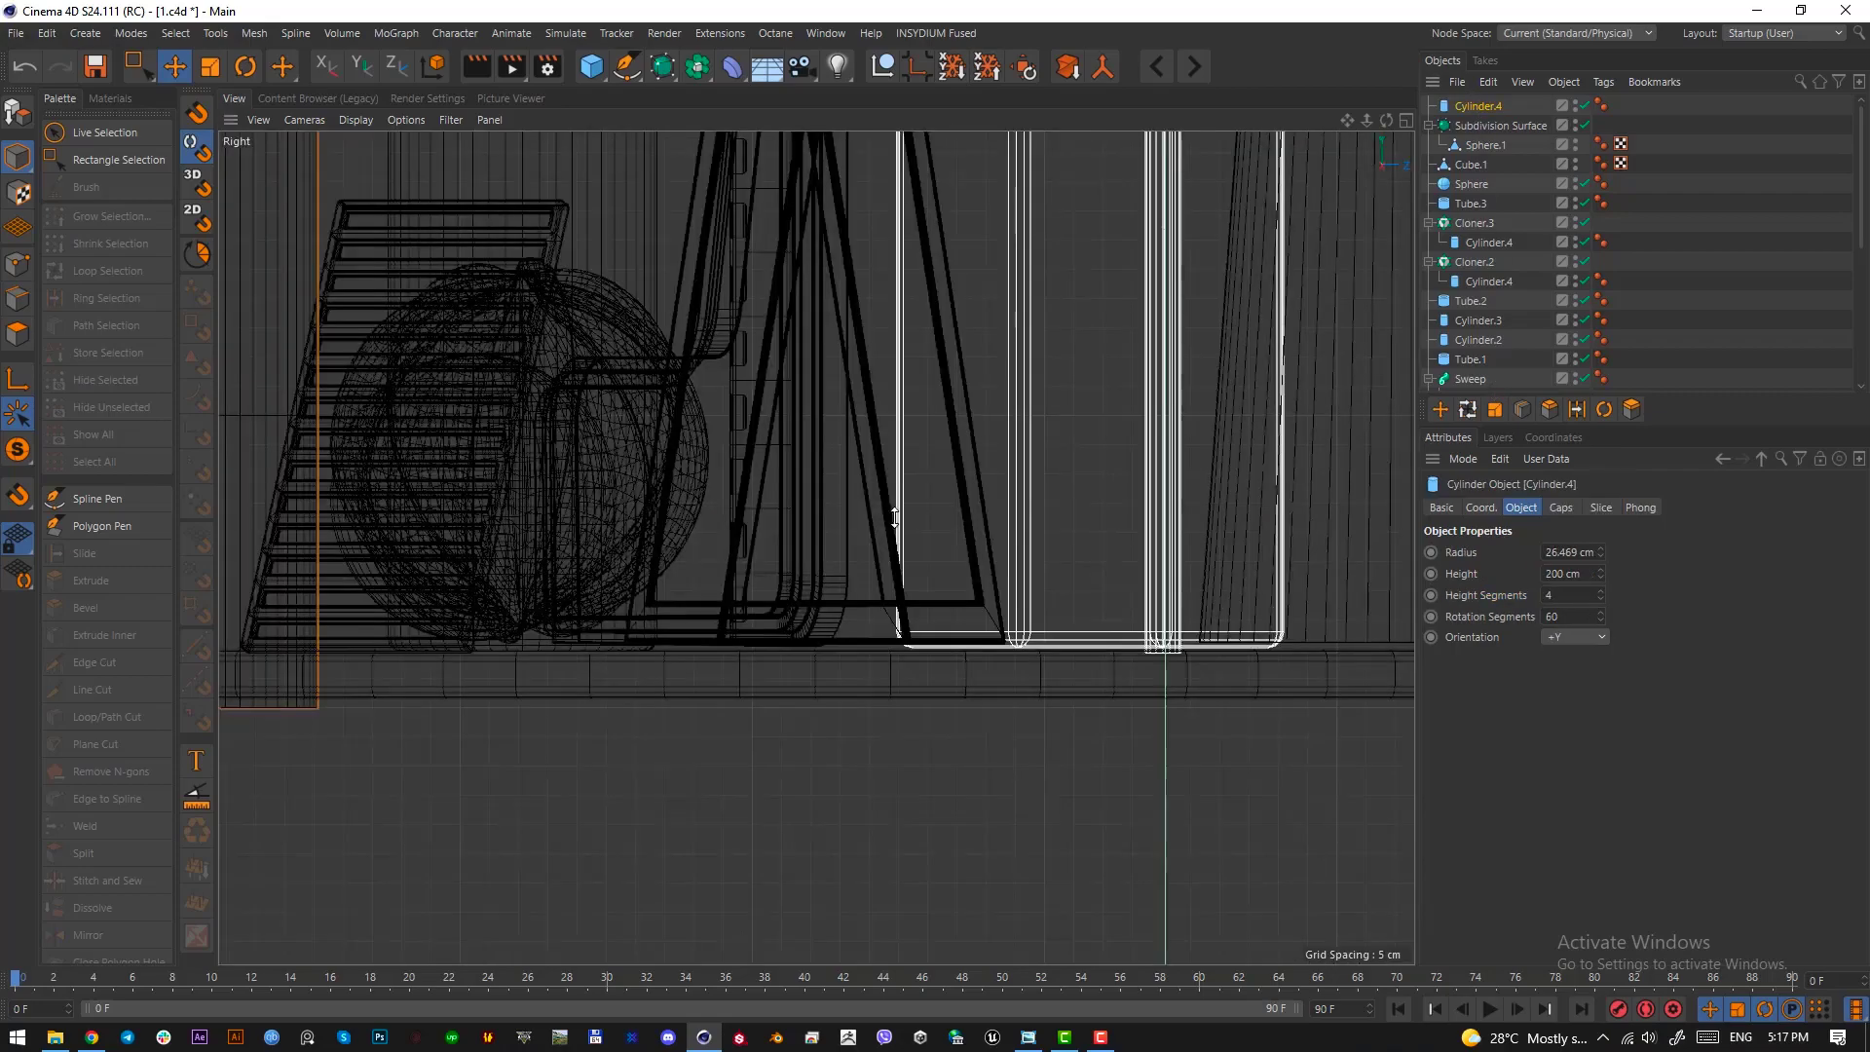
pyautogui.press('F4')
pyautogui.keyDown('alt'); pyautogui.moveTo(926, 592); pyautogui.dragTo(815, 226, button='right'); pyautogui.keyUp('alt')
pyautogui.moveTo(812, 222); pyautogui.dragTo(813, 513)
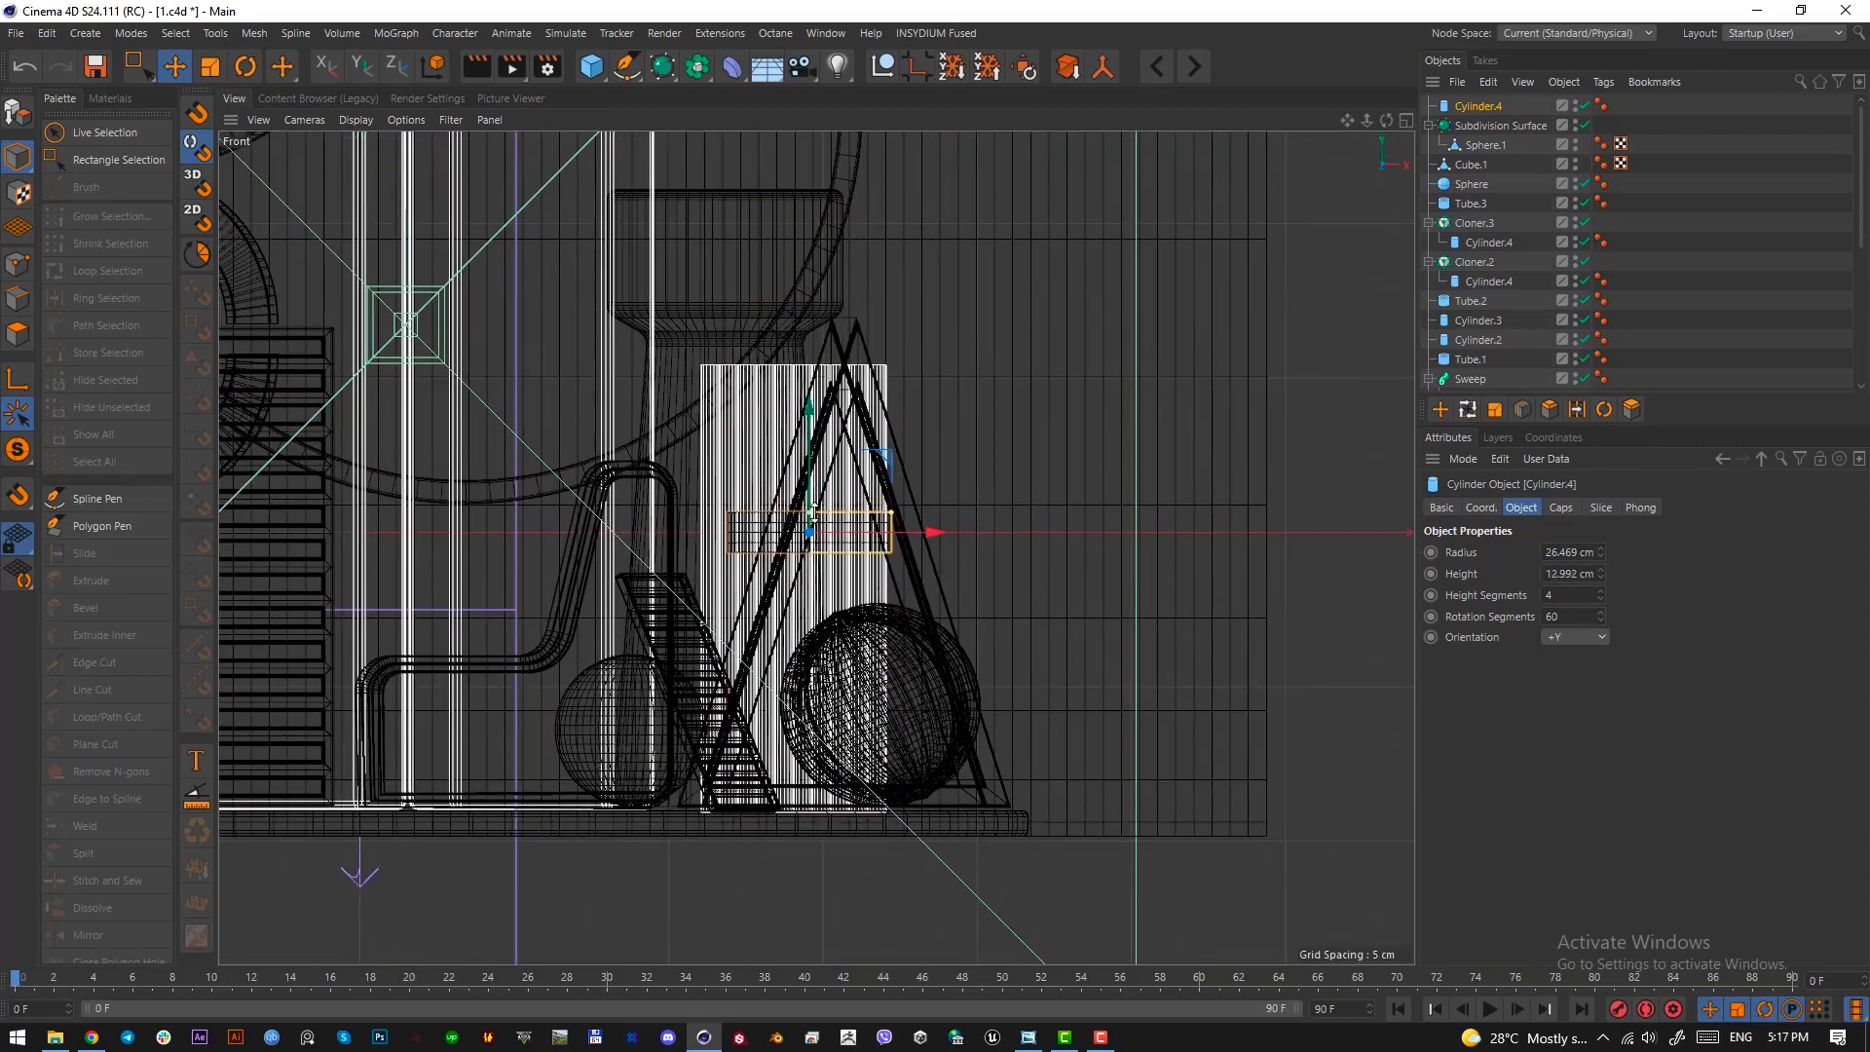
# Lower the flat cylinder in the front view until its base sits on the round platform
pyautogui.moveTo(810, 429); pyautogui.dragTo(812, 651)
pyautogui.keyDown('alt'); pyautogui.moveTo(814, 803); pyautogui.dragTo(861, 800, button='right'); pyautogui.keyUp('alt')
pyautogui.moveTo(809, 645); pyautogui.dragTo(810, 697)
pyautogui.keyDown('alt'); pyautogui.moveTo(821, 768); pyautogui.dragTo(887, 750, button='right'); pyautogui.keyUp('alt')
pyautogui.moveTo(813, 679); pyautogui.dragTo(795, 687)
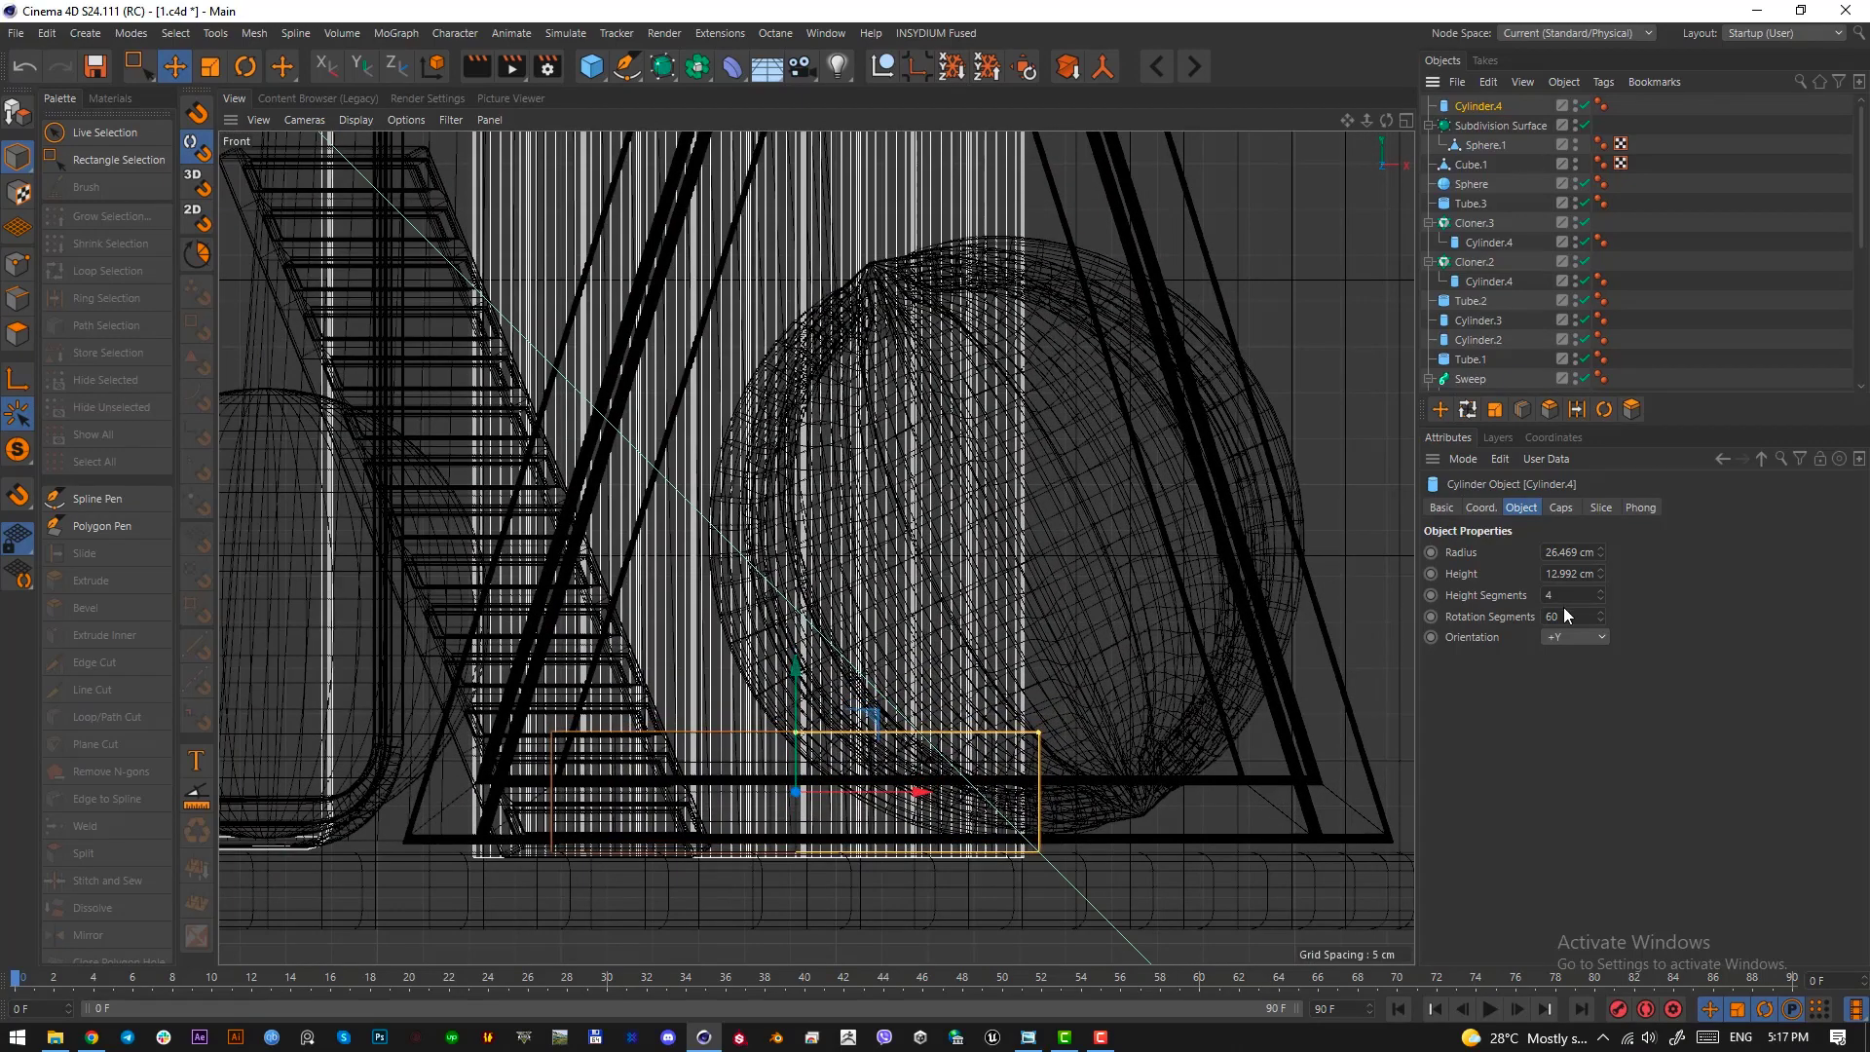
# Reduce the flat cylinder's height segments and enable its cap fillet with a radius of 1 cm
pyautogui.press('Return')
pyautogui.click(1557, 510)
pyautogui.click(1502, 599)
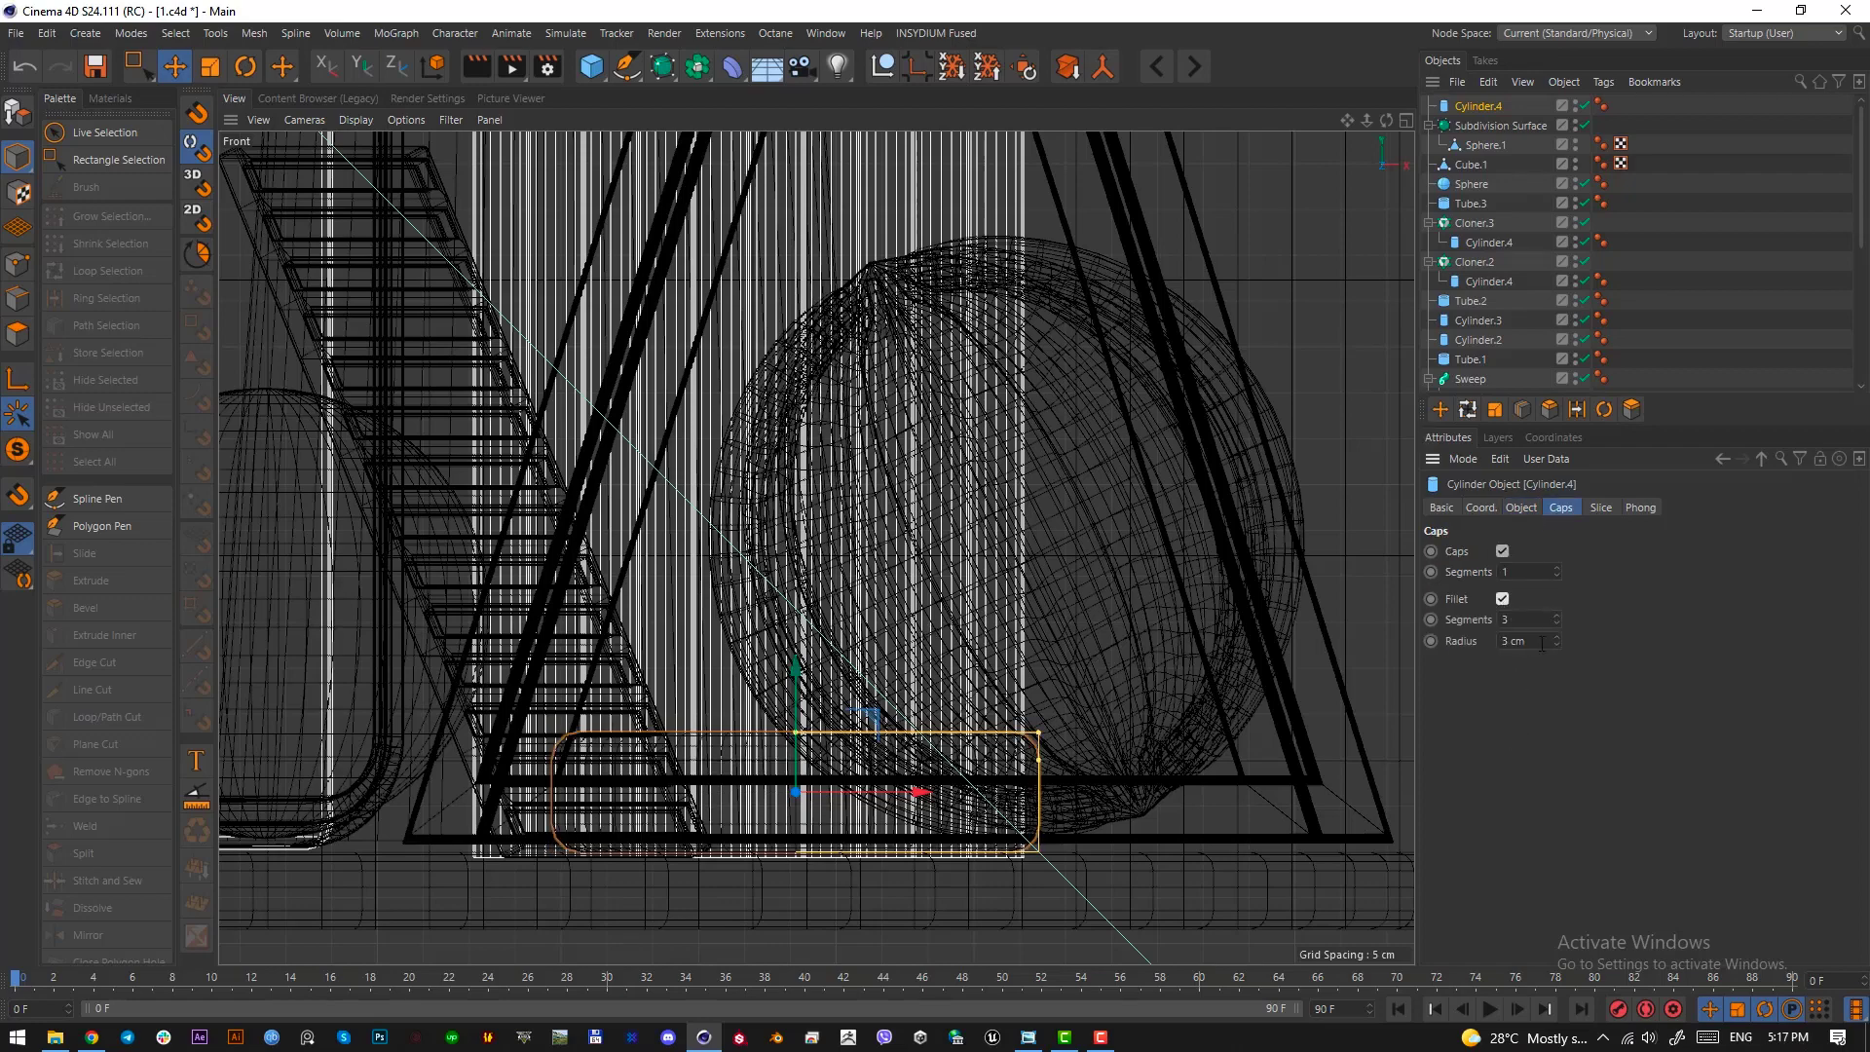
pyautogui.press('F1')
pyautogui.scroll(4, 1107, 641)
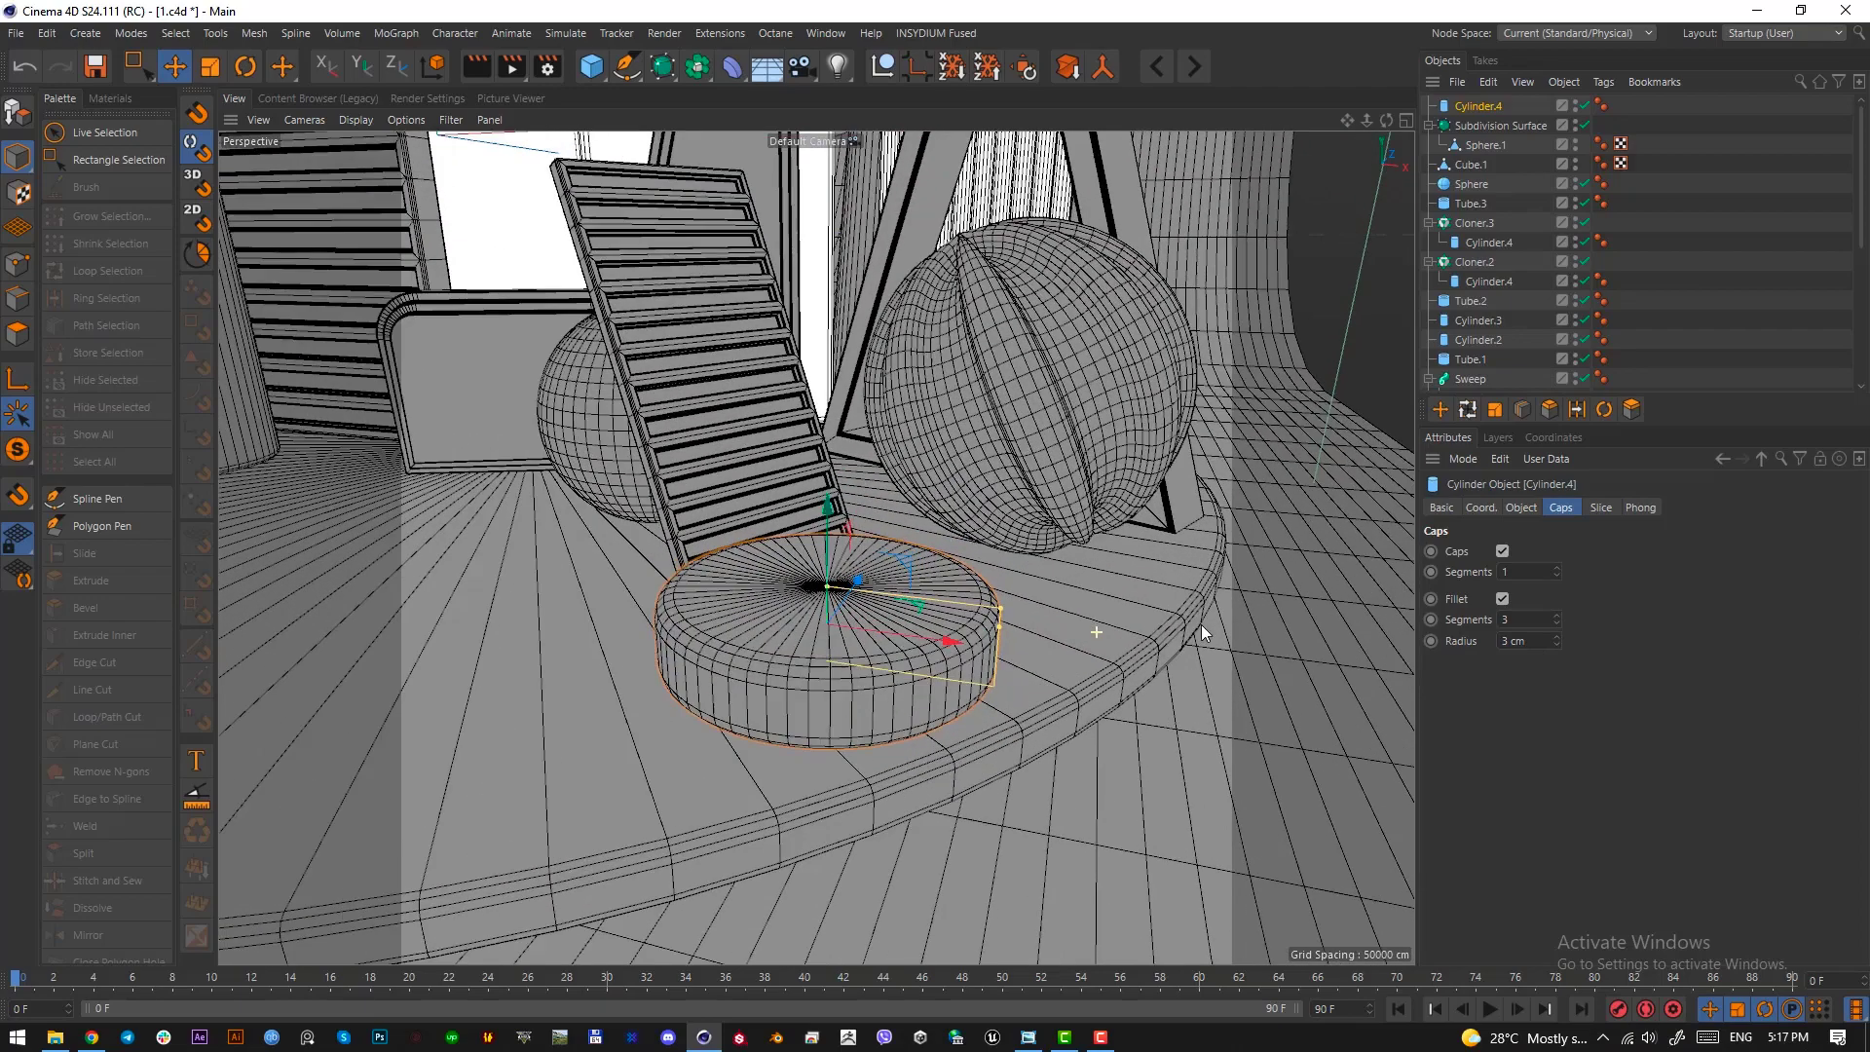
pyautogui.scroll(1, 813, 682)
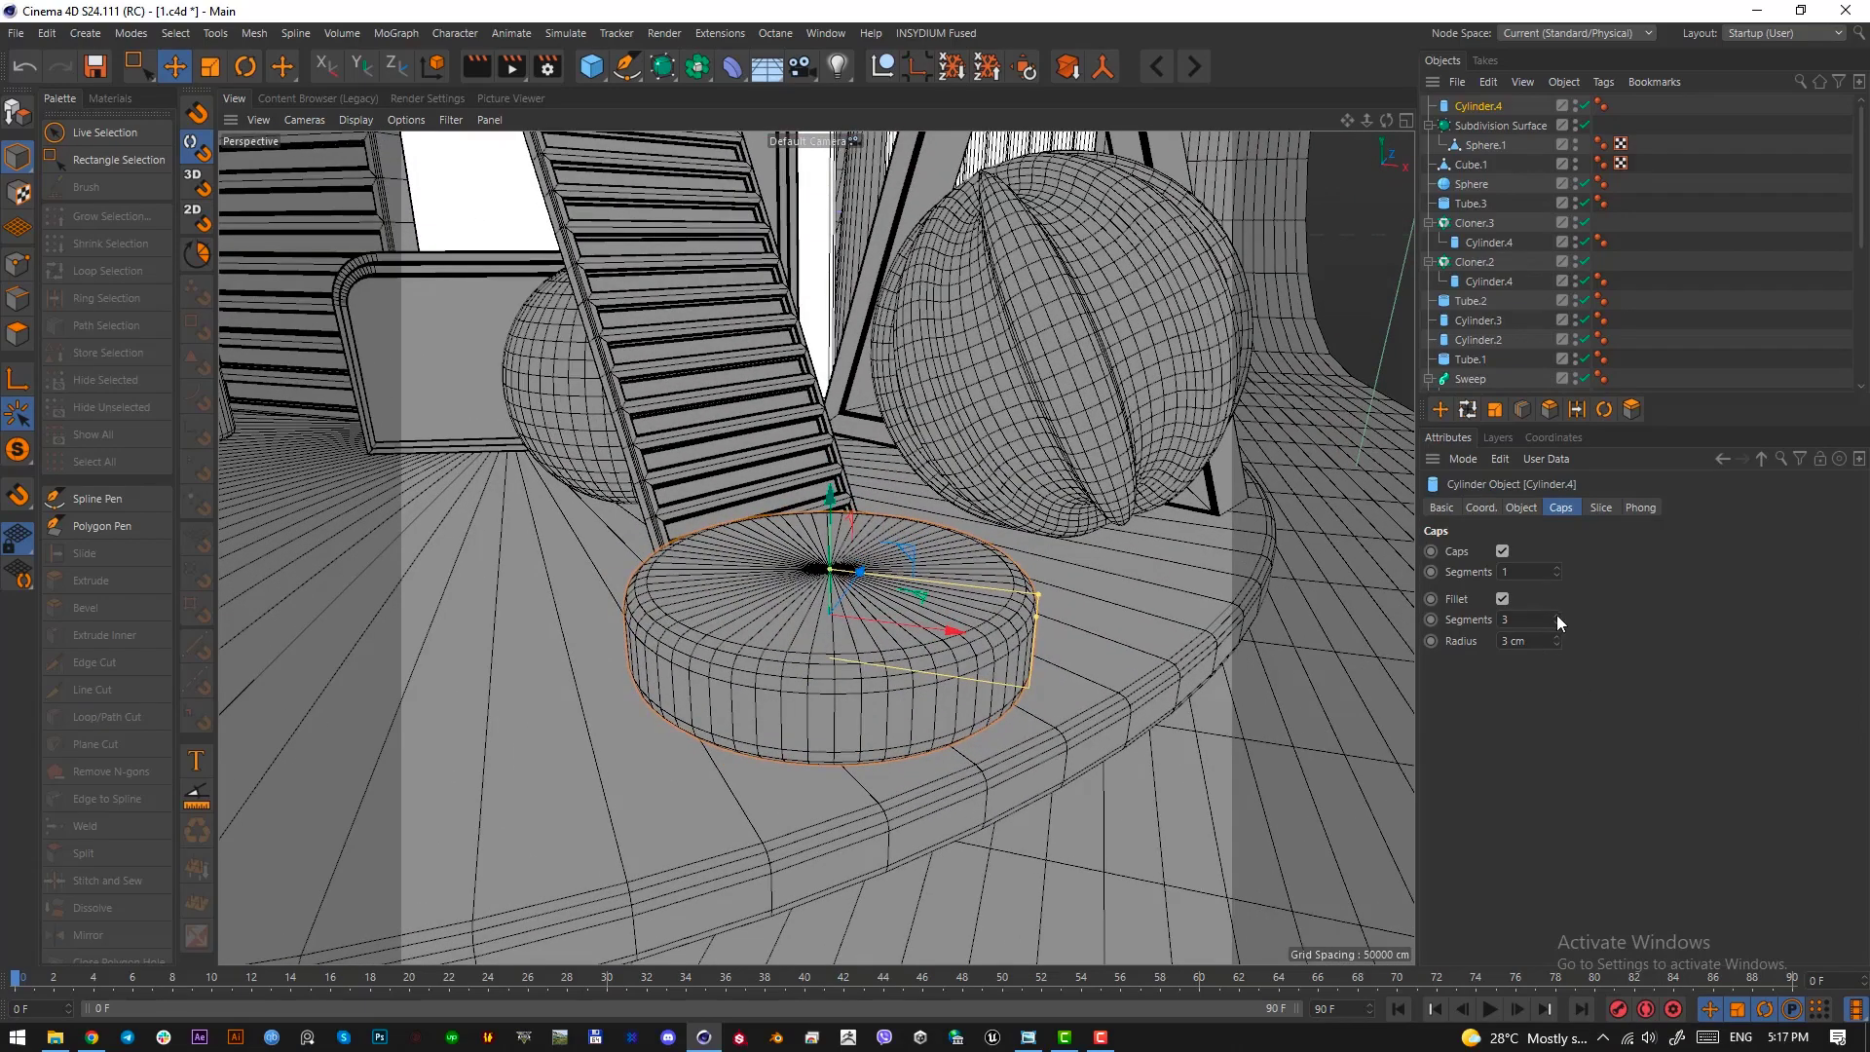
pyautogui.click(1556, 646)
pyautogui.click(1557, 647)
pyautogui.click(1557, 647)
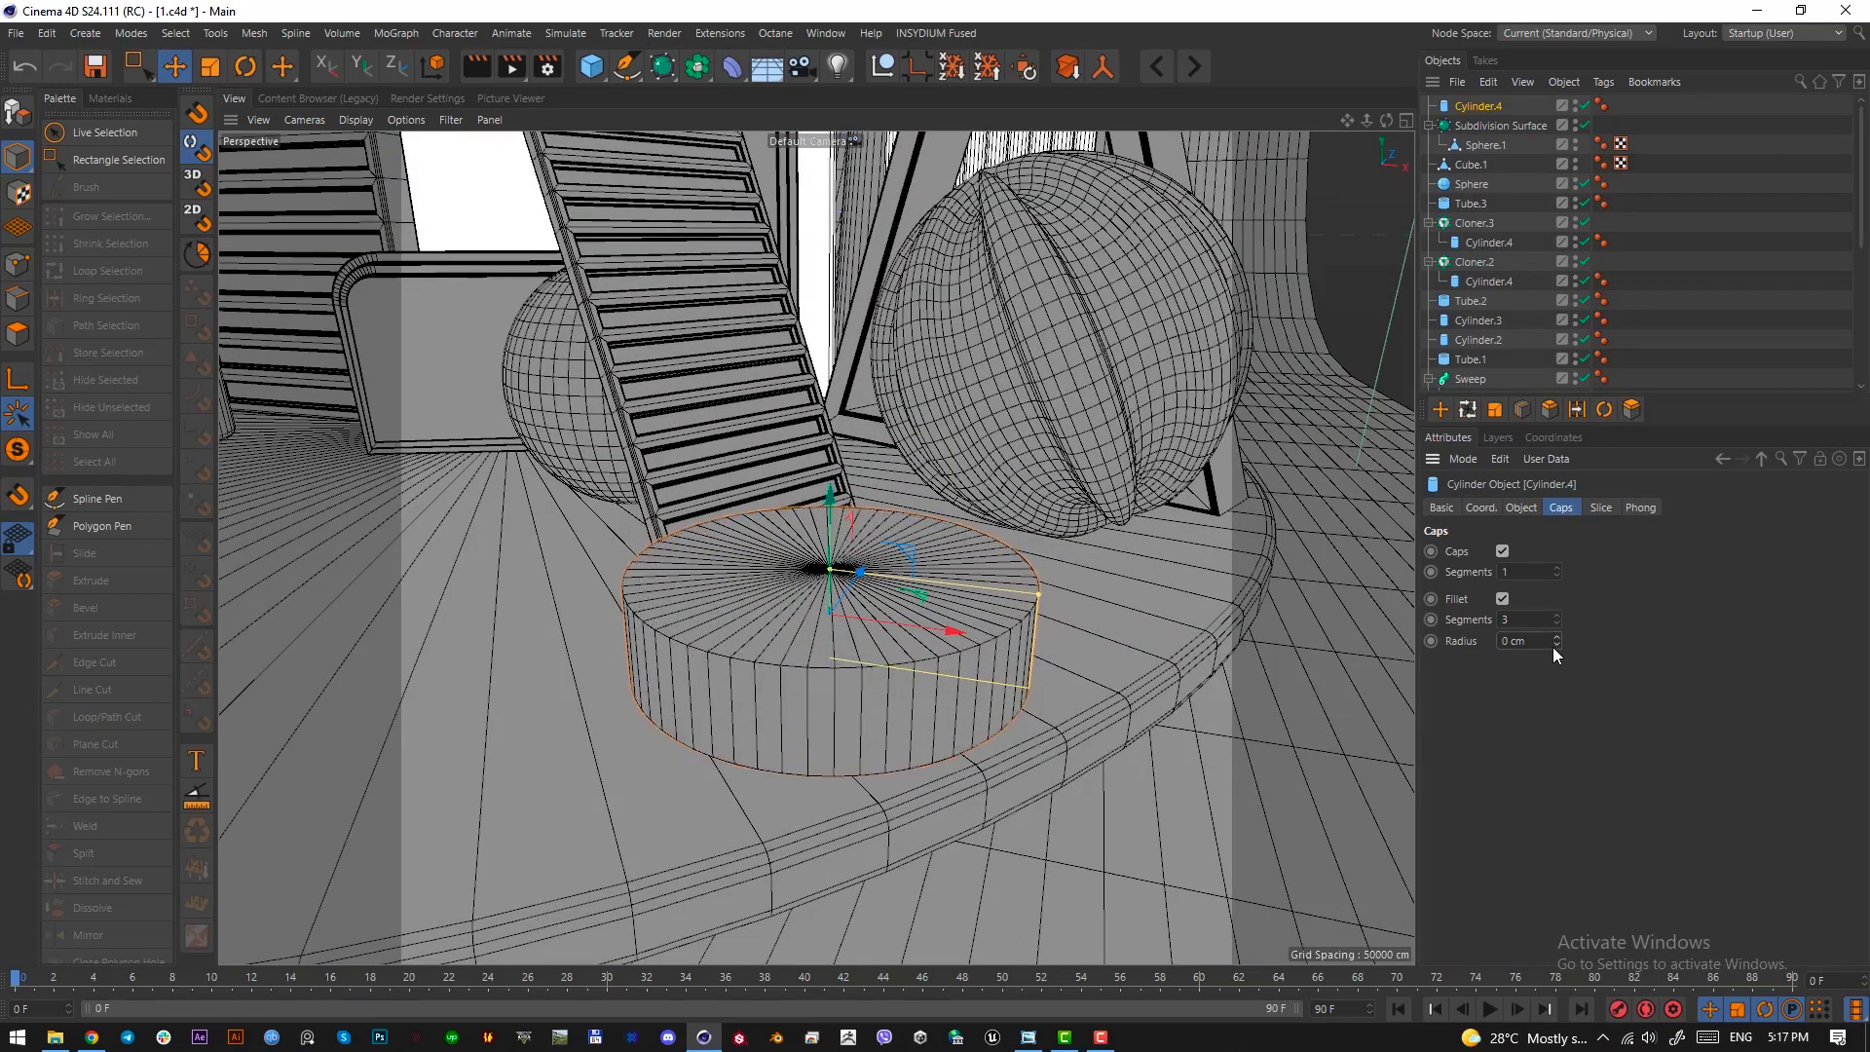
pyautogui.click(1559, 638)
# Flatten the filleted cylinder further into a thin base disc for the drum
pyautogui.keyDown('alt'); pyautogui.moveTo(960, 693); pyautogui.dragTo(821, 657); pyautogui.keyUp('alt')
pyautogui.scroll(1, 906, 589)
pyautogui.scroll(1, 844, 680)
pyautogui.scroll(-1, 836, 773)
pyautogui.scroll(1, 828, 775)
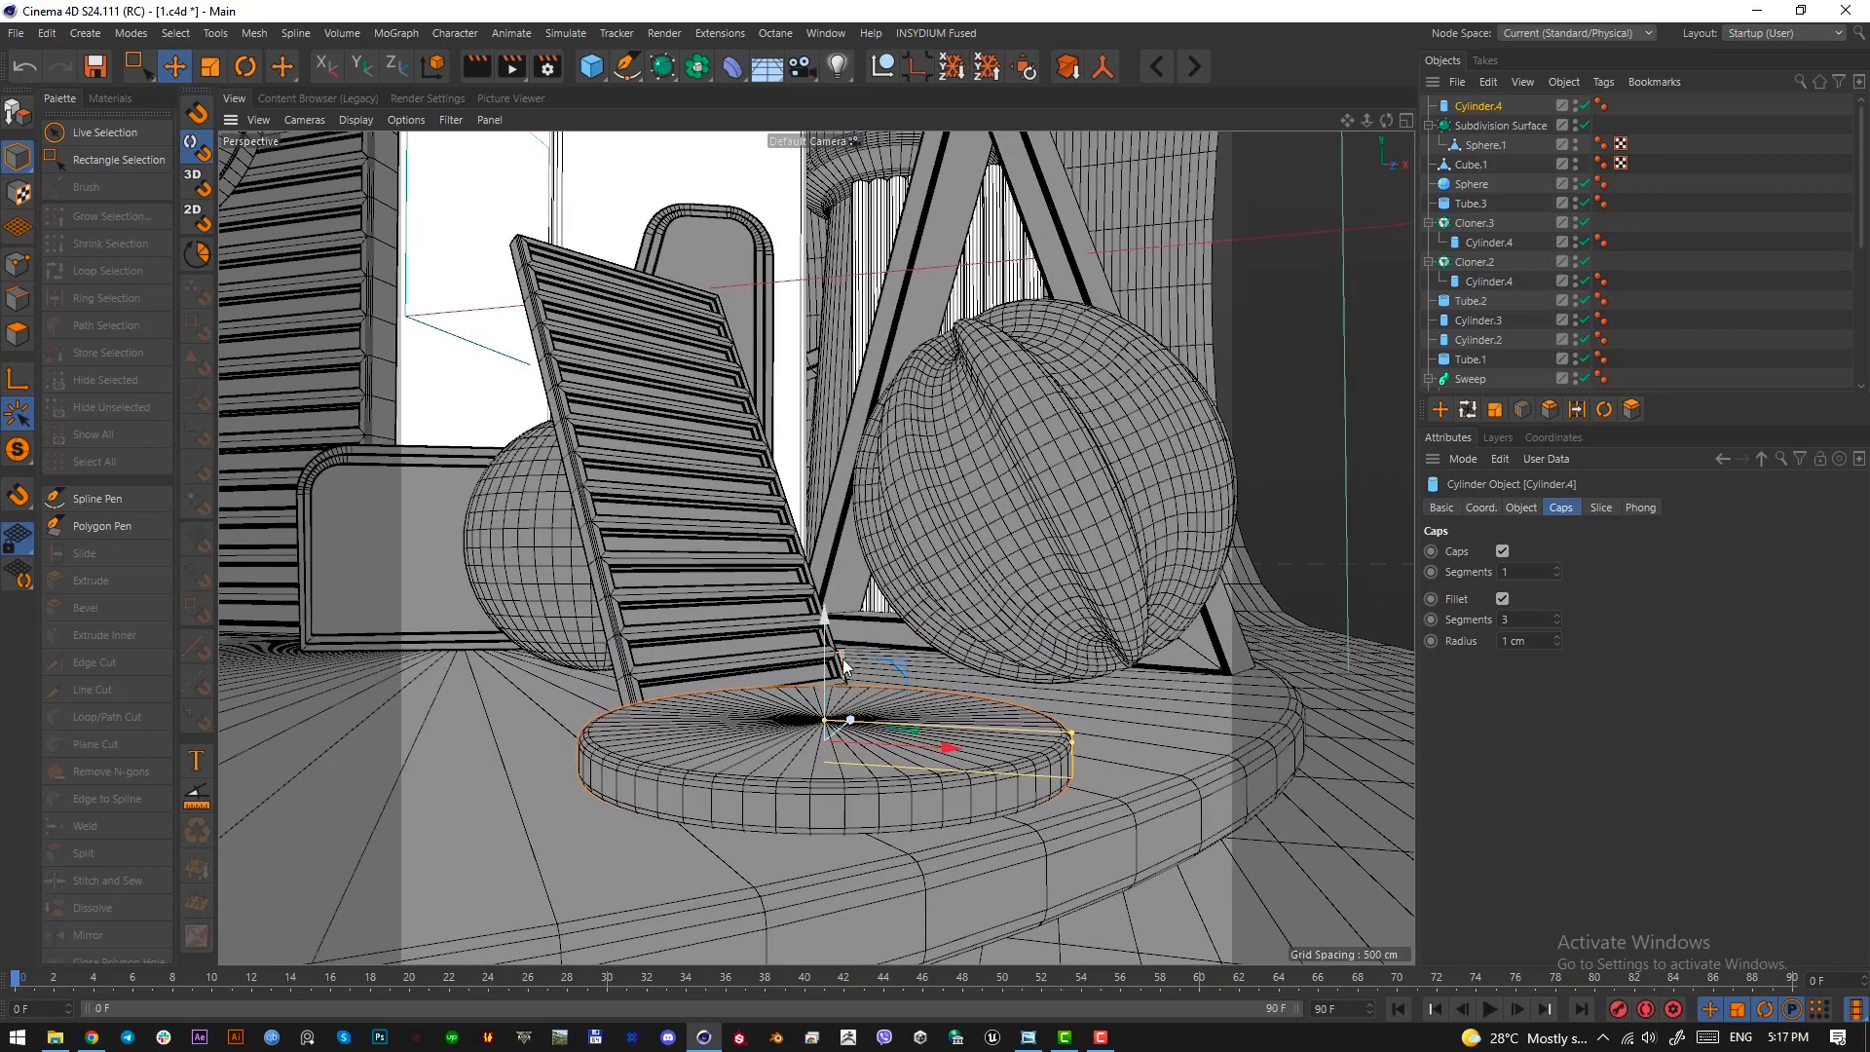
# Duplicate the base disc upward and stretch the copy's height to form the drum's tall middle section
pyautogui.keyDown('ctrl'); pyautogui.moveTo(821, 649); pyautogui.dragTo(826, 552); pyautogui.keyUp('ctrl')
pyautogui.moveTo(825, 591); pyautogui.dragTo(825, 529)
pyautogui.moveTo(822, 552); pyautogui.dragTo(822, 534)
pyautogui.scroll(-1, 832, 586)
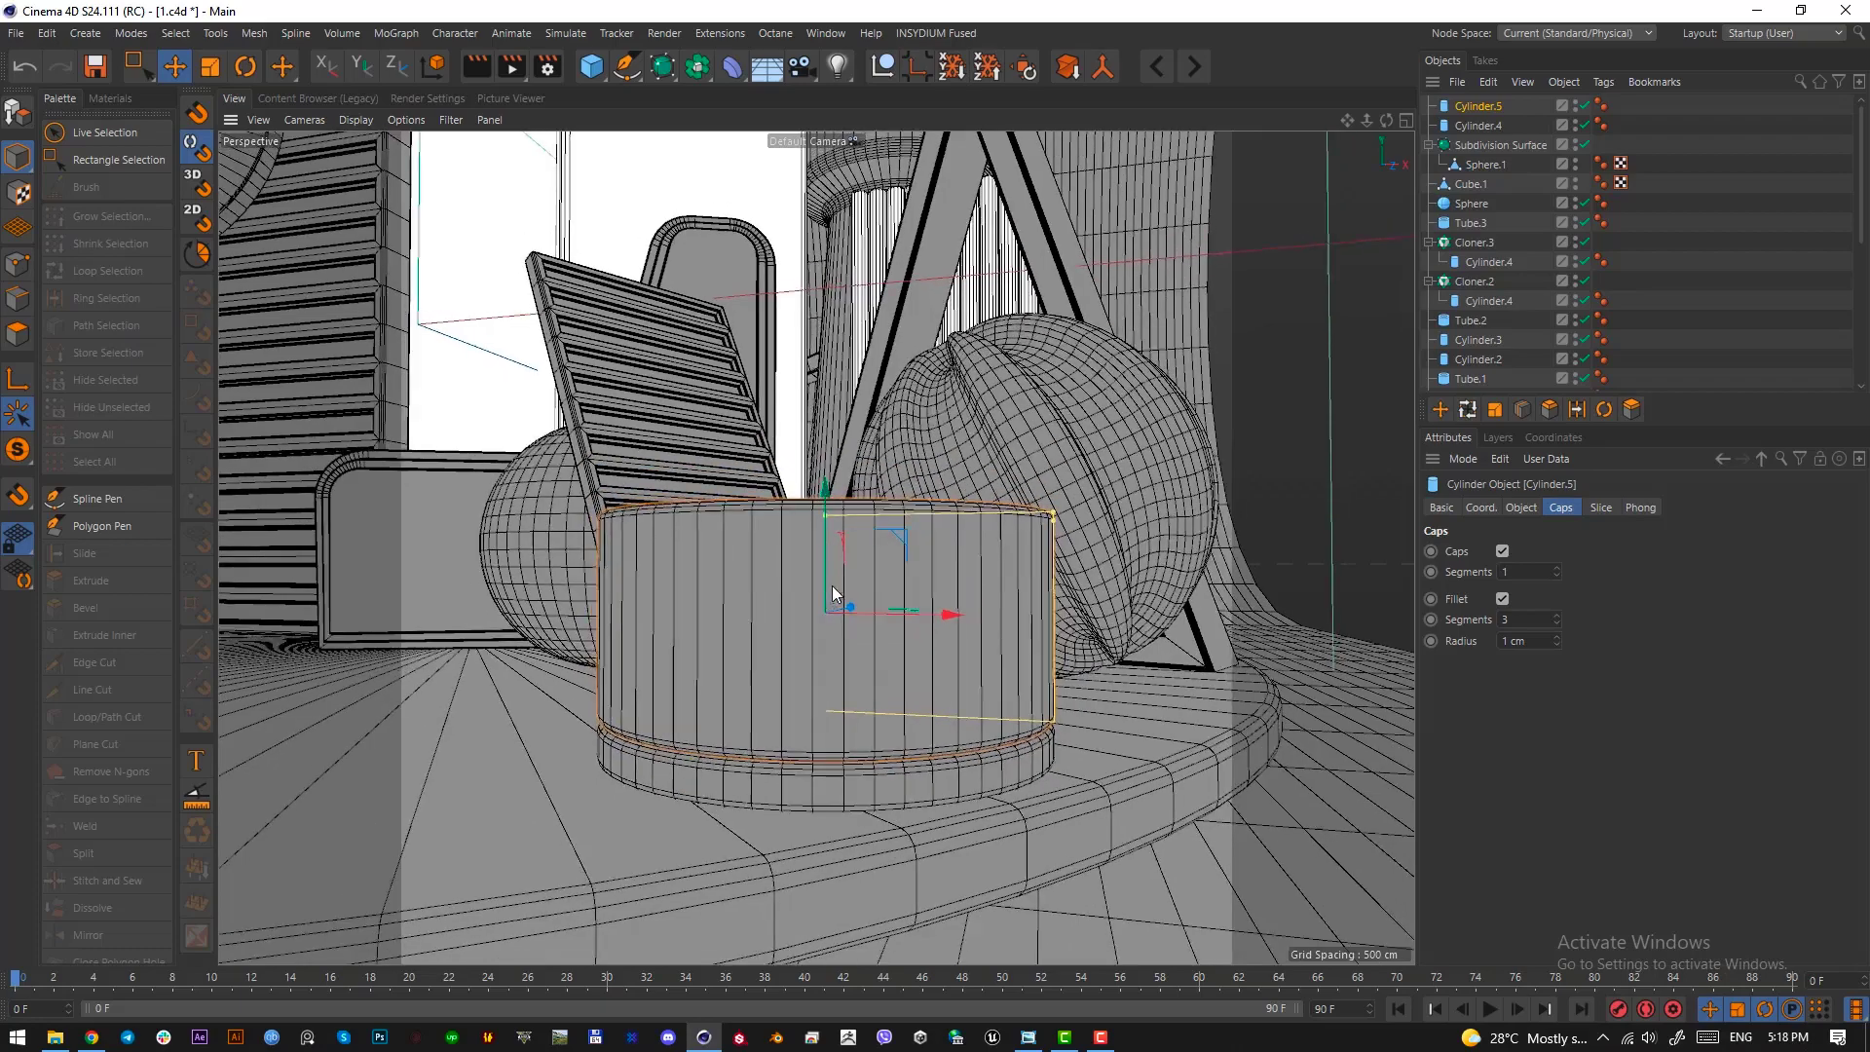
pyautogui.keyDown('alt'); pyautogui.moveTo(832, 586); pyautogui.dragTo(831, 635, button='middle'); pyautogui.keyUp('alt')
pyautogui.moveTo(832, 635)
pyautogui.keyDown('alt'); pyautogui.mouseDown()
pyautogui.moveTo(824, 606)
pyautogui.moveTo(1002, 578)
pyautogui.moveTo(828, 604)
pyautogui.mouseUp(); pyautogui.keyUp('alt')
pyautogui.keyDown('alt'); pyautogui.moveTo(779, 569); pyautogui.dragTo(787, 587, button='middle'); pyautogui.keyUp('alt')
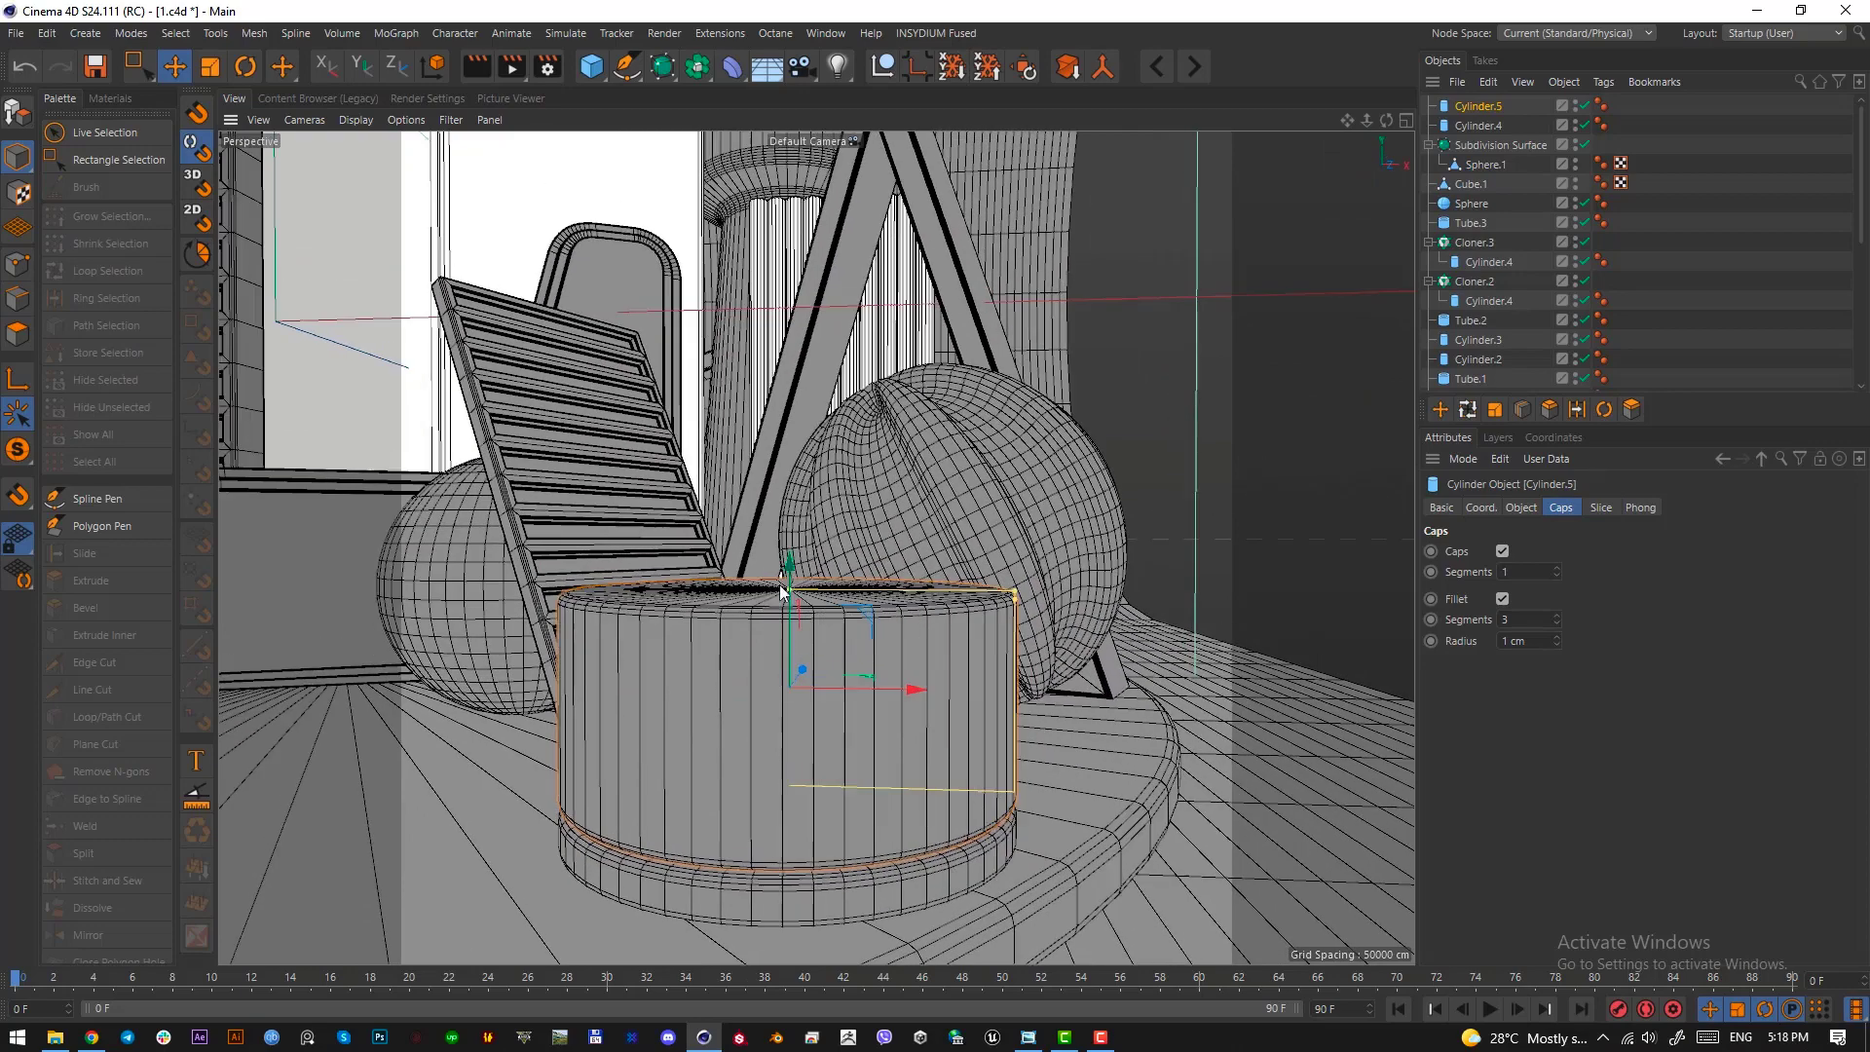
# Create a shorter cylinder copy above the drum's middle section as its upper band, and select the middle section
pyautogui.moveTo(789, 586); pyautogui.dragTo(790, 646)
pyautogui.hotkey('ctrl', 'z')
pyautogui.hotkey('ctrl', 'a')
pyautogui.click(795, 620)
pyautogui.keyDown('alt'); pyautogui.moveTo(790, 647); pyautogui.dragTo(790, 639); pyautogui.keyUp('alt')
pyautogui.moveTo(790, 639); pyautogui.dragTo(793, 475)
pyautogui.click(798, 662)
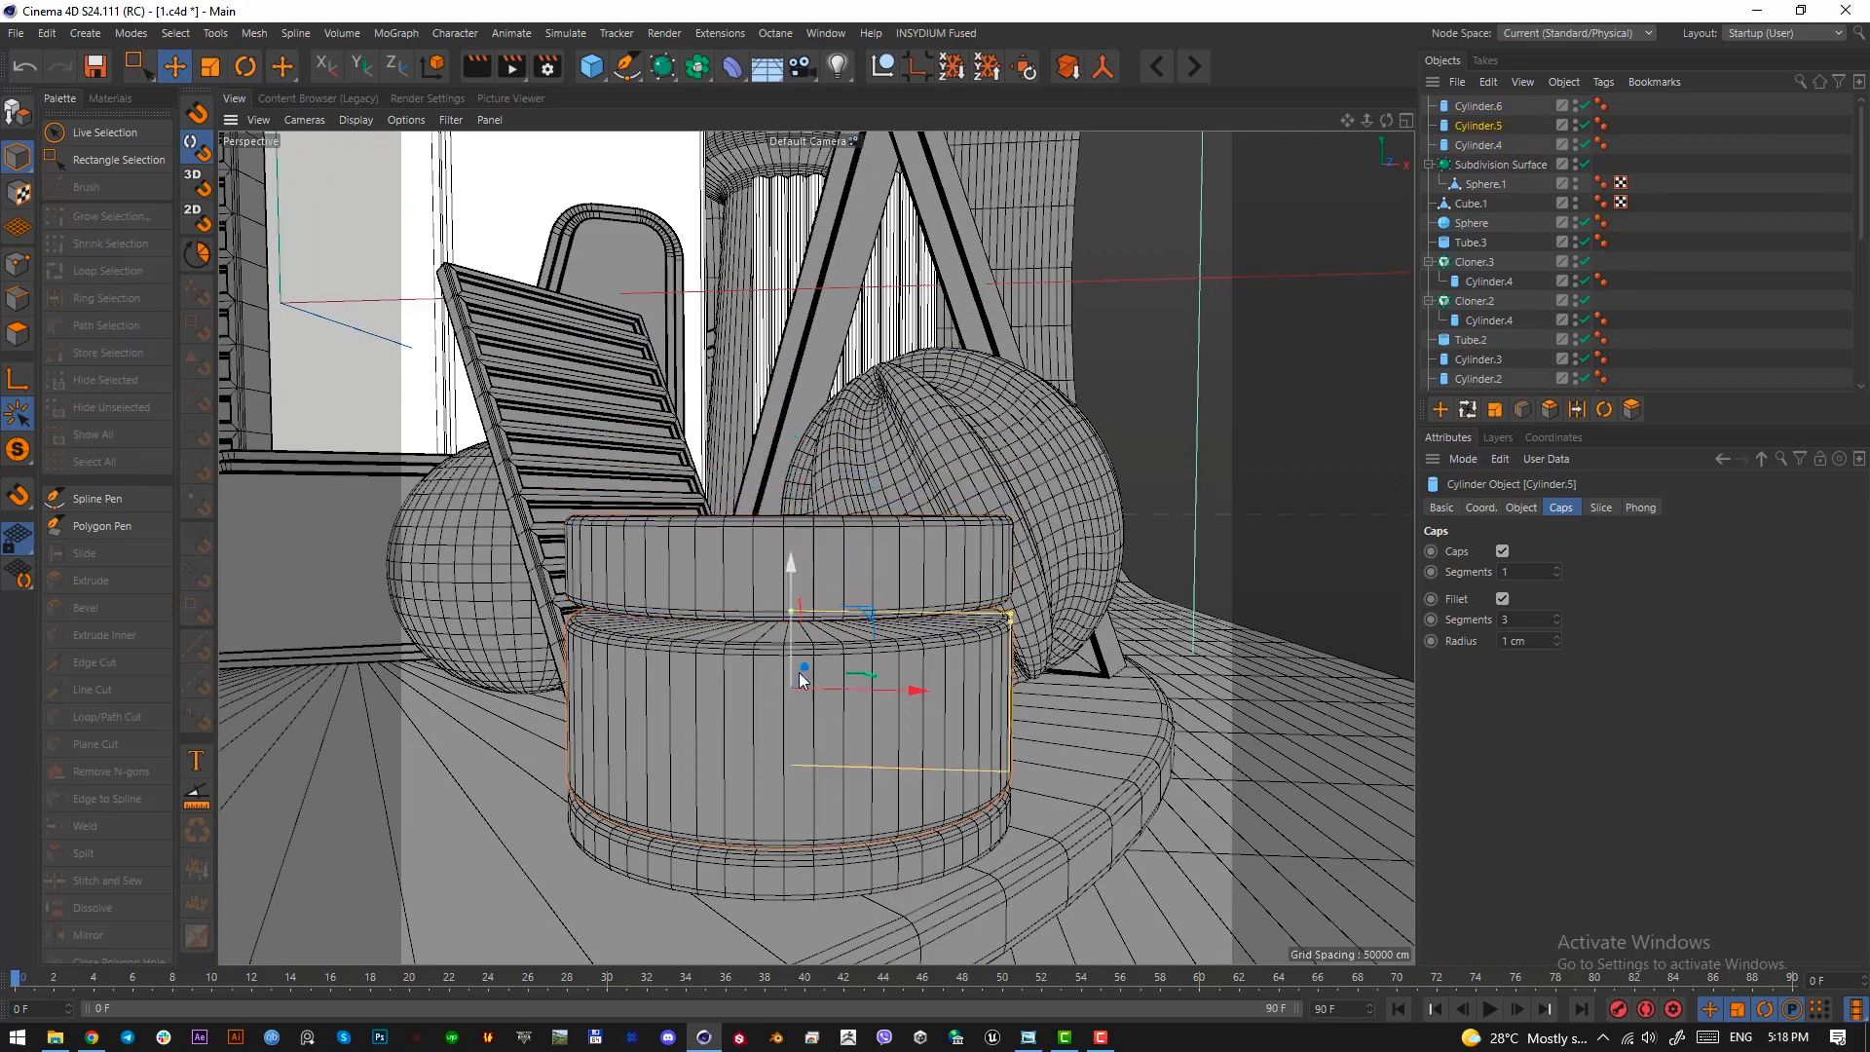
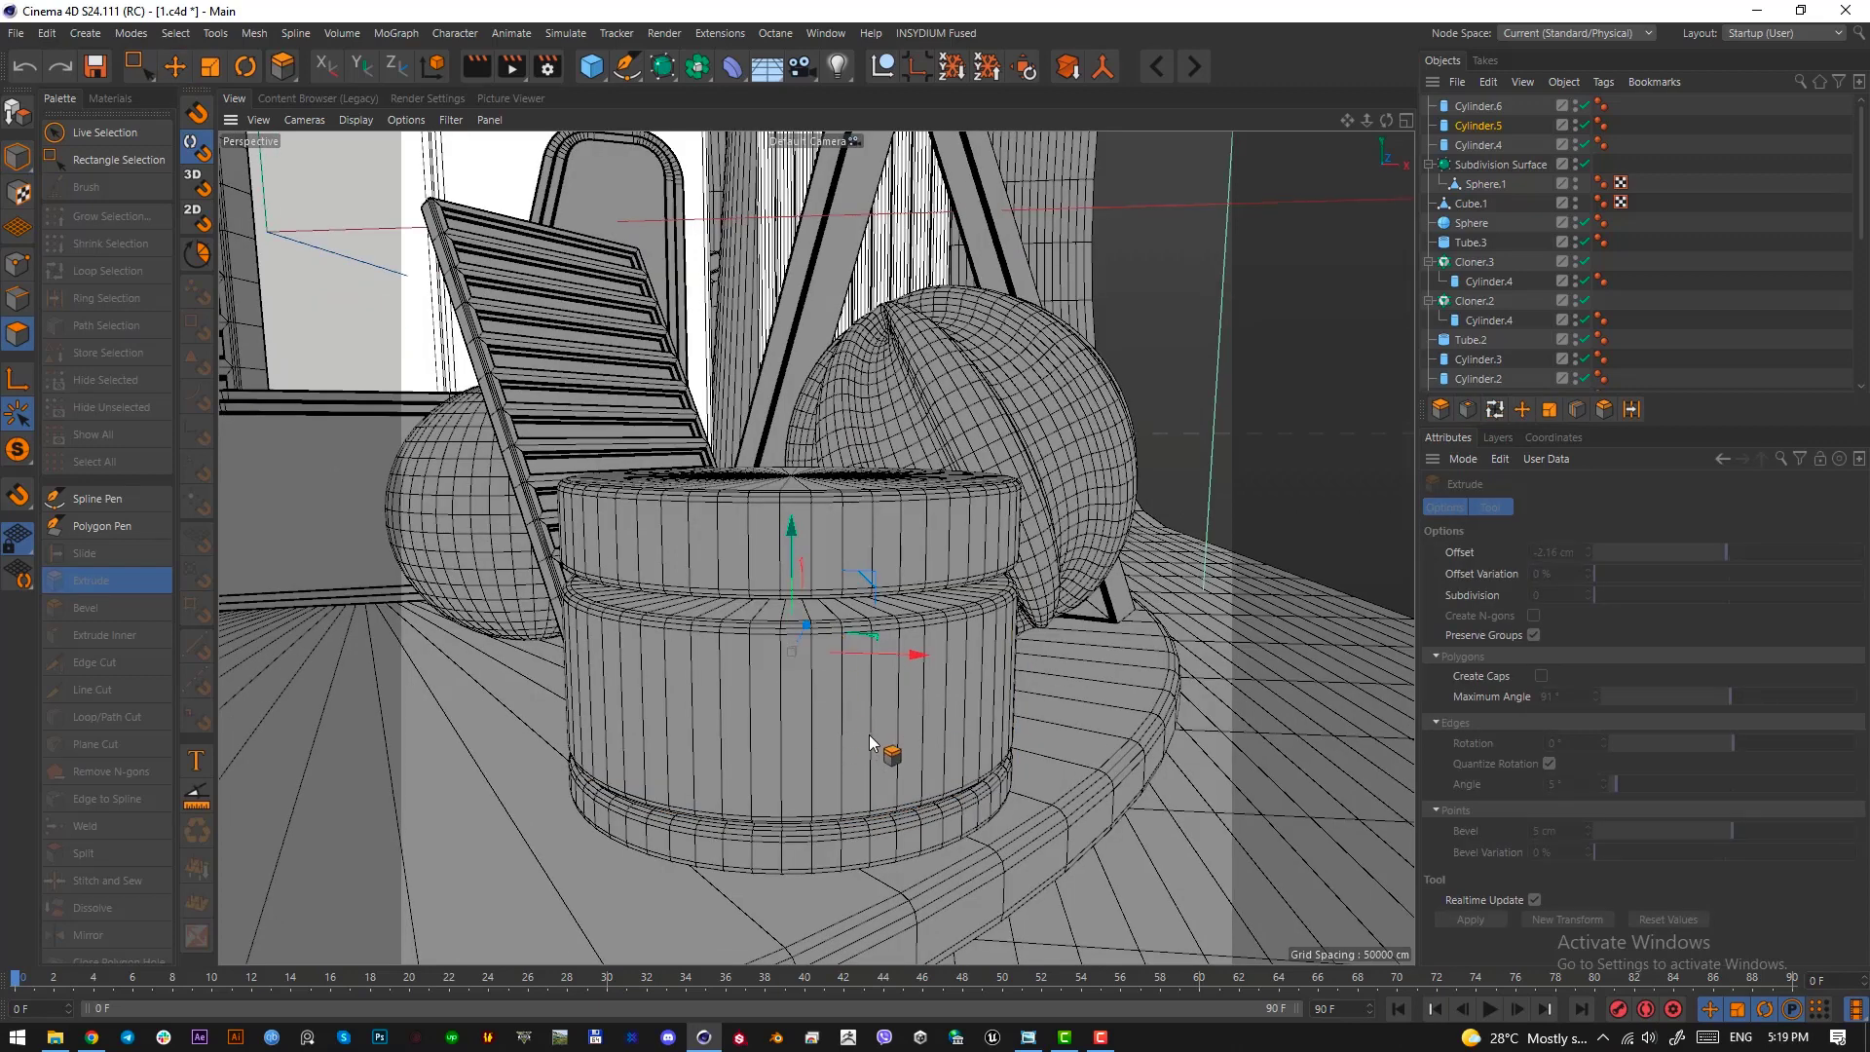
# Place the drum's middle section under a Subdivision Surface, turn the smoothing off and make the cylinder editable
pyautogui.click(1476, 125)
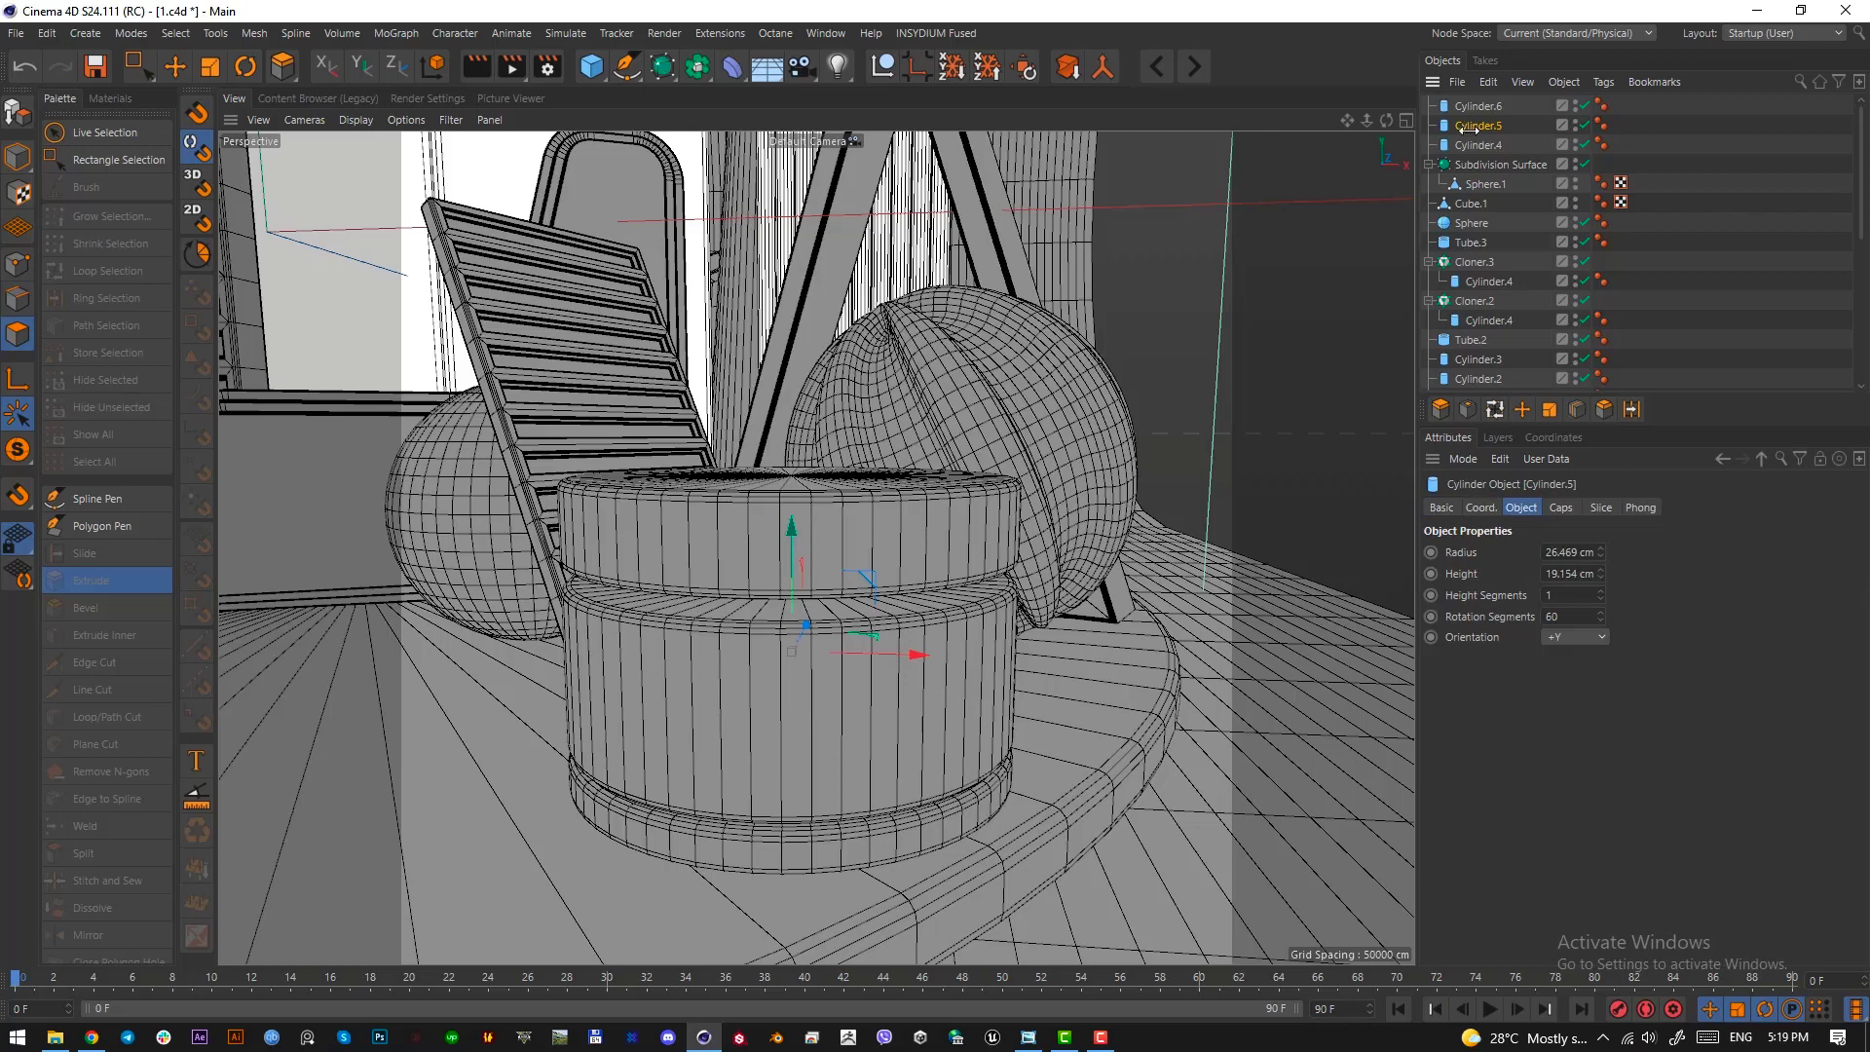
pyautogui.keyDown('alt'); pyautogui.click(663, 67); pyautogui.keyUp('alt')
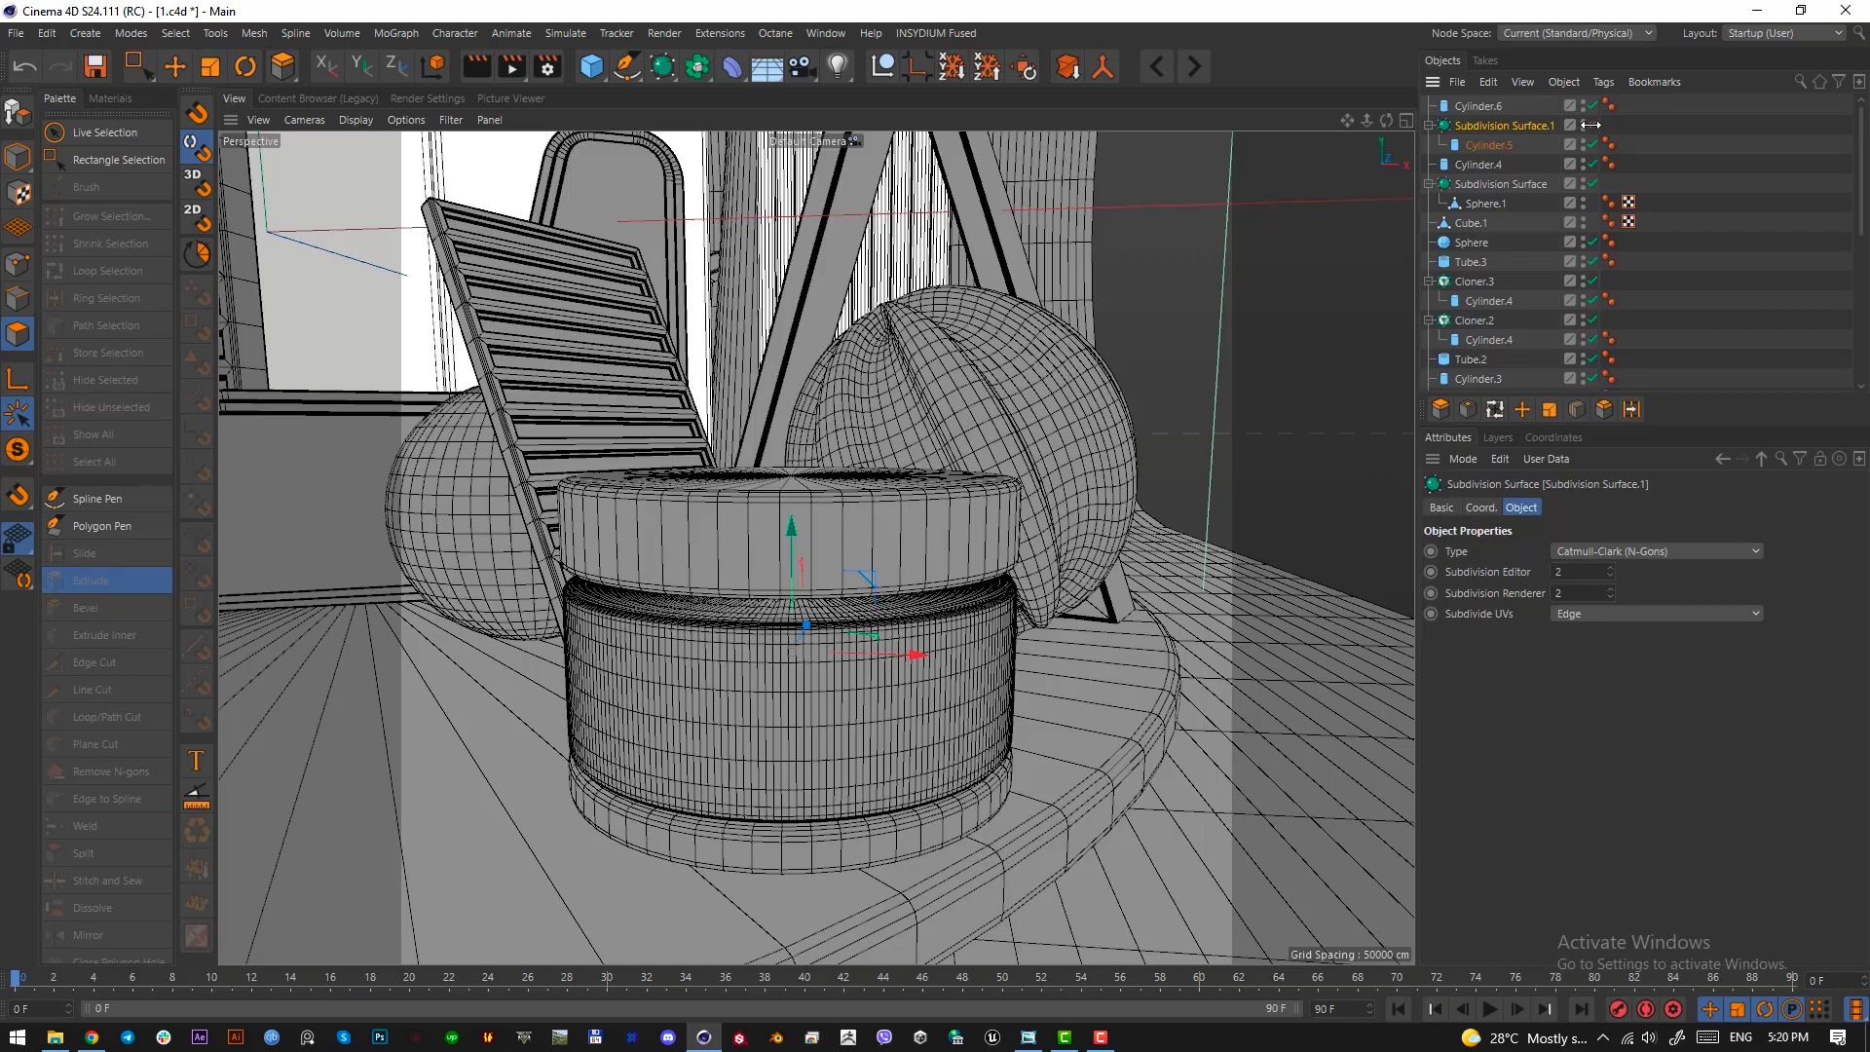
pyautogui.click(1592, 125)
pyautogui.click(1476, 145)
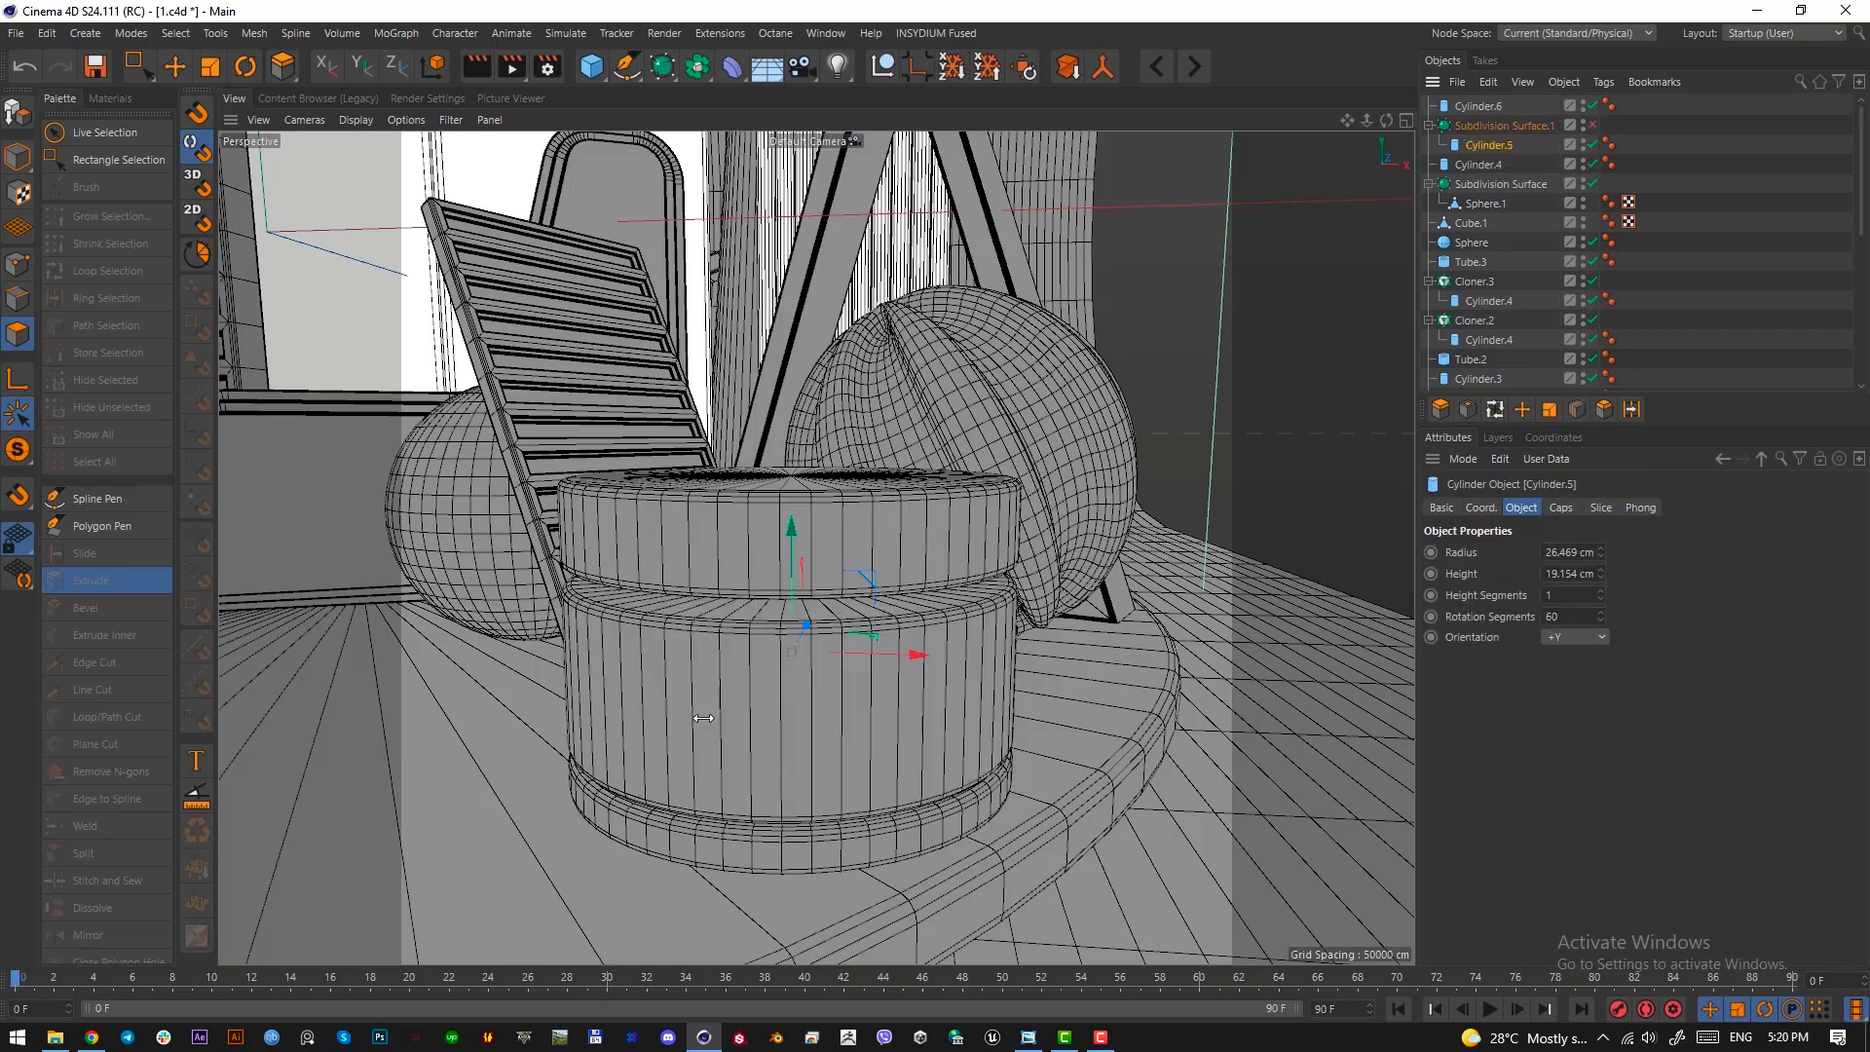
pyautogui.press('c')
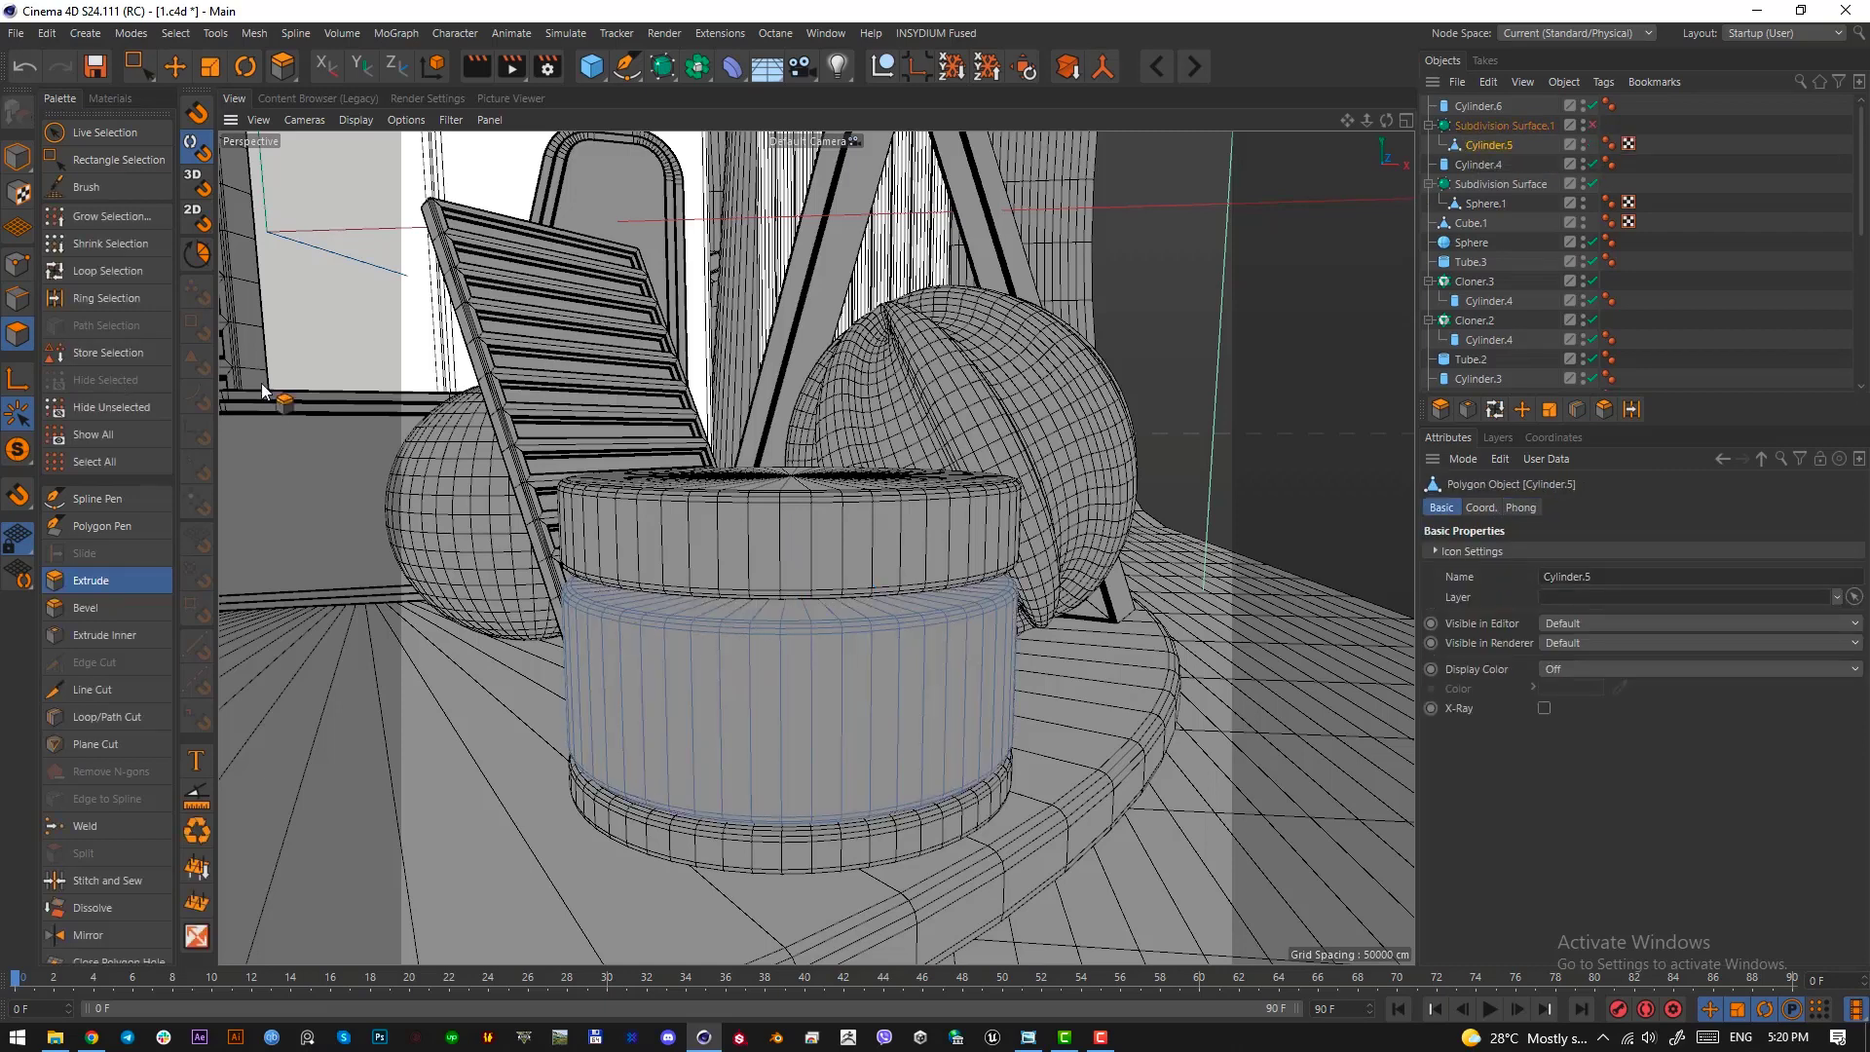
# Select the loop of side polygons on the middle section and inset each one individually by about 0.56 cm
pyautogui.click(113, 267)
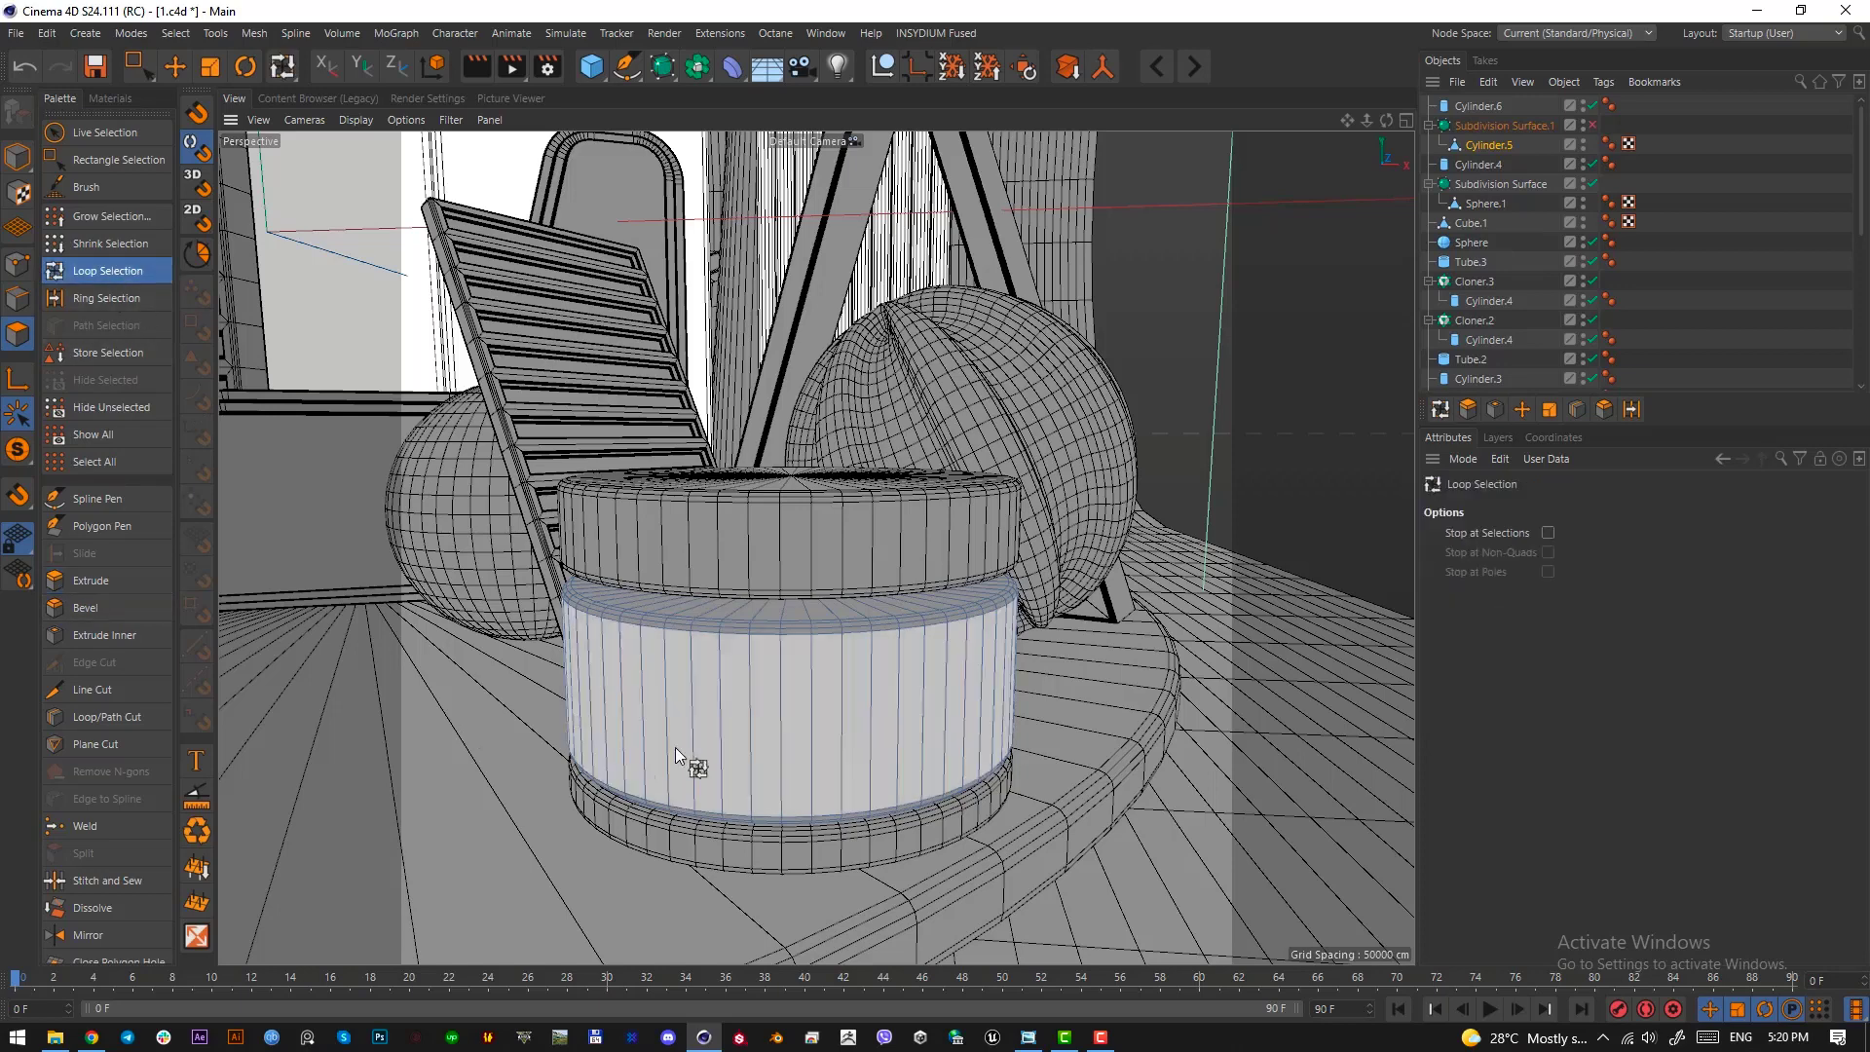
pyautogui.click(819, 722)
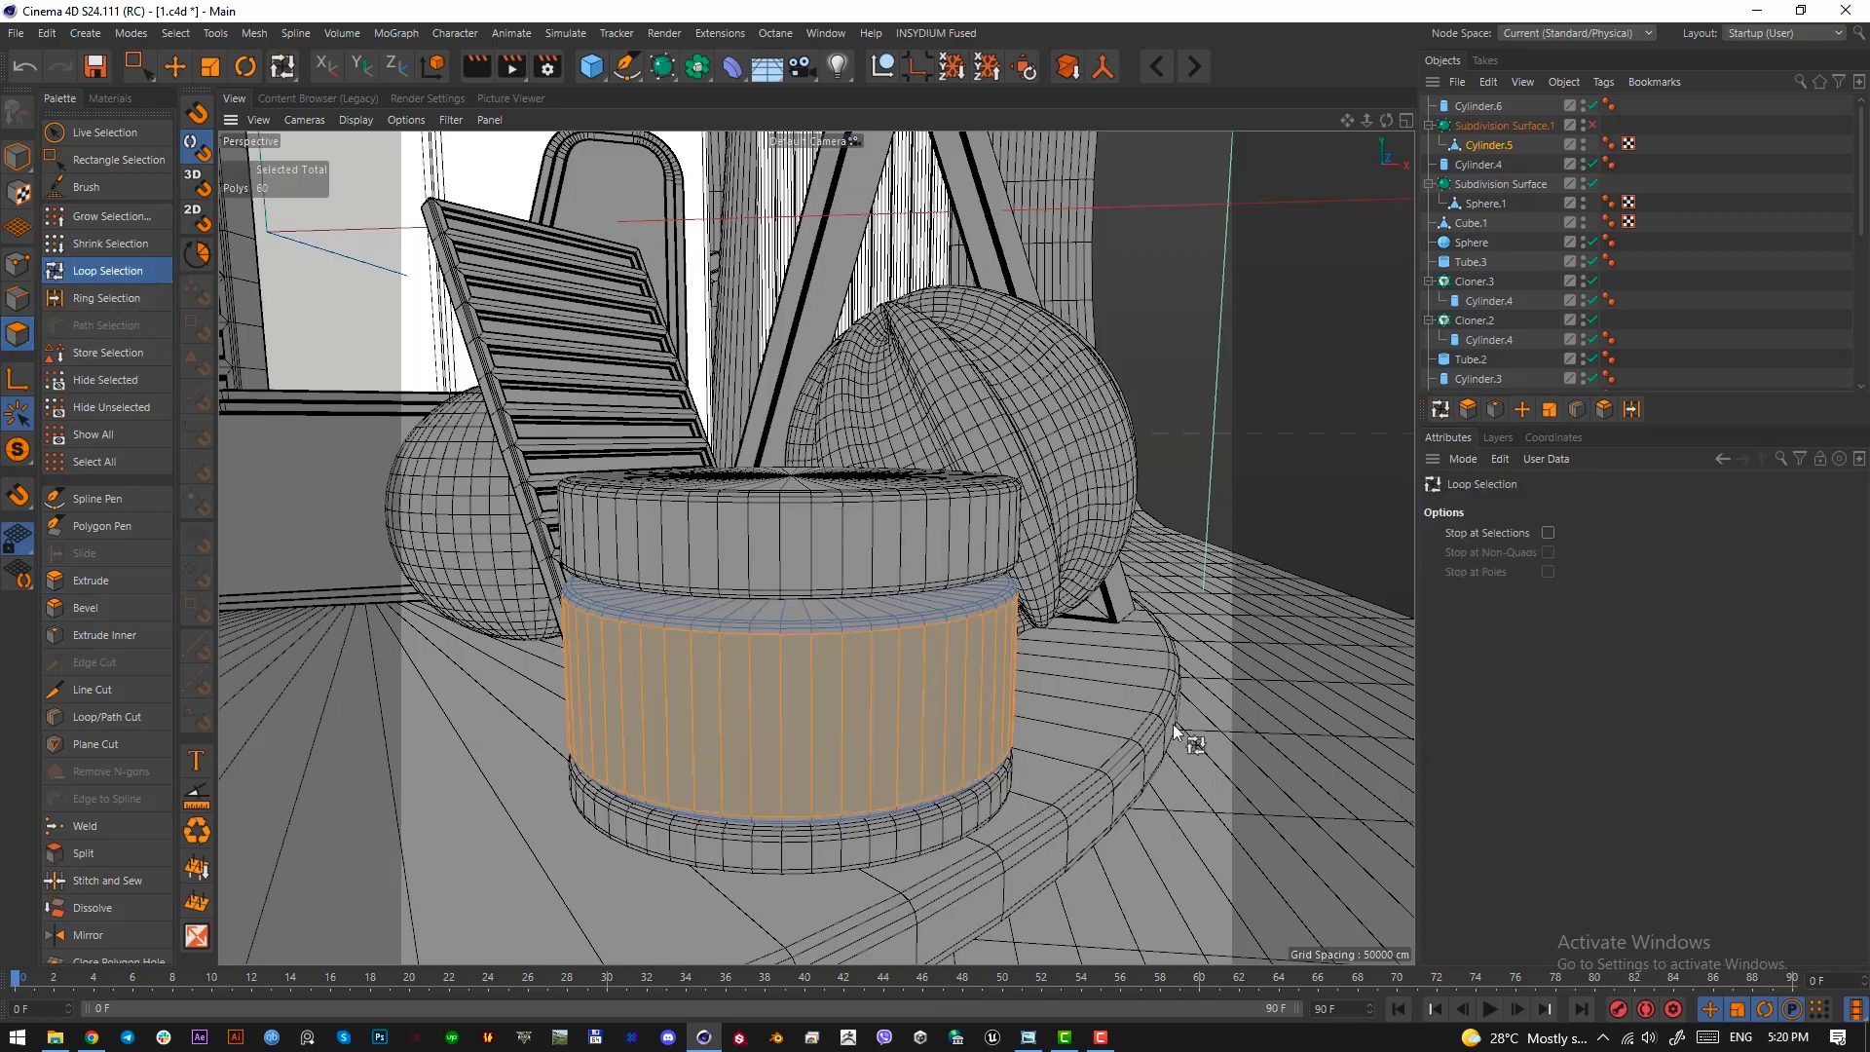
pyautogui.press('i')
pyautogui.moveTo(1119, 686); pyautogui.dragTo(1135, 686)
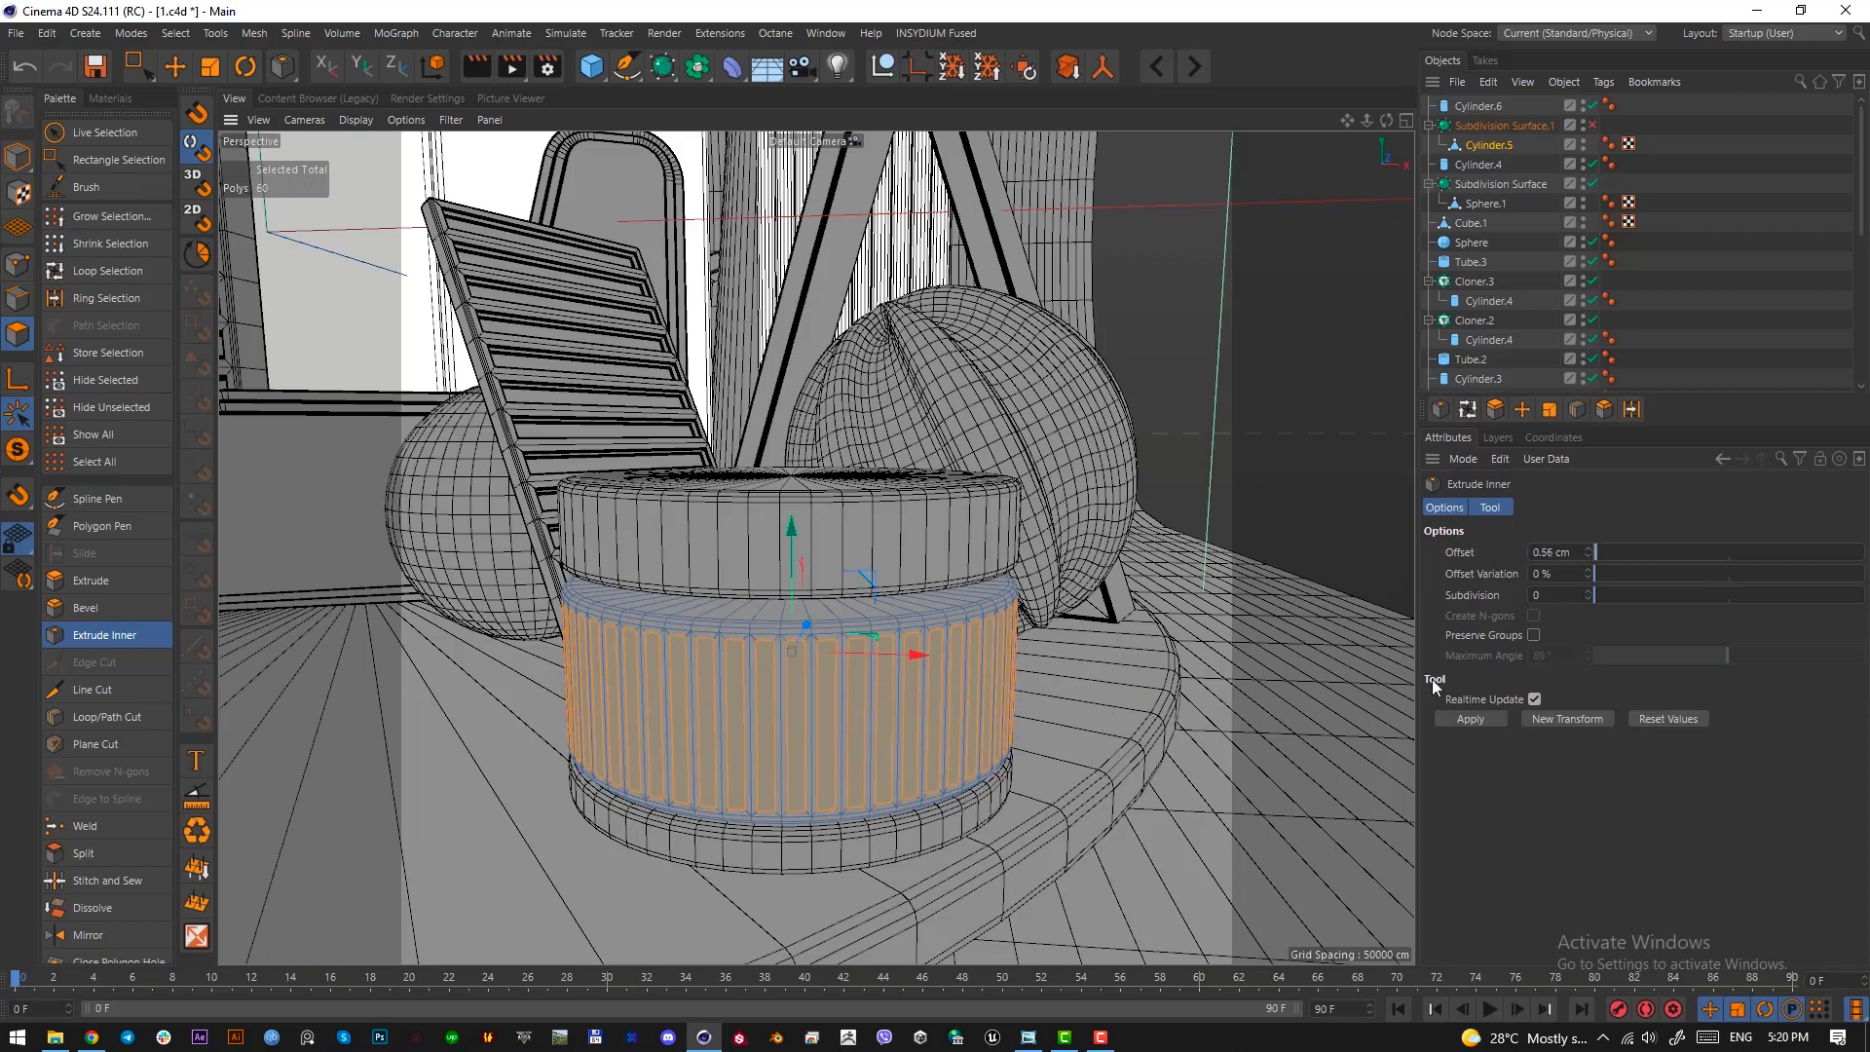
# Extrude the inset side polygons inward by about -1.37 cm to form flutes, and preview them with the Subdivision Surface on
pyautogui.press('d')
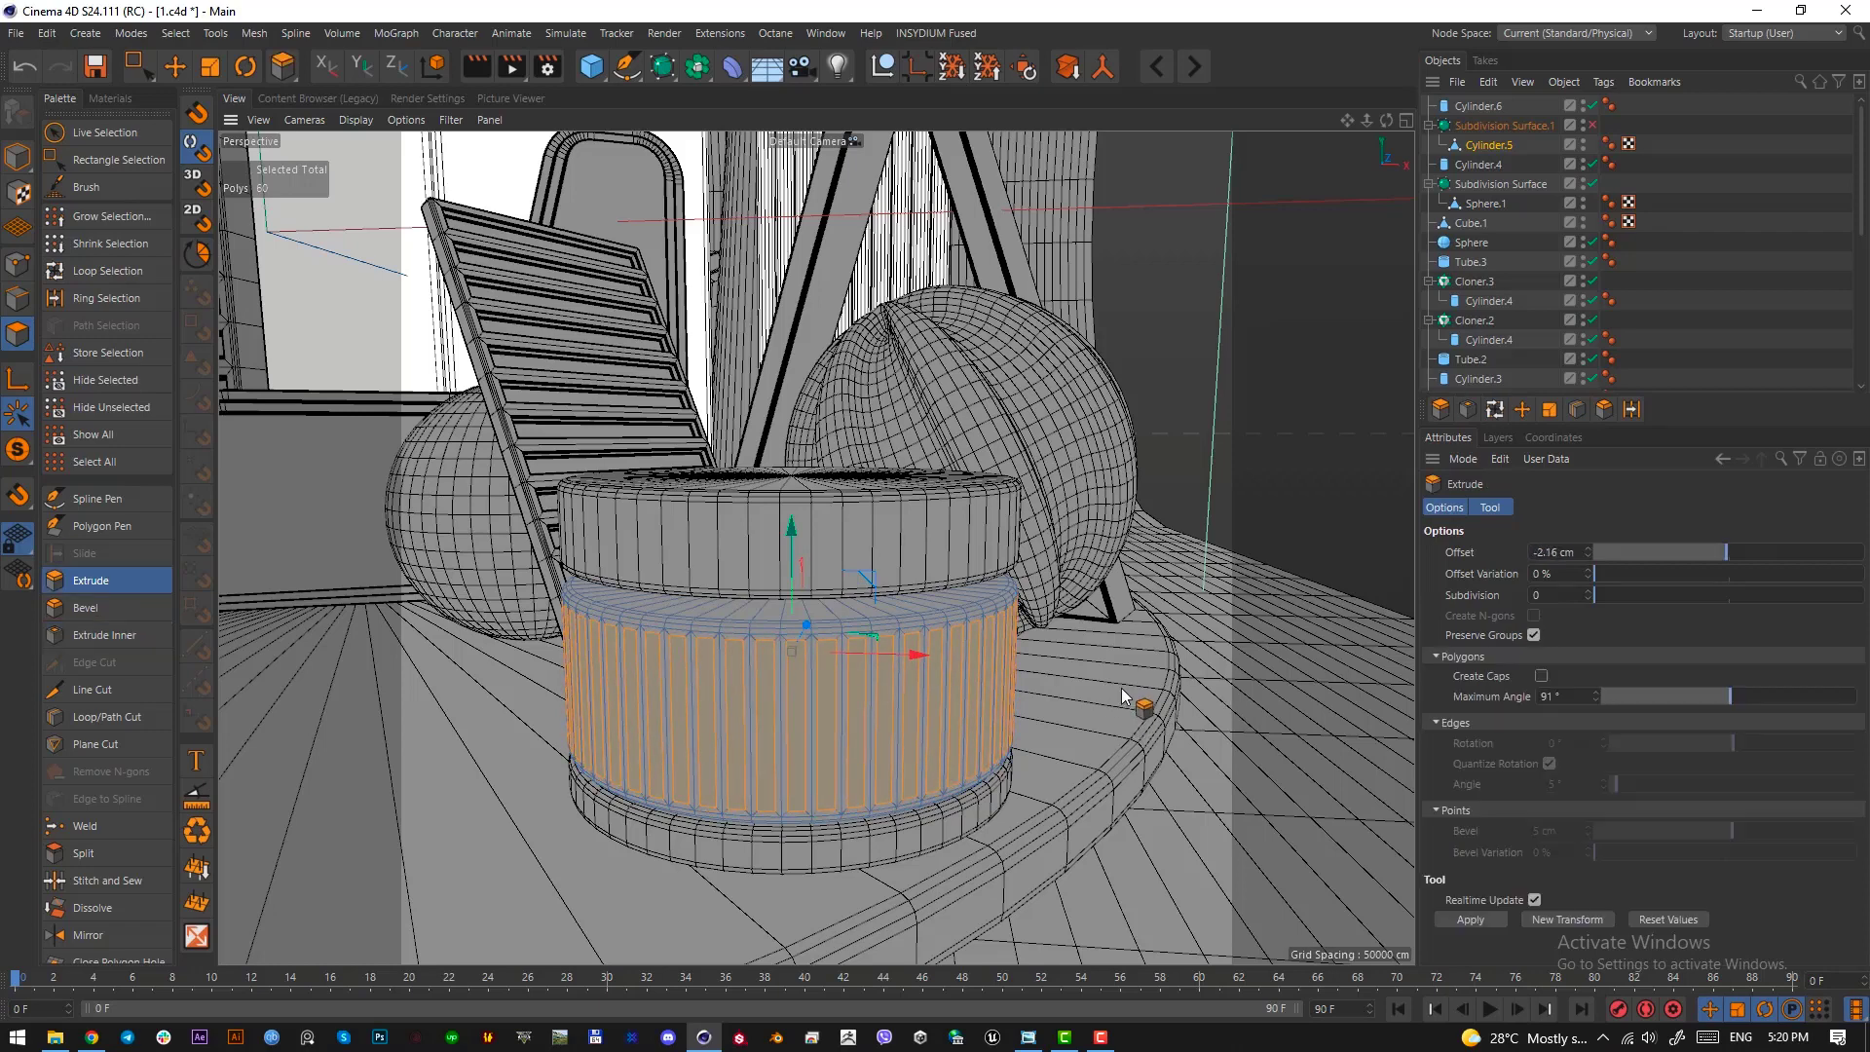
pyautogui.moveTo(1121, 688); pyautogui.dragTo(1115, 688)
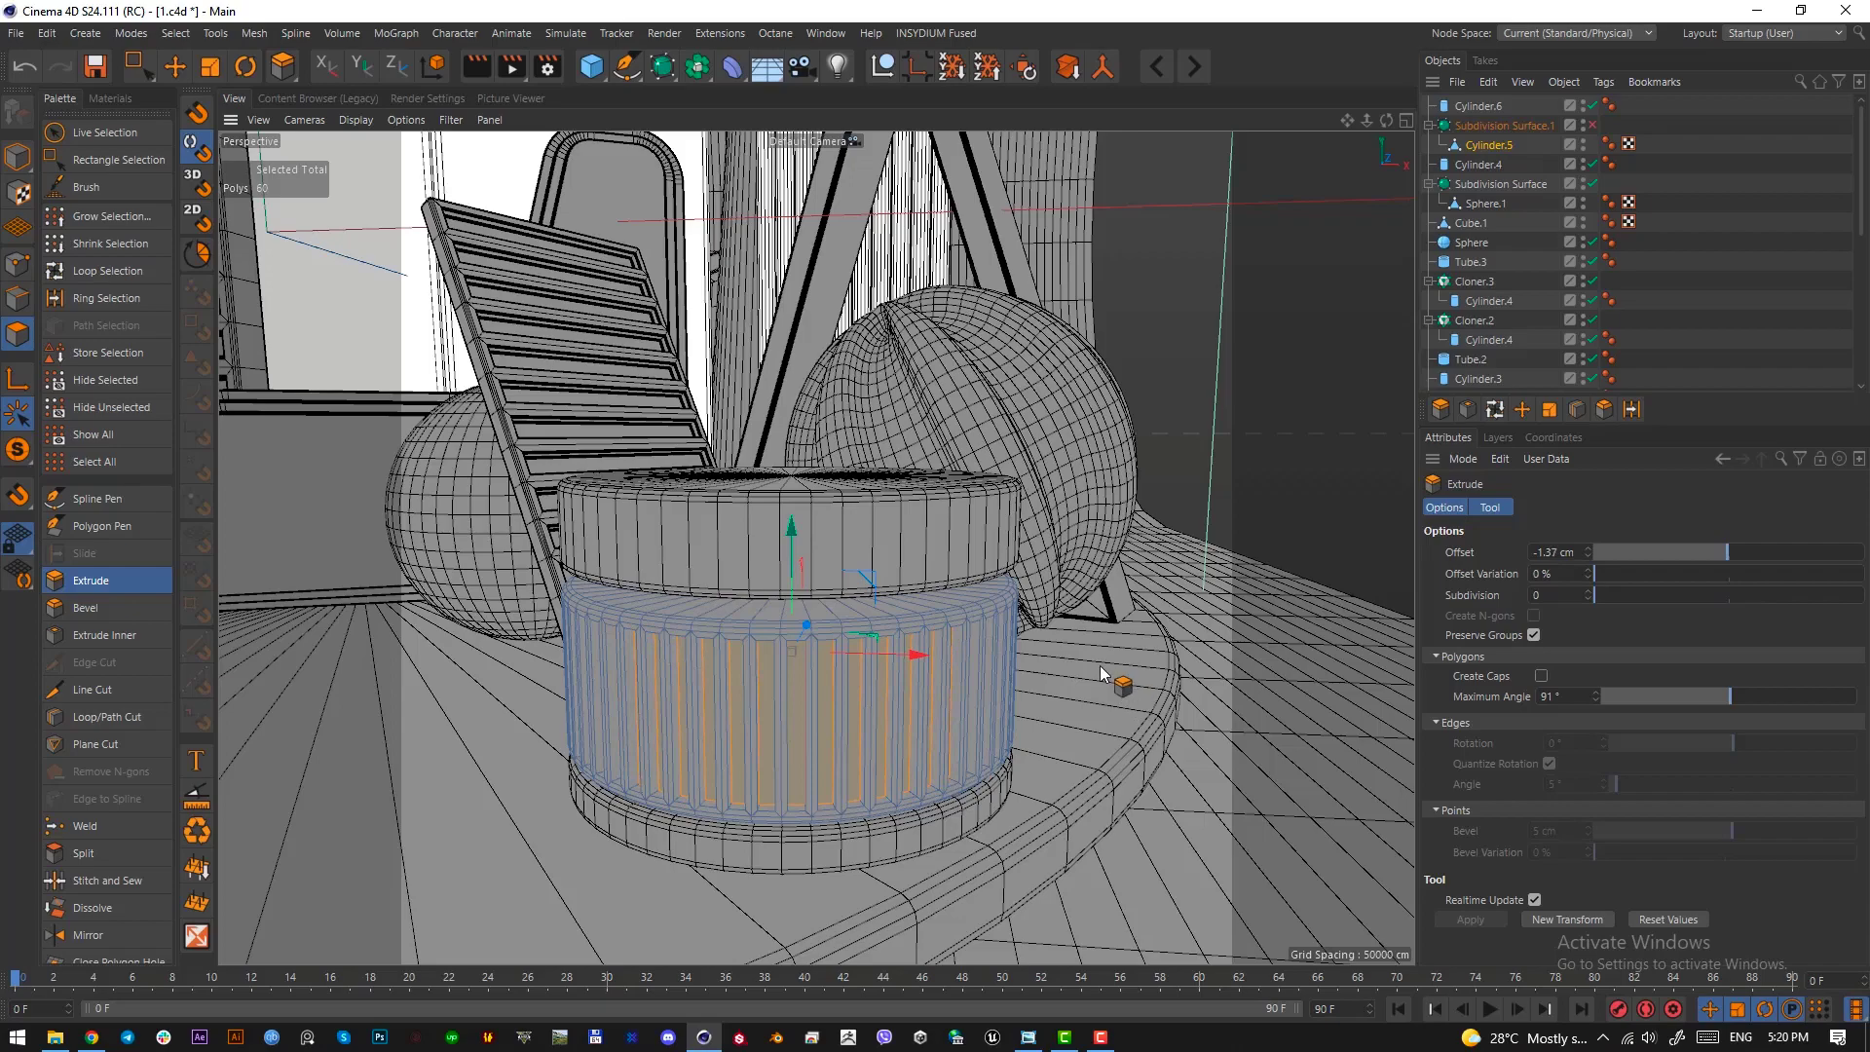
pyautogui.click(18, 156)
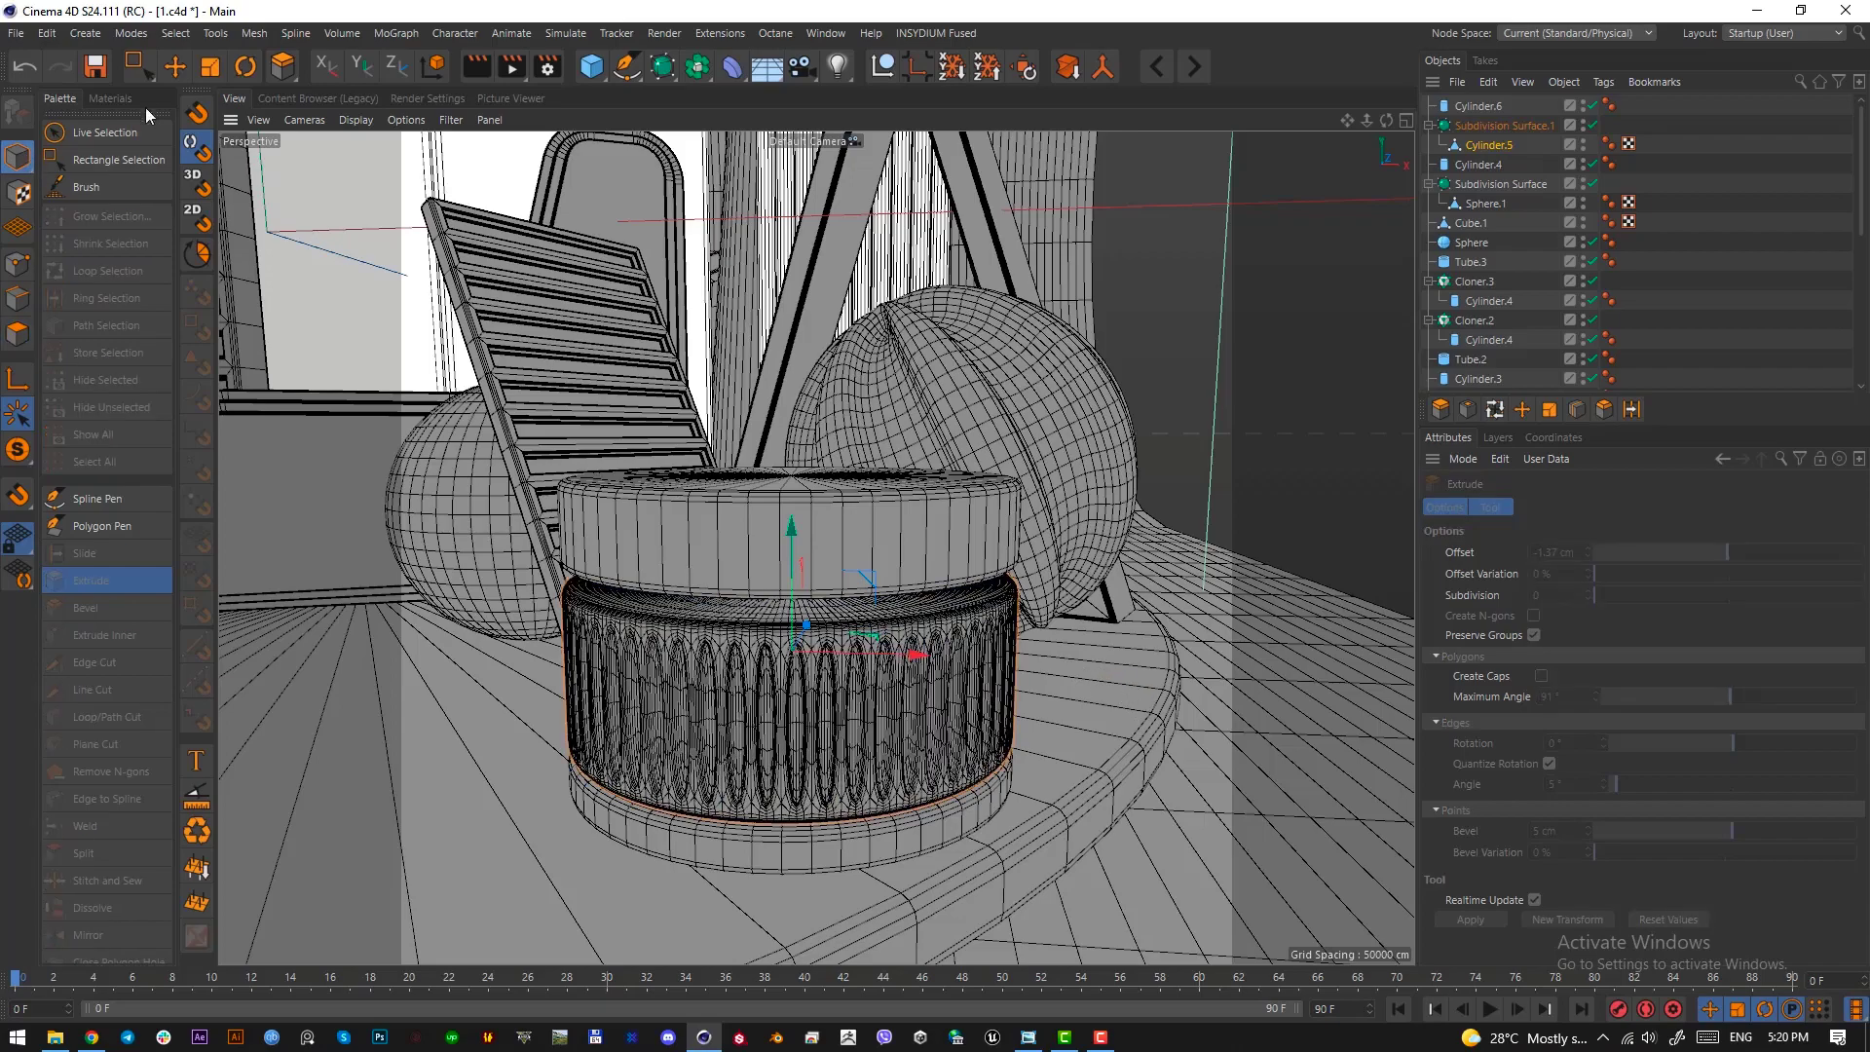
pyautogui.click(175, 67)
pyautogui.moveTo(788, 709)
pyautogui.keyDown('alt'); pyautogui.mouseDown()
pyautogui.moveTo(848, 664)
pyautogui.moveTo(817, 686)
pyautogui.moveTo(819, 727)
pyautogui.mouseUp(); pyautogui.keyUp('alt')
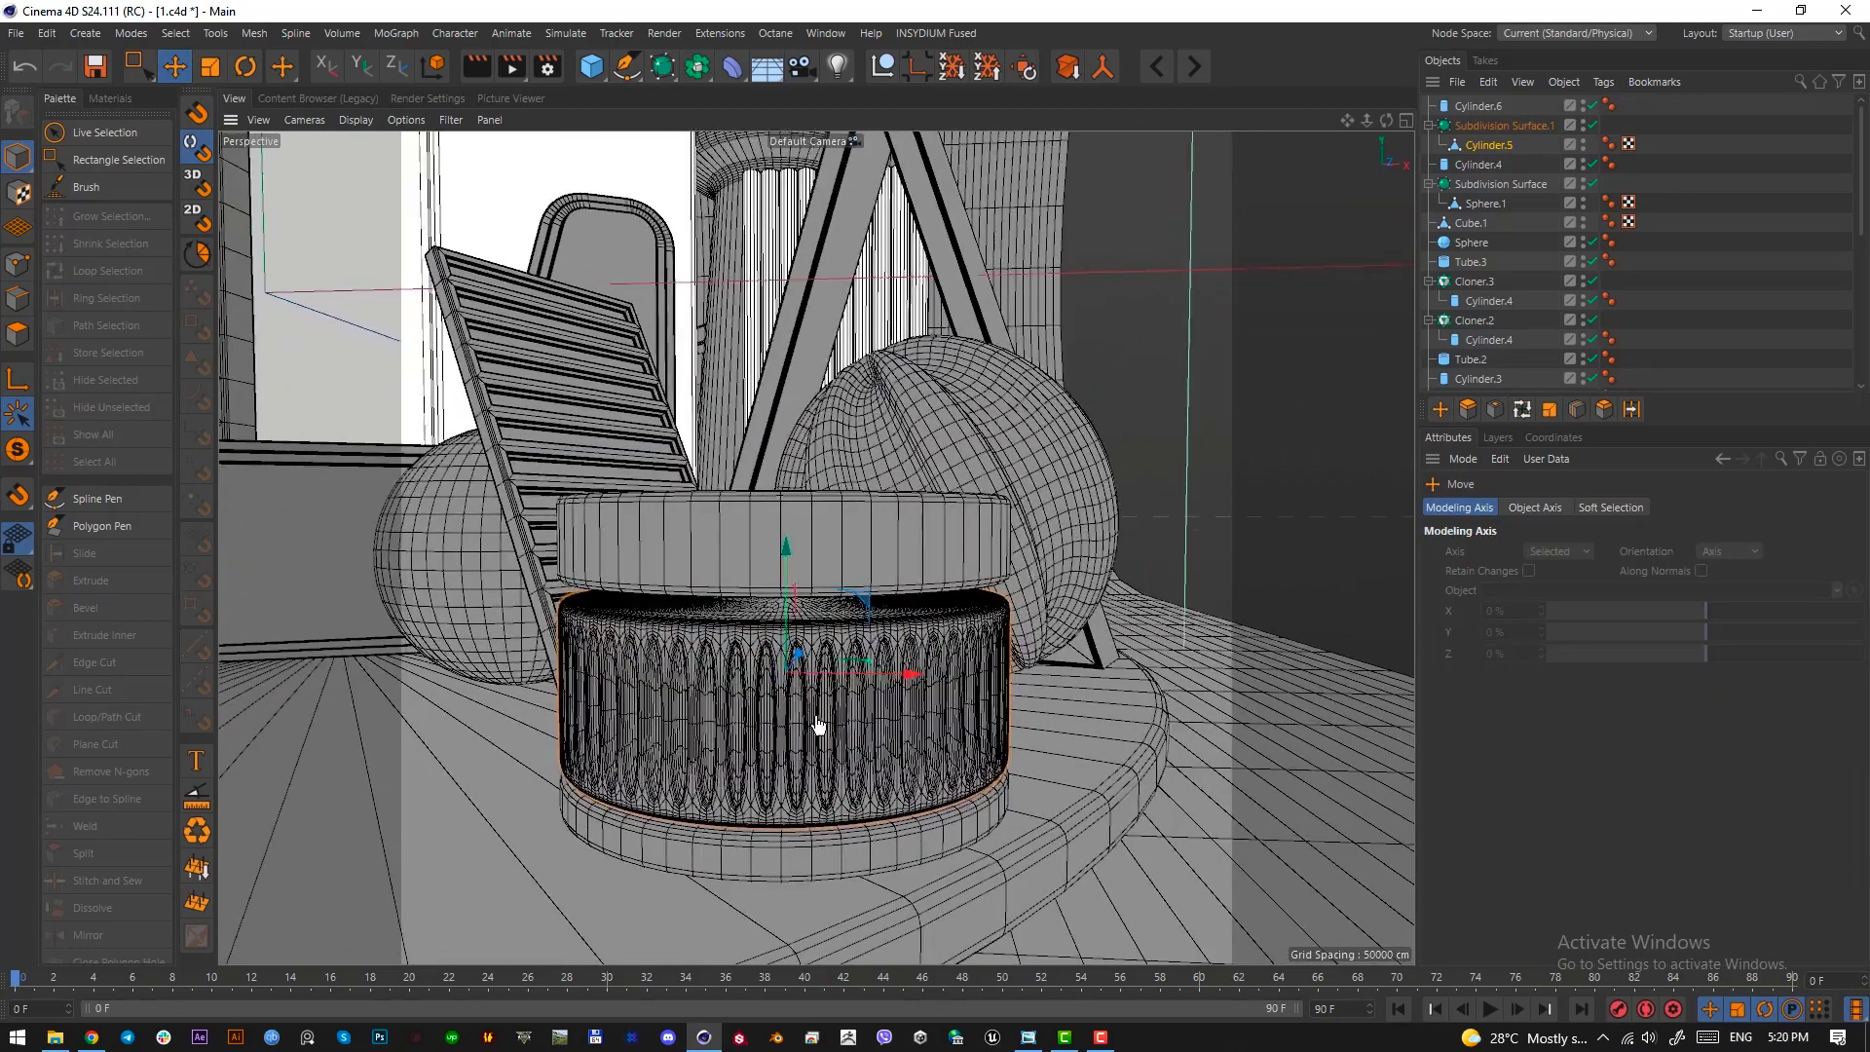
pyautogui.scroll(2, 841, 724)
# With smoothing off, select the ring of vertical edges around the middle section and connect them with a horizontal cut at mid-height
pyautogui.click(1488, 145)
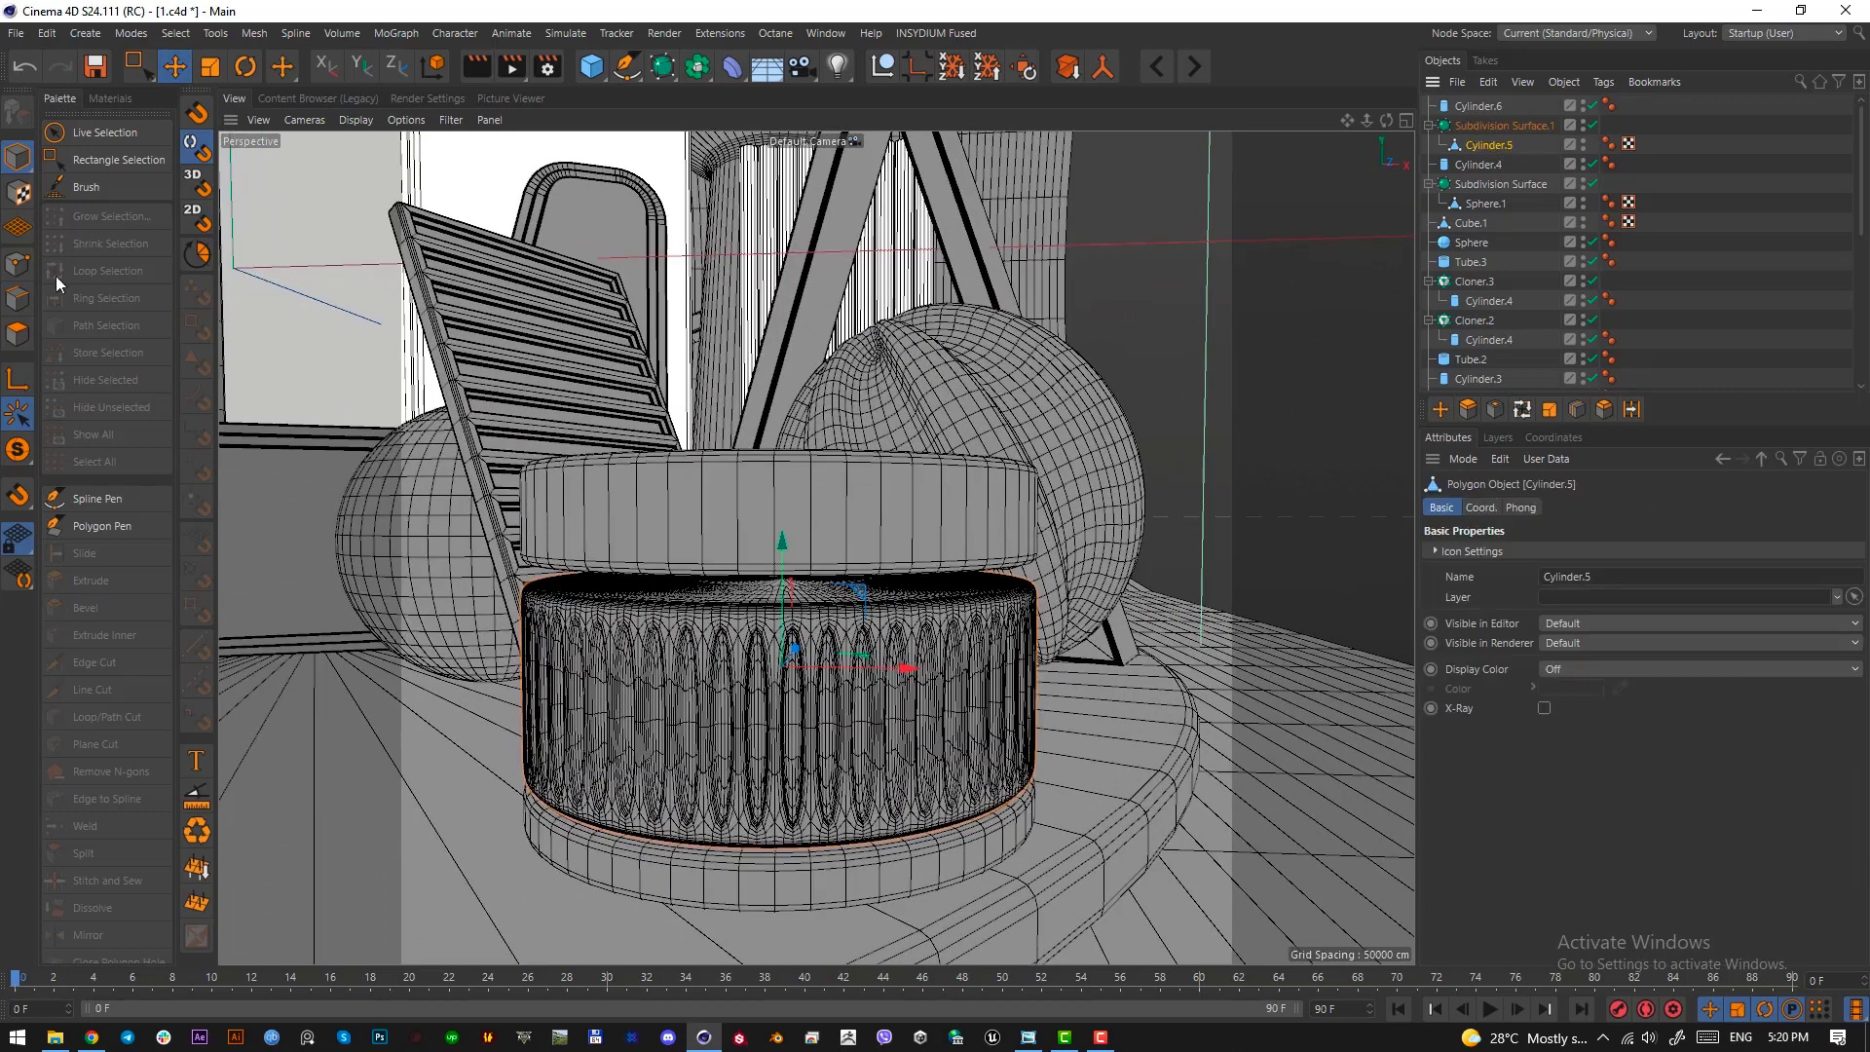
pyautogui.click(23, 298)
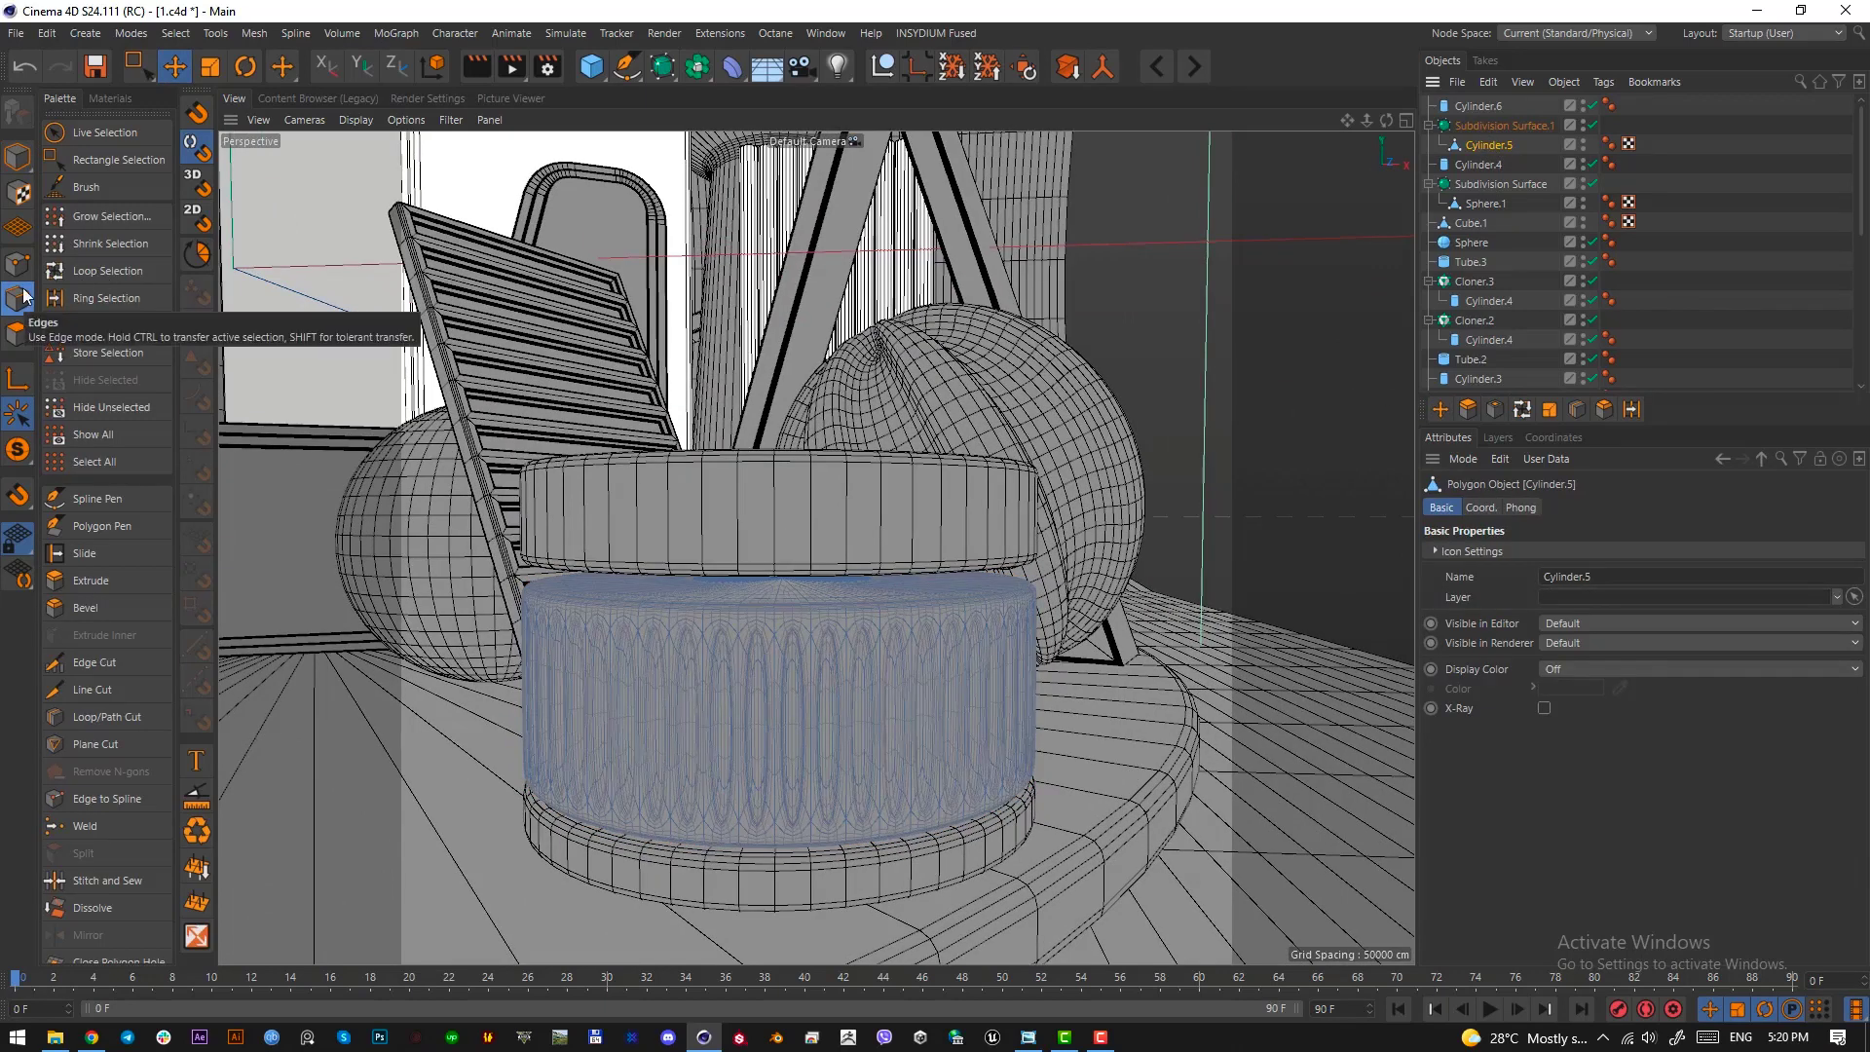
pyautogui.click(1592, 124)
pyautogui.scroll(5, 835, 710)
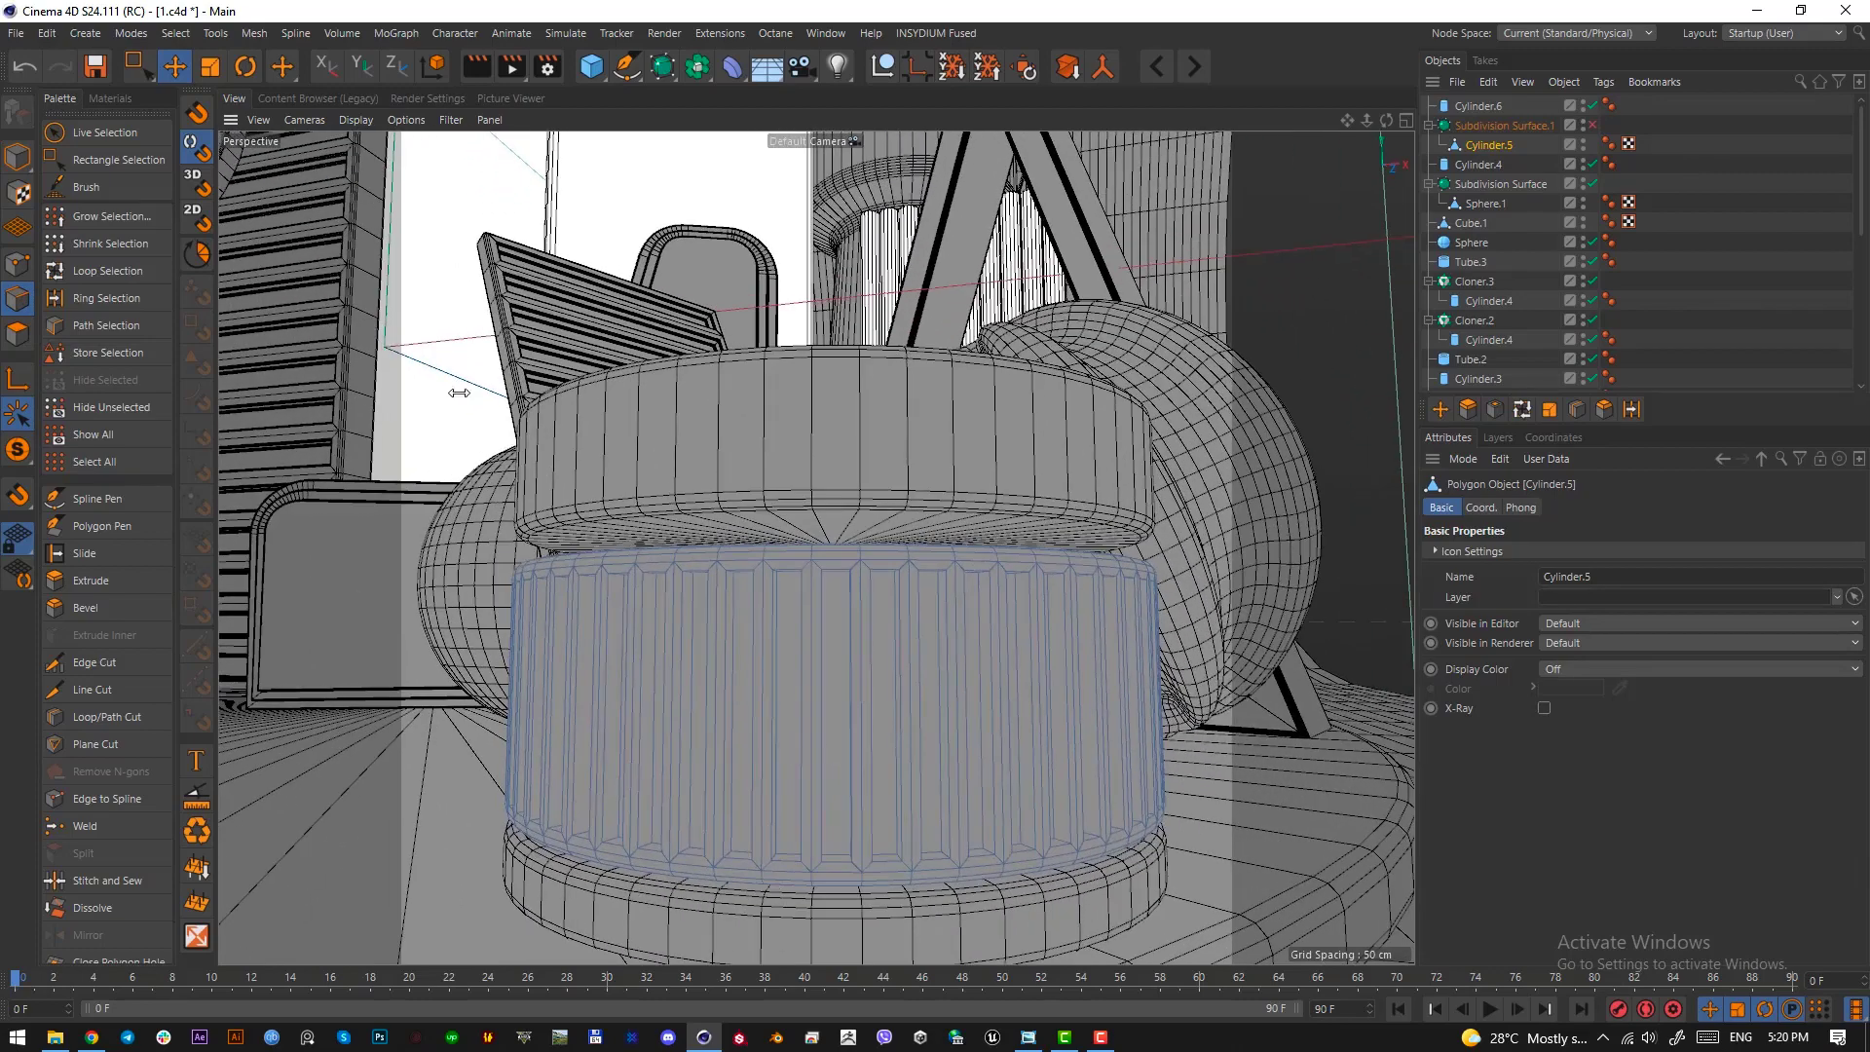
pyautogui.click(106, 297)
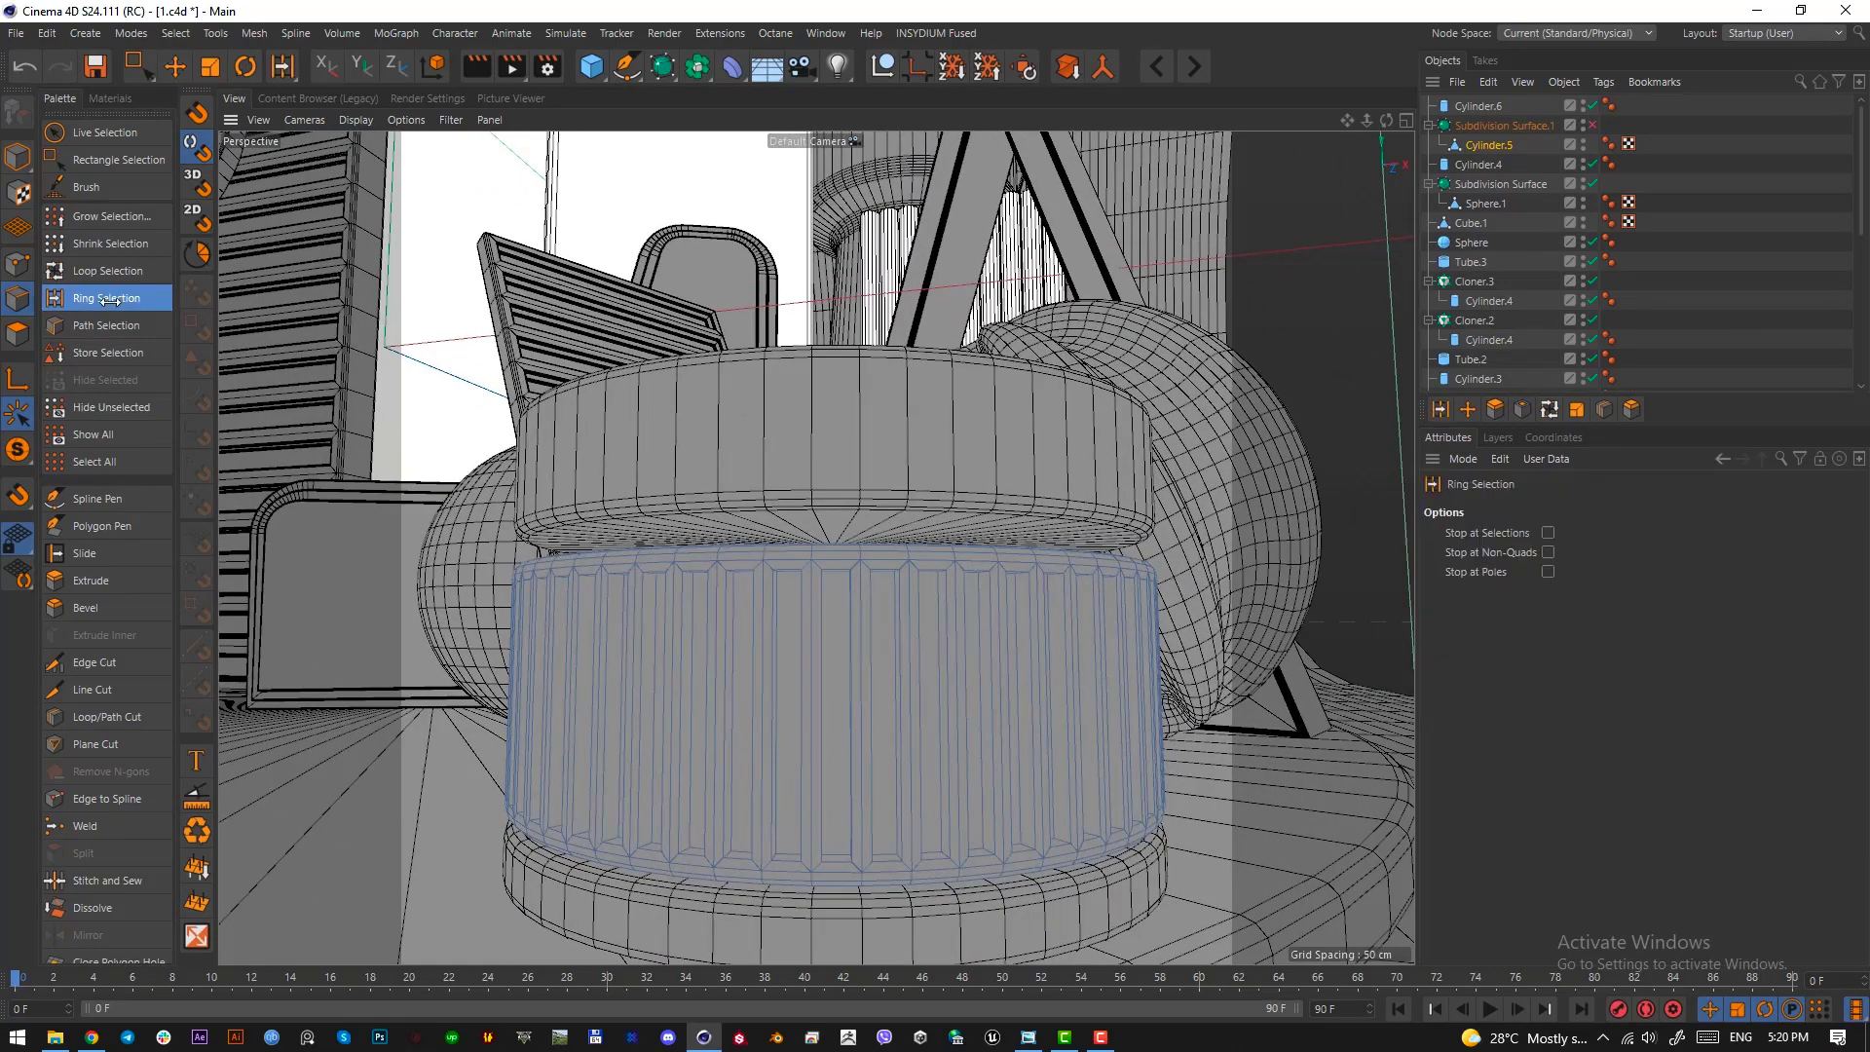
pyautogui.click(795, 722)
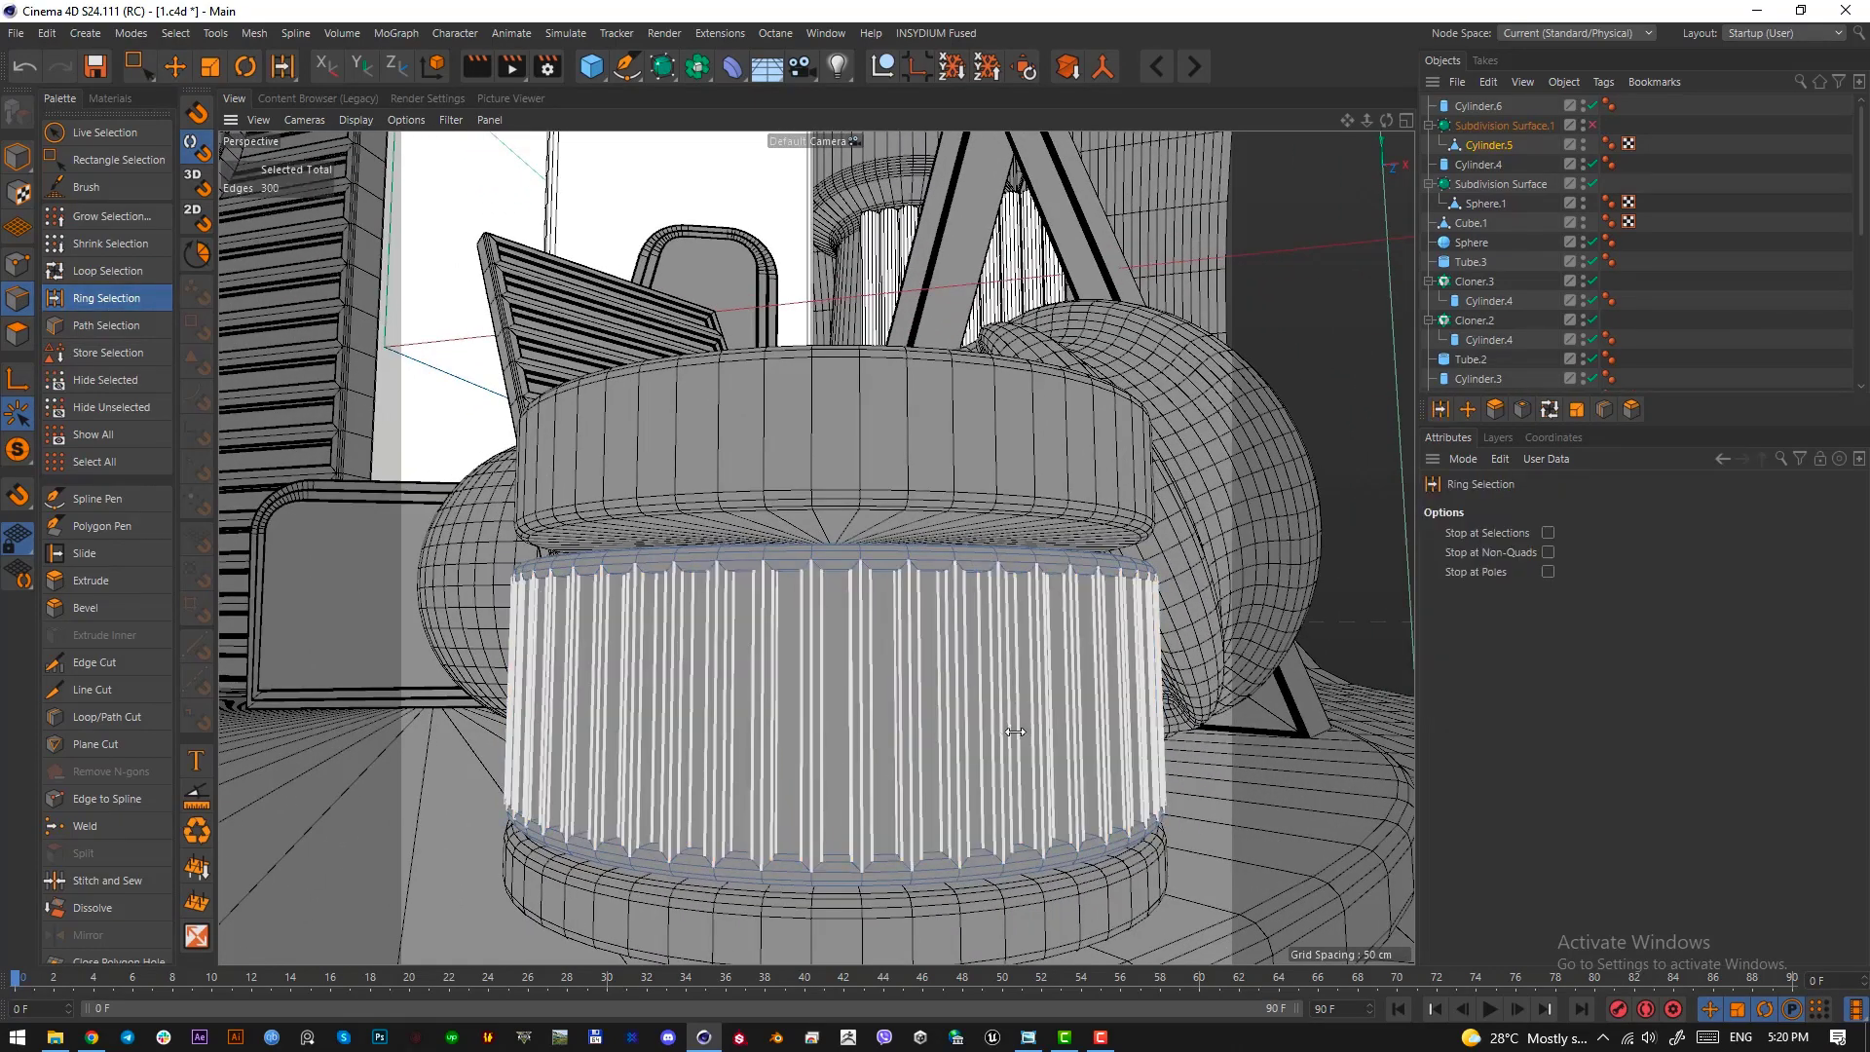
pyautogui.press('m')
pyautogui.press('m')
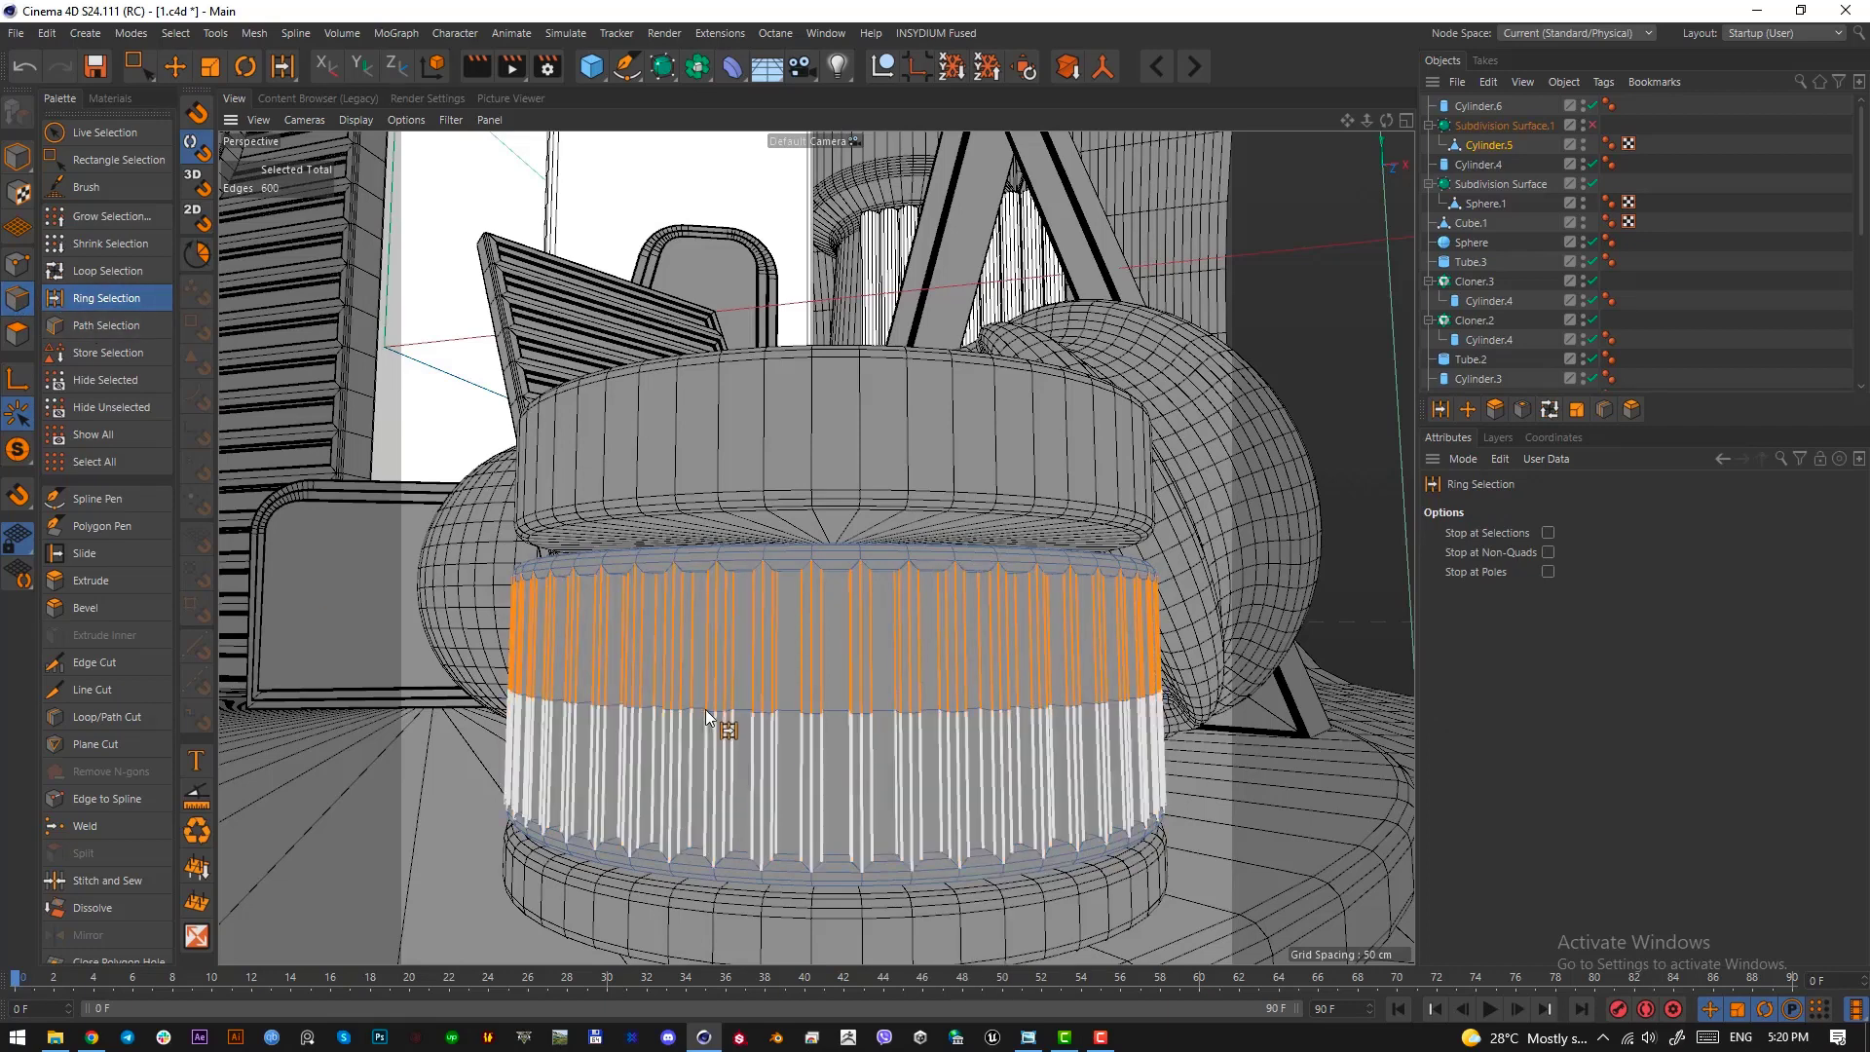
# Bevel the mid-height edge loop of the fluted section with an offset of about 7.4 cm and turn the Subdivision Surface back on
pyautogui.click(115, 273)
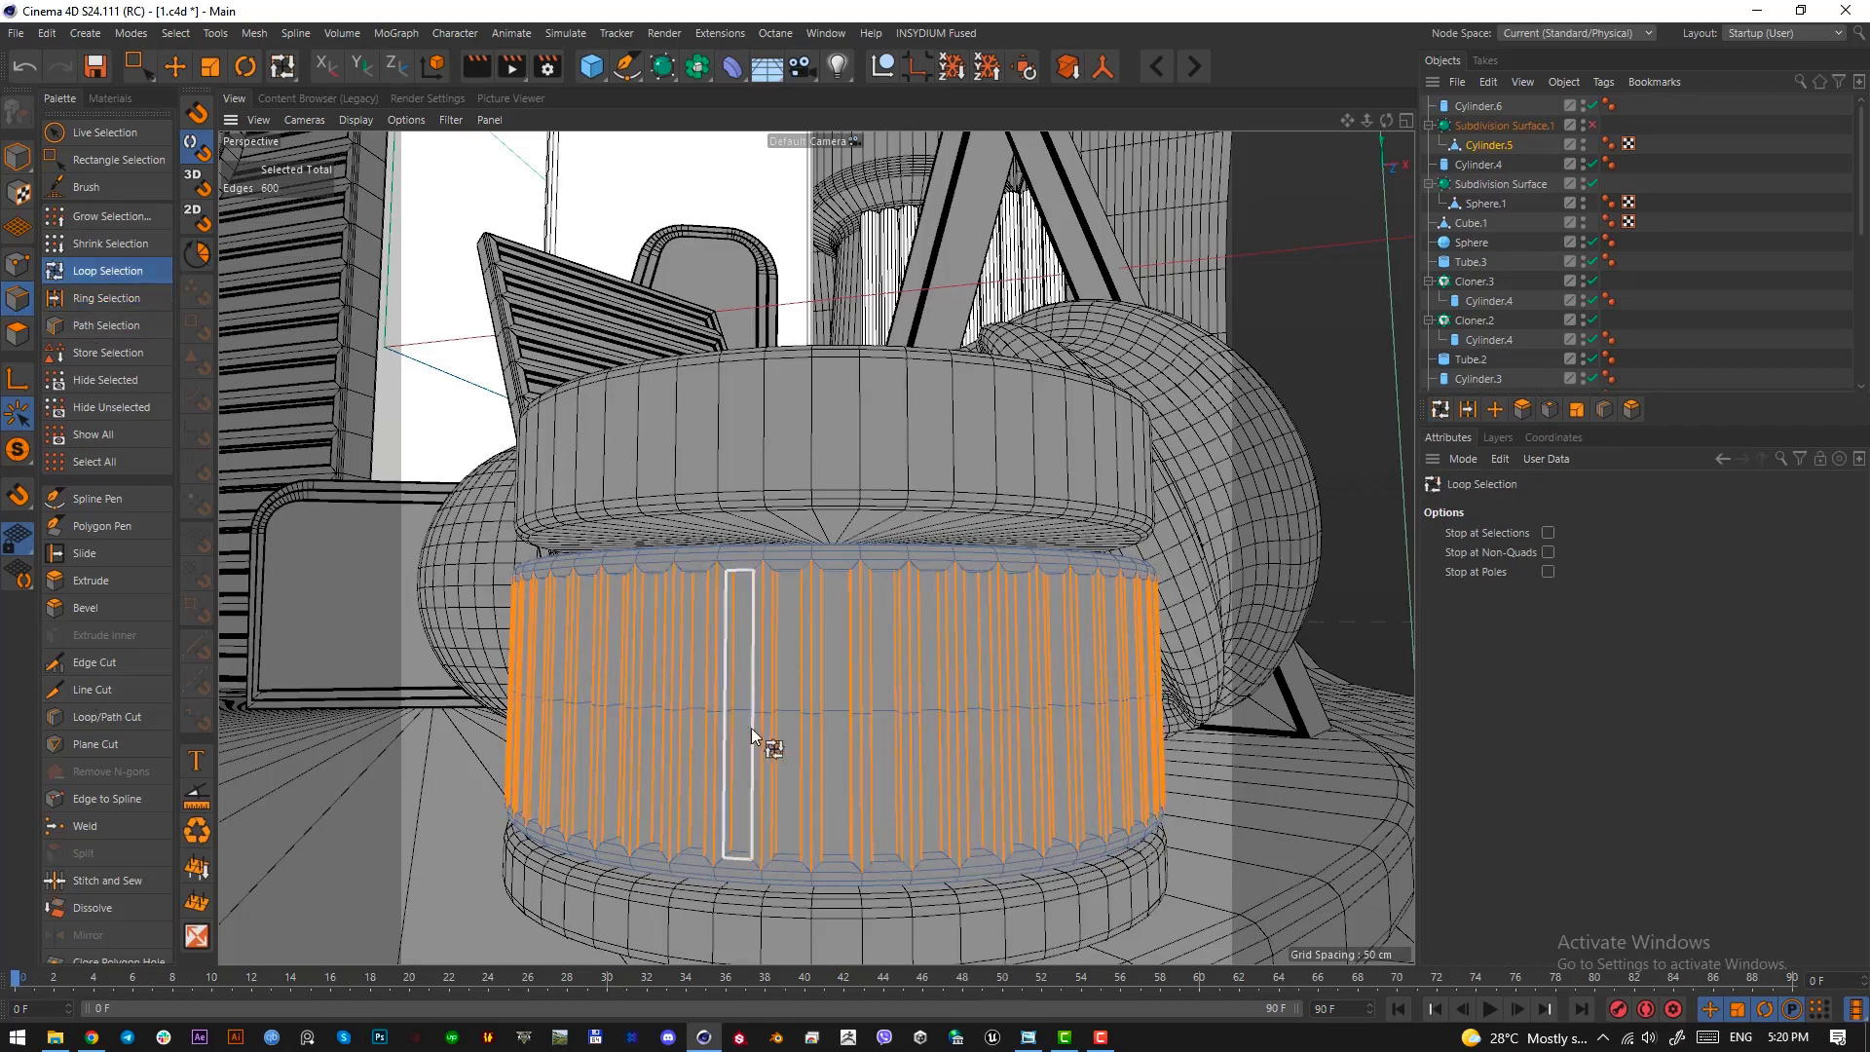
pyautogui.click(781, 710)
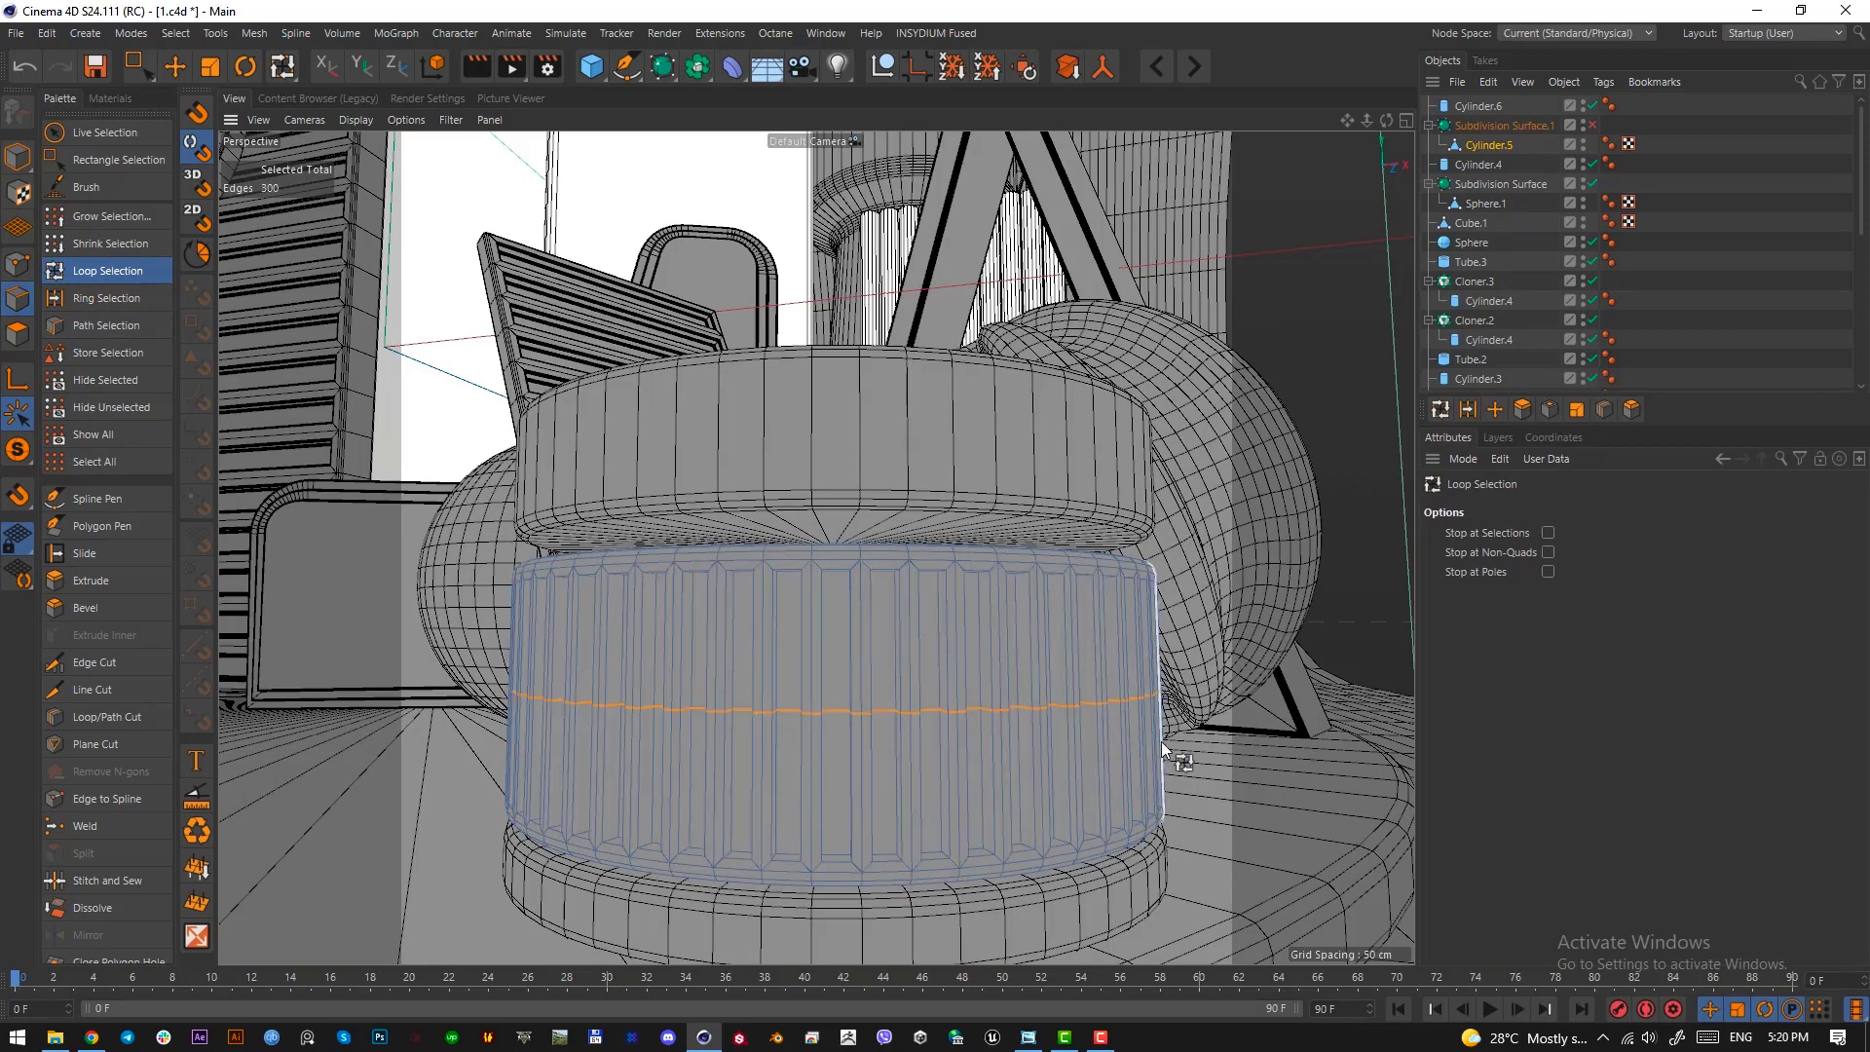
pyautogui.press('m')
pyautogui.press('s')
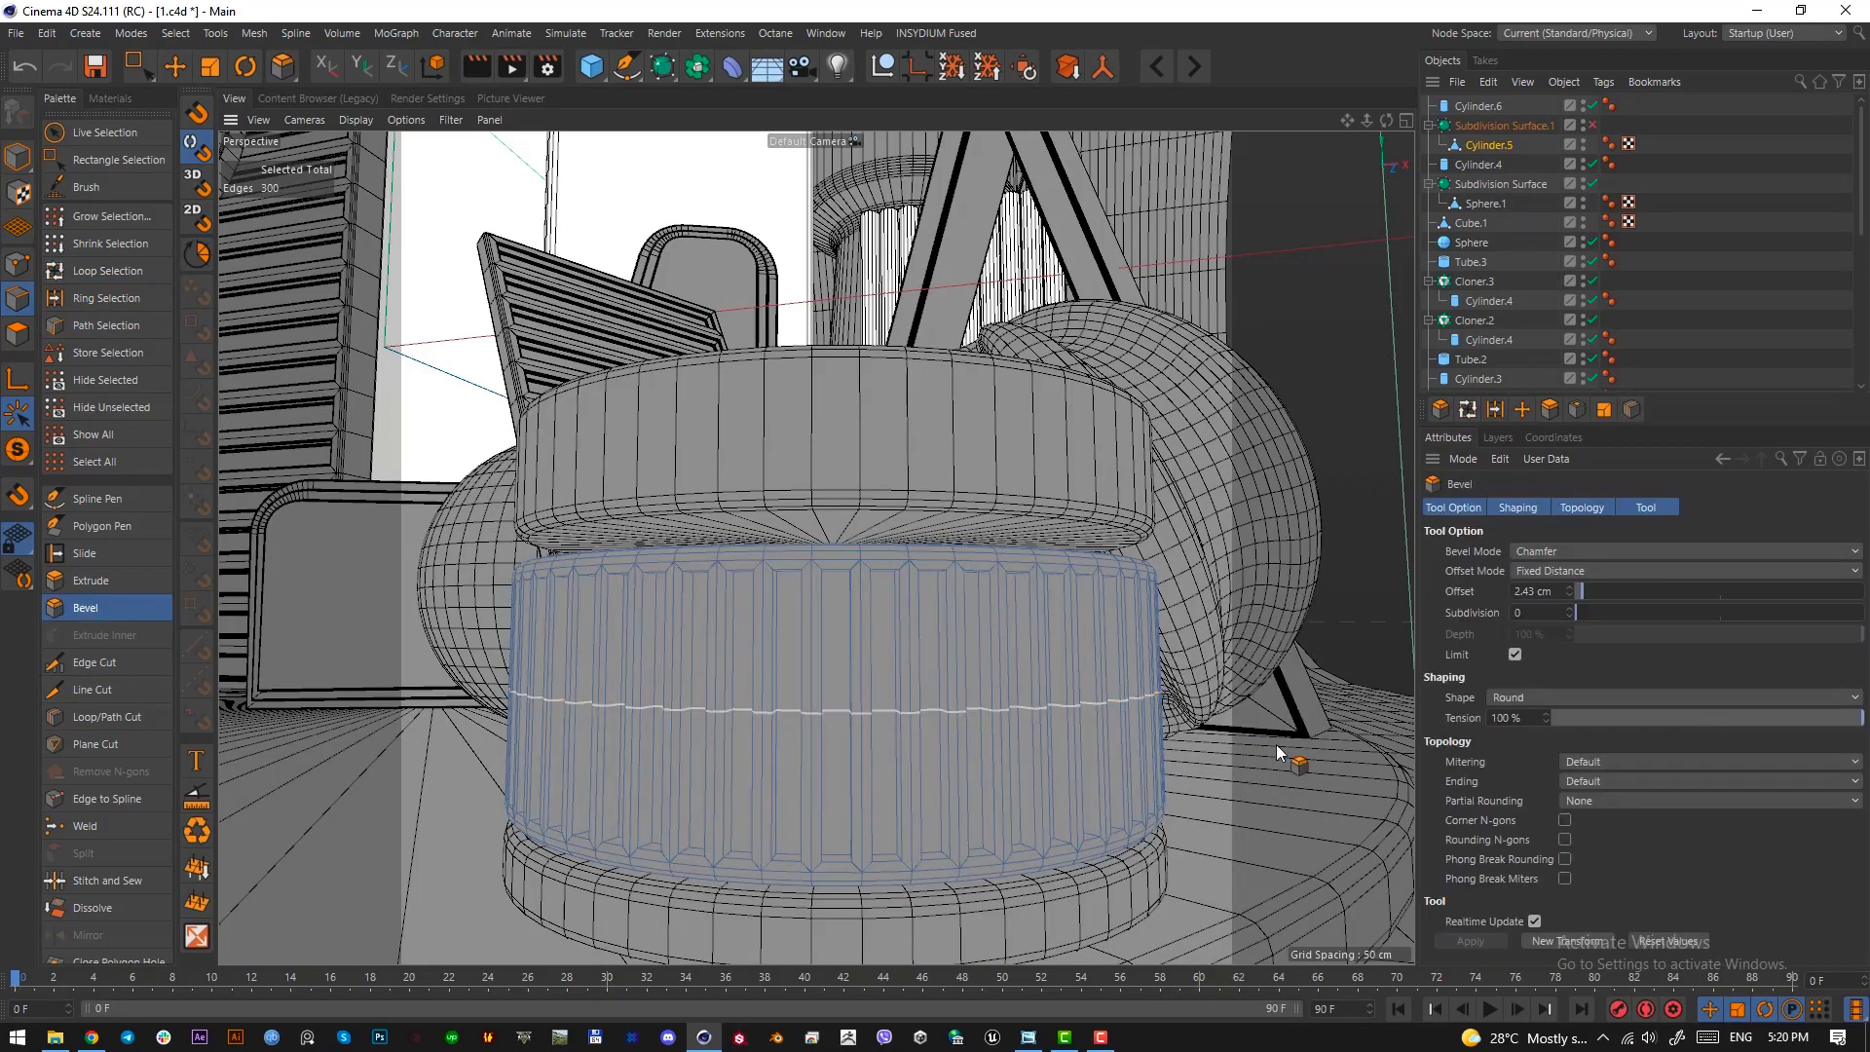
pyautogui.moveTo(1042, 794); pyautogui.dragTo(1227, 793)
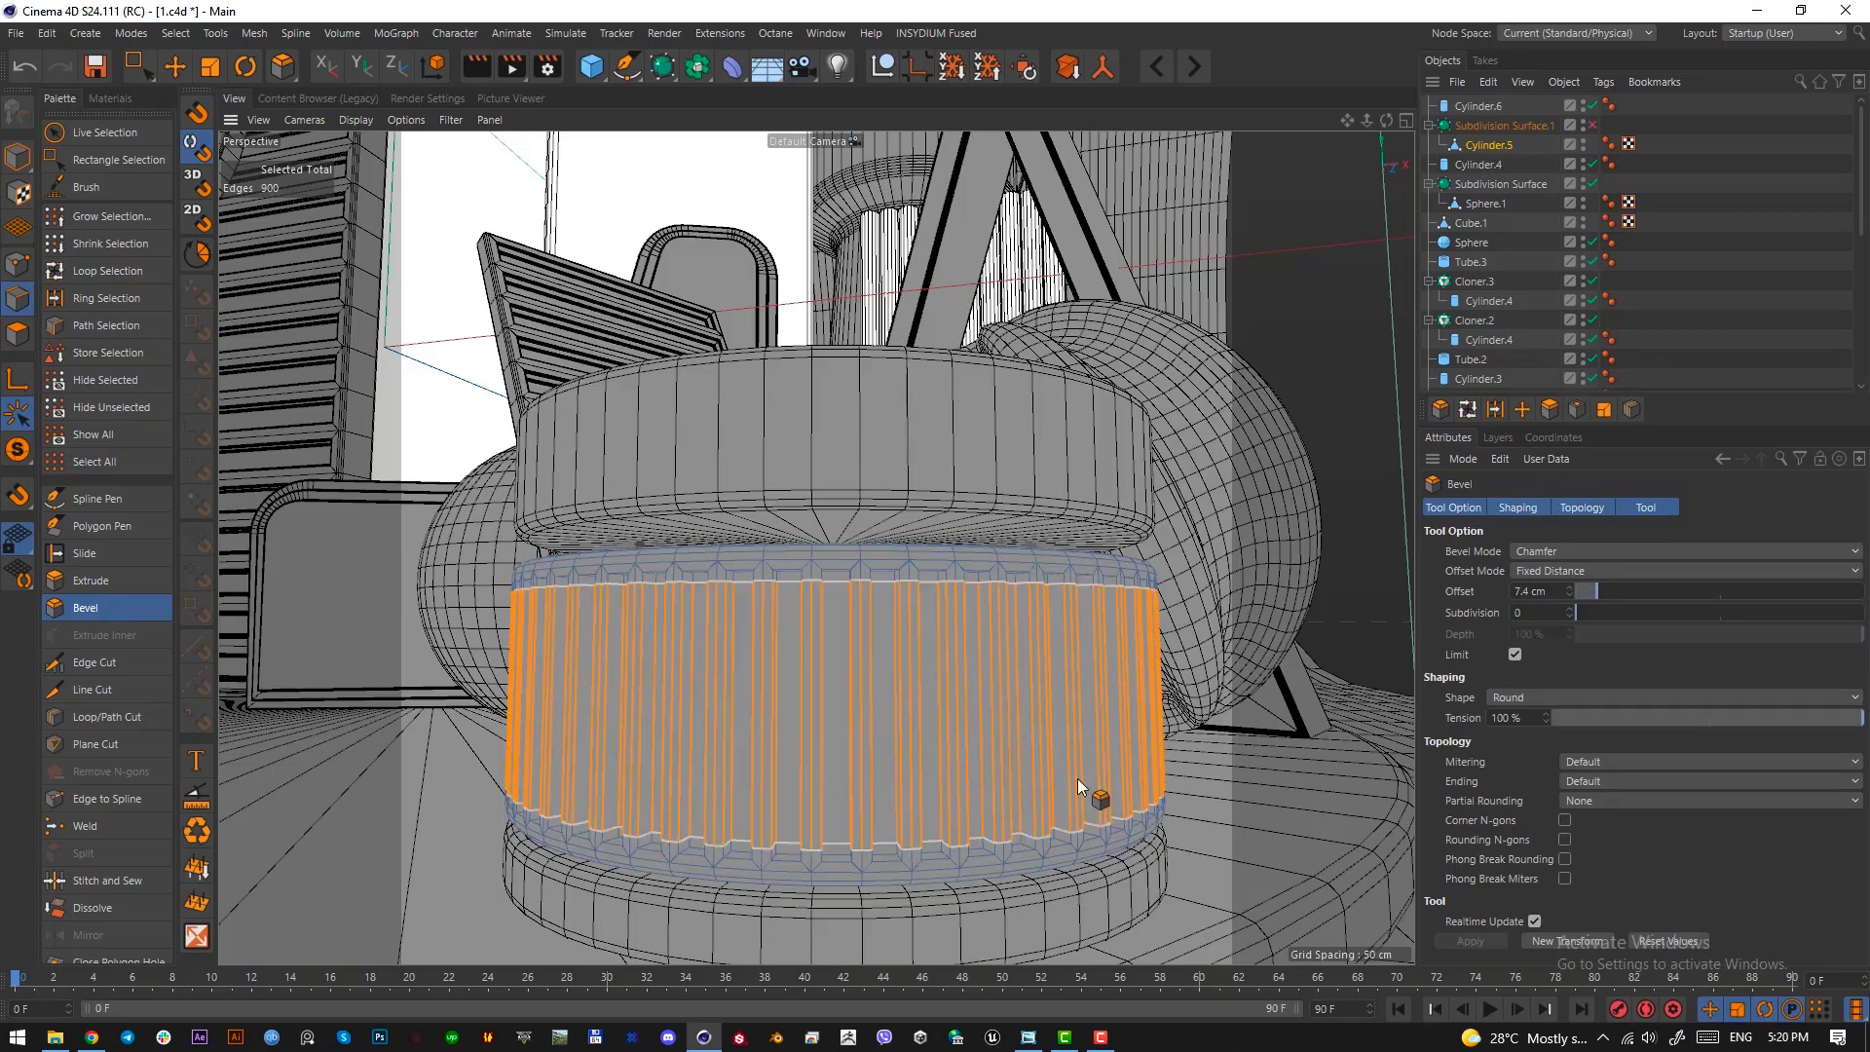
pyautogui.click(176, 66)
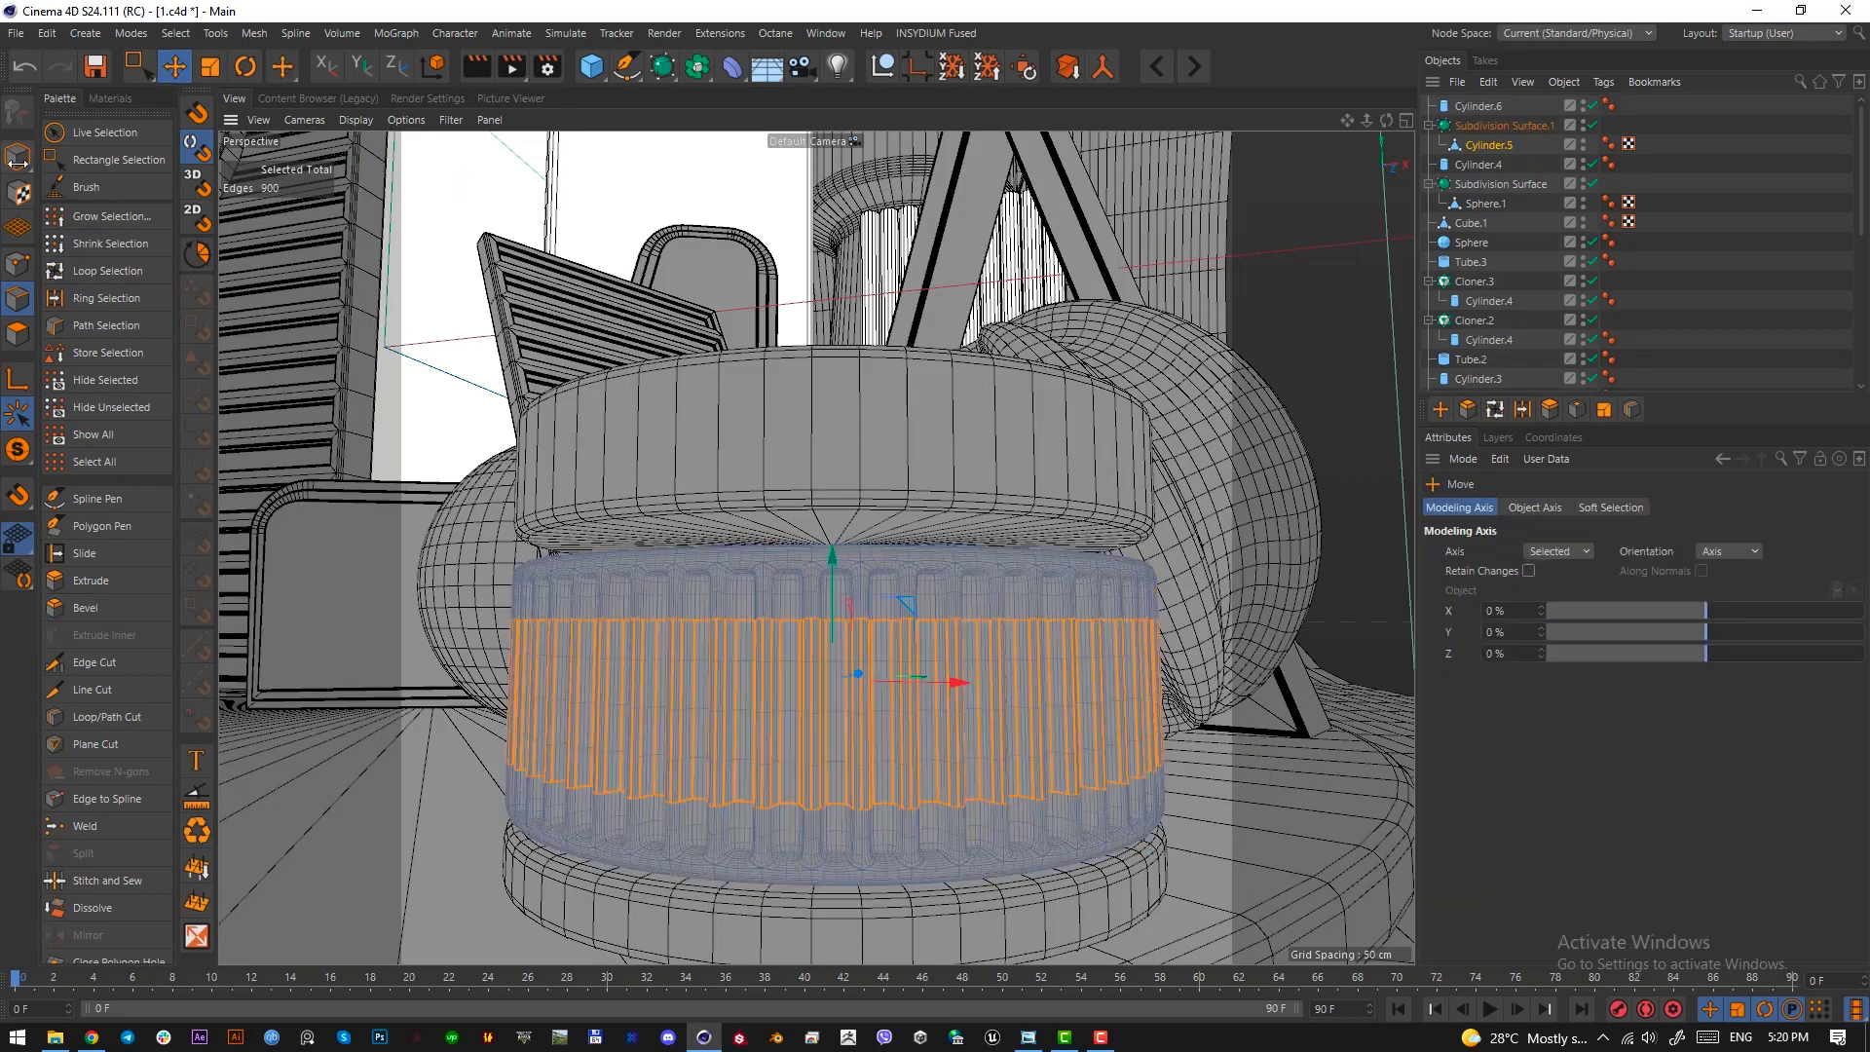
pyautogui.click(18, 161)
pyautogui.keyDown('alt'); pyautogui.moveTo(874, 716); pyautogui.dragTo(1033, 799); pyautogui.keyUp('alt')
# Lower the smoothed fluted section onto the base disc and bring the upper band down to rest on it
pyautogui.click(1169, 828)
pyautogui.keyDown('alt'); pyautogui.moveTo(974, 741); pyautogui.dragTo(745, 546); pyautogui.keyUp('alt')
pyautogui.click(748, 565)
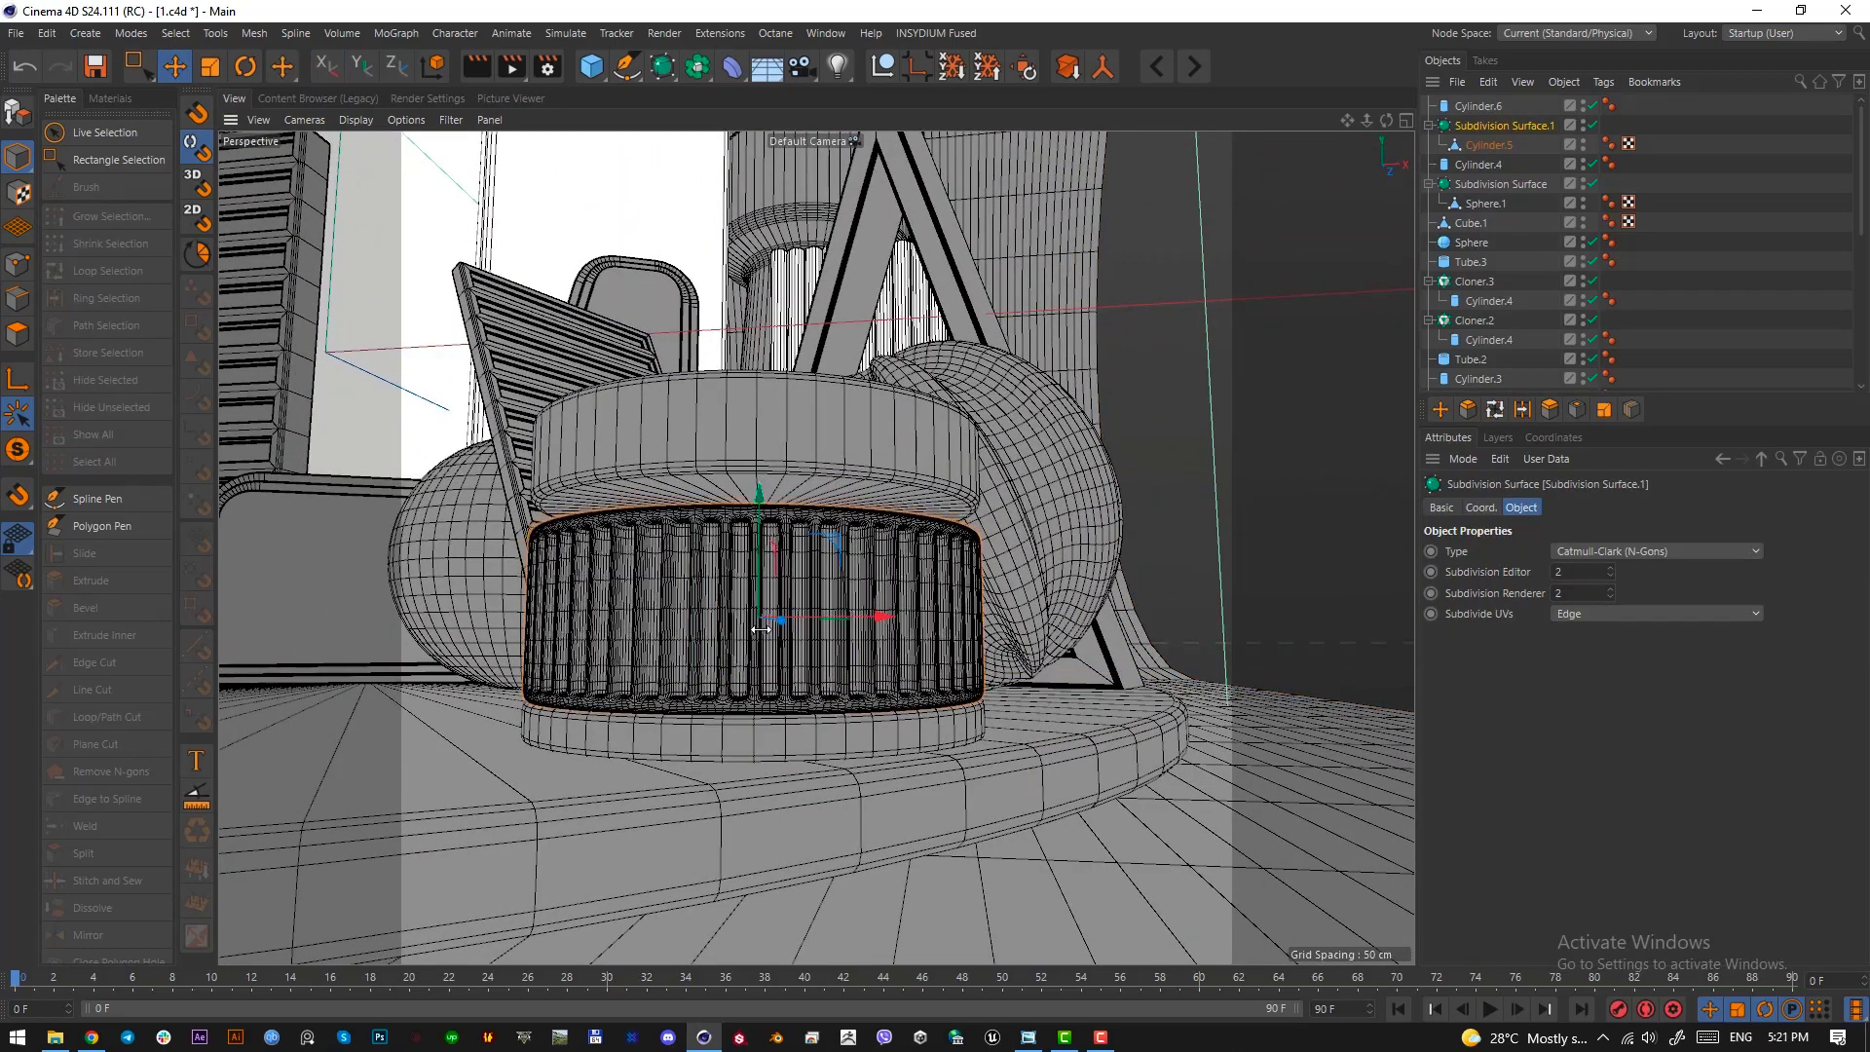
pyautogui.moveTo(773, 557)
pyautogui.keyDown('alt'); pyautogui.mouseDown()
pyautogui.moveTo(772, 651)
pyautogui.moveTo(772, 595)
pyautogui.mouseUp(); pyautogui.keyUp('alt')
pyautogui.click(775, 507)
pyautogui.keyDown('alt'); pyautogui.moveTo(775, 502); pyautogui.dragTo(775, 492); pyautogui.keyUp('alt')
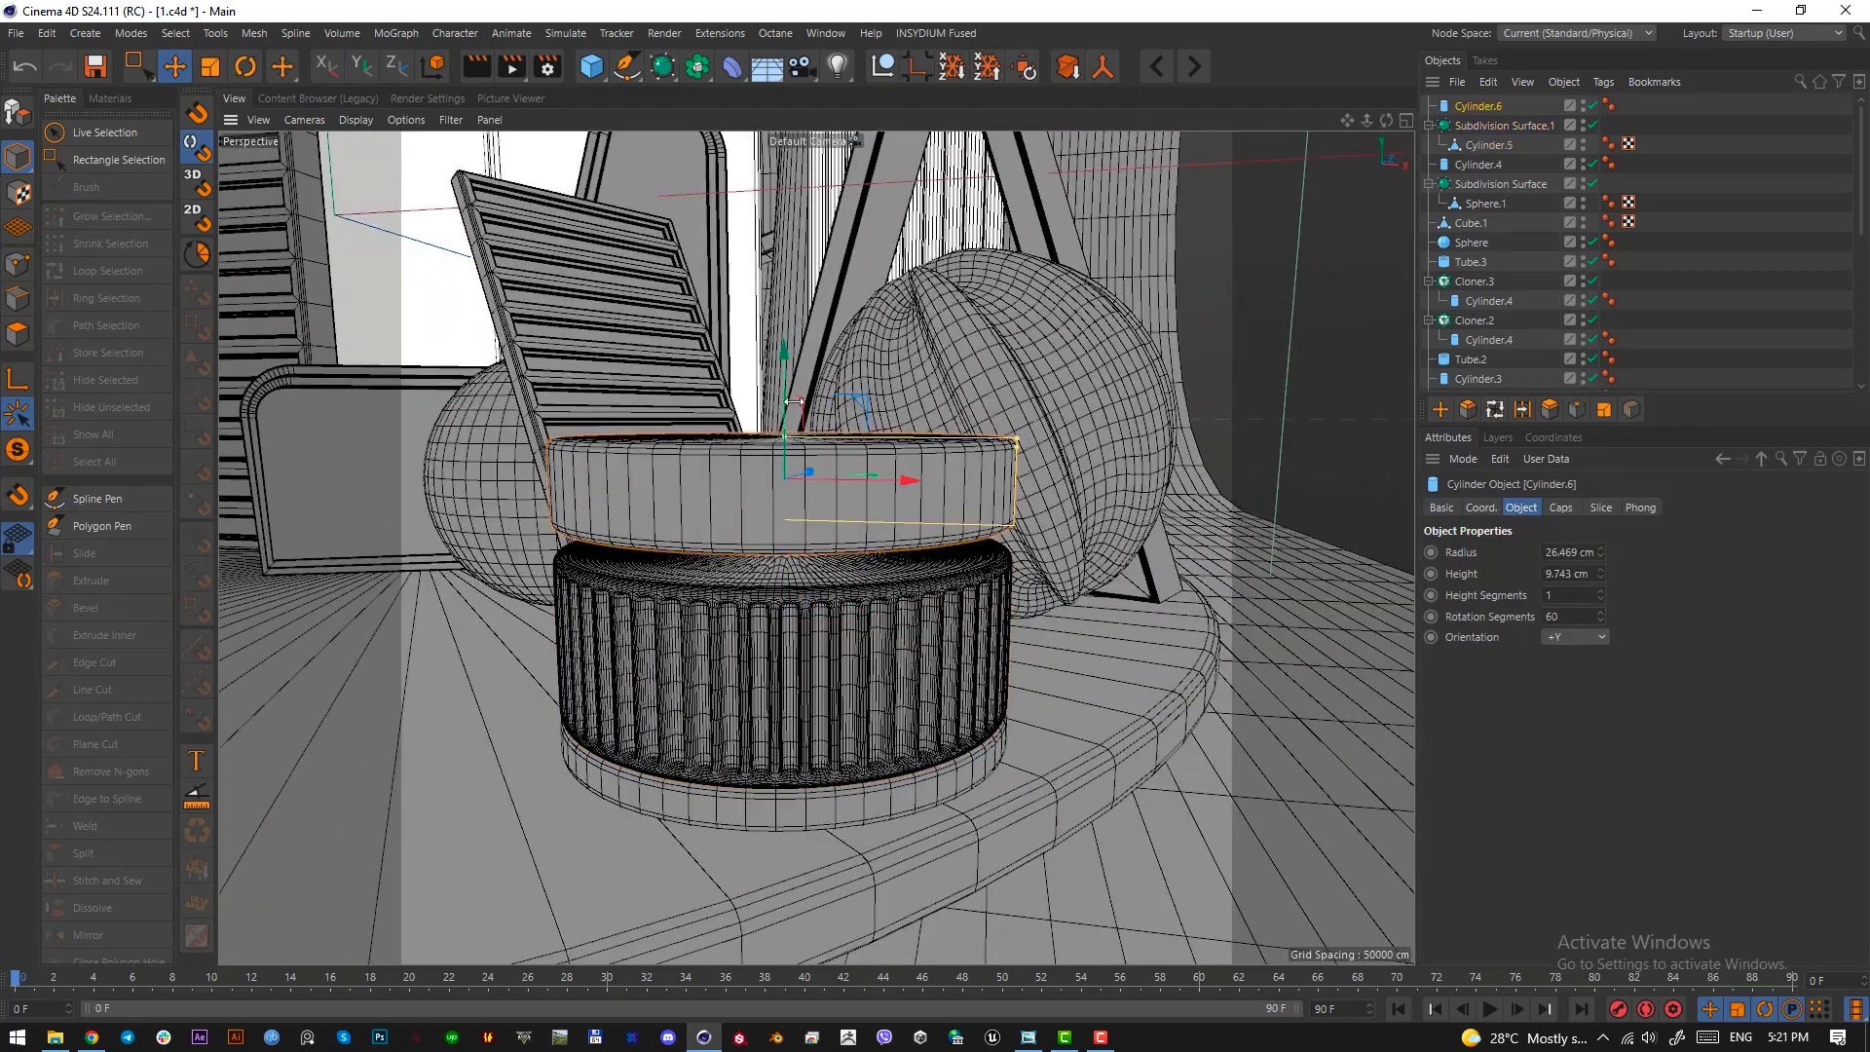
pyautogui.moveTo(778, 367); pyautogui.dragTo(786, 438)
# Make the upper band editable and raise the centre point of its top cap to form a conical roof
pyautogui.scroll(3, 789, 443)
pyautogui.keyDown('alt'); pyautogui.moveTo(797, 635); pyautogui.dragTo(833, 672); pyautogui.keyUp('alt')
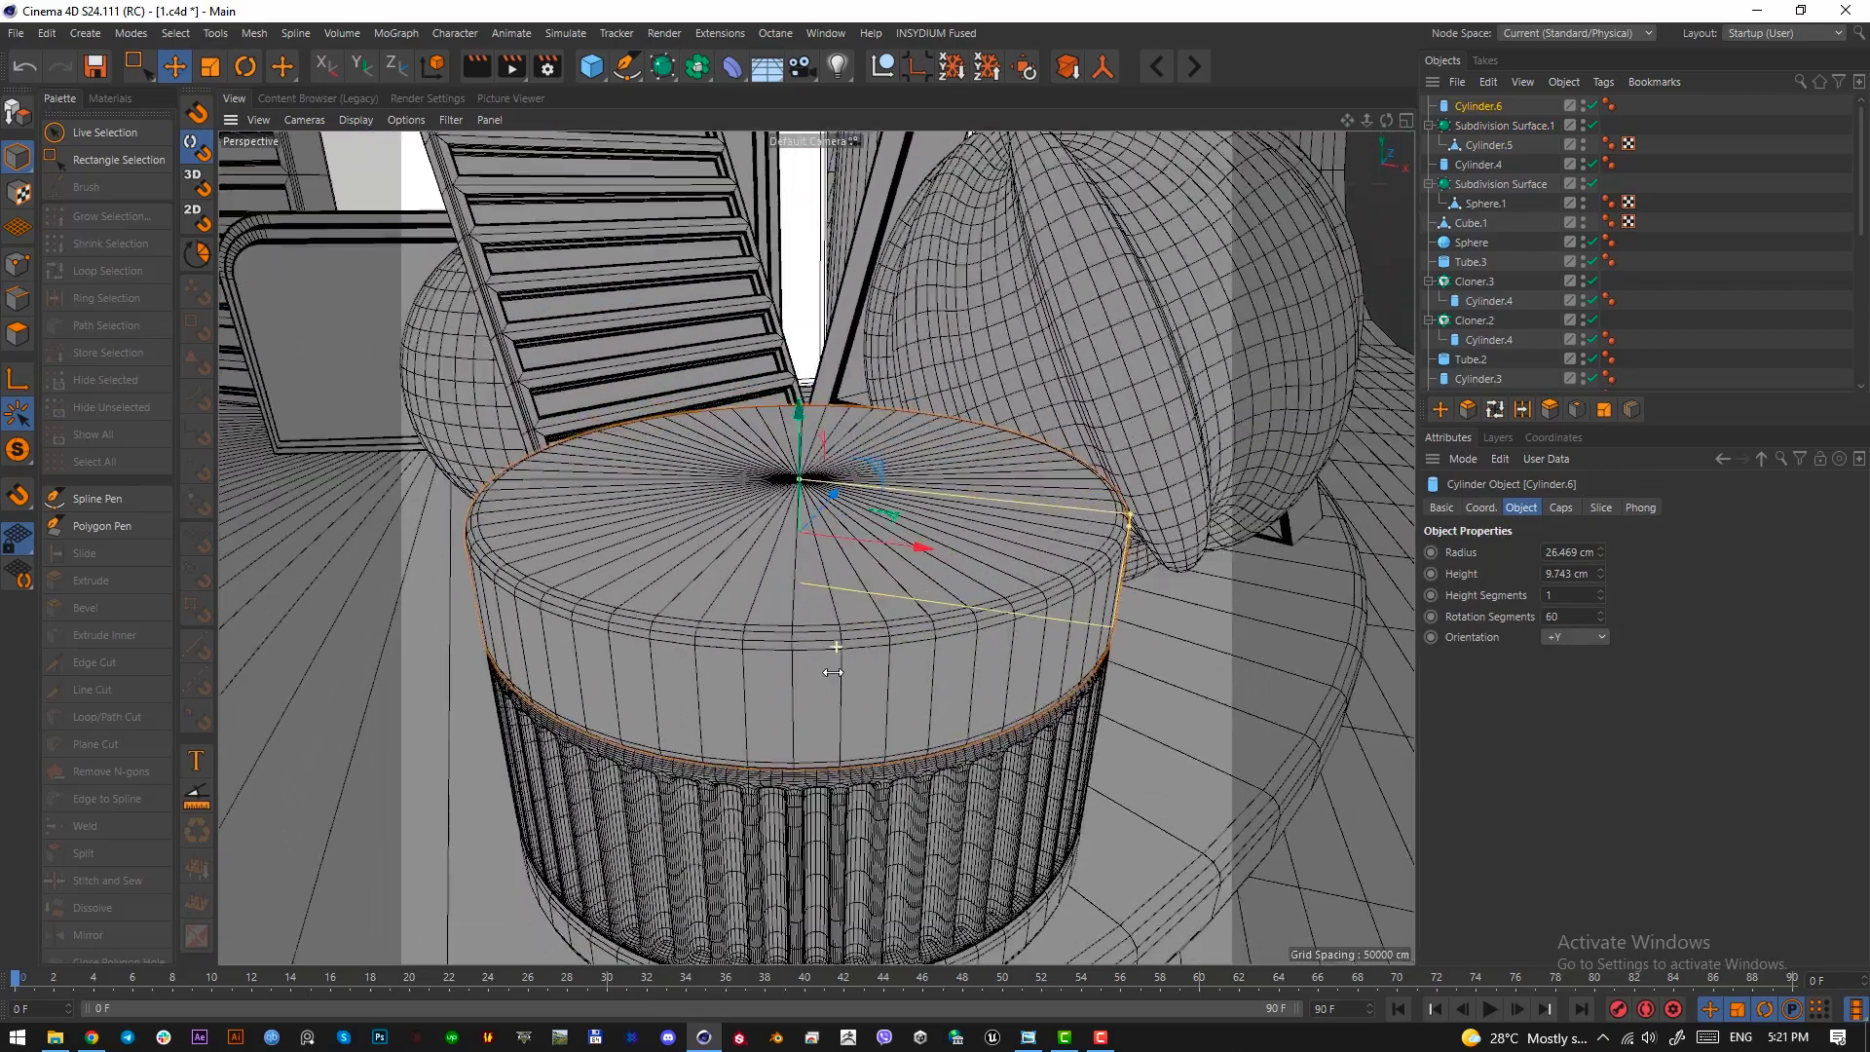
pyautogui.keyDown('alt'); pyautogui.moveTo(676, 462); pyautogui.dragTo(674, 521); pyautogui.keyUp('alt')
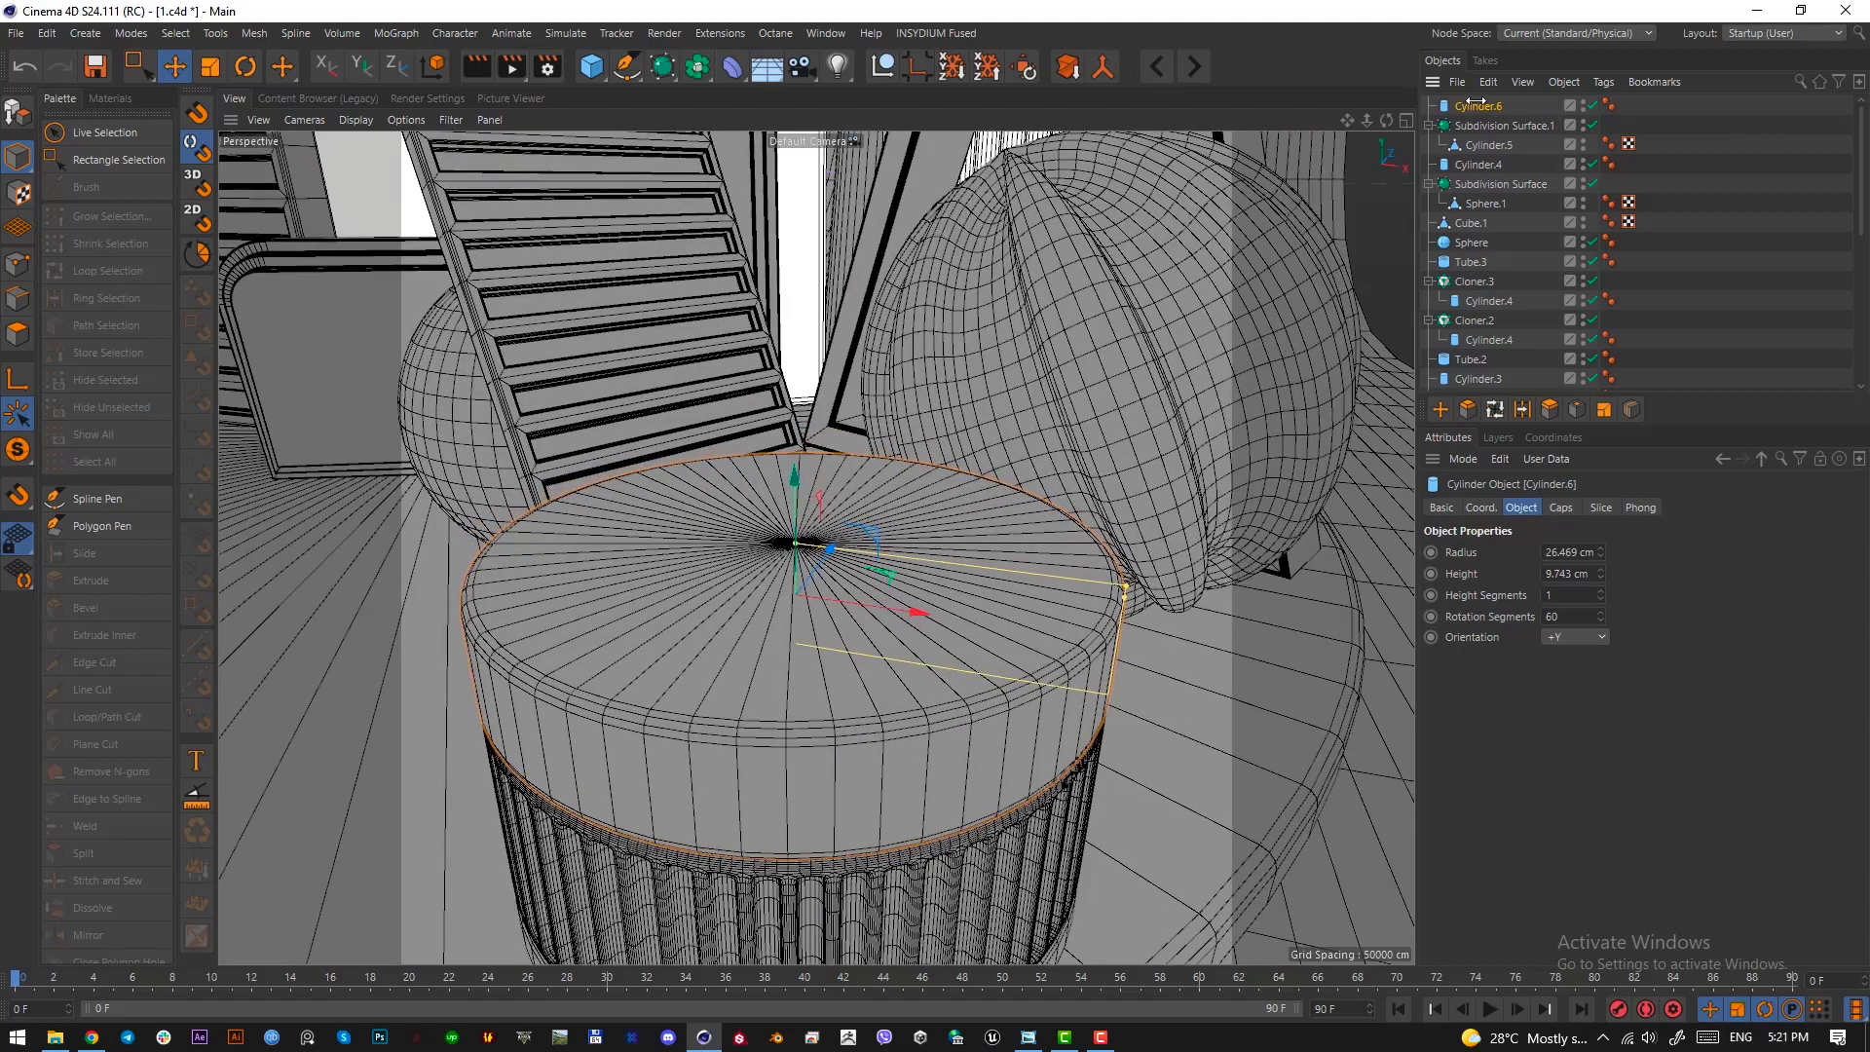
pyautogui.press('c')
pyautogui.click(17, 264)
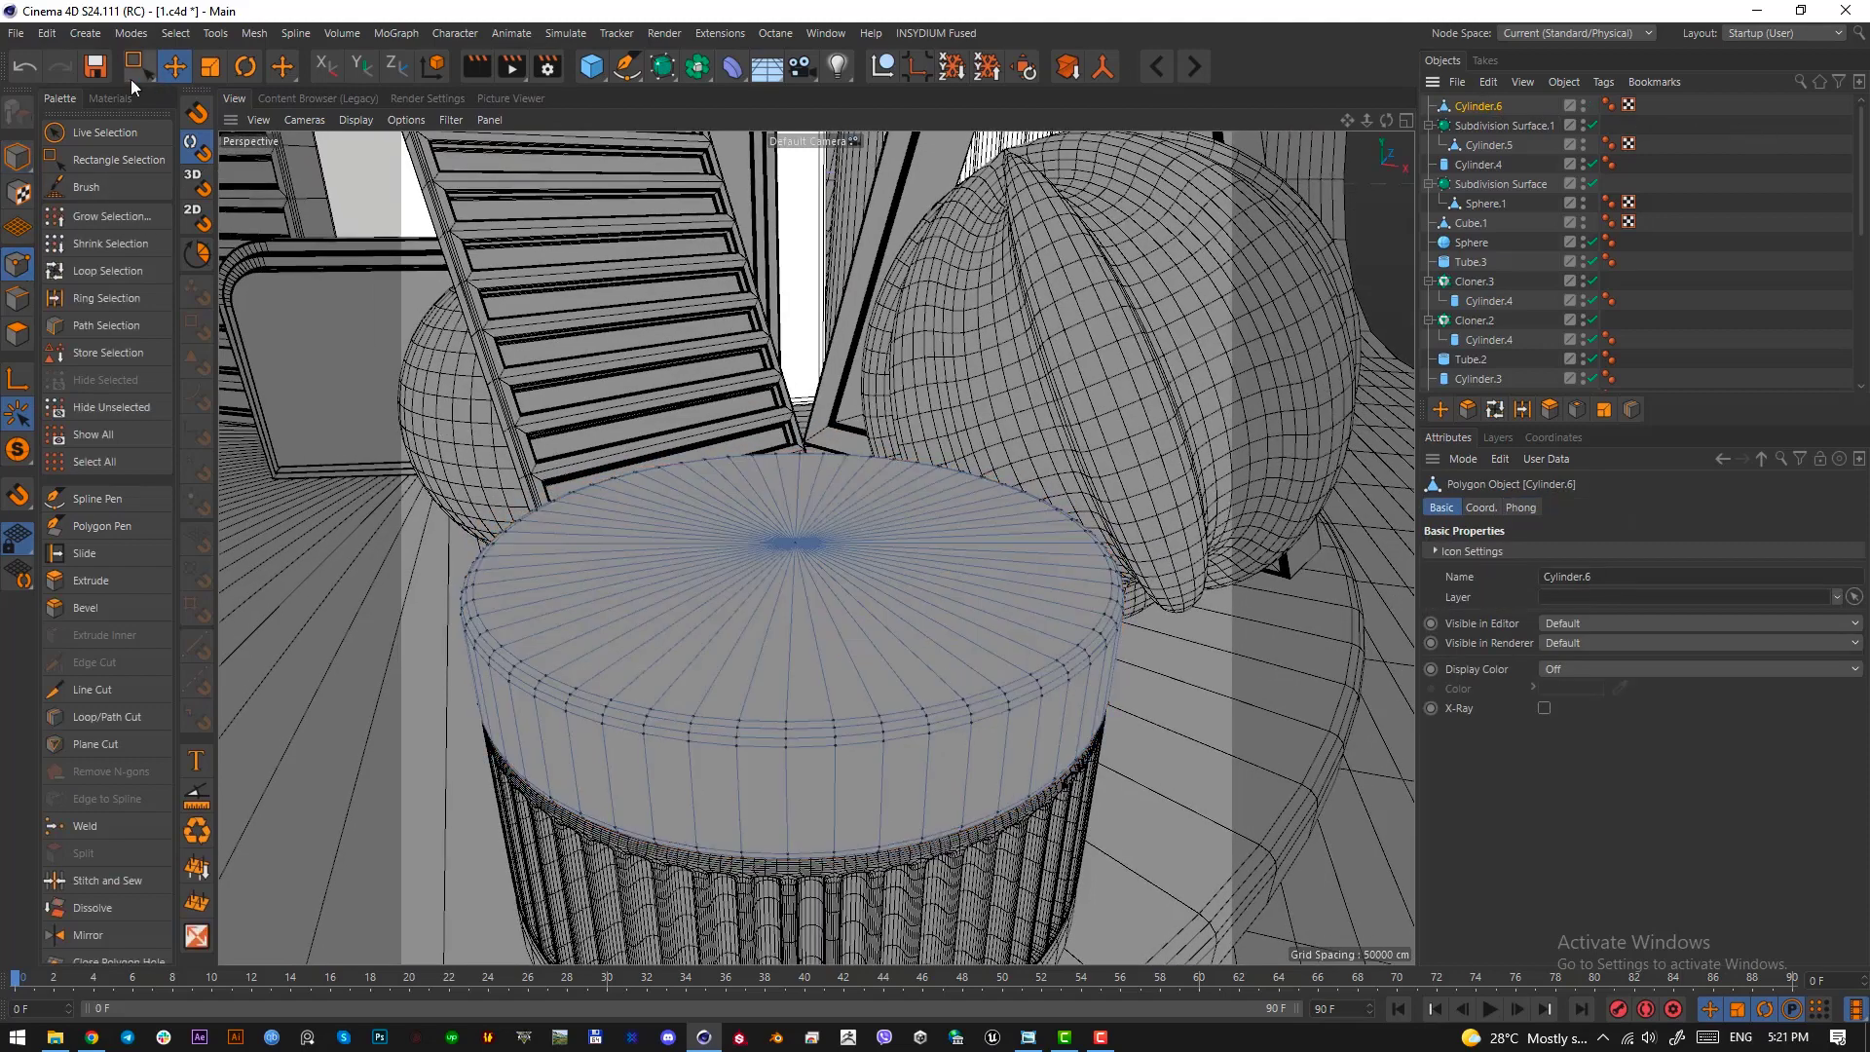
pyautogui.moveTo(139, 66); pyautogui.dragTo(224, 94)
pyautogui.click(797, 544)
pyautogui.keyDown('alt'); pyautogui.moveTo(797, 546); pyautogui.dragTo(745, 418); pyautogui.keyUp('alt')
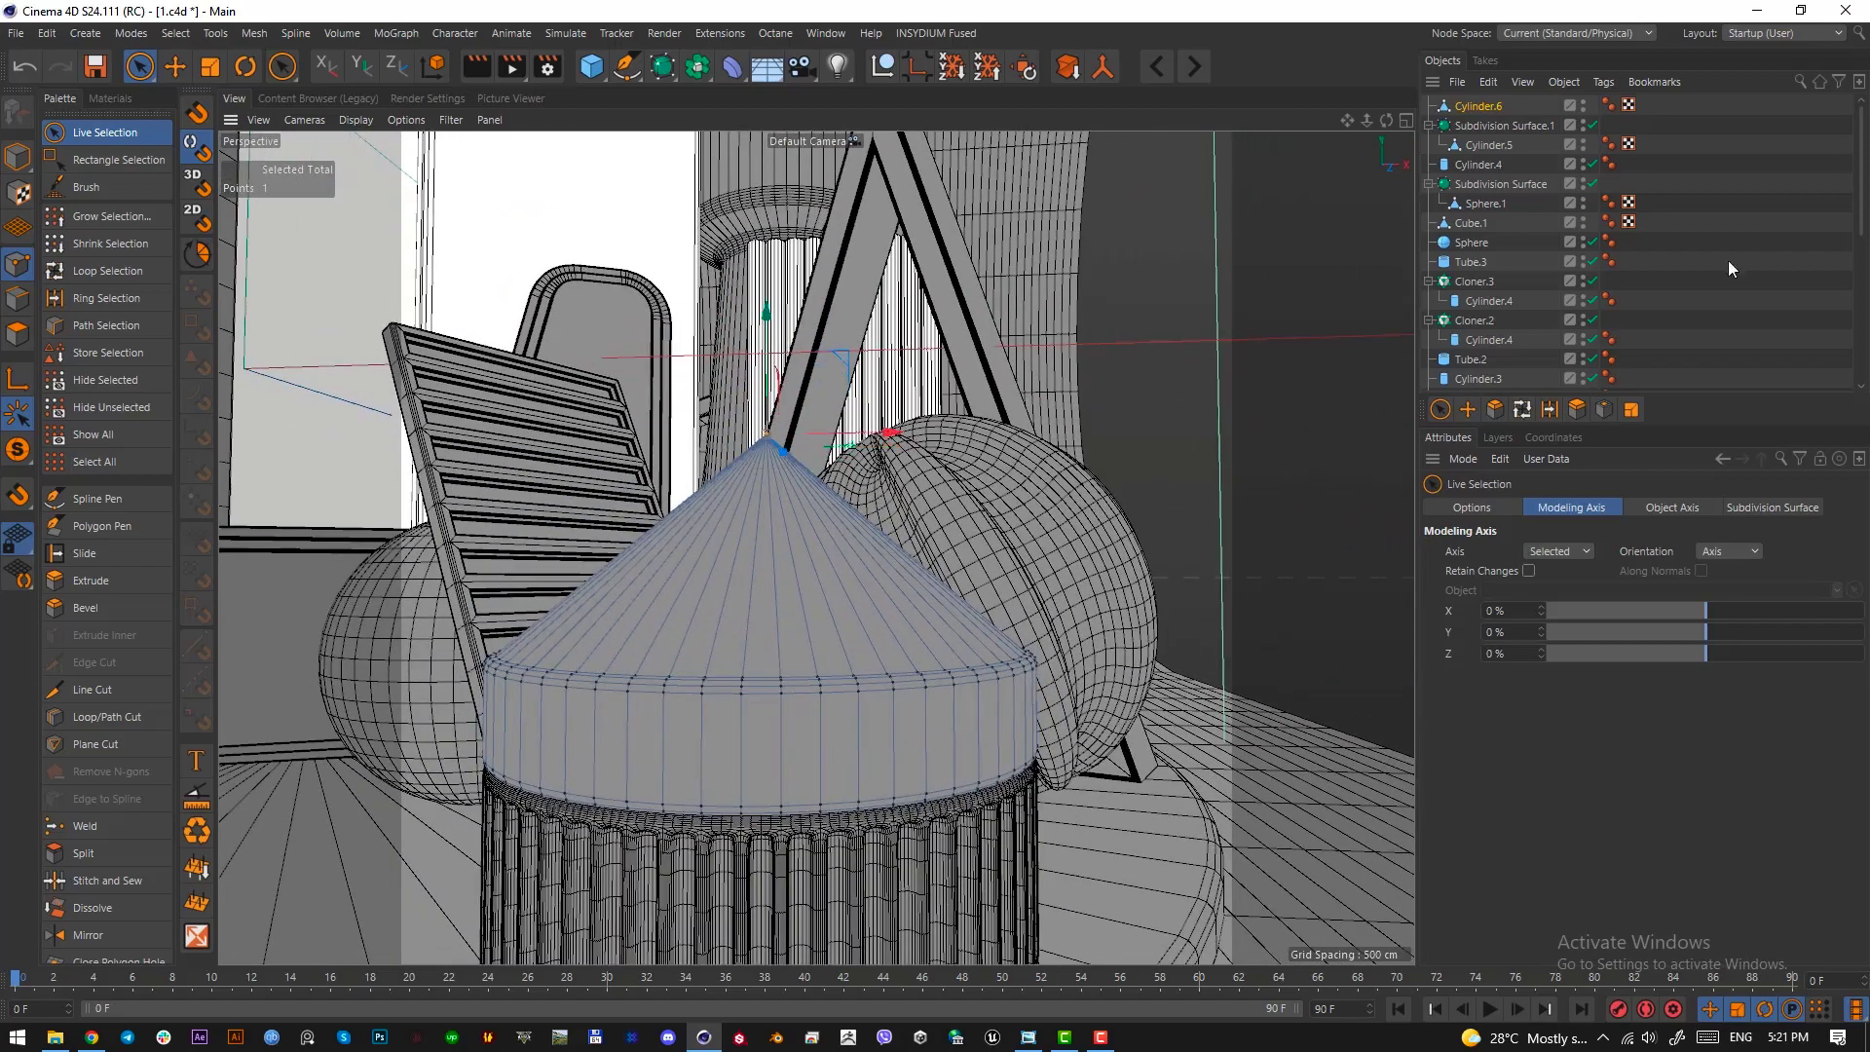
# View the whole composition through the OctaneCamera, with point editing of the roof ended
pyautogui.scroll(-5, 1617, 339)
pyautogui.click(1590, 340)
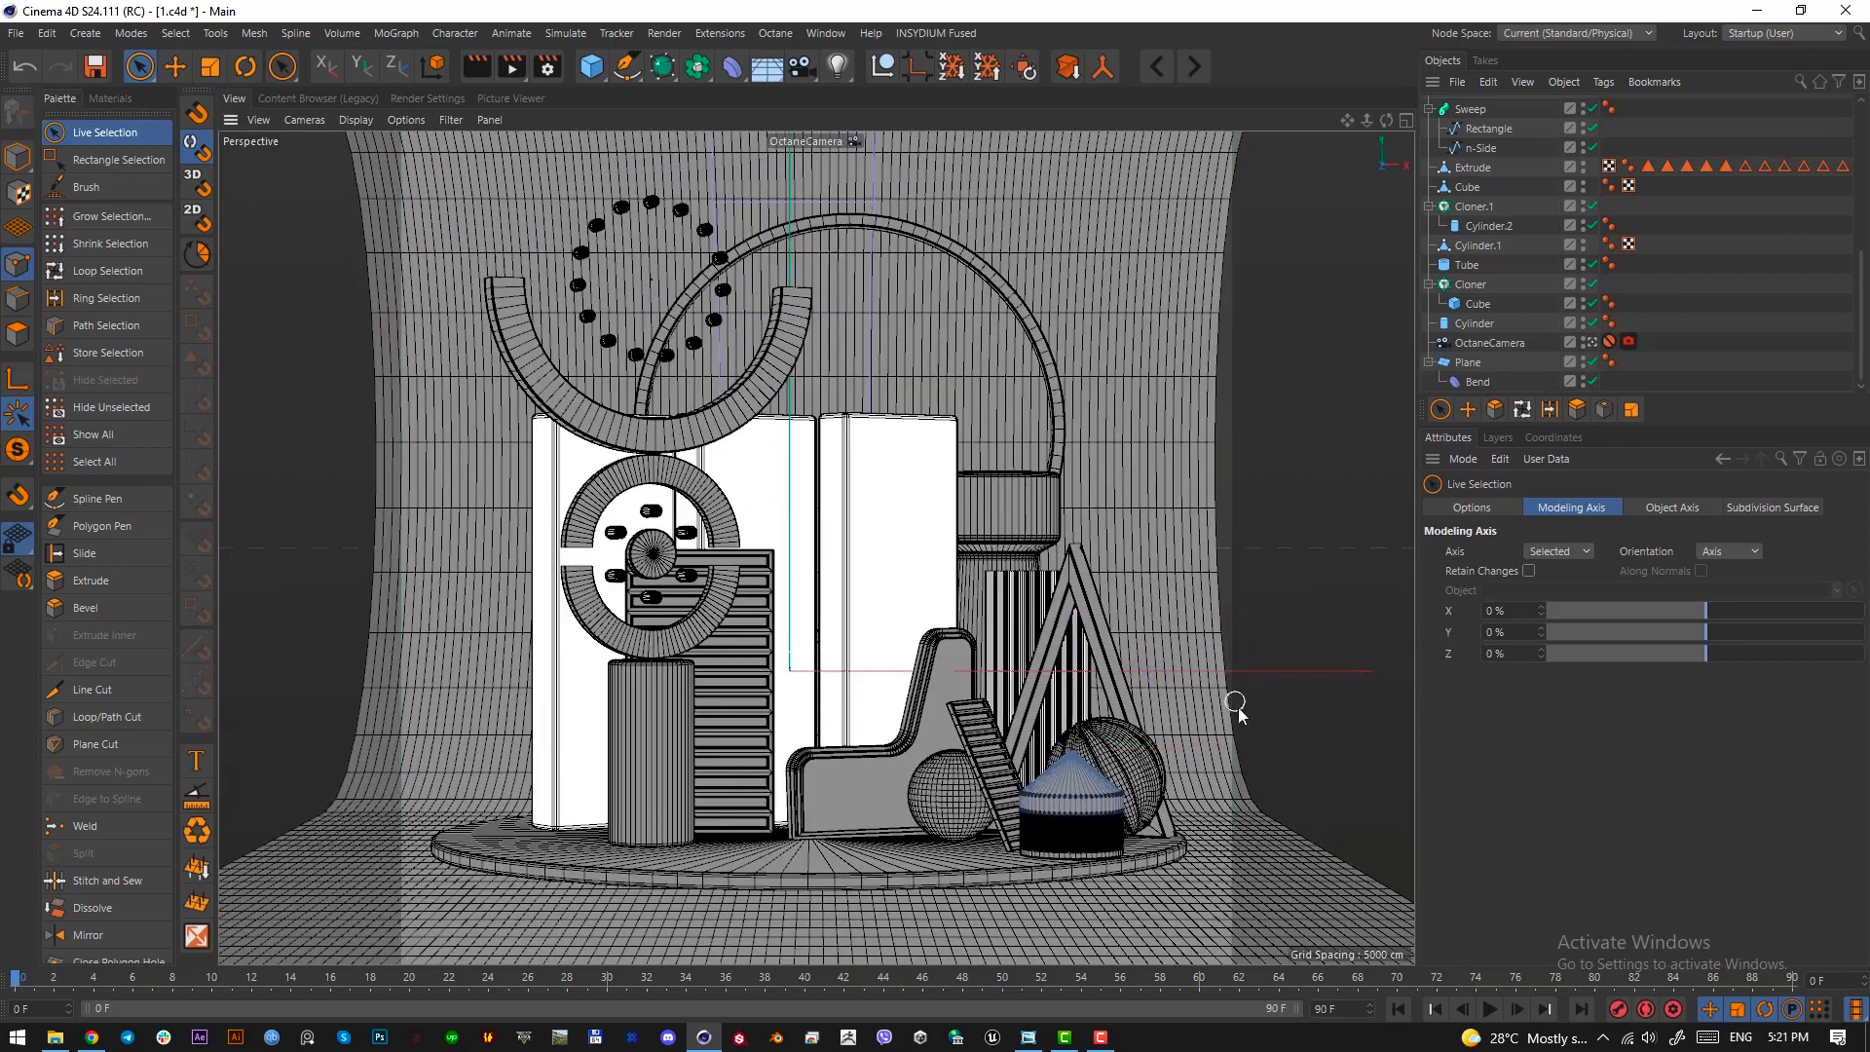
pyautogui.click(23, 154)
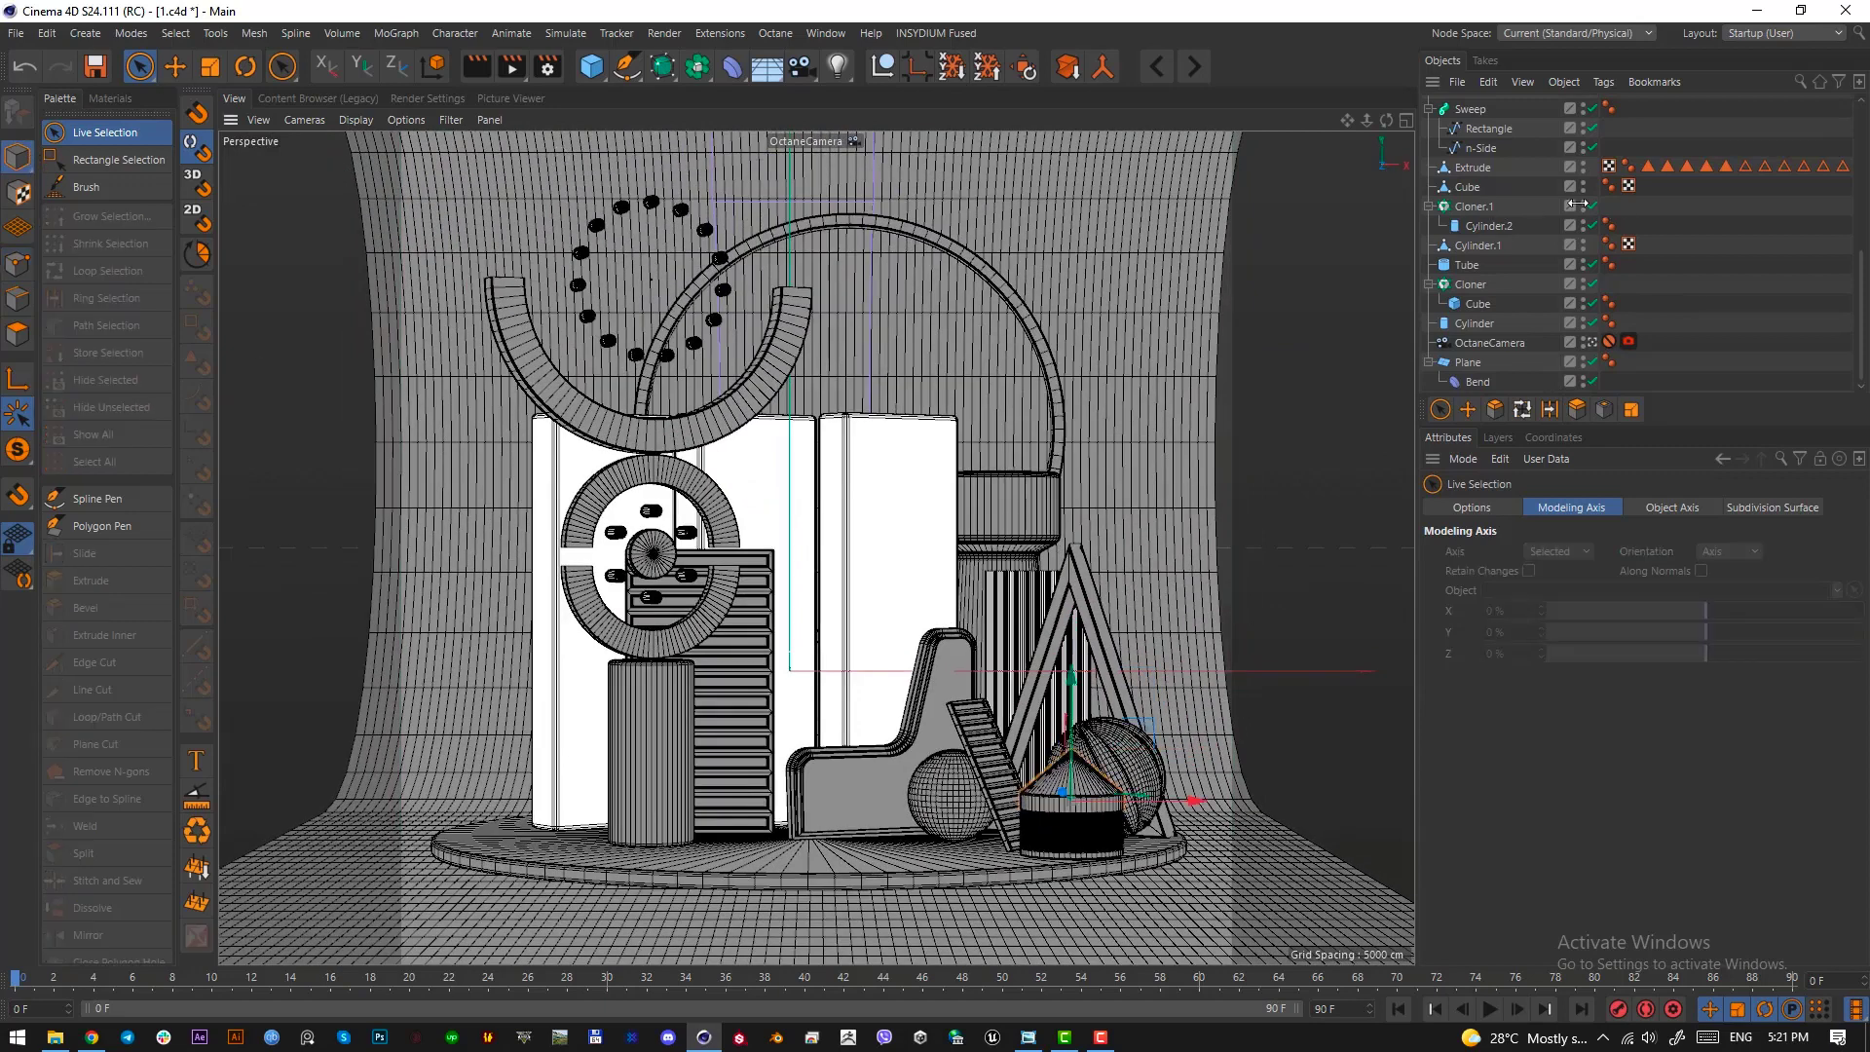
# In the right view, select the cone and upper rim points of the roof piece and lower them to shorten its band
pyautogui.scroll(6, 1531, 204)
pyautogui.click(1479, 107)
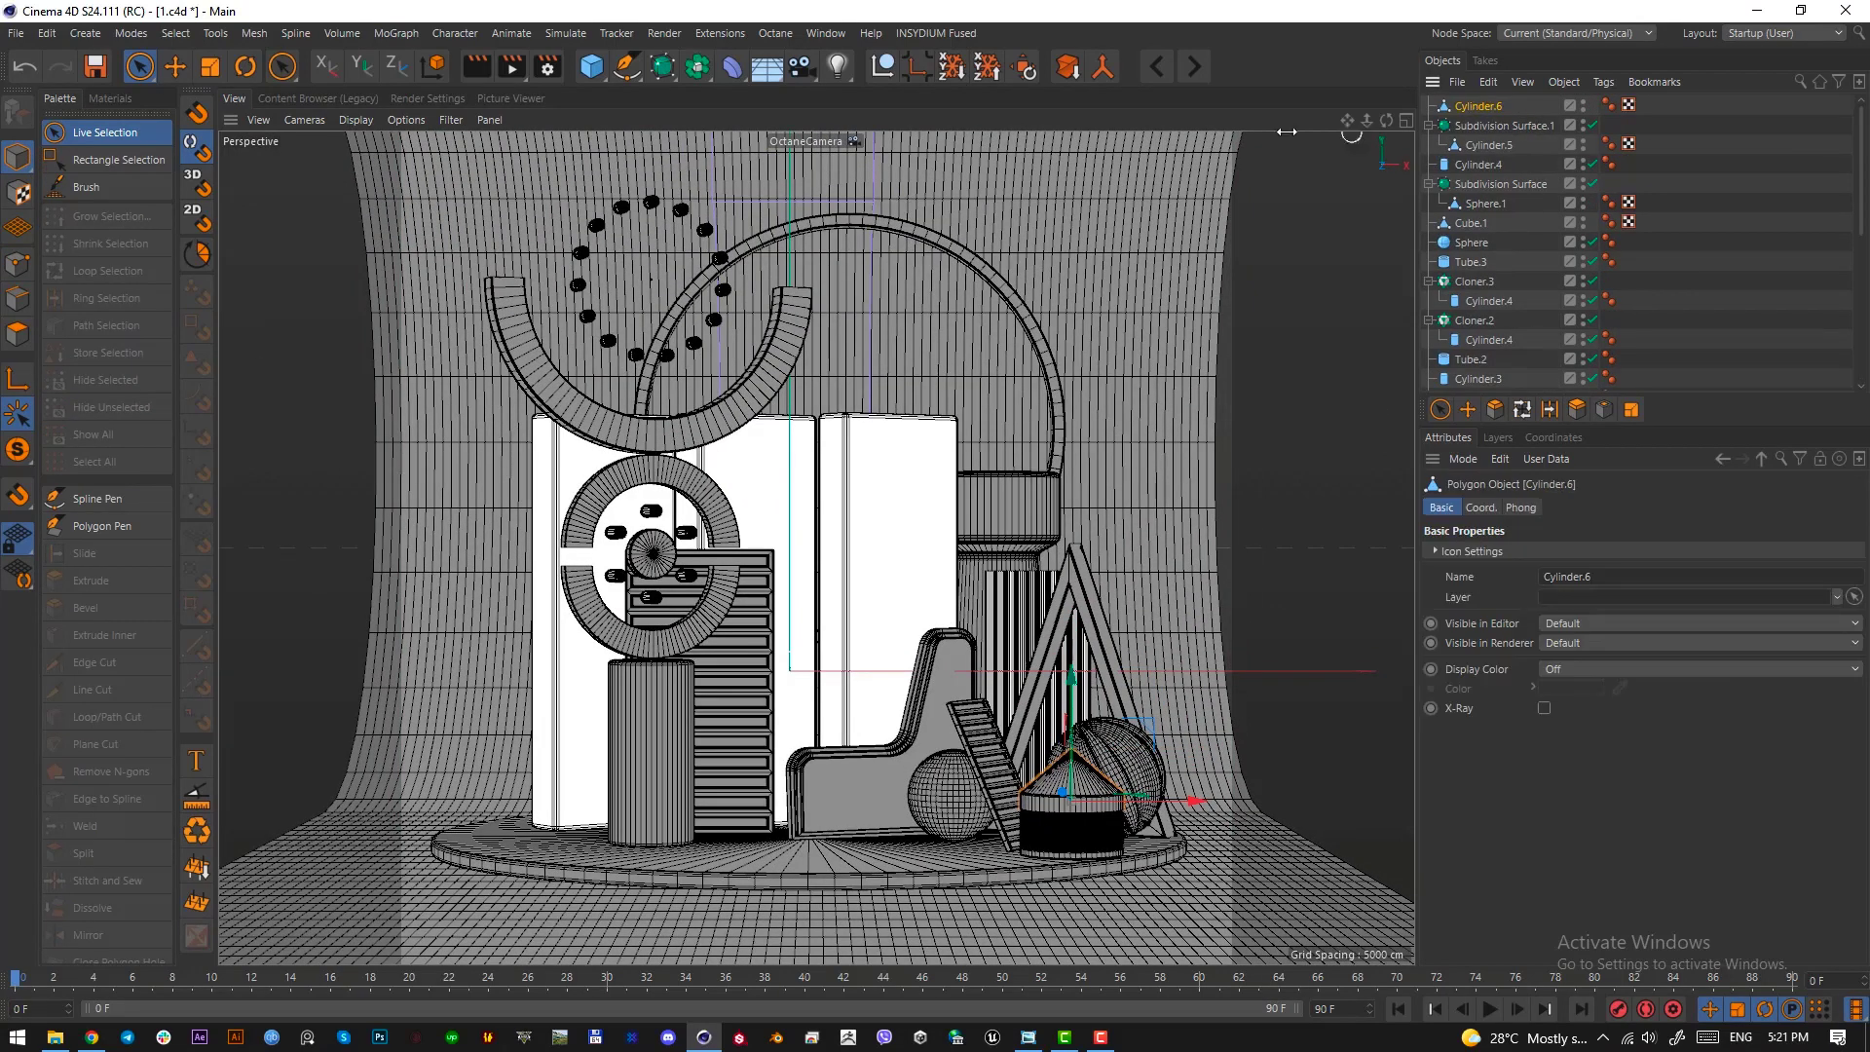
pyautogui.click(18, 266)
pyautogui.press('F3')
pyautogui.scroll(-8, 997, 544)
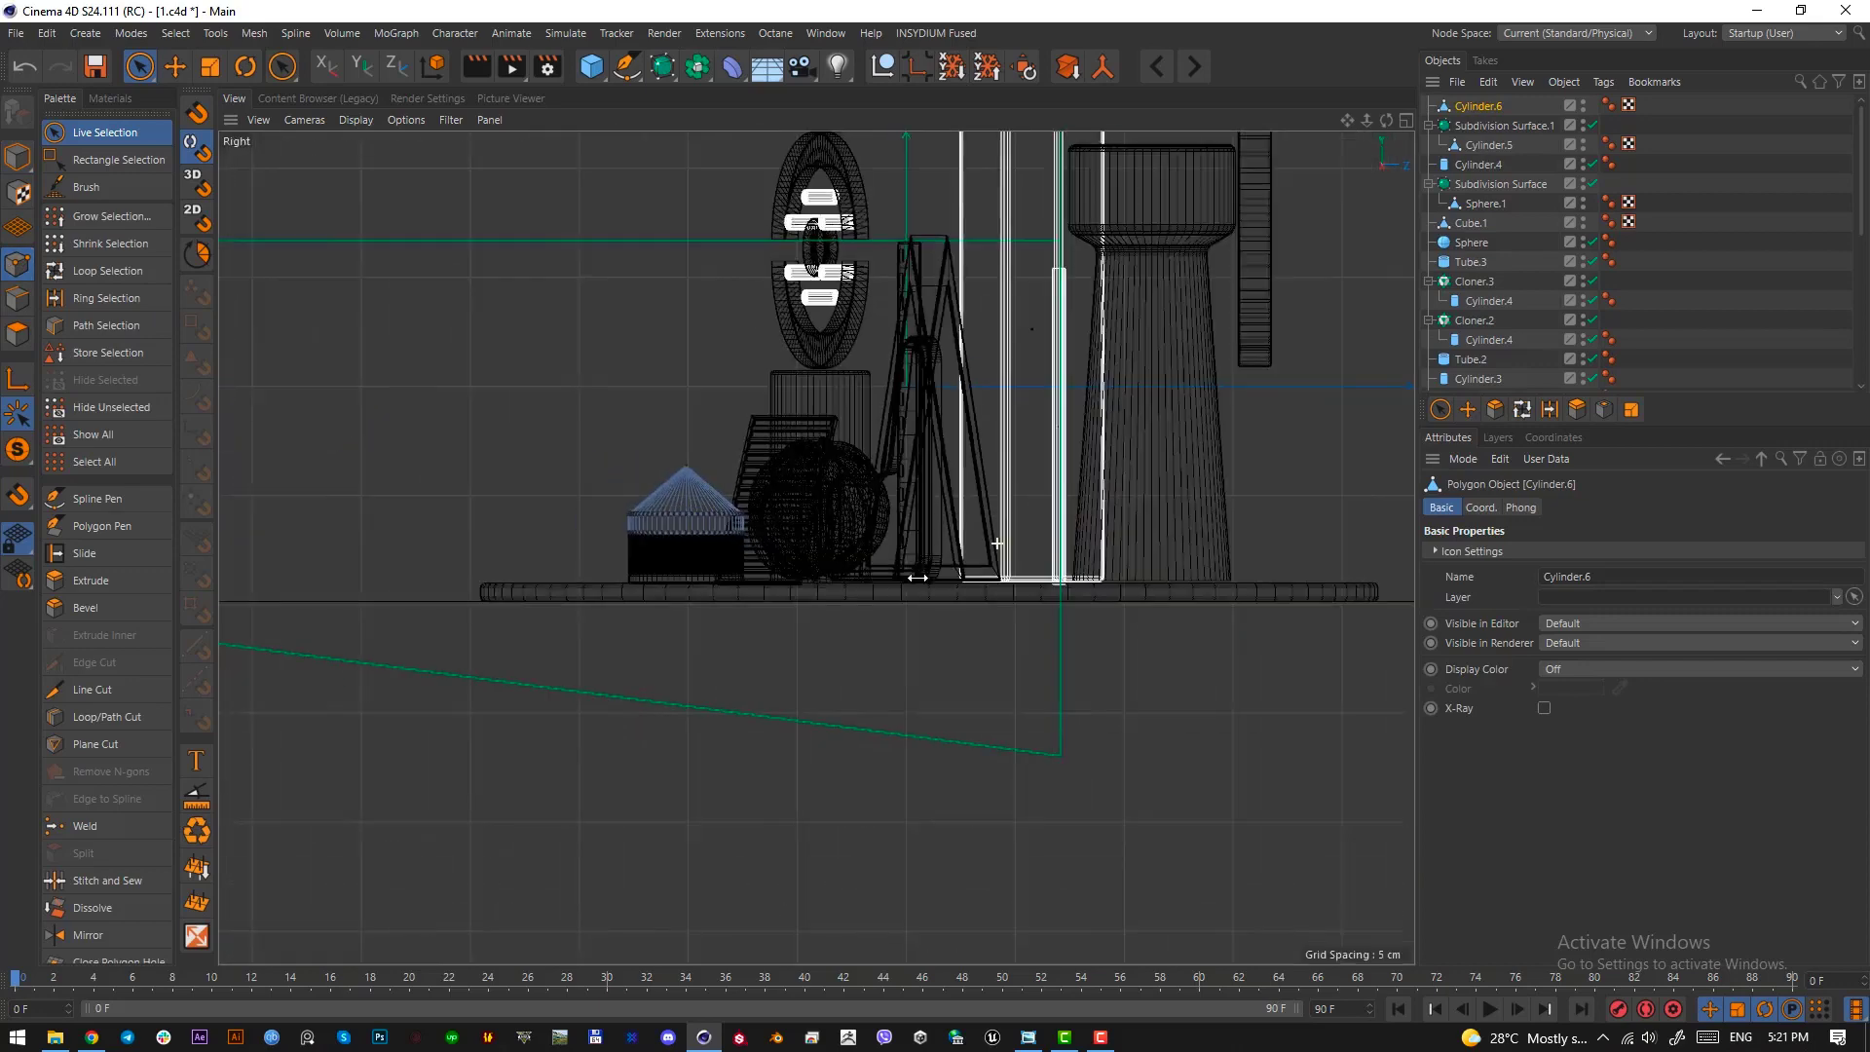
pyautogui.scroll(1, 997, 542)
pyautogui.scroll(5, 623, 506)
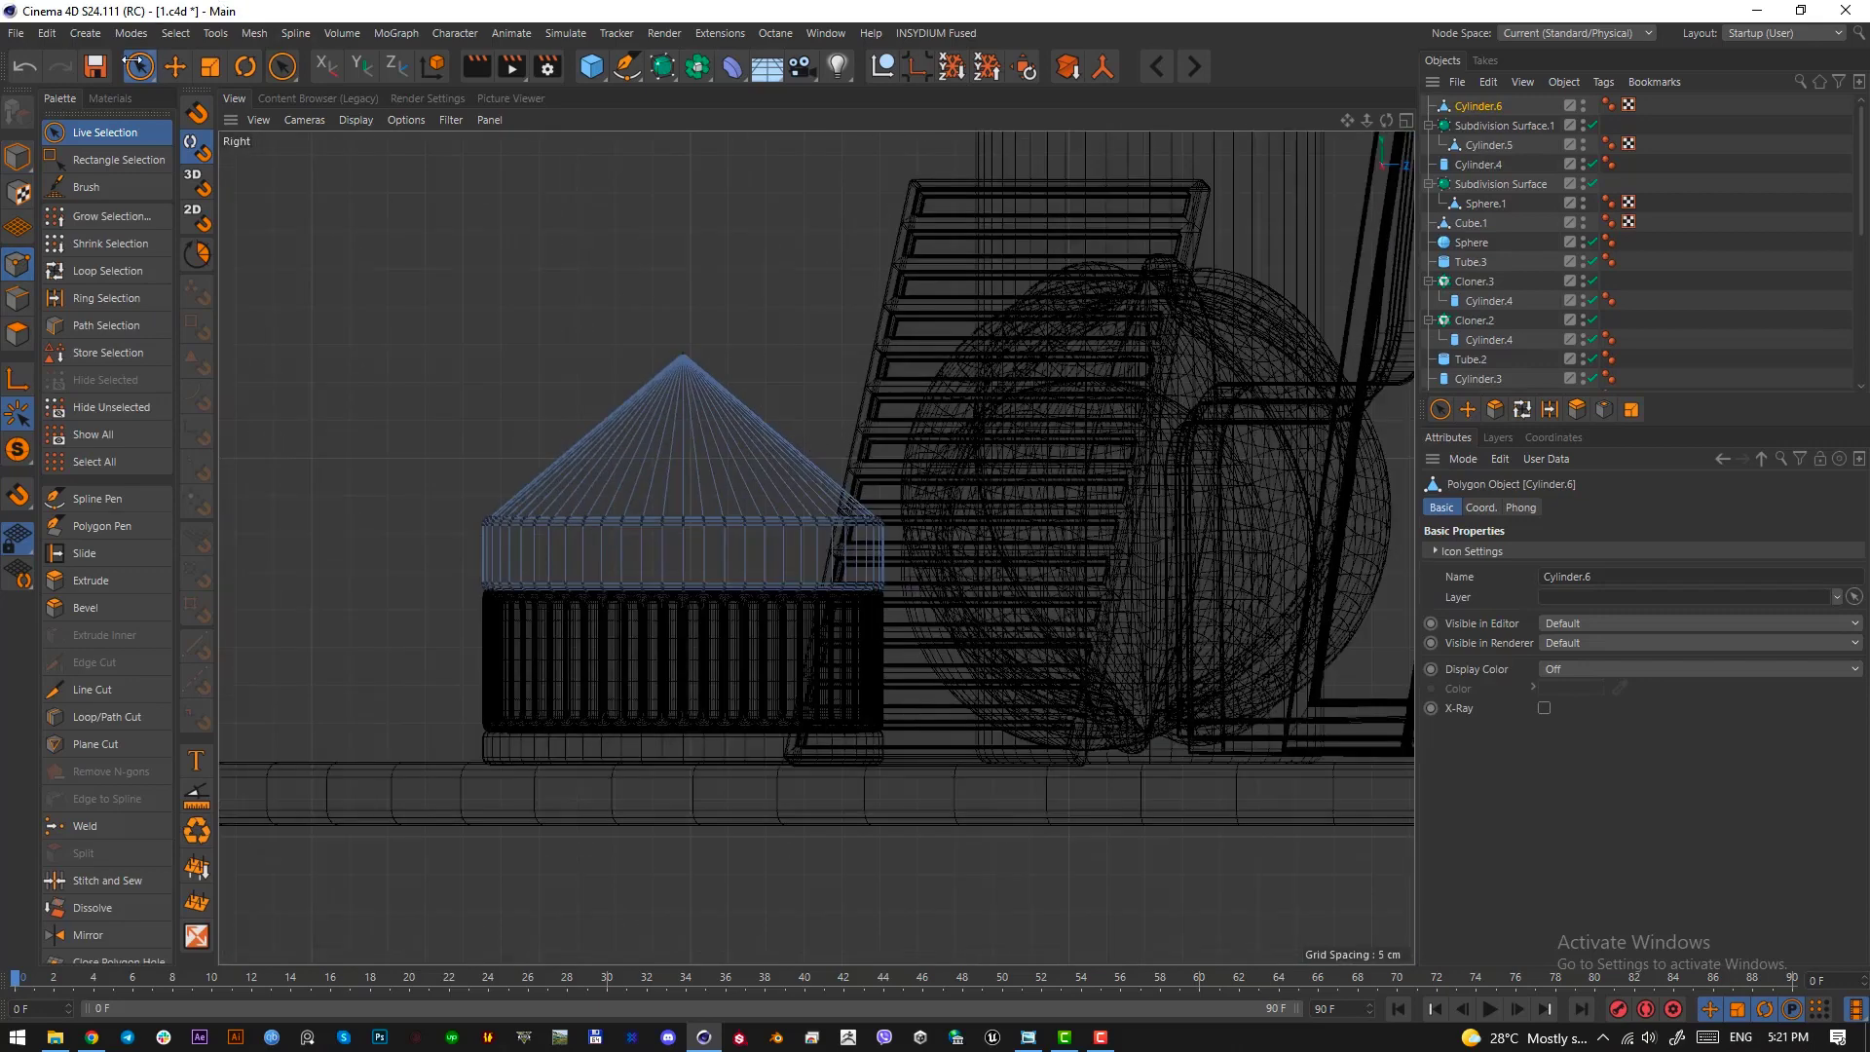
pyautogui.click(139, 67)
pyautogui.click(219, 97)
pyautogui.moveTo(326, 293); pyautogui.dragTo(975, 542)
pyautogui.moveTo(686, 373); pyautogui.dragTo(686, 416)
pyautogui.press('F1')
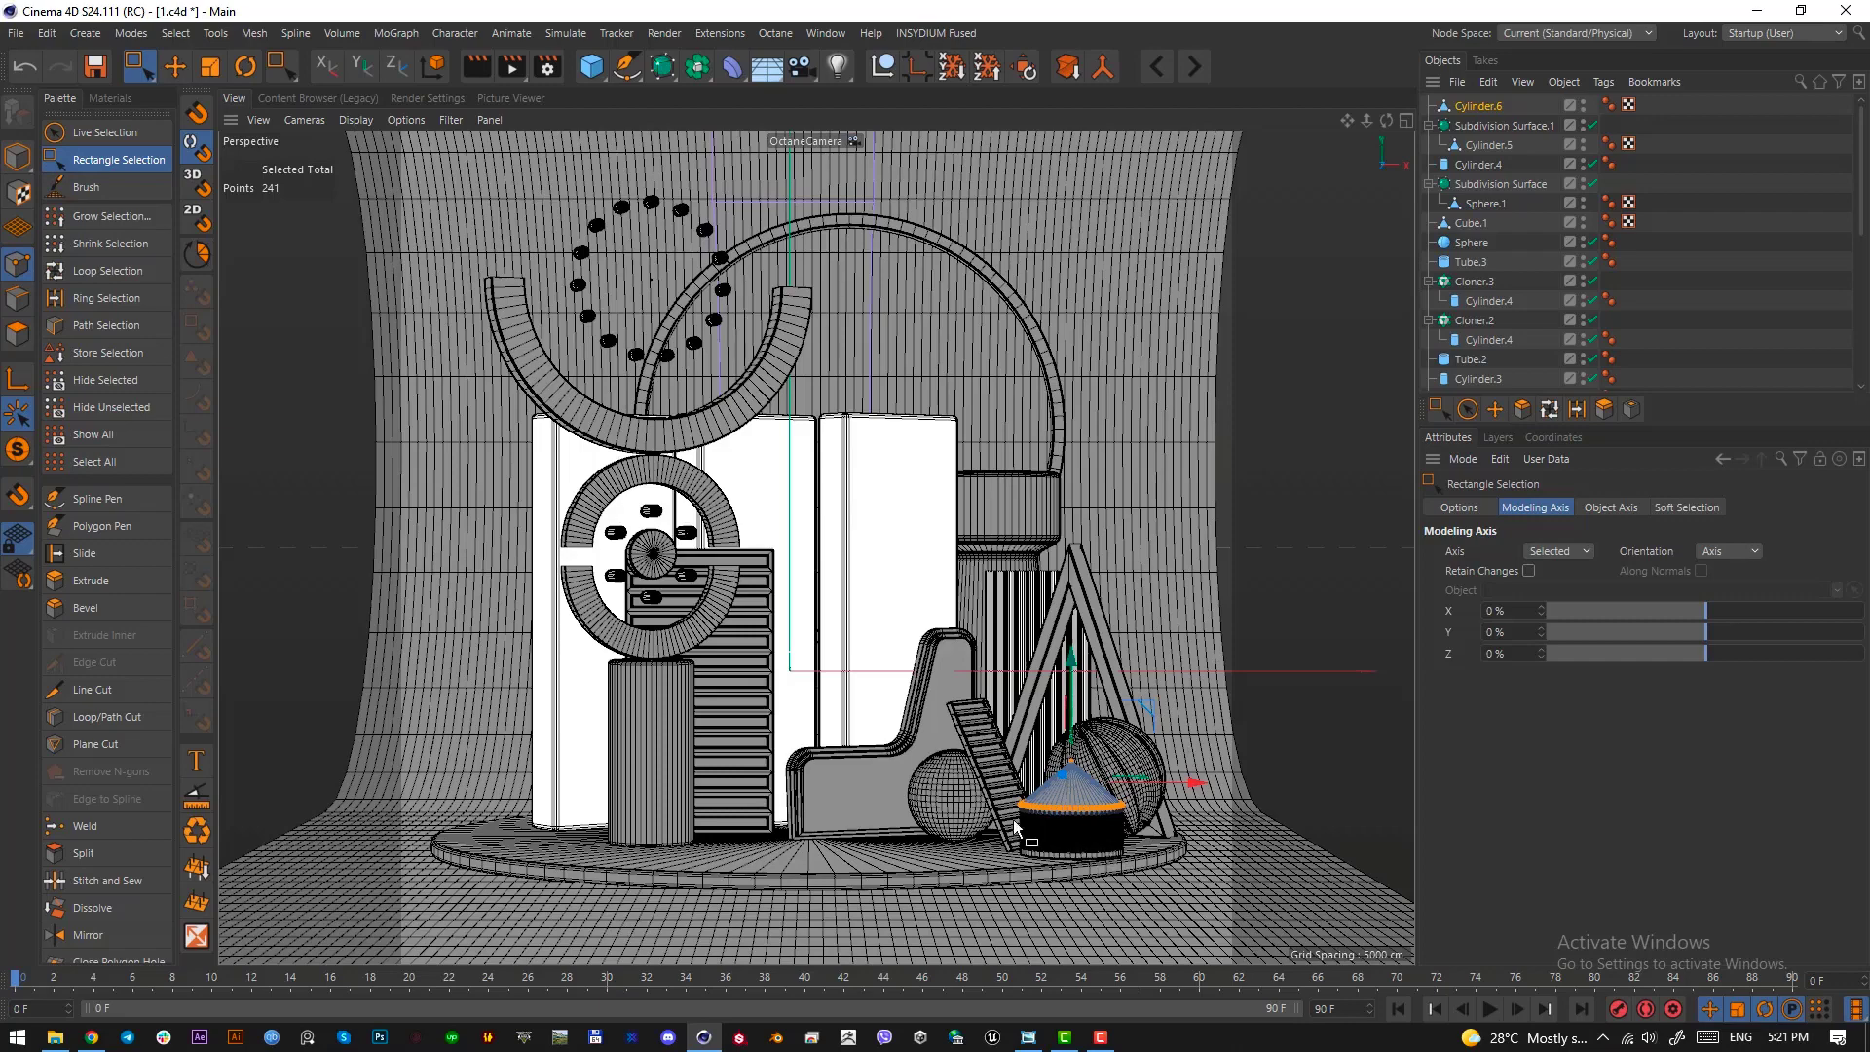
# Copy a screen capture of the drum area to the clipboard and select the drum's fluted middle section
pyautogui.press('Print')
pyautogui.moveTo(1003, 812); pyautogui.dragTo(1143, 857)
pyautogui.hotkey('ctrl', 'c')
pyautogui.click(1487, 145)
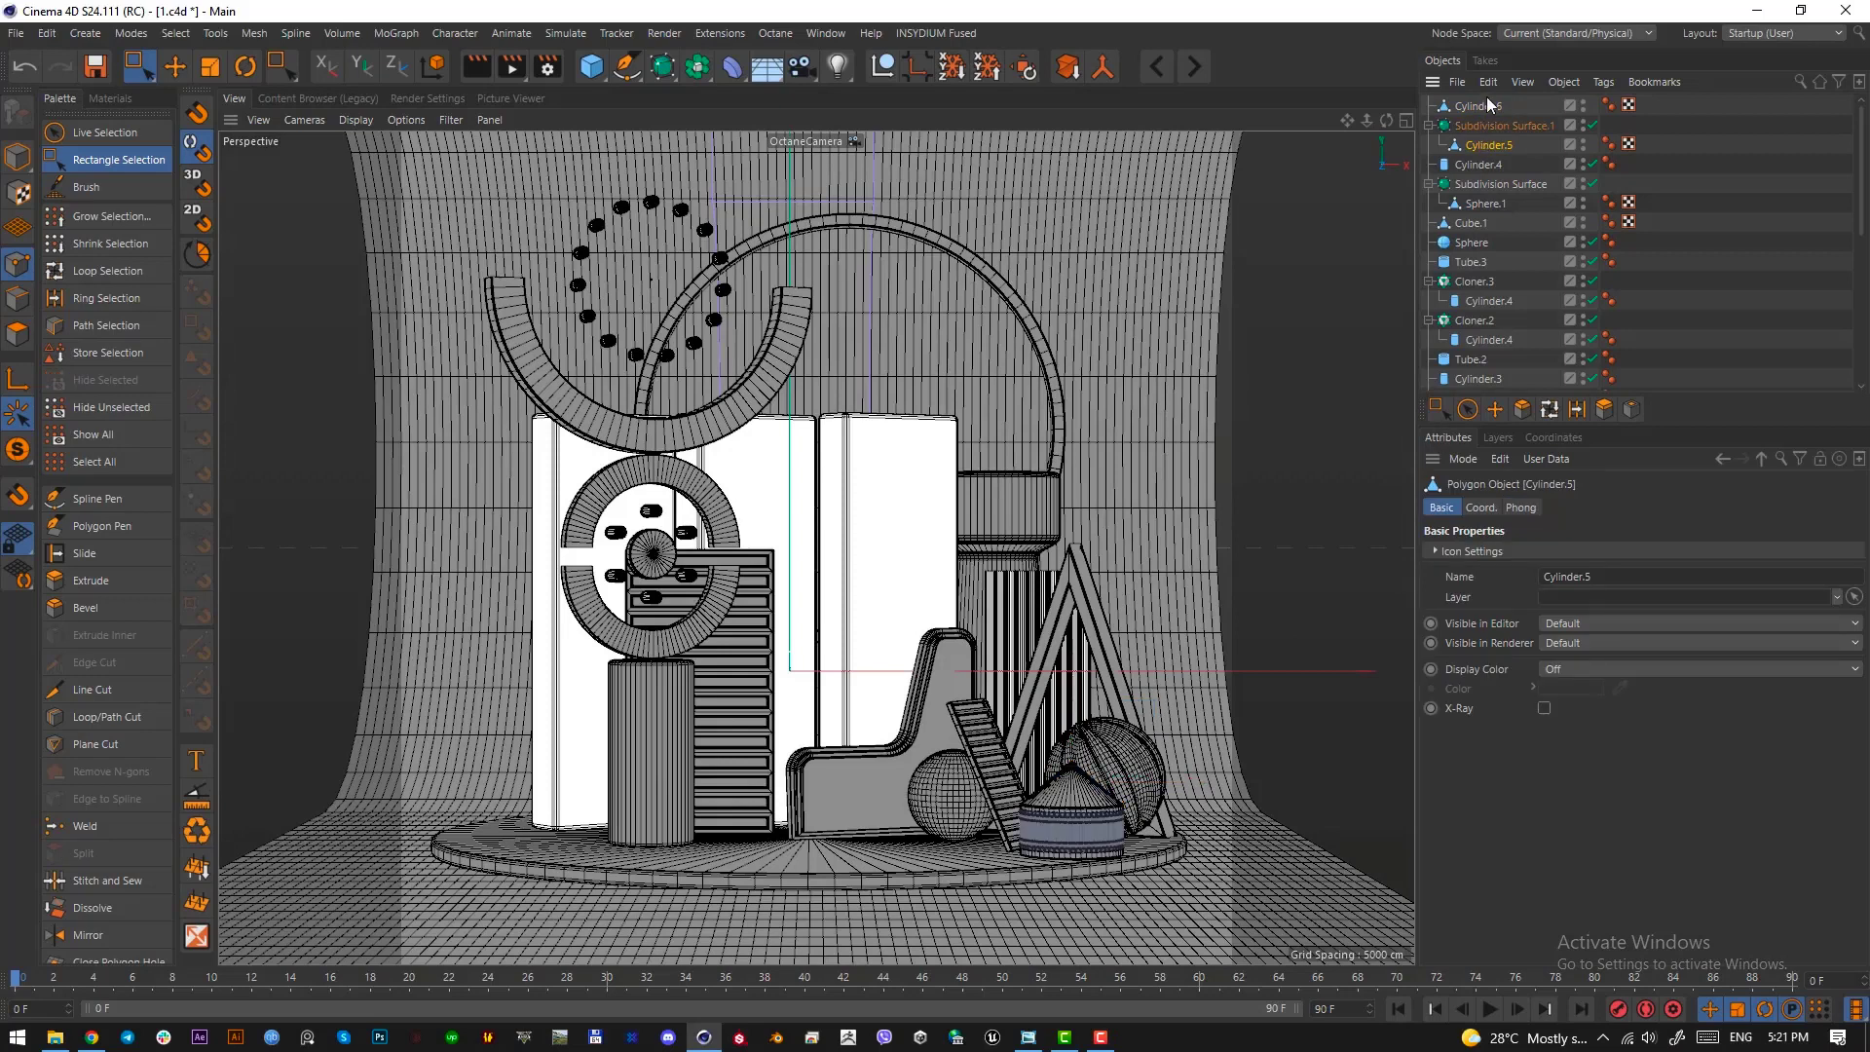
# In the right view, lower the upper points of the drum's fluted section to shorten it, and lower the whole conical roof onto it
pyautogui.press('F3')
pyautogui.scroll(2, 890, 646)
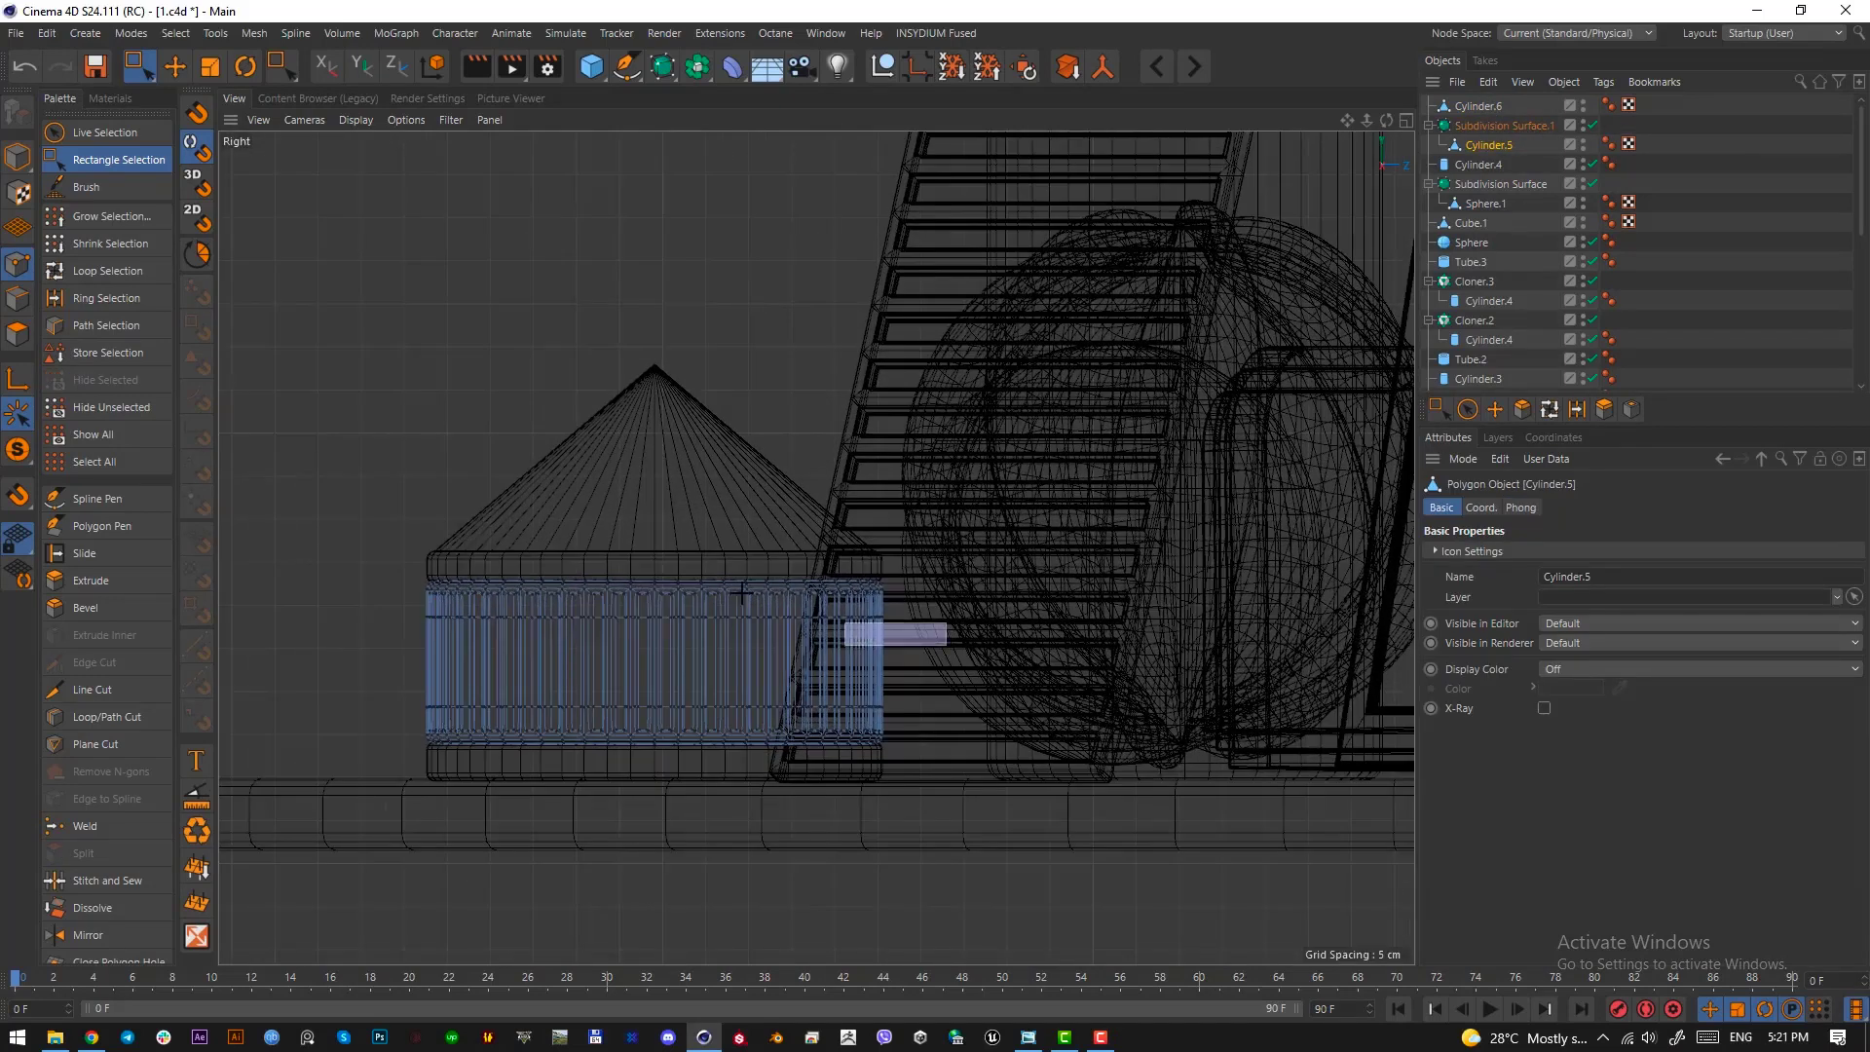
pyautogui.moveTo(950, 649); pyautogui.dragTo(333, 477)
pyautogui.moveTo(655, 495); pyautogui.dragTo(654, 517)
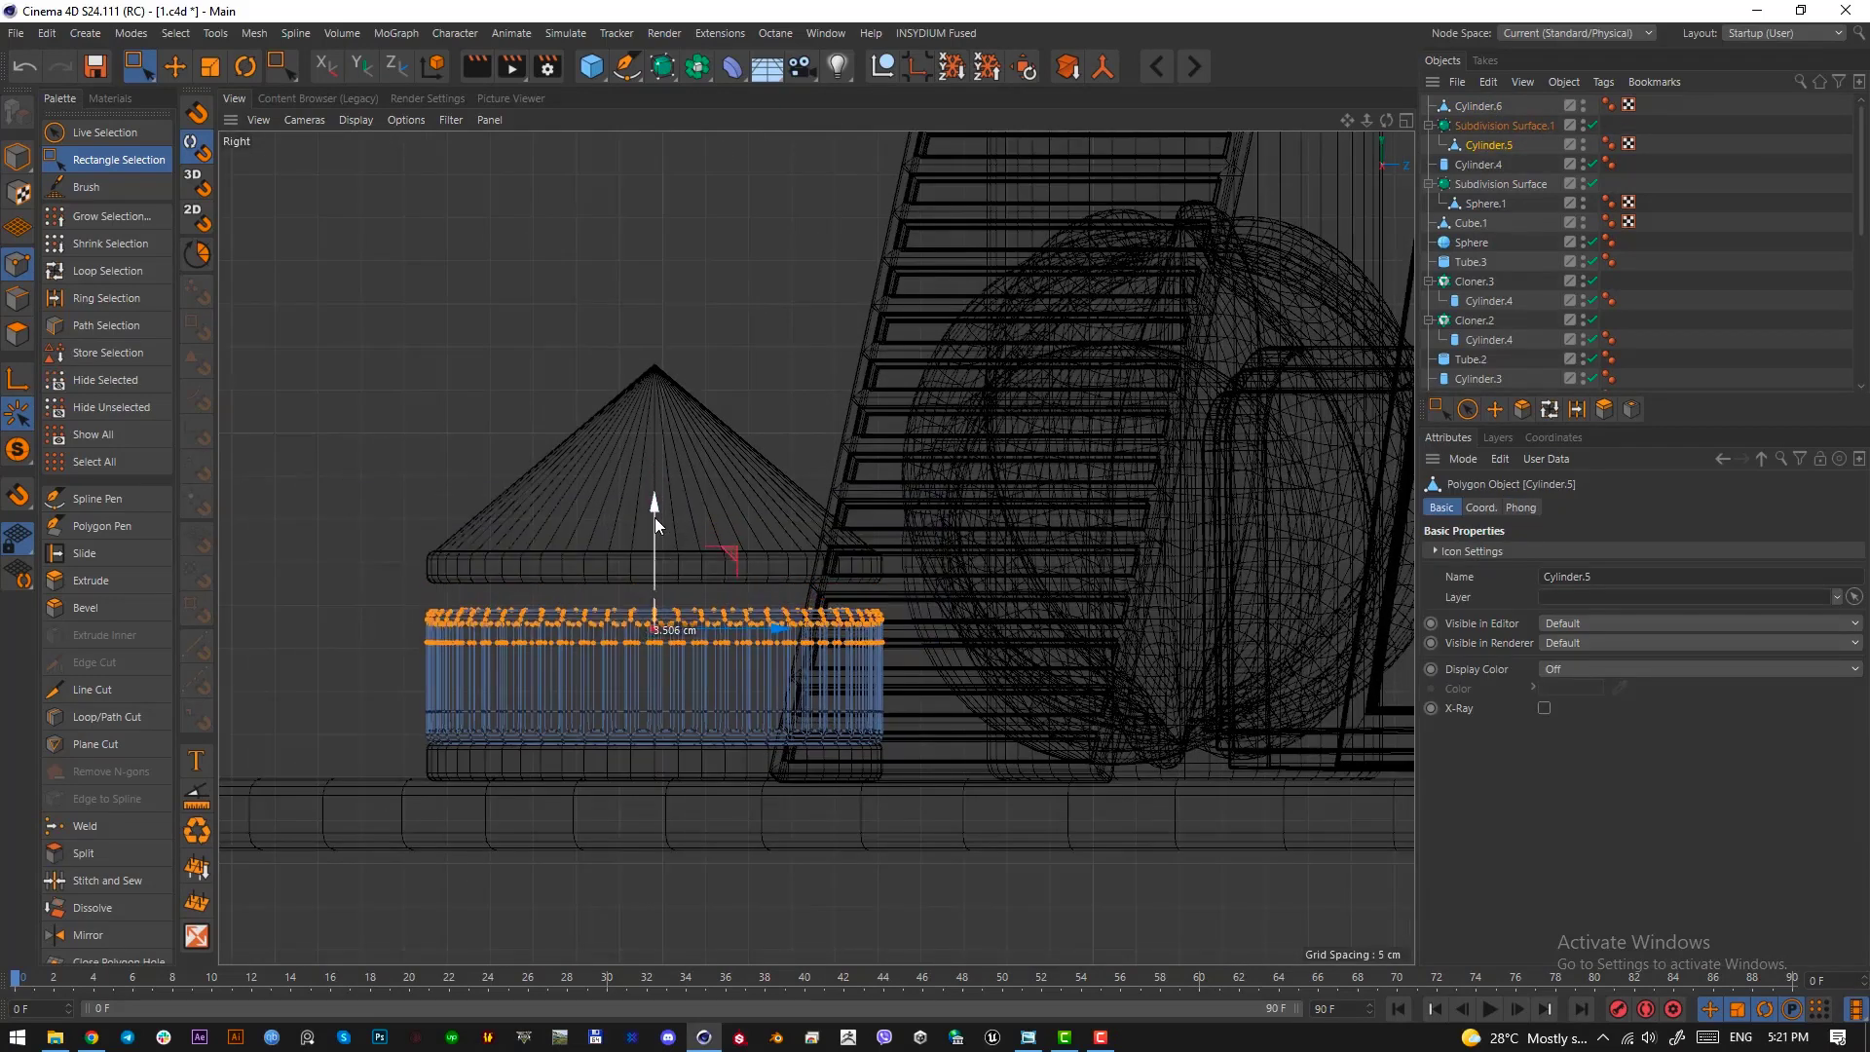
pyautogui.click(1478, 105)
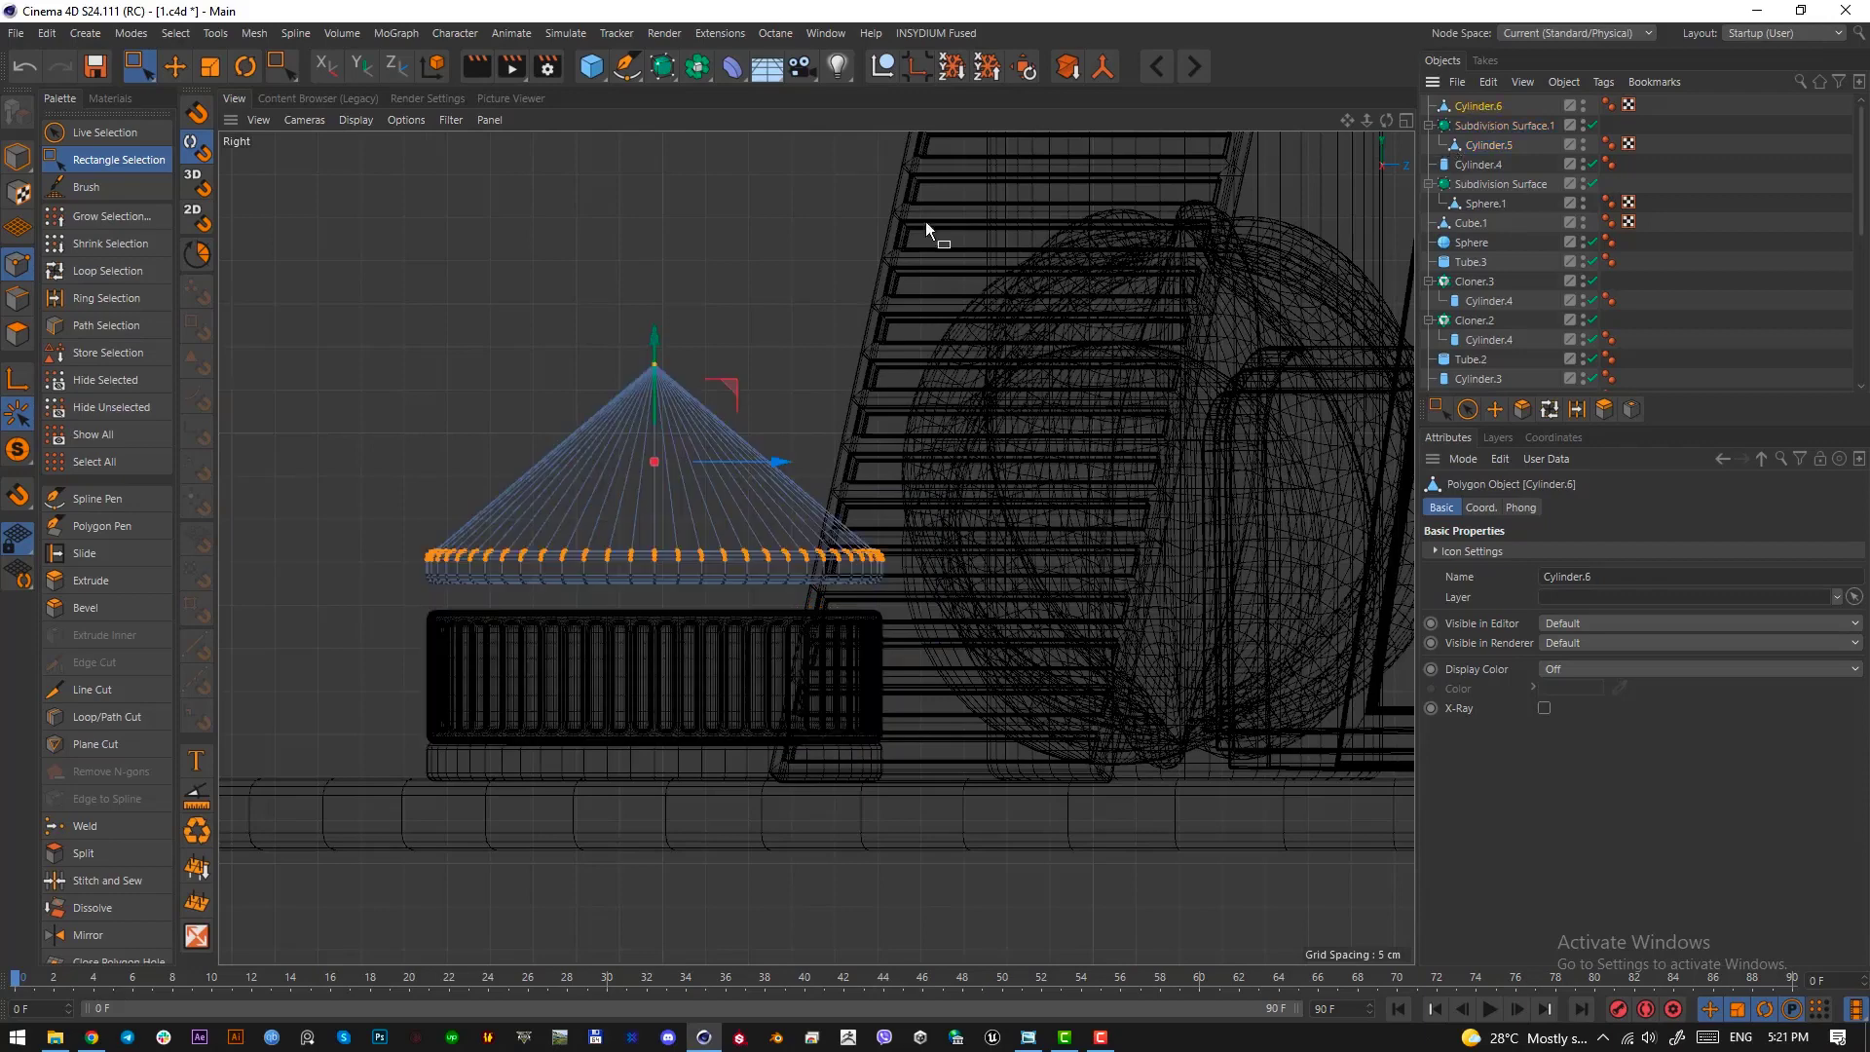
pyautogui.click(17, 157)
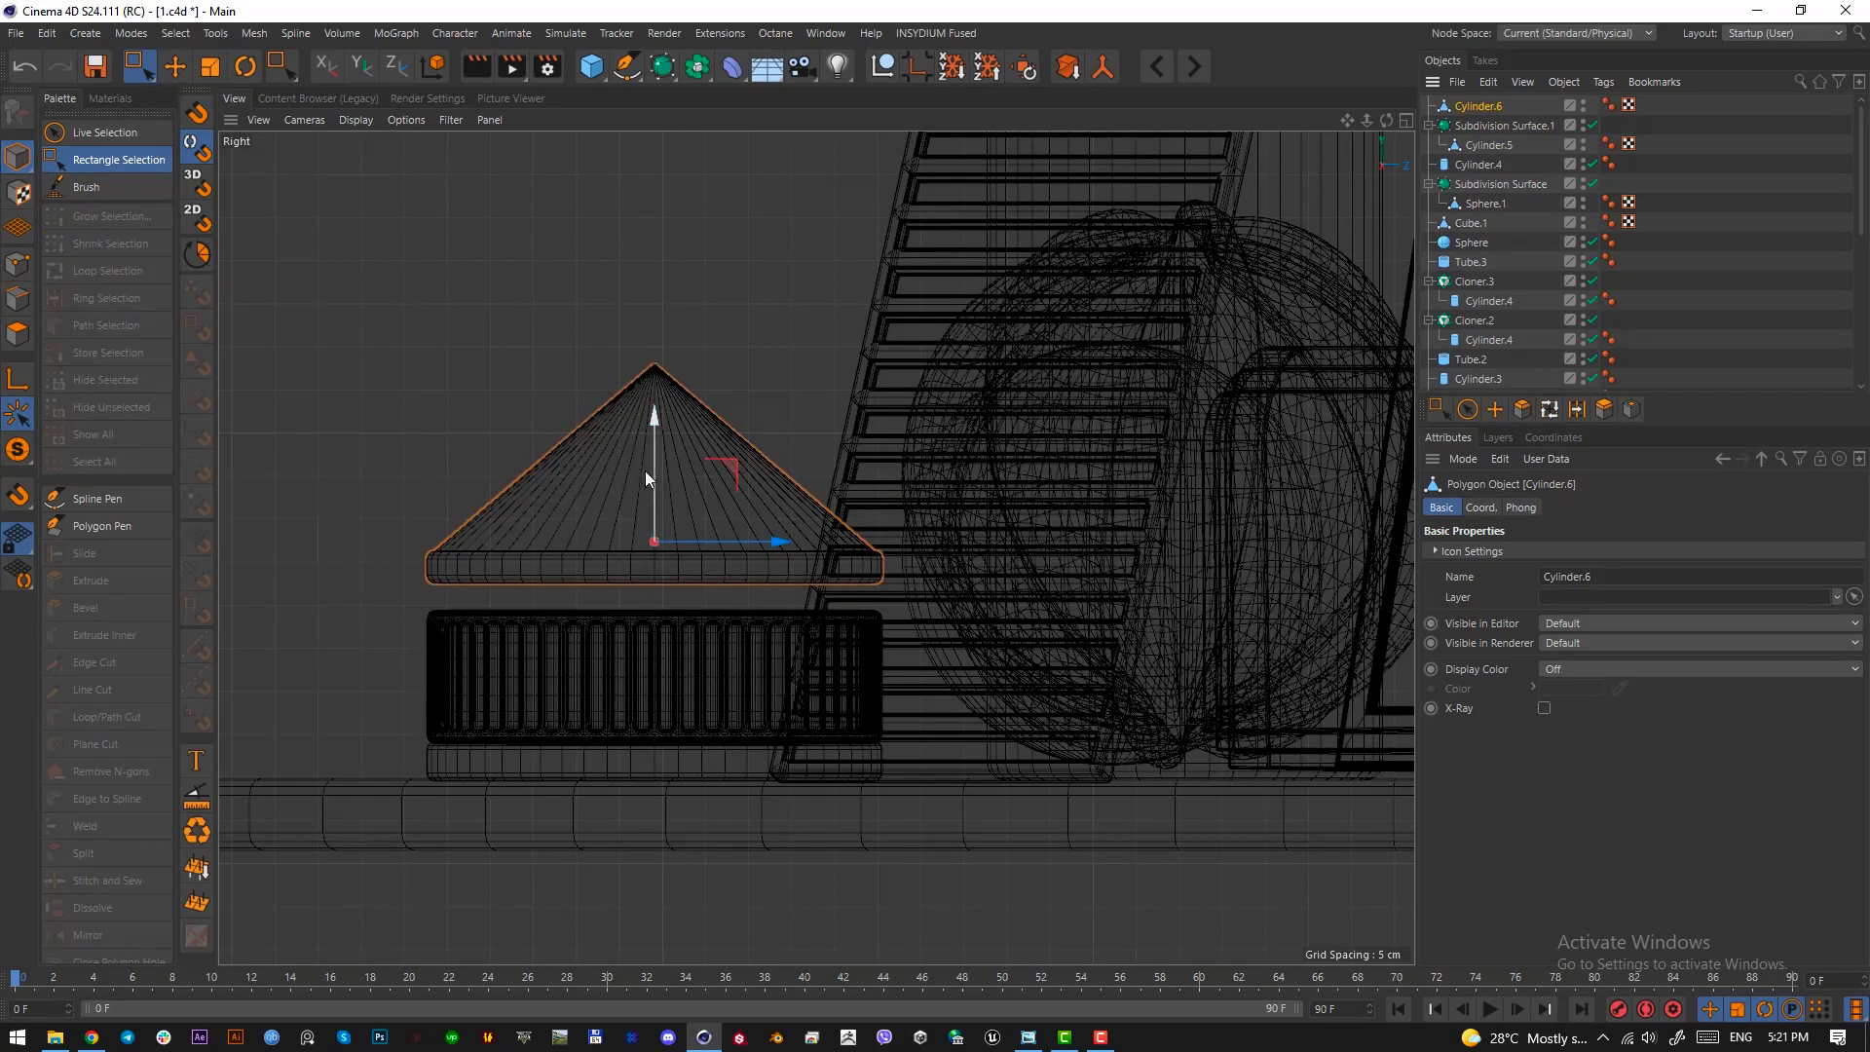
pyautogui.press('F1')
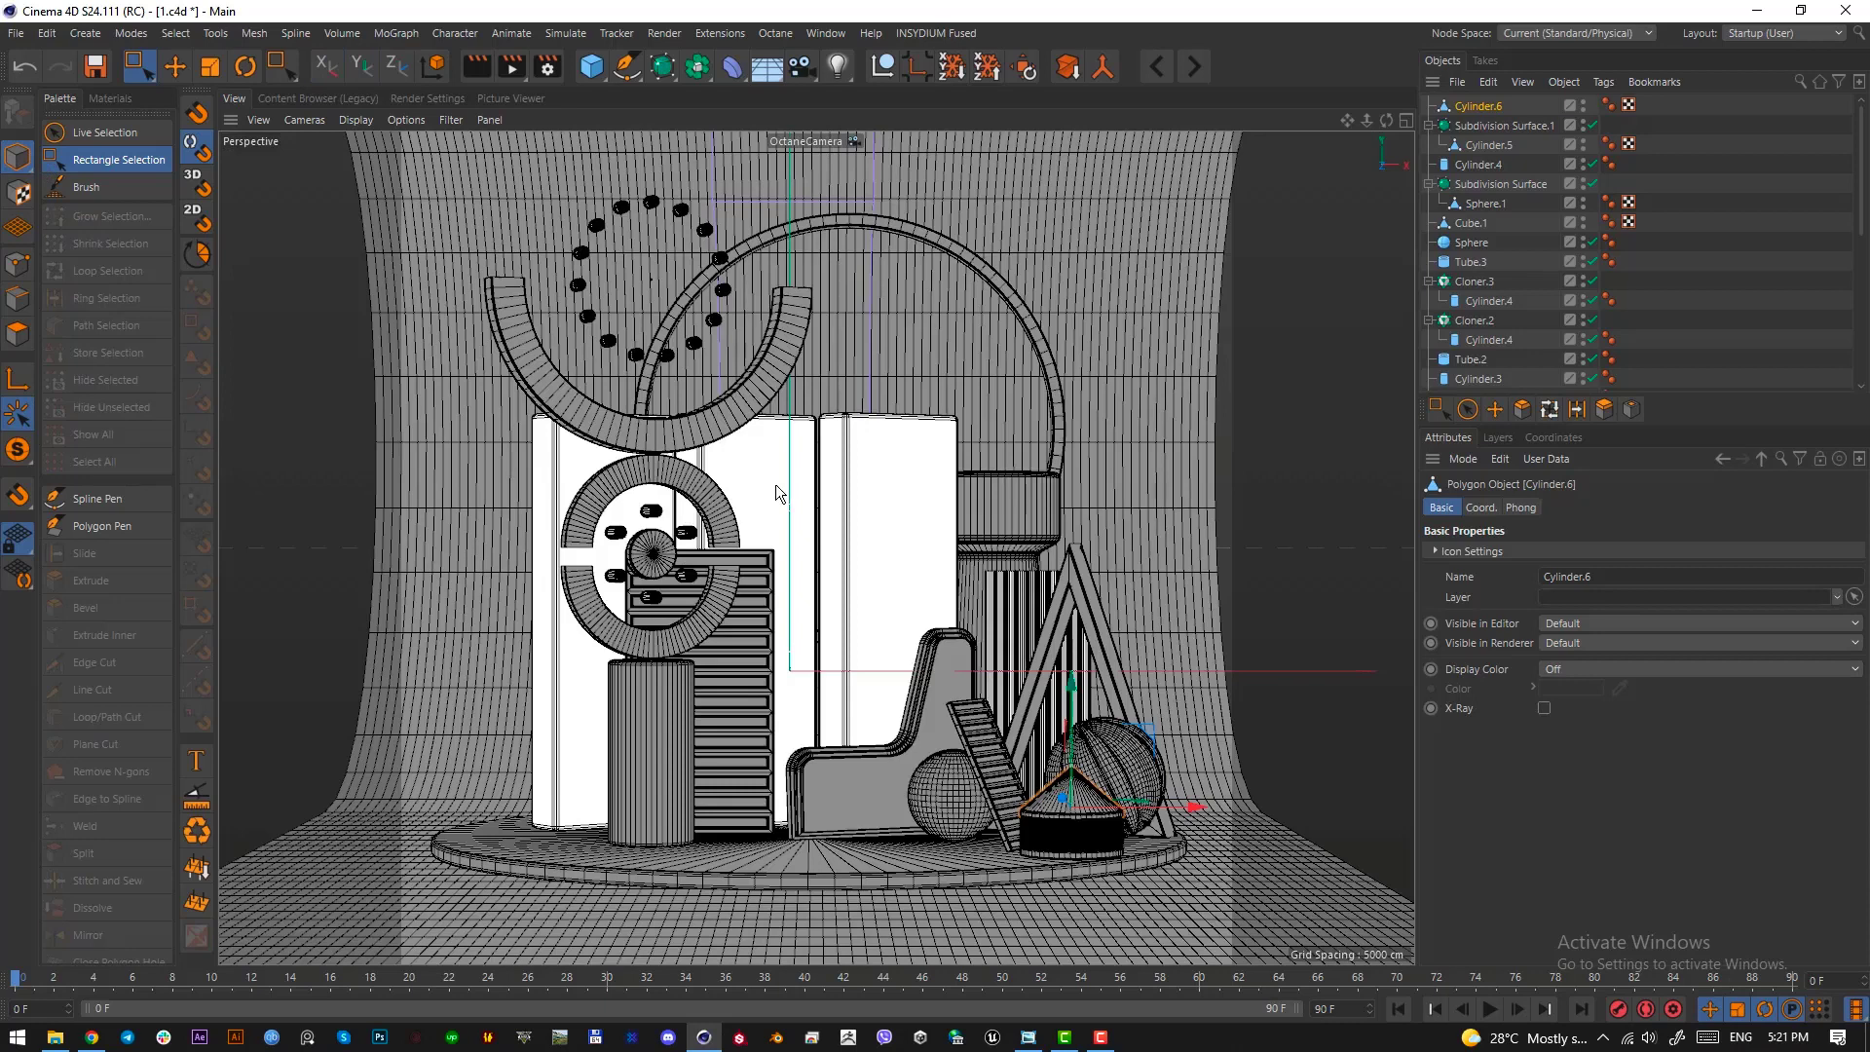
# Check the reference image in Windows Photo Viewer, move its window off the viewport, and return to the Cinema 4D scene
pyautogui.hotkey('alt', 'Tab')
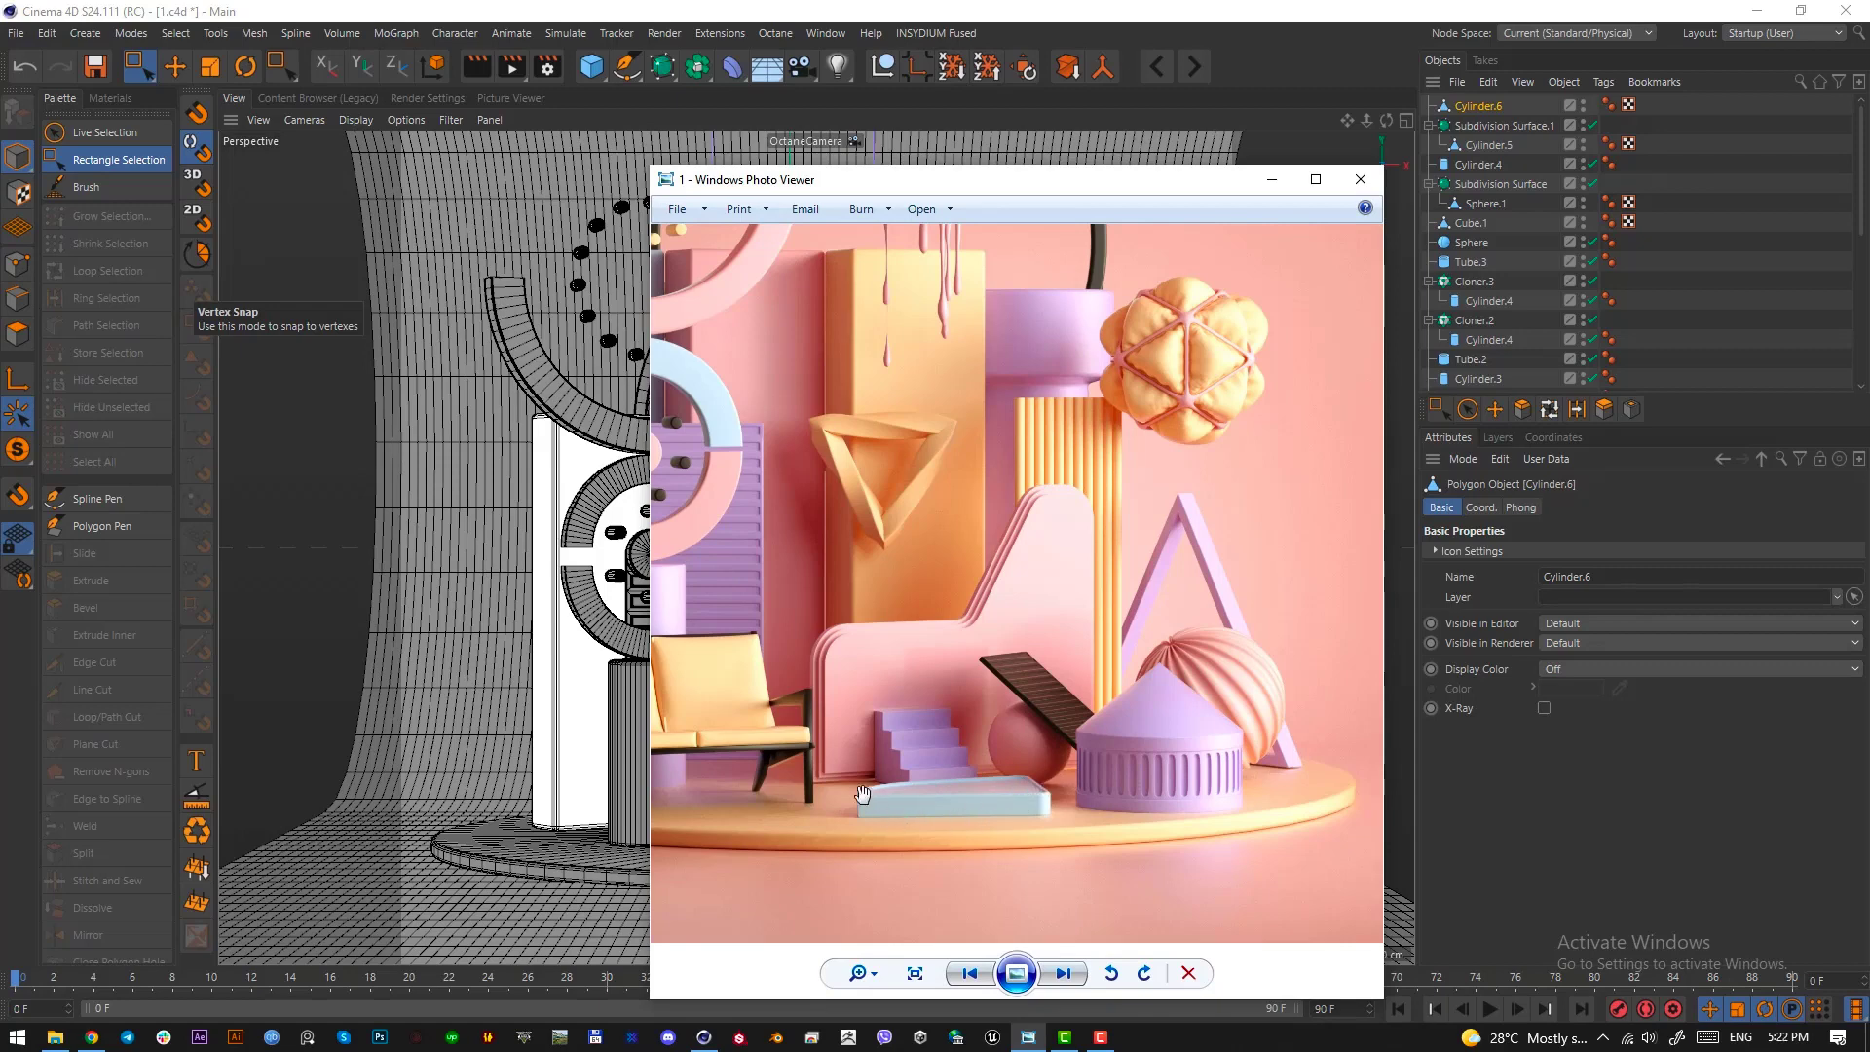
pyautogui.moveTo(1235, 181); pyautogui.dragTo(0, 190)
pyautogui.click(753, 14)
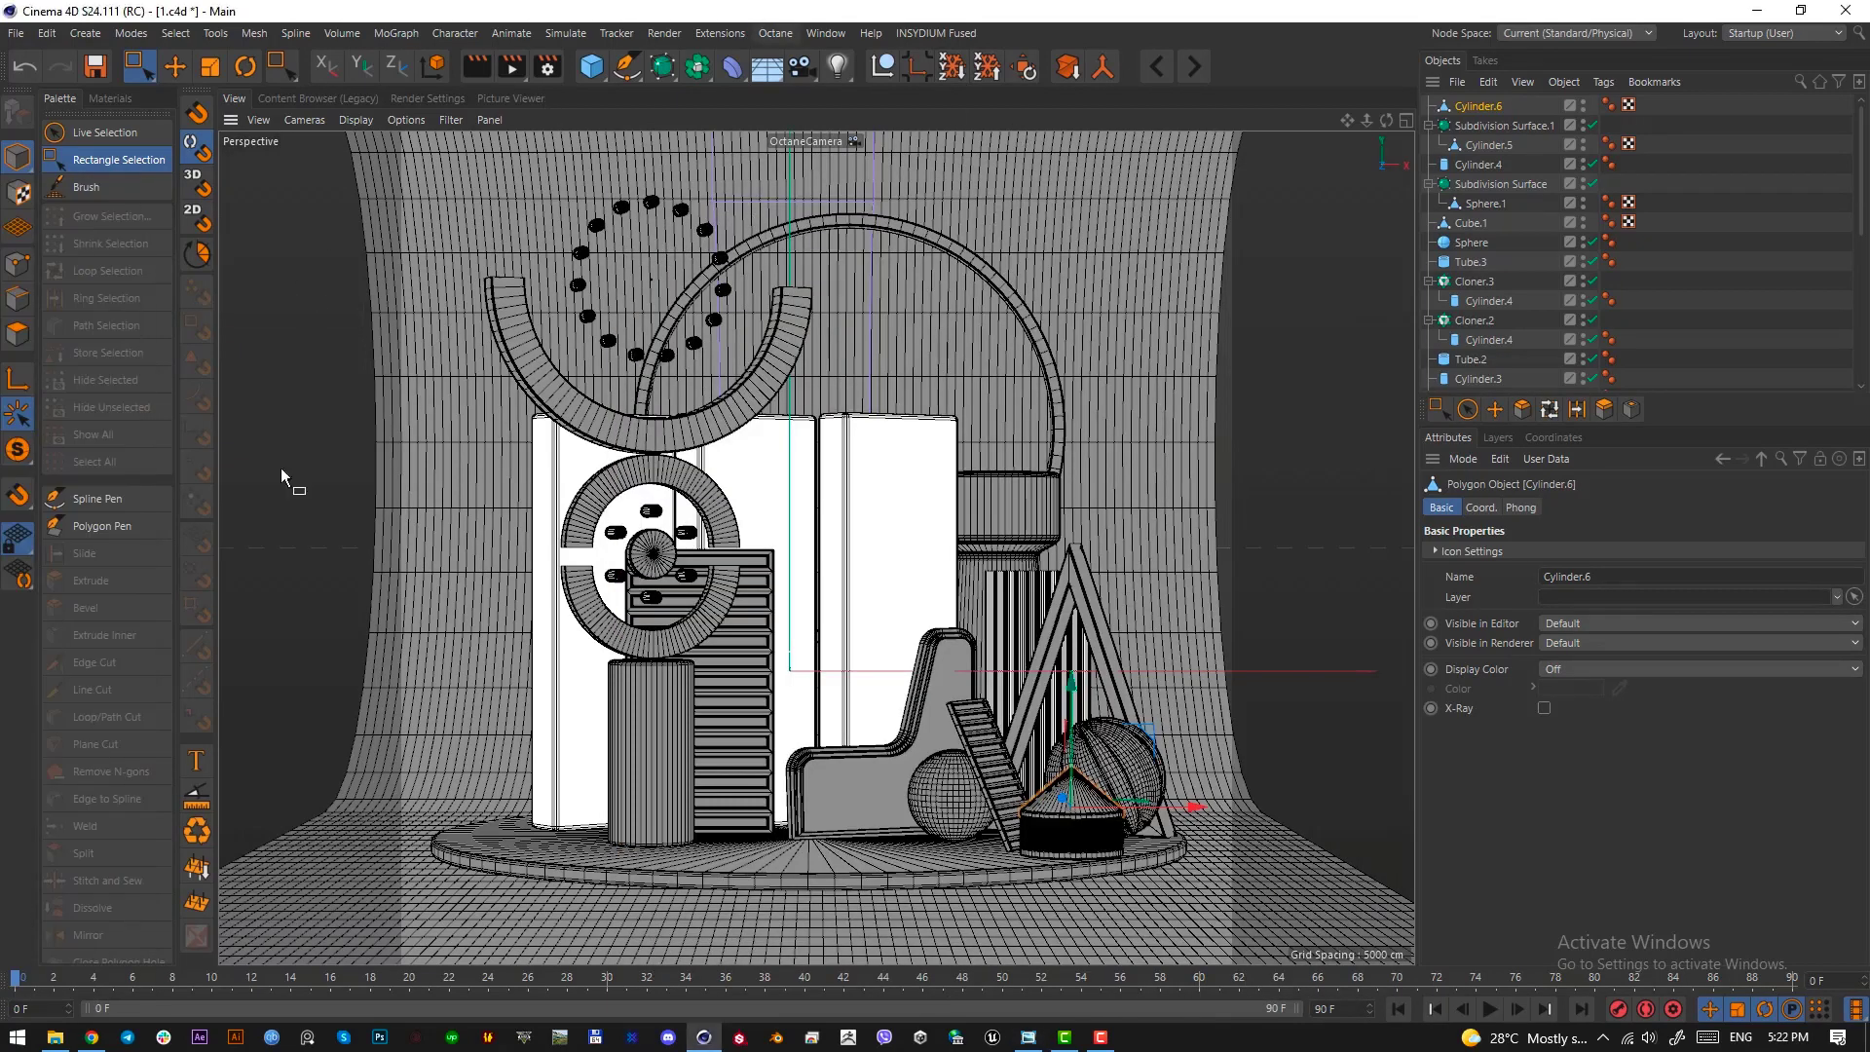
# Start the Spline Pen in the top view, framed on the empty platform area beside the conical-roofed drum
pyautogui.click(137, 503)
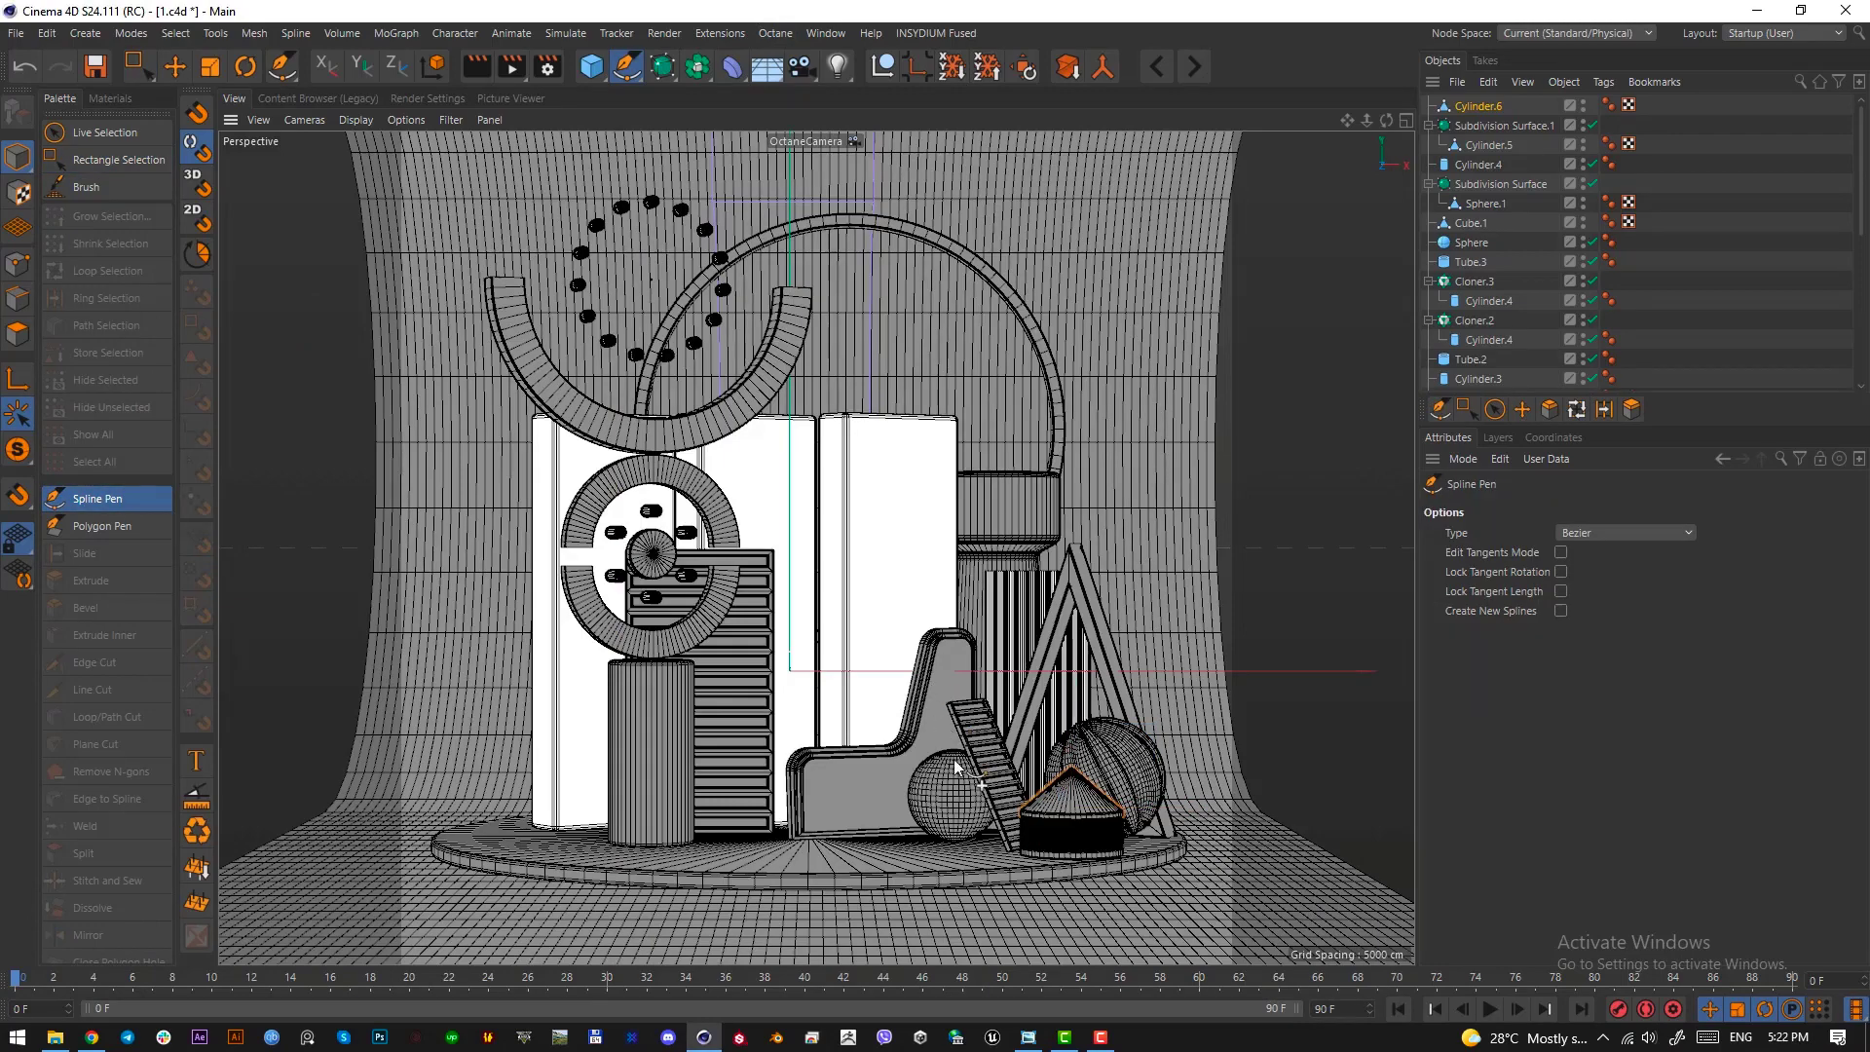
pyautogui.press('F2')
pyautogui.scroll(-3, 957, 804)
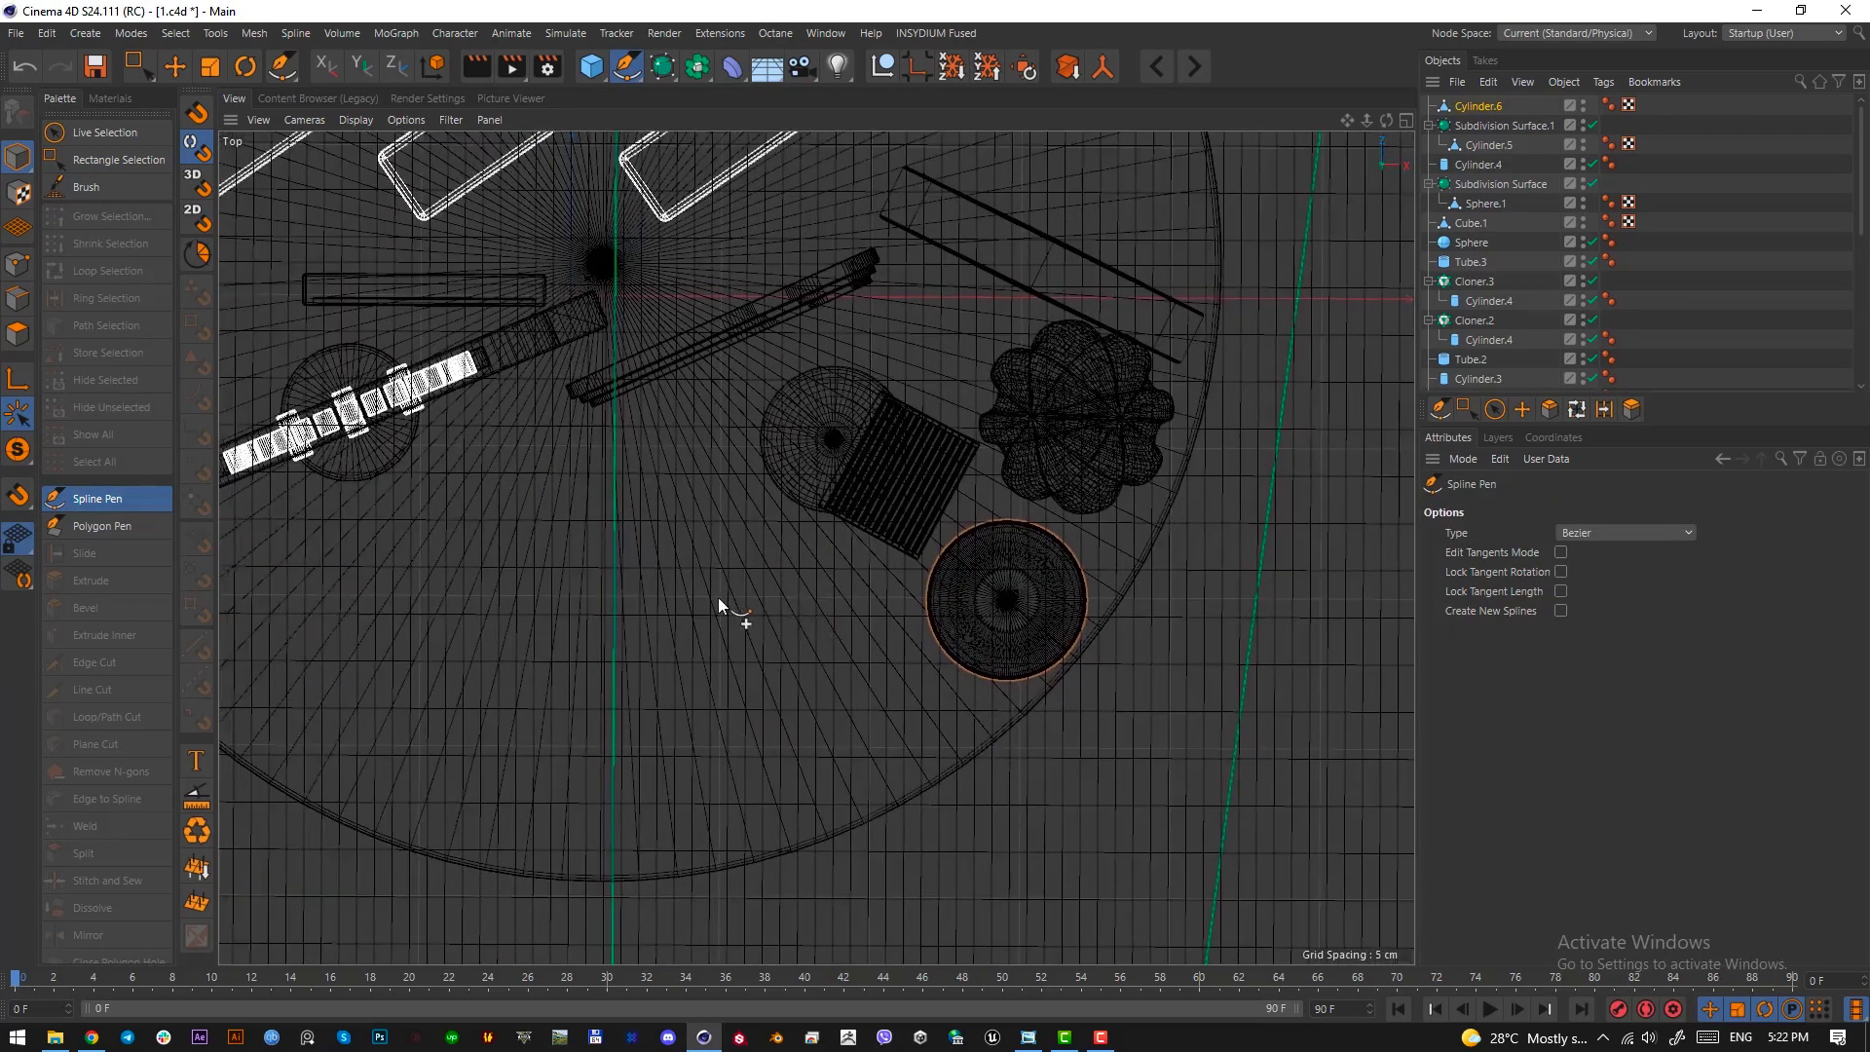
pyautogui.scroll(3, 717, 598)
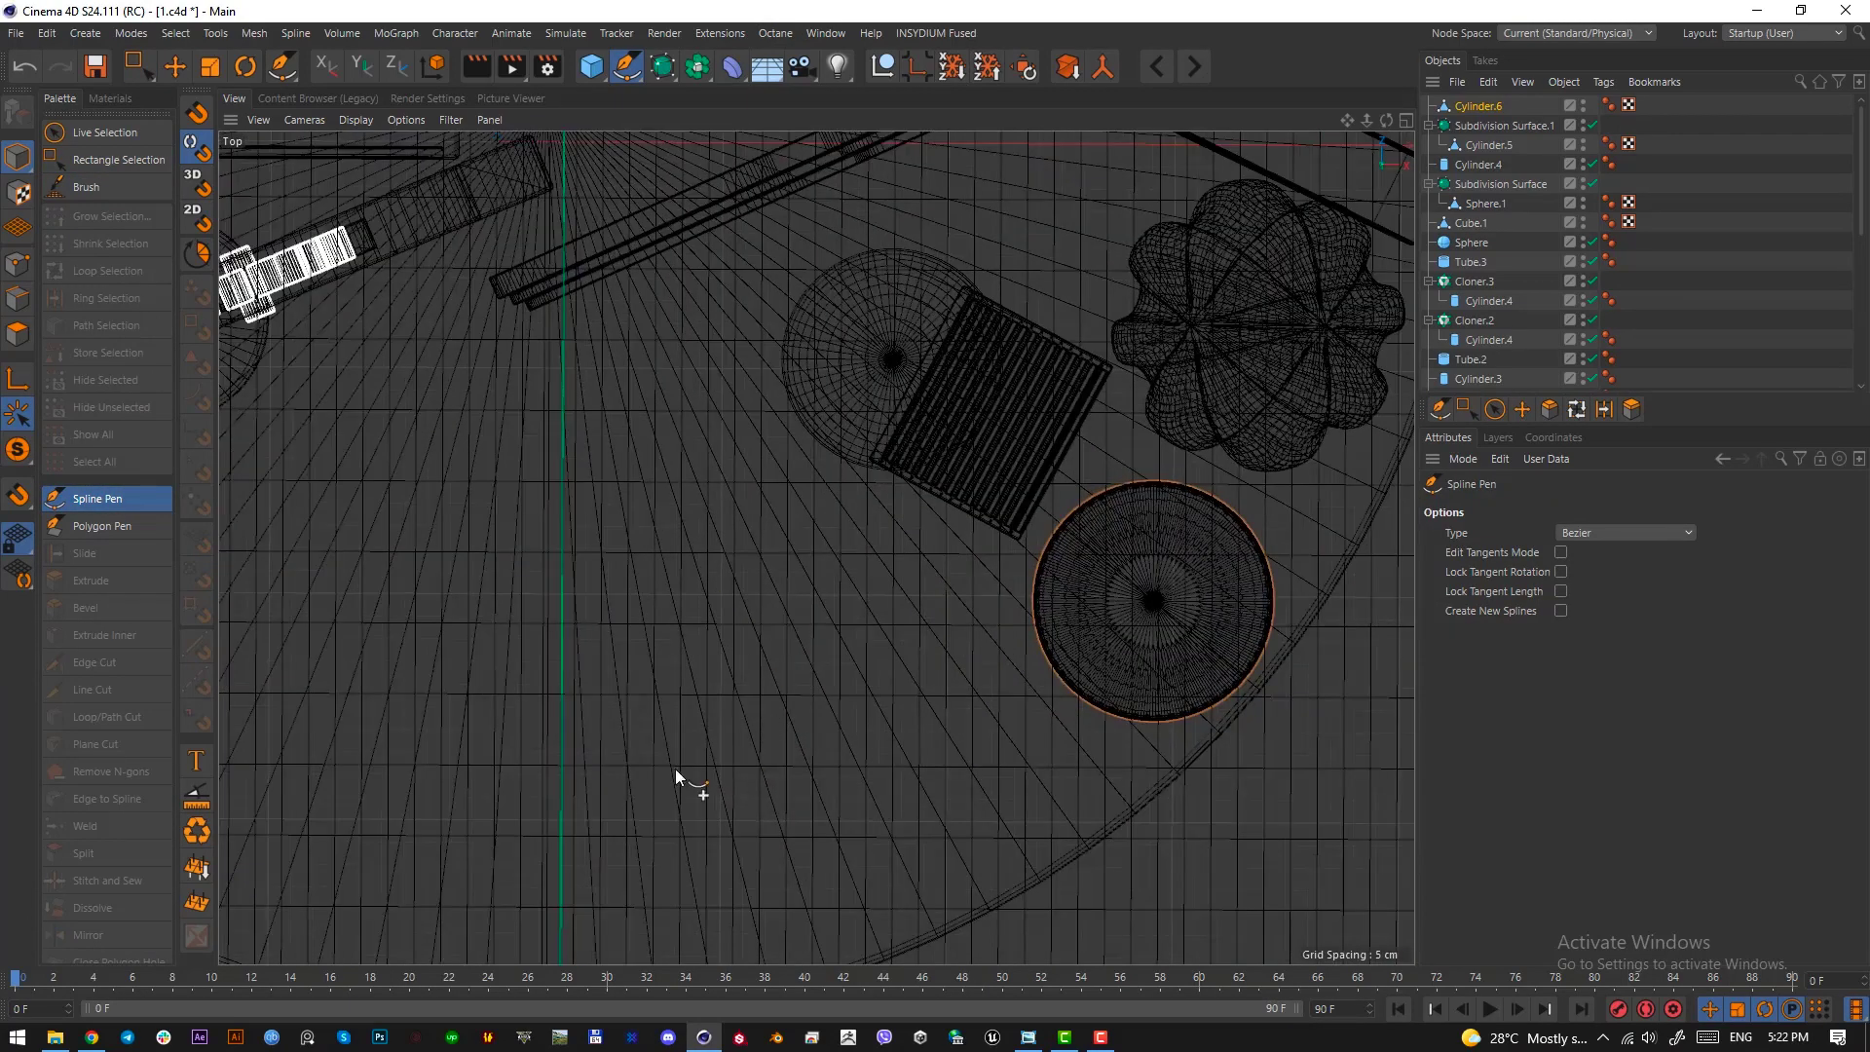
pyautogui.click(622, 692)
pyautogui.press('Escape')
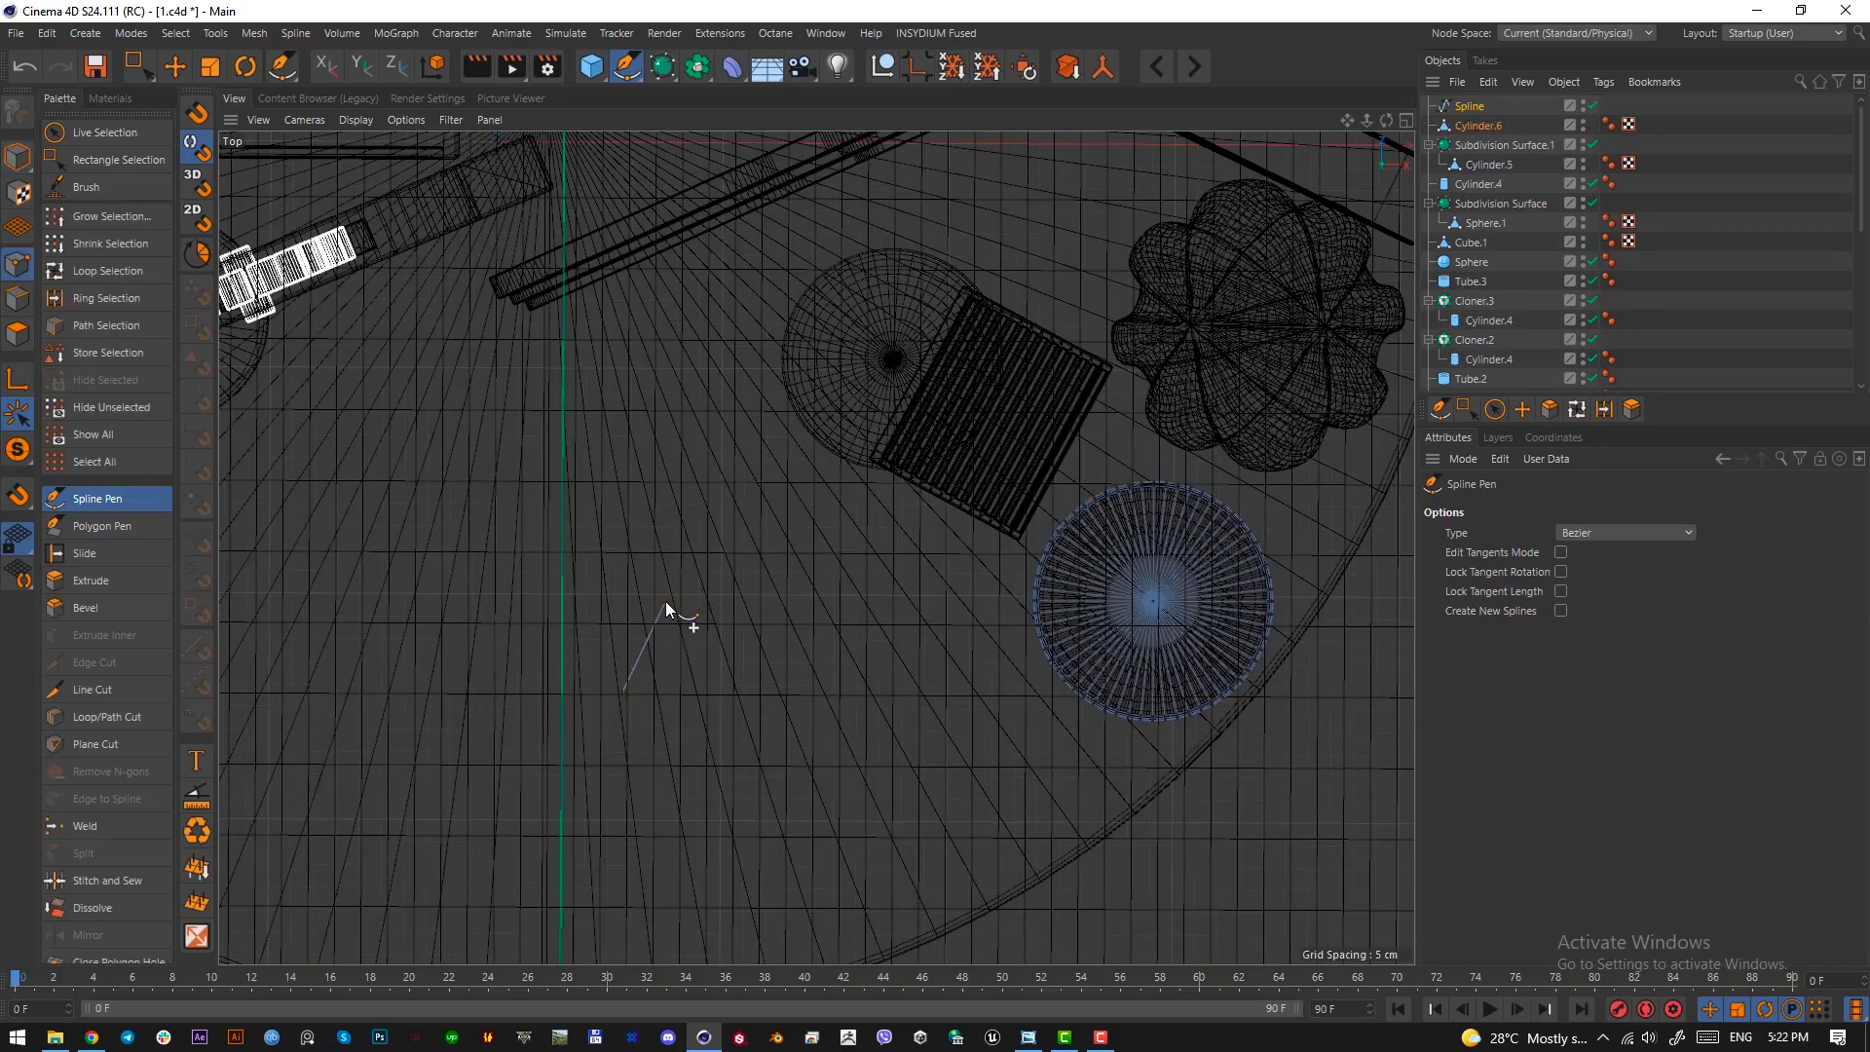
pyautogui.click(1458, 105)
pyautogui.press('Delete')
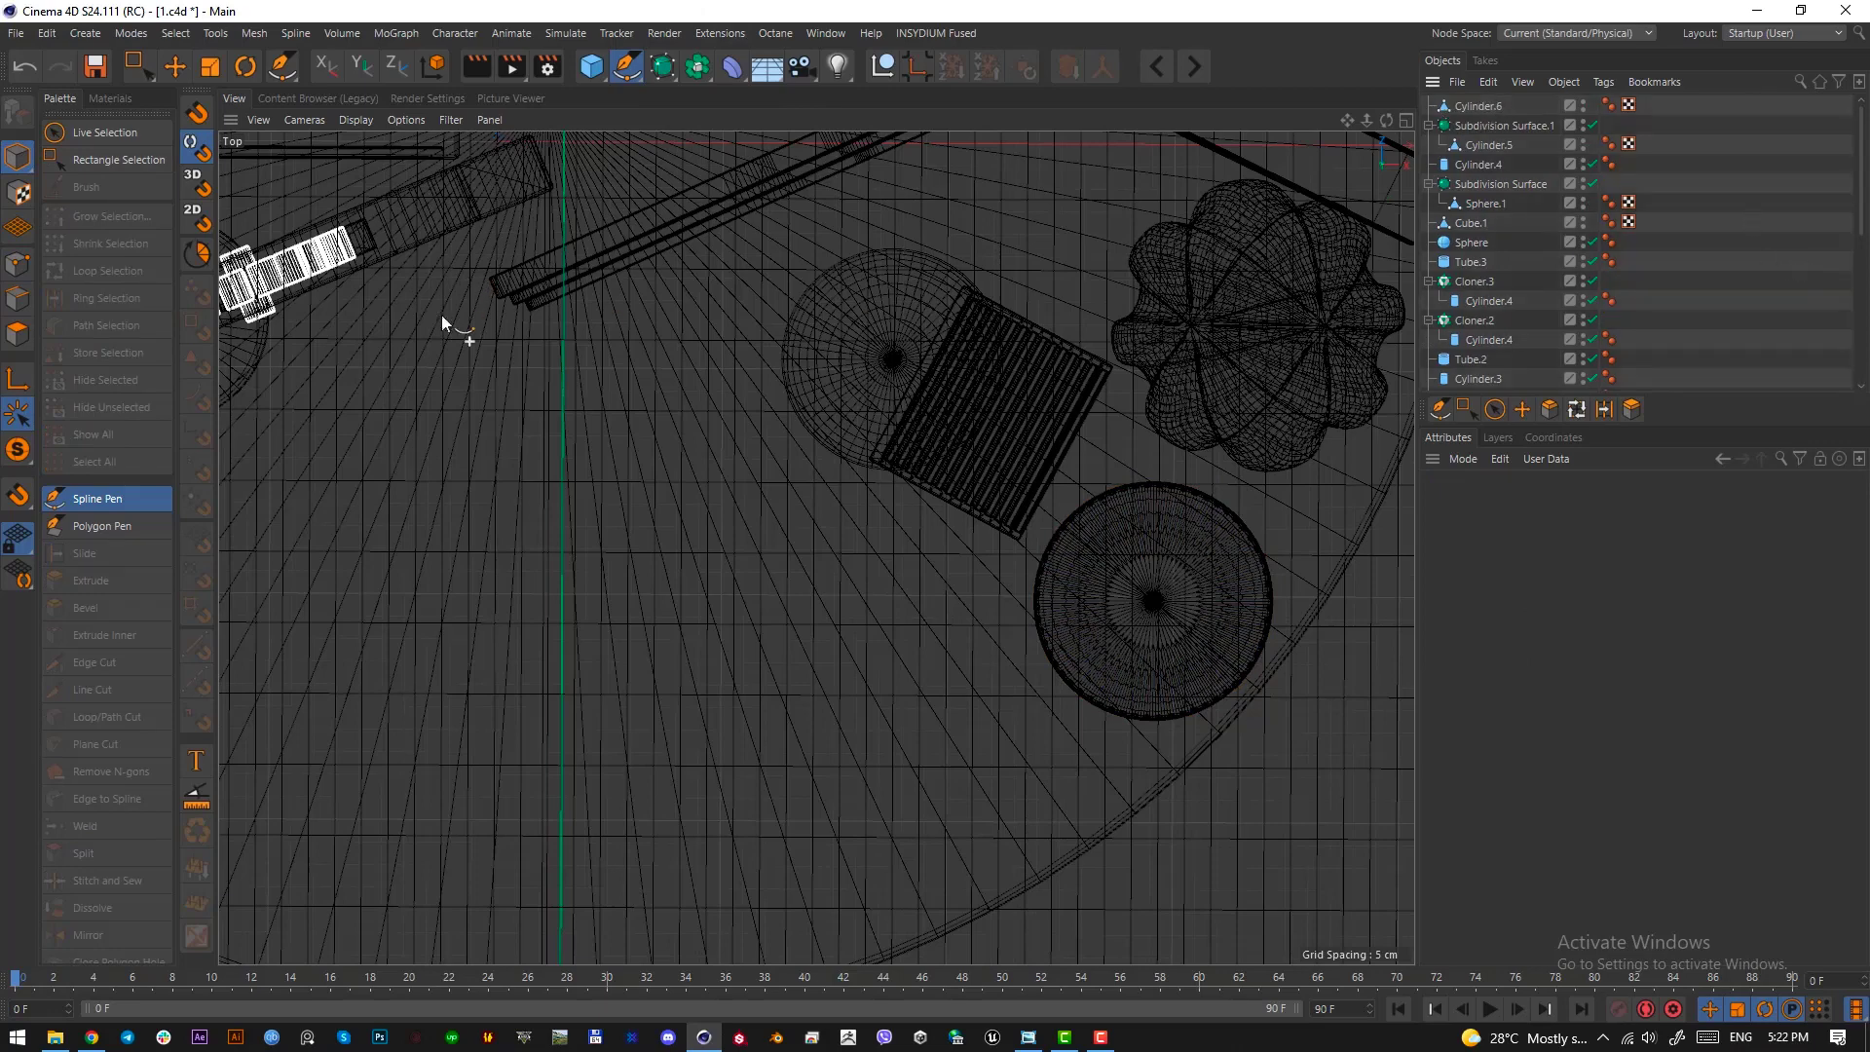
# Draw a closed four-point spline on the empty platform area, with a slanted far side narrowing to a sharp corner
pyautogui.click(620, 754)
pyautogui.click(673, 673)
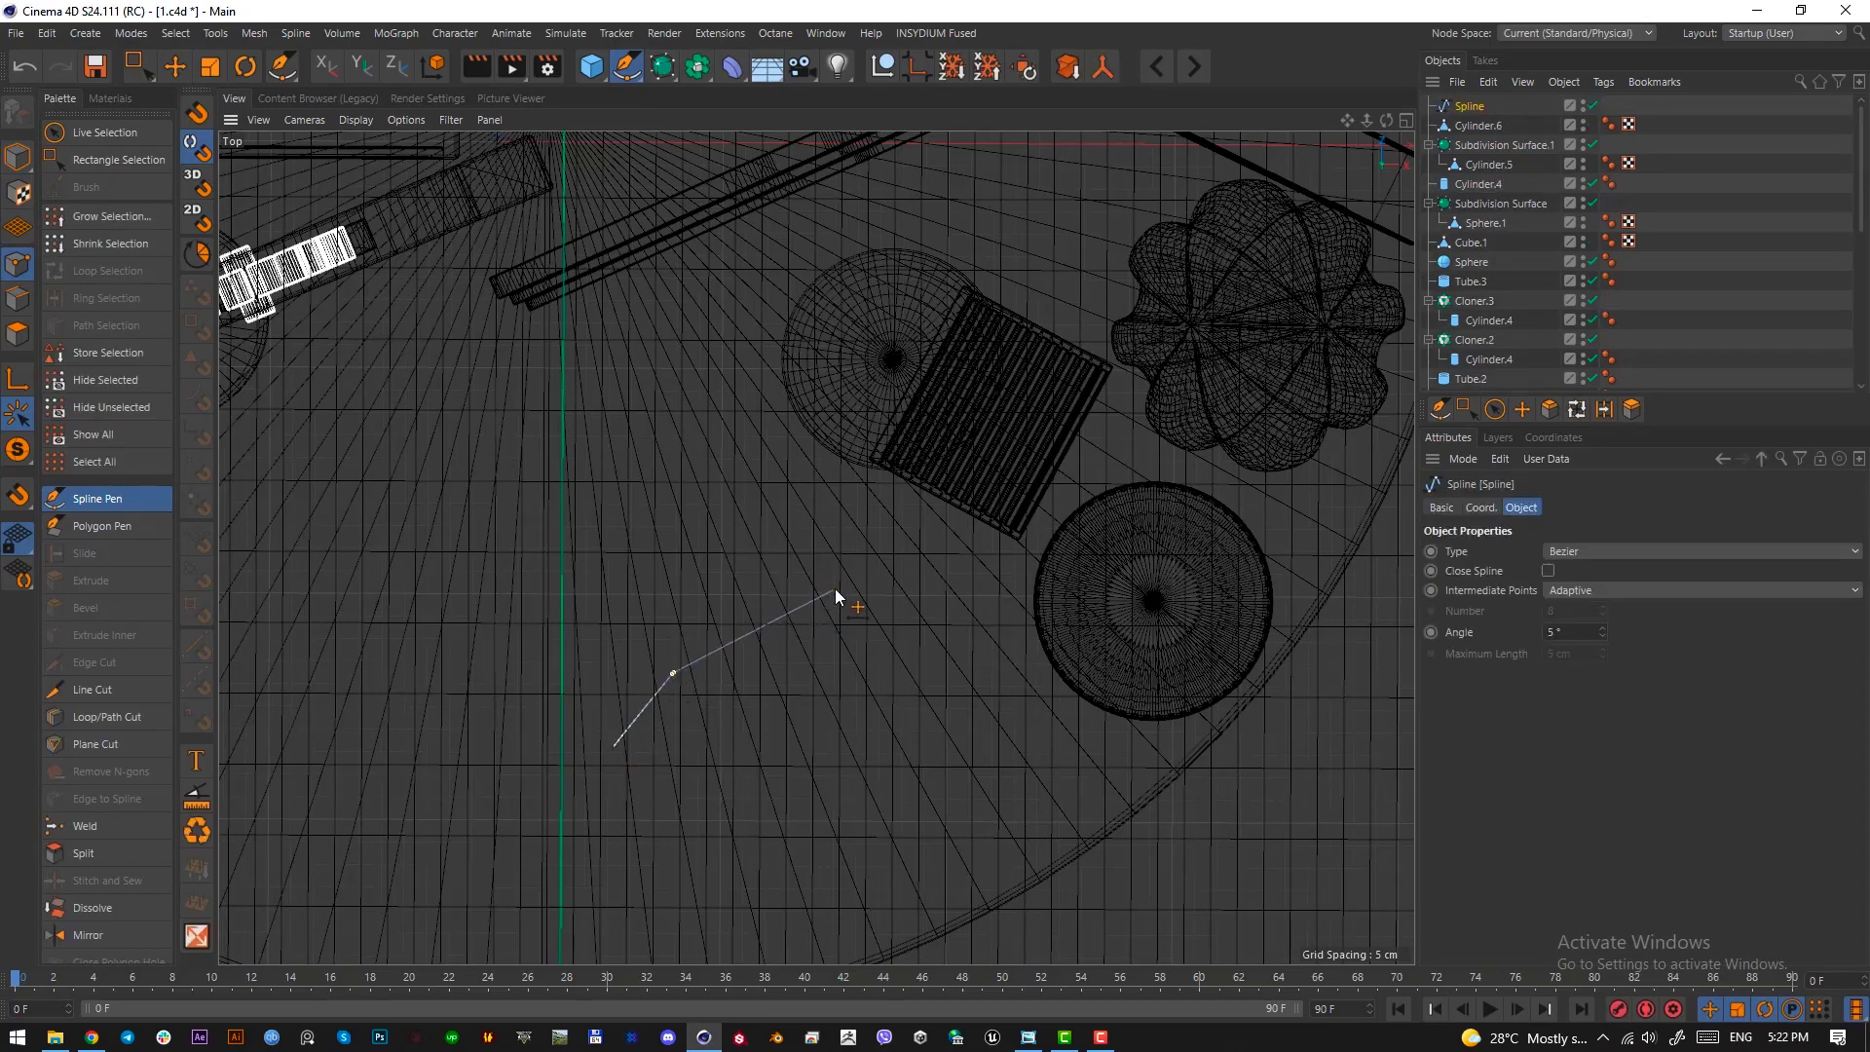
pyautogui.click(835, 590)
pyautogui.click(828, 755)
pyautogui.click(616, 750)
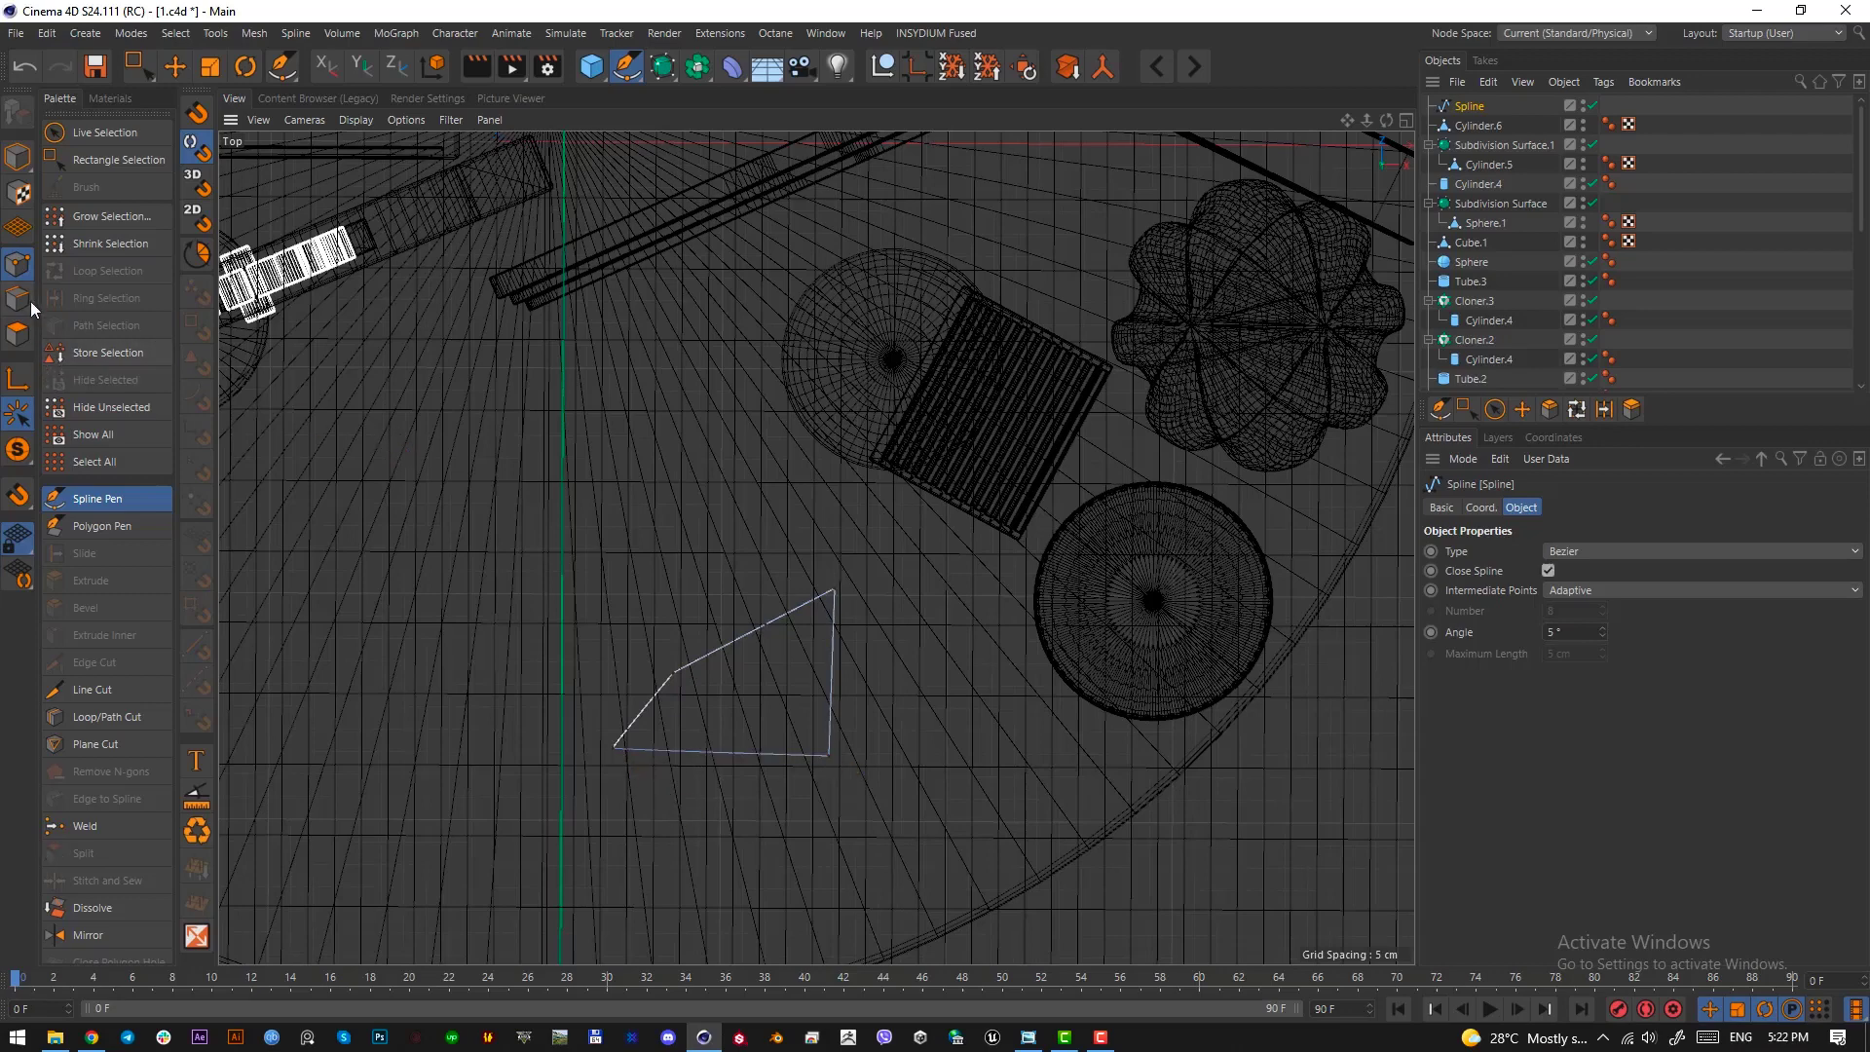
# Try to chamfer all points of the new spline at once, and undo the chamfer
pyautogui.click(118, 159)
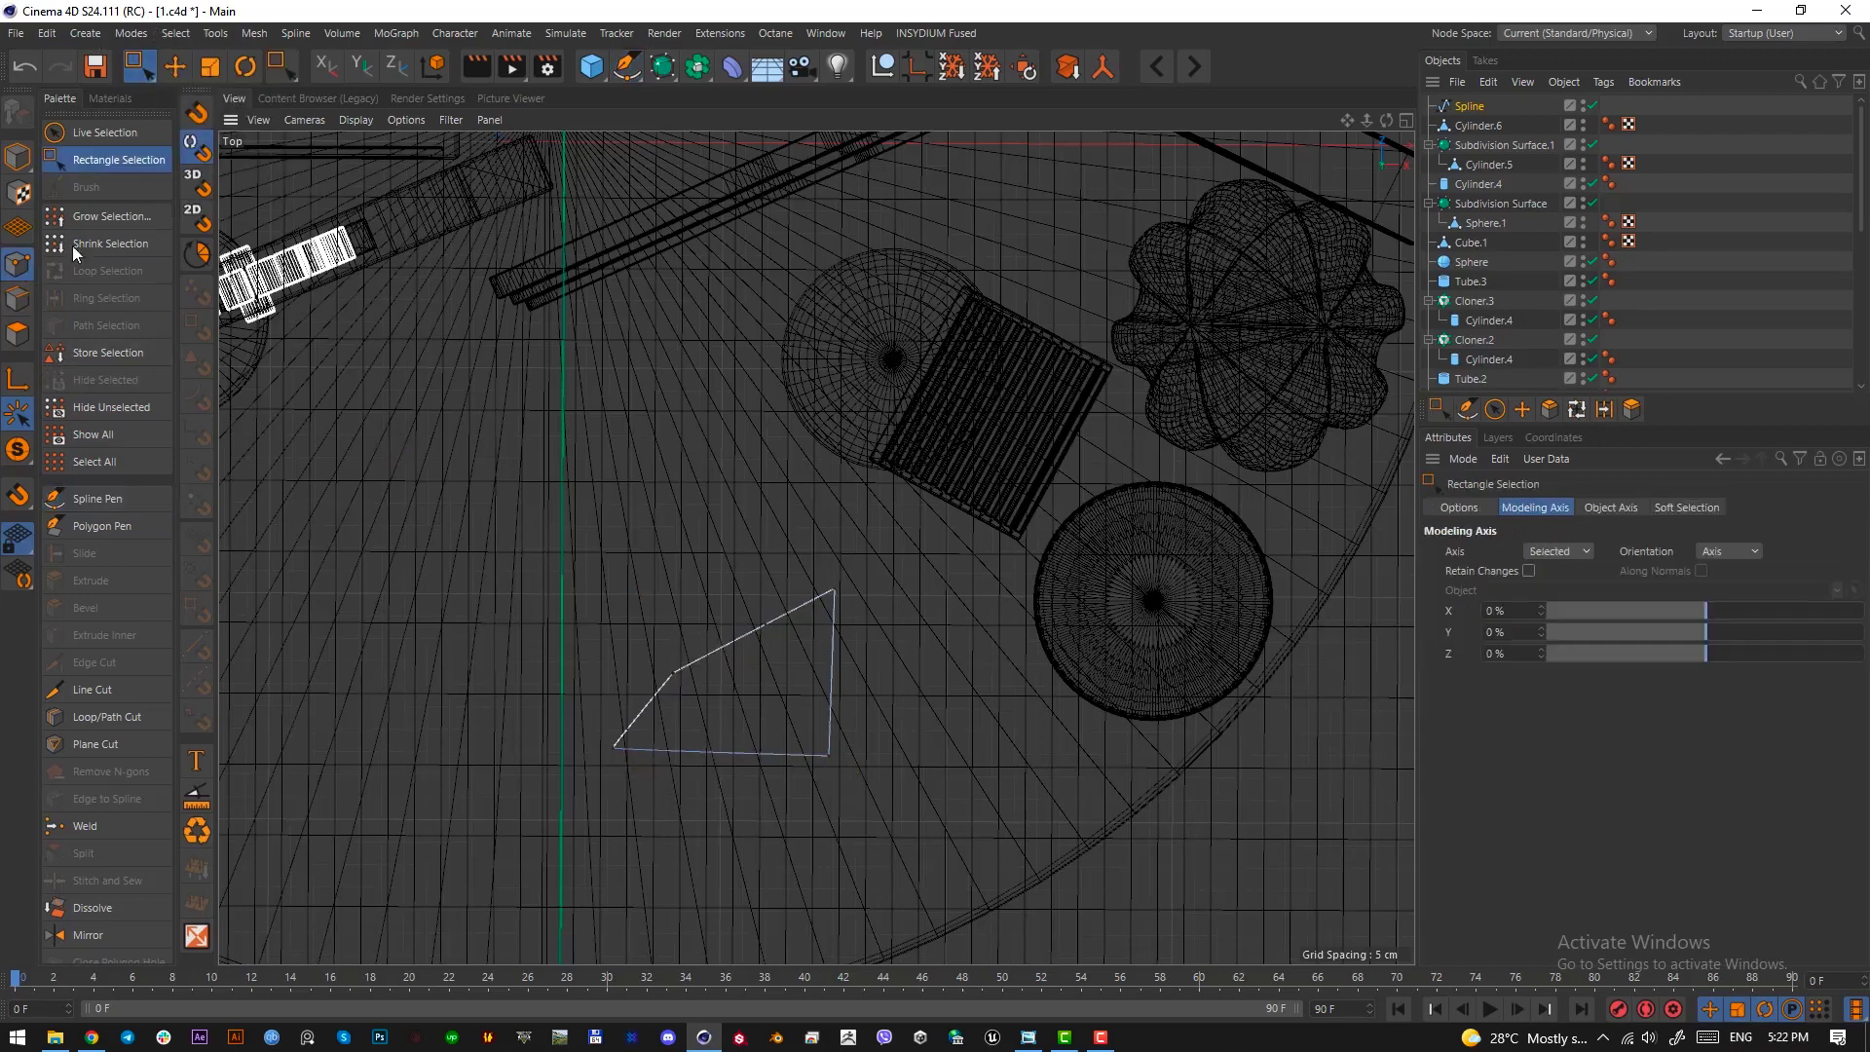
pyautogui.click(20, 265)
pyautogui.moveTo(856, 576); pyautogui.dragTo(536, 811)
pyautogui.rightClick(848, 643)
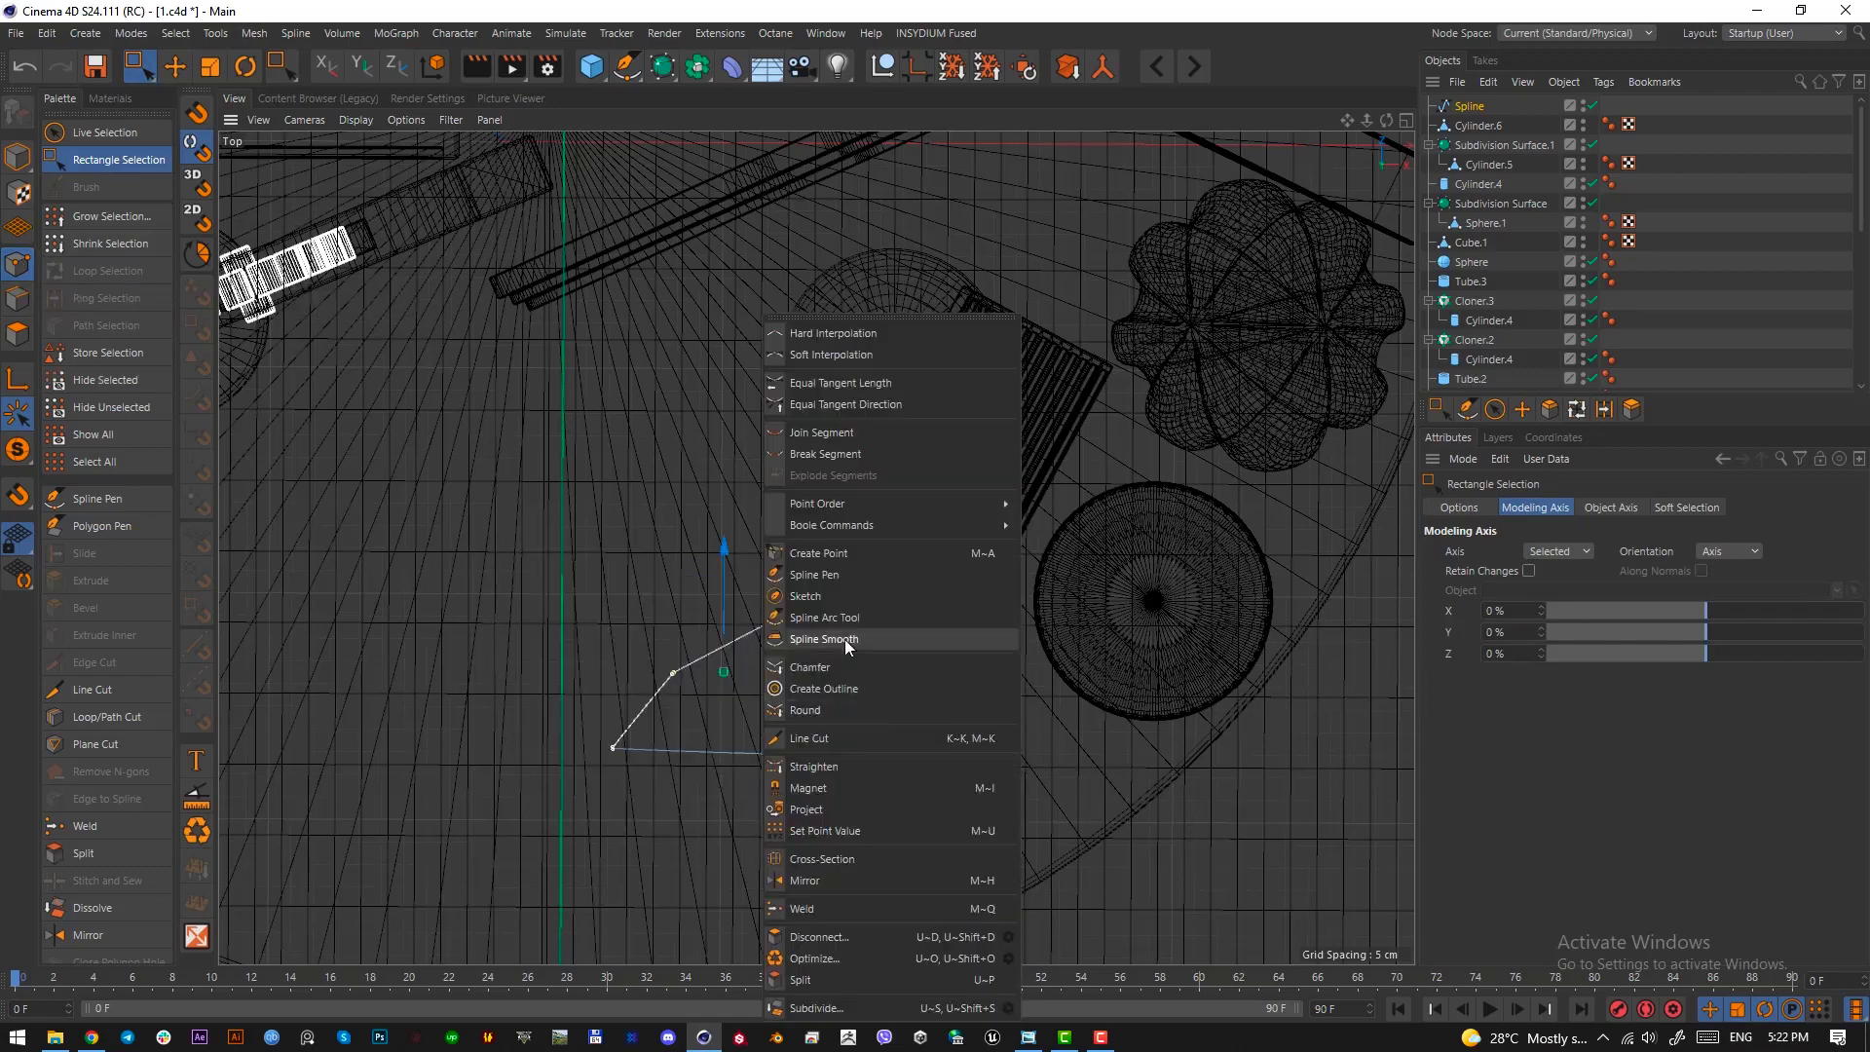
pyautogui.click(709, 746)
pyautogui.keyDown('alt'); pyautogui.moveTo(686, 682); pyautogui.dragTo(966, 645, button='right'); pyautogui.keyUp('alt')
pyautogui.keyDown('alt'); pyautogui.moveTo(472, 530); pyautogui.dragTo(642, 571, button='right'); pyautogui.keyUp('alt')
pyautogui.keyDown('alt'); pyautogui.moveTo(752, 624); pyautogui.dragTo(995, 640, button='right'); pyautogui.keyUp('alt')
pyautogui.rightClick(1067, 548)
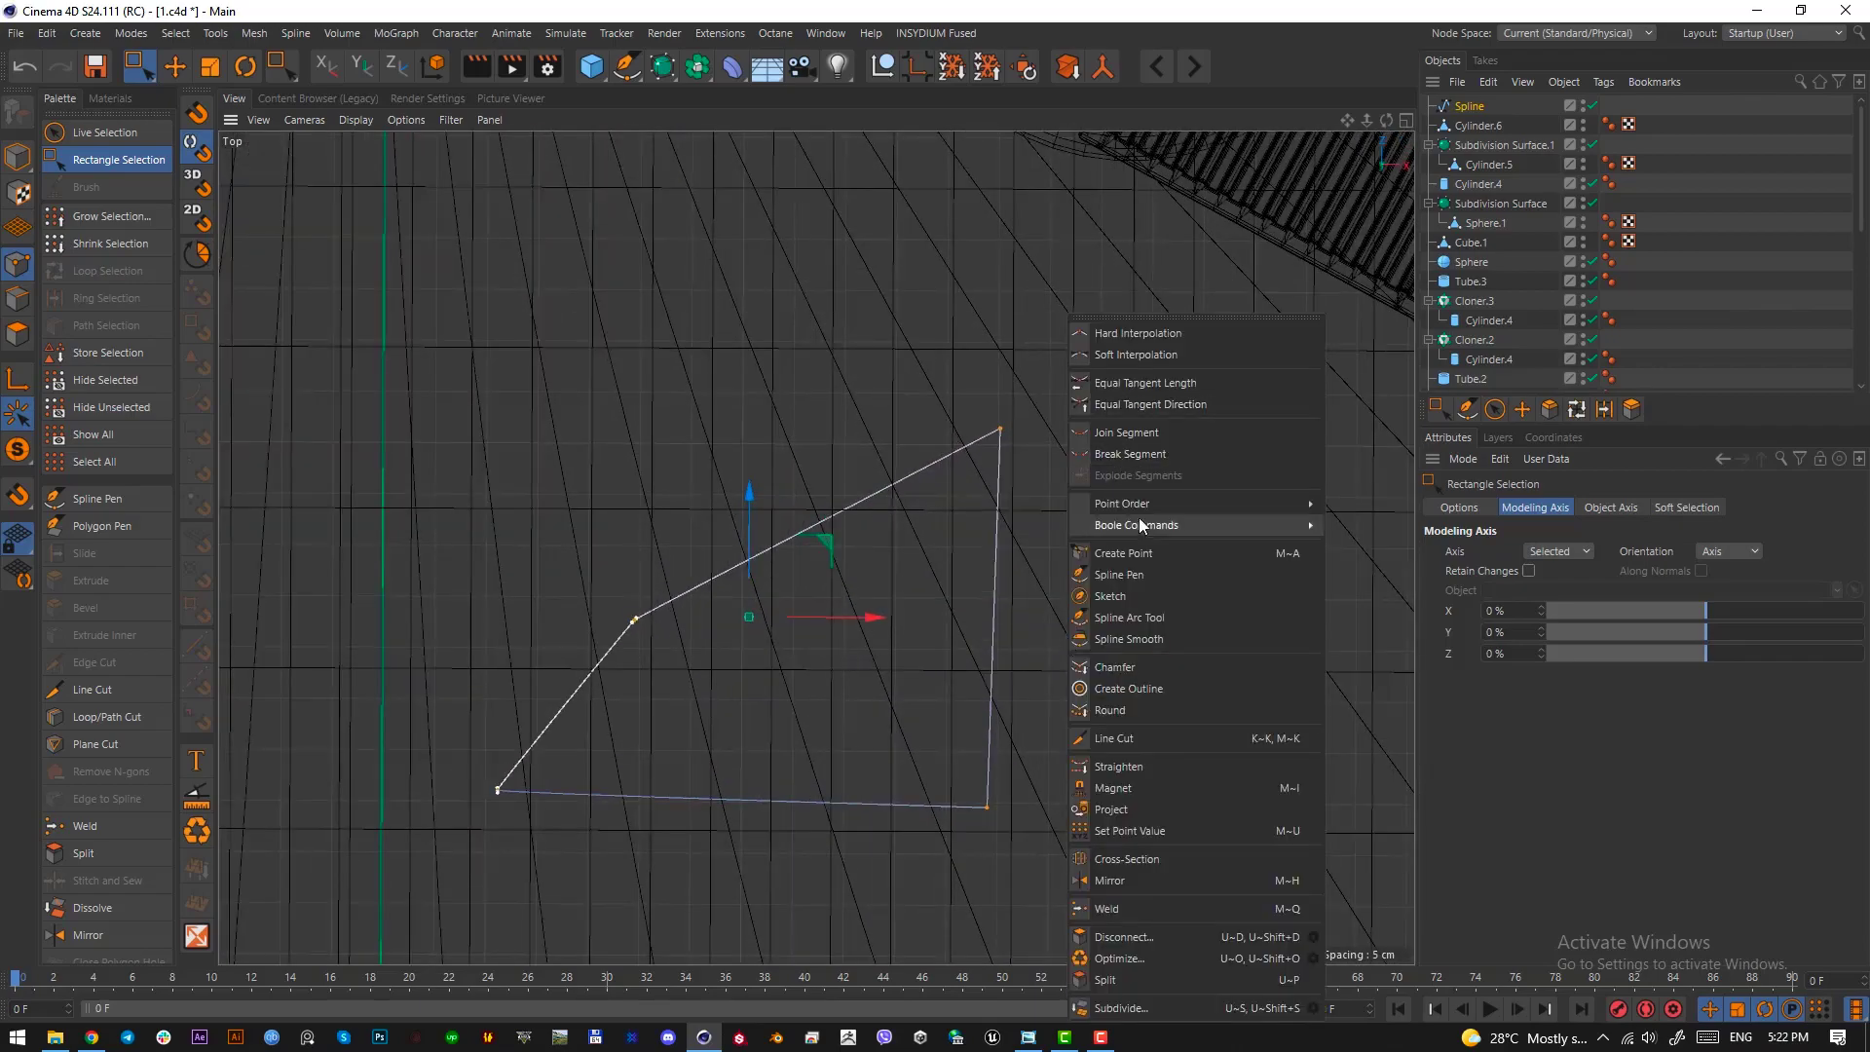
pyautogui.click(1157, 669)
pyautogui.moveTo(1157, 668)
pyautogui.mouseDown()
pyautogui.moveTo(1252, 668)
pyautogui.moveTo(1182, 669)
pyautogui.mouseUp()
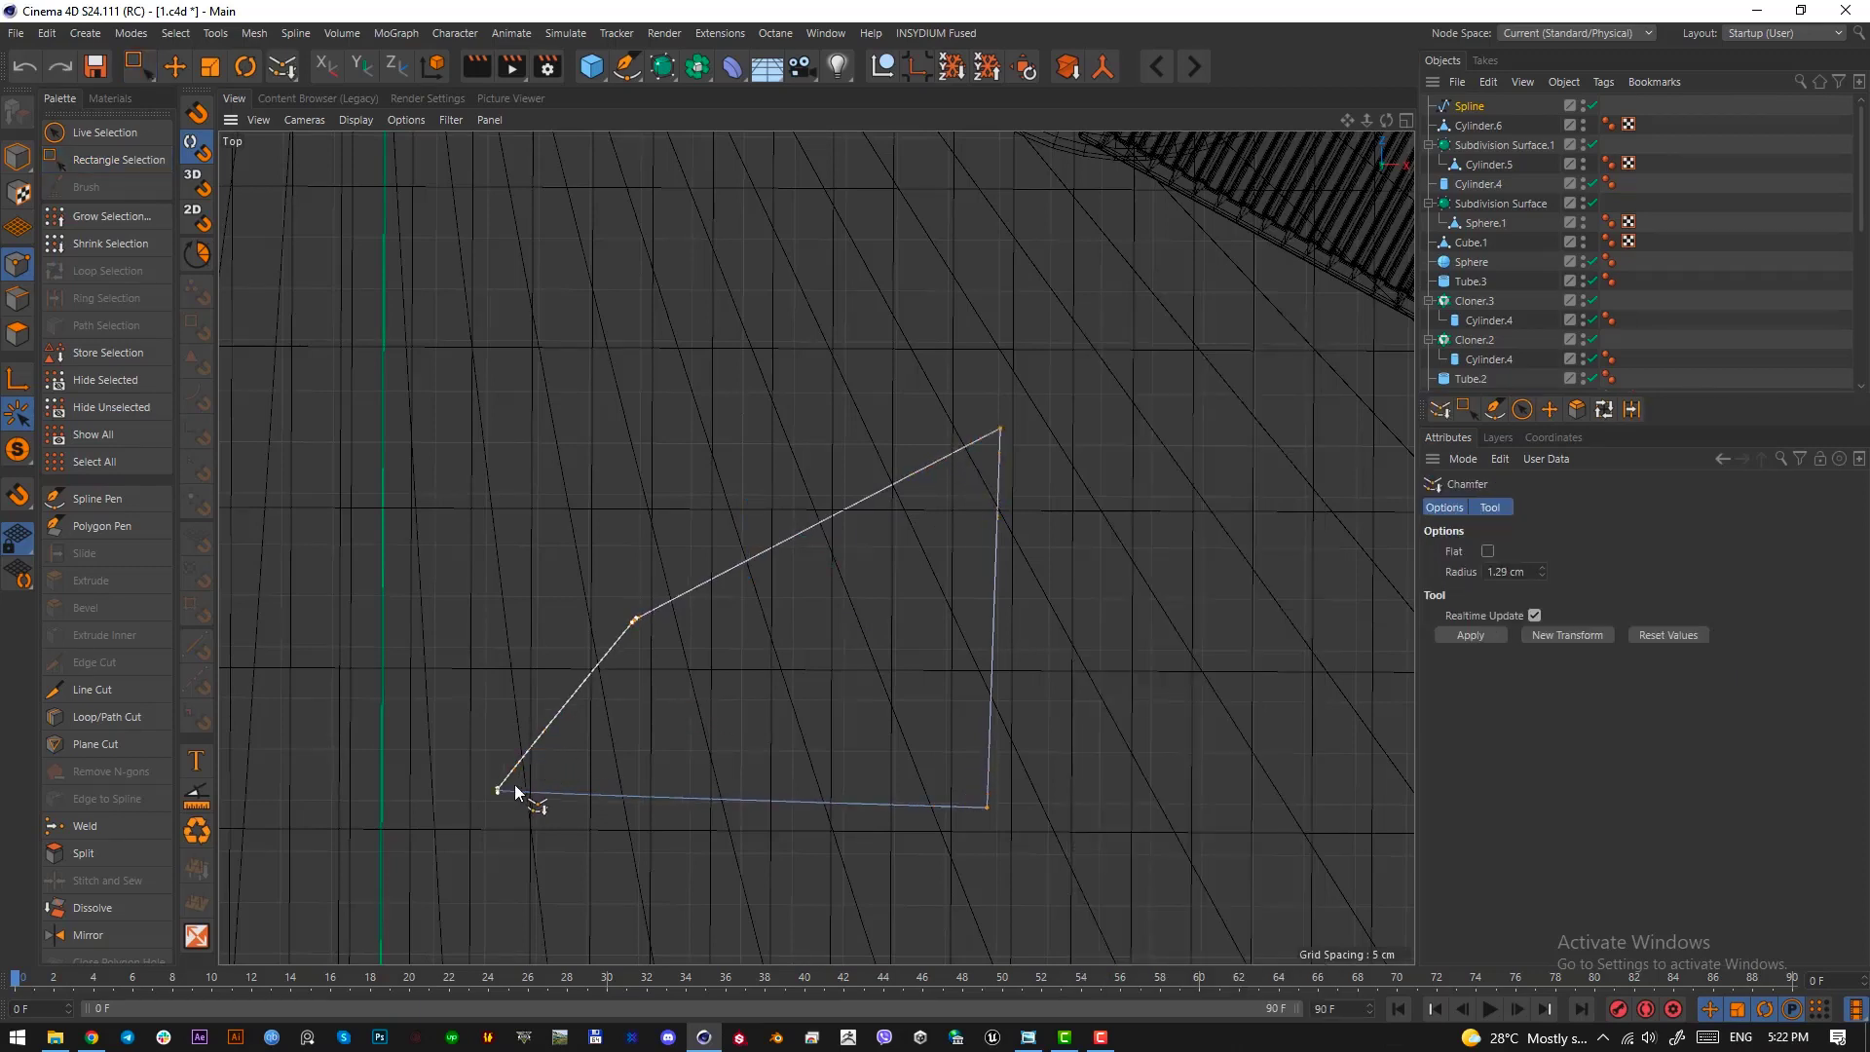
pyautogui.hotkey('ctrl', 'z')
# Try to chamfer the spline's points with the sharp corner excluded, and undo that chamfer
pyautogui.click(131, 61)
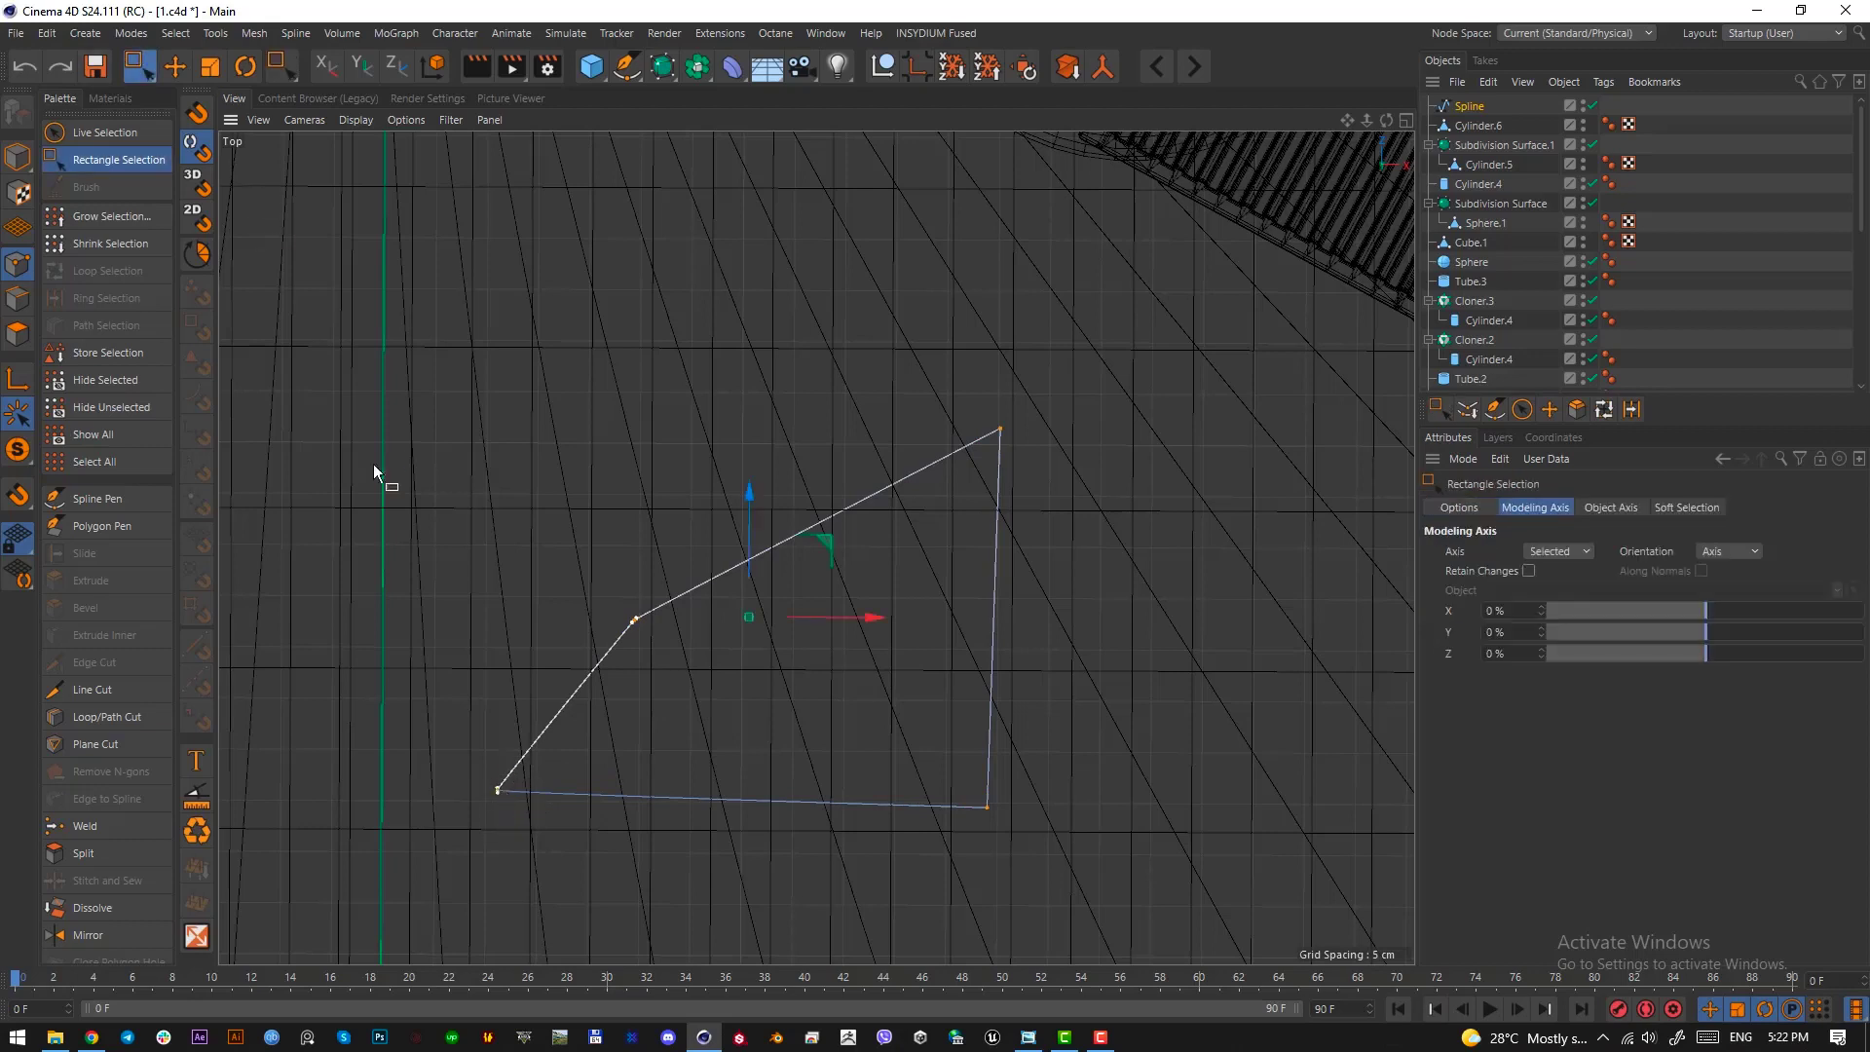
pyautogui.keyDown('ctrl'); pyautogui.moveTo(557, 855); pyautogui.dragTo(482, 770); pyautogui.keyUp('ctrl')
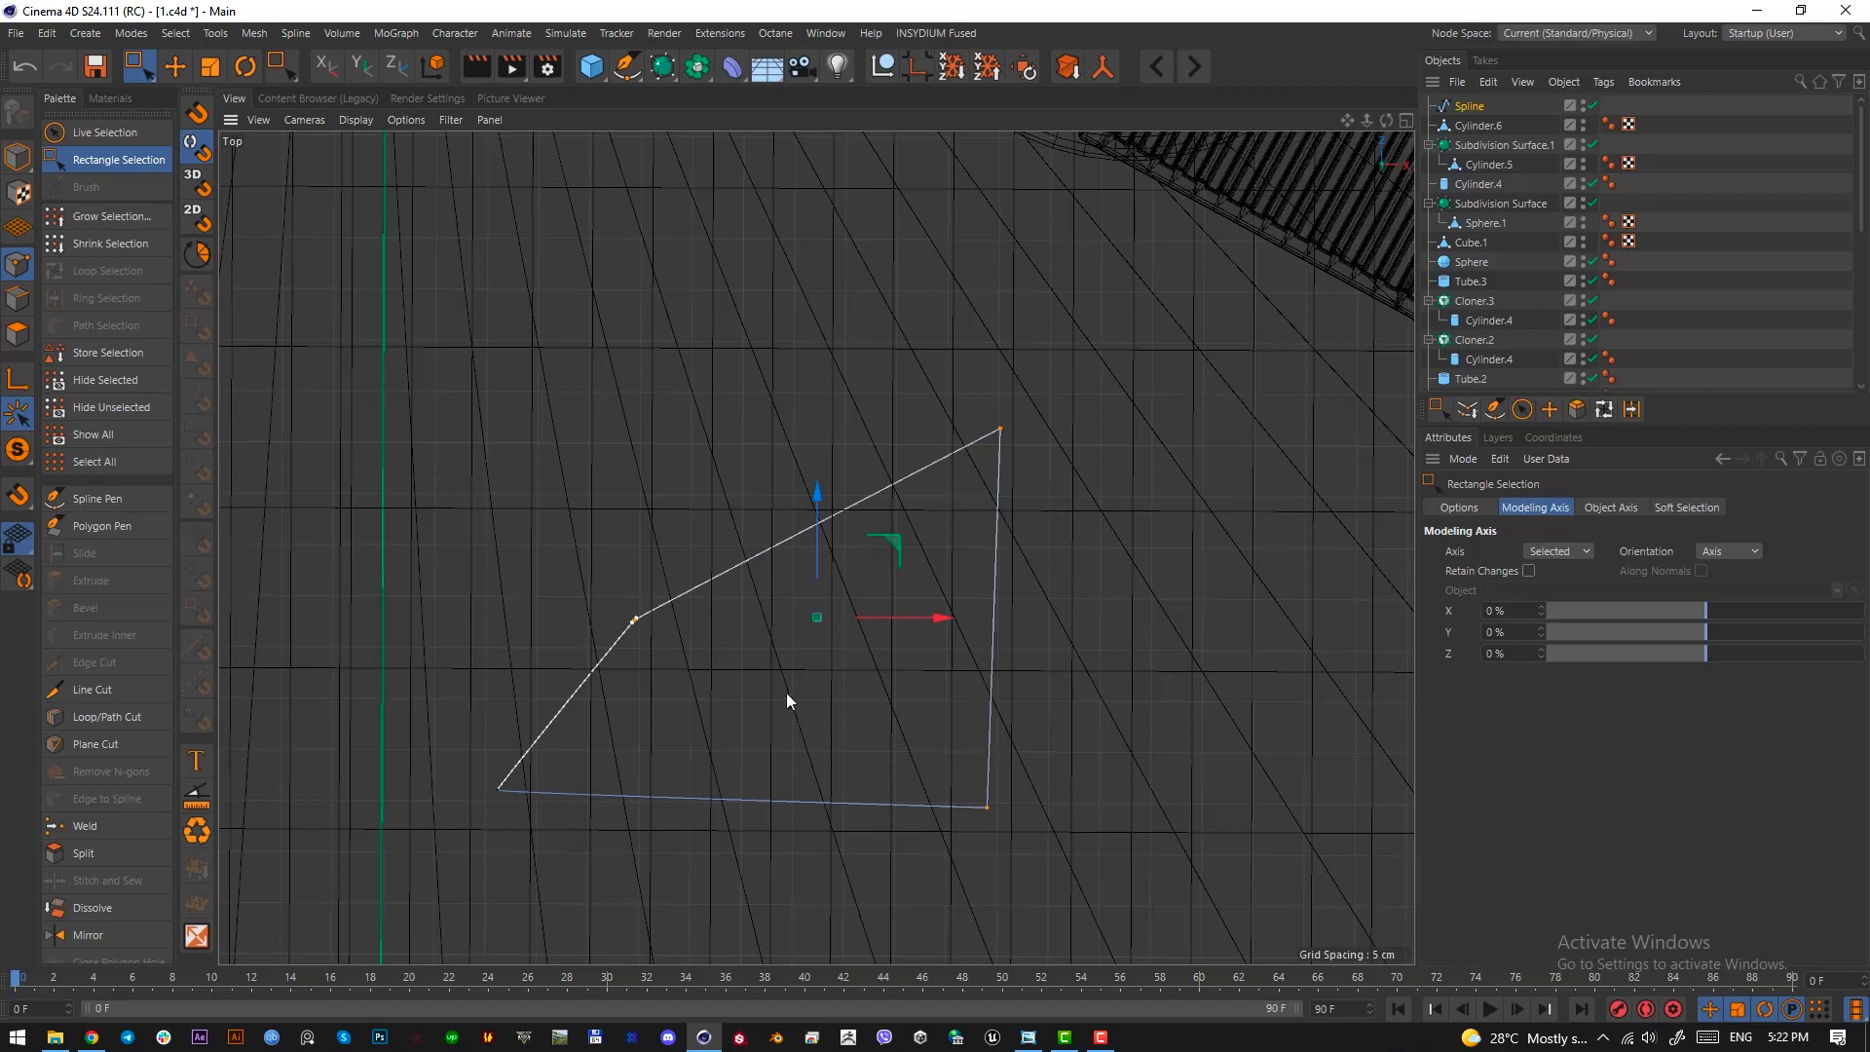
pyautogui.rightClick(748, 725)
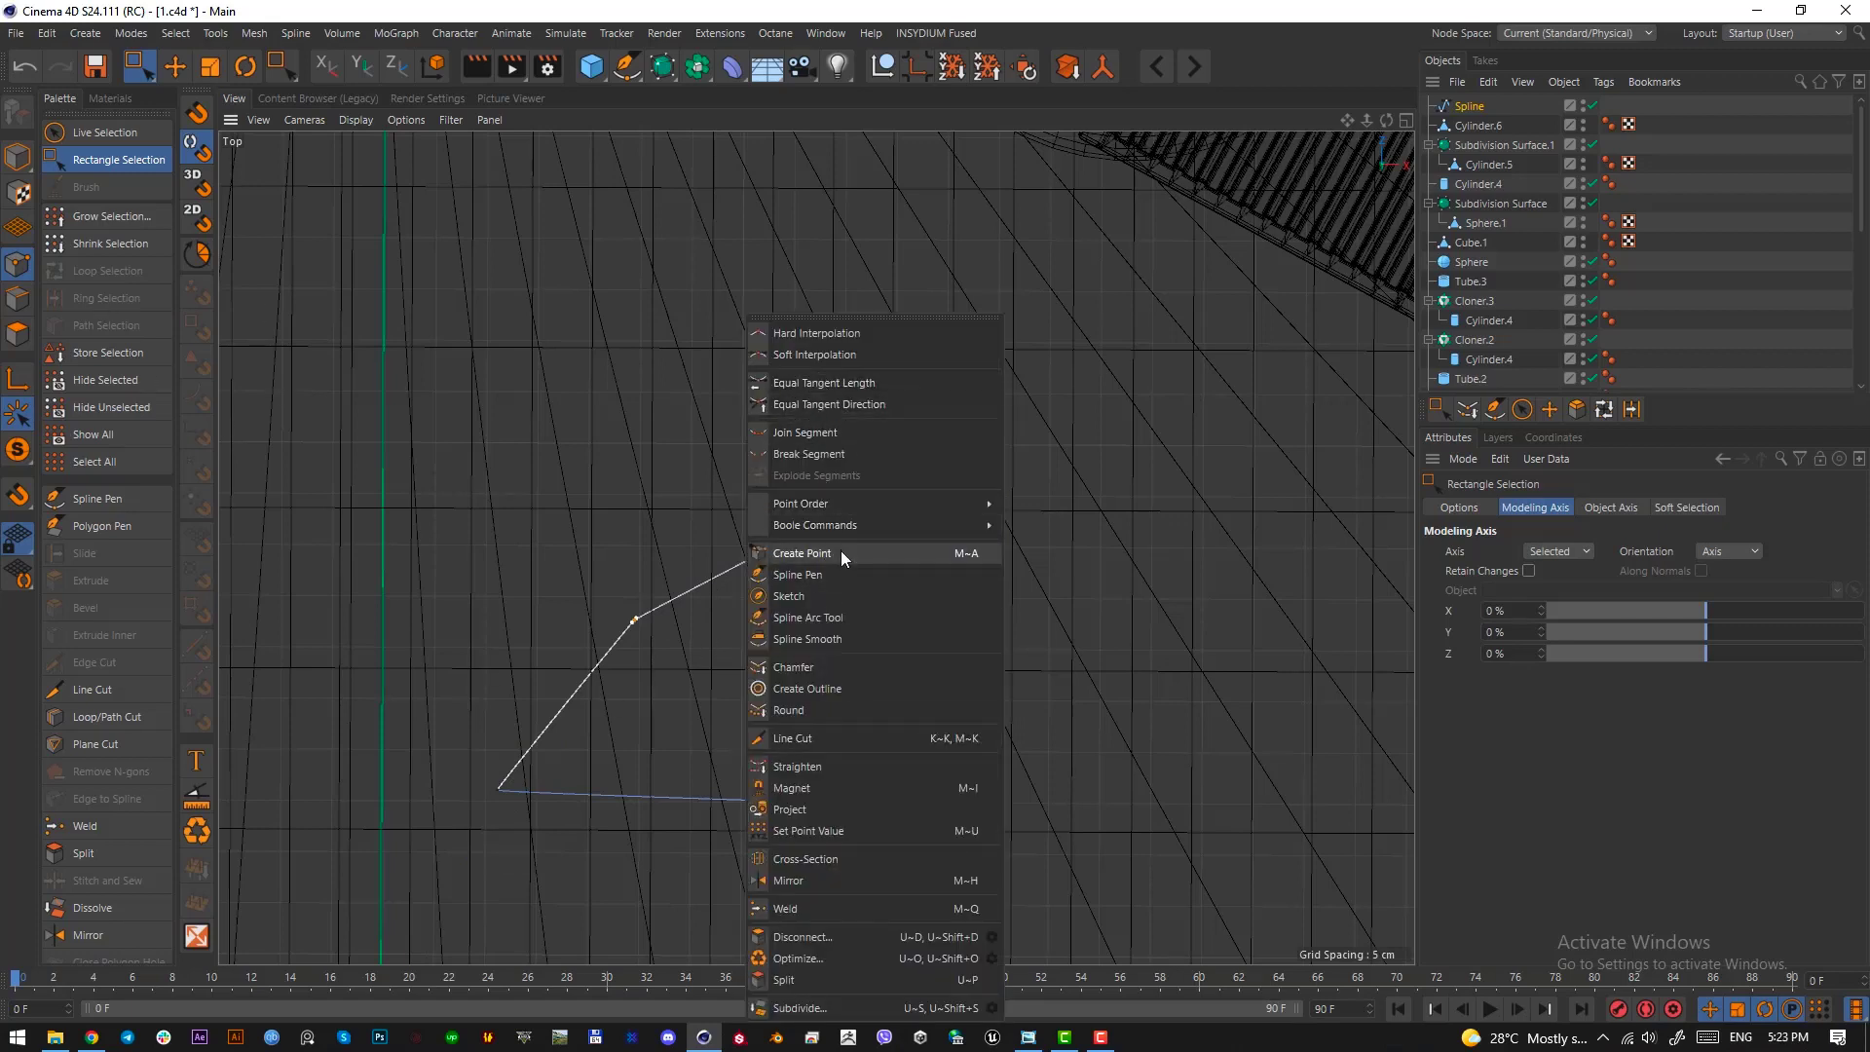
pyautogui.click(844, 663)
pyautogui.moveTo(844, 666)
pyautogui.mouseDown()
pyautogui.moveTo(960, 665)
pyautogui.moveTo(863, 665)
pyautogui.mouseUp()
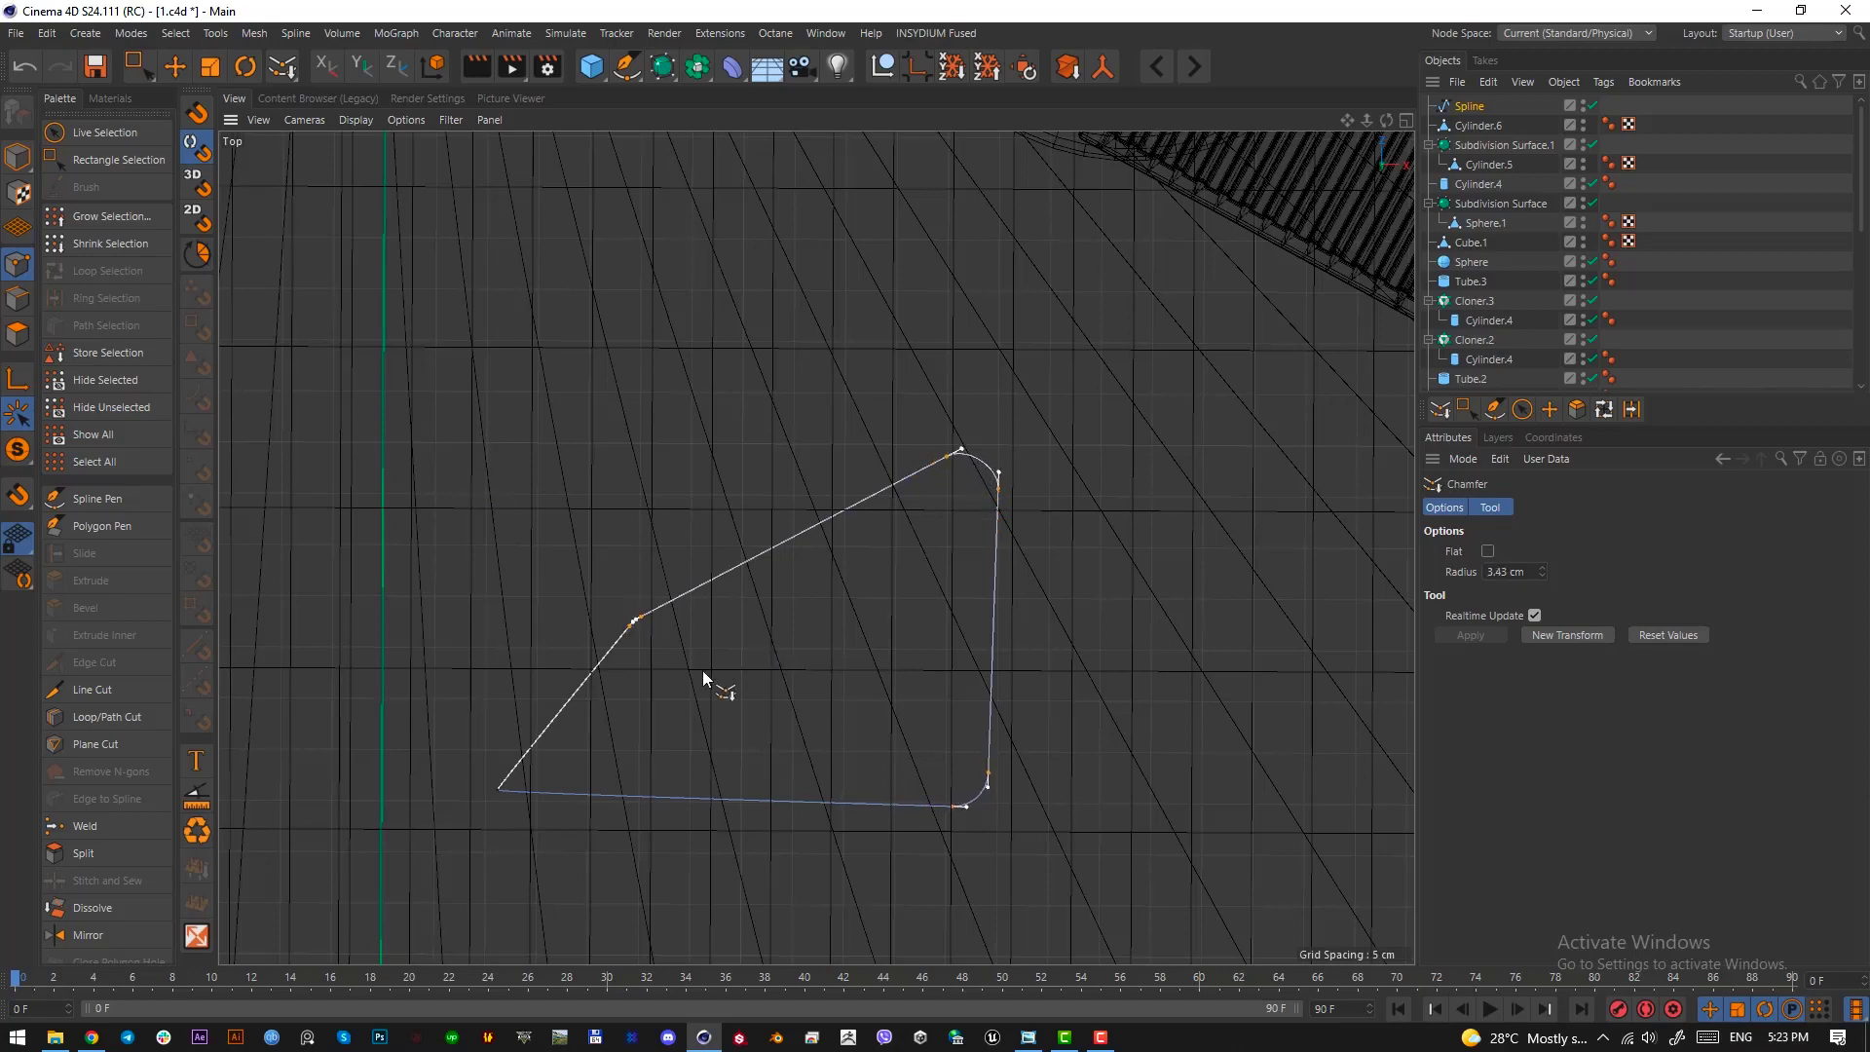
pyautogui.hotkey('ctrl', 'z')
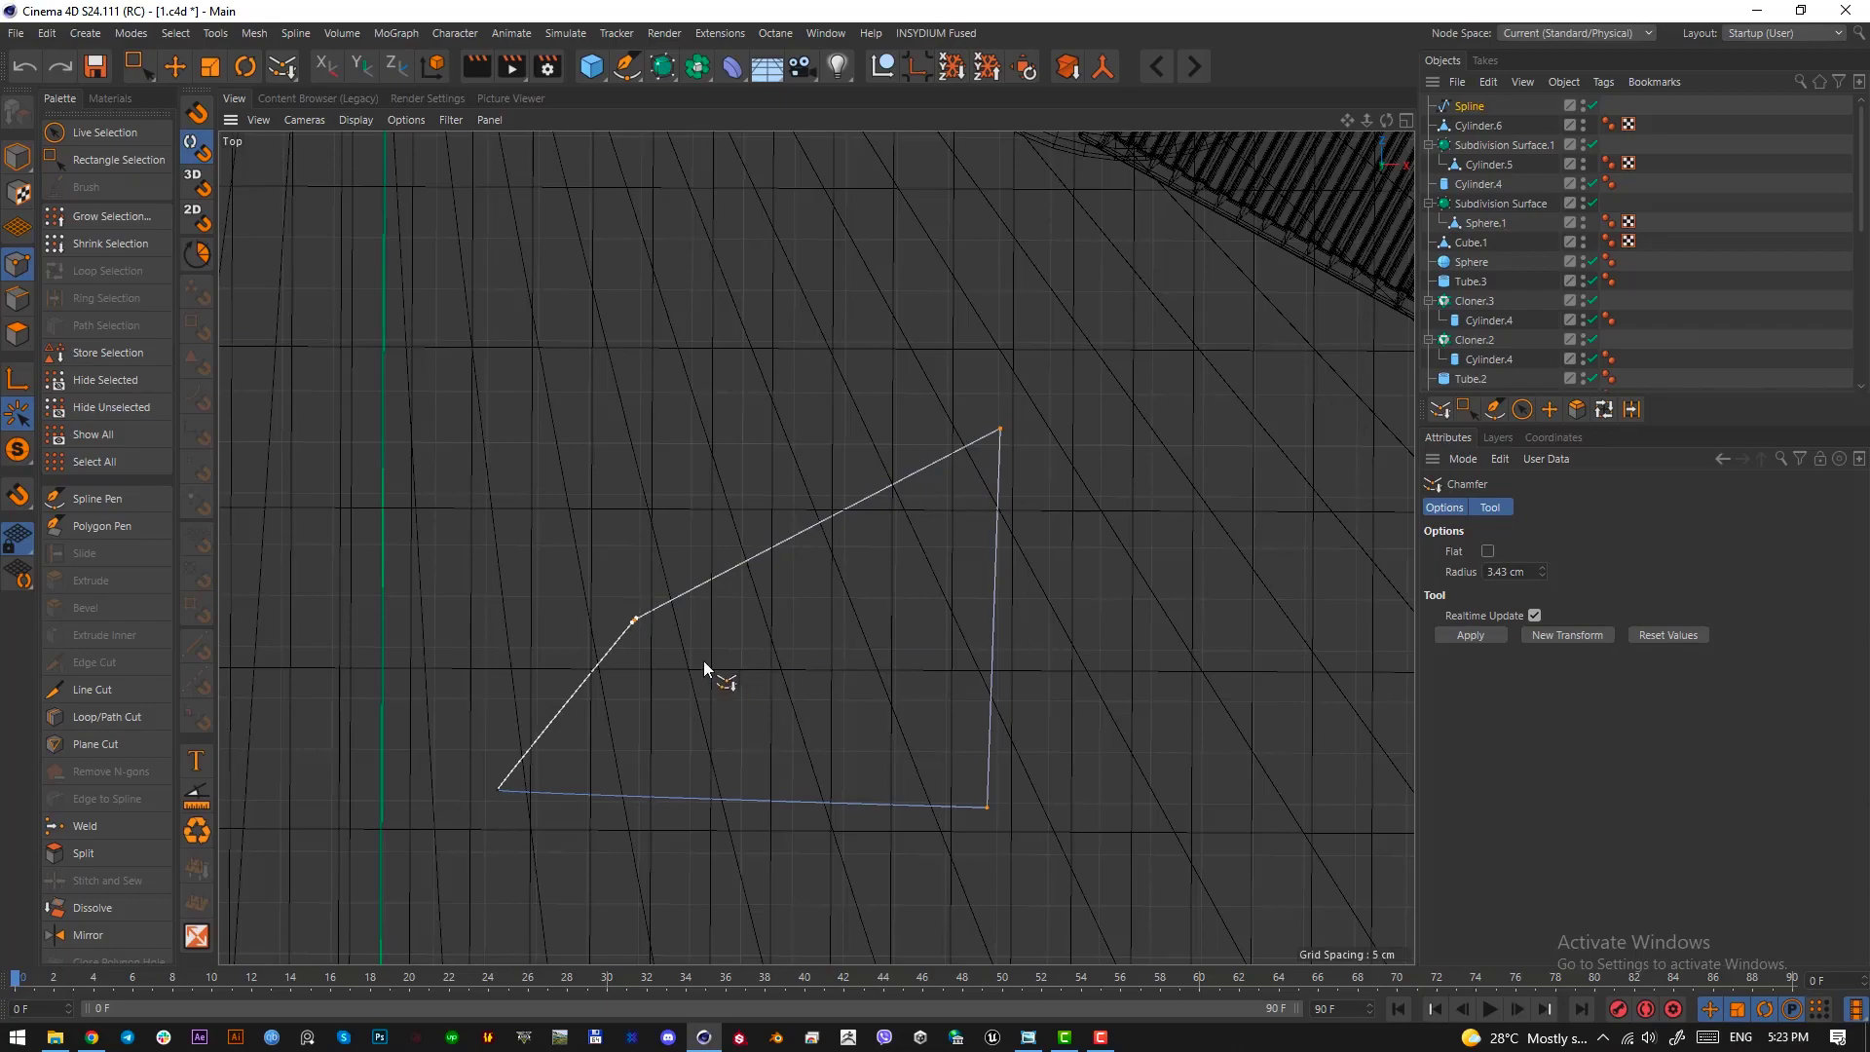
pyautogui.hotkey('ctrl', 'z')
# Select only the two corner points at the spline's wide end and chamfer them into rounded corners
pyautogui.scroll(10, 638, 624)
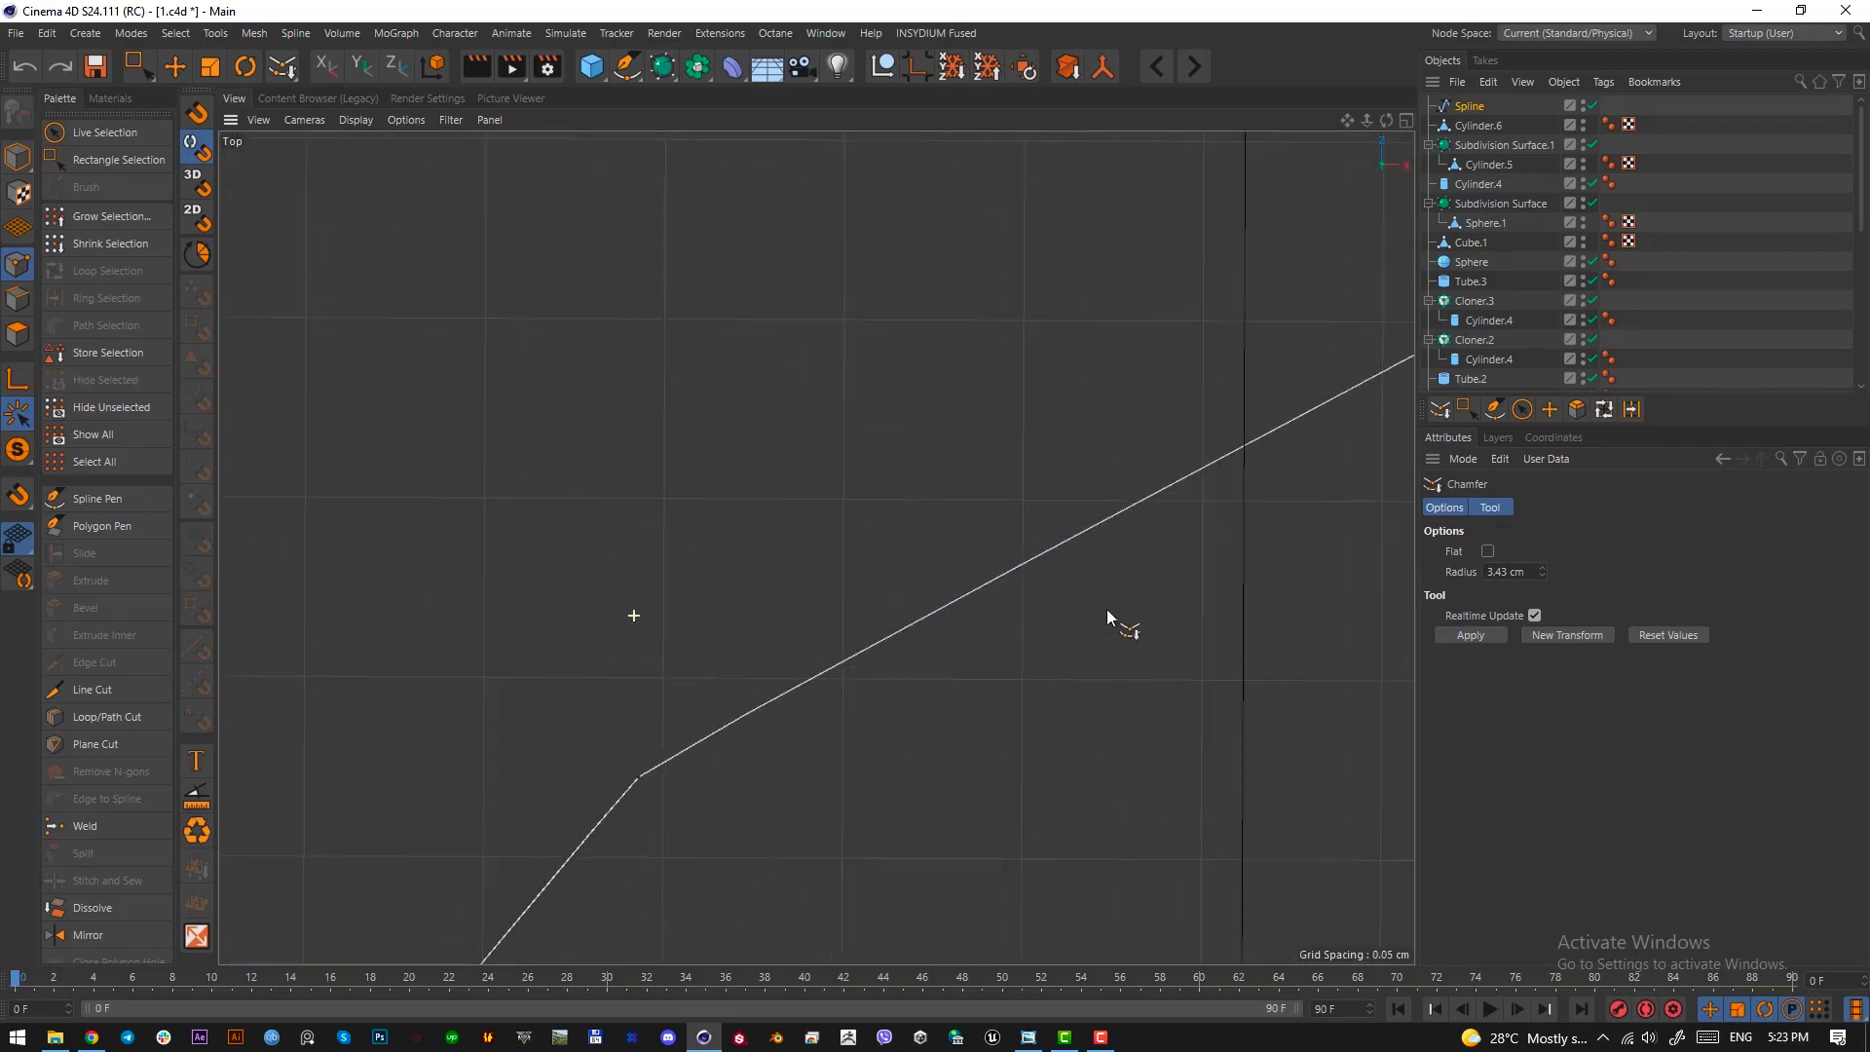
pyautogui.scroll(-15, 1107, 610)
pyautogui.scroll(6, 772, 676)
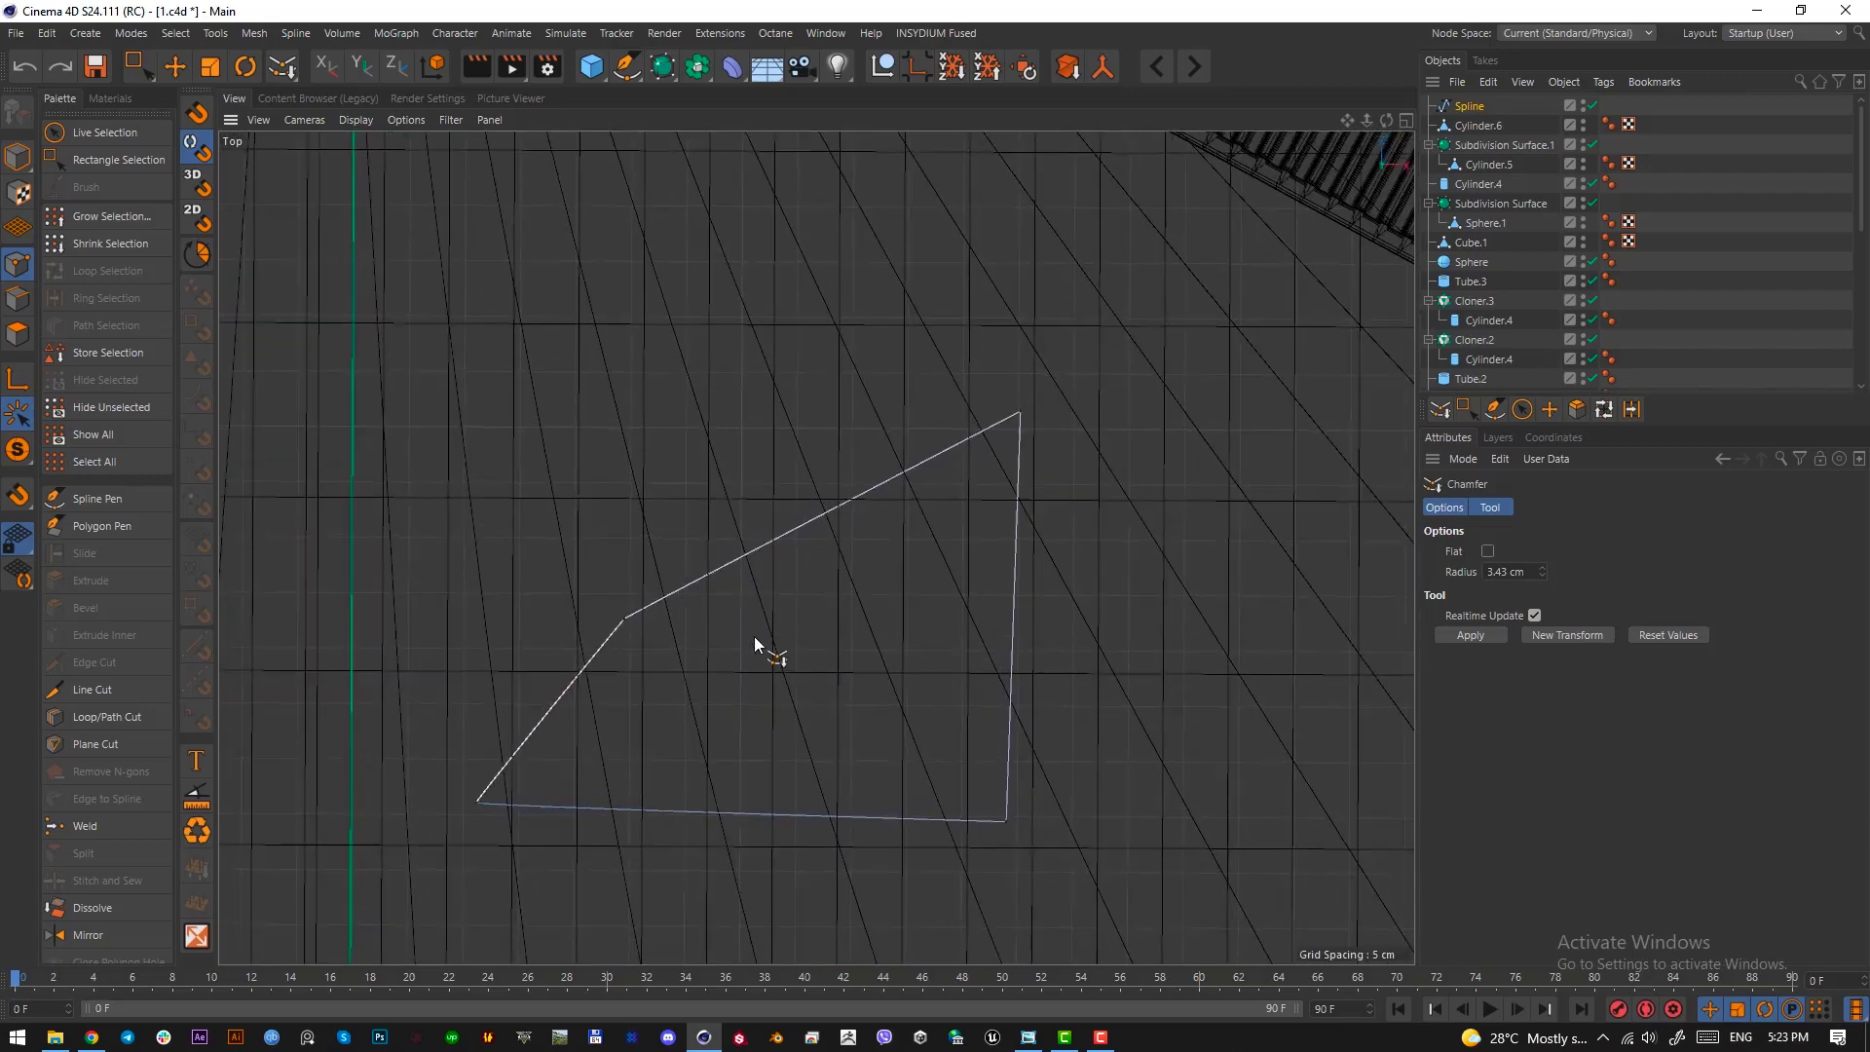
pyautogui.press('0')
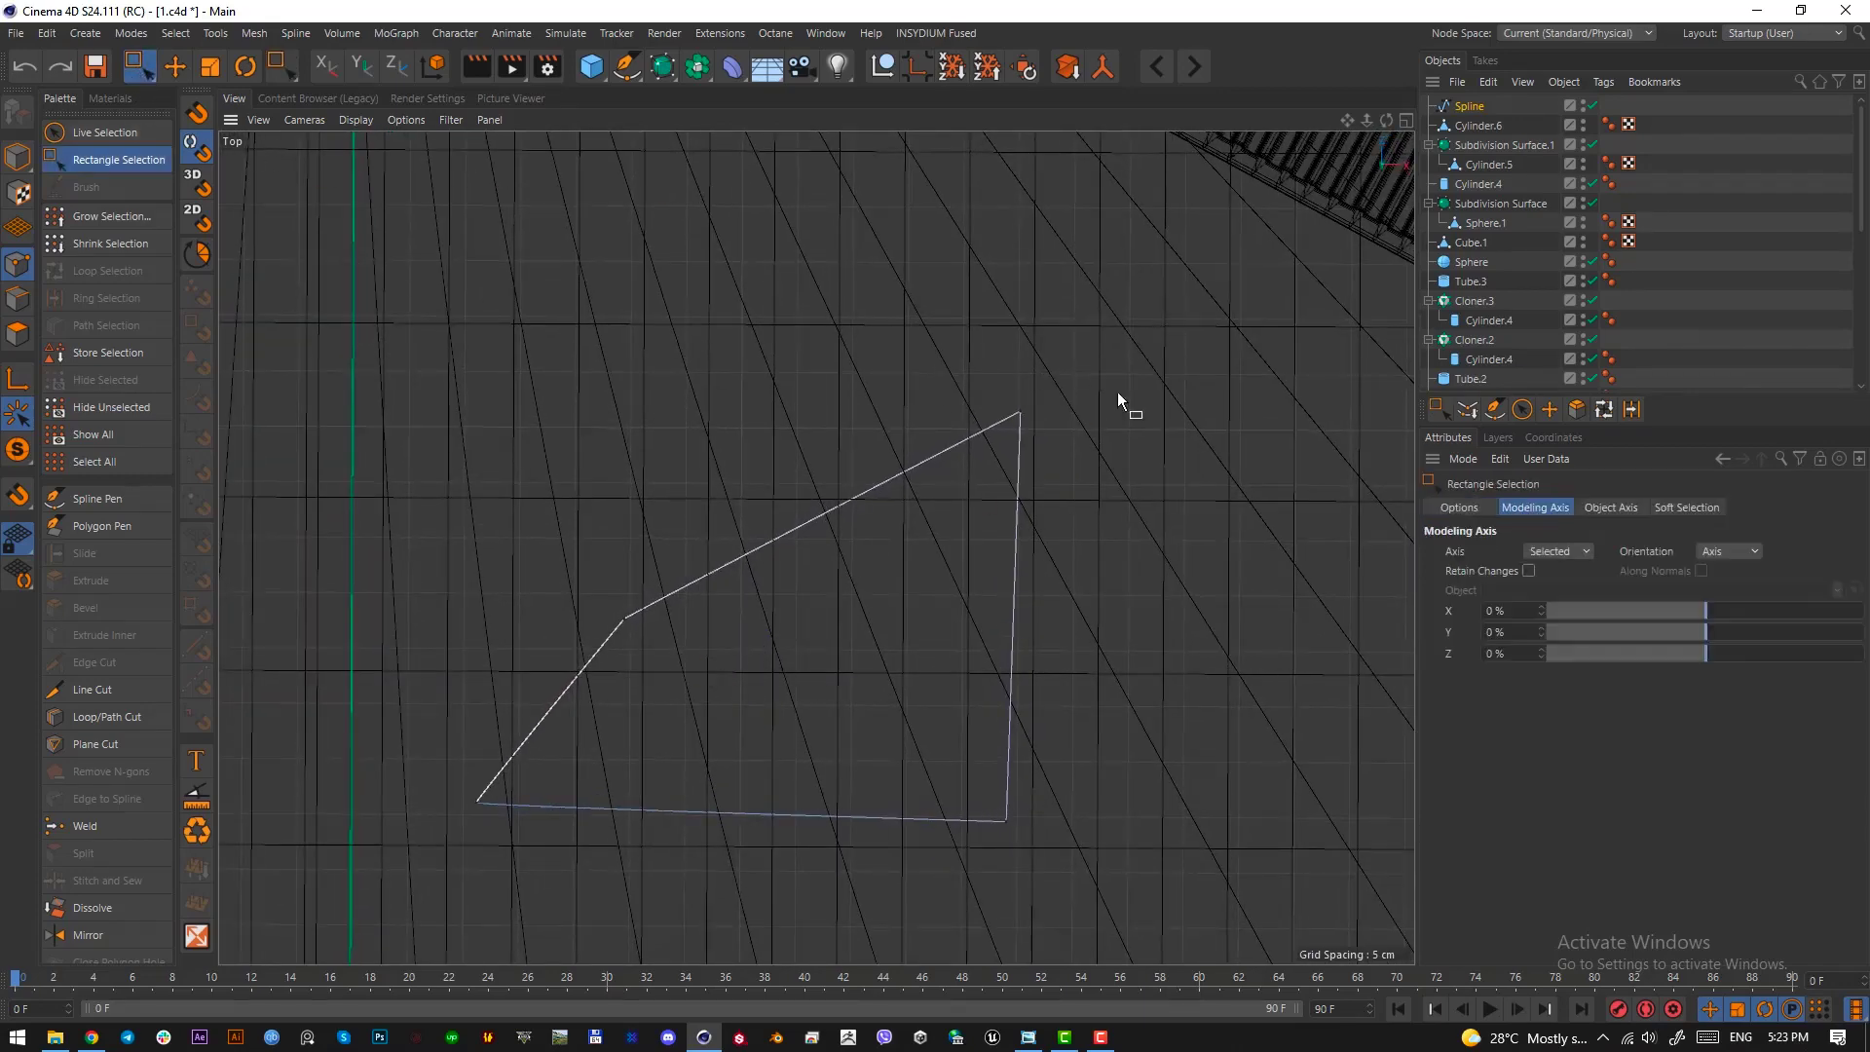
pyautogui.moveTo(1118, 392); pyautogui.dragTo(911, 930)
pyautogui.rightClick(873, 750)
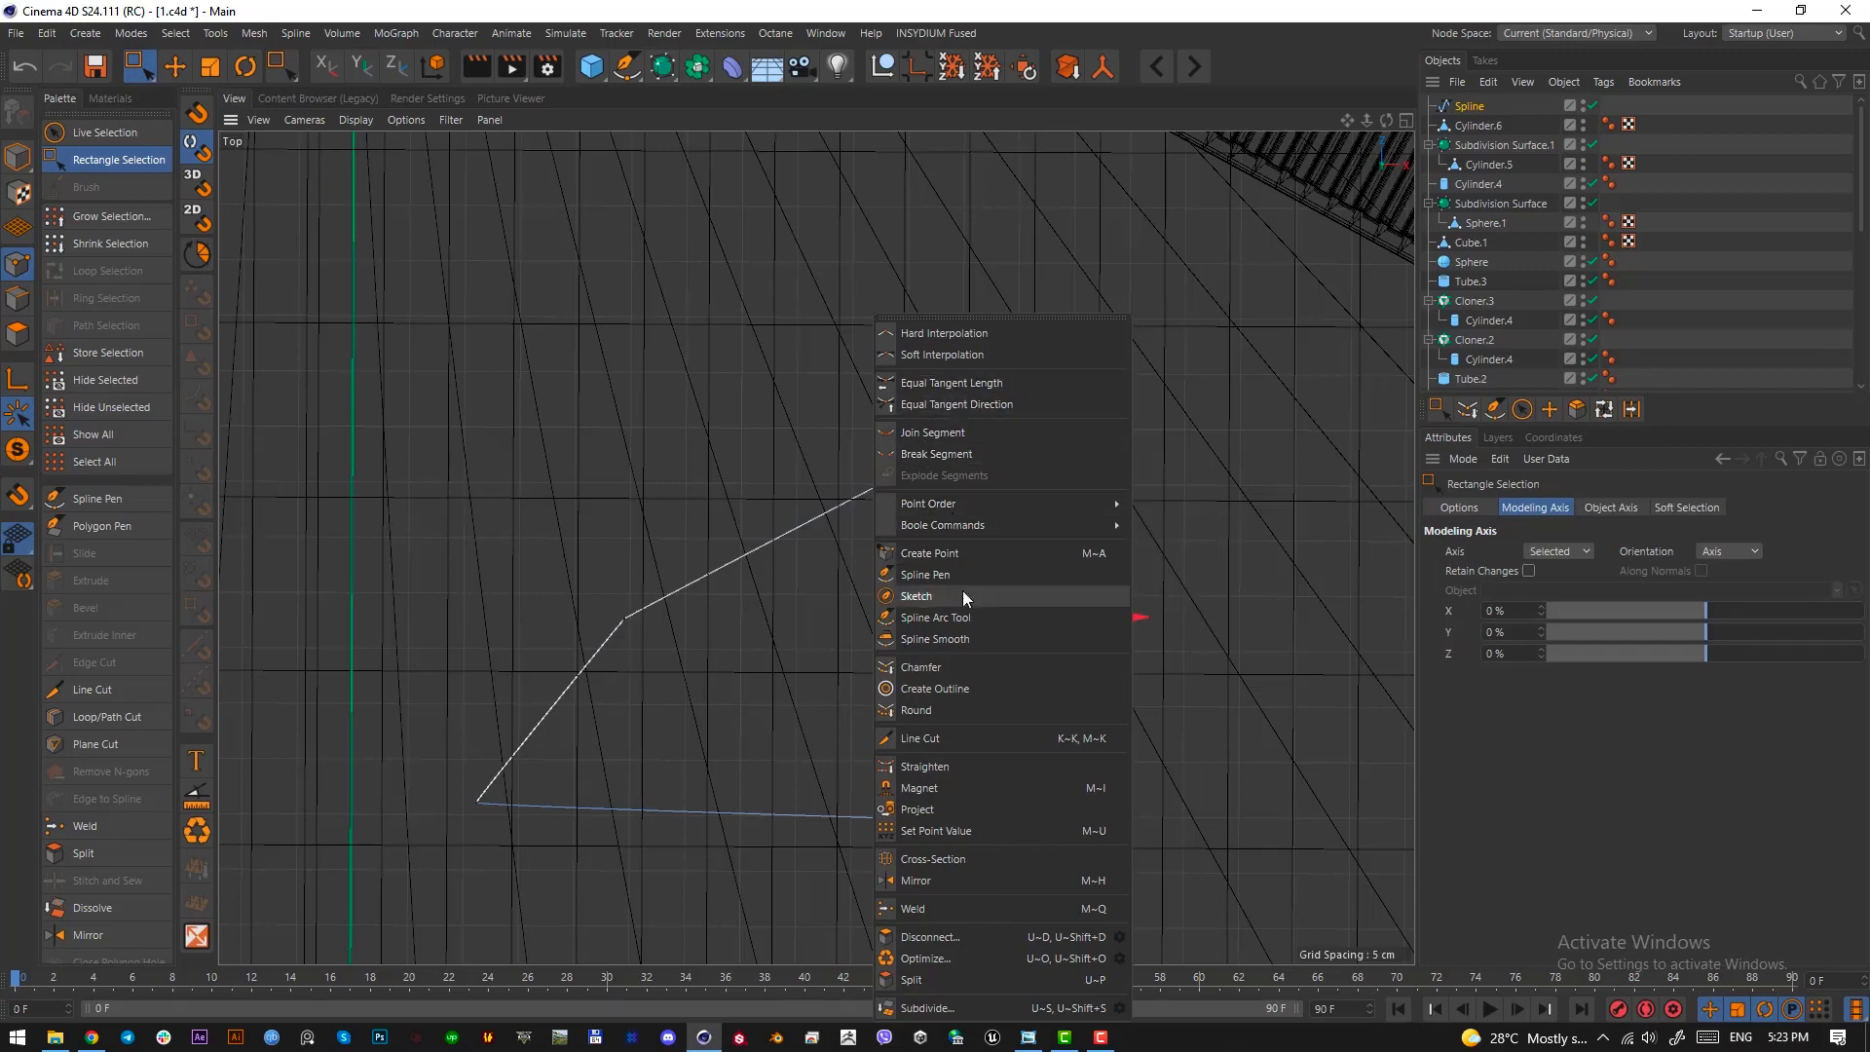
pyautogui.click(965, 670)
pyautogui.moveTo(972, 680); pyautogui.dragTo(984, 680)
pyautogui.moveTo(718, 458); pyautogui.dragTo(741, 458)
# Move the bend point of the spline's slanted side closer to the sharp corner and chamfer it with a radius of about 144 cm
pyautogui.press('e')
pyautogui.click(624, 617)
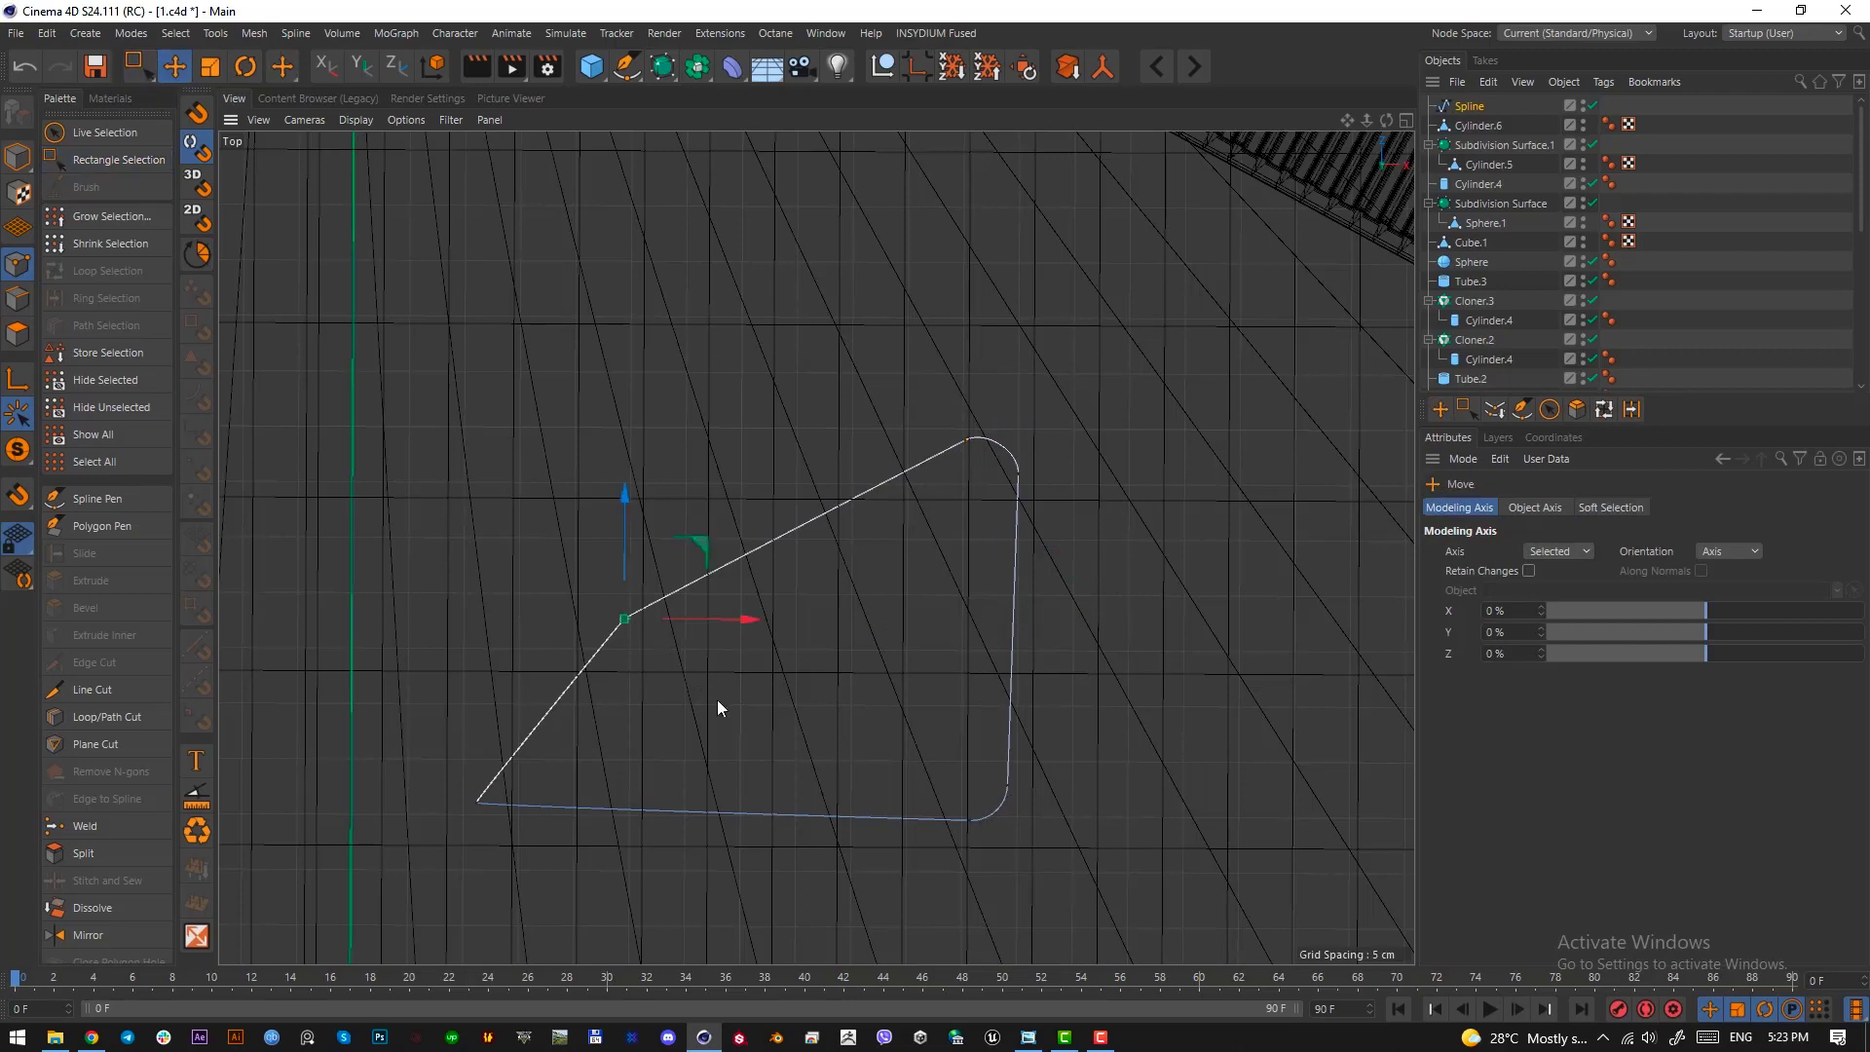
pyautogui.moveTo(717, 700); pyautogui.dragTo(654, 773)
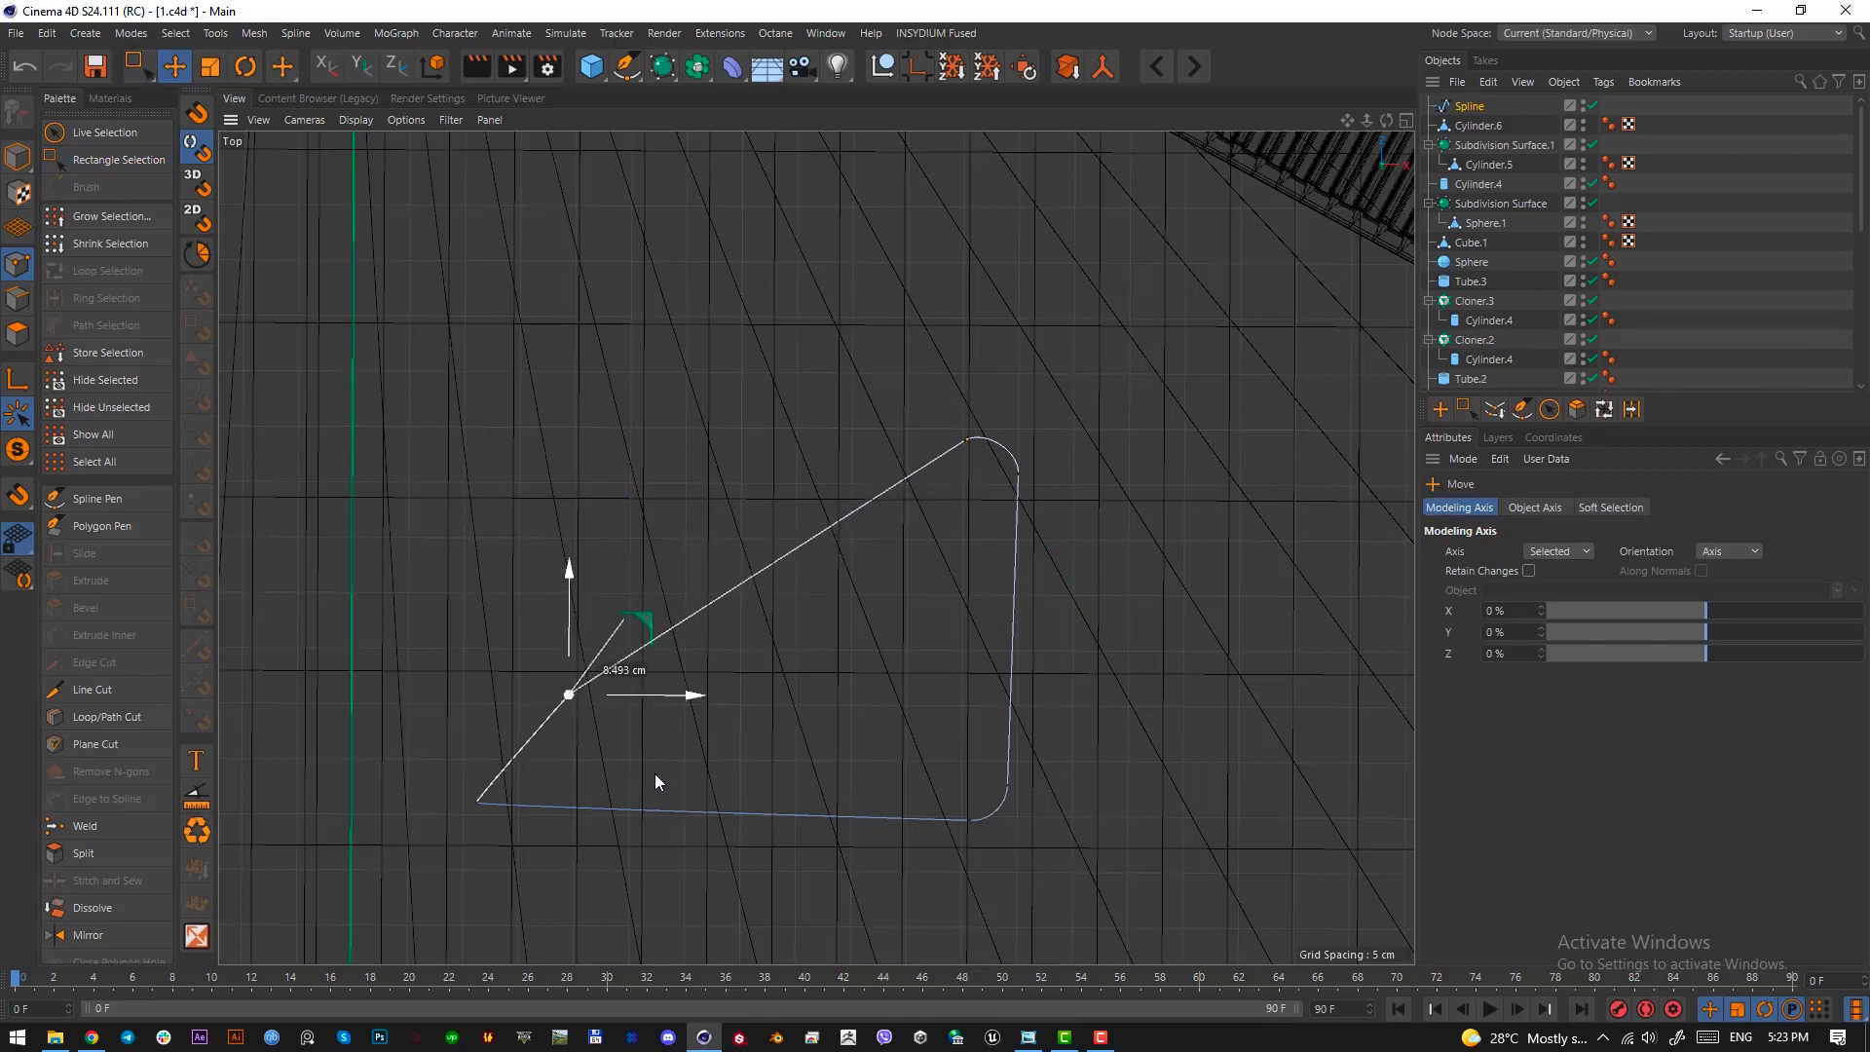
pyautogui.rightClick(605, 730)
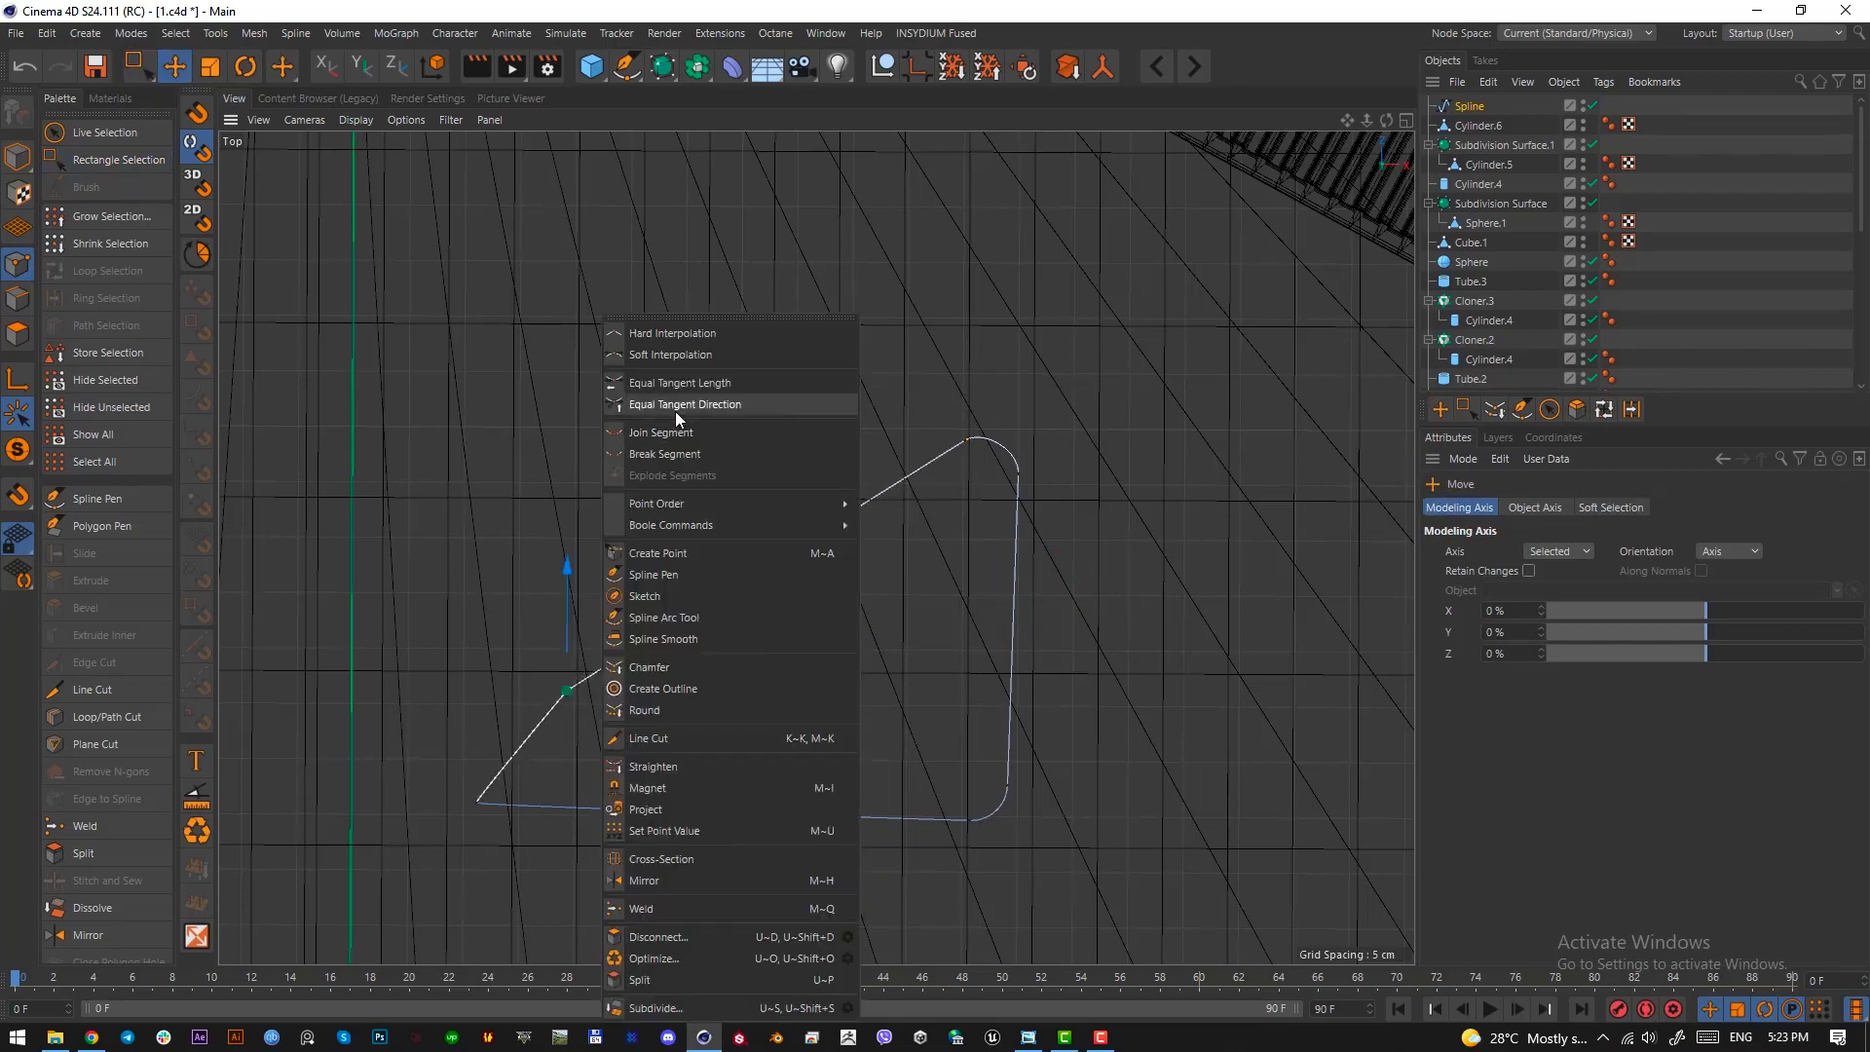
pyautogui.click(677, 668)
pyautogui.moveTo(694, 672); pyautogui.dragTo(759, 670)
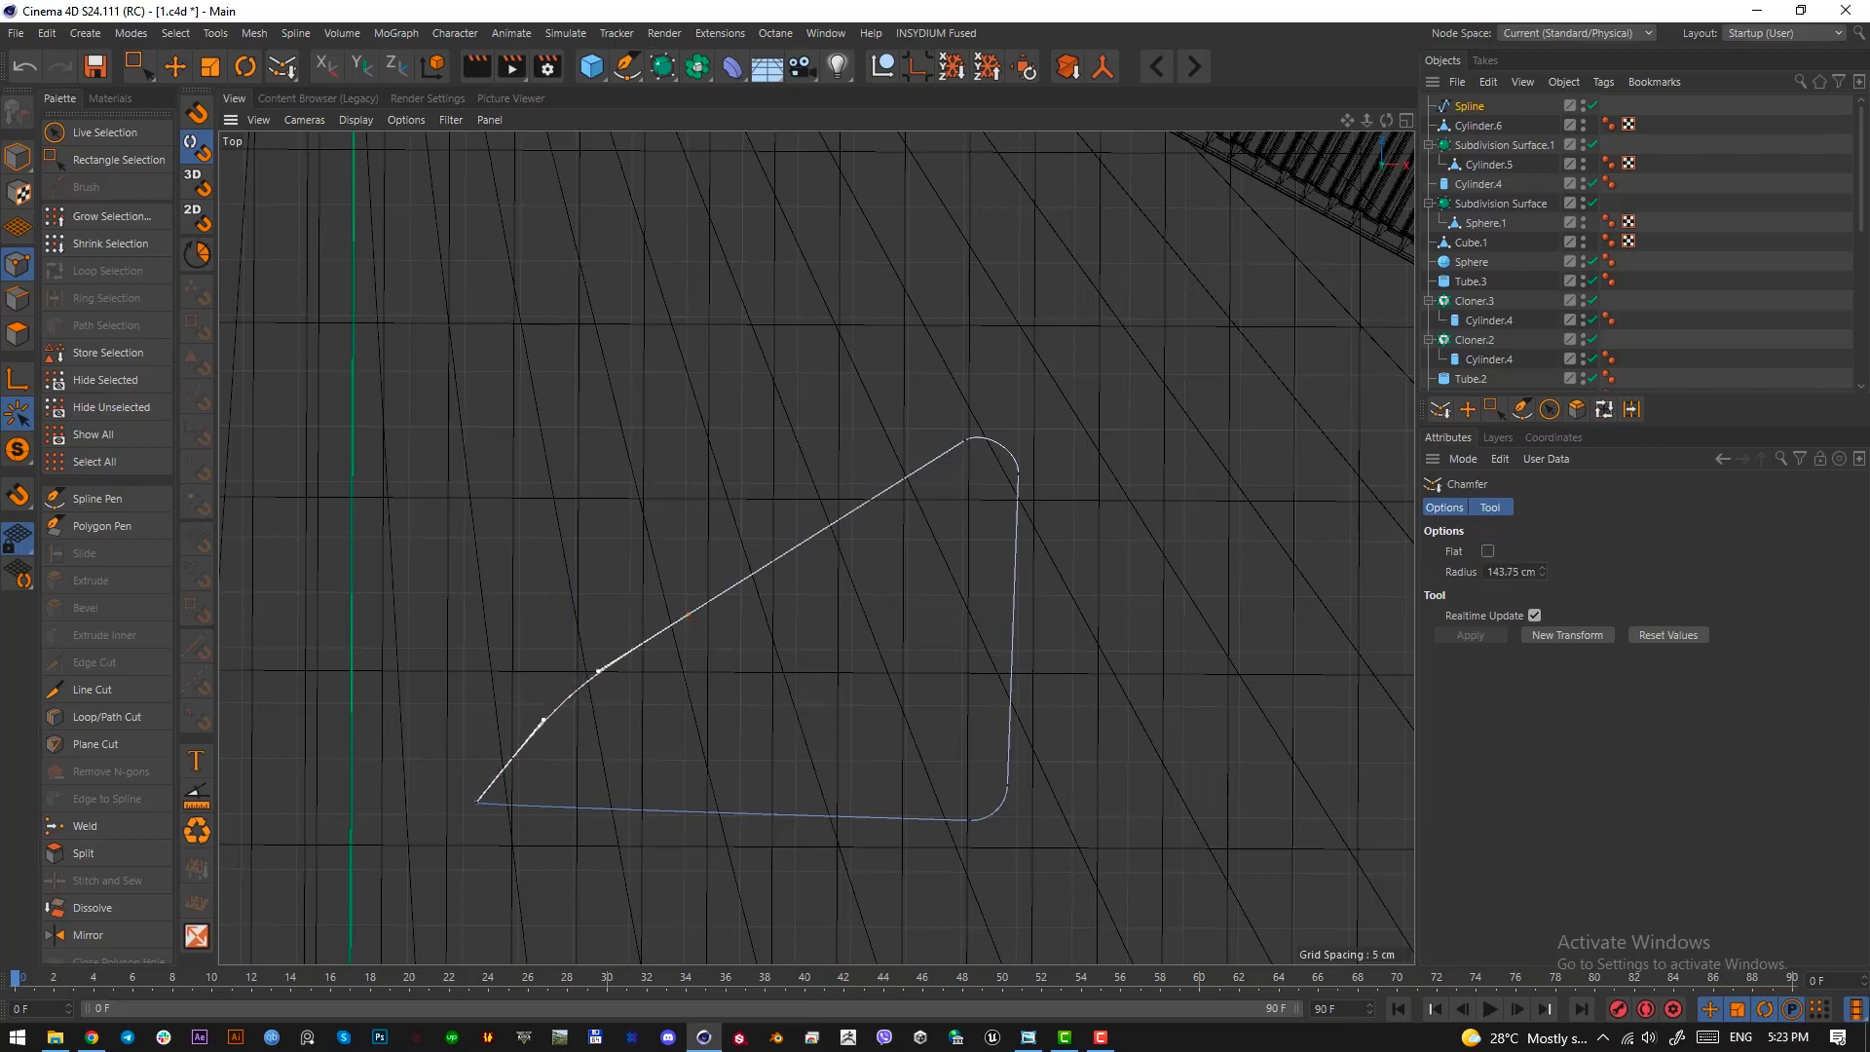
pyautogui.moveTo(529, 694); pyautogui.dragTo(527, 693)
# Select the curved bend's points and move them outward so the slanted side bulges, and return to model mode
pyautogui.moveTo(149, 74); pyautogui.dragTo(232, 144)
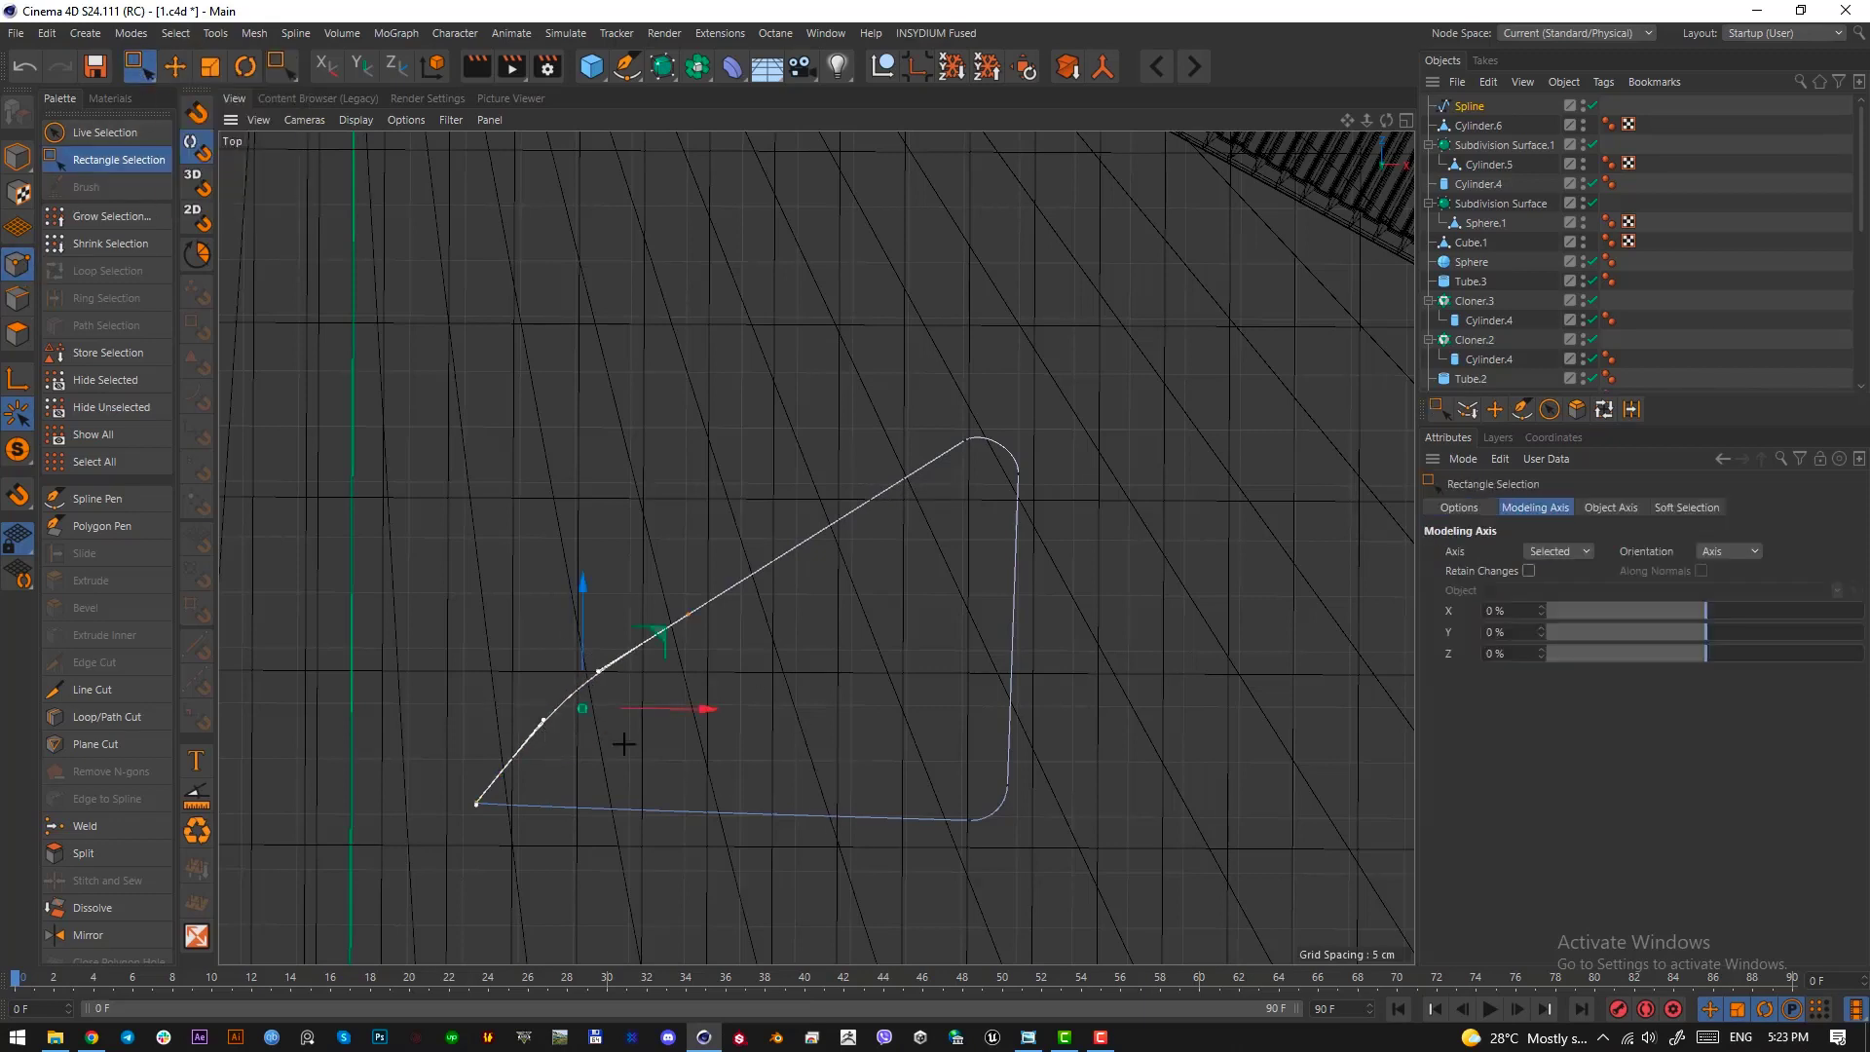
pyautogui.click(777, 733)
pyautogui.moveTo(631, 672); pyautogui.dragTo(733, 582)
pyautogui.moveTo(751, 765); pyautogui.dragTo(677, 590)
pyautogui.press('e')
pyautogui.moveTo(751, 731); pyautogui.dragTo(520, 513)
pyautogui.hotkey('ctrl', 'z')
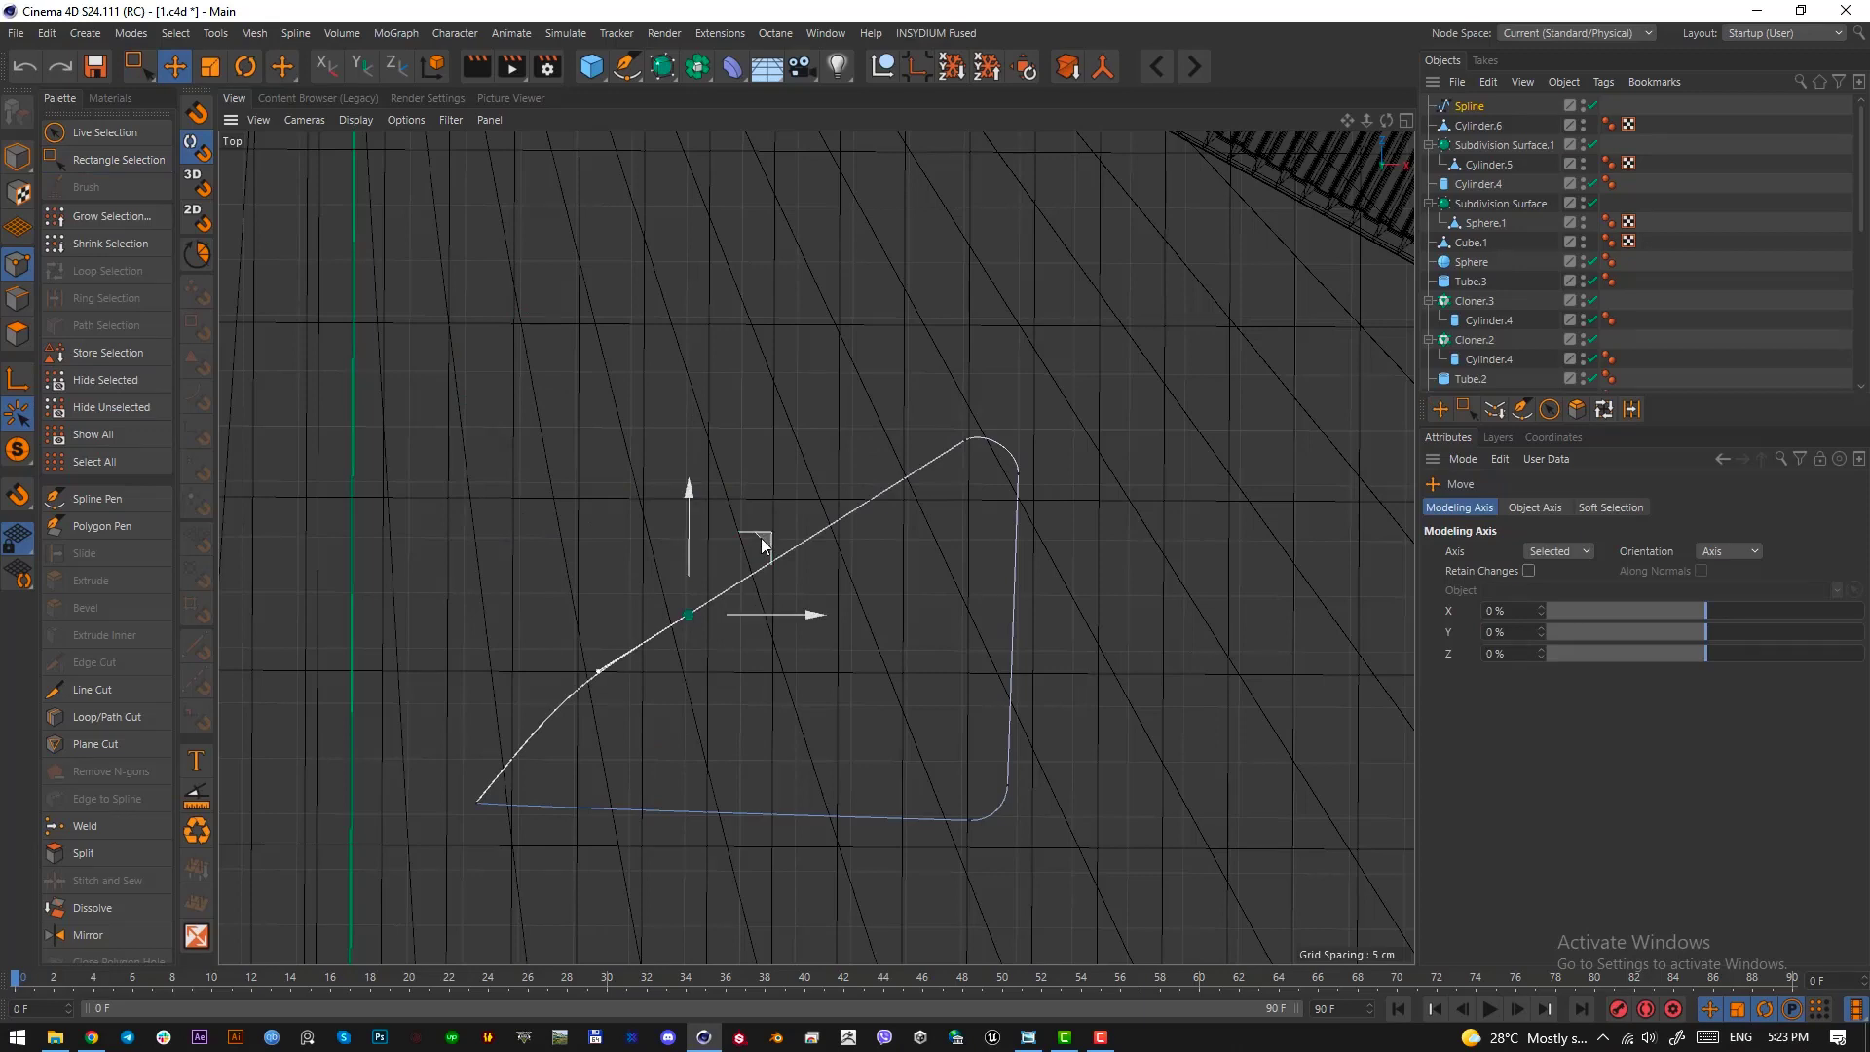
pyautogui.moveTo(762, 538); pyautogui.dragTo(745, 504)
pyautogui.click(769, 756)
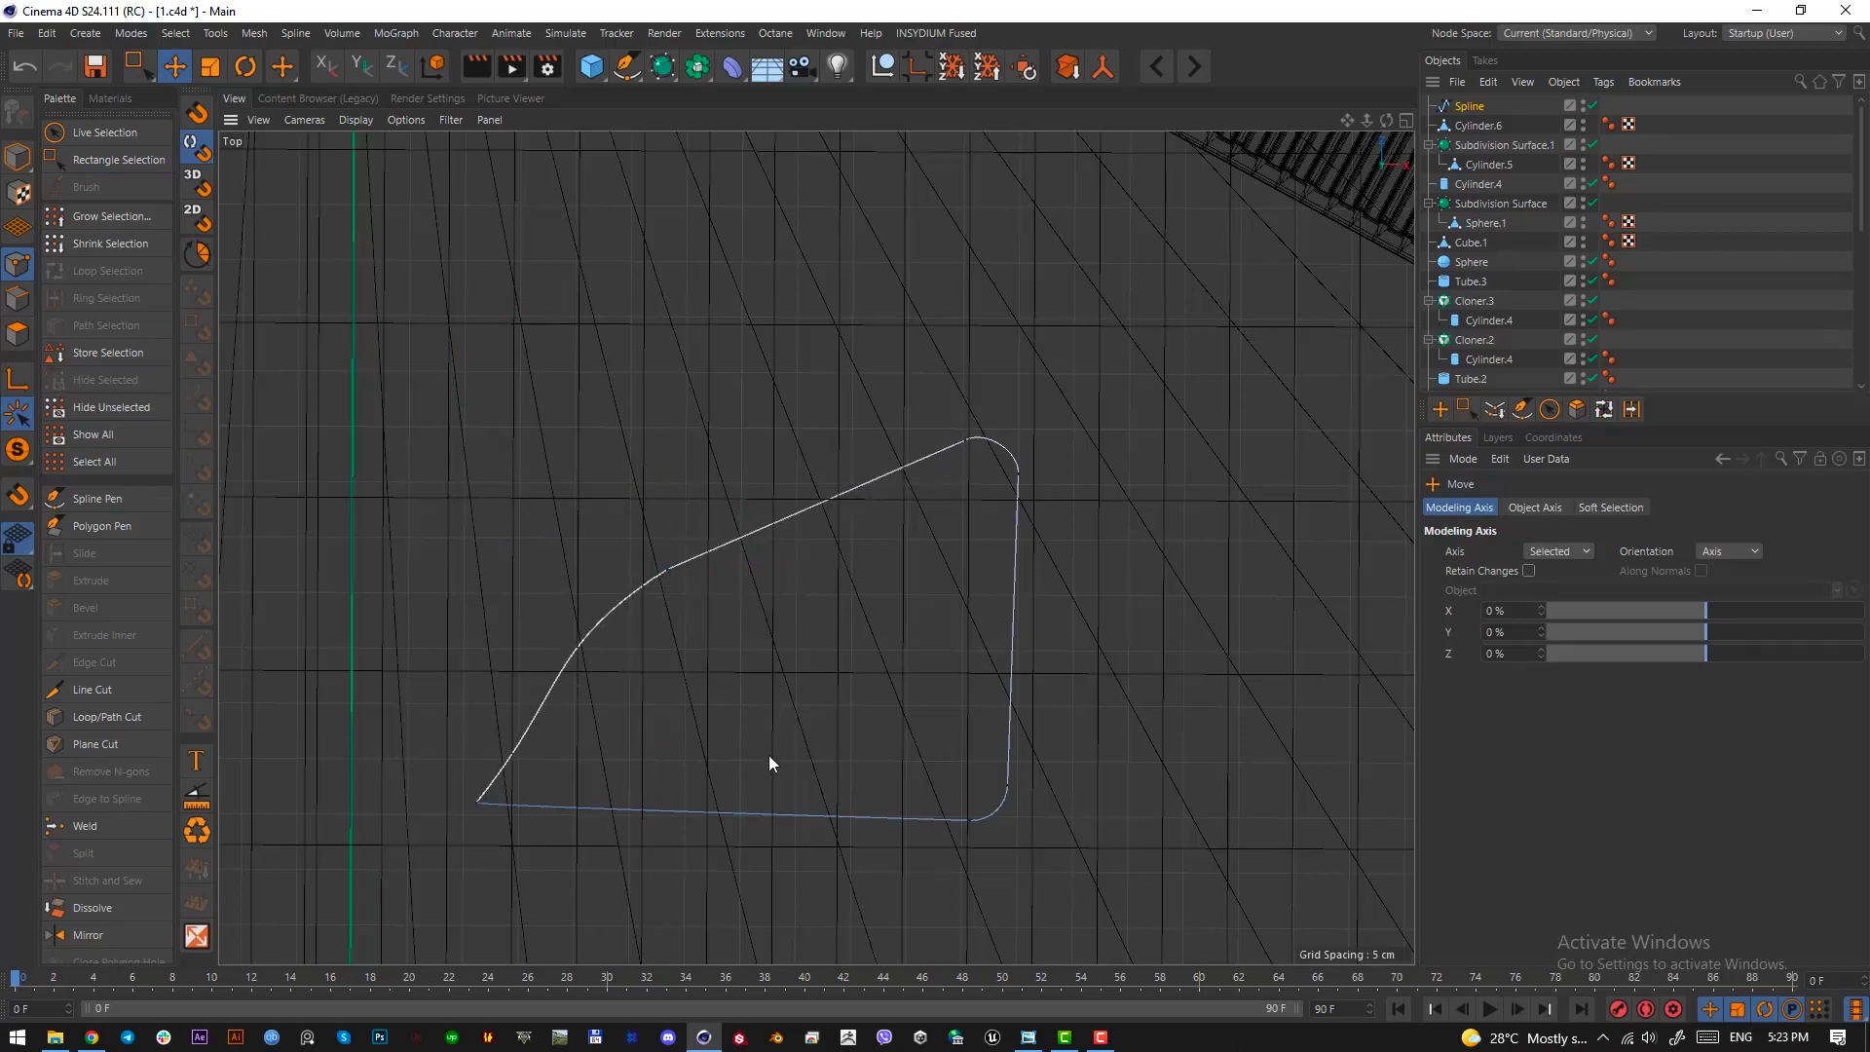
pyautogui.click(15, 161)
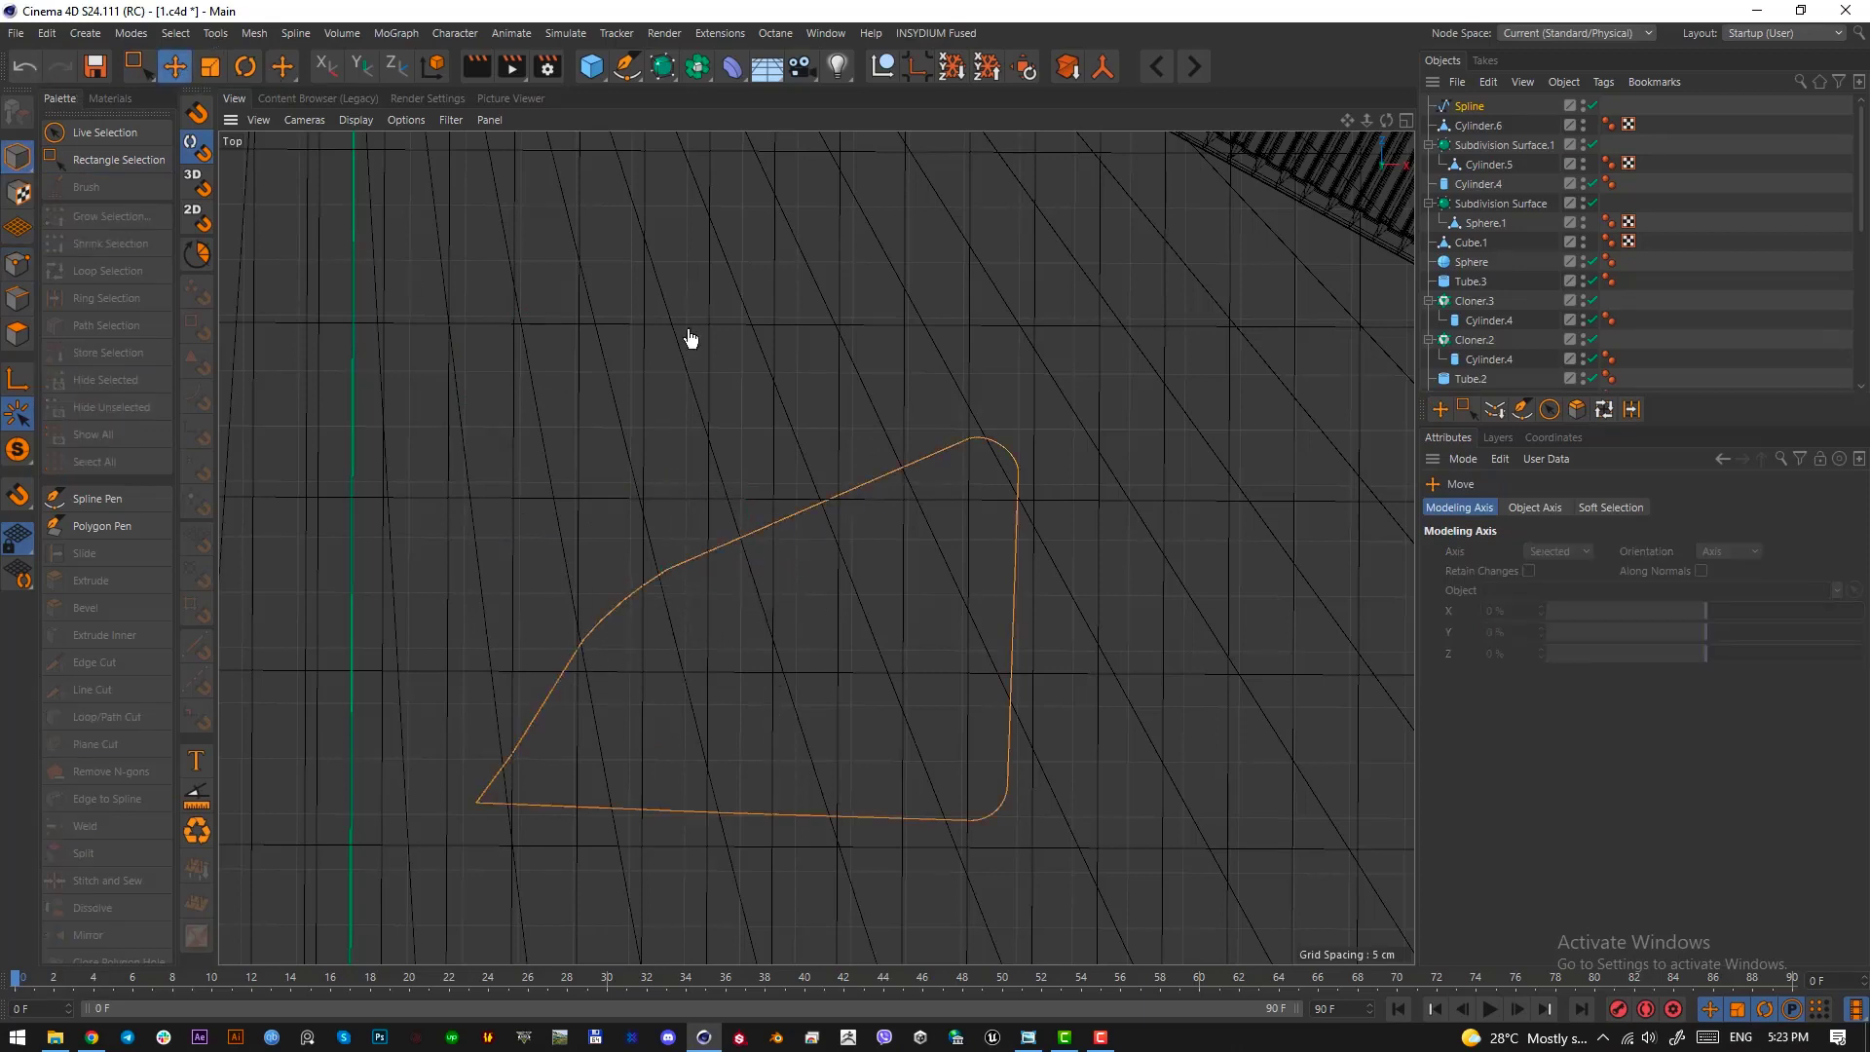
# Extrude the rounded outline spline with an offset of 4 cm
pyautogui.click(627, 66)
pyautogui.click(662, 67)
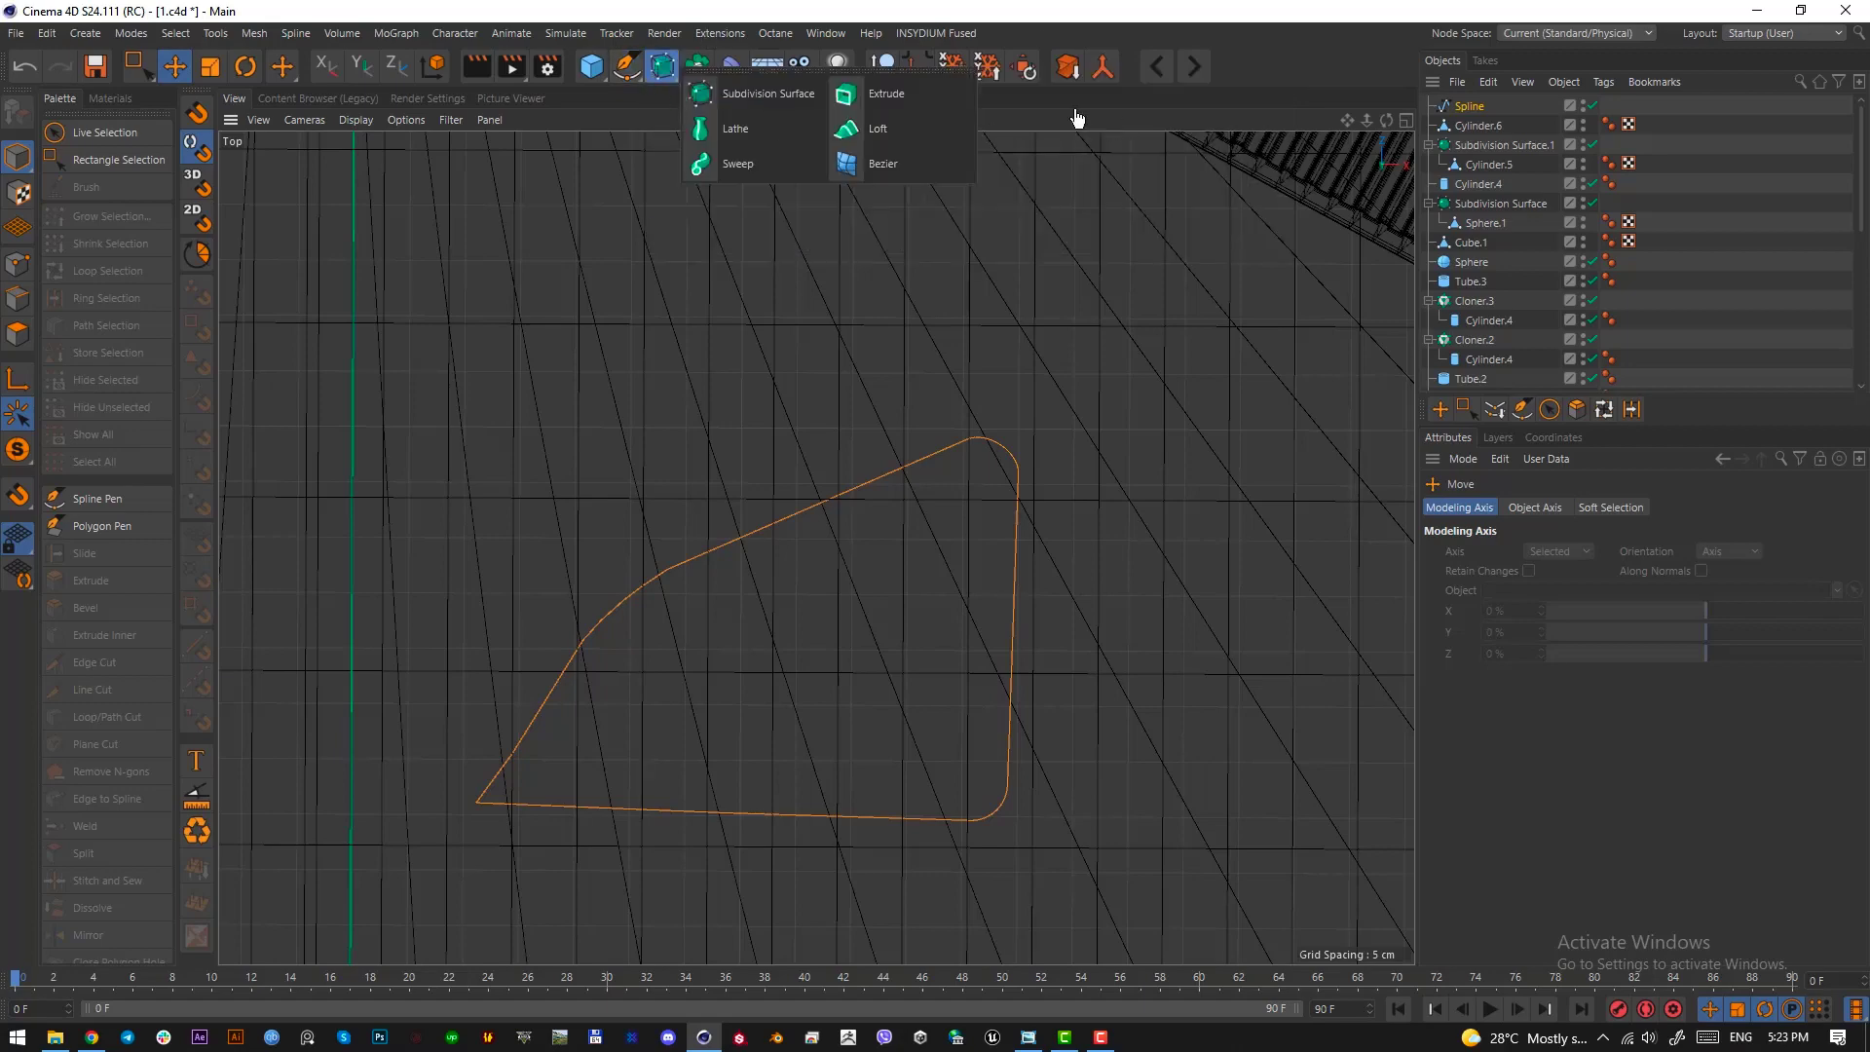
pyautogui.keyDown('alt'); pyautogui.click(884, 93); pyautogui.keyUp('alt')
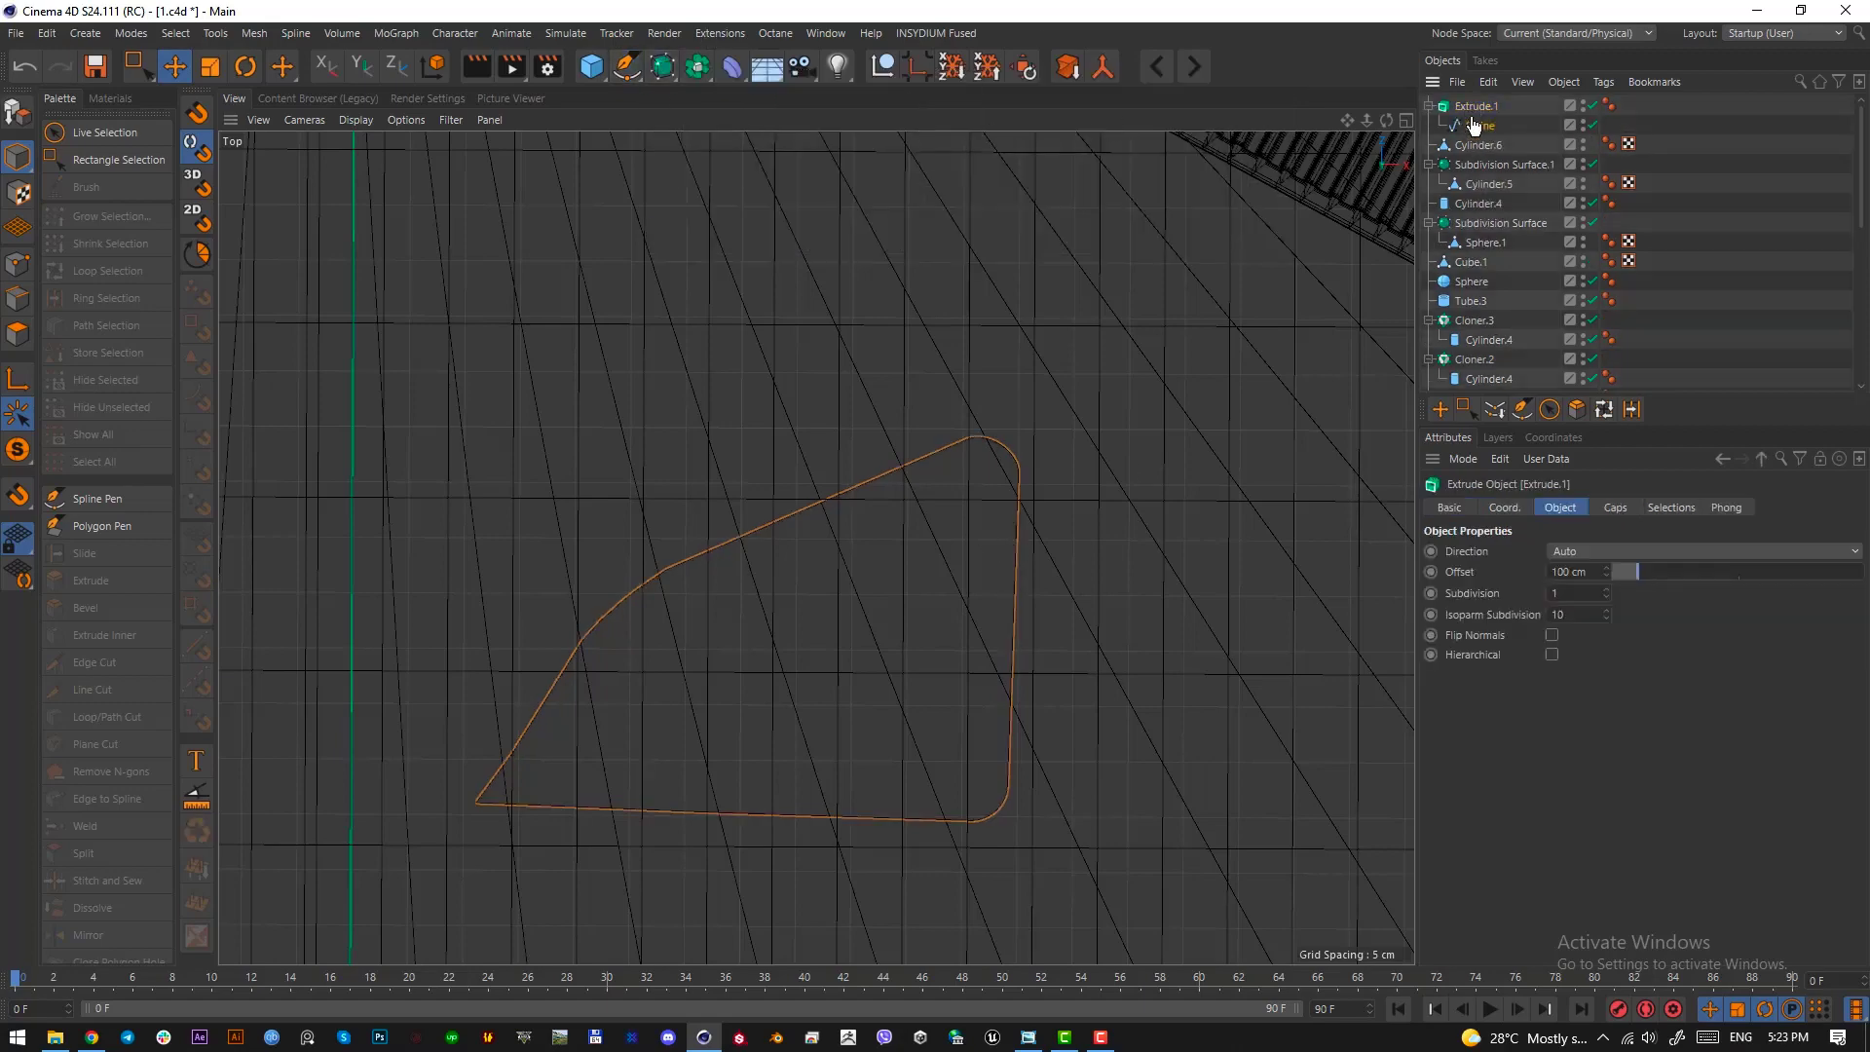
pyautogui.press('F1')
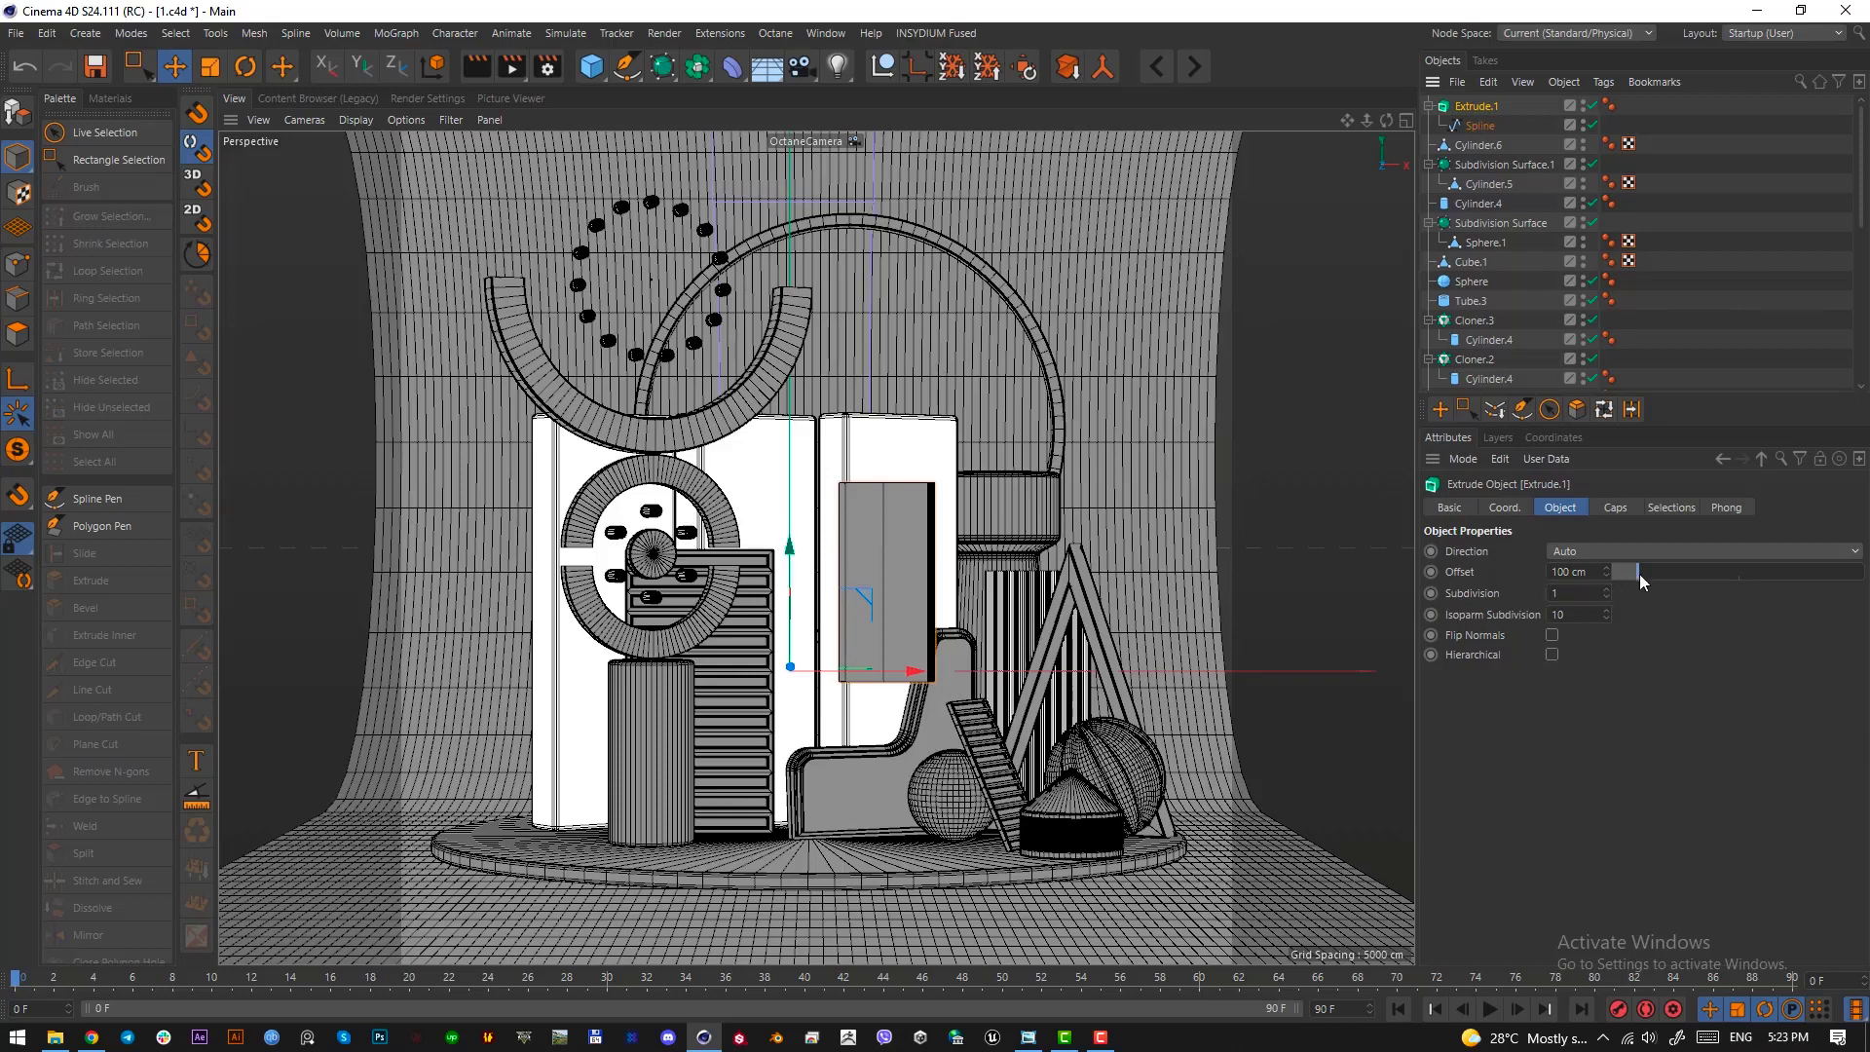
pyautogui.hotkey('ctrl', 'a')
pyautogui.write('3')
pyautogui.press('Return')
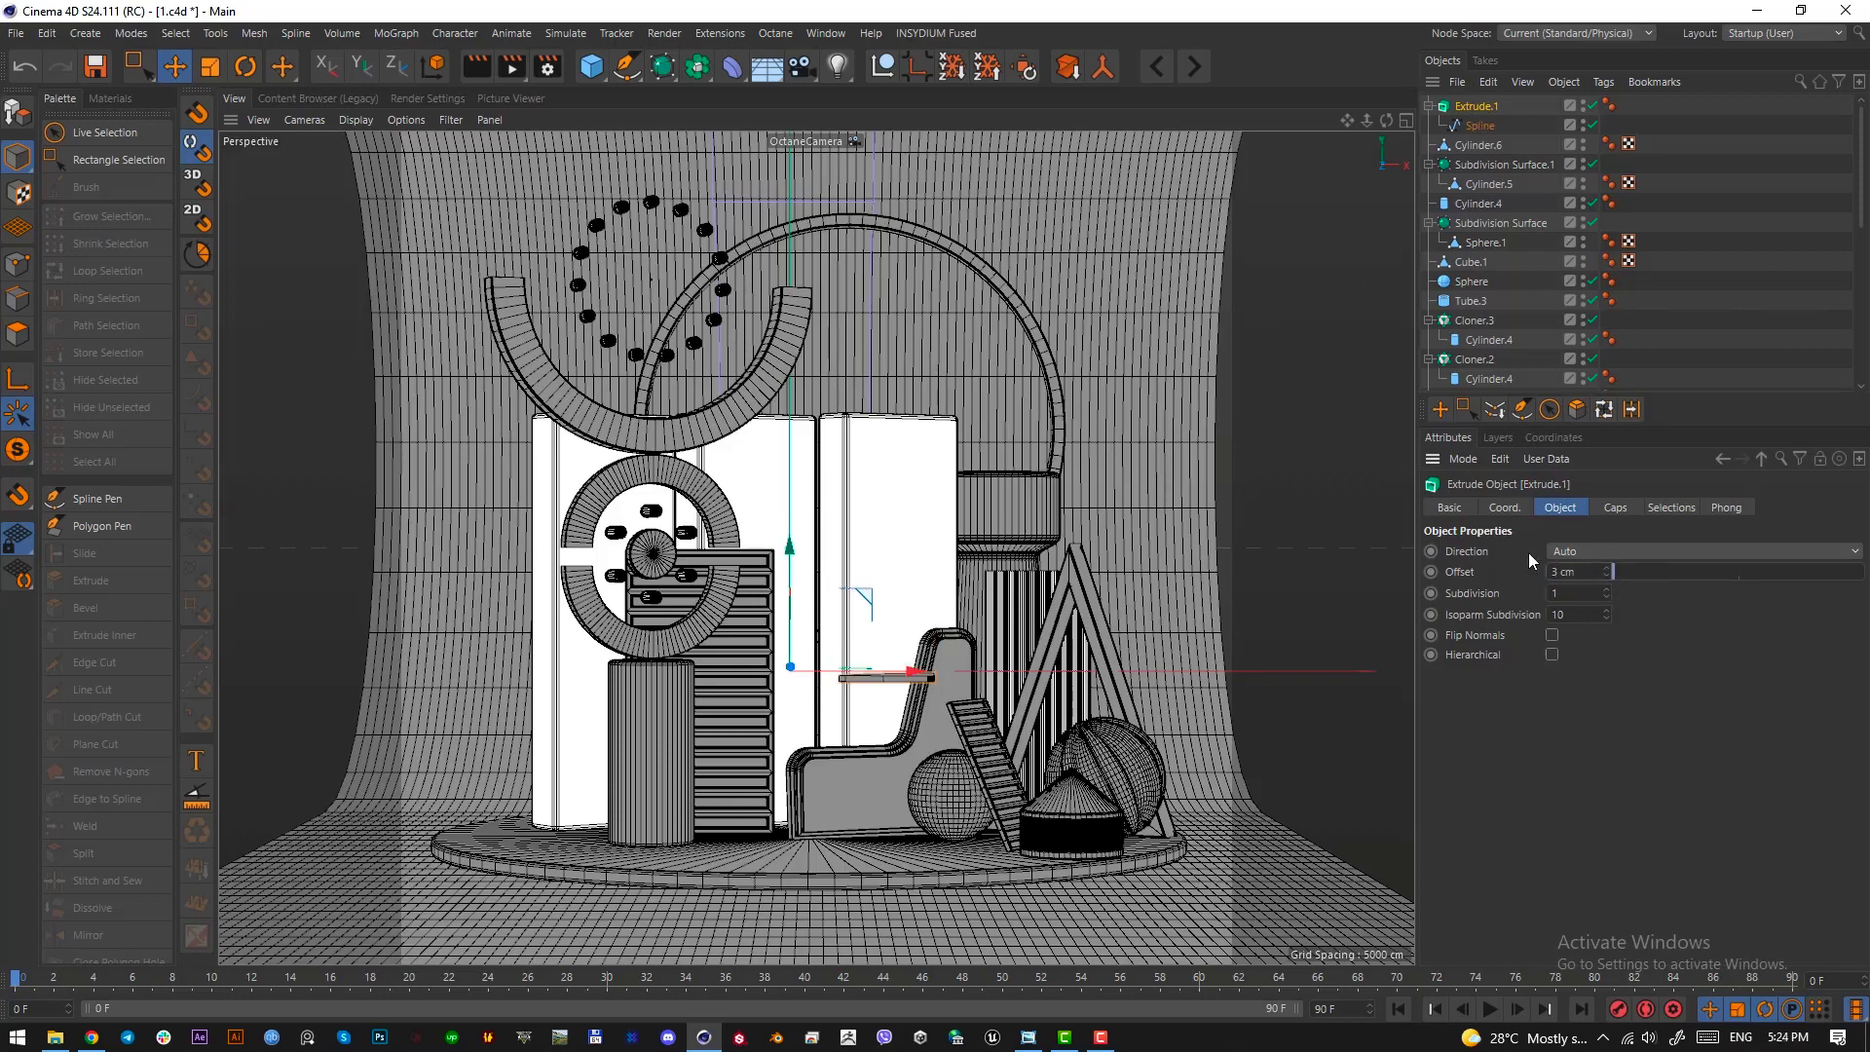
pyautogui.press('Return')
# Leave the camera view, convert the extruded piece to an editable object and center its axis
pyautogui.moveTo(787, 606); pyautogui.dragTo(887, 719)
pyautogui.scroll(-5, 1638, 363)
pyautogui.click(1592, 344)
pyautogui.press('r')
pyautogui.click(1470, 110)
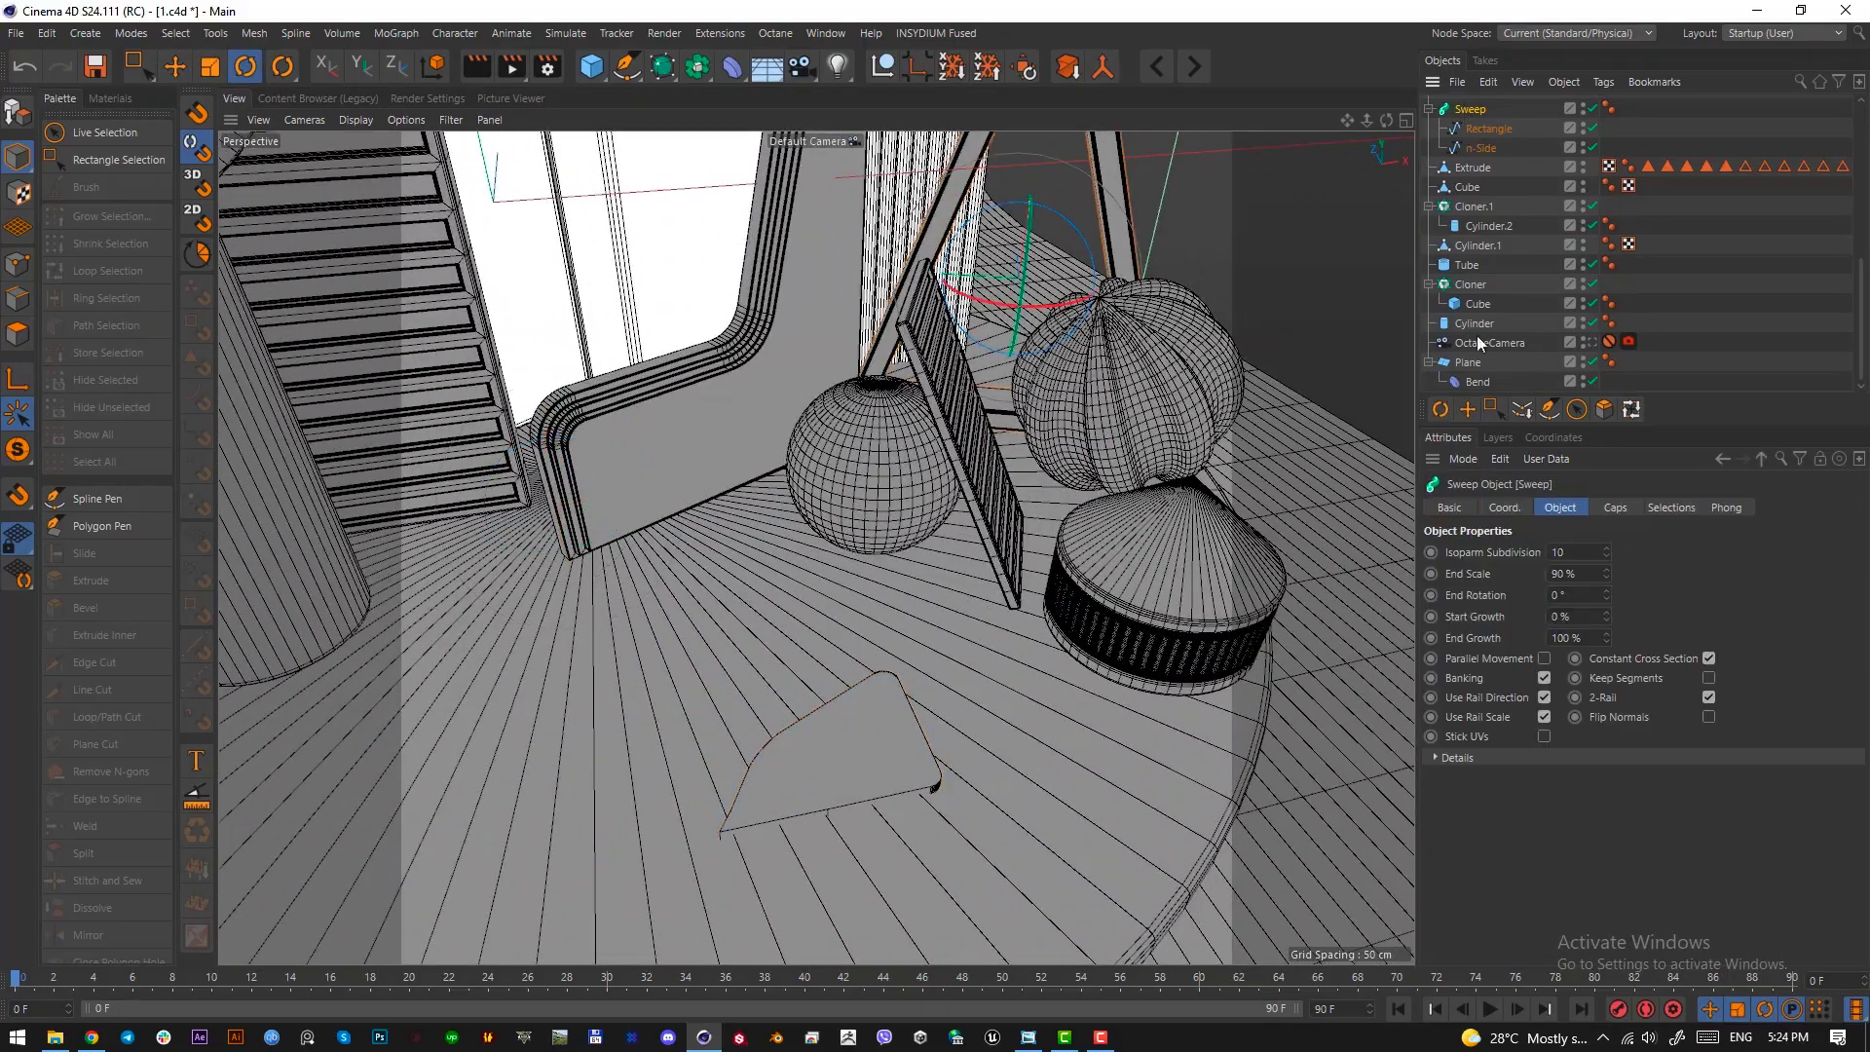
pyautogui.scroll(5, 1478, 345)
pyautogui.click(1479, 105)
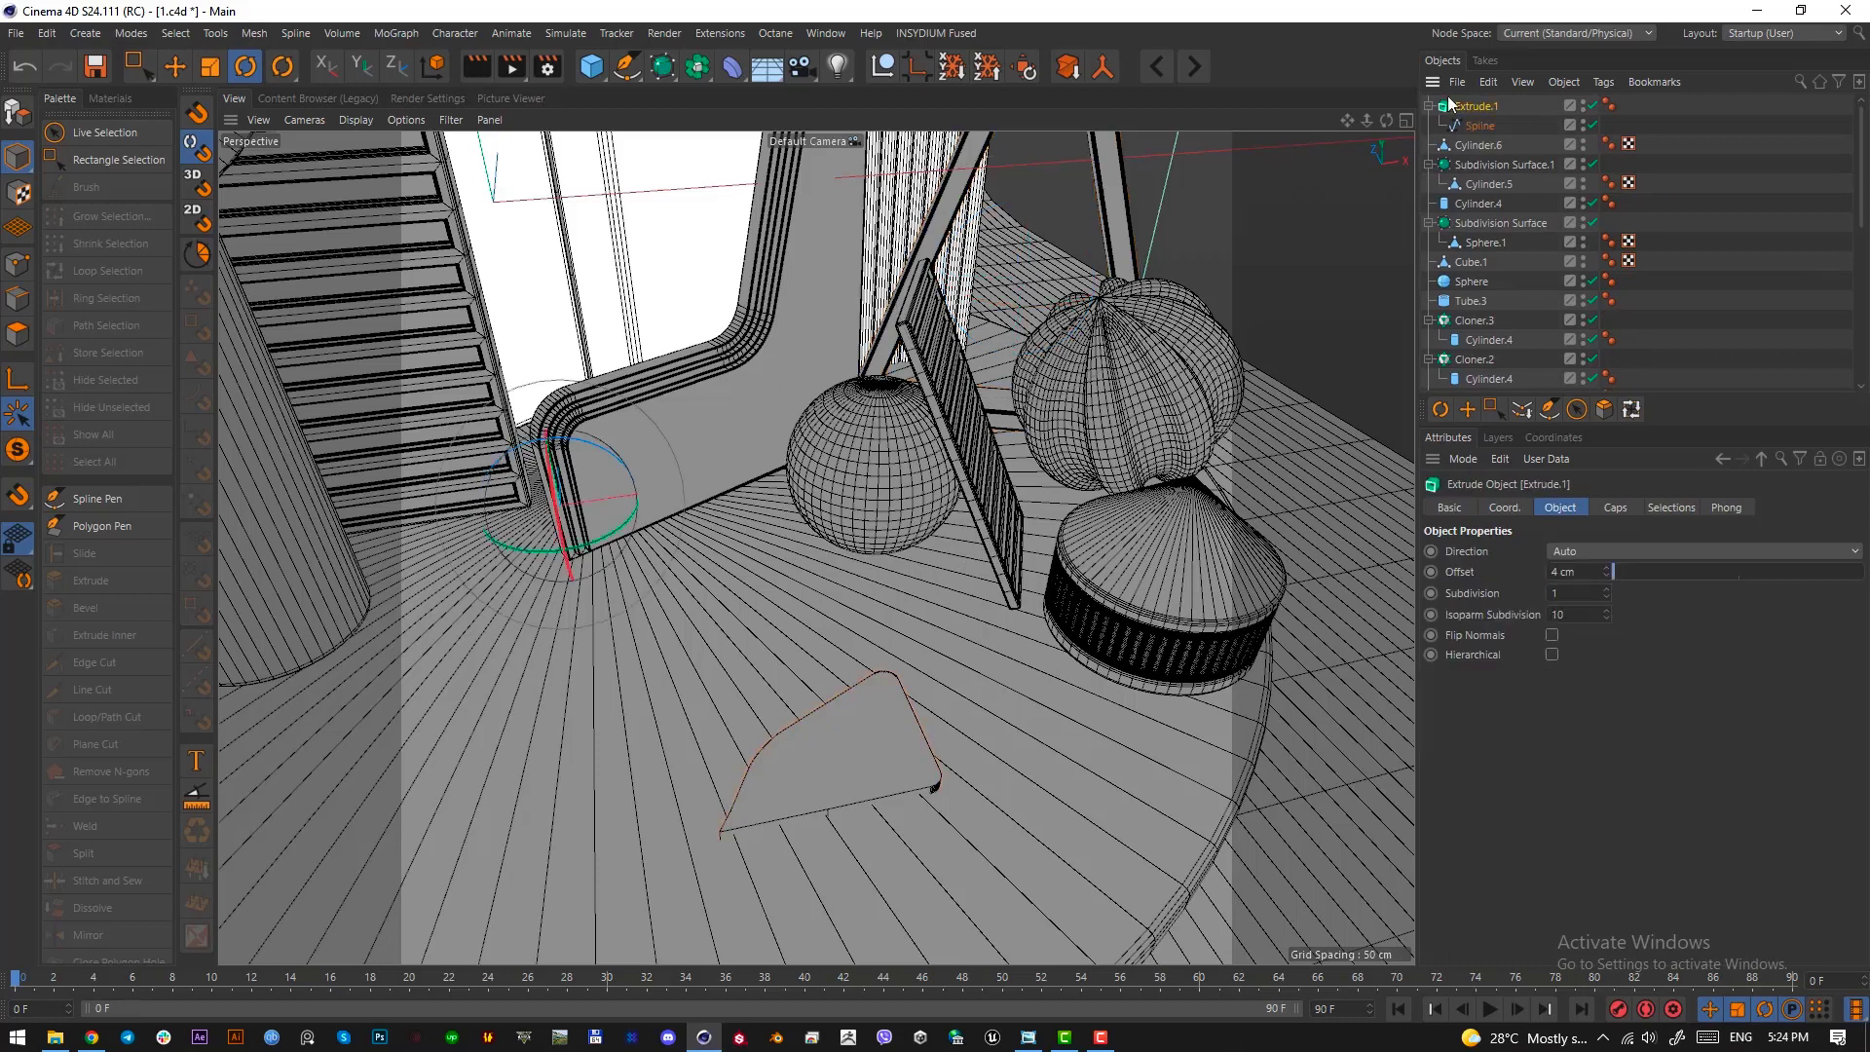
pyautogui.press('c')
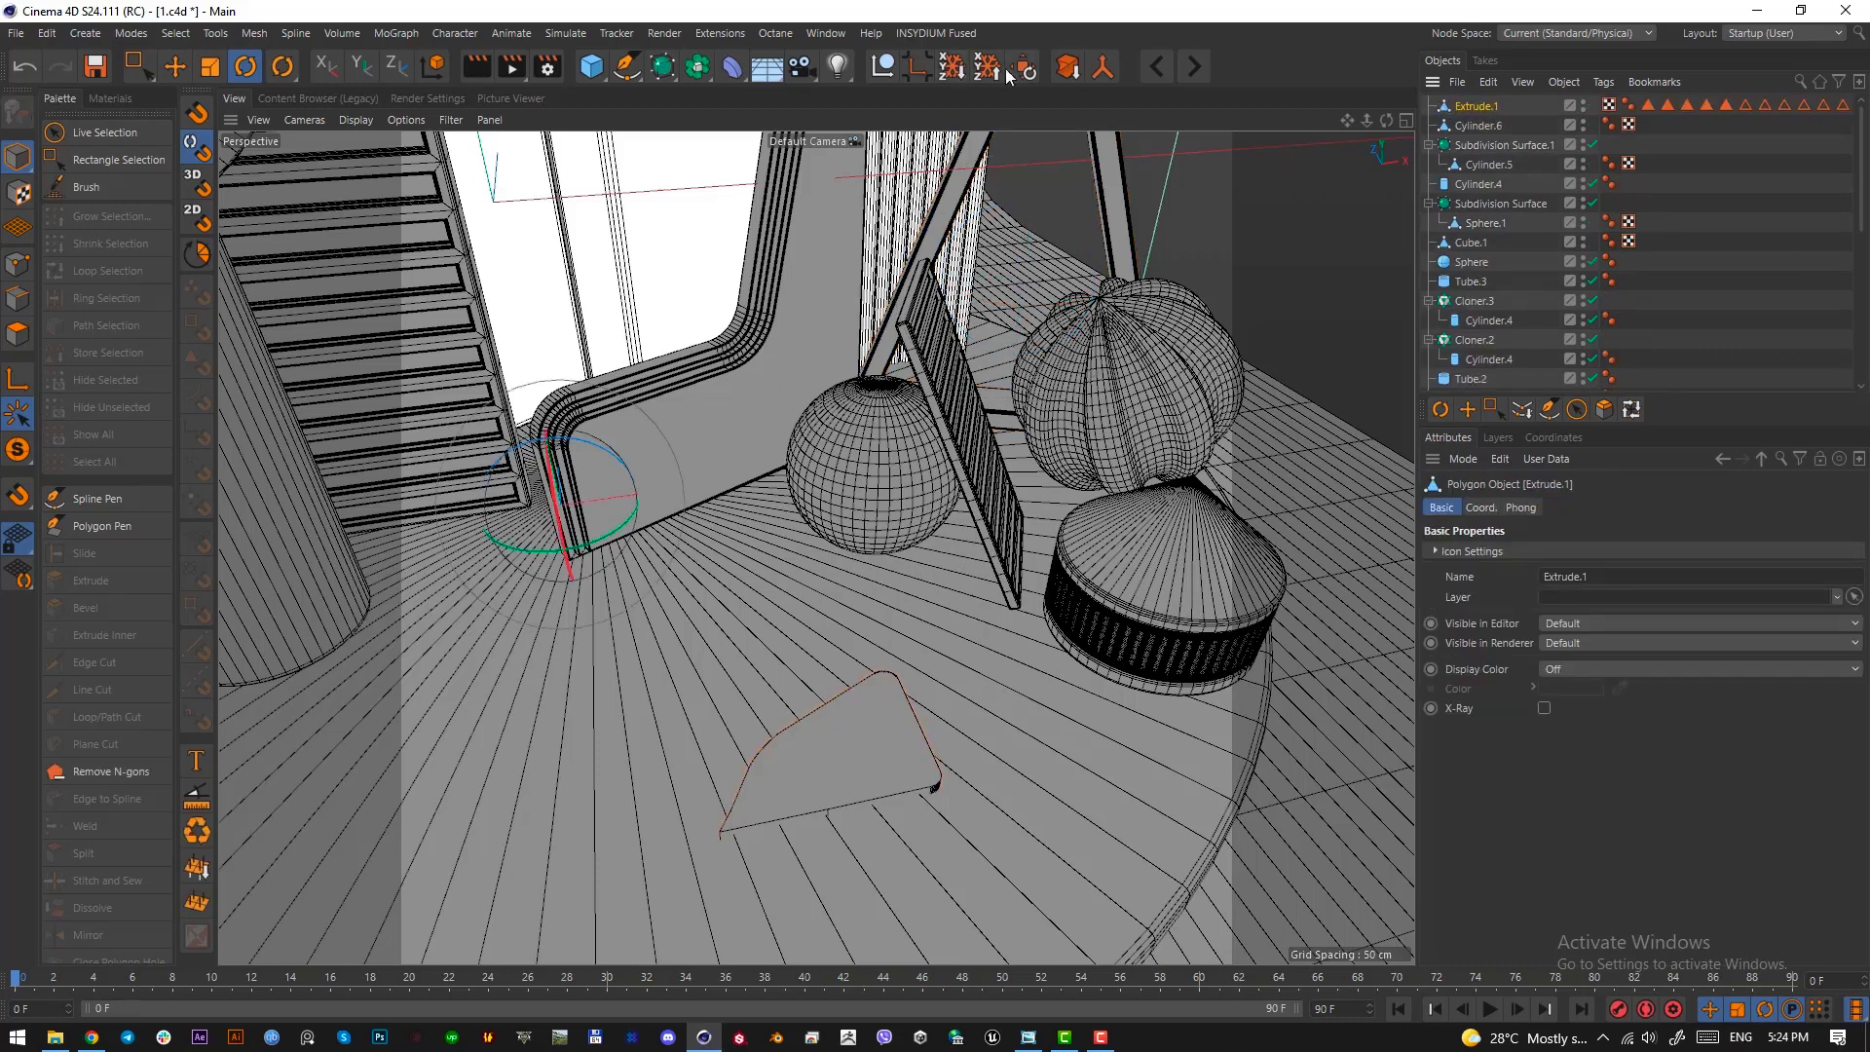
pyautogui.click(916, 70)
# Scale the extruded piece and place it on the round base in front of the sphere
pyautogui.keyDown('alt'); pyautogui.moveTo(906, 775); pyautogui.dragTo(673, 631); pyautogui.keyUp('alt')
pyautogui.press('e')
pyautogui.keyDown('alt'); pyautogui.moveTo(779, 670); pyautogui.dragTo(721, 553); pyautogui.keyUp('alt')
pyautogui.scroll(4, 743, 653)
pyautogui.press('t')
pyautogui.moveTo(813, 749); pyautogui.dragTo(889, 743)
pyautogui.press('e')
pyautogui.moveTo(723, 532)
pyautogui.mouseDown()
pyautogui.moveTo(726, 498)
pyautogui.moveTo(733, 560)
pyautogui.mouseUp()
# Select the piece's top face and inset it by about 2.9 cm with Extrude Inner
pyautogui.click(16, 333)
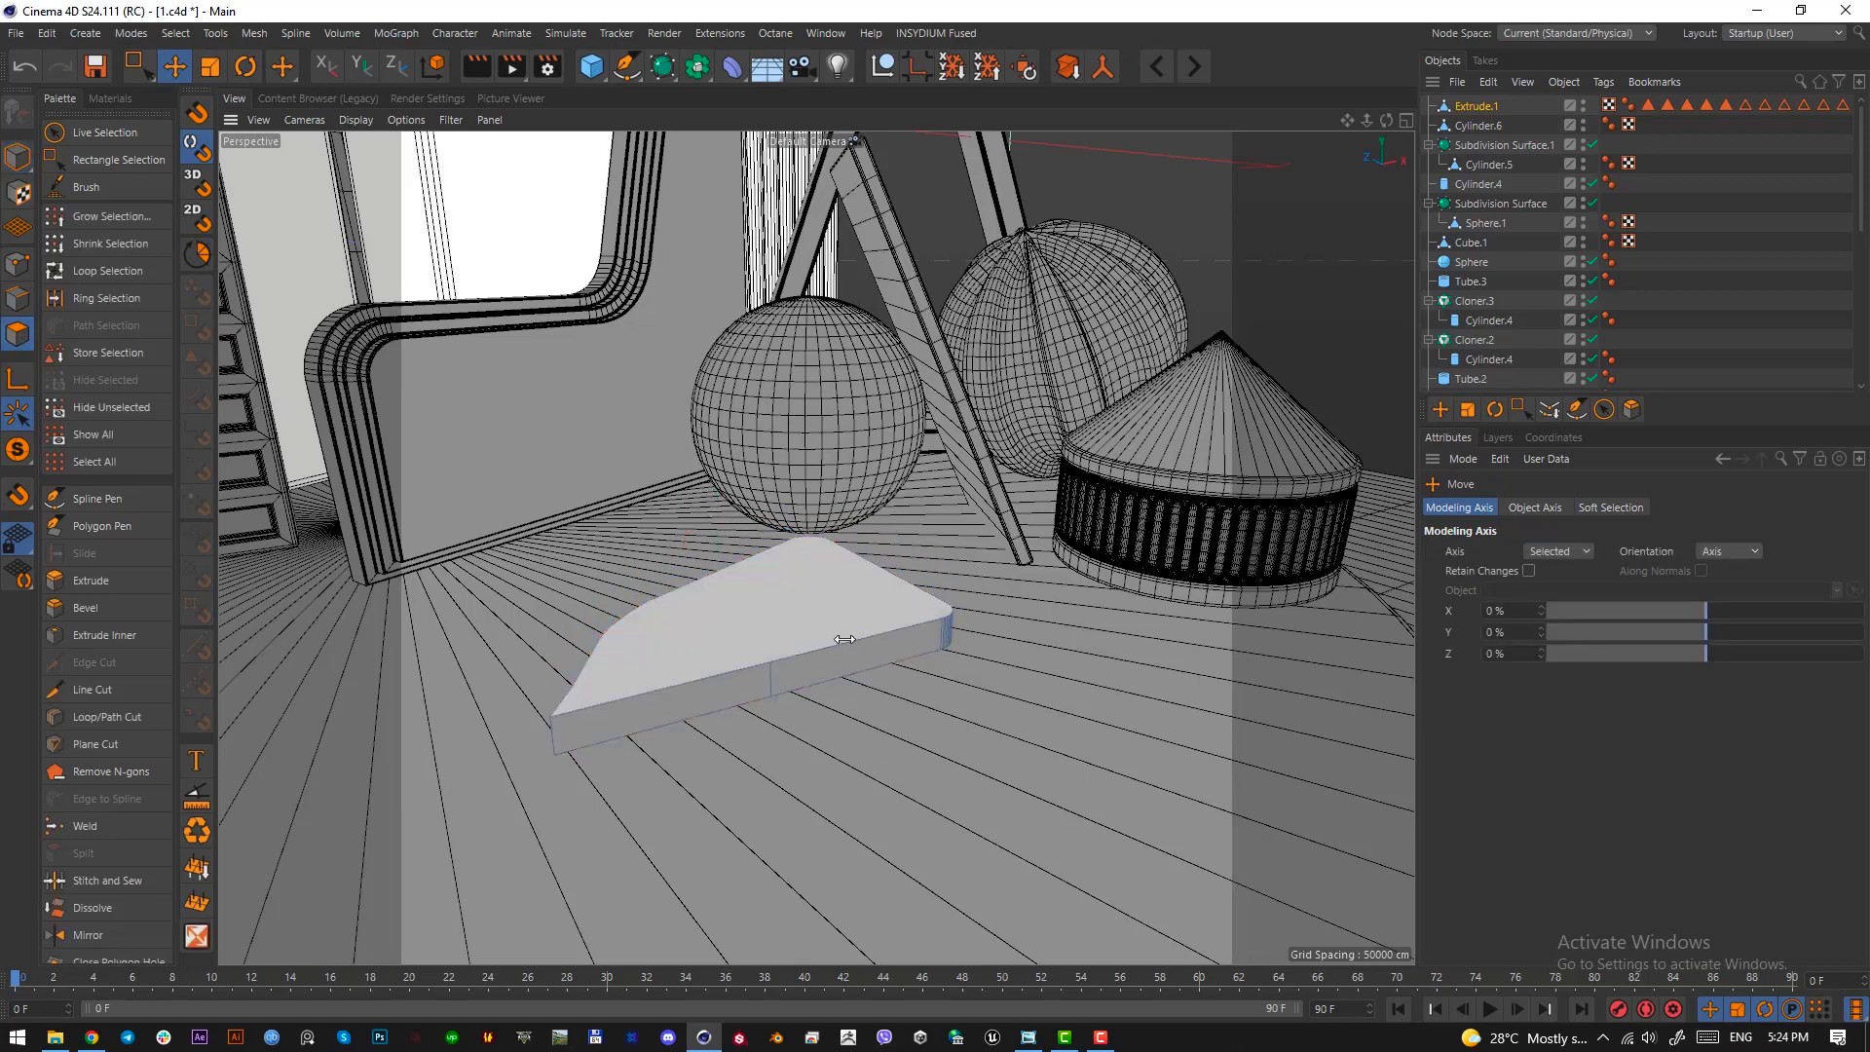
pyautogui.click(793, 626)
pyautogui.scroll(2, 817, 744)
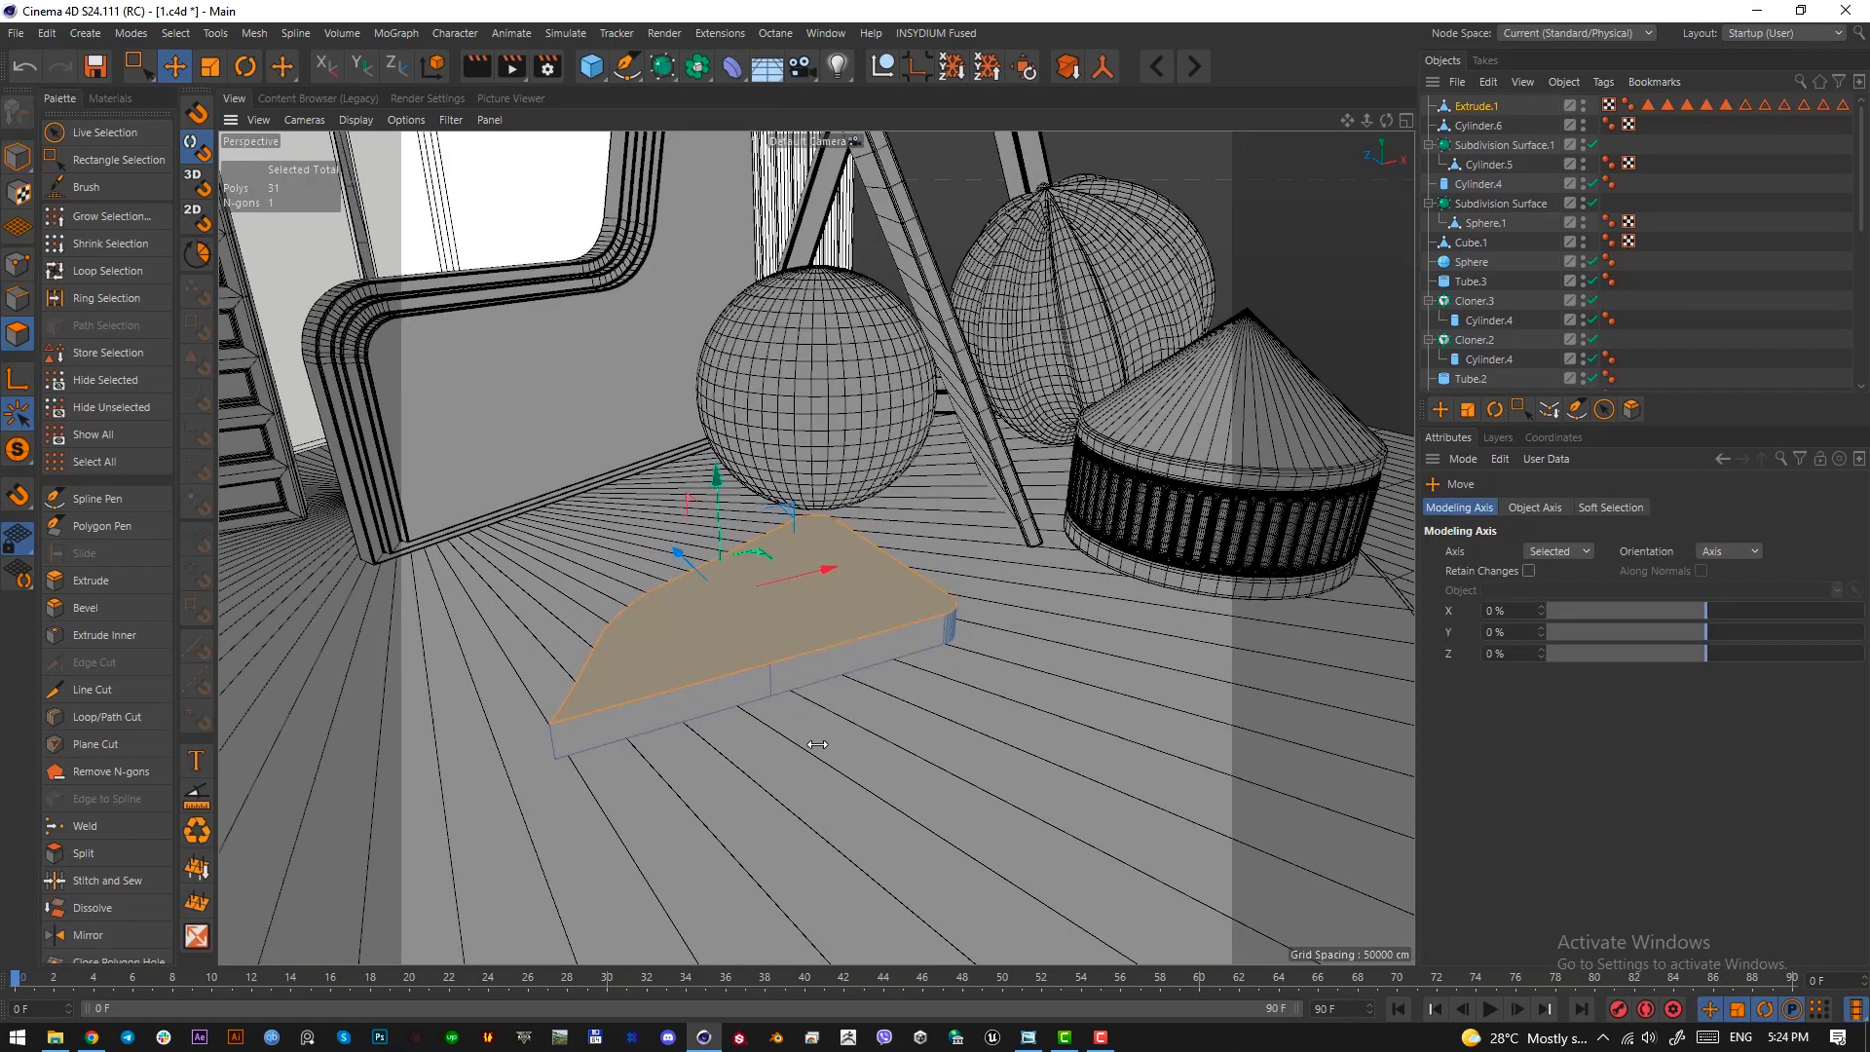
pyautogui.press('i')
pyautogui.moveTo(1005, 751); pyautogui.dragTo(1032, 751)
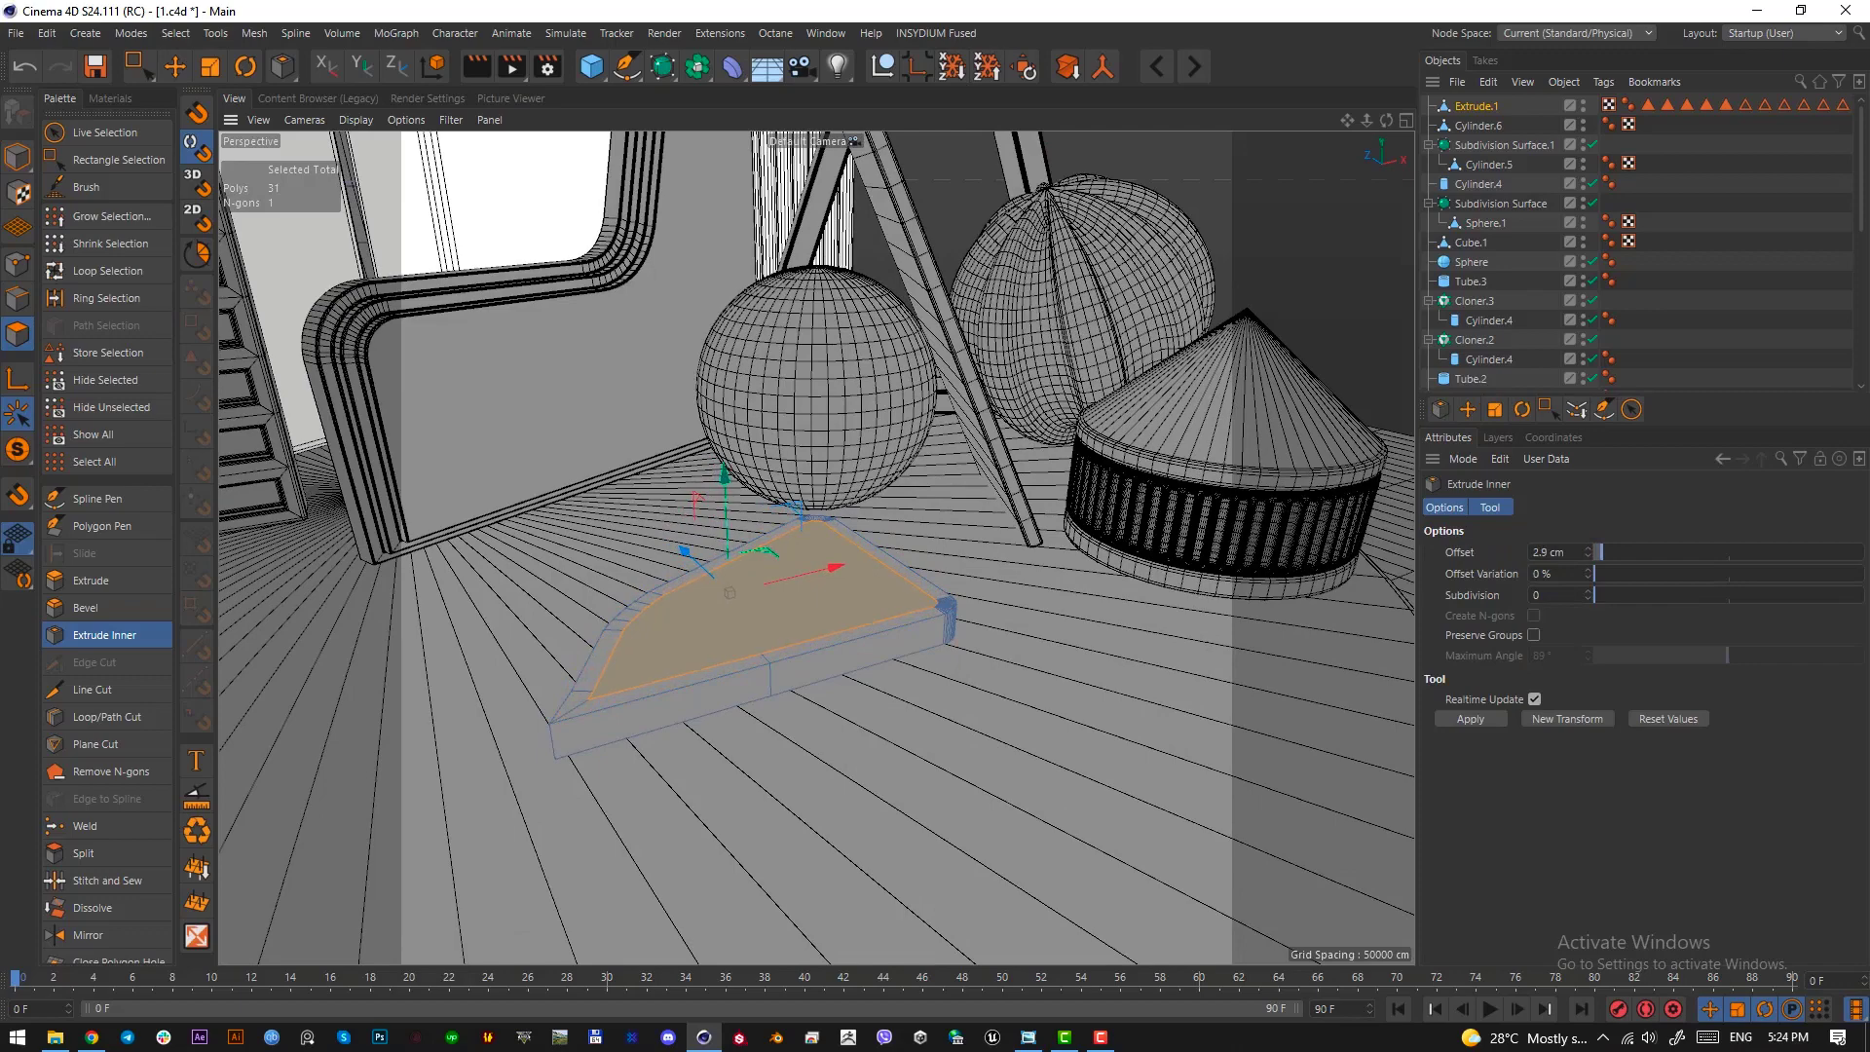
# Extrude the inset top face with an offset of about -1.33 cm to sink it into the piece
pyautogui.scroll(3, 904, 579)
pyautogui.press('d')
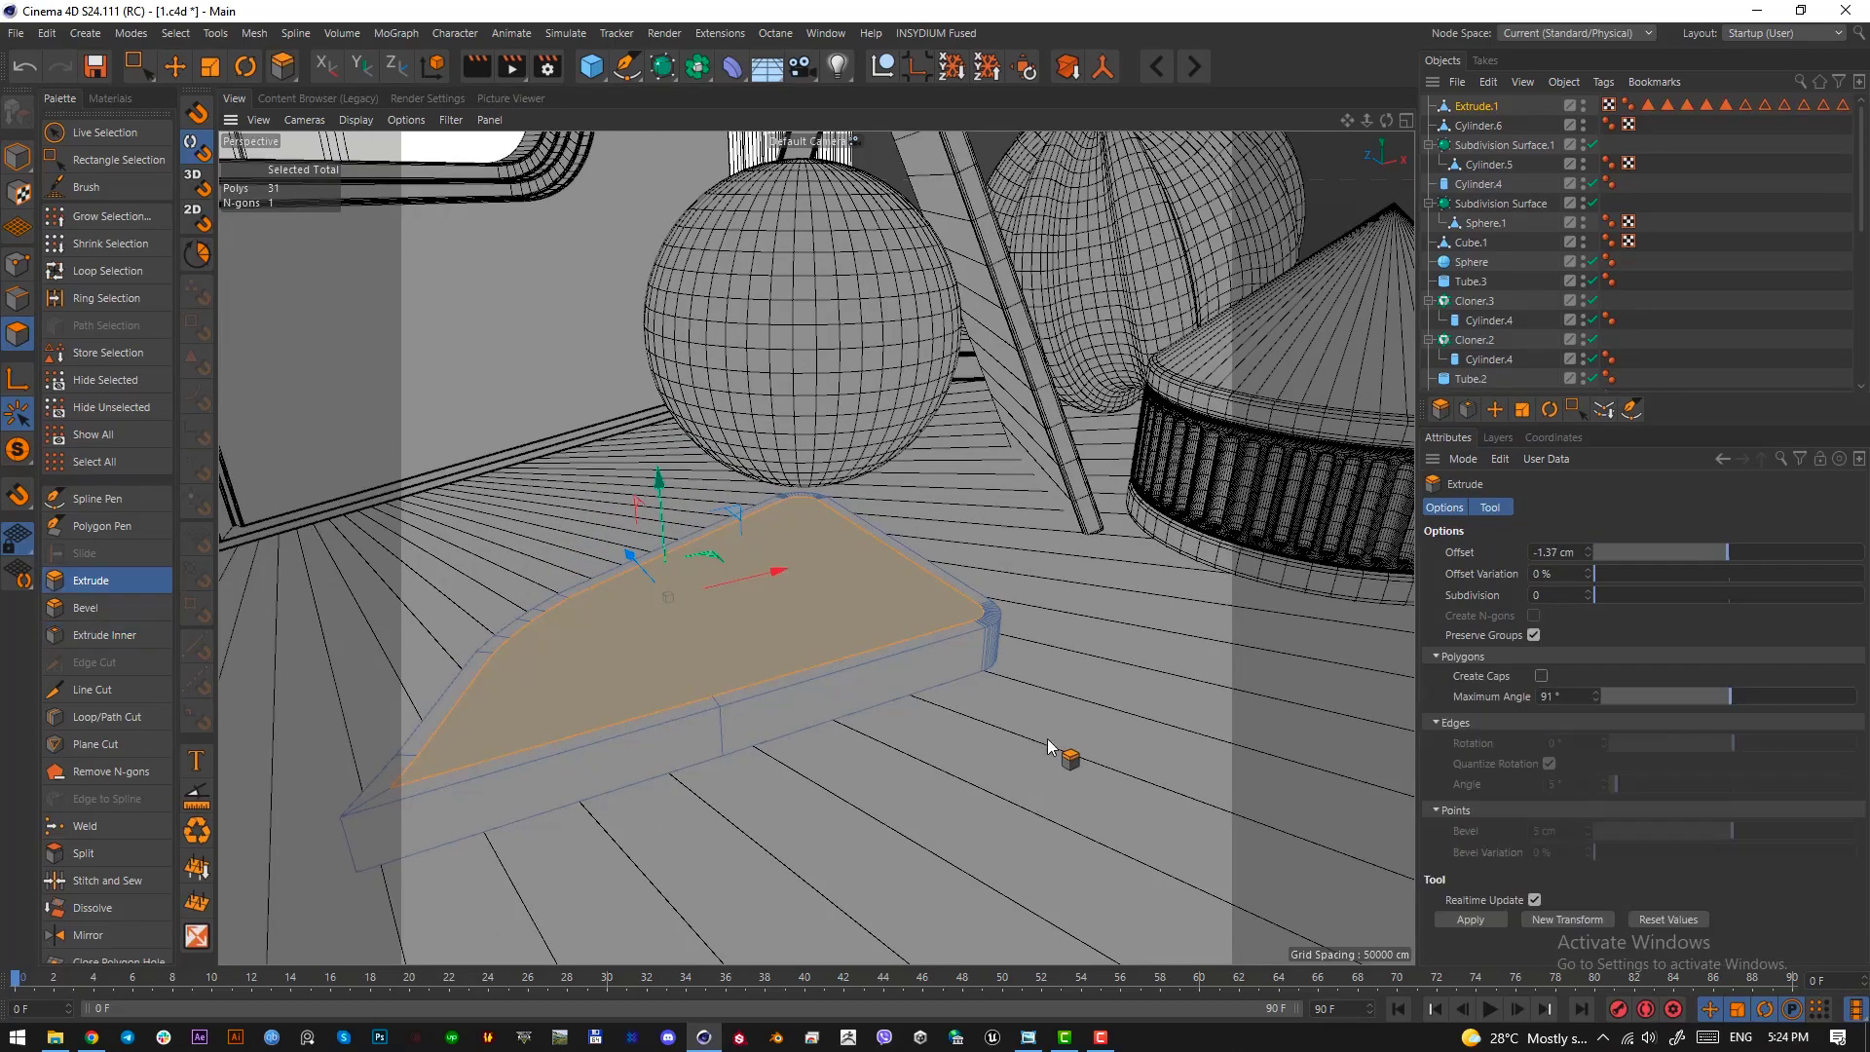
pyautogui.moveTo(1049, 746); pyautogui.dragTo(1052, 741)
pyautogui.moveTo(875, 643)
pyautogui.keyDown('alt'); pyautogui.mouseDown()
pyautogui.moveTo(956, 629)
pyautogui.moveTo(865, 668)
pyautogui.mouseUp(); pyautogui.keyUp('alt')
pyautogui.scroll(2, 863, 656)
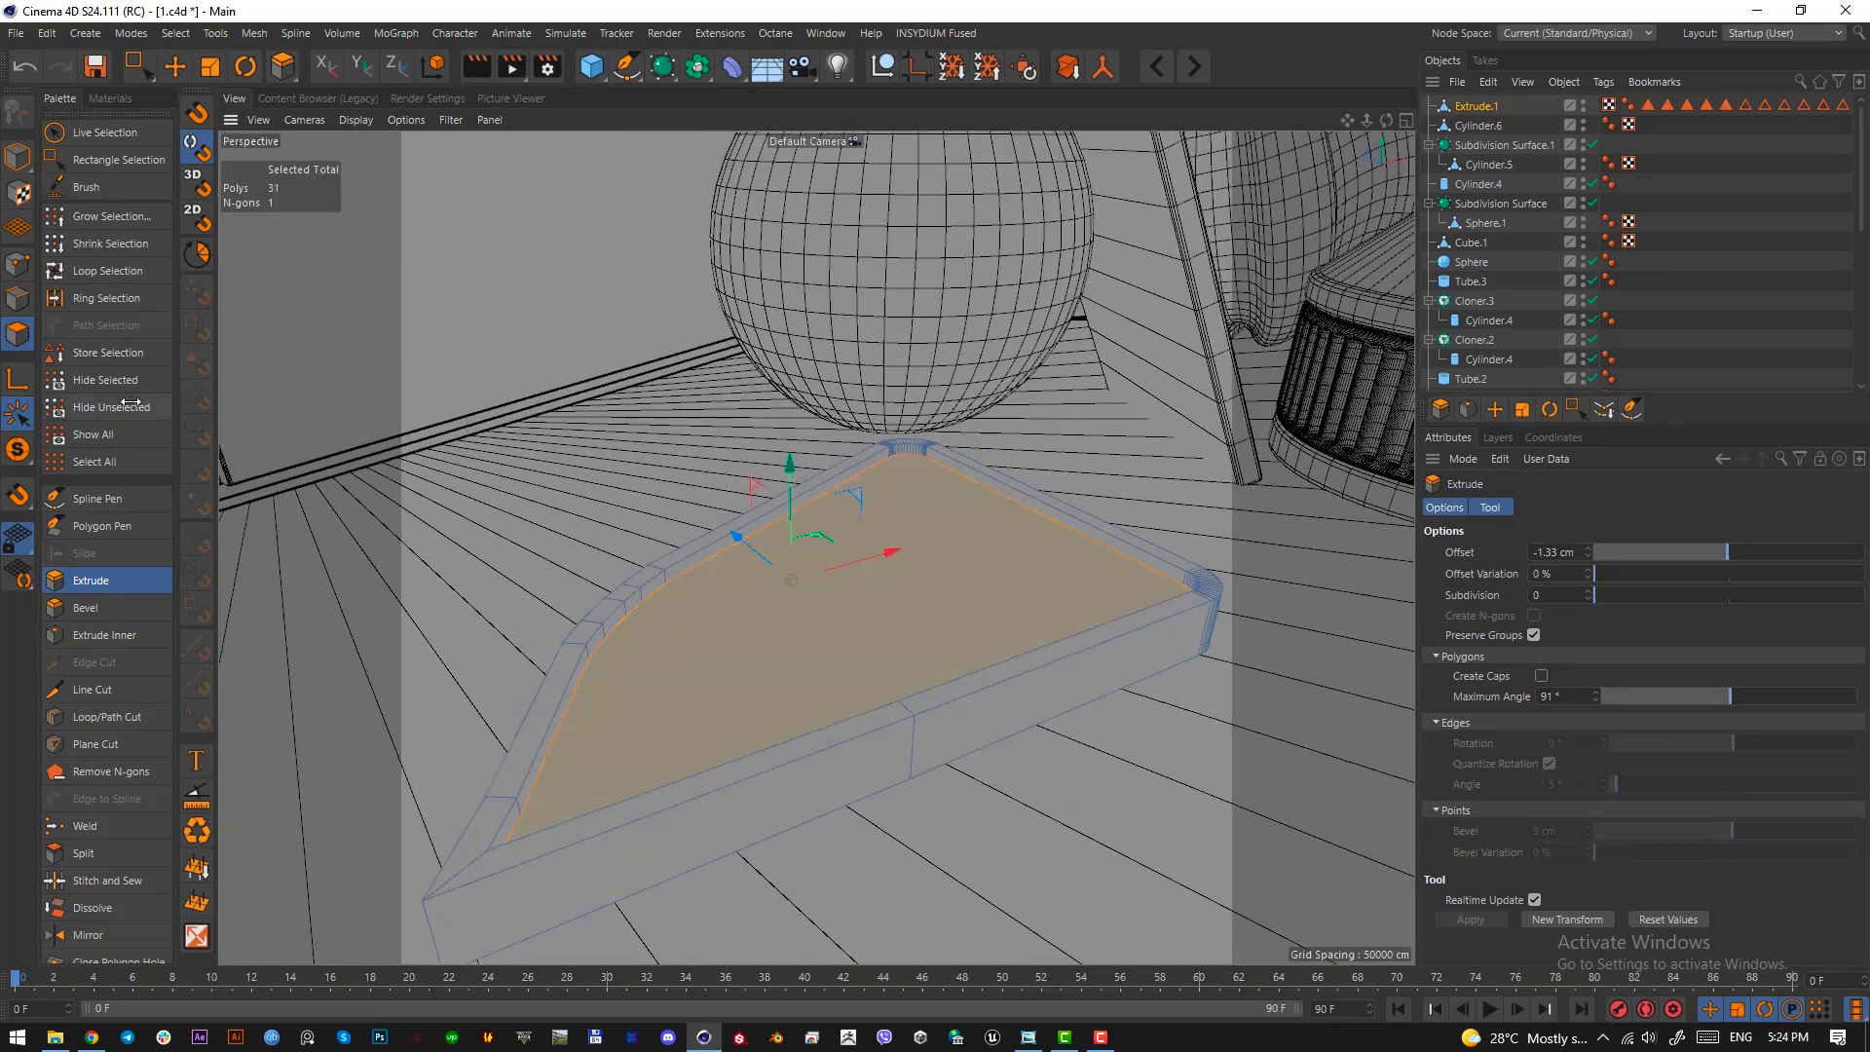
# Loop-select the edge loops around the tray's rim and bevel them with a 0.33 cm offset and 2 subdivisions
pyautogui.click(107, 271)
pyautogui.click(22, 301)
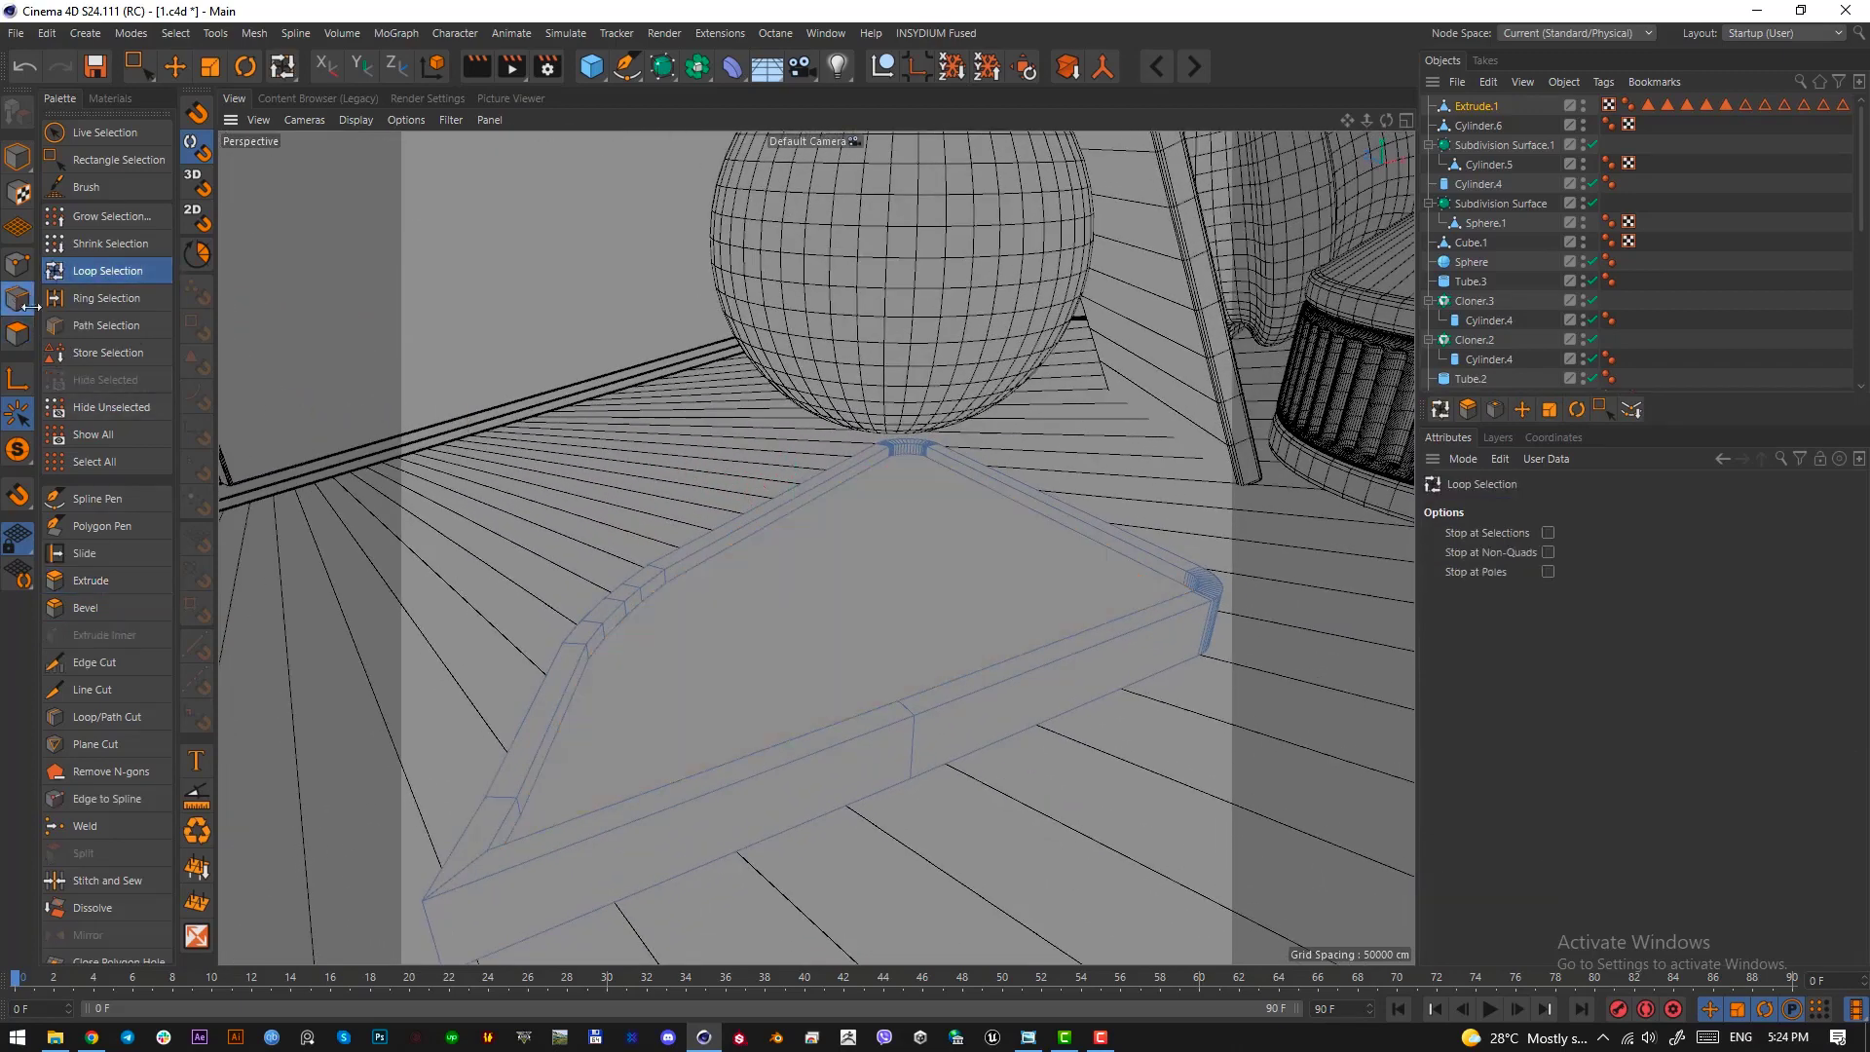
pyautogui.click(810, 744)
pyautogui.keyDown('shift'); pyautogui.click(811, 727); pyautogui.keyUp('shift')
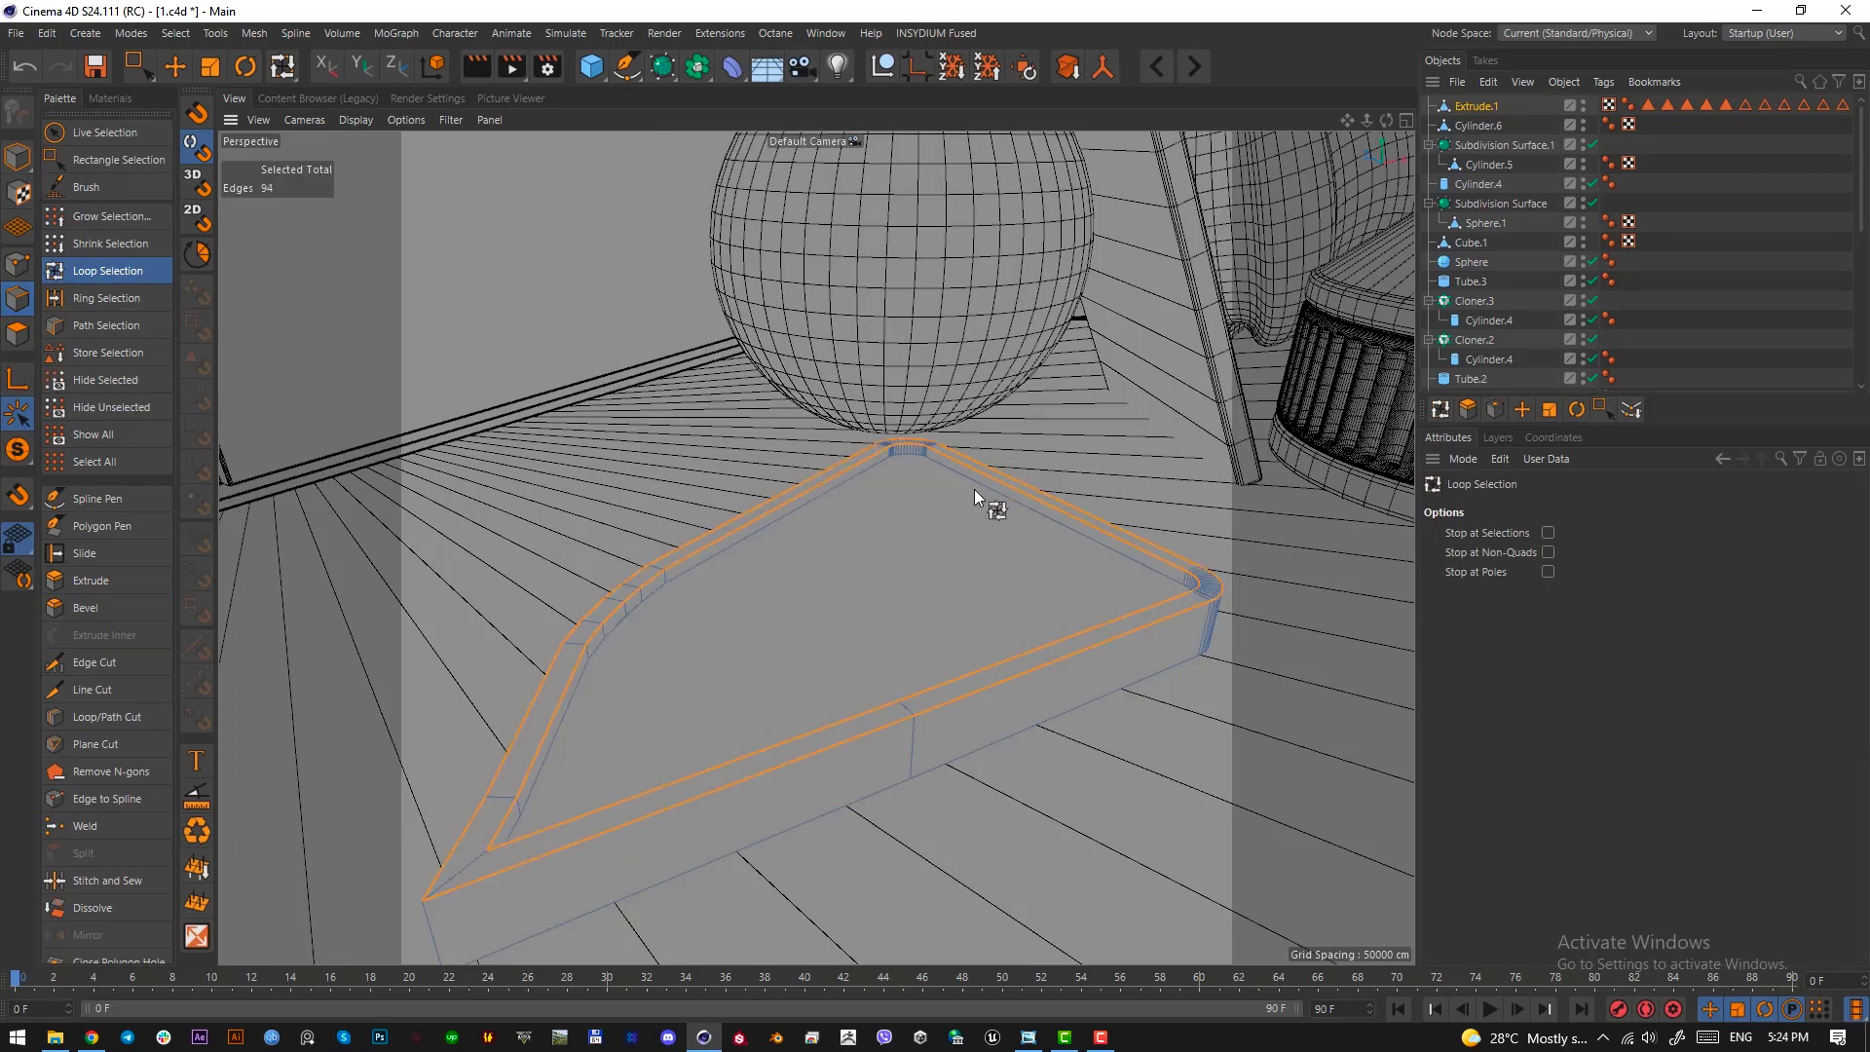
pyautogui.keyDown('shift'); pyautogui.click(881, 462); pyautogui.keyUp('shift')
pyautogui.press('m')
pyautogui.press('s')
pyautogui.moveTo(897, 560); pyautogui.dragTo(912, 560)
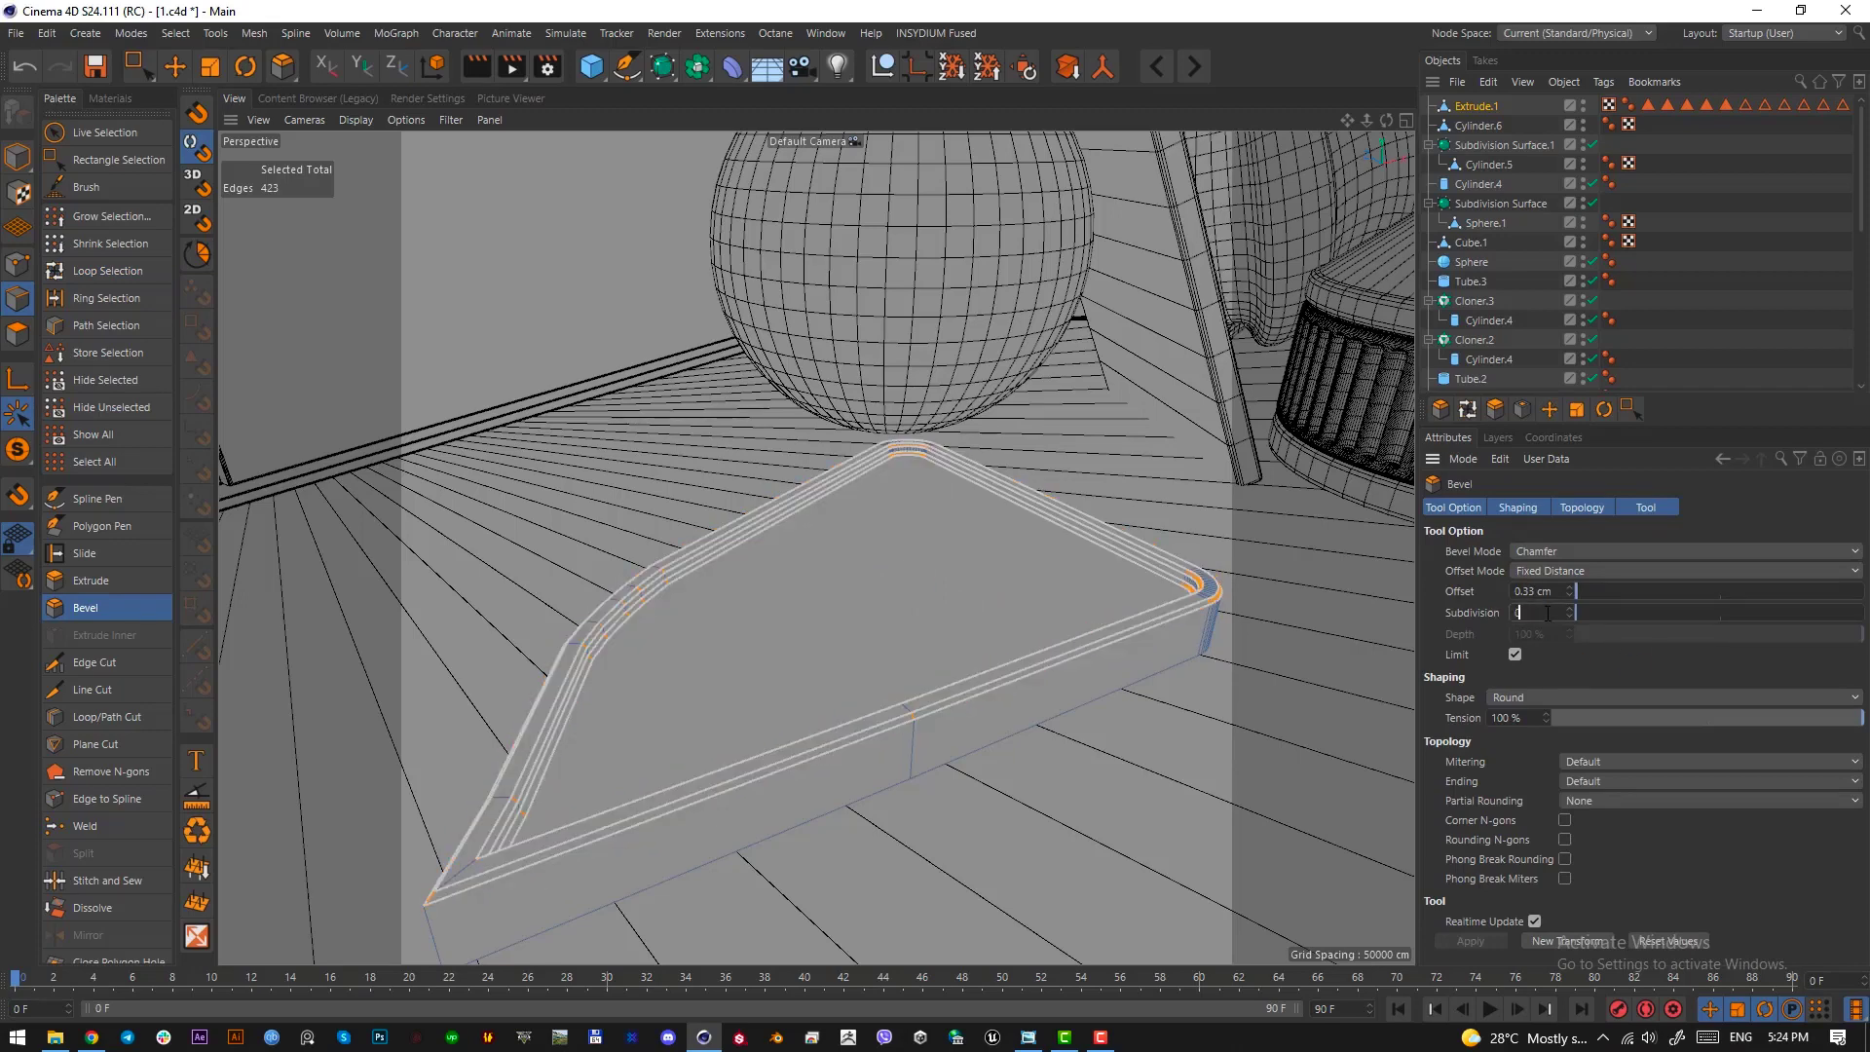
pyautogui.scroll(2, 1548, 613)
pyautogui.keyDown('alt'); pyautogui.moveTo(898, 641); pyautogui.dragTo(865, 610); pyautogui.keyUp('alt')
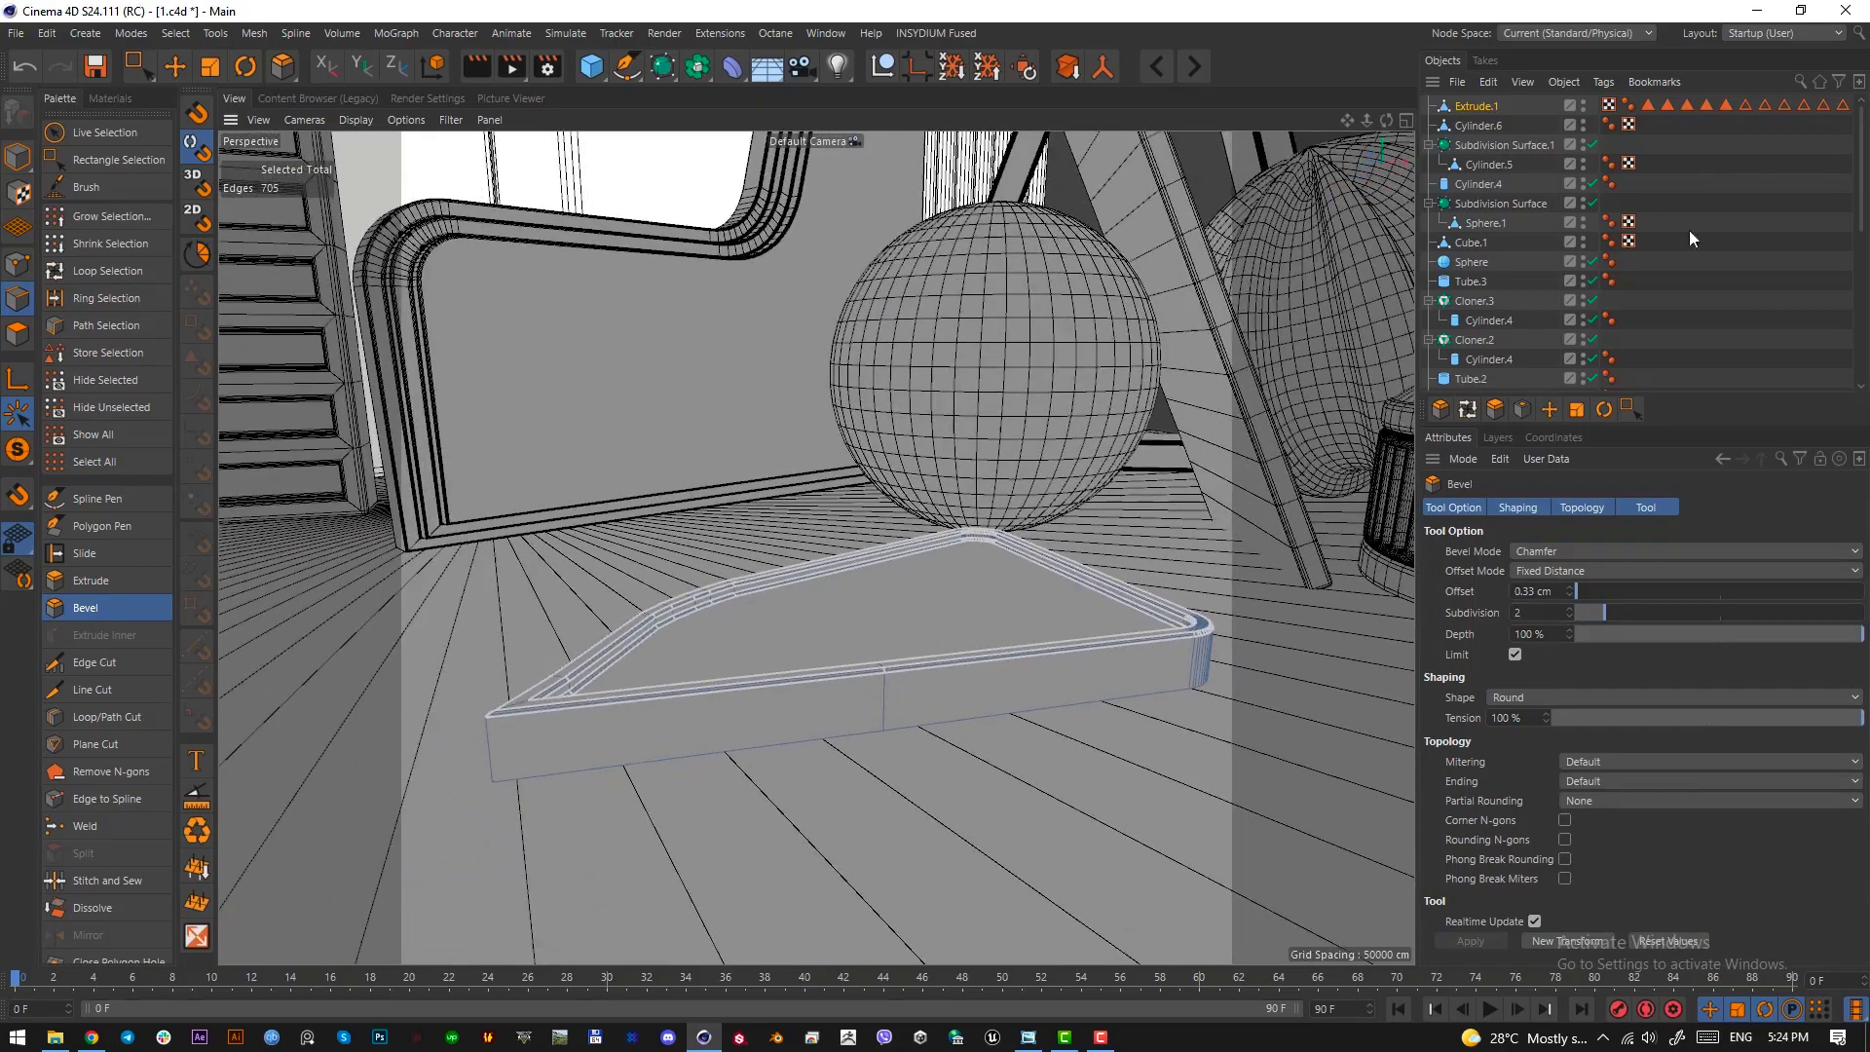
# Return to model mode and unlock OctaneCamera by moving its protection tag onto the Cylinder object
pyautogui.scroll(-5, 1675, 273)
pyautogui.click(1590, 342)
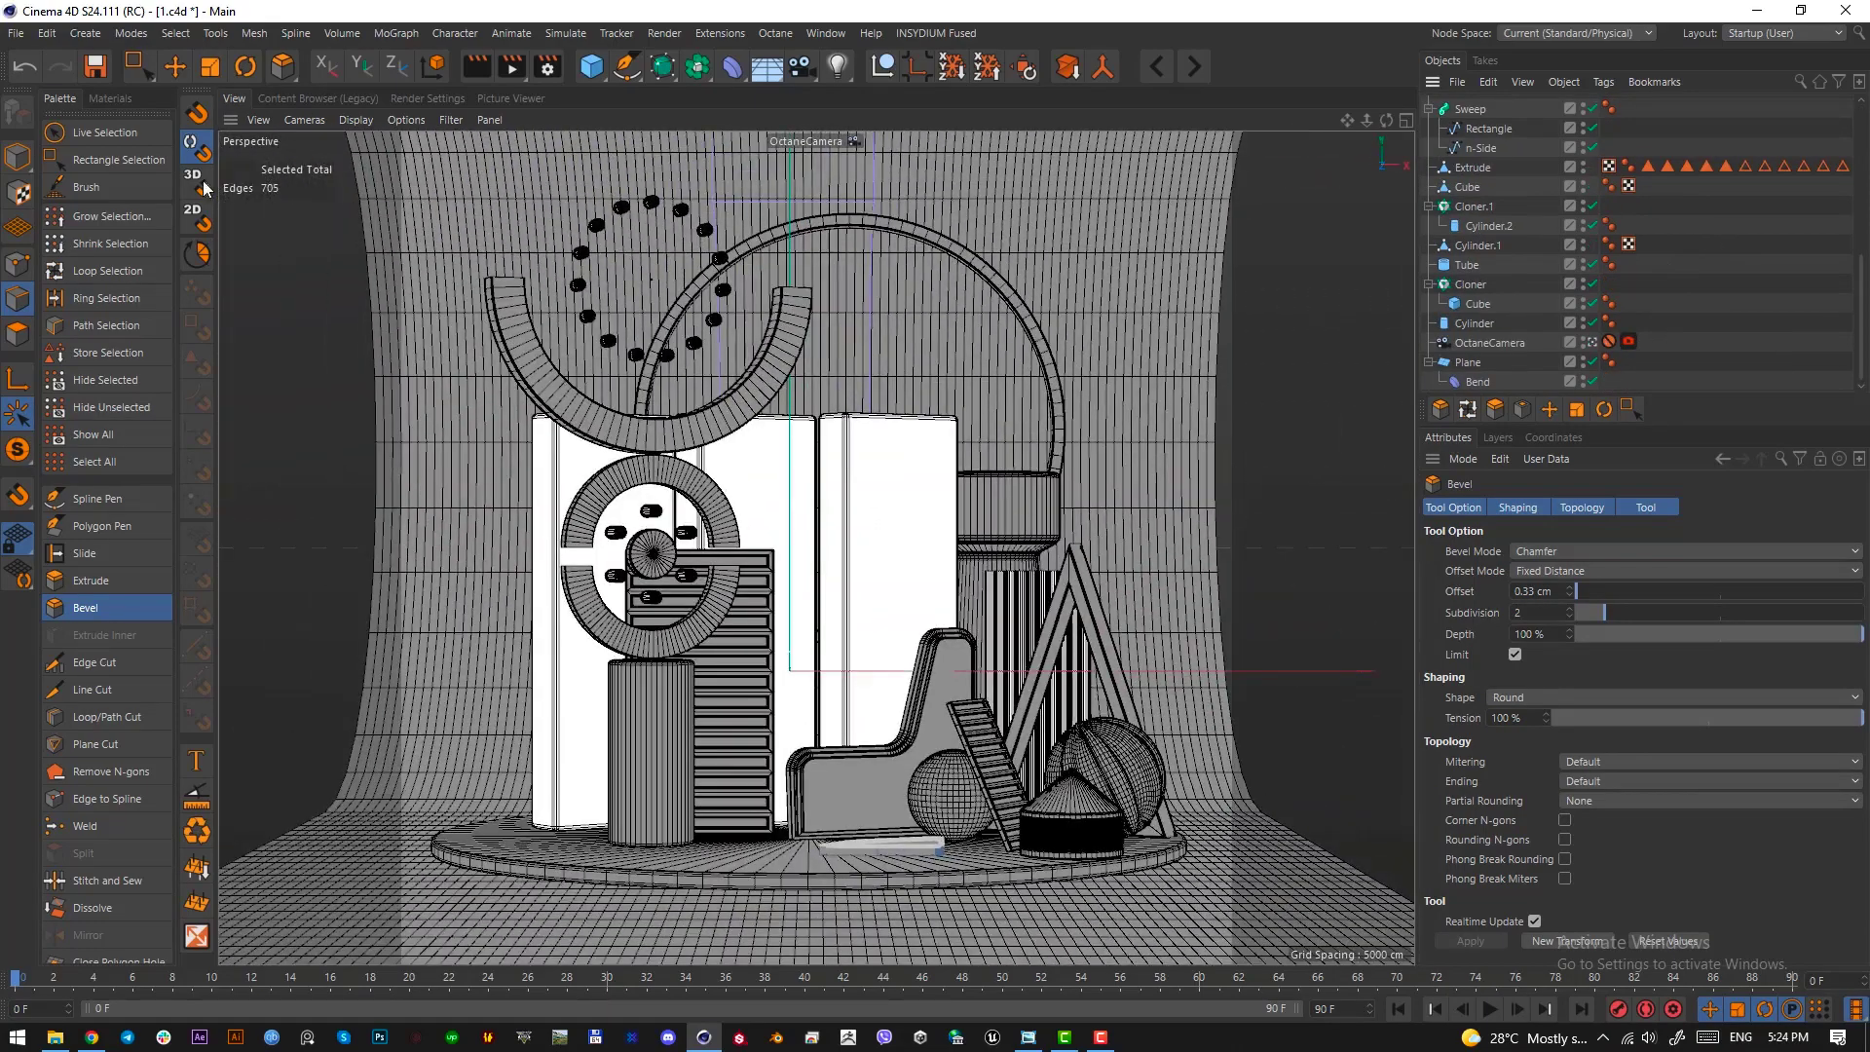
pyautogui.click(18, 156)
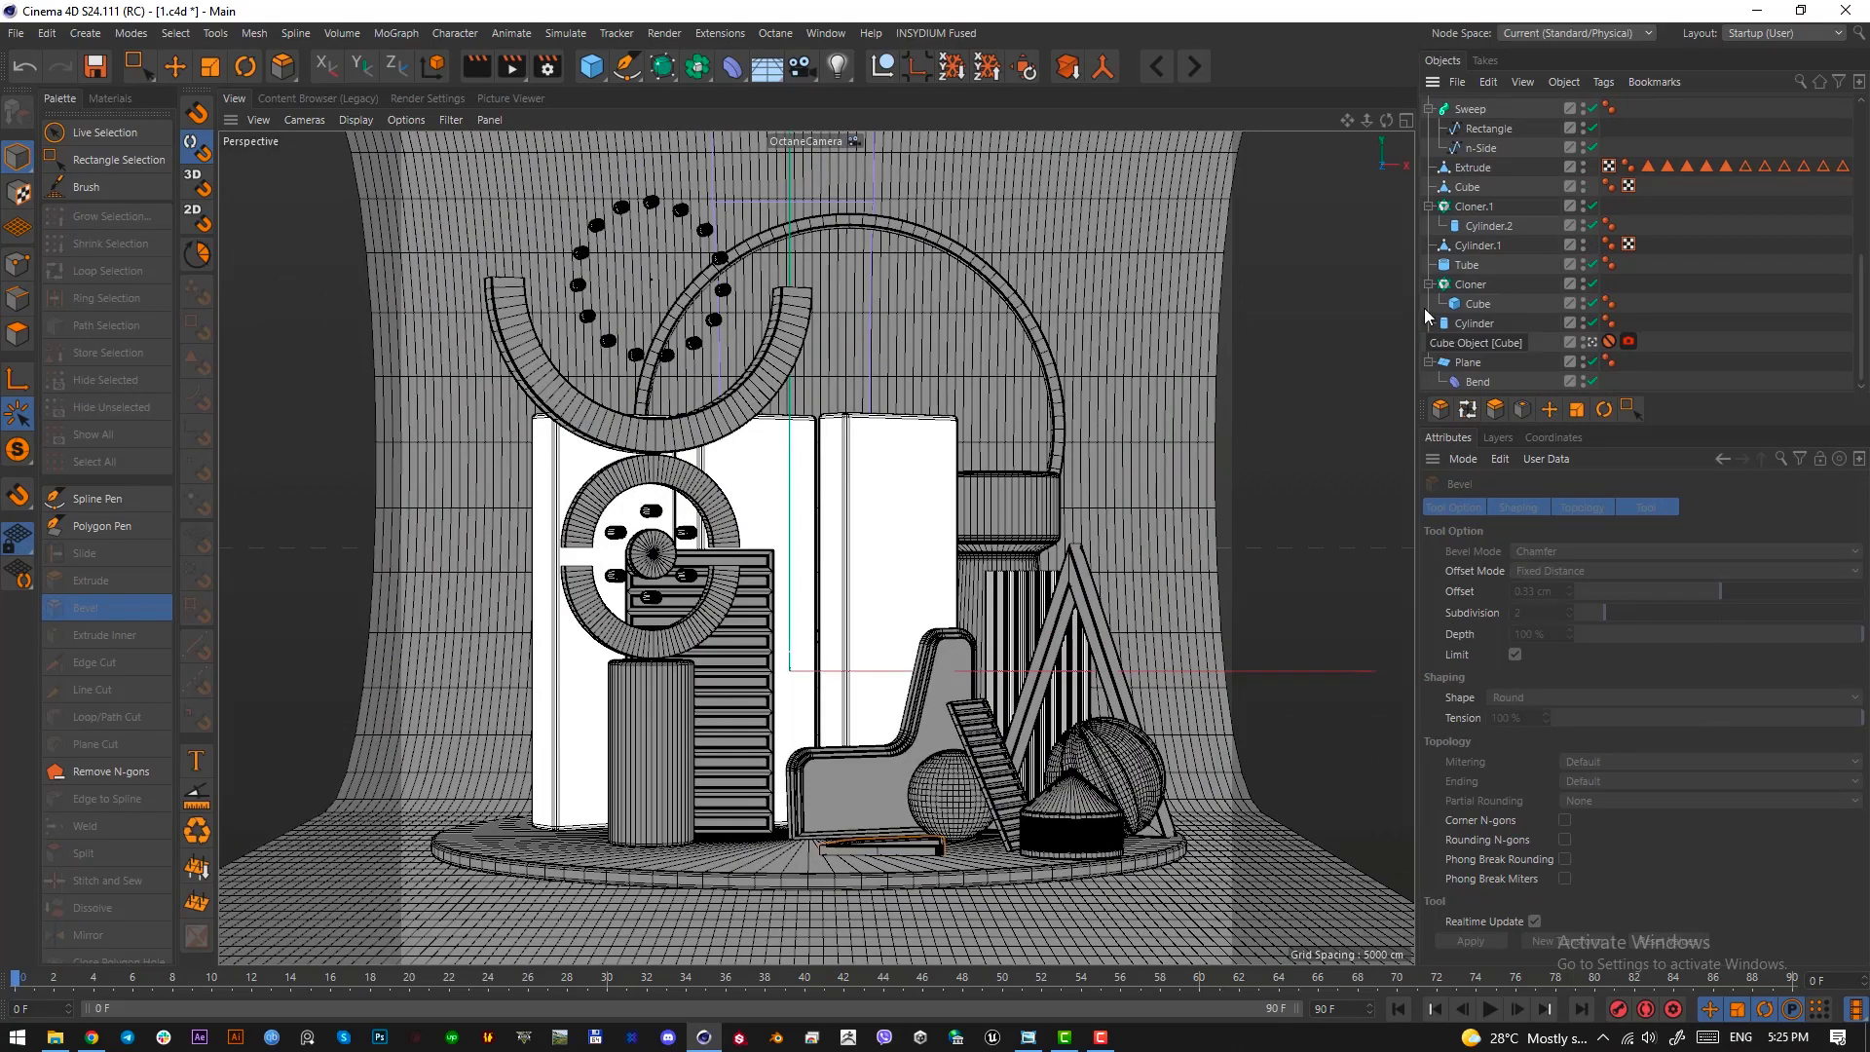
pyautogui.click(1506, 347)
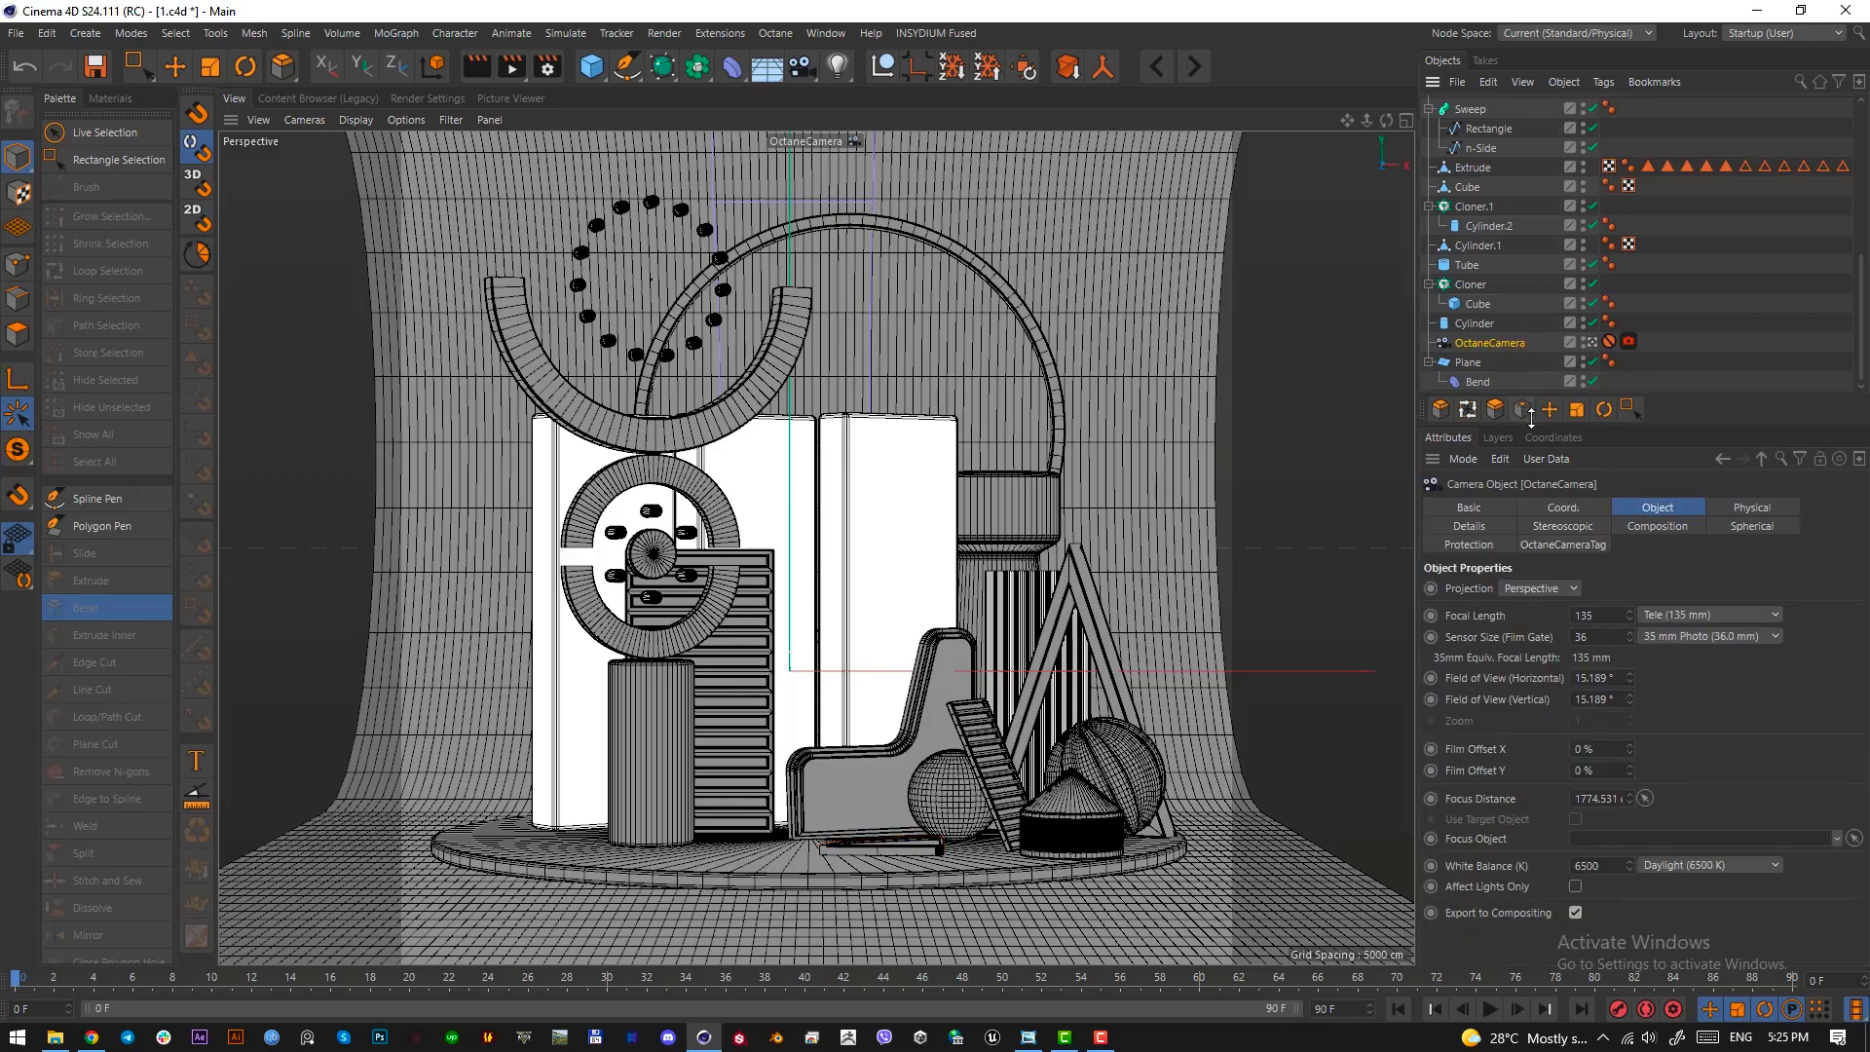
pyautogui.press('F3')
pyautogui.scroll(-10, 822, 612)
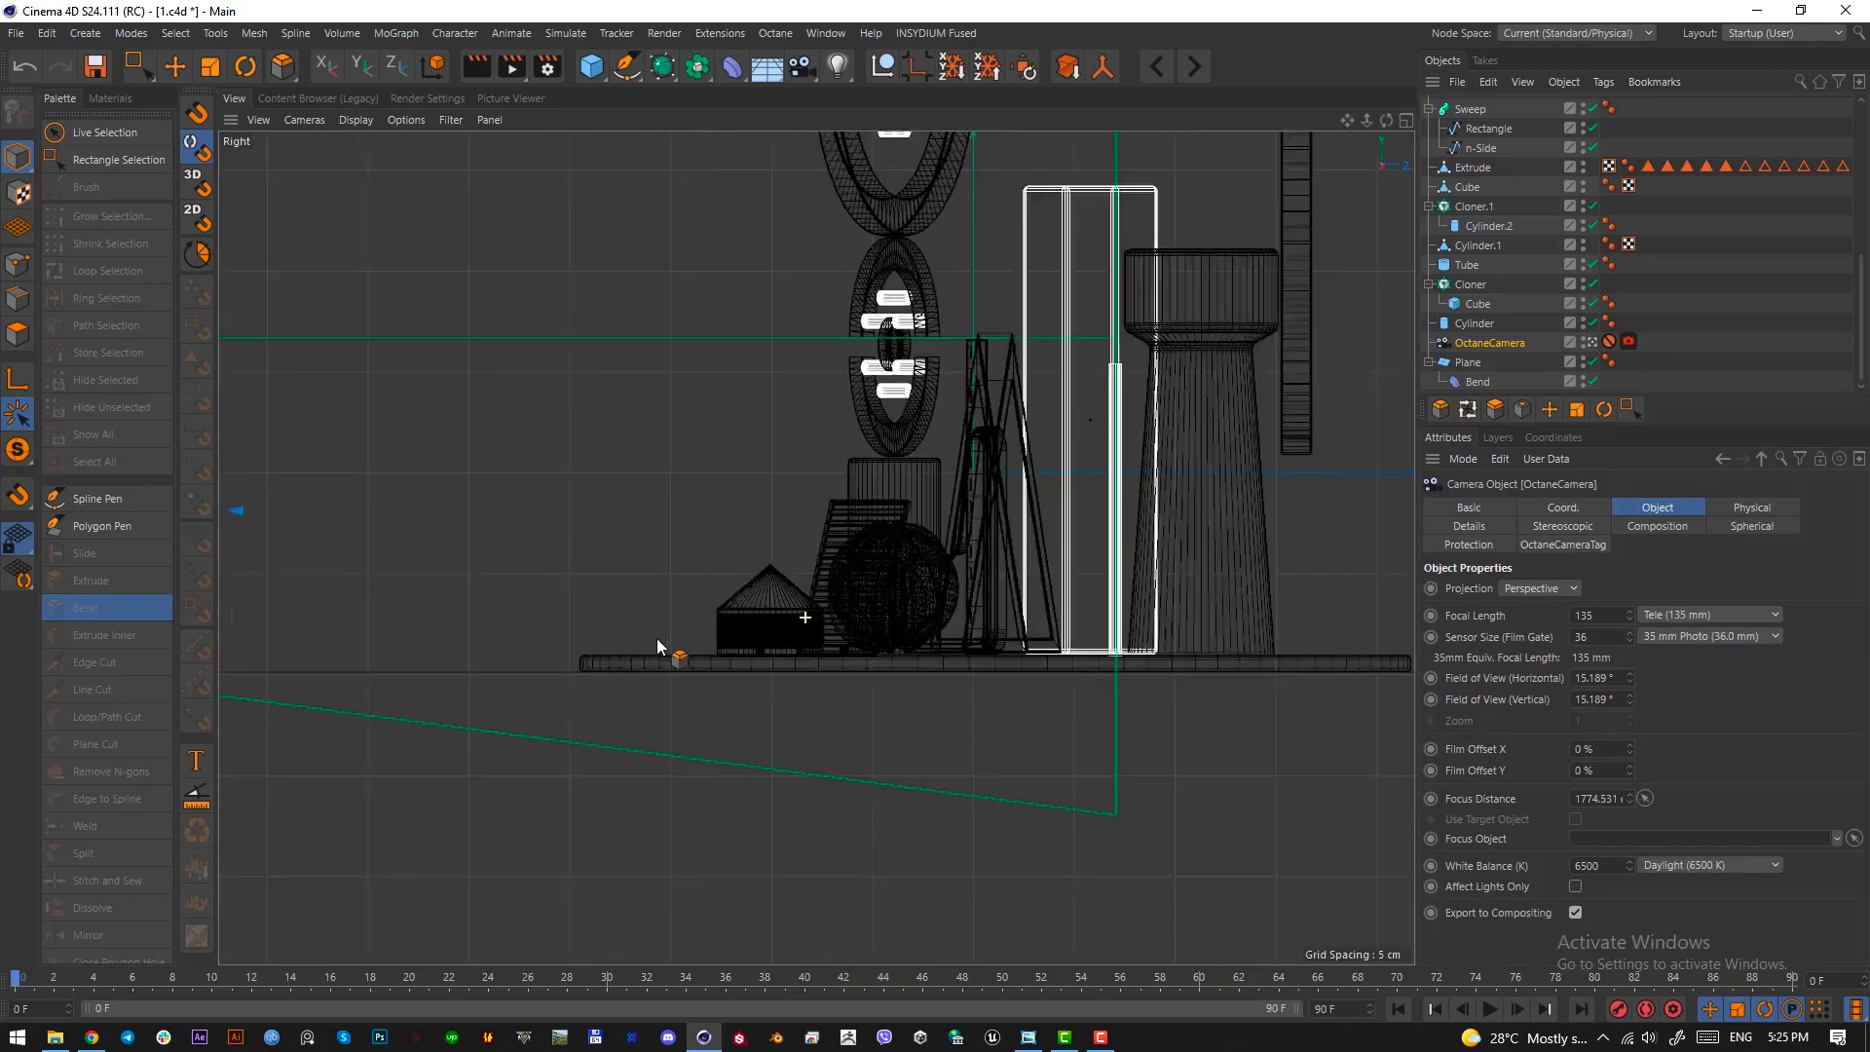
pyautogui.scroll(1, 479, 624)
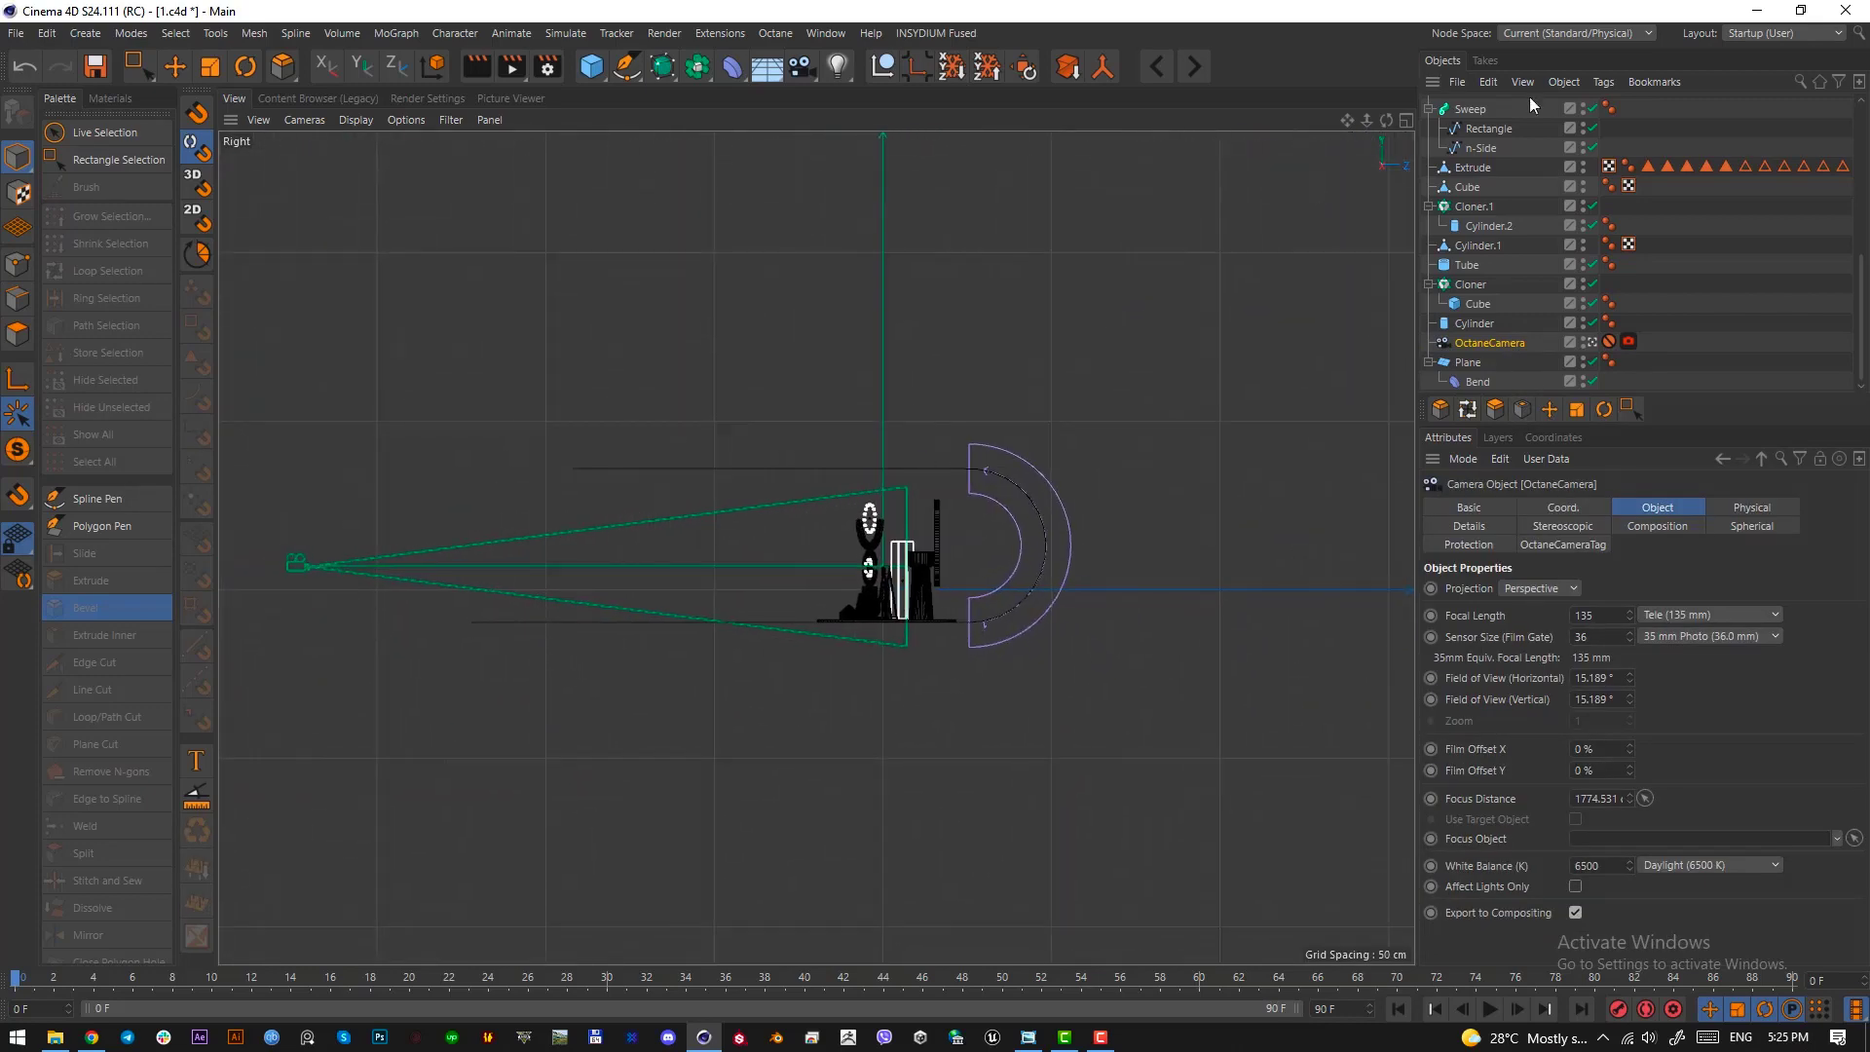
pyautogui.click(1597, 508)
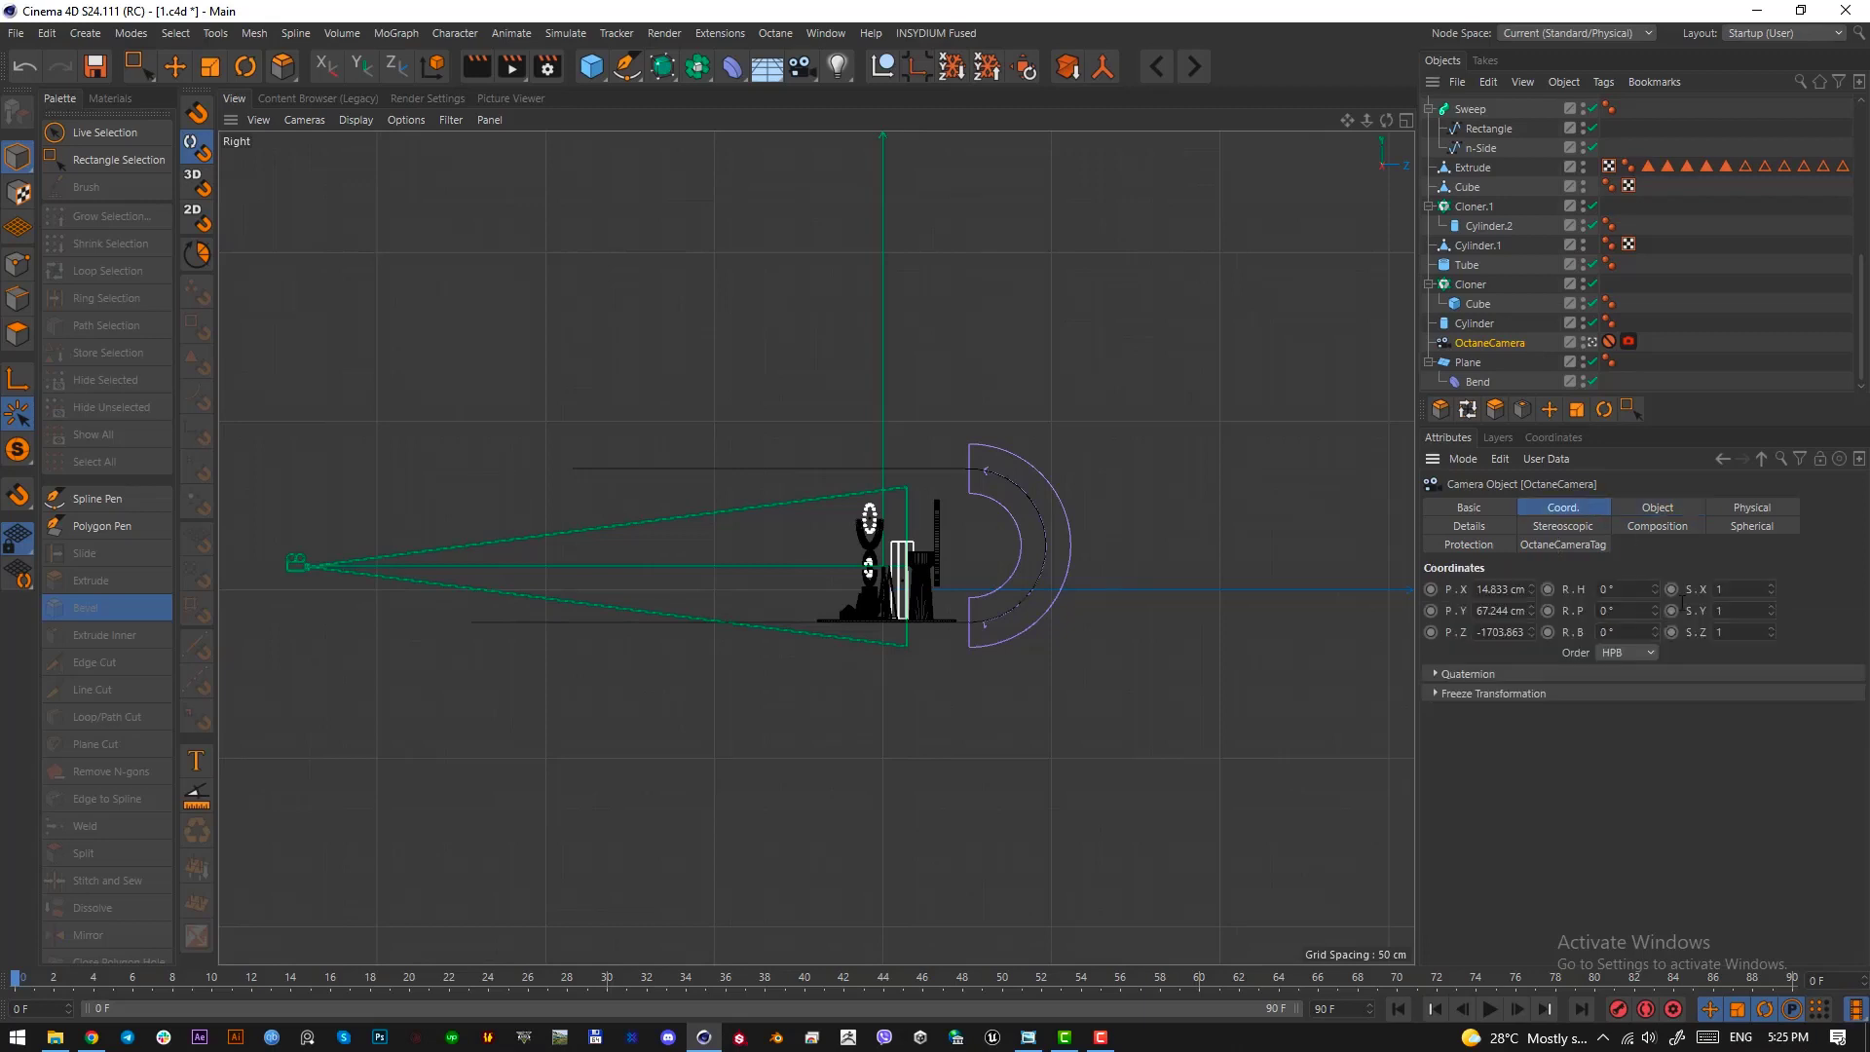
pyautogui.moveTo(1400, 155); pyautogui.dragTo(1393, 151)
pyautogui.click(1613, 343)
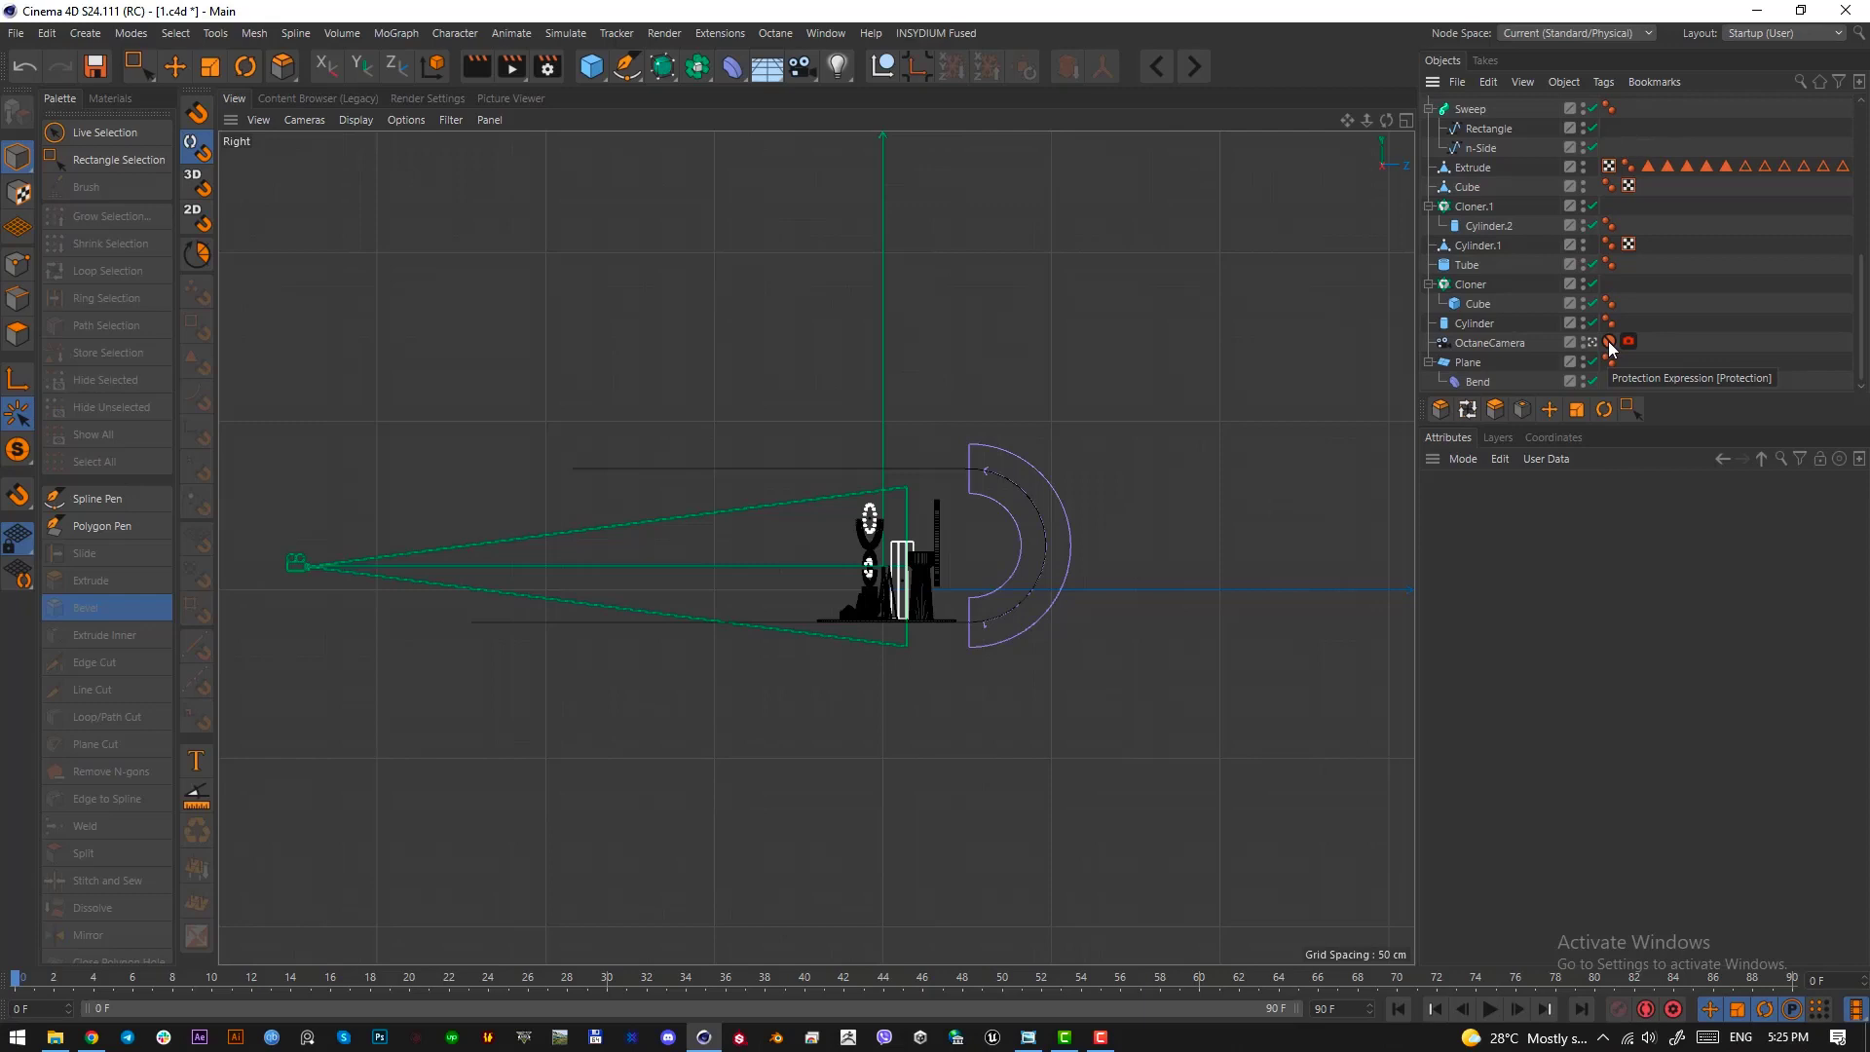
pyautogui.moveTo(1611, 348); pyautogui.dragTo(1629, 323)
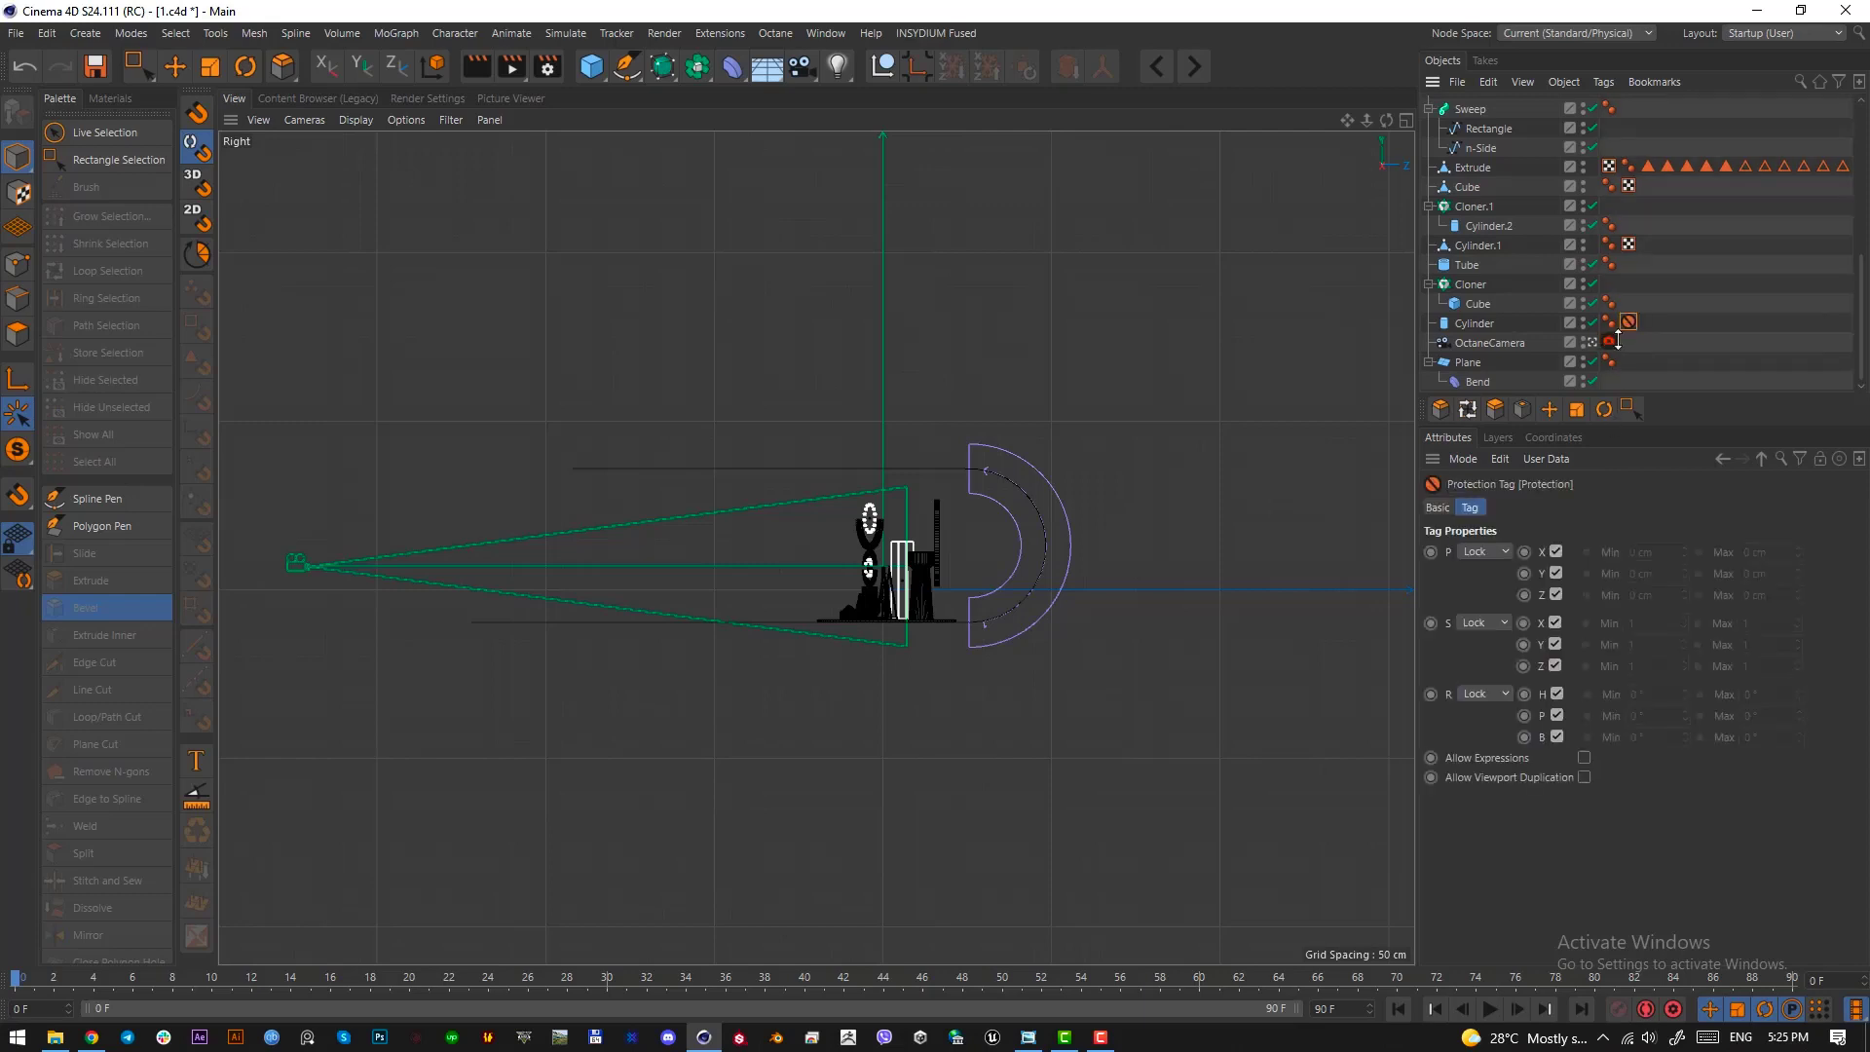
# Set OctaneCamera's pitch rotation to -1° and return to the perspective view
pyautogui.click(1466, 342)
pyautogui.hotkey('ctrl', 'z')
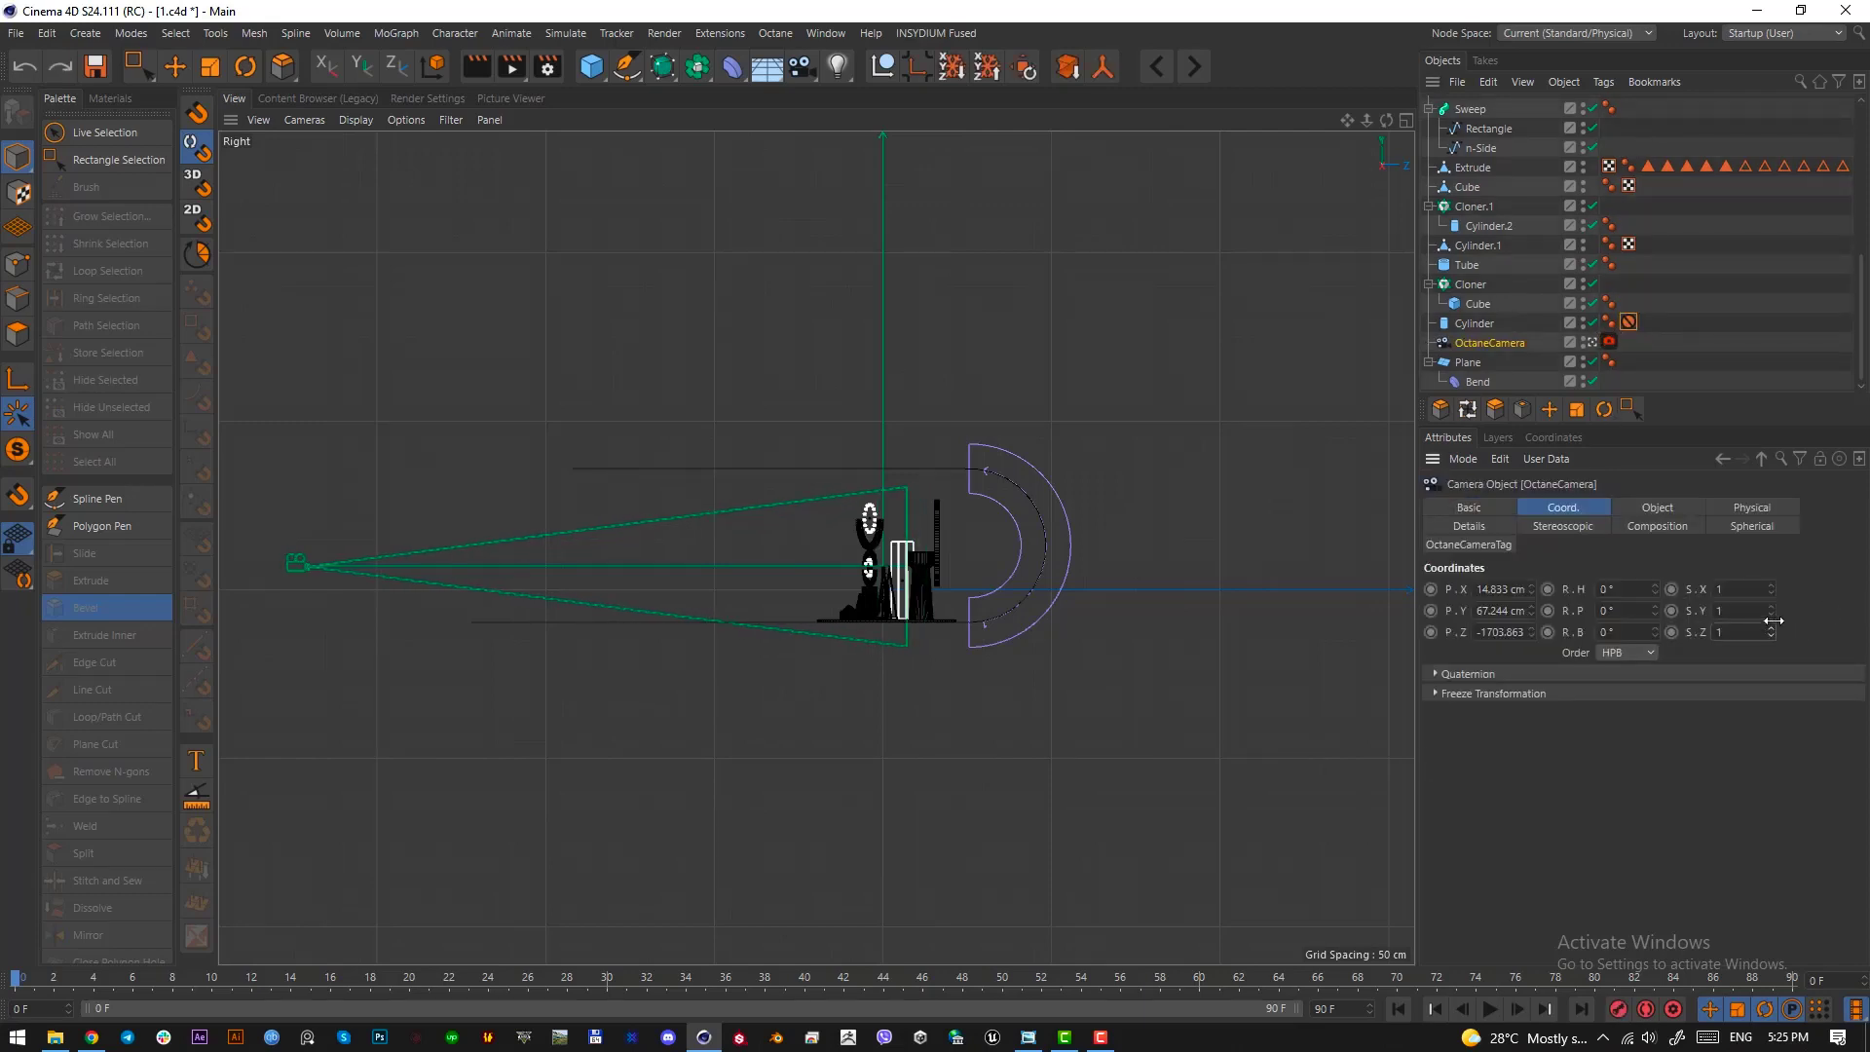
pyautogui.hotkey('ctrl', 'z')
pyautogui.moveTo(1771, 590); pyautogui.dragTo(1768, 589)
pyautogui.moveTo(1654, 610); pyautogui.dragTo(1656, 638)
pyautogui.hotkey('ctrl', 'z')
pyautogui.scroll(1, 1622, 612)
pyautogui.scroll(-2, 1622, 612)
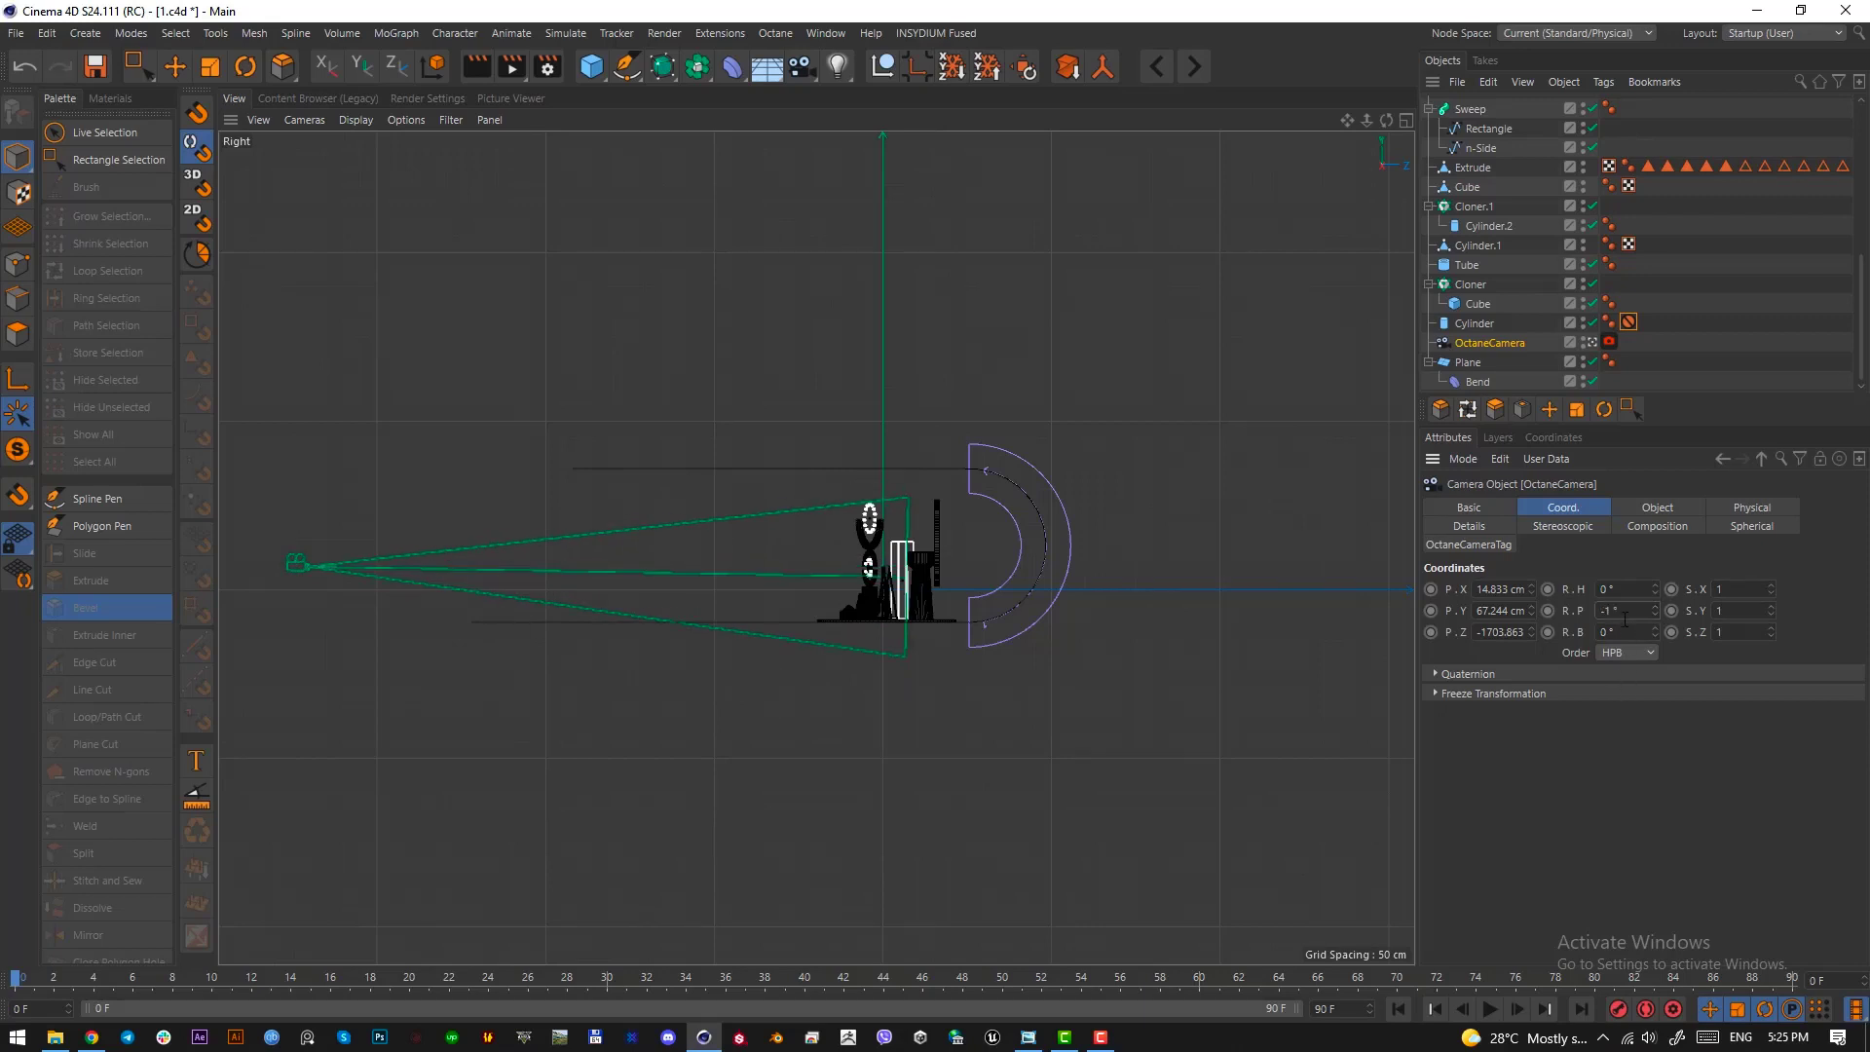
pyautogui.press('F1')
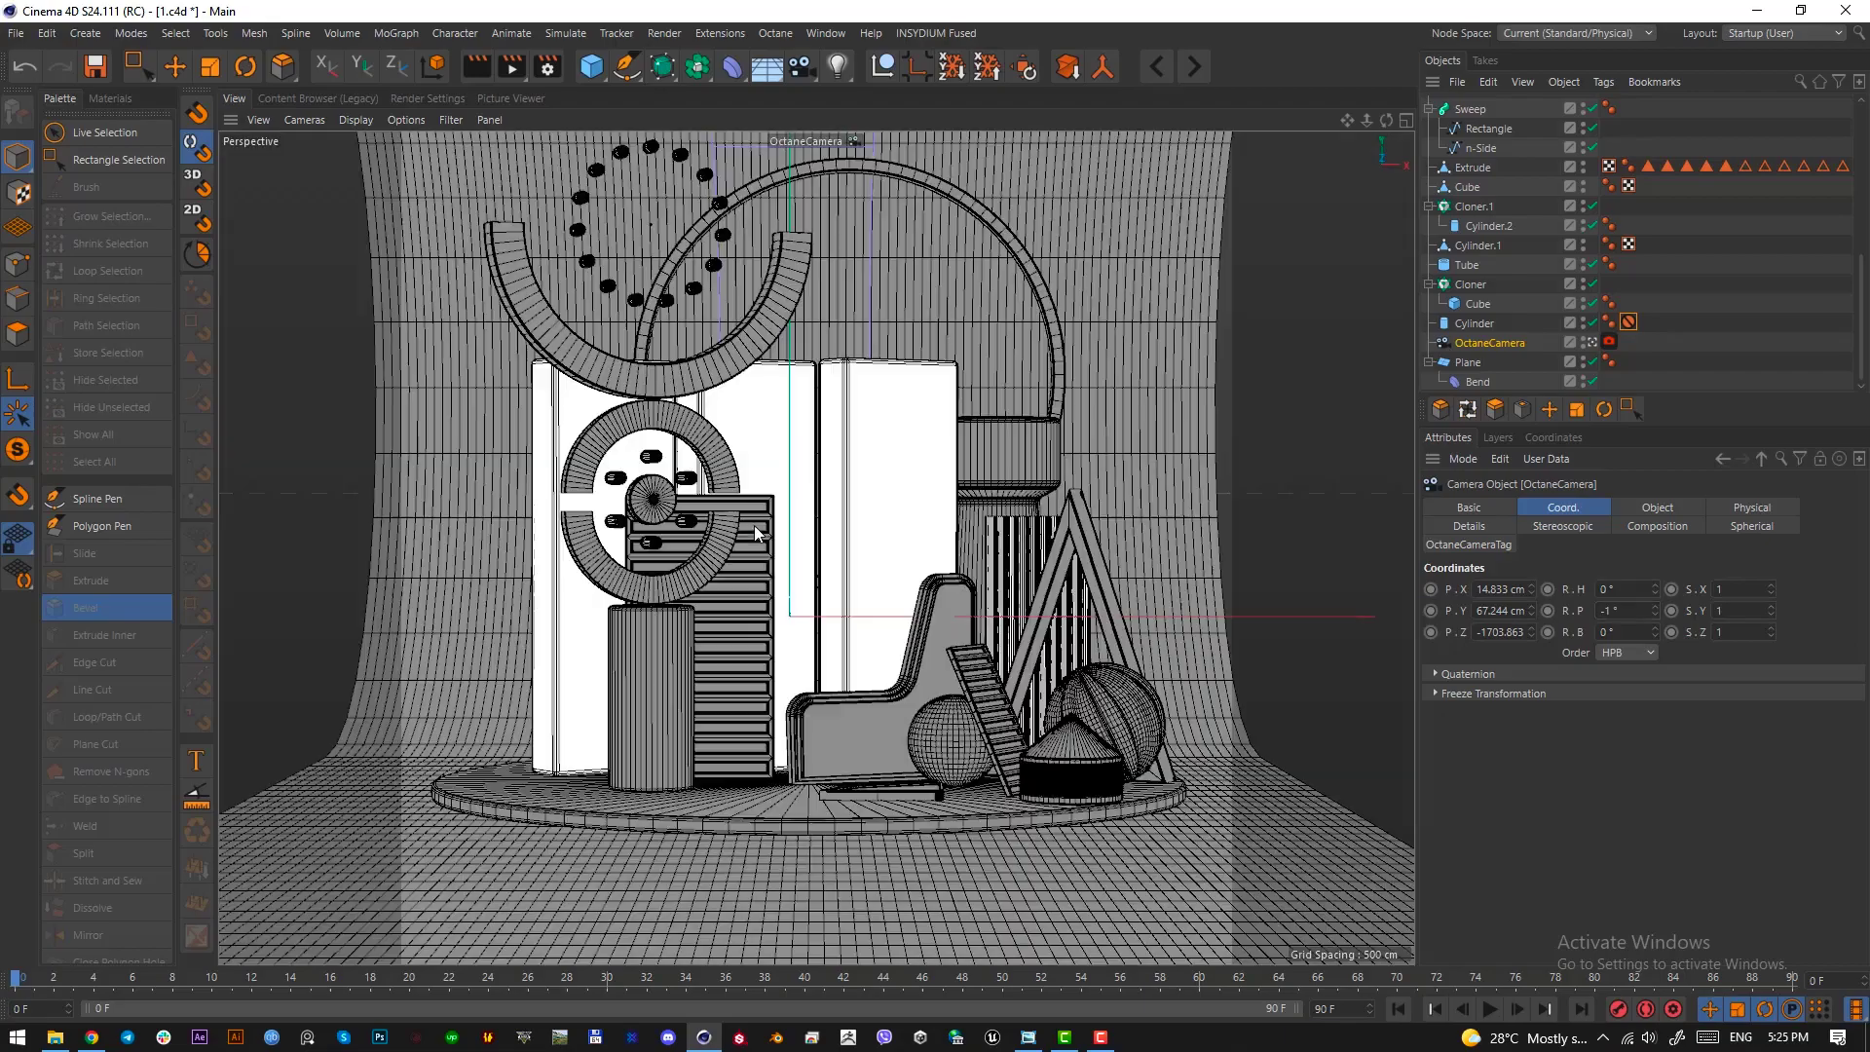
# Raise OctaneCamera to a Y position of about 99.3 cm and move the protection tag back onto it
pyautogui.keyDown('alt'); pyautogui.moveTo(975, 644); pyautogui.dragTo(974, 706, button='middle'); pyautogui.keyUp('alt')
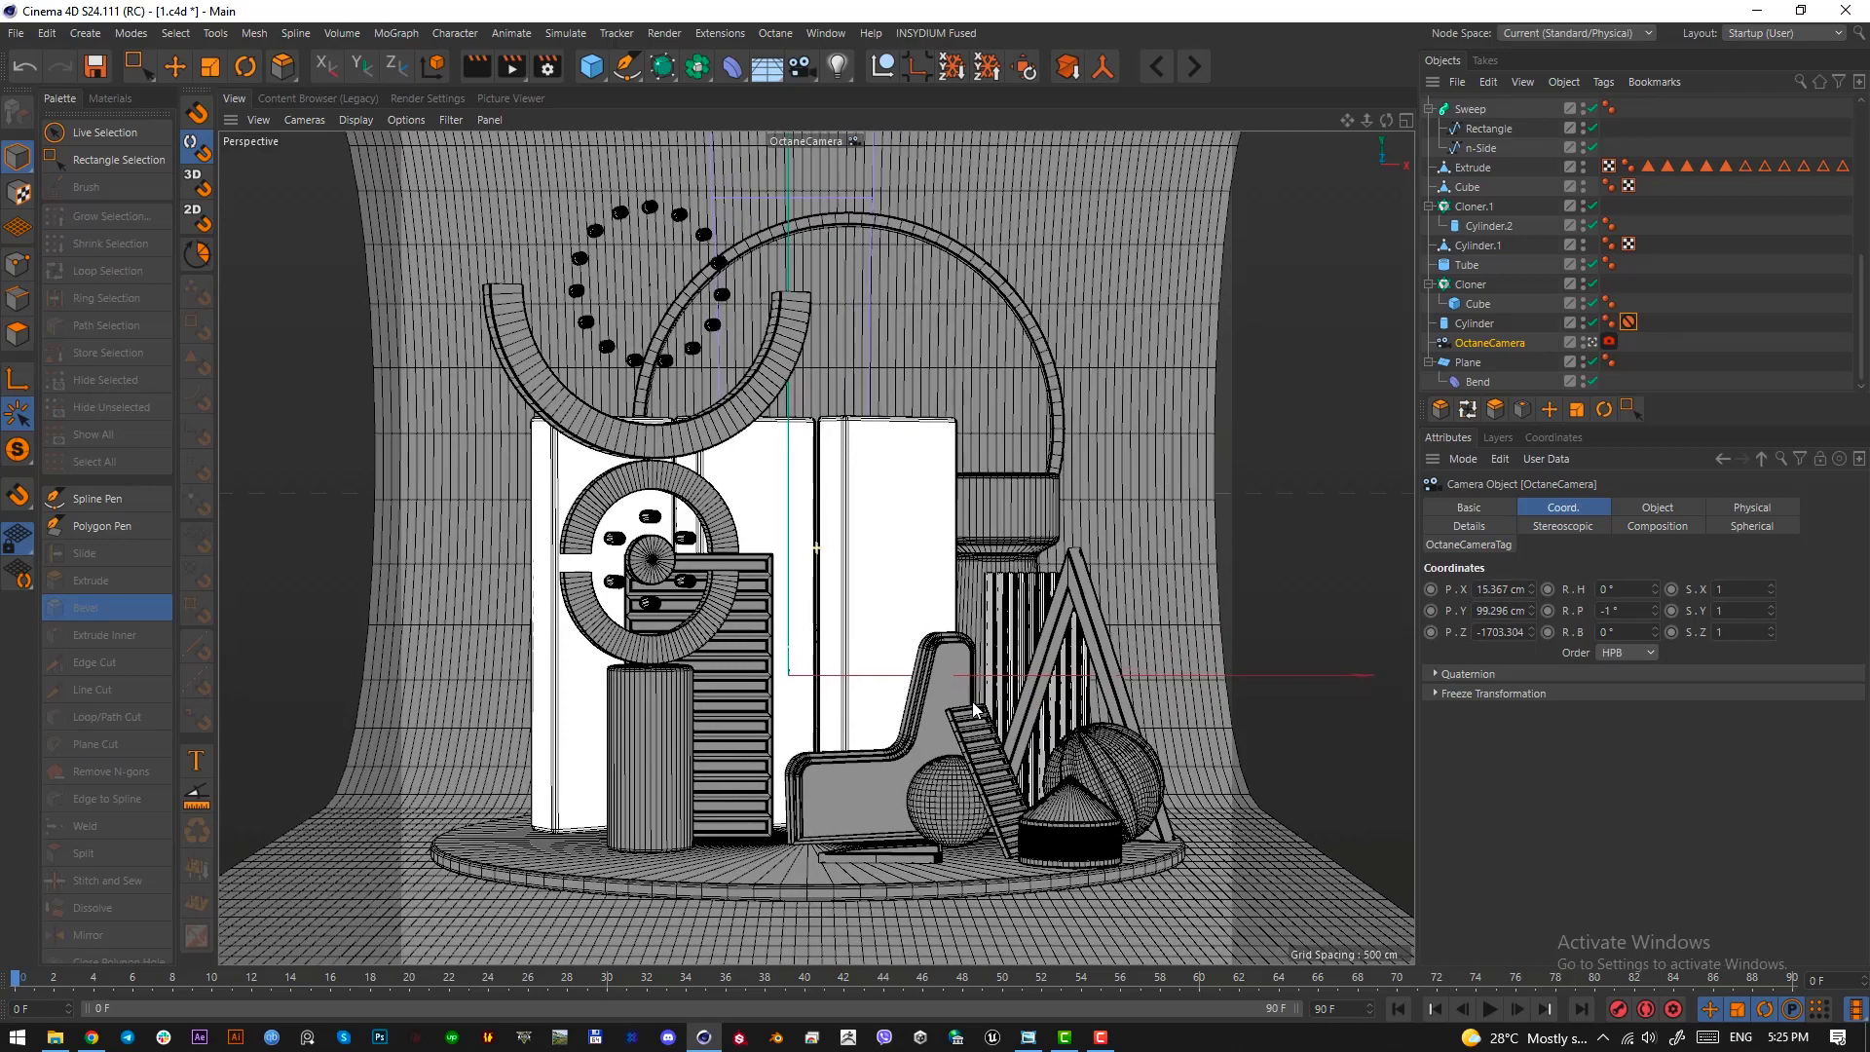
pyautogui.click(1690, 324)
pyautogui.moveTo(1635, 346); pyautogui.dragTo(1630, 343)
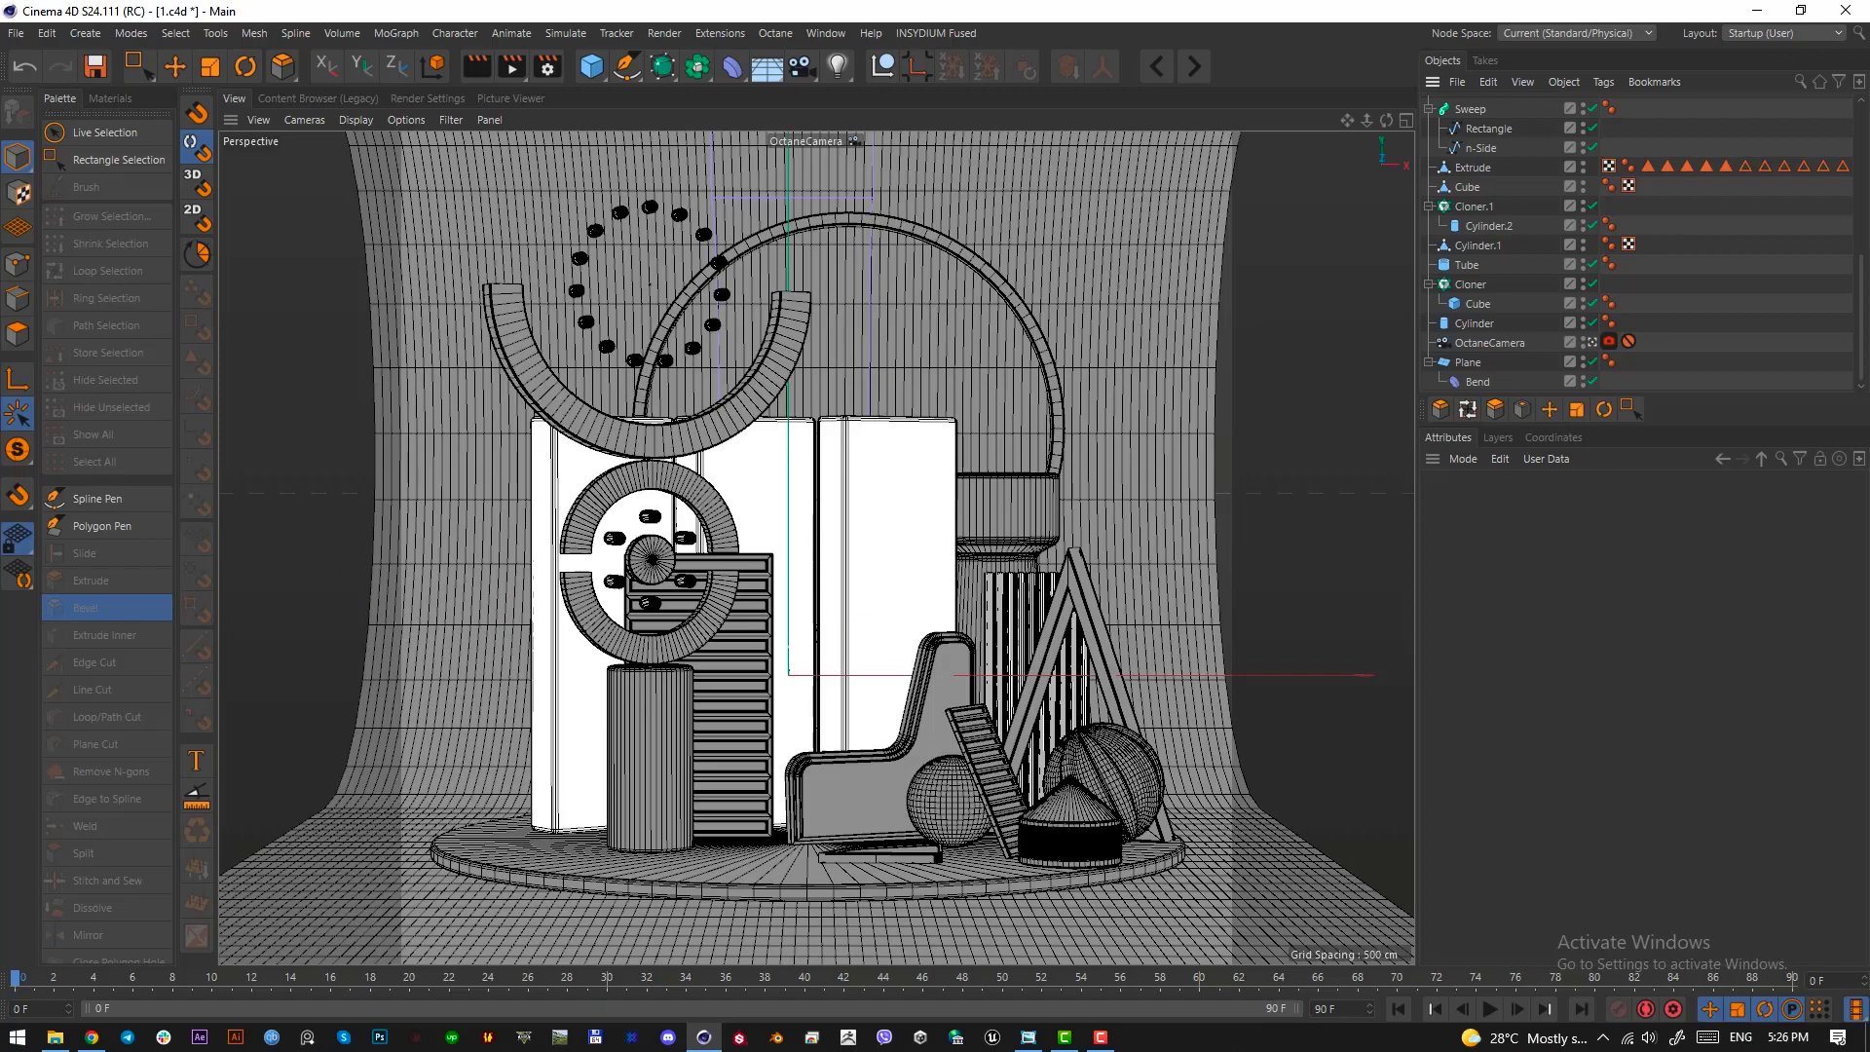
# Check the small purple steps in the reference image, then add a cube primitive and select it
pyautogui.moveTo(0, 176); pyautogui.dragTo(615, 191)
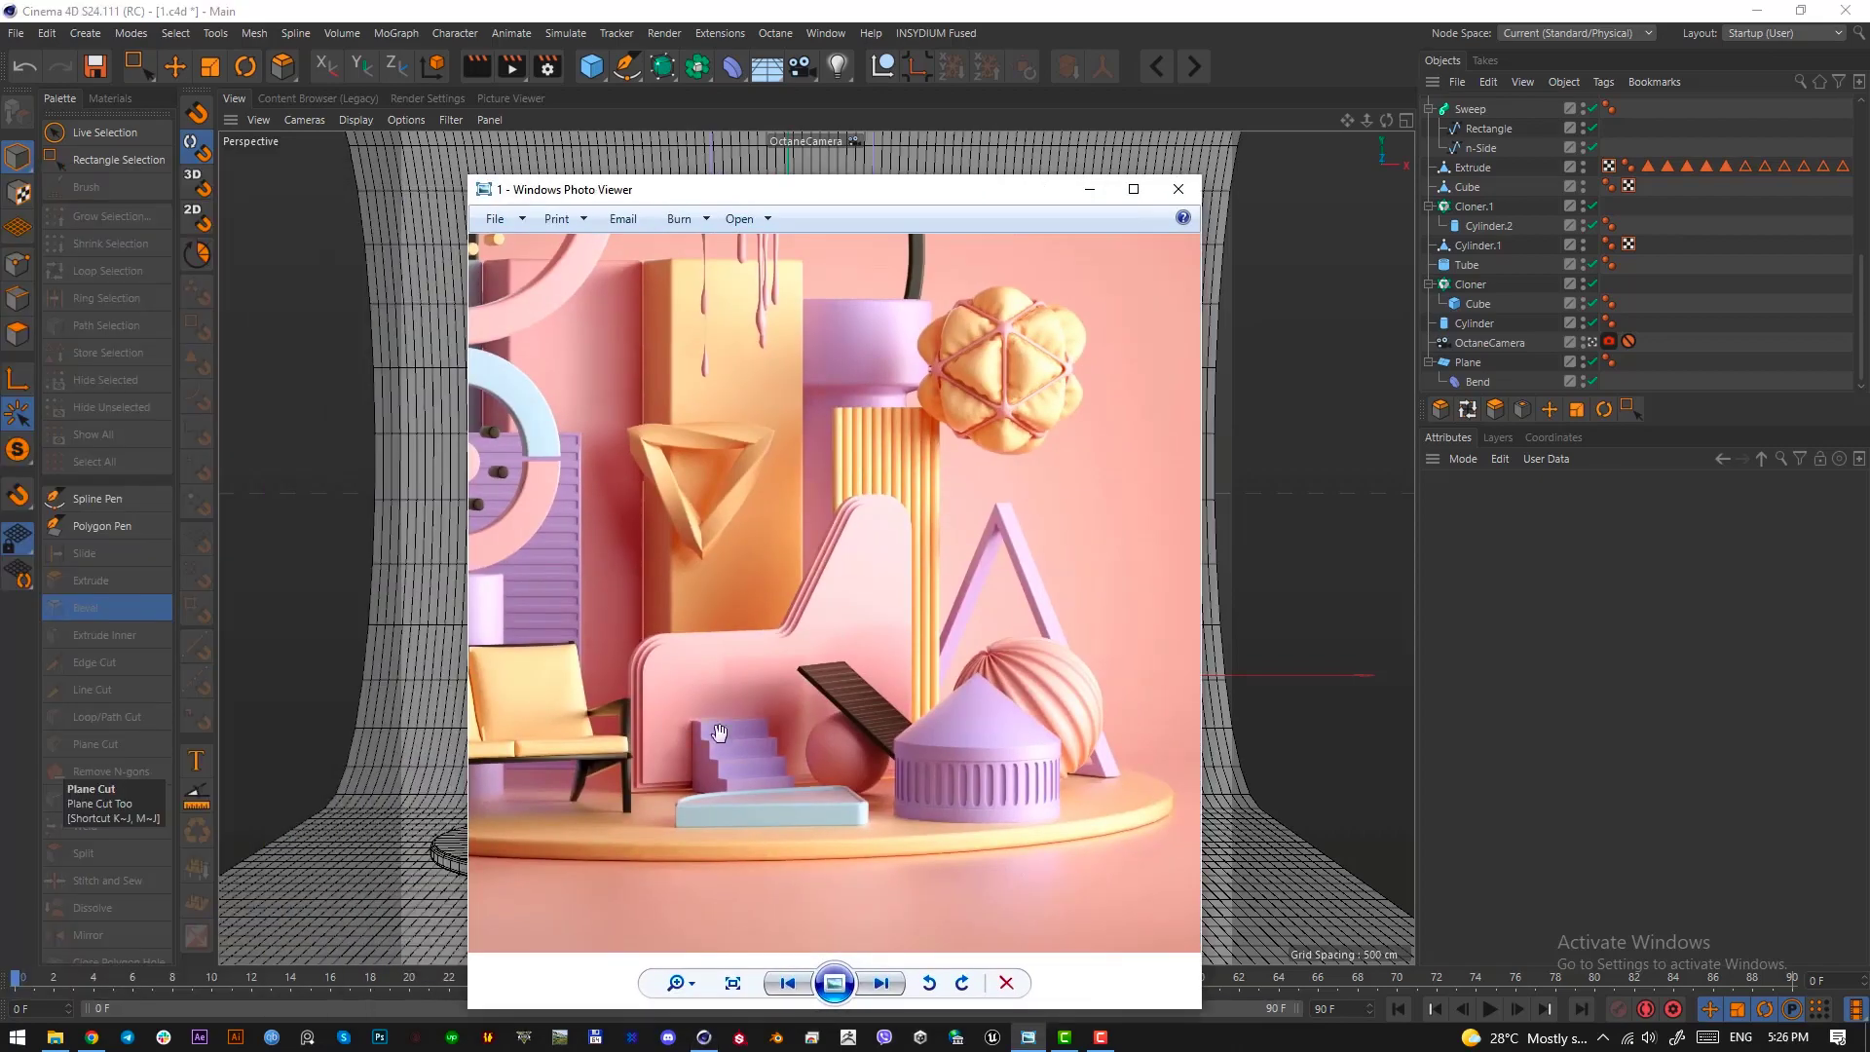
pyautogui.press('Print')
pyautogui.moveTo(692, 708); pyautogui.dragTo(798, 811)
pyautogui.click(783, 829)
pyautogui.click(592, 68)
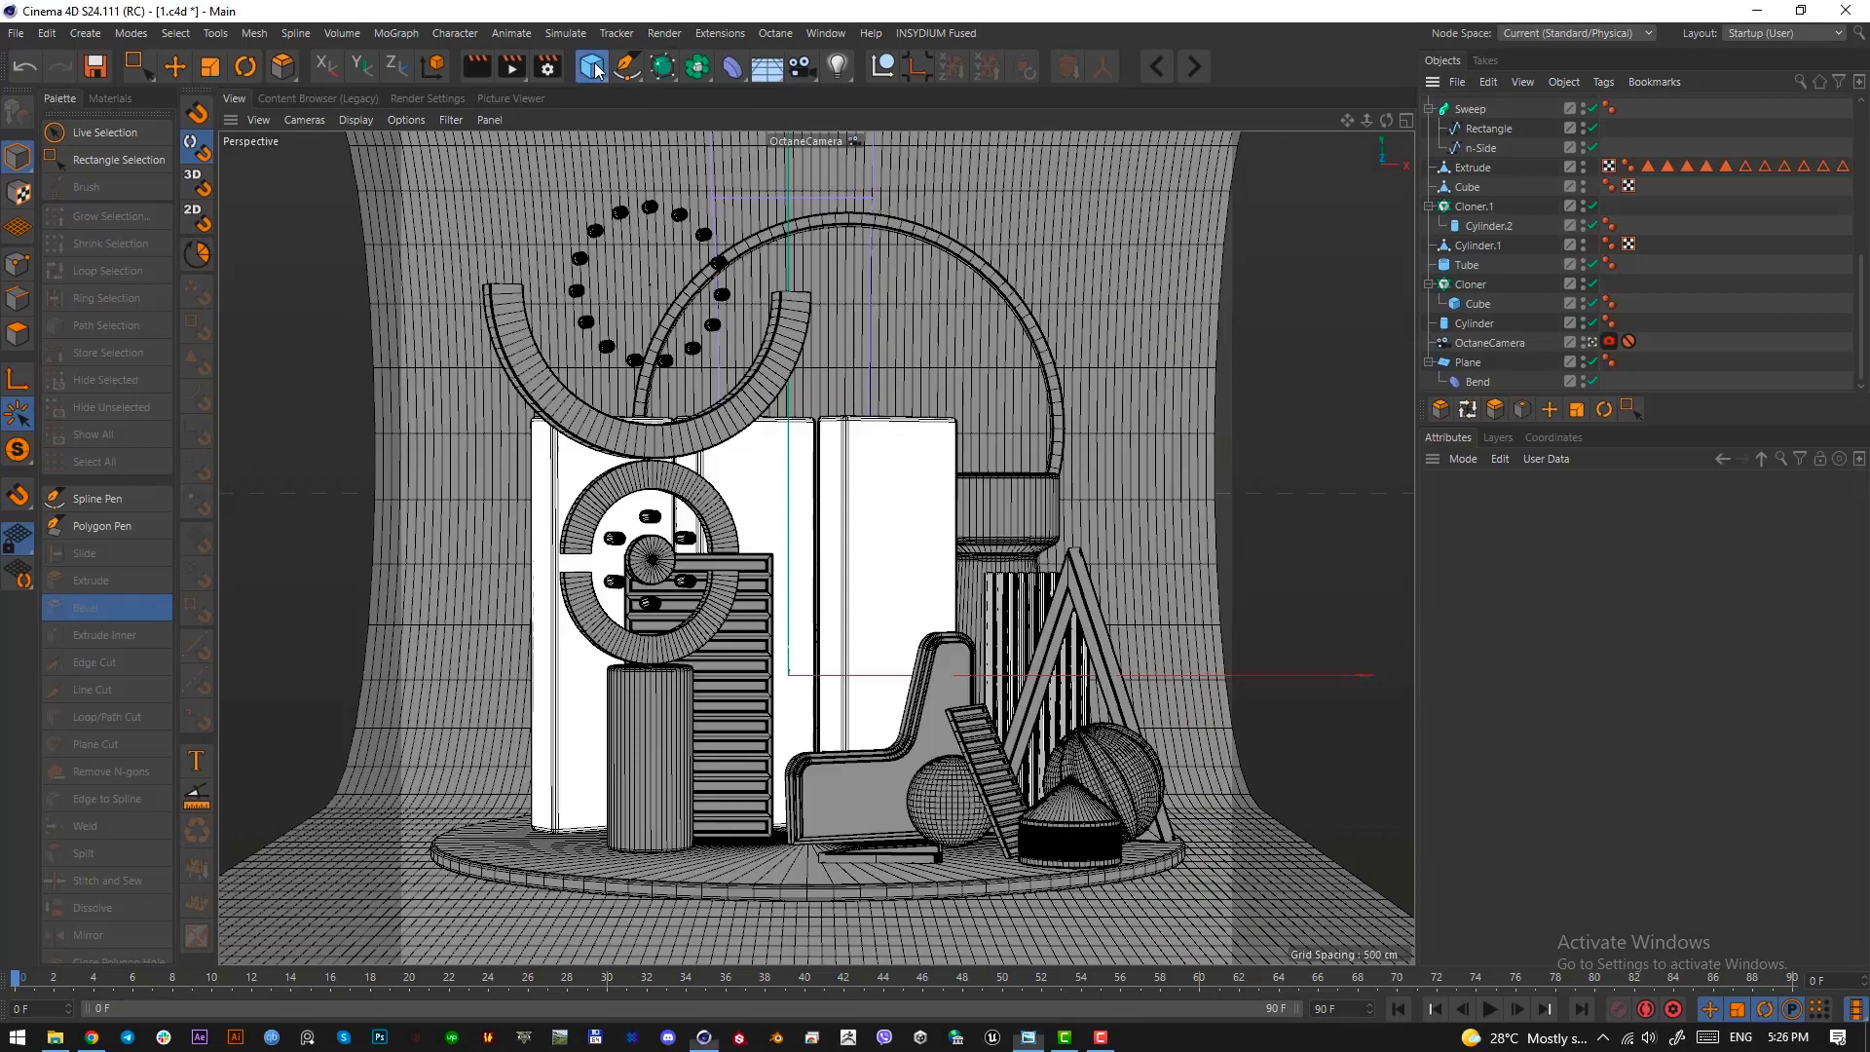
pyautogui.click(1456, 104)
pyautogui.scroll(2, 1503, 171)
pyautogui.scroll(4, 1503, 171)
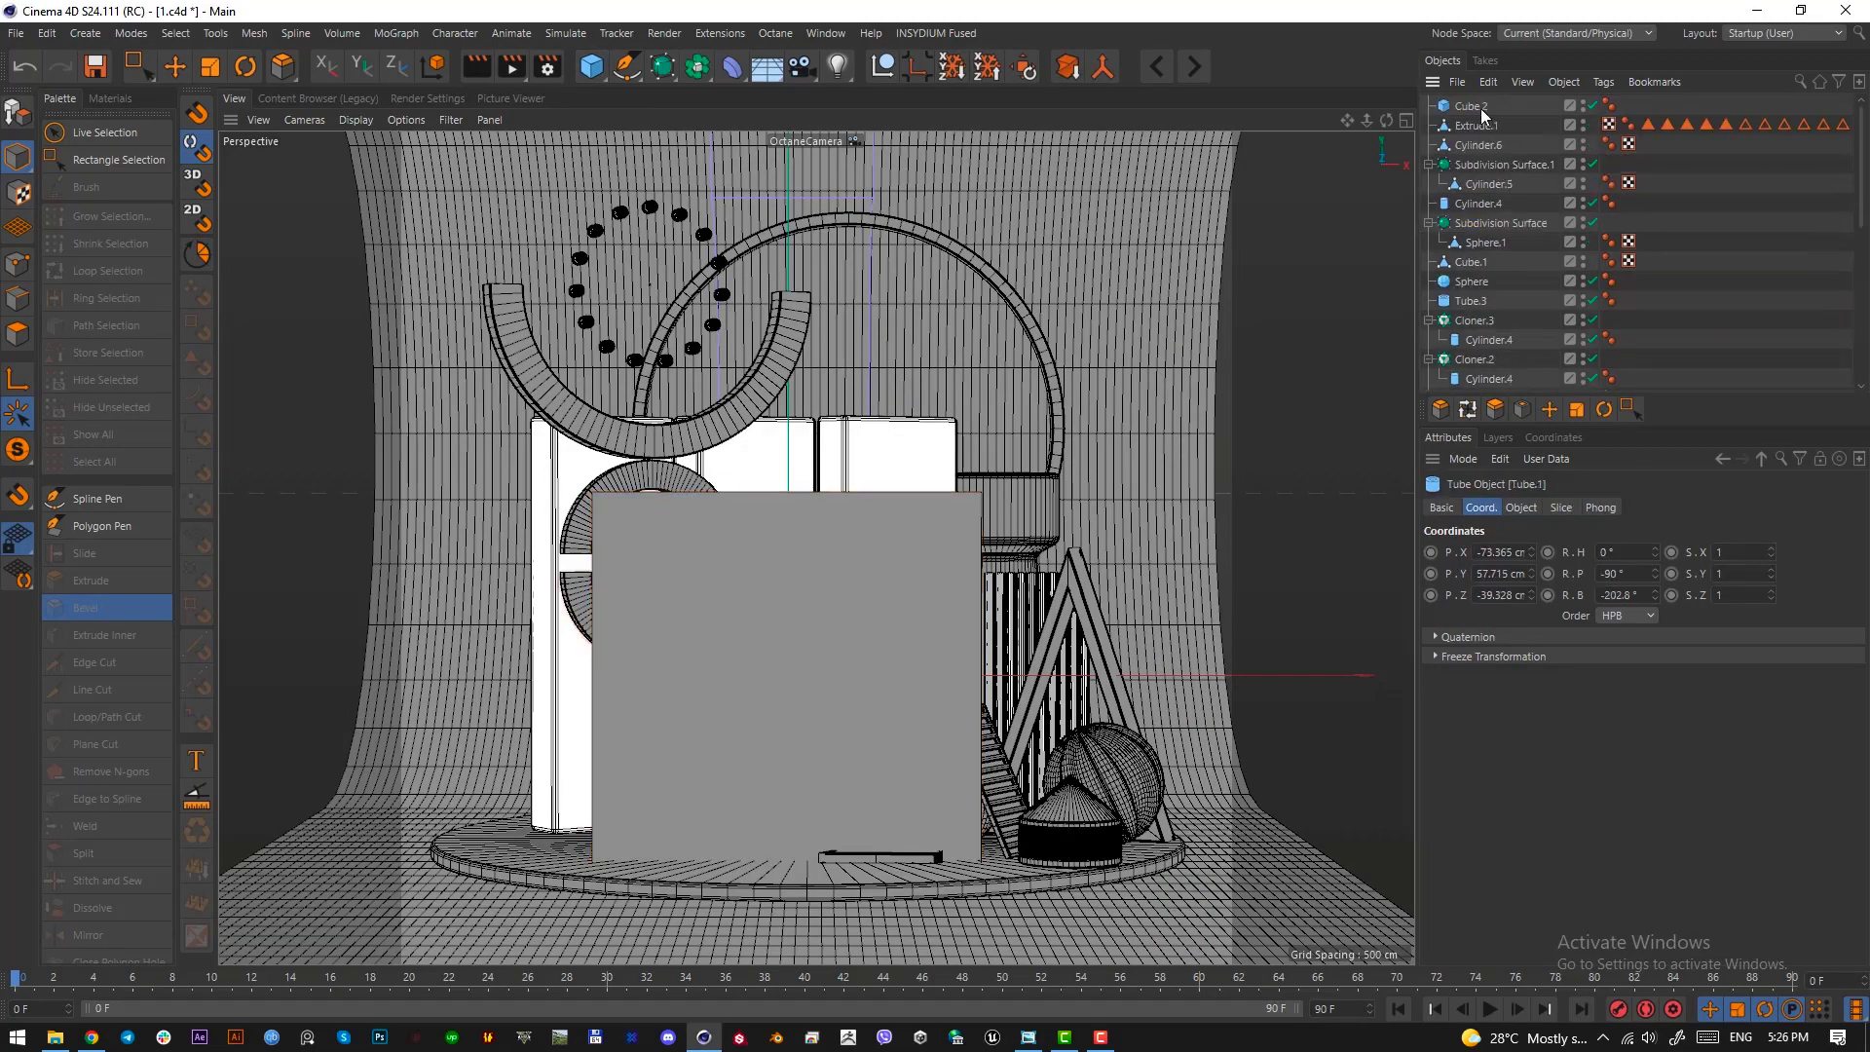
pyautogui.click(1479, 108)
# In the top view, move the new cube over the tray area and scale it down
pyautogui.click(181, 58)
pyautogui.press('F2')
pyautogui.scroll(-6, 785, 450)
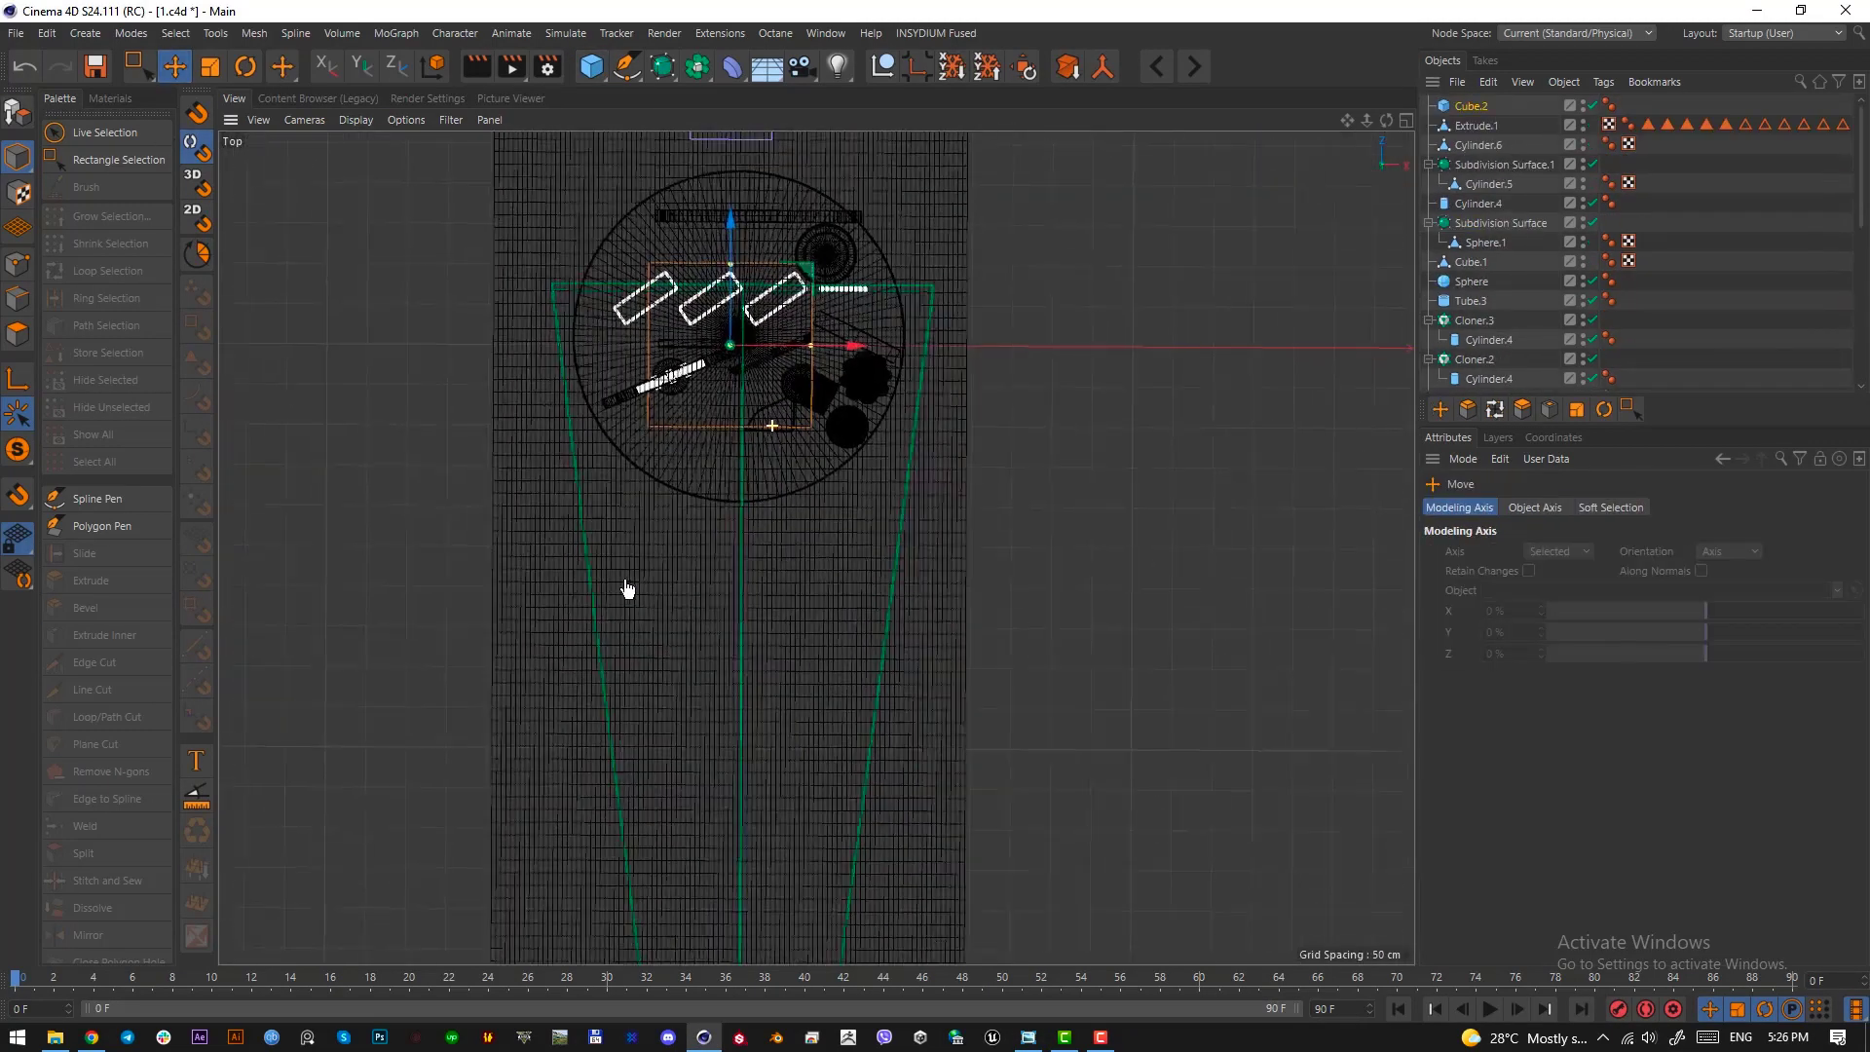
pyautogui.scroll(3, 626, 588)
pyautogui.press('t')
pyautogui.scroll(2, 848, 436)
pyautogui.press('e')
pyautogui.moveTo(848, 435); pyautogui.dragTo(958, 636)
pyautogui.press('t')
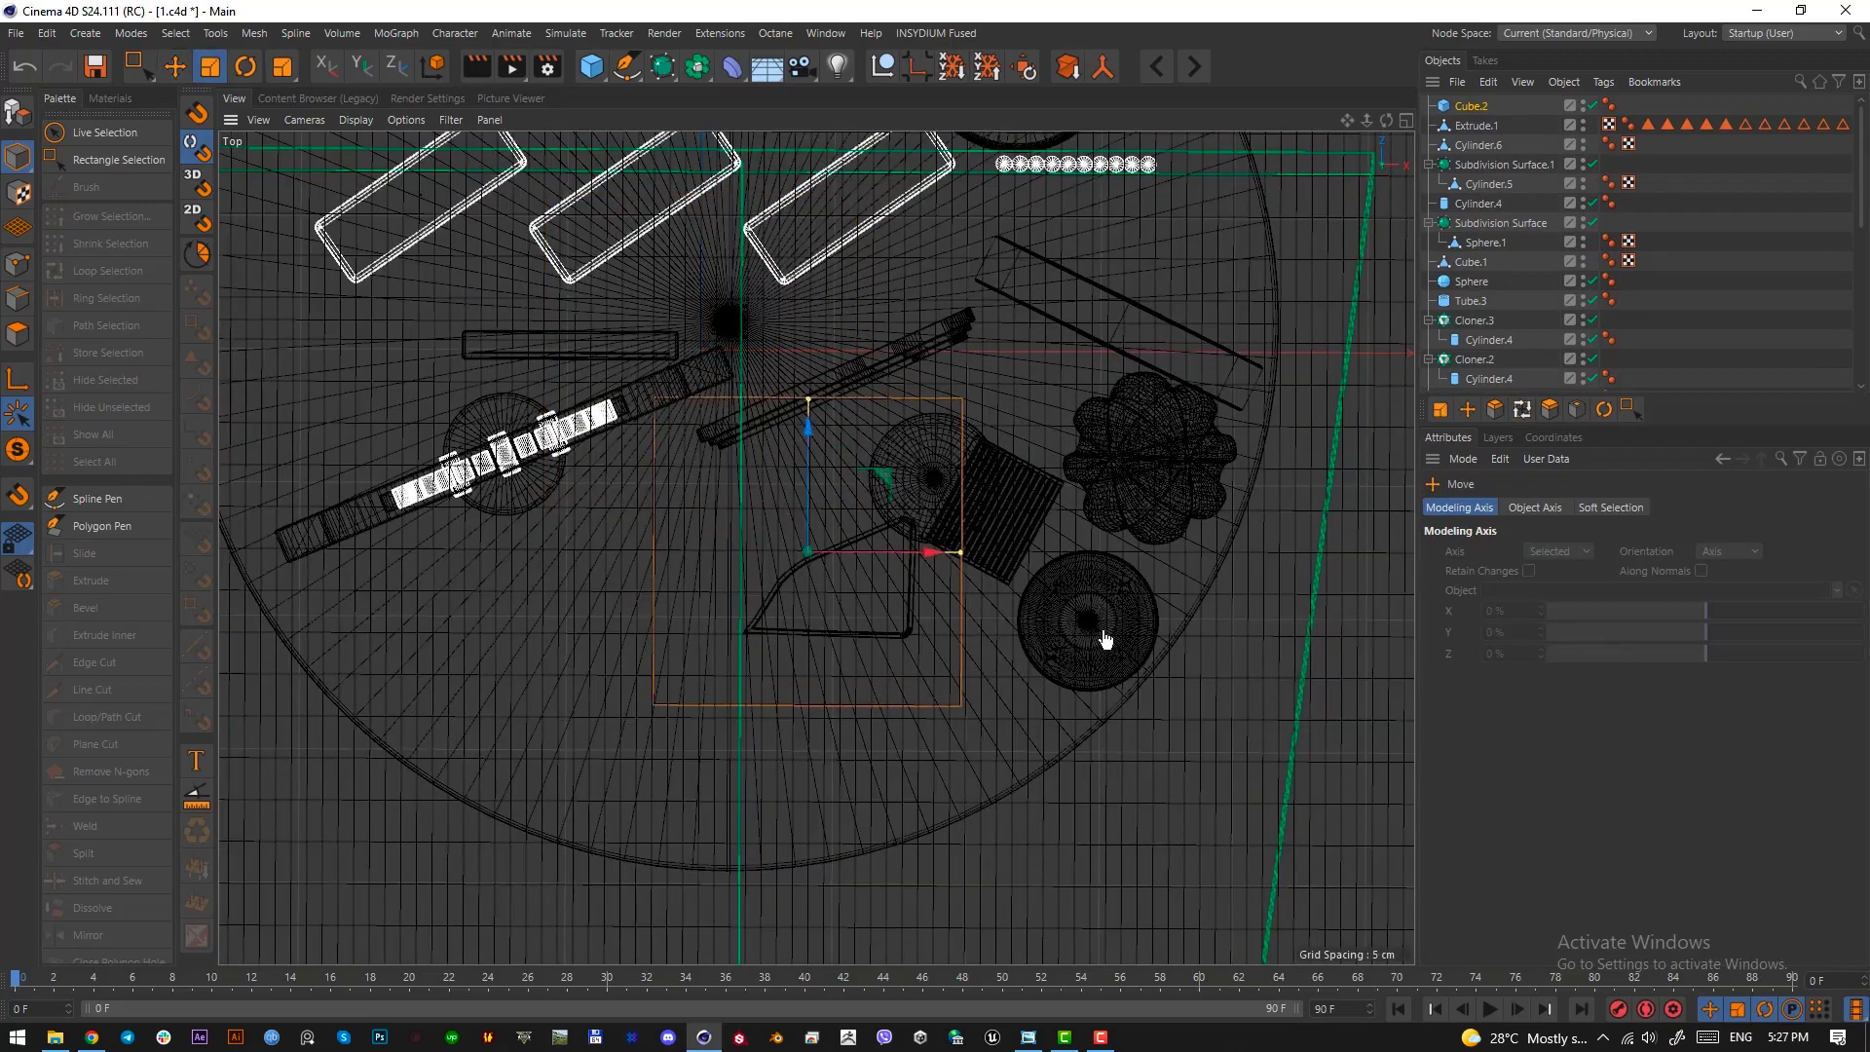
pyautogui.scroll(3, 923, 643)
pyautogui.moveTo(1106, 639); pyautogui.dragTo(710, 681)
# Rotate the new cube to a heading of about 24.5° in the top view, scale it down and move it beside the layered chair-shaped extrusion
pyautogui.press('e')
pyautogui.press('r')
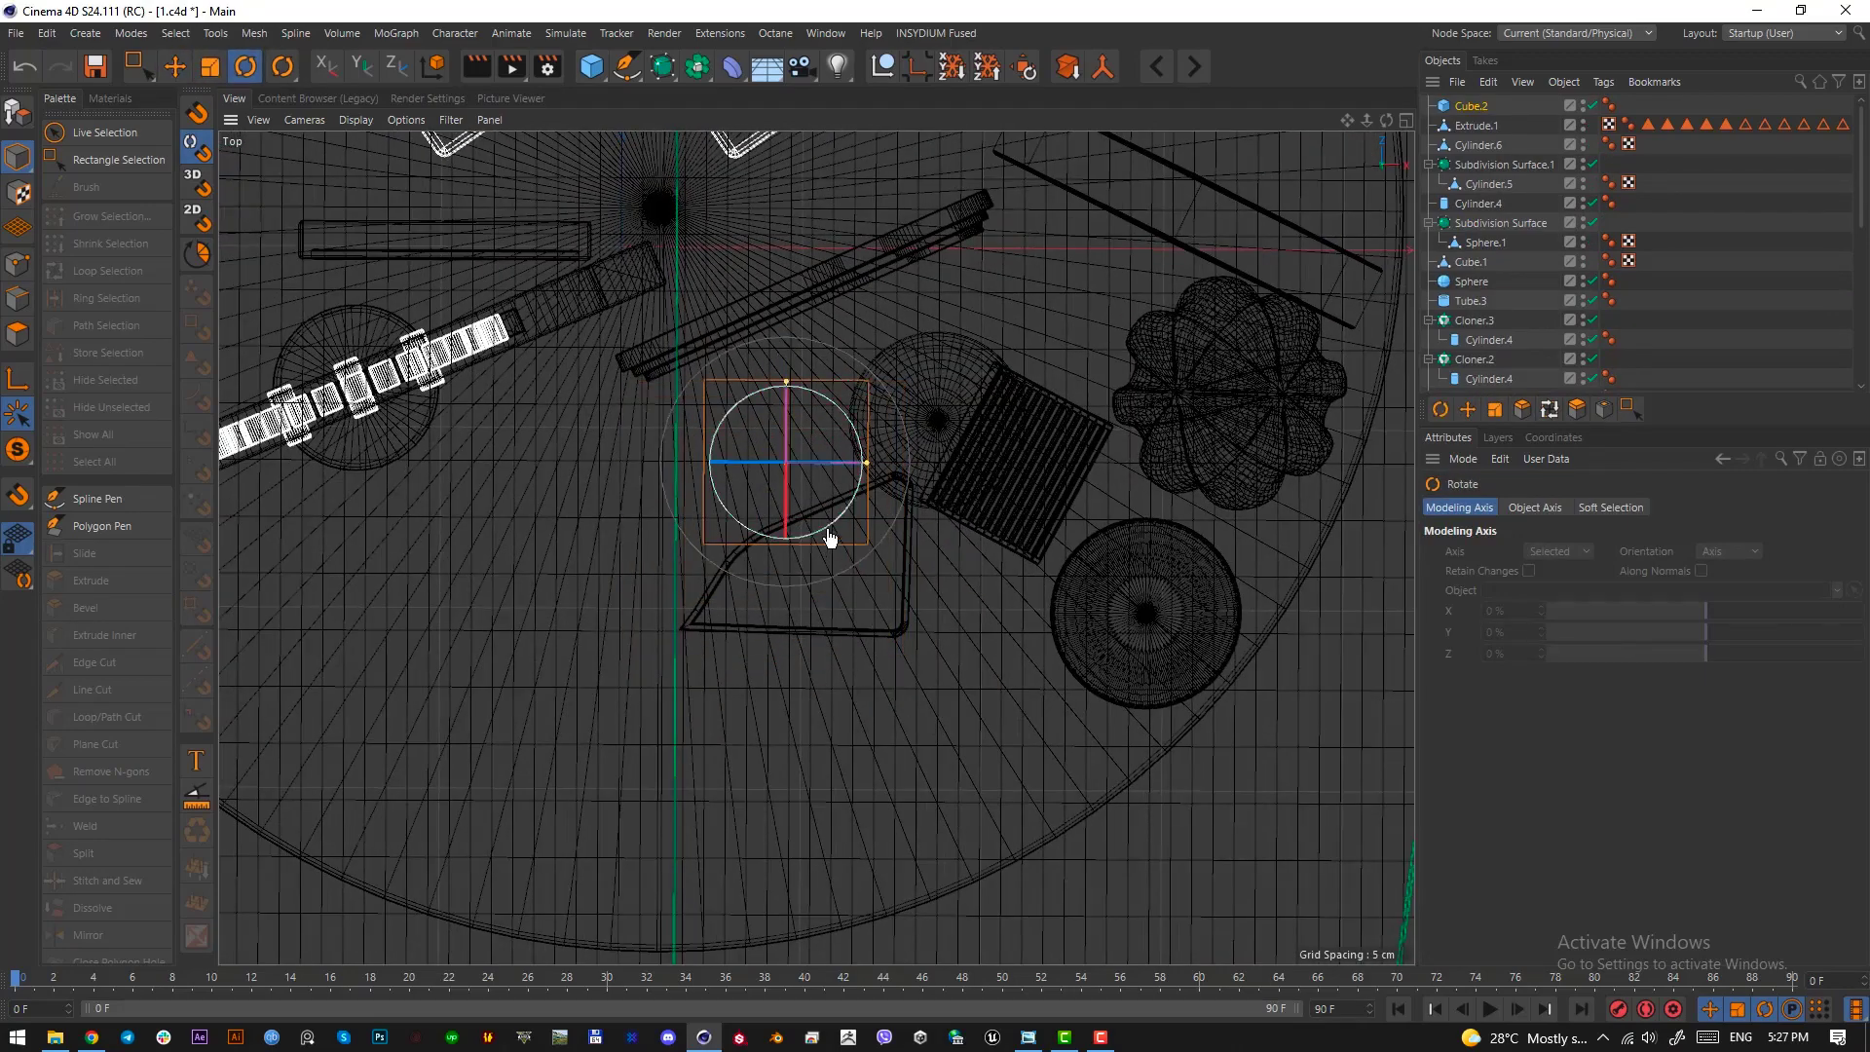
pyautogui.moveTo(831, 535); pyautogui.dragTo(897, 517)
pyautogui.press('e')
pyautogui.scroll(2, 822, 360)
pyautogui.press('t')
pyautogui.moveTo(1206, 624); pyautogui.dragTo(1015, 645)
pyautogui.press('e')
pyautogui.moveTo(1013, 642); pyautogui.dragTo(975, 590)
# Lower the cube onto the round platform in the right view and make it thinner in depth in the top view
pyautogui.press('F3')
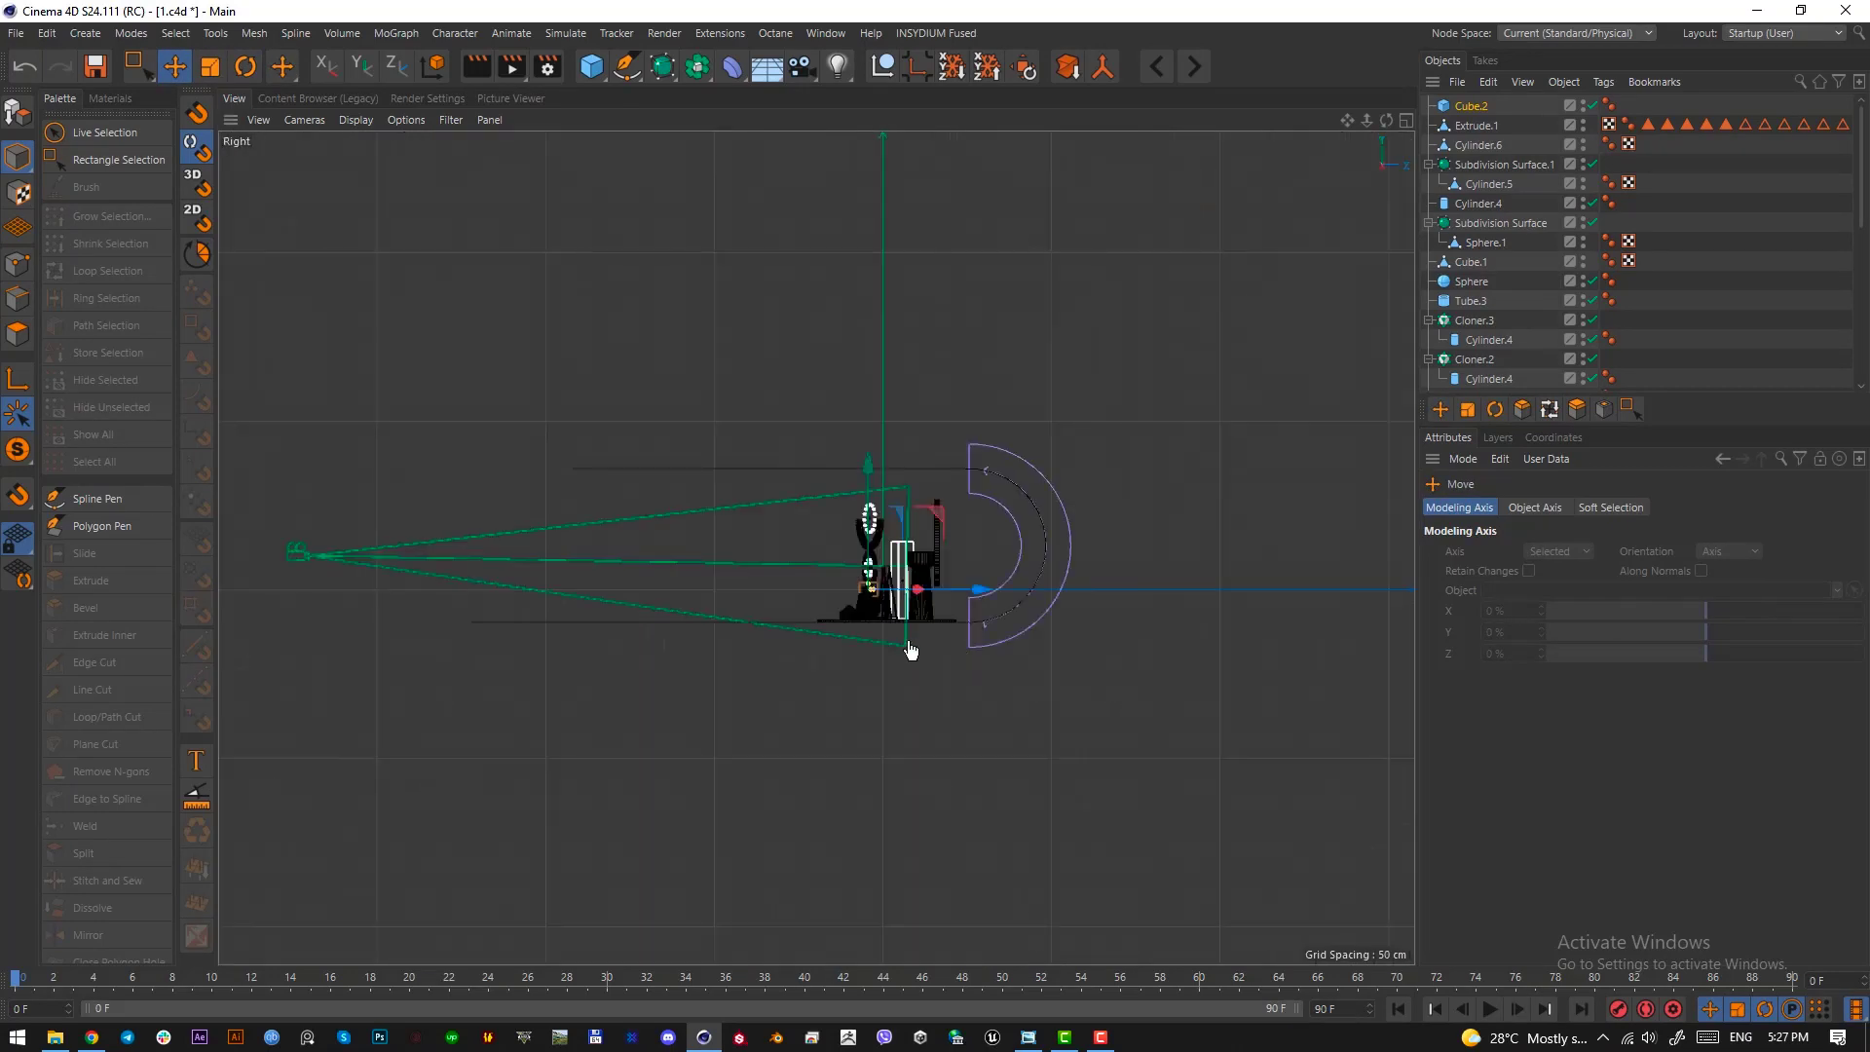
pyautogui.scroll(5, 910, 648)
pyautogui.moveTo(851, 448); pyautogui.dragTo(857, 599)
pyautogui.press('F1')
pyautogui.press('F2')
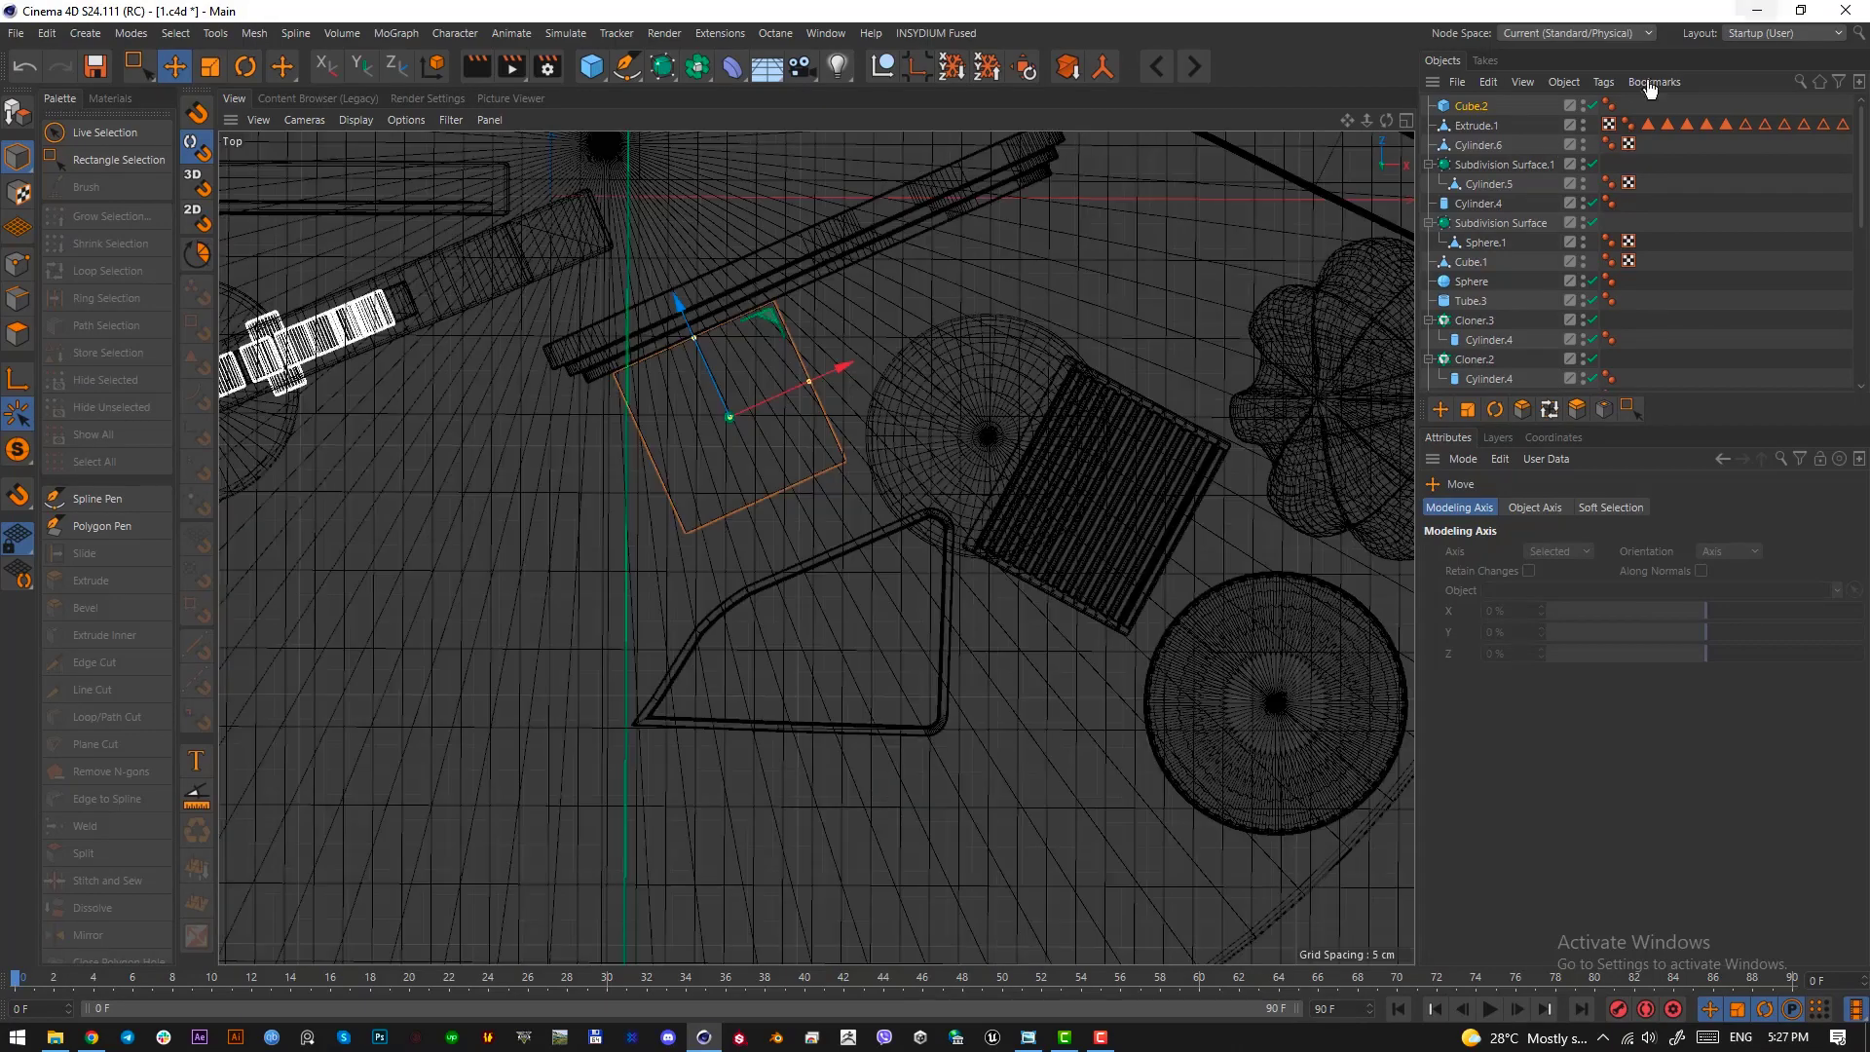
pyautogui.scroll(5, 742, 409)
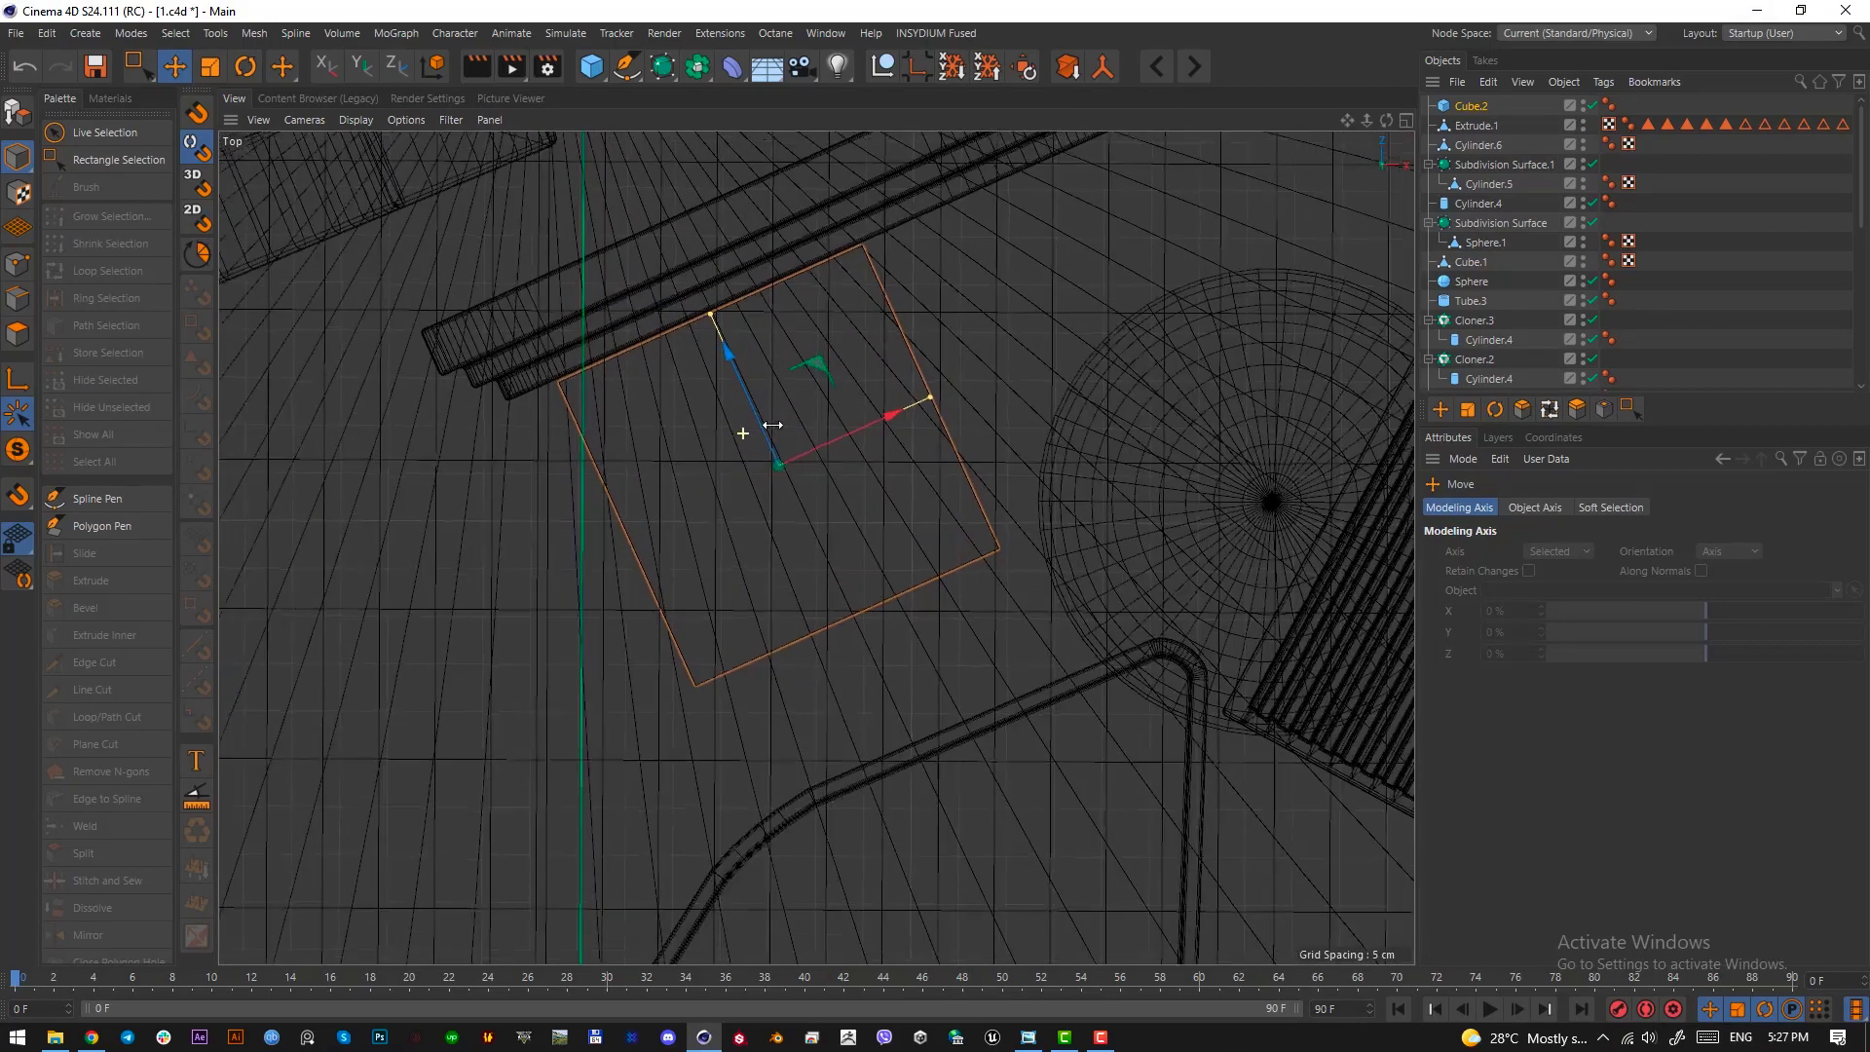
pyautogui.moveTo(712, 309)
pyautogui.mouseDown()
pyautogui.moveTo(759, 433)
pyautogui.moveTo(683, 289)
pyautogui.mouseUp()
pyautogui.press('F1')
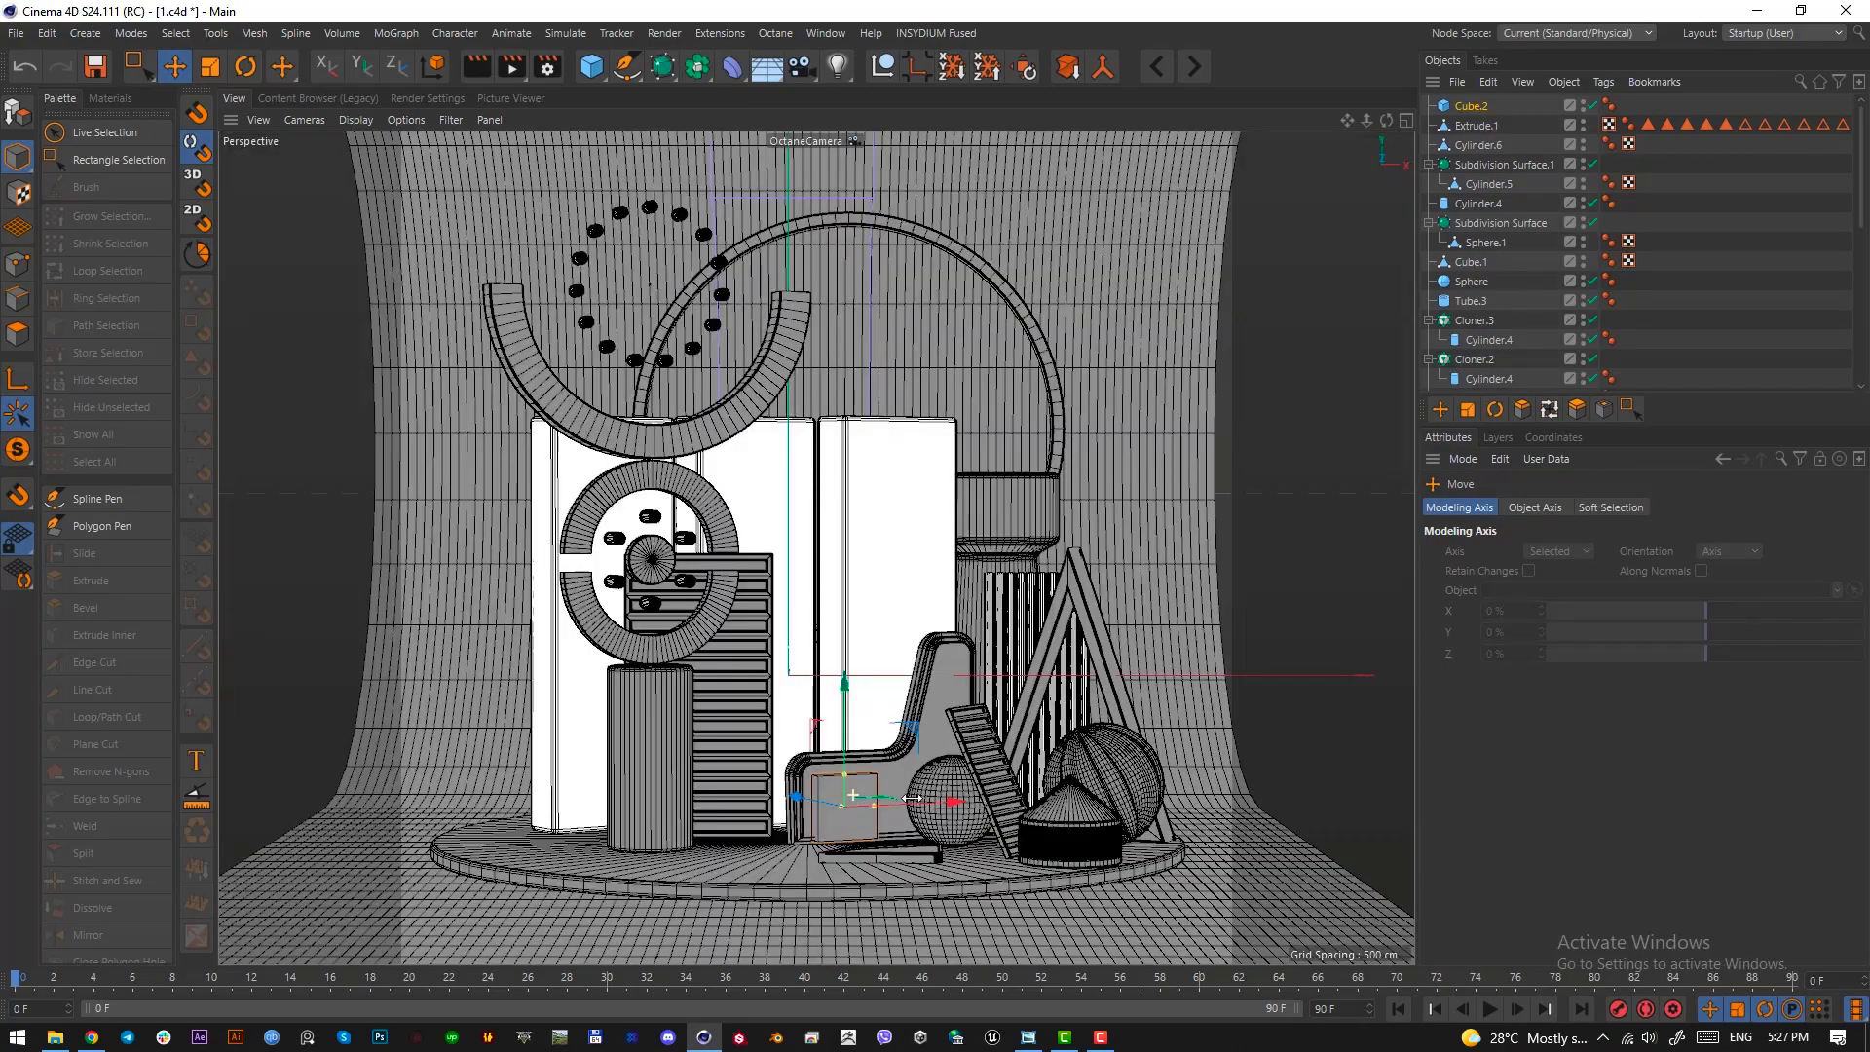
# Leave the OctaneCamera view and reduce the cube's height in front of the layered chair-shaped extrusion
pyautogui.scroll(-8, 1671, 259)
pyautogui.click(1594, 346)
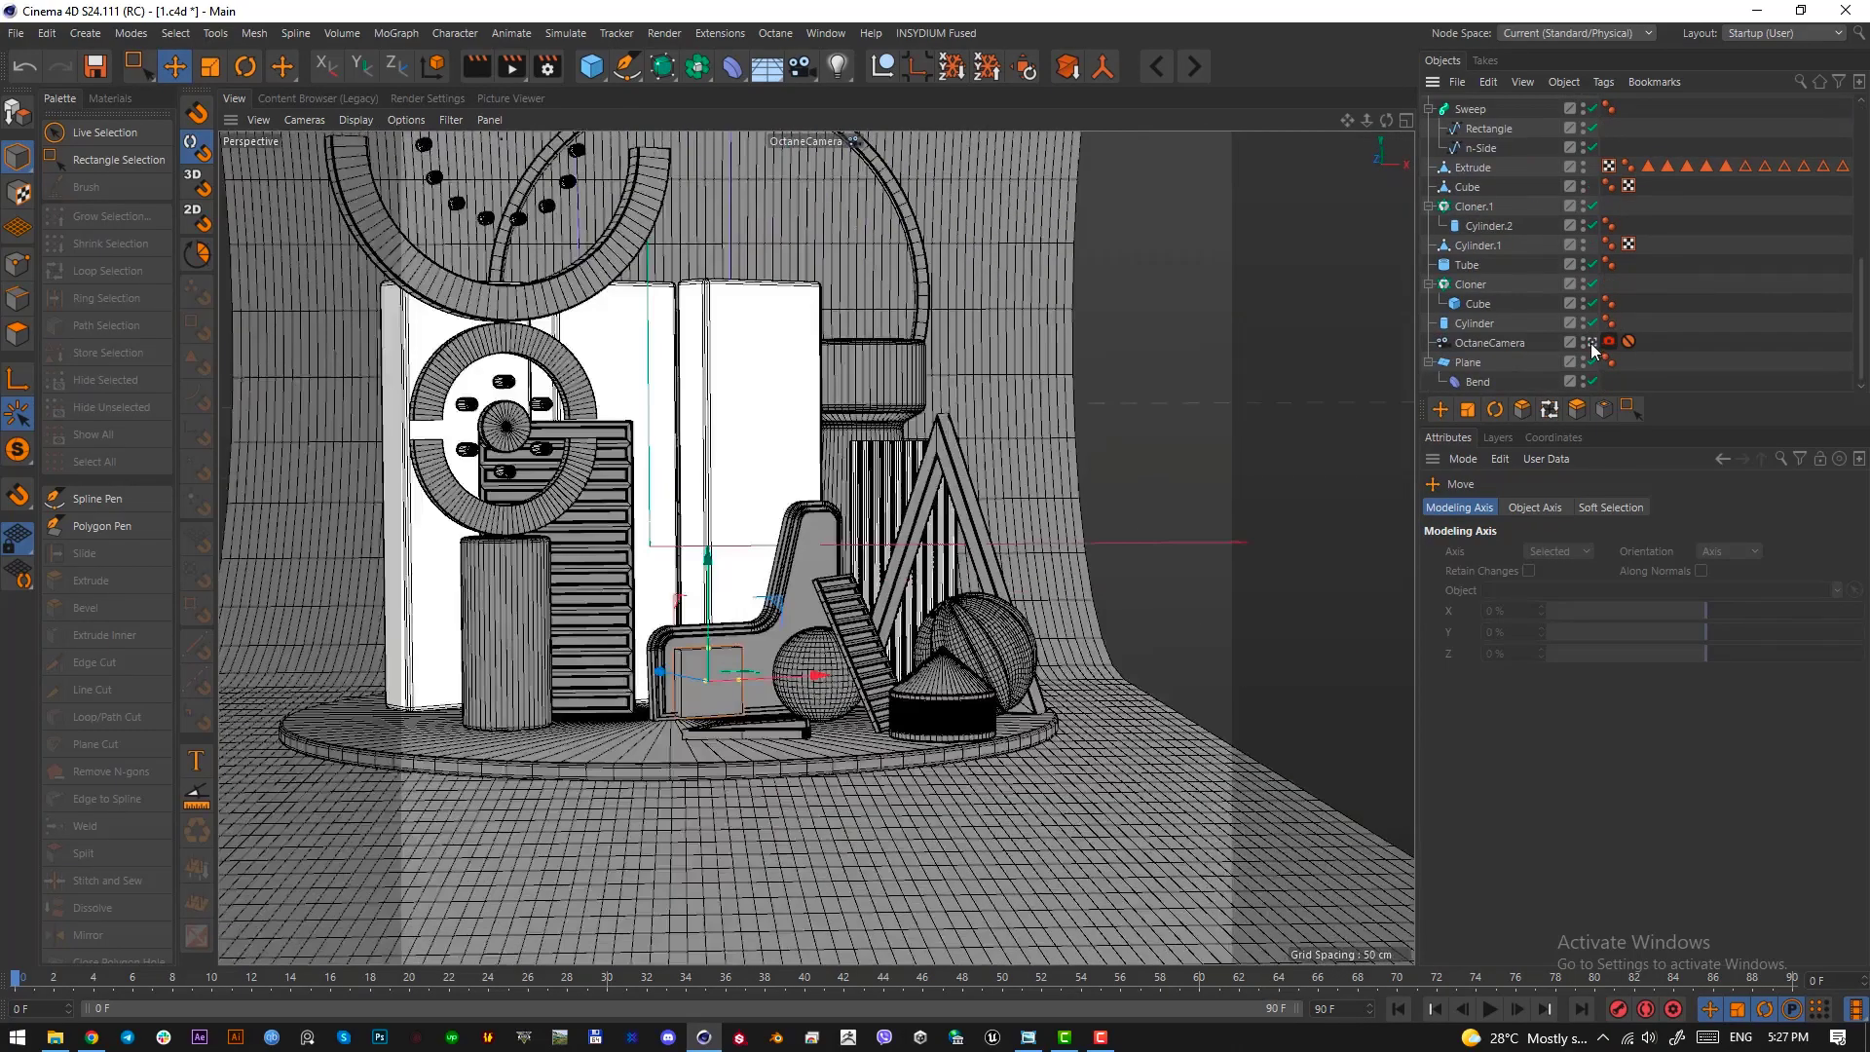
pyautogui.scroll(6, 793, 656)
pyautogui.scroll(2, 665, 487)
pyautogui.keyDown('alt'); pyautogui.moveTo(664, 487); pyautogui.dragTo(838, 639, button='middle'); pyautogui.keyUp('alt')
pyautogui.scroll(4, 839, 639)
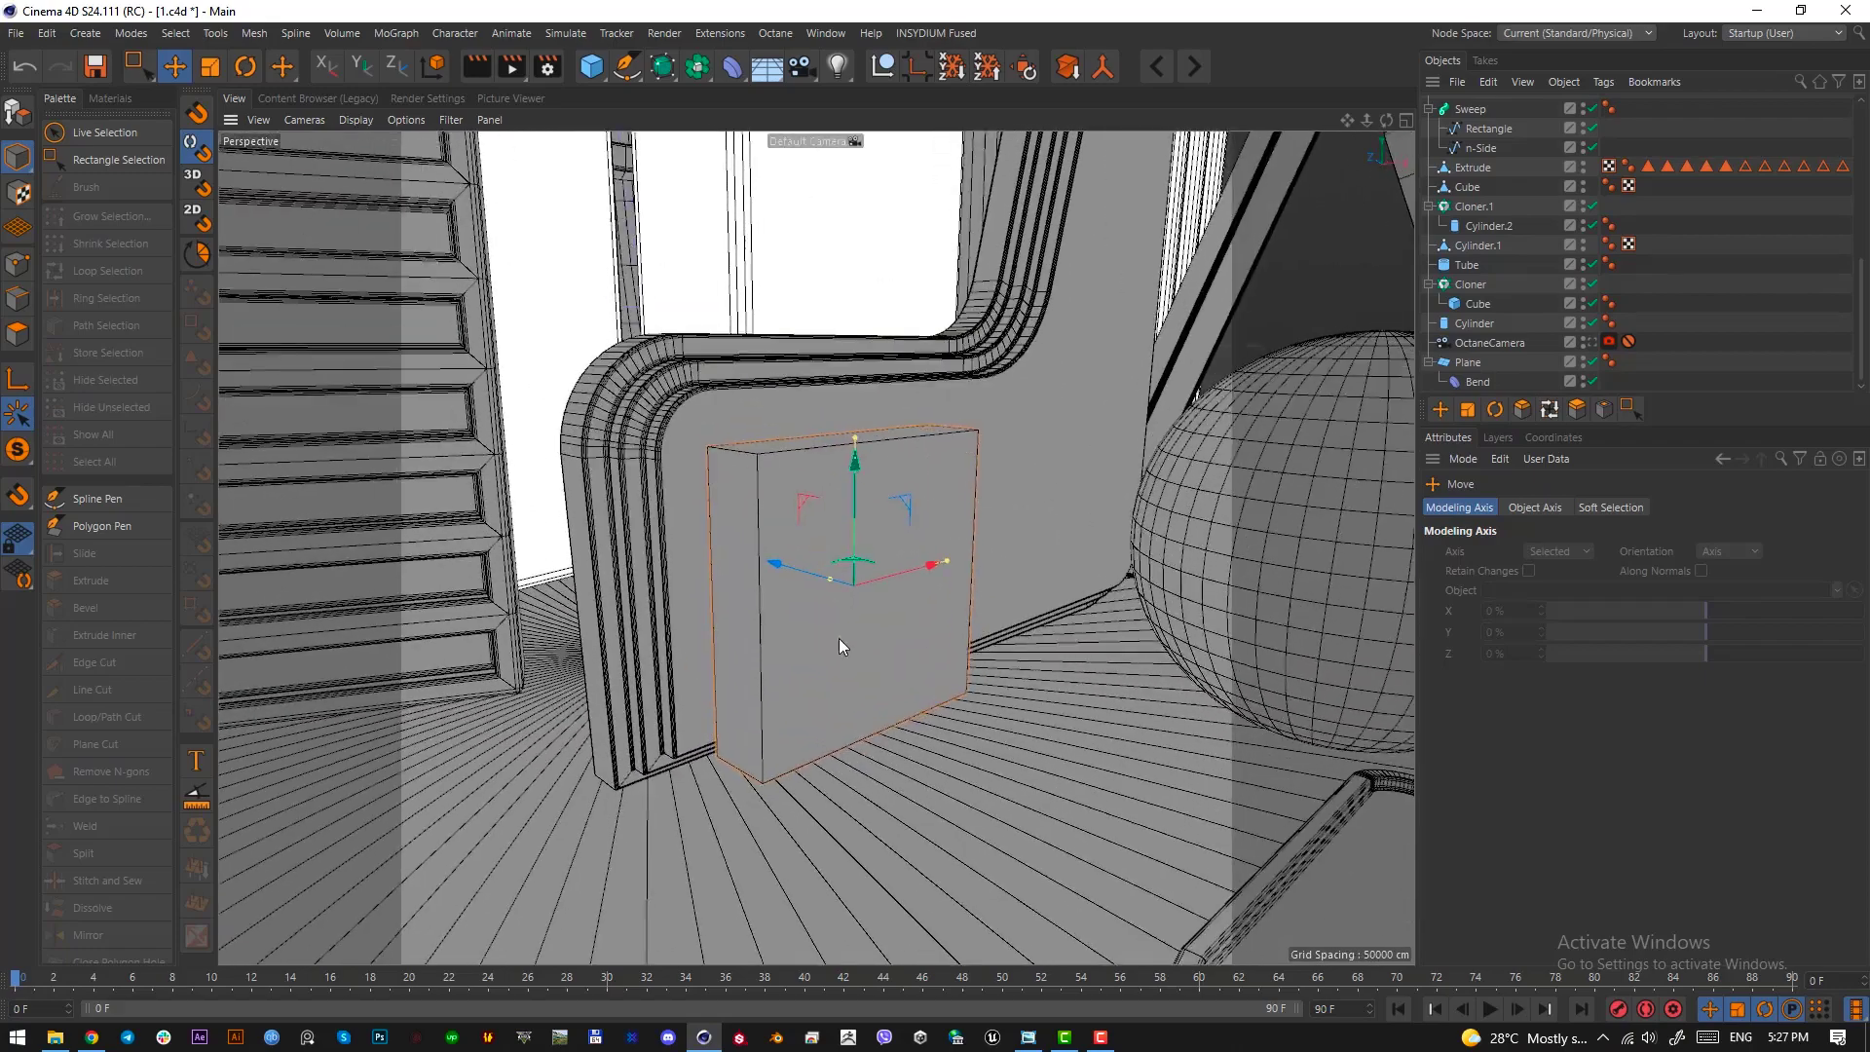
pyautogui.keyDown('alt'); pyautogui.moveTo(861, 621); pyautogui.dragTo(798, 613); pyautogui.keyUp('alt')
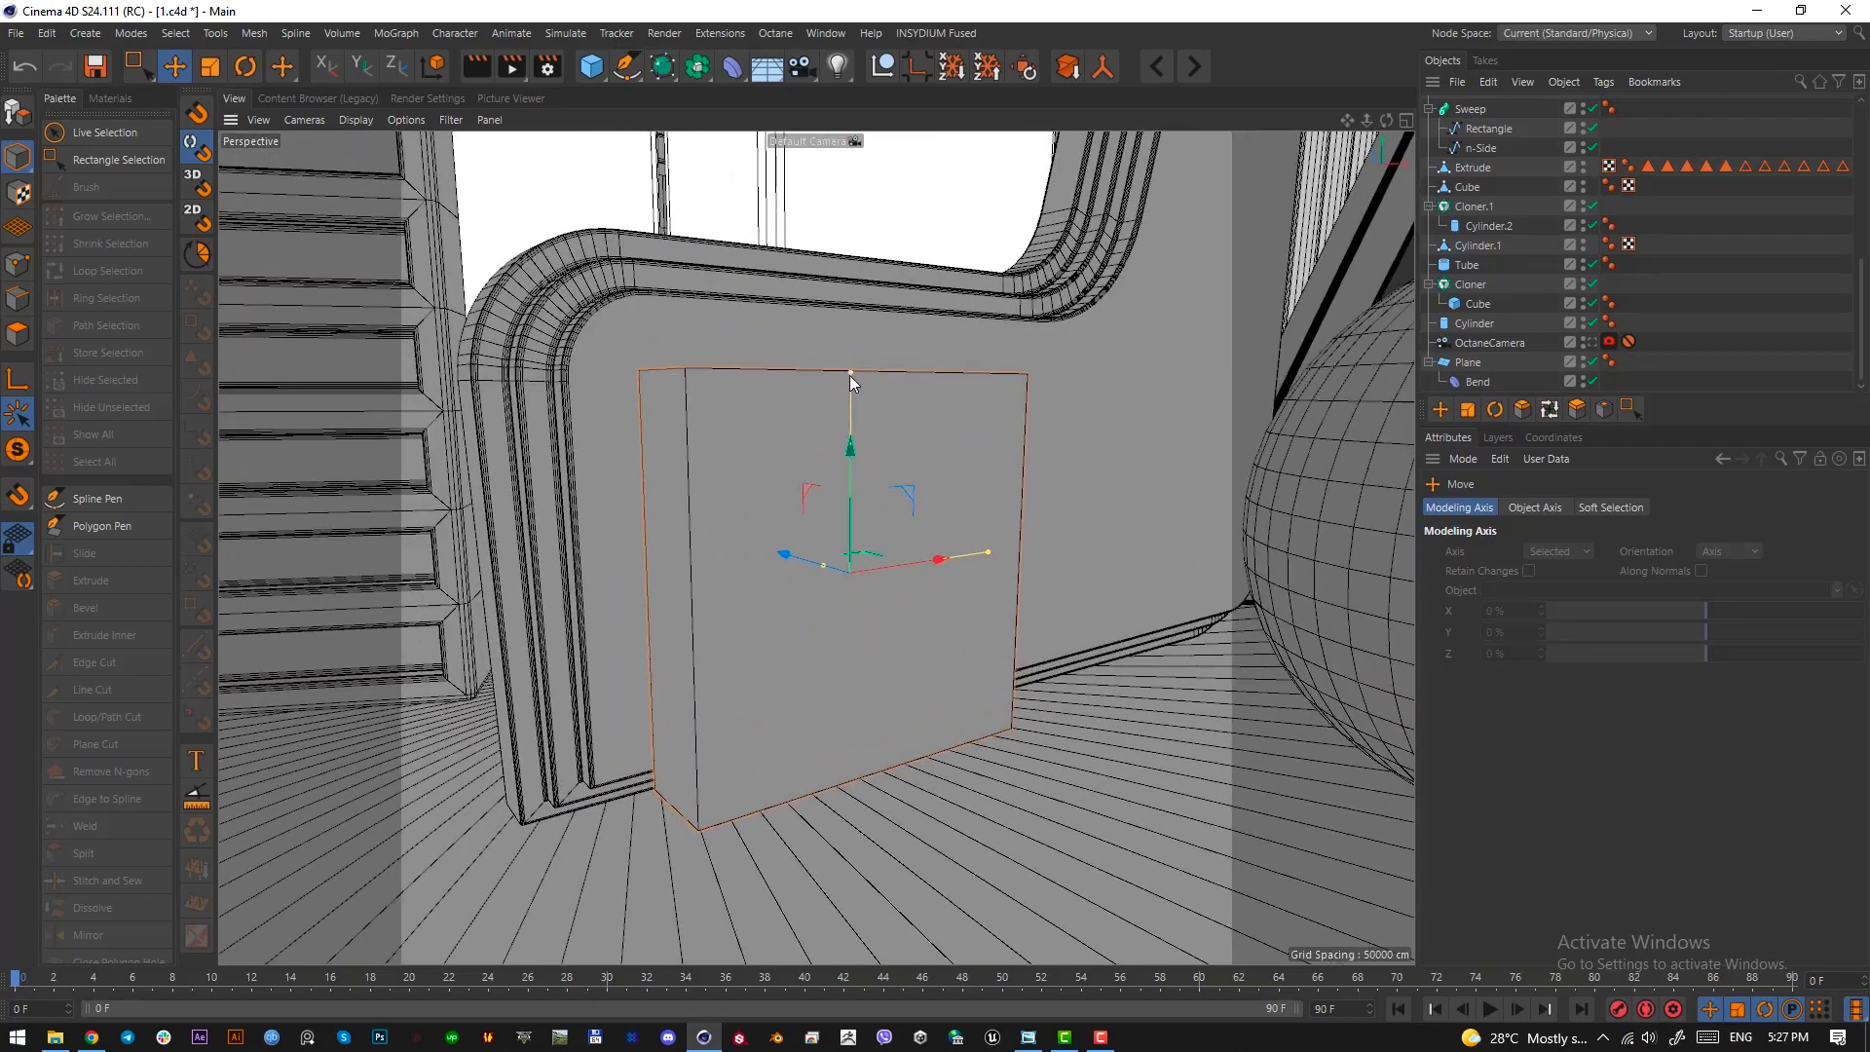
pyautogui.keyDown('alt'); pyautogui.moveTo(849, 376); pyautogui.dragTo(798, 541); pyautogui.keyUp('alt')
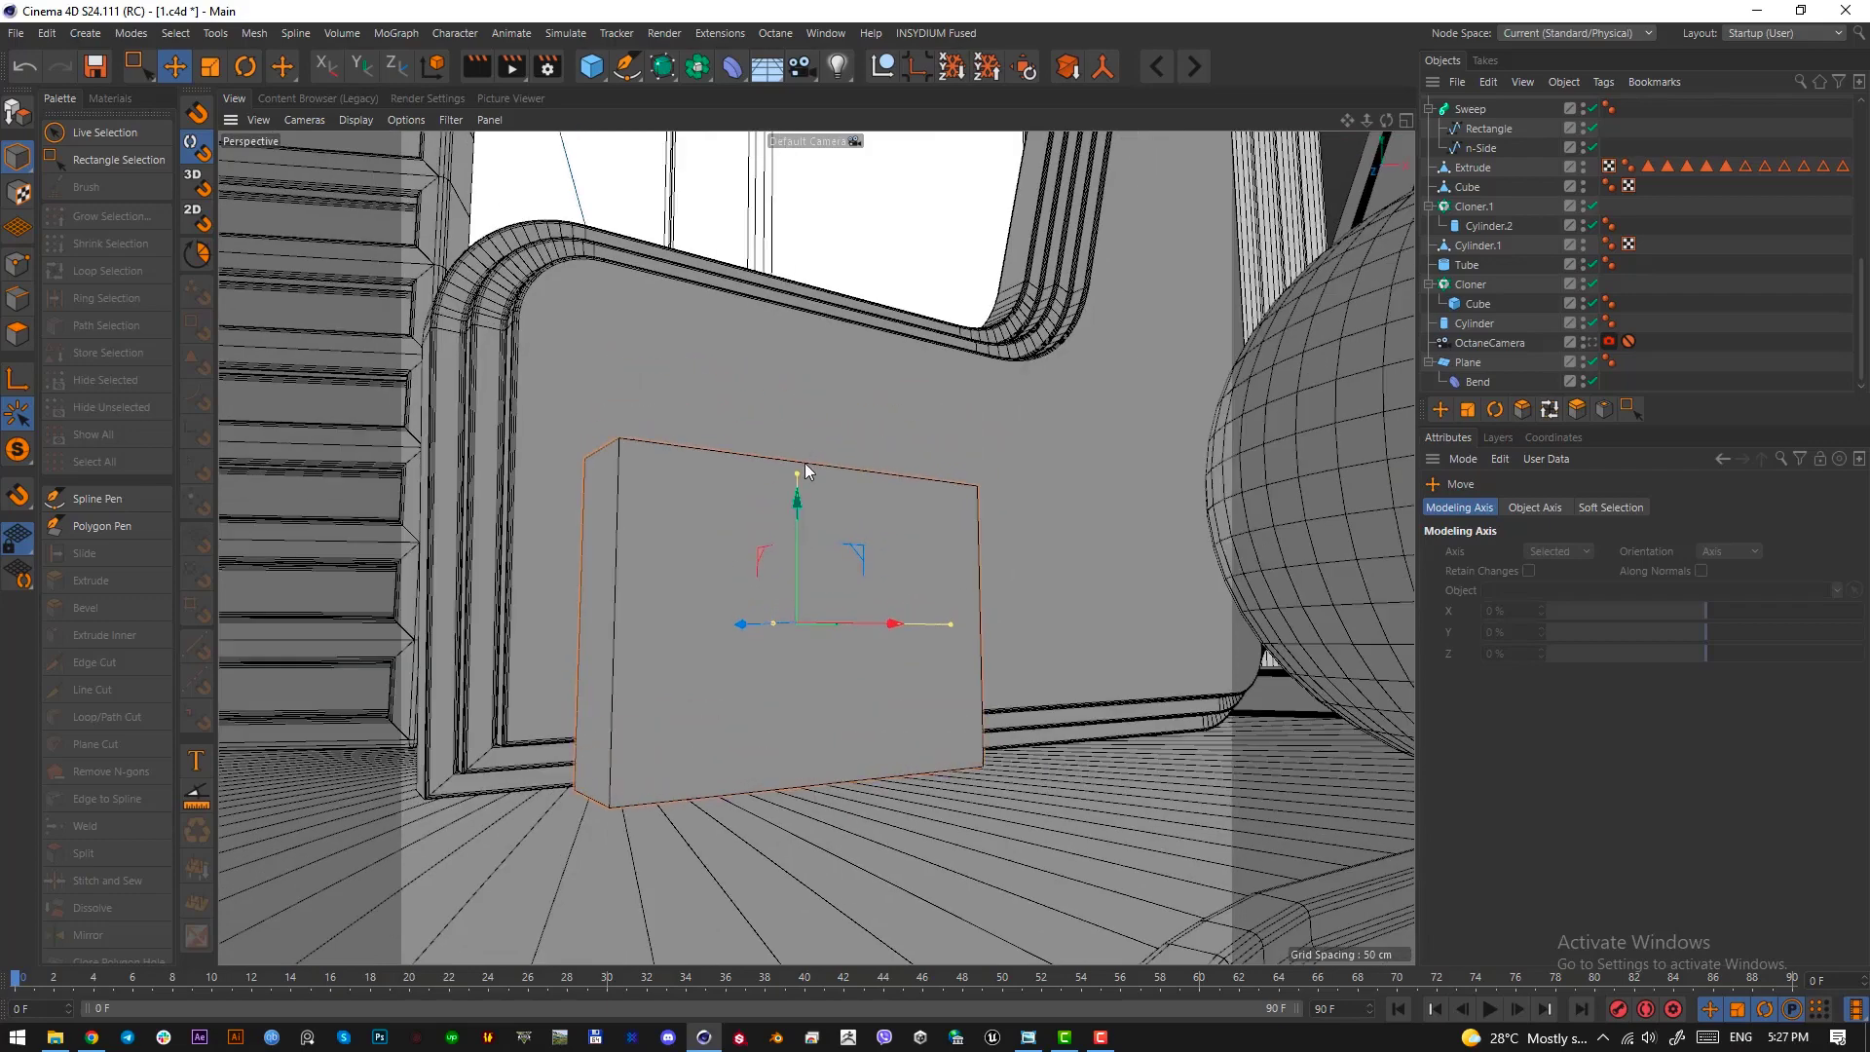
pyautogui.moveTo(805, 465); pyautogui.dragTo(743, 487)
pyautogui.keyDown('alt'); pyautogui.moveTo(742, 560); pyautogui.dragTo(739, 556); pyautogui.keyUp('alt')
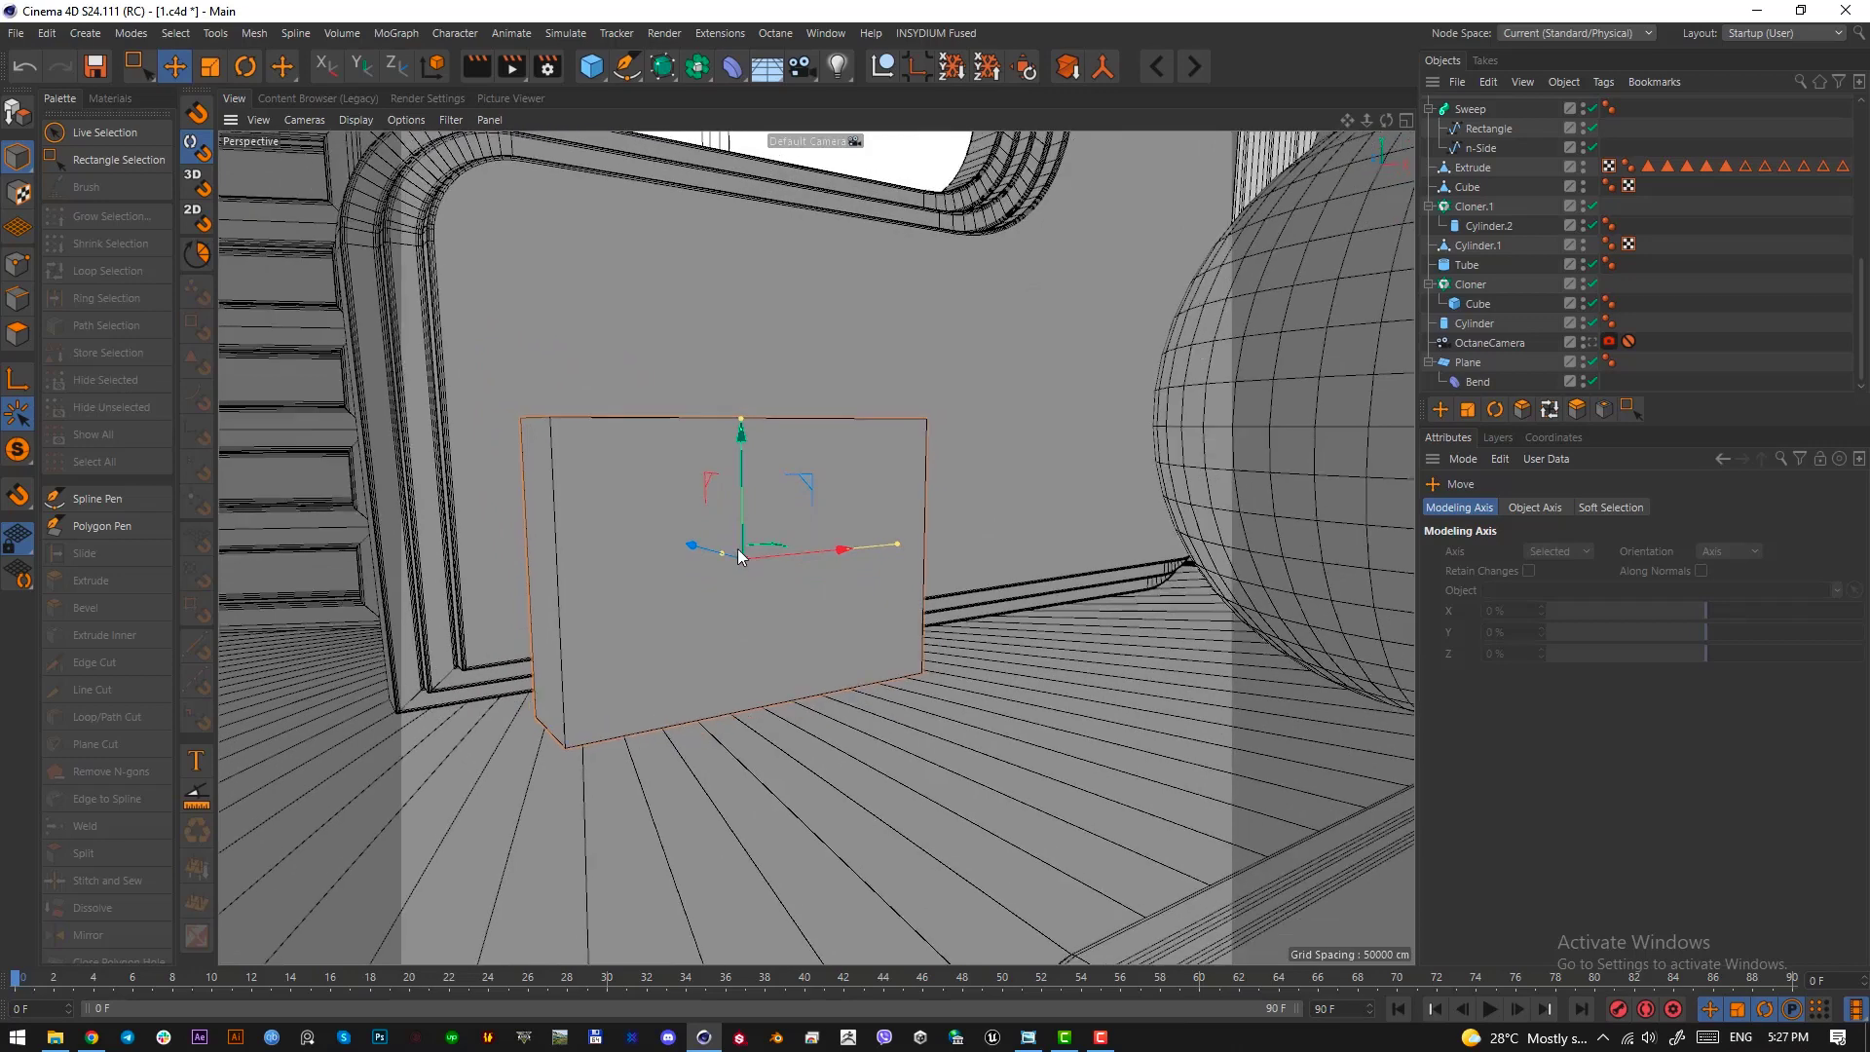
# Make Cube.2 editable and add four evenly spaced horizontal loop cuts around it
pyautogui.scroll(5, 1520, 166)
pyautogui.click(1453, 109)
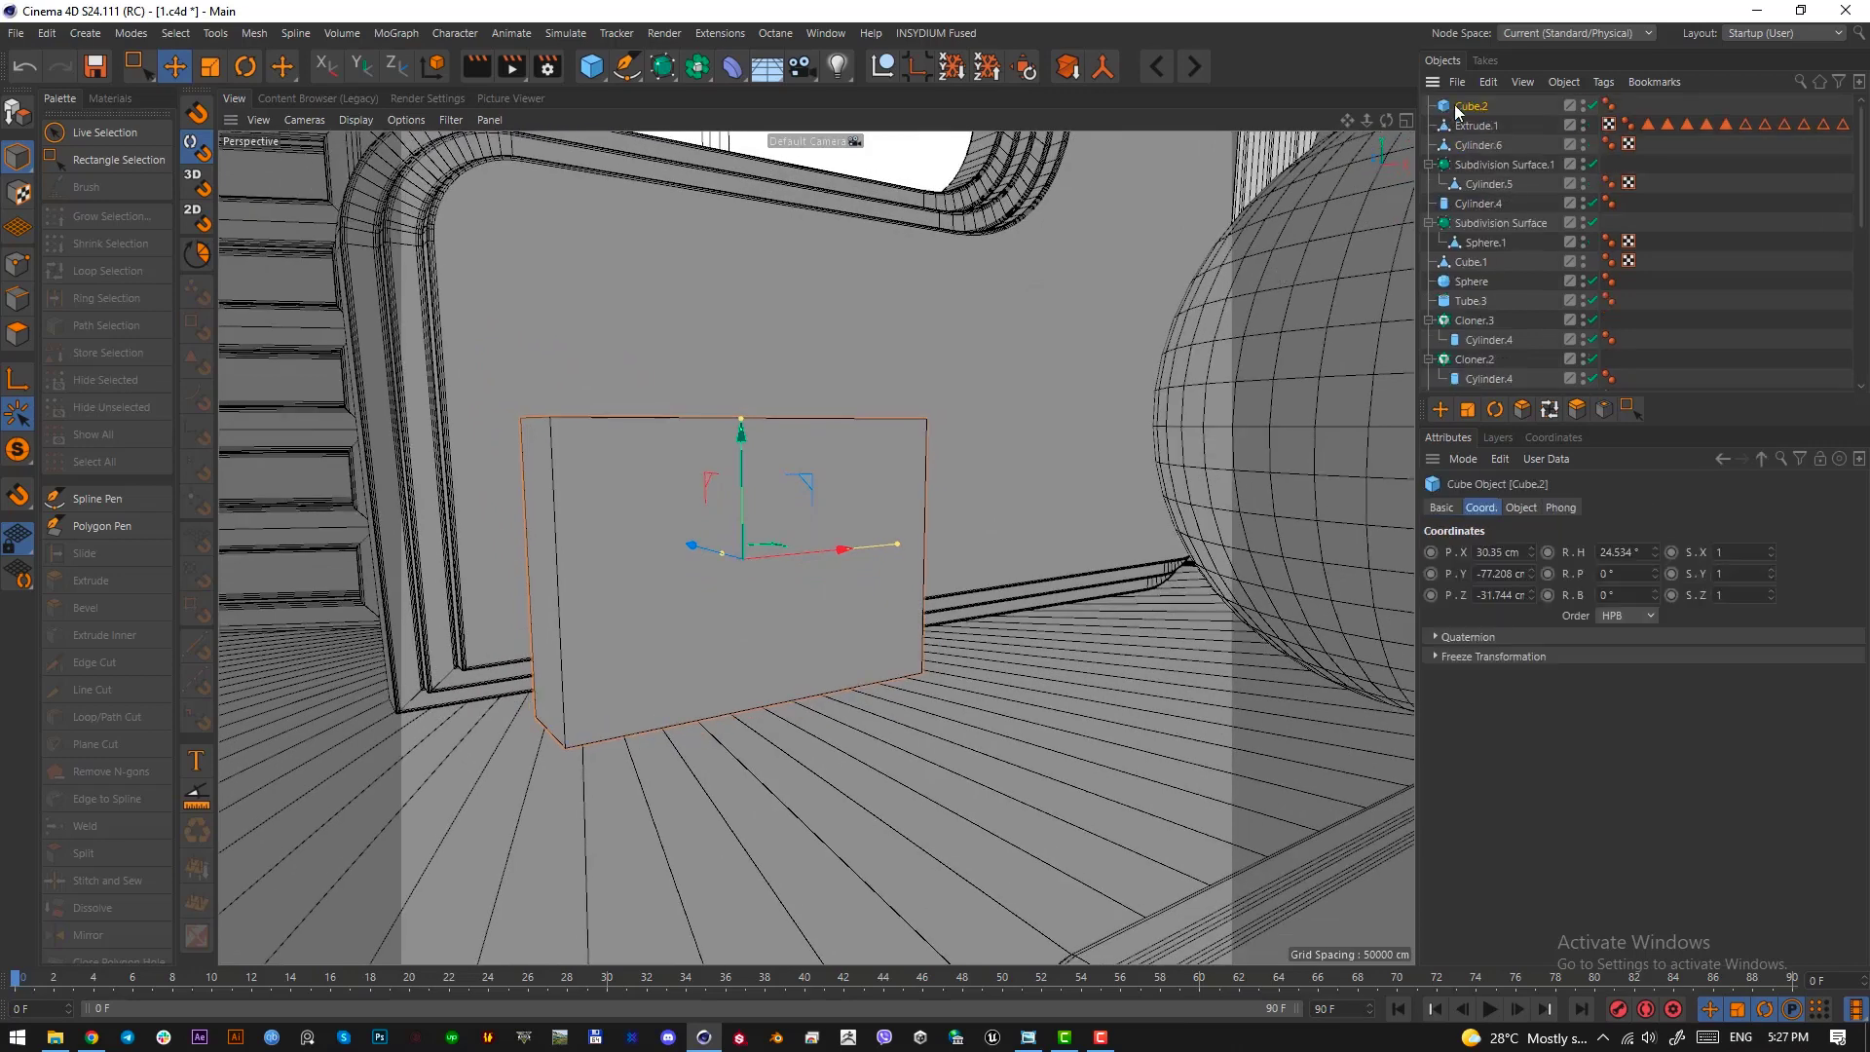
pyautogui.press('c')
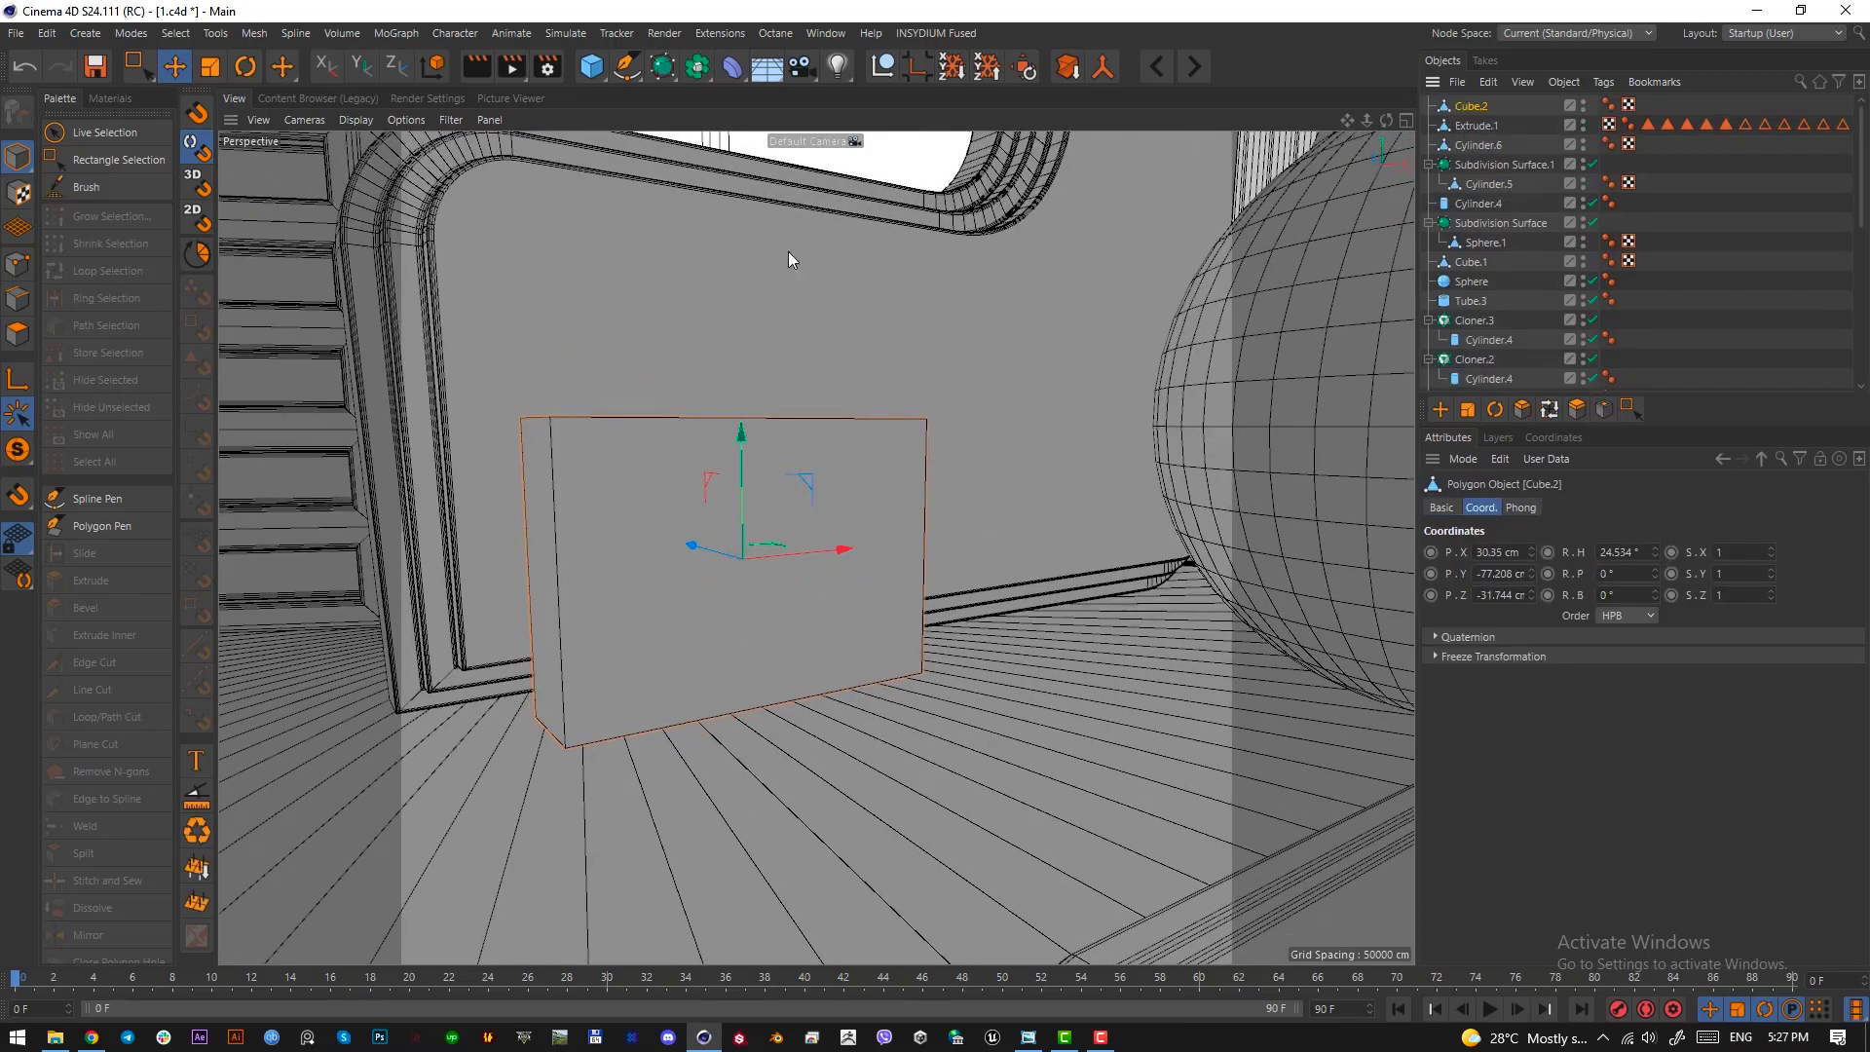
pyautogui.click(23, 304)
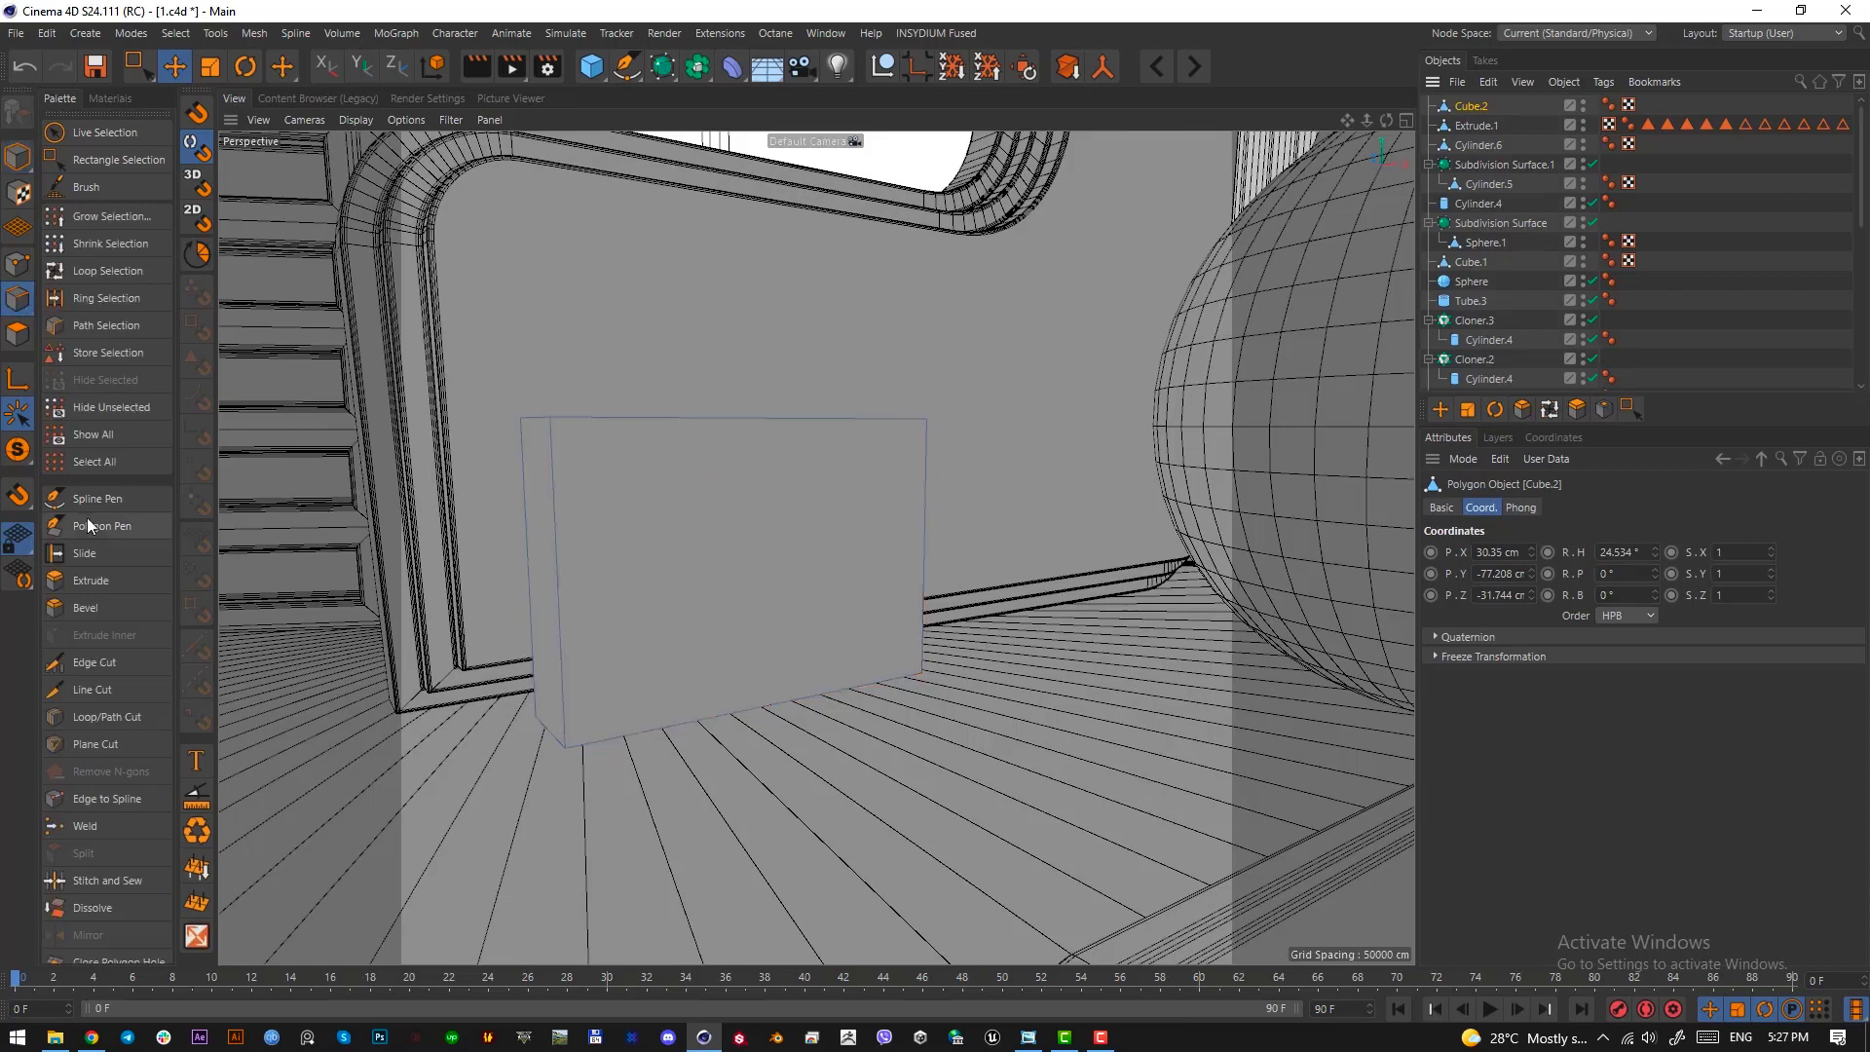
pyautogui.click(146, 722)
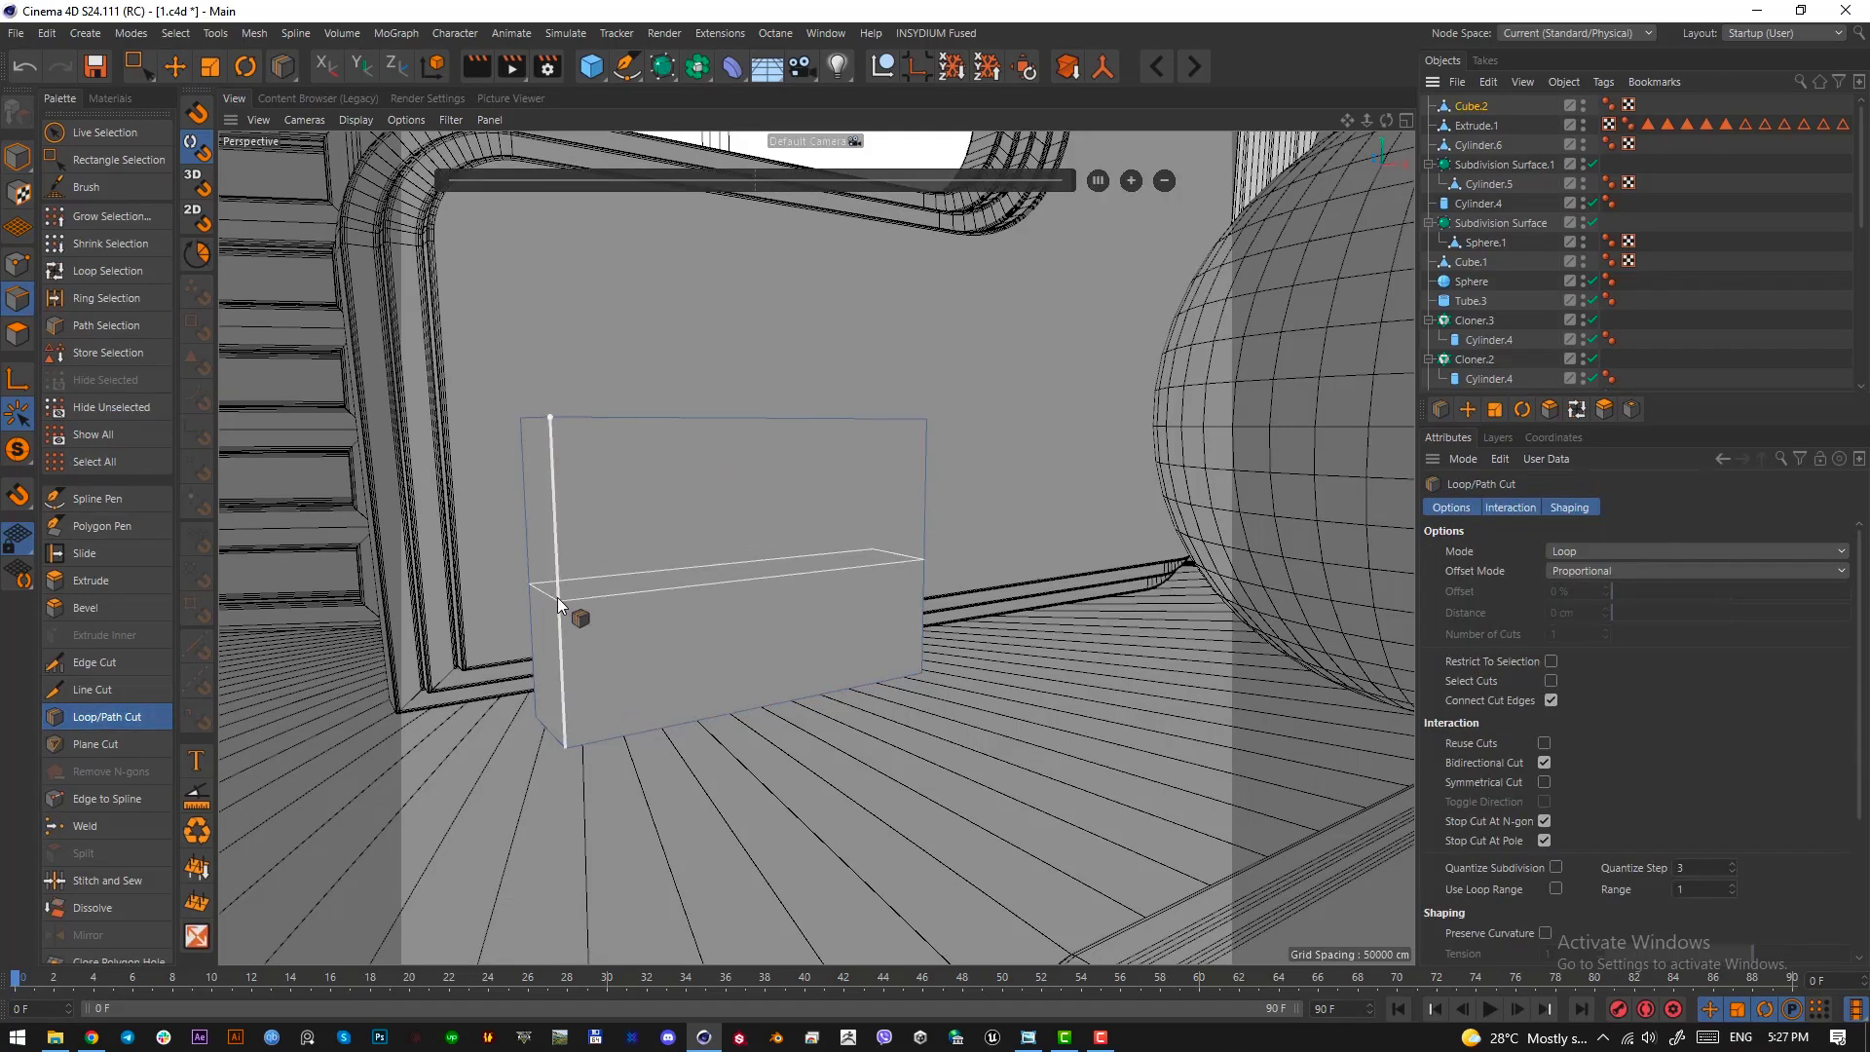
pyautogui.click(557, 598)
pyautogui.click(1131, 180)
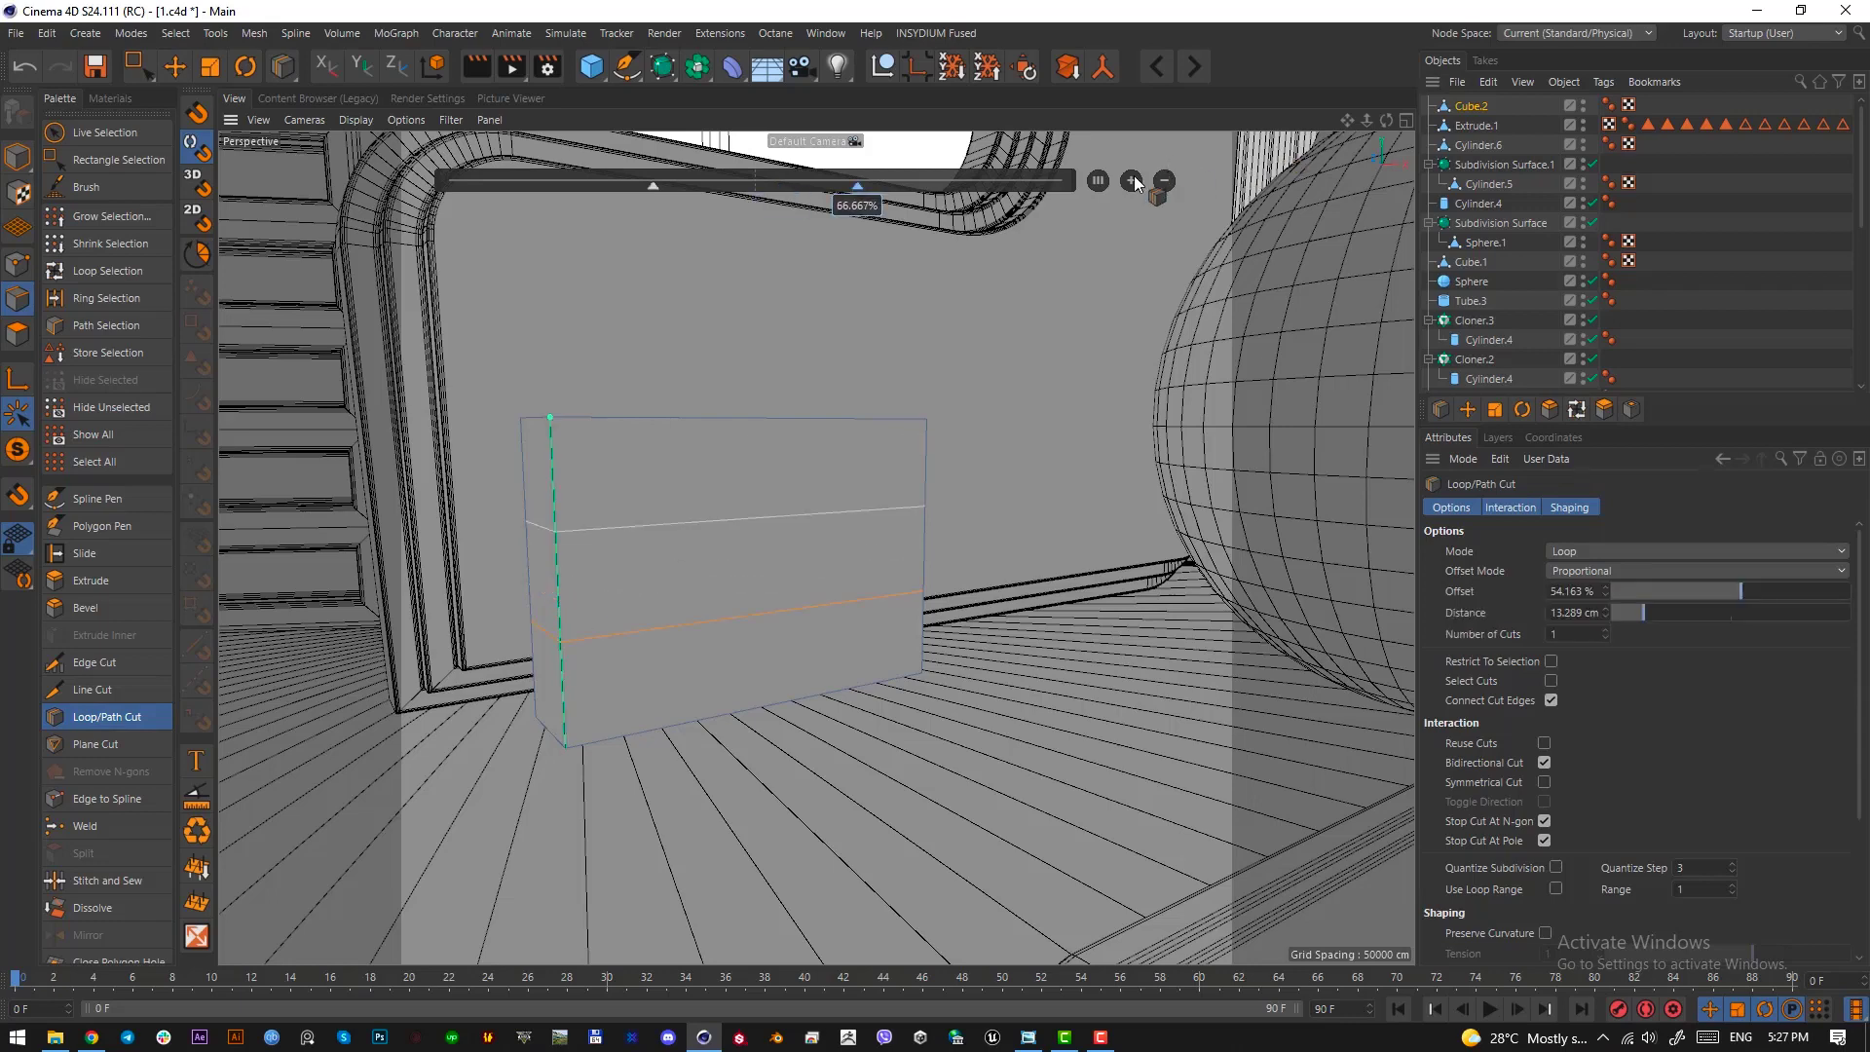
pyautogui.click(1134, 177)
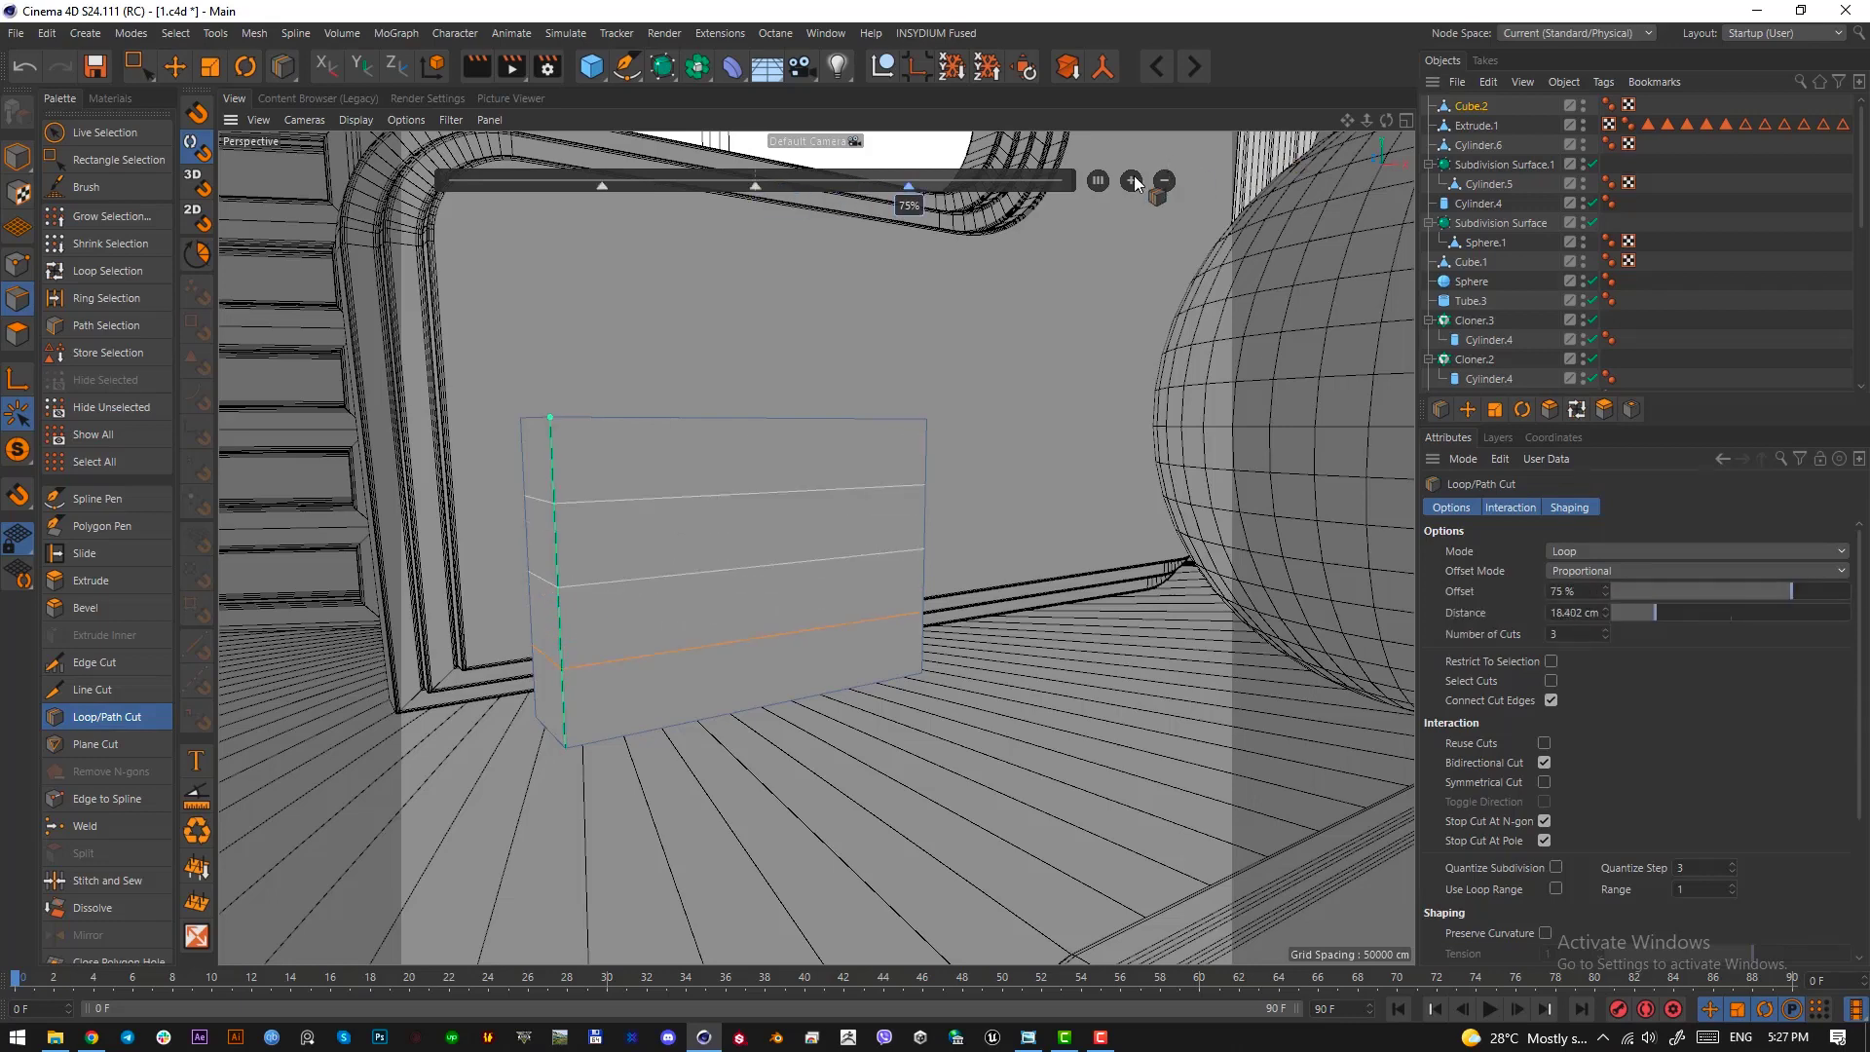
pyautogui.click(1134, 178)
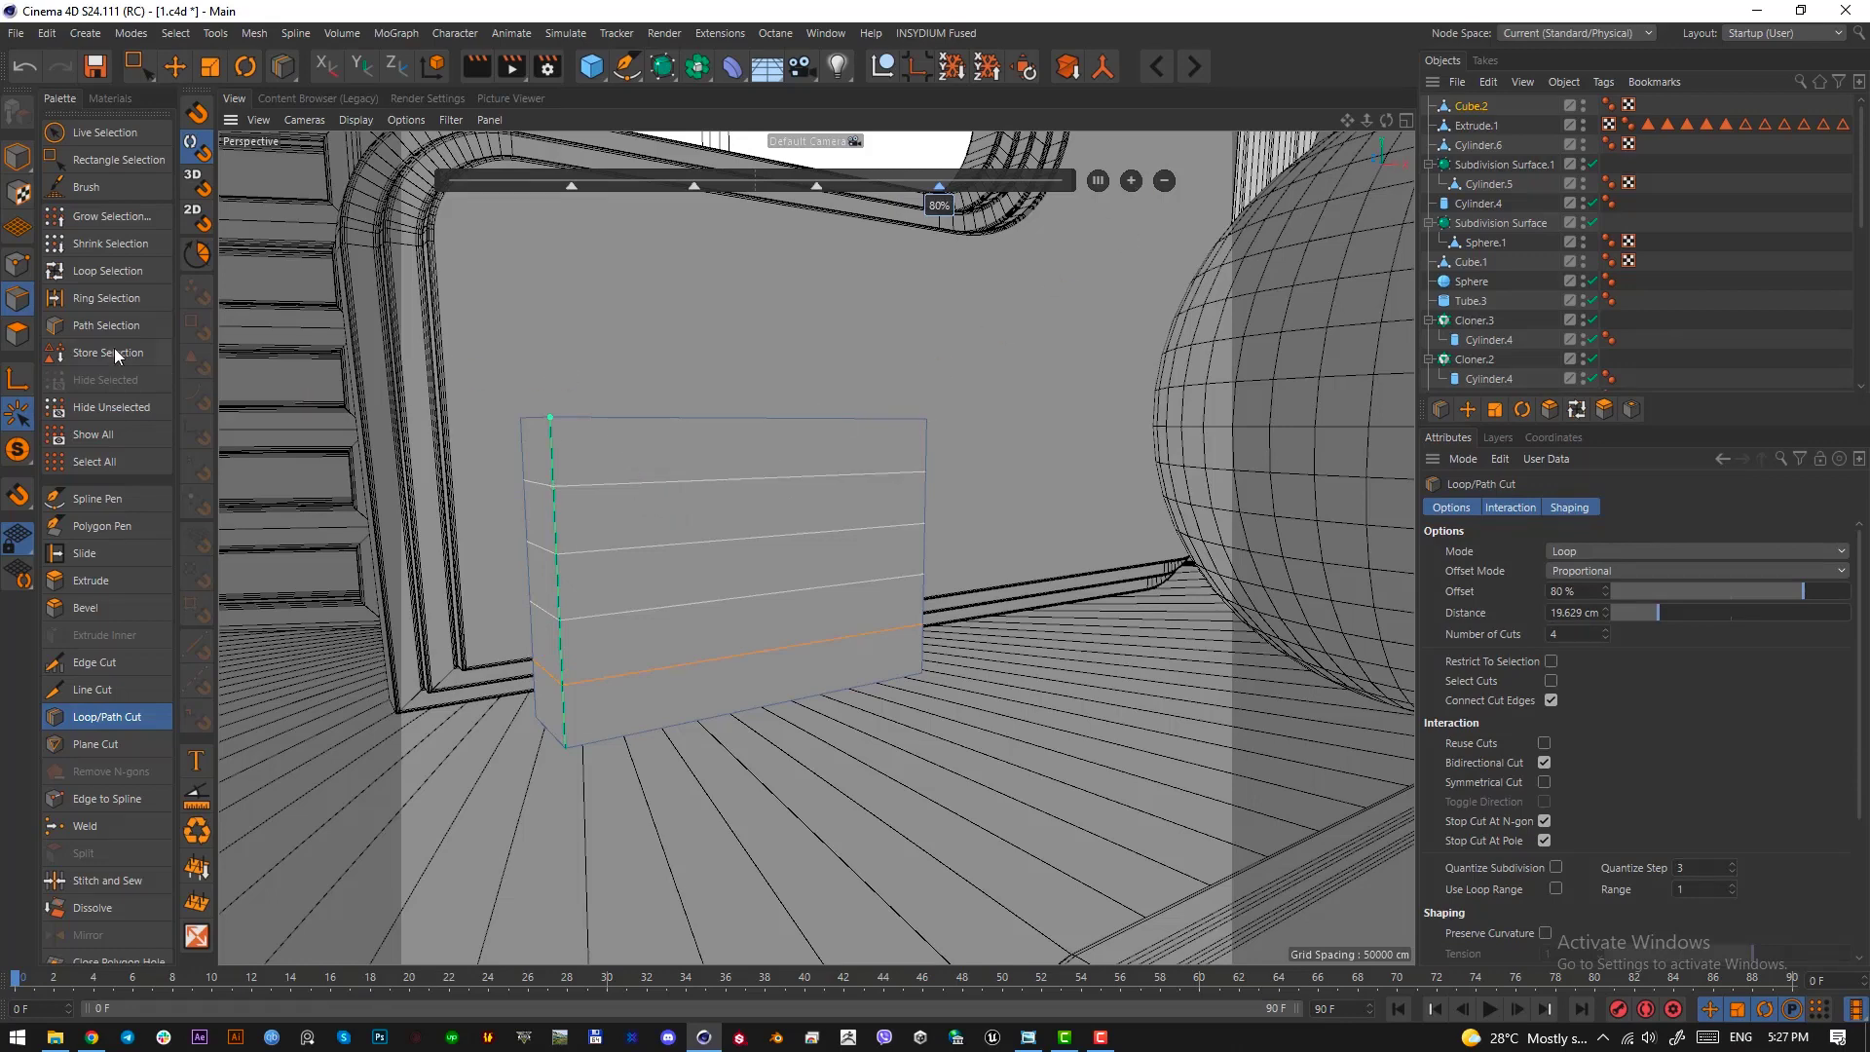
# Select the four lower front polygons of the block and extrude them outward by 6.74 cm
pyautogui.click(17, 333)
pyautogui.click(140, 68)
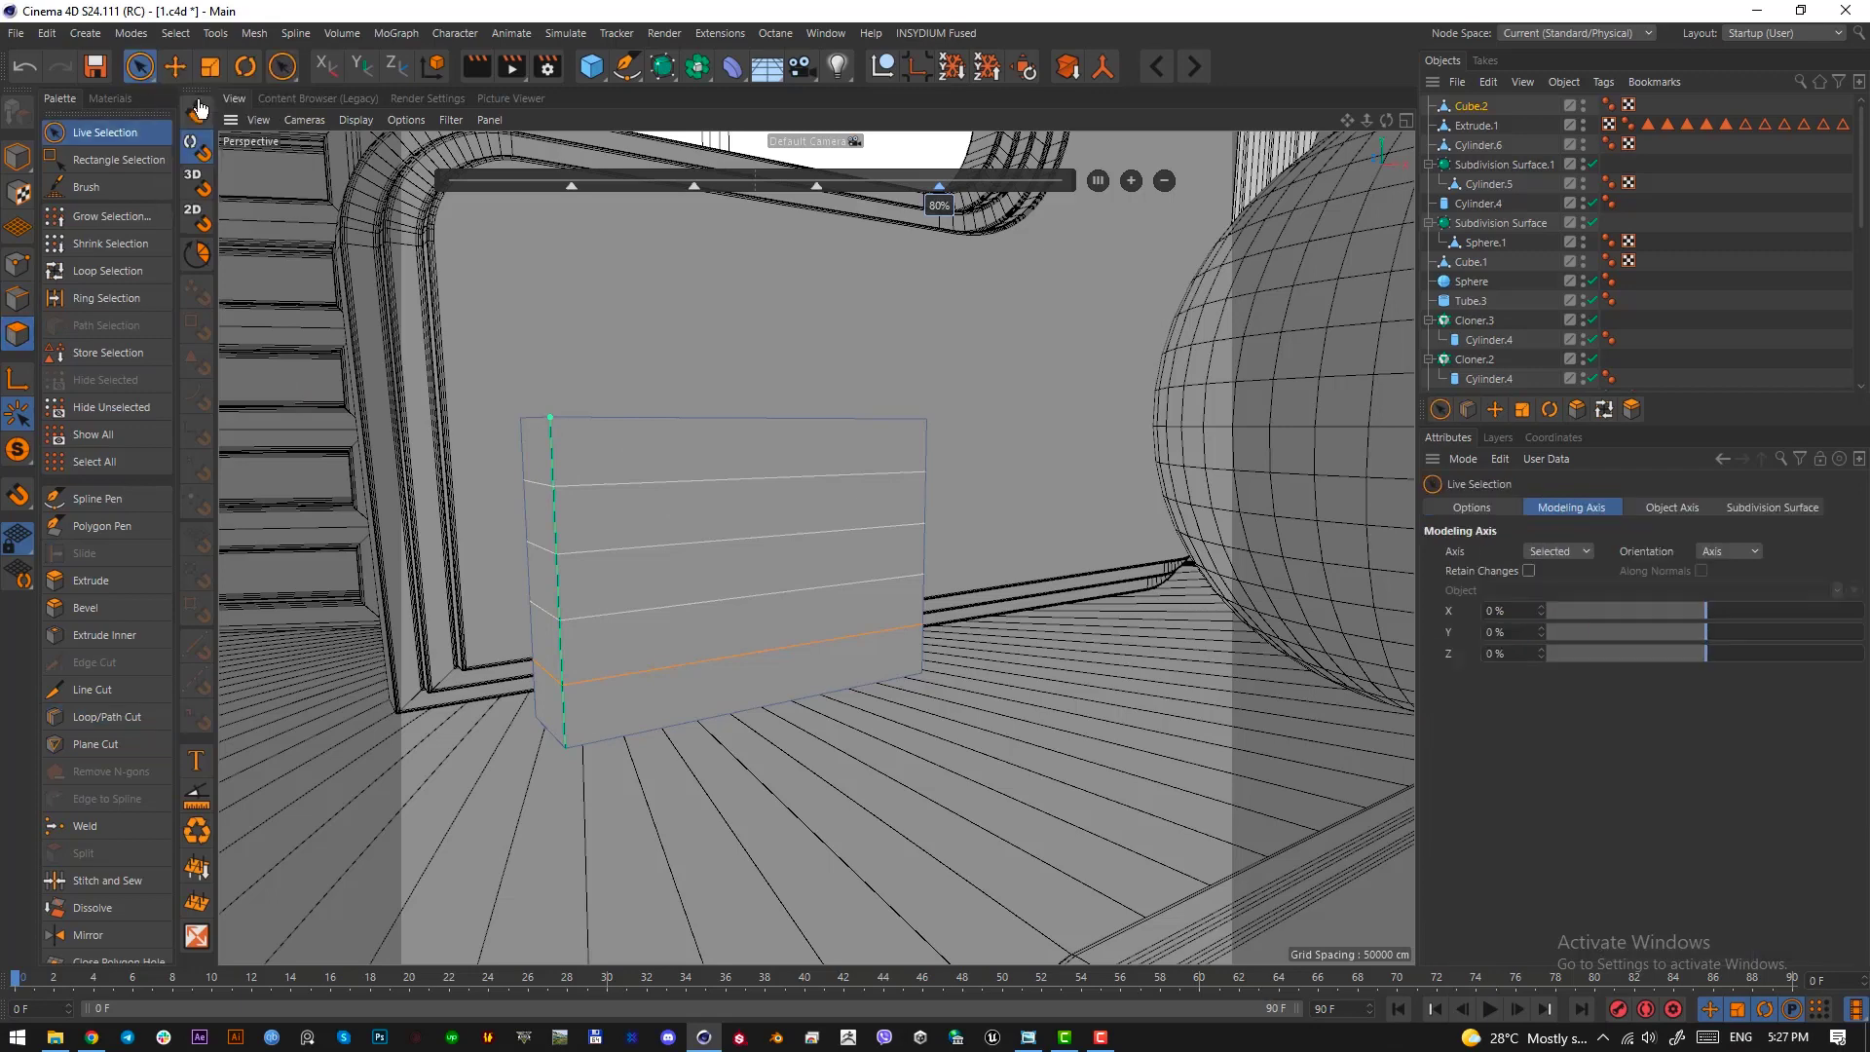
pyautogui.click(750, 614)
pyautogui.moveTo(750, 616)
pyautogui.mouseDown()
pyautogui.moveTo(668, 543)
pyautogui.moveTo(669, 647)
pyautogui.mouseUp()
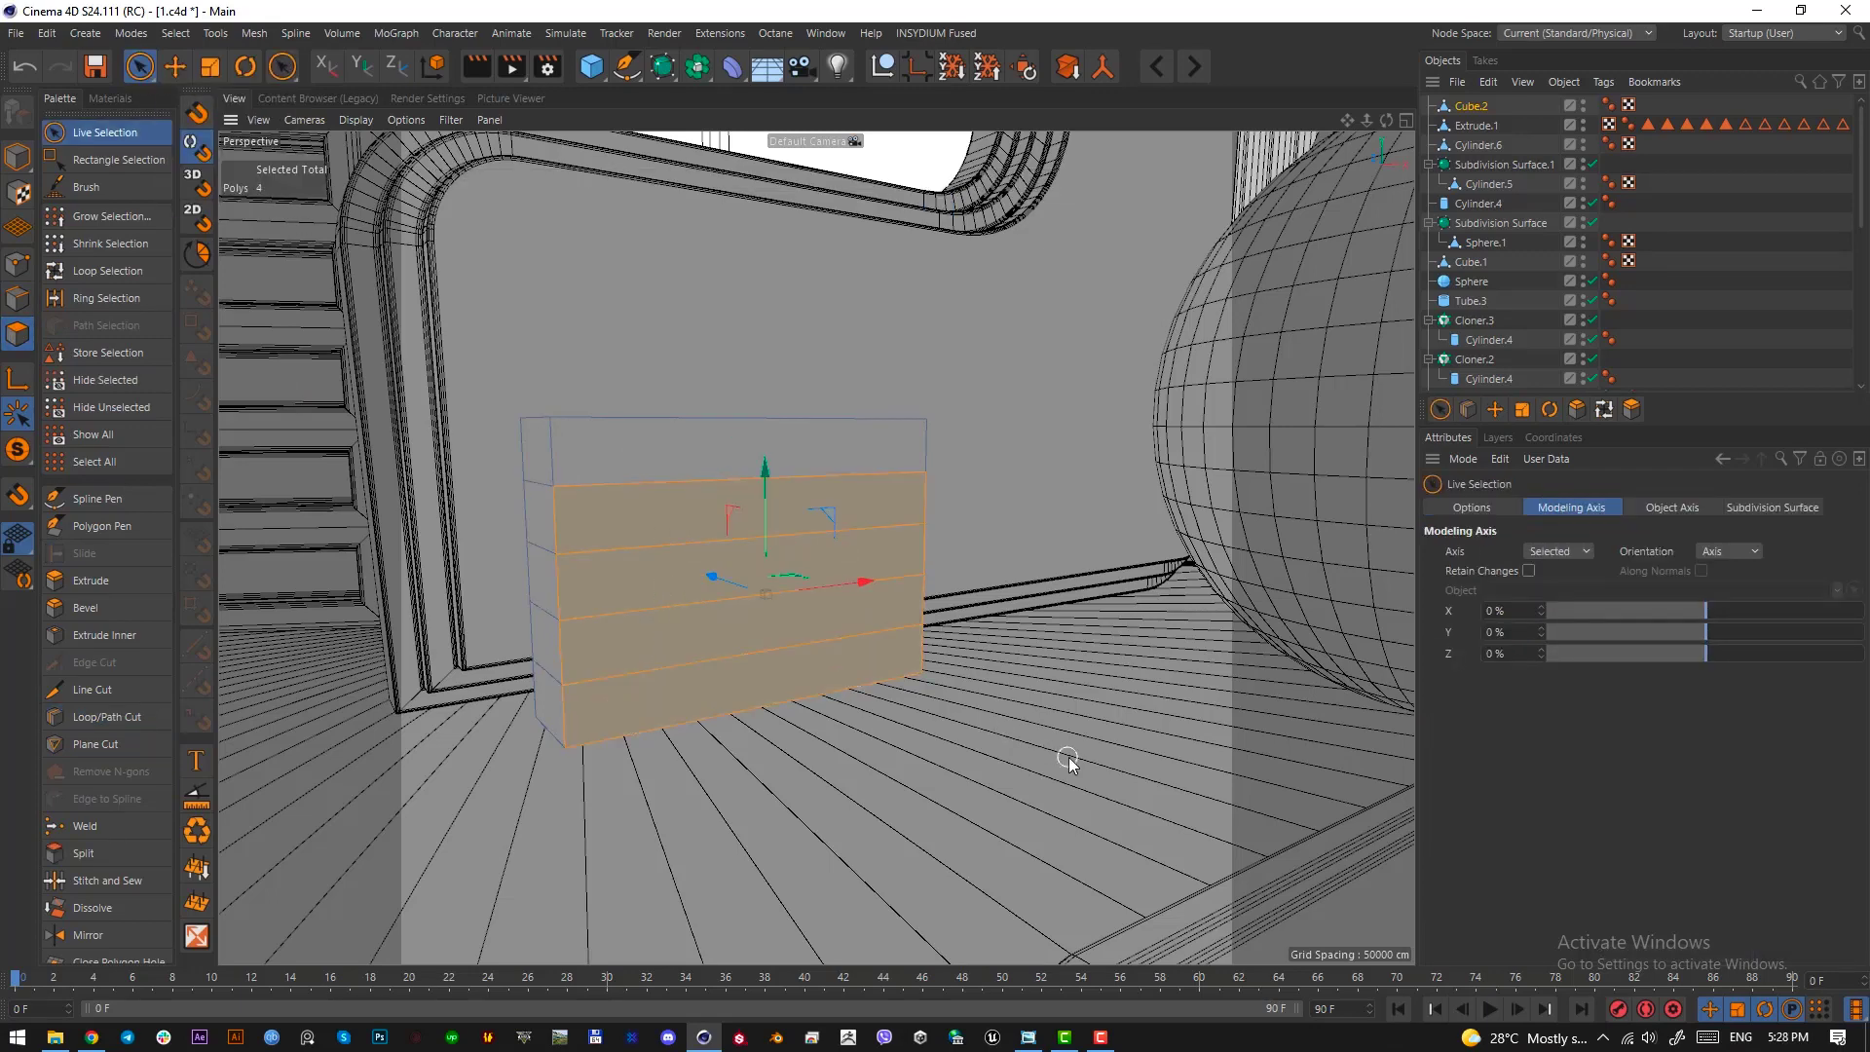
pyautogui.press('d')
pyautogui.keyDown('alt'); pyautogui.moveTo(862, 723); pyautogui.dragTo(1062, 775); pyautogui.keyUp('alt')
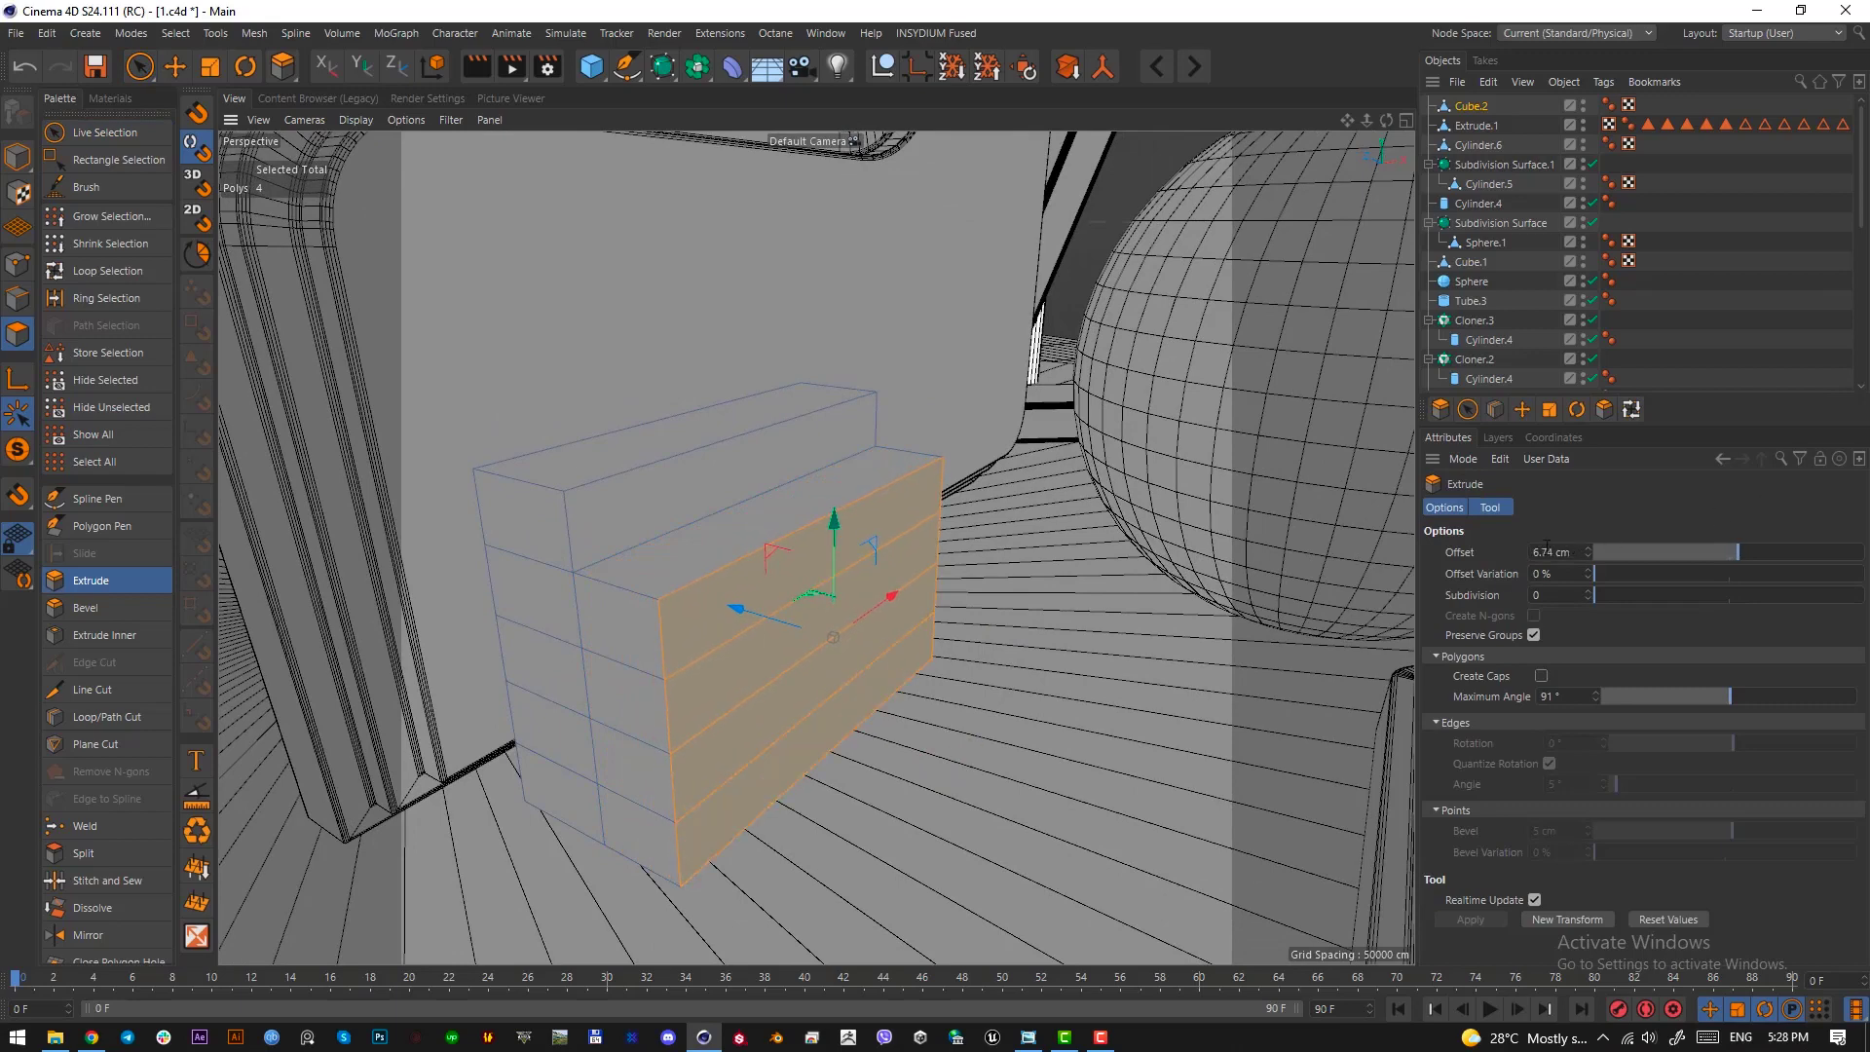
# Extrude the lower three, the lower two and the bottom front polygon by 6.74 cm each to form the remaining stair steps
pyautogui.keyDown('ctrl'); pyautogui.click(688, 639); pyautogui.keyUp('ctrl')
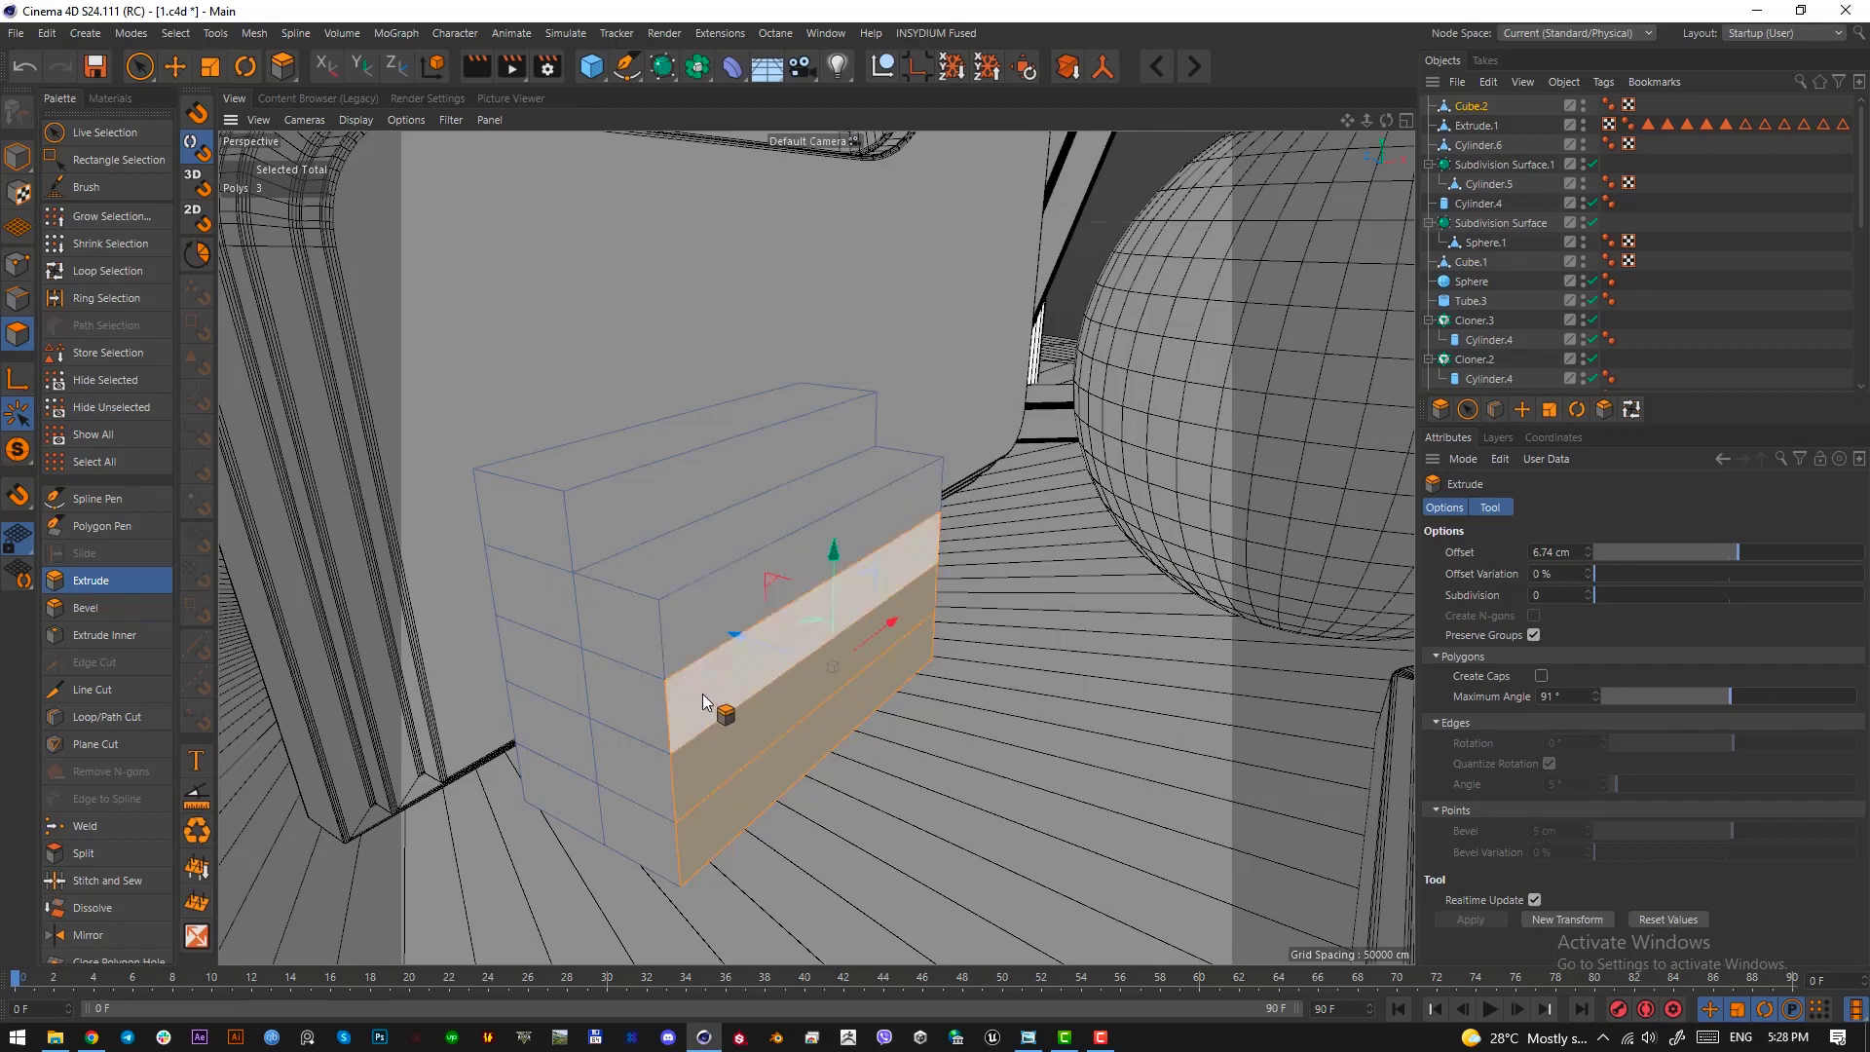
pyautogui.click(1576, 552)
pyautogui.press('Return')
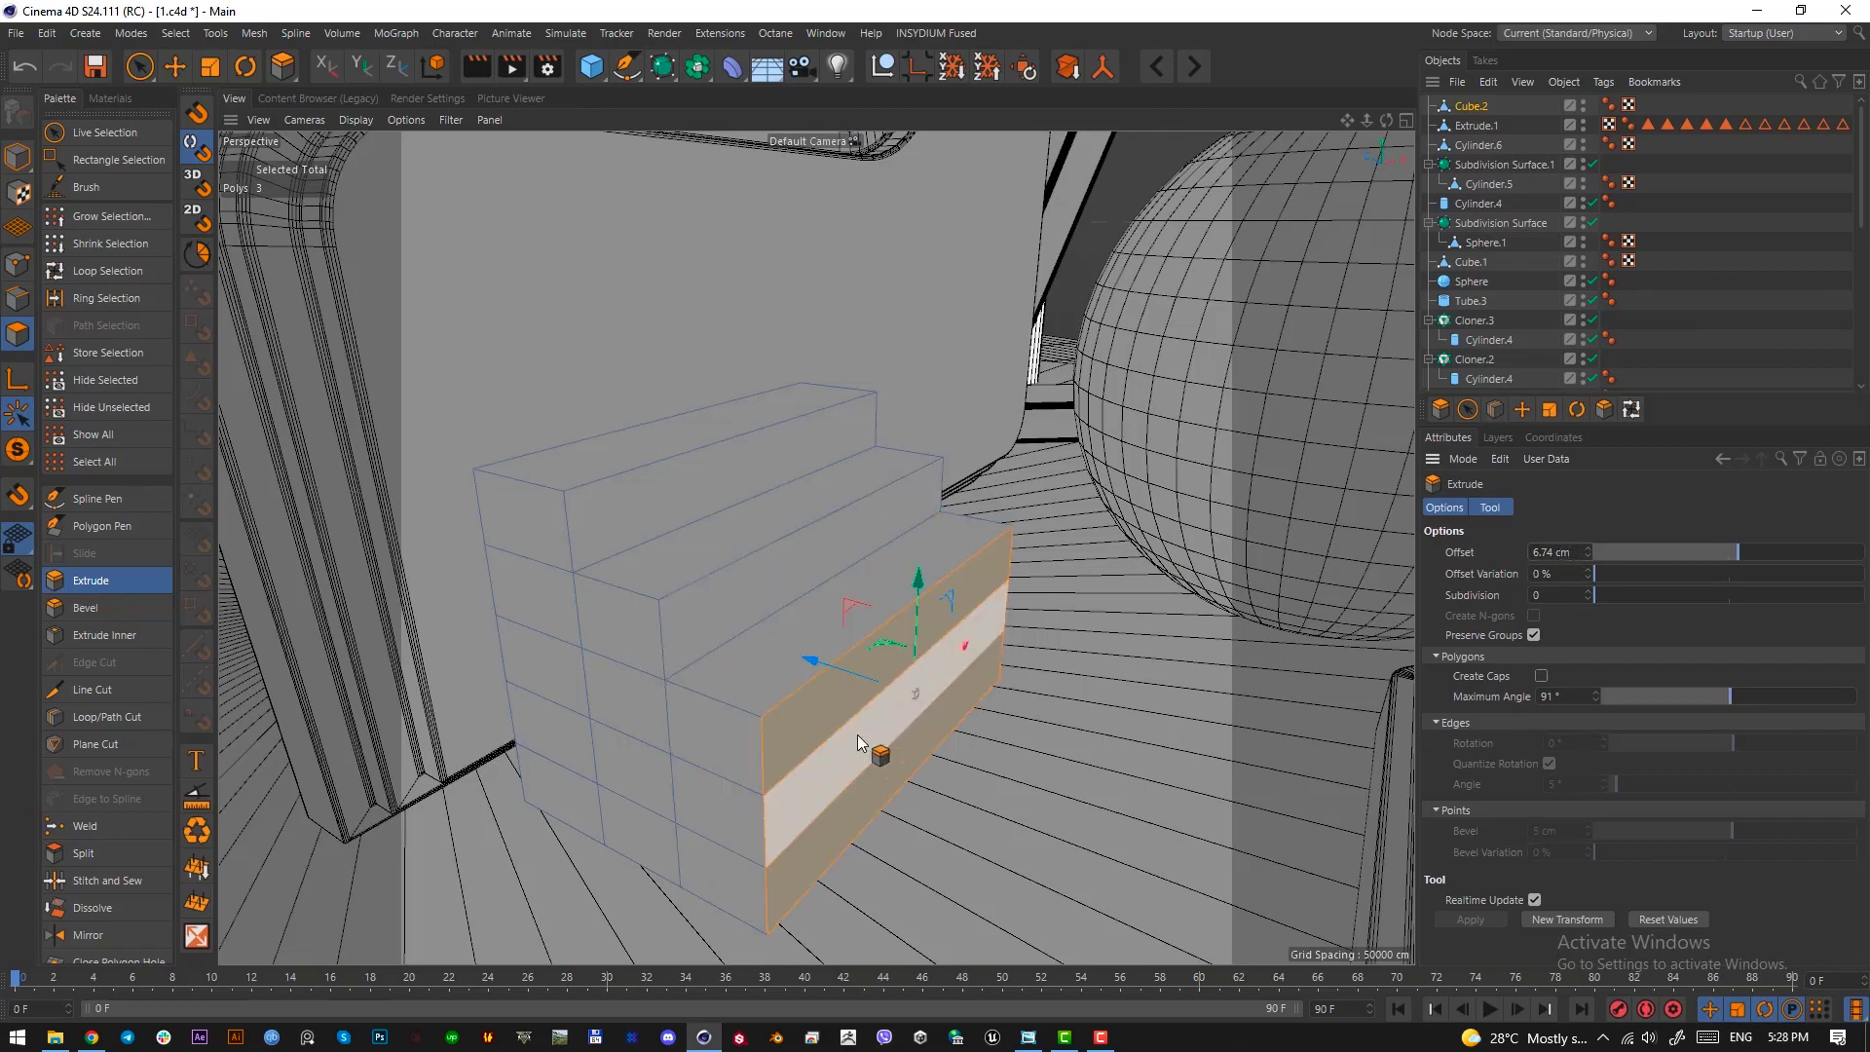
pyautogui.keyDown('ctrl'); pyautogui.click(807, 738); pyautogui.keyUp('ctrl')
pyautogui.click(1576, 555)
pyautogui.press('Return')
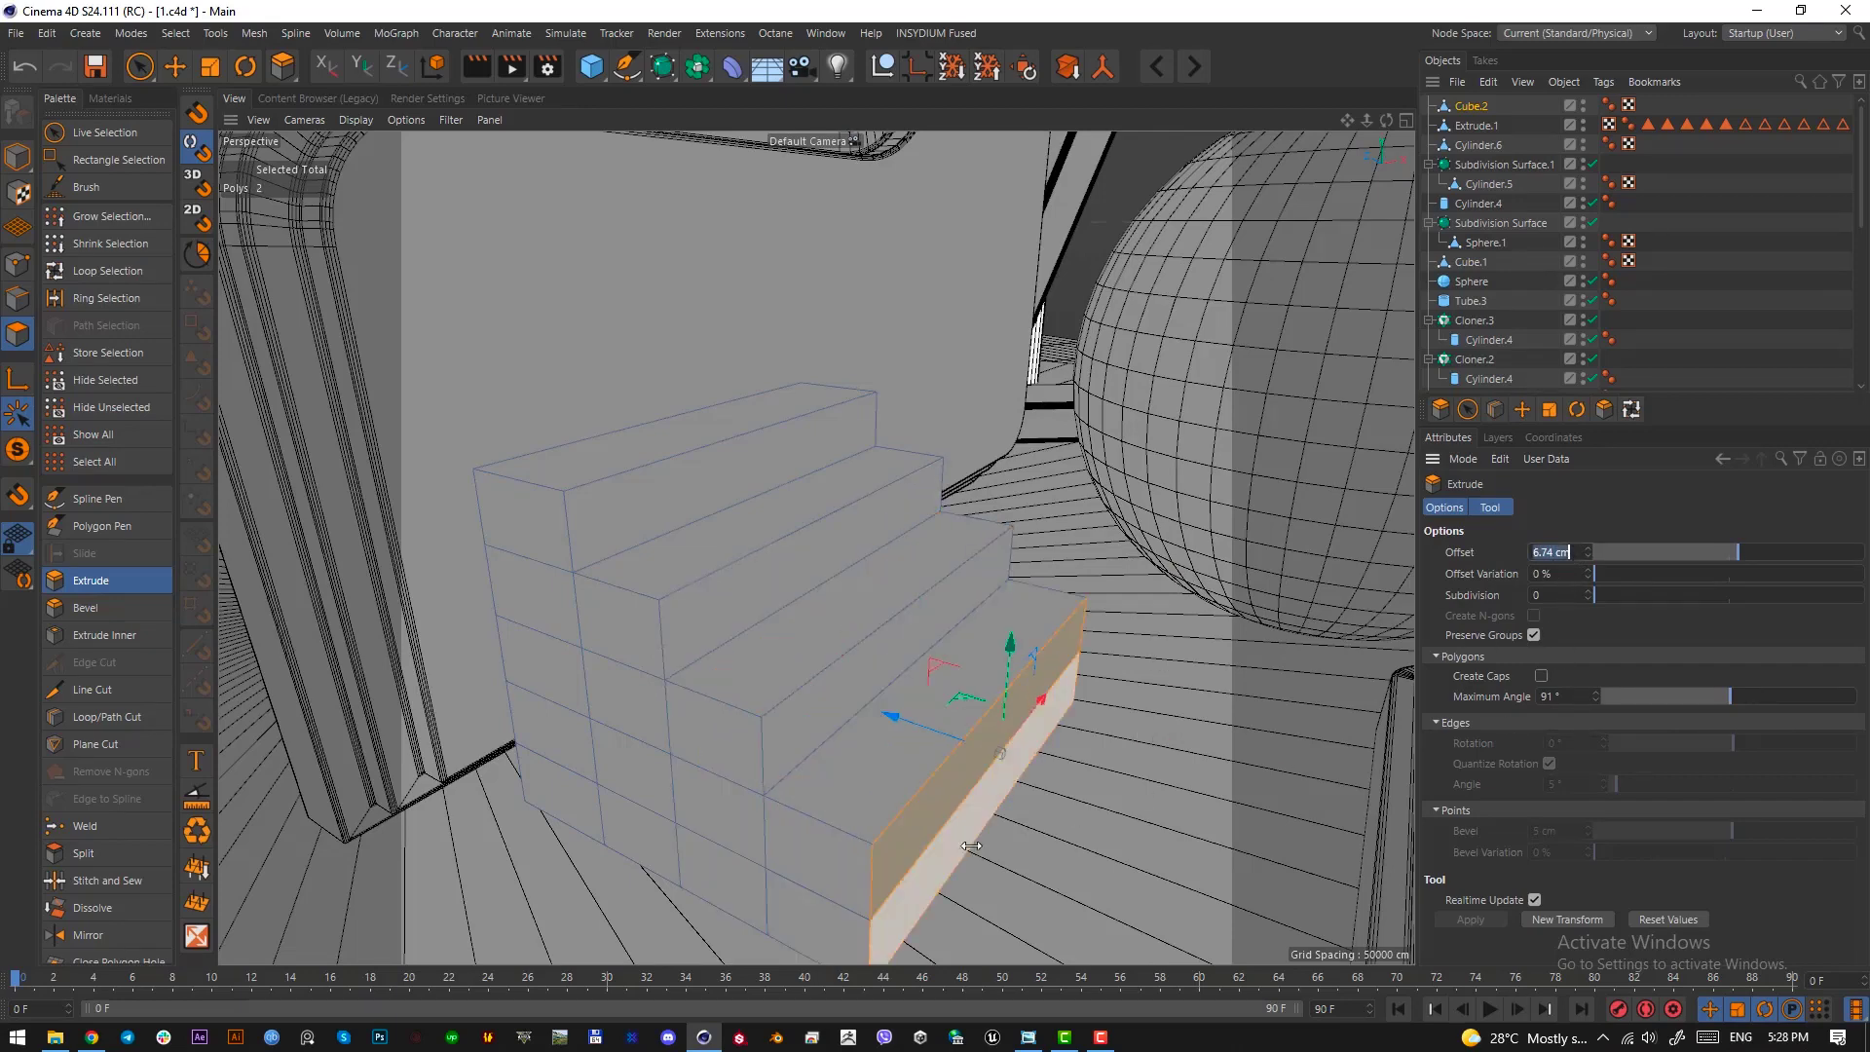
pyautogui.keyDown('ctrl'); pyautogui.click(906, 842); pyautogui.keyUp('ctrl')
pyautogui.keyDown('alt'); pyautogui.moveTo(938, 852); pyautogui.dragTo(838, 766, button='middle'); pyautogui.keyUp('alt')
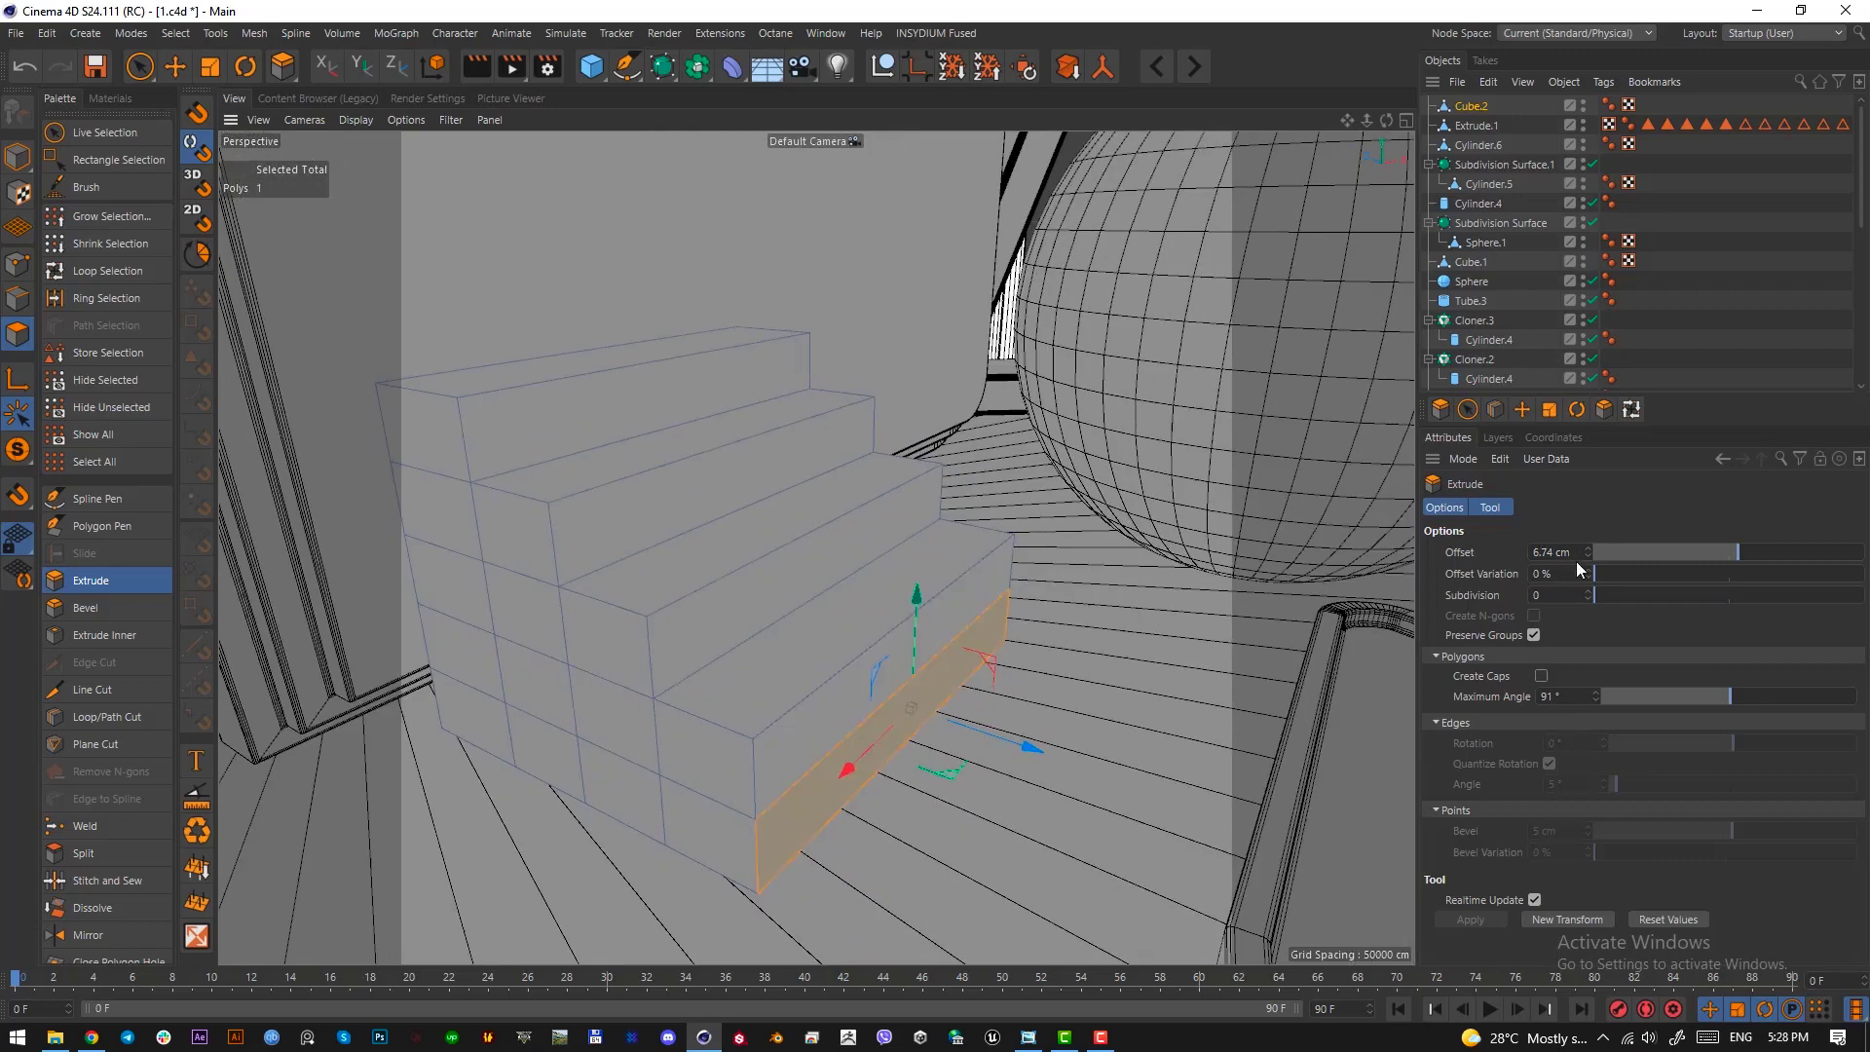
pyautogui.press('Return')
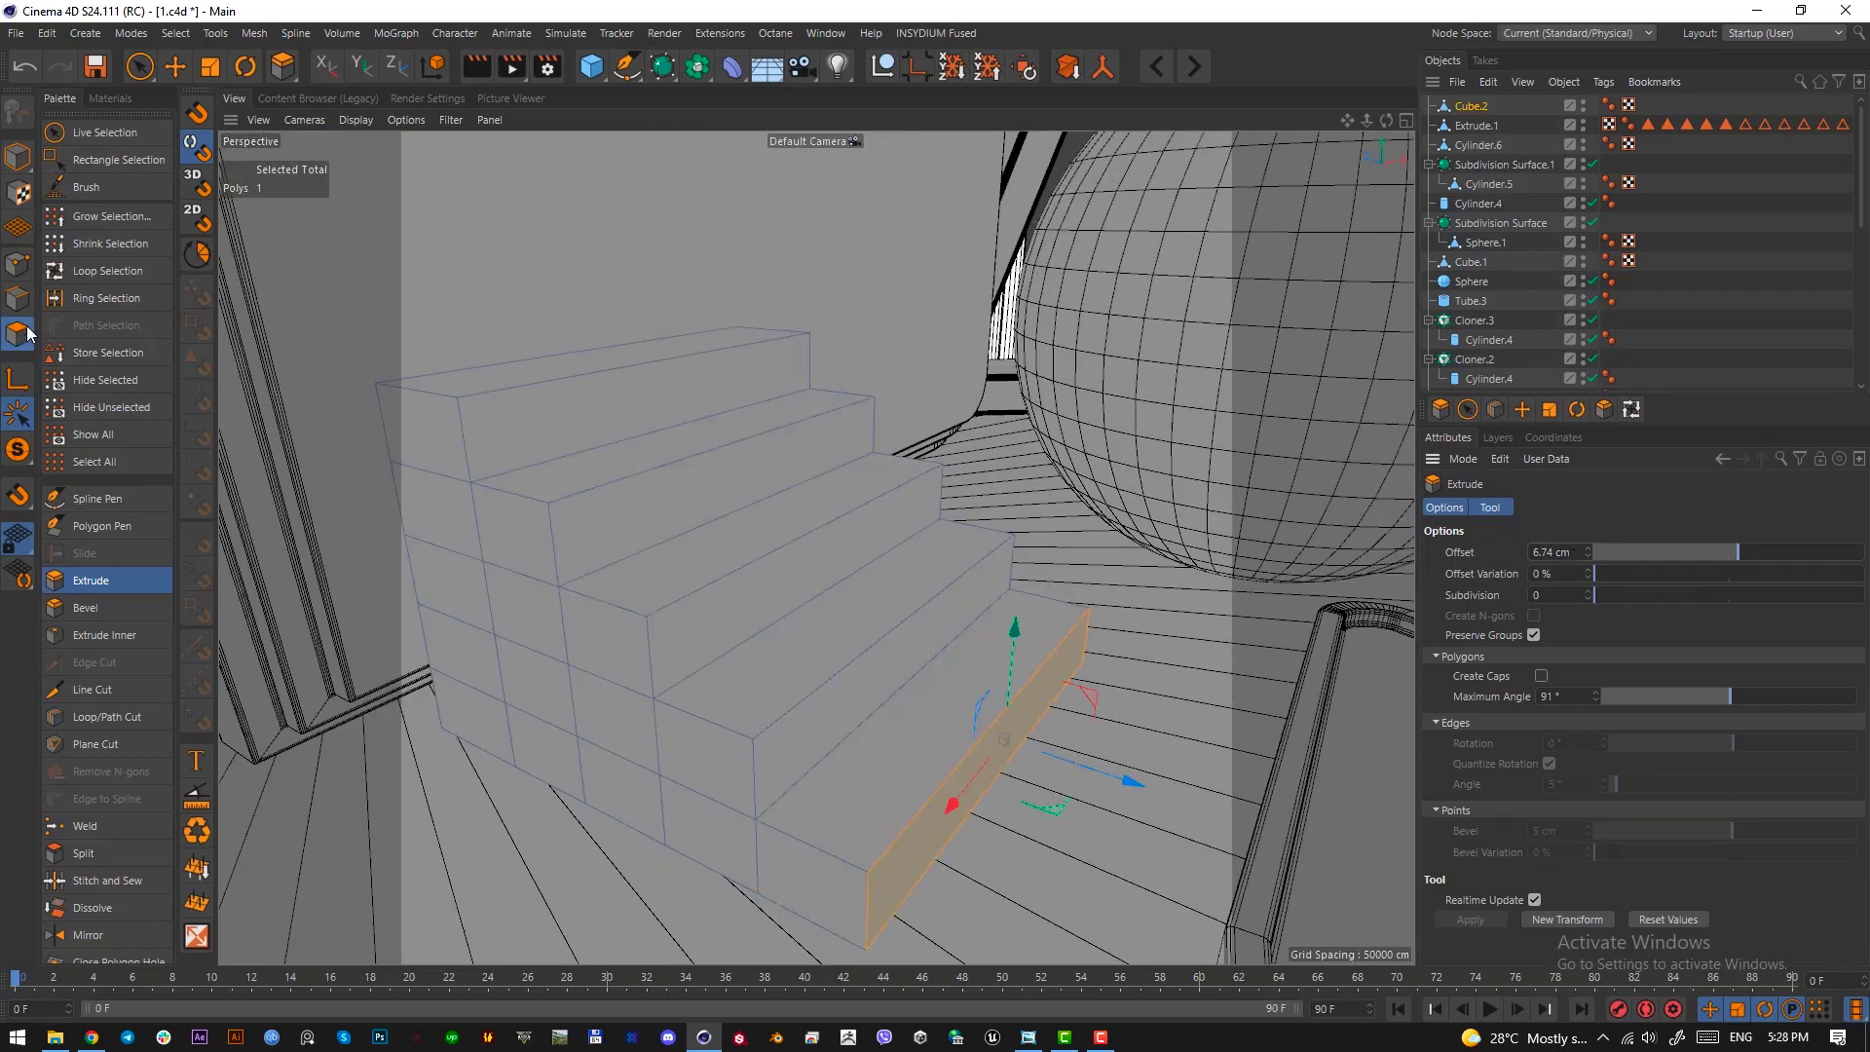
# Select all polygons of the staircase and scale them down along its depth to shorten the treads
pyautogui.scroll(-4, 776, 526)
pyautogui.hotkey('ctrl', 'a')
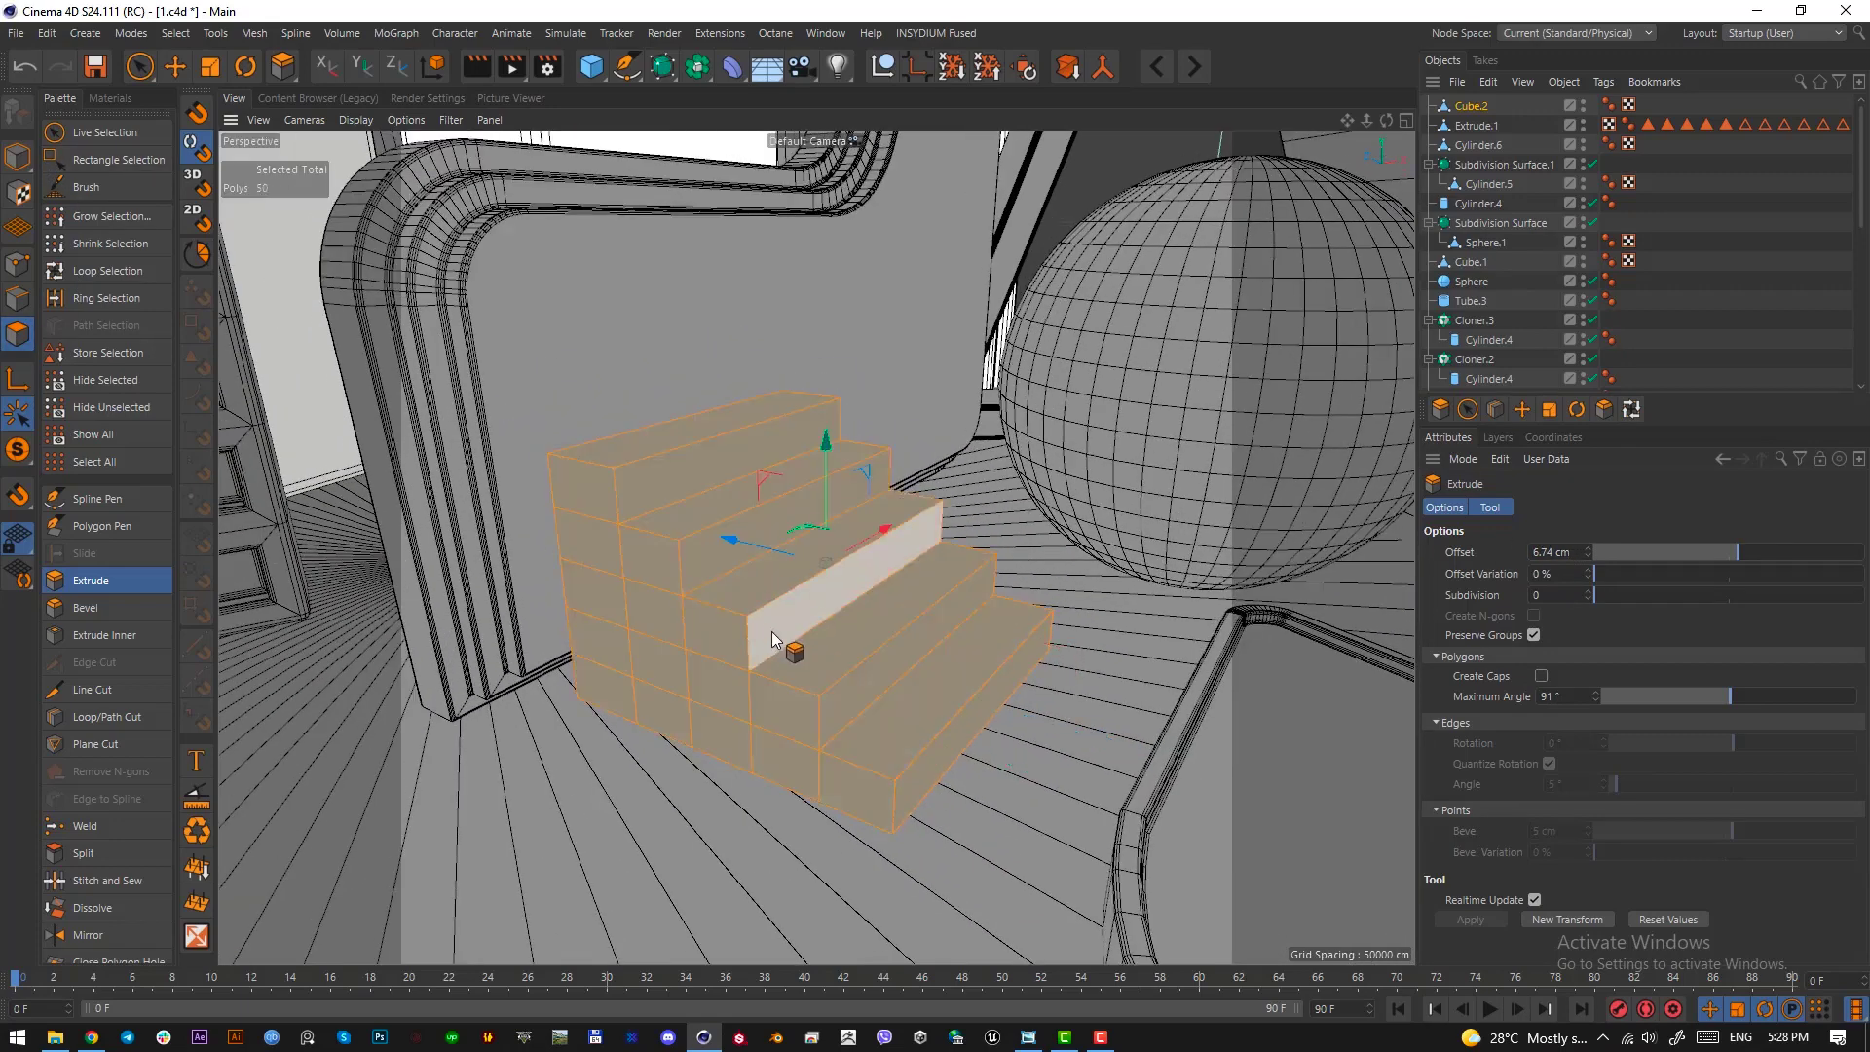
pyautogui.keyDown('alt'); pyautogui.moveTo(772, 631); pyautogui.dragTo(863, 645); pyautogui.keyUp('alt')
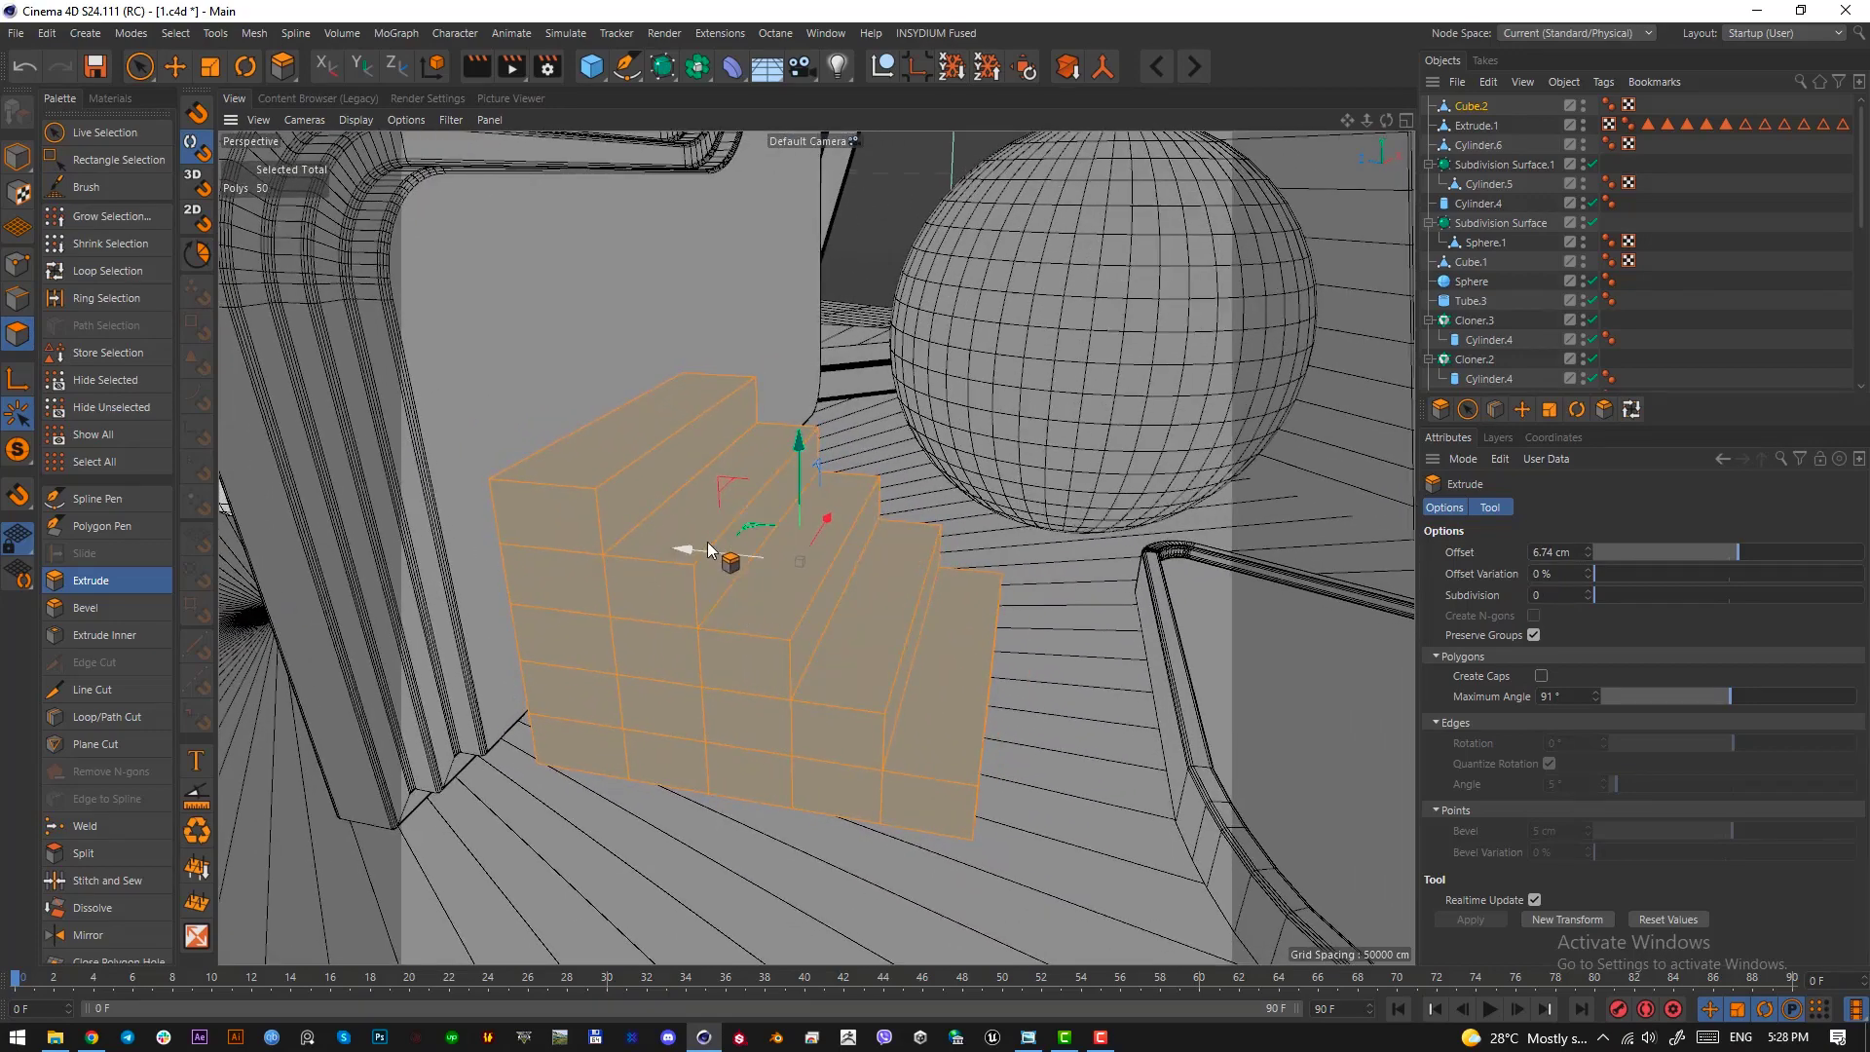
pyautogui.press('t')
pyautogui.moveTo(699, 553)
pyautogui.mouseDown()
pyautogui.moveTo(730, 563)
pyautogui.moveTo(658, 557)
pyautogui.moveTo(670, 576)
pyautogui.mouseUp()
pyautogui.press('e')
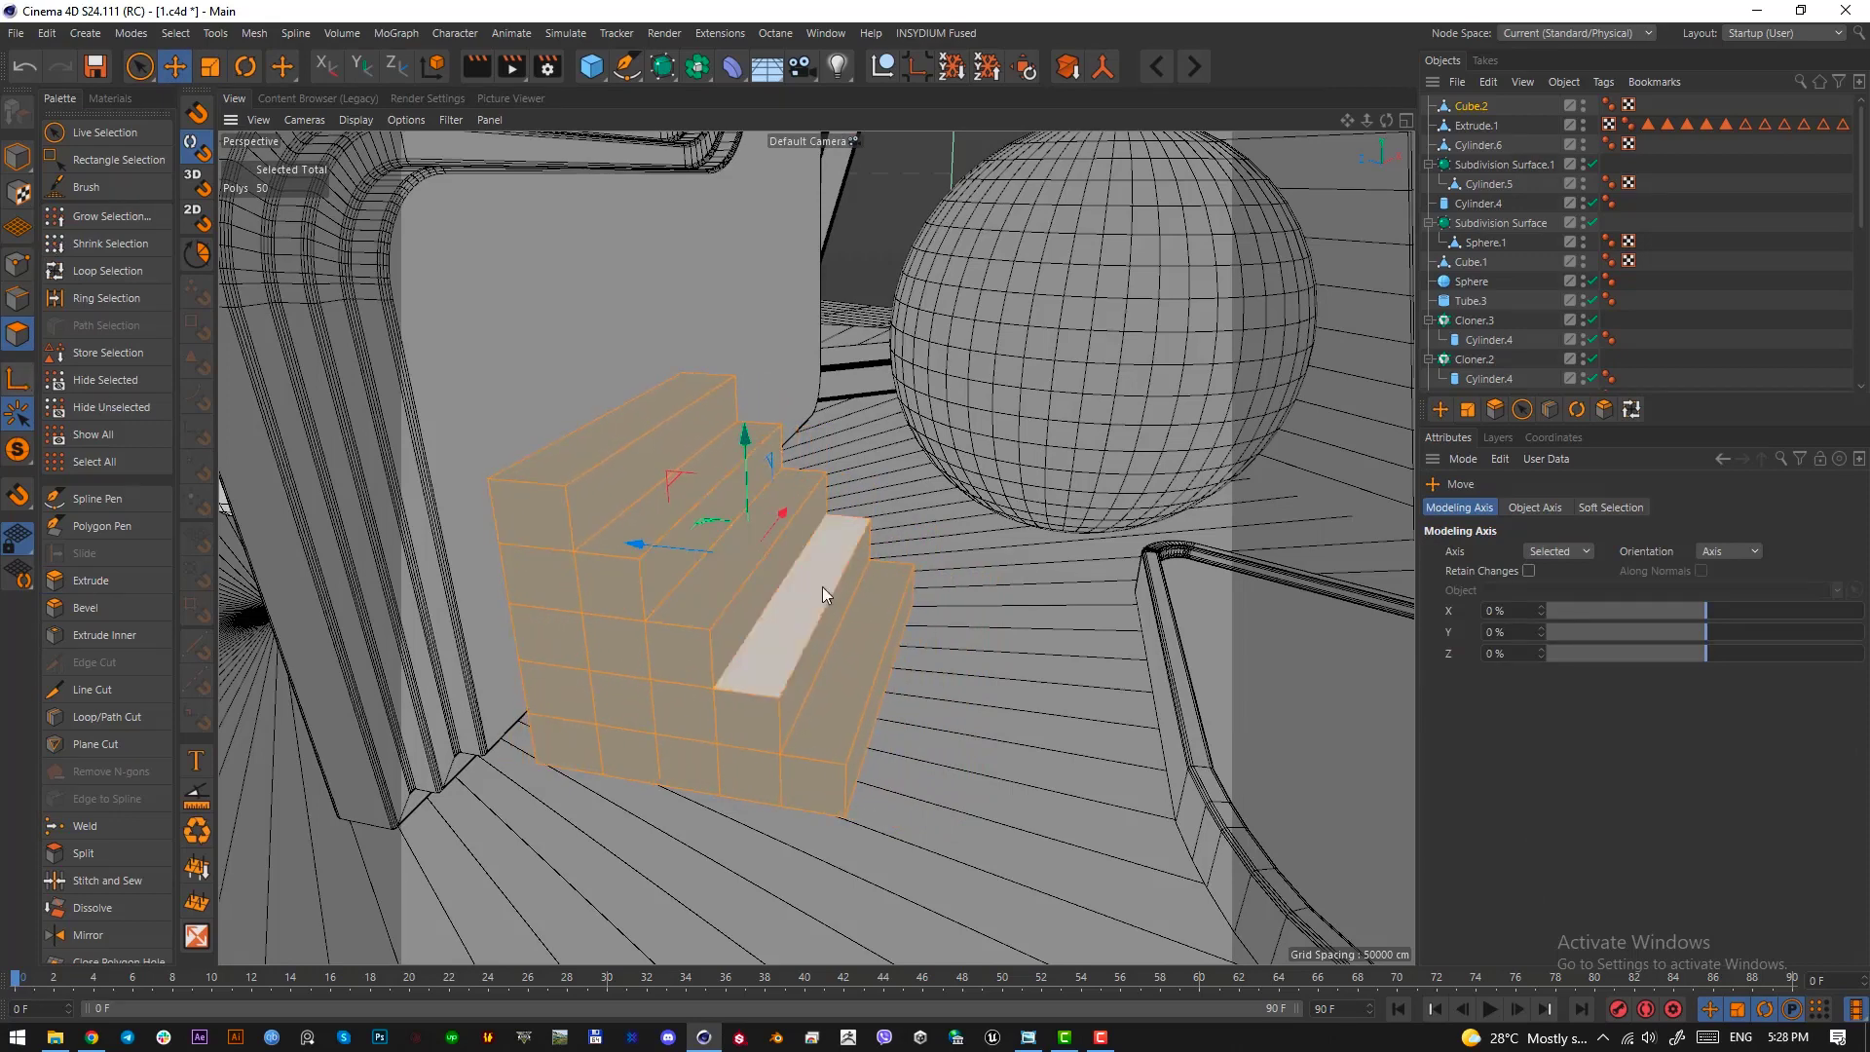
# Select the stair-shaped outline edges on both sides of the staircase and the ring of edges running across the steps
pyautogui.click(18, 298)
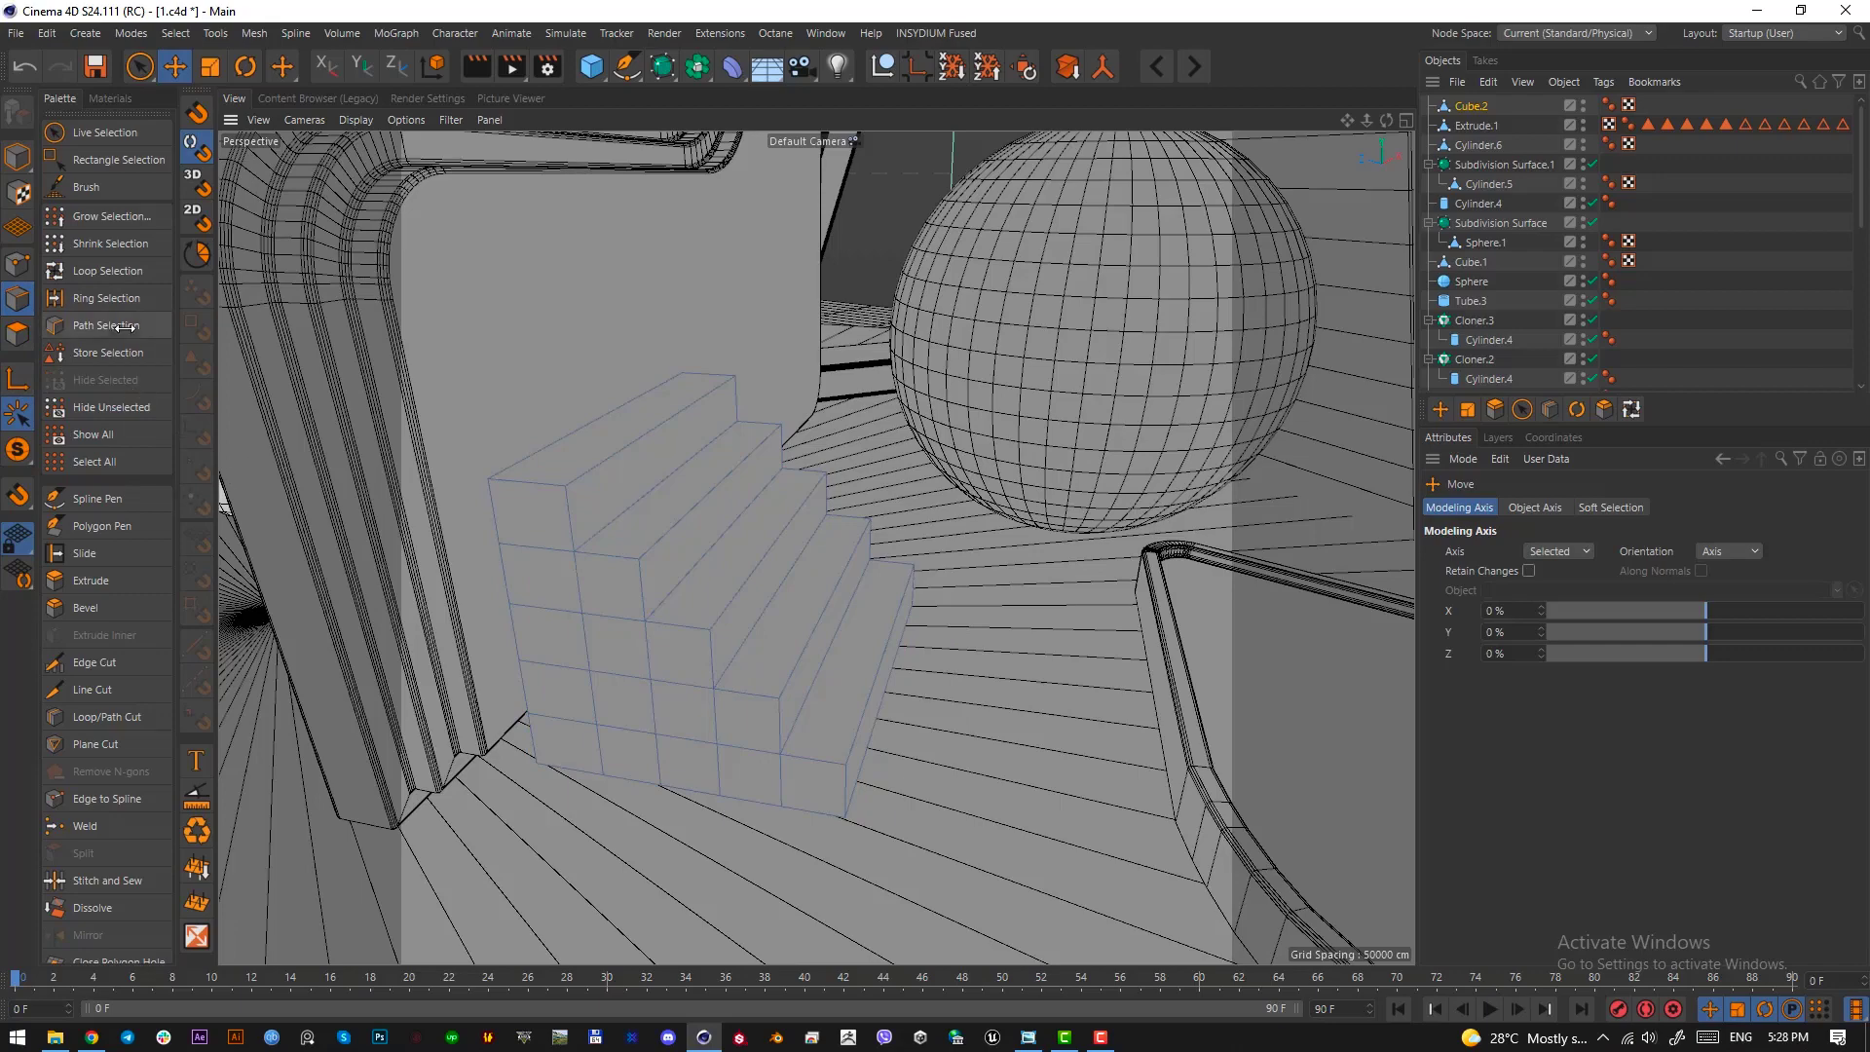
pyautogui.click(108, 271)
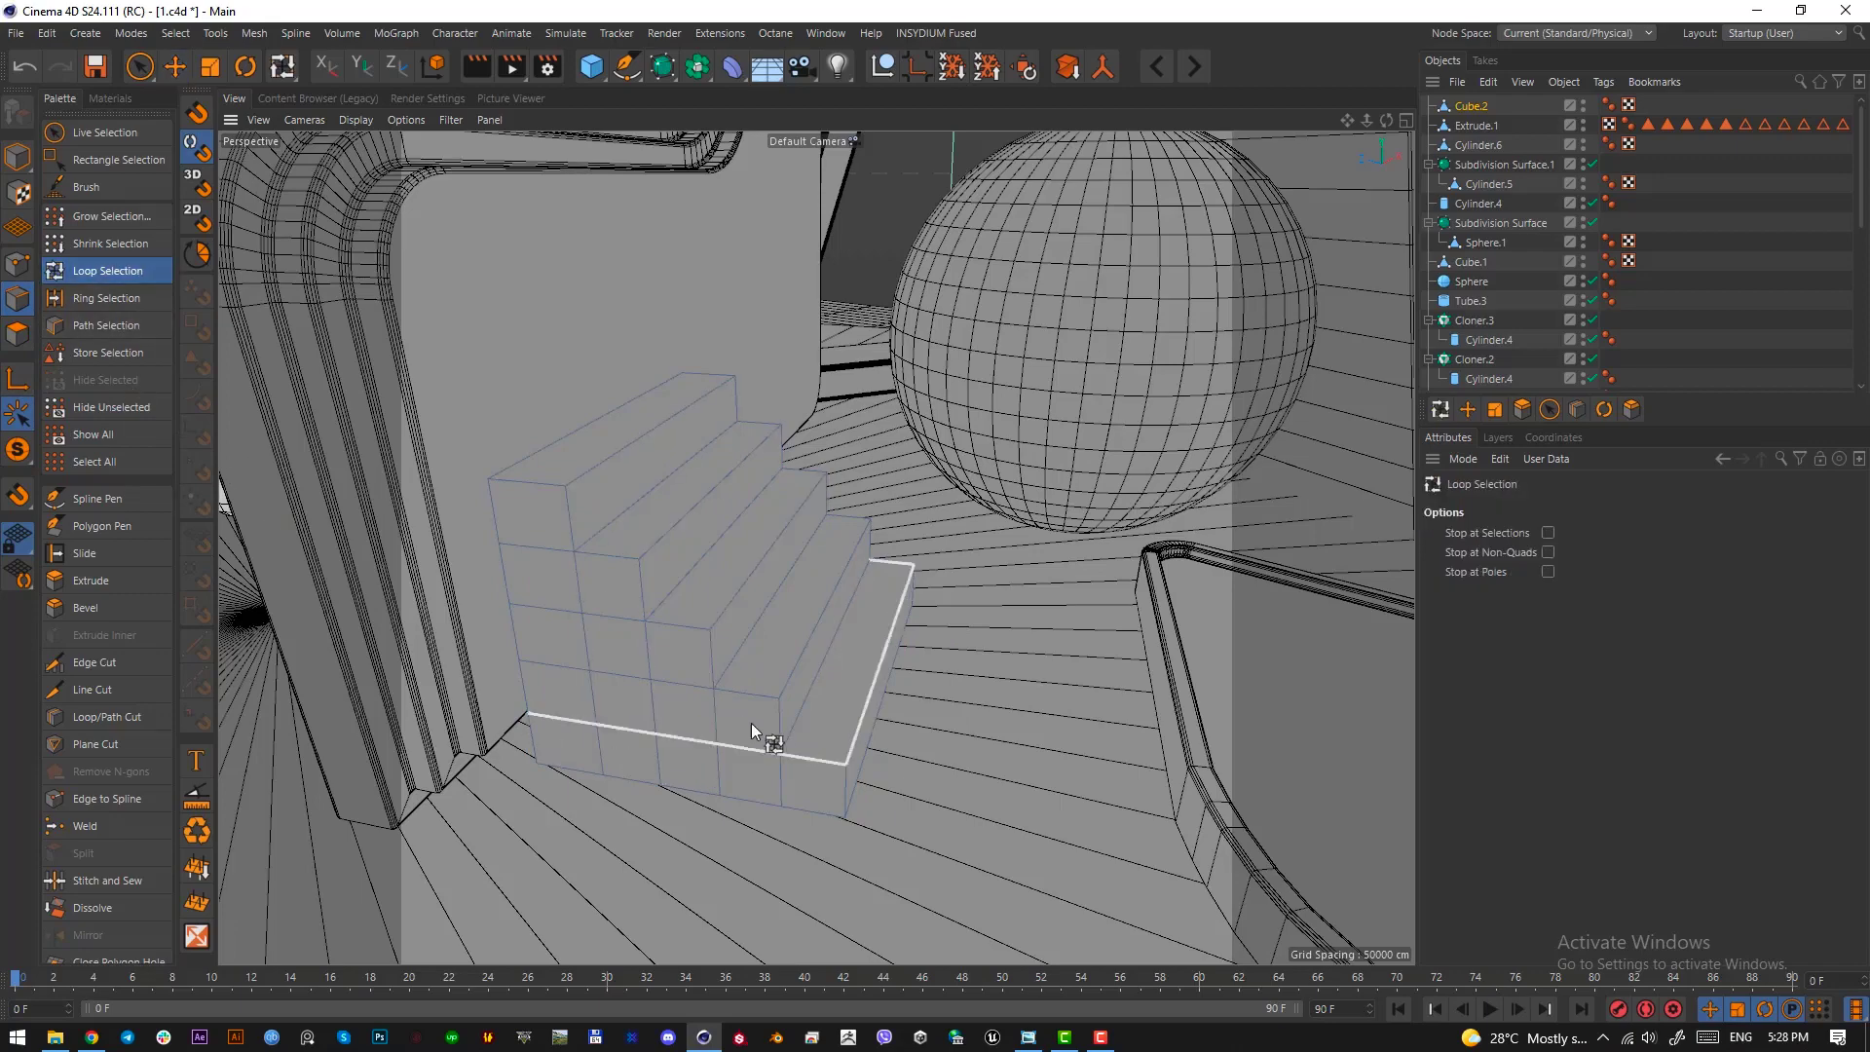
pyautogui.click(762, 705)
pyautogui.keyDown('alt'); pyautogui.moveTo(745, 785); pyautogui.dragTo(674, 563); pyautogui.keyUp('alt')
pyautogui.keyDown('shift'); pyautogui.click(941, 637); pyautogui.keyUp('shift')
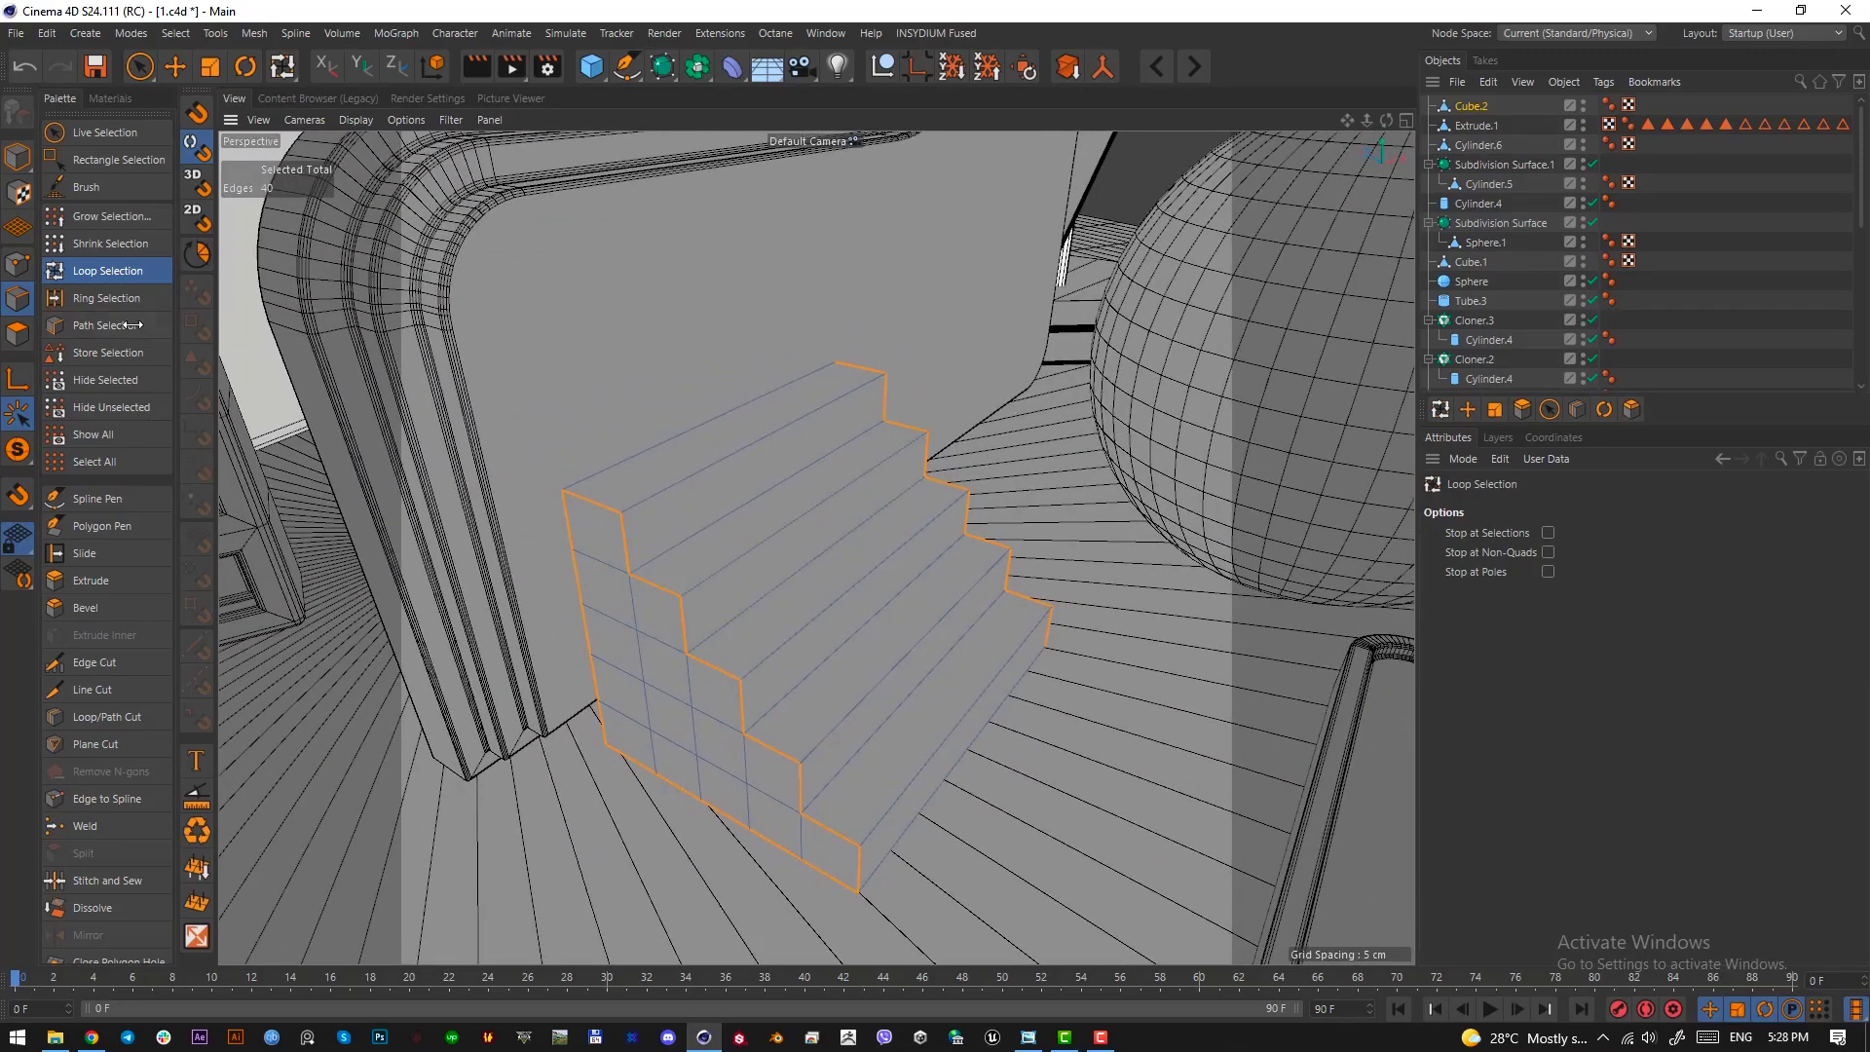
pyautogui.click(106, 298)
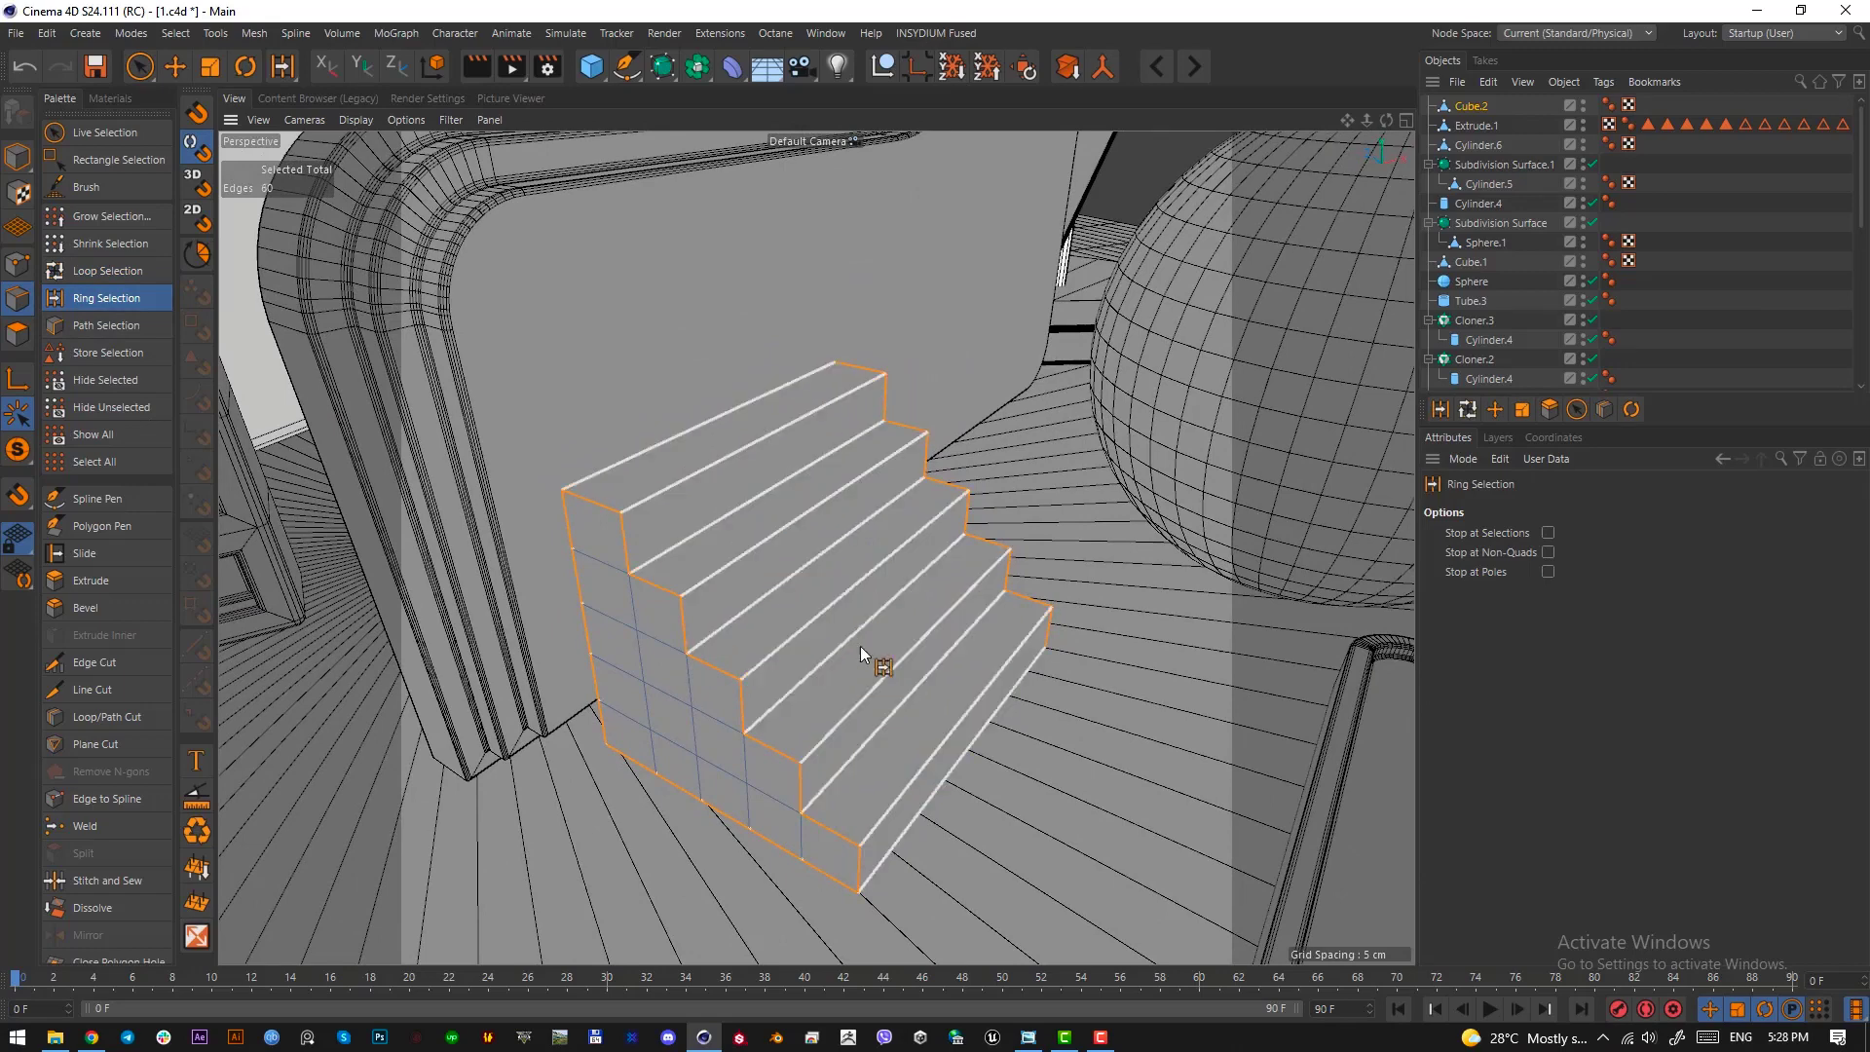
pyautogui.keyDown('shift'); pyautogui.click(861, 646); pyautogui.keyUp('shift')
pyautogui.keyDown('alt'); pyautogui.moveTo(861, 646); pyautogui.dragTo(990, 783); pyautogui.keyUp('alt')
# Bevel the selected staircase edges by 0.54 cm with 2 subdivisions and return to the OctaneCamera view in model mode
pyautogui.press('m')
pyautogui.press('s')
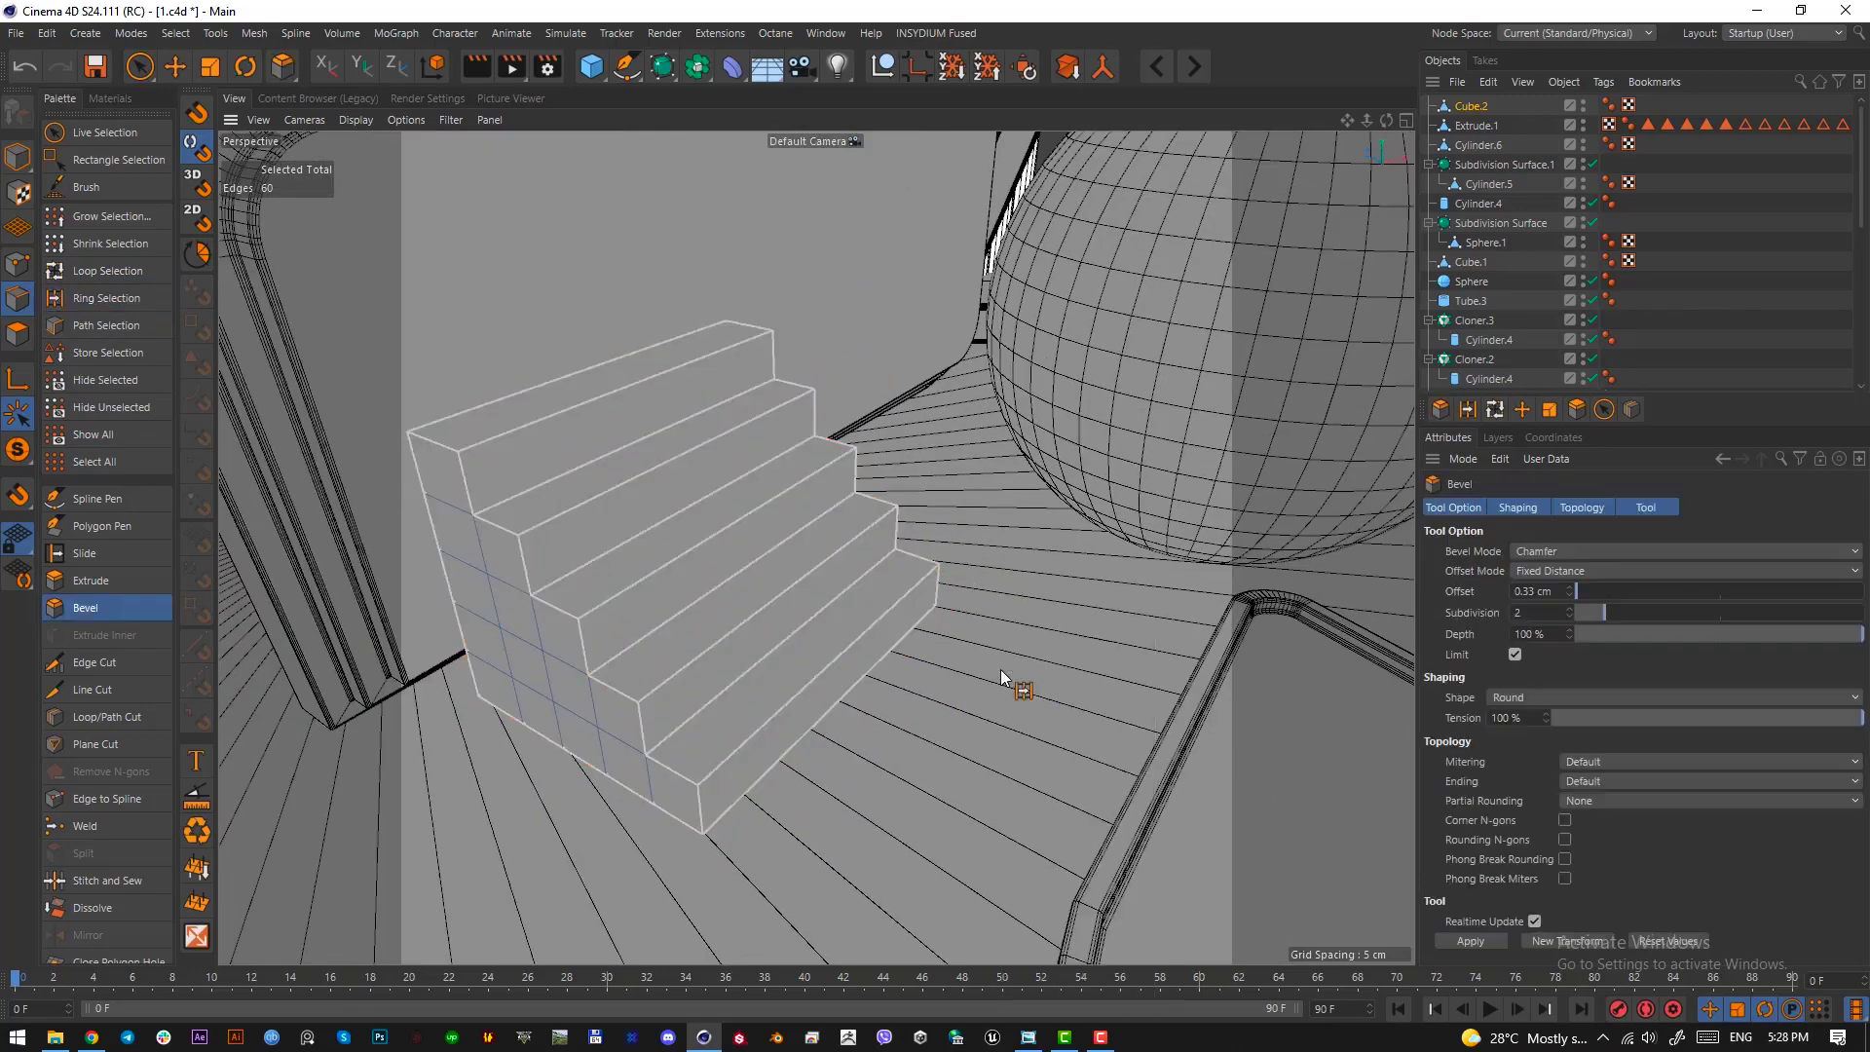
pyautogui.moveTo(905, 765); pyautogui.dragTo(941, 764)
pyautogui.scroll(-5, 1661, 322)
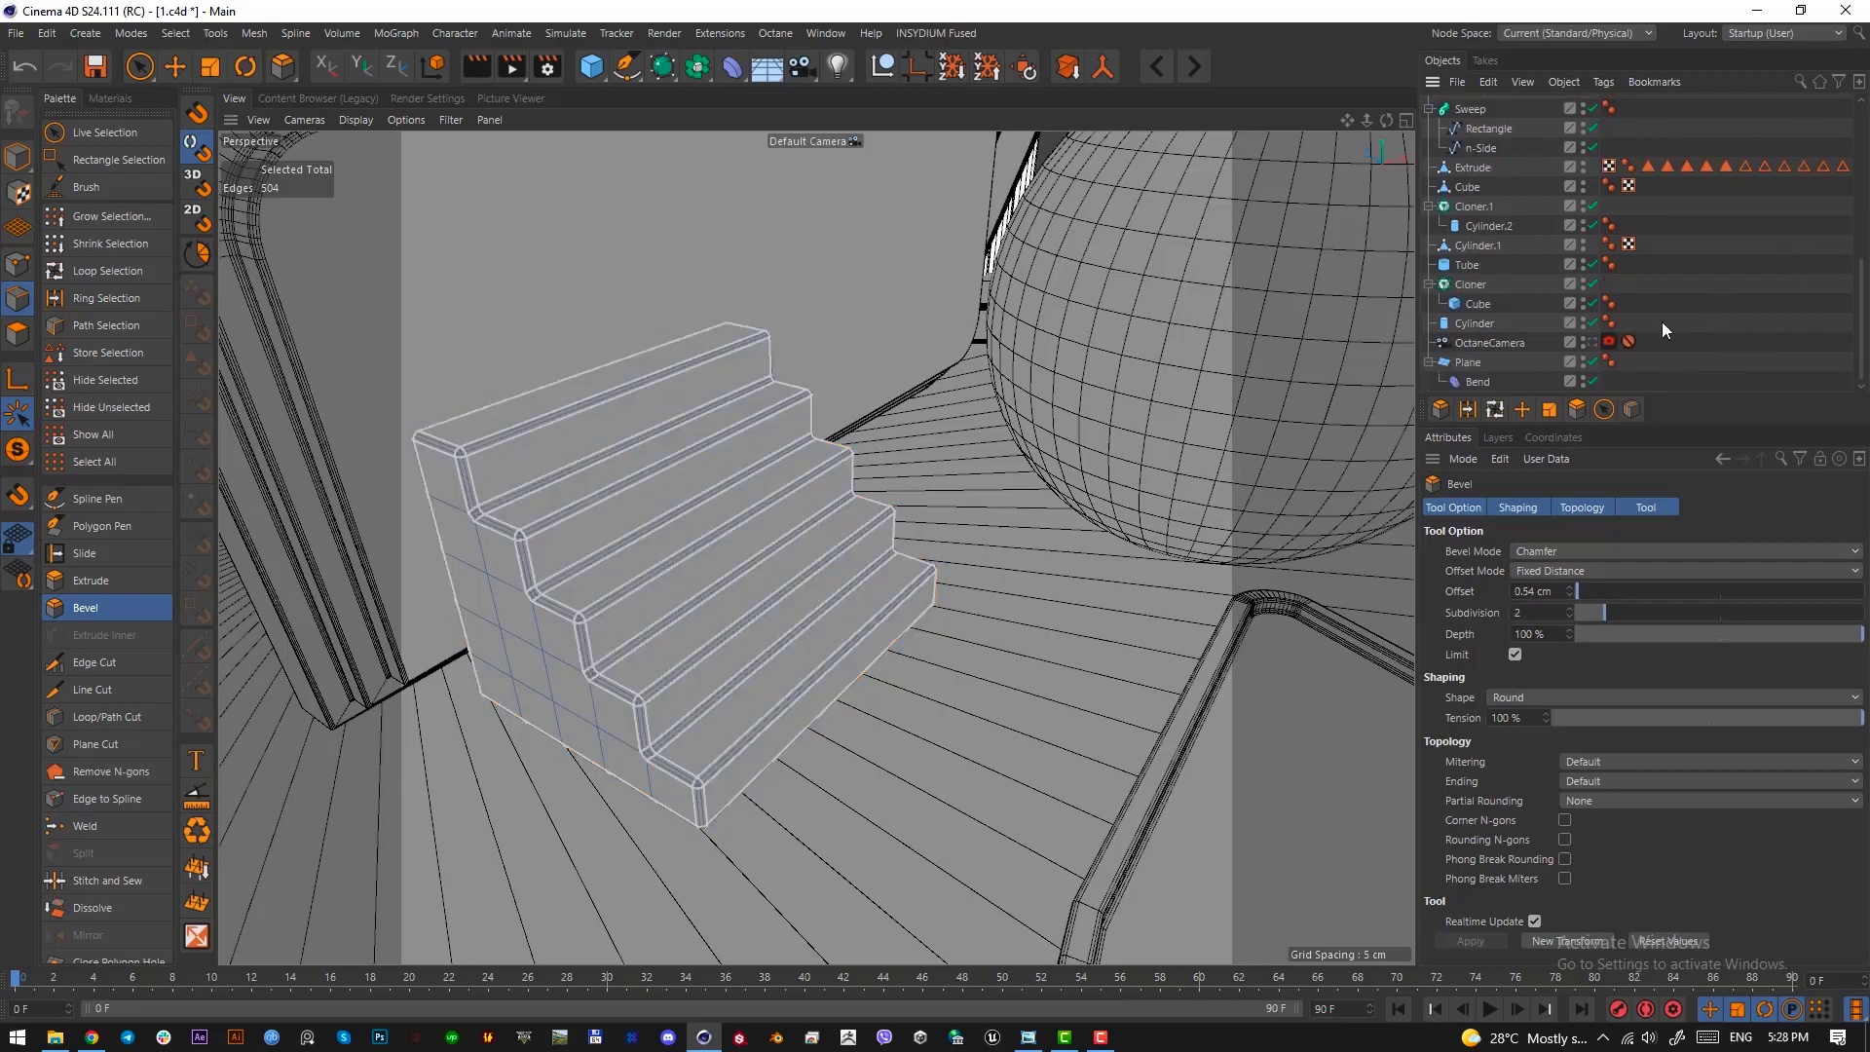
pyautogui.click(1590, 341)
pyautogui.click(26, 163)
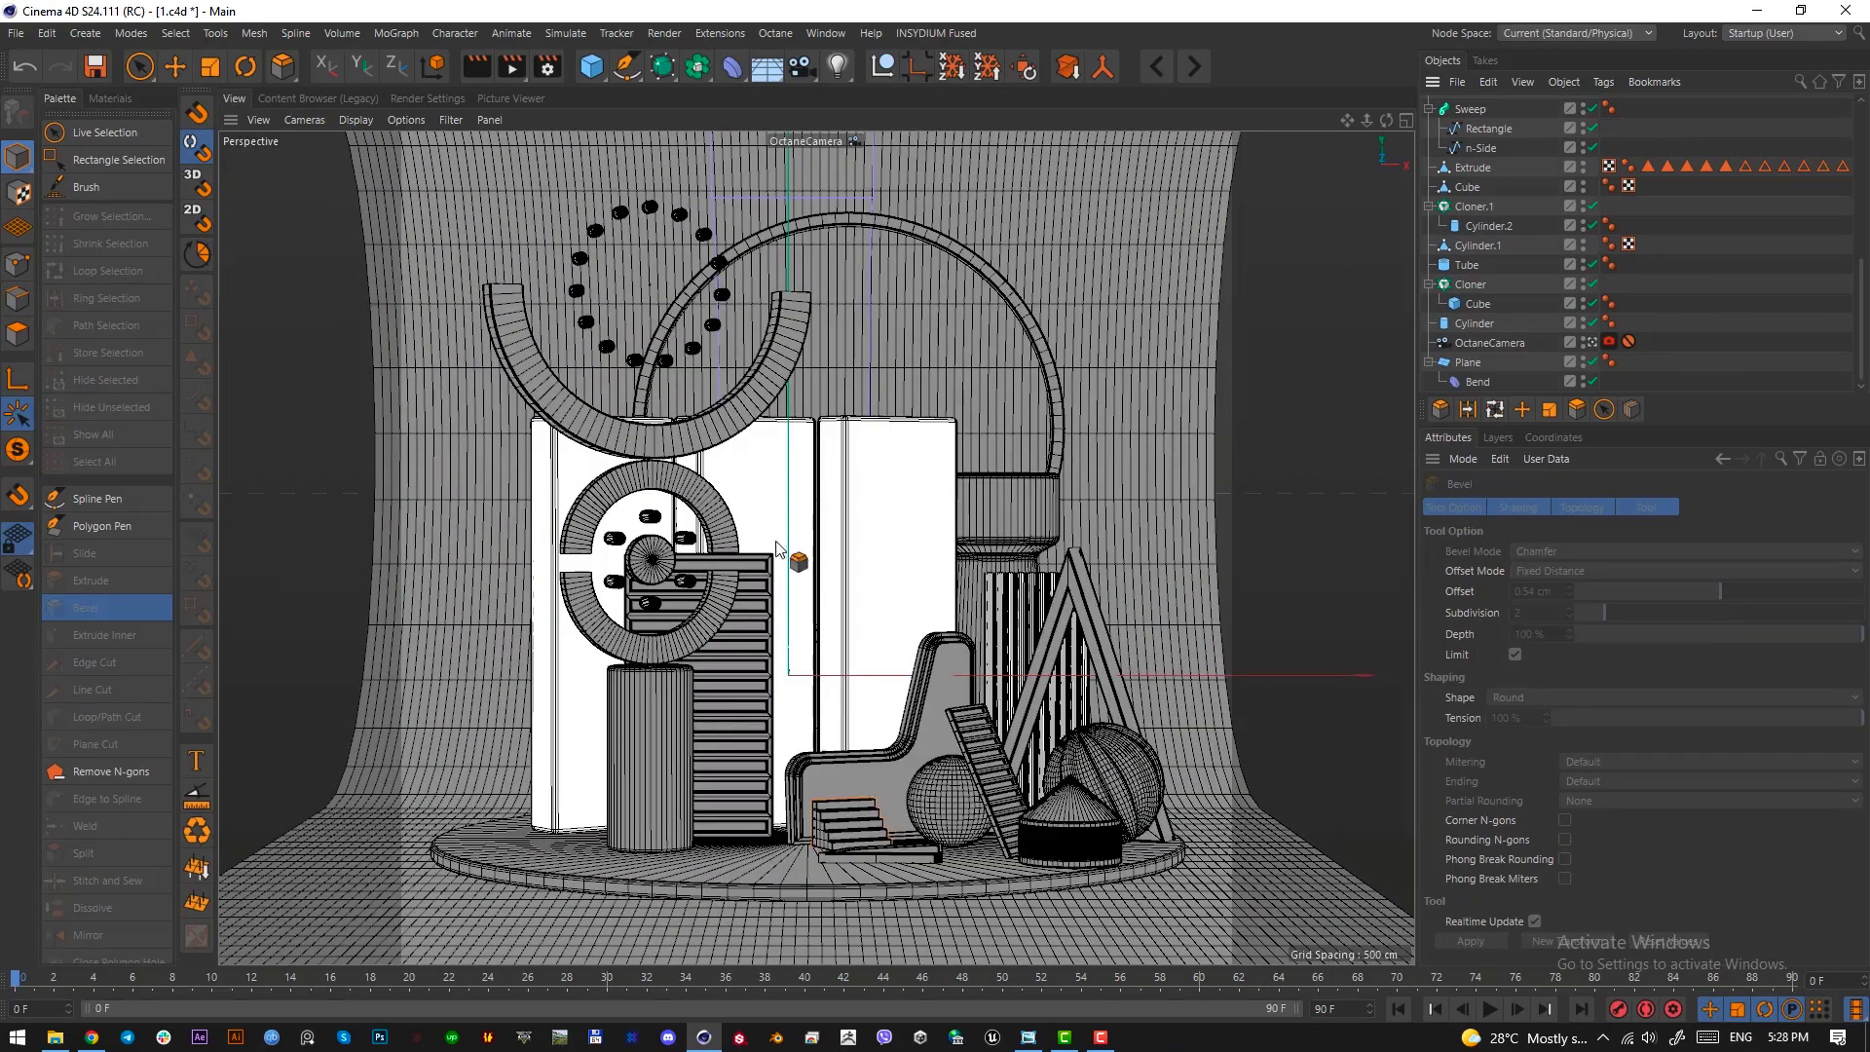
# Switch to the reference image in Windows Photo Viewer and examine the padded ball and the dripping cube
pyautogui.hotkey('alt', 'Tab')
pyautogui.moveTo(1062, 240); pyautogui.dragTo(993, 157)
pyautogui.moveTo(463, 139); pyautogui.dragTo(132, 76)
pyautogui.moveTo(974, 351); pyautogui.dragTo(977, 463)
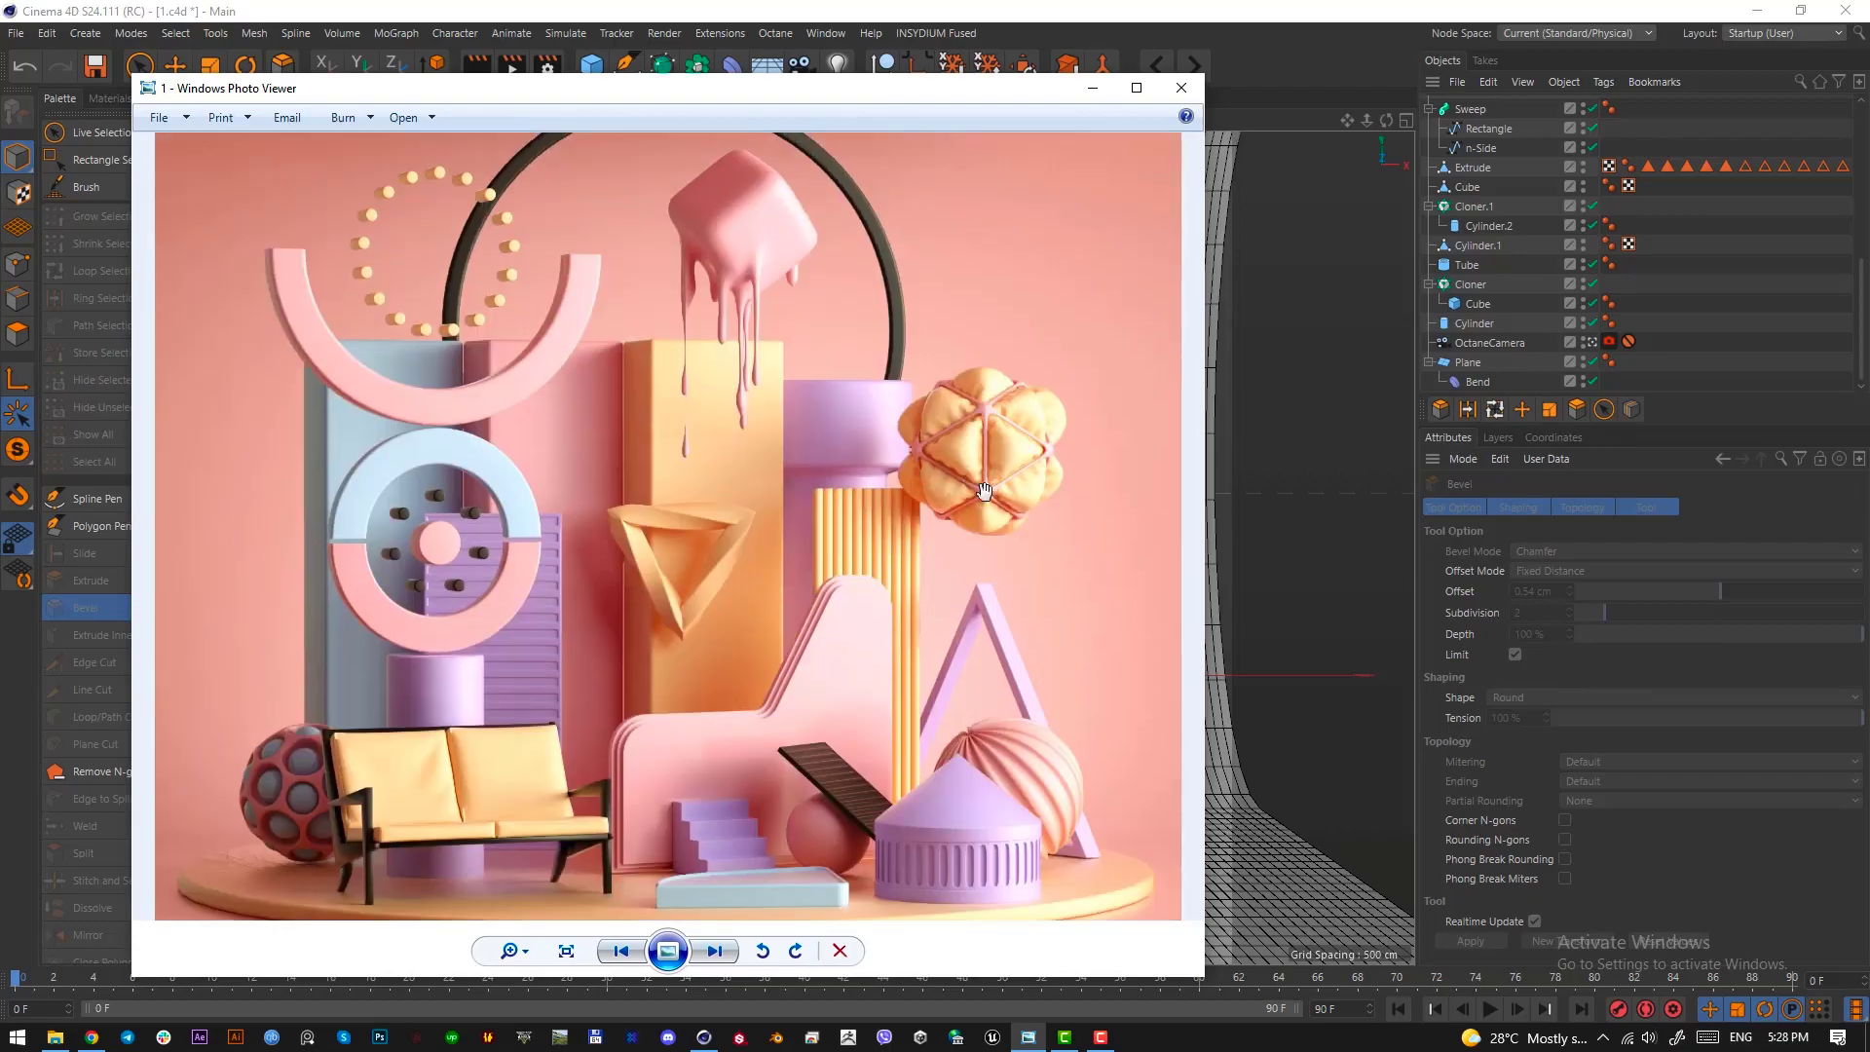
pyautogui.press('Print')
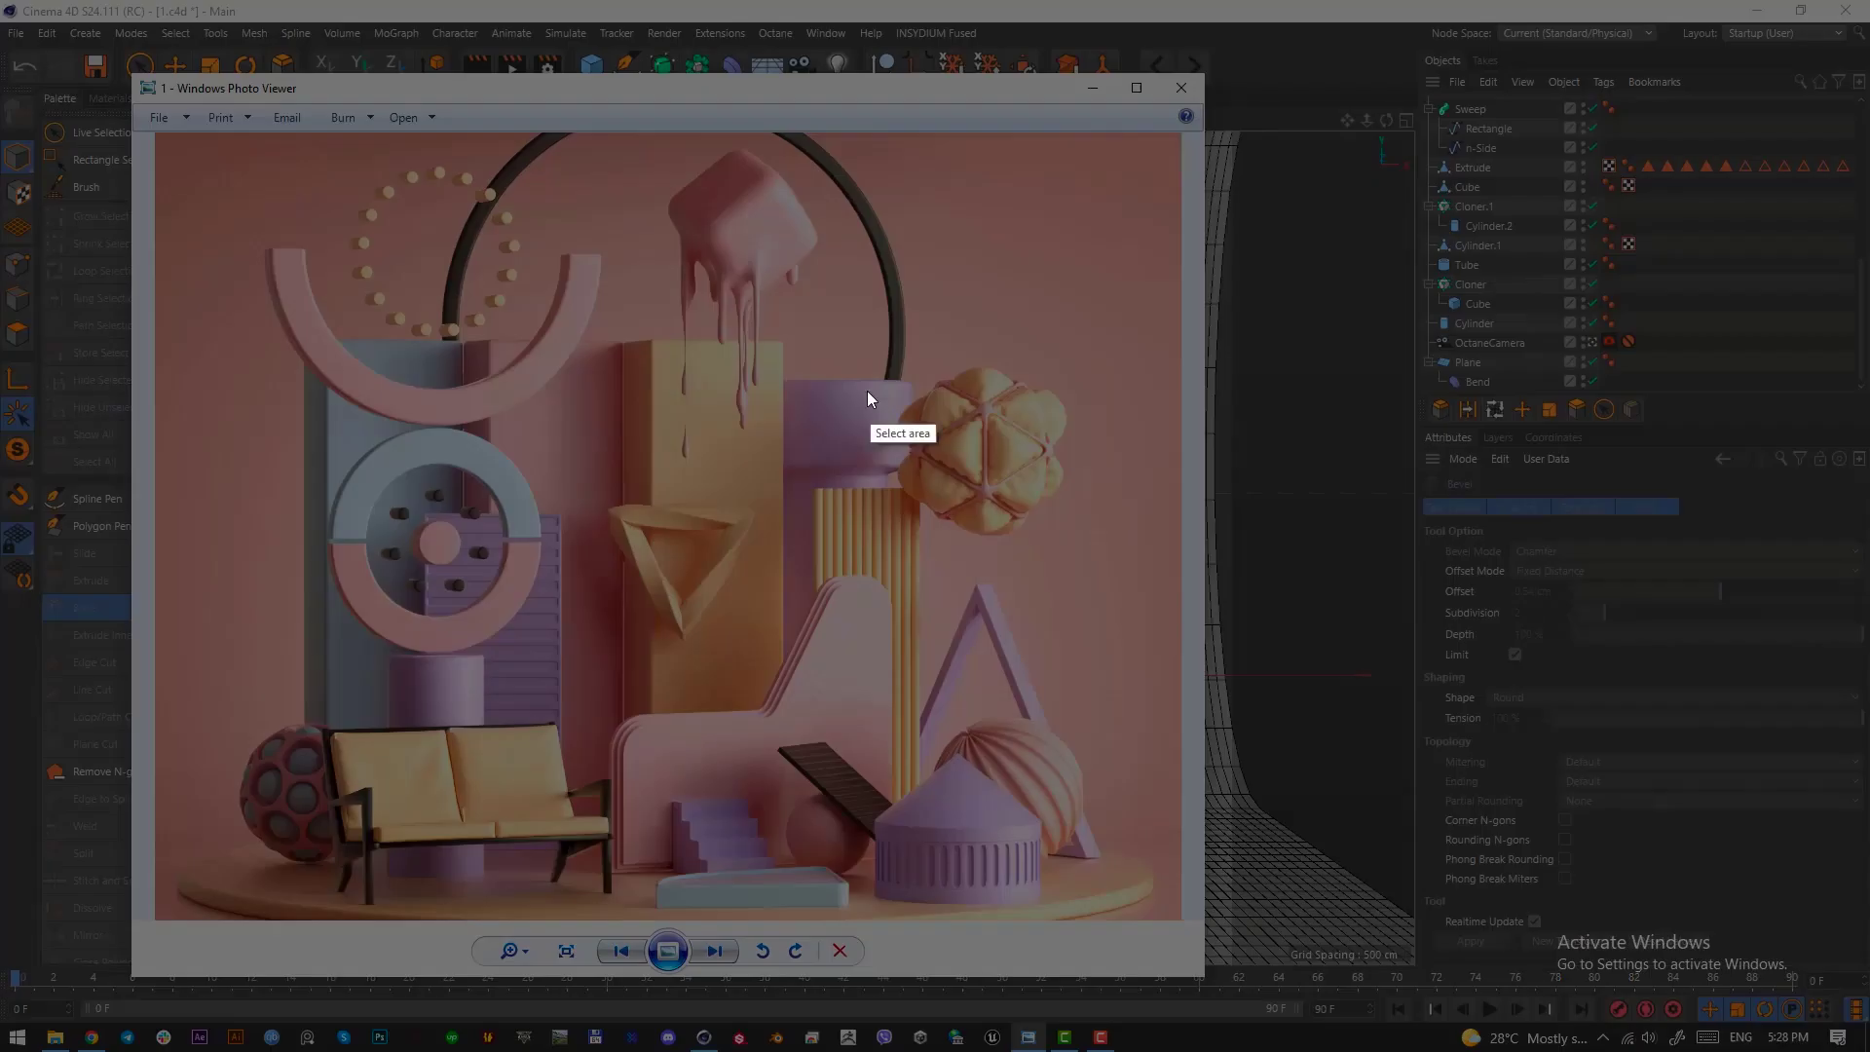
pyautogui.moveTo(891, 357); pyautogui.dragTo(1064, 538)
pyautogui.moveTo(1006, 464); pyautogui.dragTo(770, 309)
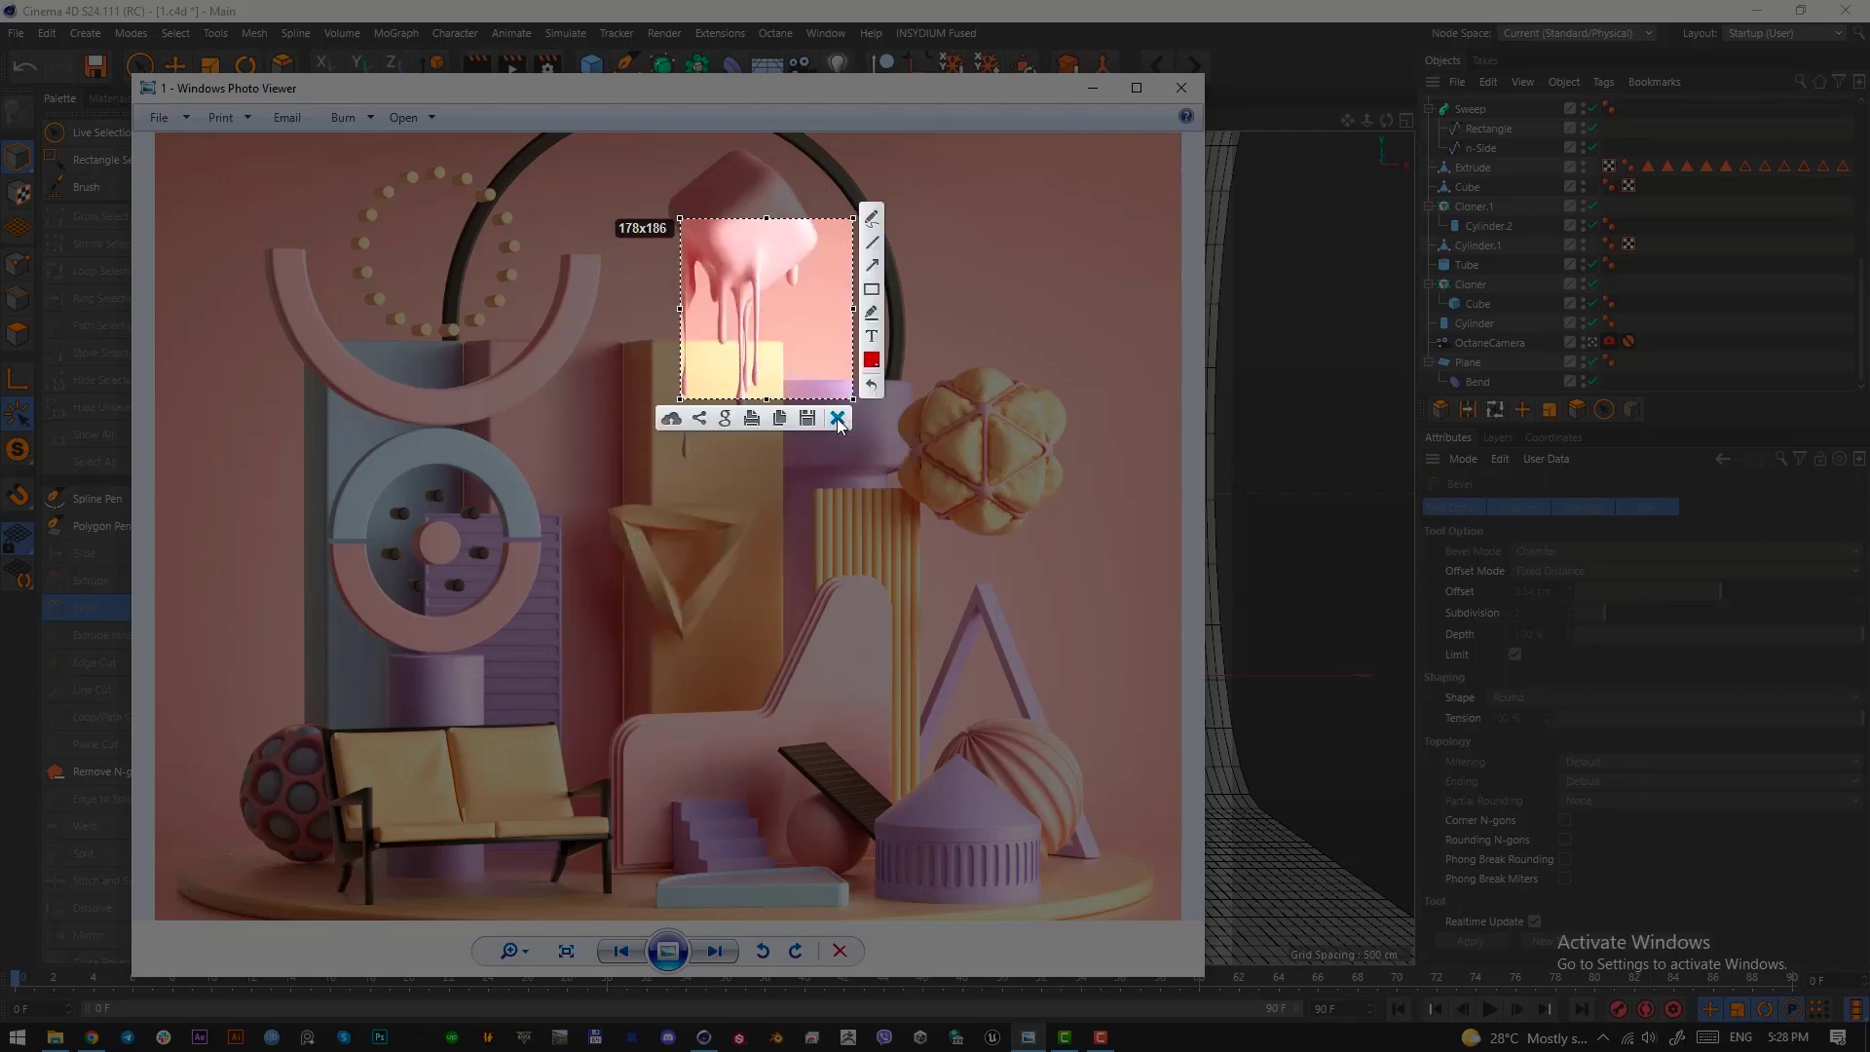
pyautogui.click(839, 423)
pyautogui.moveTo(837, 94); pyautogui.dragTo(2, 146)
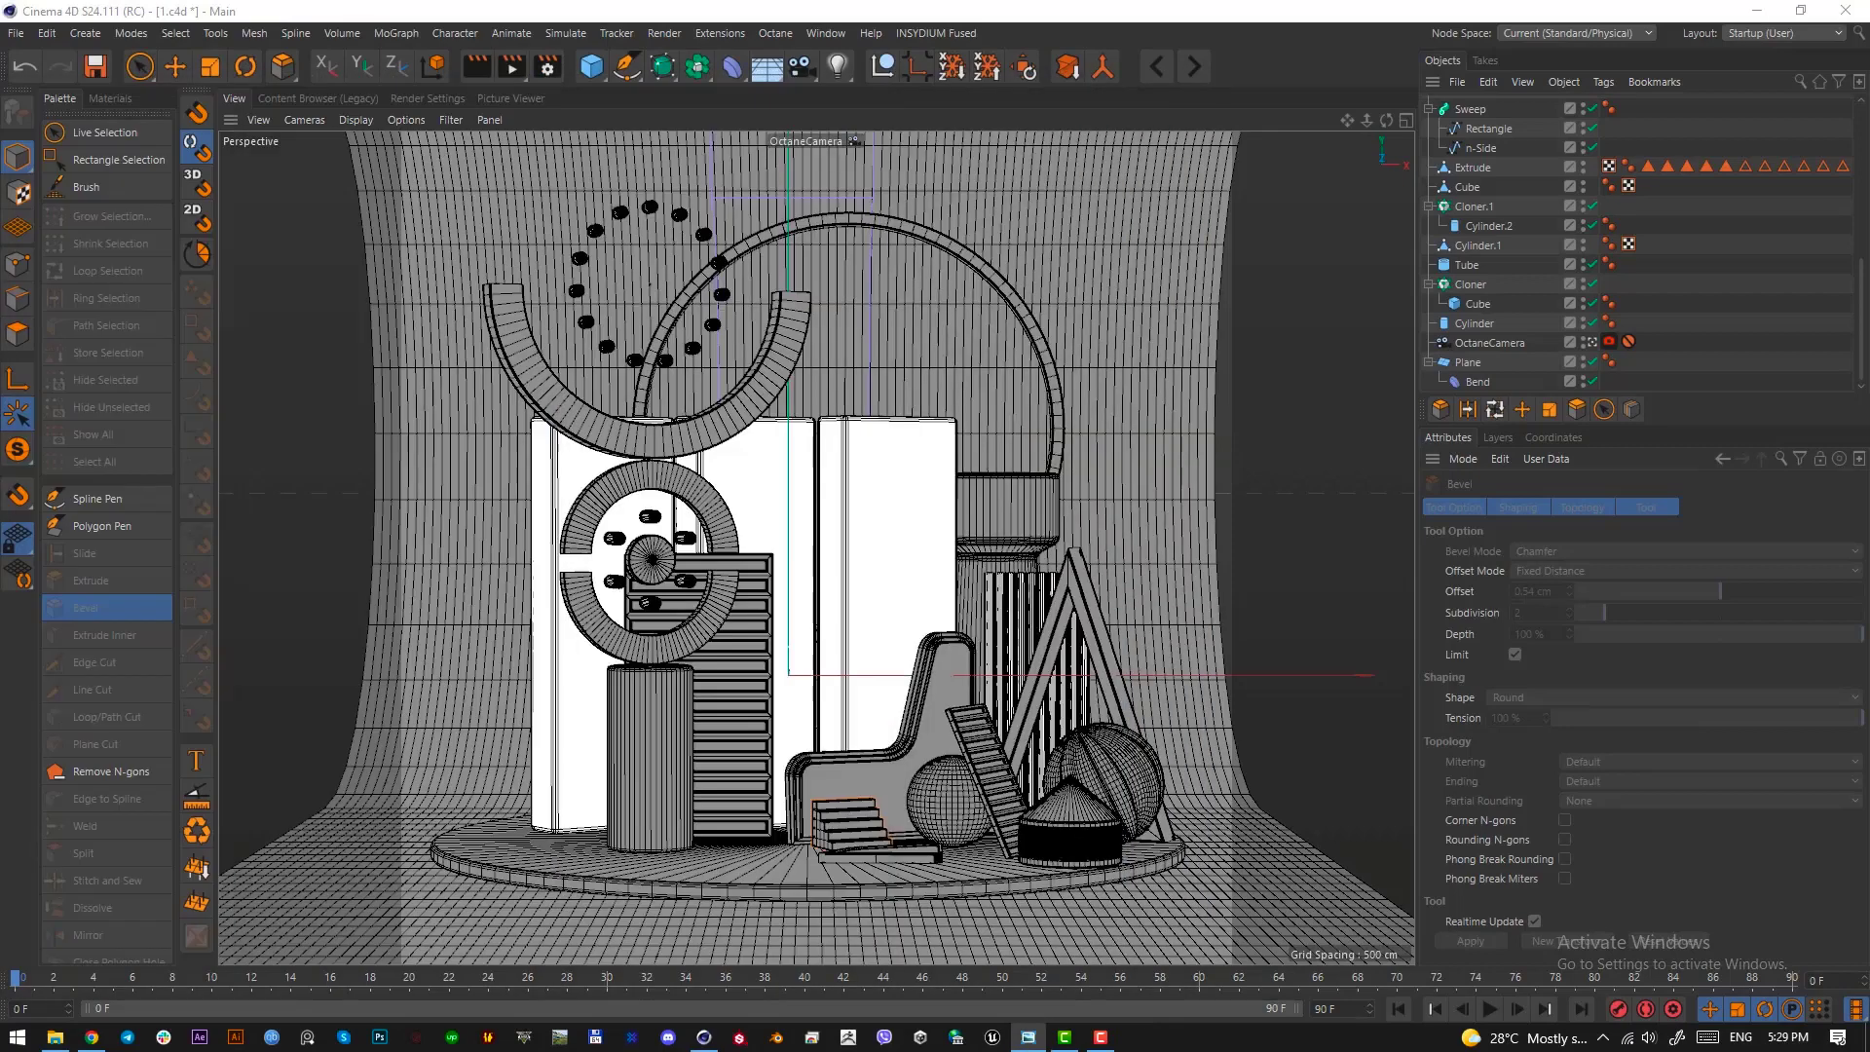
# Add a Platonic primitive, shrink it and rotate it to about H -22°, P 30°, B -3°
pyautogui.click(588, 68)
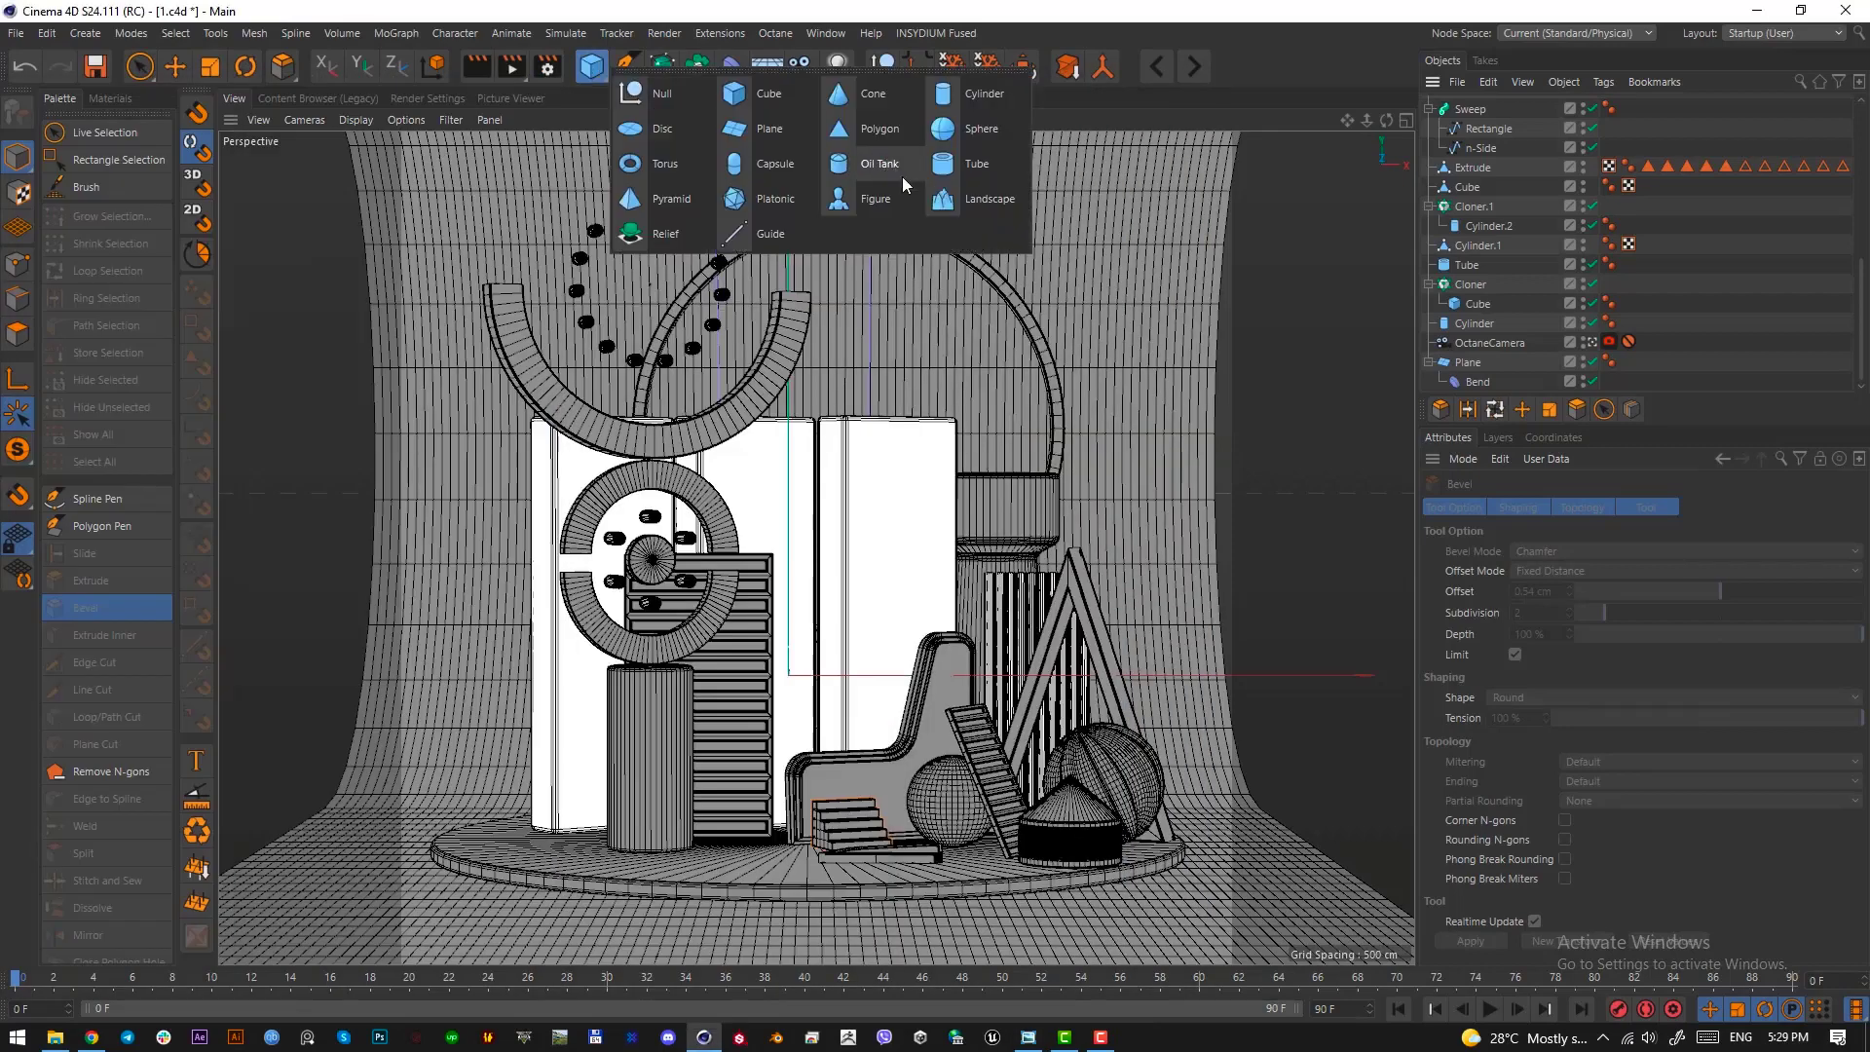
pyautogui.click(770, 201)
pyautogui.press('e')
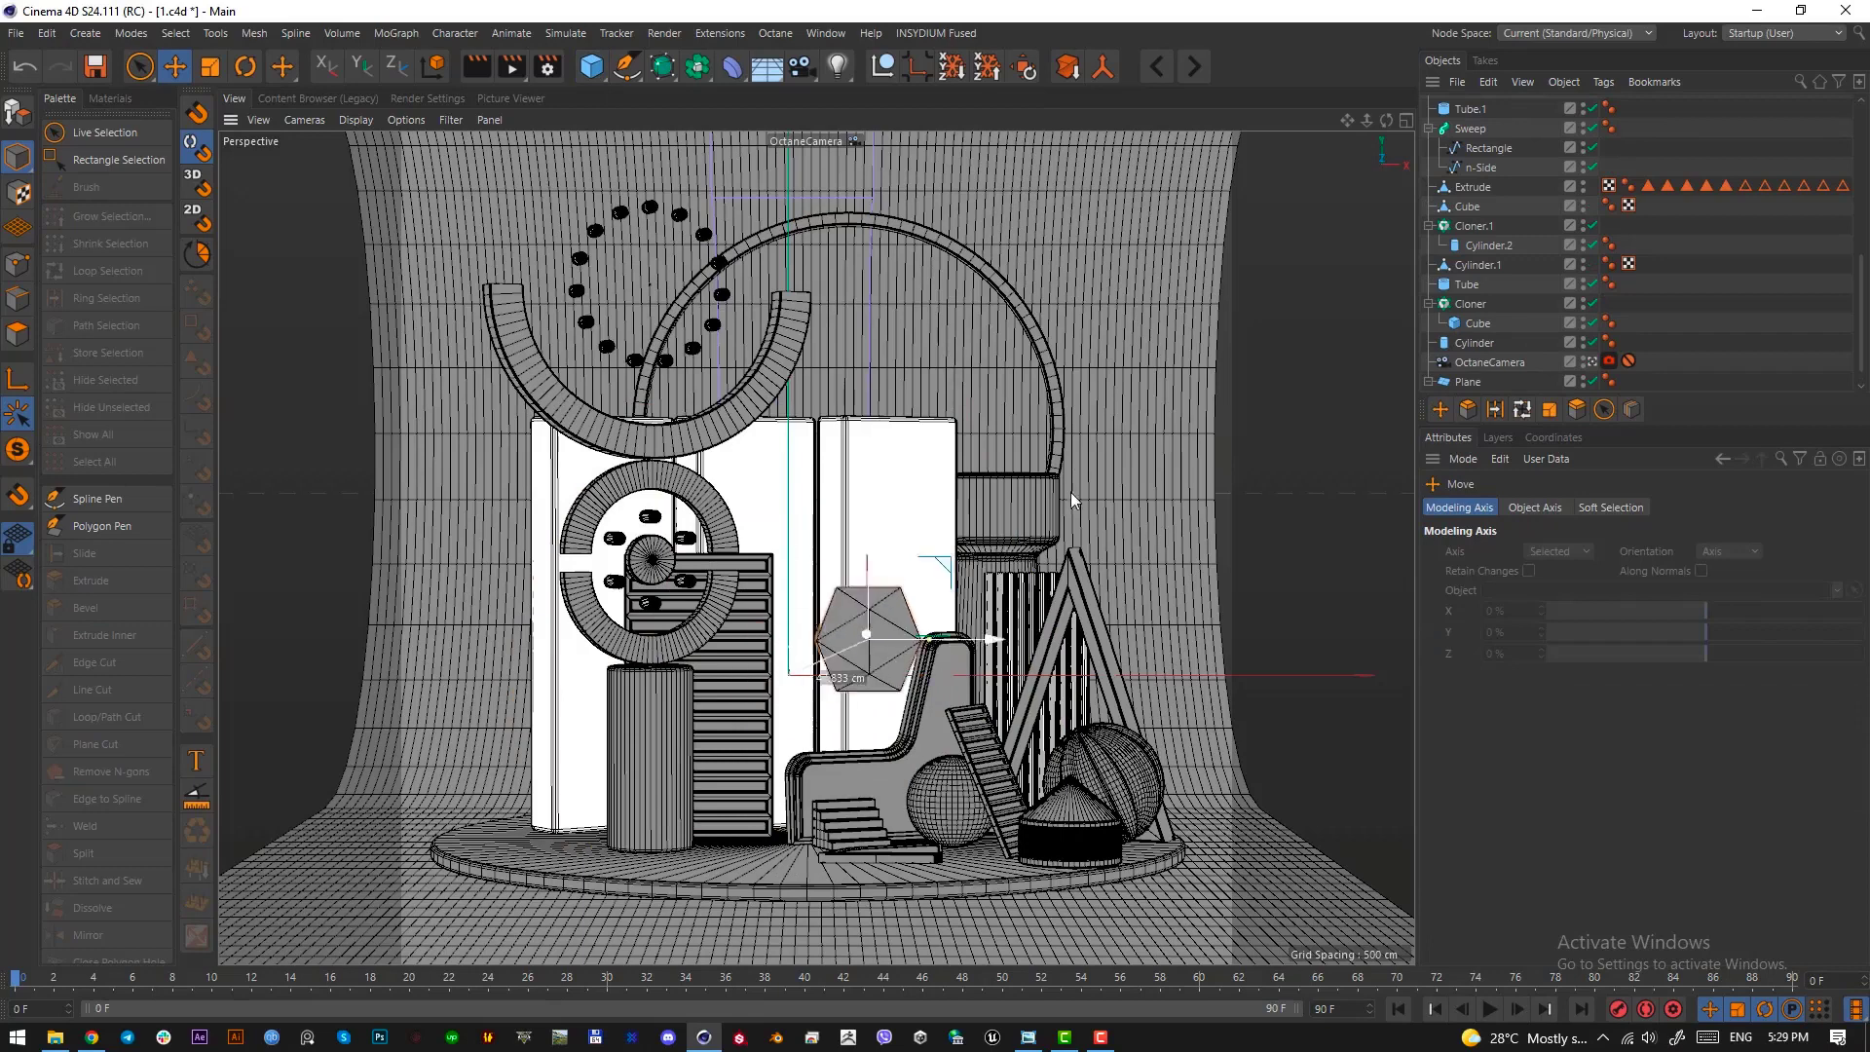
pyautogui.press('r')
pyautogui.moveTo(1072, 493); pyautogui.dragTo(984, 628)
# Move the Platonic beside the large arch's right end, about X 152.6 cm, Y 123.3 cm, and adjust its scale
pyautogui.press('e')
pyautogui.moveTo(1047, 701); pyautogui.dragTo(1261, 667)
pyautogui.press('t')
pyautogui.press('e')
pyautogui.moveTo(1089, 662); pyautogui.dragTo(1093, 608)
pyautogui.hotkey('ctrl', 'z')
pyautogui.press('t')
pyautogui.press('e')
pyautogui.press('t')
pyautogui.press('e')
pyautogui.scroll(10, 1647, 185)
# Place the Platonic inside an Atom Array generator
pyautogui.click(1464, 107)
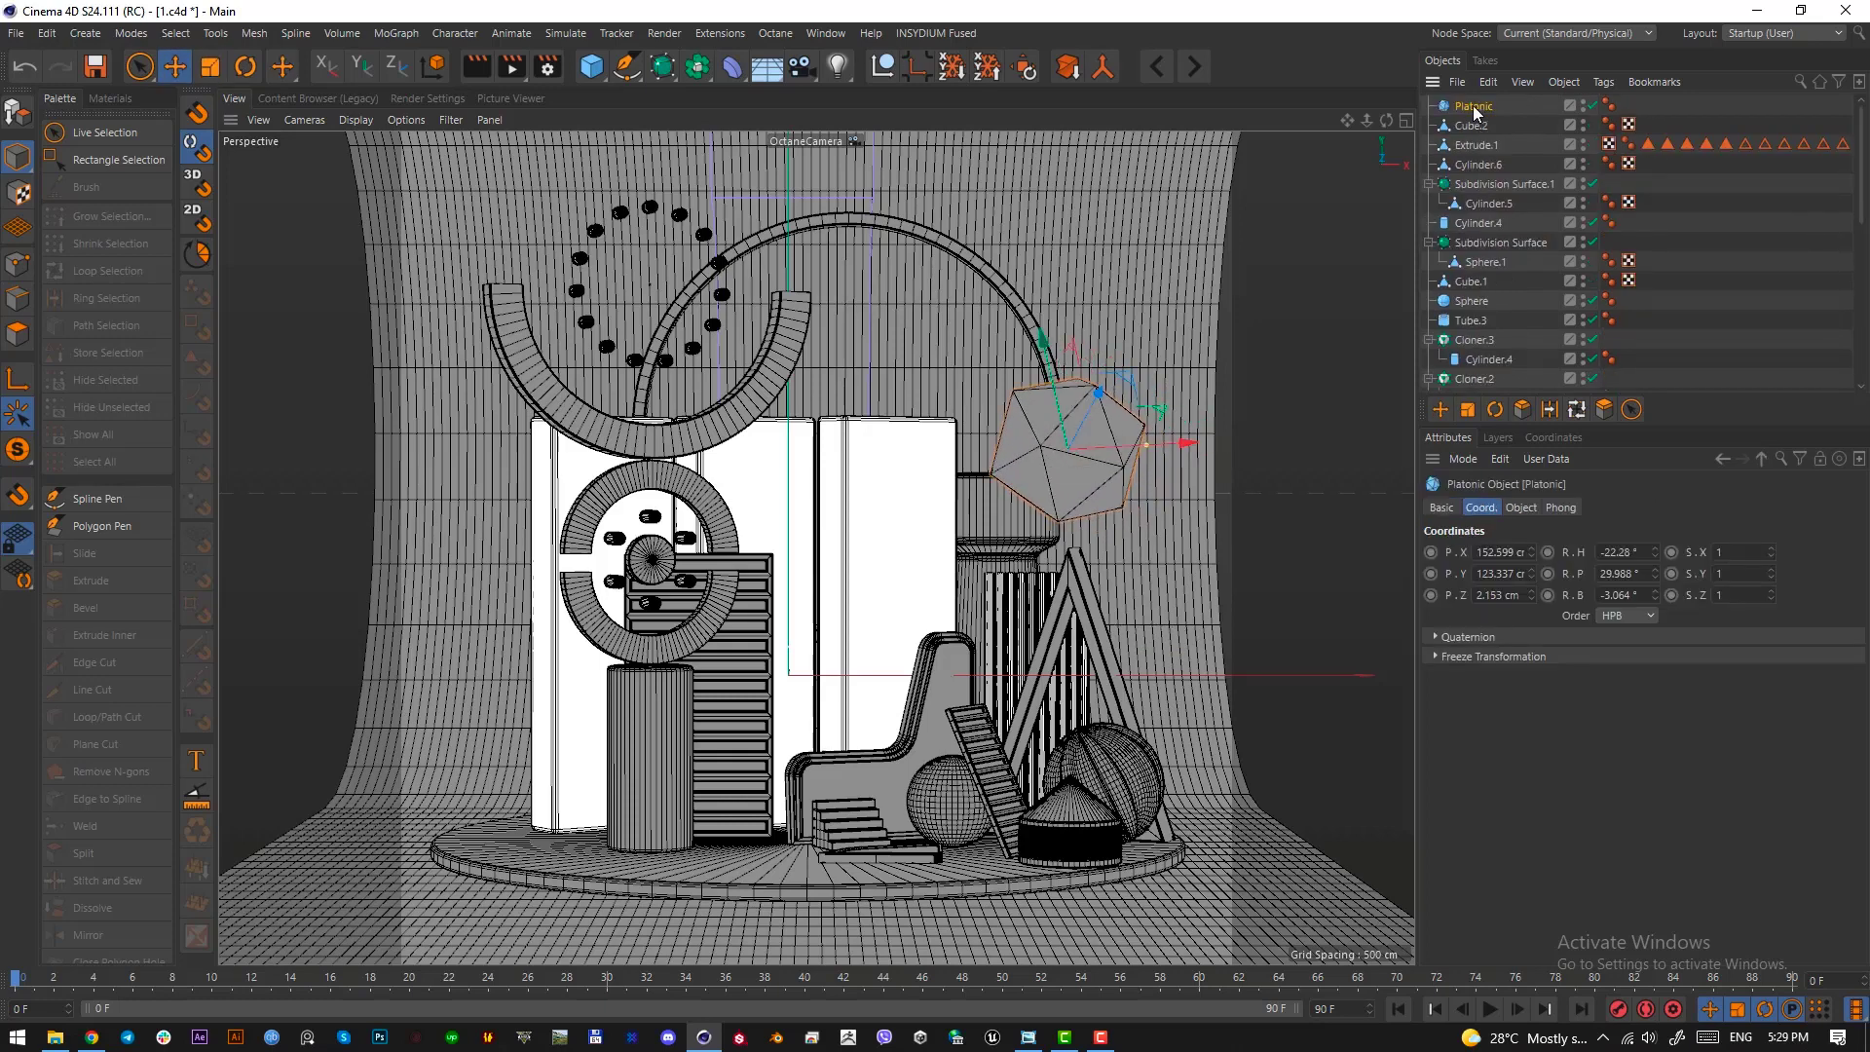
pyautogui.moveTo(661, 70); pyautogui.dragTo(979, 212)
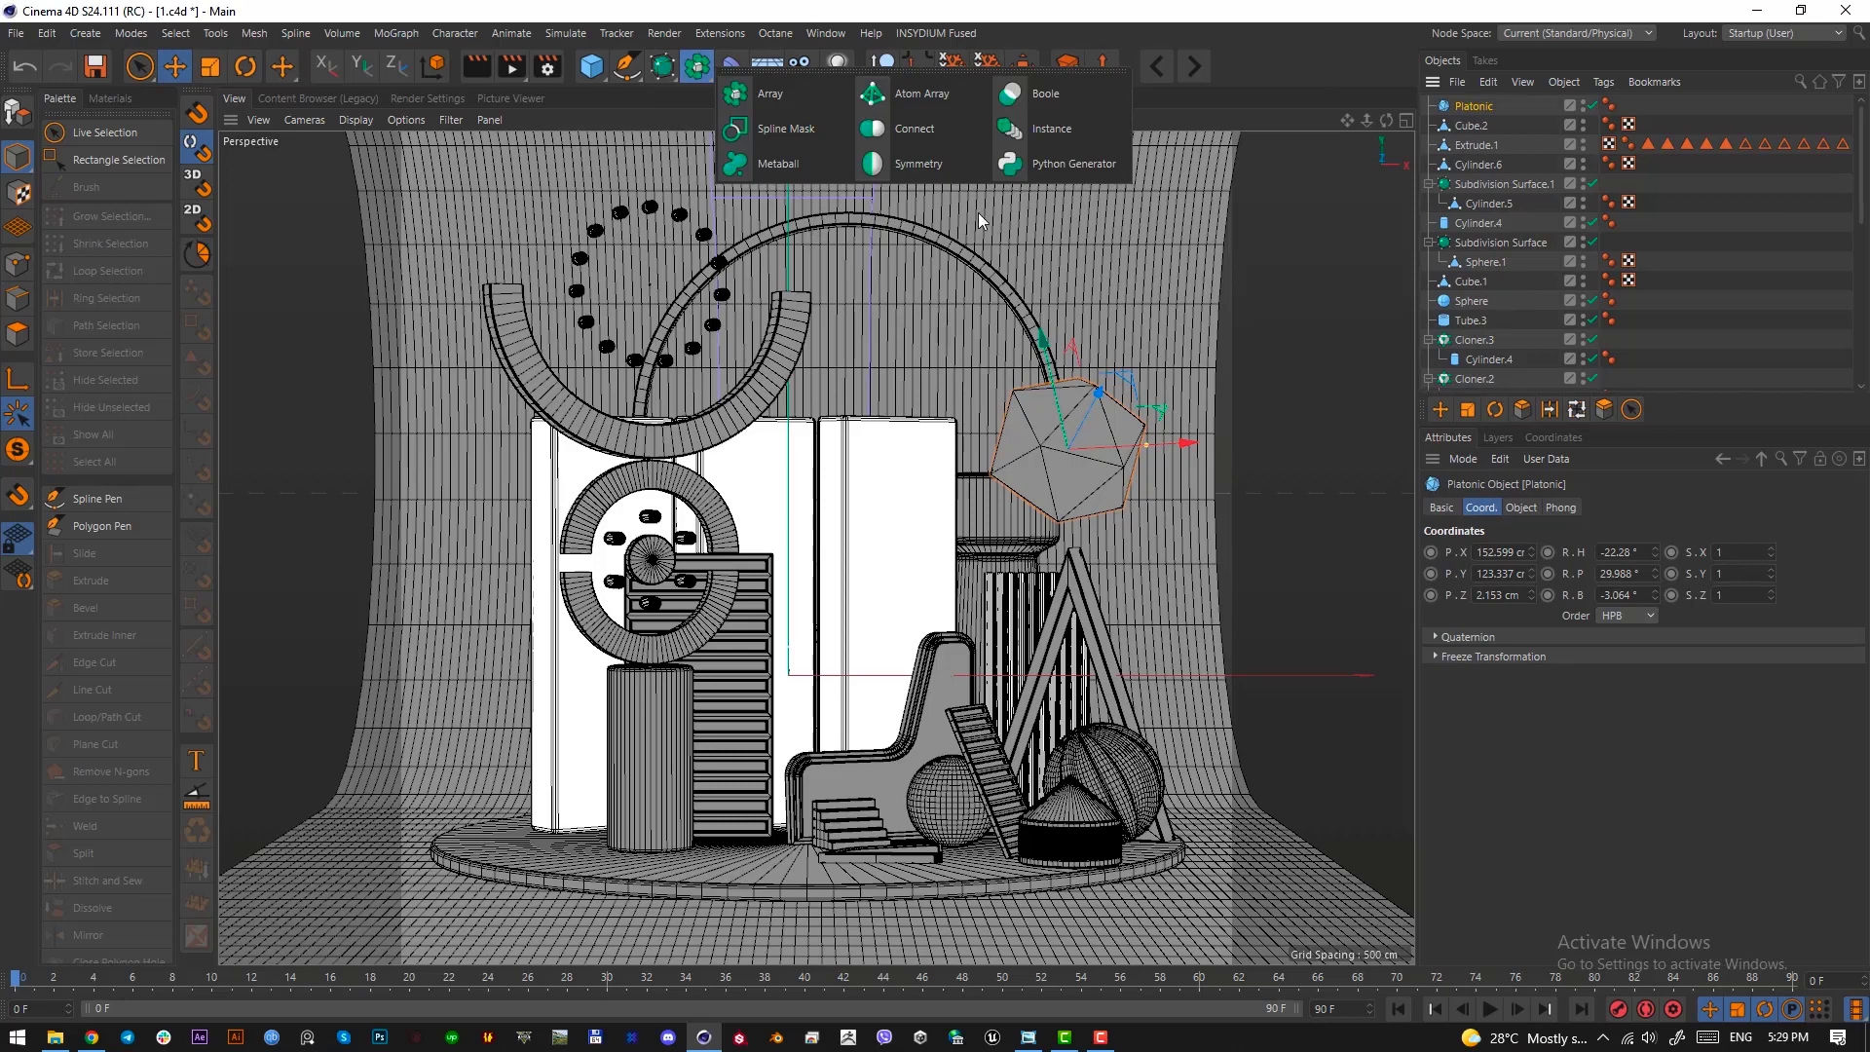
pyautogui.click(940, 108)
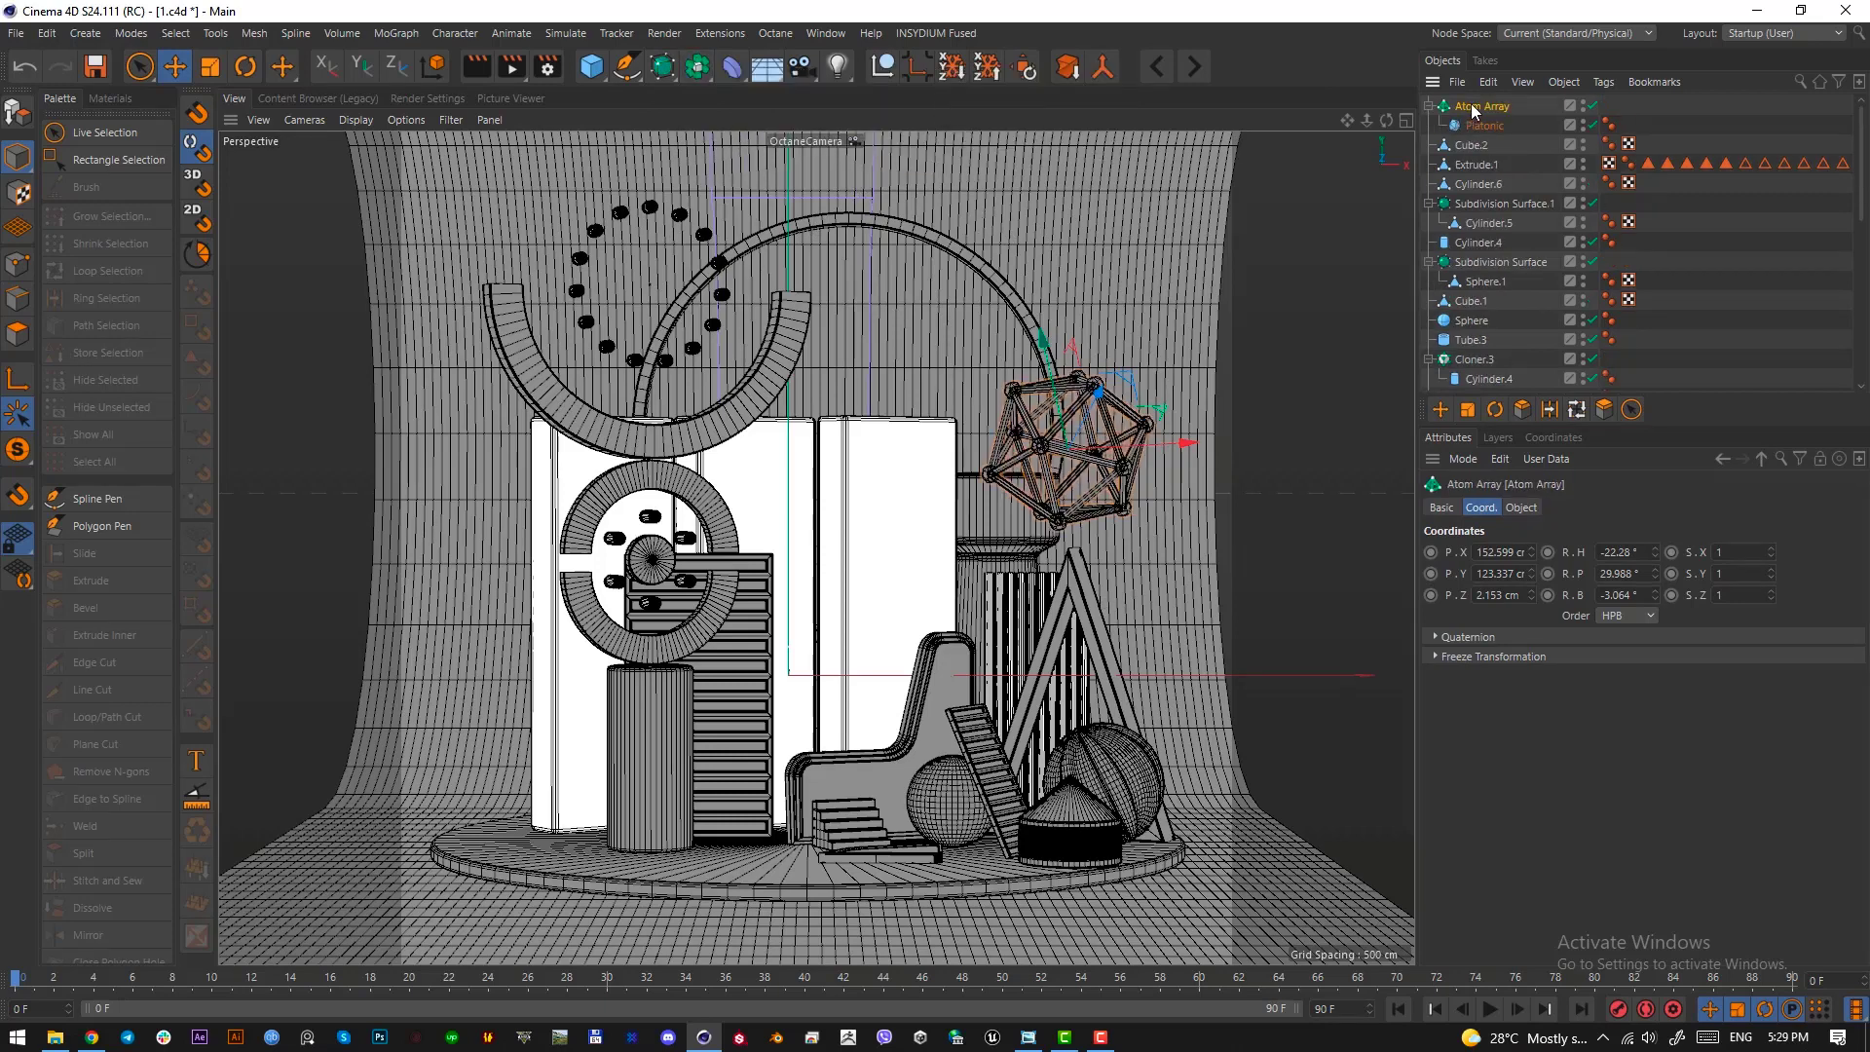
# Set the Atom Array's sphere radius to 2 cm and shift it slightly left and down beside the large arch
pyautogui.click(1519, 507)
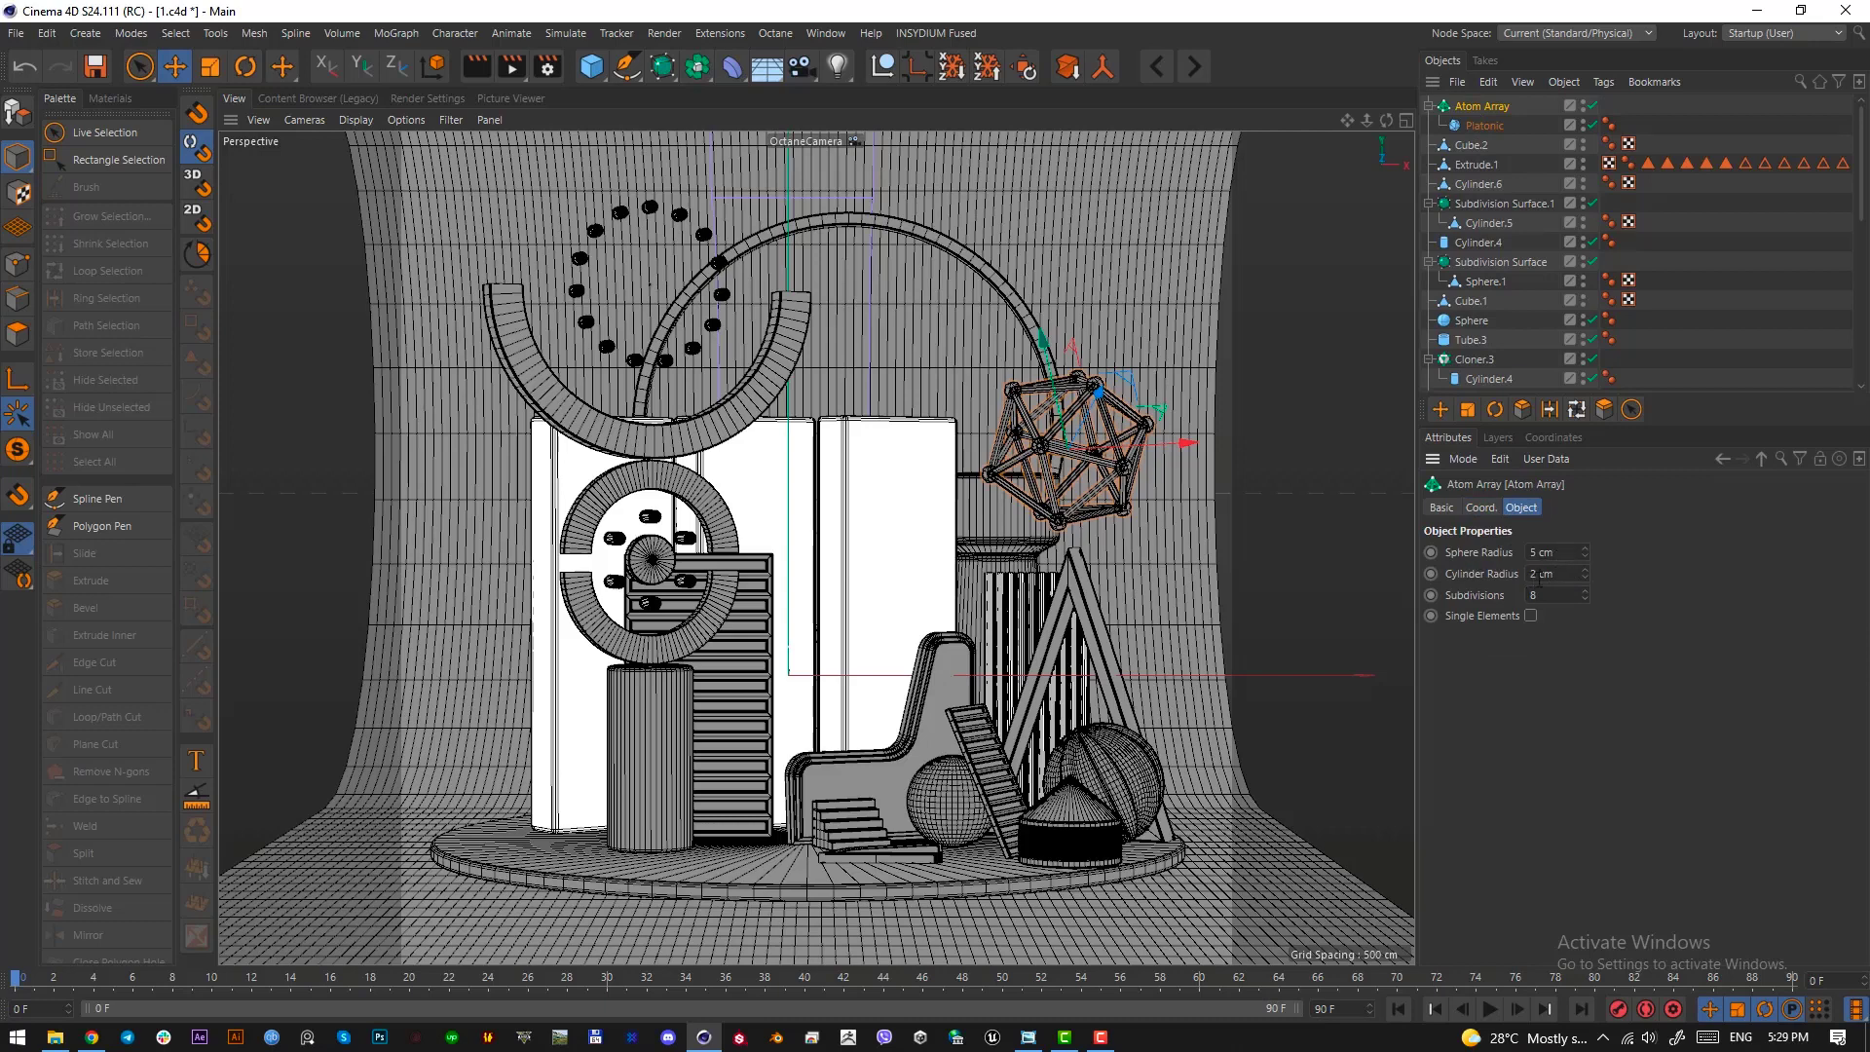
pyautogui.write('2')
pyautogui.press('Return')
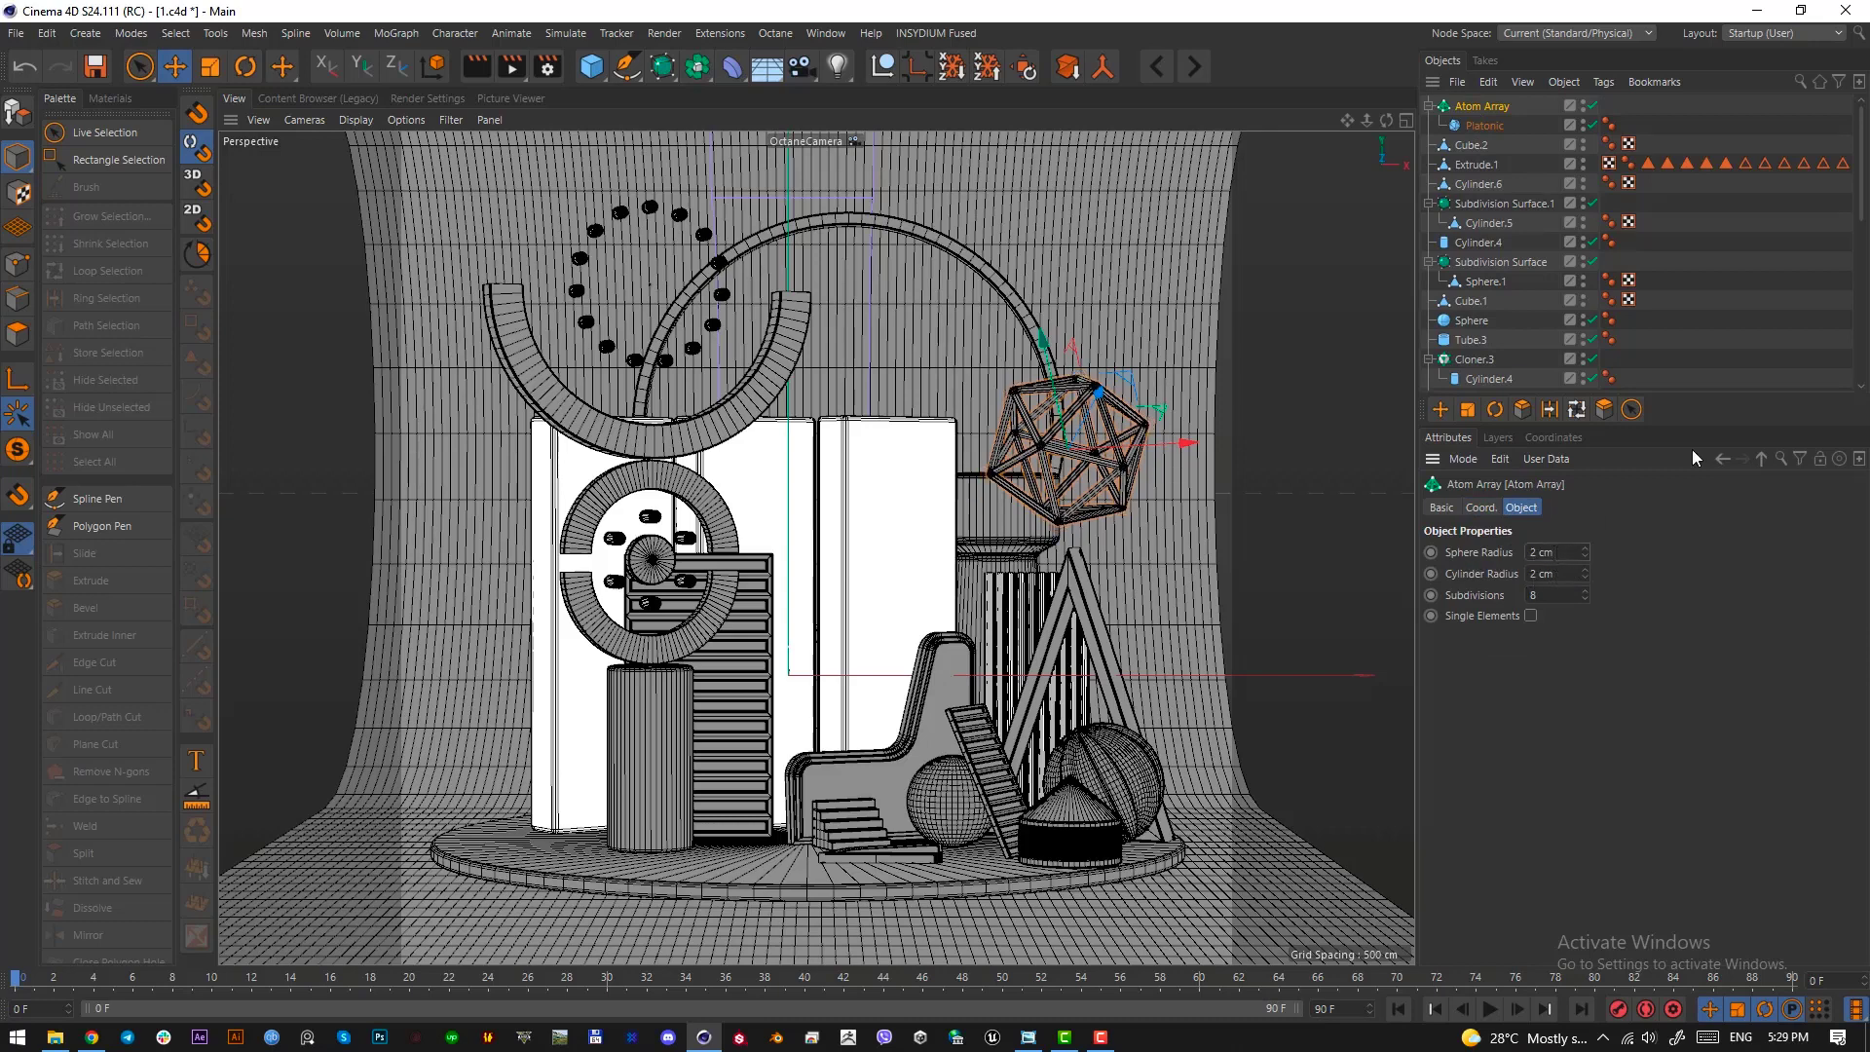
pyautogui.moveTo(1144, 535)
pyautogui.mouseDown()
pyautogui.moveTo(1179, 570)
pyautogui.moveTo(1134, 547)
pyautogui.mouseUp()
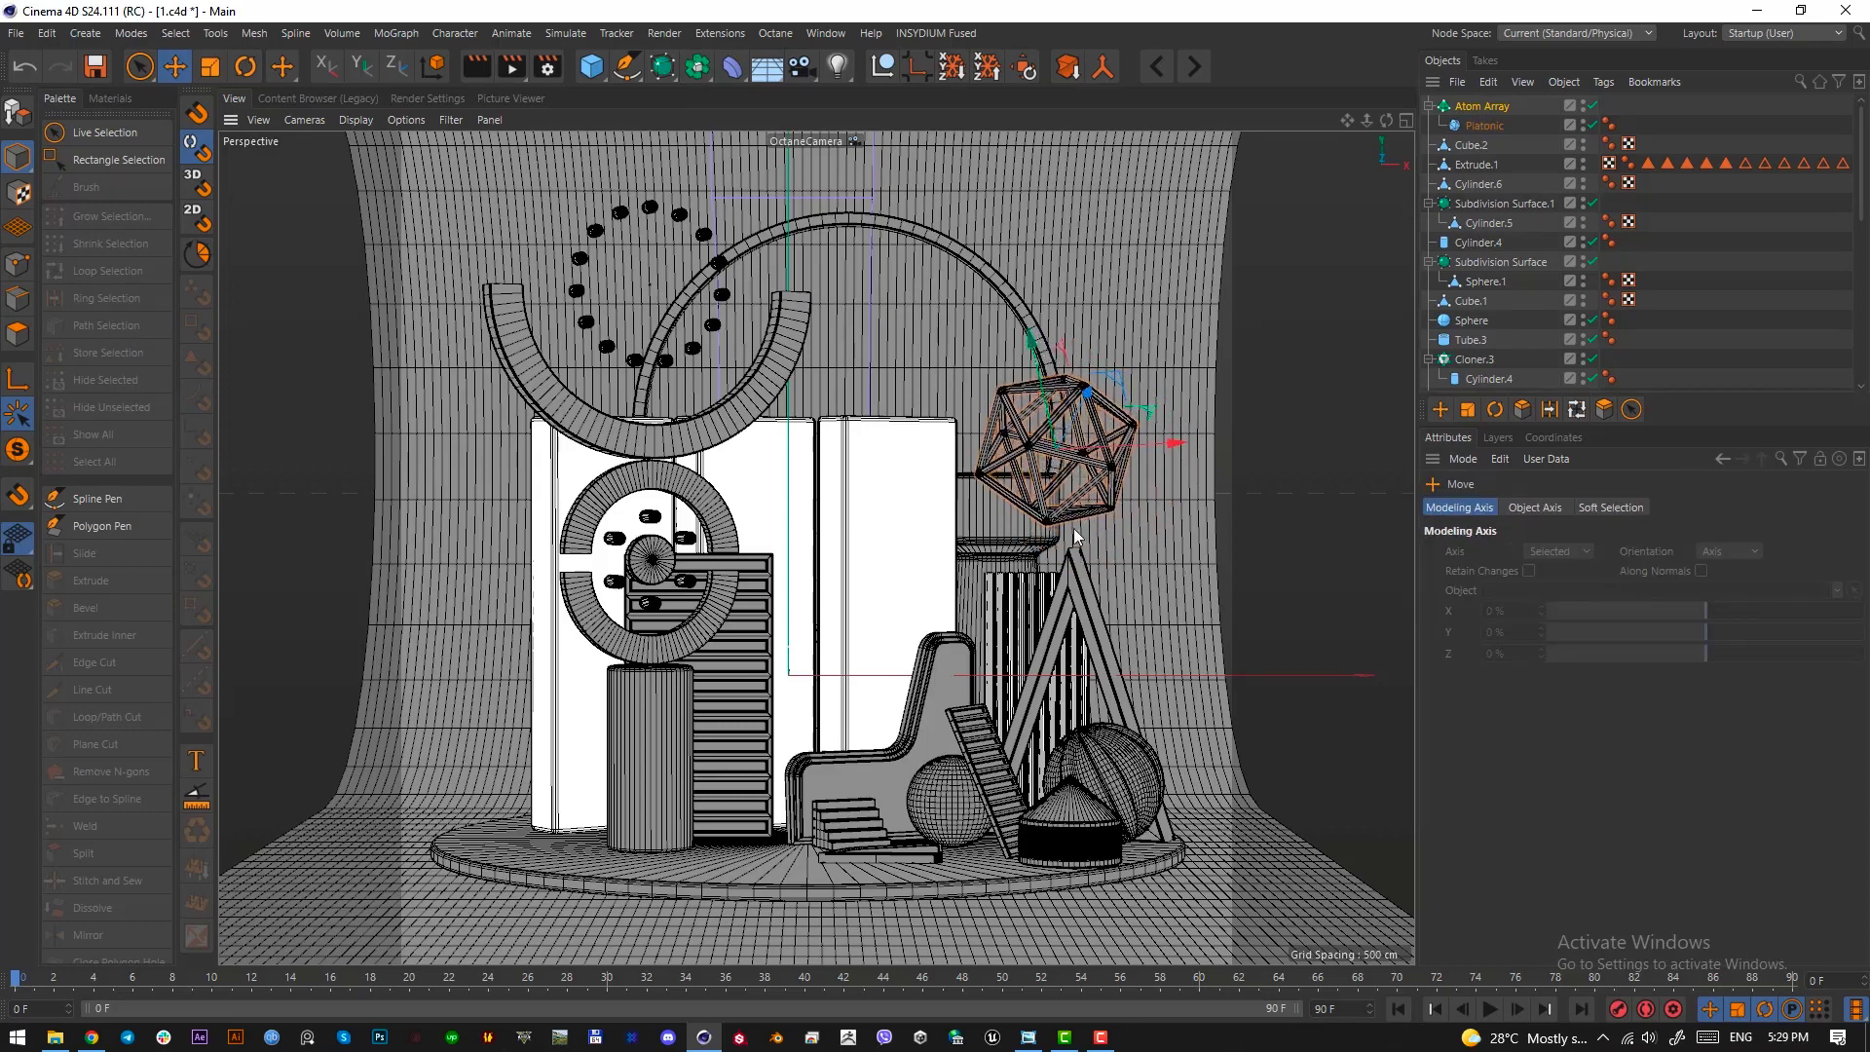
pyautogui.moveTo(1074, 477); pyautogui.dragTo(1078, 490)
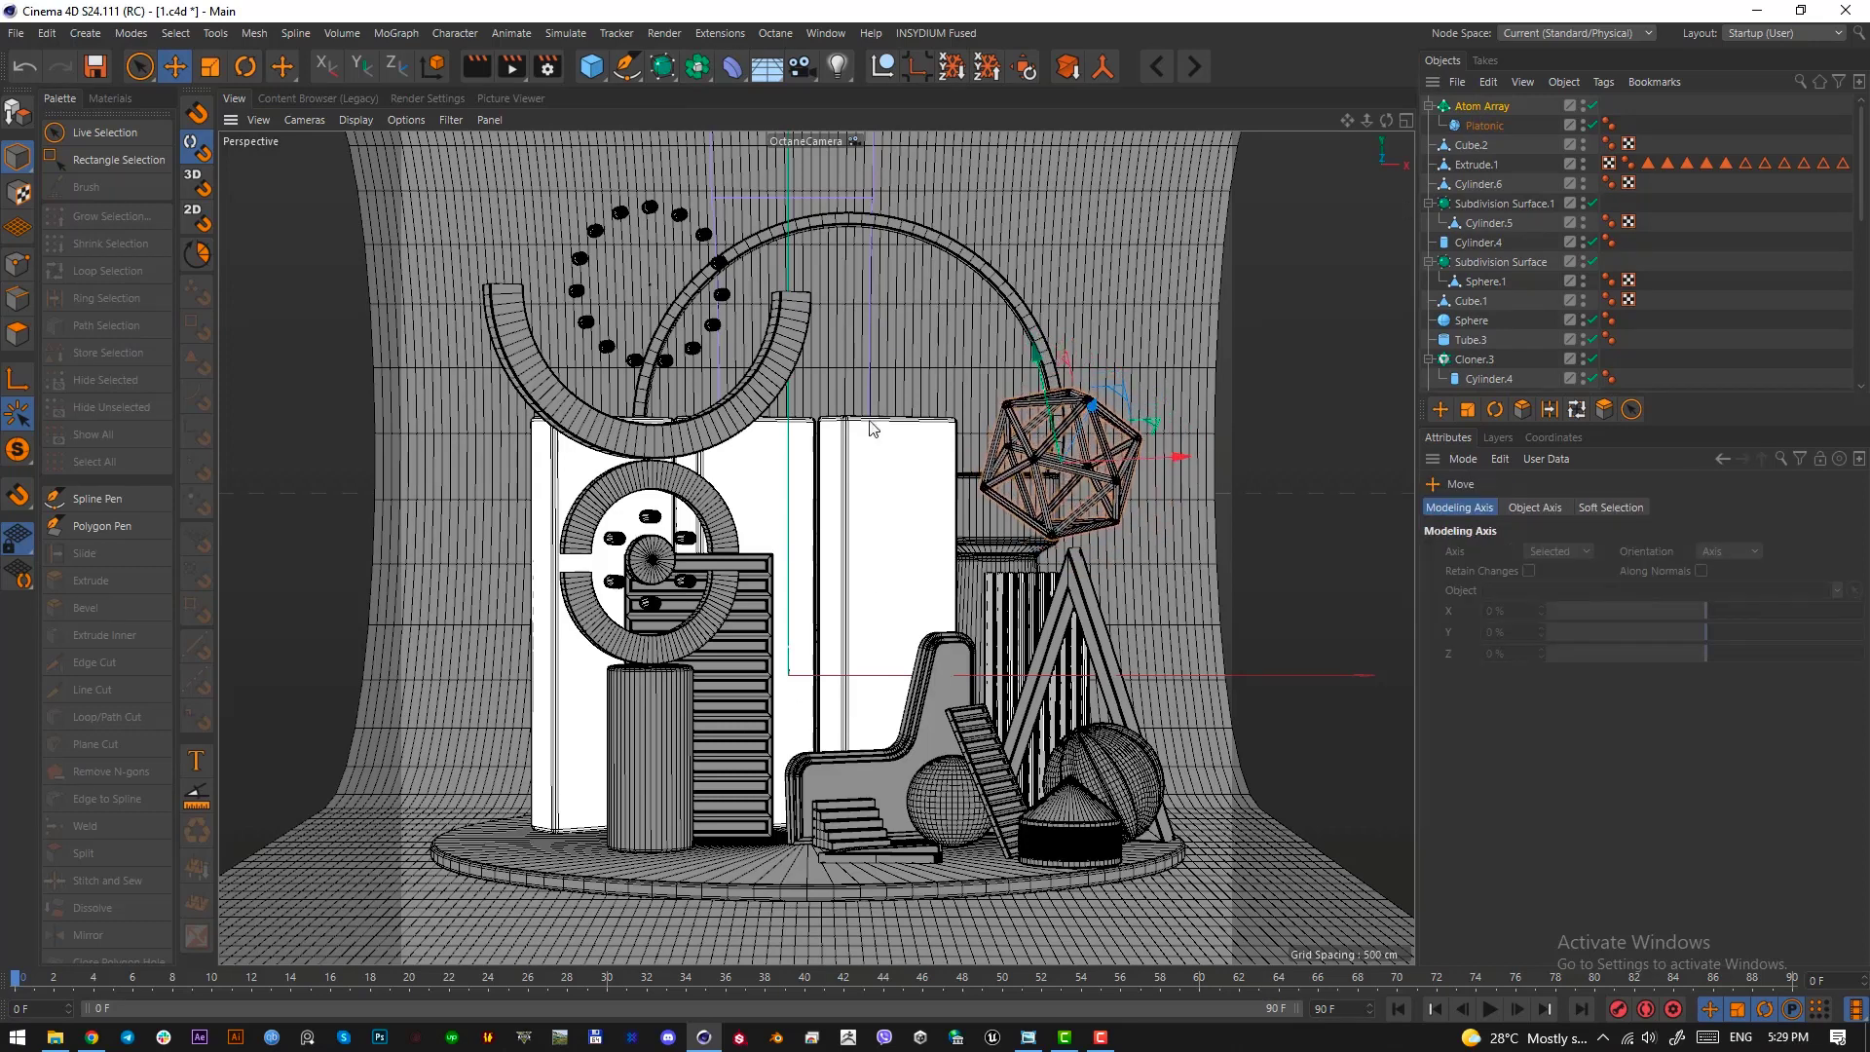
# Add a Pyramid primitive, shrink it and place it in front of the two right-hand tall panels
pyautogui.click(601, 77)
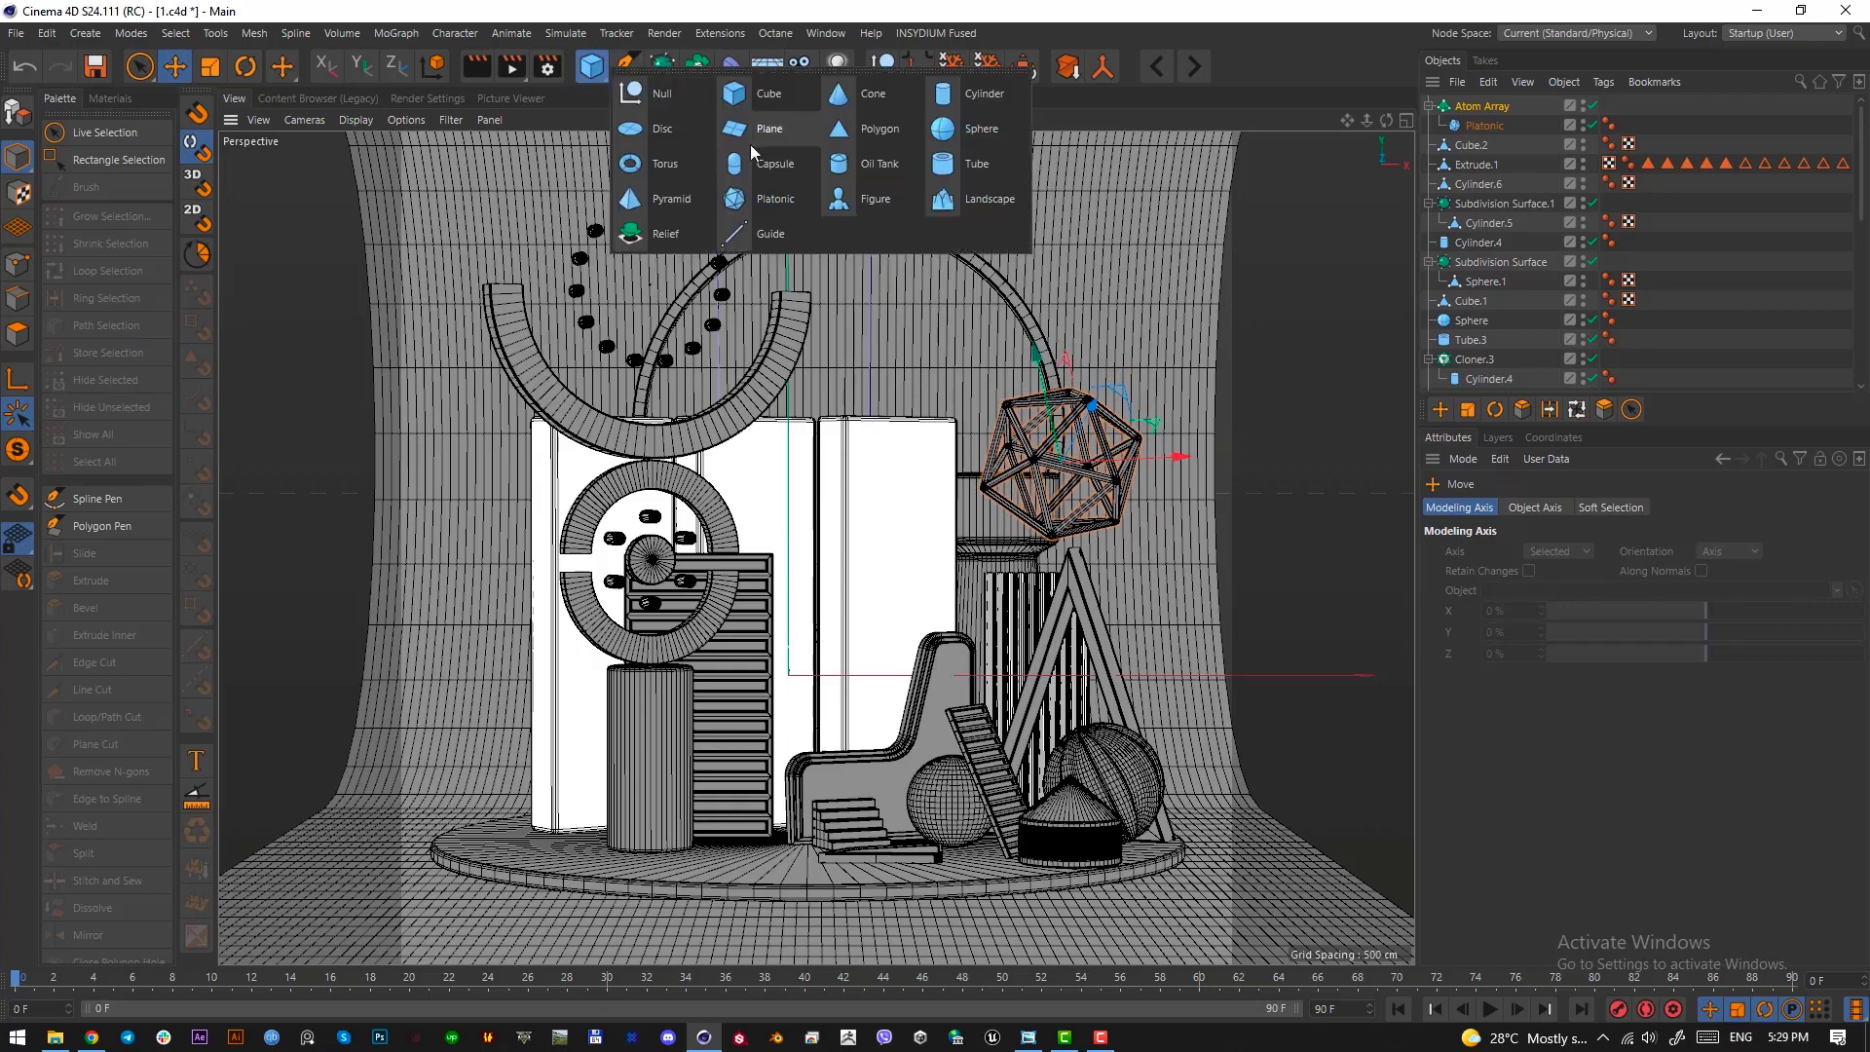
pyautogui.click(672, 198)
pyautogui.moveTo(933, 586); pyautogui.dragTo(781, 755)
pyautogui.press('r')
pyautogui.press('t')
pyautogui.press('r')
pyautogui.press('e')
pyautogui.press('t')
pyautogui.press('e')
# Rotate the pyramid so its tip points downward and its base tilts at an angle
pyautogui.press('r')
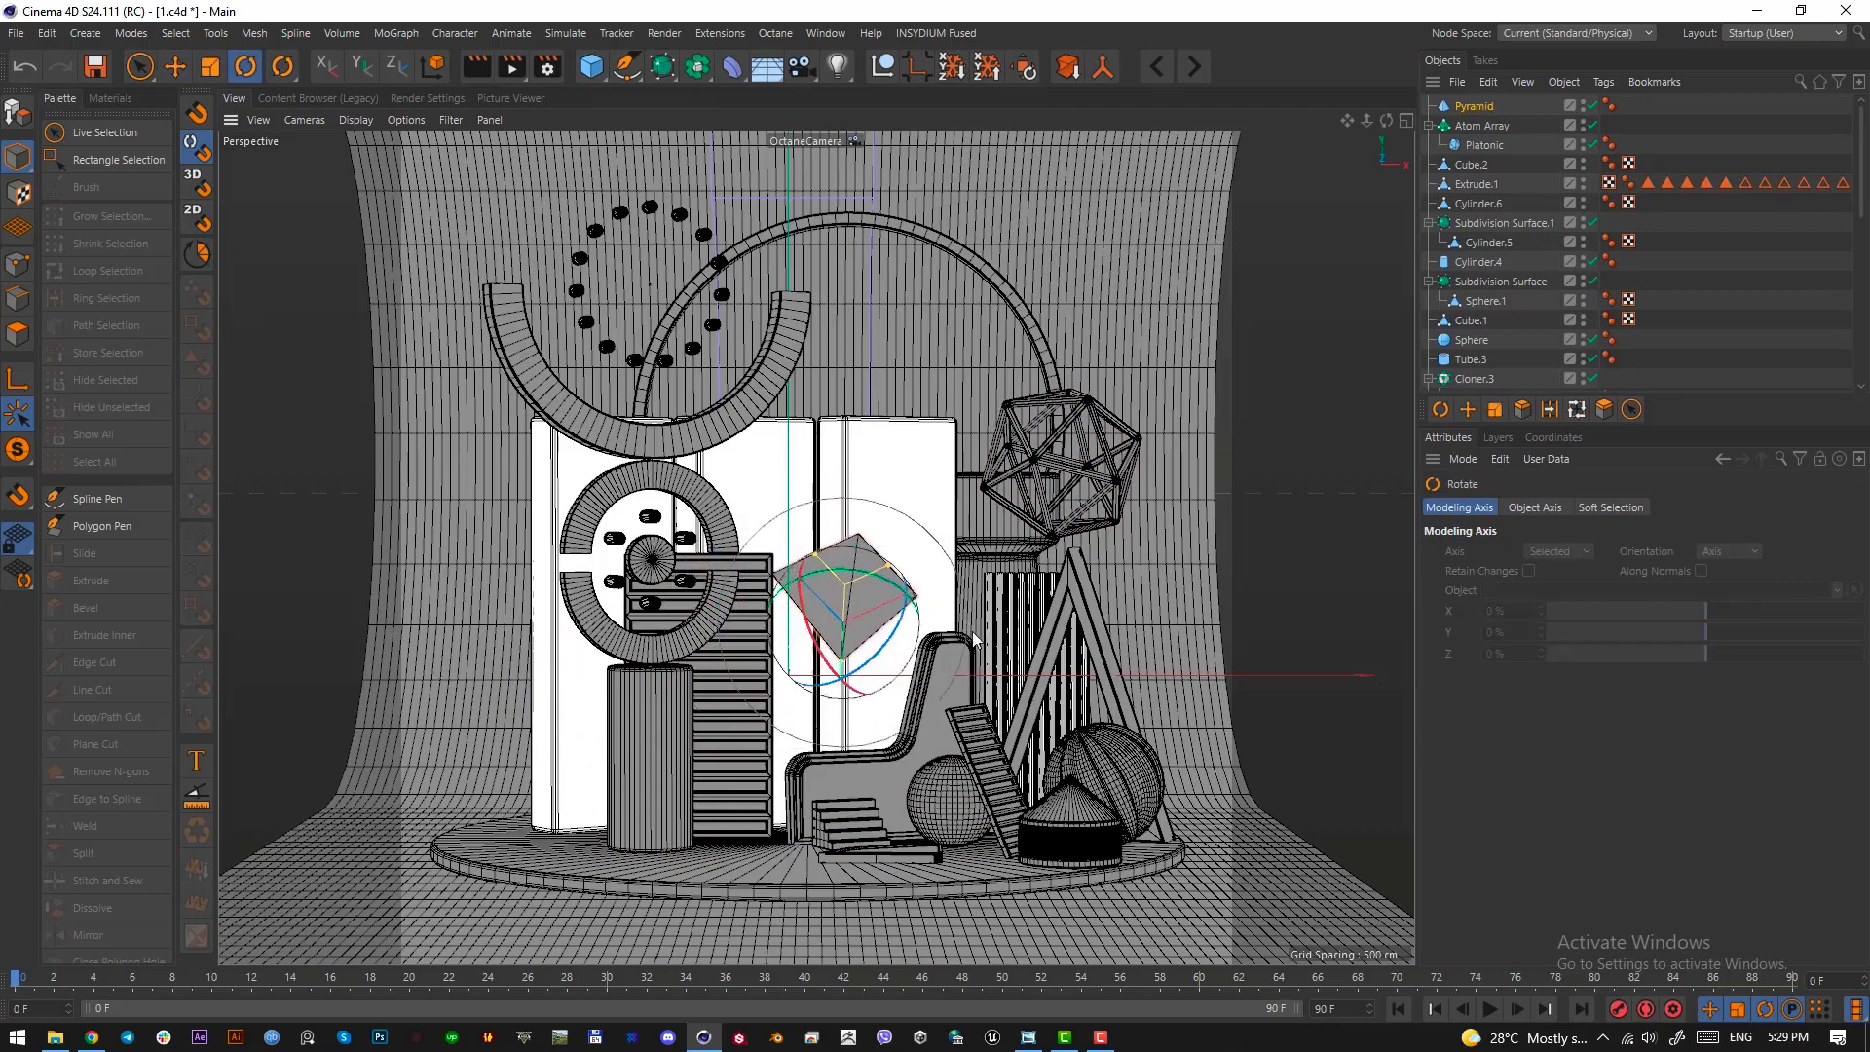
pyautogui.moveTo(894, 558); pyautogui.dragTo(752, 575)
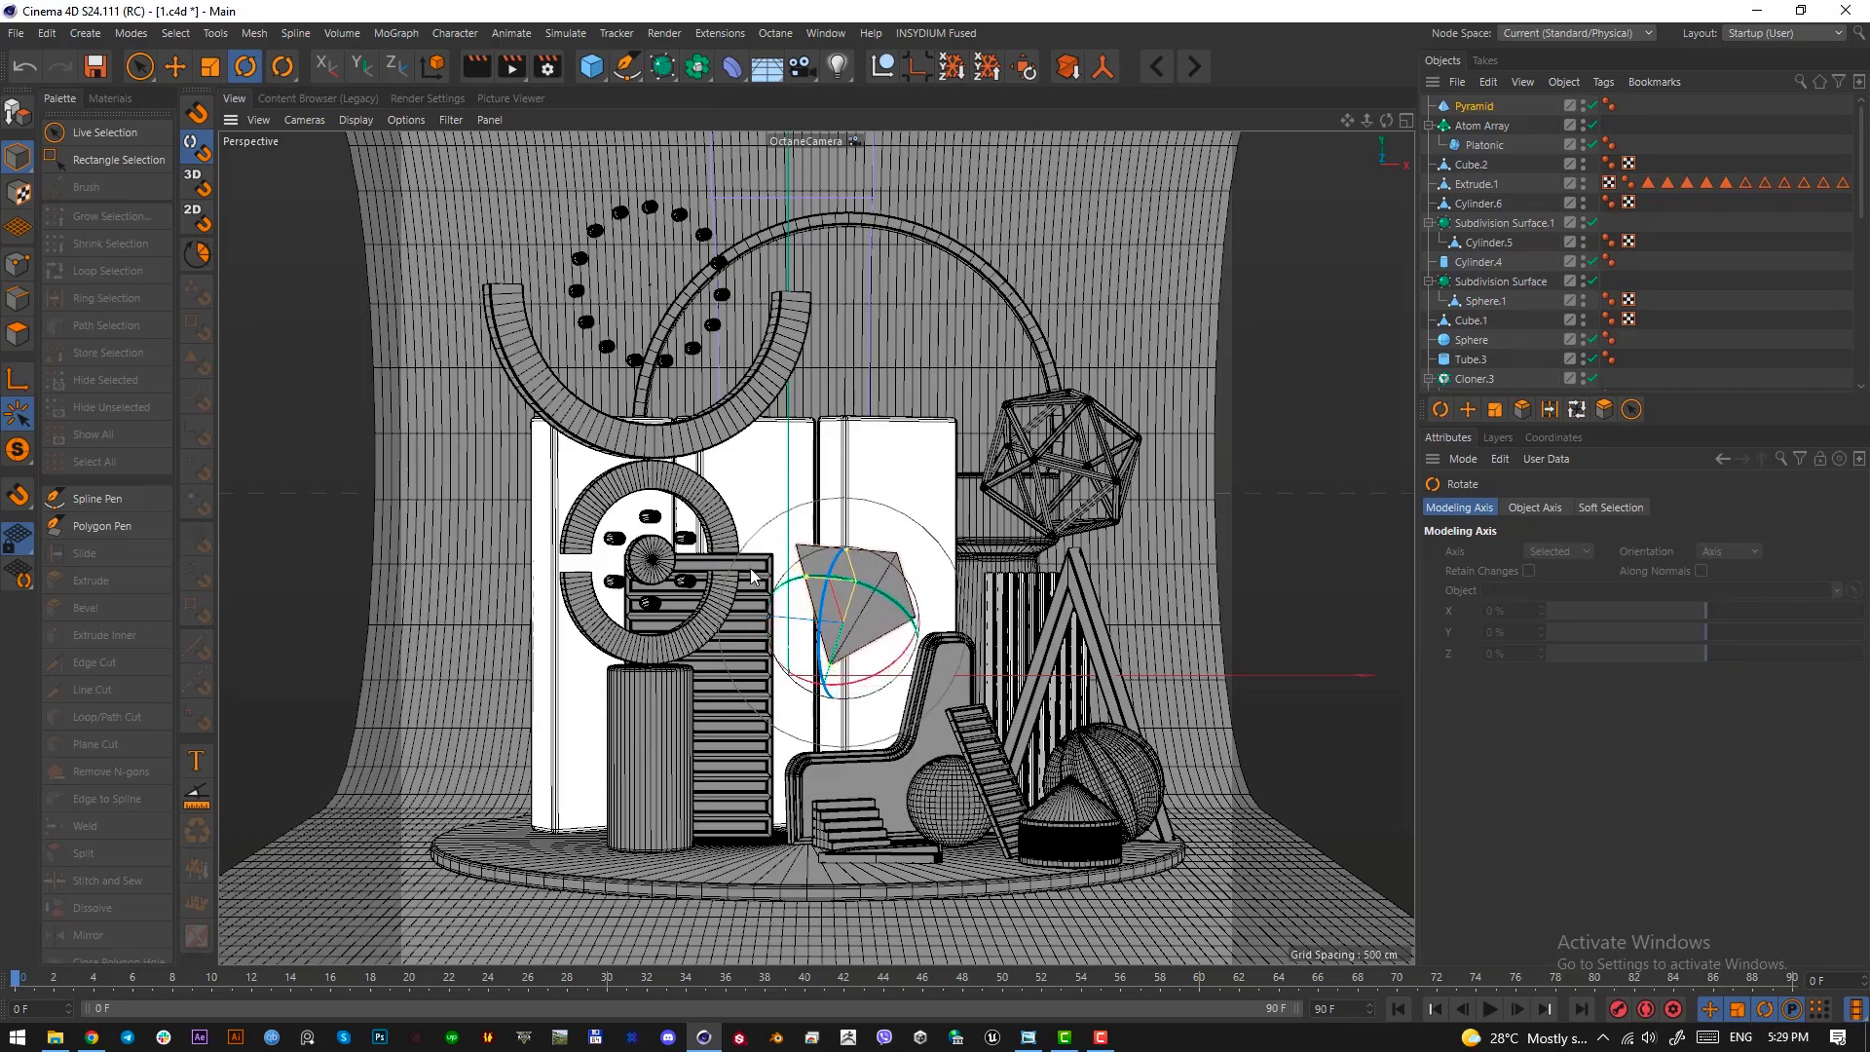
pyautogui.moveTo(947, 621)
pyautogui.mouseDown()
pyautogui.moveTo(984, 643)
pyautogui.moveTo(933, 594)
pyautogui.mouseUp()
# Make the pyramid editable and bevel all its edges by 1.7 cm, returning to model mode
pyautogui.click(1480, 105)
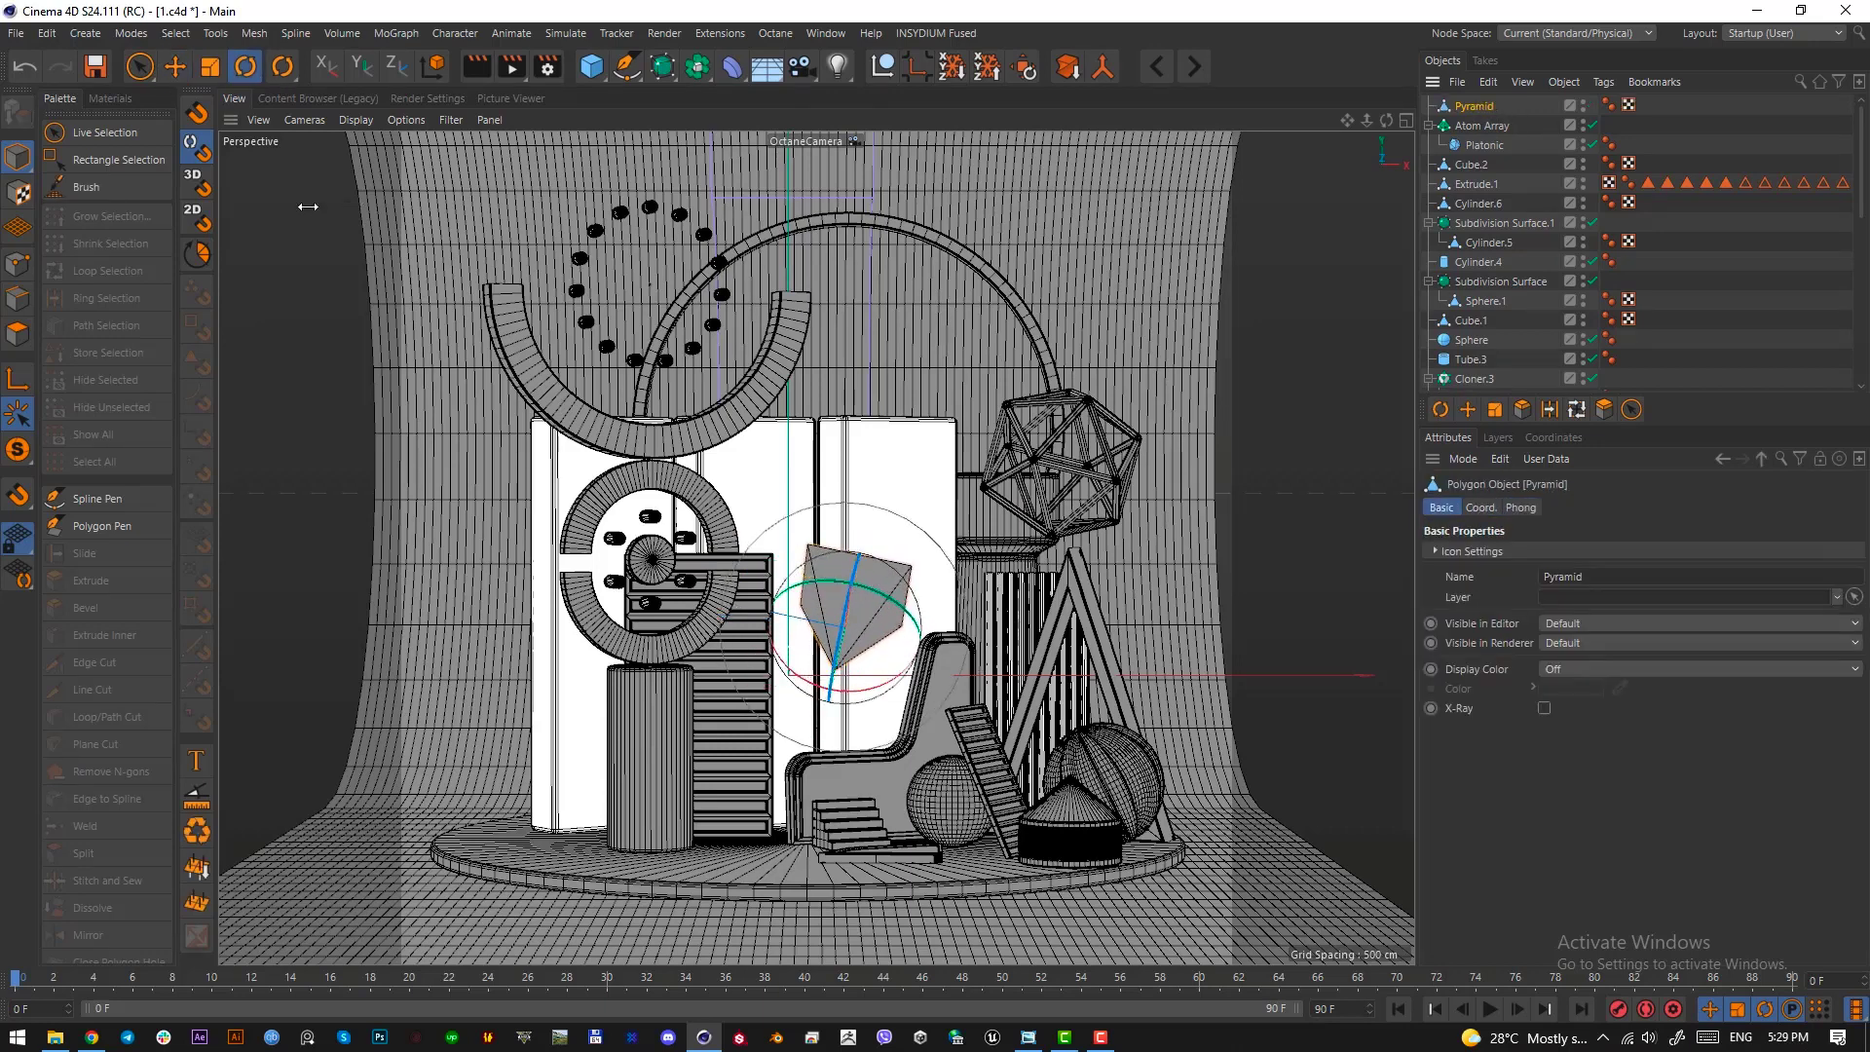
pyautogui.click(17, 299)
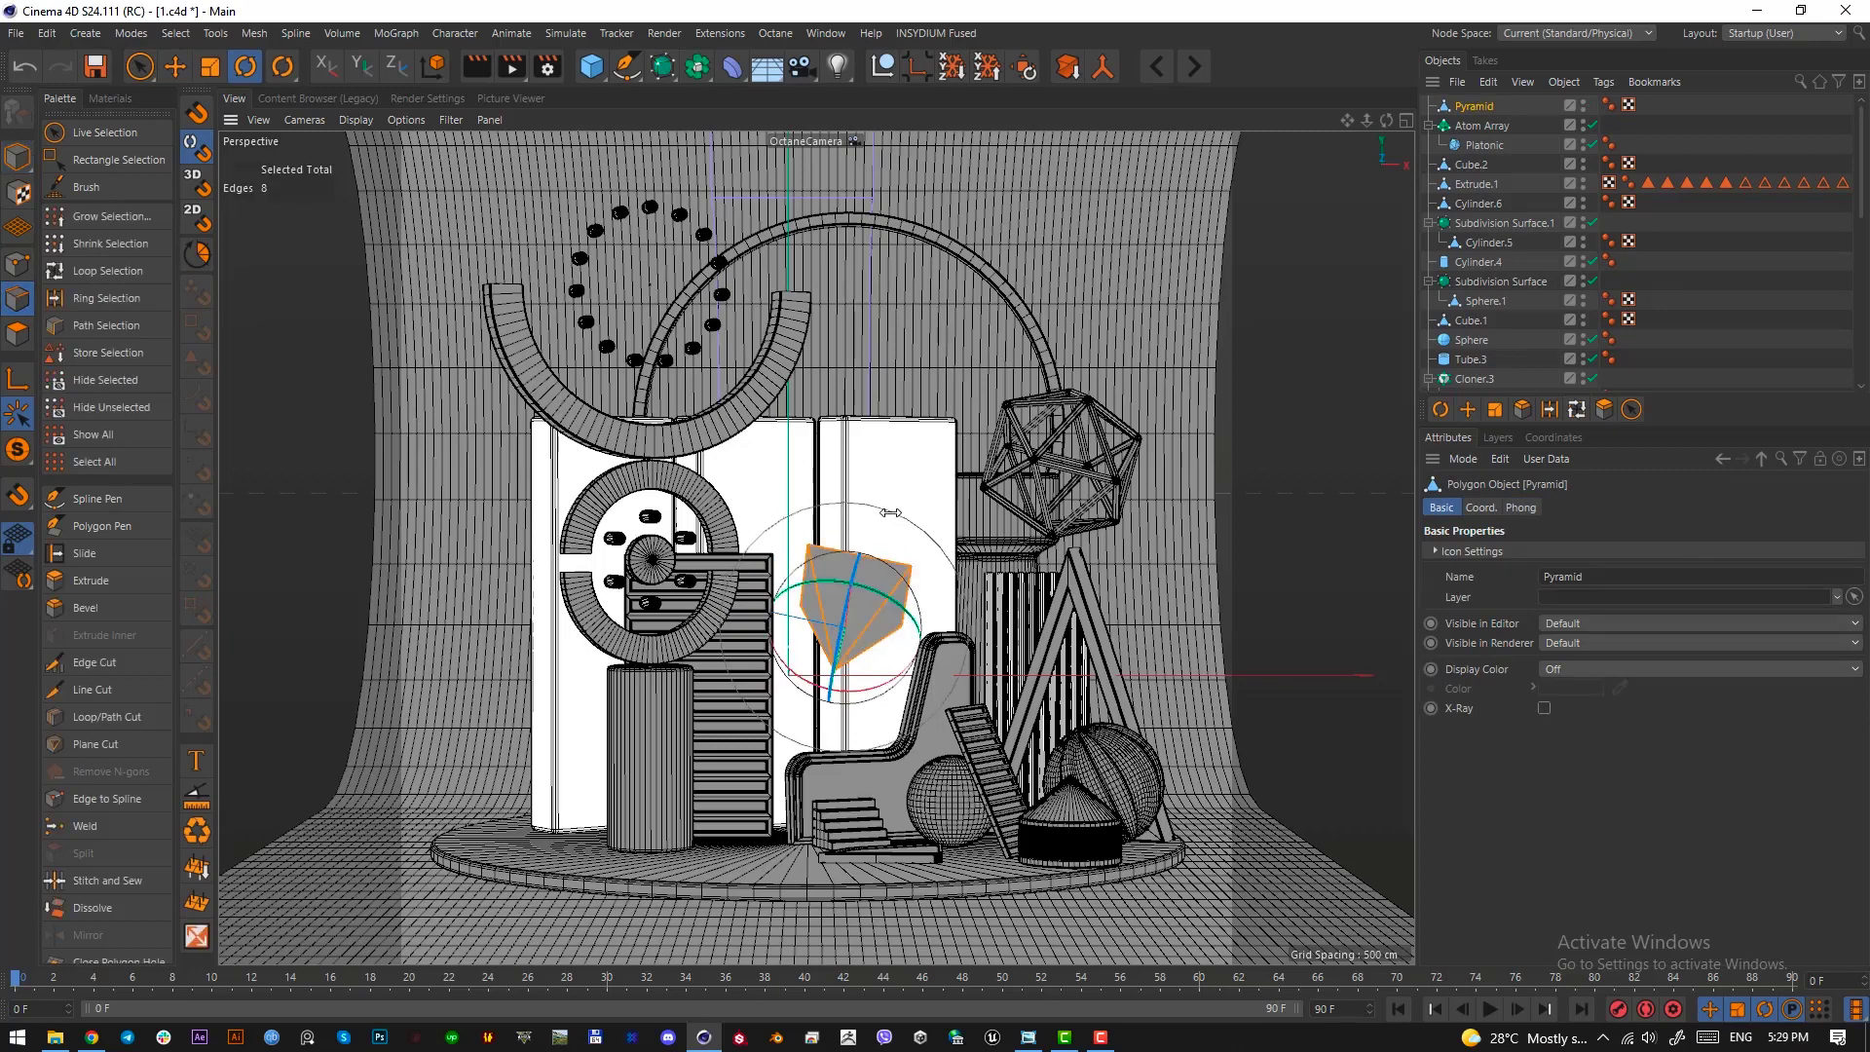
pyautogui.press('m')
pyautogui.press('s')
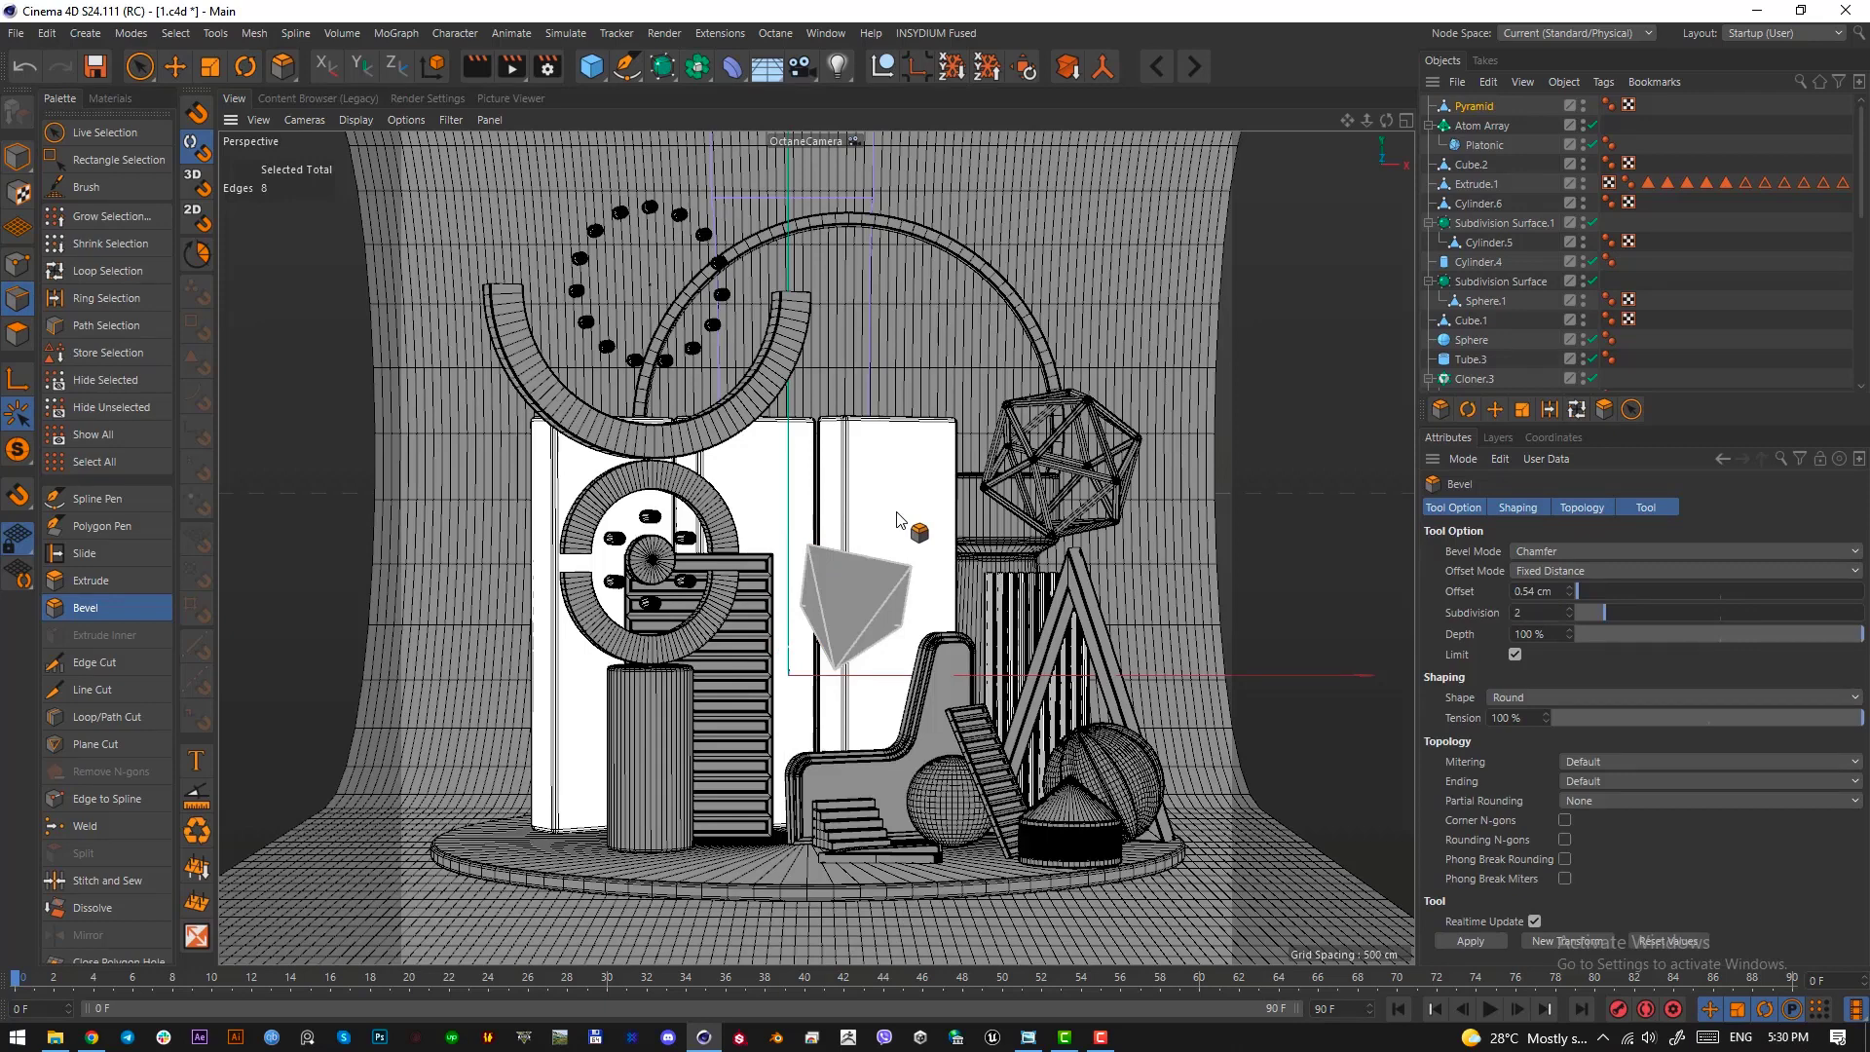
pyautogui.moveTo(886, 522); pyautogui.dragTo(926, 523)
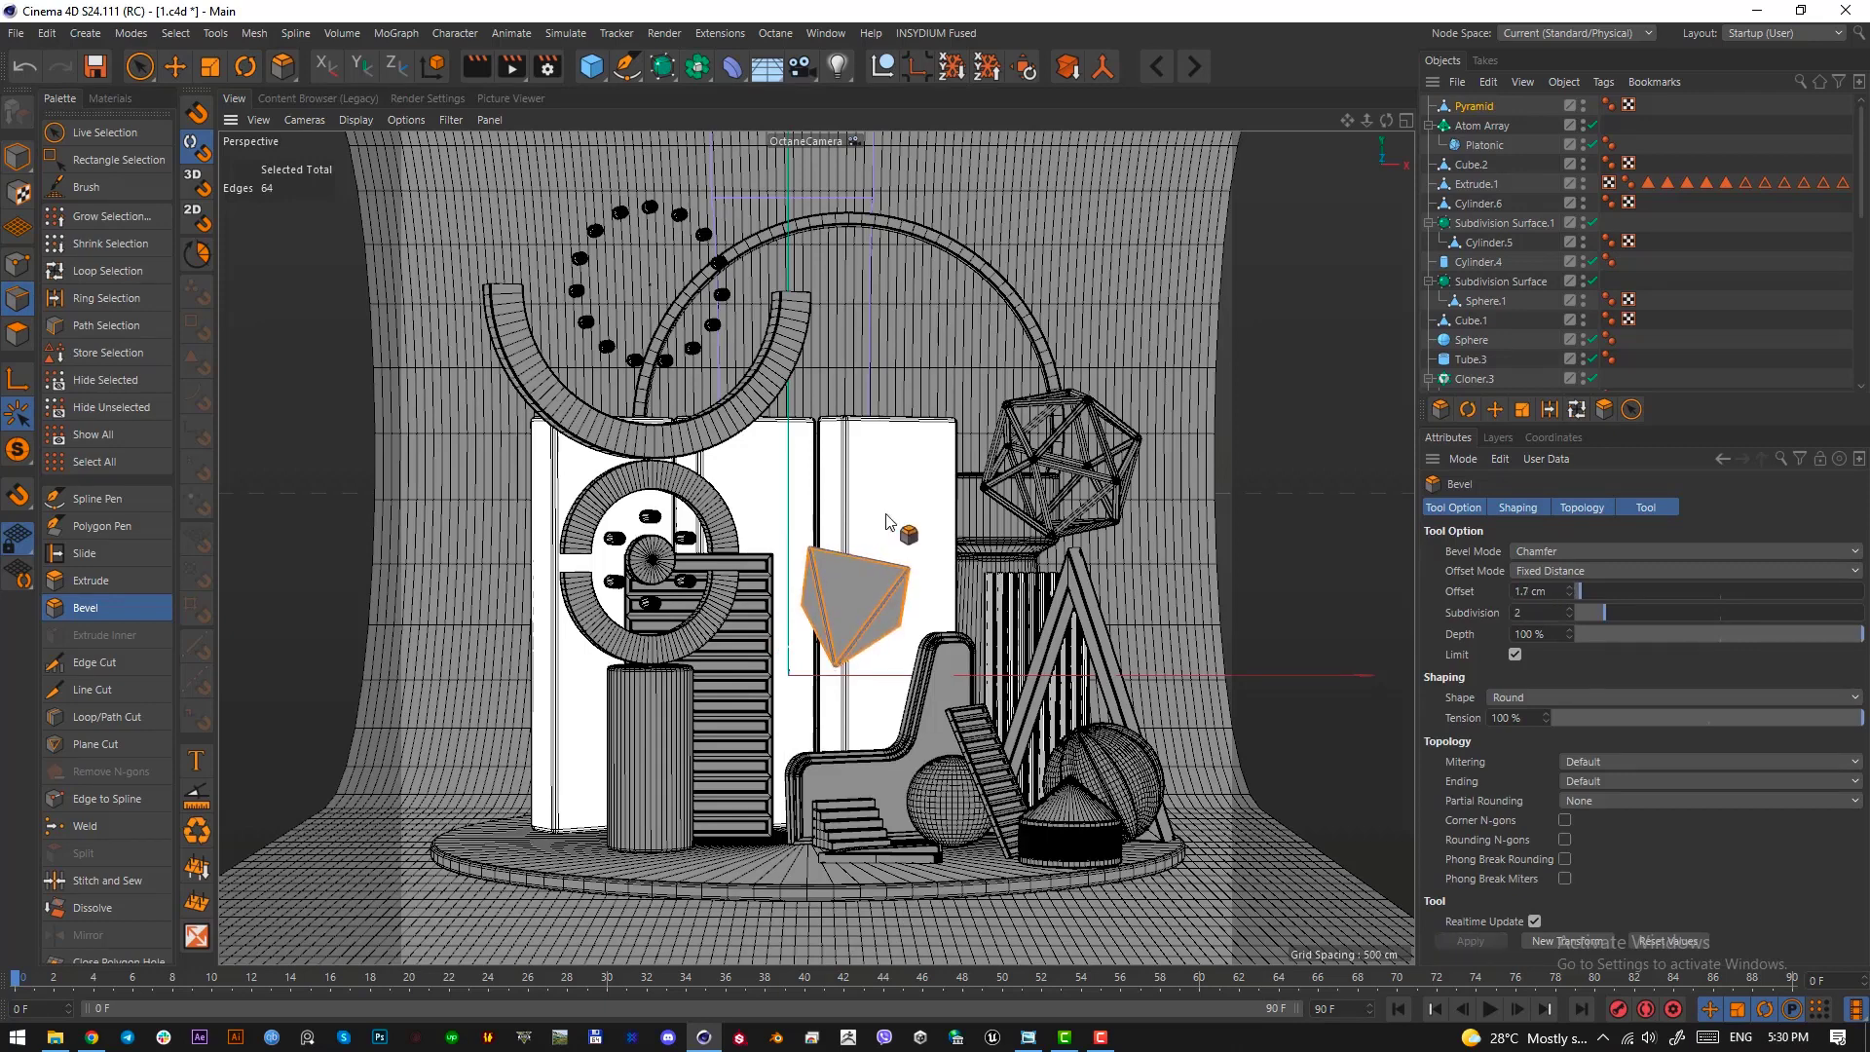
pyautogui.click(17, 156)
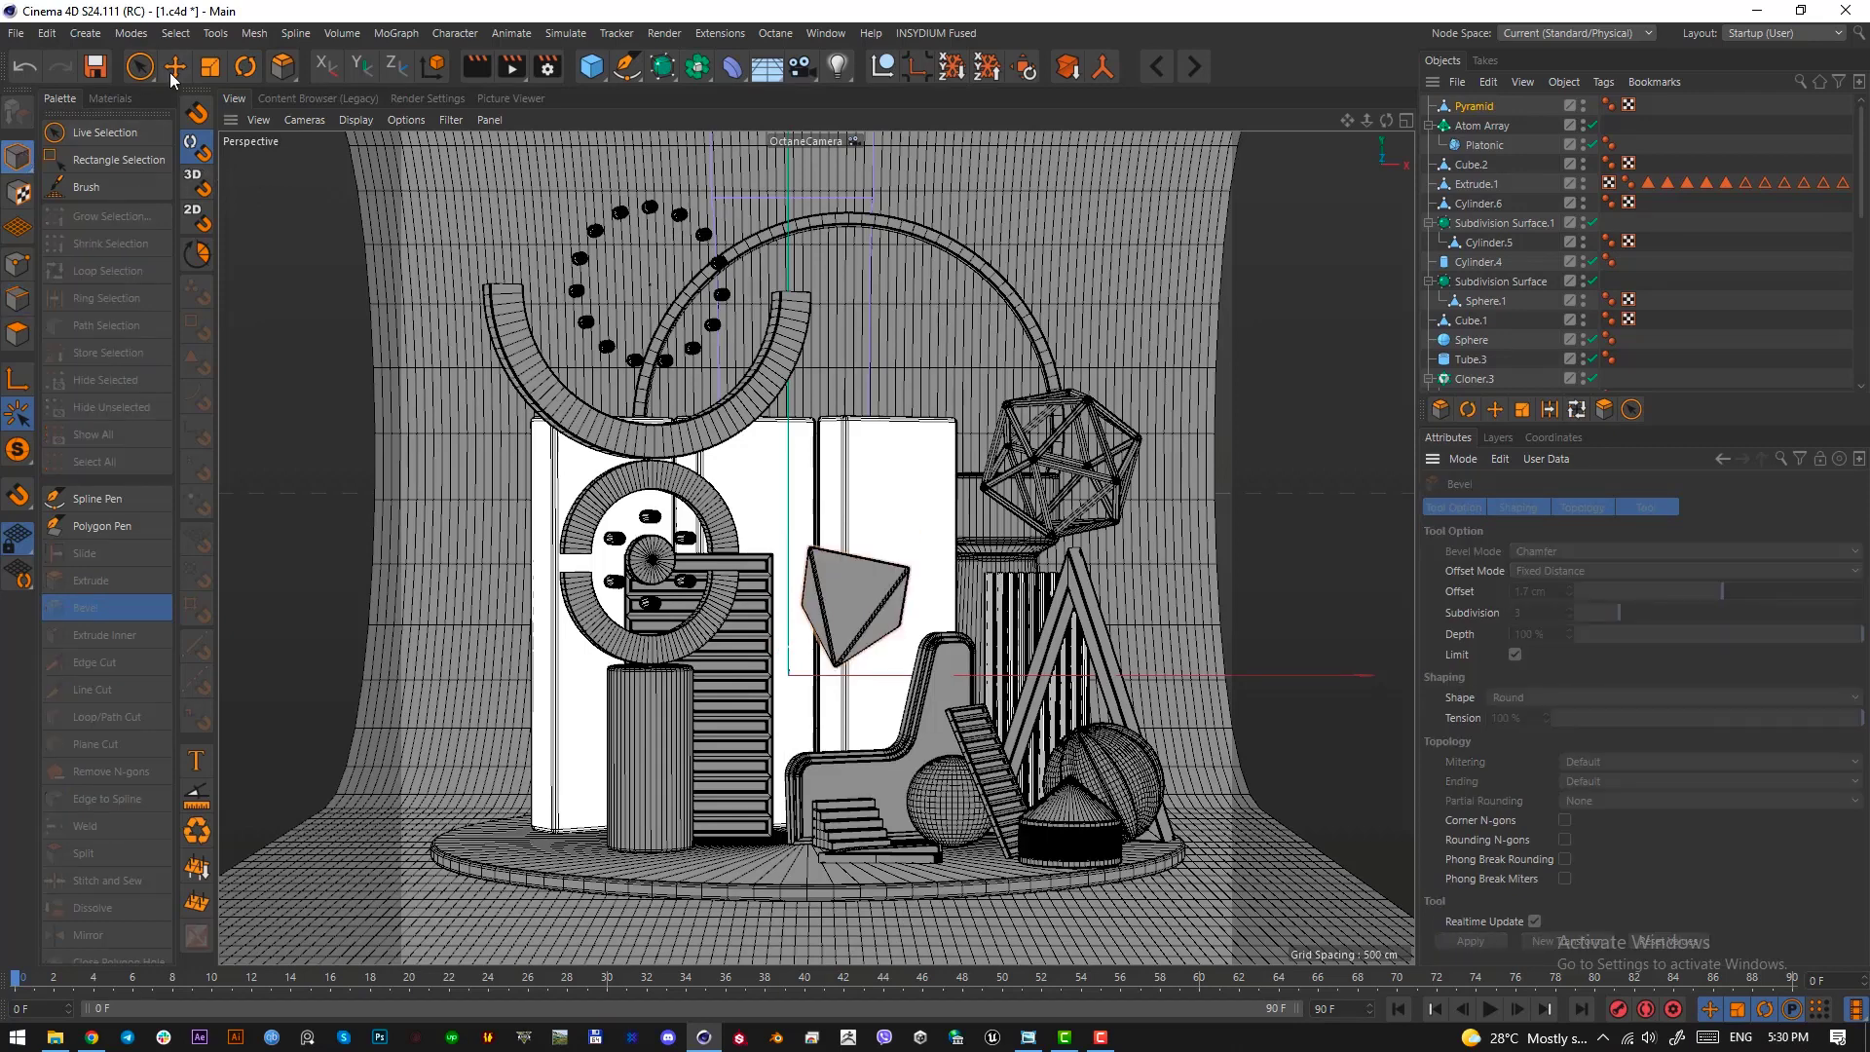
pyautogui.press('e')
pyautogui.click(926, 604)
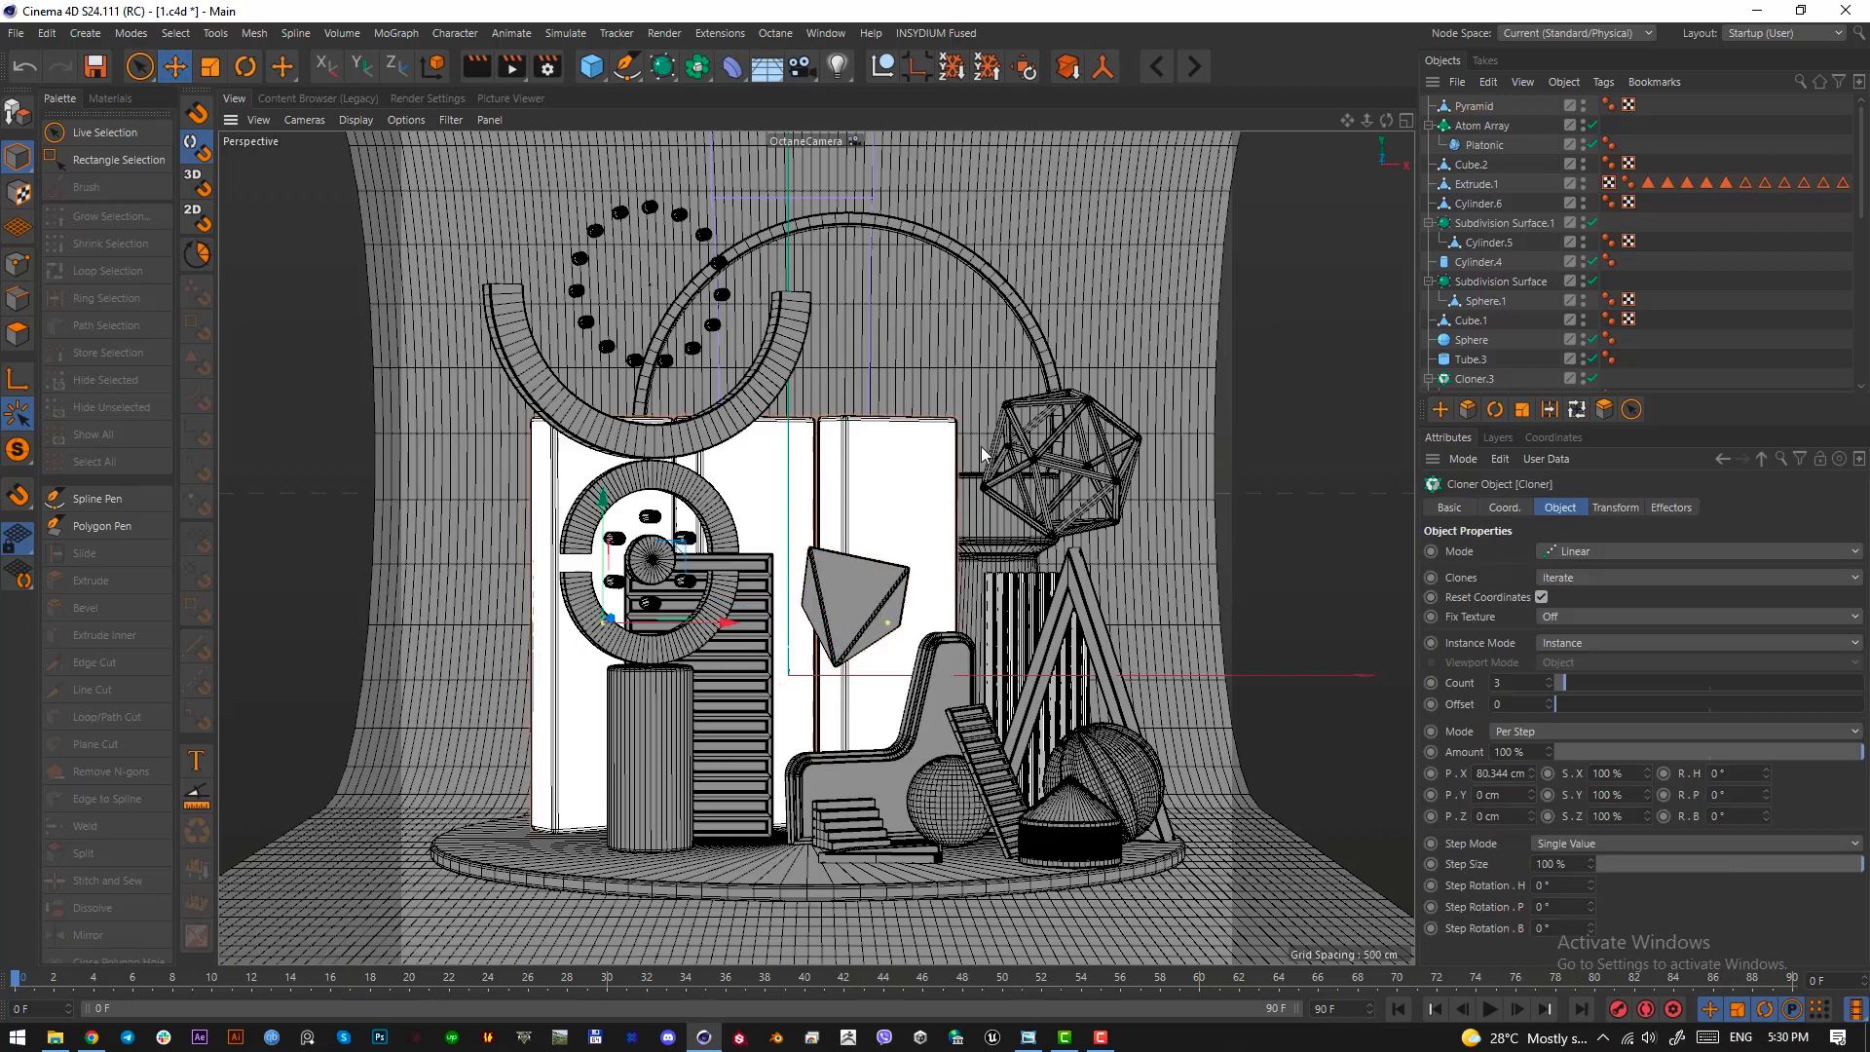
# Add a Cube primitive, shrink it to 43.2 cm per side and tilt it near the top of the rightmost tall panel
pyautogui.click(599, 78)
pyautogui.click(764, 93)
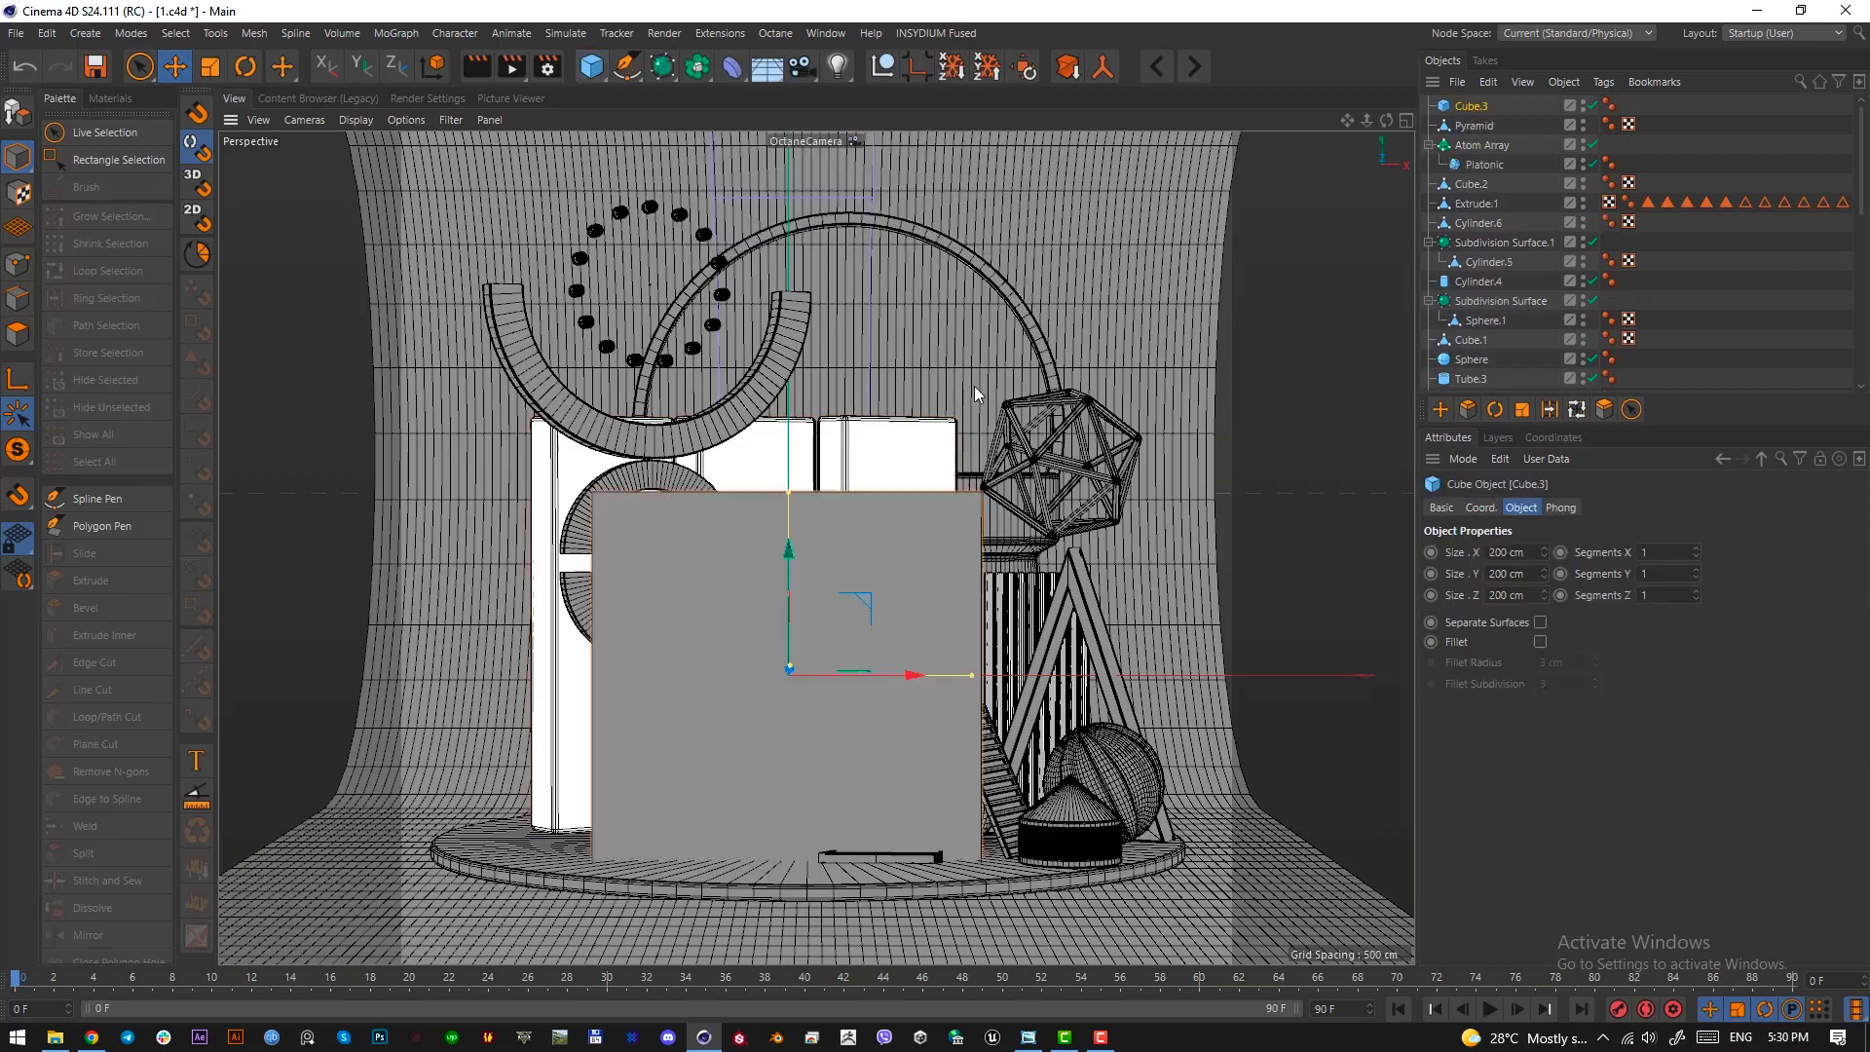
pyautogui.press('r')
pyautogui.moveTo(894, 622); pyautogui.dragTo(719, 582)
pyautogui.press('e')
pyautogui.press('t')
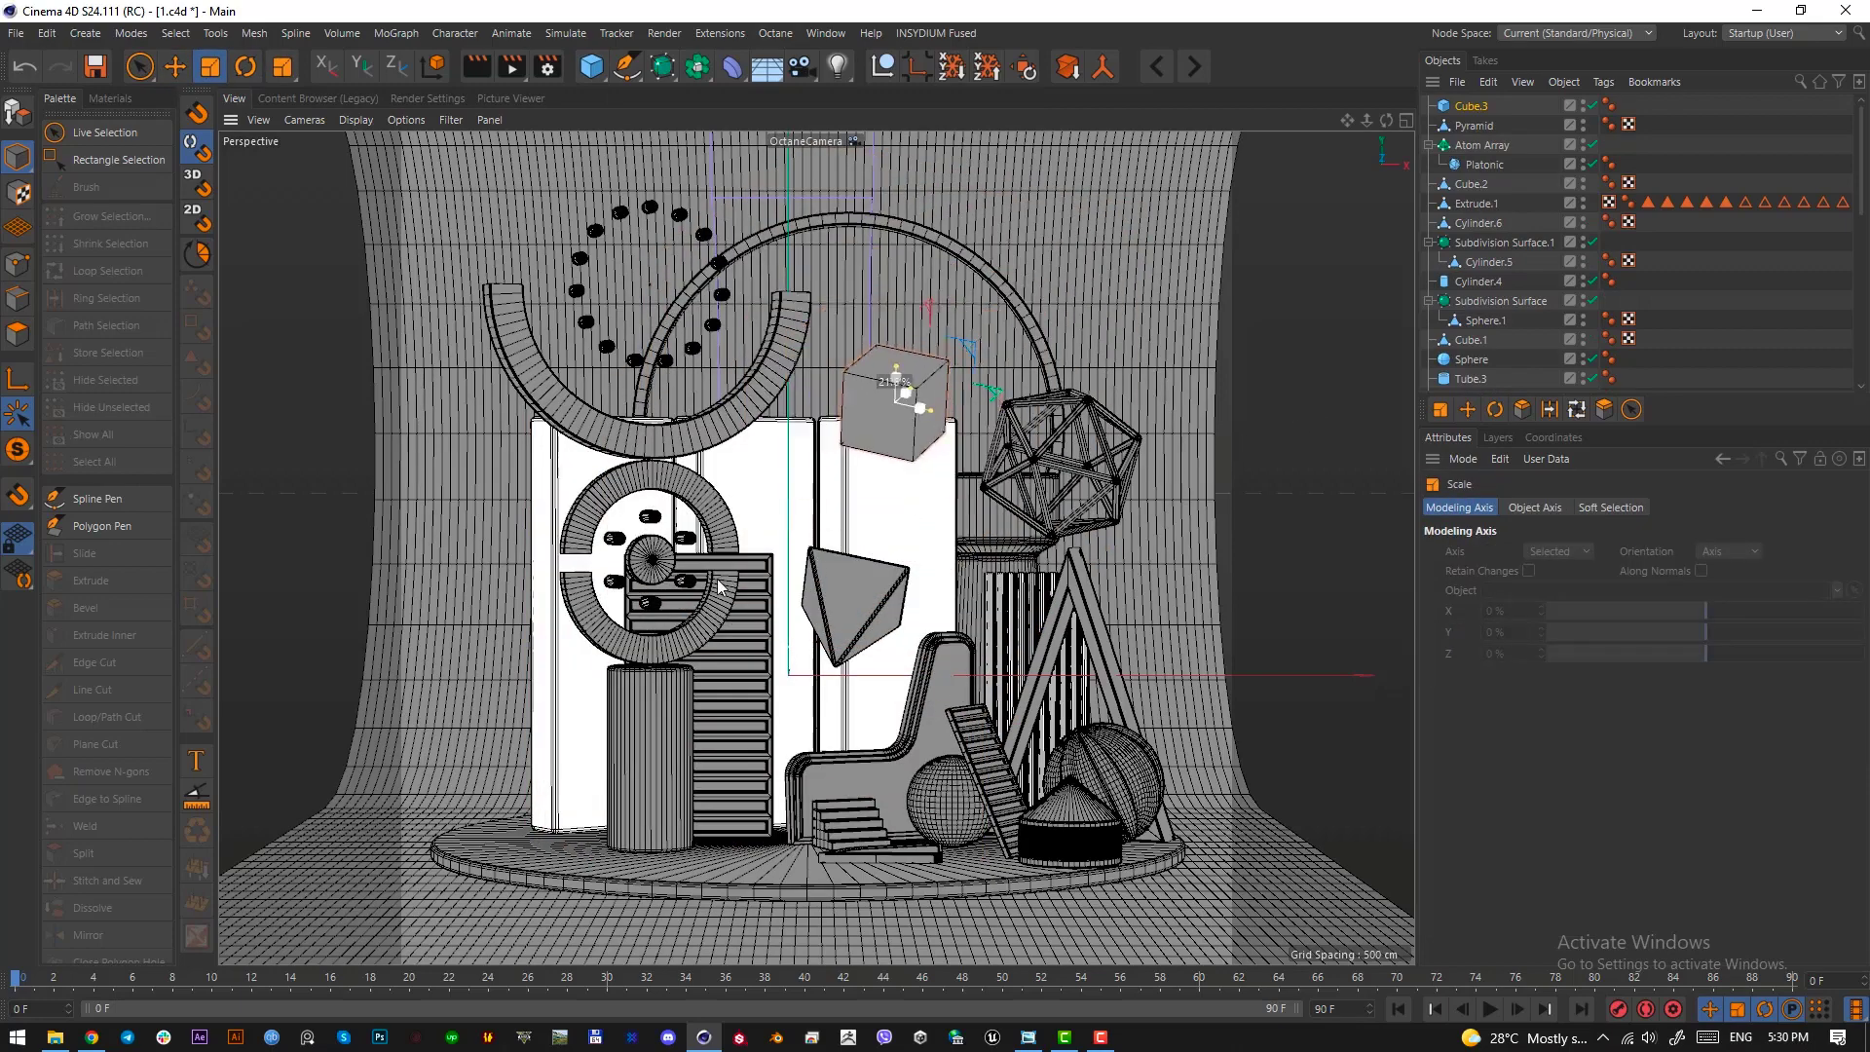
# Reposition the tilted cube using the Top view and raise it above the rightmost tall panel in the camera view
pyautogui.middleClick(877, 507)
pyautogui.press('e')
pyautogui.moveTo(1009, 622); pyautogui.dragTo(1062, 575)
pyautogui.keyDown('alt'); pyautogui.moveTo(1062, 574); pyautogui.dragTo(872, 626, button='right'); pyautogui.keyUp('alt')
pyautogui.keyDown('alt'); pyautogui.moveTo(871, 626); pyautogui.dragTo(703, 638, button='middle'); pyautogui.keyUp('alt')
pyautogui.keyDown('alt'); pyautogui.moveTo(876, 565); pyautogui.dragTo(1082, 504, button='right'); pyautogui.keyUp('alt')
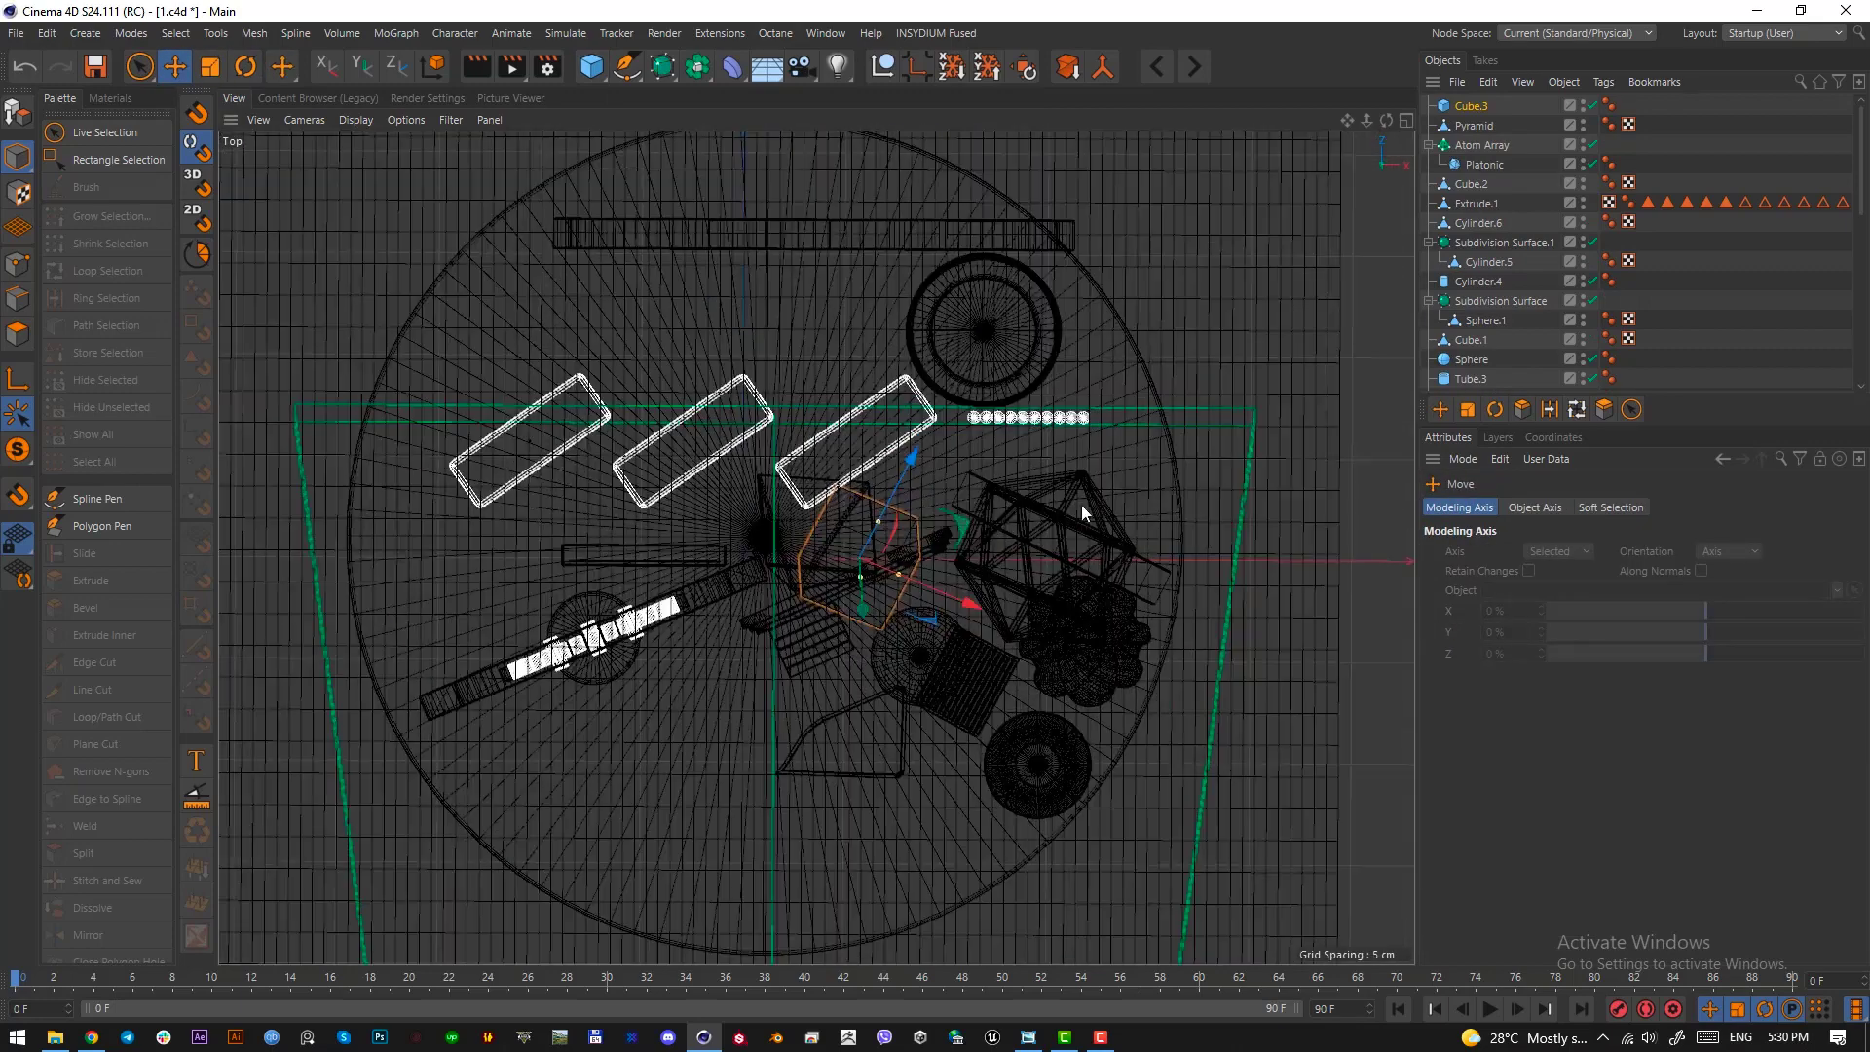
pyautogui.moveTo(1081, 505); pyautogui.dragTo(1127, 487)
pyautogui.press('F1')
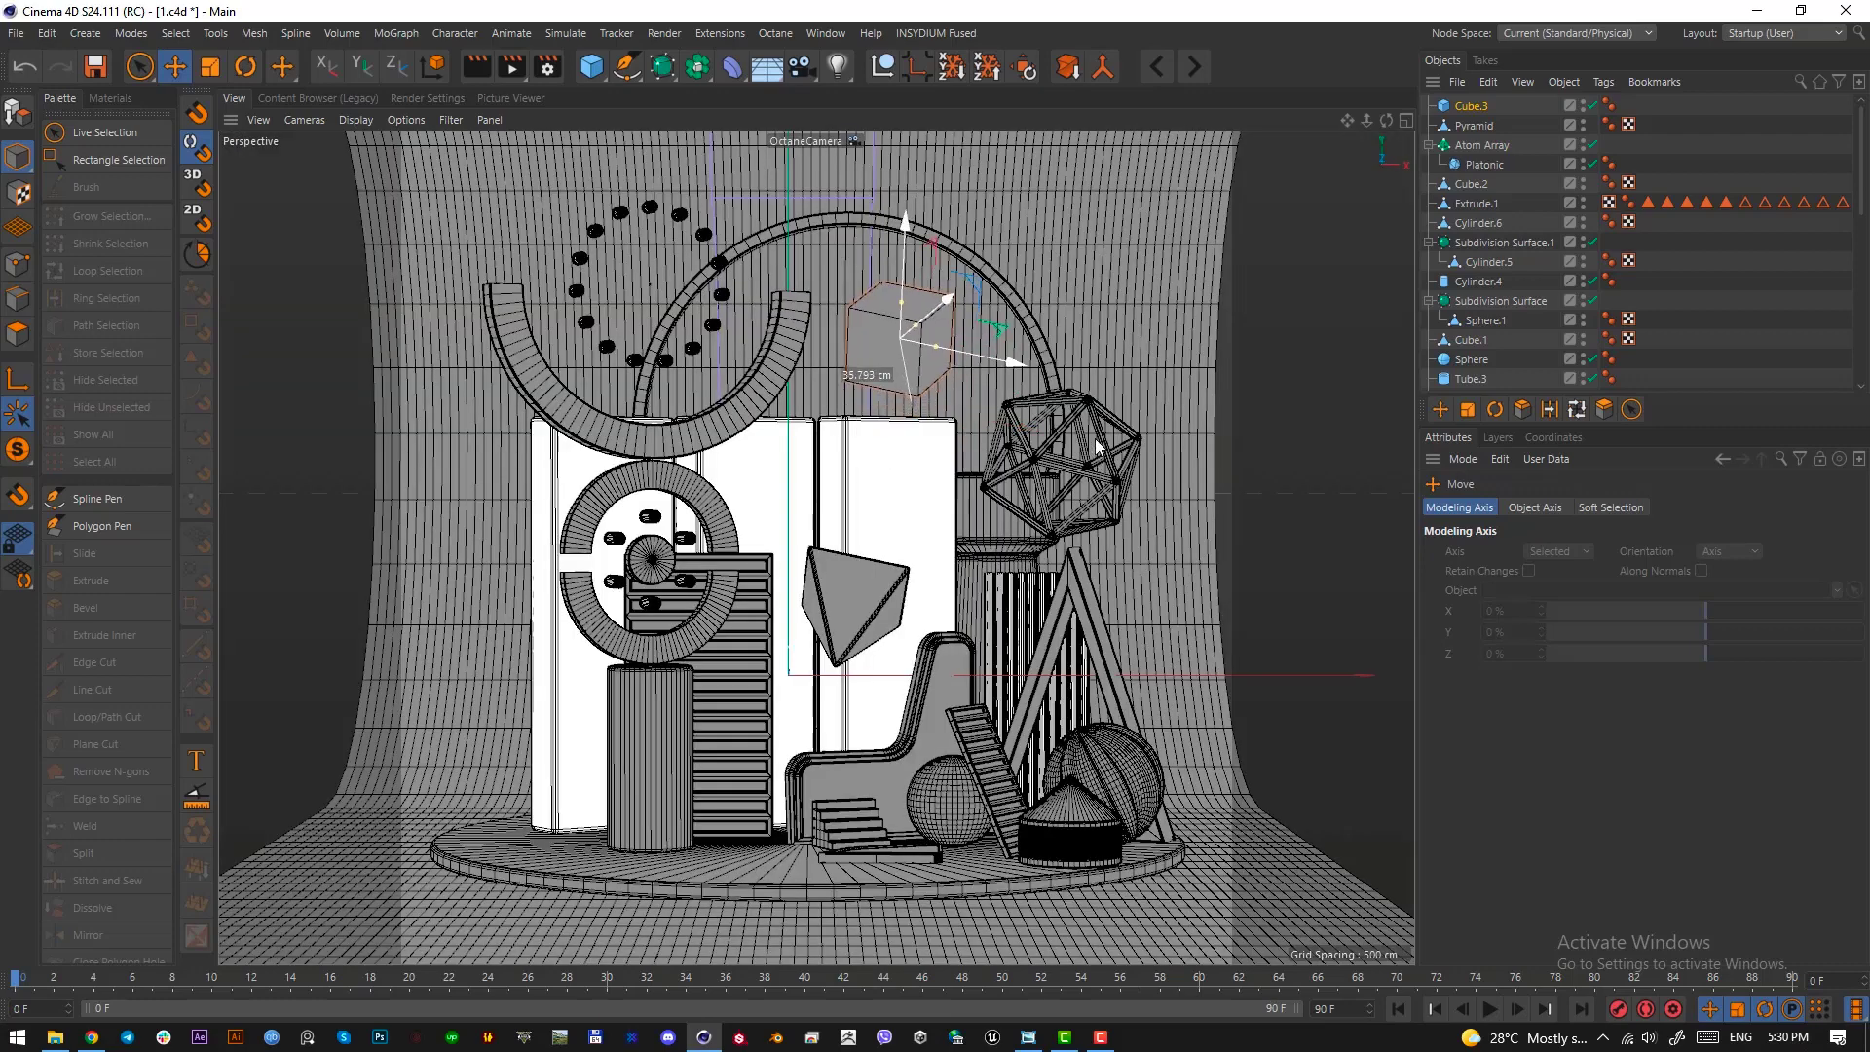
# Enable the fillet on the tilted cube and convert it to an editable polygon object in polygon mode
pyautogui.click(20, 333)
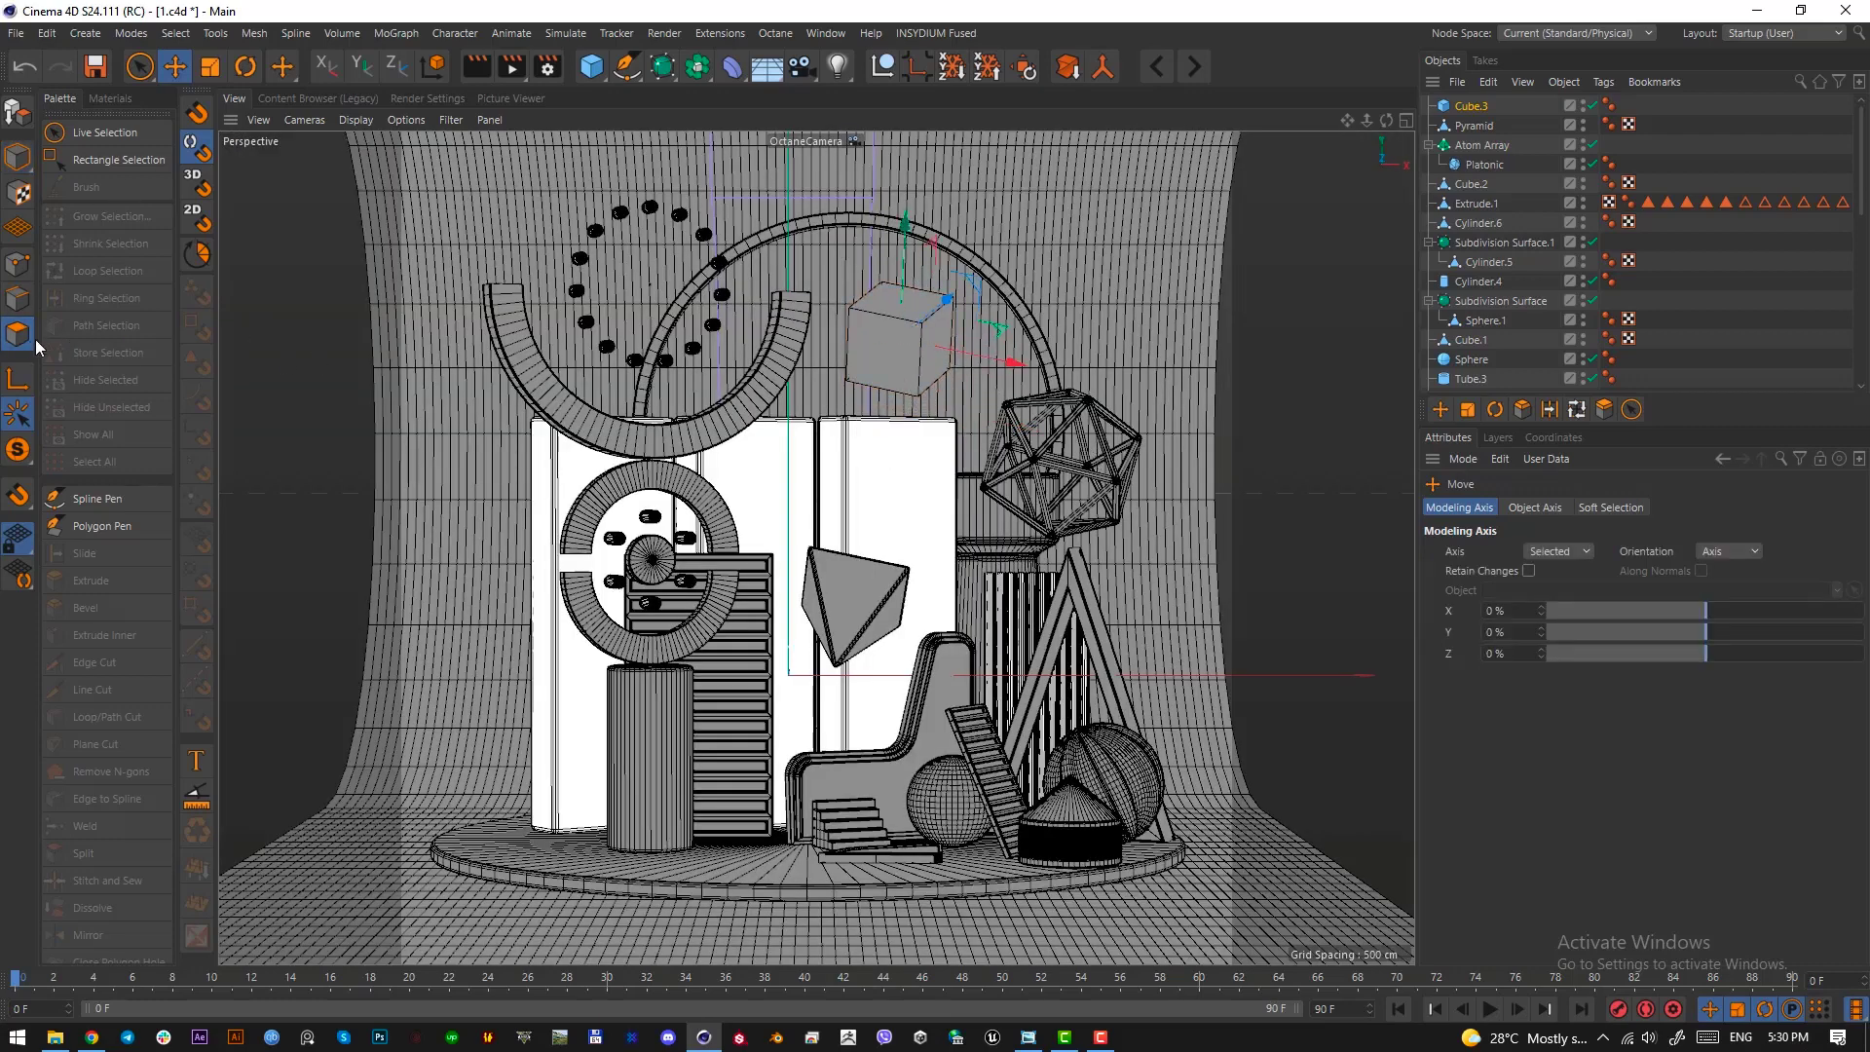
pyautogui.click(1468, 105)
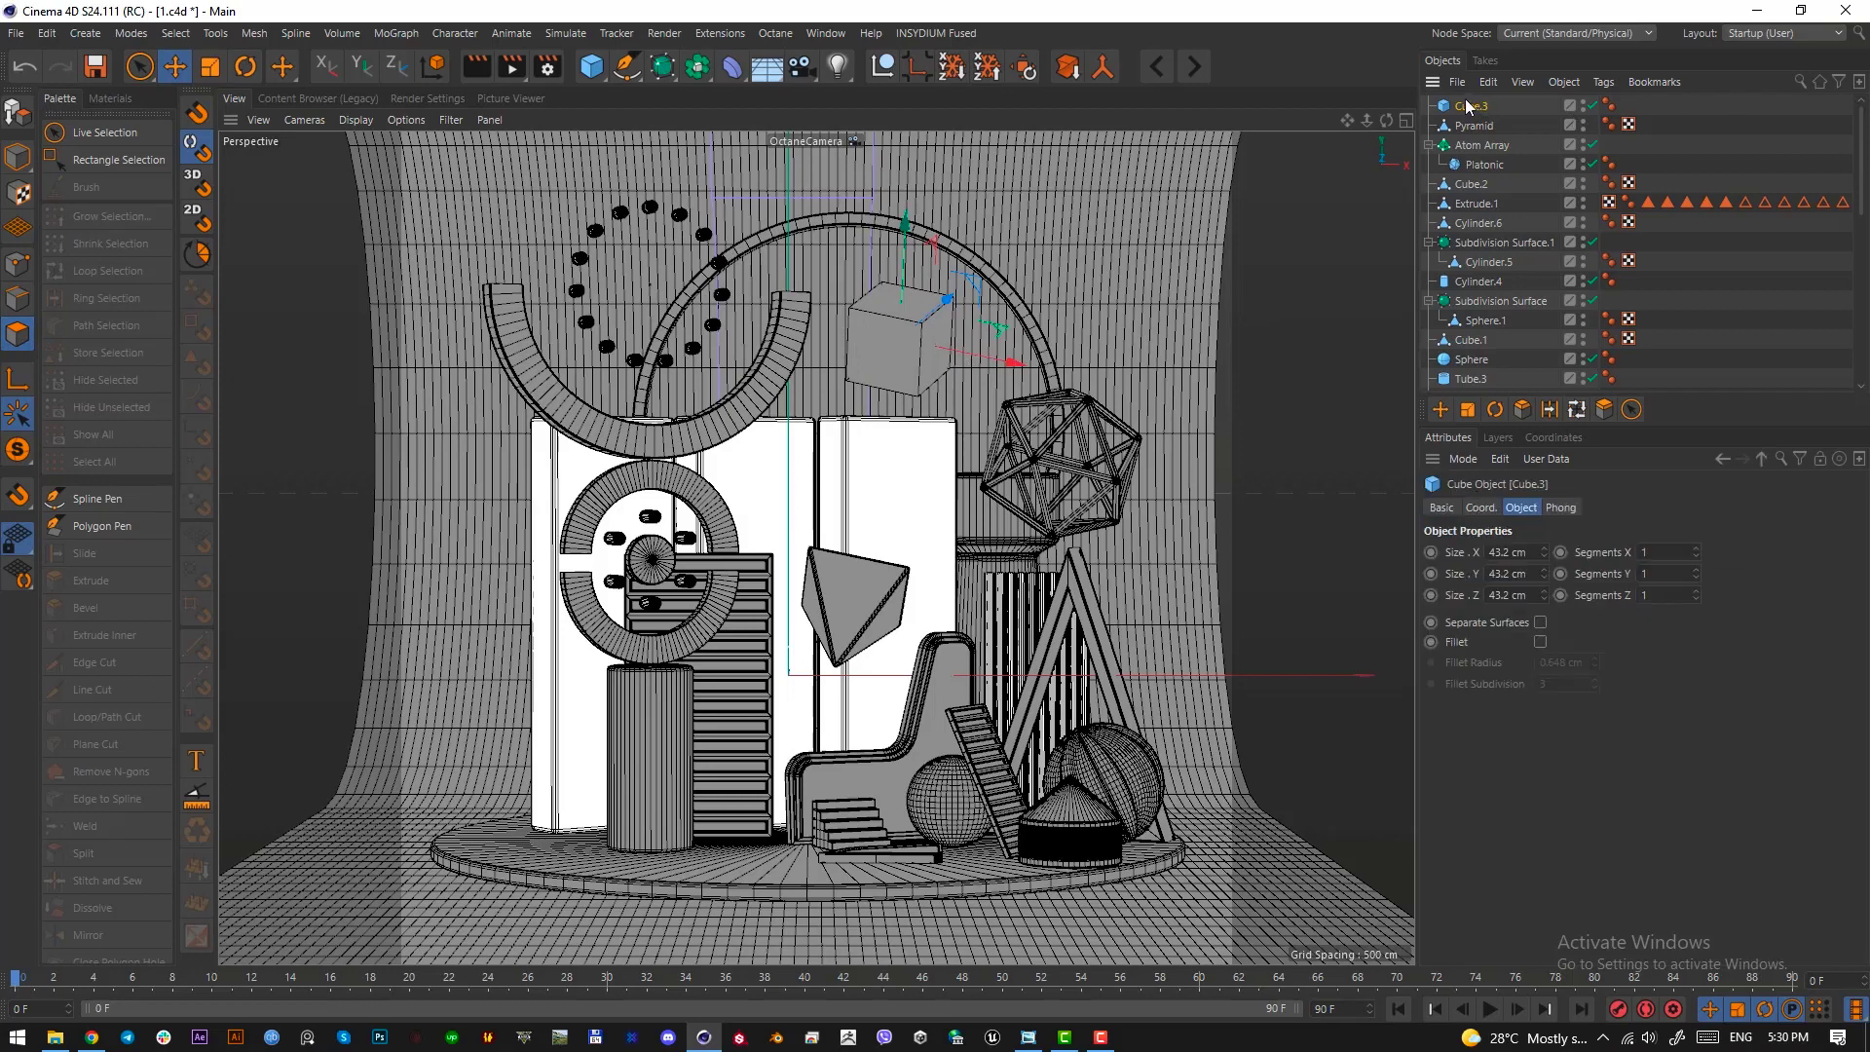
pyautogui.click(1540, 641)
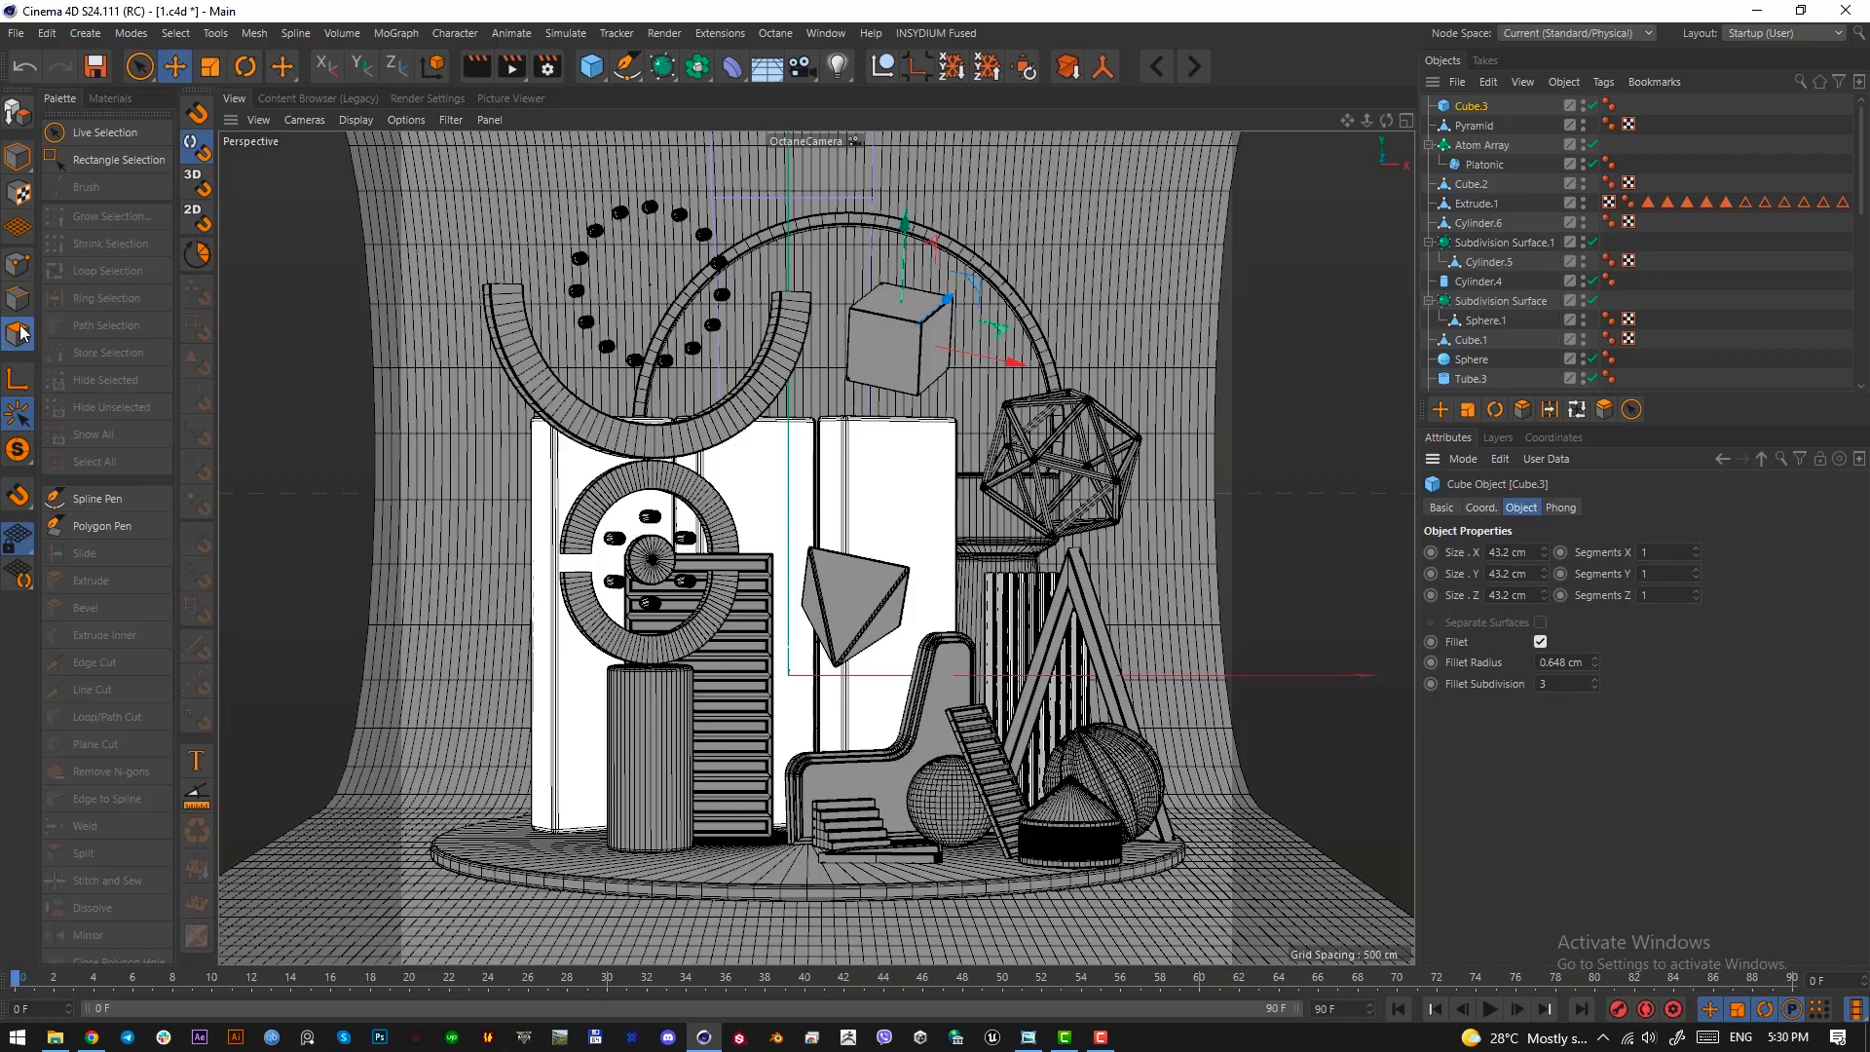
pyautogui.press('c')
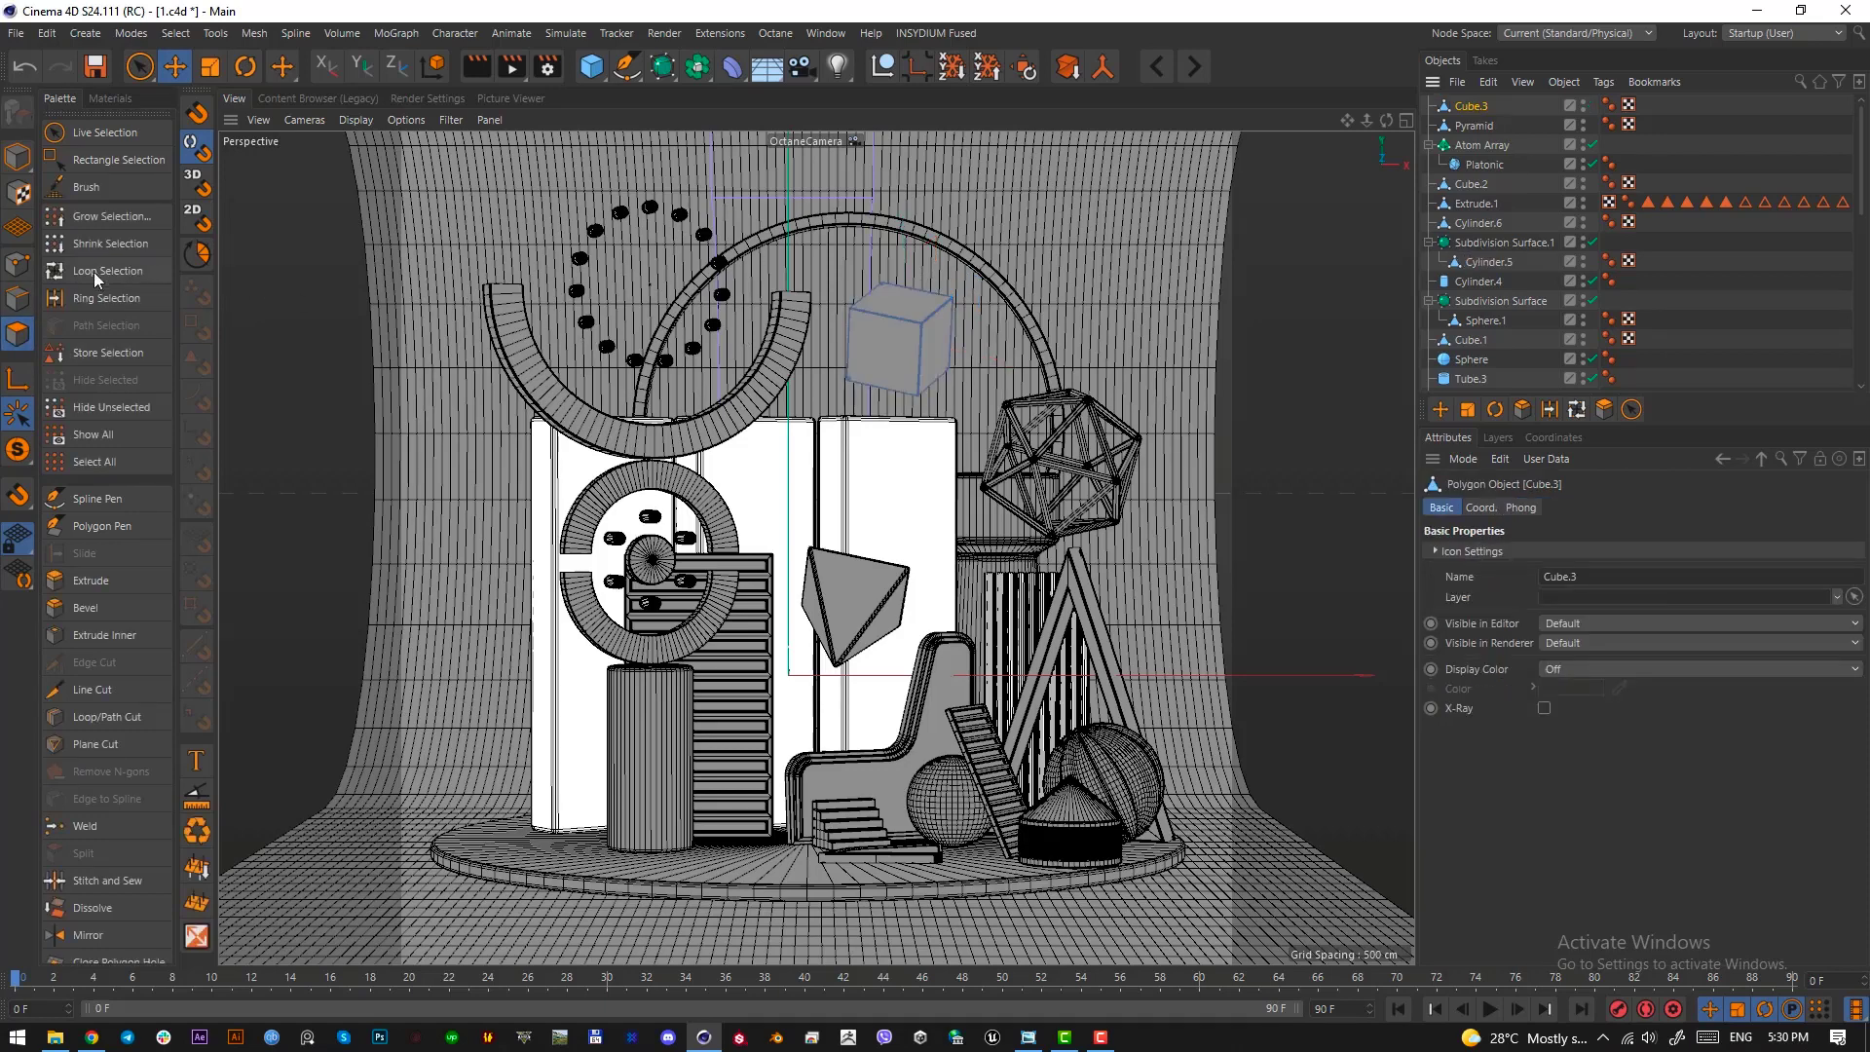
# Select the tilted cube's three visible faces and inset each one by about 8.3 cm
pyautogui.click(891, 365)
pyautogui.keyDown('shift'); pyautogui.click(935, 352); pyautogui.keyUp('shift')
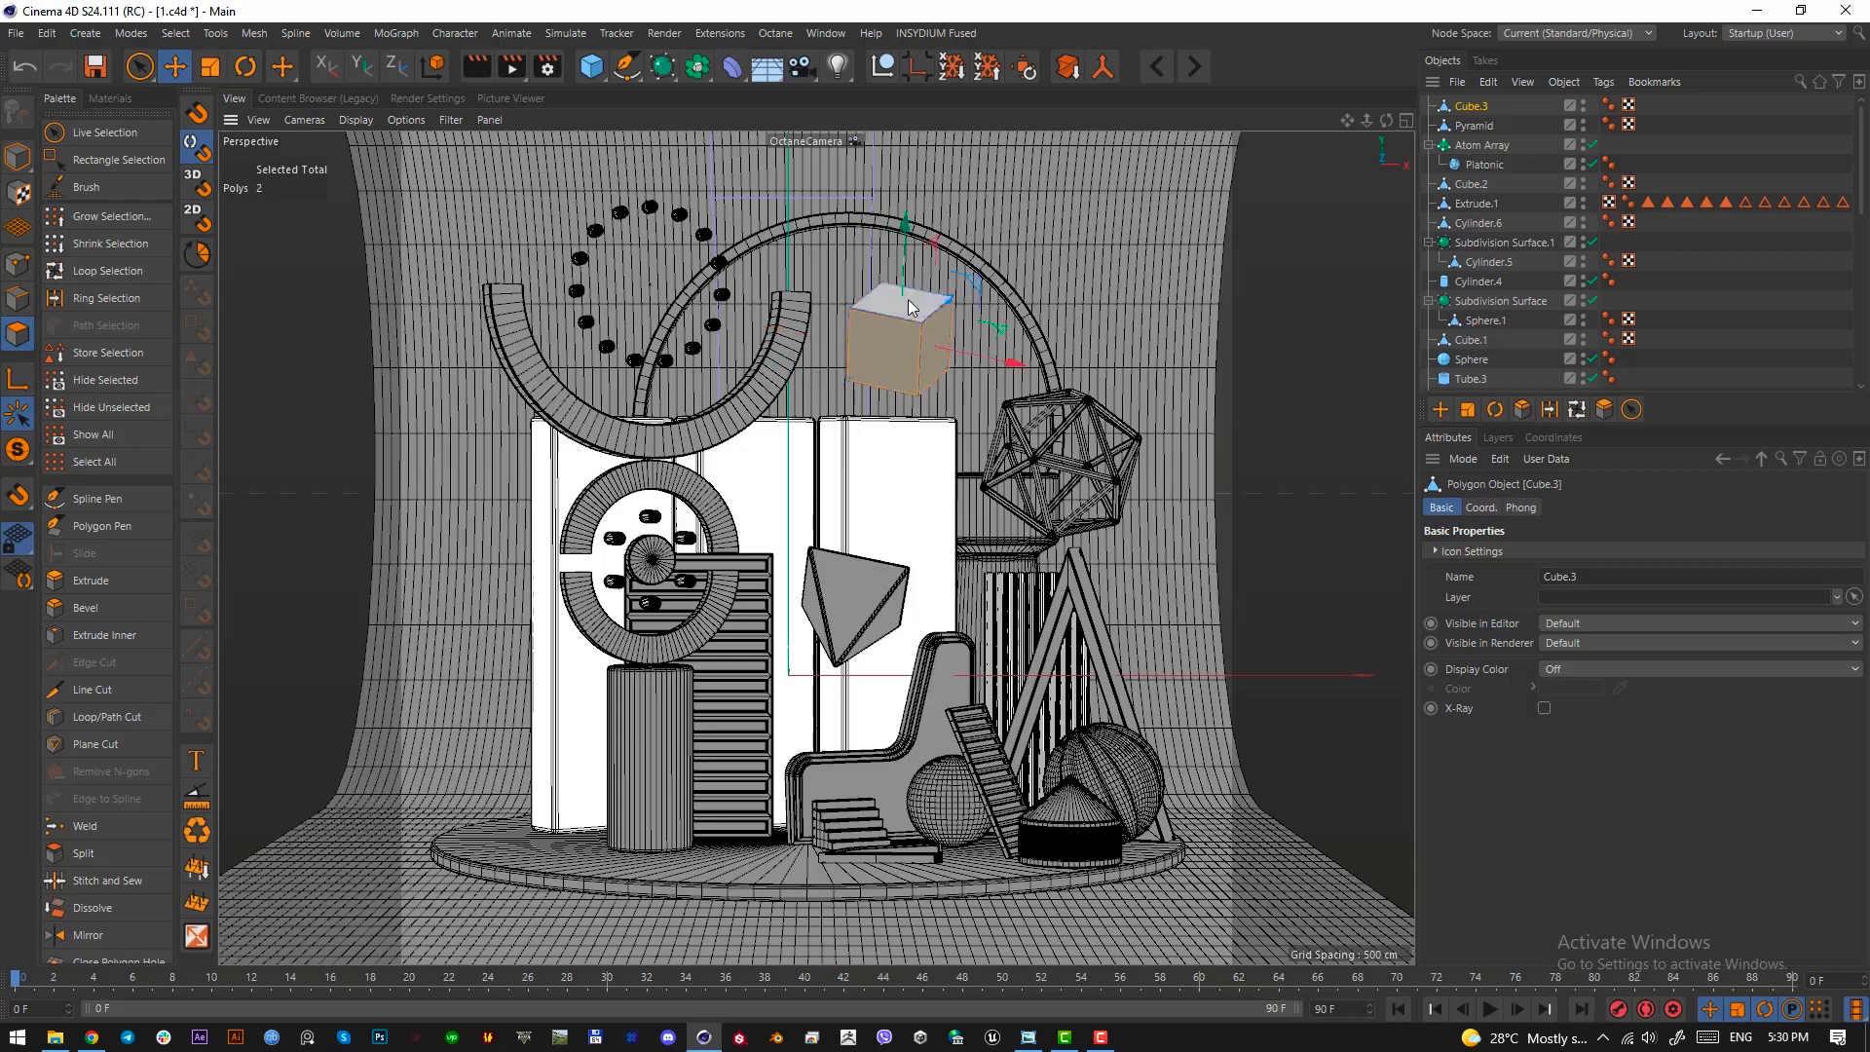
pyautogui.press('i')
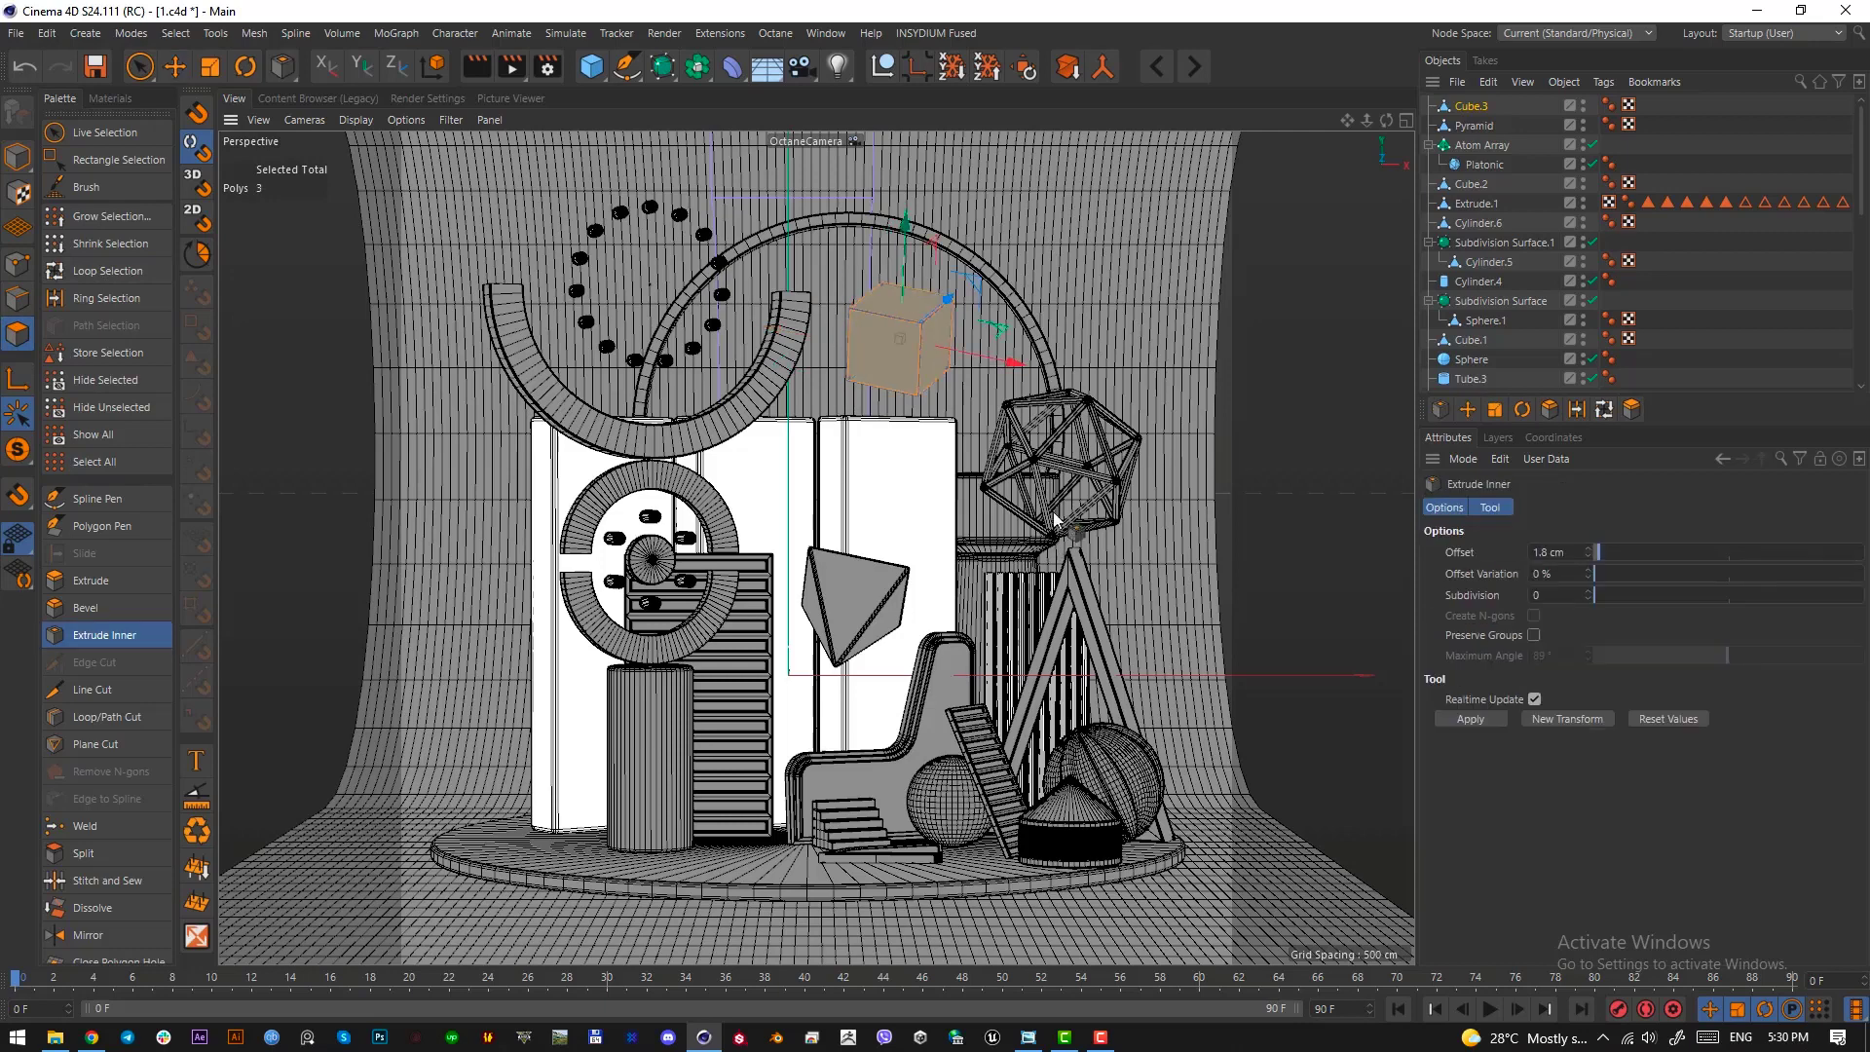
pyautogui.moveTo(912, 334); pyautogui.dragTo(902, 336)
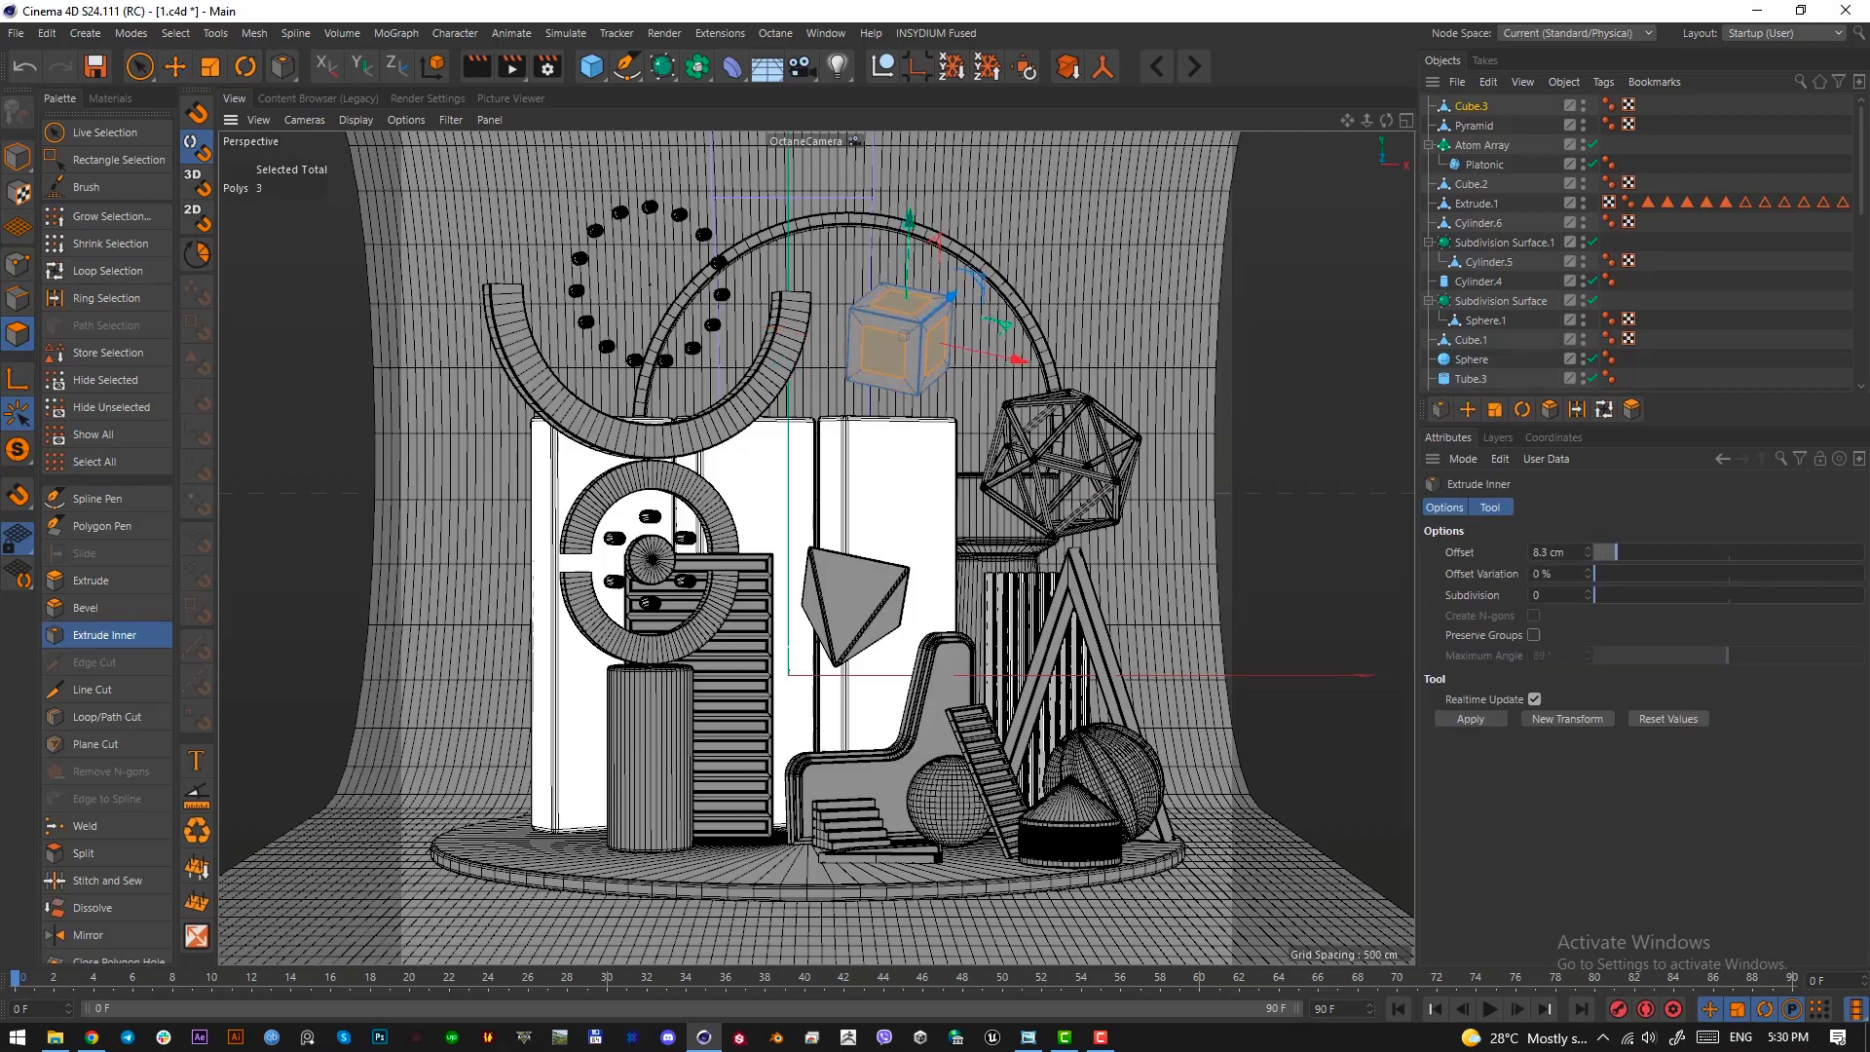
# Extrude the cube's three inset faces inward by 6 cm
pyautogui.press('d')
pyautogui.moveTo(1160, 530); pyautogui.dragTo(1146, 523)
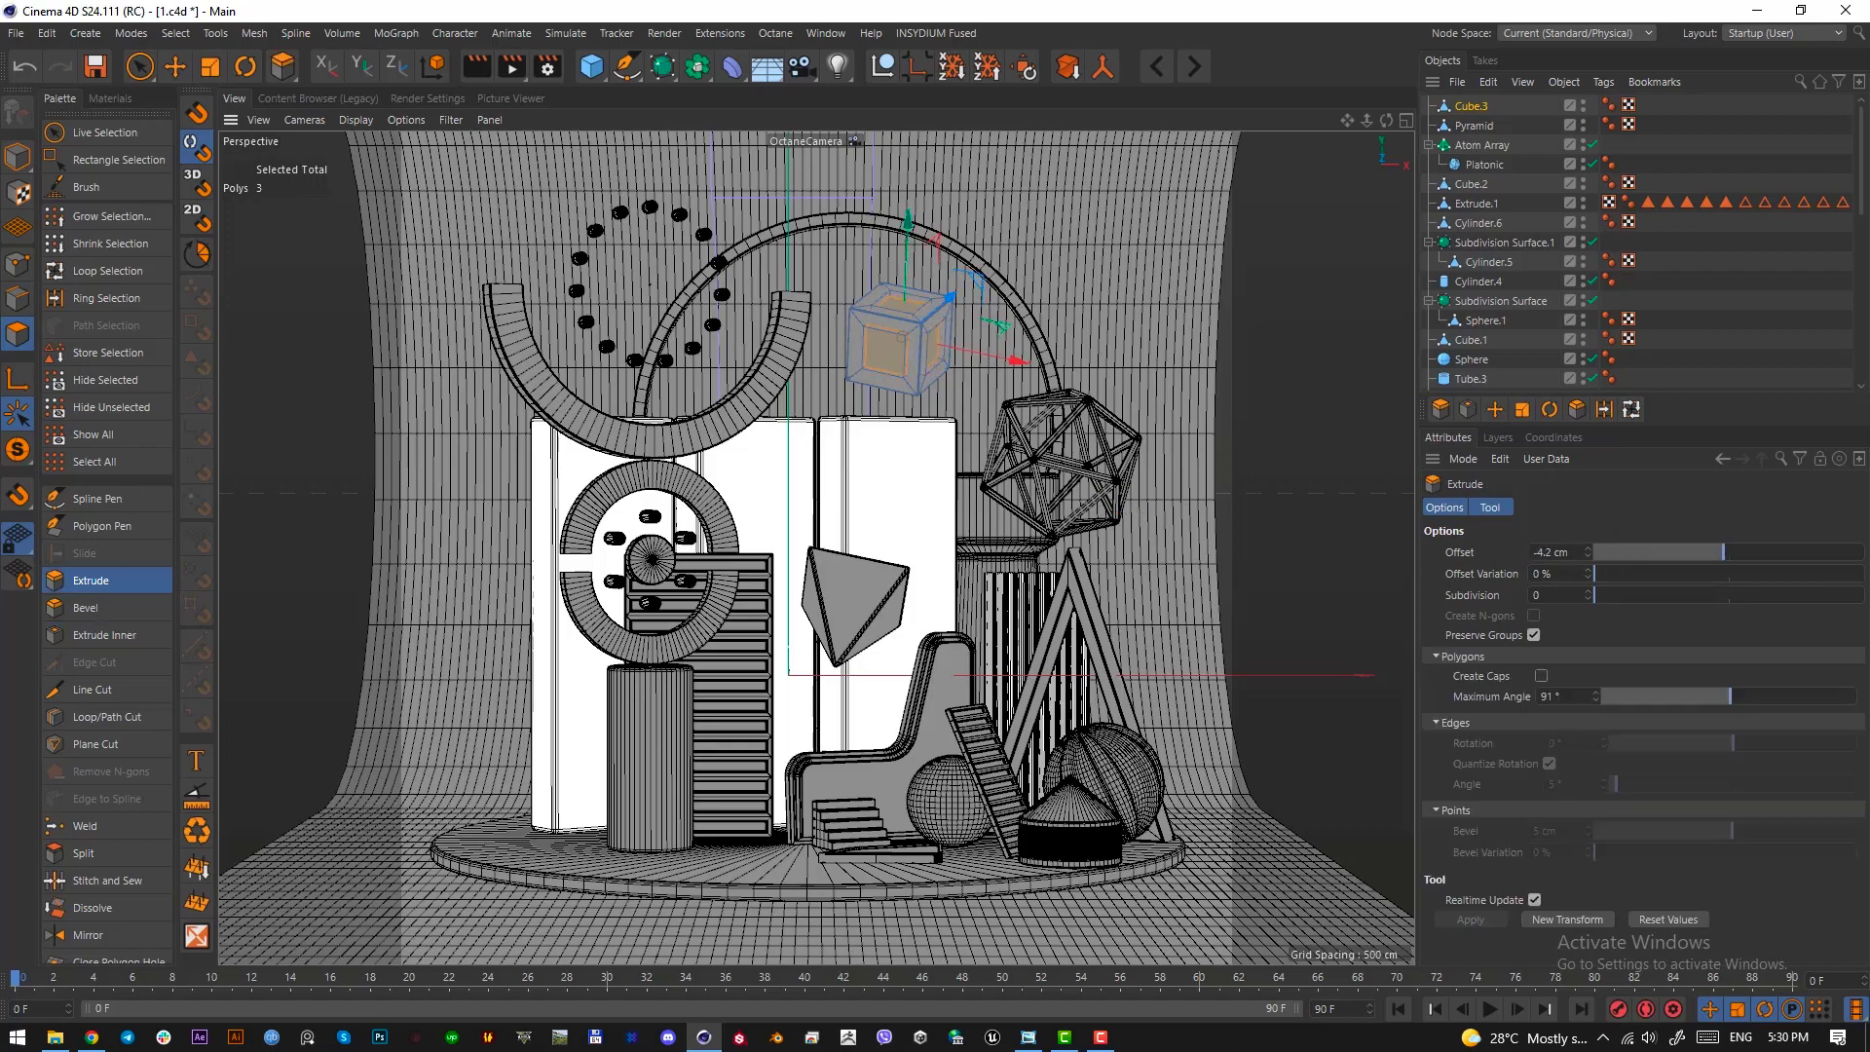
pyautogui.scroll(-5, 1733, 328)
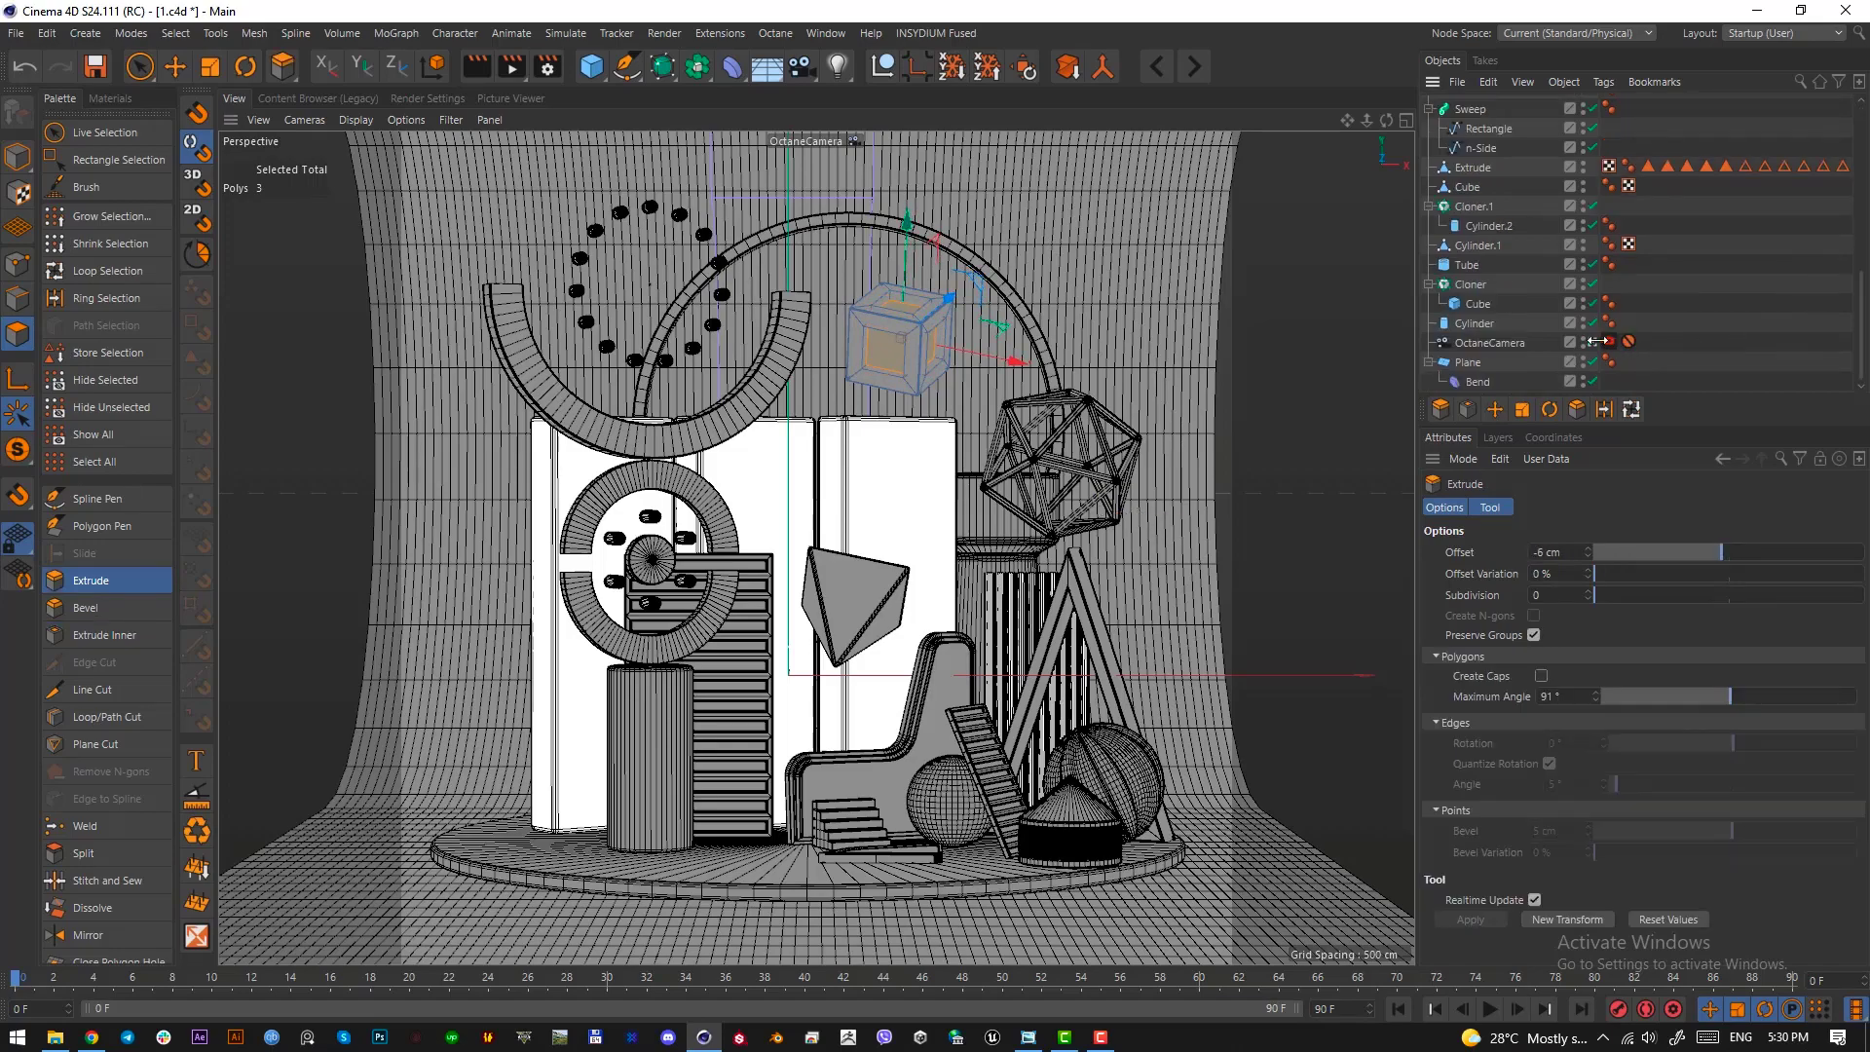
# Leave the camera view and select the inner and outer edge loops of the tilted cube's three recesses in edge mode
pyautogui.click(1595, 342)
pyautogui.scroll(-10, 877, 367)
pyautogui.keyDown('alt'); pyautogui.moveTo(767, 457); pyautogui.dragTo(786, 791, button='middle'); pyautogui.keyUp('alt')
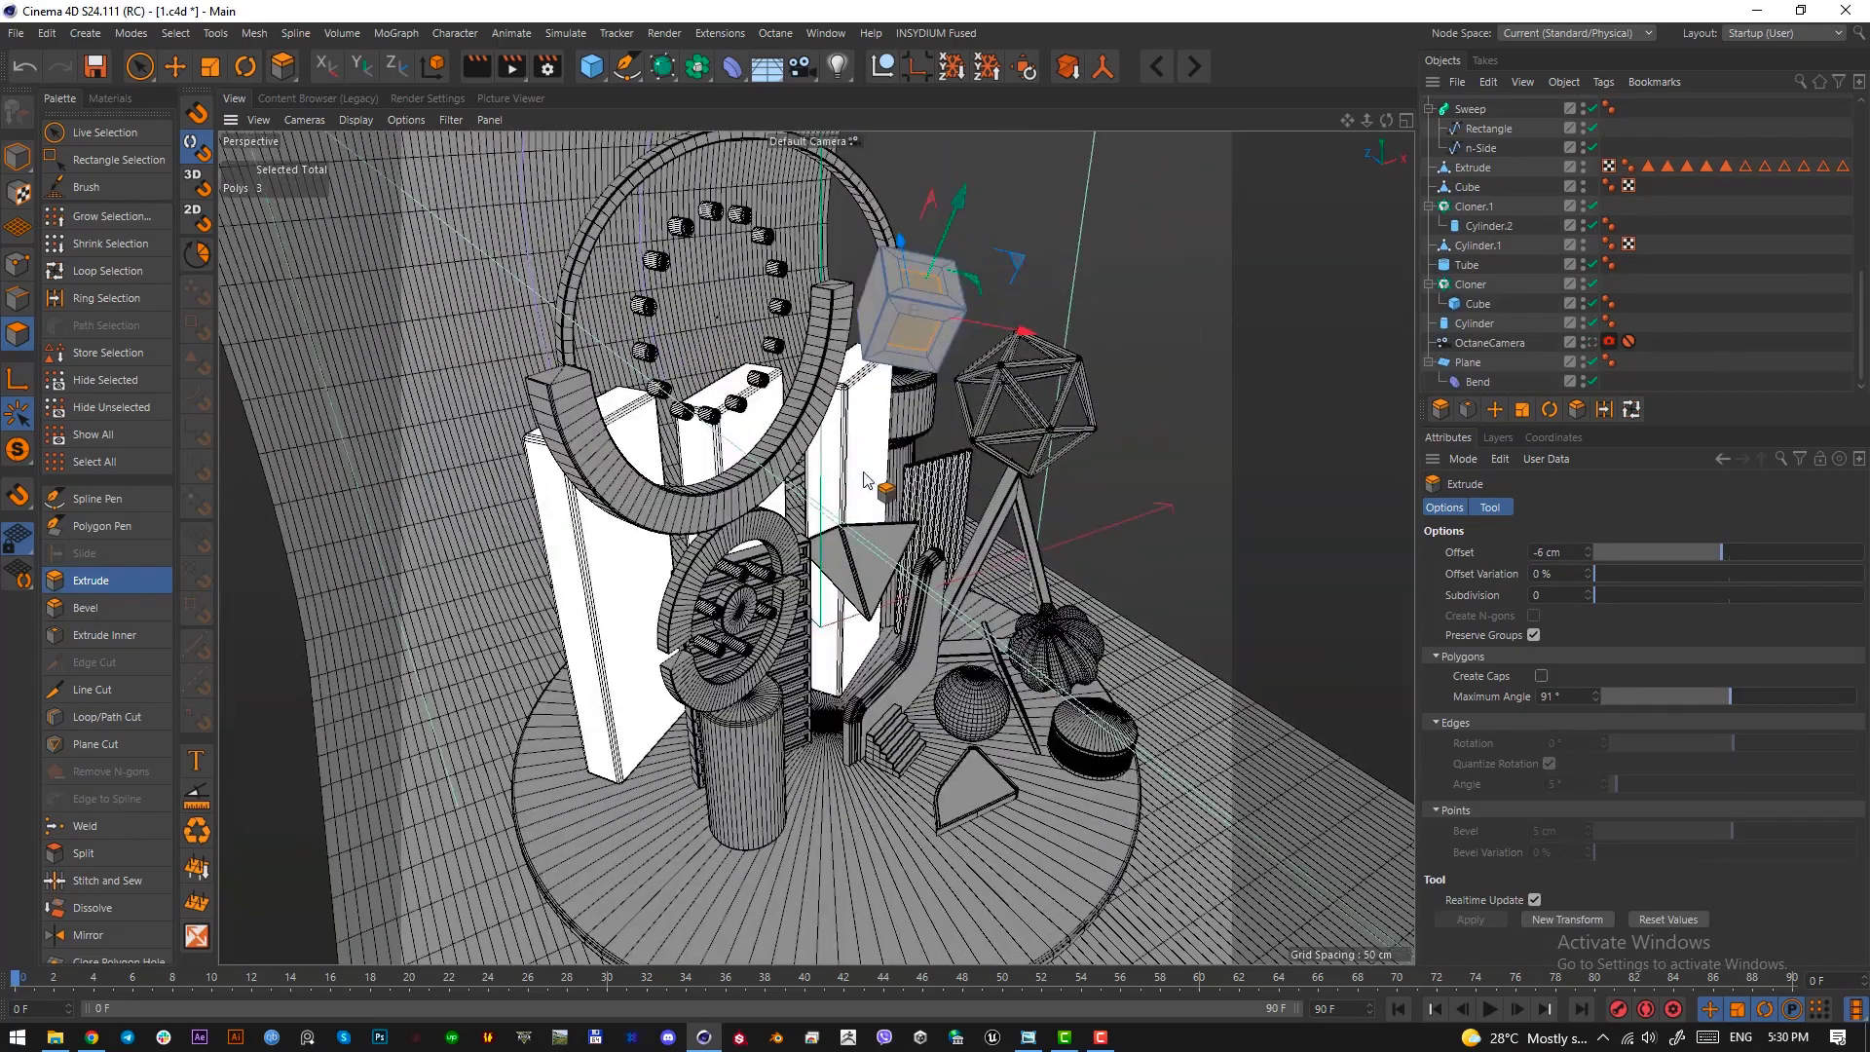
pyautogui.scroll(4, 924, 328)
pyautogui.keyDown('alt'); pyautogui.moveTo(924, 328); pyautogui.dragTo(826, 498); pyautogui.keyUp('alt')
pyautogui.scroll(6, 779, 503)
pyautogui.keyDown('alt'); pyautogui.moveTo(699, 508); pyautogui.dragTo(662, 489); pyautogui.keyUp('alt')
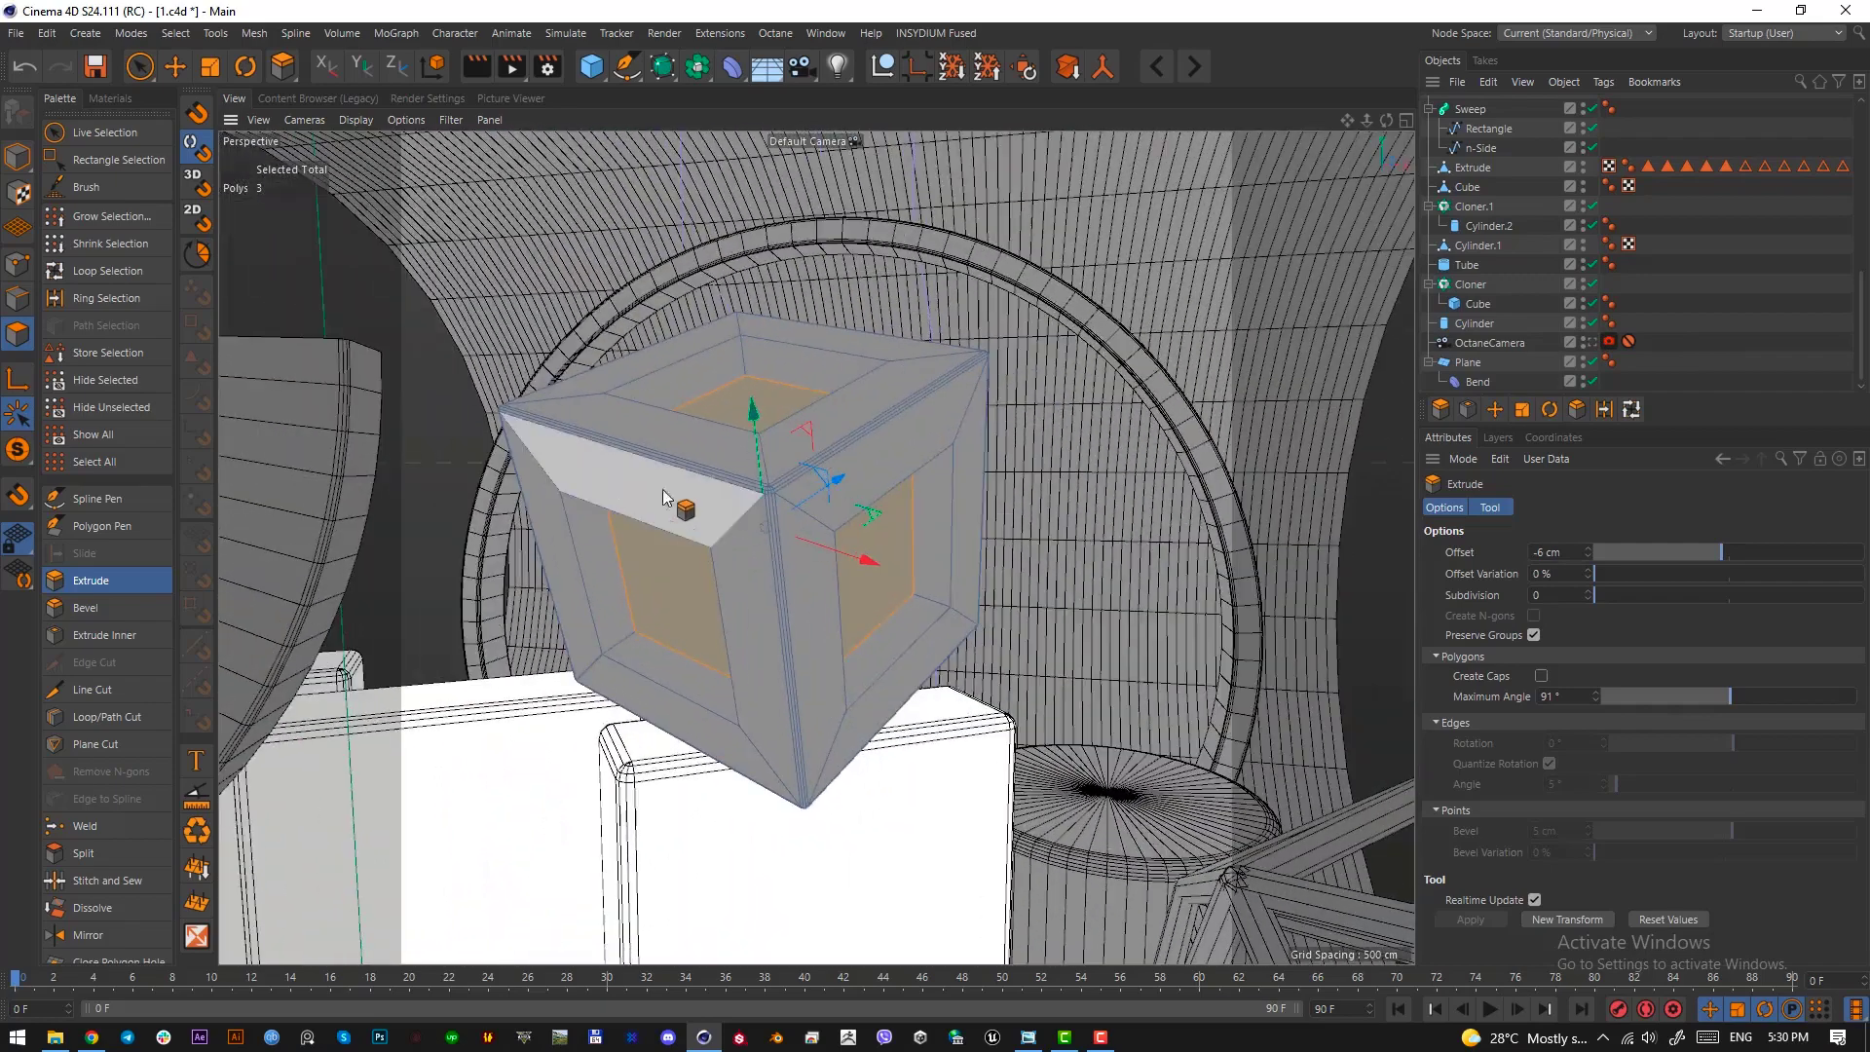
pyautogui.press('u')
pyautogui.press('l')
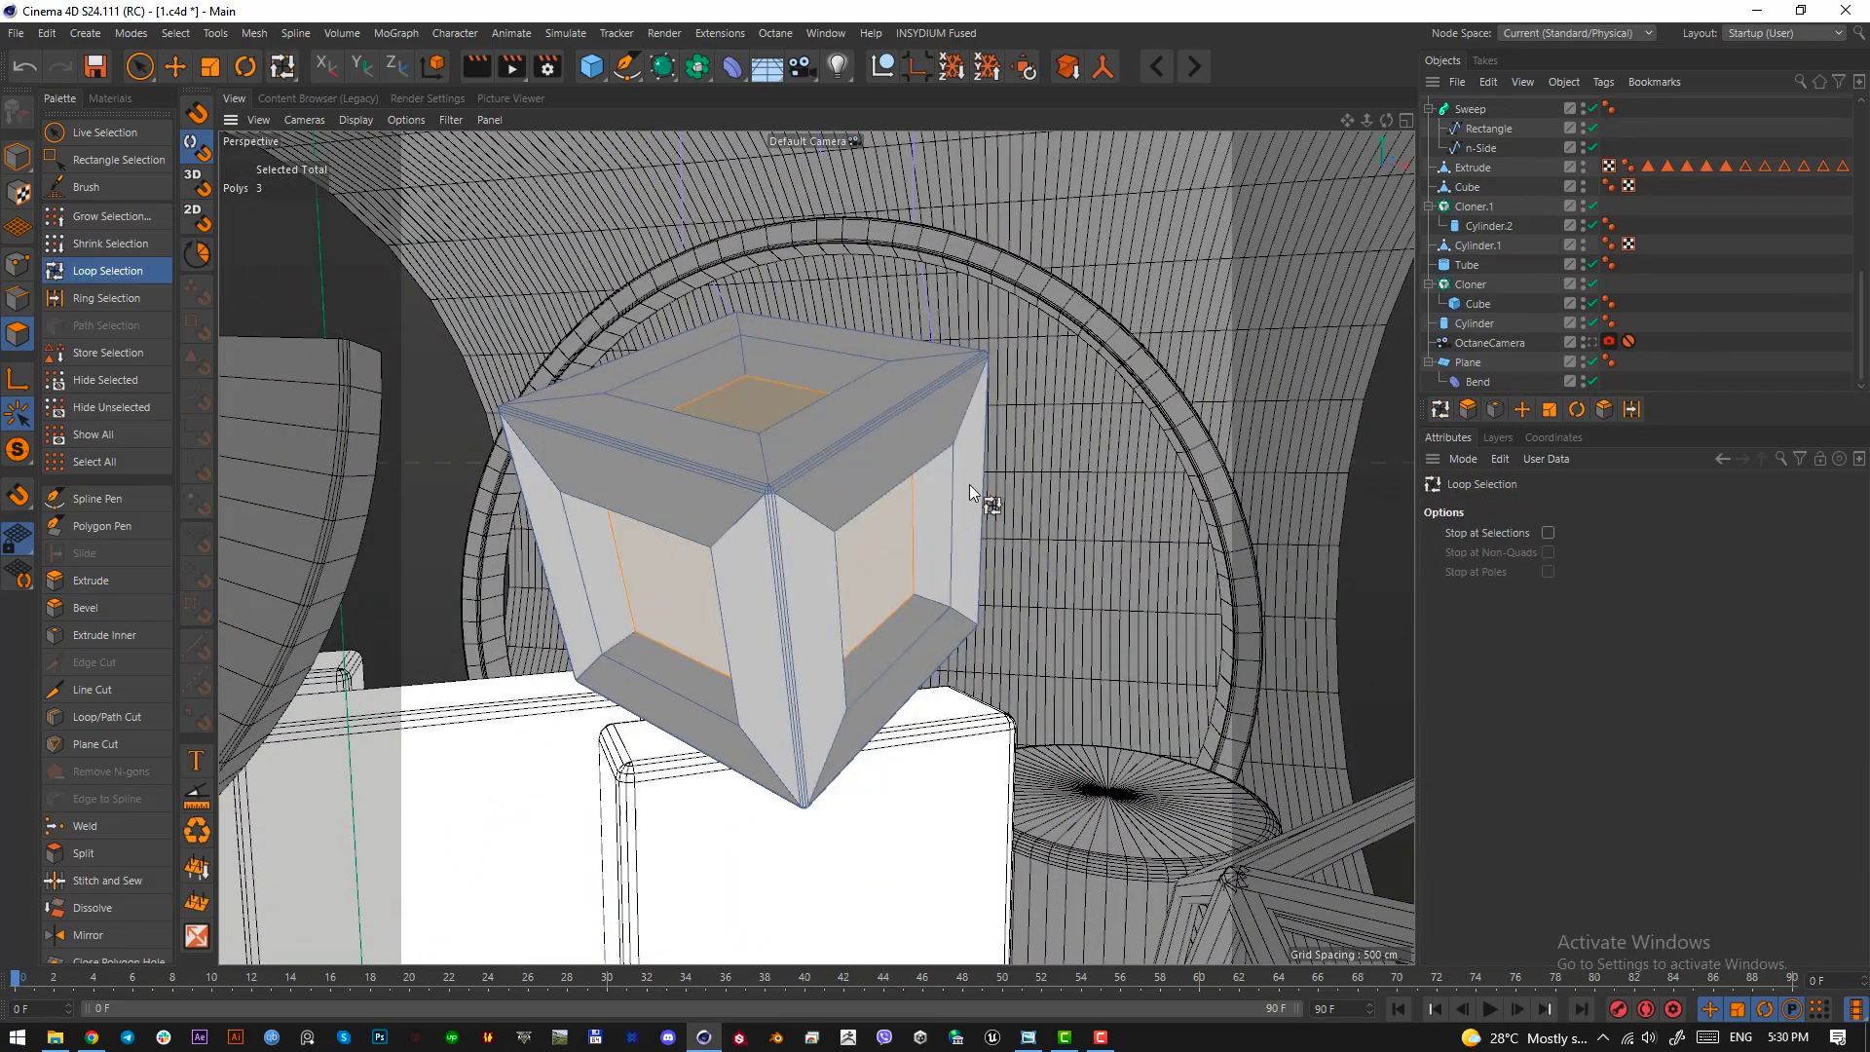
pyautogui.click(13, 302)
pyautogui.keyDown('alt'); pyautogui.moveTo(723, 549); pyautogui.dragTo(682, 630); pyautogui.keyUp('alt')
pyautogui.click(937, 652)
pyautogui.keyDown('shift'); pyautogui.click(903, 634); pyautogui.keyUp('shift')
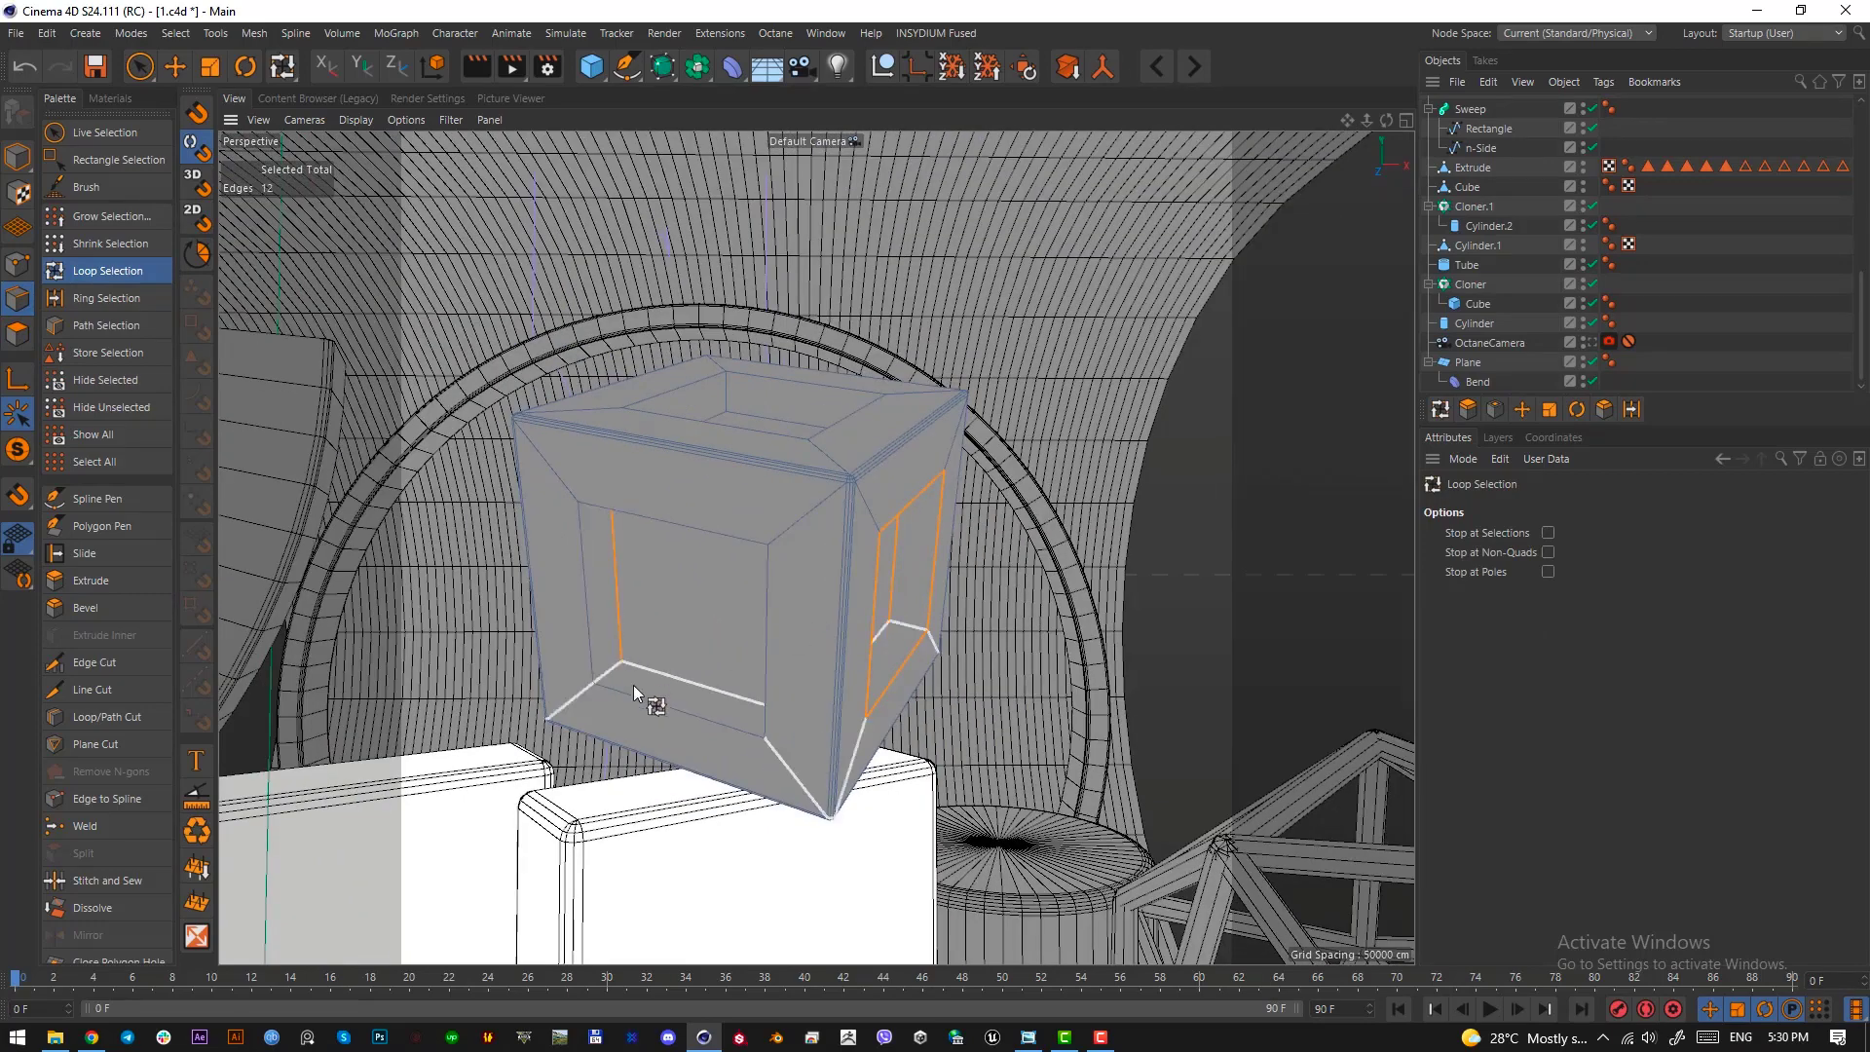
pyautogui.keyDown('shift'); pyautogui.click(634, 686); pyautogui.keyUp('shift')
pyautogui.keyDown('alt'); pyautogui.moveTo(771, 505); pyautogui.dragTo(820, 398); pyautogui.keyUp('alt')
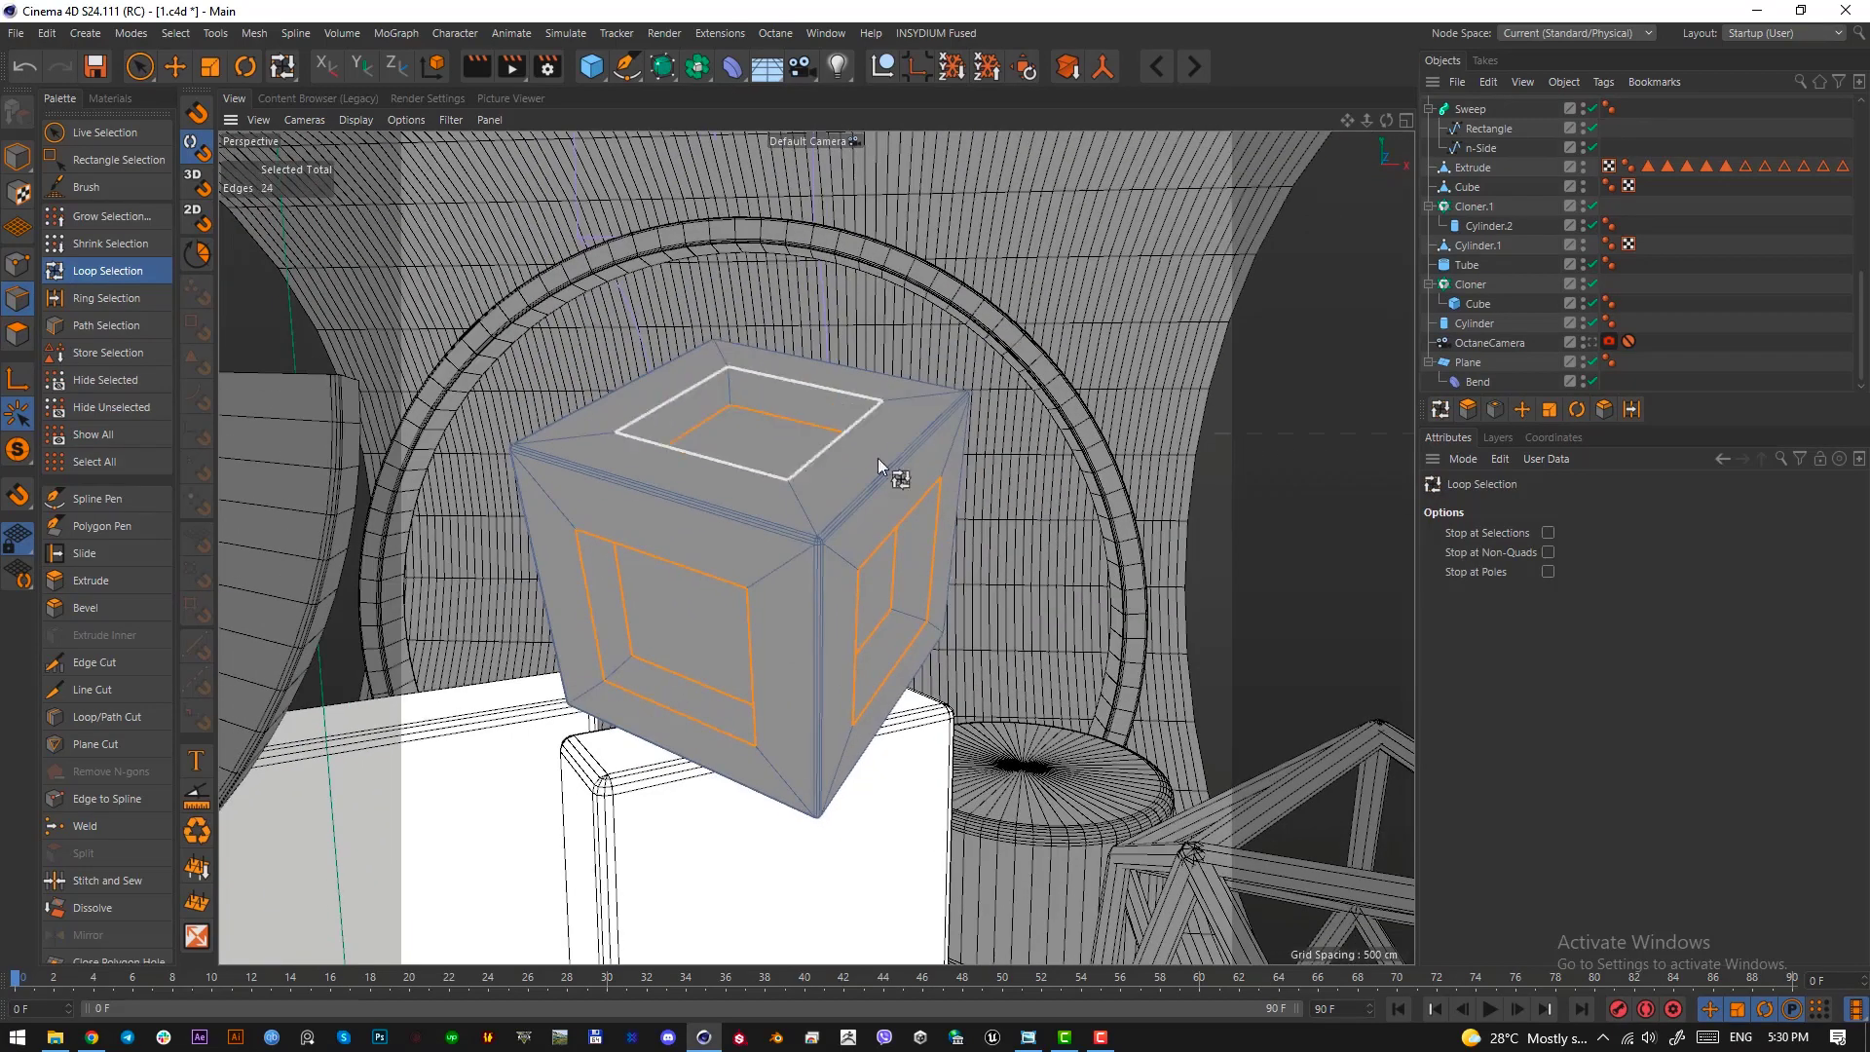
# Bevel the selected recess edges by 0.8 cm with 3 subdivisions and return to the camera view in model mode
pyautogui.press('m')
pyautogui.press('s')
pyautogui.moveTo(1027, 641); pyautogui.dragTo(1037, 641)
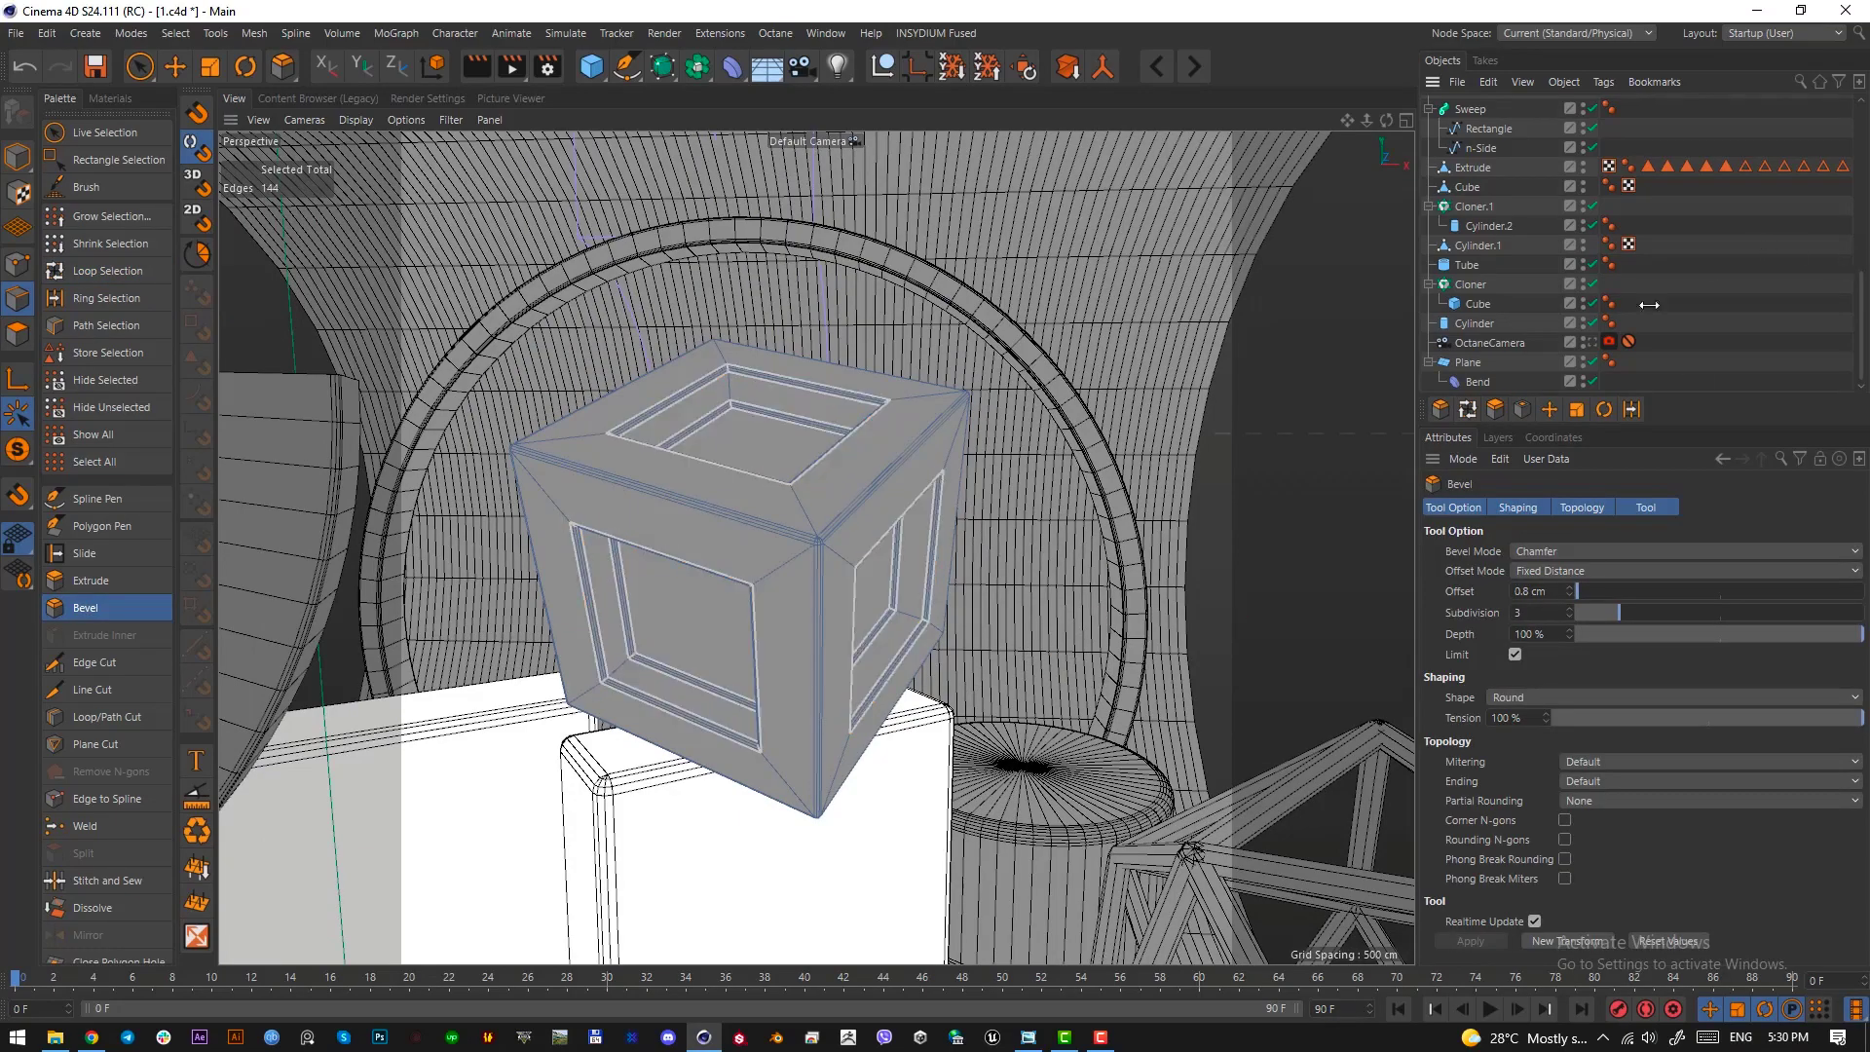
pyautogui.click(1591, 344)
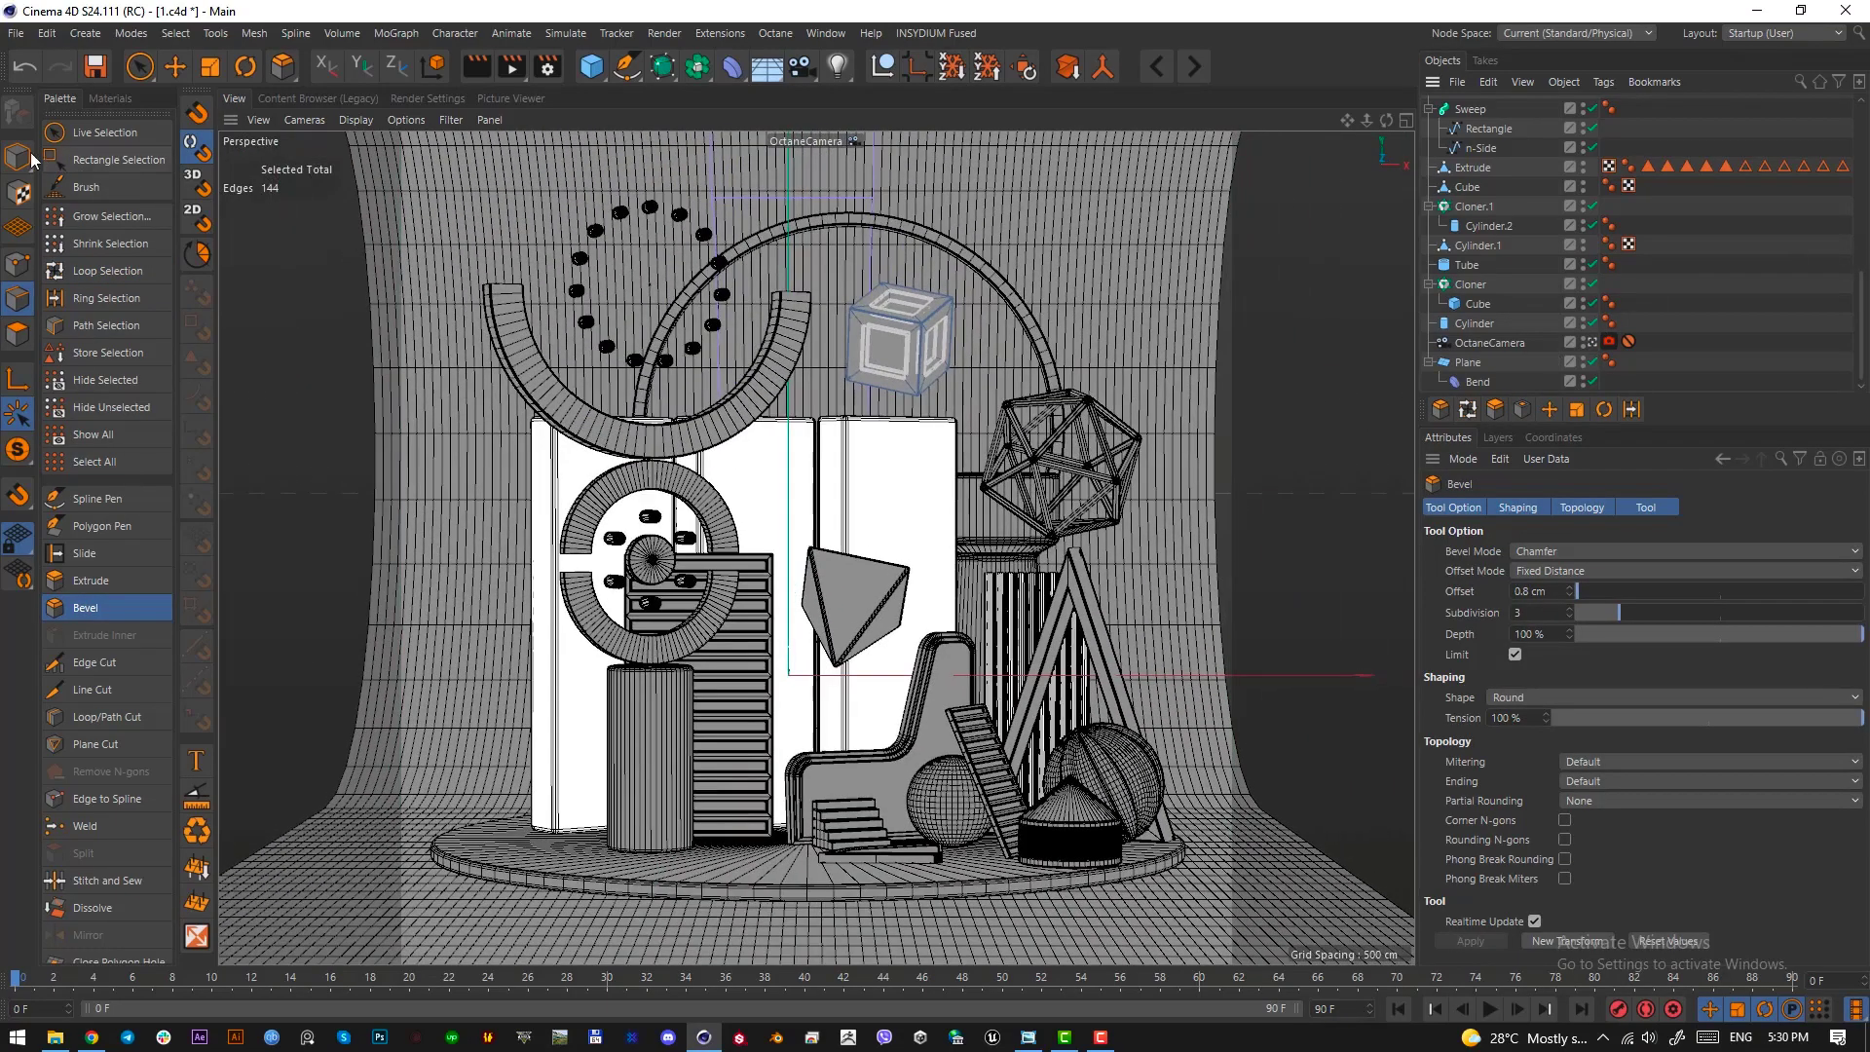
pyautogui.click(17, 156)
pyautogui.click(177, 68)
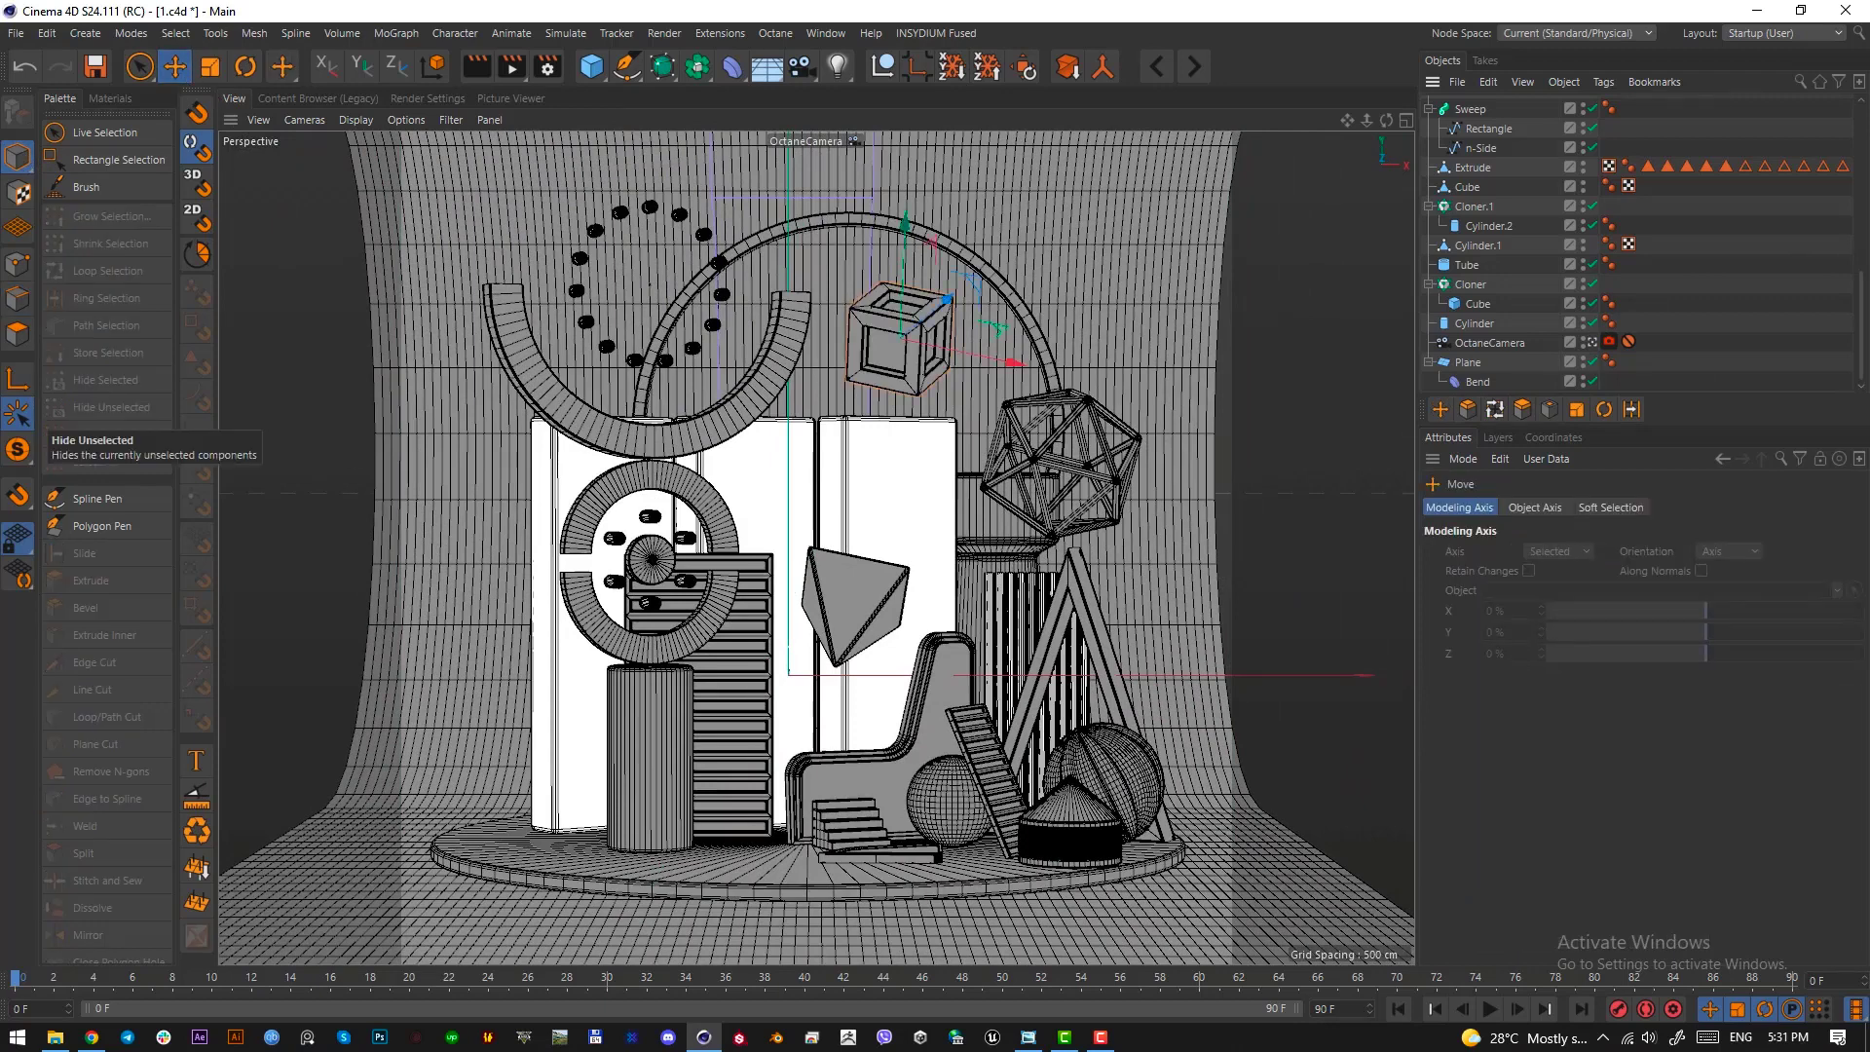
# Examine the sofa and the dotted ball beside it in the reference image
pyautogui.hotkey('alt', 'Tab')
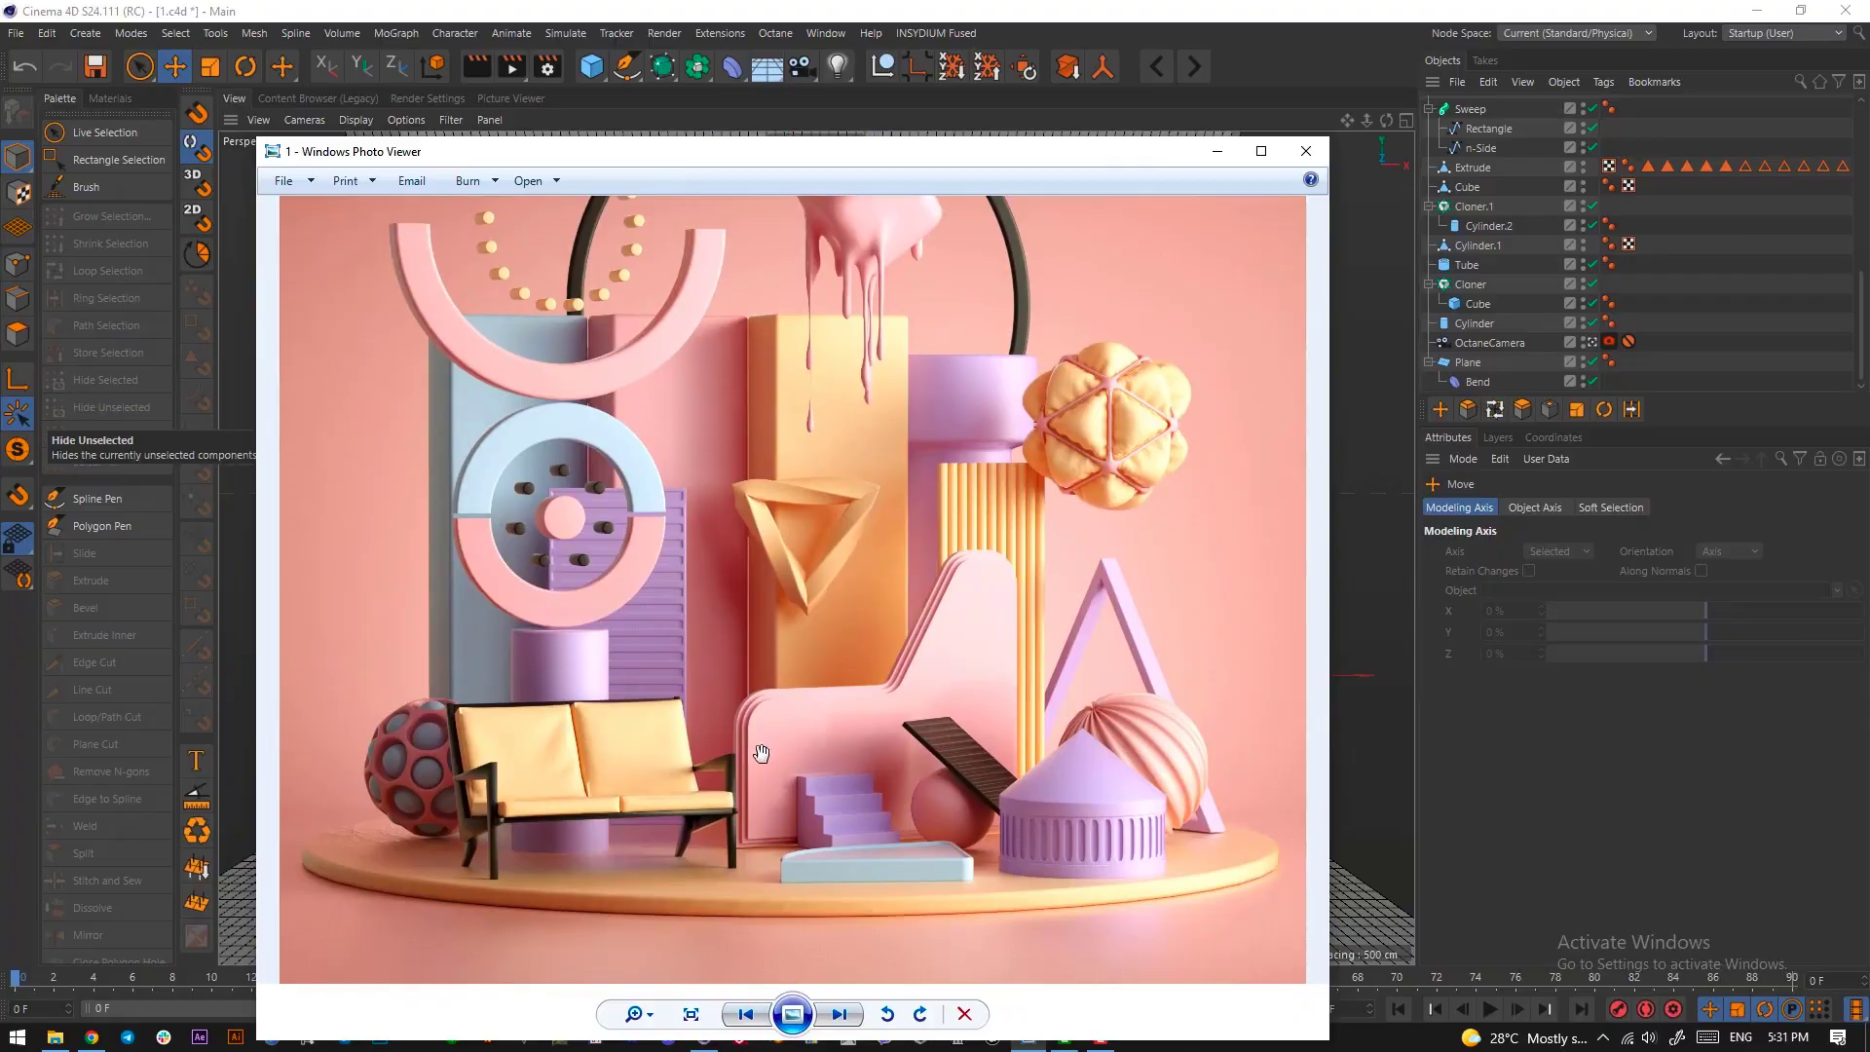
pyautogui.press('Print')
pyautogui.moveTo(692, 697); pyautogui.dragTo(437, 878)
pyautogui.moveTo(583, 777); pyautogui.dragTo(635, 777)
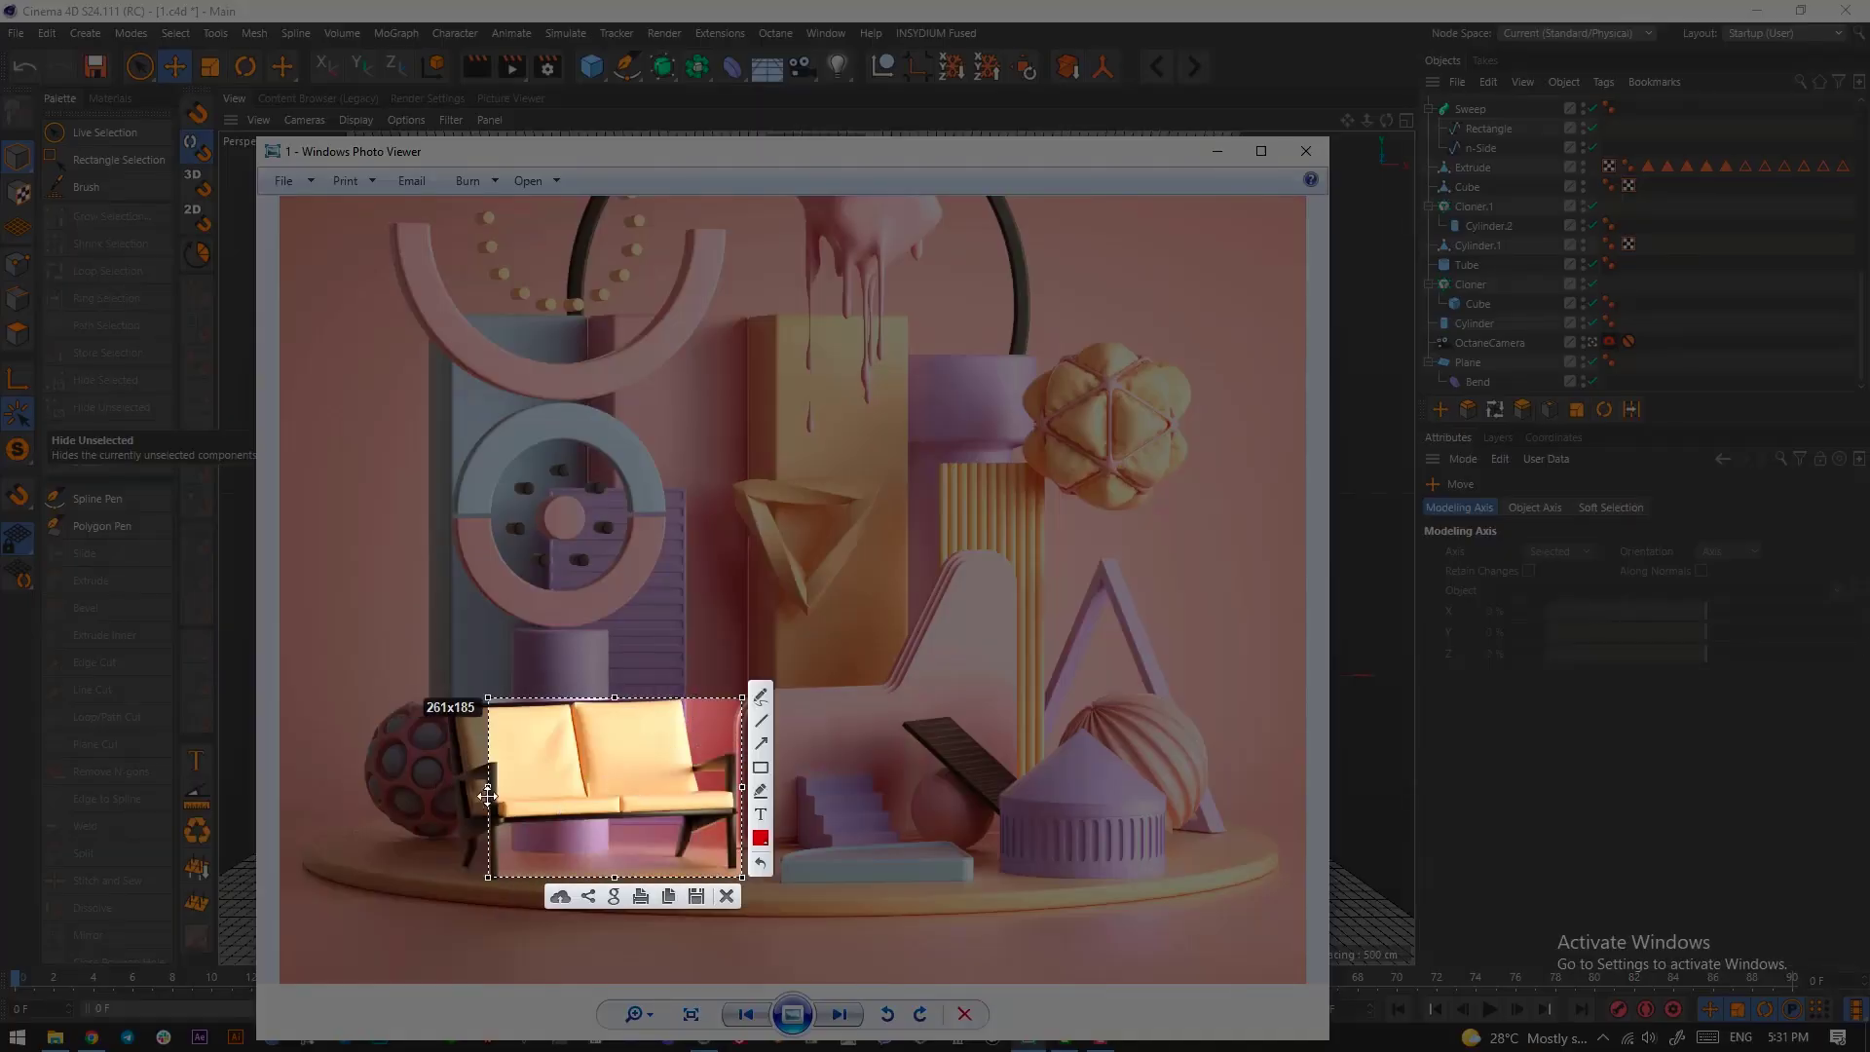
pyautogui.moveTo(492, 789); pyautogui.dragTo(448, 791)
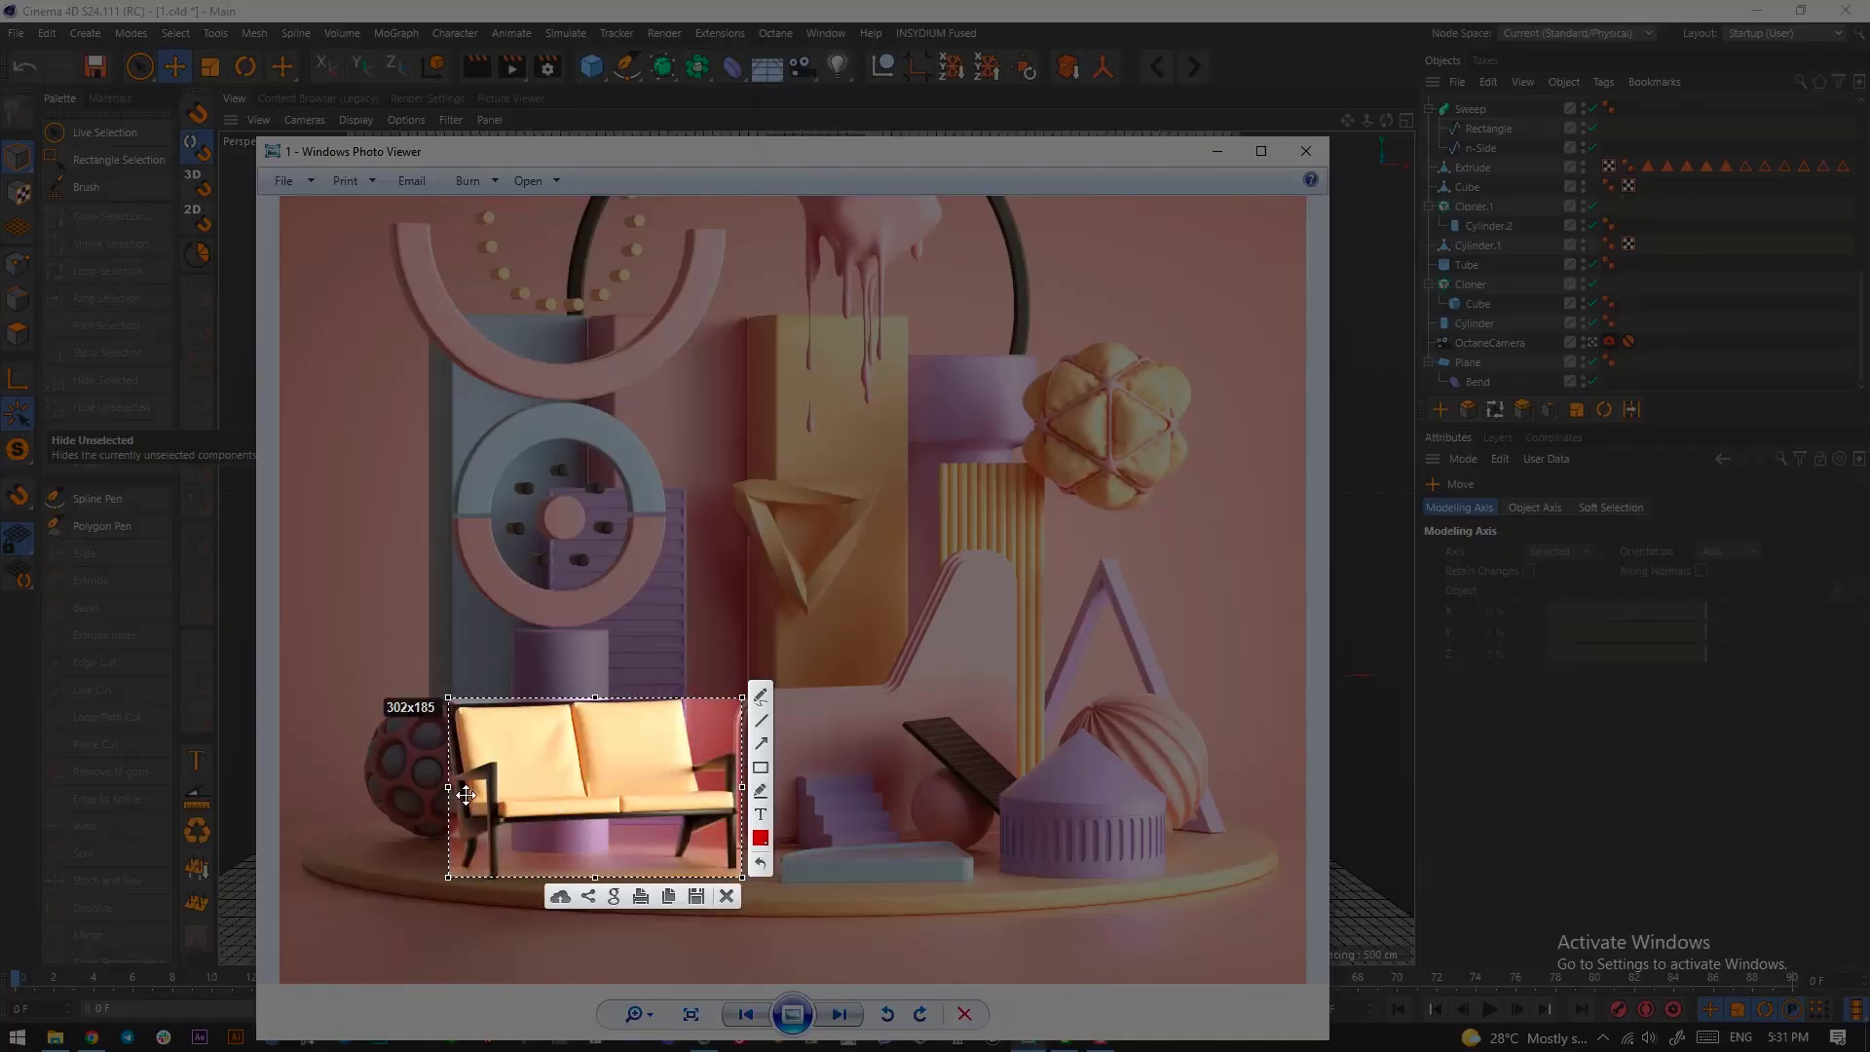
pyautogui.moveTo(357, 694); pyautogui.dragTo(525, 865)
pyautogui.moveTo(424, 799); pyautogui.dragTo(417, 788)
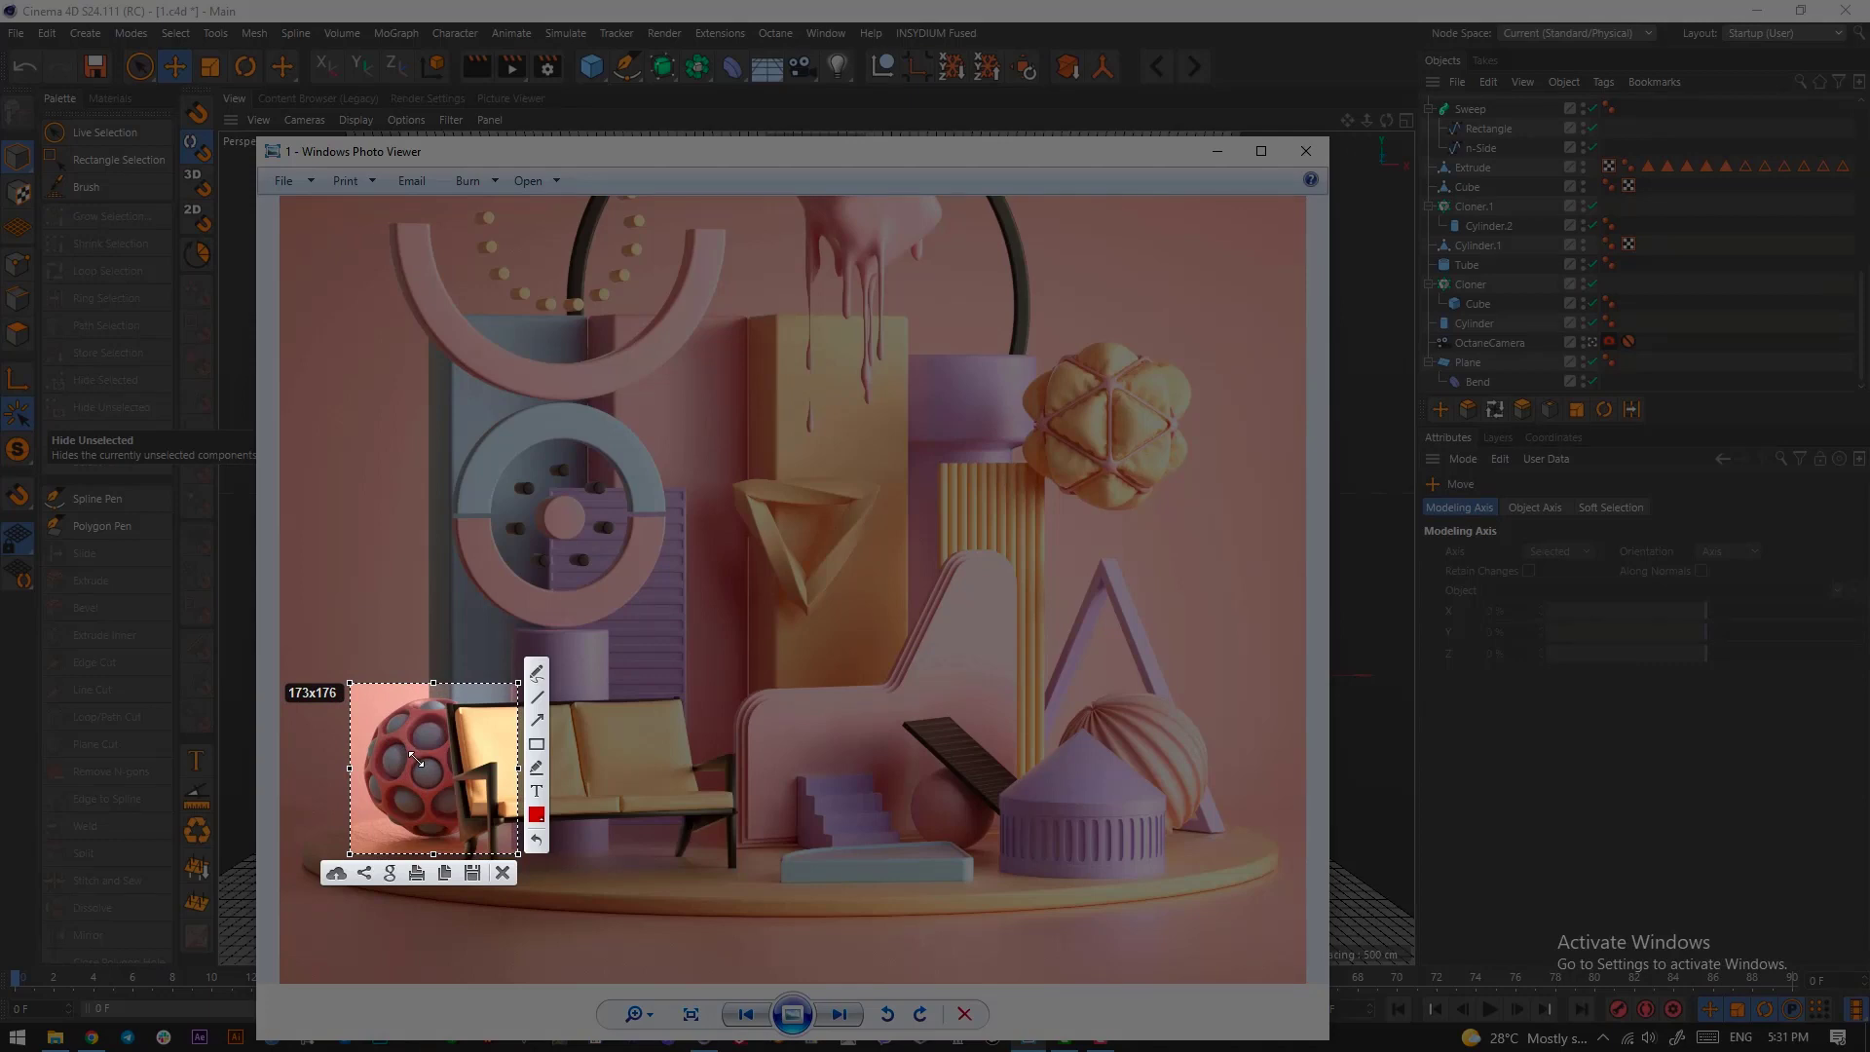
pyautogui.moveTo(416, 760); pyautogui.dragTo(411, 761)
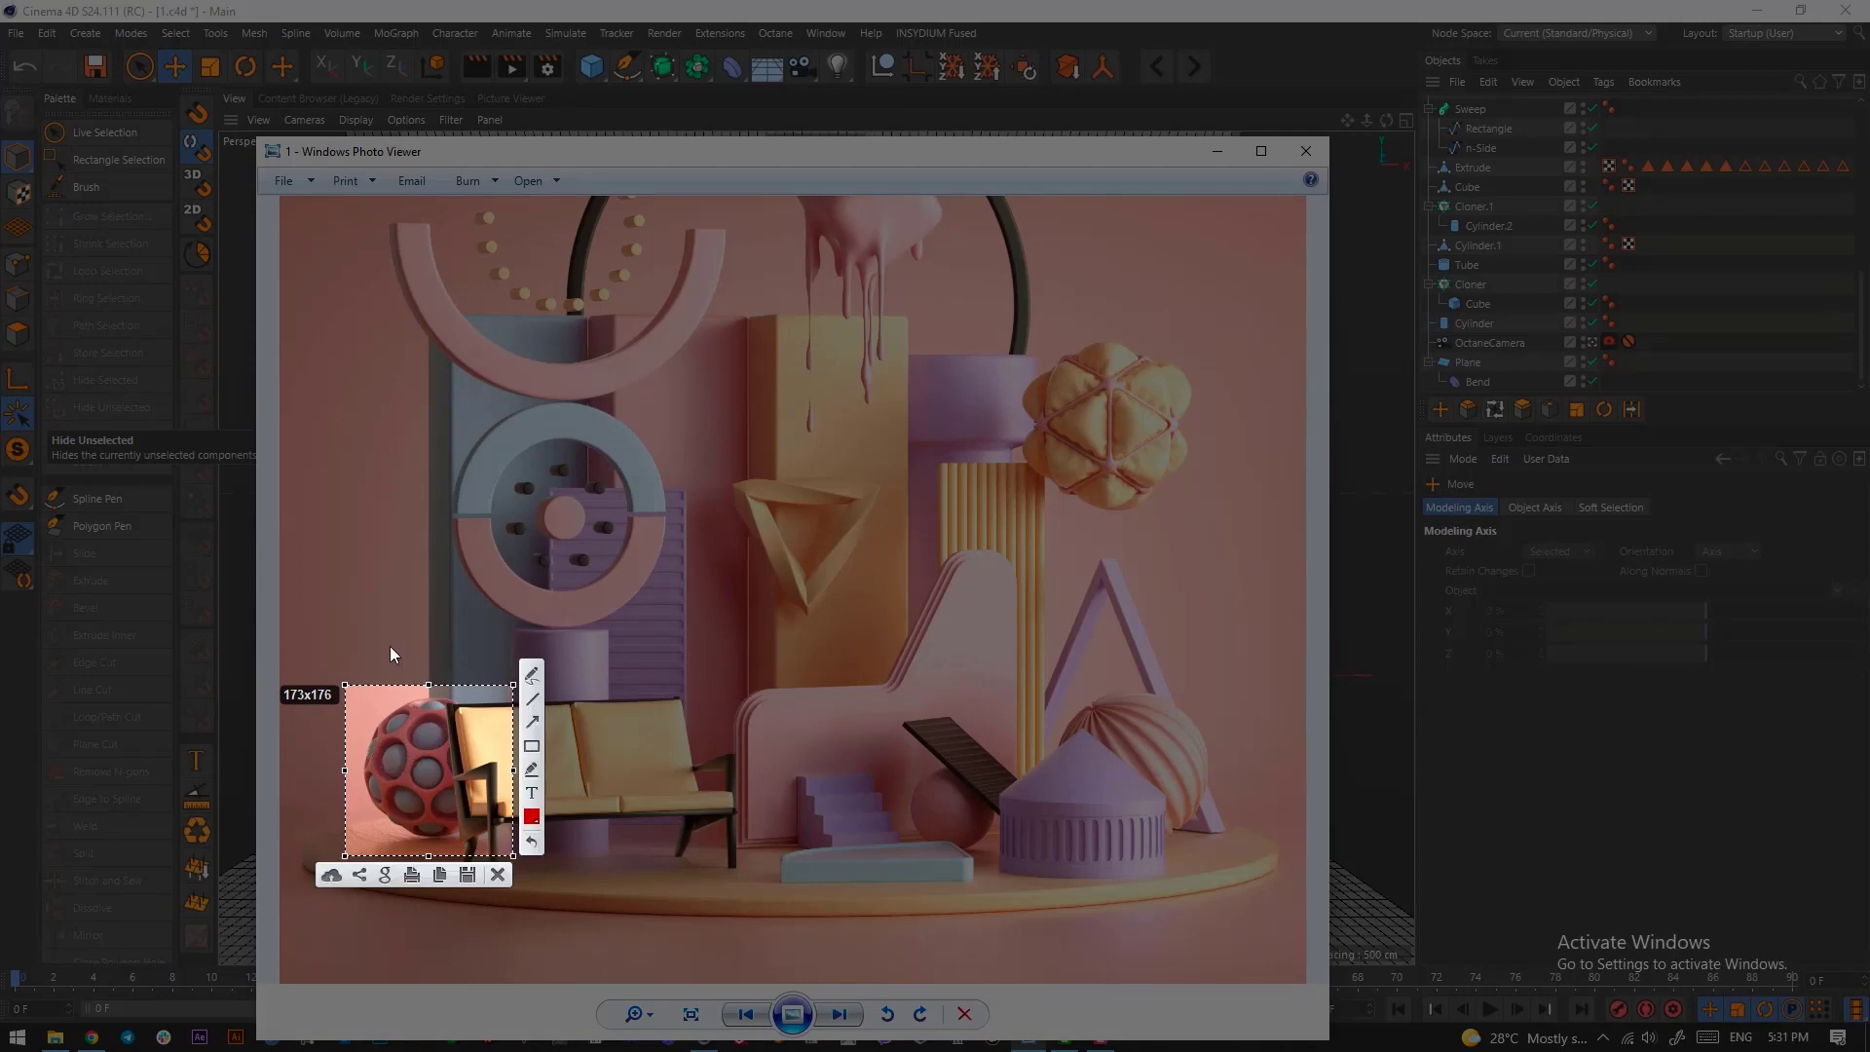
pyautogui.moveTo(384, 637); pyautogui.dragTo(456, 822)
pyautogui.moveTo(367, 741); pyautogui.dragTo(473, 819)
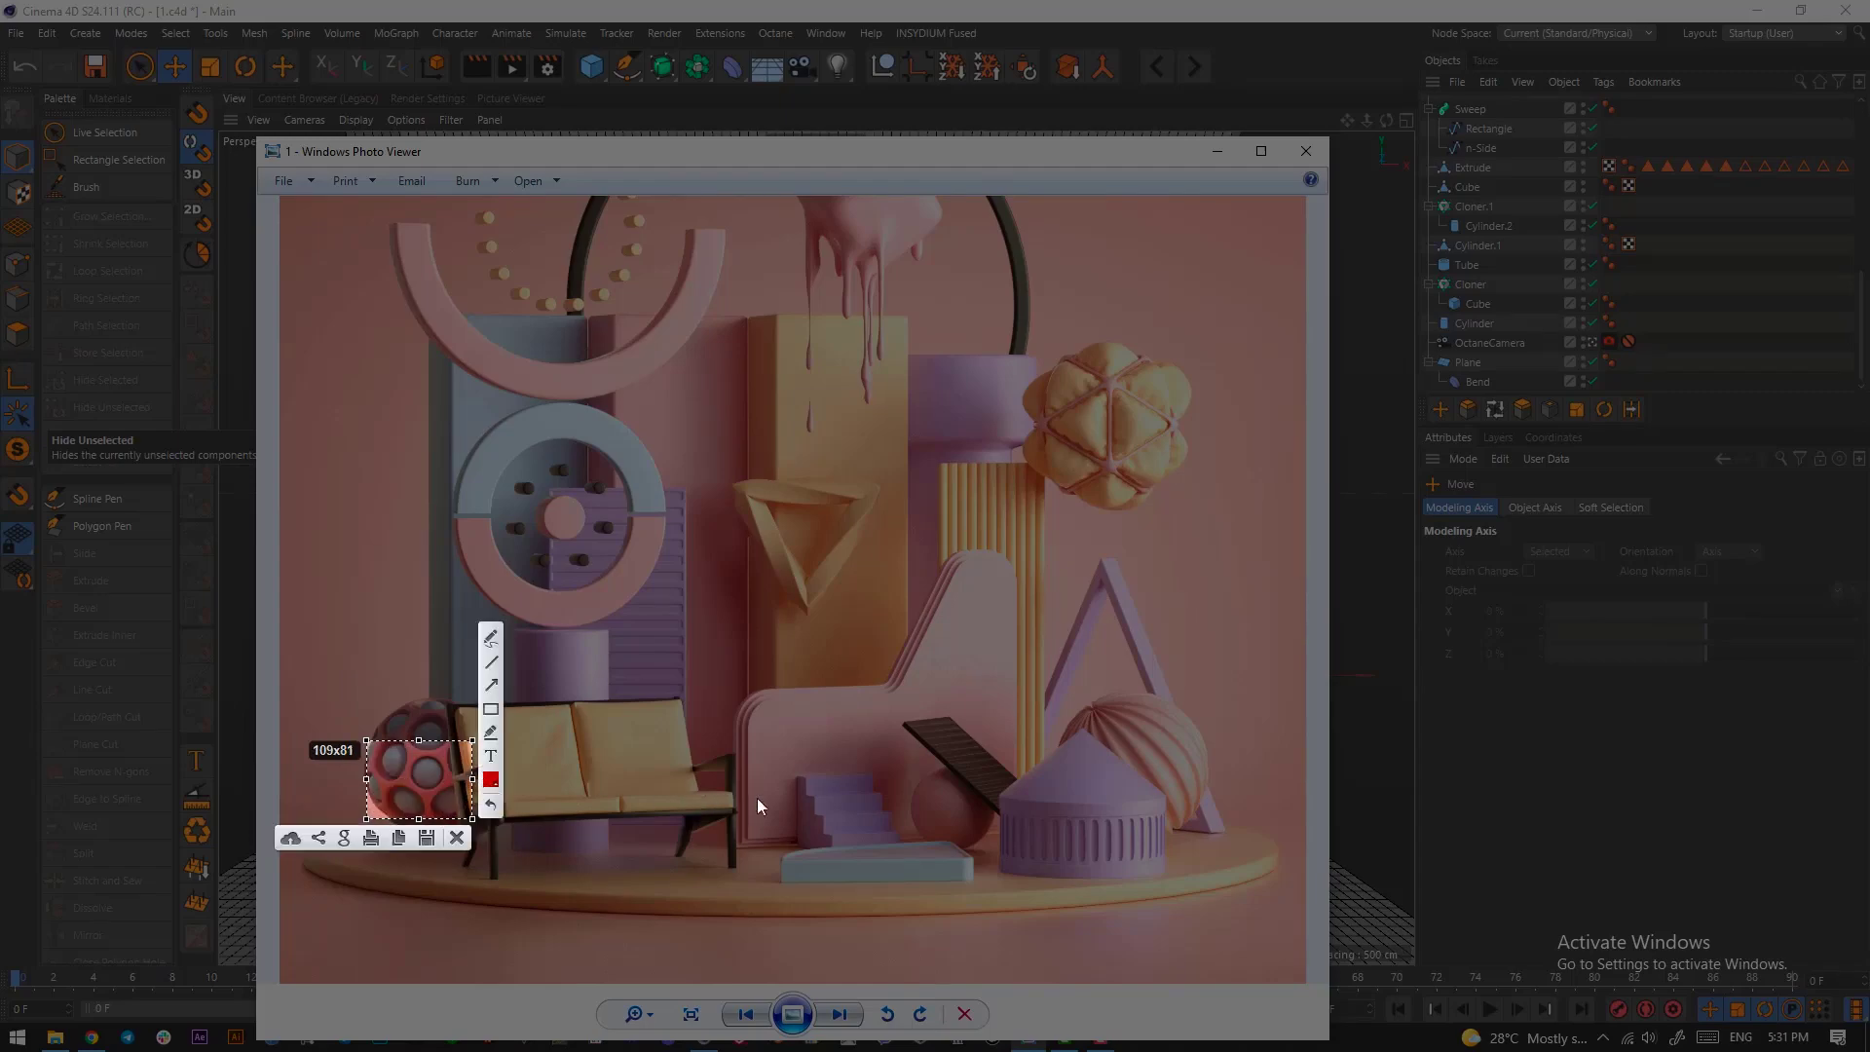
pyautogui.click(457, 838)
pyautogui.press('Escape')
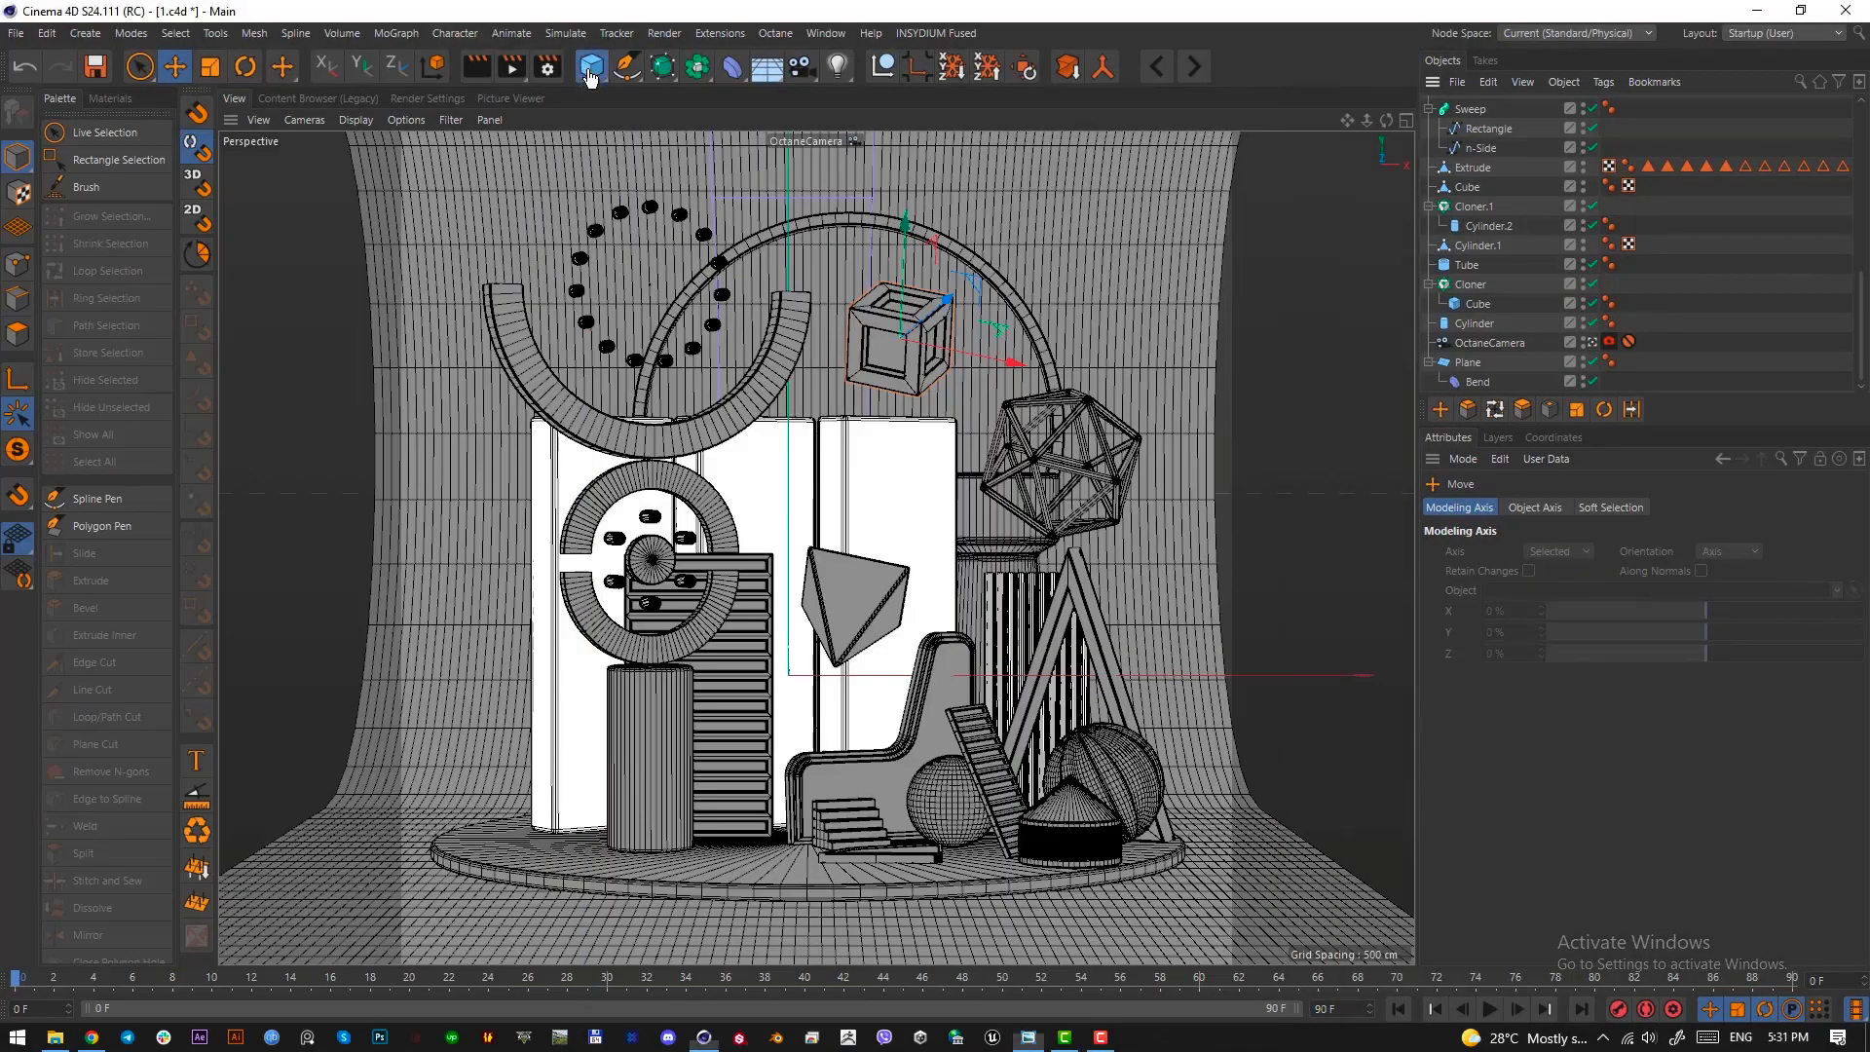
# Add a sphere, scale it to a radius of about 33.6 cm and place it on the platform beside the short front cylinder
pyautogui.moveTo(589, 73); pyautogui.dragTo(1003, 128)
pyautogui.press('F2')
pyautogui.scroll(-3, 866, 666)
pyautogui.moveTo(889, 681); pyautogui.dragTo(529, 827)
pyautogui.press('t')
pyautogui.press('F1')
pyautogui.press('e')
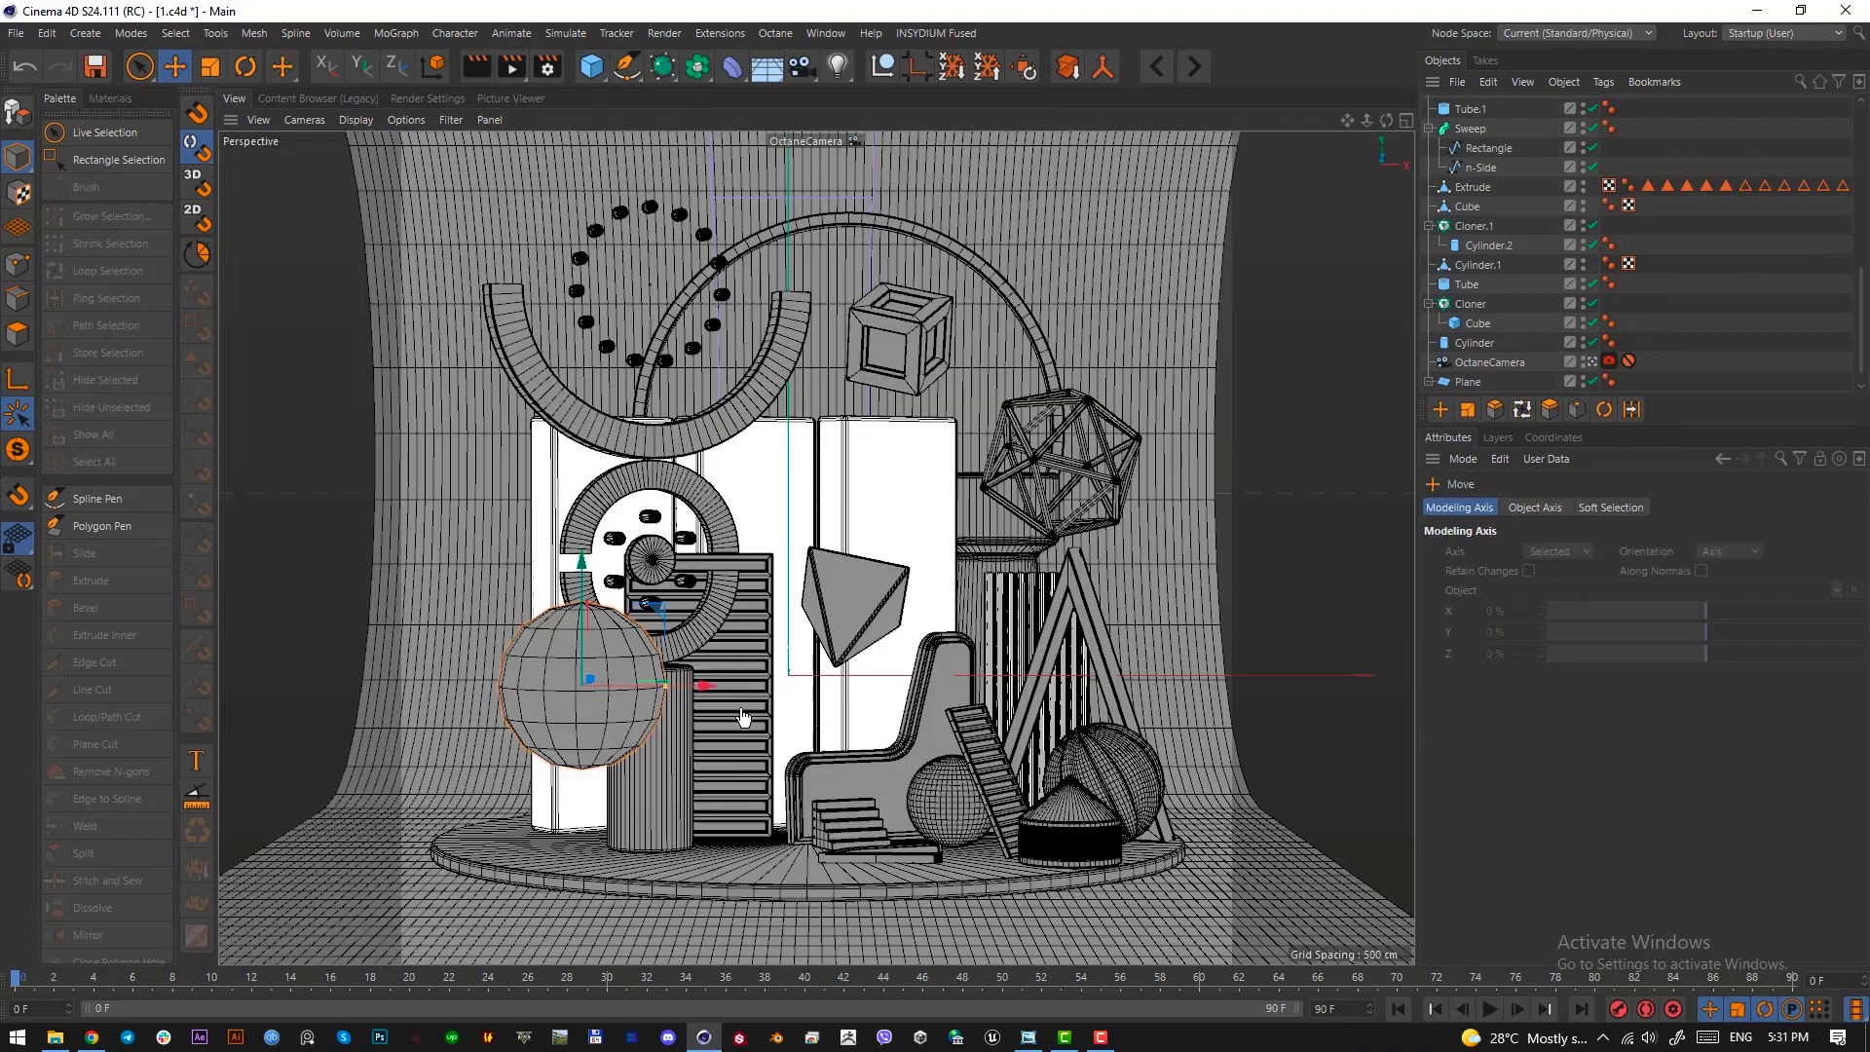
pyautogui.moveTo(585, 635); pyautogui.dragTo(560, 747)
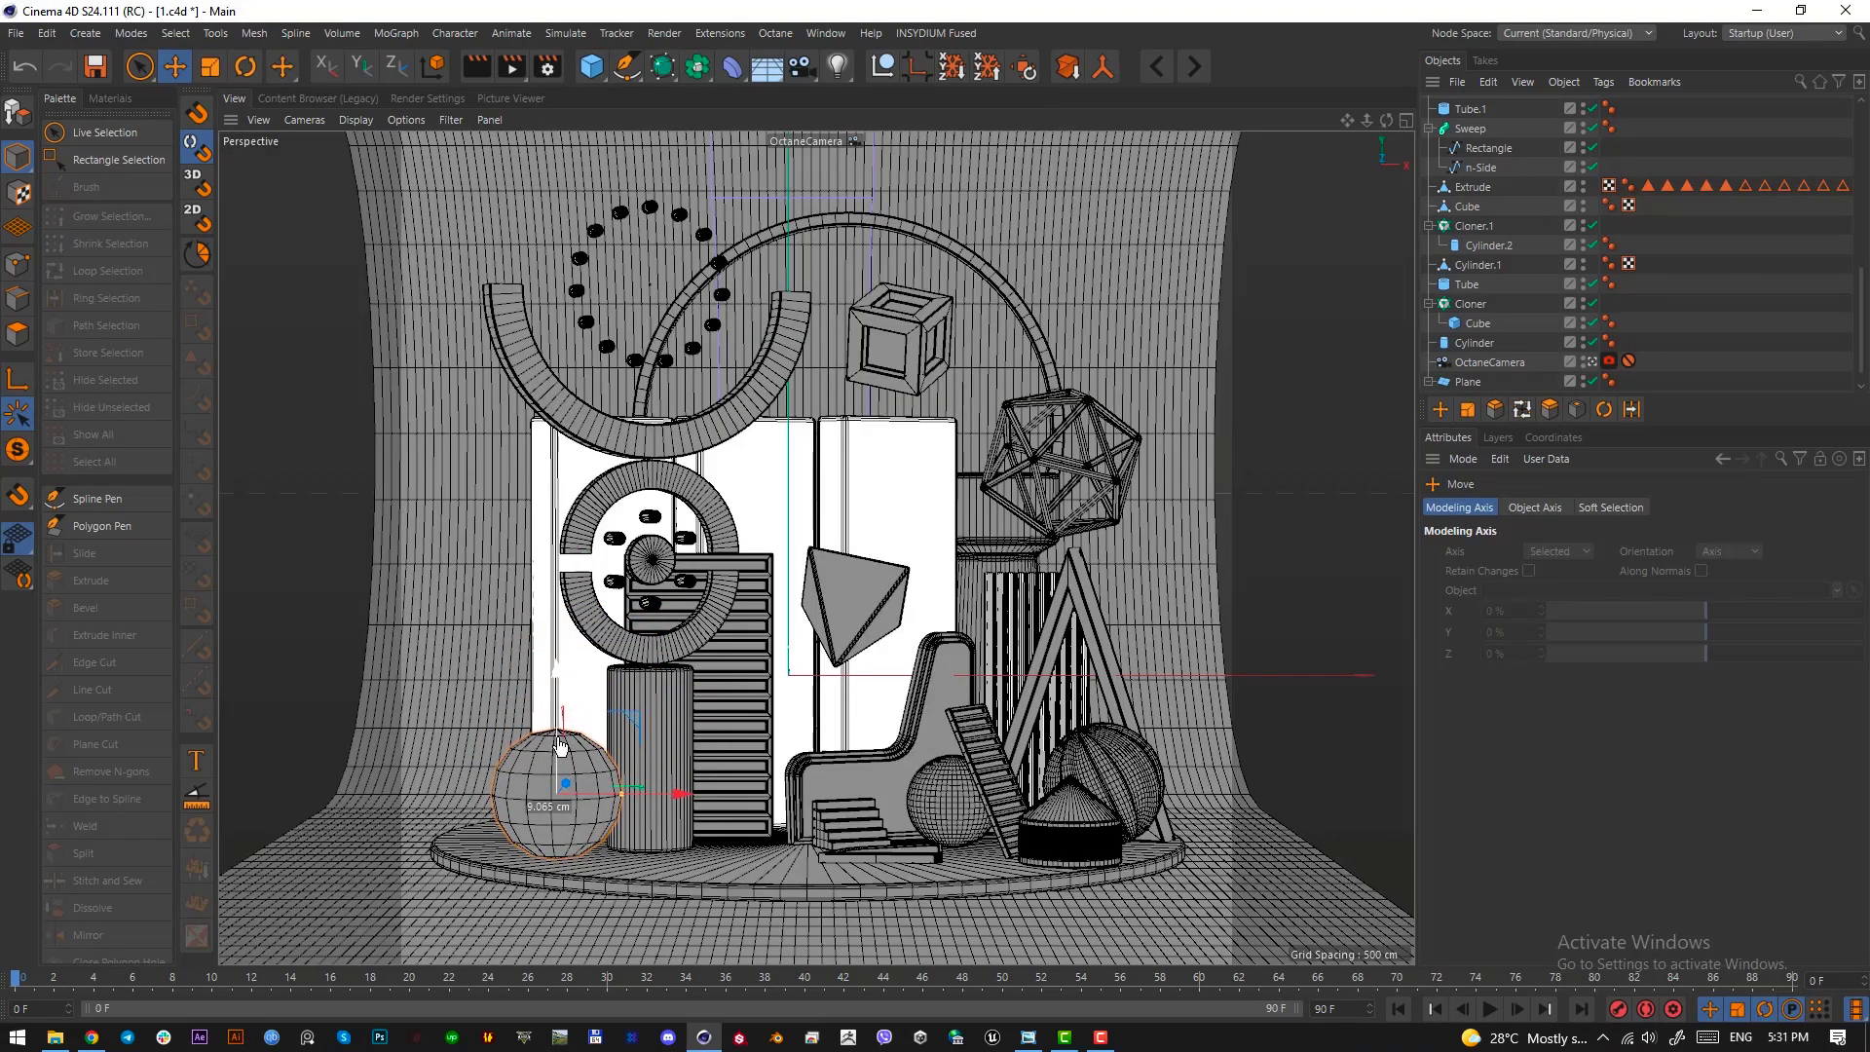
# Set the new sphere's segments to 60 and fine-tune its position on the platform
pyautogui.scroll(-1, 1576, 123)
pyautogui.scroll(7, 1517, 100)
pyautogui.click(1467, 109)
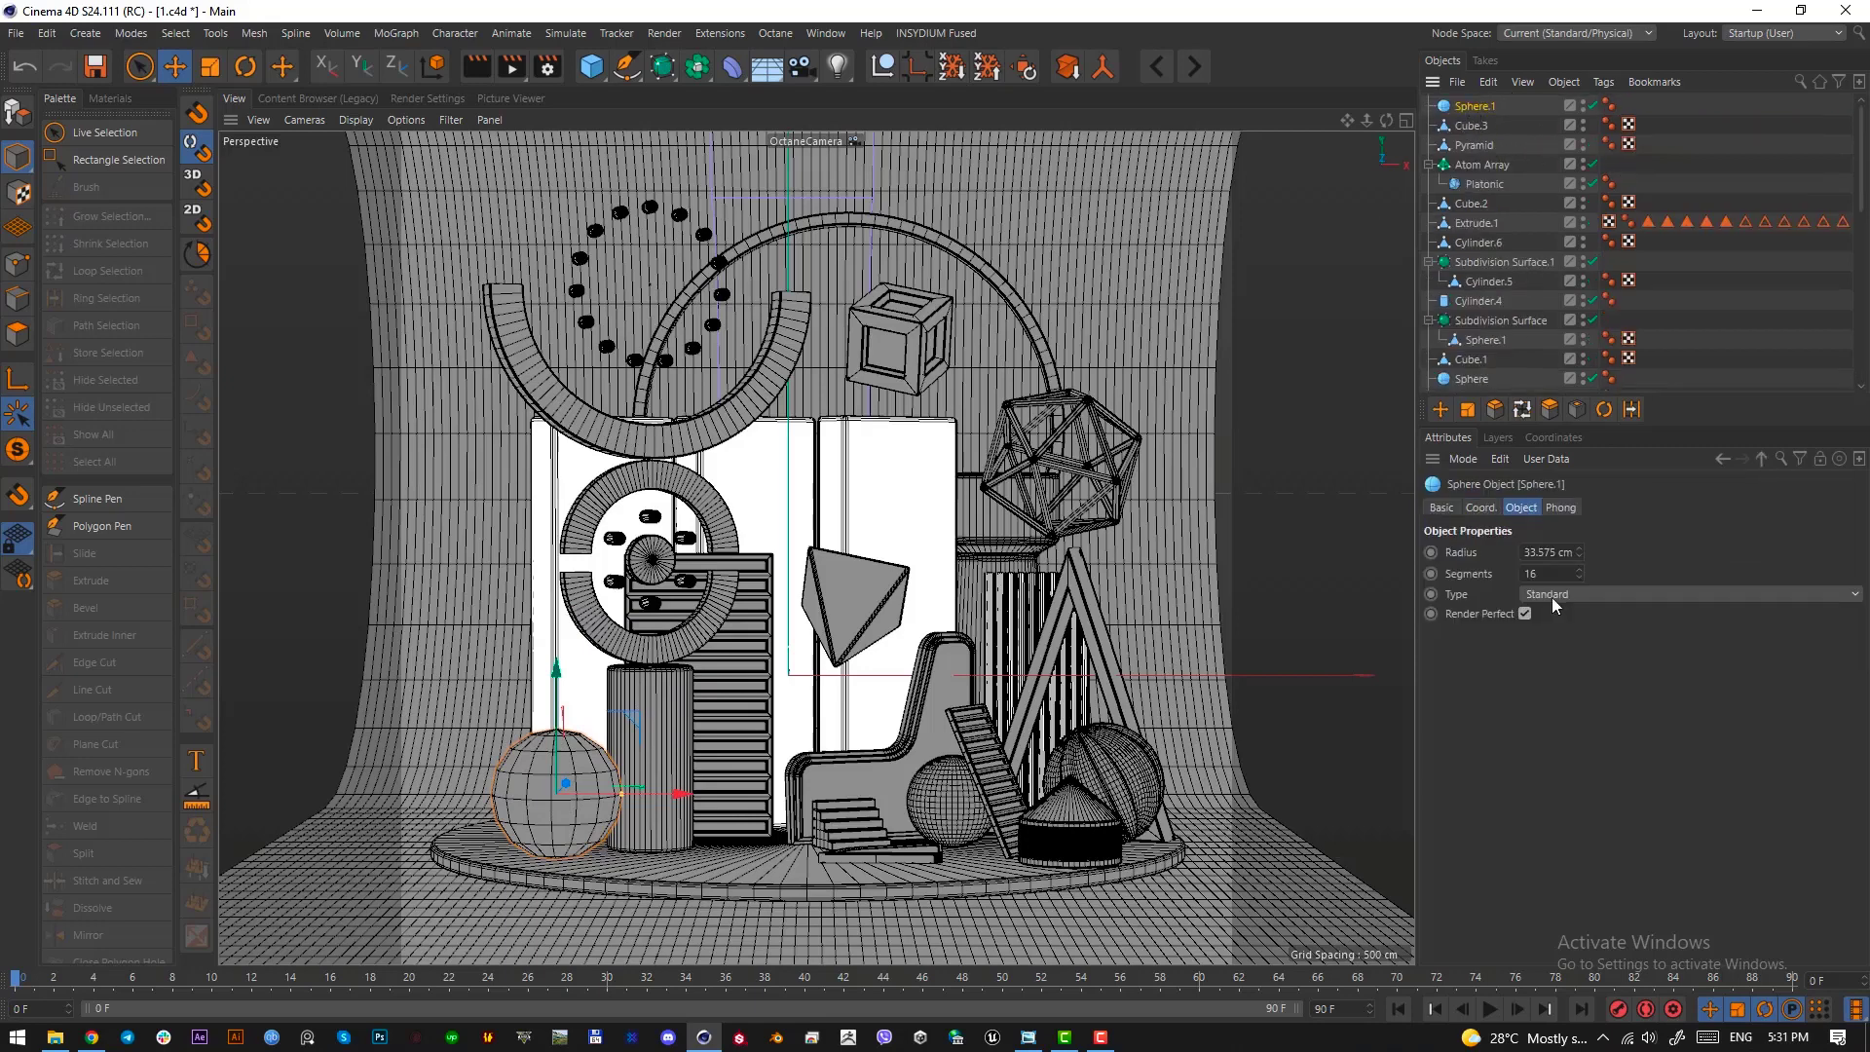
pyautogui.click(1554, 574)
pyautogui.press('Return')
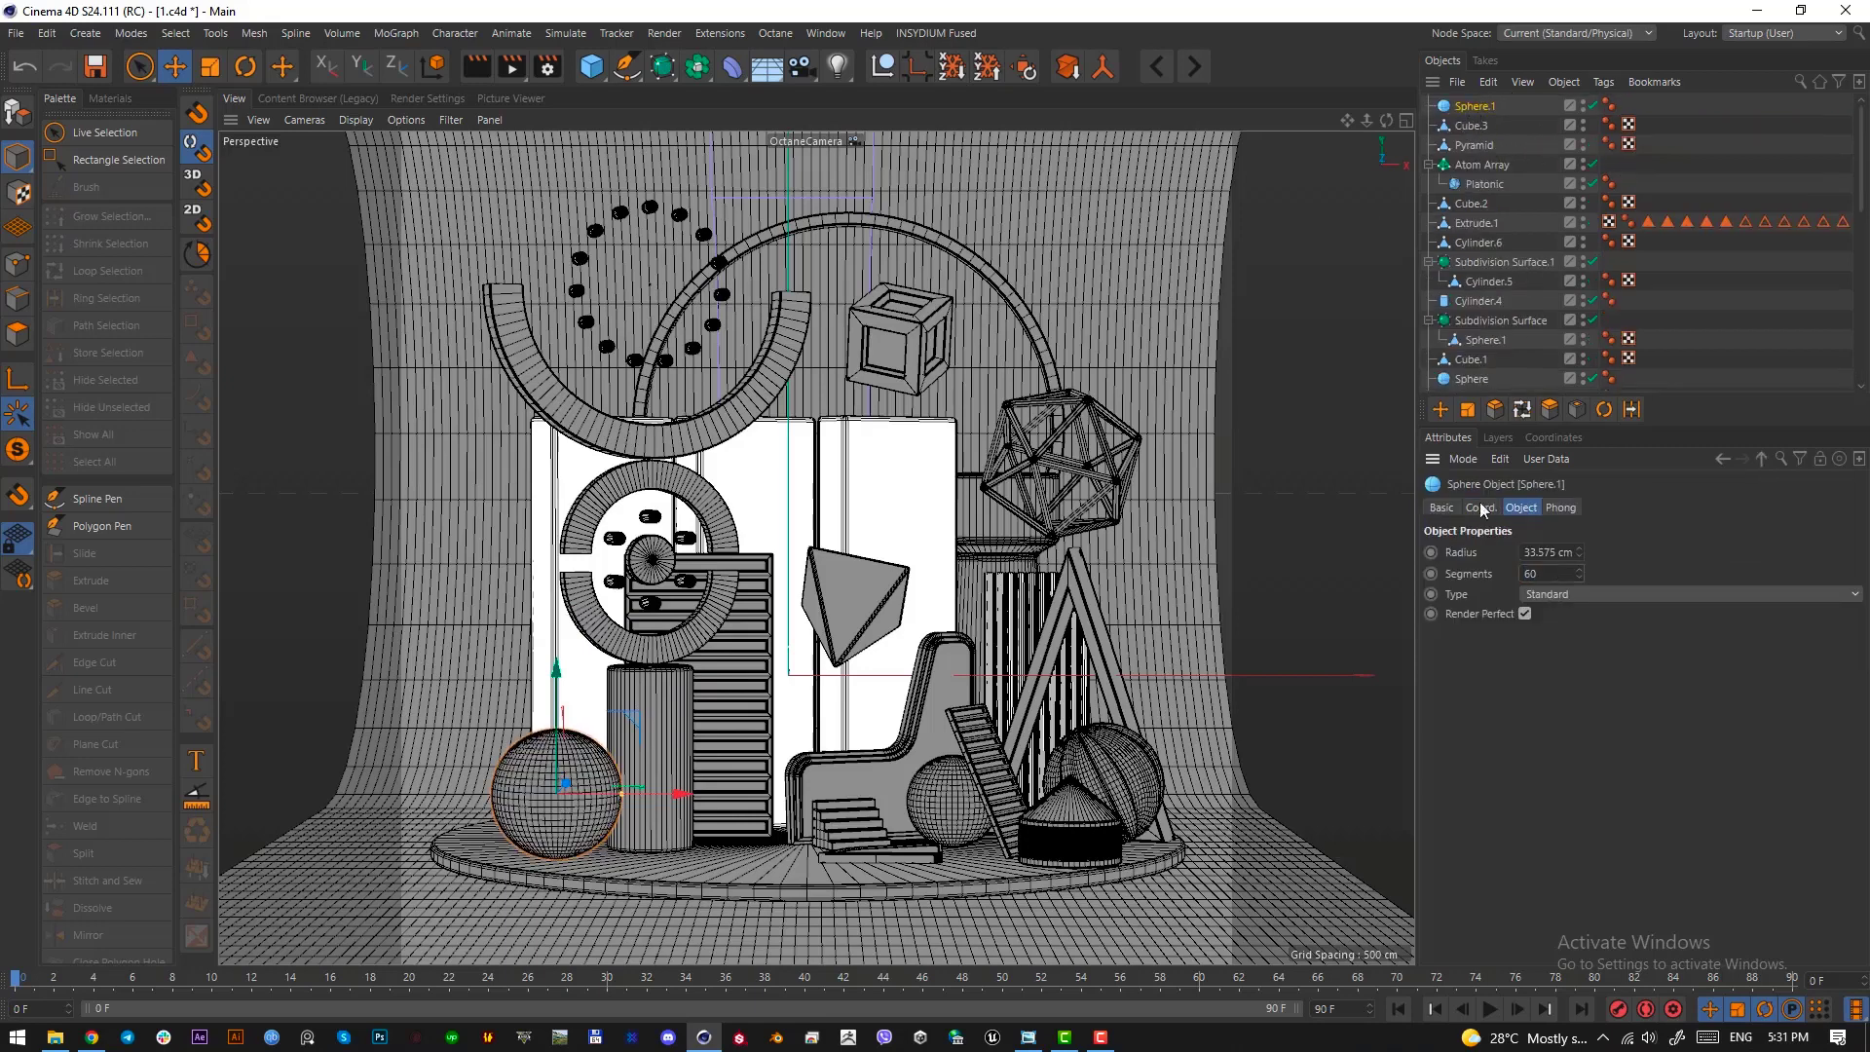
pyautogui.moveTo(552, 690)
pyautogui.mouseDown()
pyautogui.moveTo(551, 674)
pyautogui.moveTo(550, 694)
pyautogui.mouseUp()
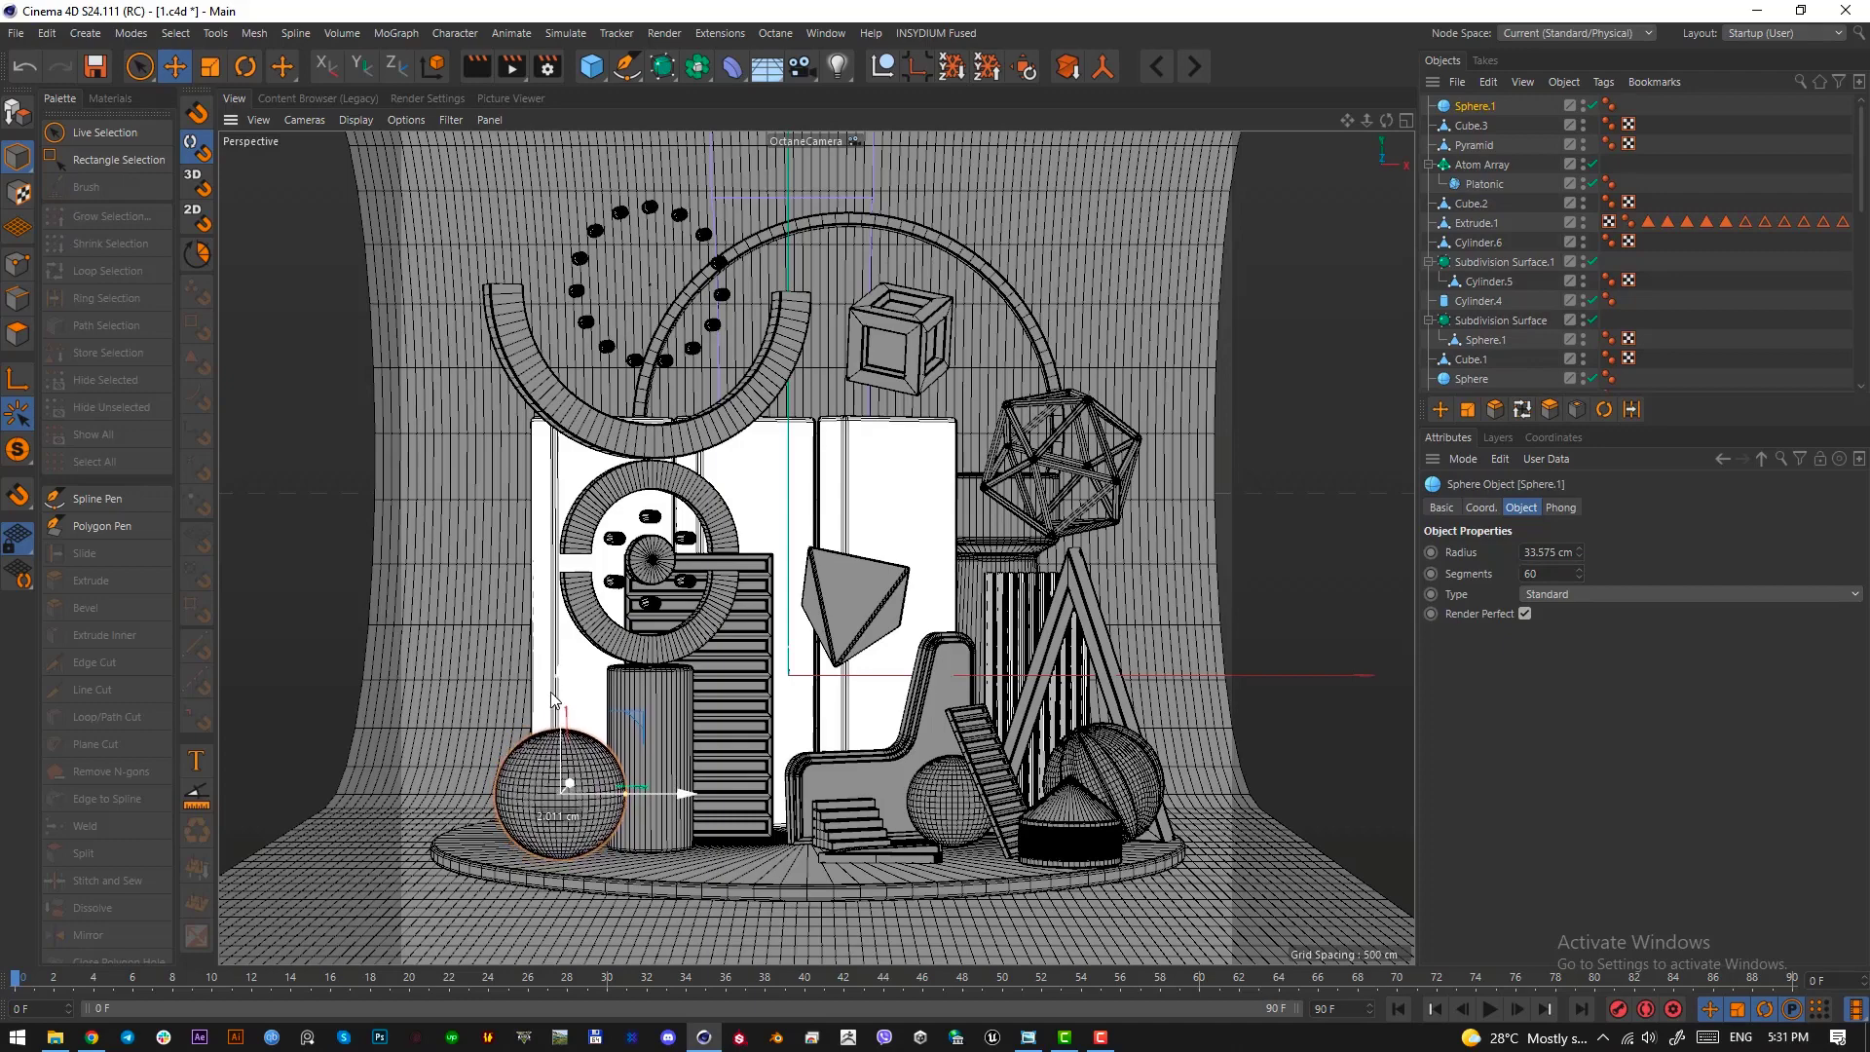
pyautogui.click(620, 863)
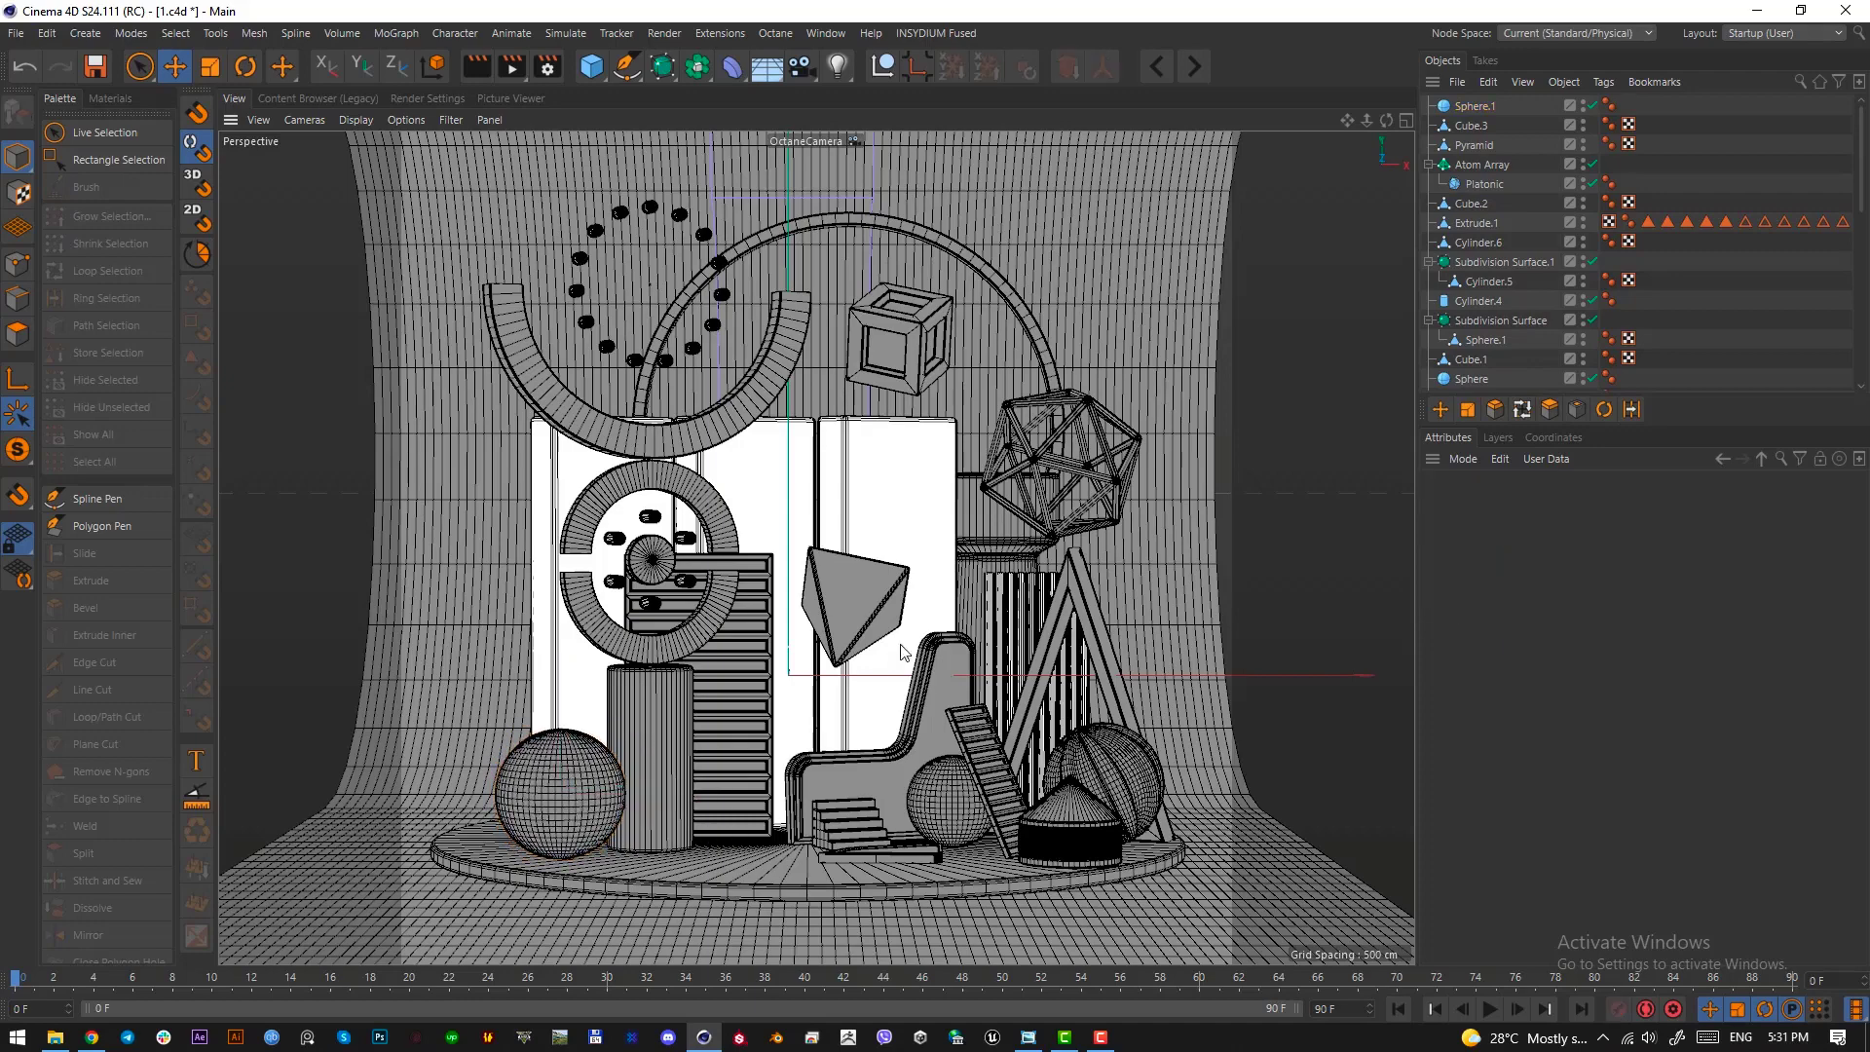
# Save the scene, then switch to Chrome and open turbosquid.com
pyautogui.hotkey('ctrl', 's')
pyautogui.click(91, 1041)
pyautogui.click(729, 19)
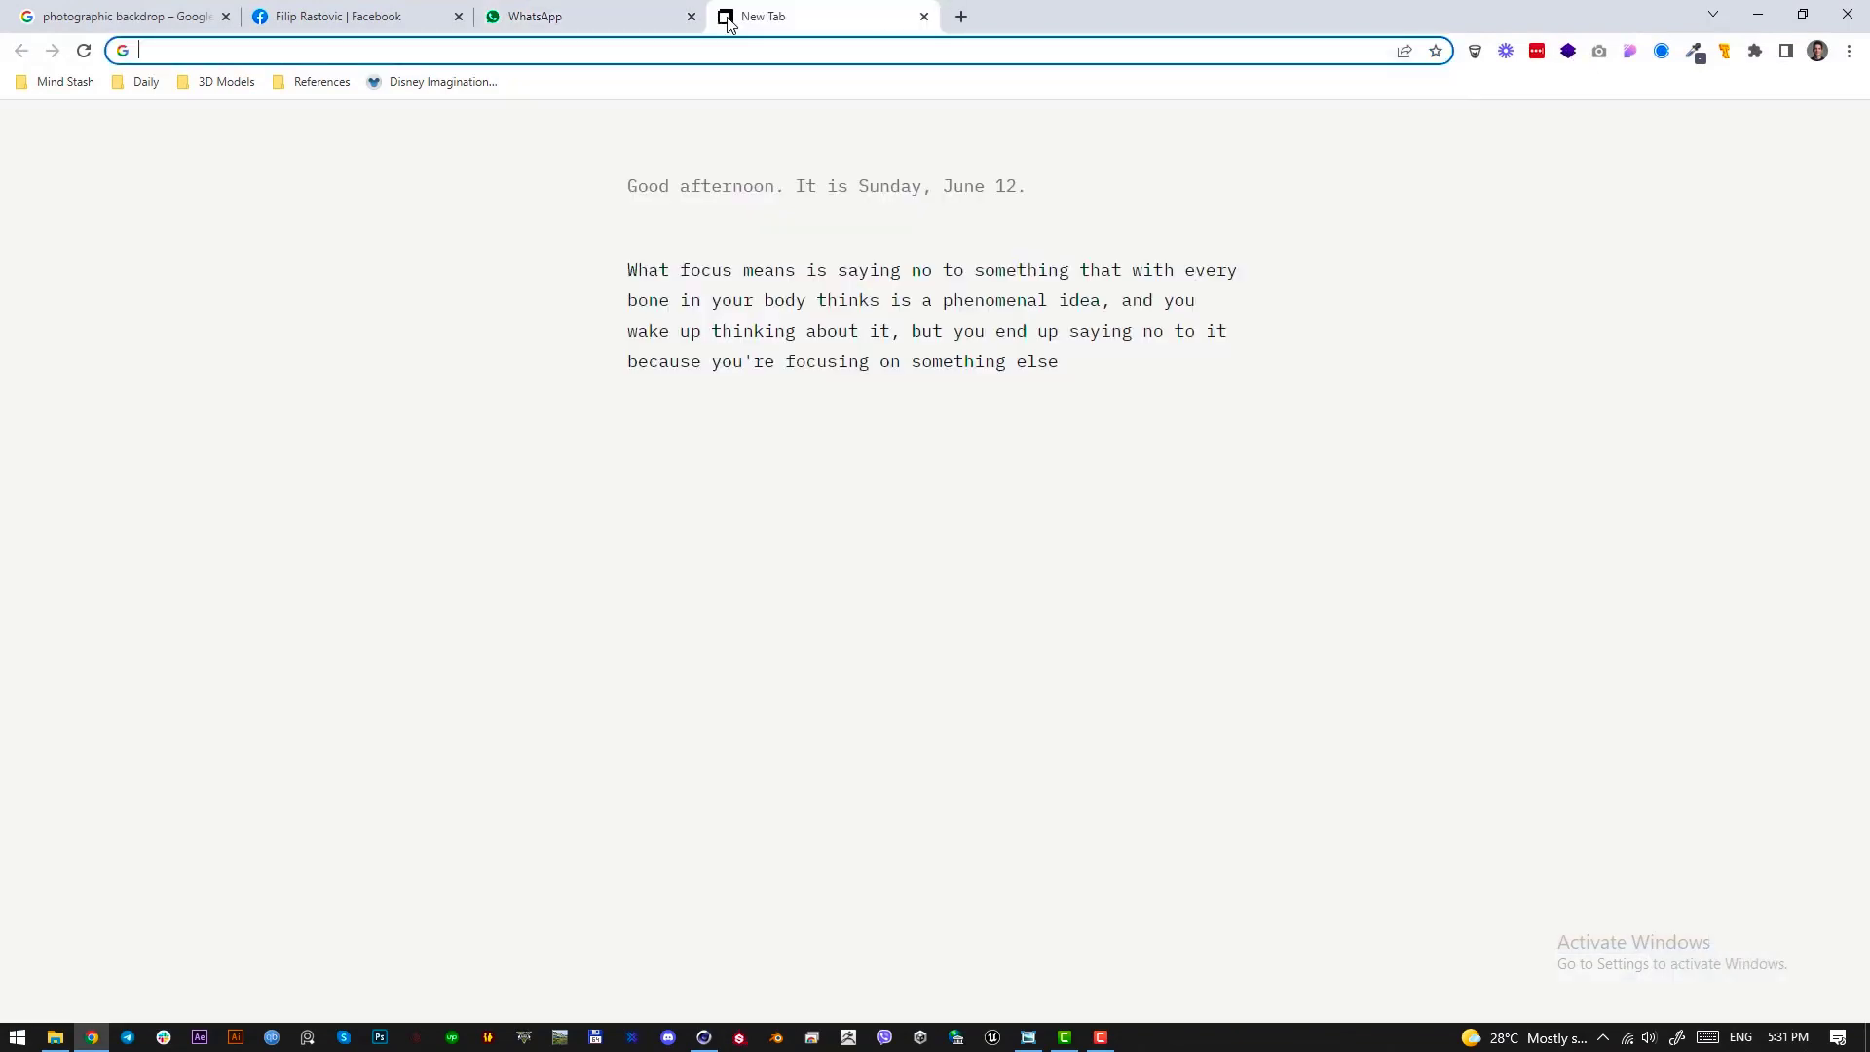
pyautogui.write('tur')
pyautogui.press('Return')
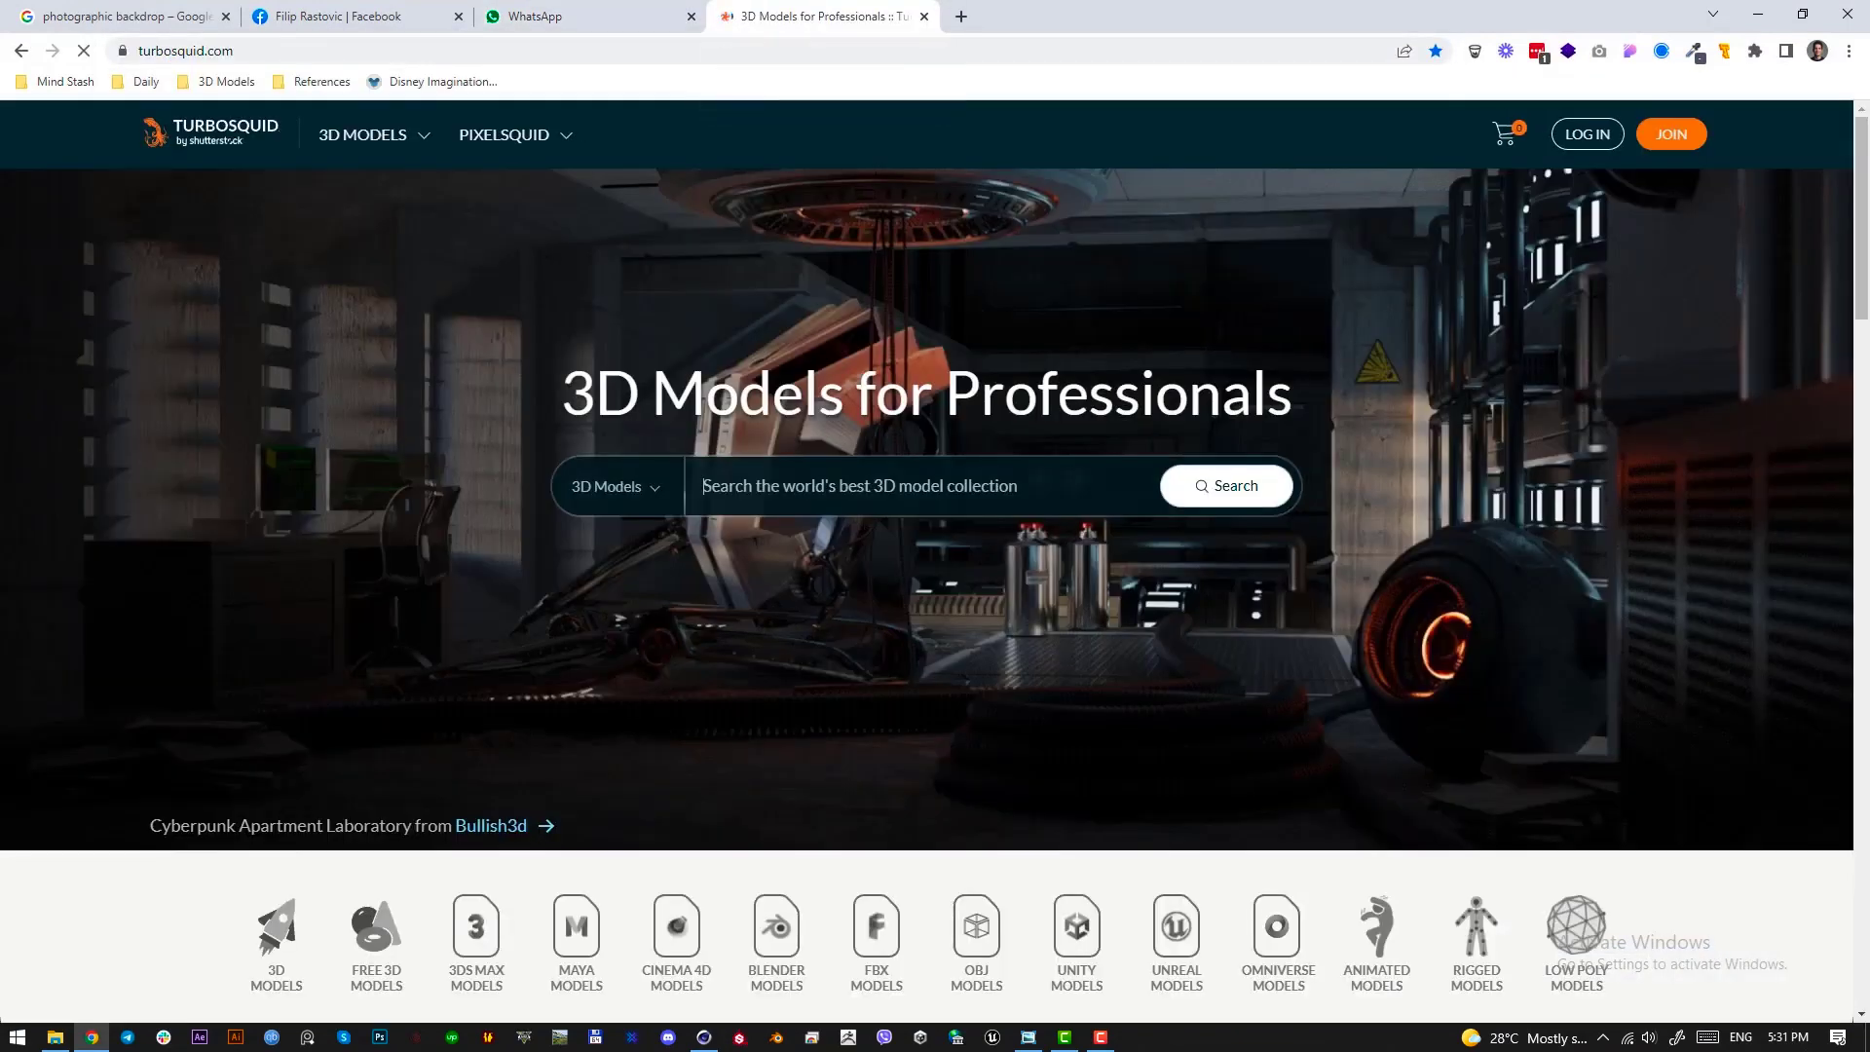
# Search TurboSquid for "chair" and filter the results to free models
pyautogui.write('chair')
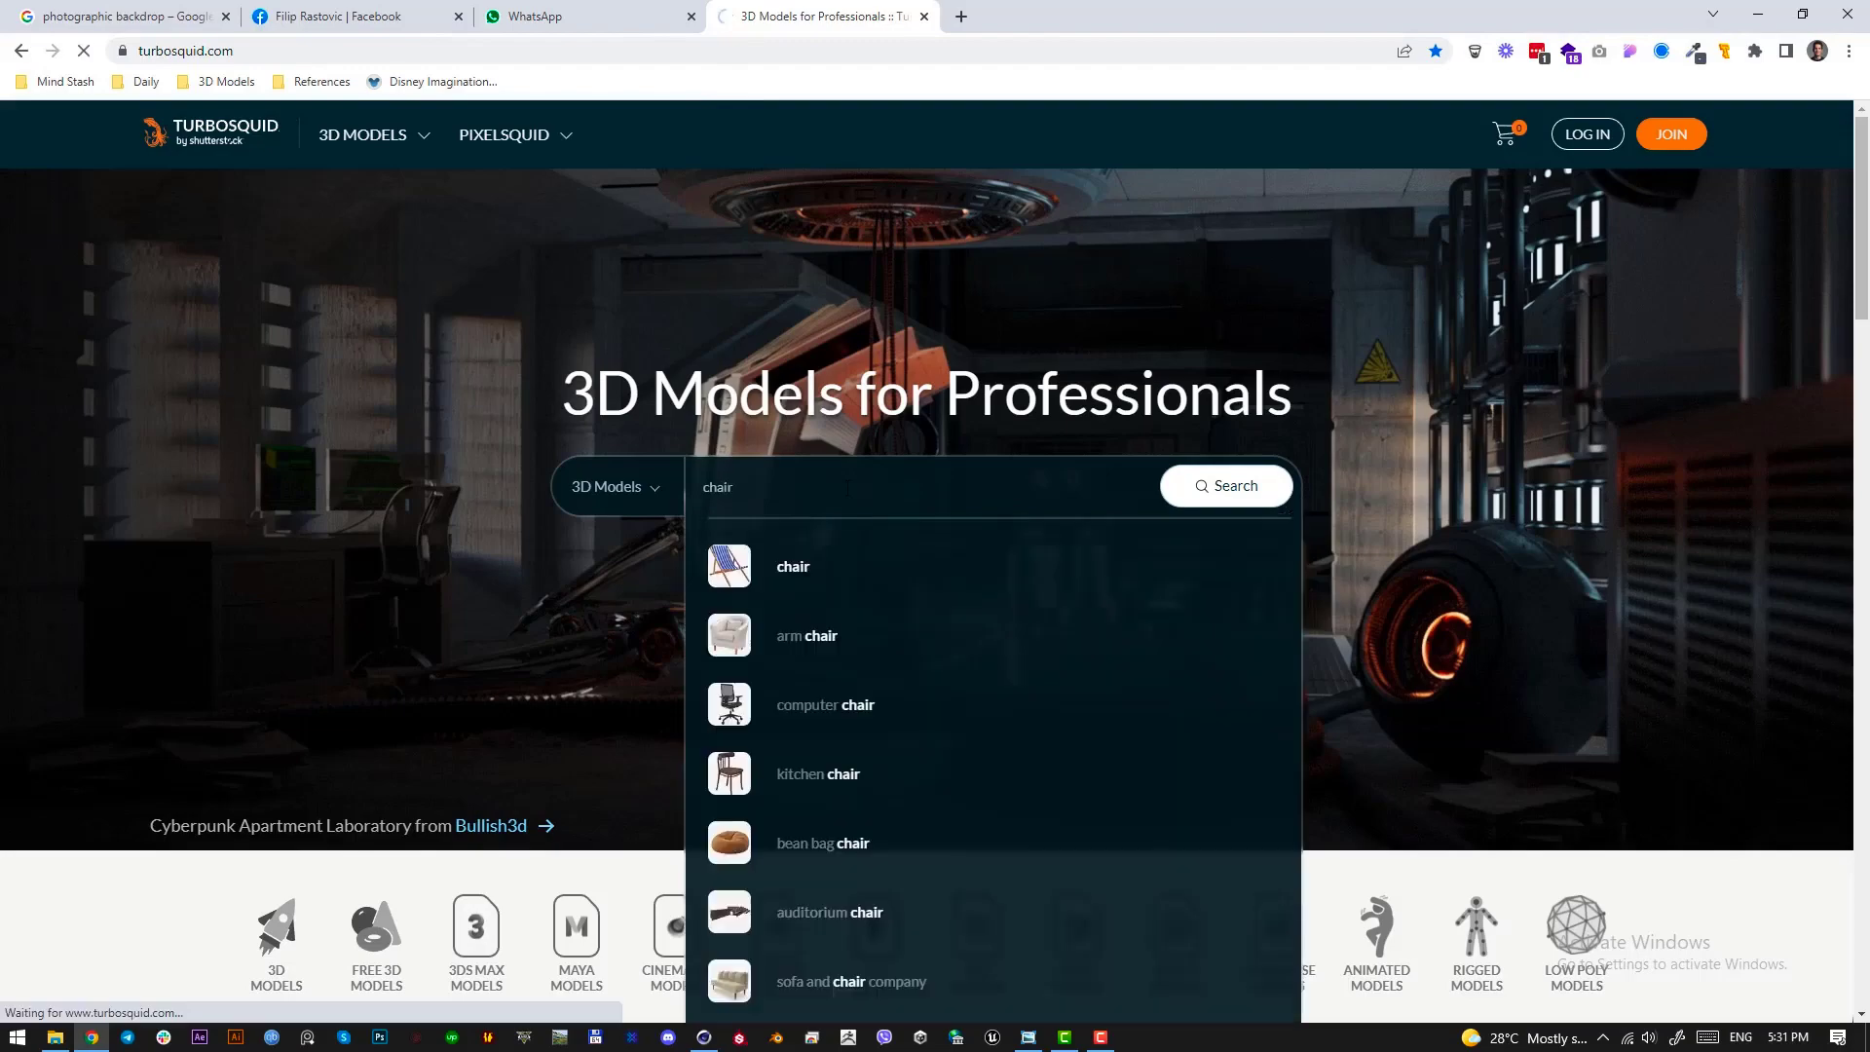
pyautogui.press('Return')
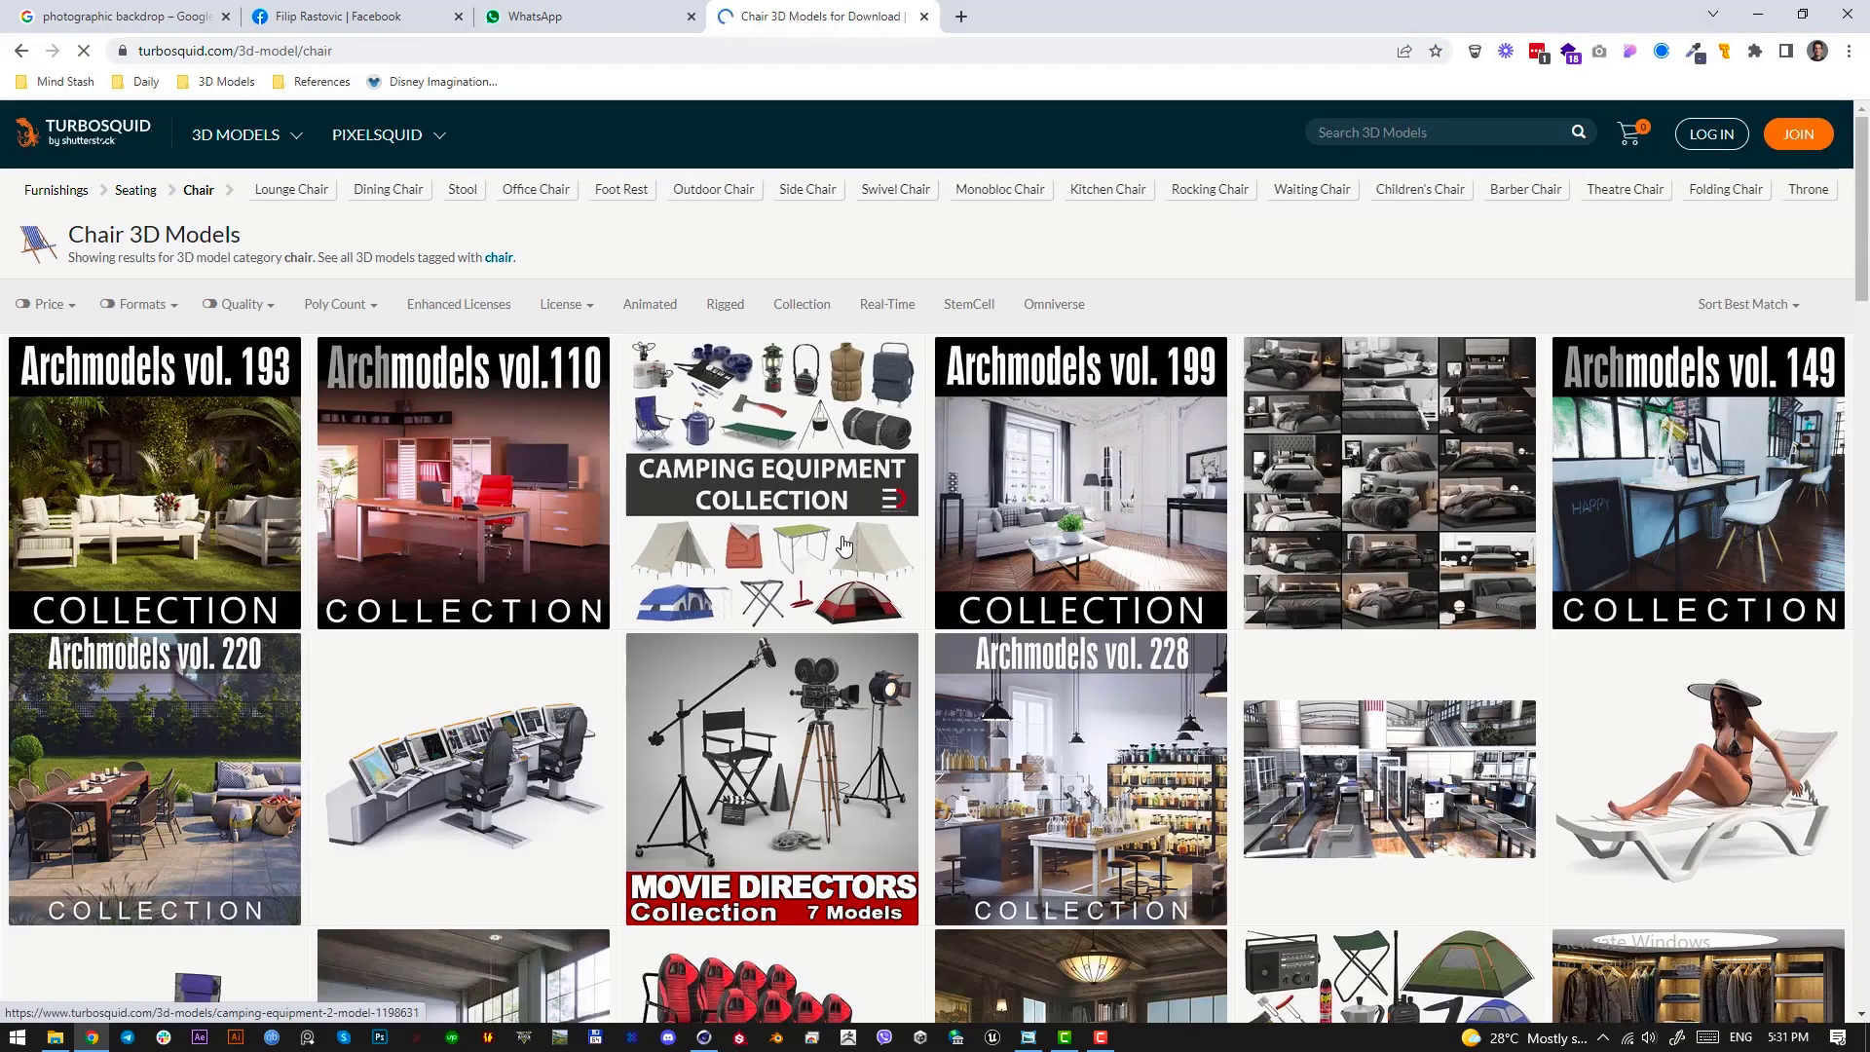
pyautogui.click(56, 306)
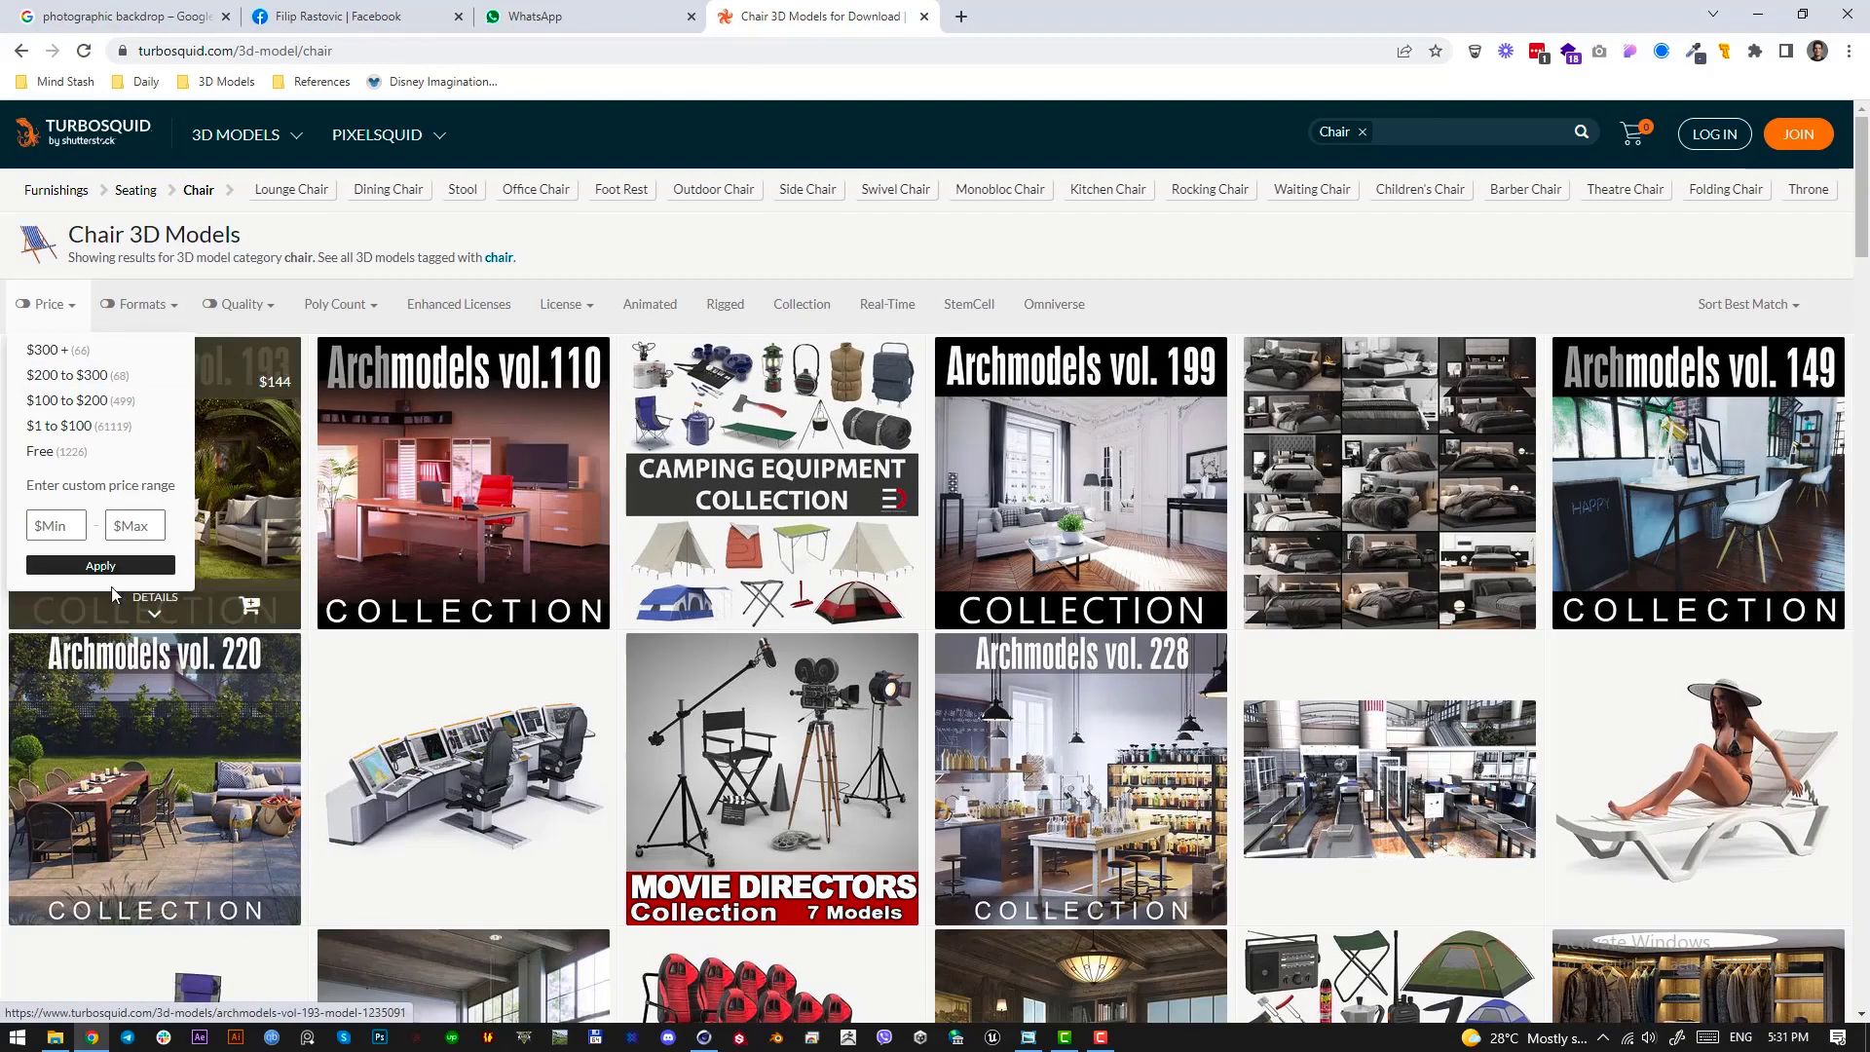
pyautogui.click(44, 348)
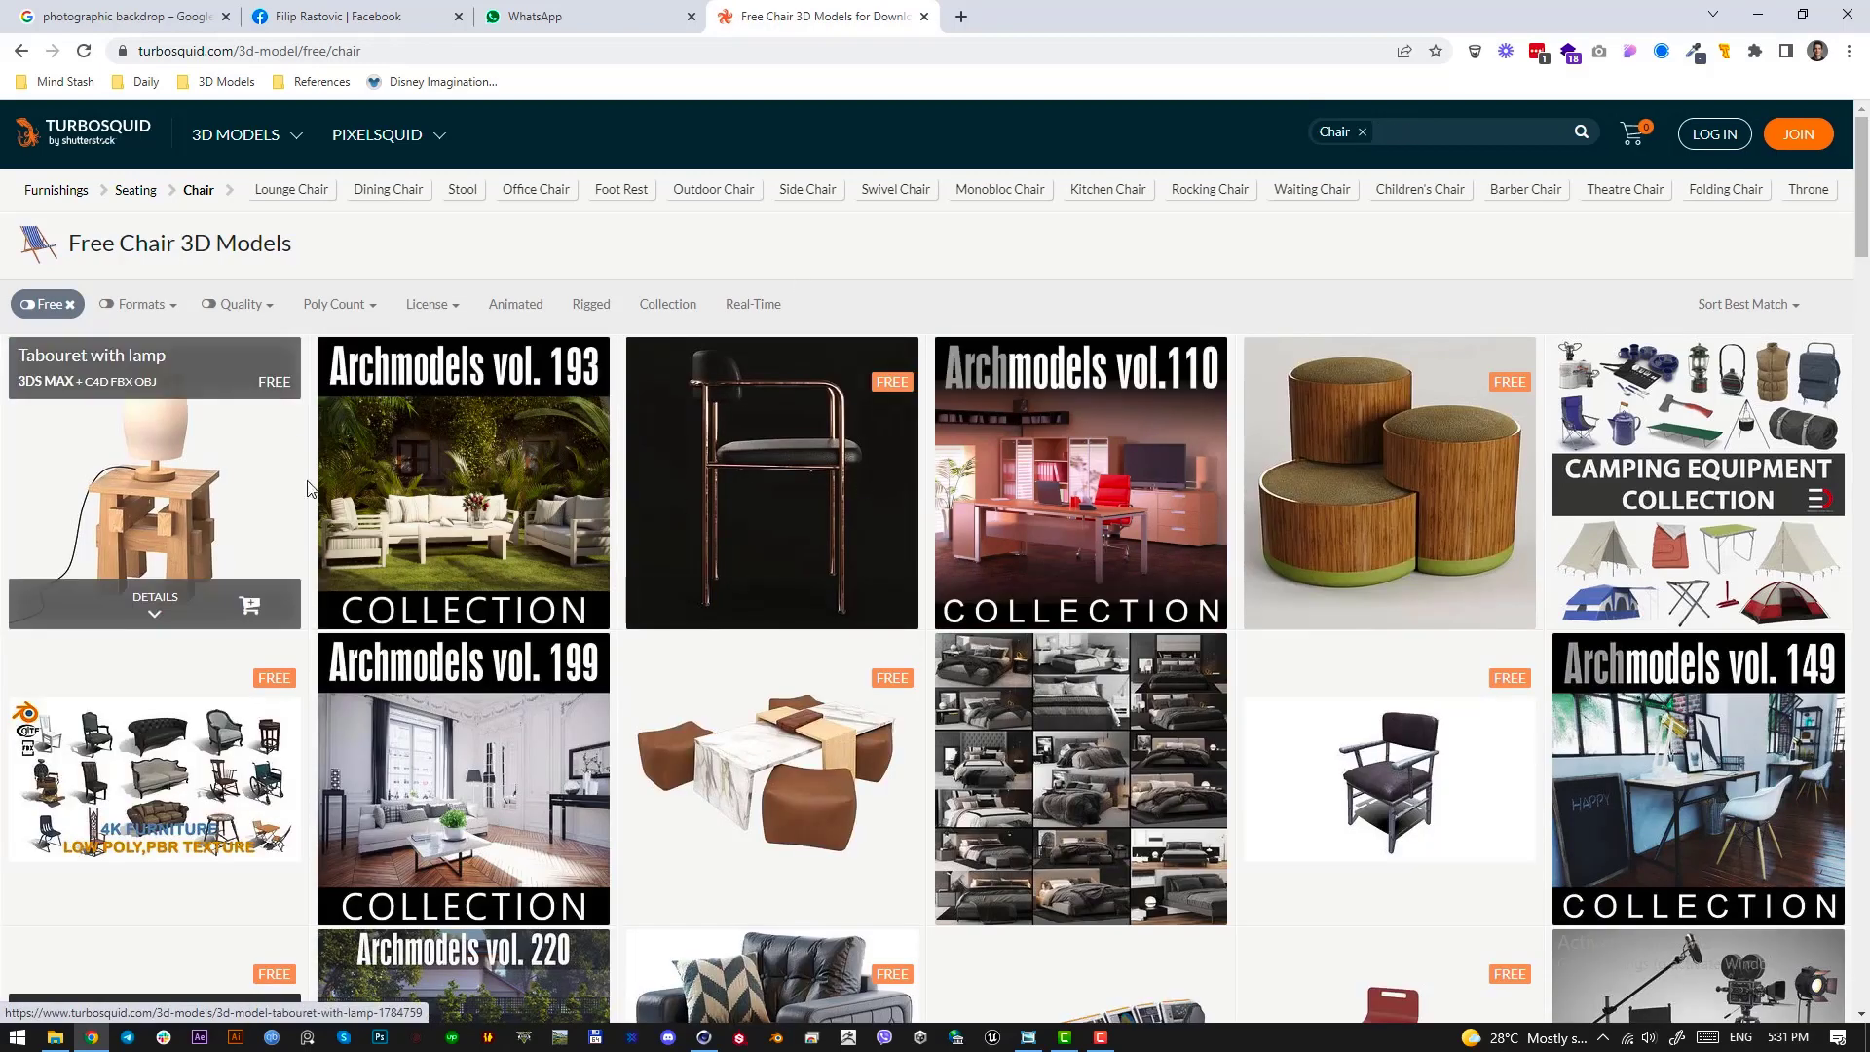
# Browse the free chair models and open the Monti 156 armchair in a new browser tab
pyautogui.scroll(-2, 213, 768)
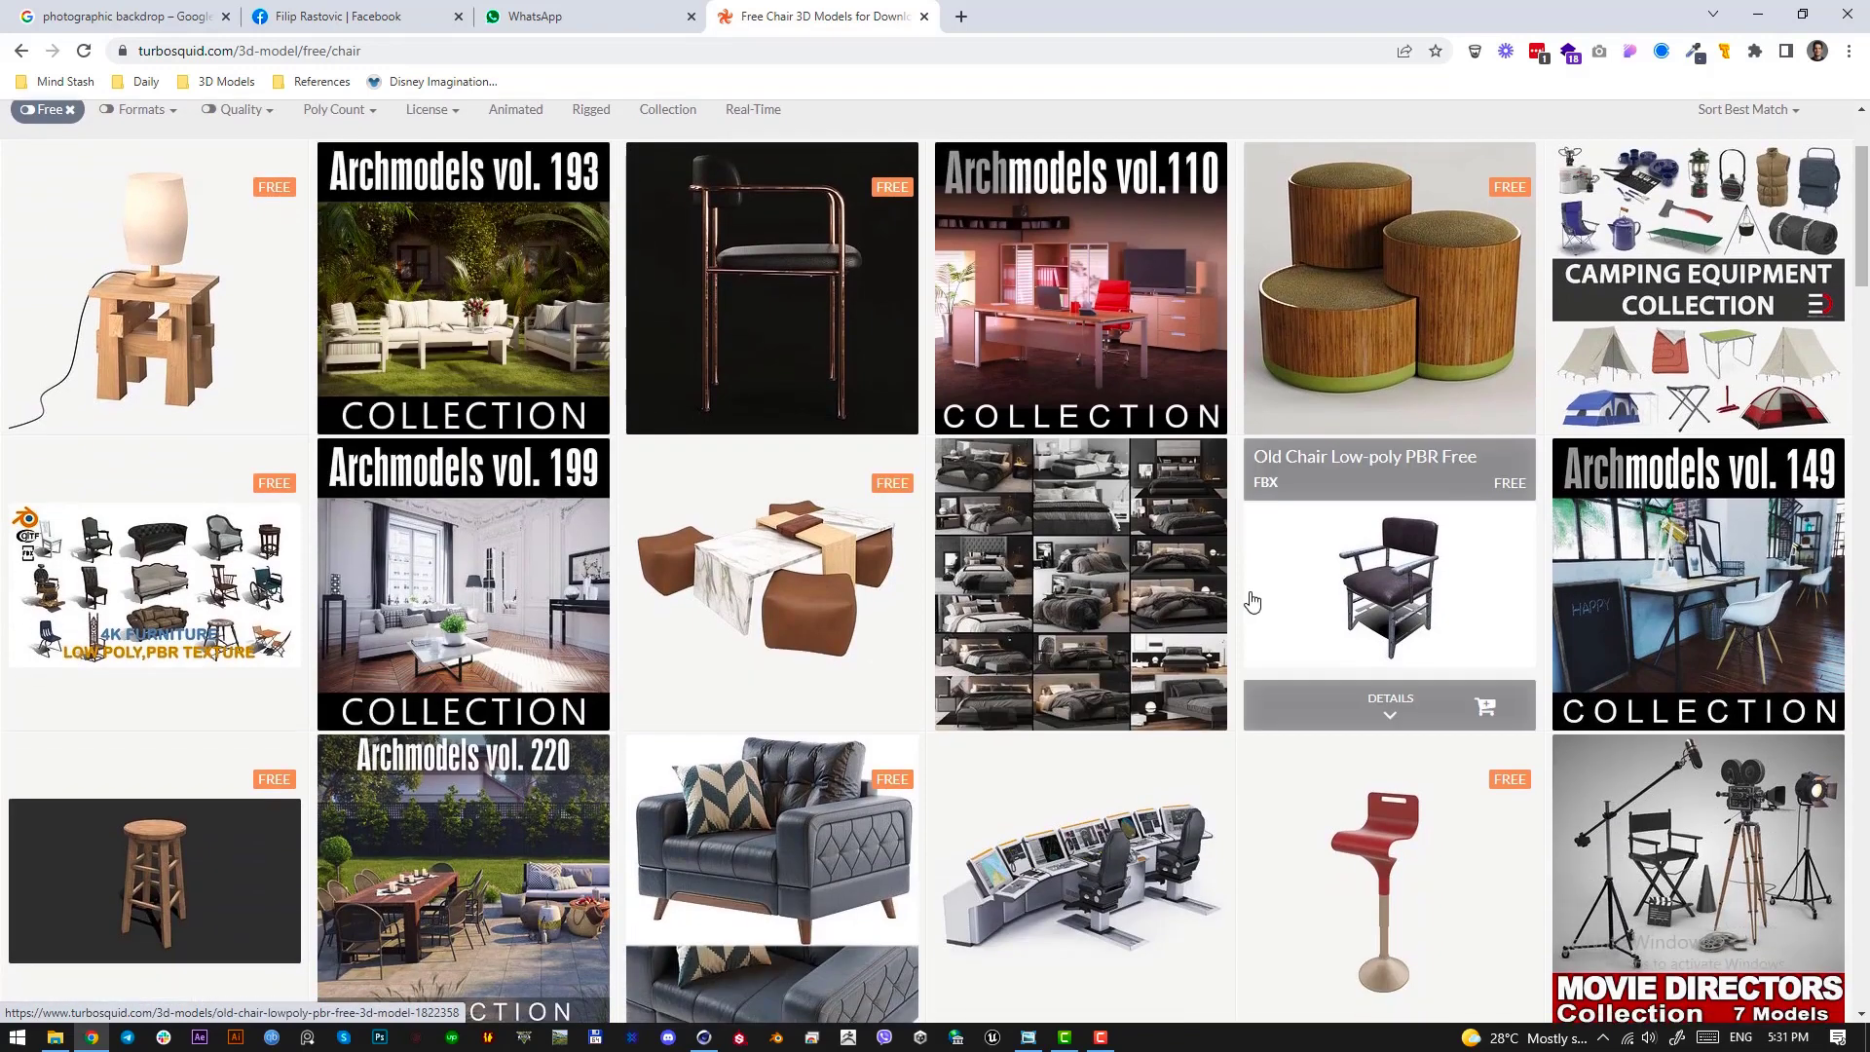
pyautogui.scroll(-2, 1699, 604)
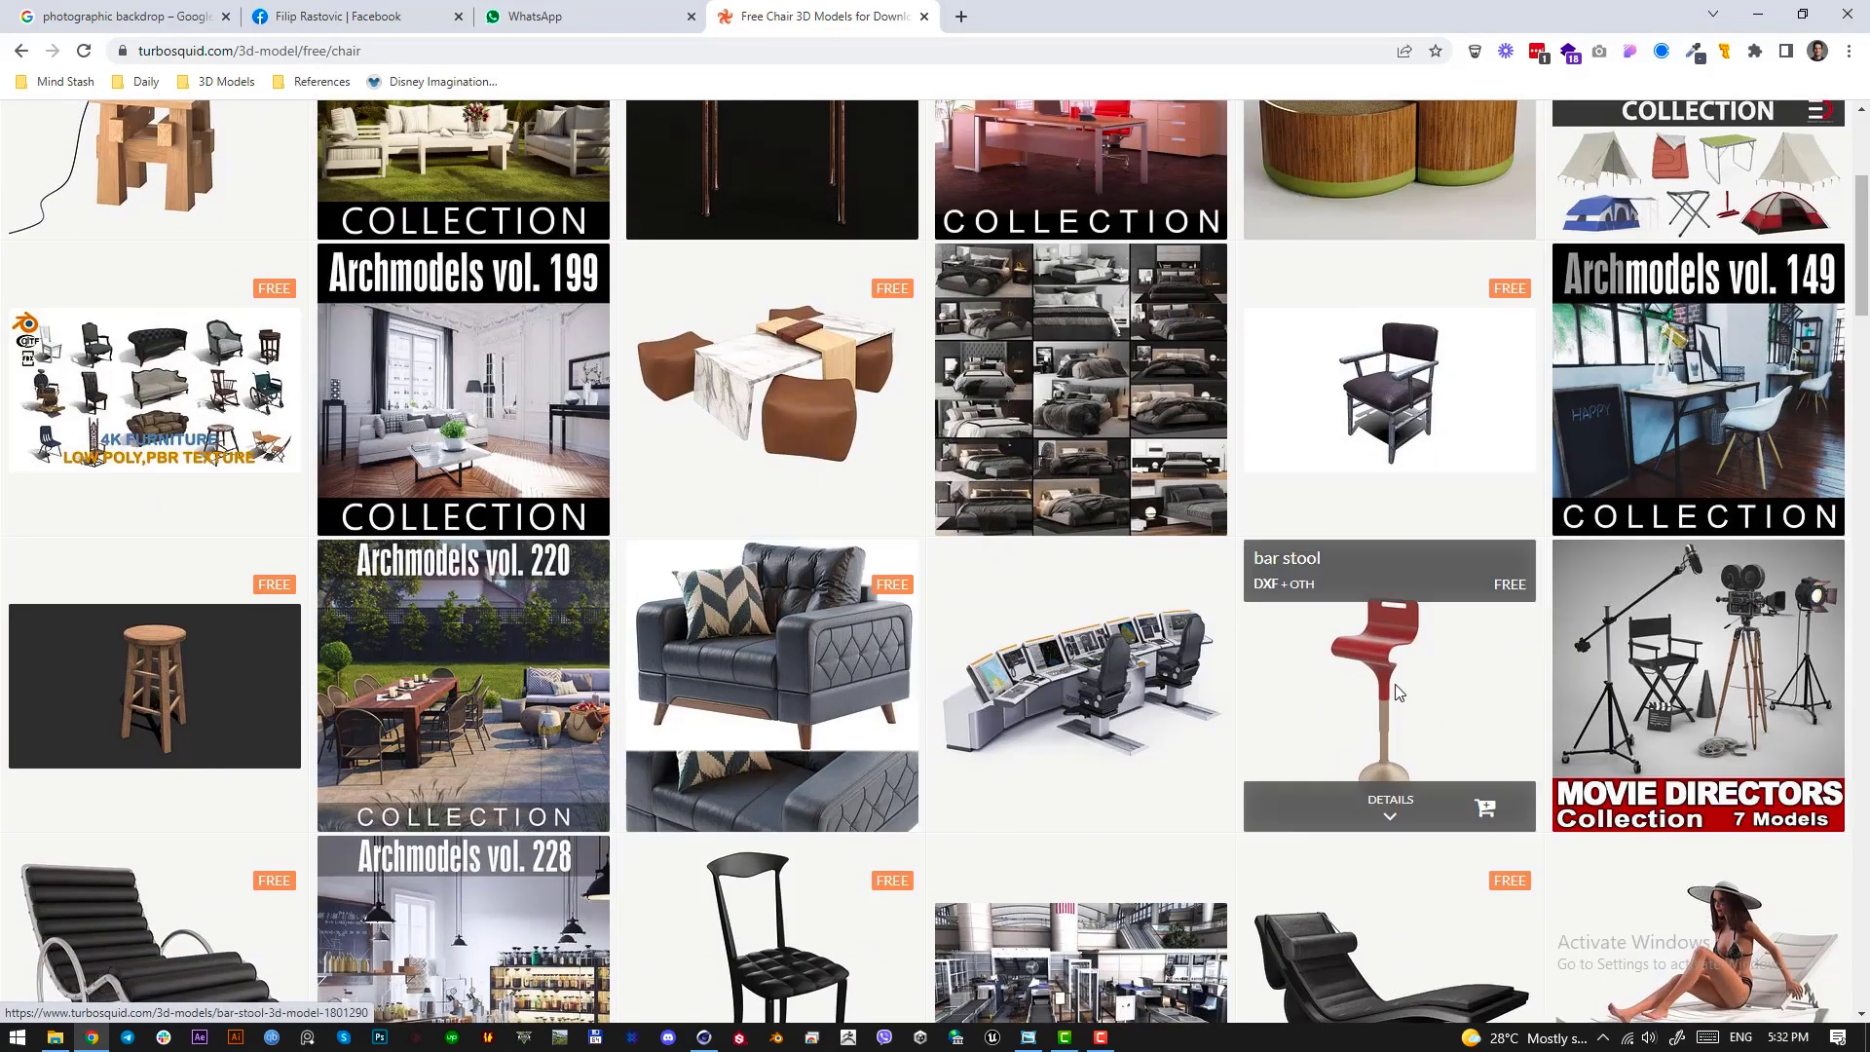
pyautogui.rightClick(836, 626)
pyautogui.click(857, 635)
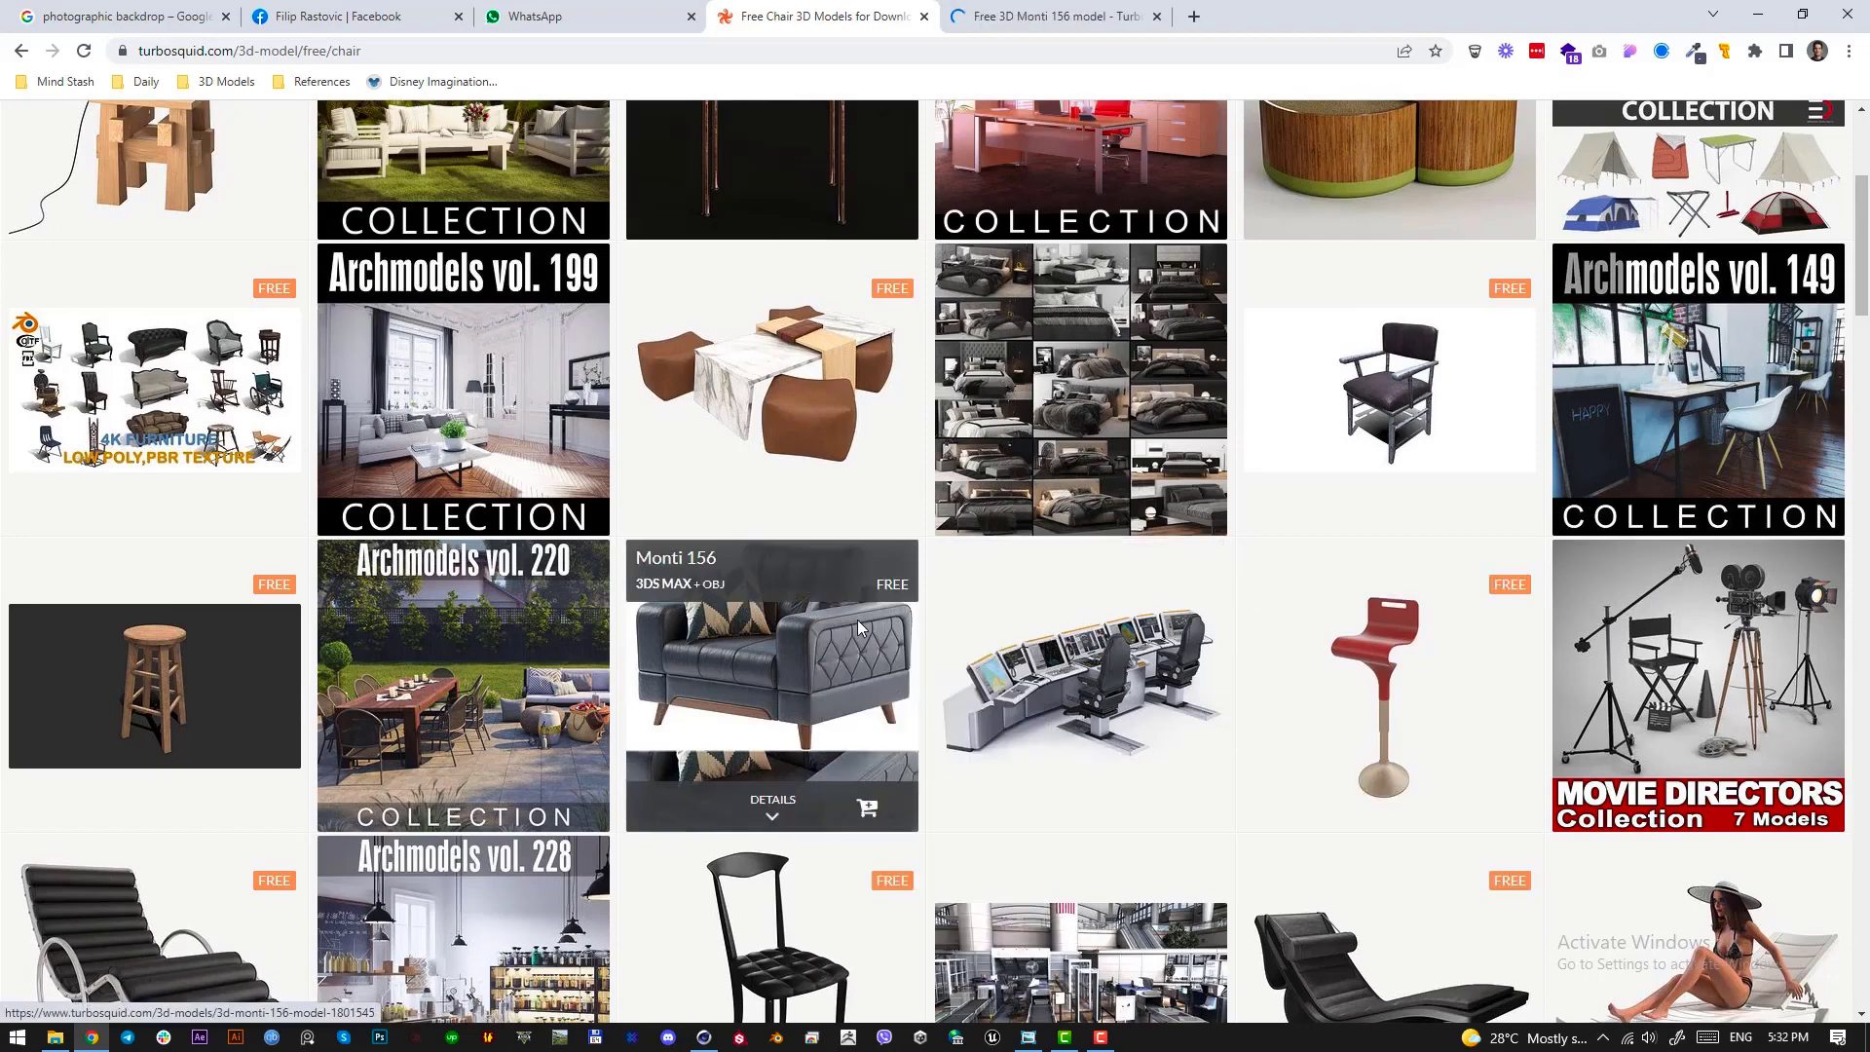
pyautogui.click(994, 9)
# Check that the Monti 156 model is offered in OBJ format and request its free download
pyautogui.scroll(-8, 1245, 668)
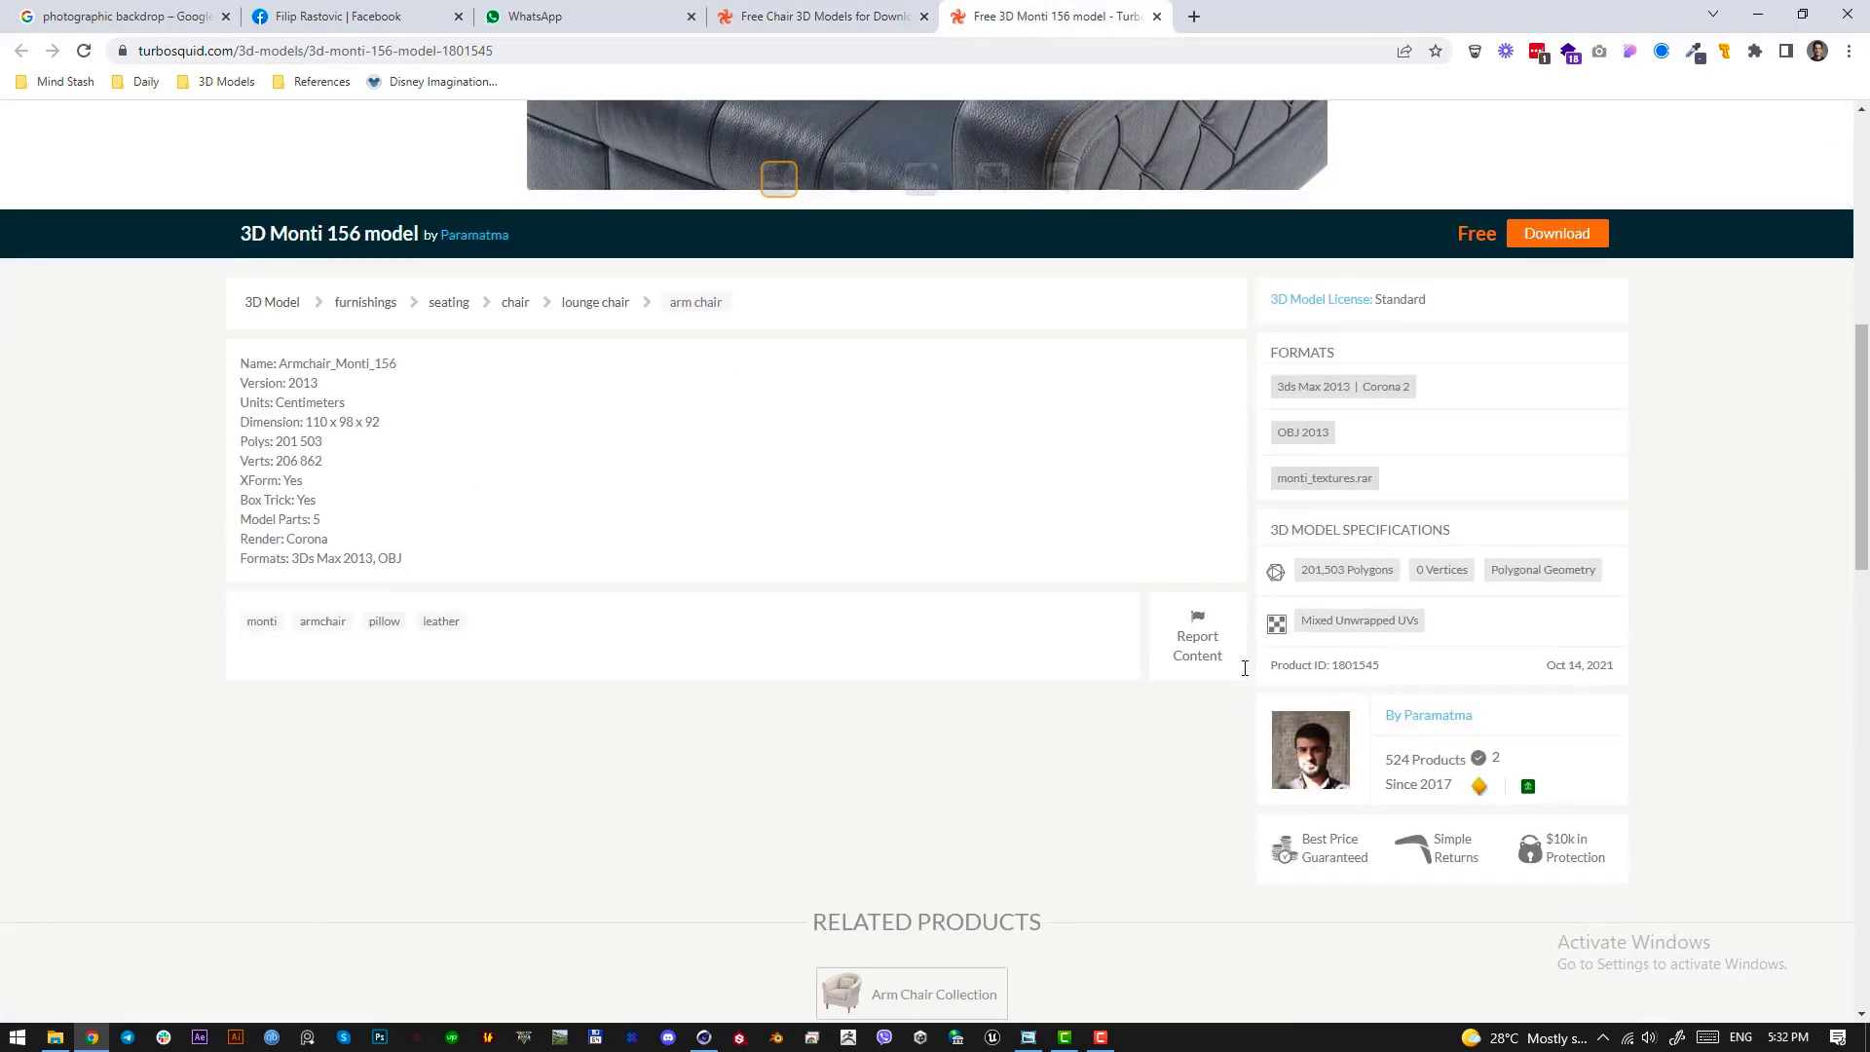
pyautogui.doubleClick(1292, 431)
pyautogui.click(1559, 237)
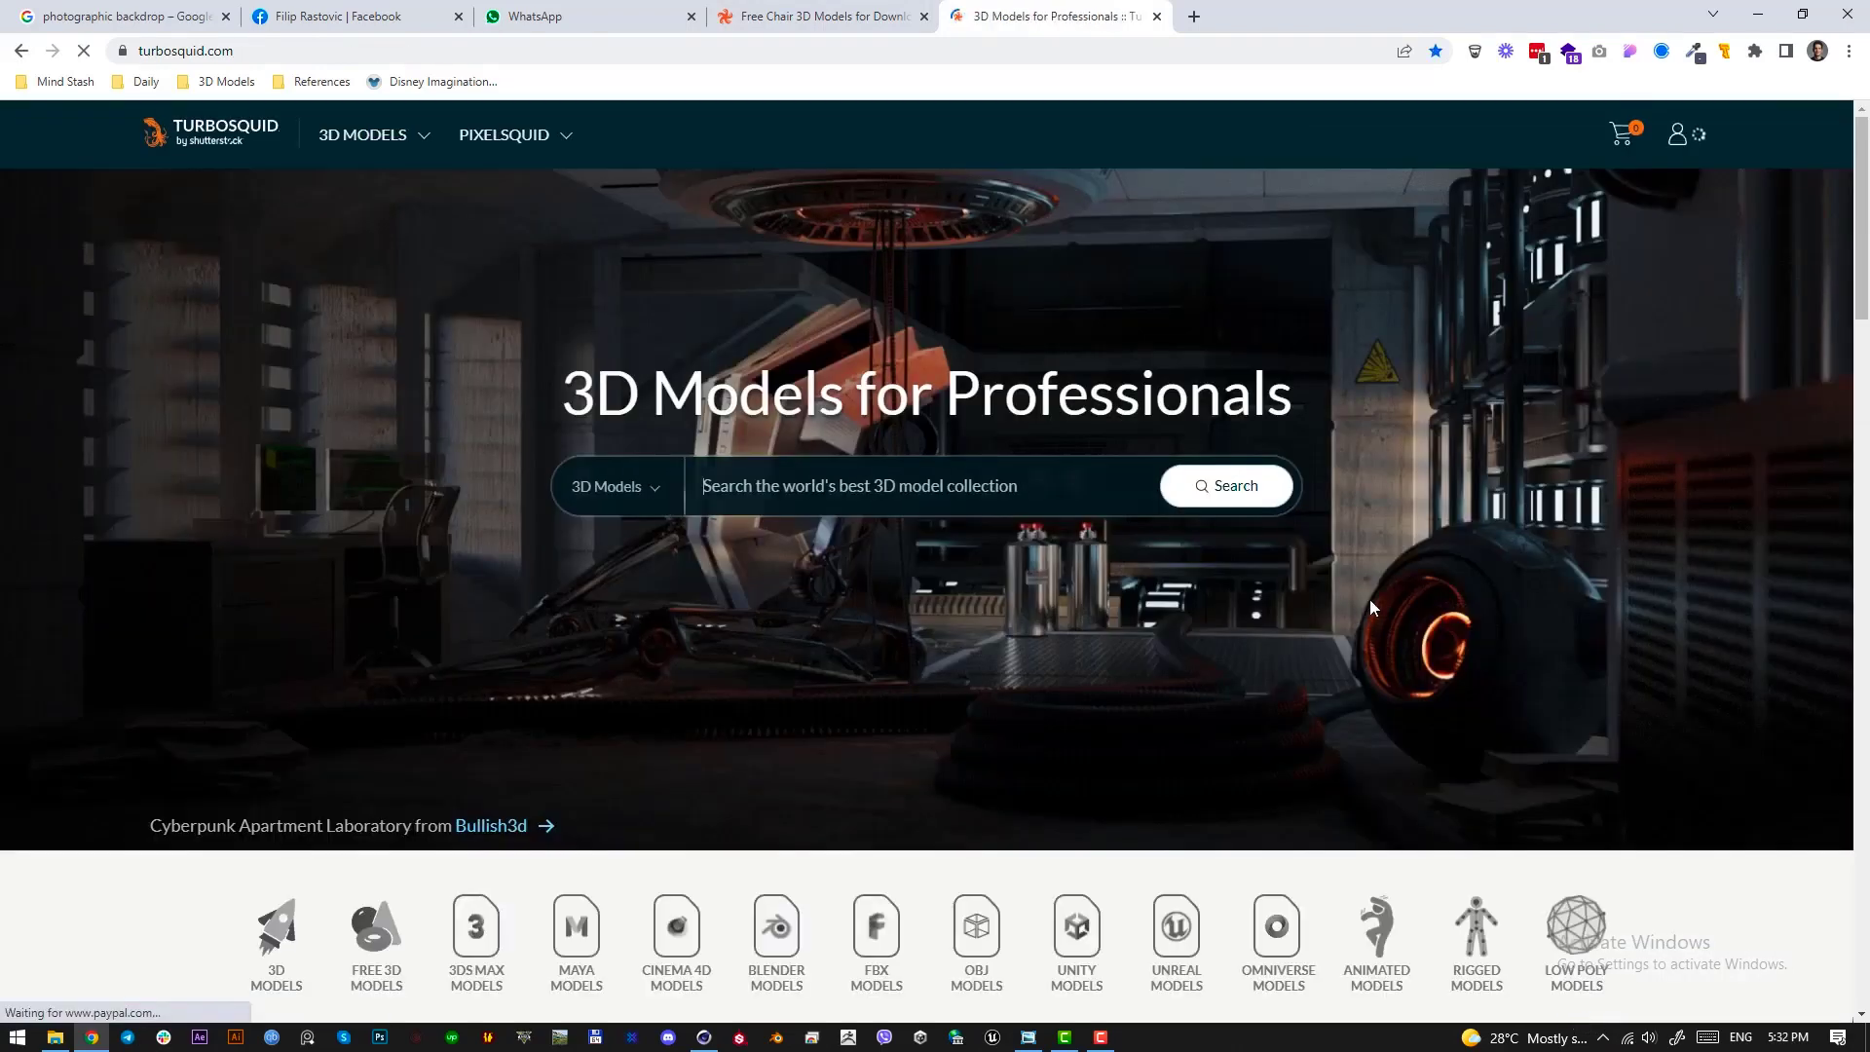
# Open the My Account page on TurboSquid and bring up the account options again
pyautogui.moveTo(1696, 142)
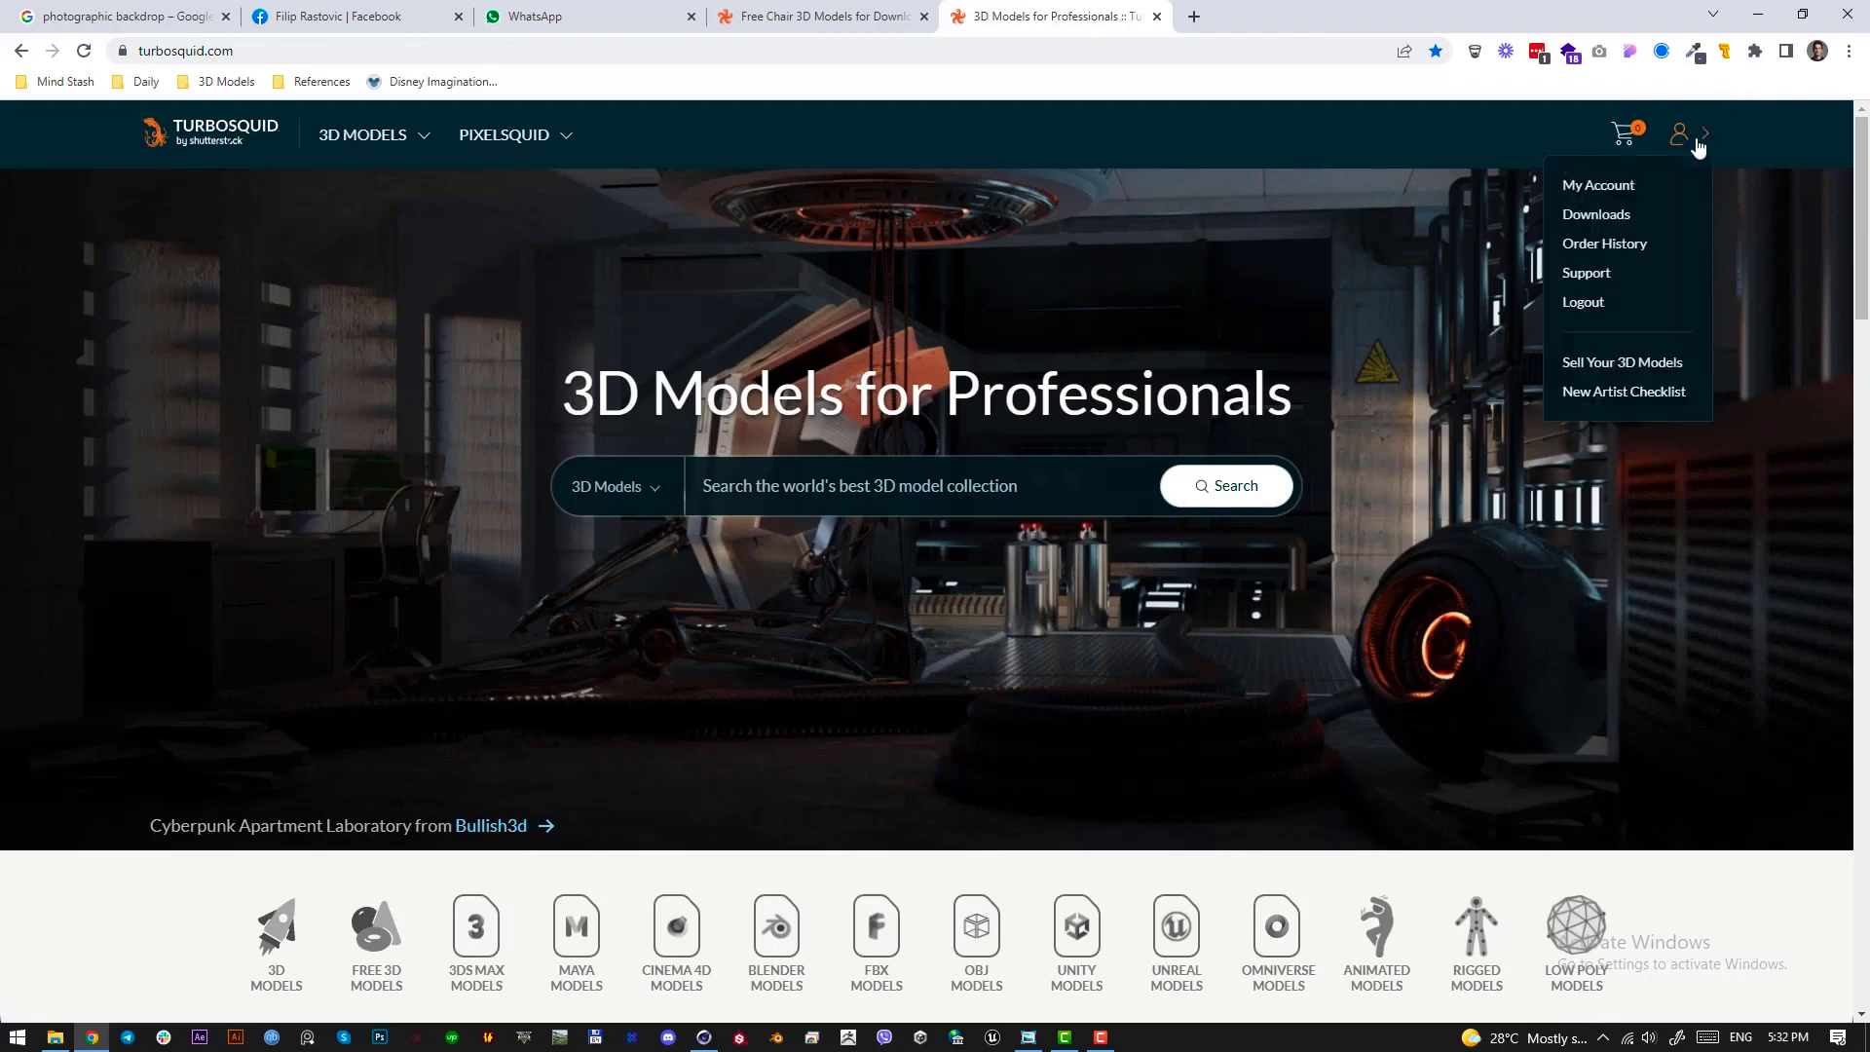
pyautogui.click(1664, 188)
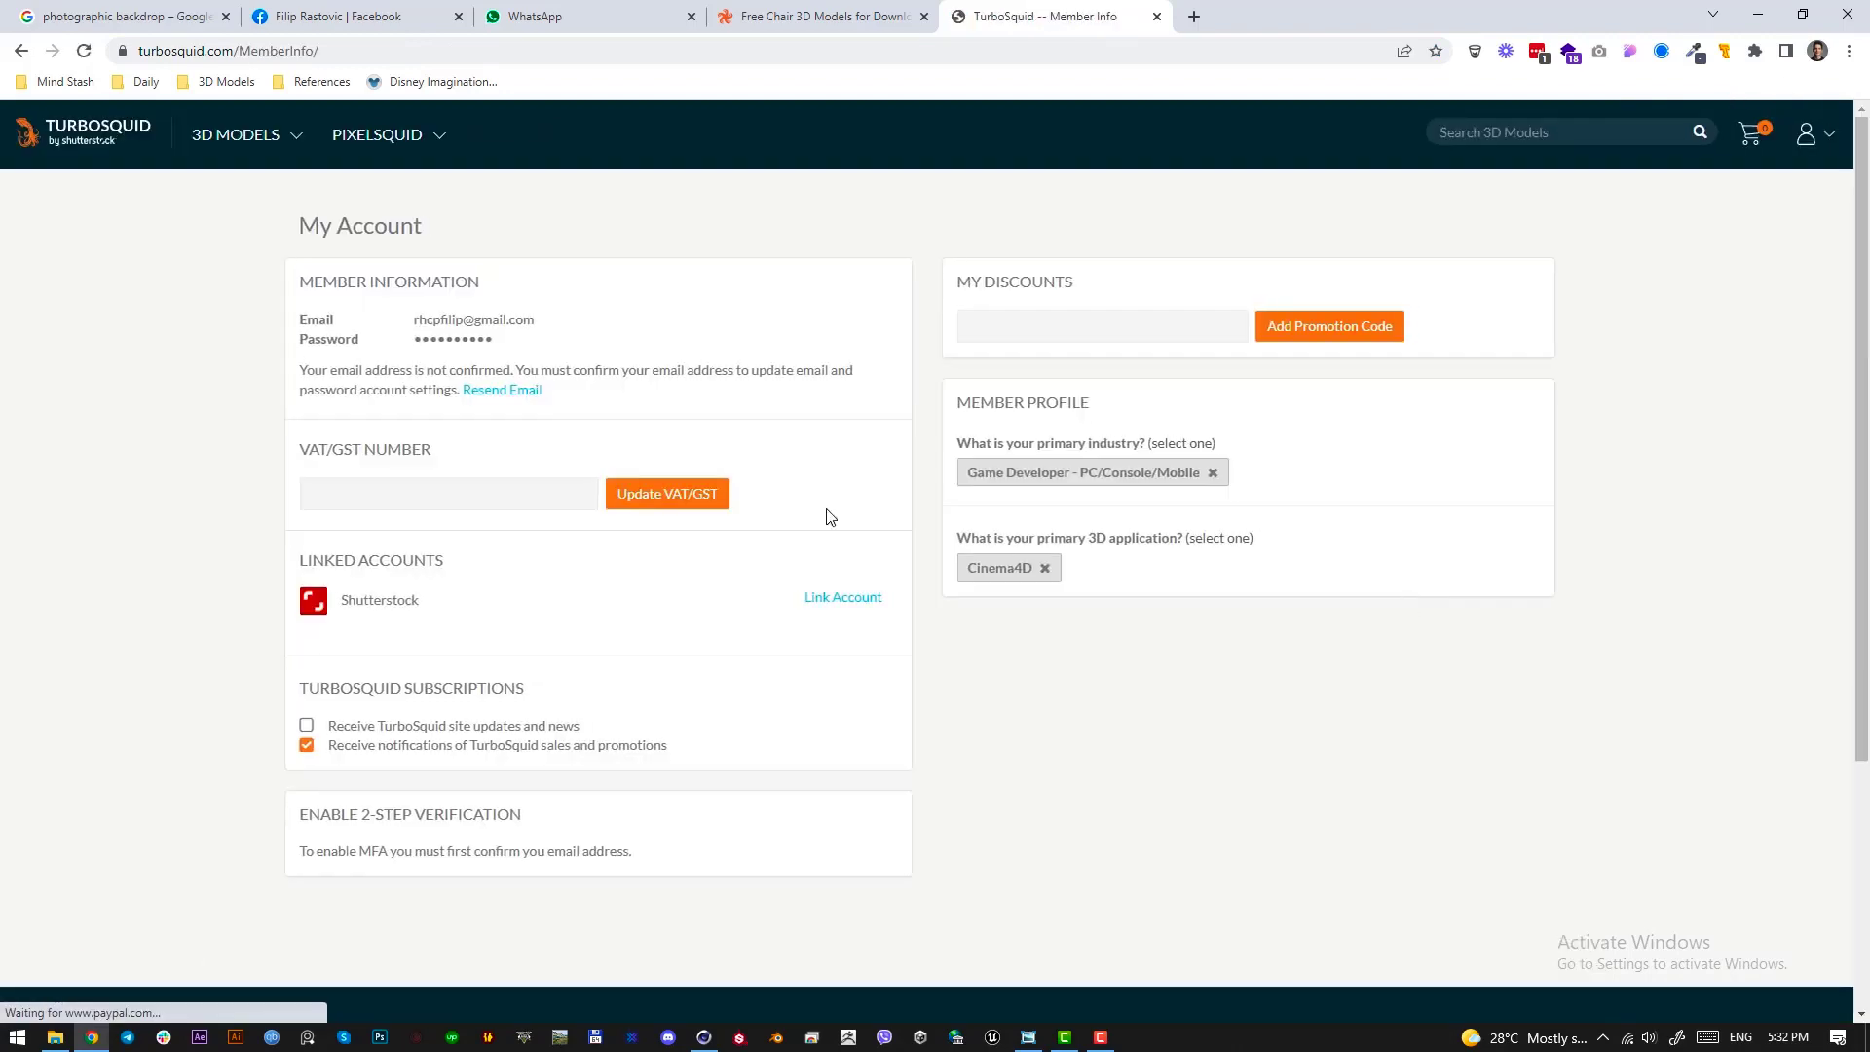
pyautogui.moveTo(1799, 142)
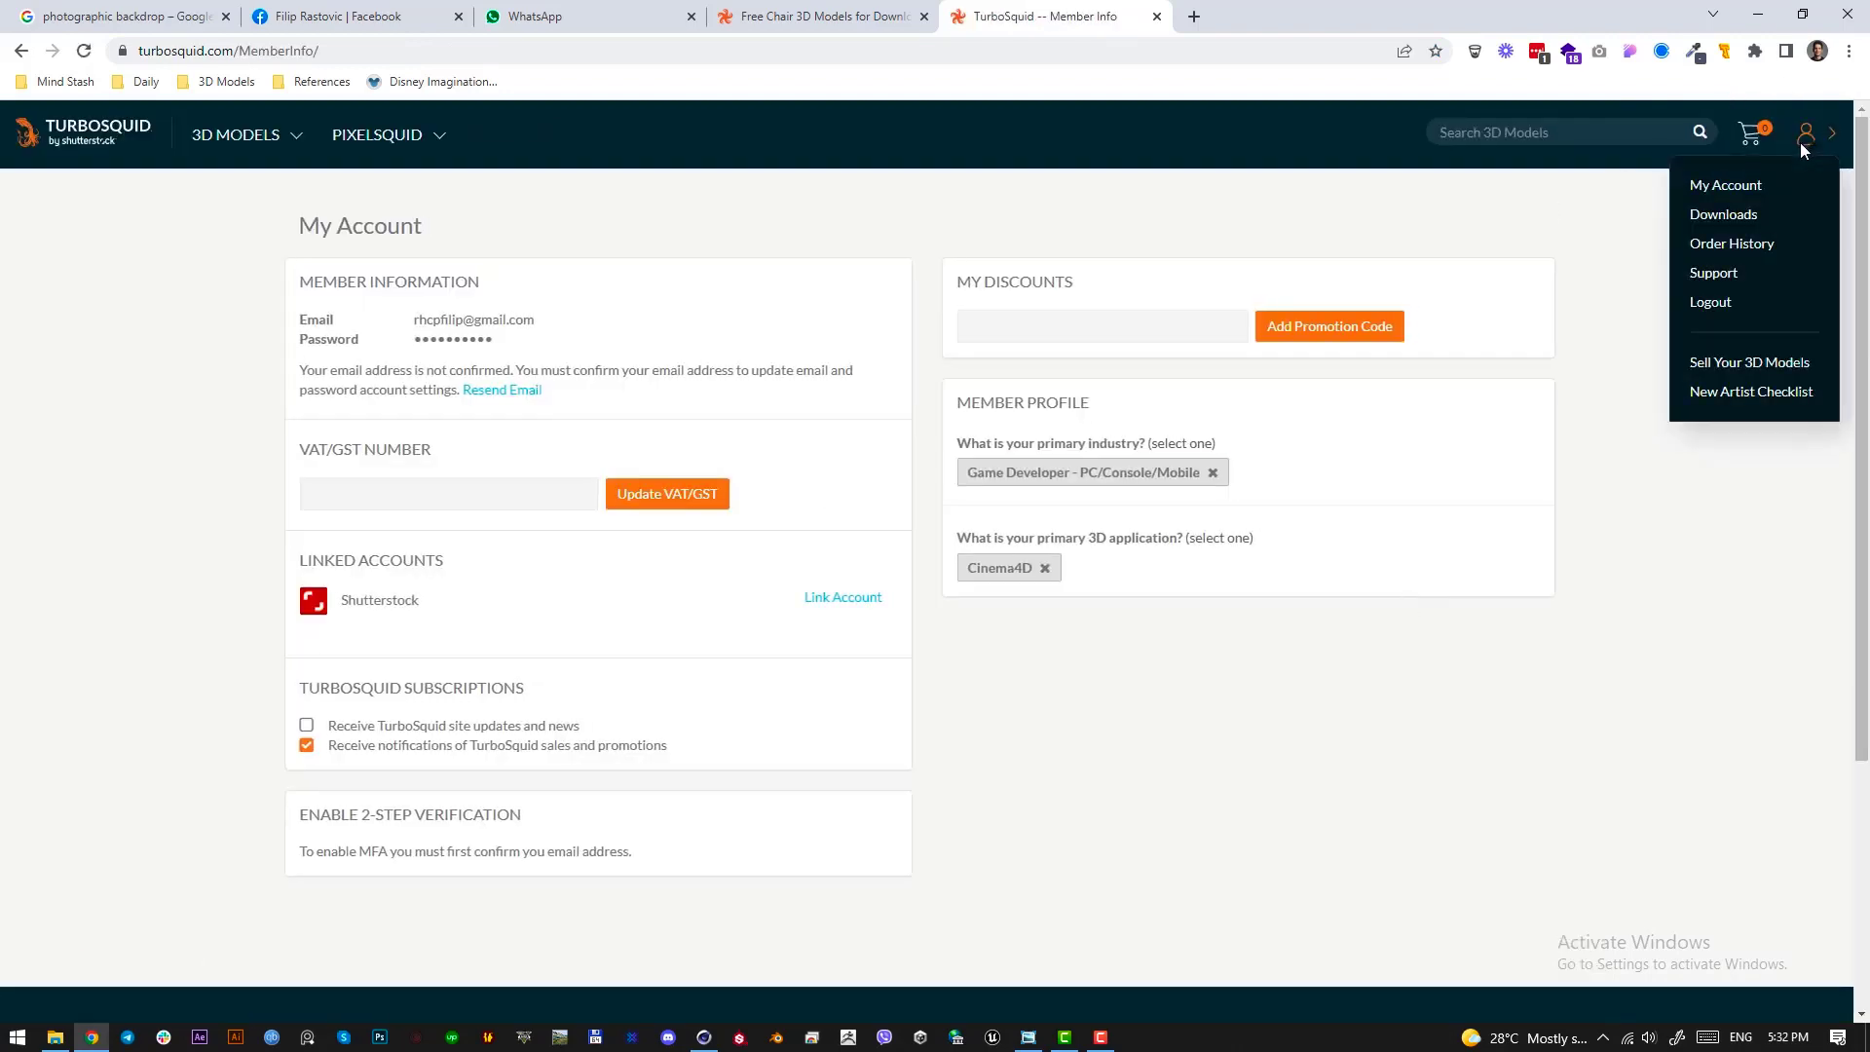
# Check the TurboSquid downloads list, reopen the Monti 156 armchair from the free chair results and request its free download again
pyautogui.click(1727, 215)
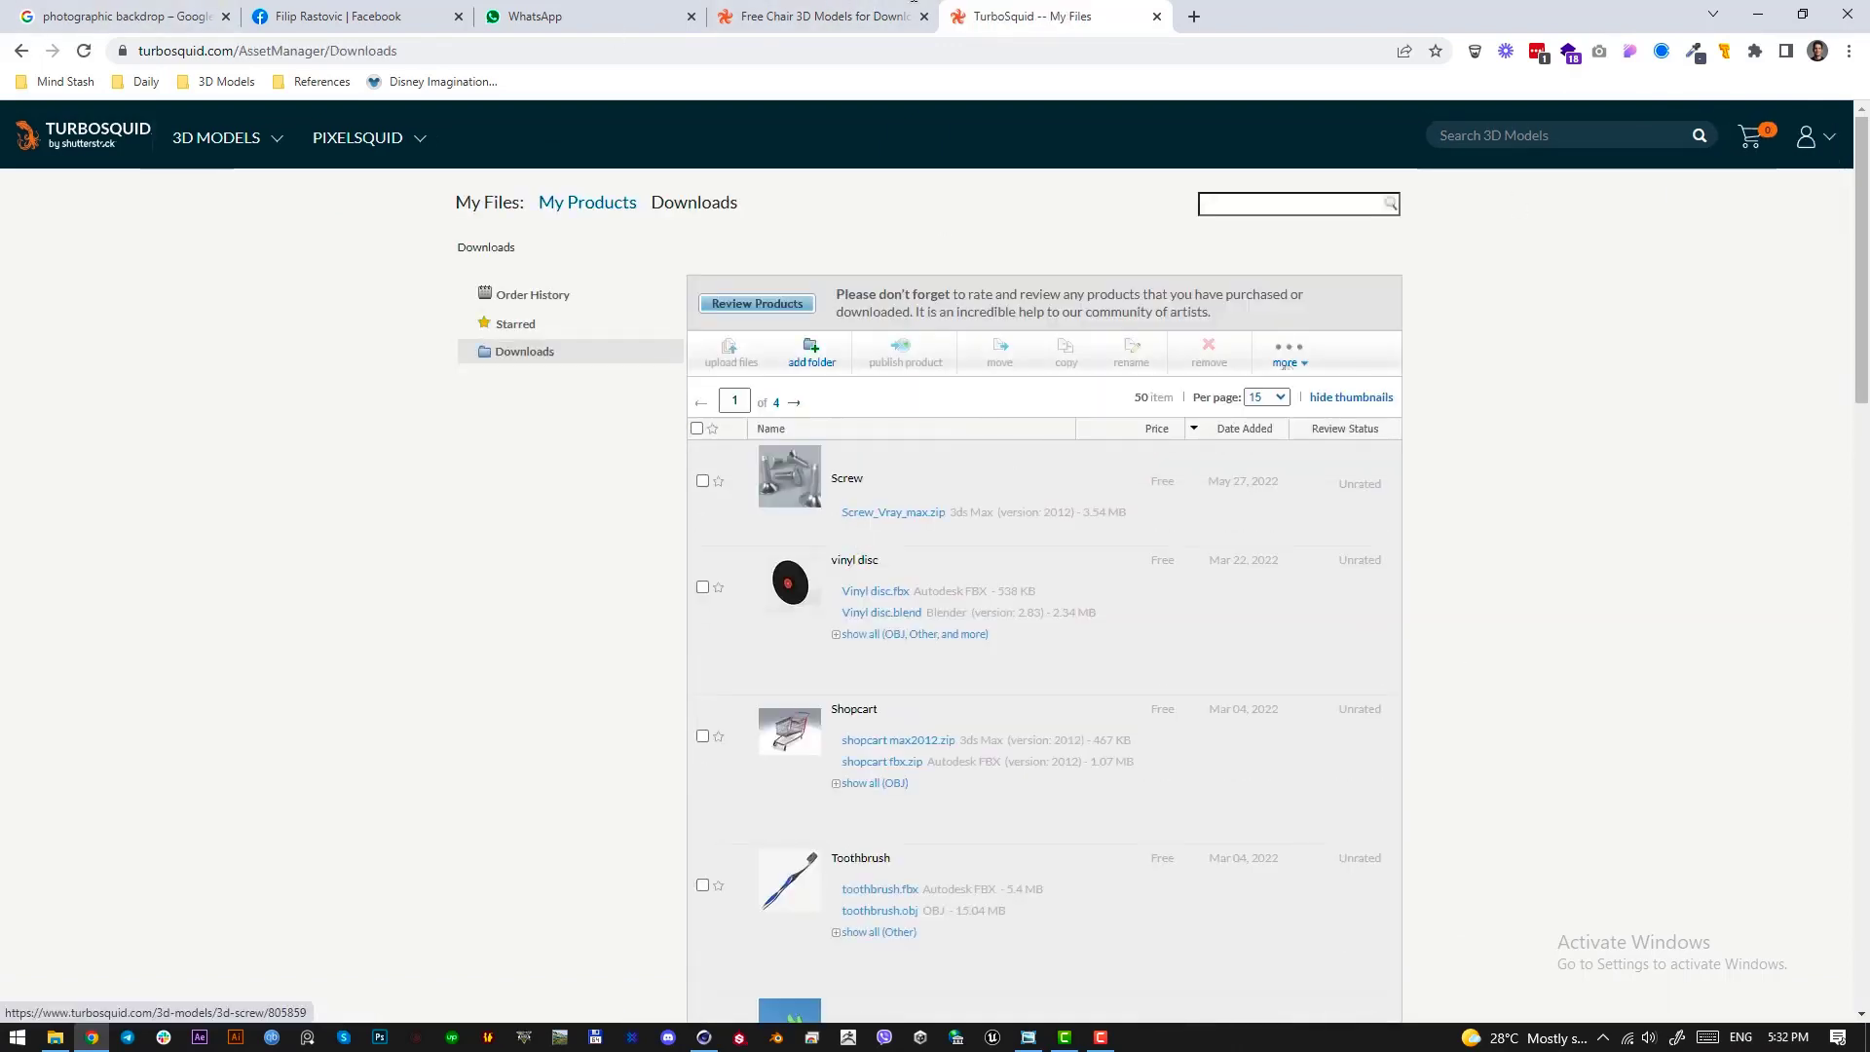
pyautogui.hotkey('ctrl', 'shift', 'Tab')
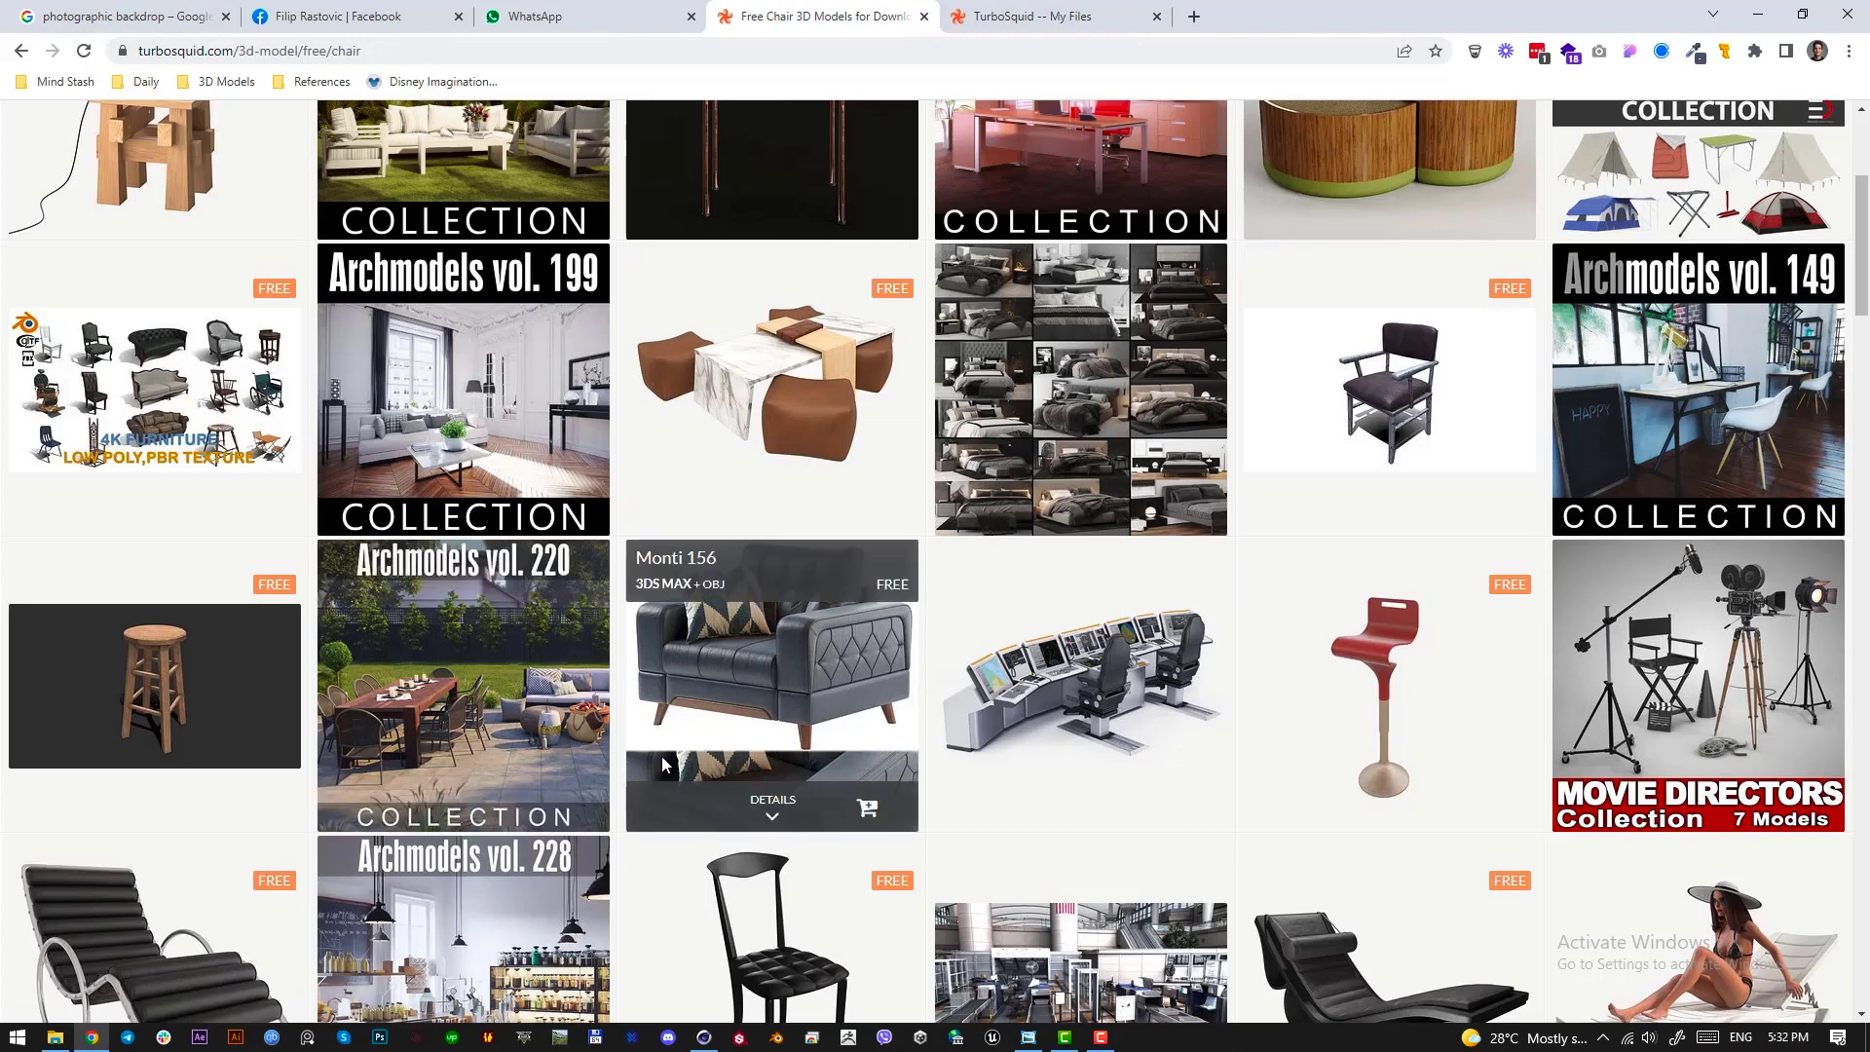
pyautogui.scroll(-3, 664, 765)
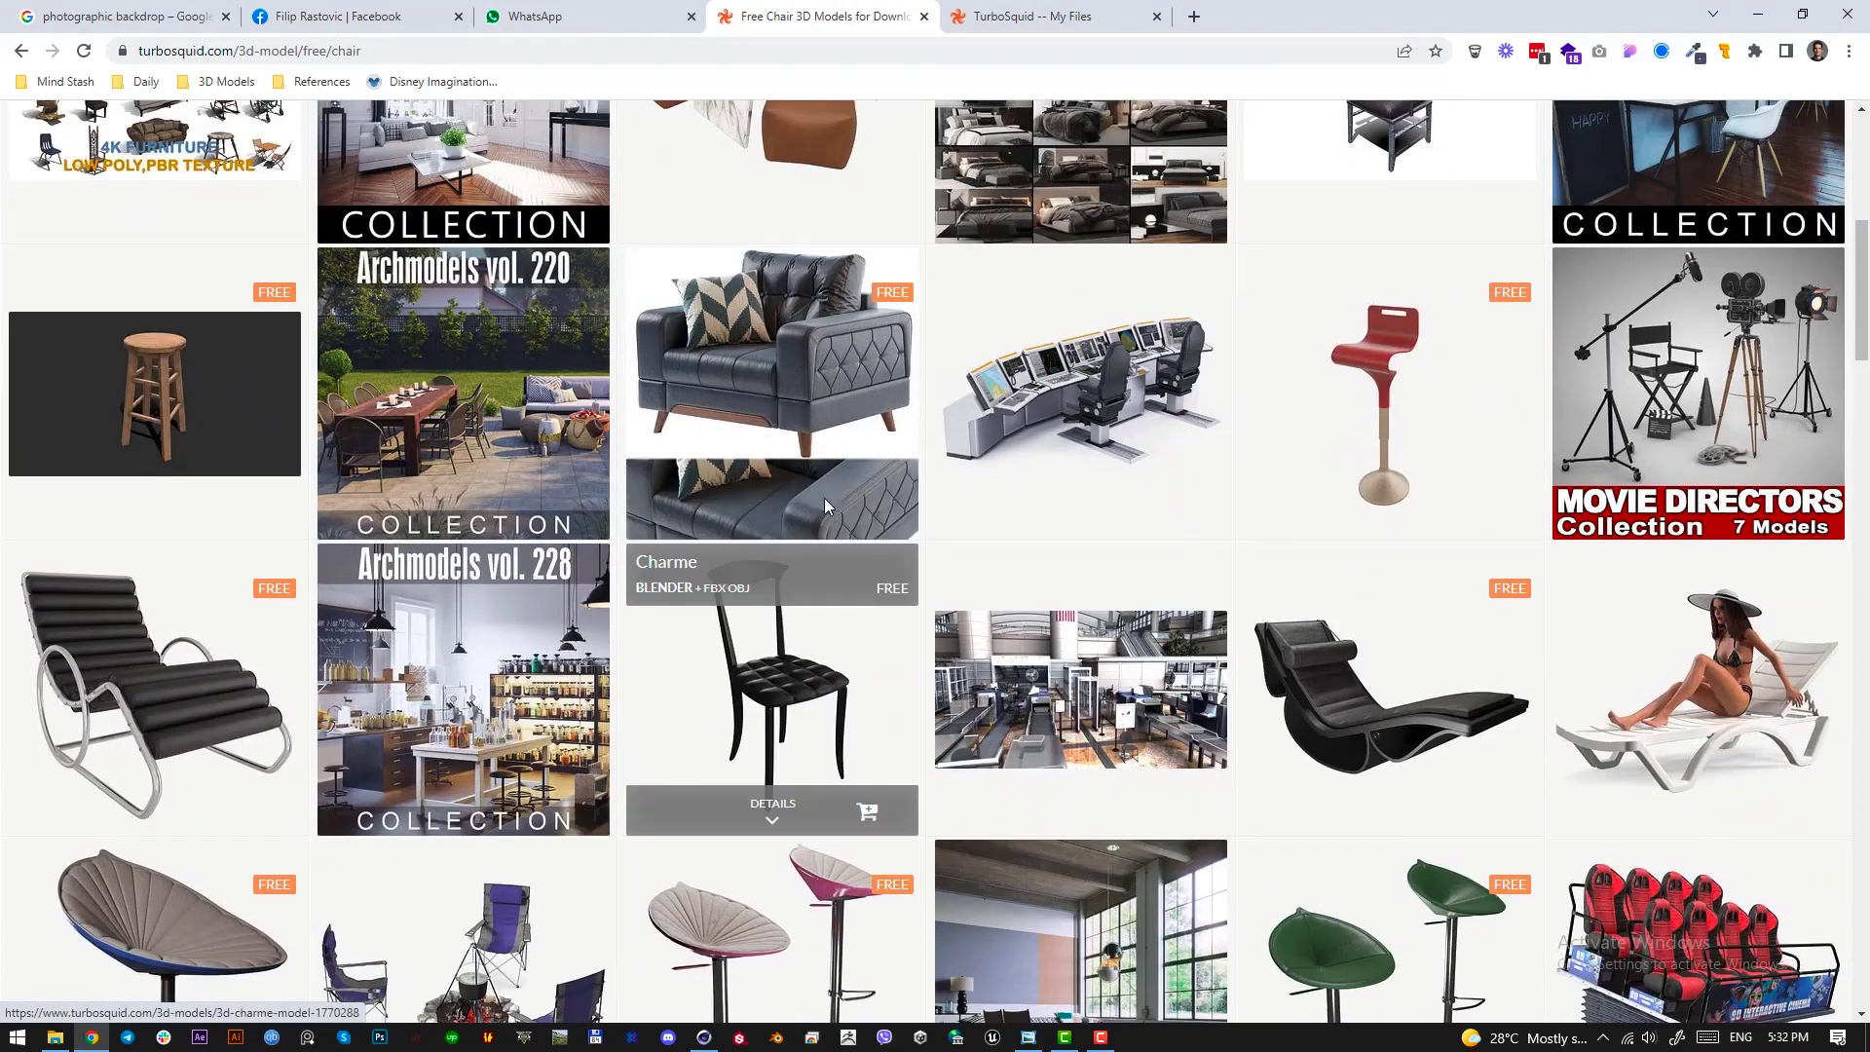
pyautogui.click(823, 355)
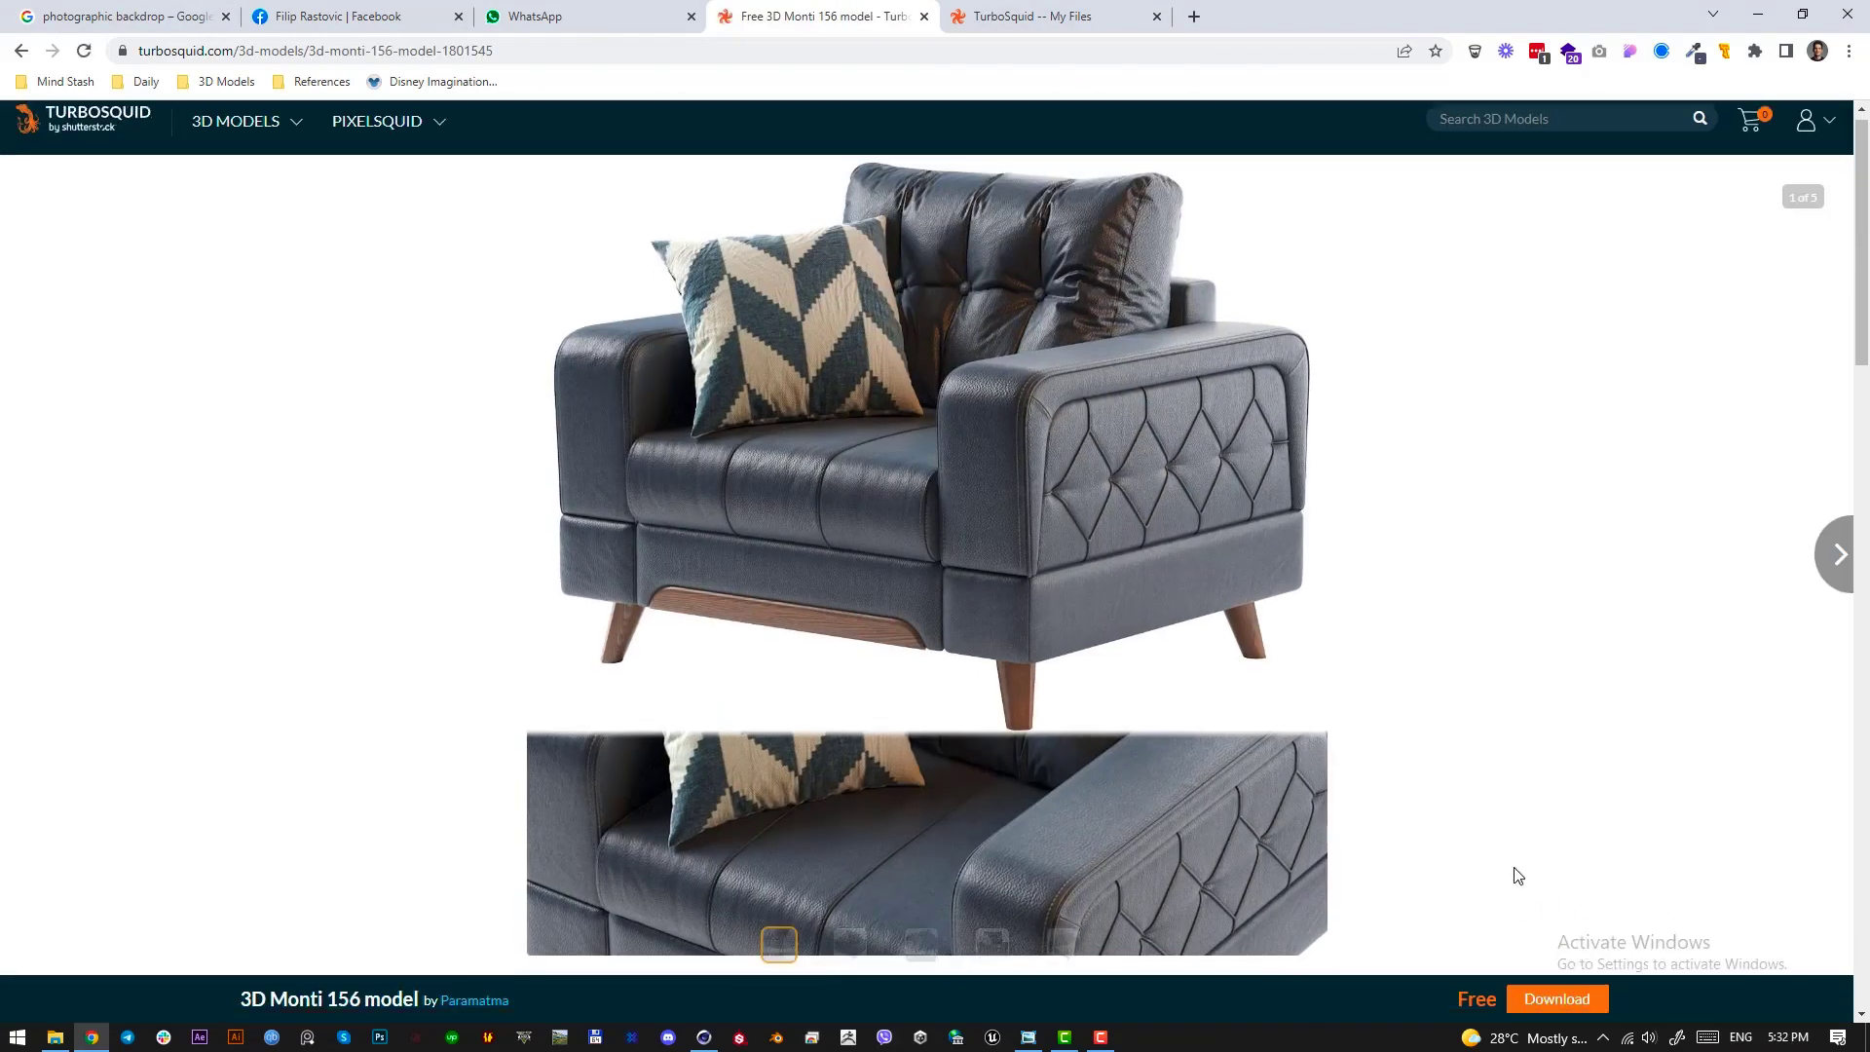
pyautogui.scroll(-5, 1551, 526)
pyautogui.click(1550, 526)
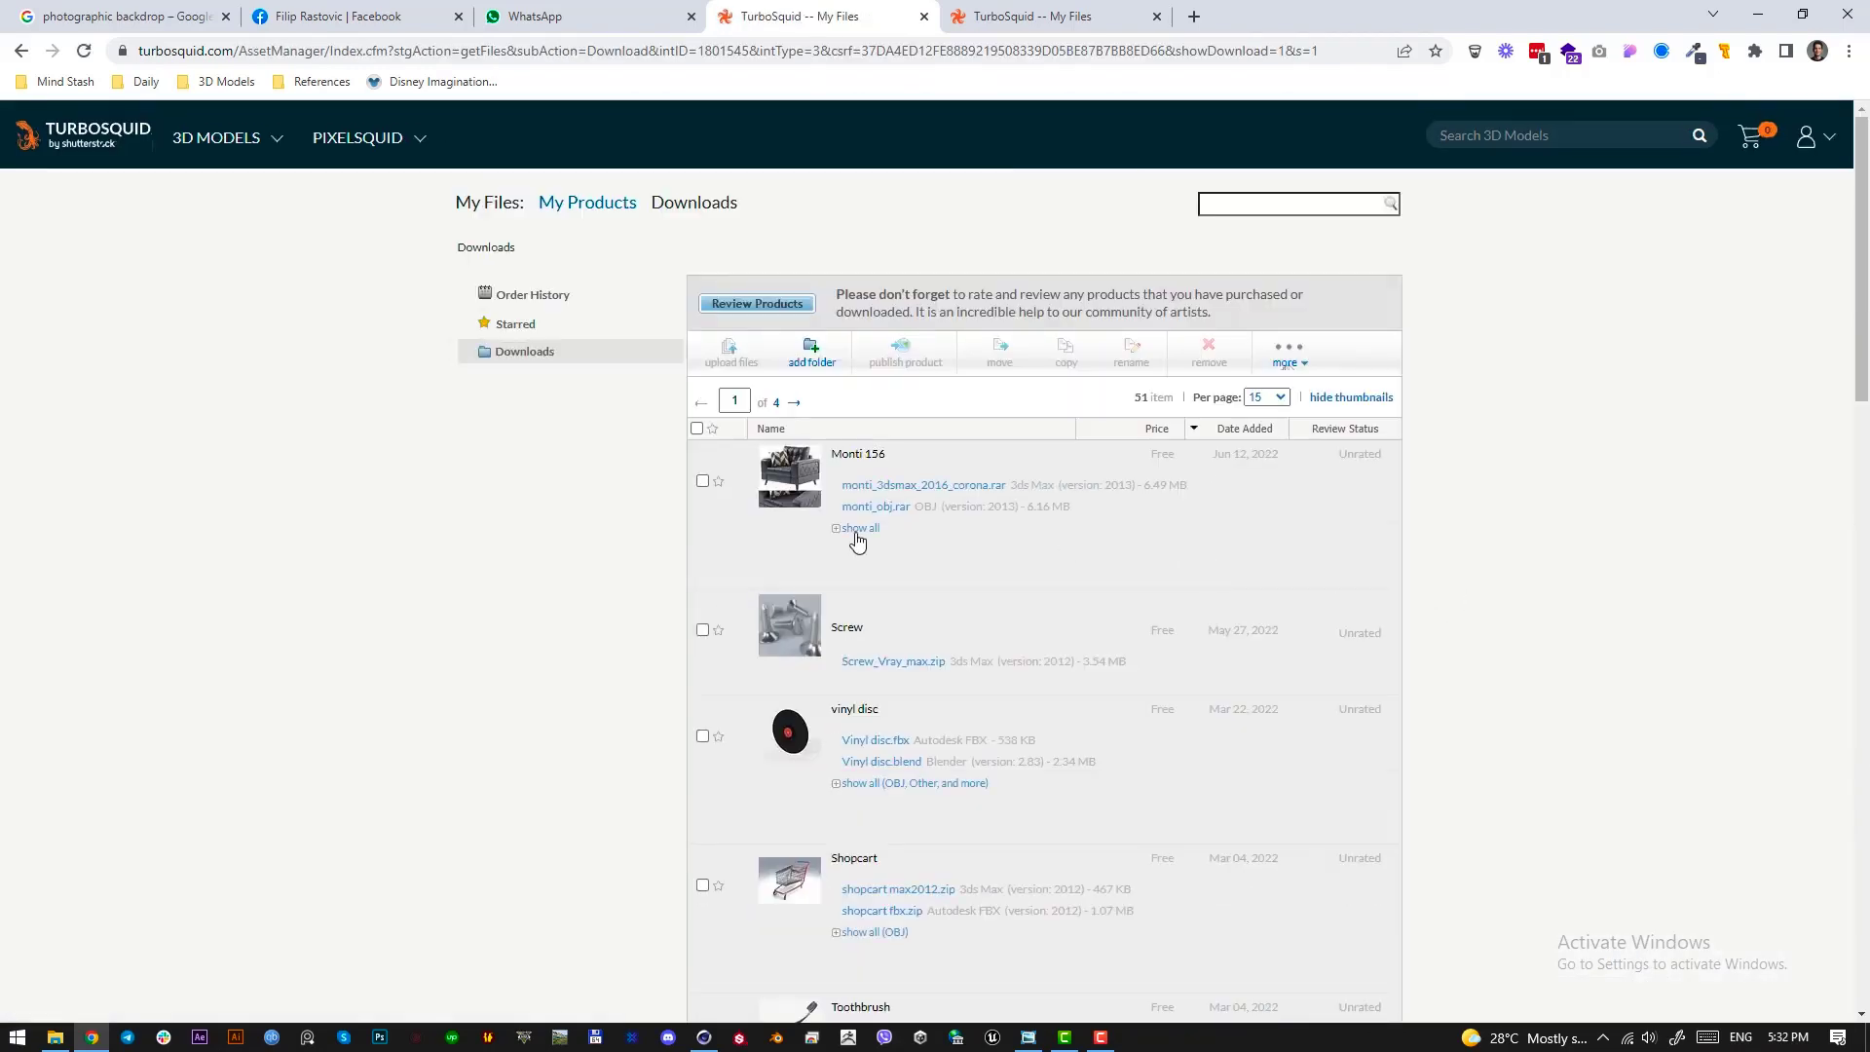
# Download the Monti 156 OBJ archive monti_obj.rar and show it in its download folder
pyautogui.click(903, 507)
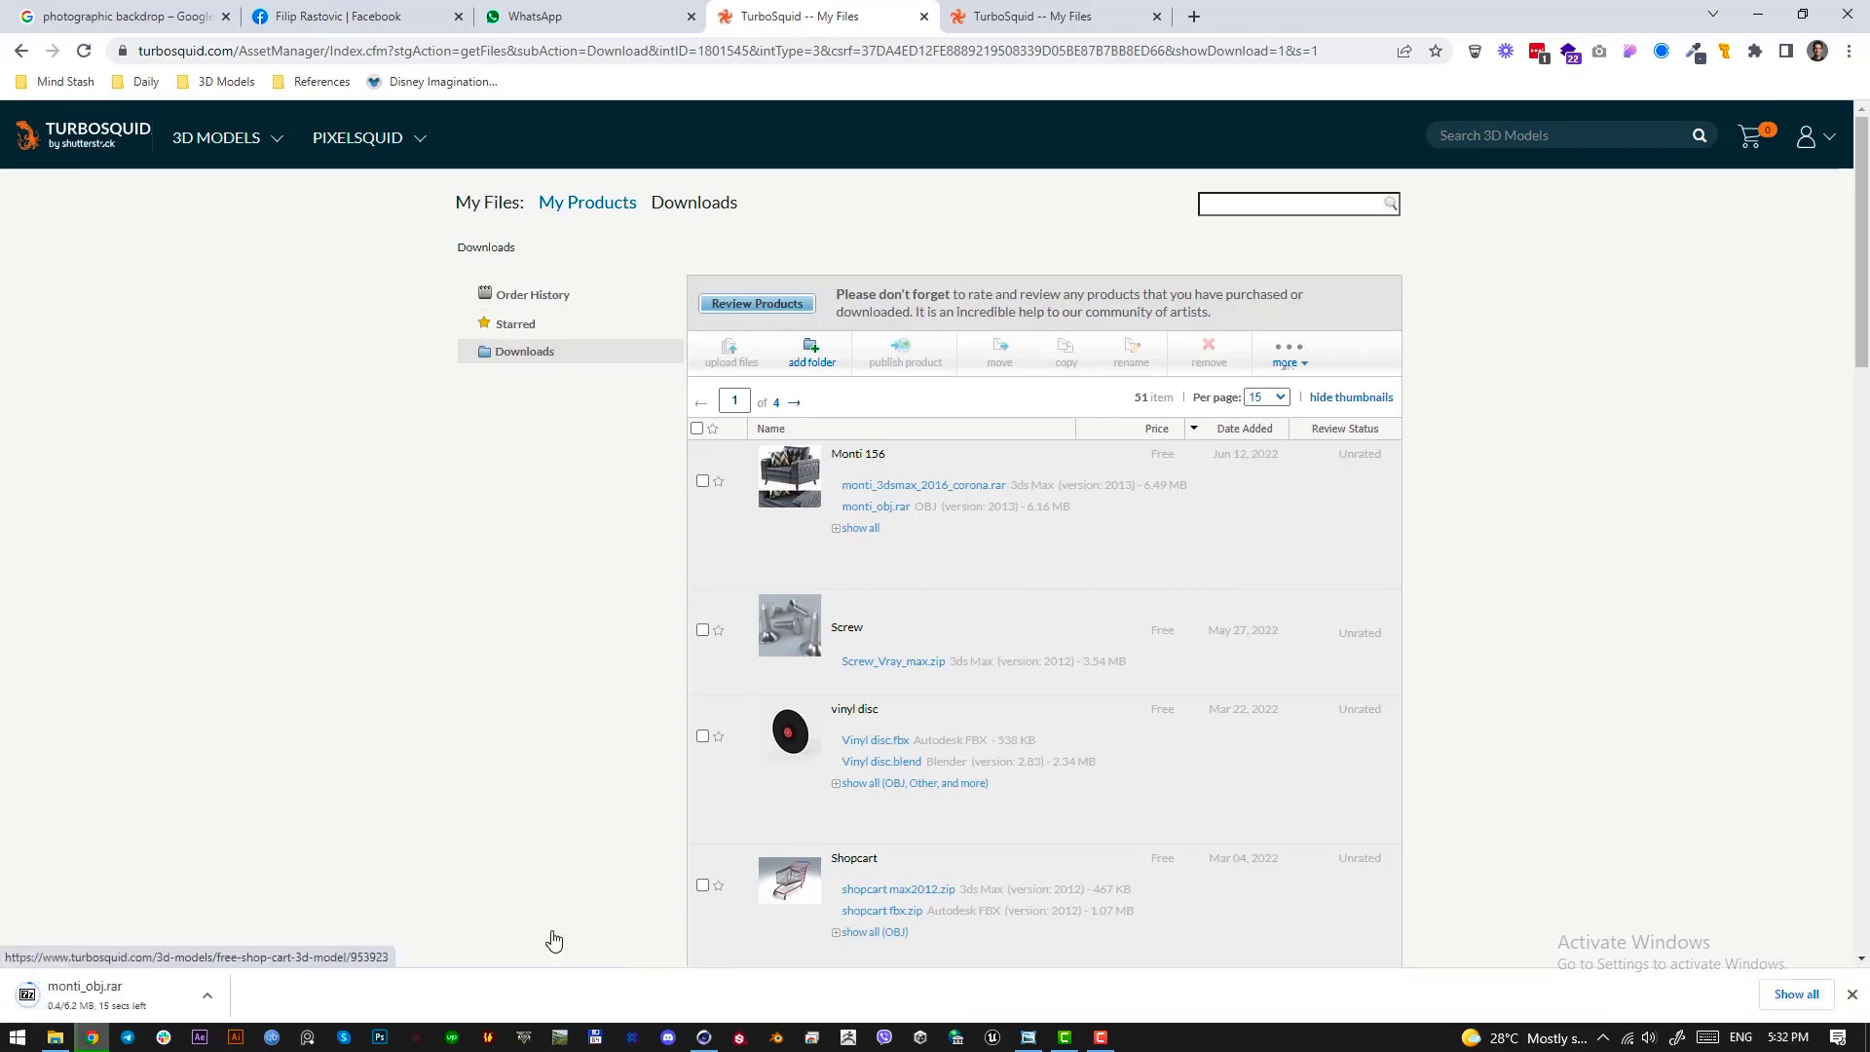
pyautogui.click(214, 998)
pyautogui.click(276, 925)
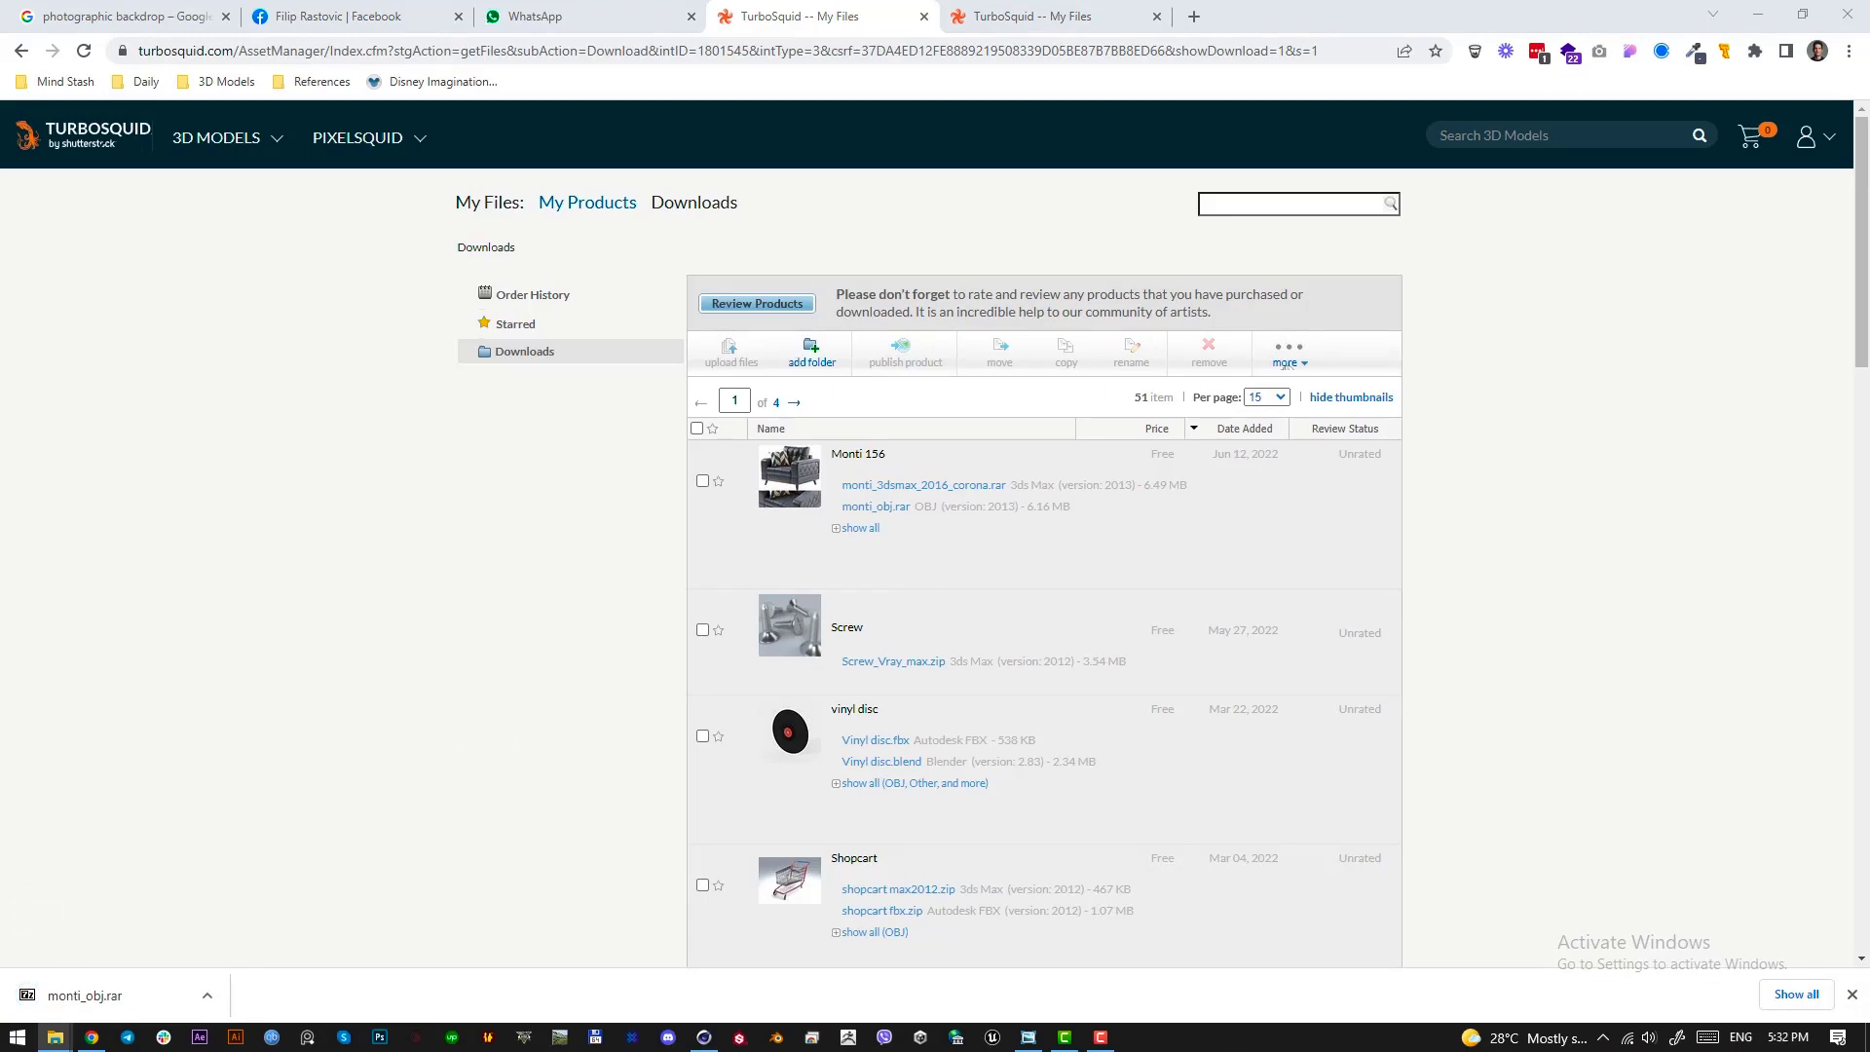
# Switch to Cinema 4D and merge the Armchair_Monti_156__corona OBJ model from the monti_obj export folder into the scene
pyautogui.click(704, 1038)
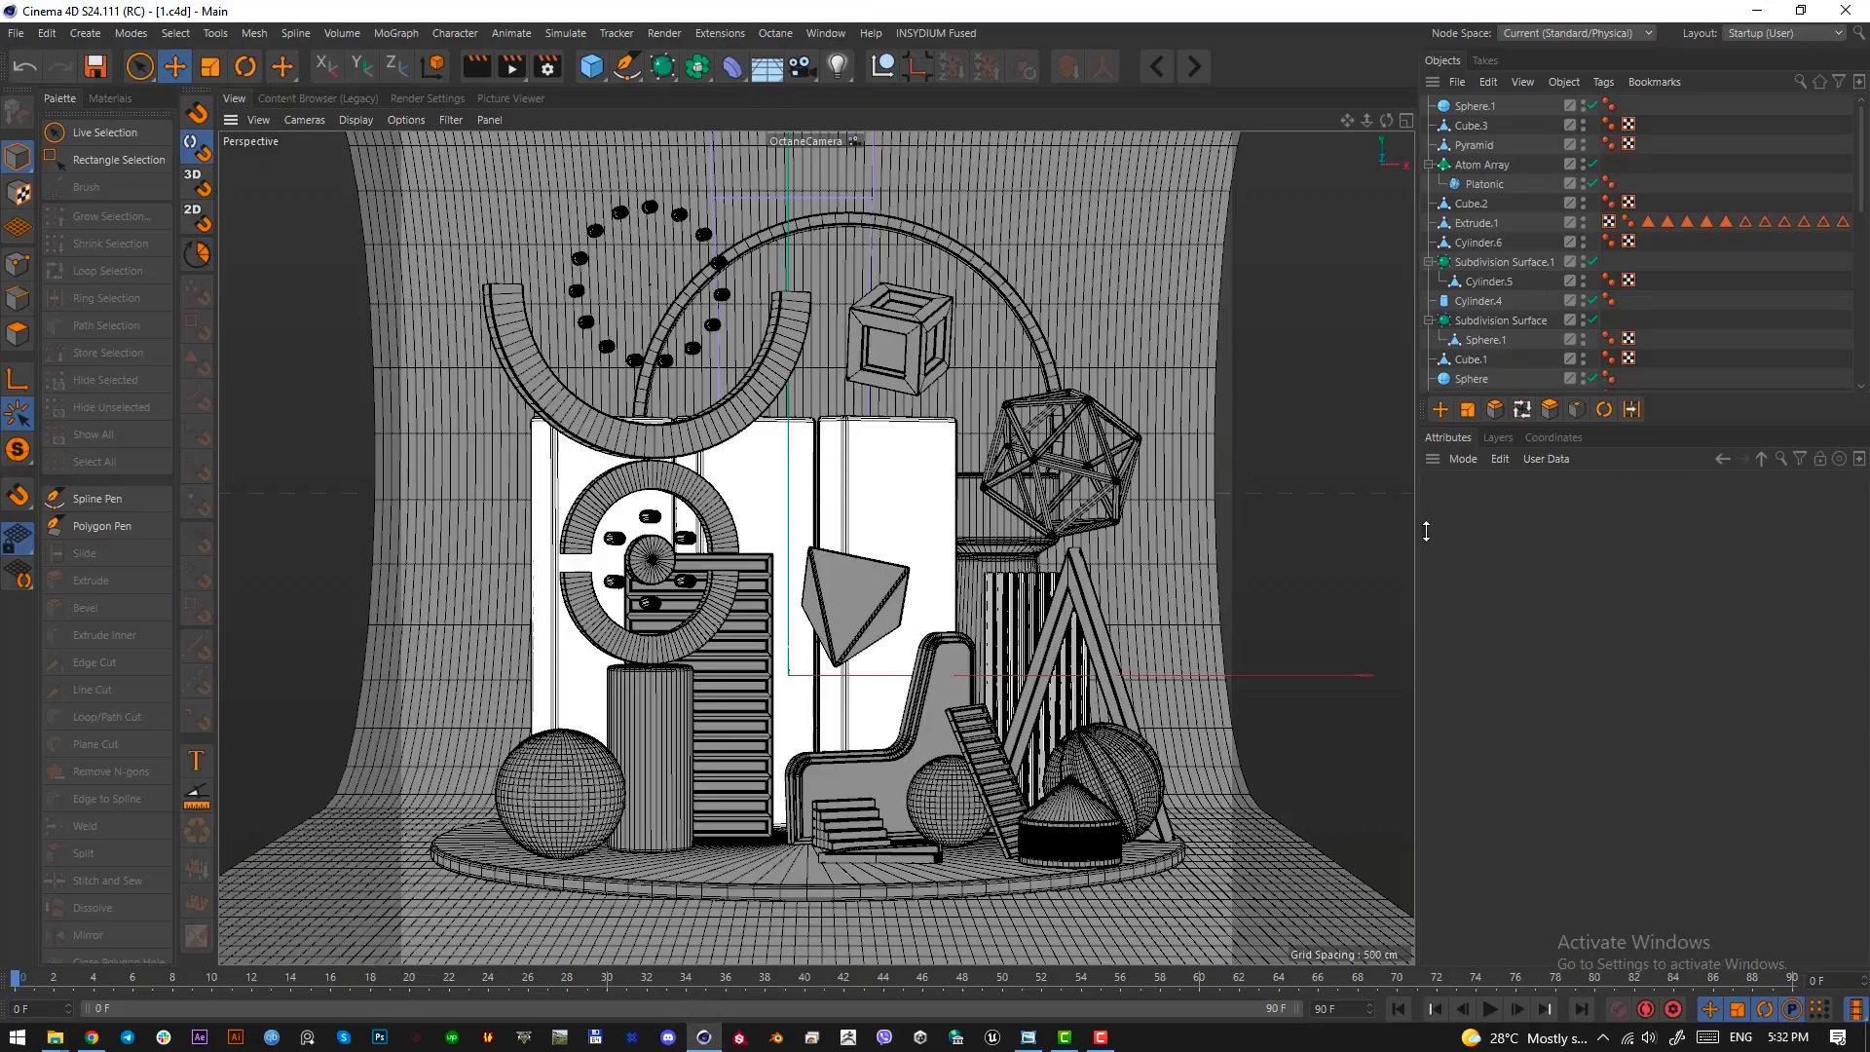
pyautogui.click(1457, 82)
pyautogui.click(1508, 113)
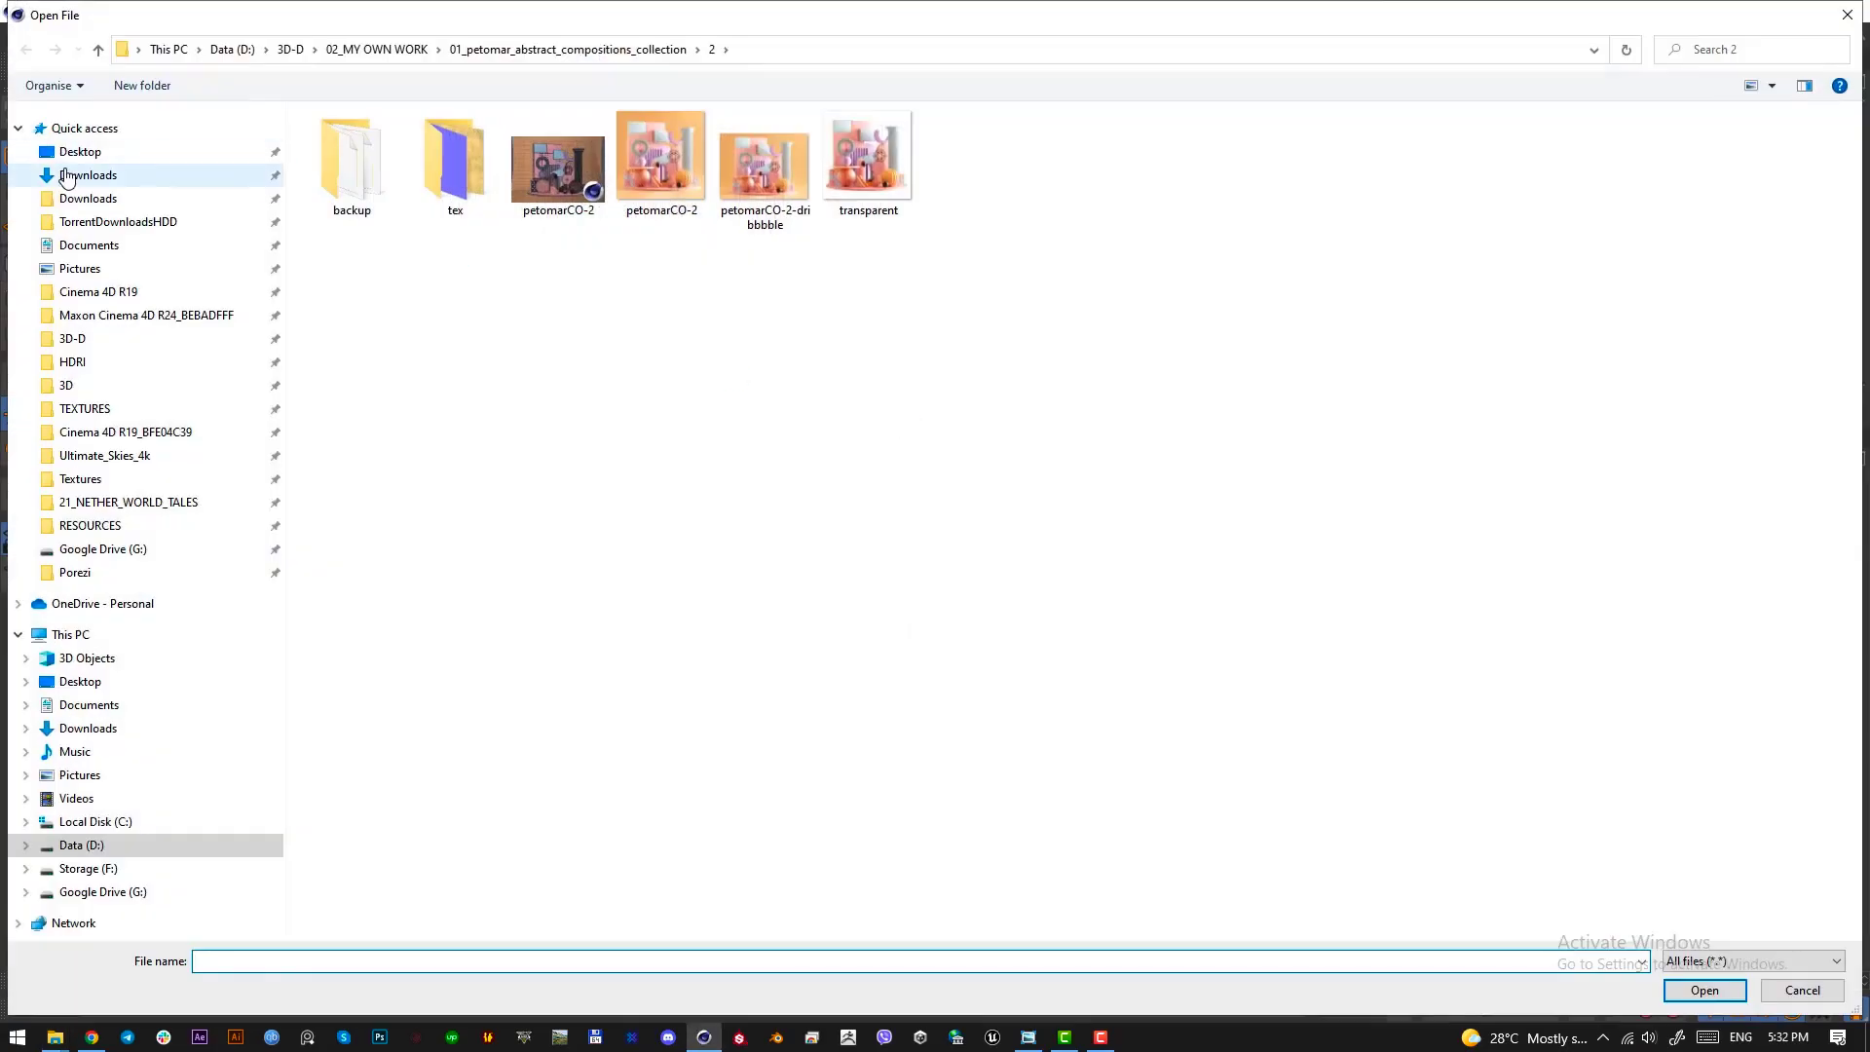
pyautogui.click(88, 174)
pyautogui.doubleClick(688, 380)
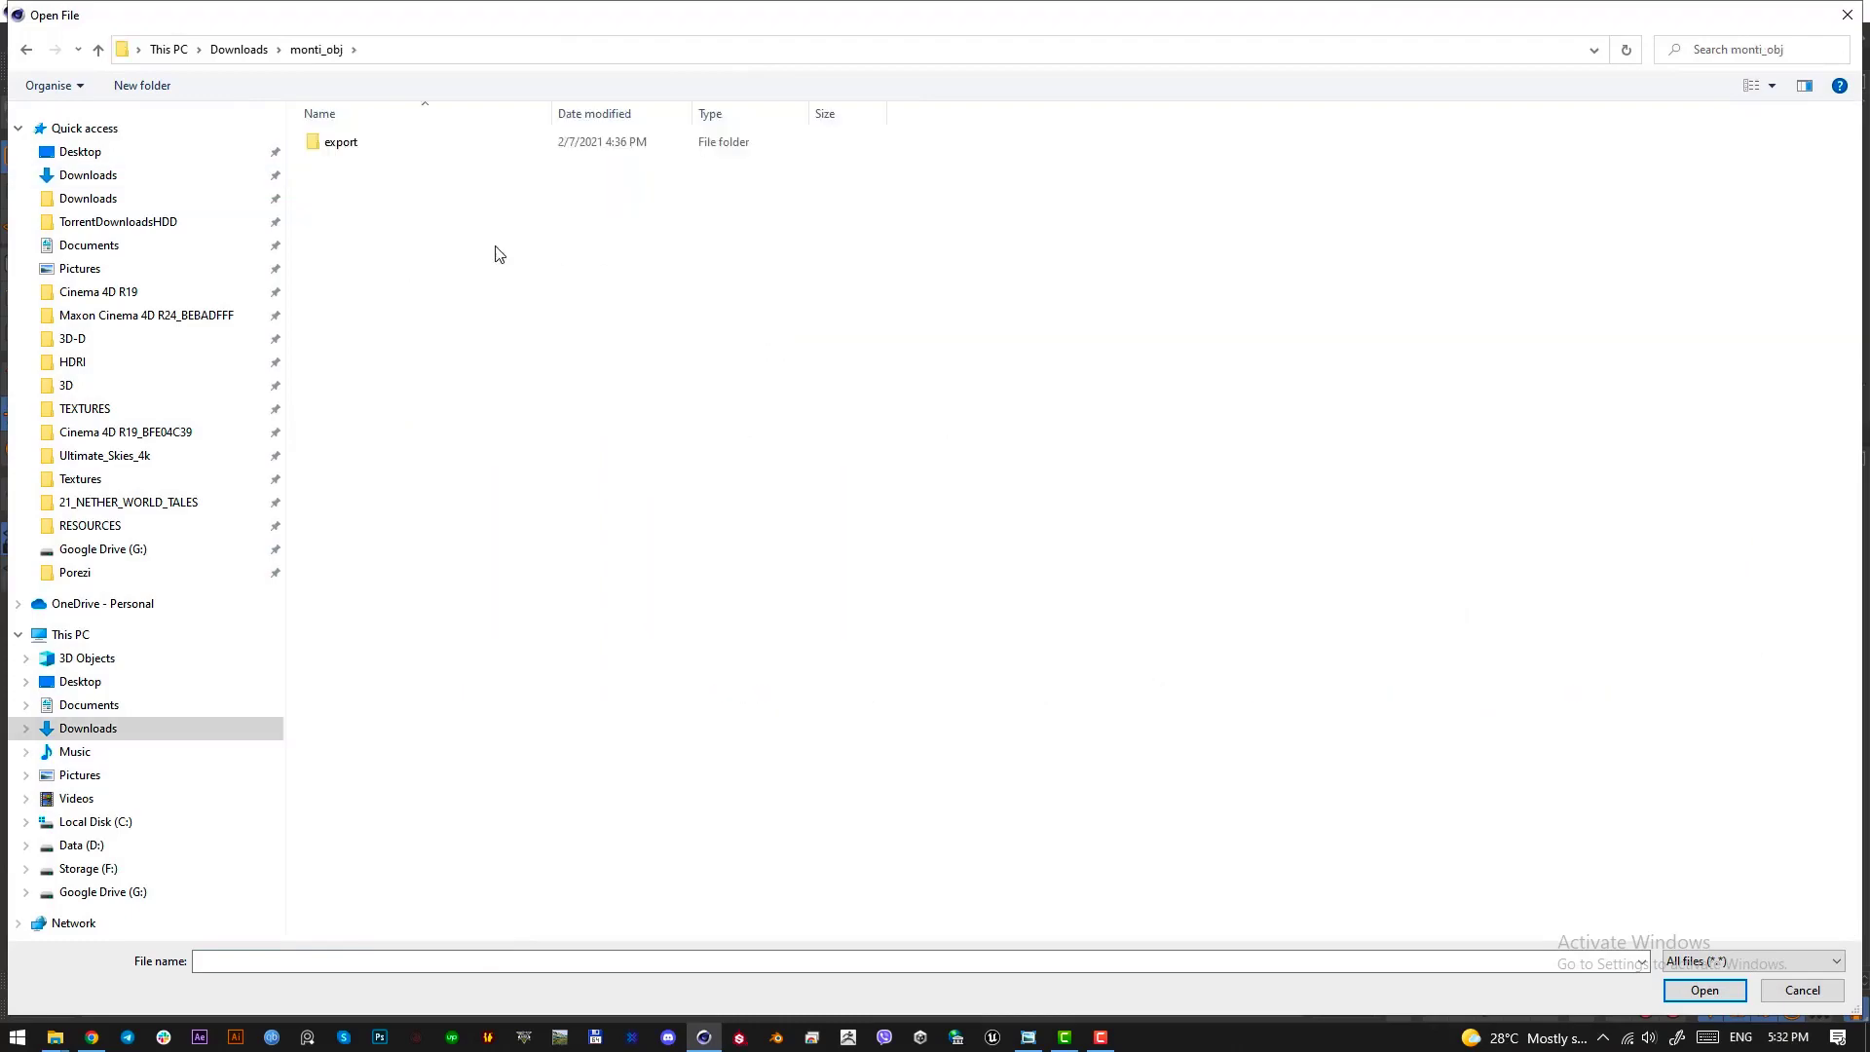
pyautogui.doubleClick(348, 138)
pyautogui.doubleClick(448, 201)
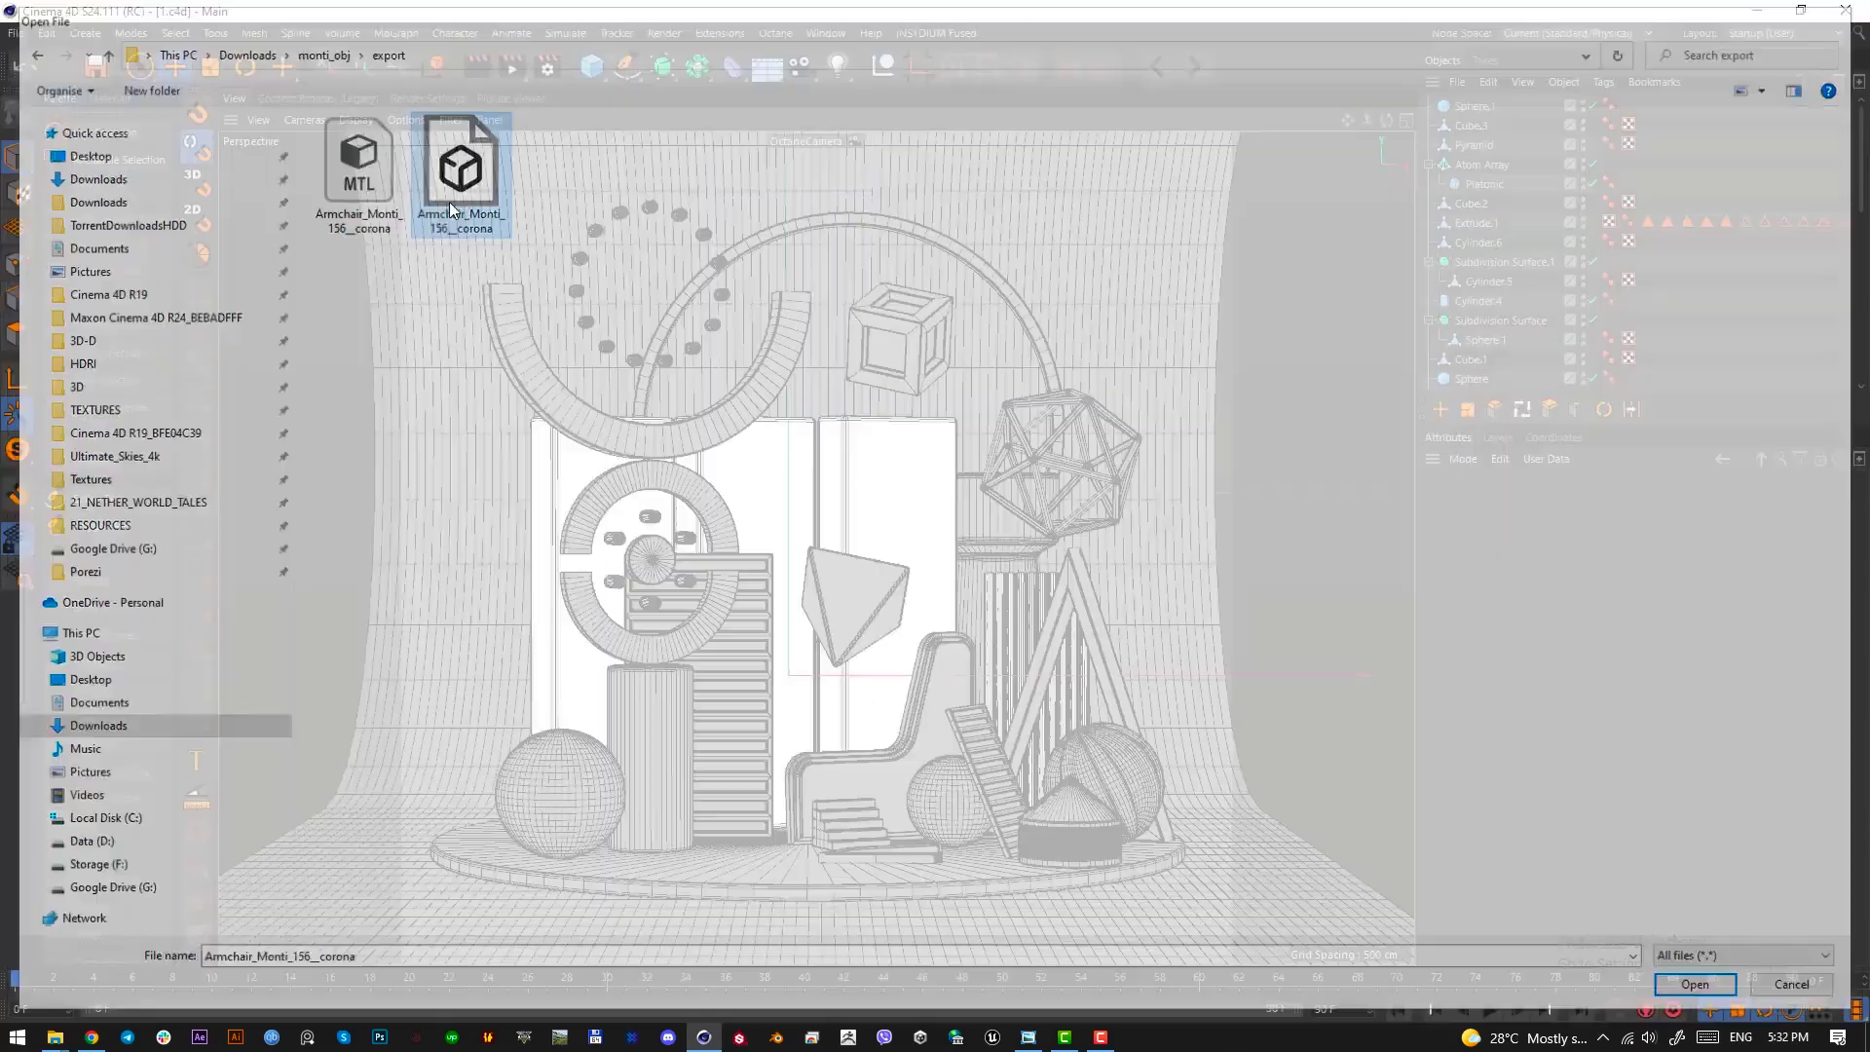
pyautogui.click(454, 594)
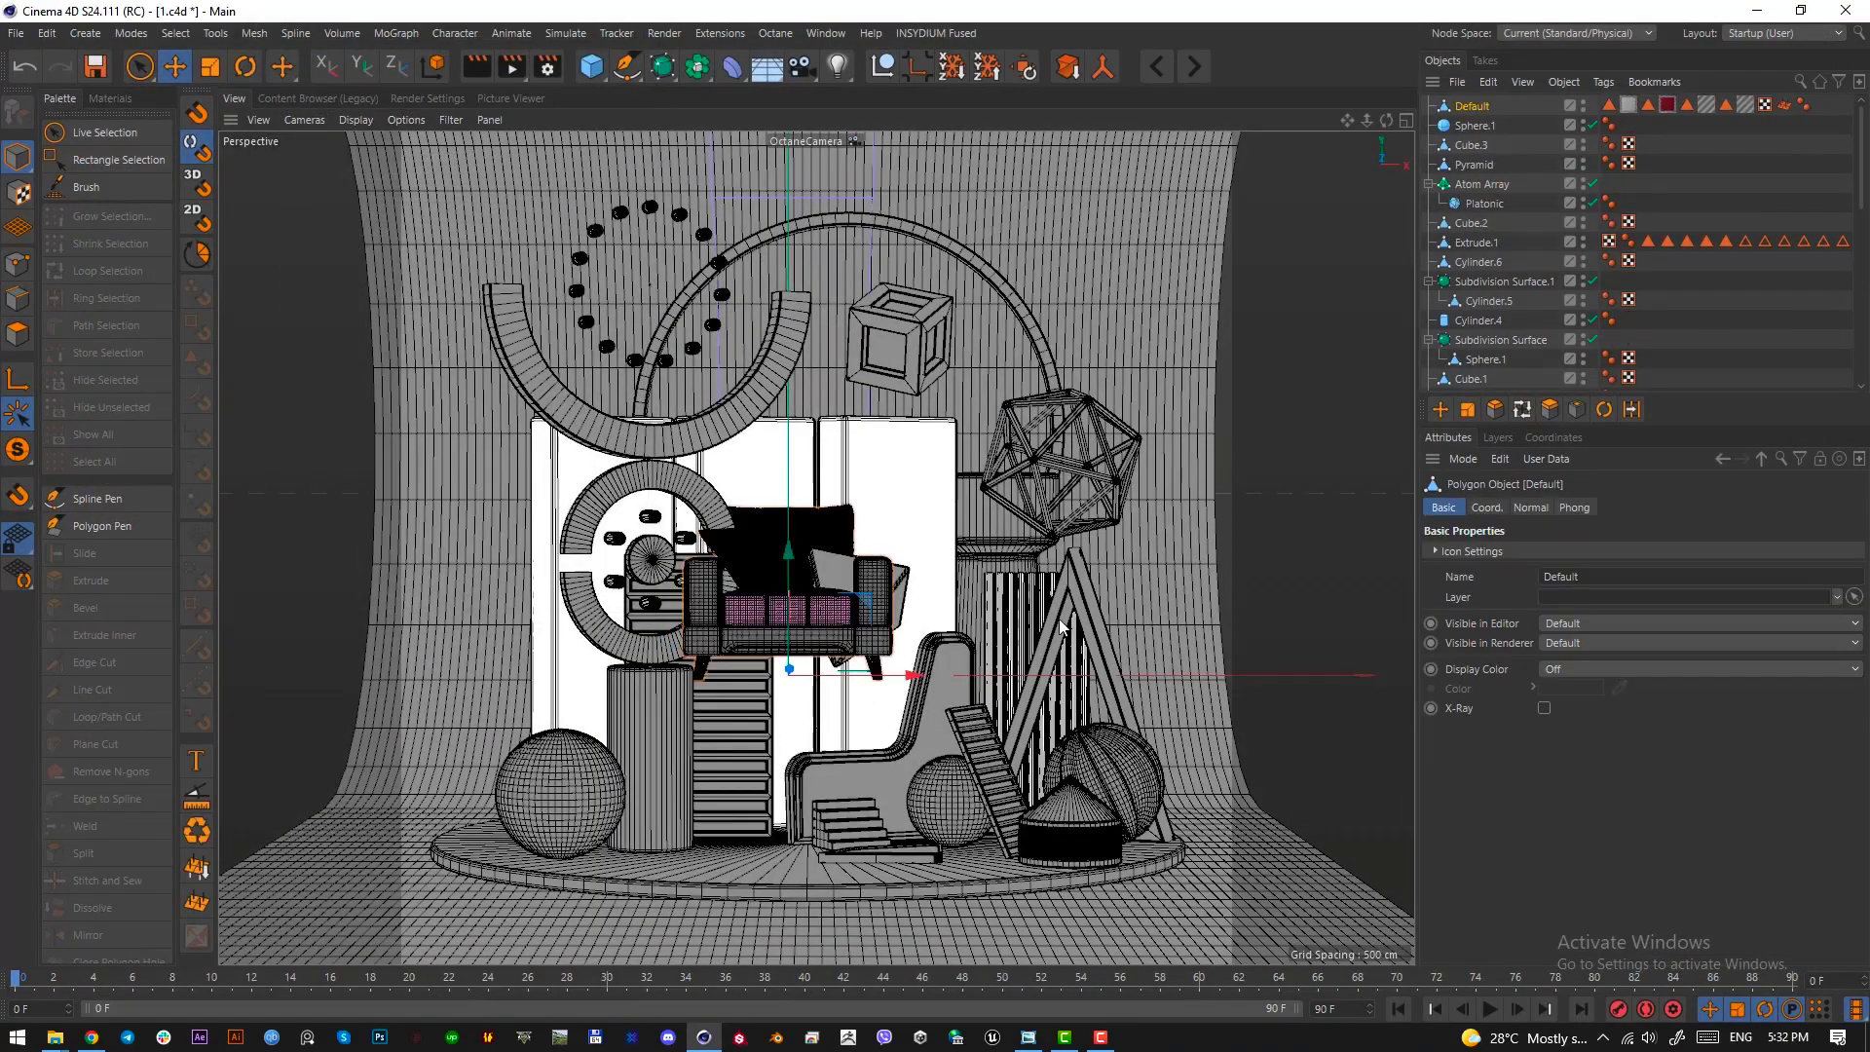
# Rotate the imported armchair so it faces diagonally toward the front of the composition
pyautogui.click(1720, 183)
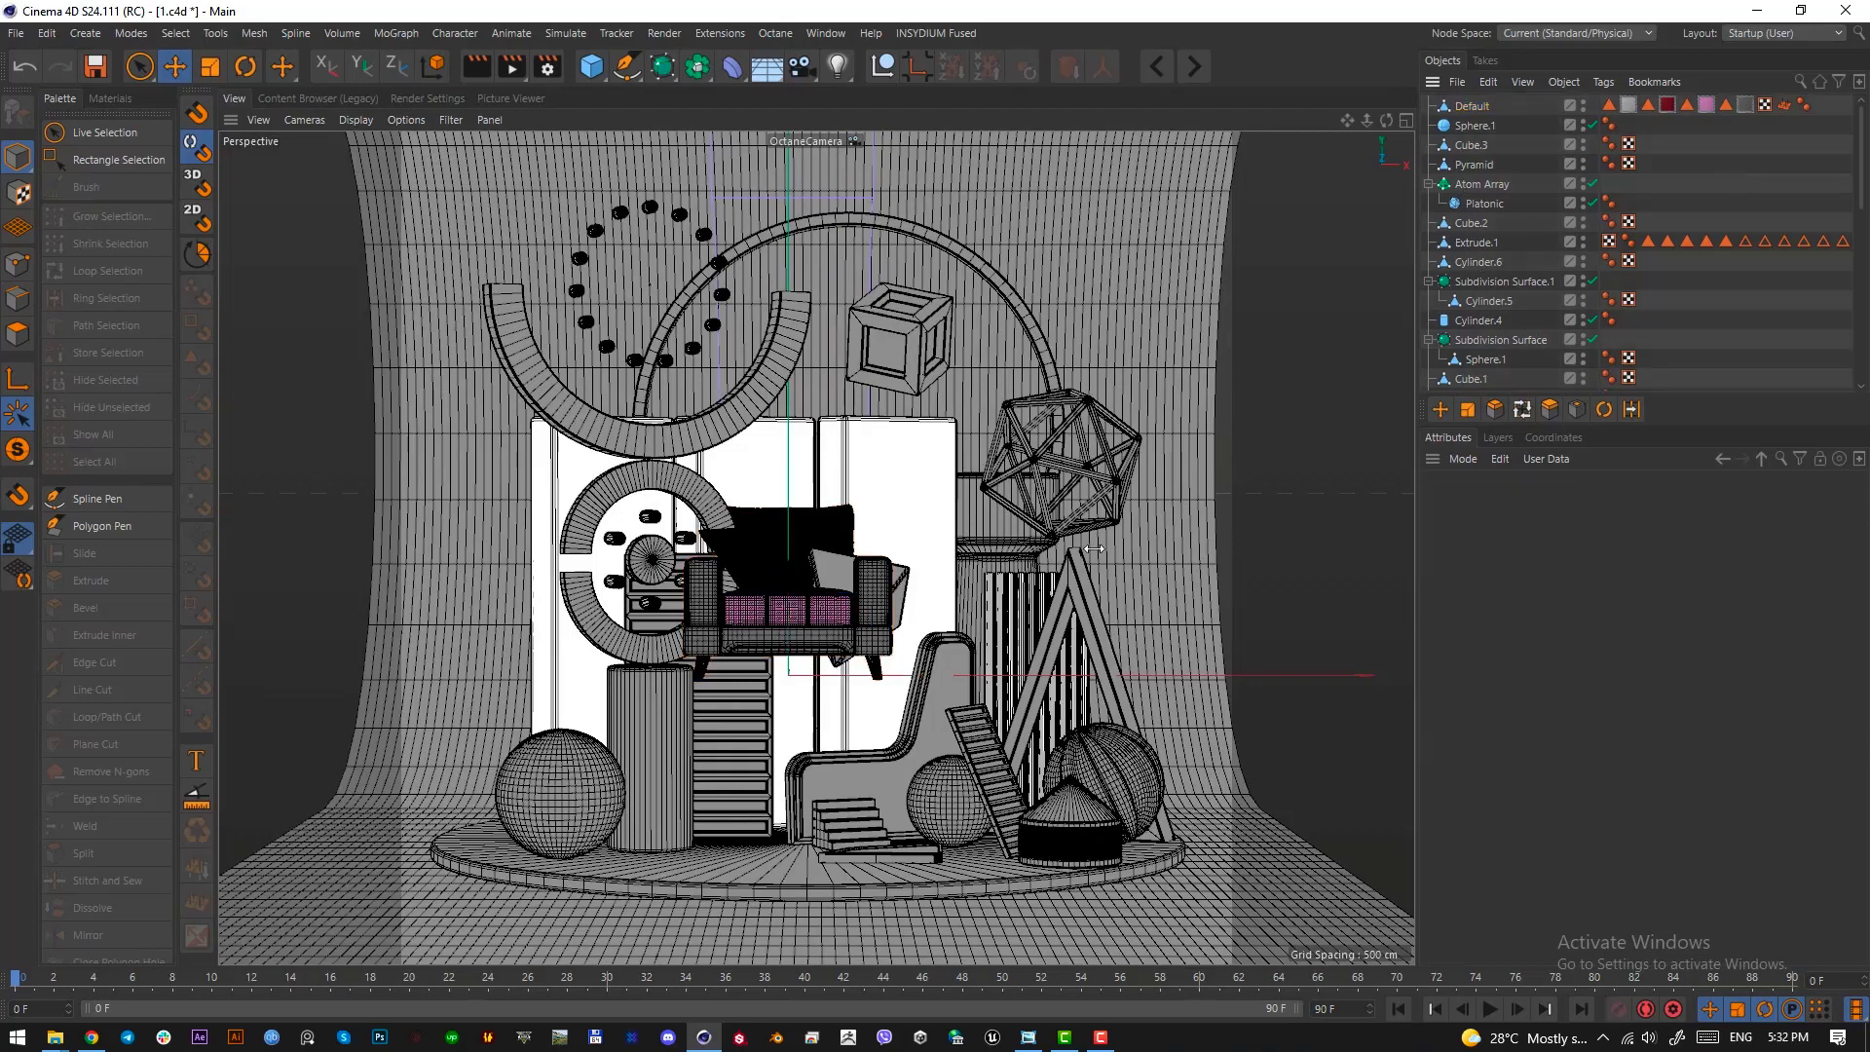
pyautogui.click(1471, 106)
pyautogui.press('r')
pyautogui.moveTo(916, 654); pyautogui.dragTo(881, 750)
# Move the armchair down onto the round platform, in front of the vertical cylinder and beside the large ball
pyautogui.press('F2')
pyautogui.press('e')
pyautogui.press('t')
pyautogui.press('e')
pyautogui.press('F1')
pyautogui.moveTo(763, 601); pyautogui.dragTo(765, 777)
pyautogui.moveTo(985, 738); pyautogui.dragTo(953, 747)
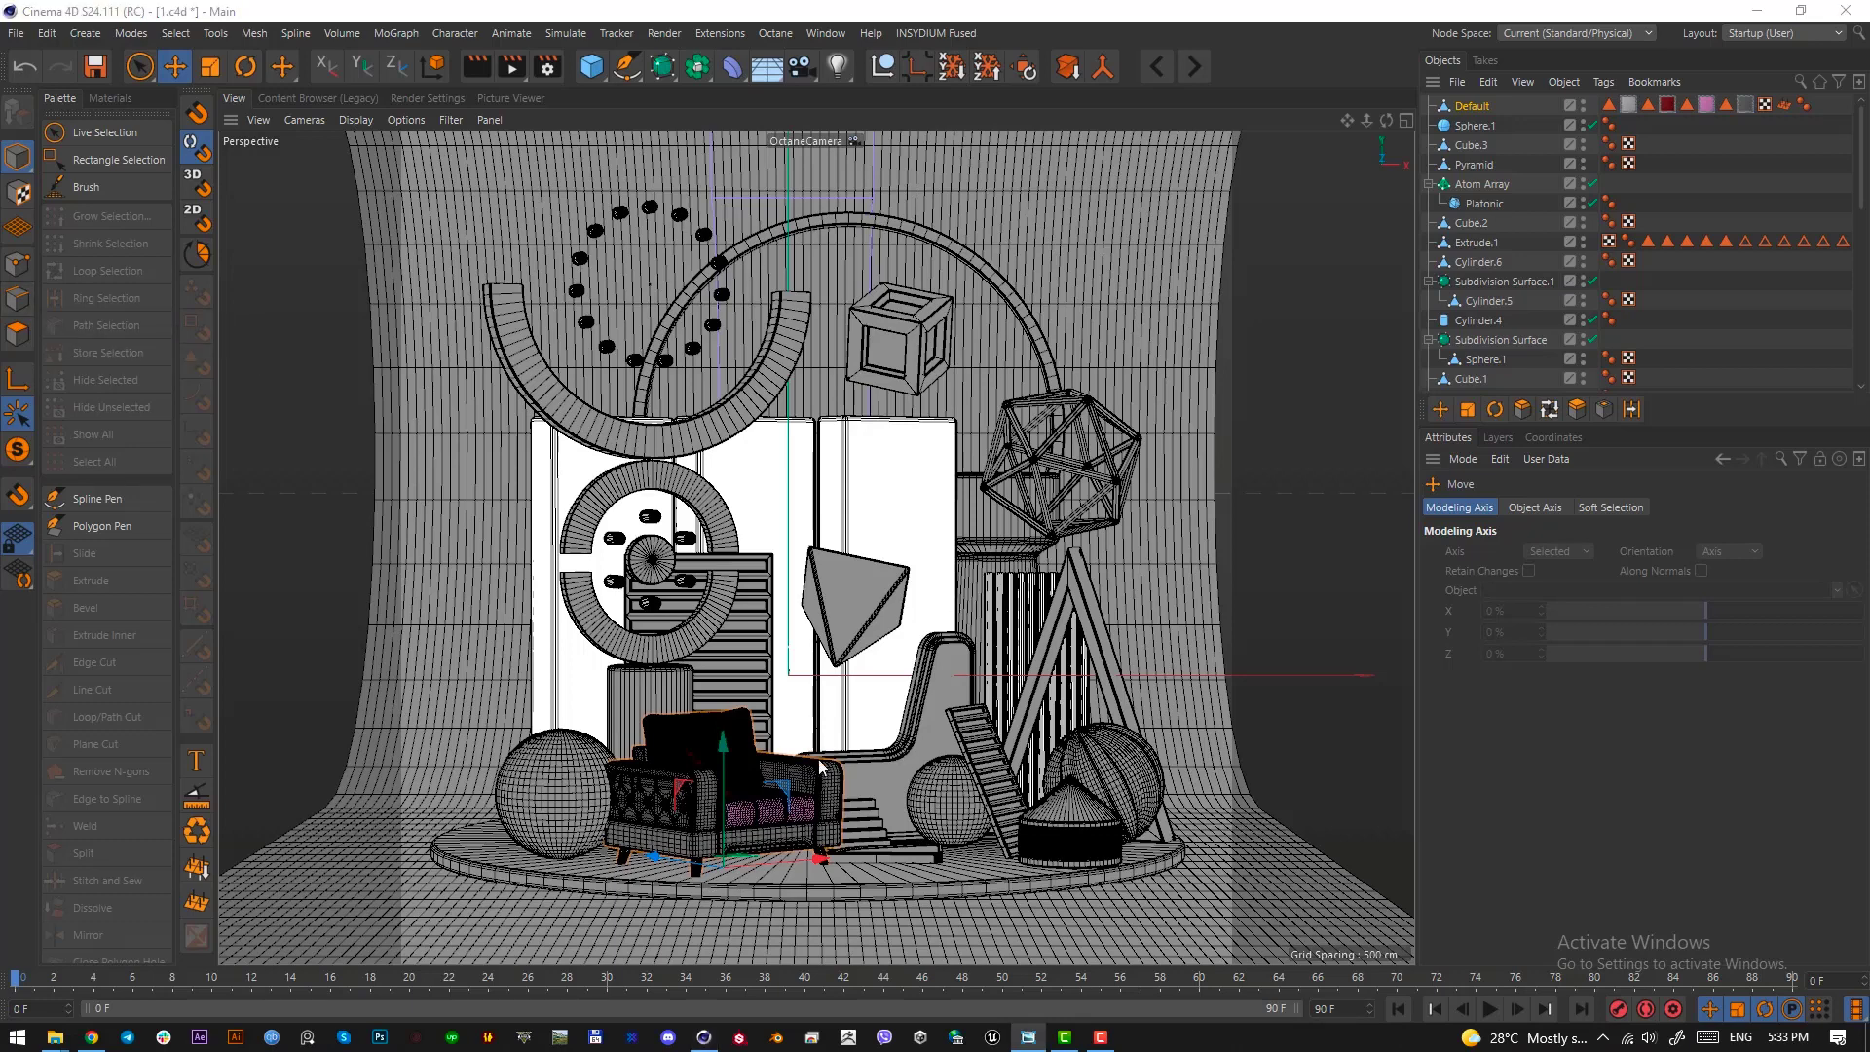
pyautogui.moveTo(726, 780); pyautogui.dragTo(727, 779)
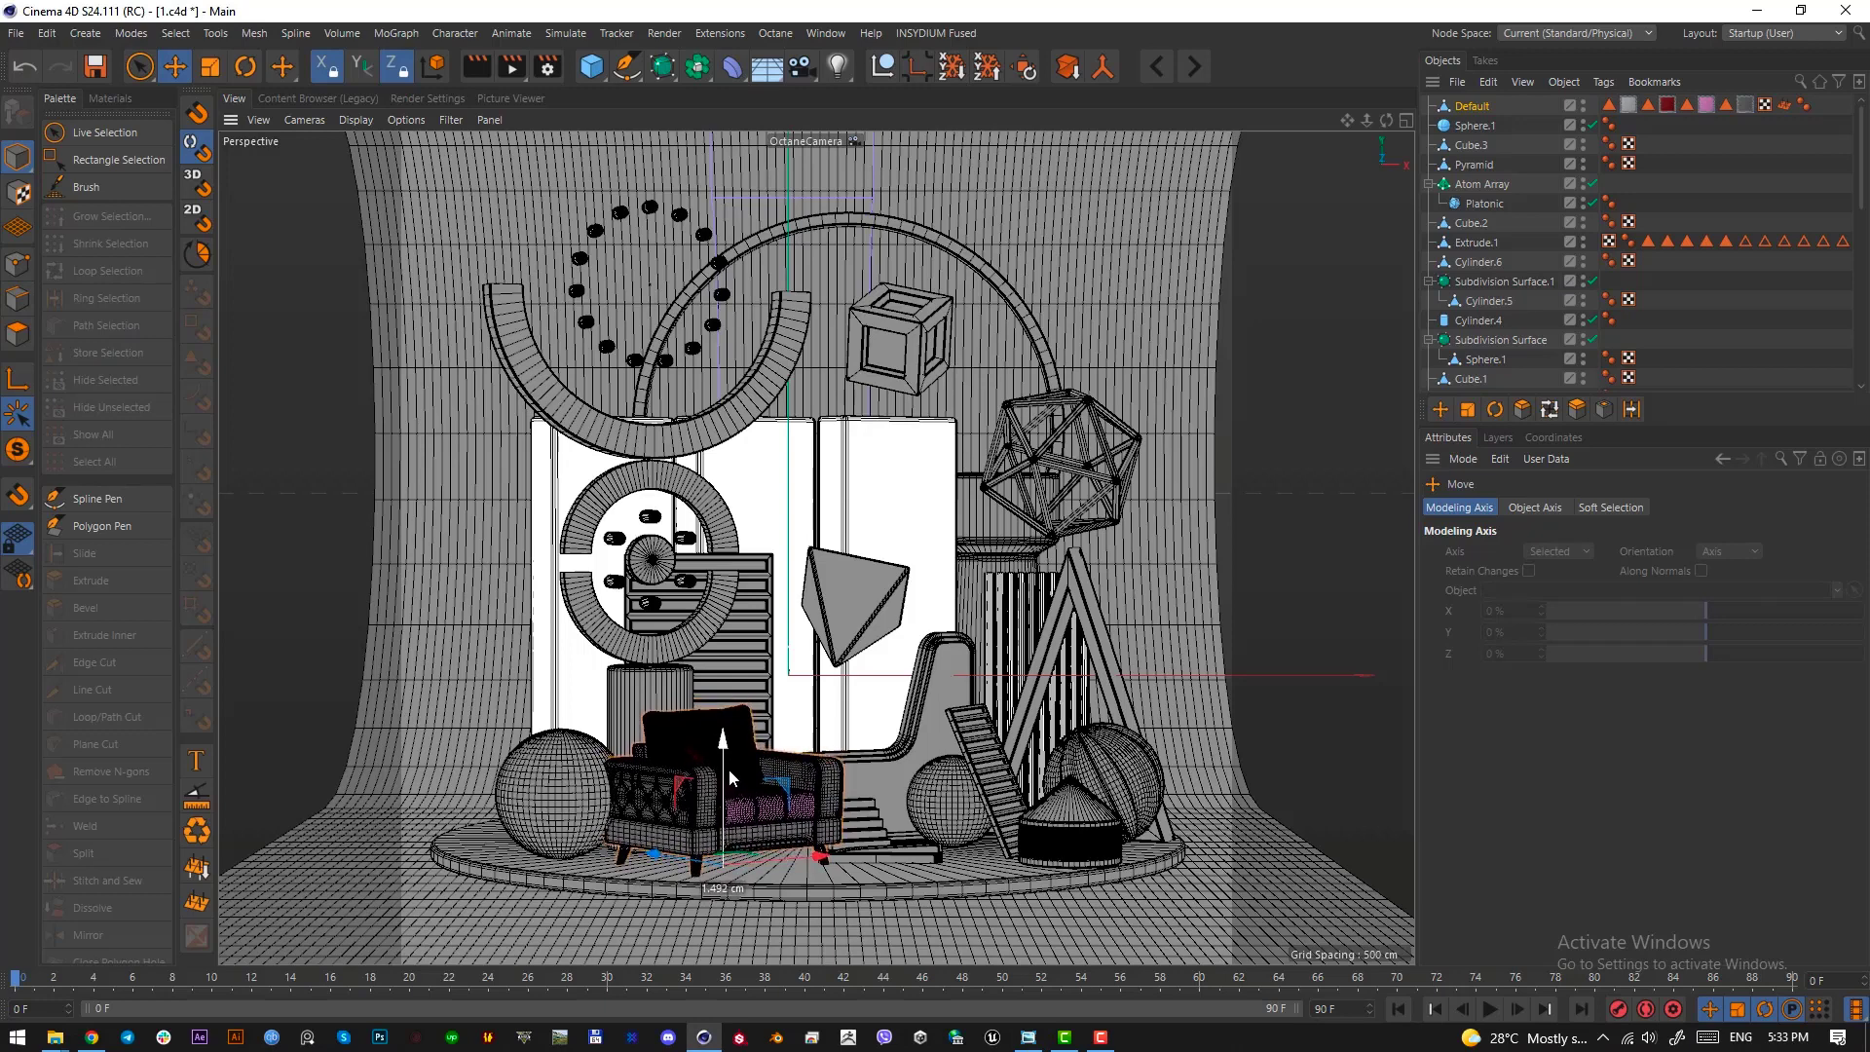
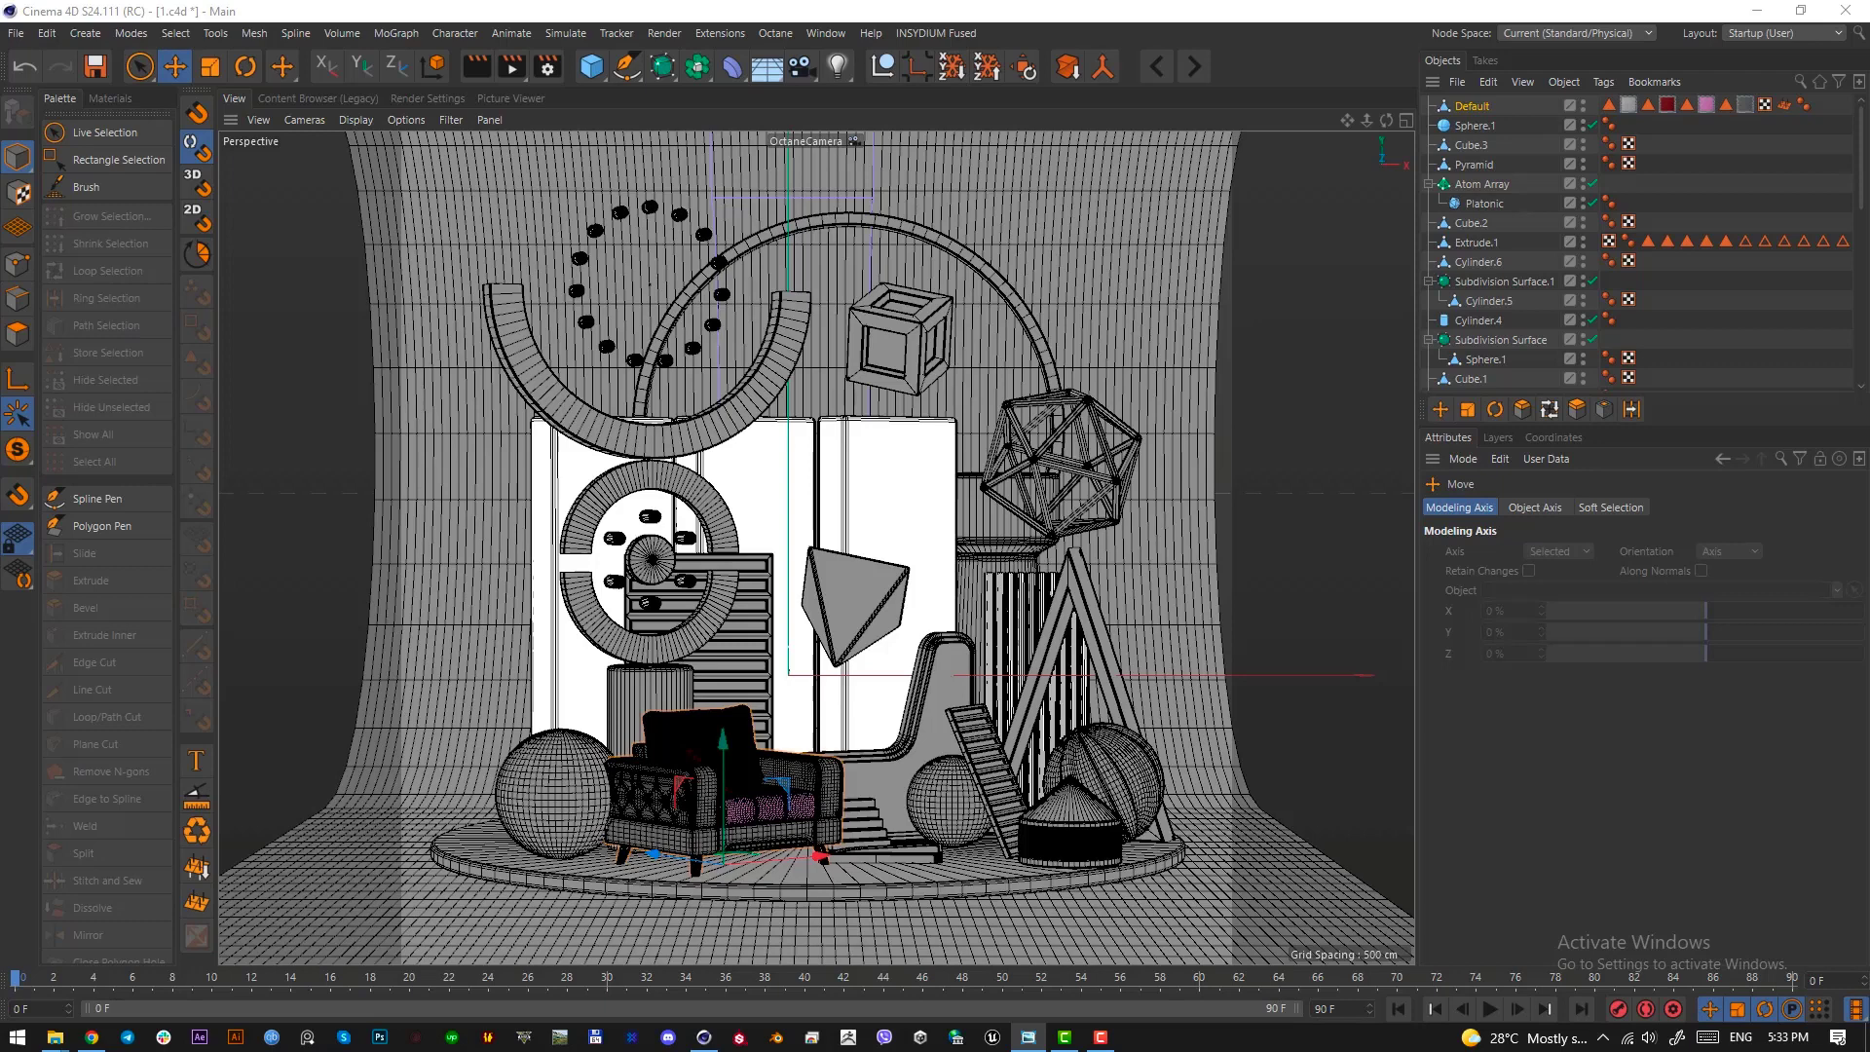
# Nudge the armchair slightly upward on the round platform
pyautogui.moveTo(724, 769); pyautogui.dragTo(724, 754)
# Open the Octane render settings from the Live Viewer and load the path tracing preset with 1000 max samples and GI clamp 0.1
pyautogui.click(775, 33)
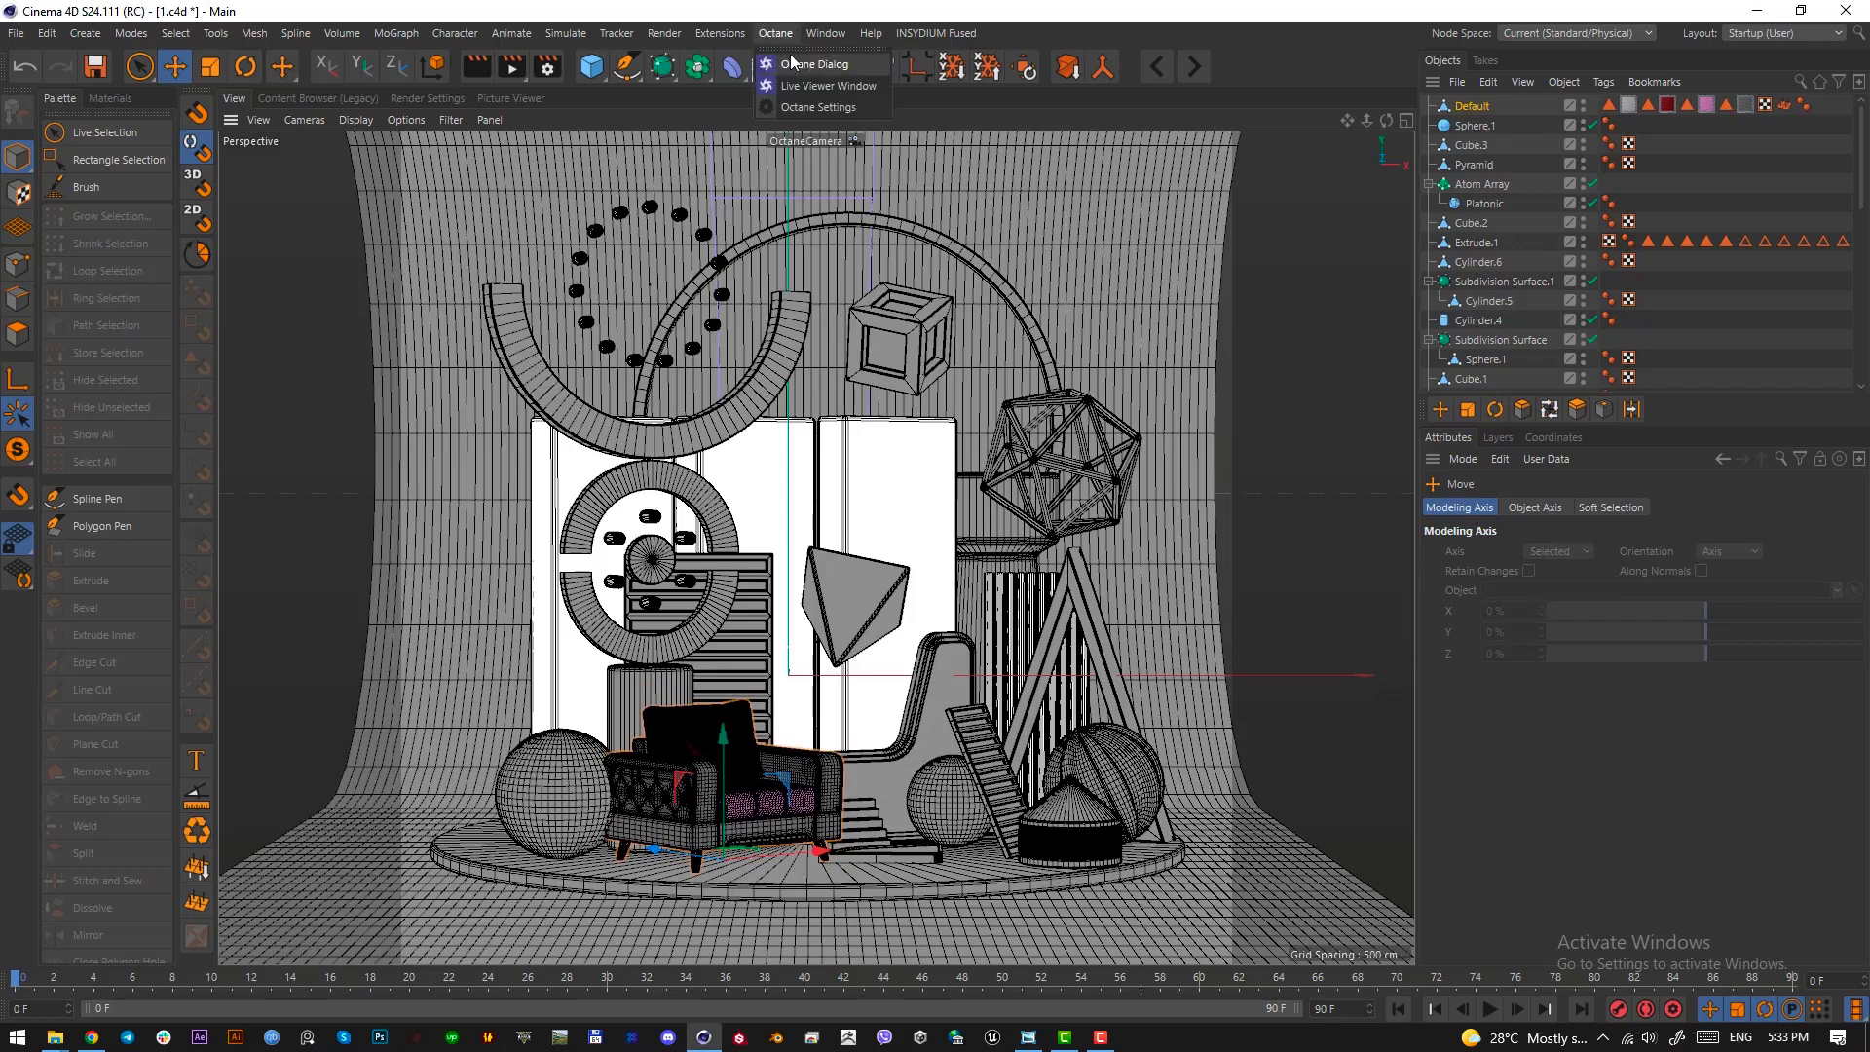
pyautogui.click(805, 104)
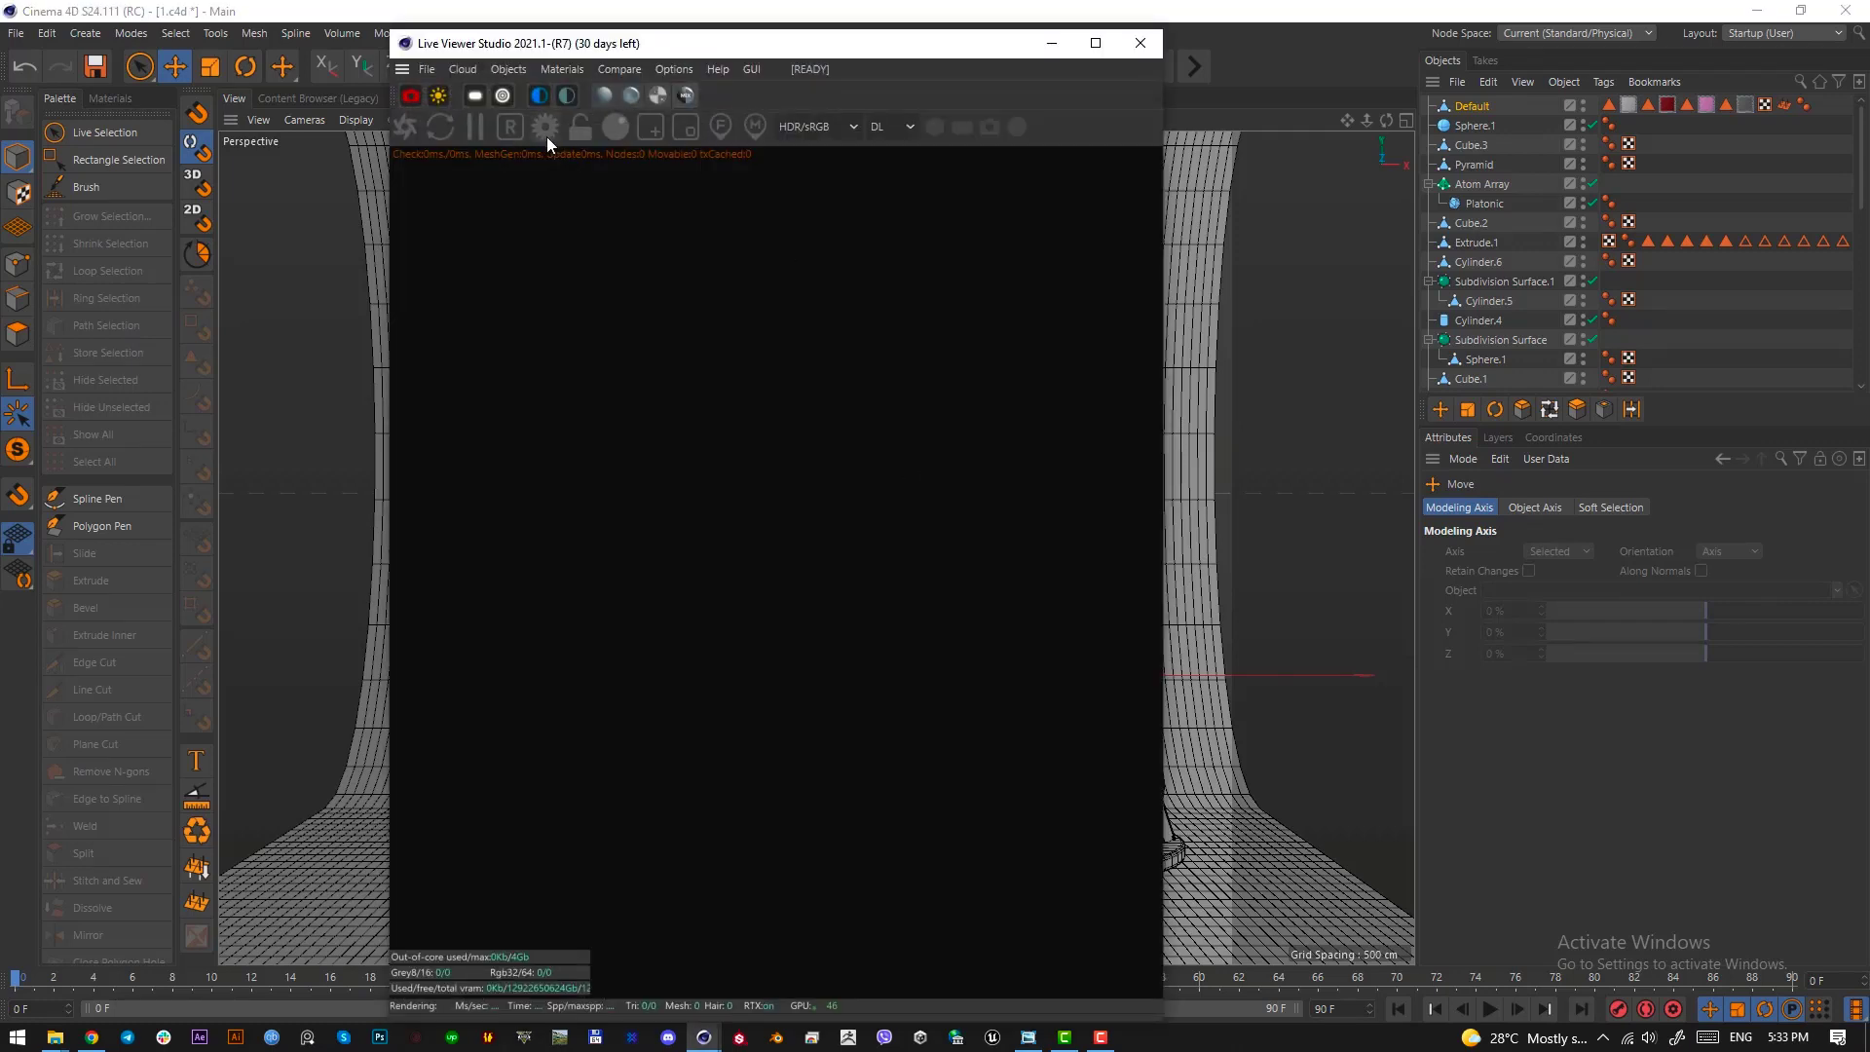
pyautogui.click(545, 131)
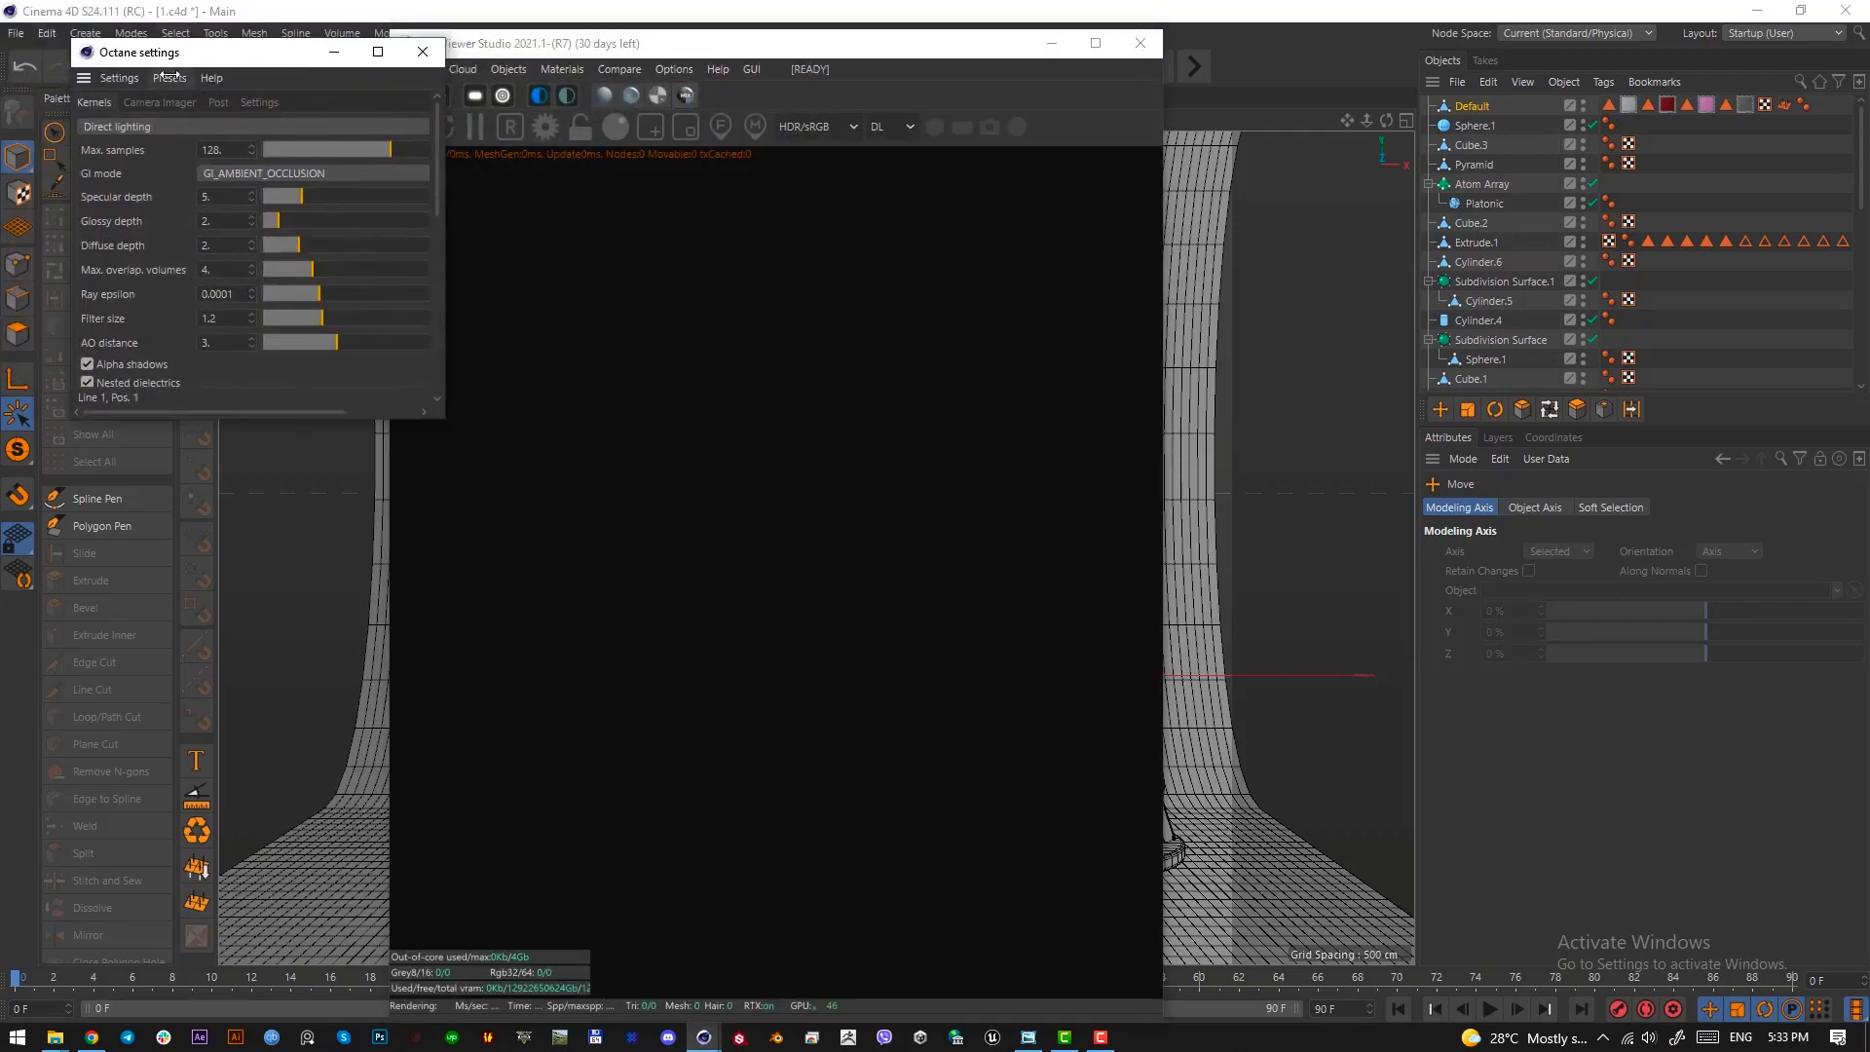
pyautogui.click(168, 77)
pyautogui.click(194, 173)
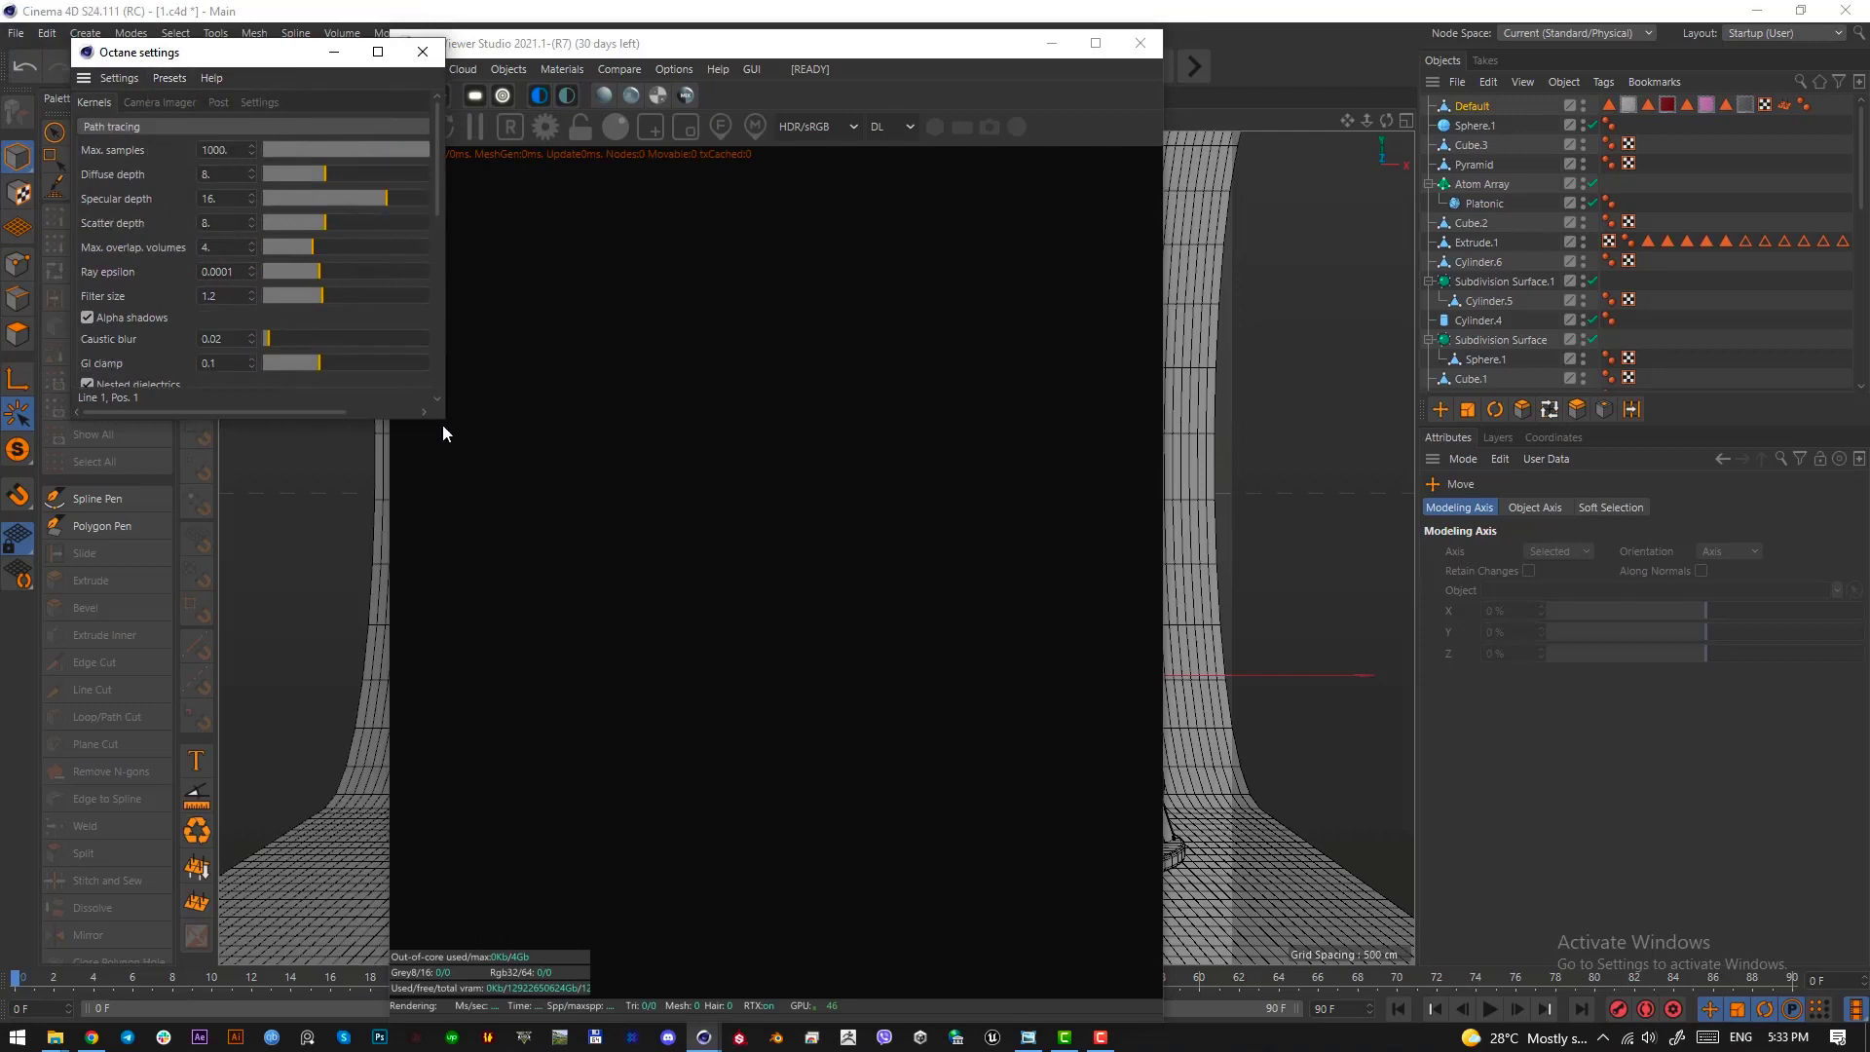
pyautogui.moveTo(444, 424); pyautogui.dragTo(1283, 964)
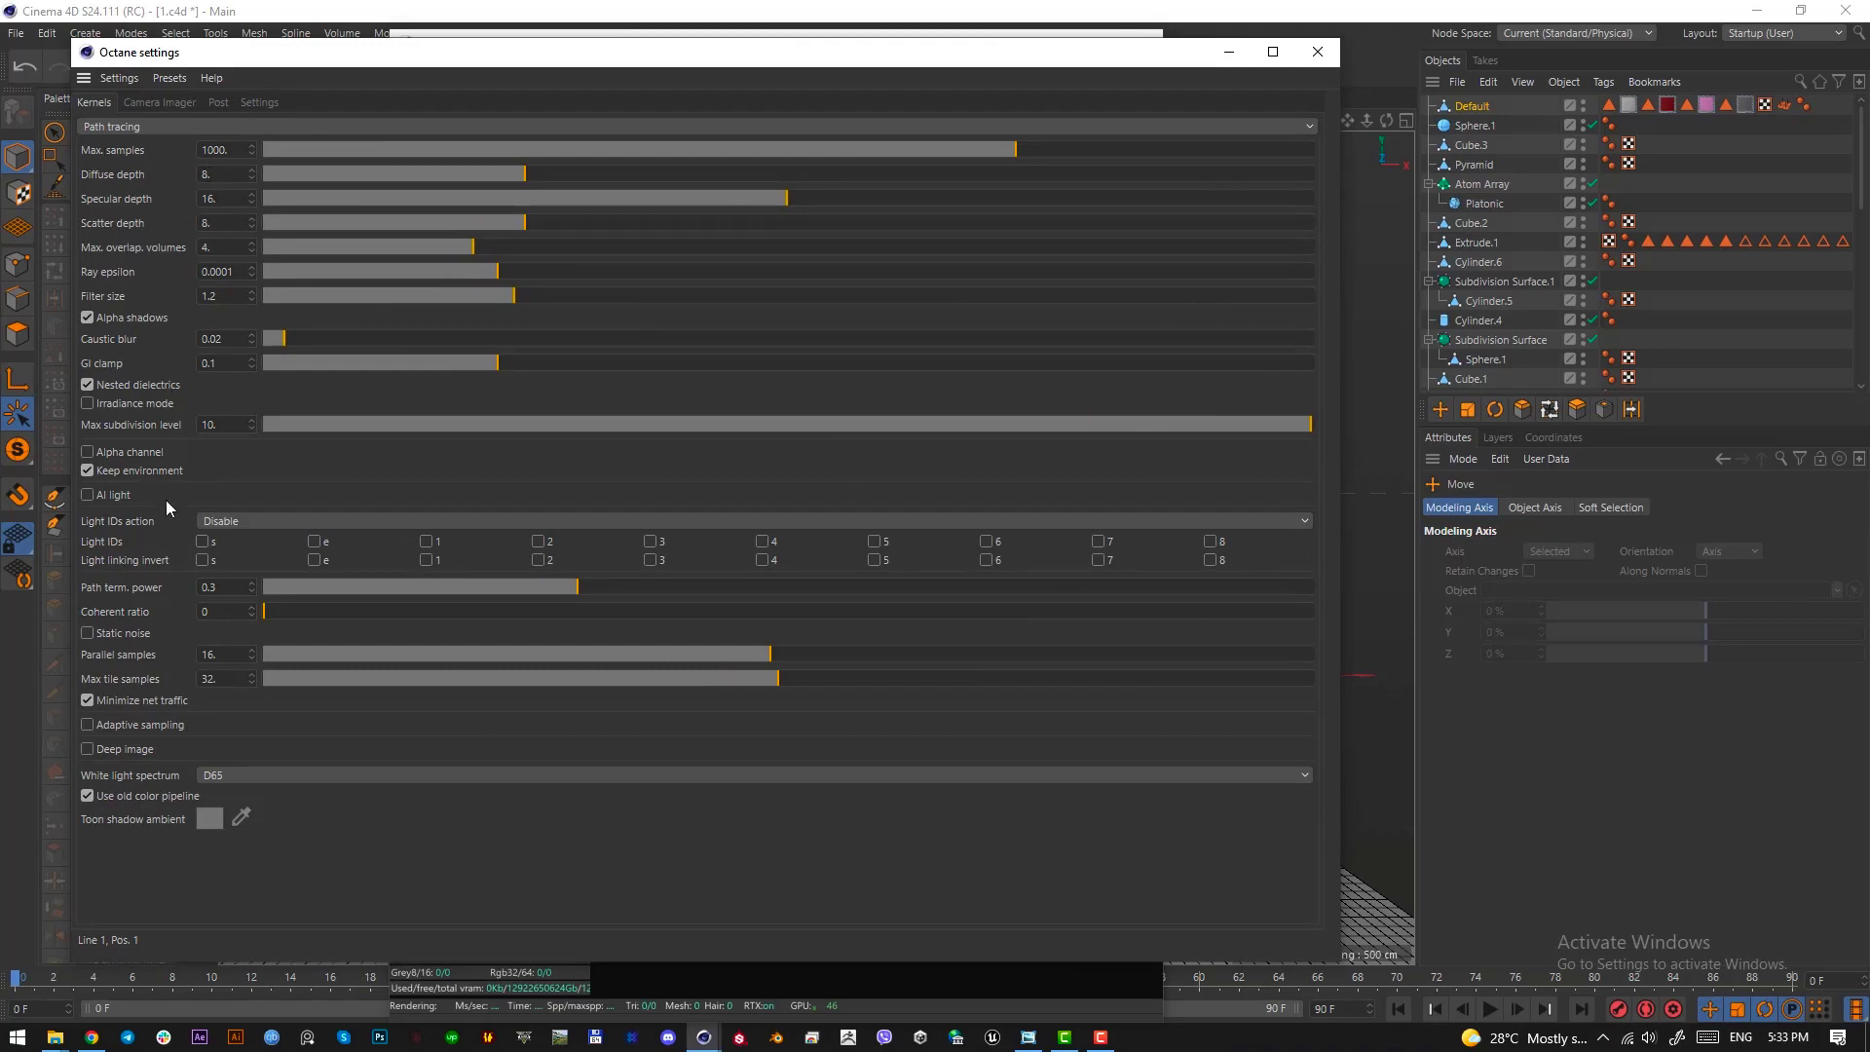
# Review the denoiser and imager render settings, and enable the Camera Imager with its spectral AI denoiser on the OctaneCamera tag
pyautogui.click(164, 103)
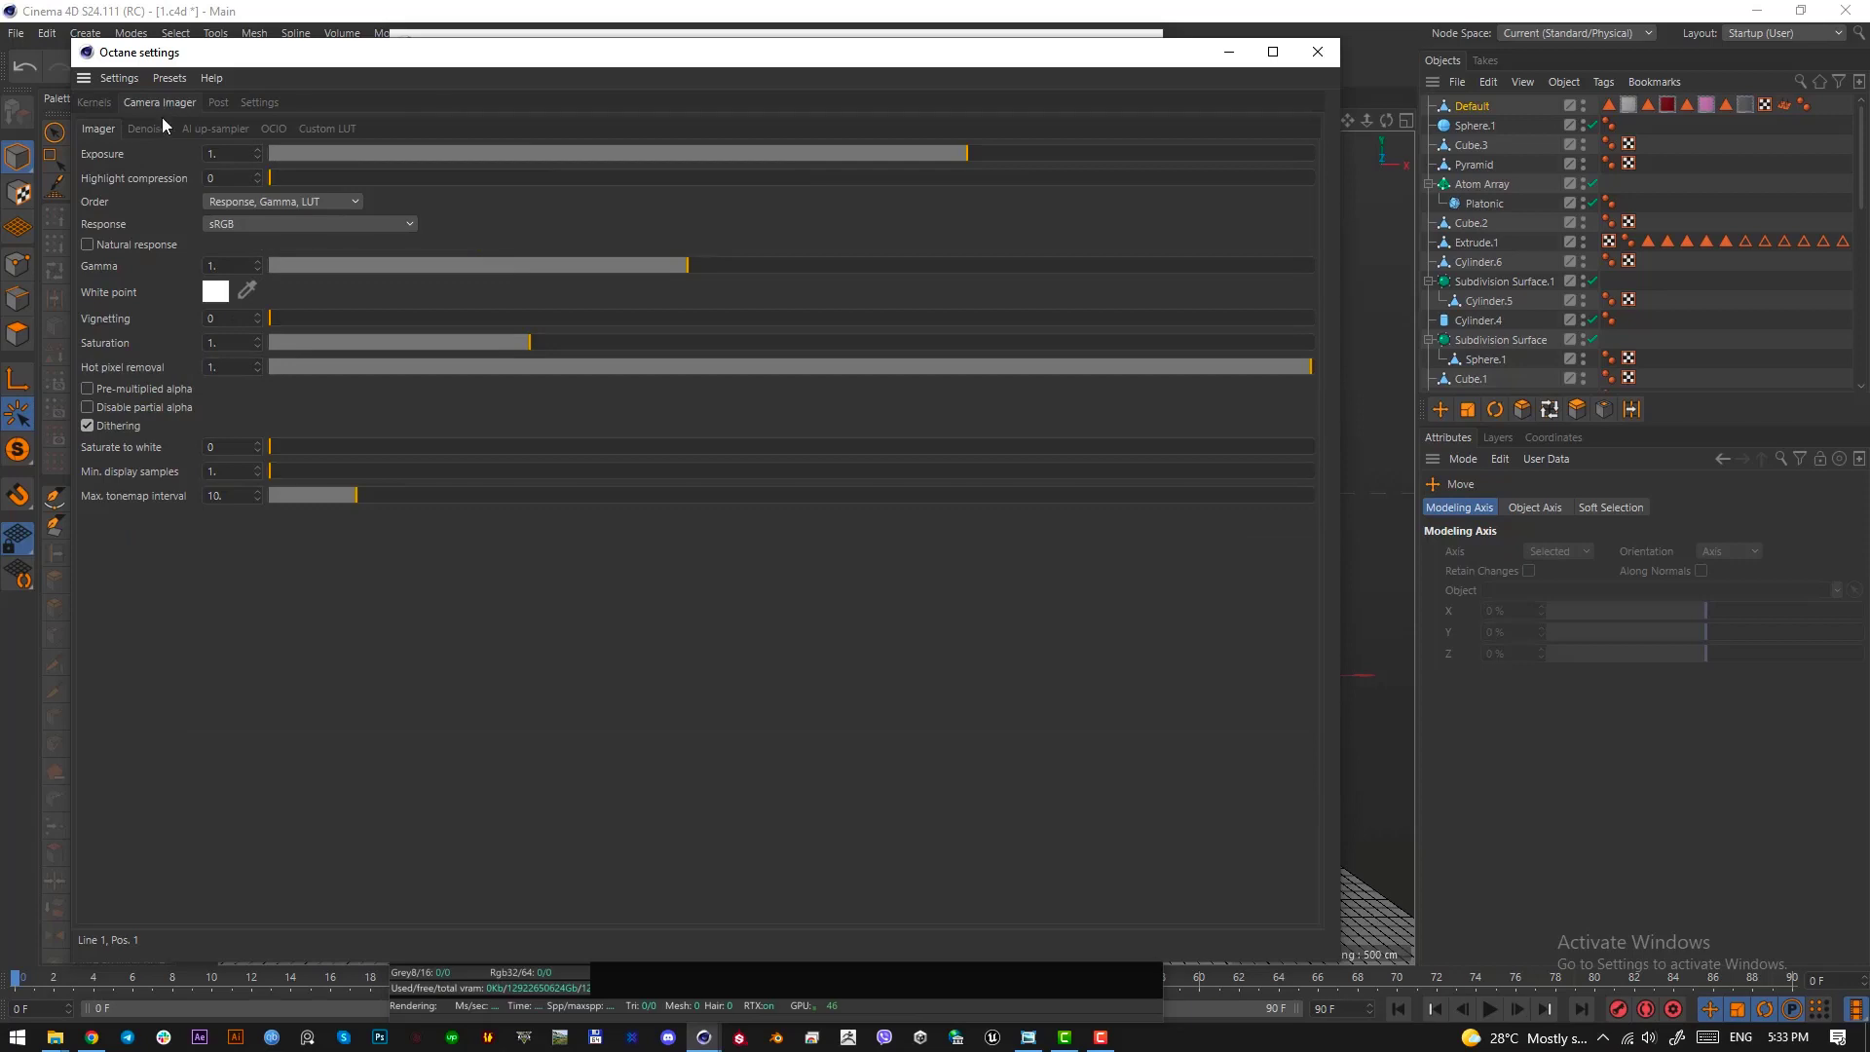
pyautogui.click(138, 131)
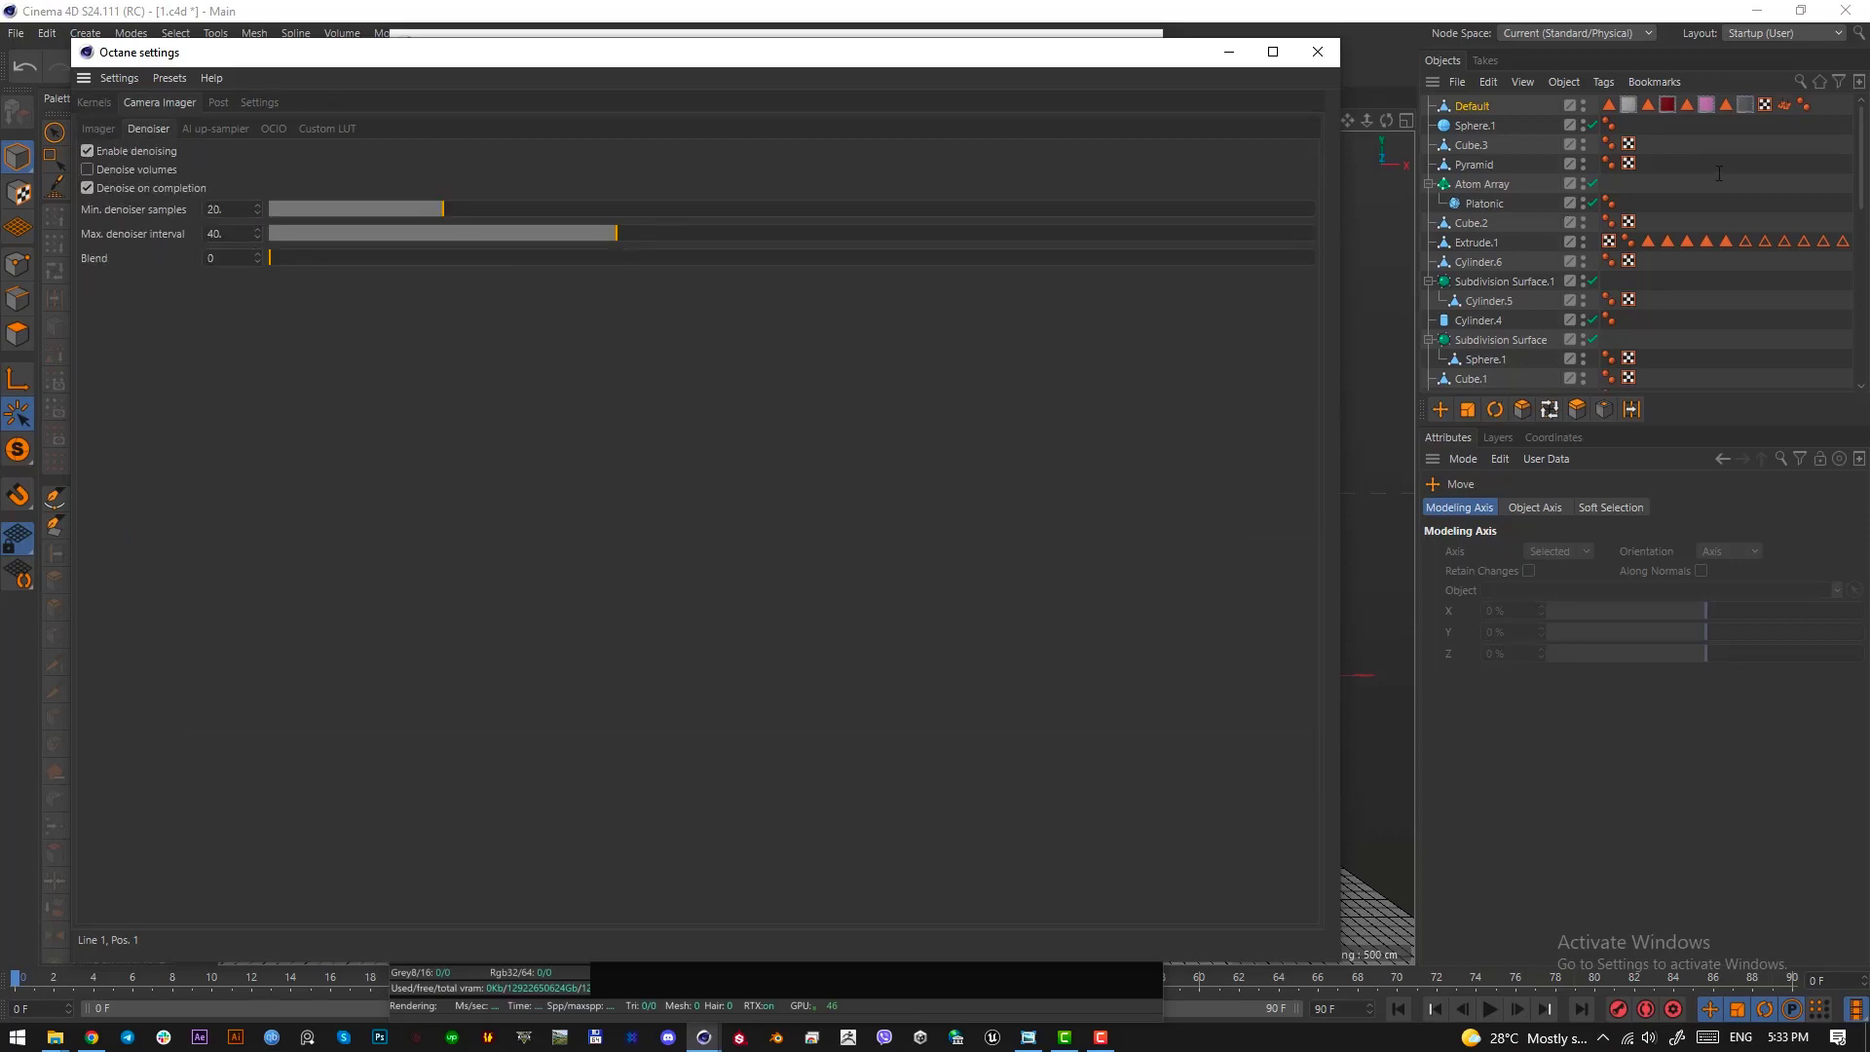
pyautogui.scroll(-5, 1720, 174)
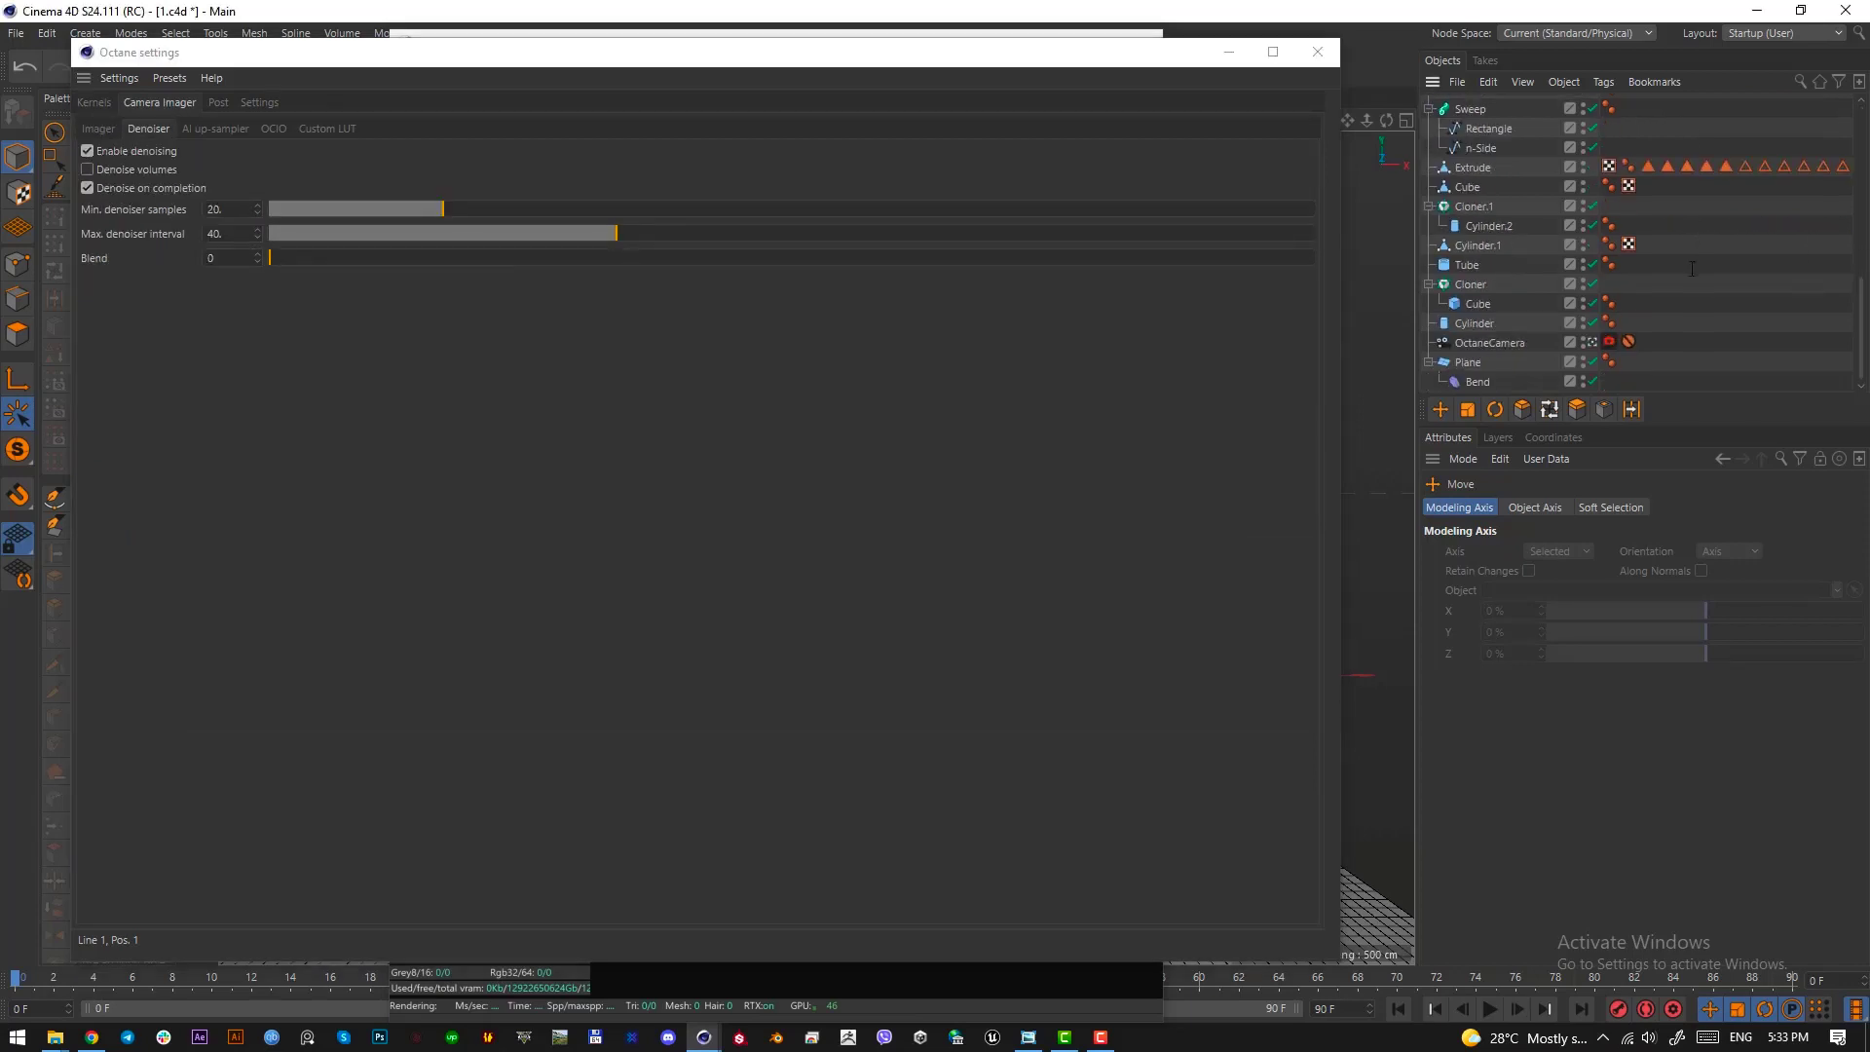
pyautogui.click(1610, 342)
pyautogui.click(1689, 508)
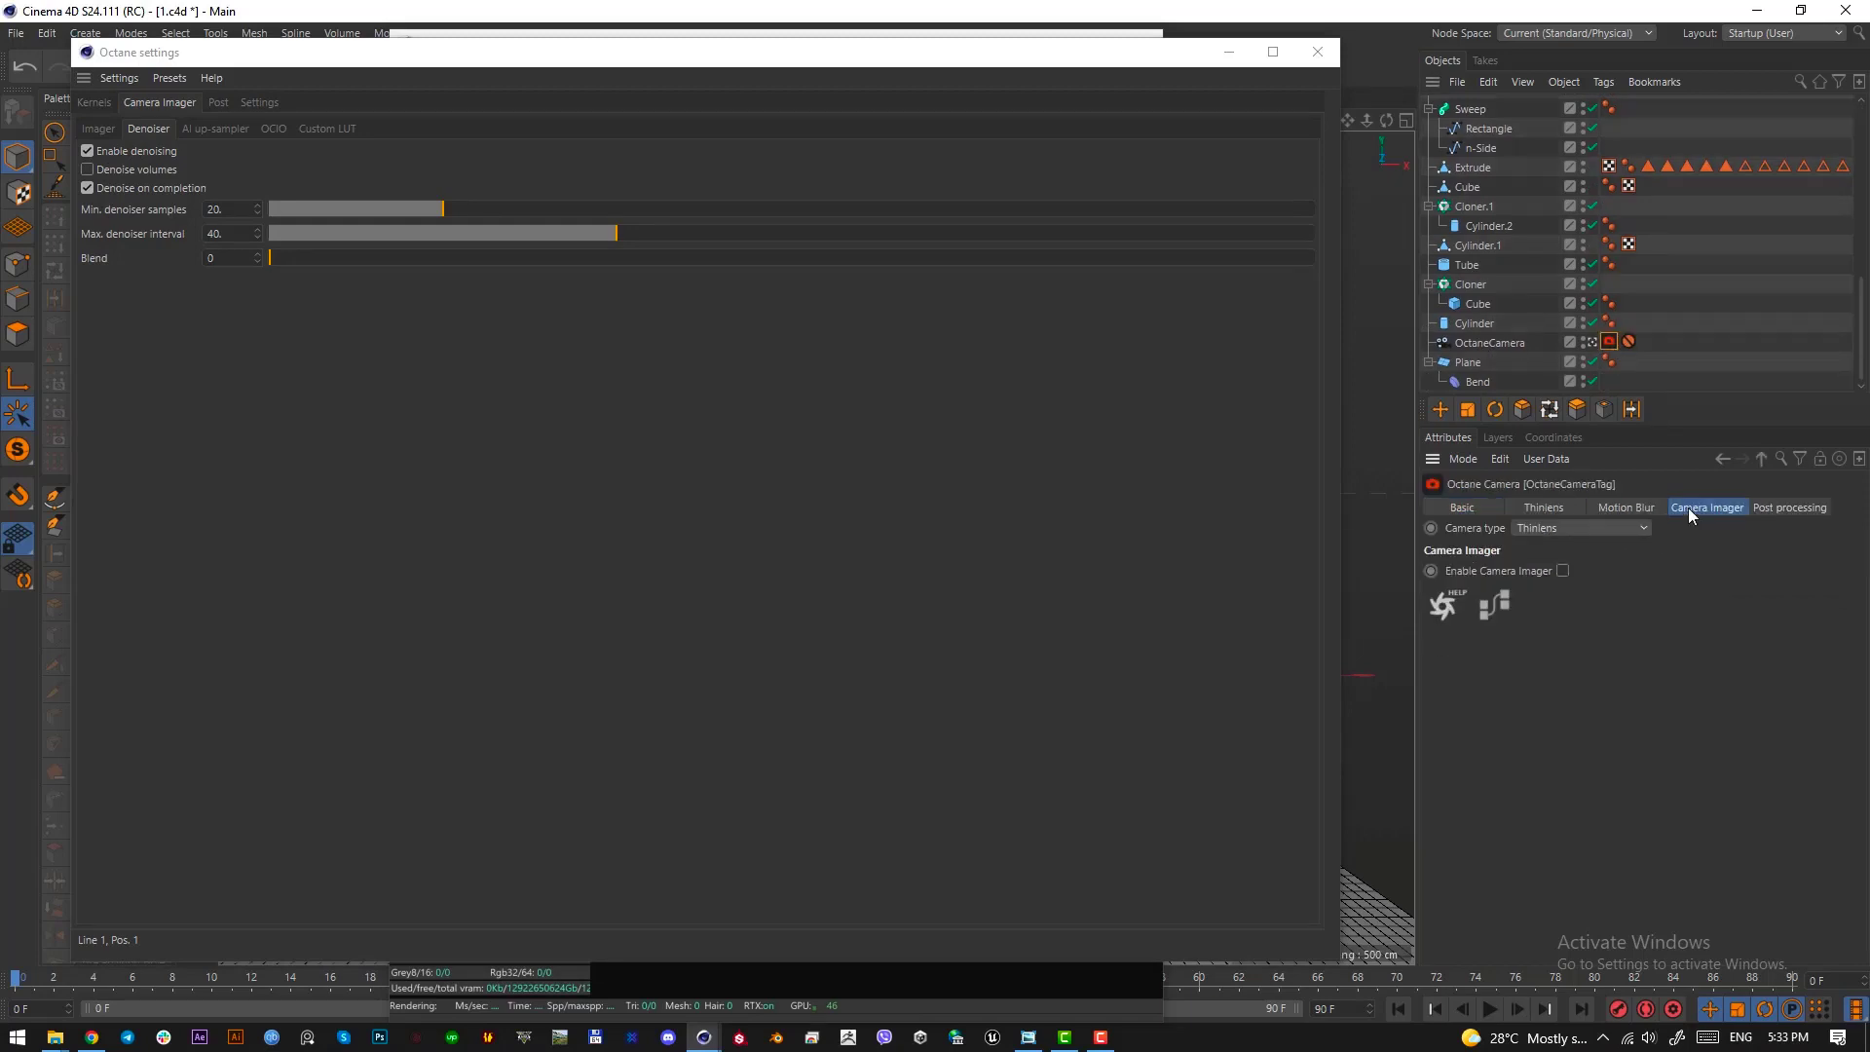
pyautogui.click(1562, 571)
pyautogui.click(1483, 598)
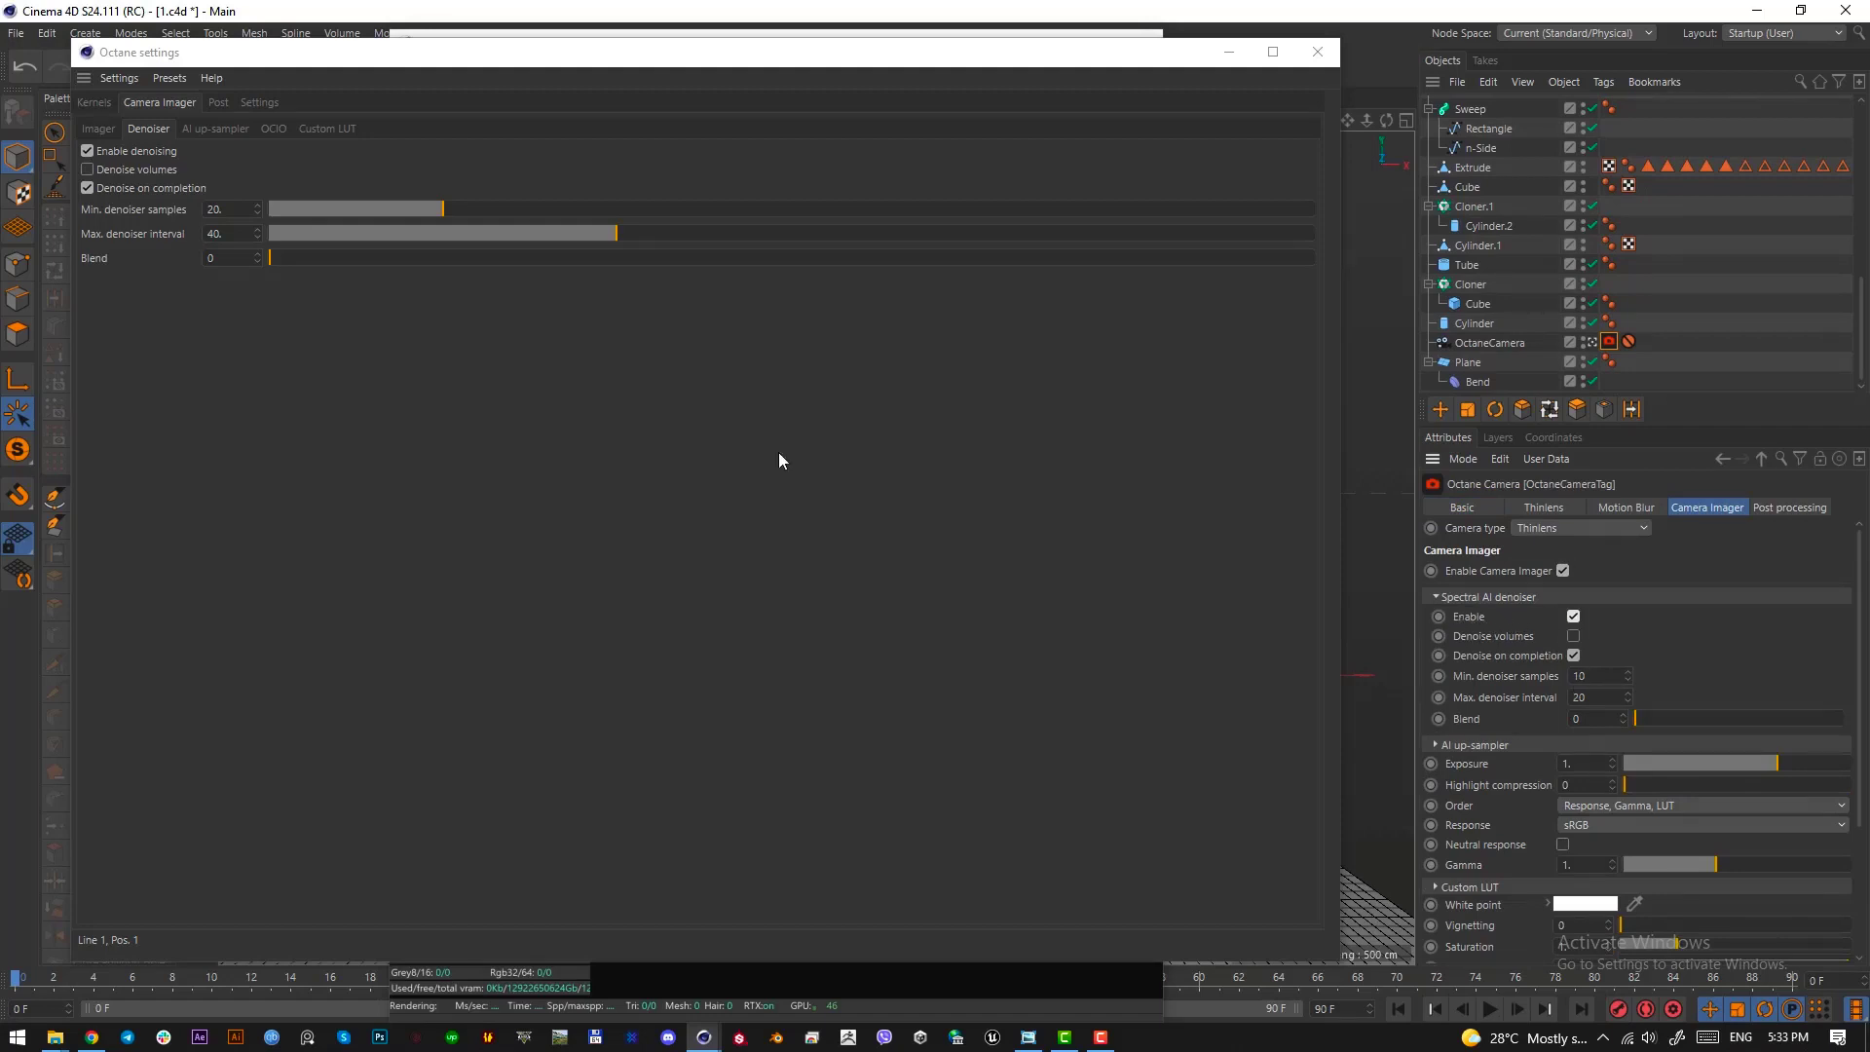
pyautogui.click(102, 129)
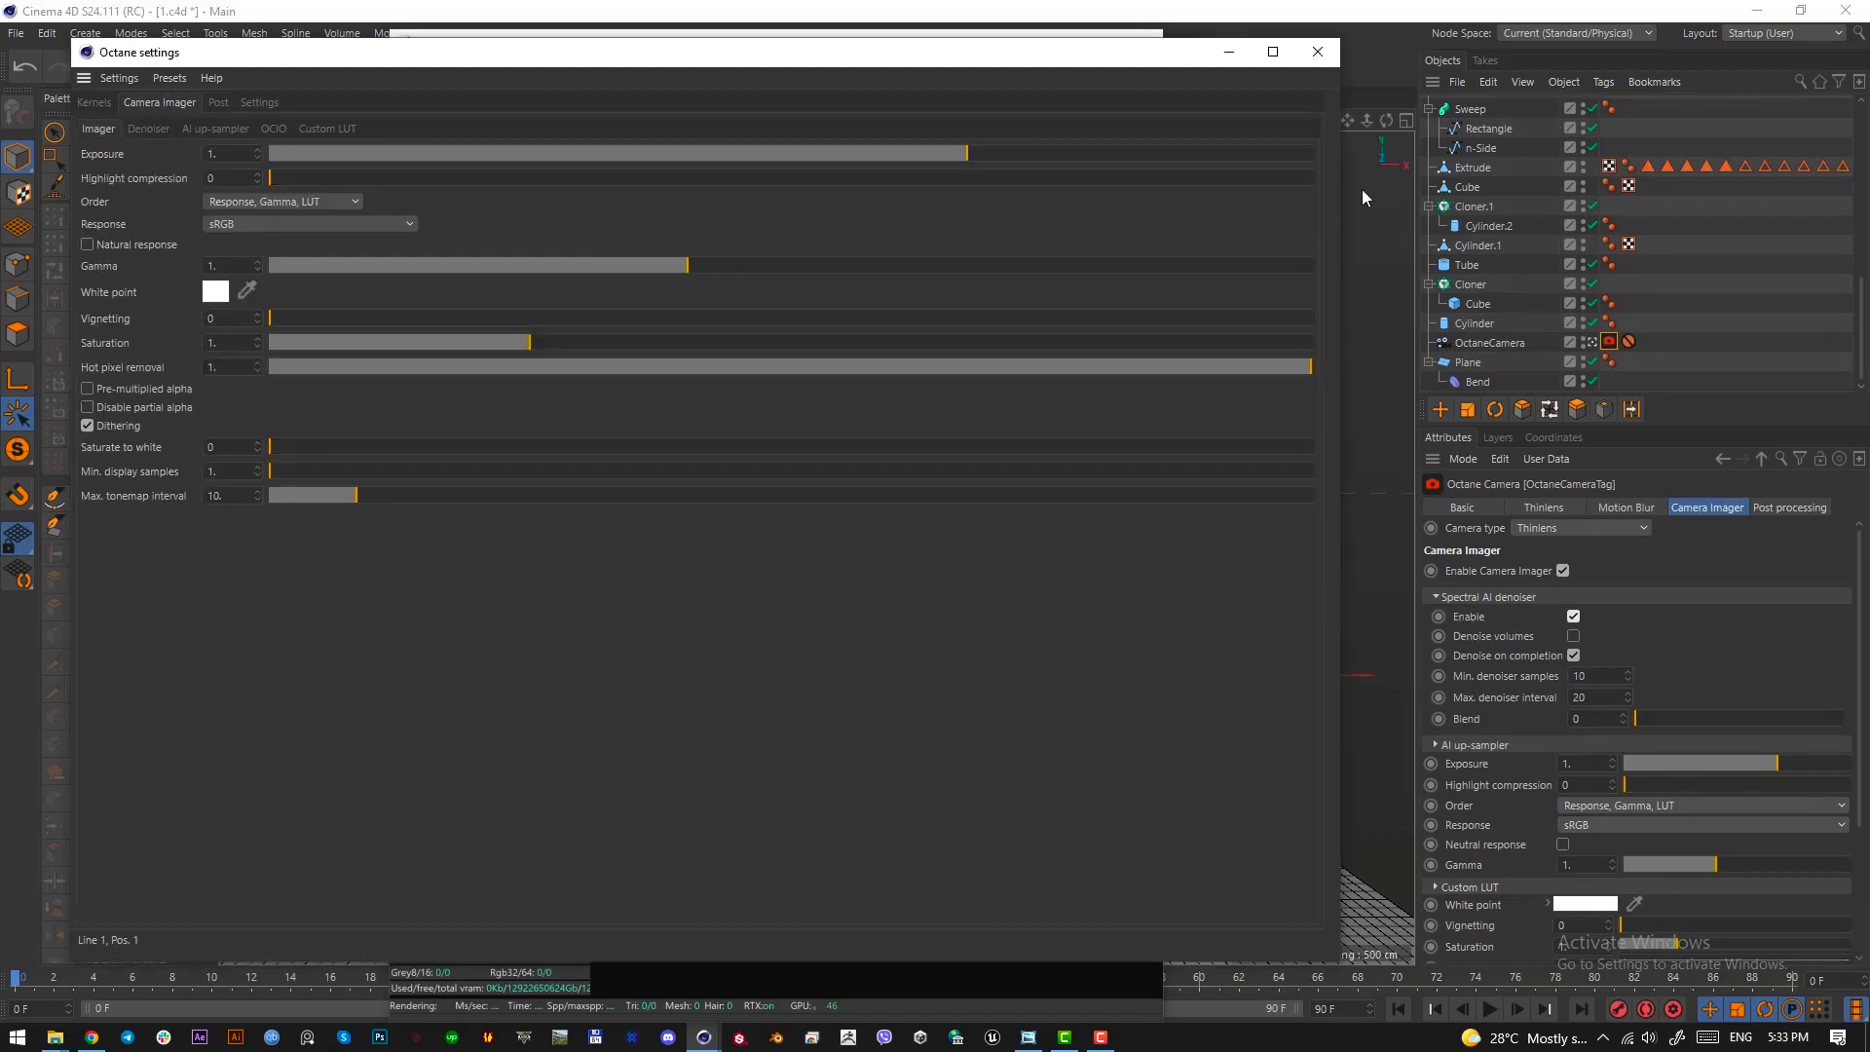
pyautogui.click(1308, 57)
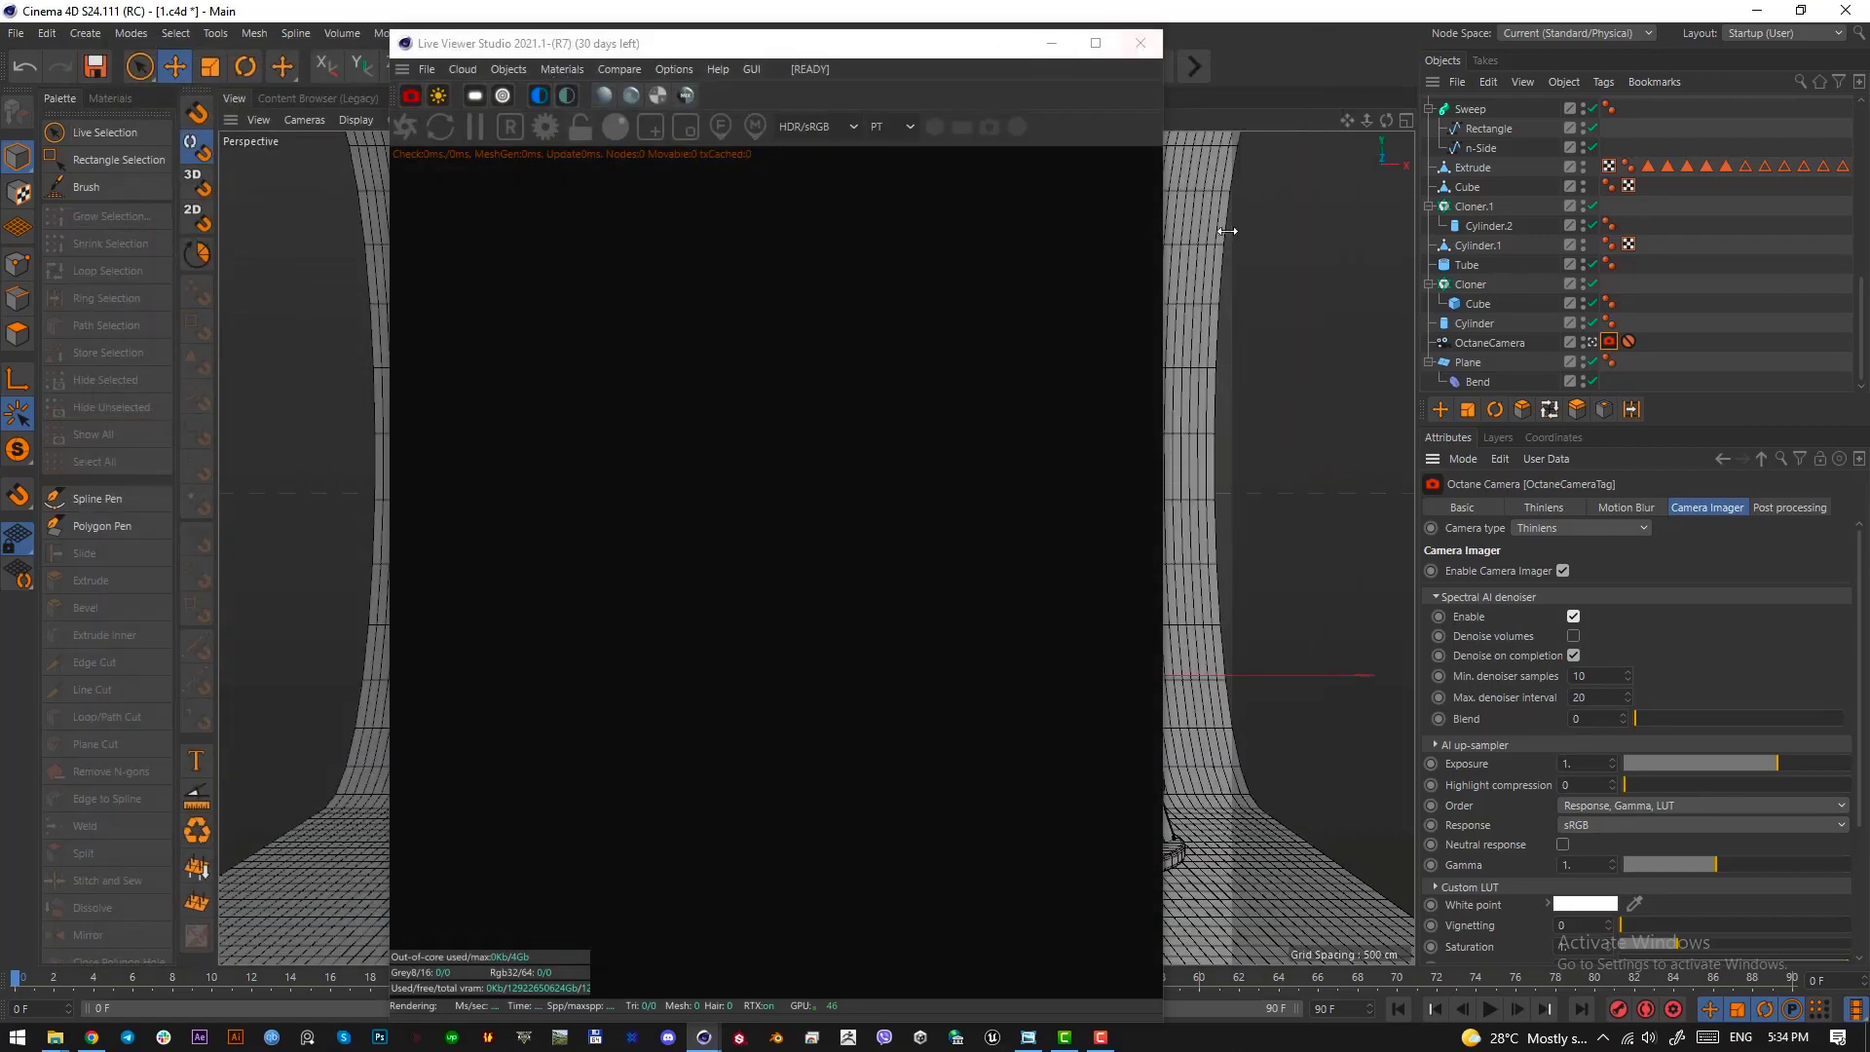
# Add an HDRI environment using studio03.exr from 02_MY OWN WORK\33-Tutorials\Silvermoon-City\1 as its texture, and save the scene
pyautogui.click(542, 95)
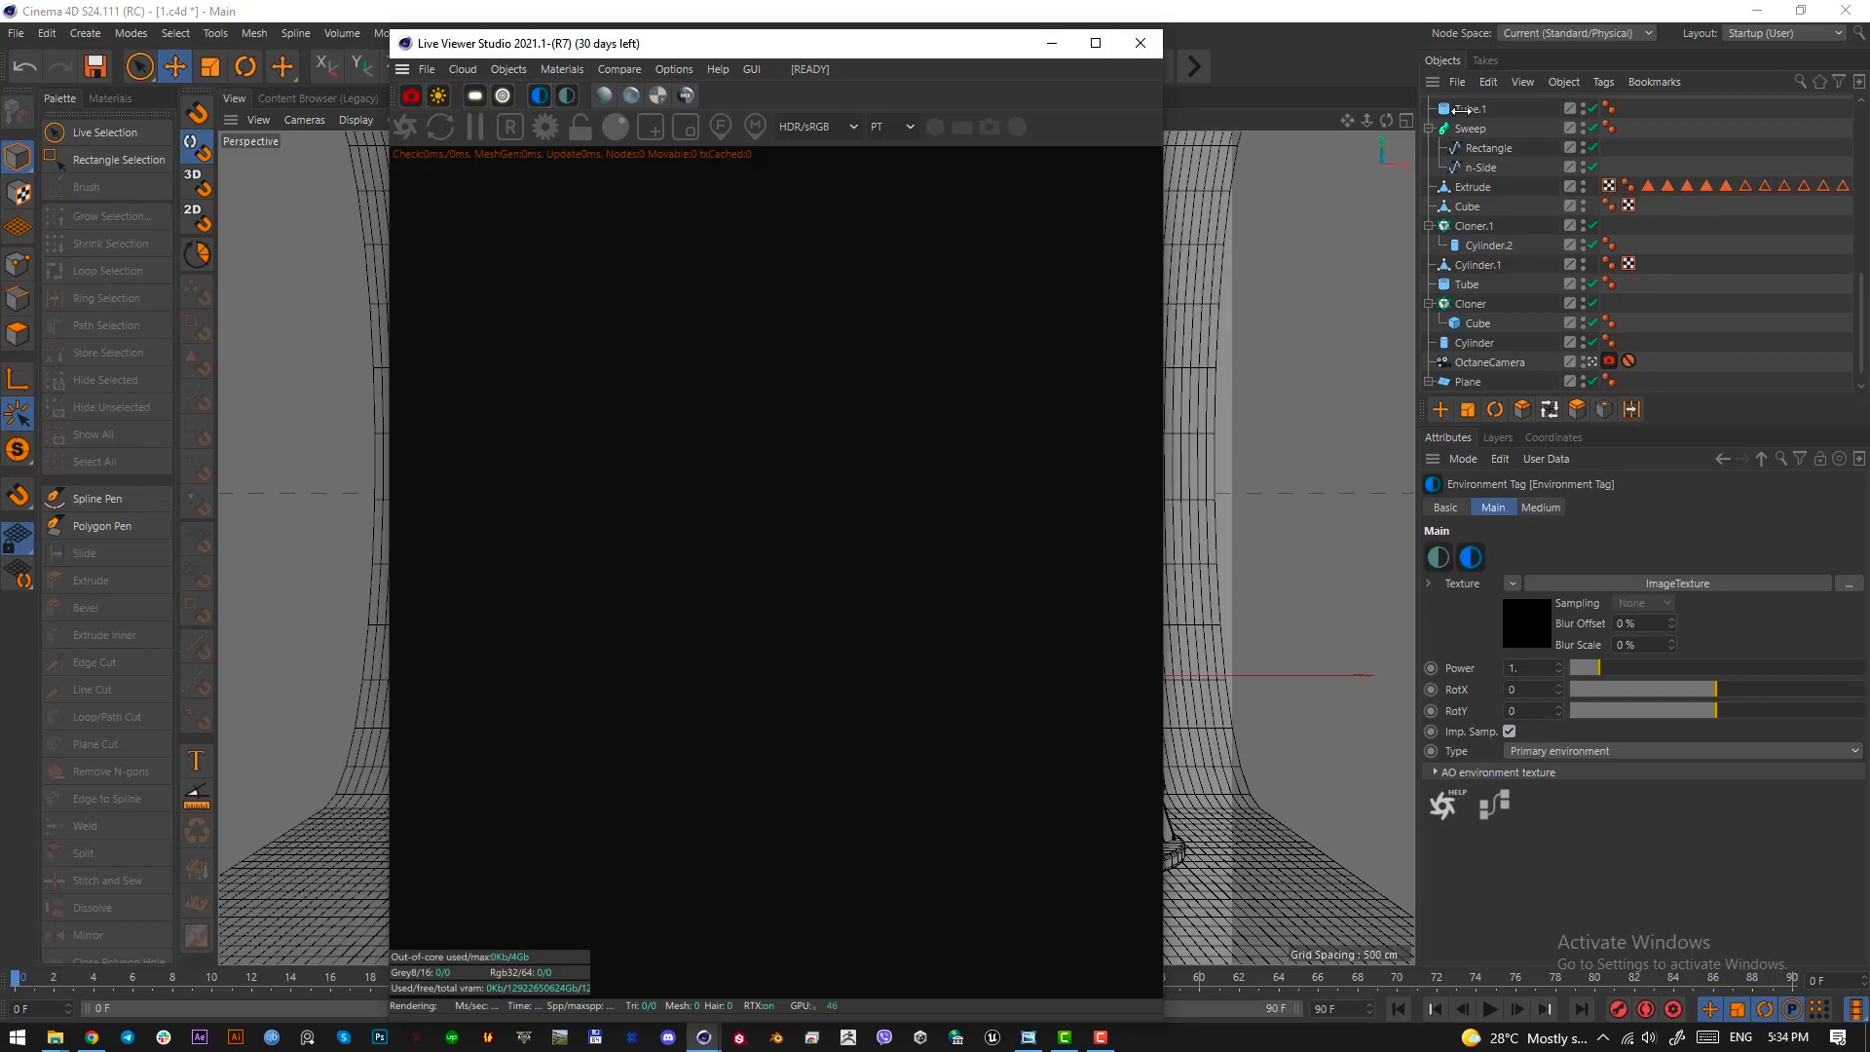
pyautogui.click(1535, 623)
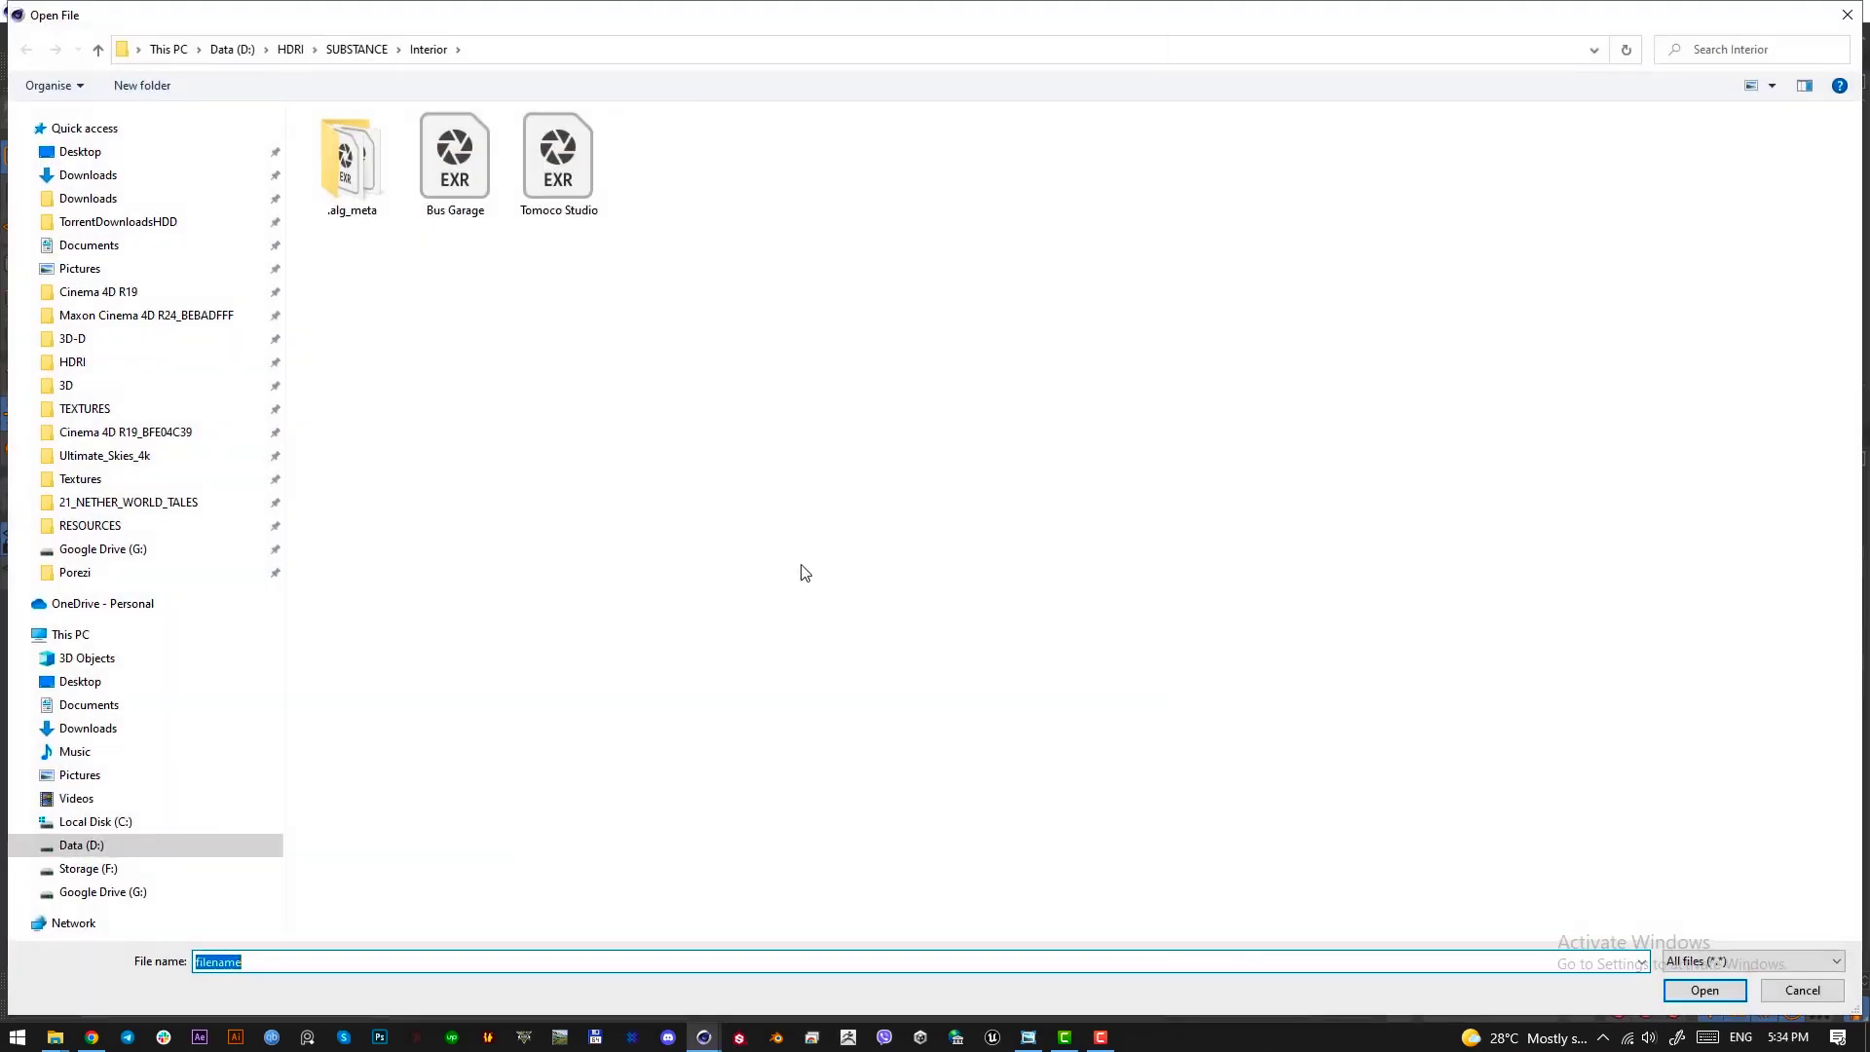
pyautogui.click(117, 337)
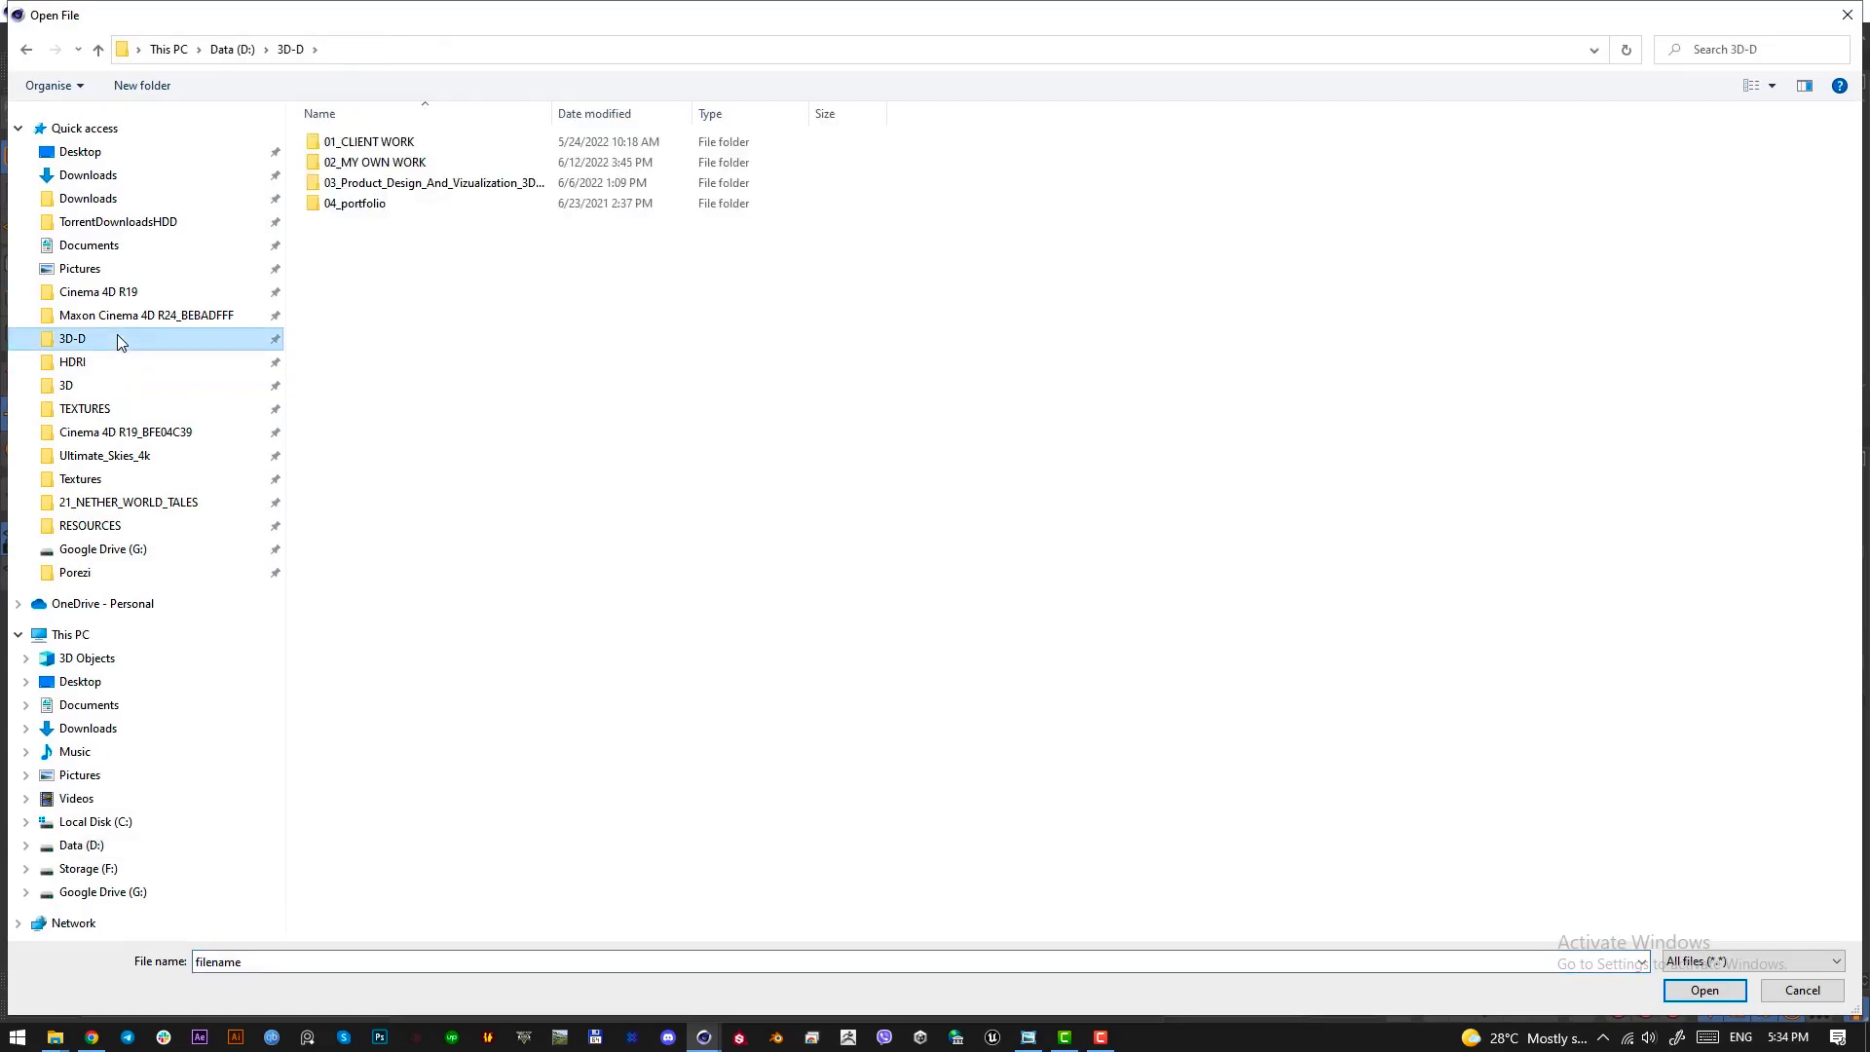
pyautogui.doubleClick(407, 164)
pyautogui.scroll(-5, 568, 546)
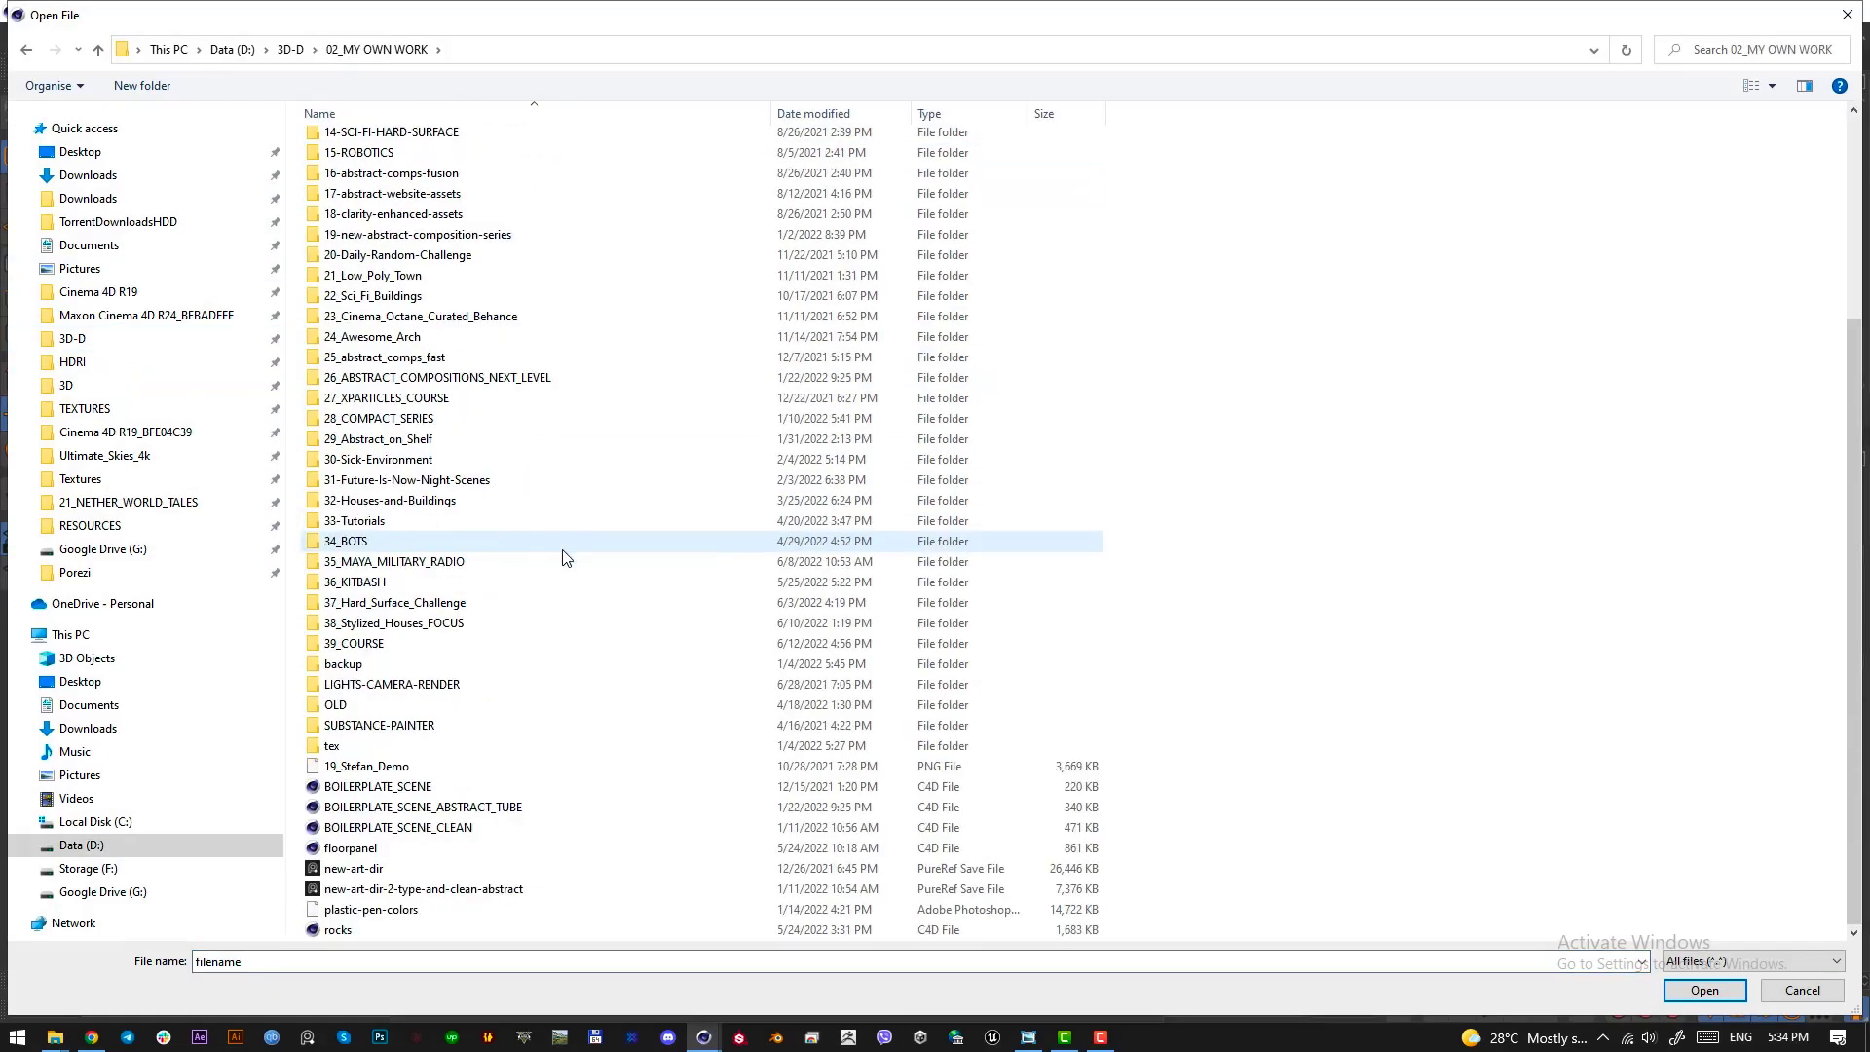
pyautogui.doubleClick(453, 522)
pyautogui.doubleClick(359, 203)
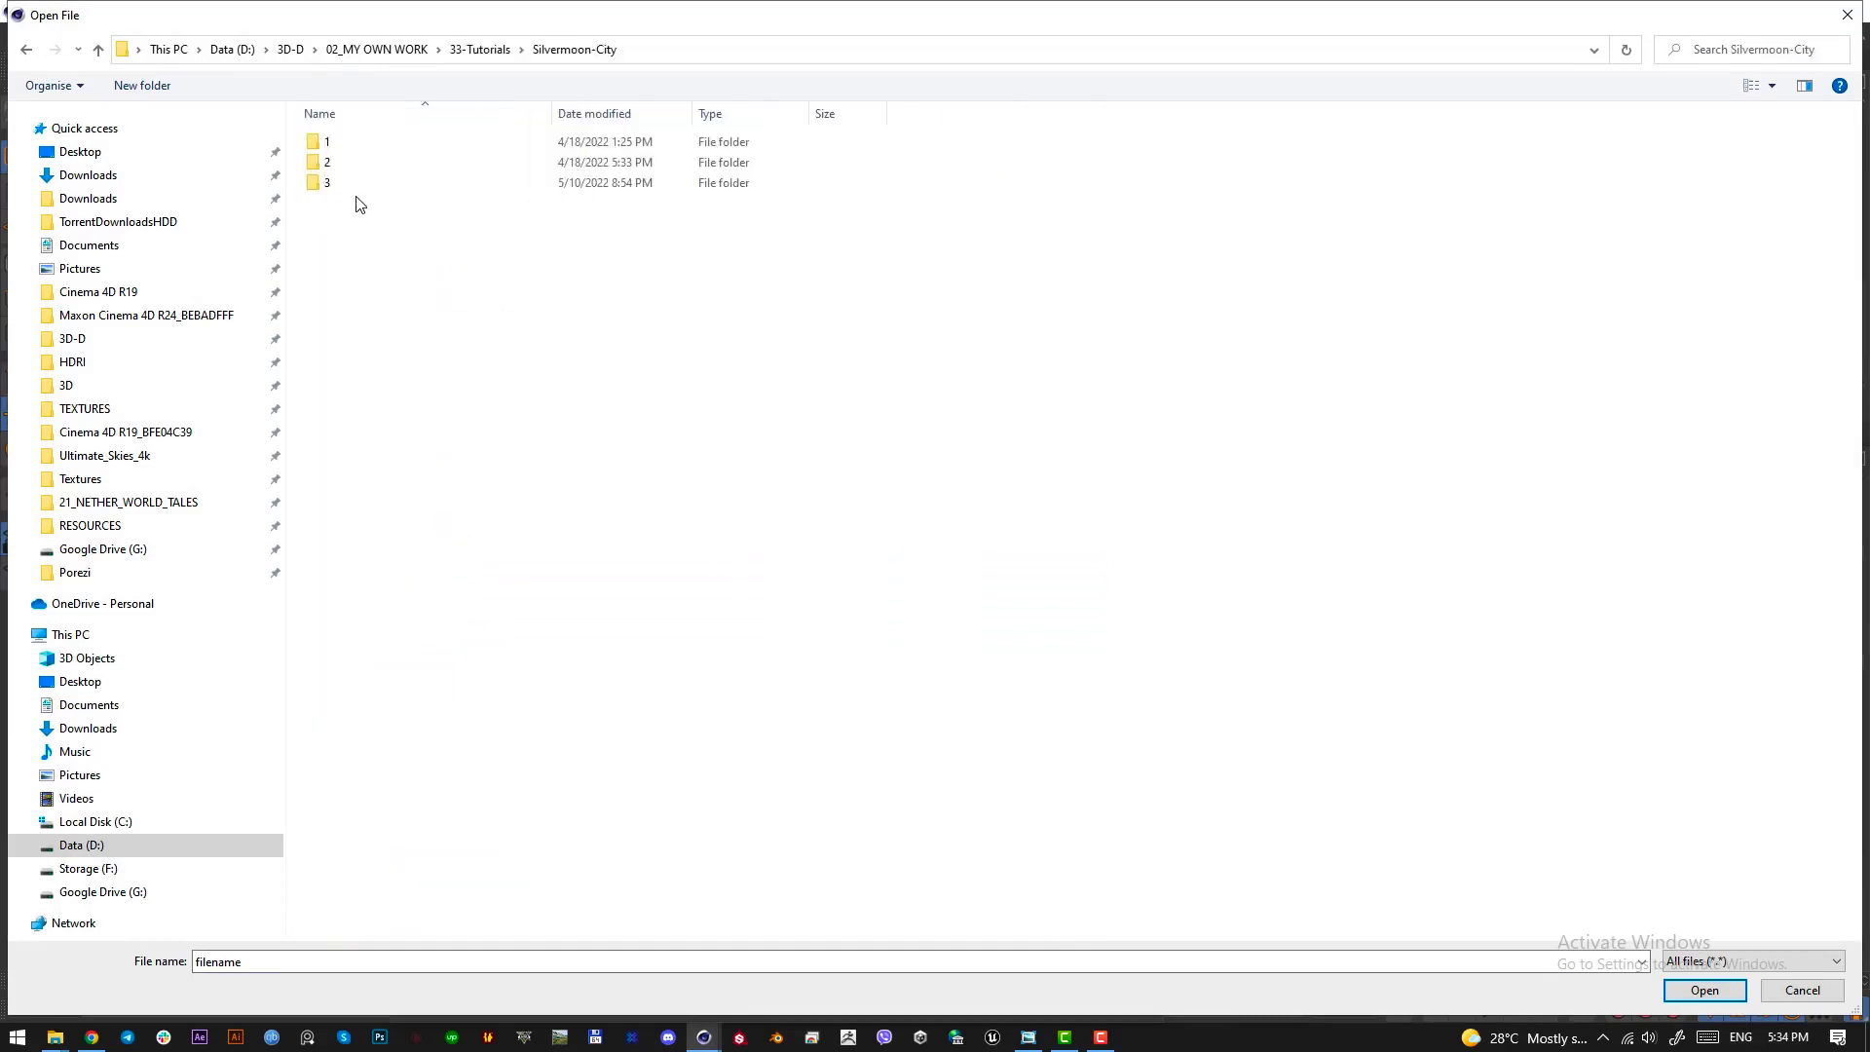
pyautogui.doubleClick(336, 143)
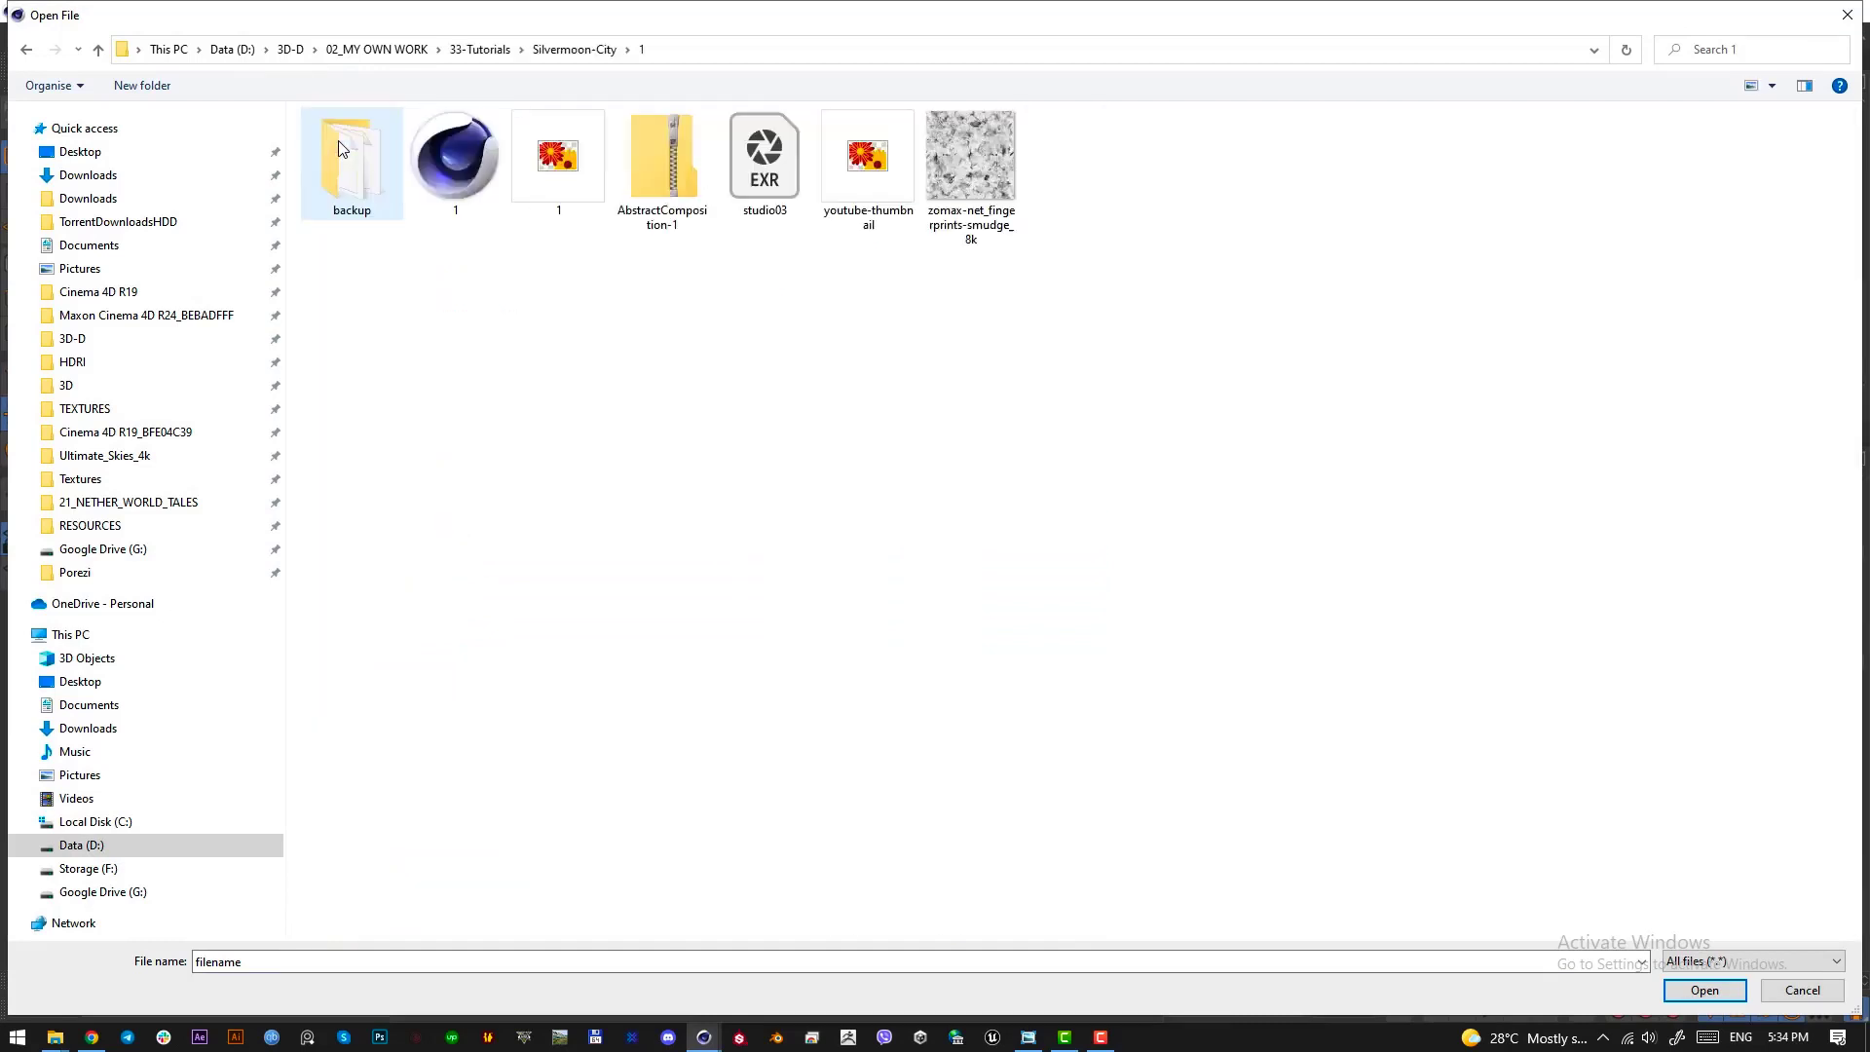
pyautogui.doubleClick(780, 146)
pyautogui.click(1076, 608)
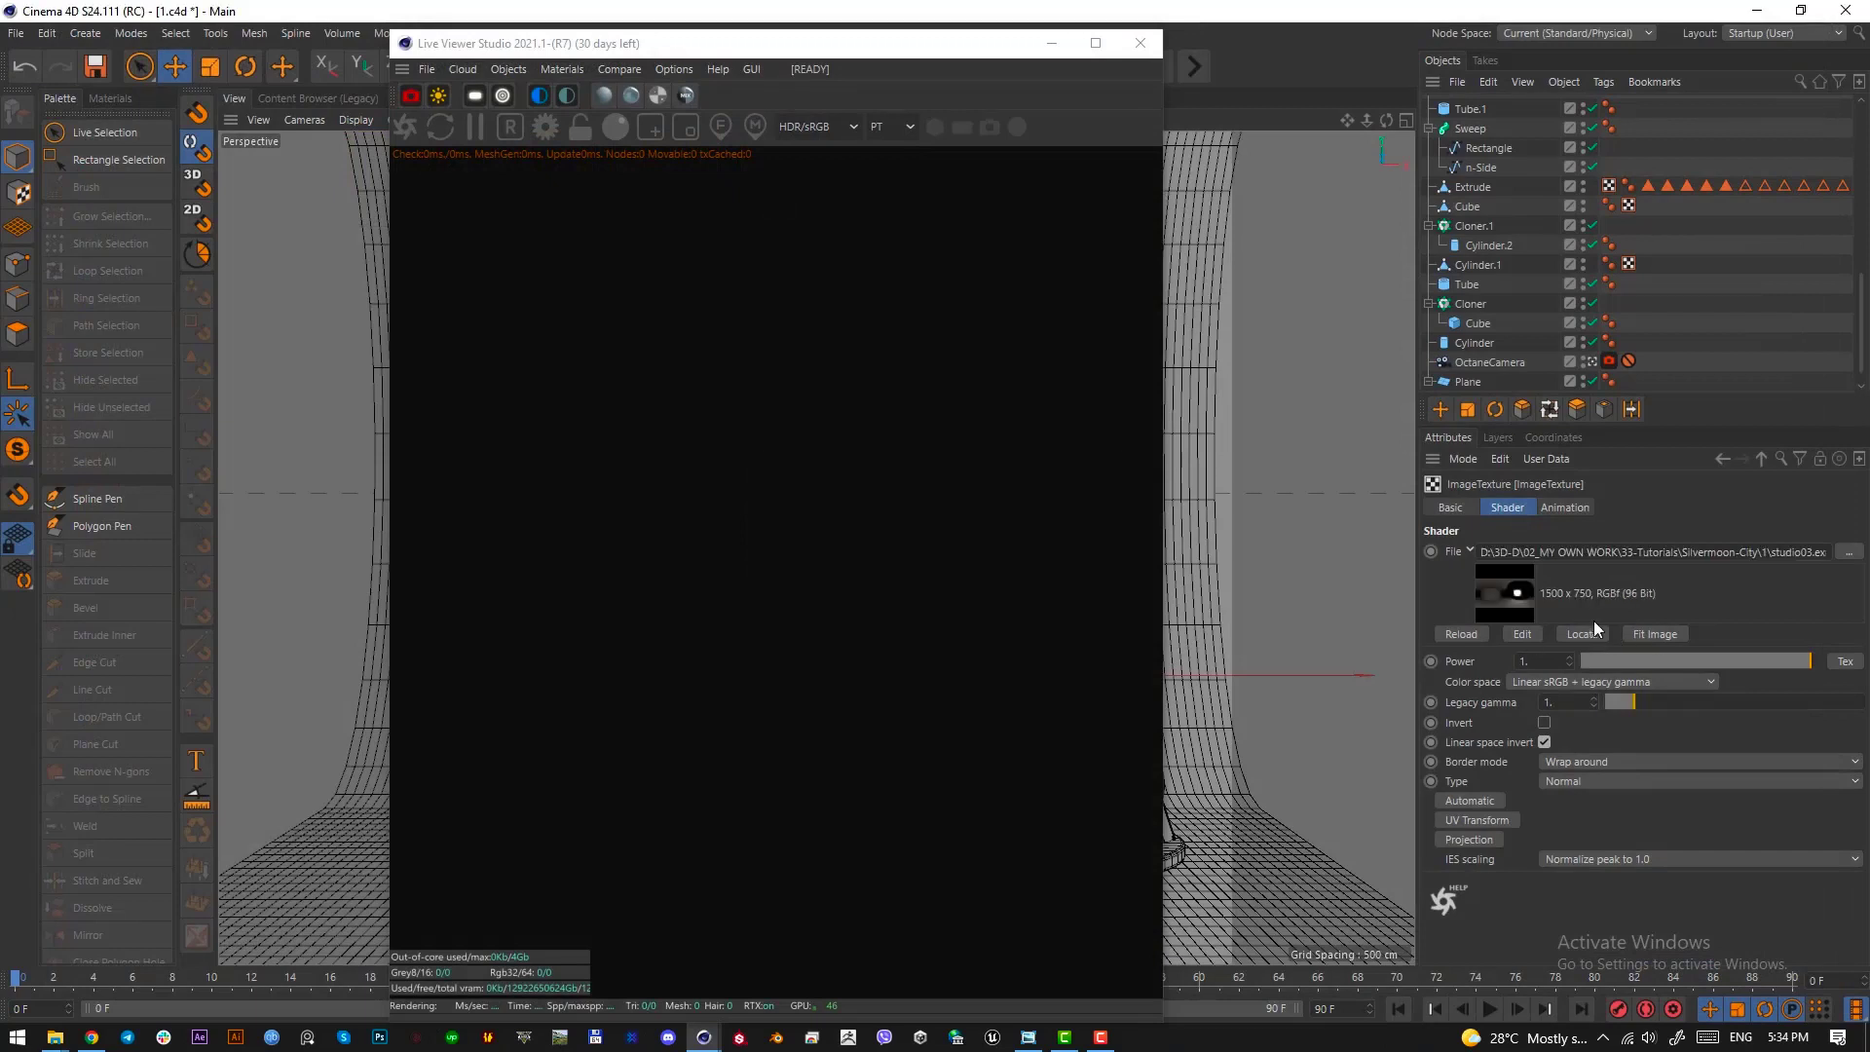
pyautogui.click(1761, 458)
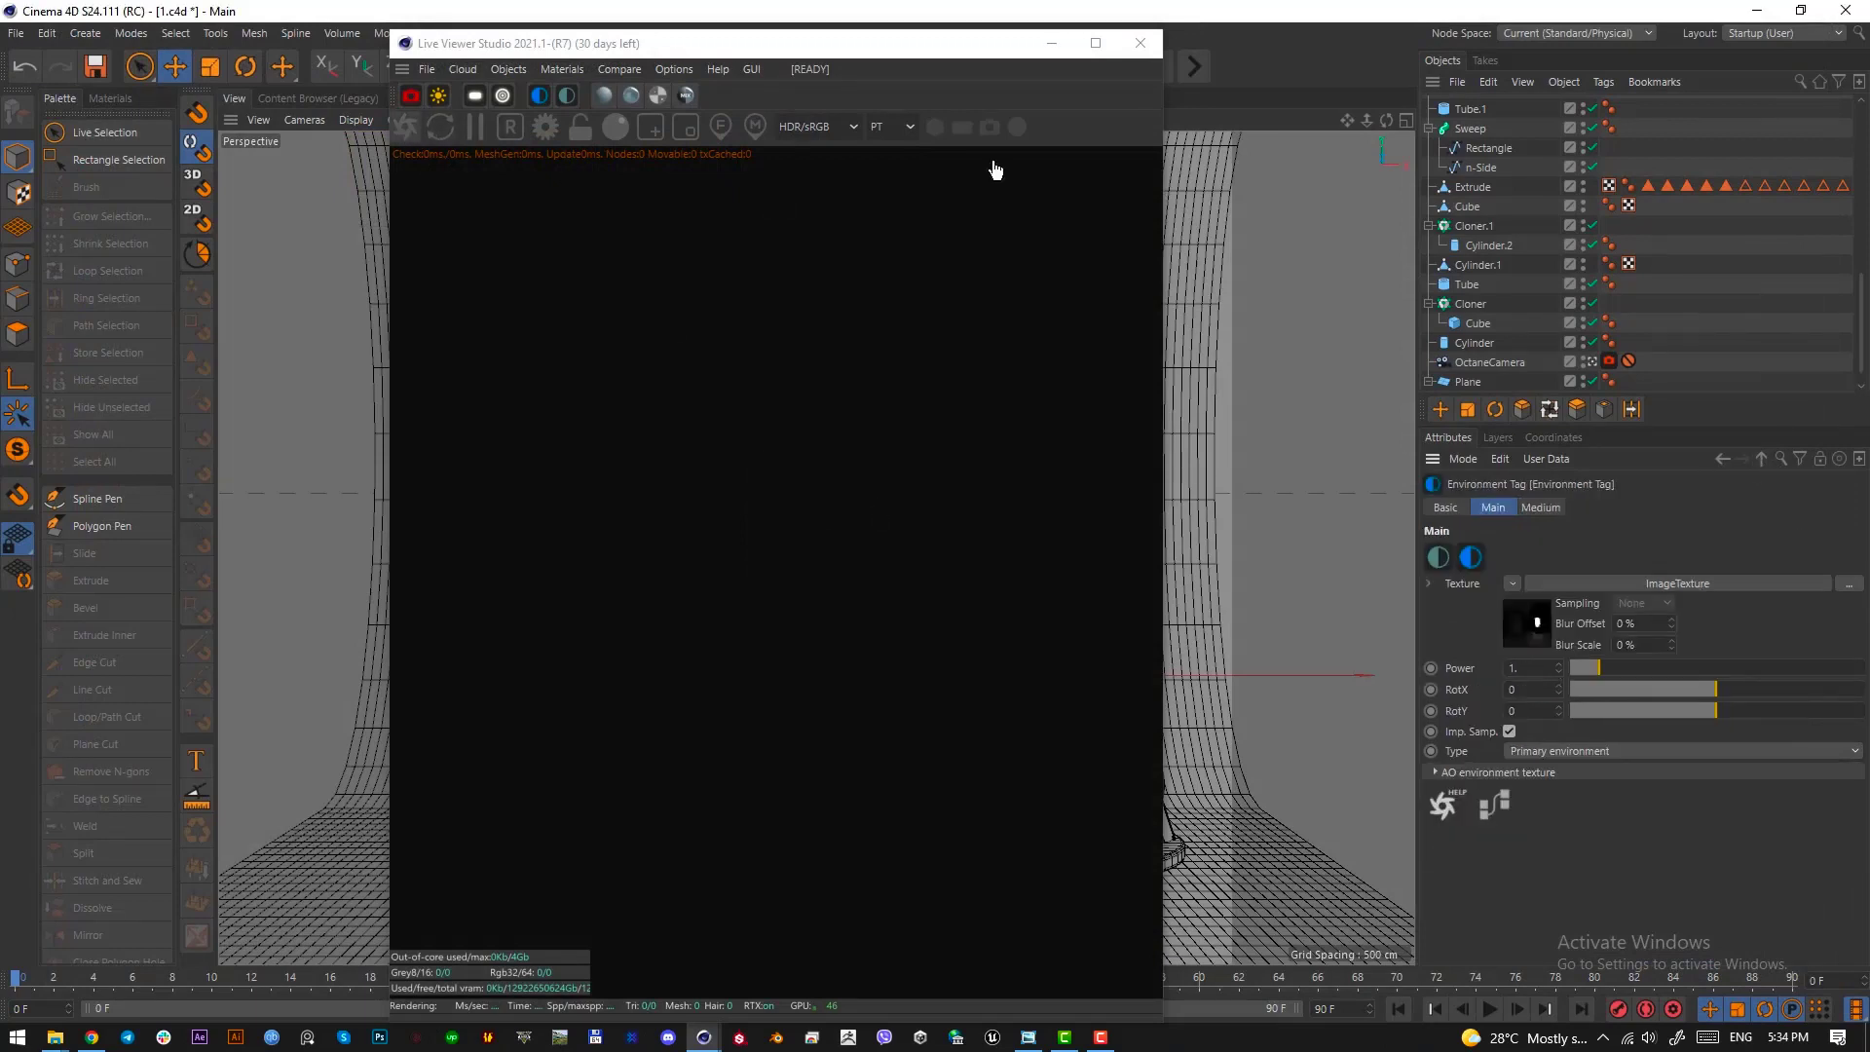
pyautogui.hotkey('ctrl', 's')
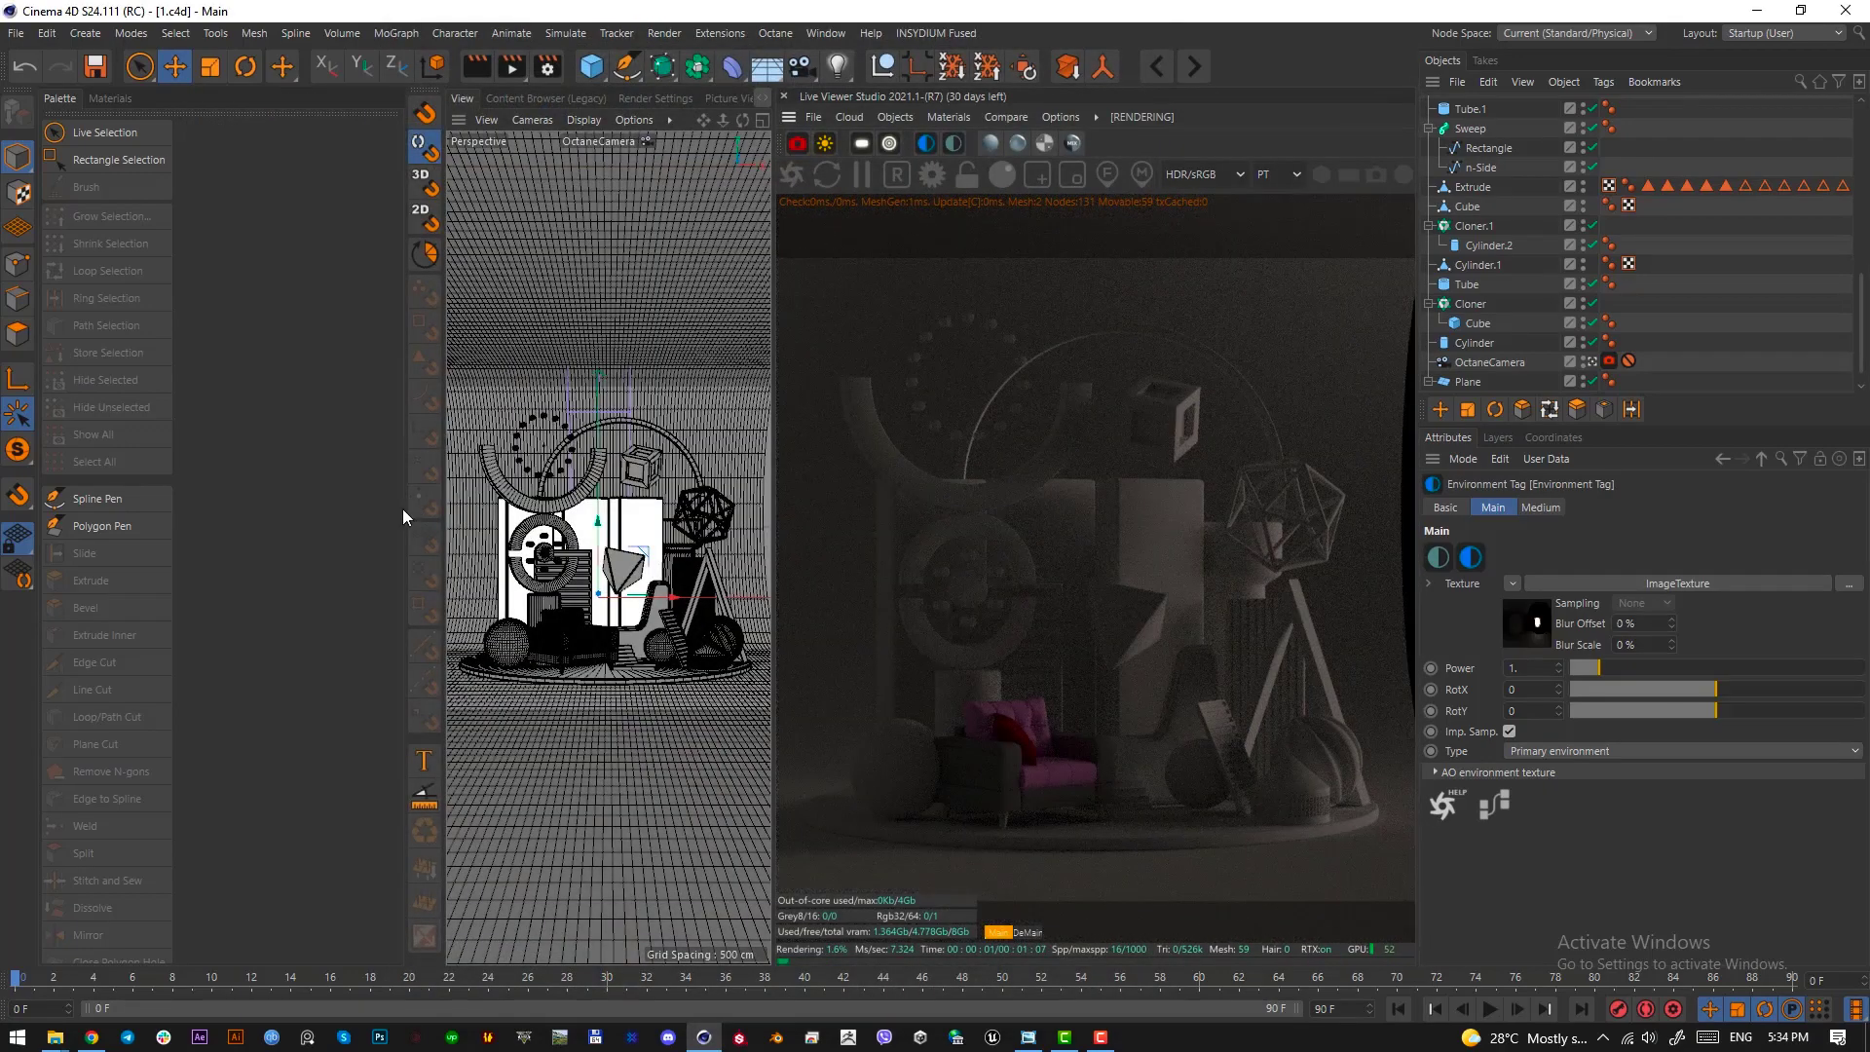
# Inspect the armchair mesh in polygon mode by selecting its seat cushion and base parts separately, and clear the selection
pyautogui.scroll(10, 1529, 127)
pyautogui.click(1473, 108)
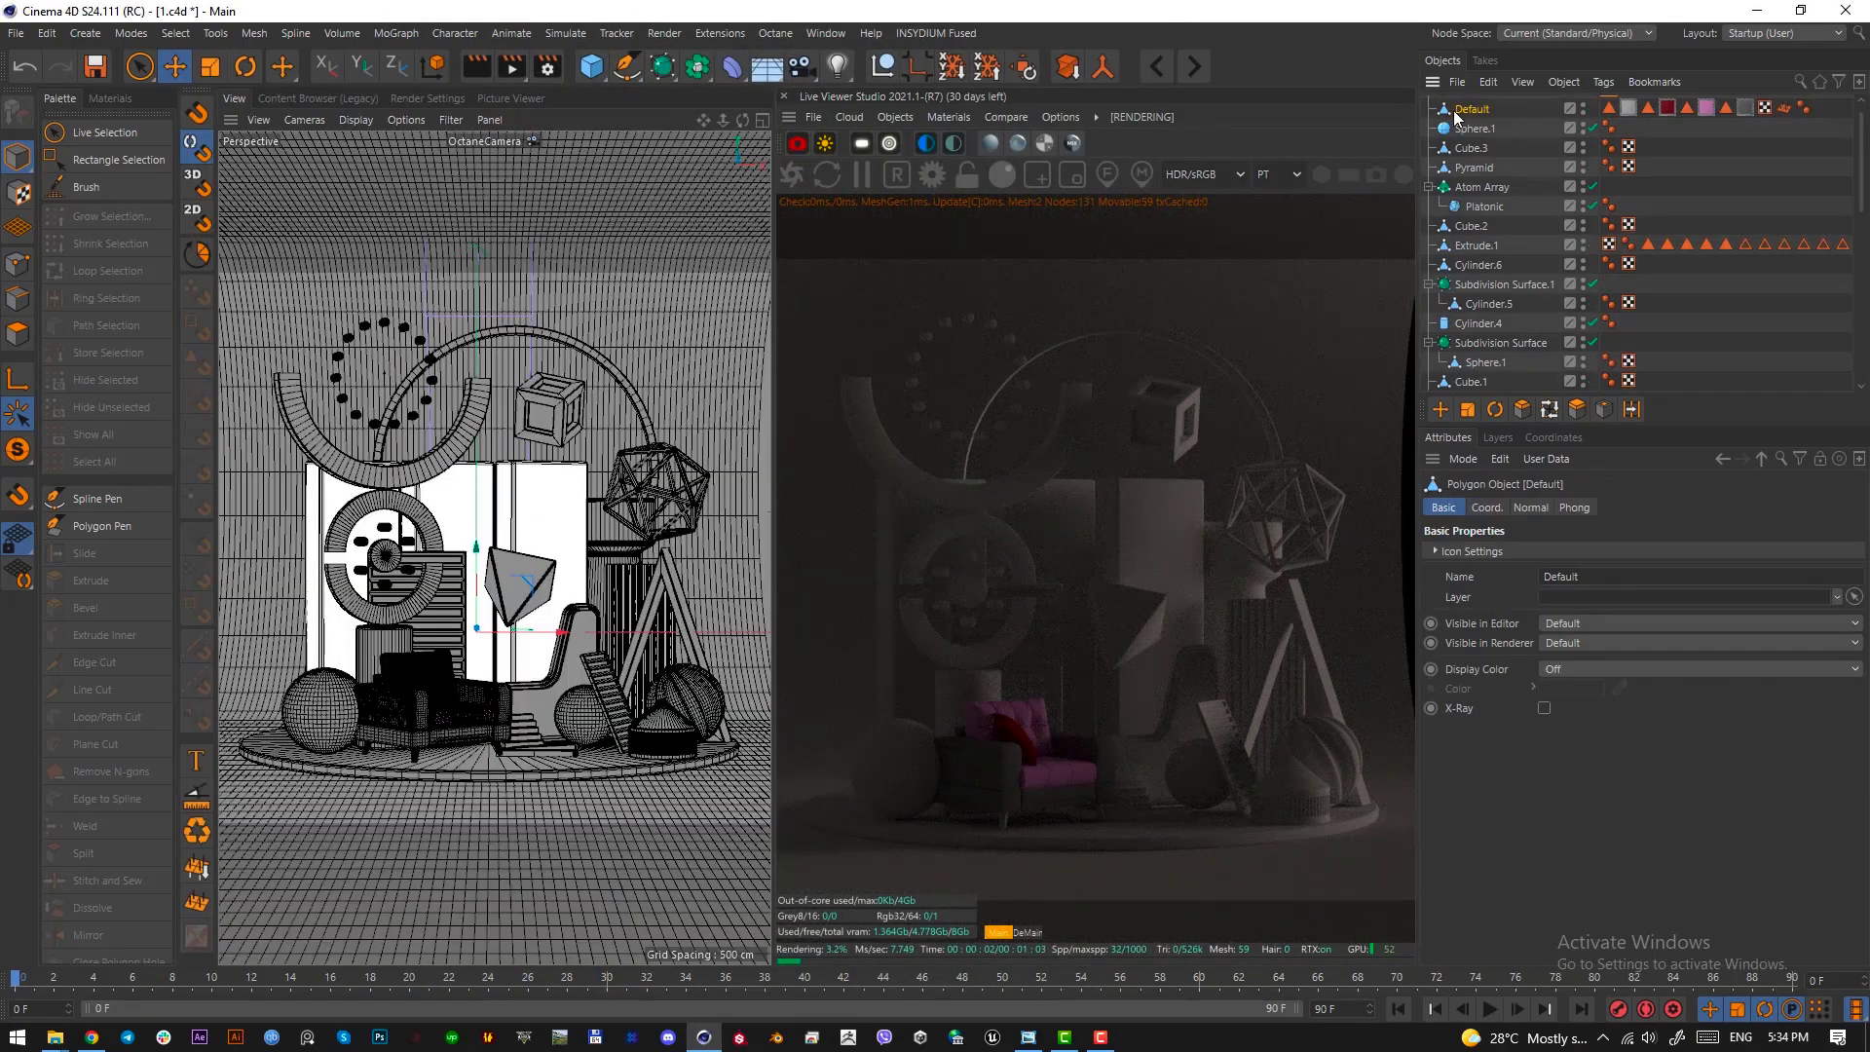
pyautogui.click(18, 331)
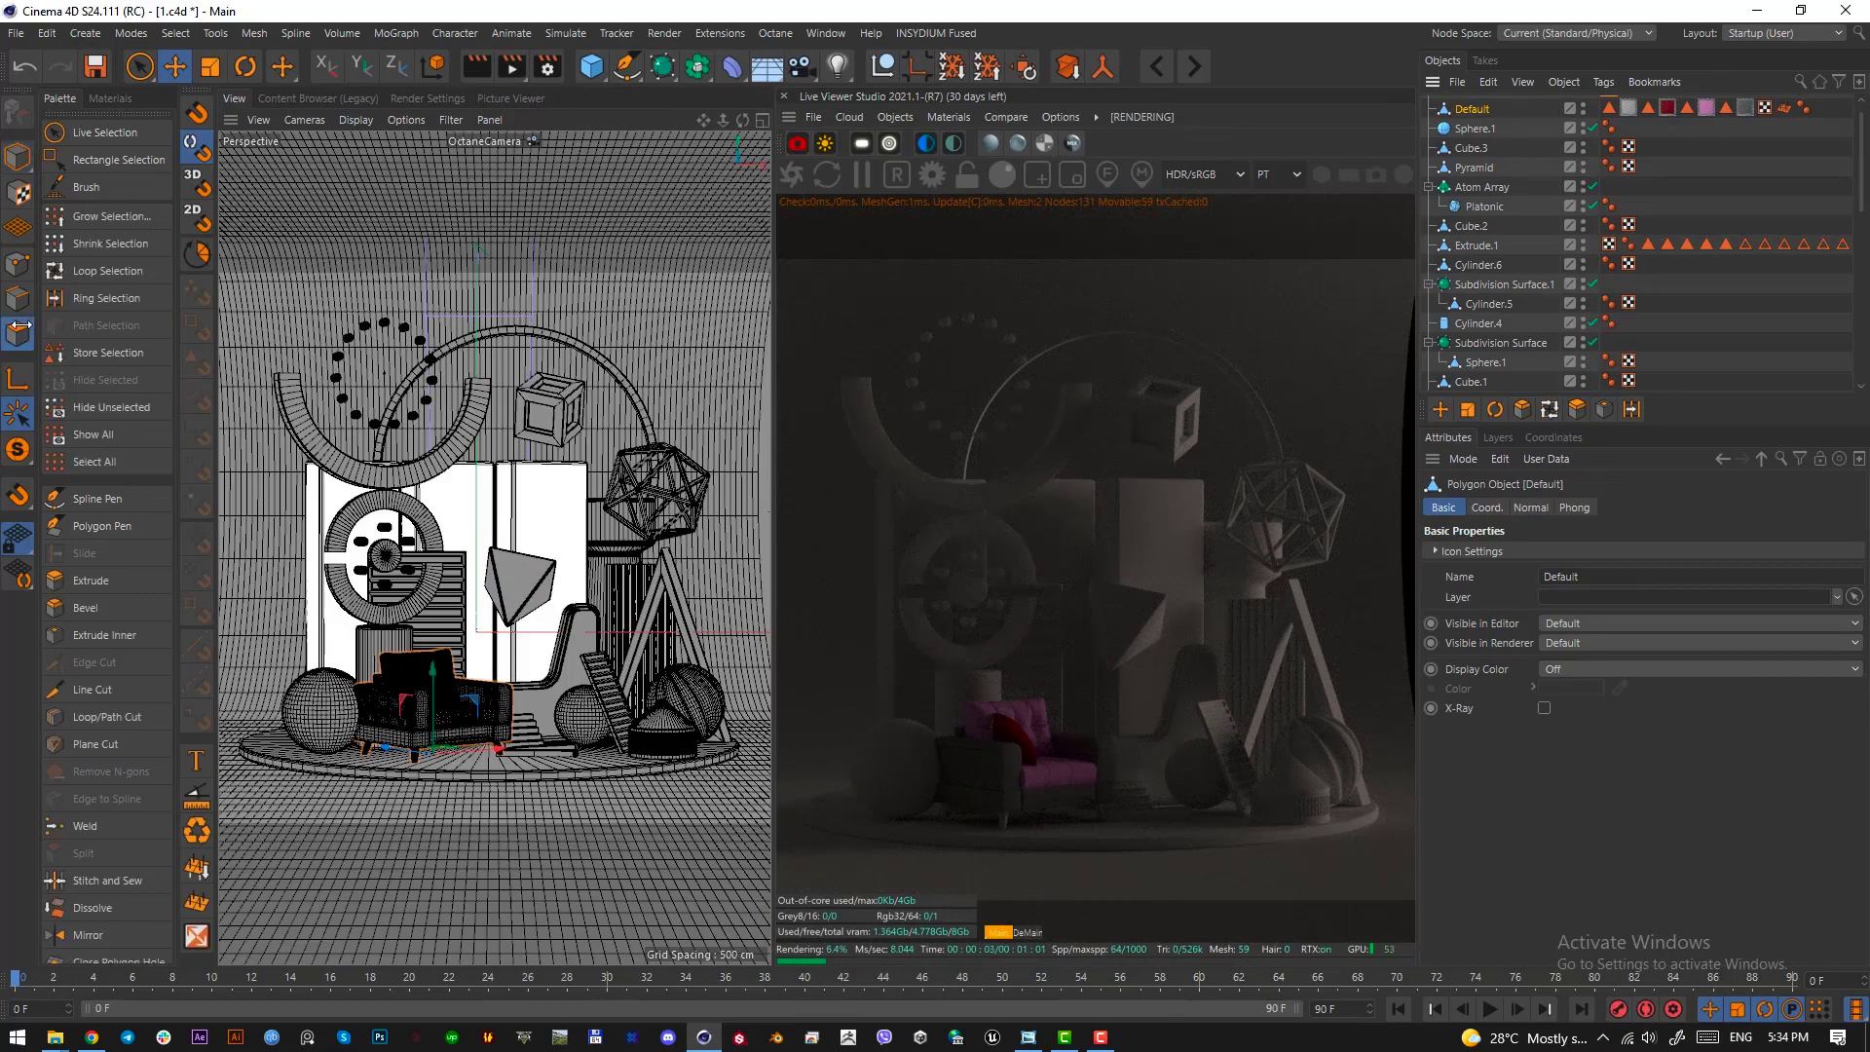
pyautogui.click(175, 65)
pyautogui.doubleClick(468, 711)
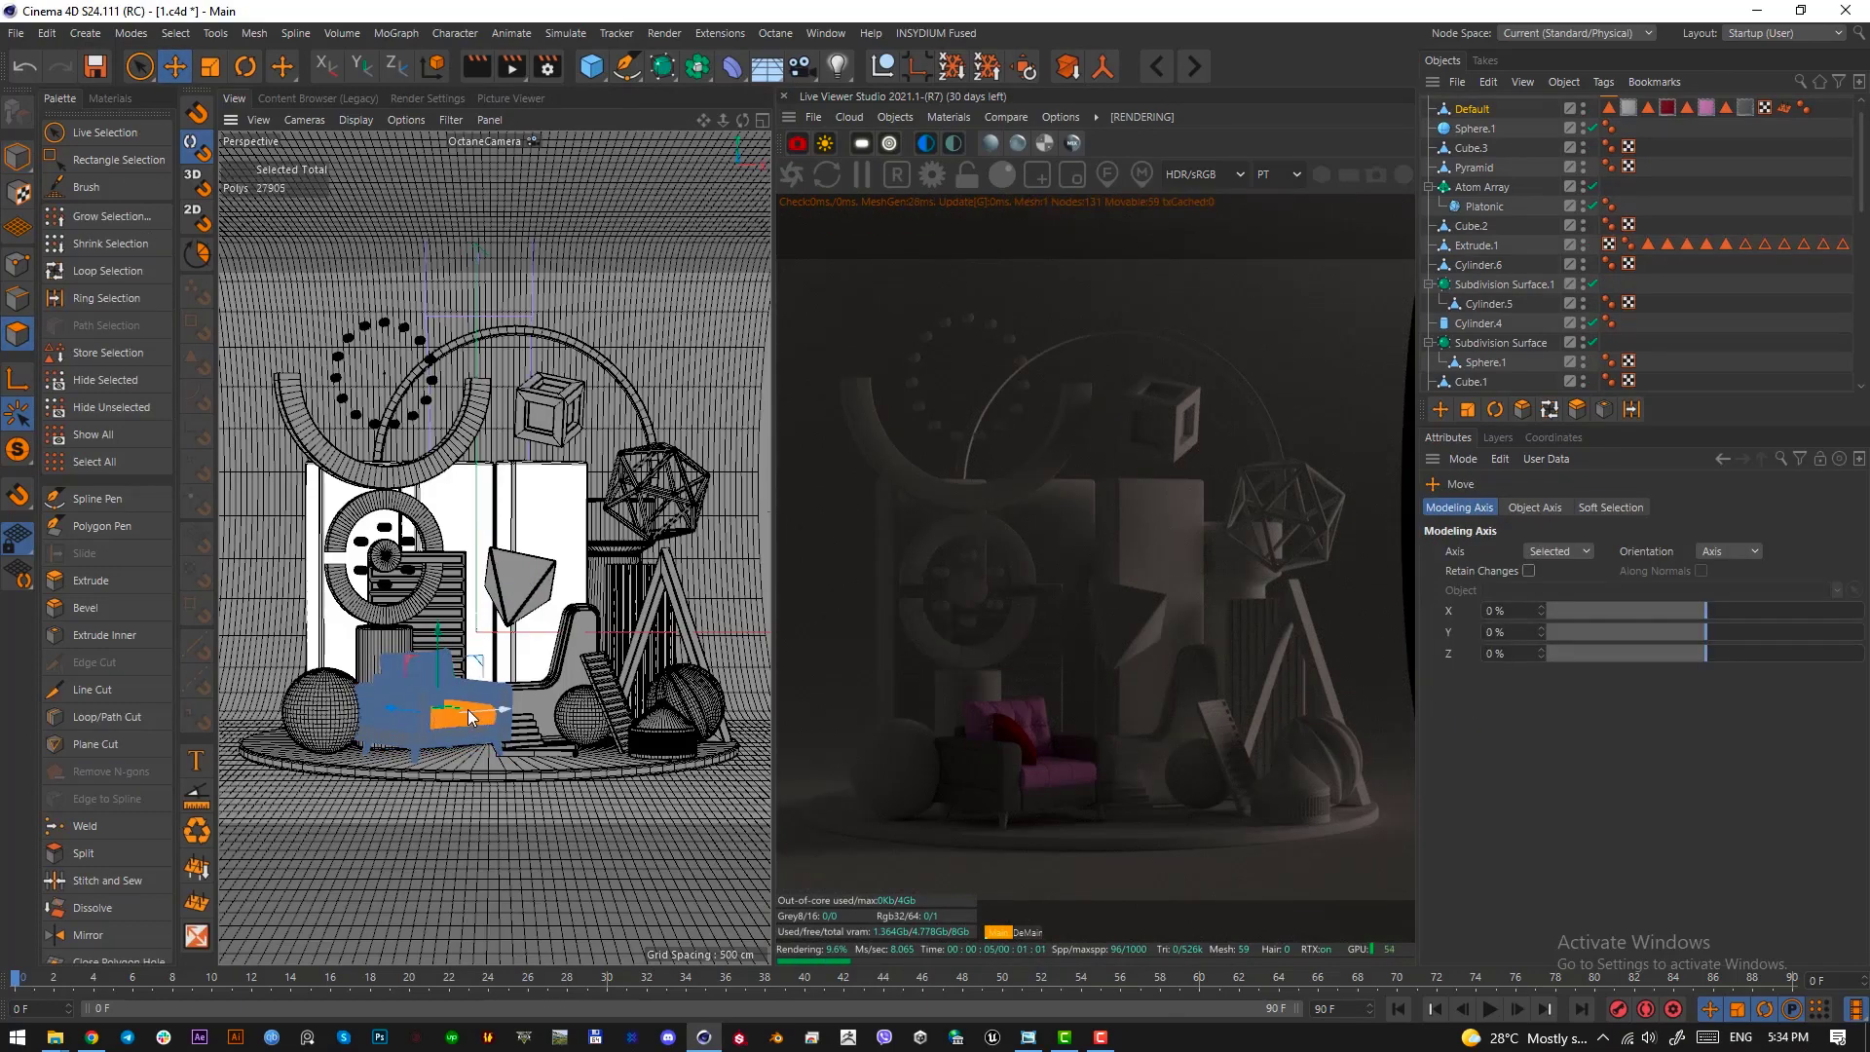
pyautogui.doubleClick(418, 739)
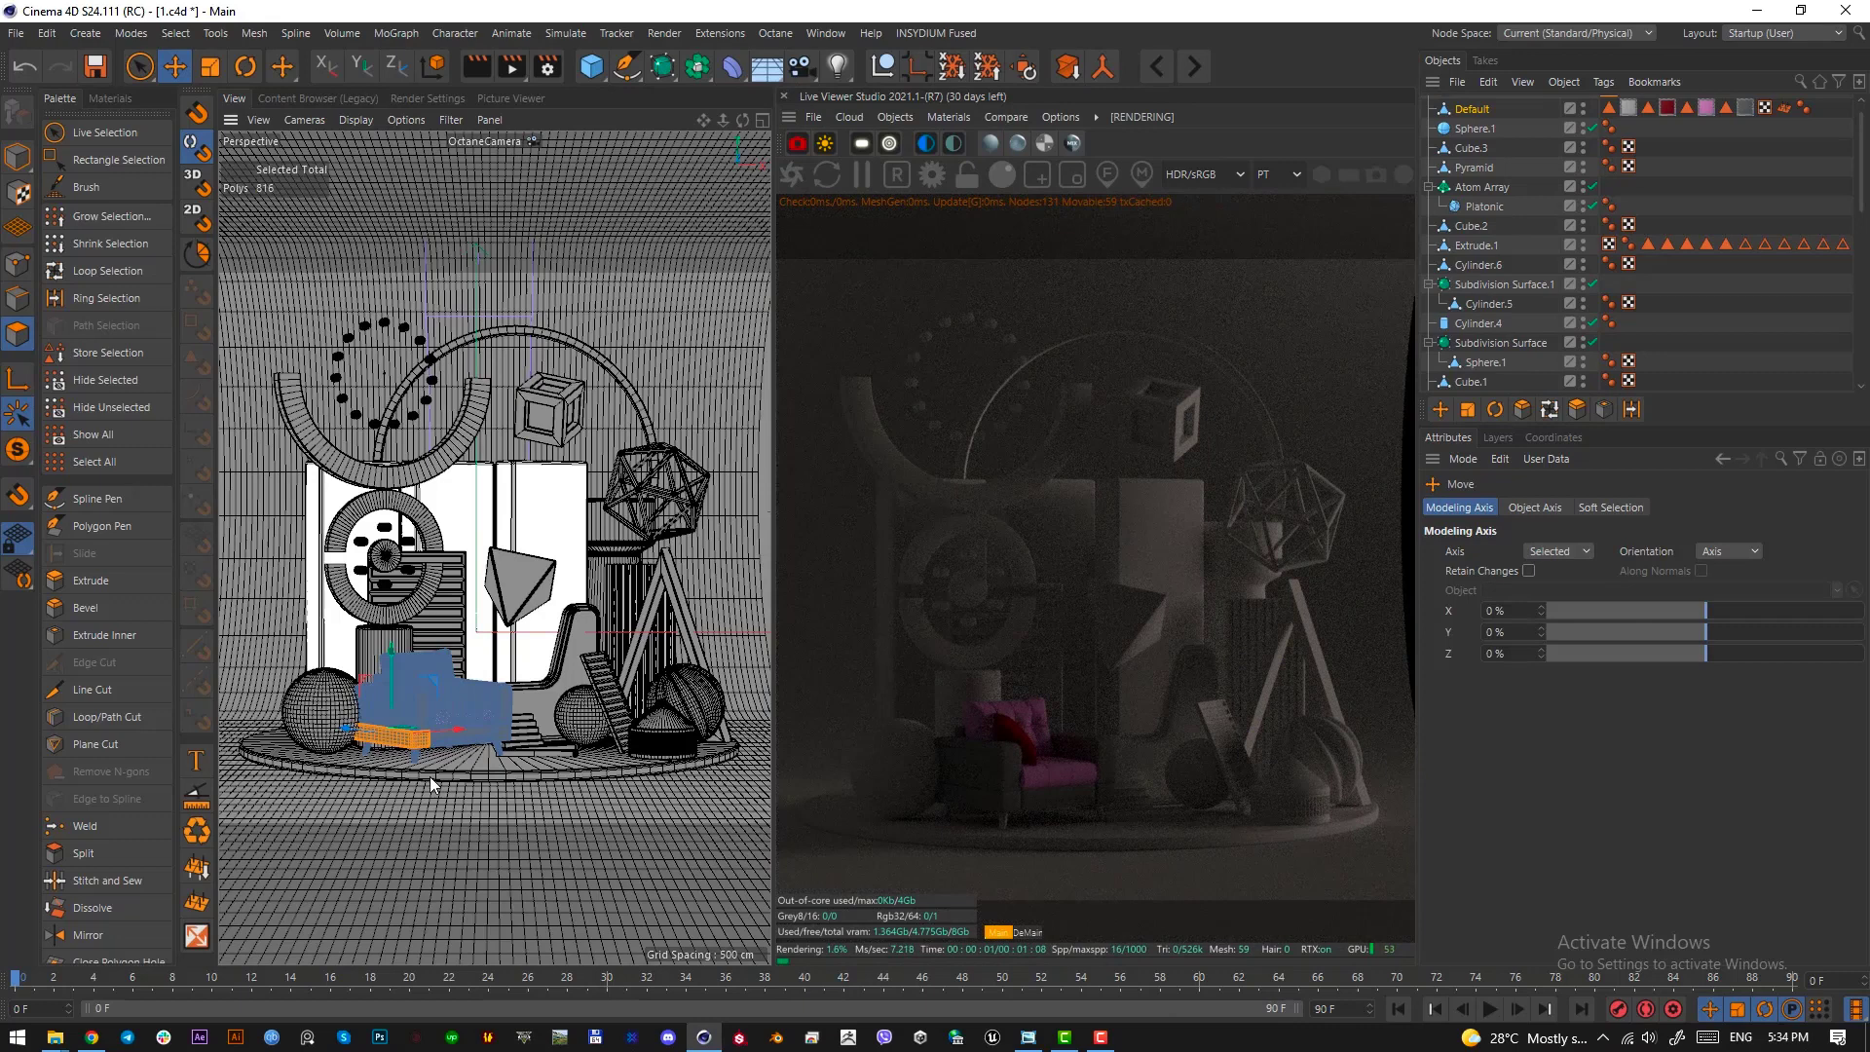
pyautogui.doubleClick(473, 738)
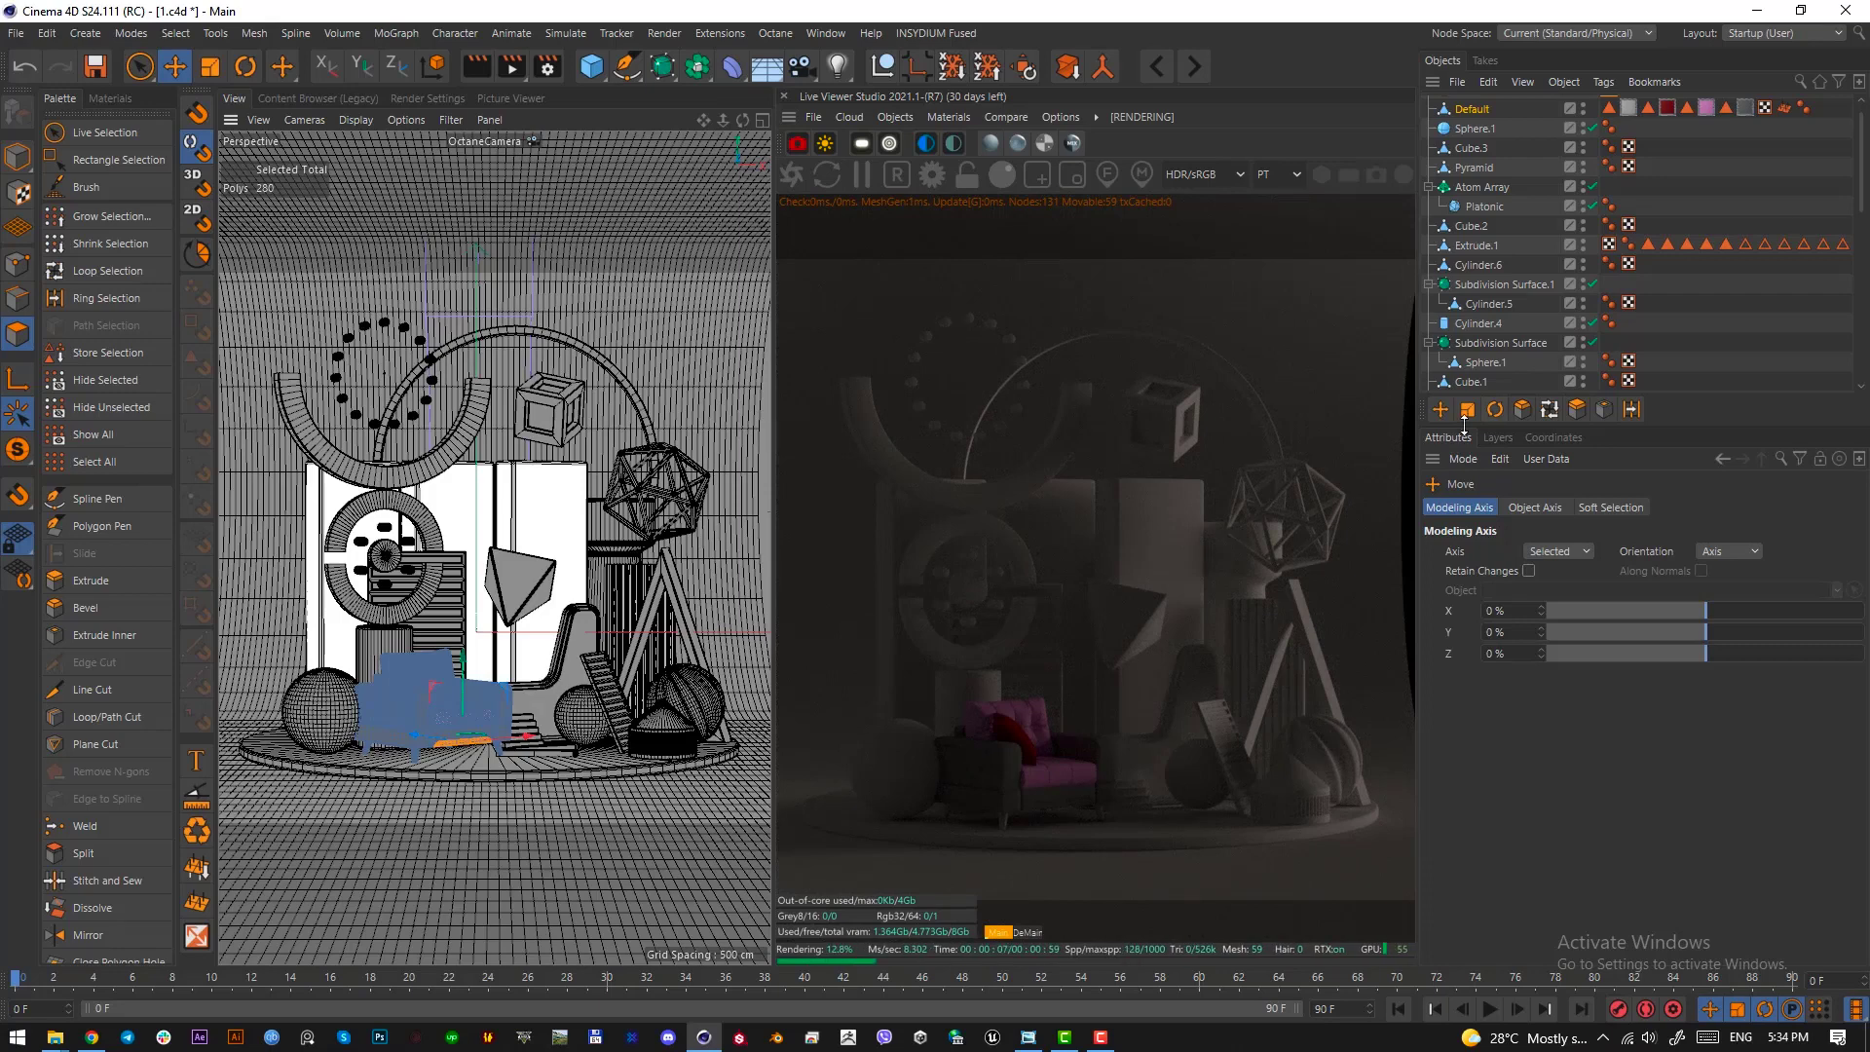
pyautogui.click(1742, 322)
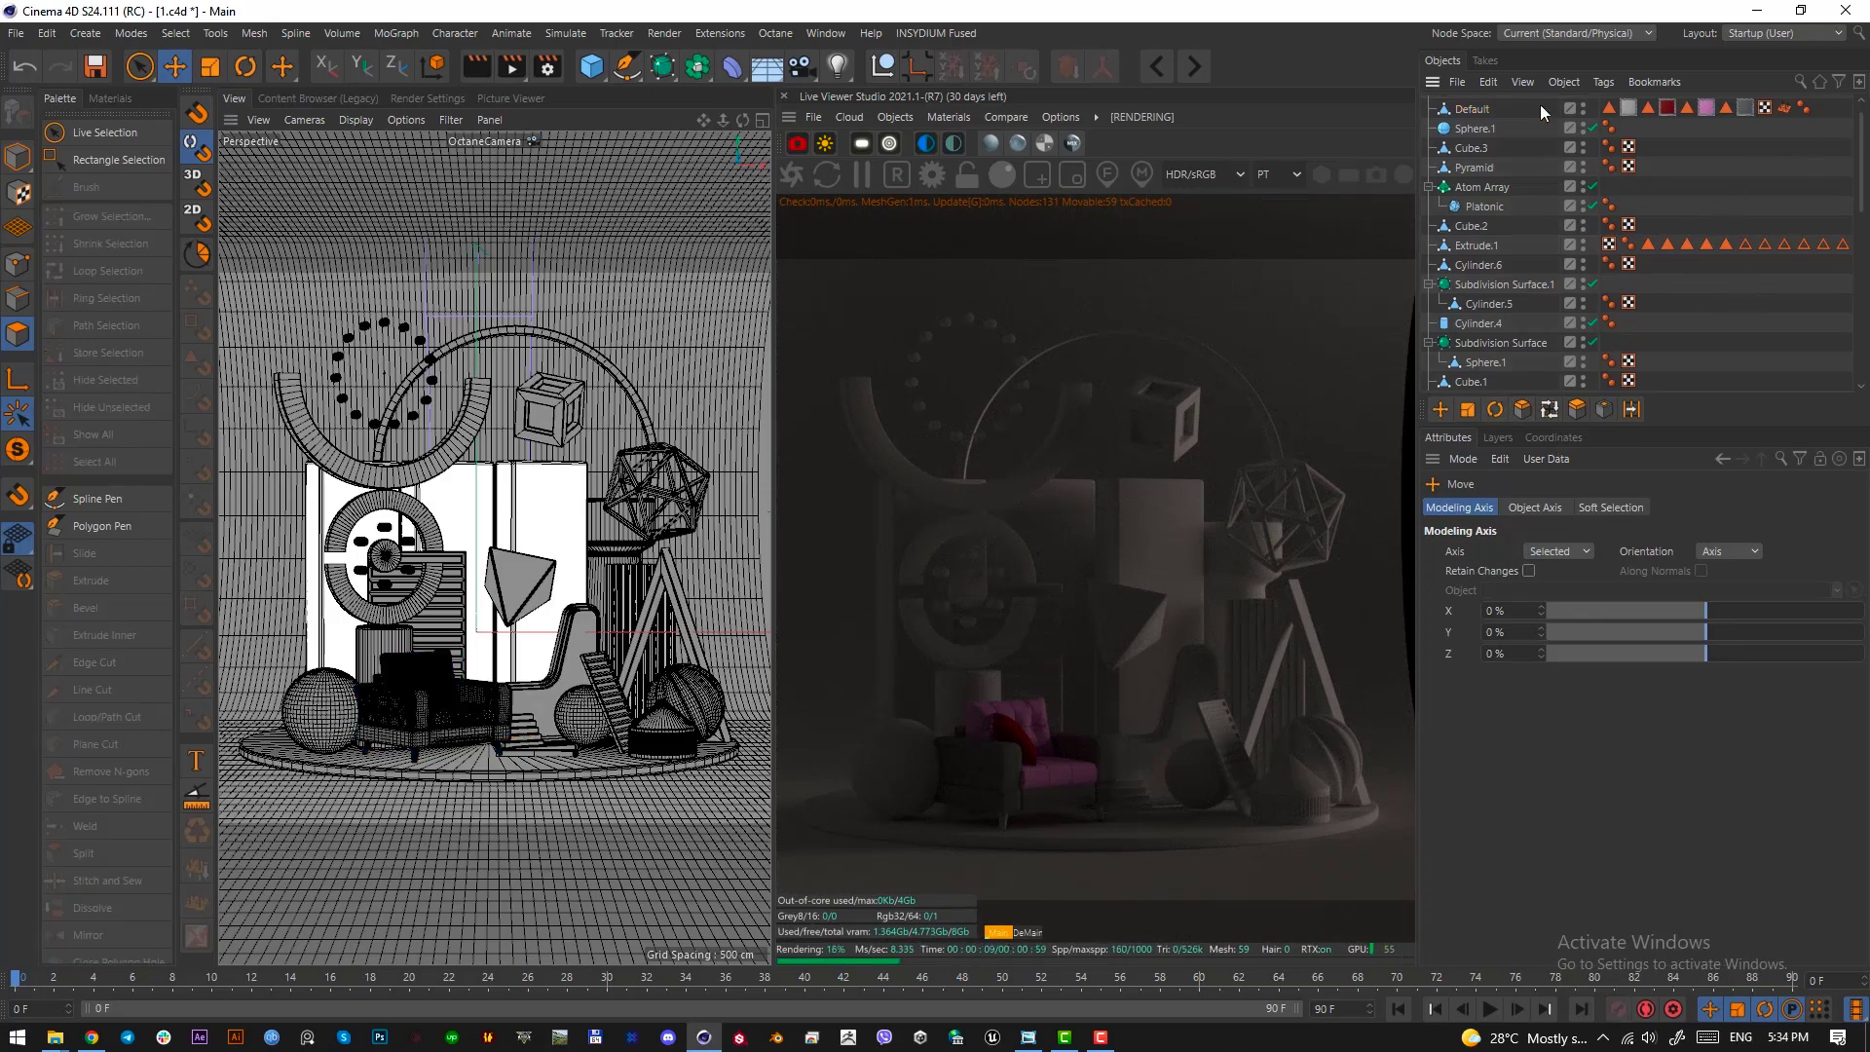
# Set the OctaneSky environment's RotX to about -0.14 and its power to about 2.85
pyautogui.scroll(1, 1859, 180)
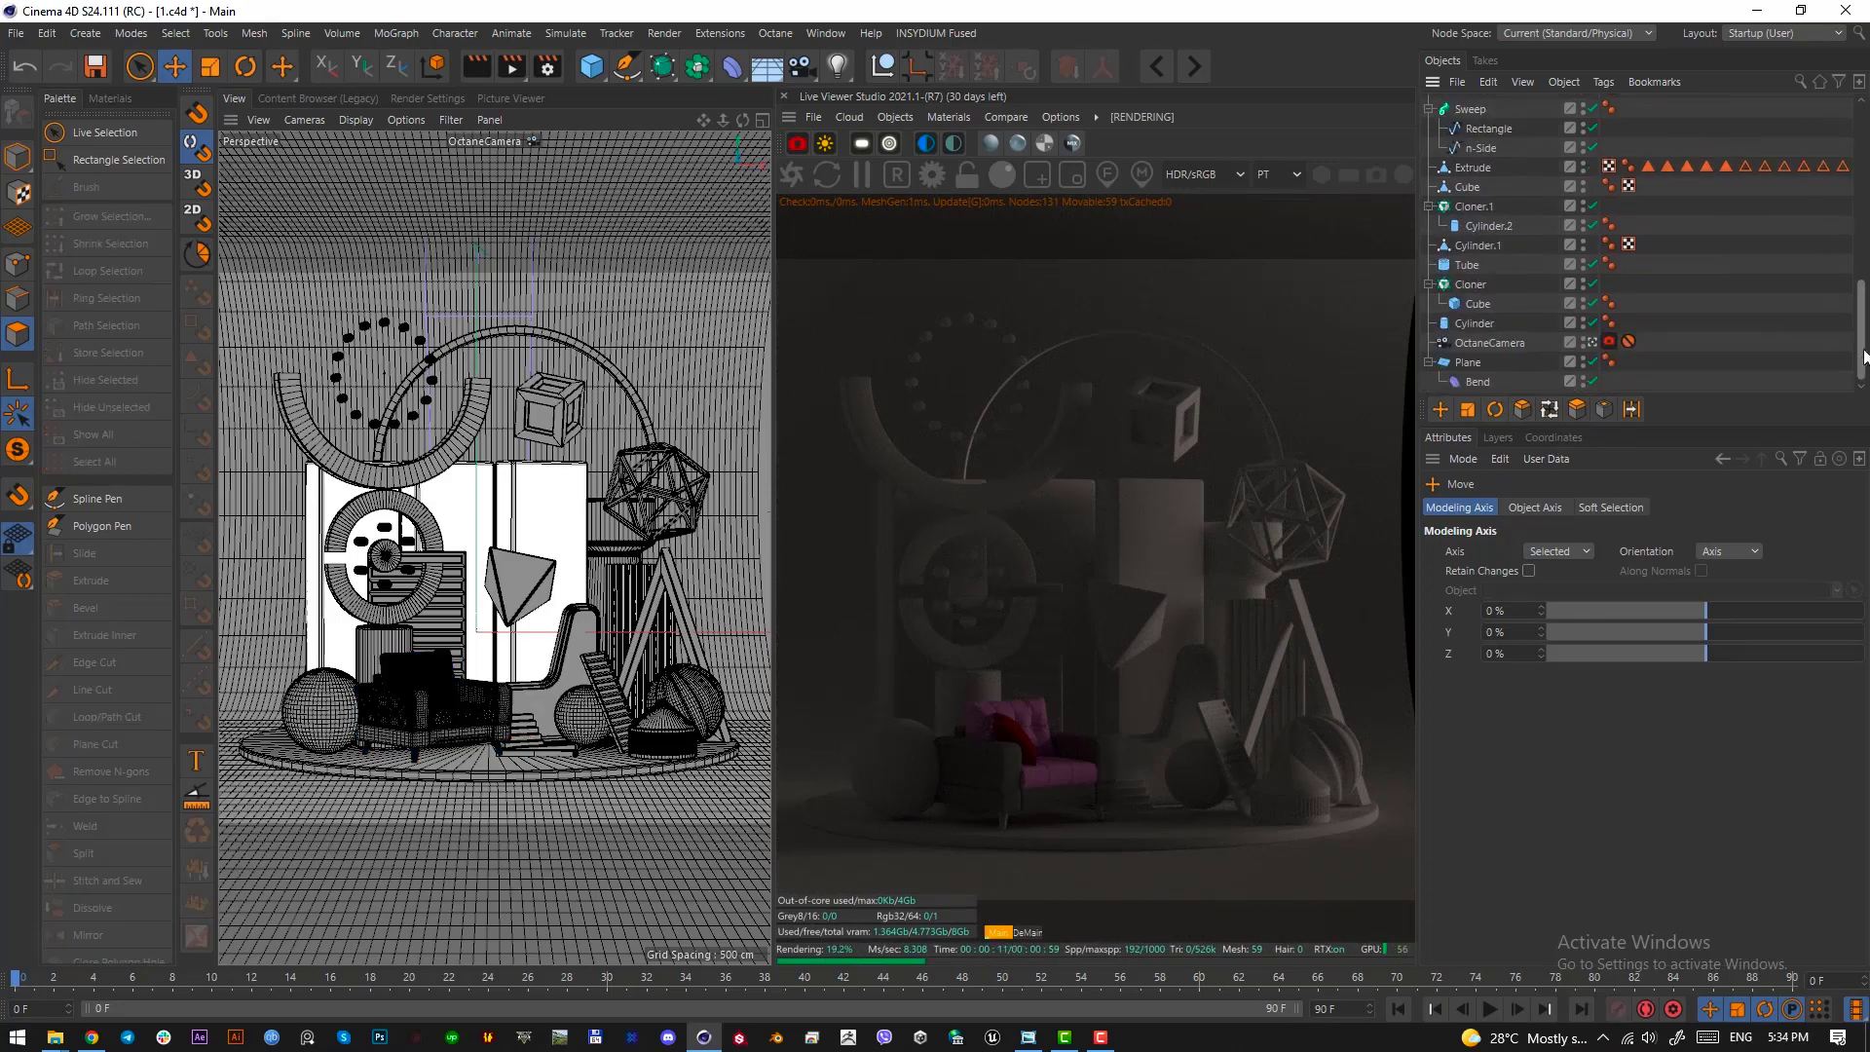
pyautogui.click(1610, 104)
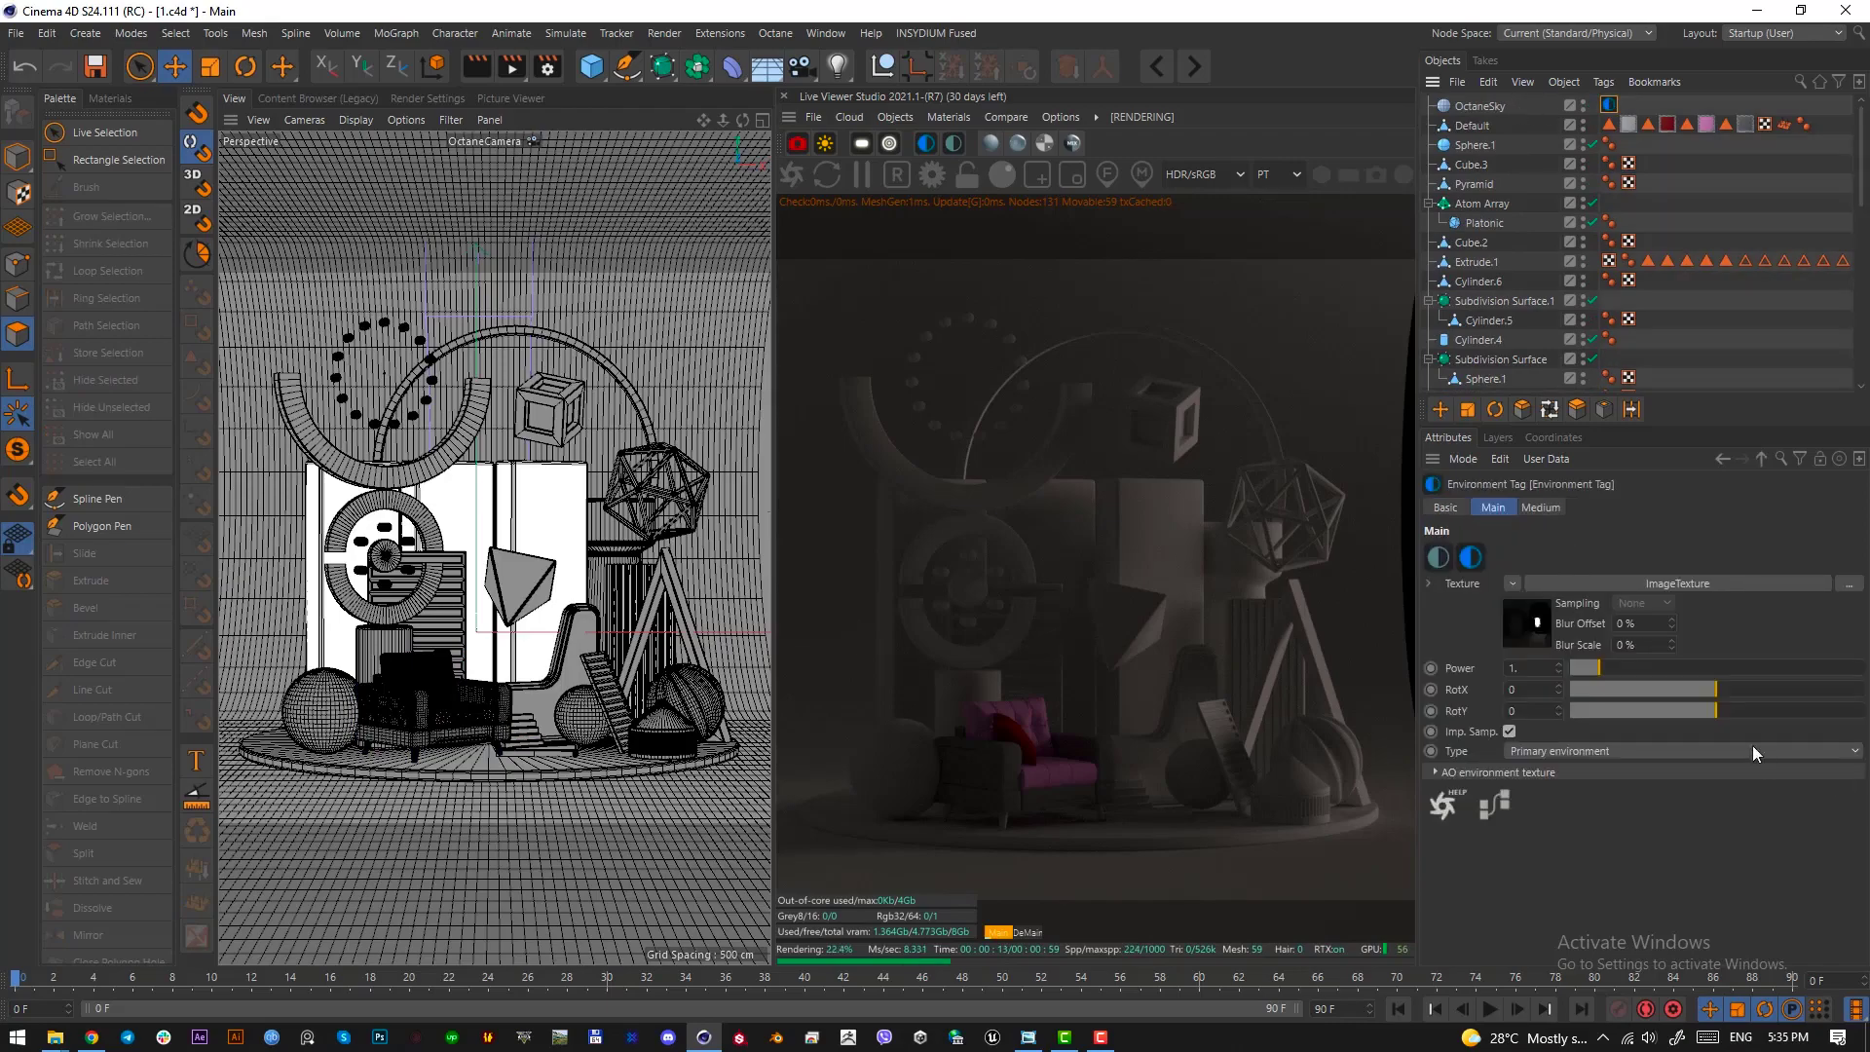
pyautogui.moveTo(1724, 695); pyautogui.dragTo(1645, 668)
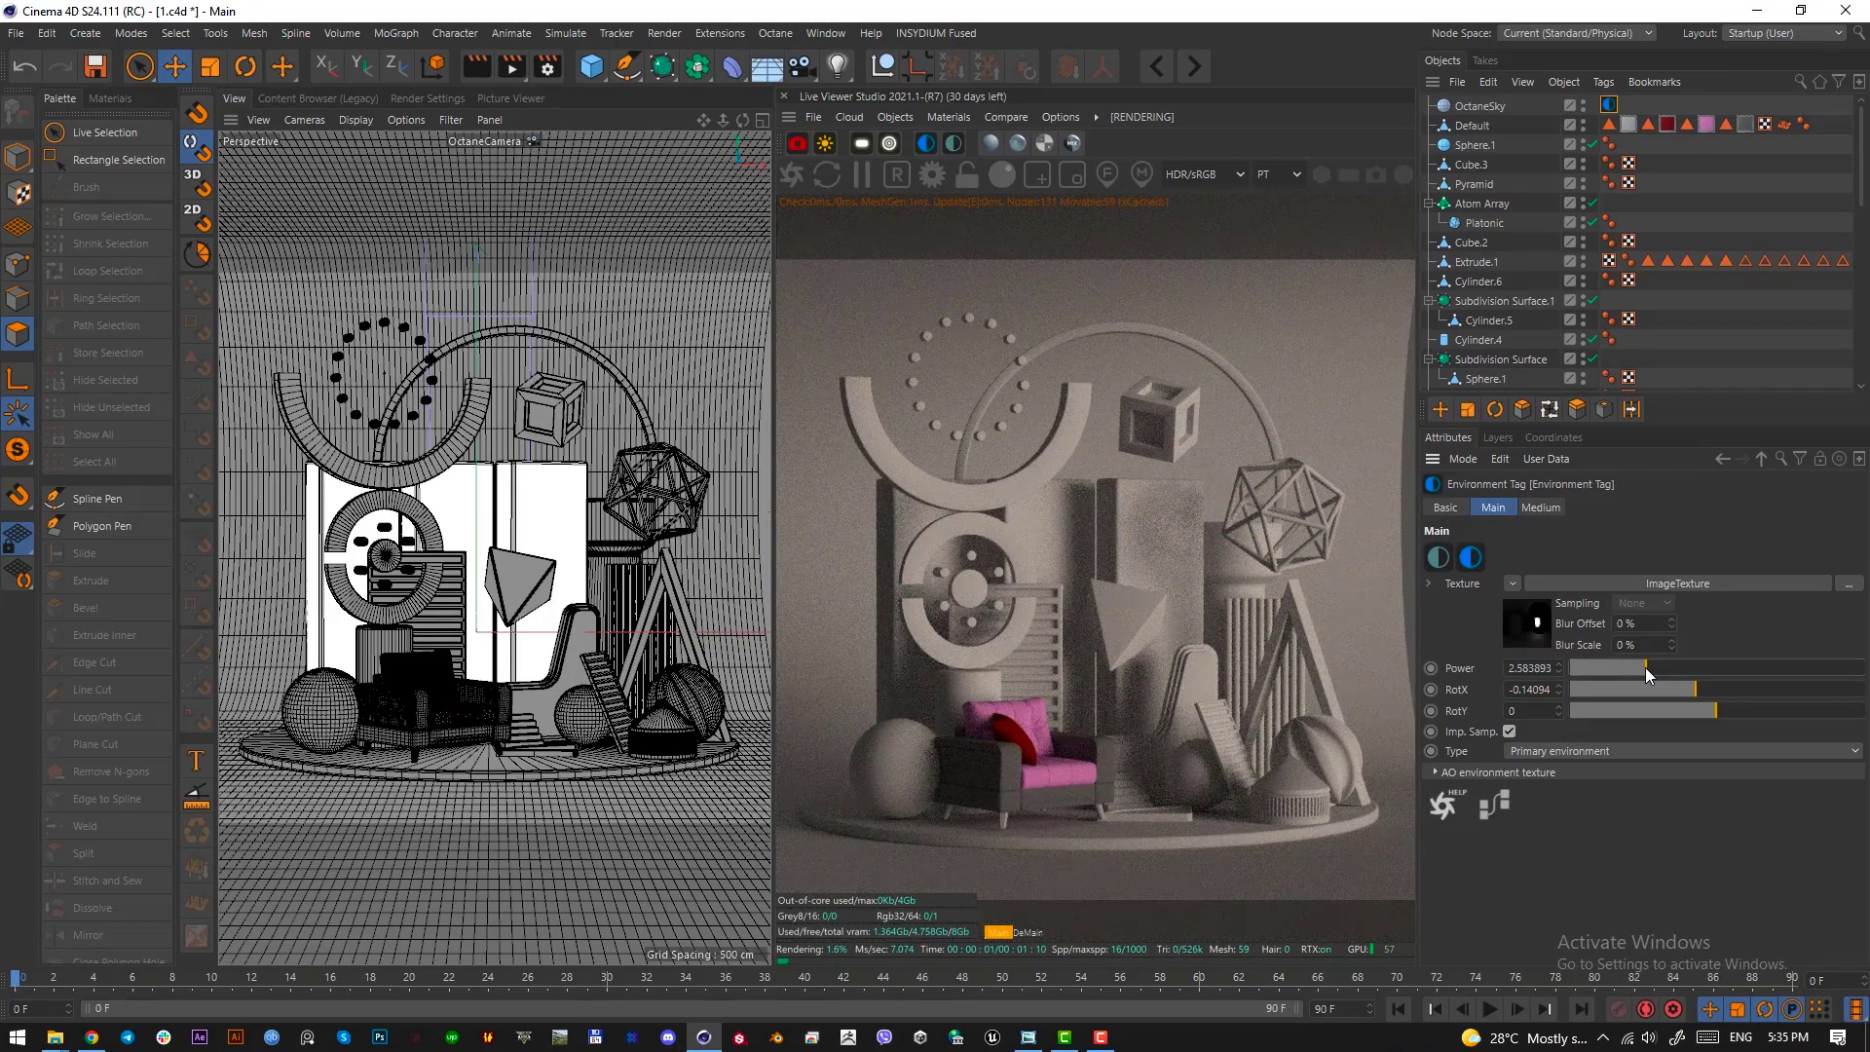
pyautogui.moveTo(1645, 668); pyautogui.dragTo(1653, 668)
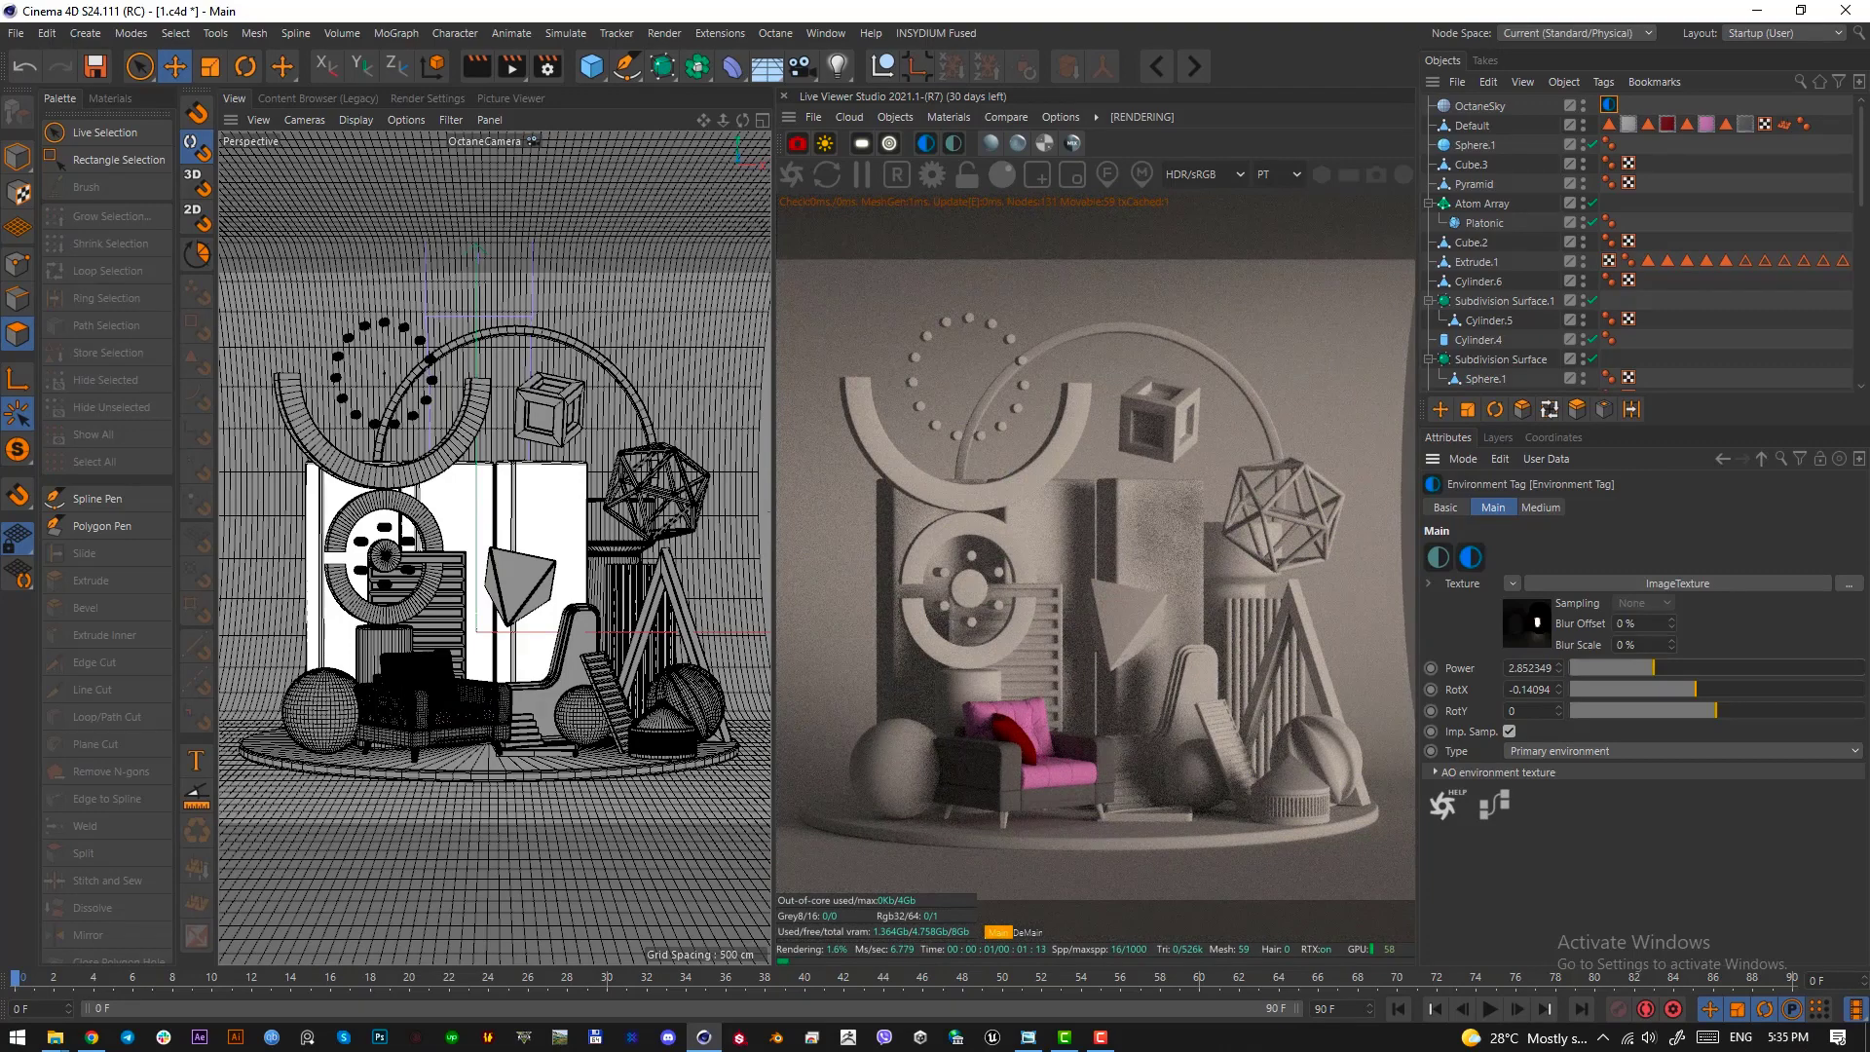
# Move the large sphere beside the armchair slightly farther away from it in the top view, and return to the perspective view
pyautogui.click(429, 686)
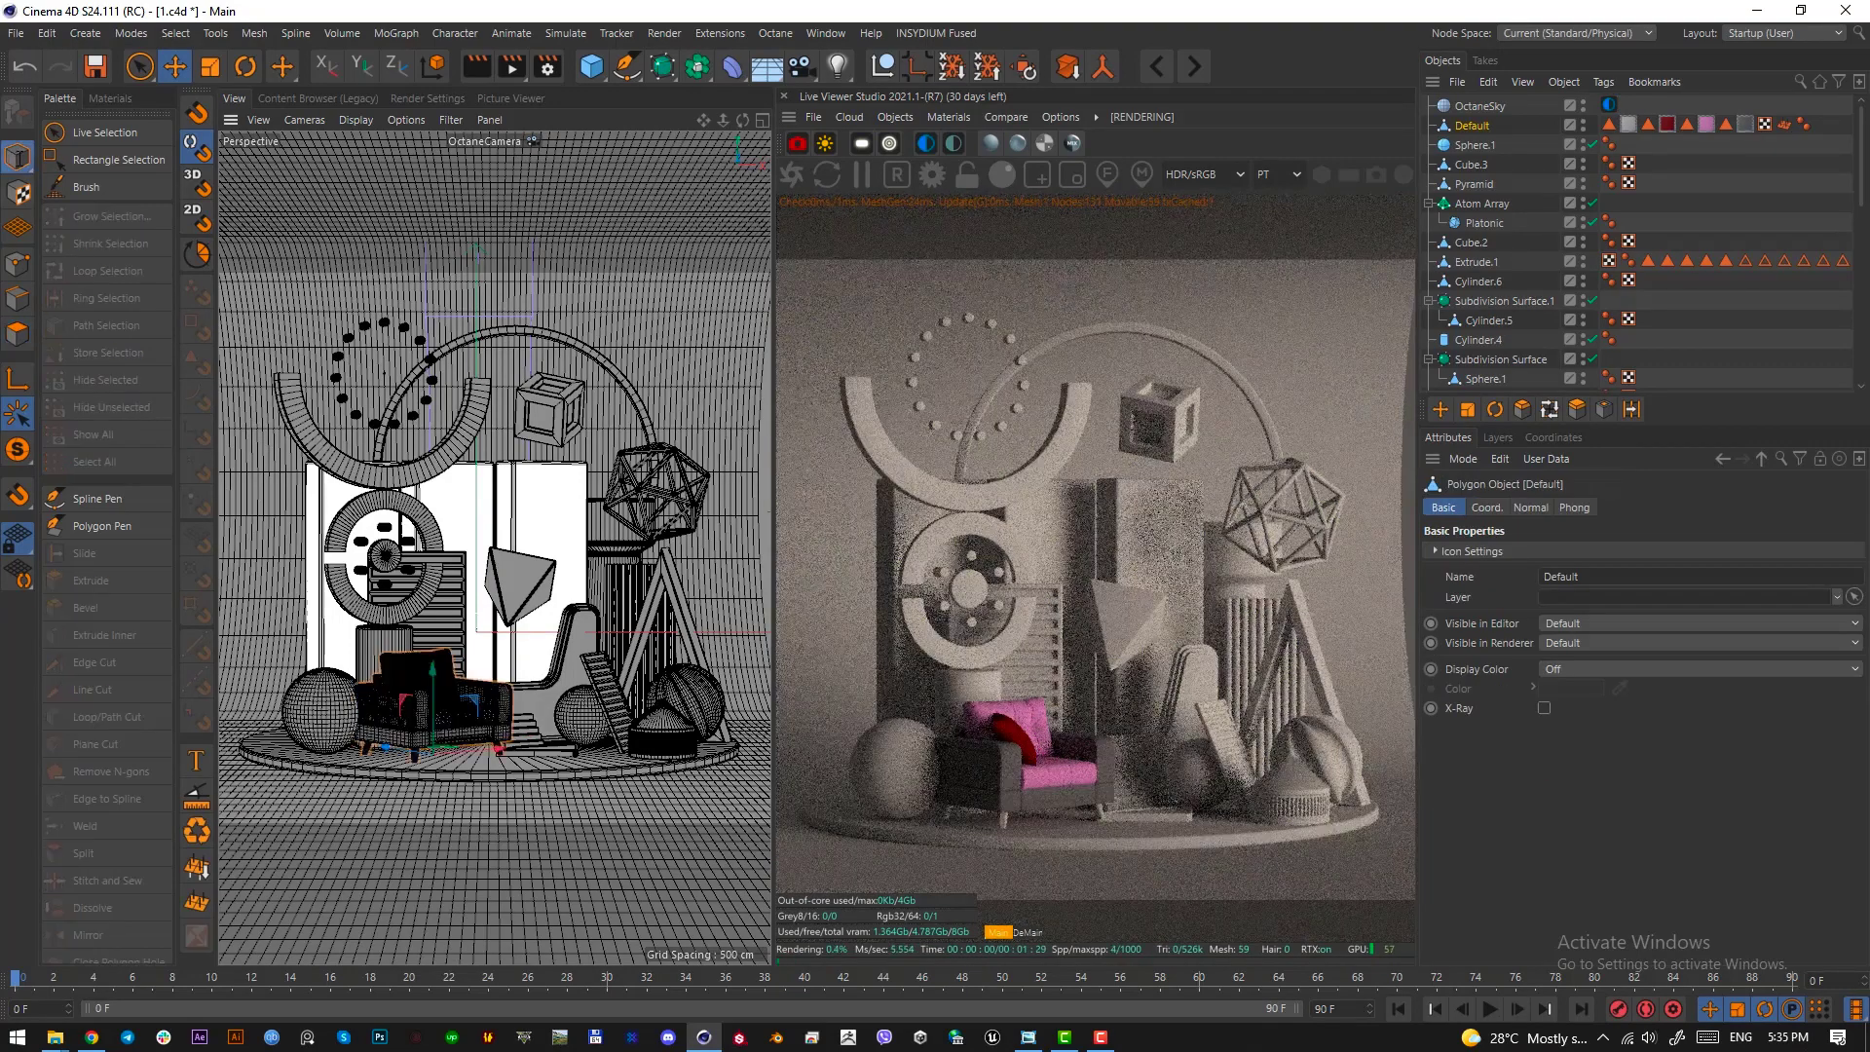
pyautogui.click(305, 713)
pyautogui.press('F2')
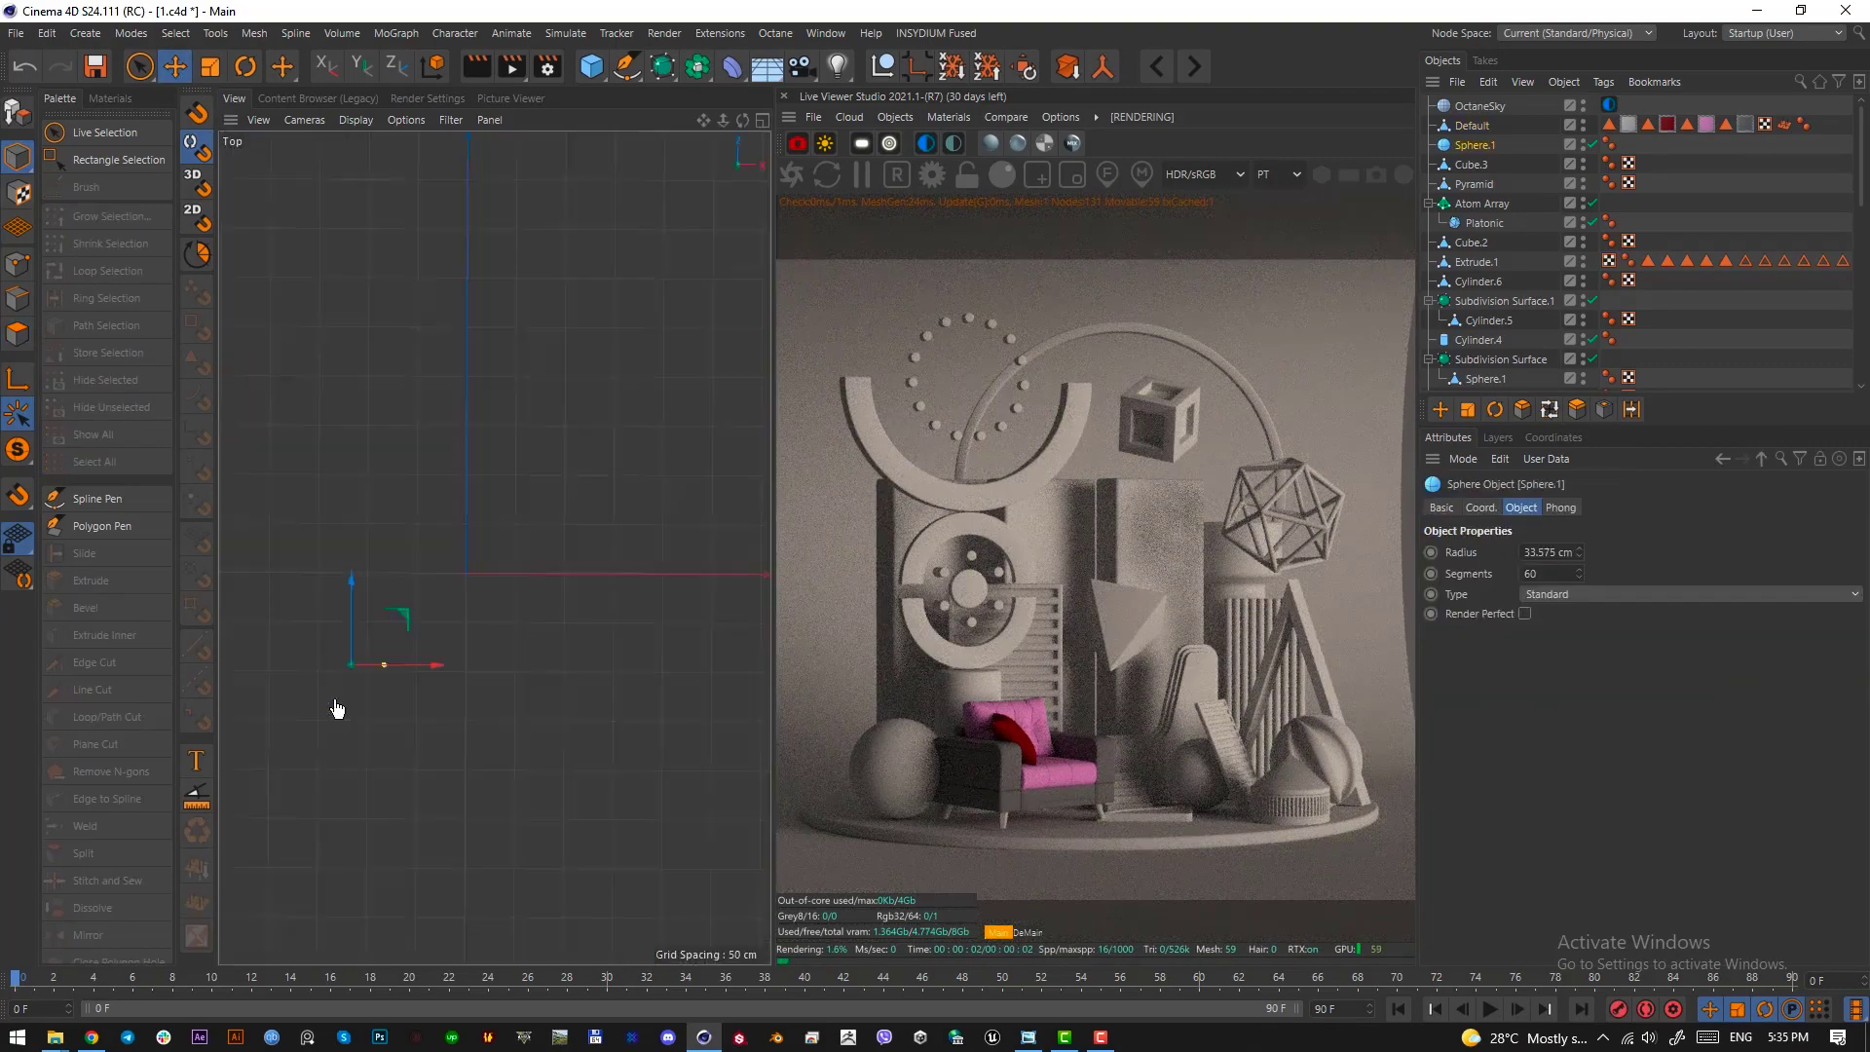
pyautogui.scroll(5, 387, 651)
pyautogui.moveTo(495, 685); pyautogui.dragTo(460, 675)
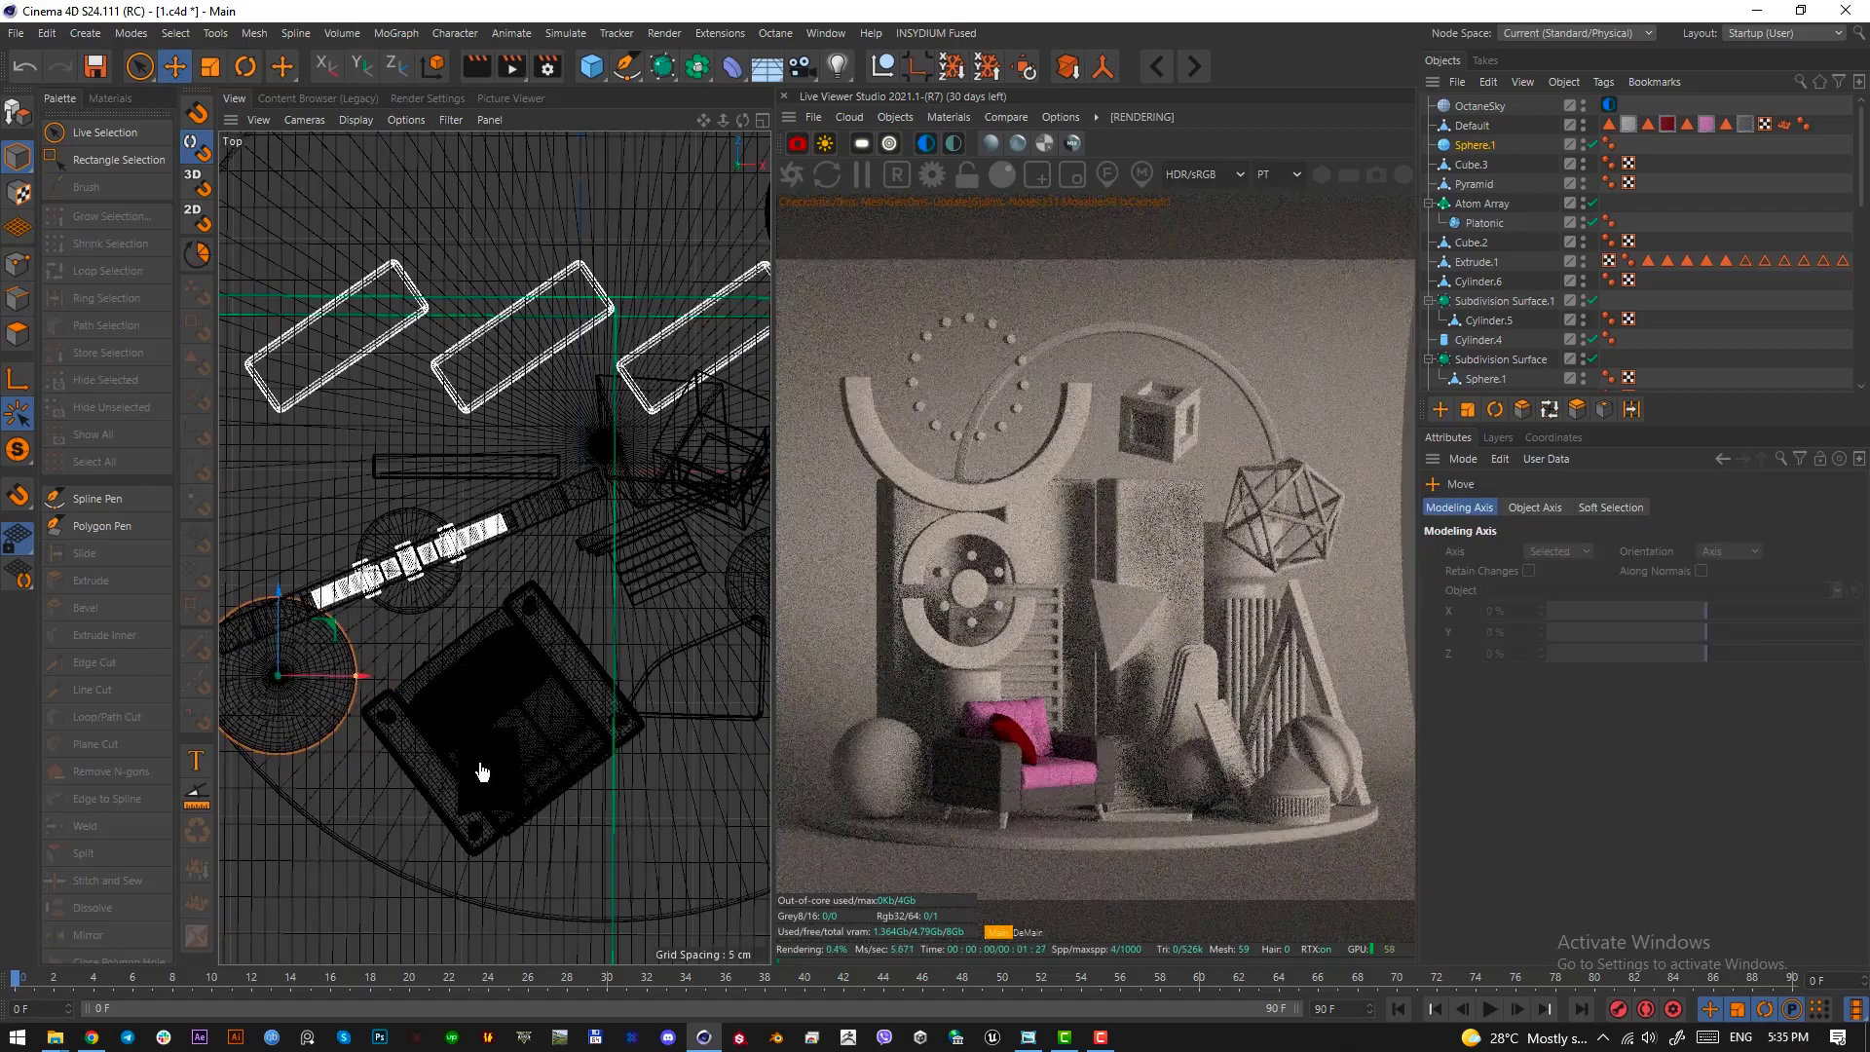
pyautogui.press('F1')
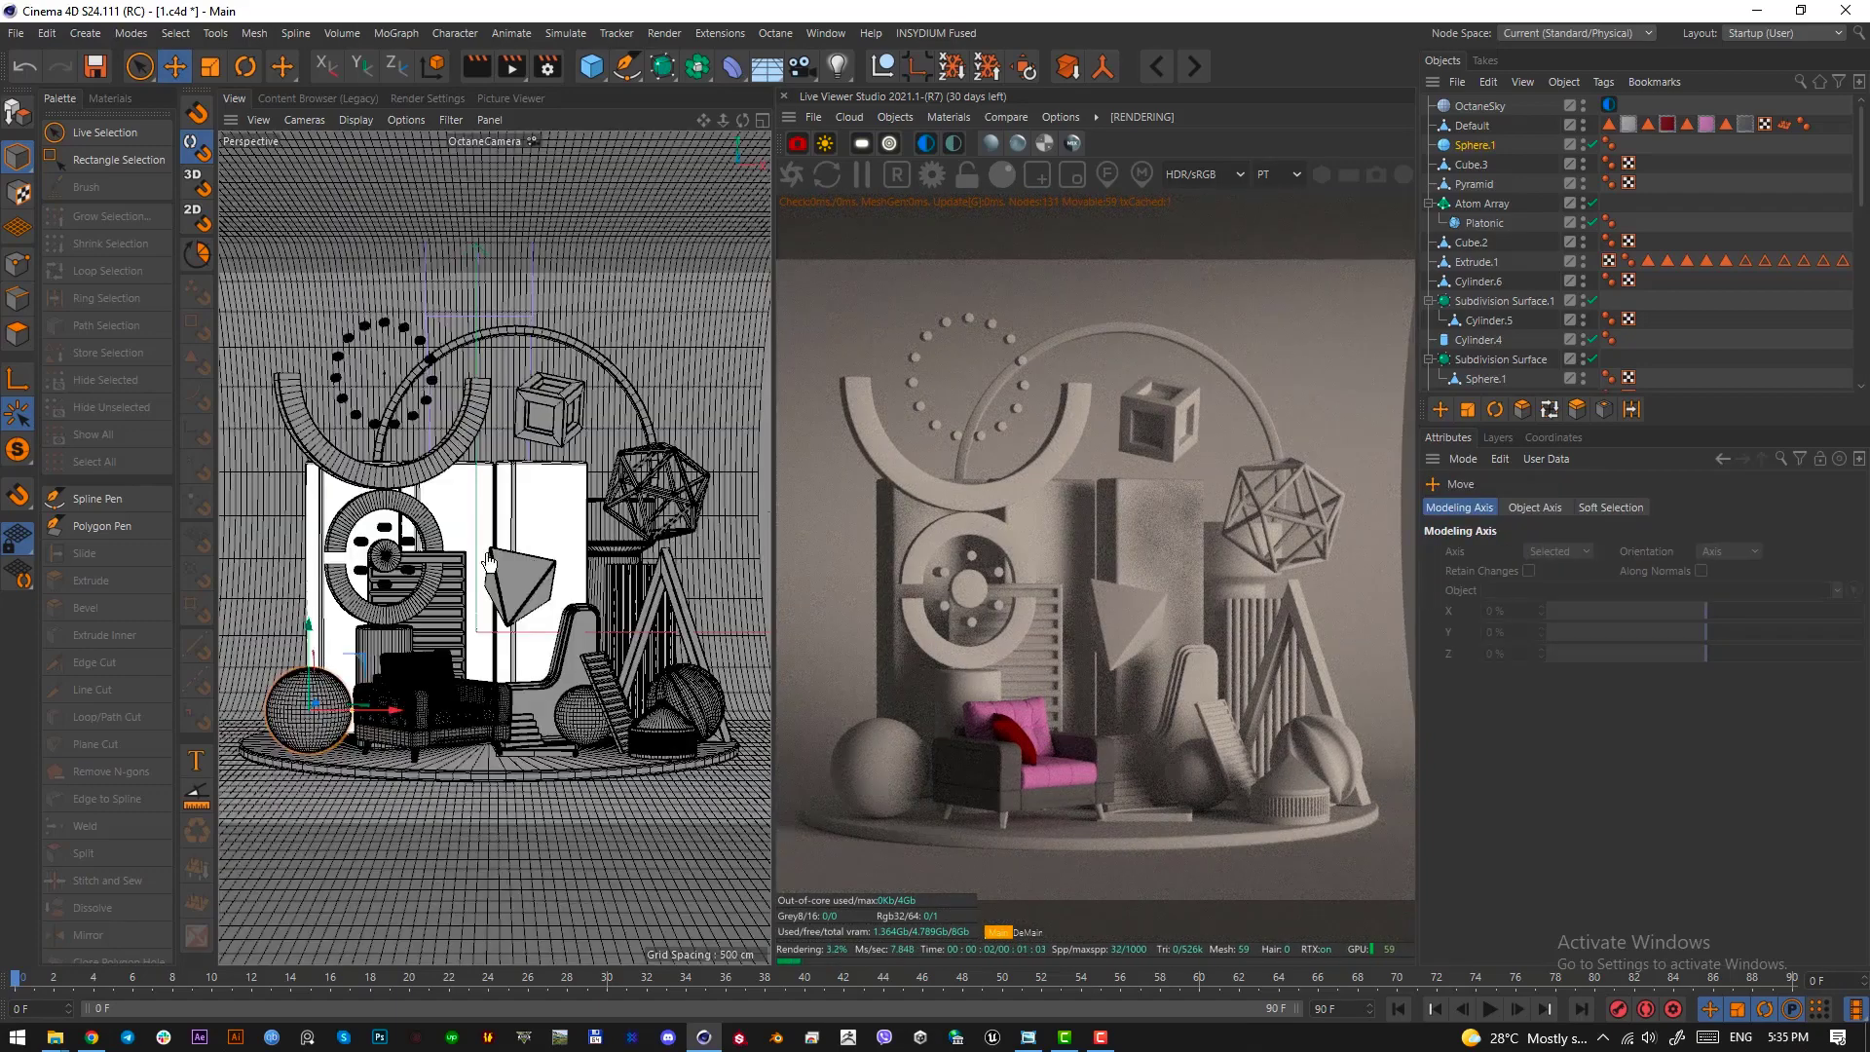
# Check the round tube behind the armchair in the right view, return to the perspective view, and save the scene
pyautogui.click(394, 600)
pyautogui.click(370, 617)
pyautogui.press('F3')
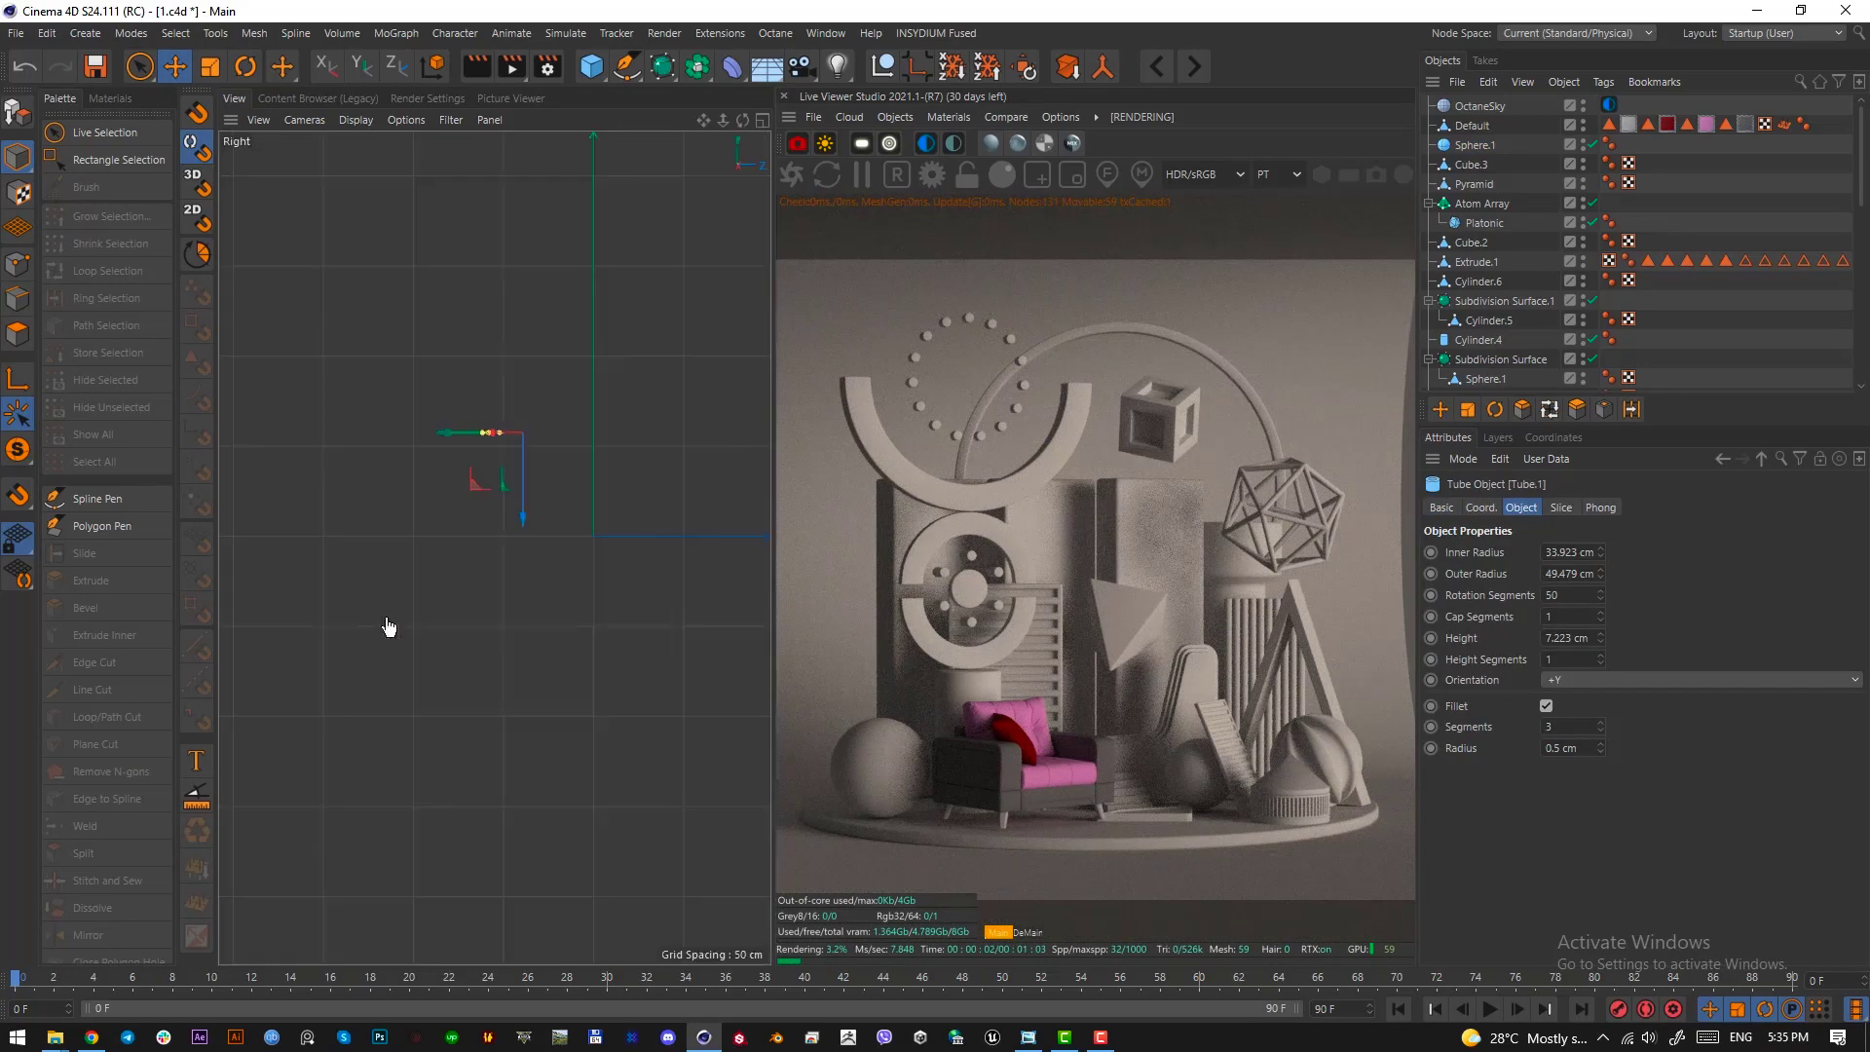
pyautogui.scroll(8, 610, 526)
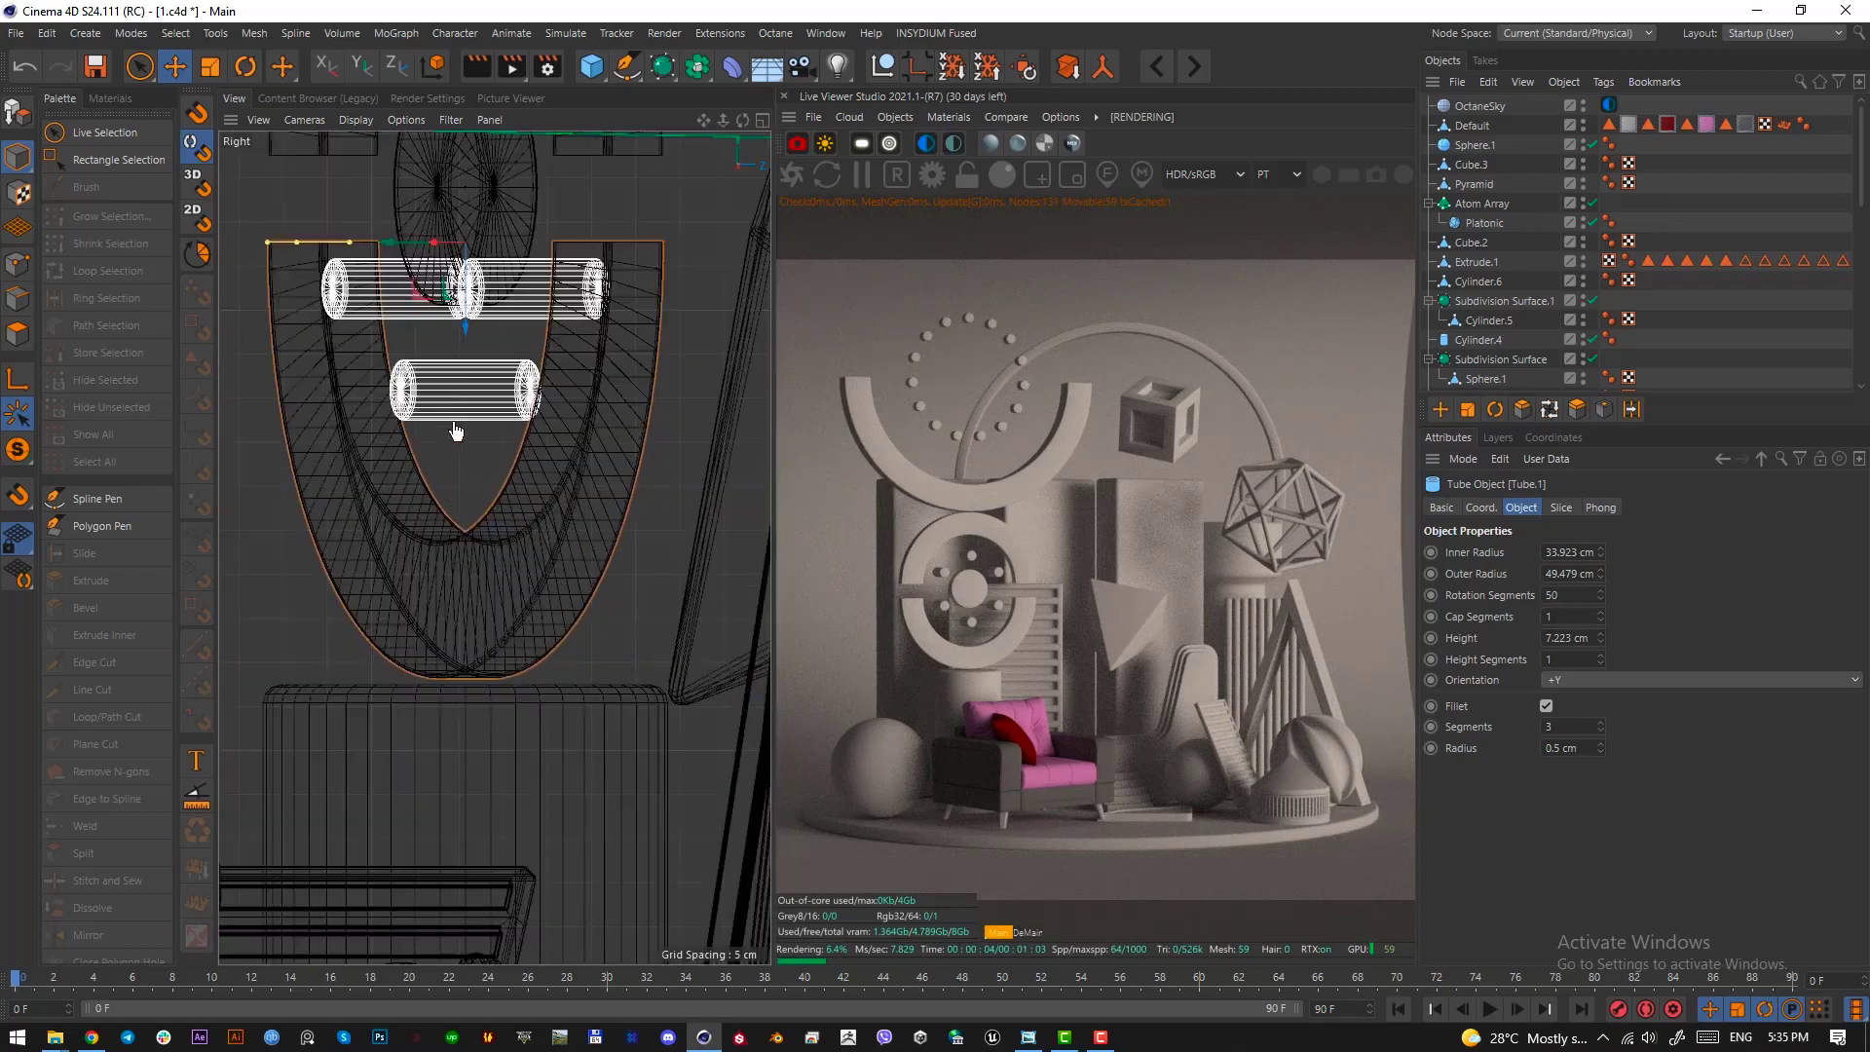
pyautogui.press('F1')
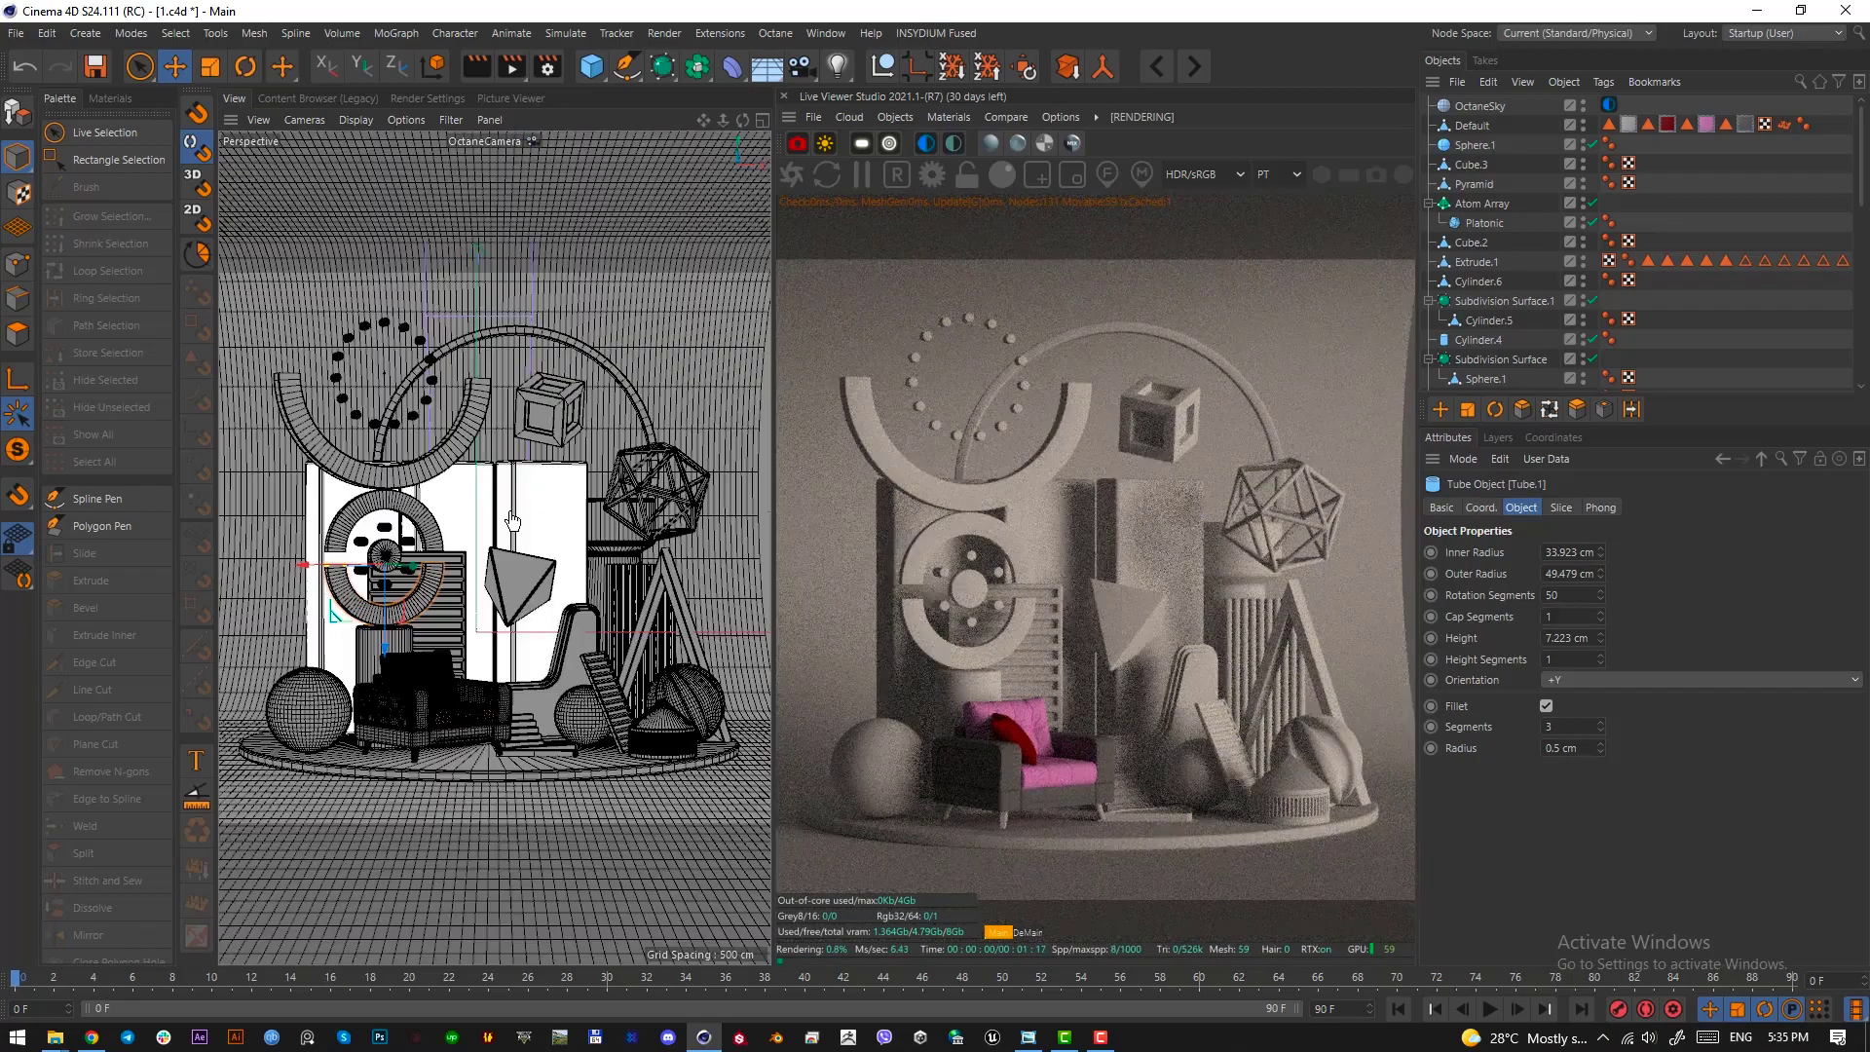
pyautogui.hotkey('ctrl', 's')
# Copy the black.1, black, top/stuidio, hole and Middle materials from petomarCO-2.c4d into 1.c4d
pyautogui.click(110, 98)
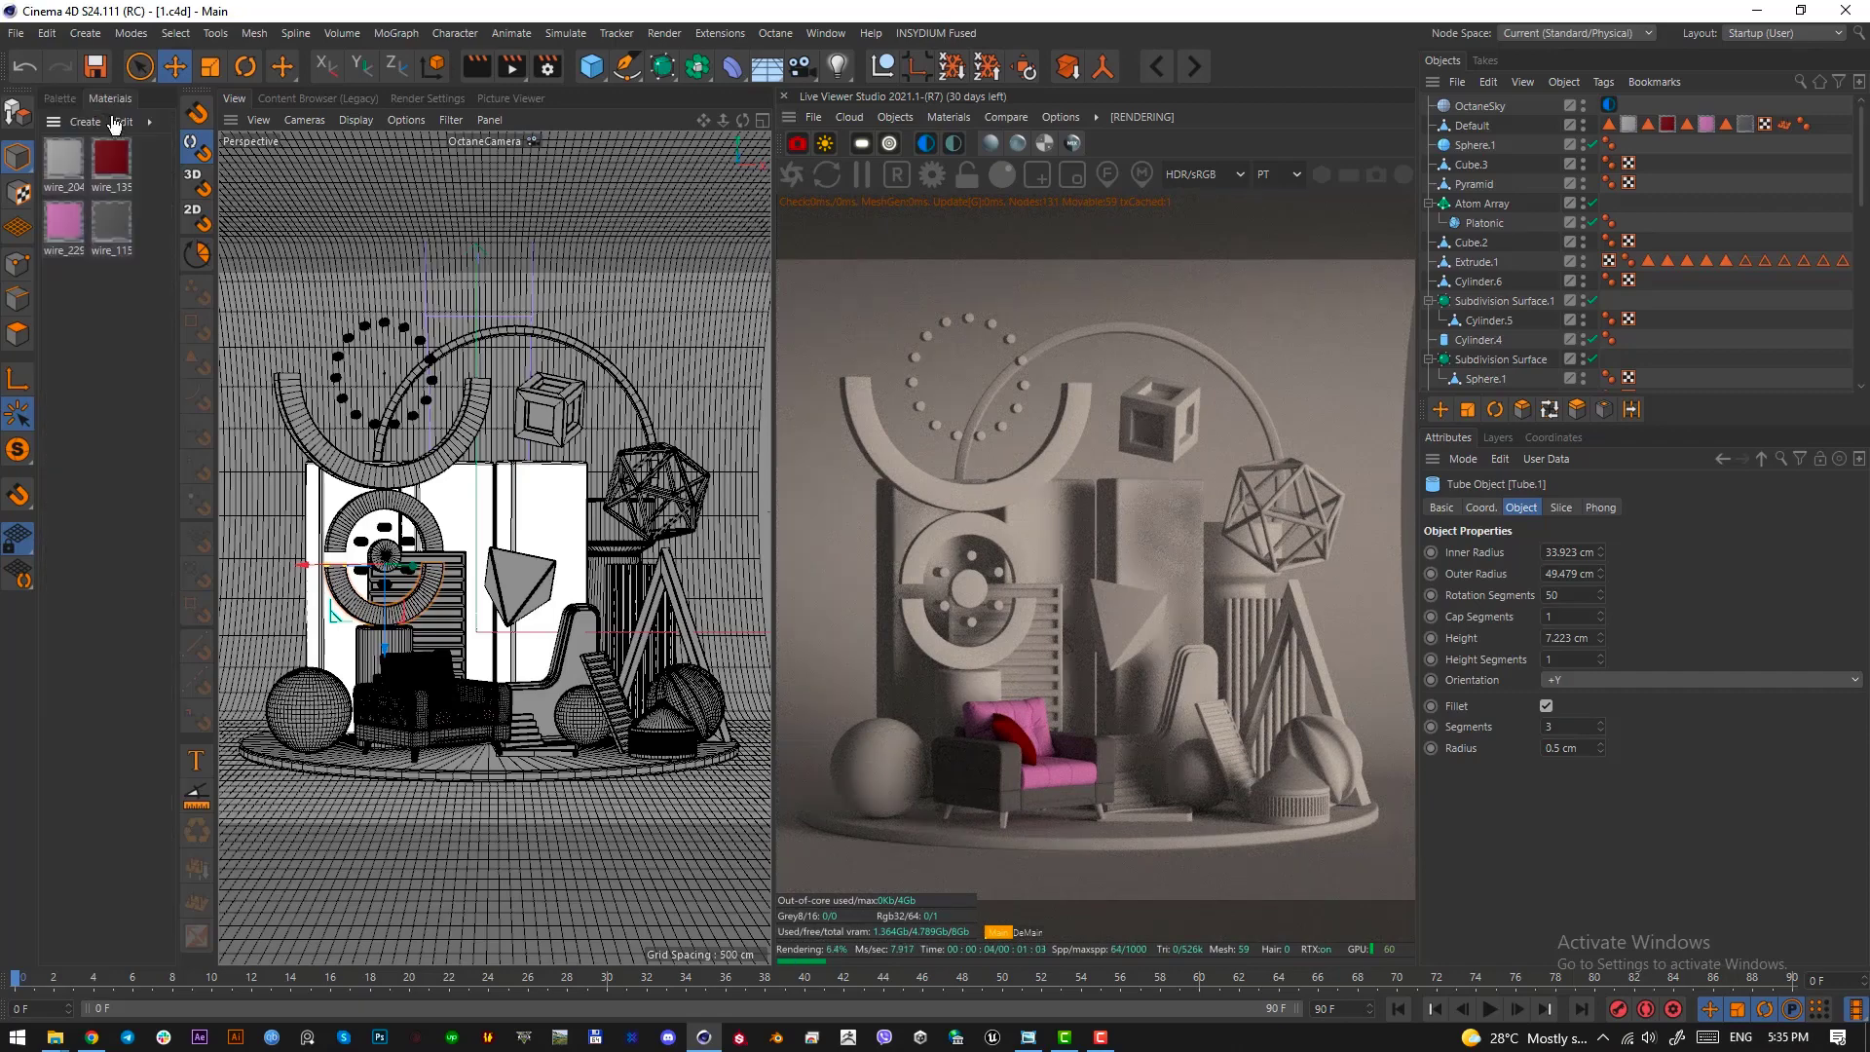
pyautogui.click(143, 401)
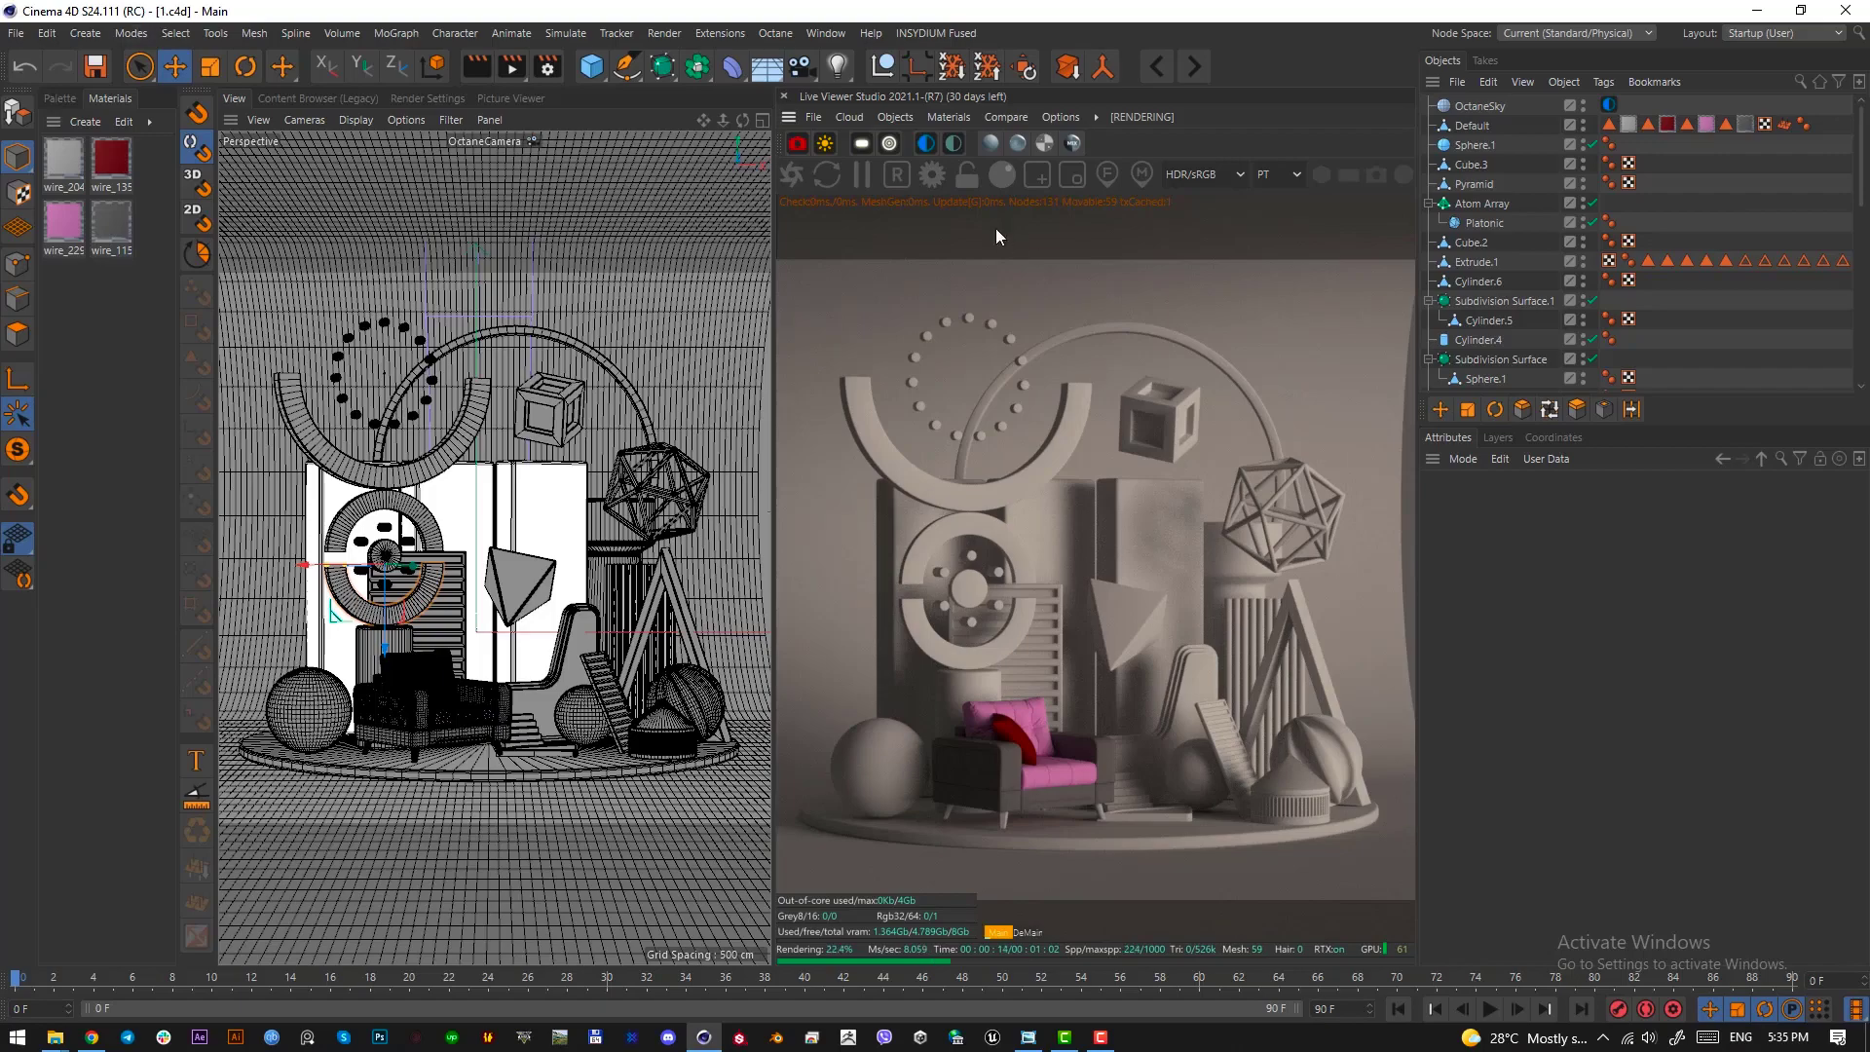
pyautogui.click(1193, 67)
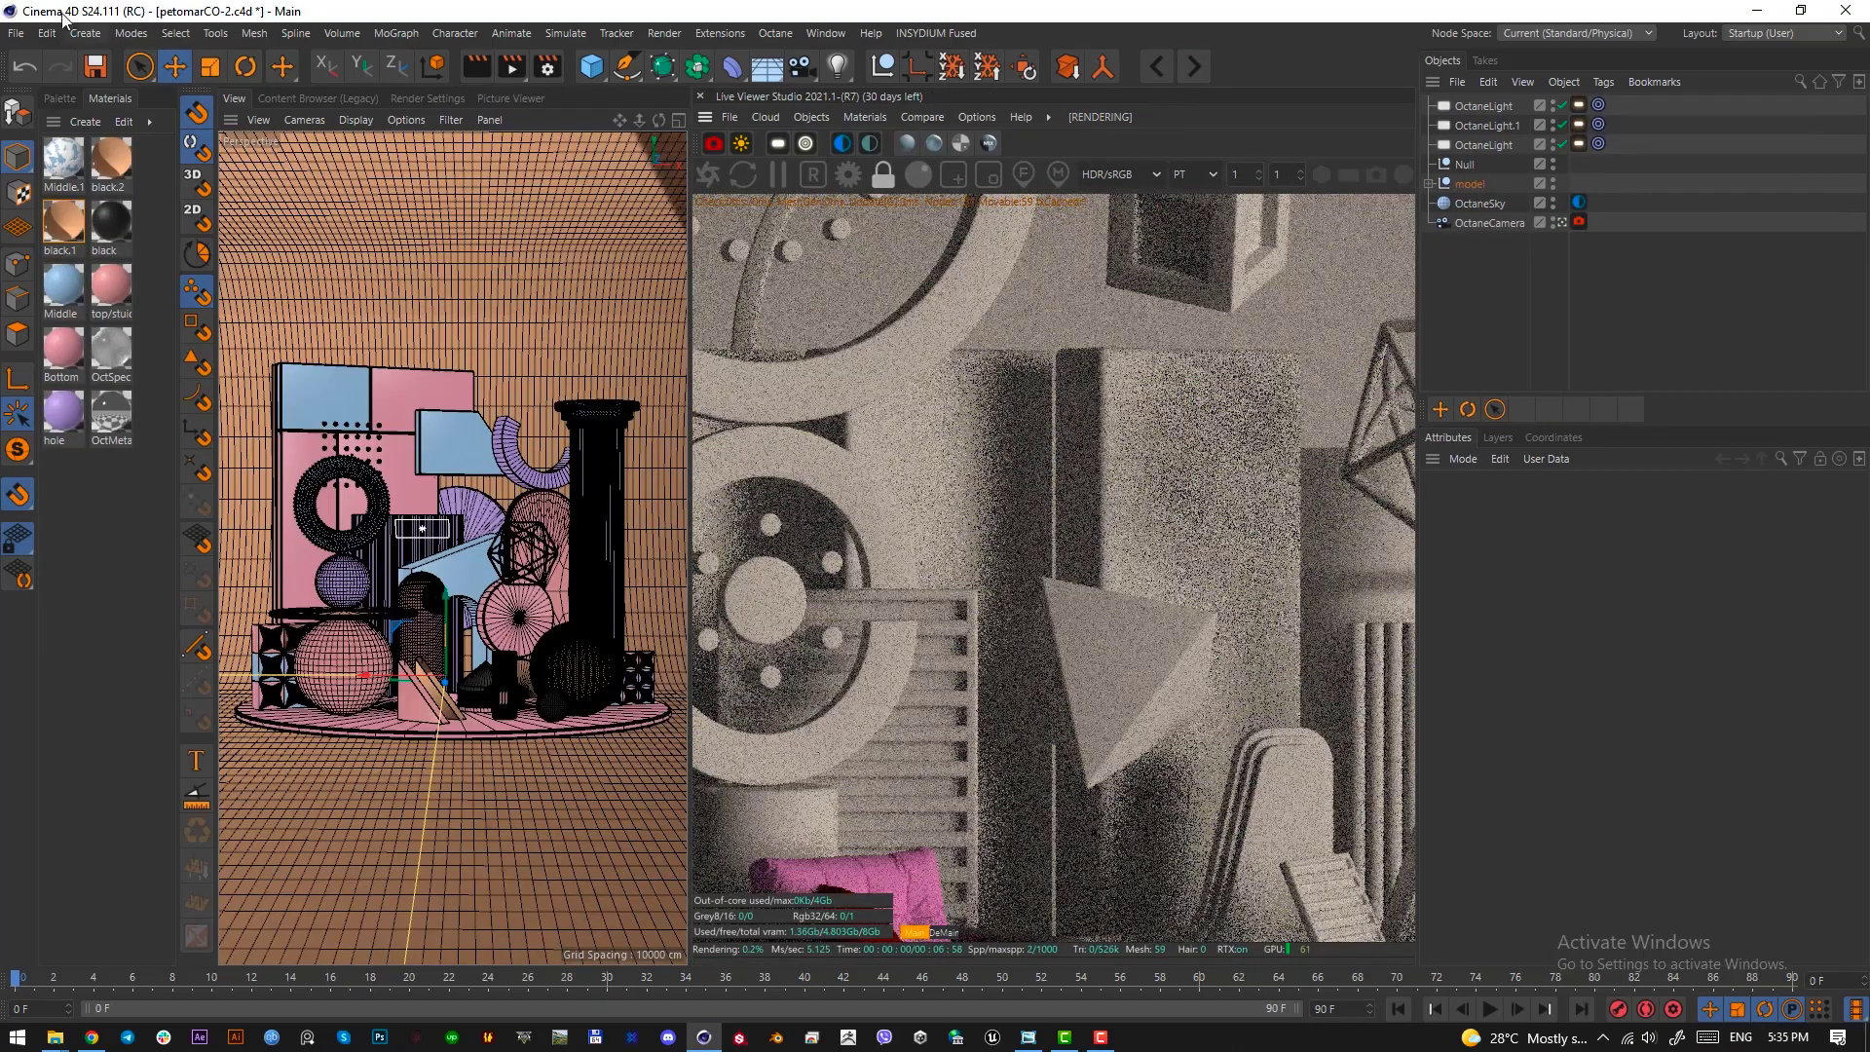
pyautogui.click(16, 33)
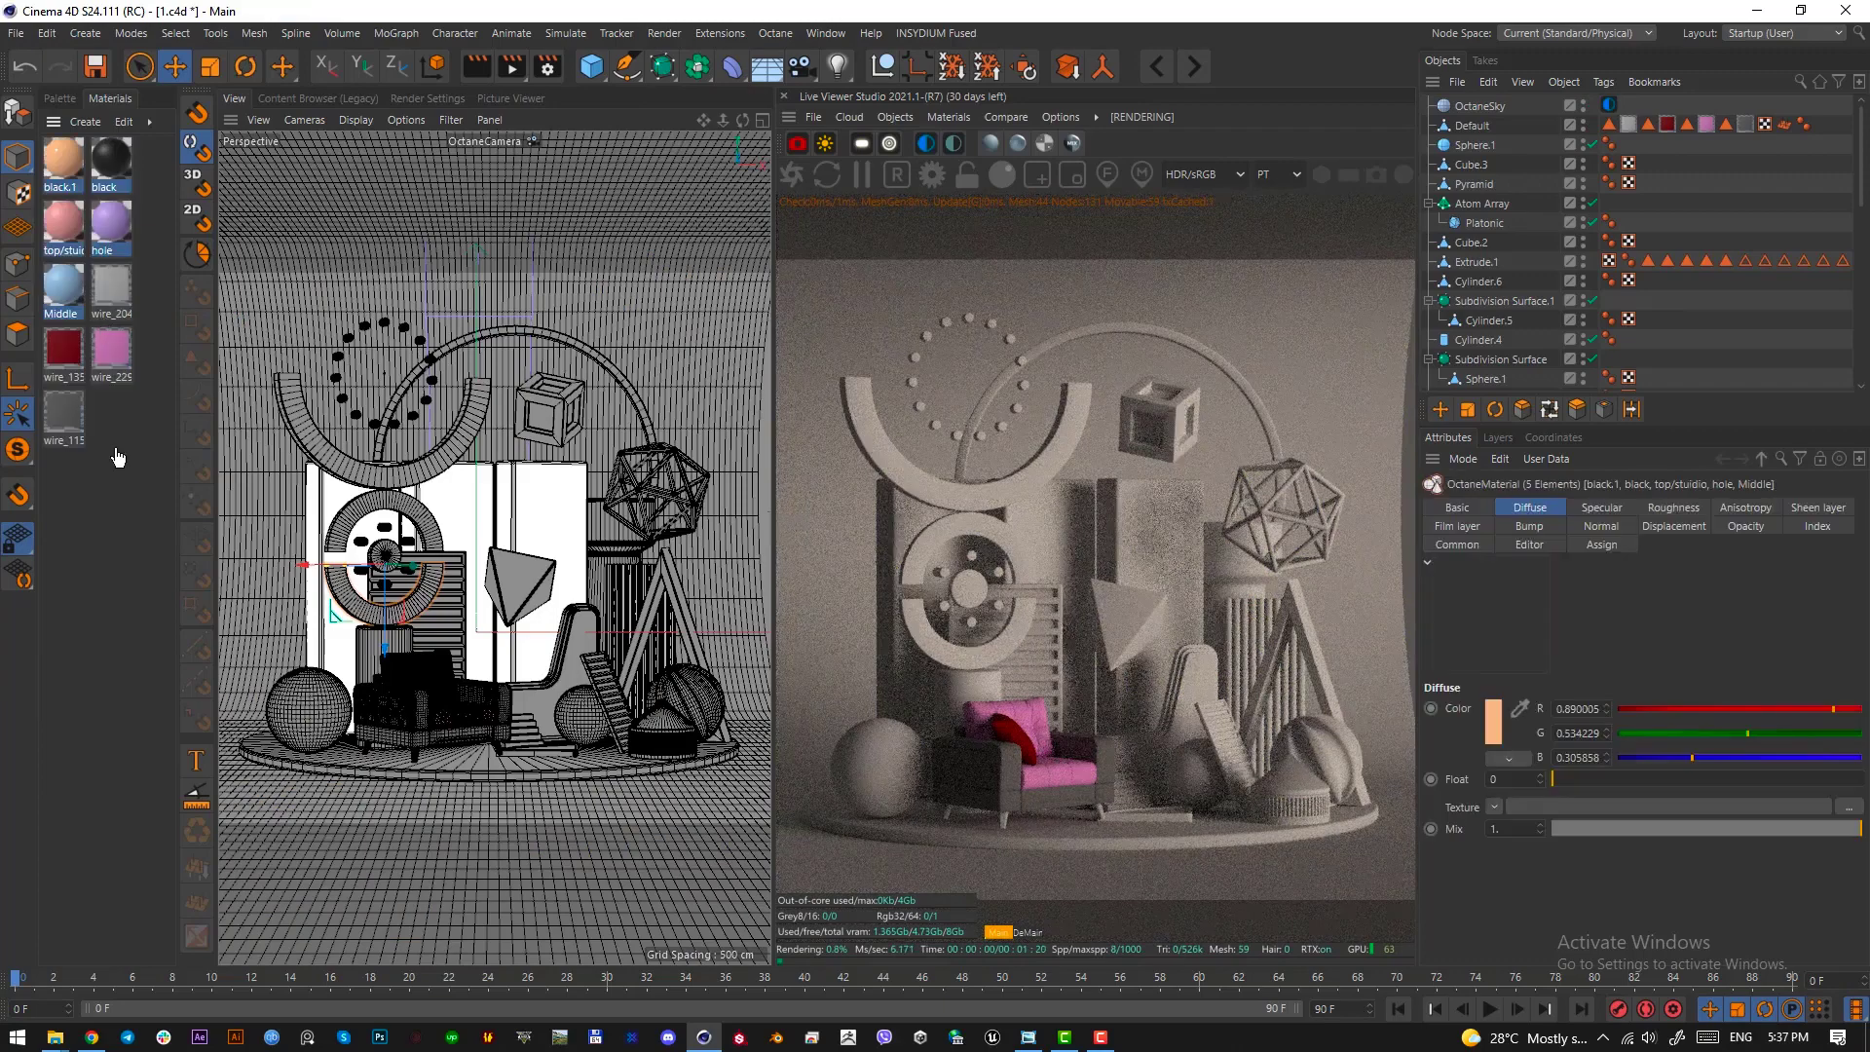
pyautogui.click(142, 562)
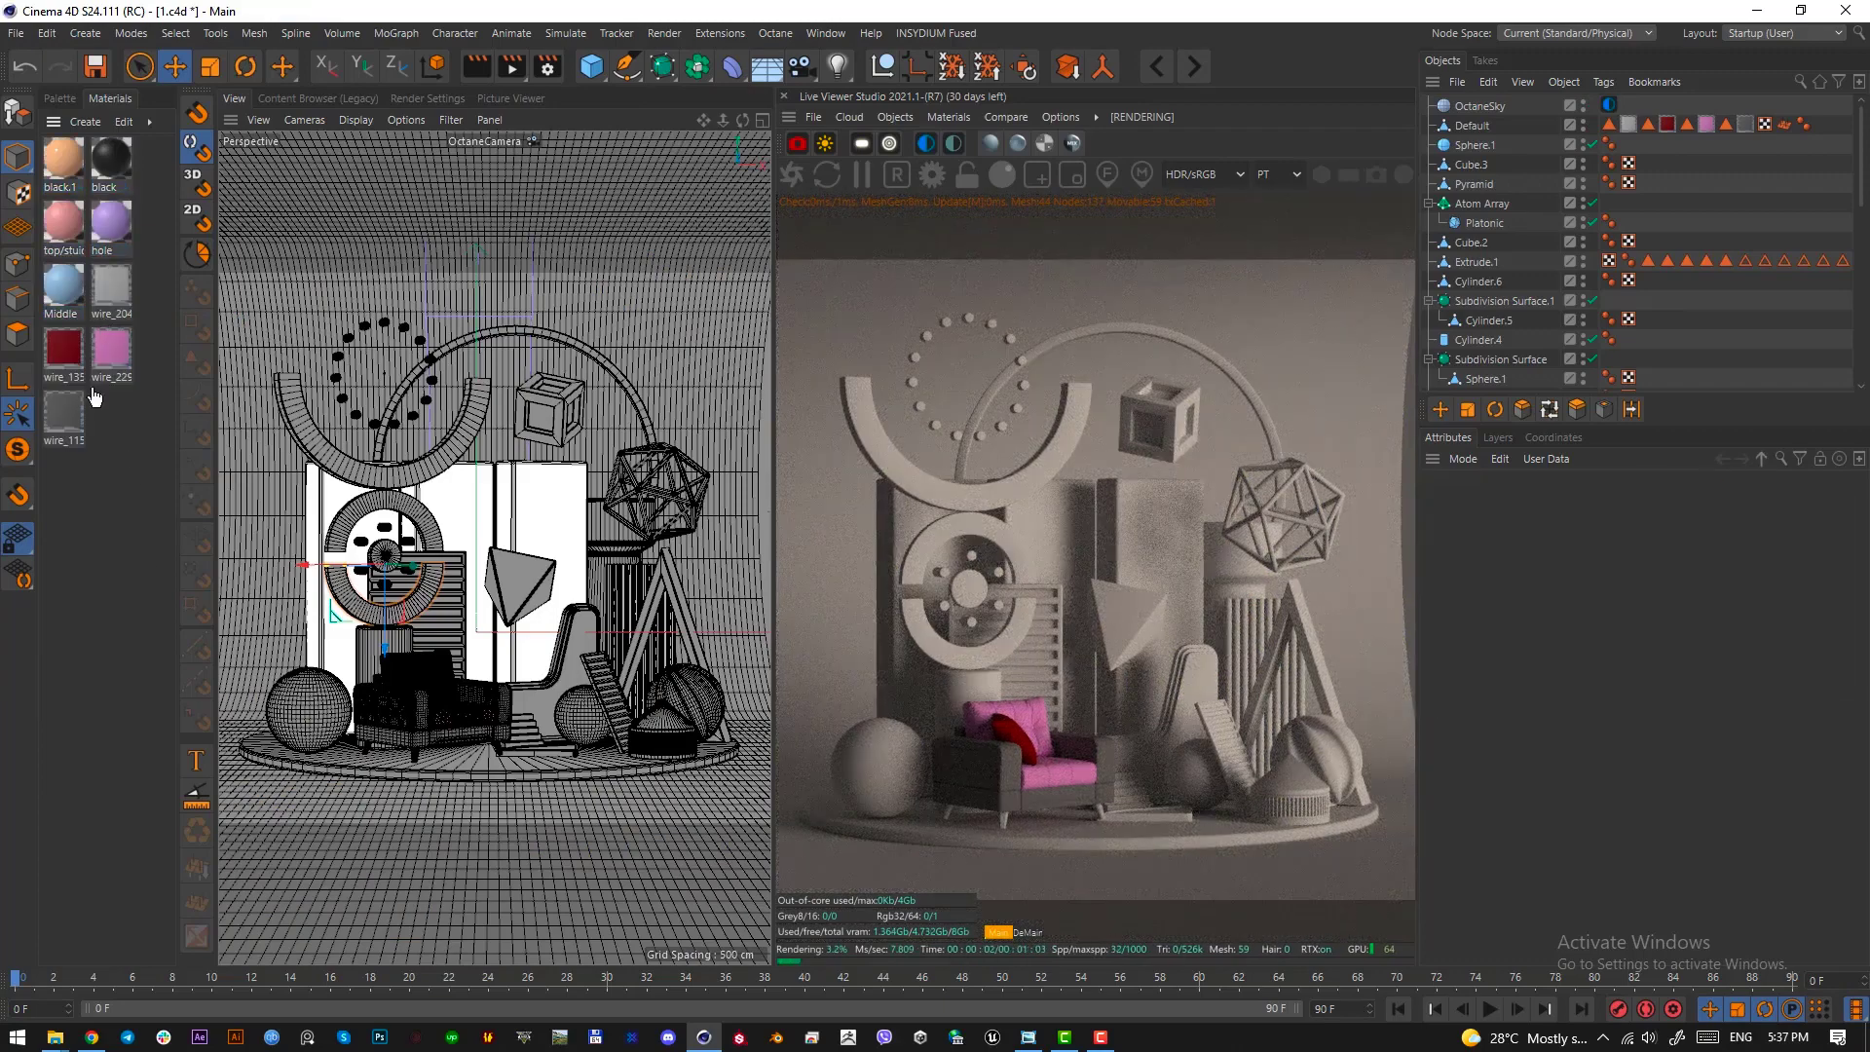
# Open the Middle material for editing and examine its diffuse colour values
pyautogui.doubleClick(69, 297)
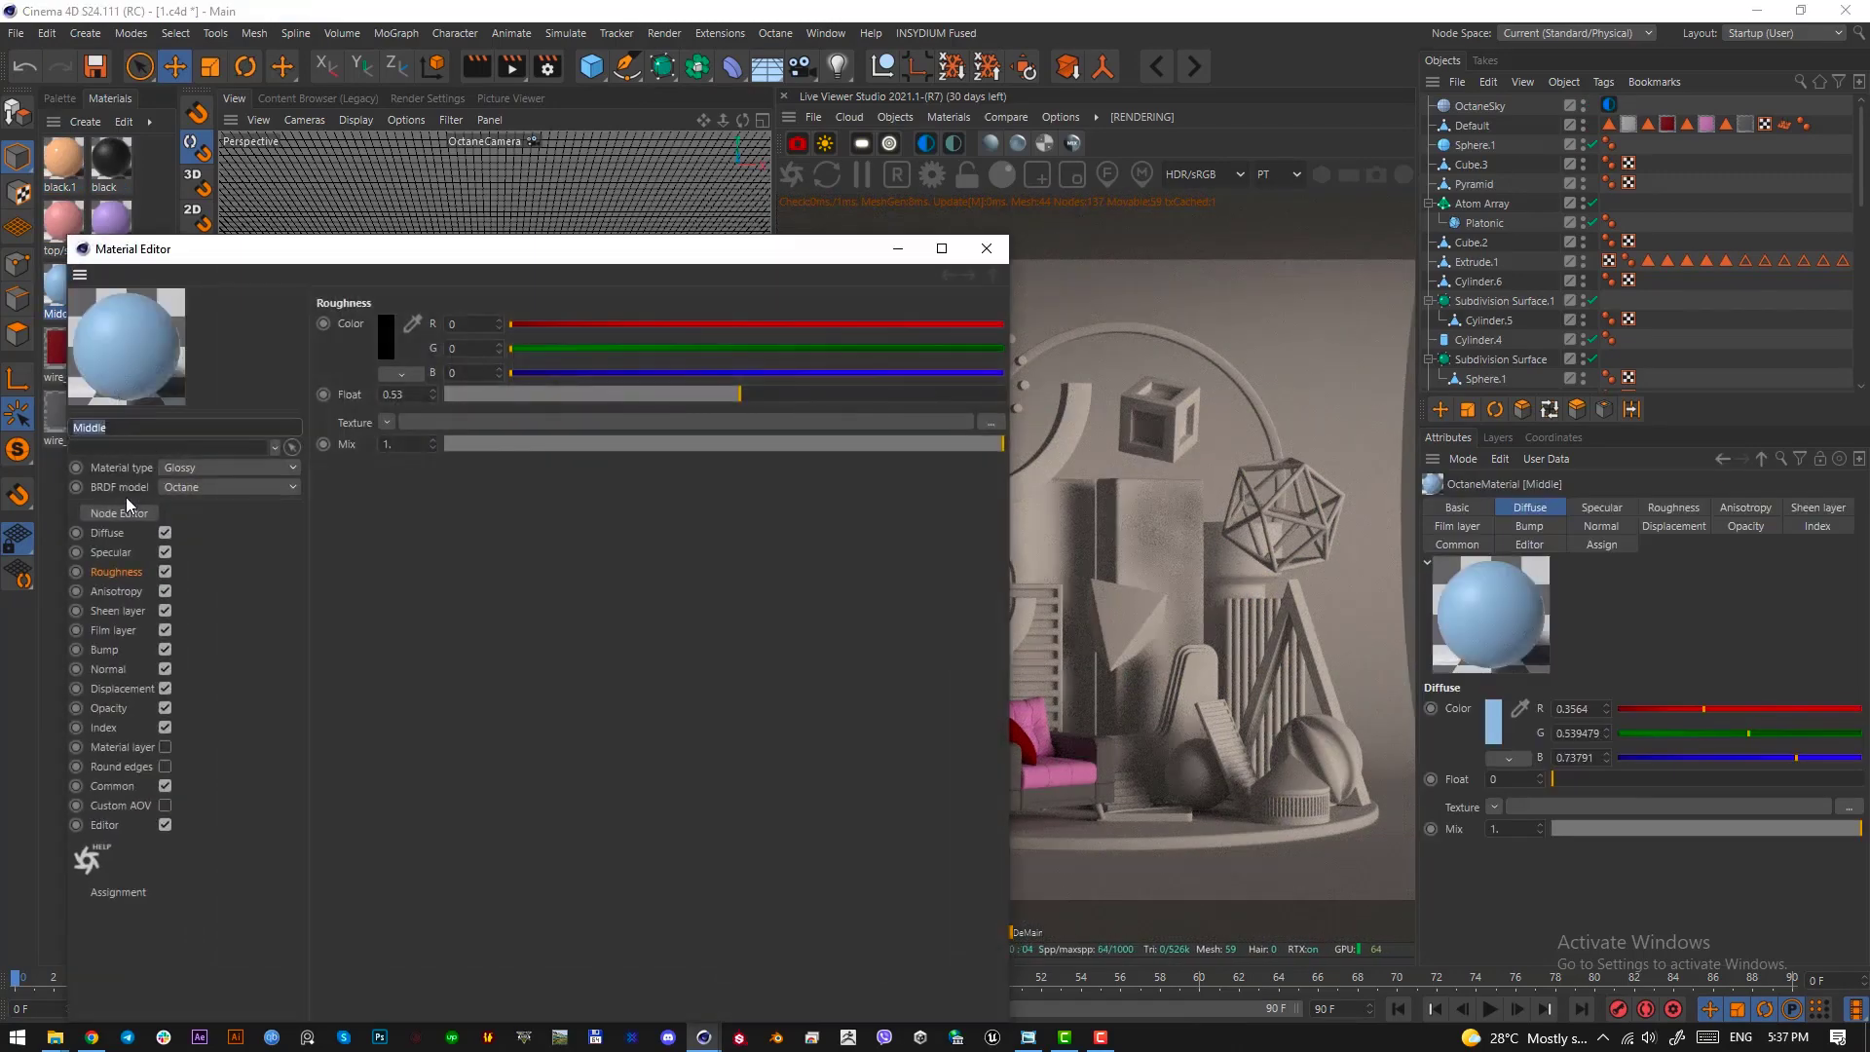
pyautogui.click(126, 532)
pyautogui.click(388, 335)
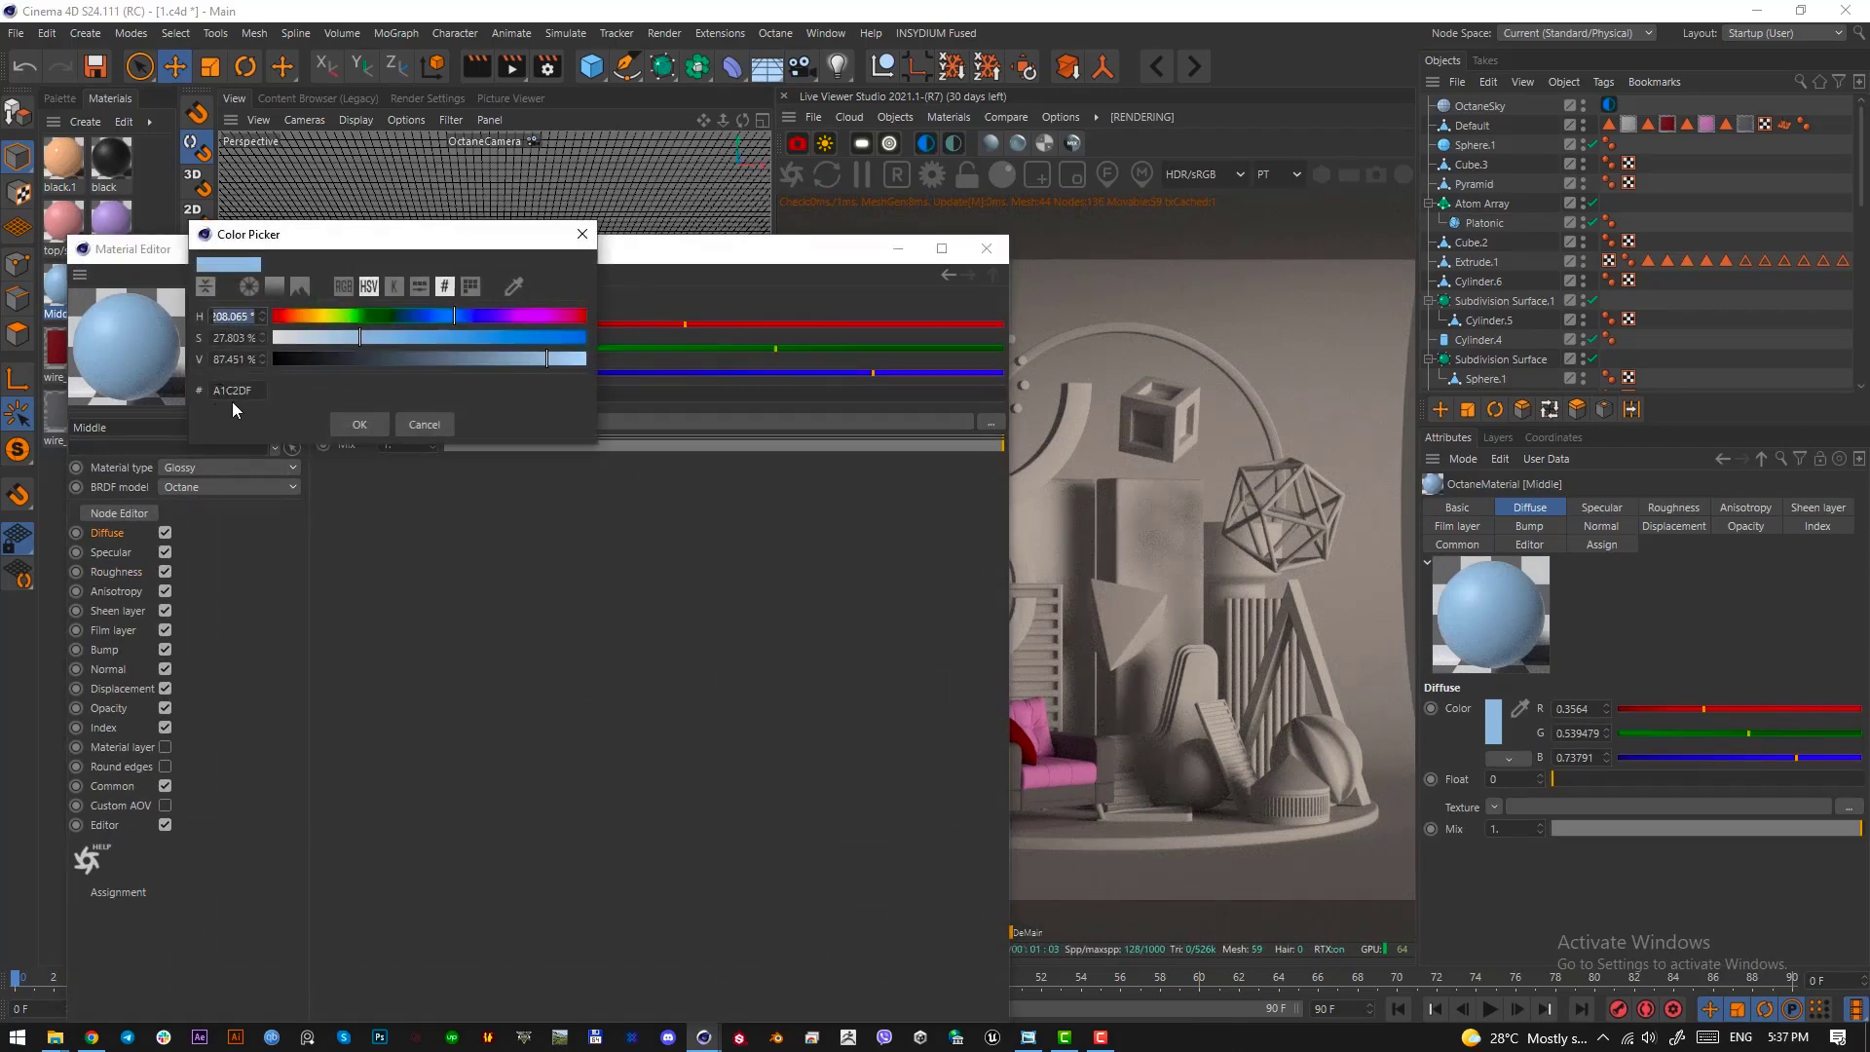
pyautogui.click(419, 424)
pyautogui.moveTo(580, 237); pyautogui.dragTo(607, 202)
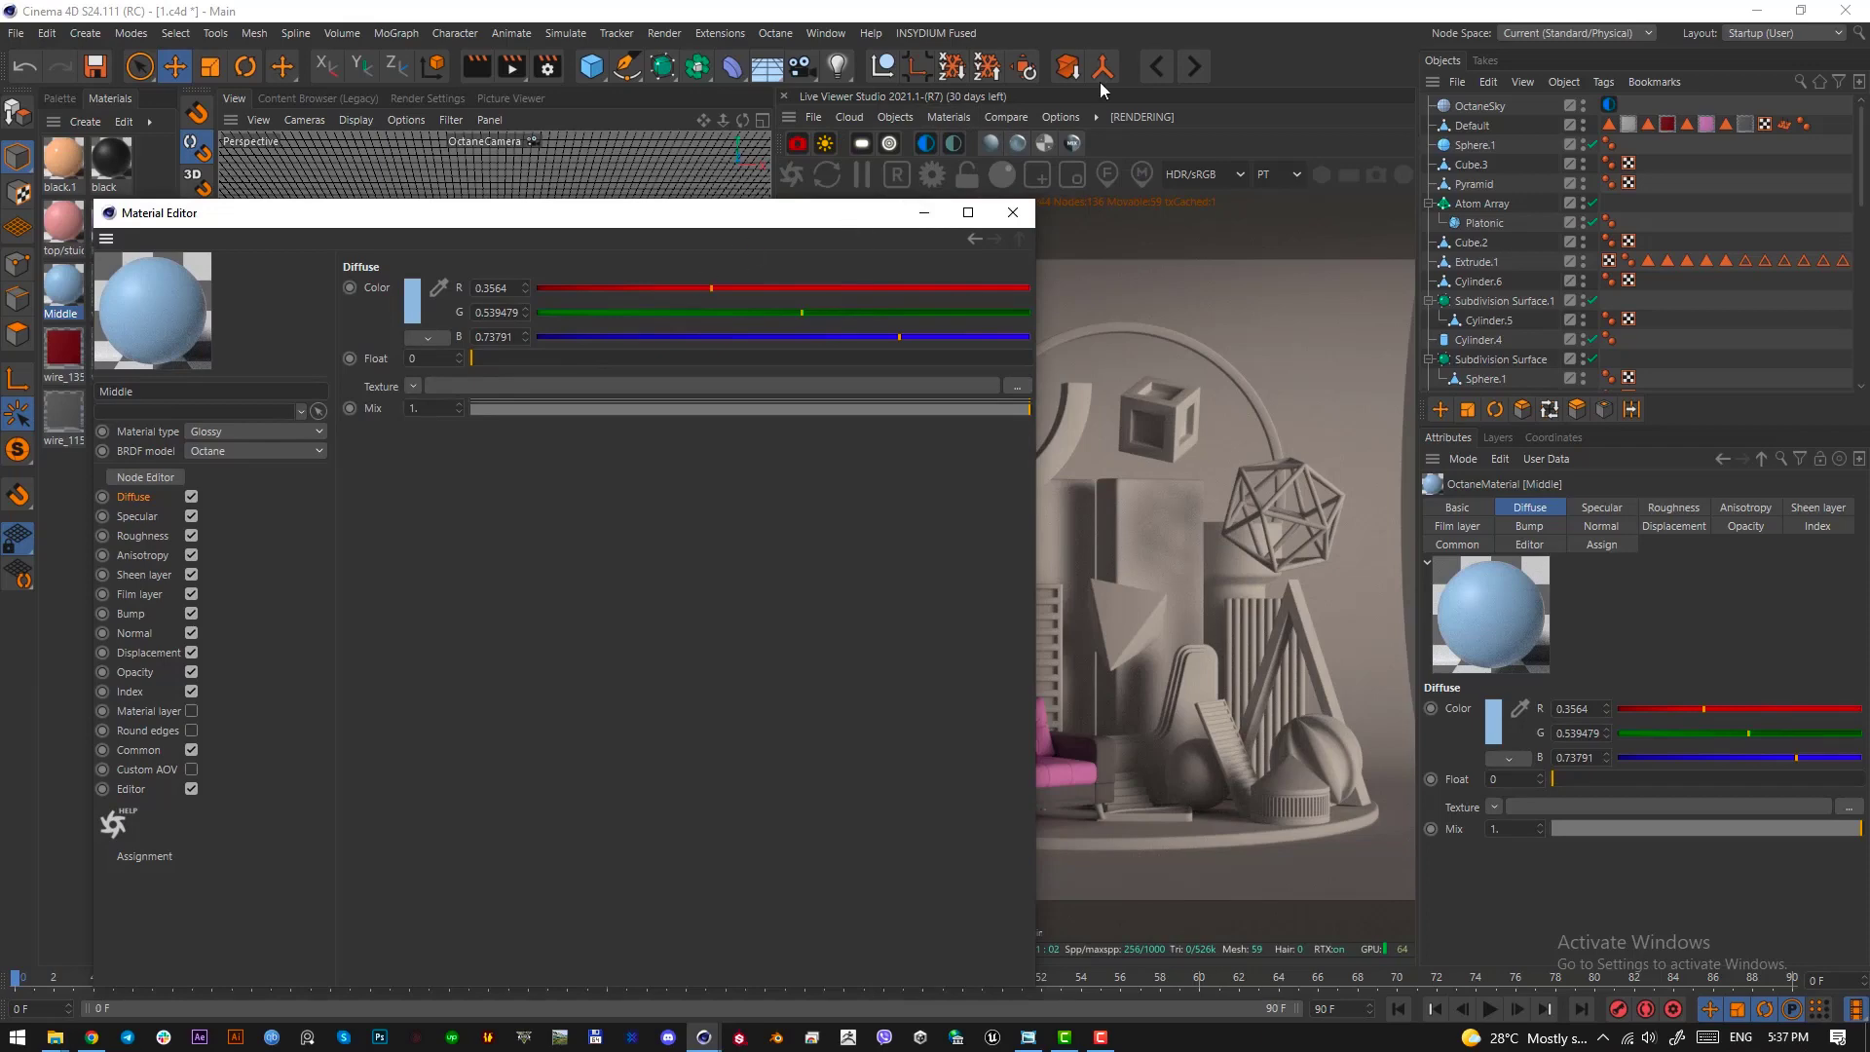
# Locate the Octane Glossy Material option among the material types that can be created
pyautogui.click(949, 117)
pyautogui.moveTo(978, 207)
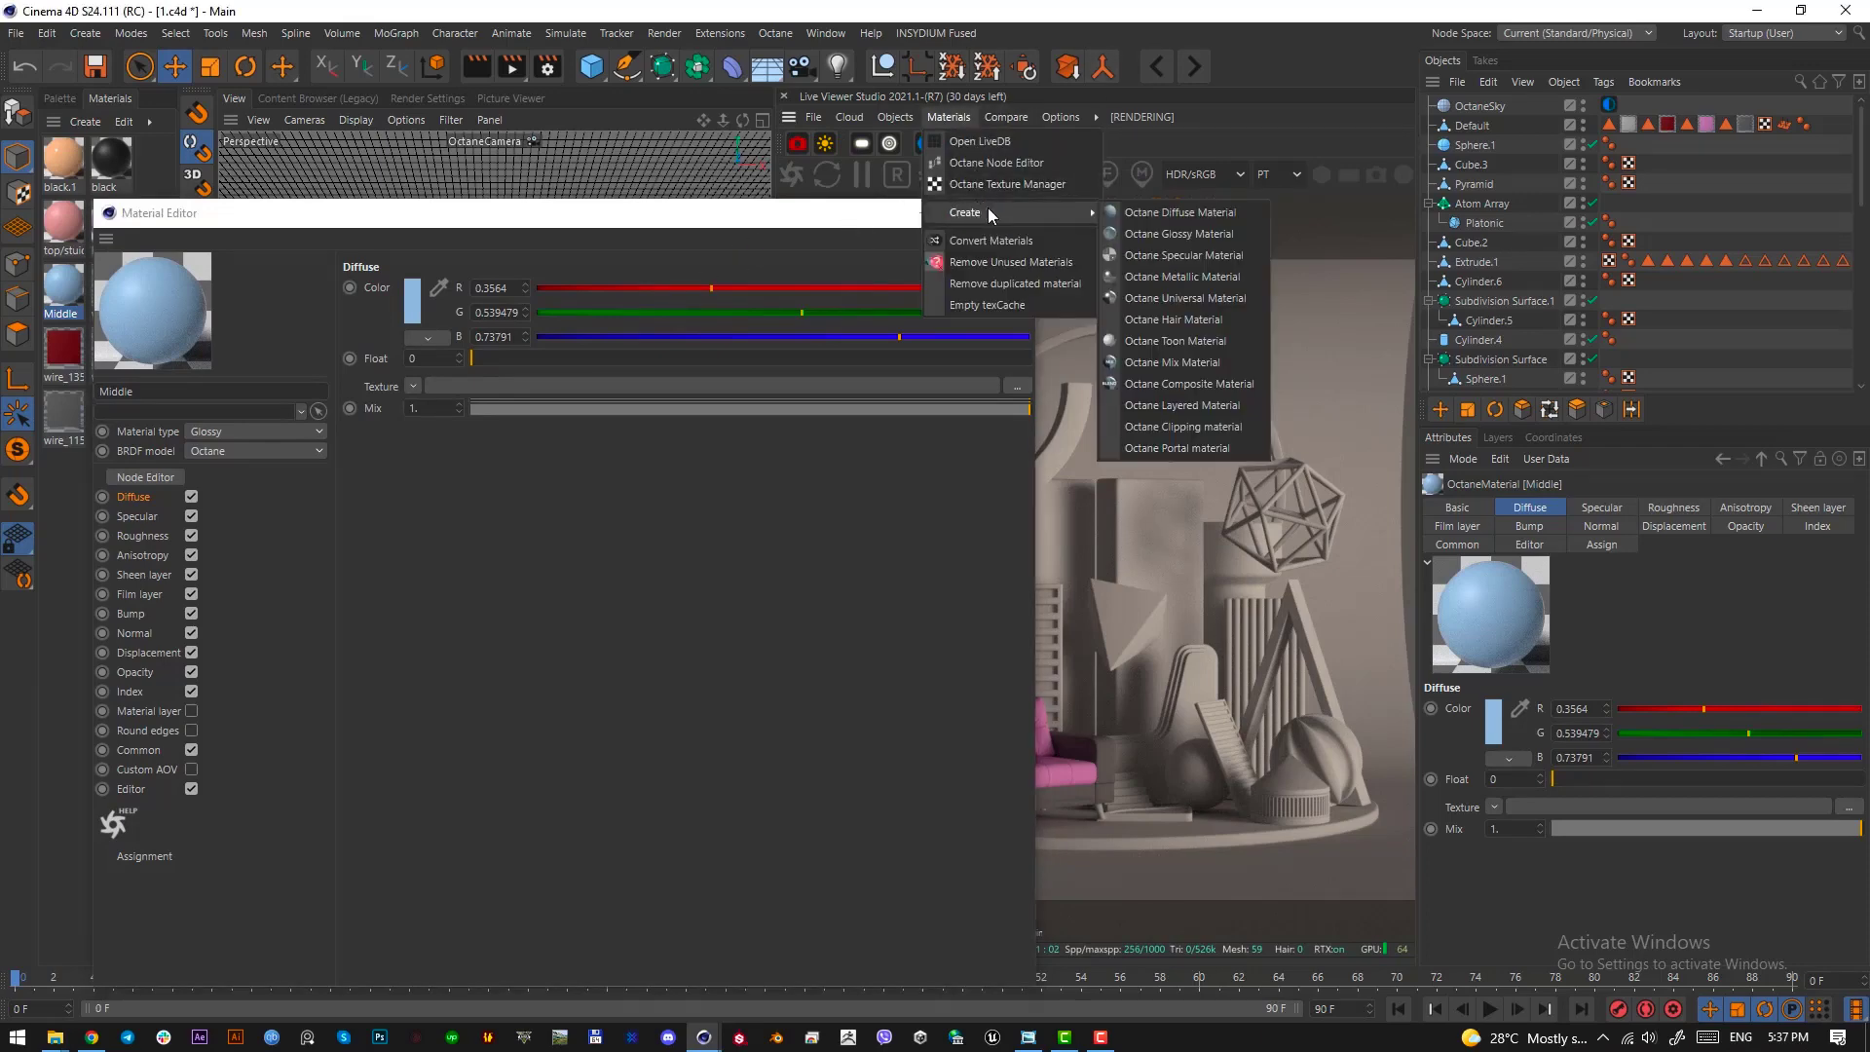
pyautogui.click(1159, 234)
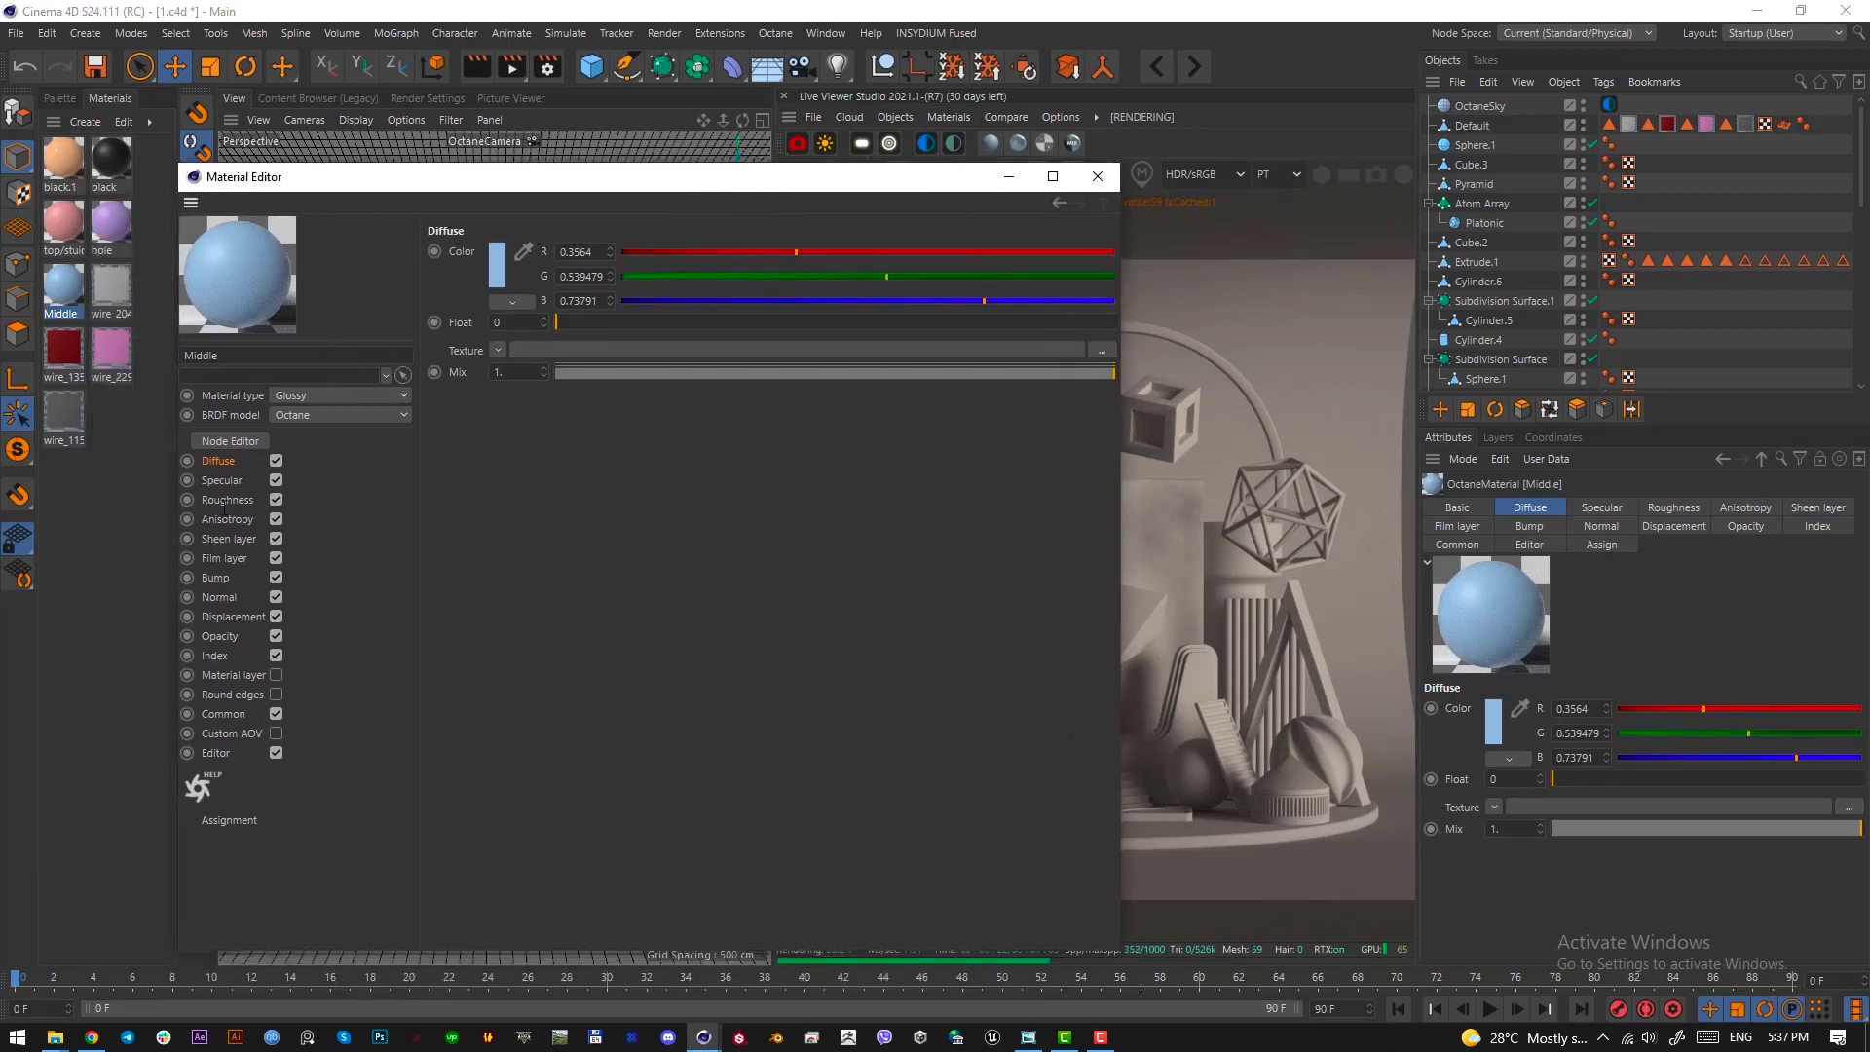
# Examine the Middle material's roughness setting and its diffuse colour code
pyautogui.click(226, 501)
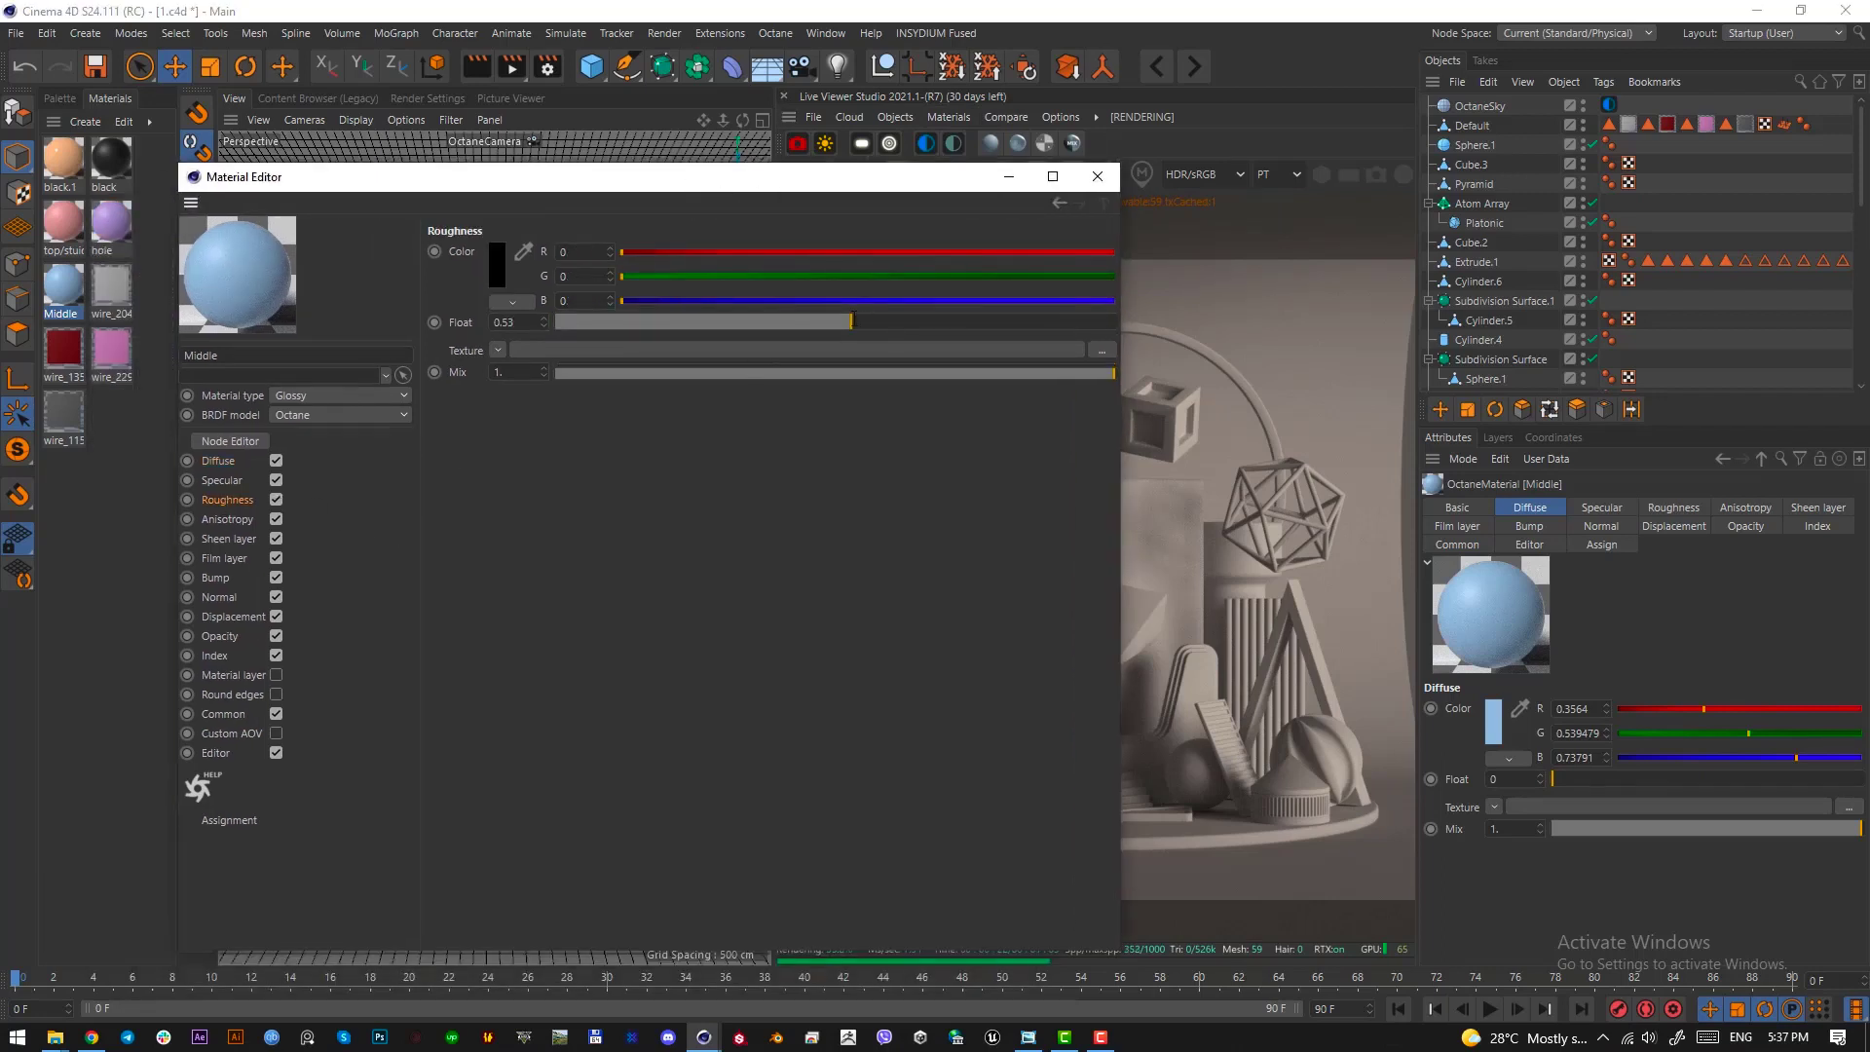
pyautogui.click(242, 465)
pyautogui.click(499, 282)
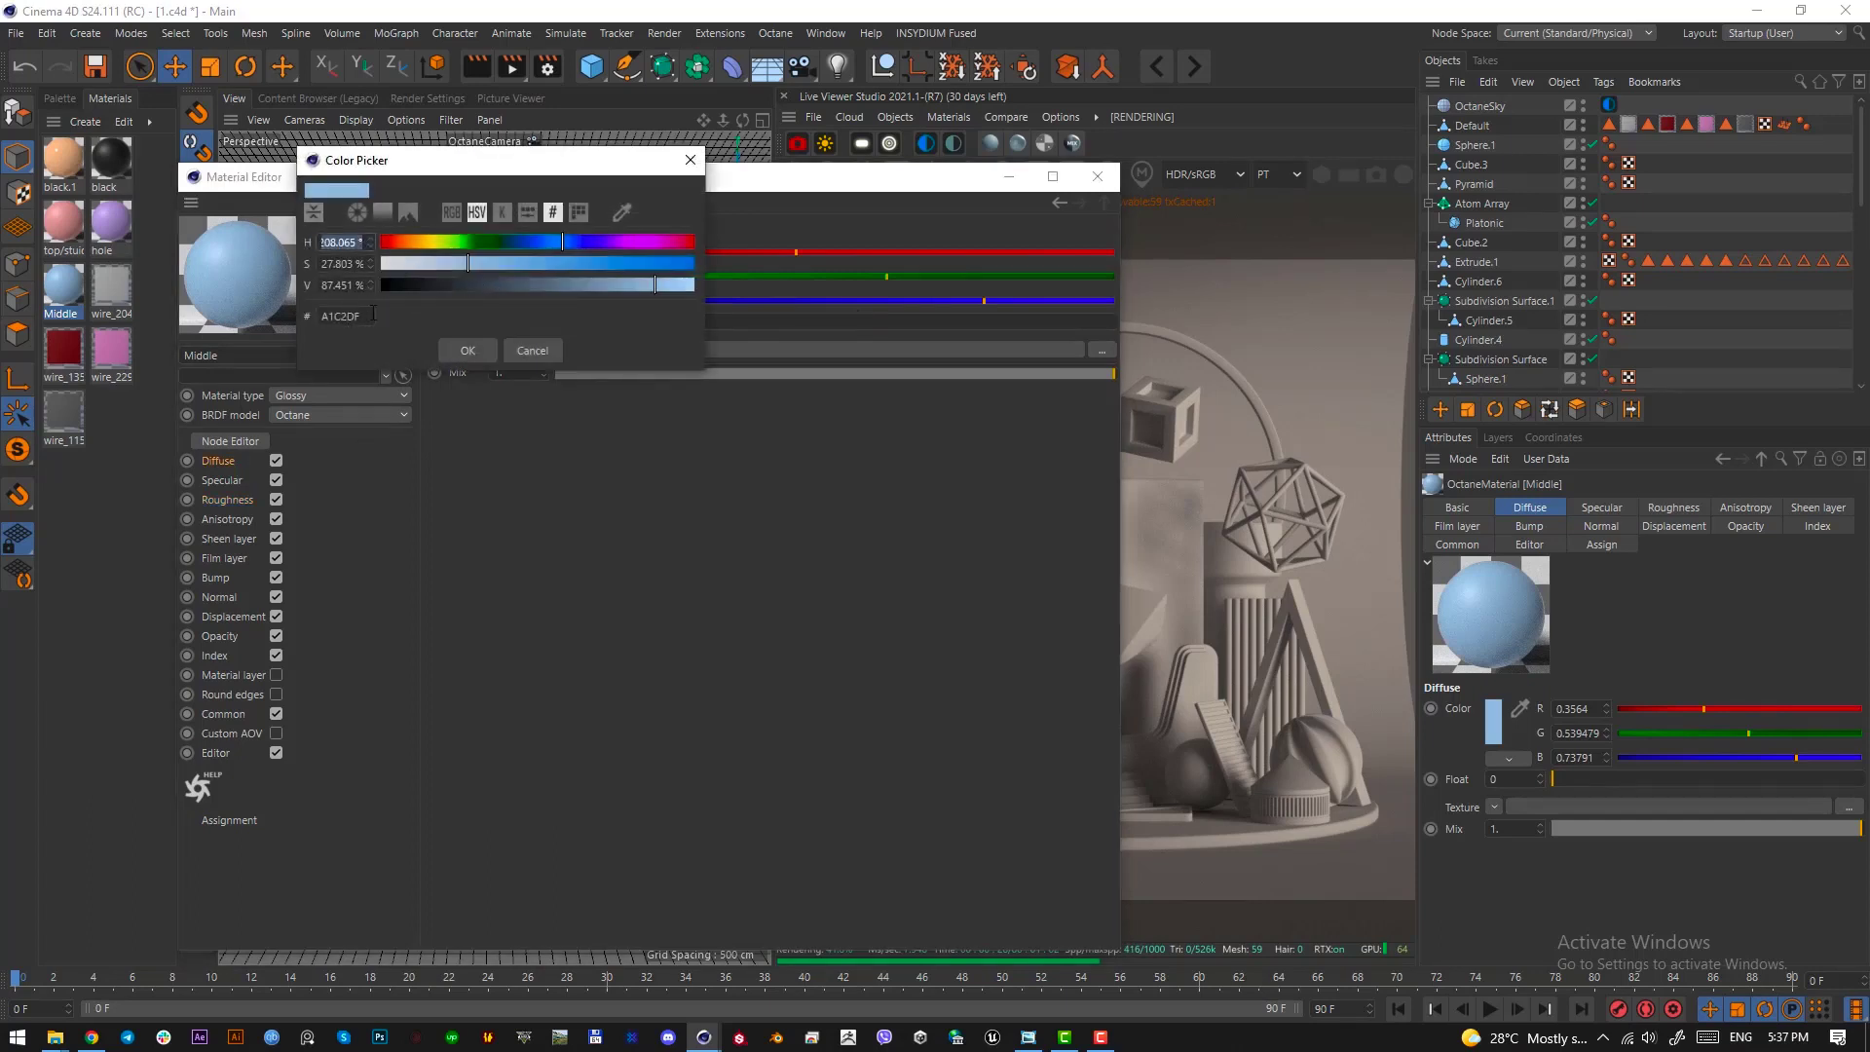
pyautogui.click(537, 352)
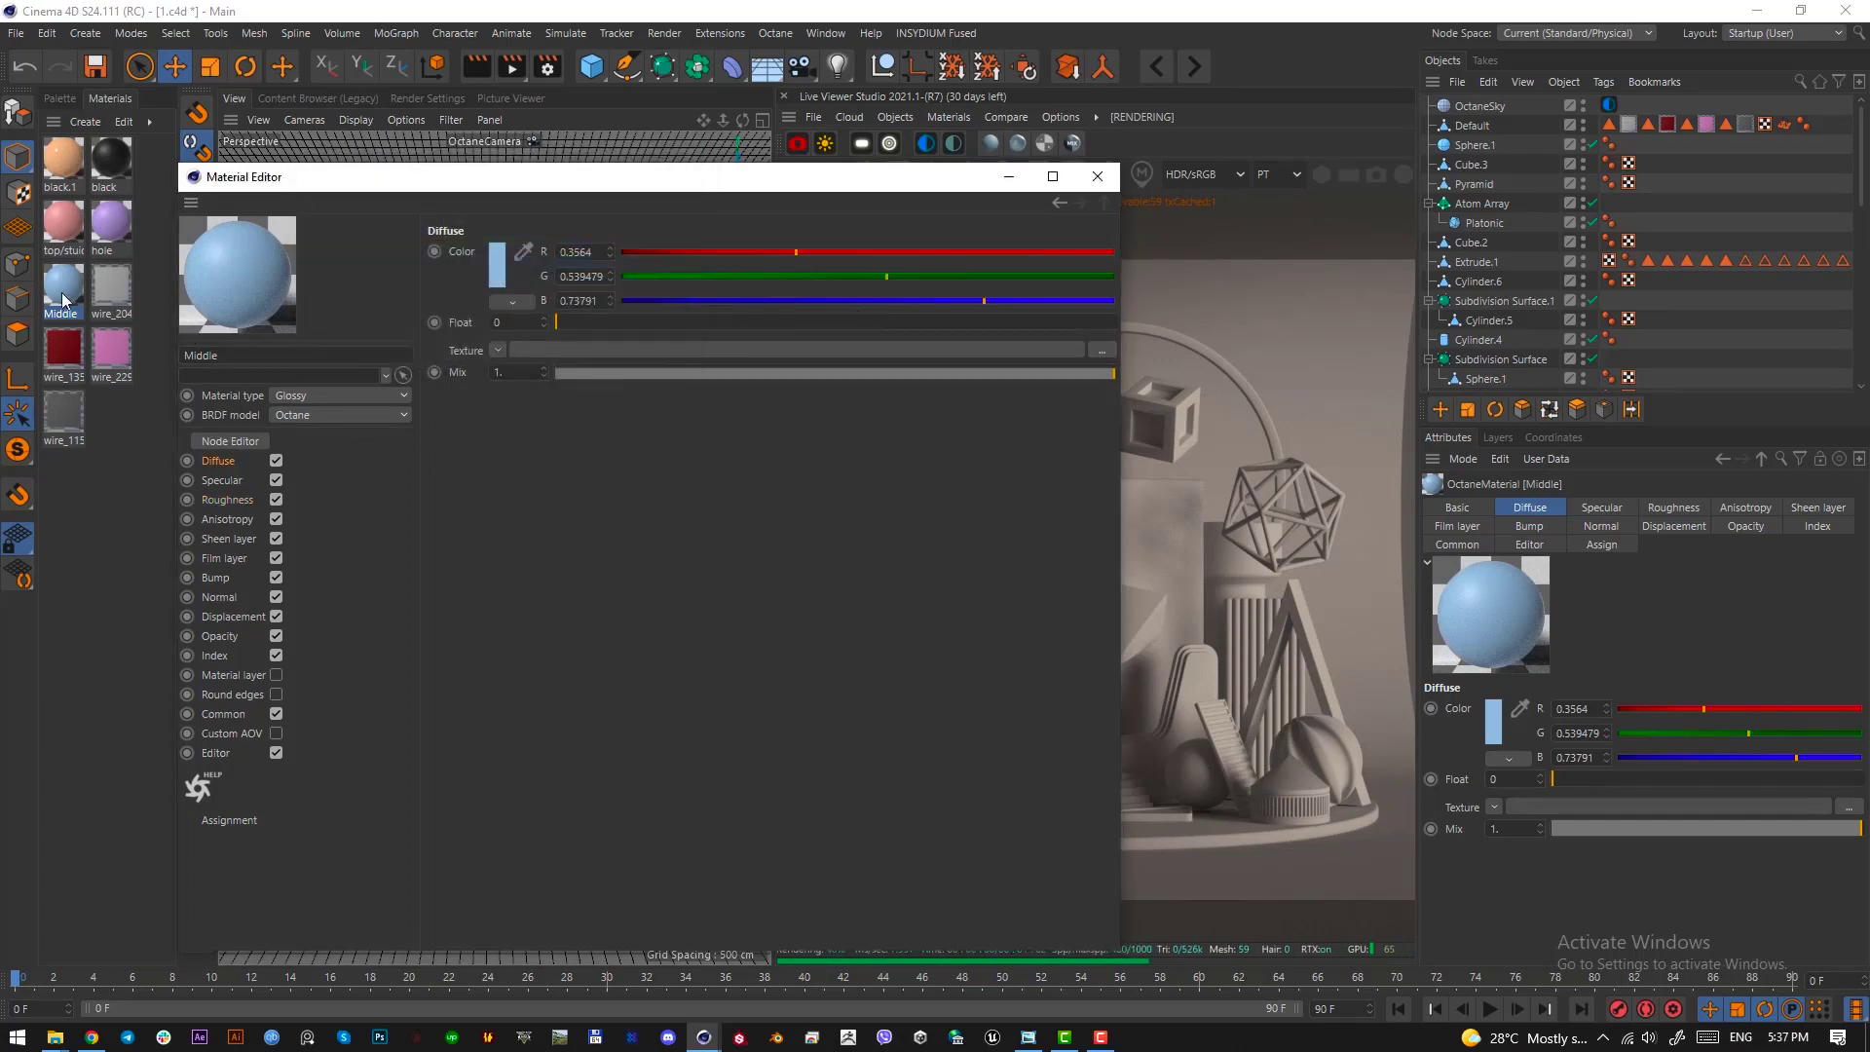
# Examine the diffuse colour codes of the hole and top/stuidio materials
pyautogui.click(122, 226)
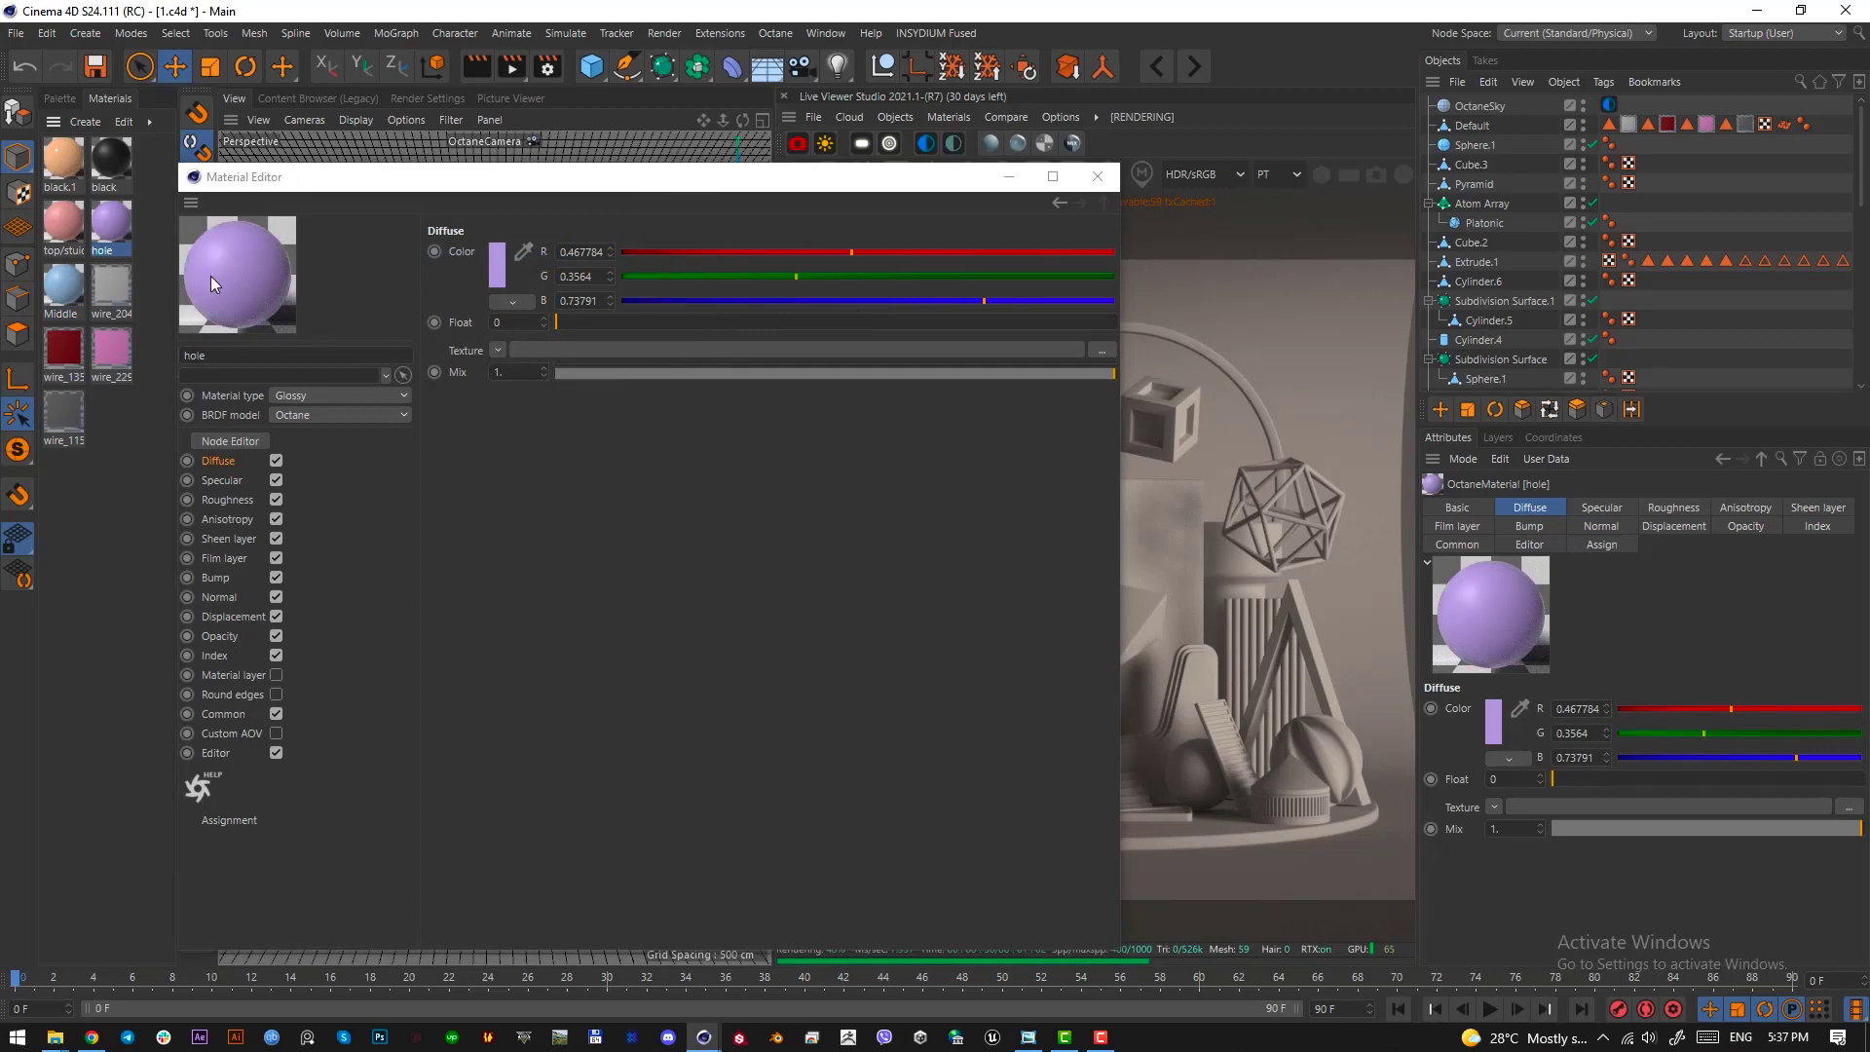
pyautogui.click(496, 274)
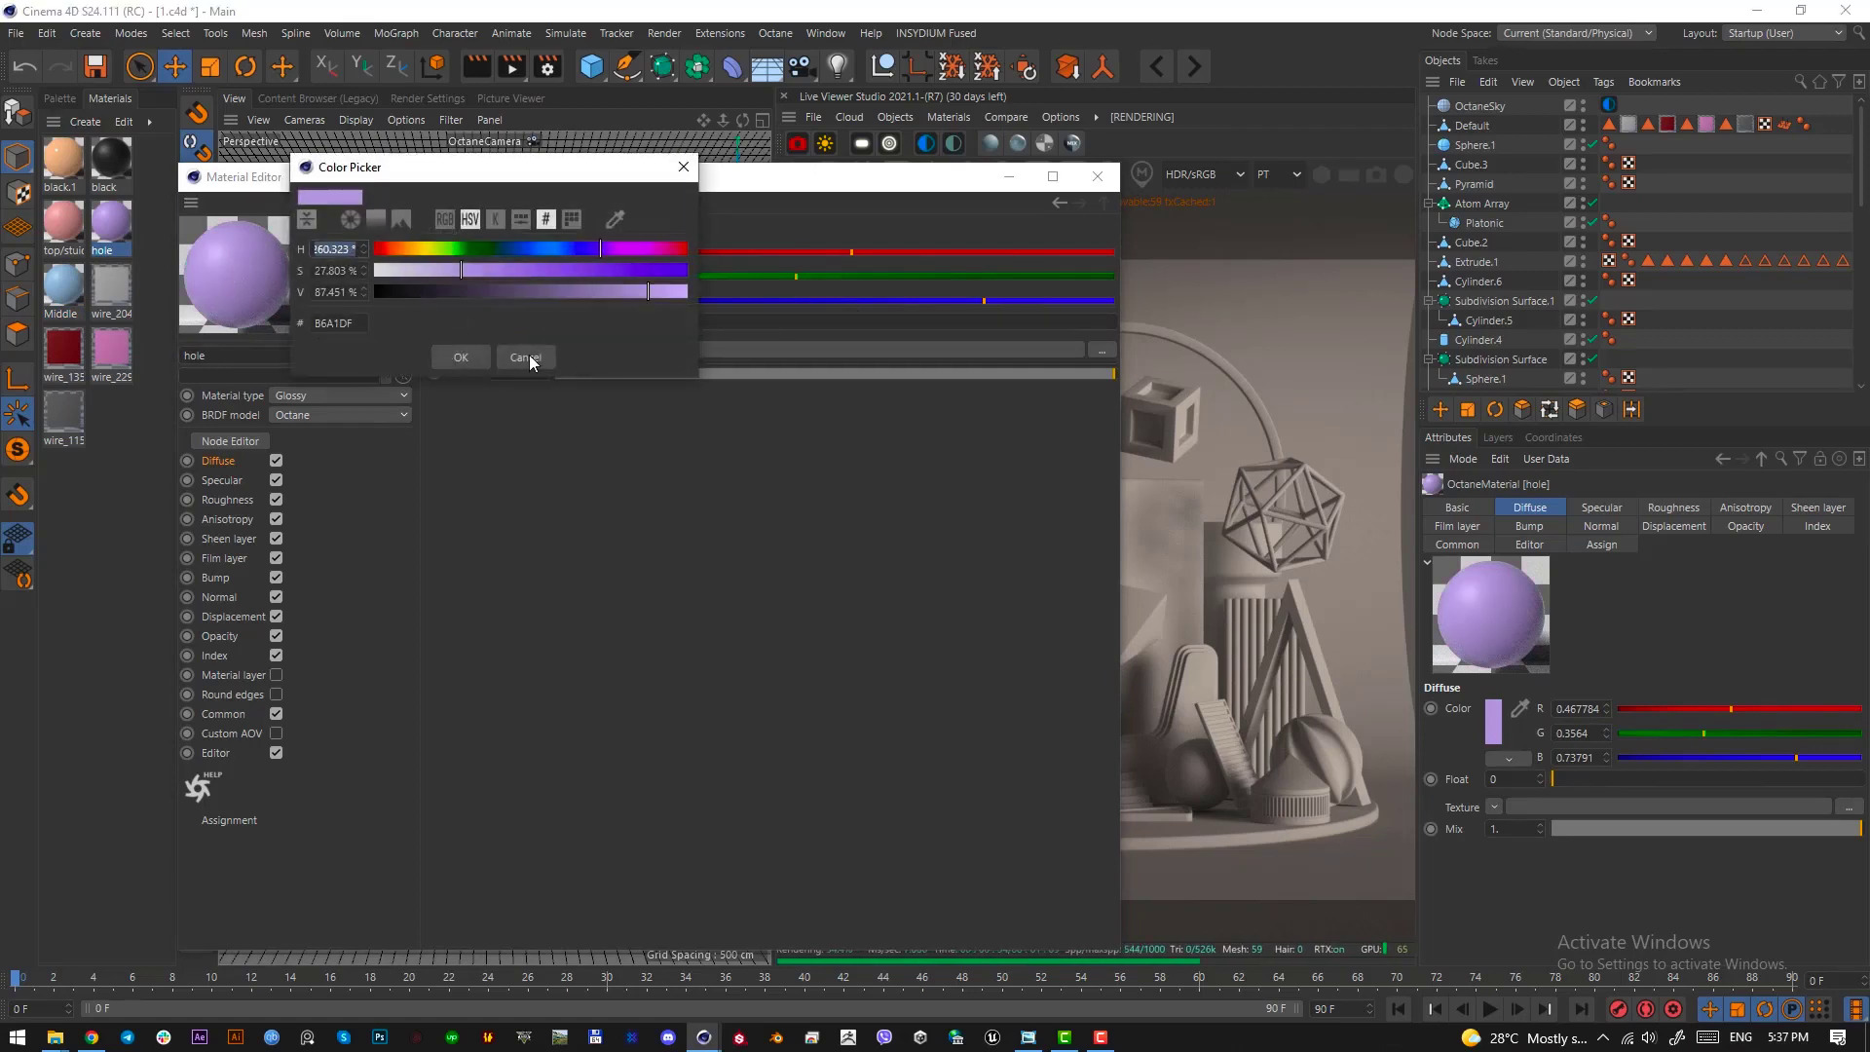
pyautogui.click(525, 358)
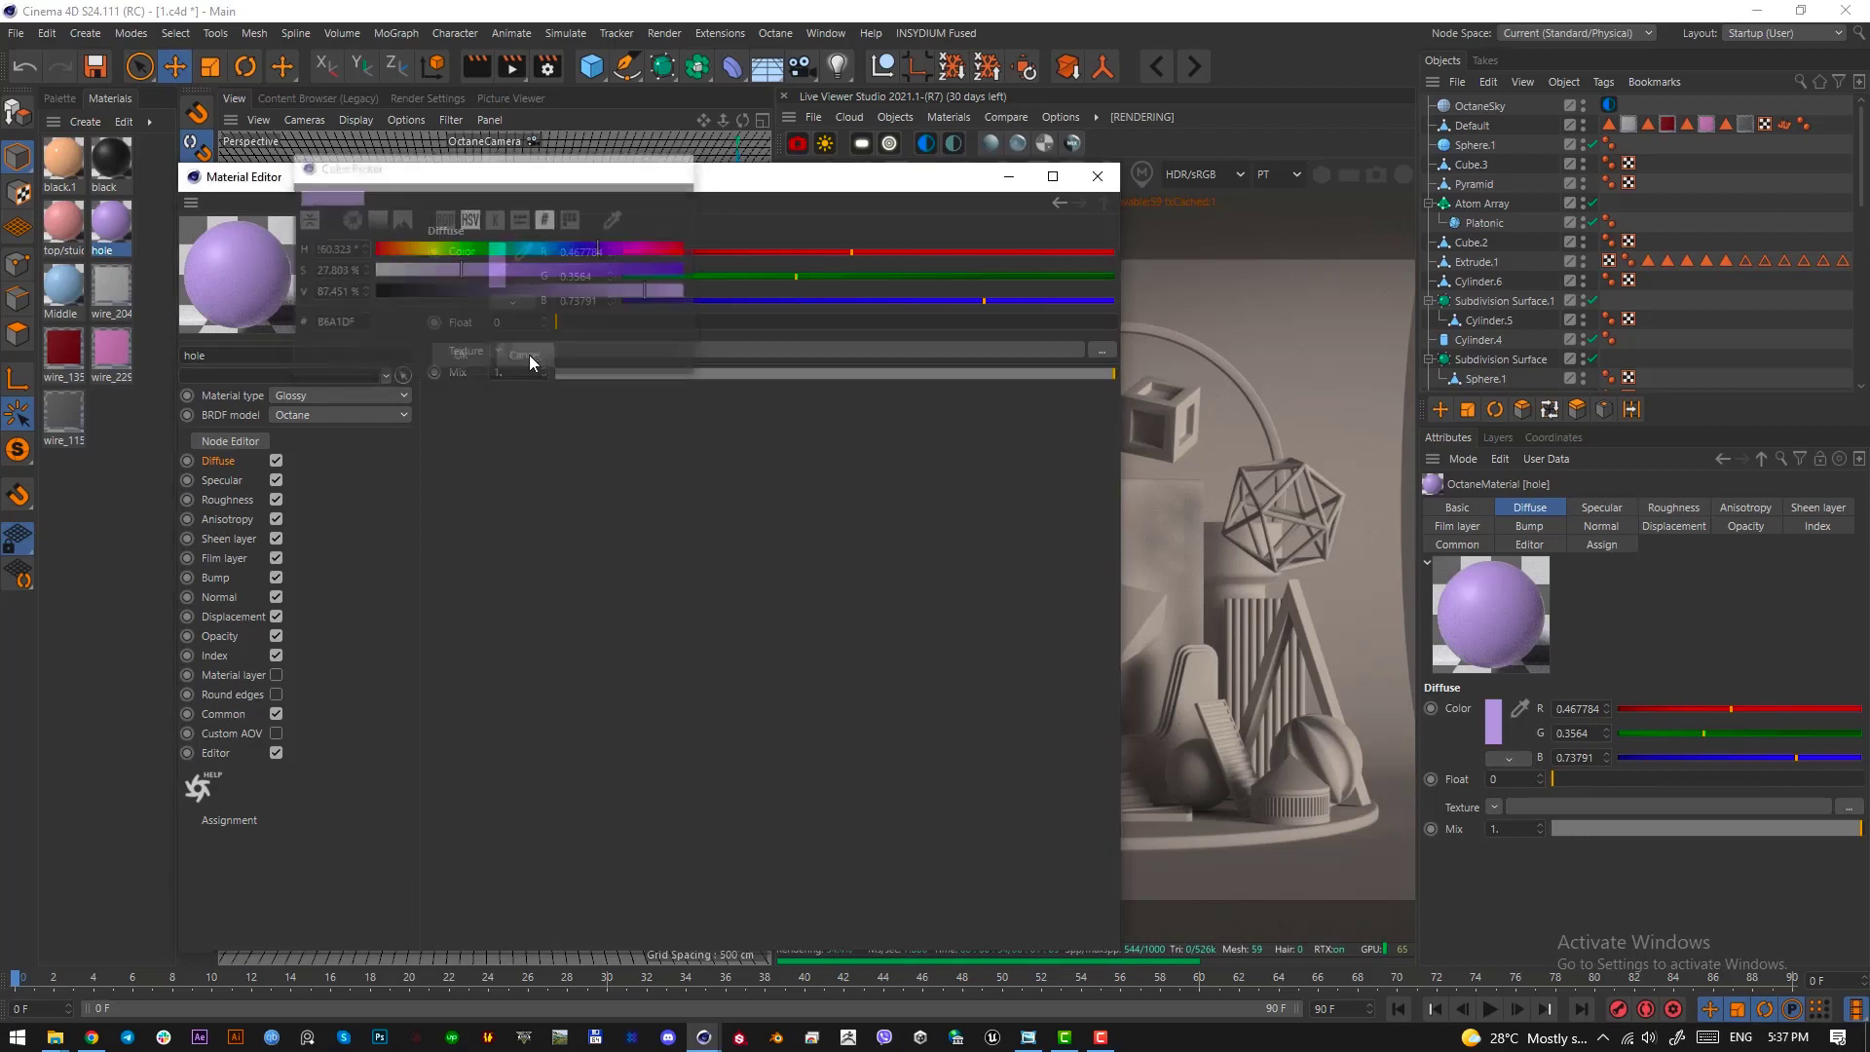
pyautogui.click(64, 222)
pyautogui.click(494, 266)
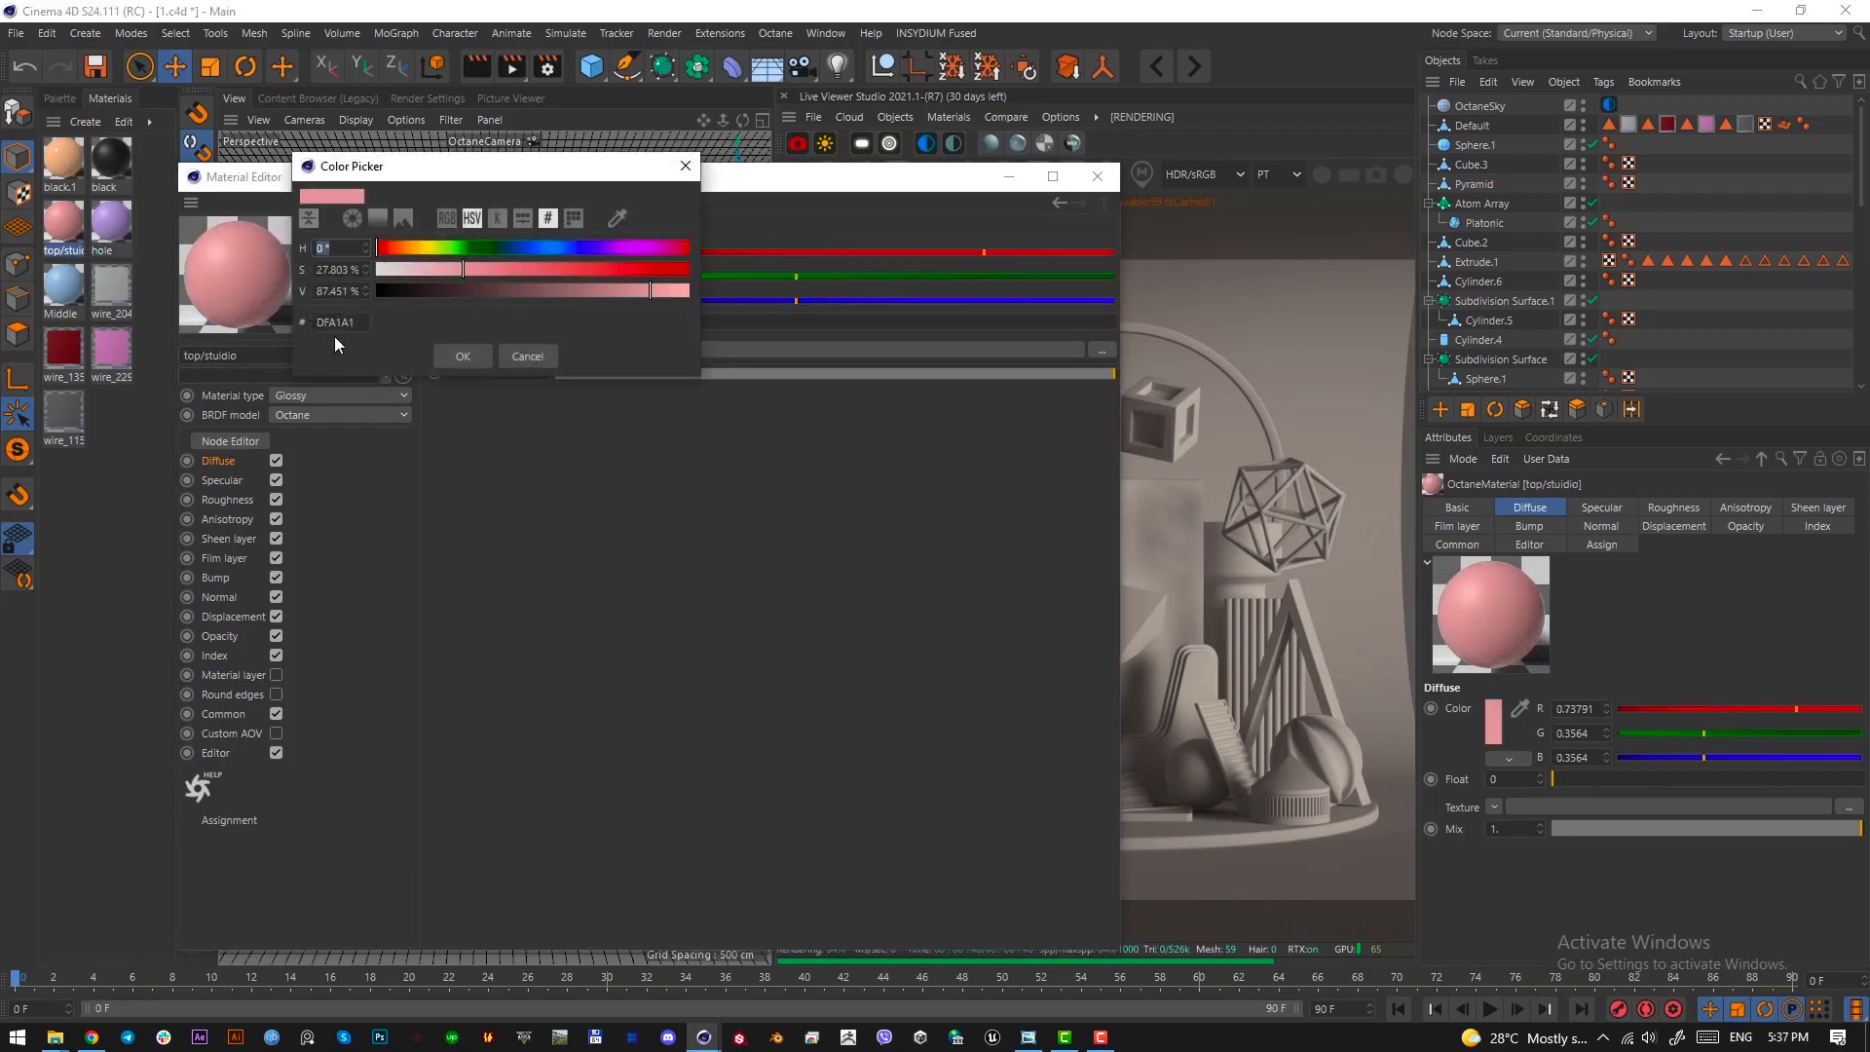
pyautogui.click(512, 359)
# Check the black.1 material's diffuse colour code and set its roughness float to about 0.056
pyautogui.click(63, 158)
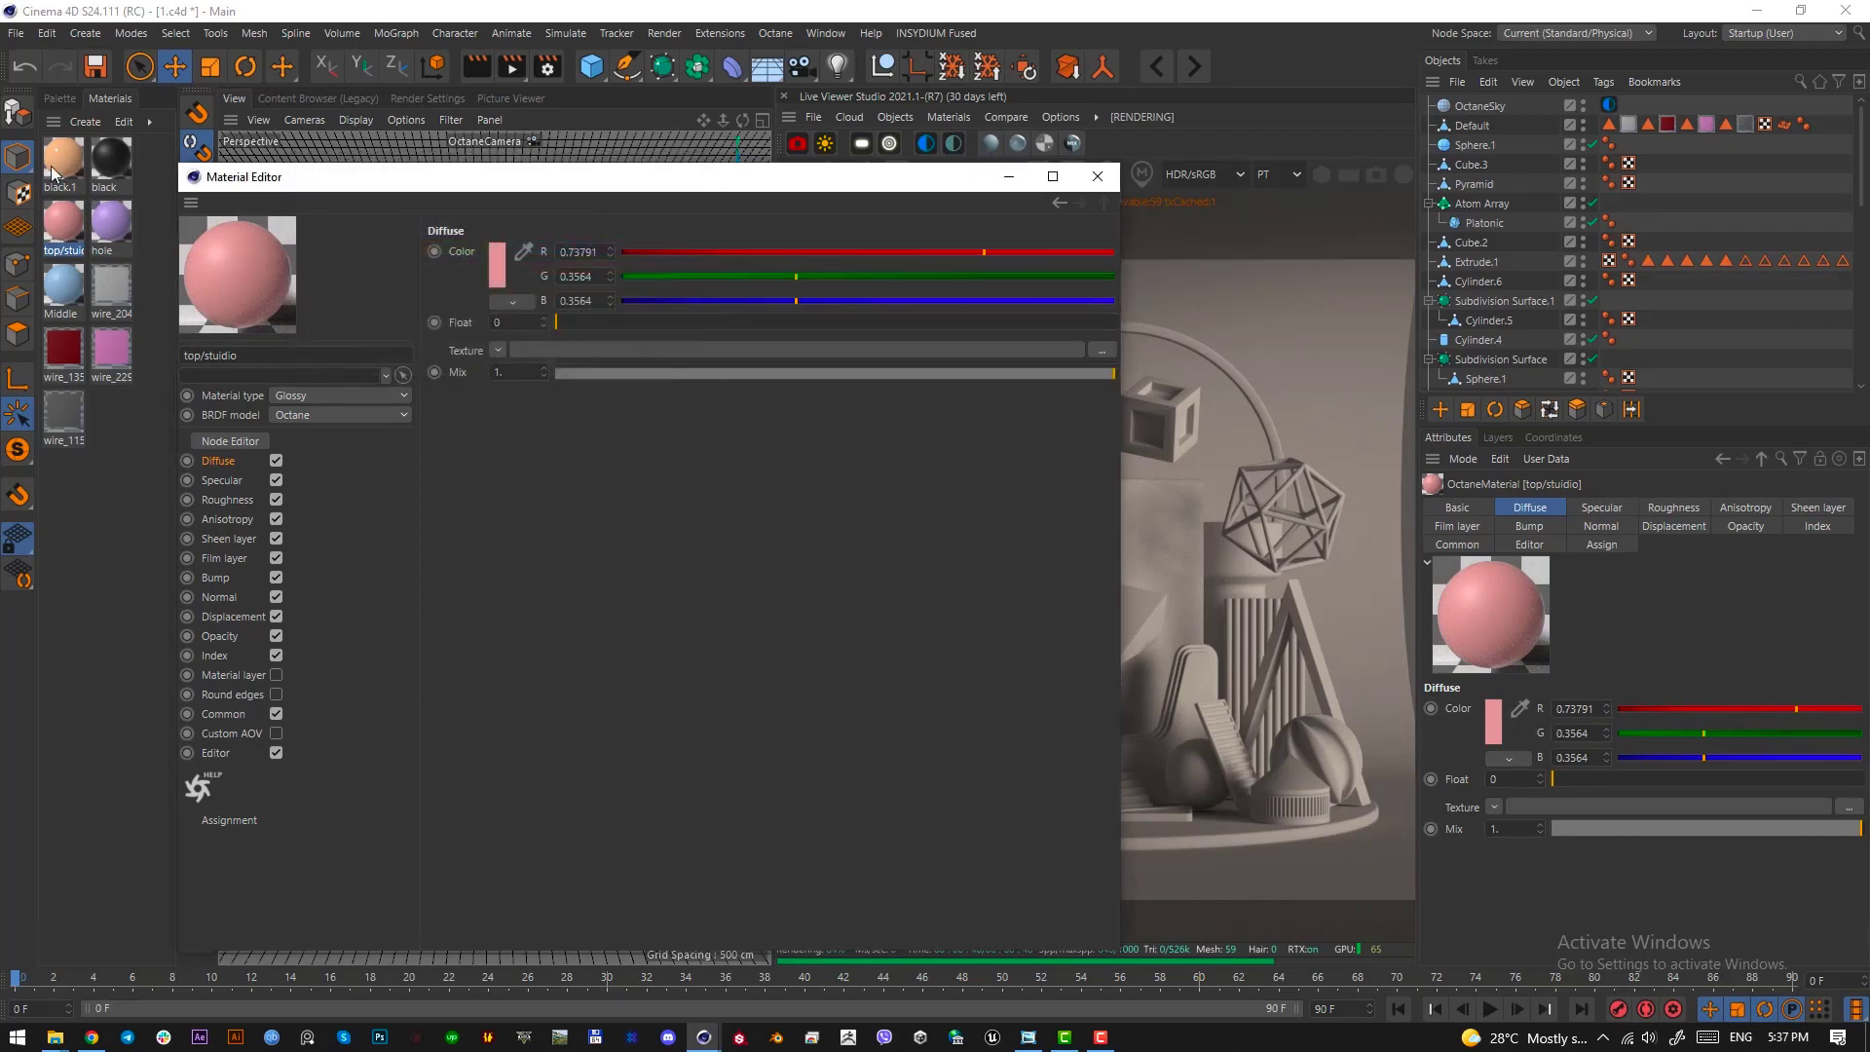
pyautogui.click(497, 268)
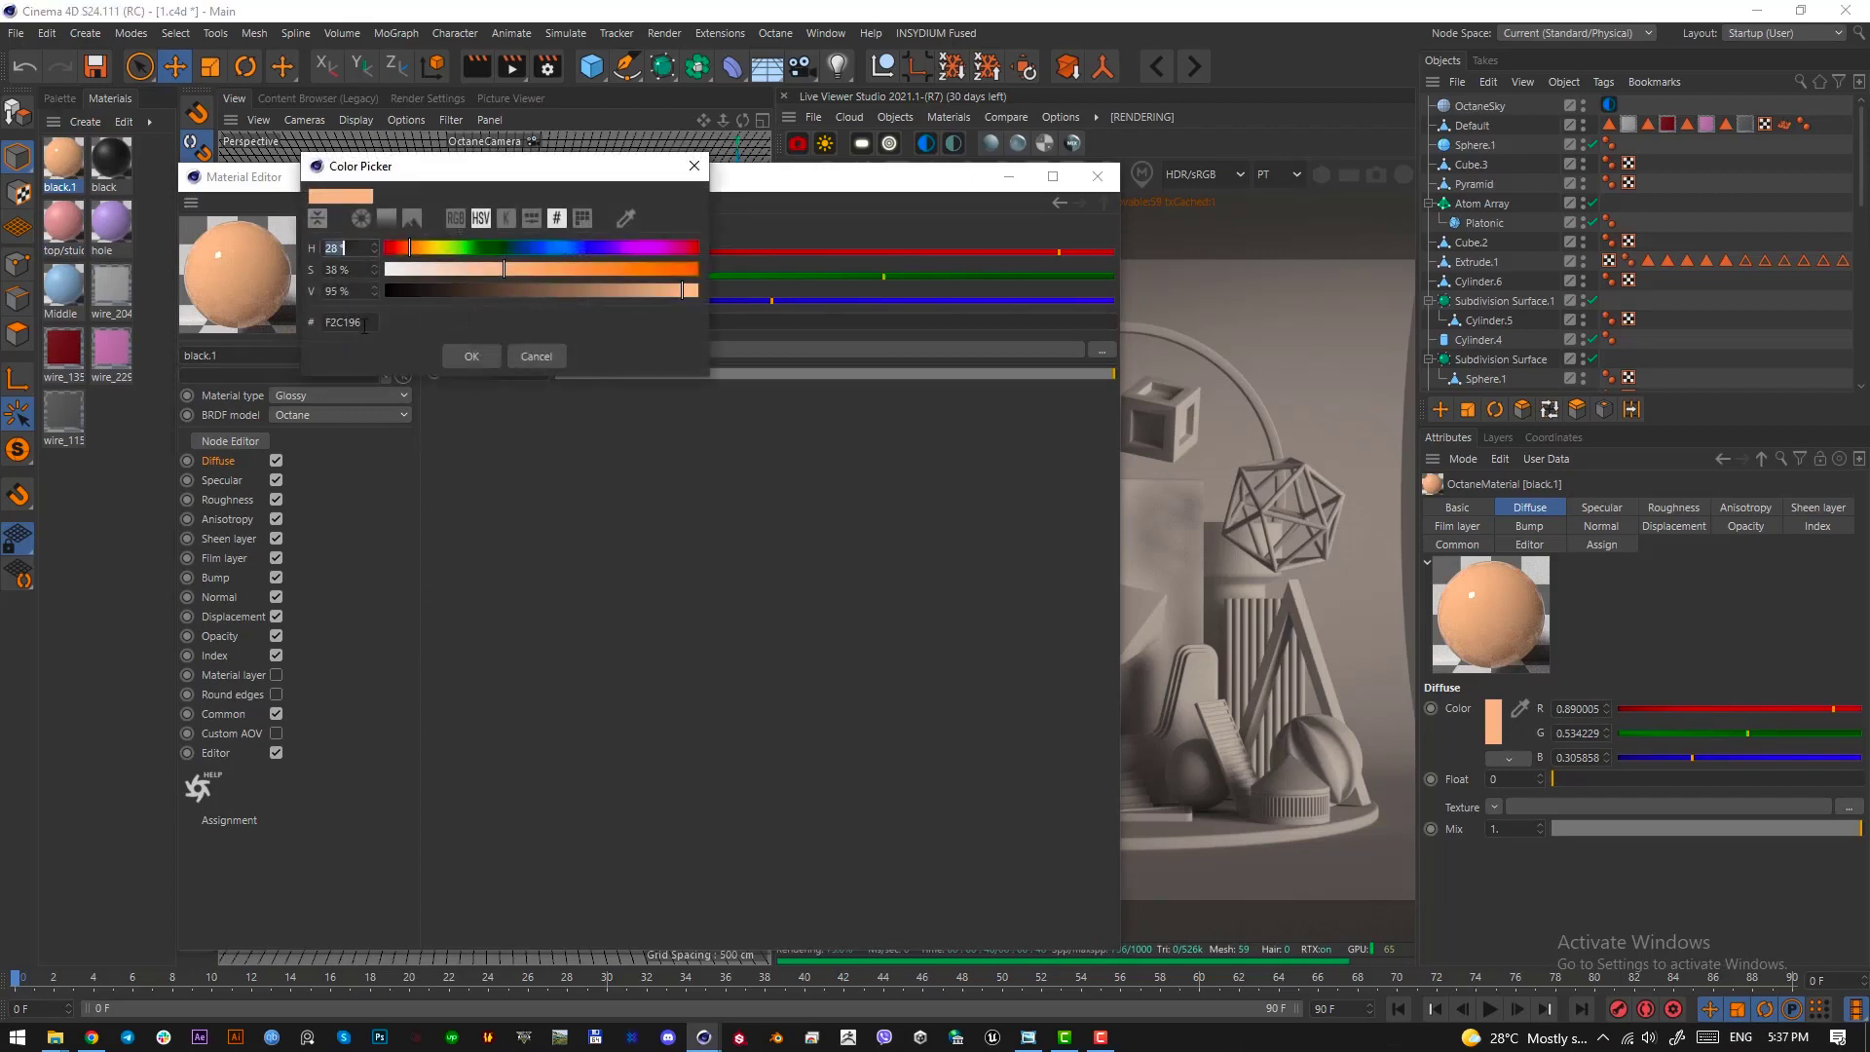
pyautogui.click(535, 356)
pyautogui.click(244, 499)
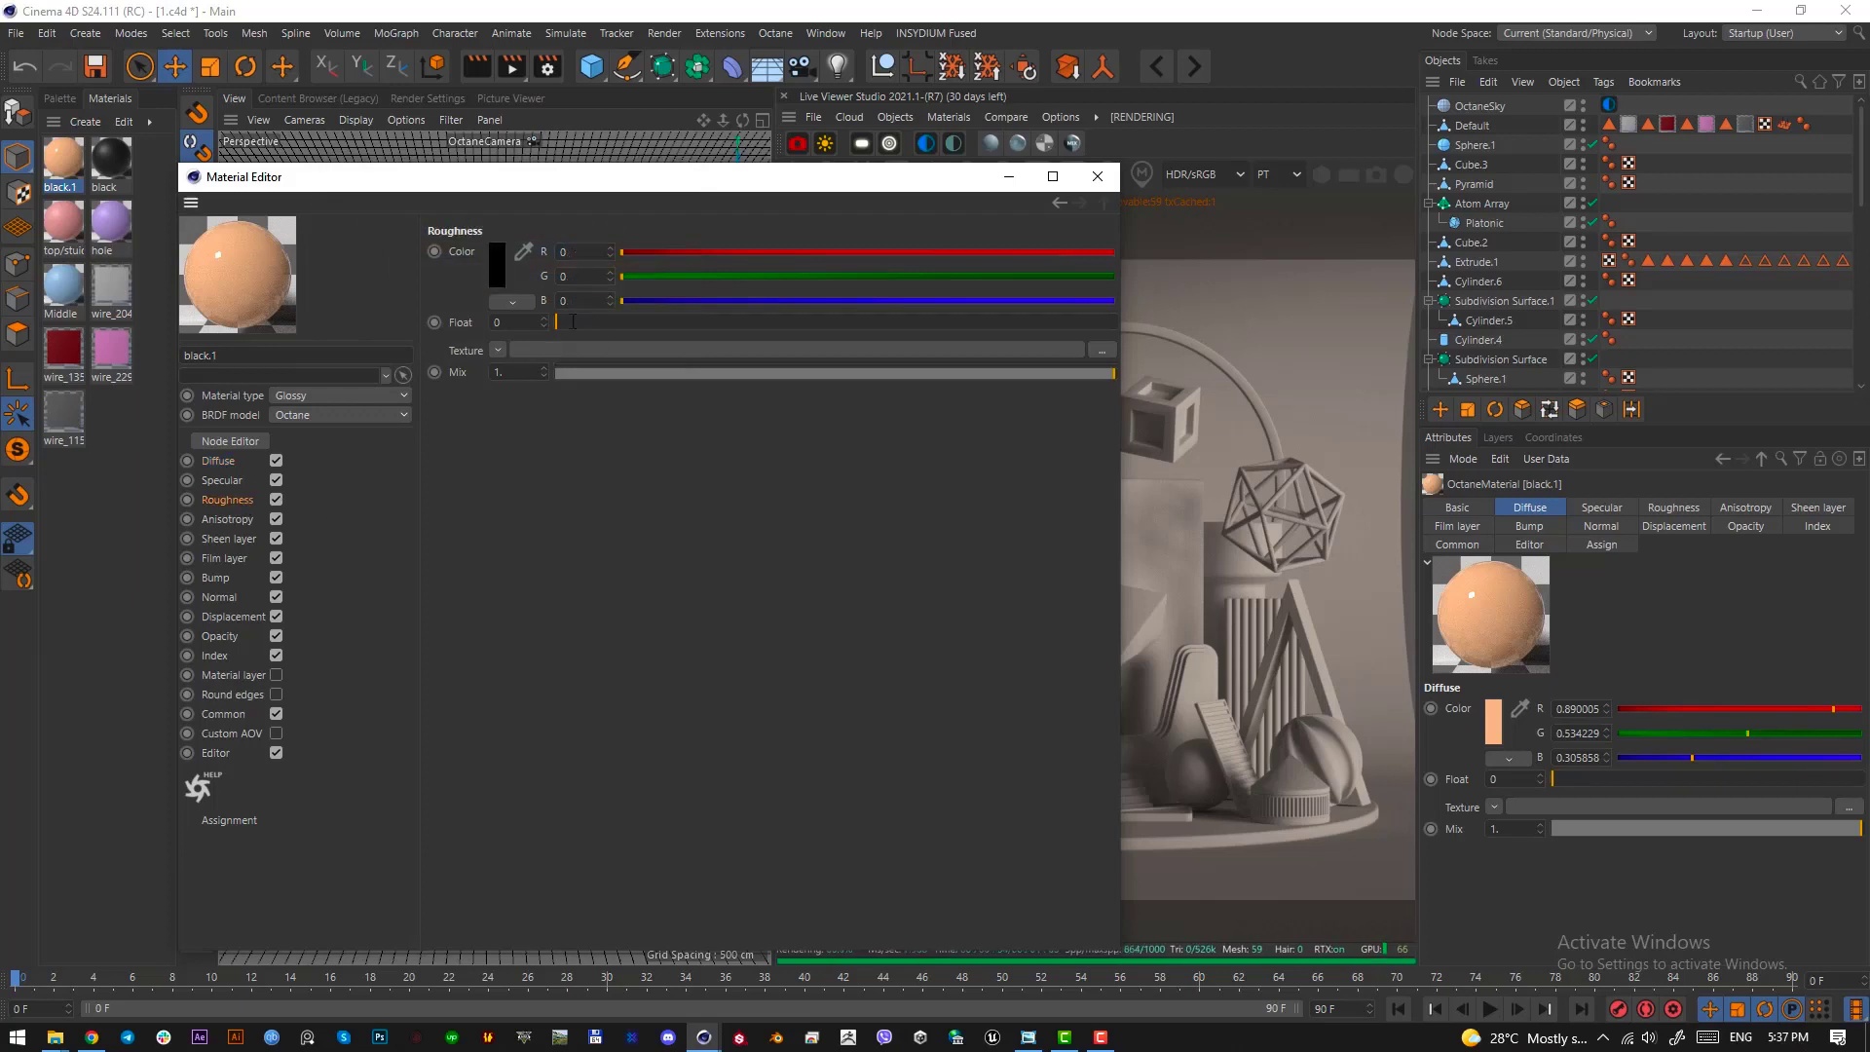
pyautogui.click(587, 322)
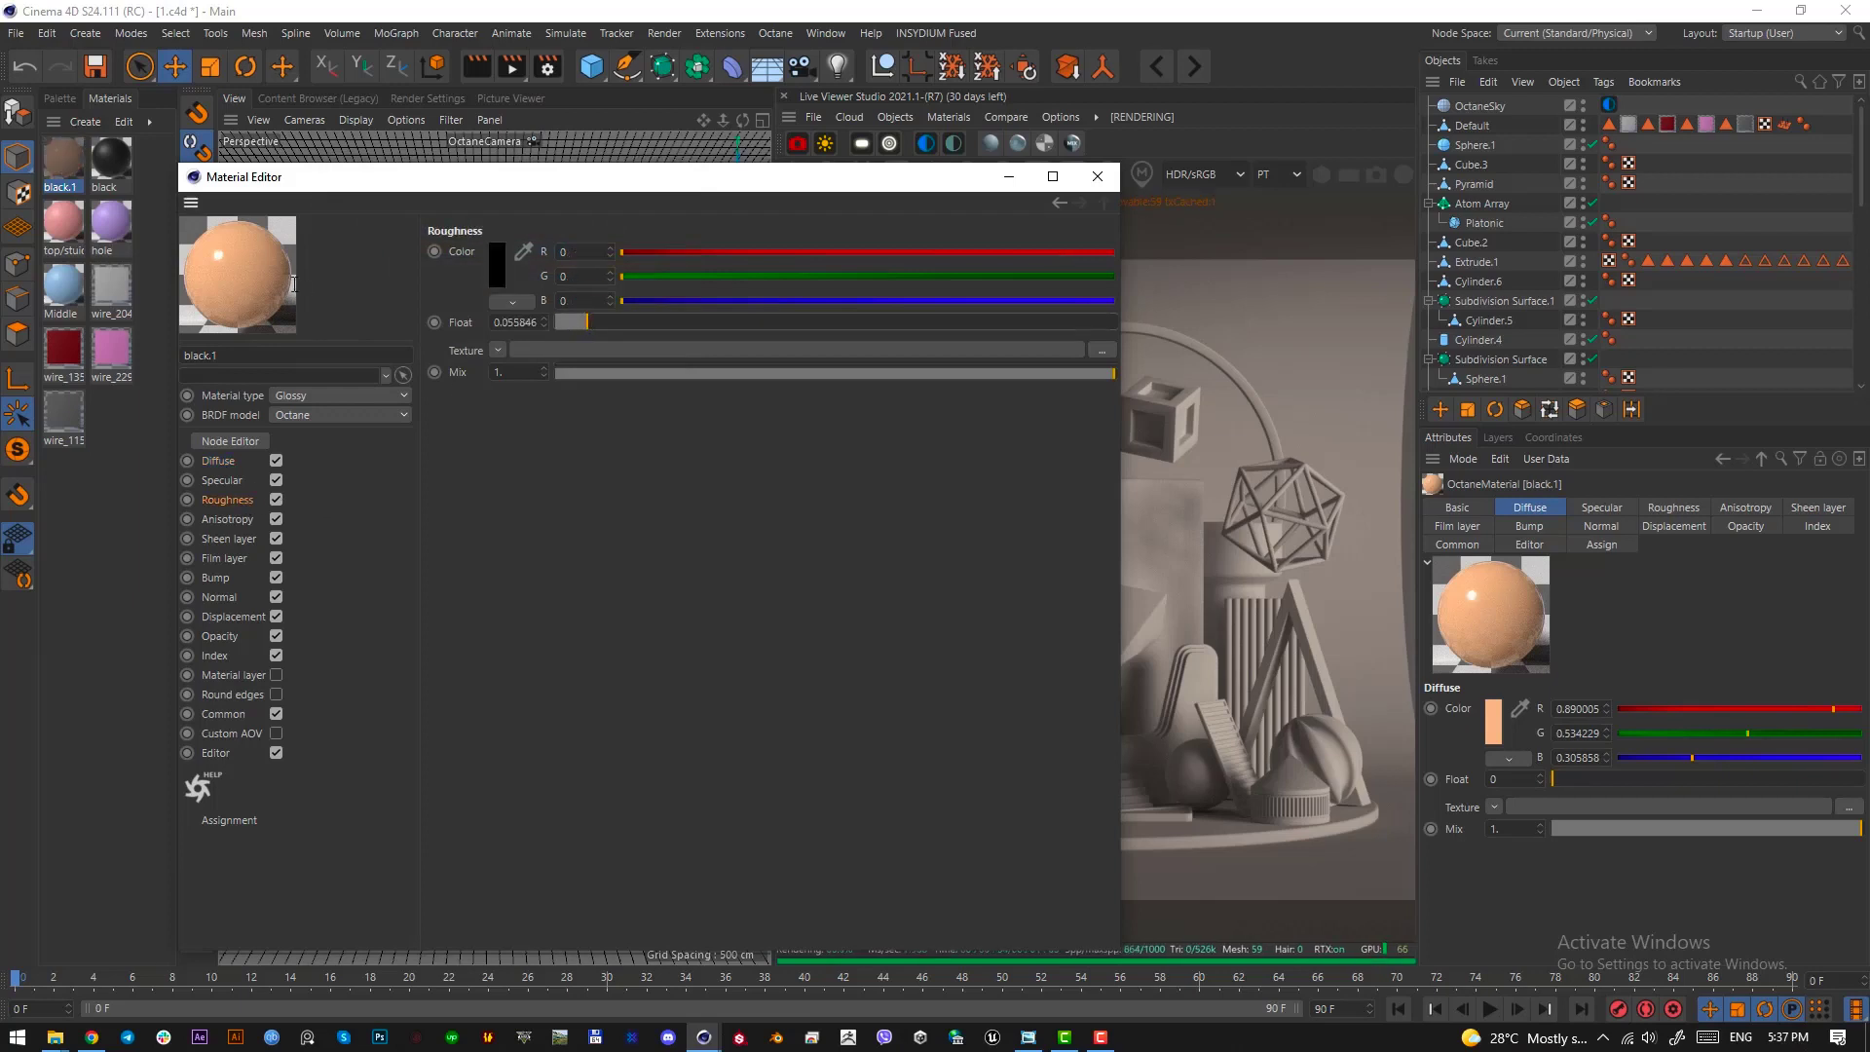
# Try a brightness value of 7% for the black material's diffuse colour, cancel it, and close the Material Editor
pyautogui.click(120, 166)
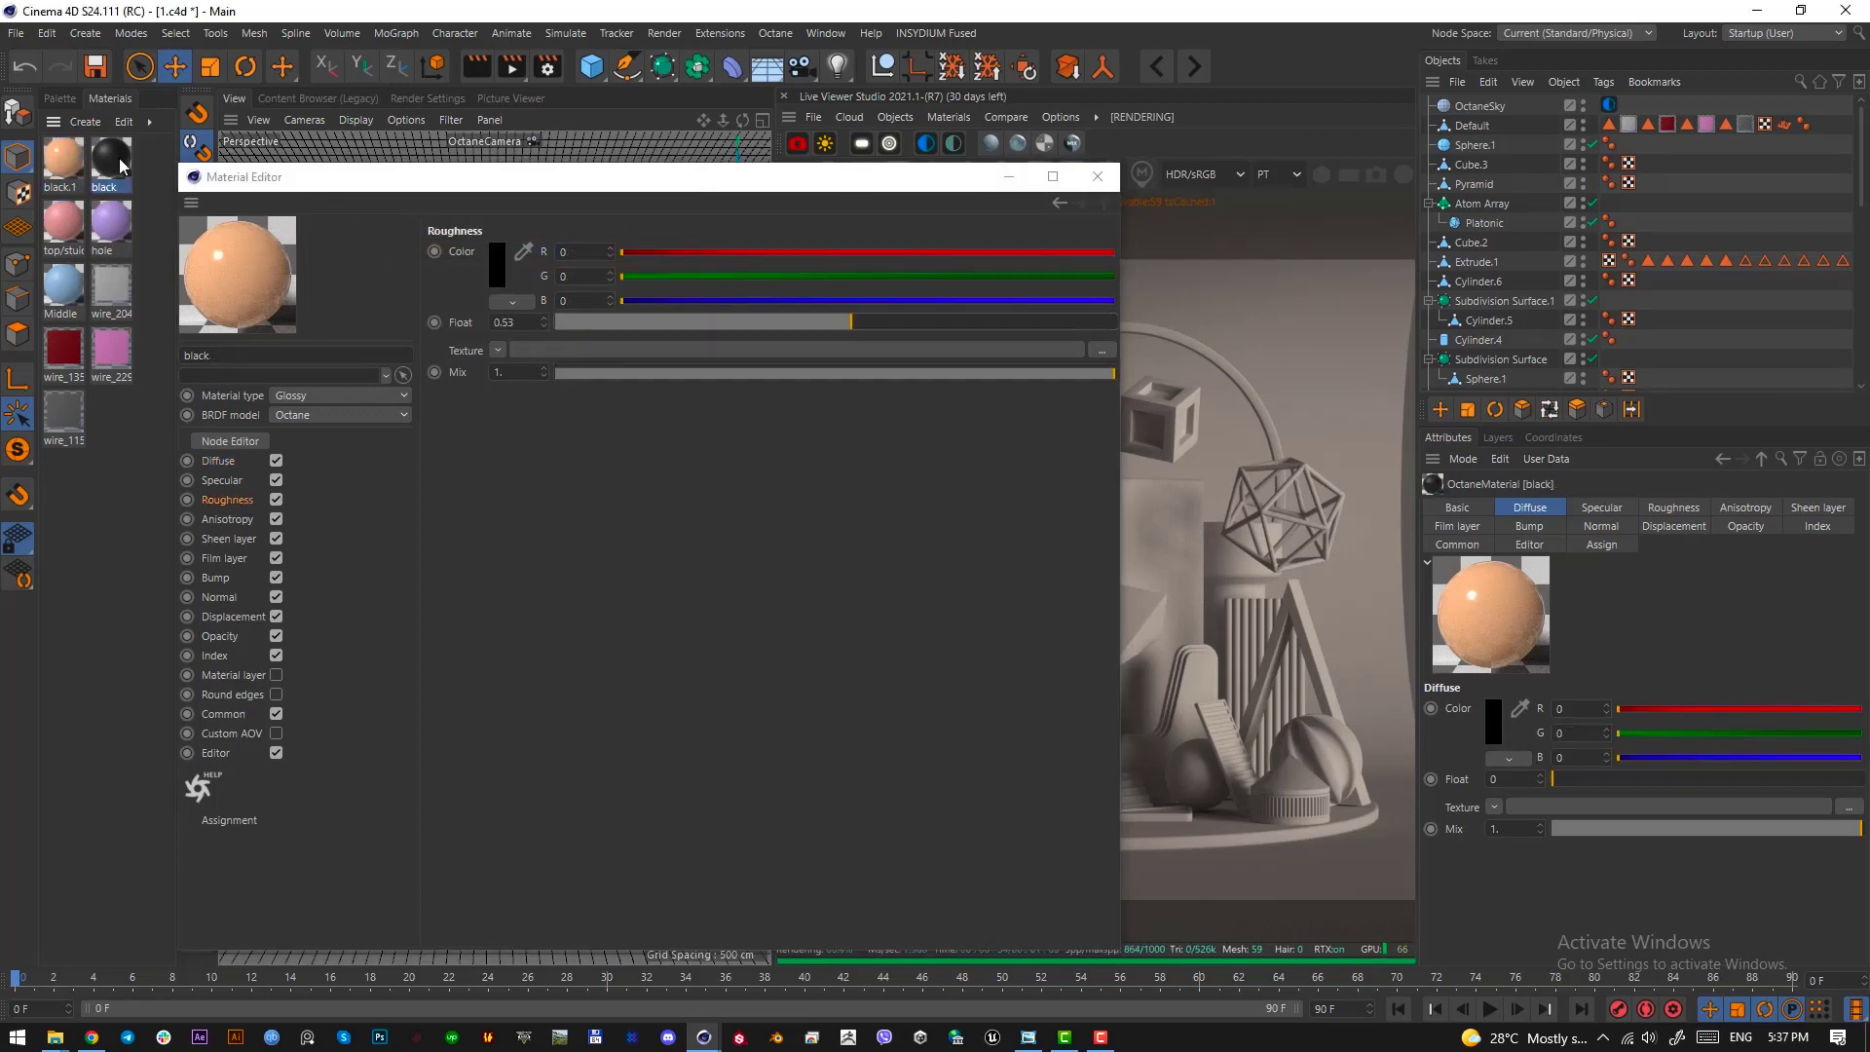
pyautogui.click(220, 460)
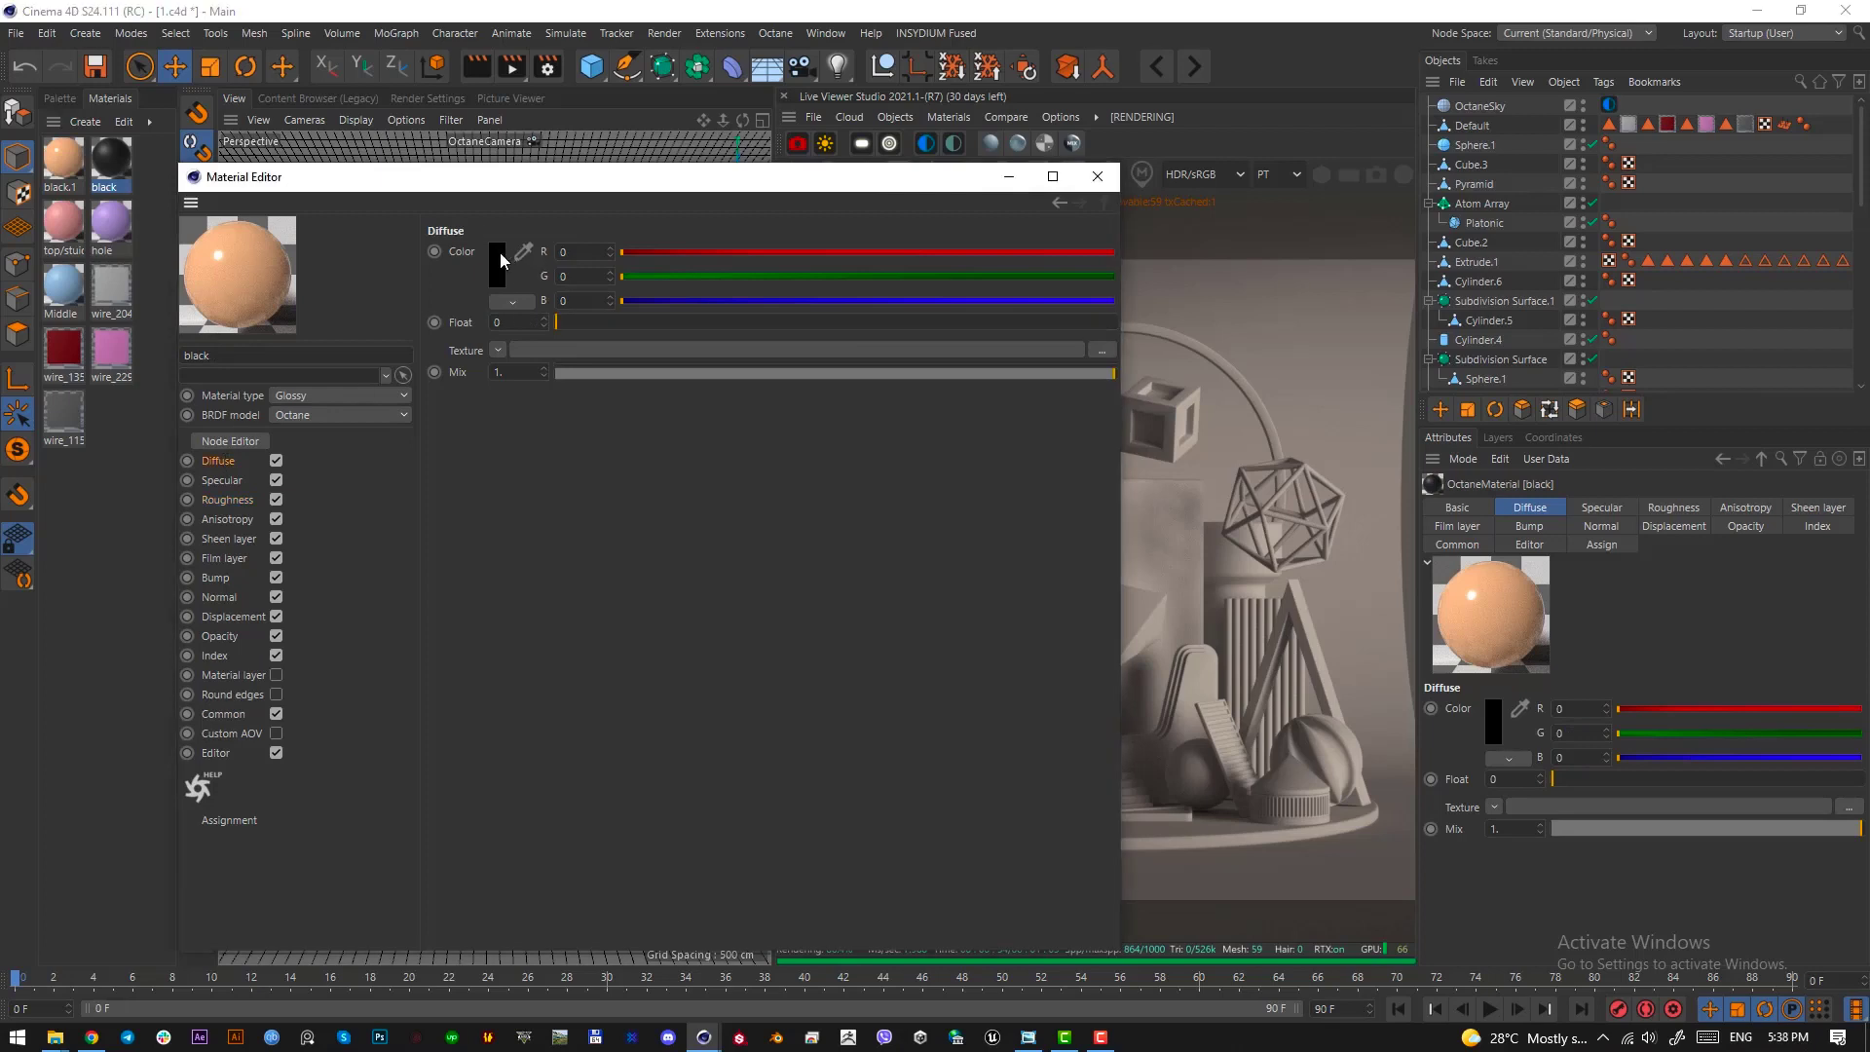
pyautogui.click(499, 255)
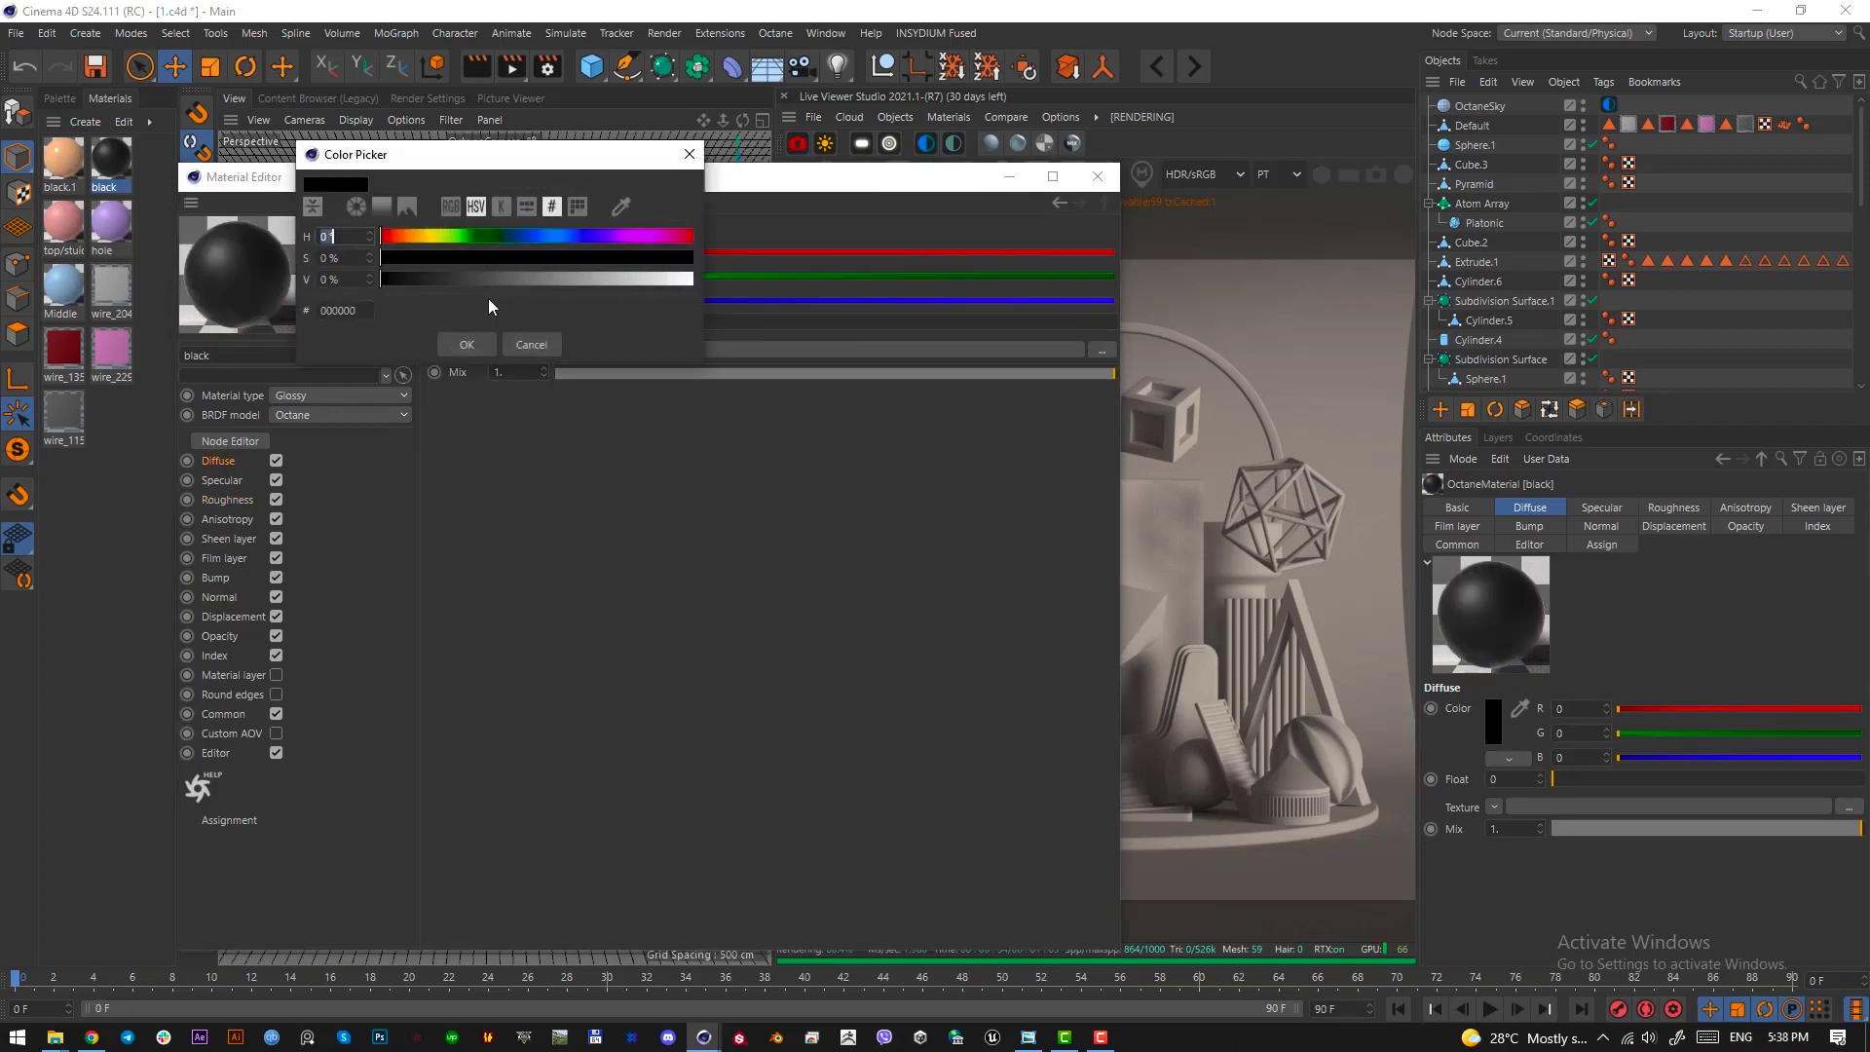
pyautogui.click(399, 281)
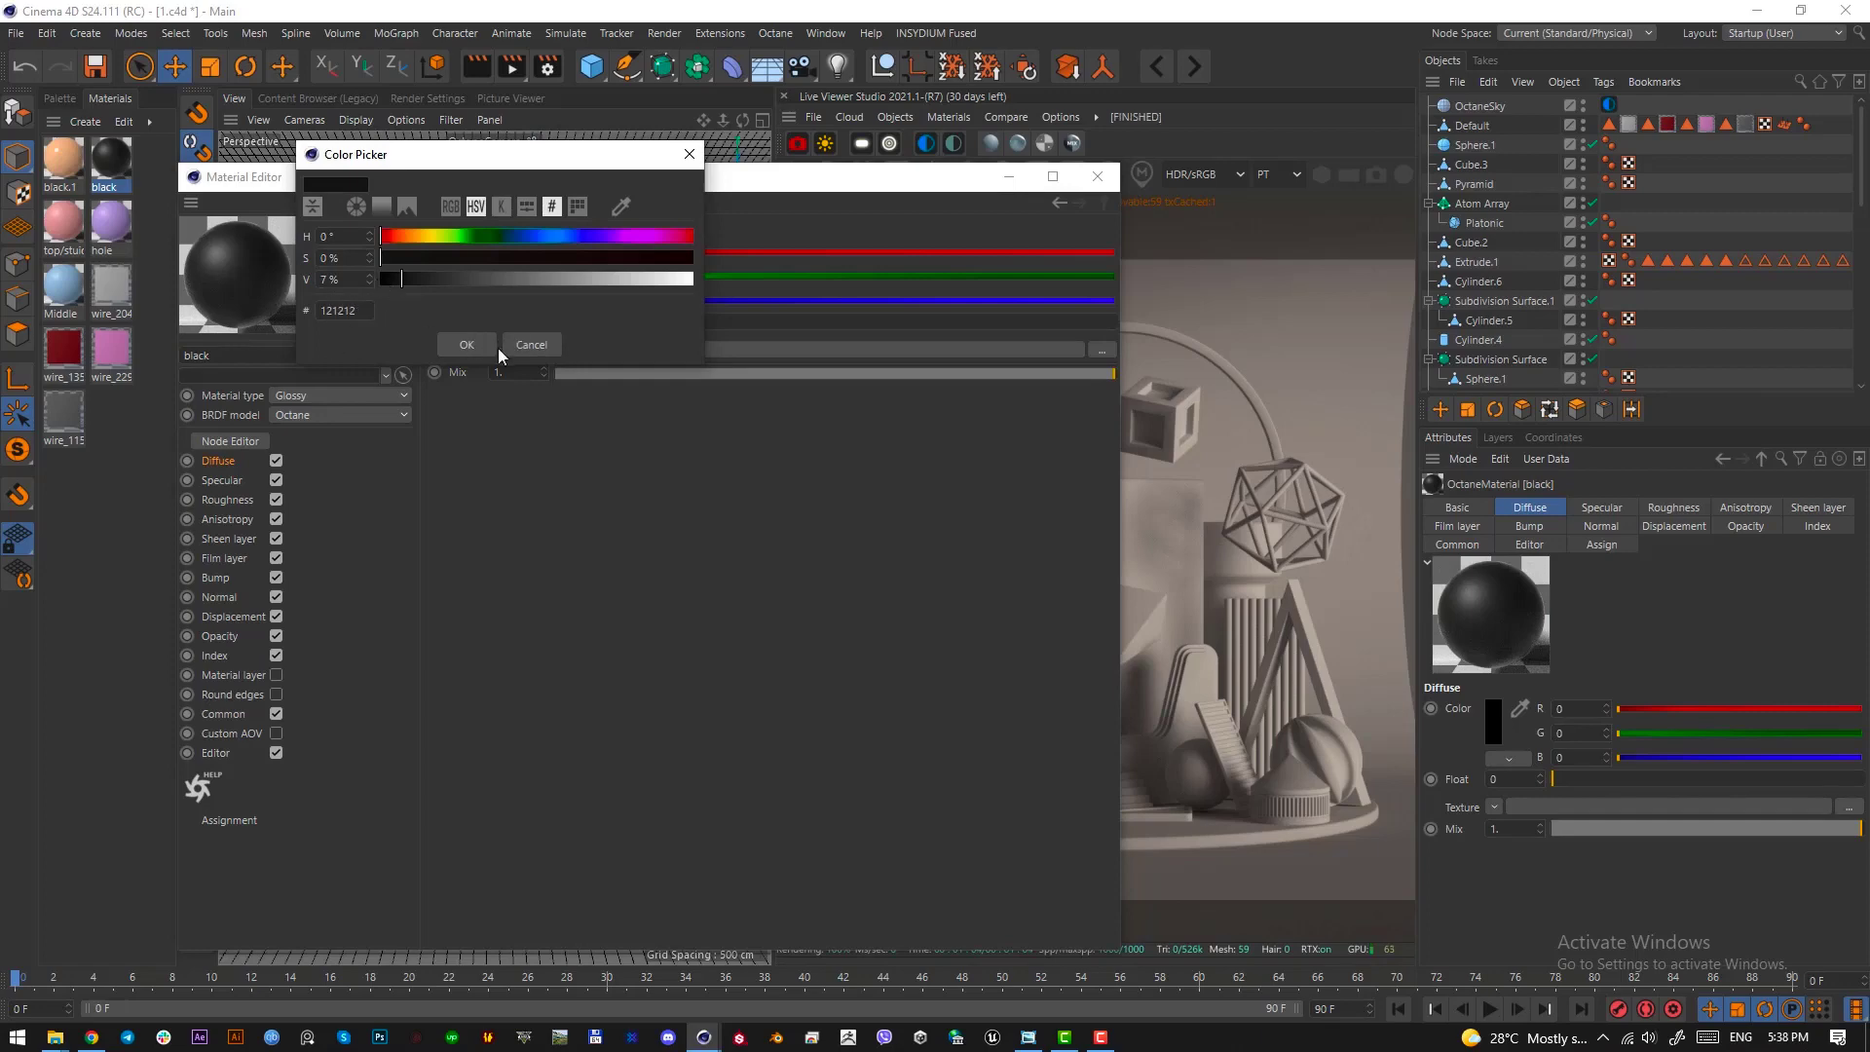
pyautogui.click(523, 348)
pyautogui.click(1098, 176)
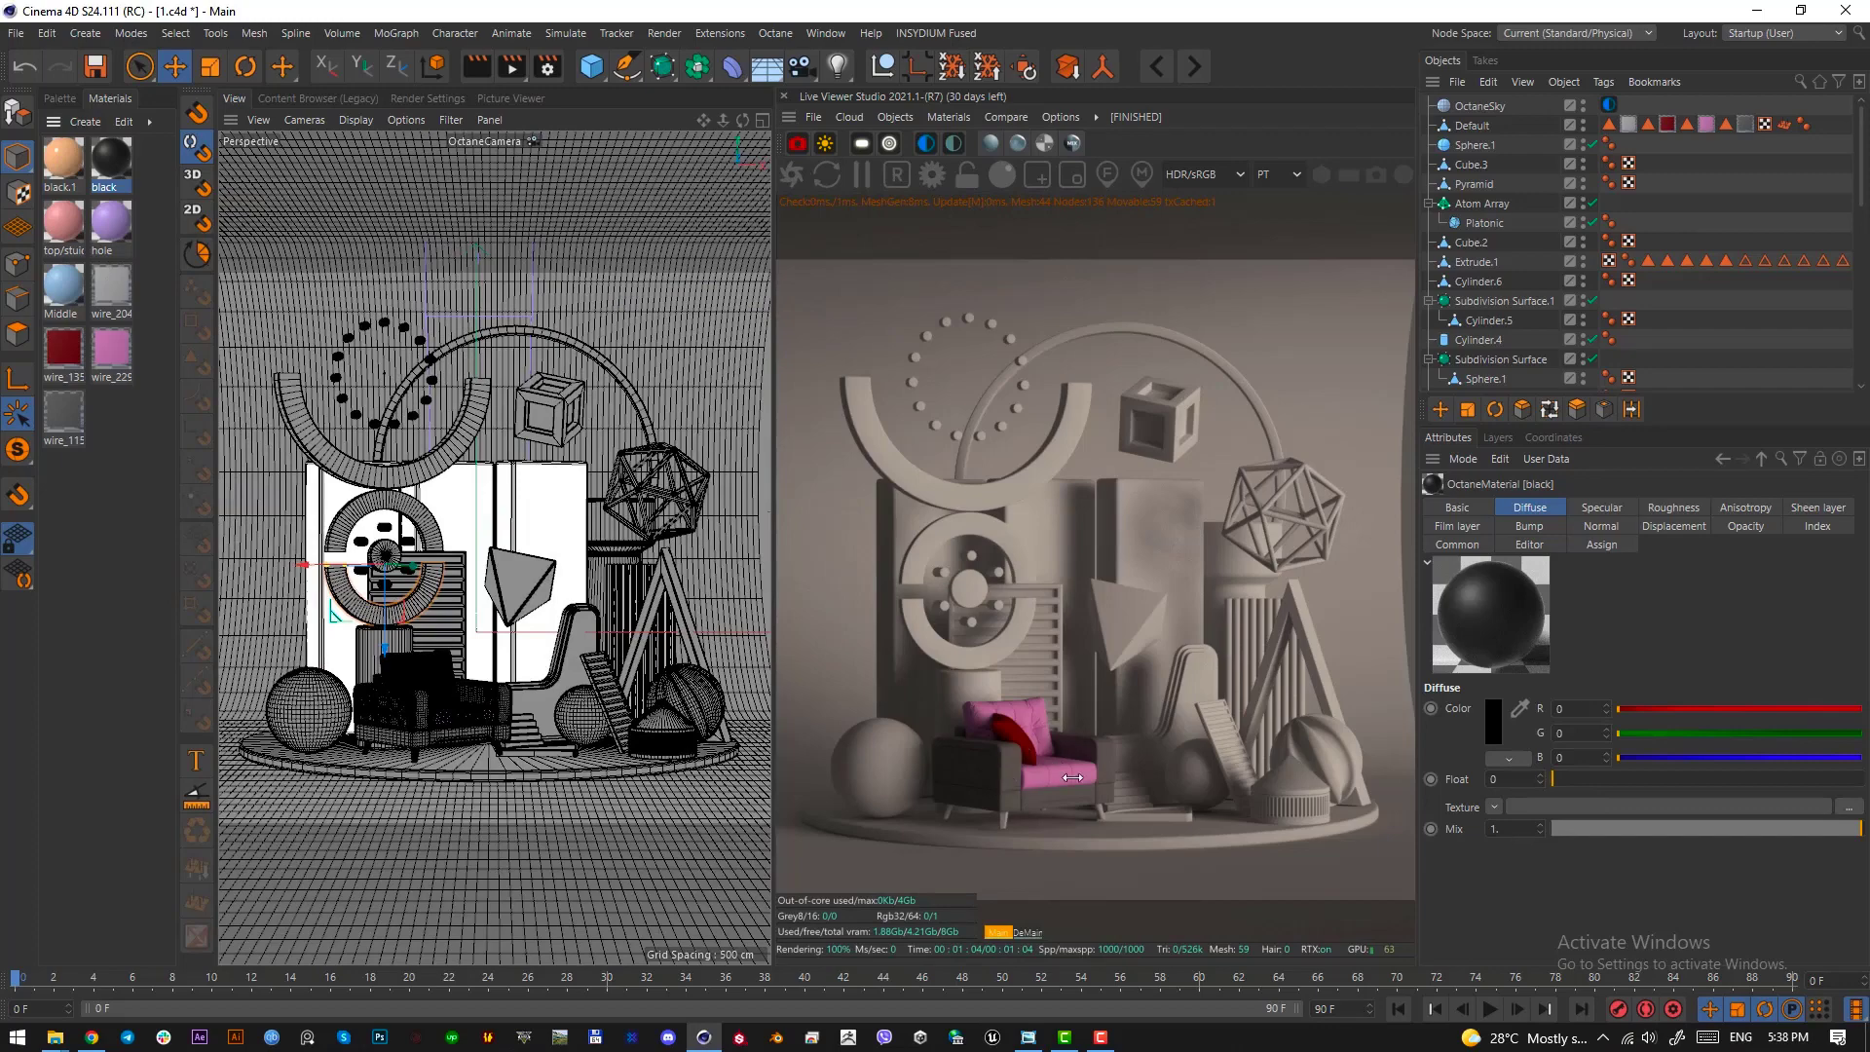
# Replace the armchair cushions' pink wire_229154215 material with the orange black.1 material
pyautogui.click(109, 351)
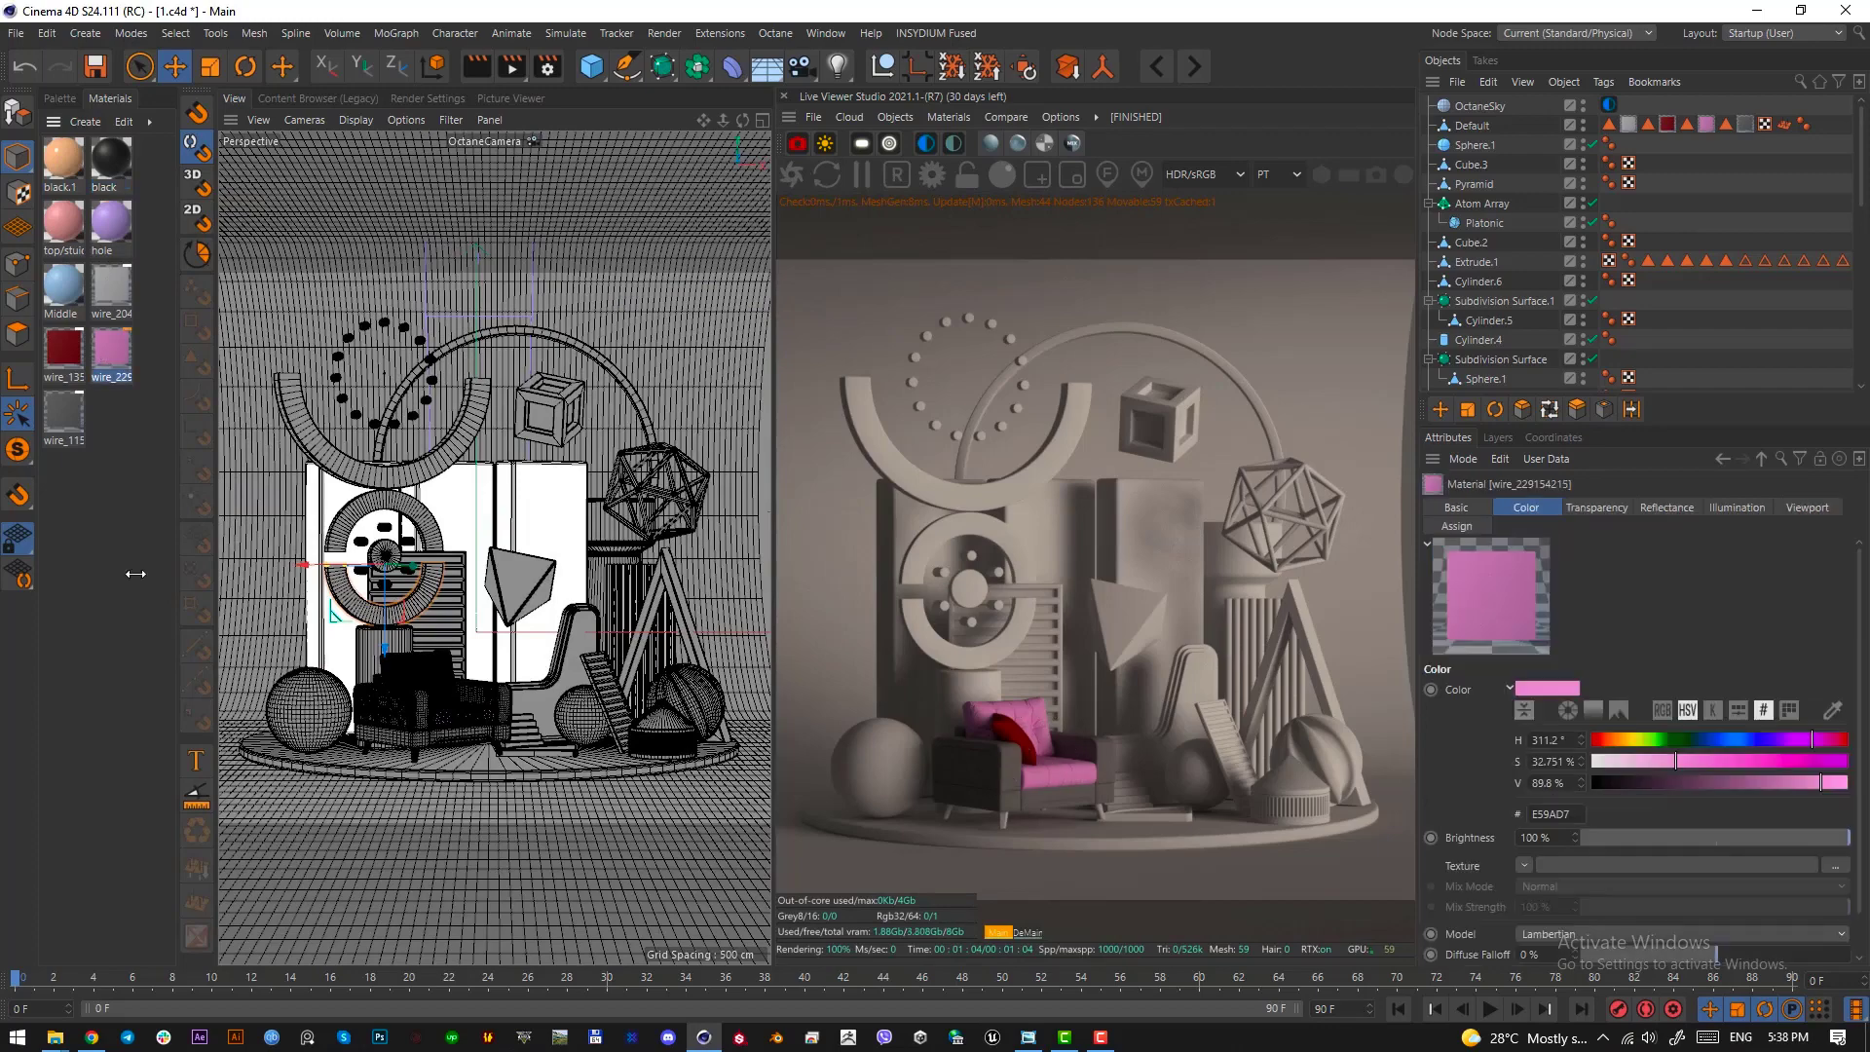
pyautogui.click(122, 553)
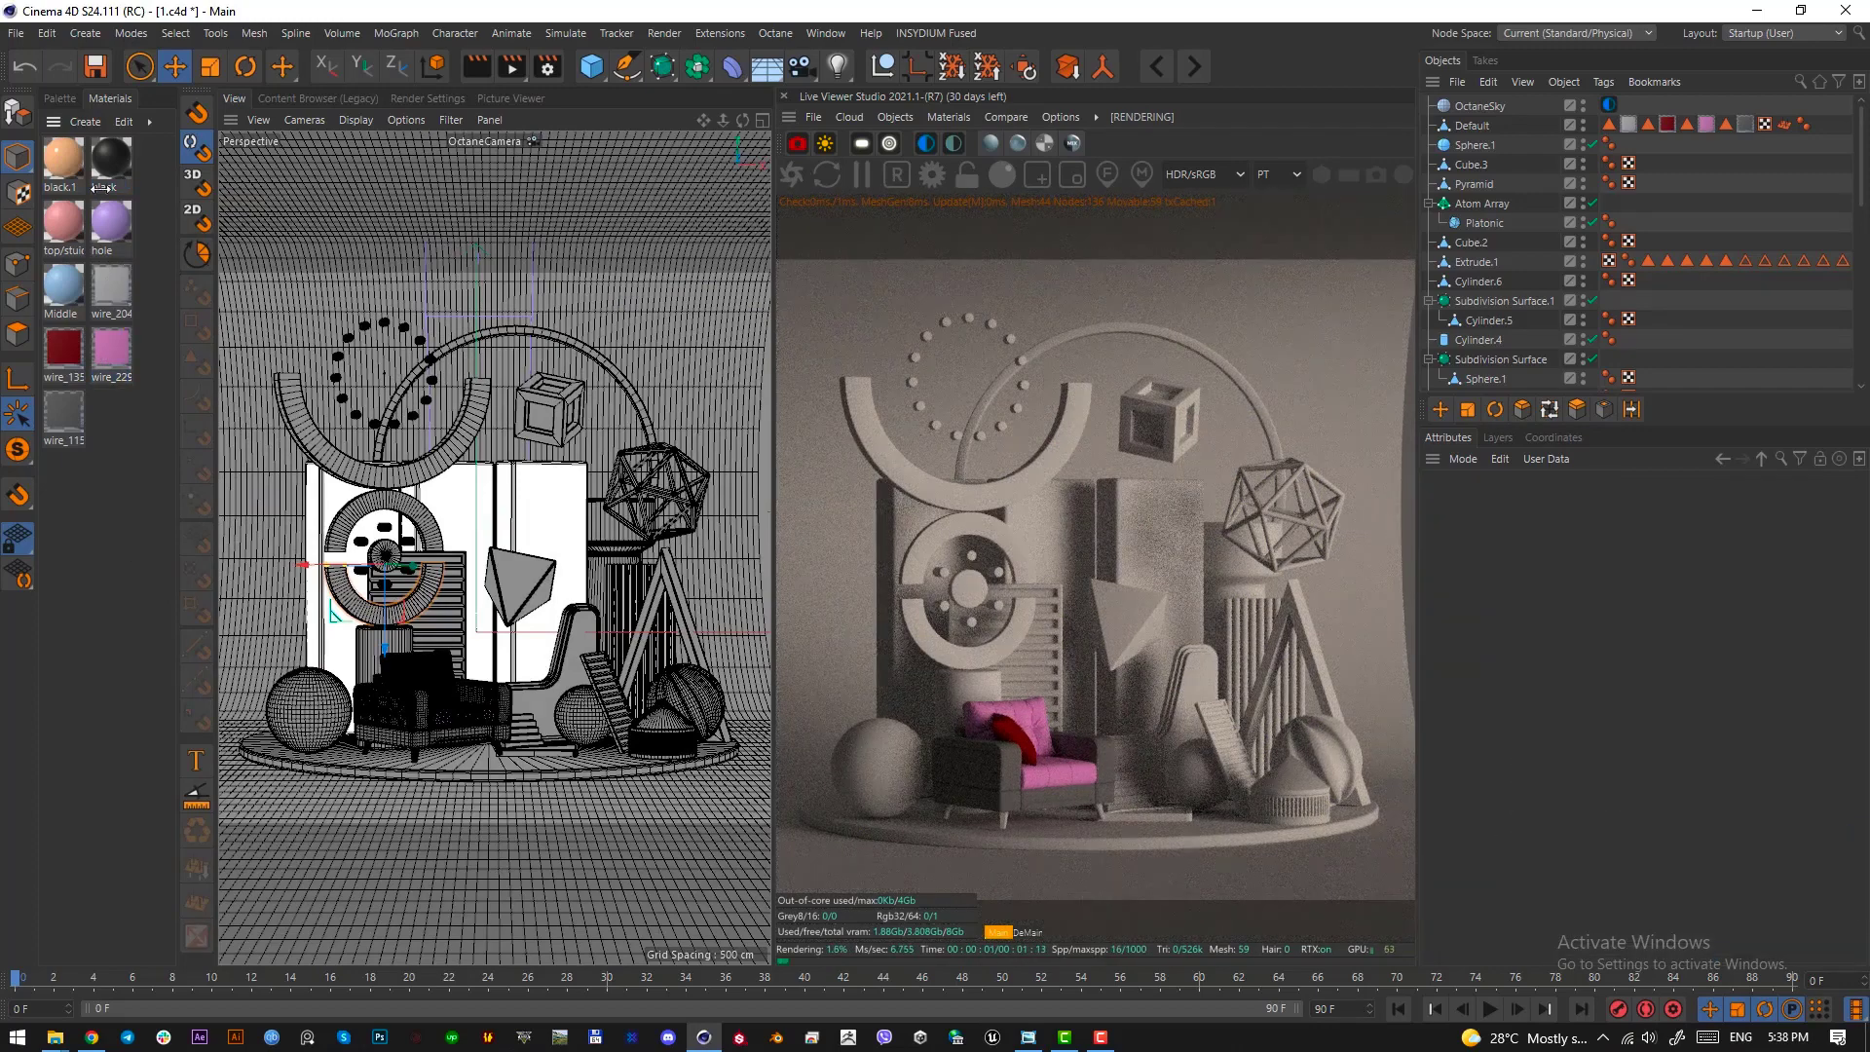
pyautogui.click(60, 175)
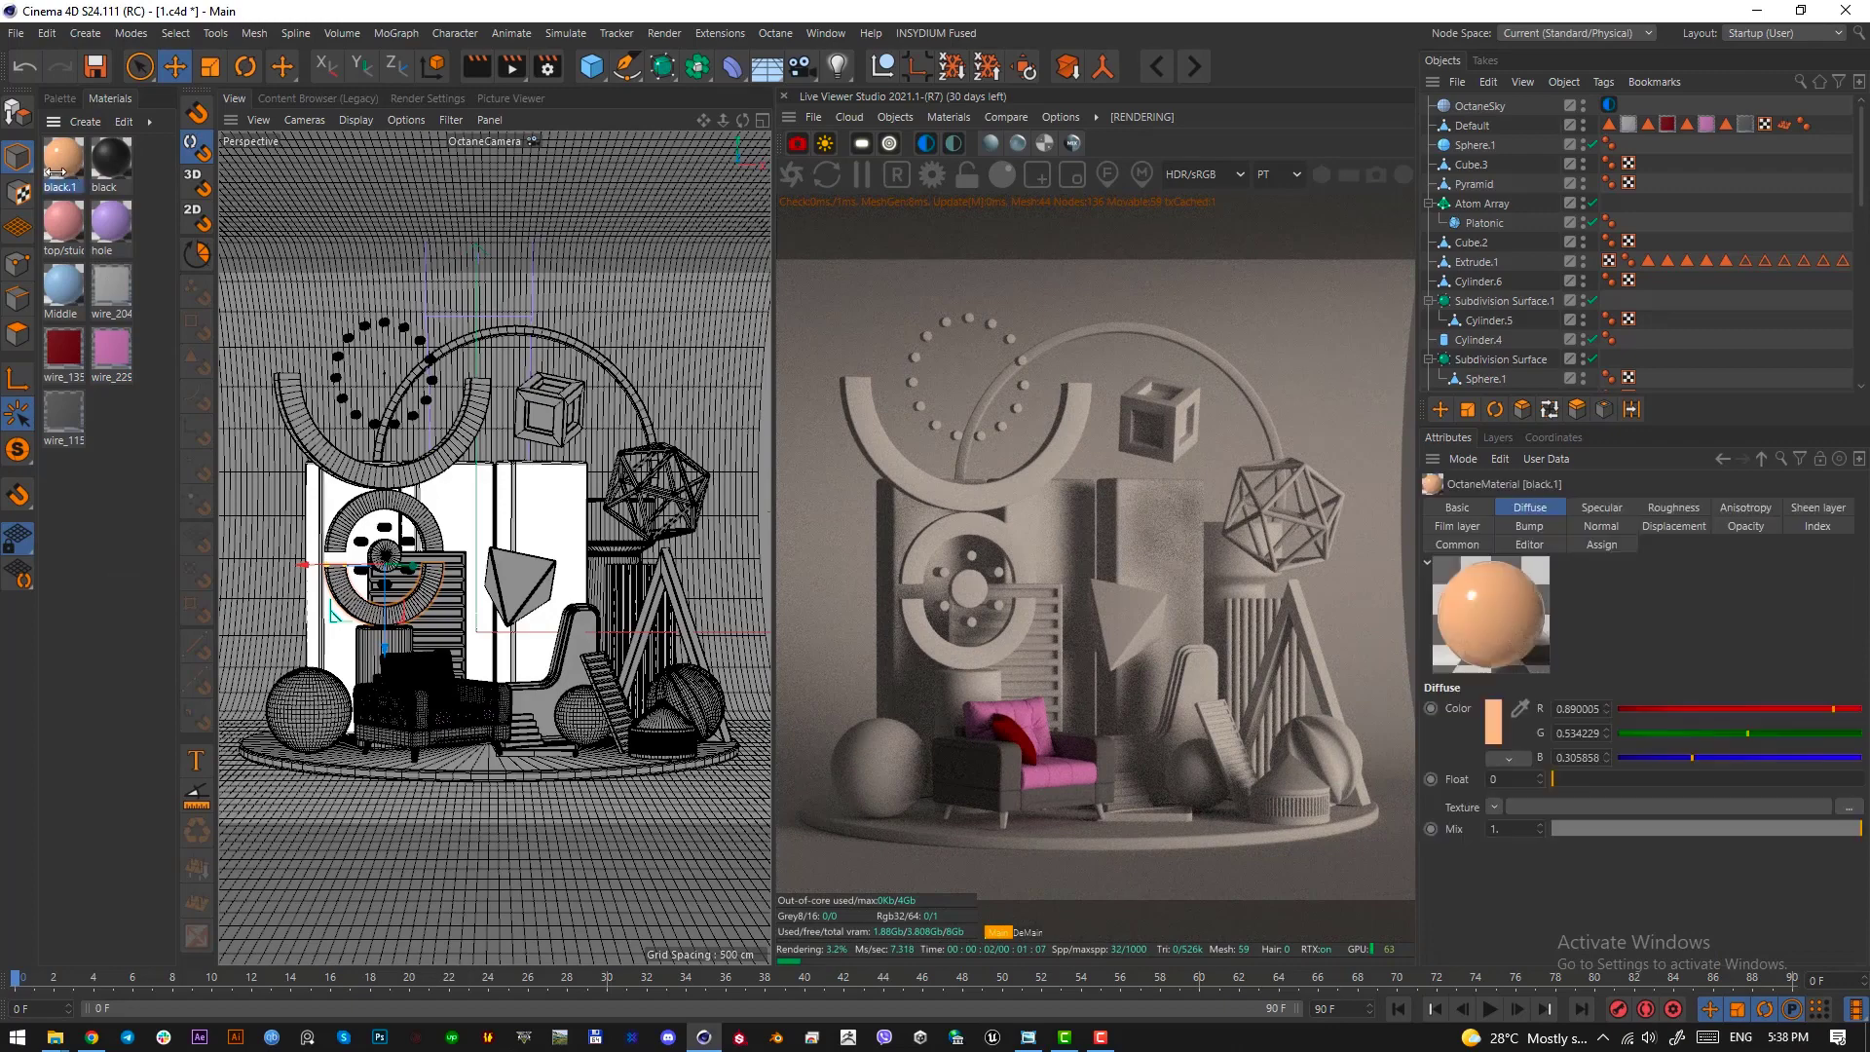
pyautogui.click(111, 351)
pyautogui.click(63, 166)
pyautogui.moveTo(115, 343); pyautogui.dragTo(117, 347)
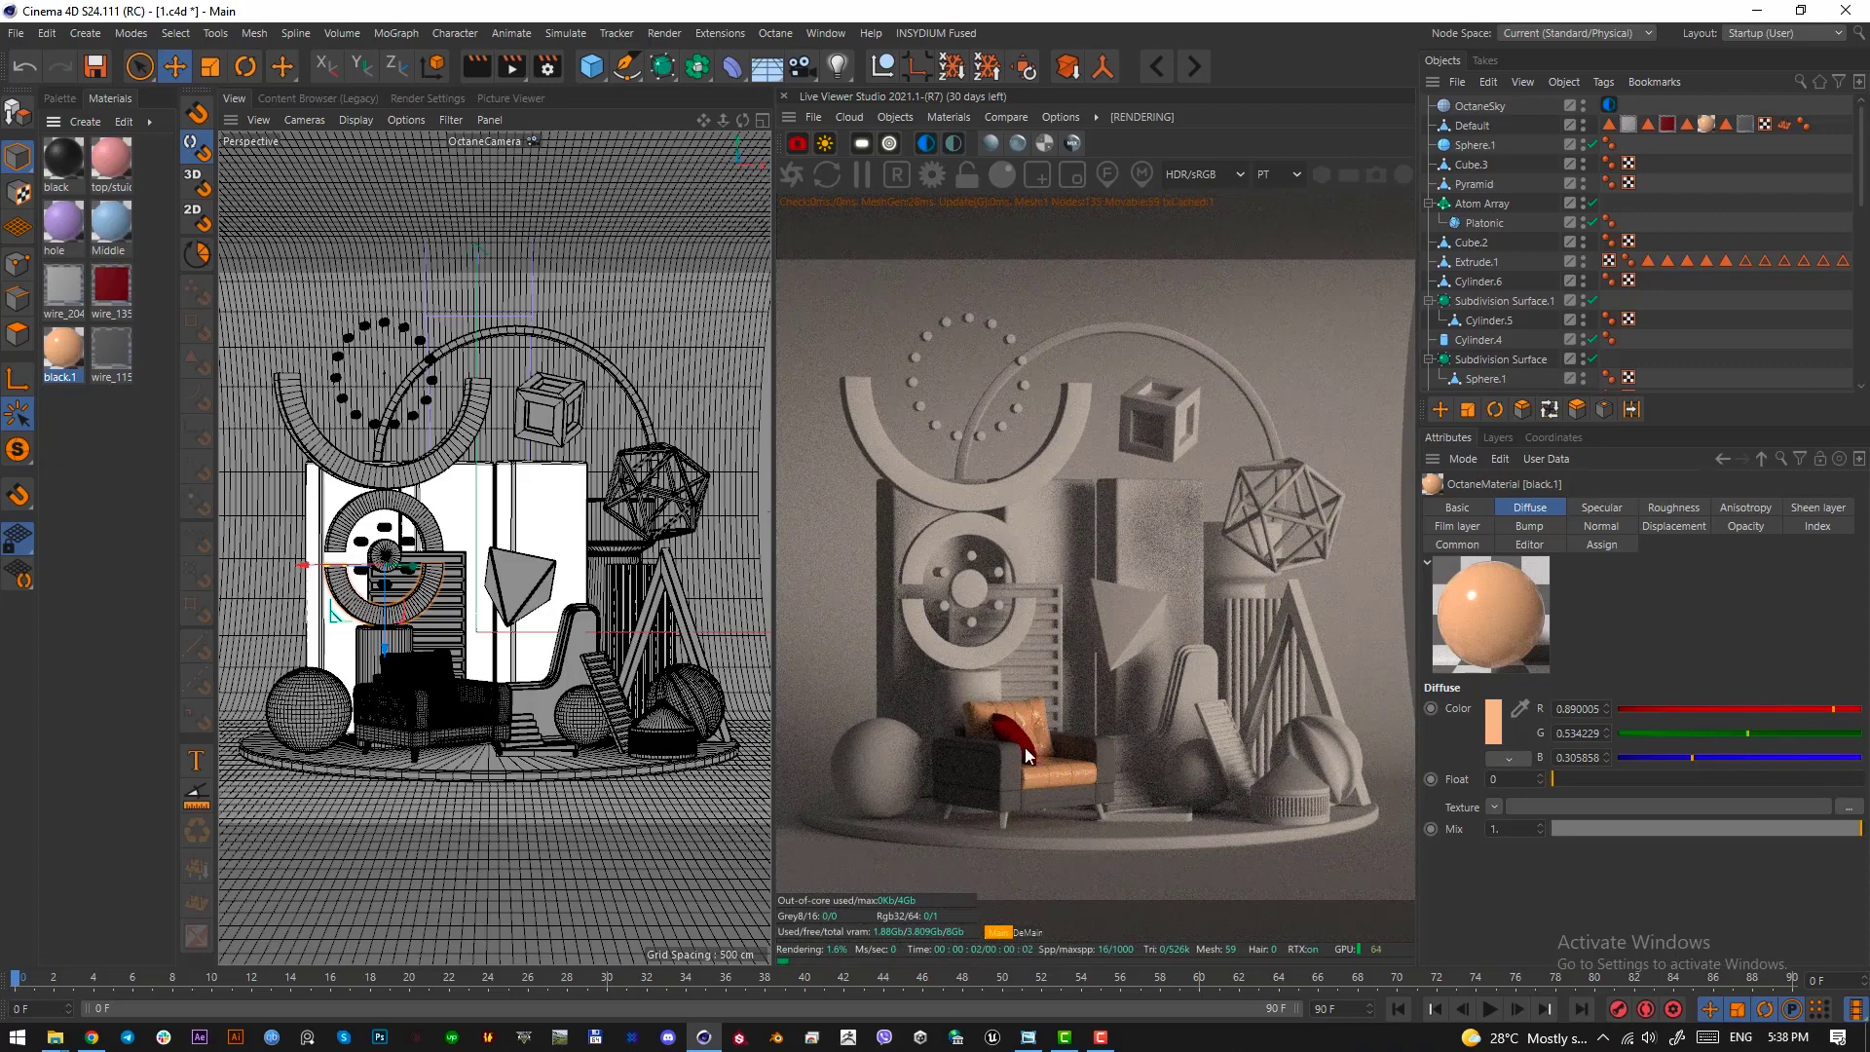
# Replace the small pillow's red wire_135 material with the purple hole material
pyautogui.click(61, 232)
pyautogui.moveTo(62, 220); pyautogui.dragTo(1013, 735)
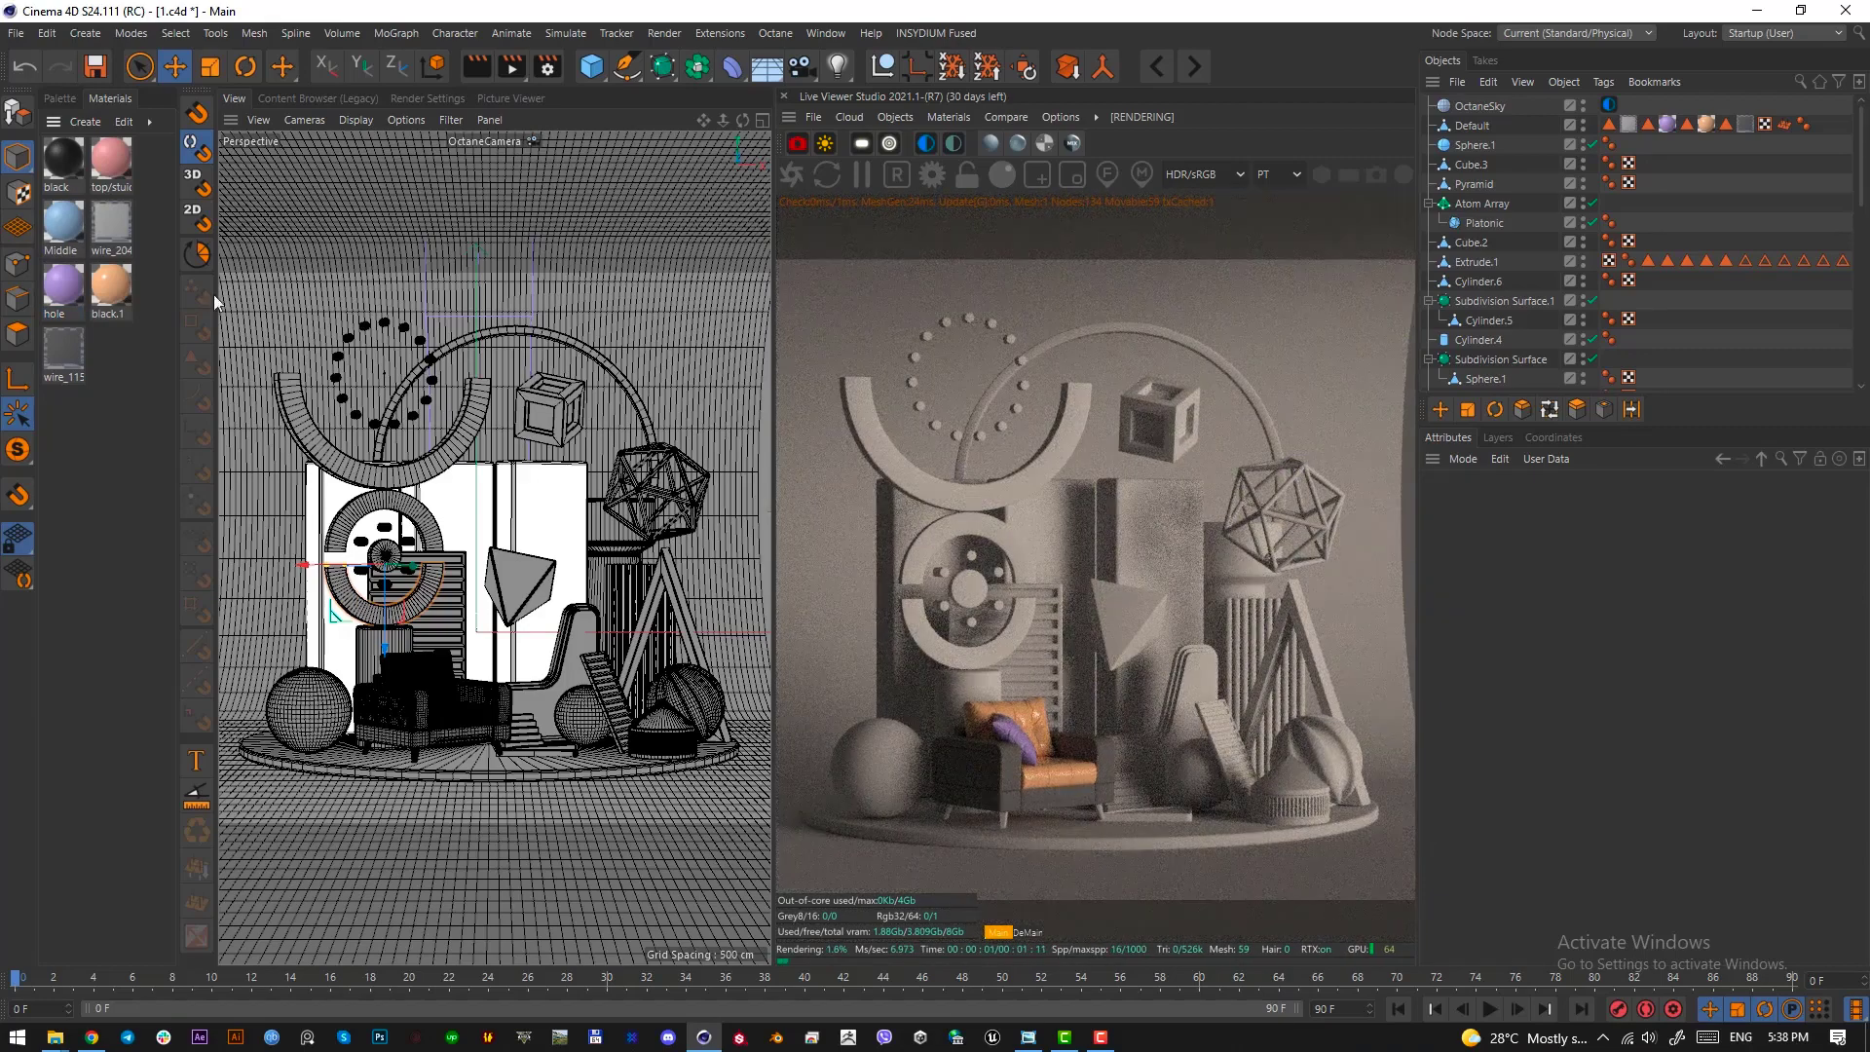
# Replace the armchair's remaining grey wire materials with the black material
pyautogui.click(66, 157)
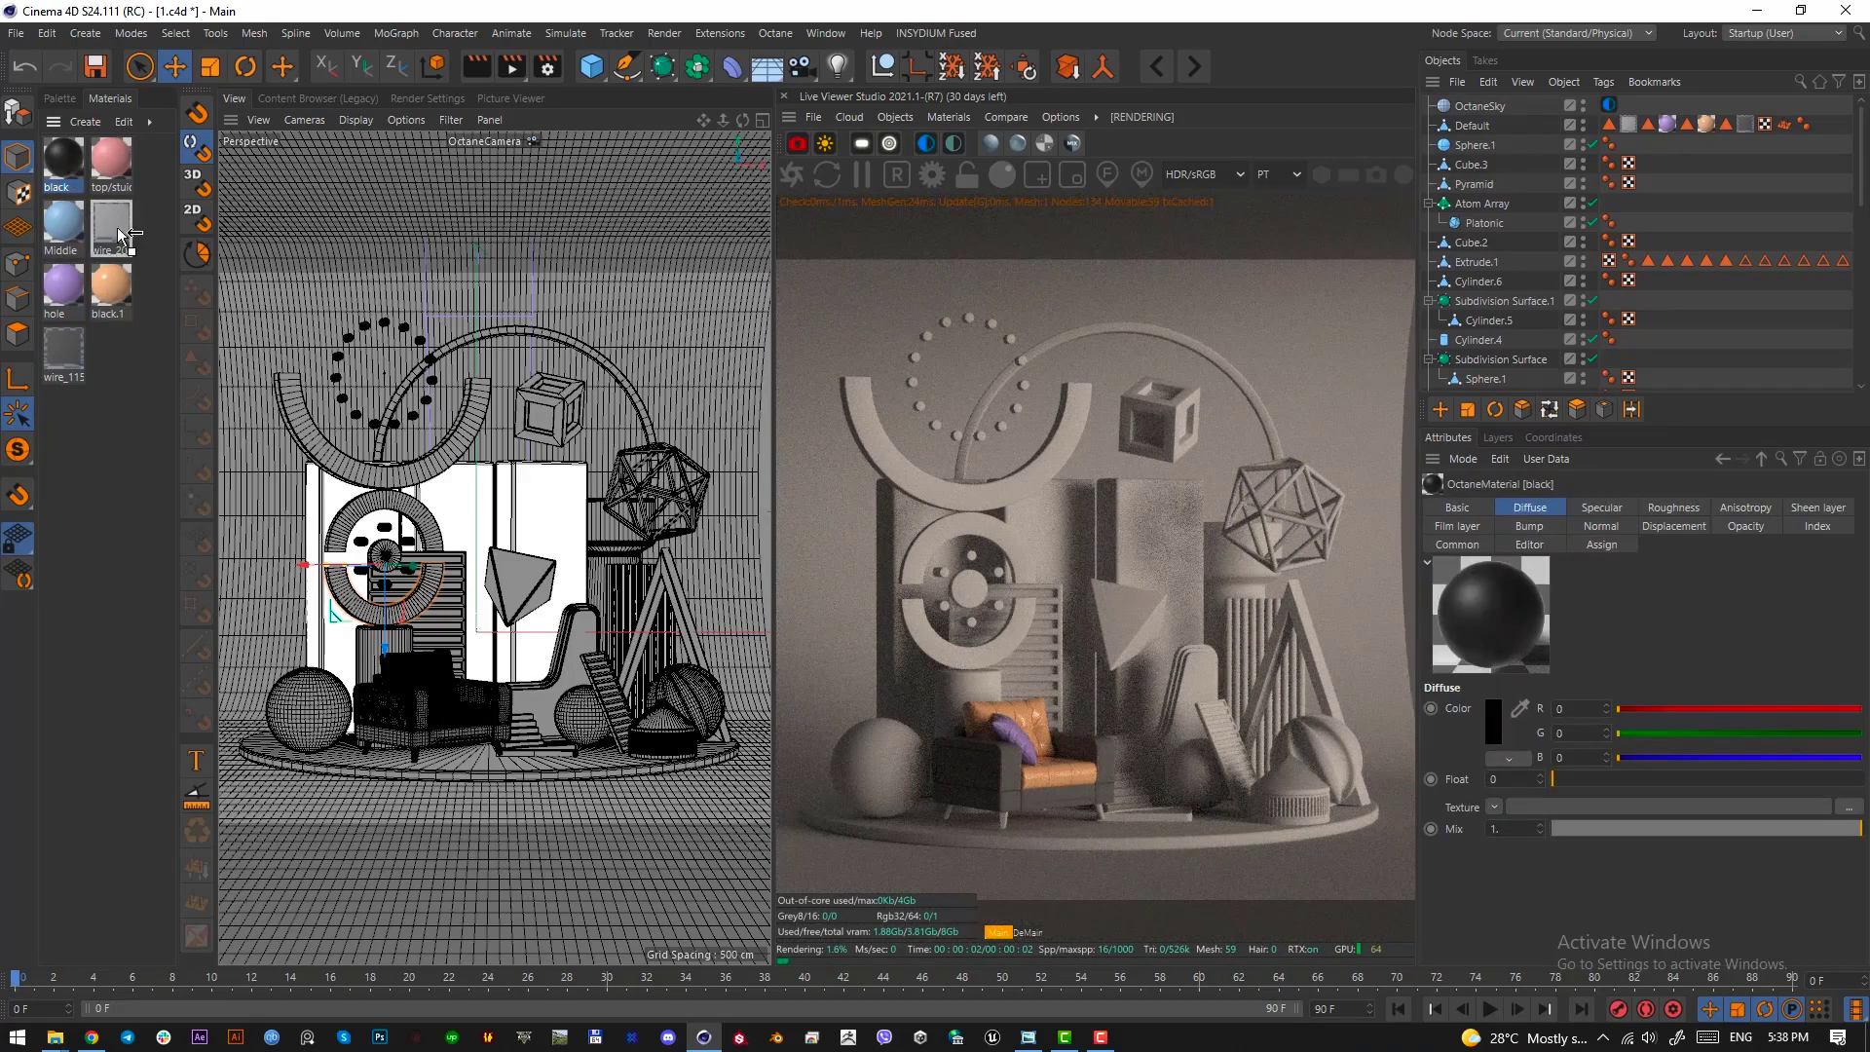
pyautogui.keyDown('alt'); pyautogui.moveTo(118, 229); pyautogui.dragTo(118, 301); pyautogui.keyUp('alt')
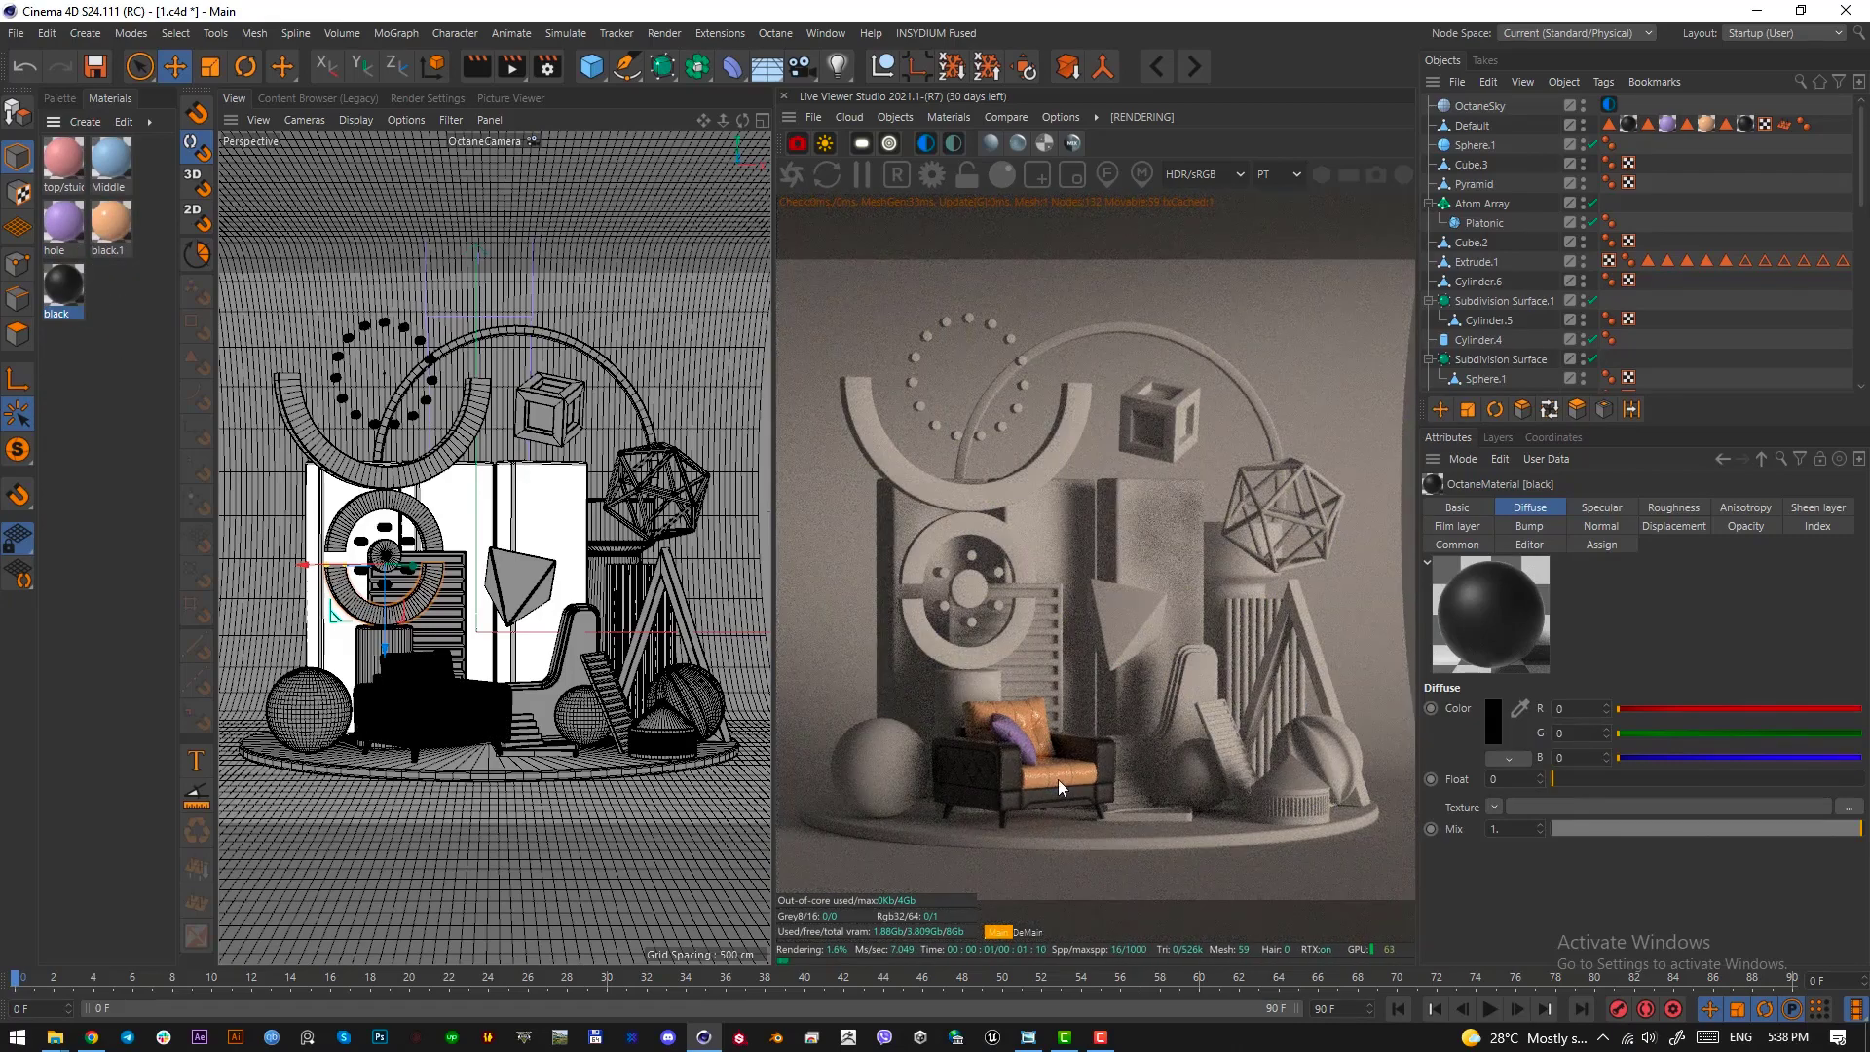
# Set the orange black.1 material's roughness float to about 0.45 and close the Material Editor
pyautogui.doubleClick(111, 224)
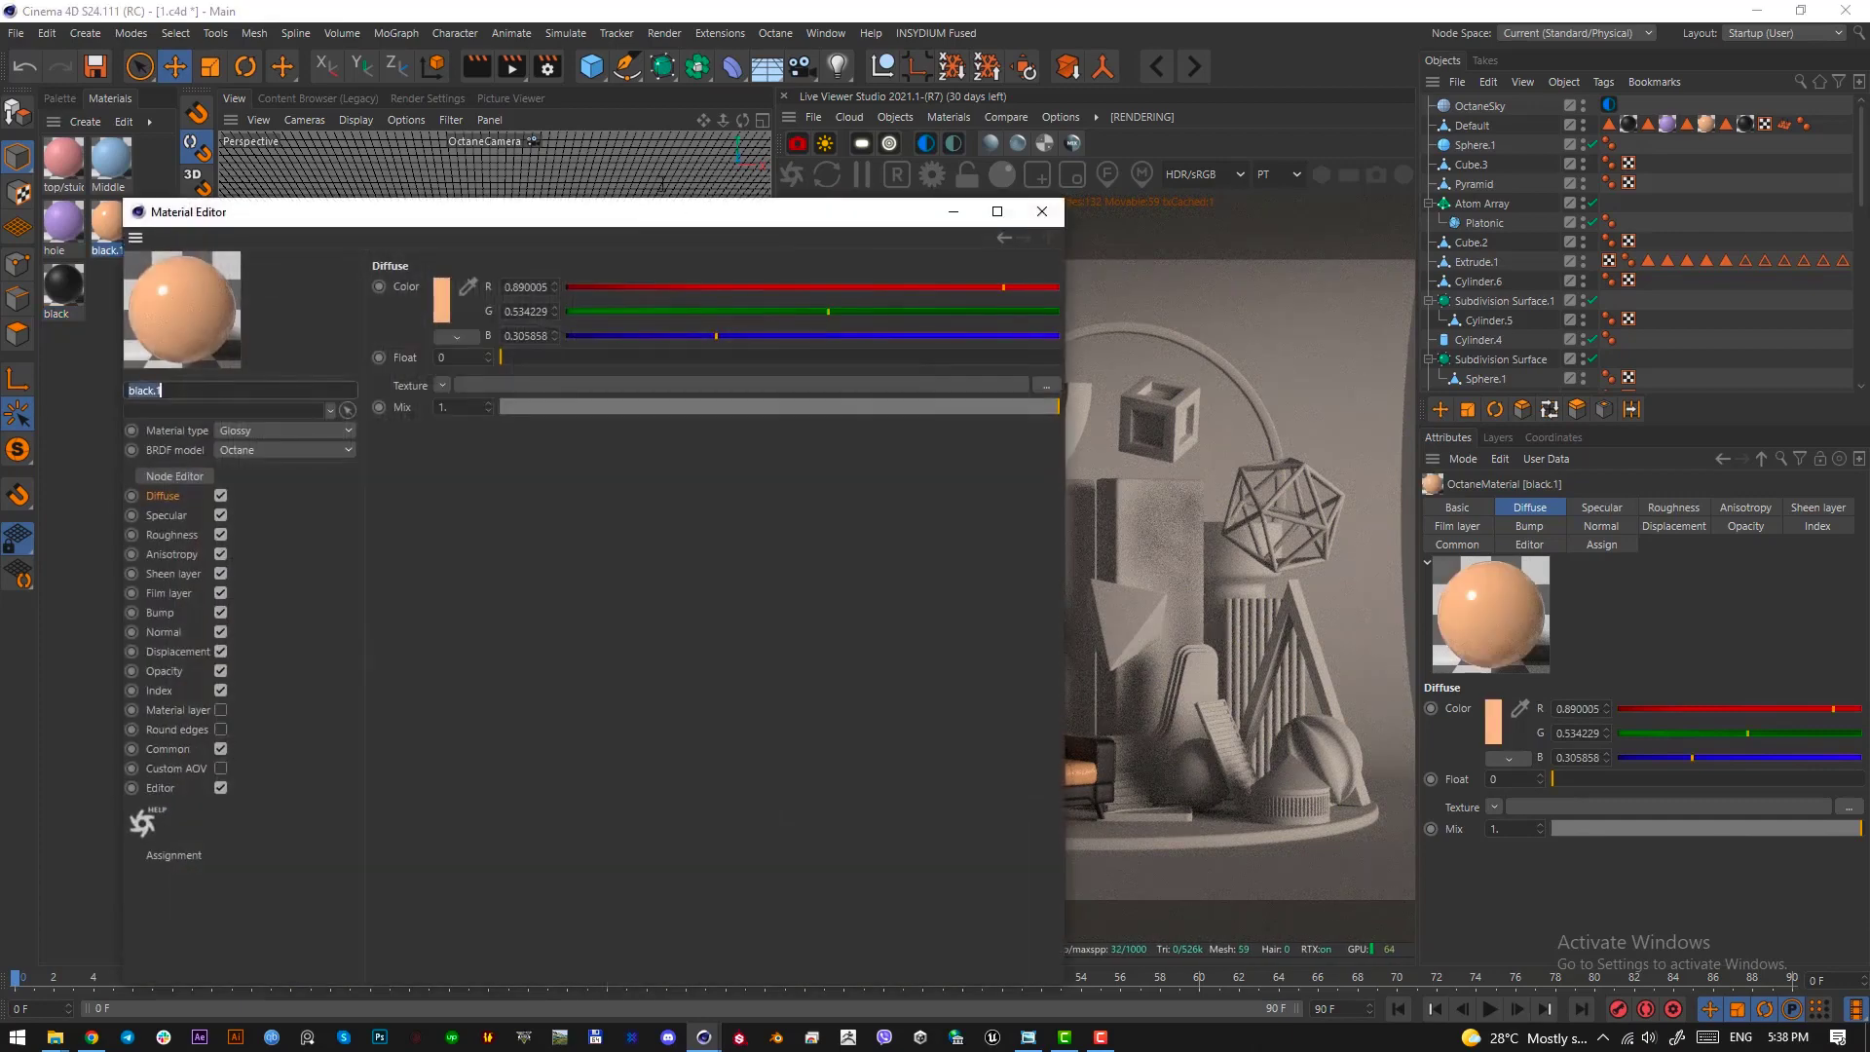
pyautogui.click(173, 535)
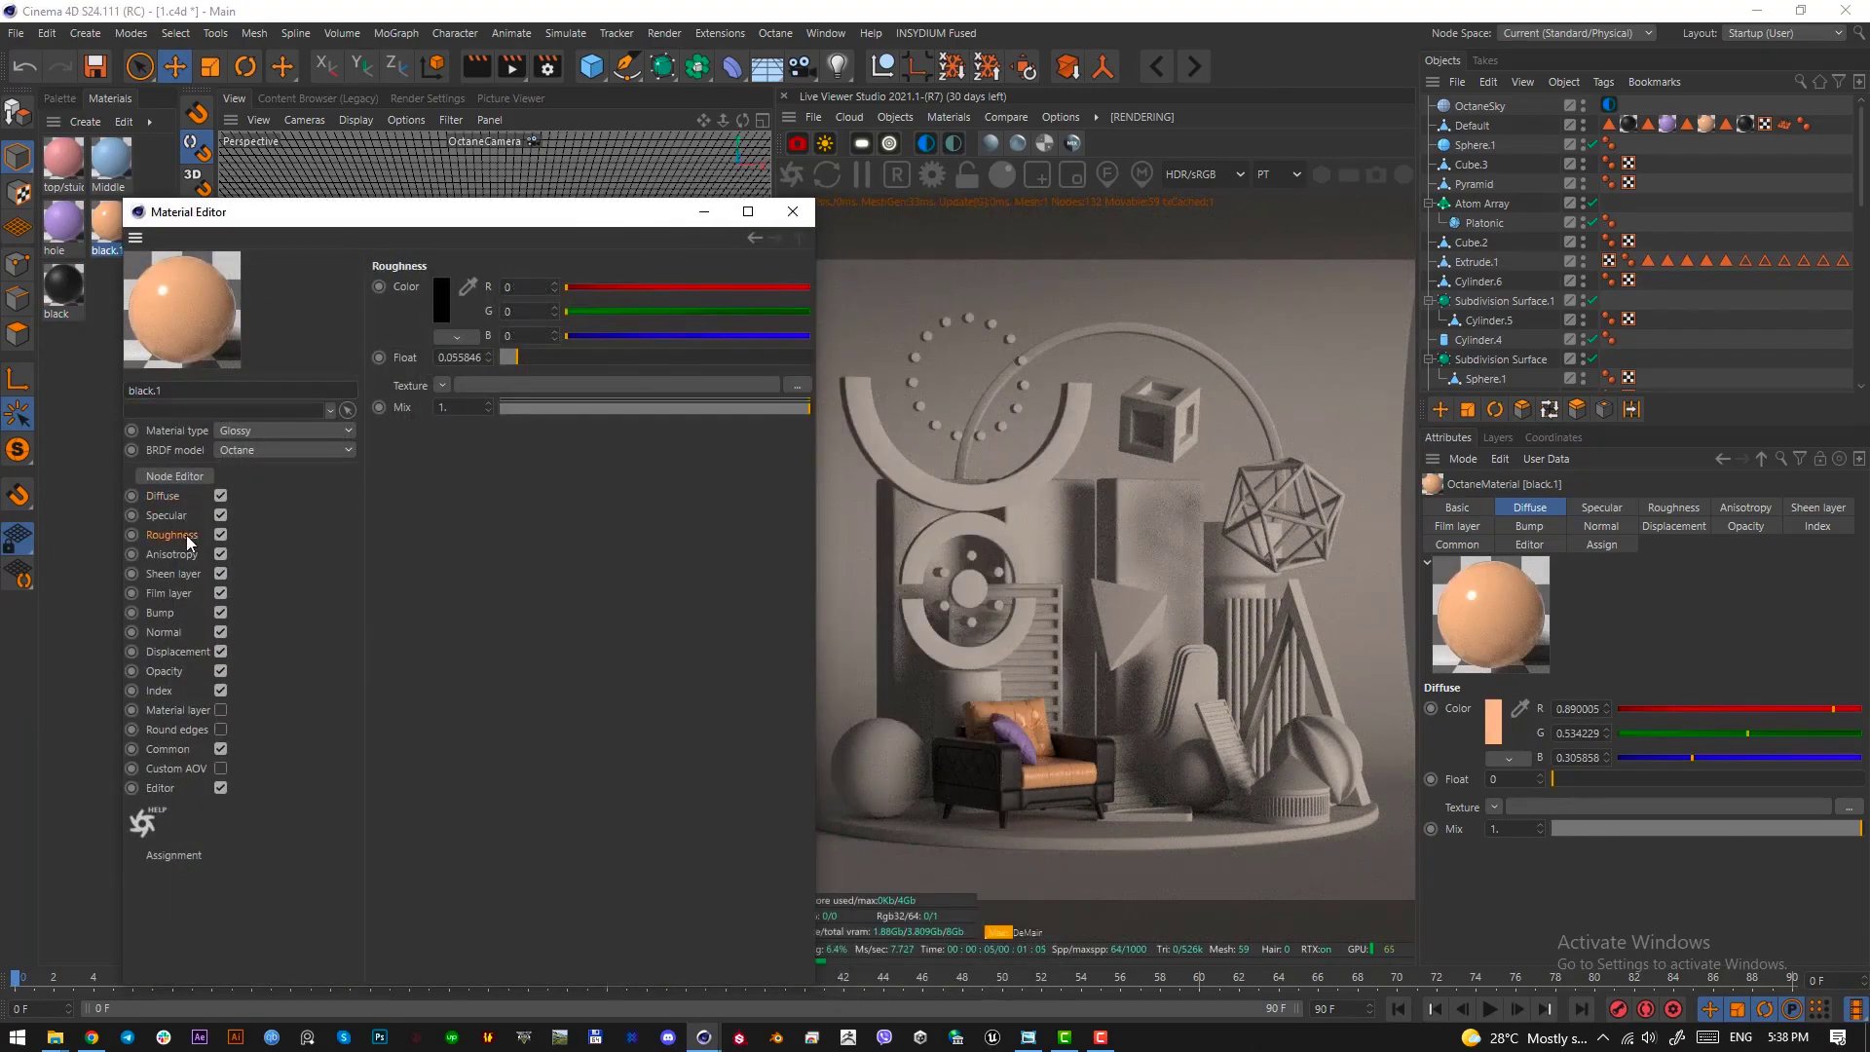
pyautogui.click(639, 357)
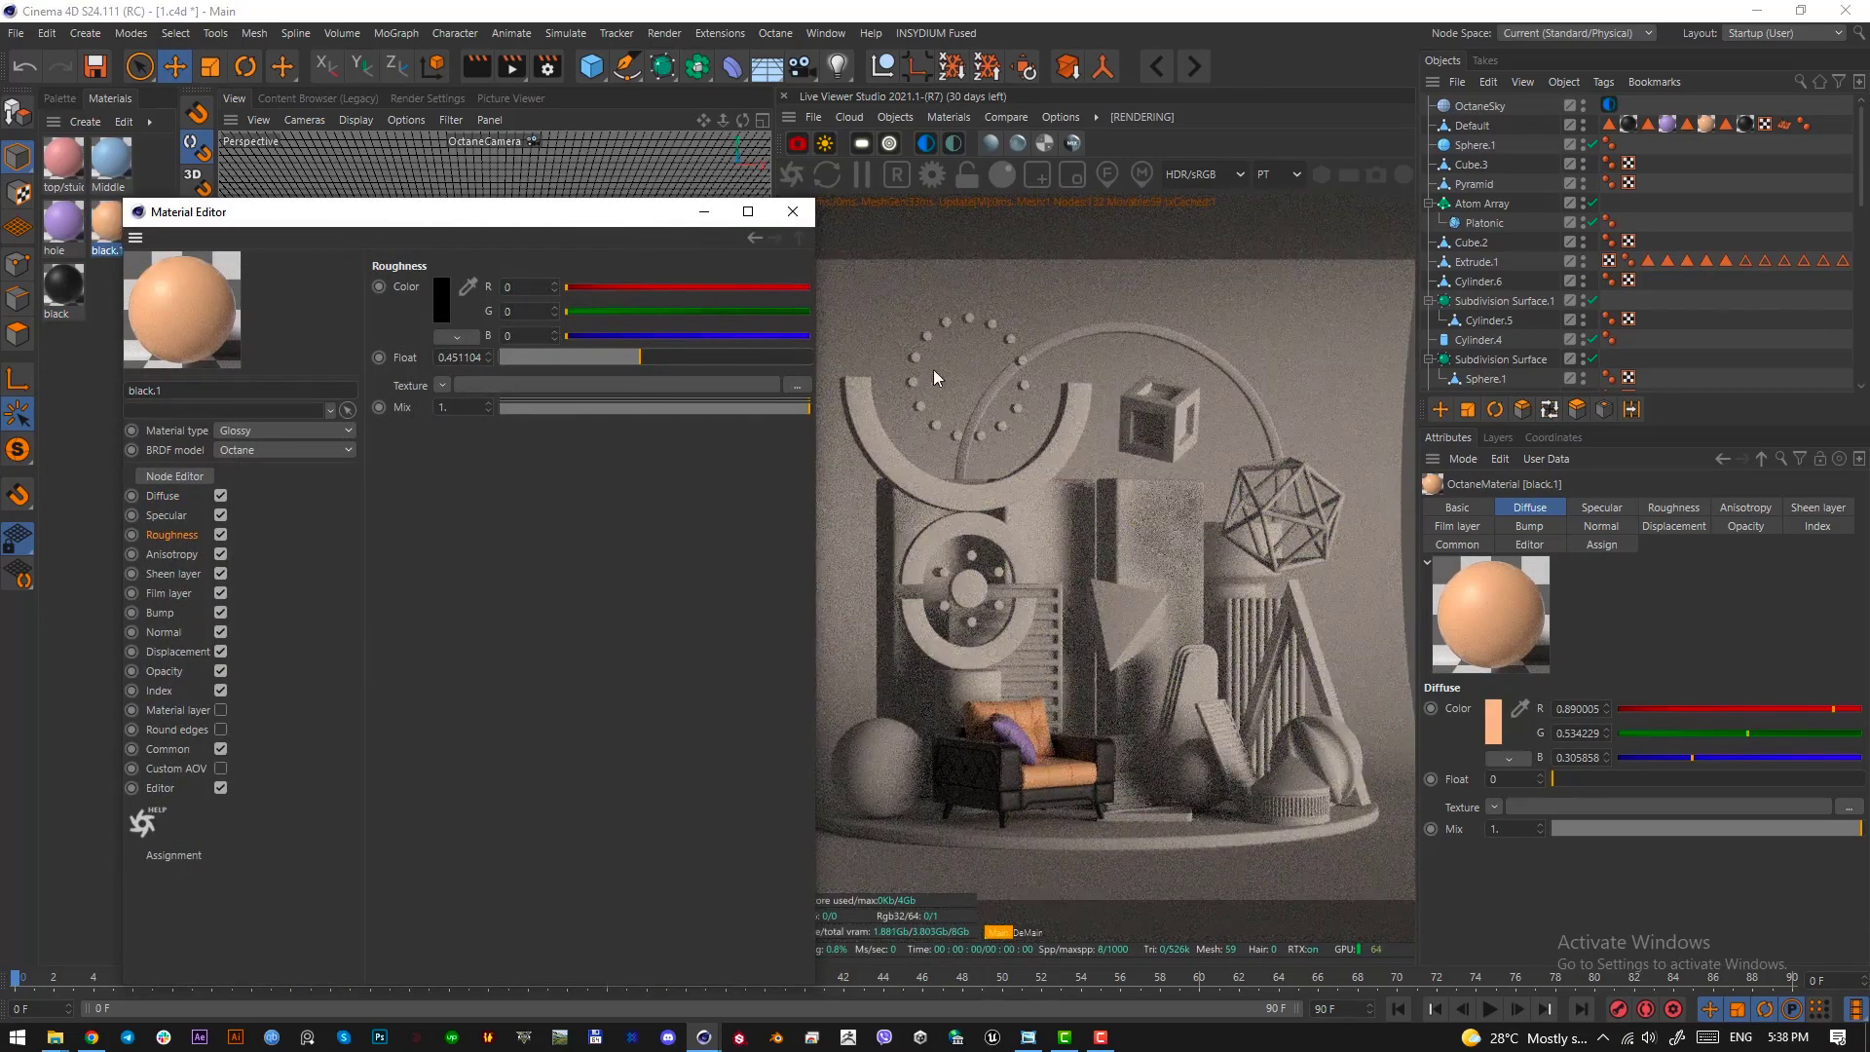
pyautogui.click(792, 212)
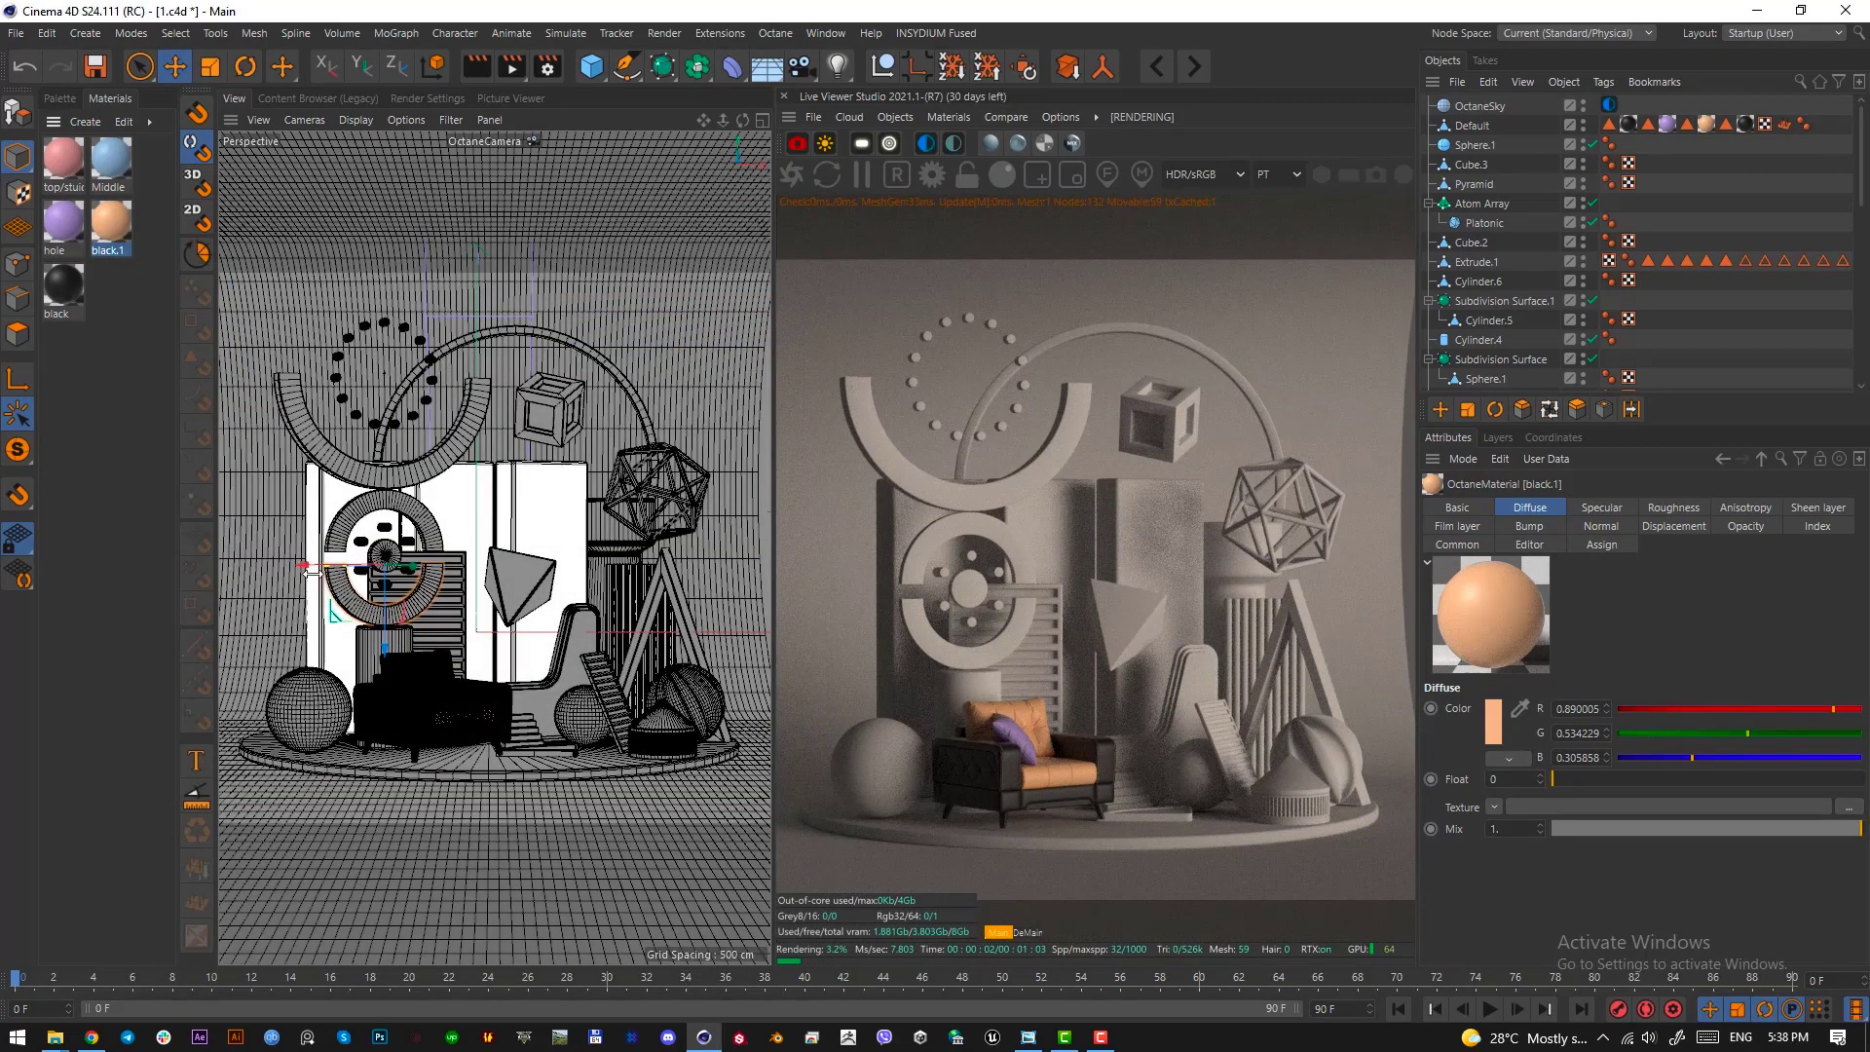
# Apply the pink top/stuidio material to the studio backdrop and the orange black.1 material to the round podium
pyautogui.click(64, 161)
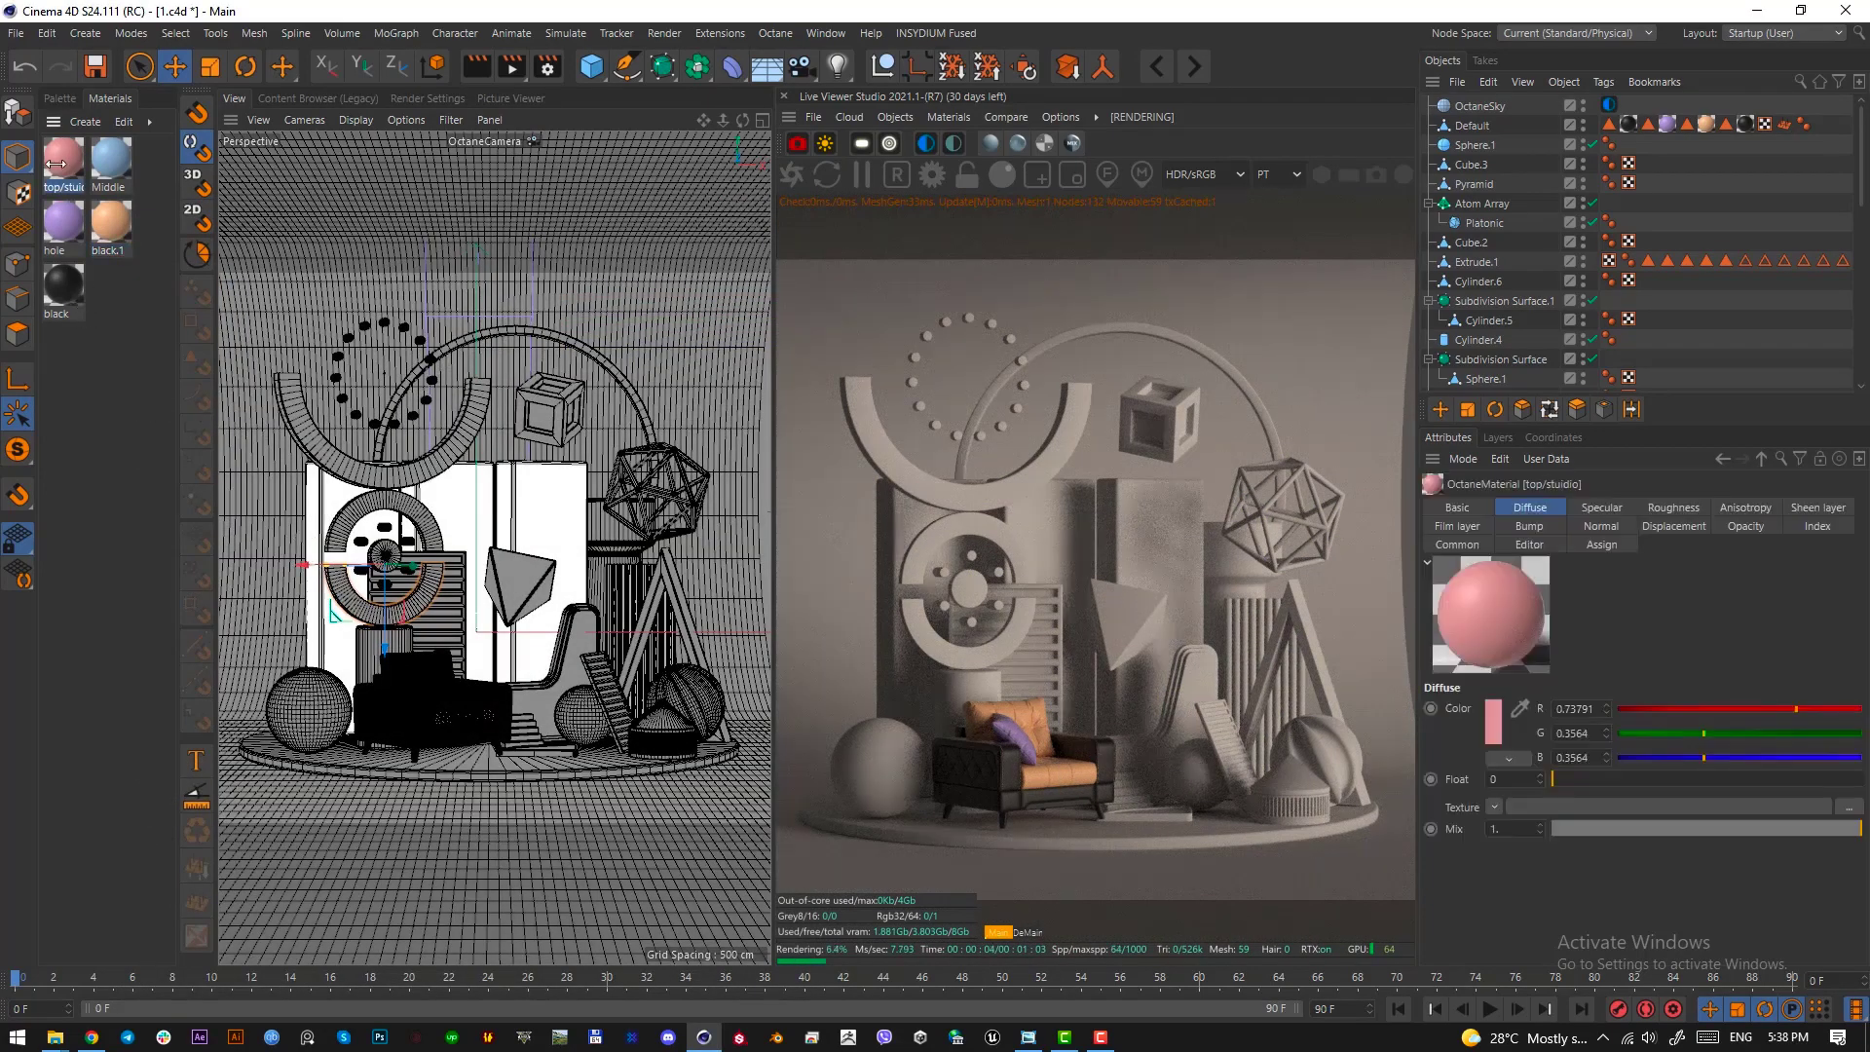
pyautogui.moveTo(64, 153); pyautogui.dragTo(279, 448)
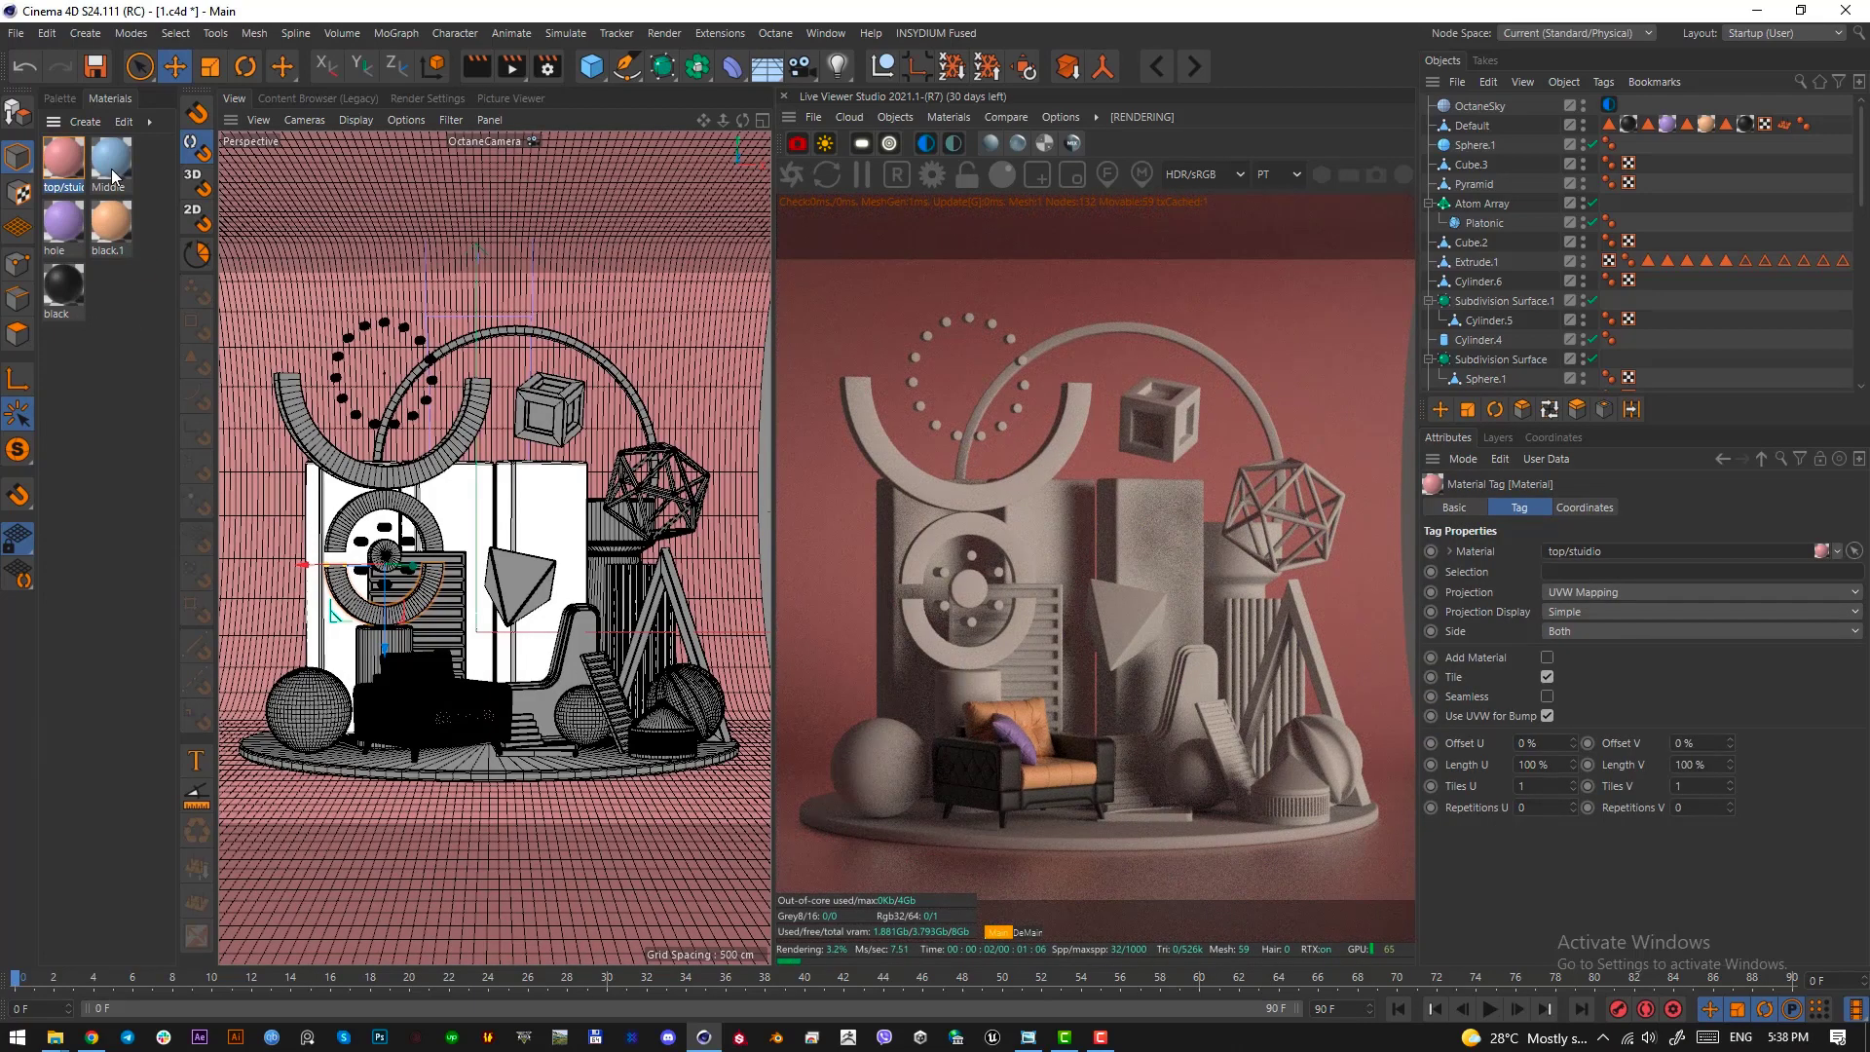
pyautogui.moveTo(111, 167); pyautogui.dragTo(538, 774)
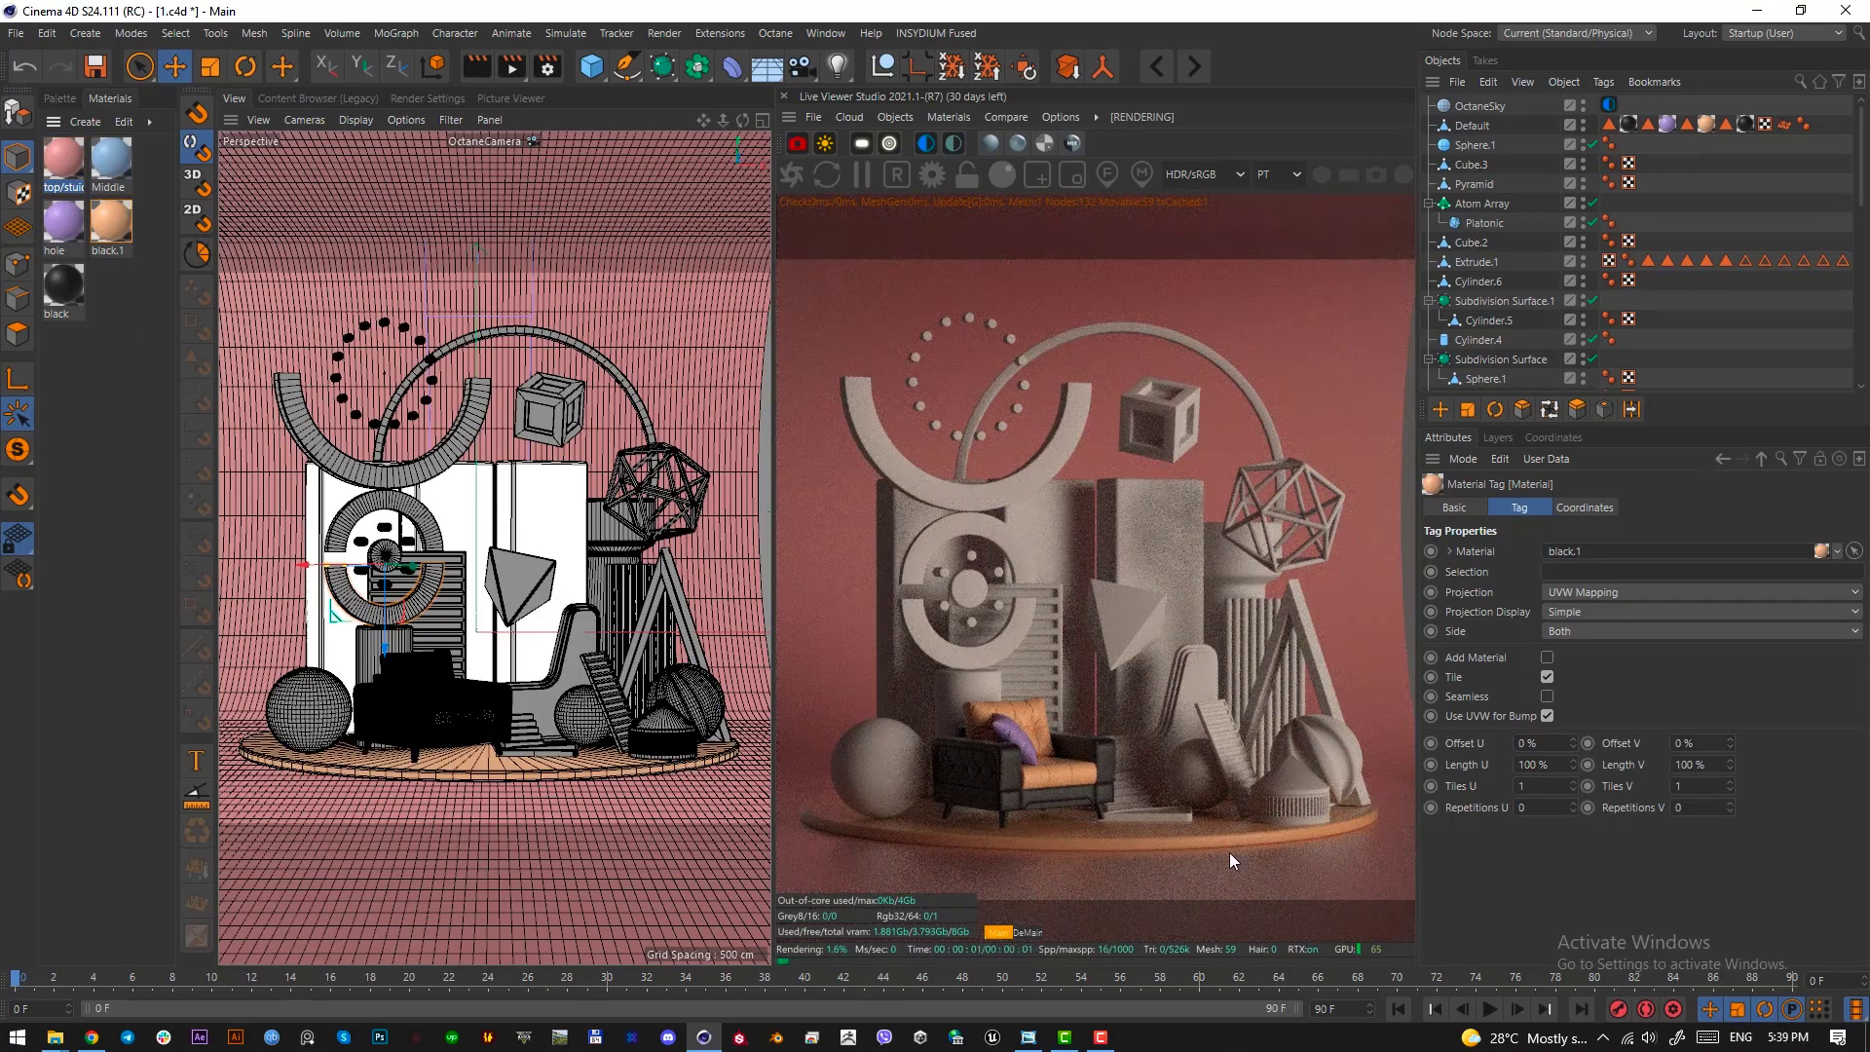
# Apply the purple hole material to the small ribbed drum and its cone, and pink top/stuidio to the striped ball behind them
pyautogui.moveTo(78, 224); pyautogui.dragTo(660, 721)
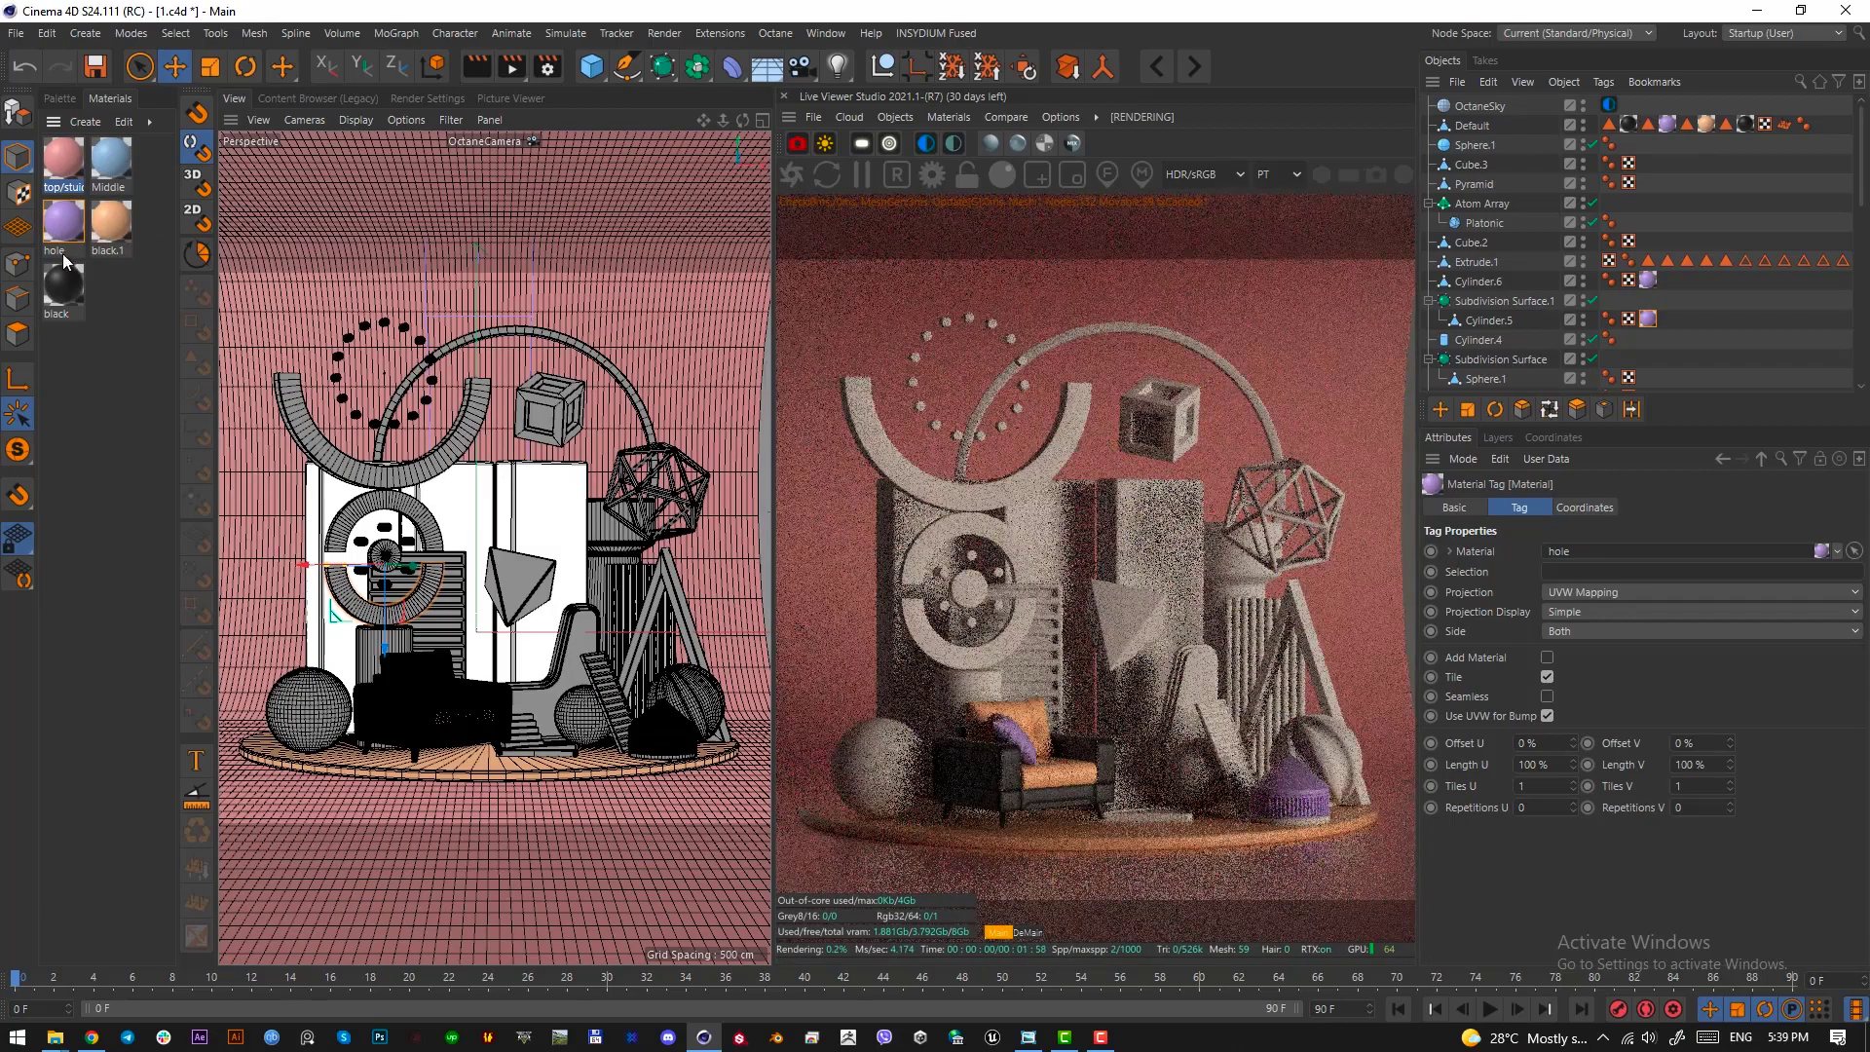
pyautogui.moveTo(62, 254); pyautogui.dragTo(671, 766)
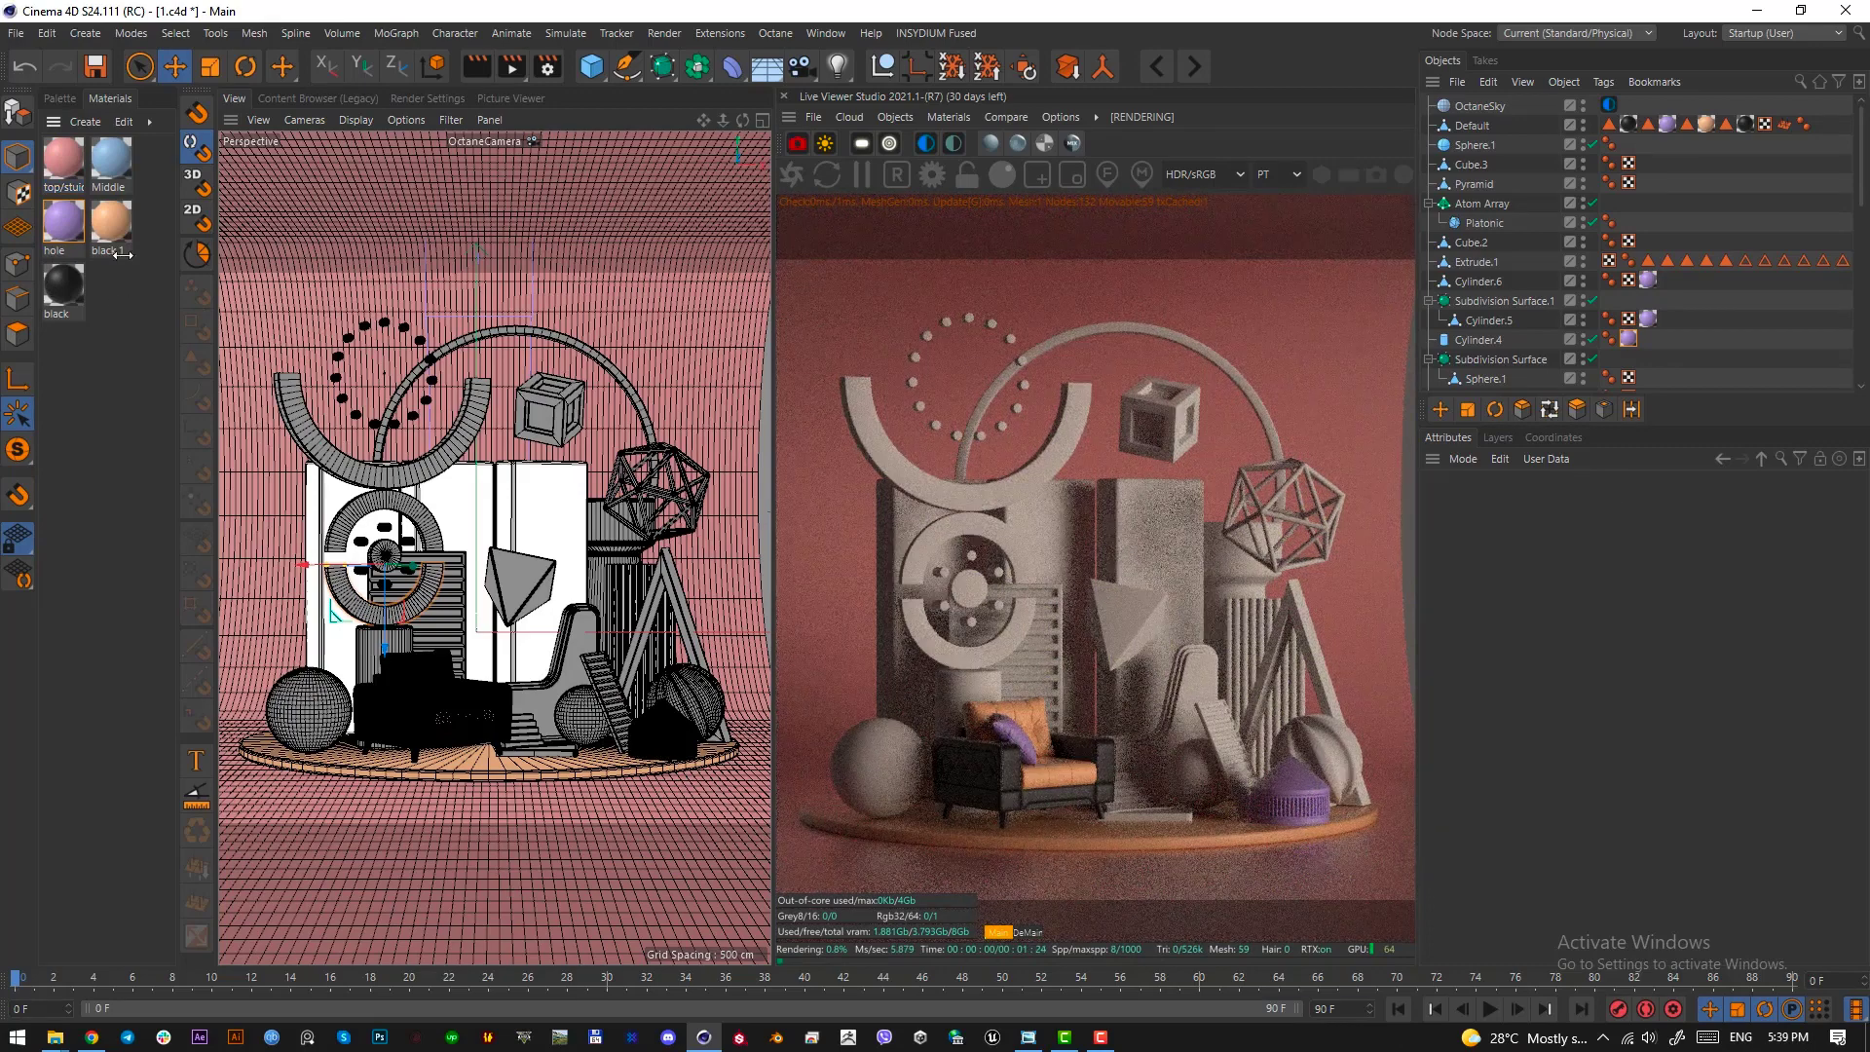
pyautogui.moveTo(63, 162); pyautogui.dragTo(704, 701)
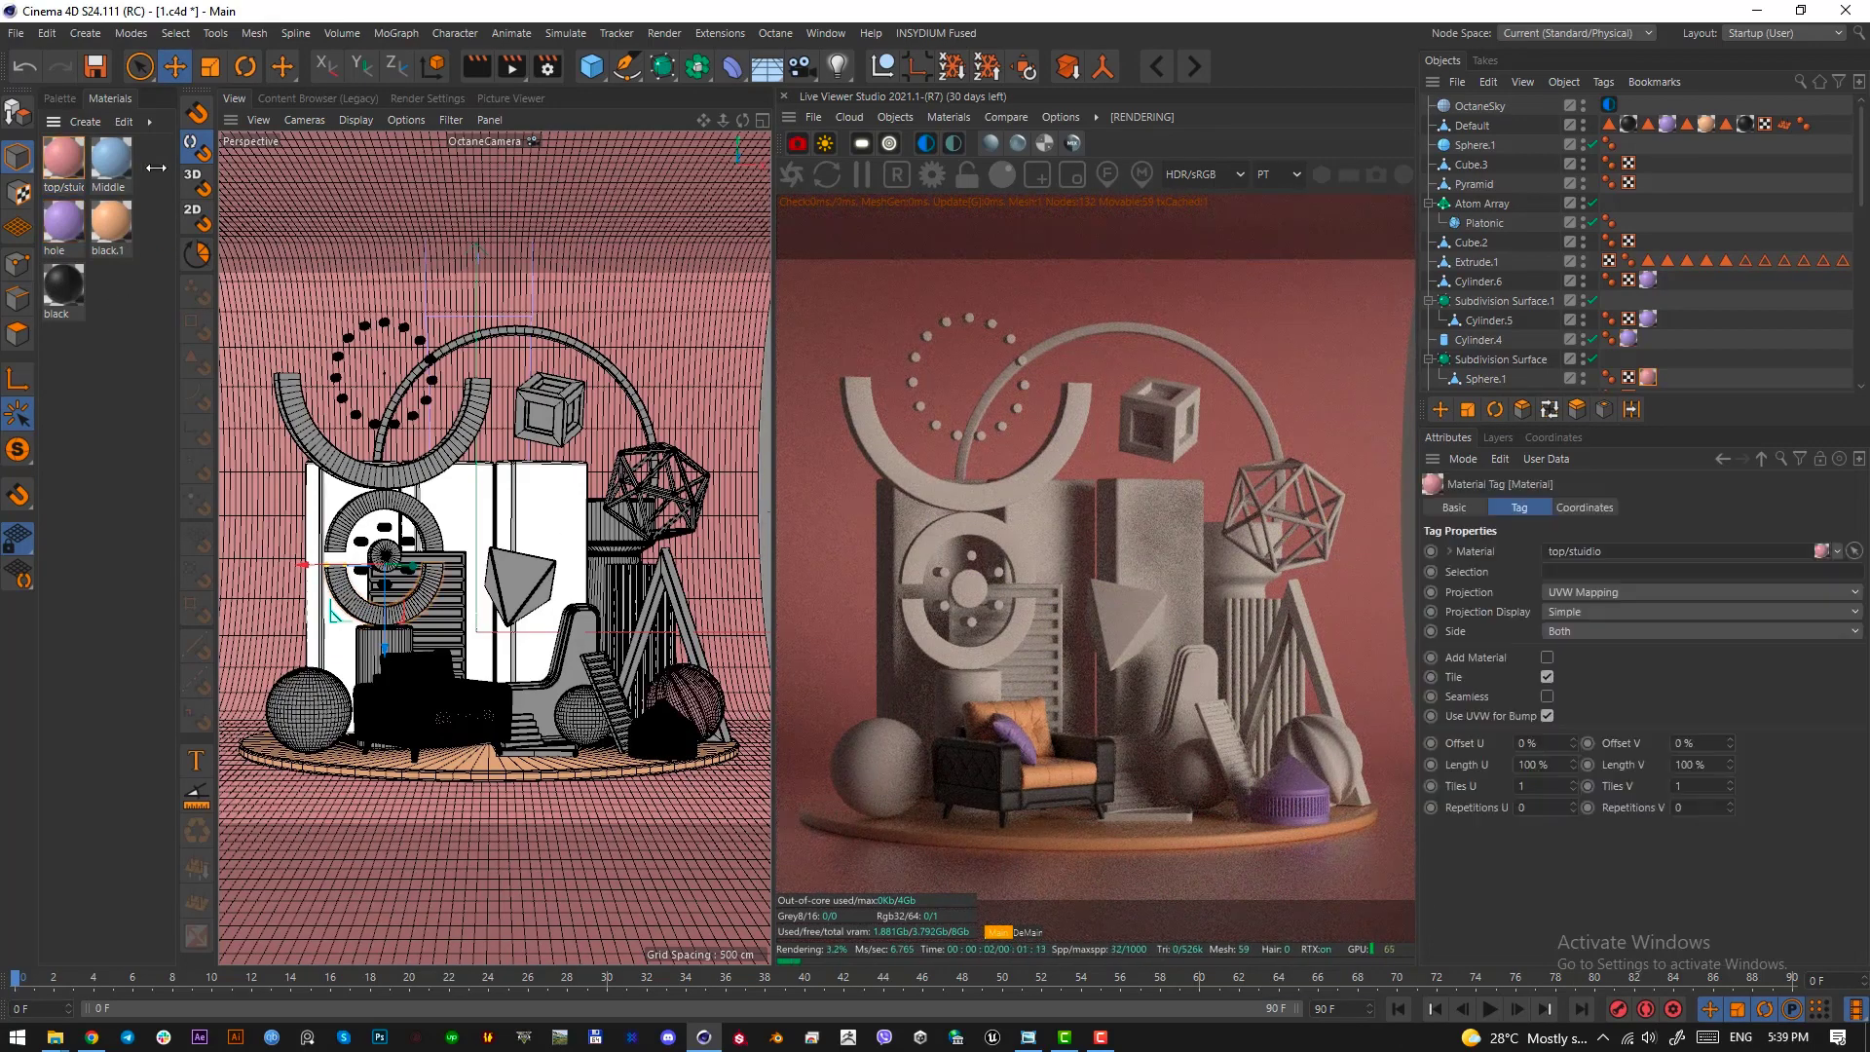
# Apply the purple hole material to the triangular frame and the slatted column's cylinder, and orange black.1 to the column's slats
pyautogui.moveTo(62, 219); pyautogui.dragTo(696, 634)
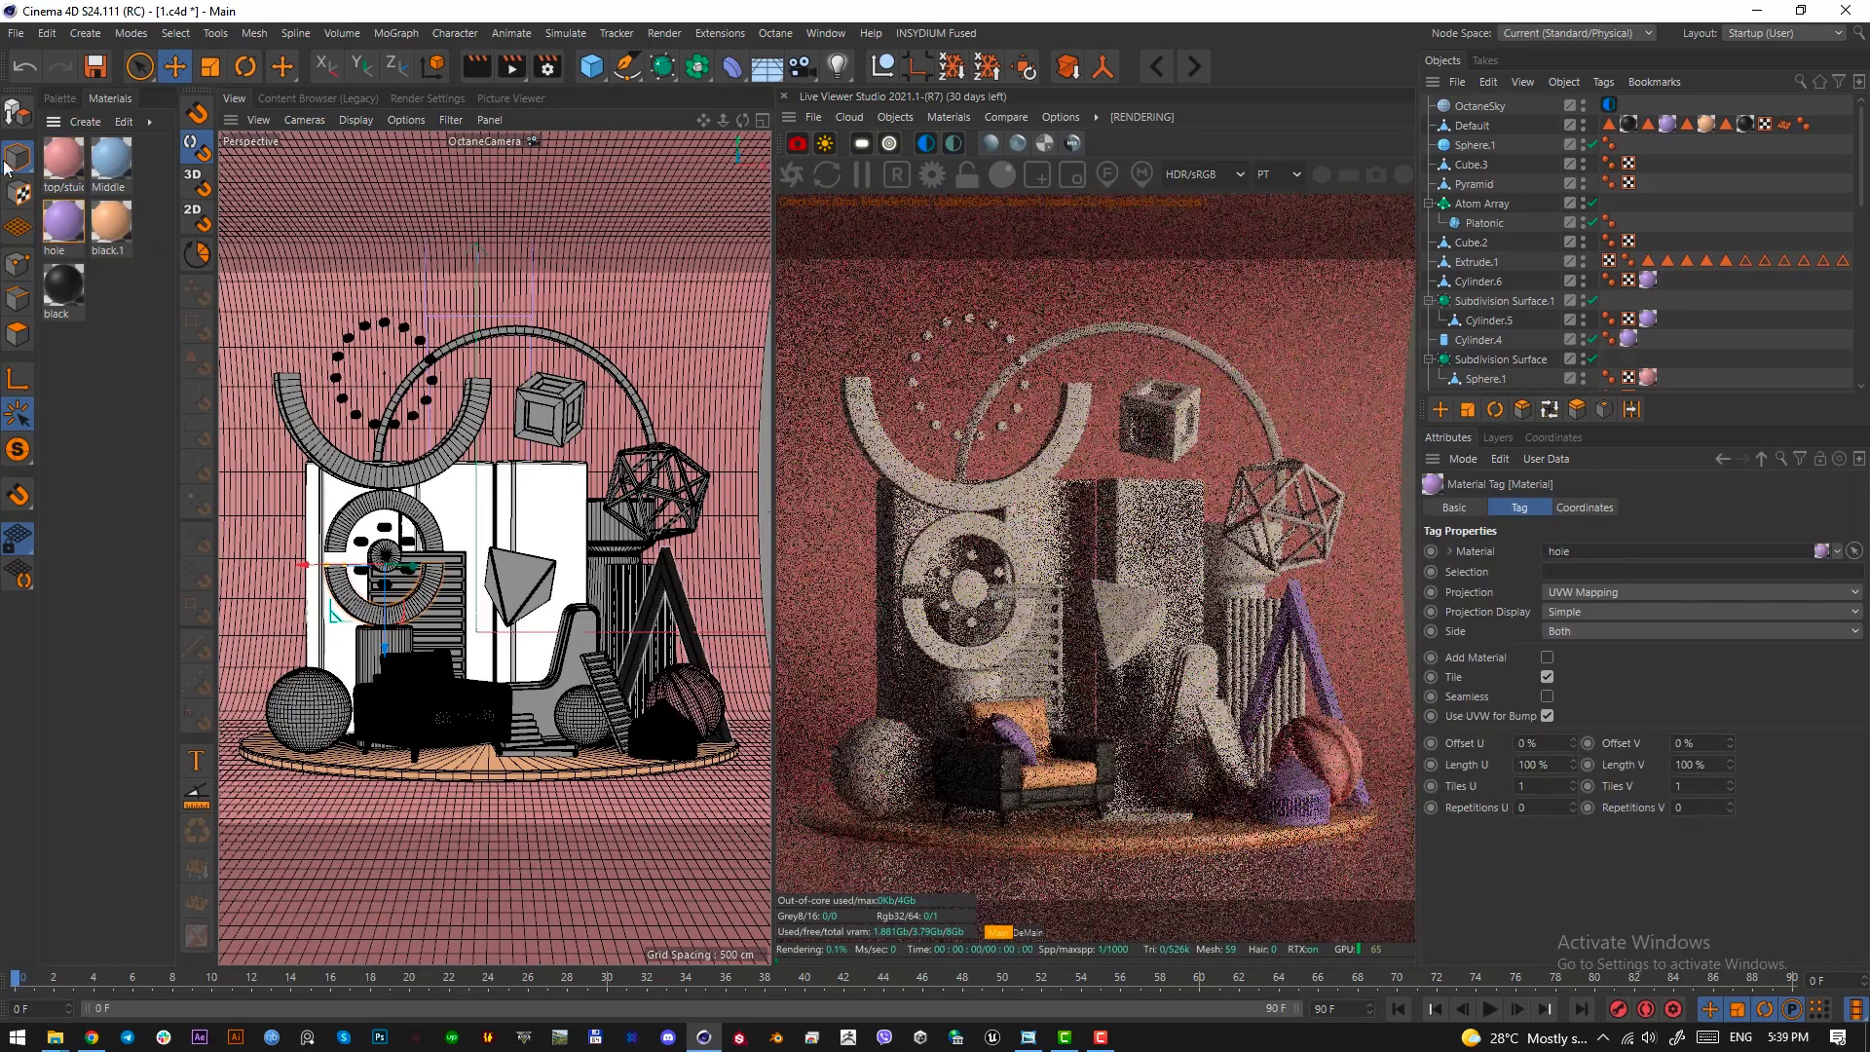
pyautogui.moveTo(113, 222); pyautogui.dragTo(639, 677)
pyautogui.moveTo(622, 605); pyautogui.dragTo(623, 589)
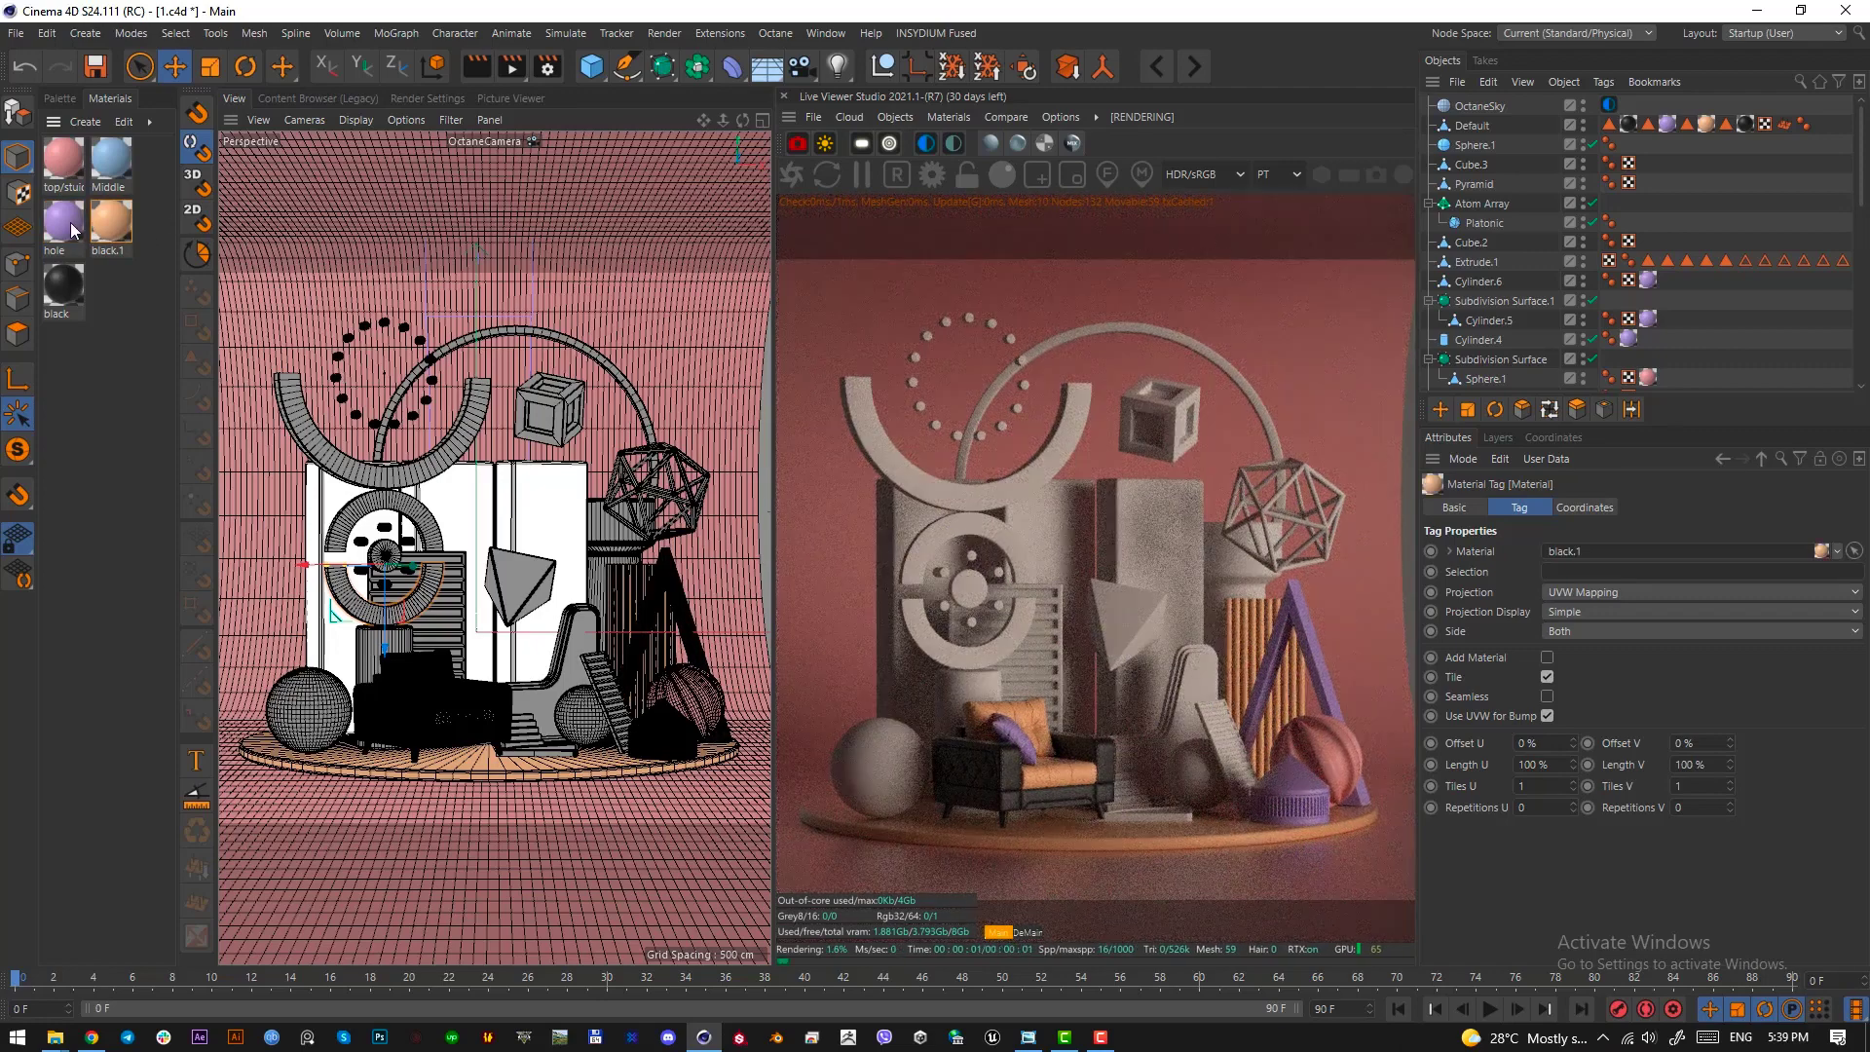
pyautogui.moveTo(72, 229); pyautogui.dragTo(618, 531)
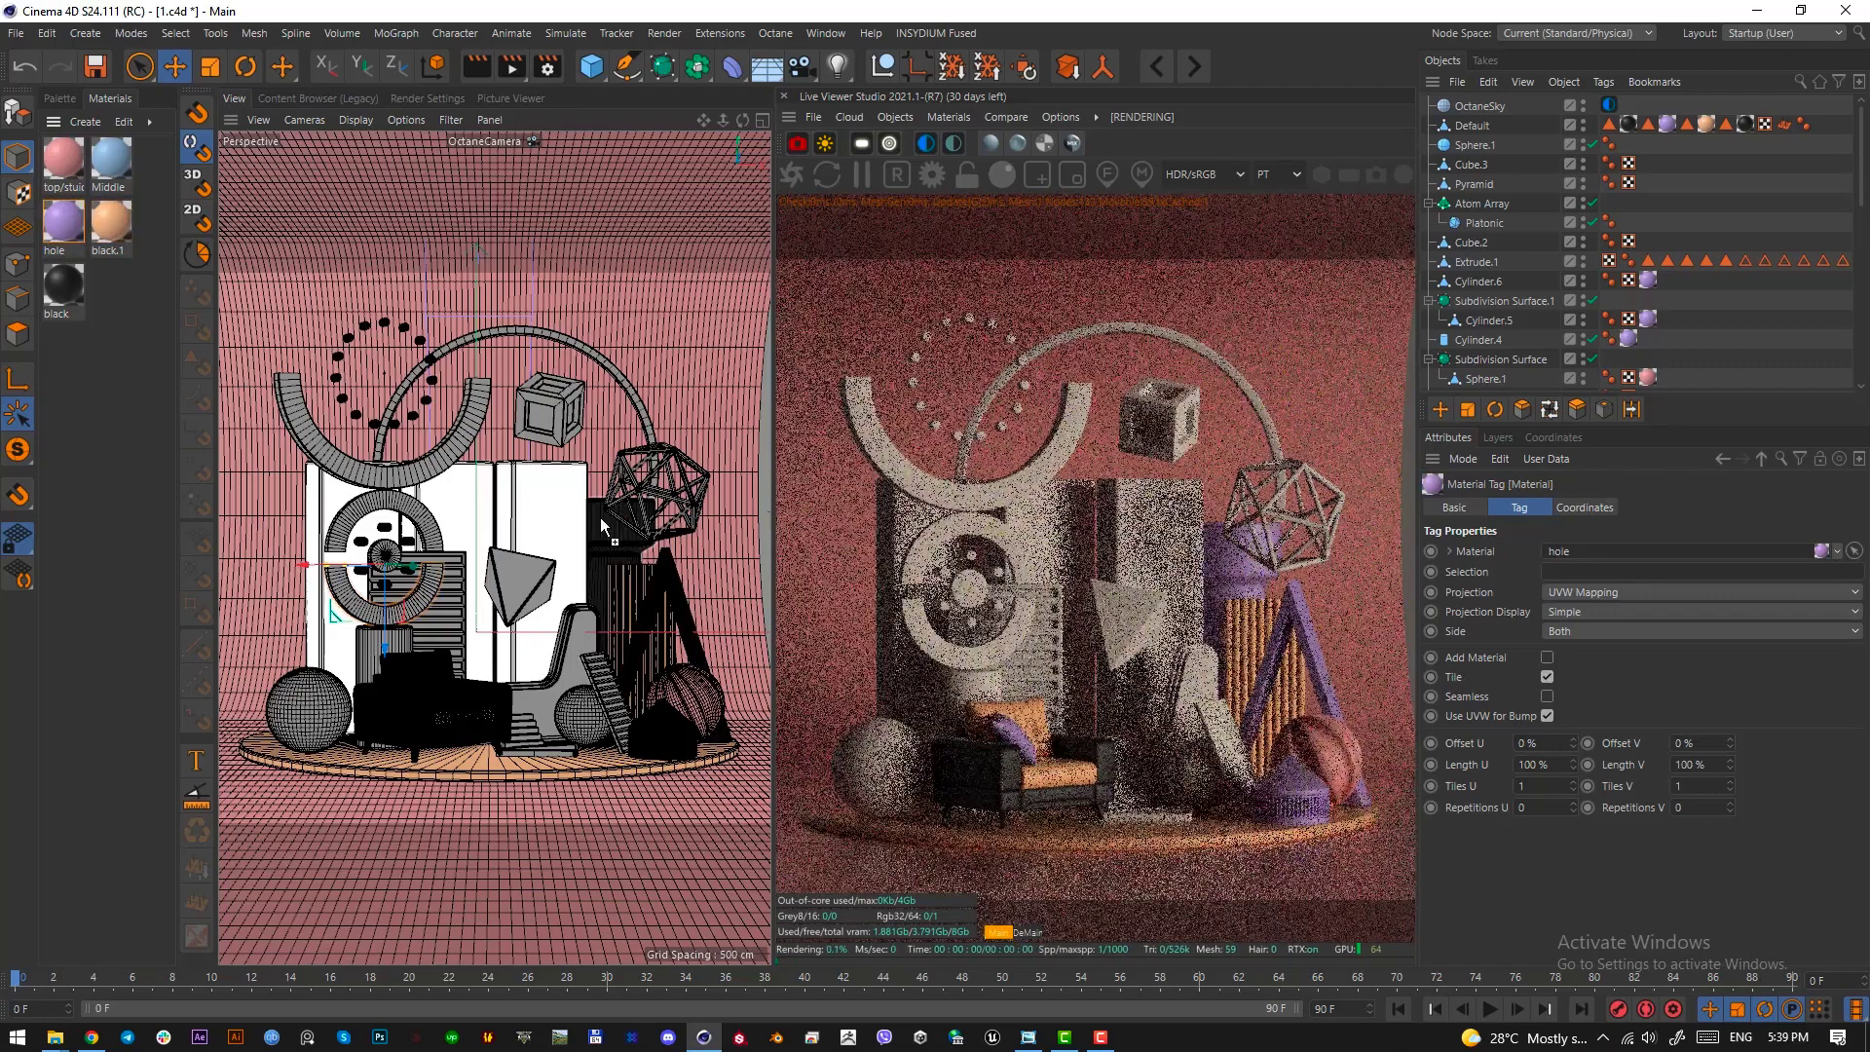
pyautogui.click(119, 346)
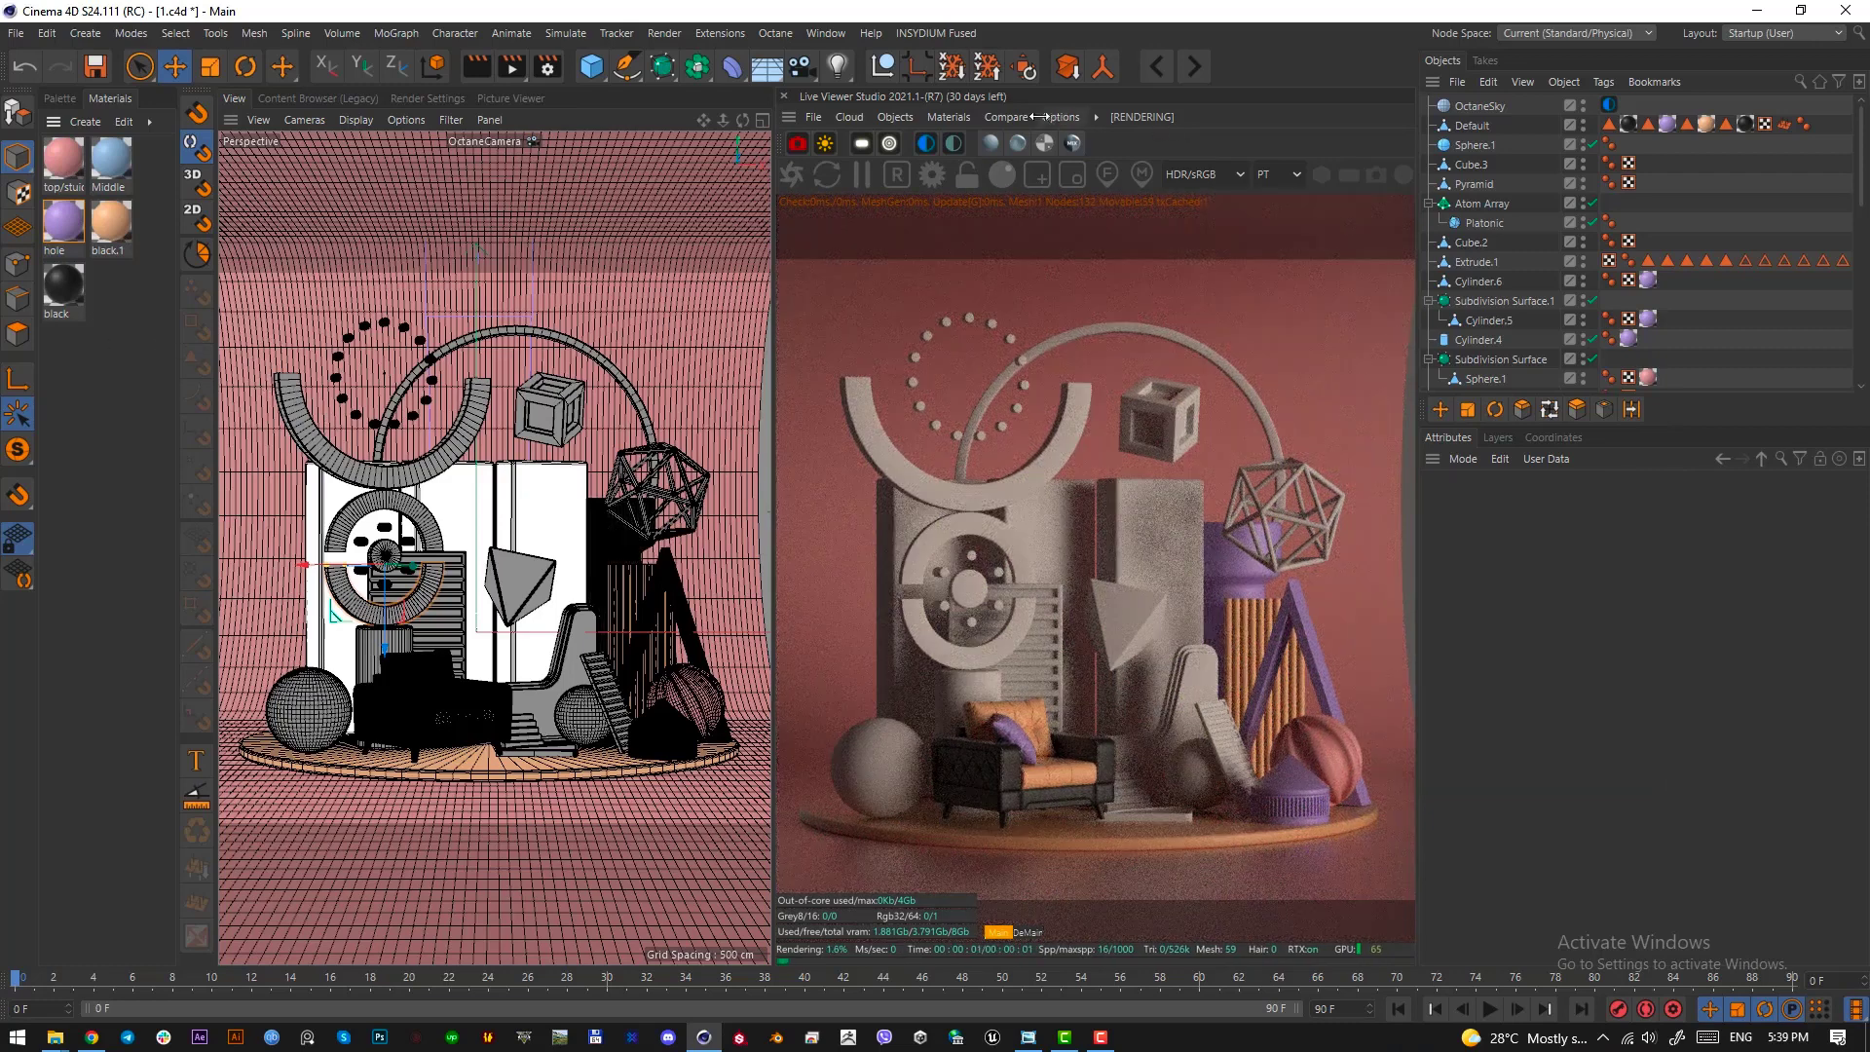
# Create an Octane Metallic material and set its roughness float to about 0.435
pyautogui.click(950, 117)
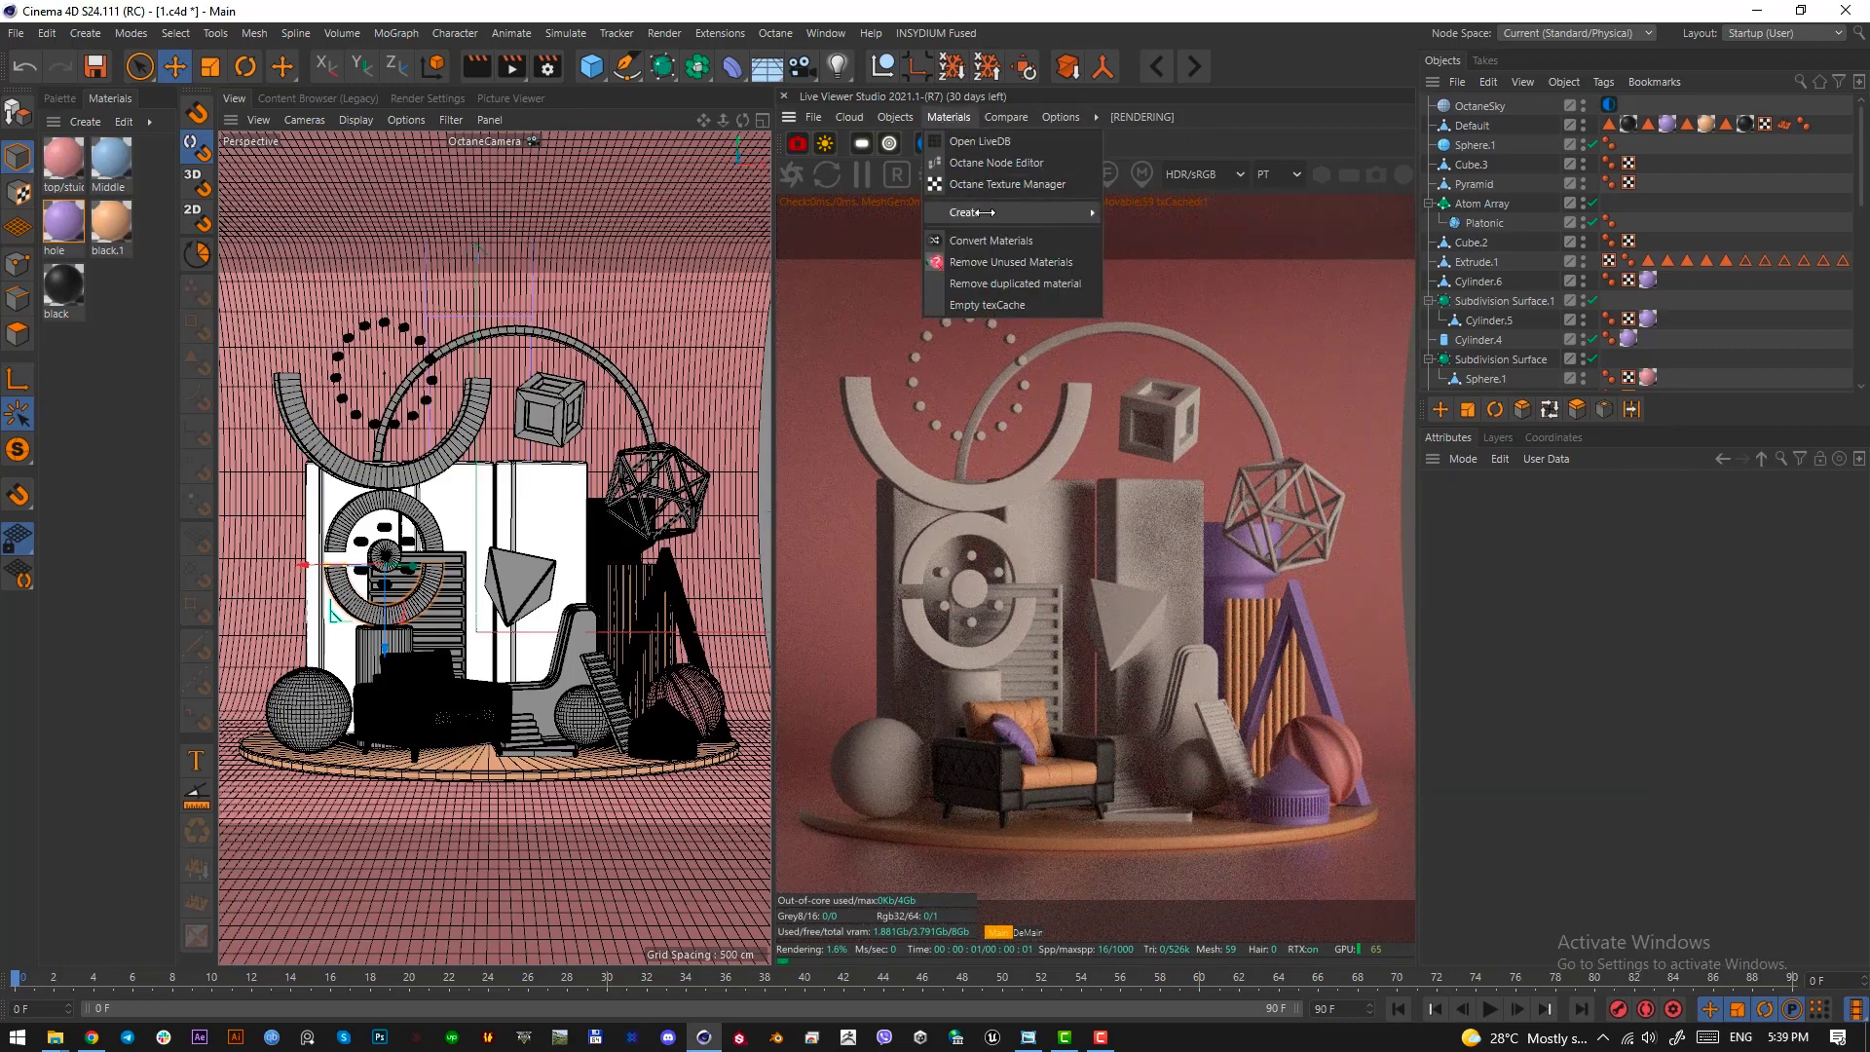
pyautogui.moveTo(984, 212)
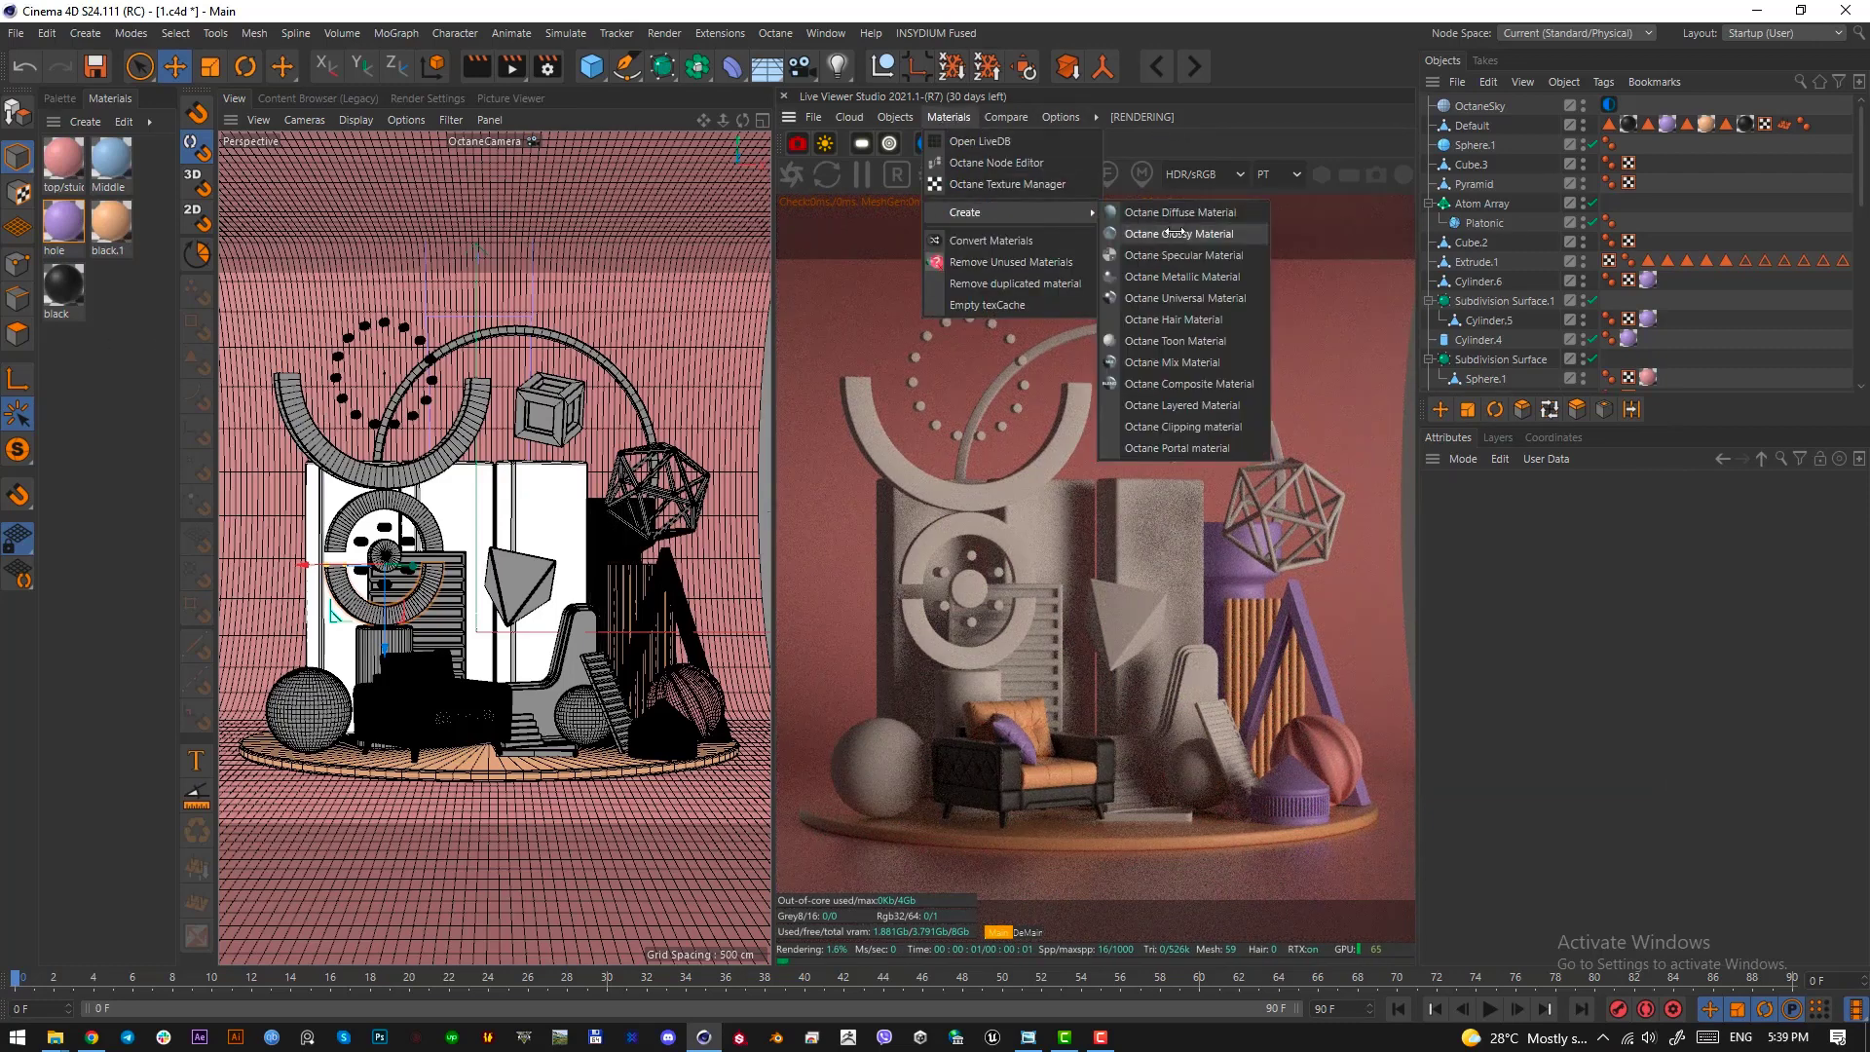
pyautogui.click(1183, 277)
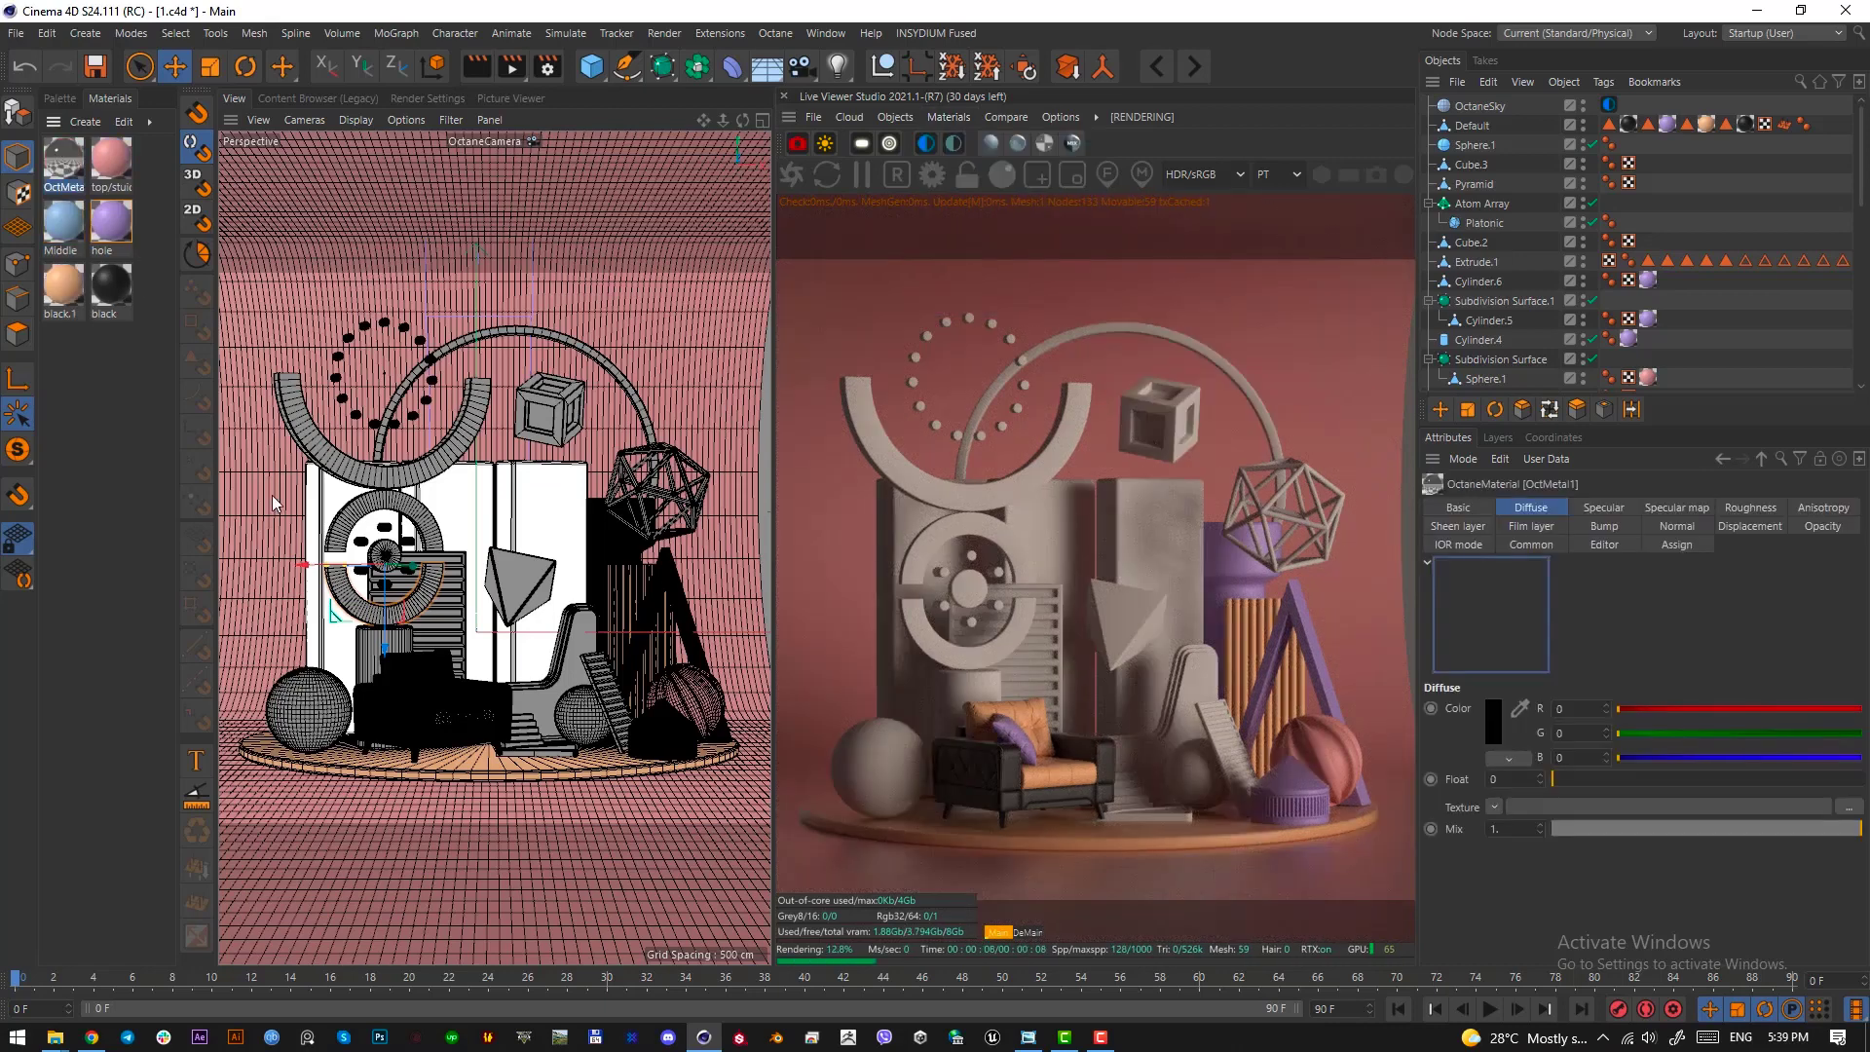
pyautogui.doubleClick(61, 159)
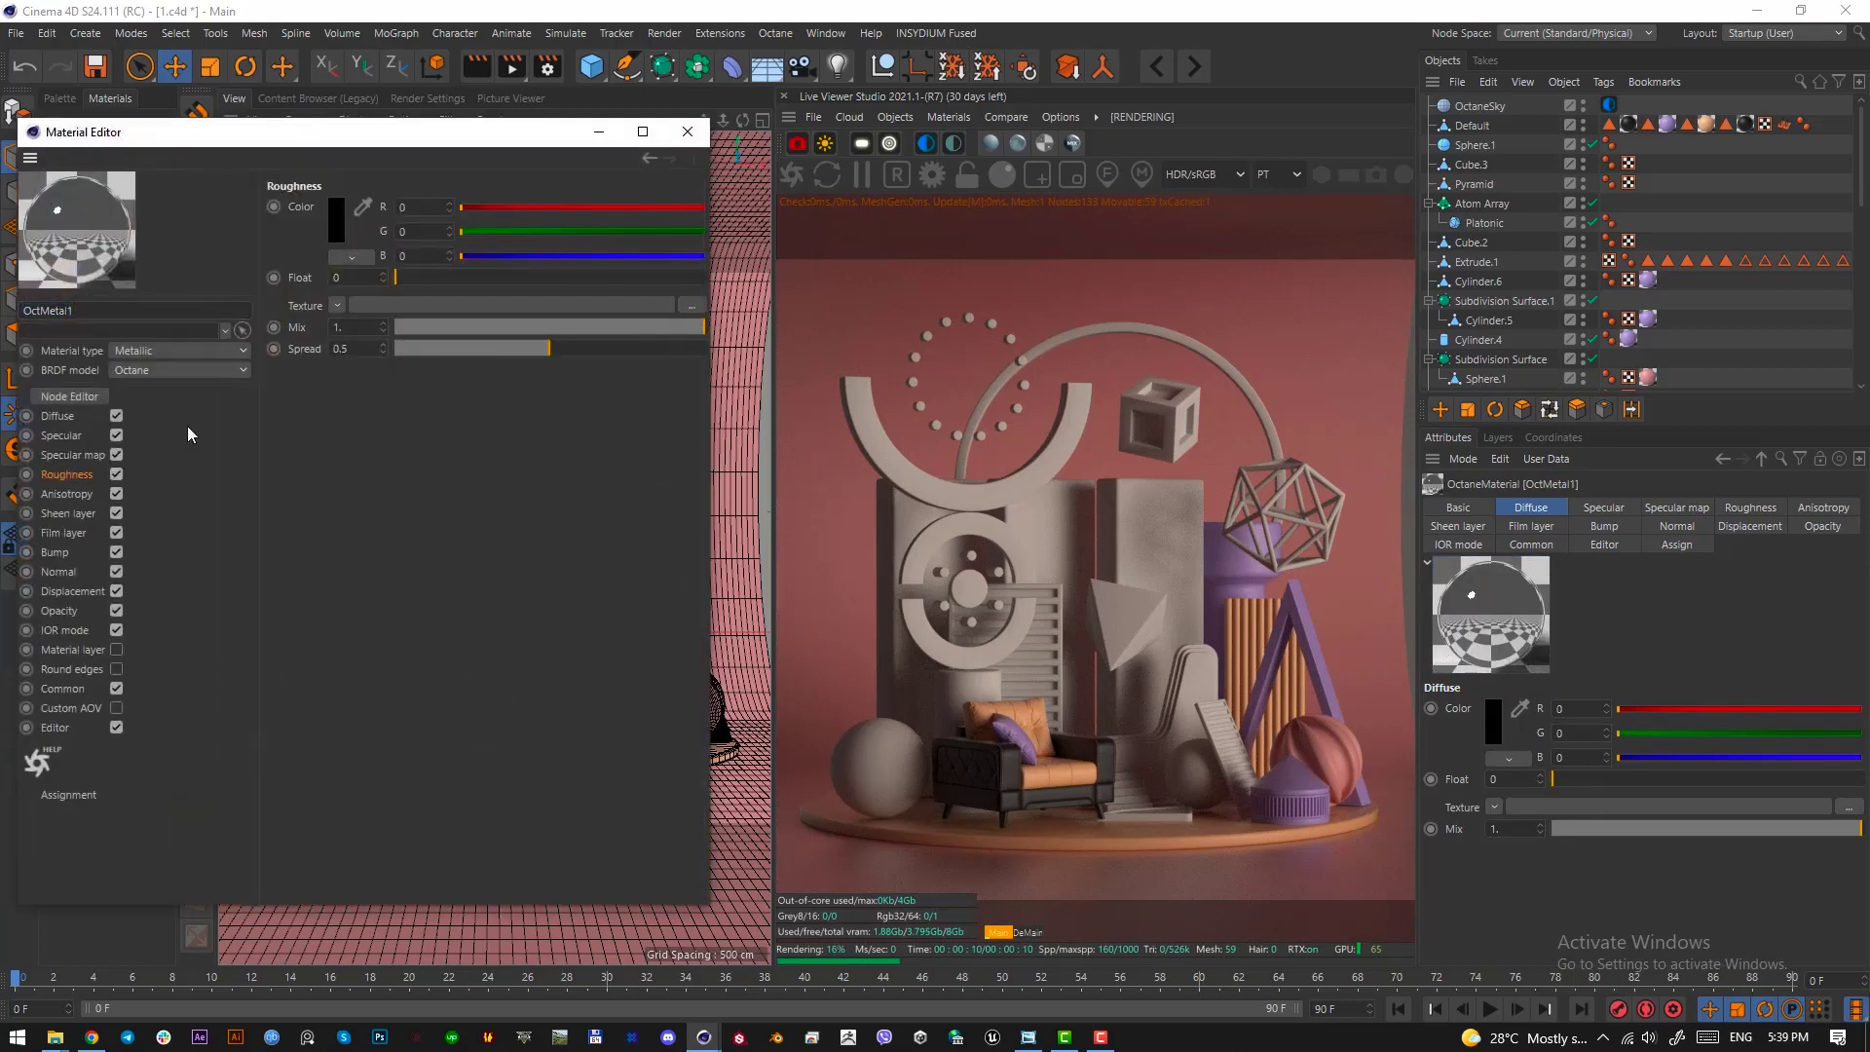
pyautogui.moveTo(495, 283); pyautogui.dragTo(529, 280)
# Set the metallic material's specular colour to a gold of about R 0.52, G 0.34, B 0.09
pyautogui.click(60, 437)
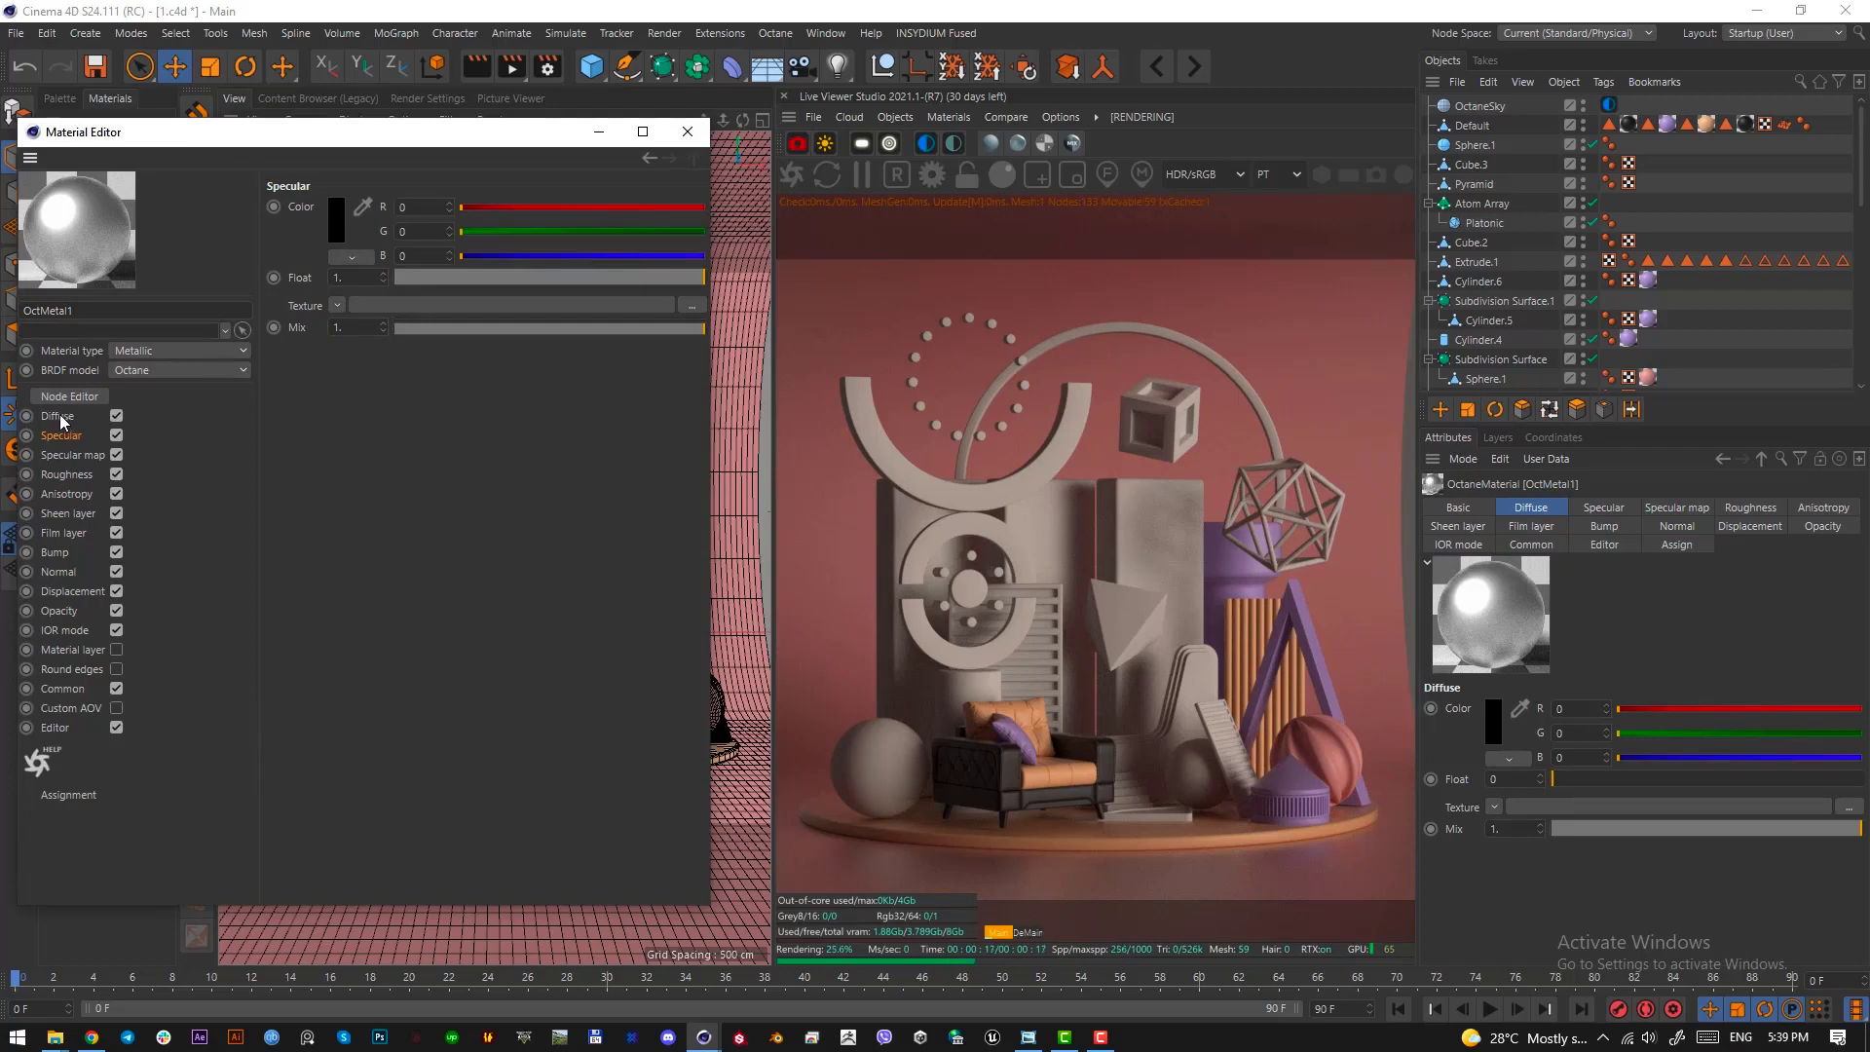
pyautogui.click(336, 220)
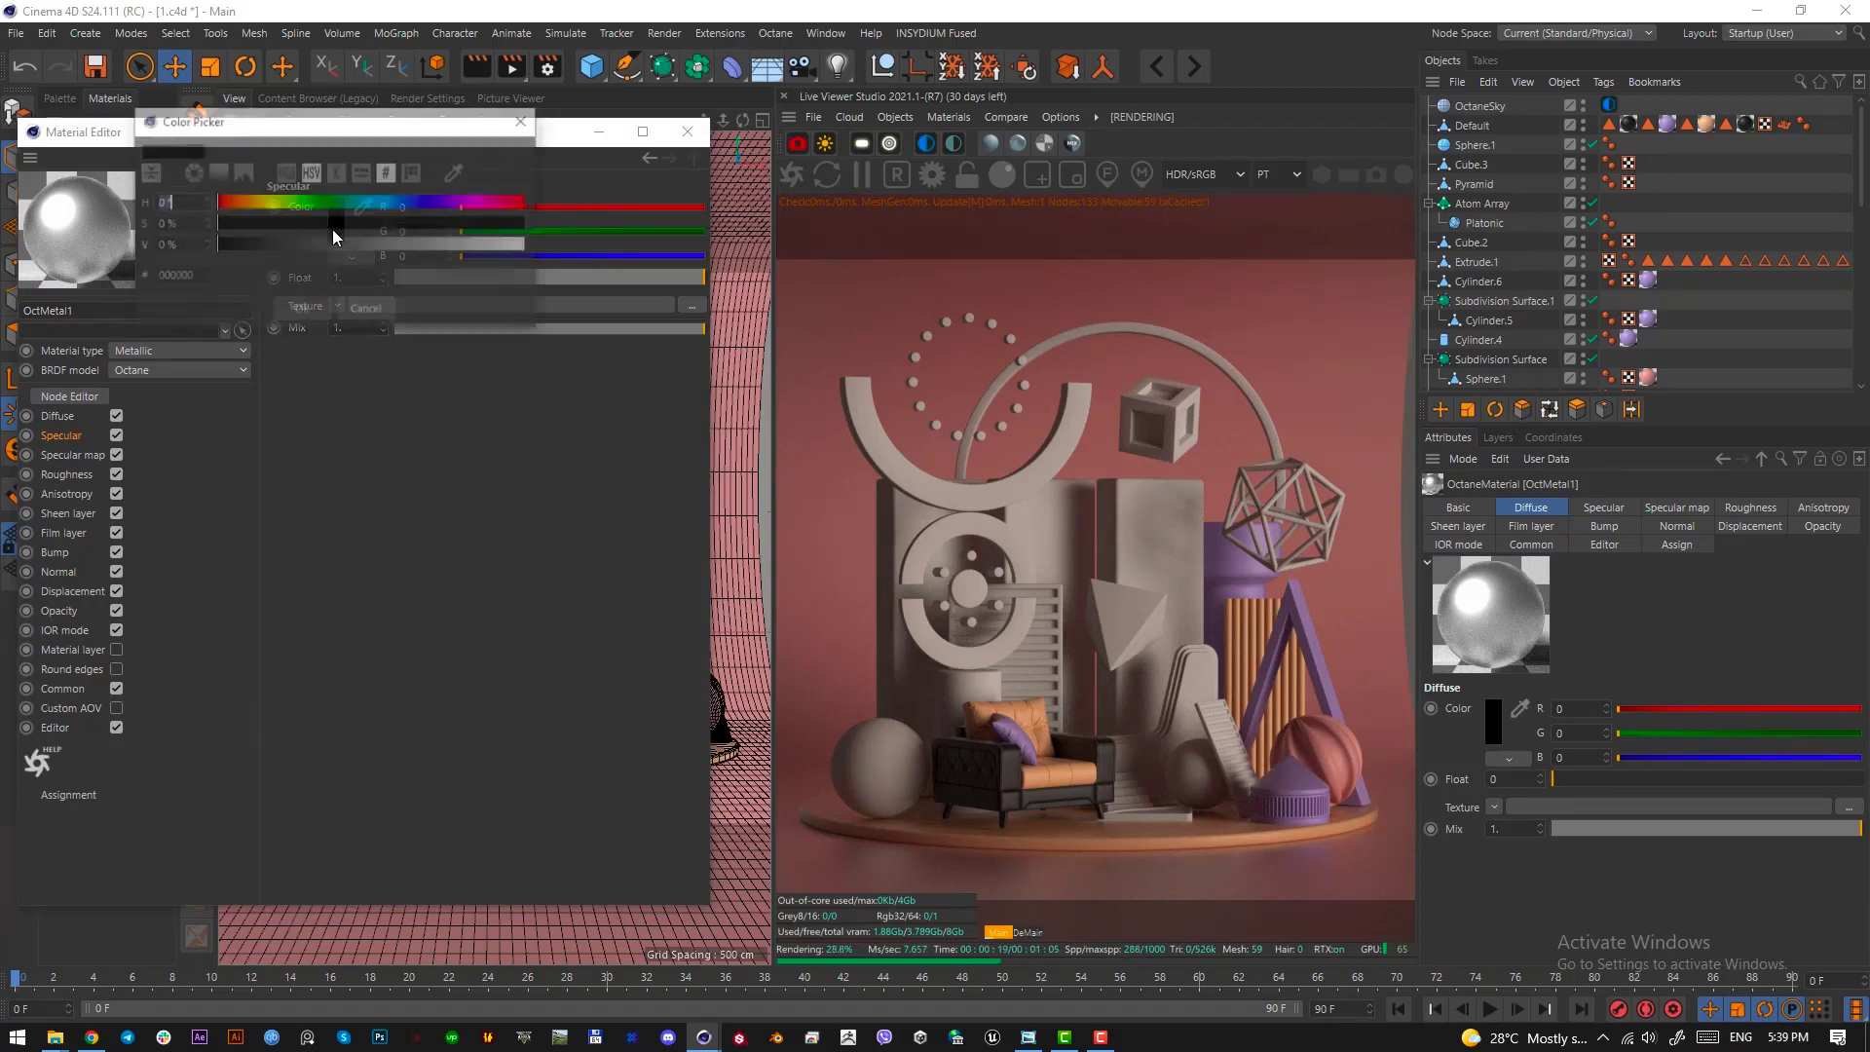
pyautogui.click(237, 204)
pyautogui.moveTo(248, 223); pyautogui.dragTo(355, 225)
pyautogui.moveTo(356, 243); pyautogui.dragTo(365, 242)
pyautogui.click(362, 228)
pyautogui.click(244, 200)
pyautogui.moveTo(242, 200); pyautogui.dragTo(253, 204)
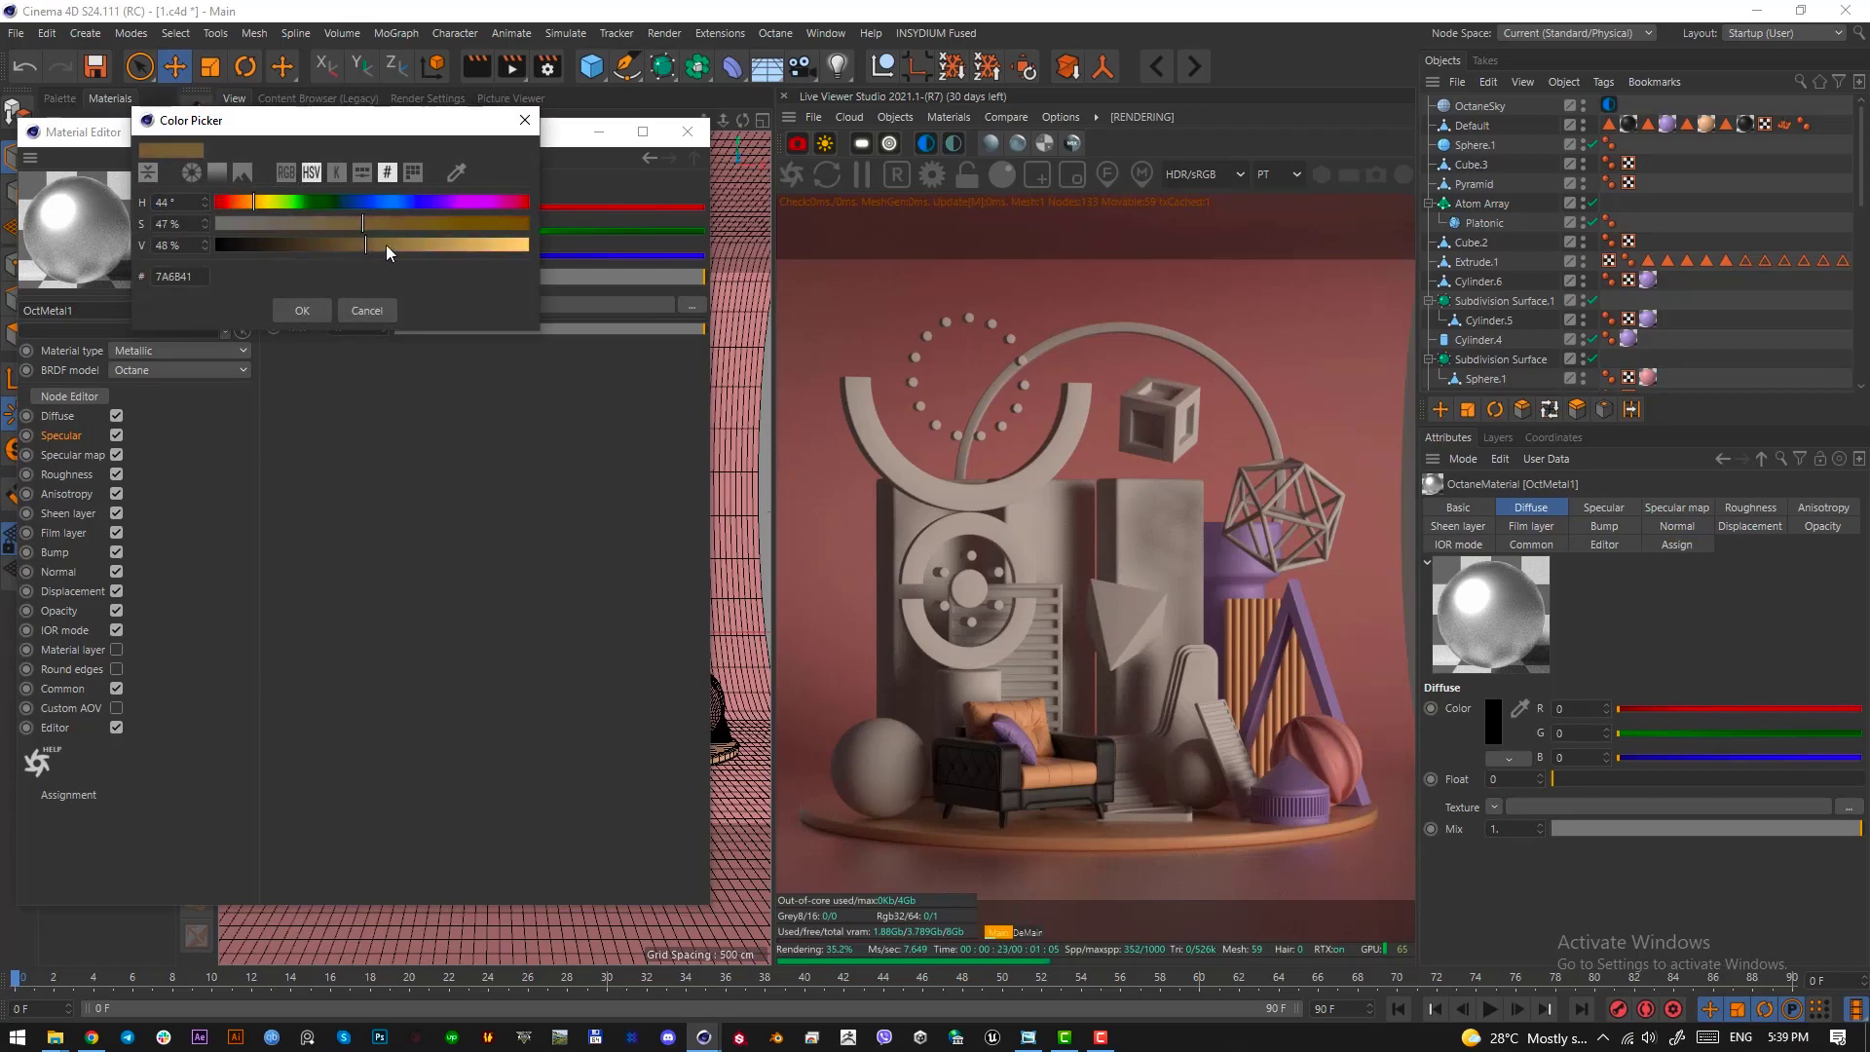
pyautogui.moveTo(386, 244); pyautogui.dragTo(450, 239)
pyautogui.click(264, 202)
pyautogui.moveTo(427, 224); pyautogui.dragTo(393, 215)
pyautogui.moveTo(272, 206); pyautogui.dragTo(256, 203)
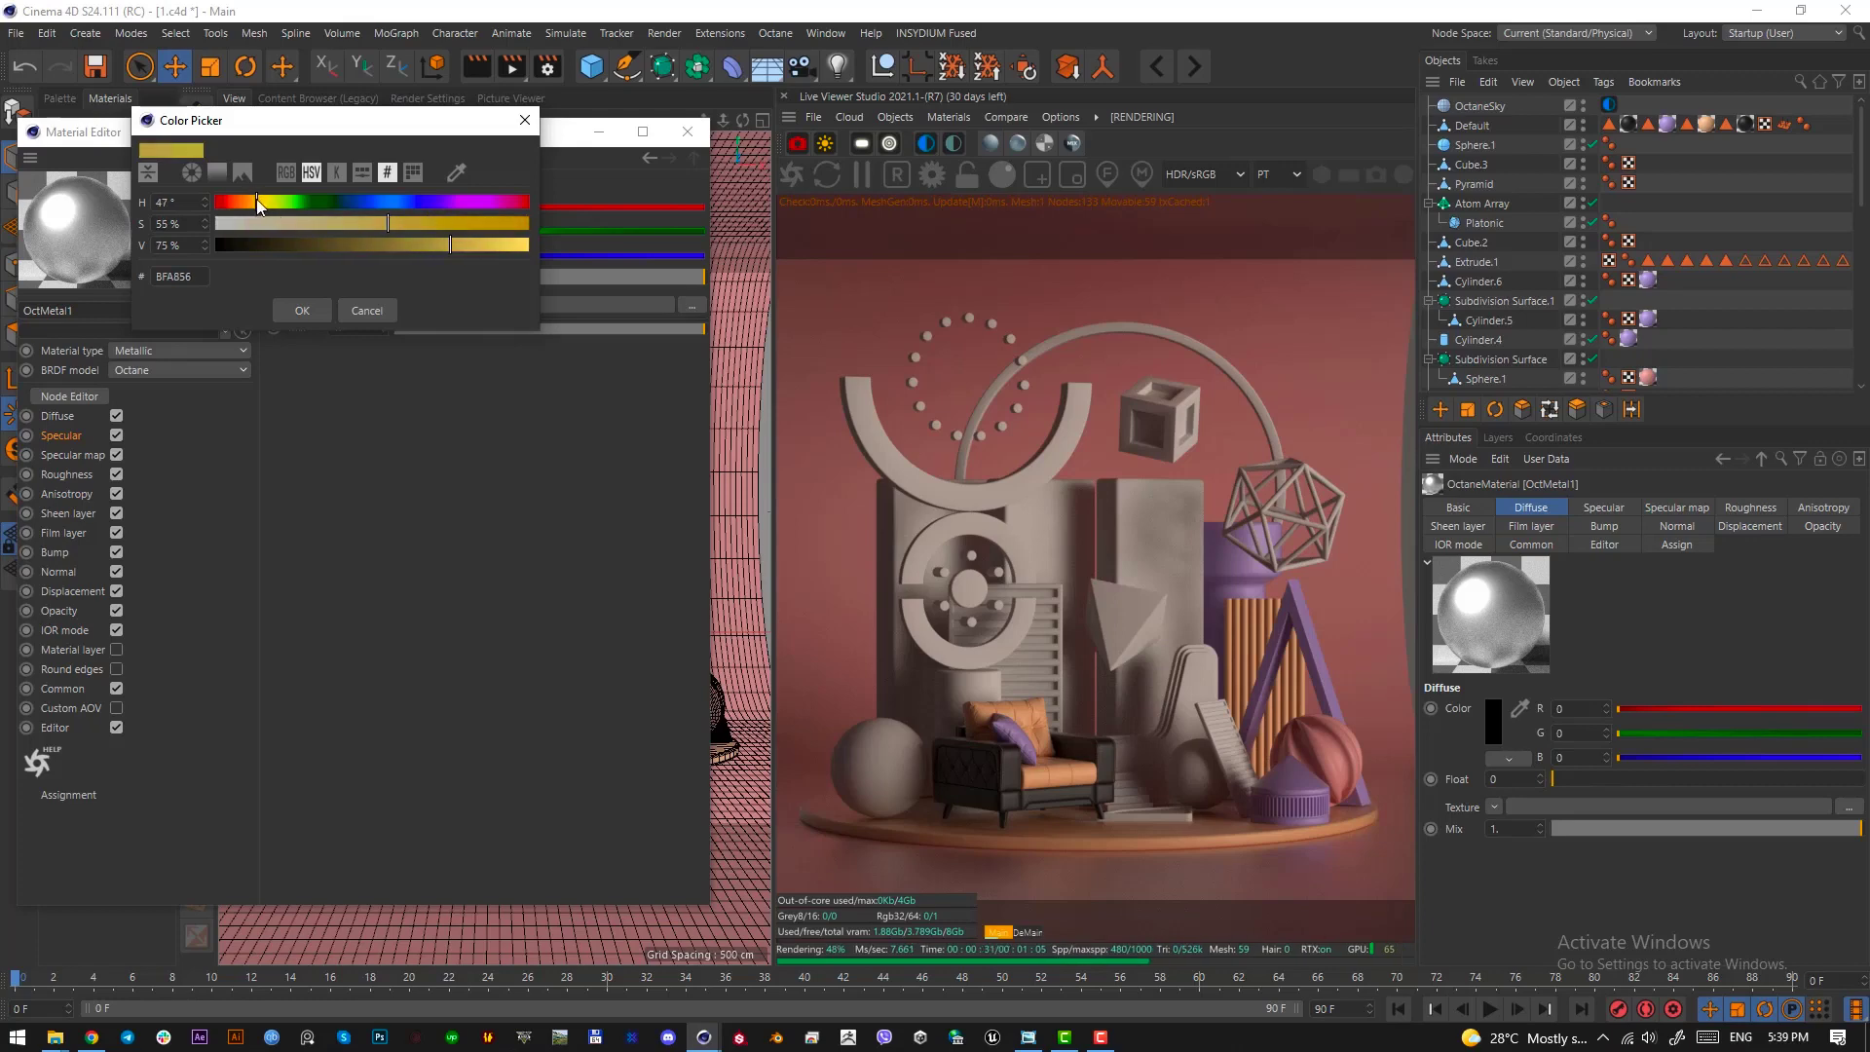
pyautogui.click(302, 309)
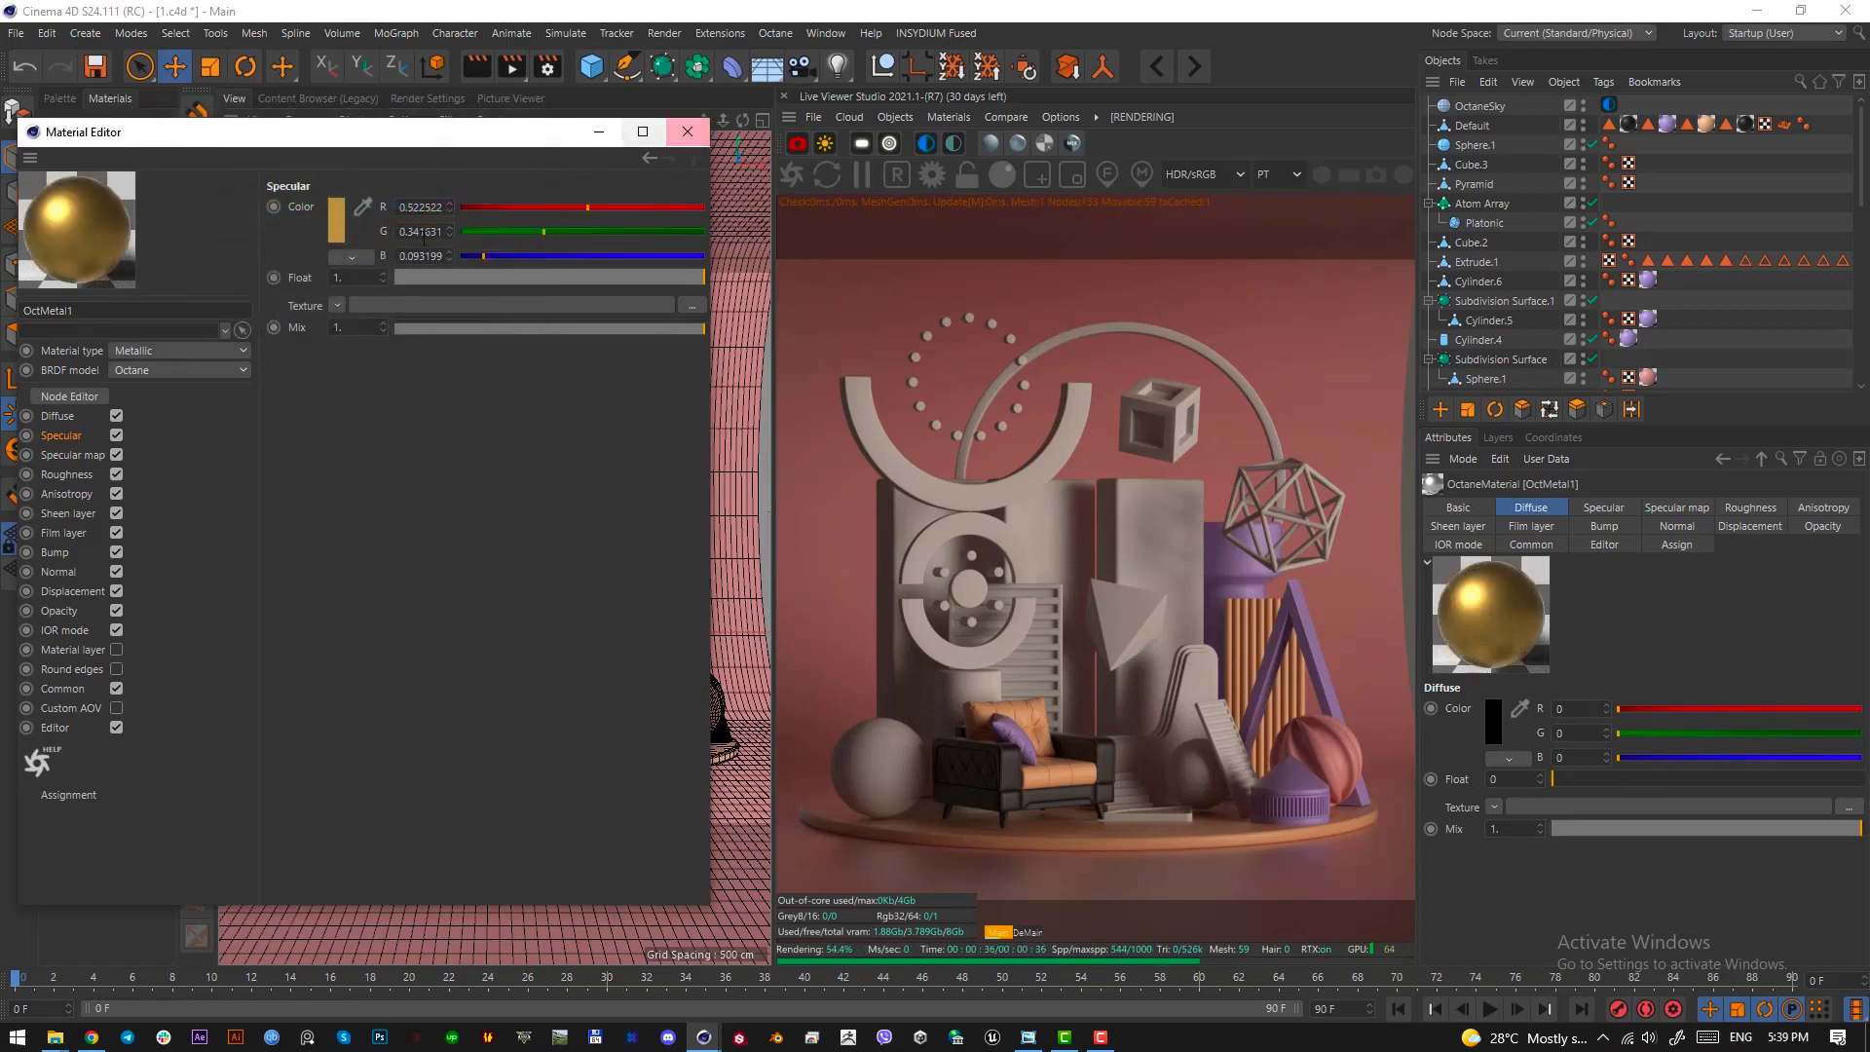
pyautogui.click(68, 474)
pyautogui.click(341, 307)
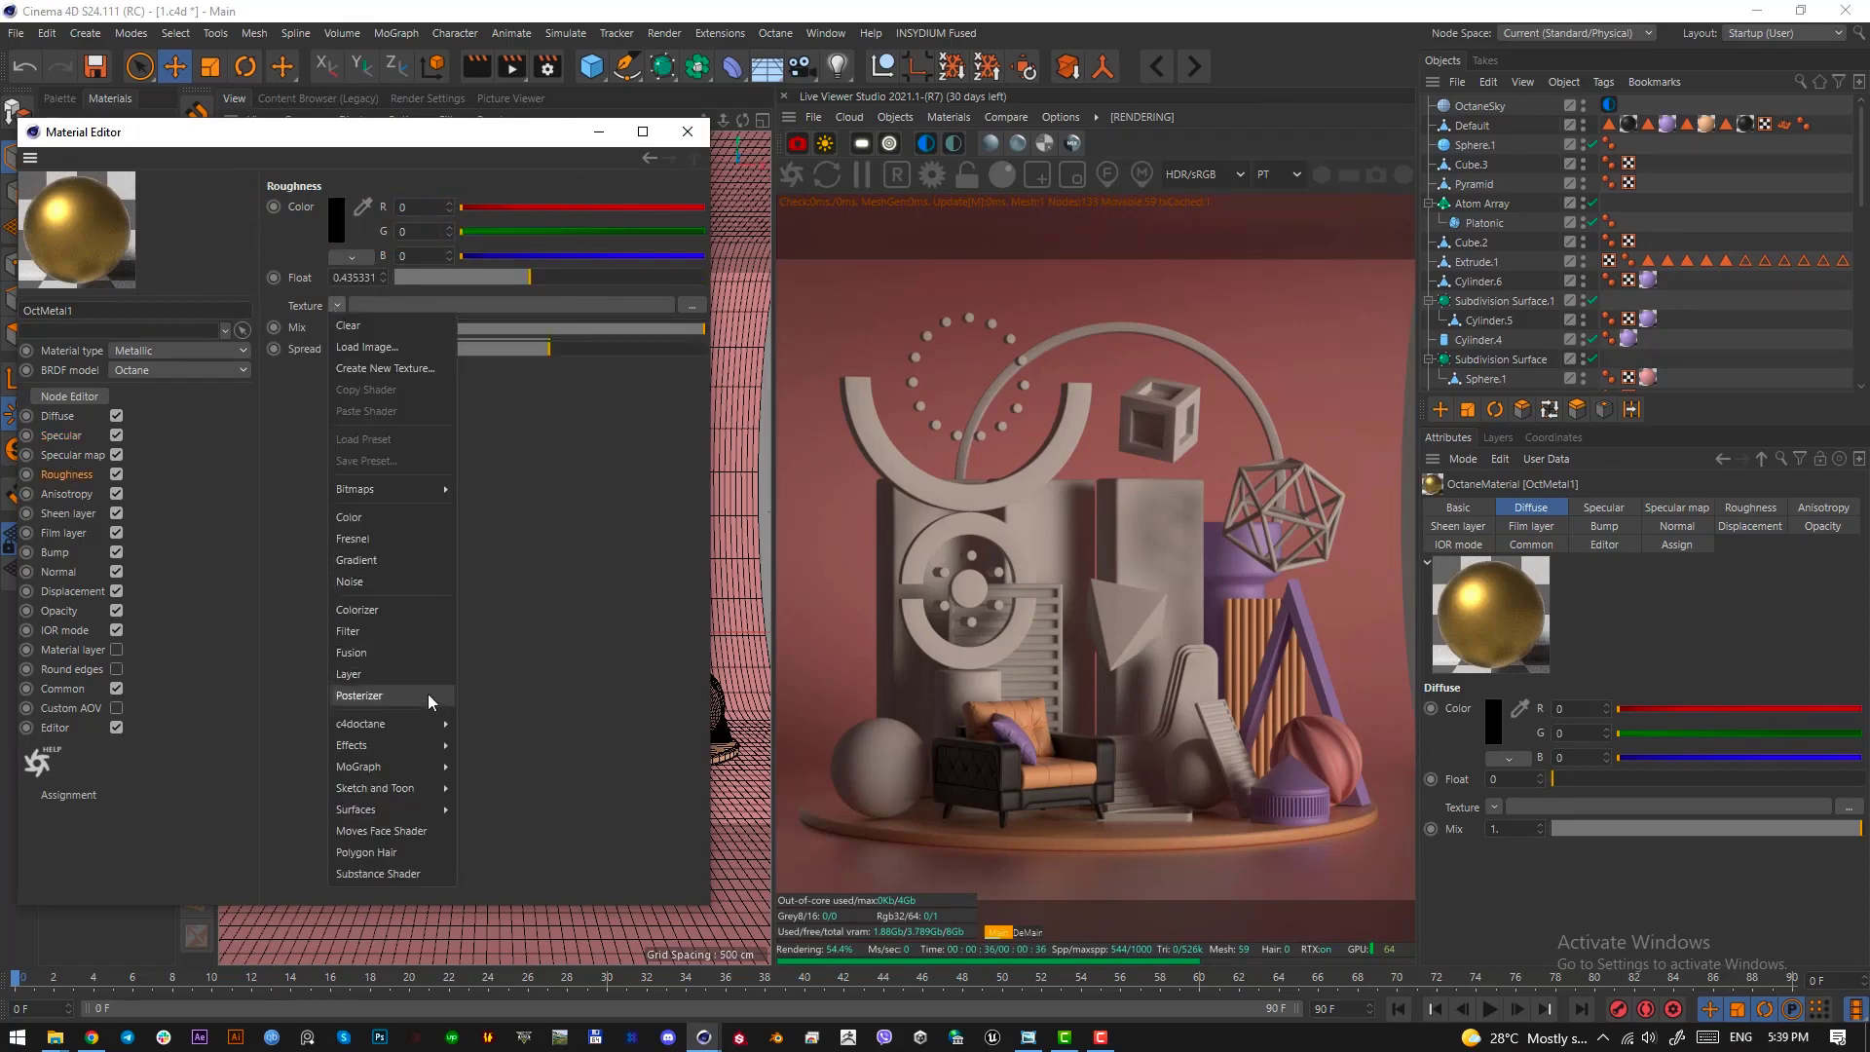
pyautogui.moveTo(428, 724)
pyautogui.click(509, 774)
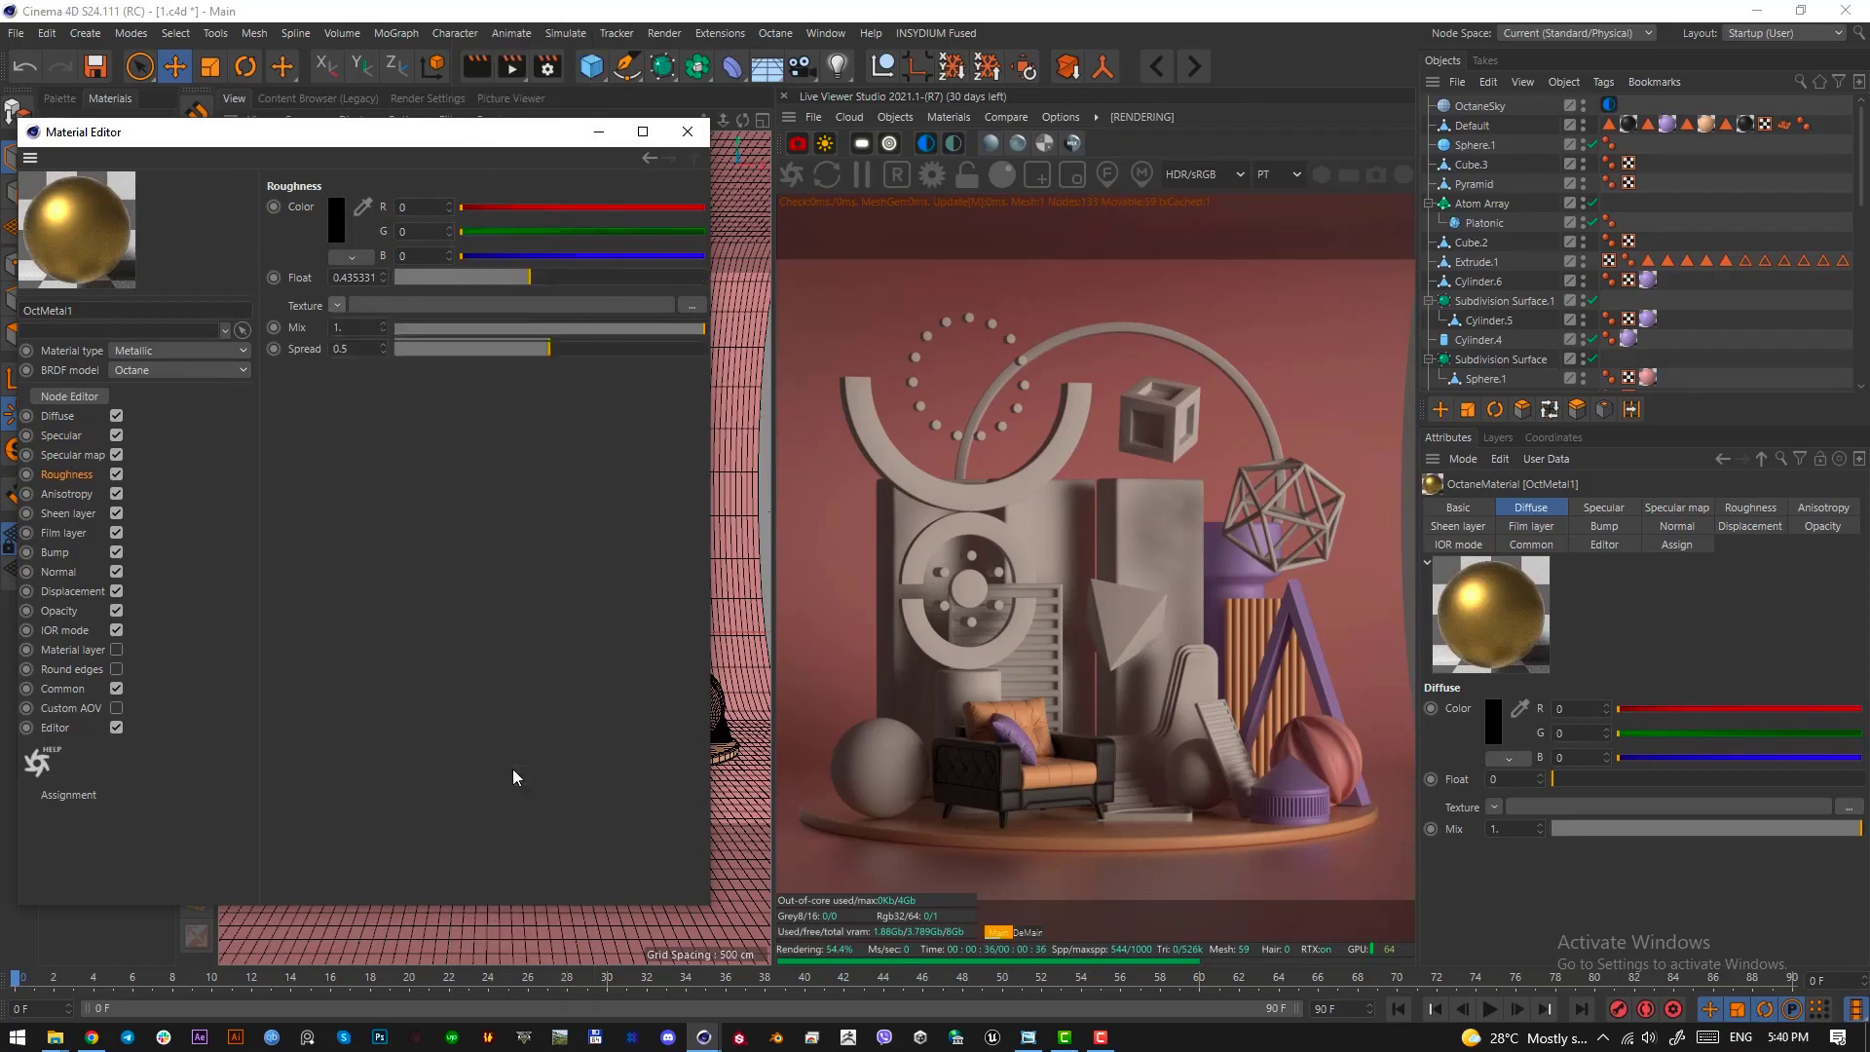
pyautogui.click(688, 132)
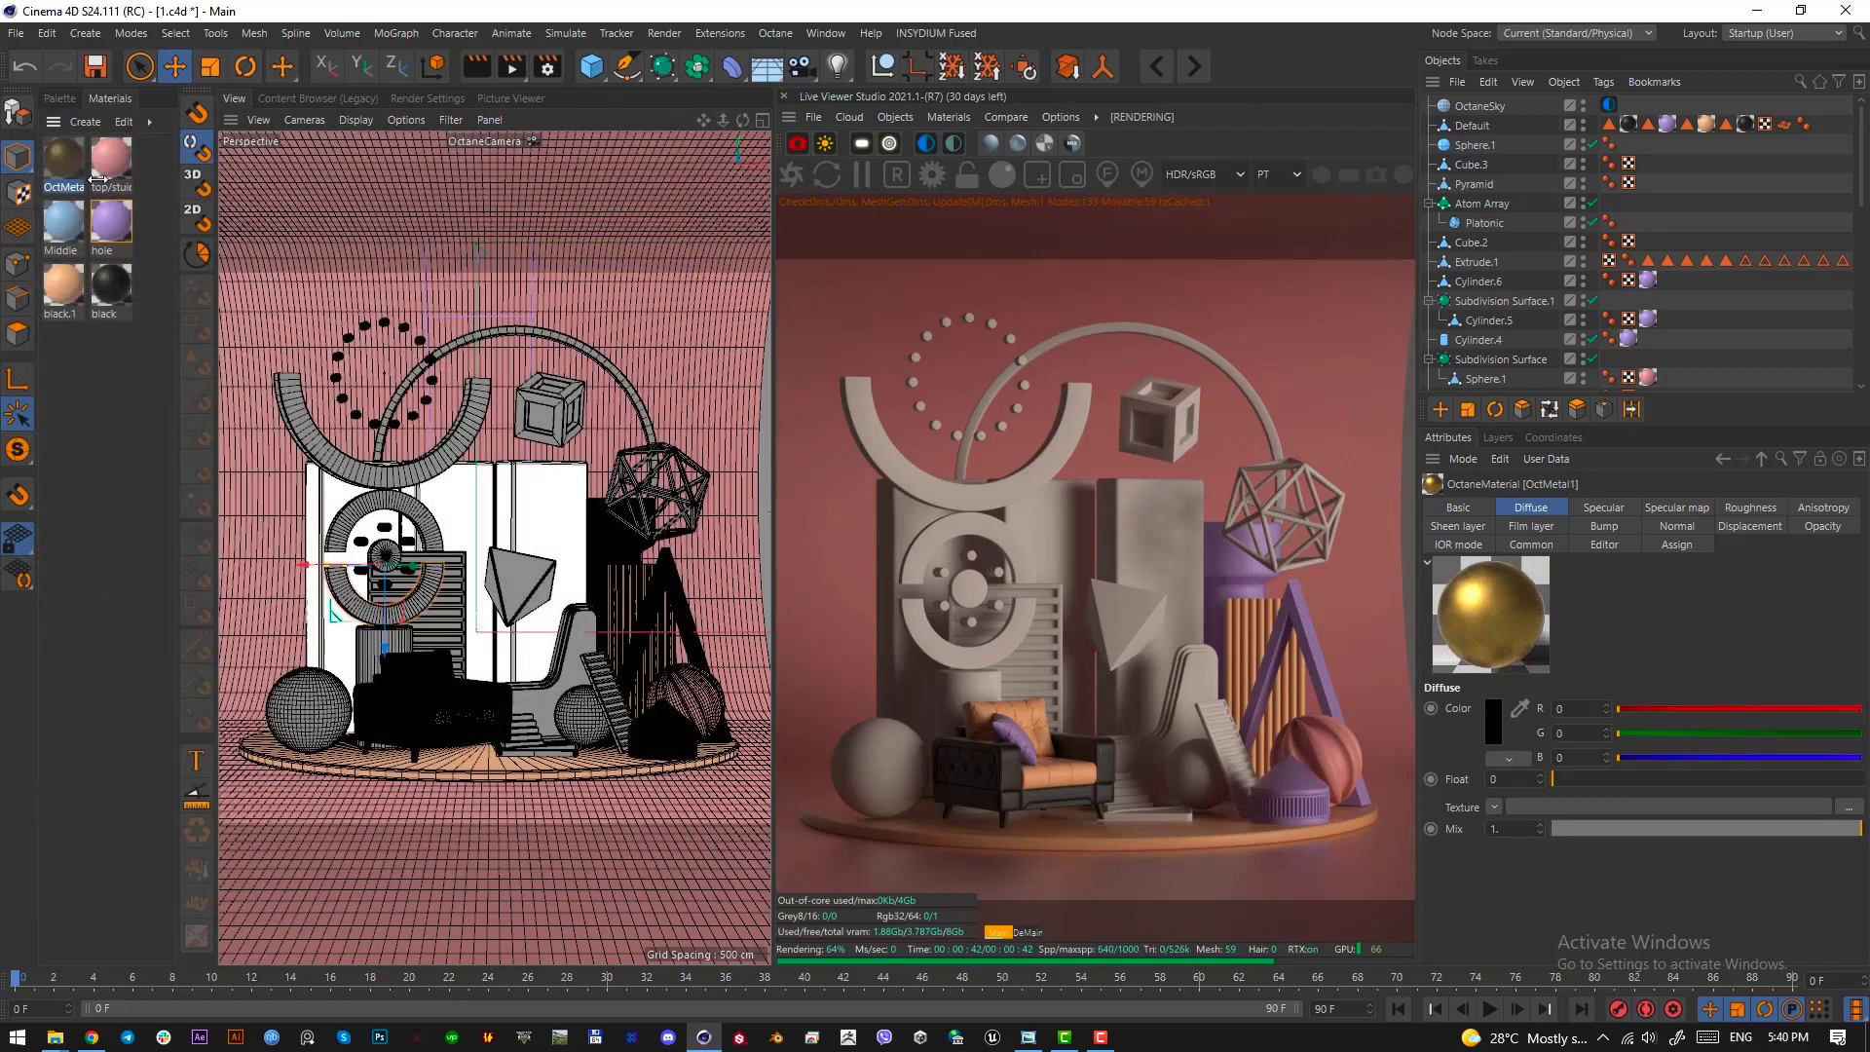
# Apply the gold metallic material to the wireframe polyhedron, the black material to the tall arch, and pink top/stuidio to the hollow cube
pyautogui.moveTo(927, 525); pyautogui.dragTo(694, 512)
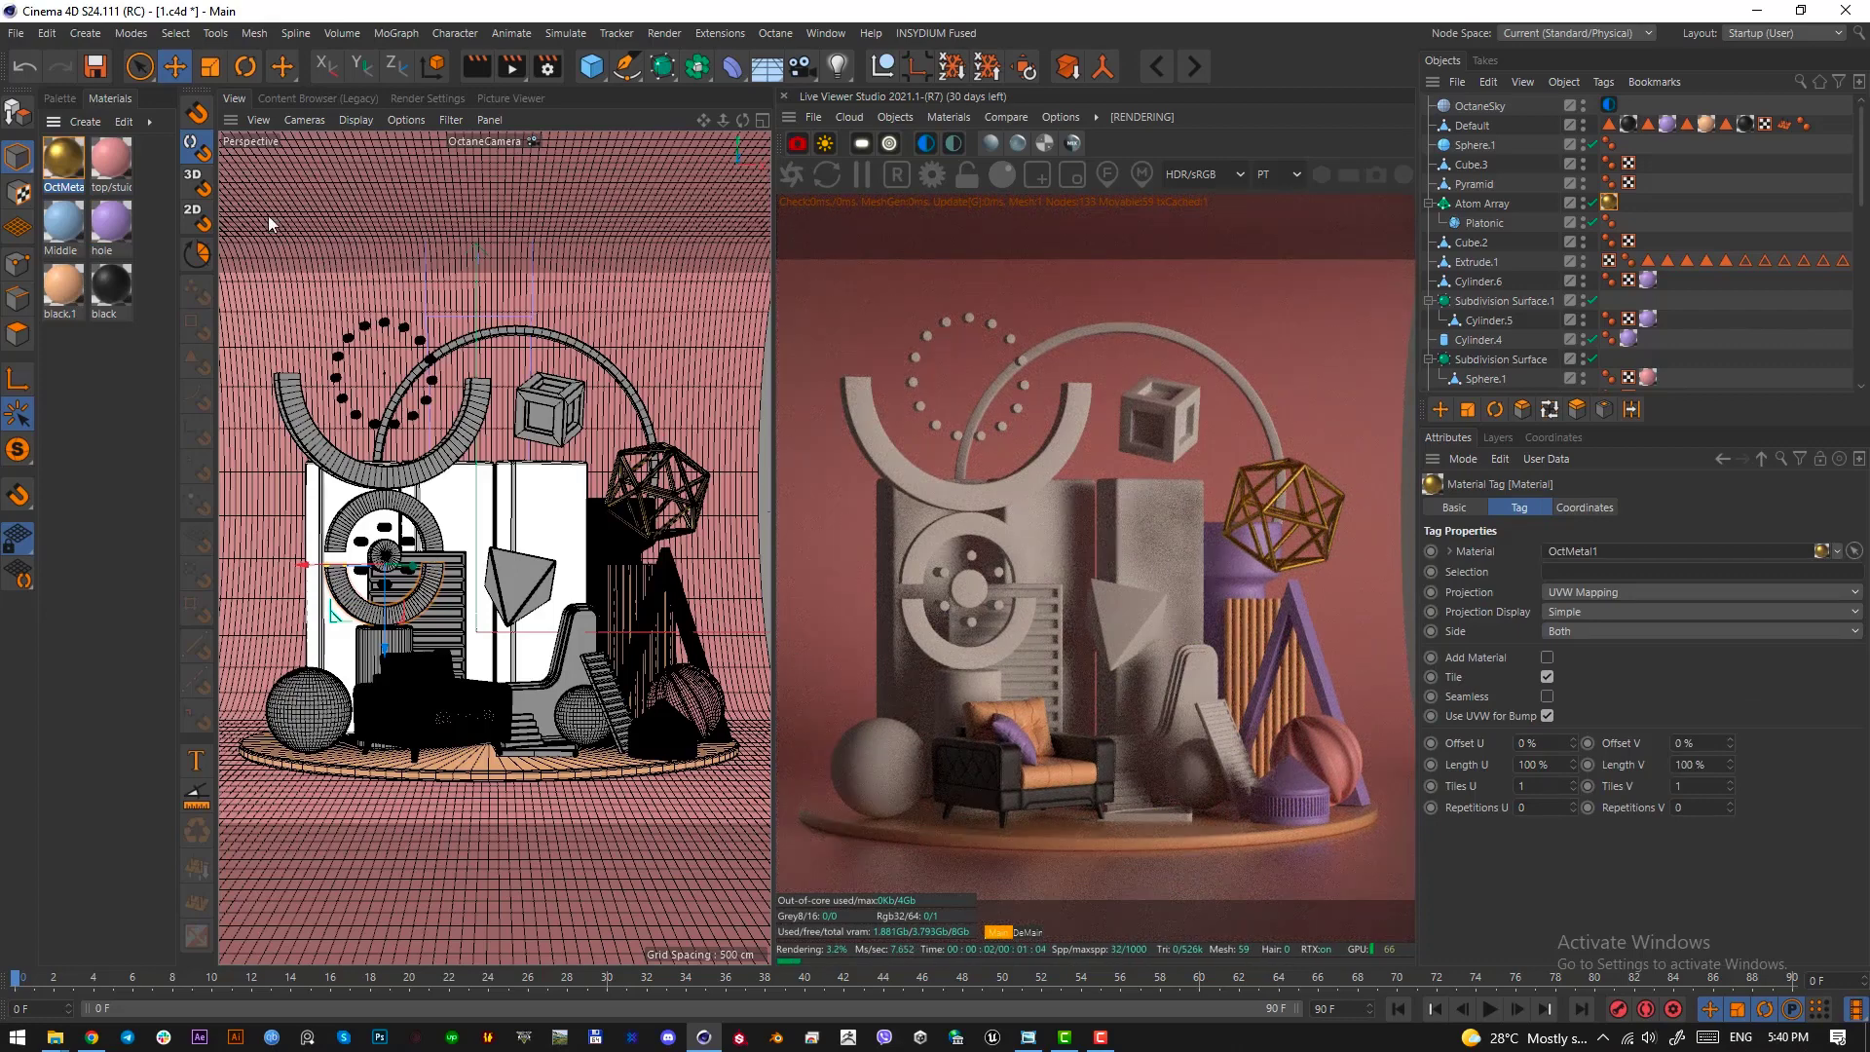
pyautogui.moveTo(115, 289); pyautogui.dragTo(643, 407)
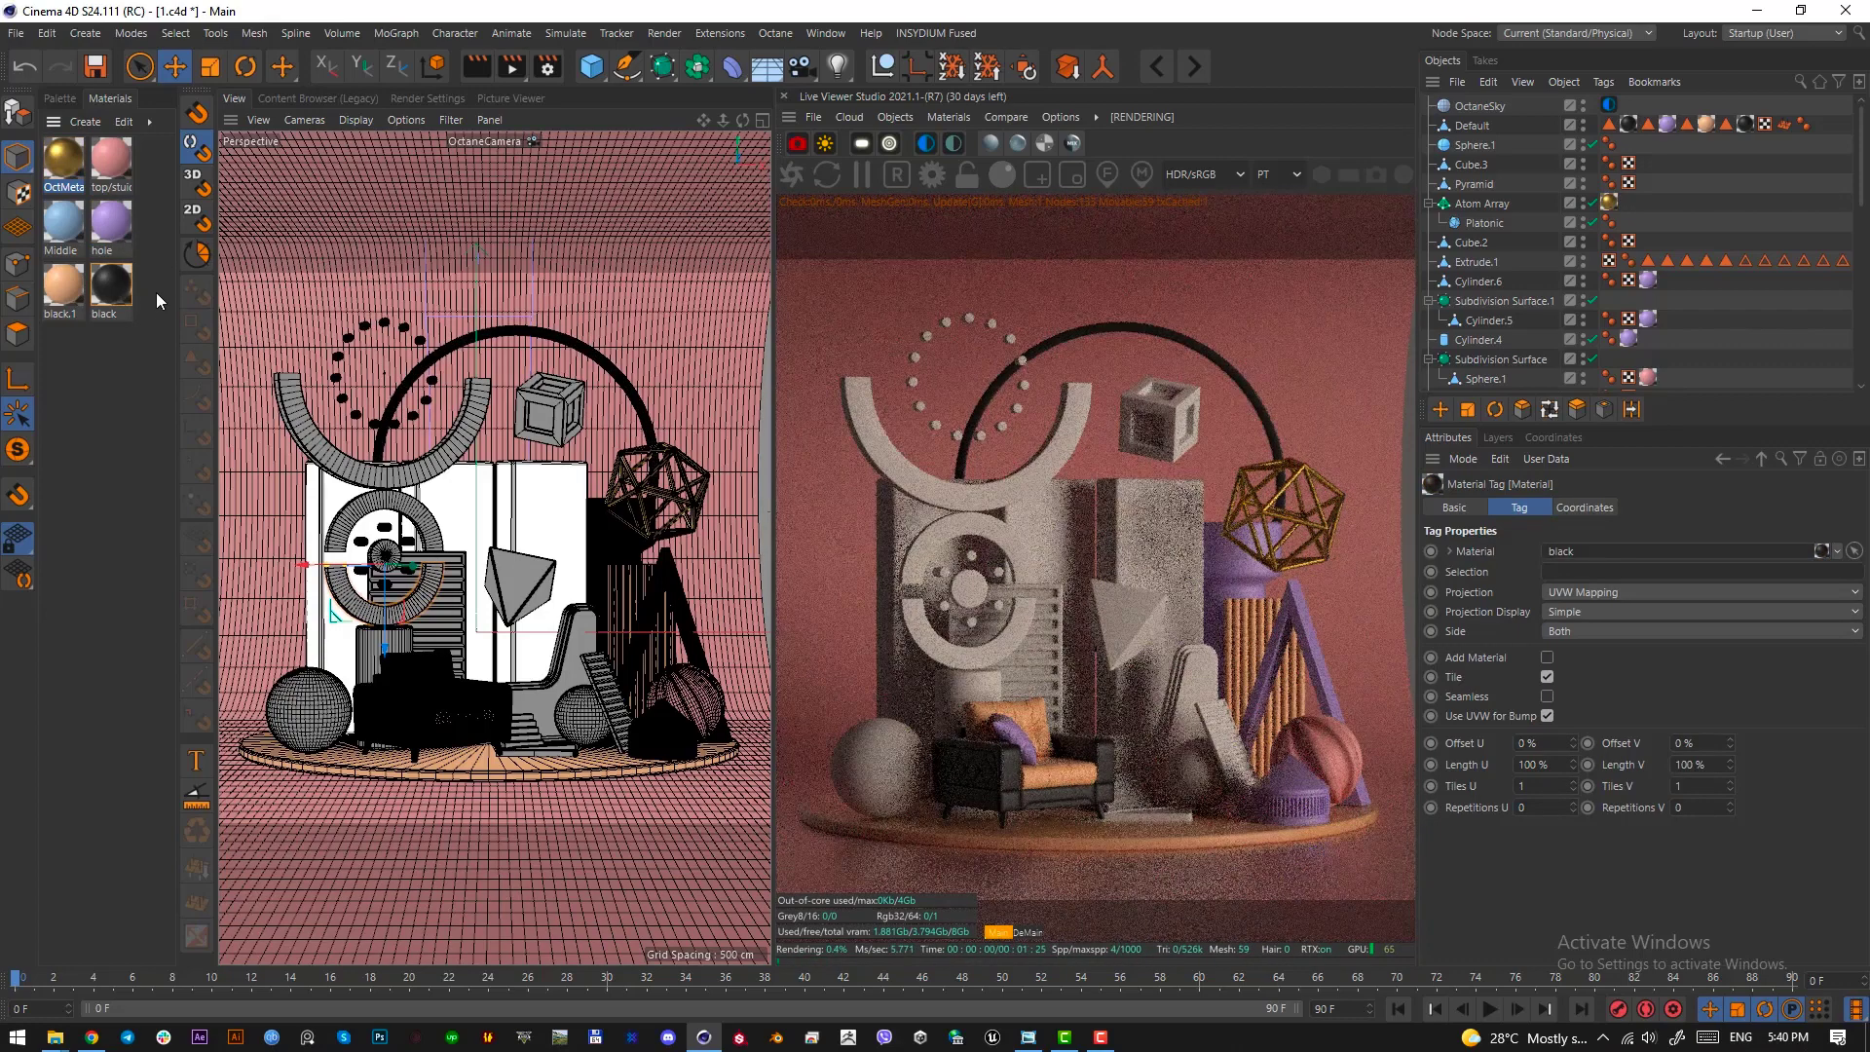
pyautogui.moveTo(111, 161); pyautogui.dragTo(550, 414)
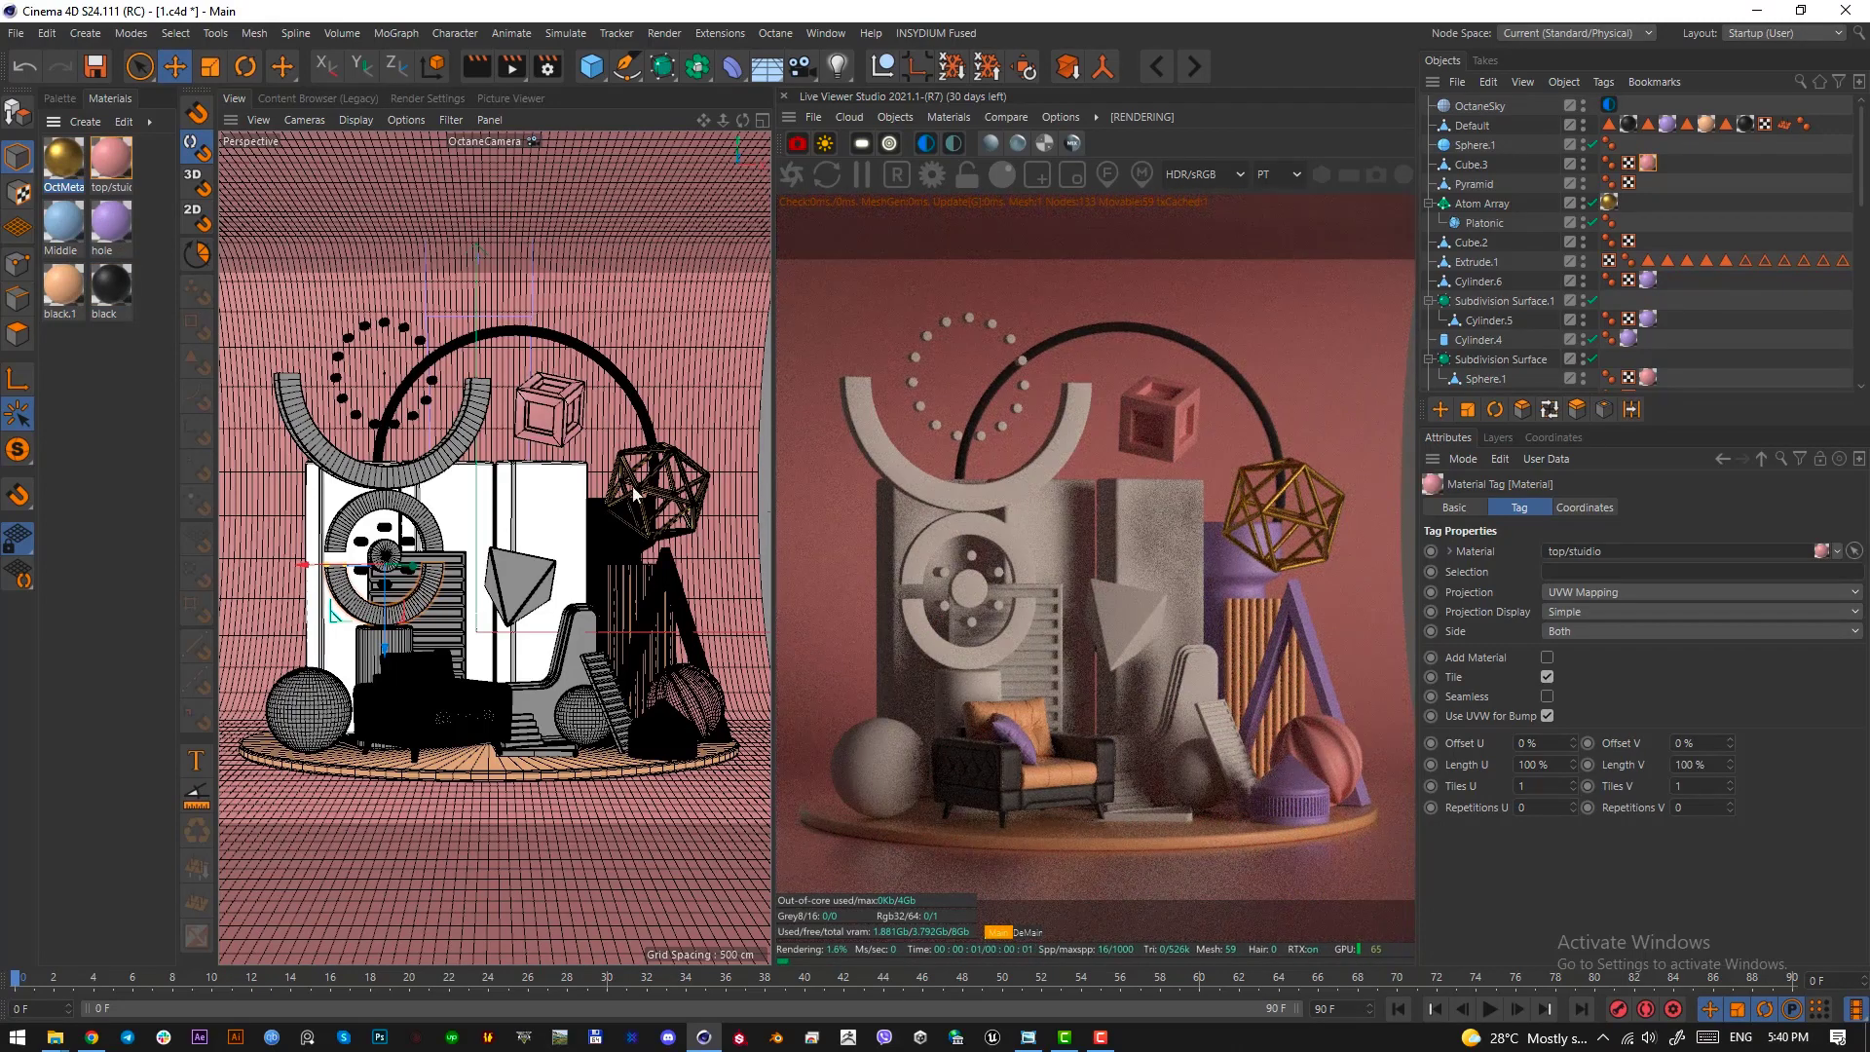
# Make the back panels' Cloner editable so that its cubes become separate objects
pyautogui.click(570, 543)
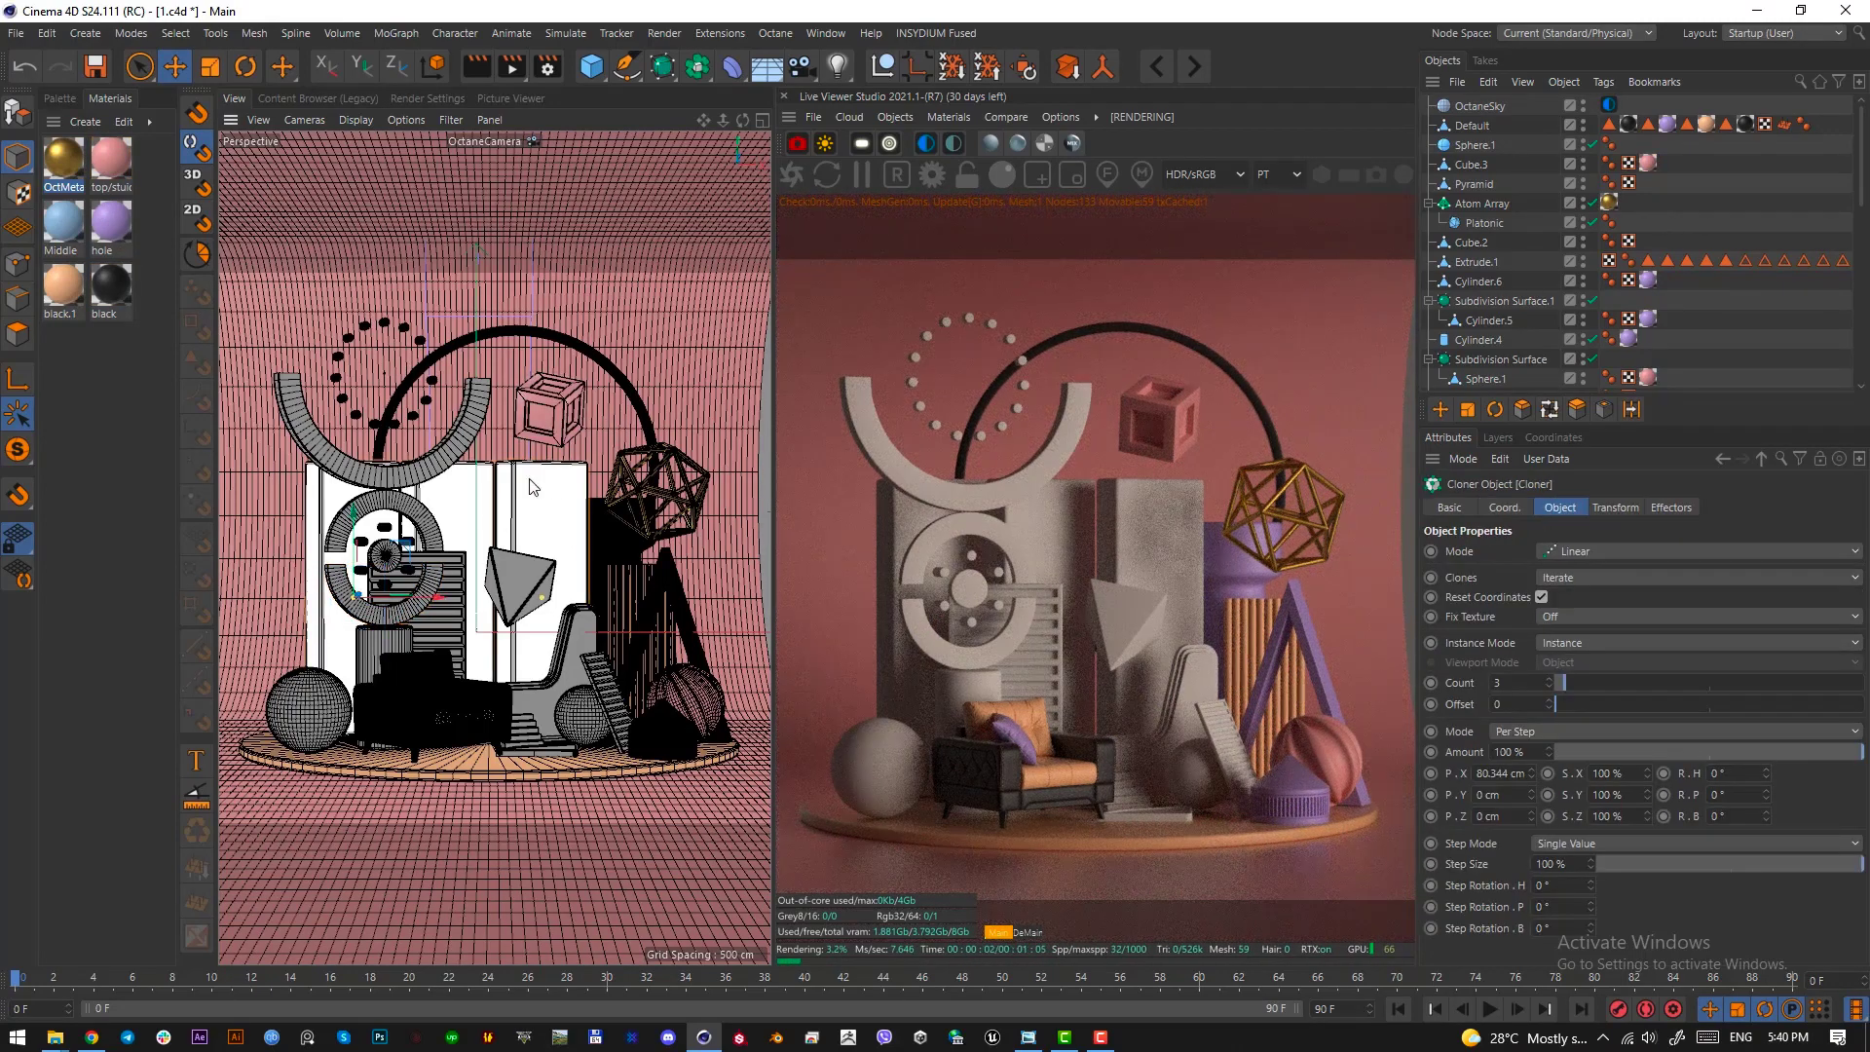
pyautogui.scroll(-5, 1570, 323)
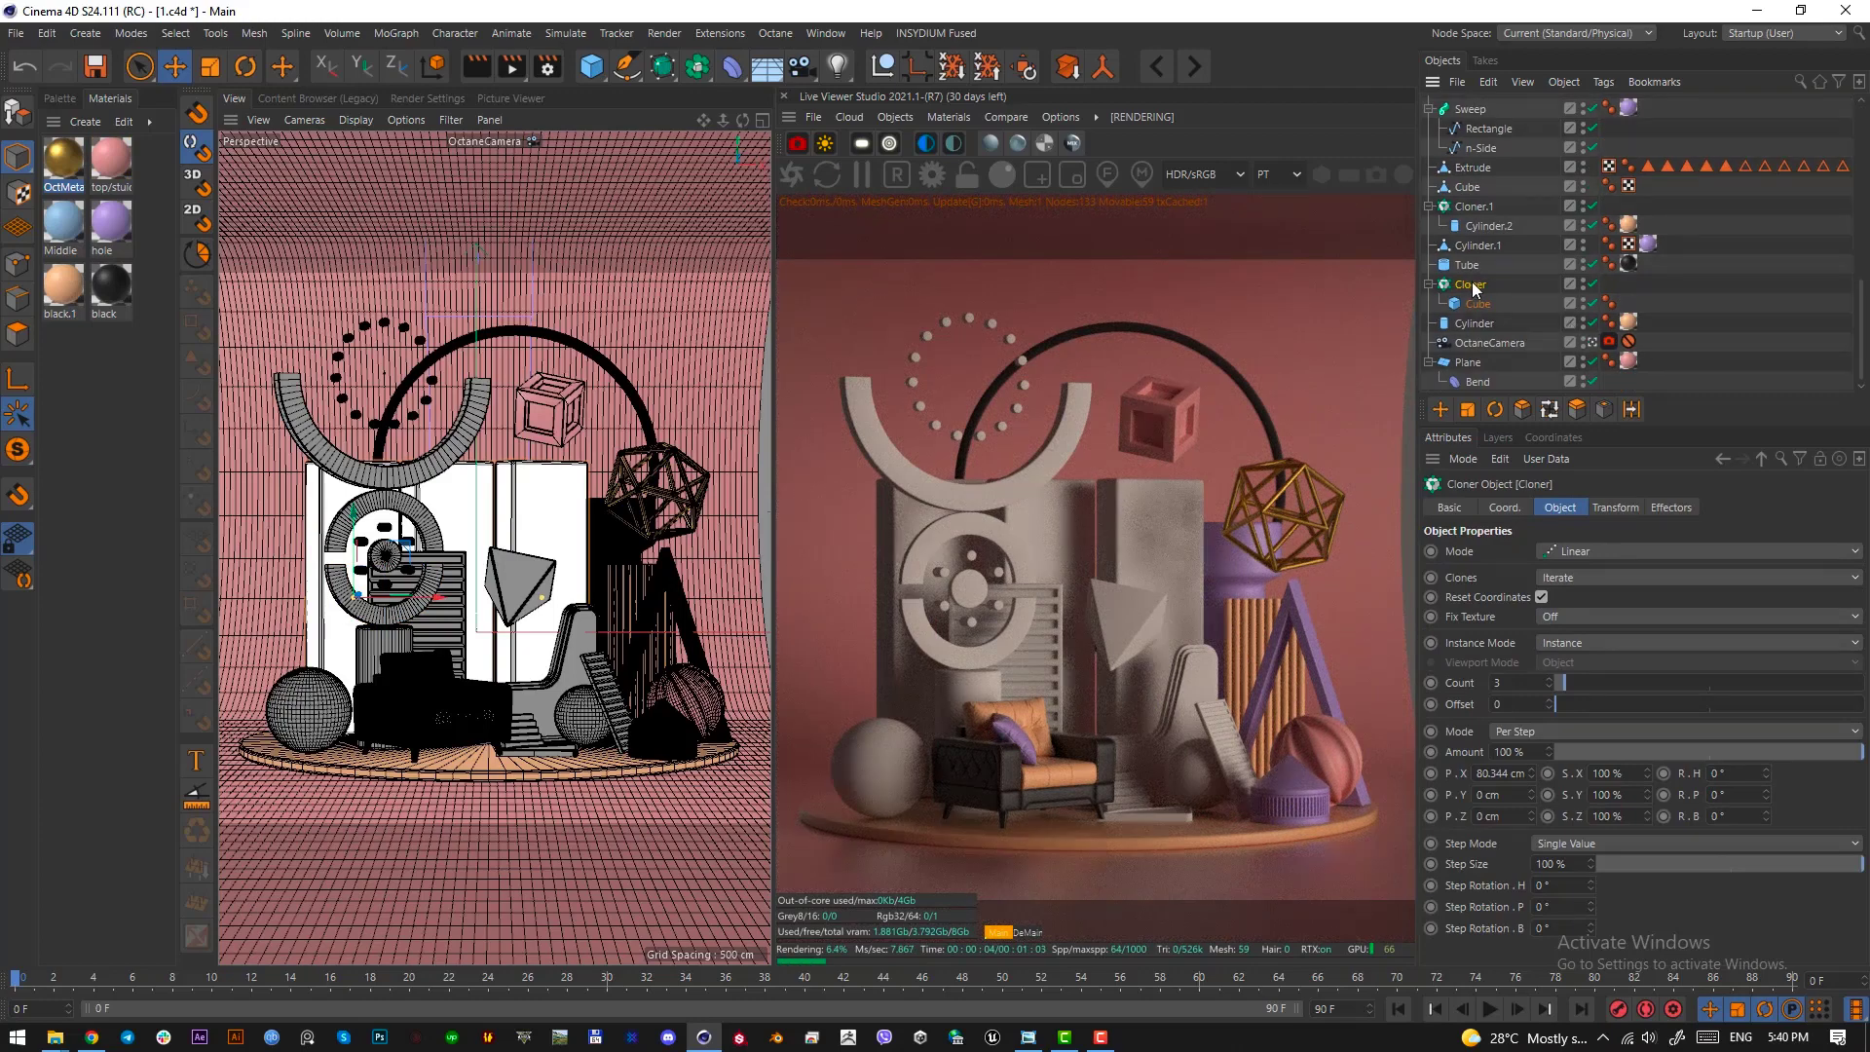
pyautogui.press('c')
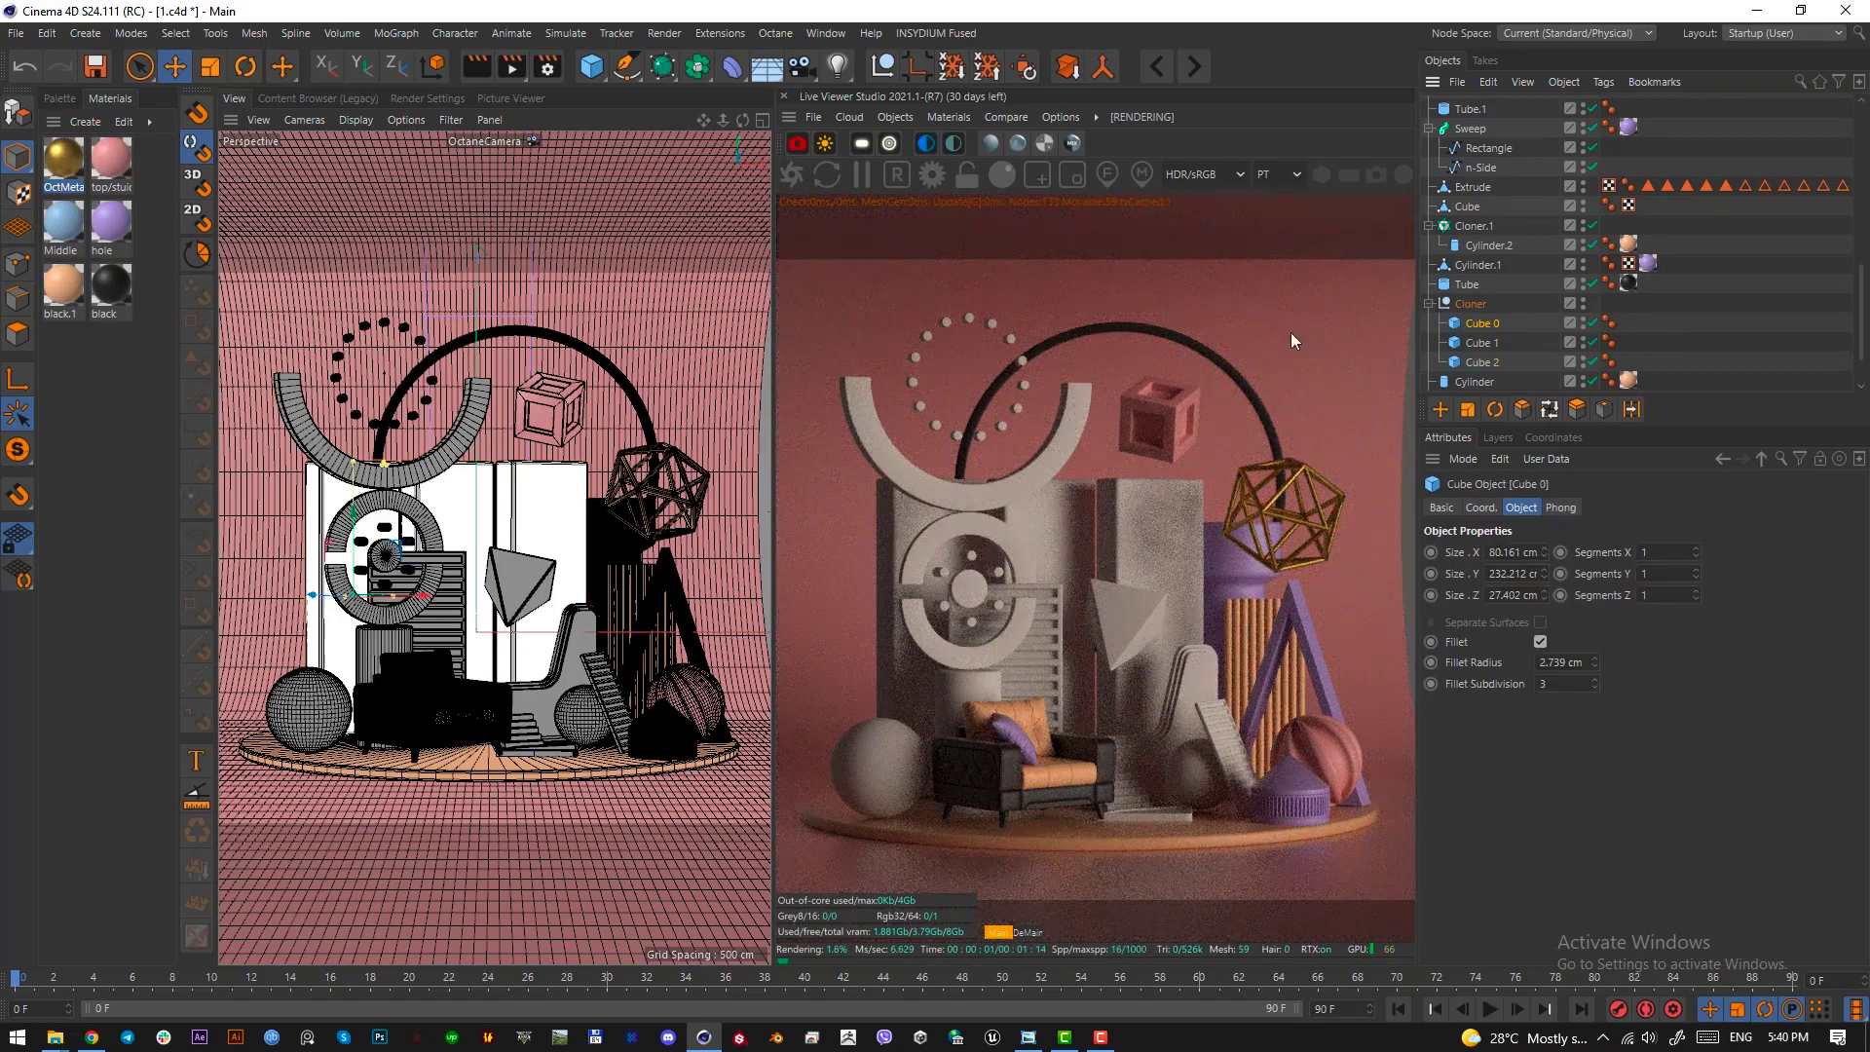
# Colour the three back panels: blue Middle on Cube 0, pink top/stuidio on Cube 1 and peach black.1 on Cube 2
pyautogui.rightClick(61, 225)
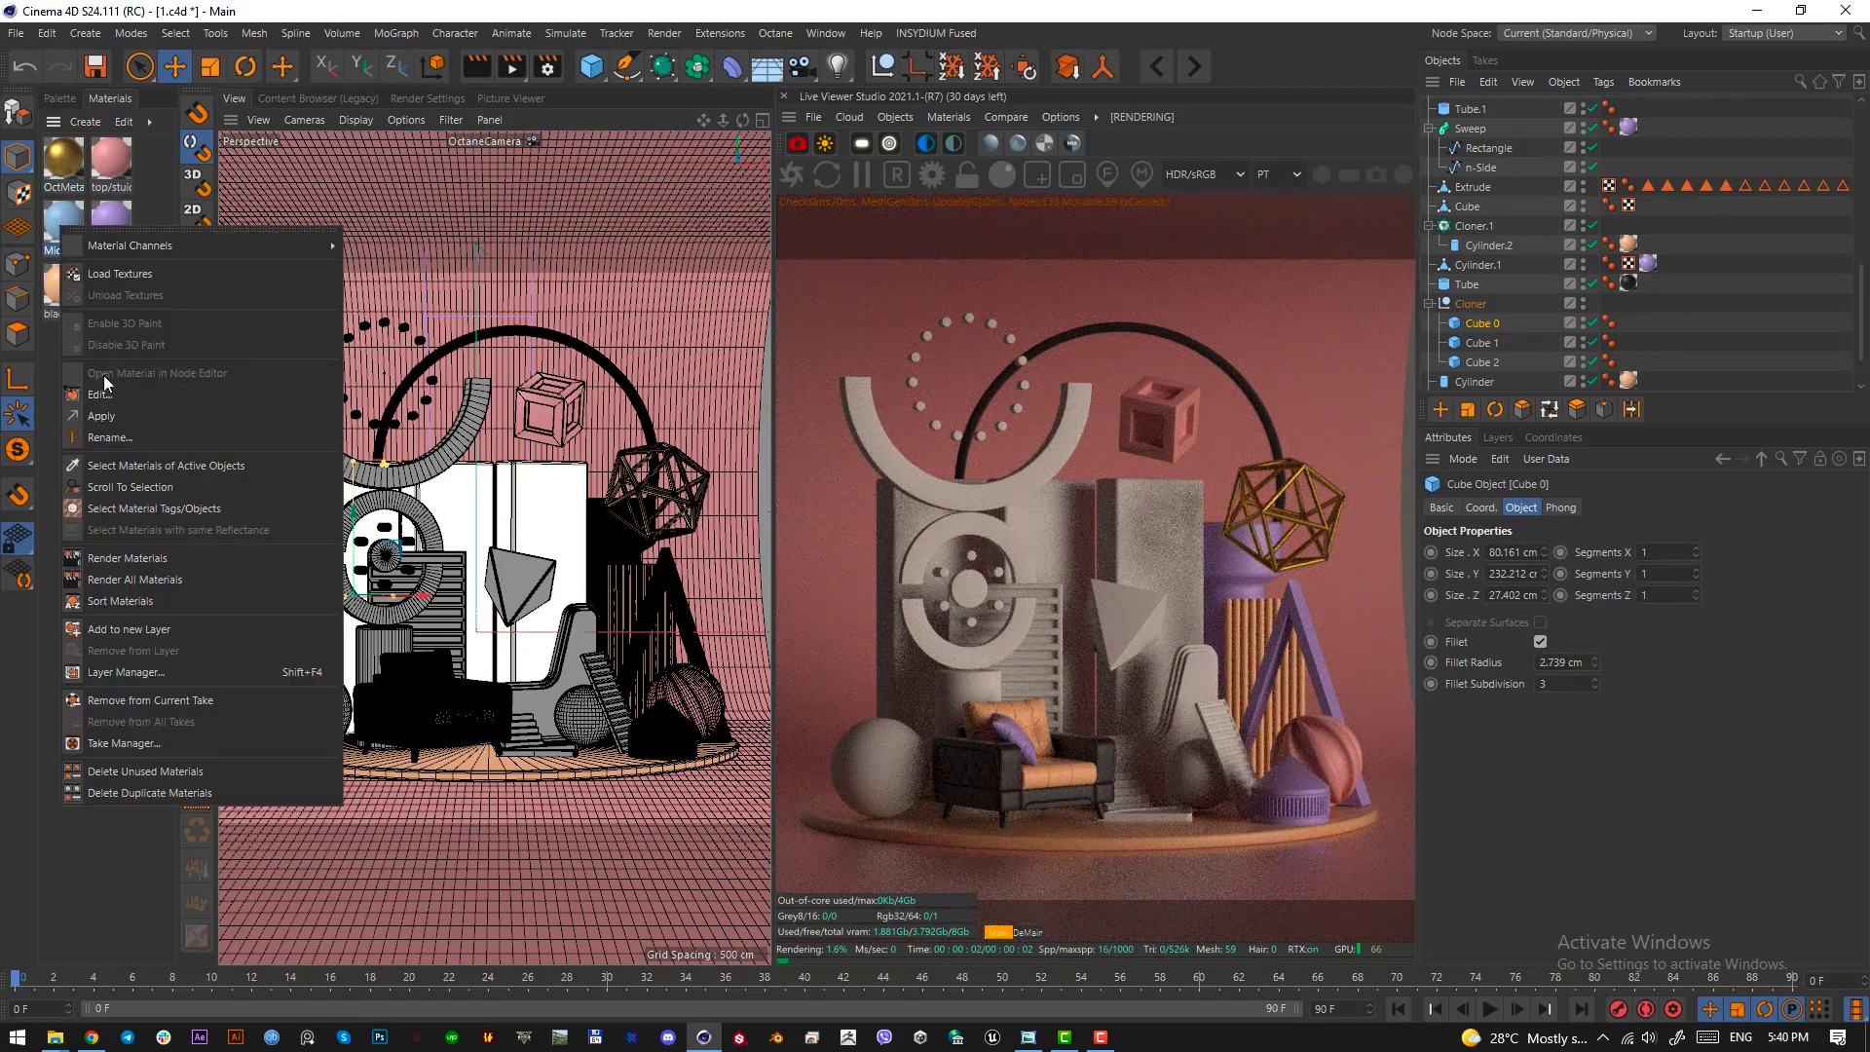
pyautogui.click(125, 414)
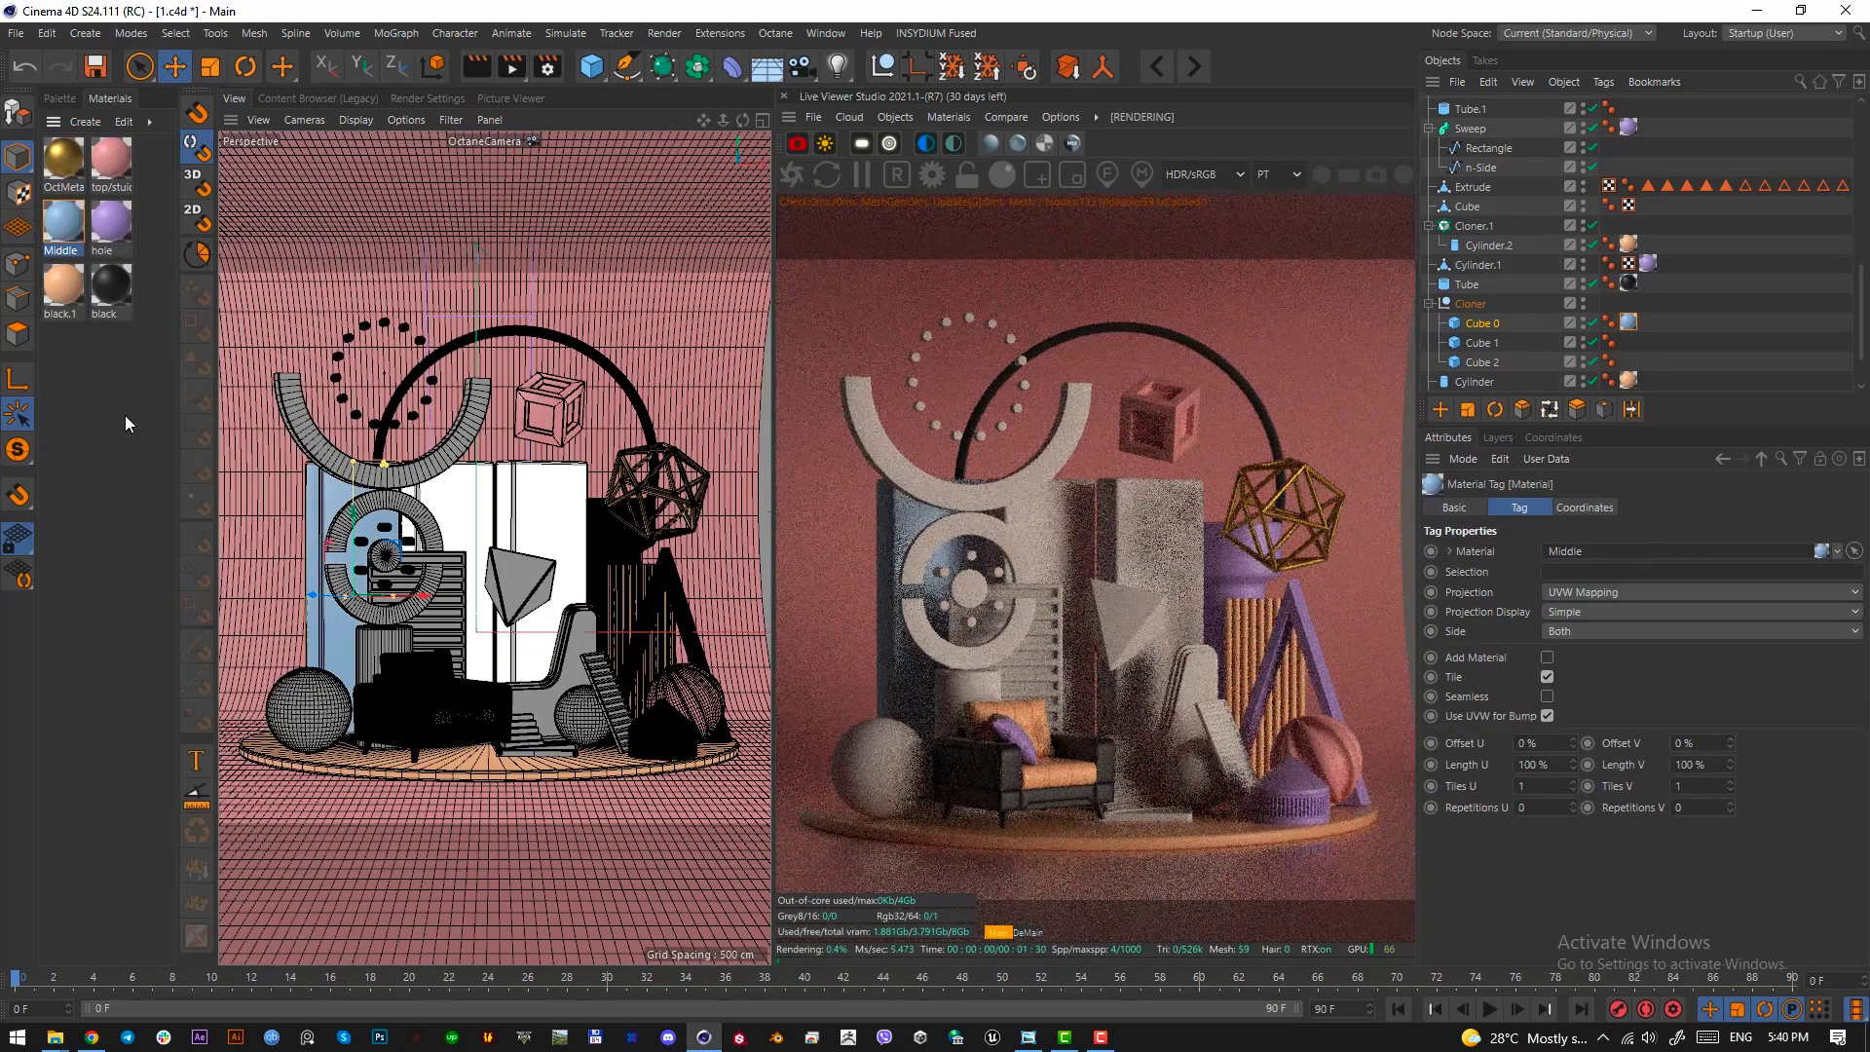
pyautogui.click(1483, 343)
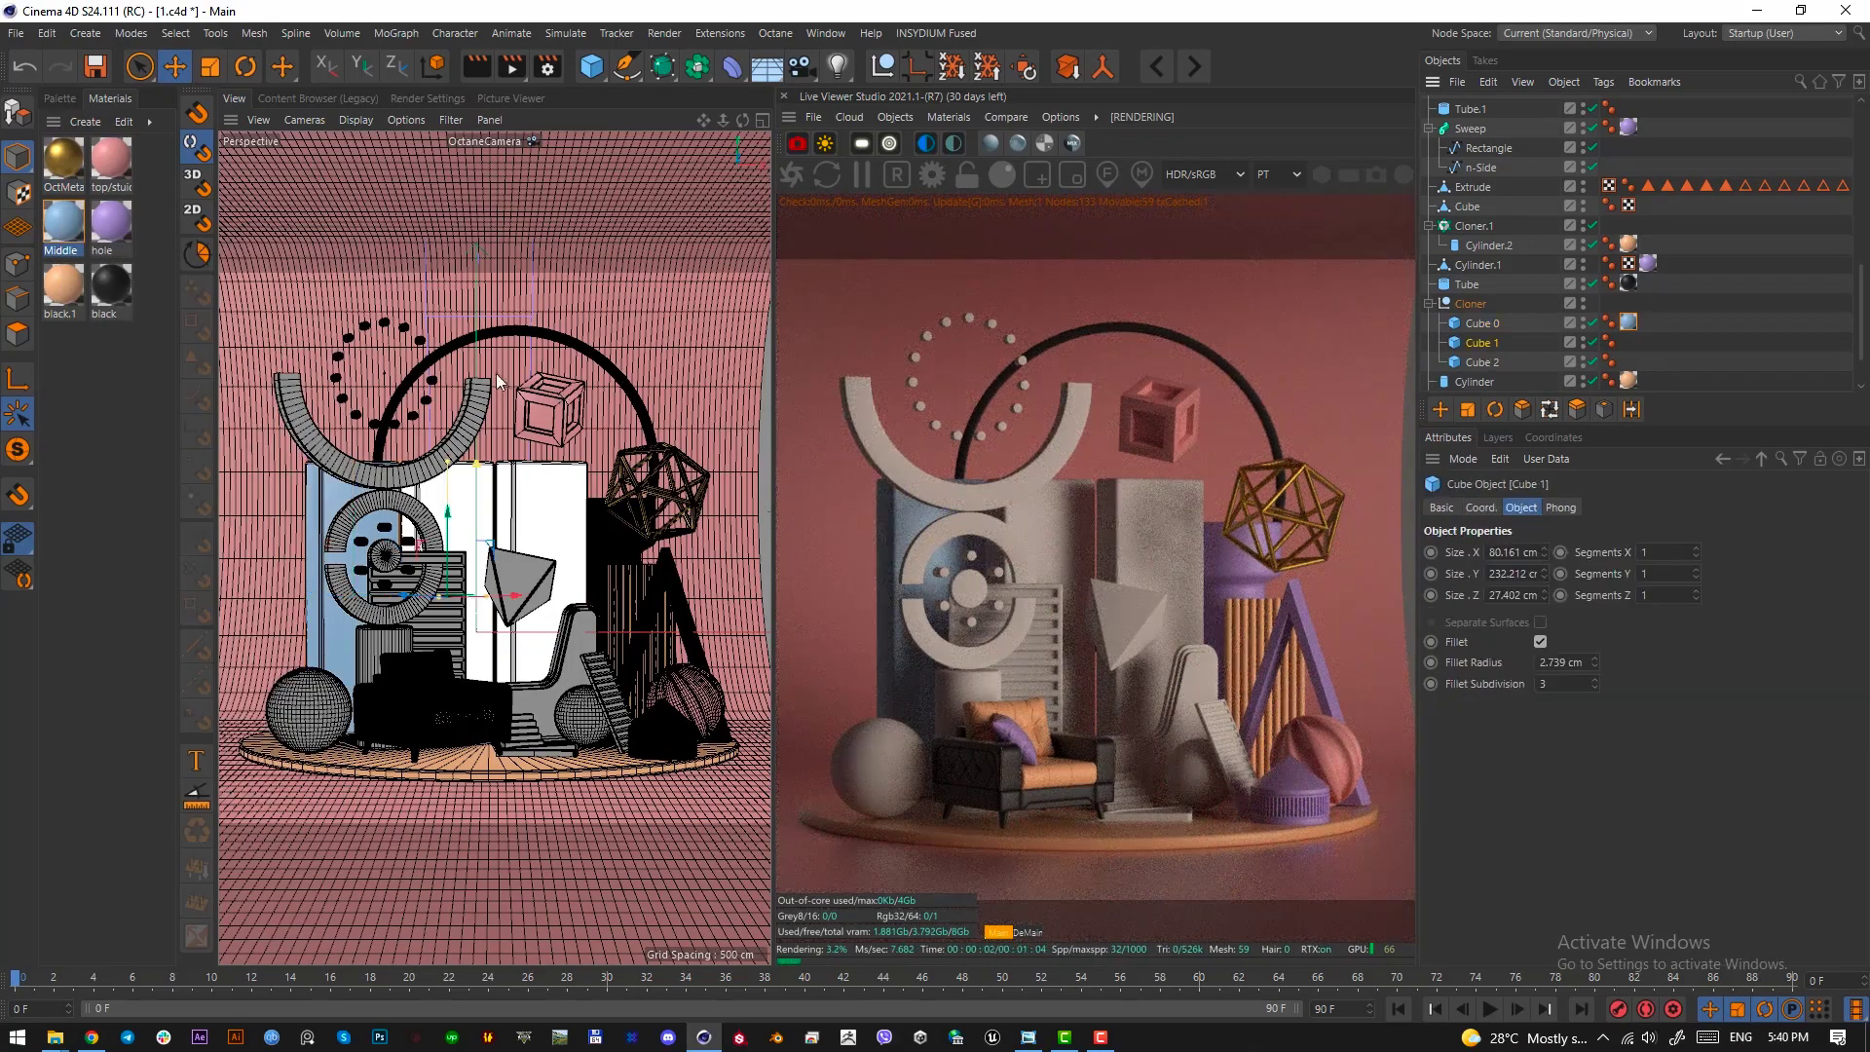
pyautogui.rightClick(119, 161)
pyautogui.click(184, 347)
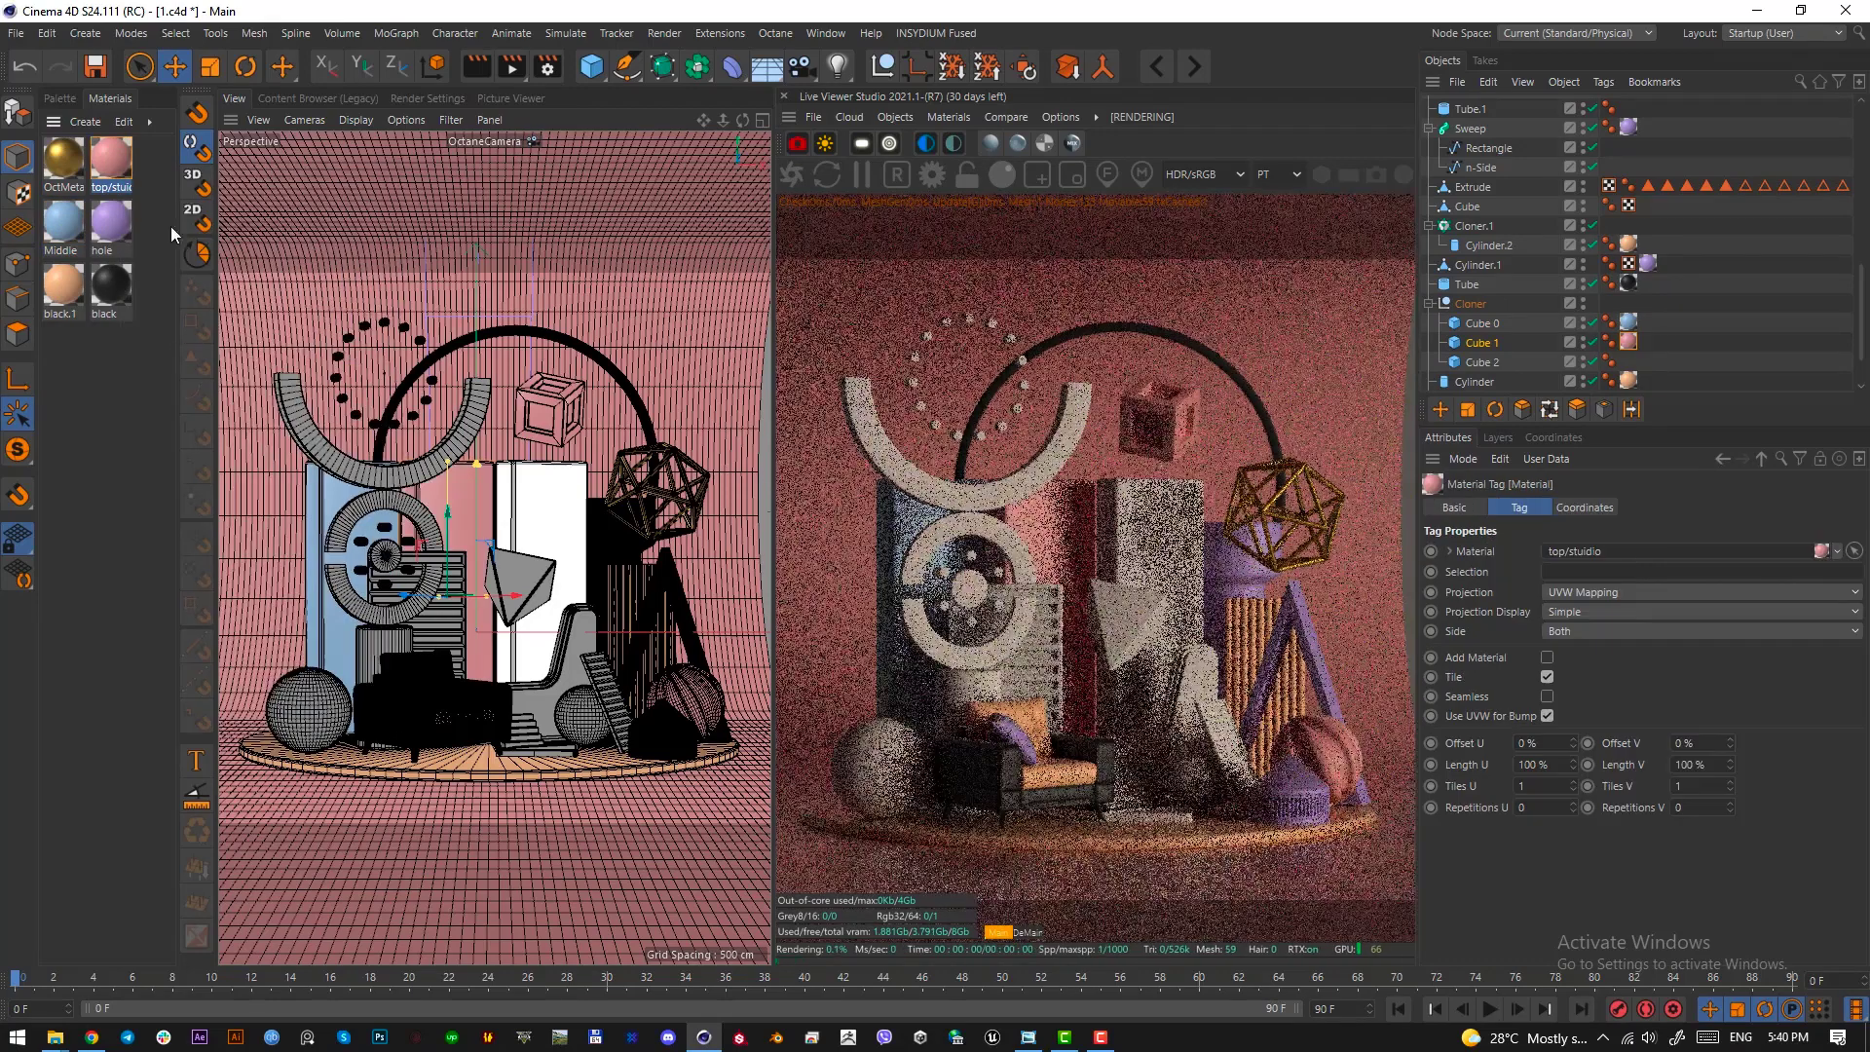
pyautogui.click(121, 388)
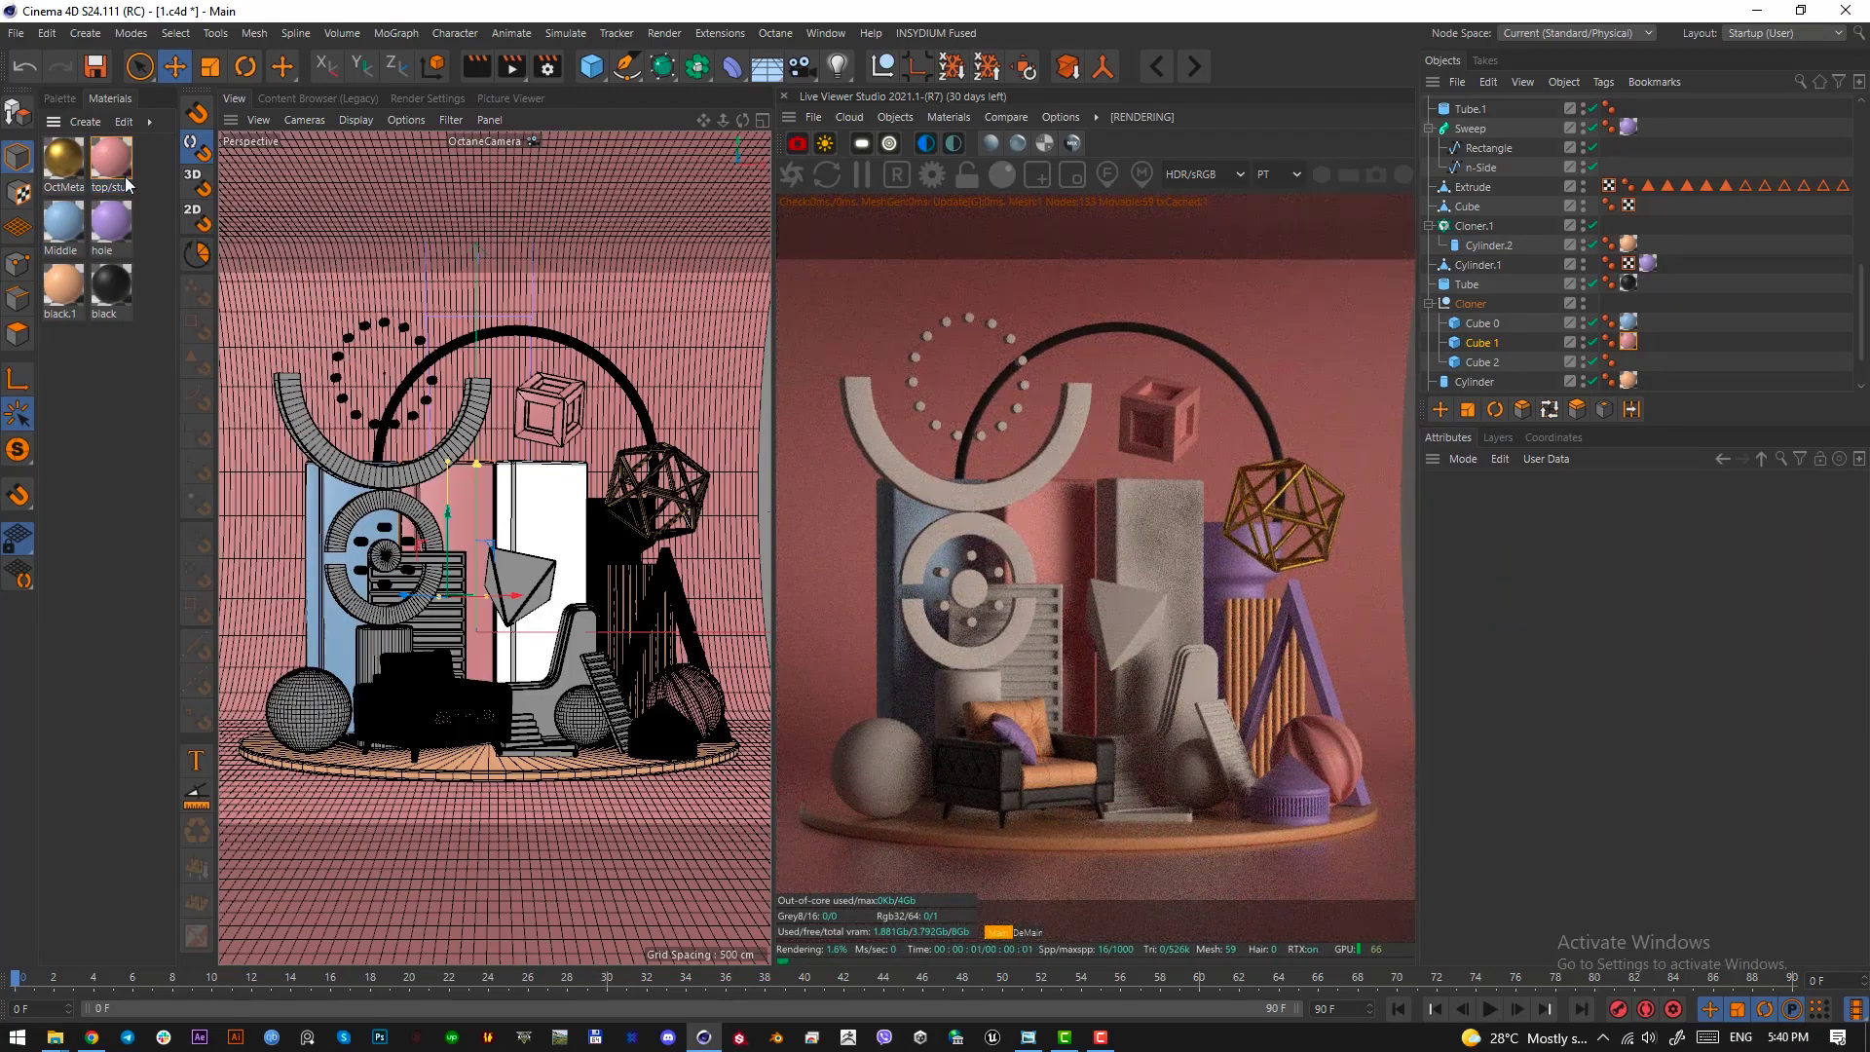
pyautogui.moveTo(63, 283); pyautogui.dragTo(544, 511)
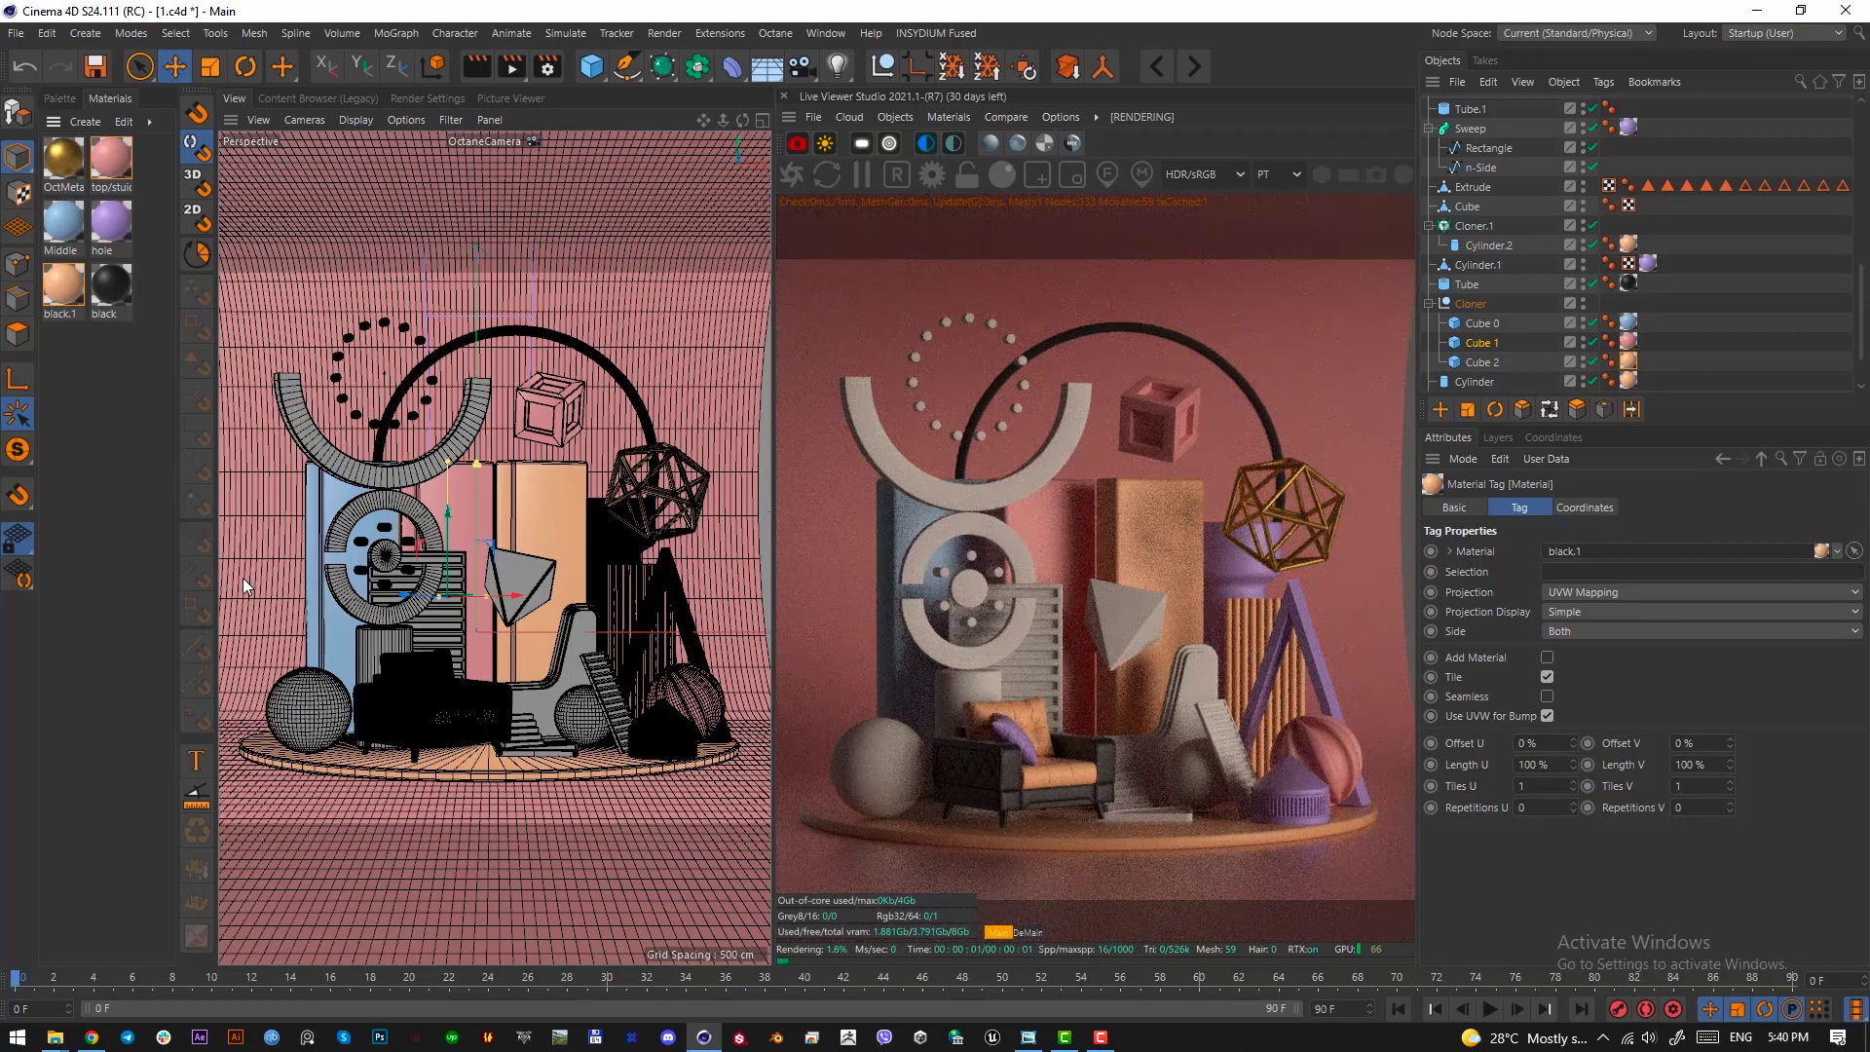
# Apply pink top/stuidio to the ring's lower half and the large half arc, and blue Middle to the ring's upper half
pyautogui.moveTo(112, 162); pyautogui.dragTo(367, 650)
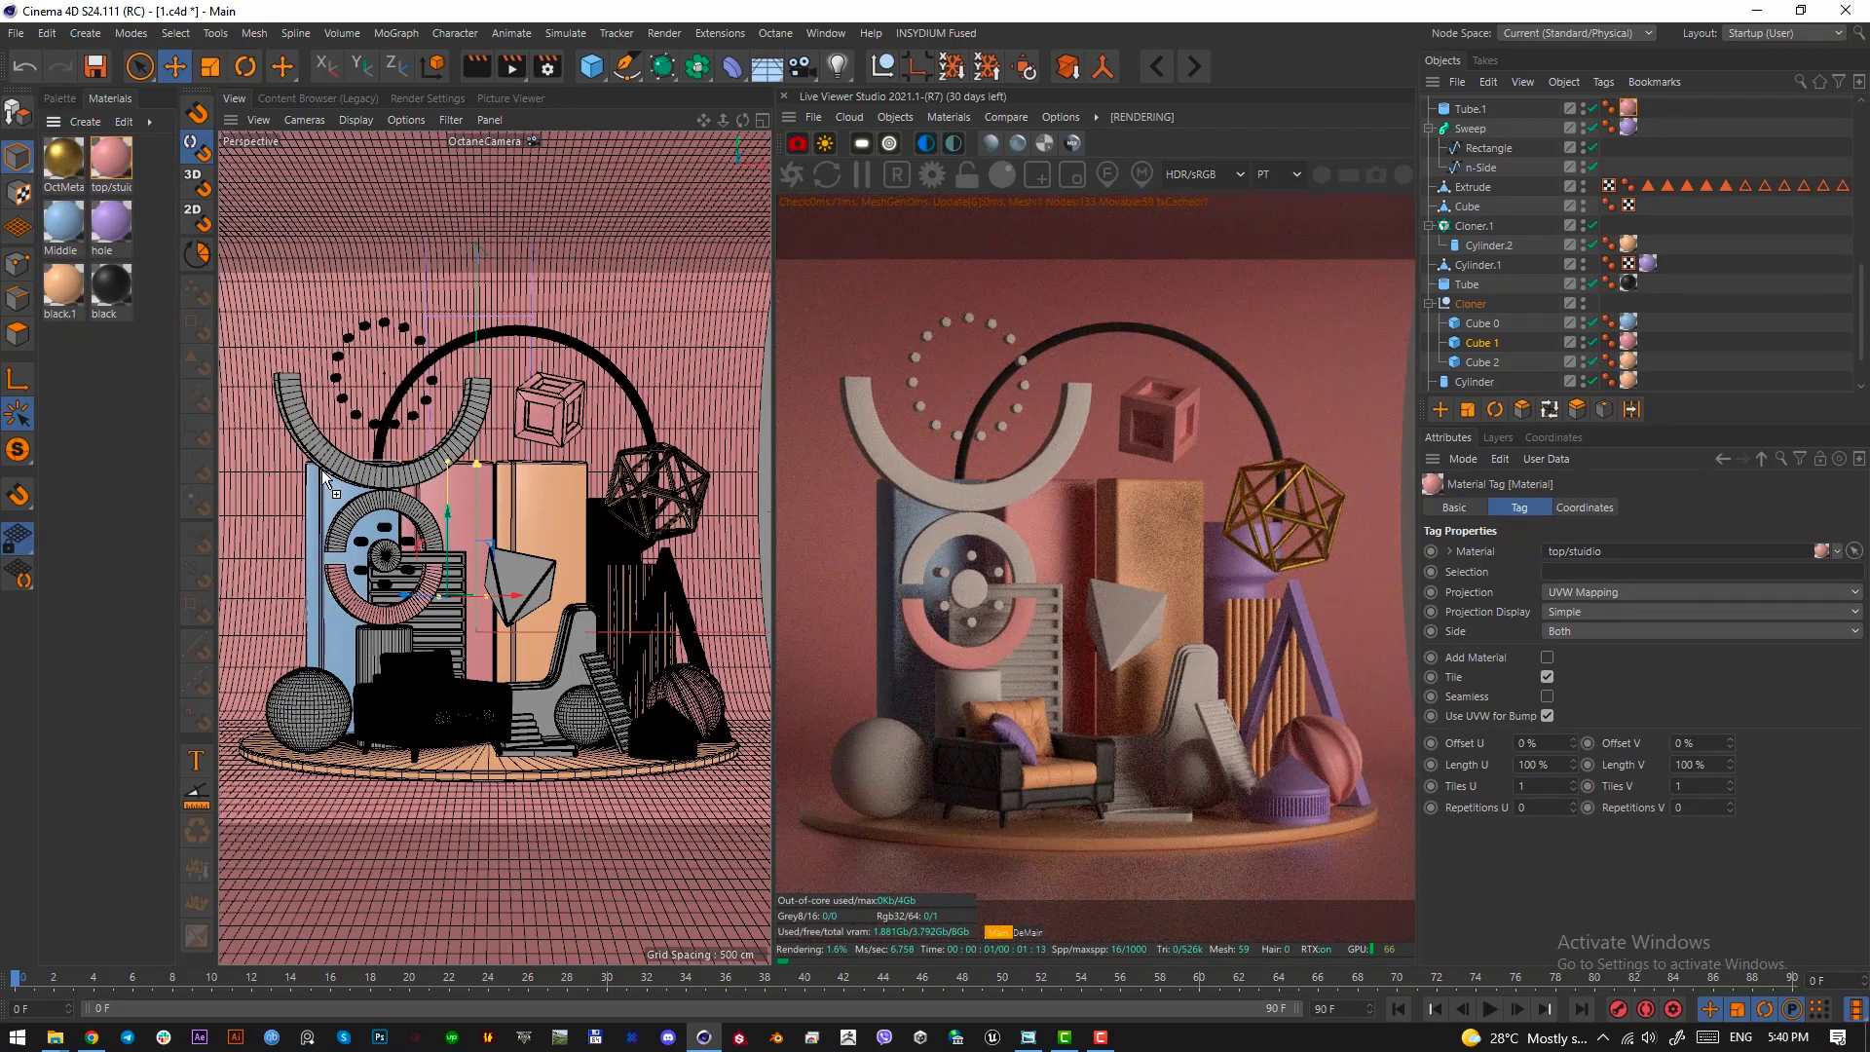
pyautogui.moveTo(343, 531); pyautogui.dragTo(344, 529)
pyautogui.moveTo(111, 224); pyautogui.dragTo(403, 487)
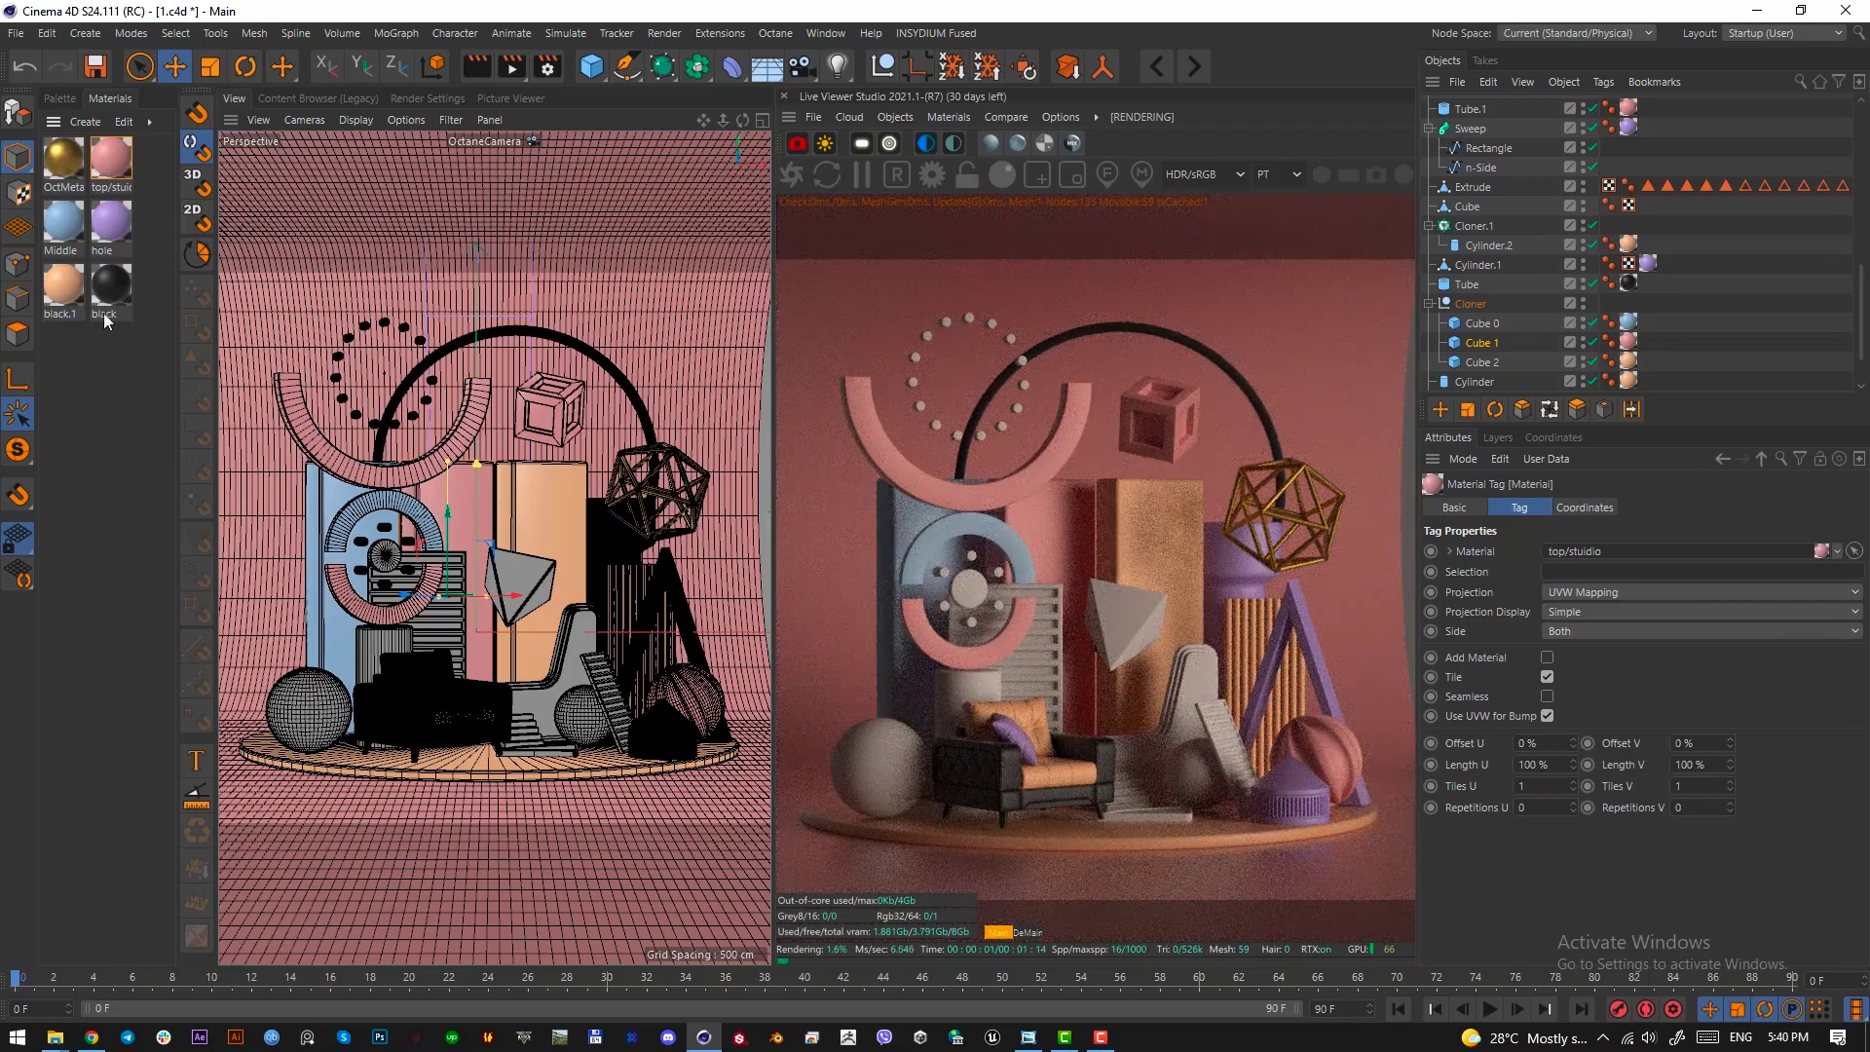
# Apply peach black.1 to the circle of beads, pink top/stuidio to the ring's hub, and black to the small discs around it
pyautogui.moveTo(69, 277); pyautogui.dragTo(395, 421)
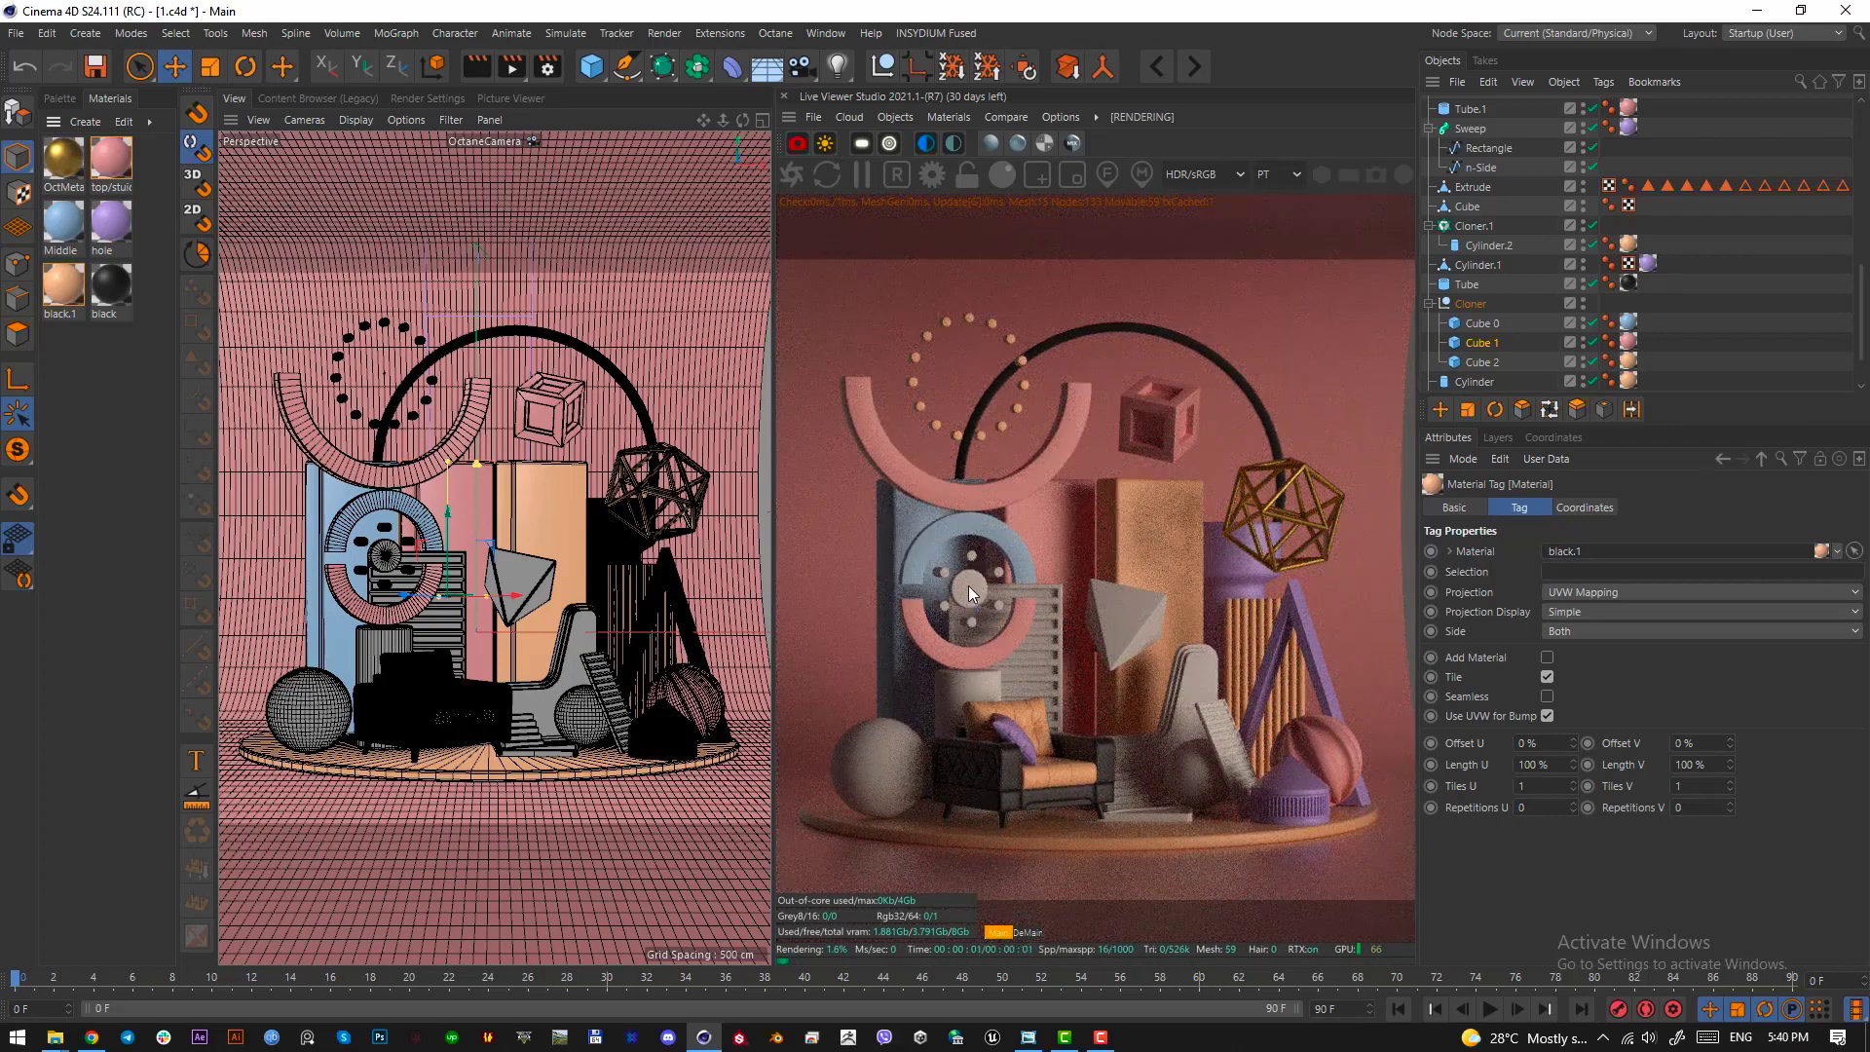
pyautogui.moveTo(111, 158); pyautogui.dragTo(386, 560)
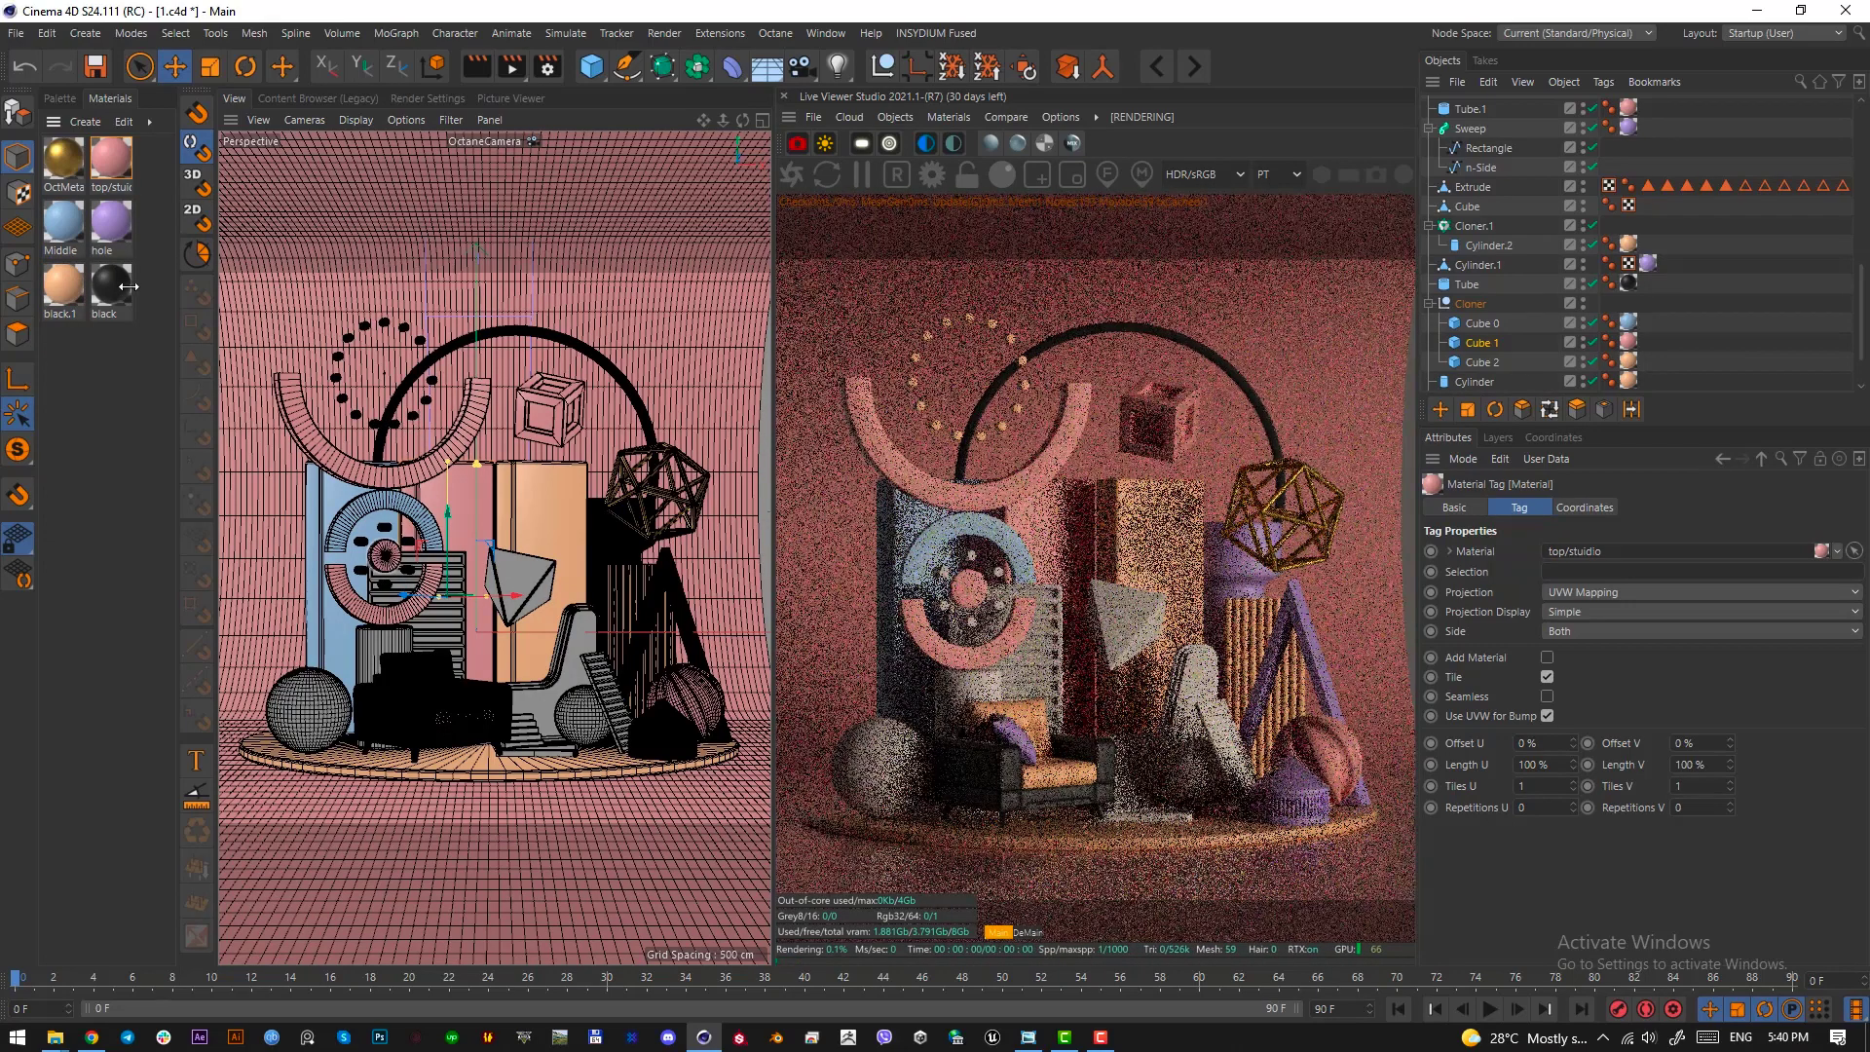
pyautogui.moveTo(128, 286); pyautogui.dragTo(388, 592)
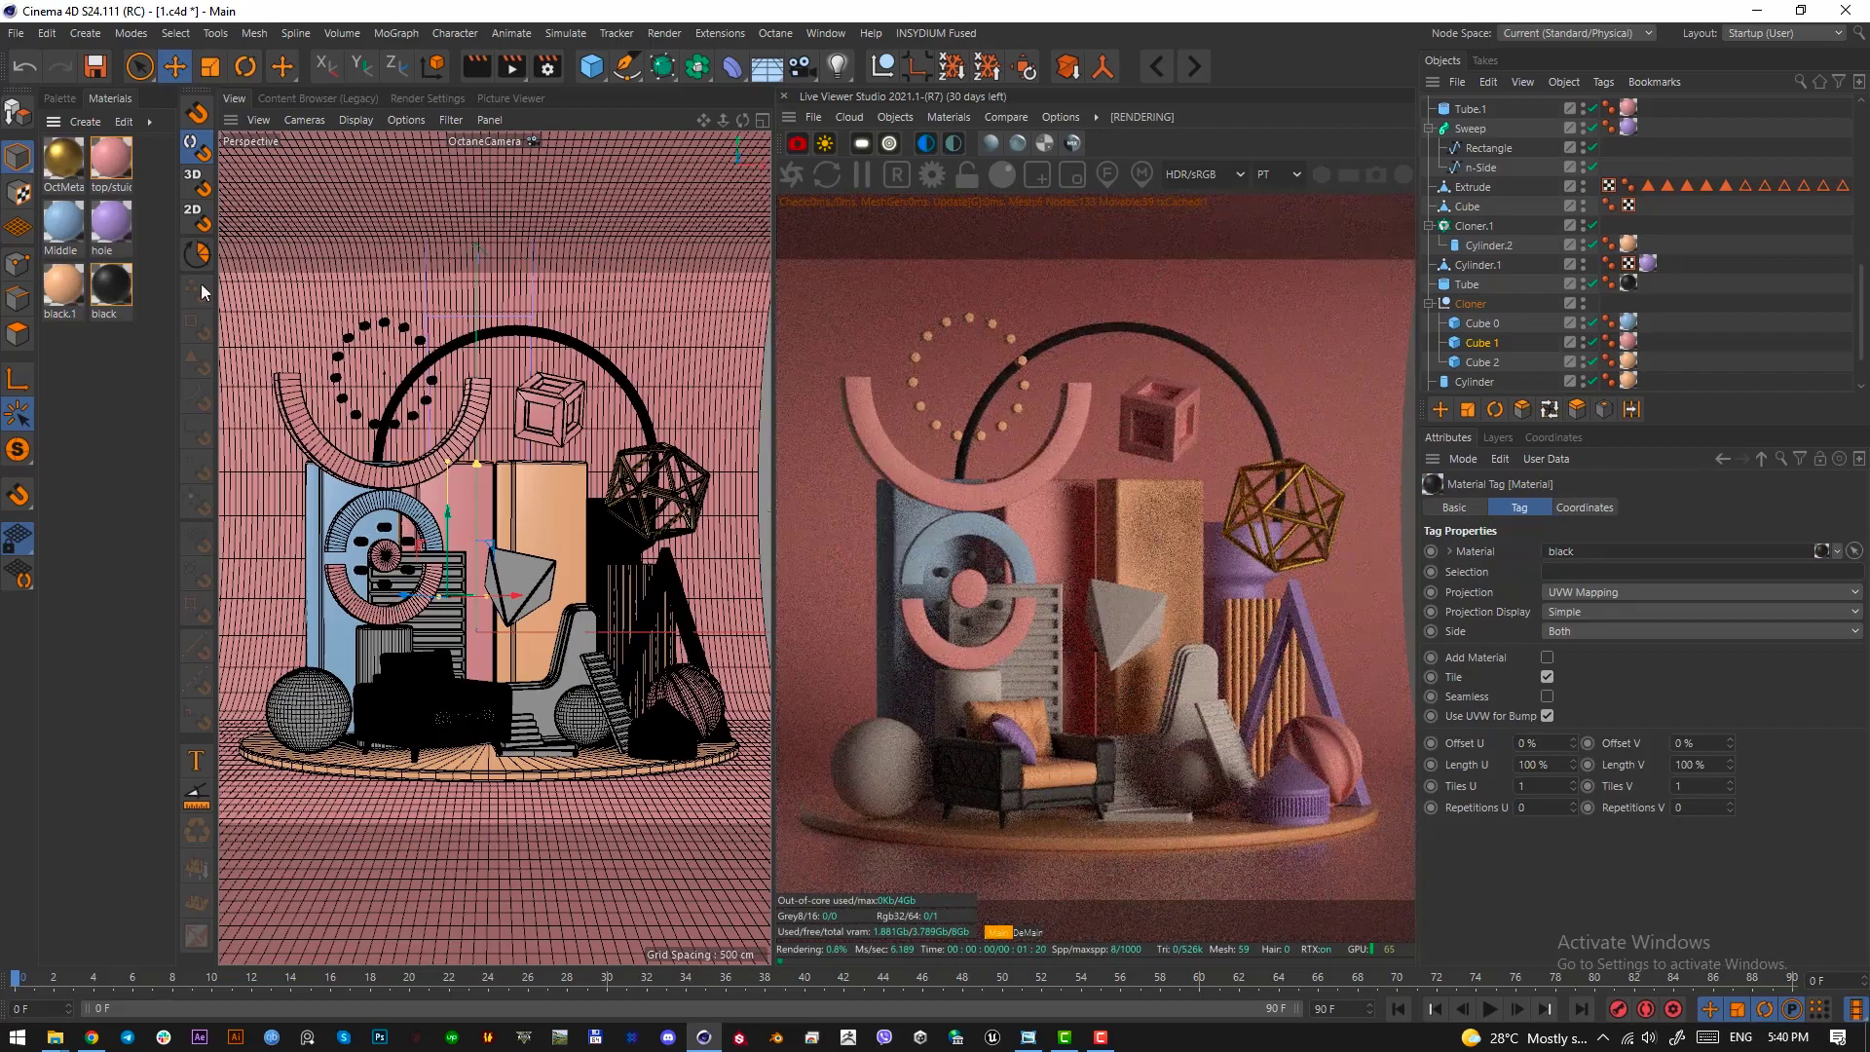
# Apply purple hole to the large sphere beside the armchair, and pink top/stuidio to the curved seat shape and the small sphere beside it
pyautogui.moveTo(63, 222); pyautogui.dragTo(311, 702)
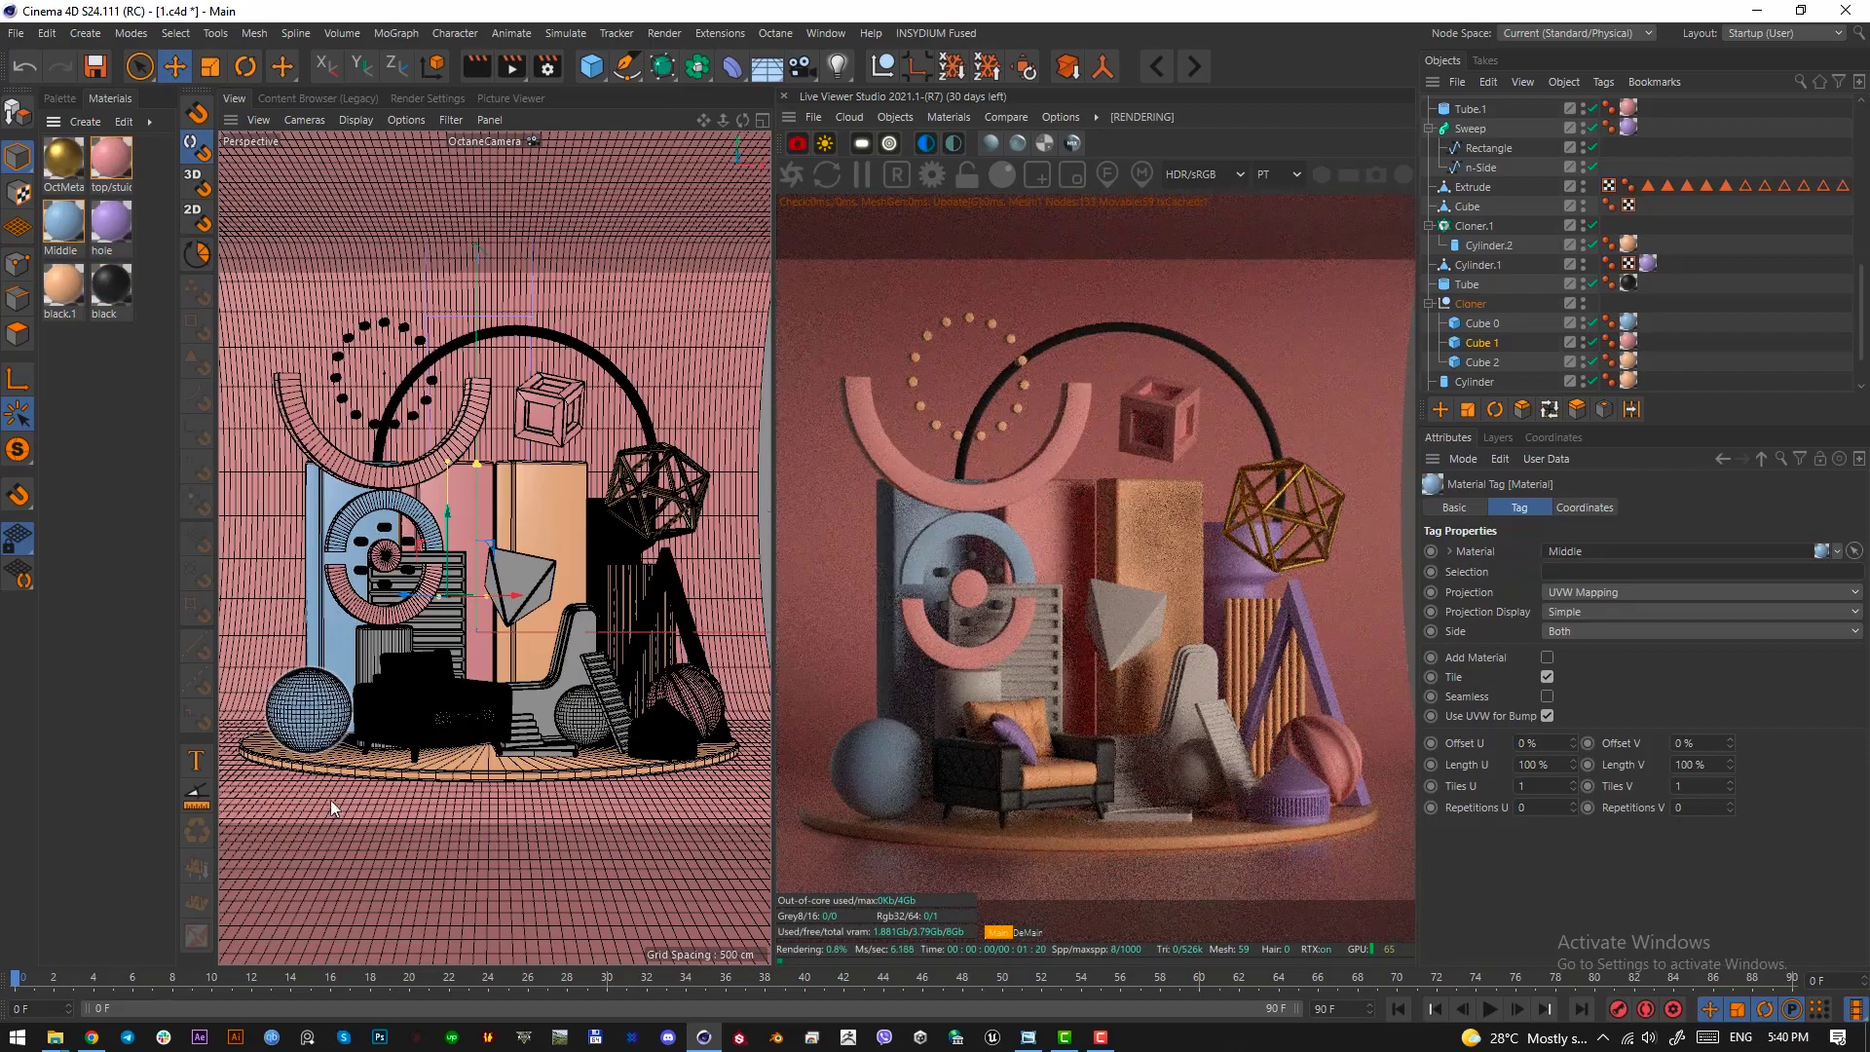
pyautogui.moveTo(111, 223); pyautogui.dragTo(310, 700)
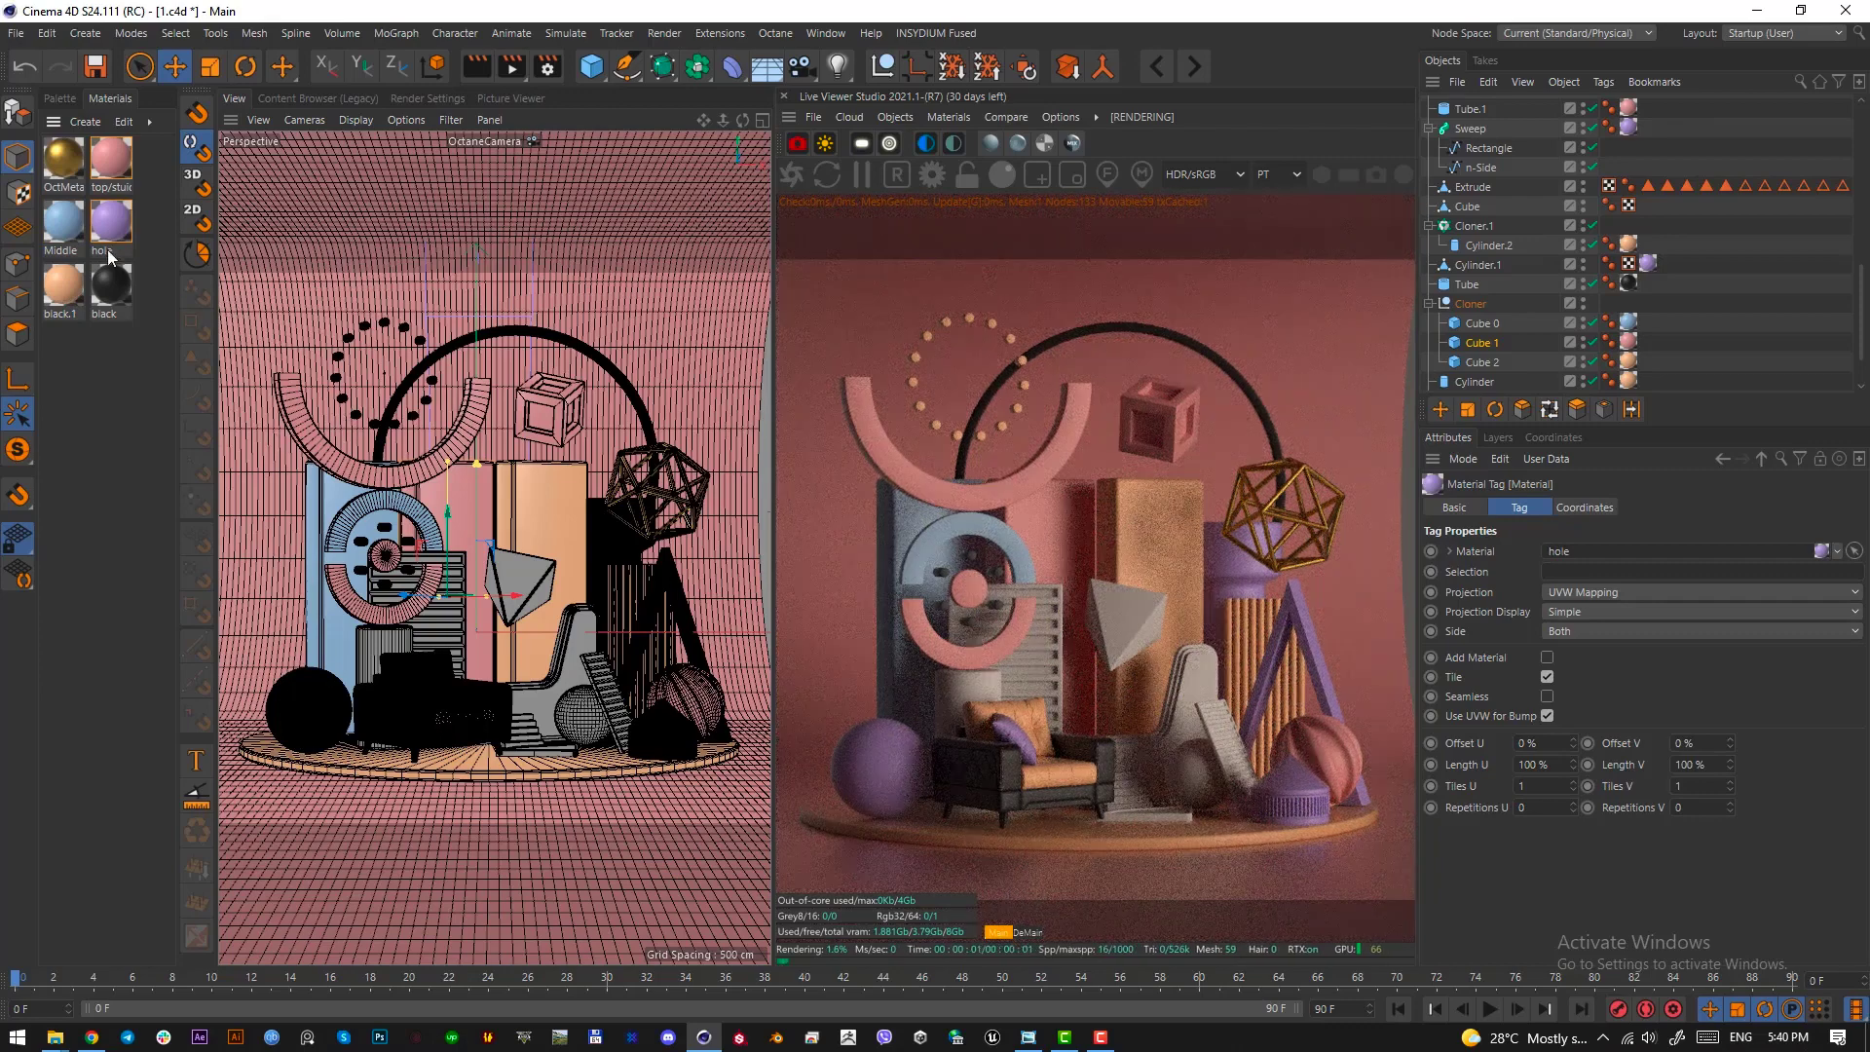
pyautogui.moveTo(111, 161); pyautogui.dragTo(550, 677)
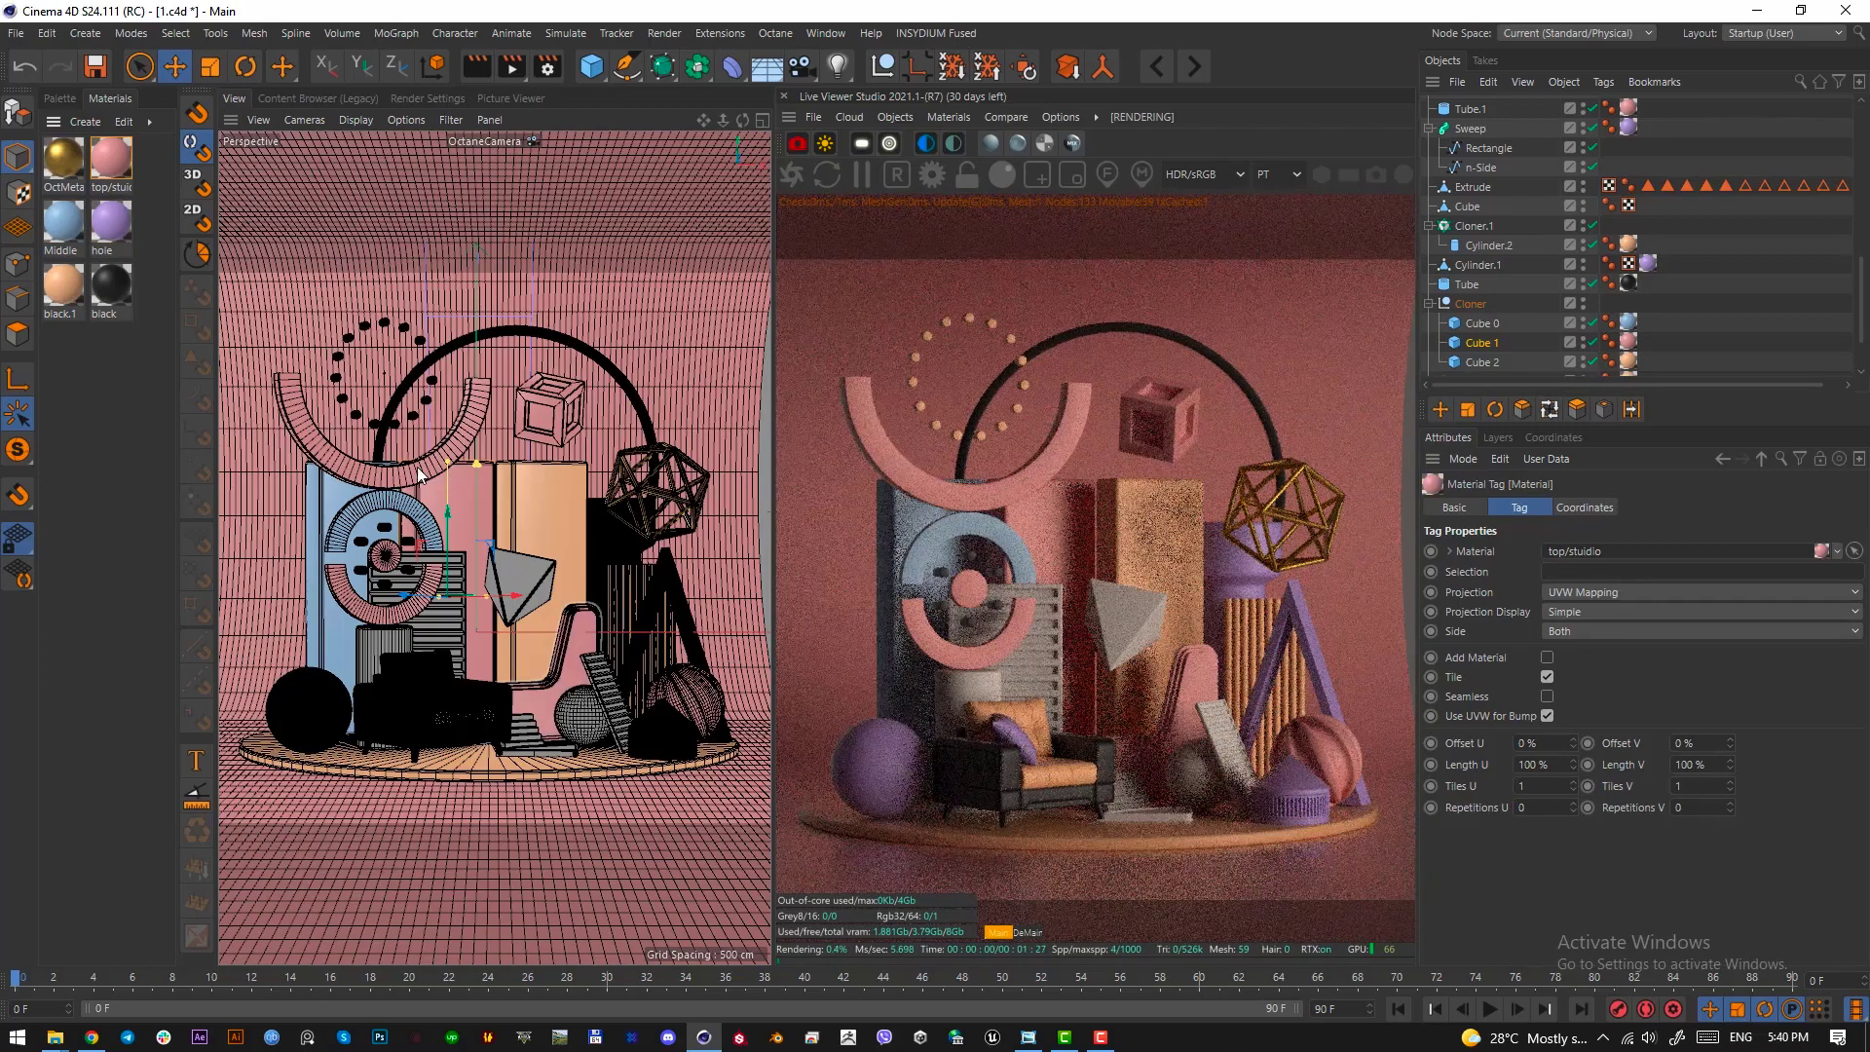
pyautogui.click(594, 721)
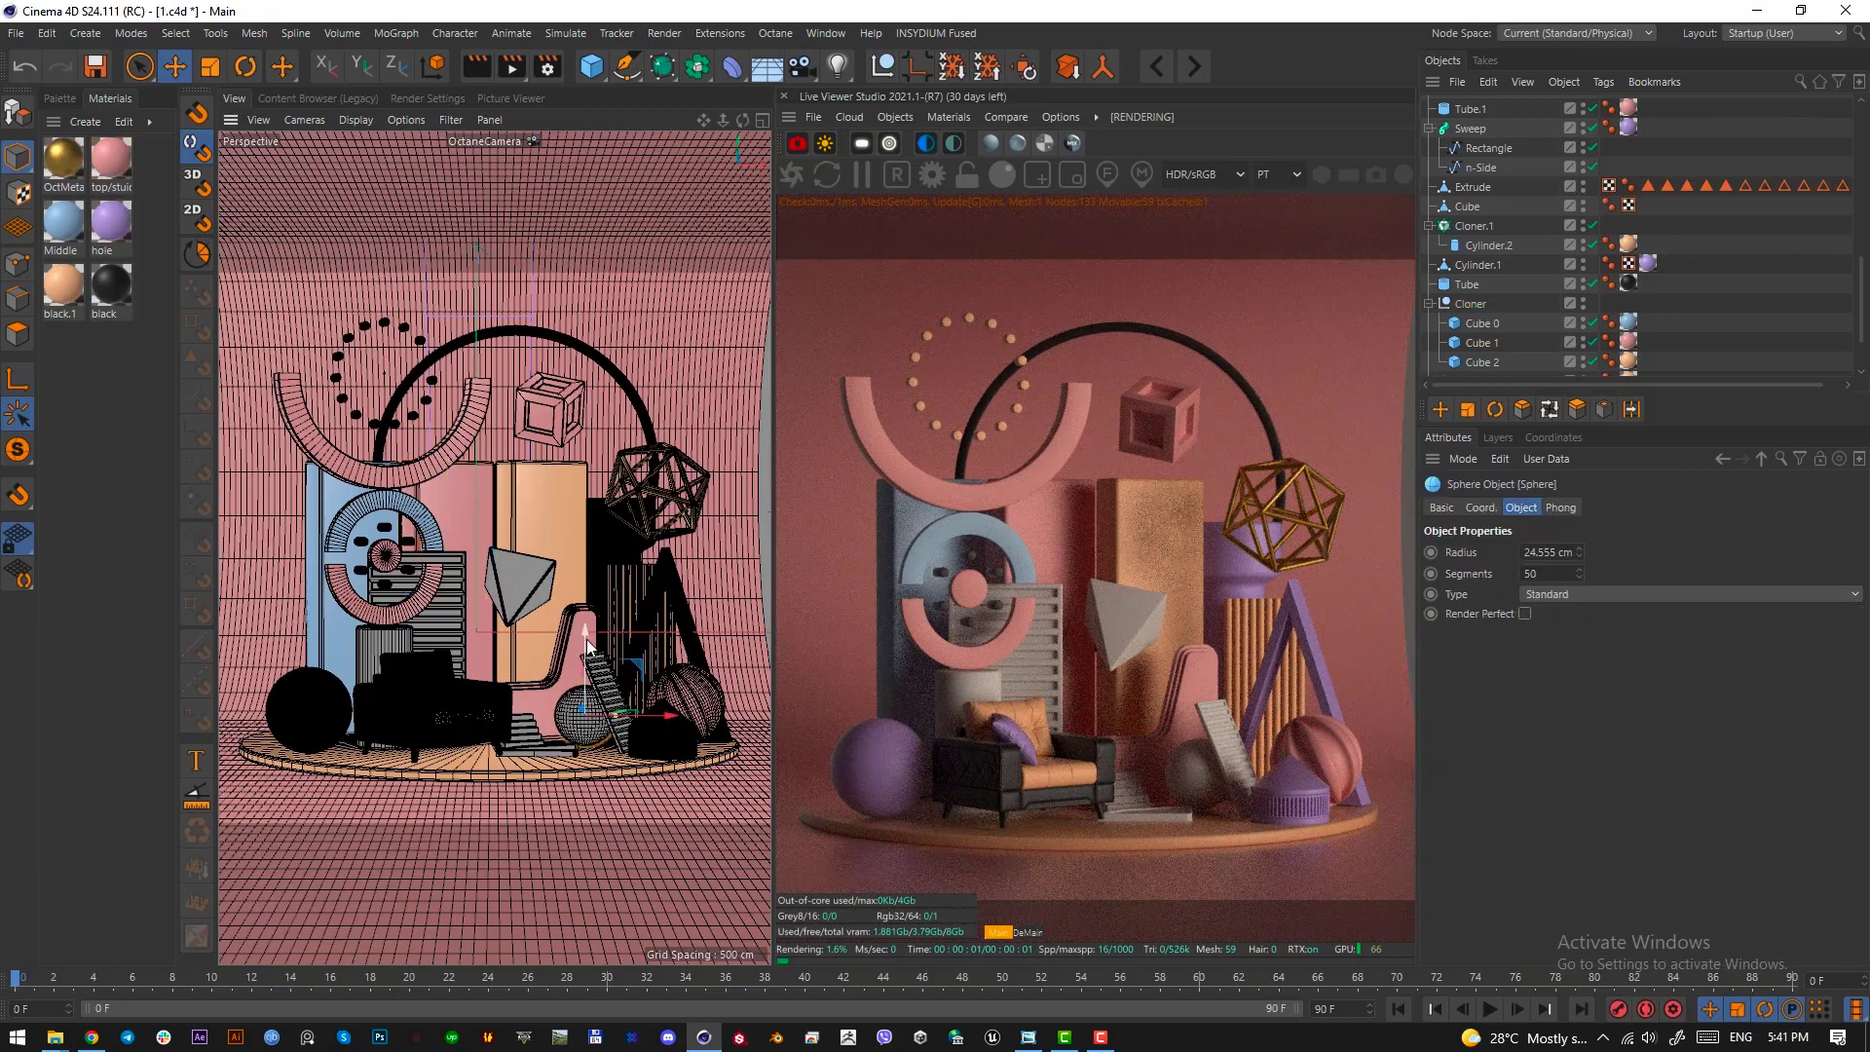
pyautogui.rightClick(115, 161)
pyautogui.click(183, 355)
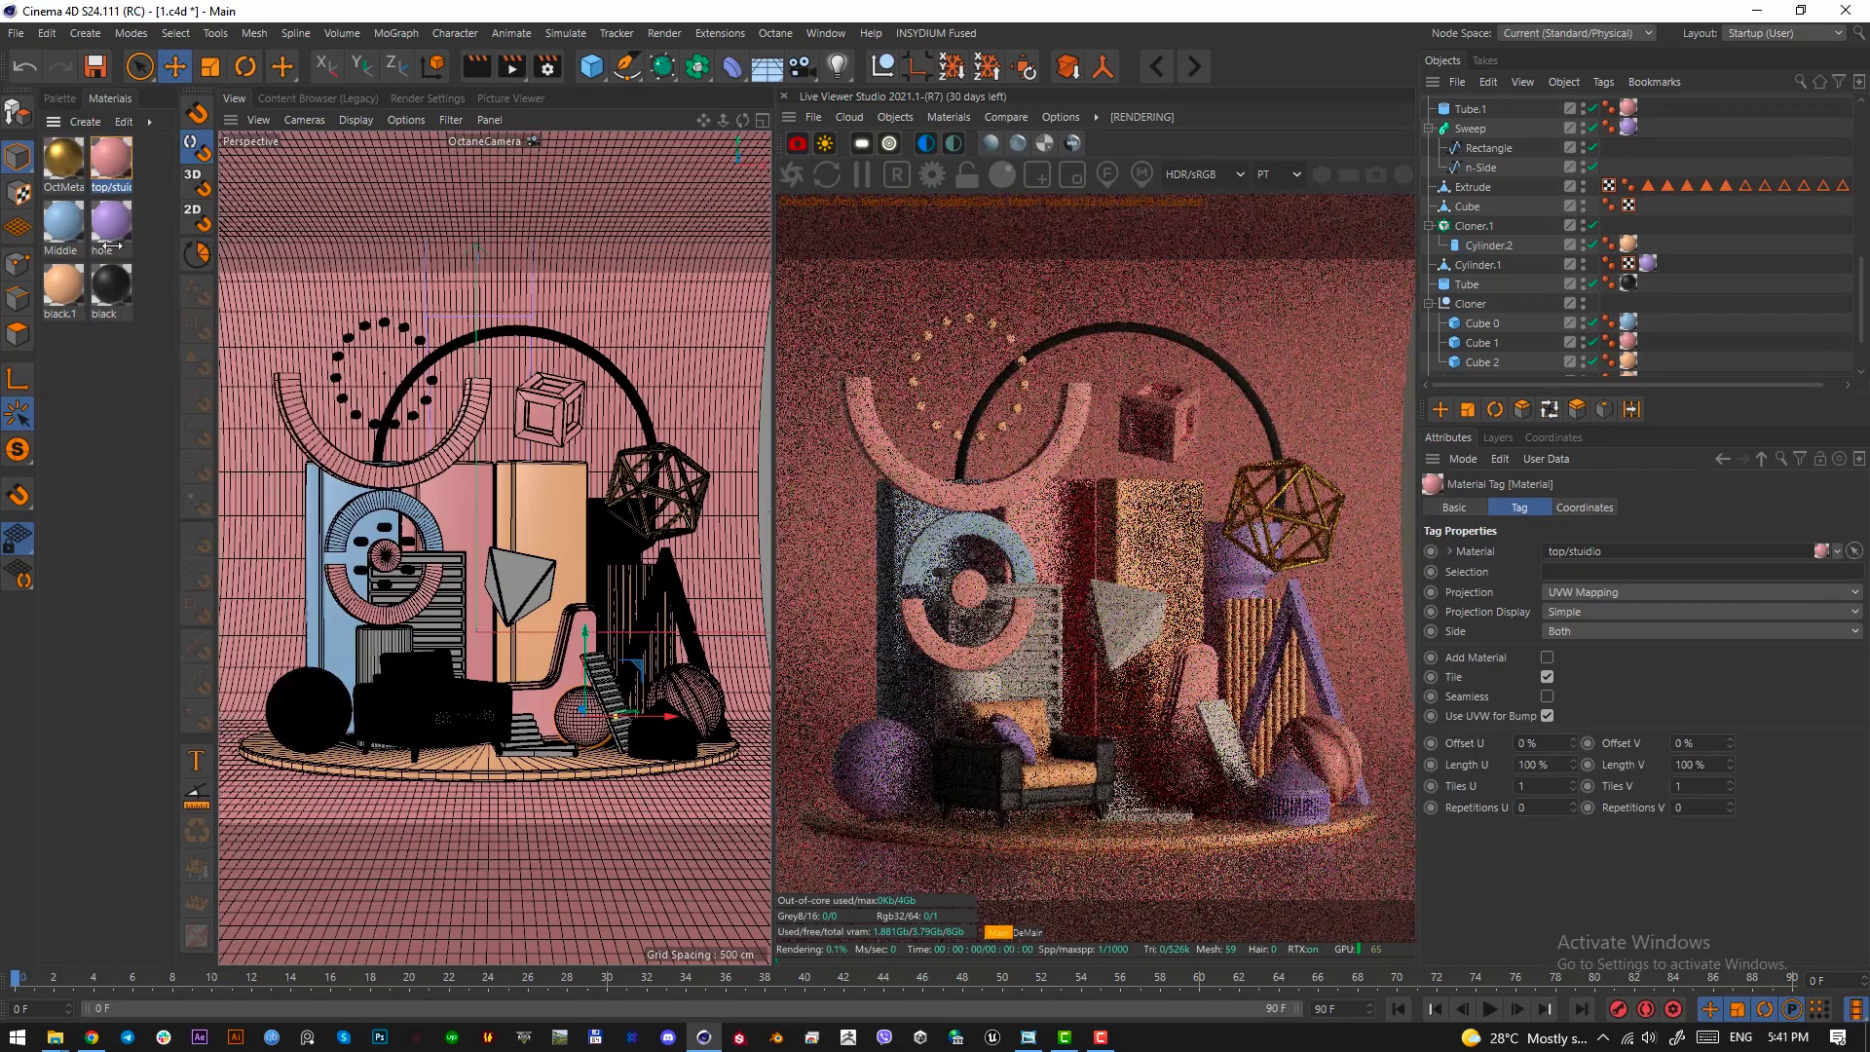
# Try the purple hole and black materials on the slanted staircase, and settle on blue Middle
pyautogui.moveTo(110, 246); pyautogui.dragTo(622, 665)
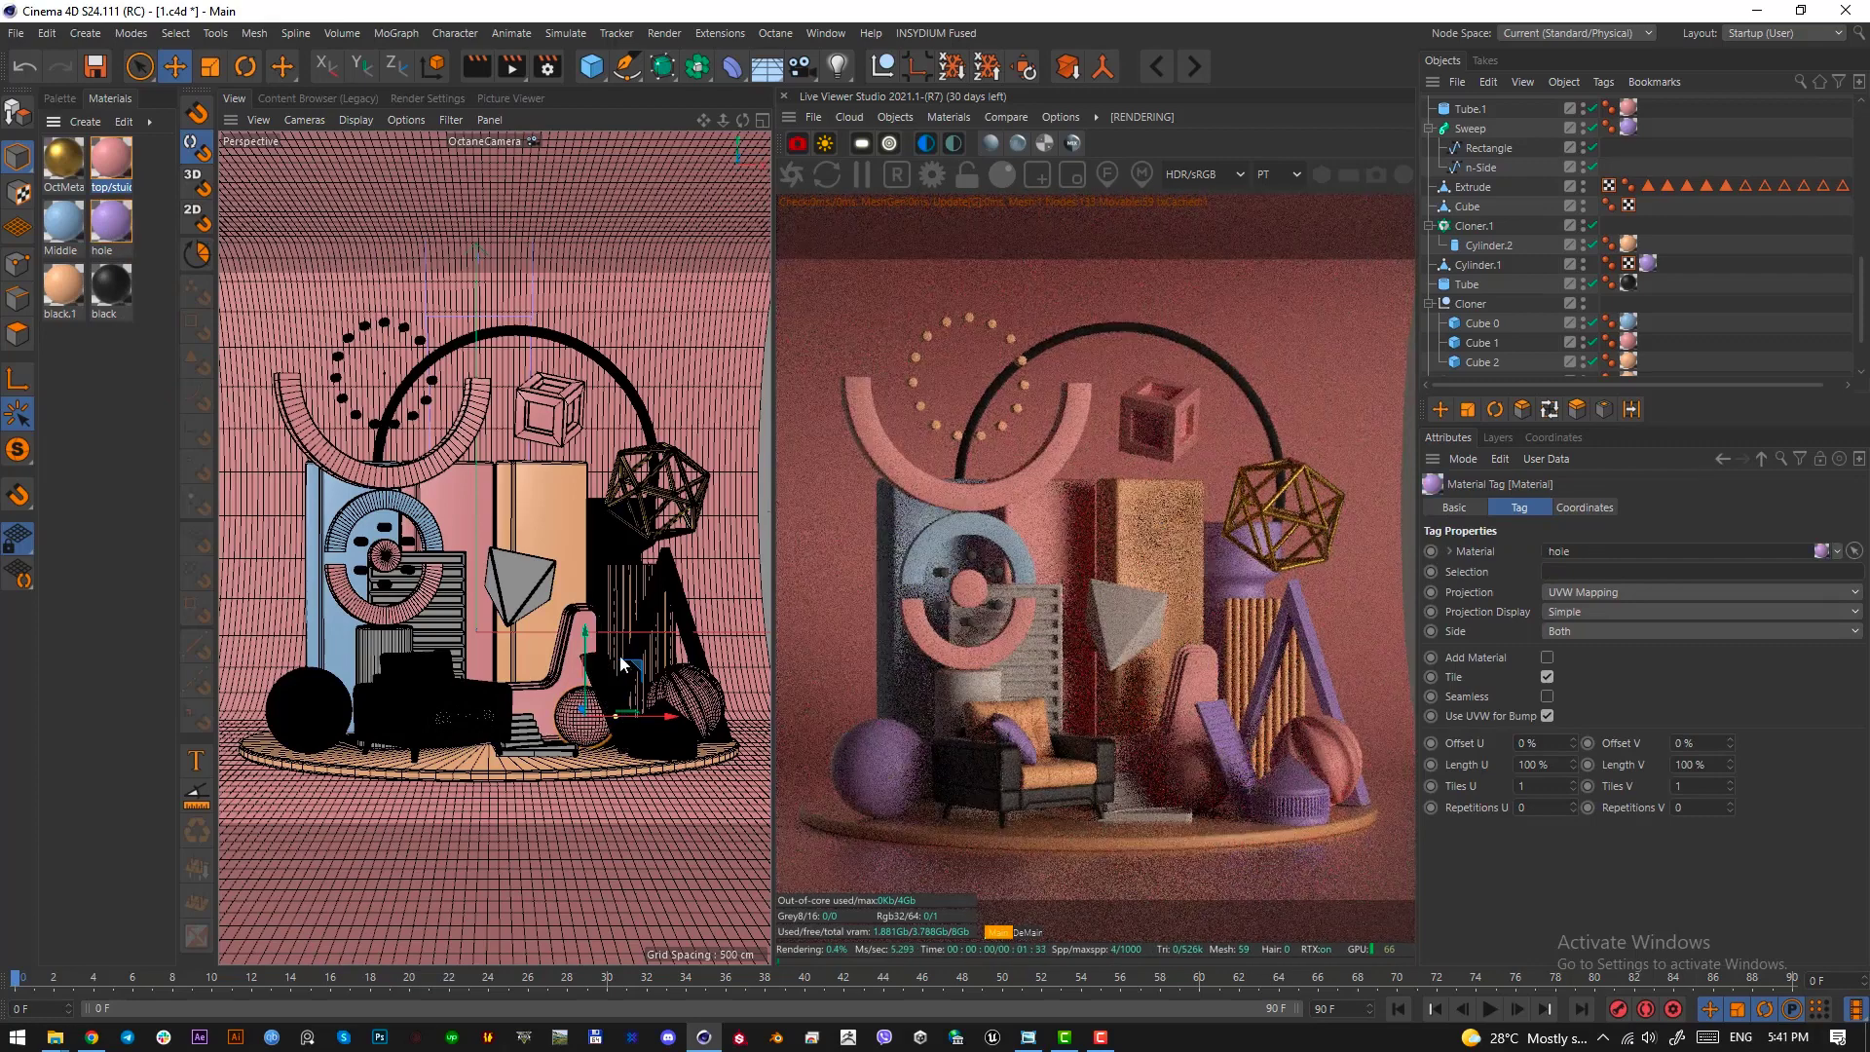
pyautogui.moveTo(121, 282); pyautogui.dragTo(612, 684)
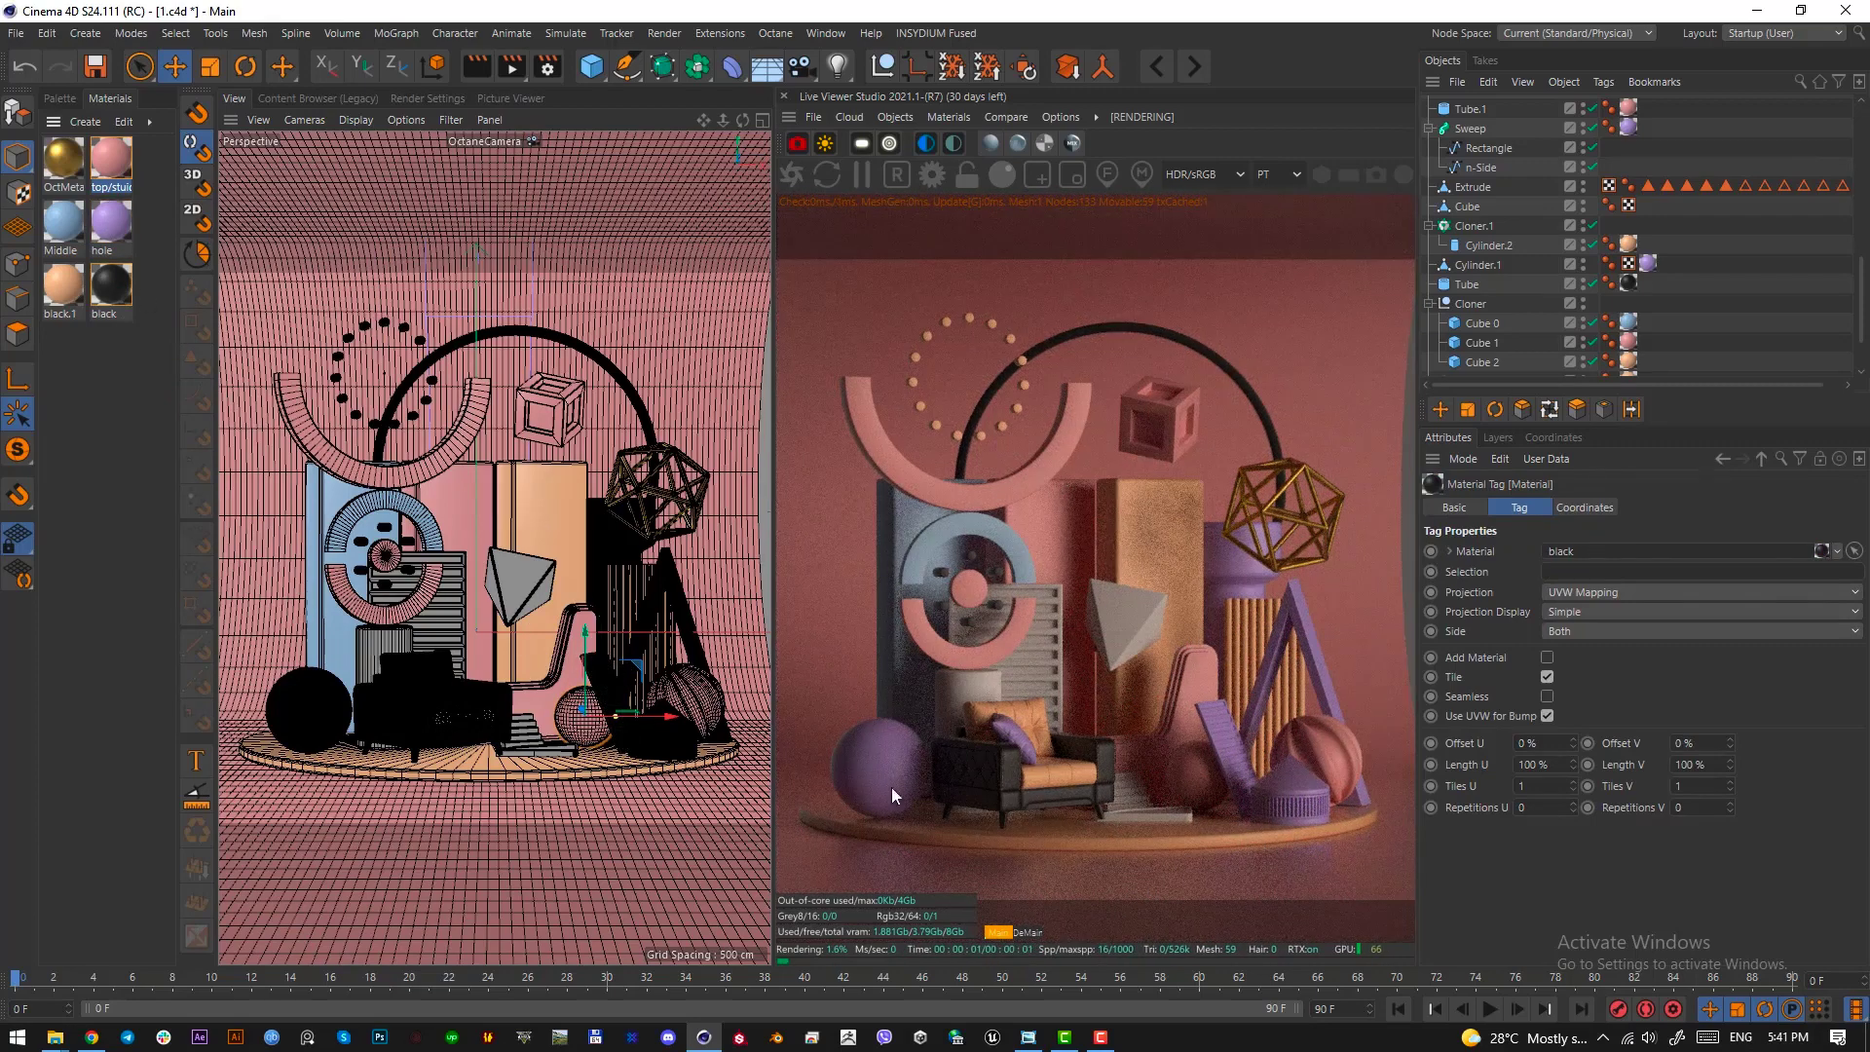
pyautogui.moveTo(110, 222); pyautogui.dragTo(609, 682)
pyautogui.moveTo(64, 223); pyautogui.dragTo(608, 687)
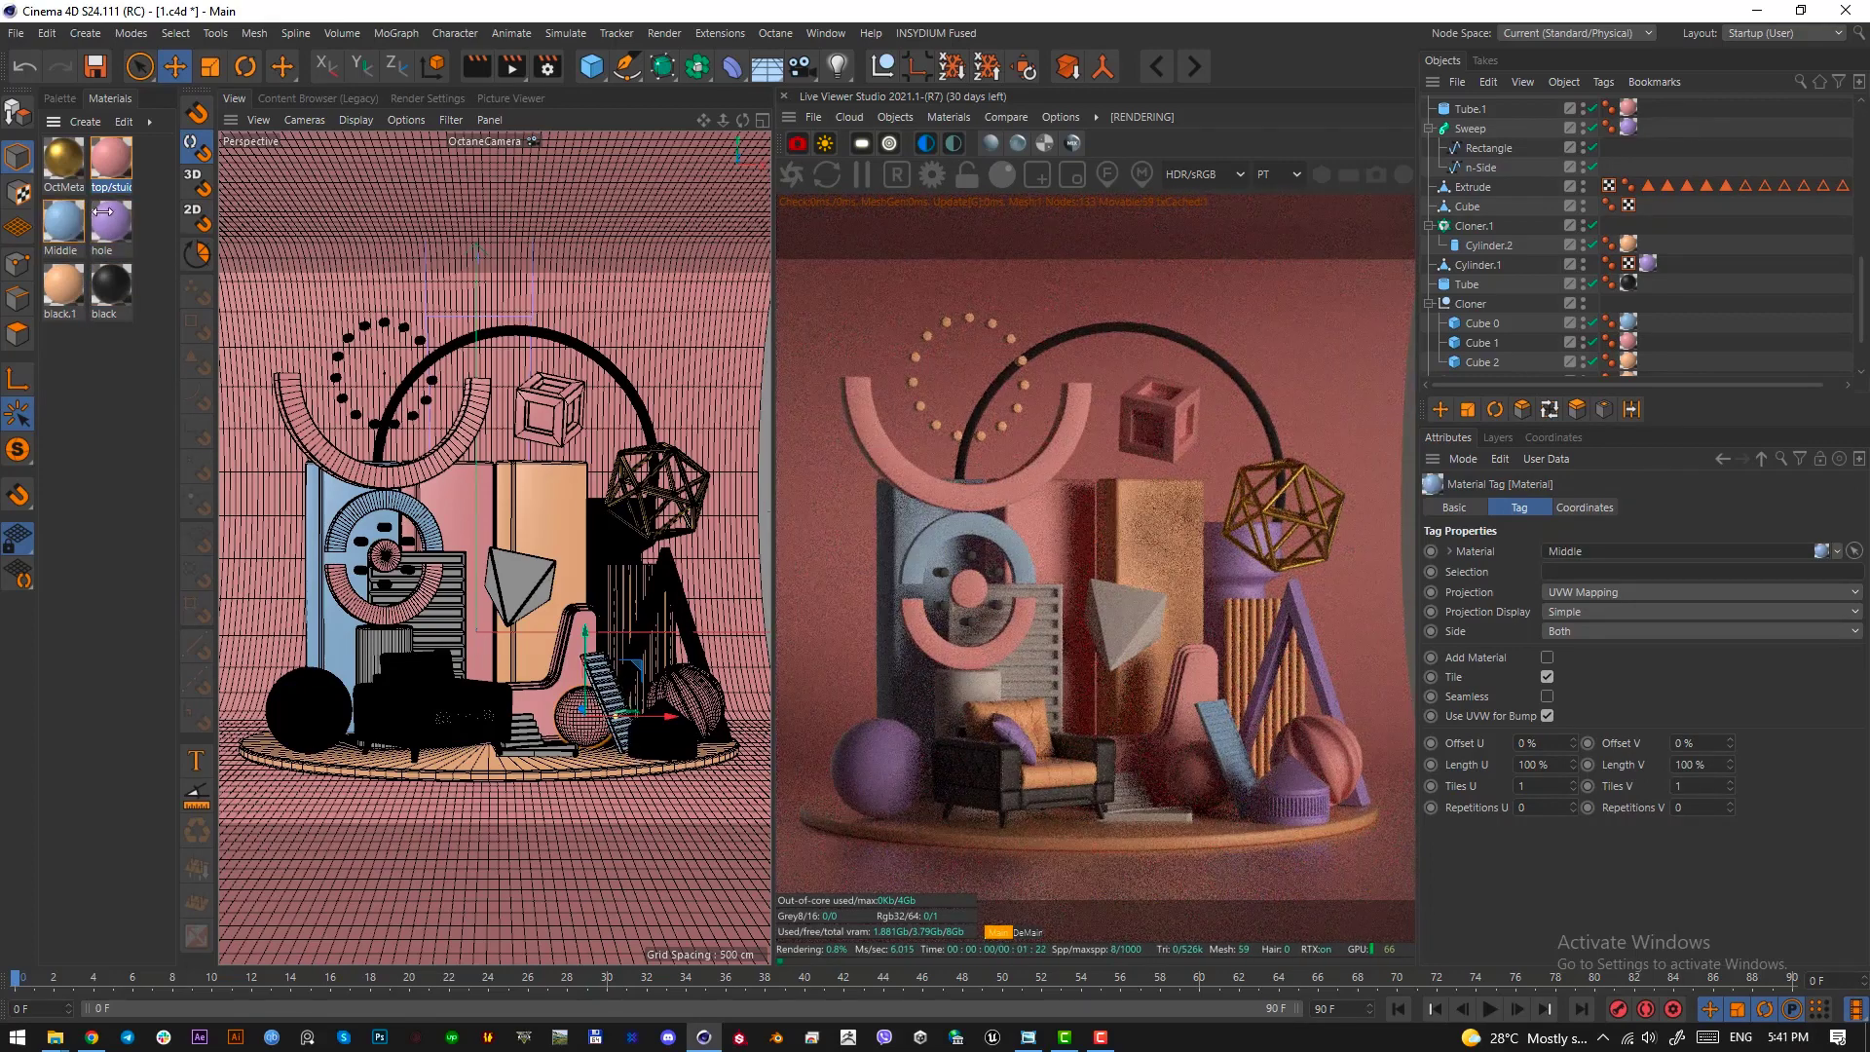
# Apply the gold OctMetal1 material to the pyramid and the ring's hub
pyautogui.moveTo(541, 593); pyautogui.dragTo(543, 594)
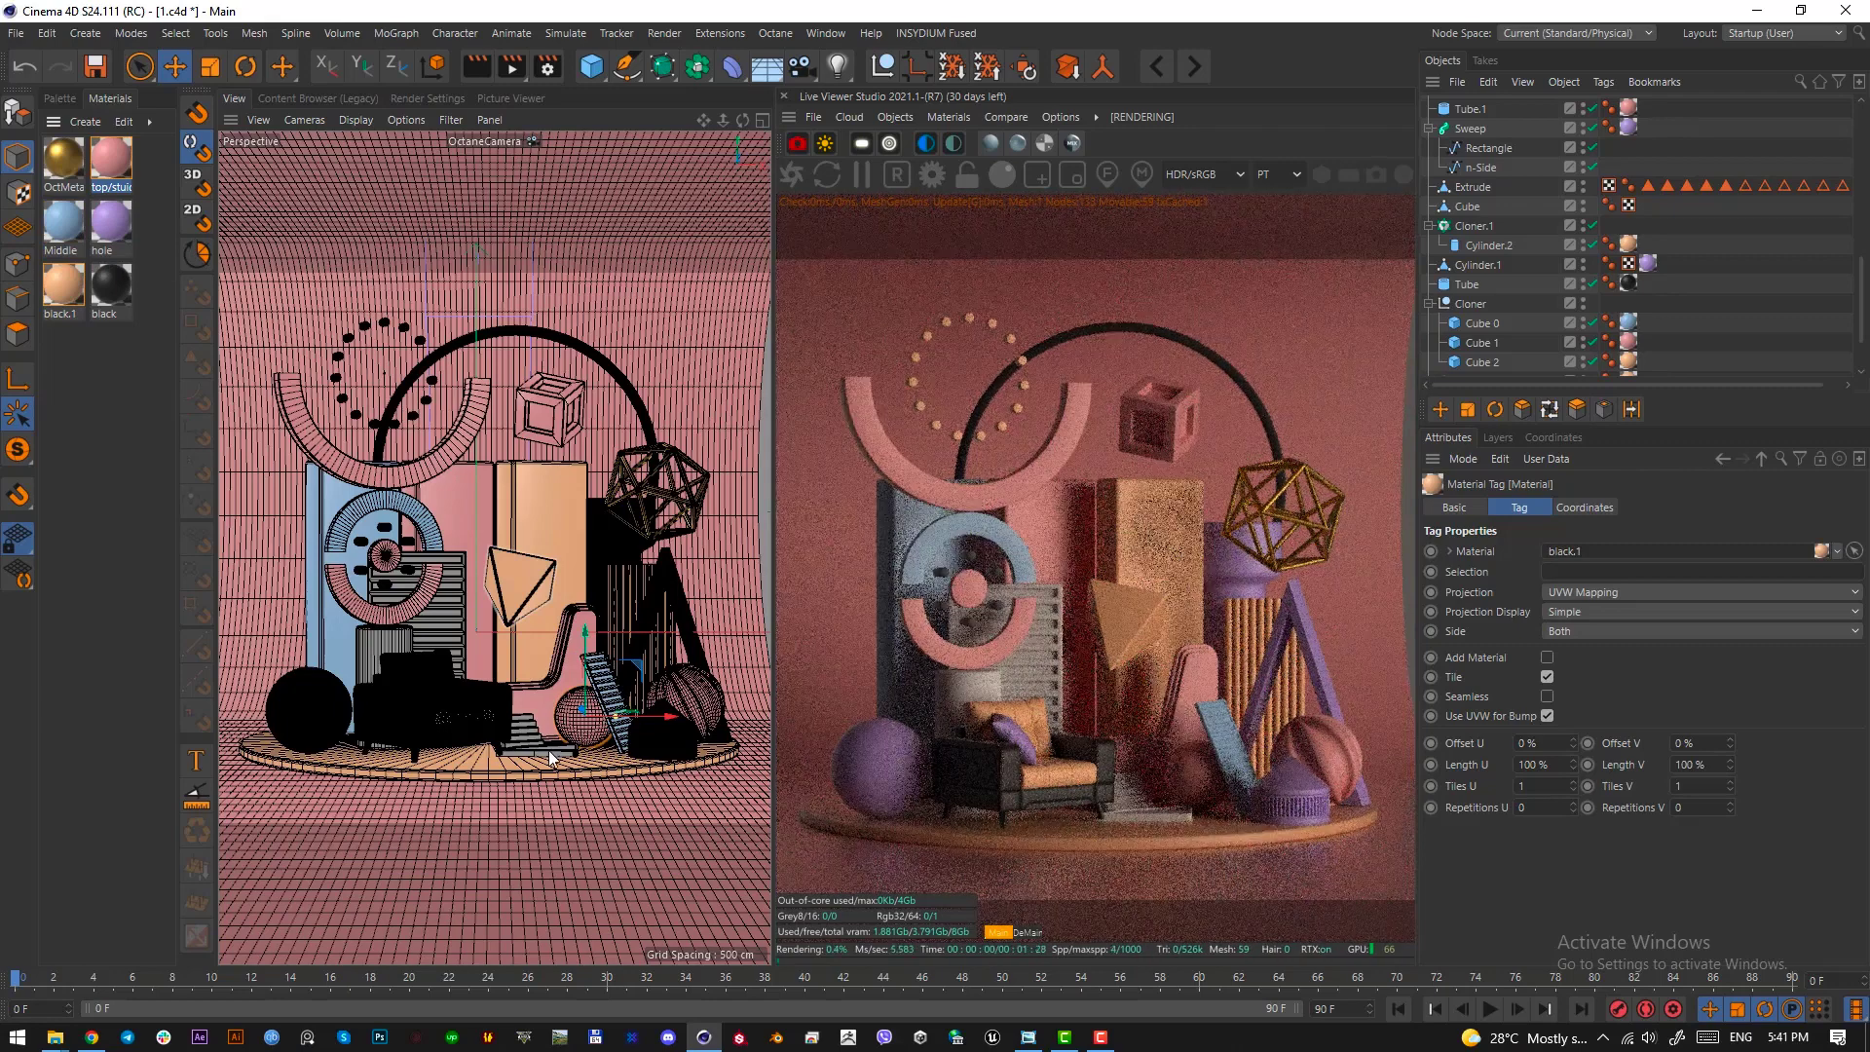
pyautogui.moveTo(67, 168); pyautogui.dragTo(493, 563)
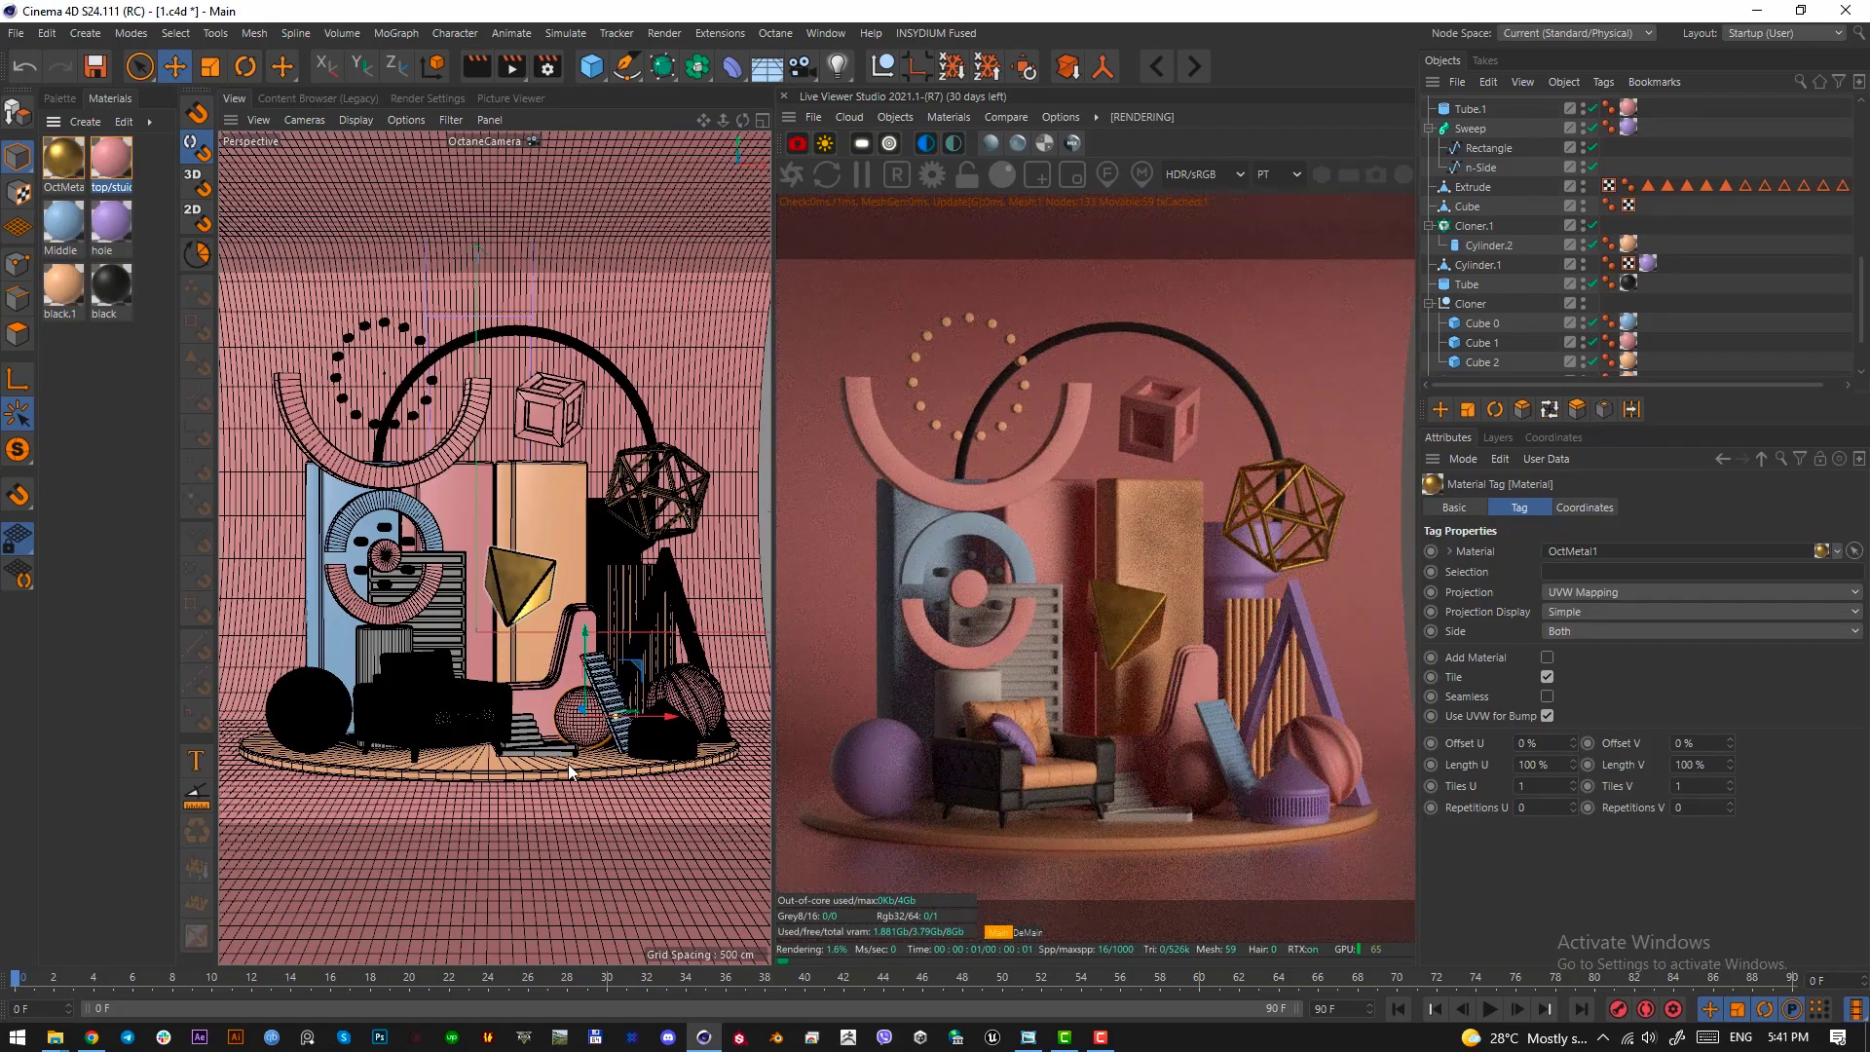
pyautogui.moveTo(113, 214); pyautogui.dragTo(383, 570)
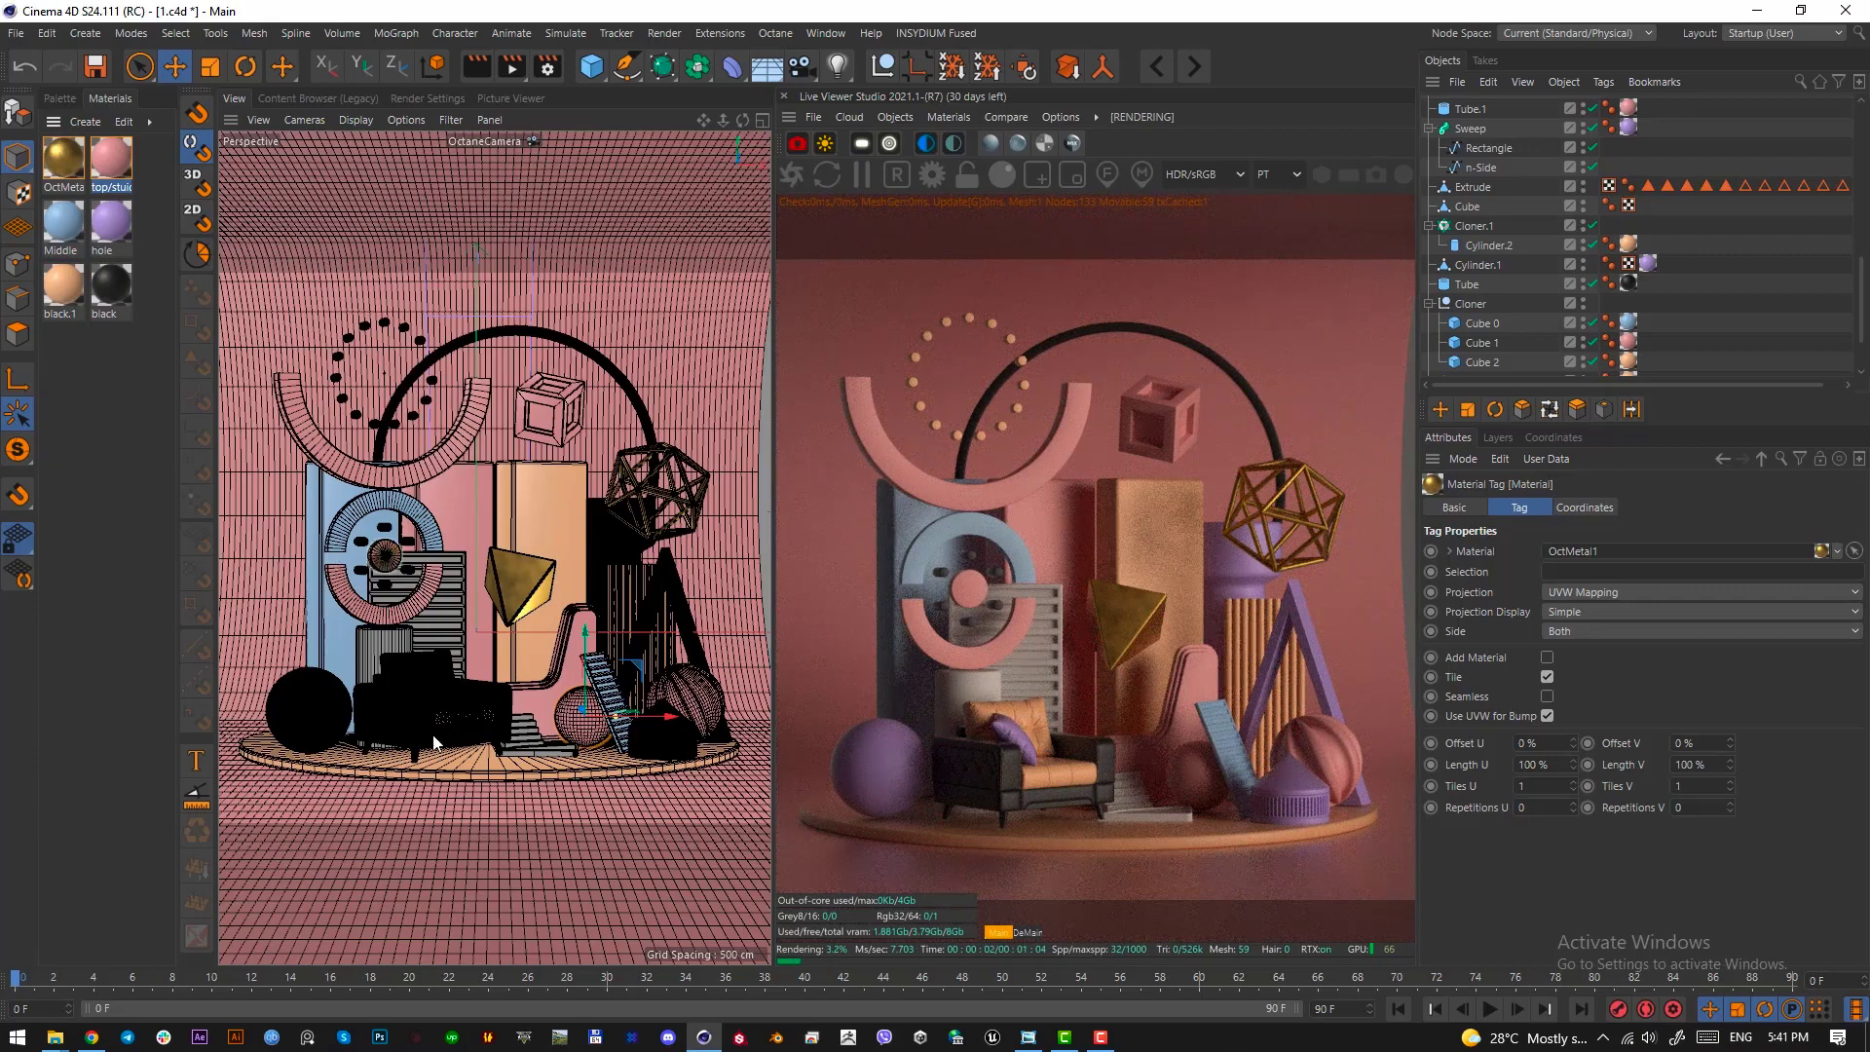
# Apply blue Middle to the lowest step beside the armchair, and purple hole to the steps above, the cylinder and the slatted block behind it
pyautogui.moveTo(59, 229); pyautogui.dragTo(571, 746)
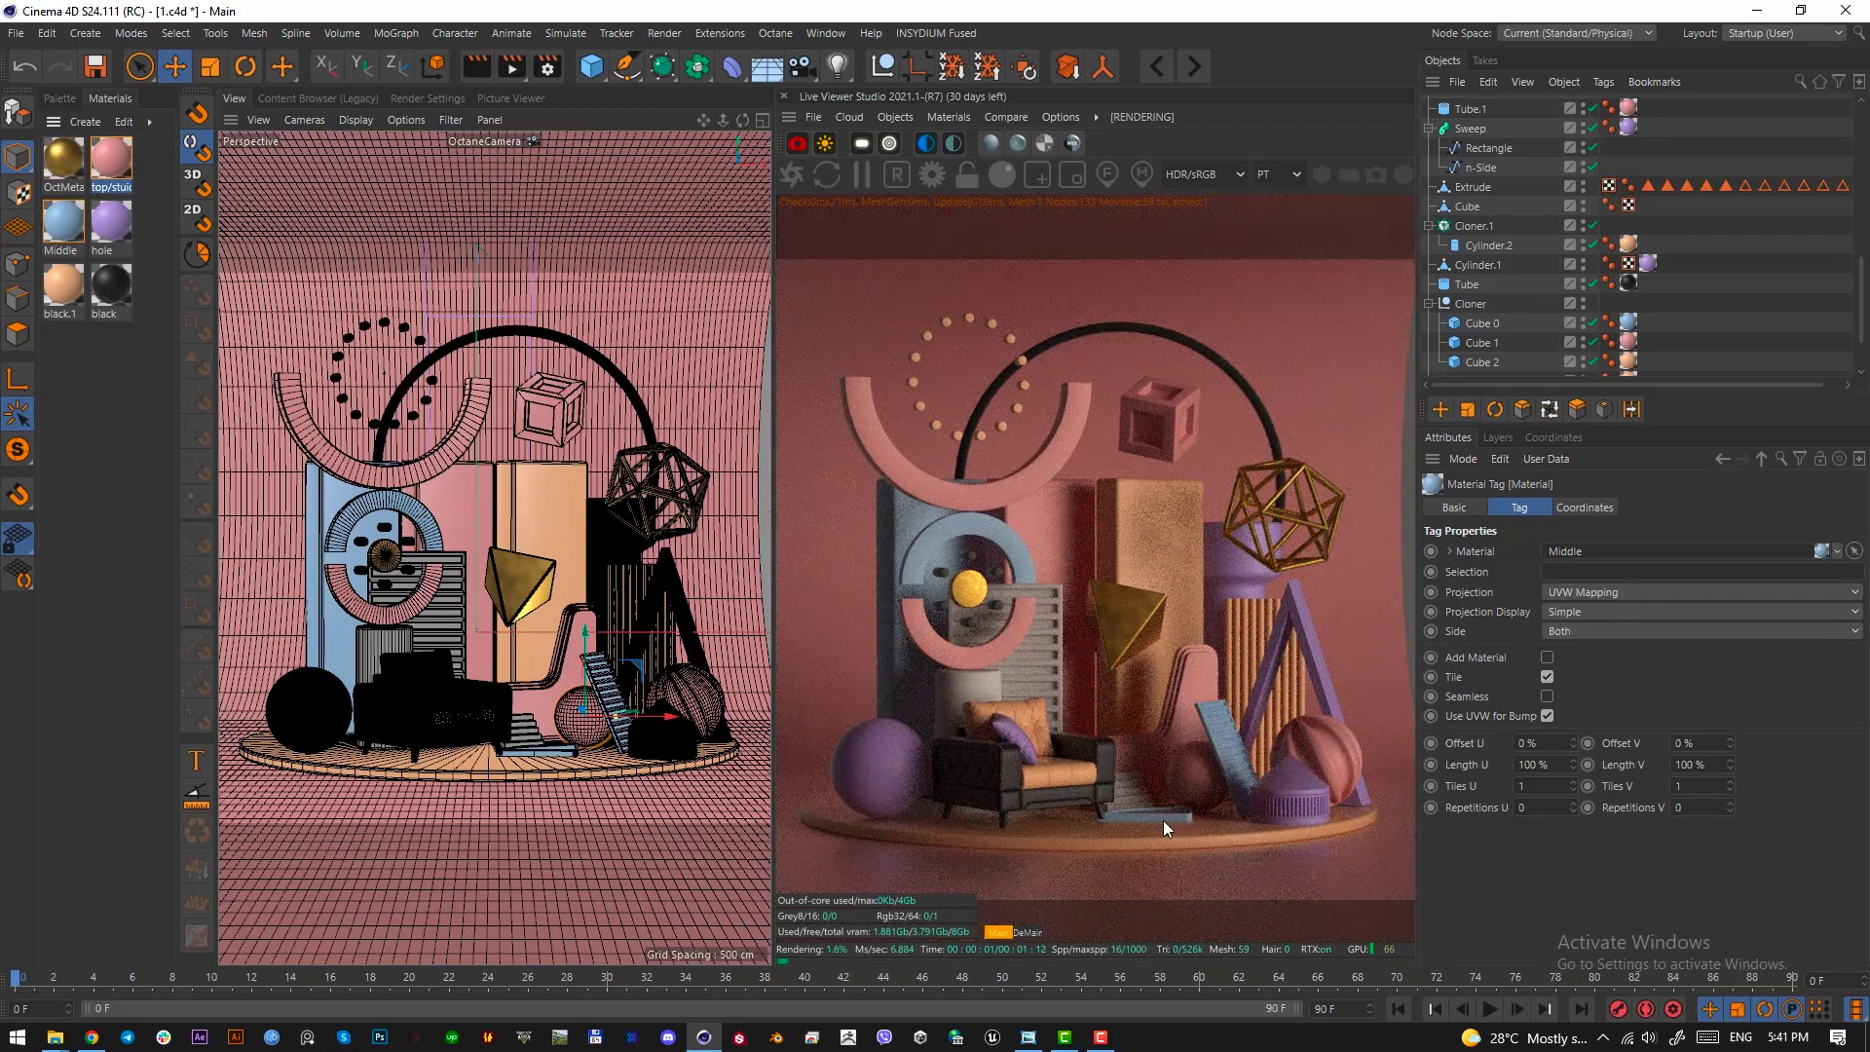
pyautogui.moveTo(126, 224); pyautogui.dragTo(532, 727)
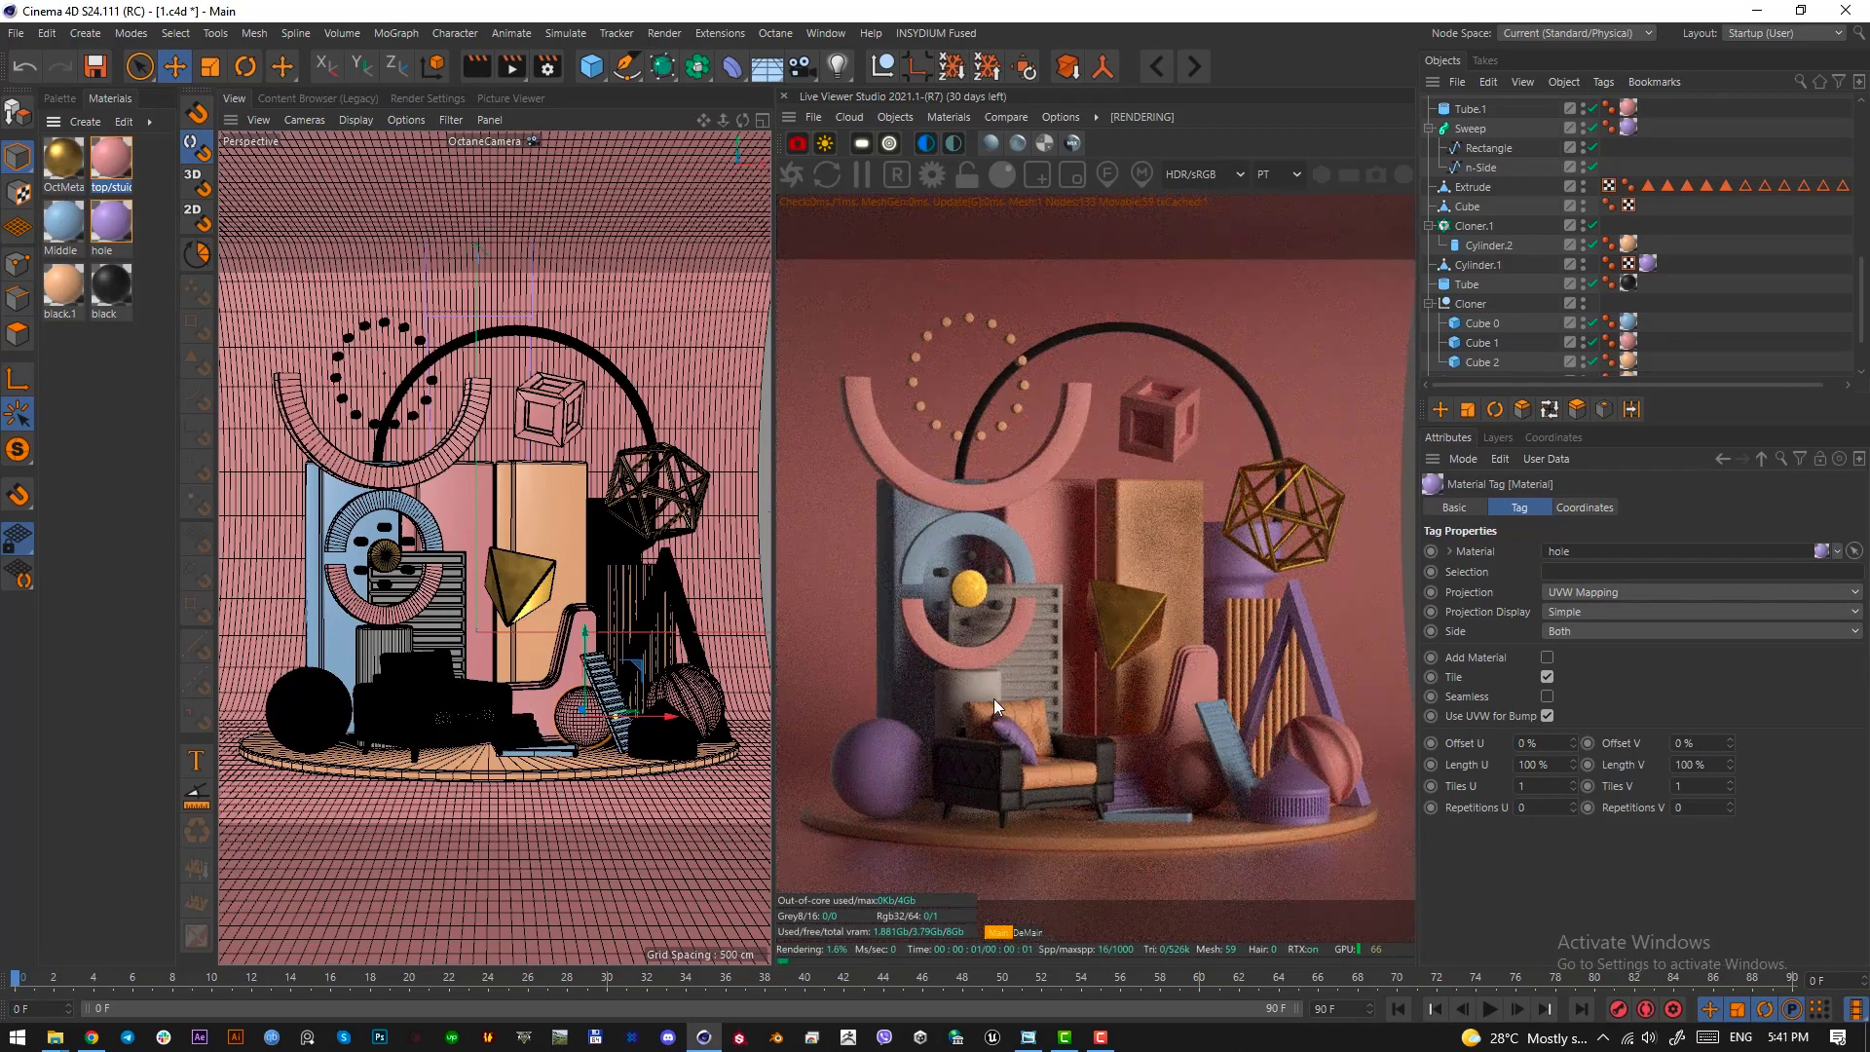
pyautogui.moveTo(111, 247); pyautogui.dragTo(380, 643)
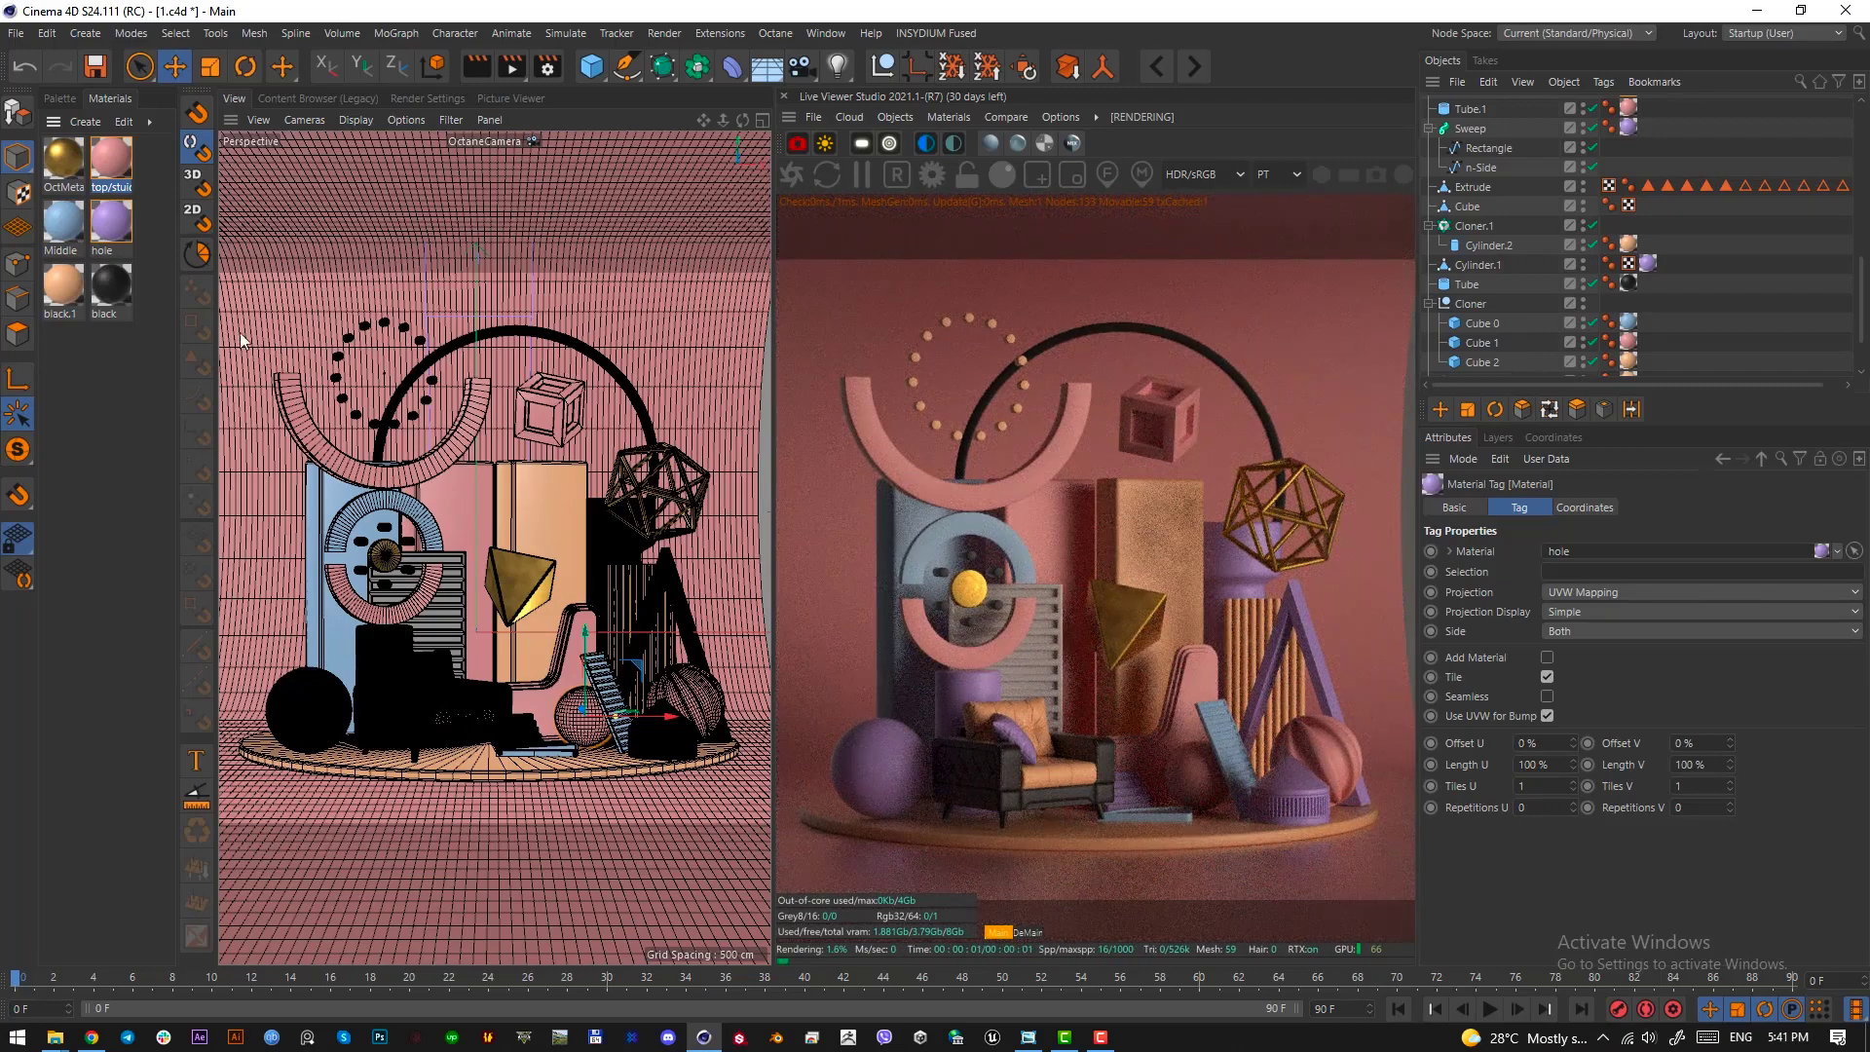
pyautogui.moveTo(111, 222); pyautogui.dragTo(456, 624)
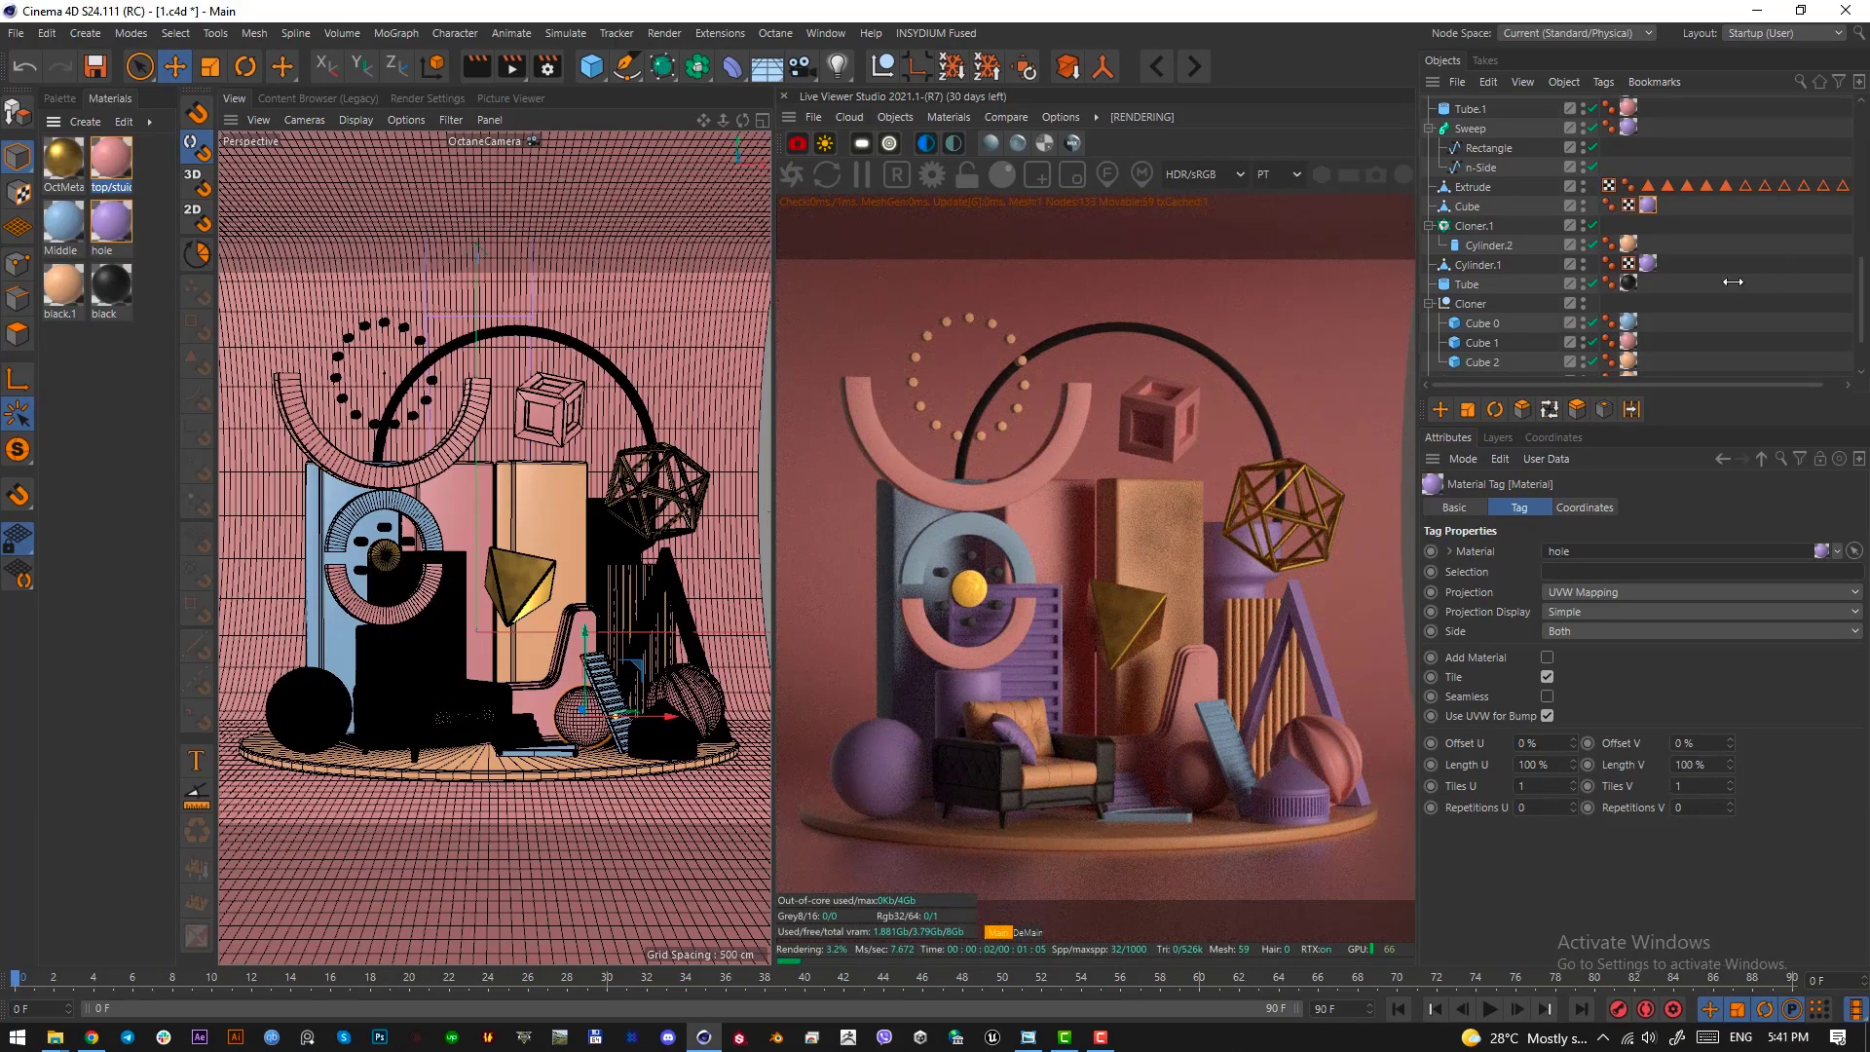
# Brighten the OctaneSky environment by raising its texture power to about 6.78
pyautogui.scroll(-3, 1730, 286)
pyautogui.scroll(10, 1622, 314)
pyautogui.click(1609, 104)
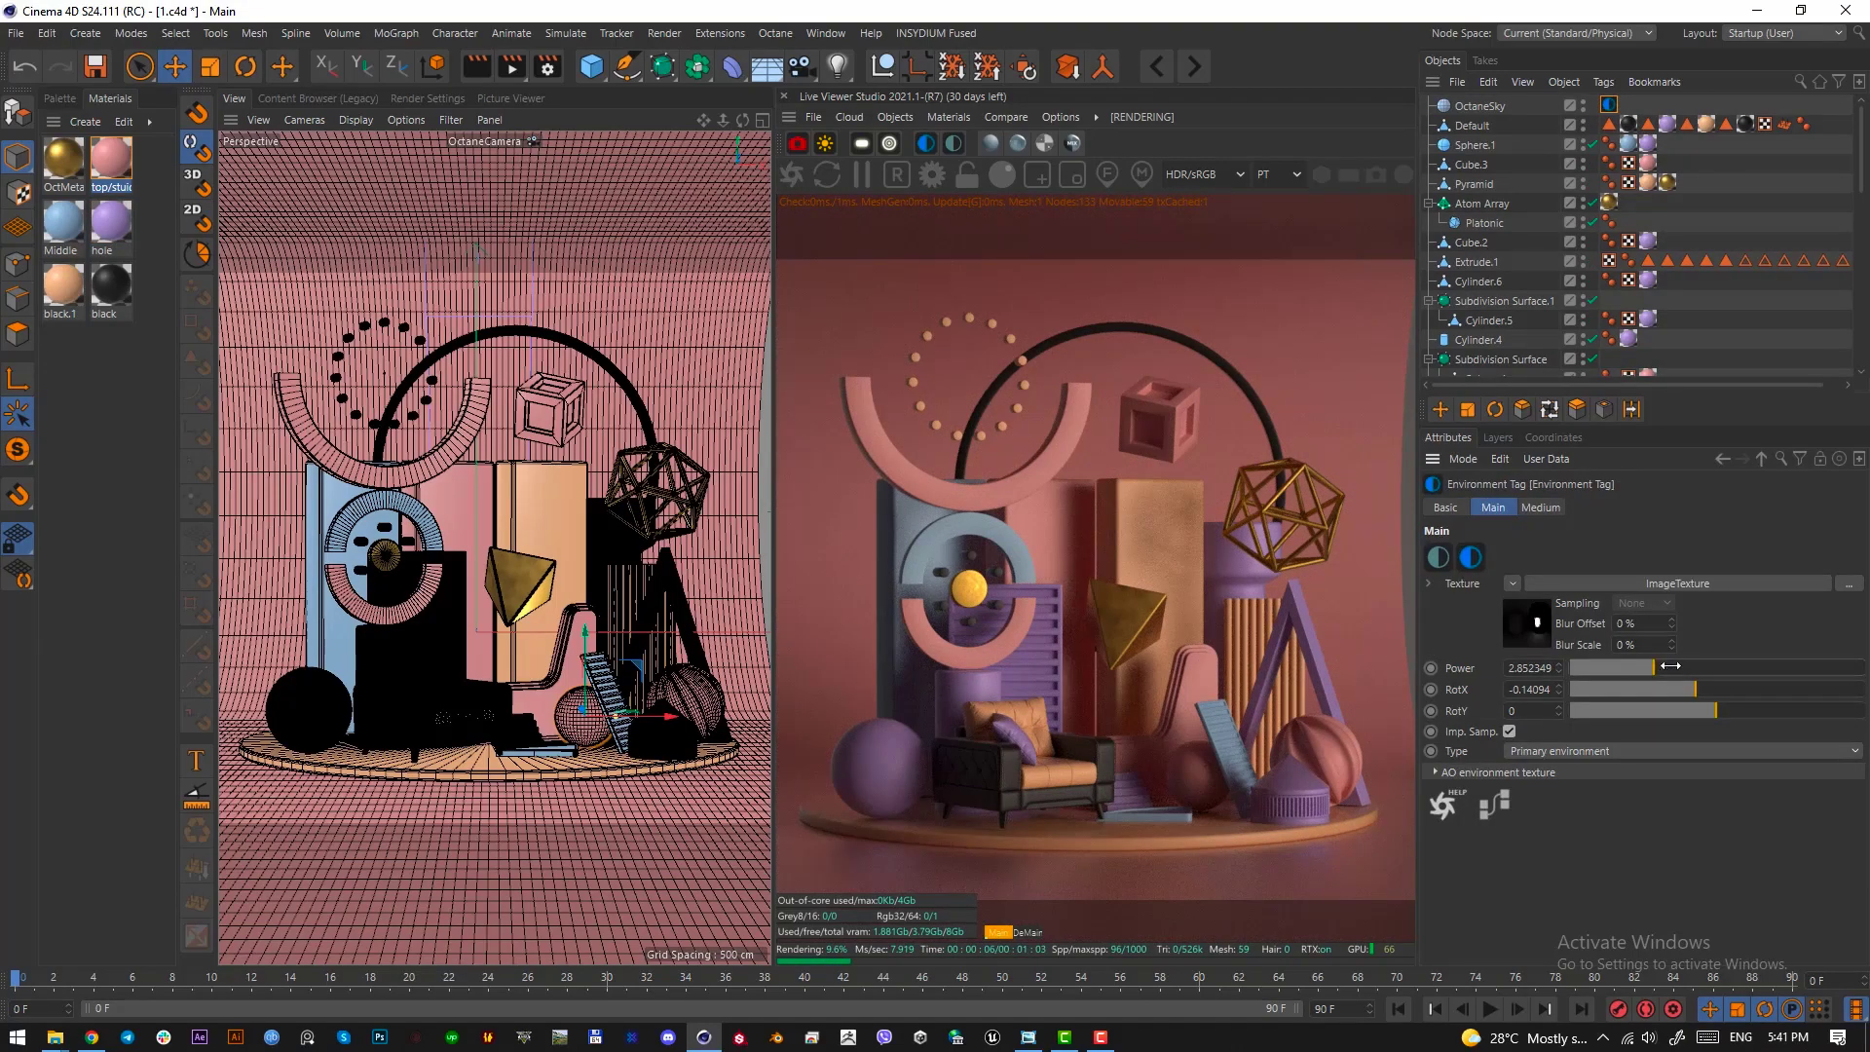
pyautogui.moveTo(1653, 668); pyautogui.dragTo(1731, 667)
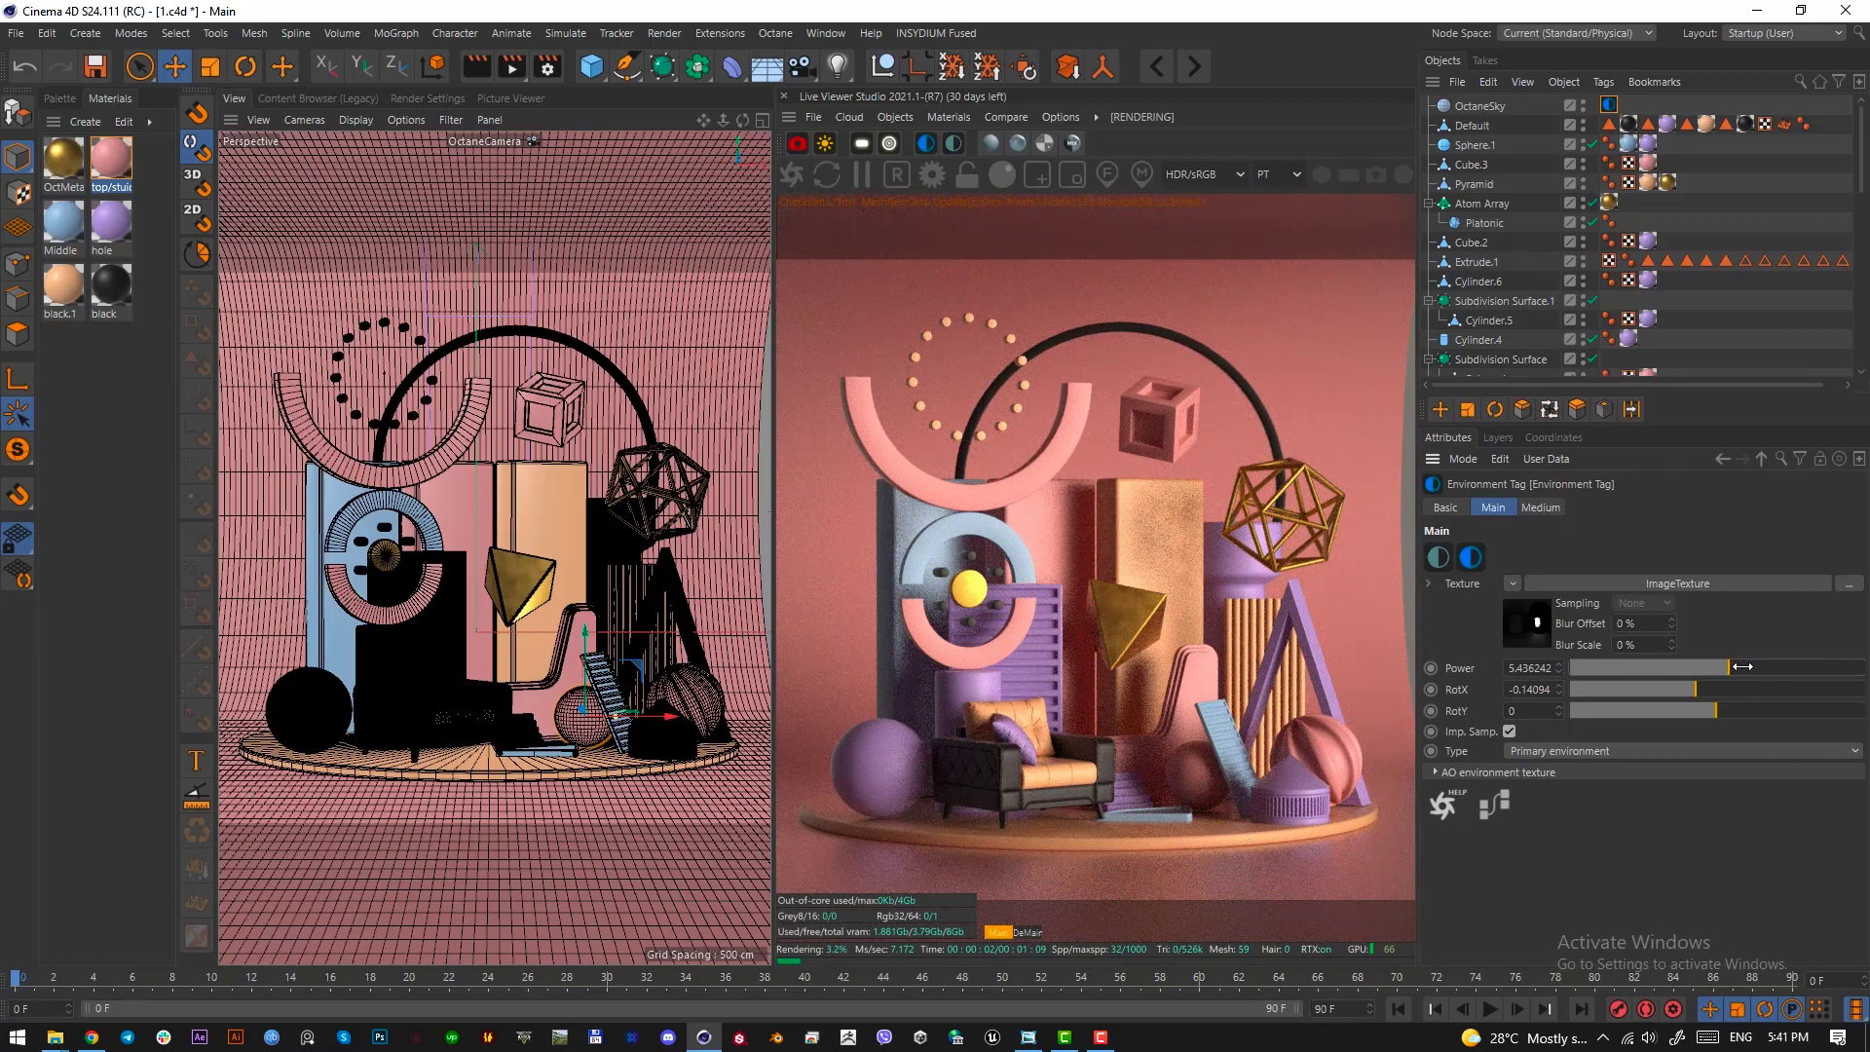
pyautogui.moveTo(1743, 667); pyautogui.dragTo(1767, 668)
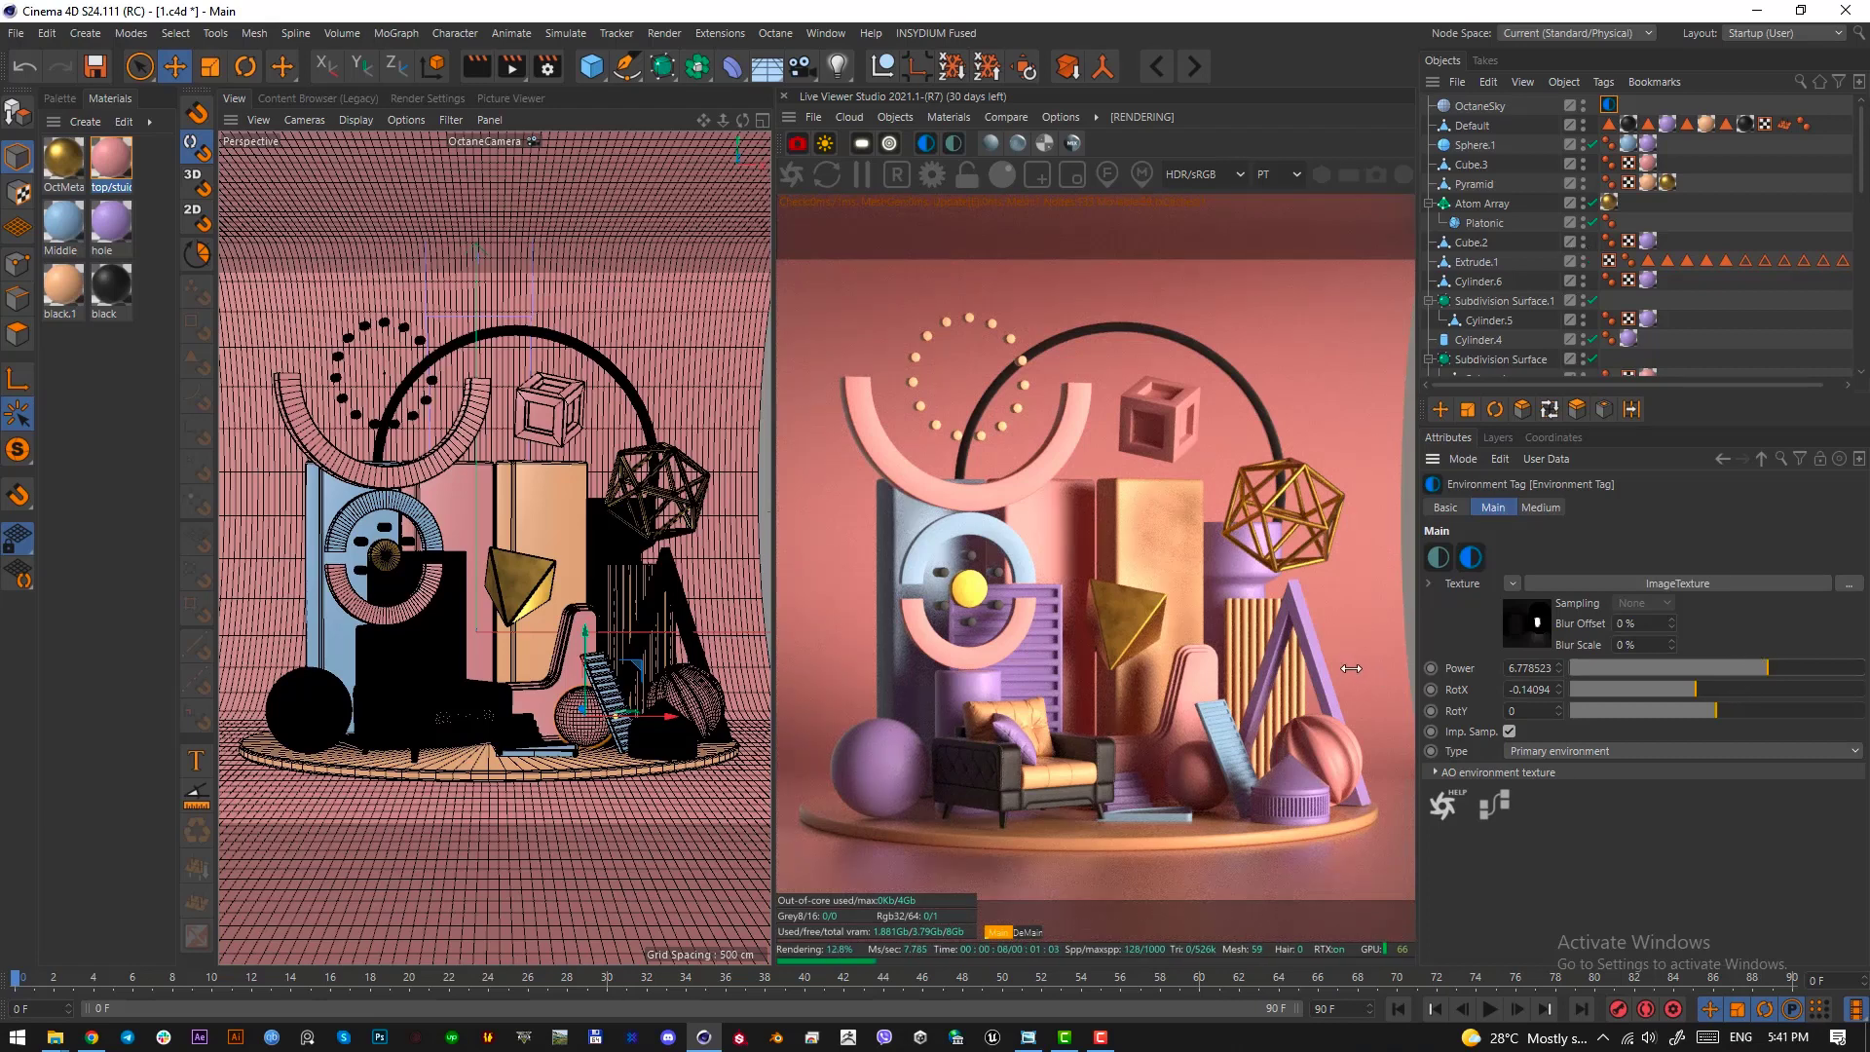
# Examine the lighting and reflections on the peach back panel and the gold polyhedron by framing them with a screen-capture selection
pyautogui.press('Print')
pyautogui.moveTo(1163, 491); pyautogui.dragTo(1219, 653)
pyautogui.moveTo(1097, 470); pyautogui.dragTo(1121, 643)
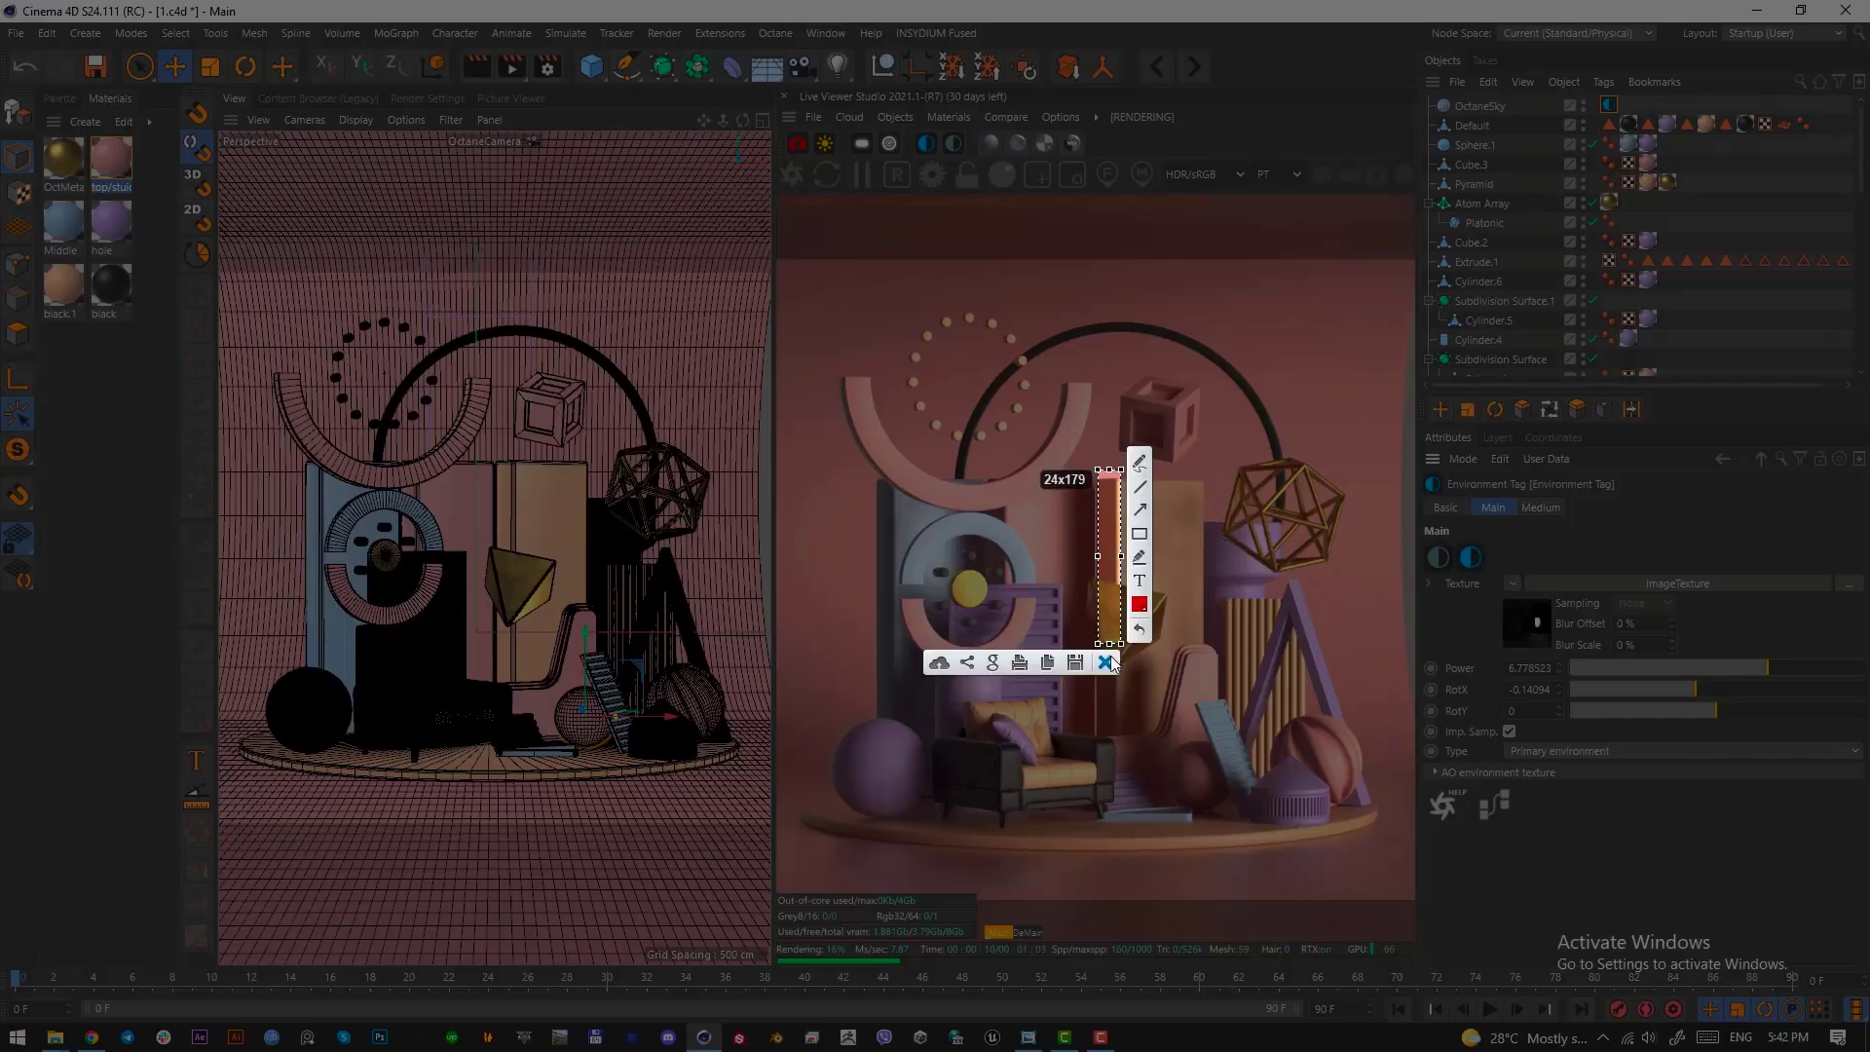
pyautogui.click(1110, 665)
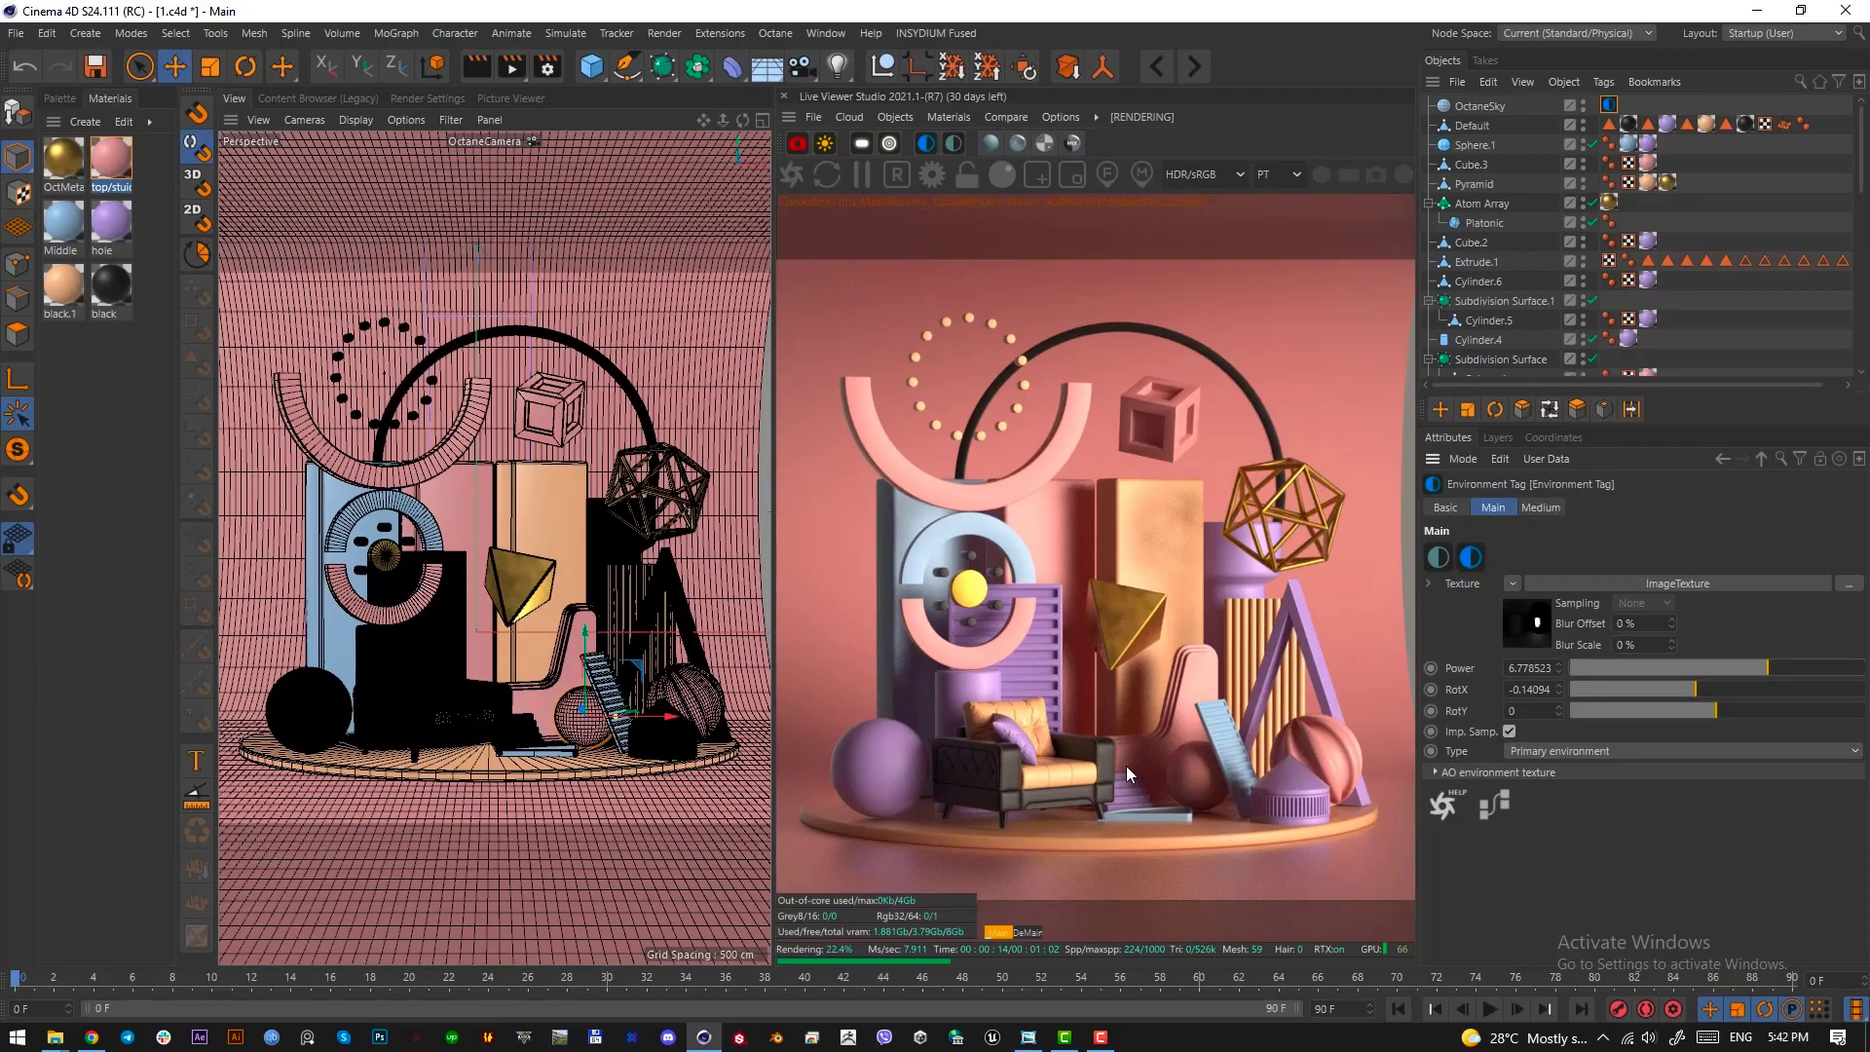
pyautogui.press('Print')
pyautogui.moveTo(1147, 495); pyautogui.dragTo(1205, 598)
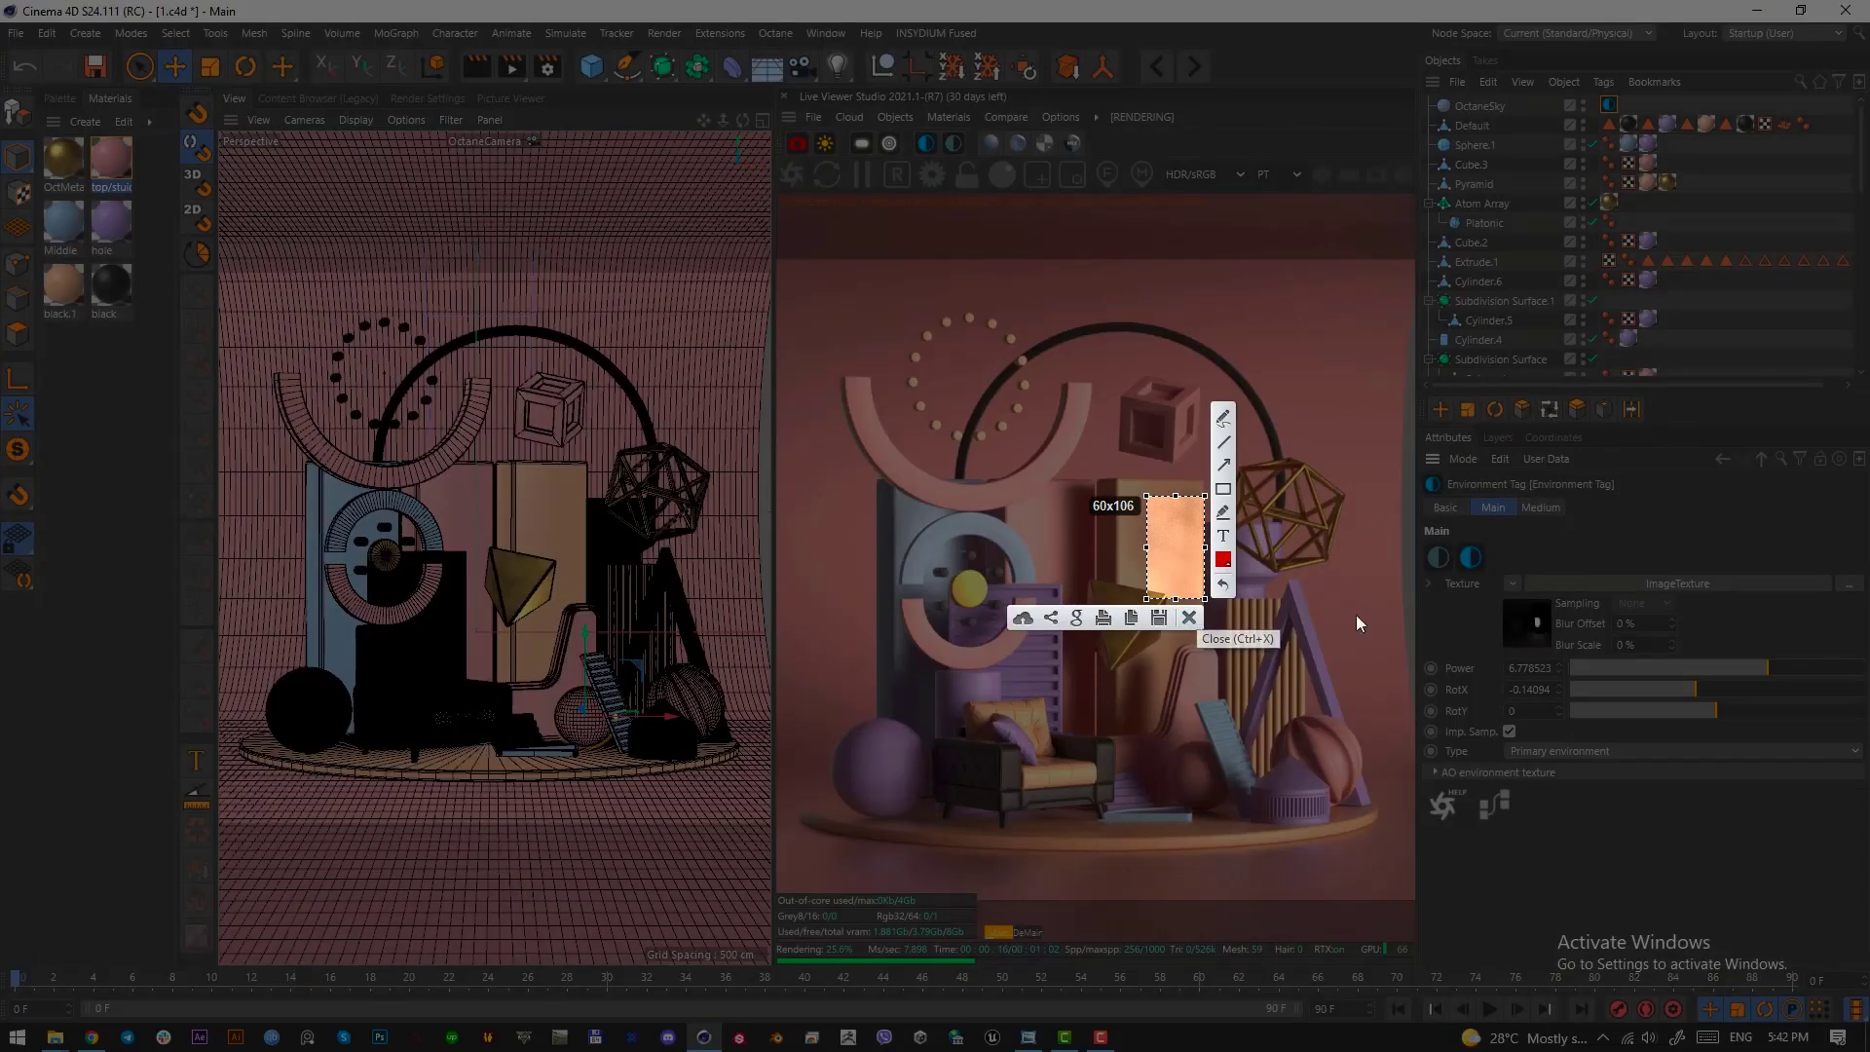
pyautogui.moveTo(1223, 435); pyautogui.dragTo(1342, 593)
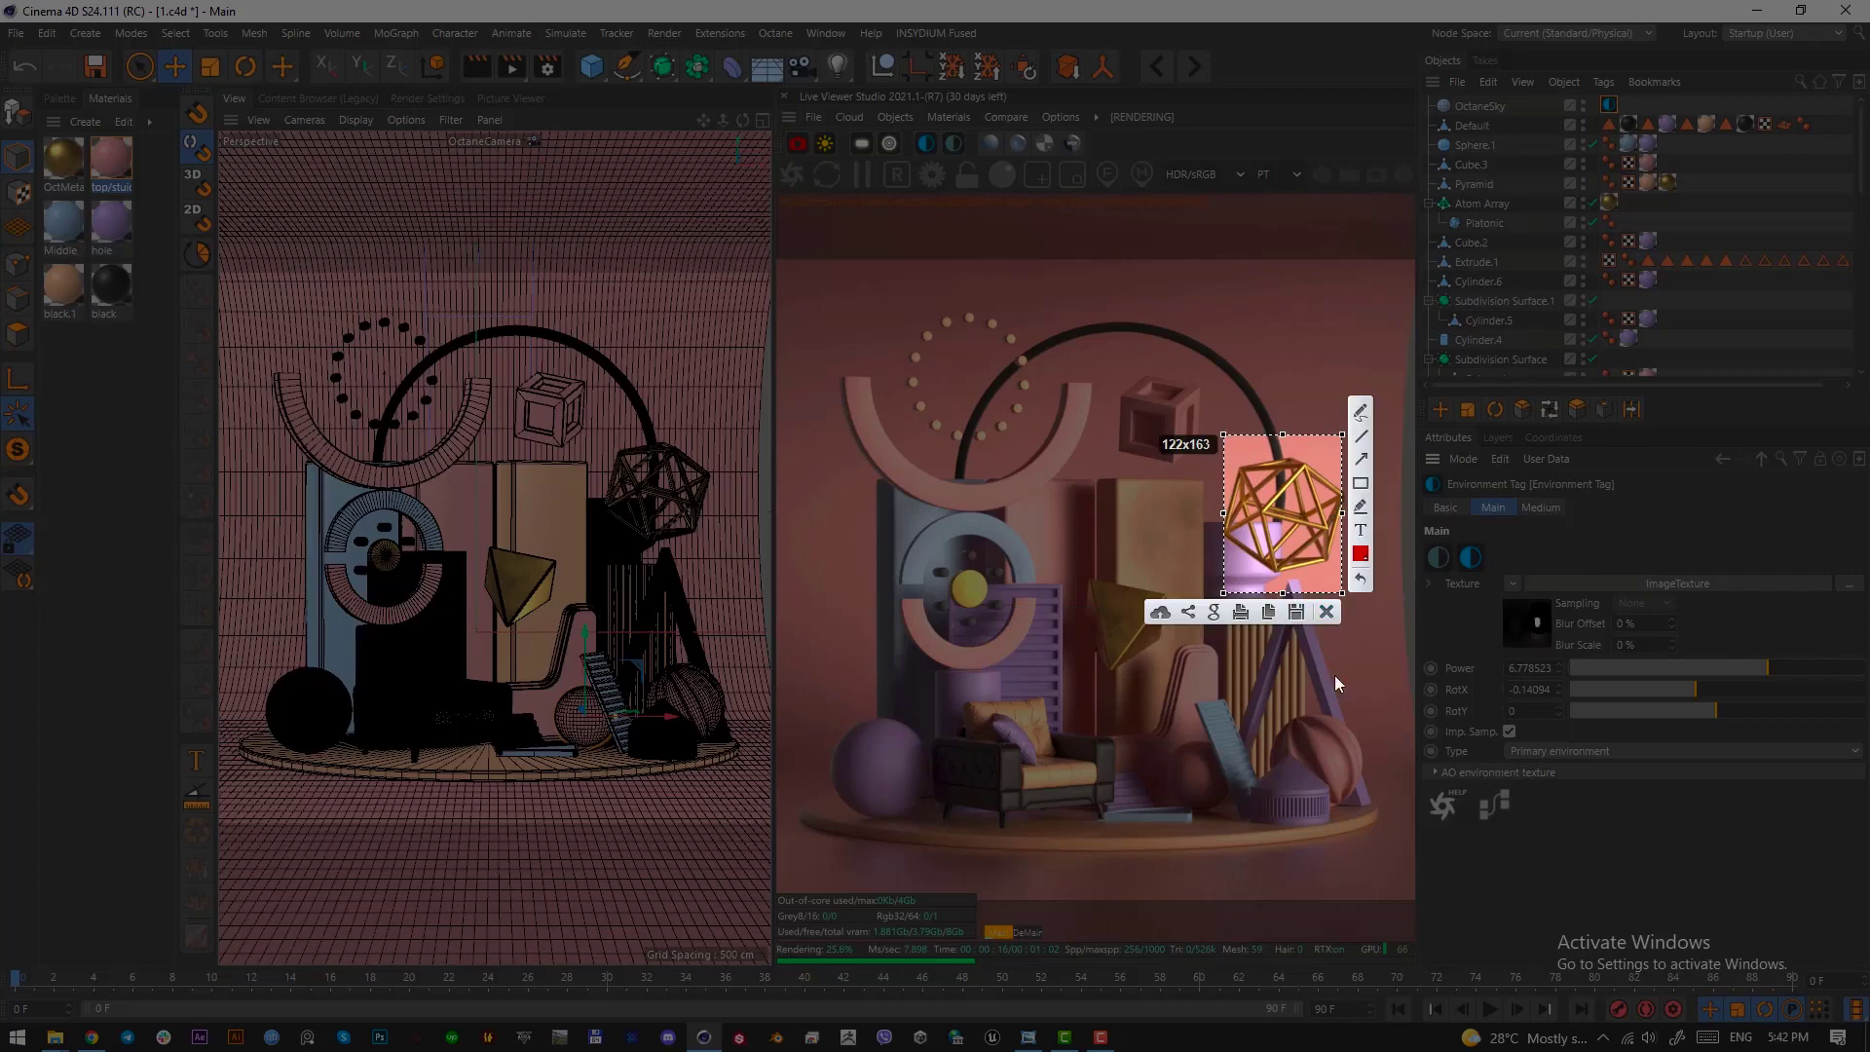
pyautogui.hotkey('ctrl', 'c')
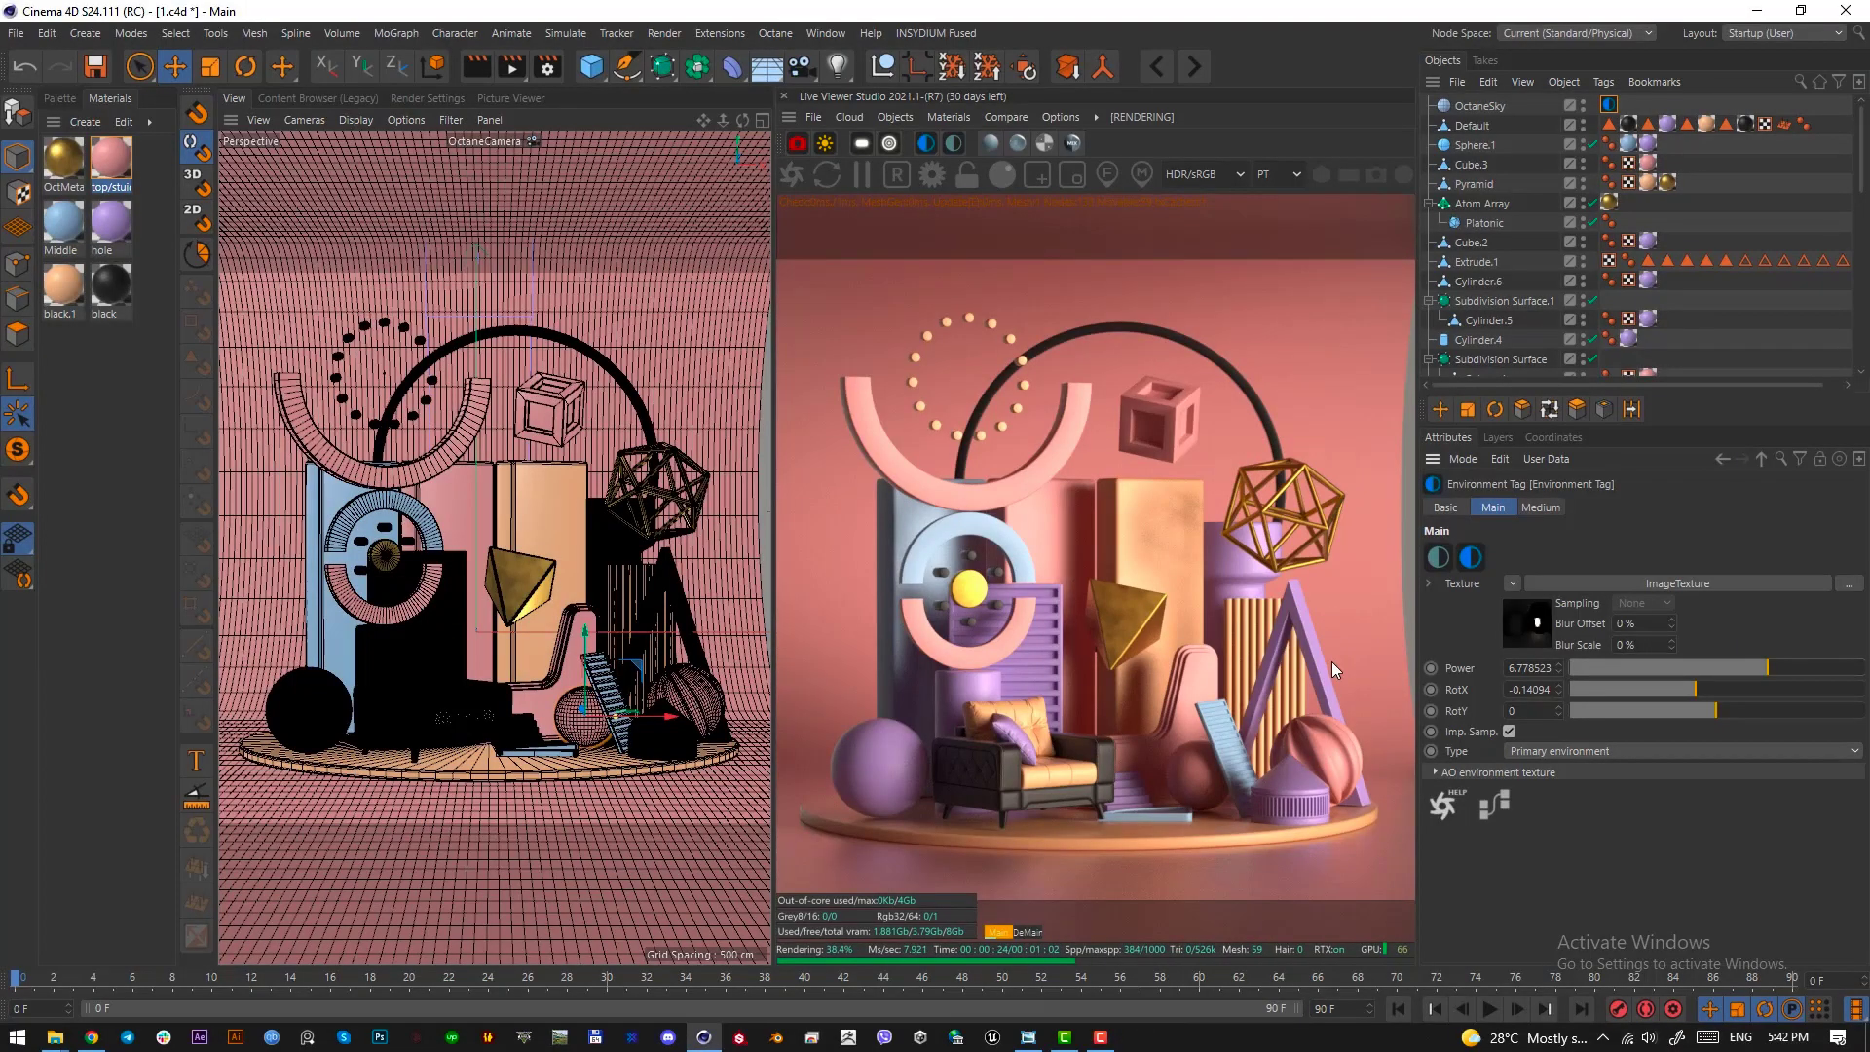
# Set the OctaneCamera's imager exposure to about 0.98 and its gamma to about 1.12
pyautogui.scroll(-6, 1679, 246)
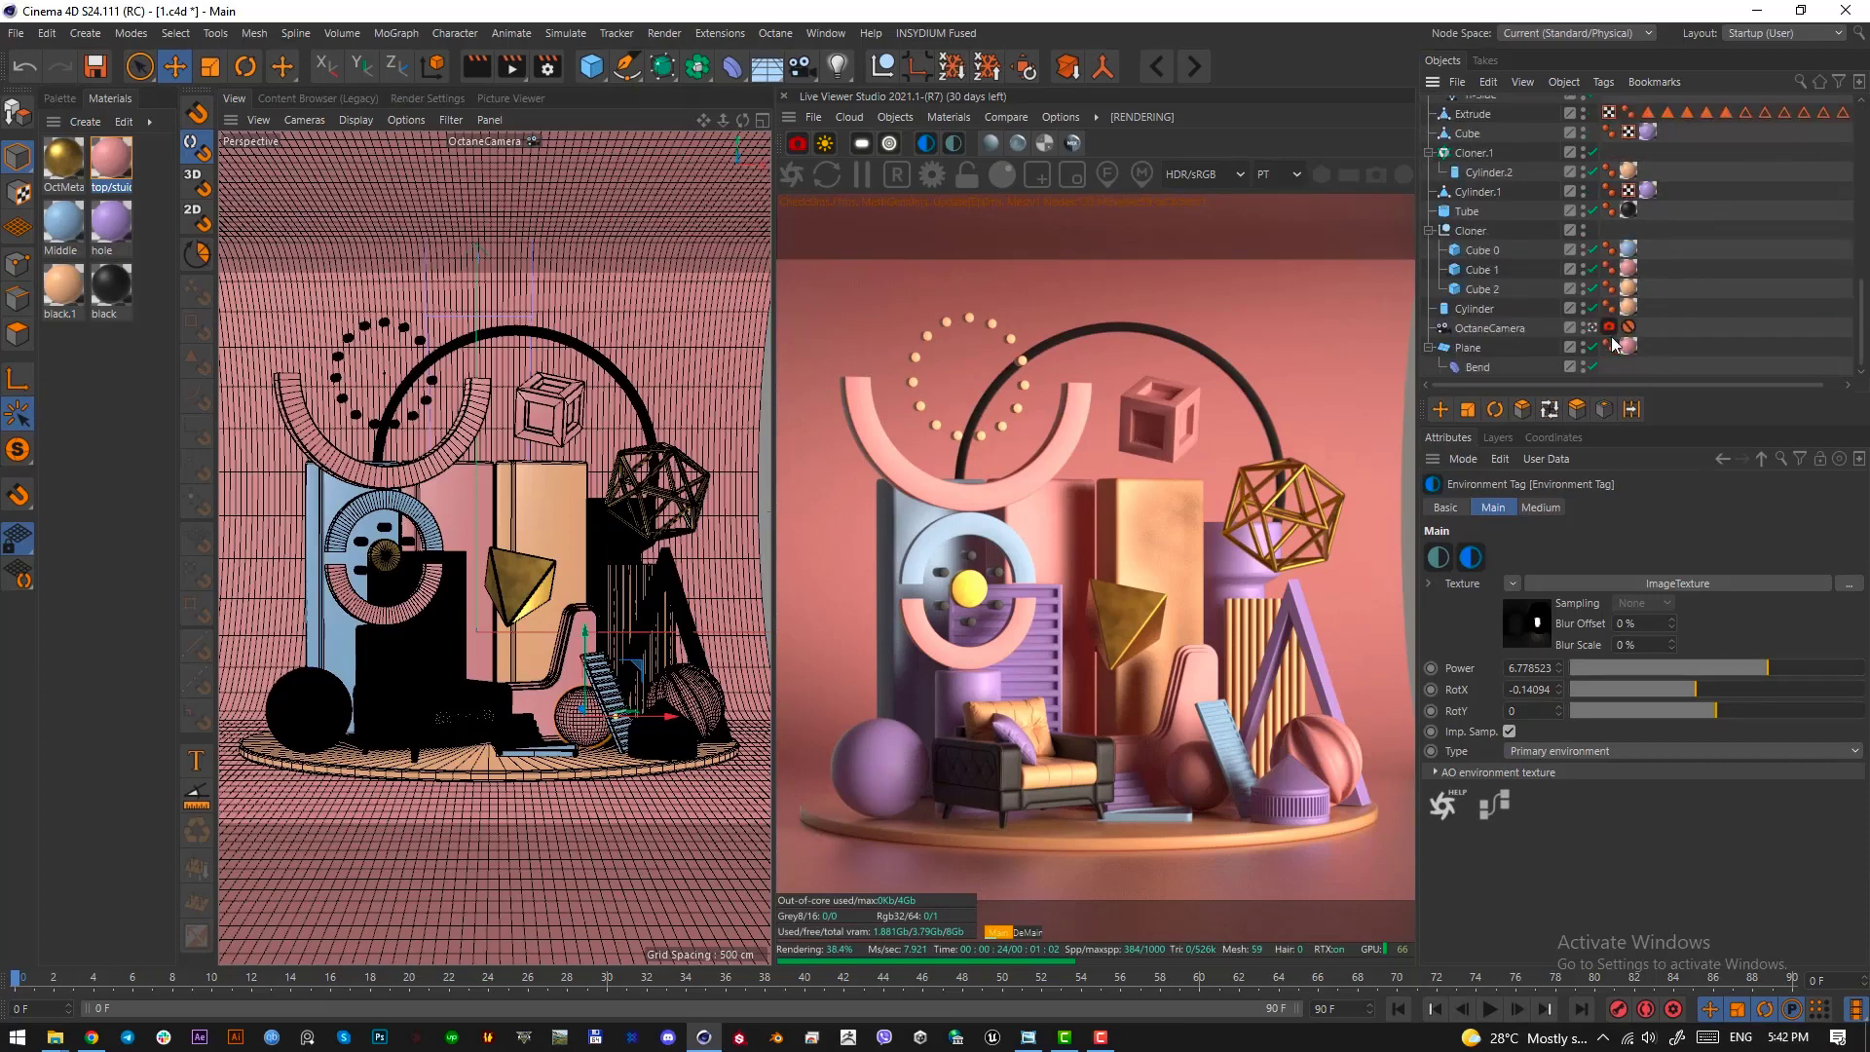
pyautogui.click(1608, 329)
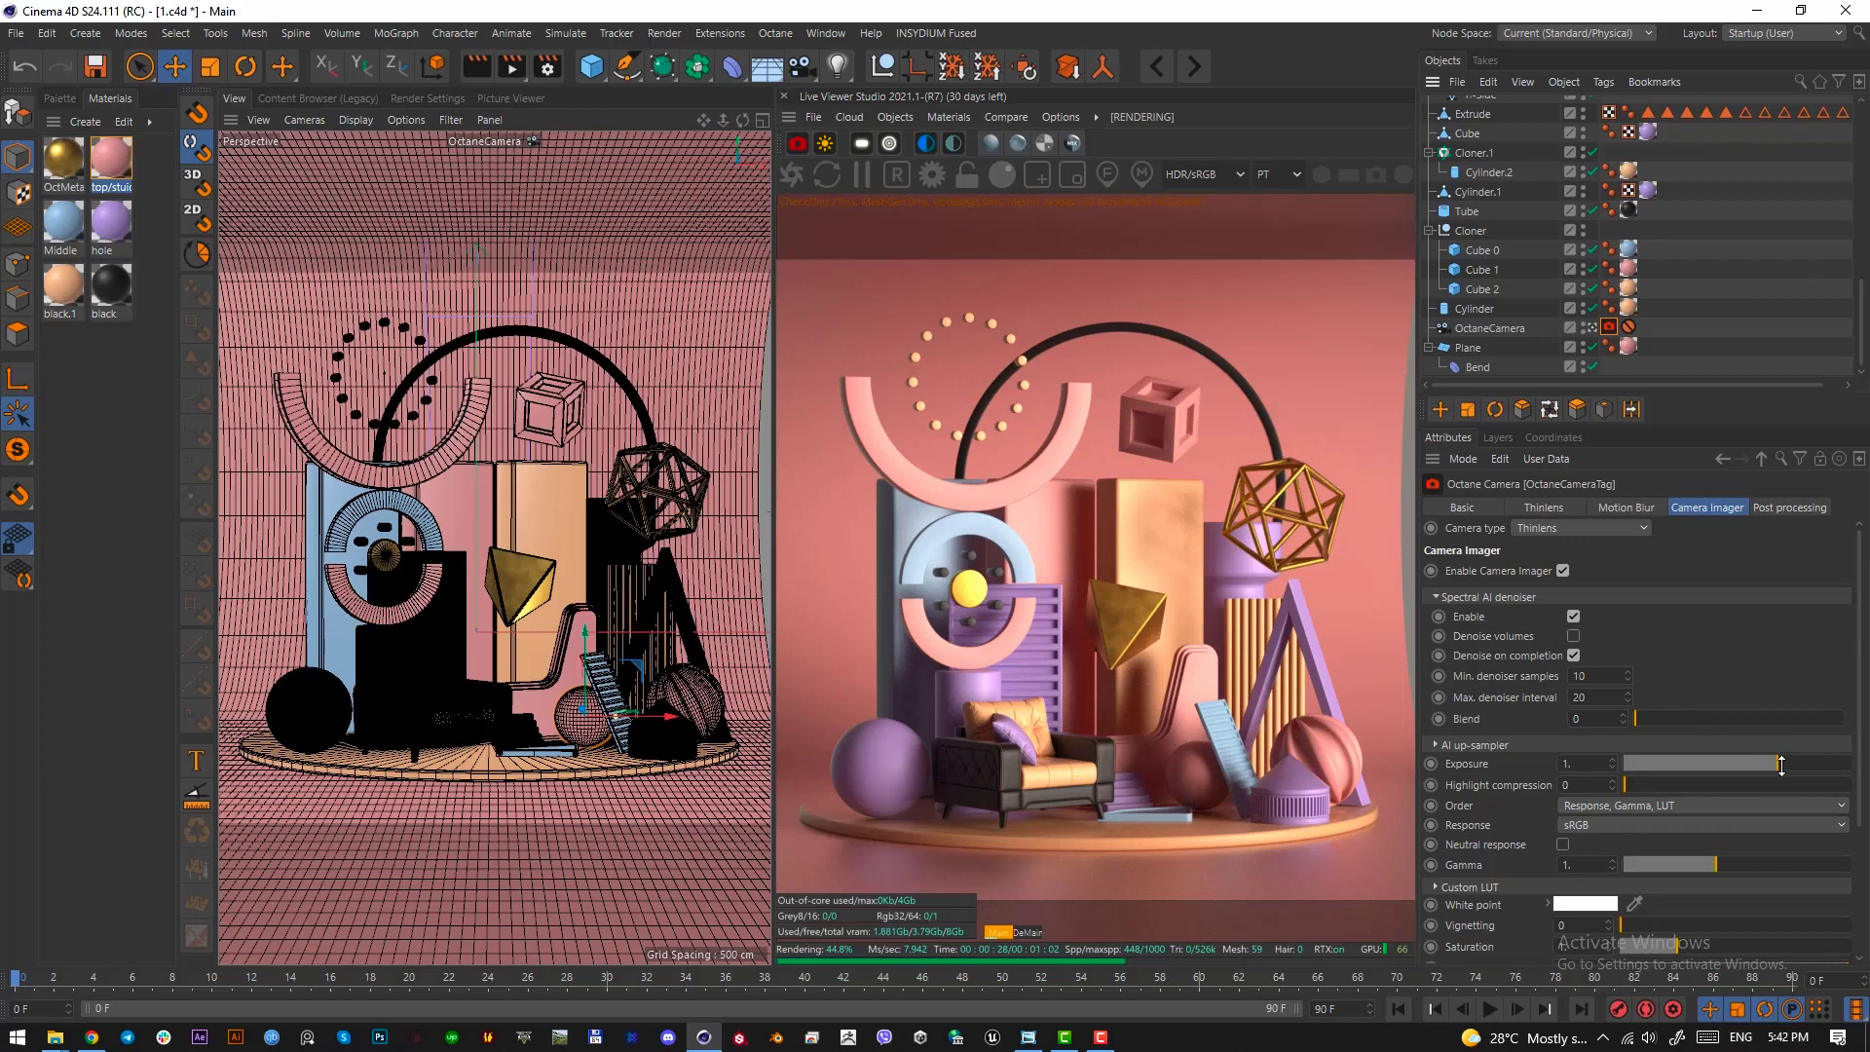
pyautogui.moveTo(1782, 765); pyautogui.dragTo(1774, 765)
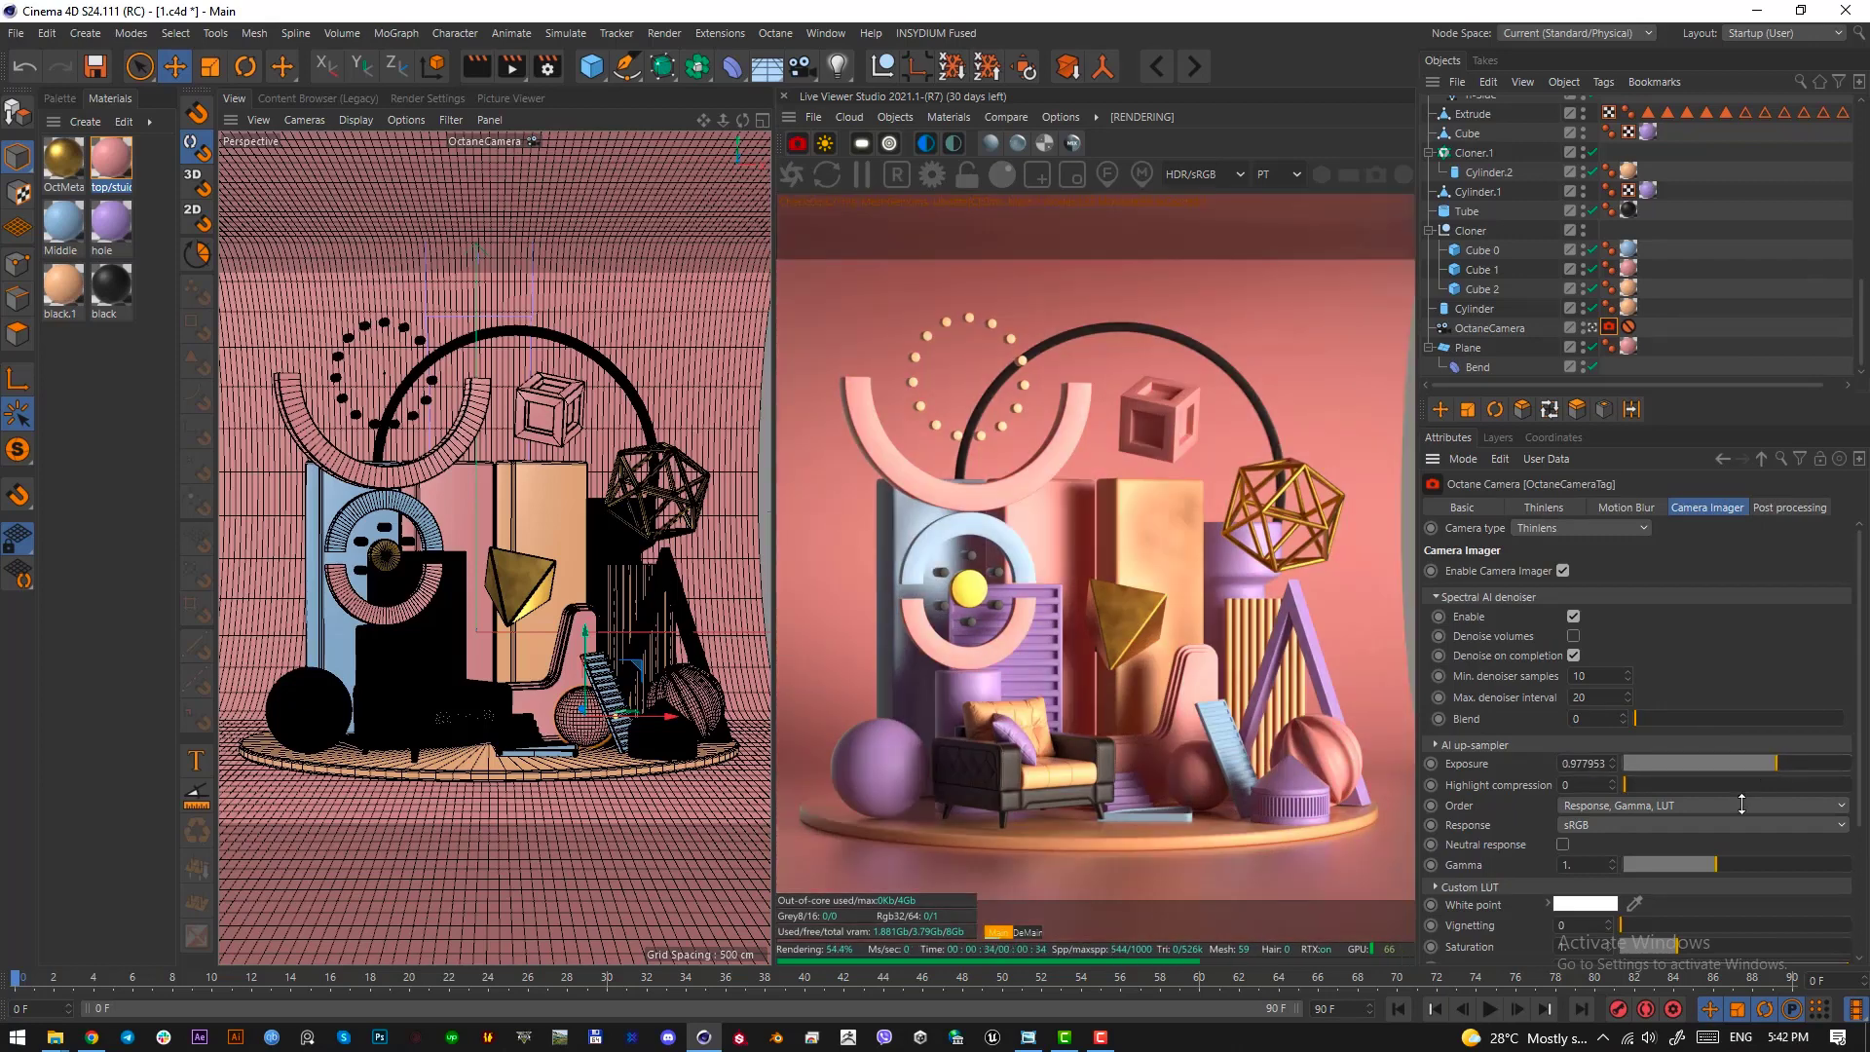
pyautogui.moveTo(1715, 865)
pyautogui.mouseDown()
pyautogui.moveTo(1768, 863)
pyautogui.moveTo(1722, 861)
pyautogui.mouseUp()
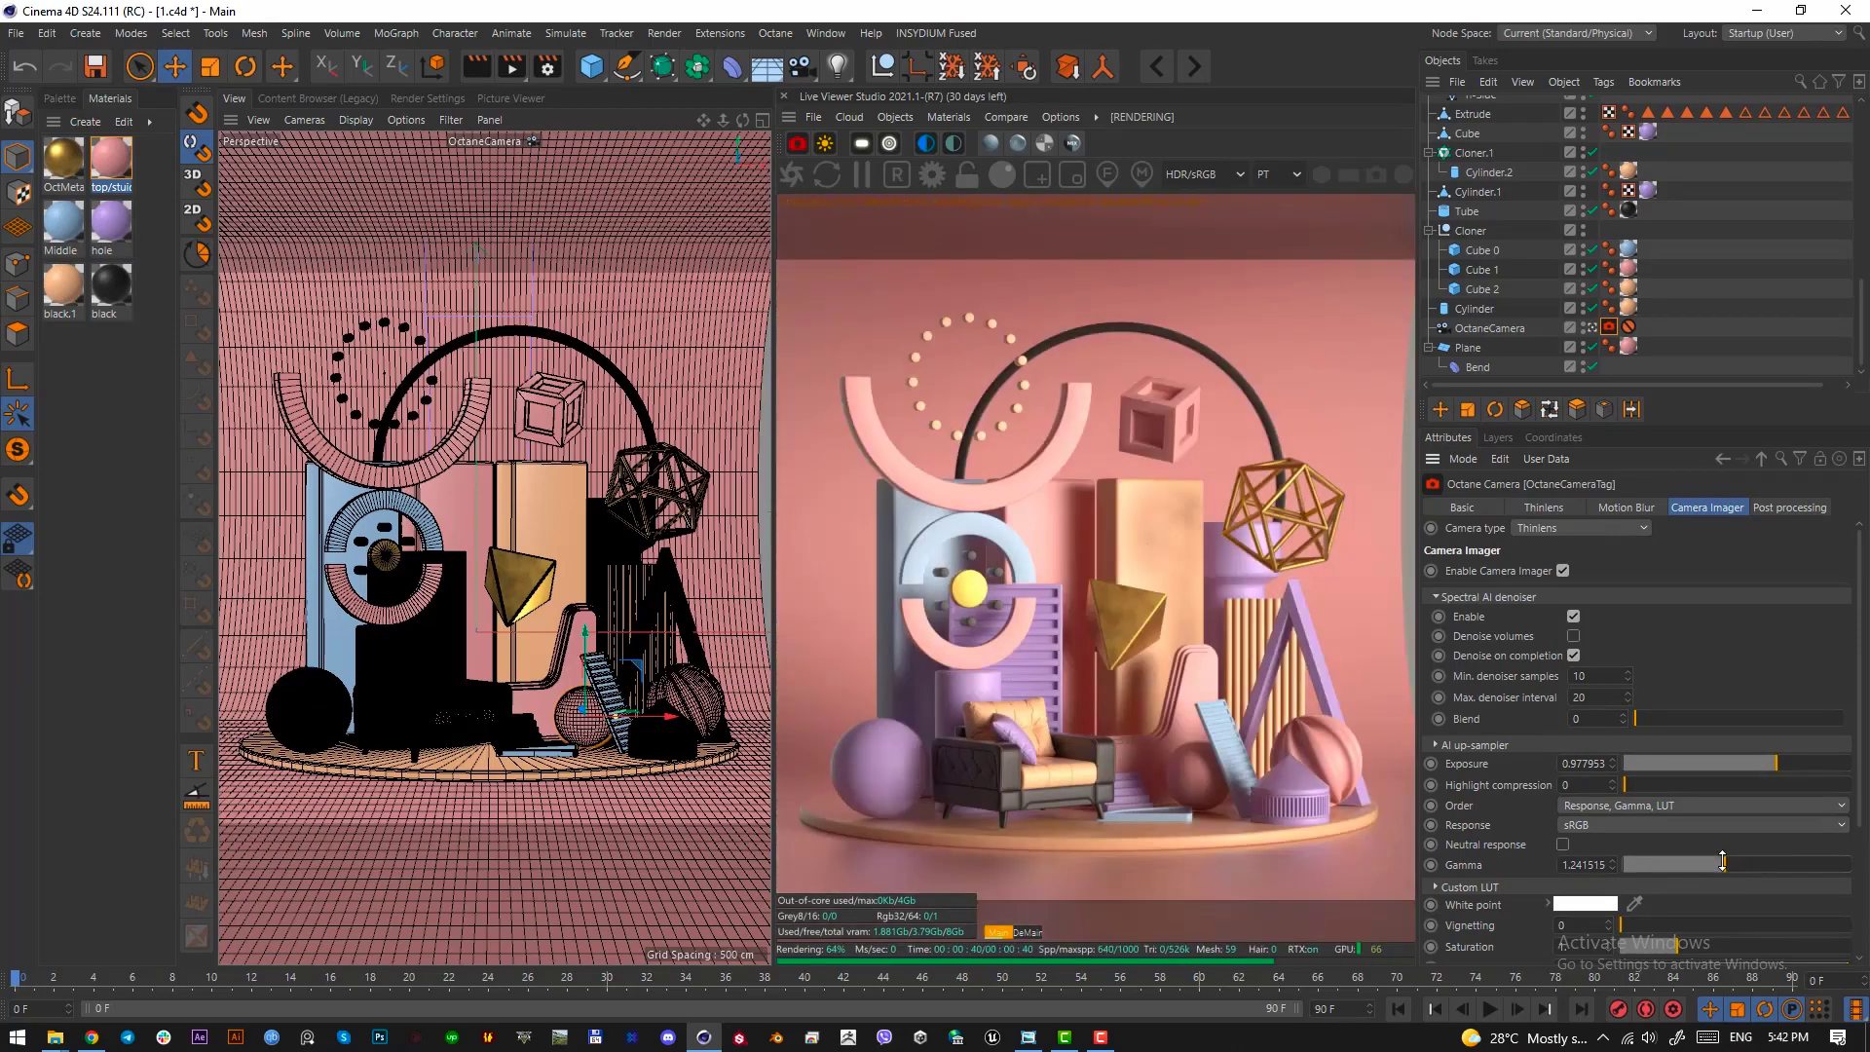
pyautogui.moveTo(1722, 861); pyautogui.dragTo(1728, 862)
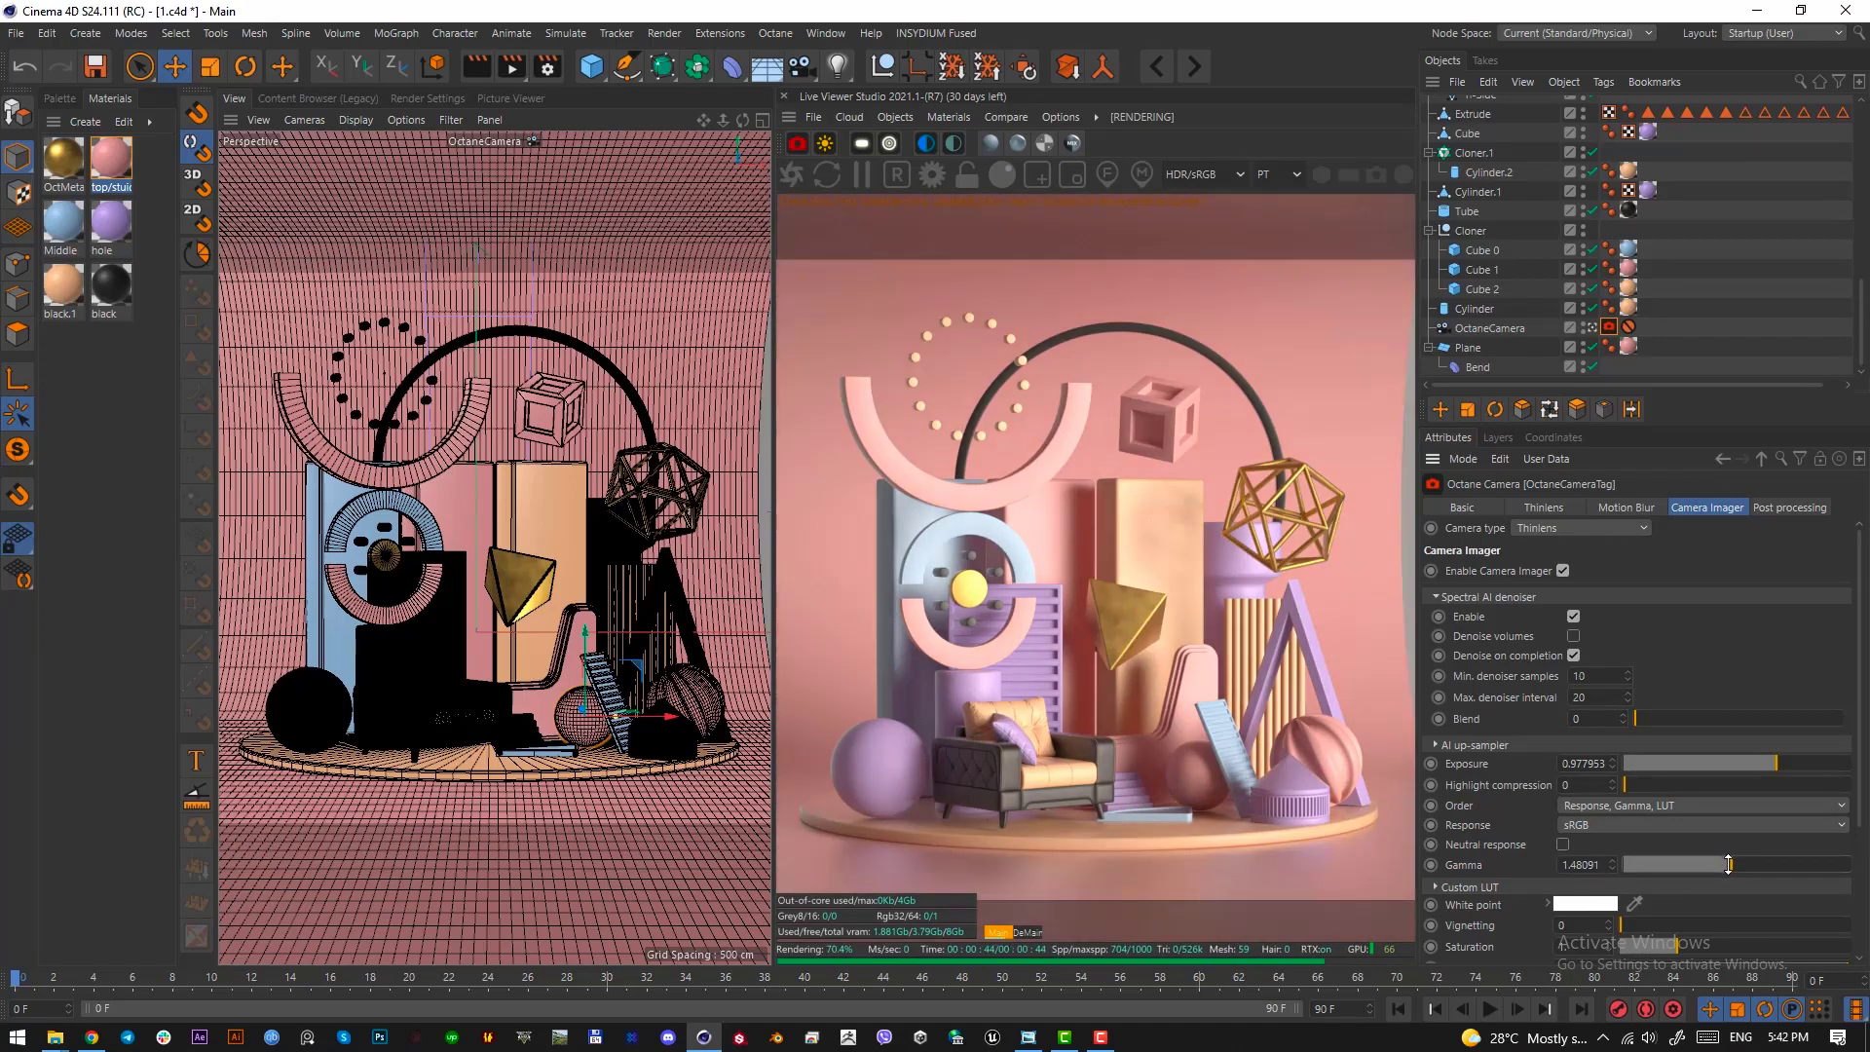
pyautogui.moveTo(1729, 864); pyautogui.dragTo(1724, 864)
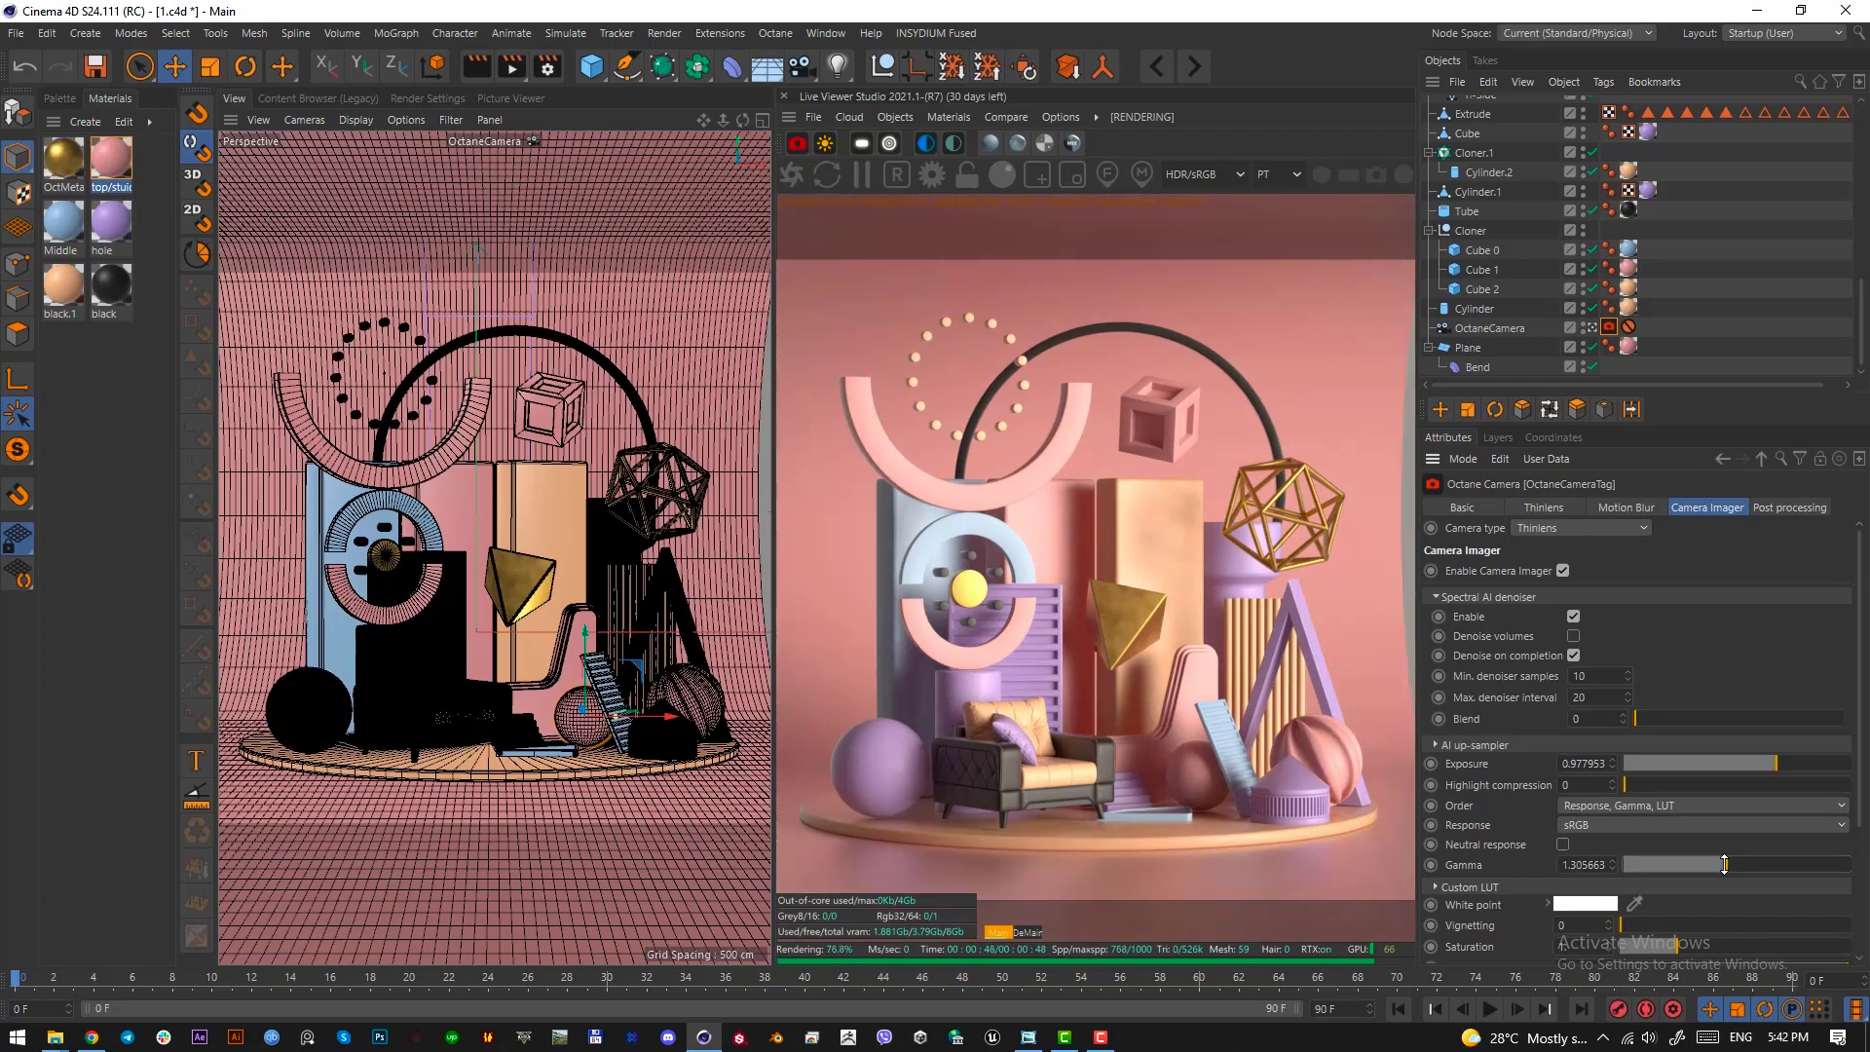
pyautogui.moveTo(1724, 864); pyautogui.dragTo(1717, 864)
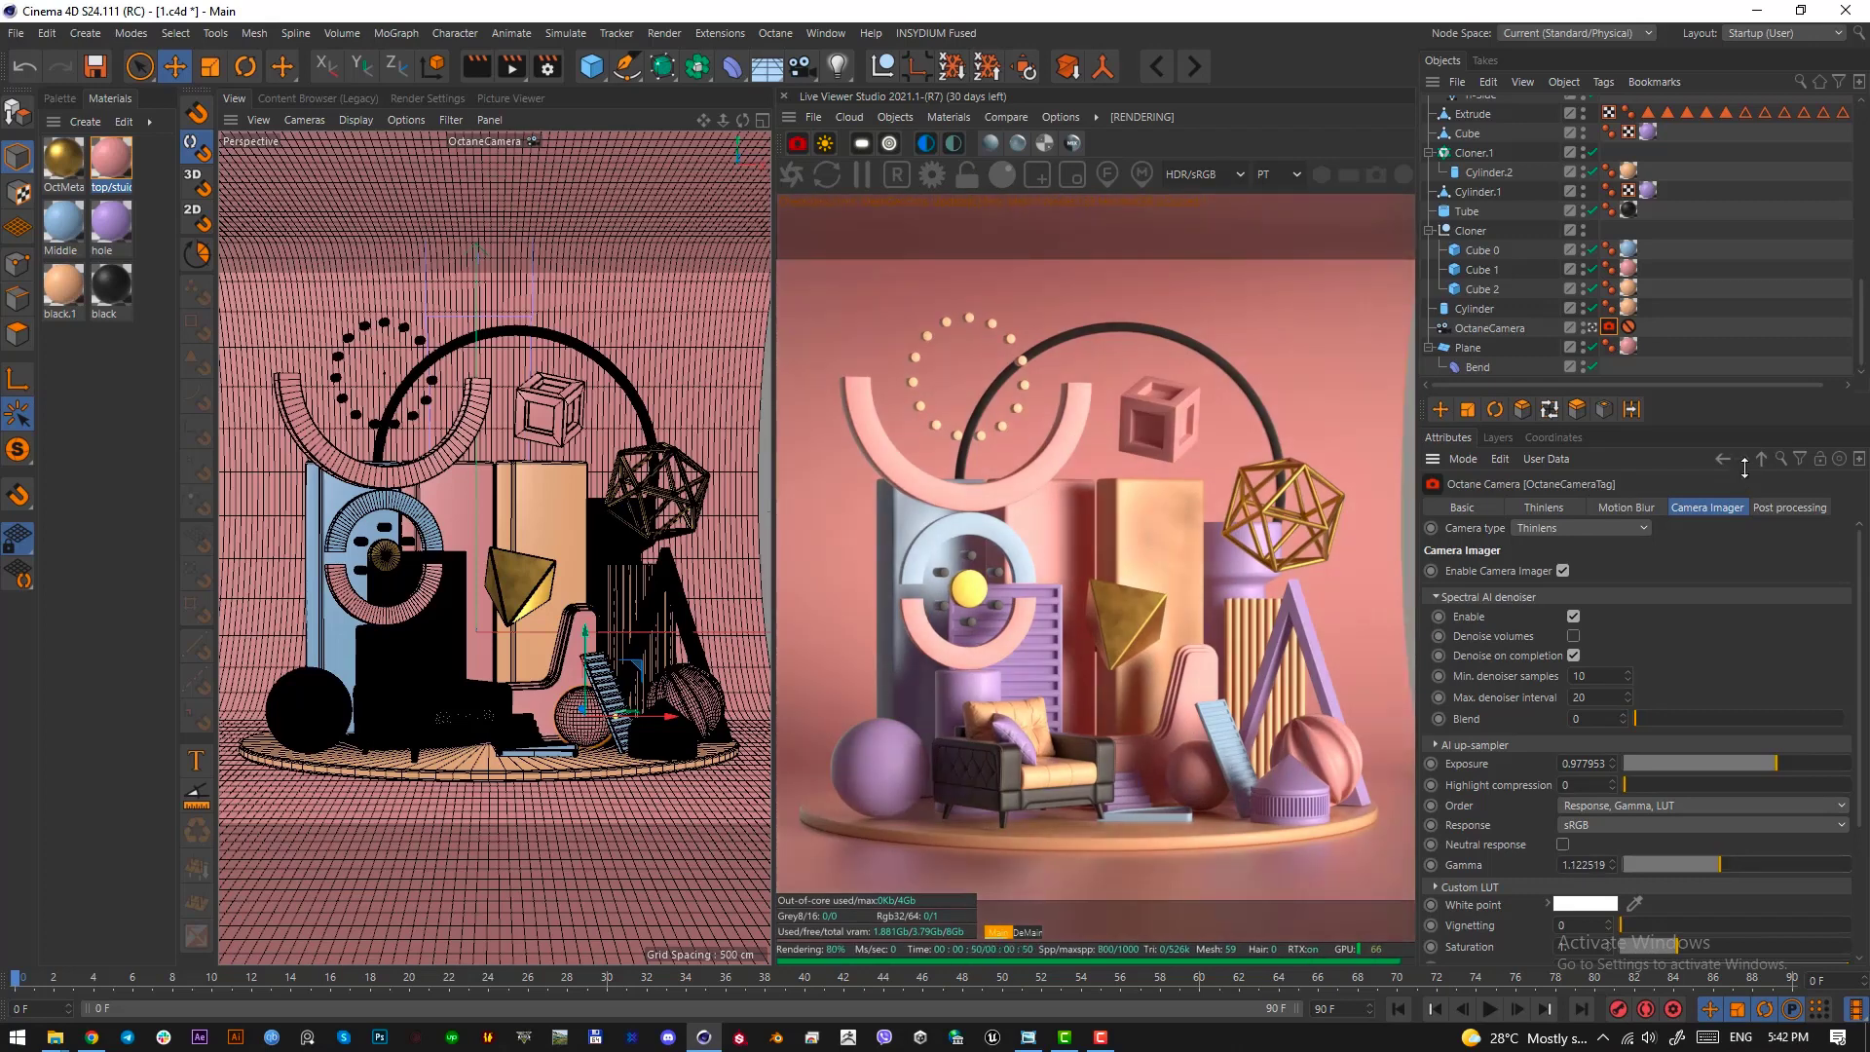
# Enable post processing on the OctaneCamera and set the bloom power to about 7.74
pyautogui.click(1789, 508)
pyautogui.click(1487, 571)
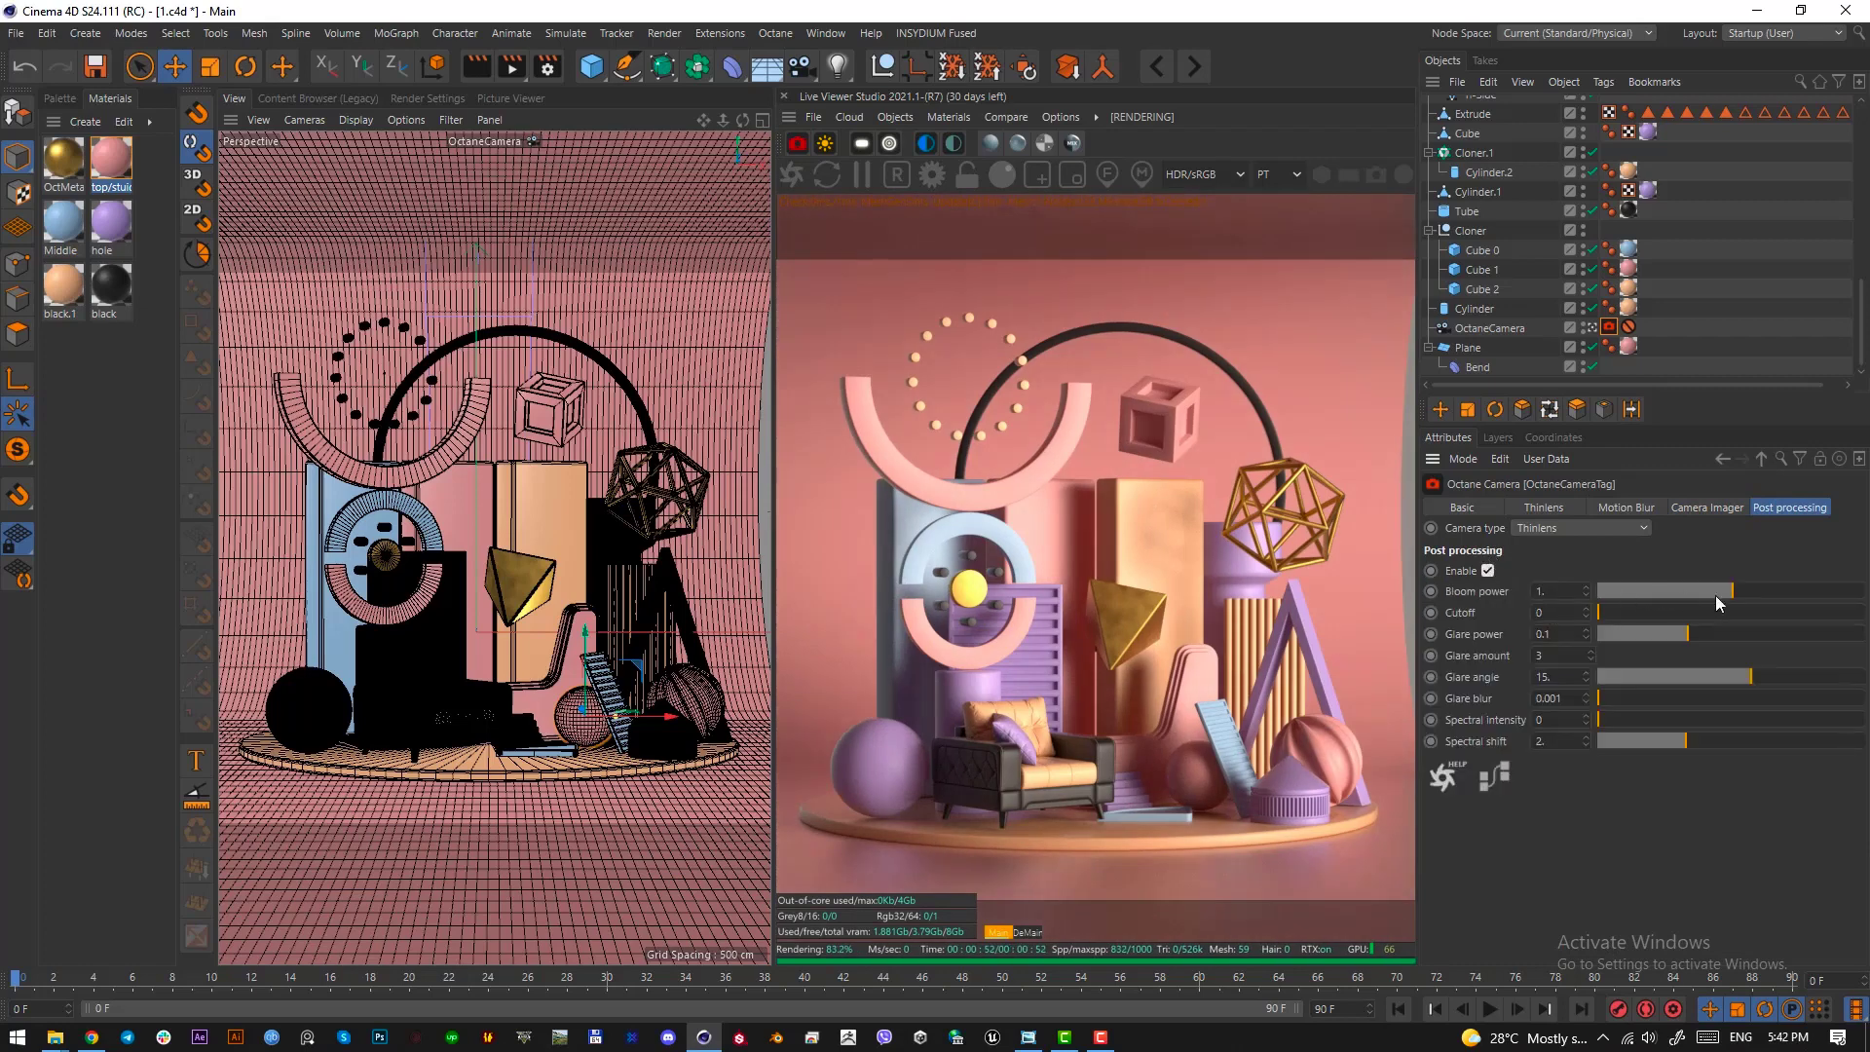
pyautogui.moveTo(1734, 590); pyautogui.dragTo(1773, 590)
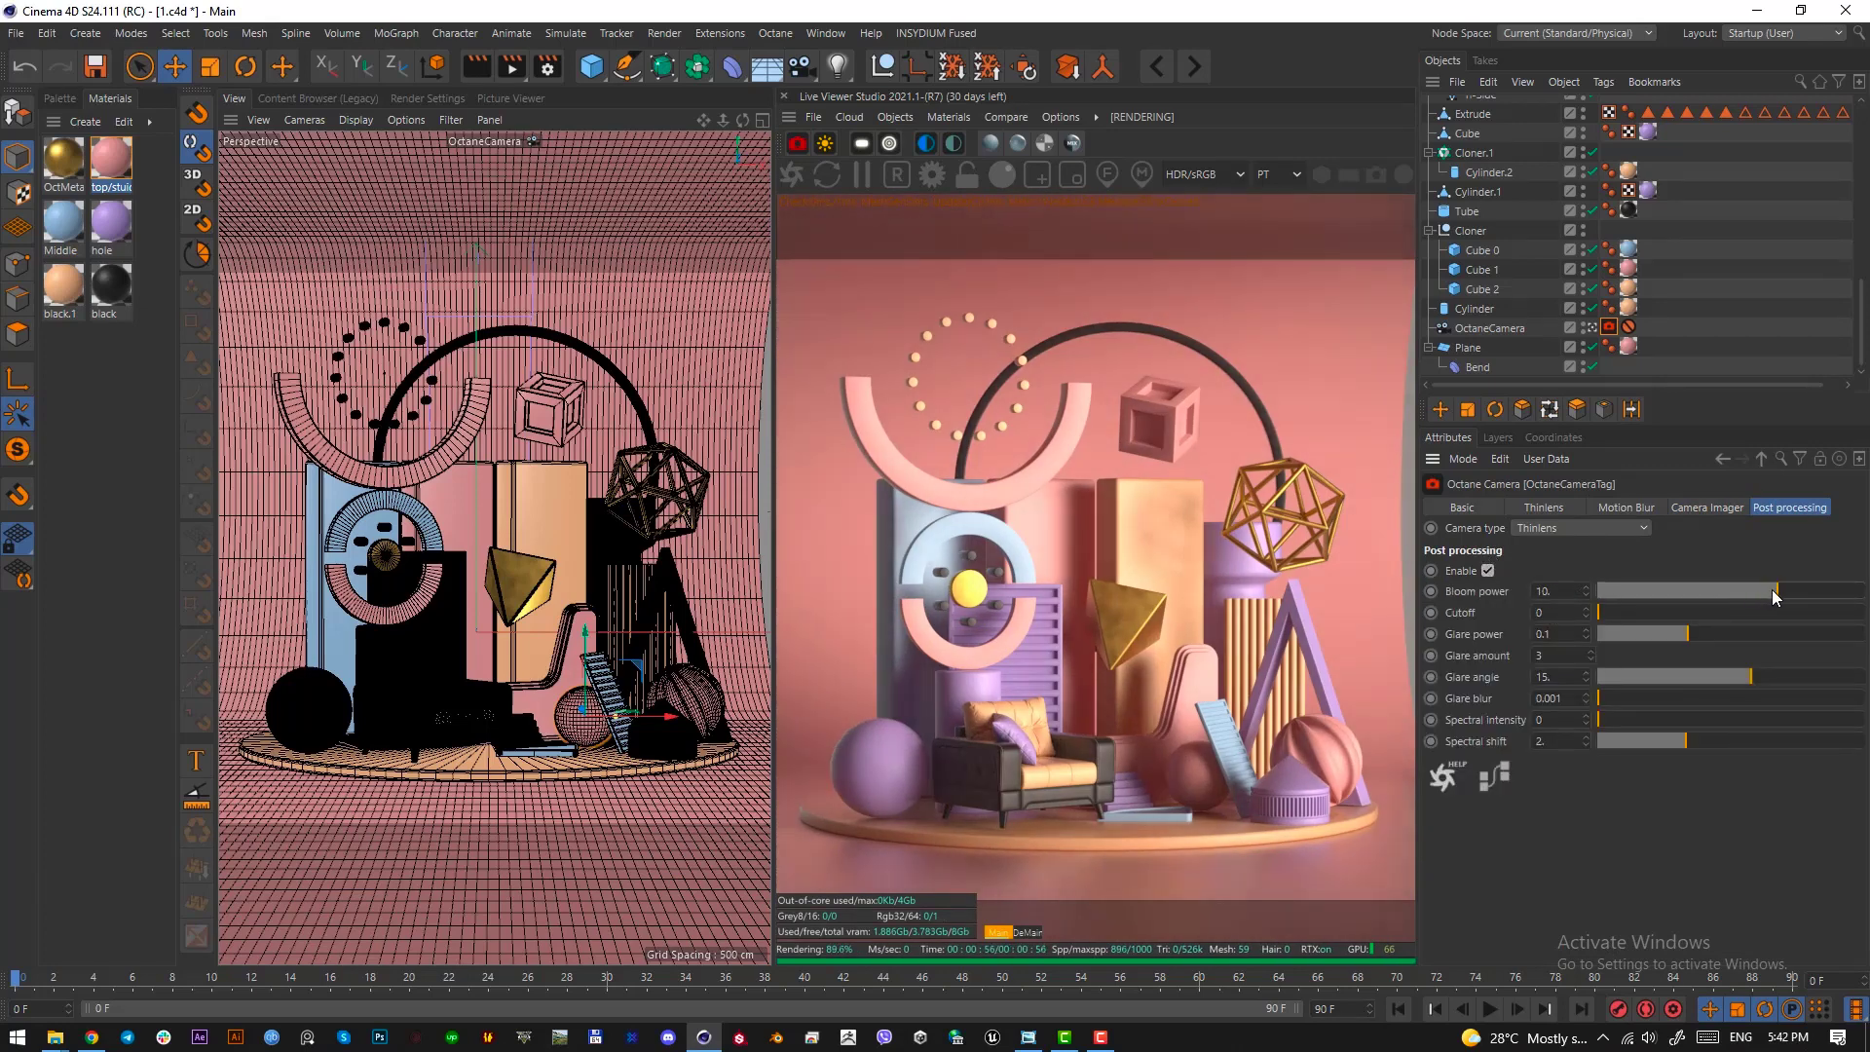
pyautogui.moveTo(1772, 592)
pyautogui.mouseDown()
pyautogui.moveTo(1751, 590)
pyautogui.moveTo(1826, 592)
pyautogui.moveTo(1755, 594)
pyautogui.moveTo(1770, 597)
pyautogui.mouseUp()
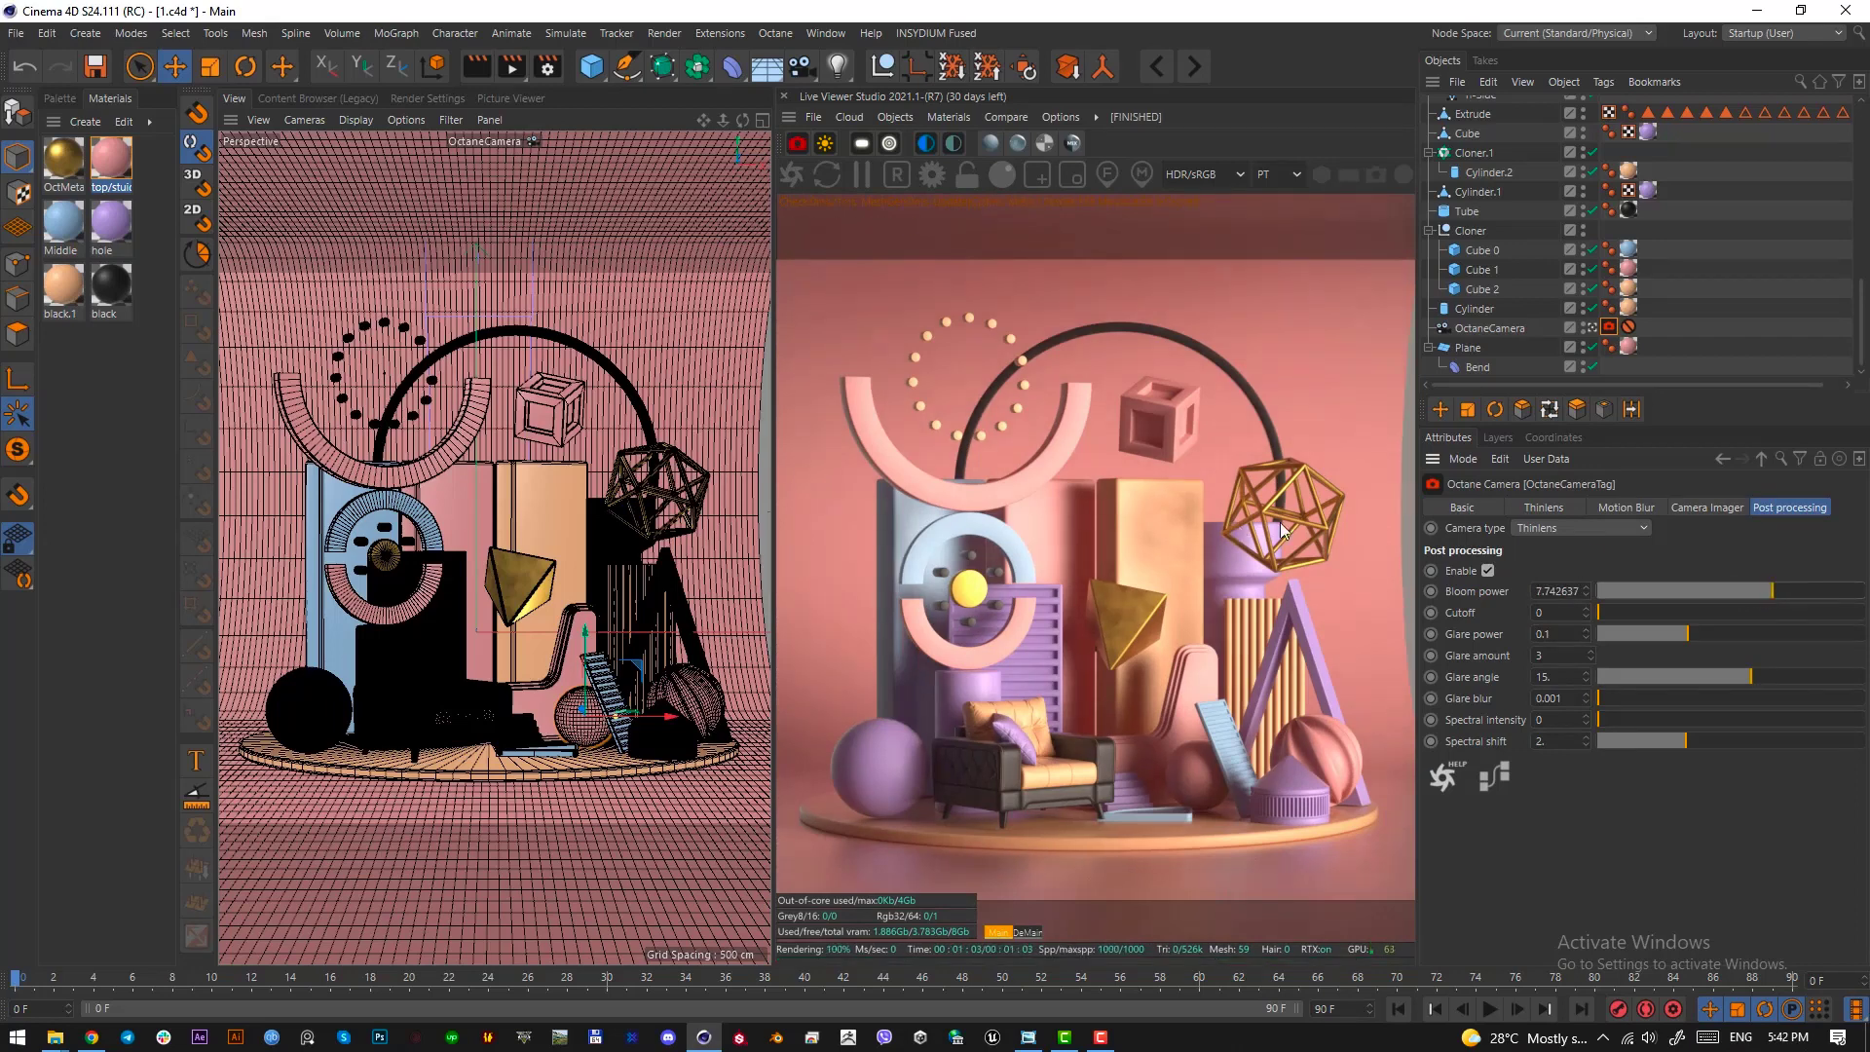
# Check the backdrop's exposed edge with a screen-capture selection and widen the backdrop plane to 687.348 cm
pyautogui.press('Print')
pyautogui.moveTo(1402, 367); pyautogui.dragTo(1417, 715)
pyautogui.click(1402, 728)
pyautogui.click(742, 634)
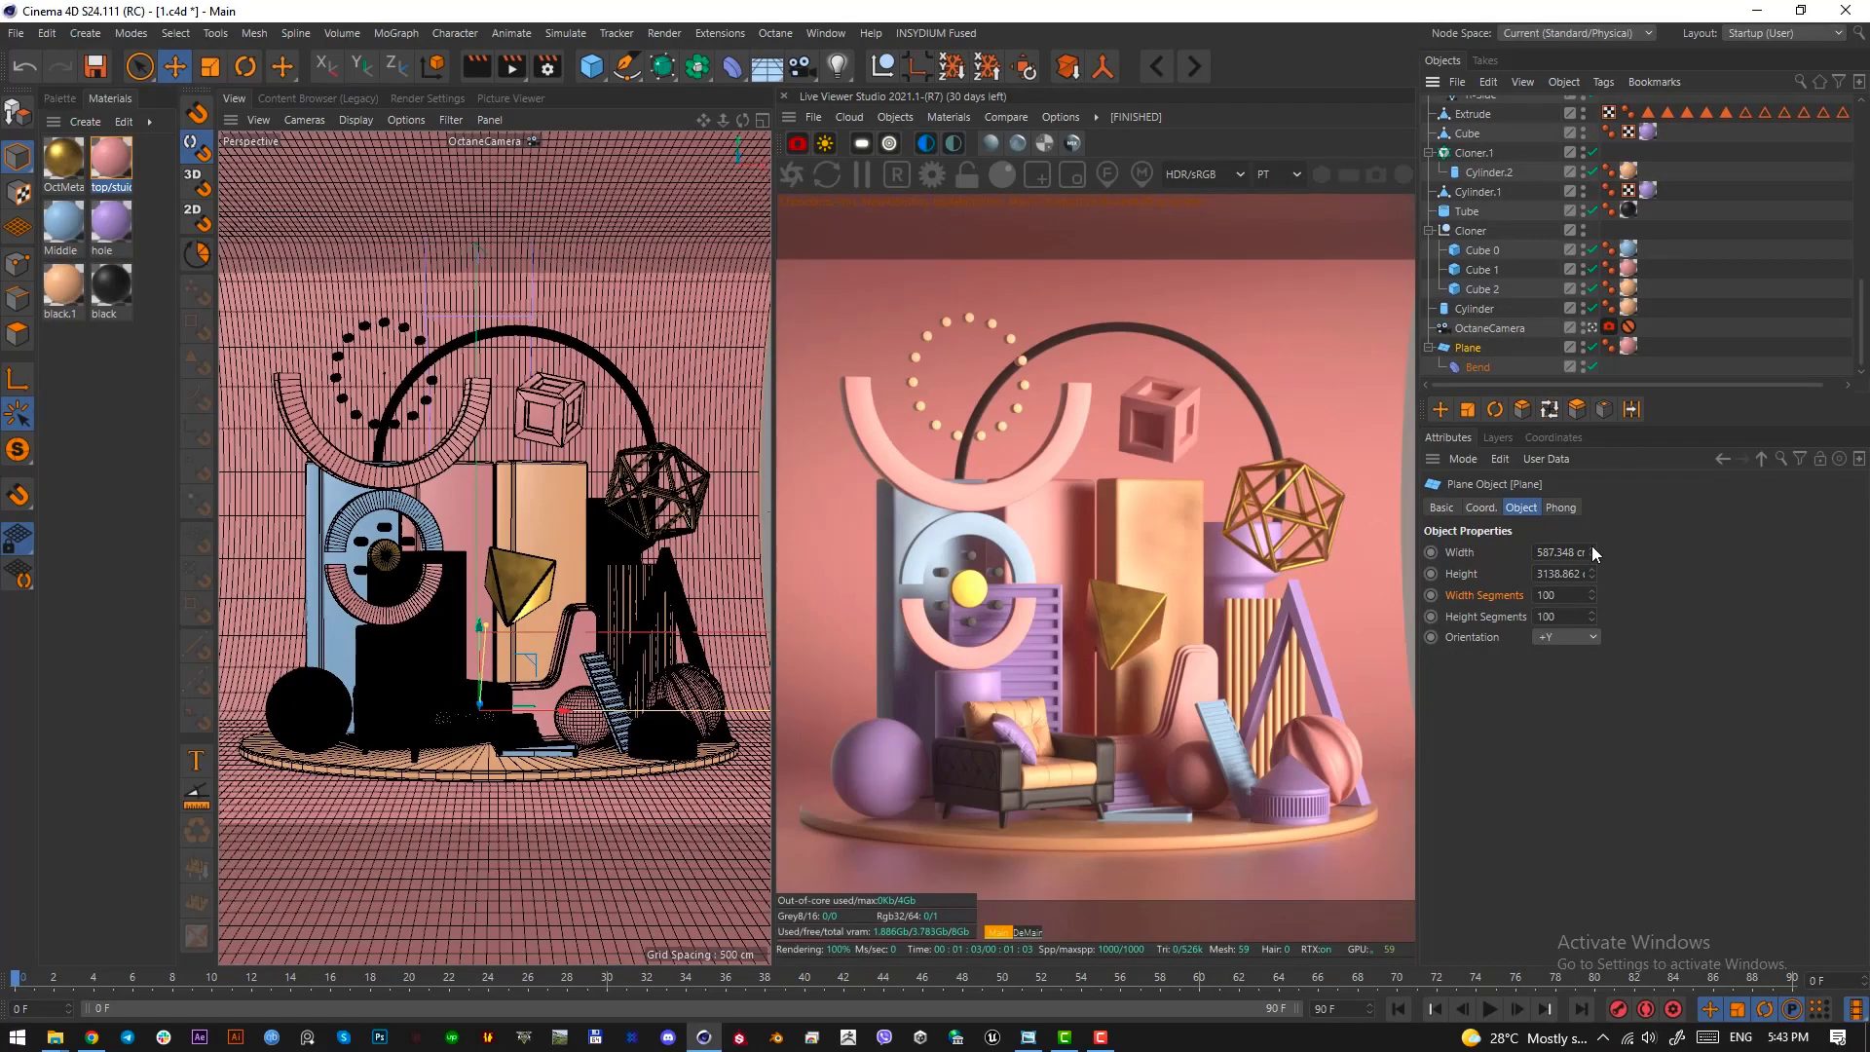
pyautogui.moveTo(1594, 549); pyautogui.dragTo(1594, 549)
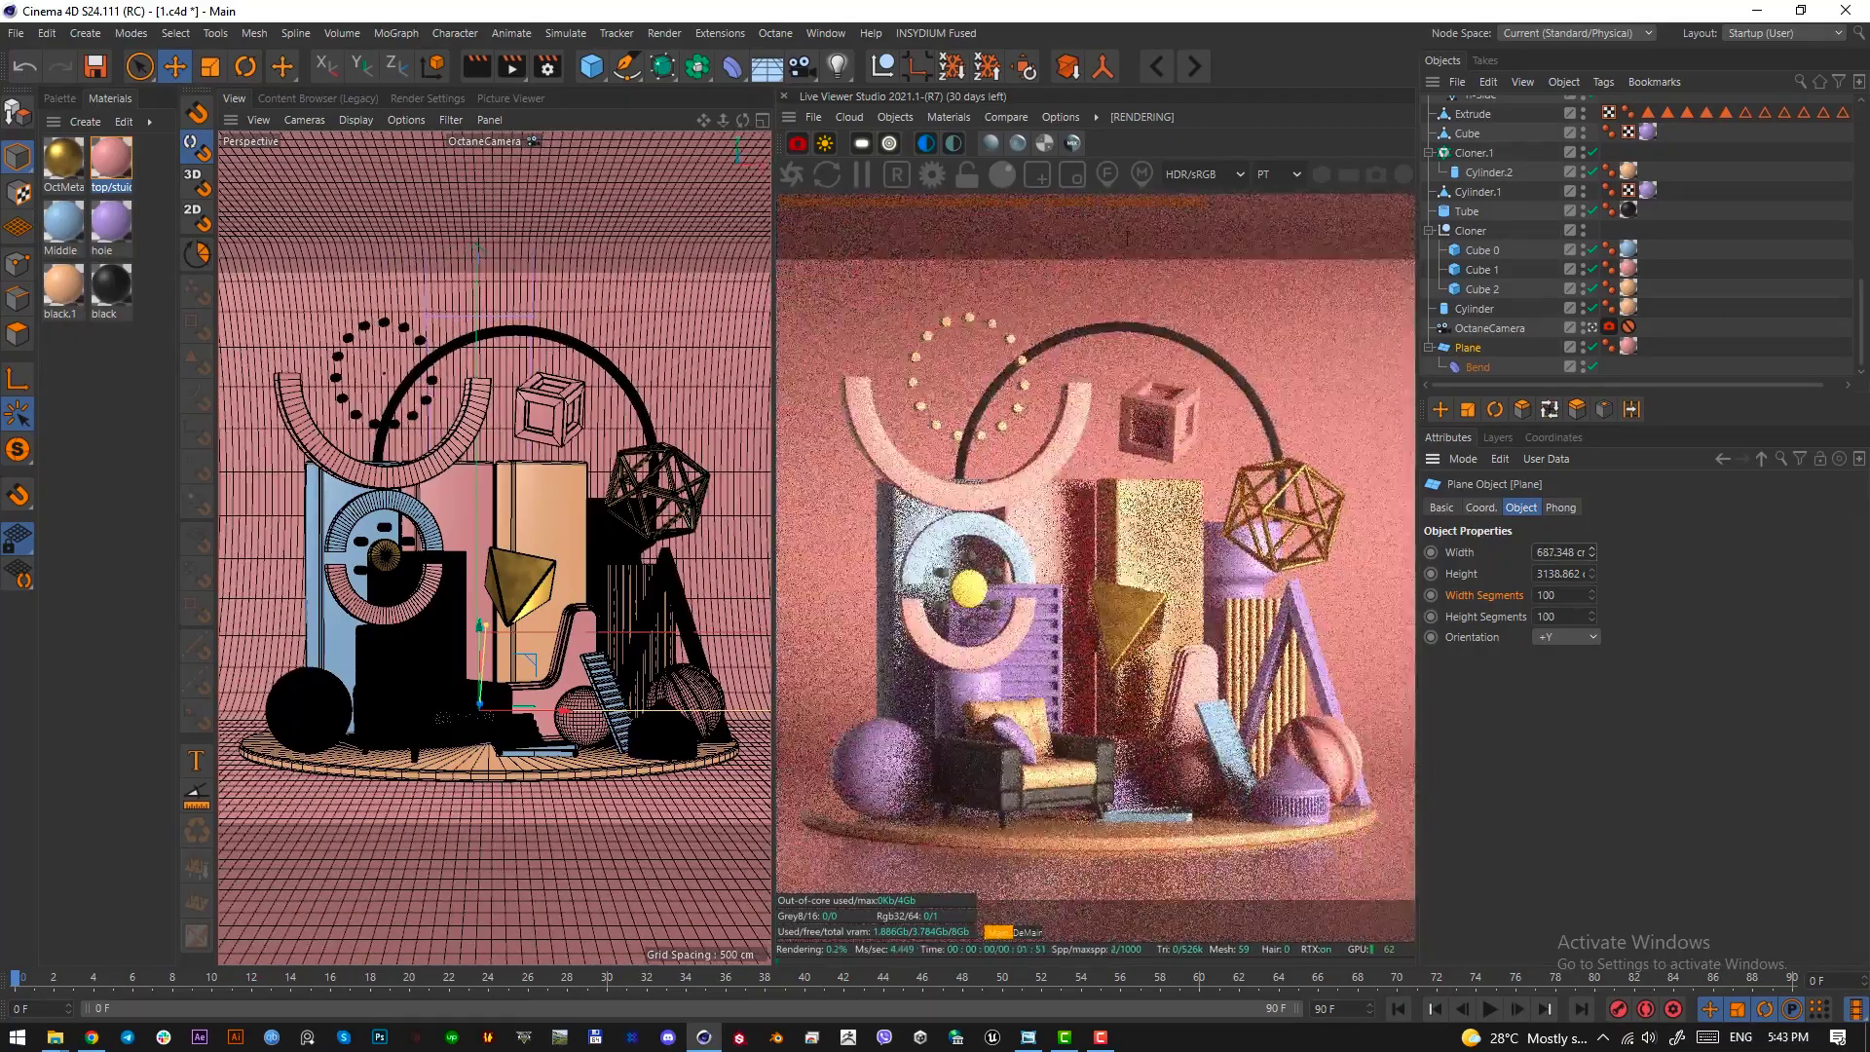
# Lock the Live Viewer render resolution and scale its preview to 0.8 so the whole frame fits
pyautogui.click(967, 175)
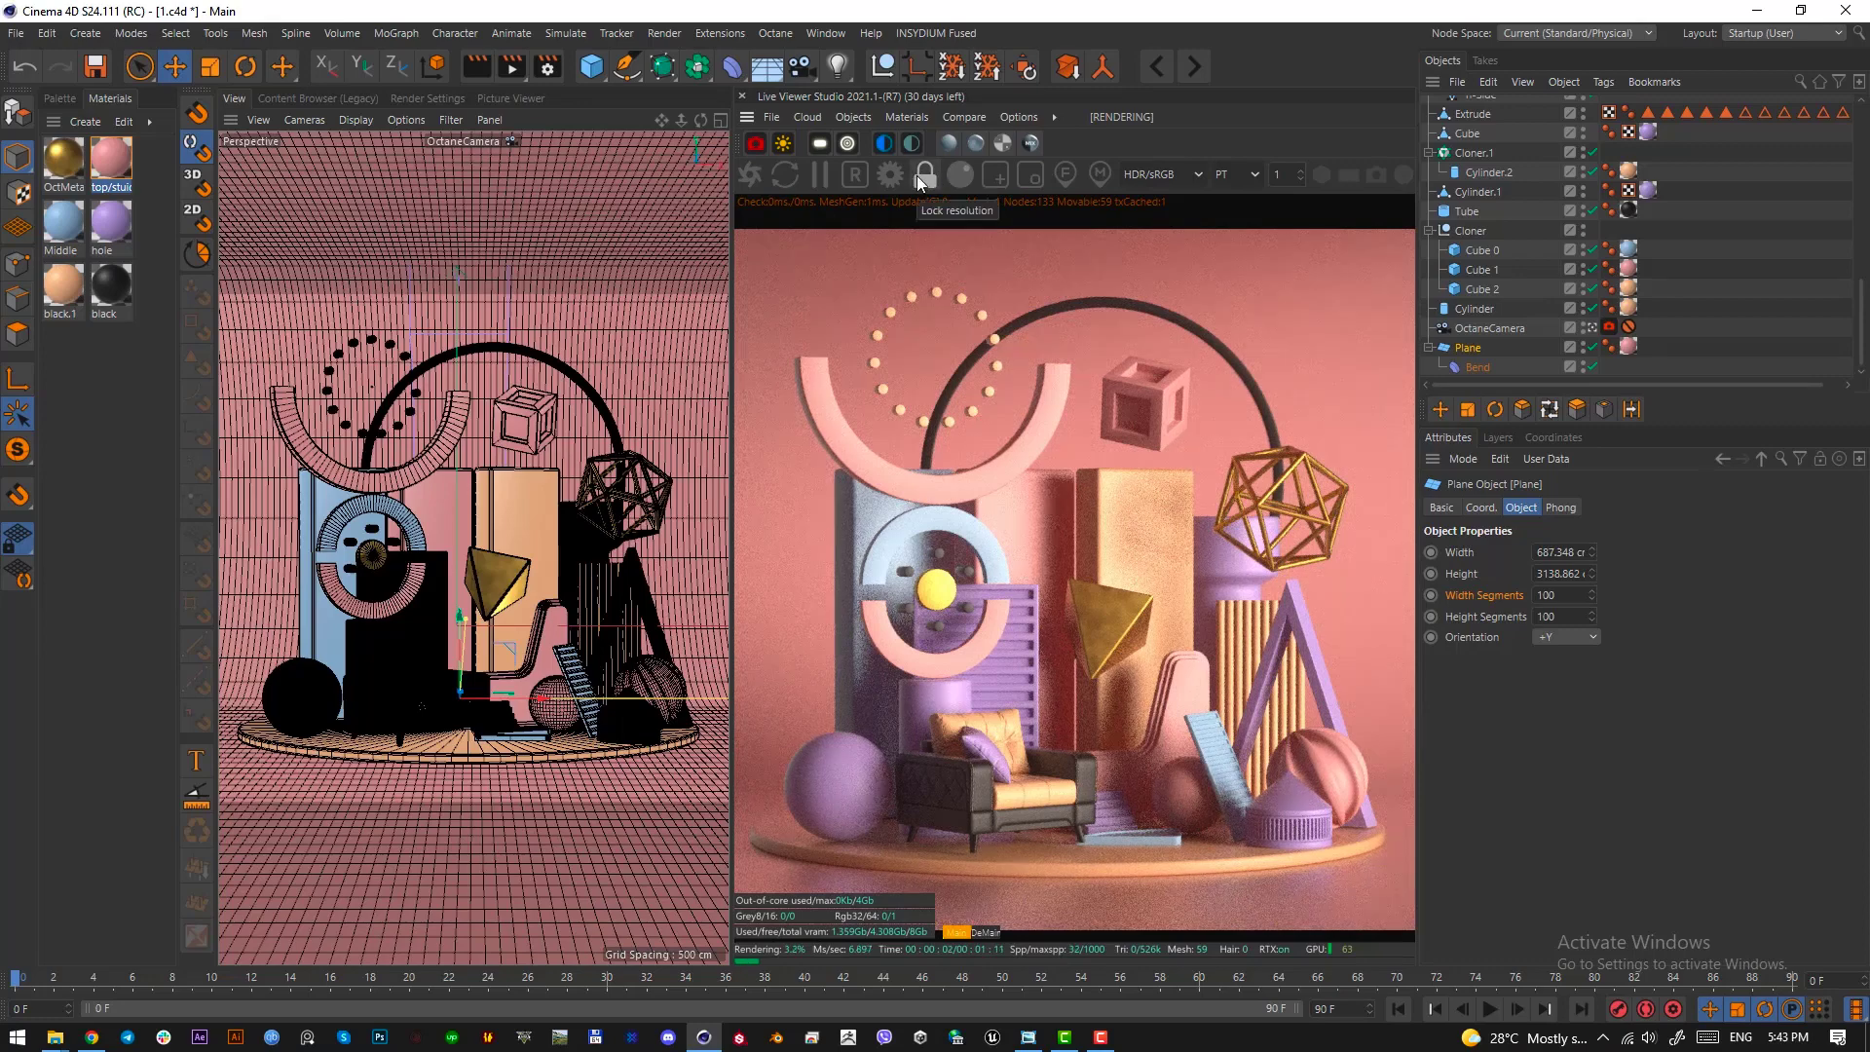
pyautogui.click(1300, 180)
pyautogui.click(1299, 180)
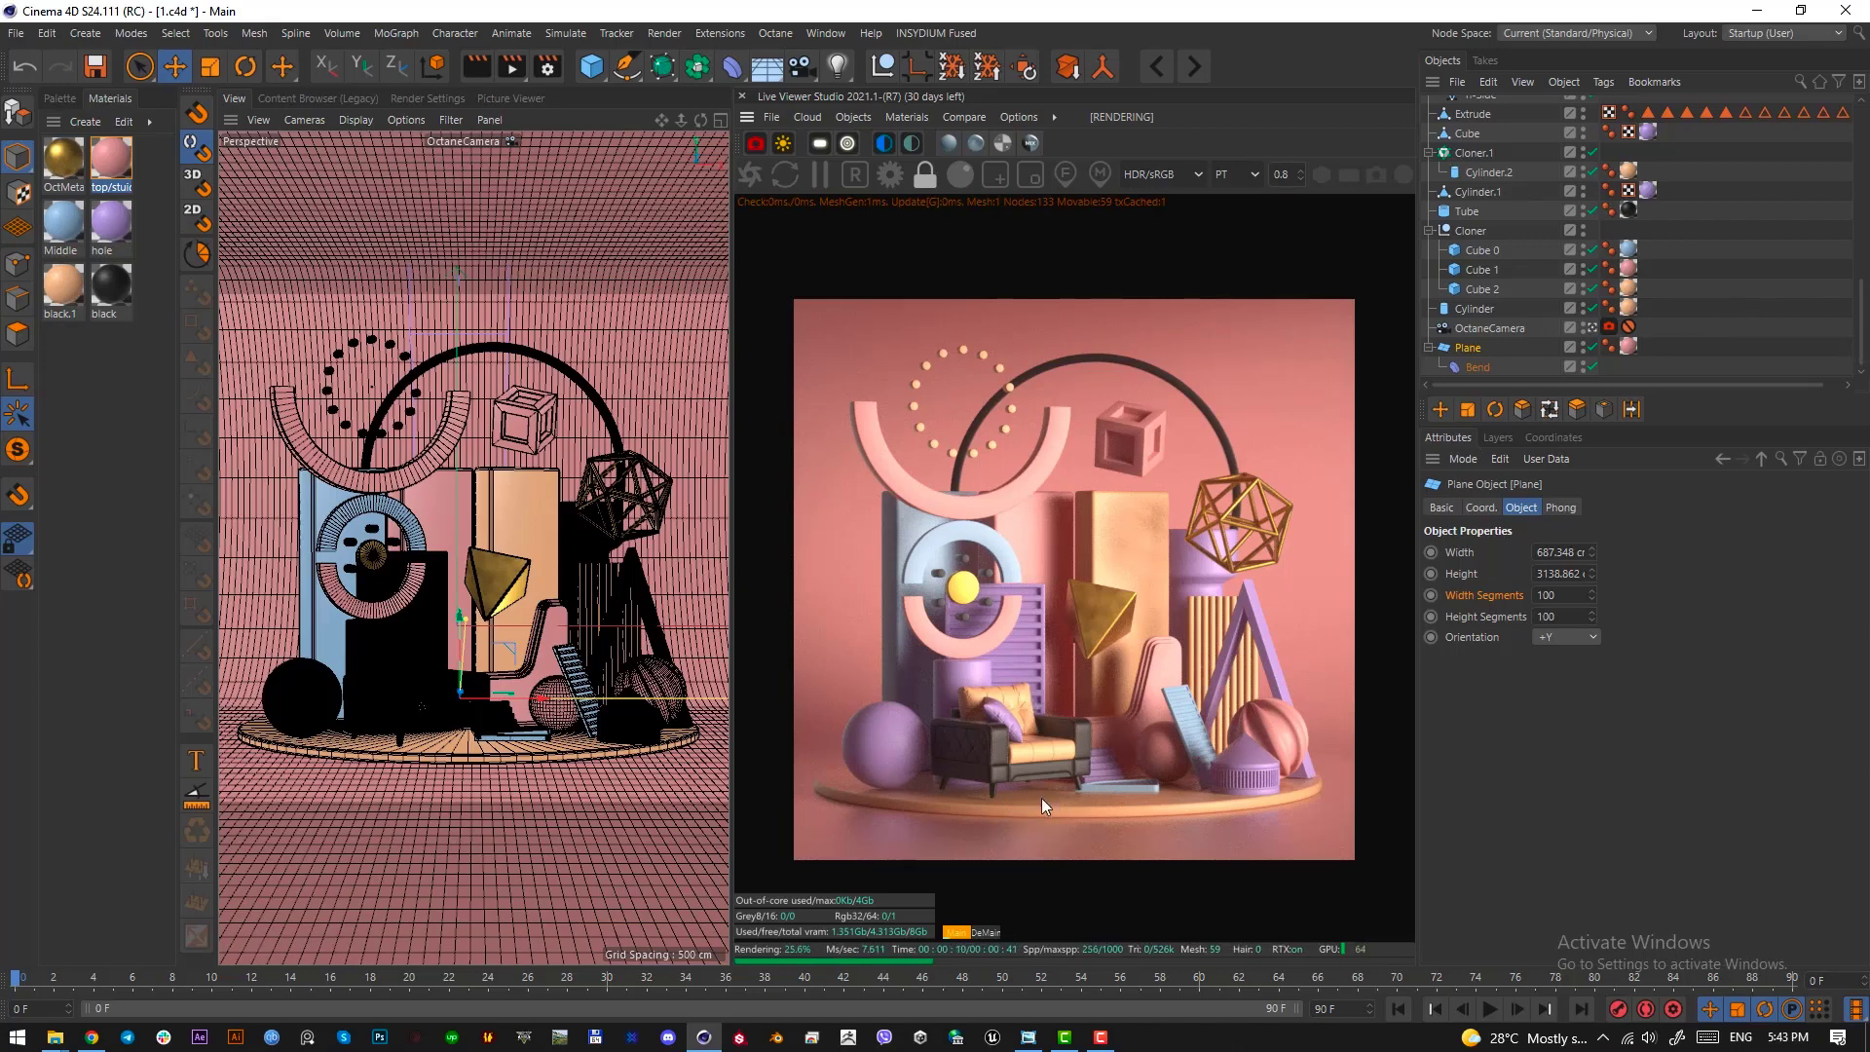
# Check the armchair's feet and lower the armchair in the right view until its legs rest on the round podium
pyautogui.press('Print')
pyautogui.moveTo(1086, 805); pyautogui.dragTo(940, 771)
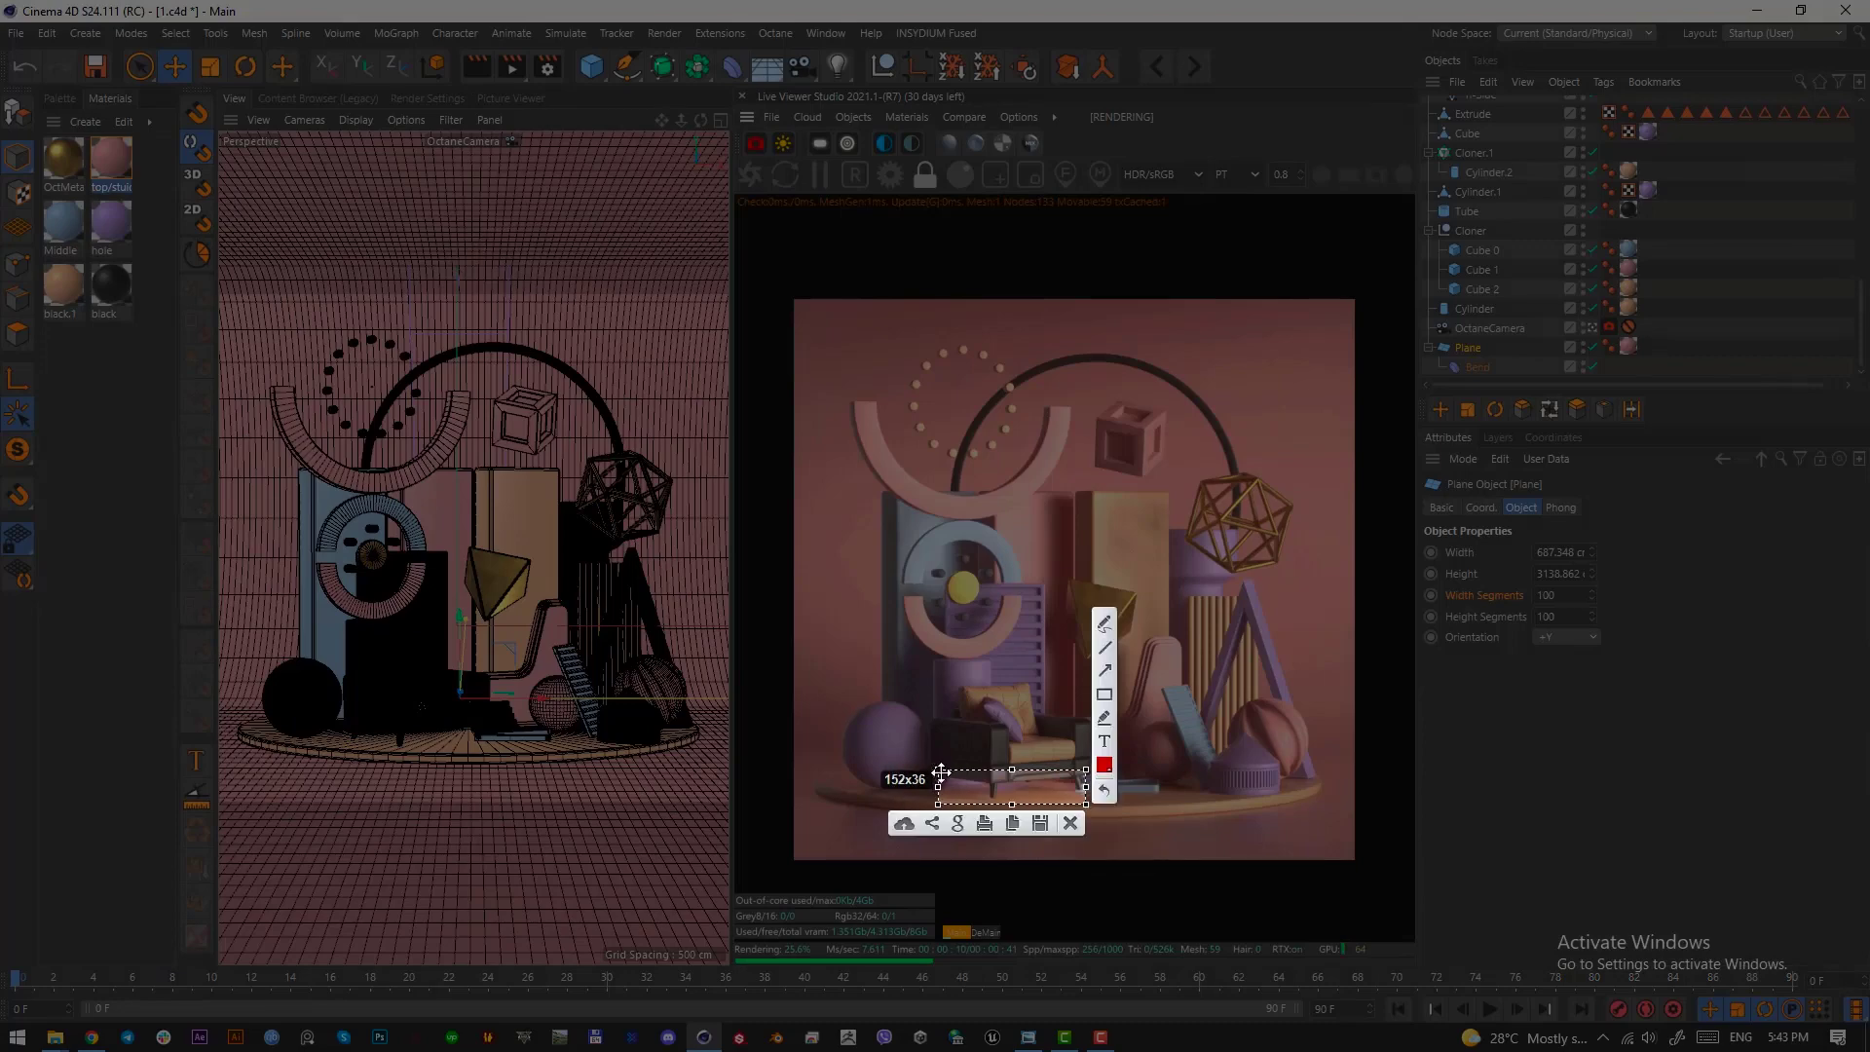
pyautogui.click(1069, 823)
pyautogui.click(423, 706)
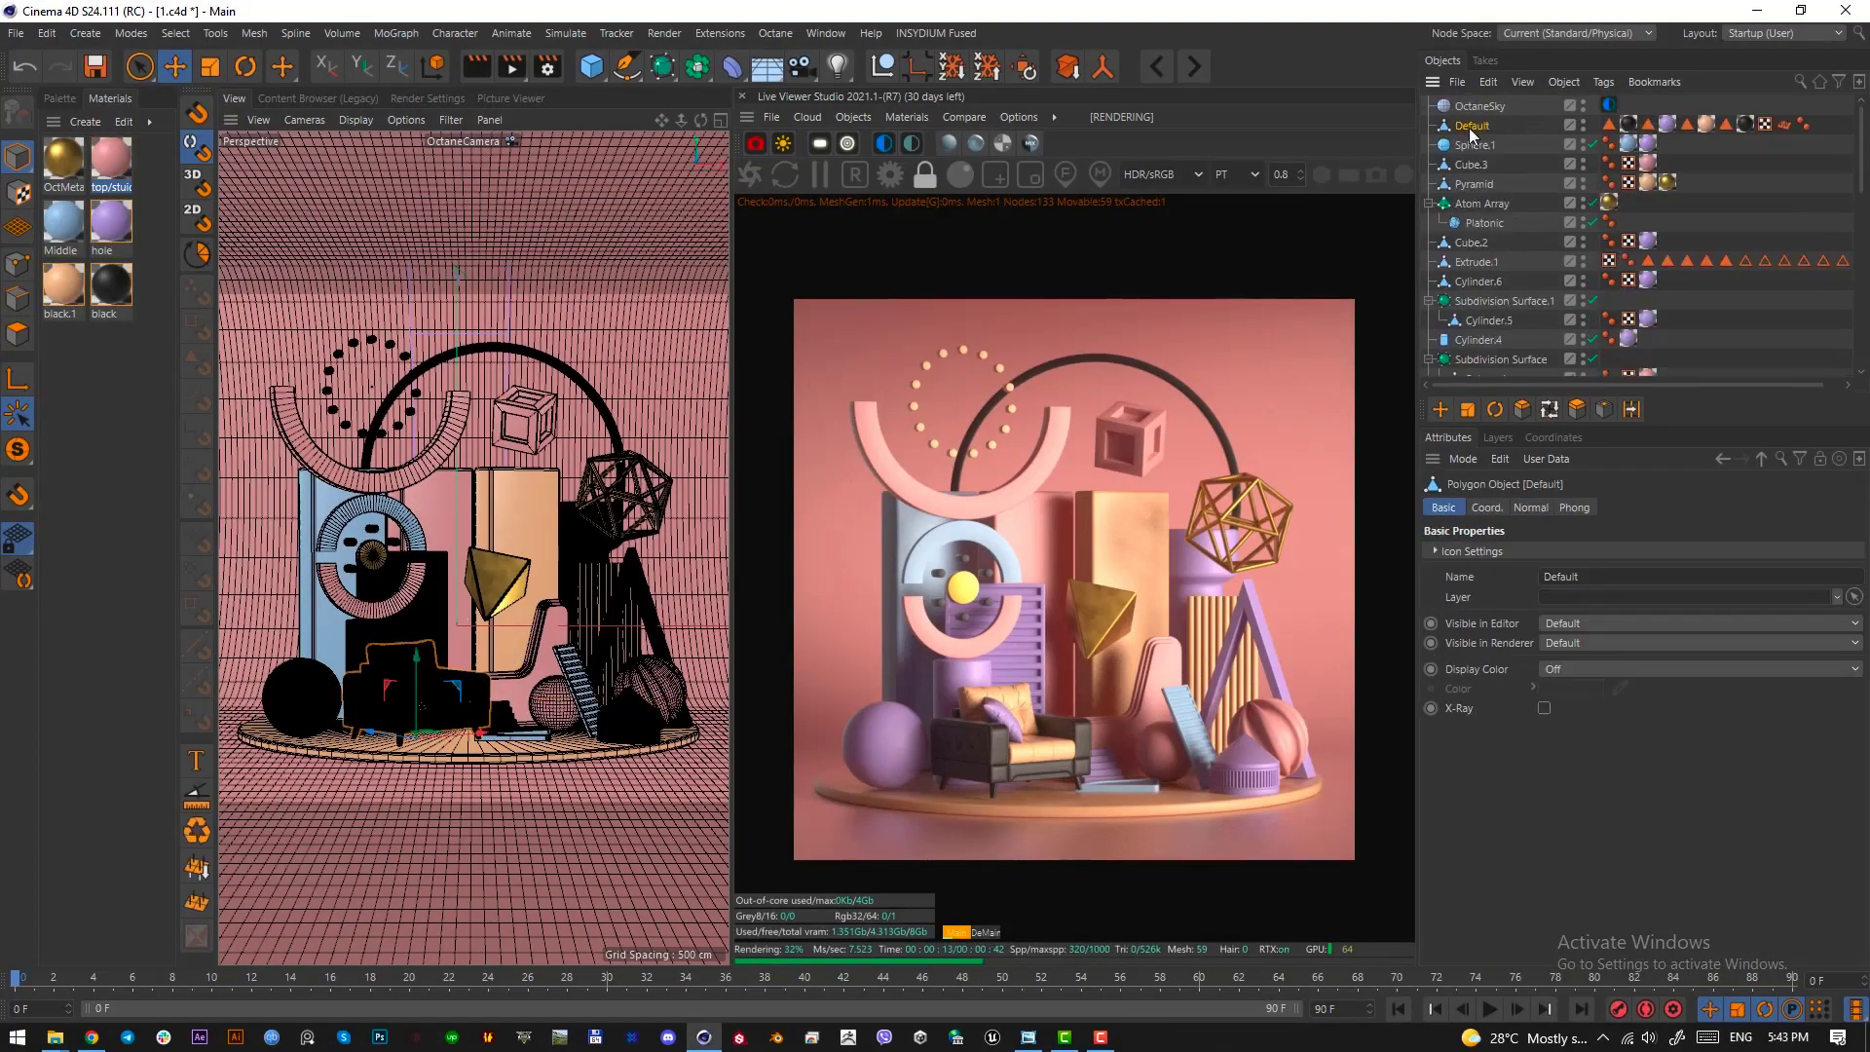
pyautogui.press('F3')
pyautogui.scroll(-8, 317, 773)
pyautogui.scroll(6, 311, 836)
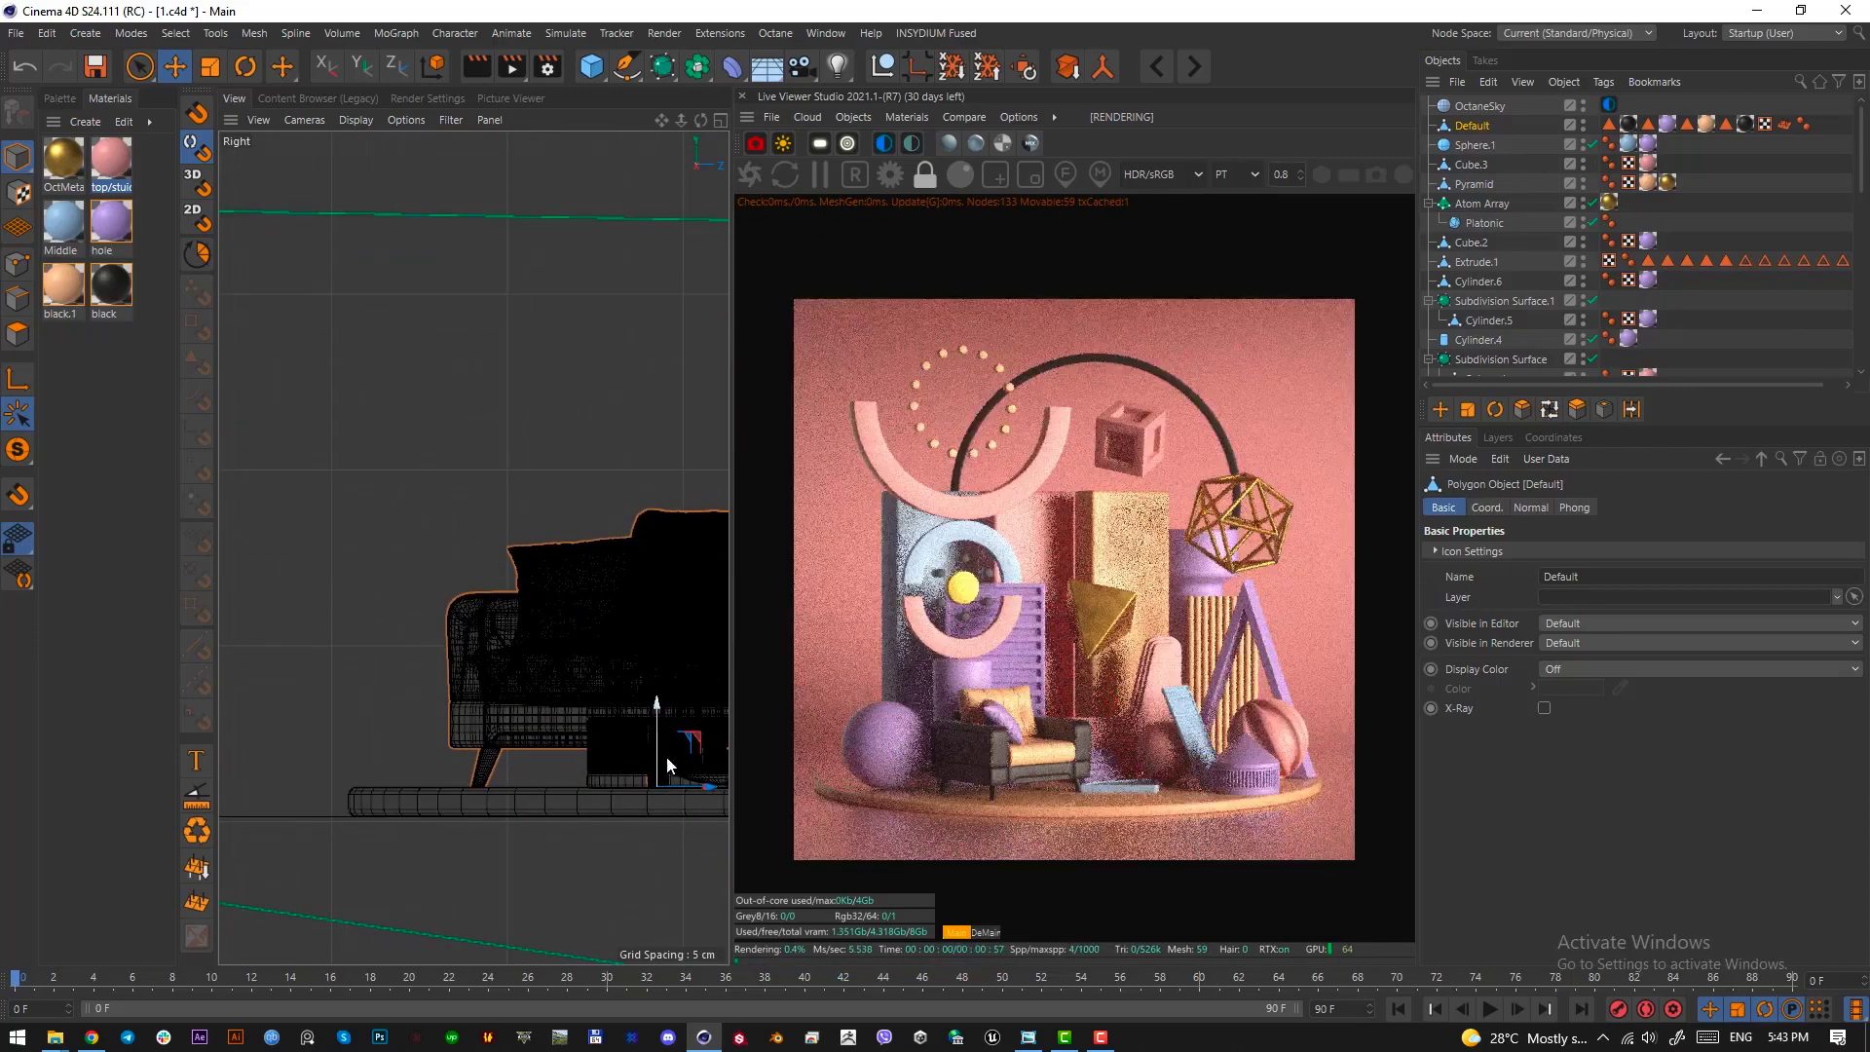
pyautogui.press('F1')
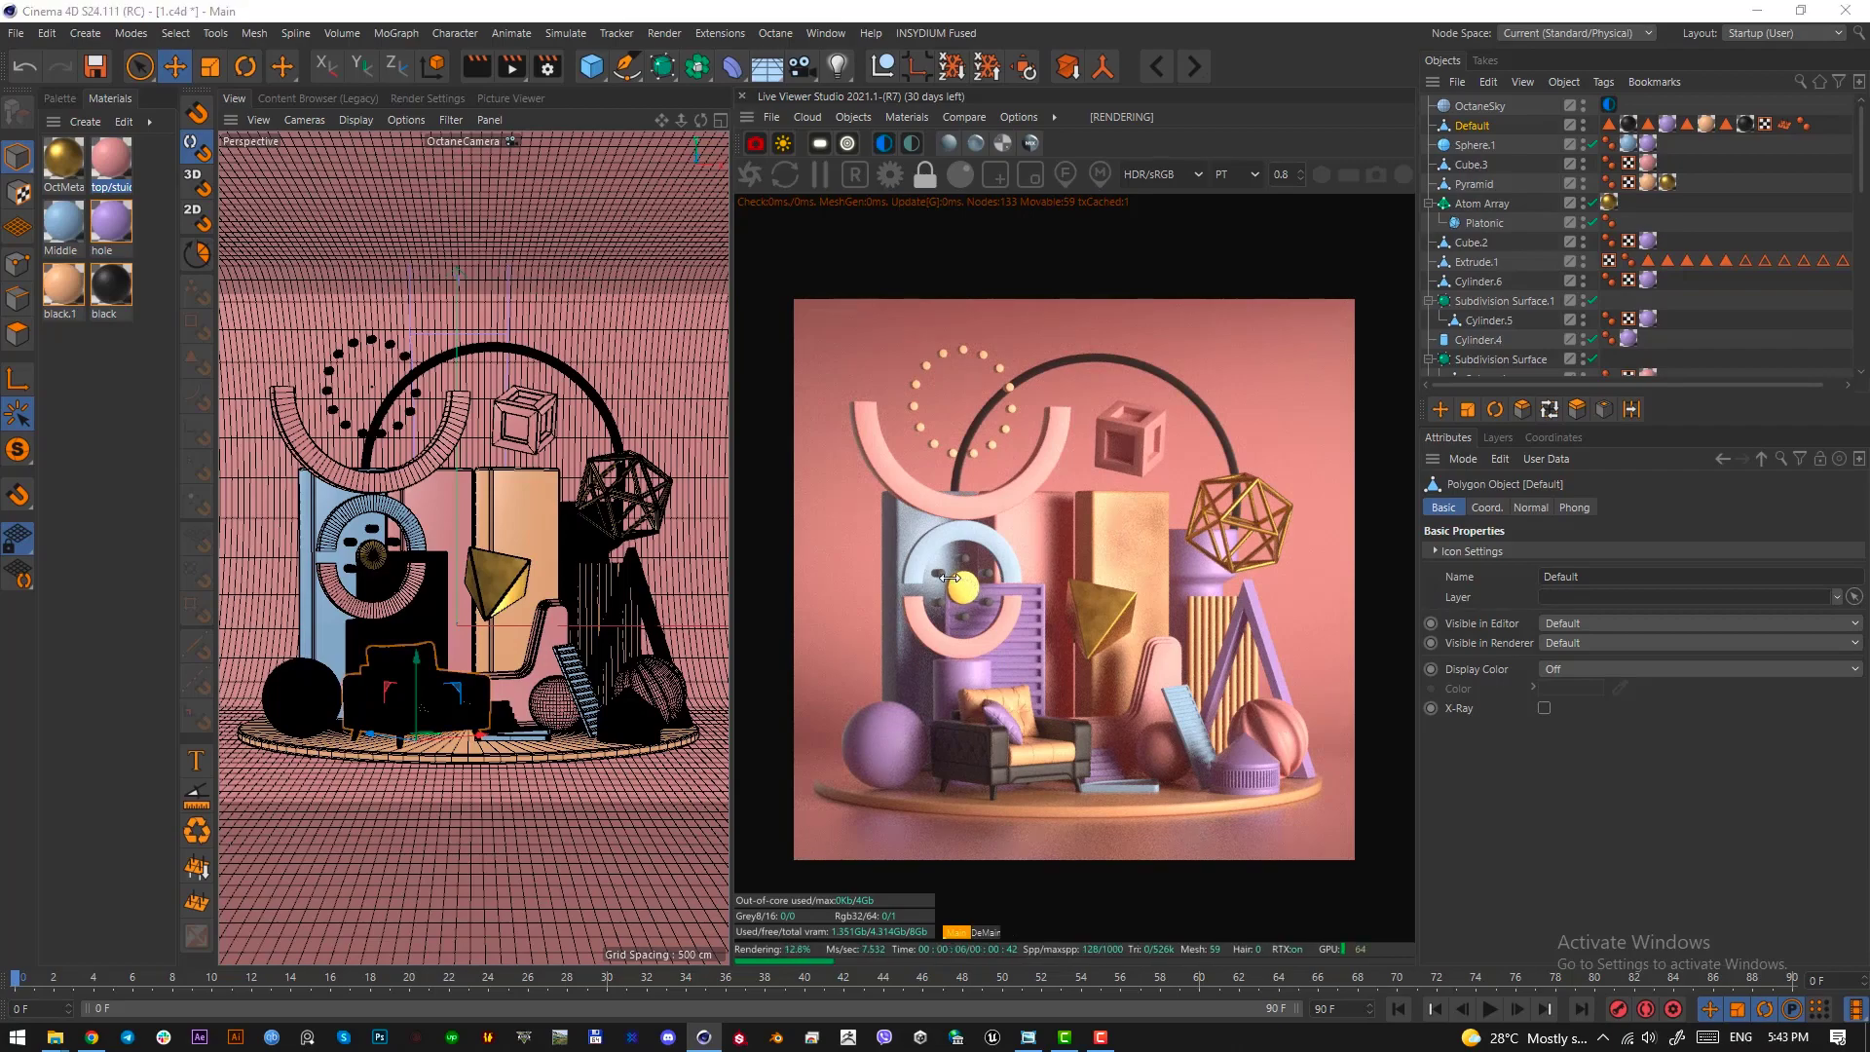
# Examine the ring's yellow hub and the scene's material swatches by framing them with screen-capture selections
pyautogui.press('Print')
pyautogui.moveTo(950, 577); pyautogui.dragTo(983, 608)
pyautogui.press('Escape')
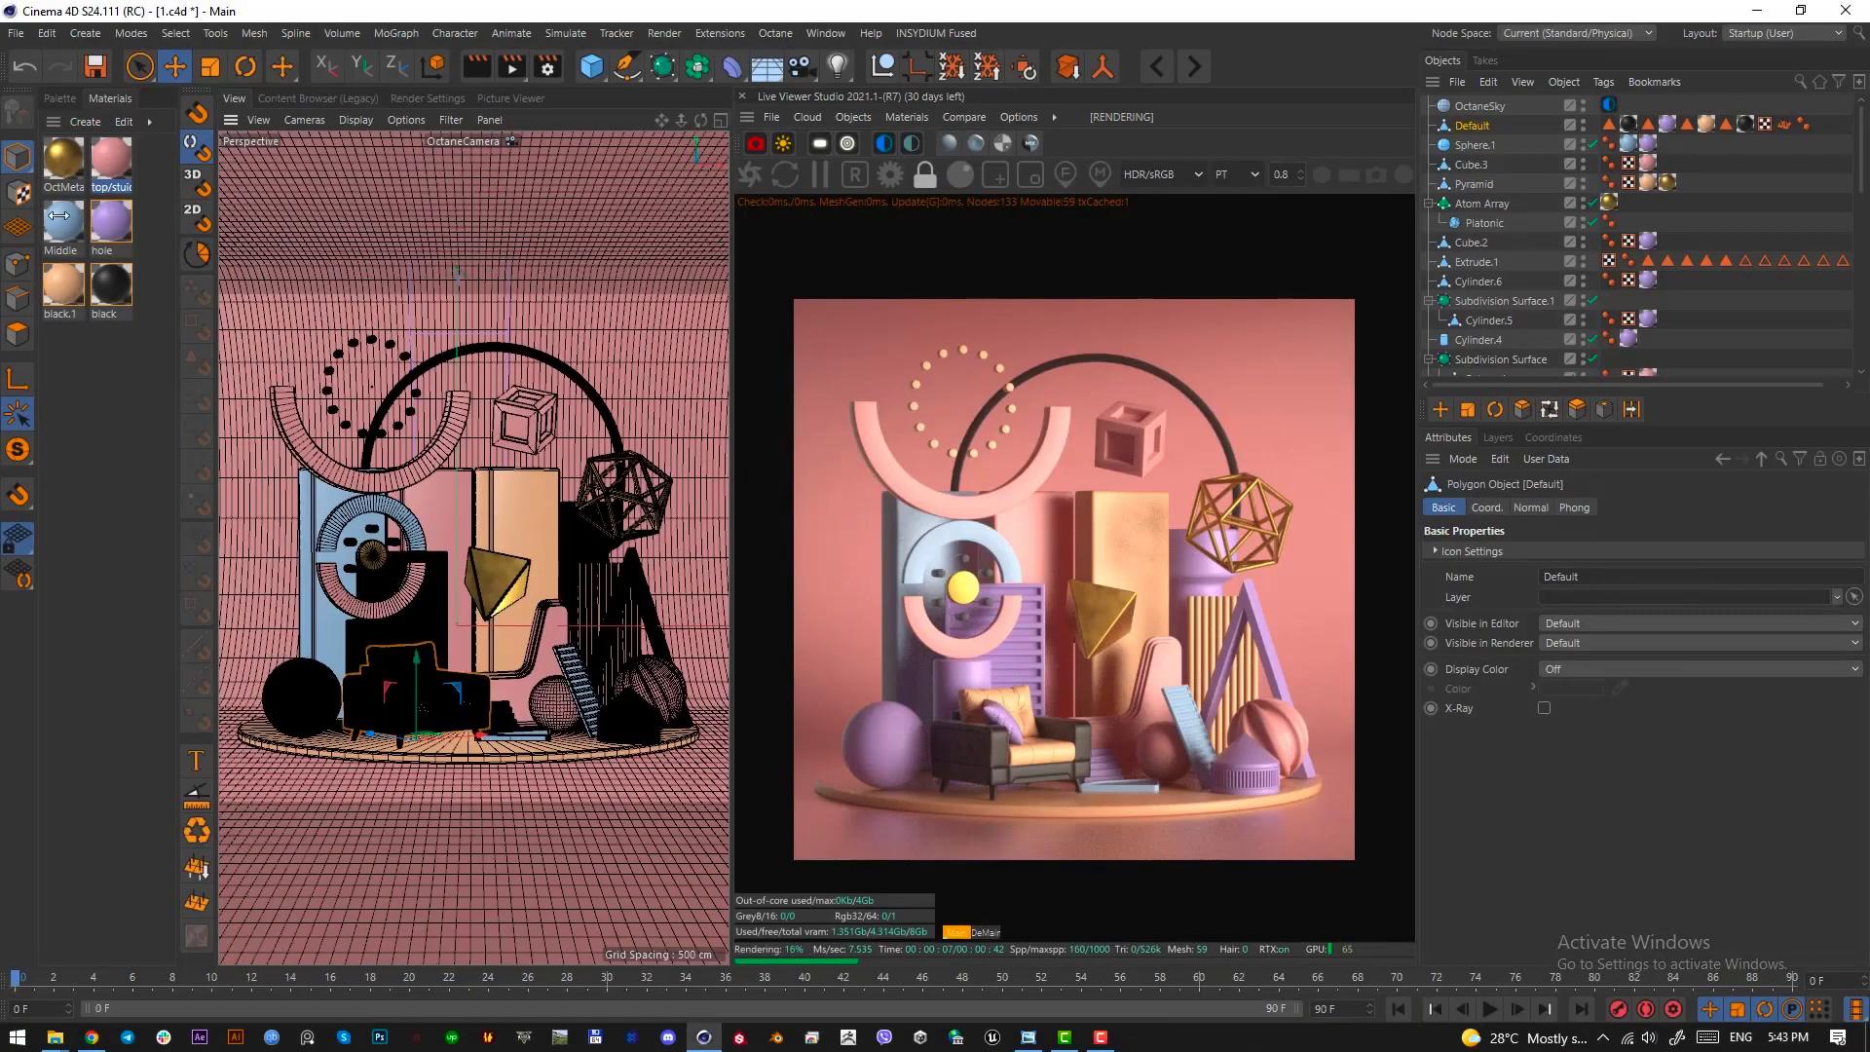
pyautogui.moveTo(58, 216); pyautogui.dragTo(102, 335)
pyautogui.moveTo(115, 157); pyautogui.dragTo(544, 666)
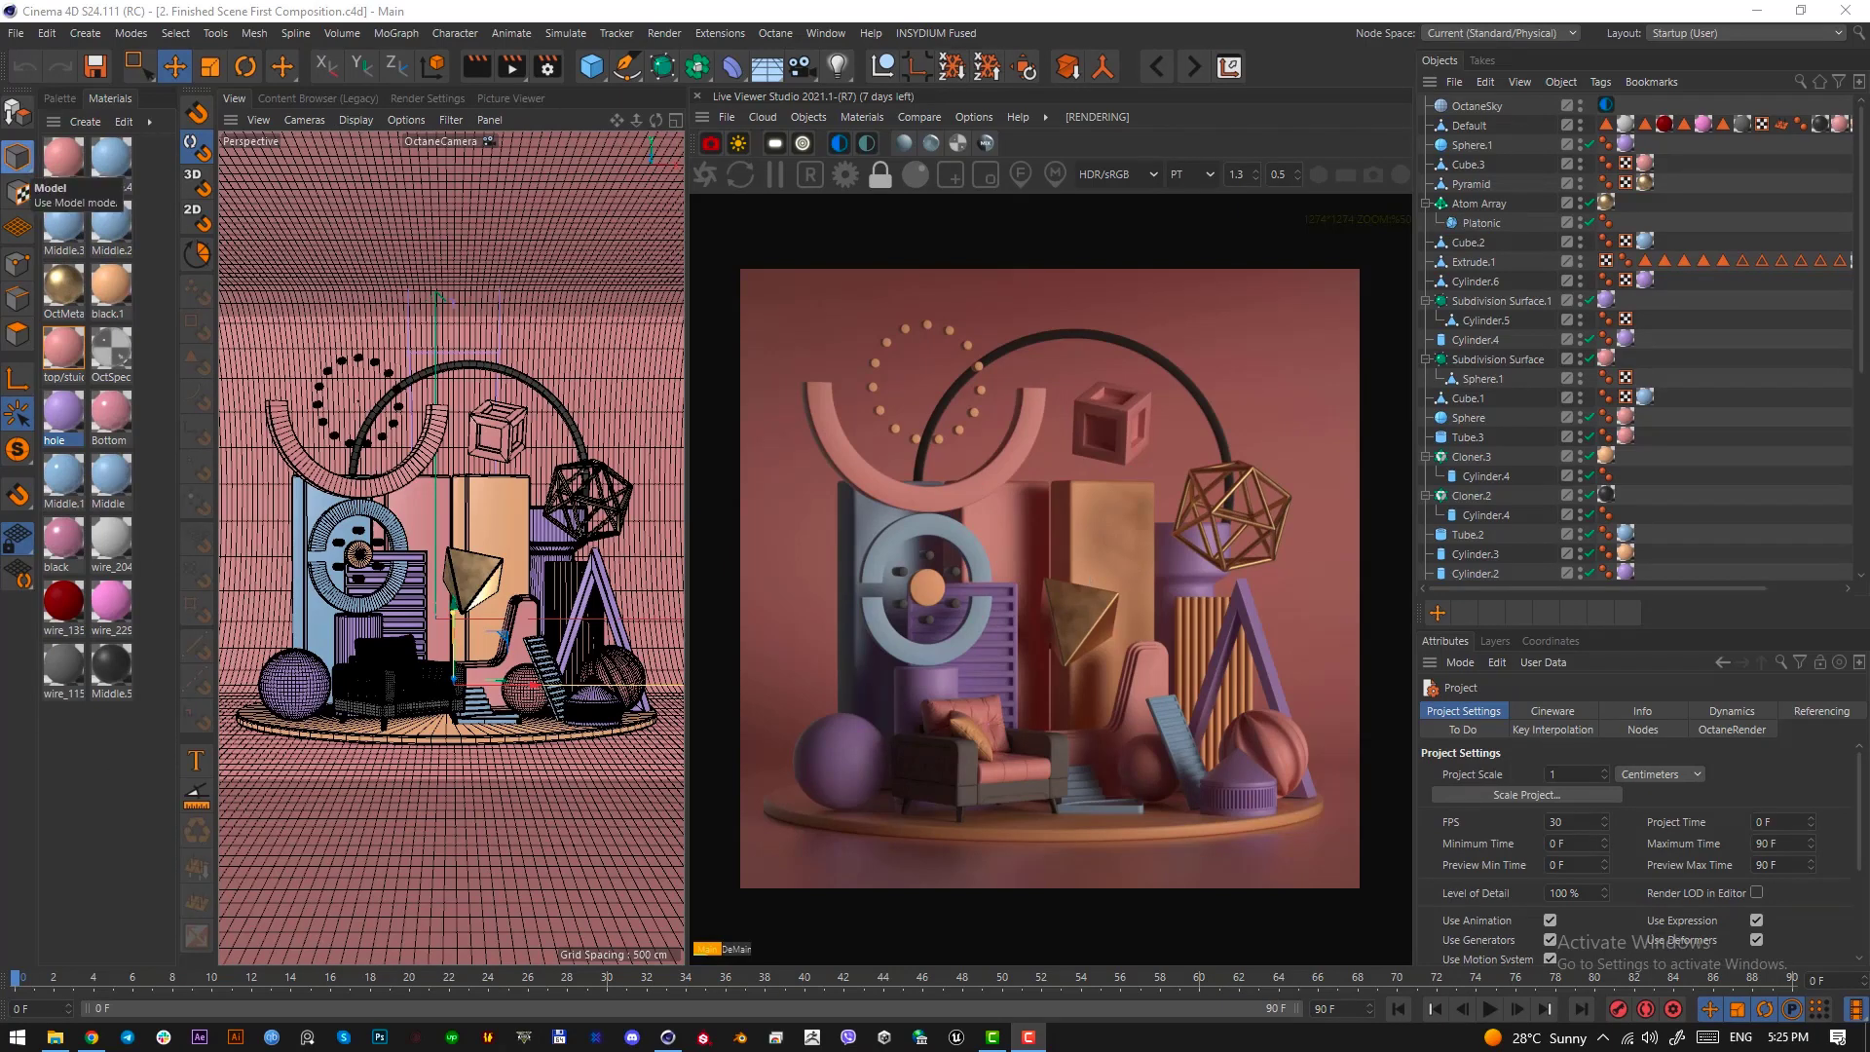
# Inspect the specular color values of the gold OctMetal1 material in the finished composition scene
pyautogui.doubleClick(65, 280)
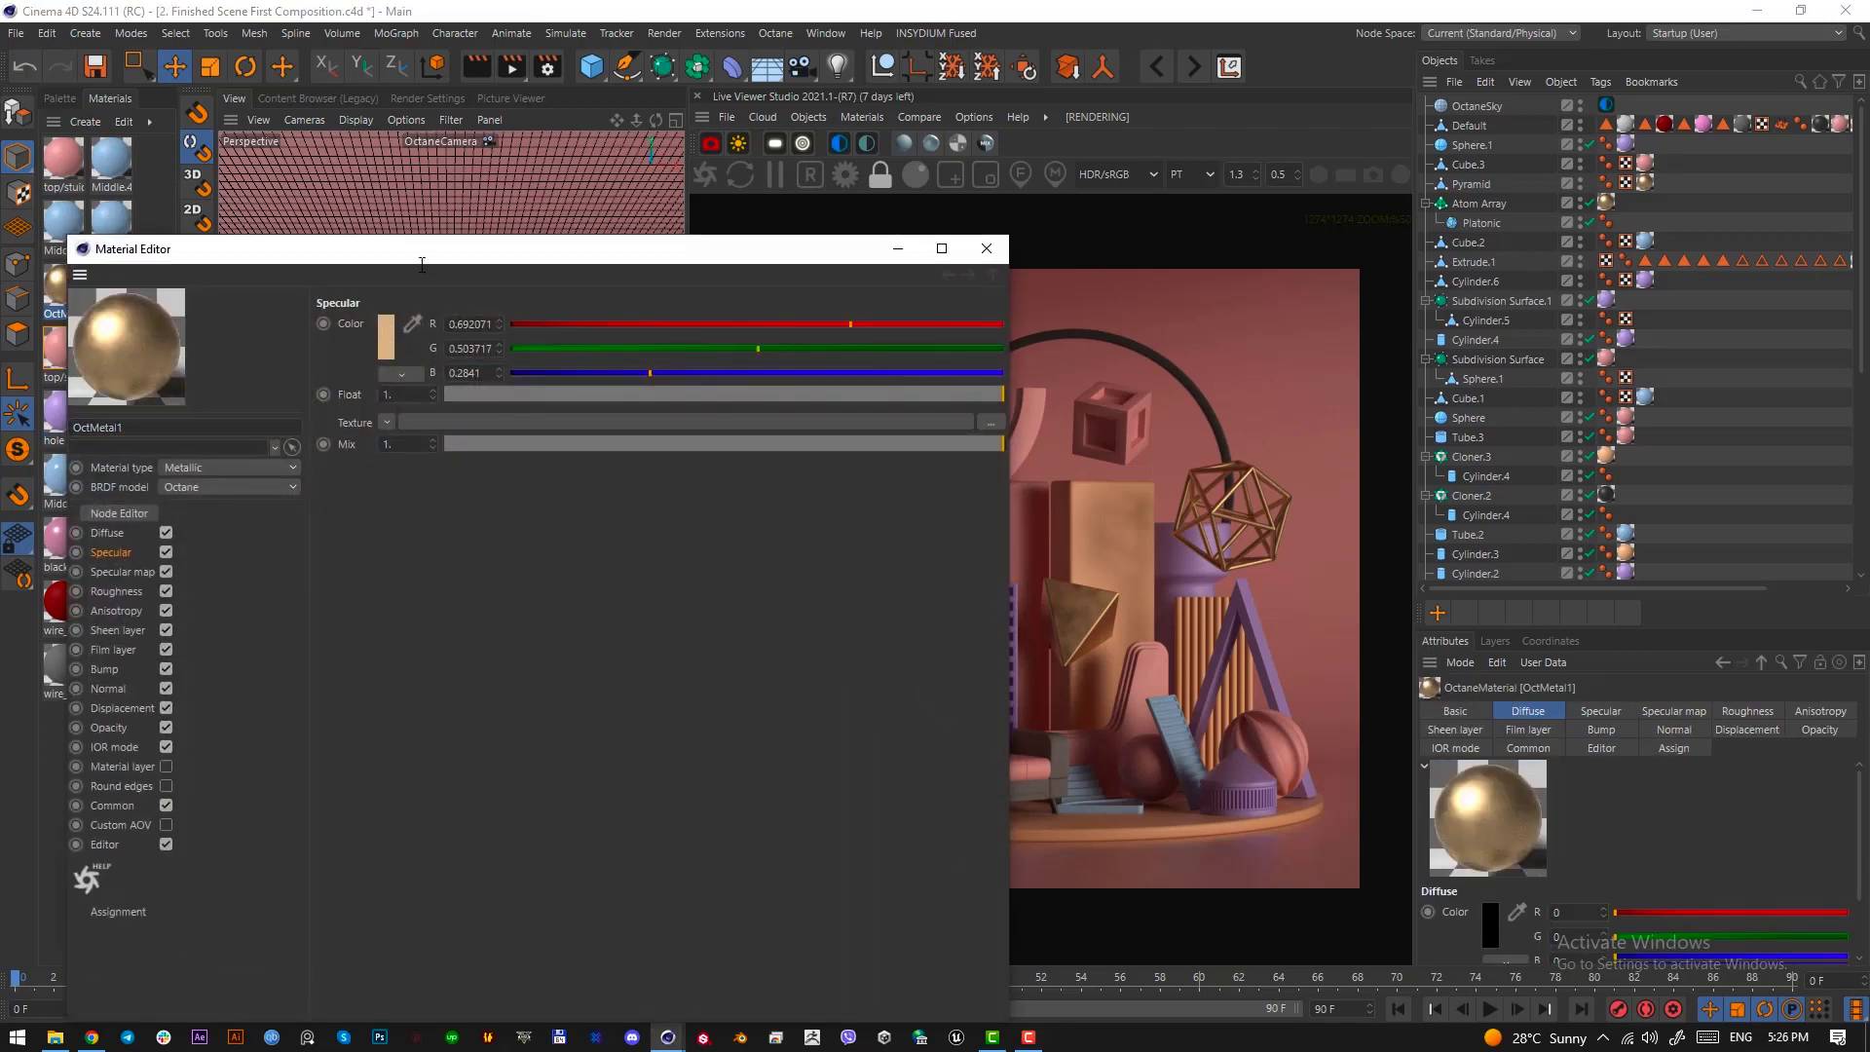
pyautogui.click(387, 343)
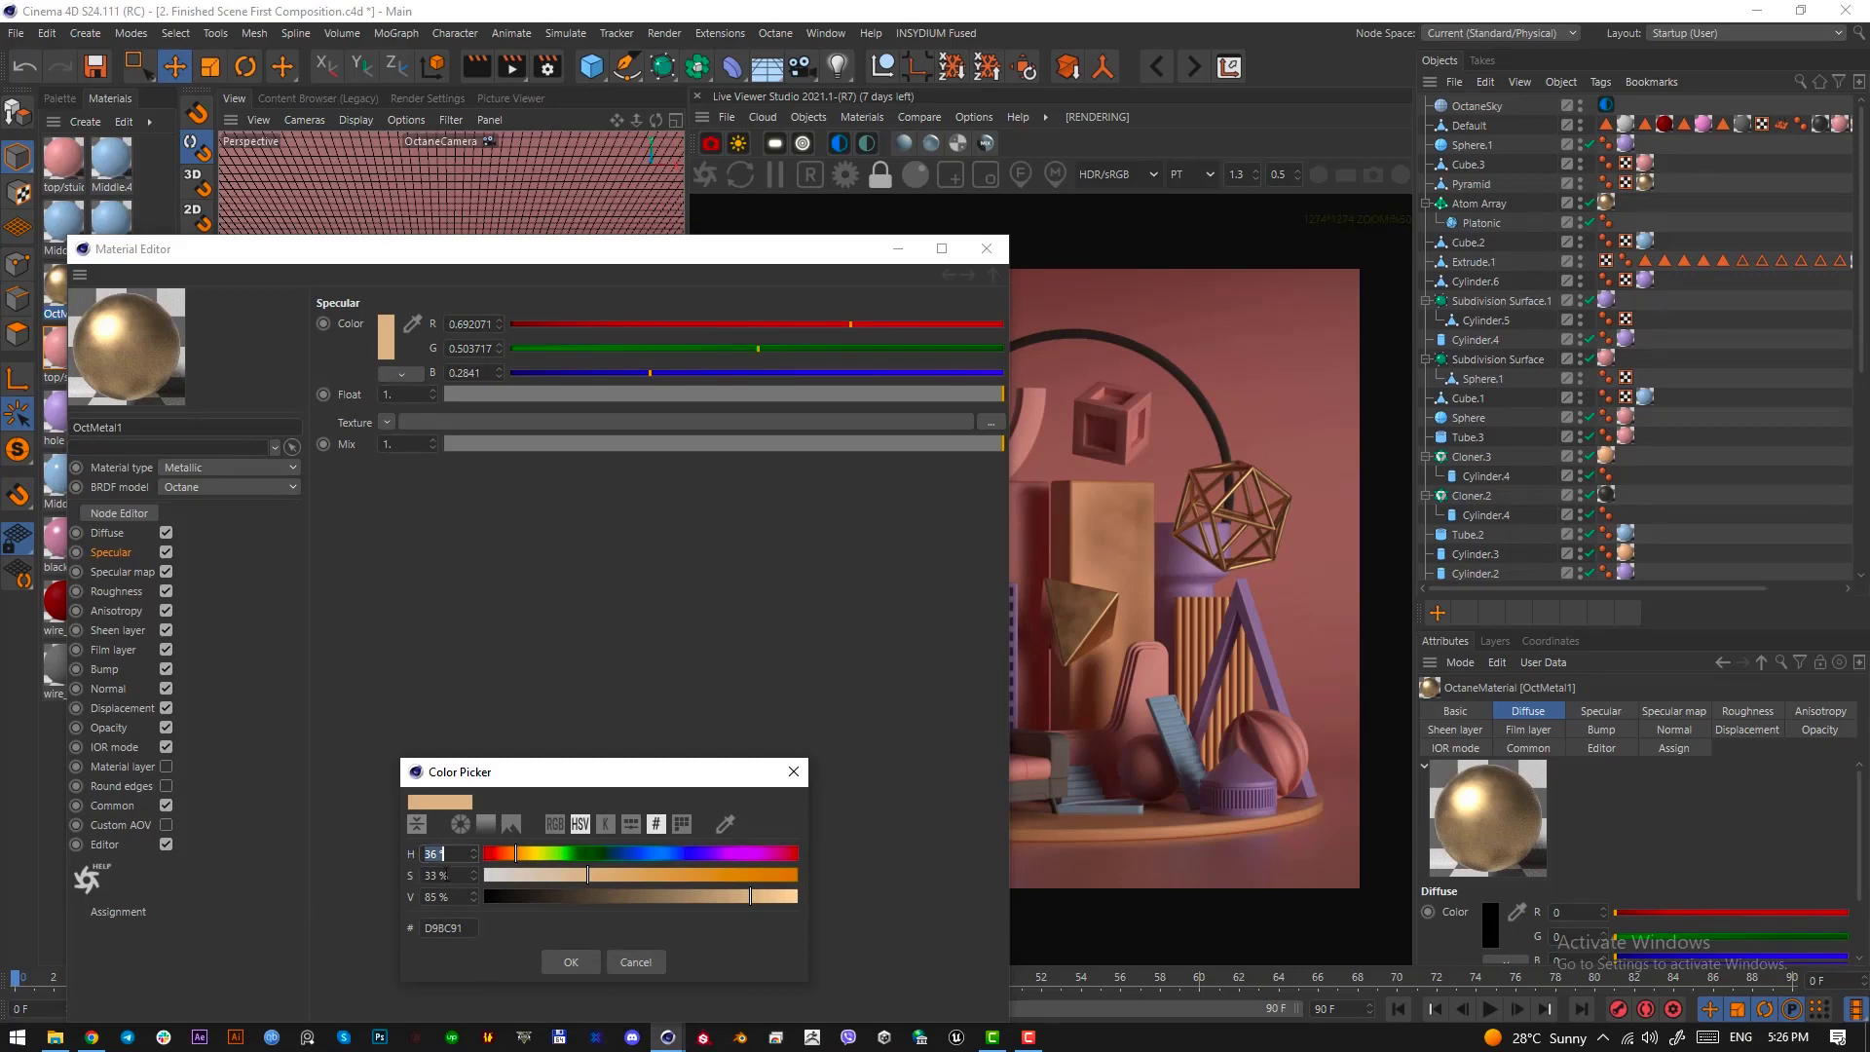
pyautogui.click(638, 962)
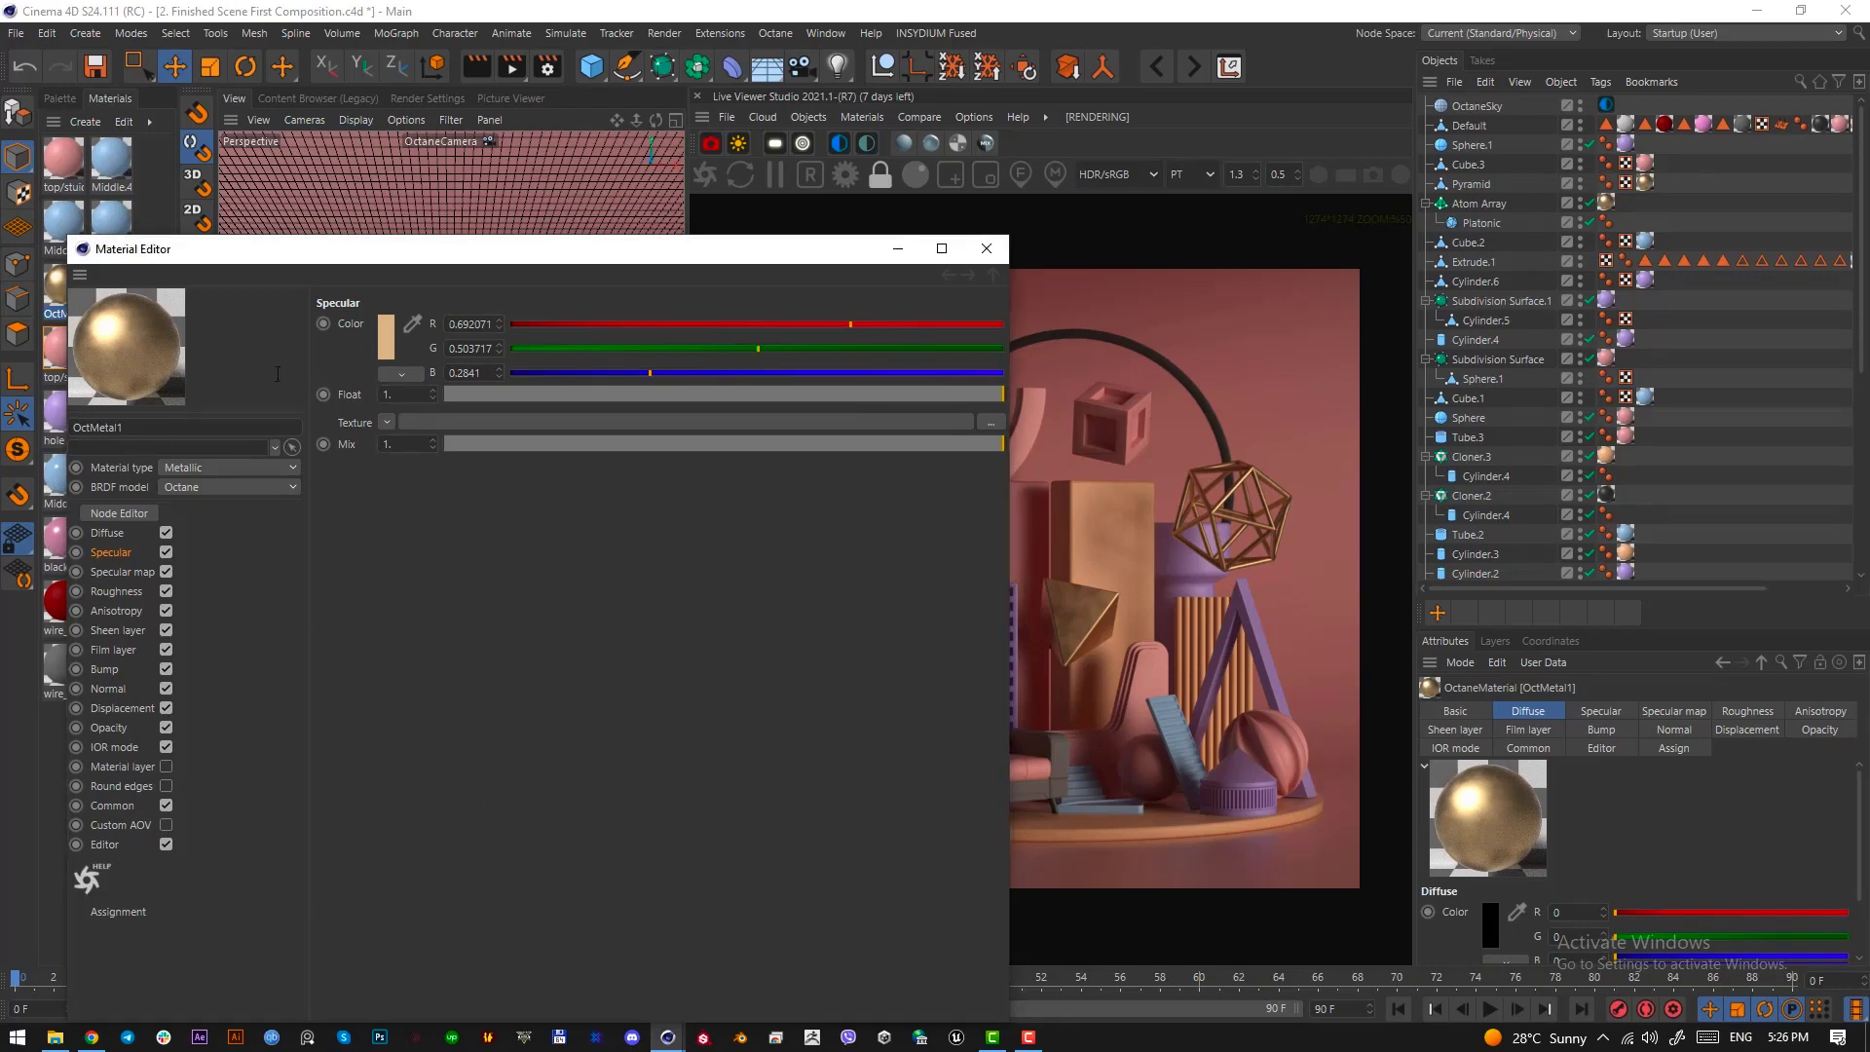
pyautogui.click(987, 249)
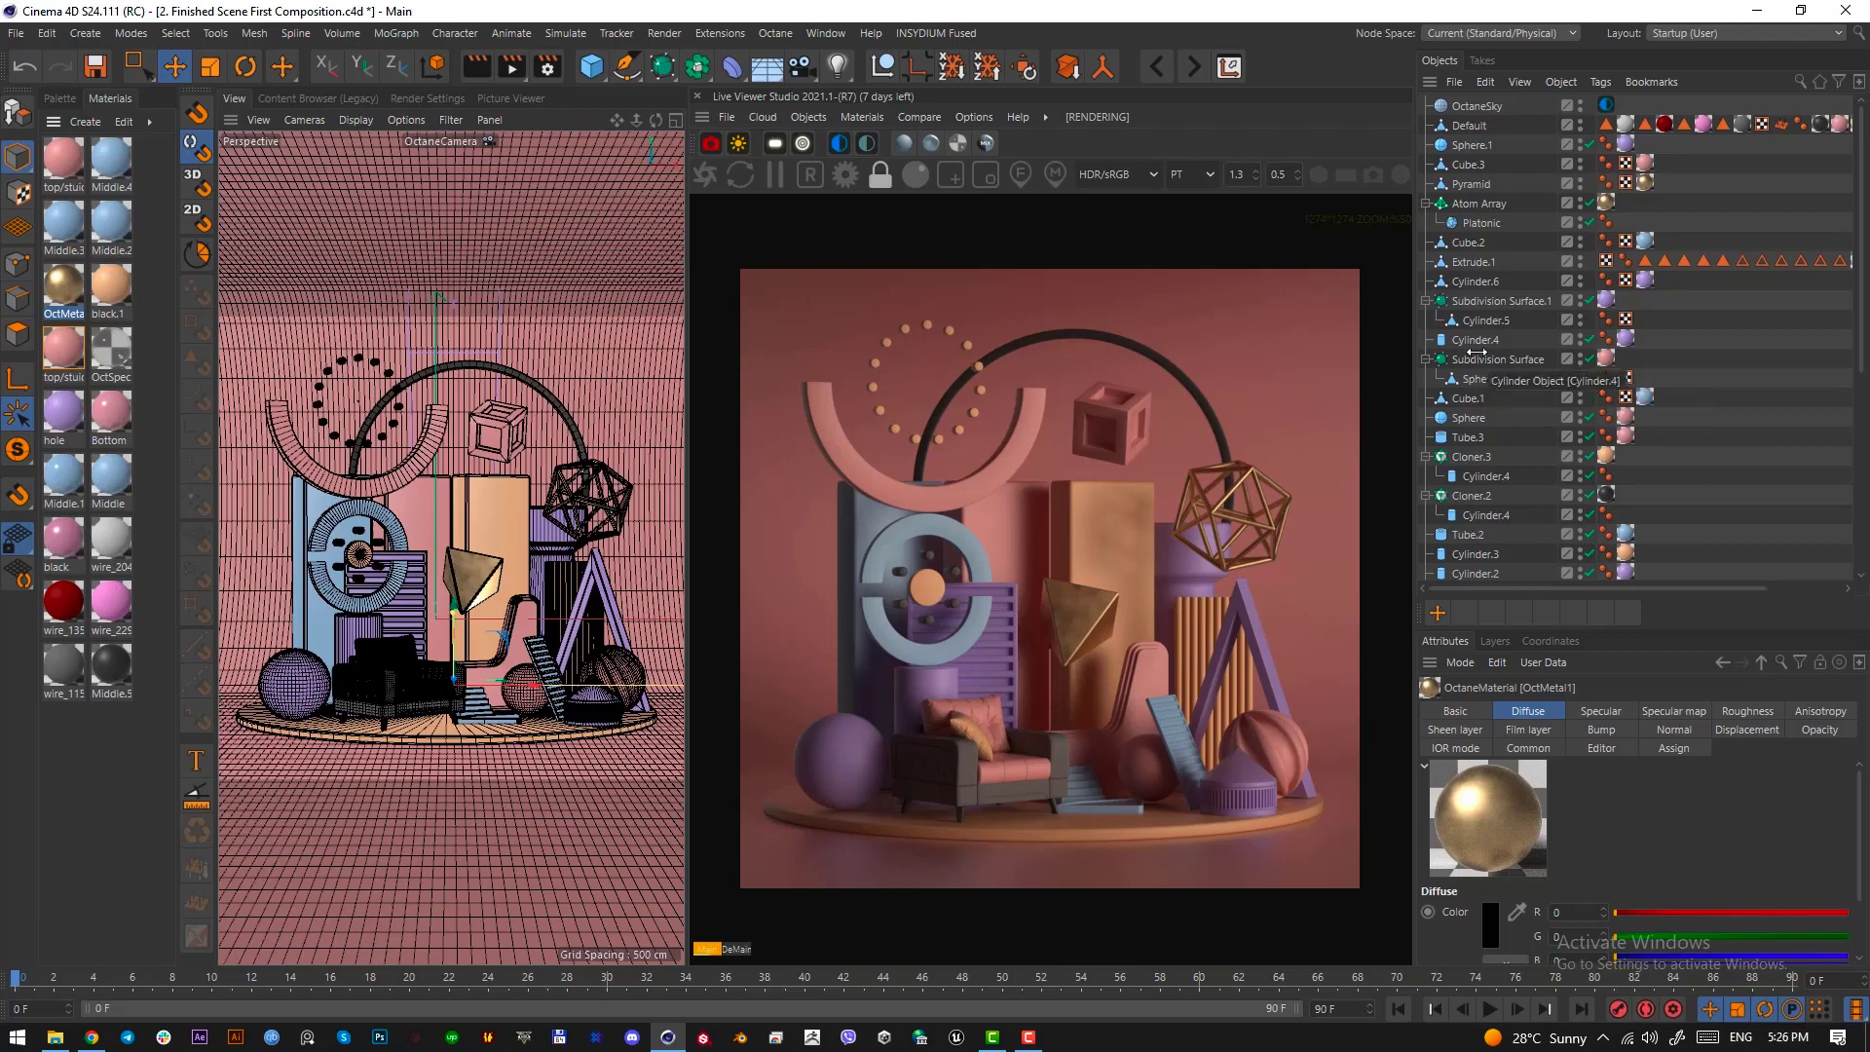
# Inspect the OctaneSky environment tag's power setting and the HDRI image assigned to its texture
pyautogui.click(1607, 105)
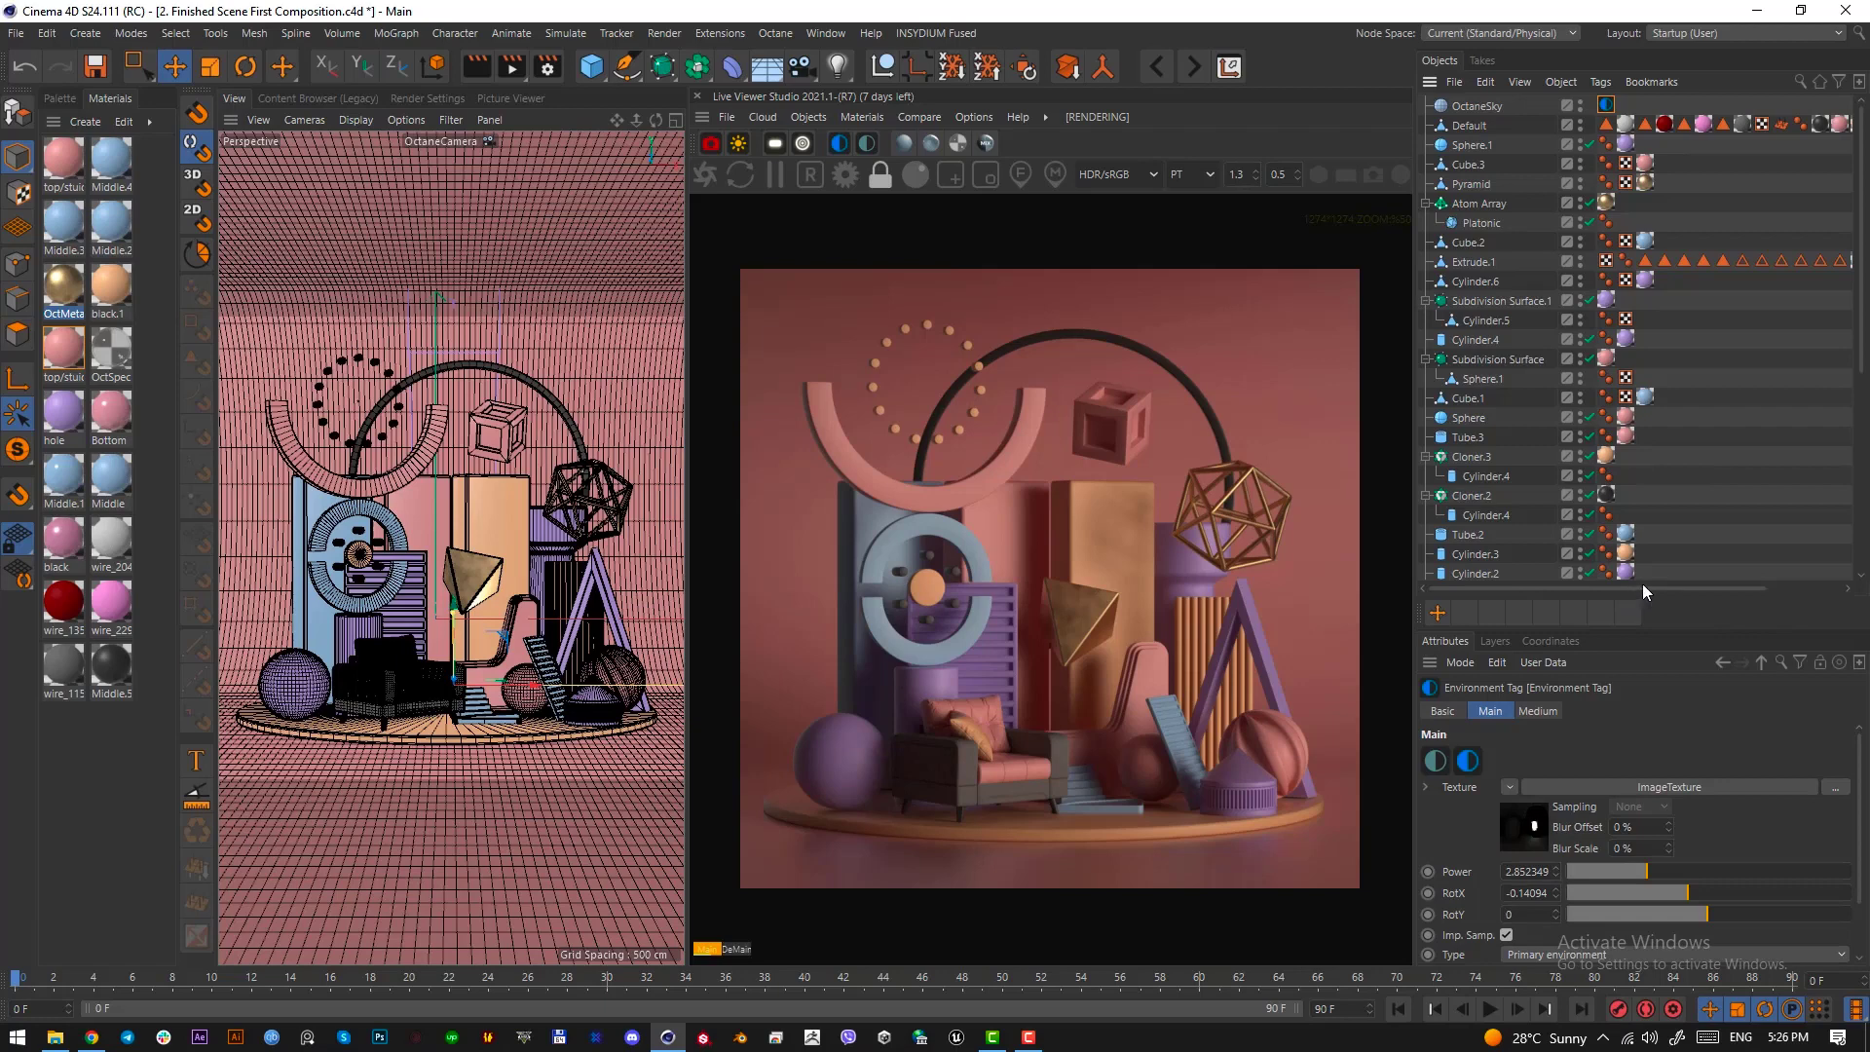
pyautogui.moveTo(1708, 596); pyautogui.dragTo(1707, 406)
pyautogui.click(1530, 638)
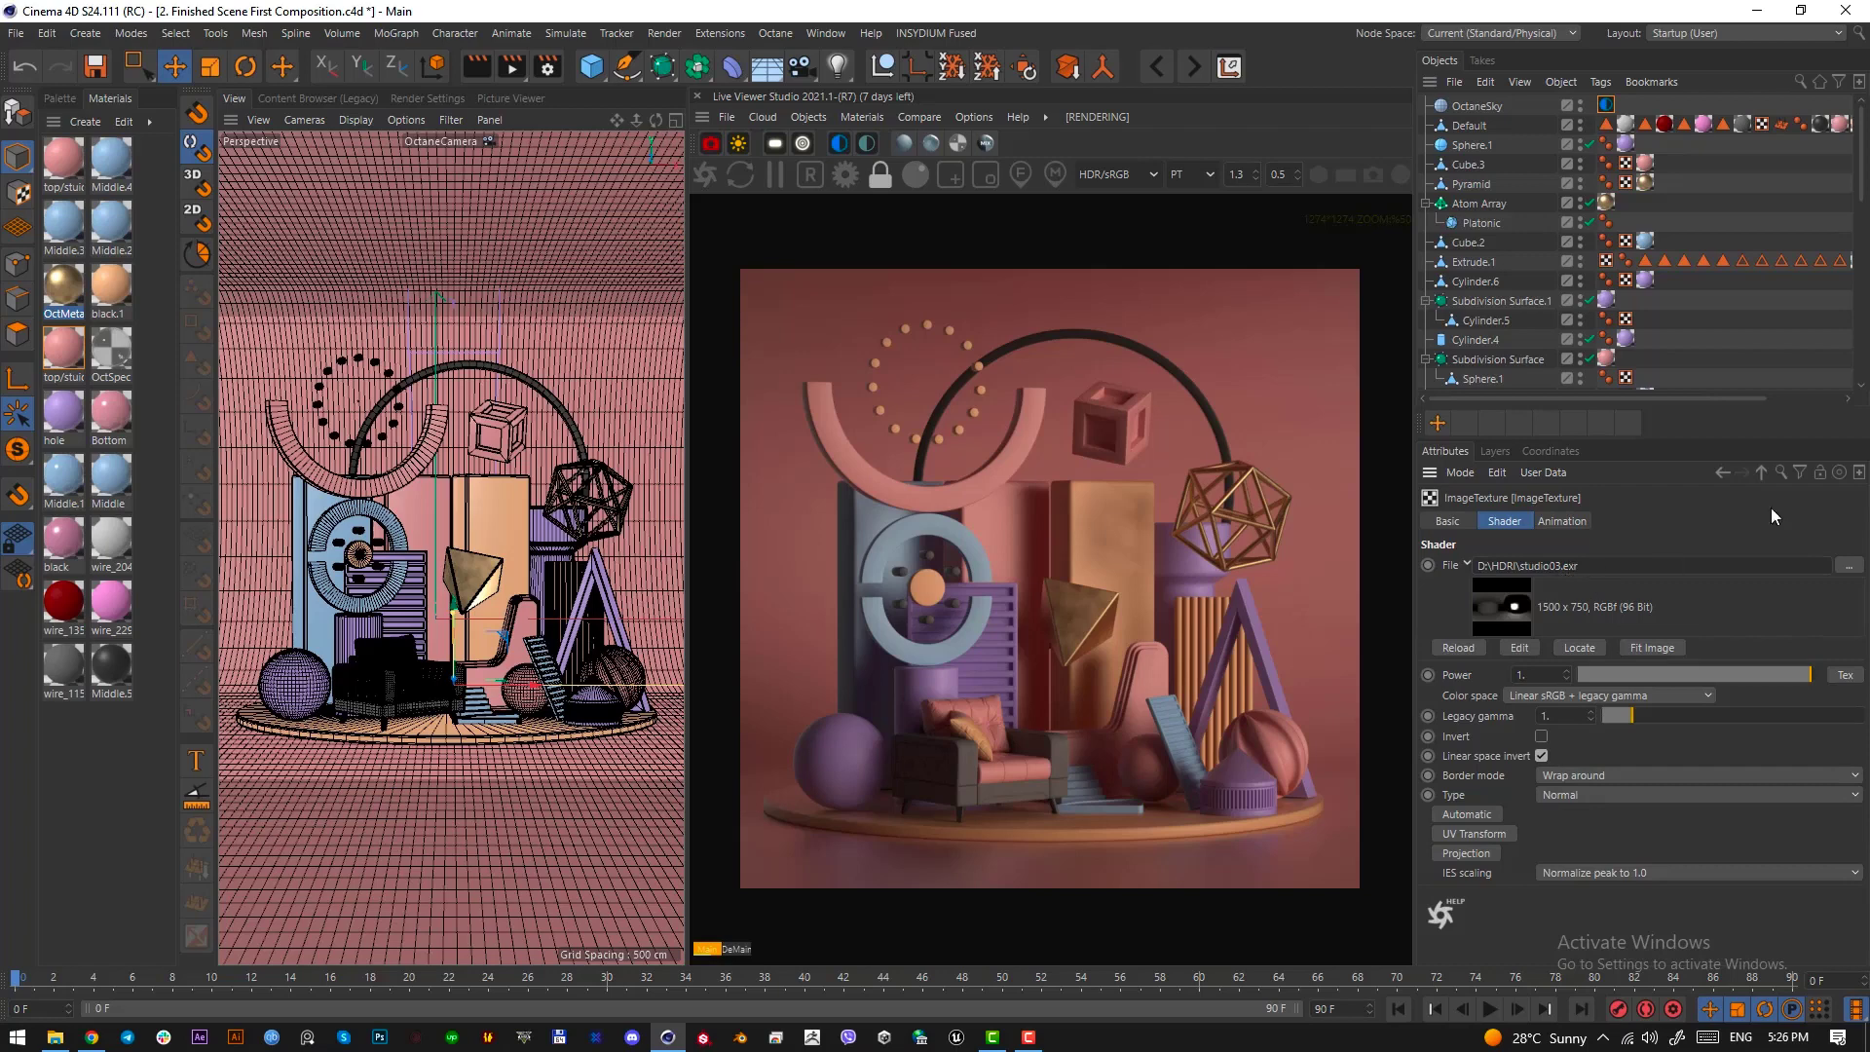
pyautogui.click(1761, 477)
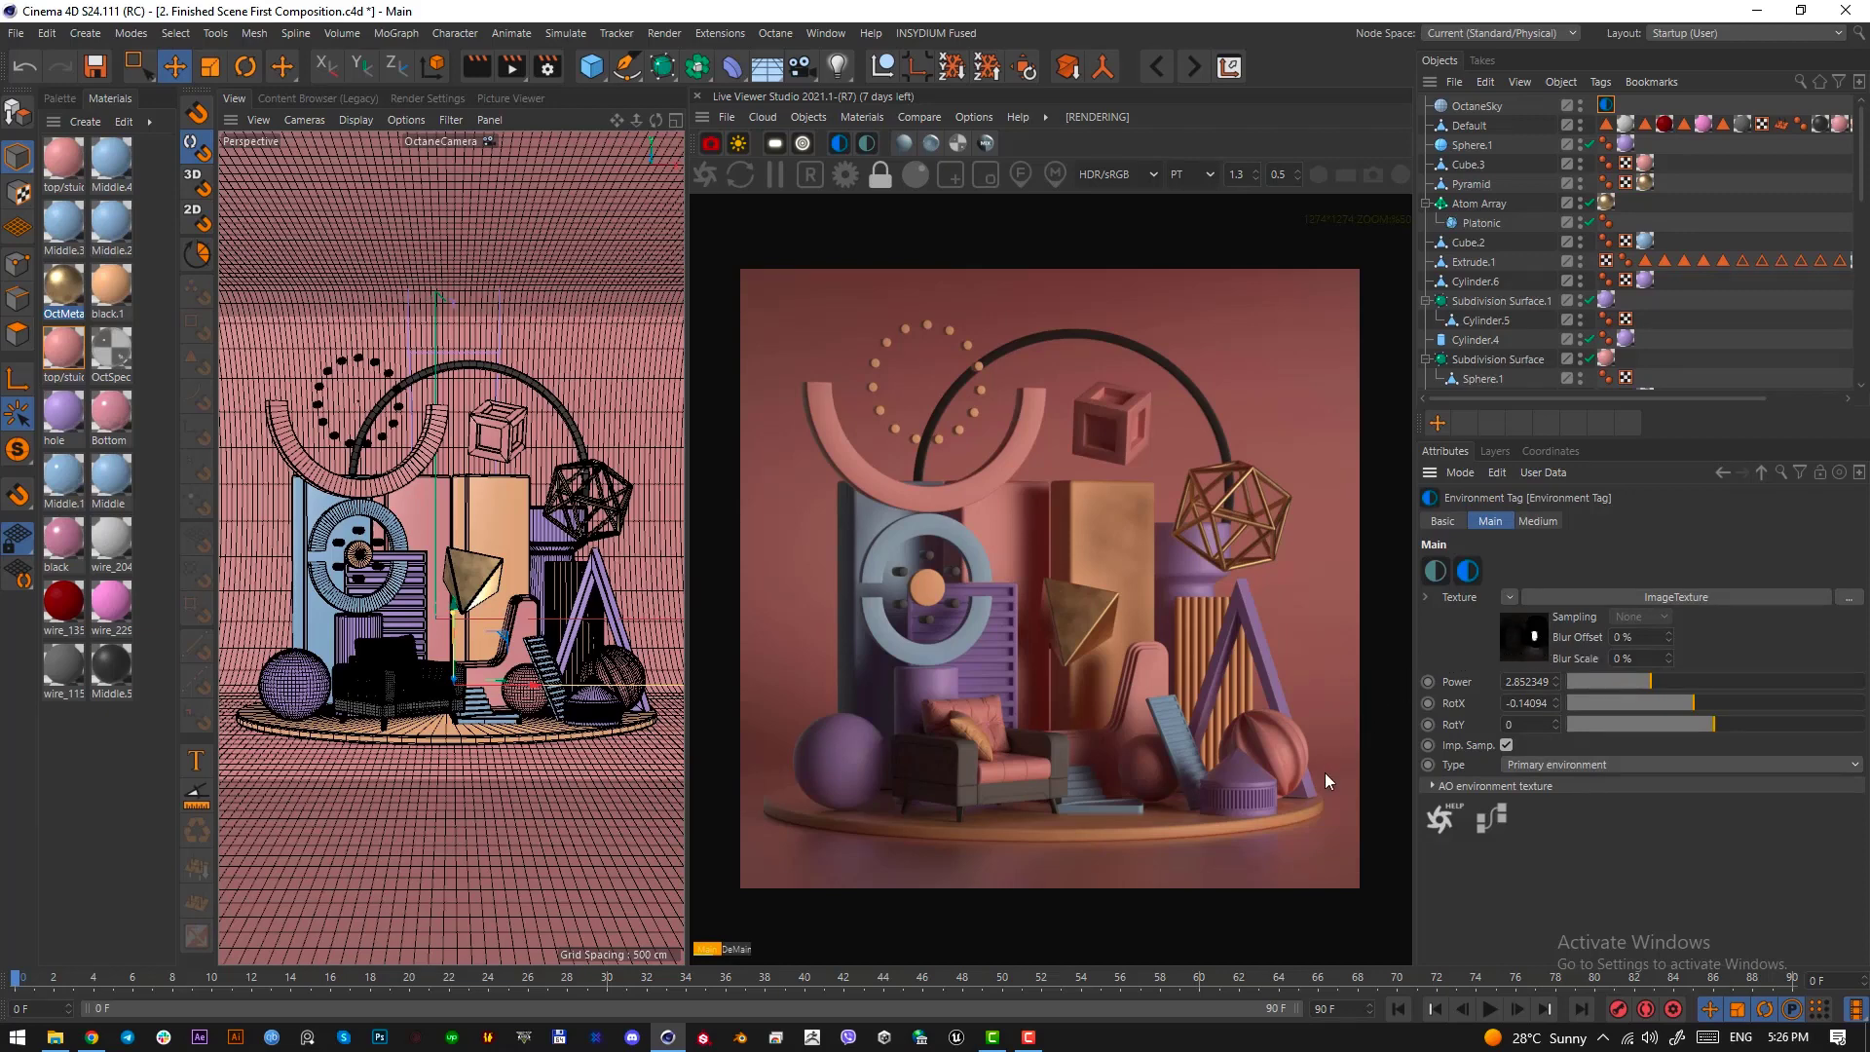
# Examine the lighting on the slatted block and striped sphere by framing them with a screen-capture selection
pyautogui.press('Print')
pyautogui.moveTo(1313, 802); pyautogui.dragTo(1260, 805)
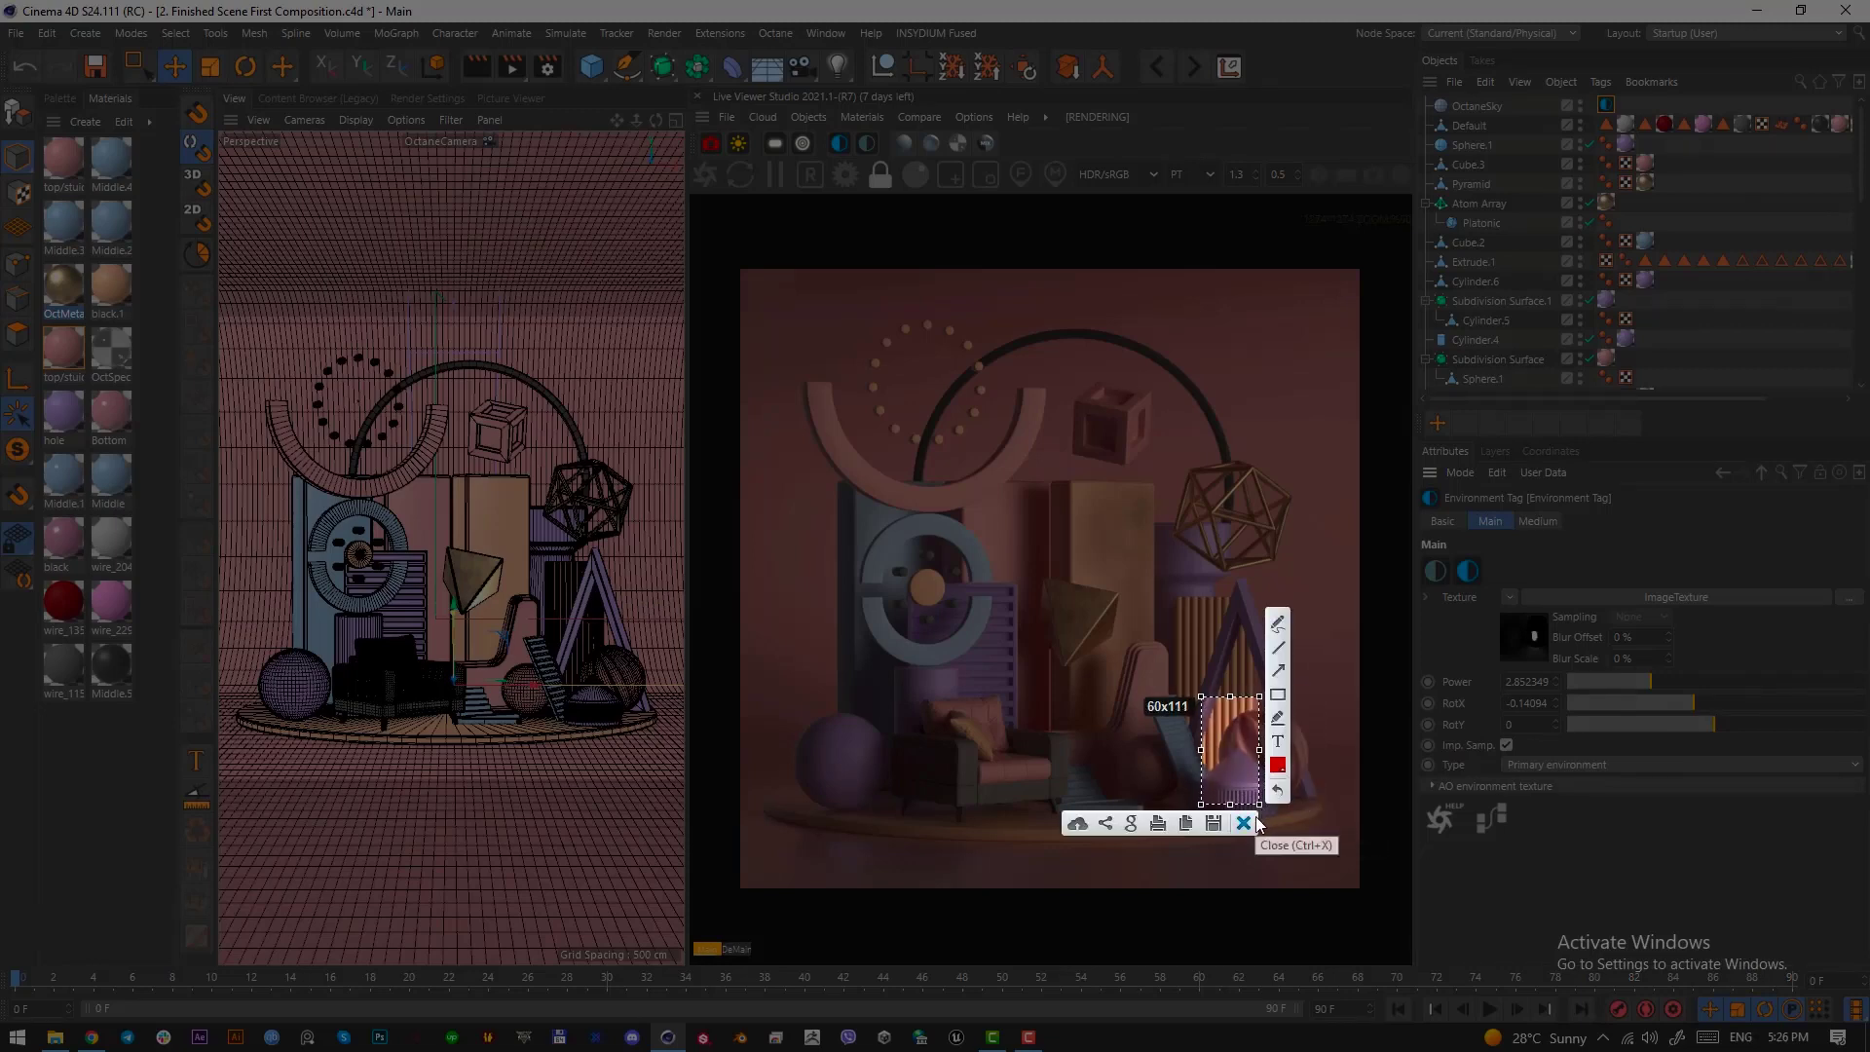
pyautogui.click(1244, 823)
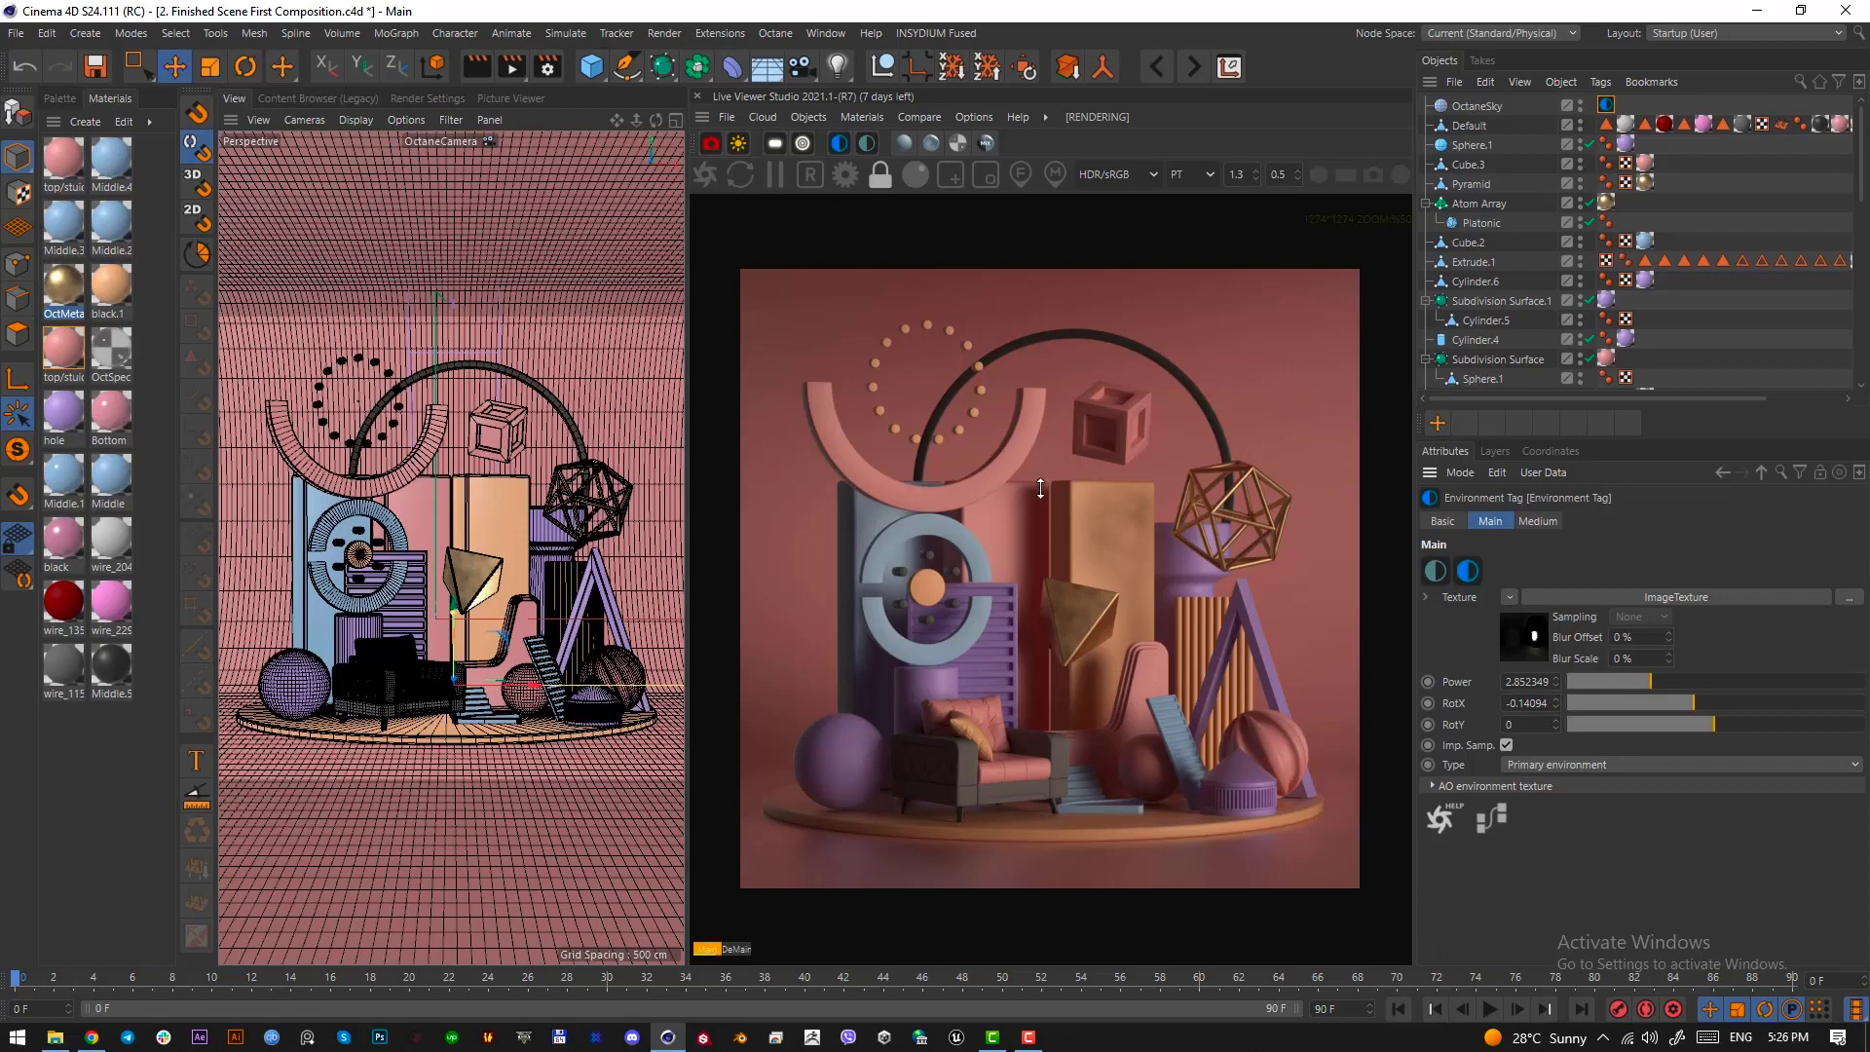
# Review the OctaneCamera tag's camera imager and post processing settings in the finished scene
pyautogui.scroll(-10, 1613, 337)
pyautogui.click(1607, 340)
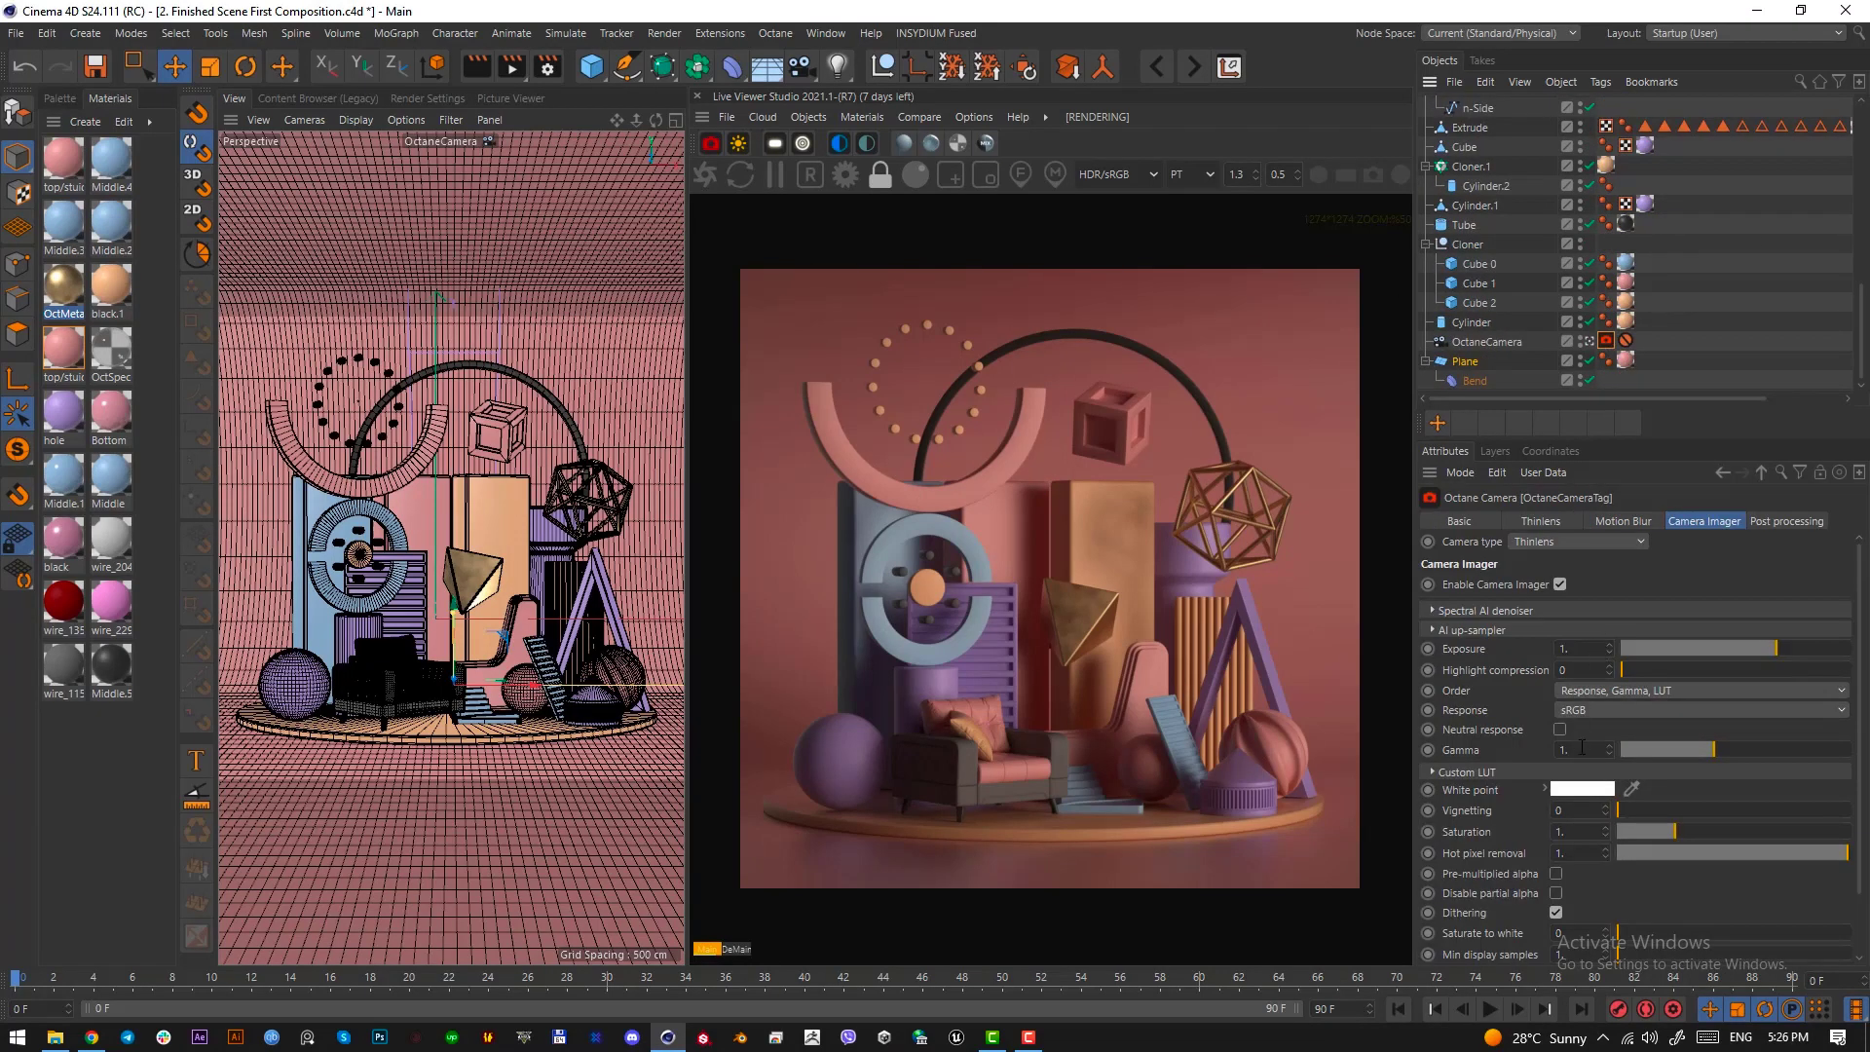
pyautogui.scroll(-3, 1851, 844)
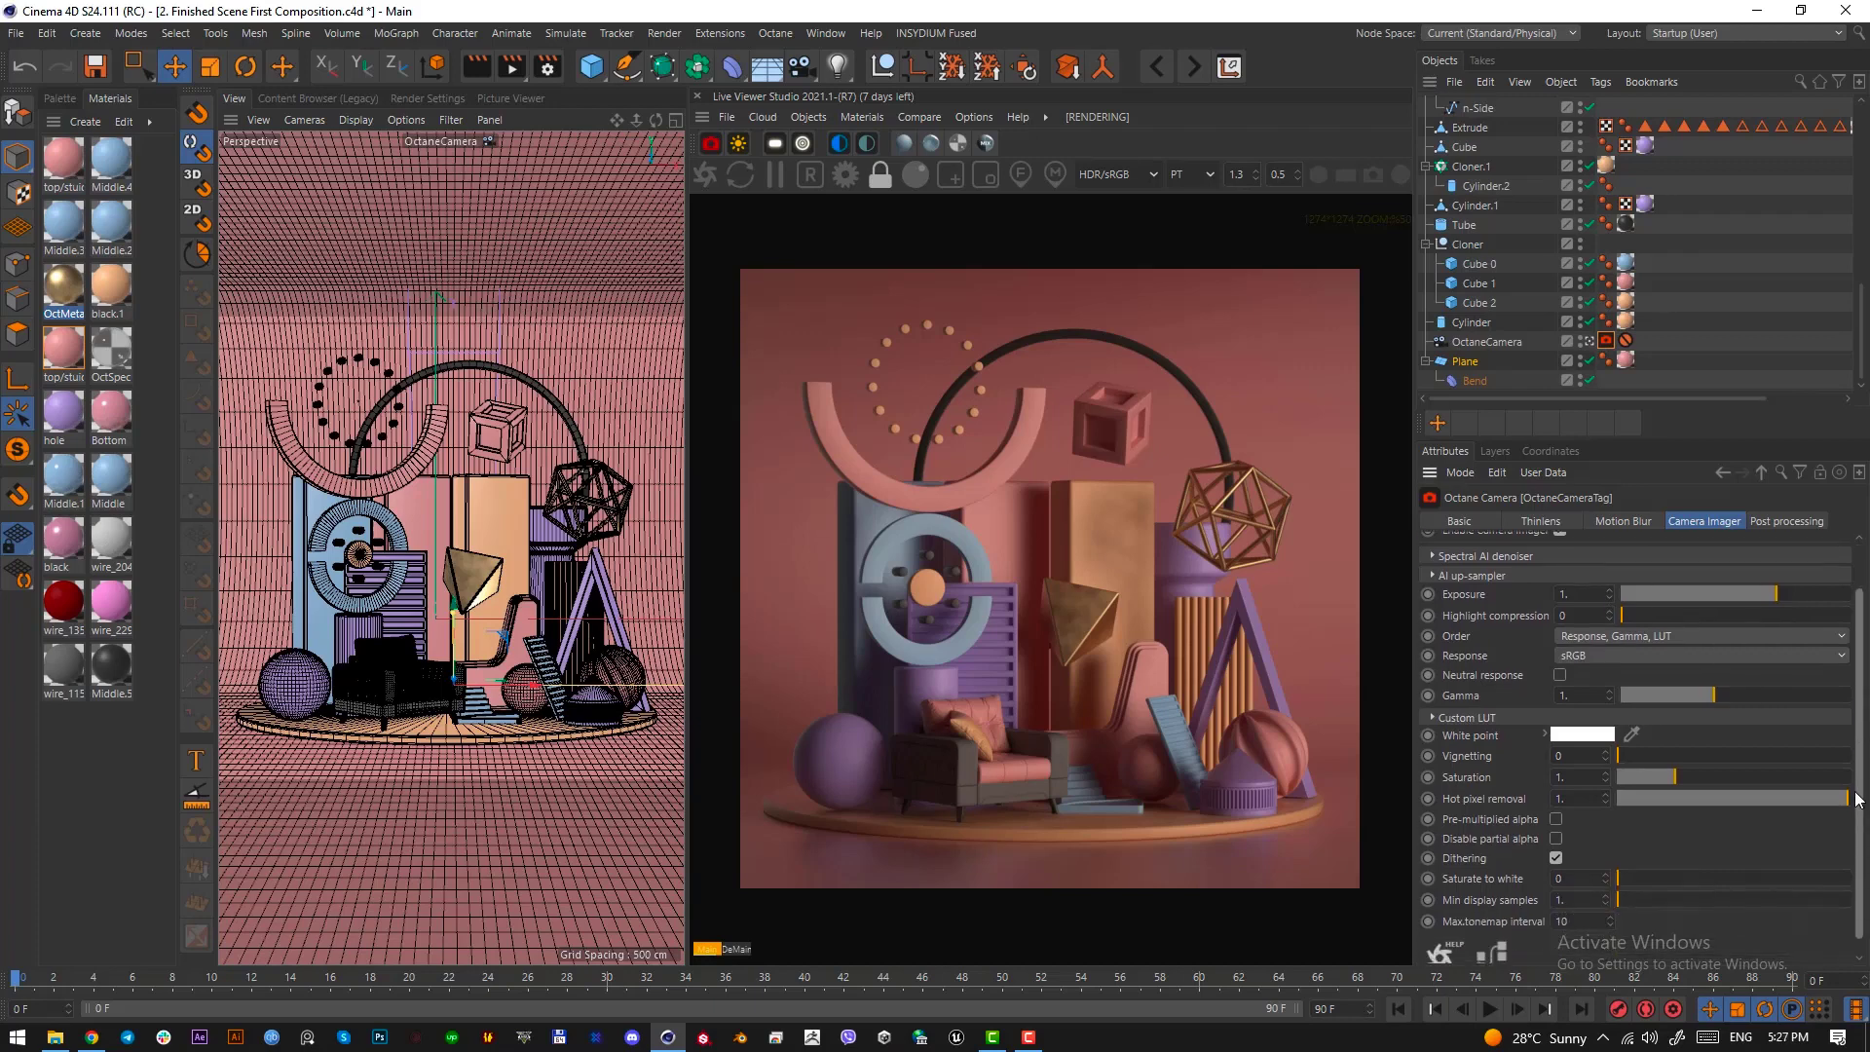
pyautogui.scroll(1, 1848, 801)
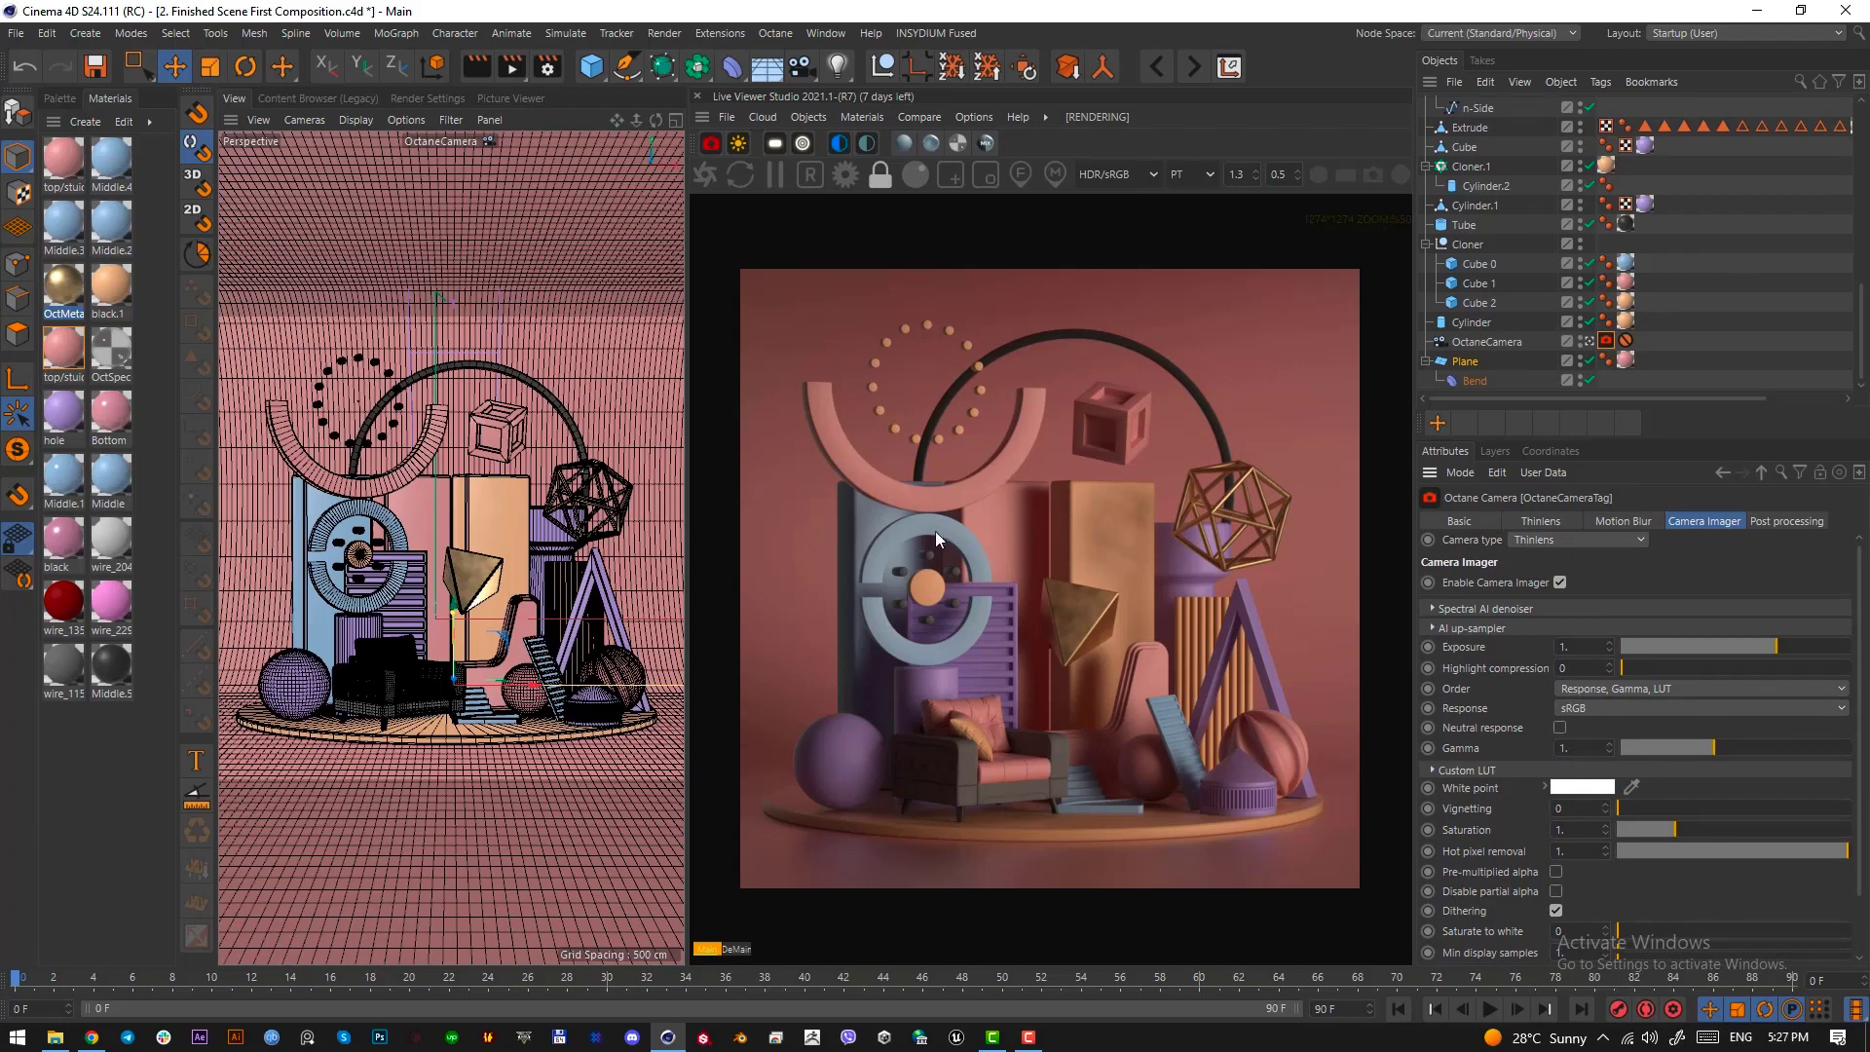
pyautogui.click(1782, 525)
pyautogui.click(1685, 523)
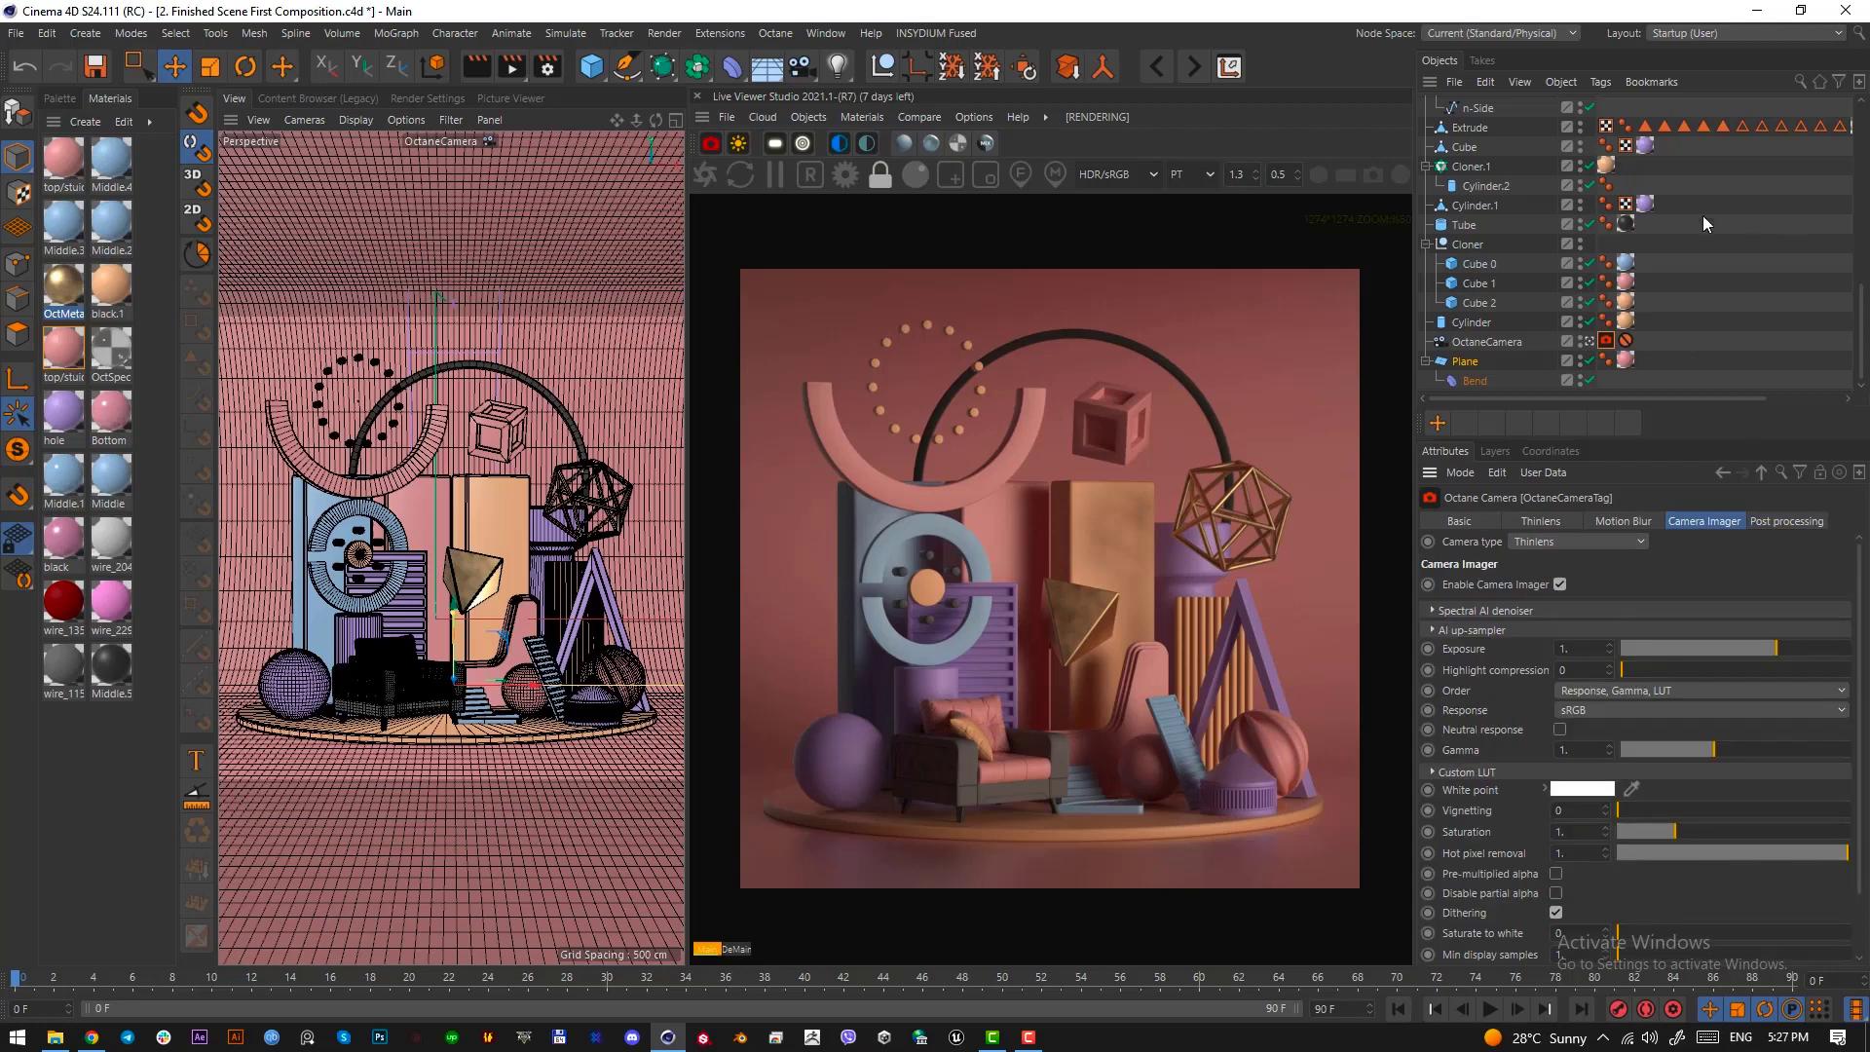
# Add an Octane area light to the finished composition scene
pyautogui.scroll(10, 1709, 244)
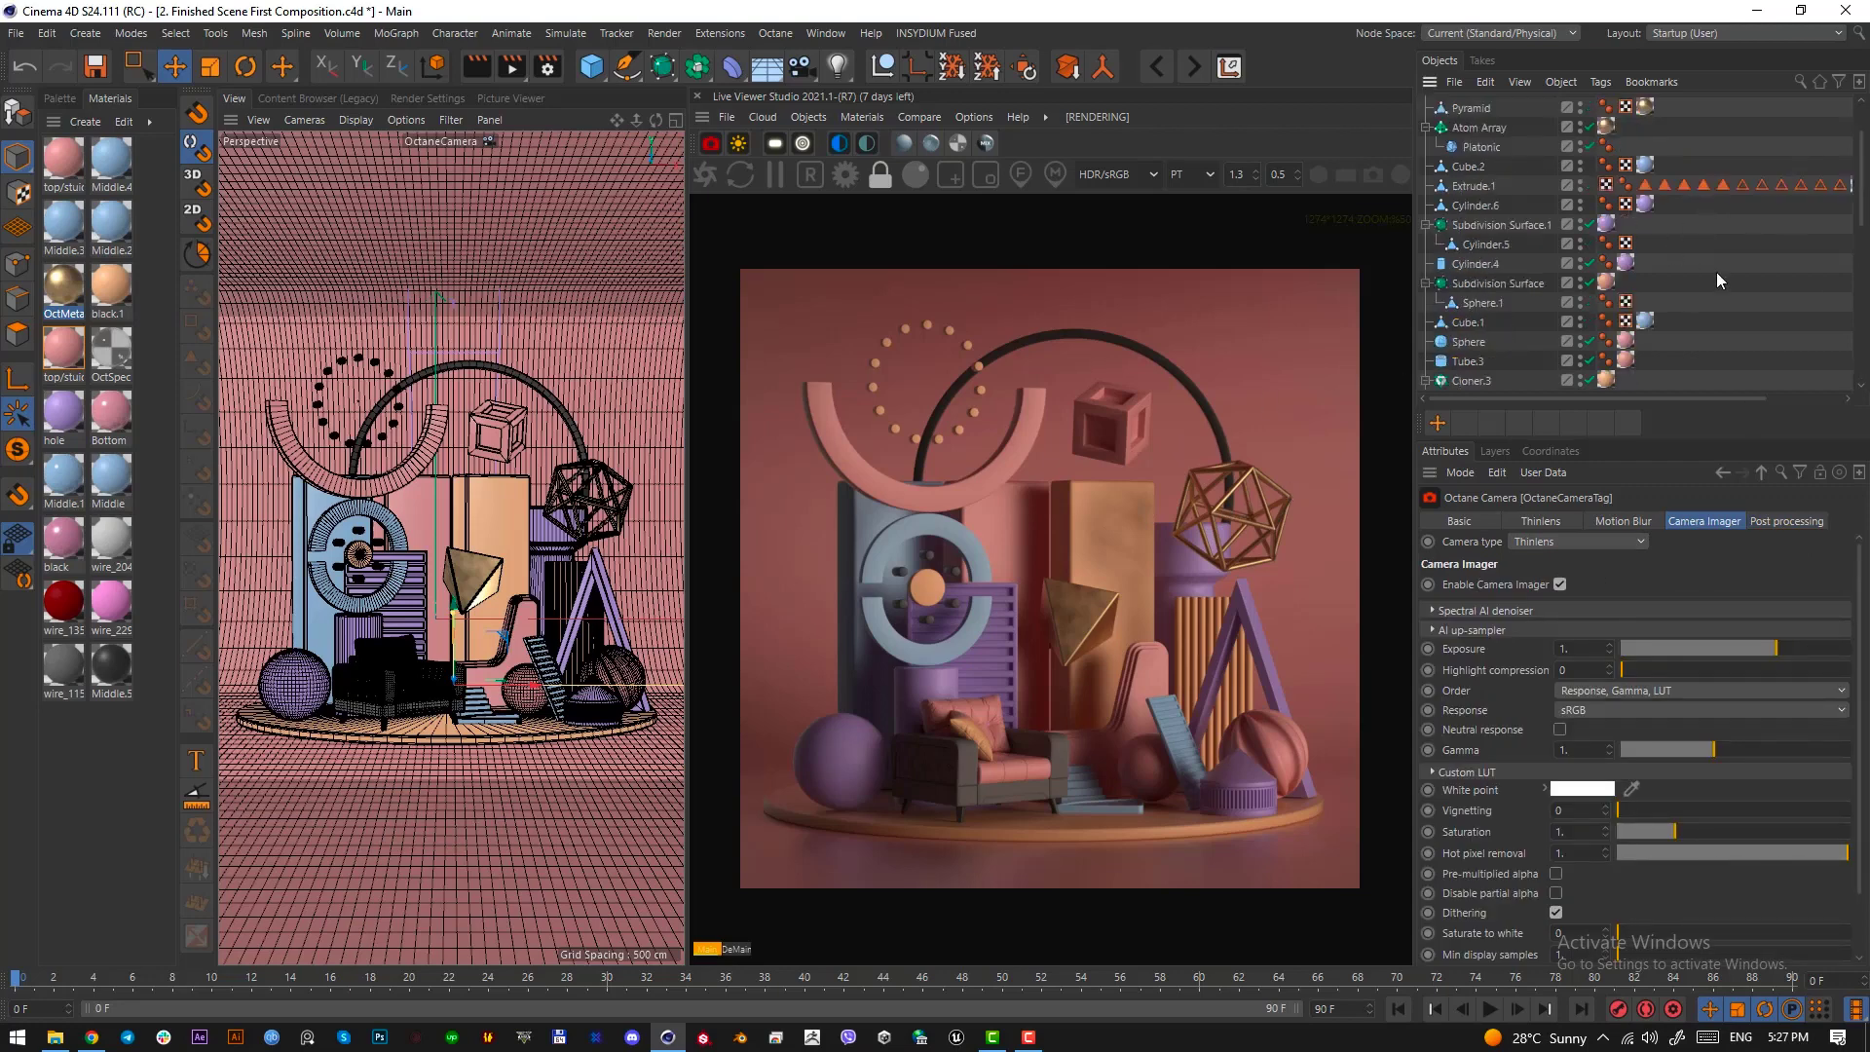
pyautogui.click(776, 145)
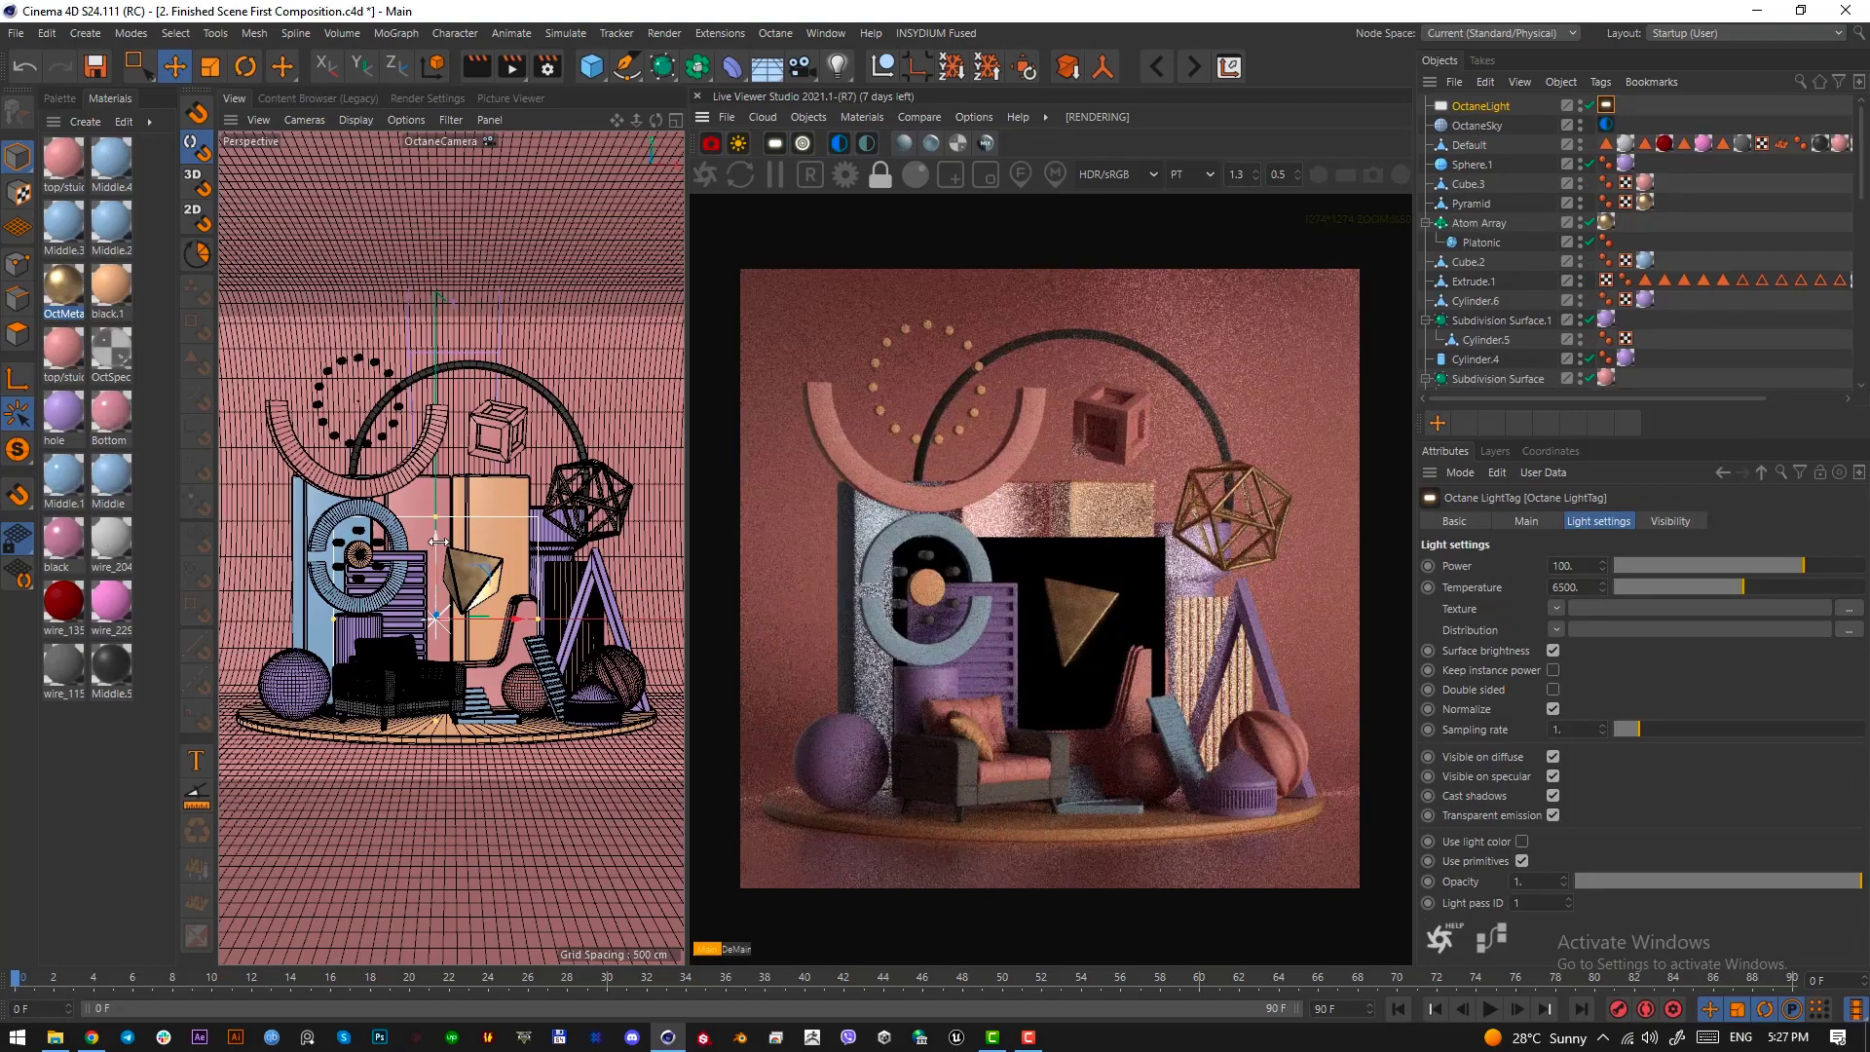
# Raise the area light above the composition's lower objects, turn off its camera and shadow visibility, and set general visibility to 0
pyautogui.moveTo(400, 456); pyautogui.dragTo(446, 454)
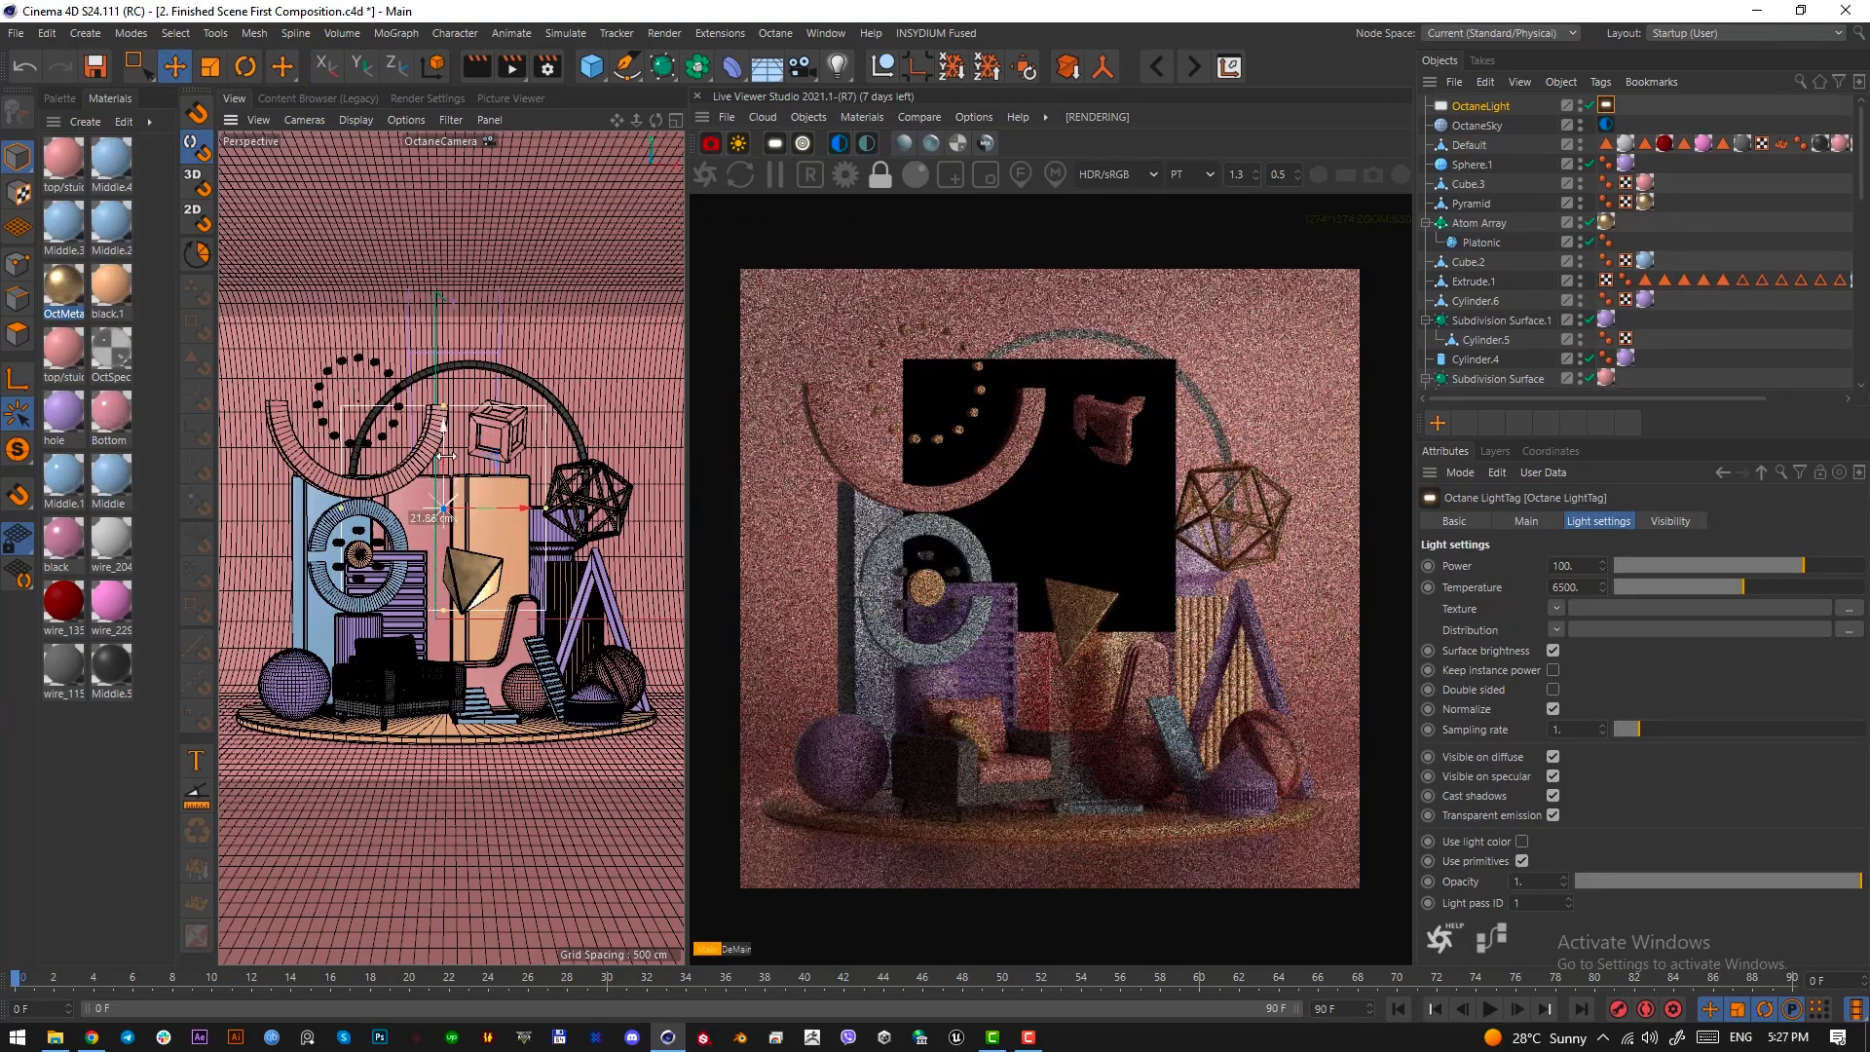
pyautogui.click(1671, 521)
pyautogui.click(1528, 565)
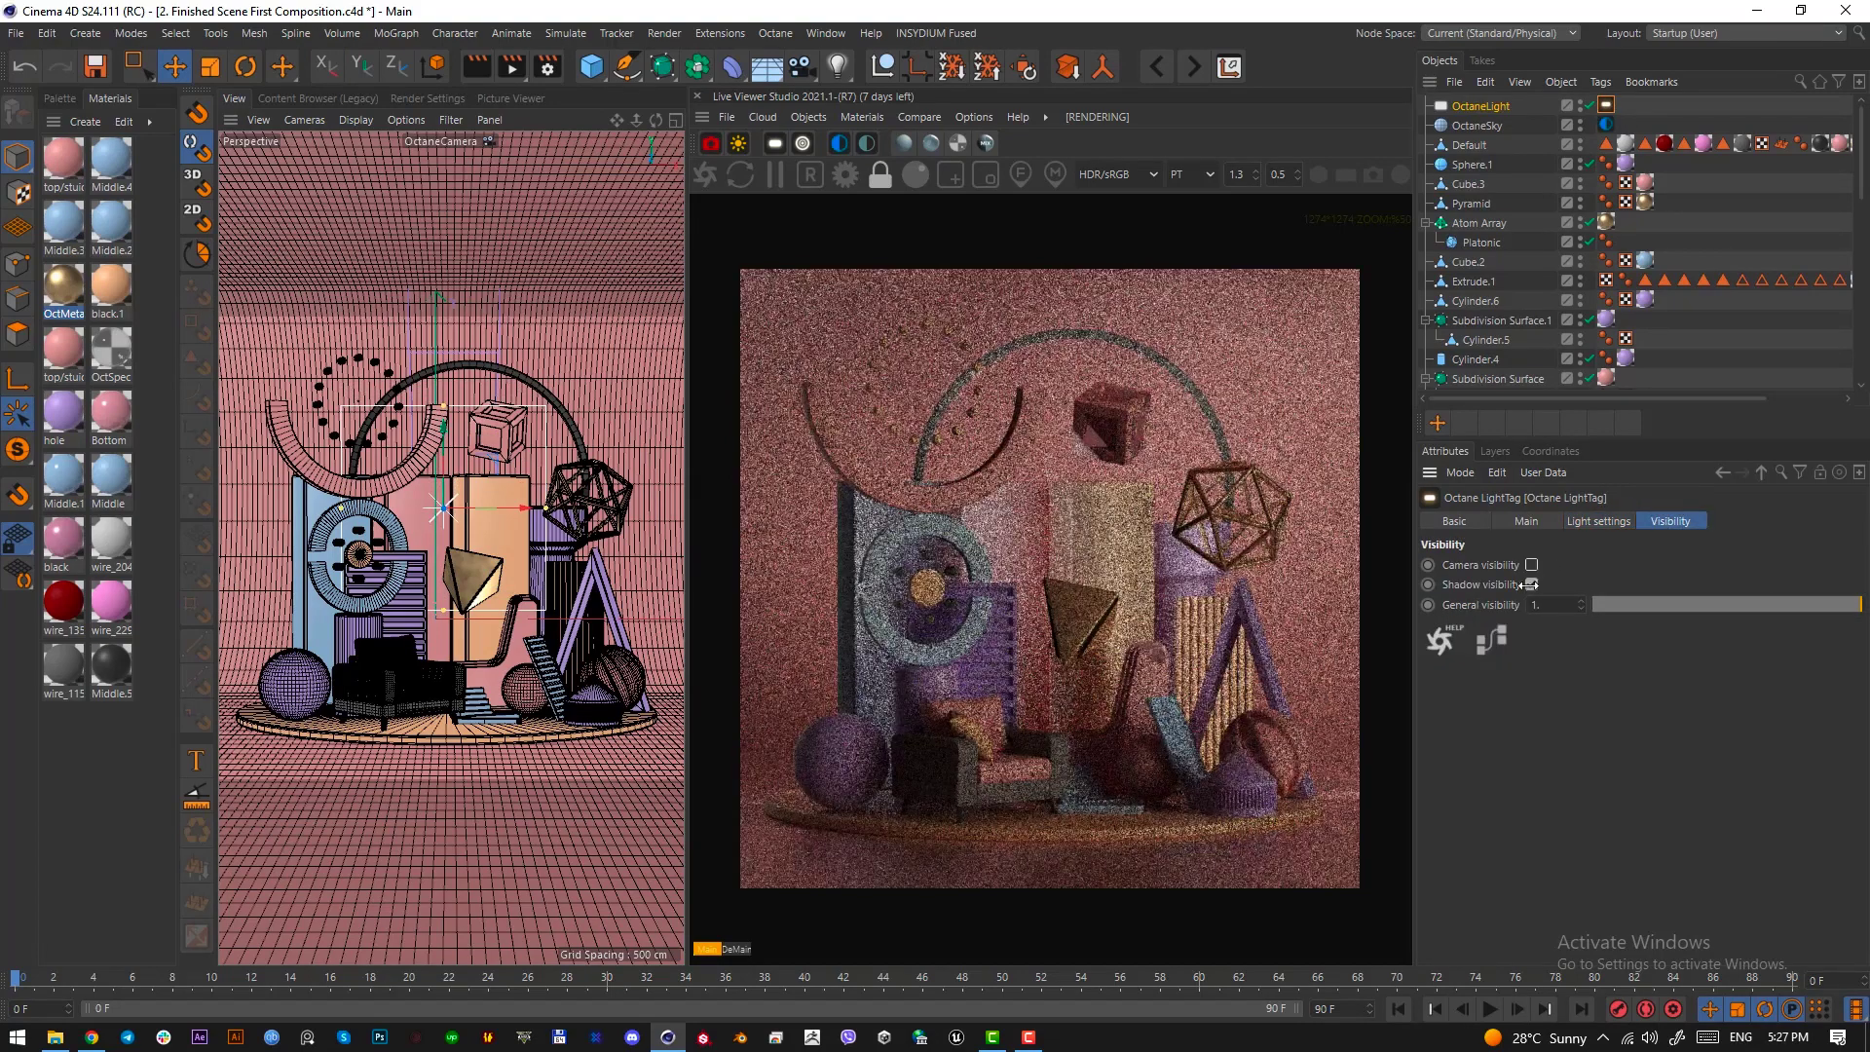
pyautogui.click(1532, 584)
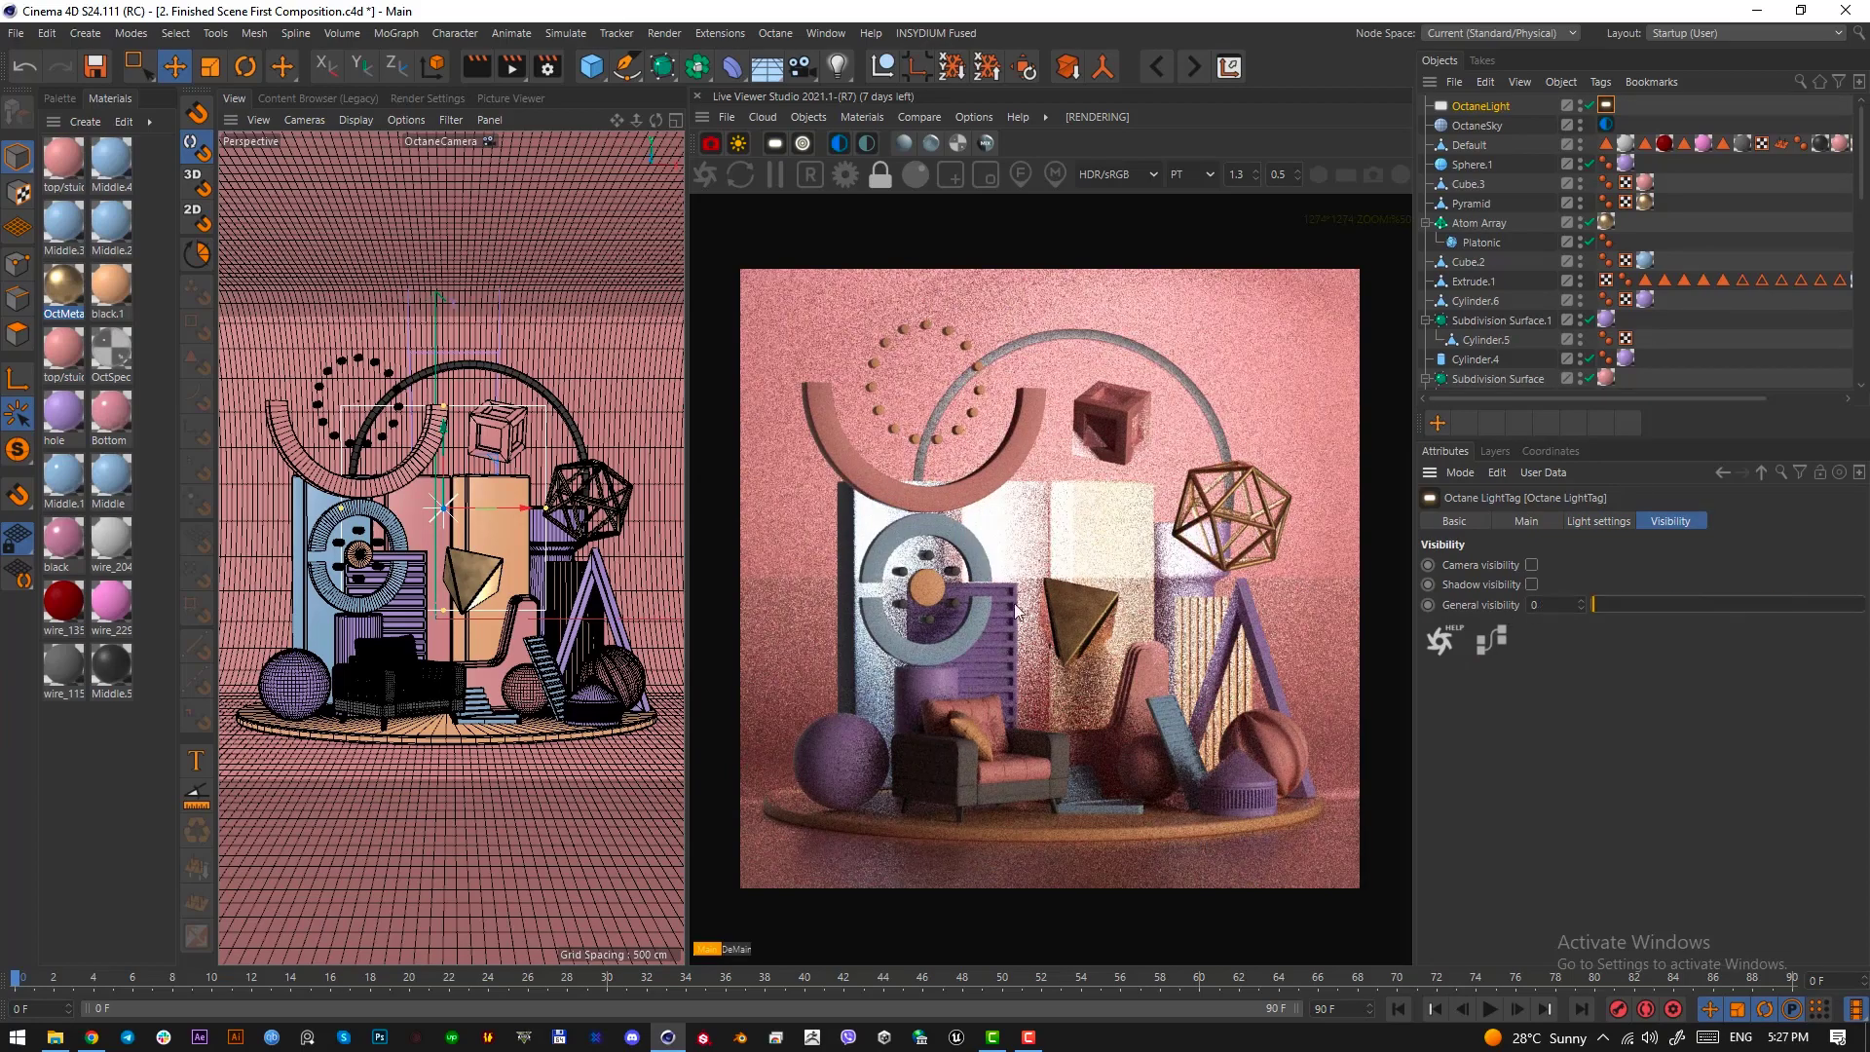
# Lower the area light's power to about 14.26 and move it behind the objects, about 341 cm back and 159 cm high
pyautogui.click(1599, 521)
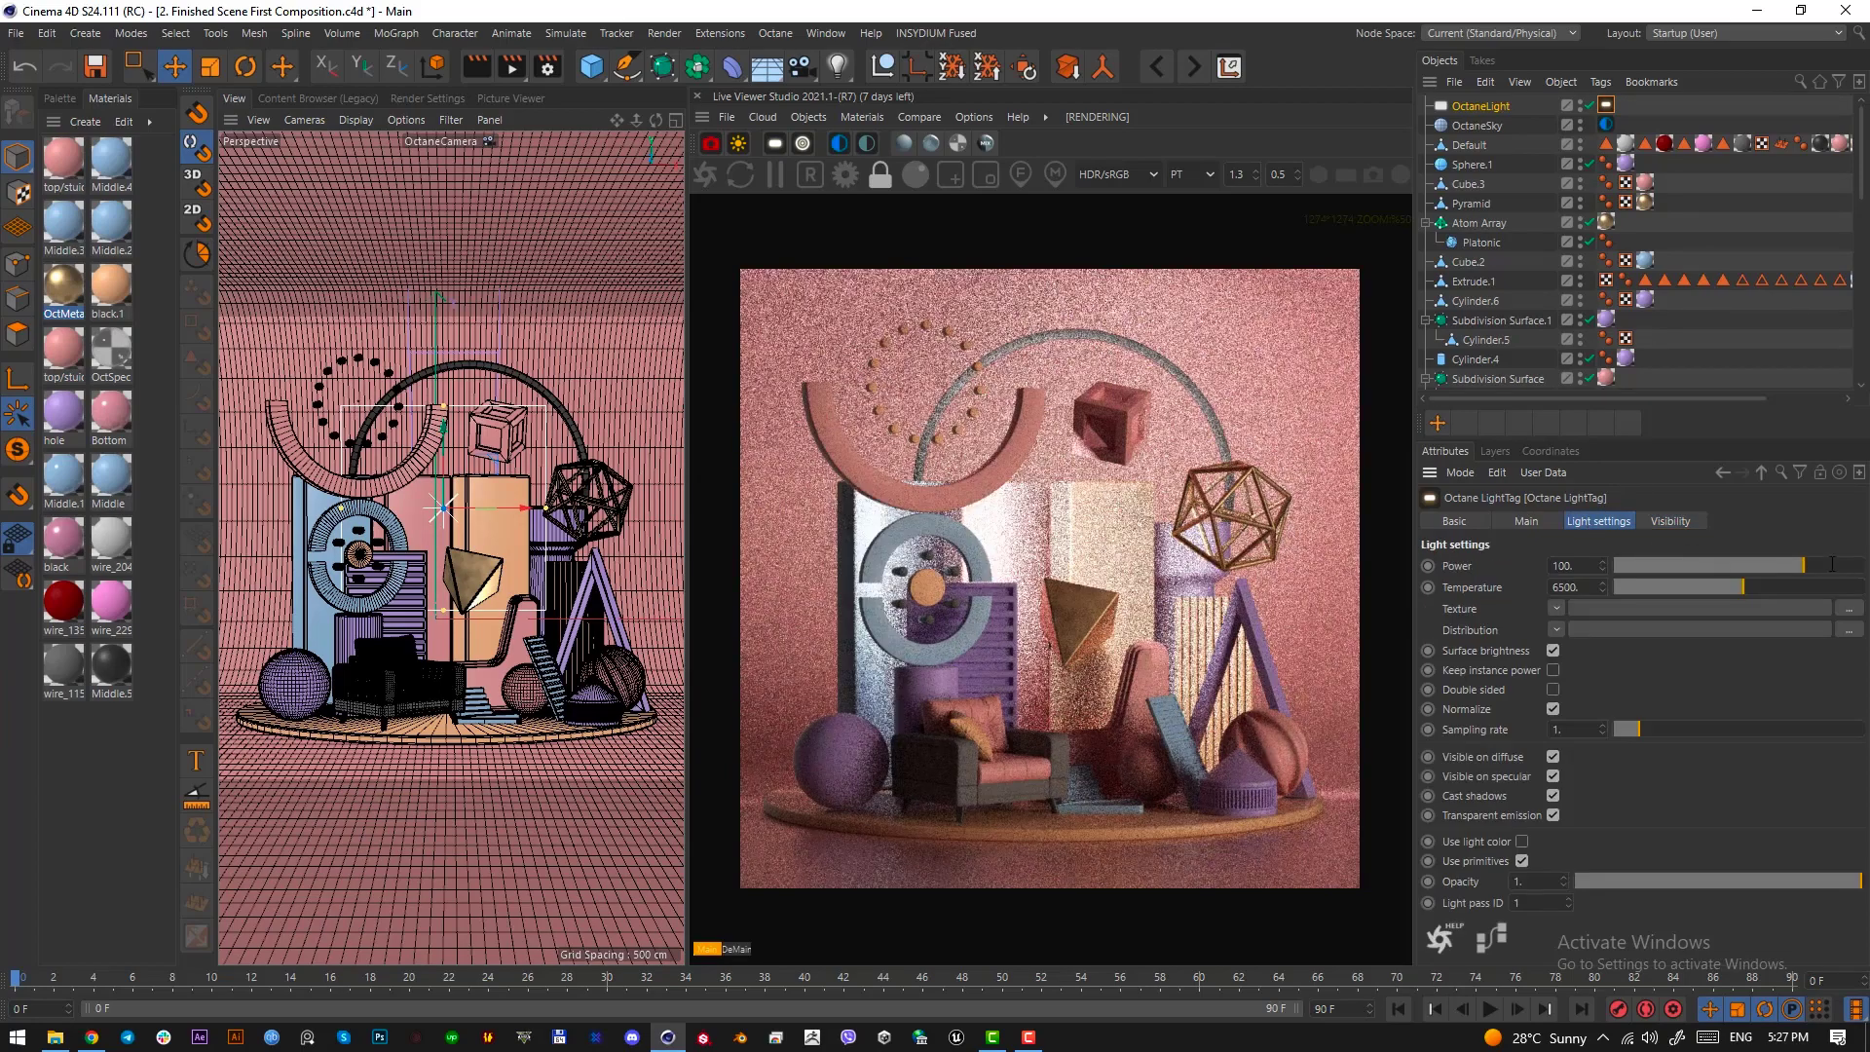
pyautogui.moveTo(1803, 563); pyautogui.dragTo(1775, 560)
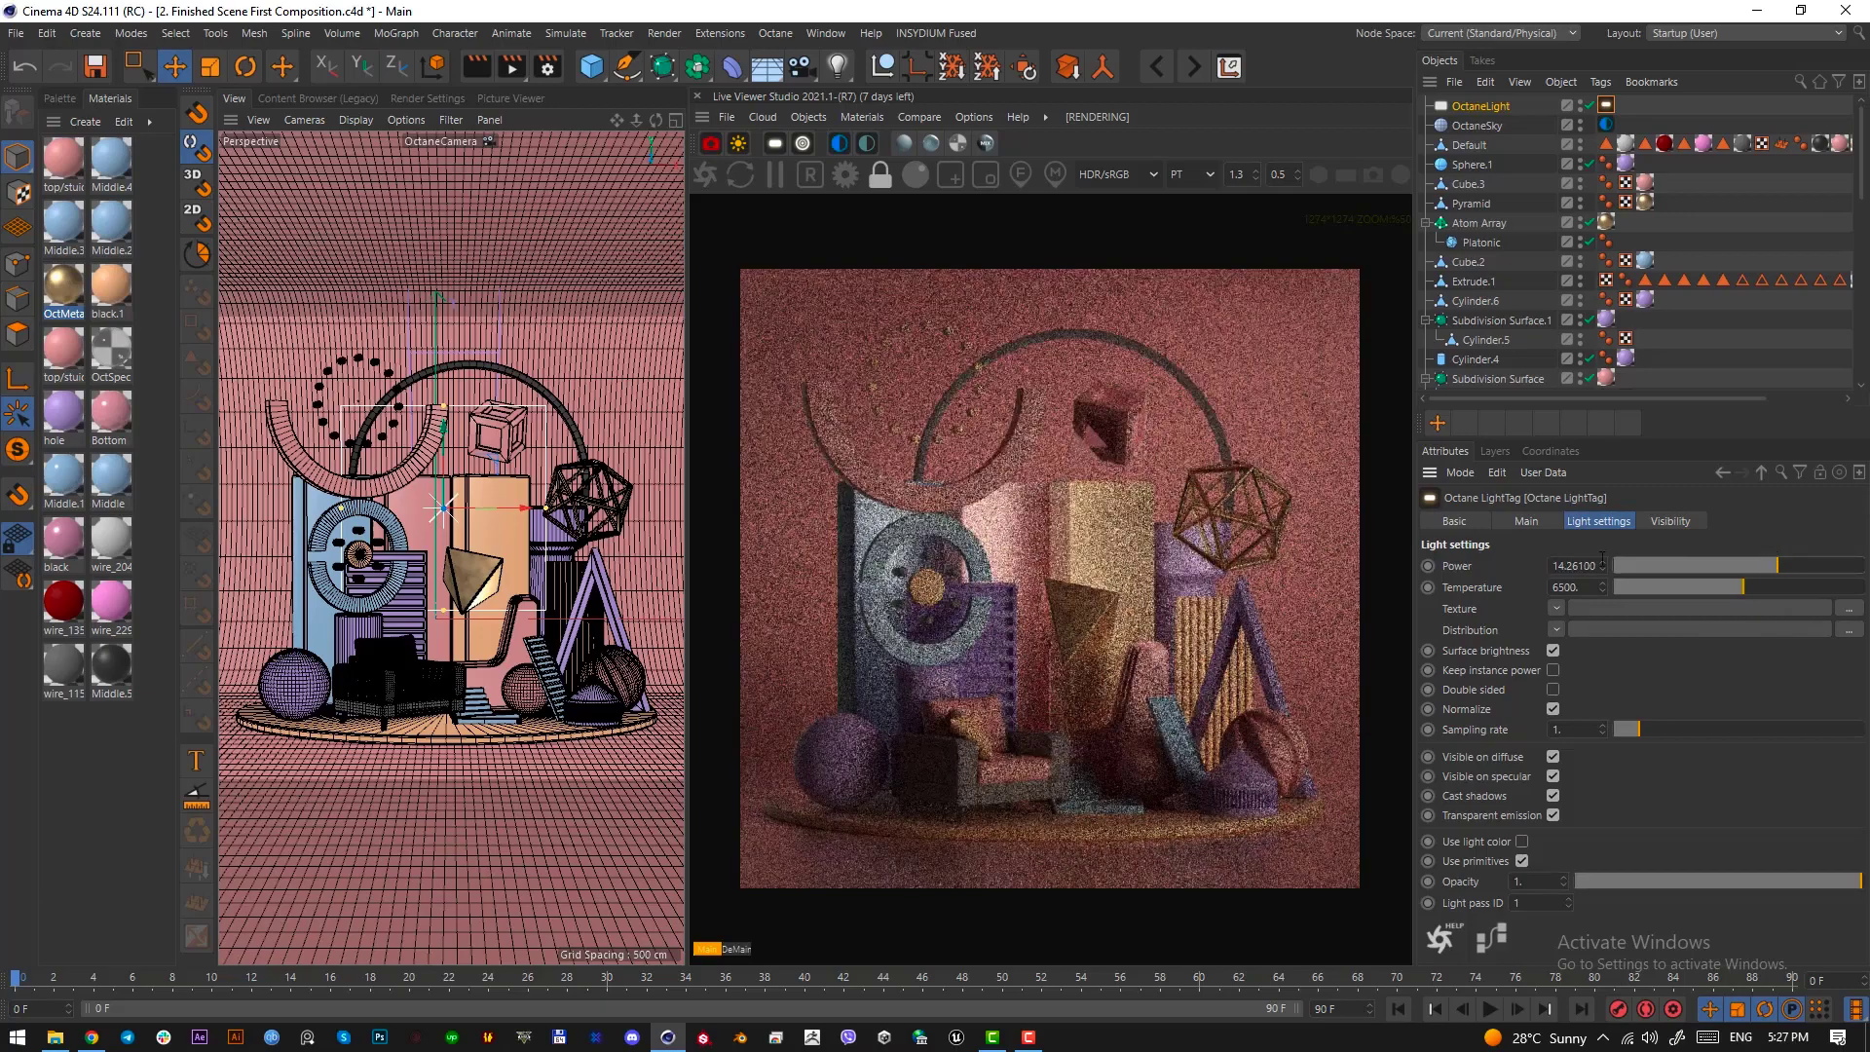
pyautogui.press('F2')
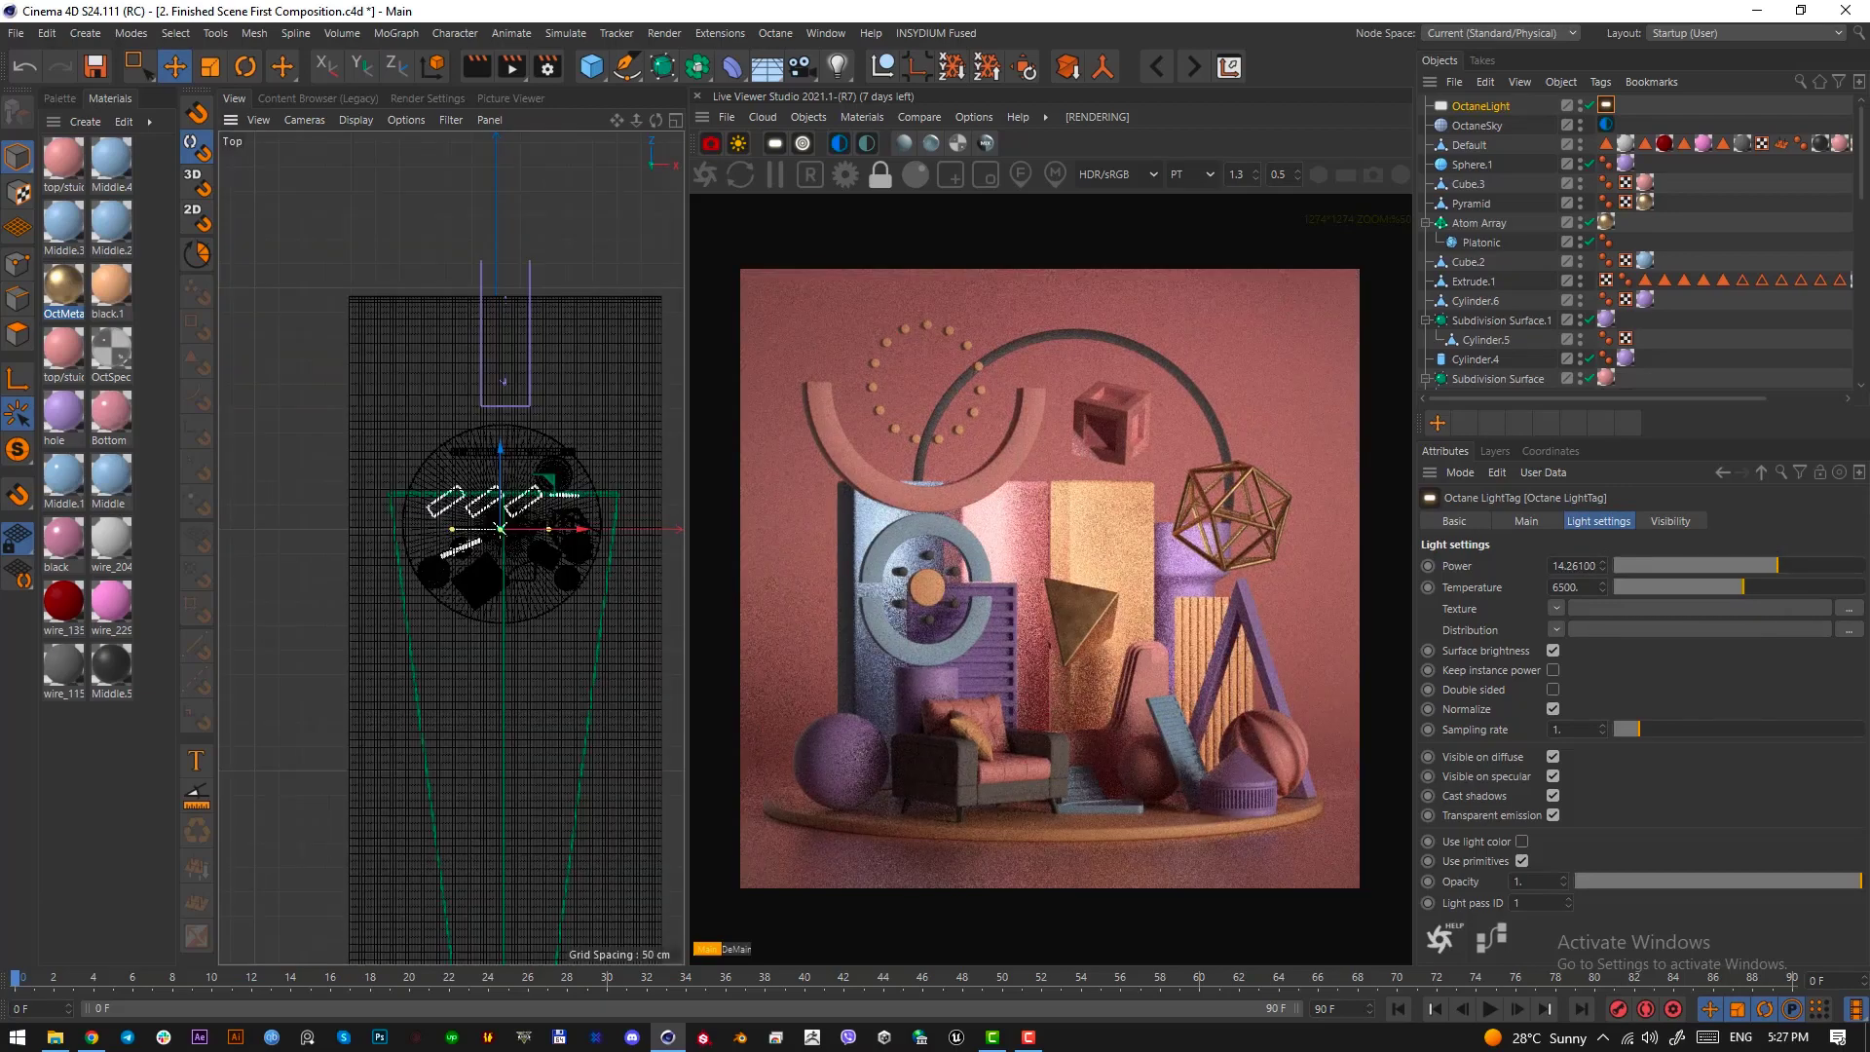
pyautogui.moveTo(501, 529); pyautogui.dragTo(588, 365)
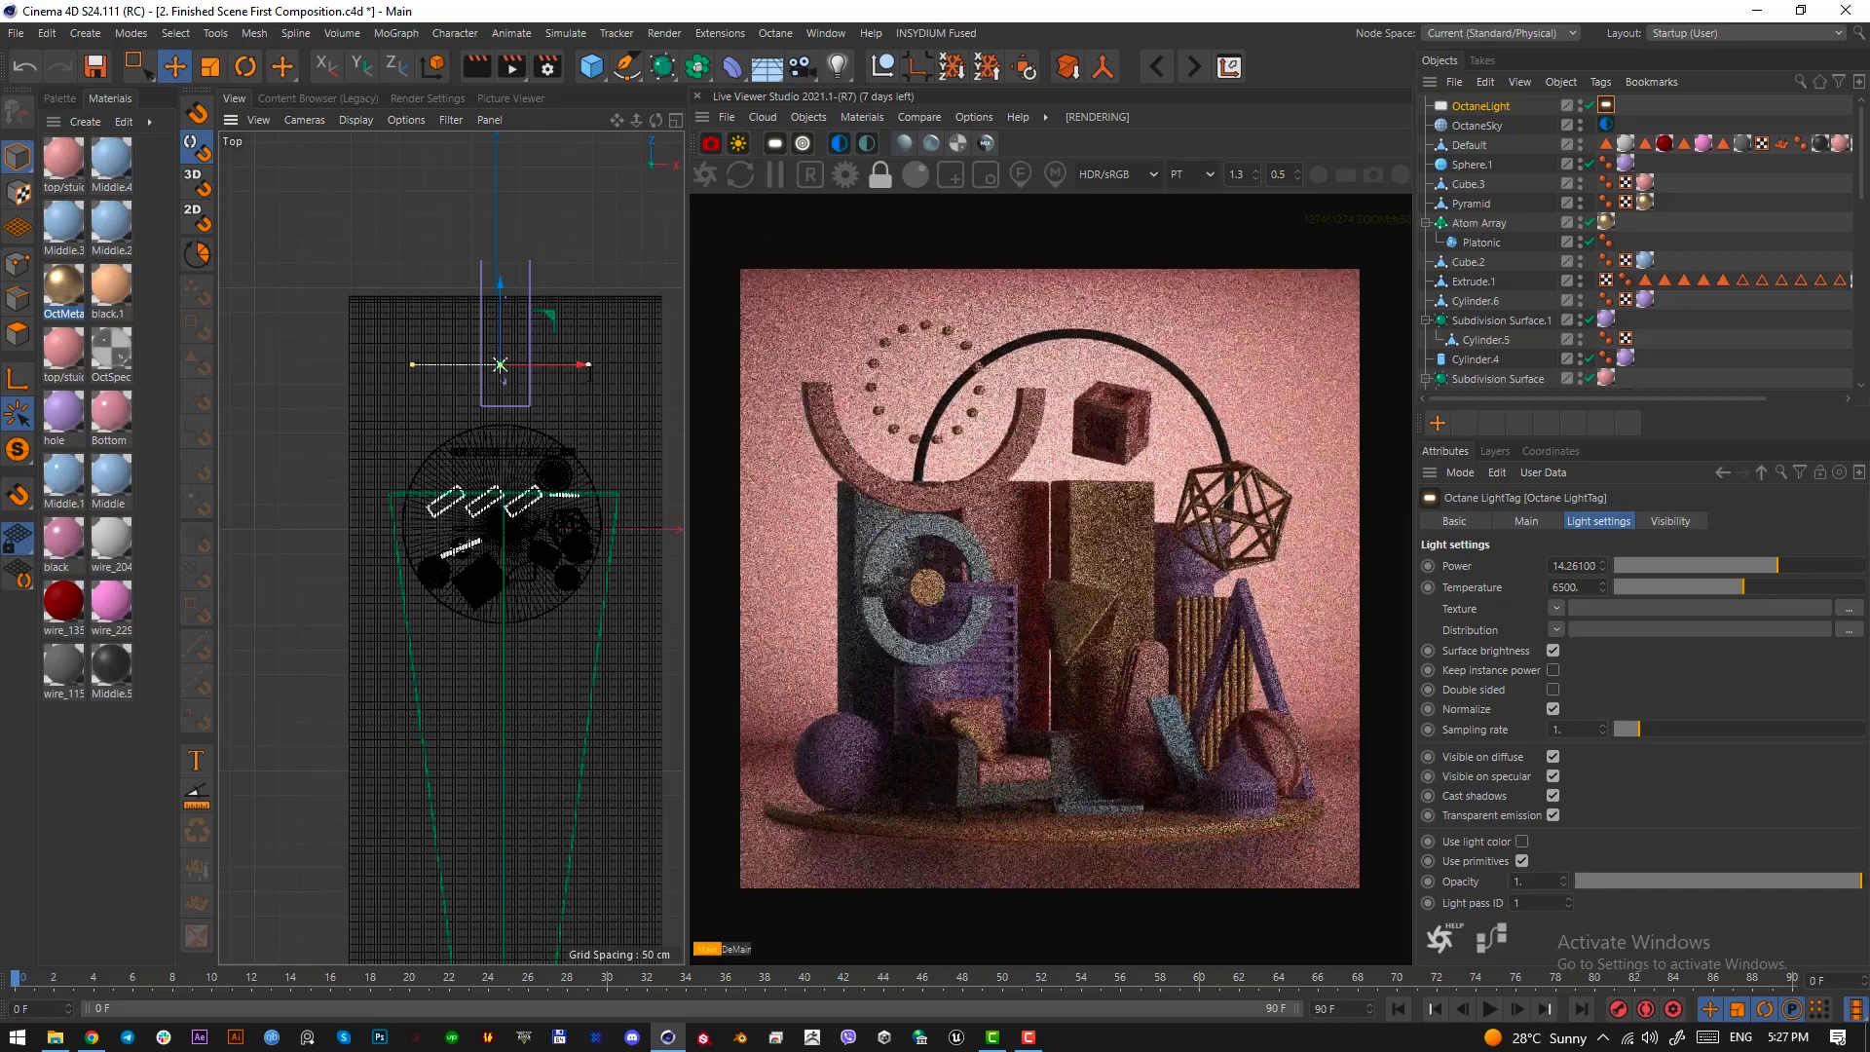
pyautogui.press('F1')
pyautogui.moveTo(445, 508); pyautogui.dragTo(444, 465)
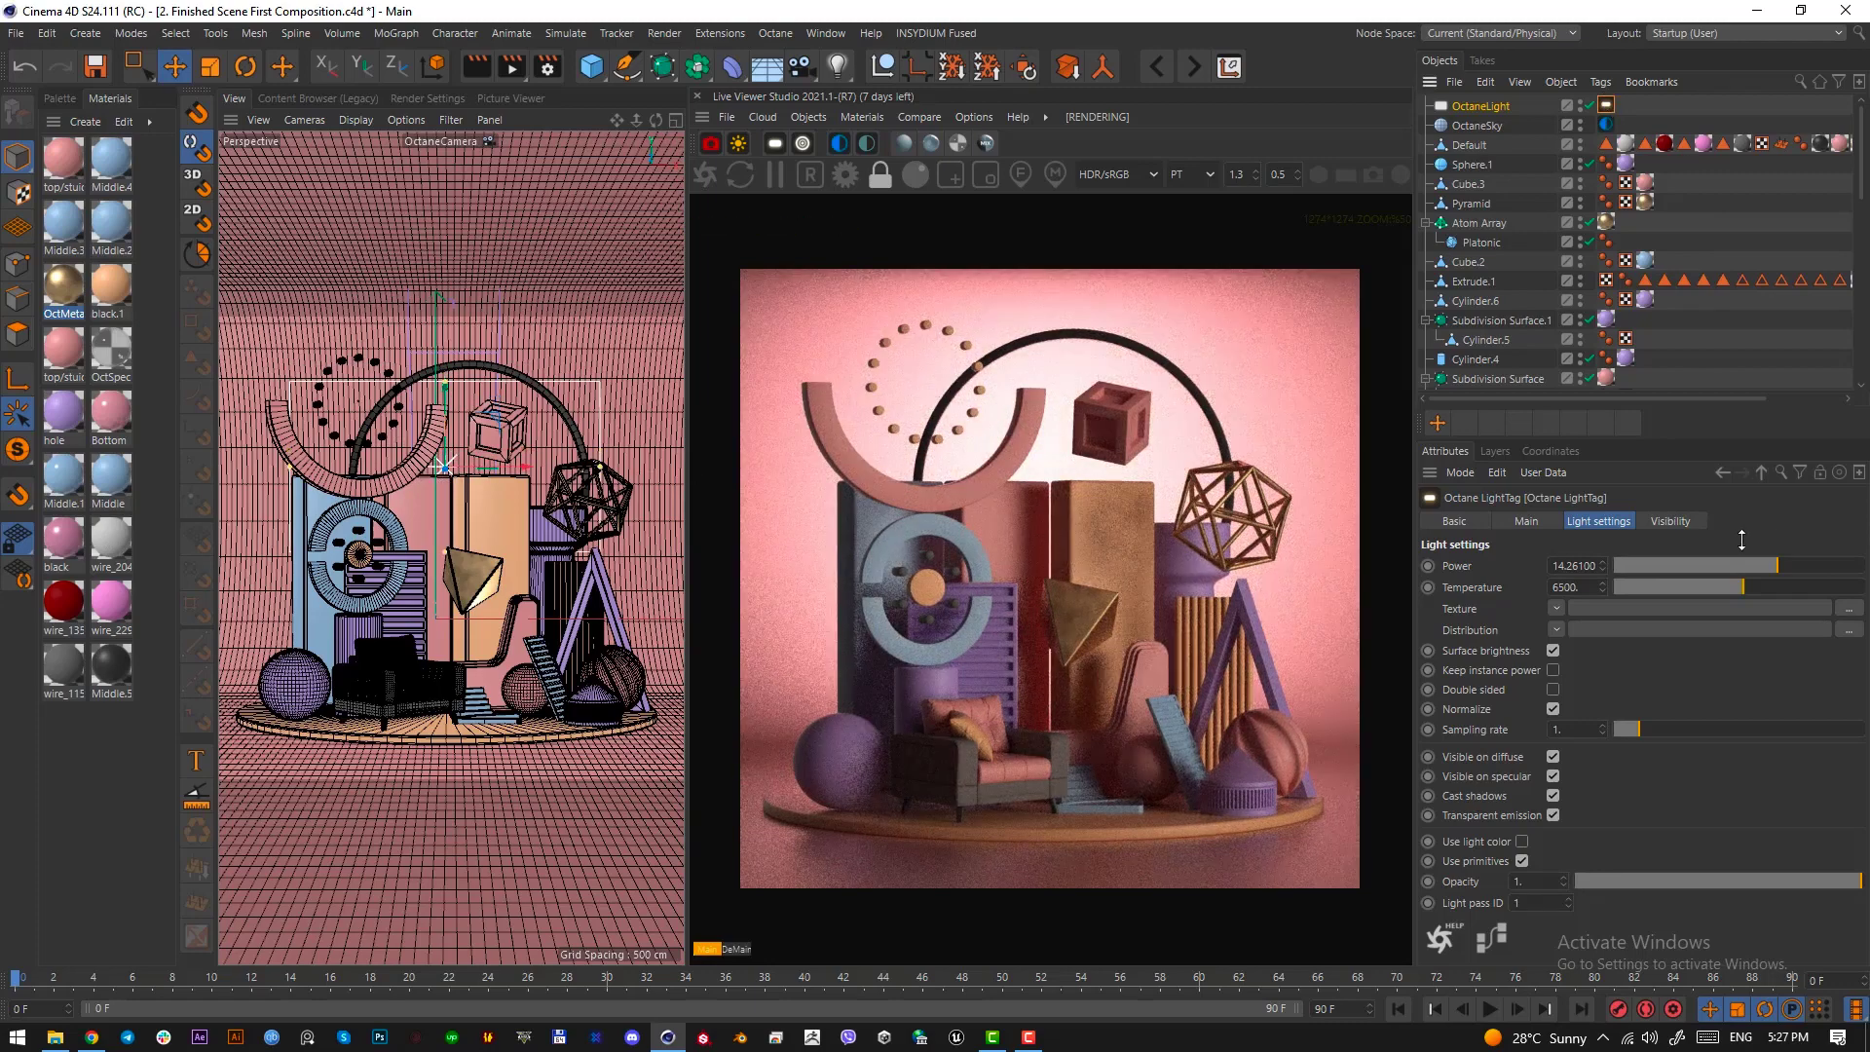
# Reduce the light's power to about 6.4 and rename it back-light
pyautogui.moveTo(1780, 565); pyautogui.dragTo(1767, 566)
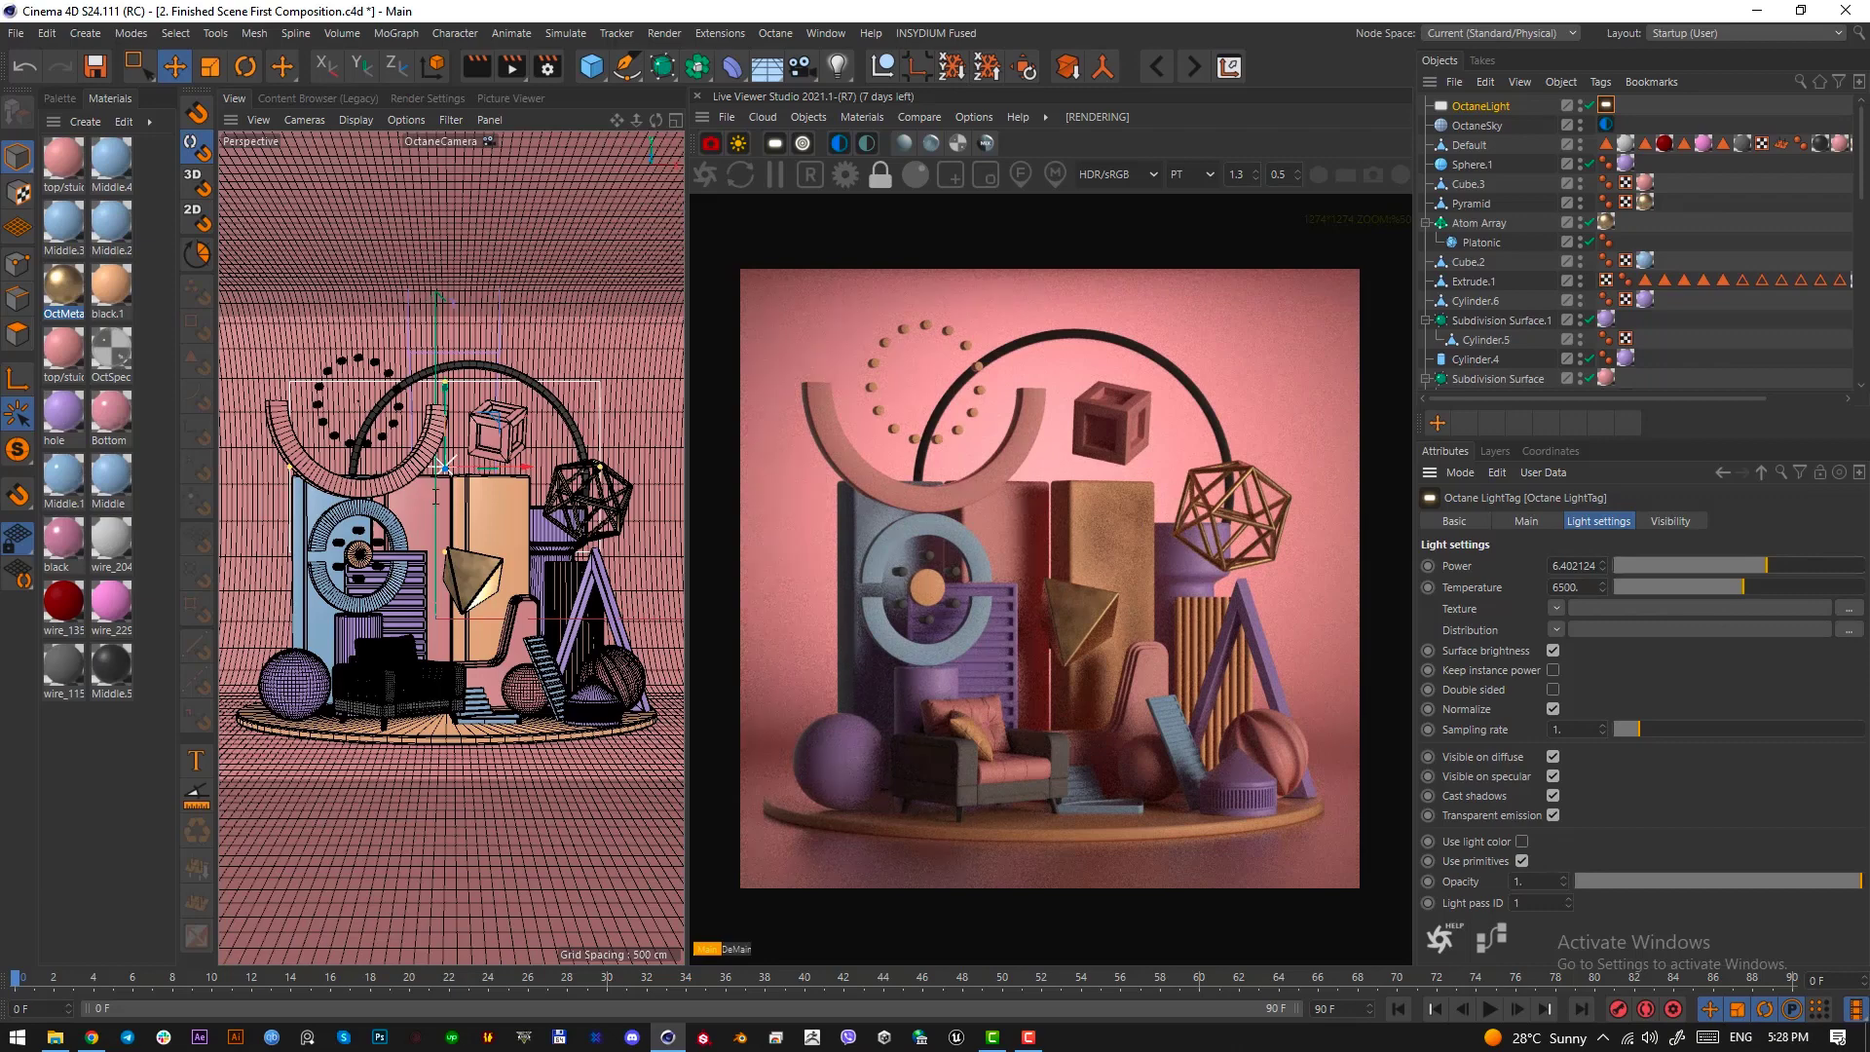
pyautogui.doubleClick(1462, 107)
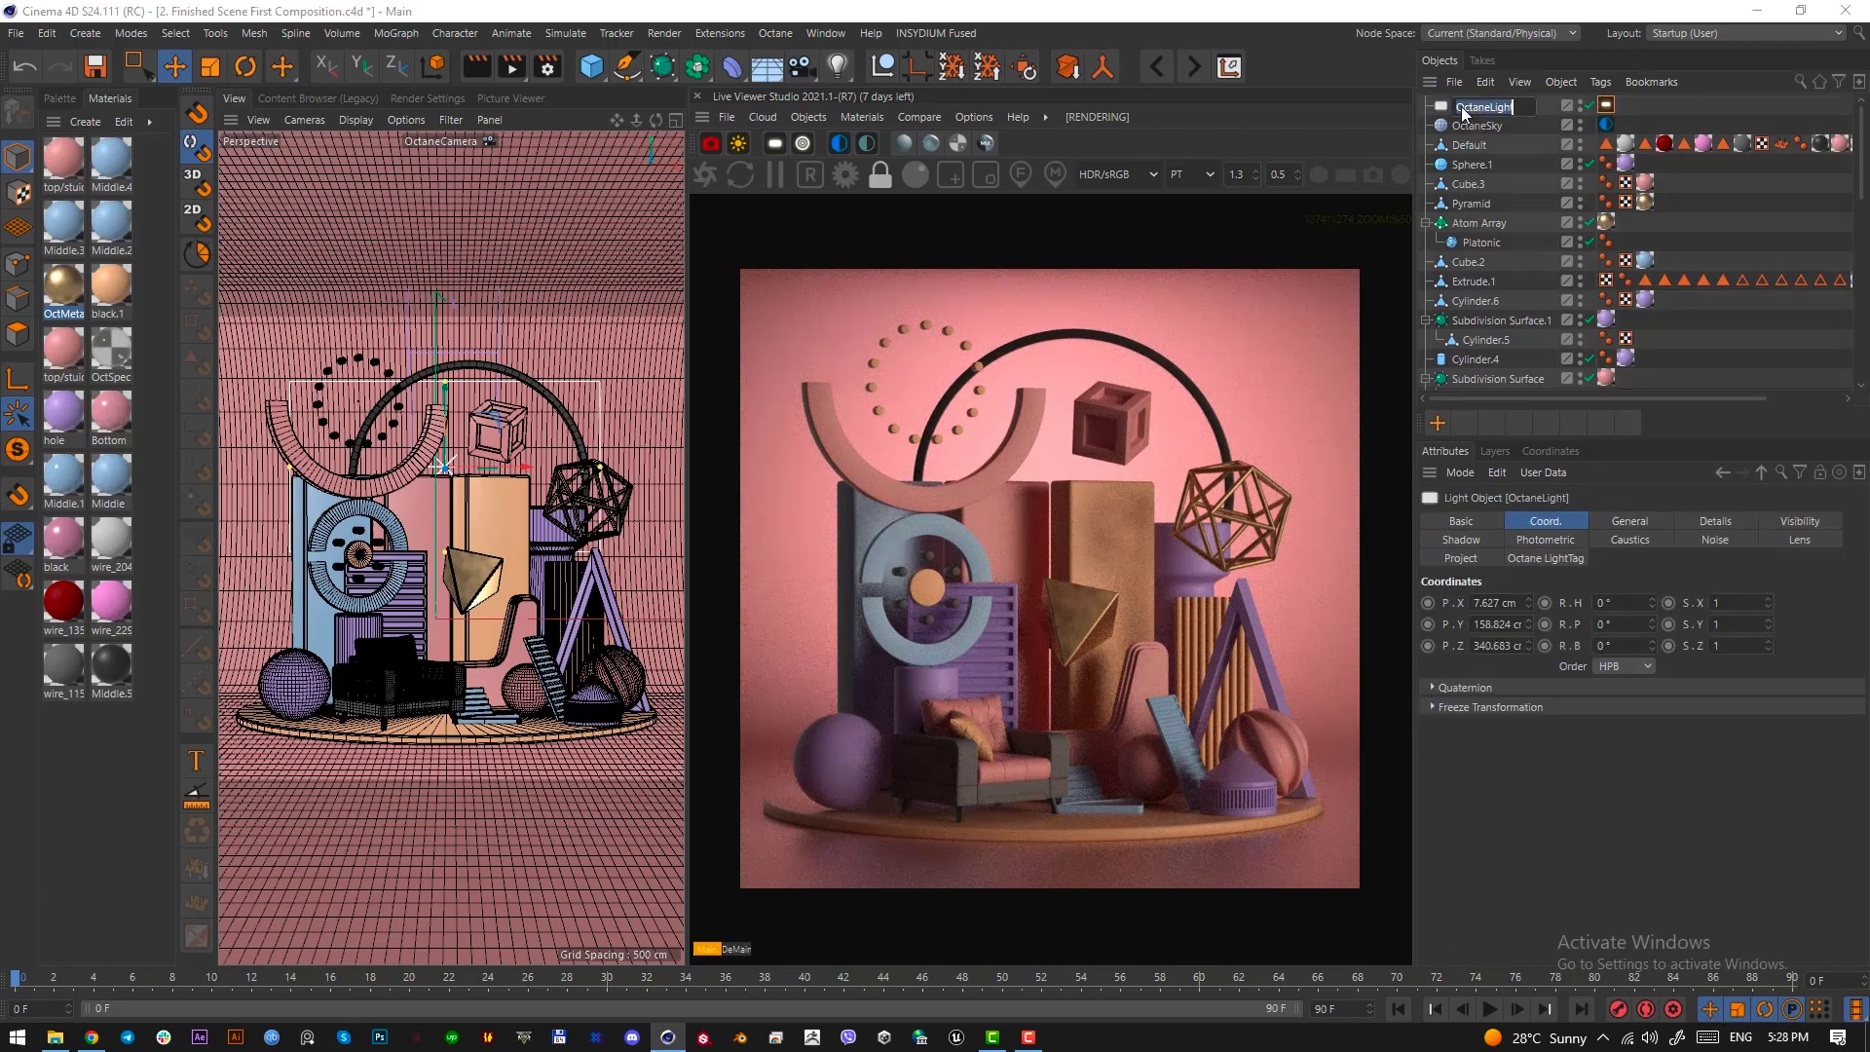
pyautogui.write('back-light')
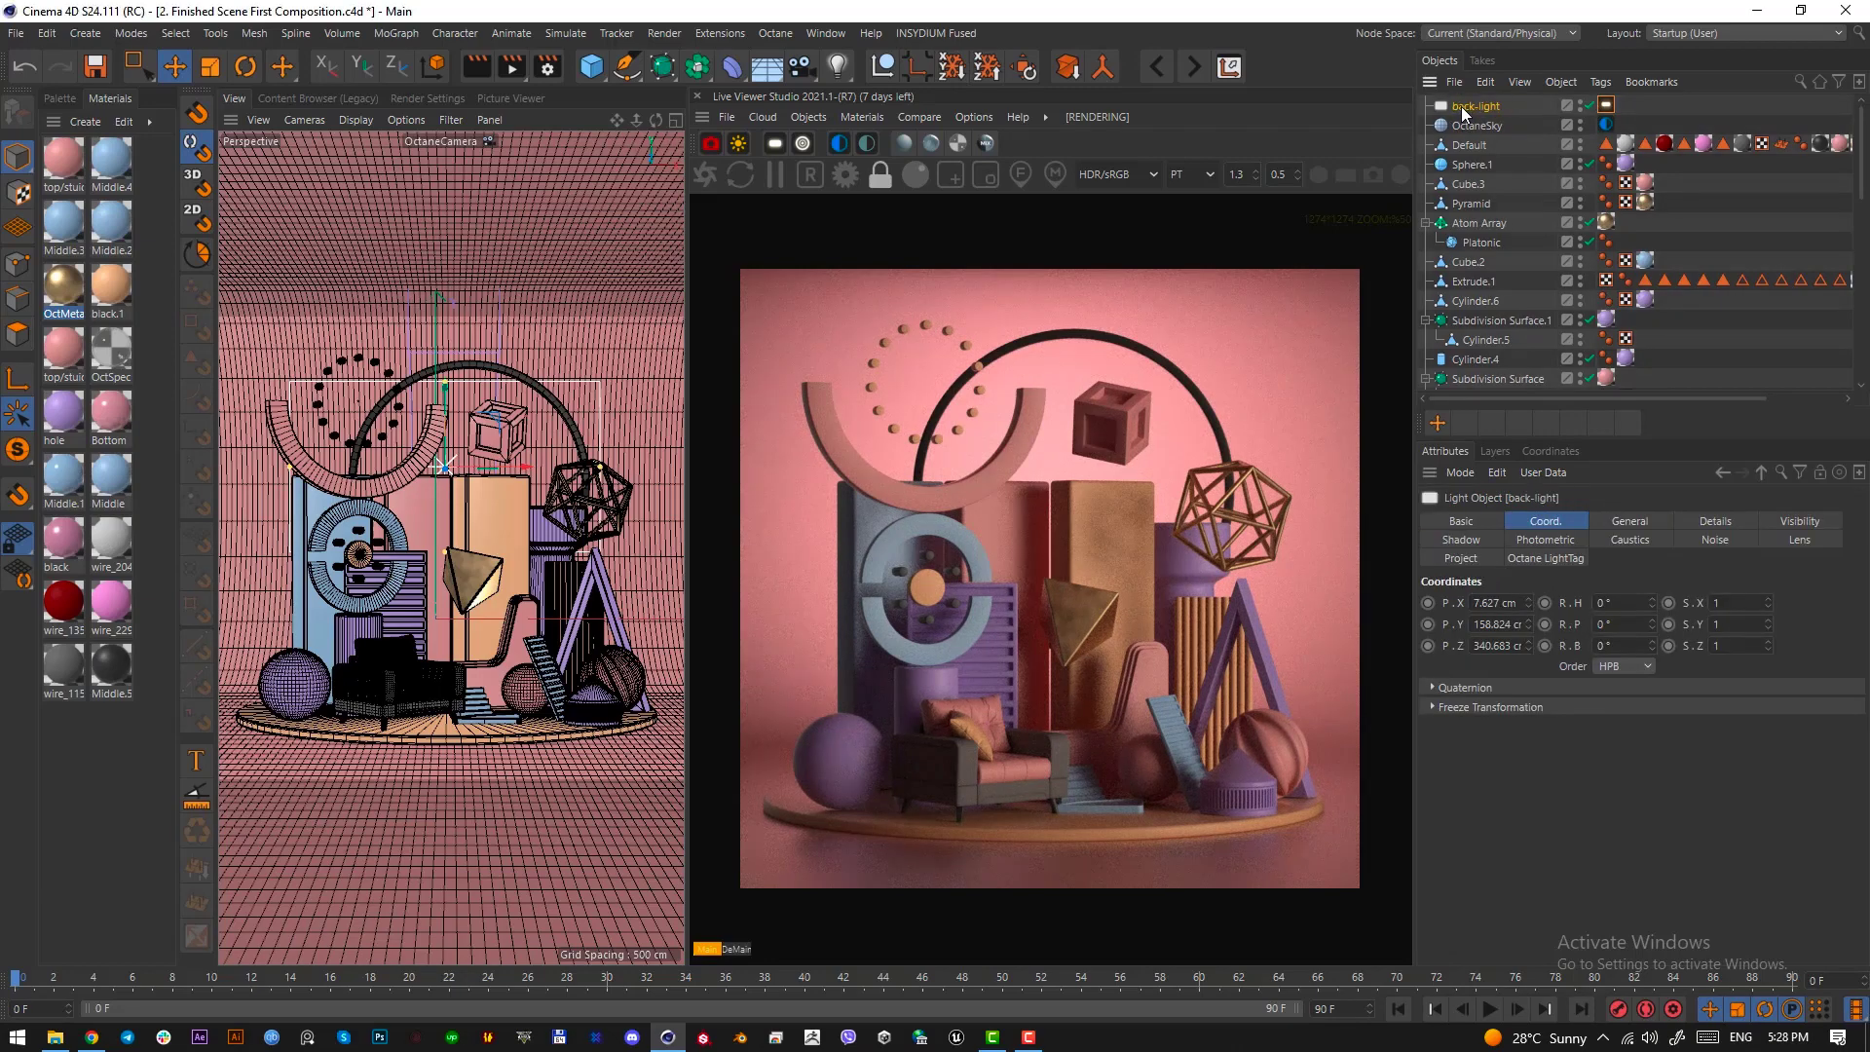
pyautogui.press('Return')
# Duplicate back-light to the front right of the platform at about X 239 cm, Z -147 cm, and rotate its heading to about 54.7°
pyautogui.press('F2')
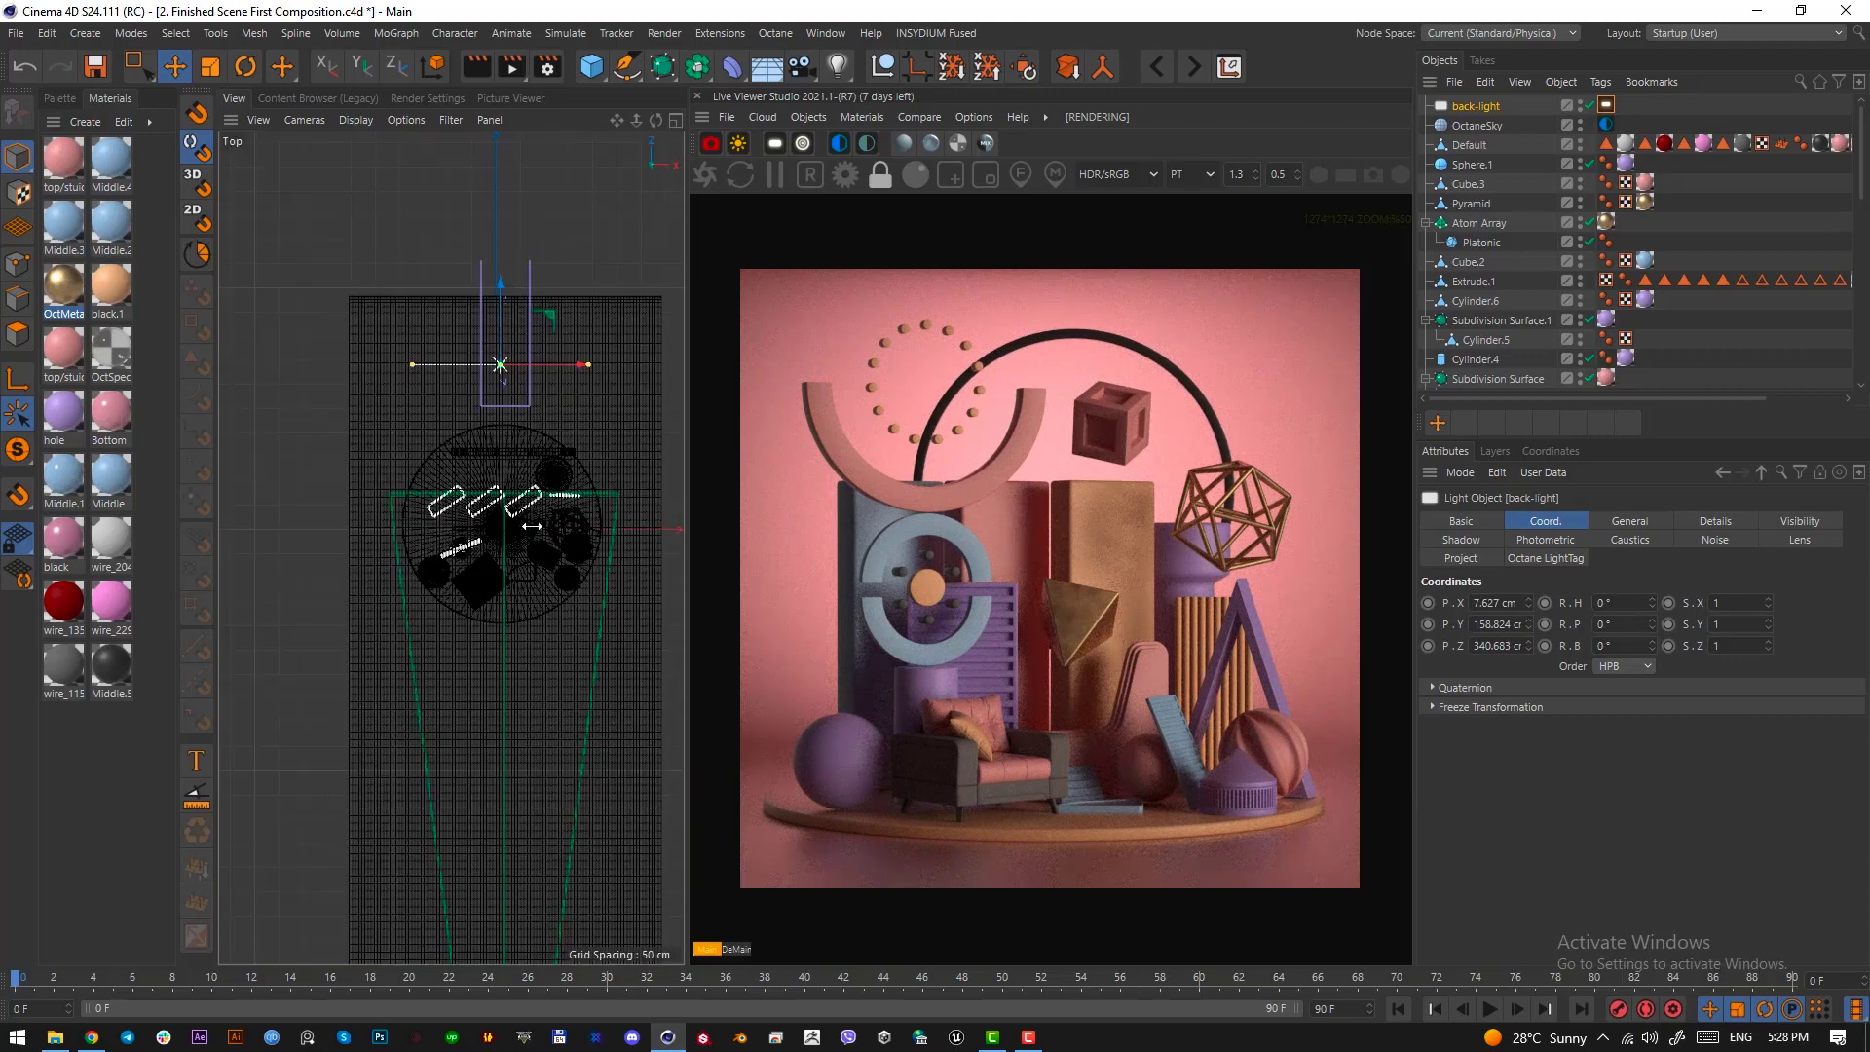
pyautogui.keyDown('alt'); pyautogui.moveTo(504, 521); pyautogui.dragTo(404, 535, button='middle'); pyautogui.keyUp('alt')
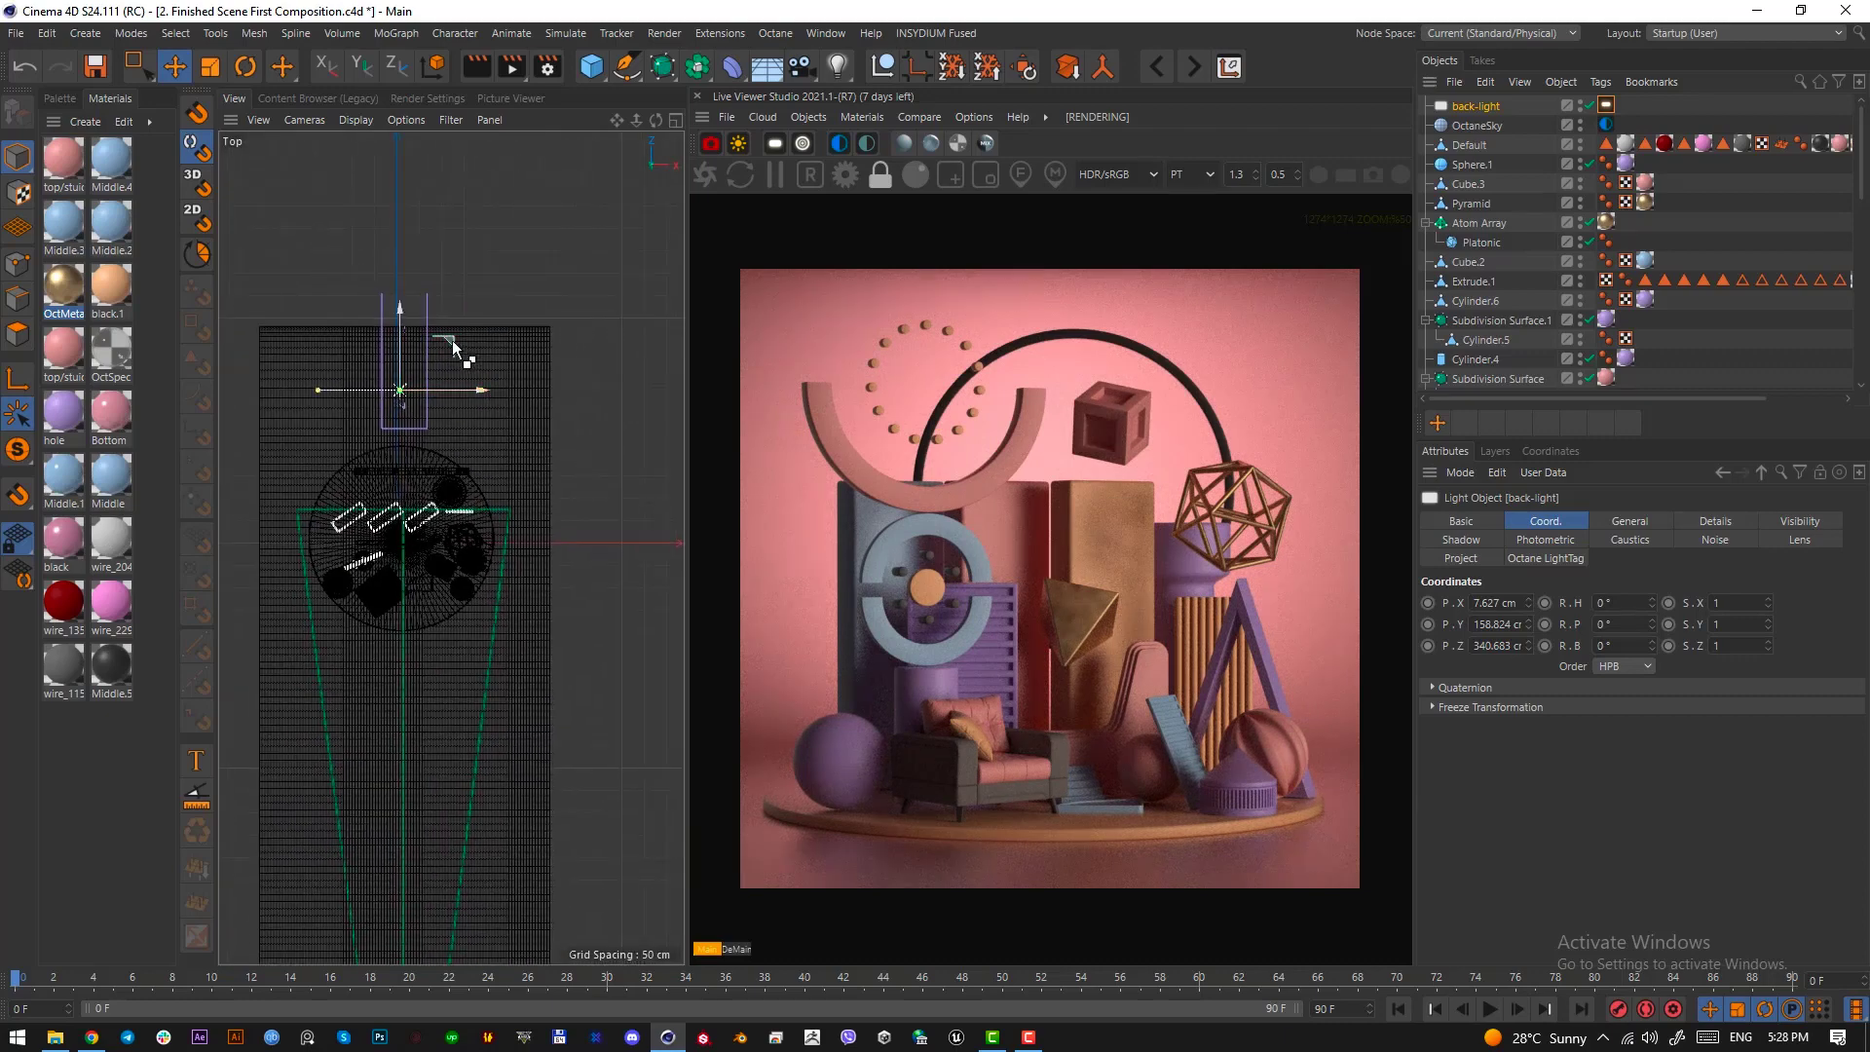
pyautogui.keyDown('ctrl'); pyautogui.moveTo(452, 341); pyautogui.dragTo(553, 558); pyautogui.keyUp('ctrl')
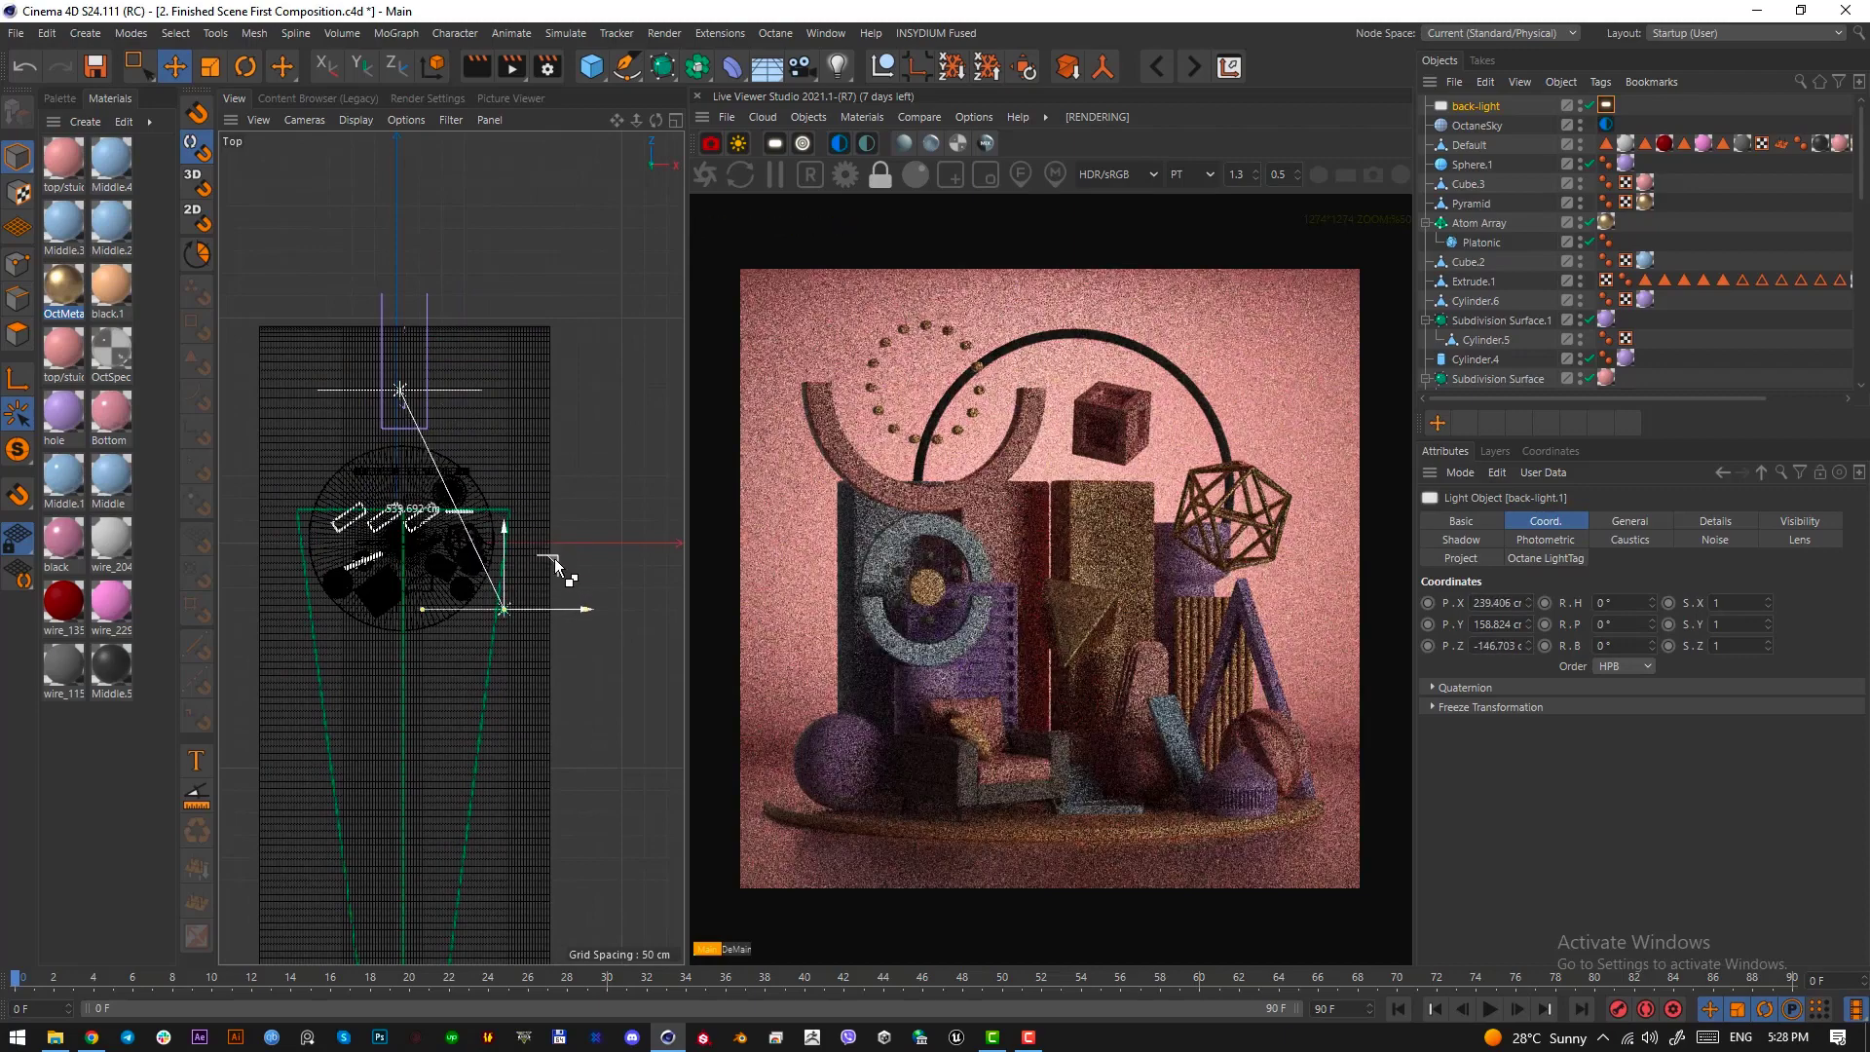
pyautogui.press('r')
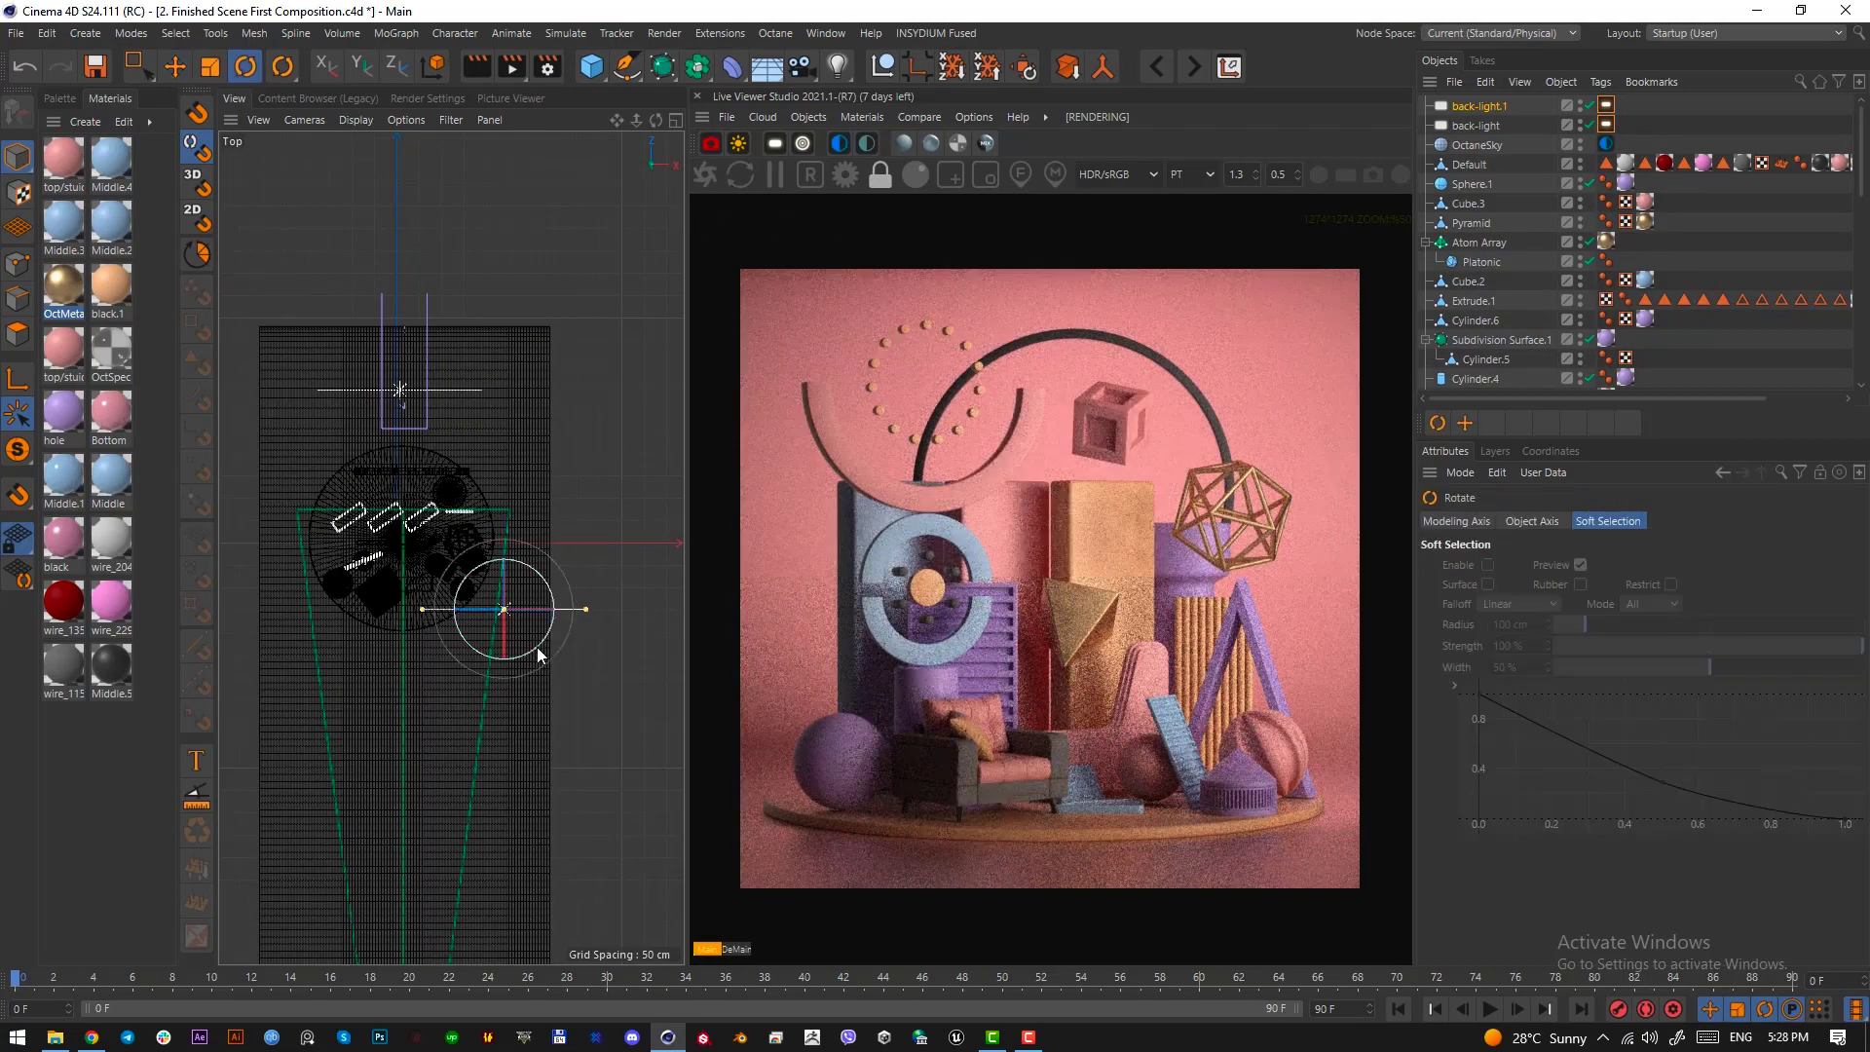
pyautogui.moveTo(540, 646); pyautogui.dragTo(578, 600)
# Examine the duplicated light's height and placement relative to the composition from the side and through the camera
pyautogui.press('F3')
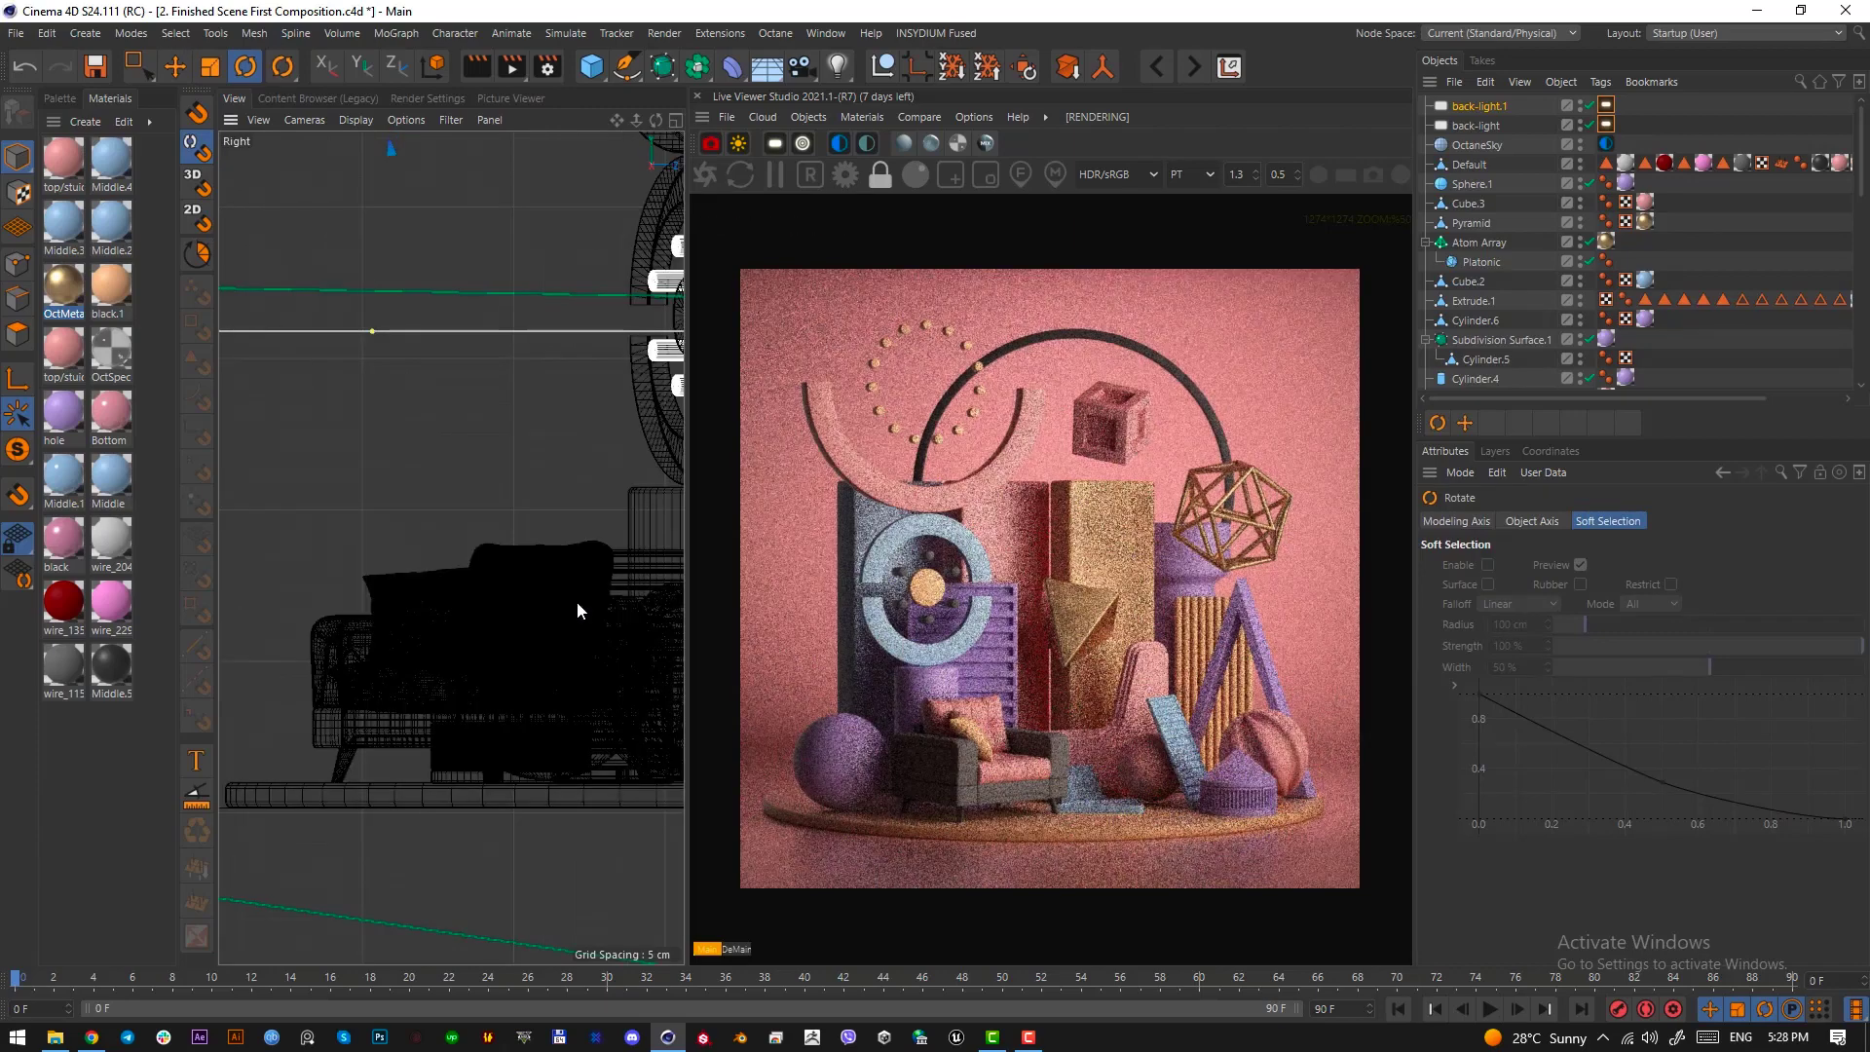
pyautogui.keyDown('alt'); pyautogui.moveTo(499, 637); pyautogui.dragTo(414, 645, button='right'); pyautogui.keyUp('alt')
pyautogui.keyDown('alt'); pyautogui.moveTo(523, 633); pyautogui.dragTo(380, 663, button='middle'); pyautogui.keyUp('alt')
pyautogui.keyDown('alt'); pyautogui.moveTo(436, 609); pyautogui.dragTo(413, 615, button='right'); pyautogui.keyUp('alt')
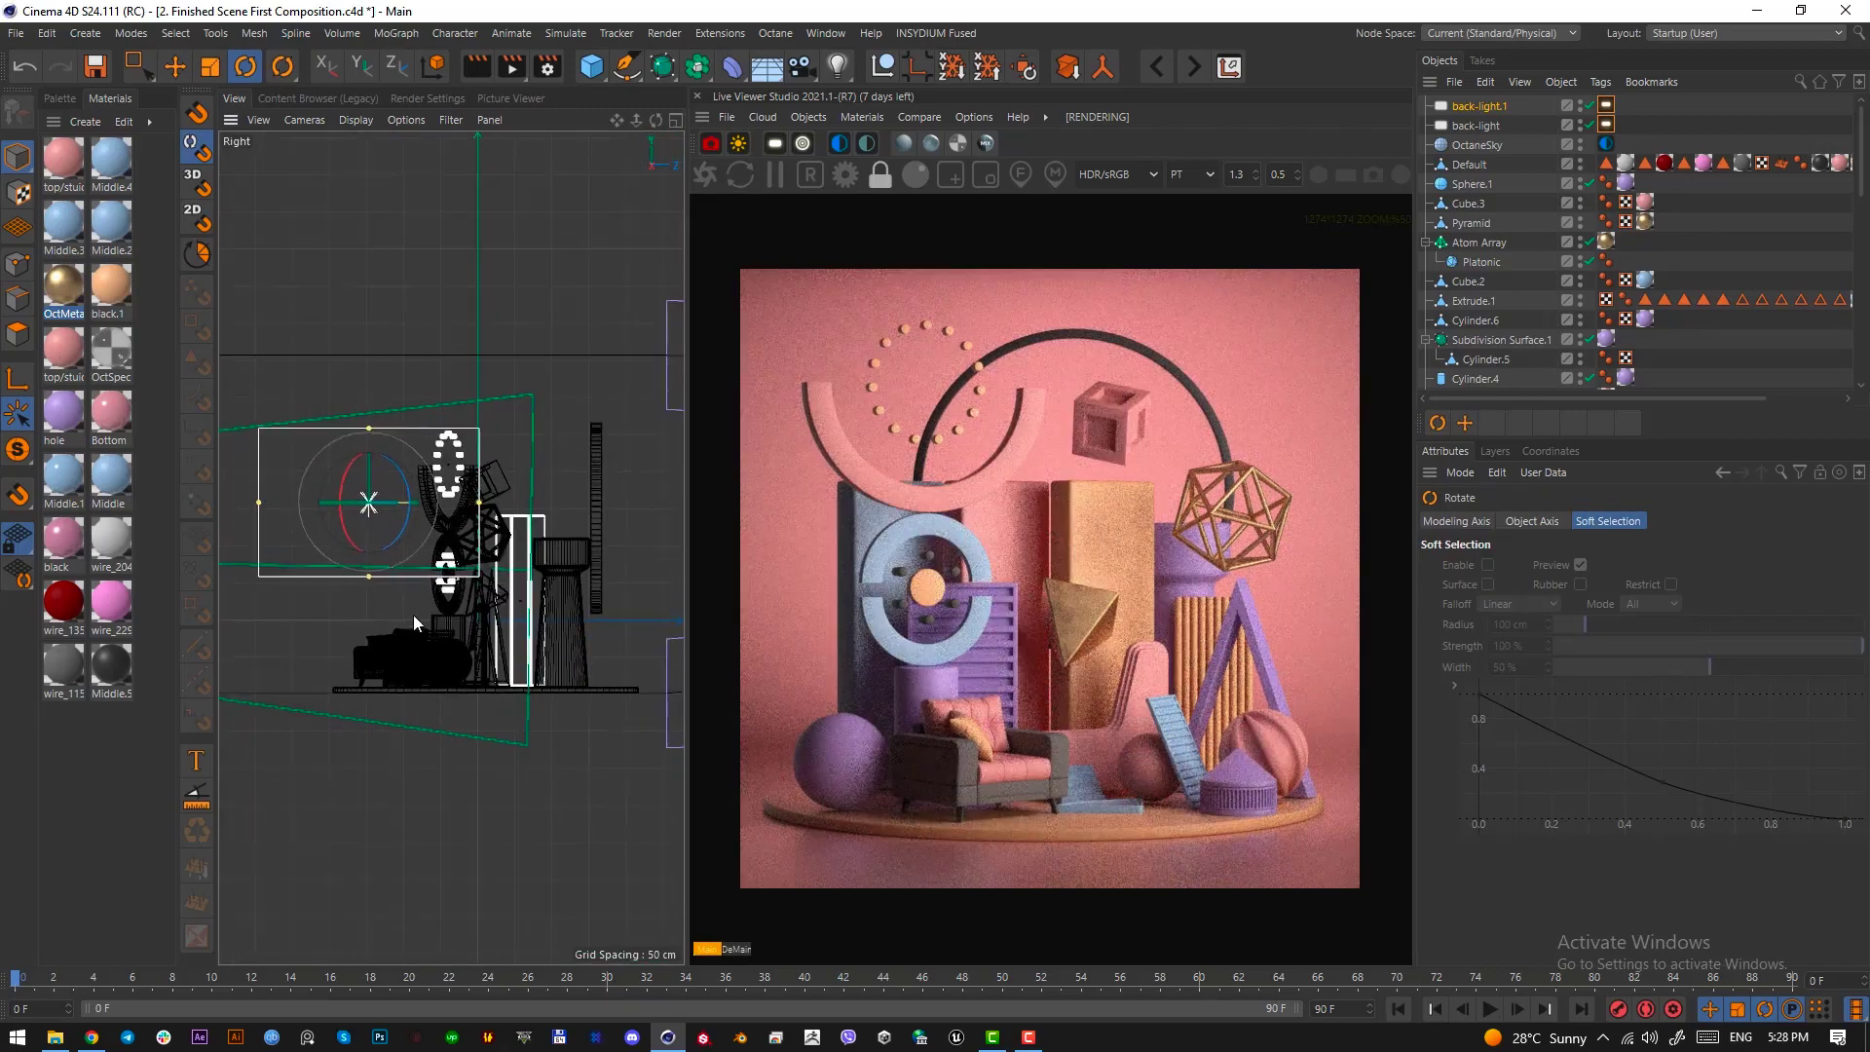
pyautogui.keyDown('alt'); pyautogui.moveTo(413, 616); pyautogui.dragTo(508, 660, button='middle'); pyautogui.keyUp('alt')
pyautogui.press('e')
pyautogui.moveTo(573, 551); pyautogui.dragTo(561, 552)
pyautogui.press('F1')
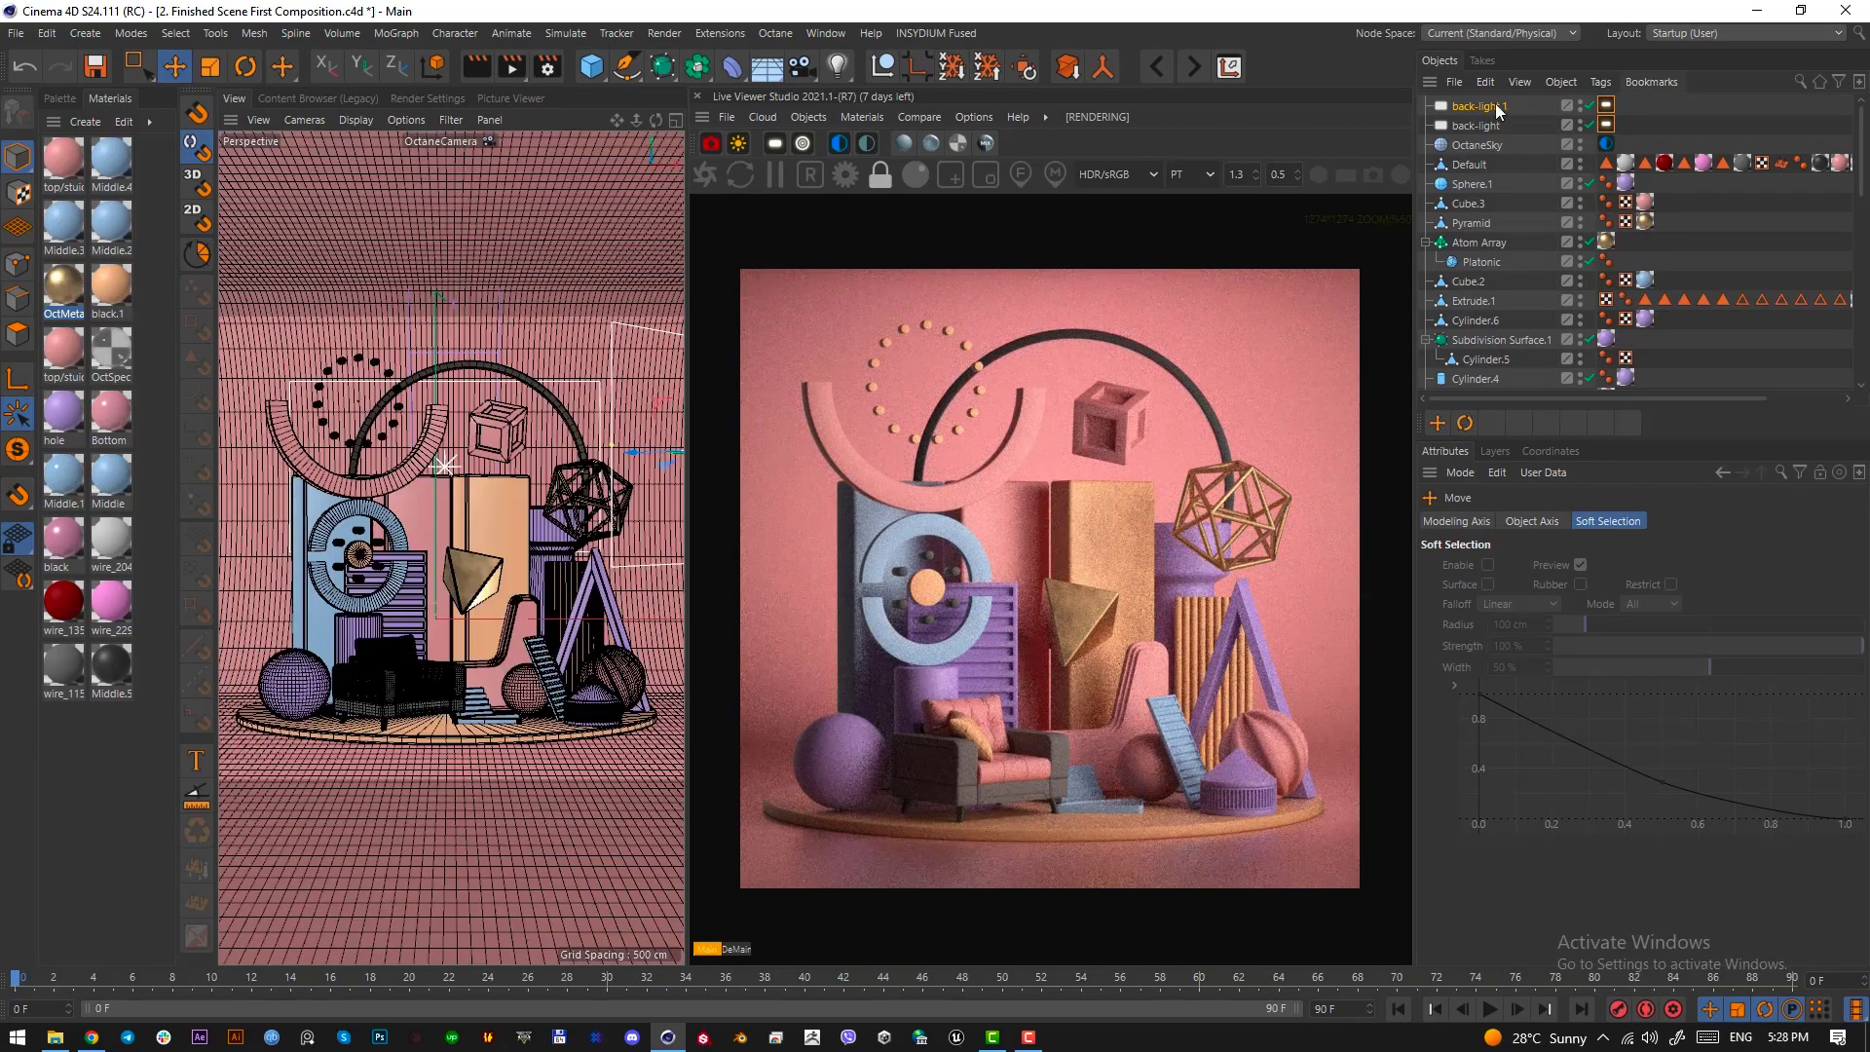
# Rename the duplicated light key-light and set its power to 12
pyautogui.doubleClick(1492, 106)
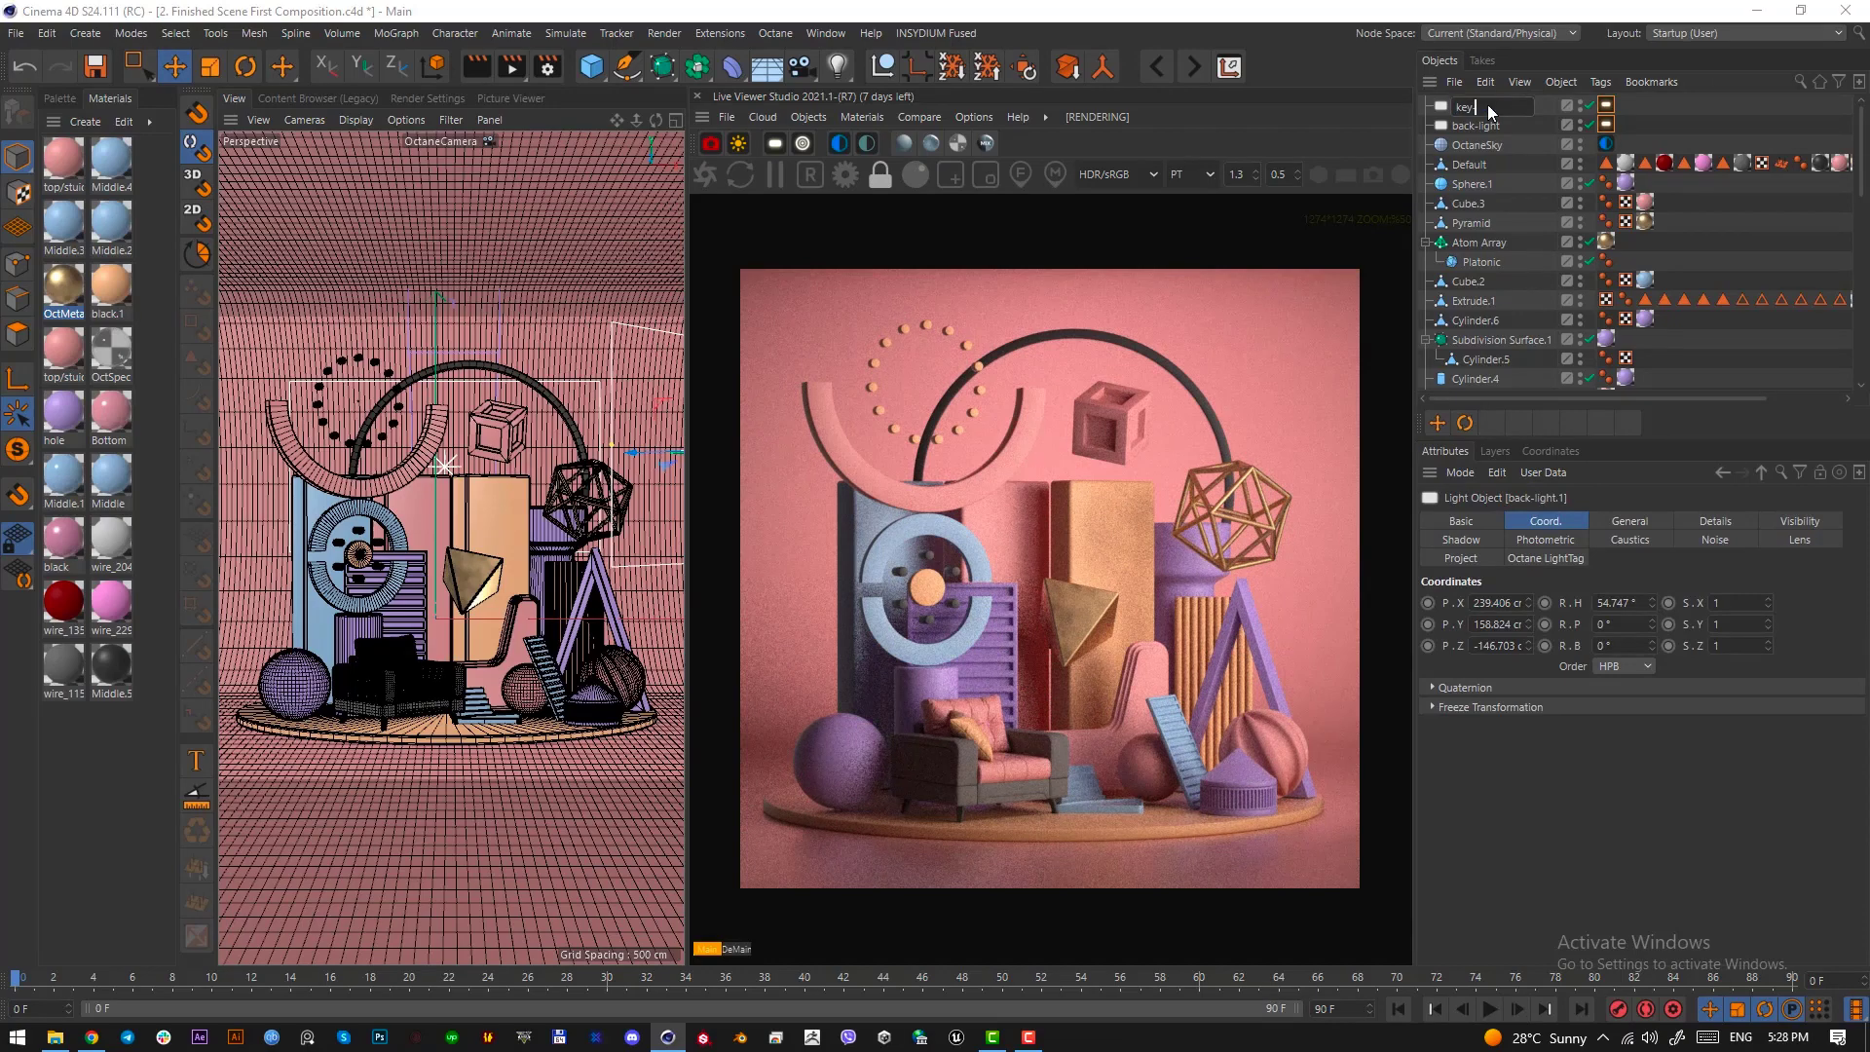
pyautogui.write('key-light')
pyautogui.press('Return')
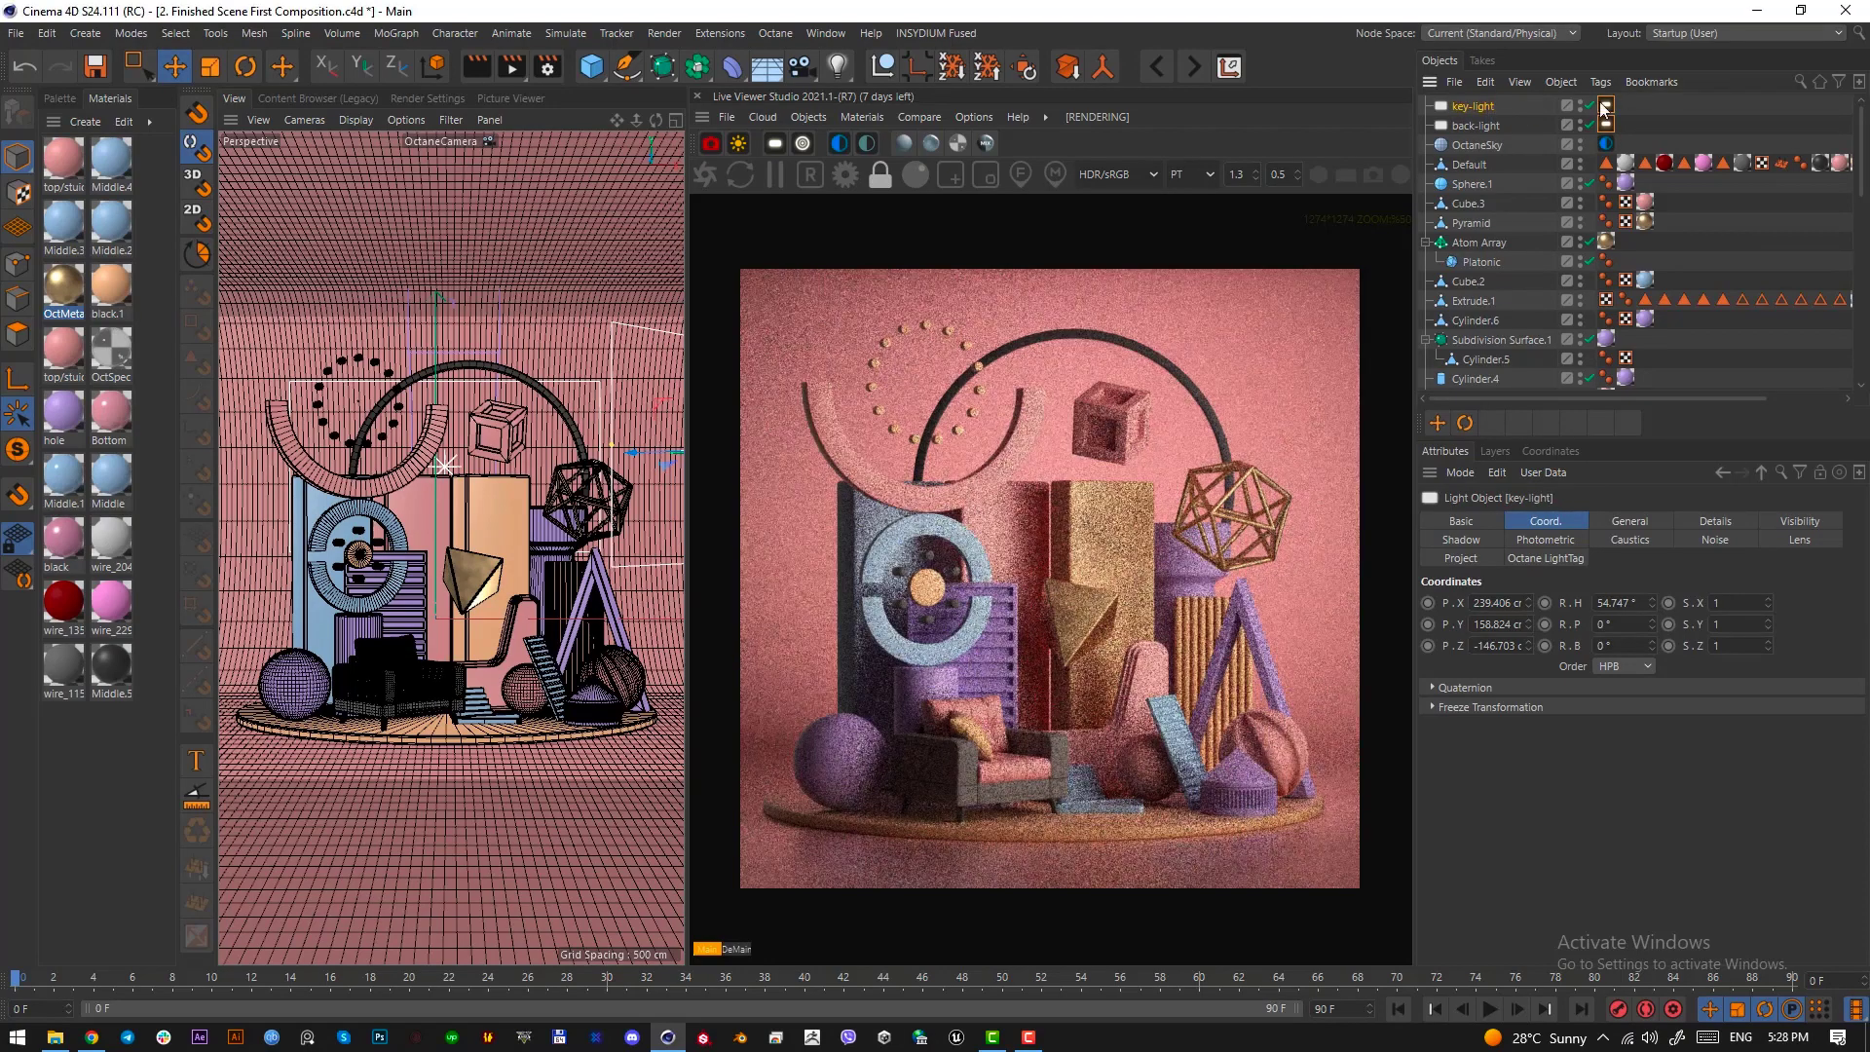
pyautogui.click(1606, 106)
pyautogui.click(1562, 563)
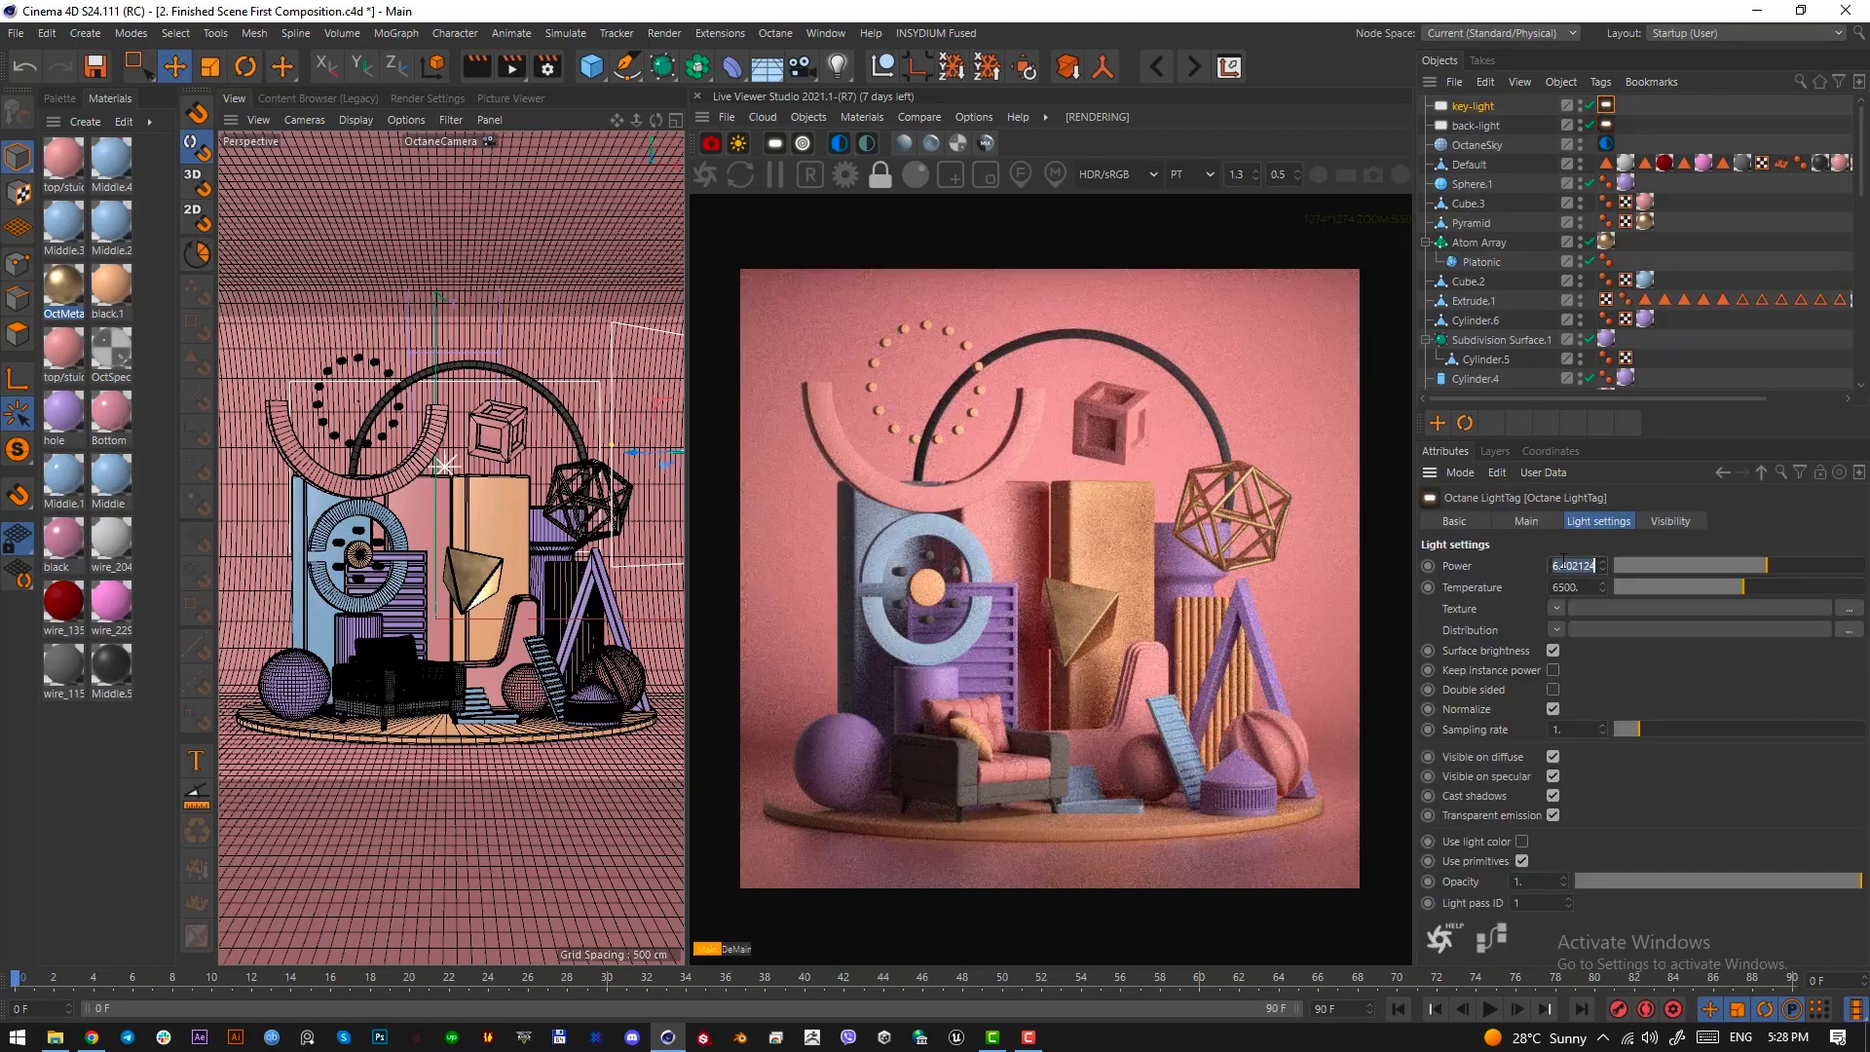
pyautogui.write('10')
pyautogui.press('Return')
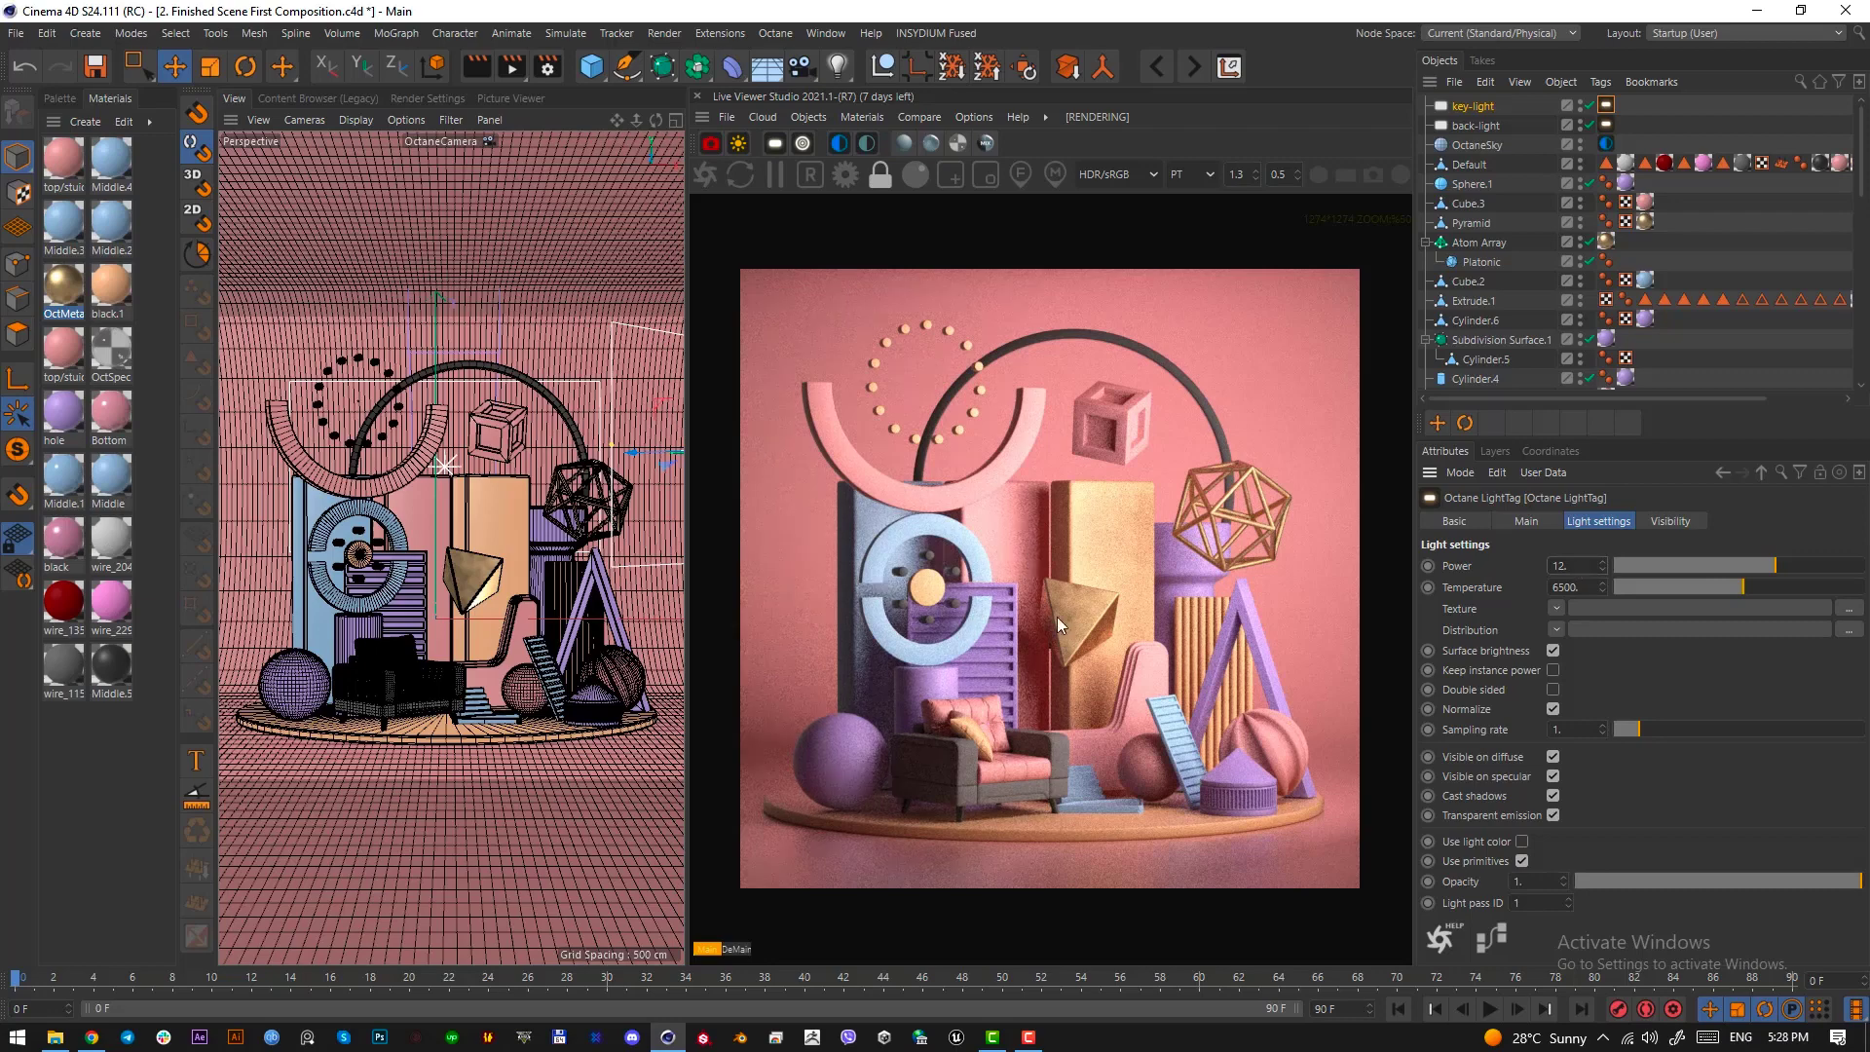
# Duplicate key-light to the composition's opposite side at about X -200 cm and rotate its heading to about -52.5° to face the objects
pyautogui.click(1466, 106)
pyautogui.press('F2')
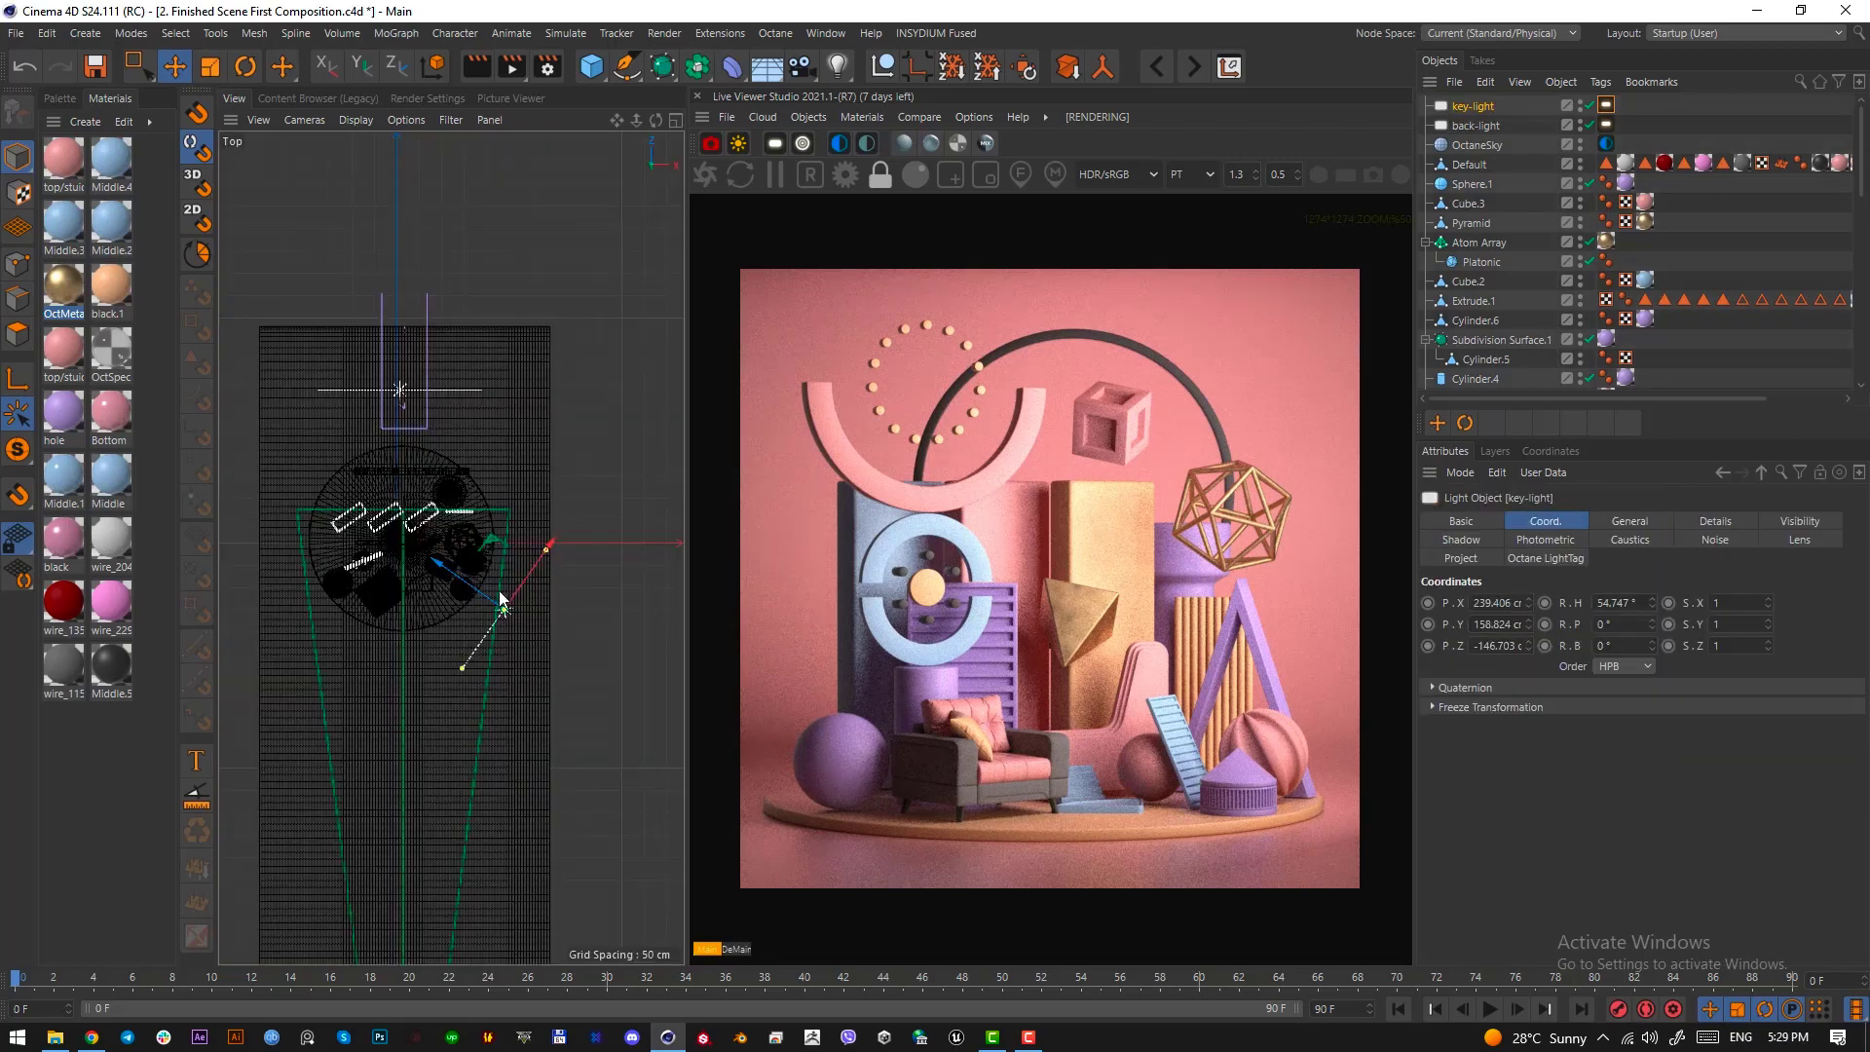
pyautogui.scroll(1, 403, 594)
pyautogui.keyDown('alt'); pyautogui.moveTo(422, 610); pyautogui.dragTo(476, 622, button='middle'); pyautogui.keyUp('alt')
pyautogui.moveTo(556, 549); pyautogui.dragTo(335, 549)
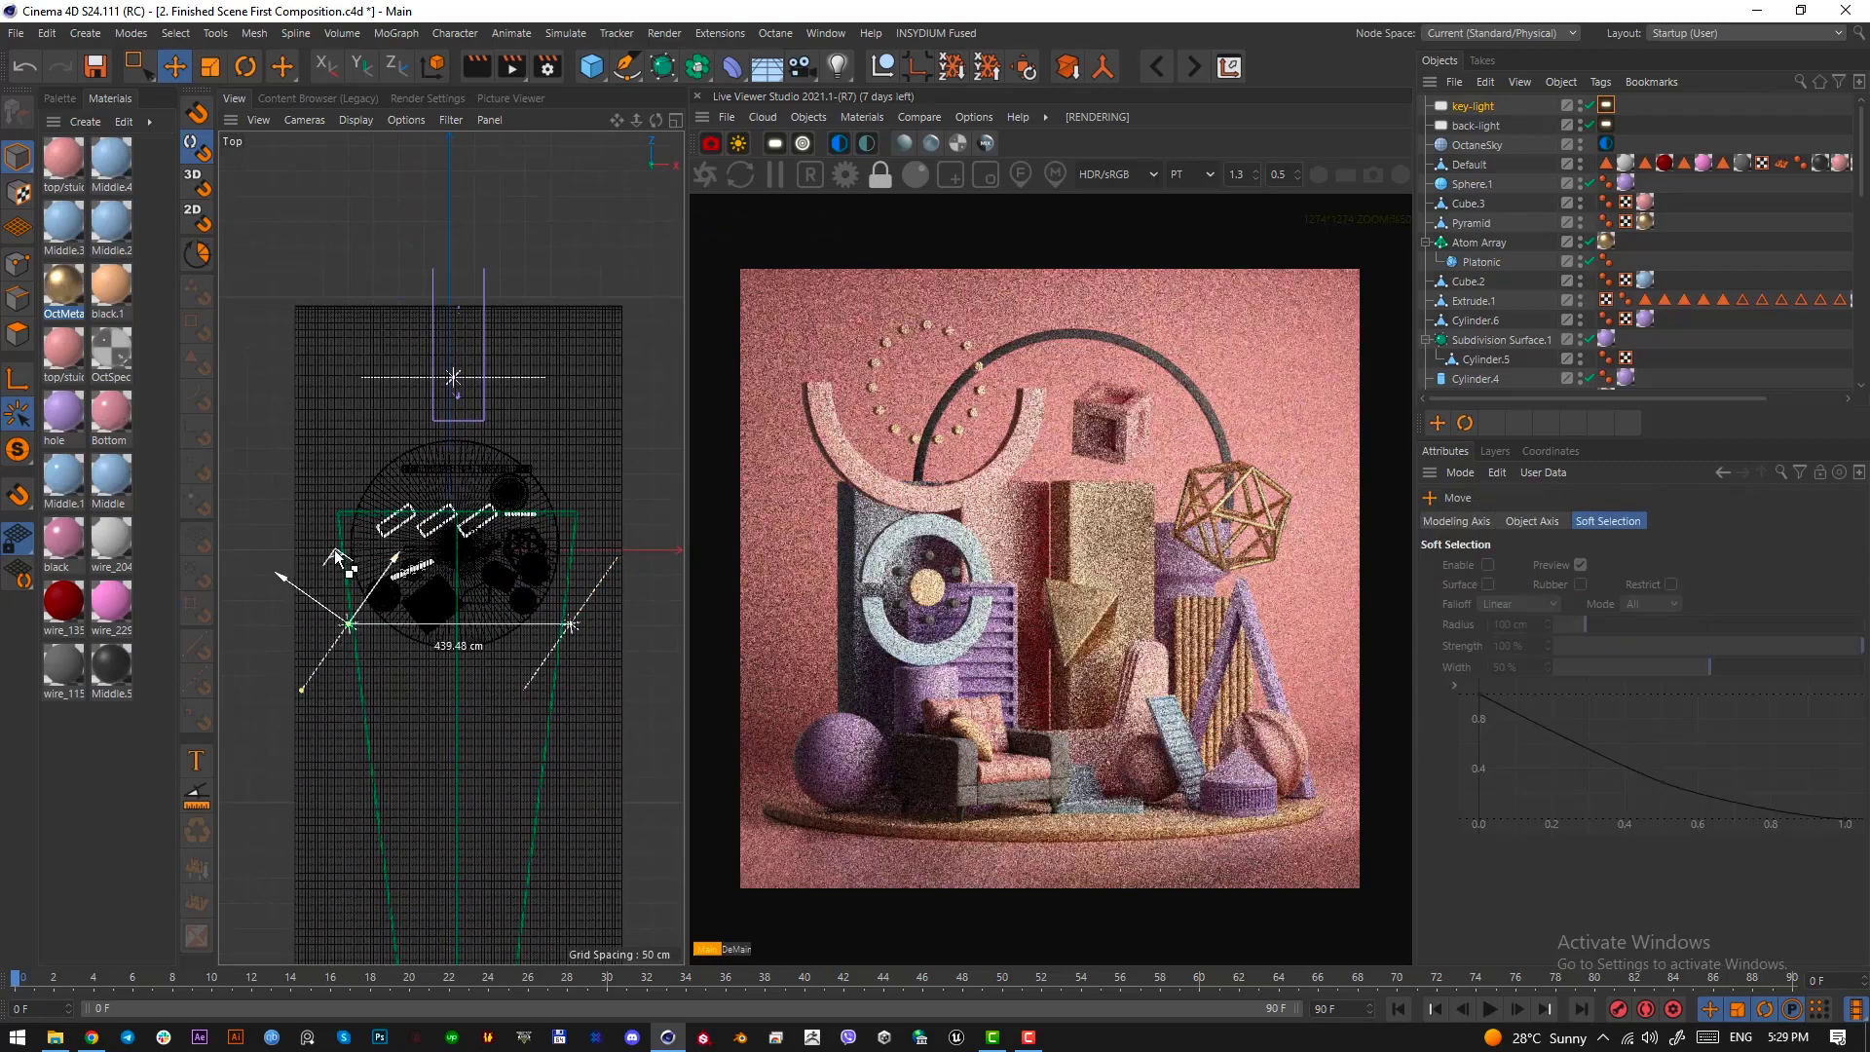
pyautogui.press('r')
pyautogui.moveTo(396, 604); pyautogui.dragTo(359, 736)
pyautogui.press('F1')
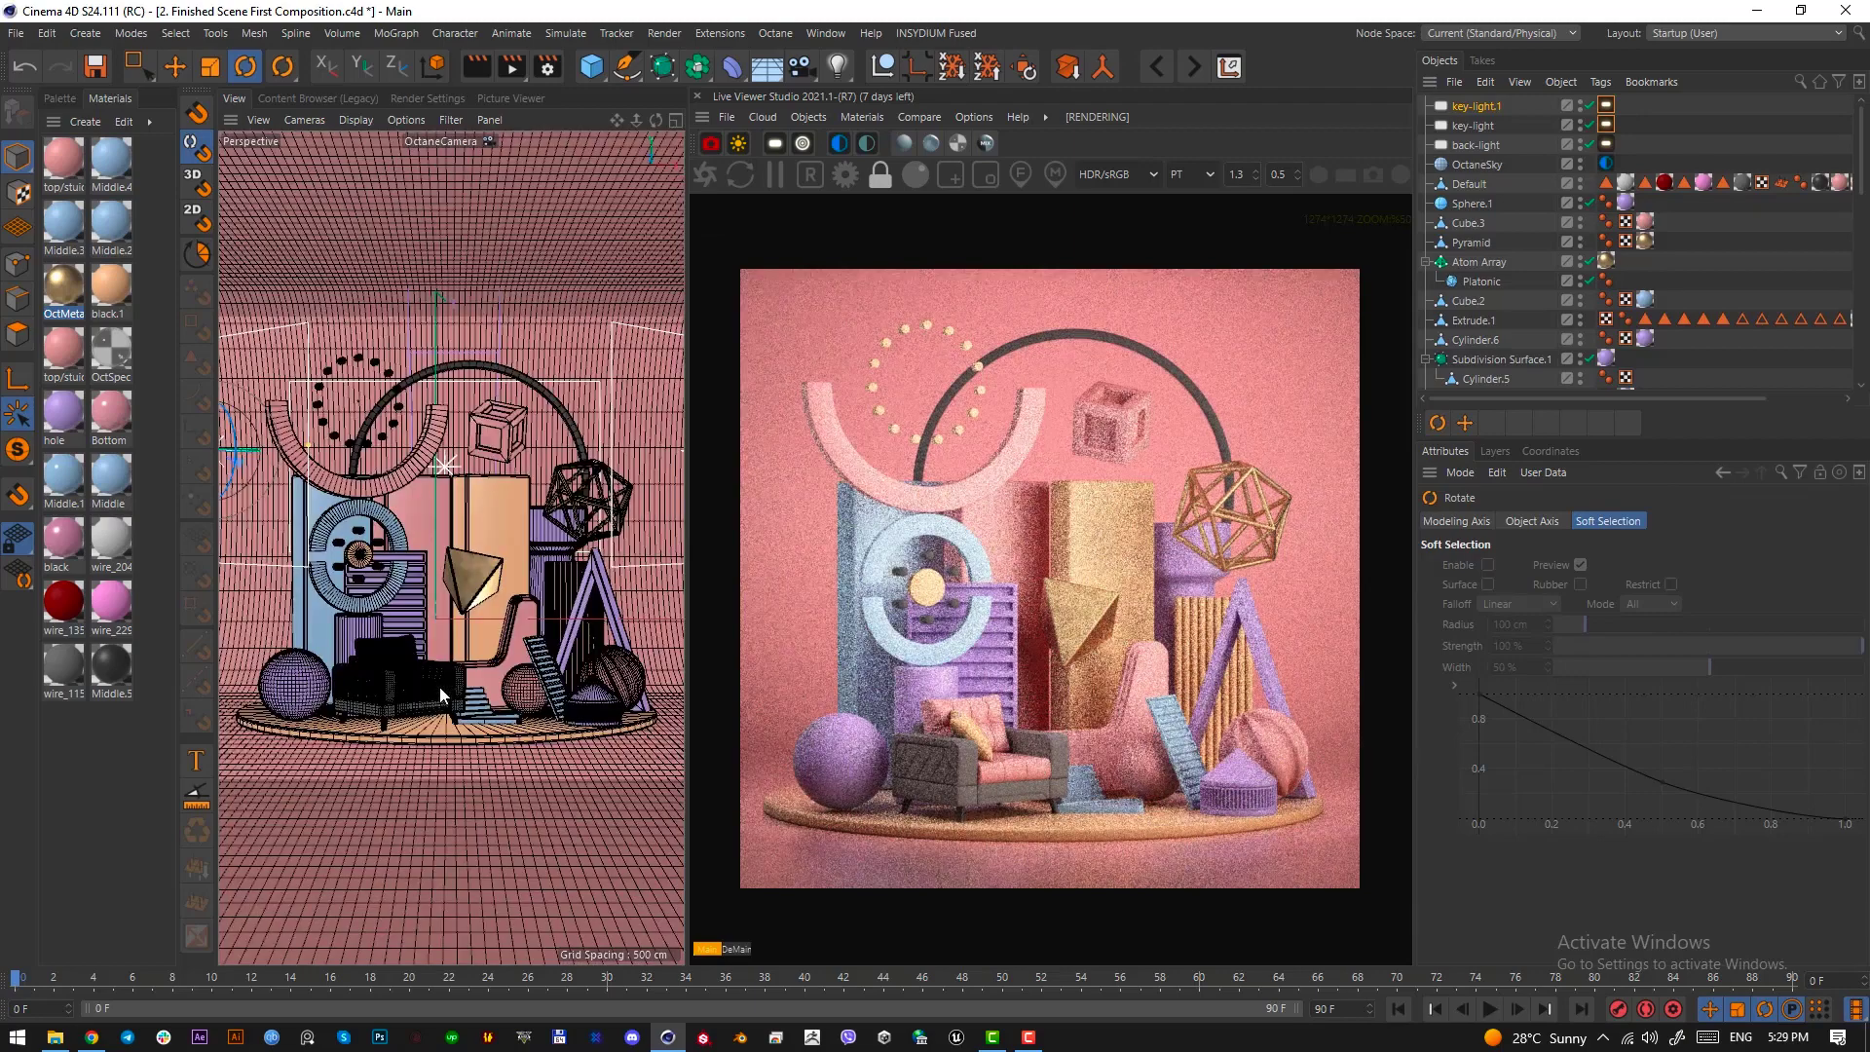
# Rename the key-light copy fill-light
pyautogui.click(1490, 105)
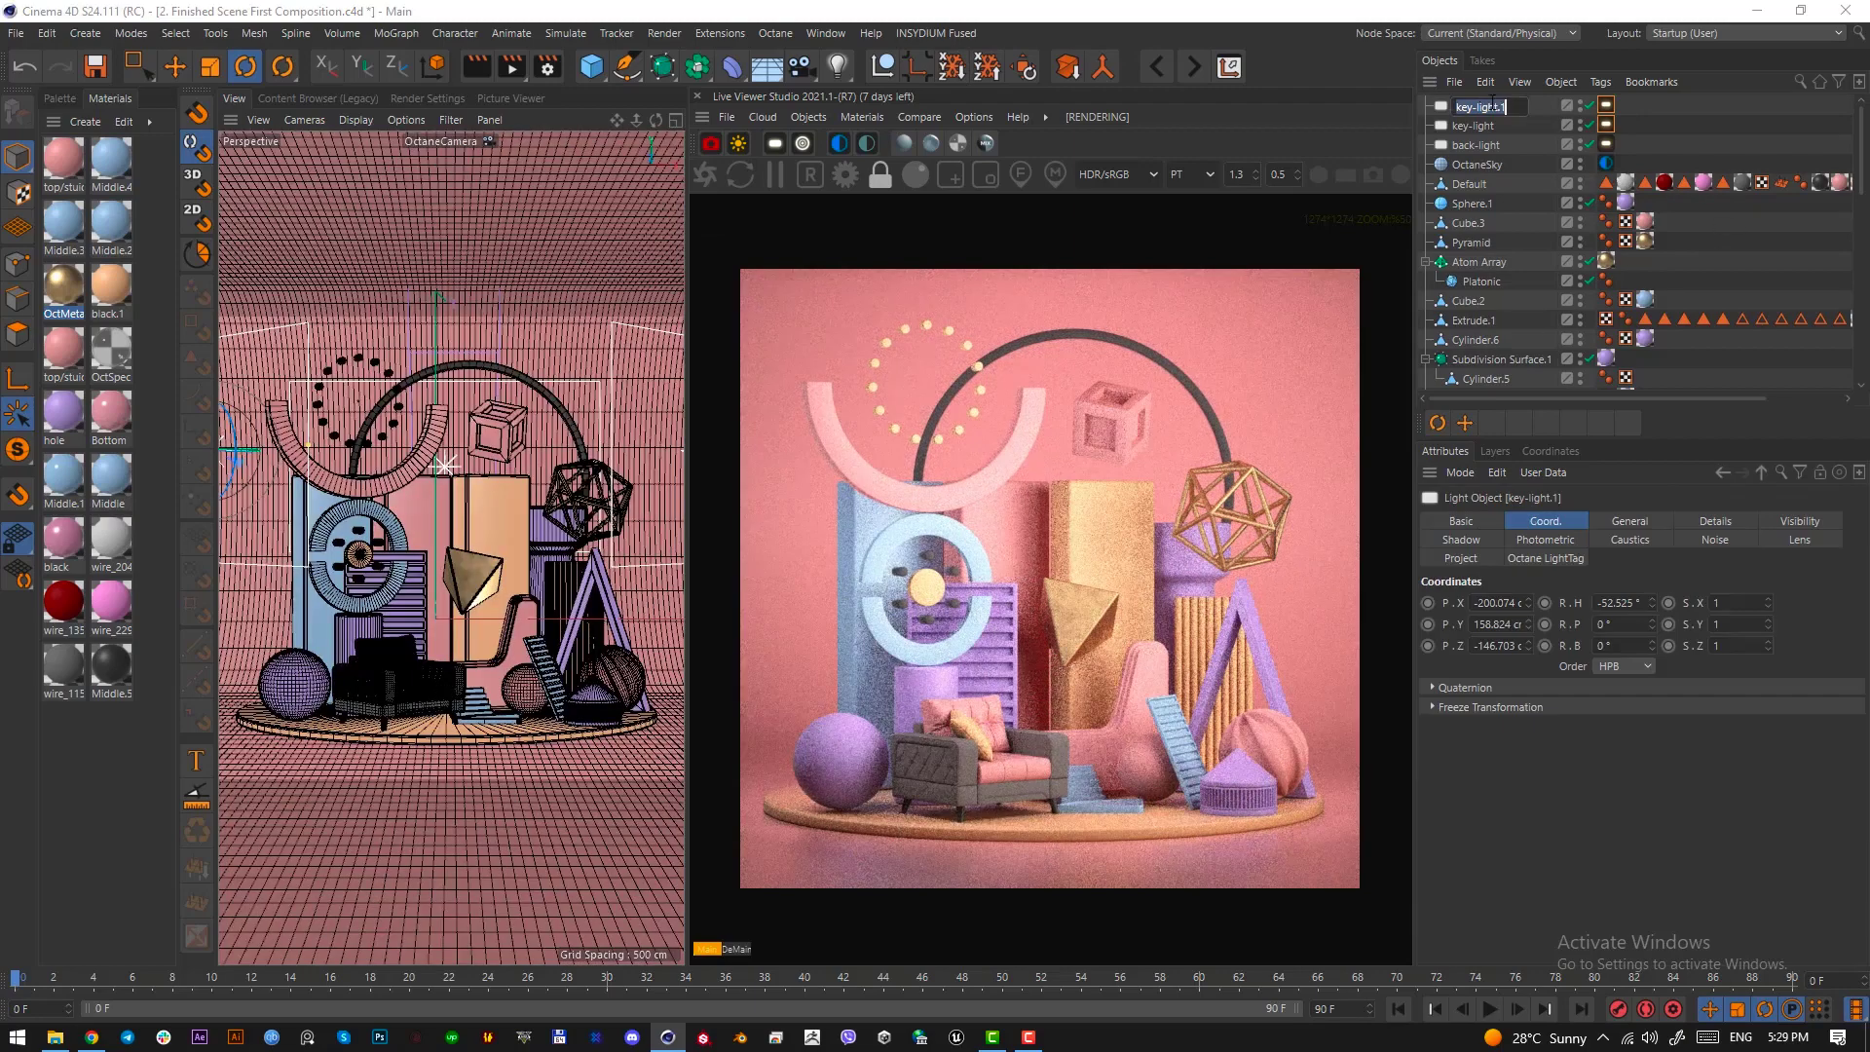
pyautogui.doubleClick(1493, 103)
pyautogui.write('fill-light')
pyautogui.press('Return')
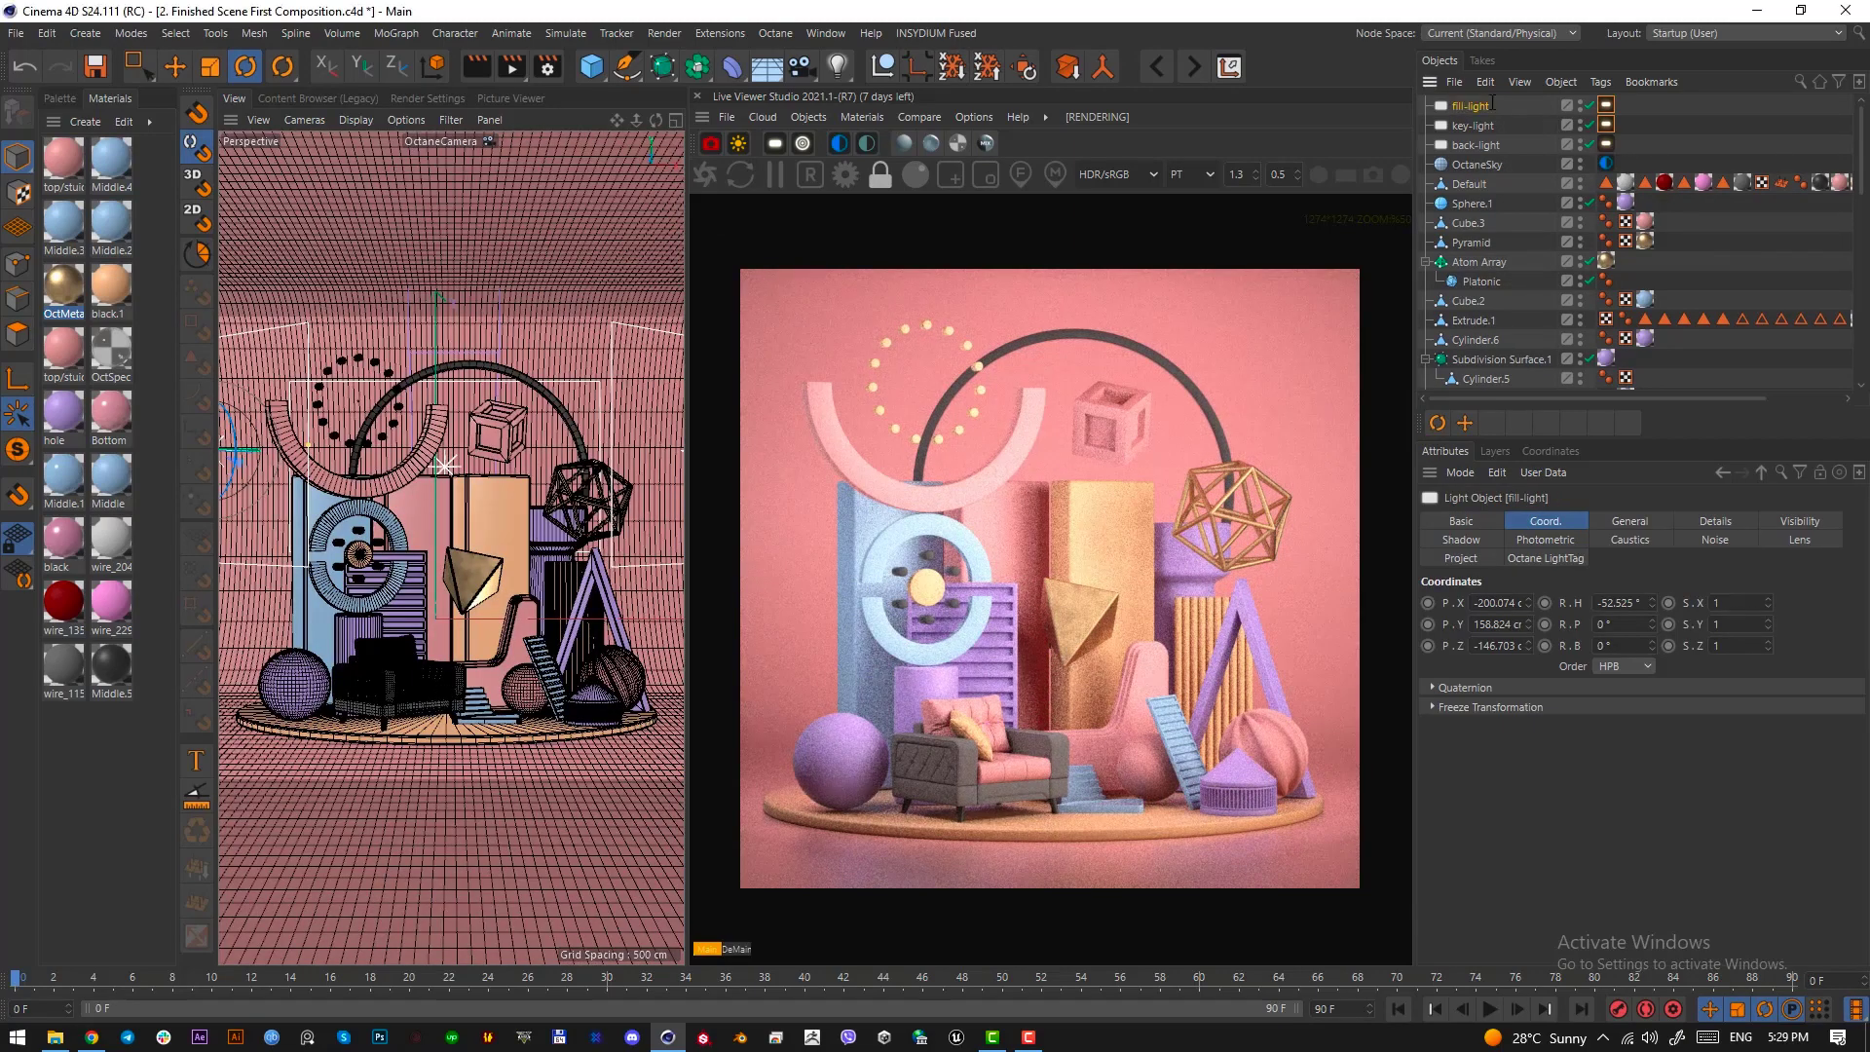
# Try a power of 4 on fill-light, and settle on a power of 2
pyautogui.click(1608, 106)
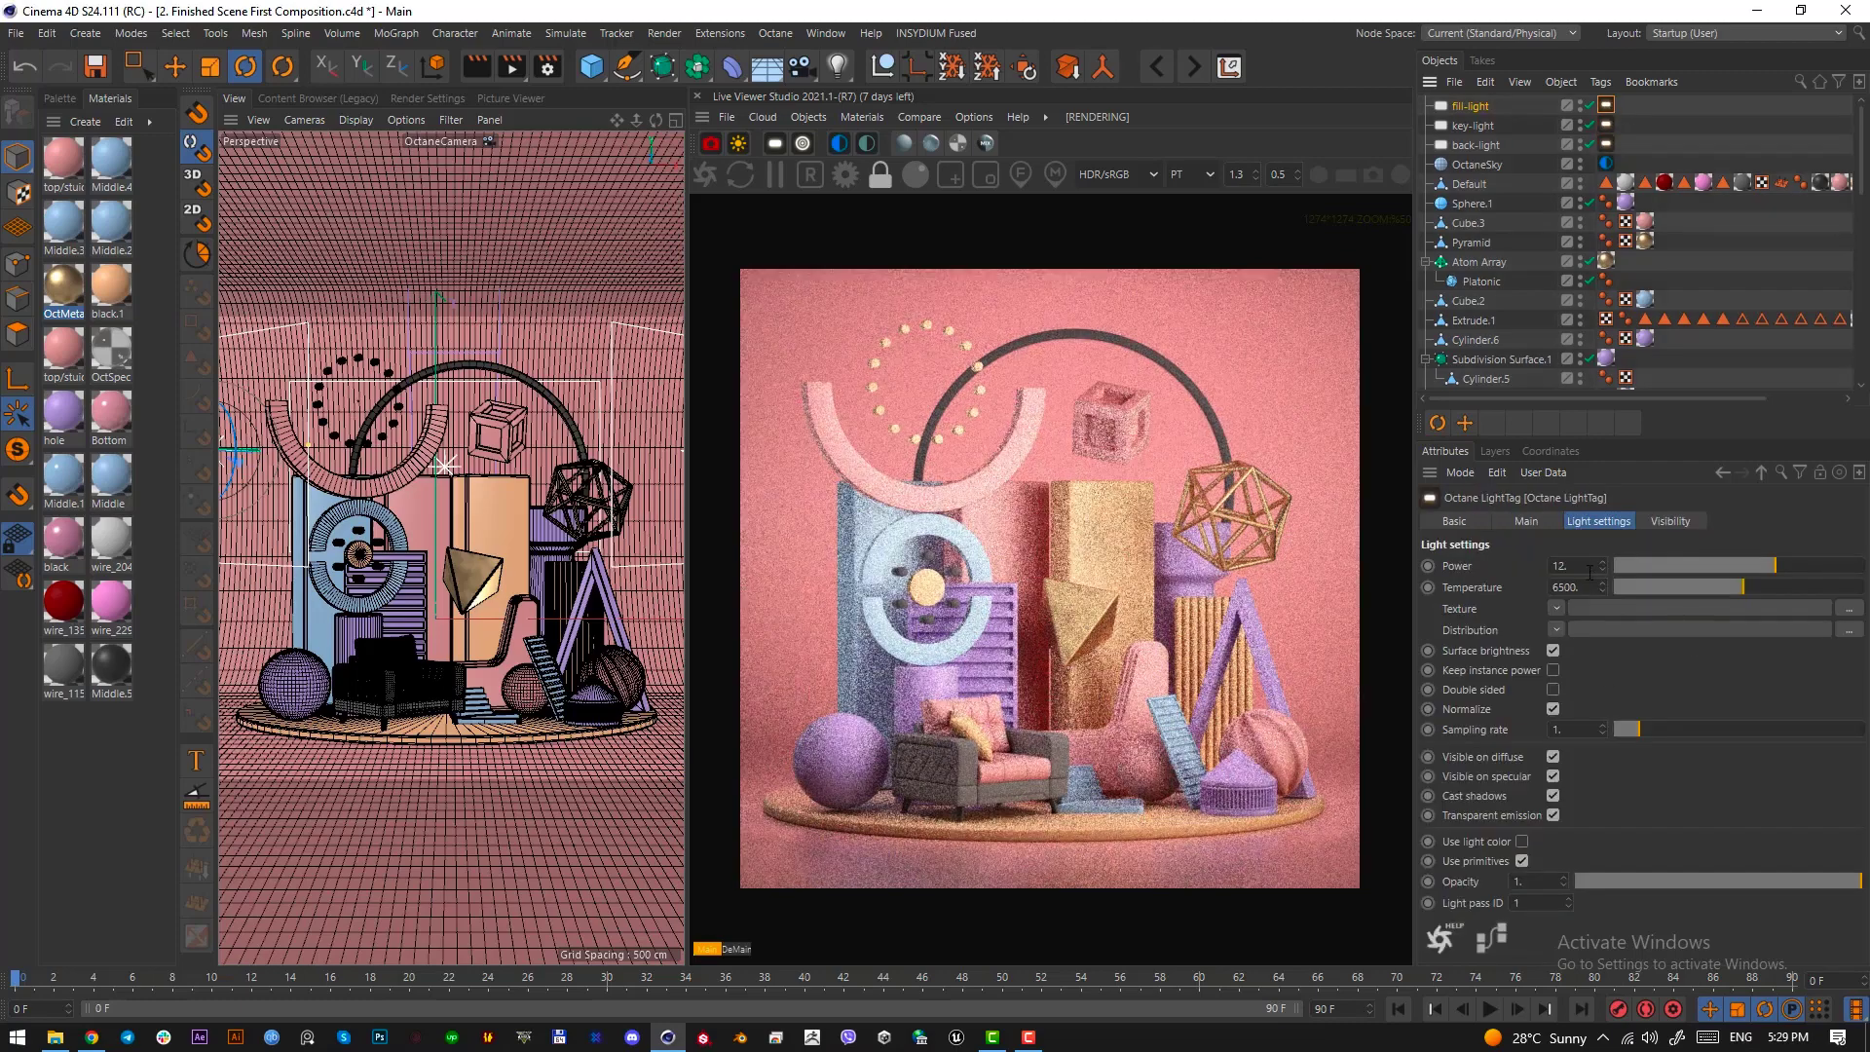
pyautogui.doubleClick(1588, 566)
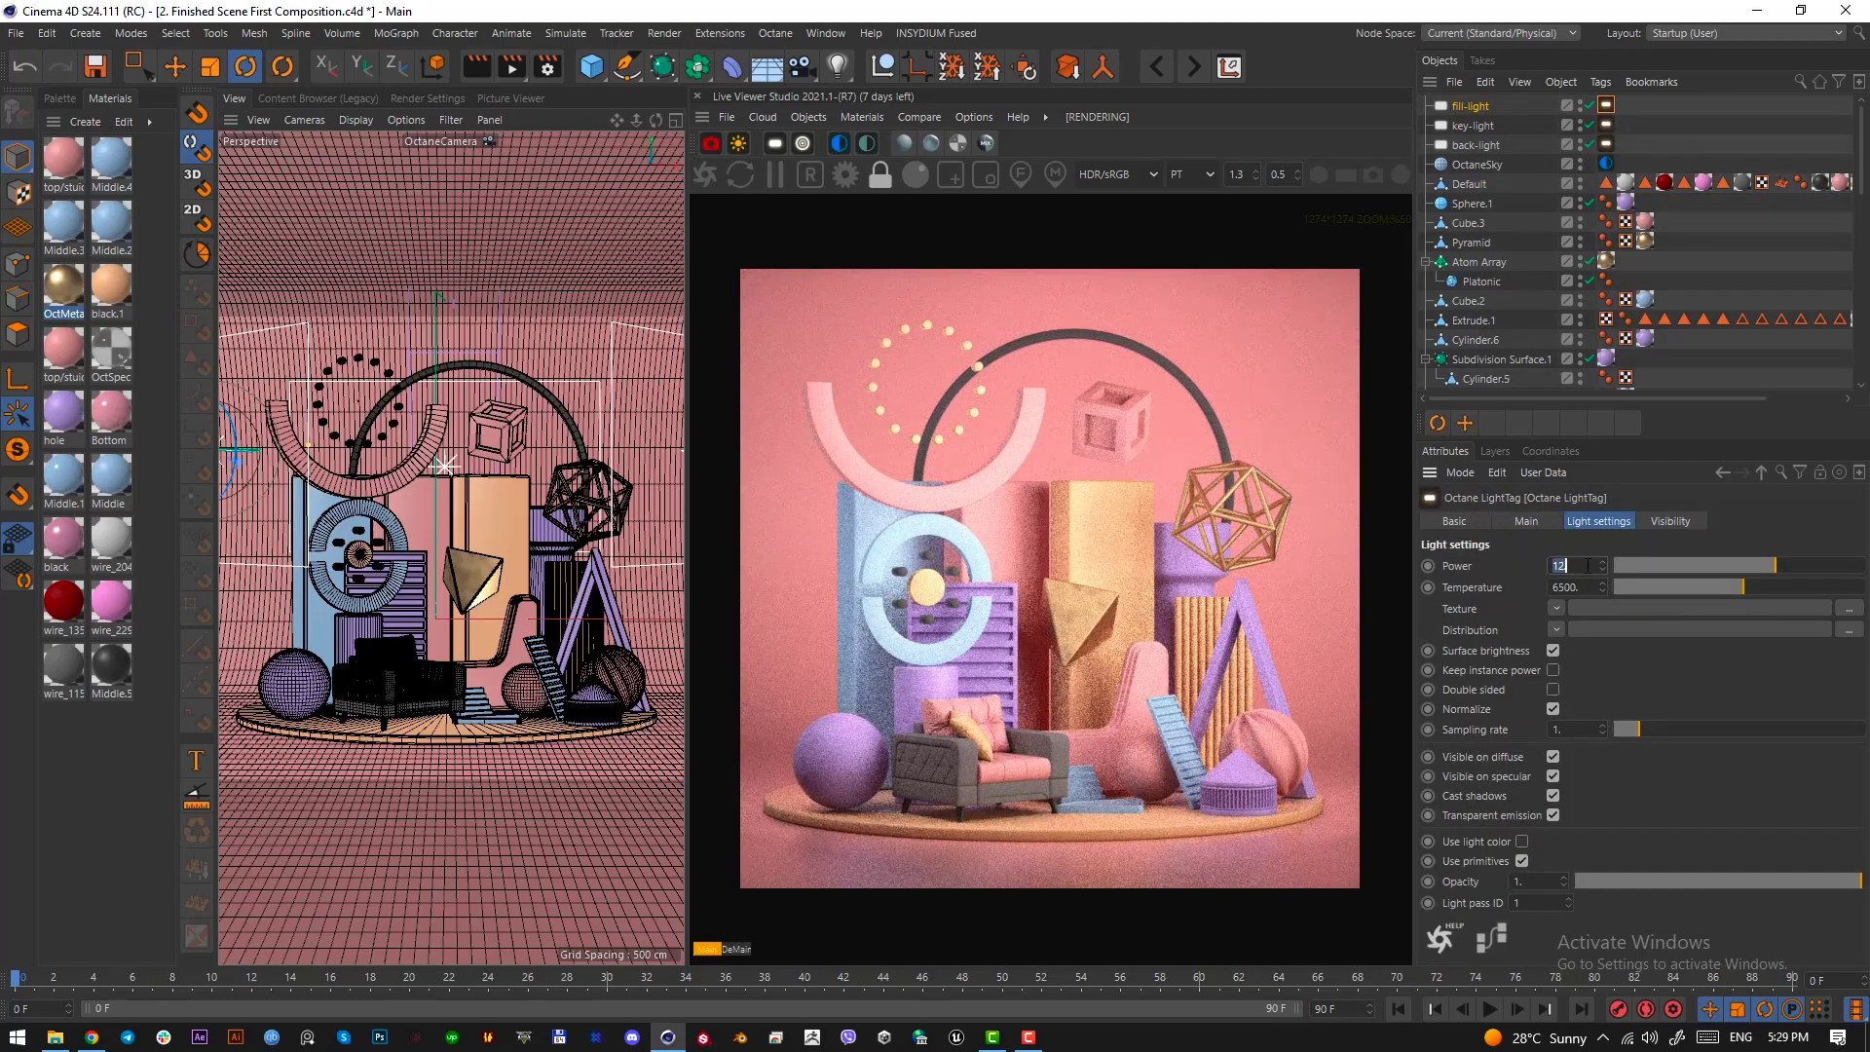
pyautogui.write('4')
pyautogui.press('Return')
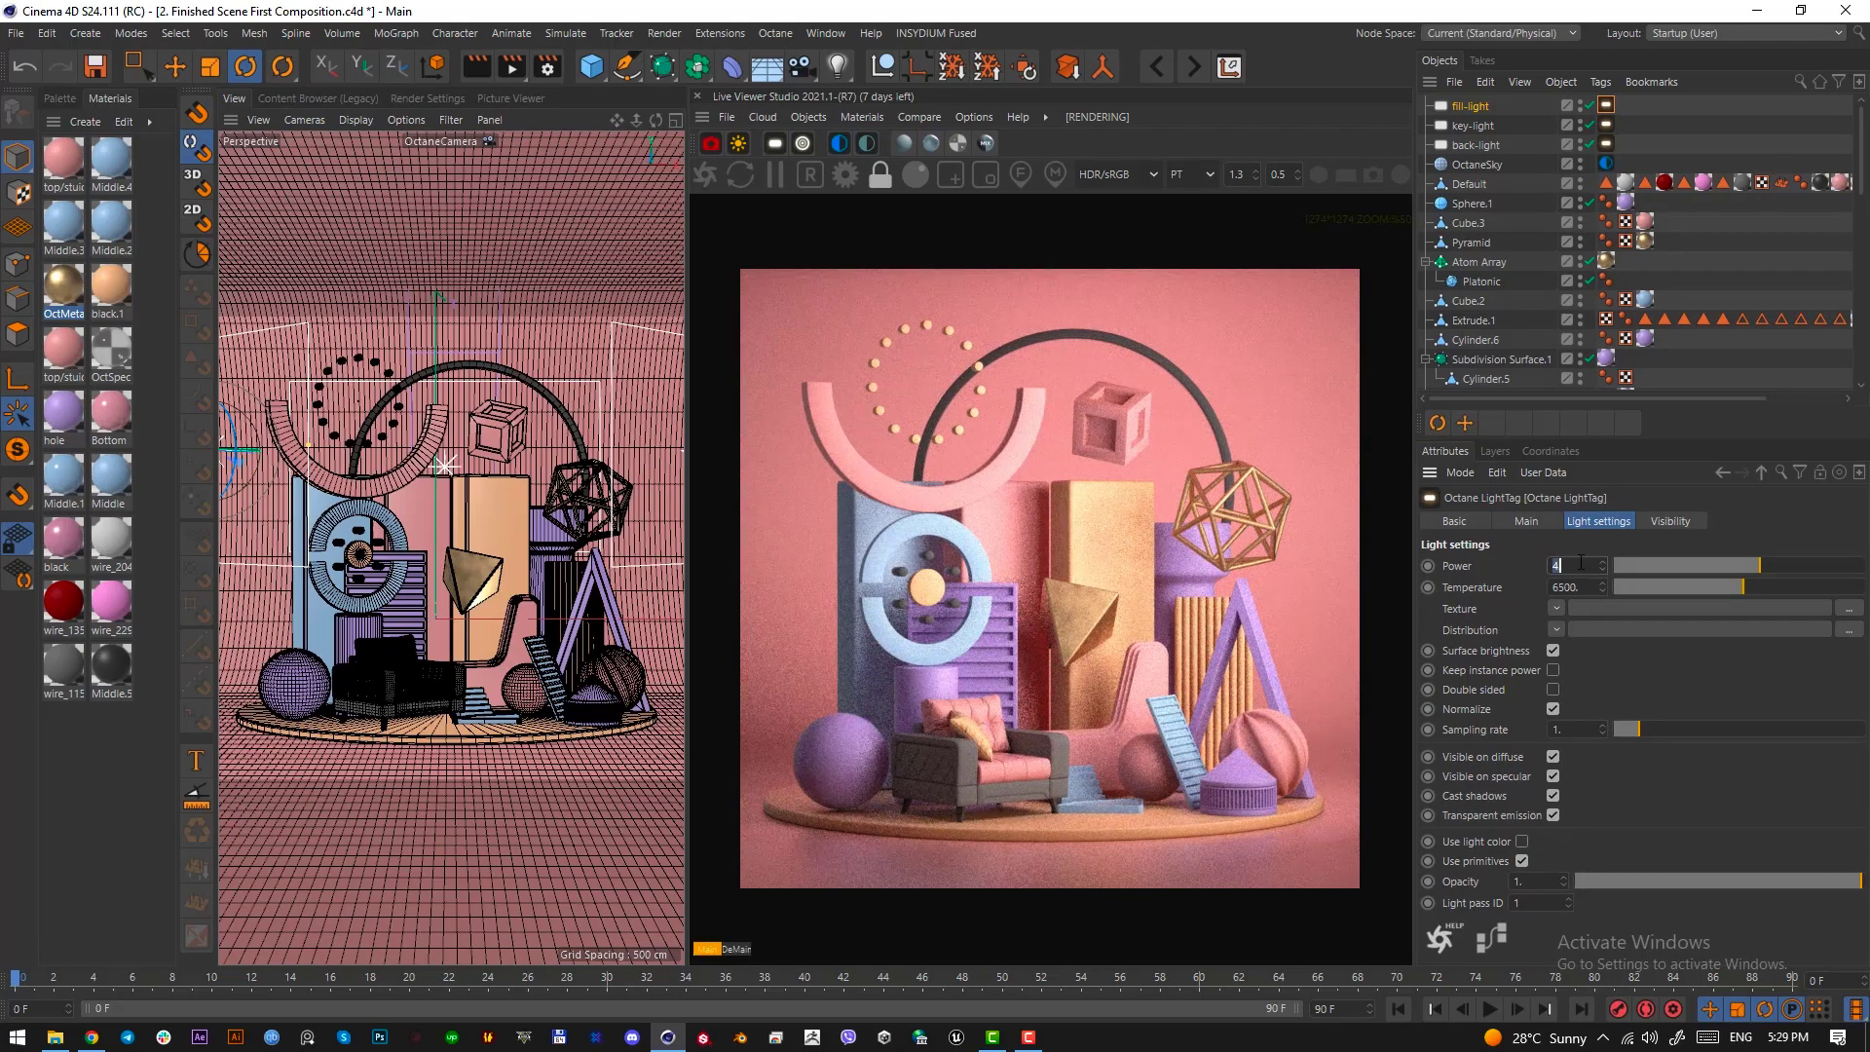
pyautogui.write('2')
pyautogui.press('Return')
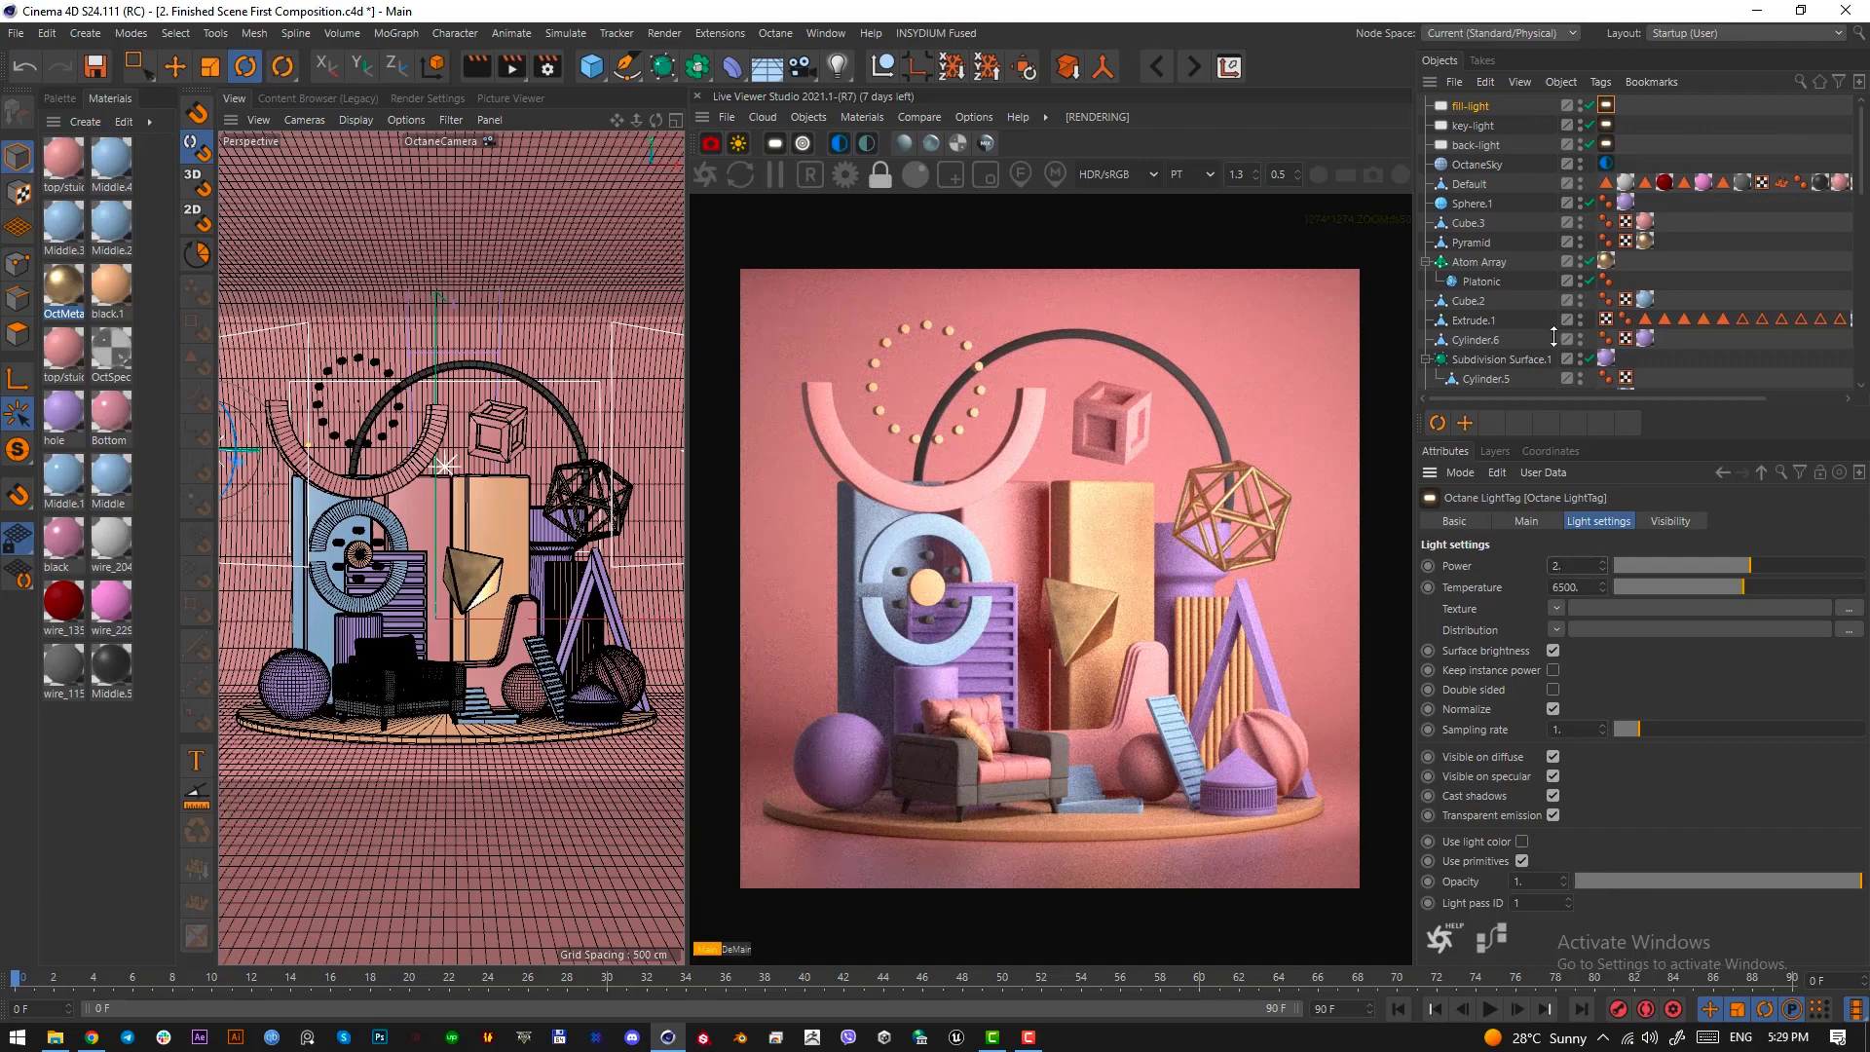
# Duplicate back-light and move the copy forward along its depth axis to the center of the round platform
pyautogui.click(1468, 107)
pyautogui.click(1472, 146)
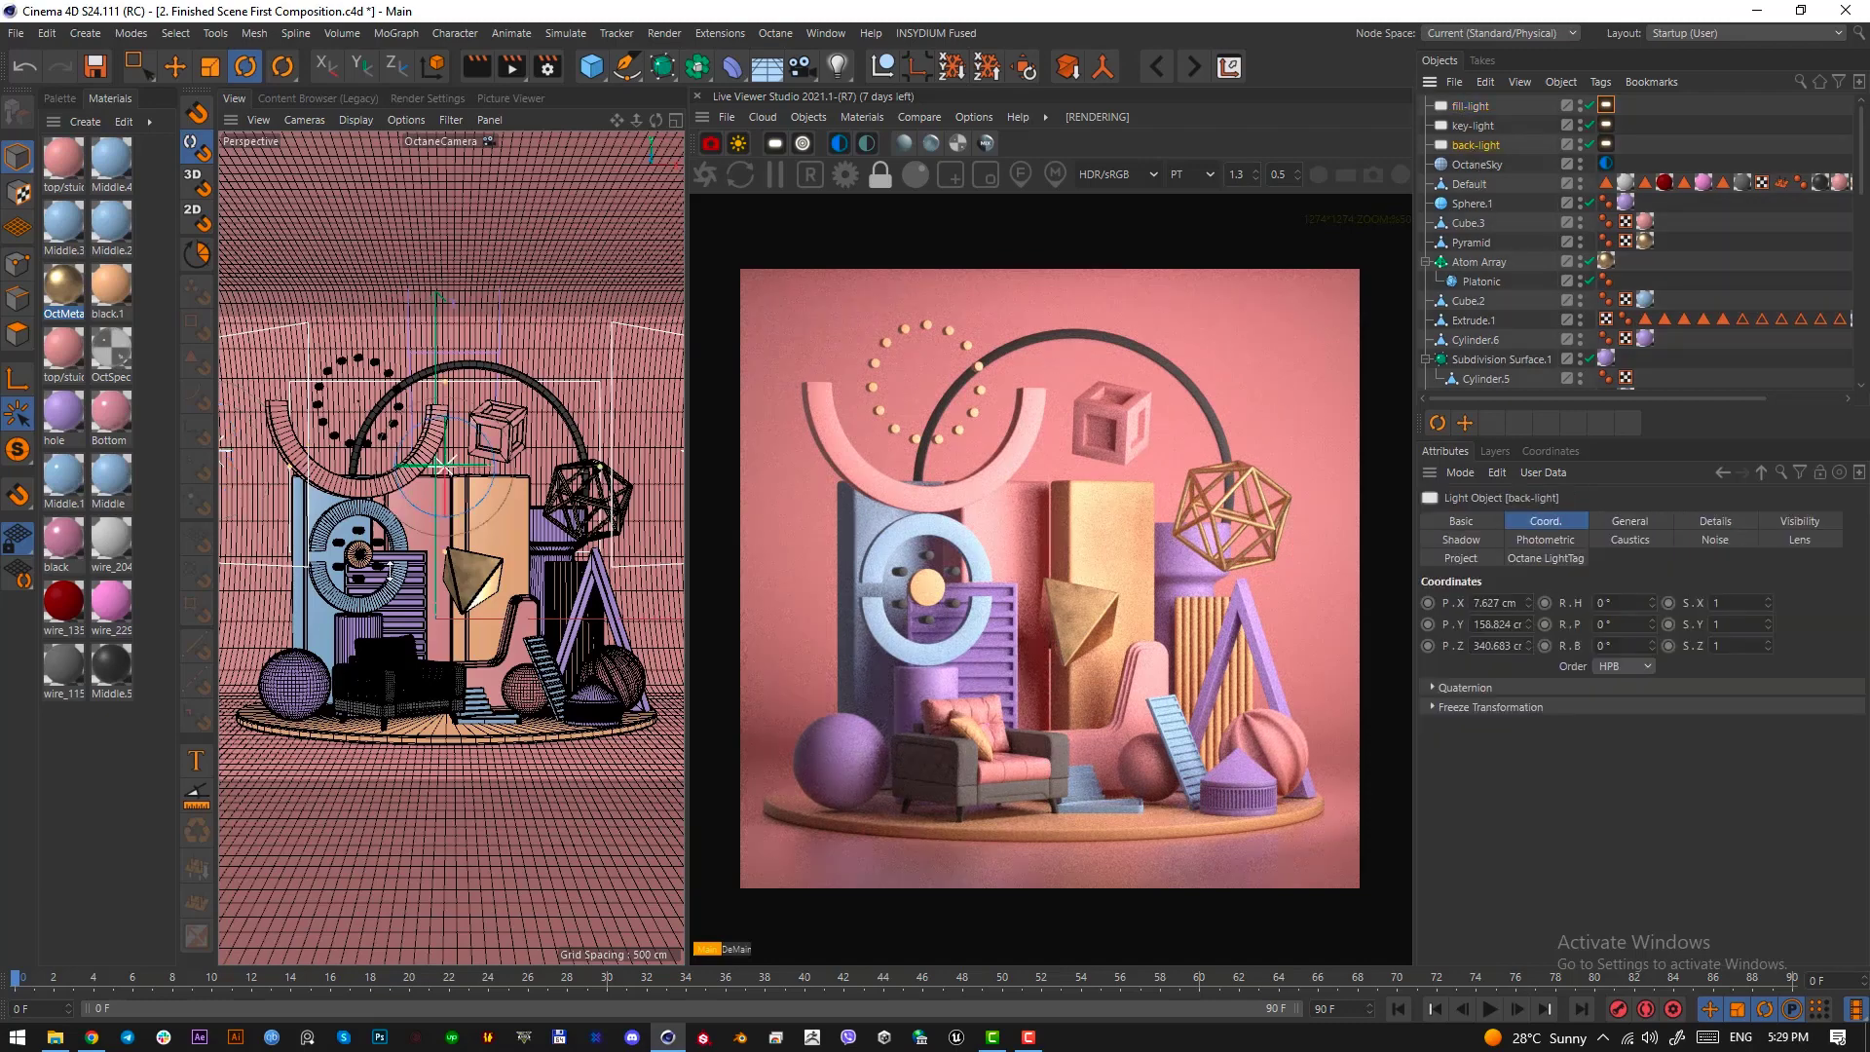
pyautogui.press('F2')
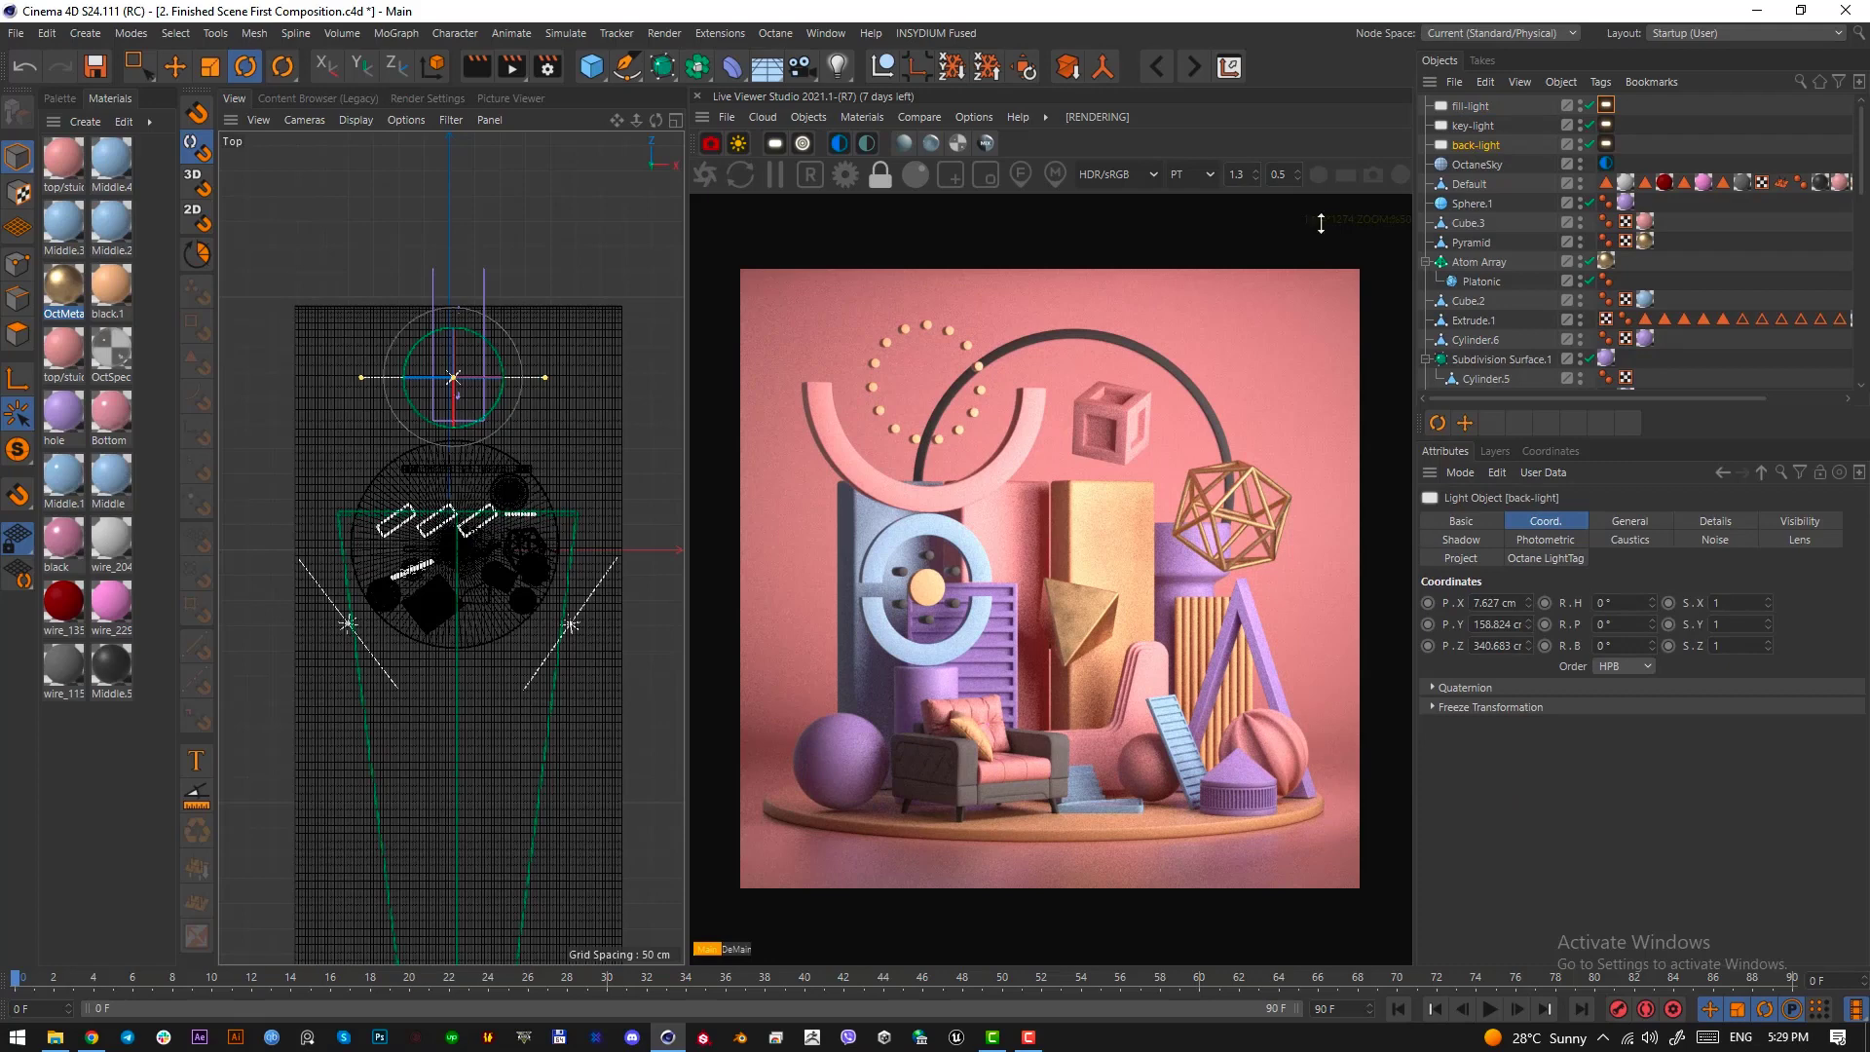
pyautogui.press('e')
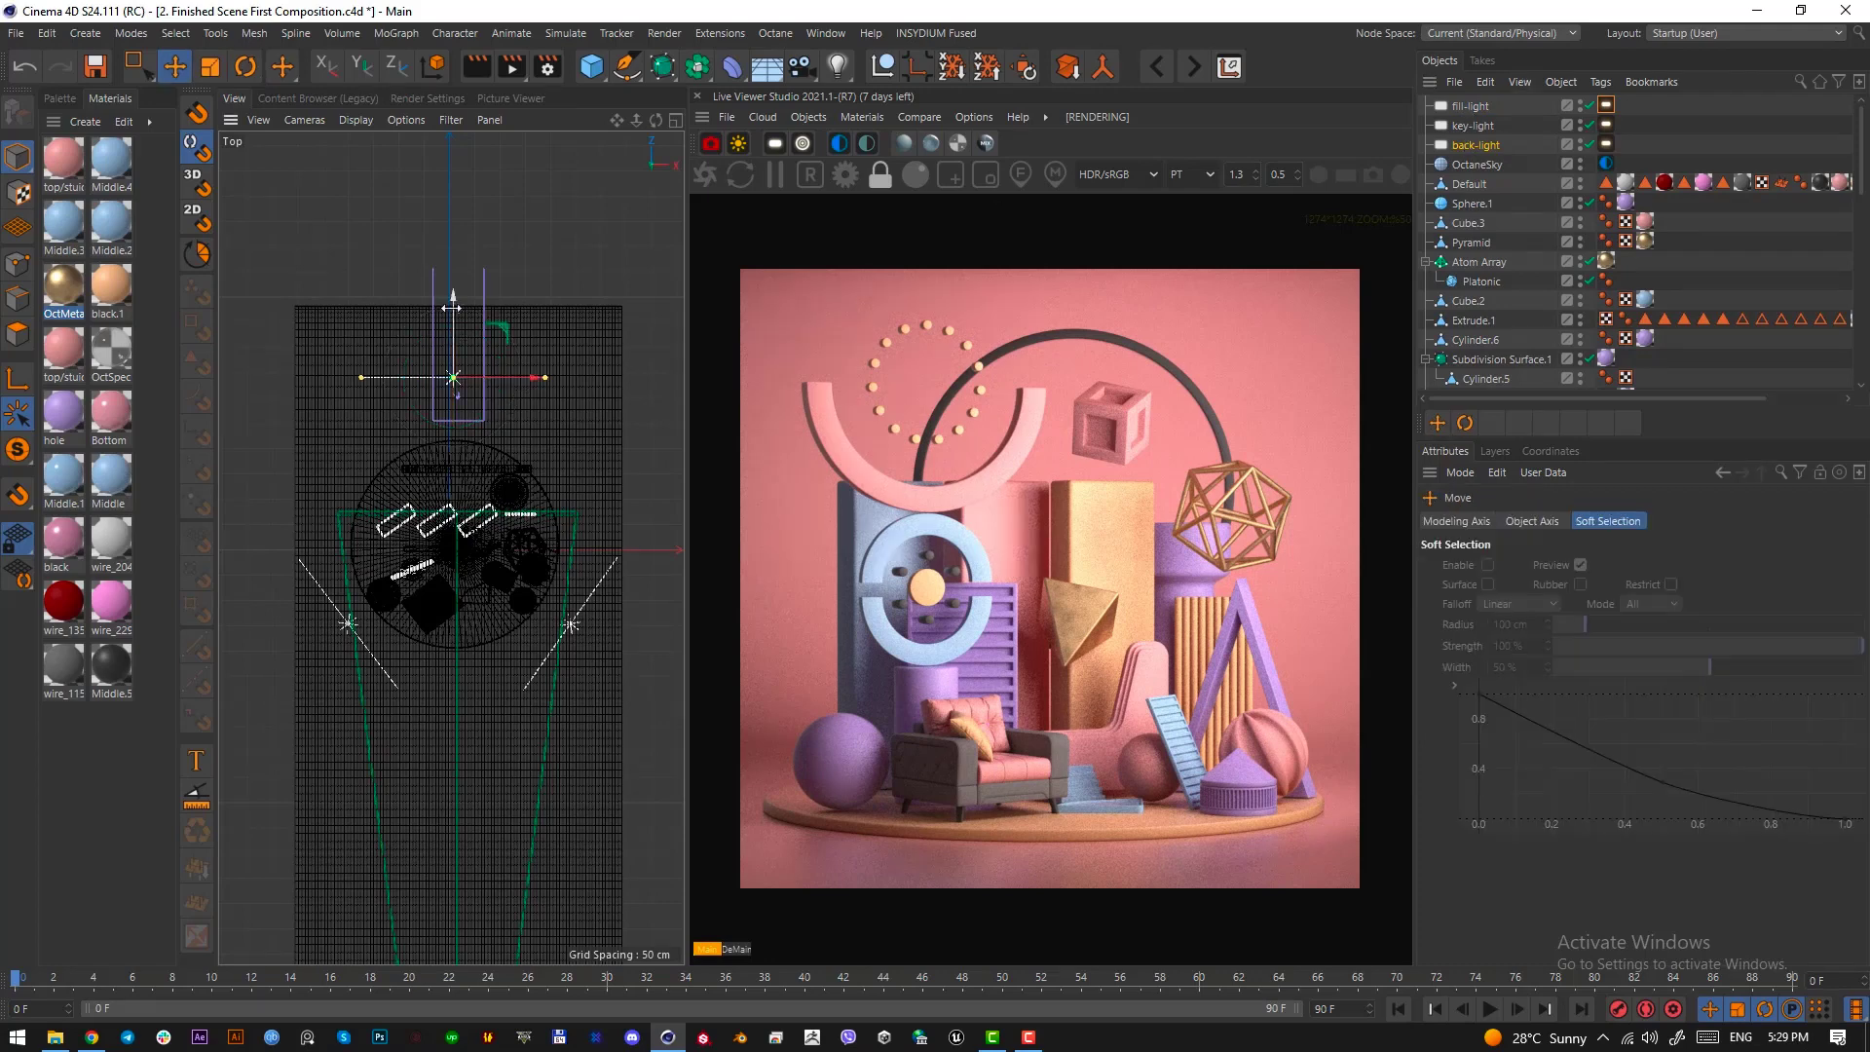
pyautogui.moveTo(453, 308); pyautogui.dragTo(447, 485)
pyautogui.hotkey('ctrl', 'c')
pyautogui.hotkey('ctrl', 'v')
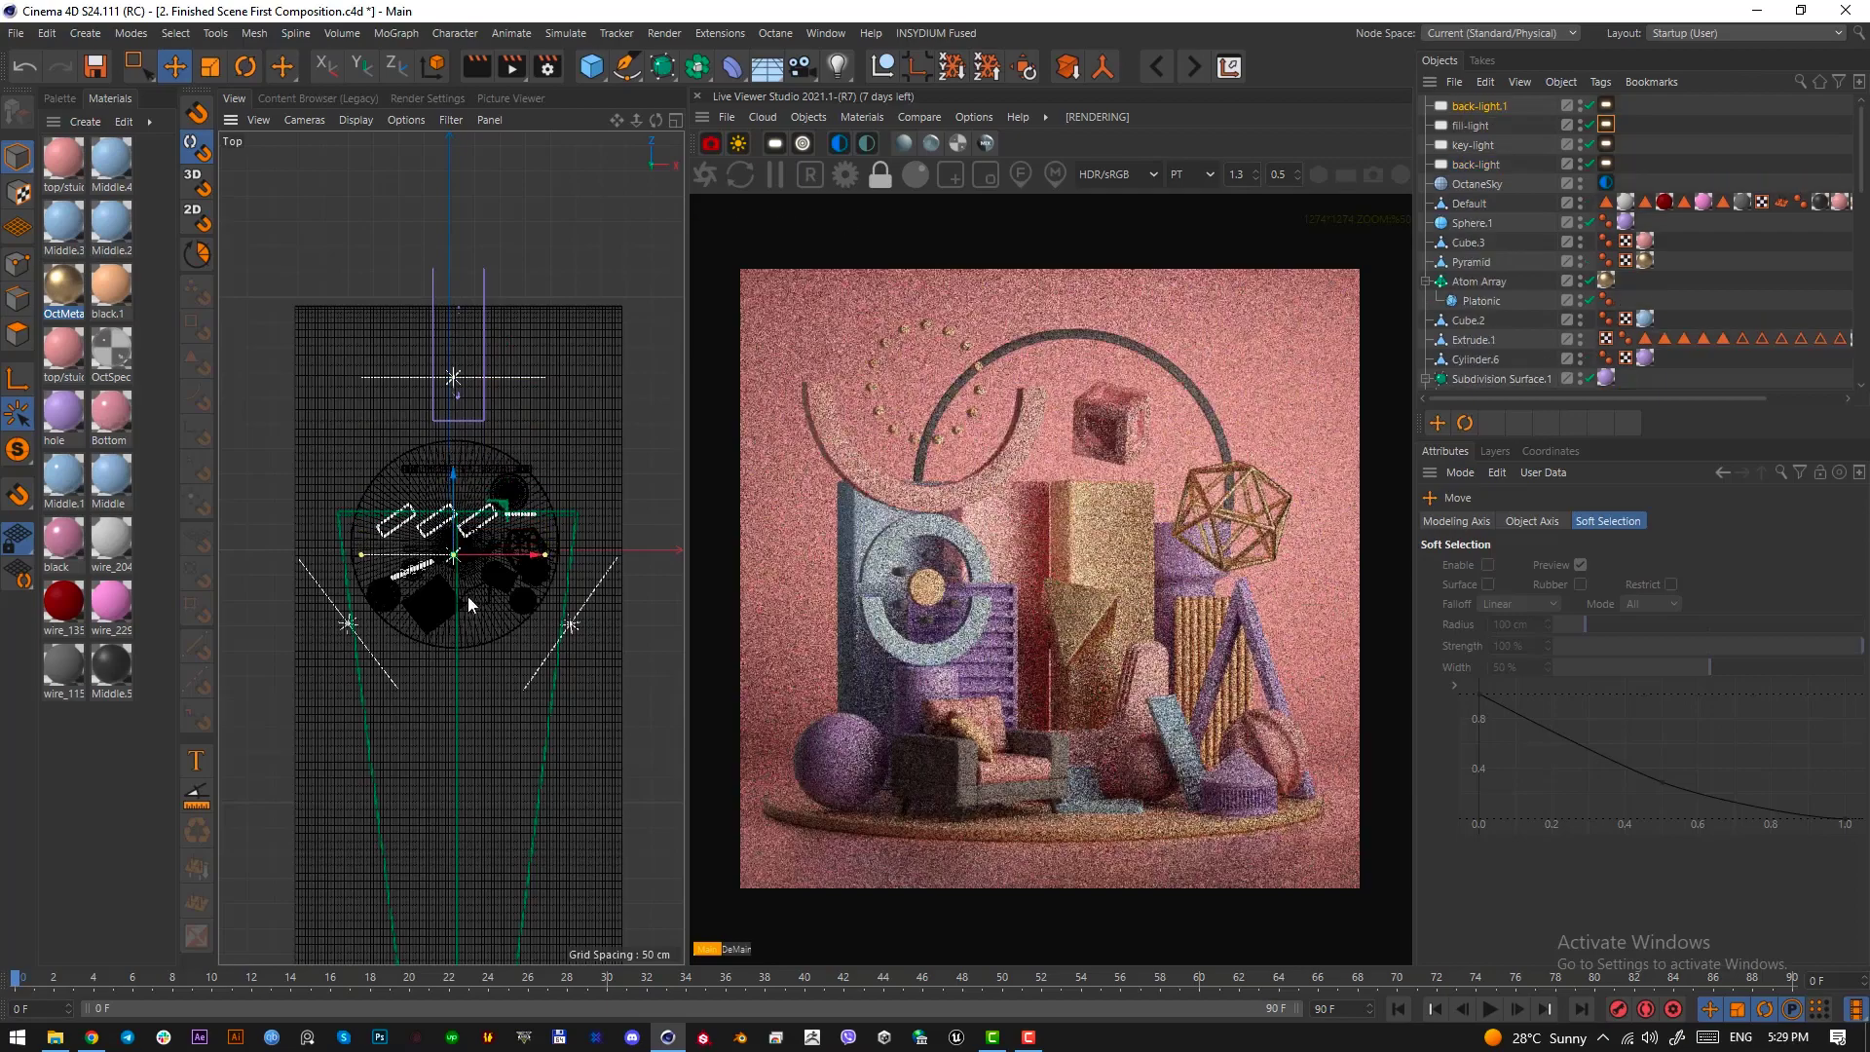
# Rotate the back-light copy -90° so it faces down, and raise it above the composition
pyautogui.press('r')
pyautogui.moveTo(455, 579); pyautogui.dragTo(461, 377)
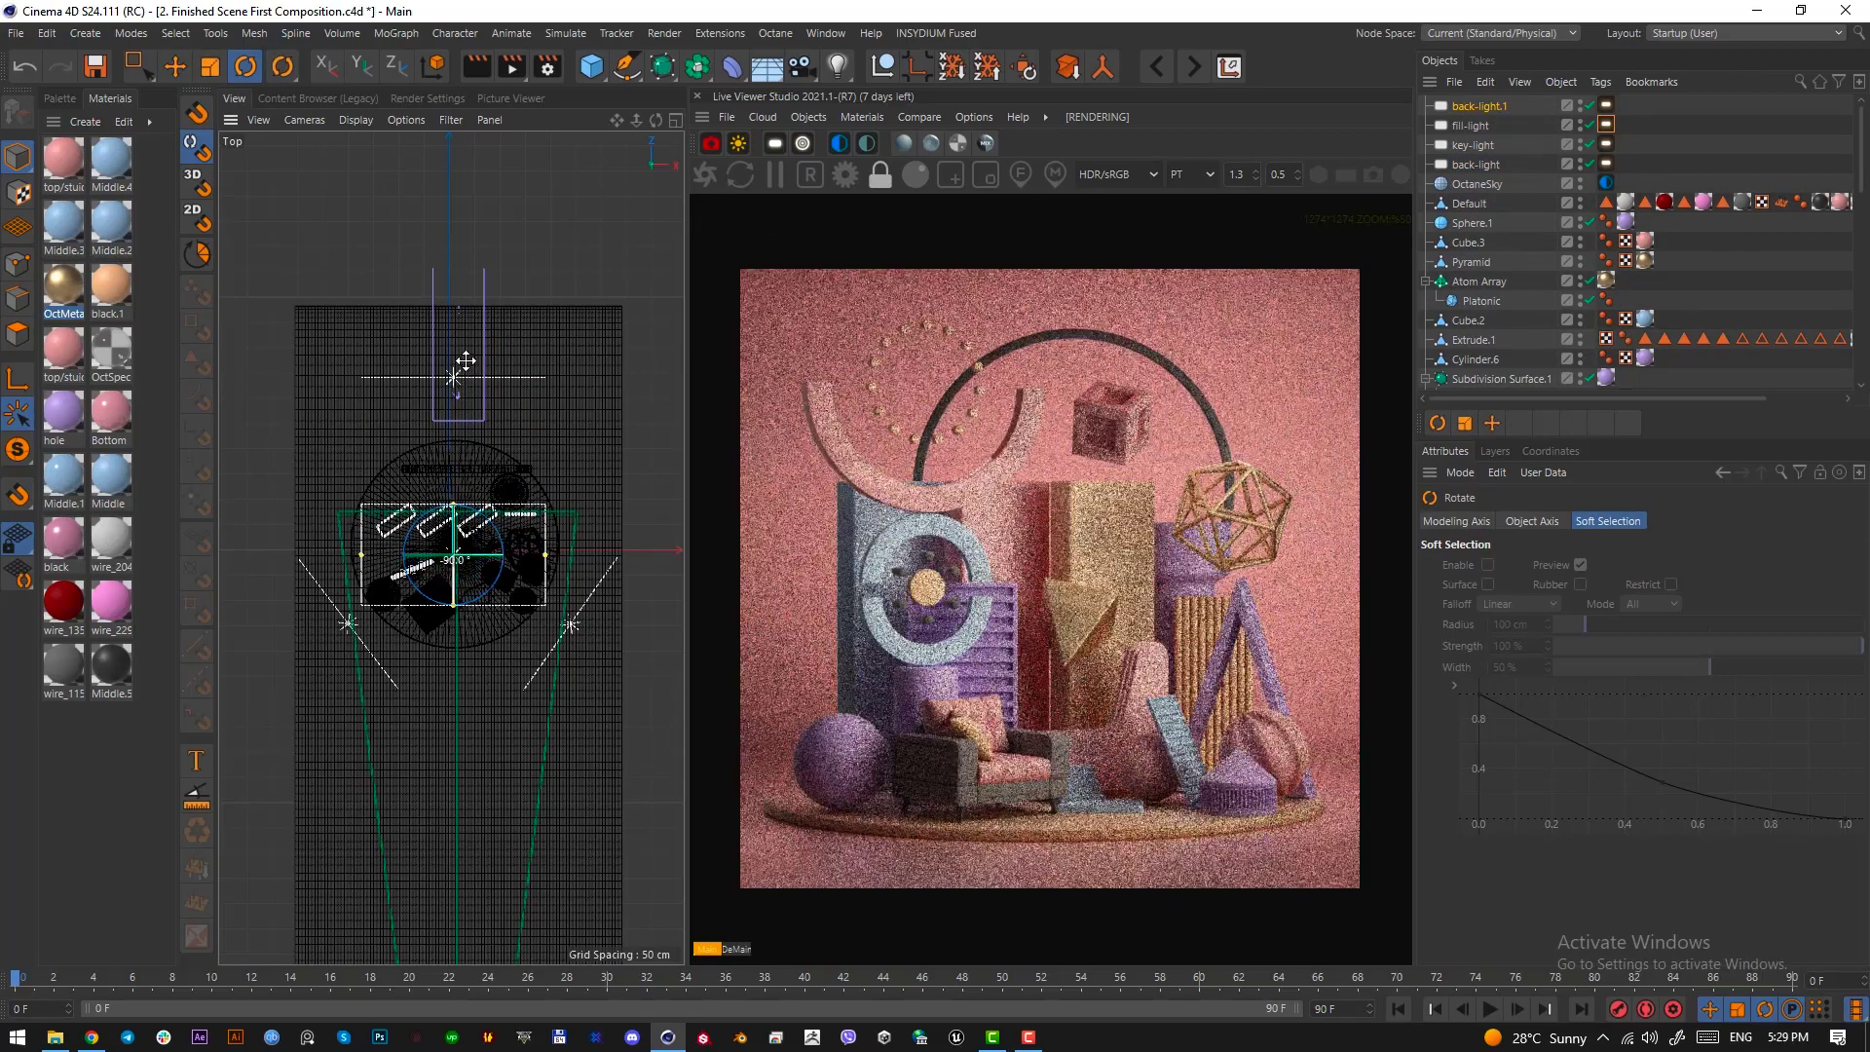
pyautogui.press('F3')
pyautogui.moveTo(587, 666); pyautogui.dragTo(473, 682, button='middle')
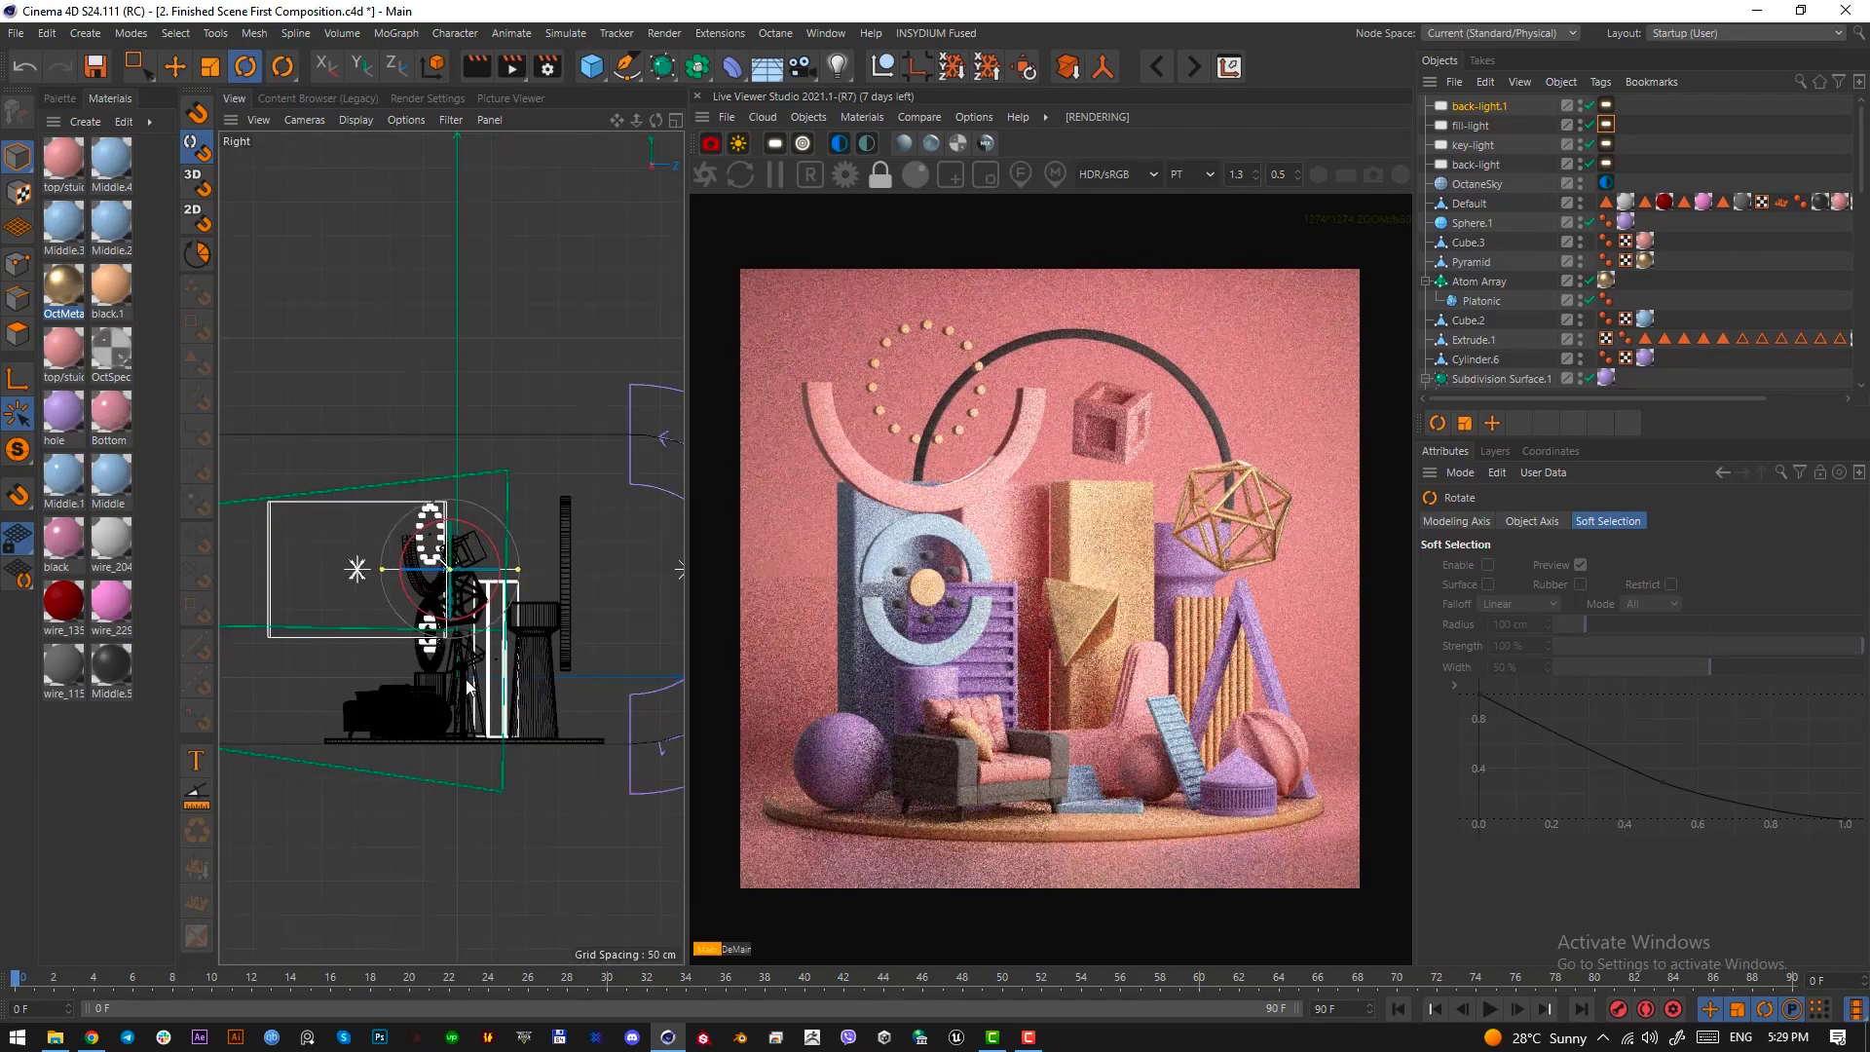
pyautogui.press('e')
pyautogui.moveTo(448, 569); pyautogui.dragTo(436, 469)
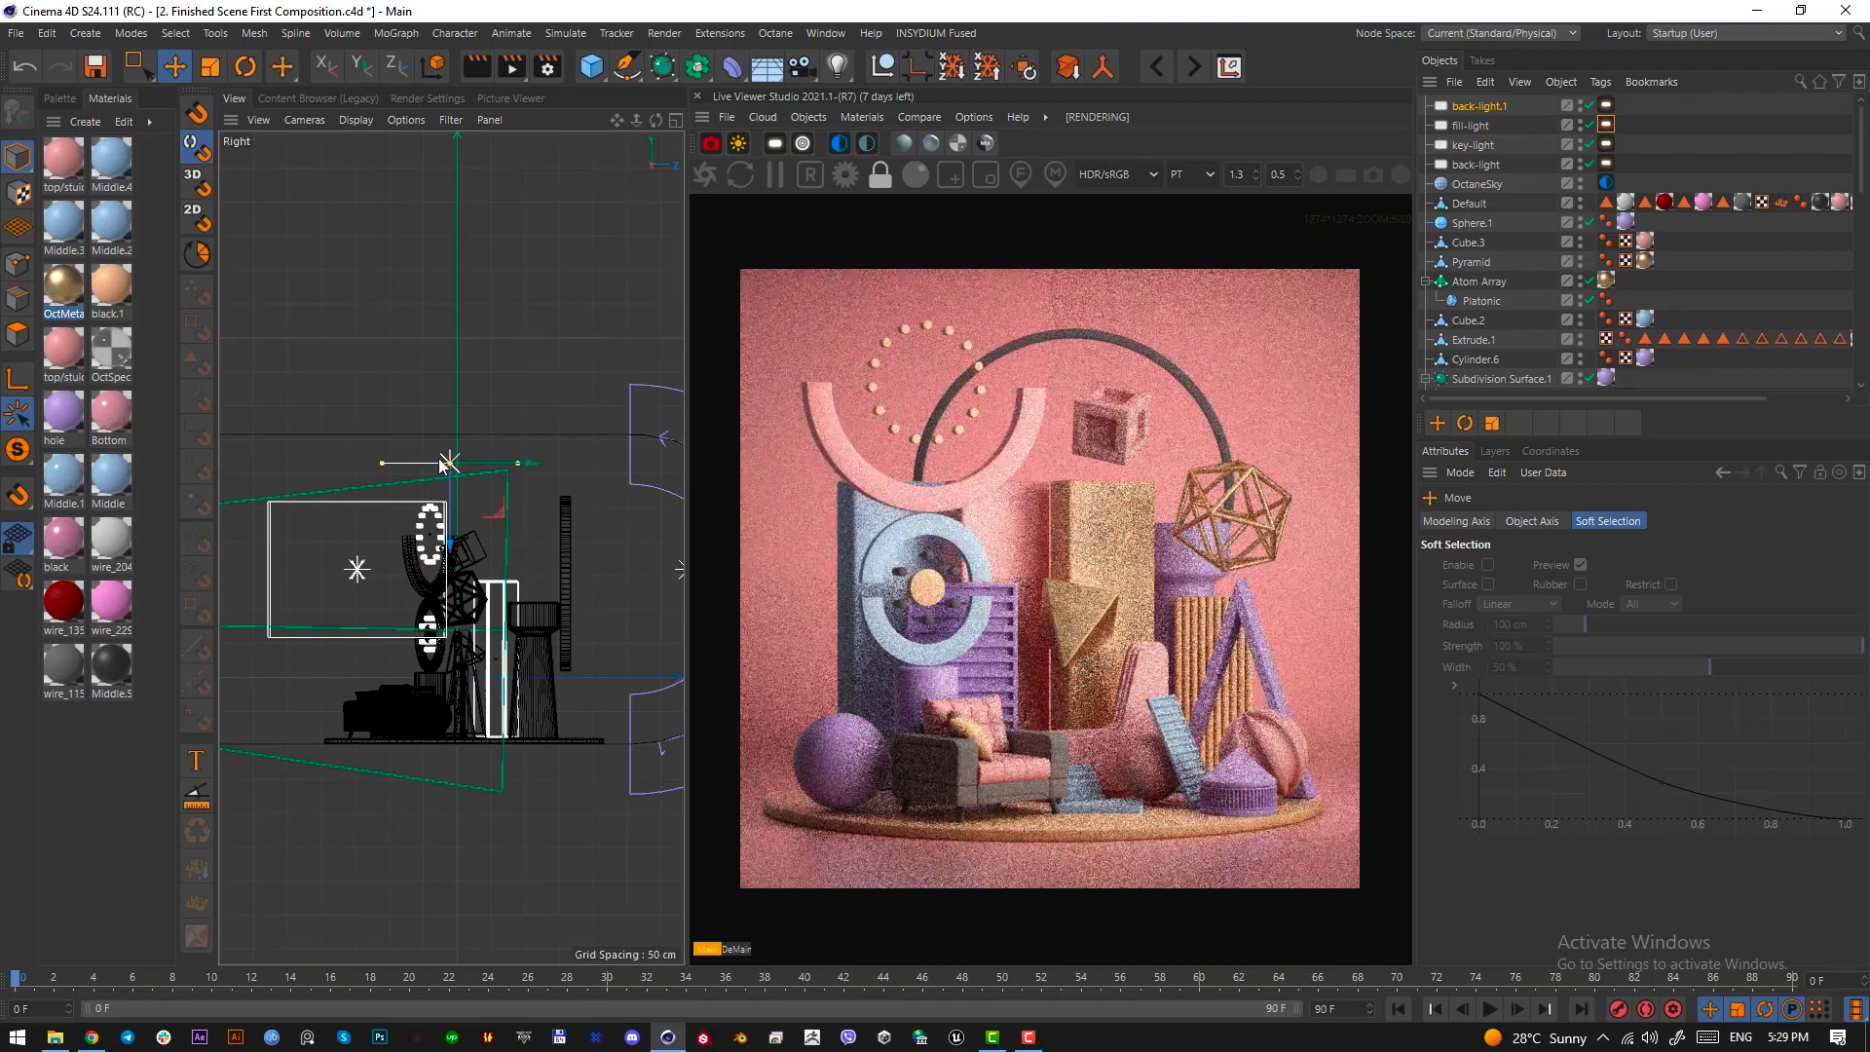
# Stretch the overhead area light along its depth to about a square that covers most of the round platform, and adjust its position slightly
pyautogui.press('F2')
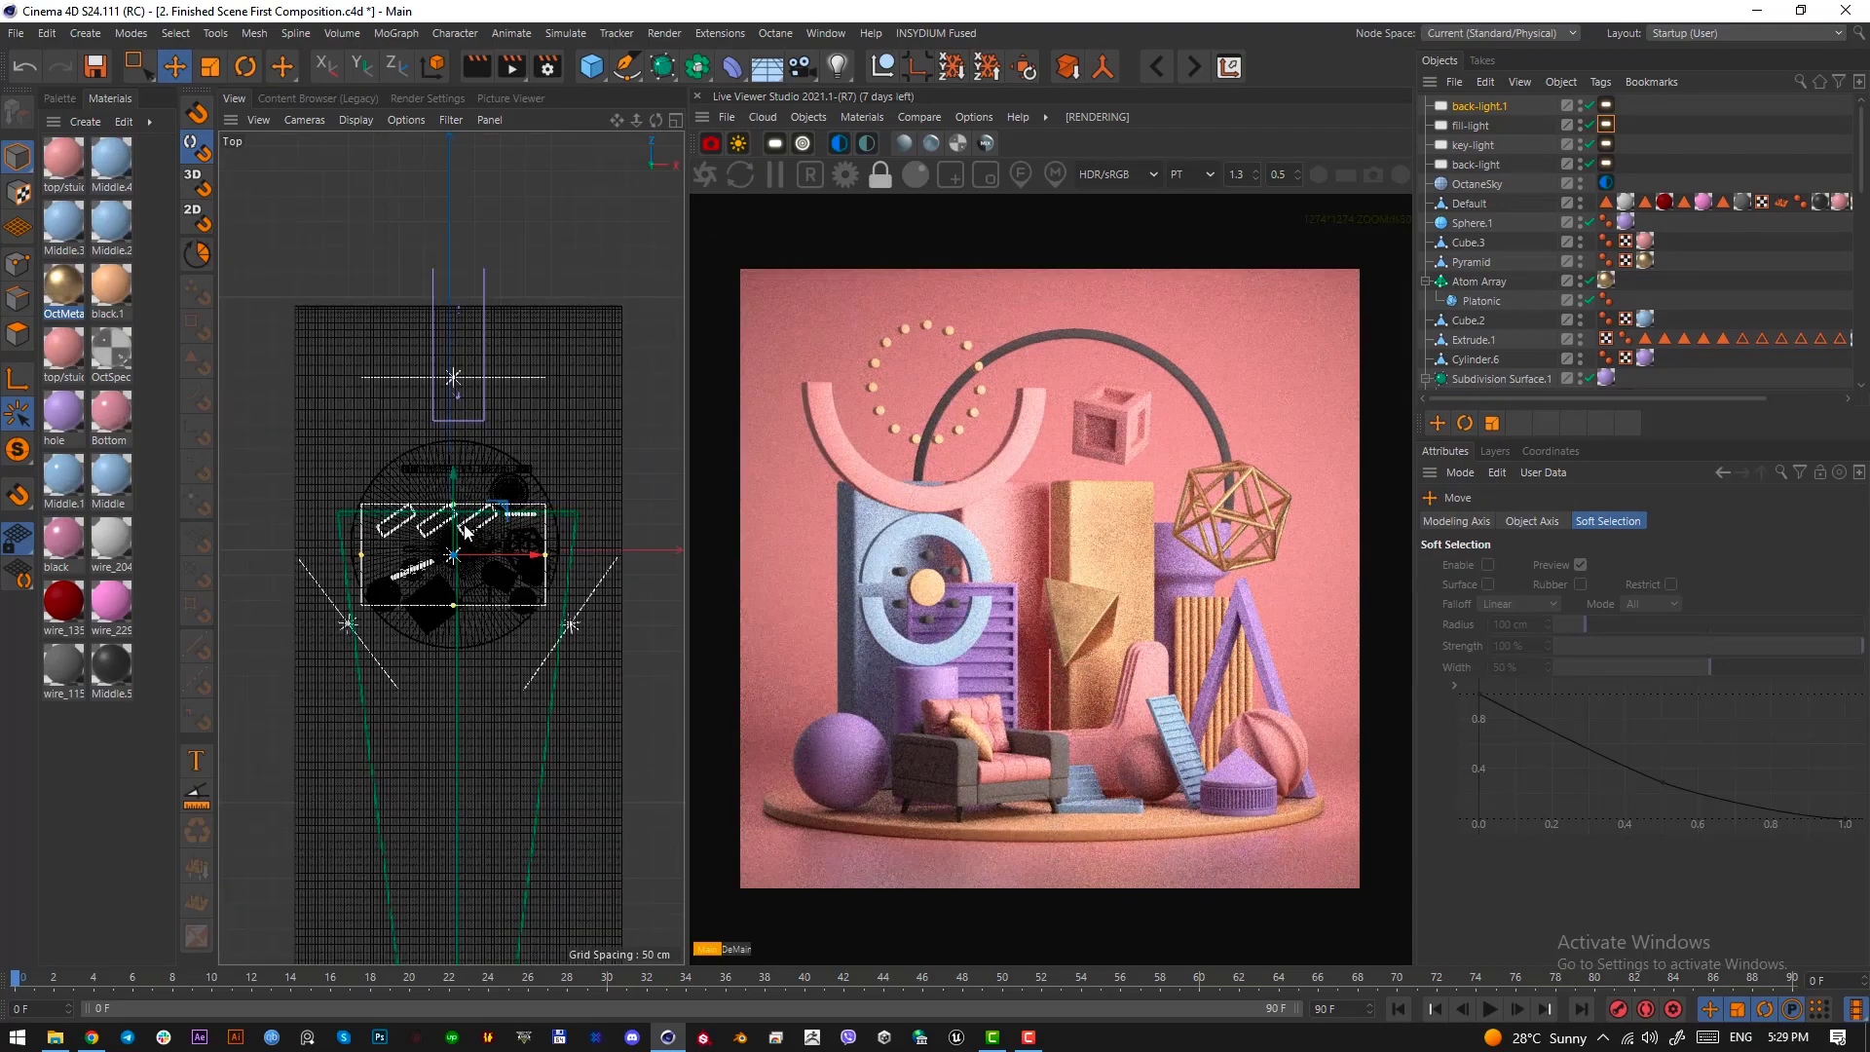
pyautogui.scroll(3, 453, 504)
pyautogui.moveTo(451, 497); pyautogui.dragTo(451, 443)
pyautogui.moveTo(456, 512); pyautogui.dragTo(456, 500)
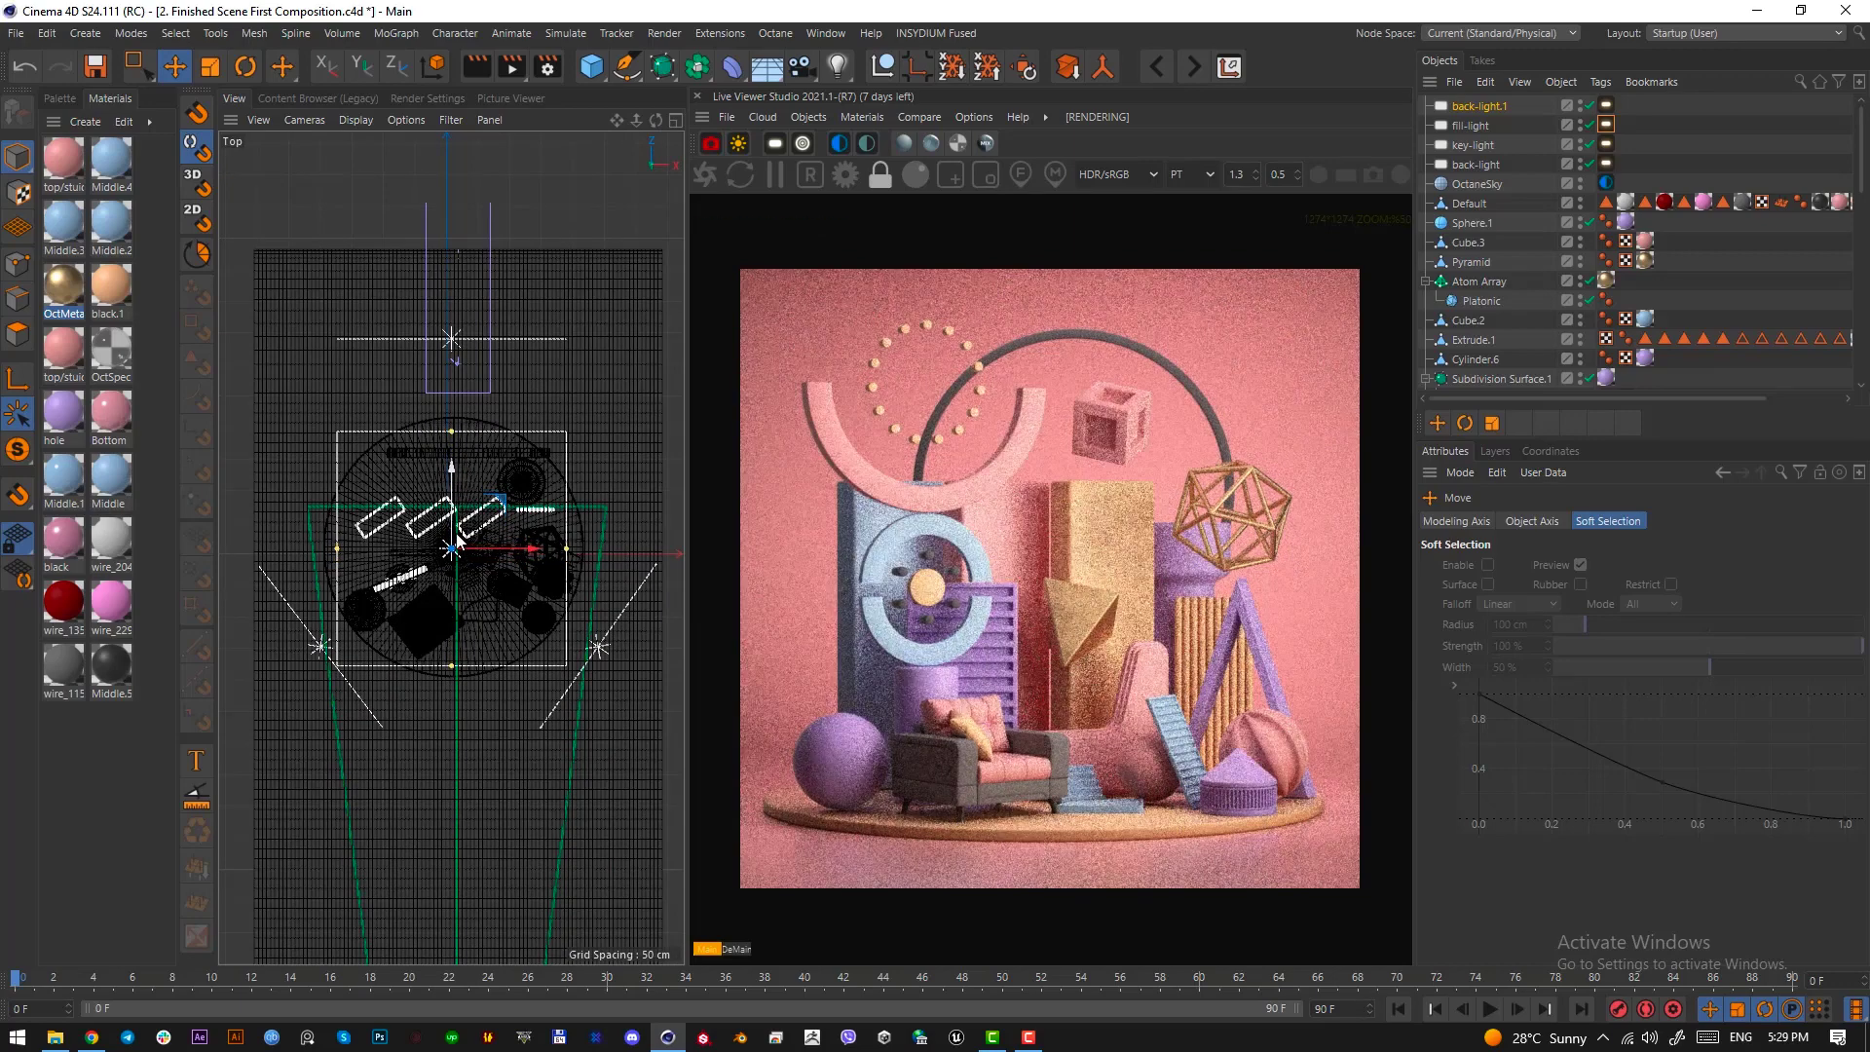
pyautogui.press('F1')
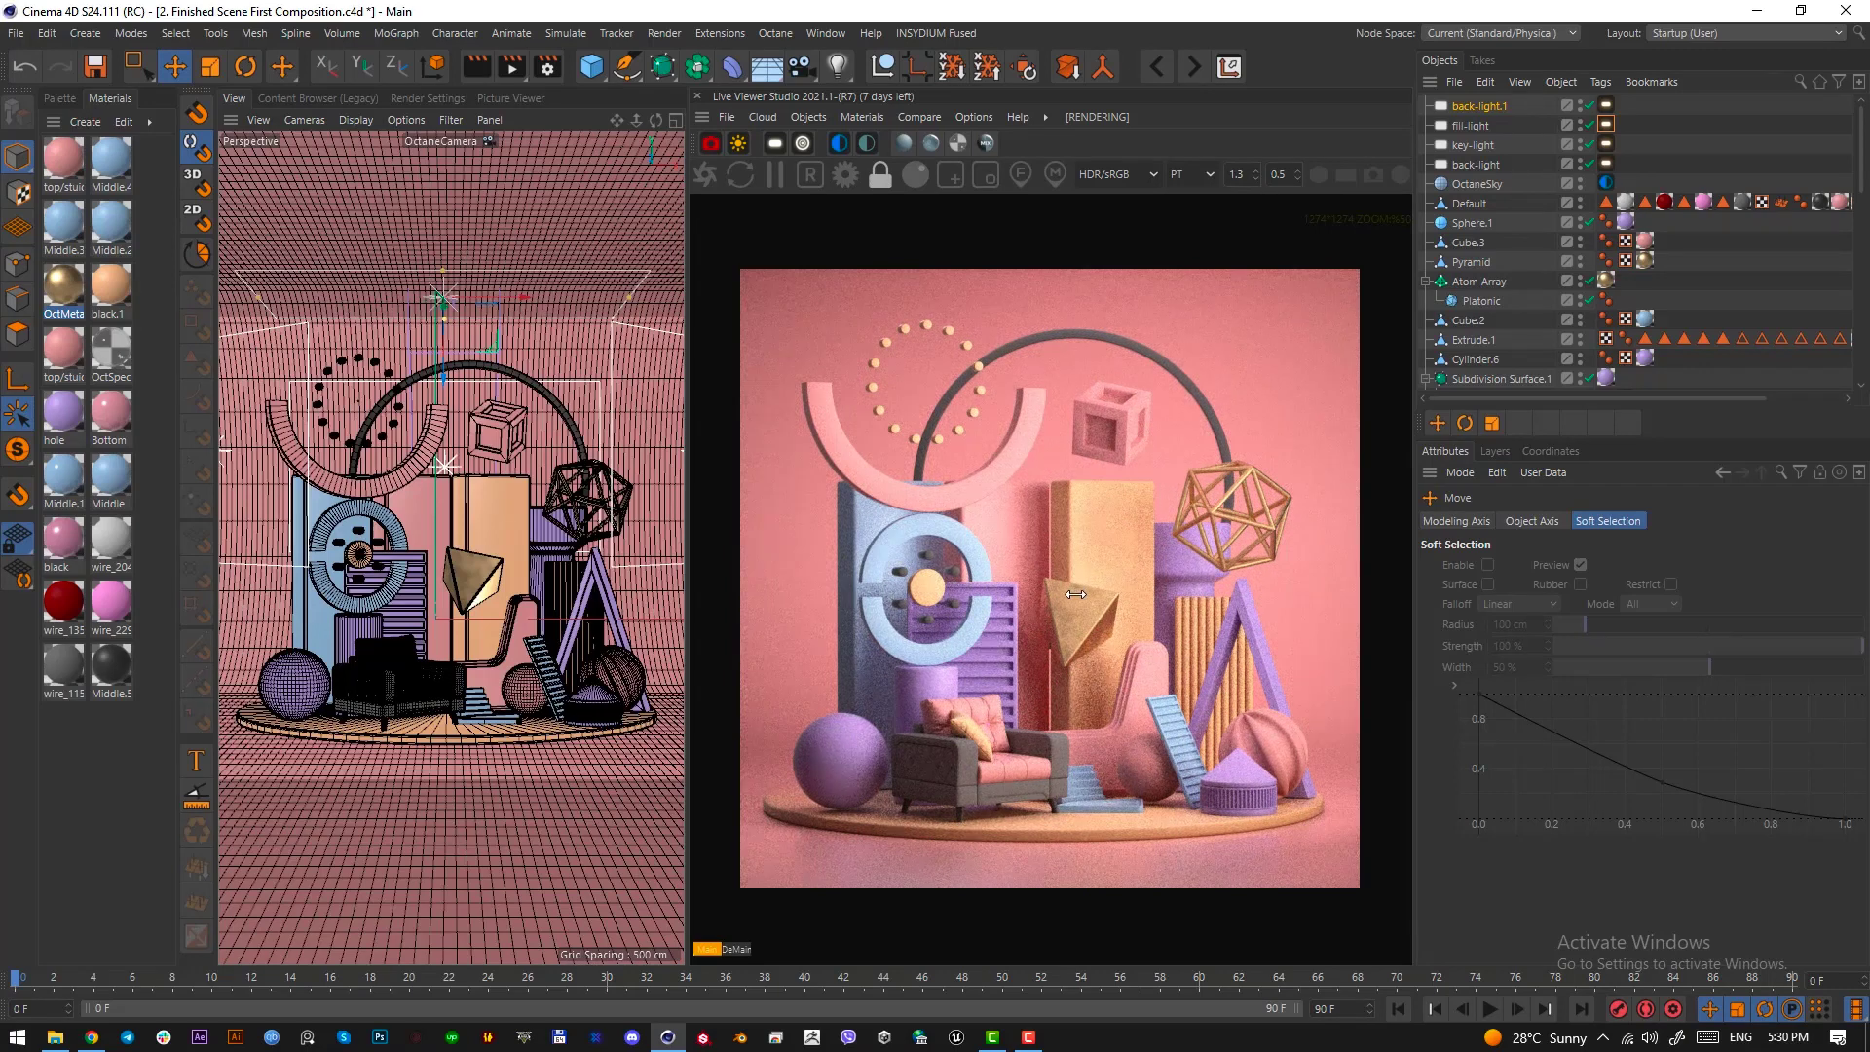
# Select both halves of the blue ring, Tube.2 and Tube.1, and set their fillet radius to 1 cm
pyautogui.click(394, 535)
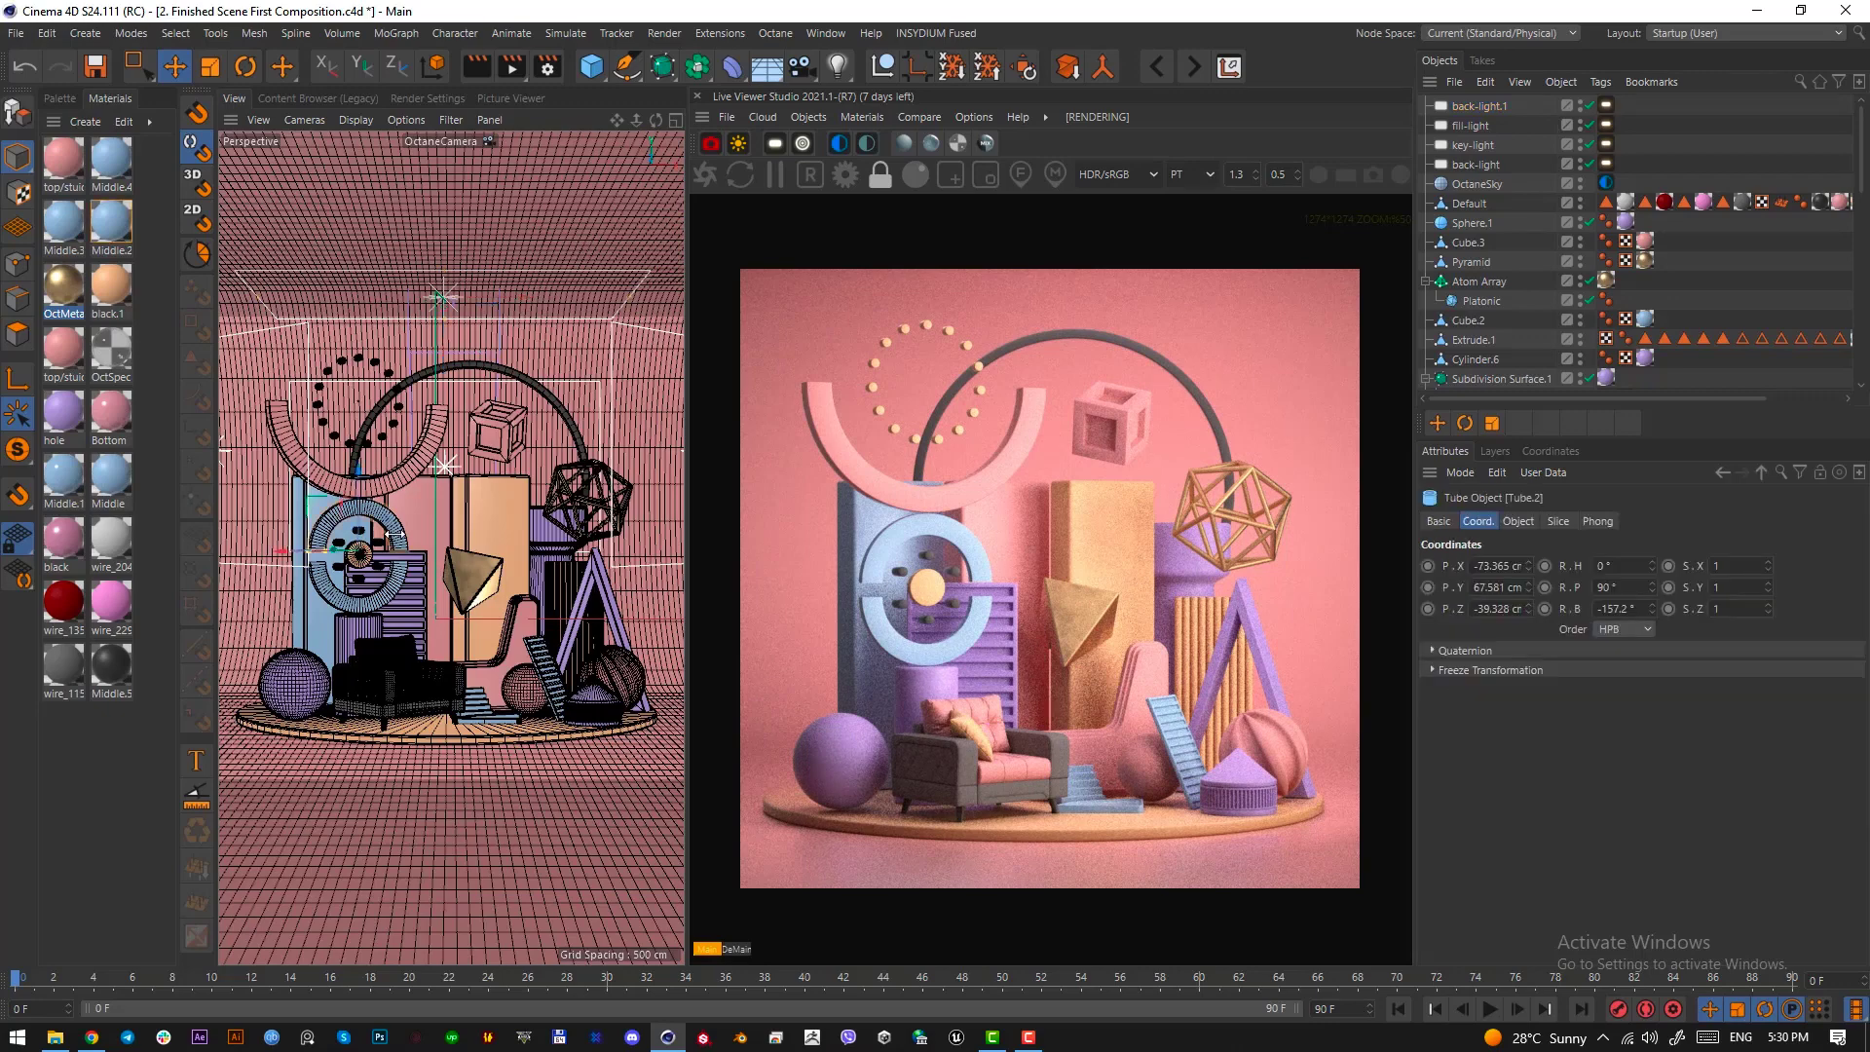
pyautogui.scroll(-4, 1655, 296)
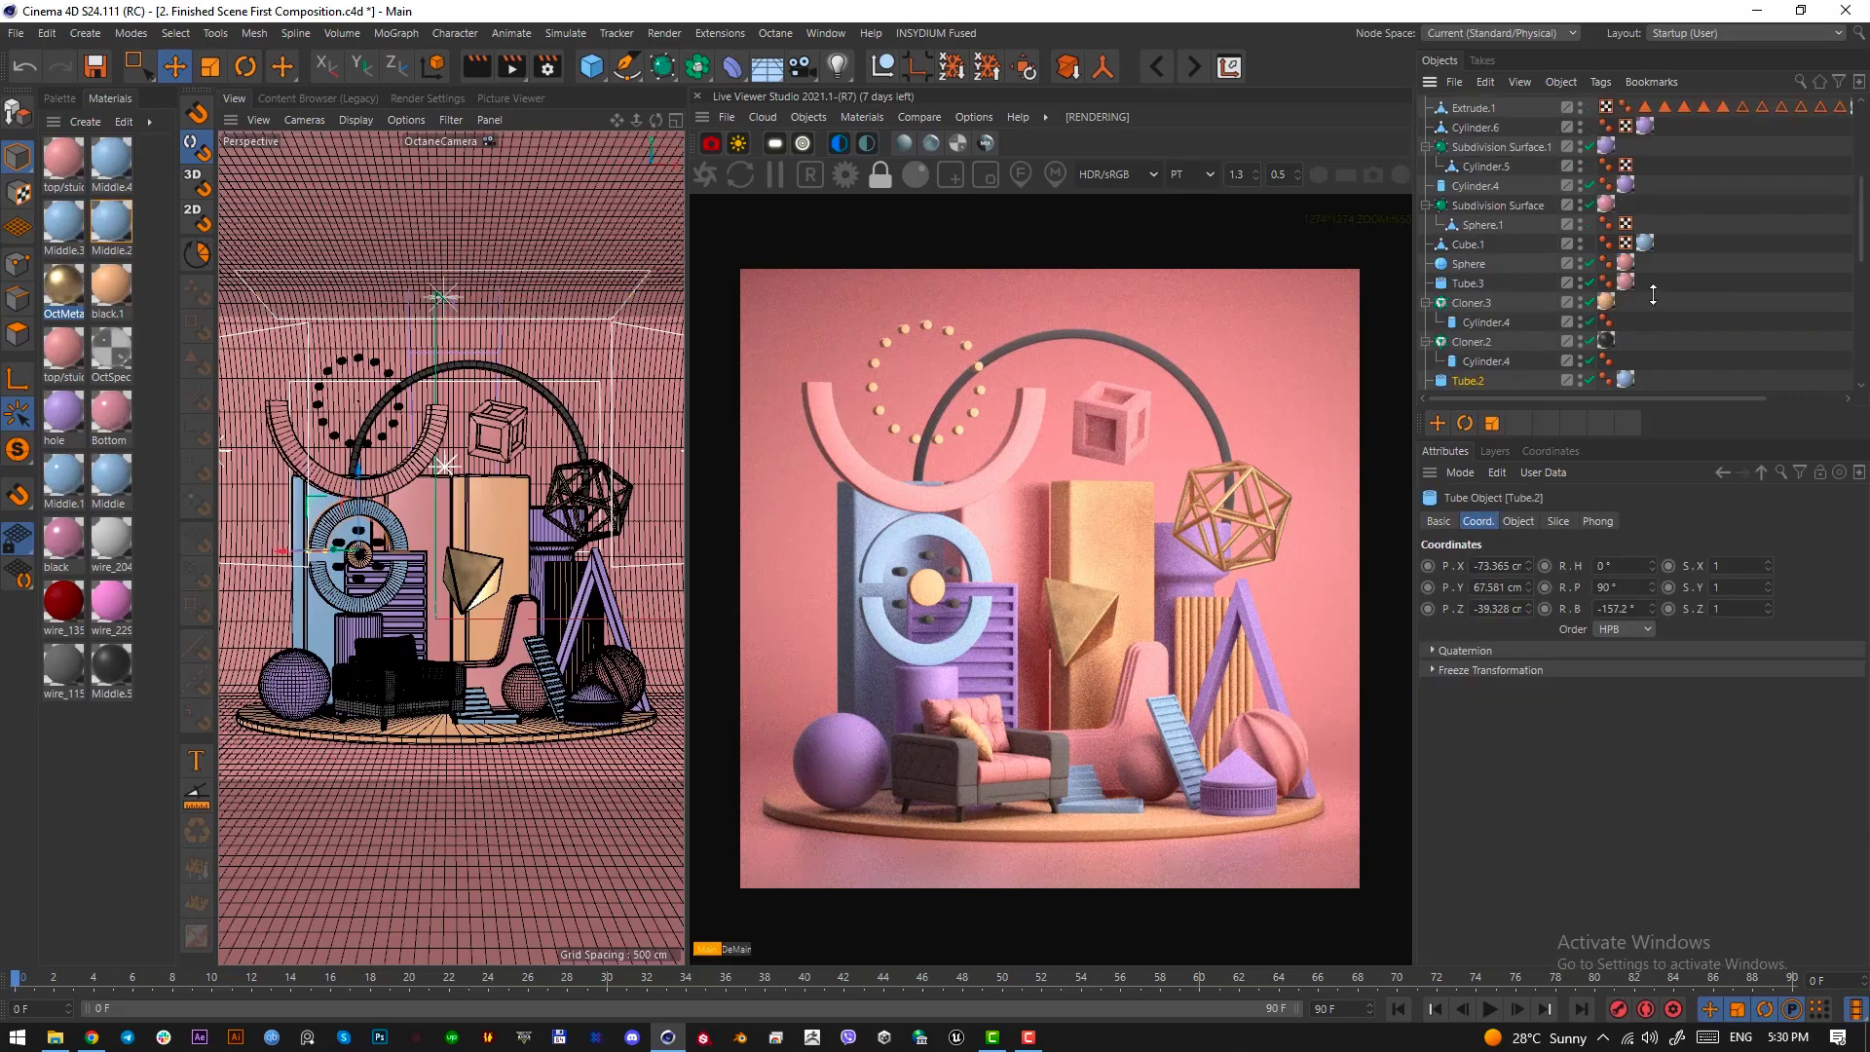
pyautogui.scroll(-2, 1544, 331)
pyautogui.keyDown('shift'); pyautogui.click(360, 601); pyautogui.keyUp('shift')
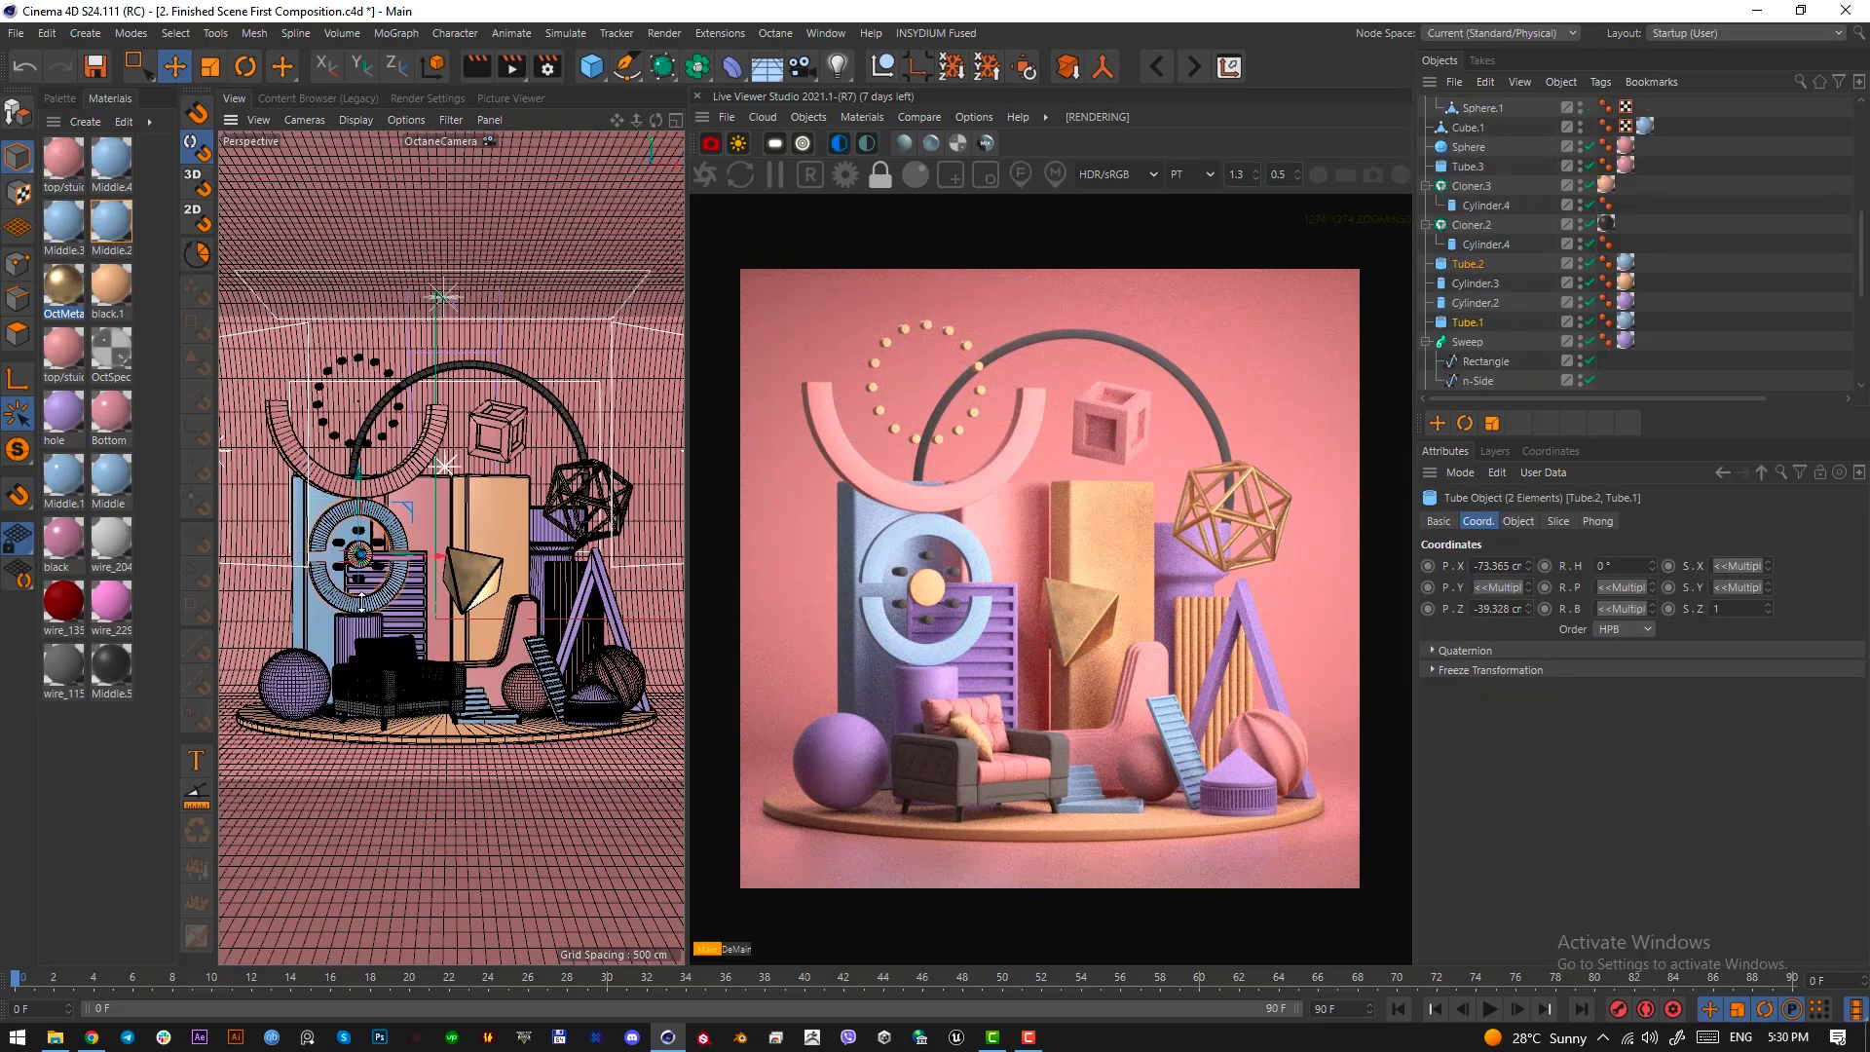
pyautogui.click(1520, 521)
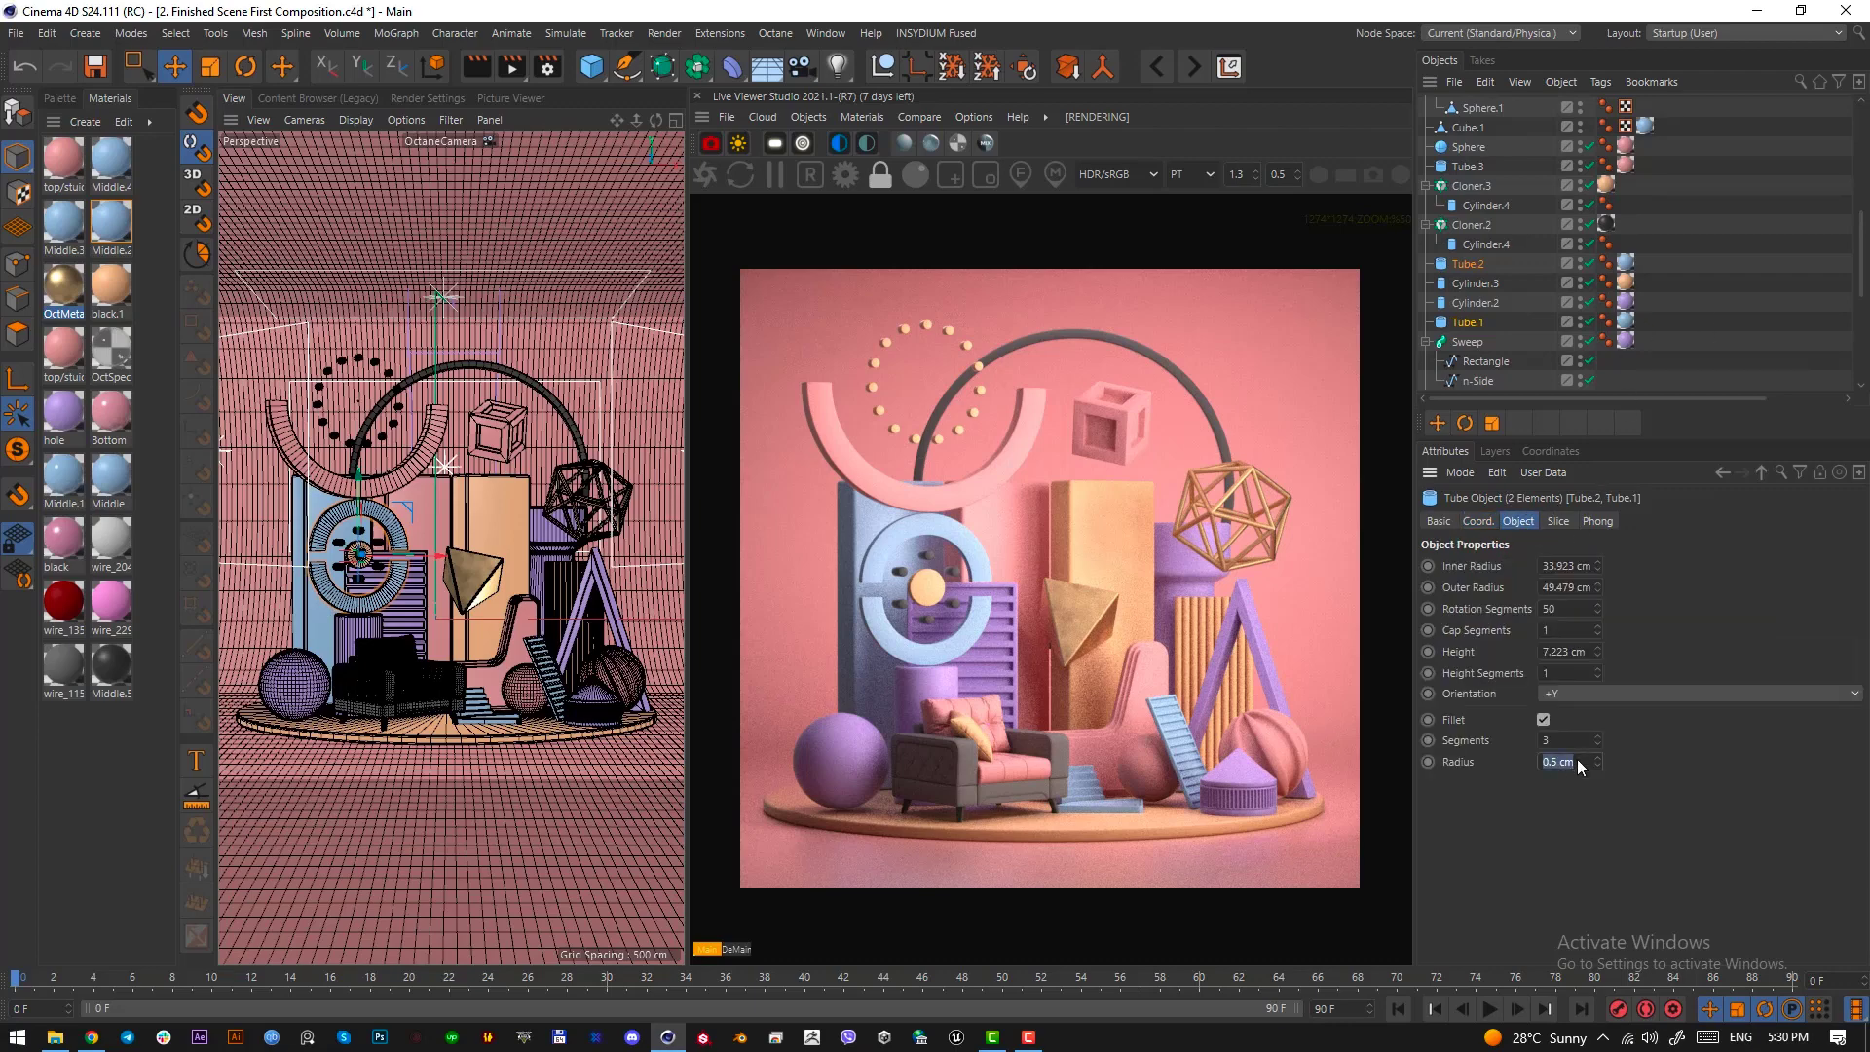
pyautogui.press('Return')
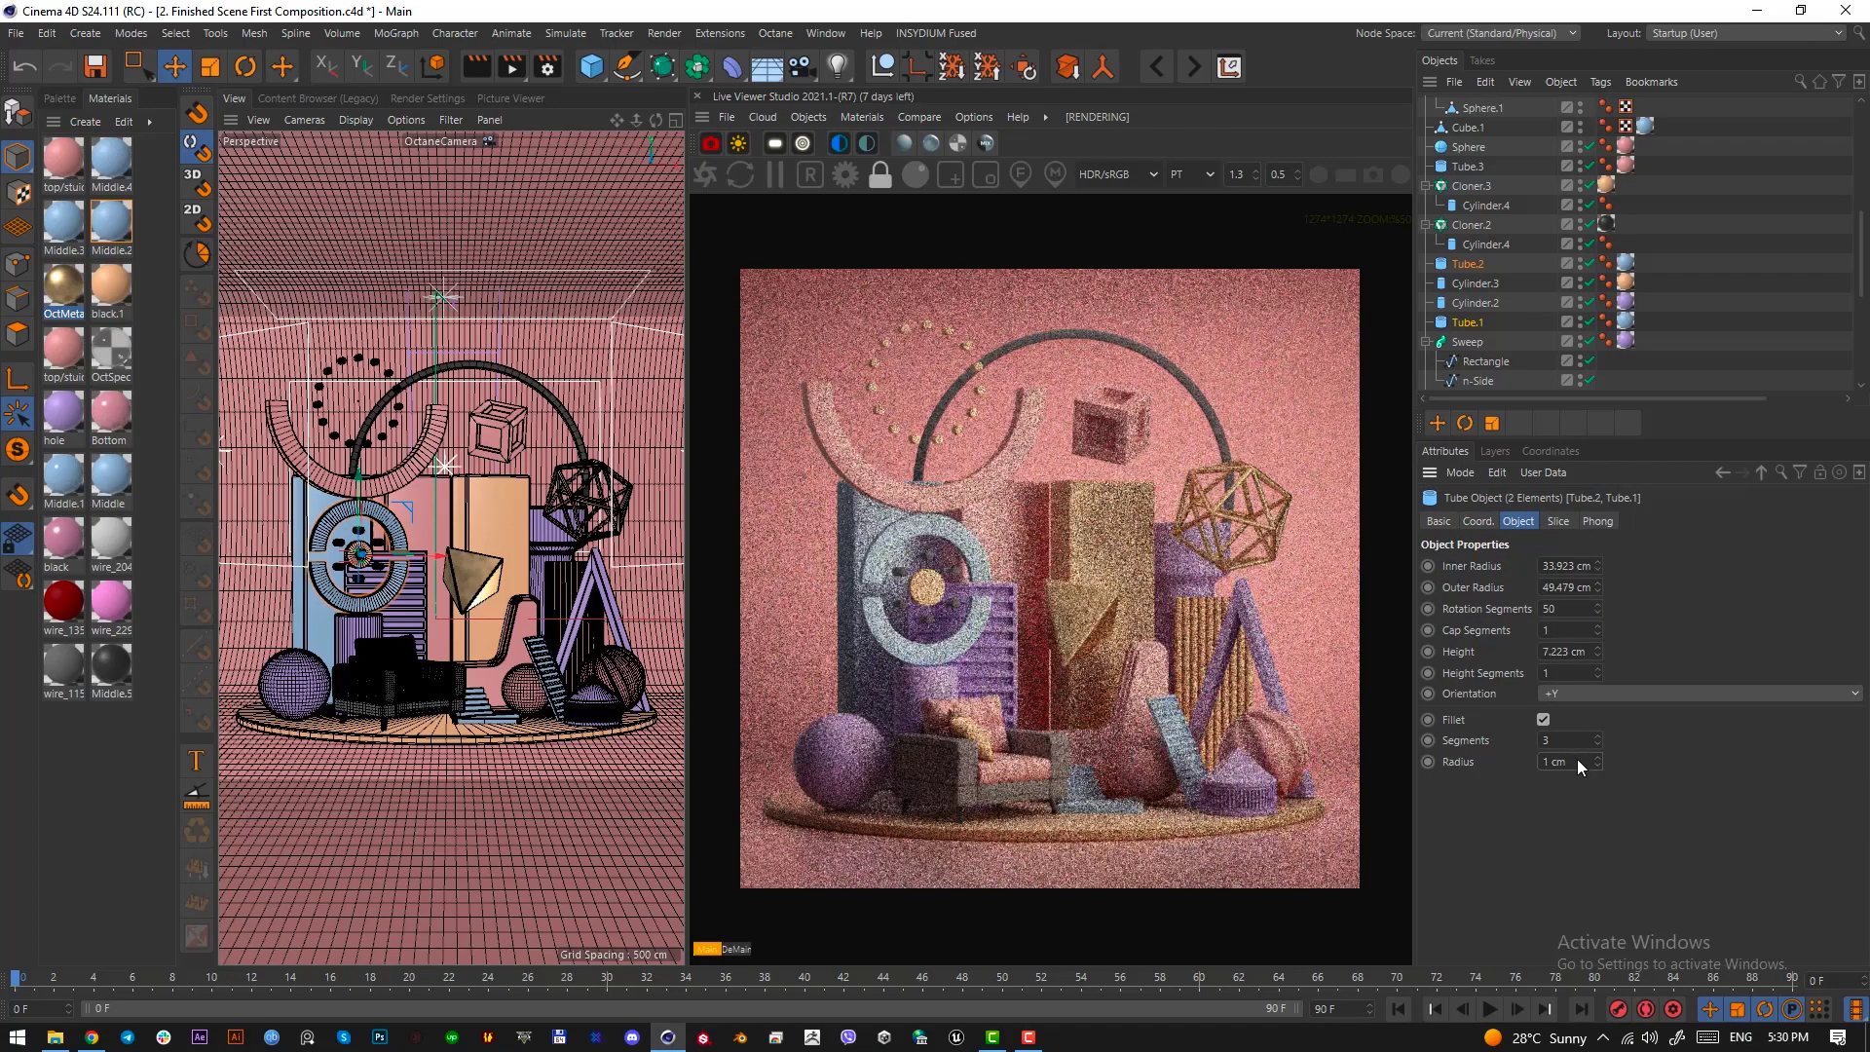
# Try a height of 25 cm on the two blue ring tubes, and settle on 20 cm
pyautogui.doubleClick(1570, 652)
pyautogui.write('25')
pyautogui.press('Return')
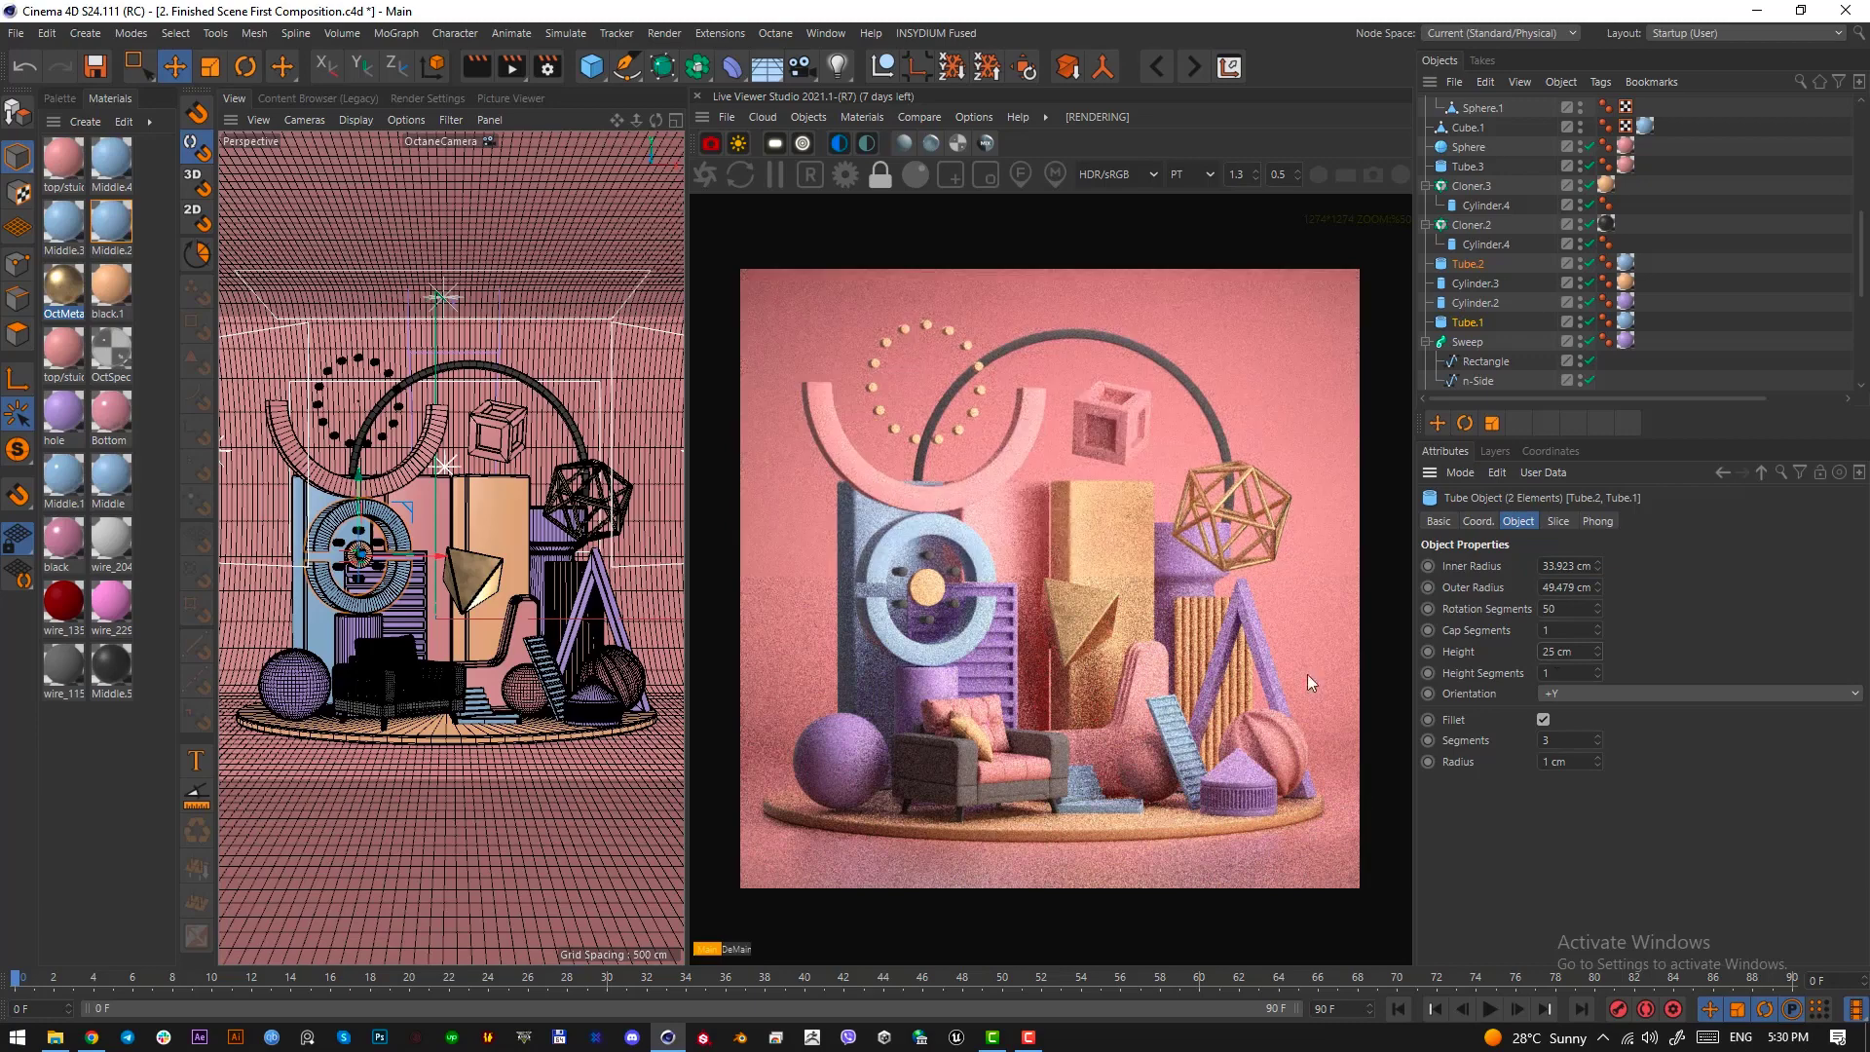
pyautogui.doubleClick(1579, 651)
pyautogui.write('2')
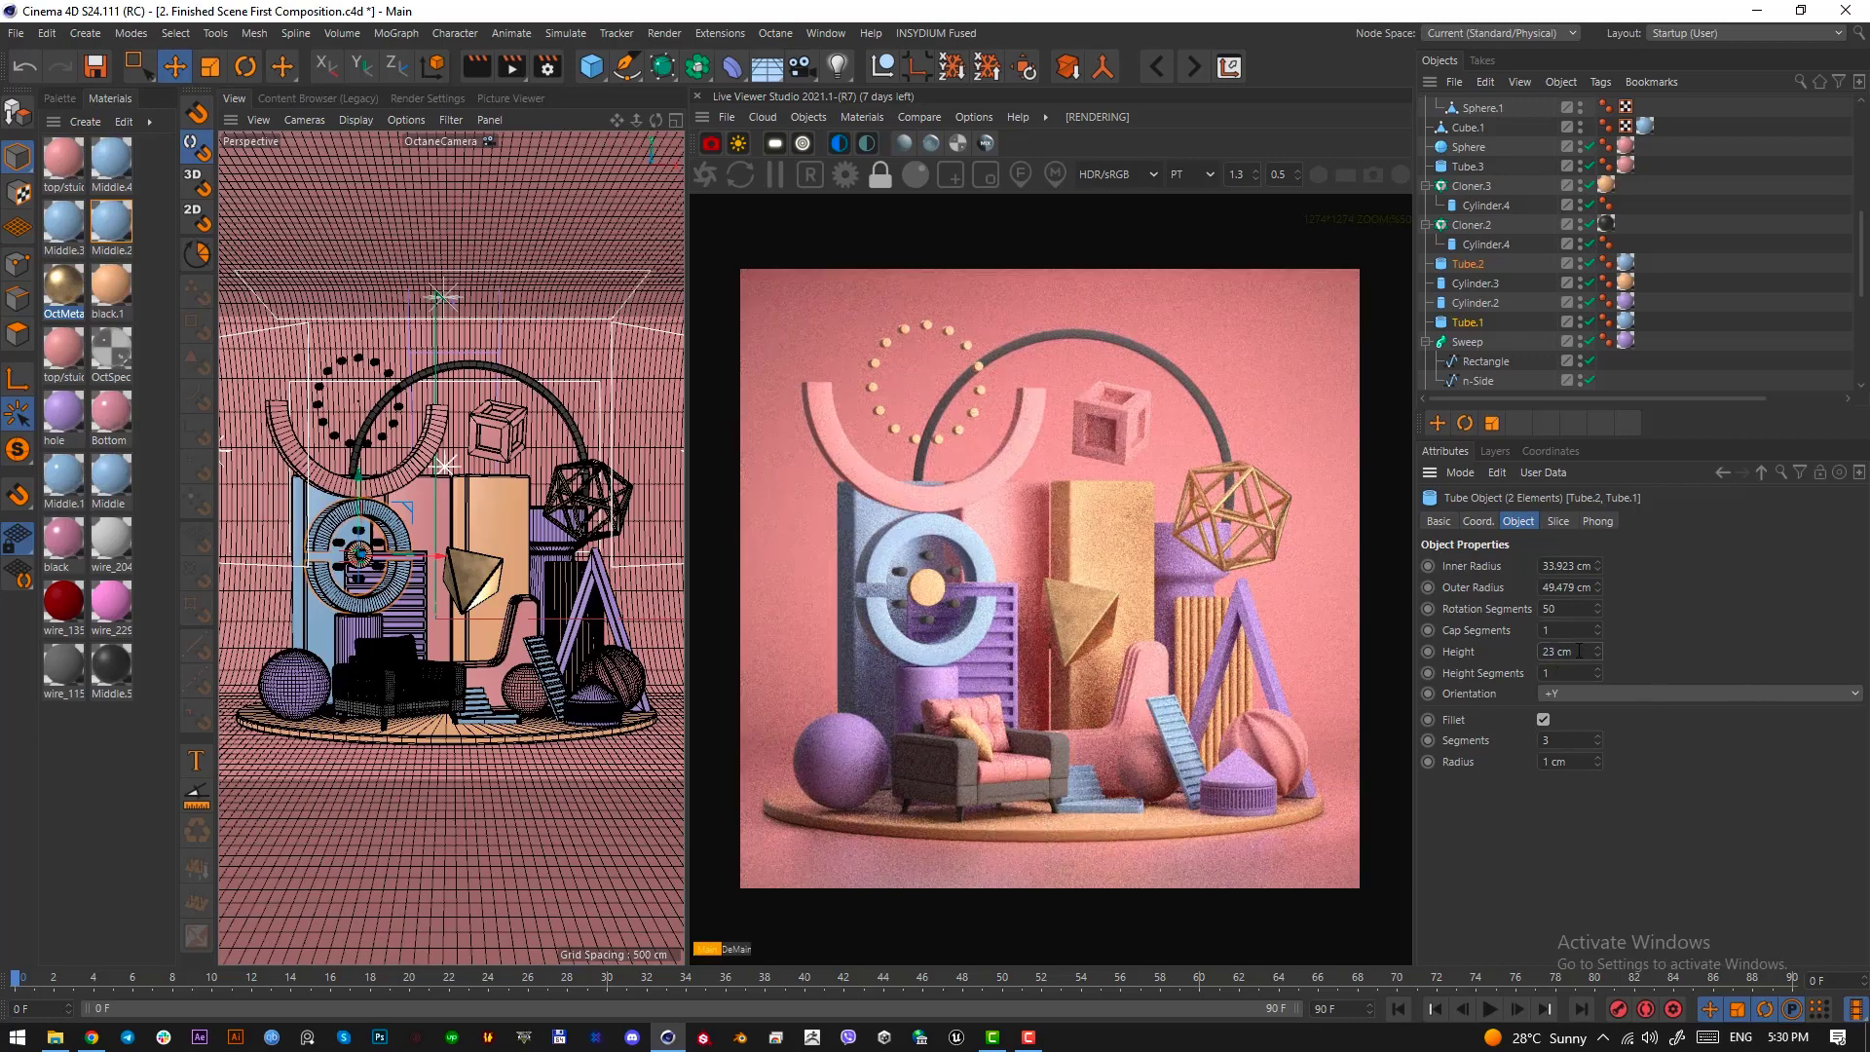
pyautogui.write('0')
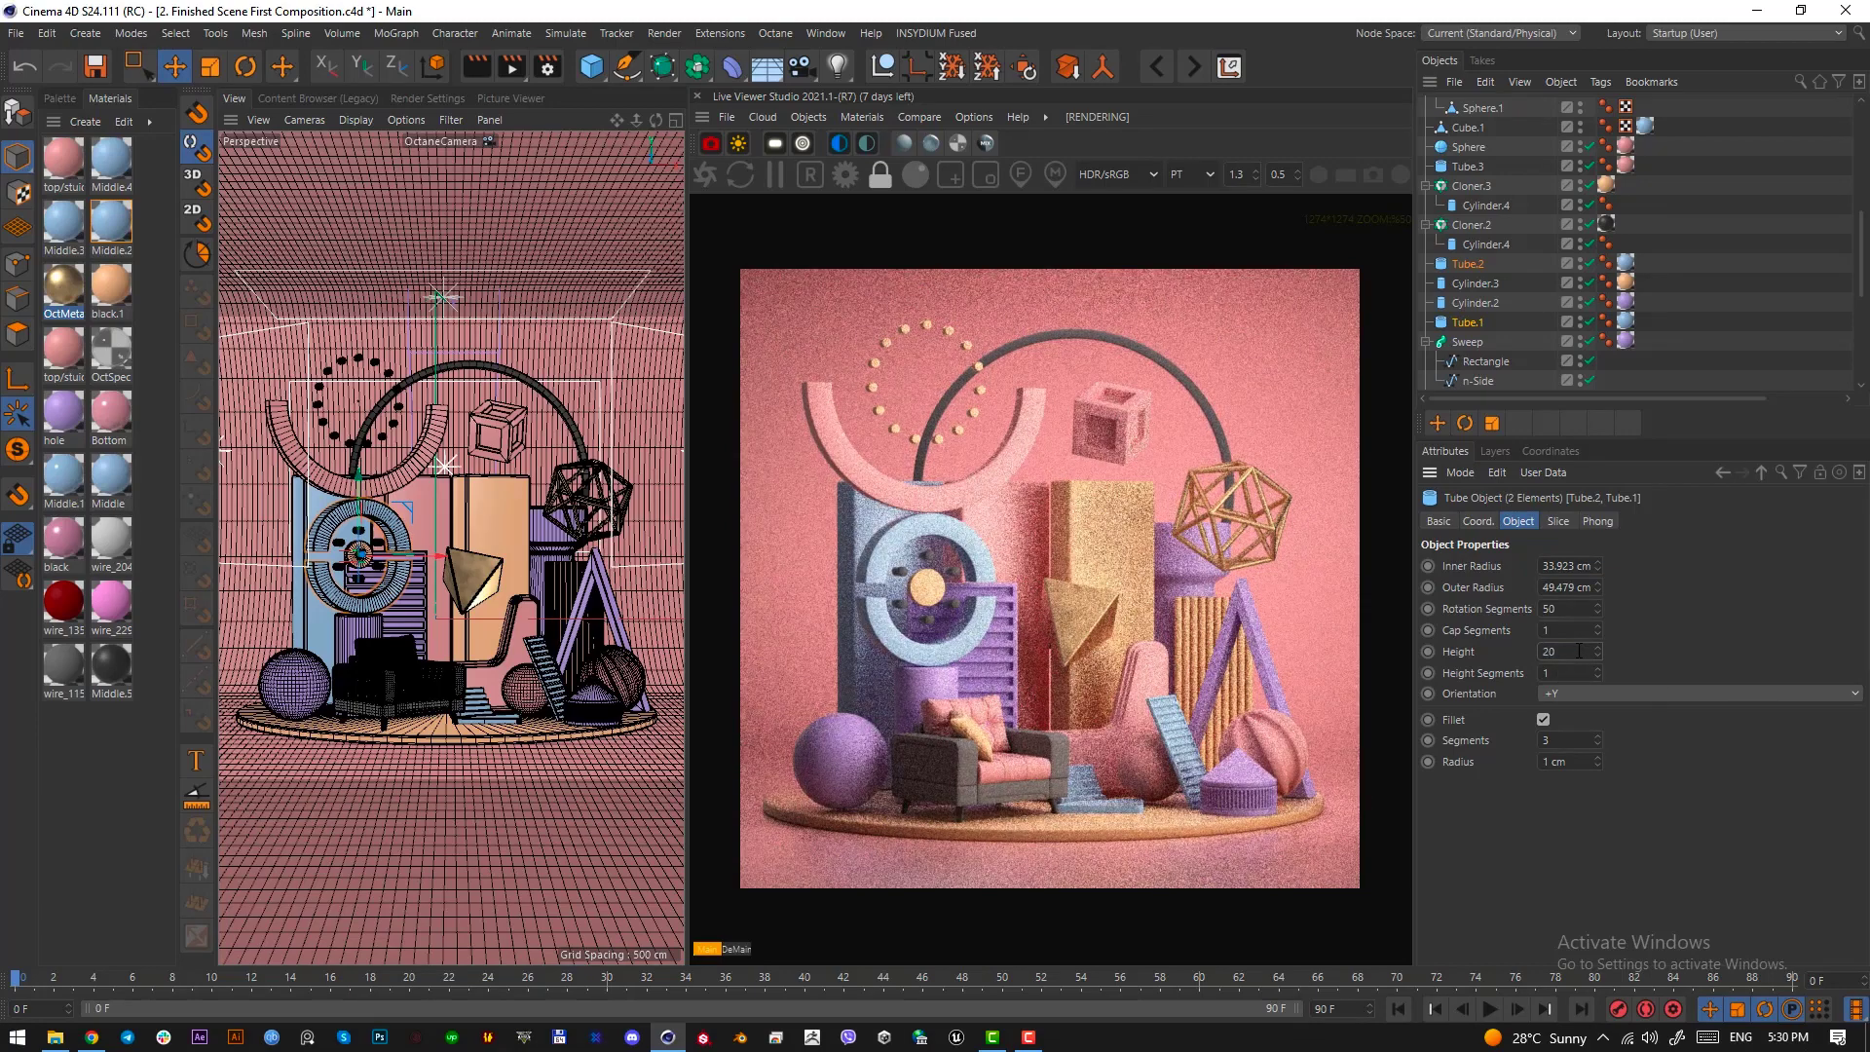
pyautogui.press('Return')
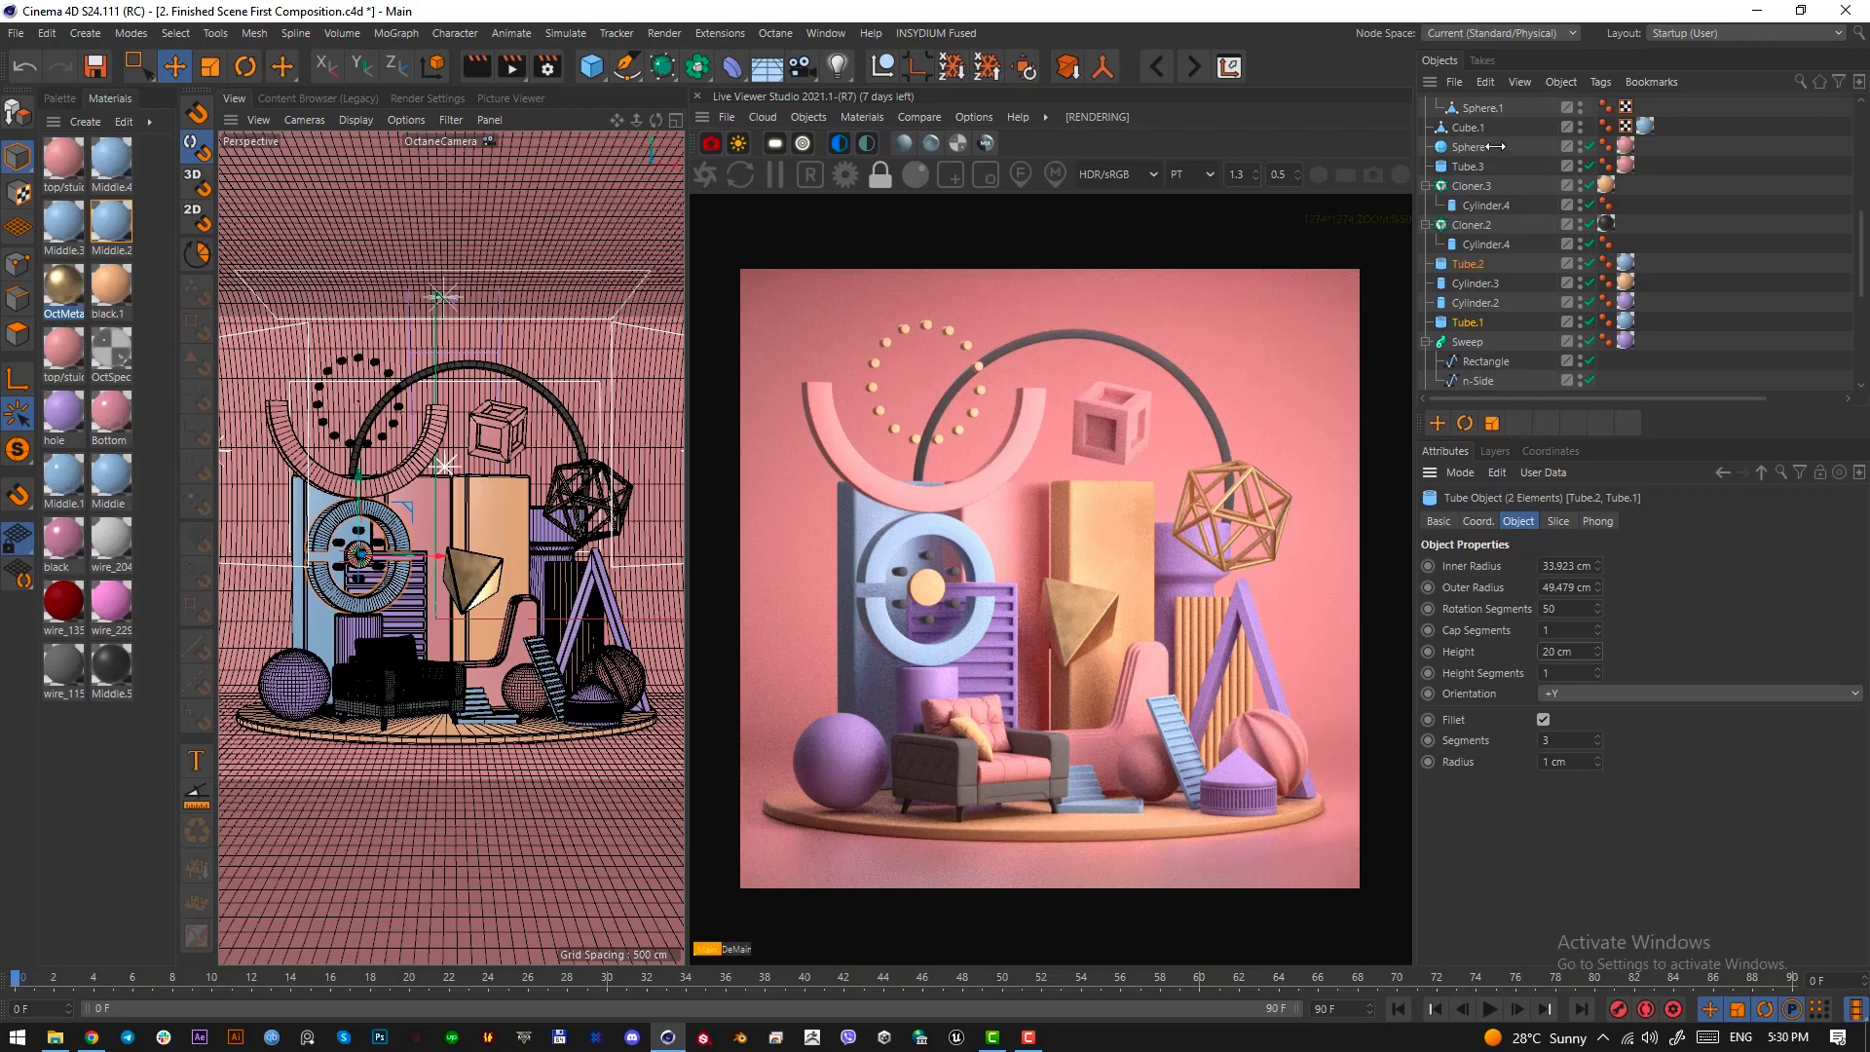
# Compare the live render with fill-light off against a stored render with it on, and end with fill-light enabled
pyautogui.scroll(5, 1491, 146)
pyautogui.click(1473, 125)
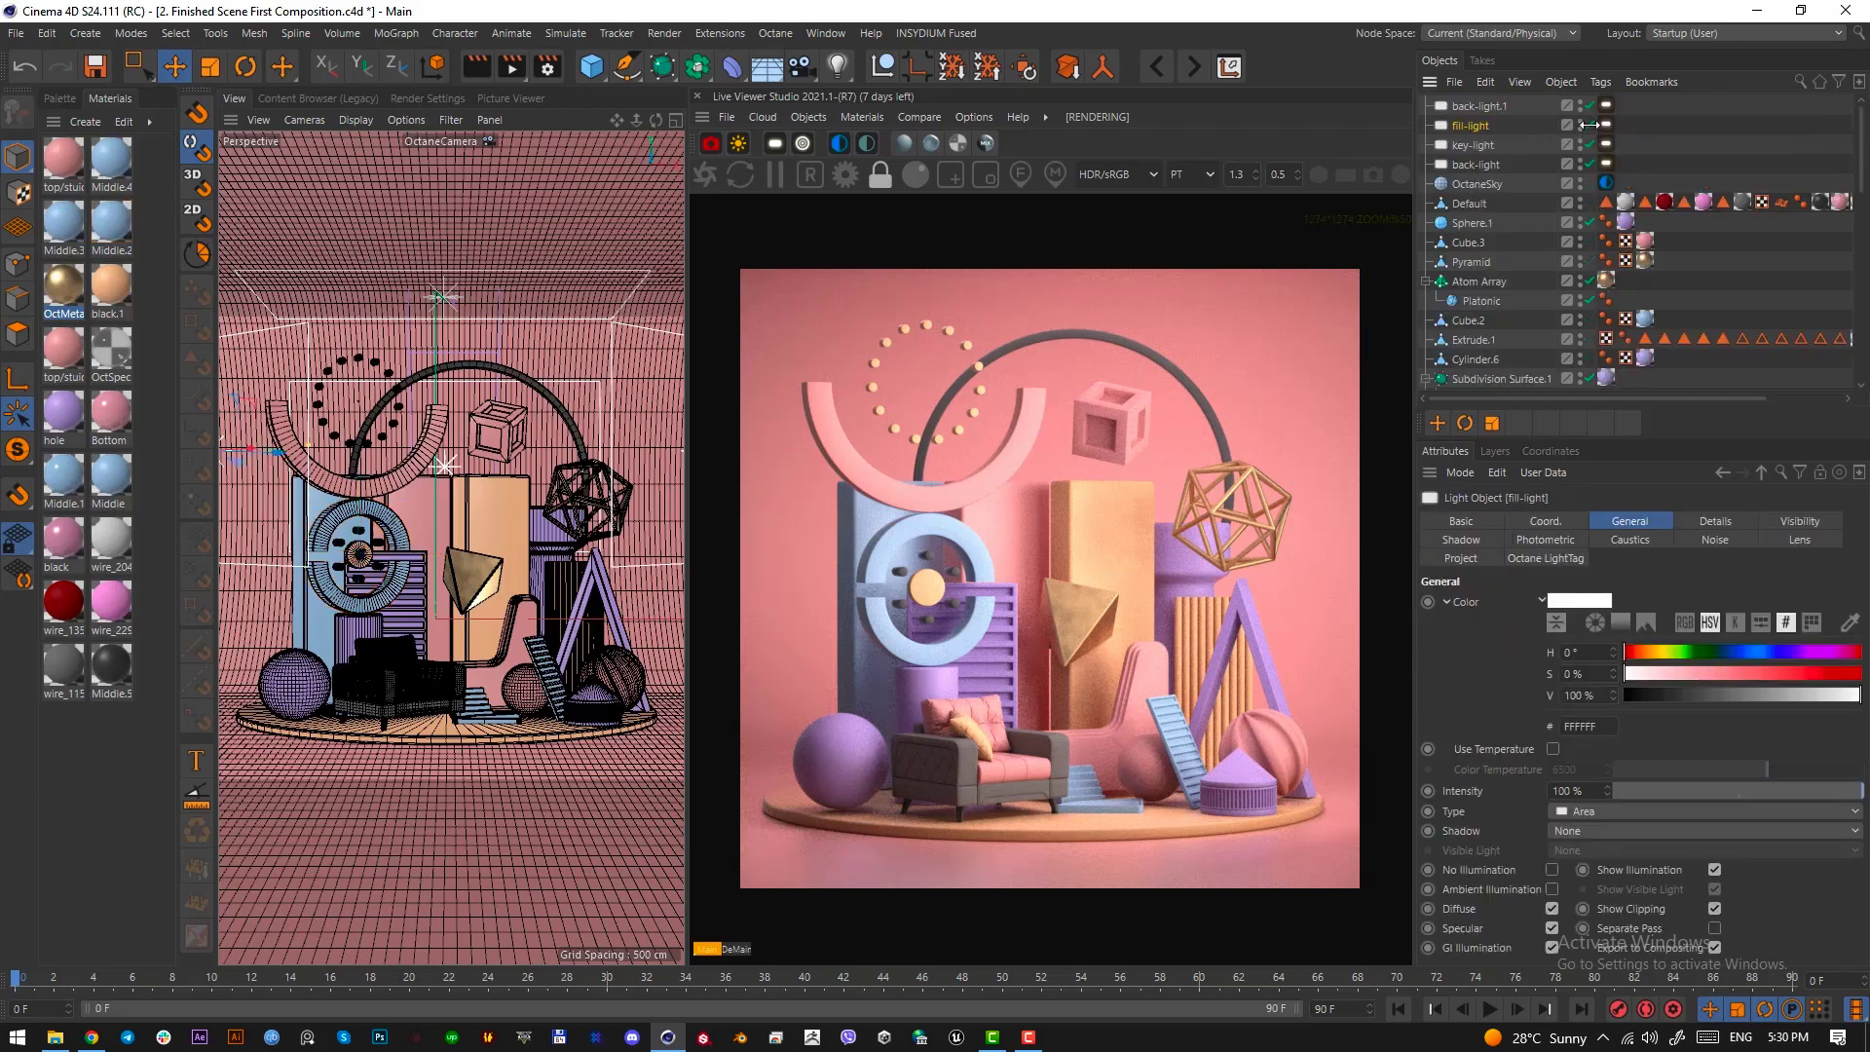
pyautogui.click(938, 111)
pyautogui.click(938, 148)
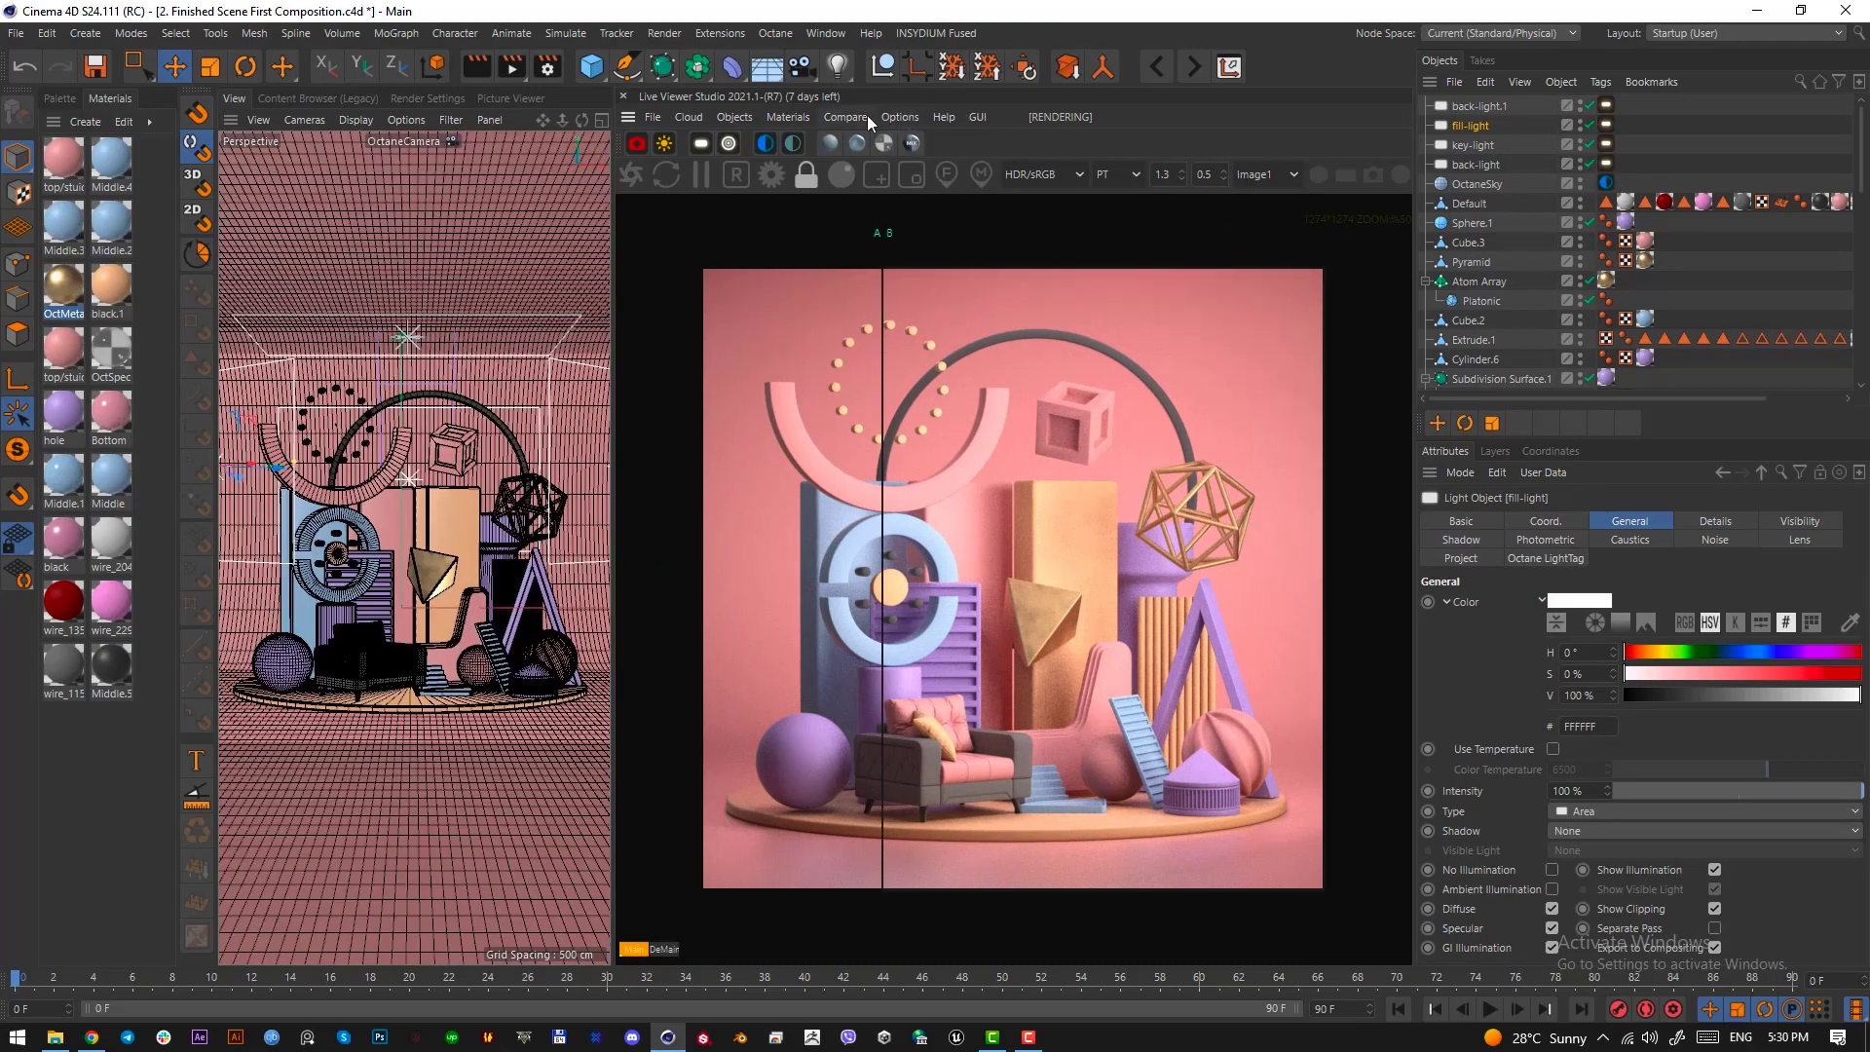
pyautogui.click(1590, 126)
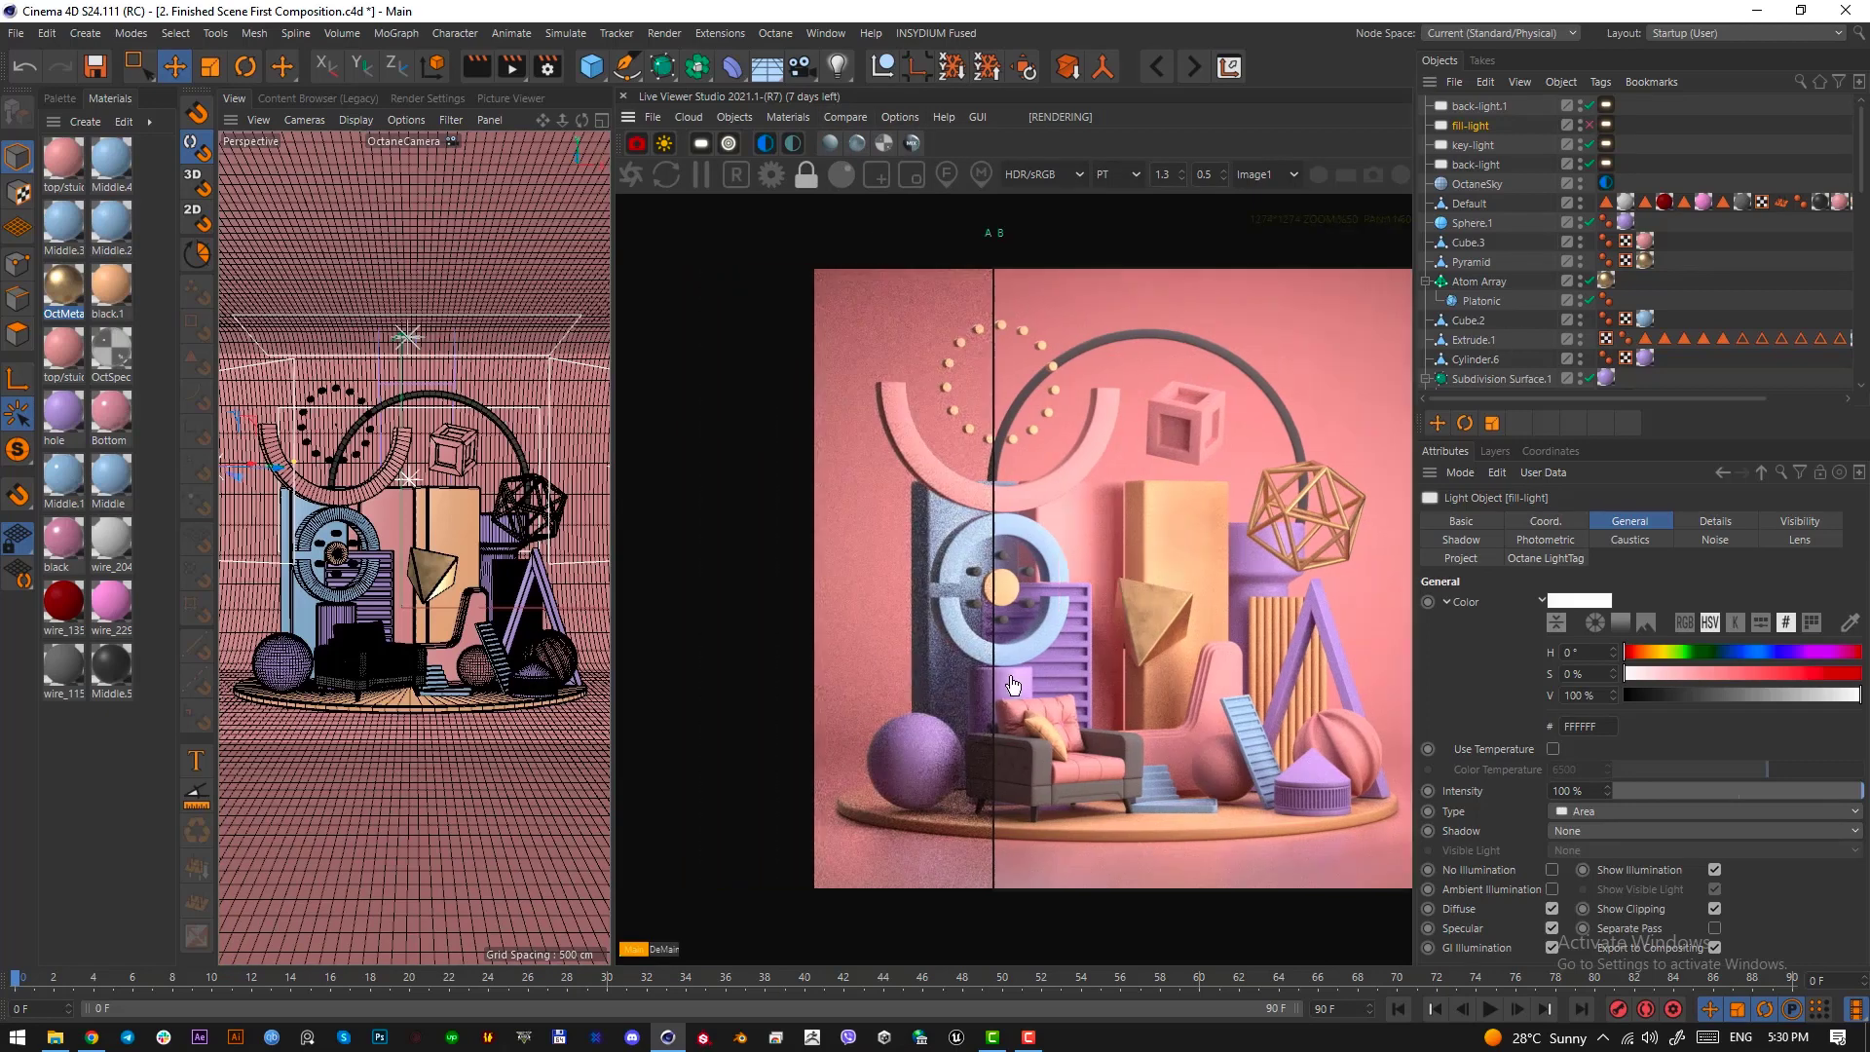
pyautogui.moveTo(883, 684); pyautogui.dragTo(1064, 620)
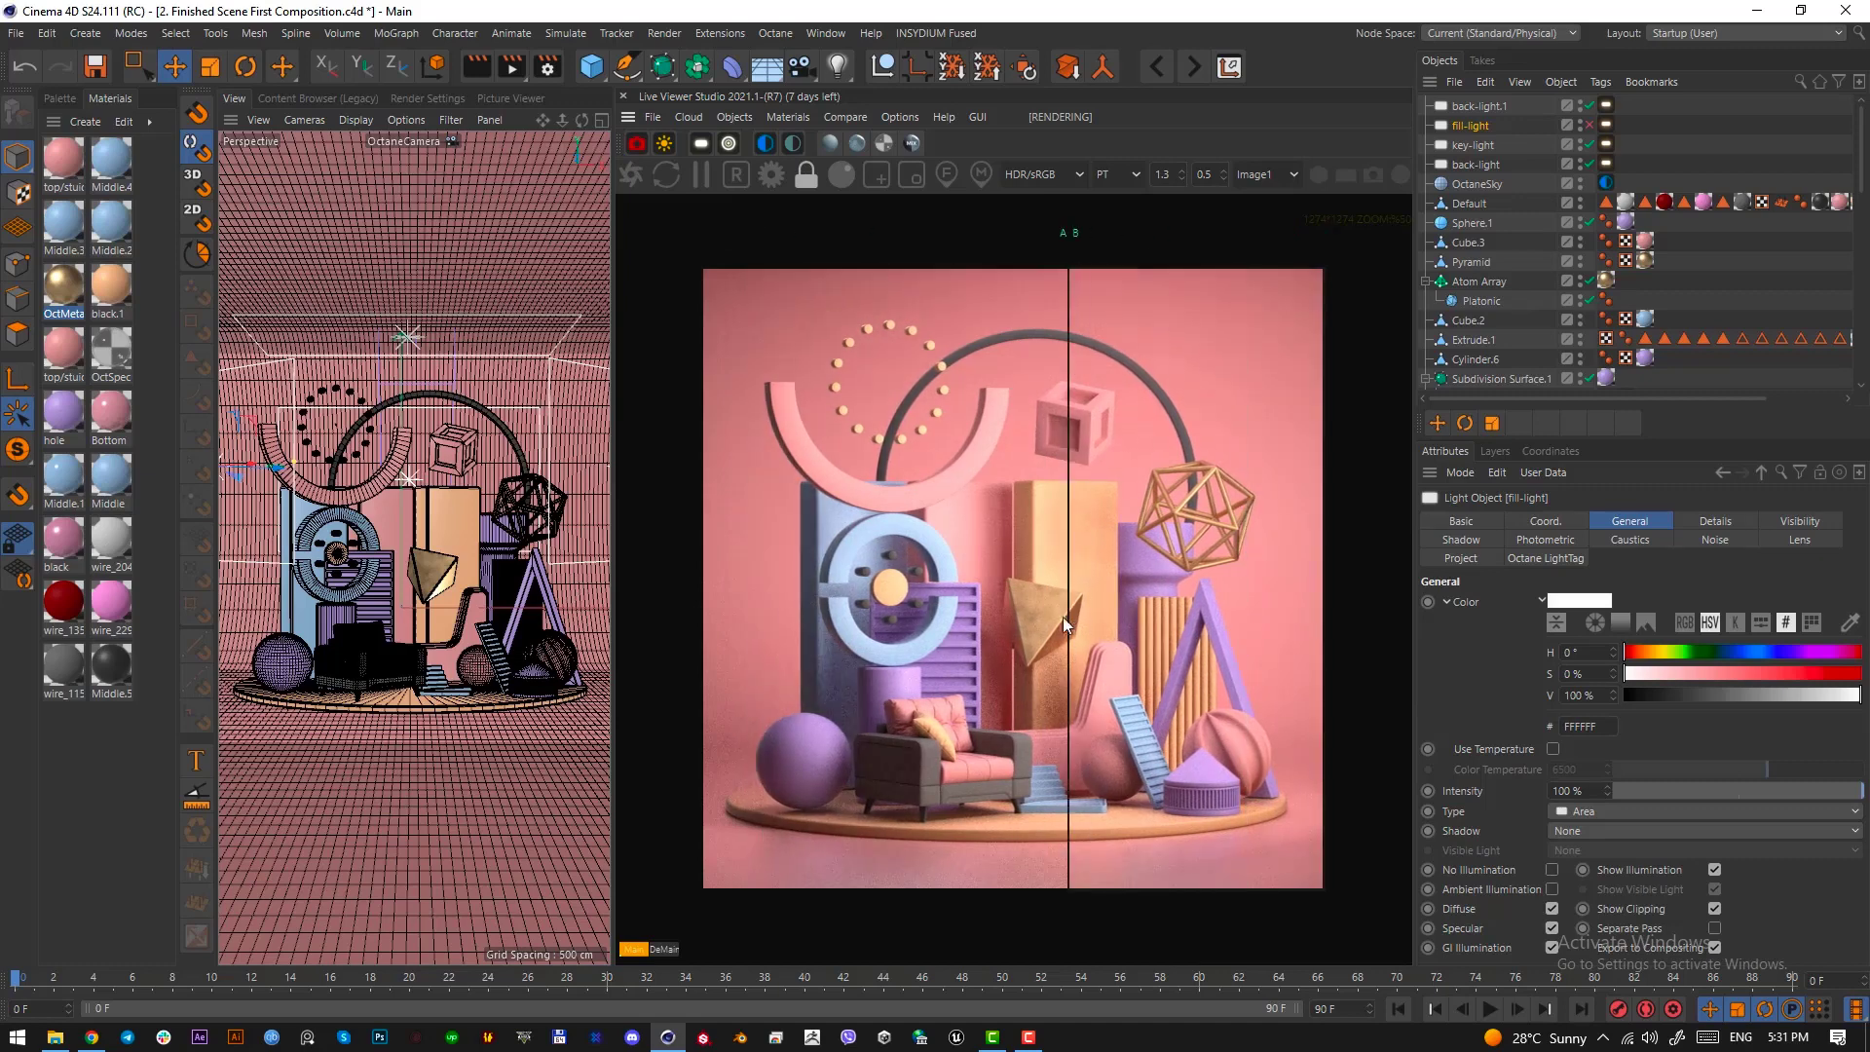
pyautogui.click(862, 117)
pyautogui.click(871, 150)
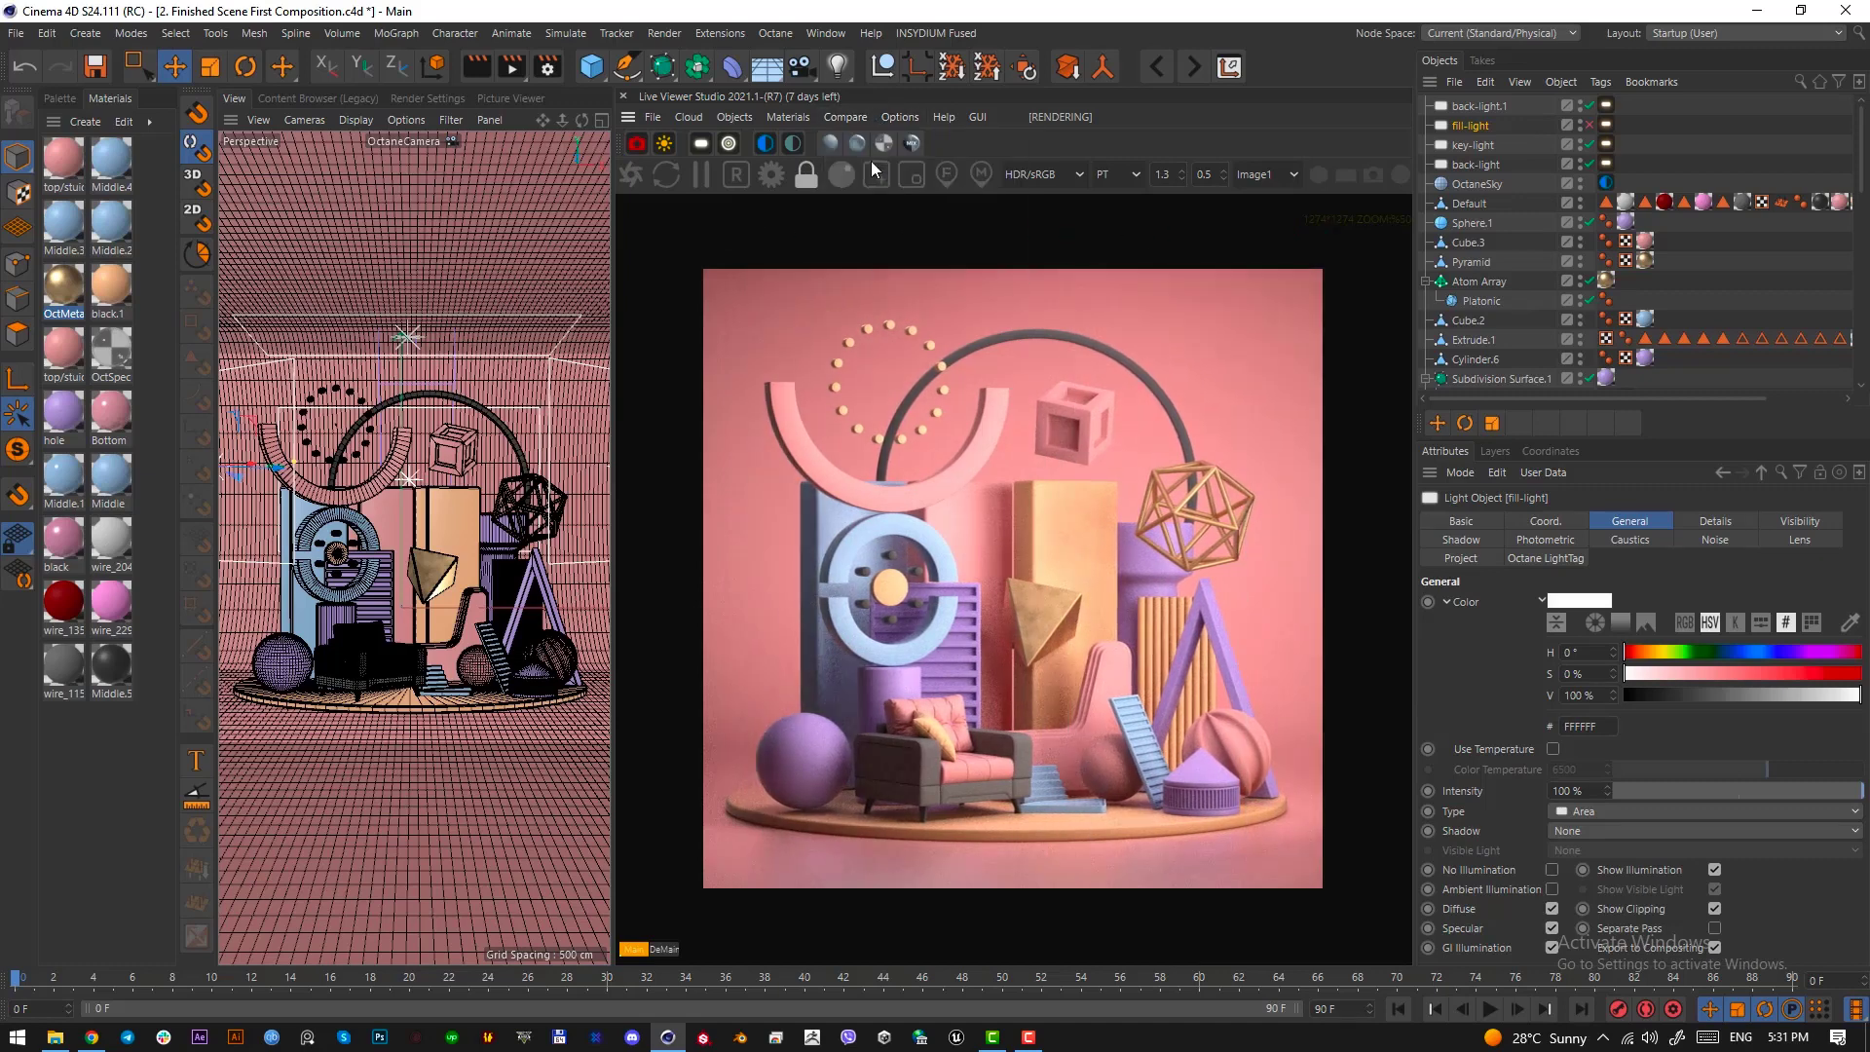
pyautogui.click(1590, 125)
# Lower the purple sphere beside the armchair slightly in the side view so it rests on the round platform
pyautogui.click(282, 672)
pyautogui.middleClick(278, 752)
pyautogui.middleClick(278, 752)
pyautogui.keyDown('alt'); pyautogui.moveTo(318, 712); pyautogui.dragTo(425, 701, button='right'); pyautogui.keyUp('alt')
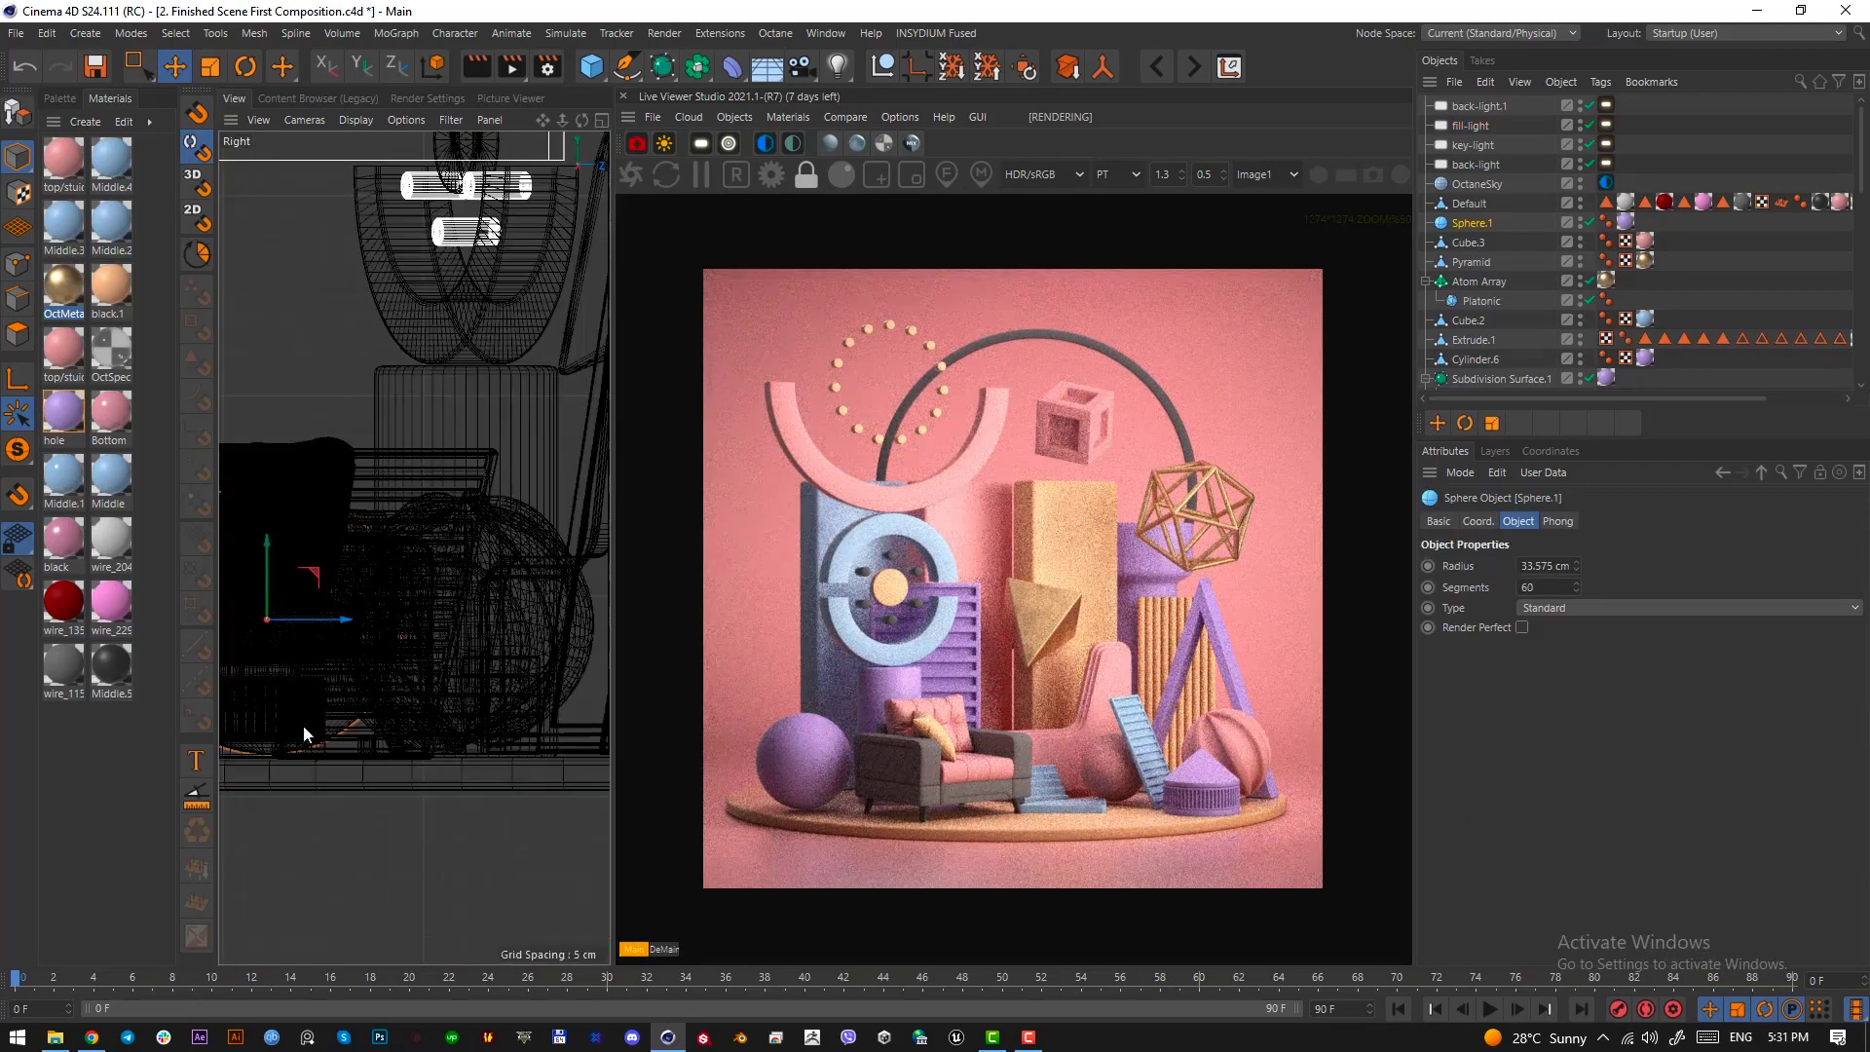
pyautogui.keyDown('alt'); pyautogui.moveTo(280, 637); pyautogui.dragTo(413, 547, button='middle'); pyautogui.keyUp('alt')
pyautogui.keyDown('alt'); pyautogui.moveTo(413, 546); pyautogui.dragTo(458, 735, button='right'); pyautogui.keyUp('alt')
pyautogui.moveTo(391, 472); pyautogui.dragTo(392, 475)
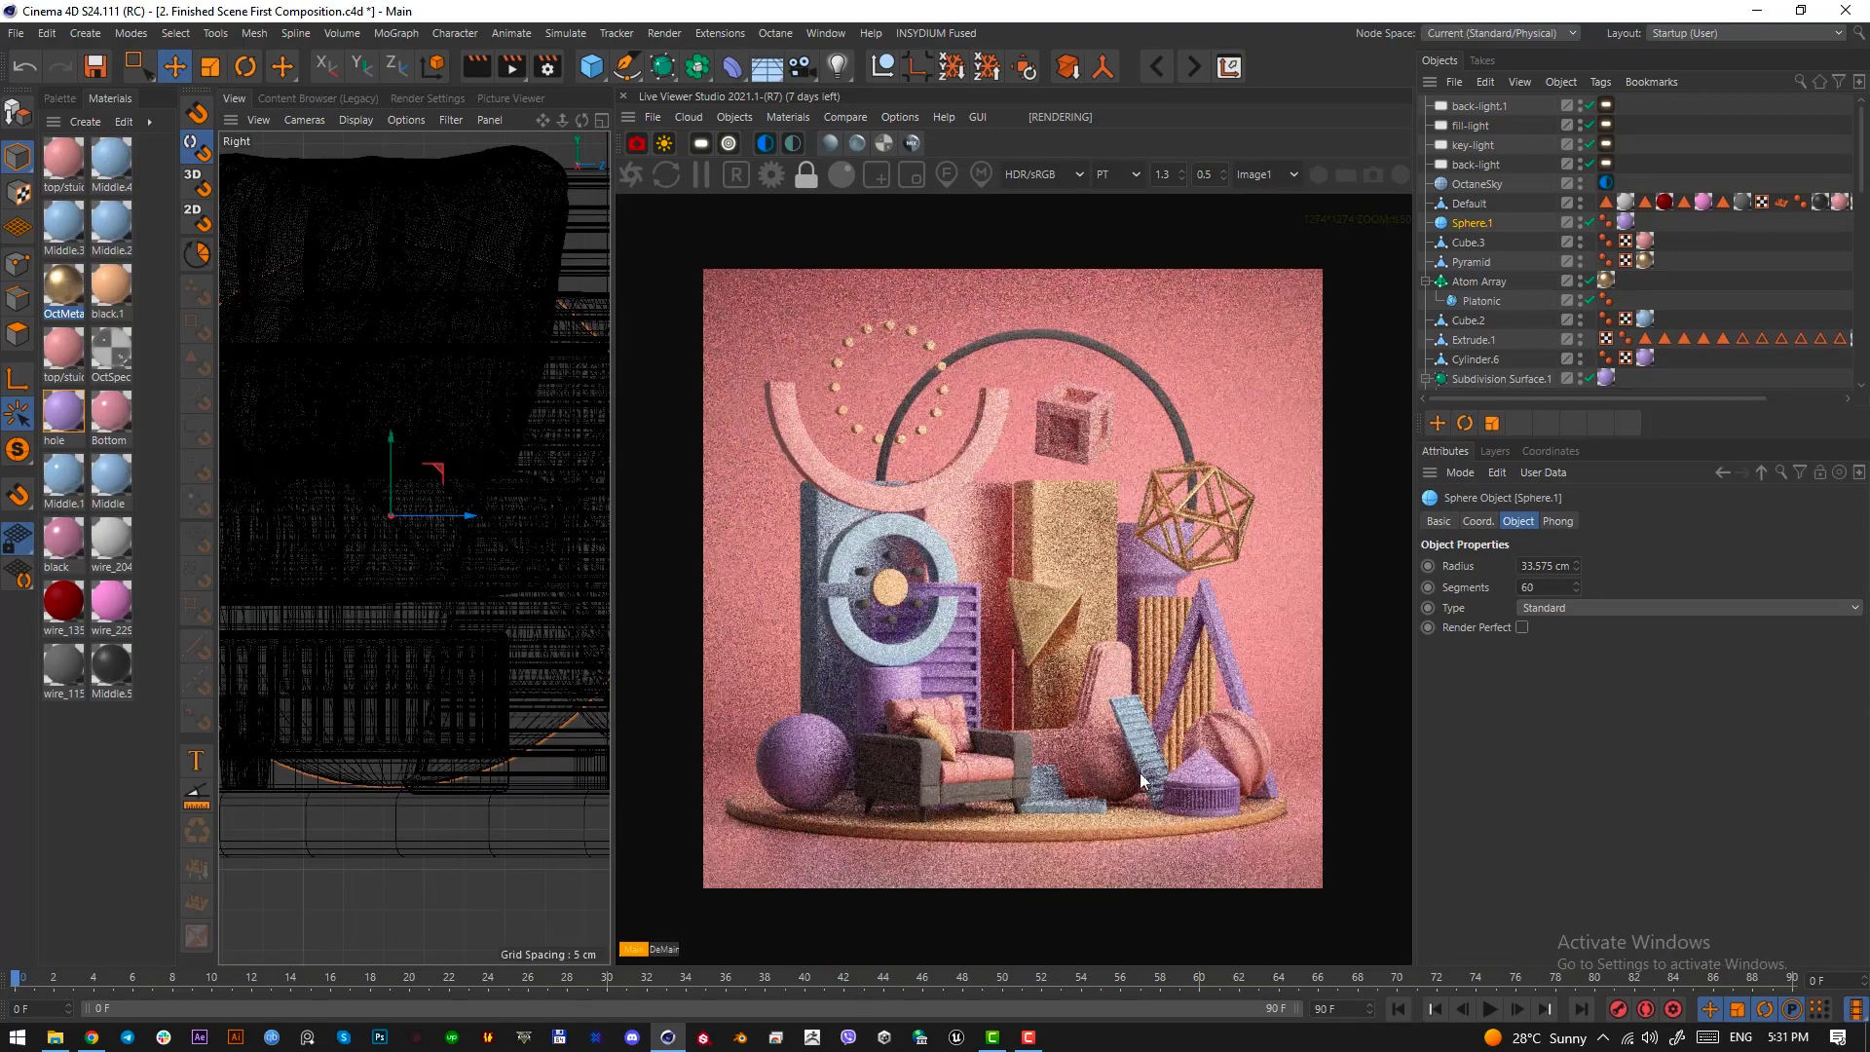
# Lower the pink sphere beside the blue stairs slightly onto the round platform, and save the project
pyautogui.press('F1')
pyautogui.click(470, 672)
pyautogui.press('F3')
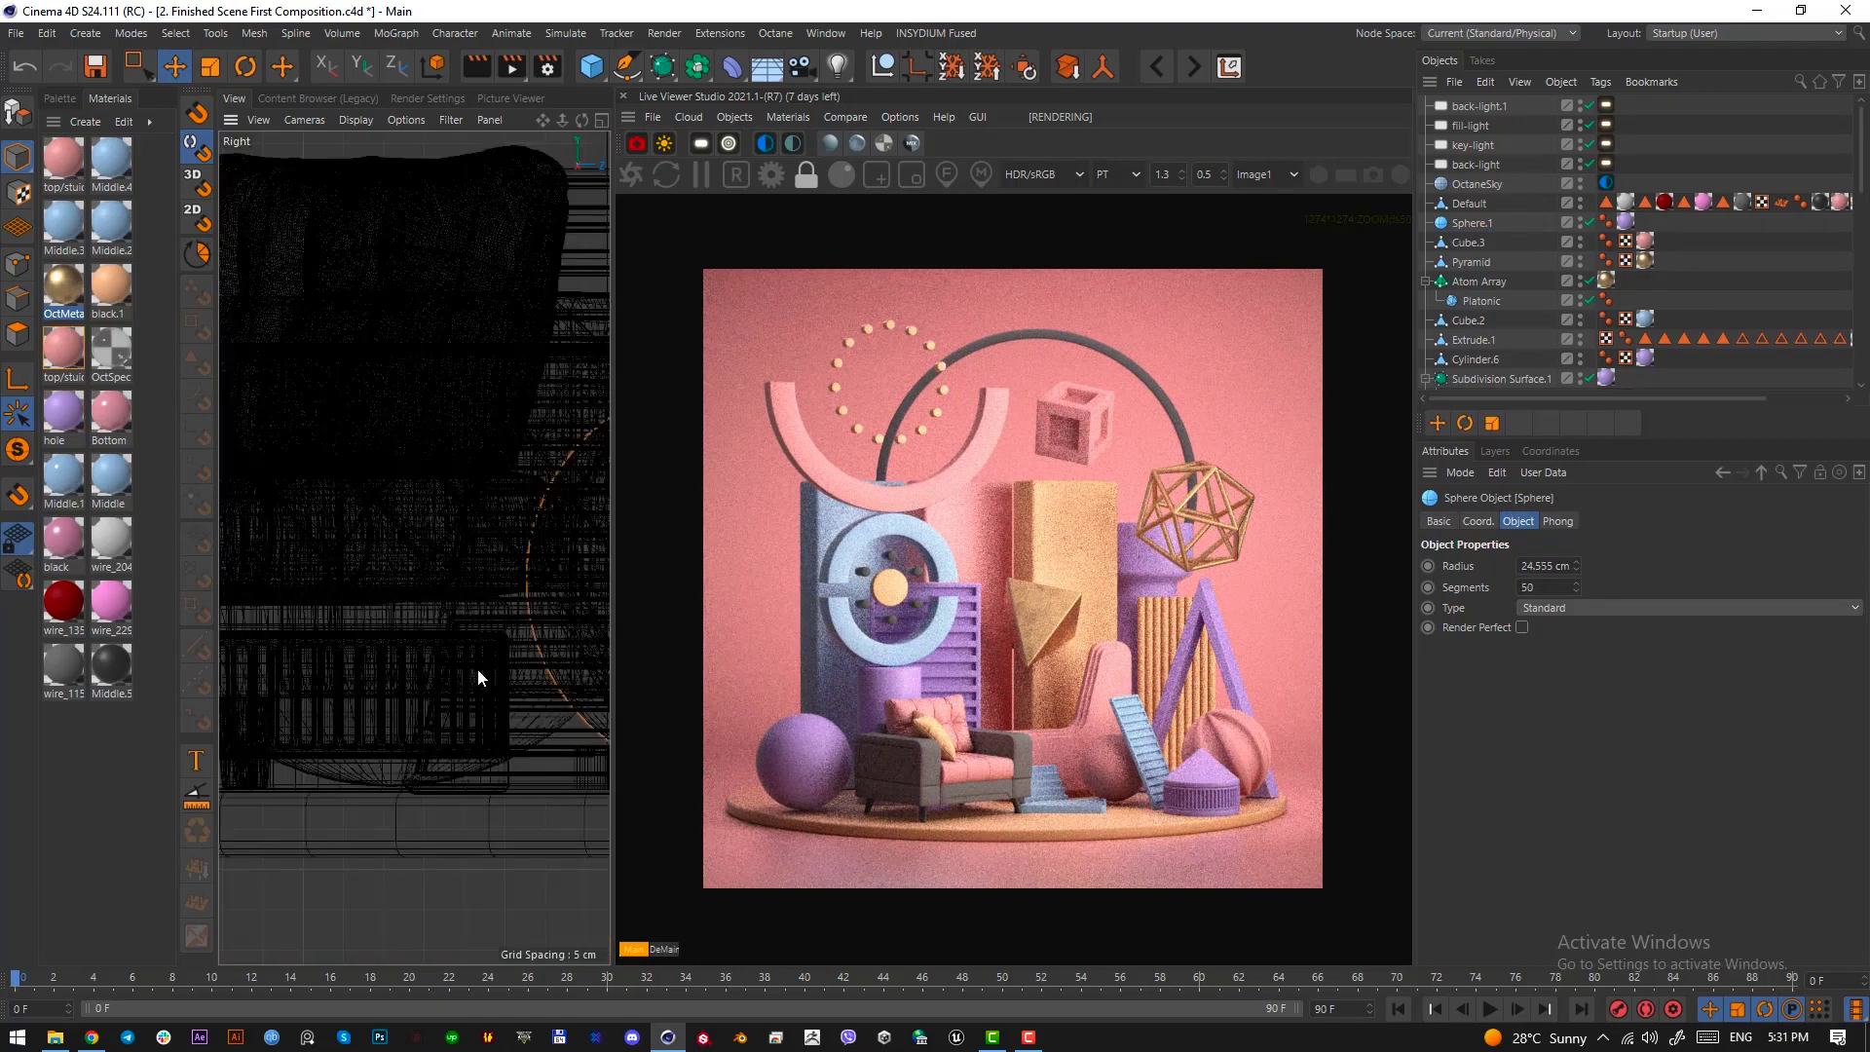
pyautogui.keyDown('alt'); pyautogui.moveTo(484, 733); pyautogui.dragTo(425, 737, button='right'); pyautogui.keyUp('alt')
pyautogui.keyDown('alt'); pyautogui.moveTo(546, 730); pyautogui.dragTo(372, 750, button='middle'); pyautogui.keyUp('alt')
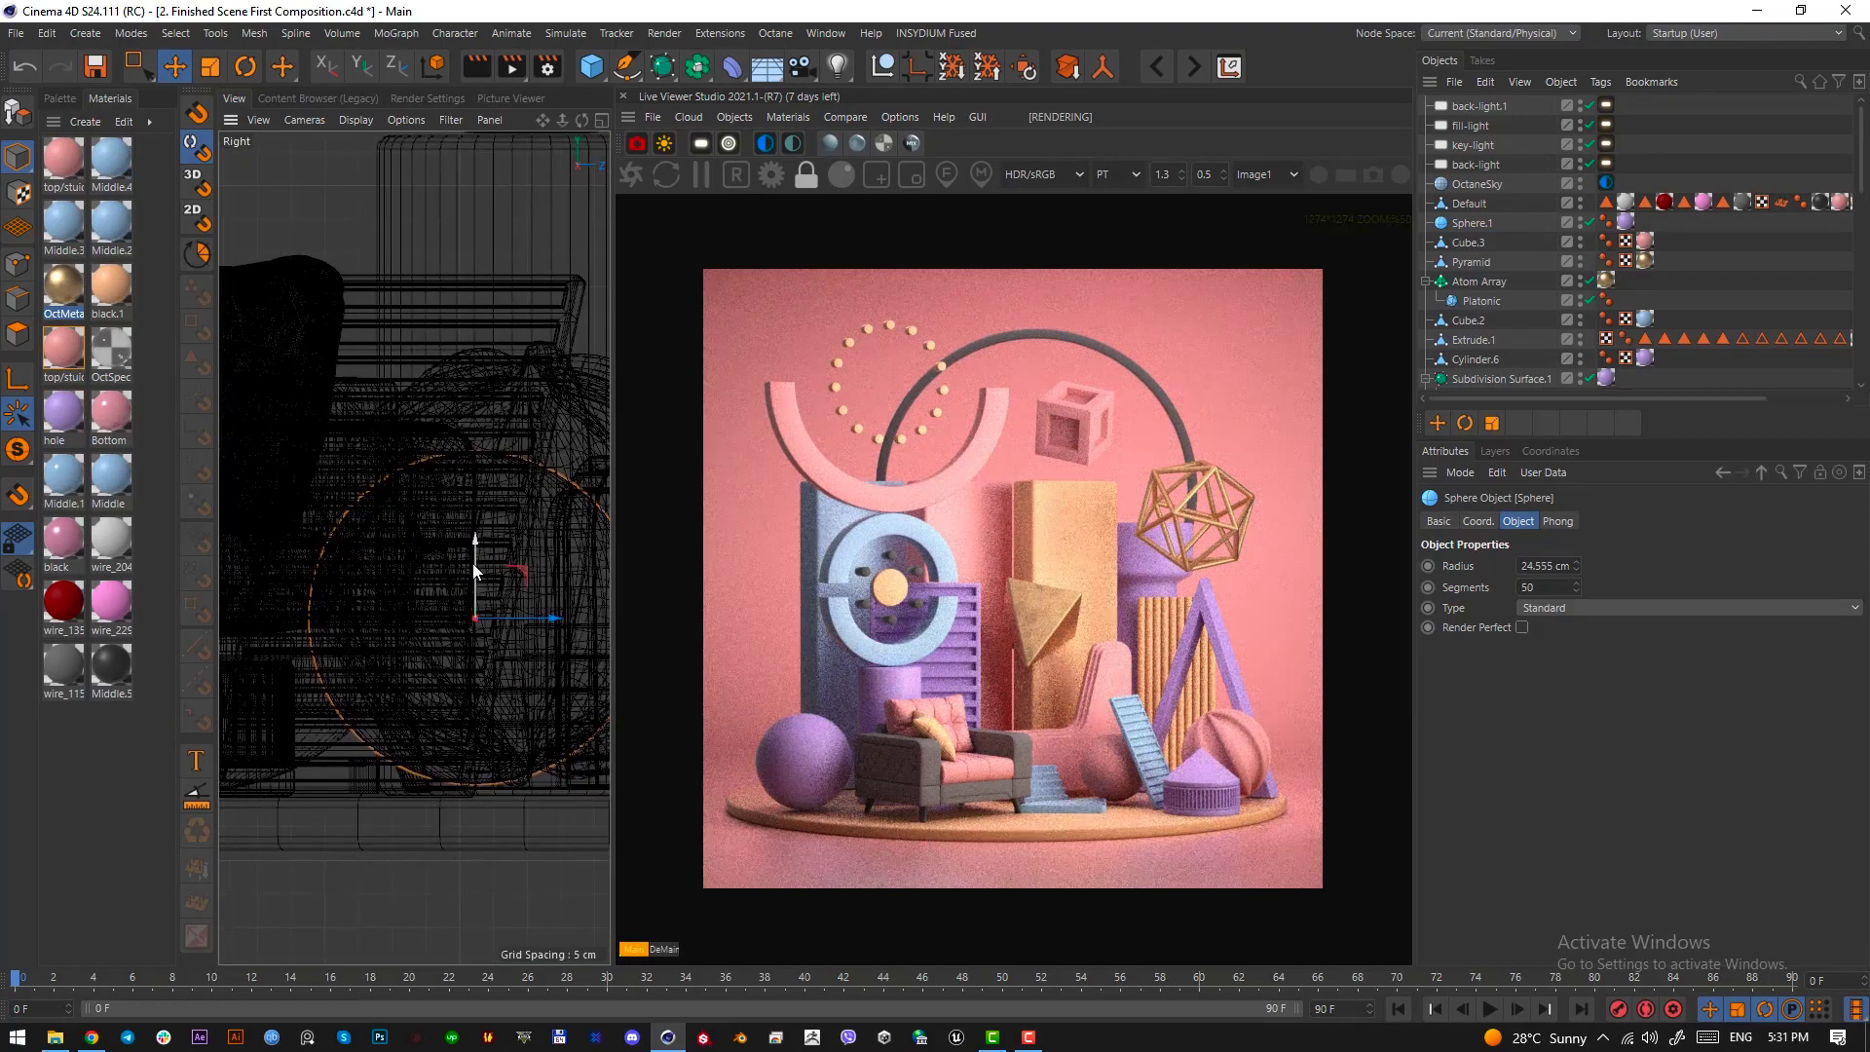
pyautogui.moveTo(471, 563); pyautogui.dragTo(475, 572)
pyautogui.press('F1')
pyautogui.hotkey('ctrl', 's')
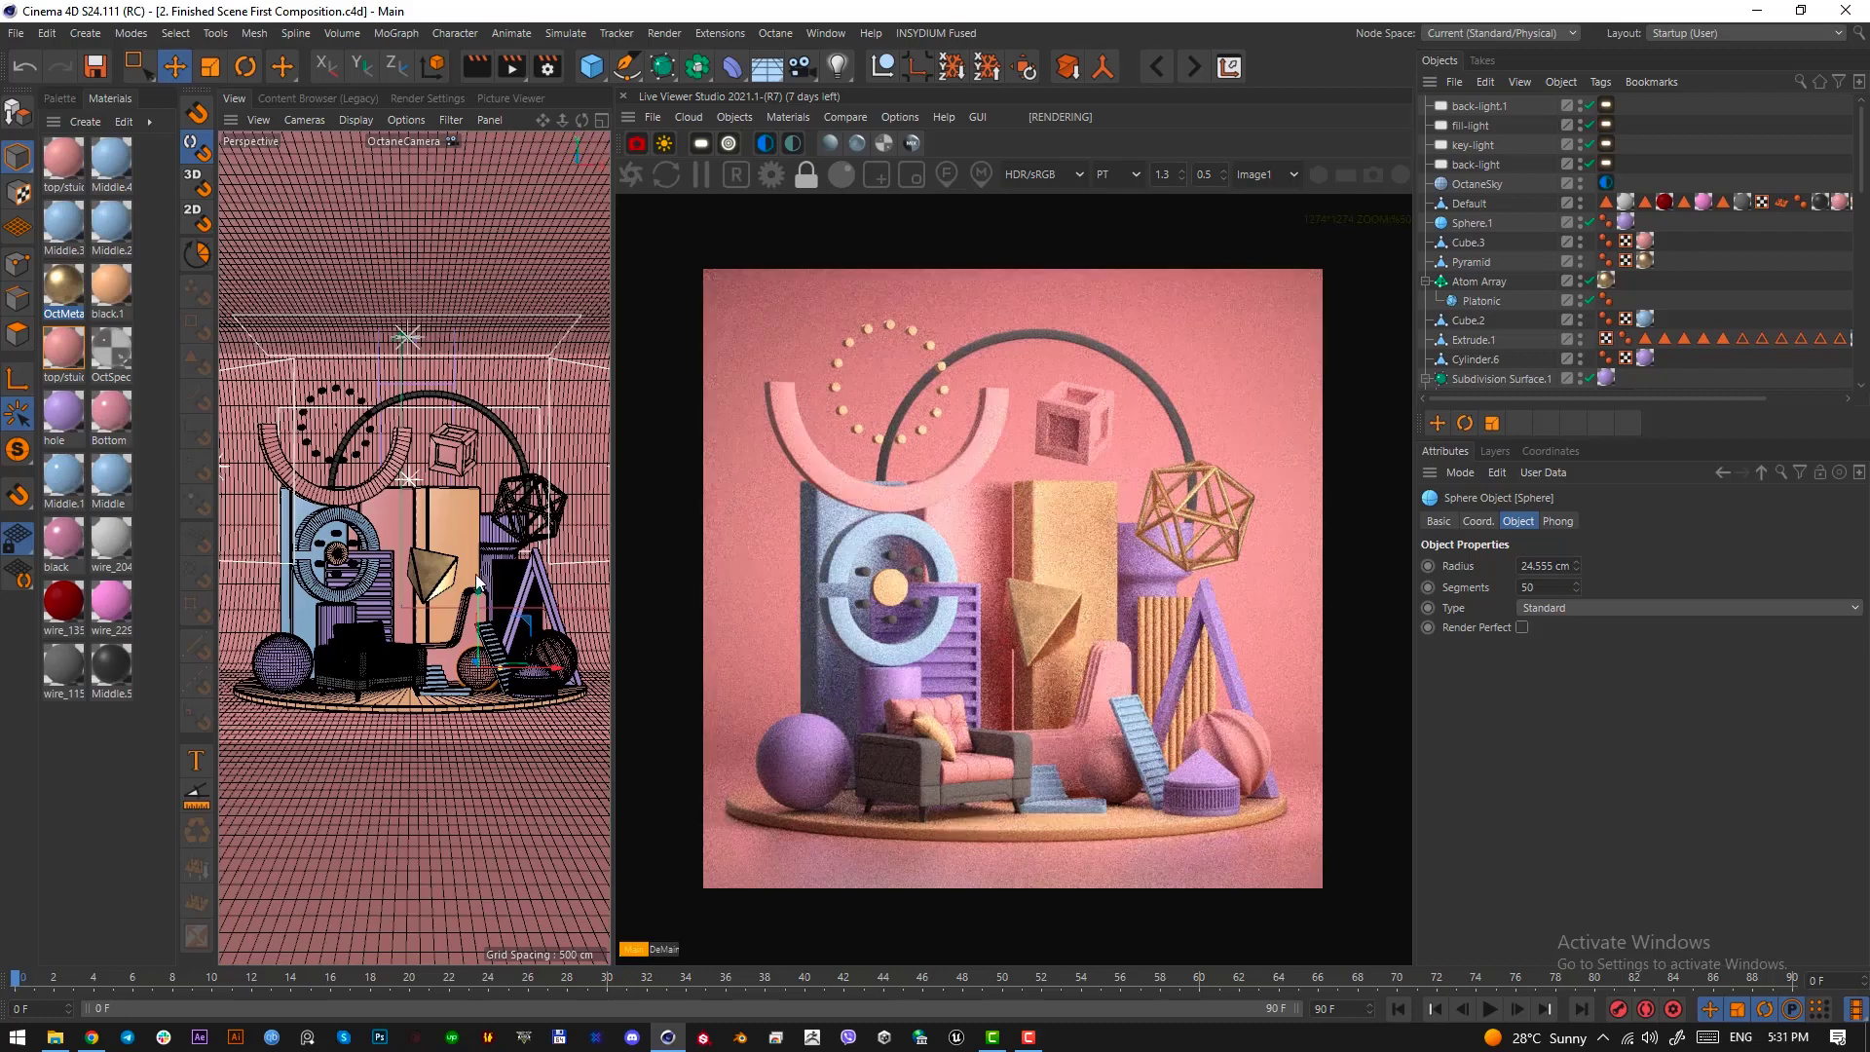
# Set the path tracing kernel's maximum samples to 500, and check the denoiser options in the Octane settings
pyautogui.click(771, 179)
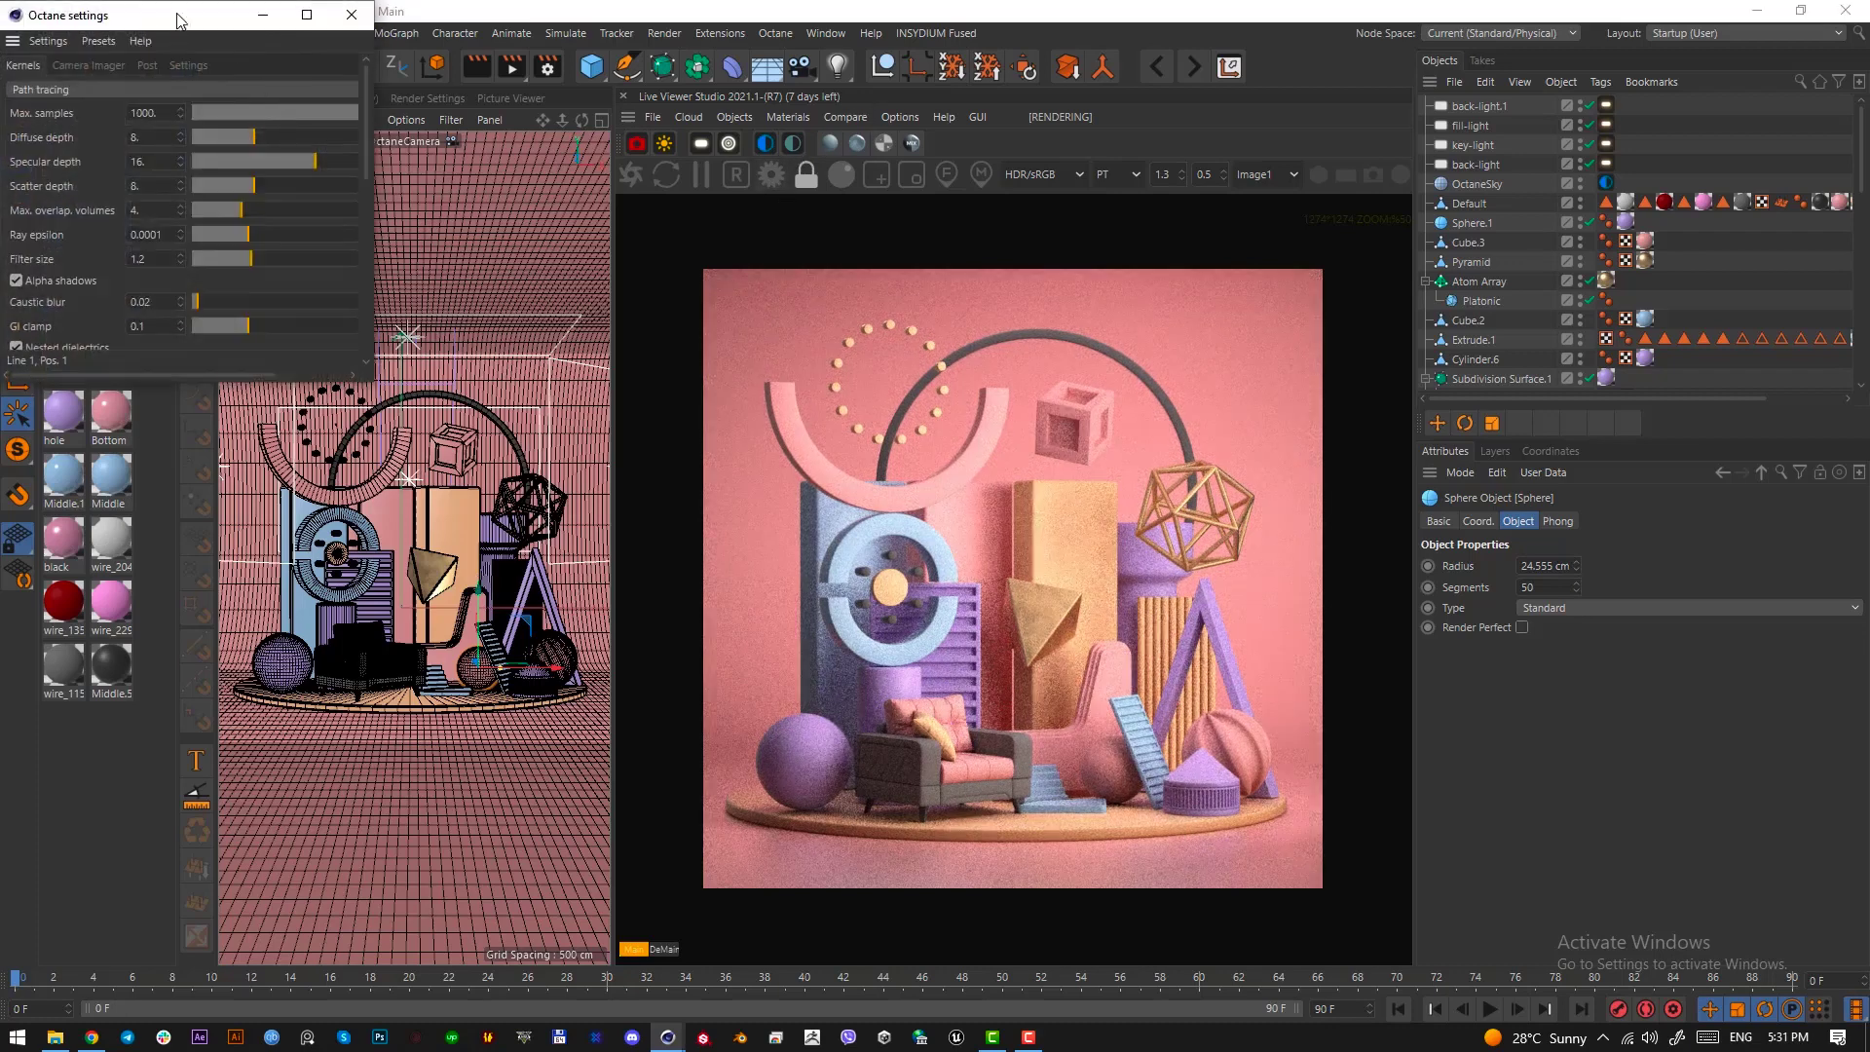
pyautogui.moveTo(180, 16); pyautogui.dragTo(451, 211)
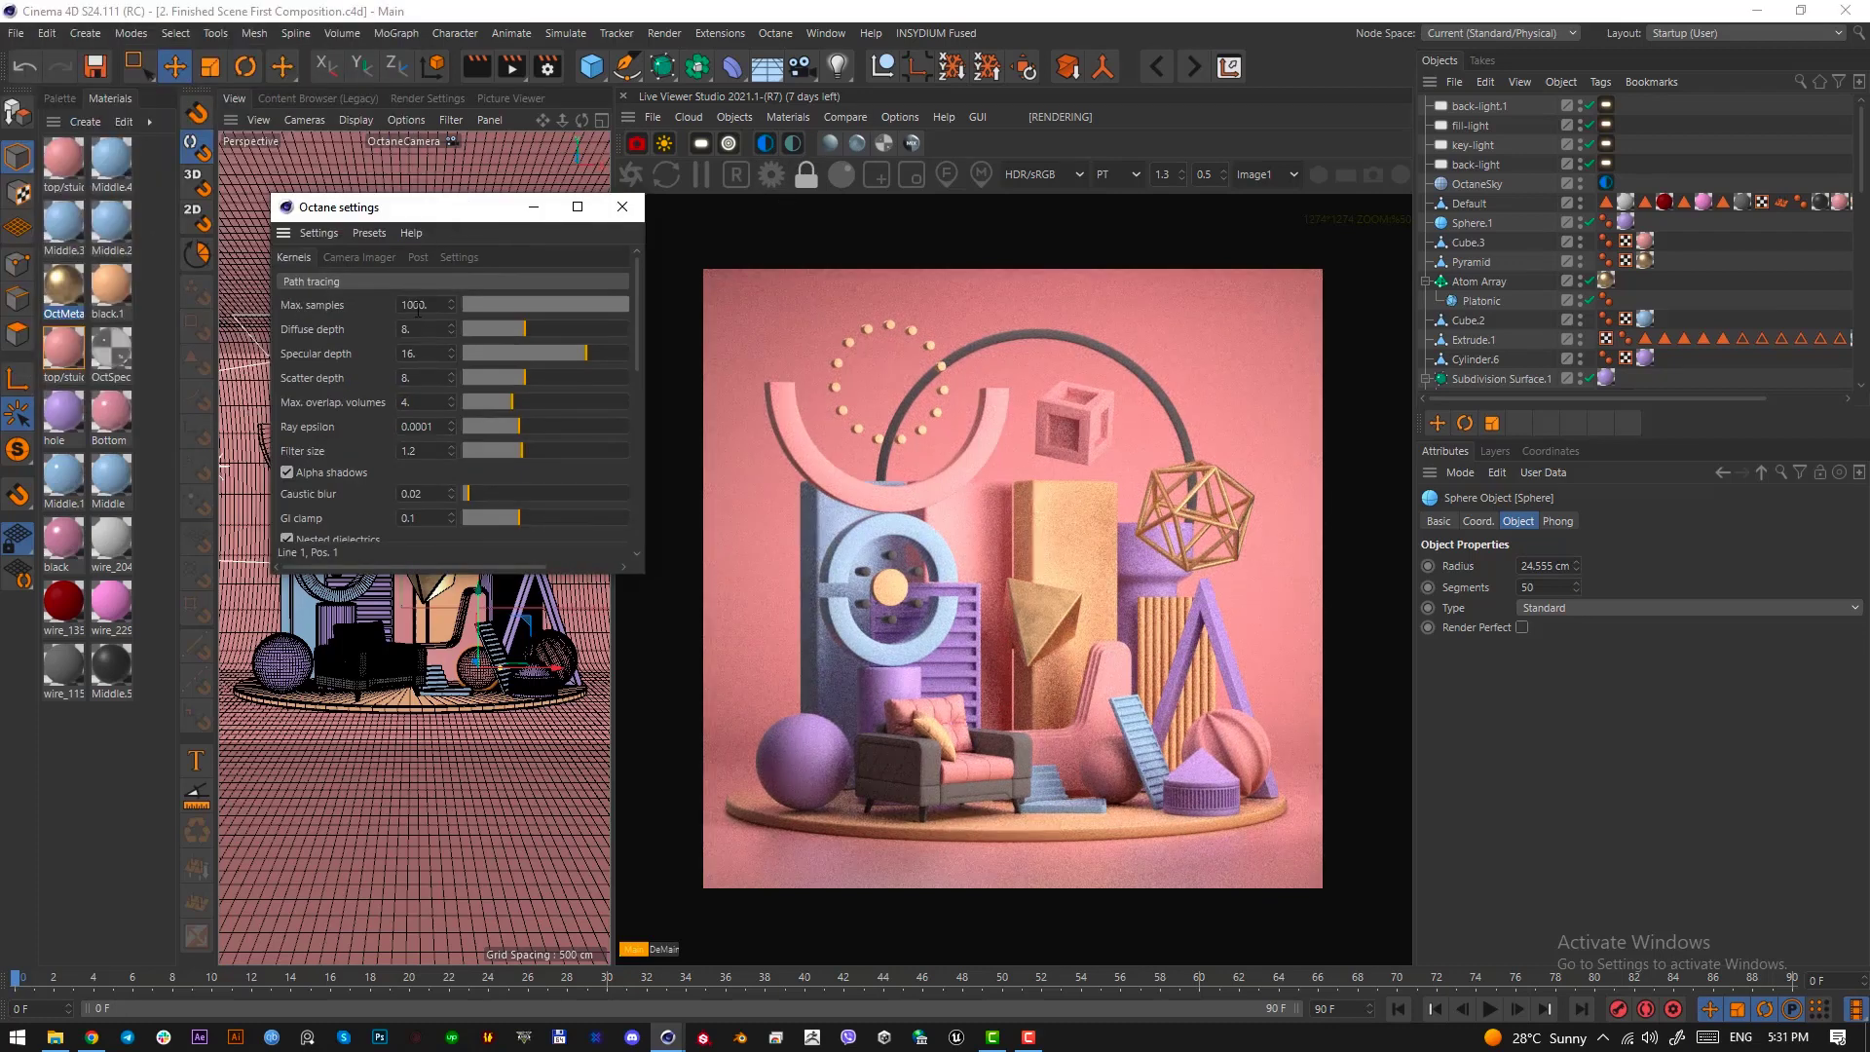
pyautogui.write('500')
pyautogui.press('Return')
pyautogui.click(458, 258)
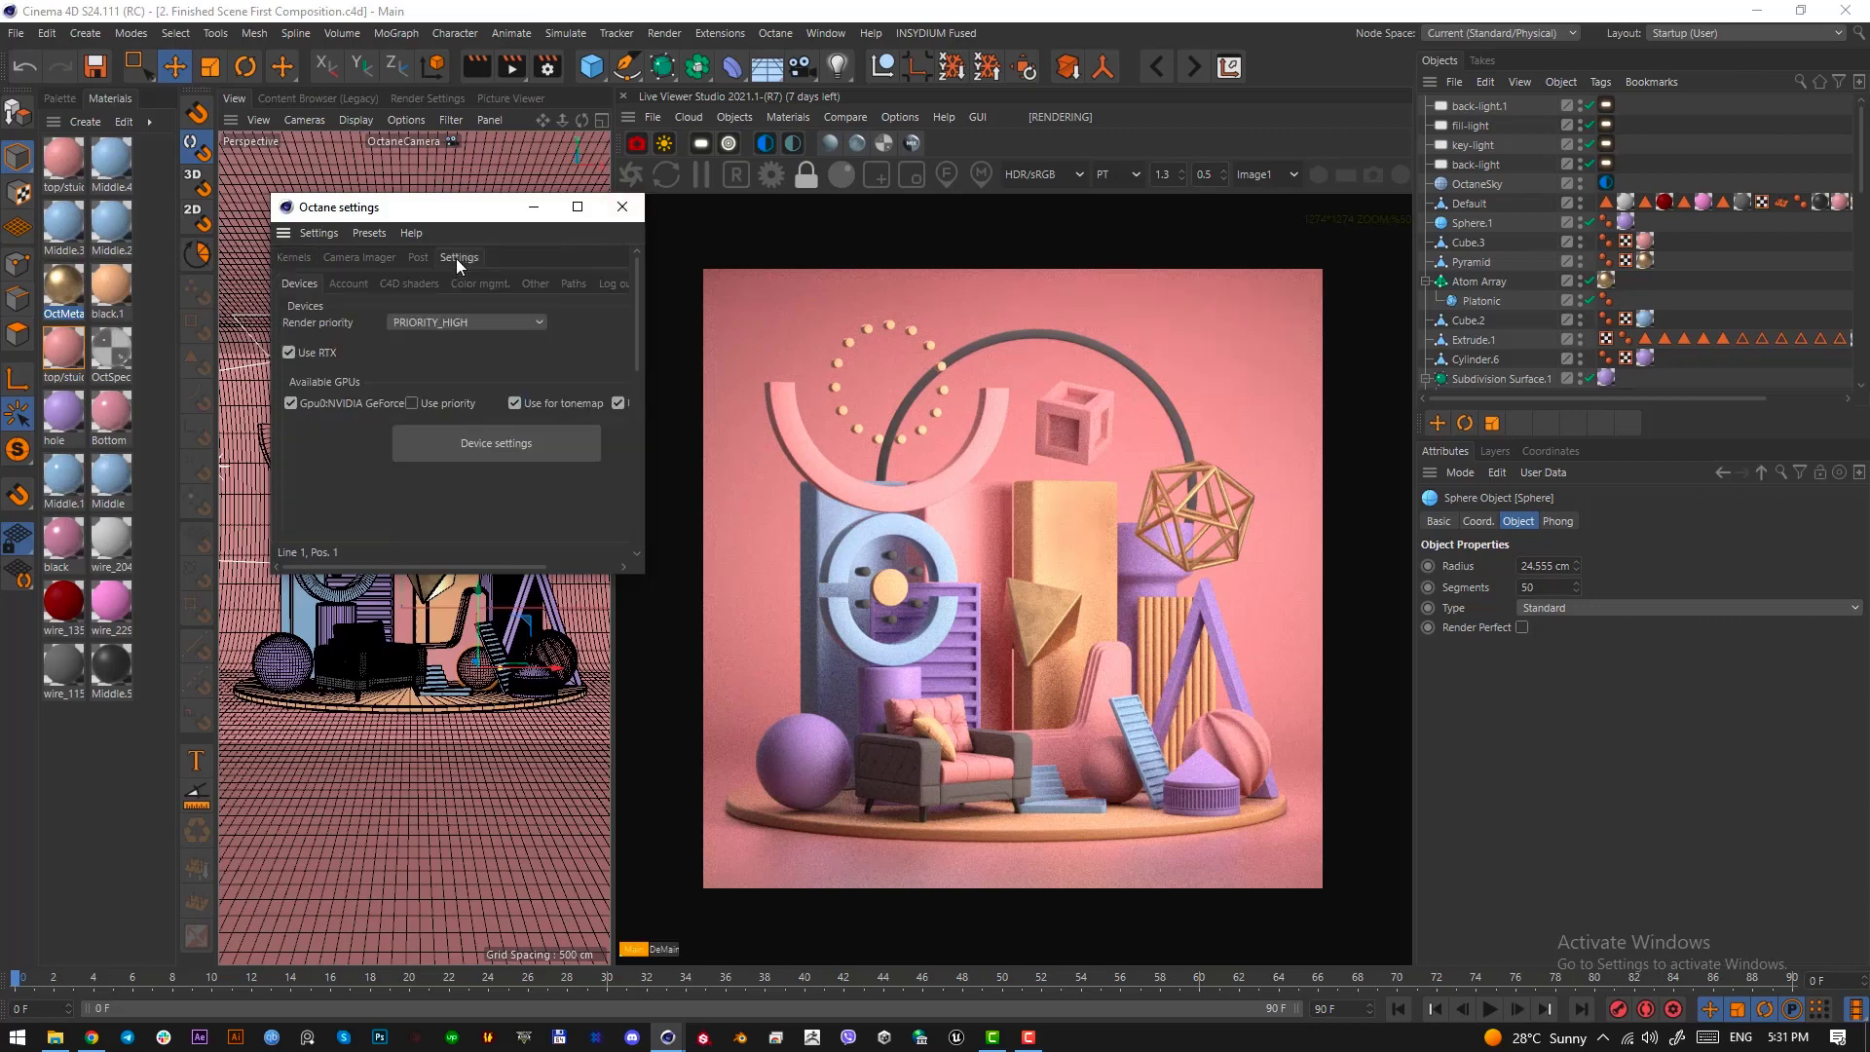
pyautogui.click(353, 257)
pyautogui.click(348, 282)
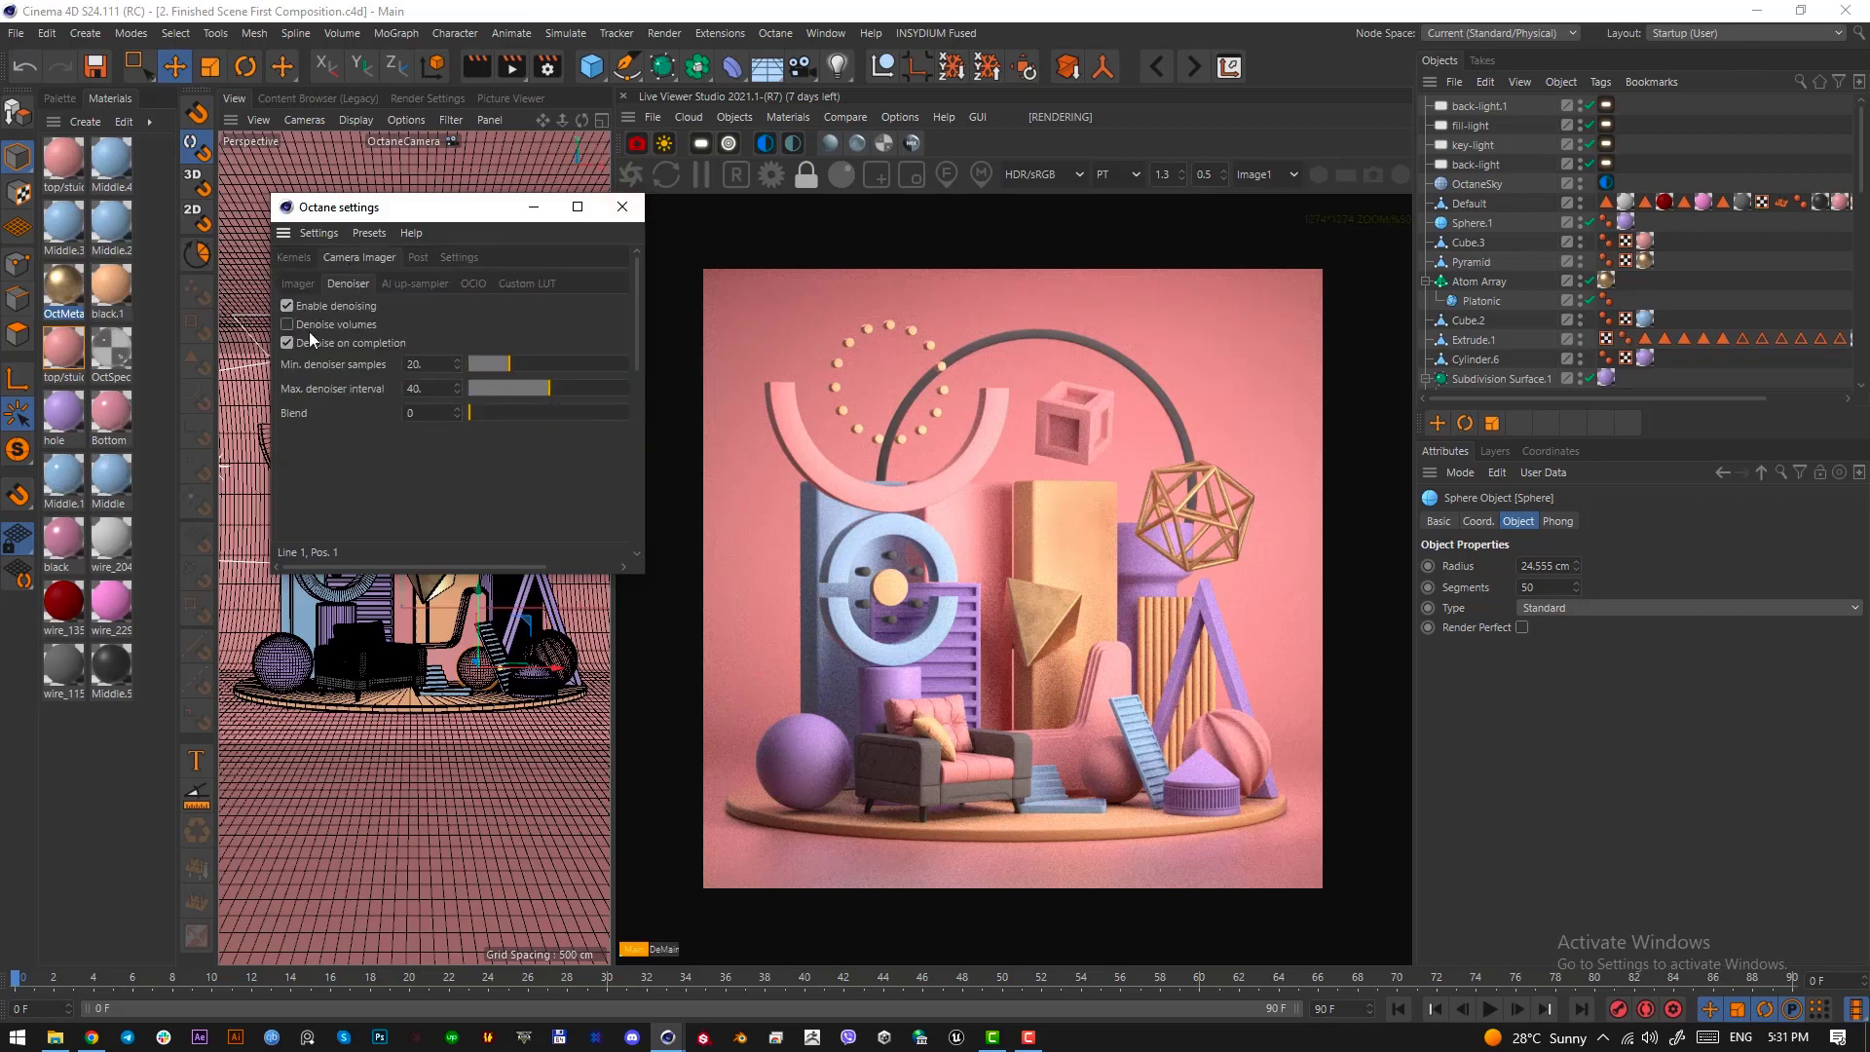
pyautogui.click(622, 206)
# Try gamma values of 0.9 and 0.5 in OctaneCamera's imager settings, and restore gamma to 1
pyautogui.scroll(-5, 1720, 167)
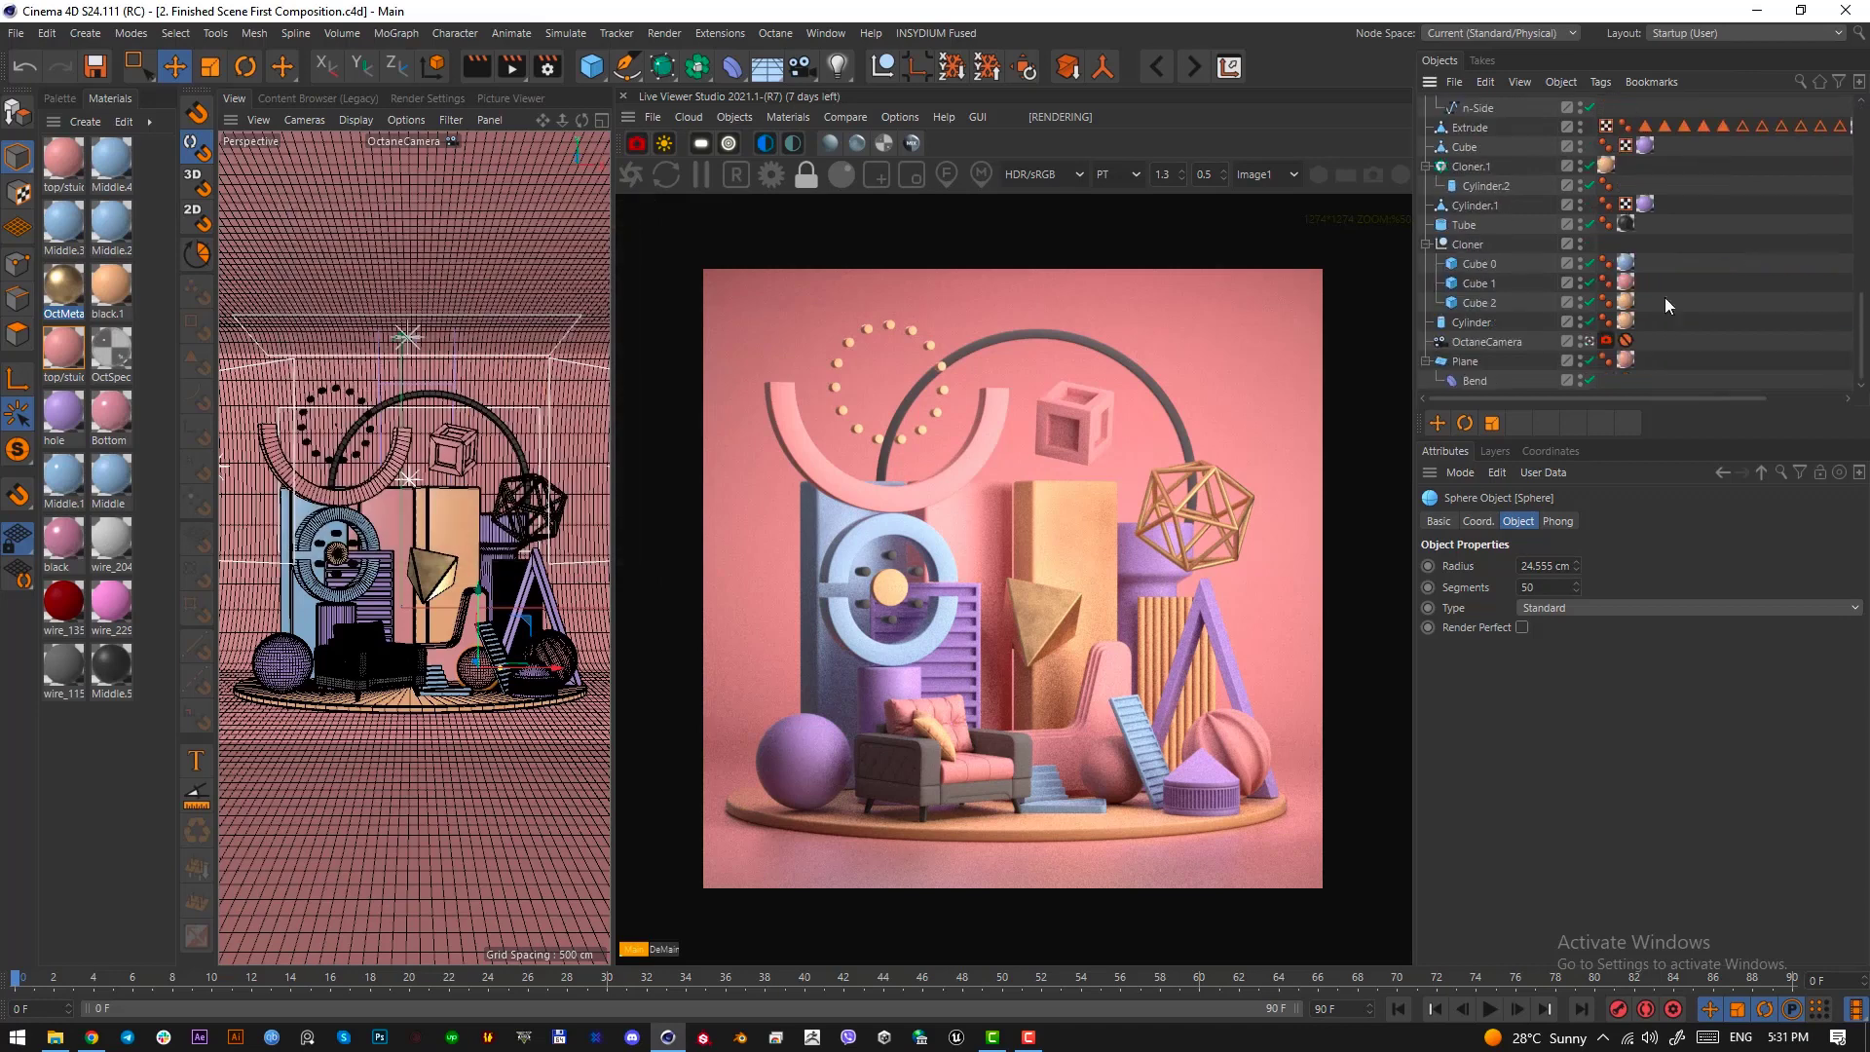
pyautogui.click(1606, 339)
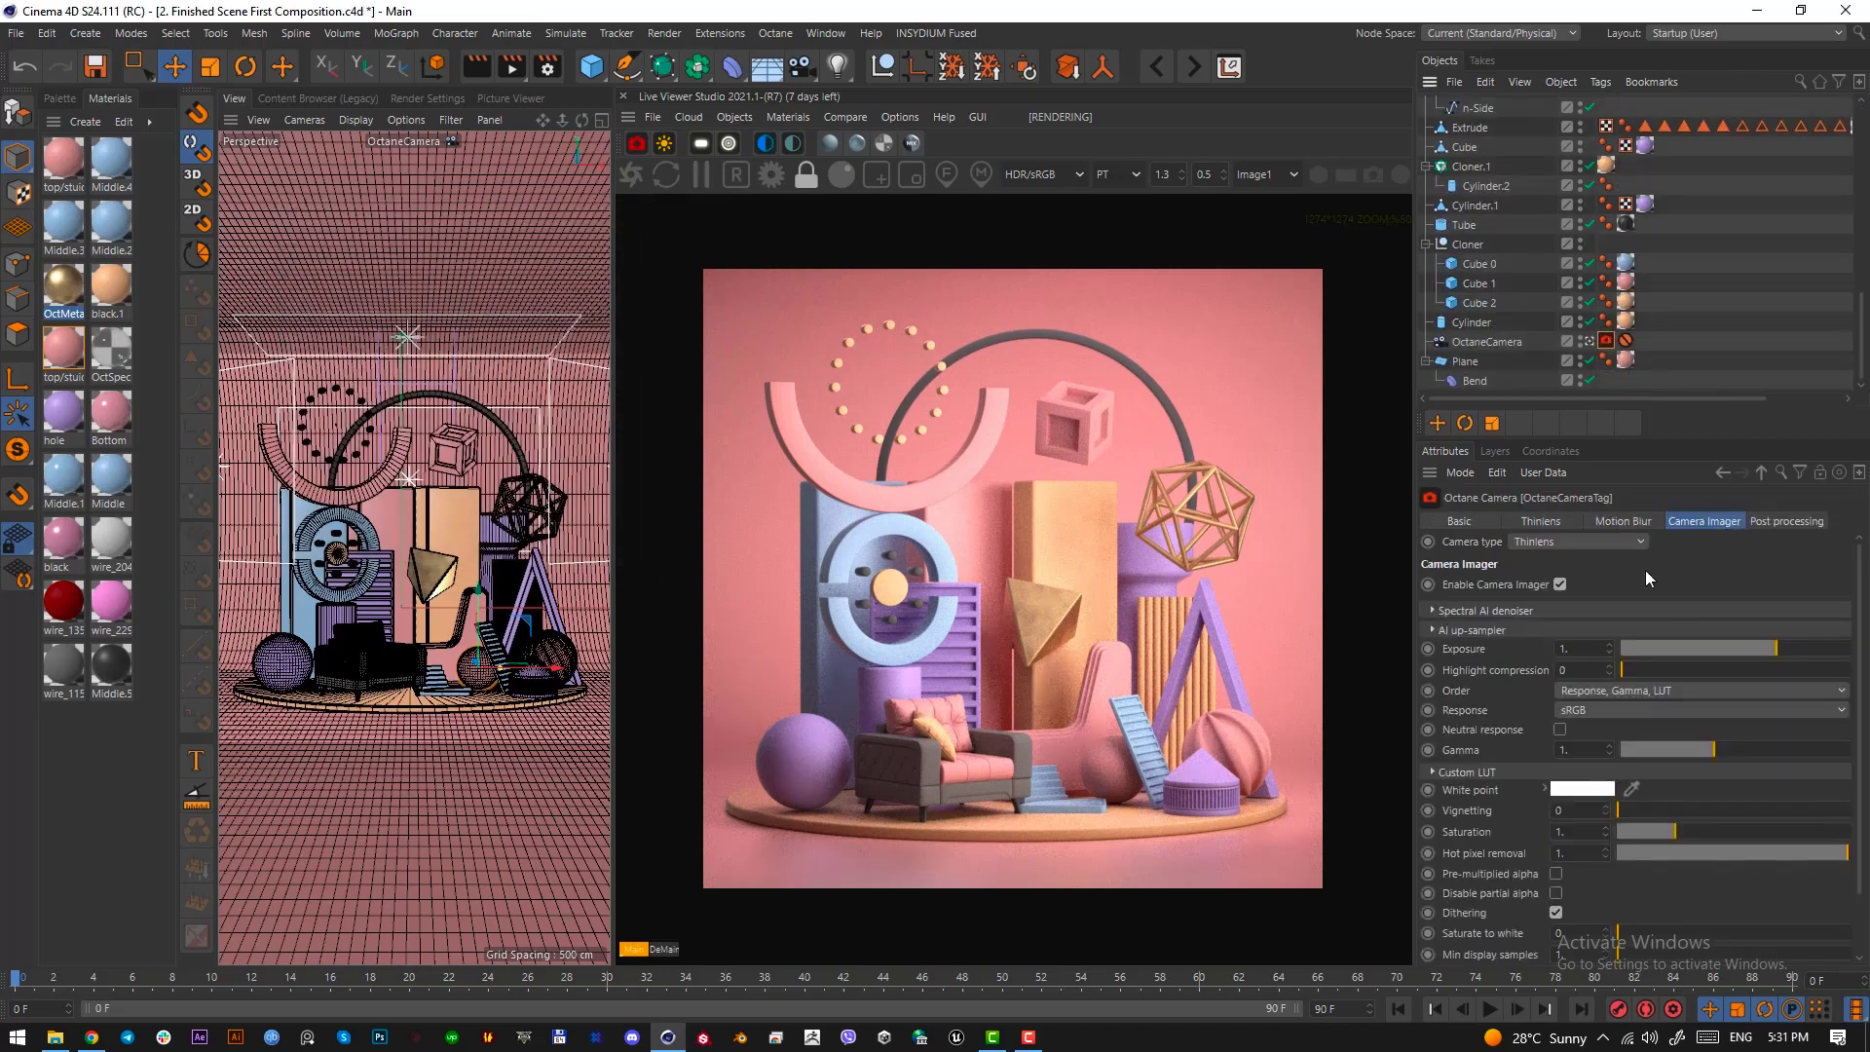
pyautogui.click(1583, 747)
pyautogui.write('0.9')
pyautogui.press('Return')
pyautogui.click(1600, 747)
pyautogui.write('0.5')
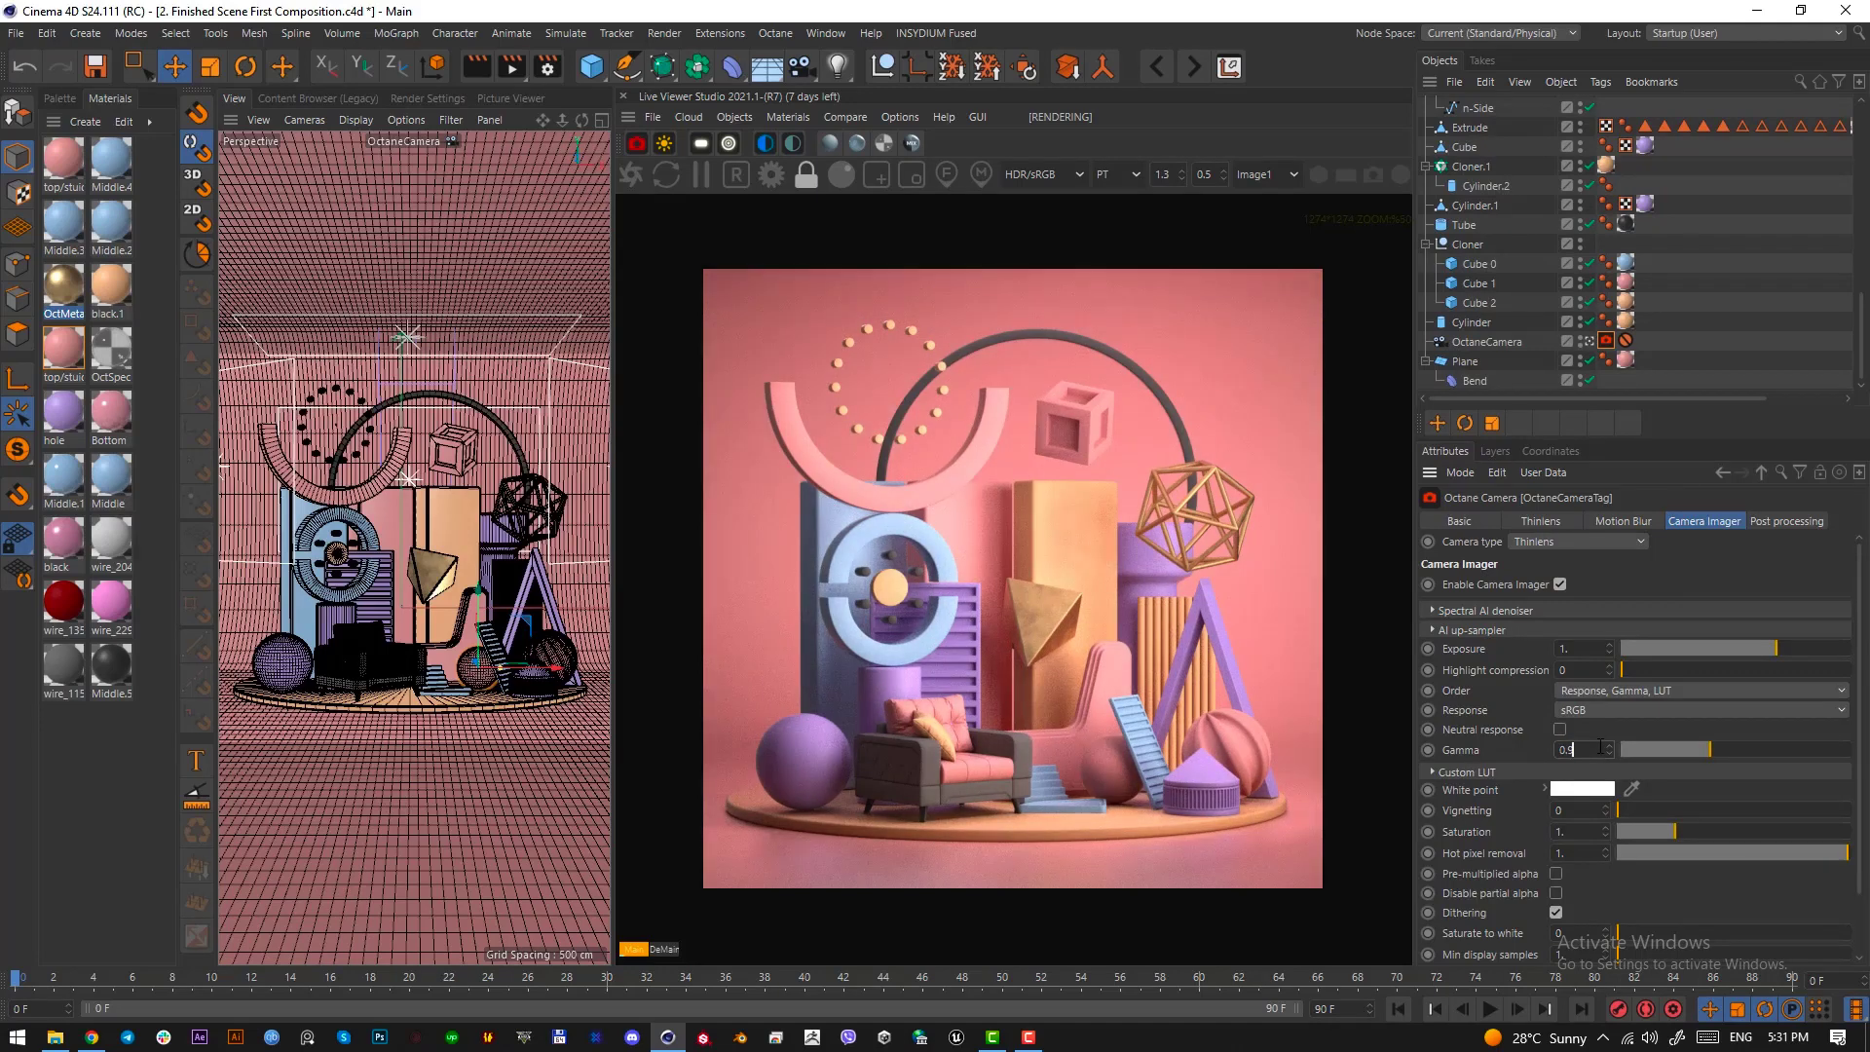
pyautogui.doubleClick(1601, 747)
pyautogui.write('1')
pyautogui.press('Return')
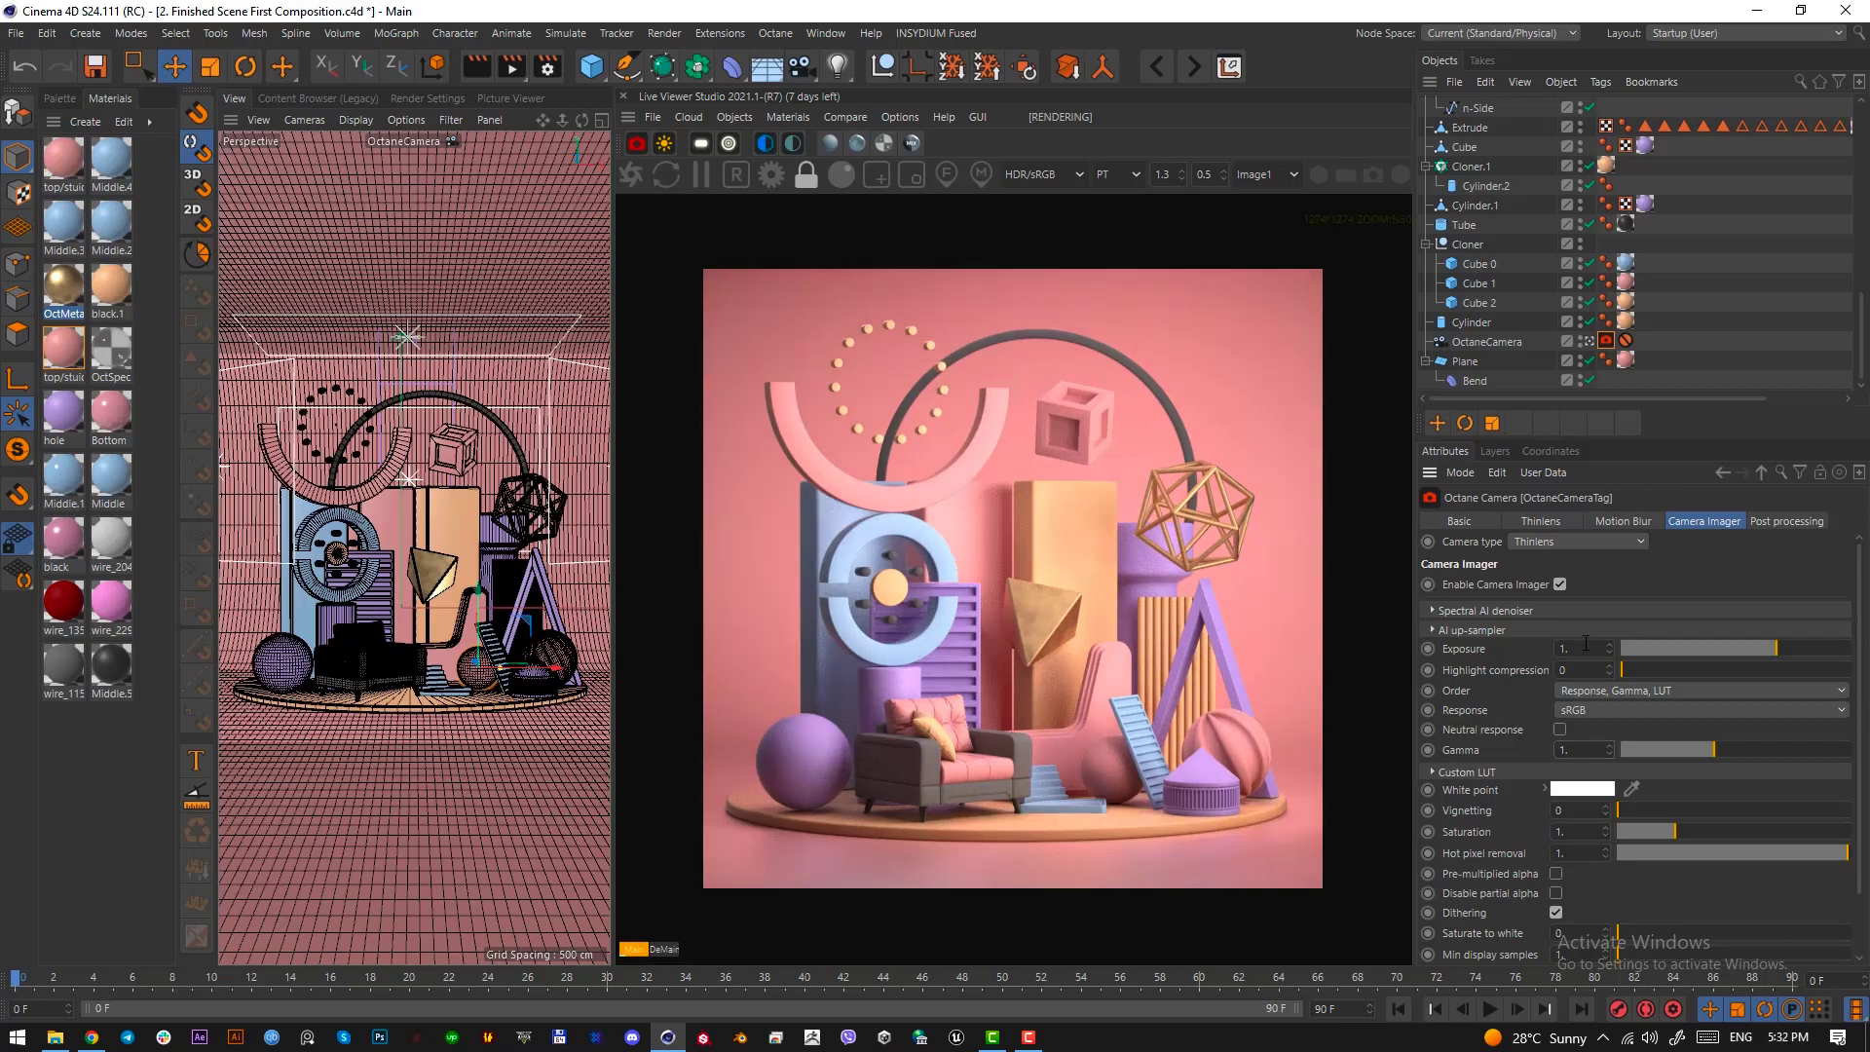
# Enable post processing on the Octane camera with a bloom power of 5, and expand its Spectral AI denoiser settings
pyautogui.click(1759, 526)
pyautogui.click(1484, 585)
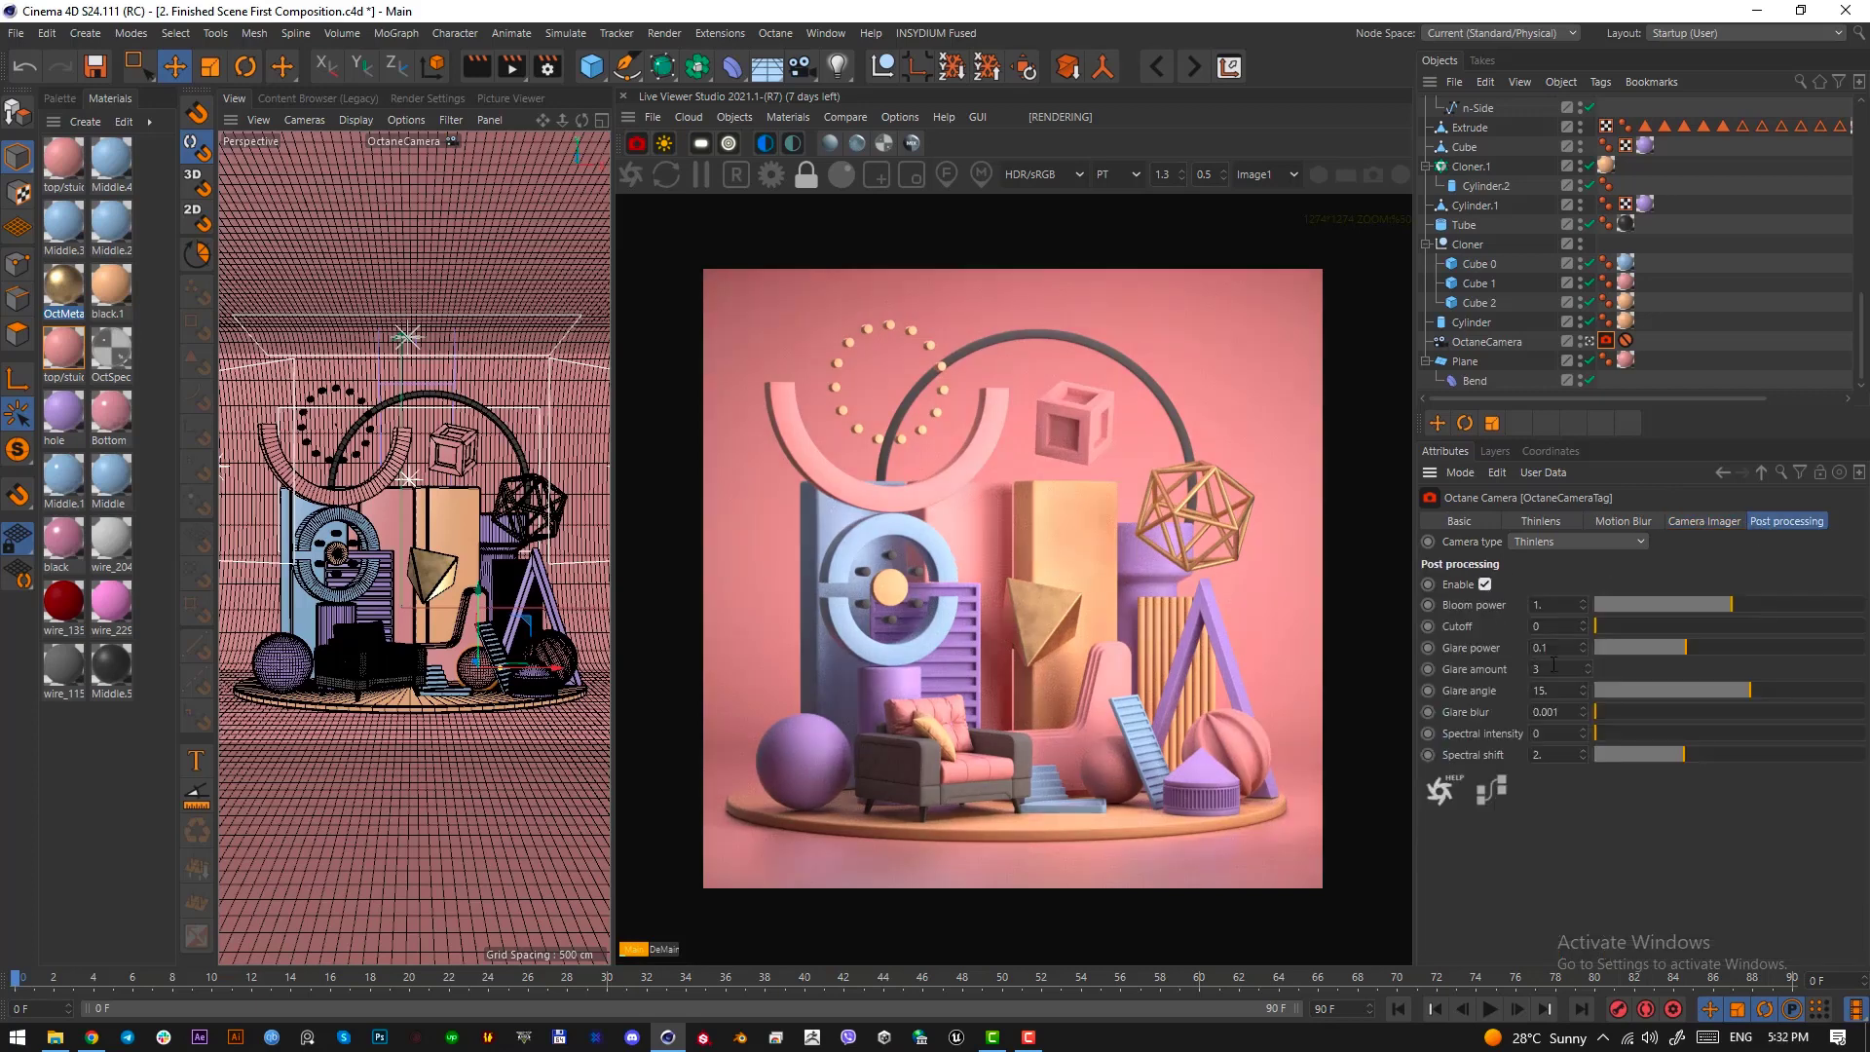
pyautogui.doubleClick(1573, 606)
pyautogui.write('5')
pyautogui.press('Return')
pyautogui.doubleClick(1548, 609)
pyautogui.click(1707, 521)
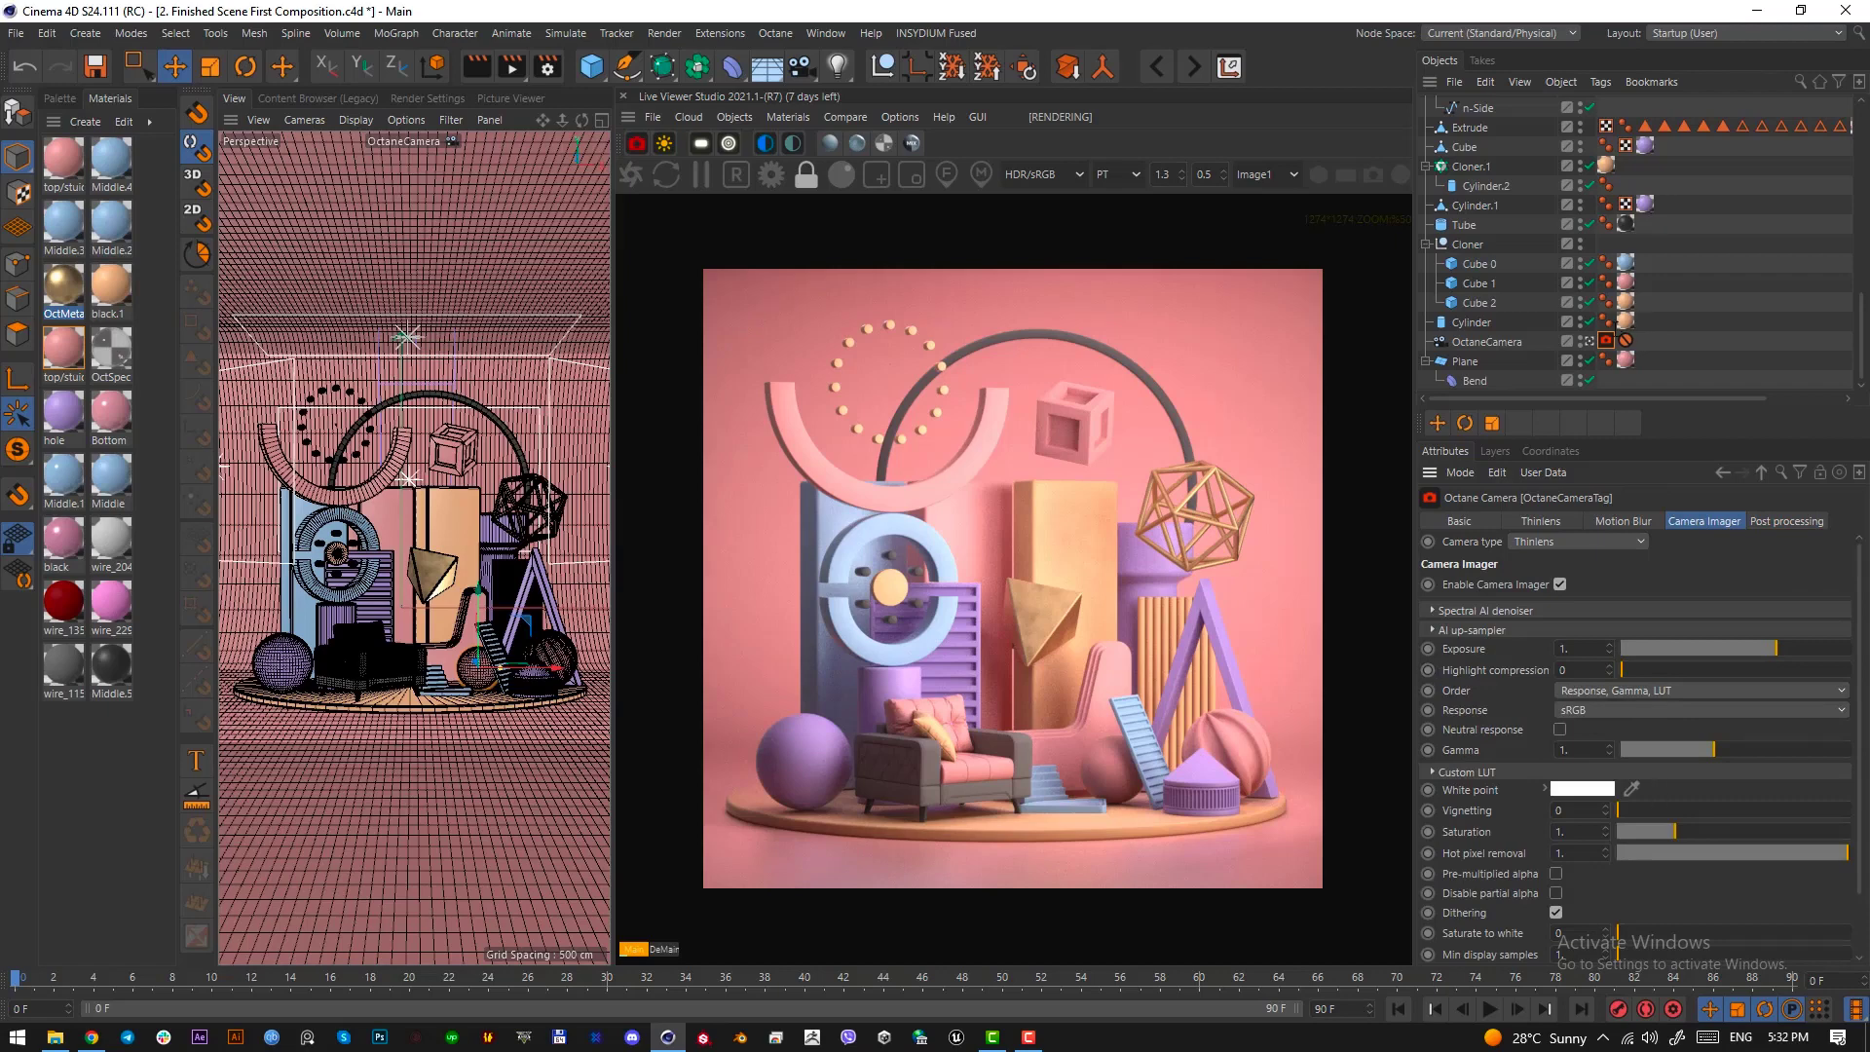
pyautogui.click(1471, 611)
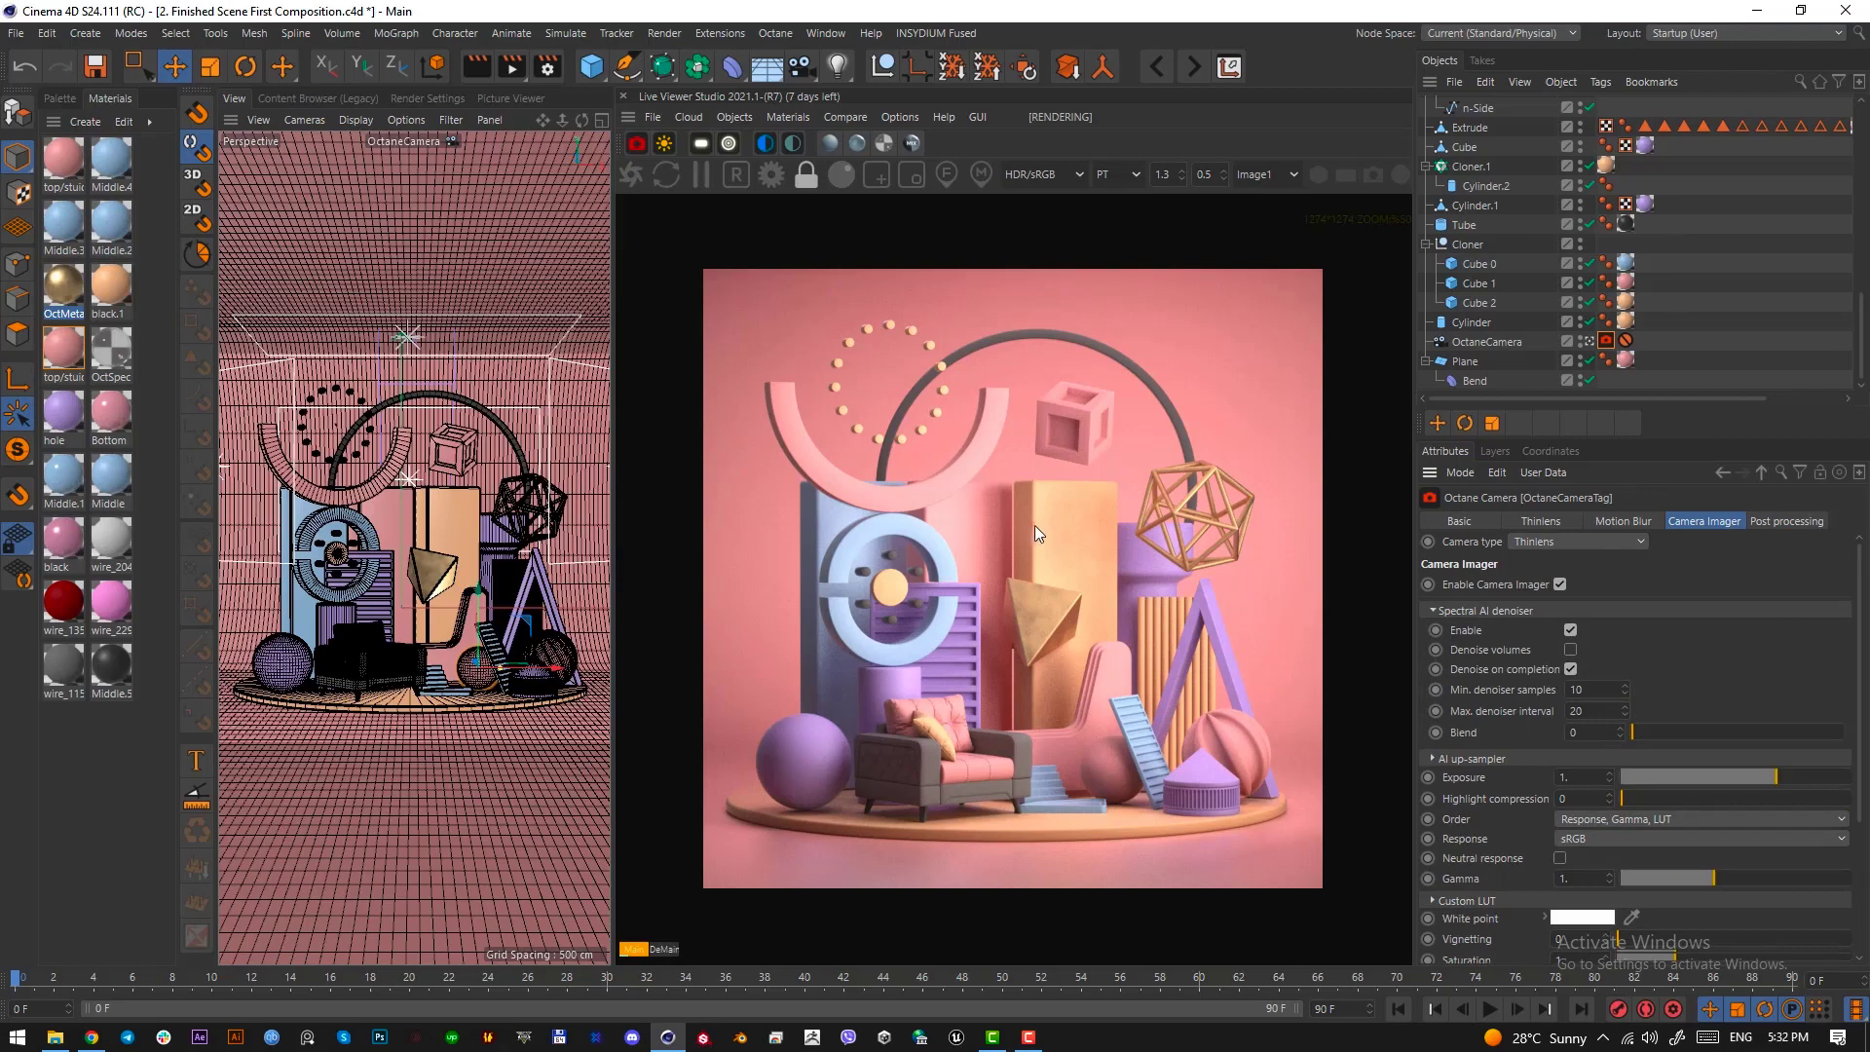
# Set the render output size to 1980 x 1980 pixels with the ratio locked
pyautogui.click(551, 74)
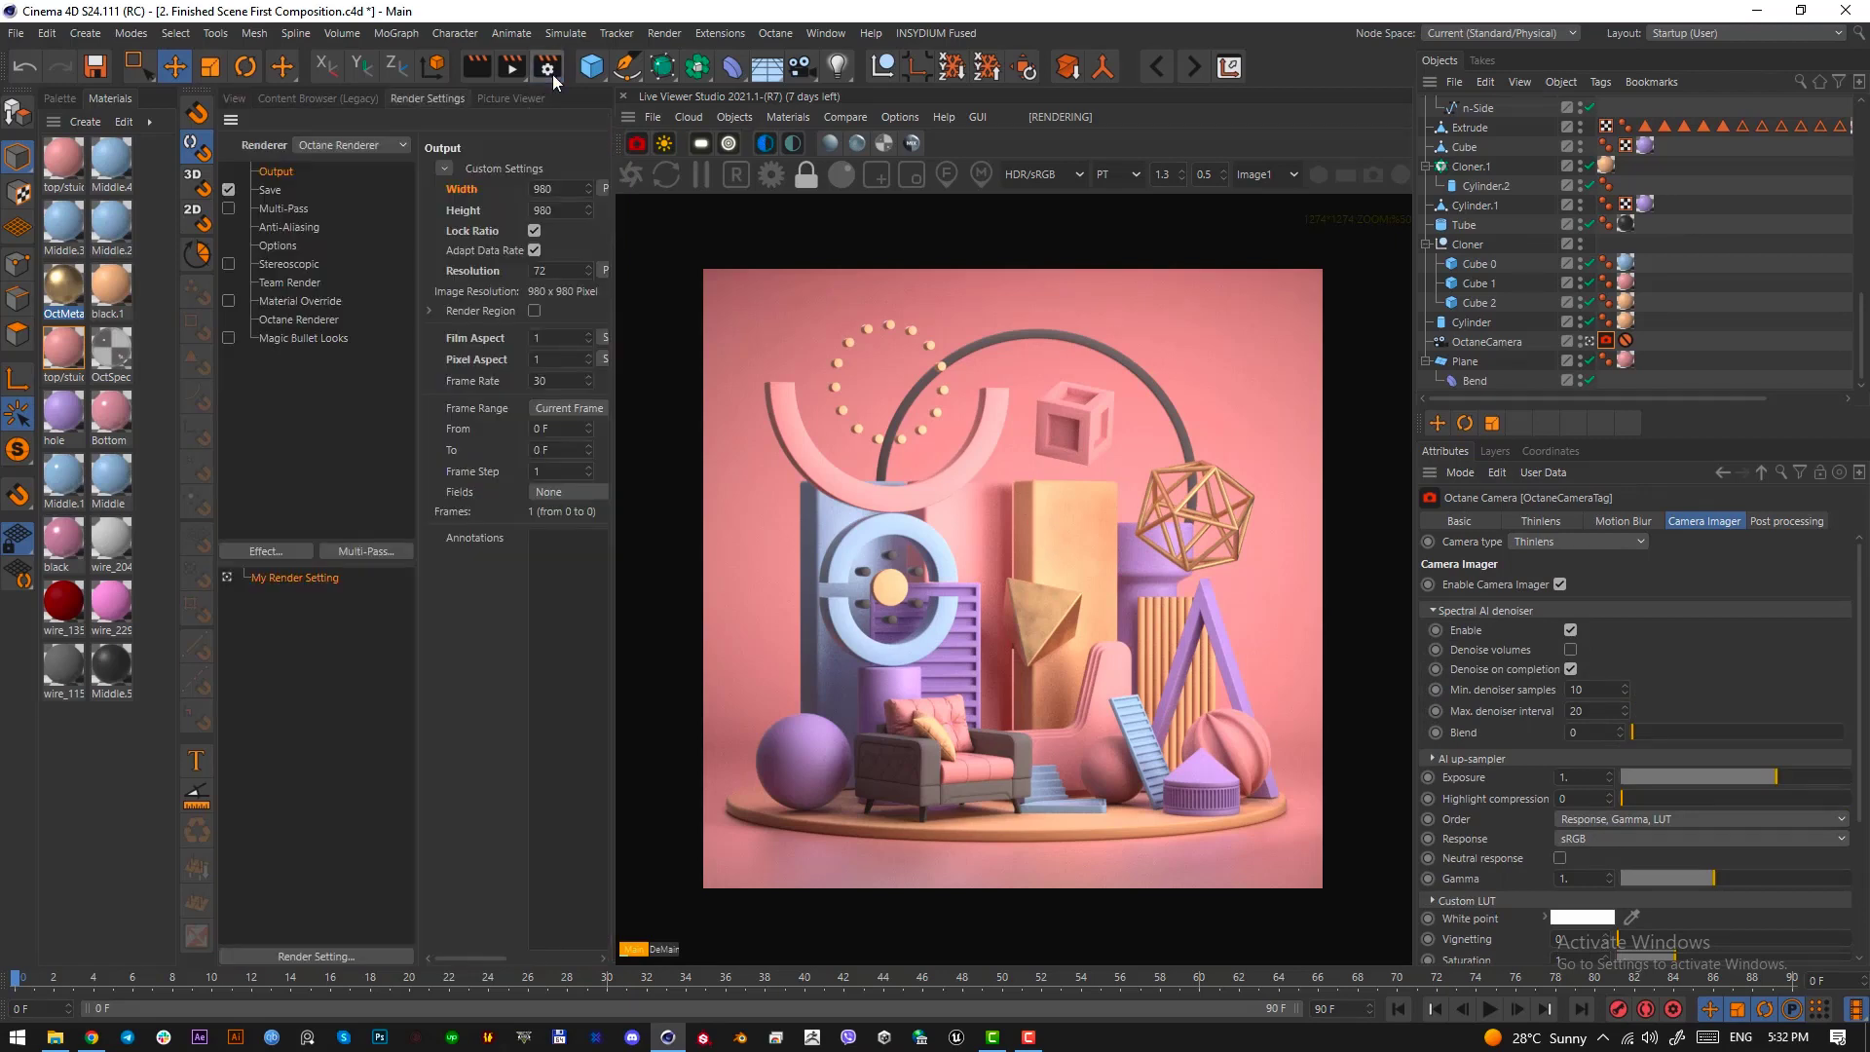
pyautogui.click(533, 189)
pyautogui.write('1')
pyautogui.press('Return')
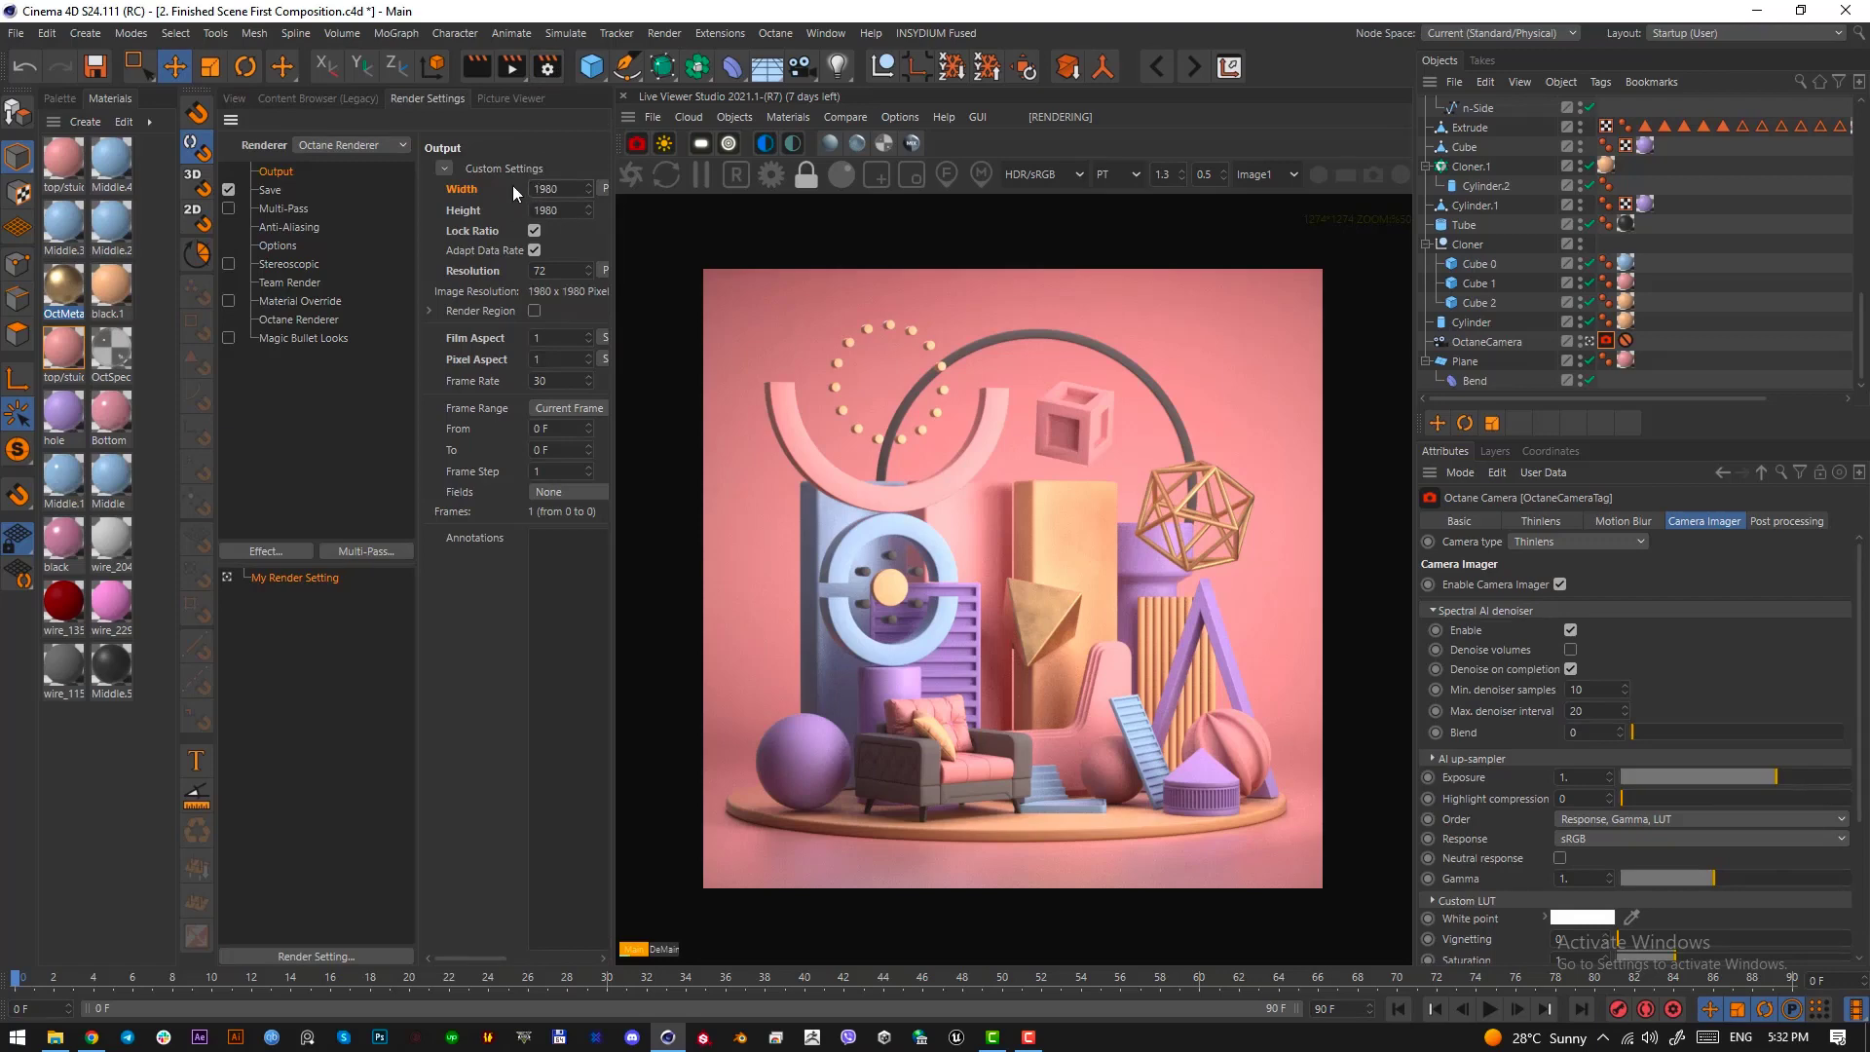